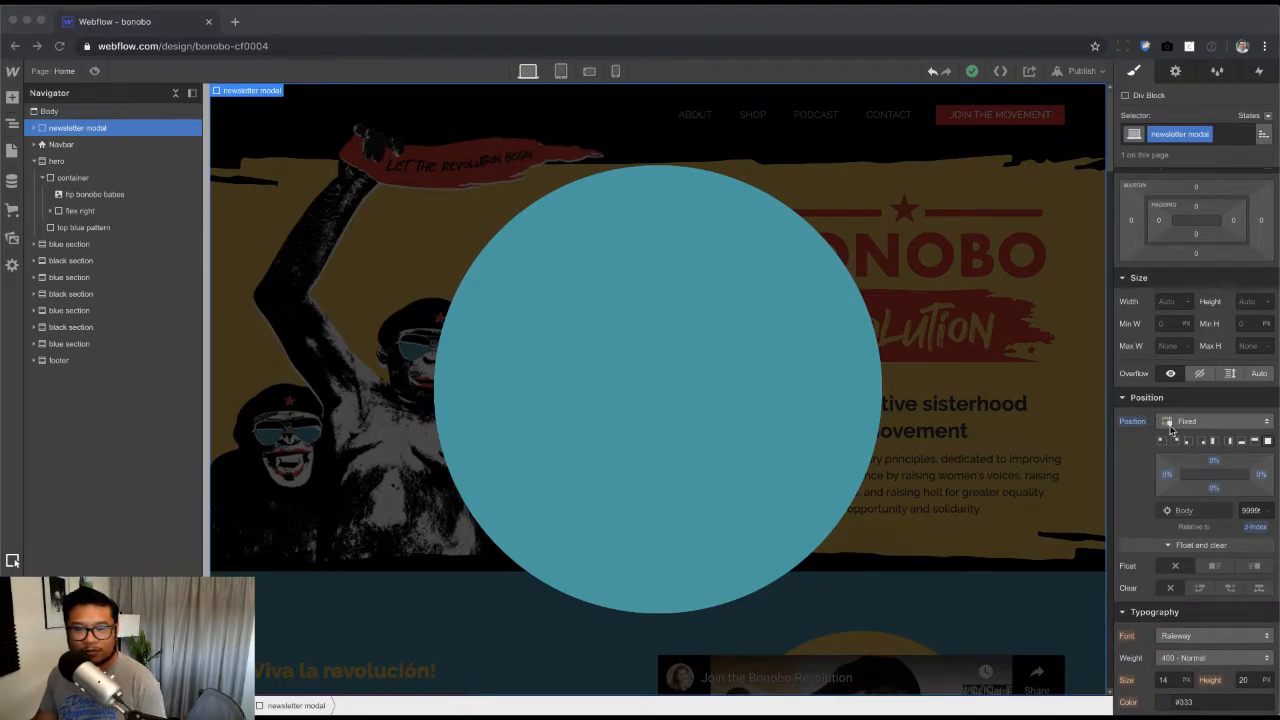
Step: Review the position, z-index, background colour and layout settings of the newsletter modal overlay and its modal circle
{"action": "left_click", "coordinate": [1251, 511]}
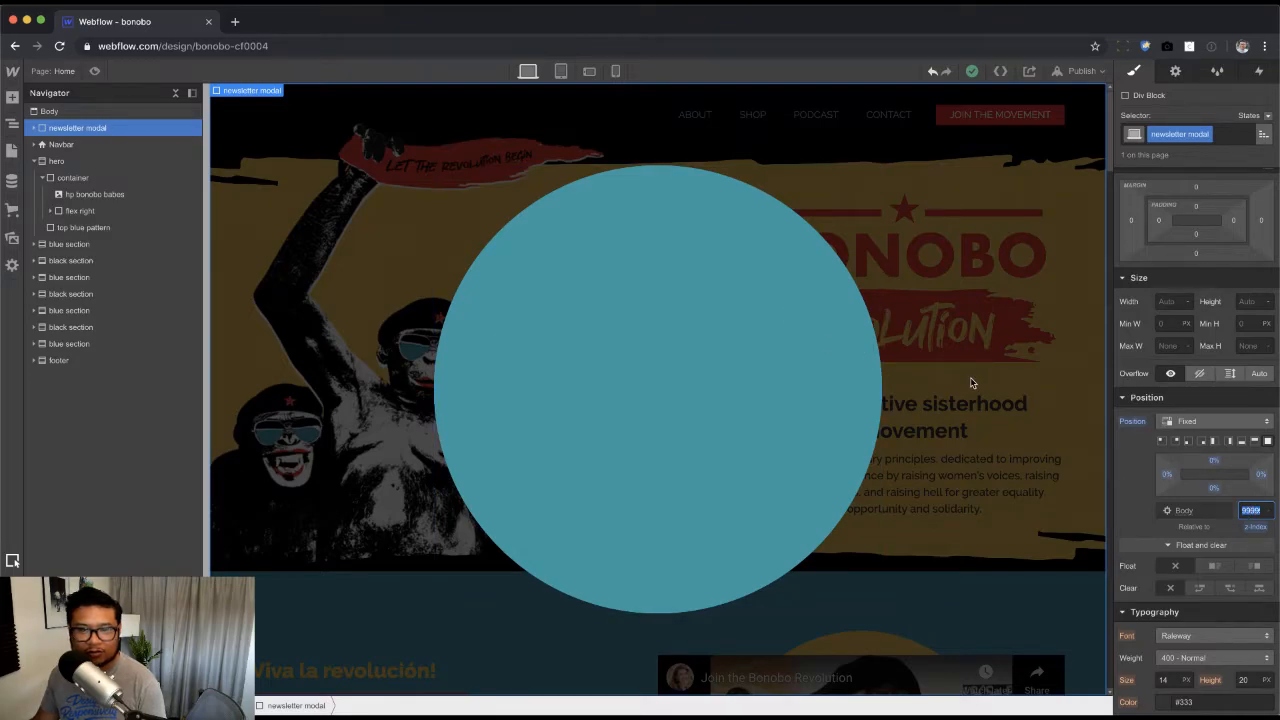
{"action": "scroll", "coordinate": [1213, 441], "scroll_direction": "down", "scroll_amount": 4}
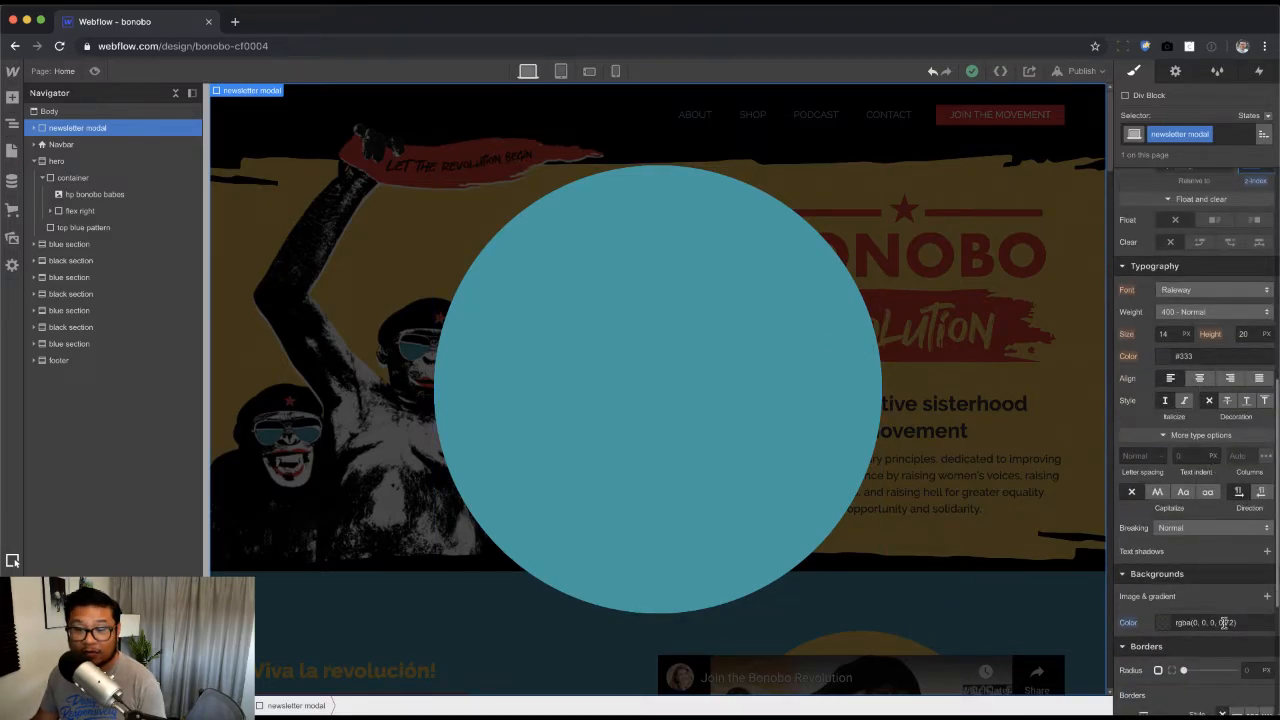
{"action": "left_click", "coordinate": [1166, 625]}
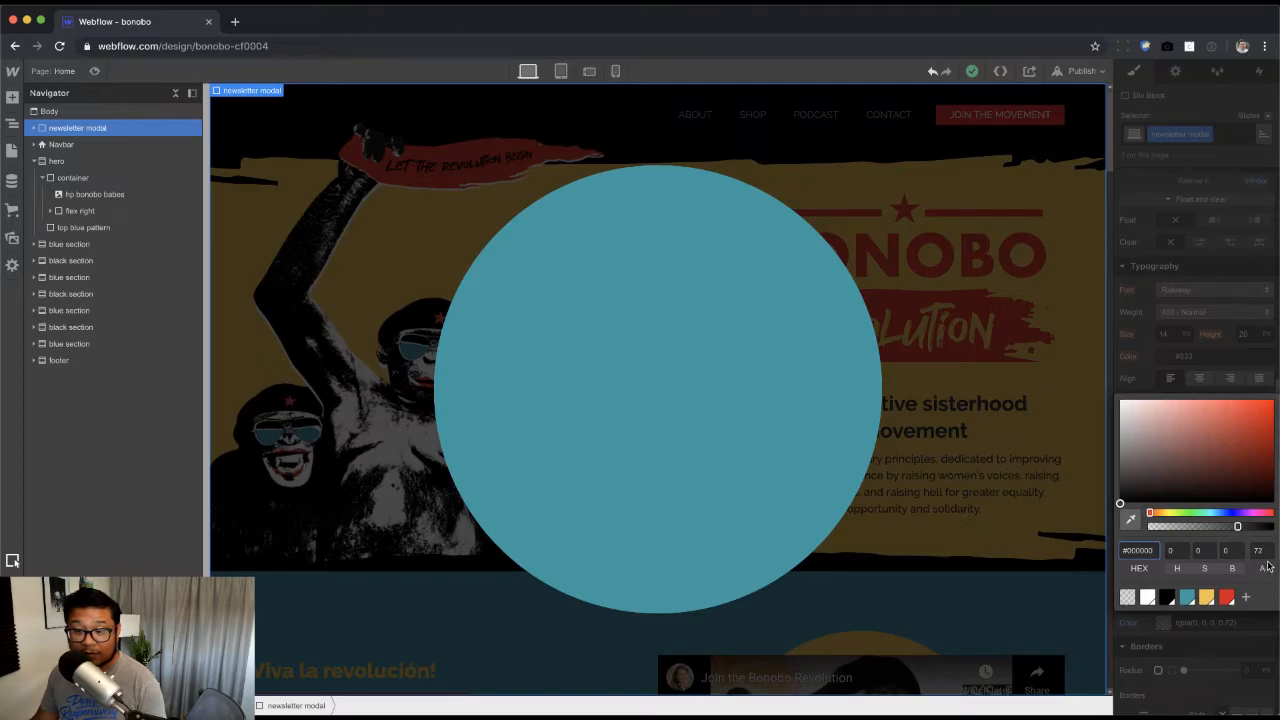
{"action": "left_click", "coordinate": [1215, 352]}
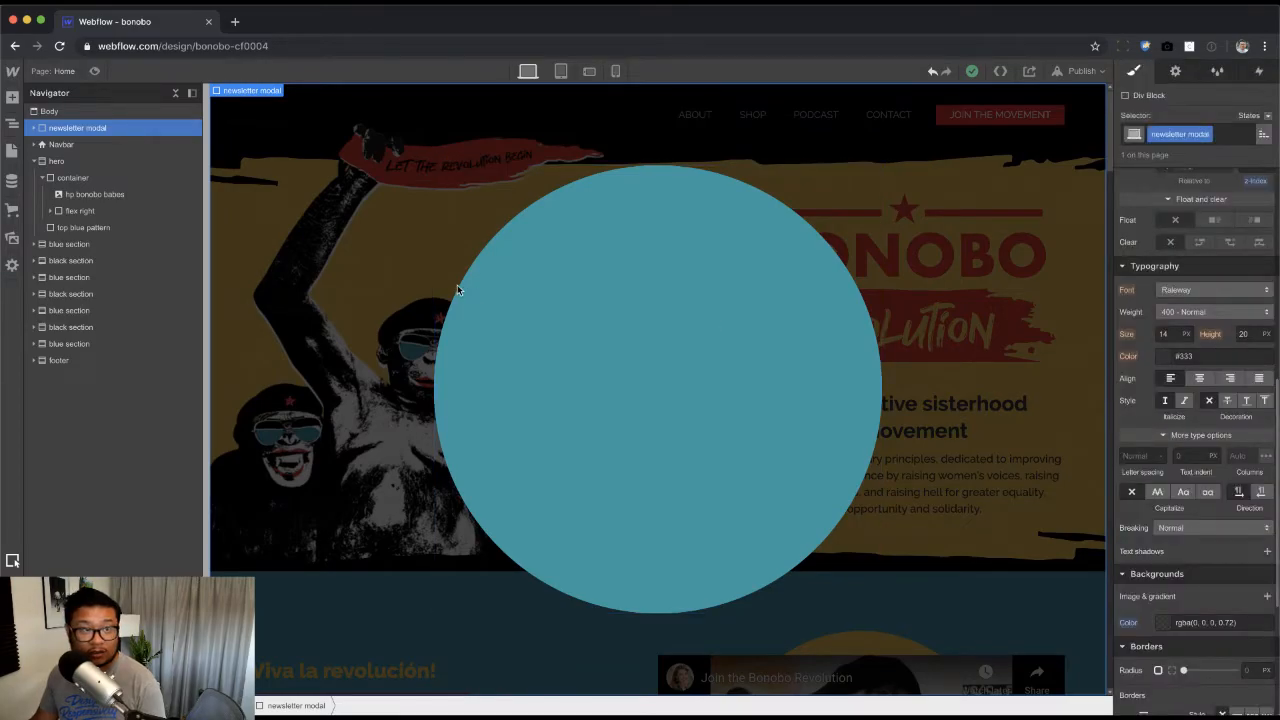
{"action": "left_click", "coordinate": [597, 316]}
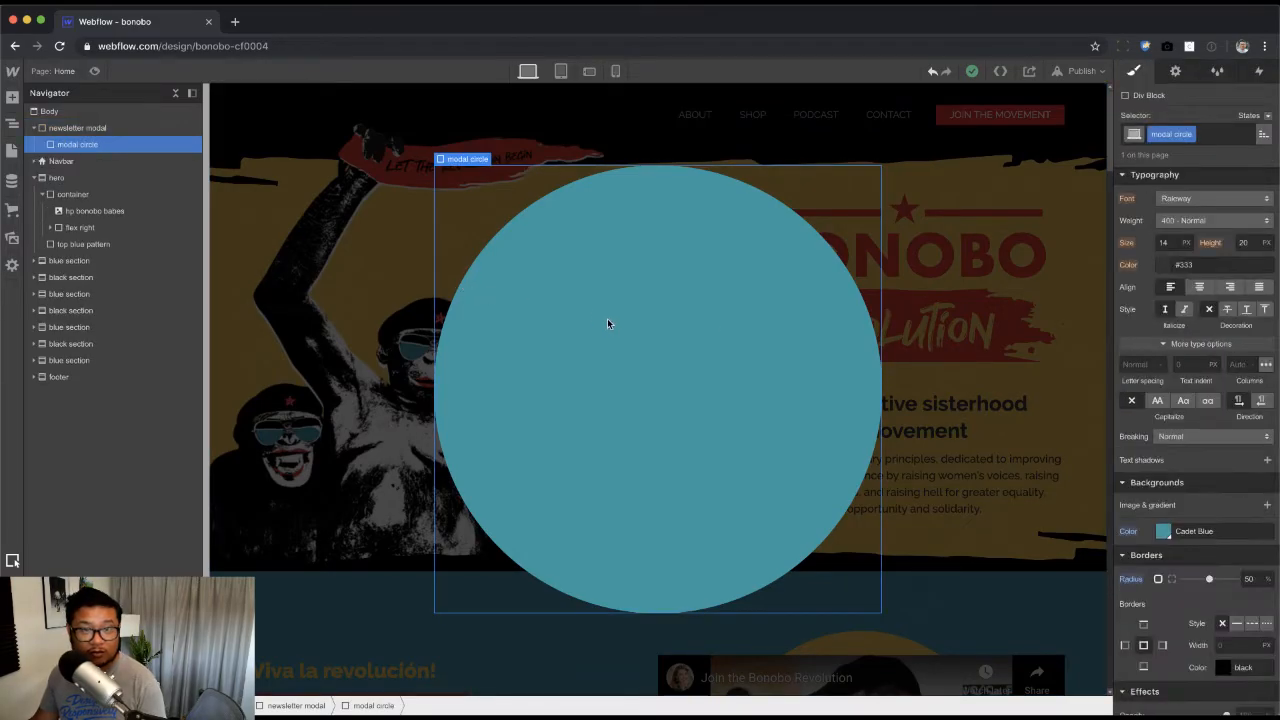
{"action": "left_click", "coordinate": [391, 214]}
{"action": "scroll", "coordinate": [1200, 470], "scroll_direction": "up", "scroll_amount": 5}
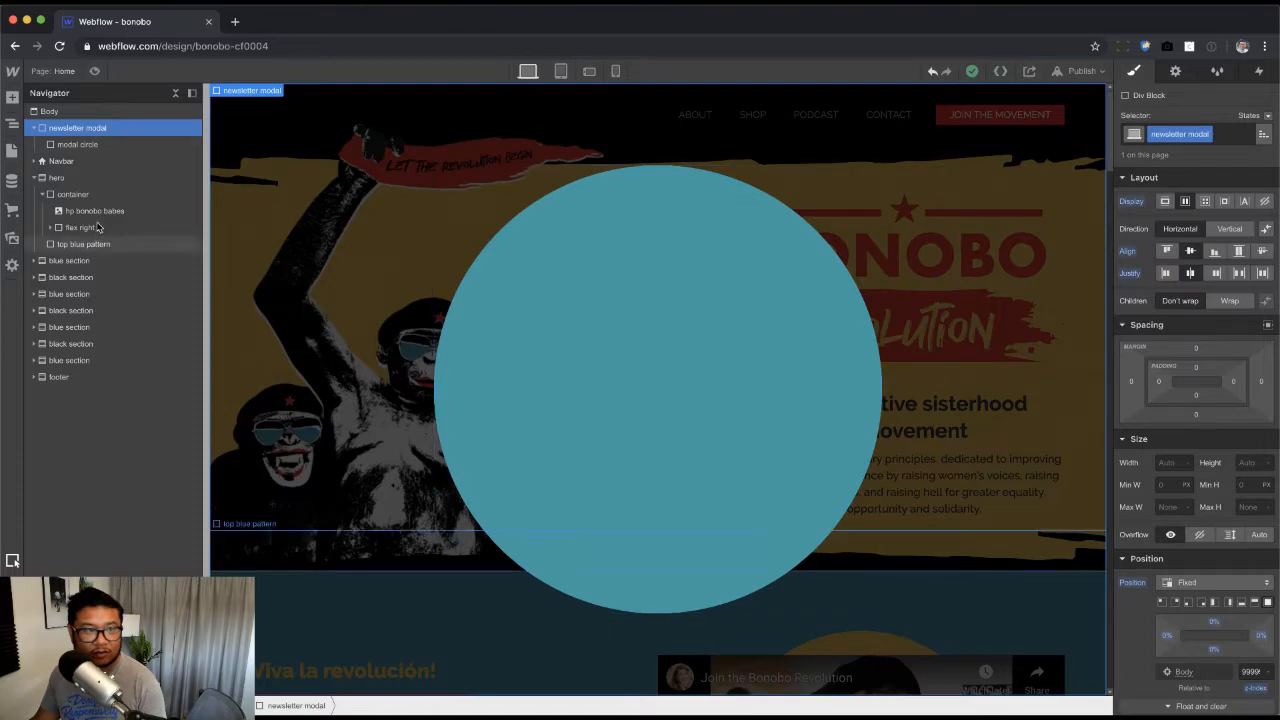
{"action": "left_click", "coordinate": [806, 357]}
{"action": "scroll", "coordinate": [1190, 450], "scroll_direction": "down", "scroll_amount": 3}
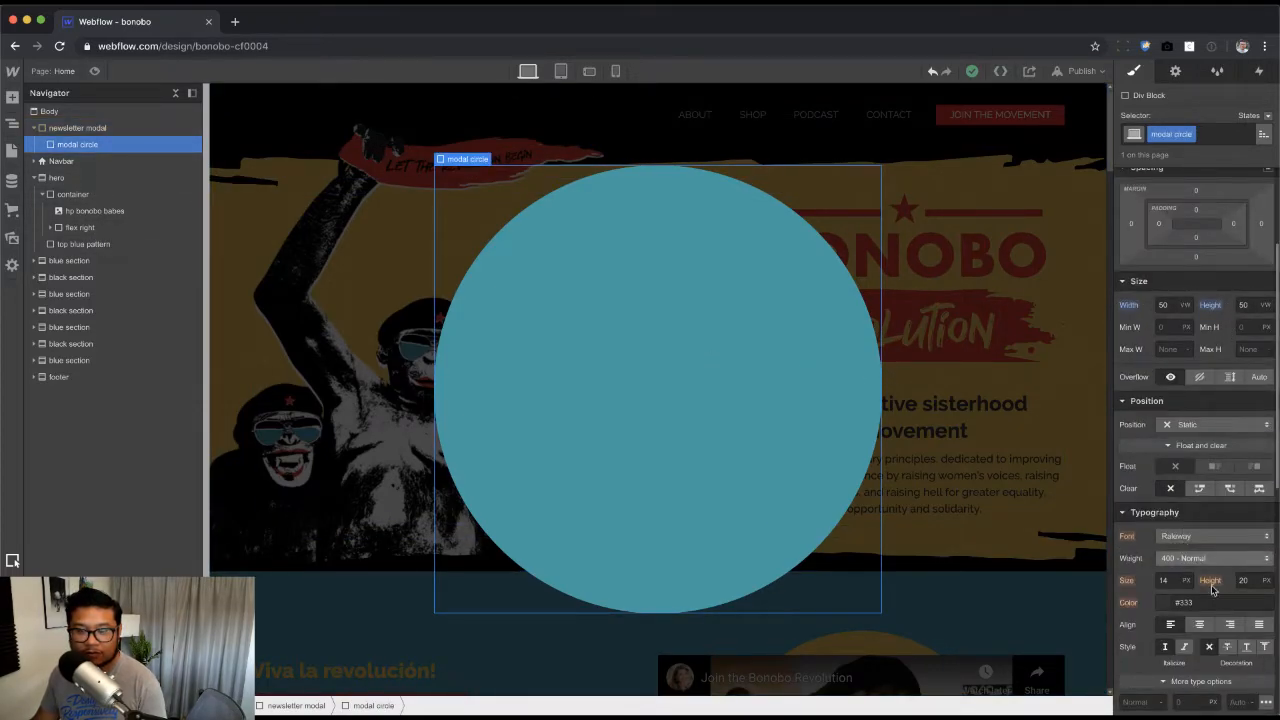
{"action": "scroll", "coordinate": [1215, 600], "scroll_direction": "down", "scroll_amount": 5}
{"action": "scroll", "coordinate": [1215, 600], "scroll_direction": "down", "scroll_amount": 1}
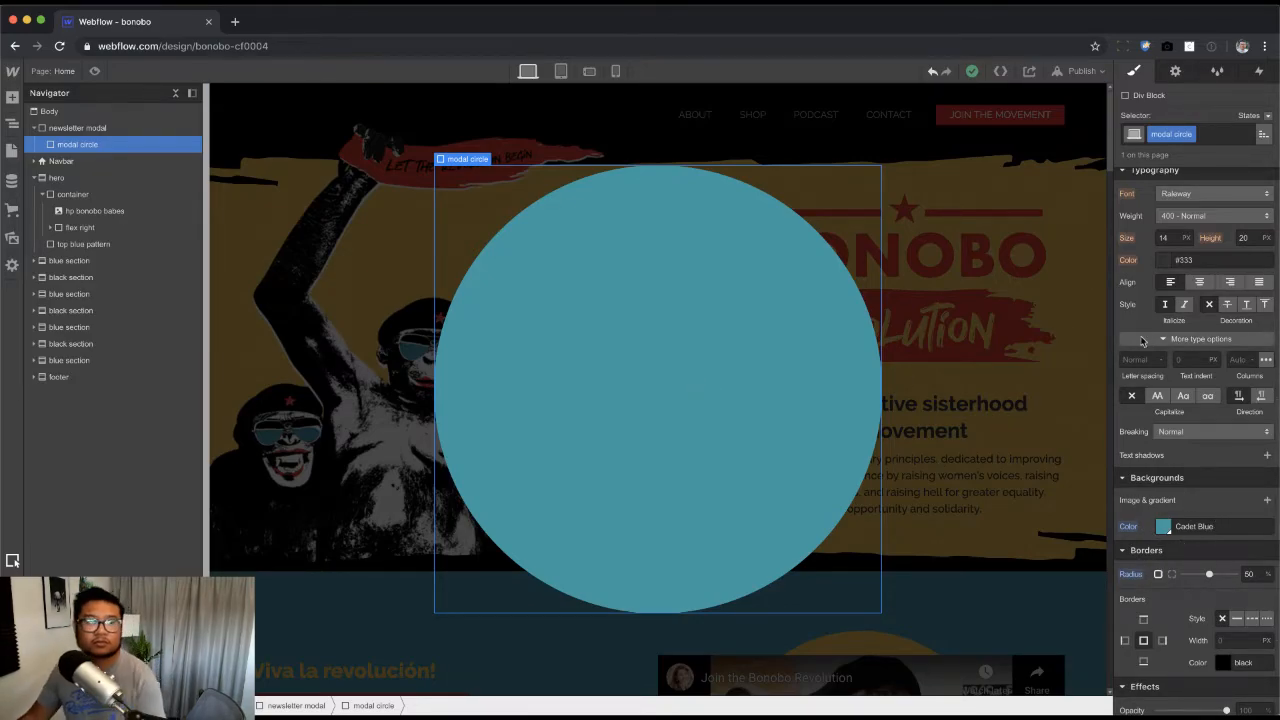
Step: Switch to the PDF mockup to examine the newsletter popup design, and return to the Webflow page
{"action": "key", "text": "super+Tab"}
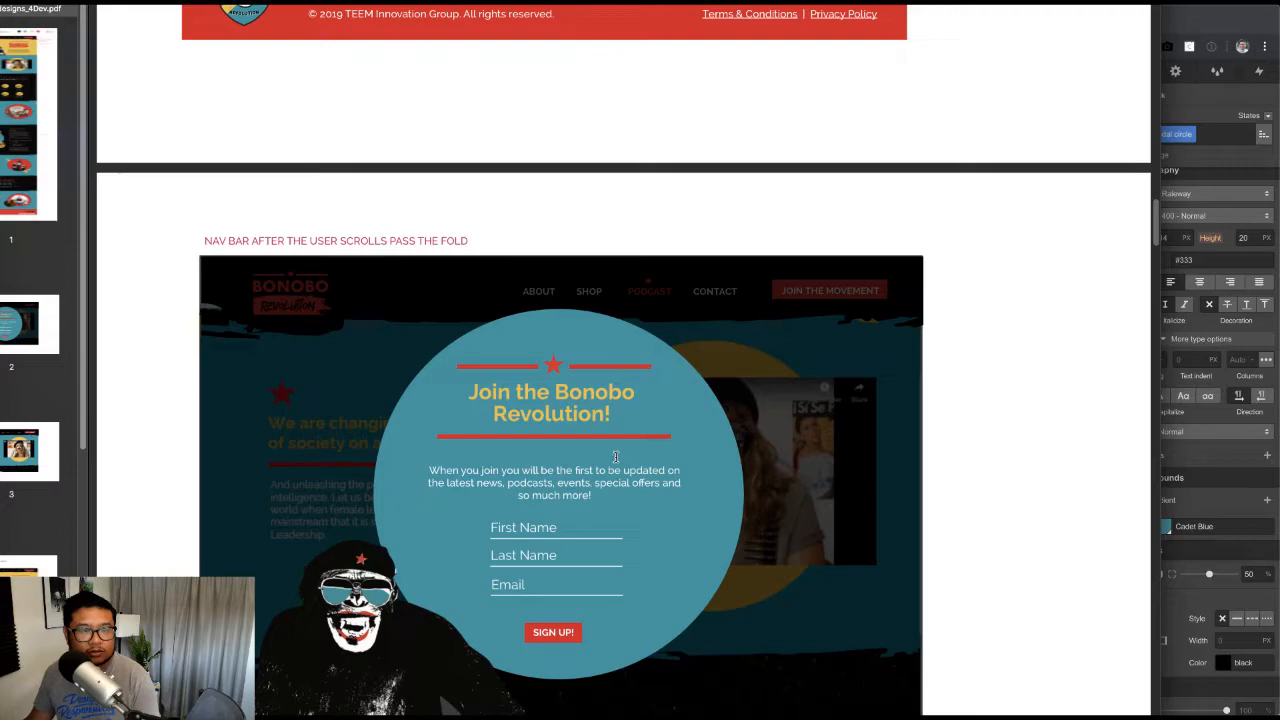
{"action": "scroll", "coordinate": [612, 453], "scroll_direction": "down", "scroll_amount": 2}
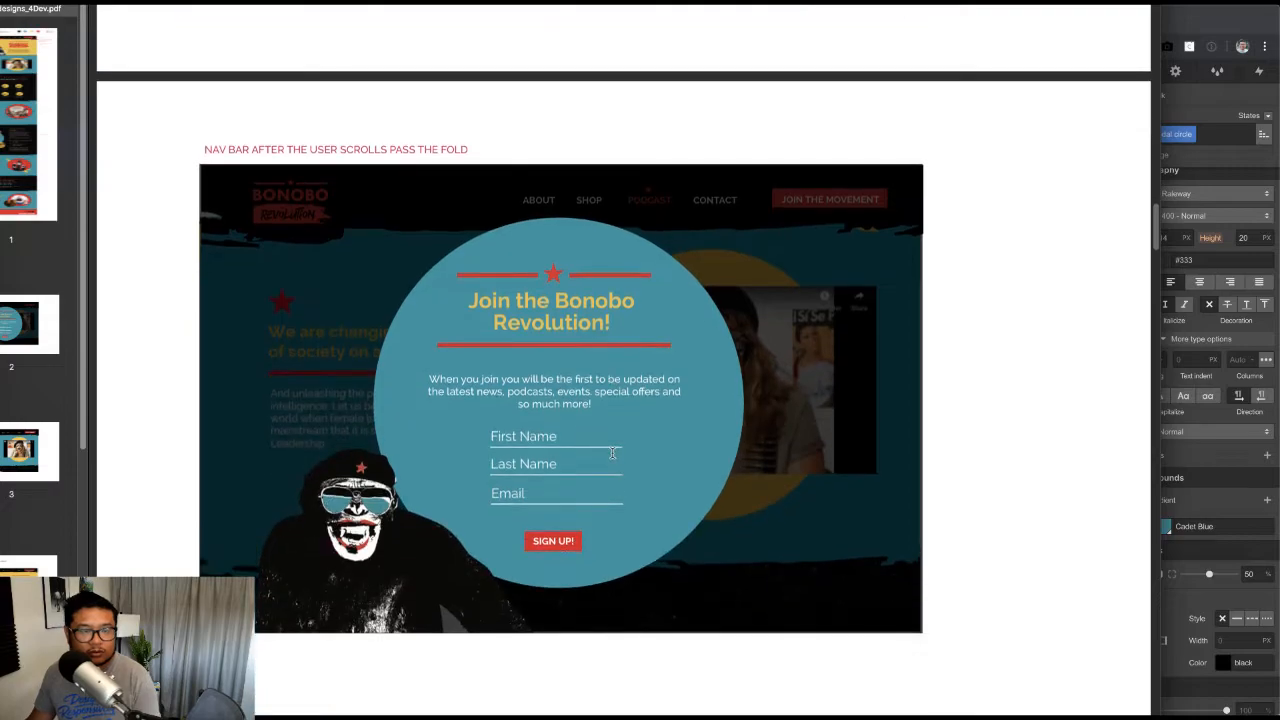
{"action": "left_click", "coordinate": [1227, 480]}
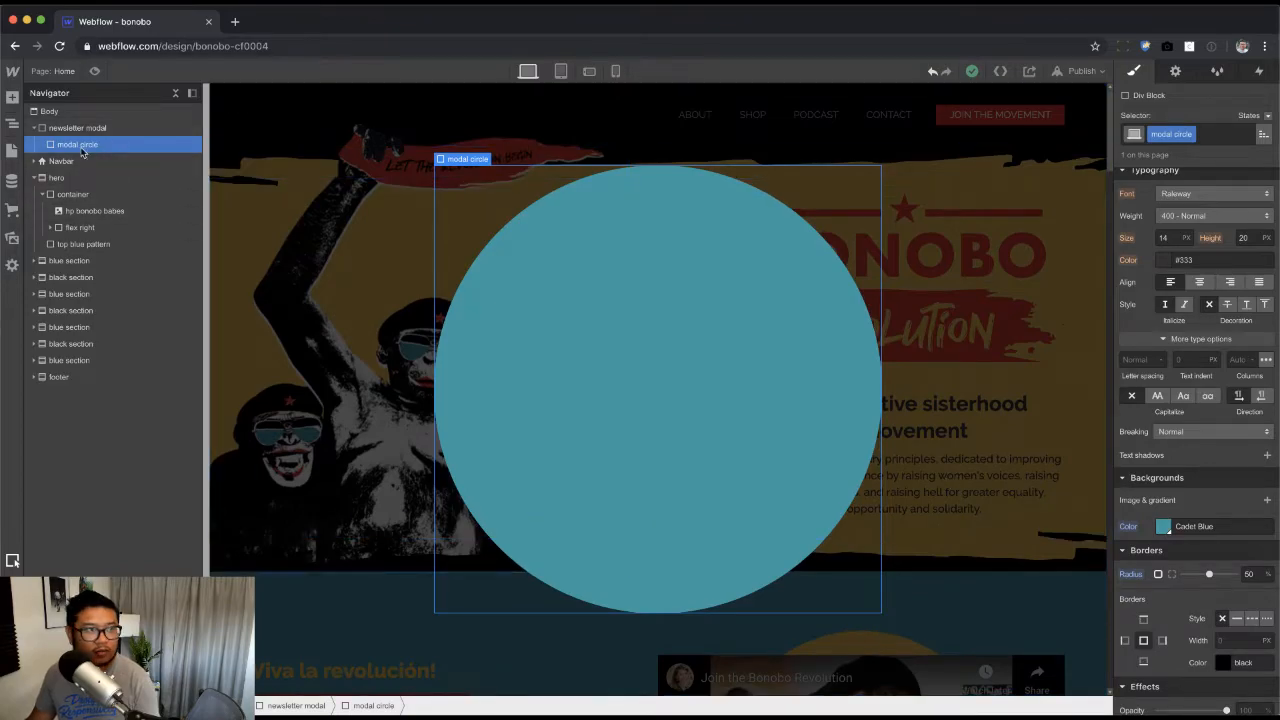
Step: Set the newsletter modal's display to none and copy the div block holding the star, red lines and heading in the black section
{"action": "left_click", "coordinate": [924, 215]}
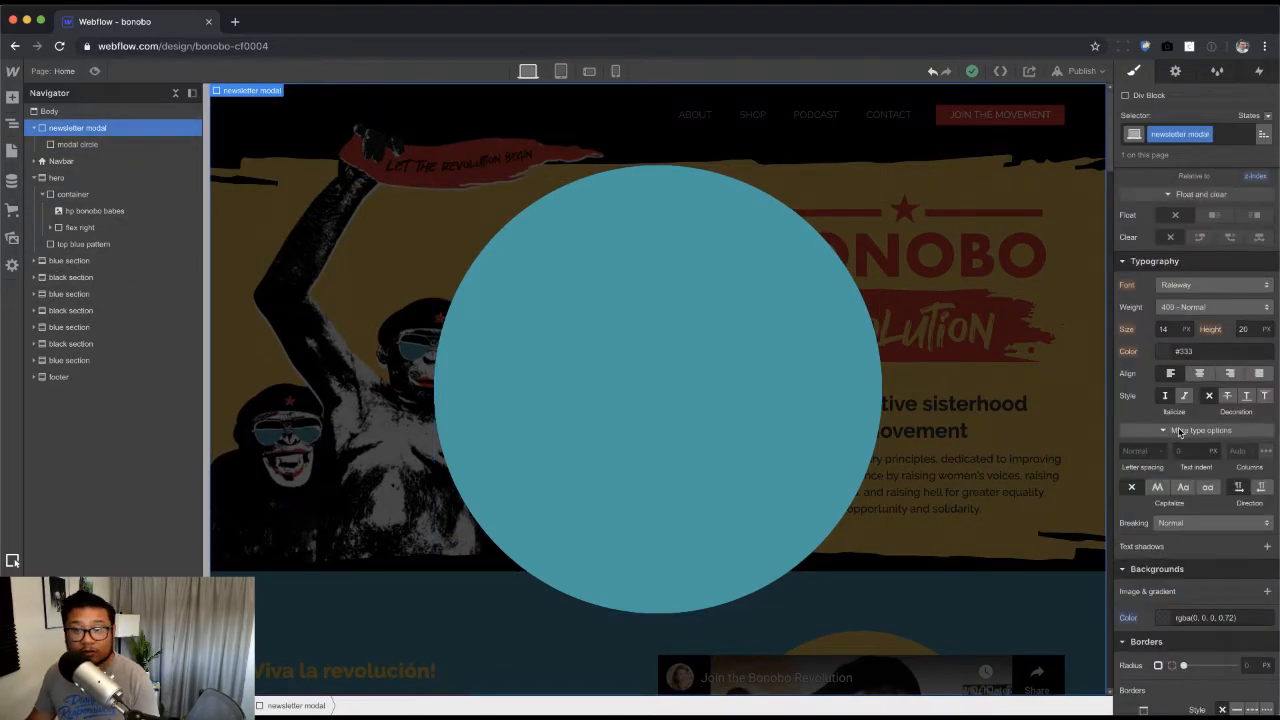
{"action": "left_click", "coordinate": [1265, 201]}
{"action": "scroll", "coordinate": [644, 227], "scroll_direction": "down", "scroll_amount": 10}
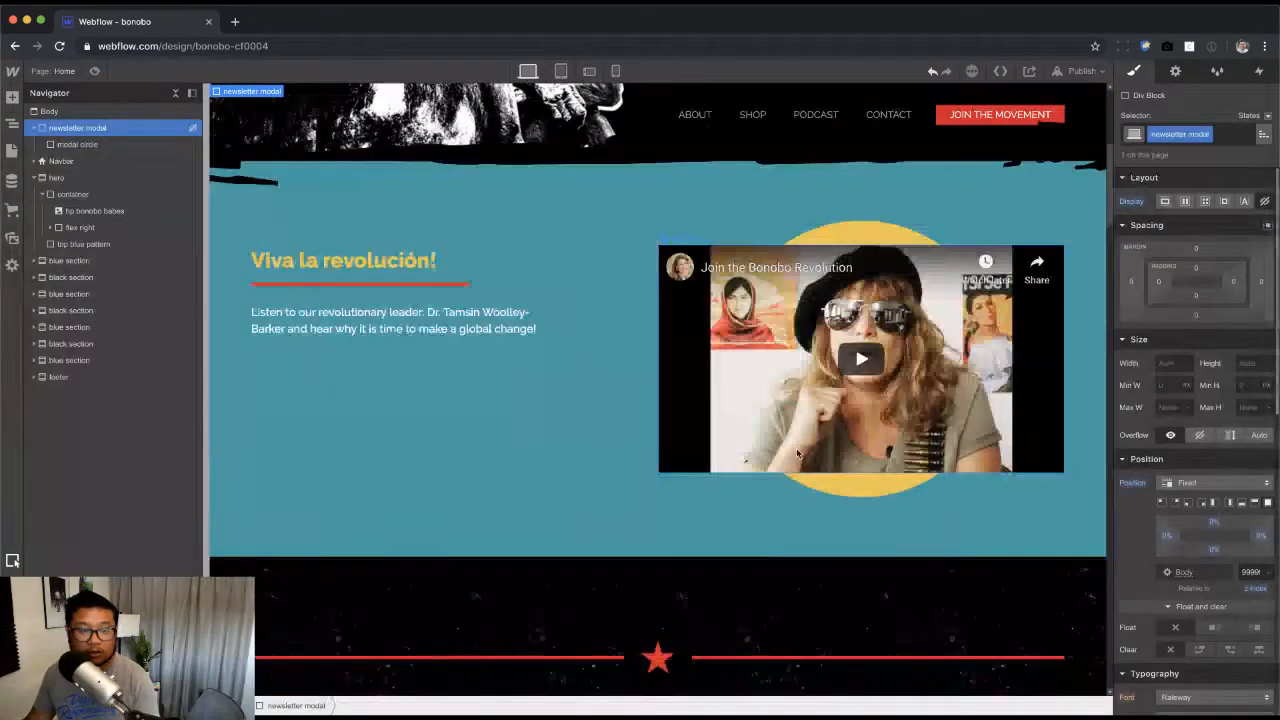
{"action": "left_click", "coordinate": [644, 227]}
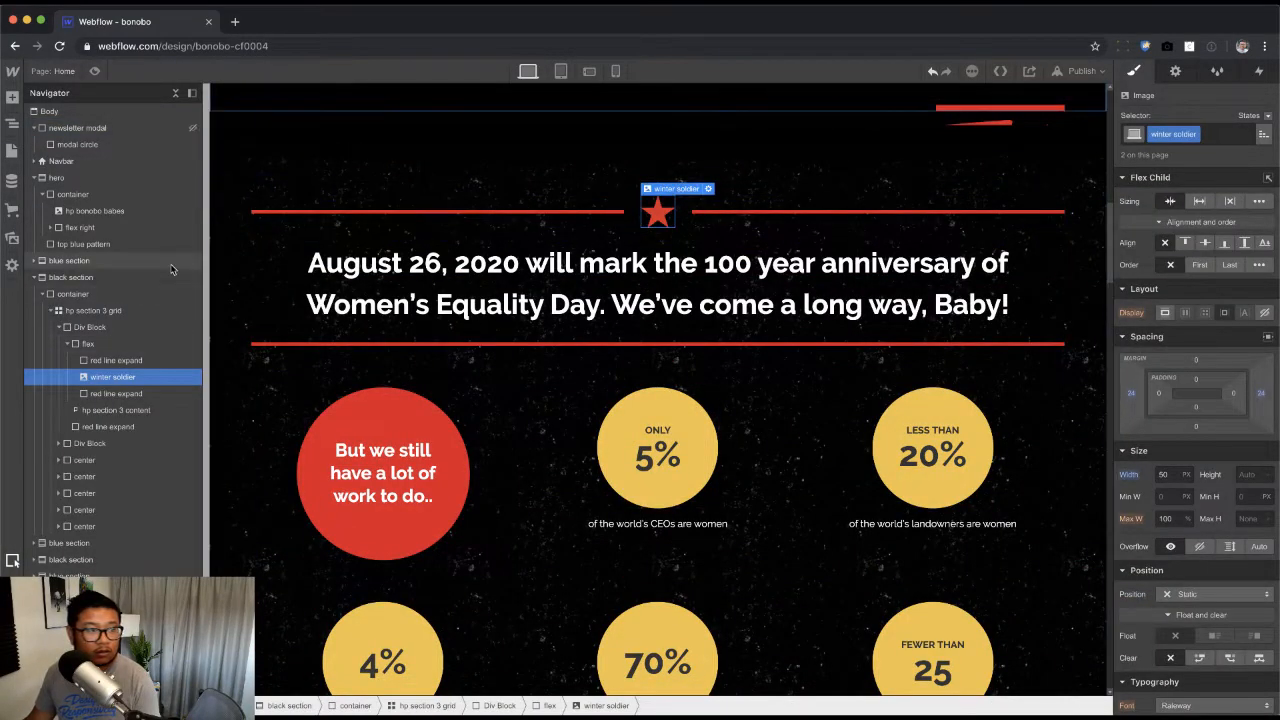
{"action": "left_click", "coordinate": [130, 343]}
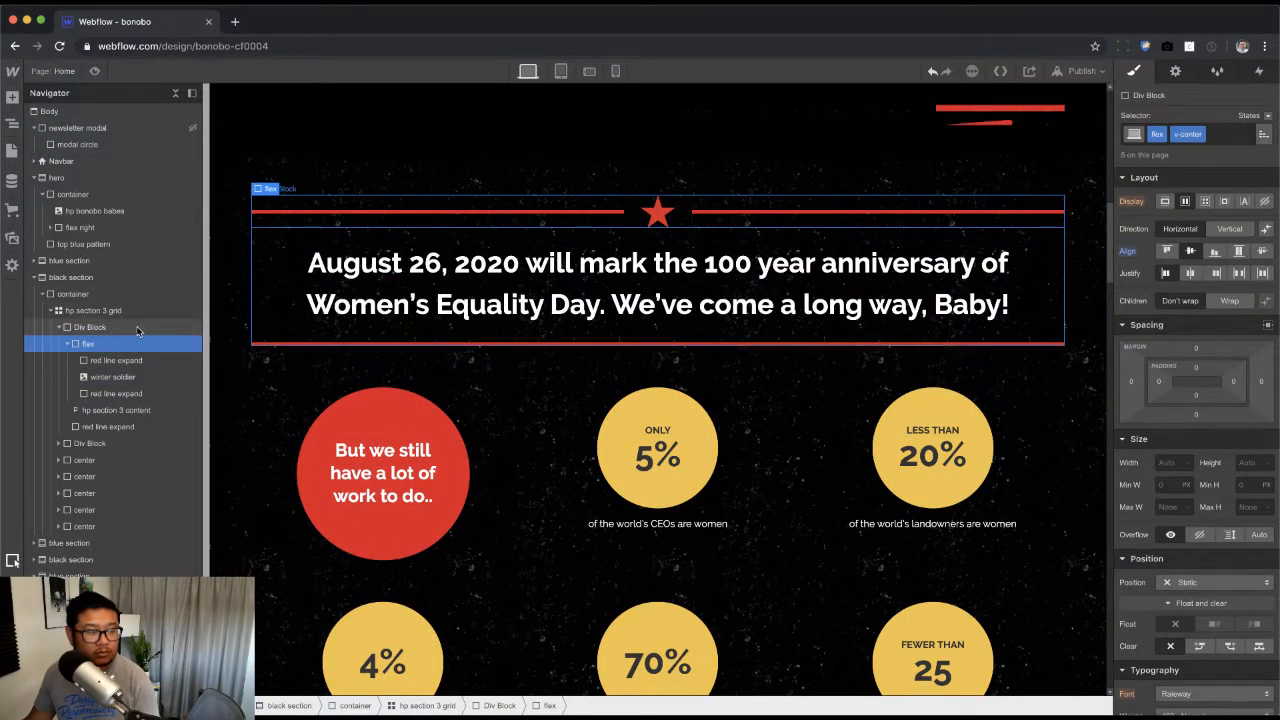
{"action": "left_click", "coordinate": [138, 331]}
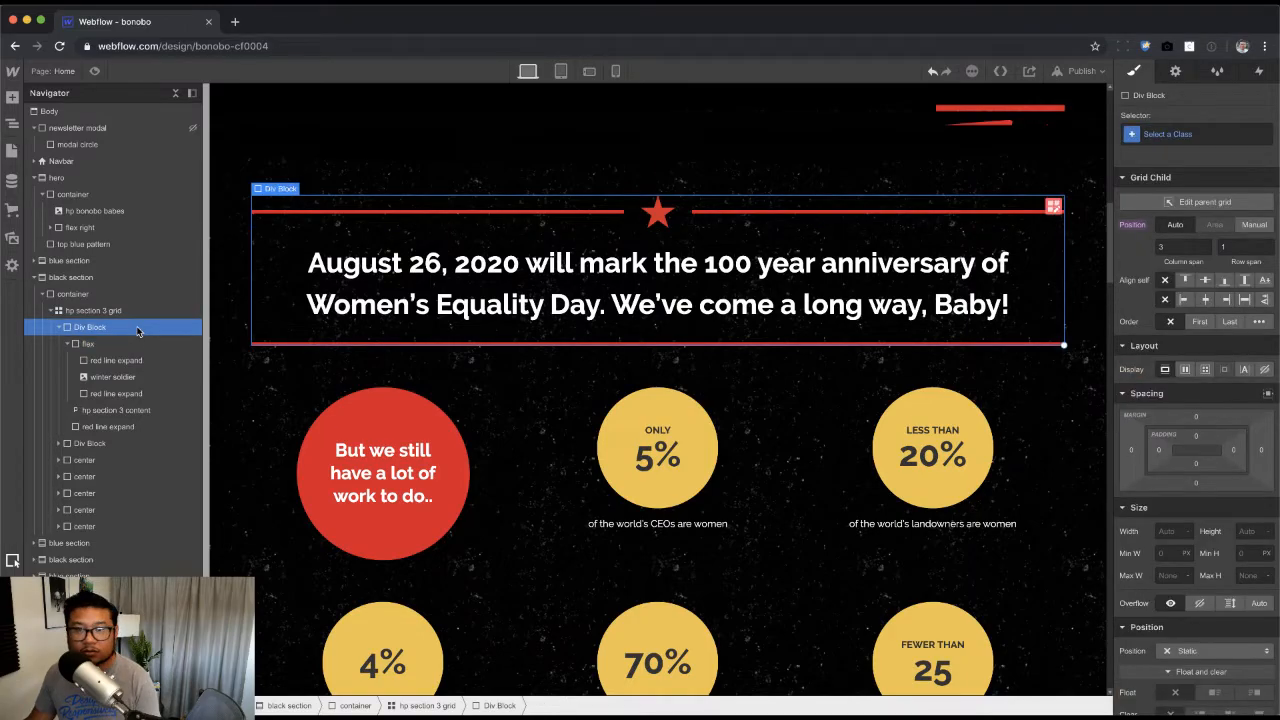
Step: Set the newsletter modal's display back to flex and paste the copied heading block inside the modal circle
{"action": "left_click", "coordinate": [90, 128]}
{"action": "left_click", "coordinate": [1185, 201]}
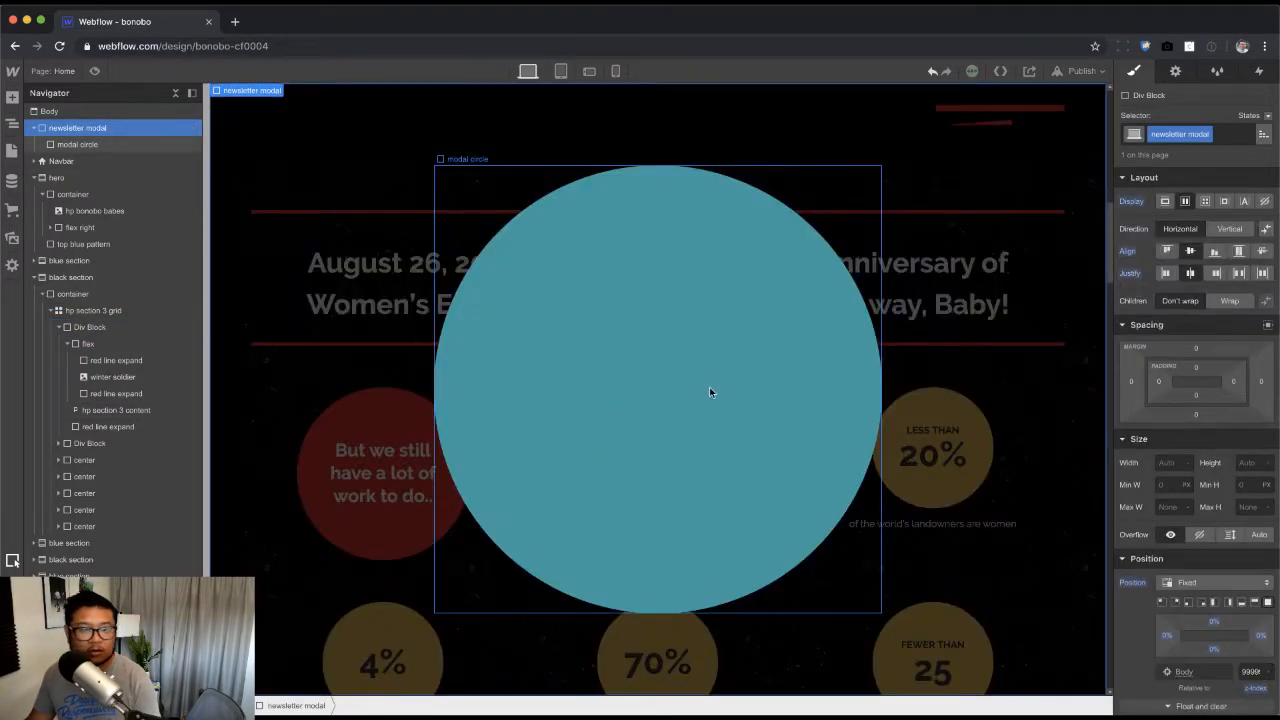
{"action": "left_click", "coordinate": [714, 384]}
{"action": "key", "text": "super+v"}
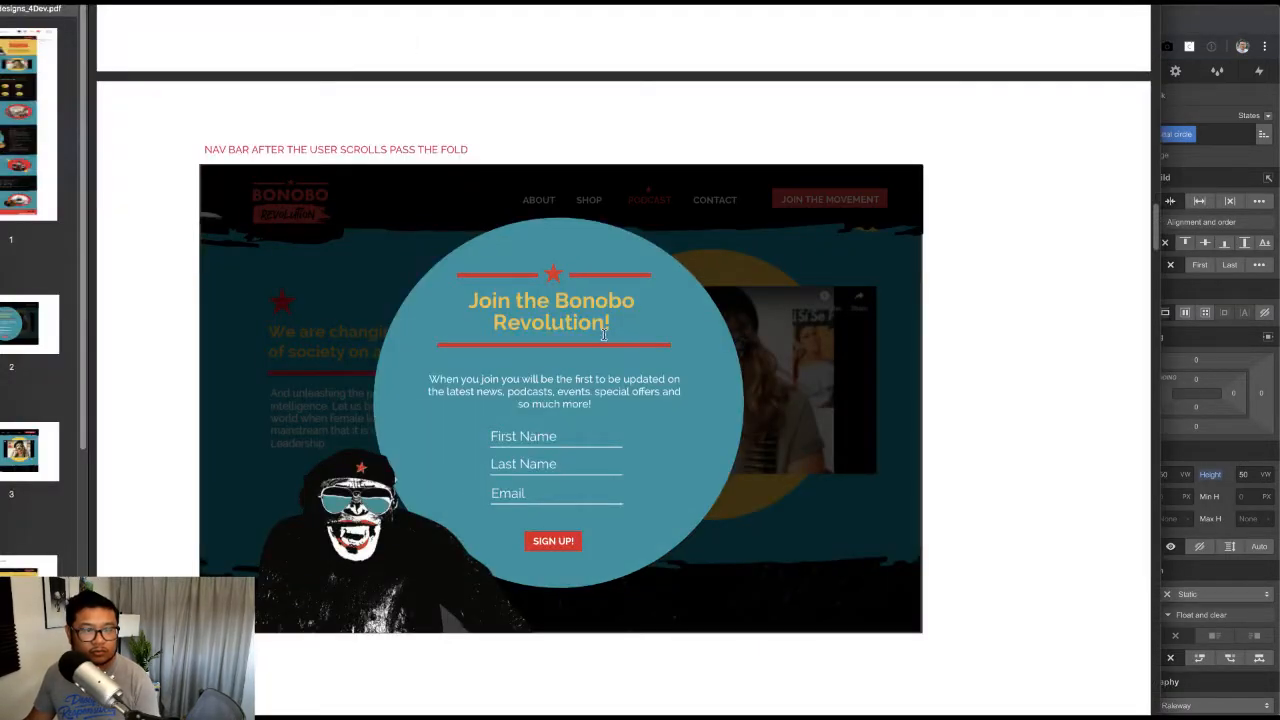
Step: Replace the pasted heading's text with "Join the Bonobo Revolution!" copied from the PDF mockup
{"action": "left_click_drag", "start_coordinate": [604, 334], "coordinate": [448, 304]}
{"action": "key", "text": "super+c"}
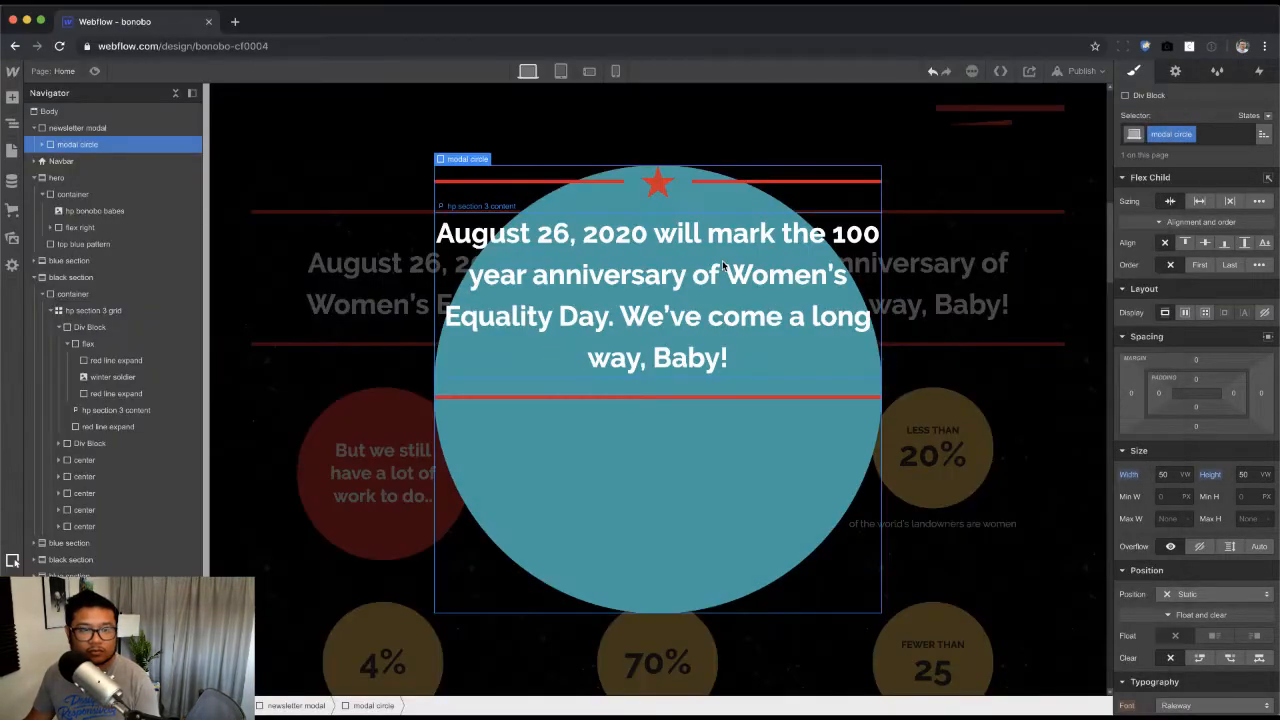
{"action": "left_click", "coordinate": [722, 260]}
{"action": "double_click", "coordinate": [722, 260]}
{"action": "key", "text": "super+a"}
{"action": "key", "text": "super+v"}
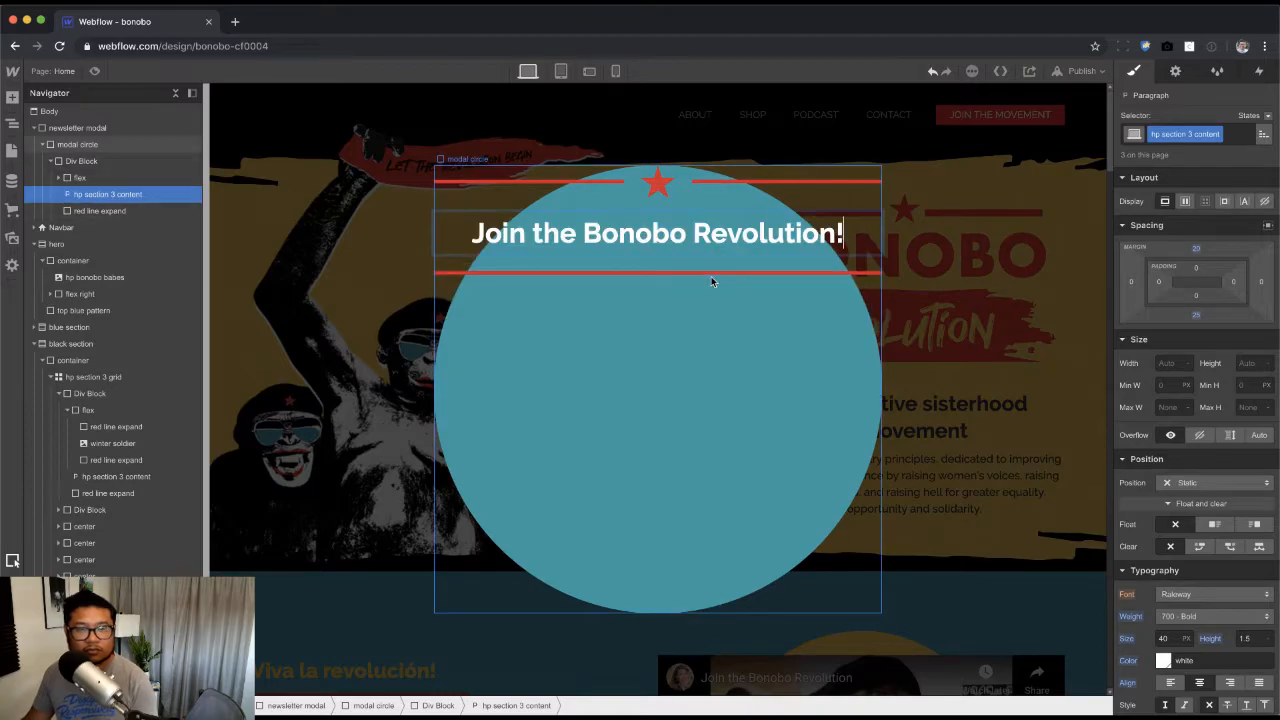
{"action": "key", "text": "Escape"}
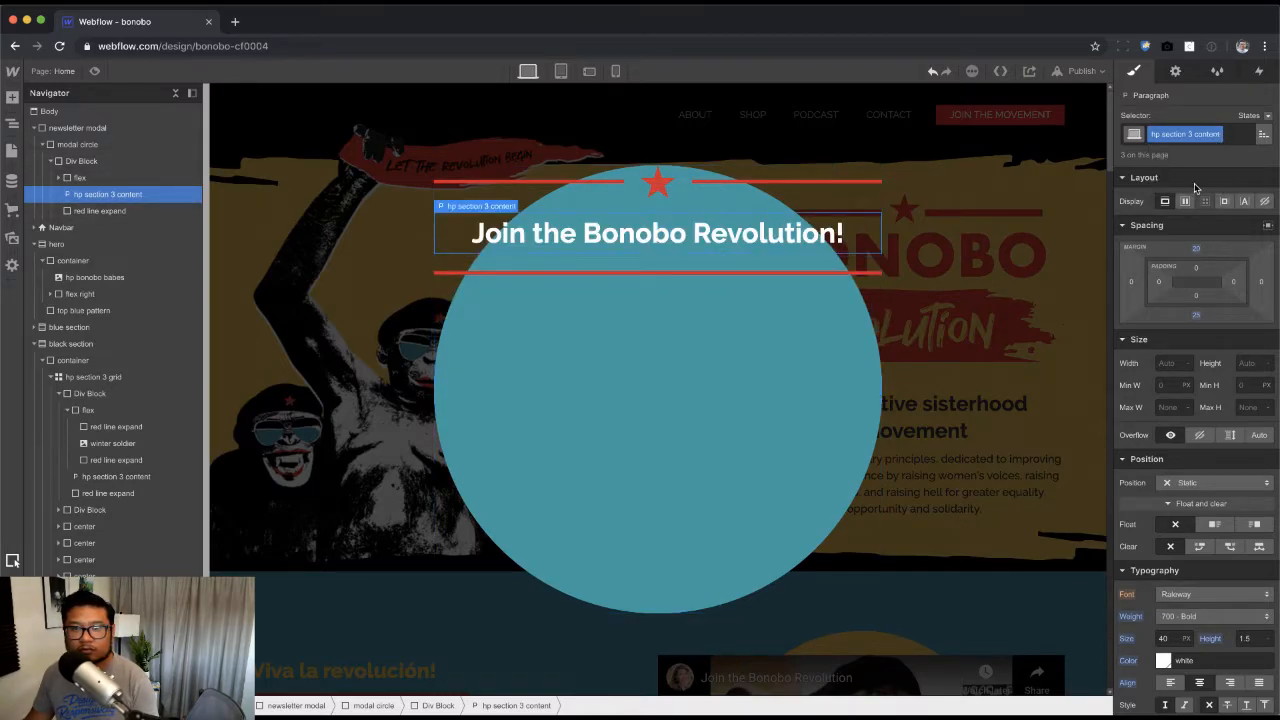
Step: Replace the modal heading's class with the existing "yellow bold text" class
{"action": "left_click", "coordinate": [1198, 136]}
{"action": "key", "text": "BackSpace"}
{"action": "type", "text": "yell"}
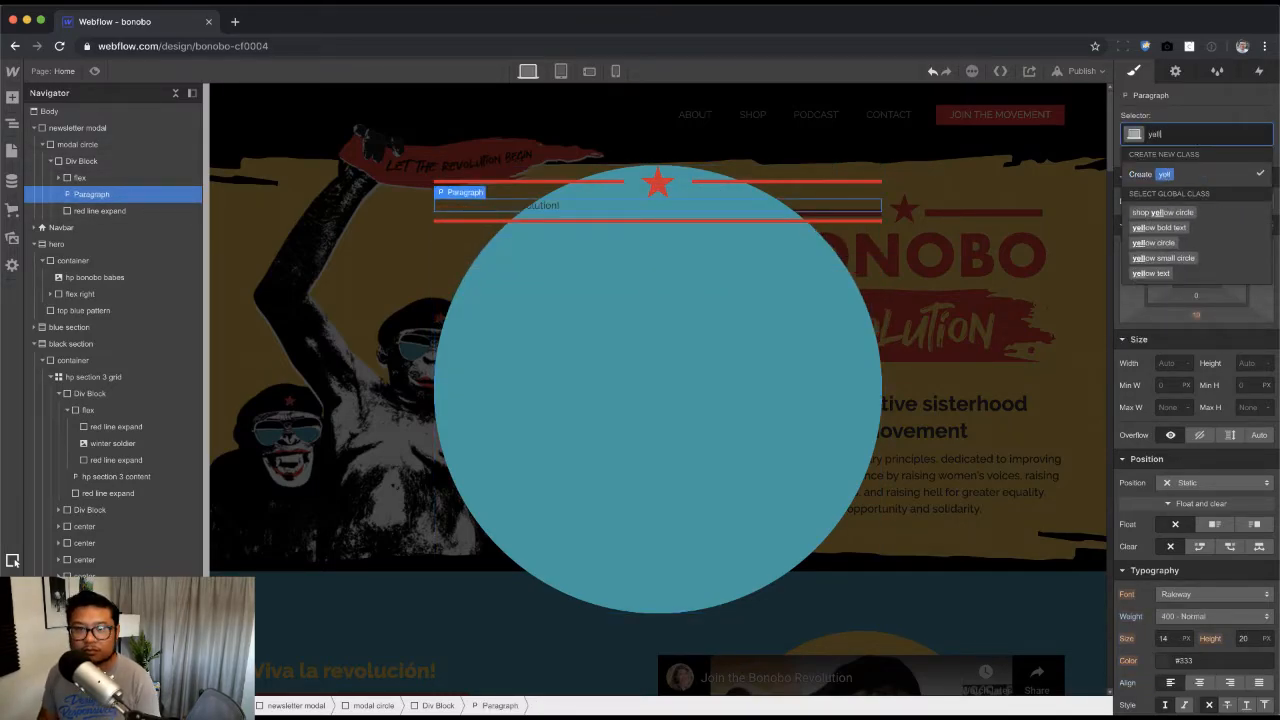
{"action": "key", "text": "Down"}
{"action": "key", "text": "Down"}
{"action": "key", "text": "Return"}
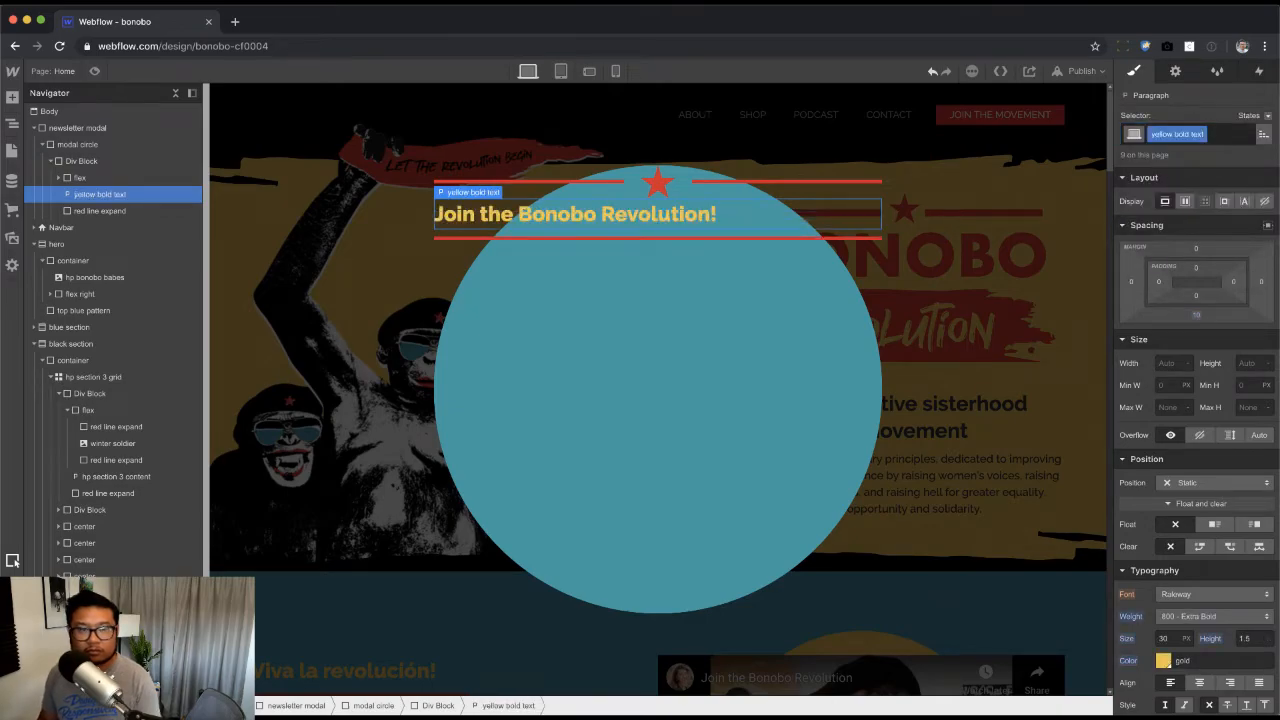
Step: Centre-align the text of the modal circle
{"action": "left_click", "coordinate": [88, 145]}
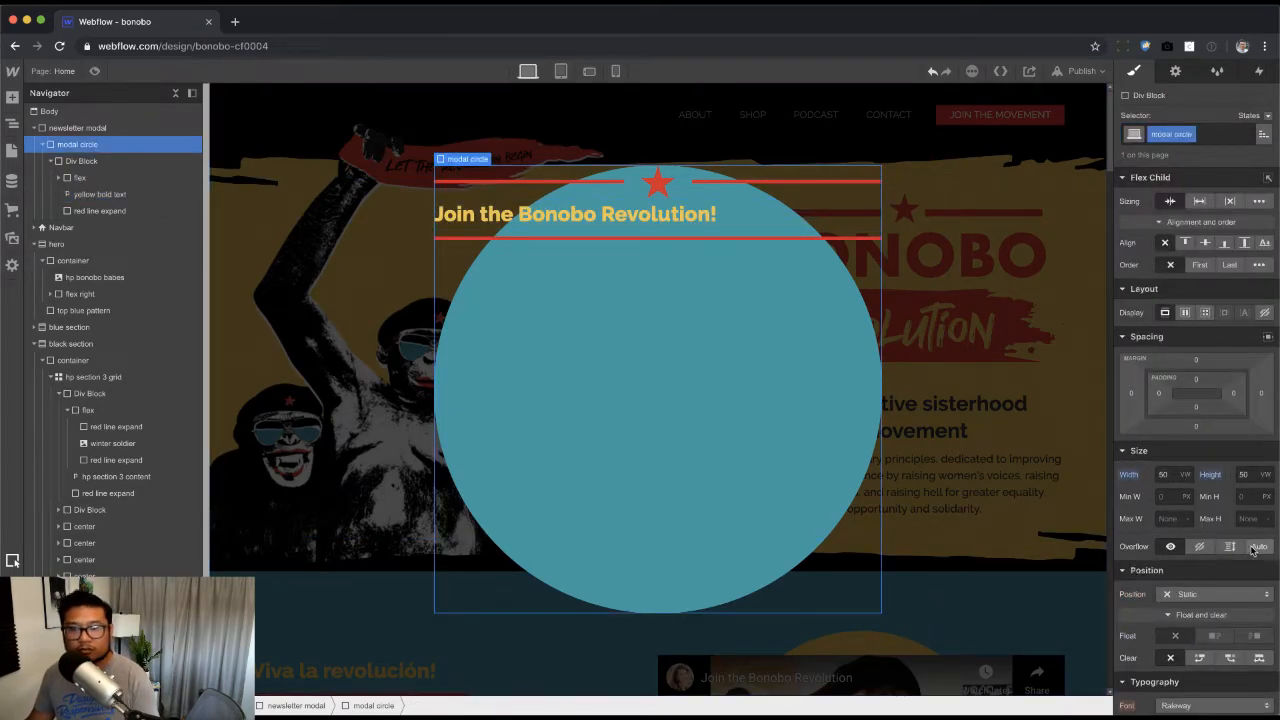
{"action": "scroll", "coordinate": [1253, 549], "scroll_direction": "down", "scroll_amount": 5}
{"action": "left_click", "coordinate": [1199, 507]}
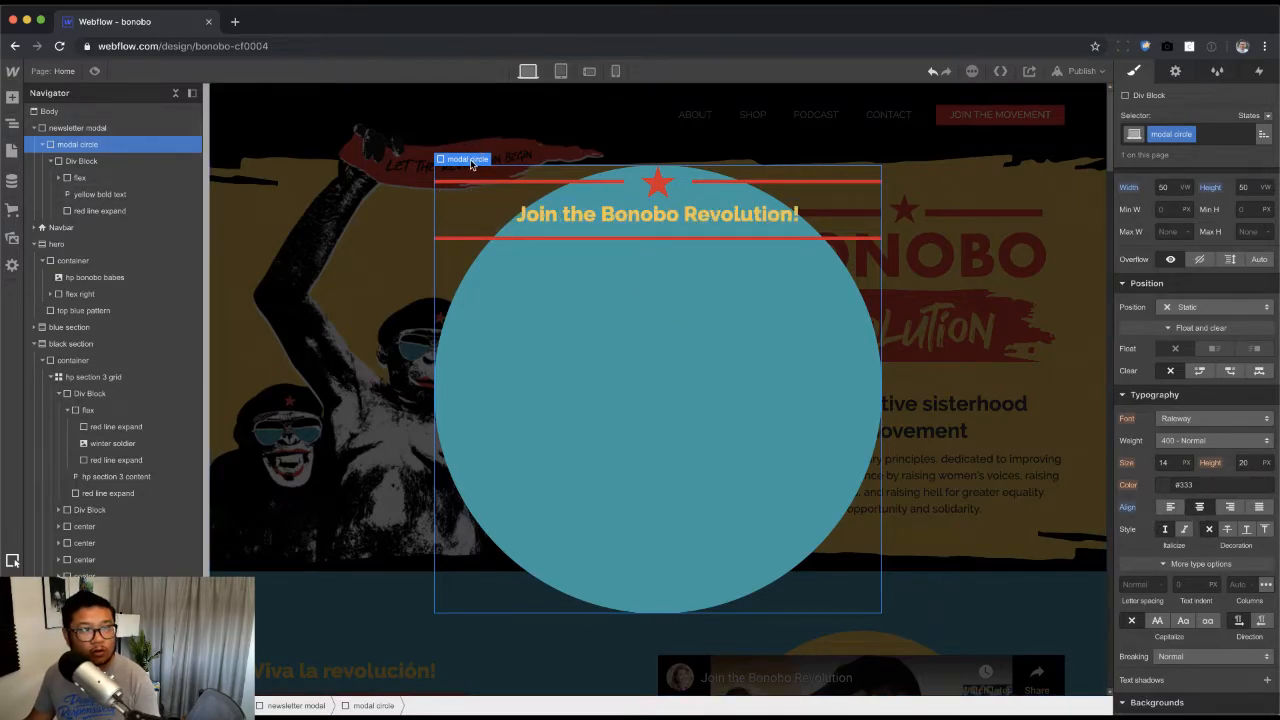
Step: Copy the "When you join you will be the first to be updated" paragraph from the PDF mockup
{"action": "key", "text": "super+Tab"}
{"action": "triple_click", "coordinate": [605, 400]}
{"action": "key", "text": "super+c"}
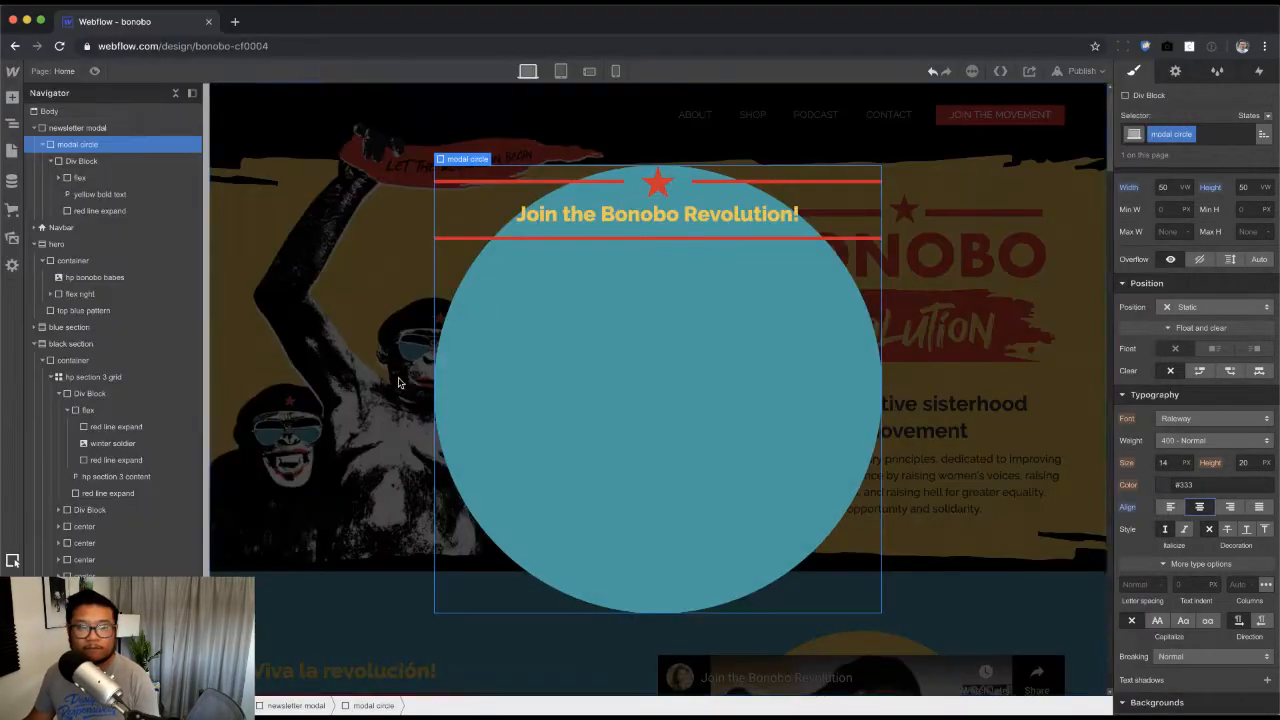
{"action": "key", "text": "super+Tab"}
{"action": "key", "text": "a"}
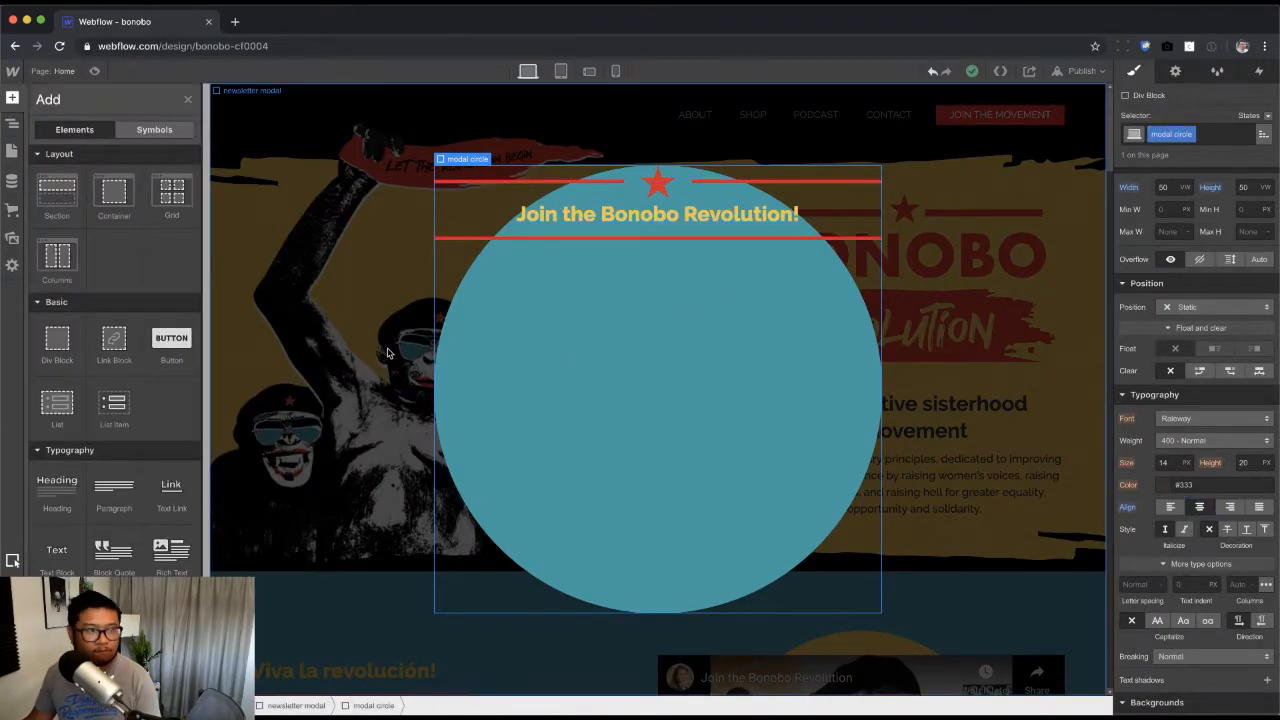
{"action": "left_click", "coordinate": [667, 418]}
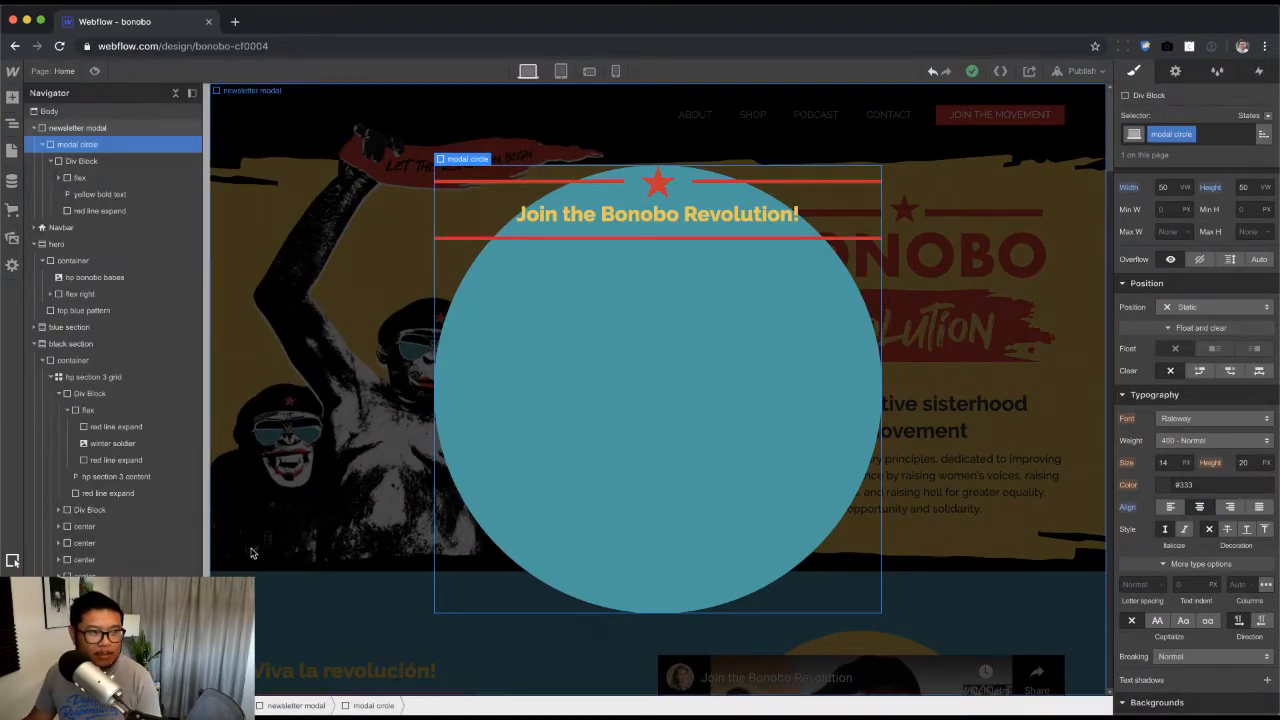
{"action": "key", "text": "a"}
{"action": "left_click", "coordinate": [621, 396]}
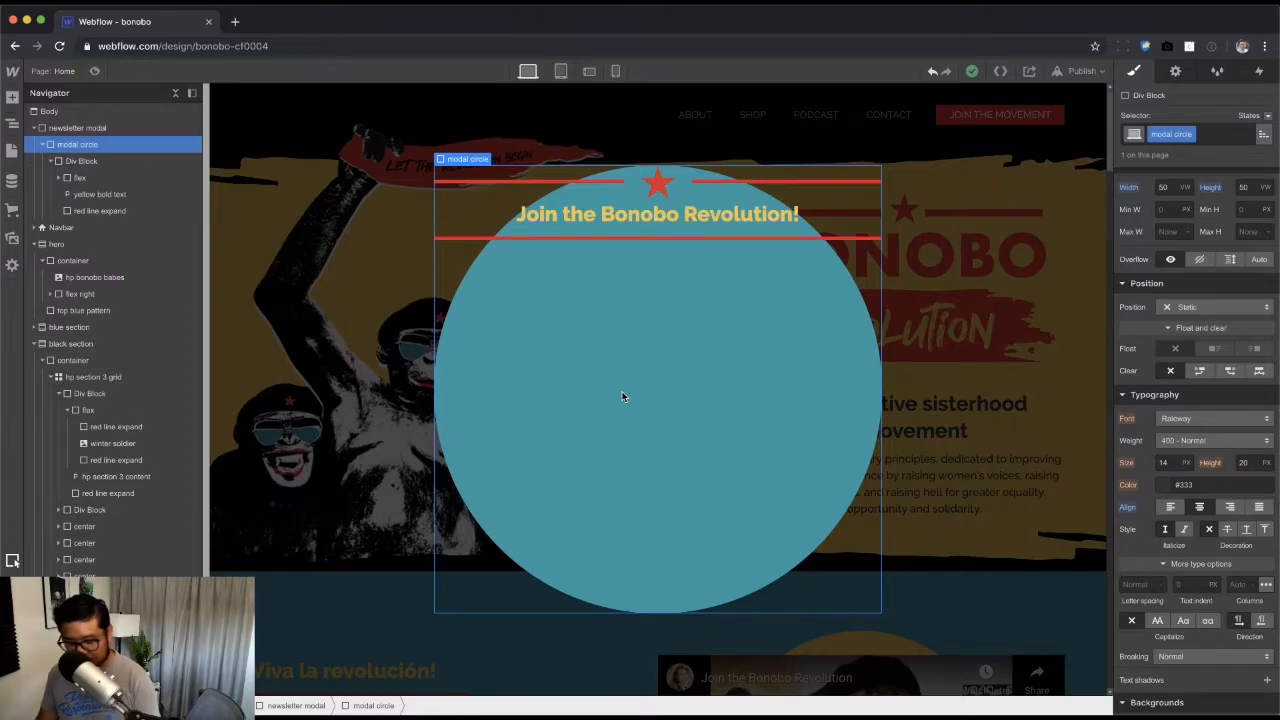
Step: Add a form block inside the modal circle and move the heading div block to the top of its form
{"action": "key", "text": "super+e"}
{"action": "type", "text": "form"}
{"action": "key", "text": "Return"}
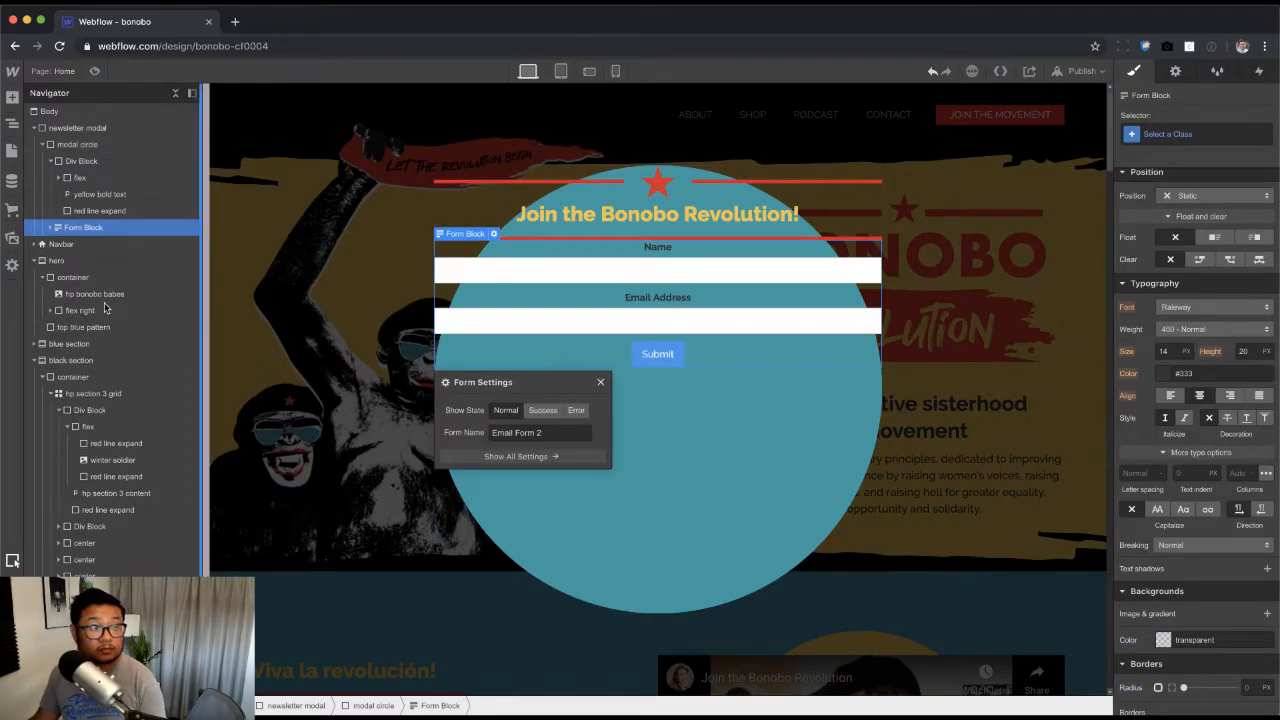
{"action": "left_click_drag", "start_coordinate": [76, 164], "coordinate": [116, 194]}
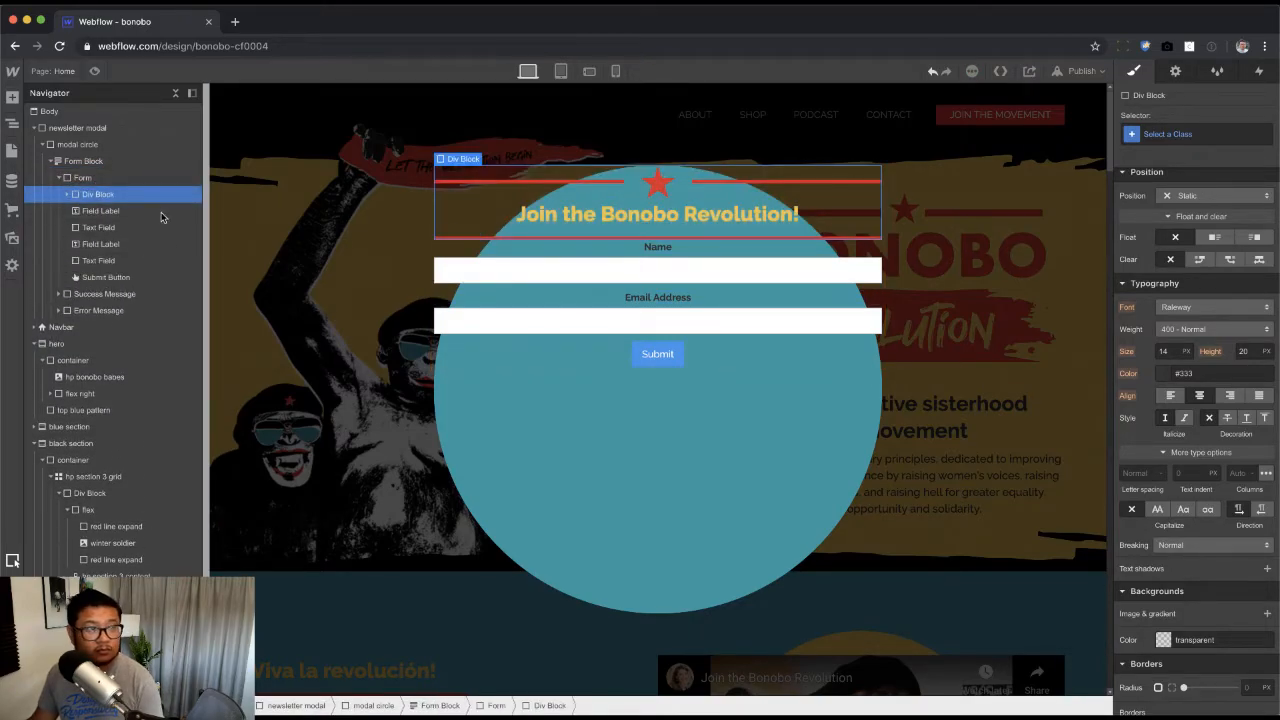
Step: Add a paragraph element to the form
{"action": "left_click", "coordinate": [108, 180]}
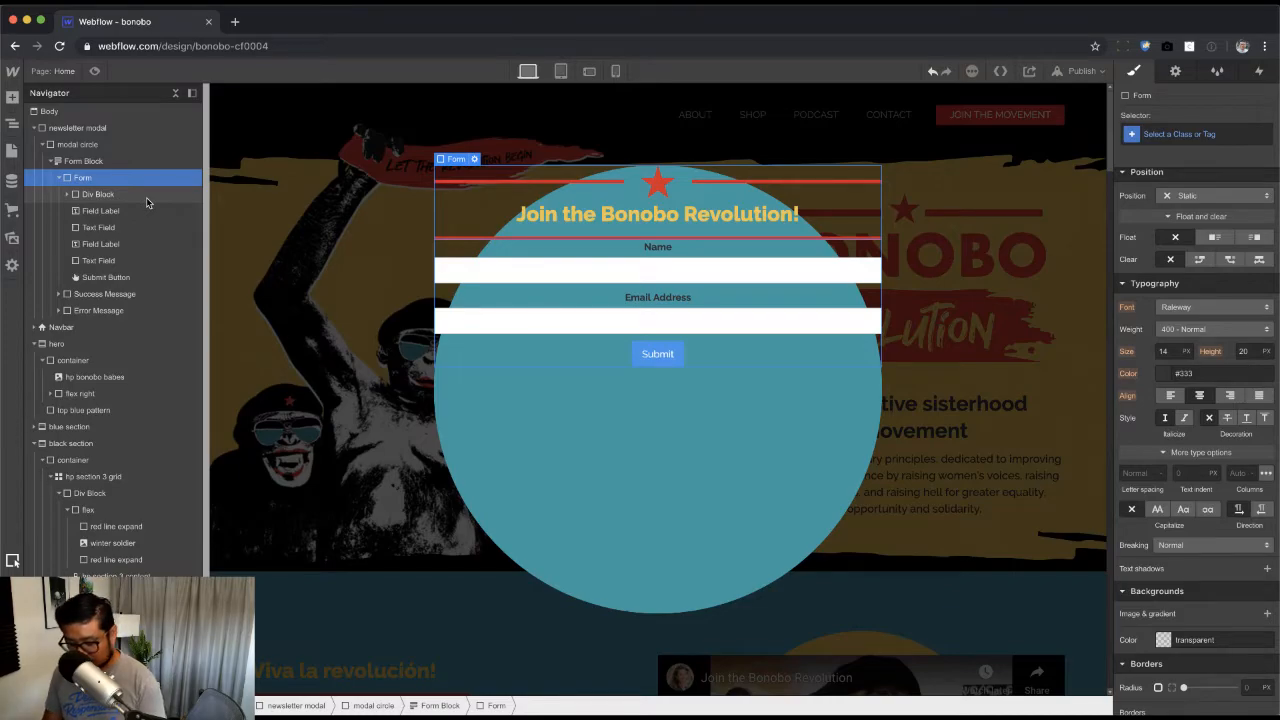
{"action": "key", "text": "super+e"}
{"action": "type", "text": "p"}
{"action": "key", "text": "Return"}
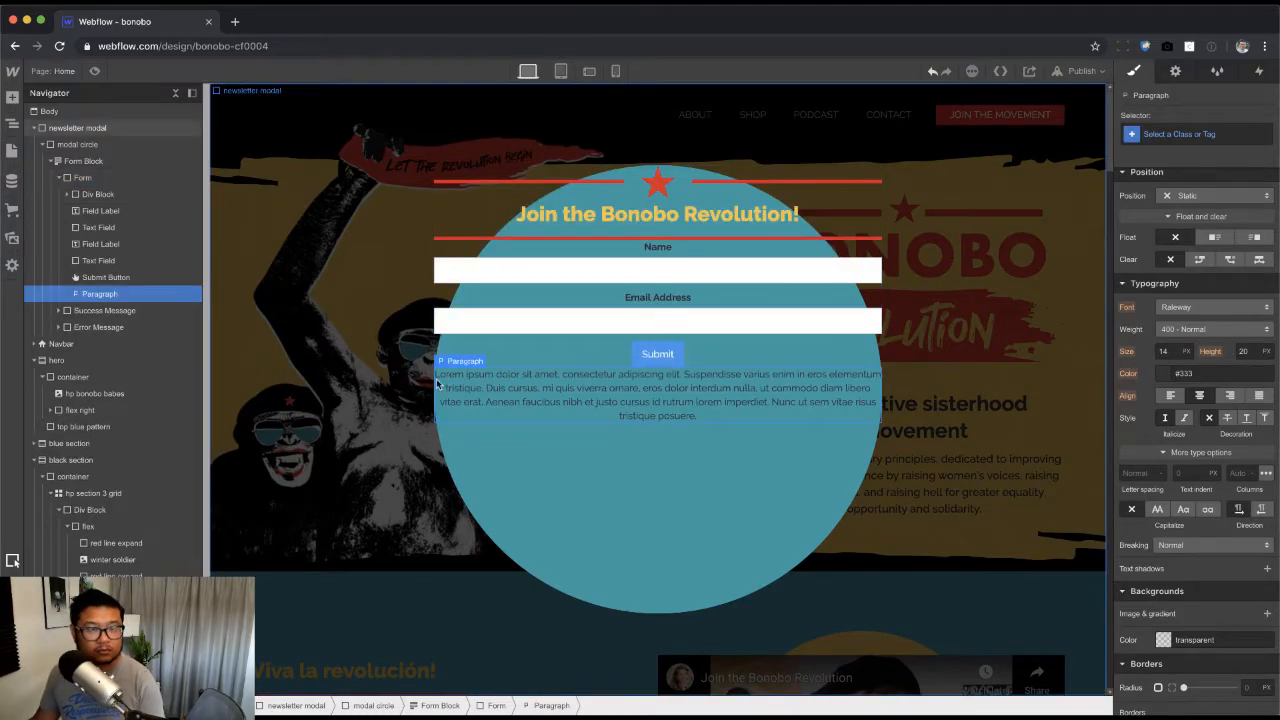
Step: Replace the paragraph's placeholder with the copied "When you join" text and place it directly below the heading div block
{"action": "double_click", "coordinate": [603, 393]}
{"action": "key", "text": "super+a"}
{"action": "key", "text": "super+v"}
{"action": "key", "text": "Escape"}
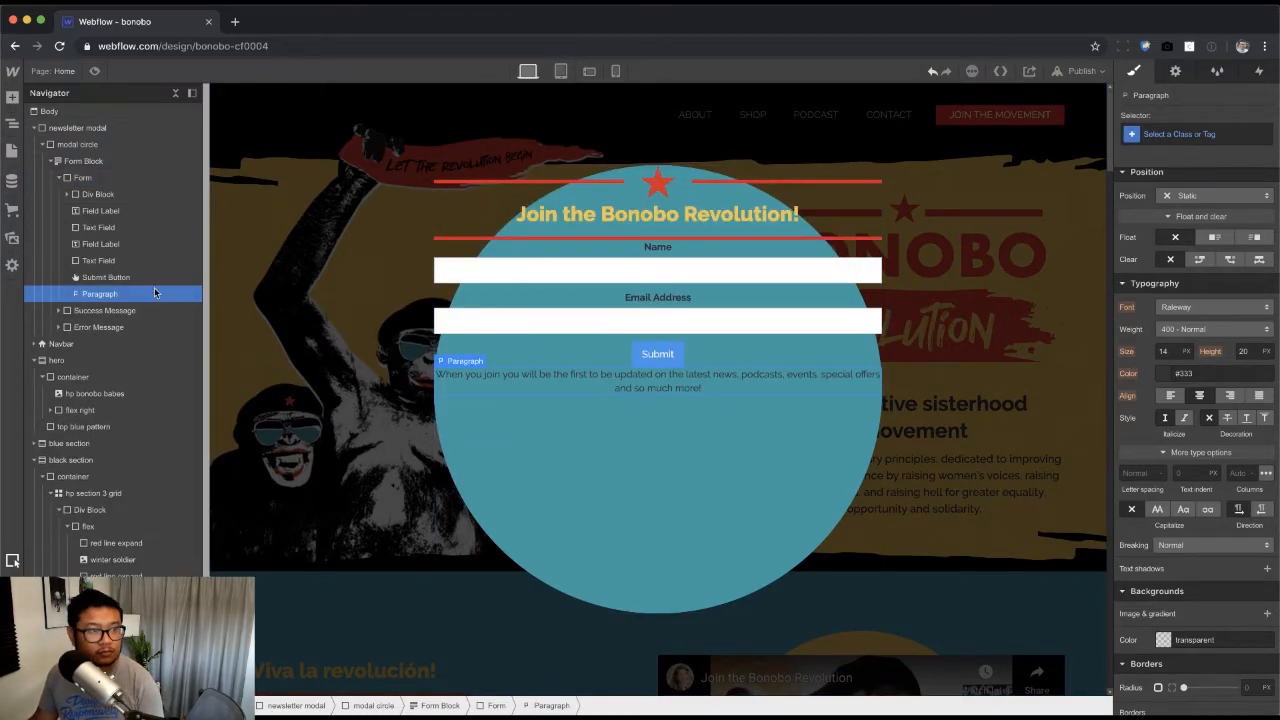
{"action": "left_click_drag", "start_coordinate": [113, 294], "coordinate": [100, 210]}
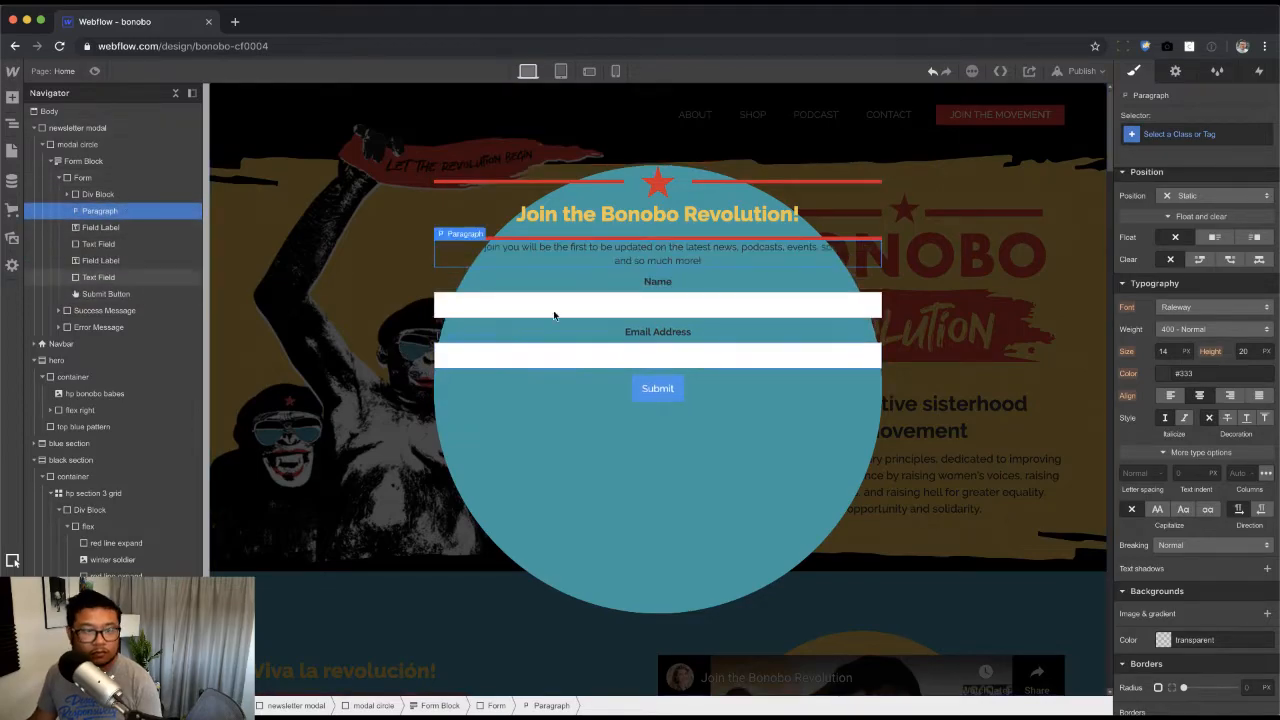
Step: Set the text colour of the modal circle to white
{"action": "left_click", "coordinate": [775, 467]}
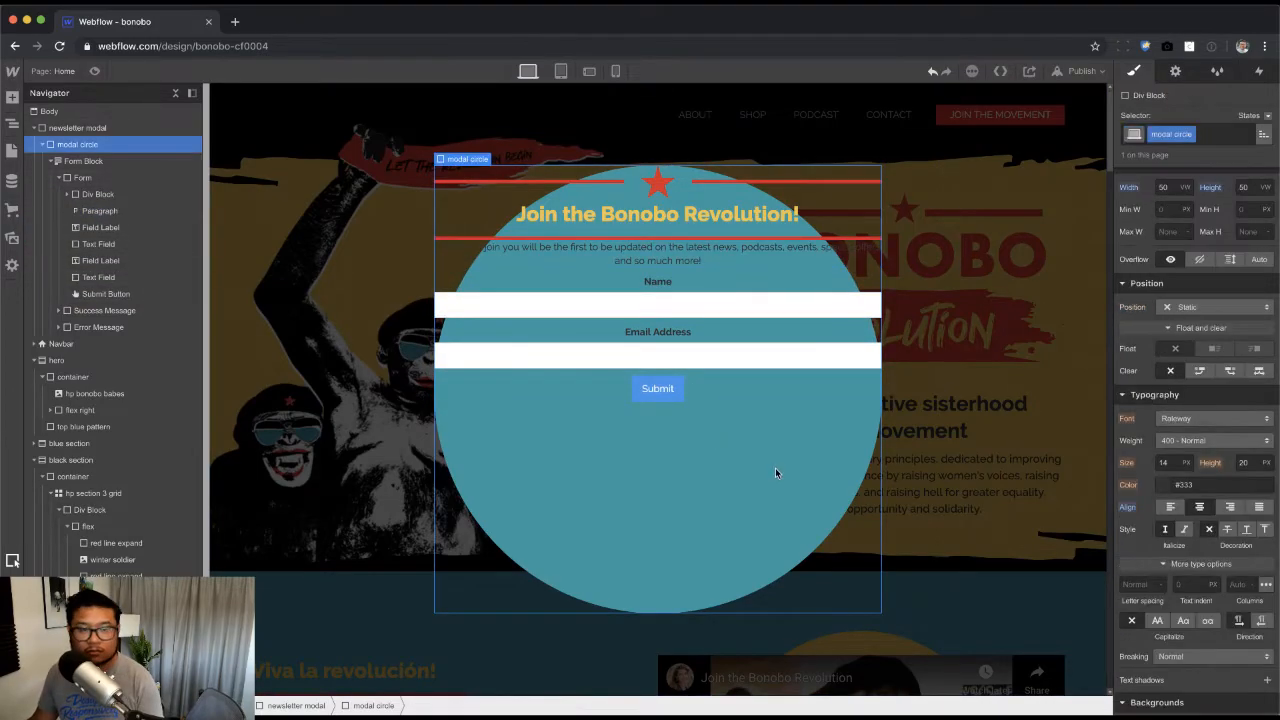
{"action": "left_click", "coordinate": [1212, 490]}
{"action": "type", "text": "white"}
{"action": "key", "text": "Return"}
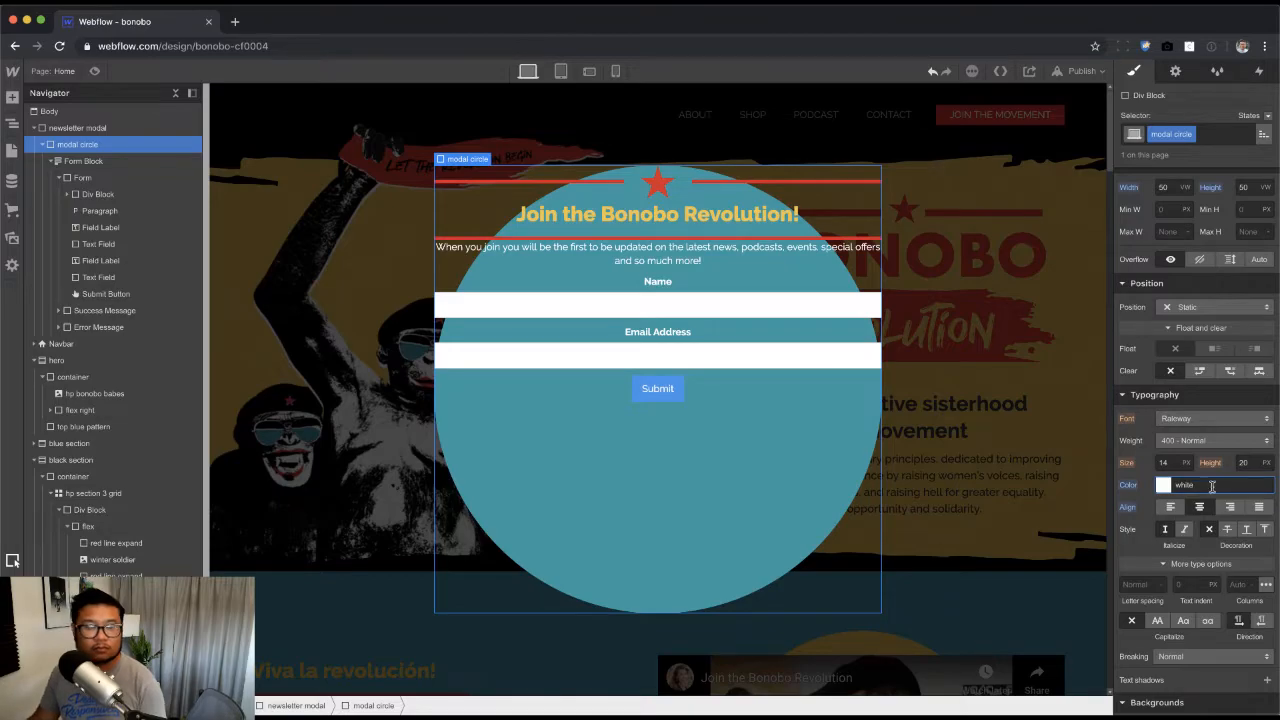
Step: Check the form fields in the PDF mockup and change the first form label from Name to First Name
{"action": "key", "text": "super+Tab"}
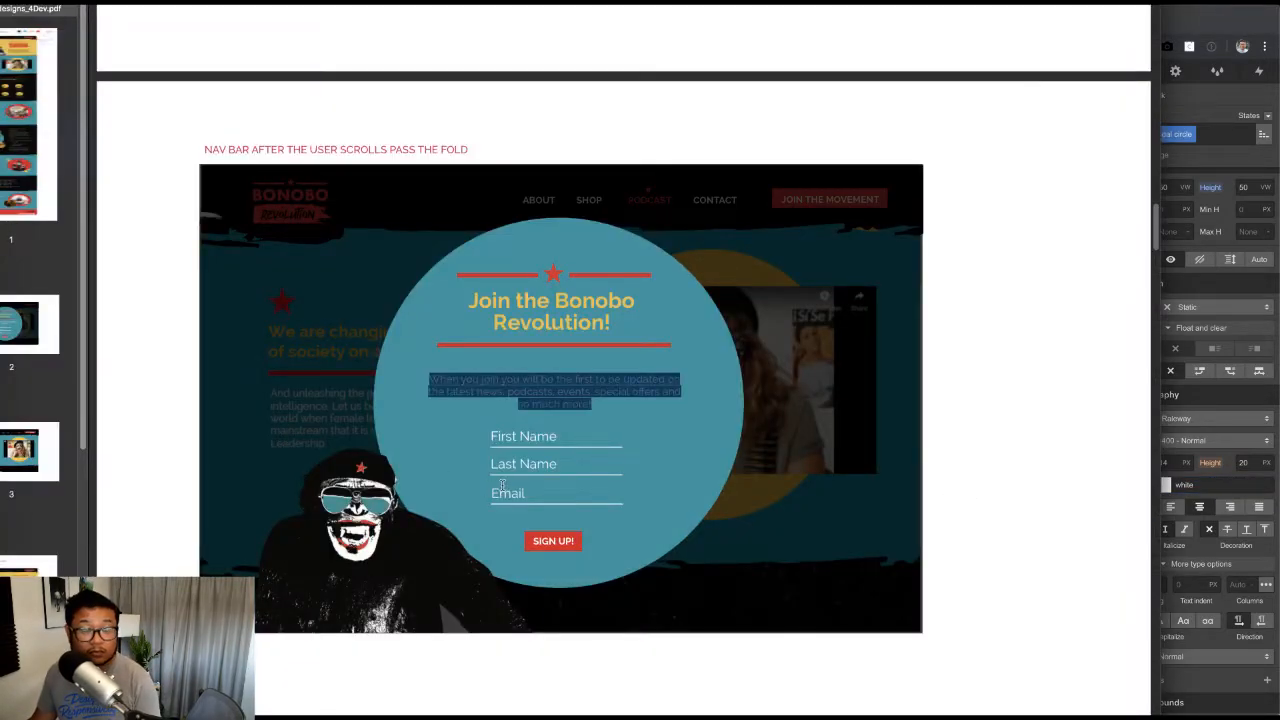
{"action": "left_click_drag", "start_coordinate": [564, 437], "coordinate": [487, 434]}
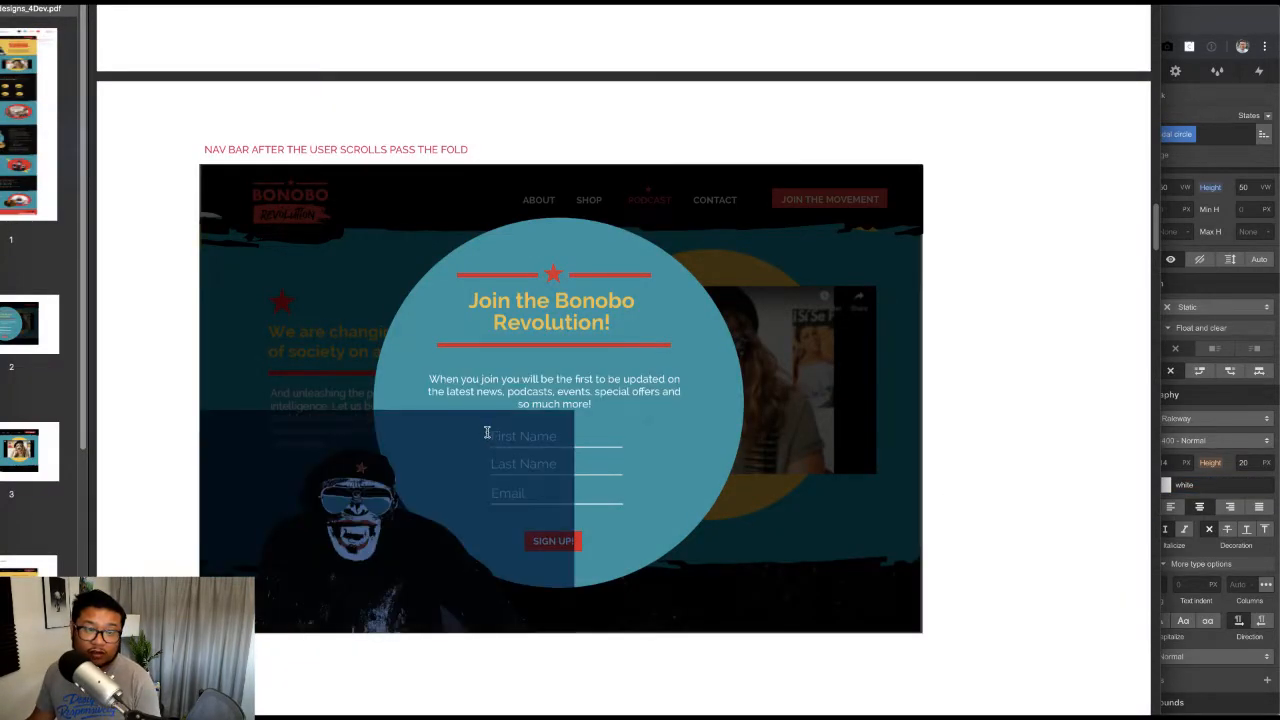
{"action": "left_click", "coordinate": [602, 447]}
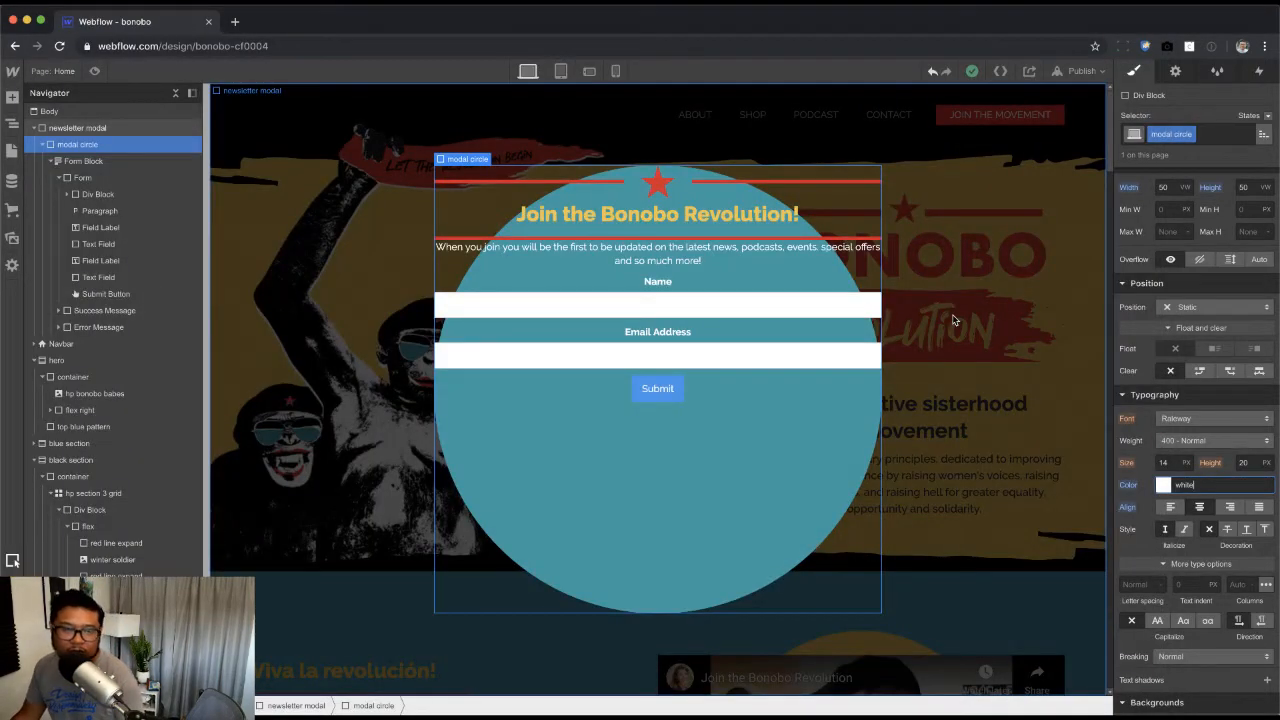
{"action": "double_click", "coordinate": [657, 281]}
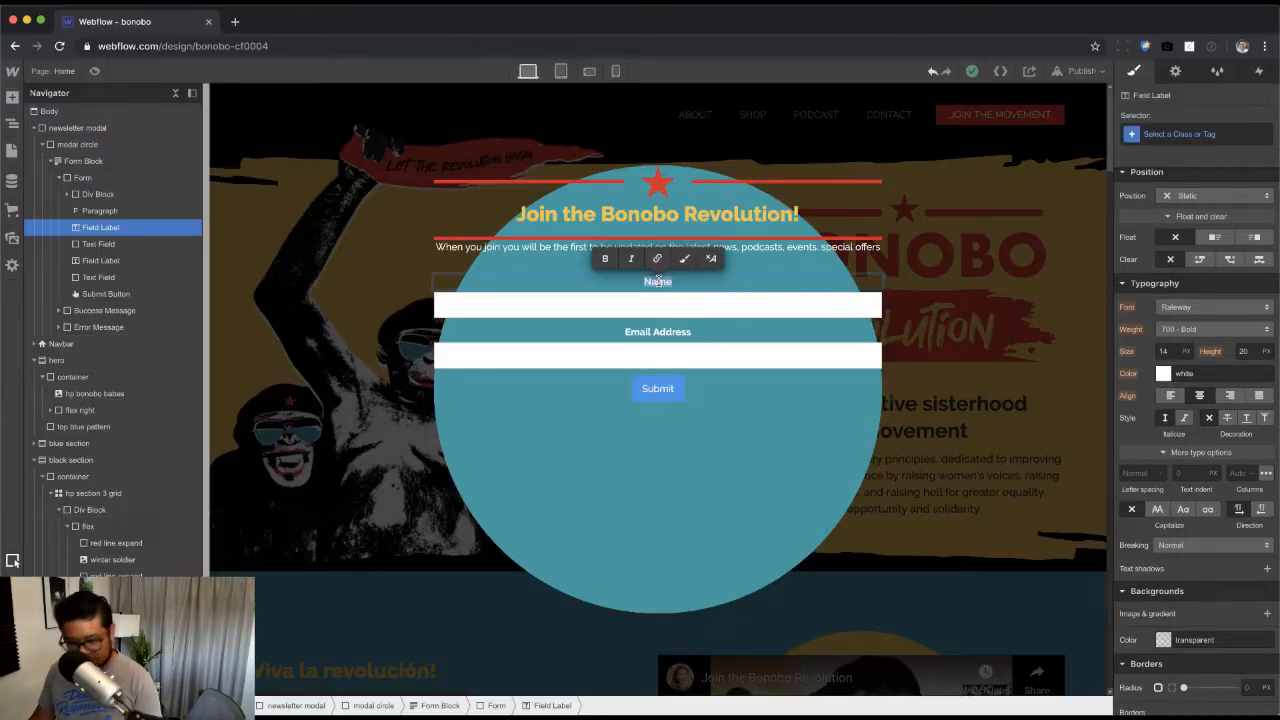
{"action": "key", "text": "BackSpace"}
{"action": "type", "text": "First"}
{"action": "key", "text": "BackSpace"}
{"action": "key", "text": "BackSpace"}
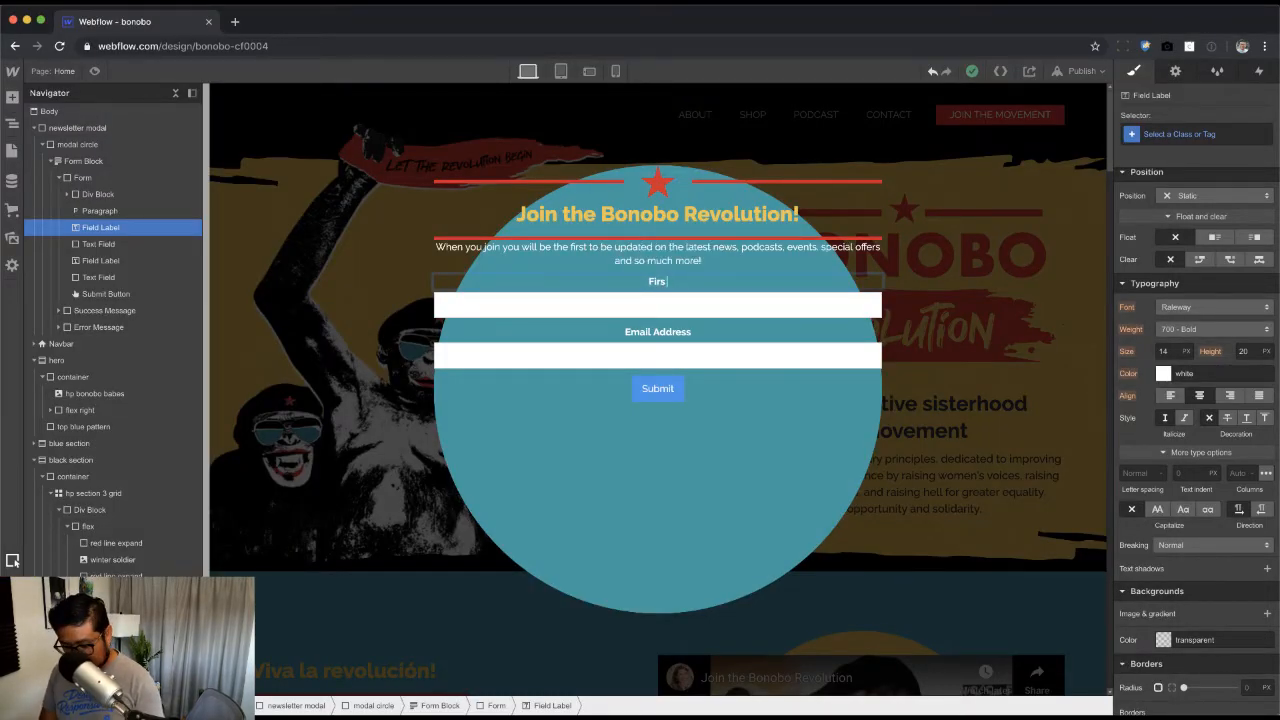
{"action": "type", "text": "t Las"}
{"action": "key", "text": "BackSpace"}
{"action": "key", "text": "BackSpace"}
{"action": "key", "text": "BackSpace"}
{"action": "key", "text": "BackSpace"}
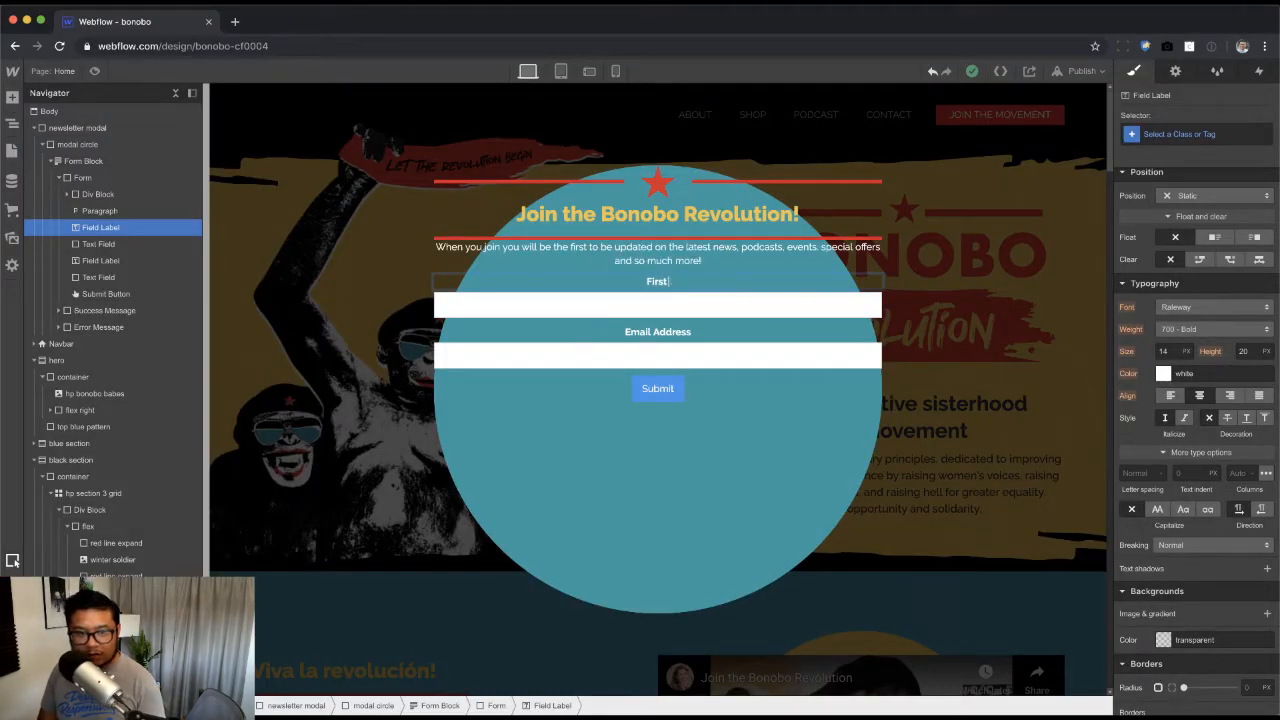
{"action": "type", "text": "Name"}
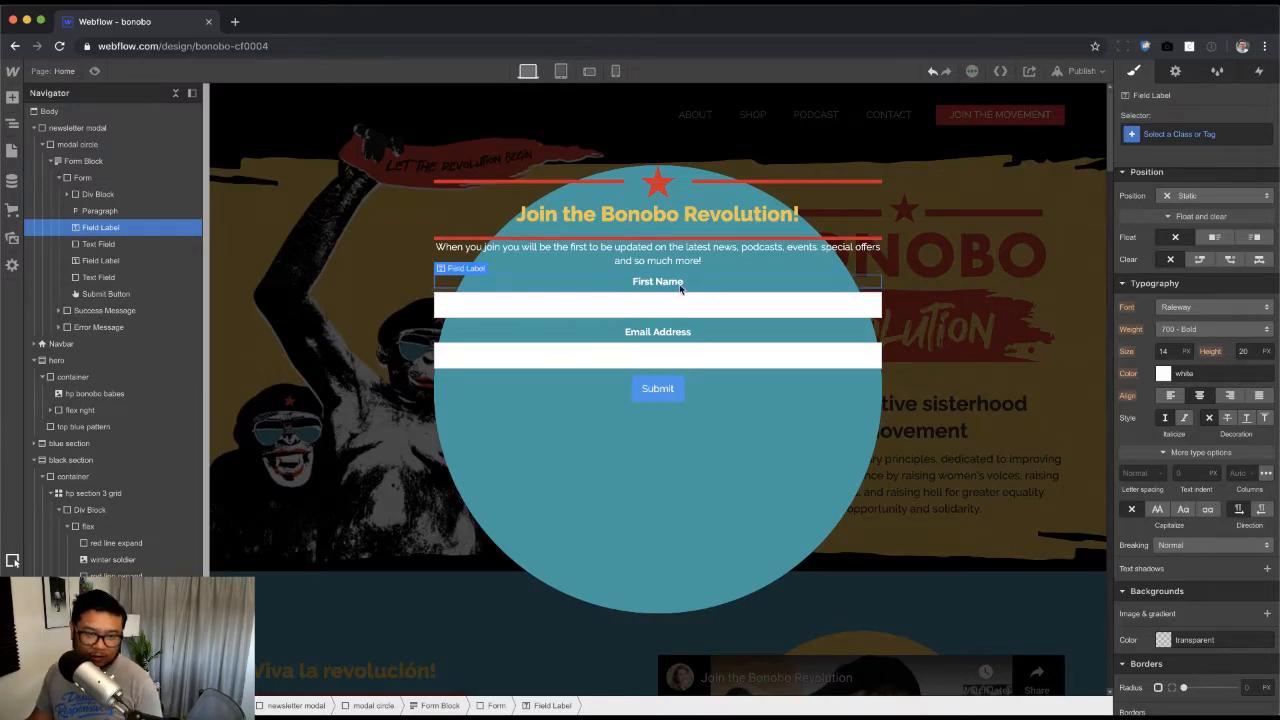
Step: Duplicate the First Name label below the first text field and change the copy's text to Last Name
{"action": "key", "text": "super+Tab"}
{"action": "key", "text": "super+Tab"}
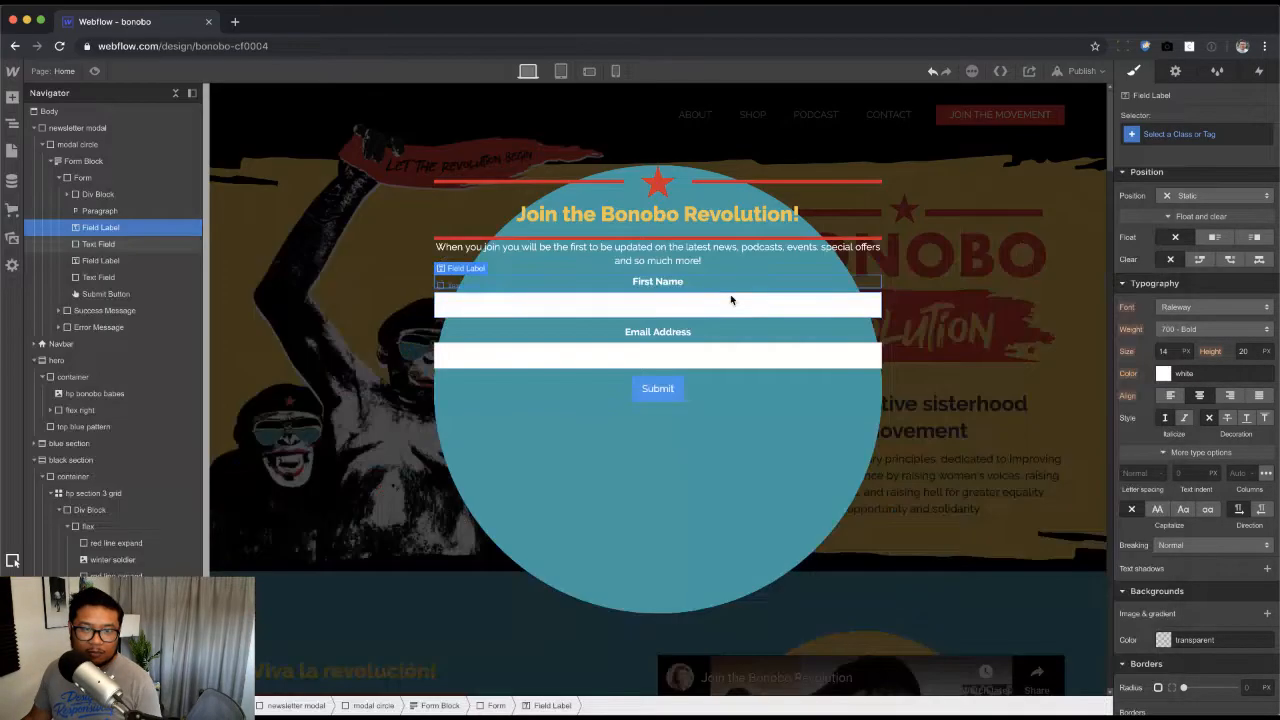
{"action": "left_click", "coordinate": [691, 308]}
{"action": "key", "text": "super+v"}
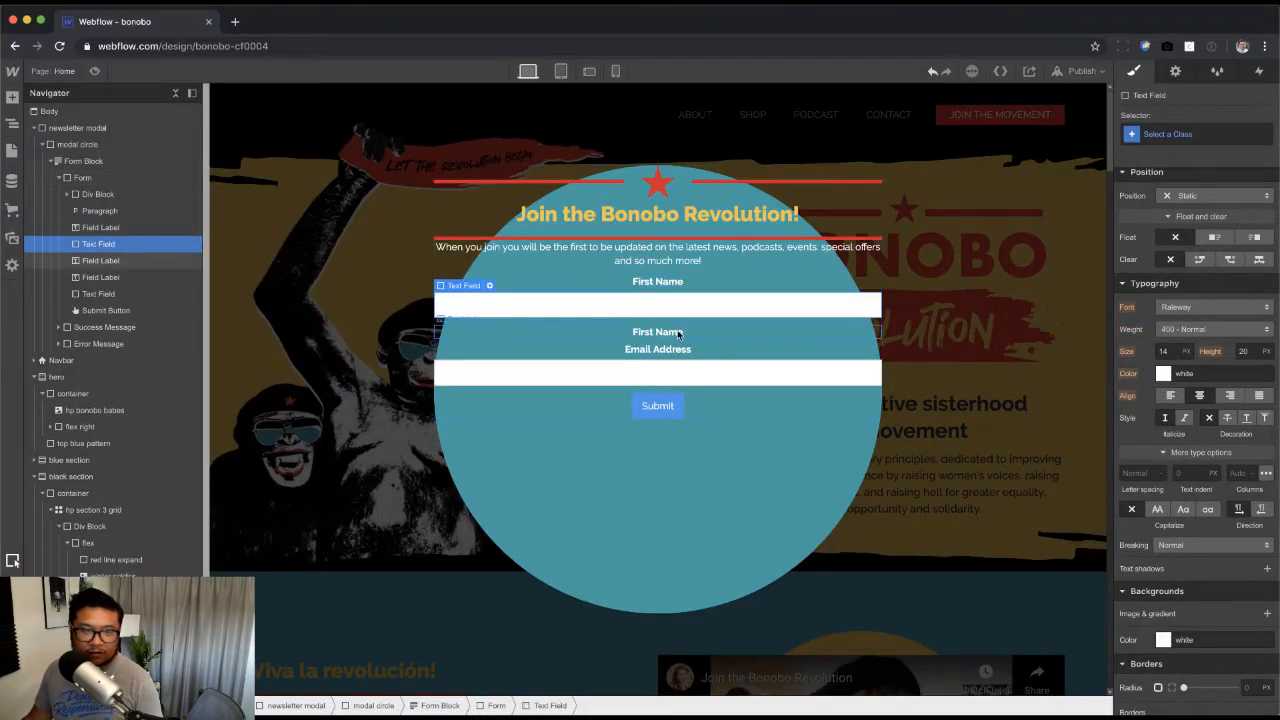
{"action": "double_click", "coordinate": [673, 331]}
{"action": "key", "text": "Left"}
{"action": "key", "text": "alt+shift+Right"}
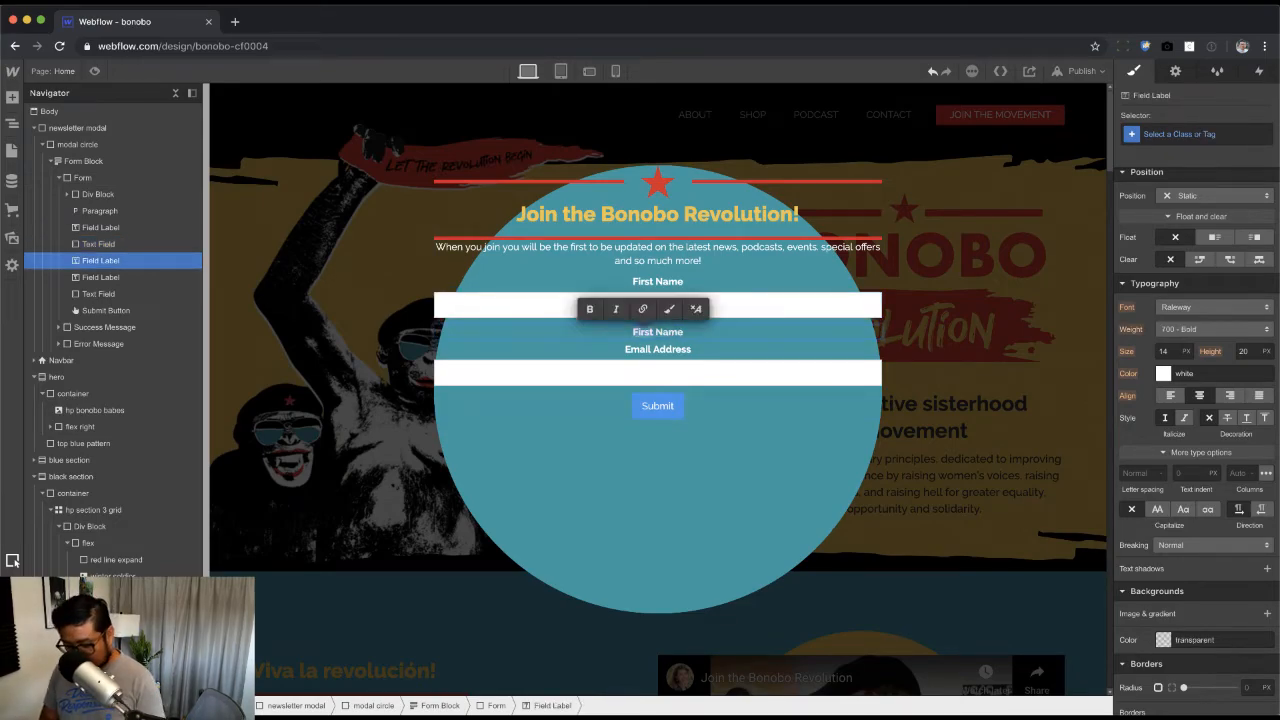
{"action": "type", "text": "Last"}
Step: Copy the First Name text field and paste it directly below the Last Name label
{"action": "left_click", "coordinate": [681, 304]}
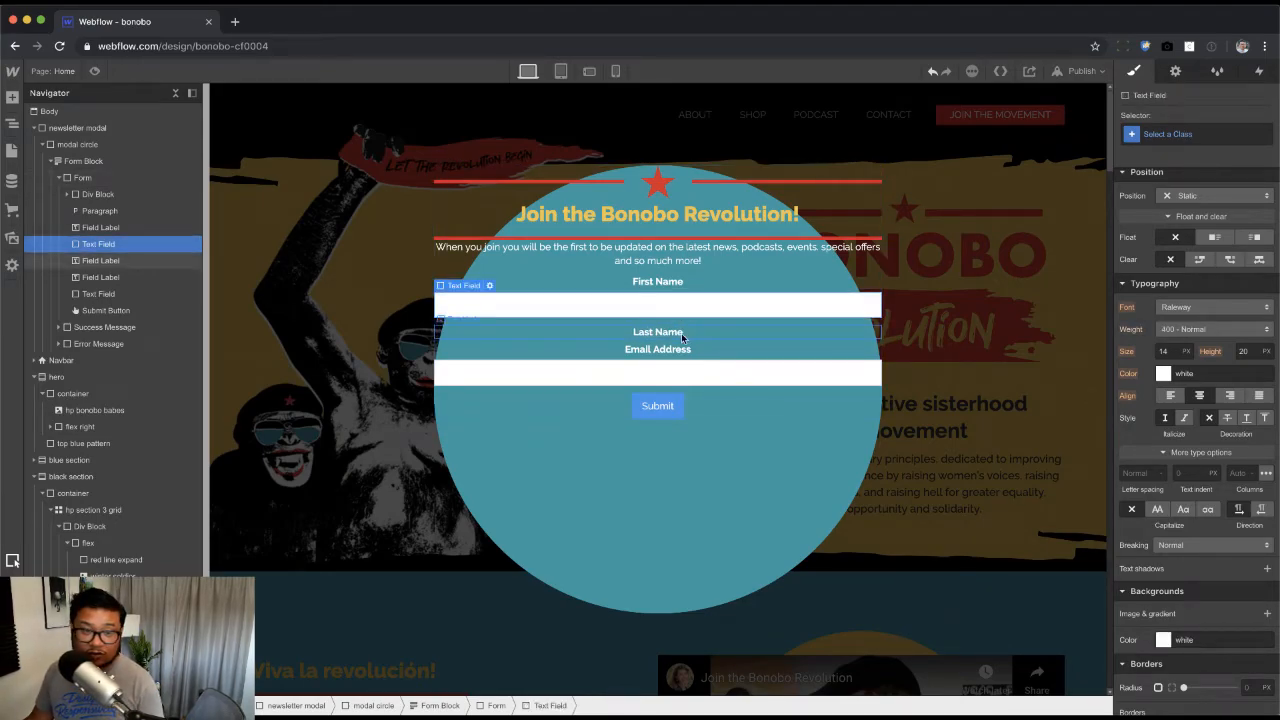
{"action": "key", "text": "super+c"}
{"action": "left_click", "coordinate": [682, 336]}
{"action": "key", "text": "super+v"}
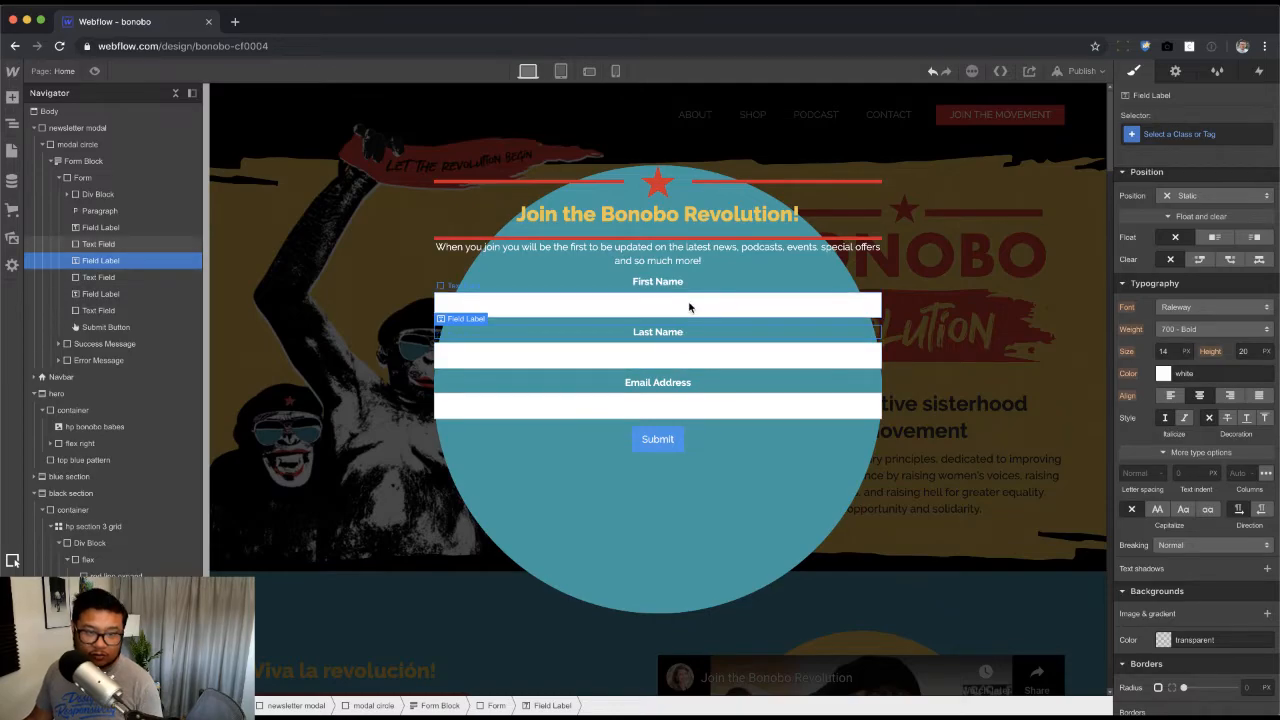
{"action": "left_click", "coordinate": [688, 307]}
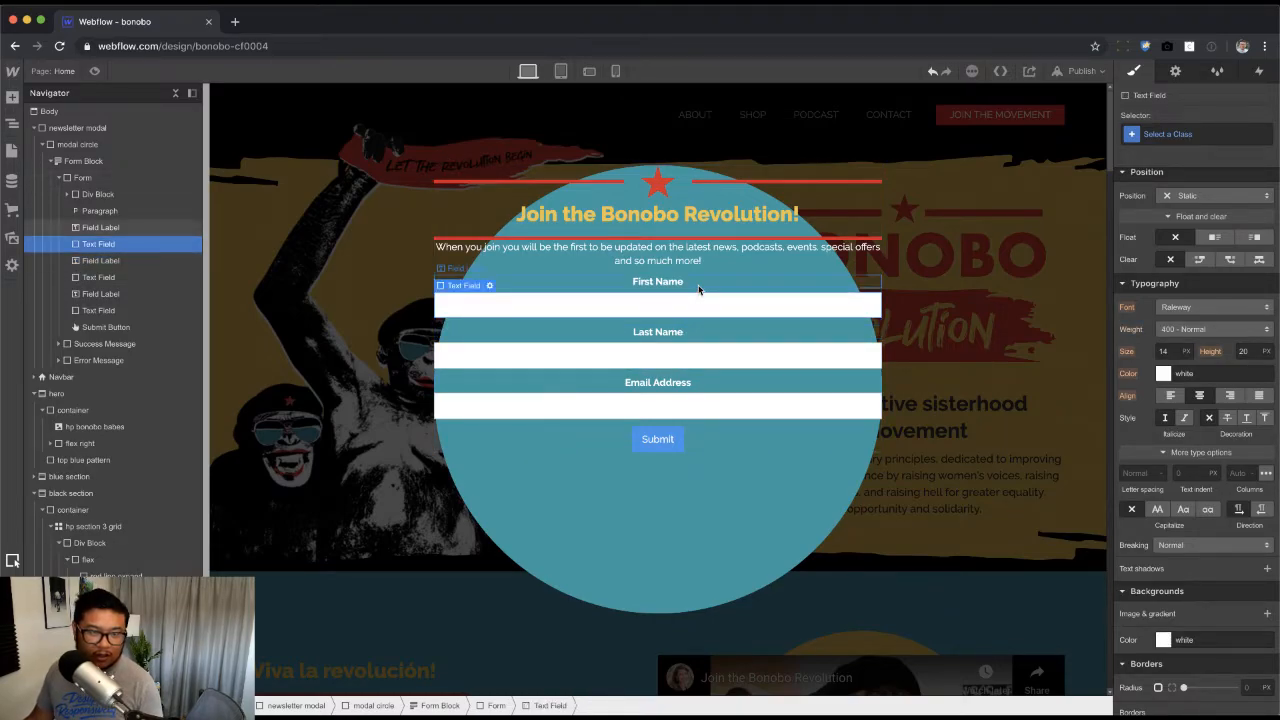
{"action": "left_click", "coordinate": [699, 287]}
{"action": "key", "text": "Up"}
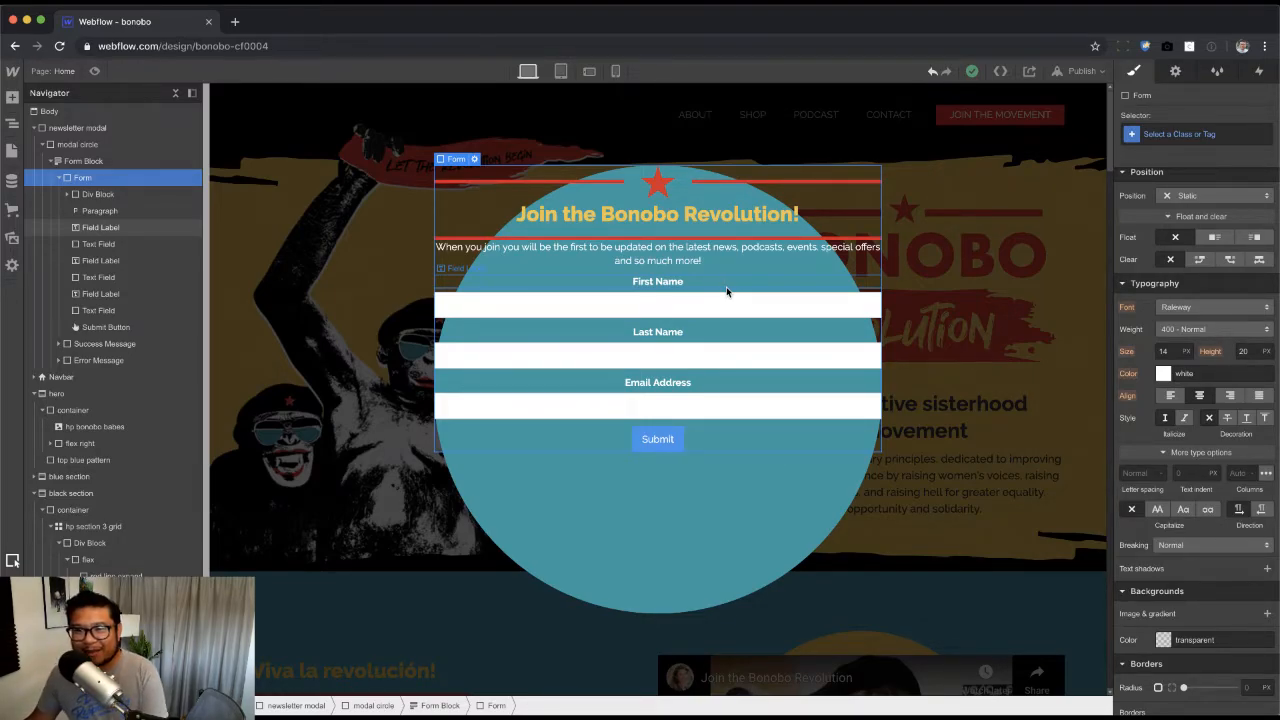
Step: Give the modal circle 10% padding on its left and right sides
{"action": "left_click", "coordinate": [684, 520]}
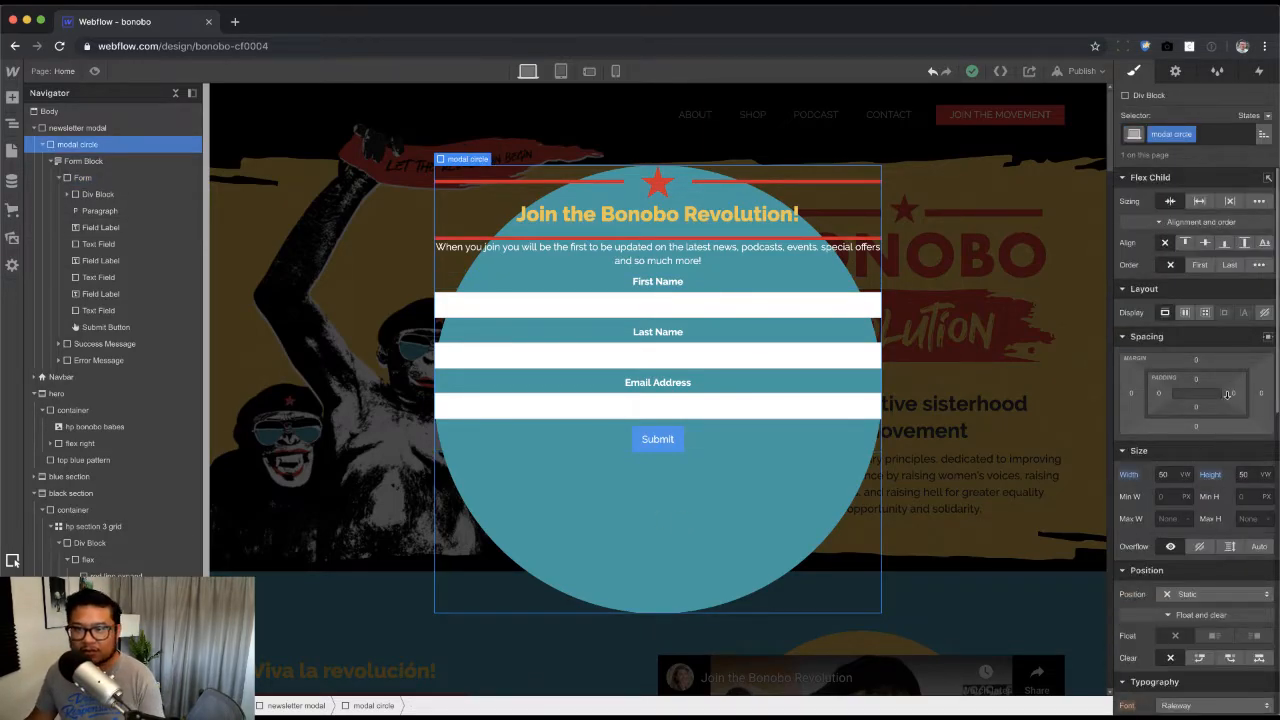
{"action": "left_click_drag", "start_coordinate": [1239, 393], "coordinate": [1025, 389]}
{"action": "left_click", "coordinate": [1159, 393]}
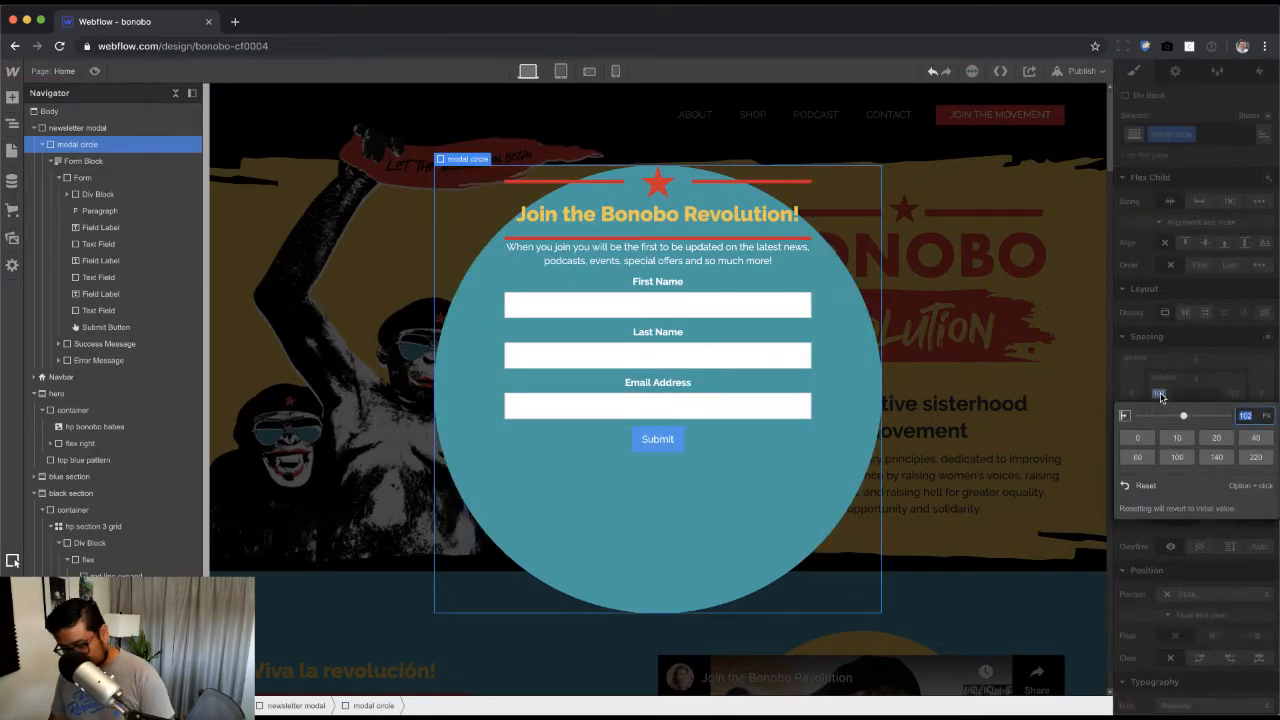
{"action": "type", "text": "10%"}
{"action": "key", "text": "Return"}
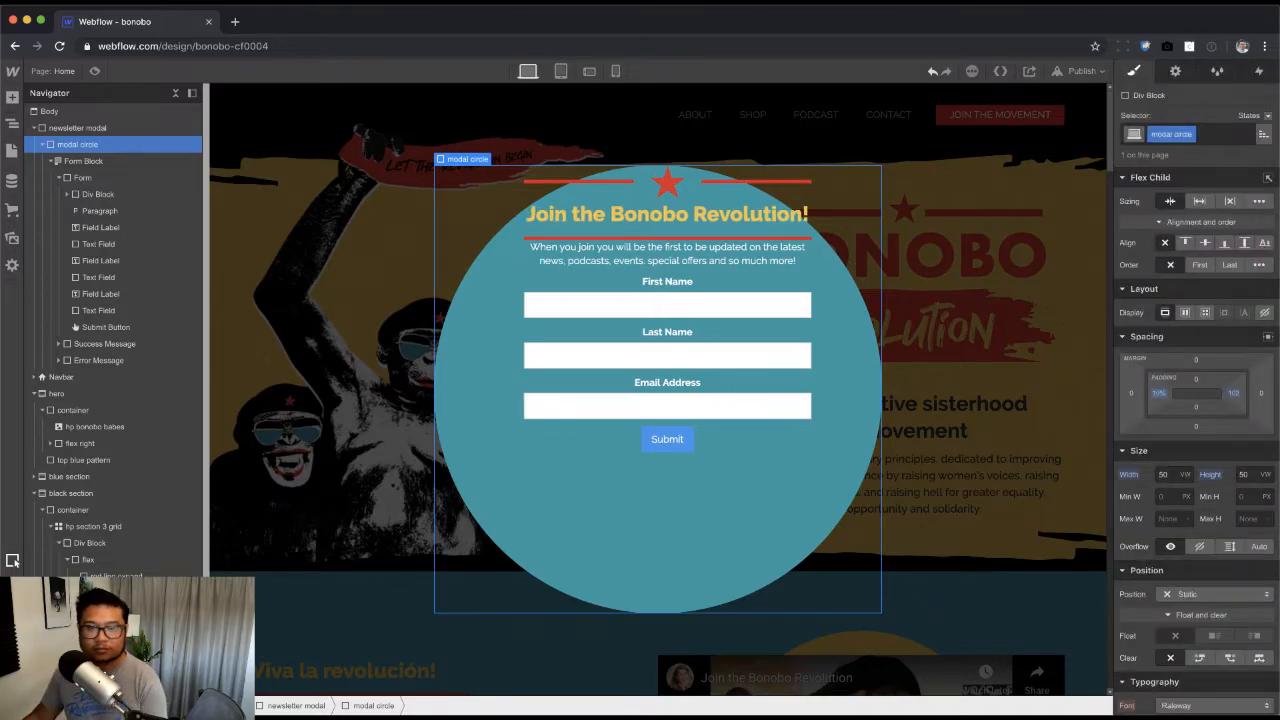
{"action": "left_click", "coordinate": [1231, 394]}
{"action": "type", "text": "10%"}
{"action": "key", "text": "Return"}
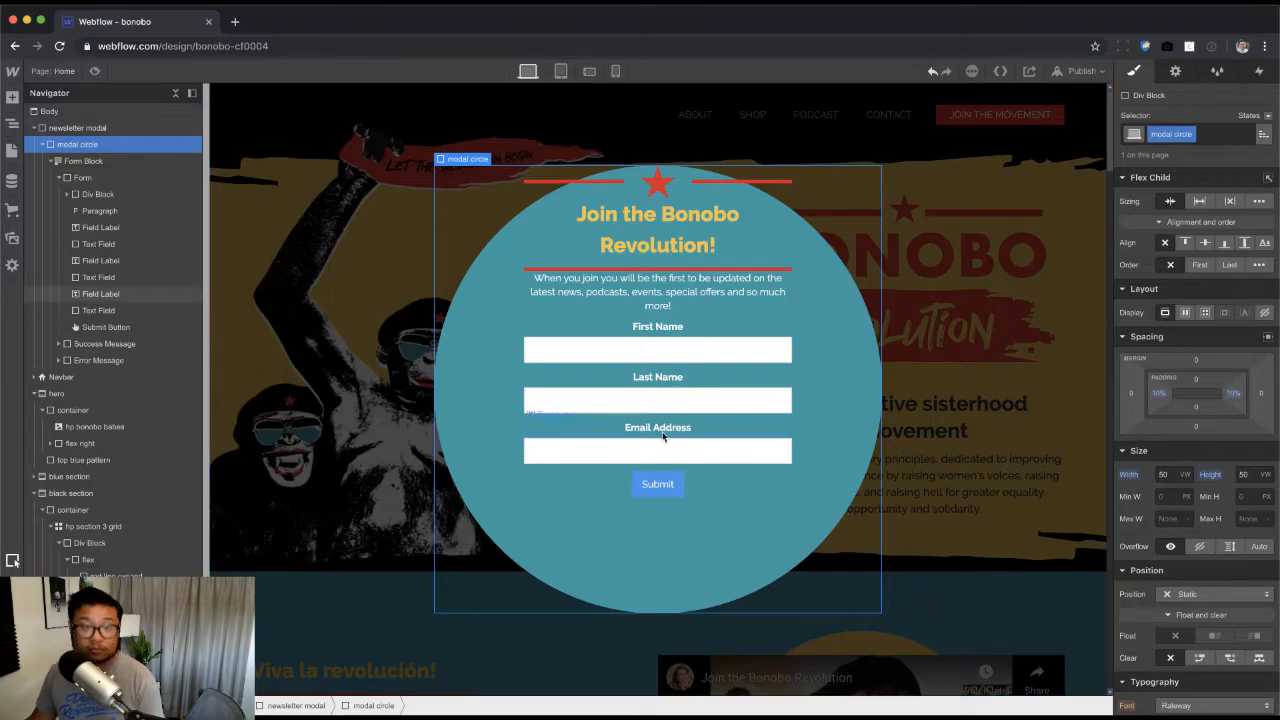
Step: Compare with the PDF mockup and name the Email Address input "newsletter email" in its settings
{"action": "key", "text": "super+Tab"}
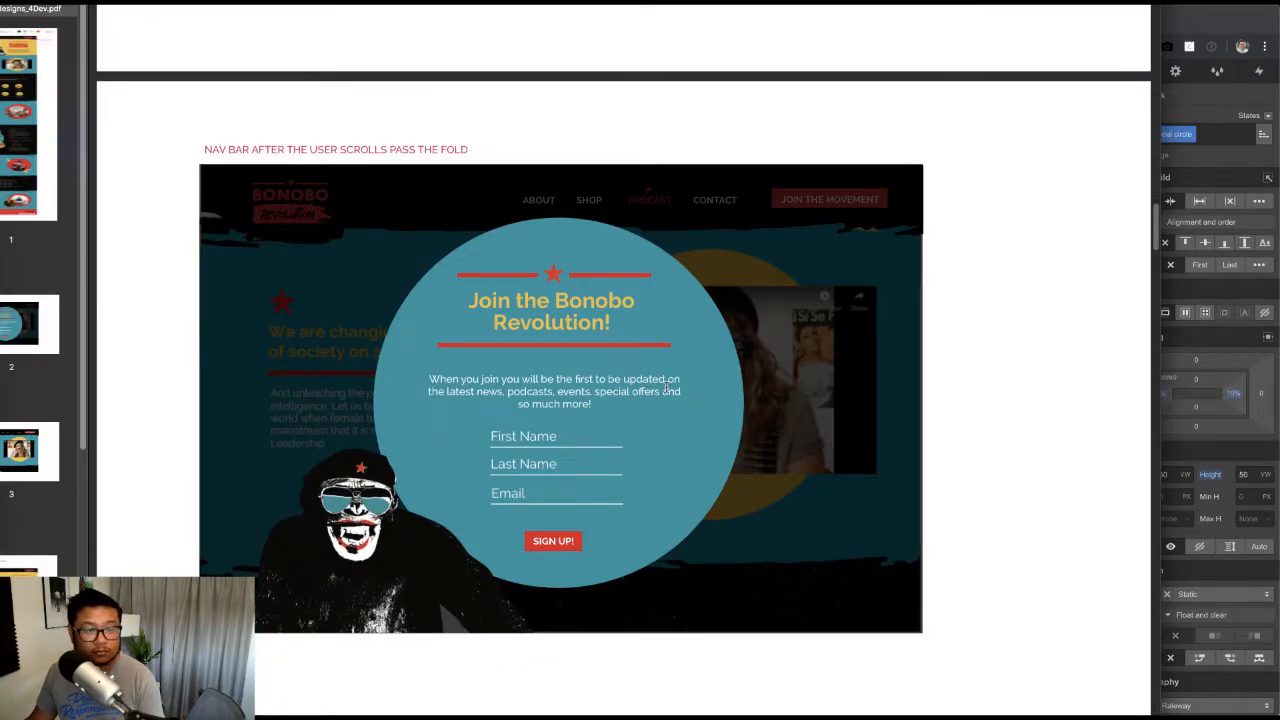
{"action": "key", "text": "super+Tab"}
{"action": "double_click", "coordinate": [660, 450]}
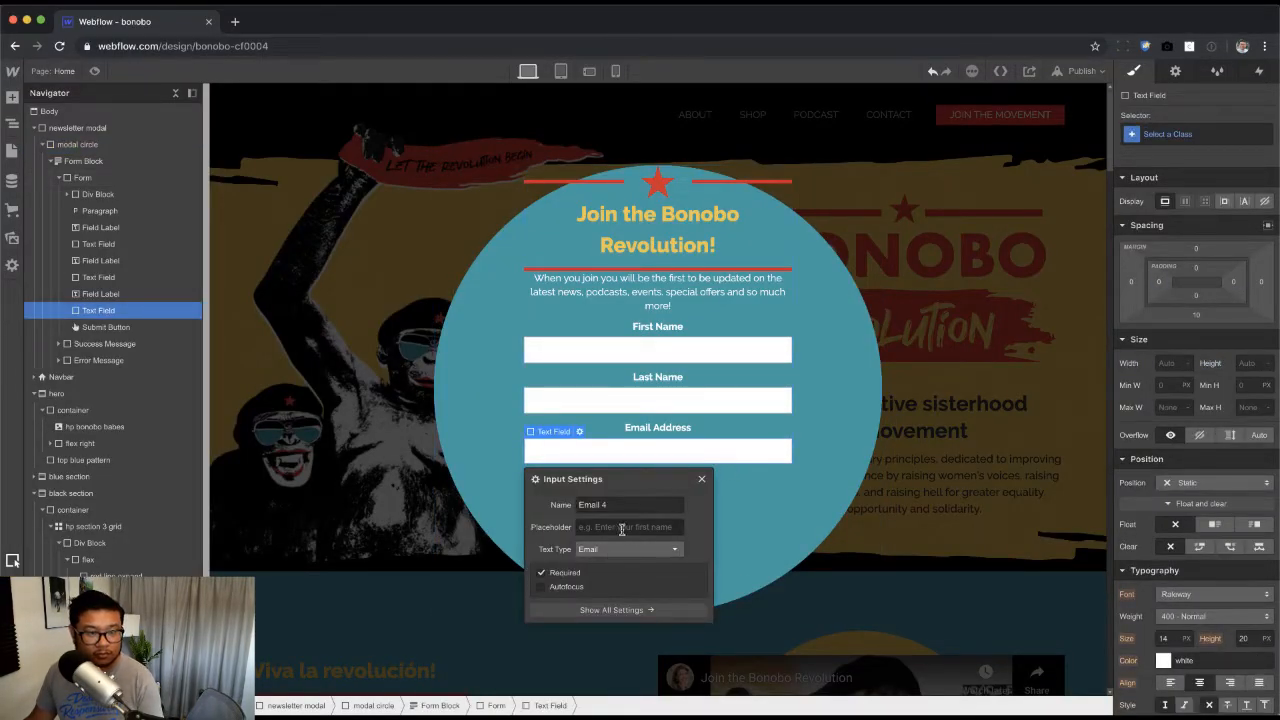
{"action": "triple_click", "coordinate": [623, 504]}
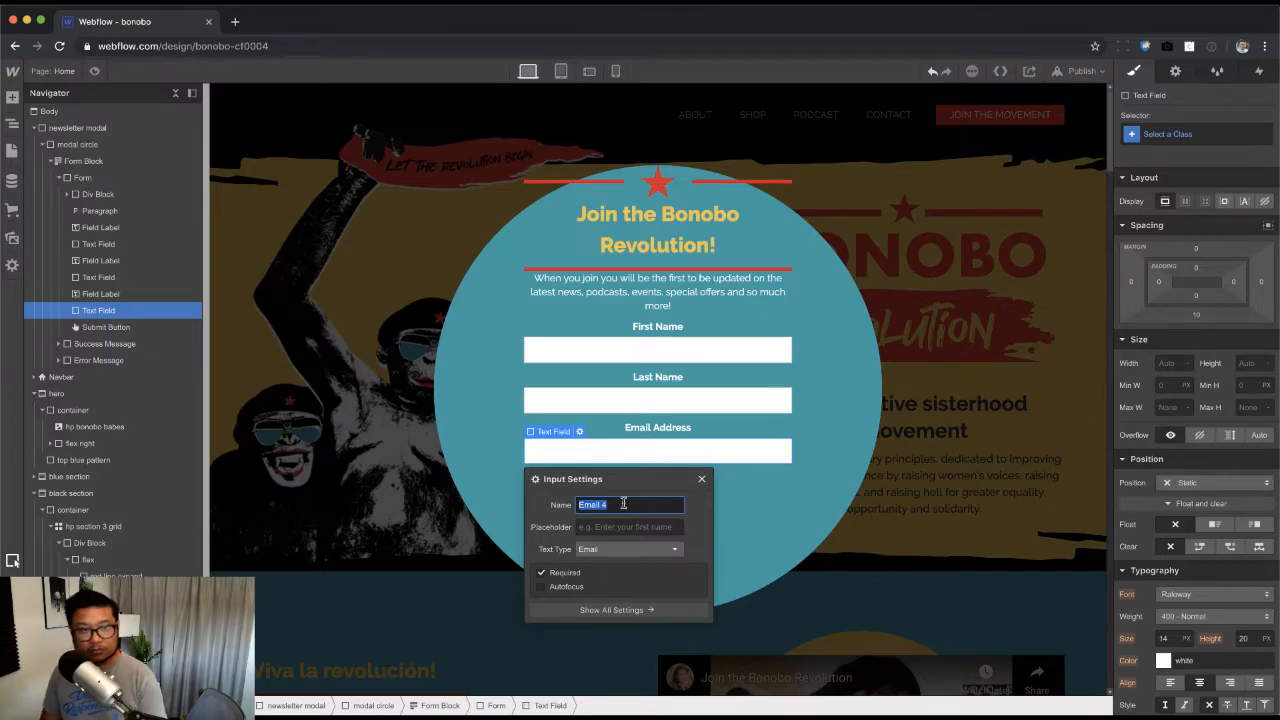
{"action": "type", "text": "newsletter e"}
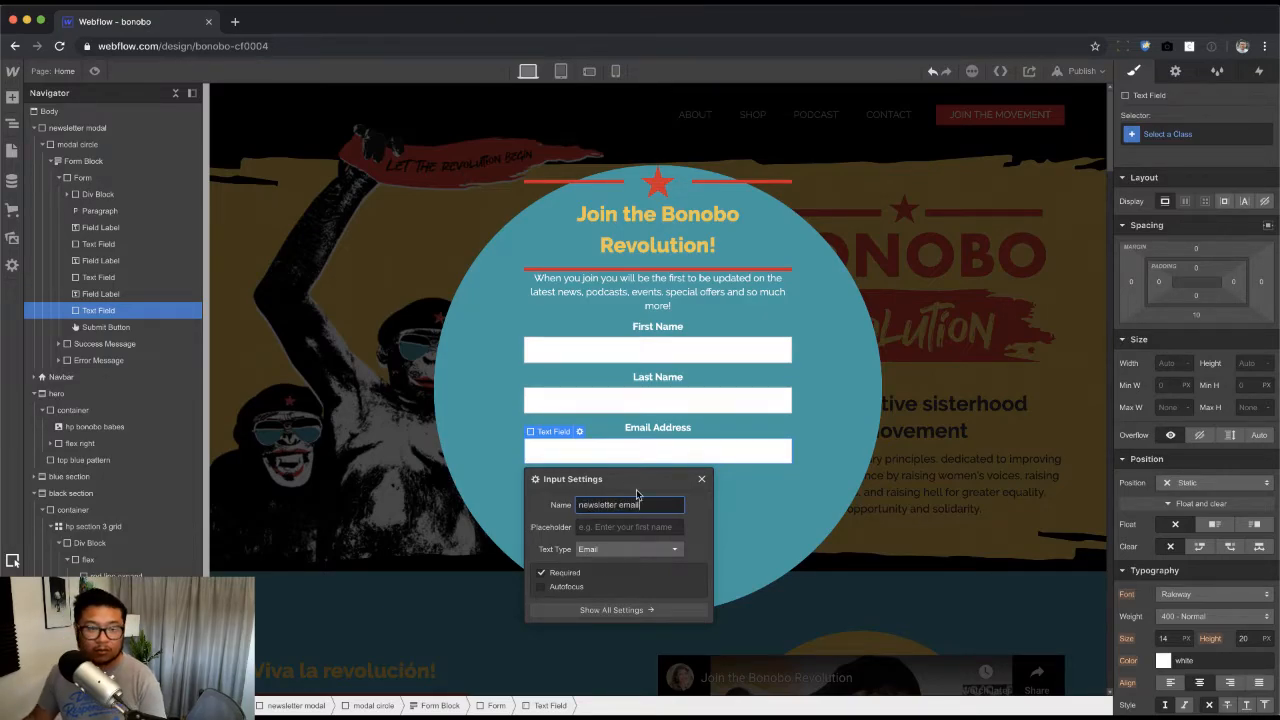
{"action": "left_click", "coordinate": [701, 479]}
Step: Rename the Email Address input to "email" in its settings
{"action": "double_click", "coordinate": [680, 457]}
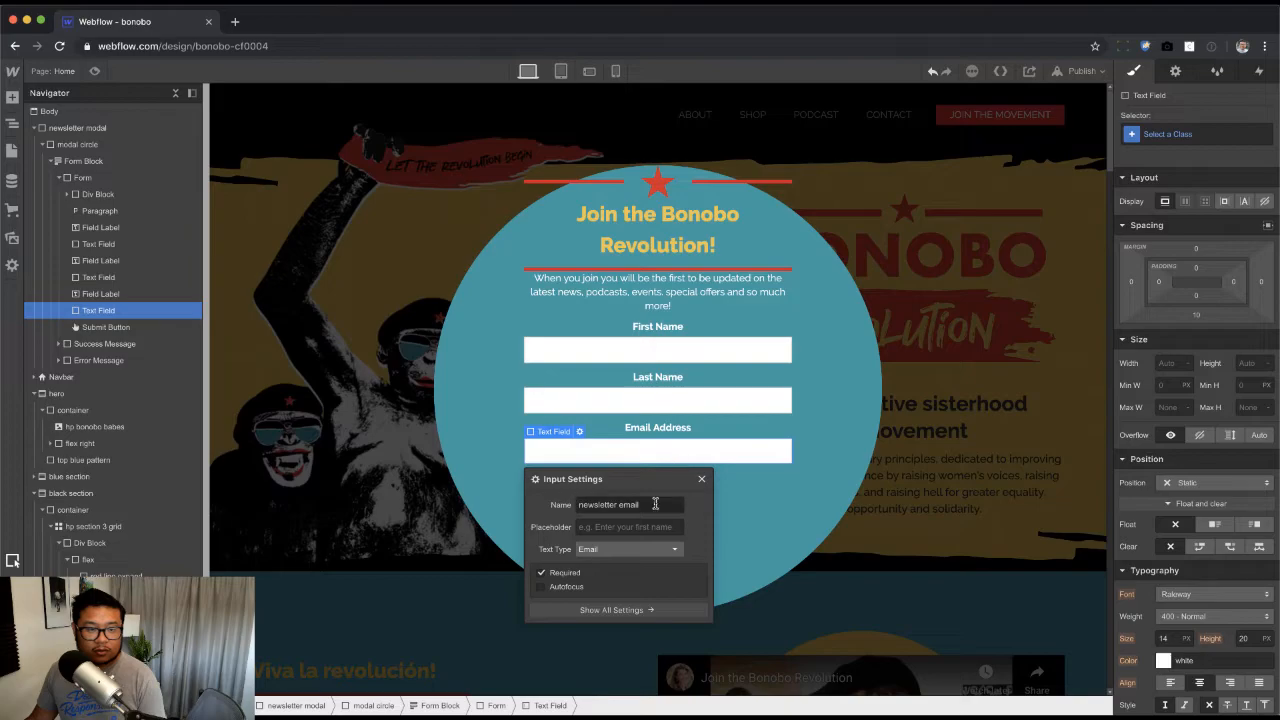
{"action": "triple_click", "coordinate": [655, 504]}
{"action": "type", "text": "email"}
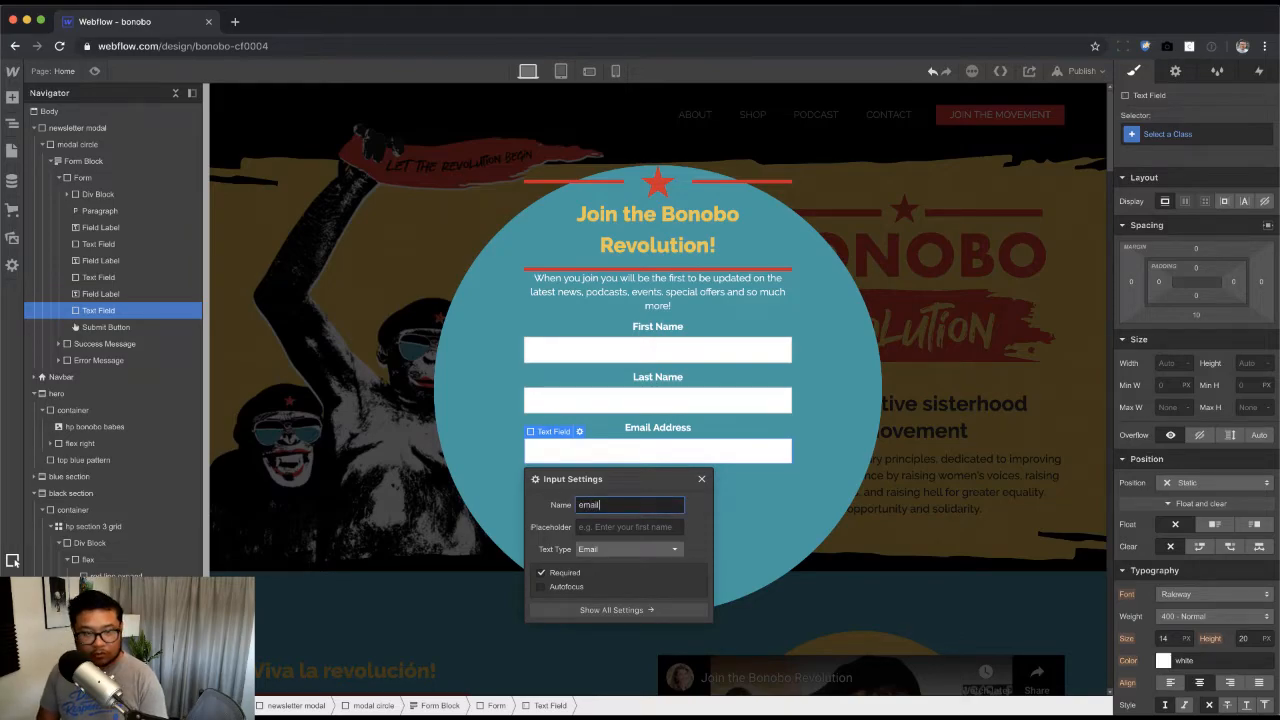
Step: Name the Last Name input "lname" in its settings
{"action": "left_click", "coordinate": [660, 405]}
{"action": "triple_click", "coordinate": [649, 452]}
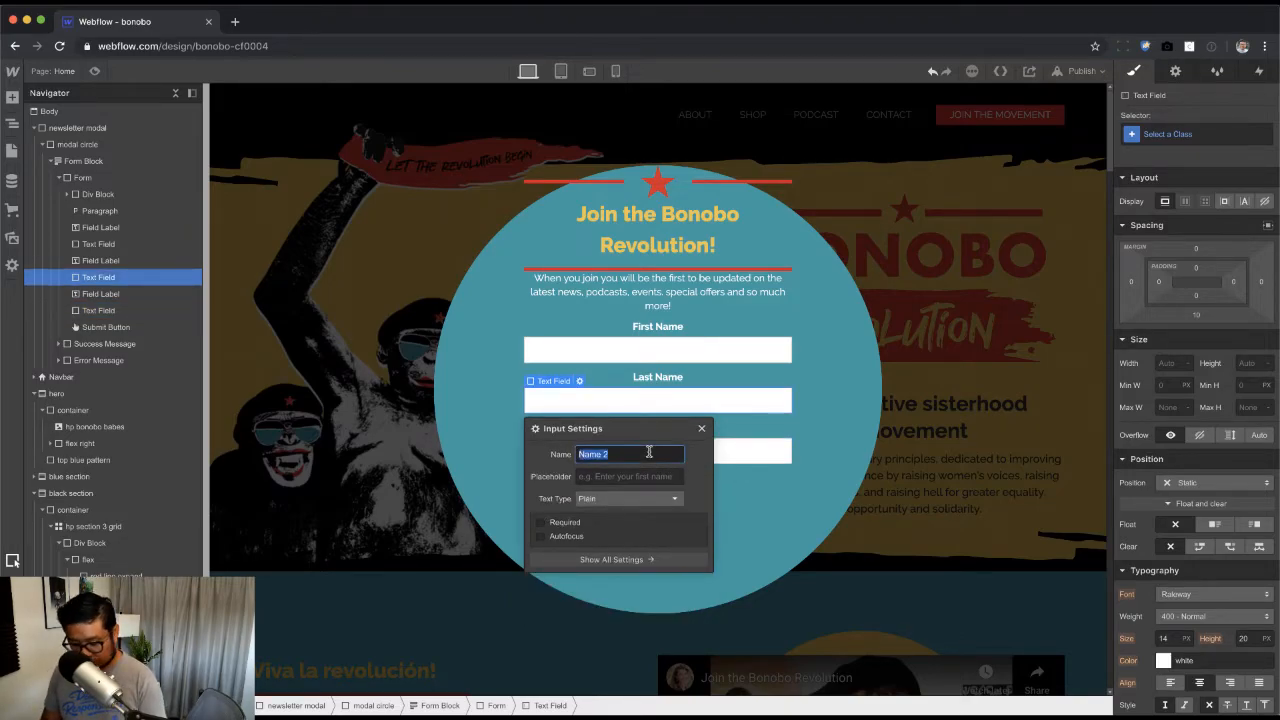
{"action": "type", "text": "ln"}
Step: Name the First Name input "fname" and make it a required field
{"action": "left_click", "coordinate": [664, 345]}
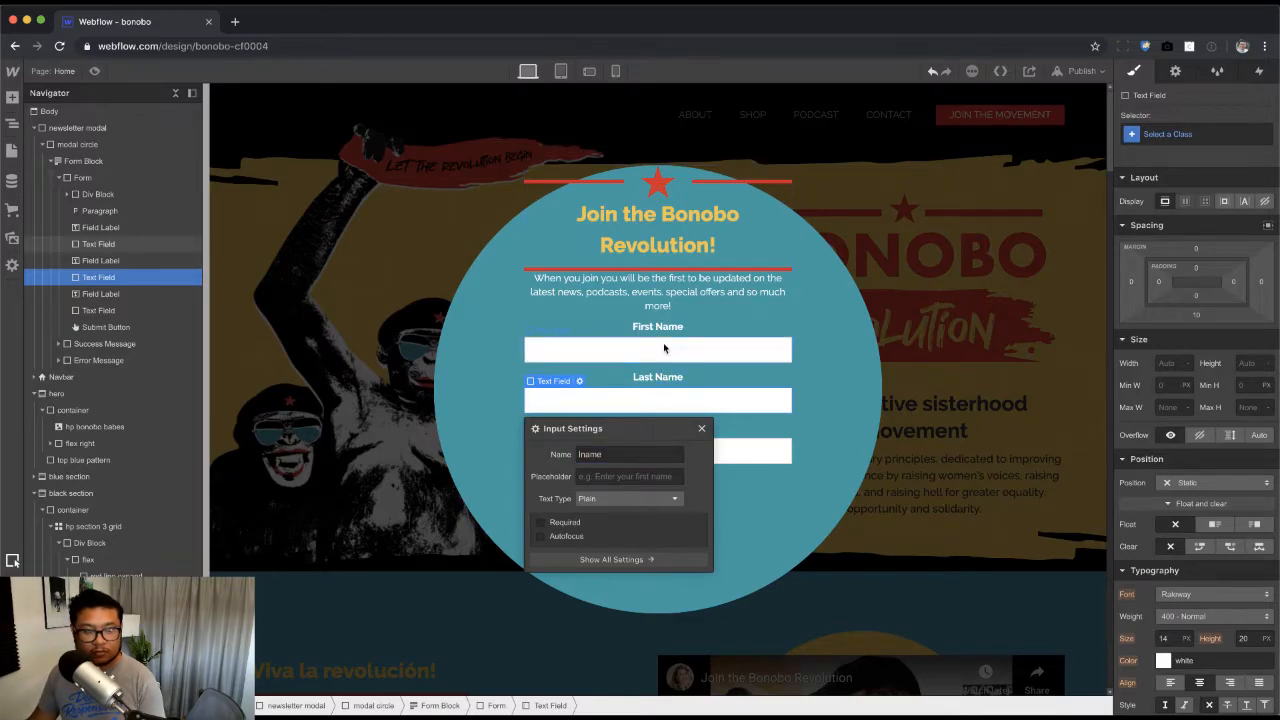
{"action": "triple_click", "coordinate": [630, 405]}
{"action": "type", "text": "fname"}
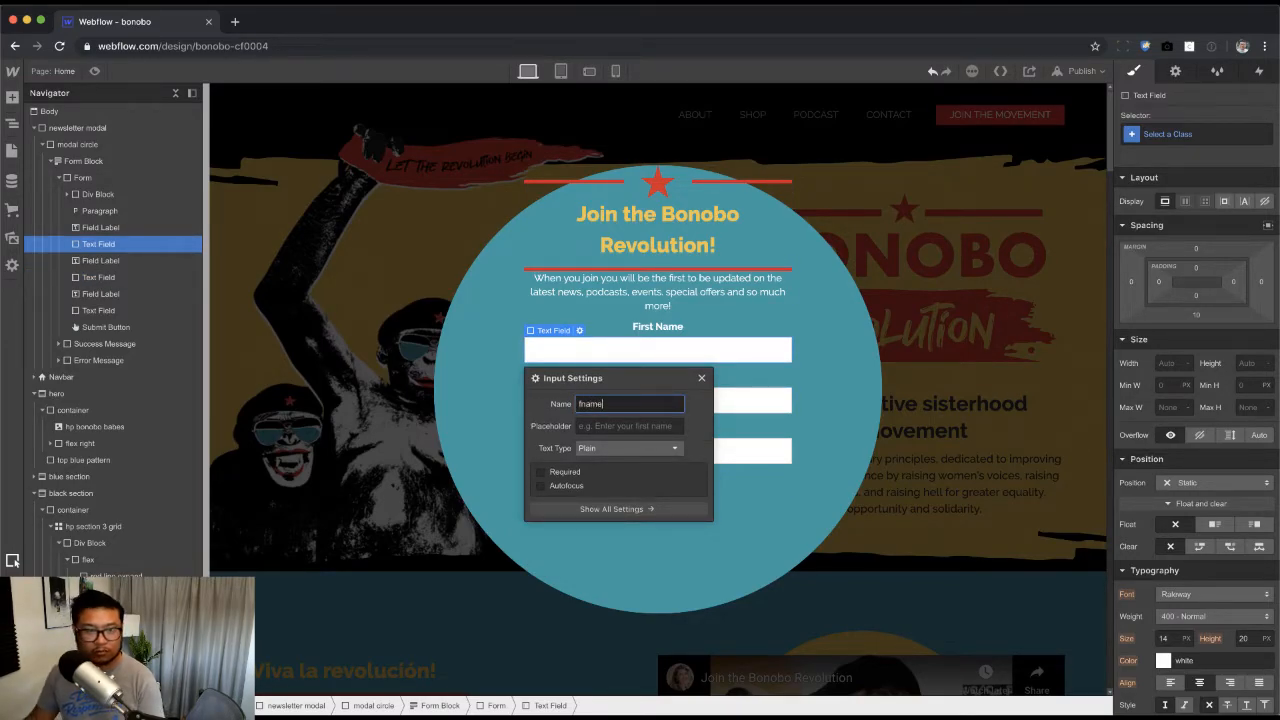
{"action": "left_click", "coordinate": [579, 473]}
{"action": "left_click", "coordinate": [702, 378]}
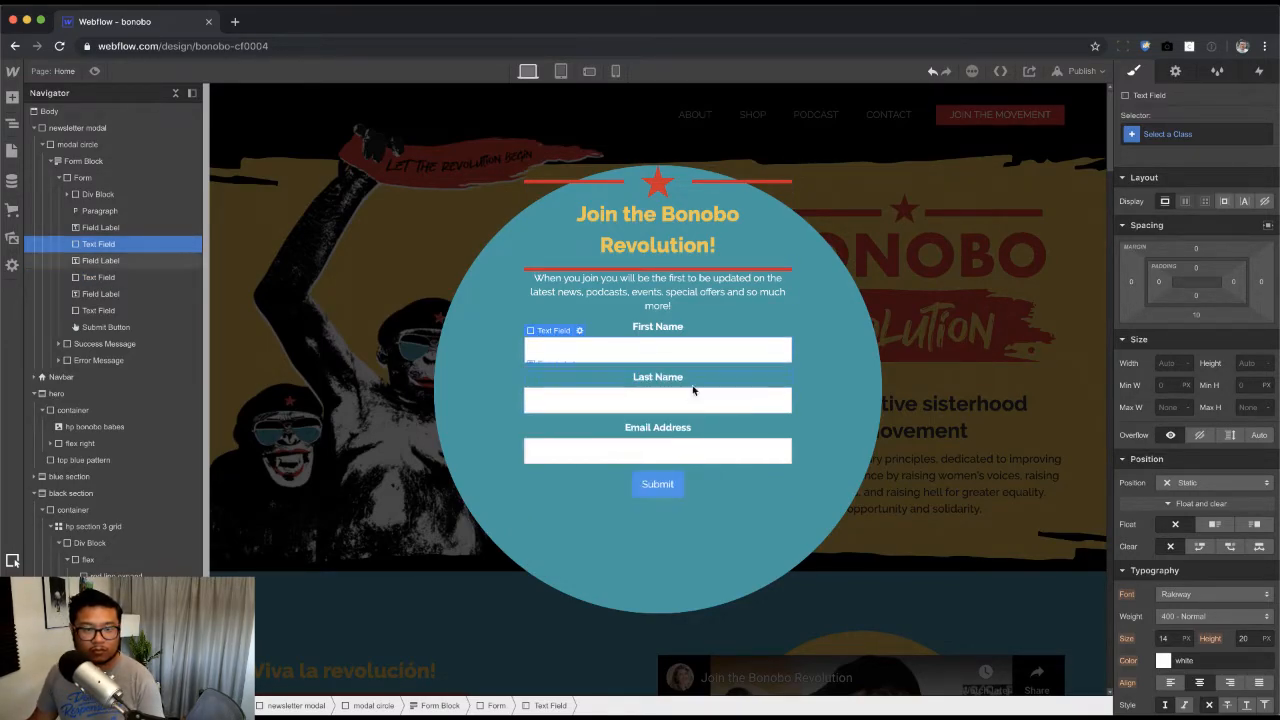
Step: Make the Last Name input required and check the Email Address input's settings
{"action": "double_click", "coordinate": [668, 402]}
{"action": "left_click", "coordinate": [565, 522]}
{"action": "left_click", "coordinate": [701, 428]}
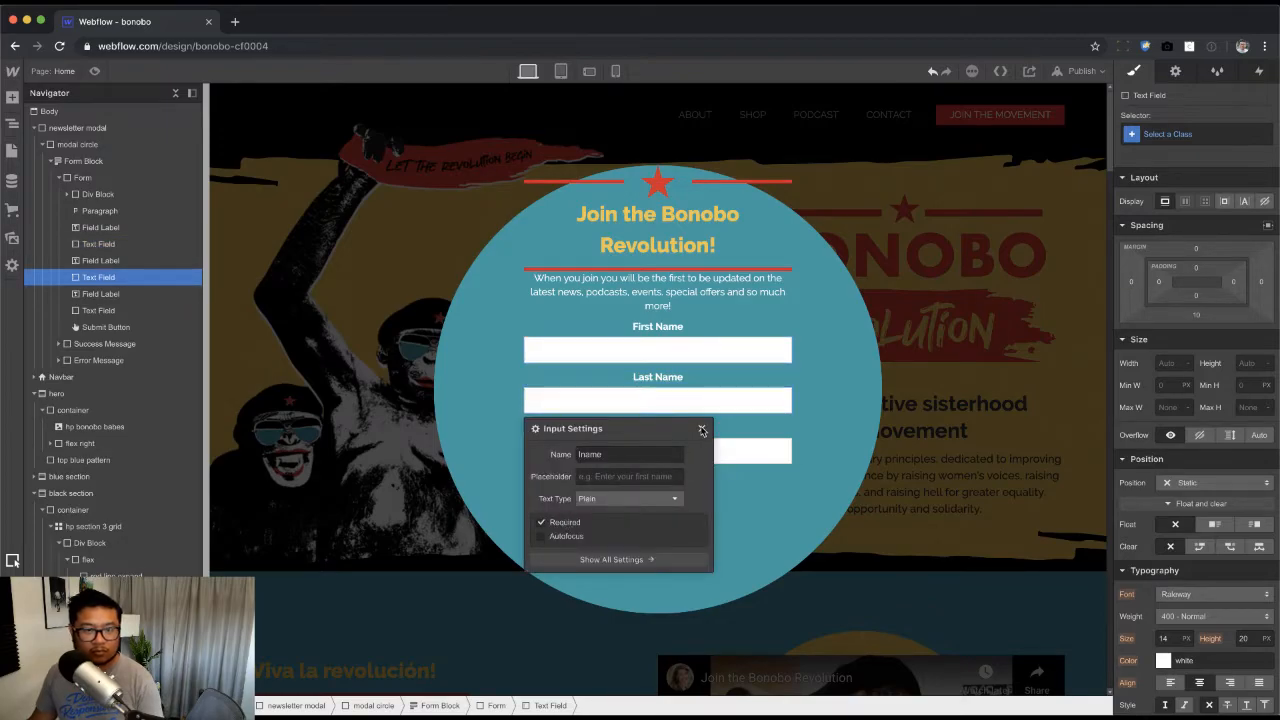
{"action": "double_click", "coordinate": [671, 458]}
{"action": "left_click", "coordinate": [702, 479]}
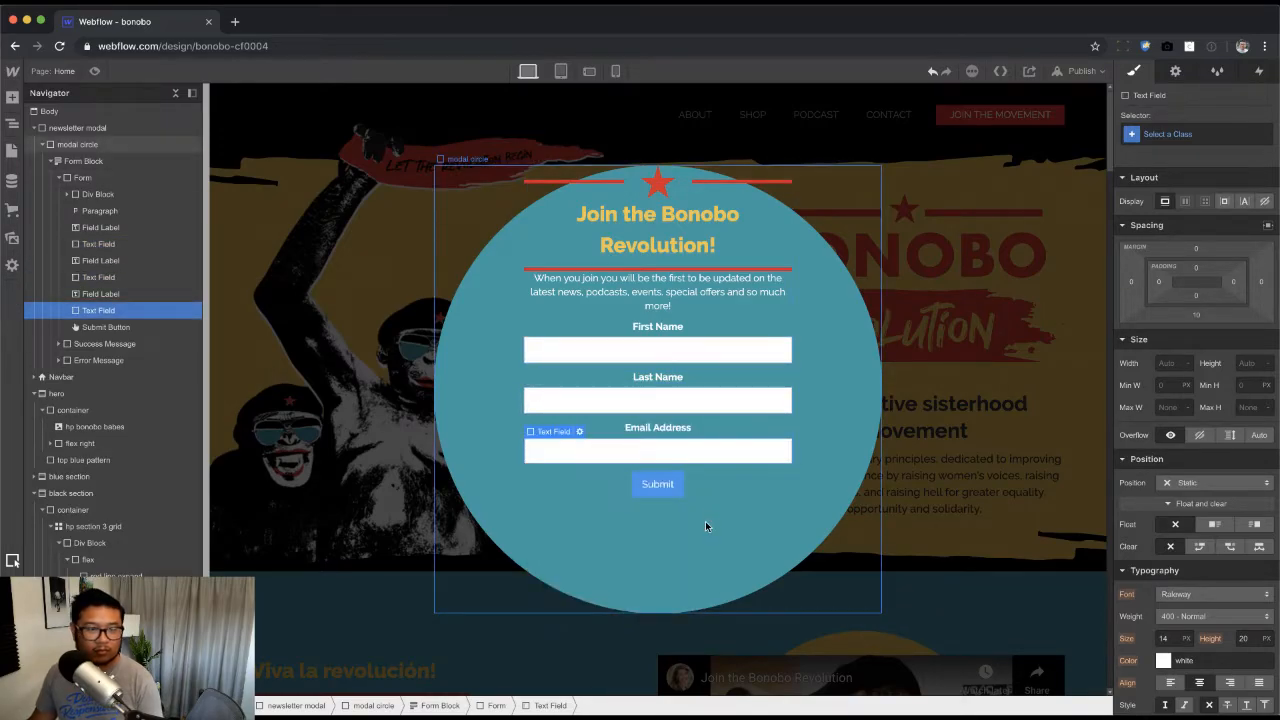
Step: Check the PDF mockup and change the submit button's text to "Sign up!"
{"action": "key", "text": "super+Tab"}
{"action": "key", "text": "super+Tab"}
{"action": "double_click", "coordinate": [657, 484]}
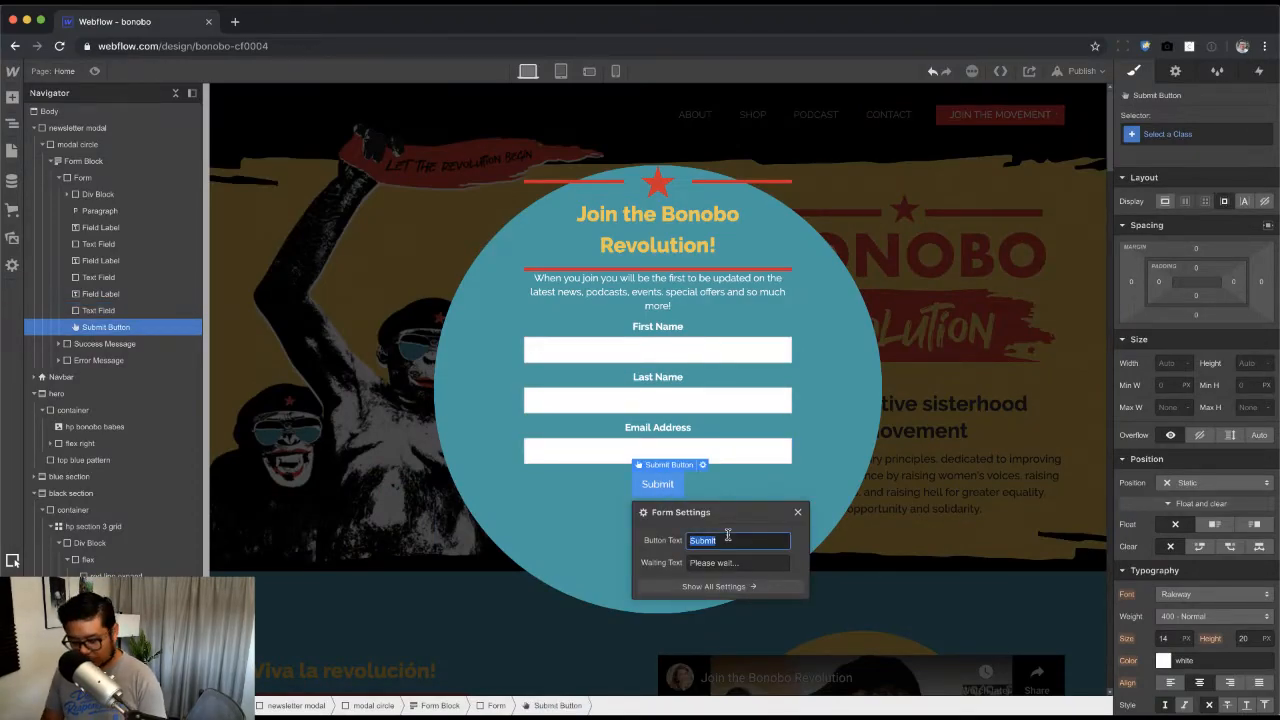
{"action": "type", "text": "Sign up!"}
{"action": "key", "text": "Return"}
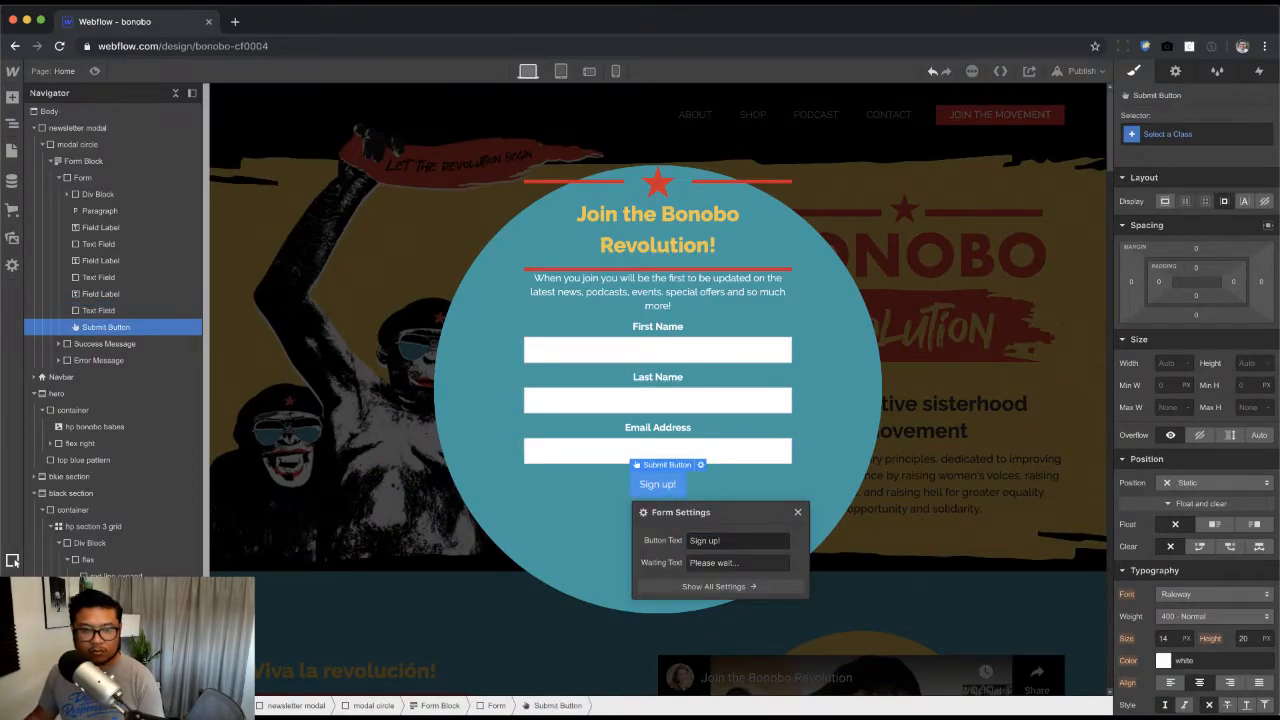
Step: Apply the existing "red button" class to the form's submit button and check it against the PDF mockup
{"action": "left_click", "coordinate": [1140, 133]}
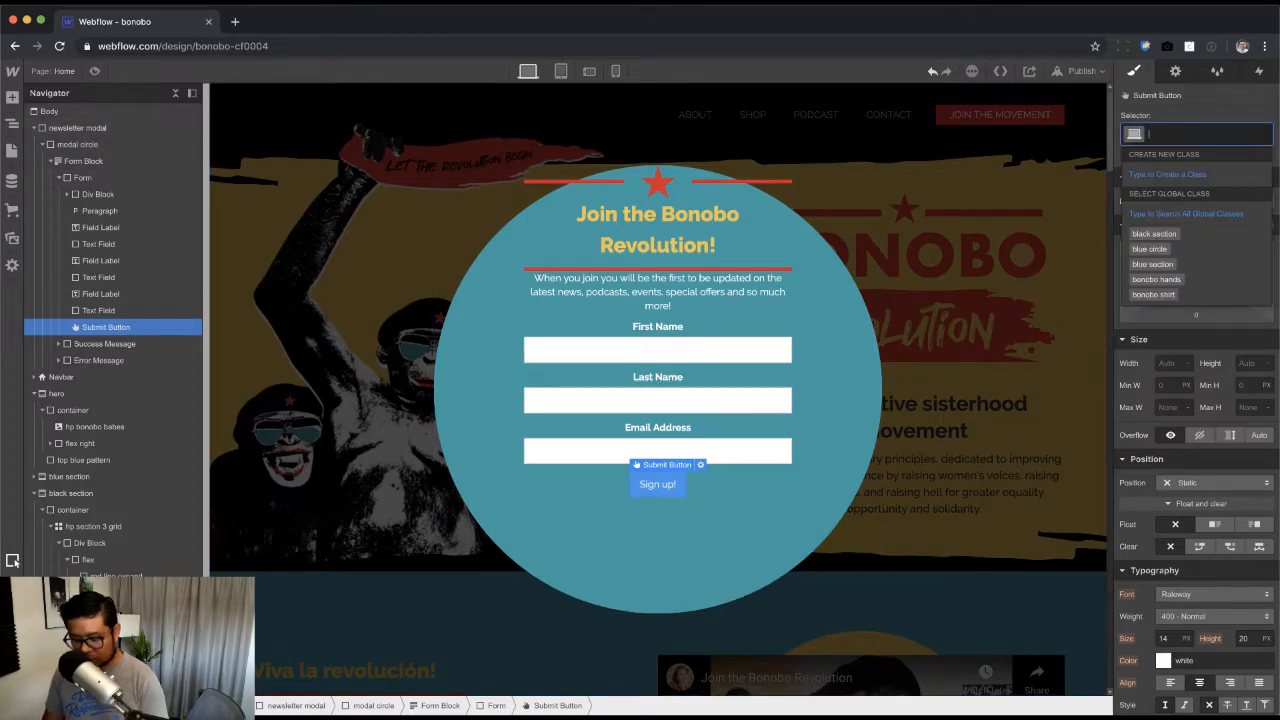
{"action": "type", "text": "red"}
{"action": "key", "text": "Down"}
{"action": "key", "text": "Return"}
{"action": "key", "text": "Escape"}
{"action": "key", "text": "super+Tab"}
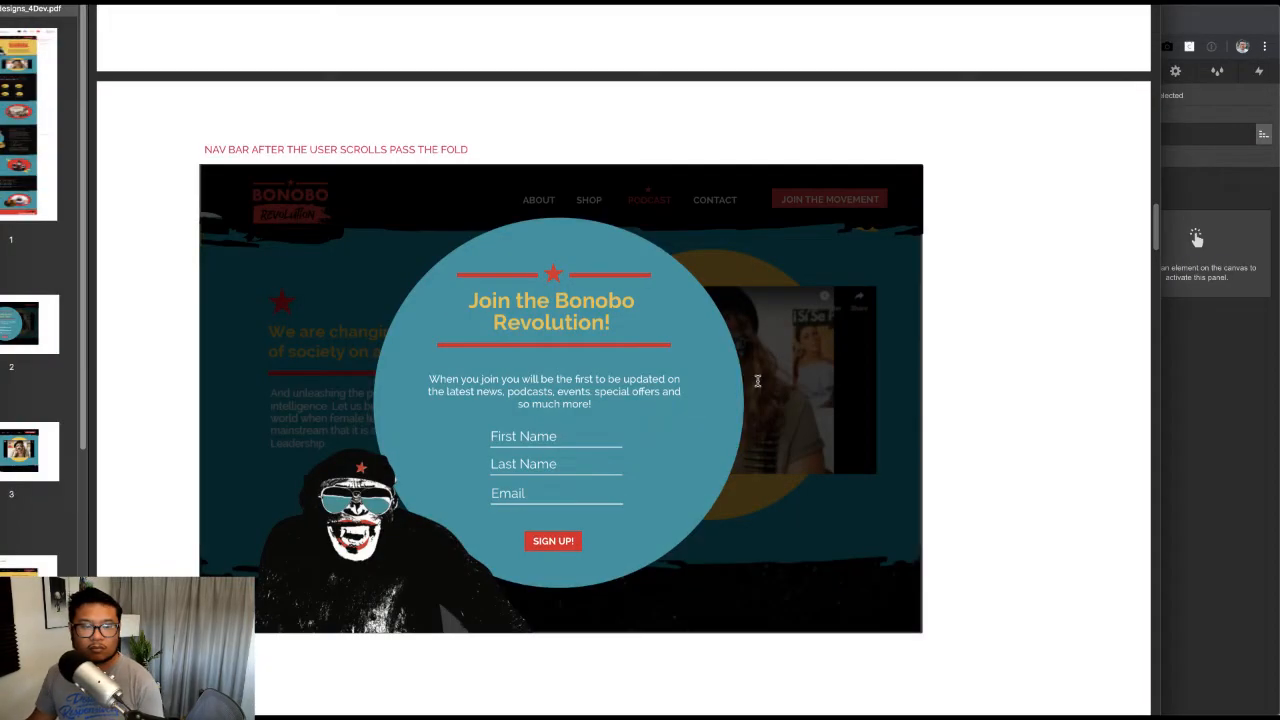
{"action": "key", "text": "super+Tab"}
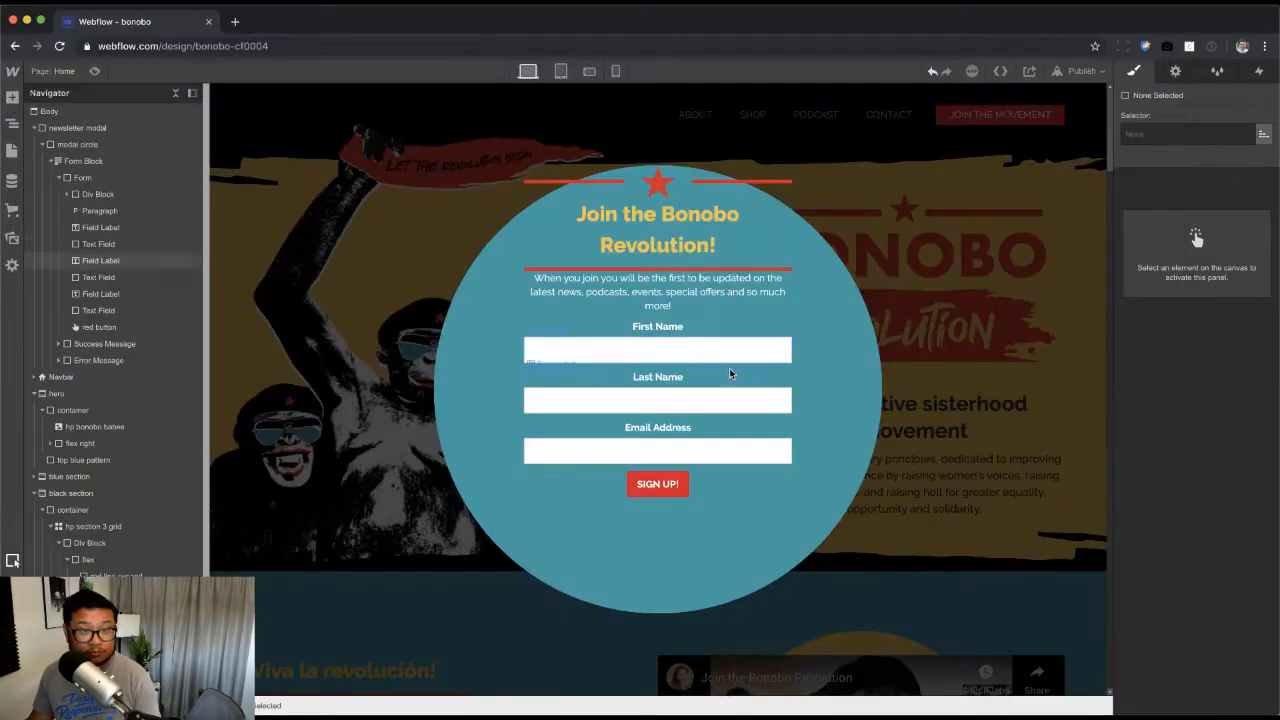
Step: Apply the existing "p" class to the intro paragraph below the modal heading
{"action": "left_click", "coordinate": [679, 286]}
{"action": "left_click", "coordinate": [1191, 141]}
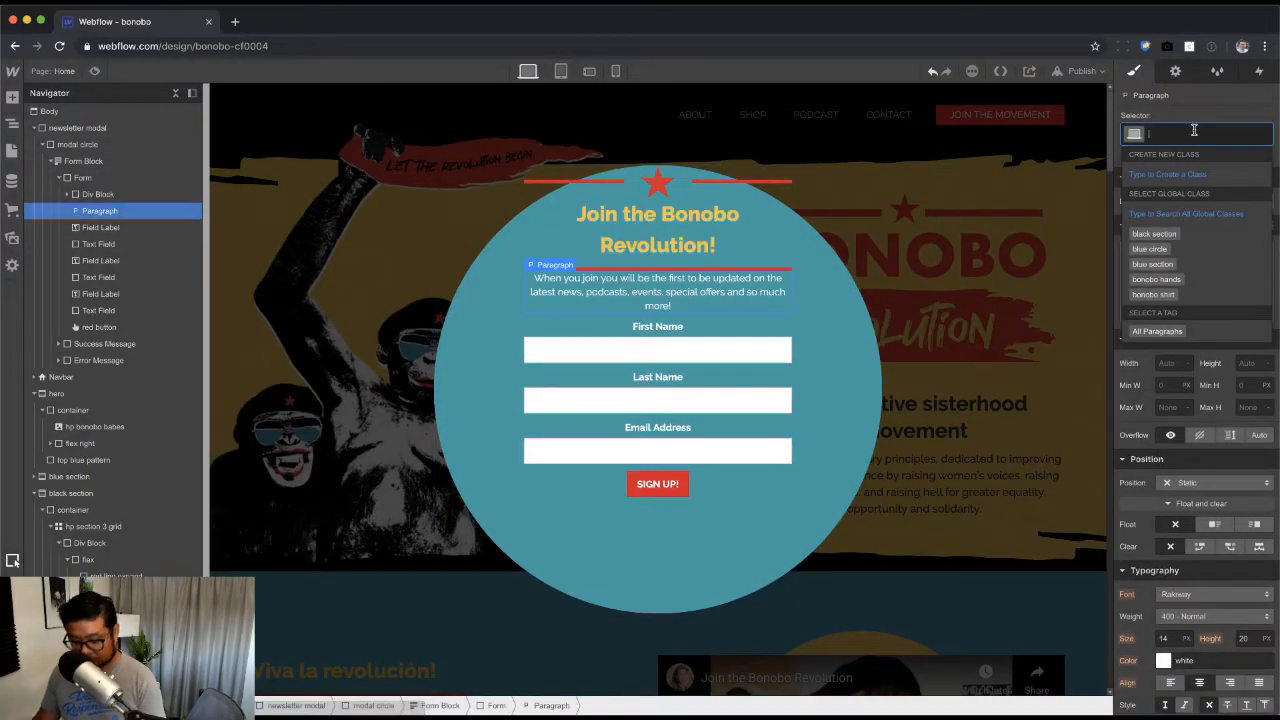
{"action": "type", "text": "n"}
{"action": "key", "text": "BackSpace"}
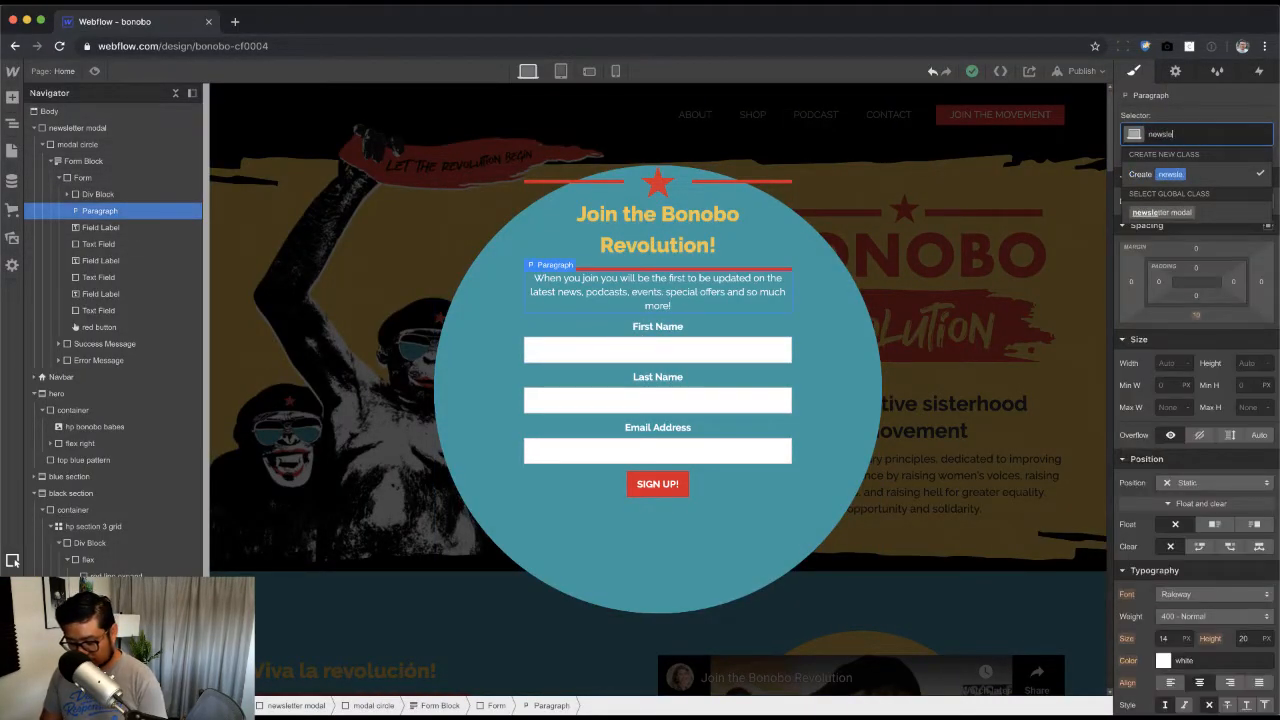
{"action": "type", "text": "p"}
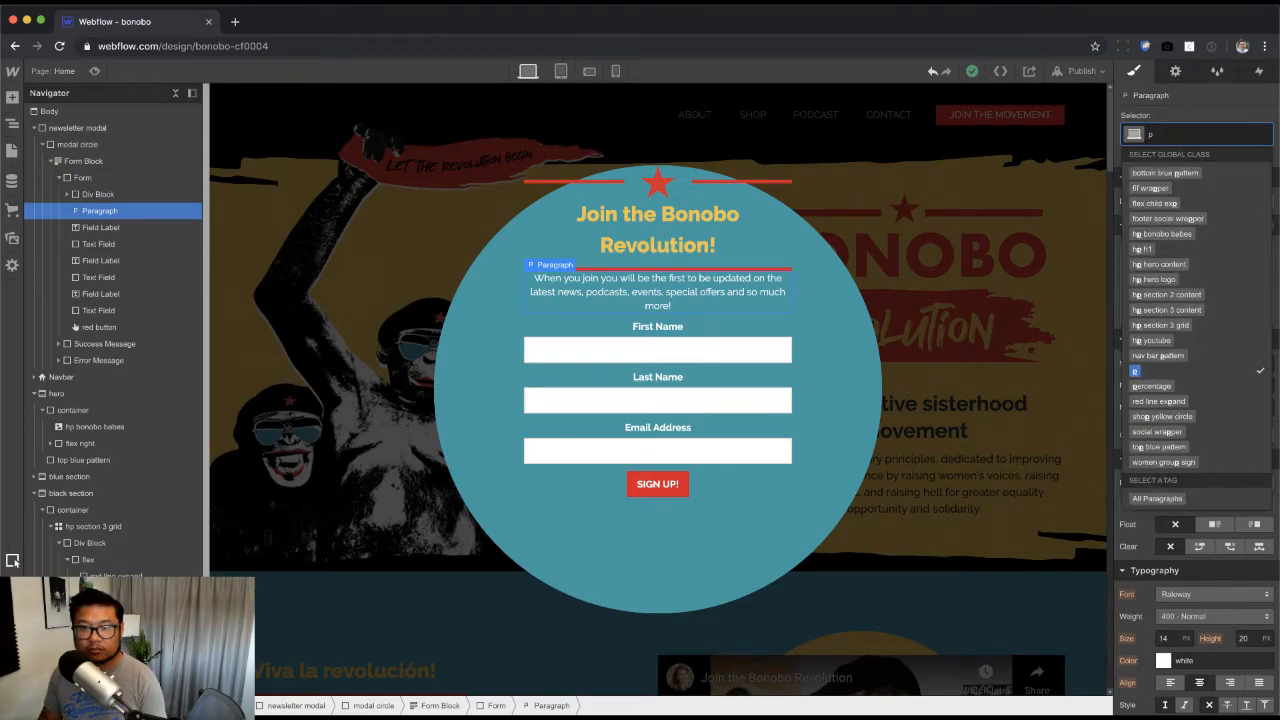
{"action": "key", "text": "Return"}
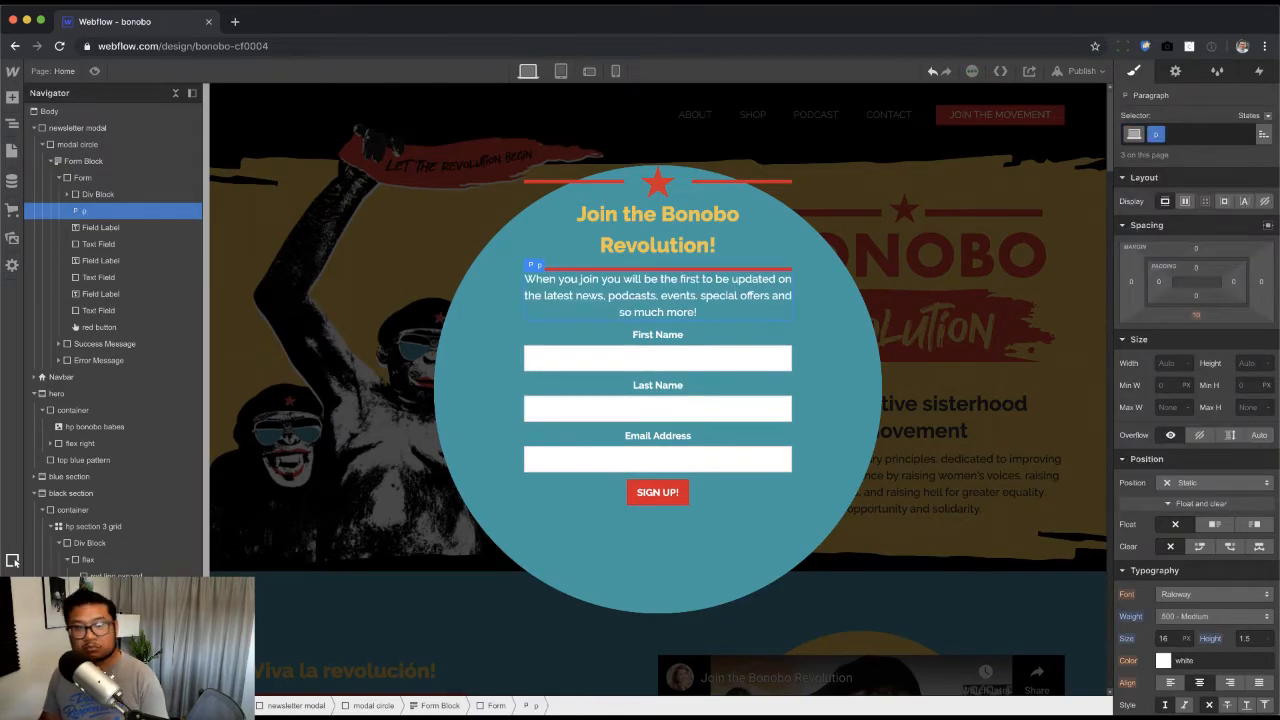
Step: Add the combo class "newsletter form p" to the intro paragraph and set its top and bottom margins to 20 px
{"action": "type", "text": "newsl"}
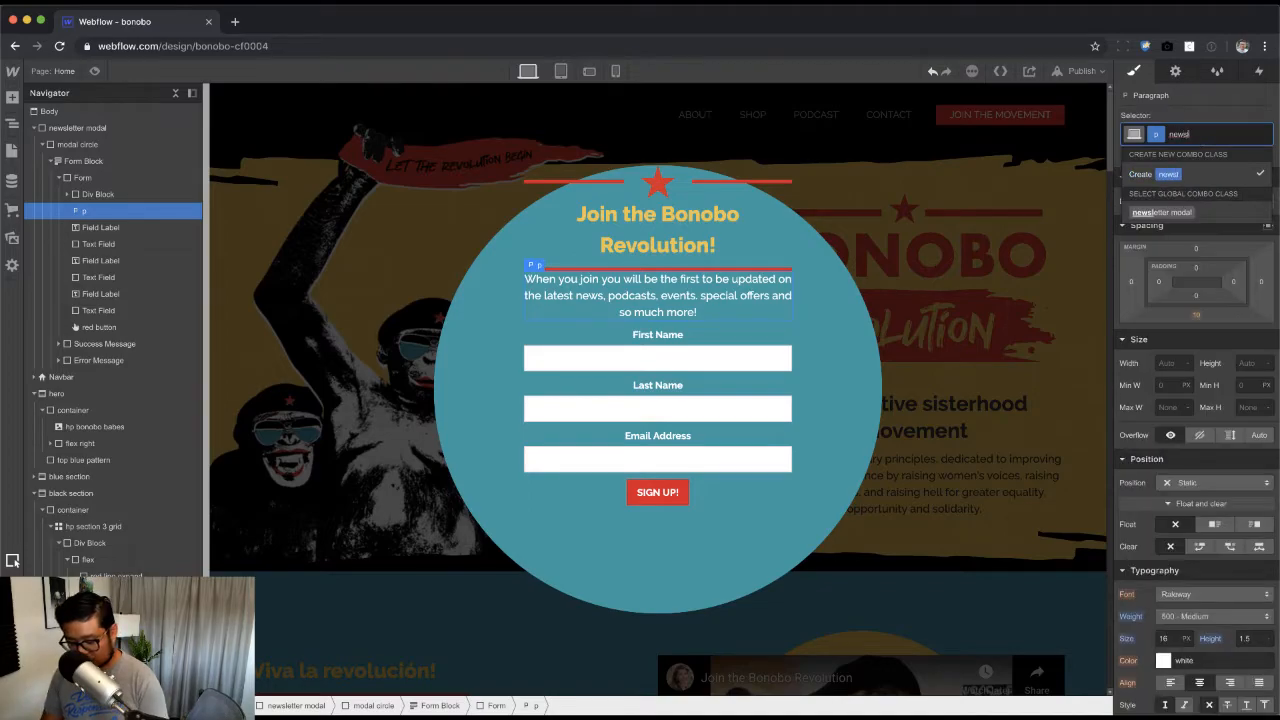
{"action": "type", "text": "etter"}
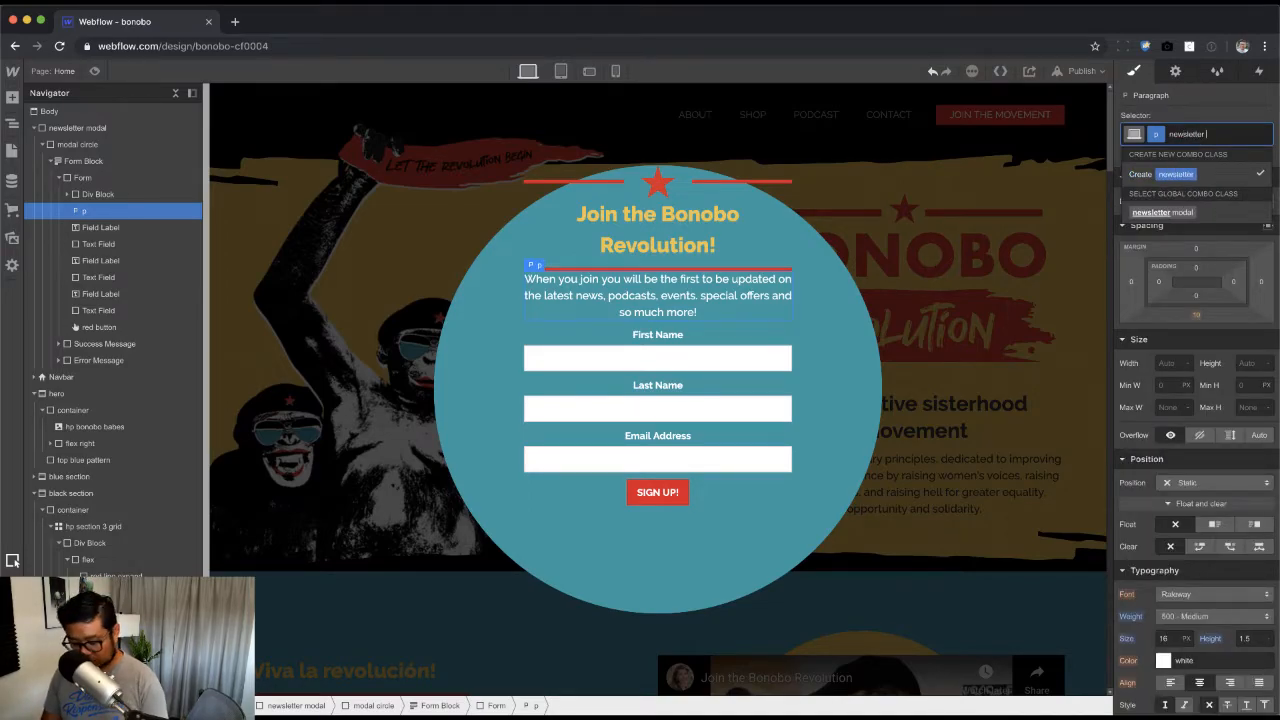
{"action": "type", "text": " form p"}
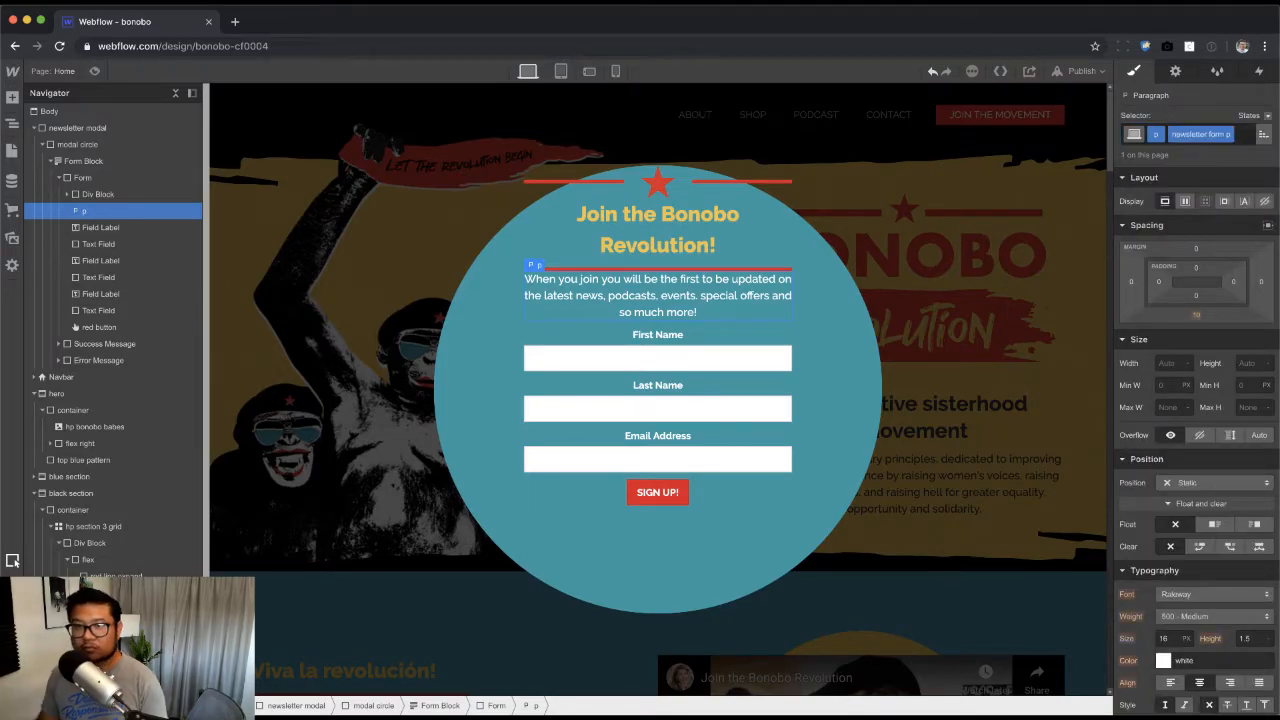
{"action": "key", "text": "Return"}
{"action": "left_click_drag", "start_coordinate": [1203, 245], "coordinate": [1200, 207]}
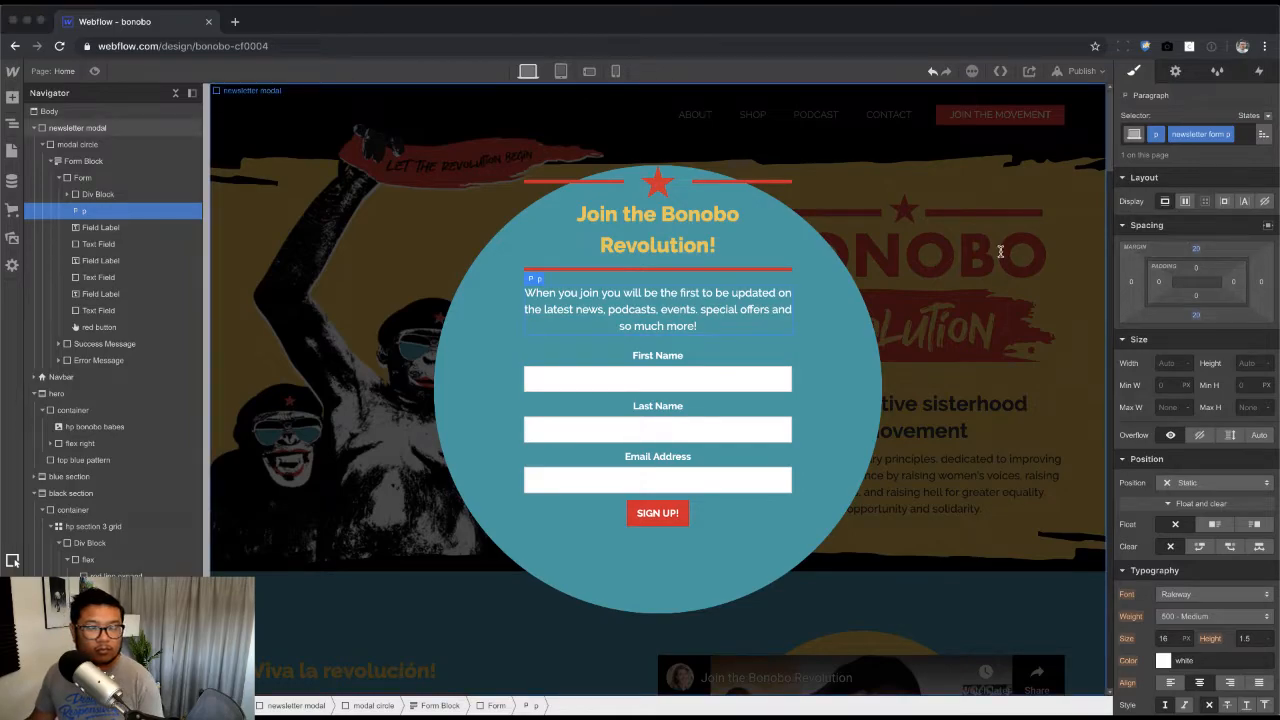
{"action": "key", "text": "super+Tab"}
{"action": "key", "text": "super+Tab"}
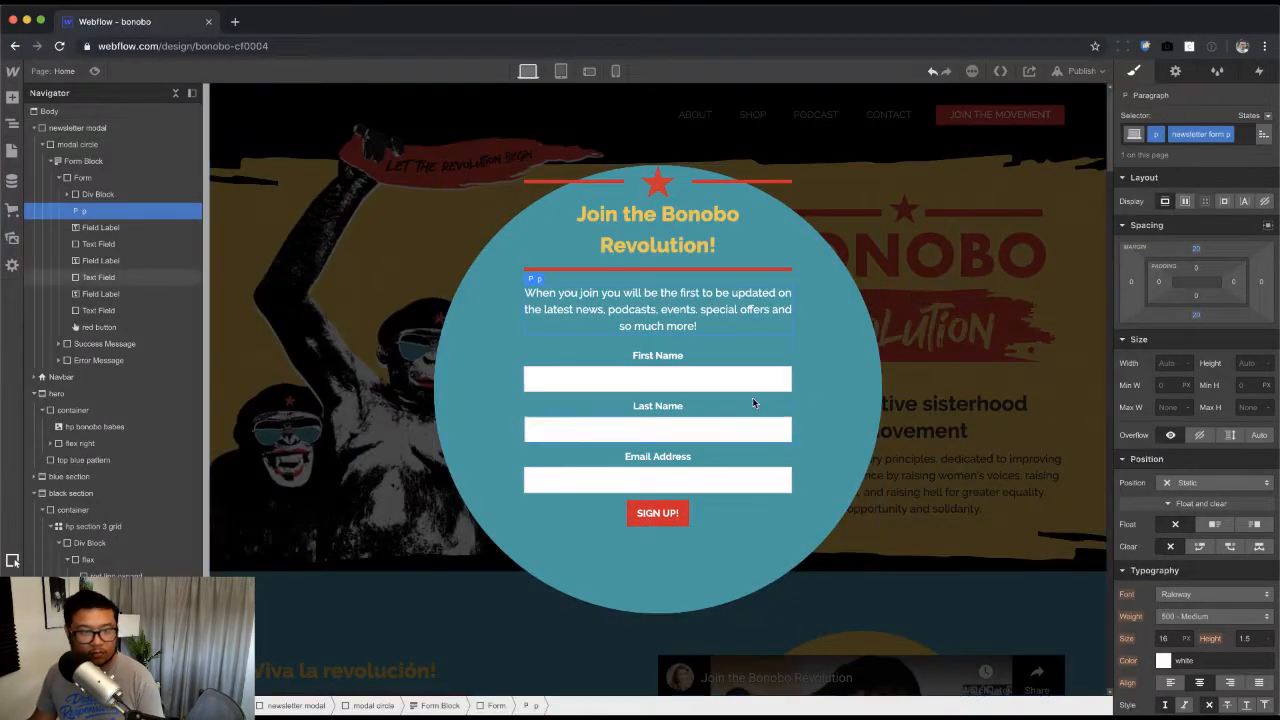
{"action": "left_click", "coordinate": [693, 386]}
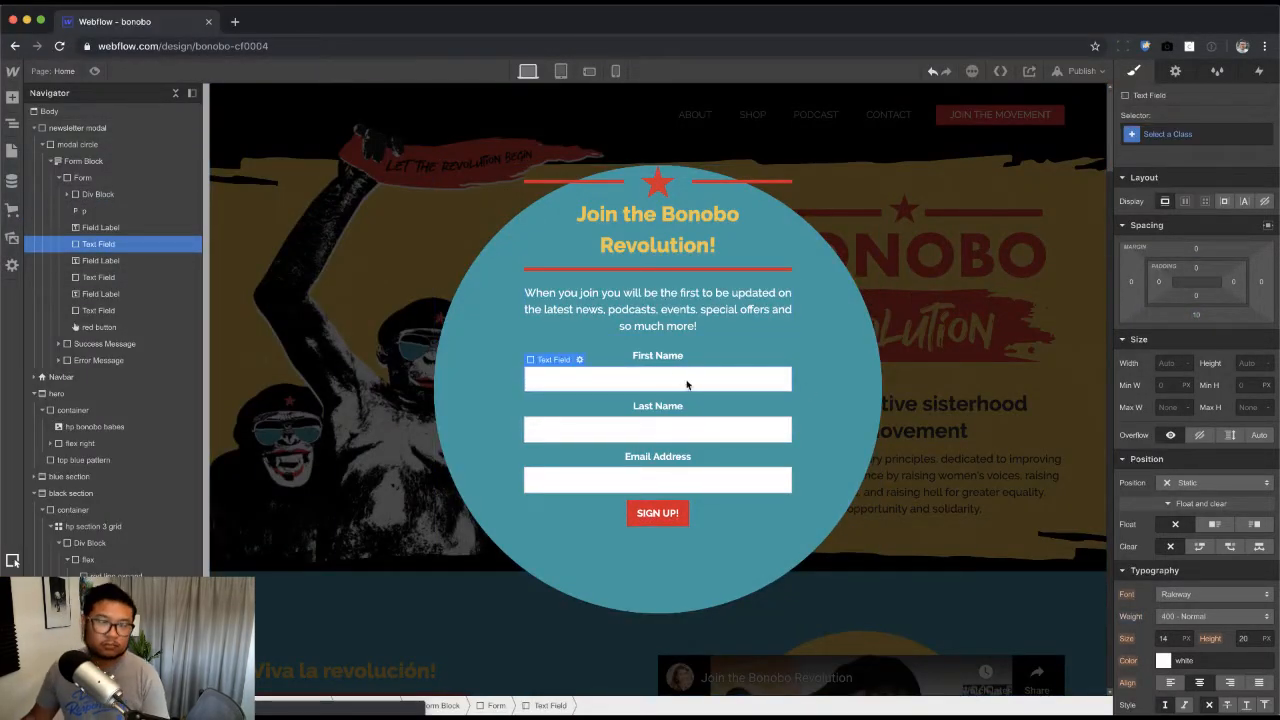
{"action": "left_click", "coordinate": [661, 364]}
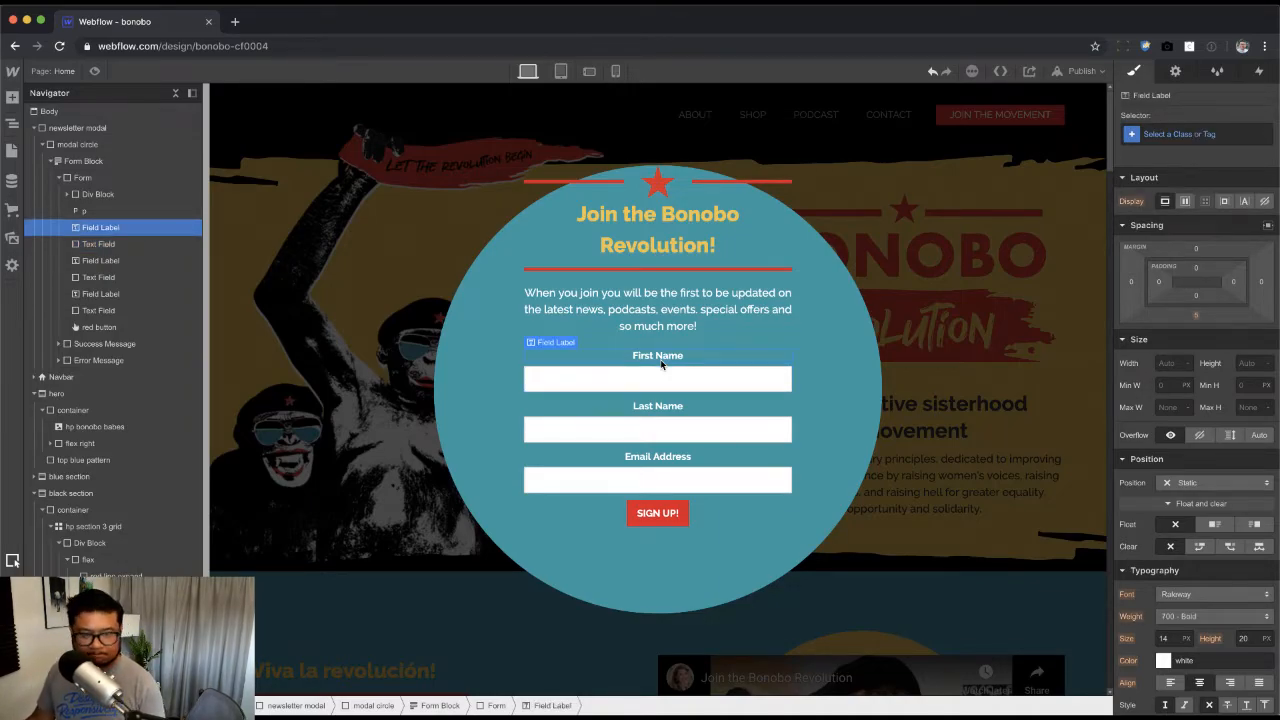
{"action": "key", "text": "super+Tab"}
{"action": "key", "text": "super+Tab"}
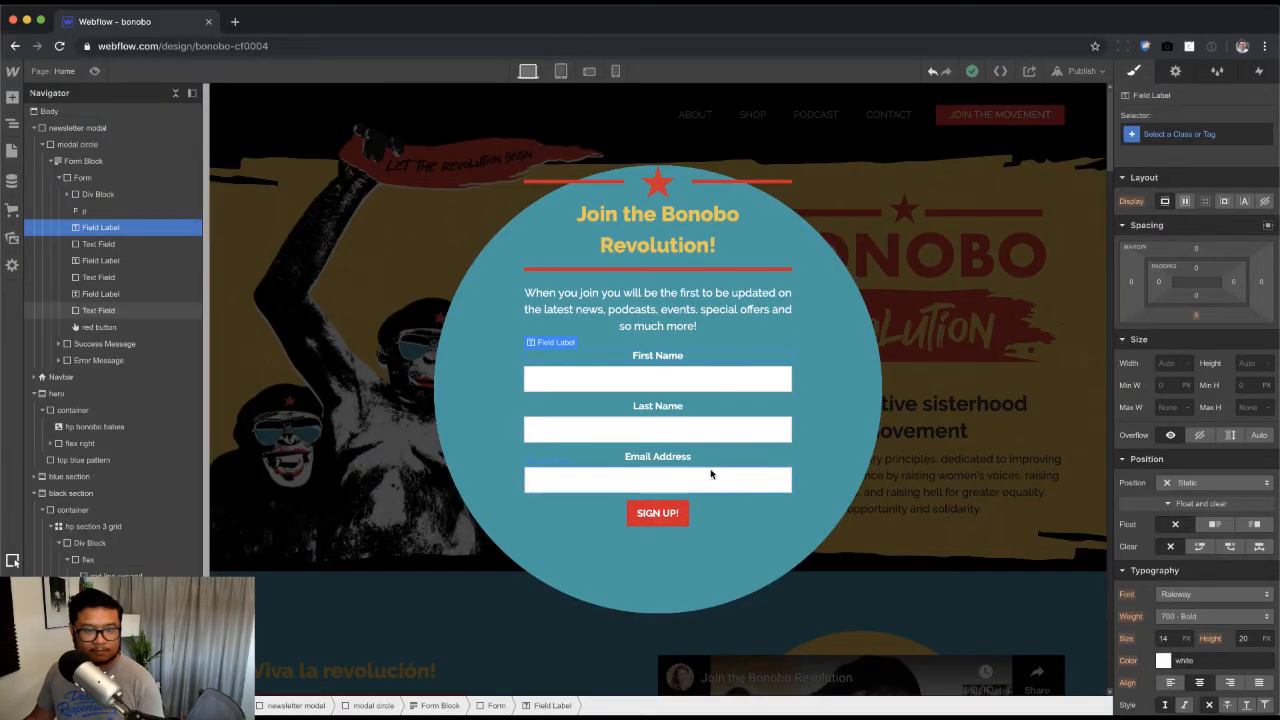
Step: Add the combo class "margin-top" to the sign-up button and set its top margin to 30 px
{"action": "left_click", "coordinate": [657, 513]}
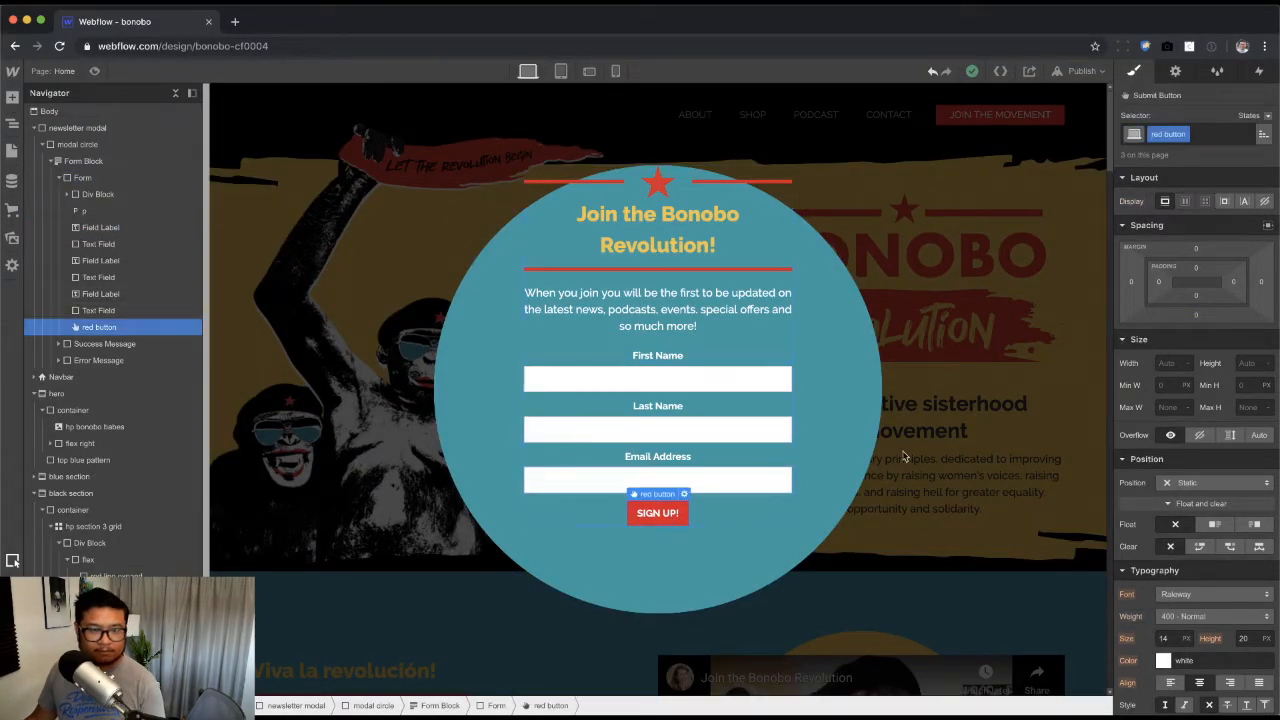
{"action": "left_click", "coordinate": [1204, 136]}
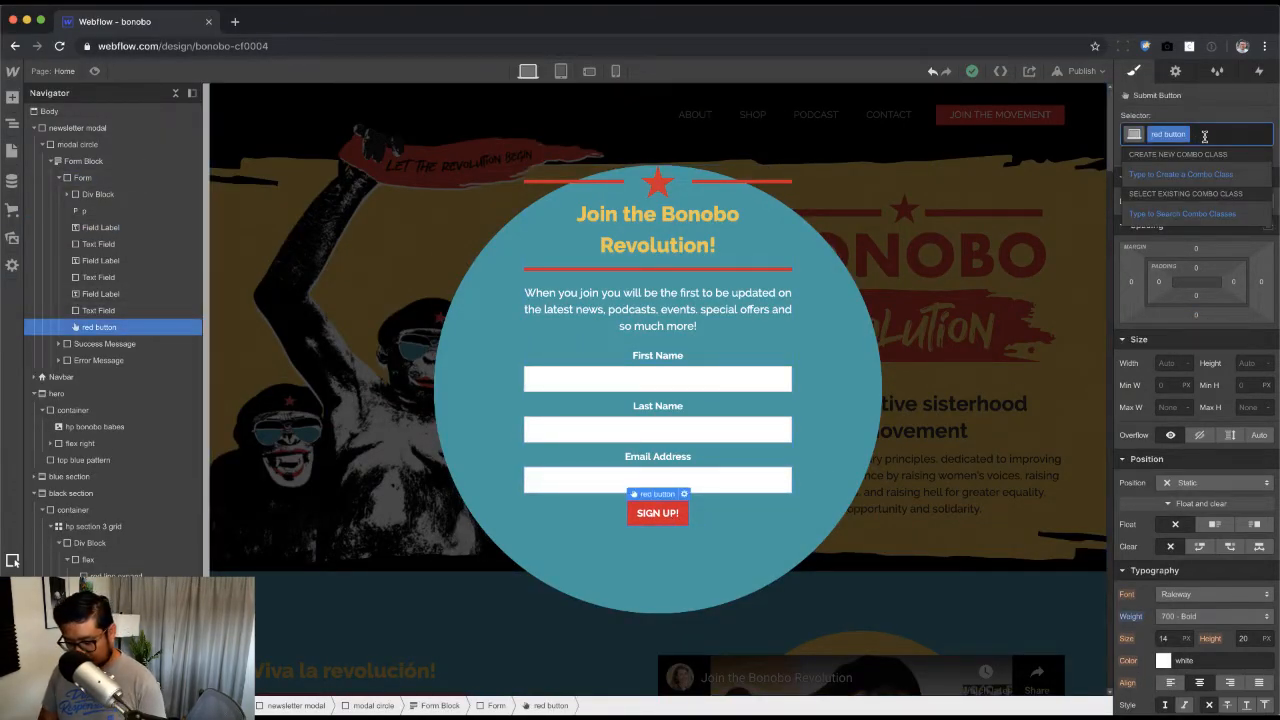
{"action": "type", "text": "margin-top"}
{"action": "key", "text": "Return"}
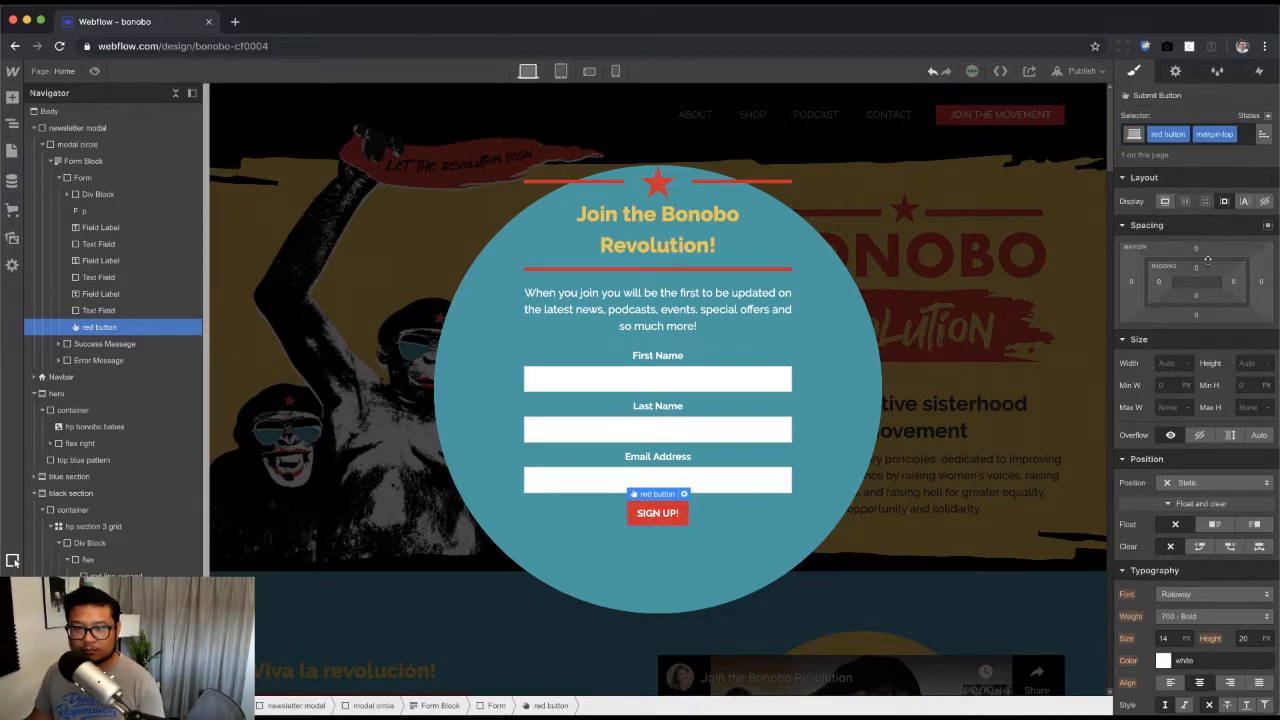
{"action": "left_click_drag", "start_coordinate": [1196, 248], "coordinate": [1207, 188]}
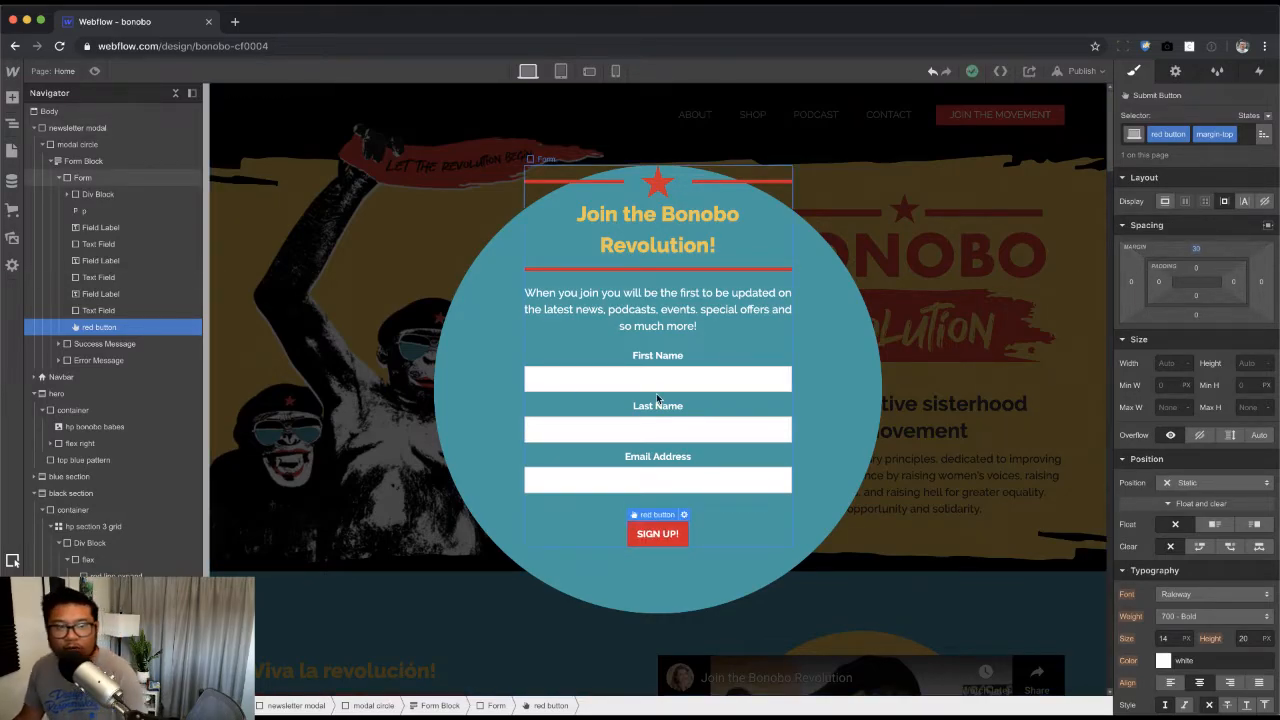
Step: Set the modal circle's top padding to 50 px and compare the spacing with the PDF mockup
{"action": "left_click", "coordinate": [493, 326]}
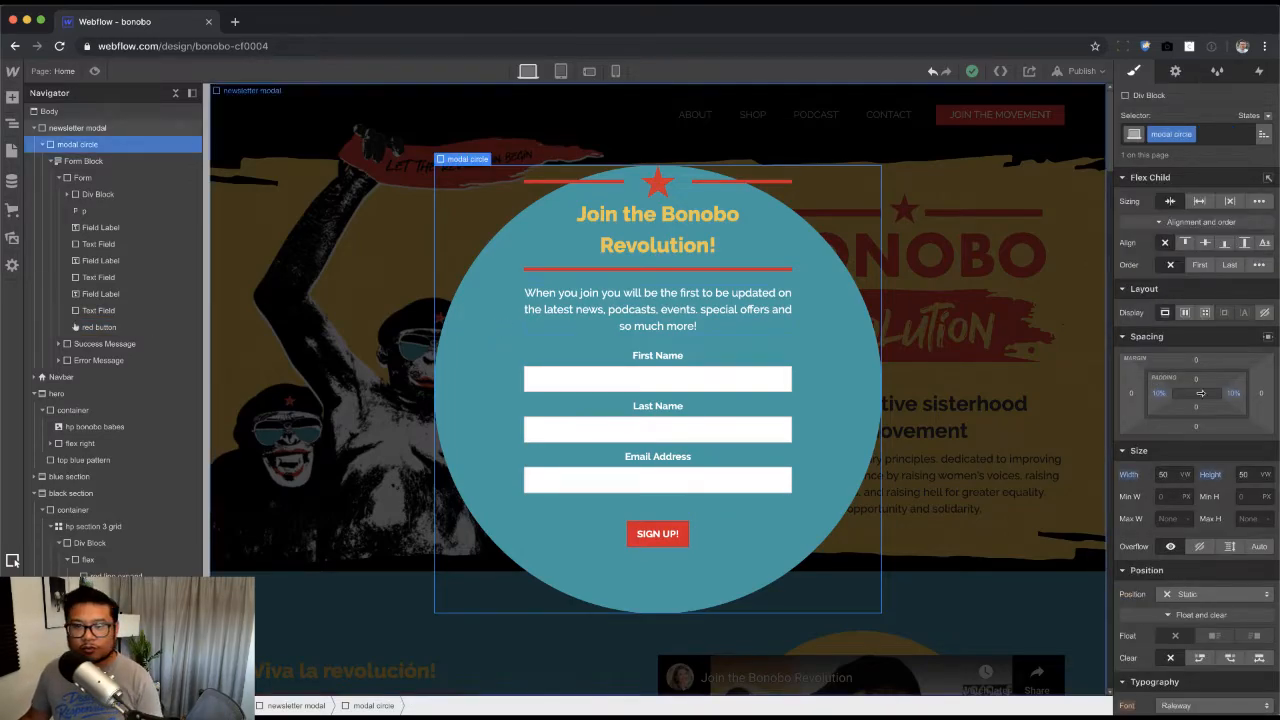
{"action": "left_click_drag", "start_coordinate": [1199, 381], "coordinate": [1205, 486]}
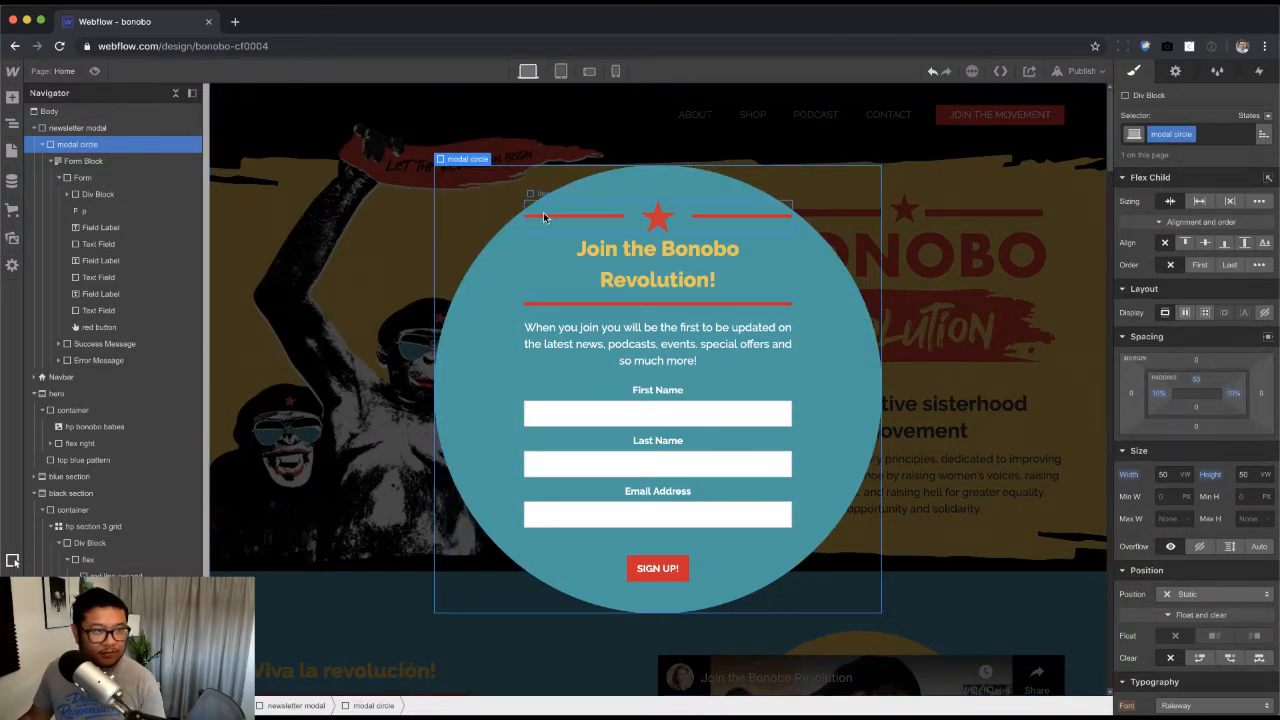
{"action": "key", "text": "super+Tab"}
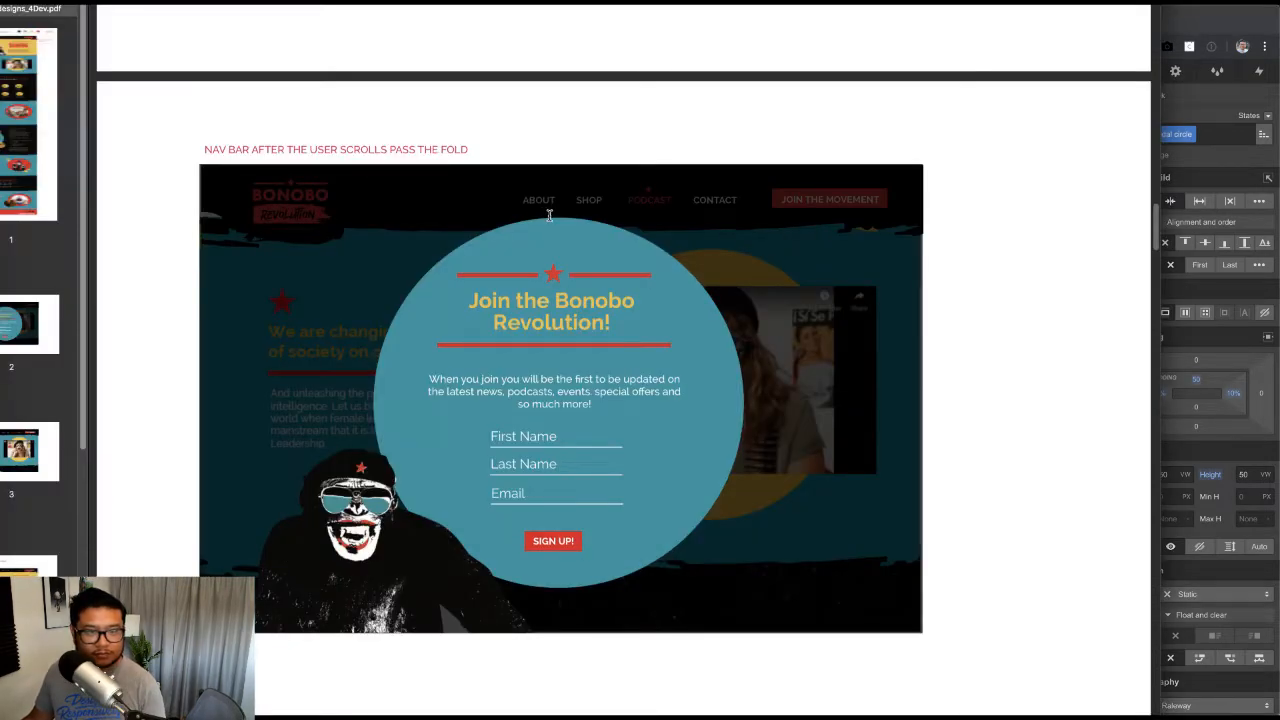
{"action": "key", "text": "super+Tab"}
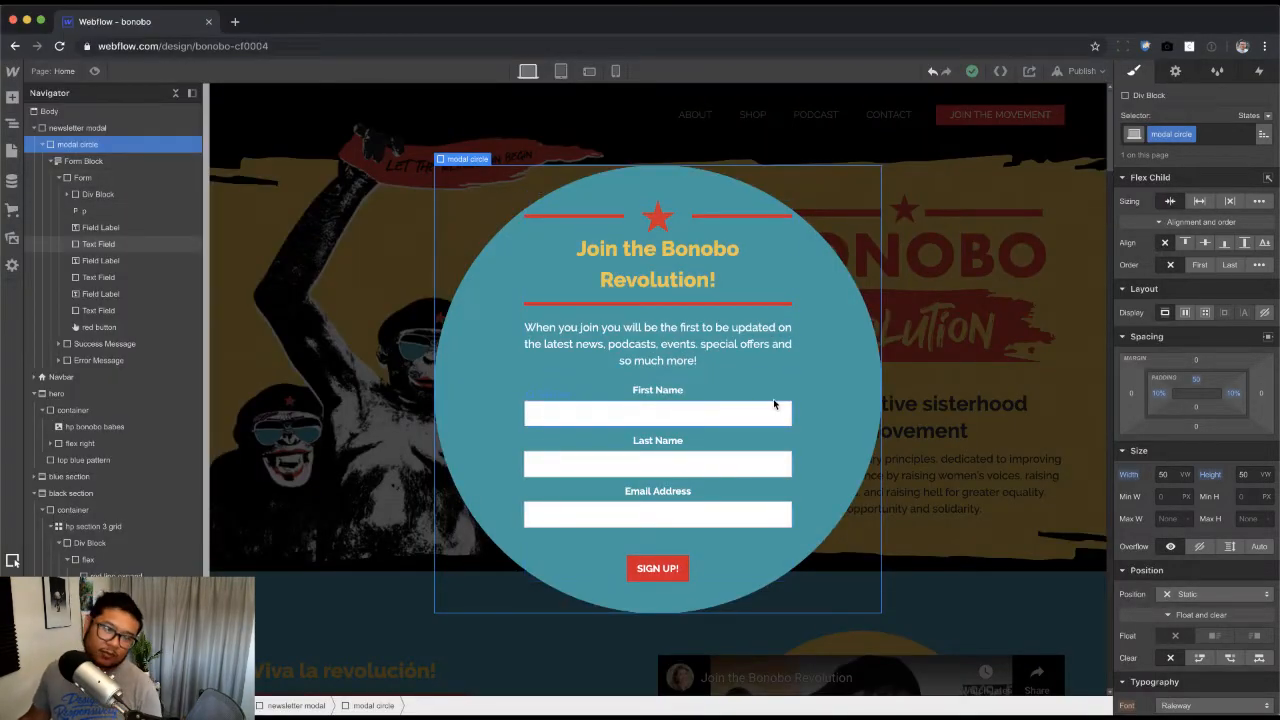
Step: Add the bonobo image file to the newsletter modal, directly before the modal circle, and collapse the modal circle in the element tree
{"action": "left_click", "coordinate": [389, 251]}
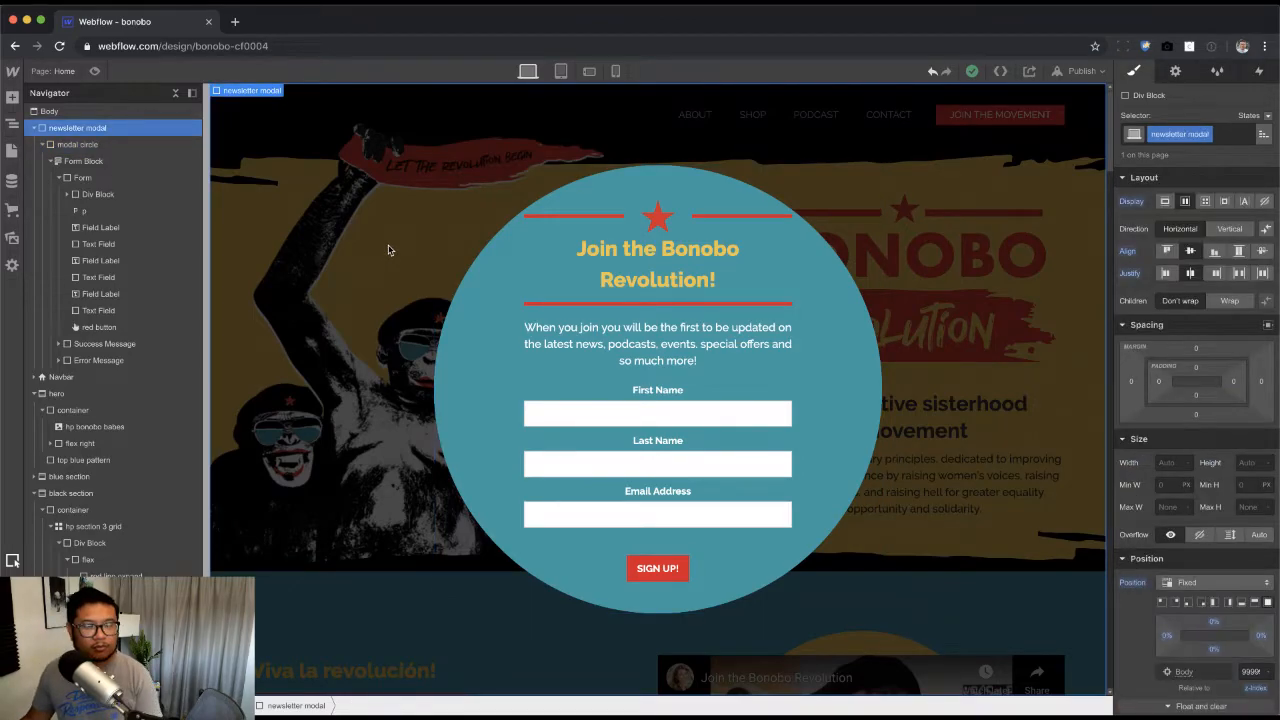
{"action": "key", "text": "super+Tab"}
{"action": "key", "text": "super+Tab"}
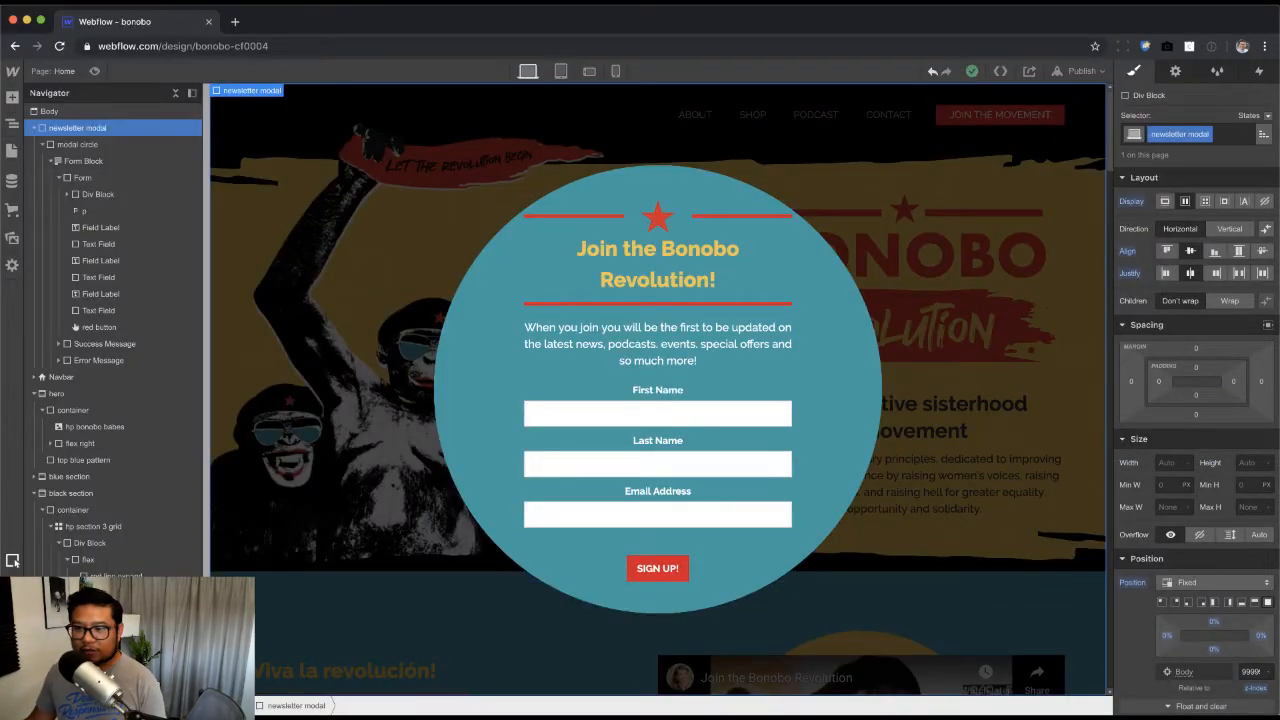
{"action": "left_click", "coordinate": [1119, 605]}
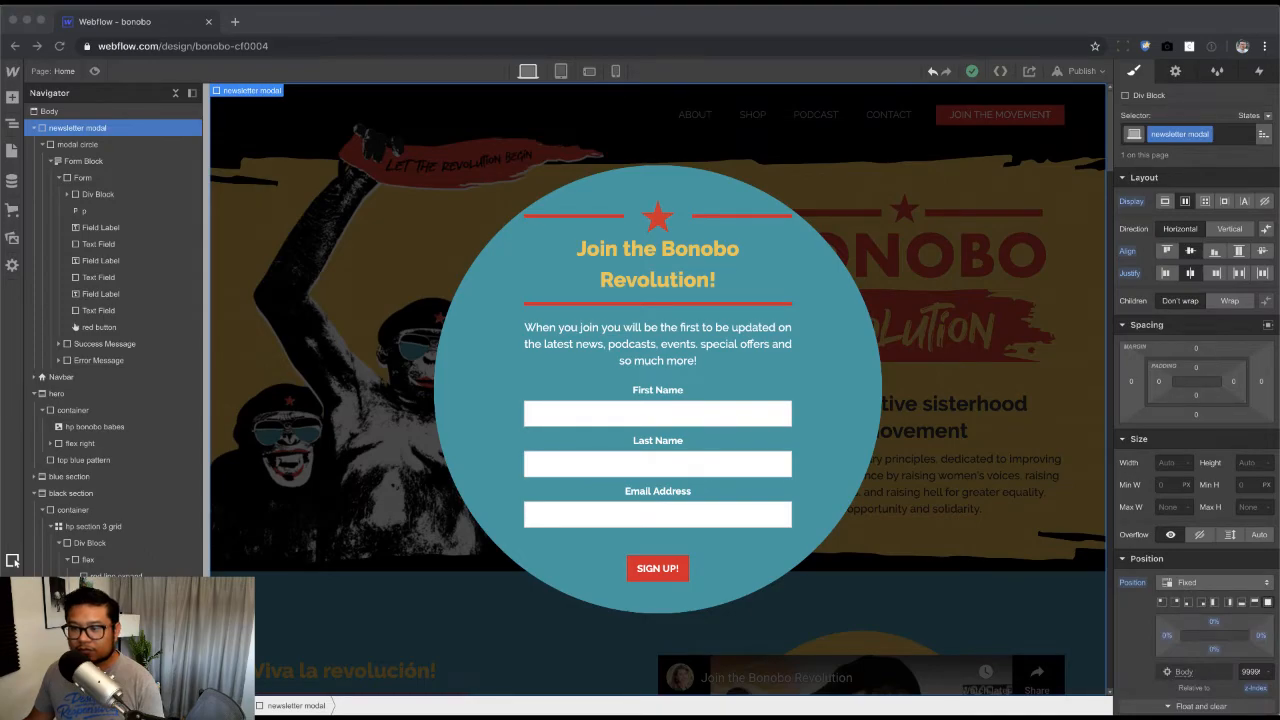
{"action": "left_click_drag", "start_coordinate": [387, 489], "coordinate": [132, 137]}
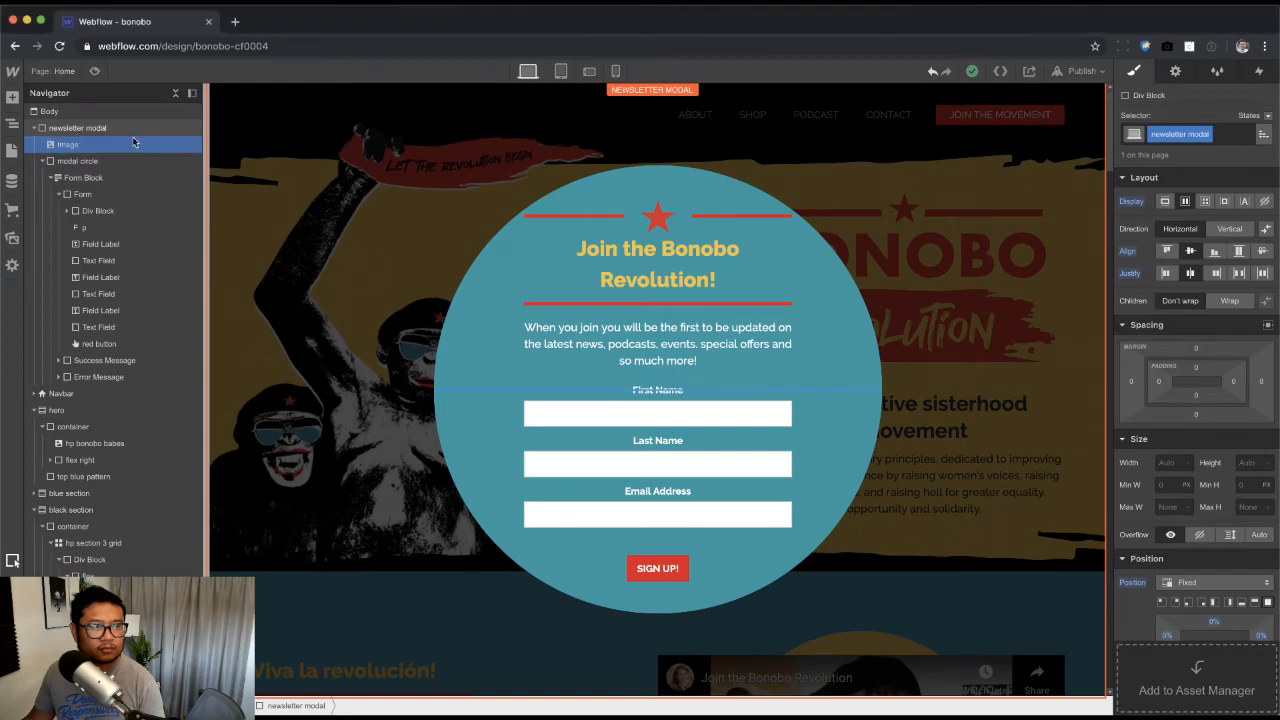
{"action": "left_click", "coordinate": [43, 163]}
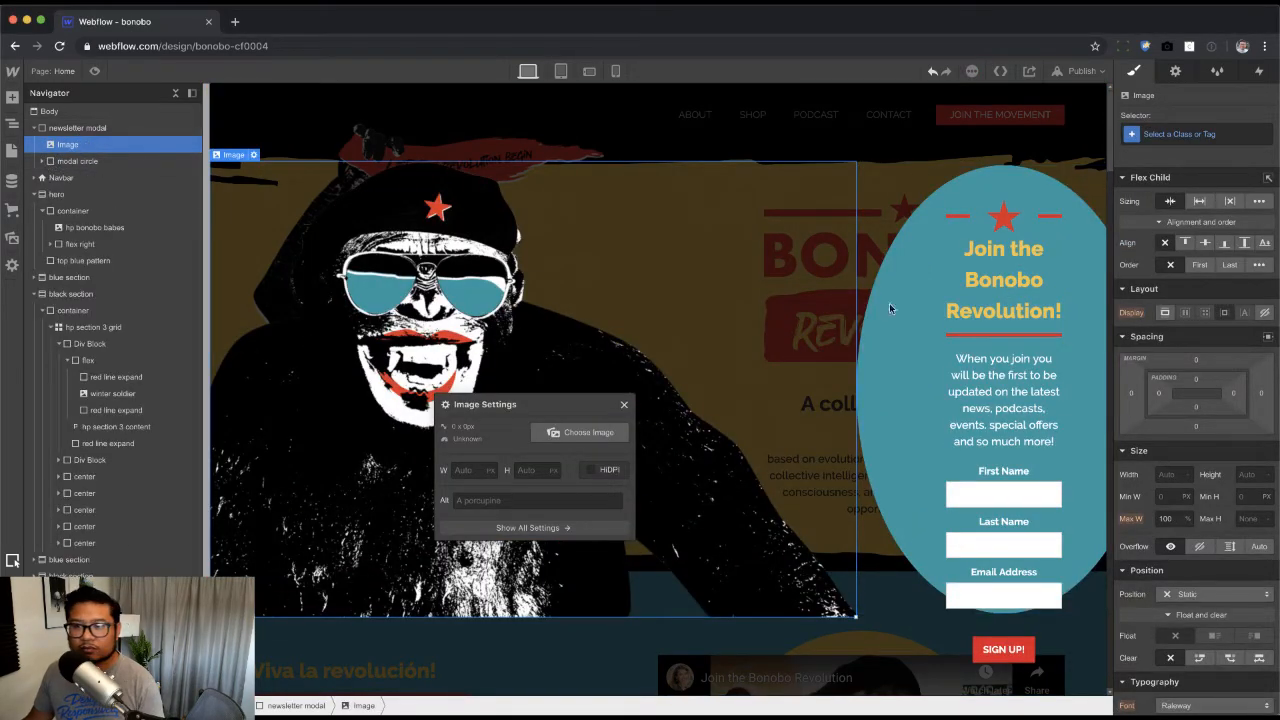
{"action": "key", "text": "super+Tab"}
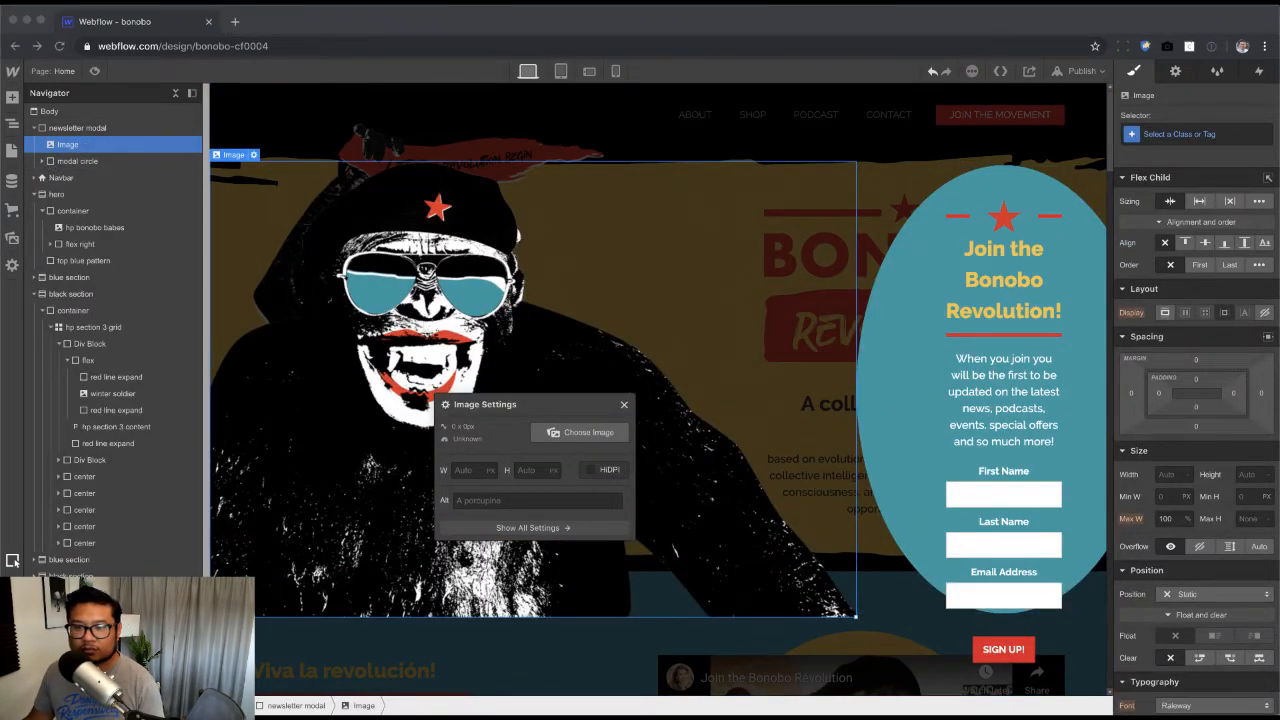
{"action": "left_click", "coordinate": [442, 268]}
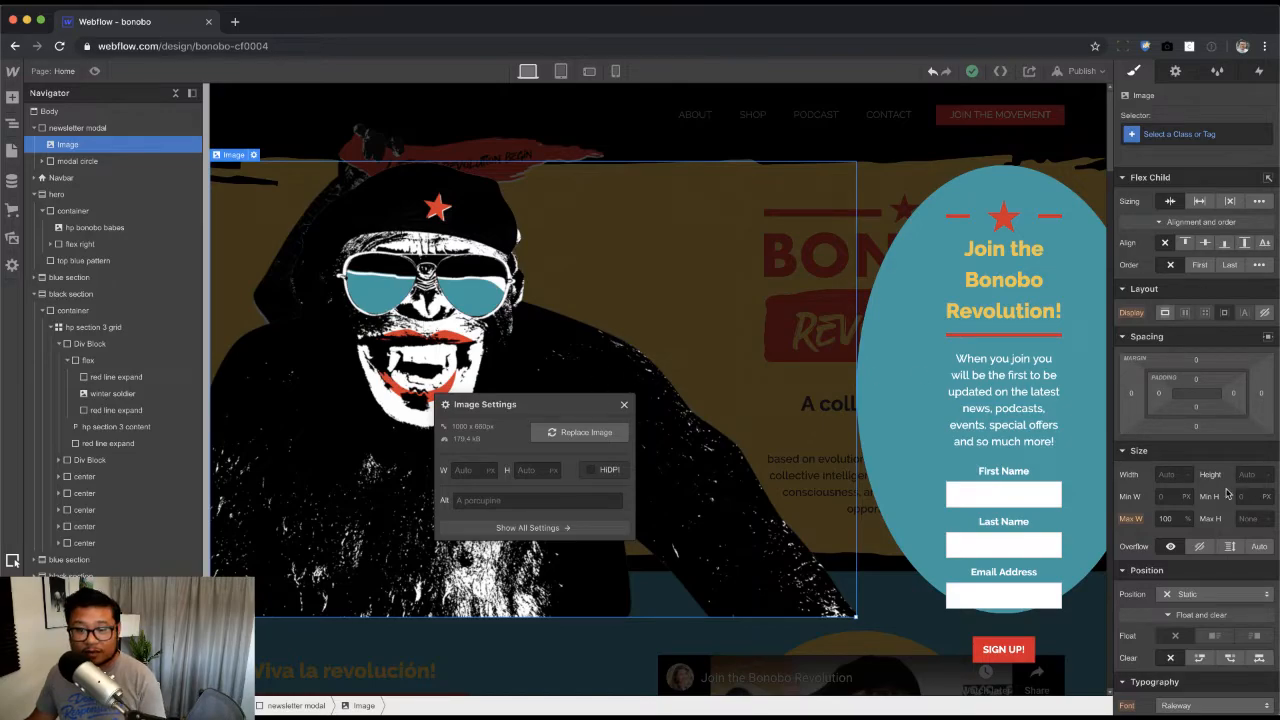
Step: Give the new bonobo image the class "newsletter bonobo"
{"action": "left_click", "coordinate": [1178, 139]}
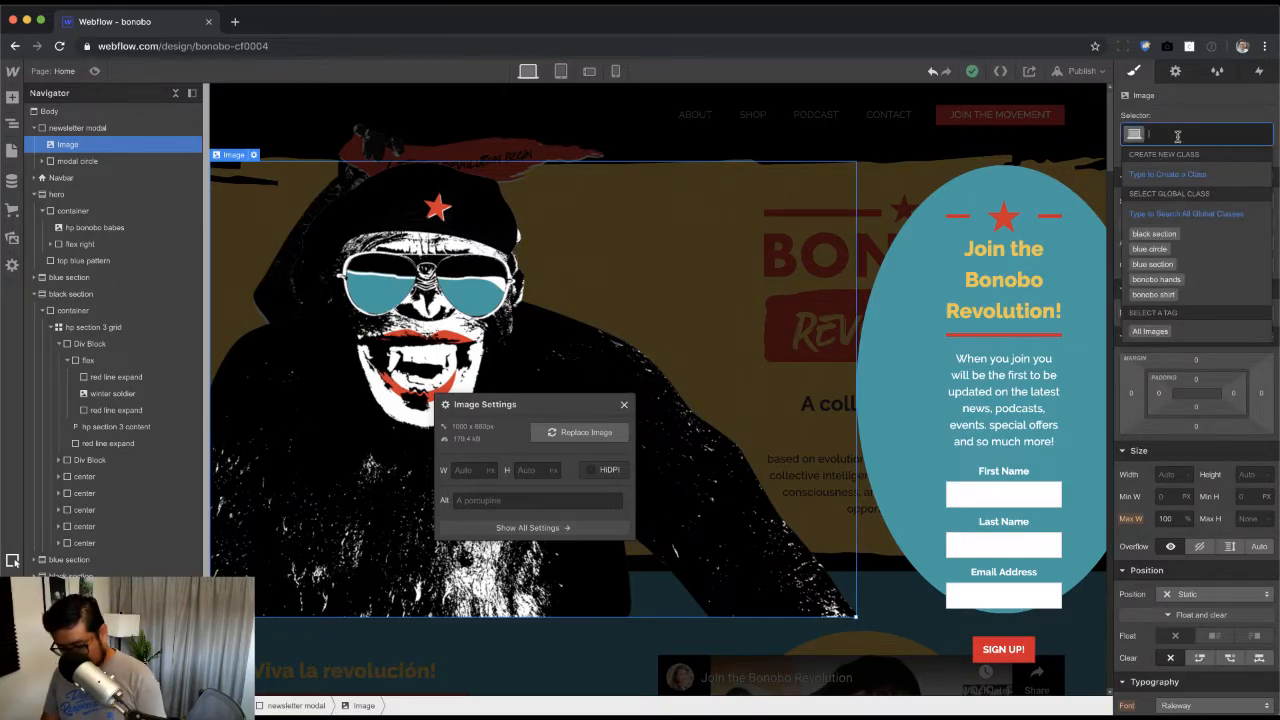
{"action": "type", "text": "newsletter bono"}
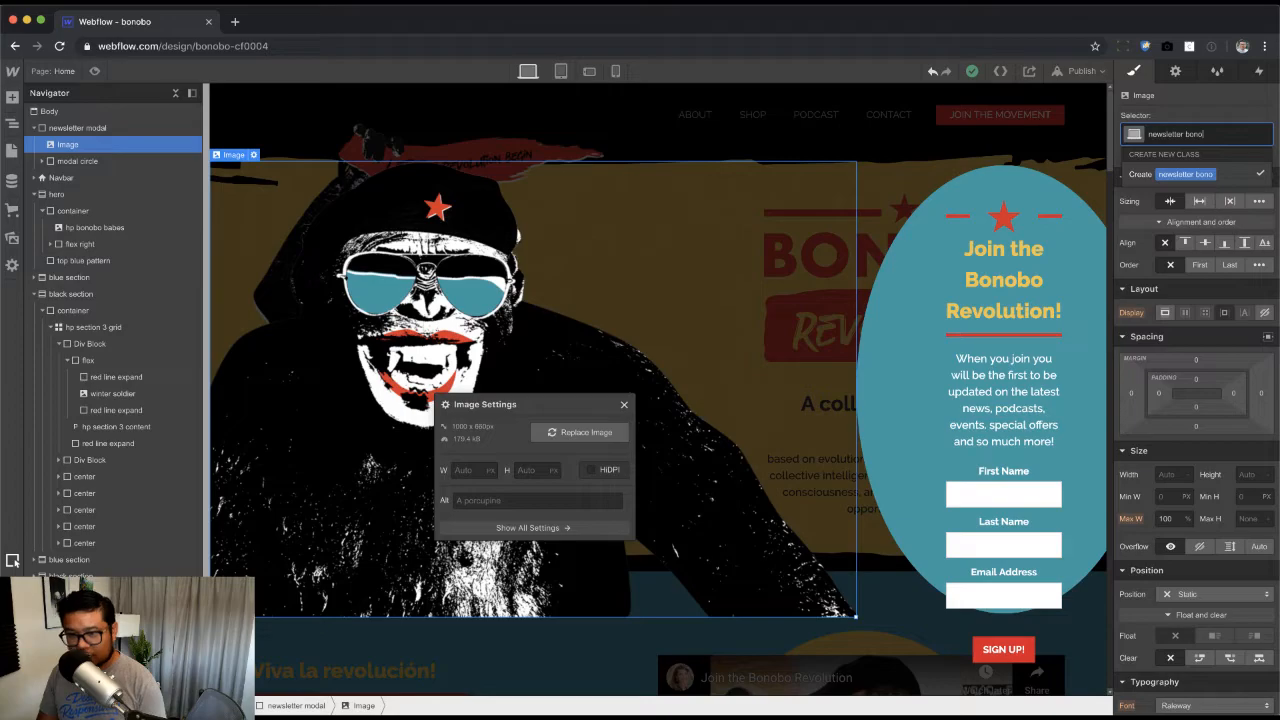
{"action": "type", "text": "bo"}
{"action": "key", "text": "Return"}
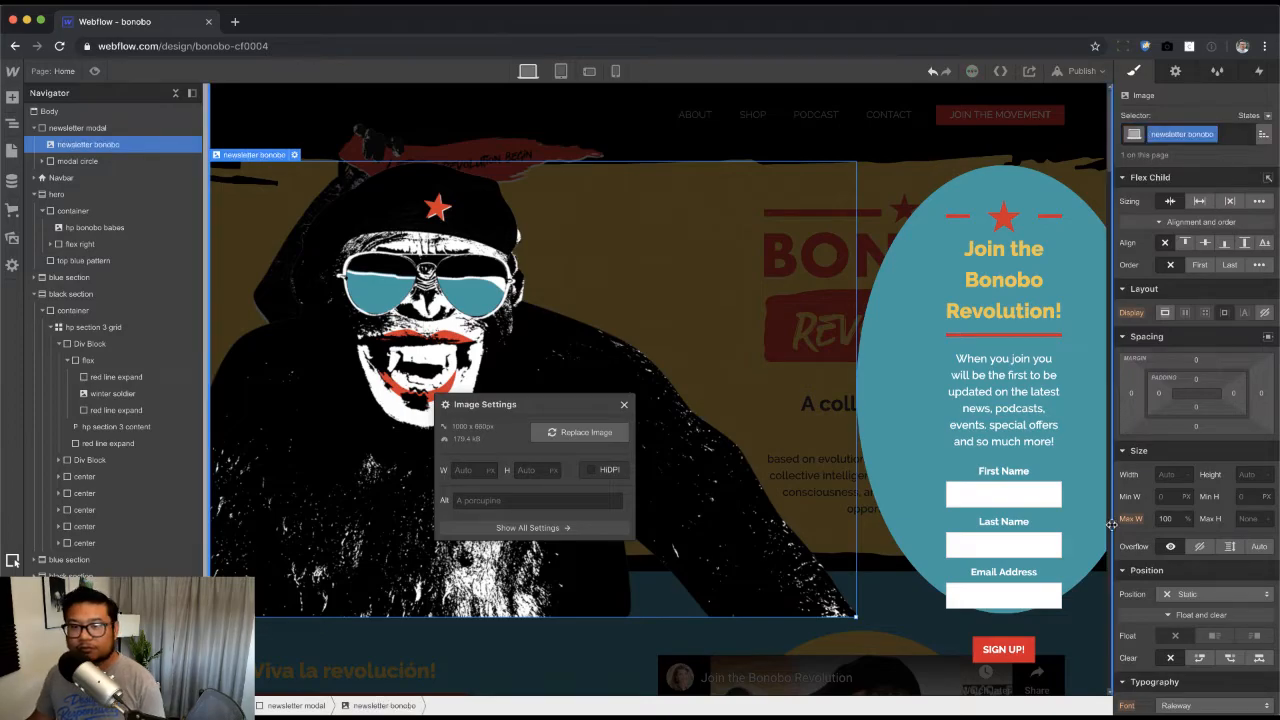
Step: Set the bonobo image's position to Fixed and anchor it to the bottom-left corner of the page
{"action": "left_click", "coordinate": [1218, 595]}
{"action": "left_click", "coordinate": [1219, 628]}
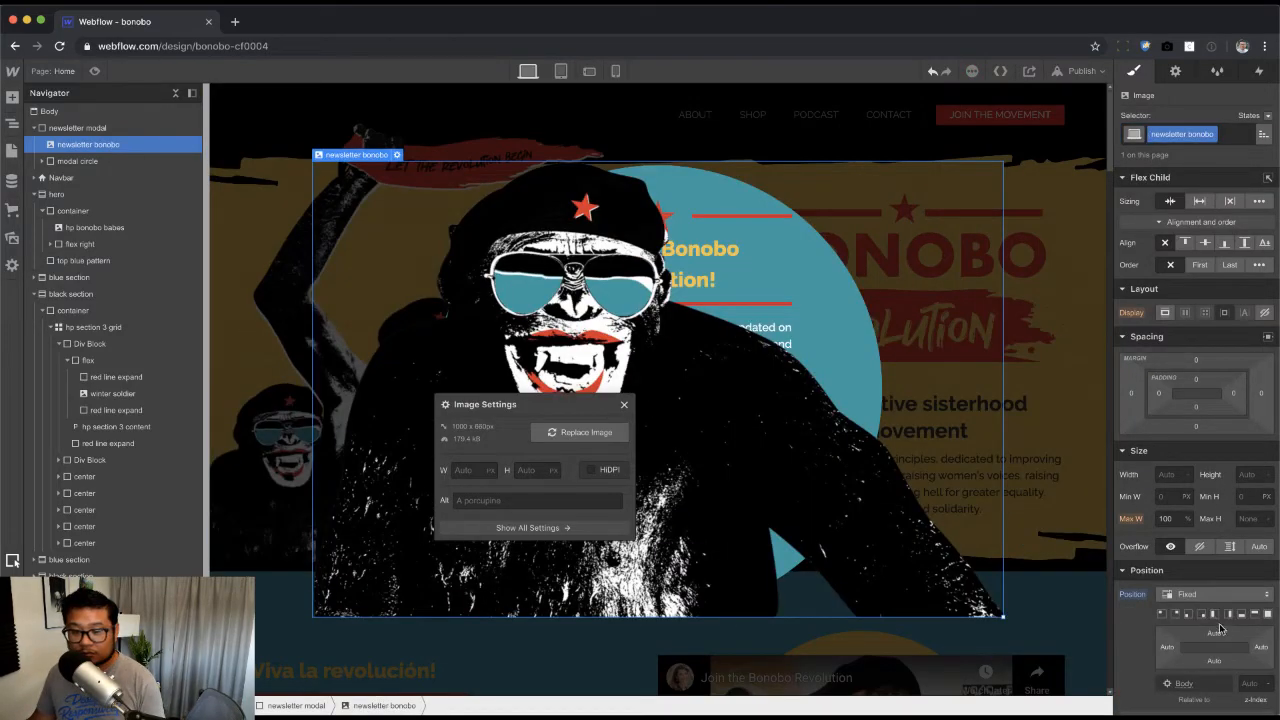
{"action": "left_click", "coordinate": [1188, 614]}
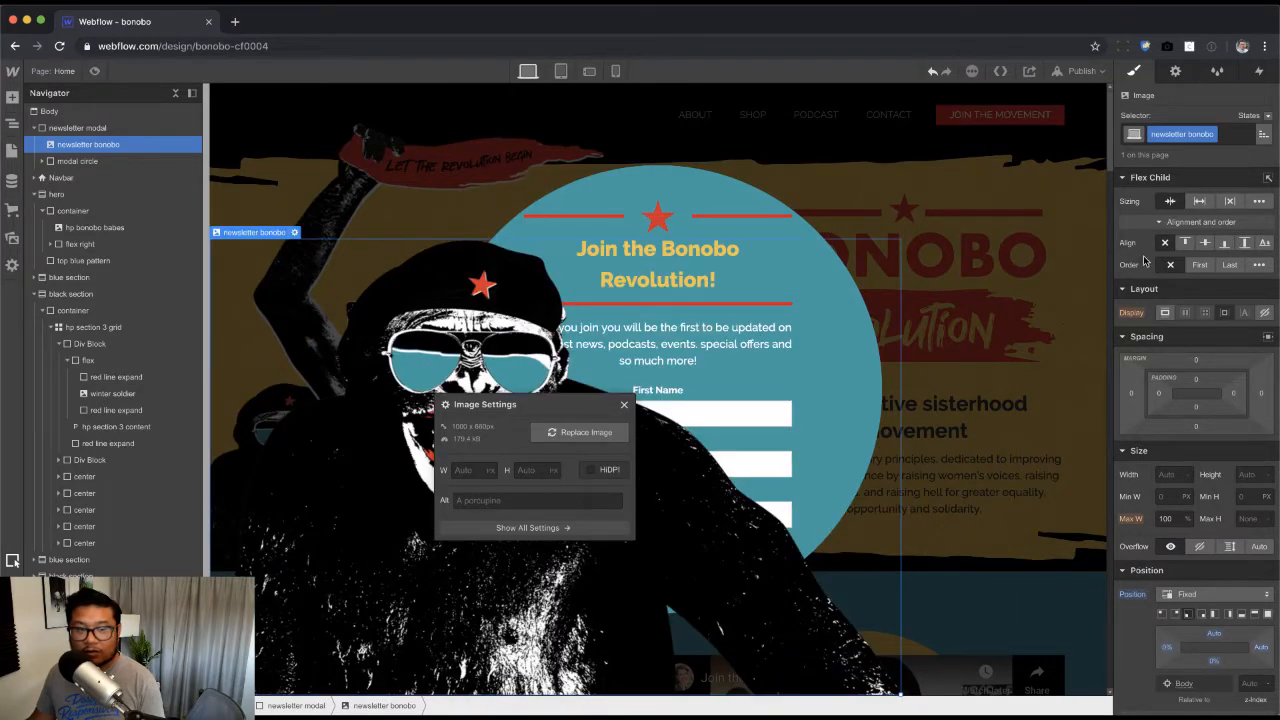
Step: Set the newsletter bonobo image's width to 550 px and compare its size with the PDF mockup
{"action": "left_click", "coordinate": [1172, 473]}
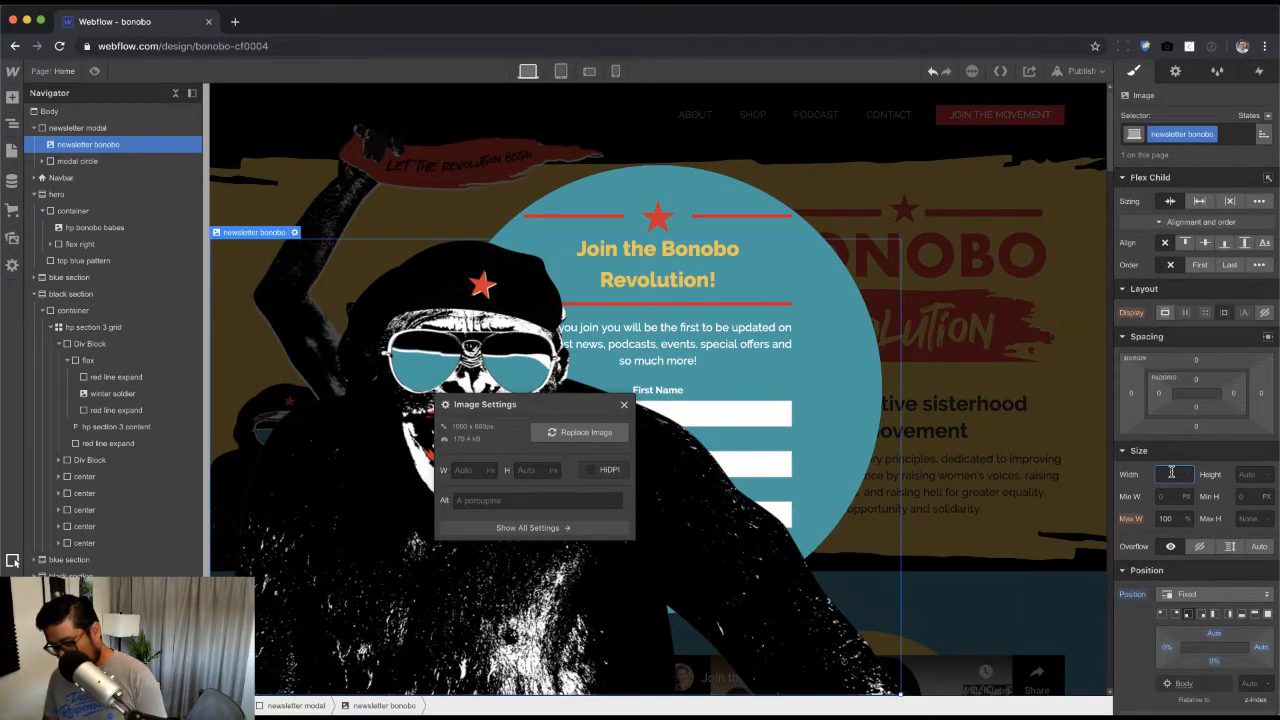
{"action": "type", "text": "300px"}
{"action": "key", "text": "Return"}
{"action": "key", "text": "shift+Up"}
{"action": "key", "text": "shift+Up"}
{"action": "key", "text": "shift+Up"}
{"action": "key", "text": "shift+Up"}
{"action": "key", "text": "shift+Up"}
{"action": "key", "text": "shift+Up"}
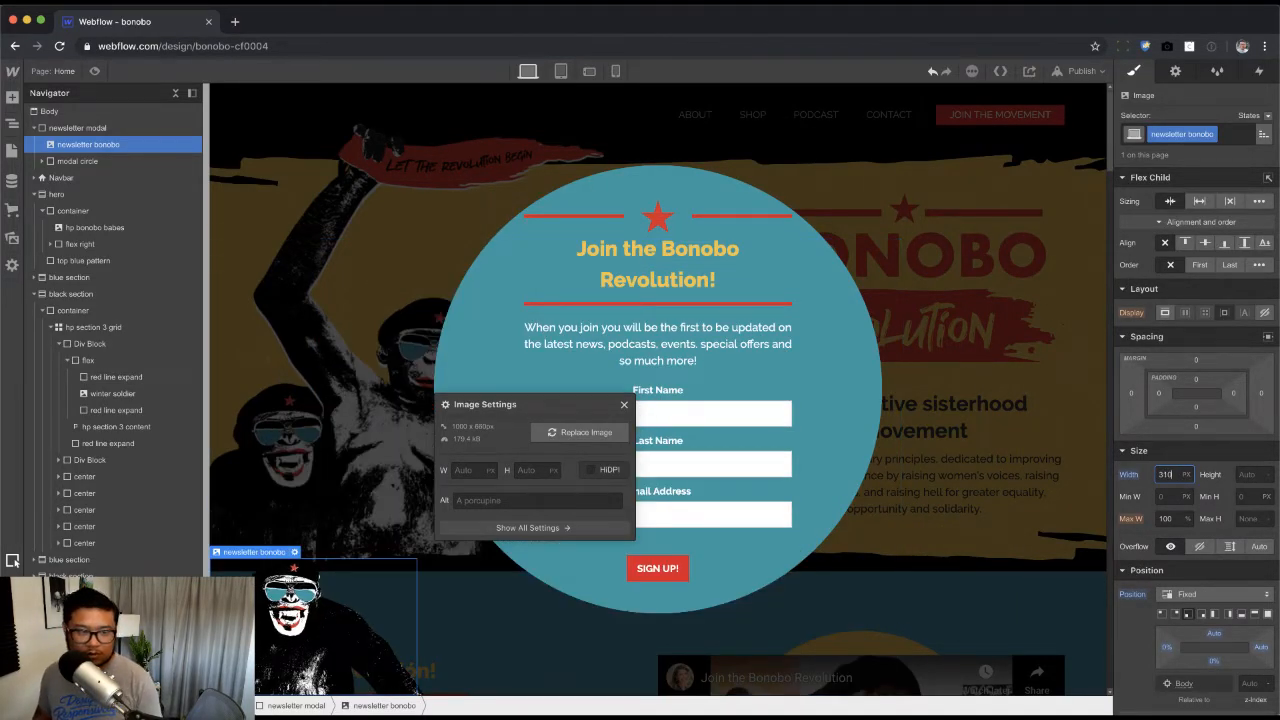
{"action": "left_click", "coordinate": [624, 405]}
{"action": "left_click", "coordinate": [1160, 474]}
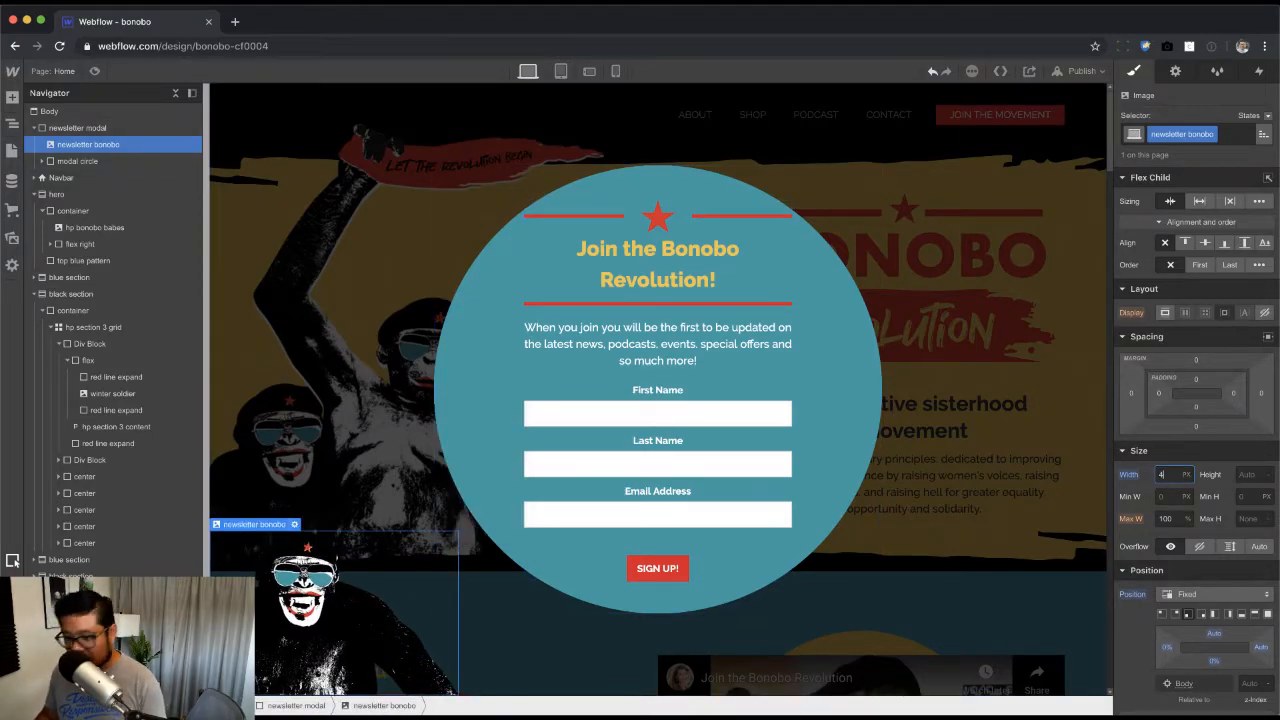
{"action": "key", "text": "shift+Up"}
{"action": "key", "text": "shift+Up"}
{"action": "key", "text": "shift+Up"}
{"action": "key", "text": "shift+Up"}
{"action": "key", "text": "shift+Up"}
{"action": "key", "text": "shift+Up"}
{"action": "key", "text": "shift+Up"}
{"action": "key", "text": "shift+Up"}
{"action": "key", "text": "shift+Up"}
{"action": "key", "text": "shift+Up"}
{"action": "key", "text": "shift+Up"}
{"action": "key", "text": "shift+Up"}
{"action": "key", "text": "shift+Up"}
{"action": "key", "text": "shift+Up"}
{"action": "key", "text": "shift+Up"}
{"action": "key", "text": "shift+Up"}
{"action": "key", "text": "shift+Up"}
{"action": "key", "text": "shift+Up"}
{"action": "key", "text": "shift+Up"}
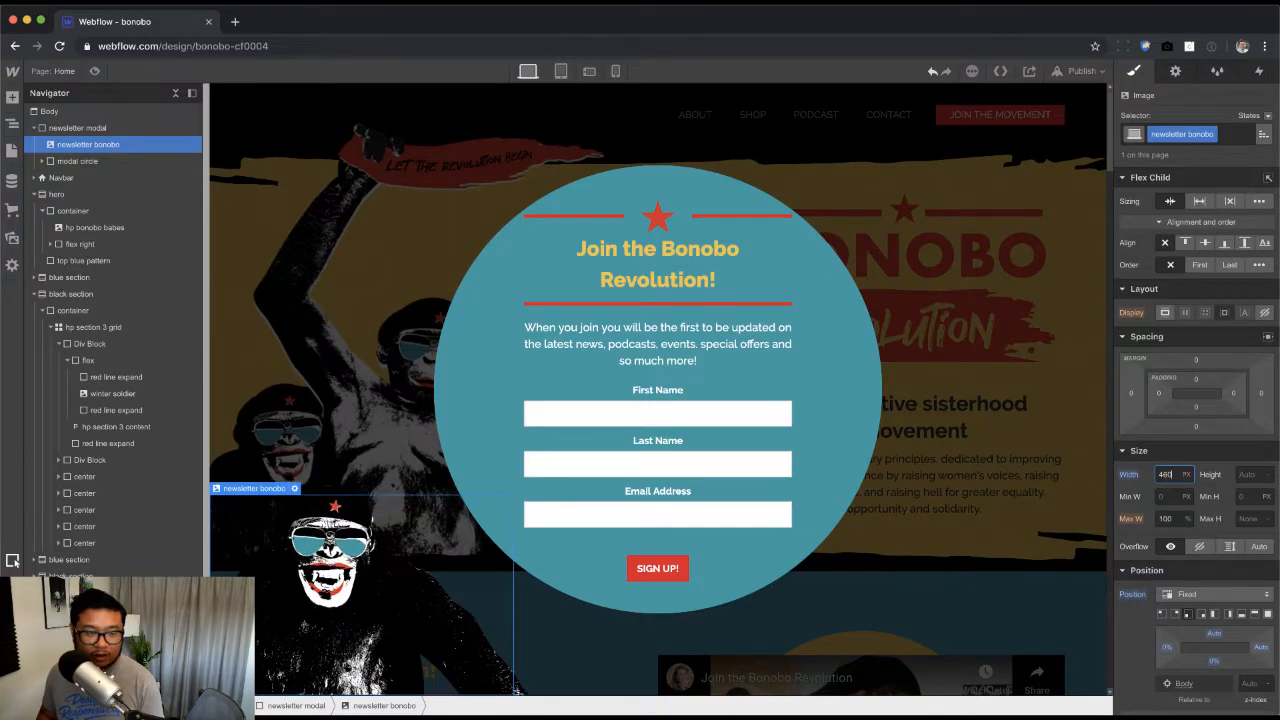
{"action": "key", "text": "shift+Up"}
{"action": "key", "text": "shift+Up"}
{"action": "key", "text": "shift+Up"}
{"action": "key", "text": "shift+Up"}
{"action": "key", "text": "shift+Up"}
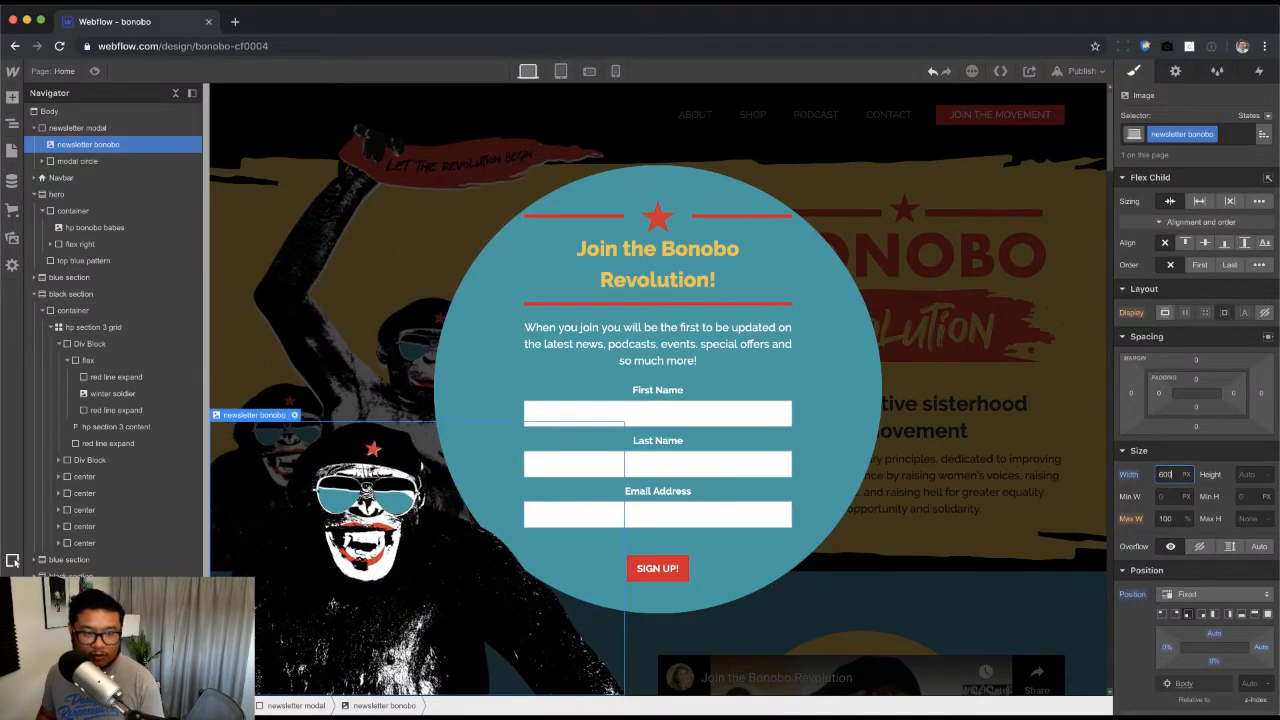
{"action": "key", "text": "shift+Down"}
{"action": "key", "text": "shift+Down"}
{"action": "key", "text": "shift+Down"}
{"action": "key", "text": "shift+Down"}
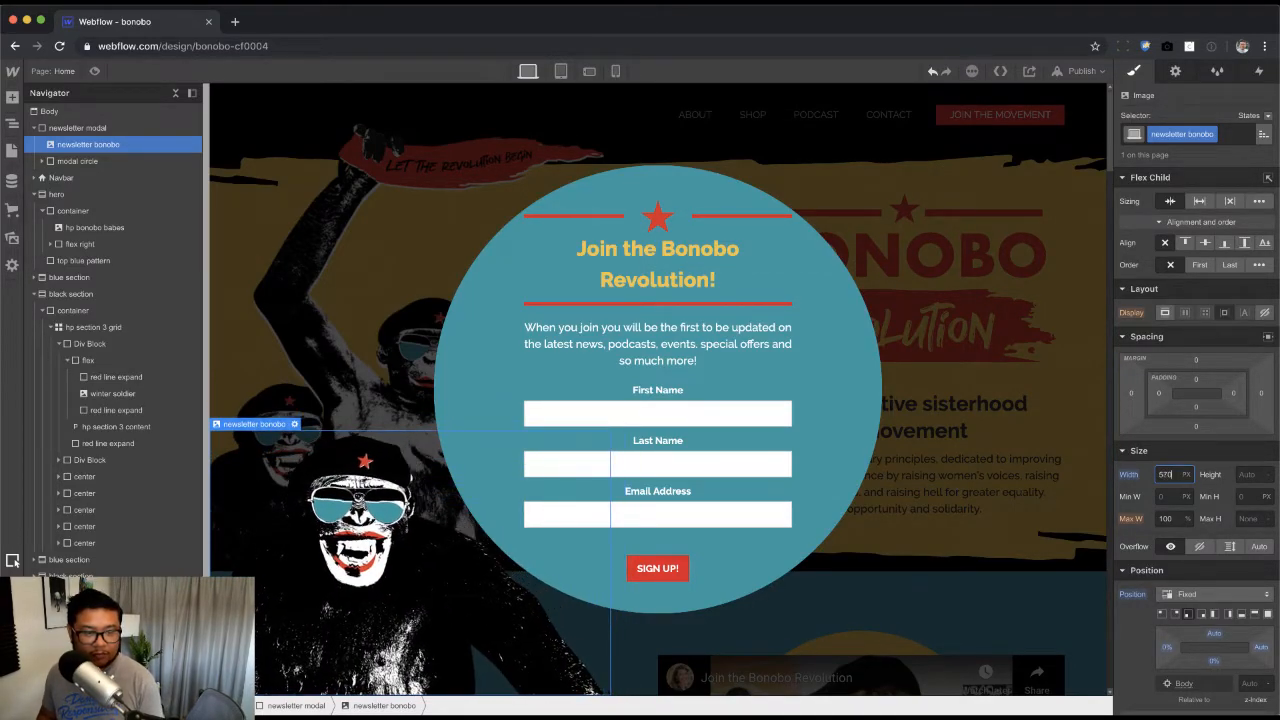
{"action": "key", "text": "shift+Down"}
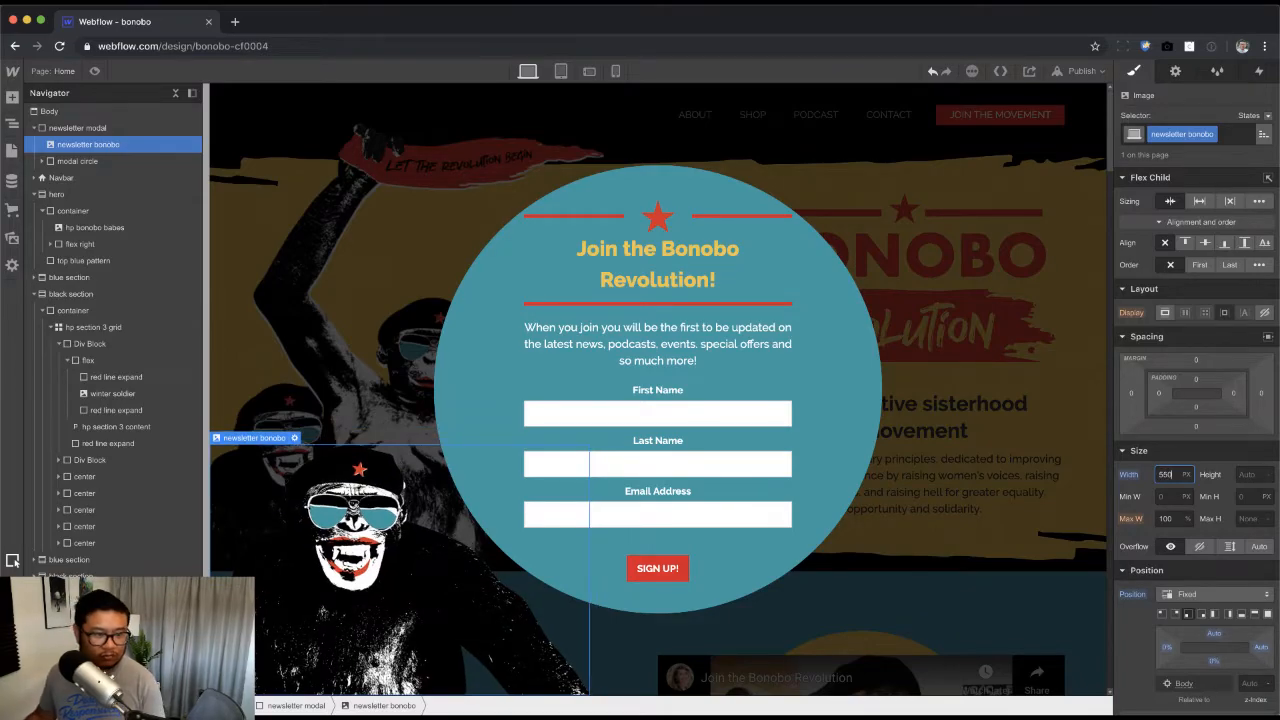
{"action": "key", "text": "super+Tab"}
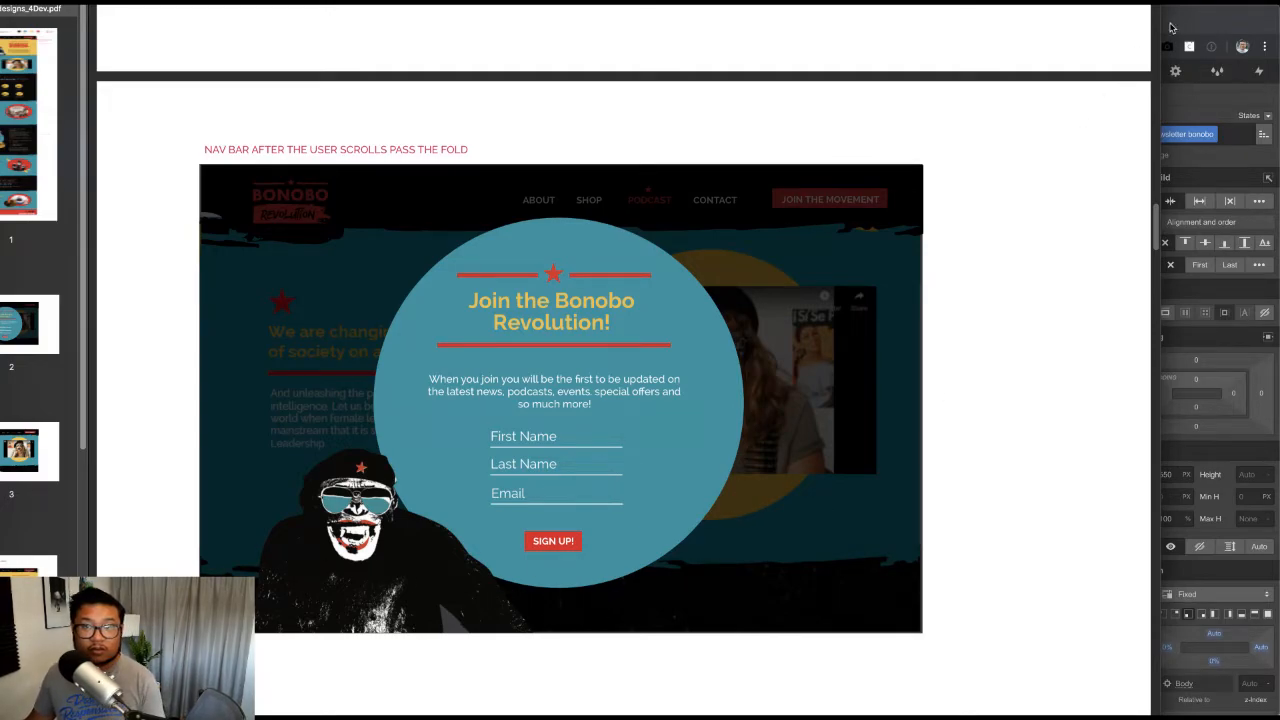
{"action": "left_click", "coordinate": [1172, 27]}
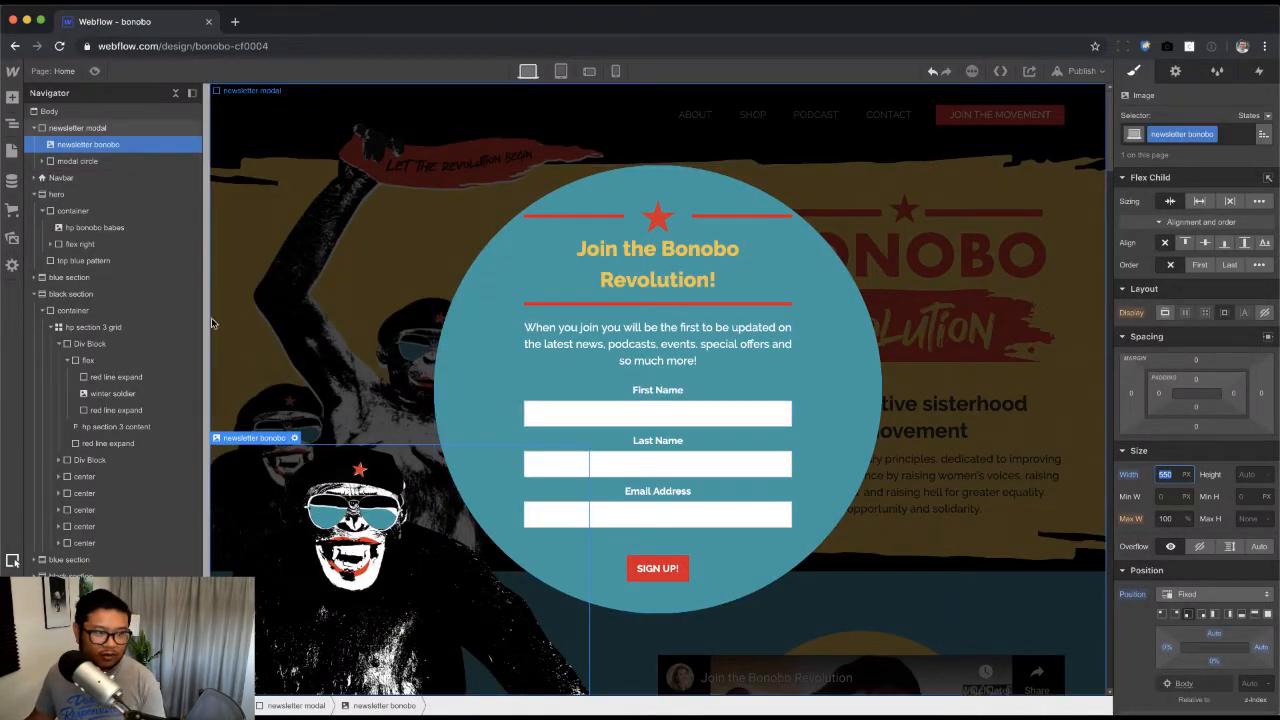
Step: Preview the modal on a canvas narrowed to 992 px and restore the full canvas width
{"action": "left_click_drag", "start_coordinate": [211, 317], "coordinate": [419, 354]}
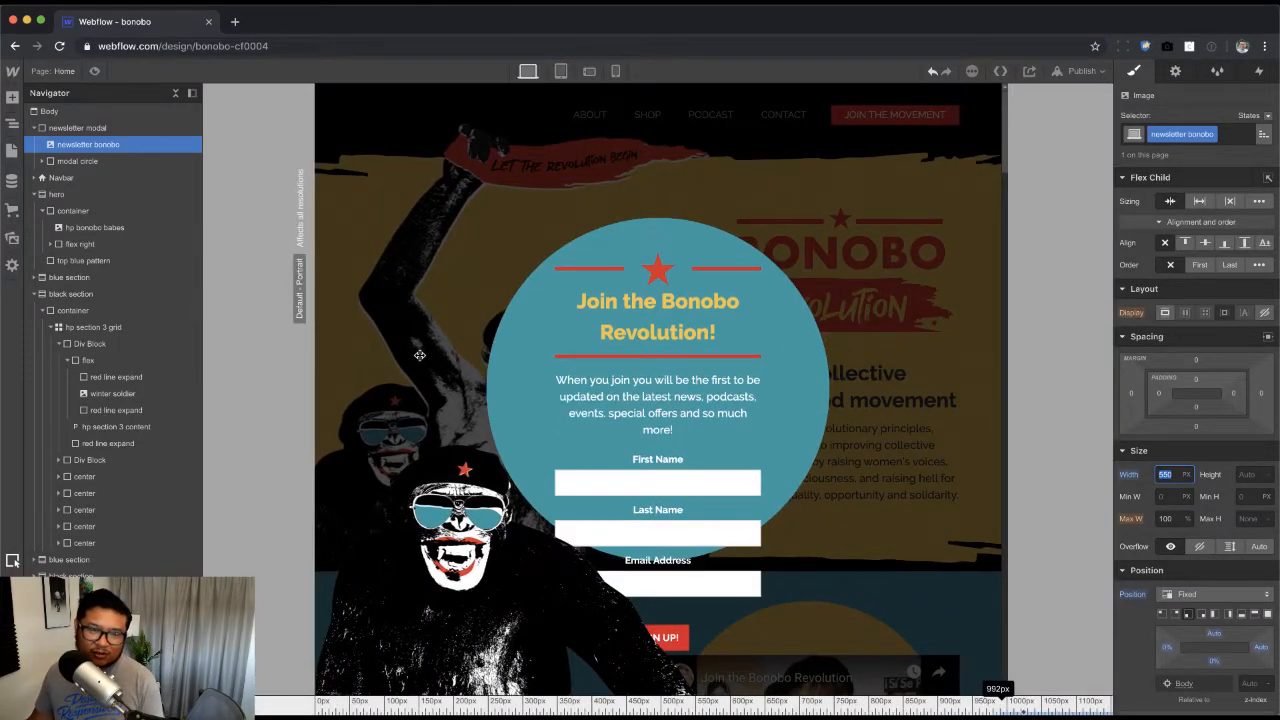
{"action": "left_click_drag", "start_coordinate": [419, 355], "coordinate": [37, 377]}
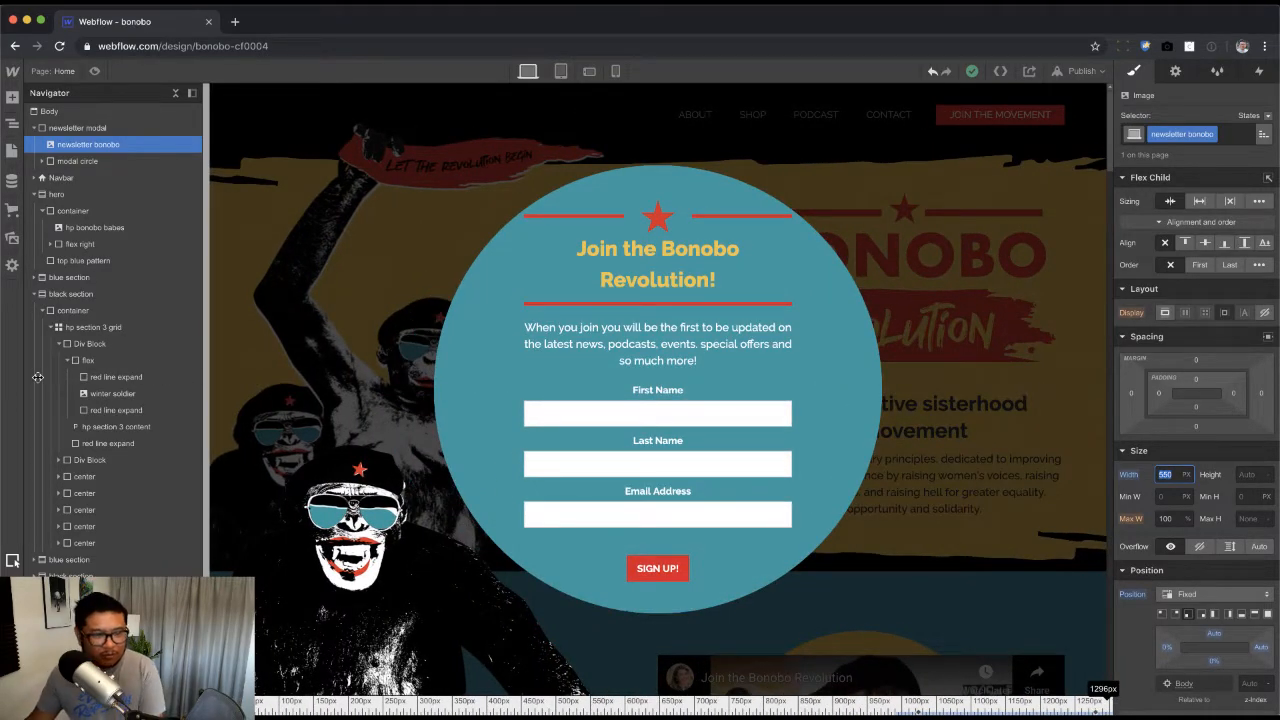
{"action": "left_click_drag", "start_coordinate": [37, 377], "coordinate": [73, 446]}
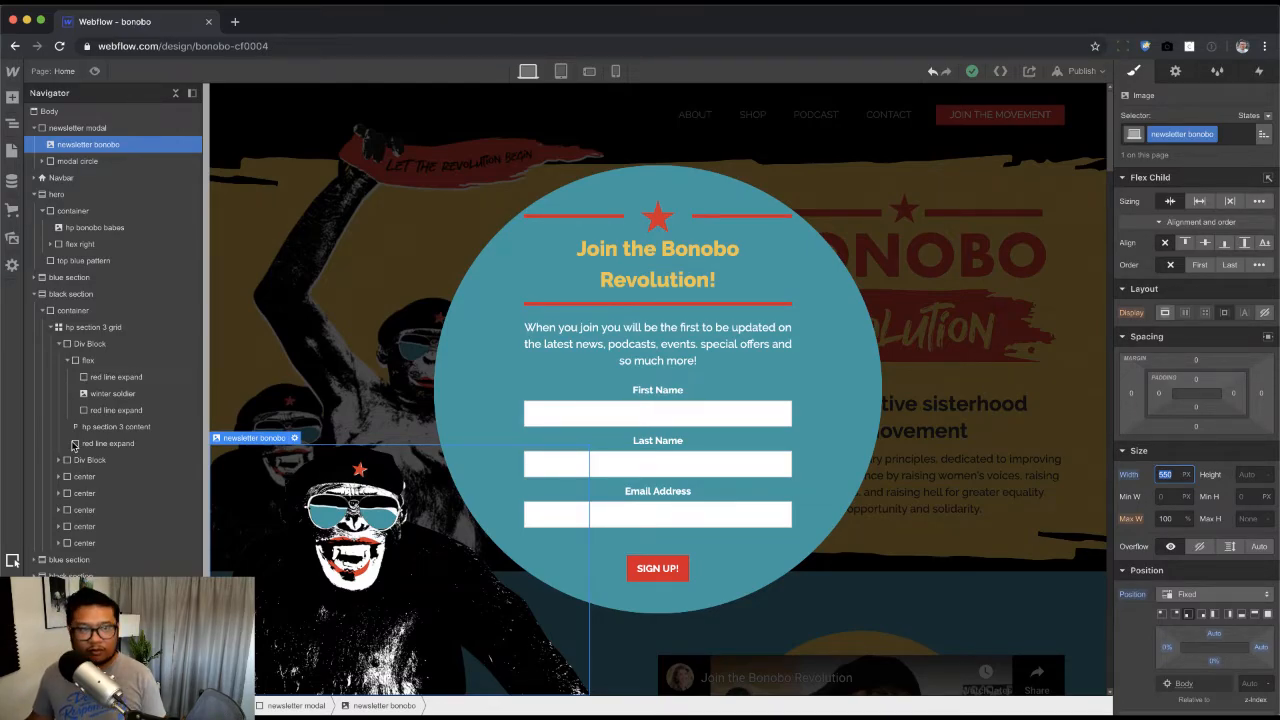
Step: Search for aiga in a new browser tab and open the suggested AIGA Charlotte Webflow Workshop page
{"action": "key", "text": "super+t"}
{"action": "type", "text": "aiga"}
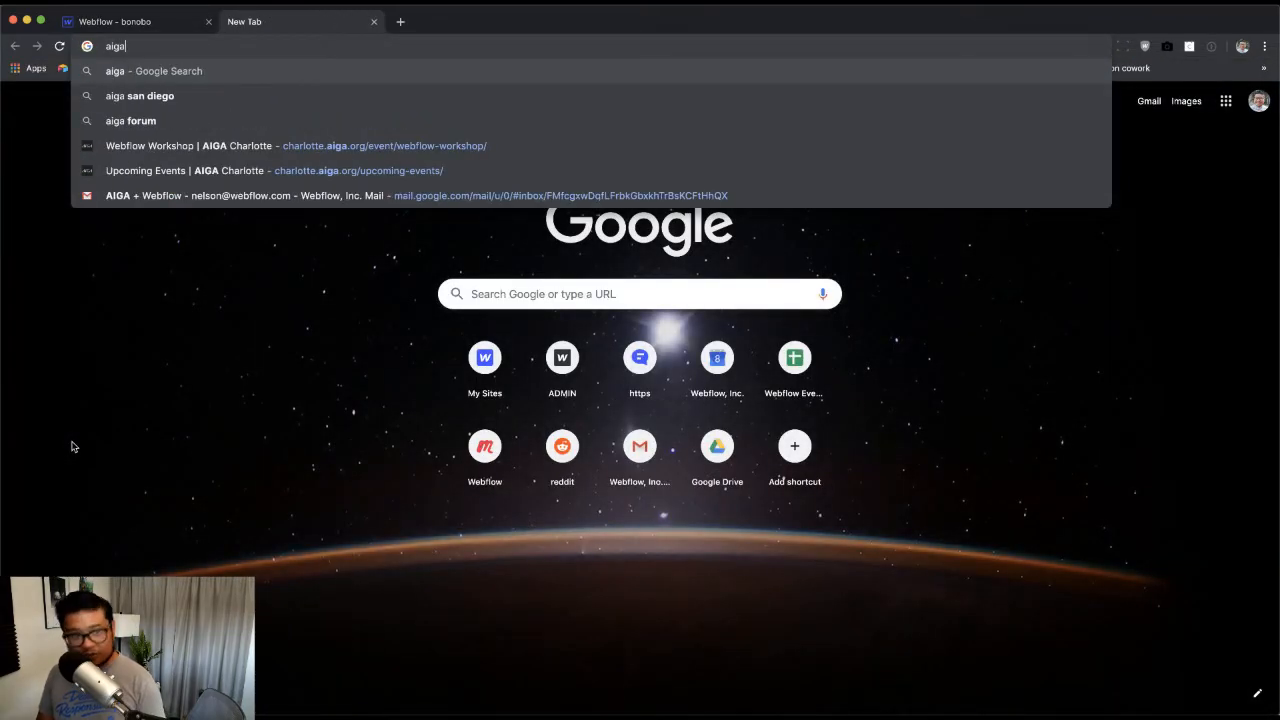
{"action": "key", "text": "Down"}
{"action": "key", "text": "Down"}
{"action": "key", "text": "Down"}
{"action": "key", "text": "Return"}
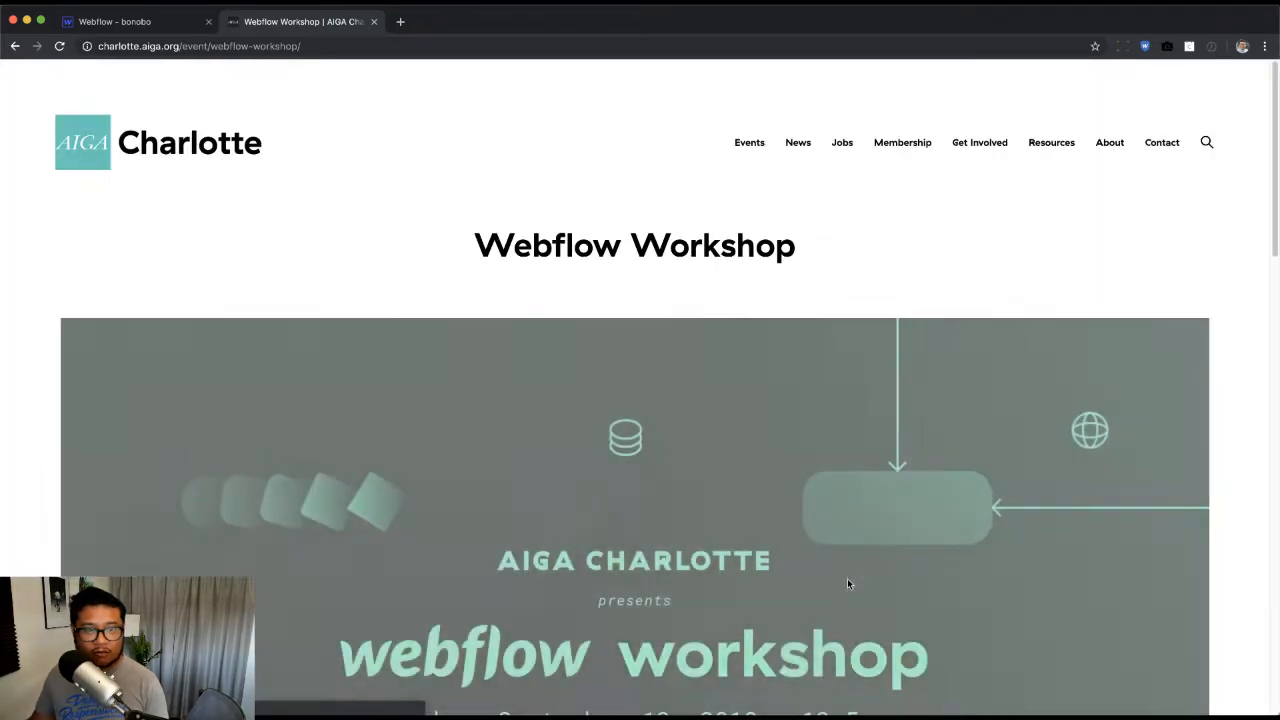
Step: Read the workshop page for its description, participant limit, pricing, registration list and schedule
{"action": "scroll", "coordinate": [847, 587], "scroll_direction": "down", "scroll_amount": 2}
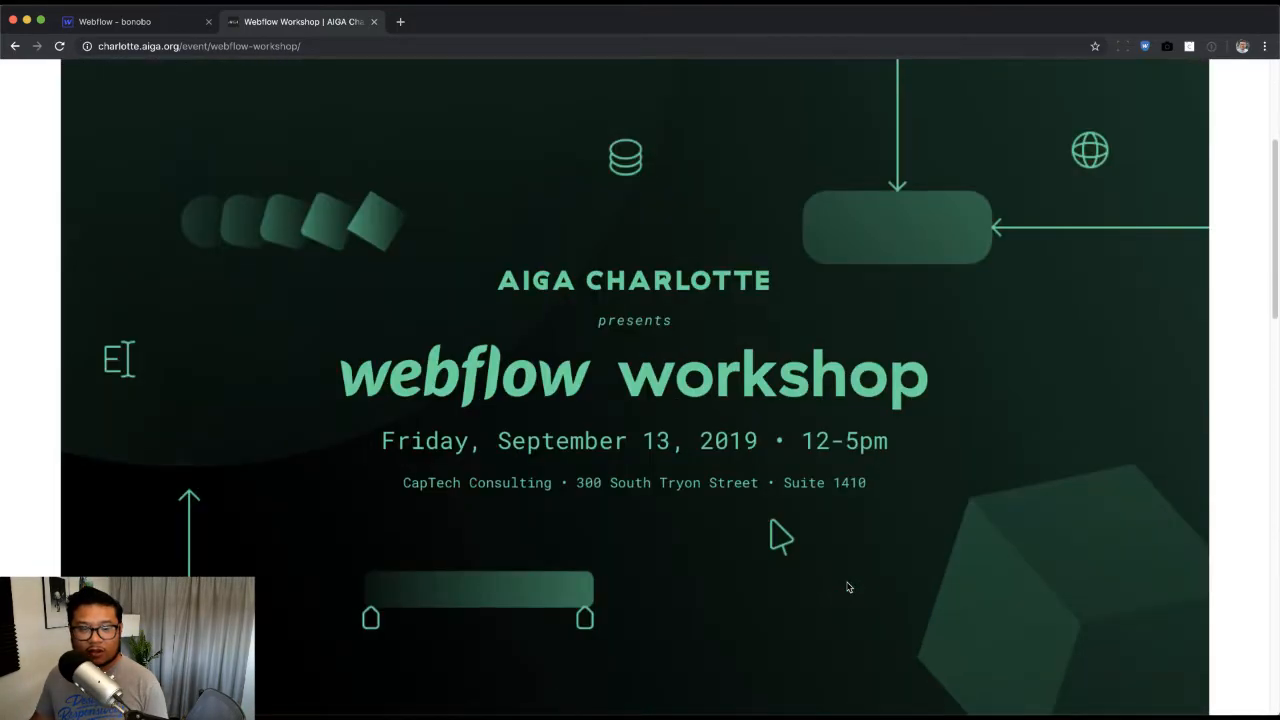
{"action": "scroll", "coordinate": [847, 584], "scroll_direction": "down", "scroll_amount": 3}
{"action": "scroll", "coordinate": [848, 584], "scroll_direction": "down", "scroll_amount": 2}
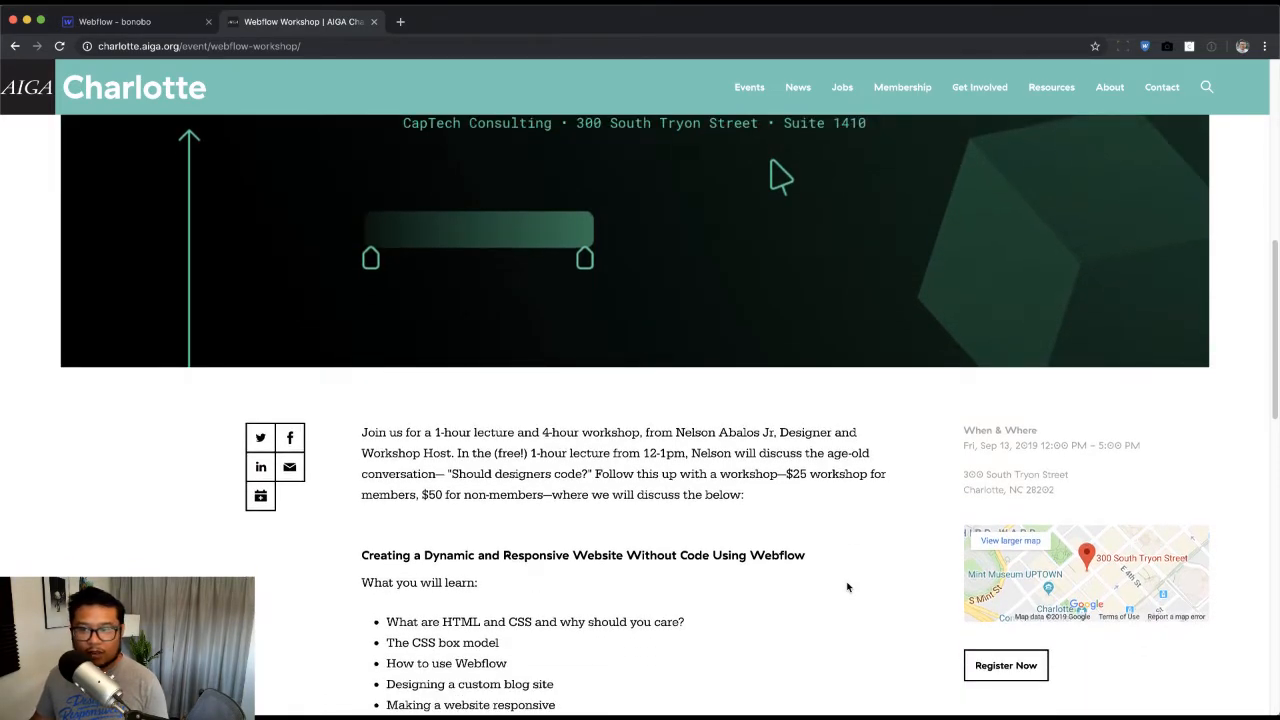
{"action": "scroll", "coordinate": [847, 587], "scroll_direction": "down", "scroll_amount": 1}
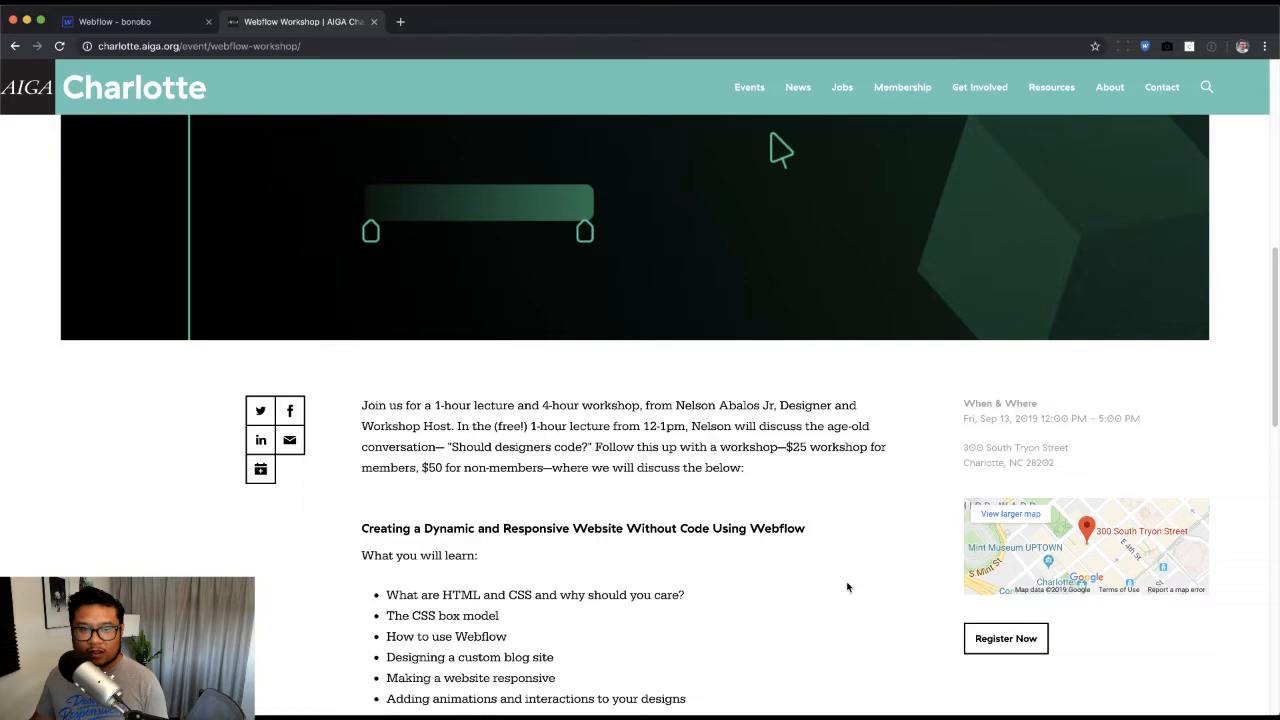
{"action": "scroll", "coordinate": [847, 587], "scroll_direction": "down", "scroll_amount": 6}
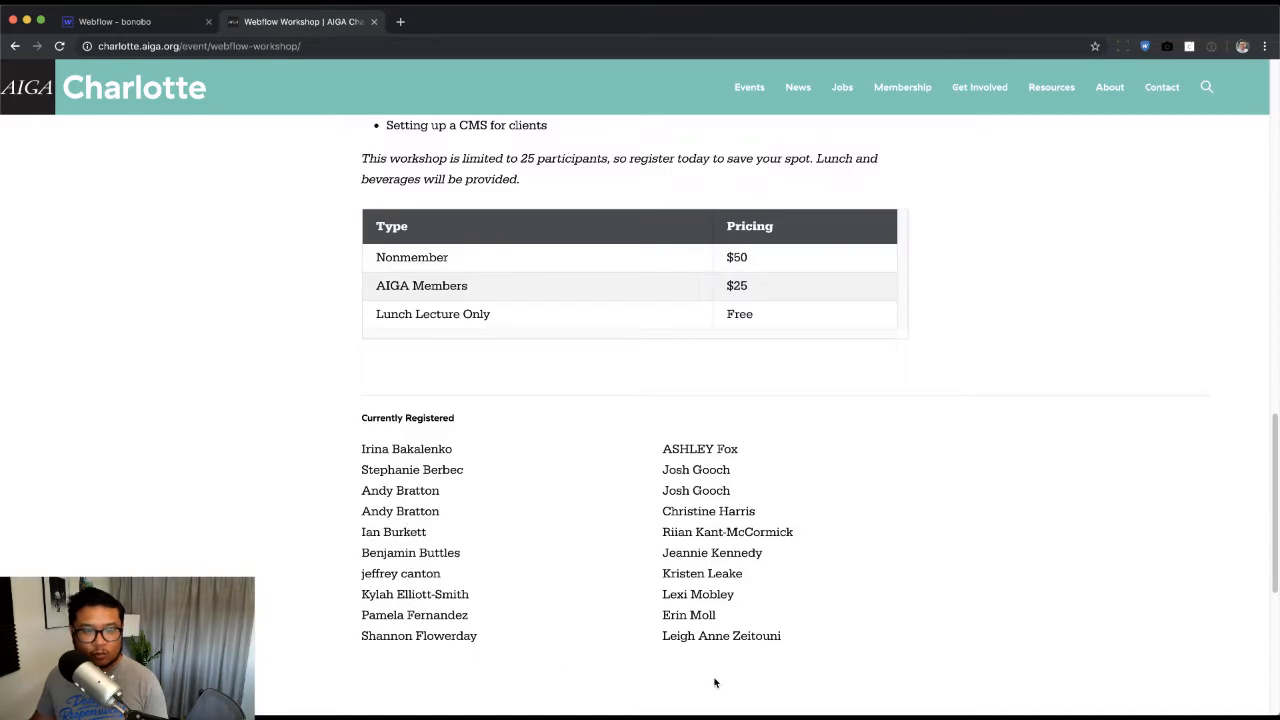
{"action": "scroll", "coordinate": [748, 660], "scroll_direction": "up", "scroll_amount": 6}
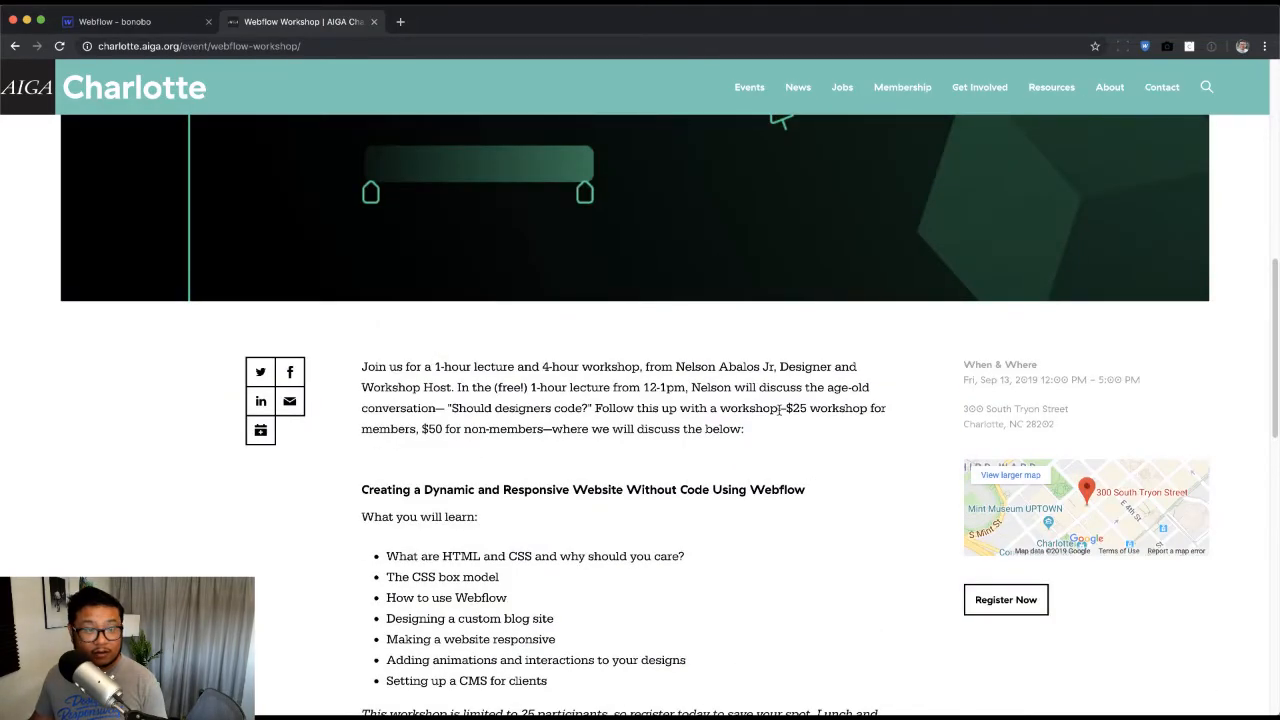
{"action": "scroll", "coordinate": [787, 571], "scroll_direction": "down", "scroll_amount": 2}
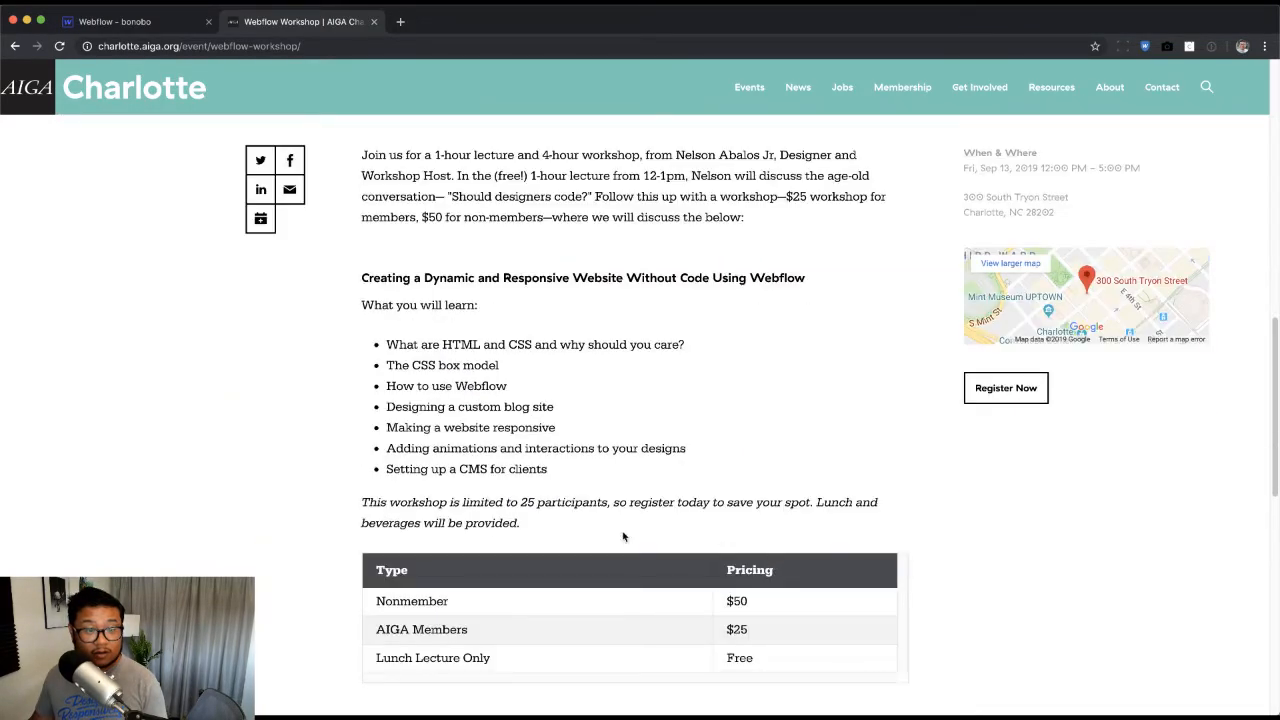
{"action": "left_click_drag", "start_coordinate": [494, 505], "coordinate": [547, 505]}
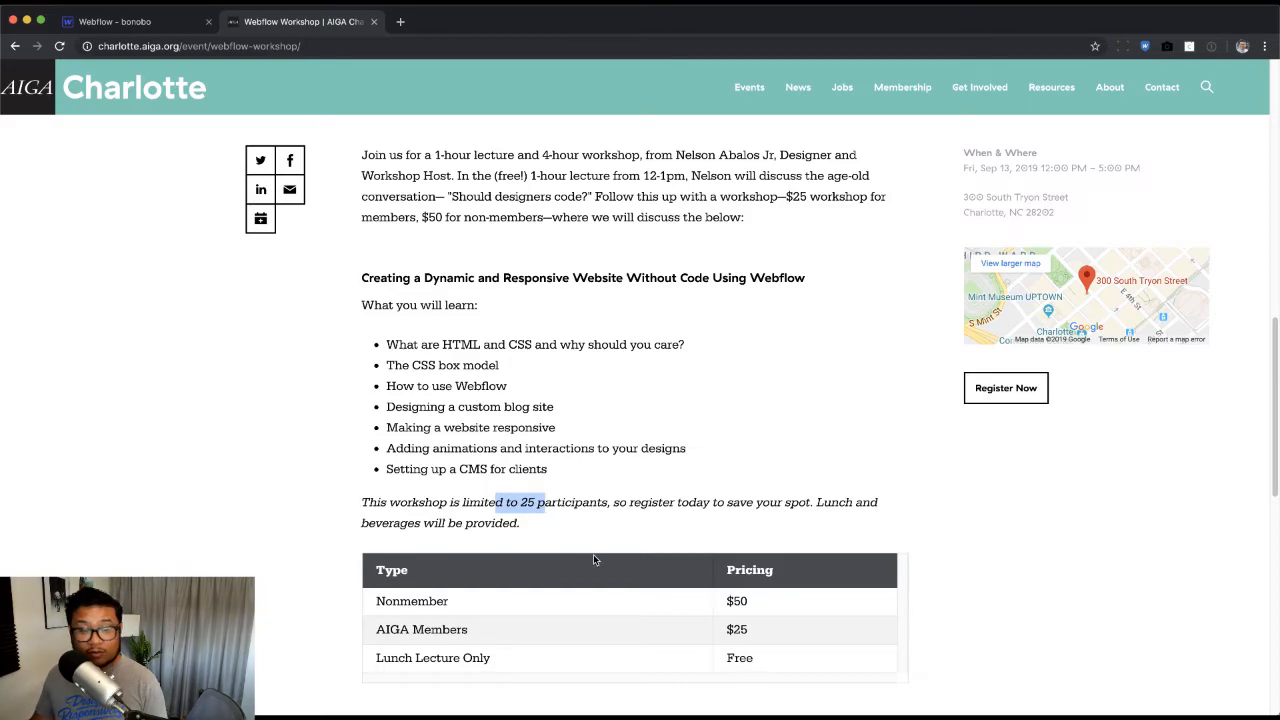
{"action": "left_click", "coordinate": [593, 556]}
{"action": "scroll", "coordinate": [597, 548], "scroll_direction": "up", "scroll_amount": 3}
Step: Select the workshop page's web address and close that browser tab to return to the Webflow project
{"action": "left_click", "coordinate": [278, 46]}
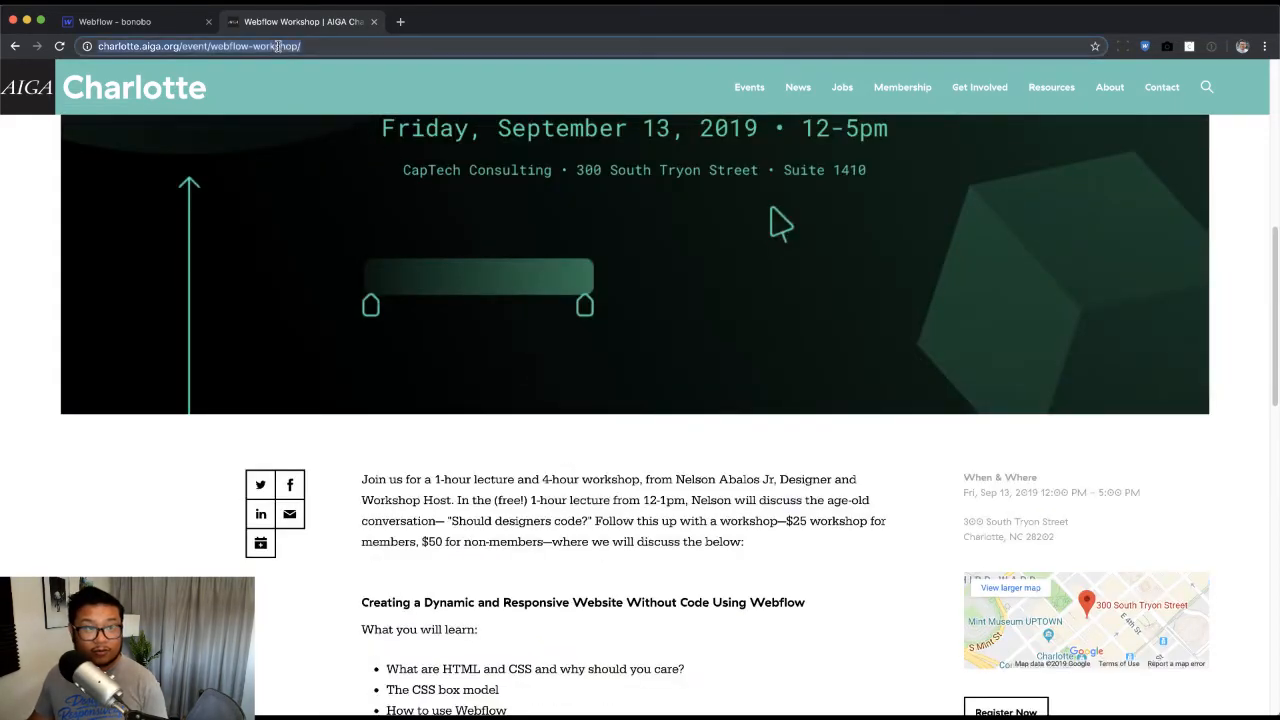
{"action": "key", "text": "super+Tab"}
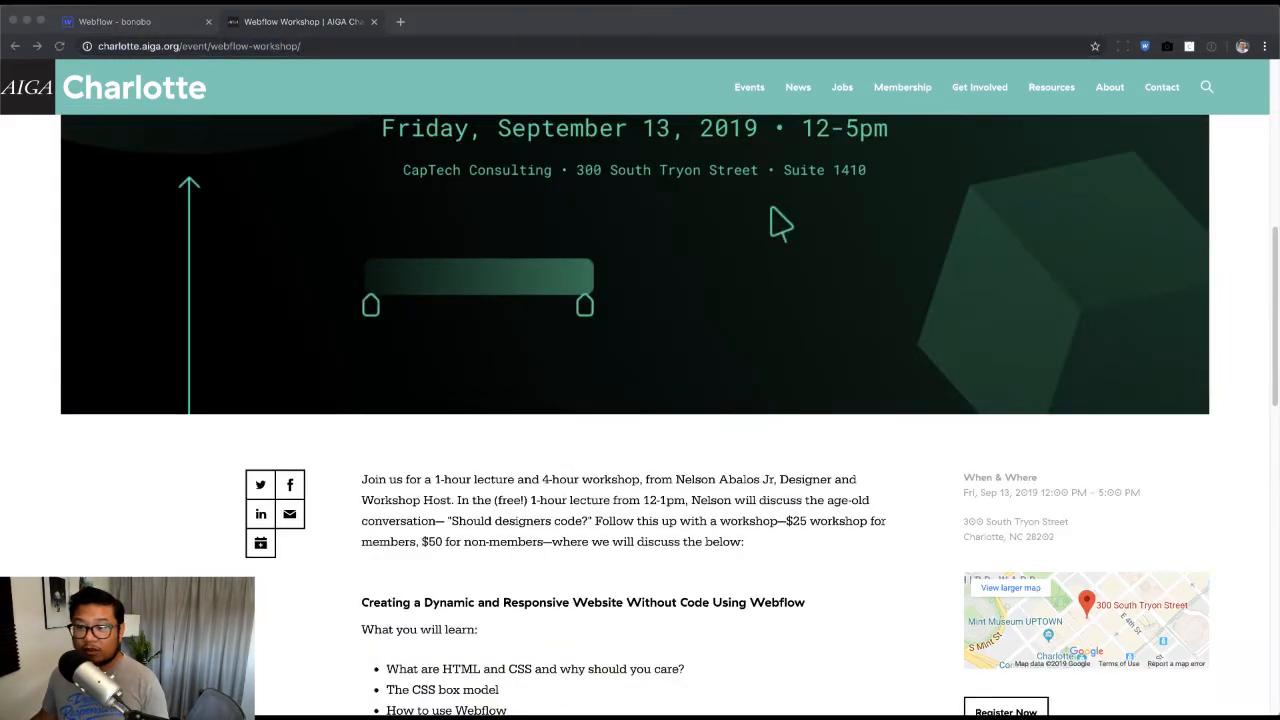
{"action": "key", "text": "super+Tab"}
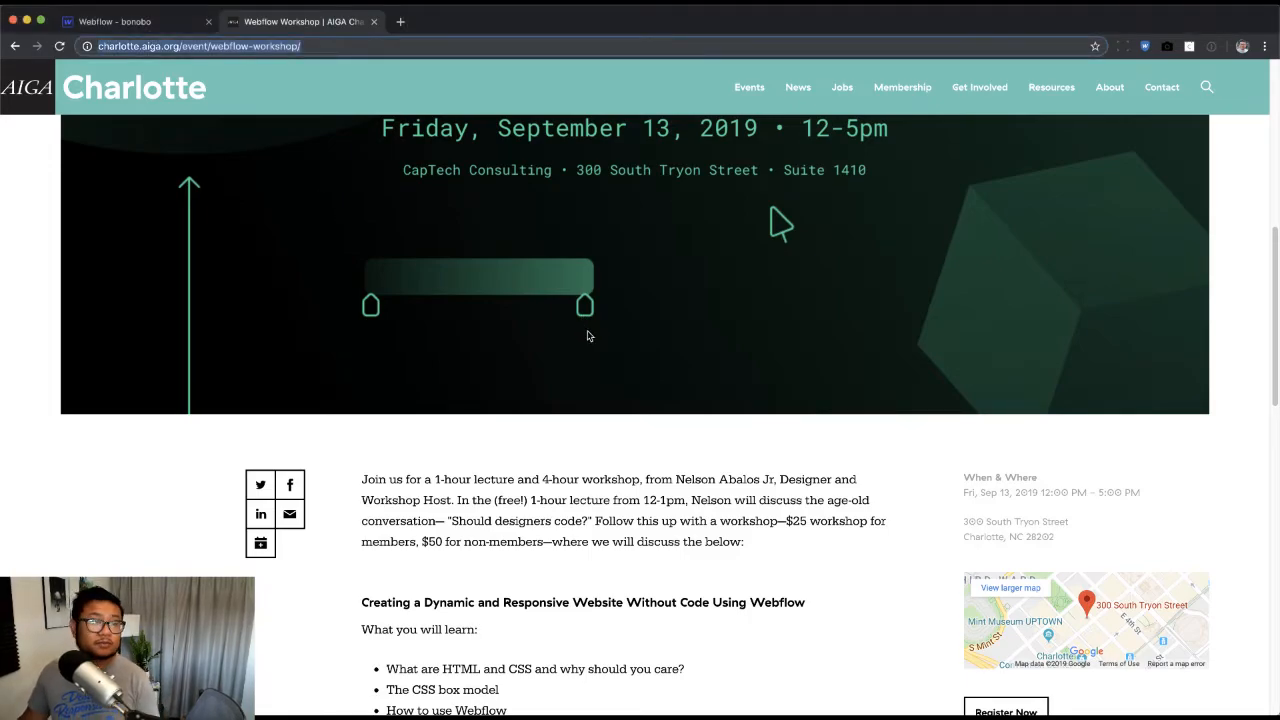
{"action": "key", "text": "super+w"}
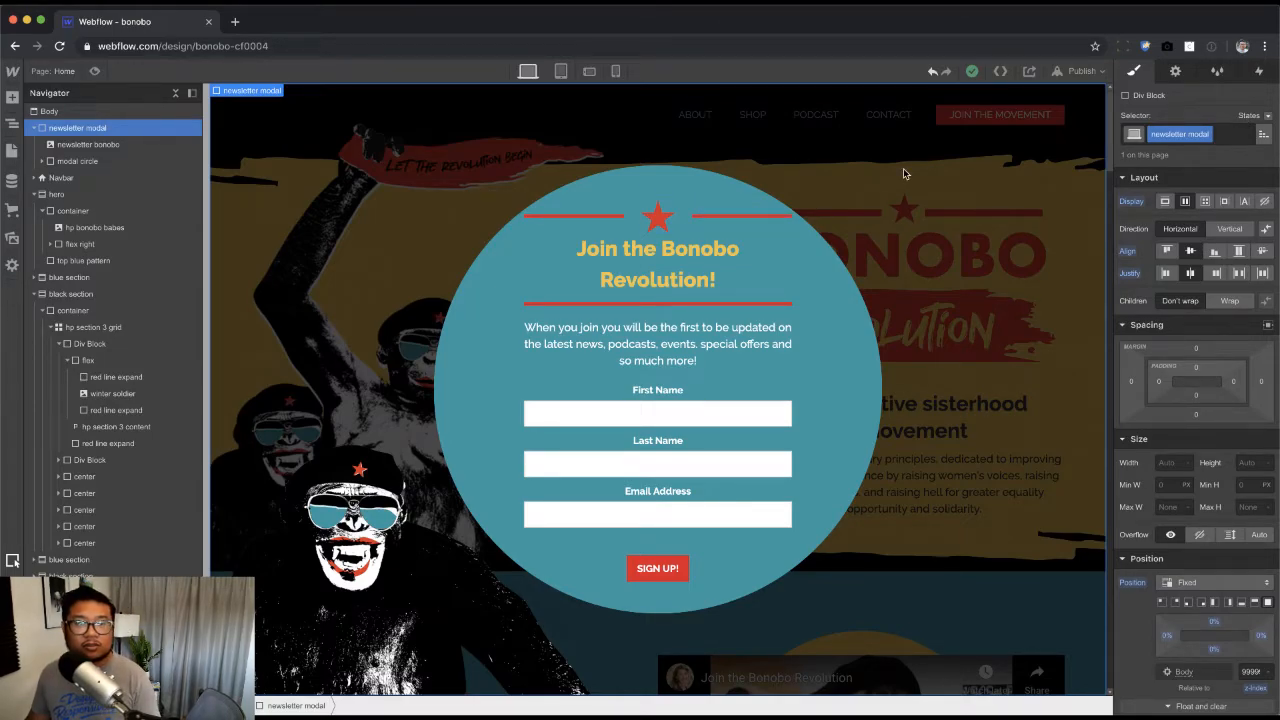
Step: Add a text block inside the newsletter modal and give it the class "close modal"
{"action": "key", "text": "a"}
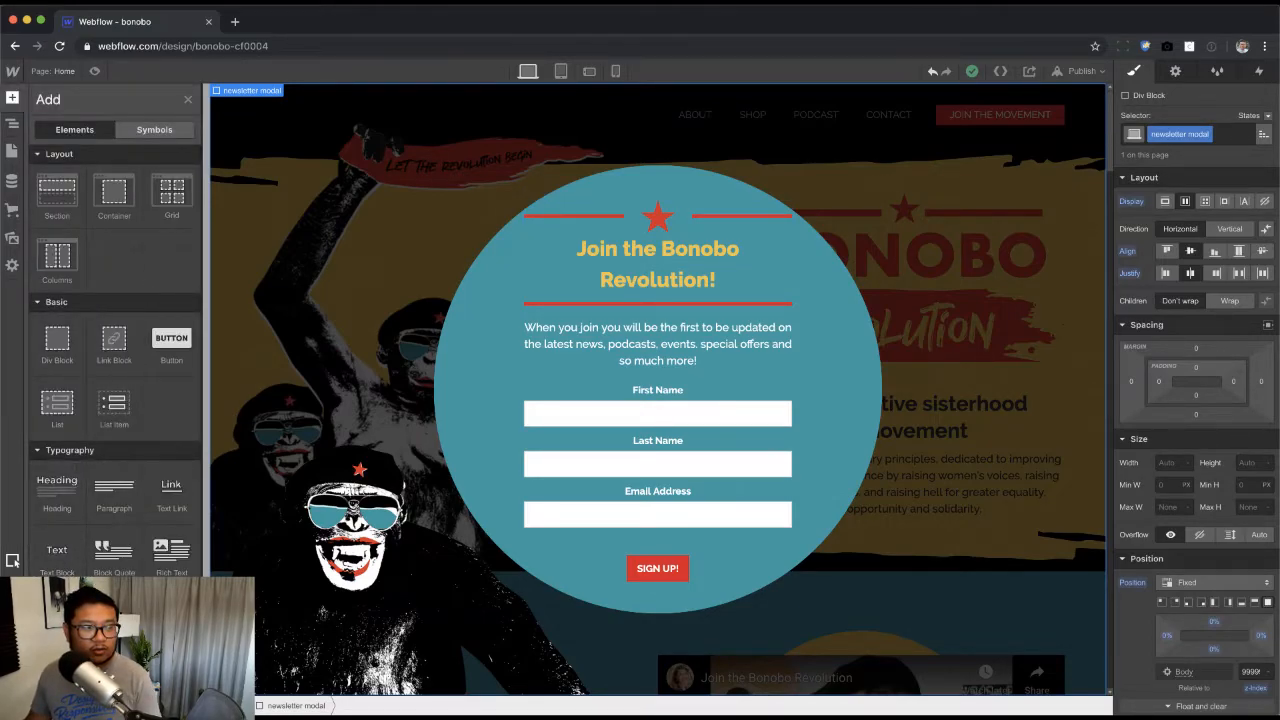
{"action": "left_click", "coordinate": [57, 558]}
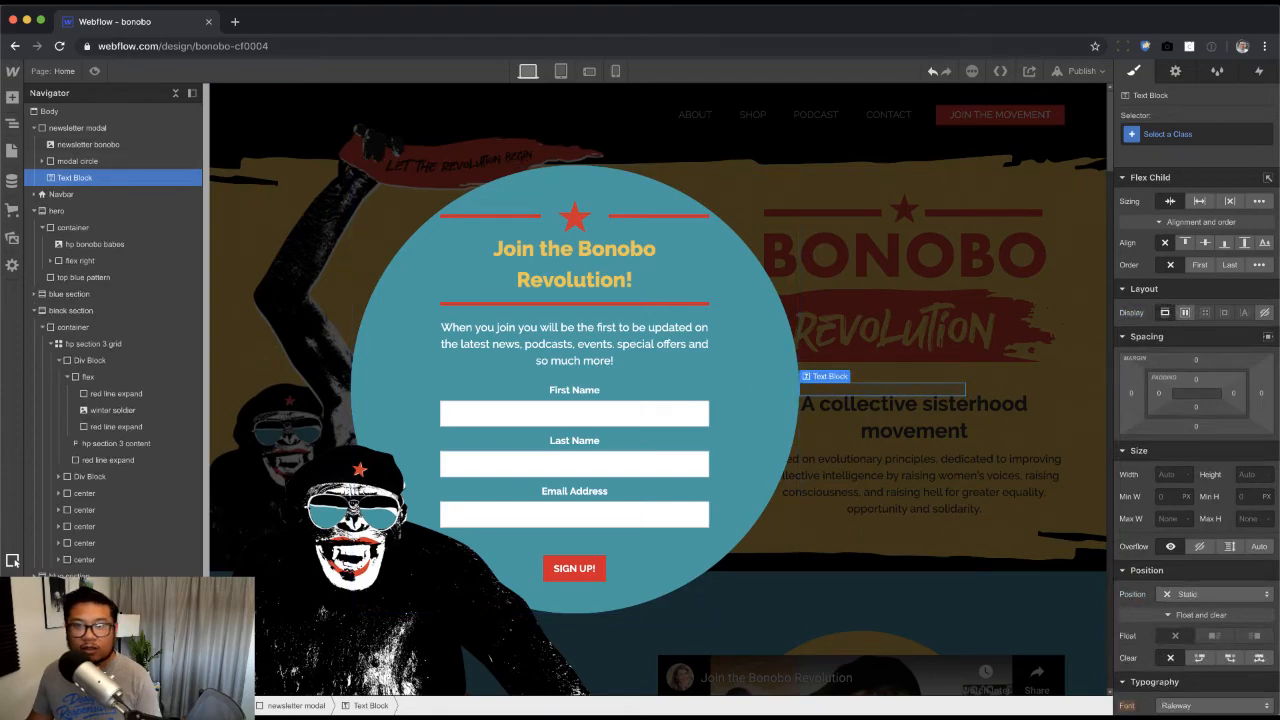
{"action": "left_click", "coordinate": [1194, 136]}
{"action": "type", "text": "clos"}
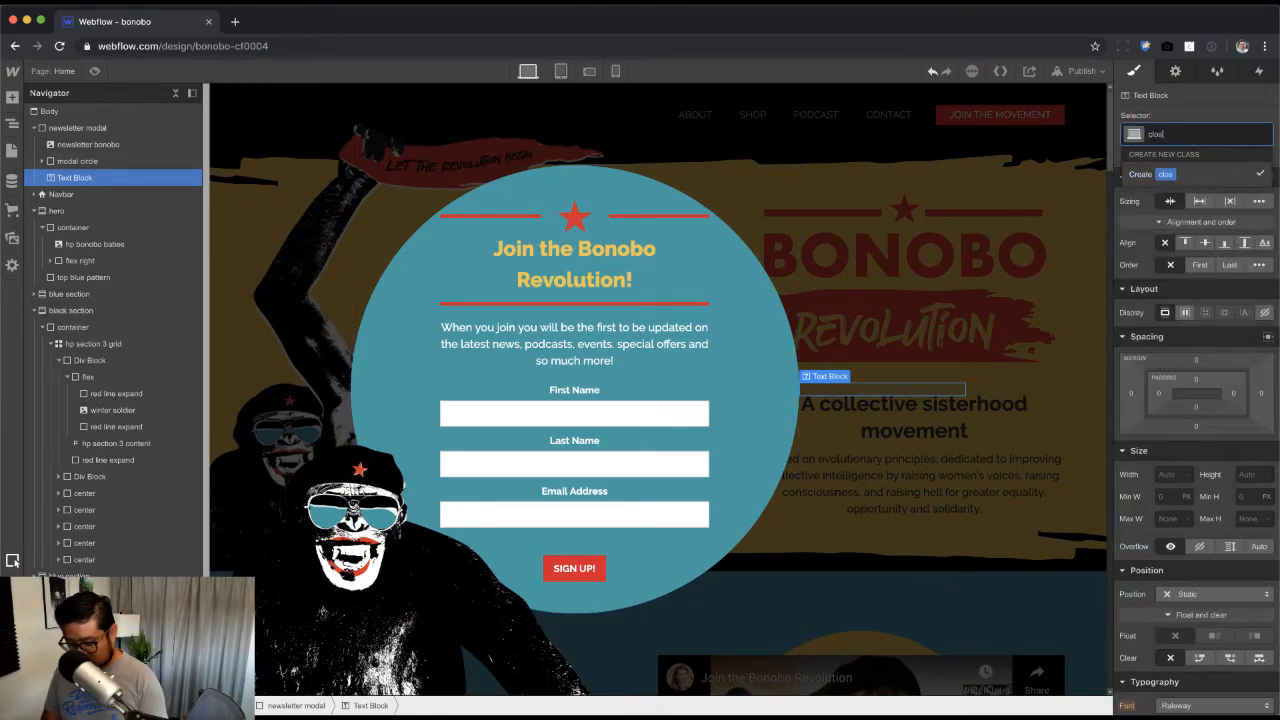
{"action": "type", "text": "e modal"}
{"action": "key", "text": "Return"}
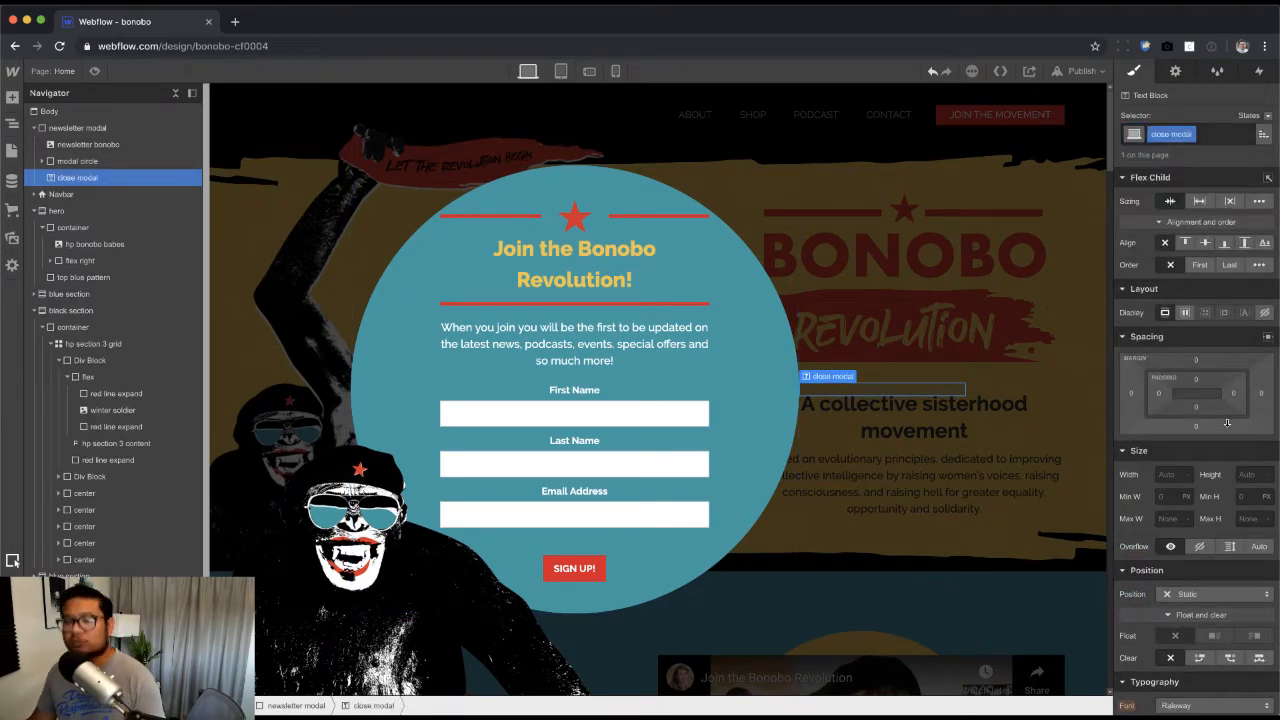
Step: Set the close modal text block's position to Fixed, anchored to the page's top-right corner
{"action": "left_click", "coordinate": [1218, 594]}
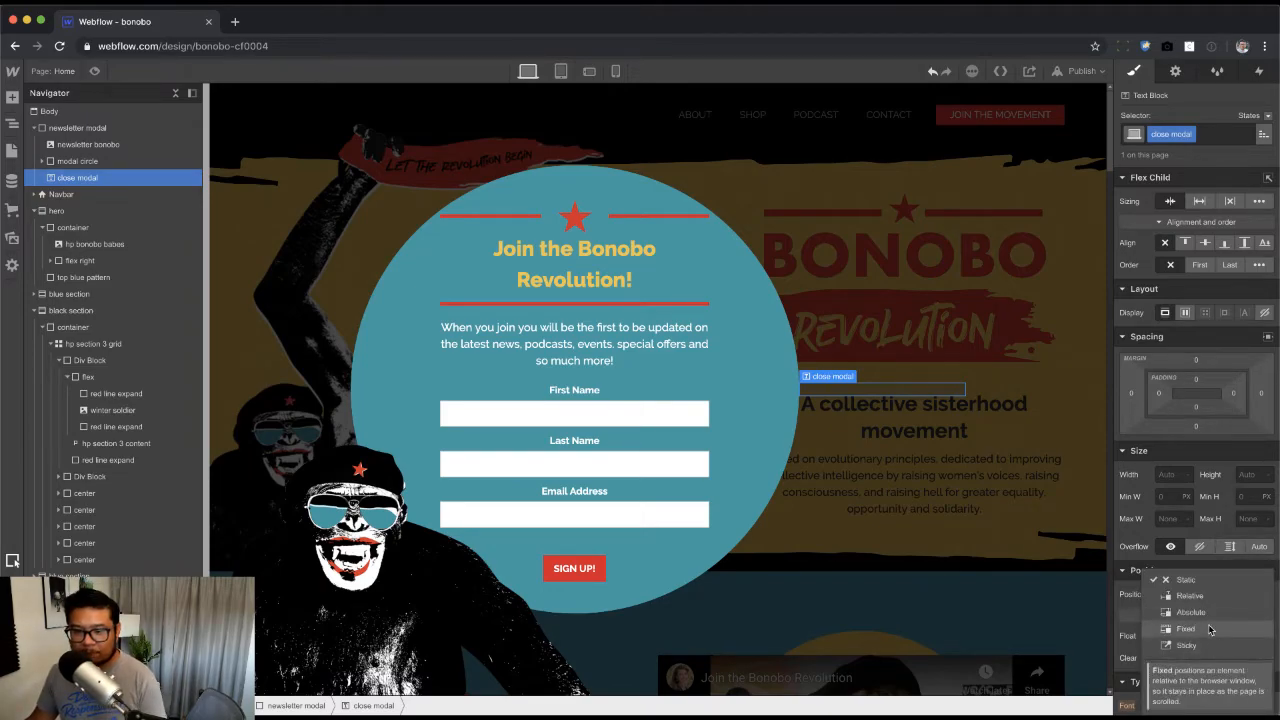
{"action": "left_click", "coordinate": [1201, 630]}
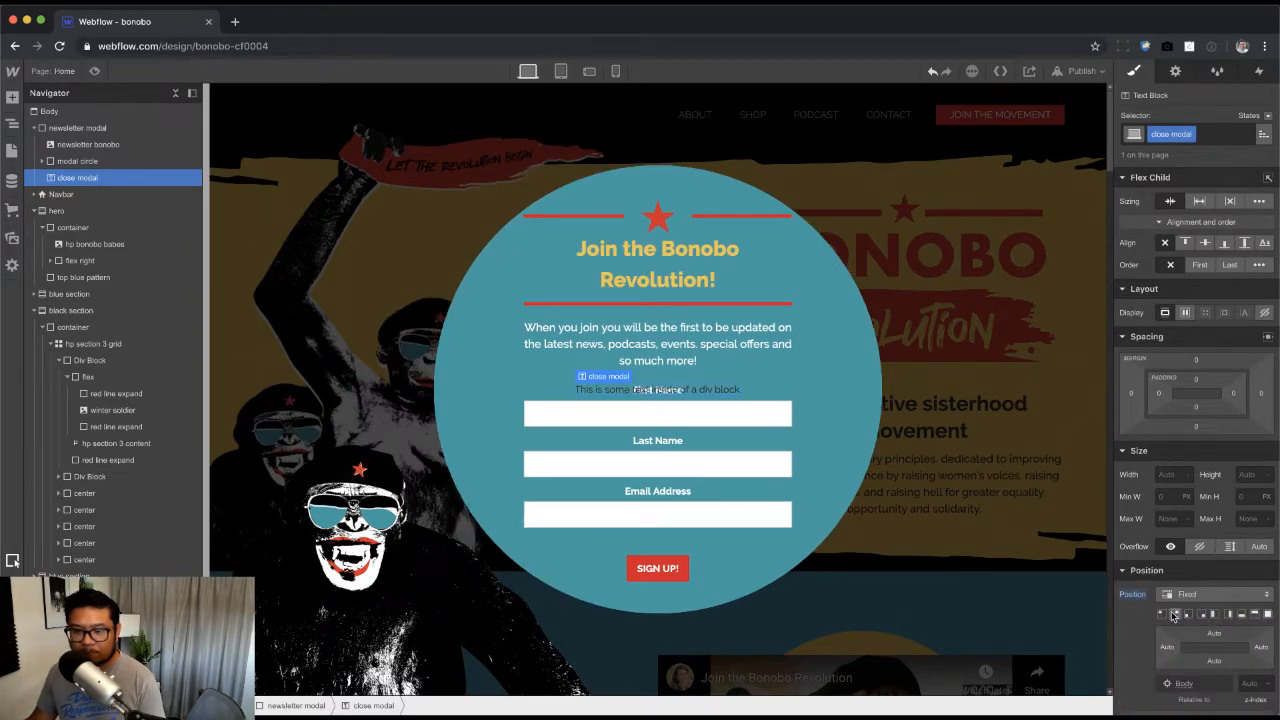
{"action": "left_click", "coordinate": [1196, 359]}
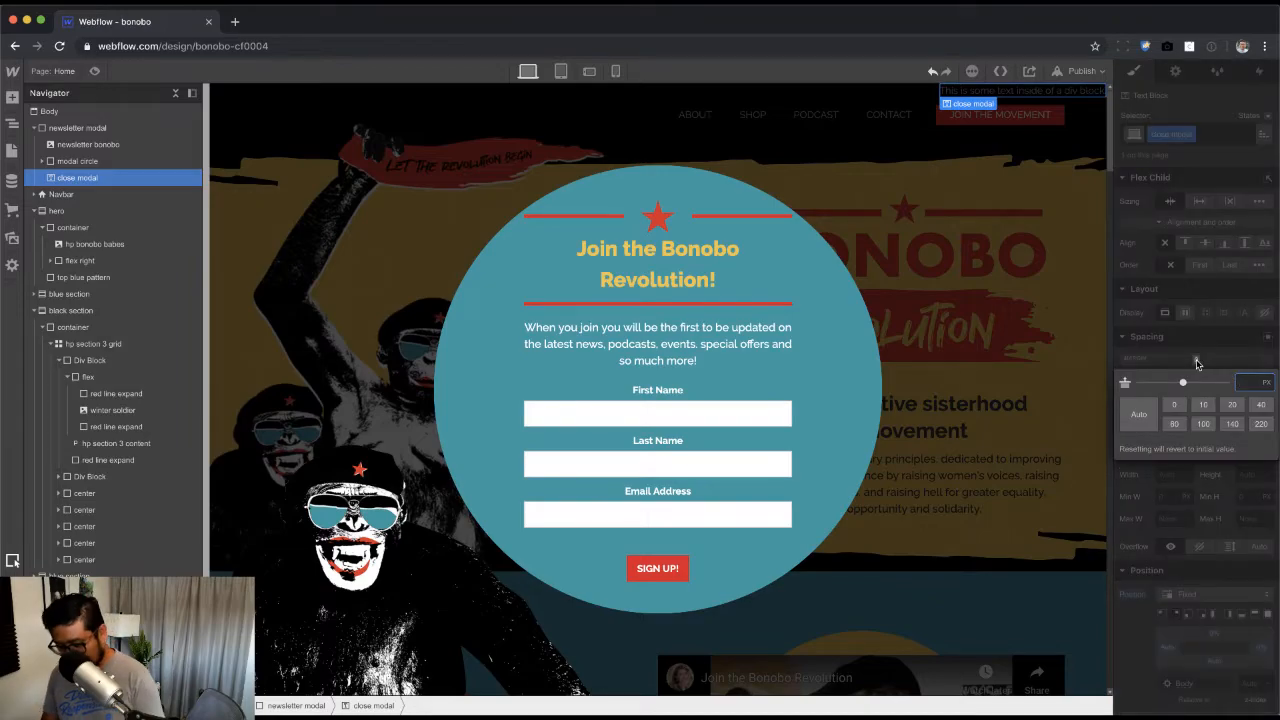
{"action": "type", "text": "50%"}
{"action": "key", "text": "Return"}
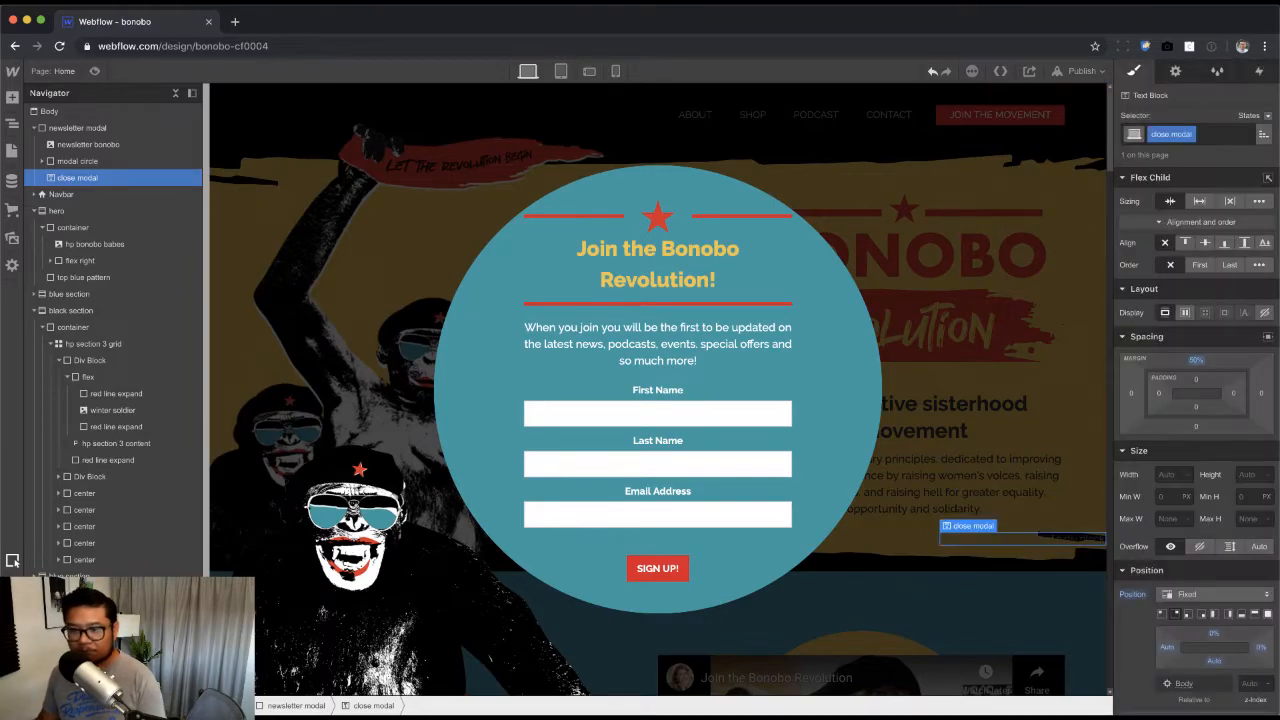
Step: Set the close modal text block's top and right margins to 5% each
{"action": "left_click", "coordinate": [1197, 360]}
{"action": "type", "text": "5%"}
{"action": "key", "text": "Return"}
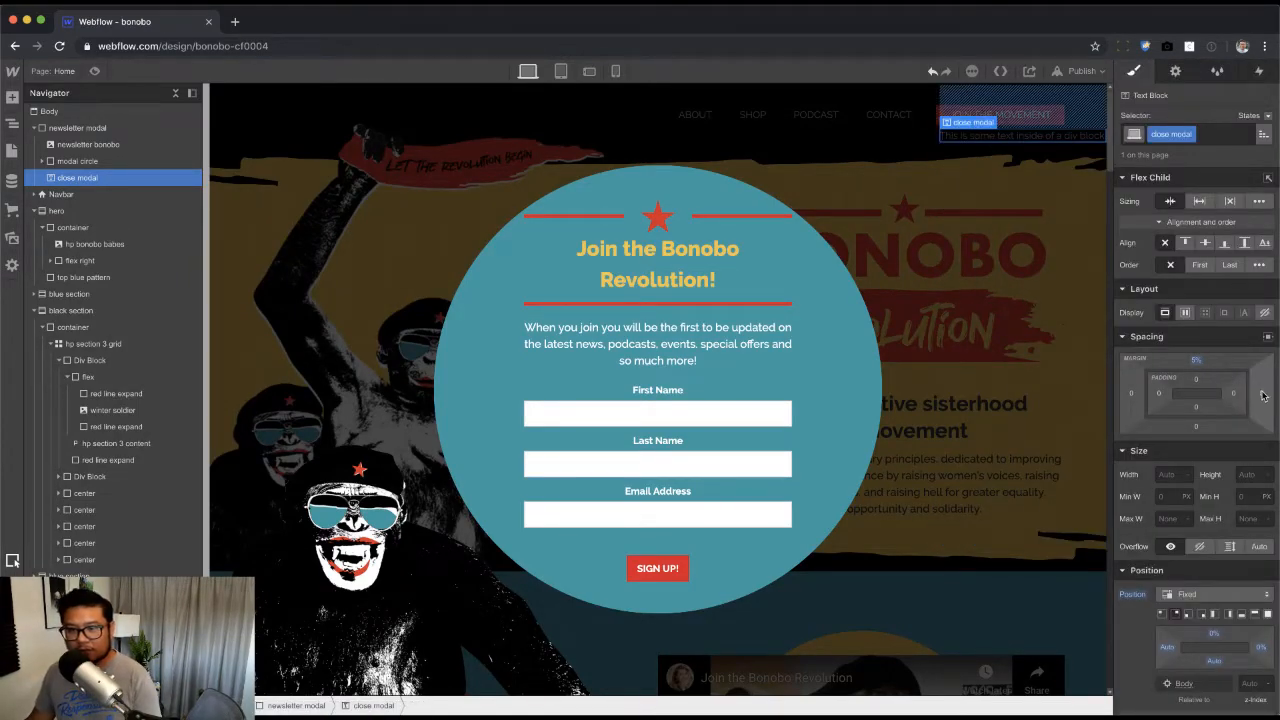
{"action": "left_click", "coordinate": [1263, 394]}
{"action": "type", "text": "5%"}
{"action": "key", "text": "Return"}
{"action": "scroll", "coordinate": [1240, 543], "scroll_direction": "down", "scroll_amount": 5}
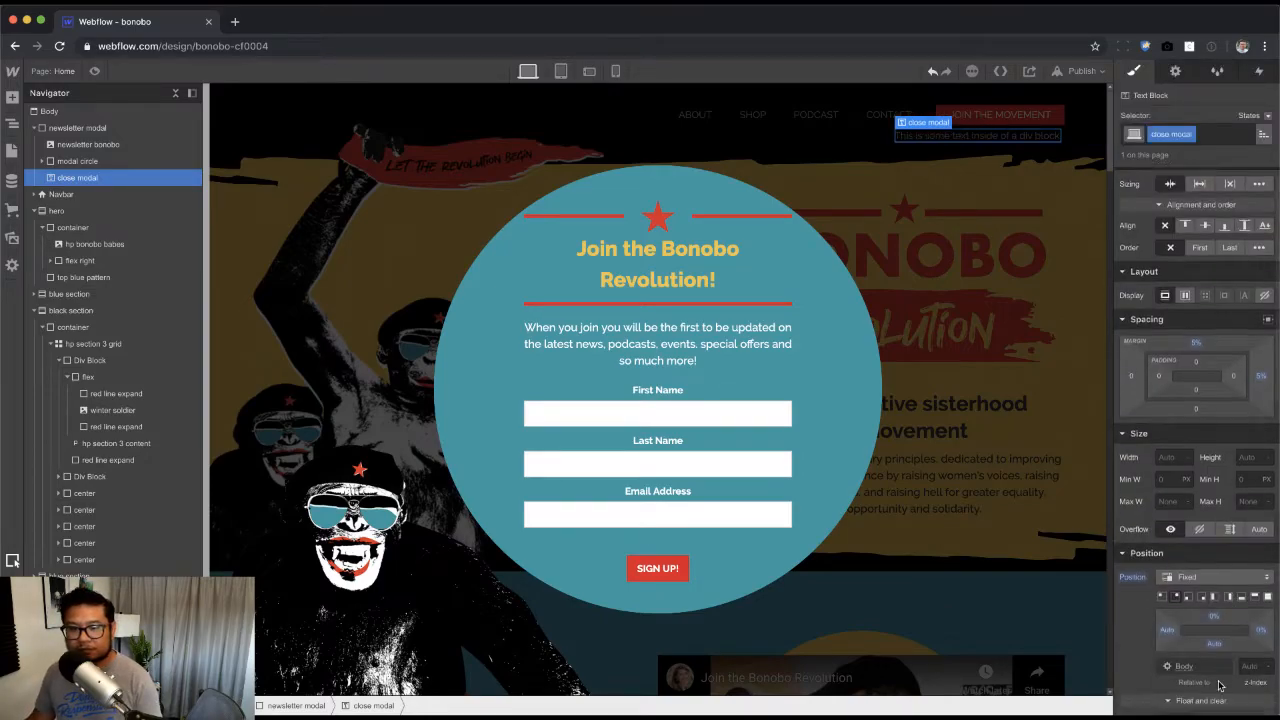
Step: Set the close modal text block's font color to white and its cursor to pointer
{"action": "left_click", "coordinate": [1197, 666]}
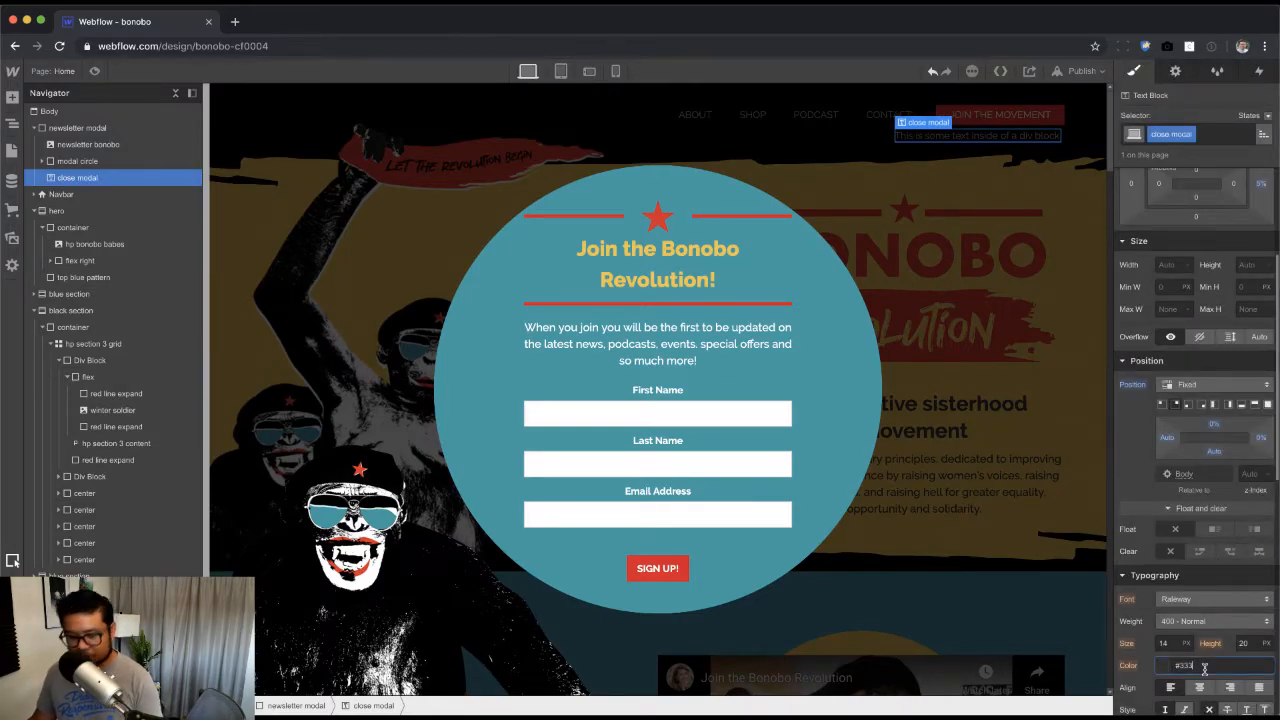
{"action": "type", "text": "white"}
{"action": "scroll", "coordinate": [1195, 600], "scroll_direction": "down", "scroll_amount": 8}
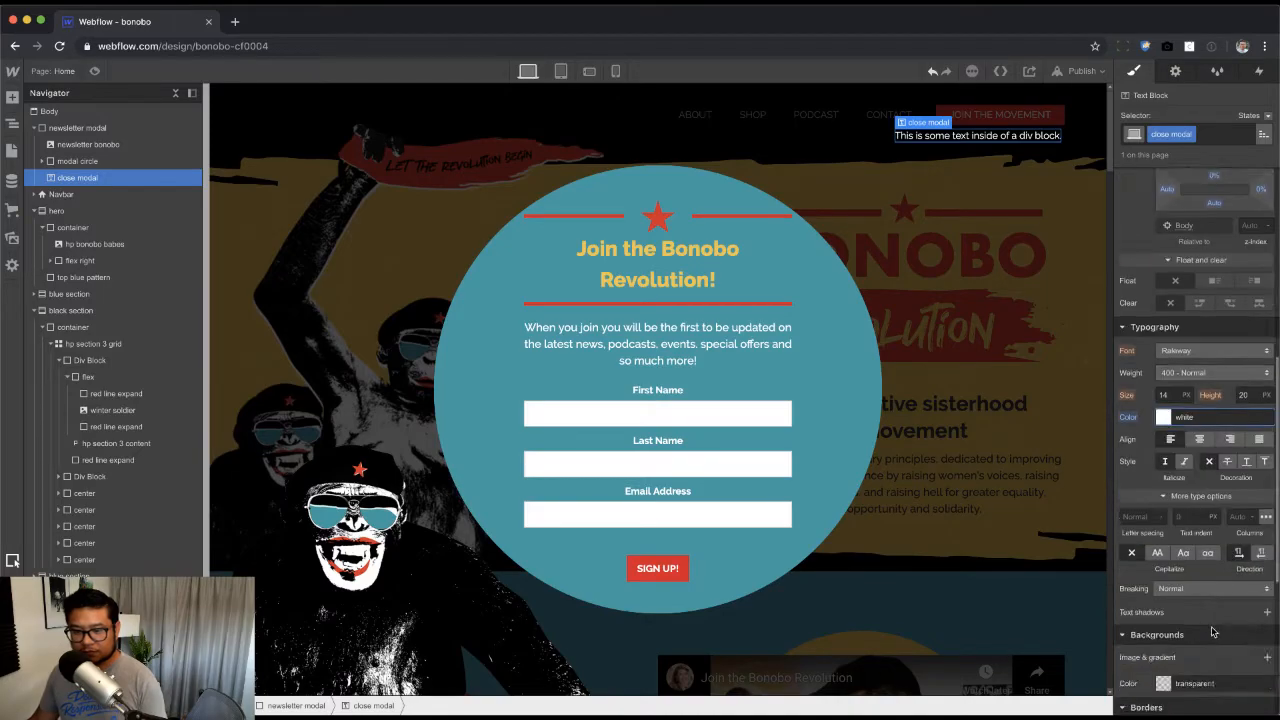
{"action": "left_click", "coordinate": [1208, 676]}
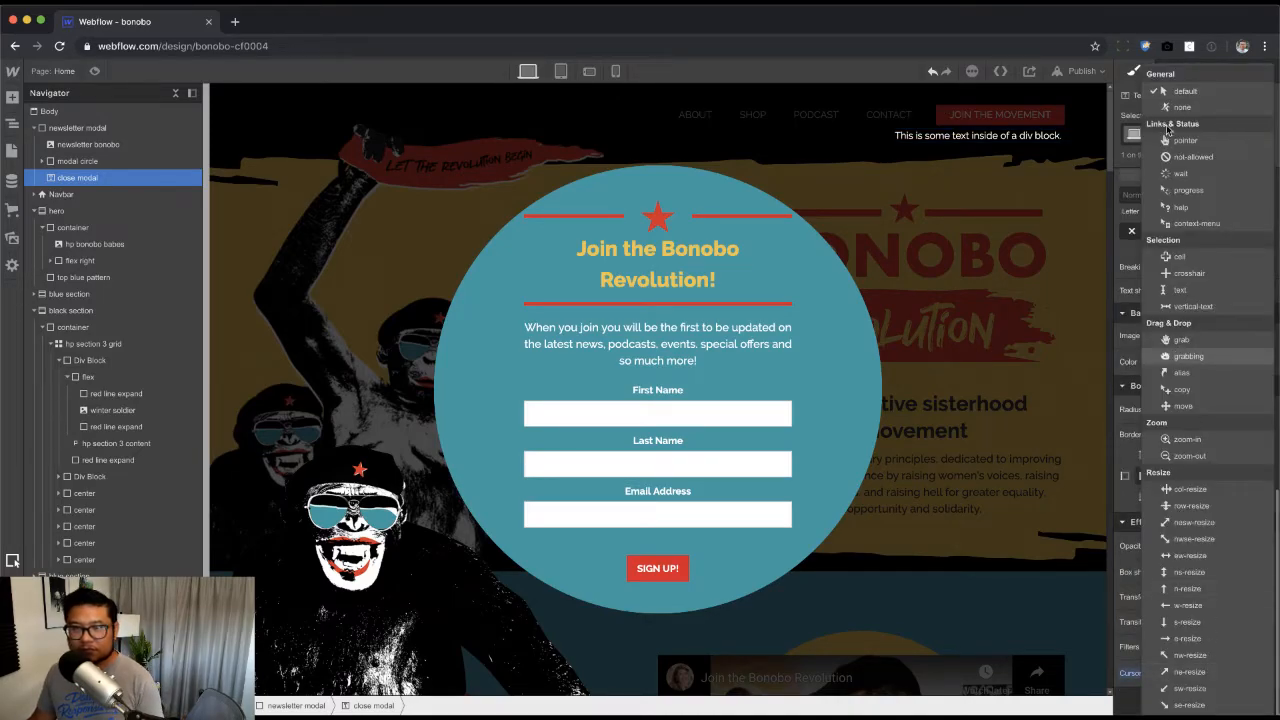
{"action": "left_click", "coordinate": [1187, 145]}
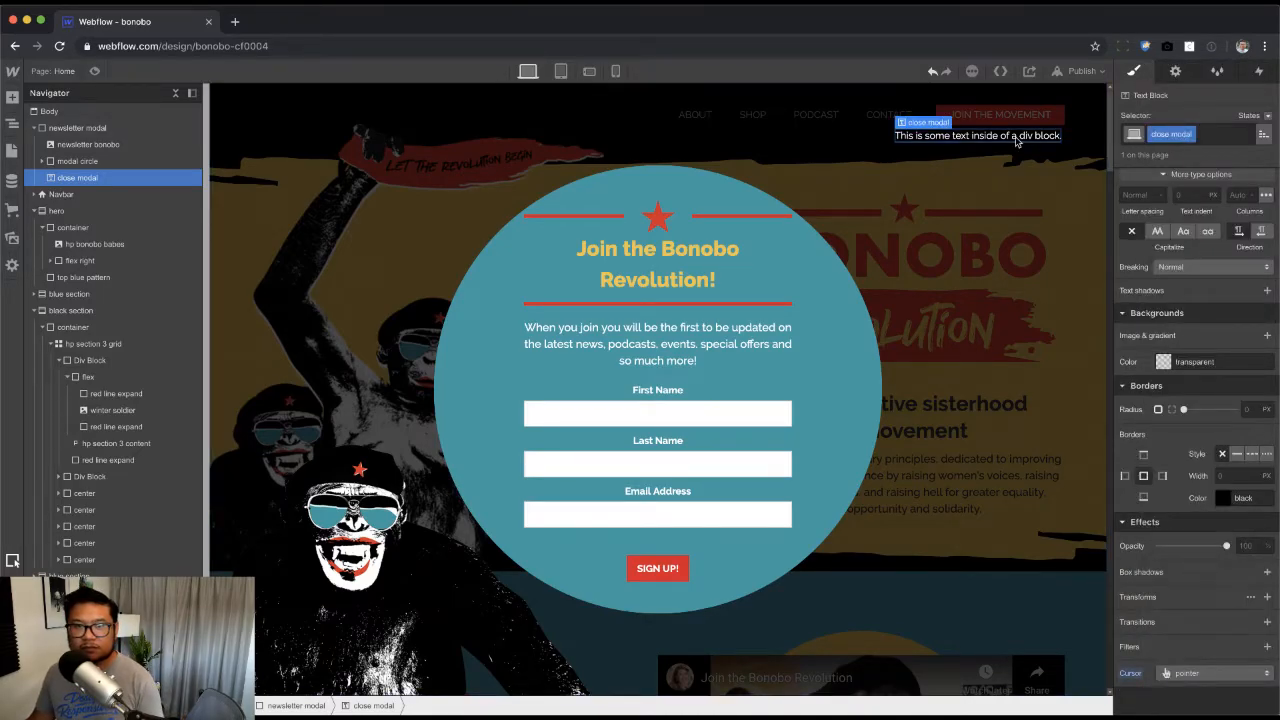
Step: Copy the multiplication sign from a web search for "ascii multiplication" and replace the close modal placeholder text with ×
{"action": "double_click", "coordinate": [1015, 137]}
{"action": "key", "text": "super+t"}
{"action": "type", "text": "ascii multi"}
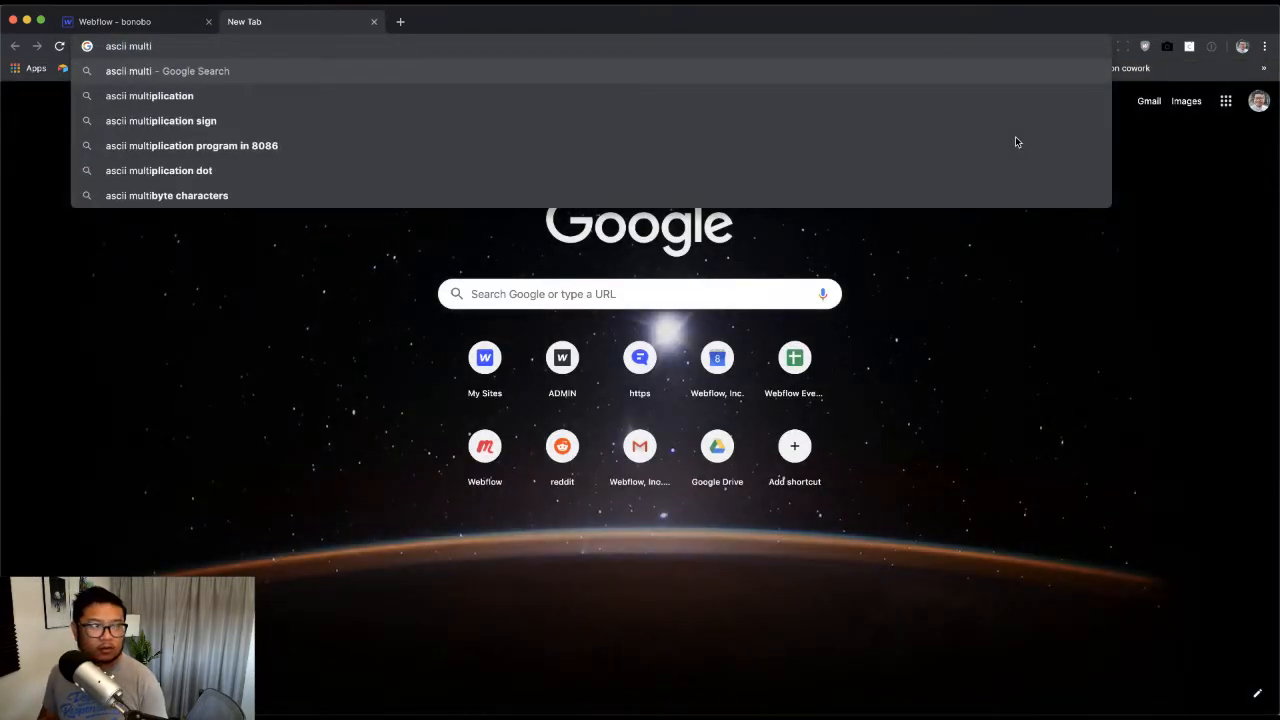
{"action": "key", "text": "Down"}
{"action": "key", "text": "Return"}
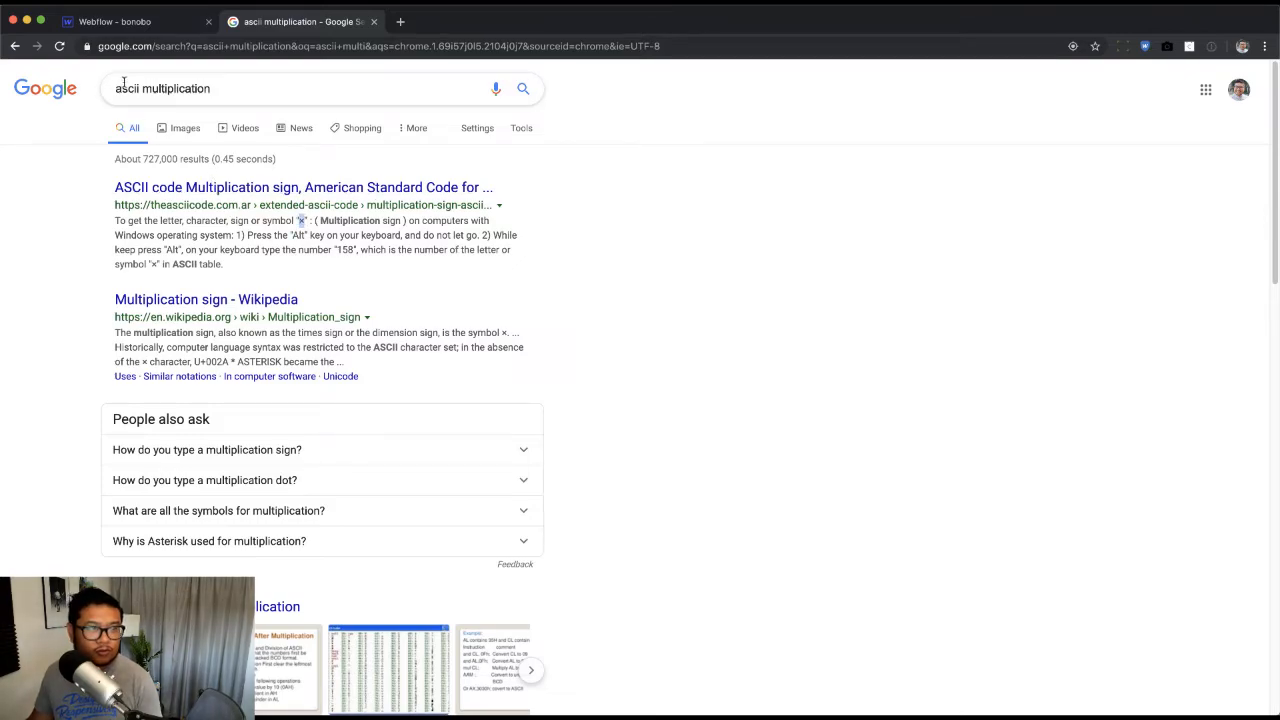
{"action": "key", "text": "super+w"}
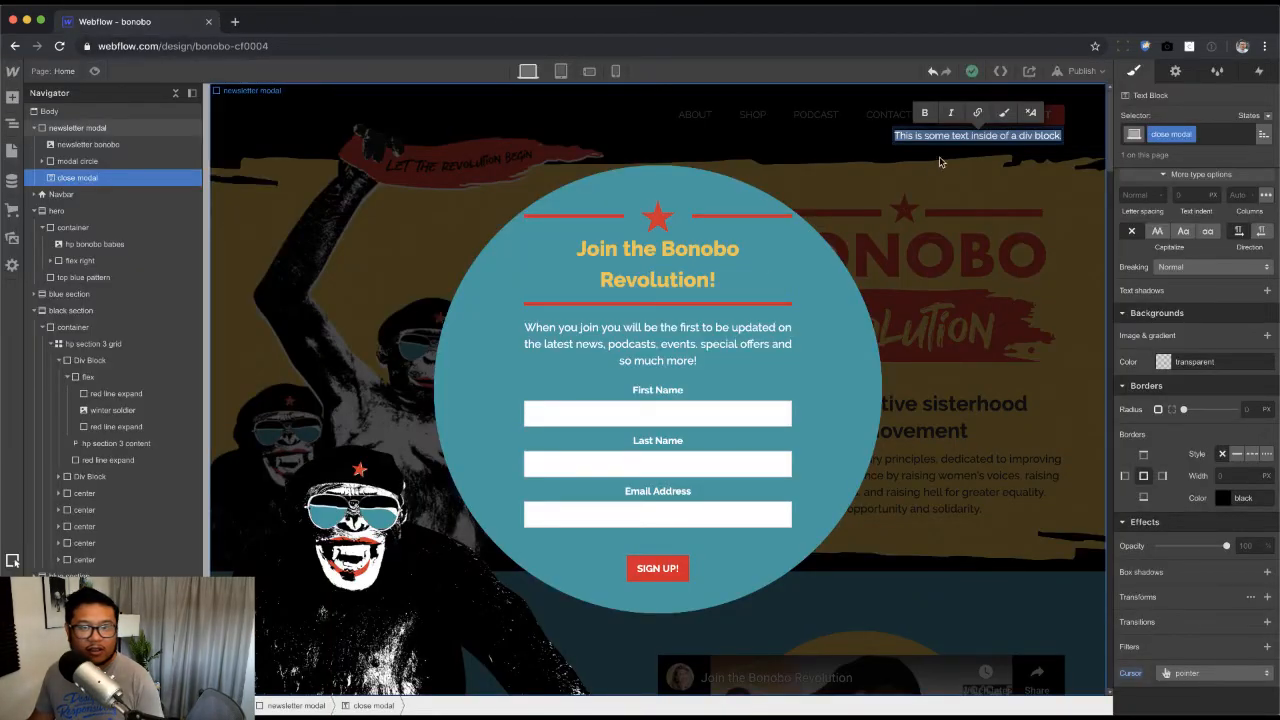
{"action": "triple_click", "coordinate": [982, 135]}
{"action": "type", "text": "x"}
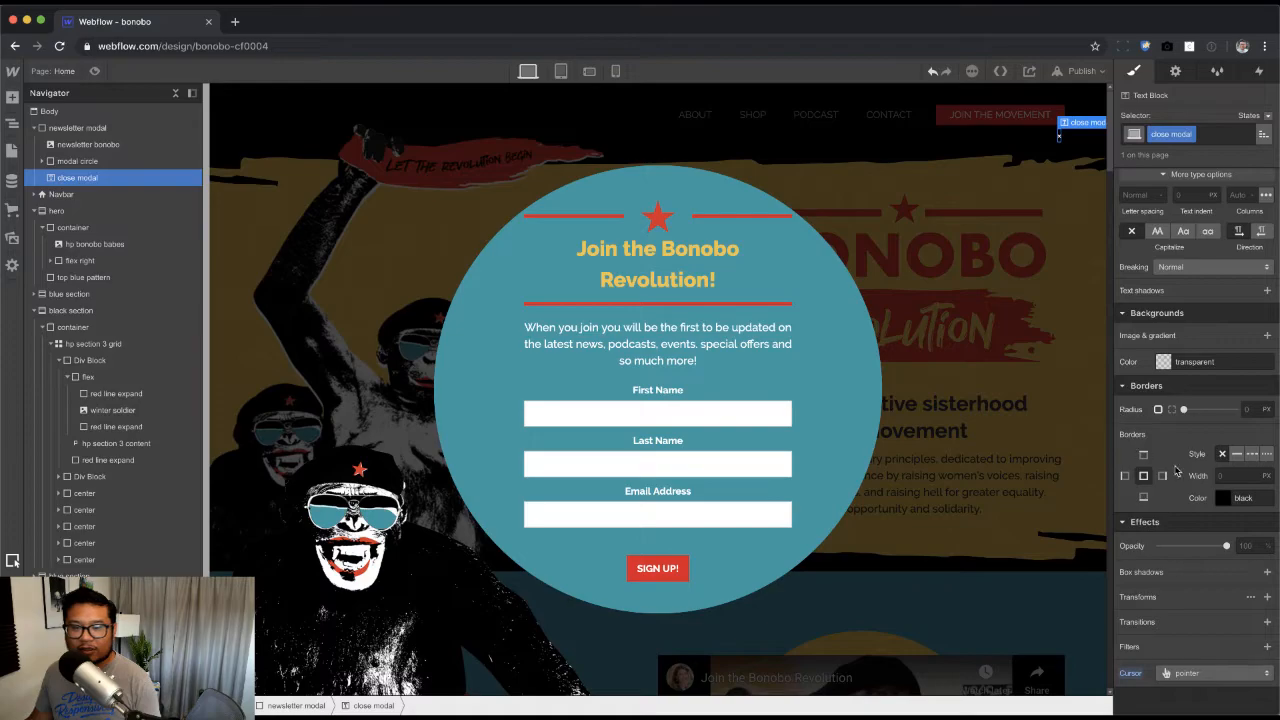
Step: Set the close modal text's font size to 50 px and its line height to 1.3
{"action": "scroll", "coordinate": [1166, 235], "scroll_direction": "up", "scroll_amount": 5}
{"action": "left_click", "coordinate": [1164, 223]}
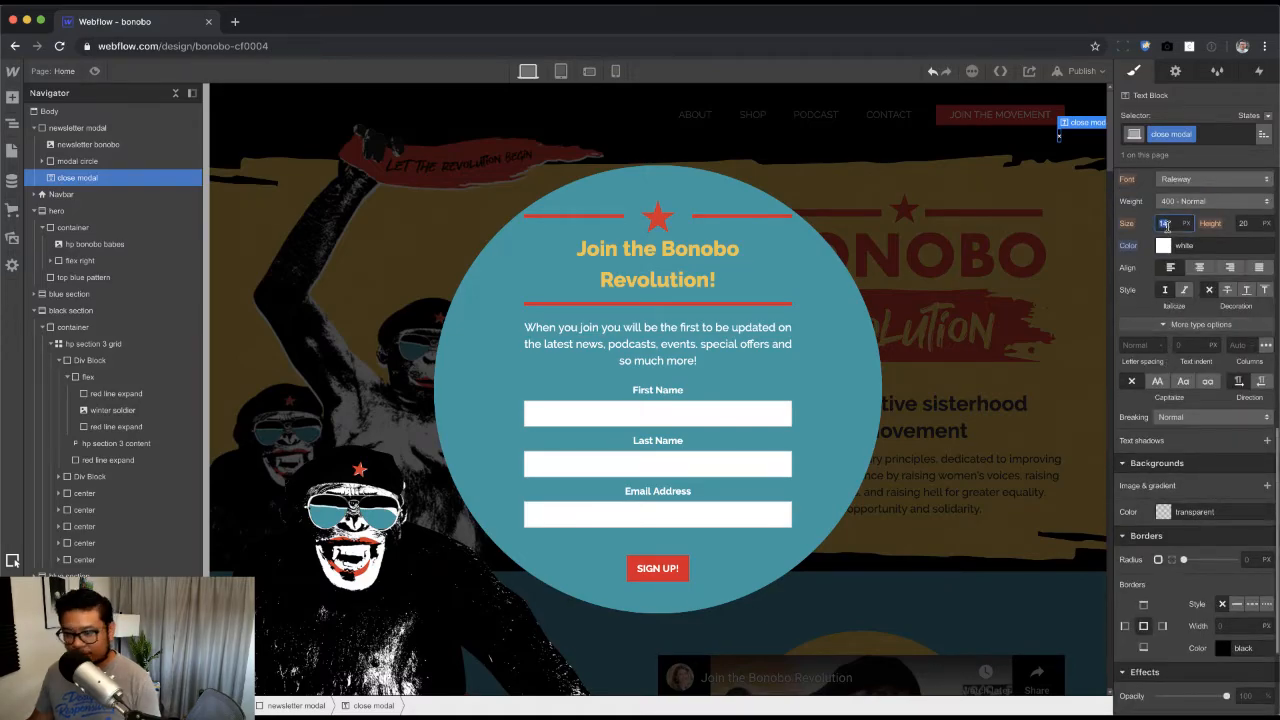
{"action": "type", "text": "50"}
{"action": "key", "text": "Tab"}
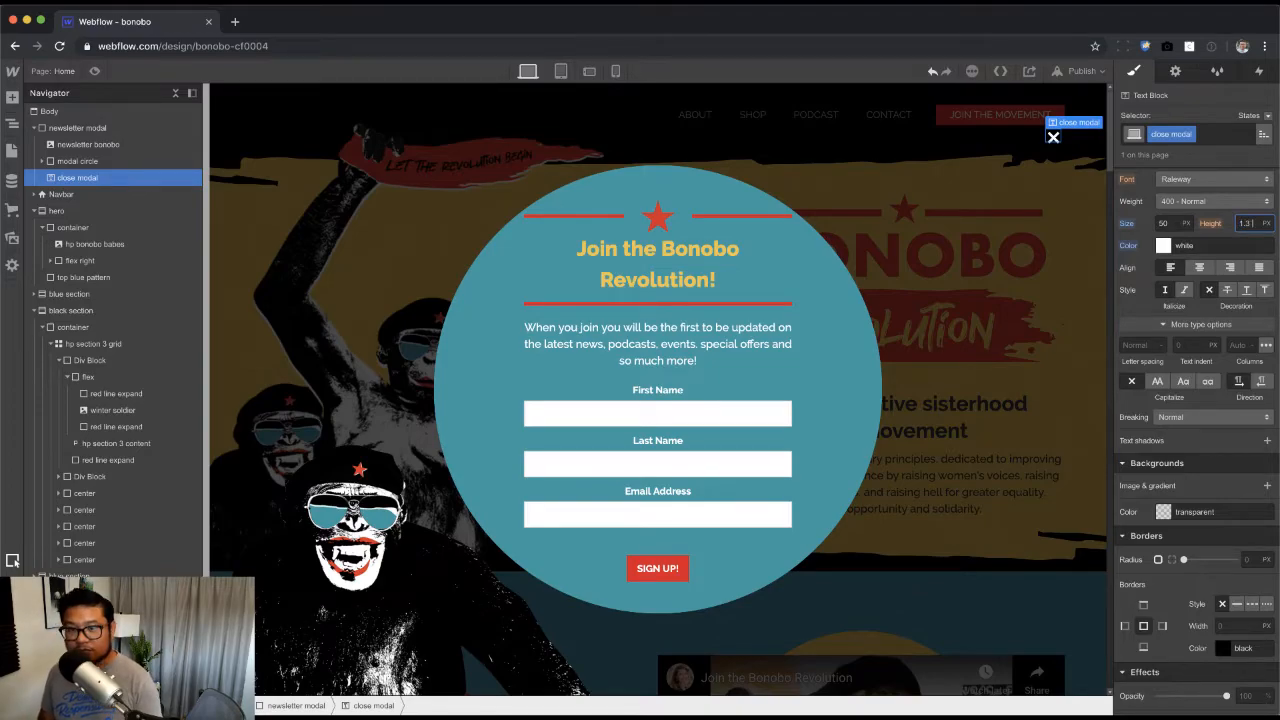
{"action": "key", "text": "Return"}
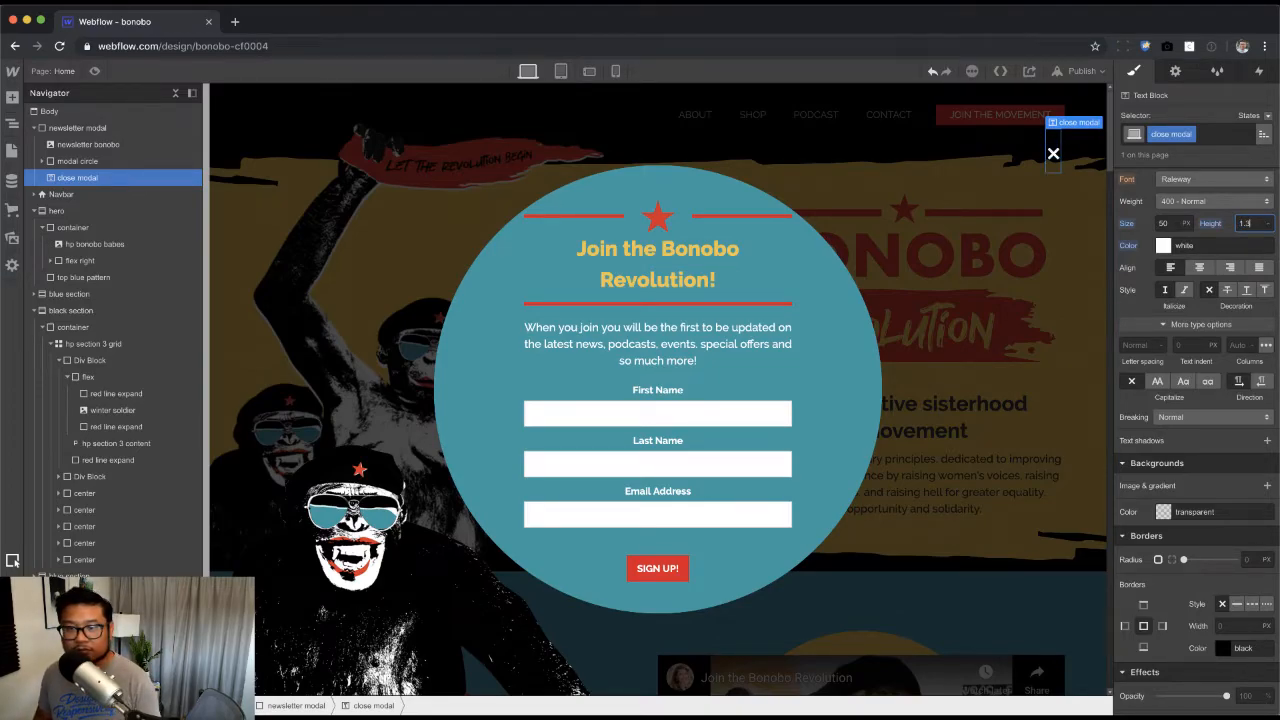
Step: Set the close modal text's line height to 0 and check the modal in preview mode
{"action": "key", "text": "BackSpace"}
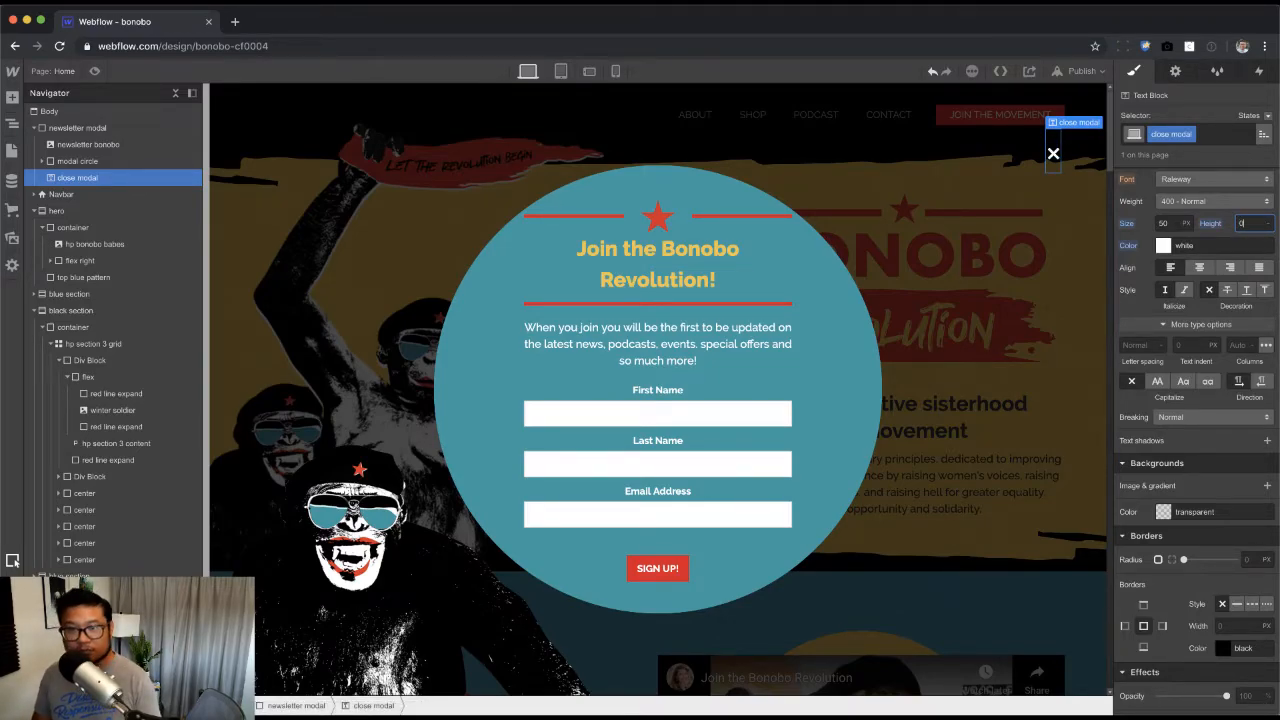
{"action": "type", "text": "0"}
{"action": "key", "text": "Return"}
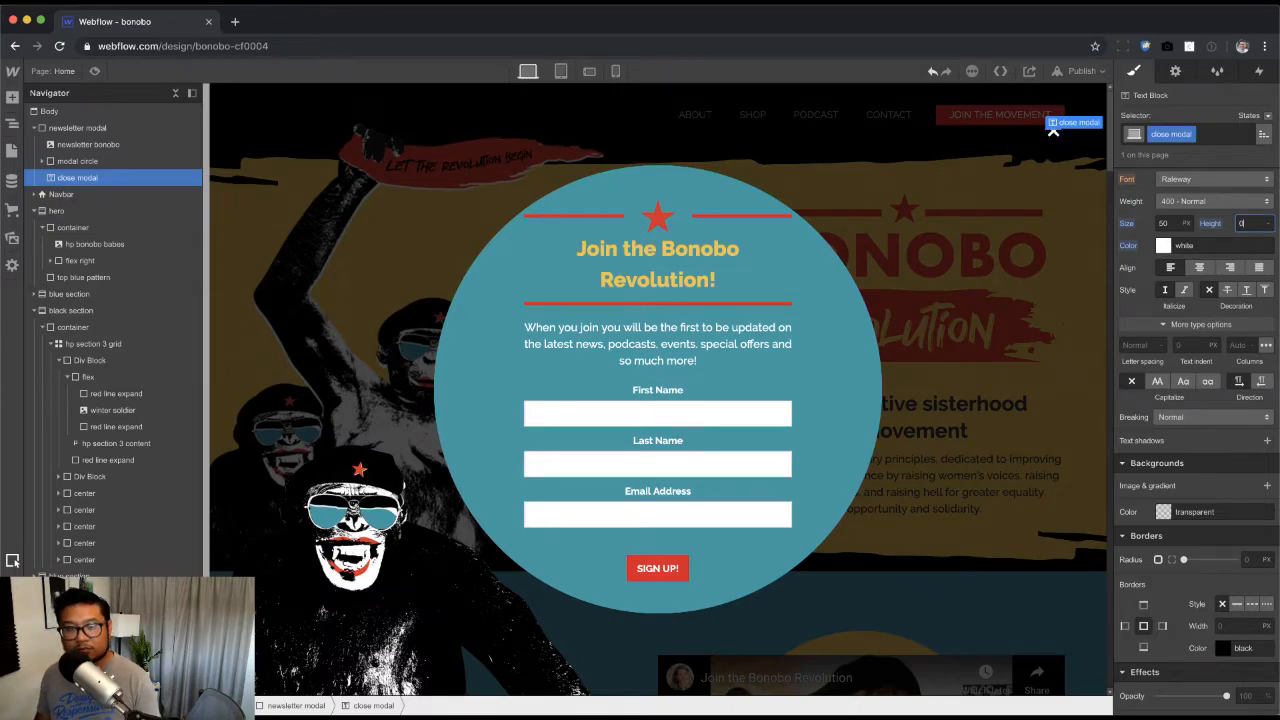
{"action": "left_click", "coordinate": [977, 212]}
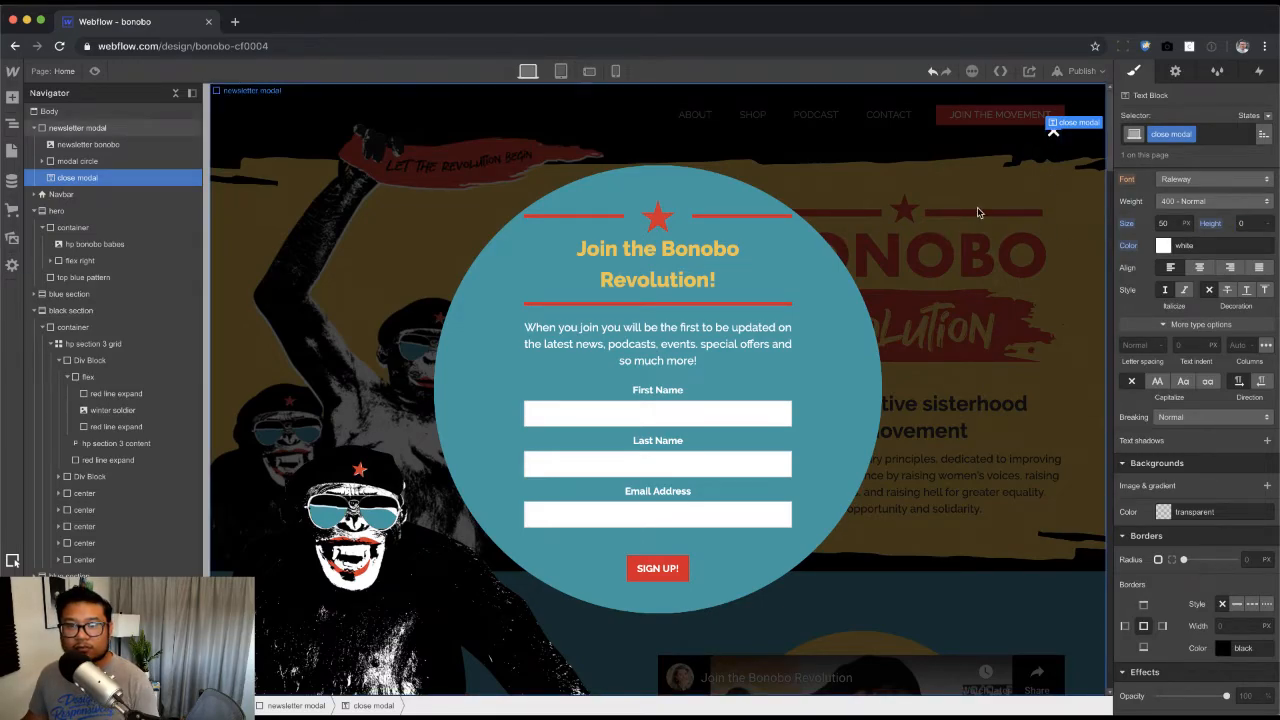
{"action": "left_click", "coordinate": [1053, 133]}
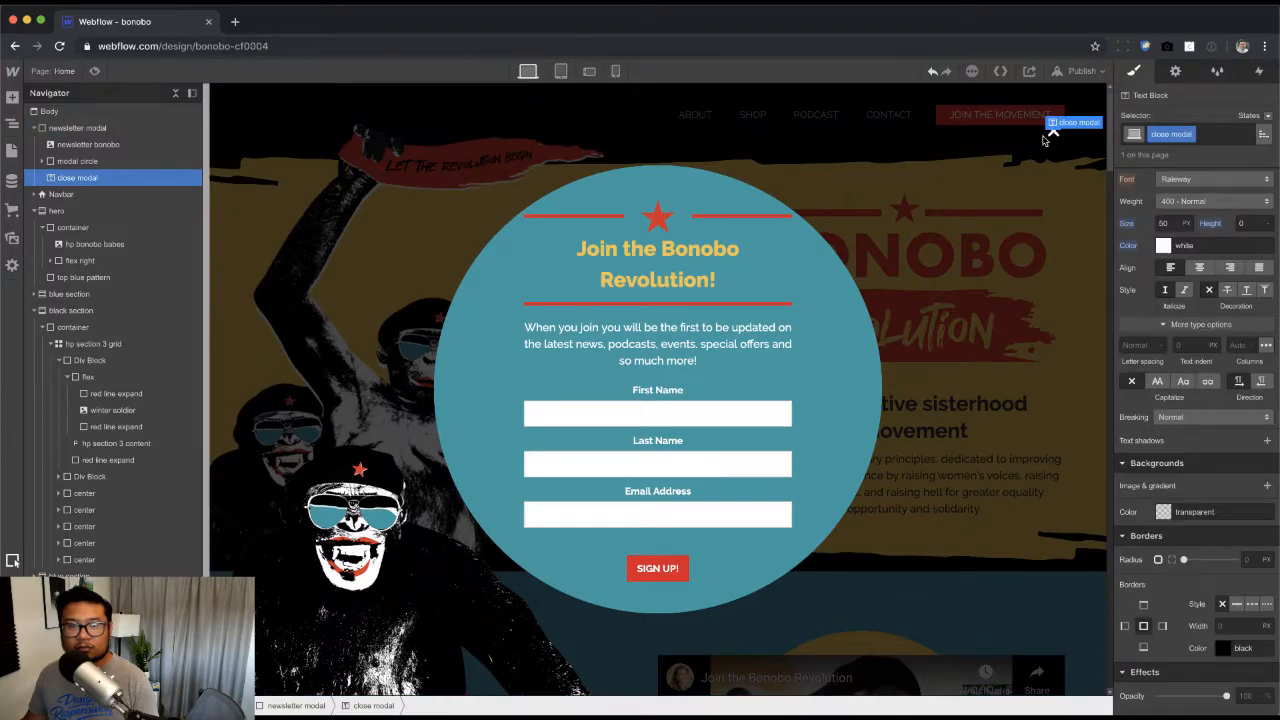
{"action": "left_click", "coordinate": [97, 72]}
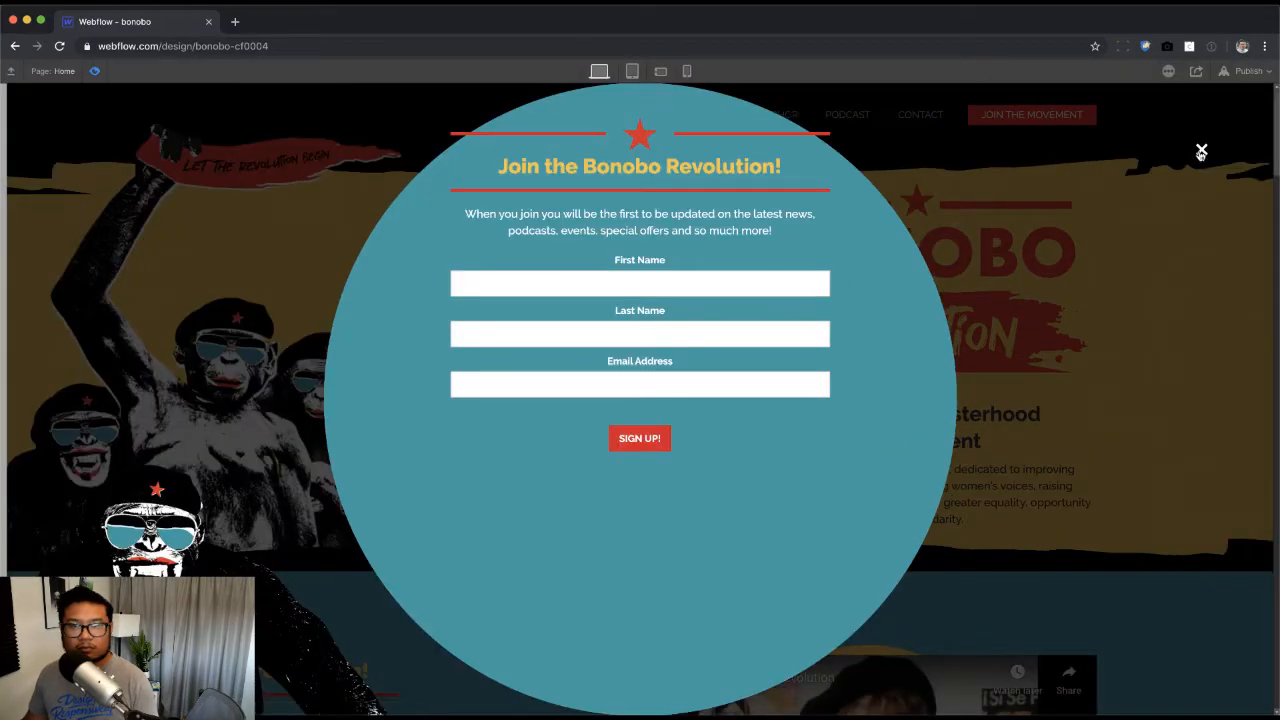
{"action": "left_click", "coordinate": [95, 71]}
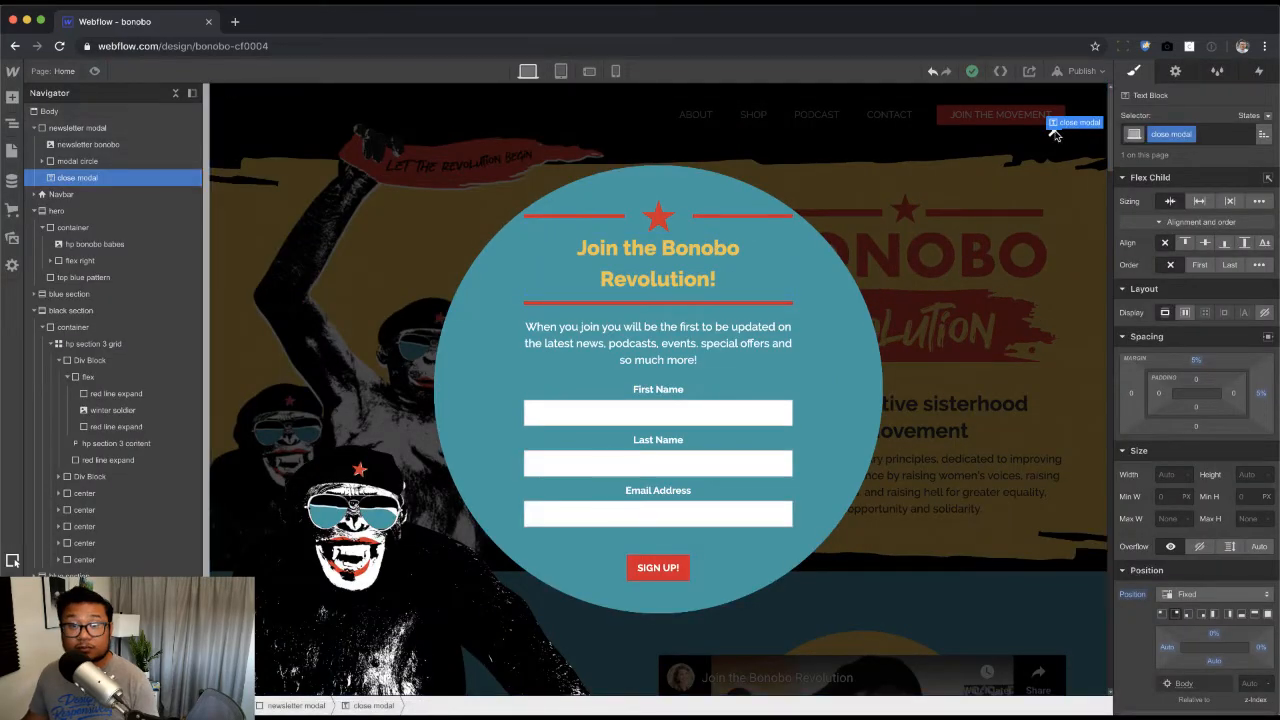
Step: Enlarge the close modal × to a font size of 100 px
{"action": "scroll", "coordinate": [1228, 350], "scroll_direction": "down", "scroll_amount": 4}
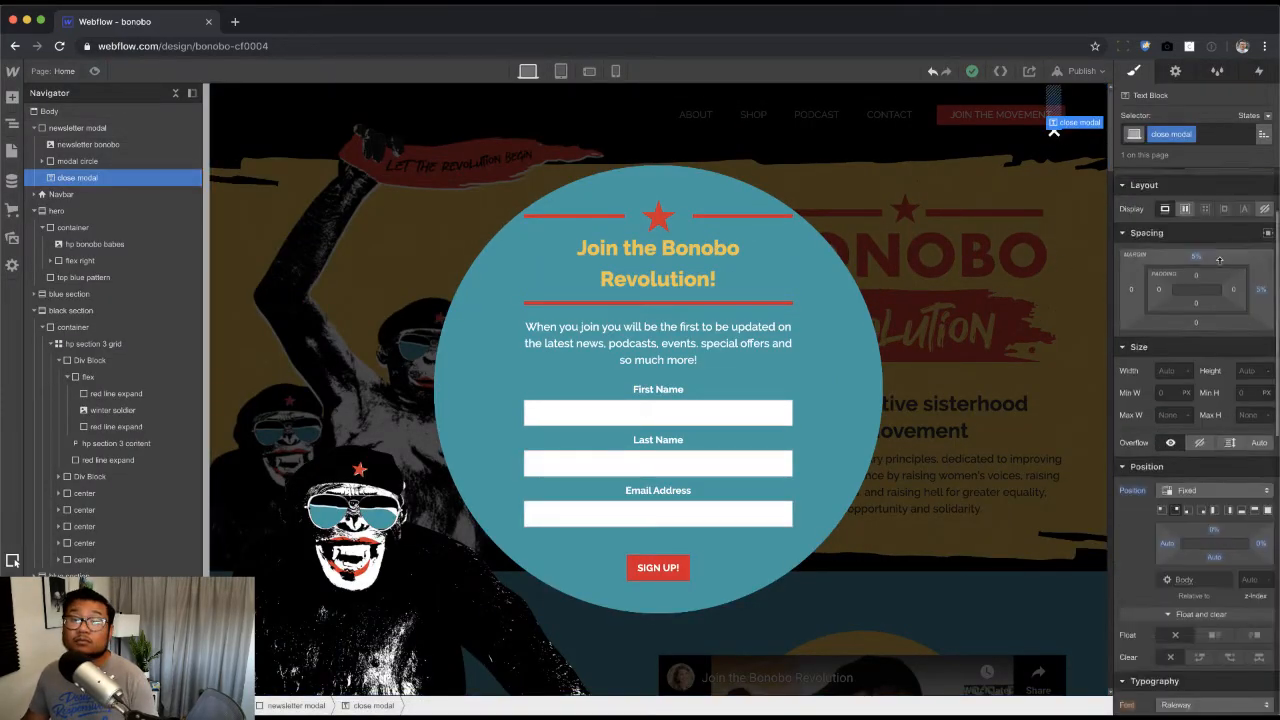
{"action": "scroll", "coordinate": [1229, 362], "scroll_direction": "up", "scroll_amount": 4}
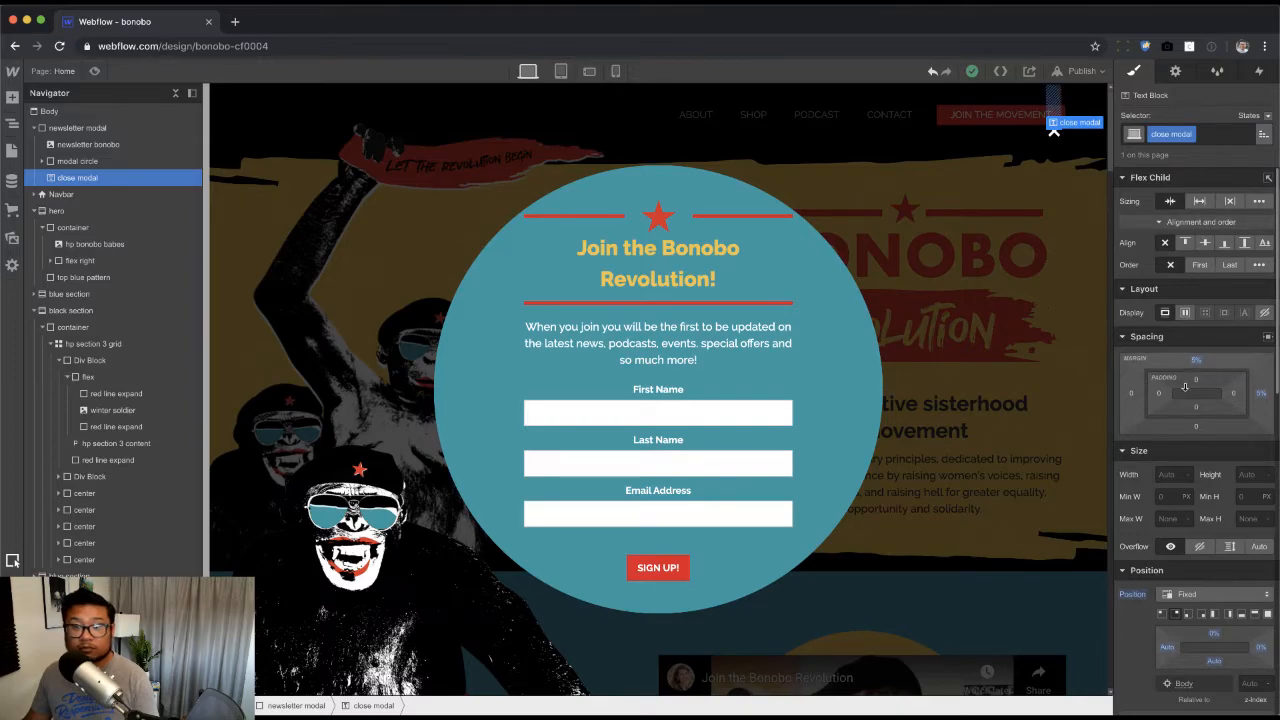
{"action": "scroll", "coordinate": [1240, 580], "scroll_direction": "down", "scroll_amount": 5}
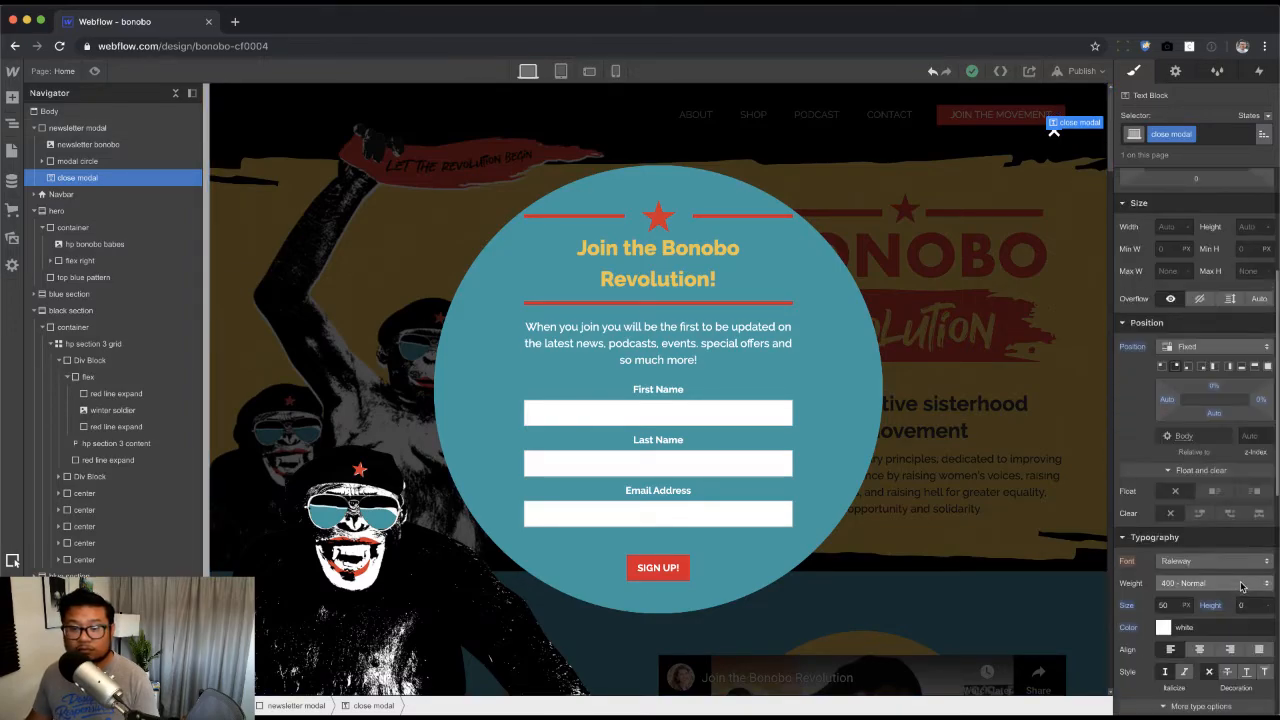
{"action": "left_click", "coordinate": [1168, 605]}
{"action": "type", "text": "100"}
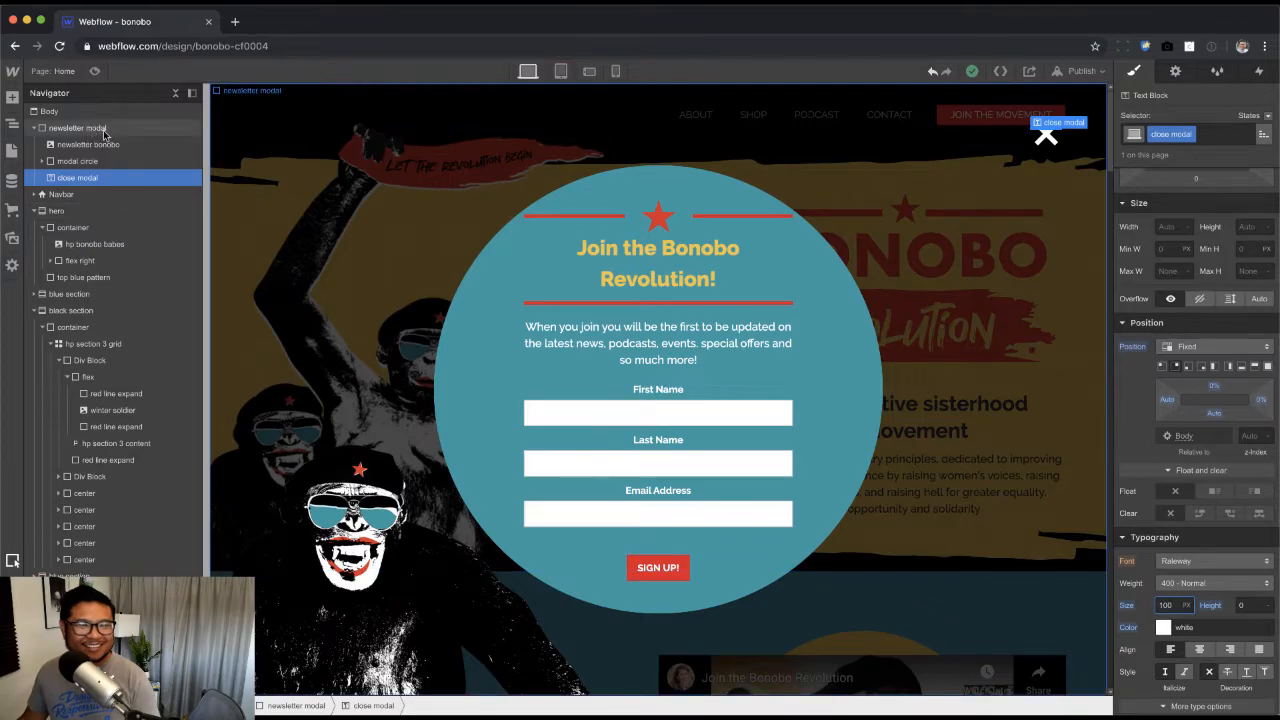
{"action": "key", "text": "Return"}
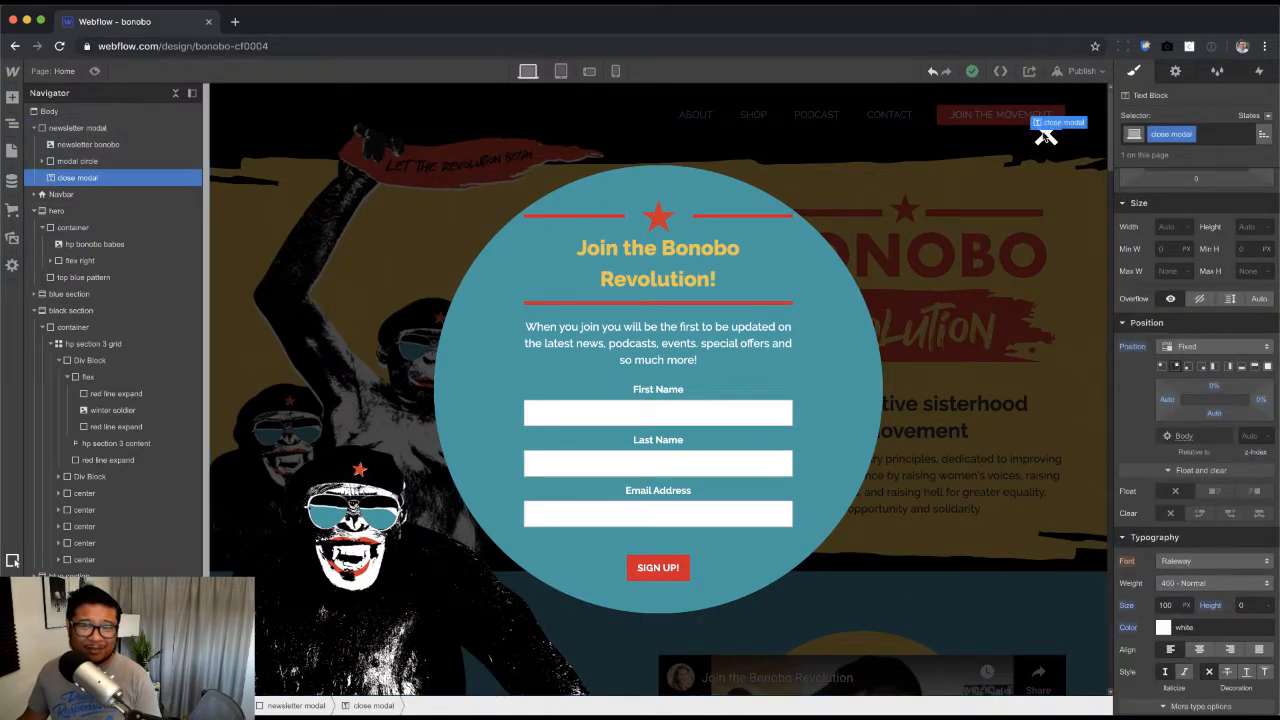
Step: Give the close modal × a mouse click trigger whose first click starts a new timed animation named "close modal"
{"action": "left_click", "coordinate": [1260, 71]}
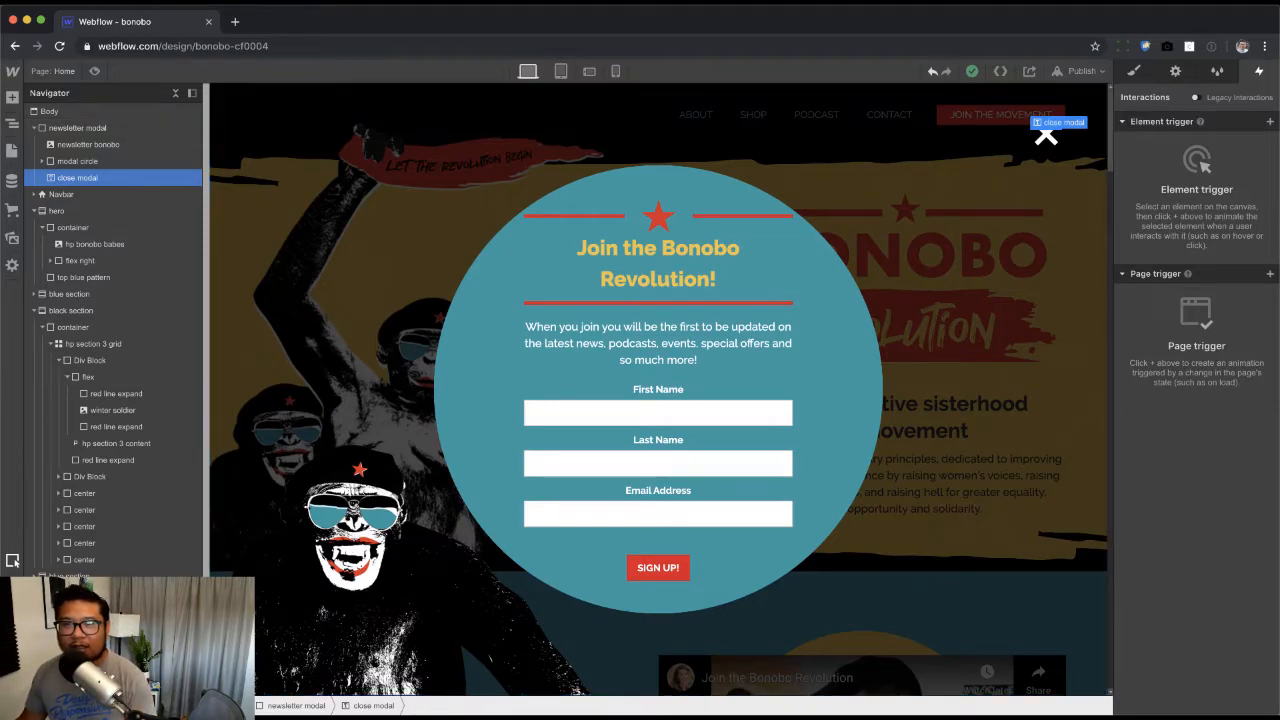
{"action": "left_click", "coordinate": [1268, 121]}
{"action": "left_click", "coordinate": [1178, 148]}
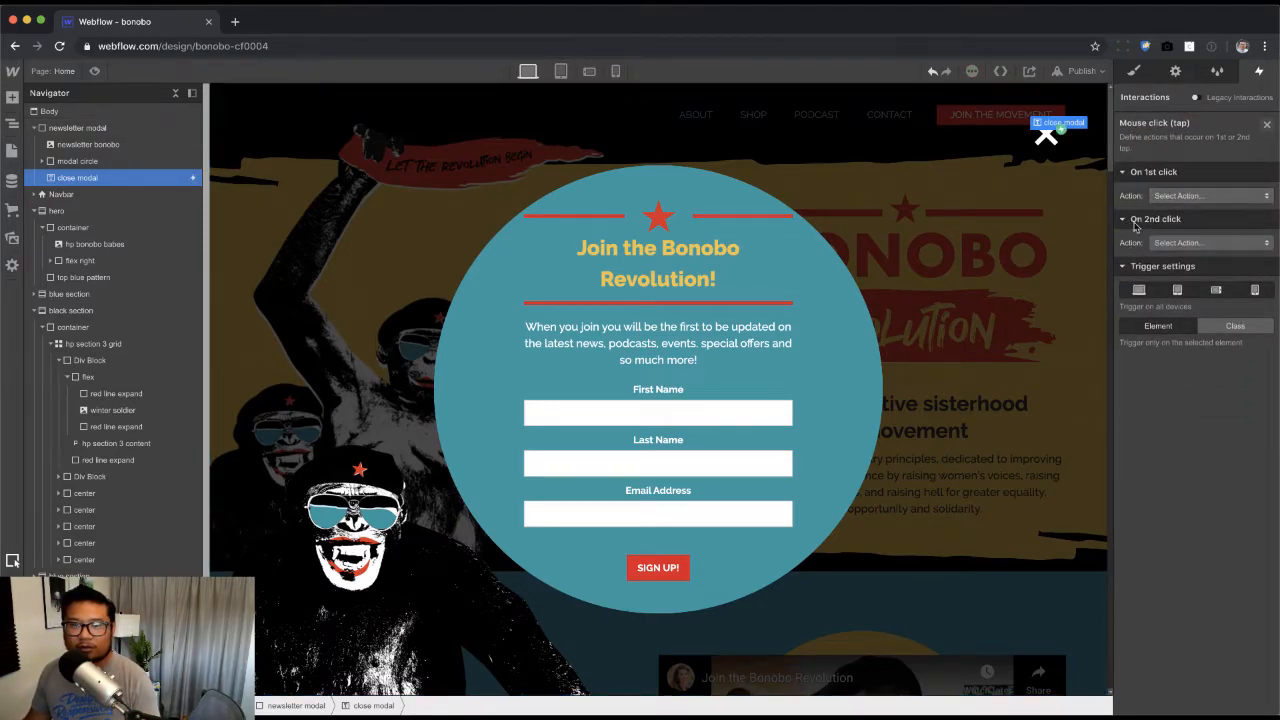
{"action": "left_click", "coordinate": [1188, 196]}
{"action": "left_click", "coordinate": [1190, 232]}
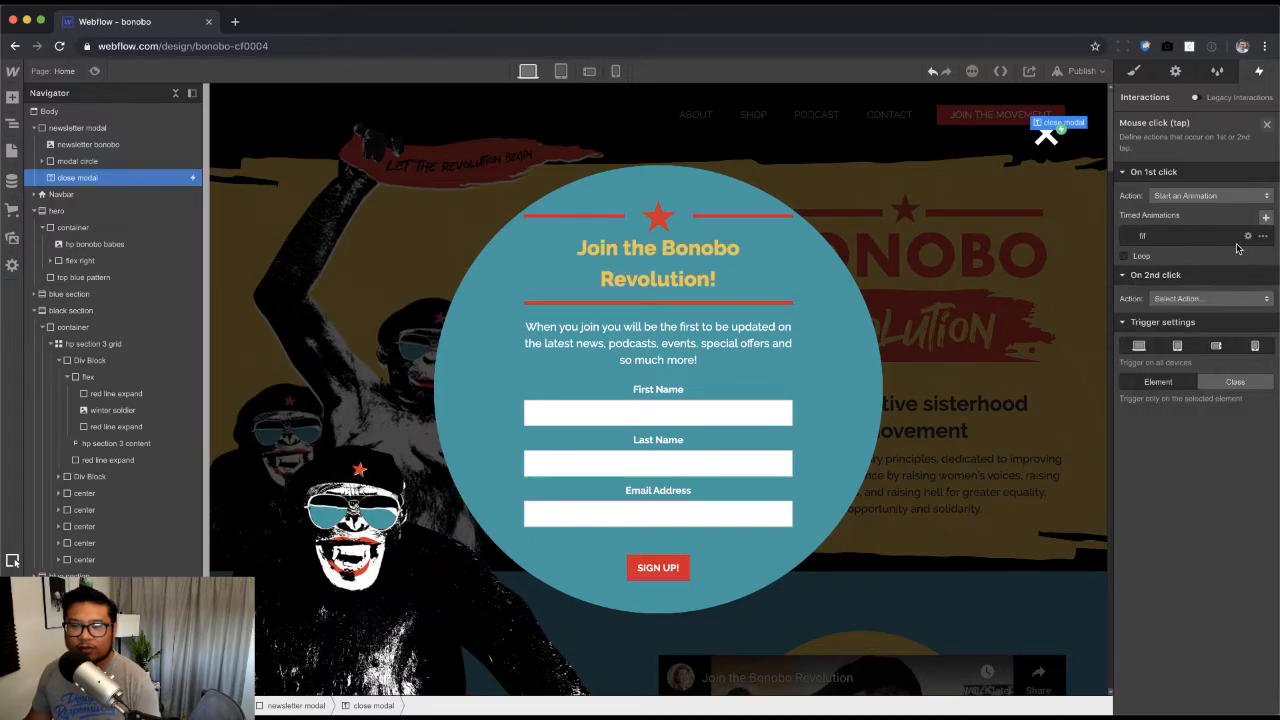
{"action": "left_click", "coordinate": [1265, 218]}
{"action": "type", "text": "close modal"}
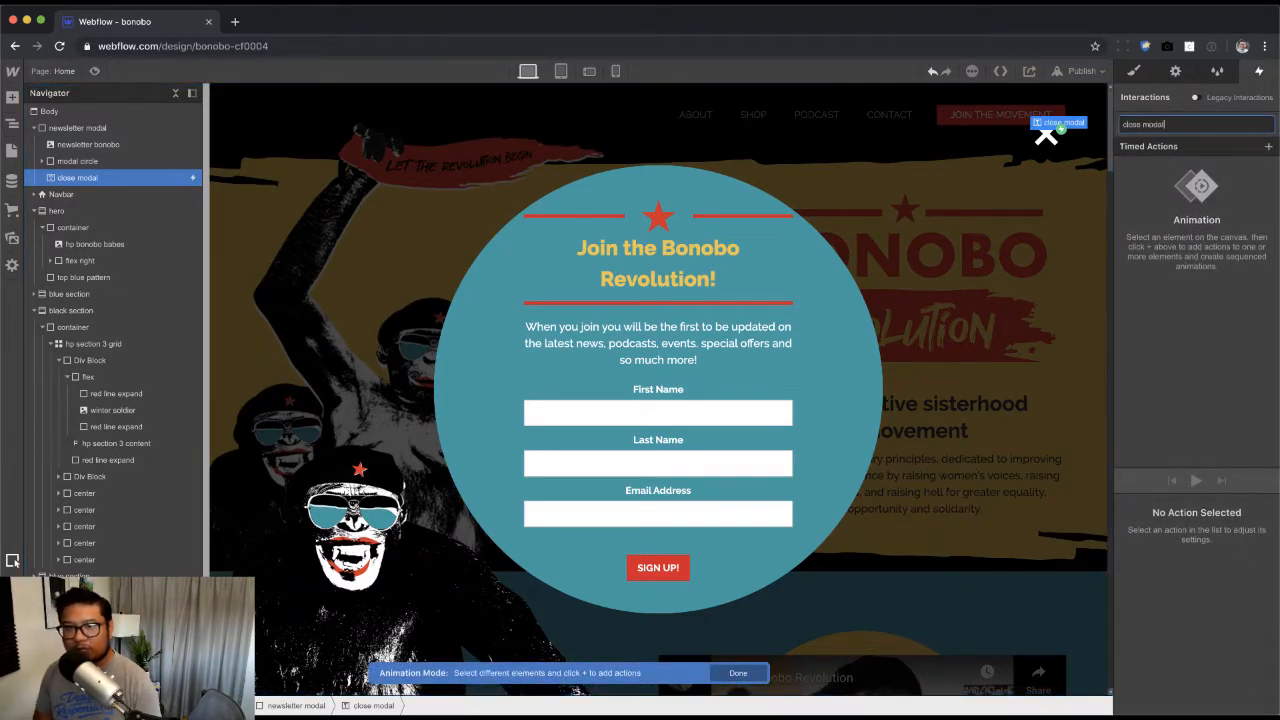
{"action": "key", "text": "Return"}
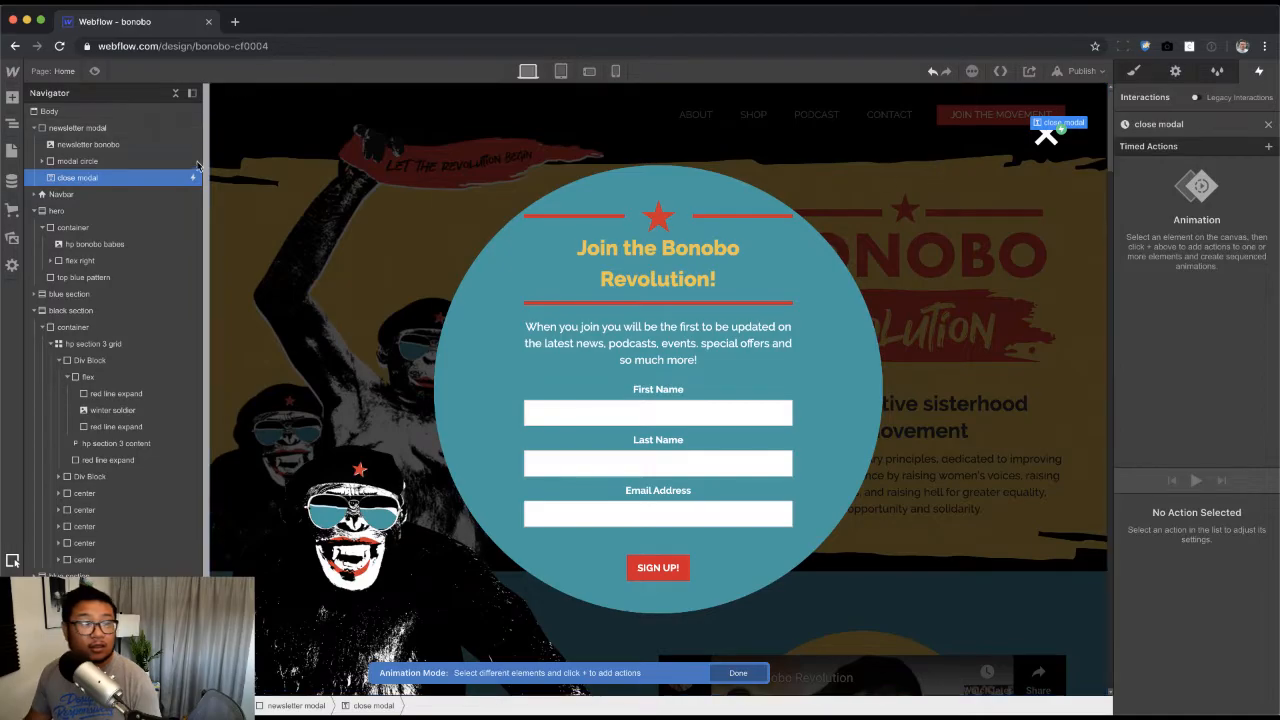
Step: Add an Opacity action on the newsletter modal to the animation, with Ease Out easing and opacity 0, and play it
{"action": "left_click", "coordinate": [90, 128]}
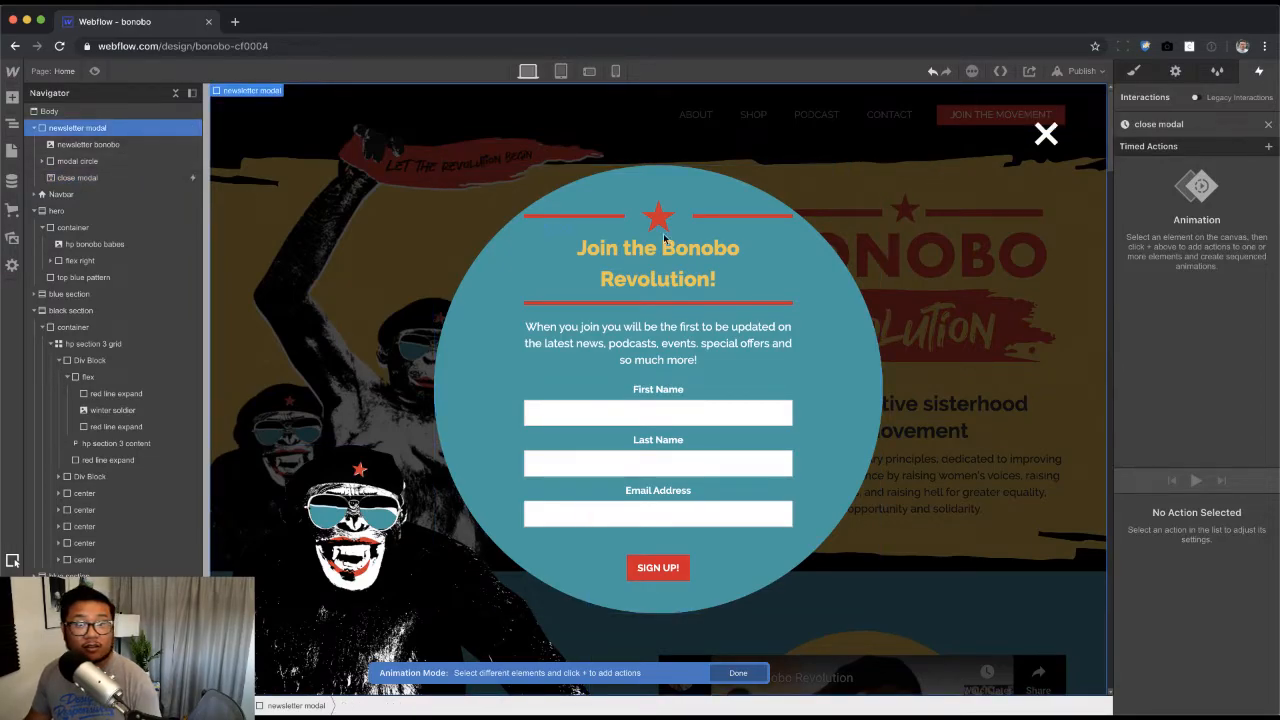
{"action": "left_click", "coordinate": [1268, 147]}
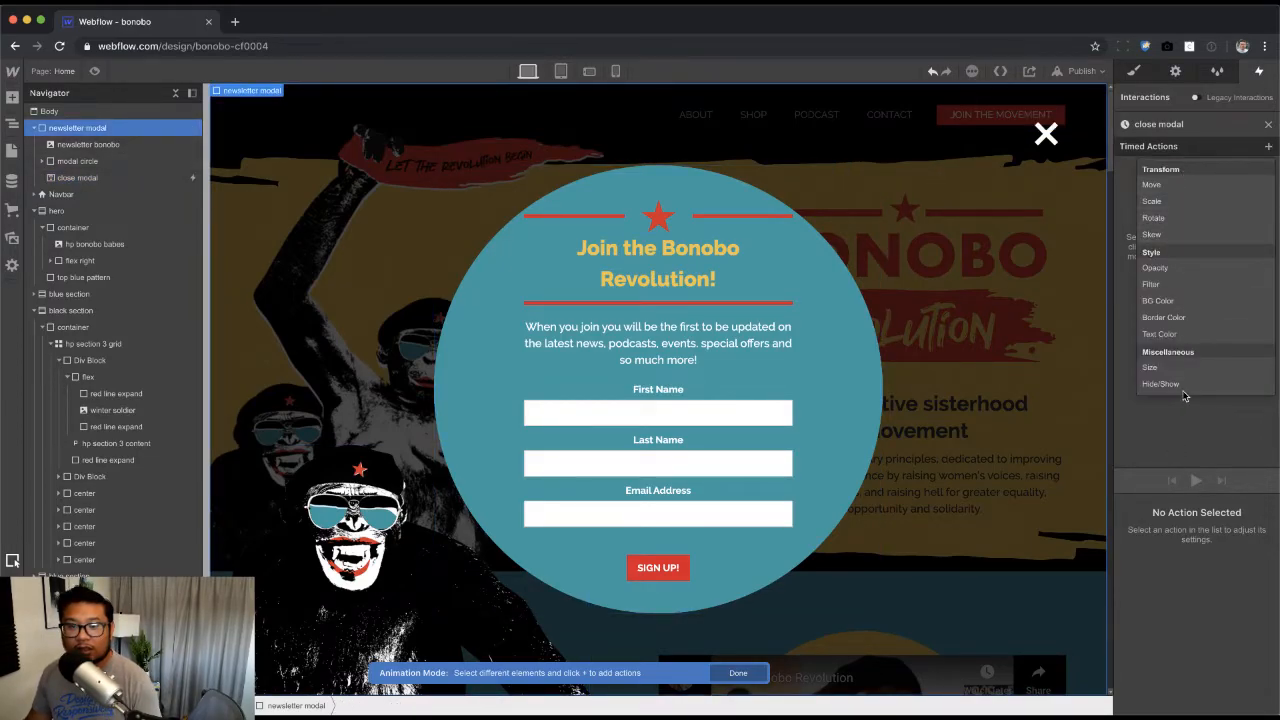
{"action": "left_click", "coordinate": [1188, 269]}
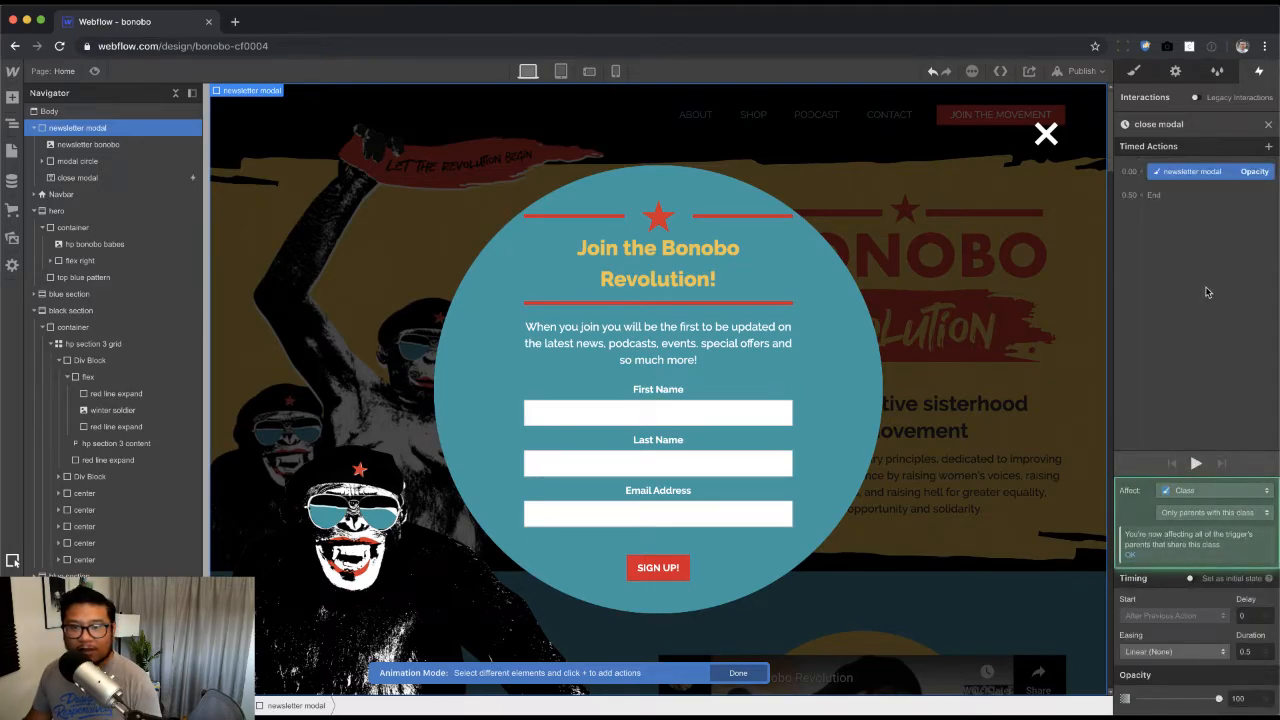
{"action": "left_click", "coordinate": [1216, 656]}
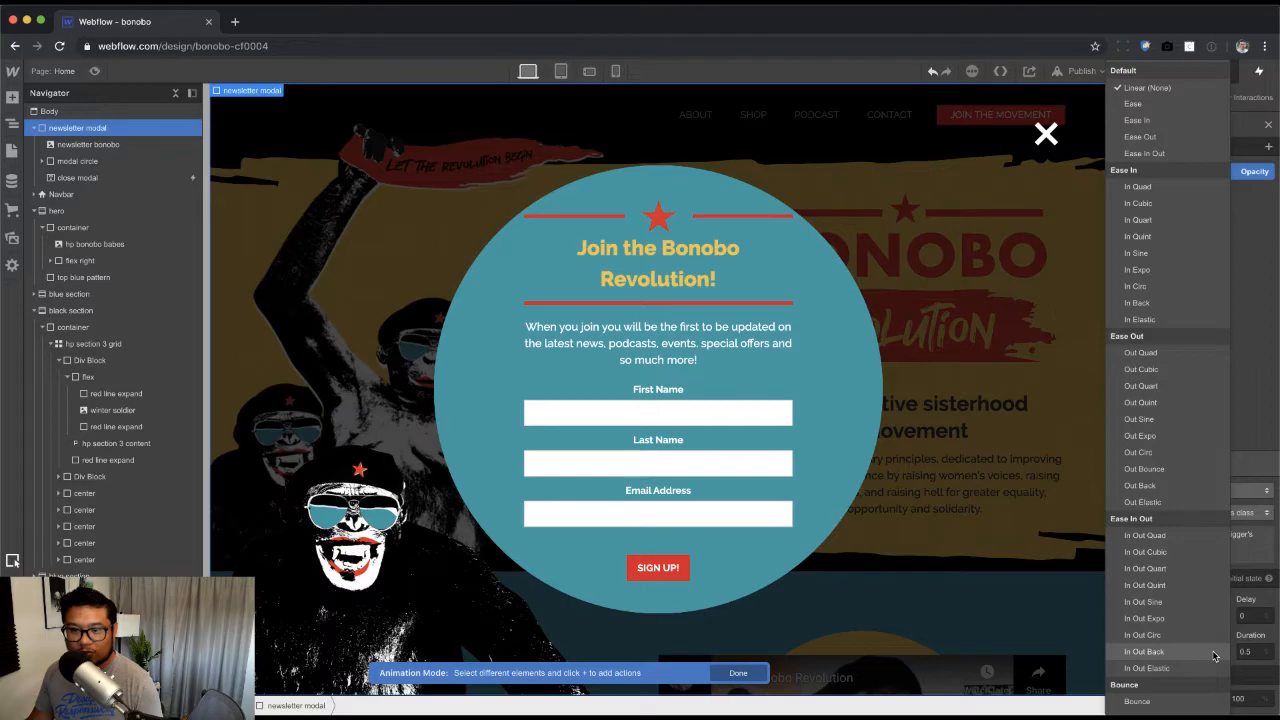
{"action": "left_click", "coordinate": [1168, 138]}
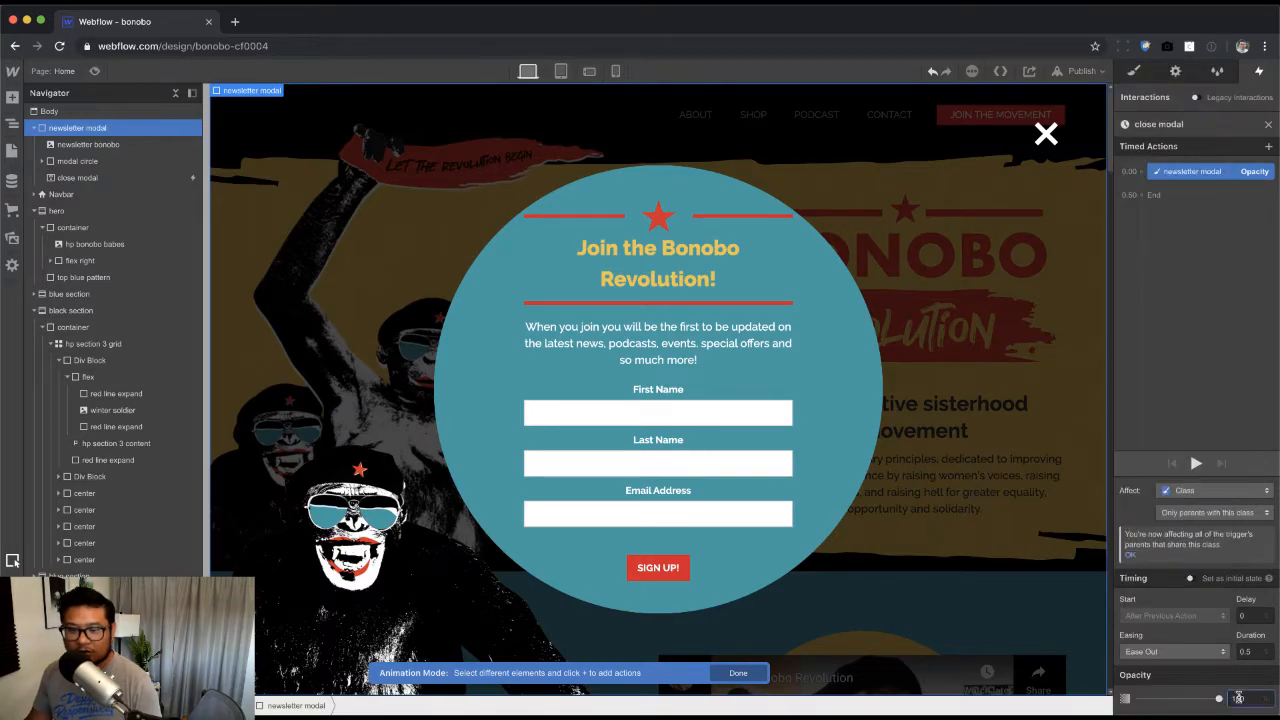
{"action": "type", "text": "0"}
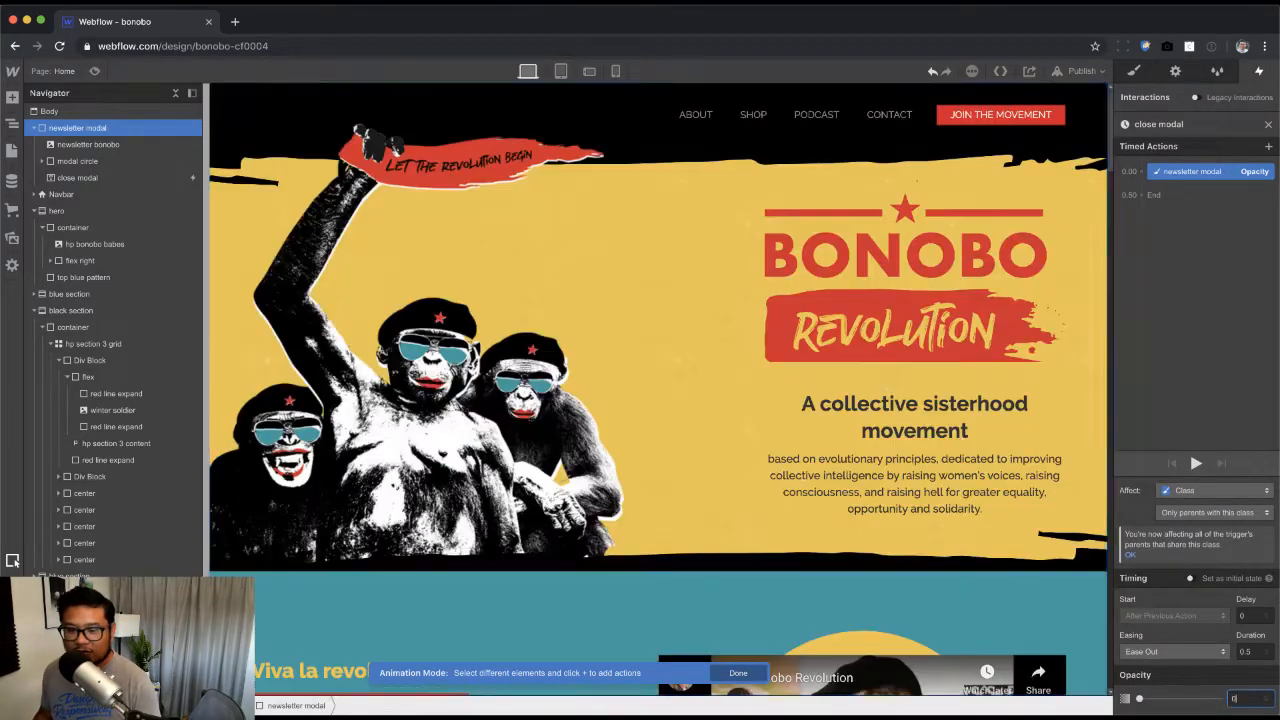
{"action": "left_click", "coordinate": [1196, 464]}
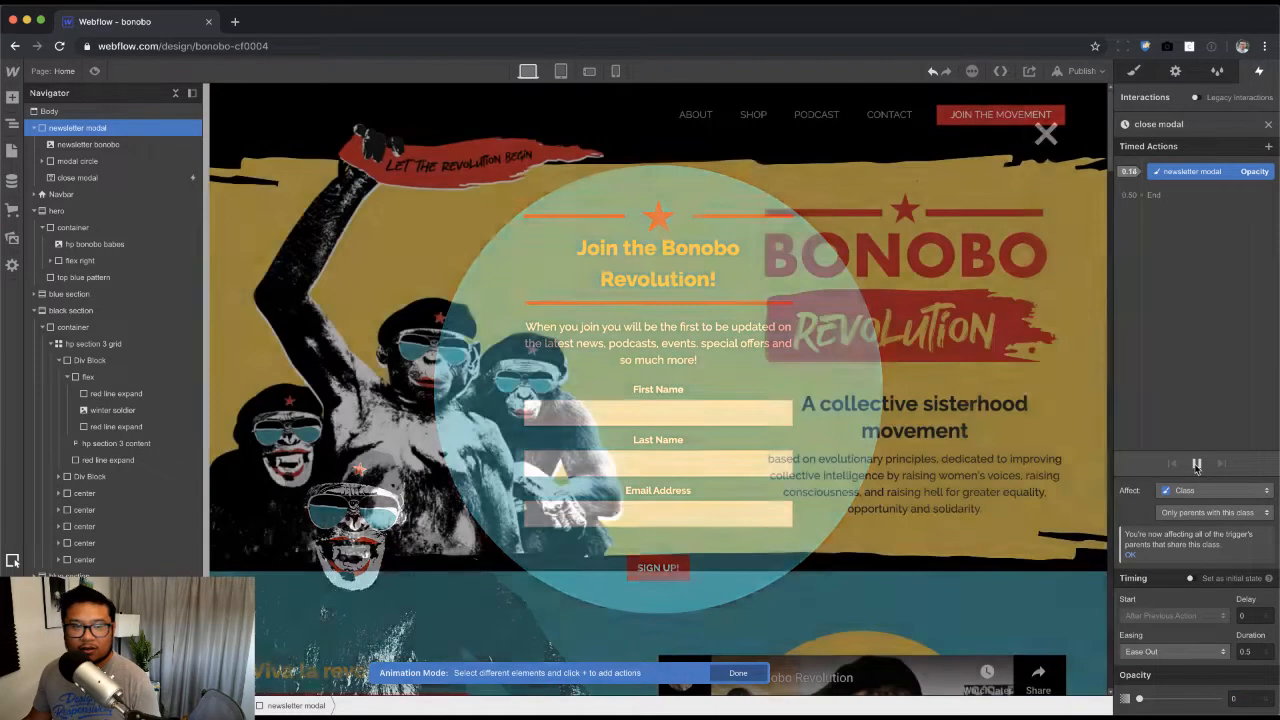
Step: Add a Hide/Show action that hides the newsletter modal after the fade in the close modal animation, play it and leave the animation
{"action": "left_click", "coordinate": [1137, 195]}
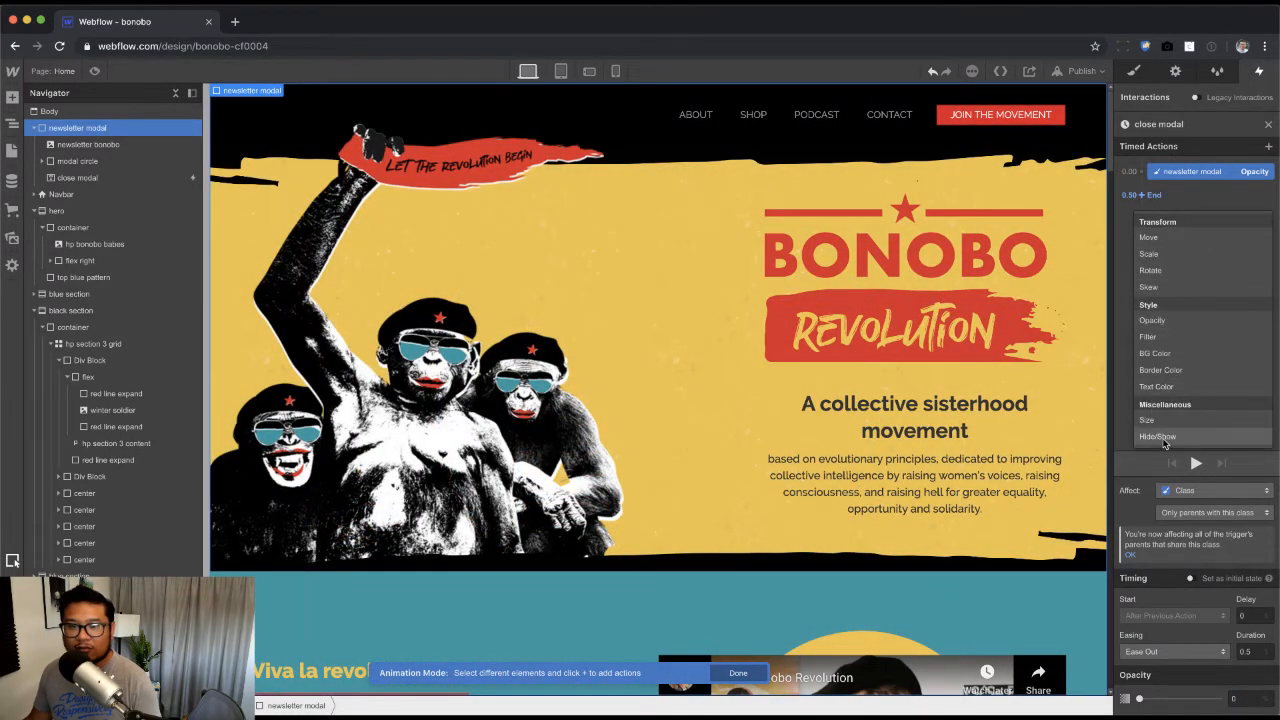
{"action": "left_click", "coordinate": [1190, 437]}
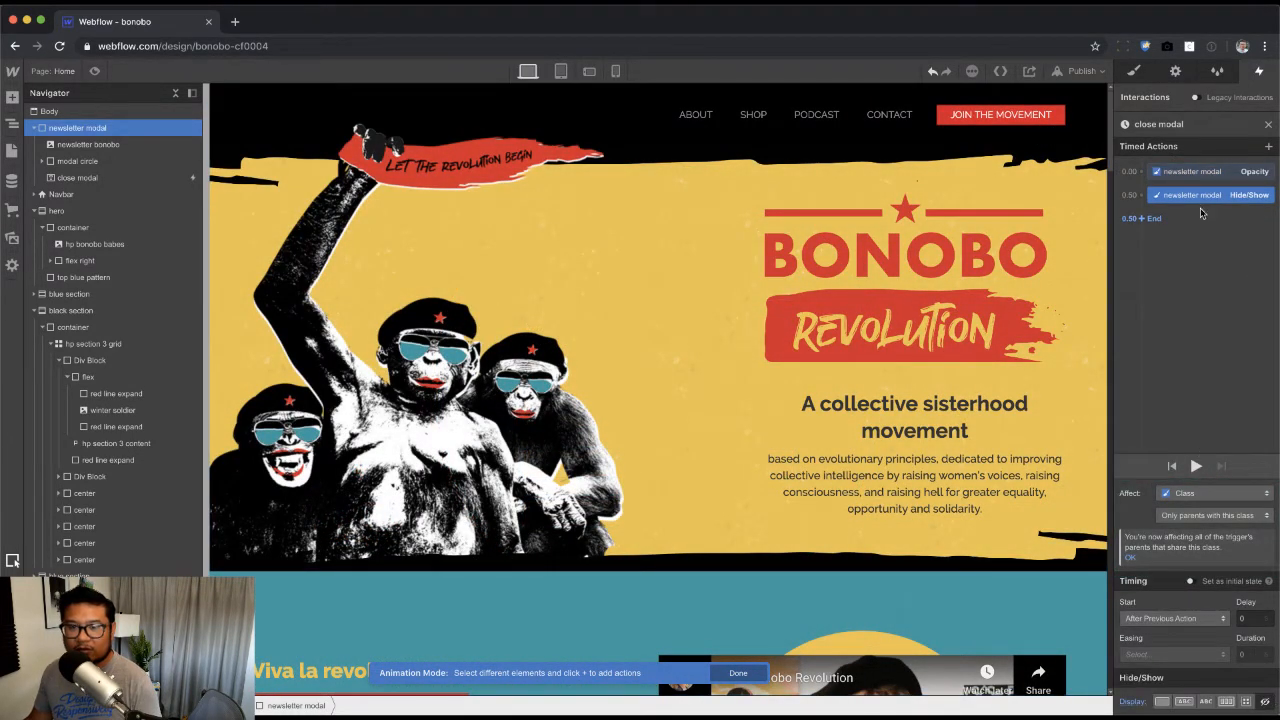
{"action": "left_click", "coordinate": [1196, 466]}
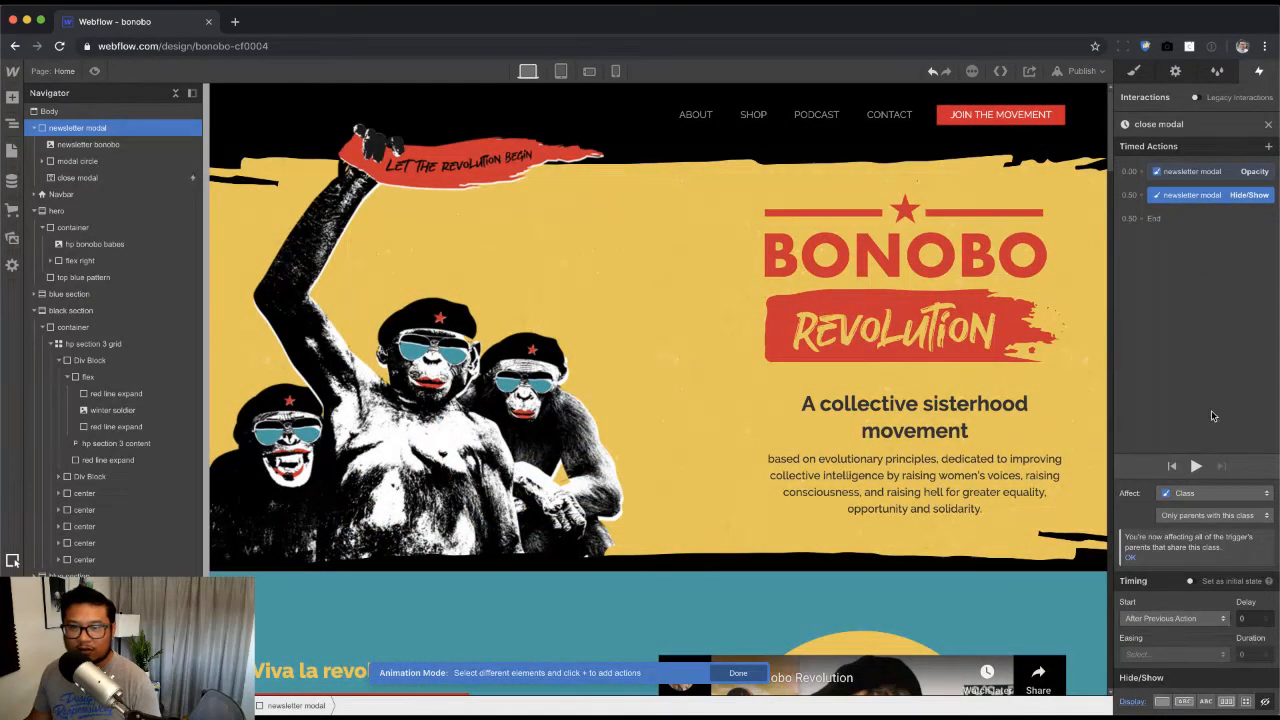
{"action": "left_click", "coordinate": [1267, 125]}
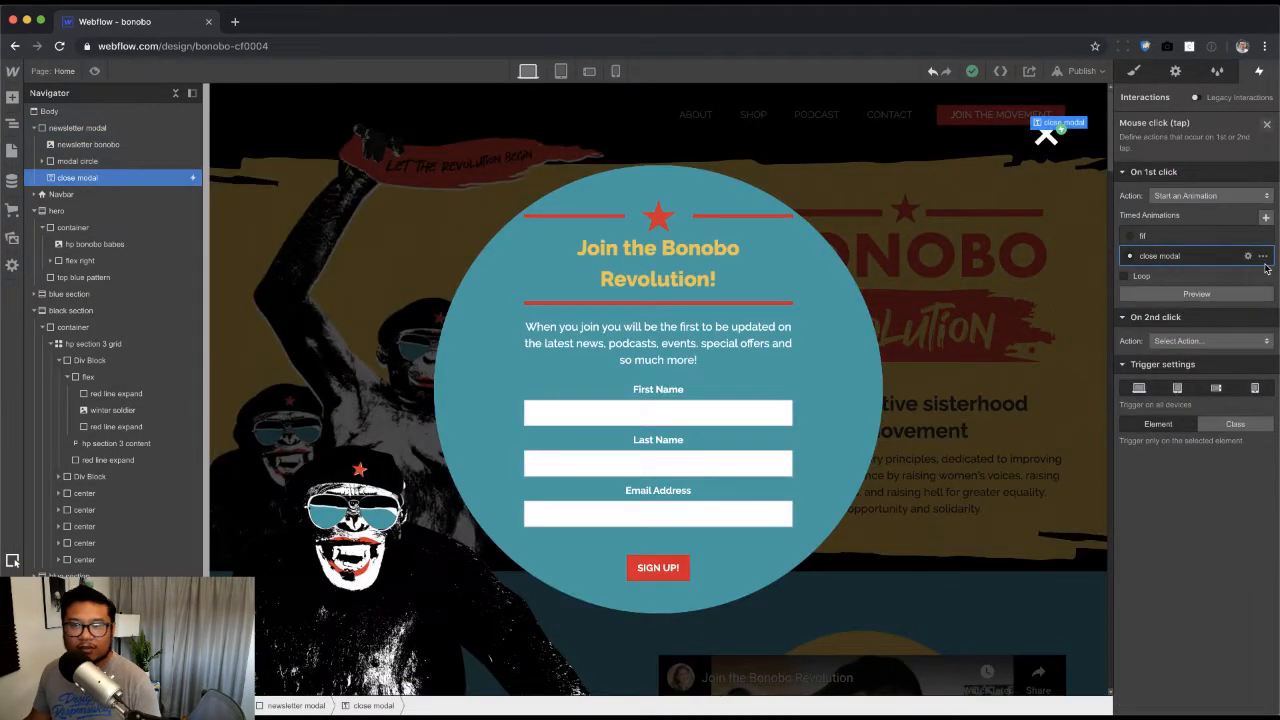
Step: Set the newsletter modal's display style to none
{"action": "left_click", "coordinate": [75, 130]}
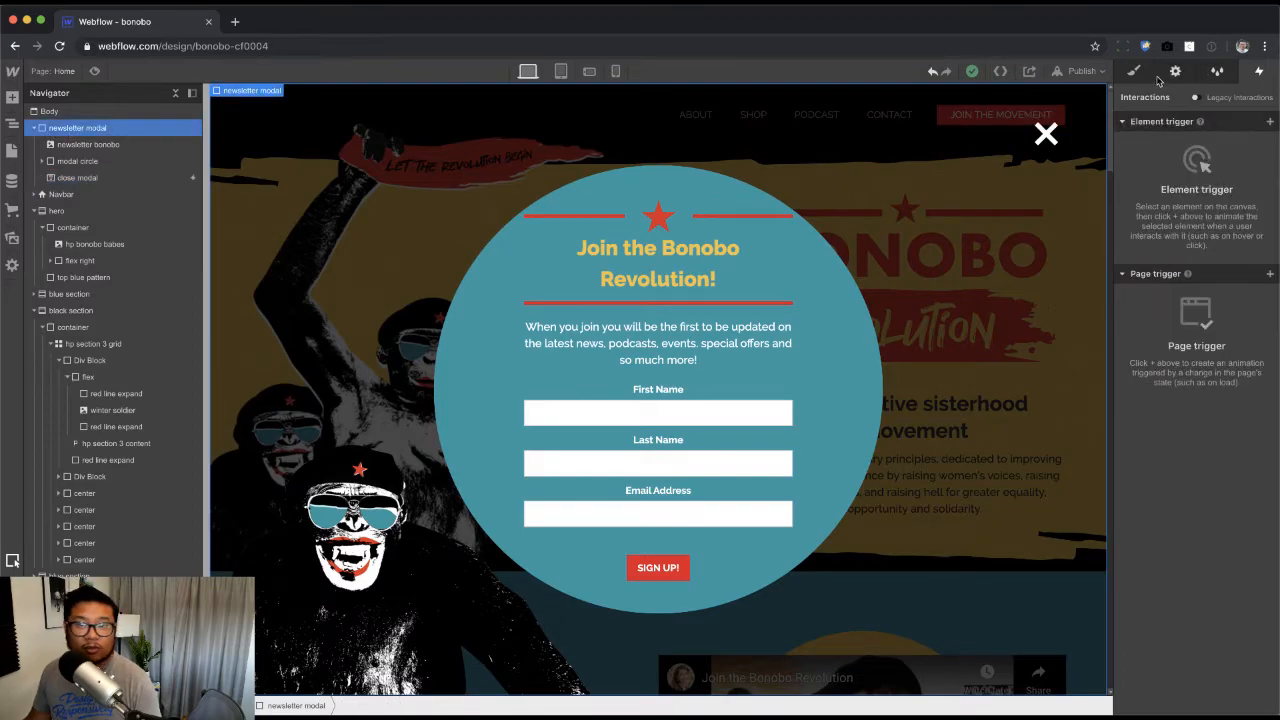
{"action": "left_click", "coordinate": [1133, 71]}
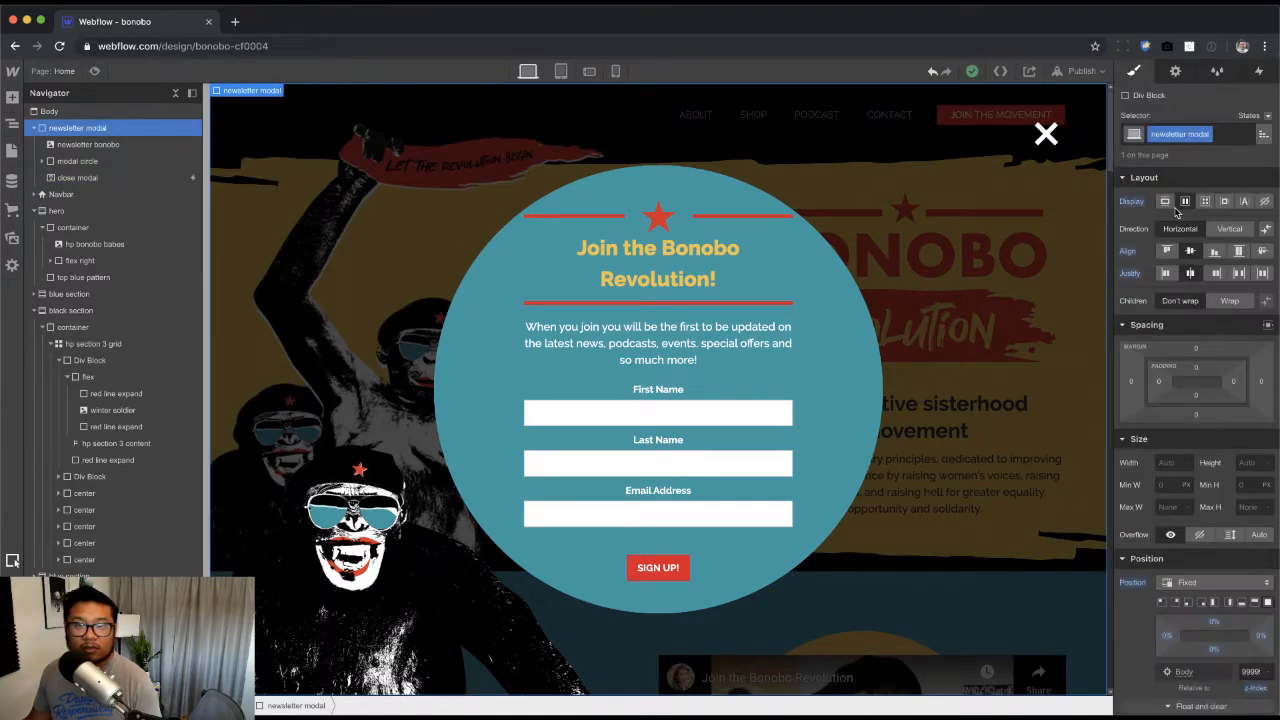
{"action": "left_click", "coordinate": [1266, 202]}
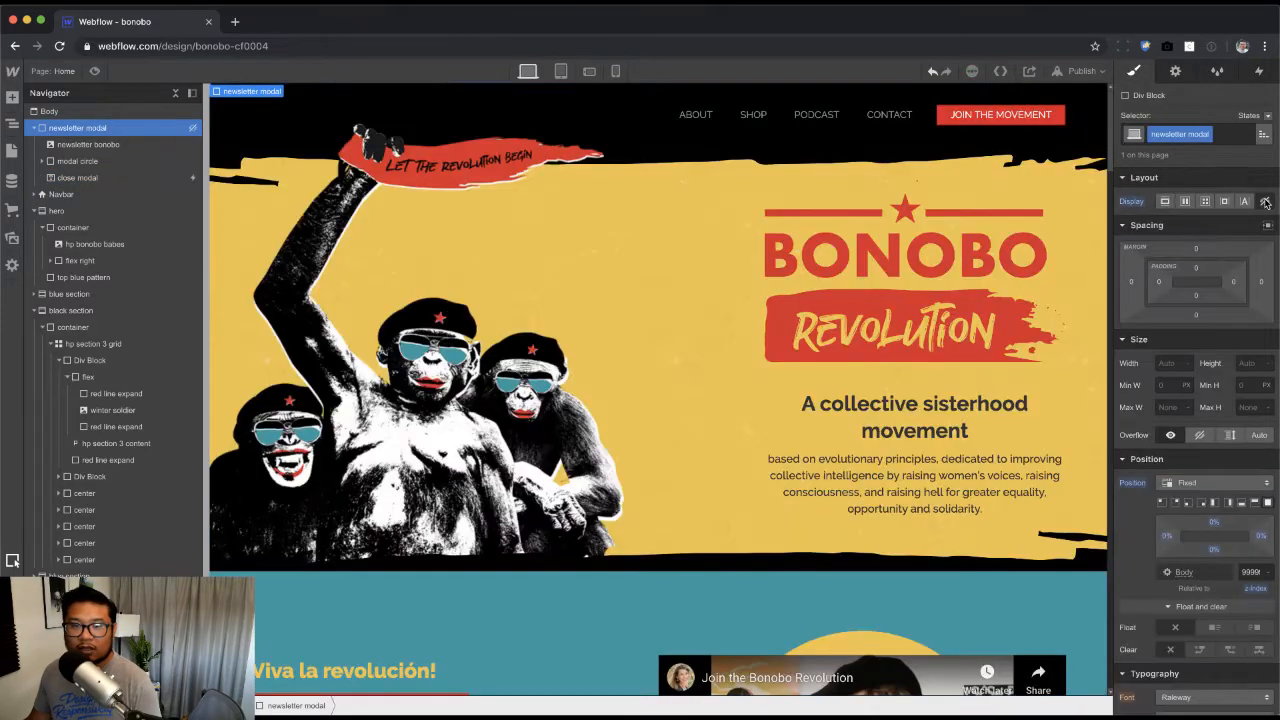
Step: Give the JOIN THE MOVEMENT nav link a mouse click trigger whose first click starts an animation
{"action": "left_click", "coordinate": [1000, 114]}
{"action": "left_click", "coordinate": [1259, 71]}
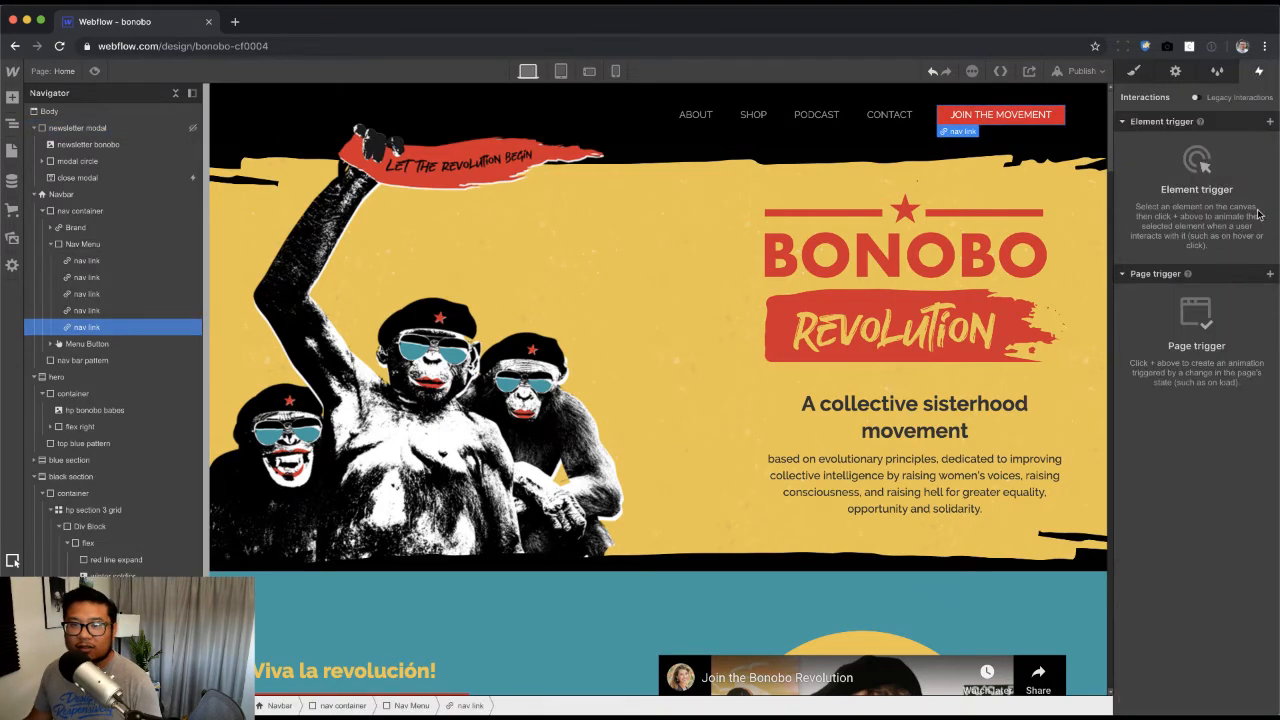
{"action": "left_click", "coordinate": [1270, 121]}
{"action": "left_click", "coordinate": [1190, 146]}
{"action": "left_click", "coordinate": [1178, 235]}
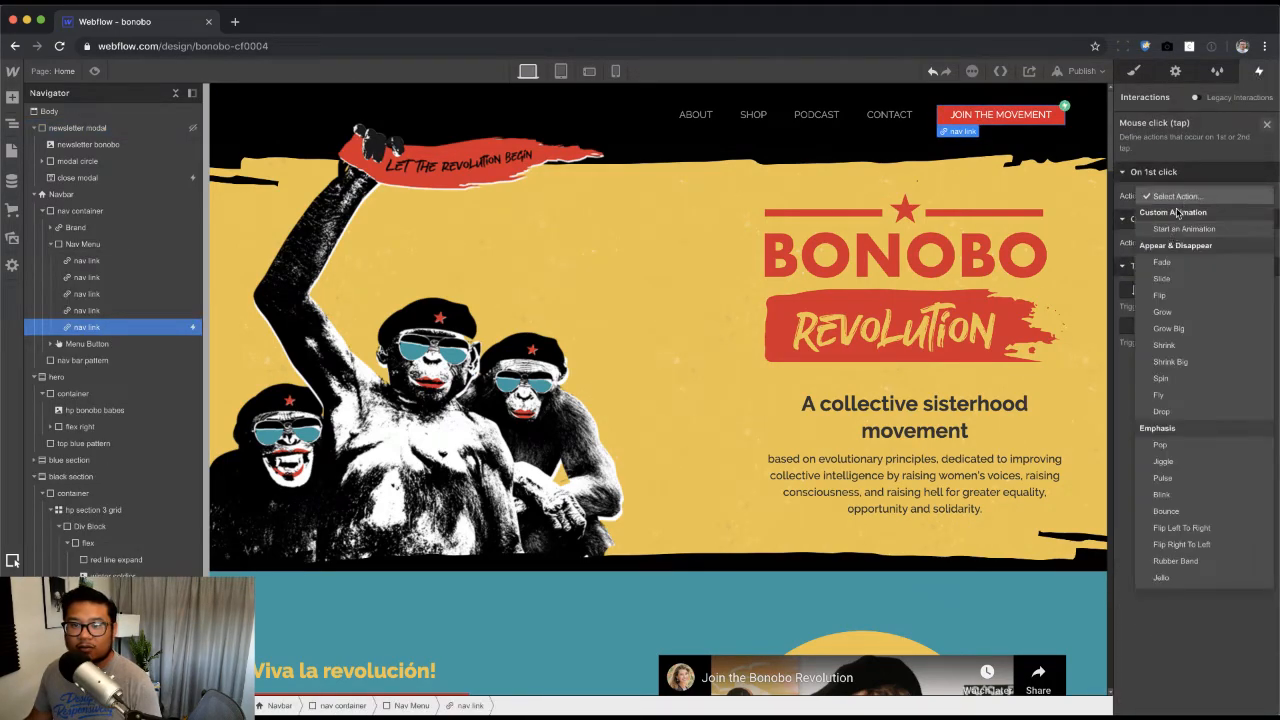
{"action": "left_click", "coordinate": [1178, 228]}
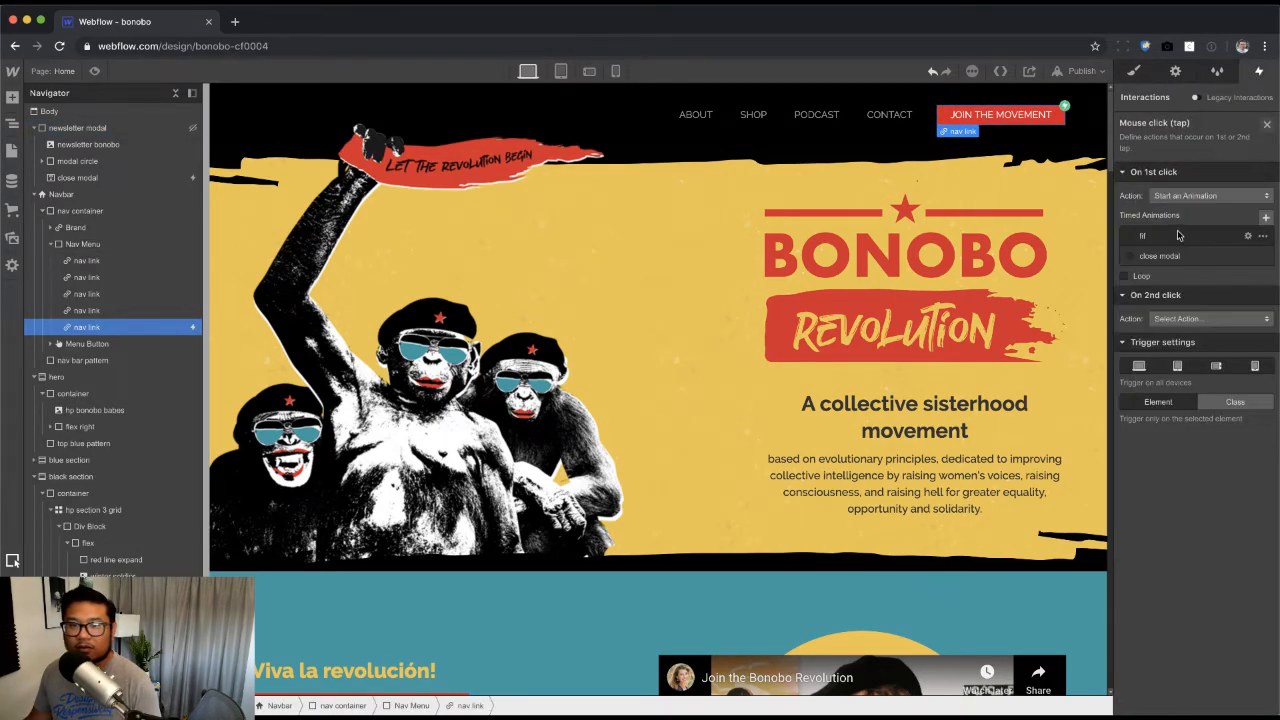
Step: Create a new timed animation for the nav link's click and name it "open modal"
{"action": "left_click", "coordinate": [1265, 216]}
{"action": "type", "text": "op'en modal"}
{"action": "key", "text": "Return"}
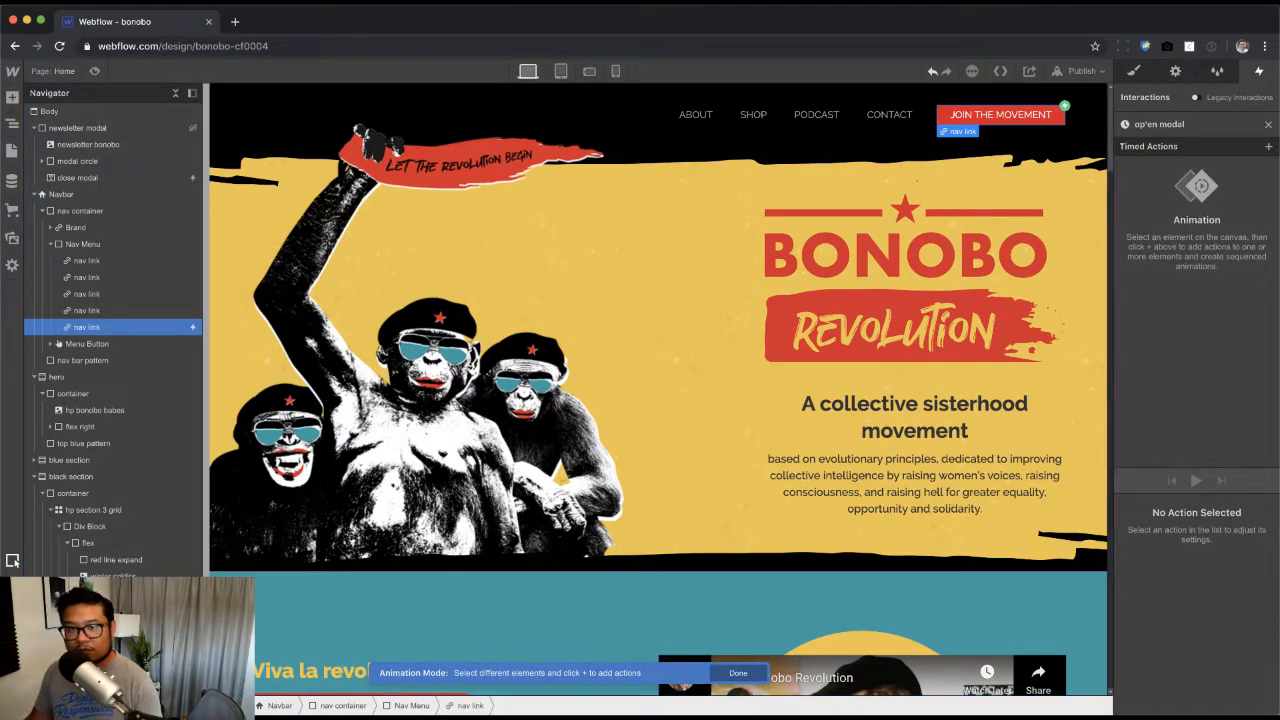
{"action": "left_click", "coordinate": [1165, 127]}
{"action": "type", "text": "open modal"}
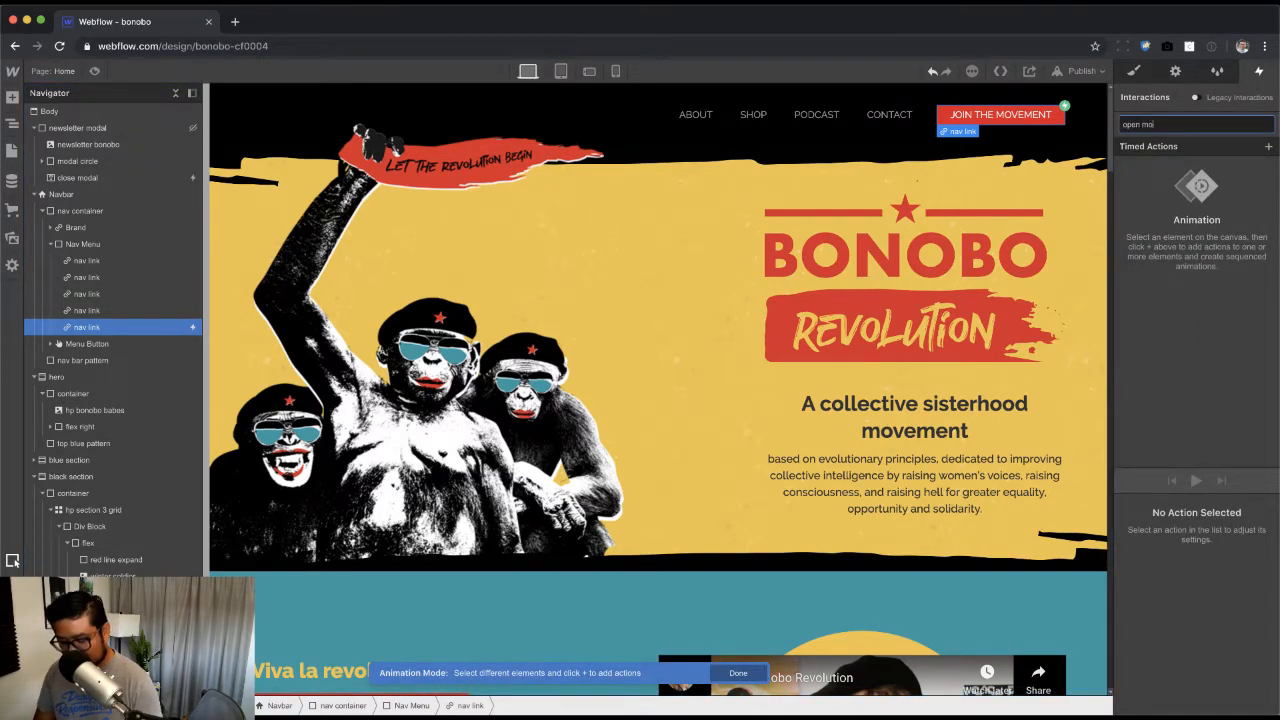
{"action": "key", "text": "Return"}
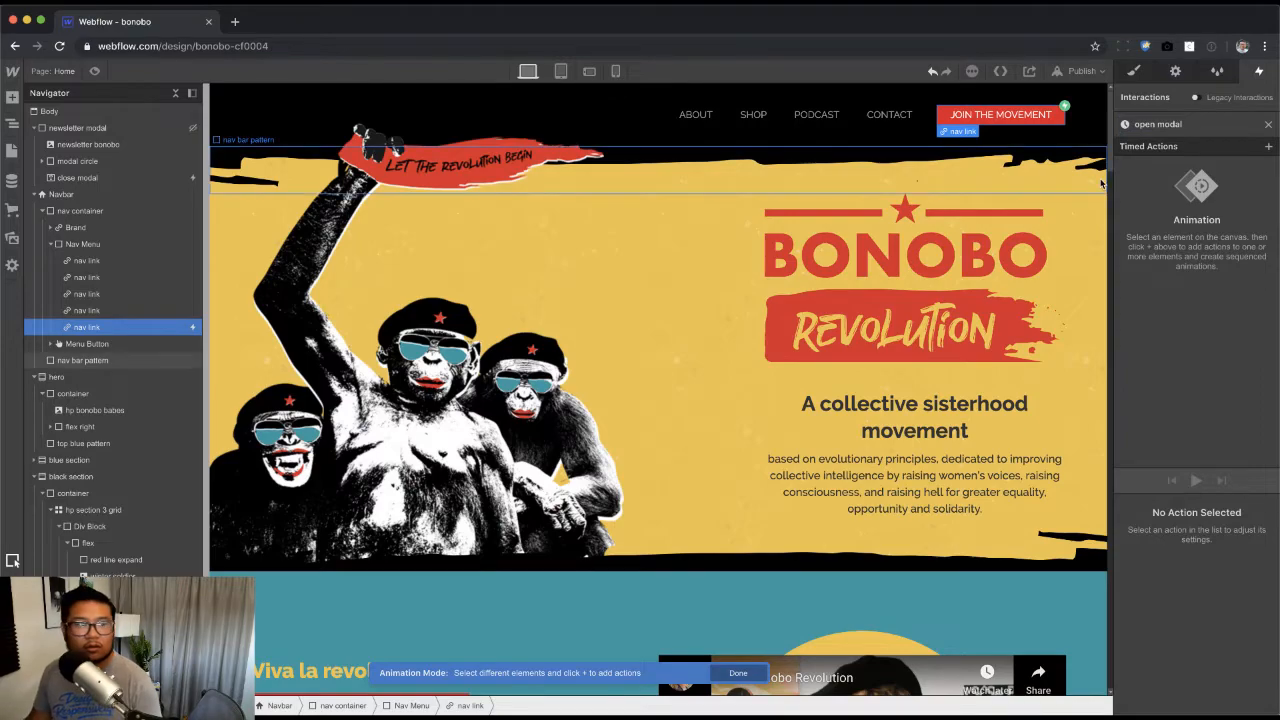
Step: Add a Hide/Show action on the newsletter modal with display none and make it an initial state
{"action": "left_click", "coordinate": [93, 129]}
{"action": "left_click", "coordinate": [1269, 147]}
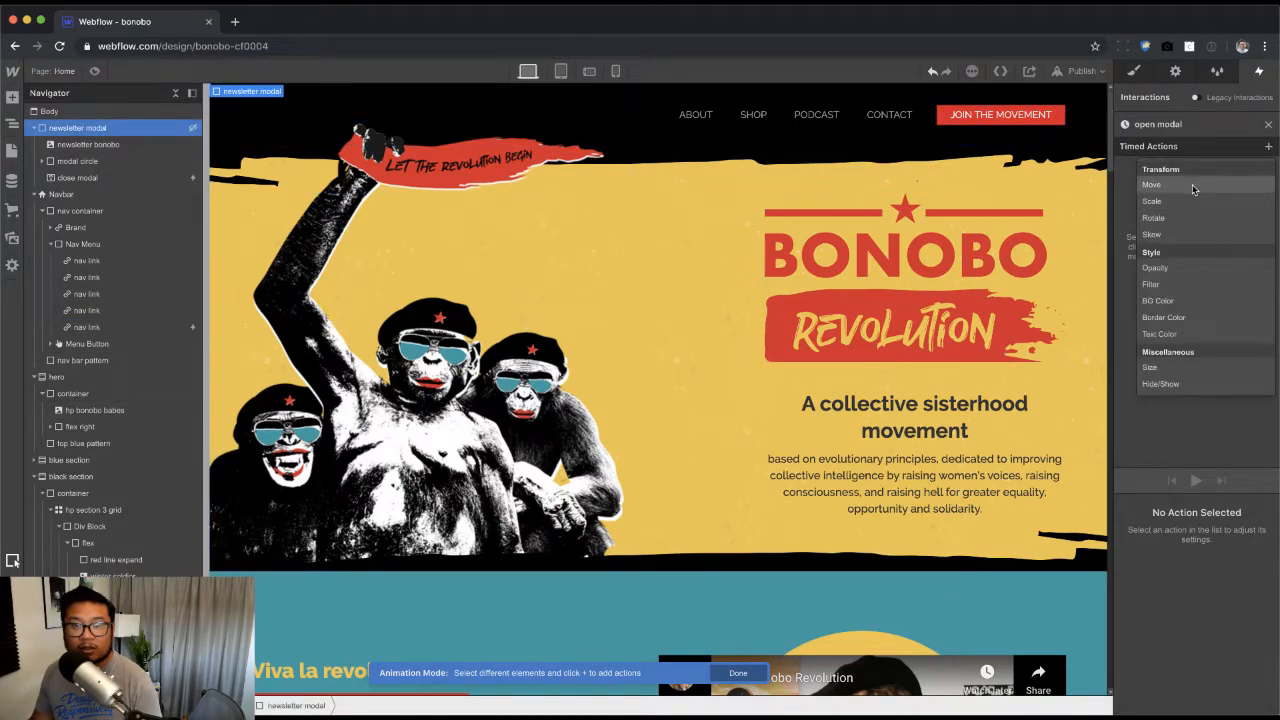
{"action": "left_click", "coordinate": [1161, 384]}
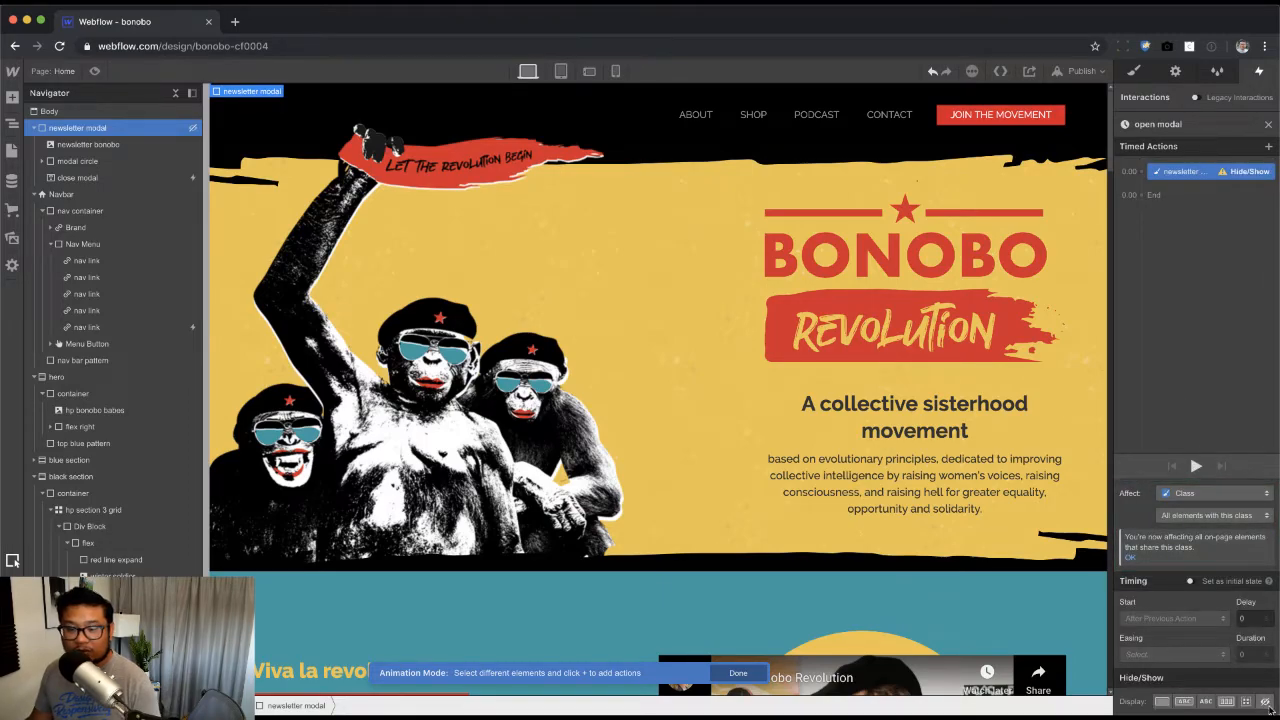
{"action": "left_click", "coordinate": [1265, 702]}
{"action": "left_click", "coordinate": [1218, 584]}
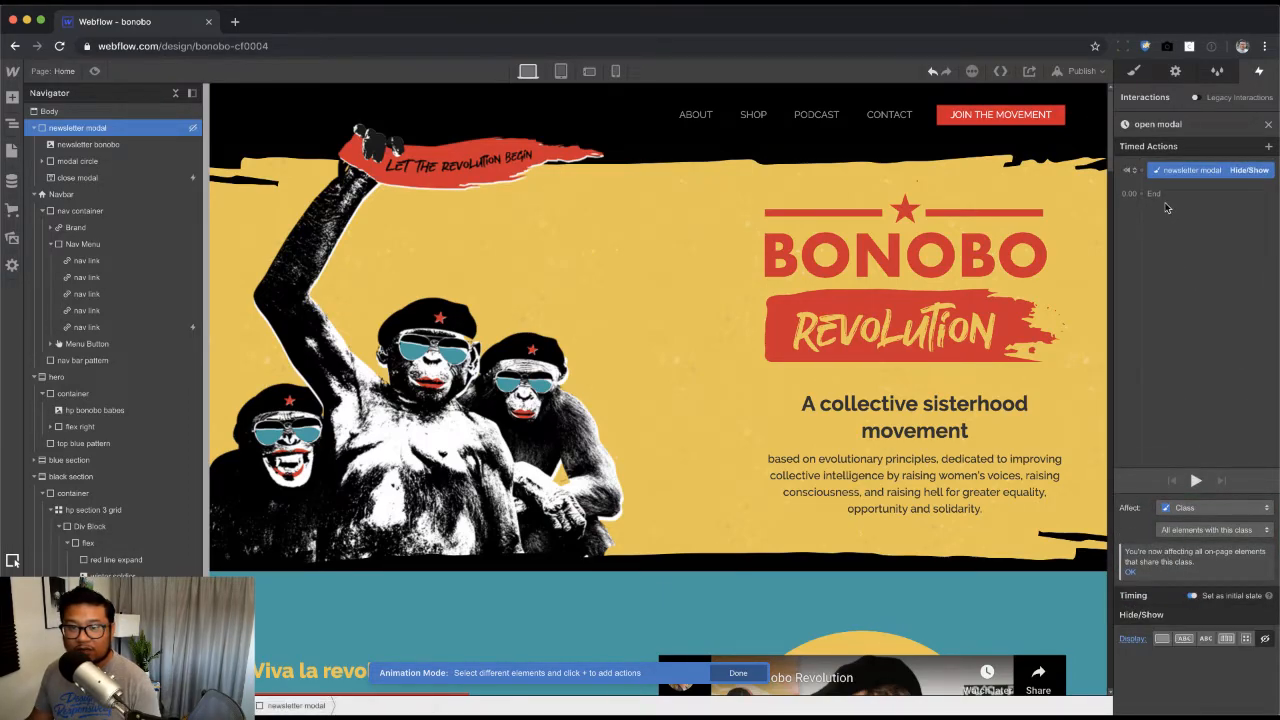
Step: Add an initial-state Opacity action of 0 on the newsletter modal beside the initial Hide/Show action
{"action": "left_click", "coordinate": [1143, 172]}
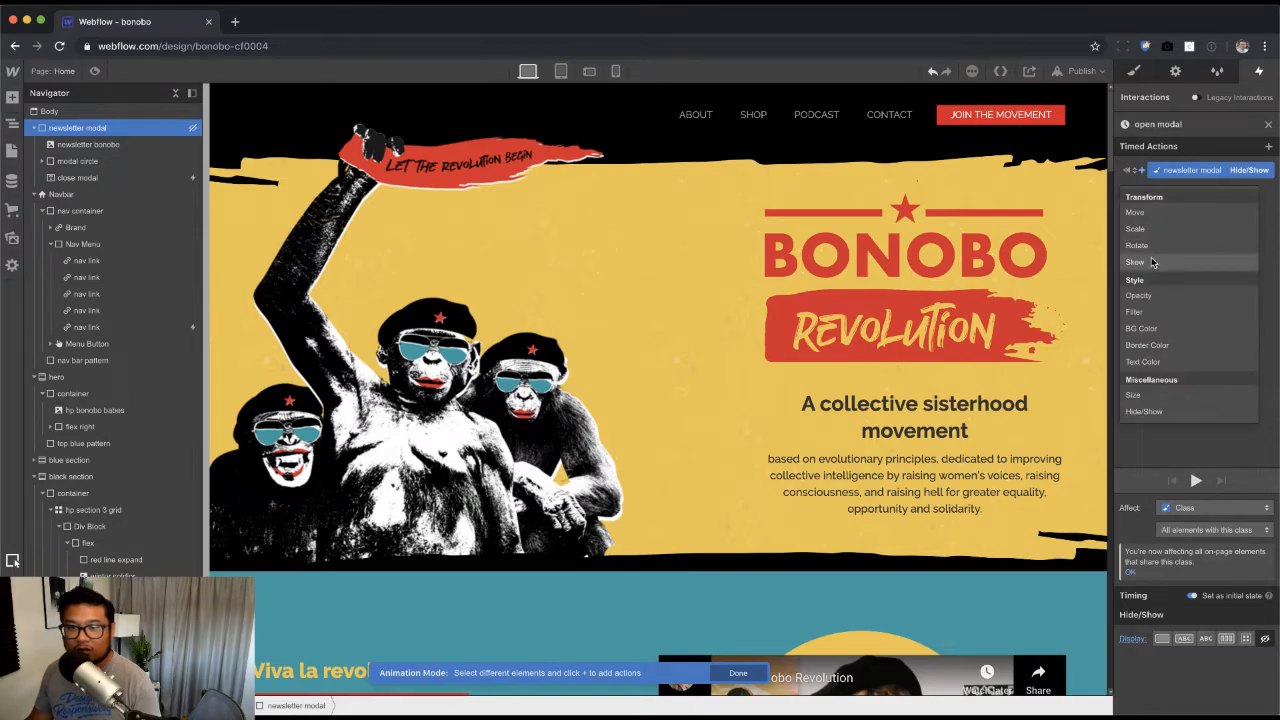
{"action": "left_click", "coordinate": [1143, 297]}
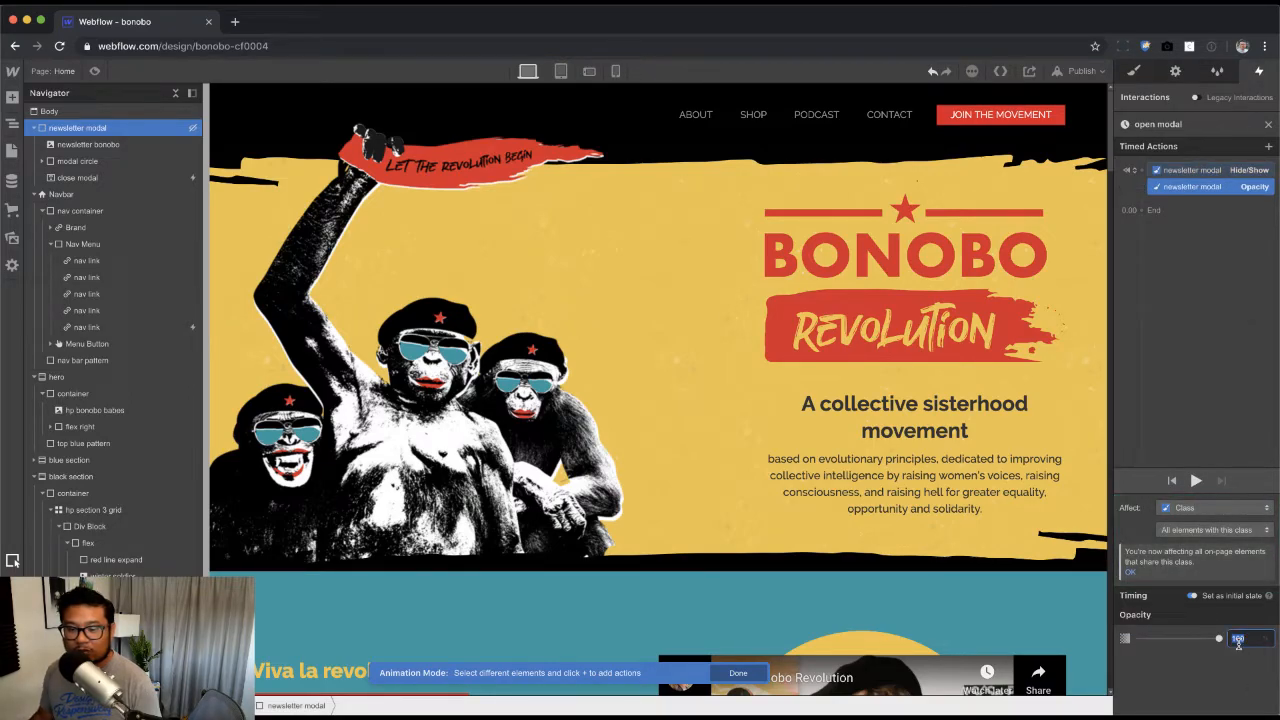
{"action": "type", "text": "0"}
Step: Add a Hide/Show action after the initial states that displays the newsletter modal as flex
{"action": "left_click", "coordinate": [1141, 210]}
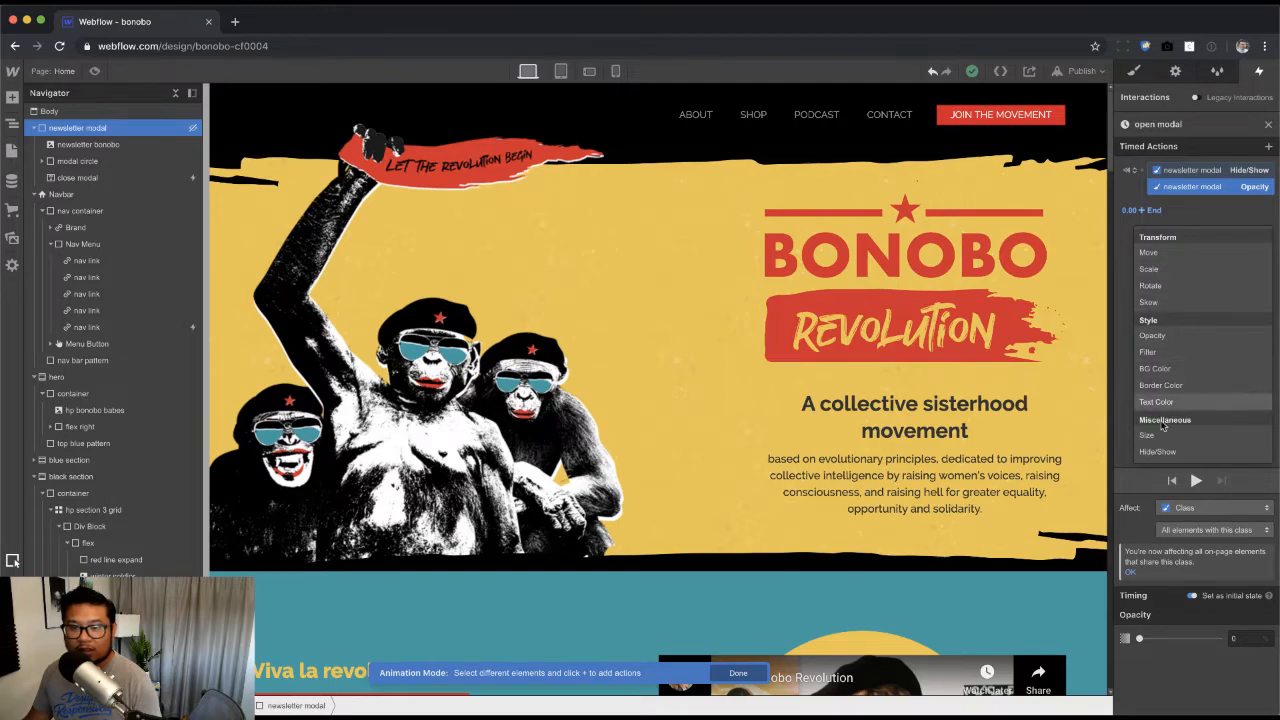
{"action": "left_click", "coordinate": [1157, 452]}
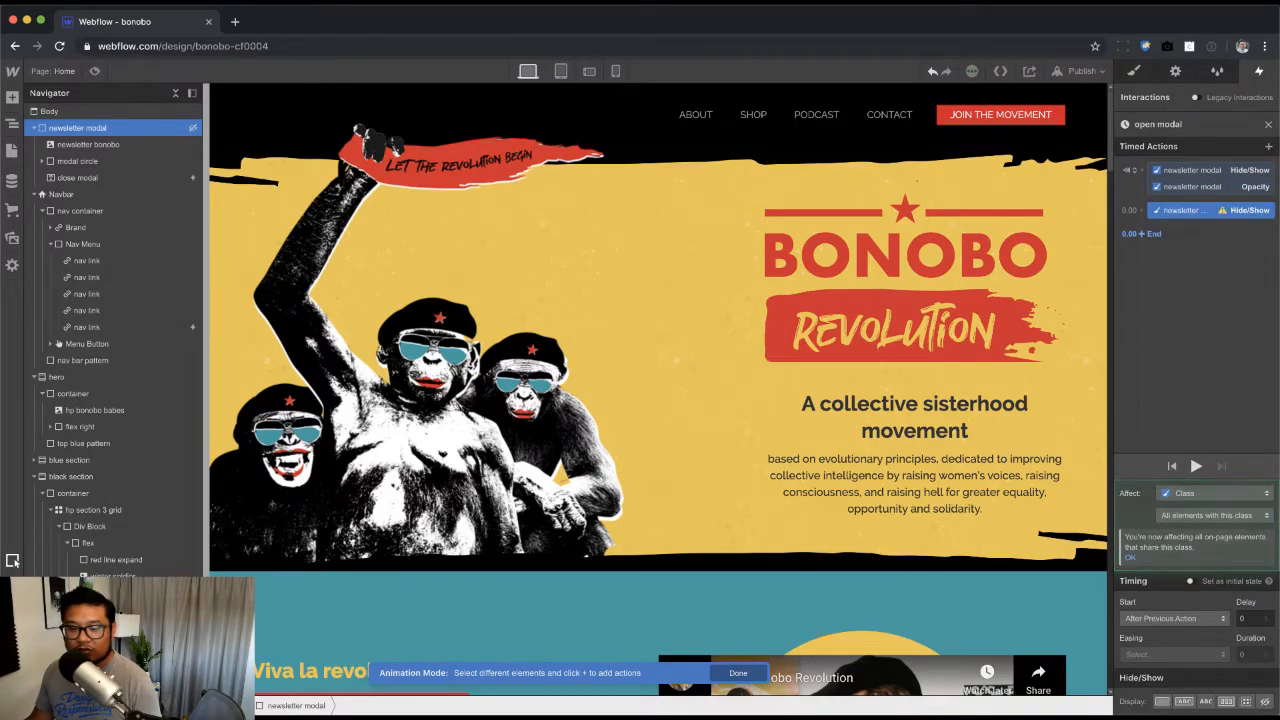
{"action": "left_click", "coordinate": [1228, 702]}
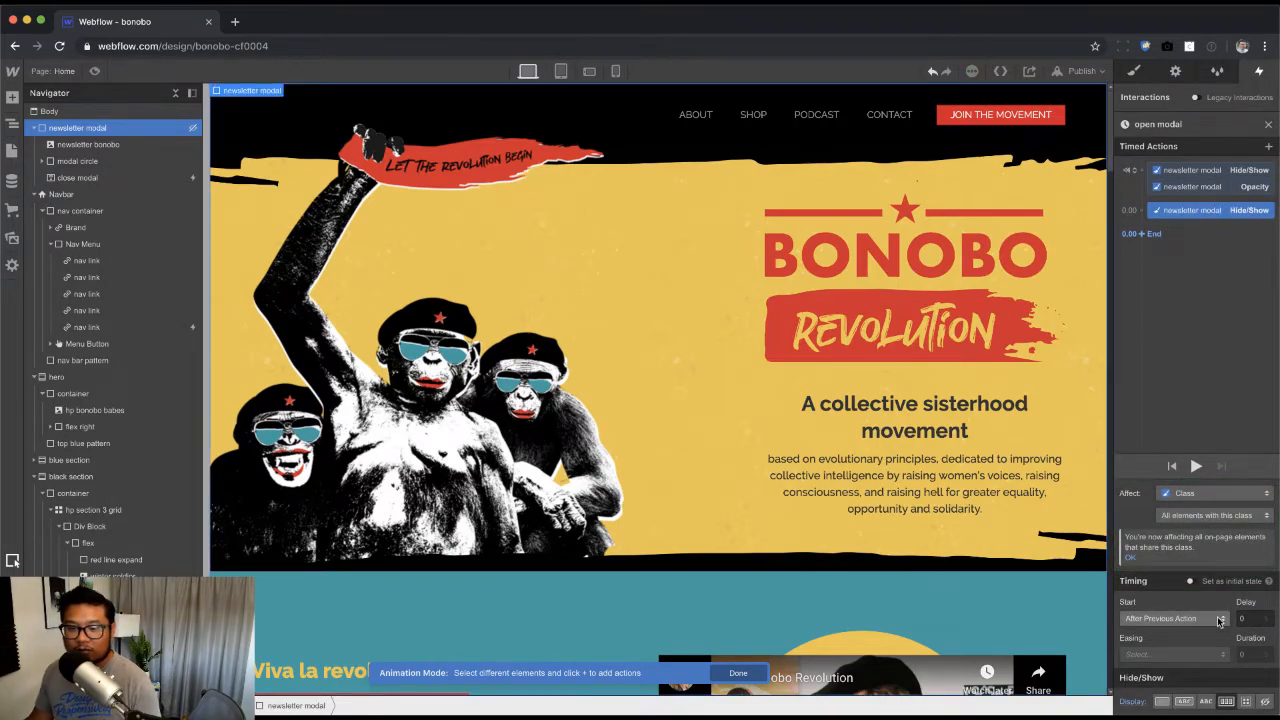
{"action": "left_click_drag", "start_coordinate": [1154, 197], "coordinate": [1154, 205]}
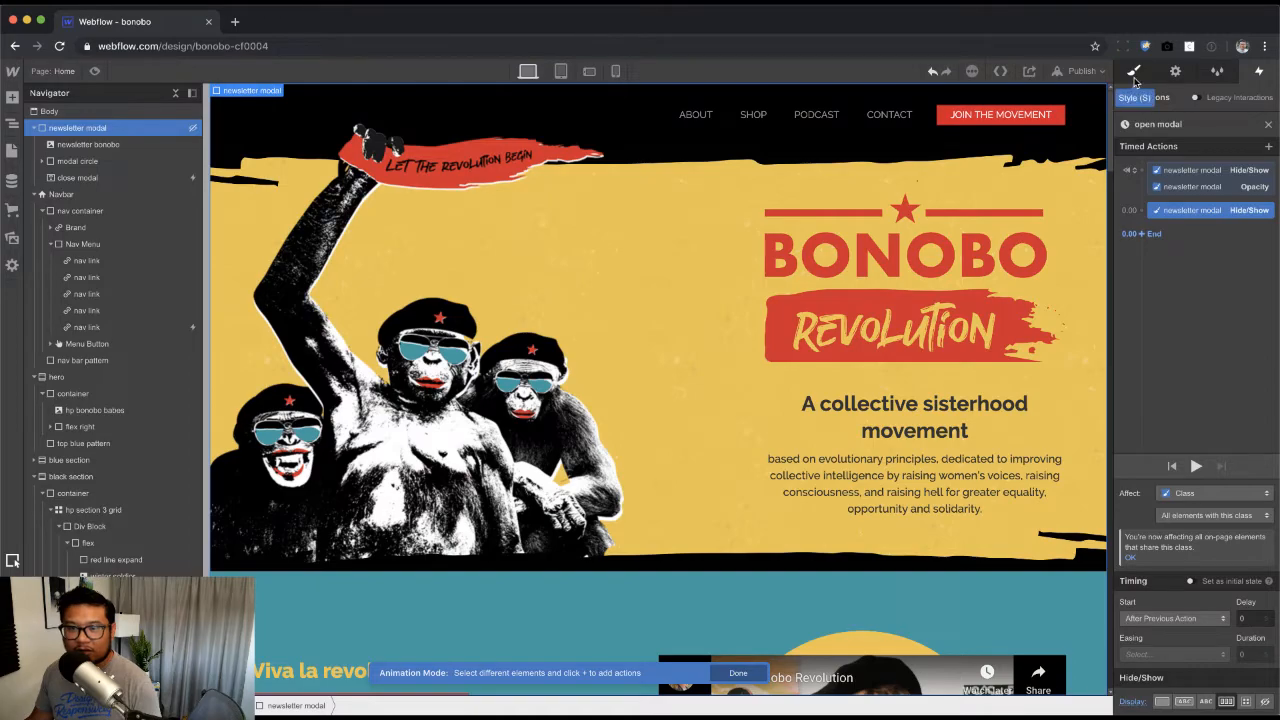
Step: Append an Opacity action of 100 with Ease Out easing on the newsletter modal, play the animation and close it
{"action": "left_click", "coordinate": [1142, 234]}
{"action": "left_click", "coordinate": [1176, 358]}
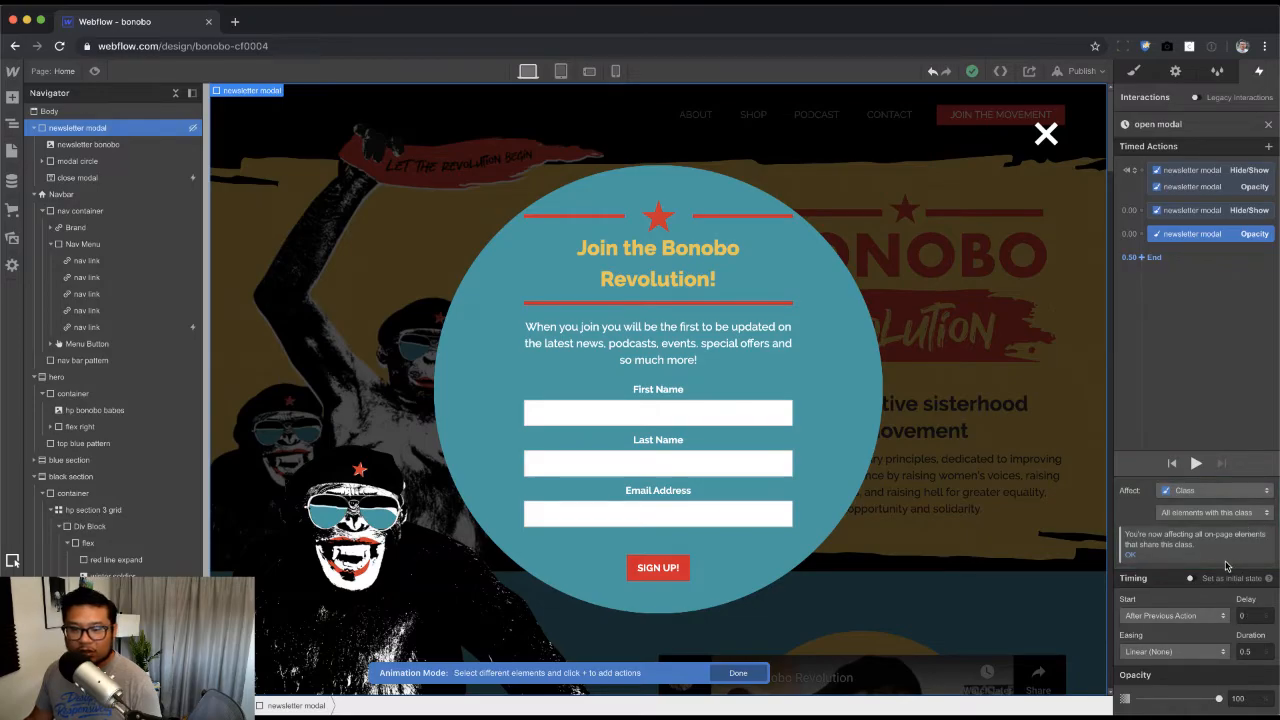
{"action": "left_click", "coordinate": [1172, 652]}
{"action": "left_click", "coordinate": [1173, 145]}
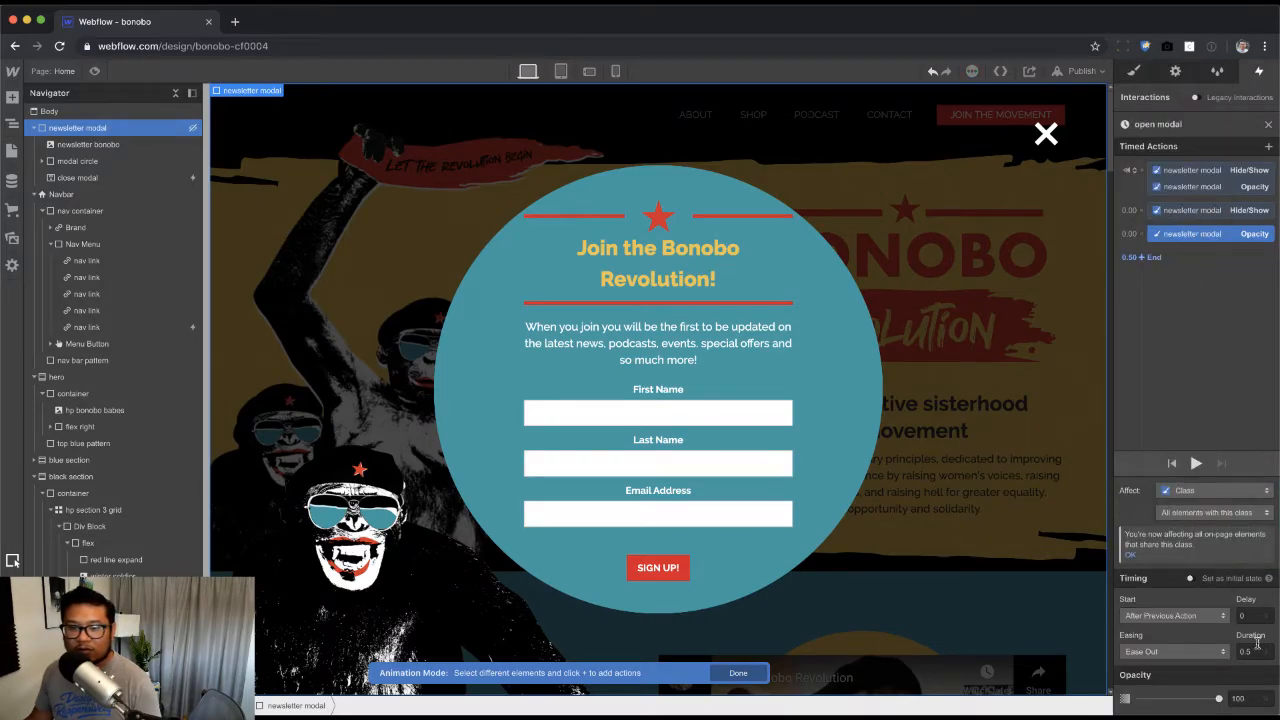
{"action": "left_click", "coordinate": [1194, 464]}
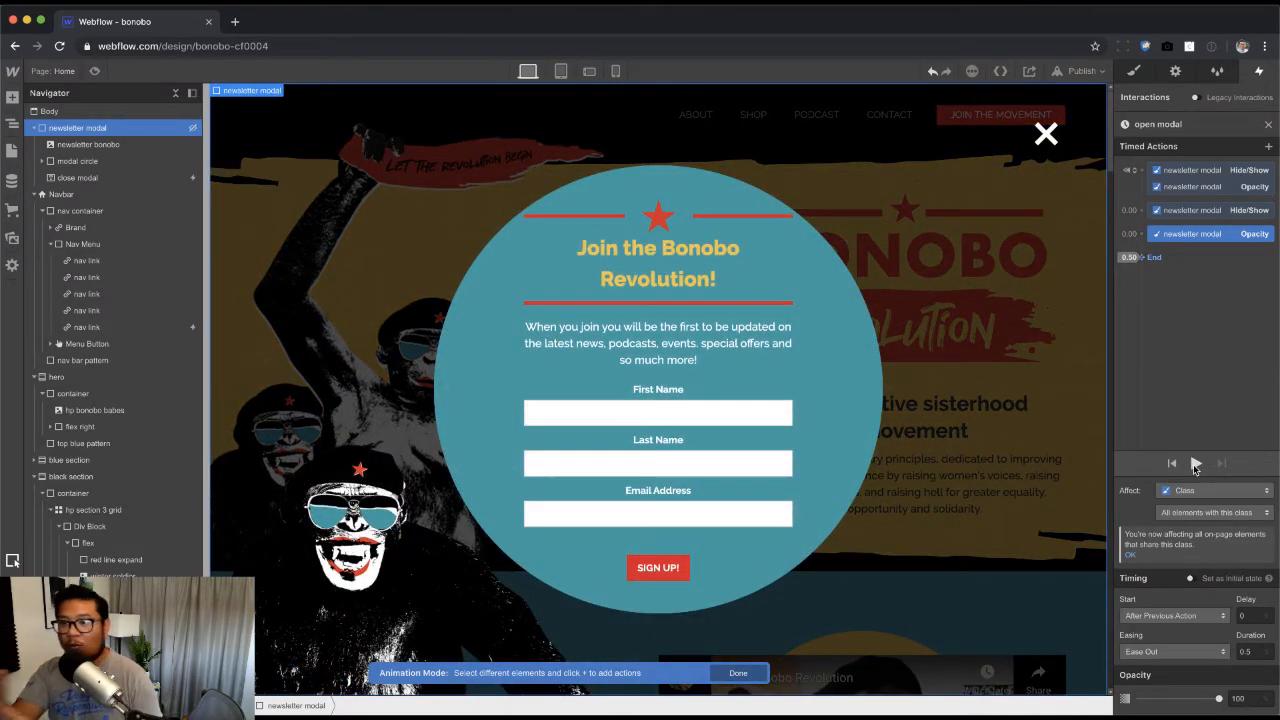
{"action": "left_click", "coordinate": [1195, 466]}
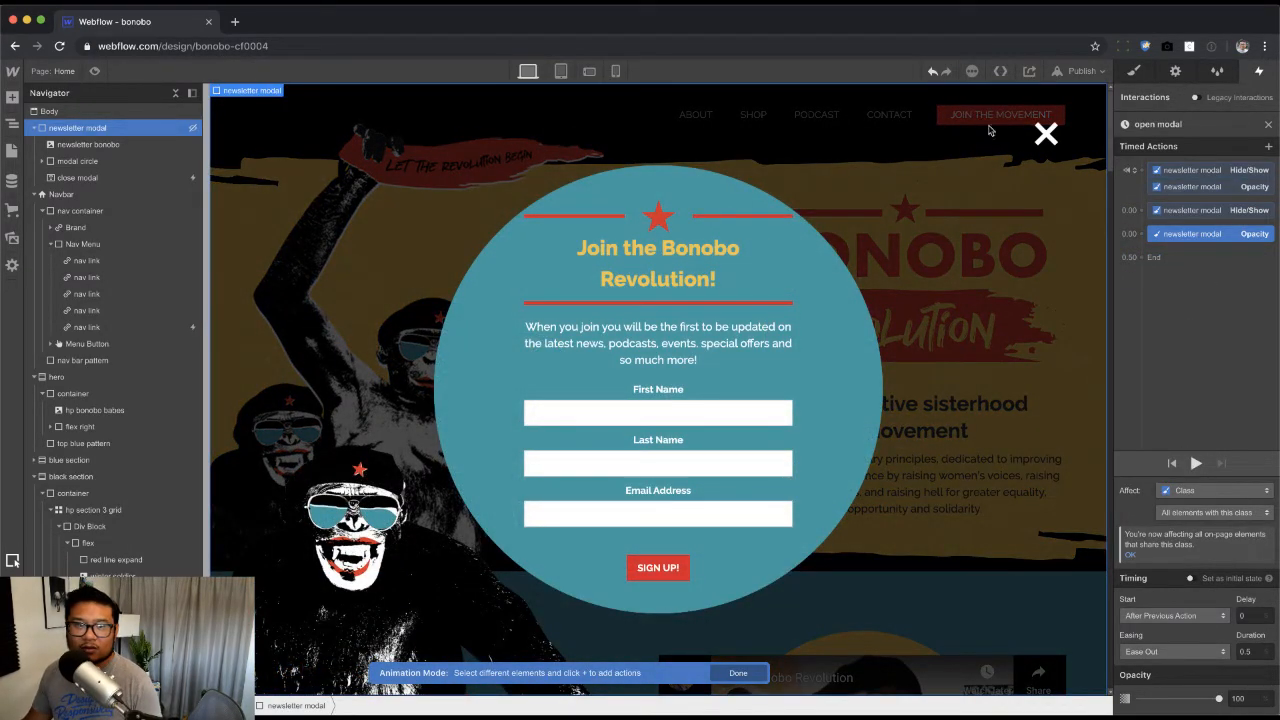
{"action": "left_click", "coordinate": [1268, 124]}
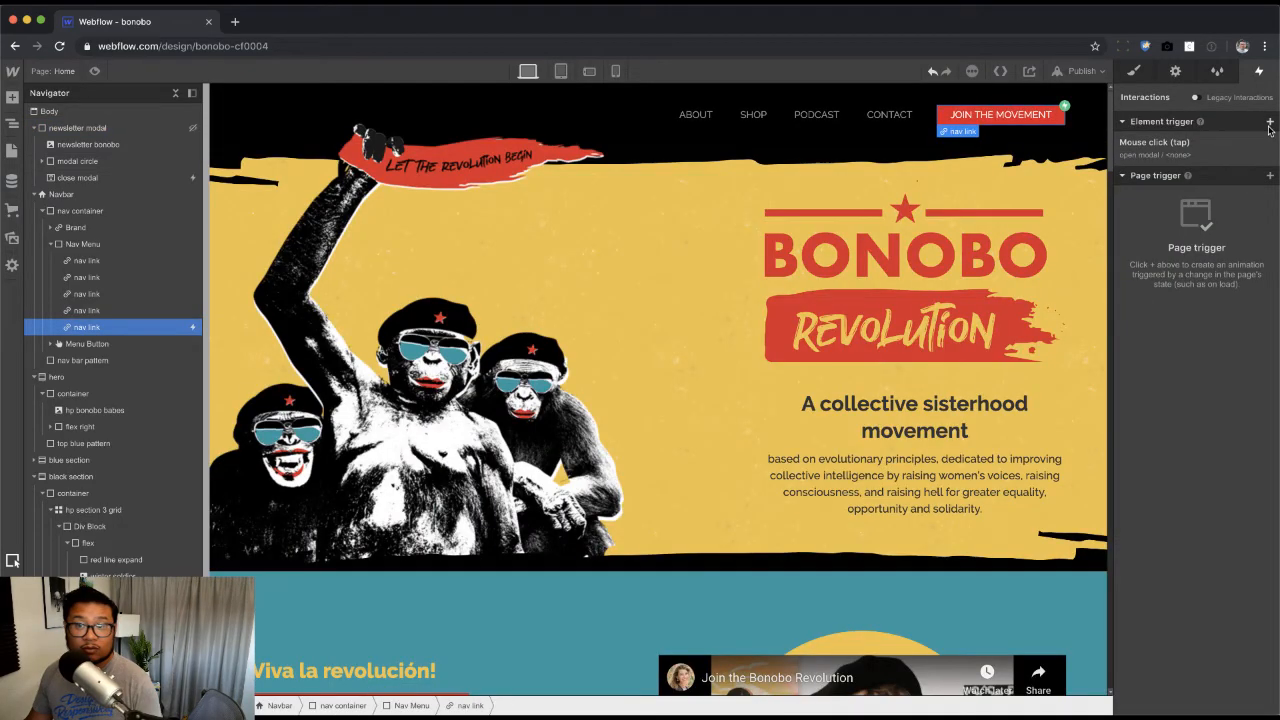
Step: In preview mode, test opening the modal from JOIN THE MOVEMENT and closing it with the ×, then return to the designer
{"action": "left_click", "coordinate": [461, 243]}
{"action": "left_click", "coordinate": [95, 71]}
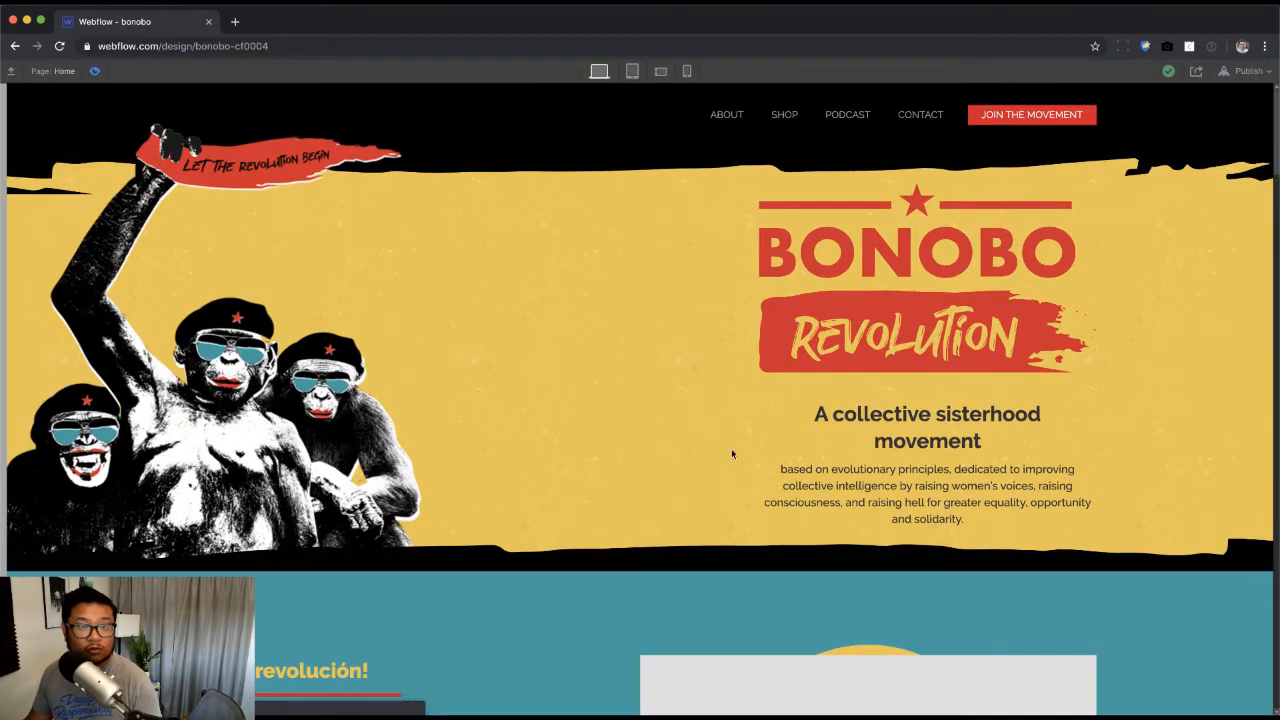
{"action": "left_click", "coordinate": [1040, 112]}
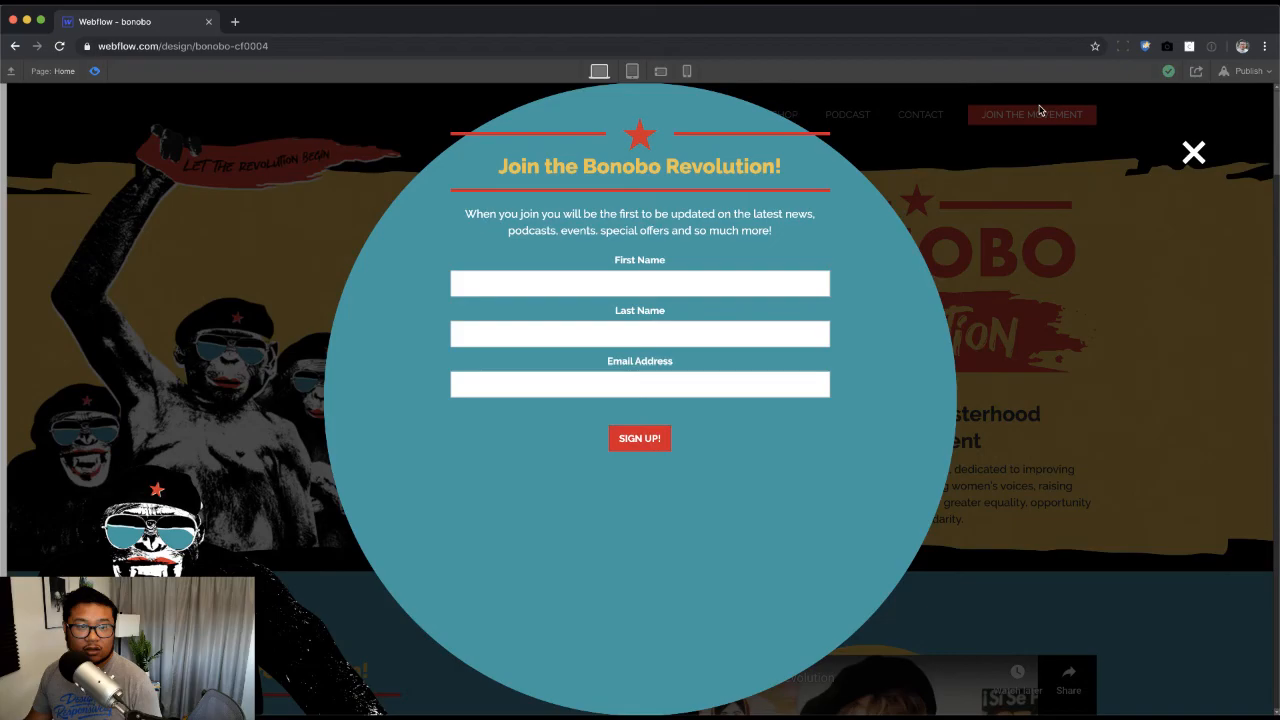
{"action": "left_click", "coordinate": [1192, 151]}
{"action": "left_click", "coordinate": [1007, 124]}
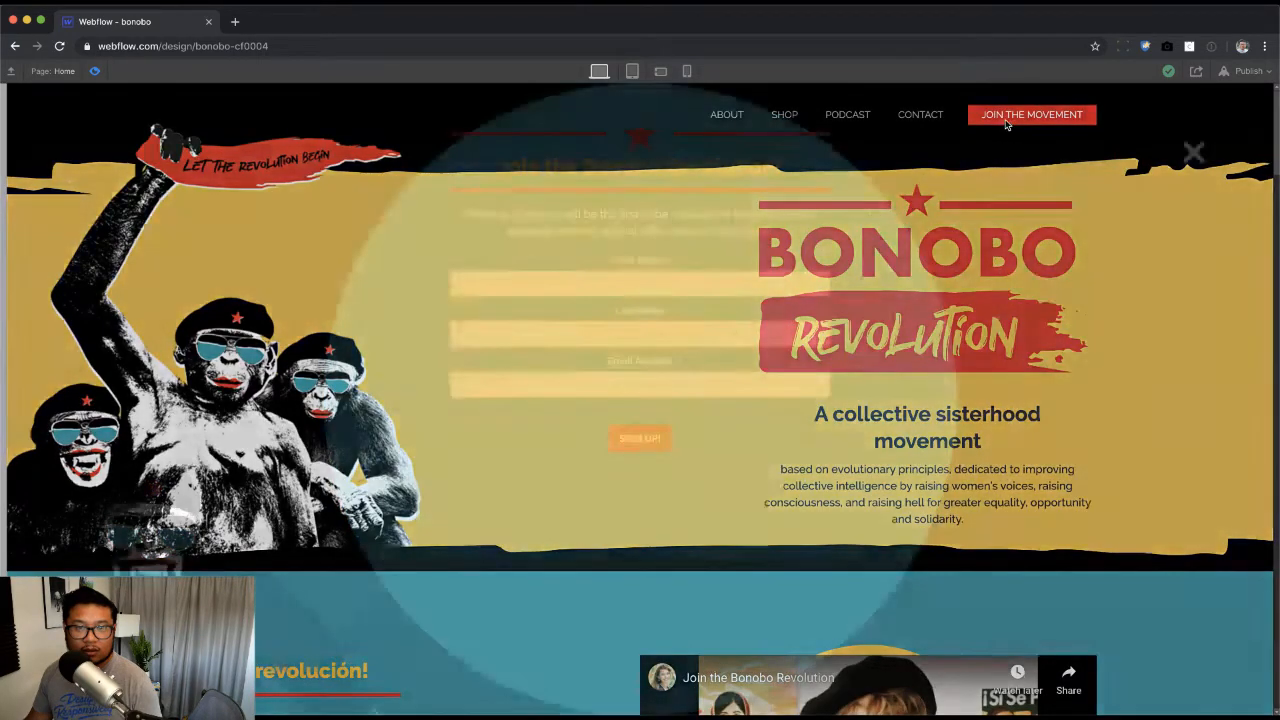
{"action": "left_click", "coordinate": [1192, 152]}
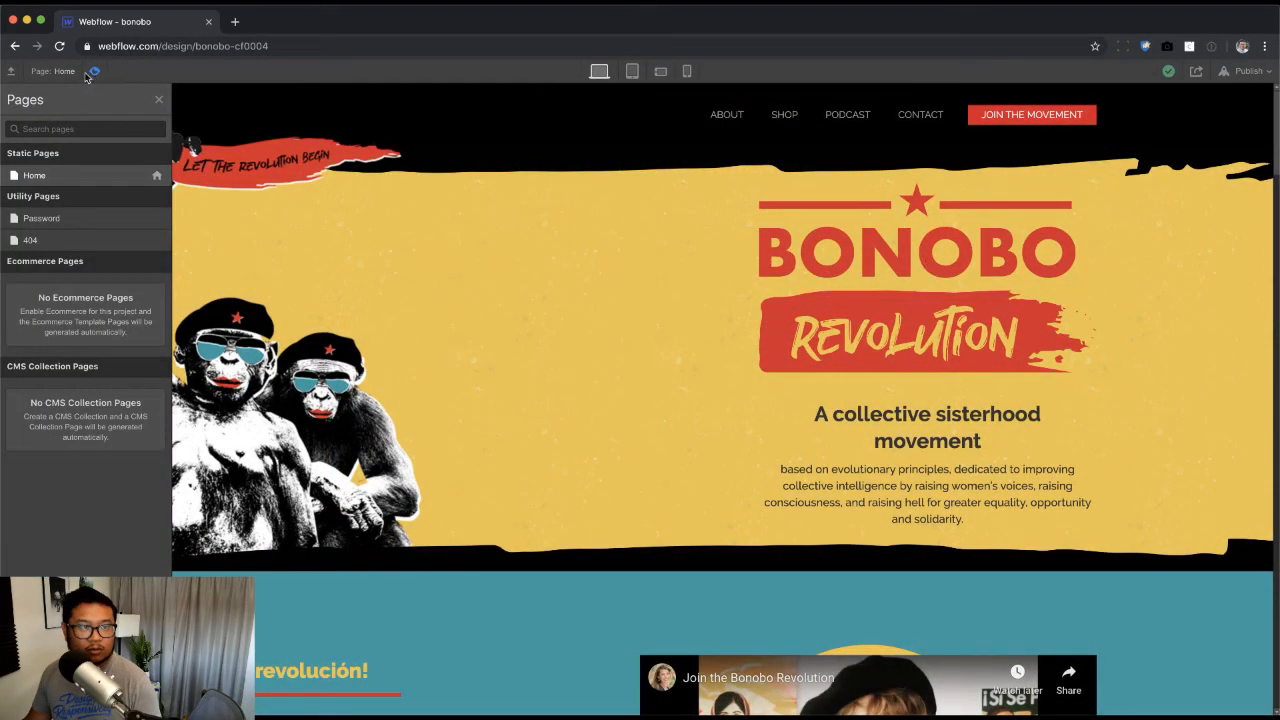
{"action": "left_click", "coordinate": [96, 72]}
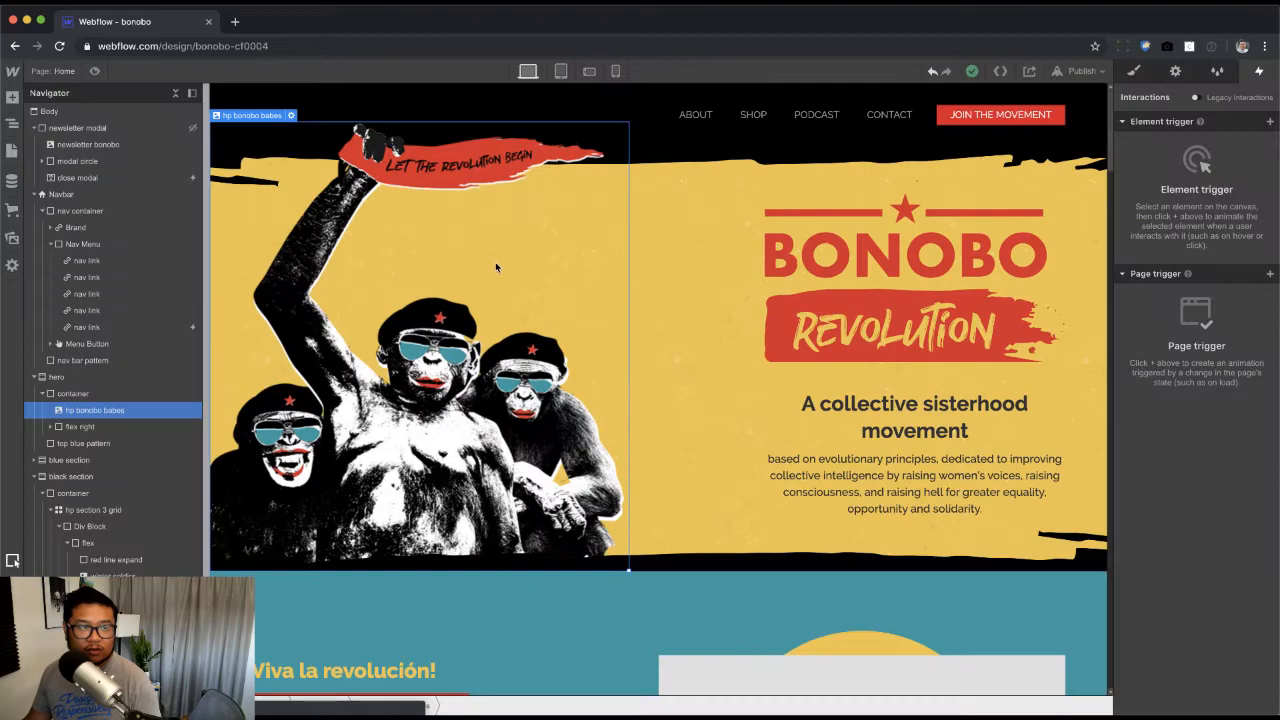
Step: Reopen the JOIN THE MOVEMENT link's open modal animation and inspect the settings of its initial Hide/Show action
{"action": "left_click", "coordinate": [1008, 124]}
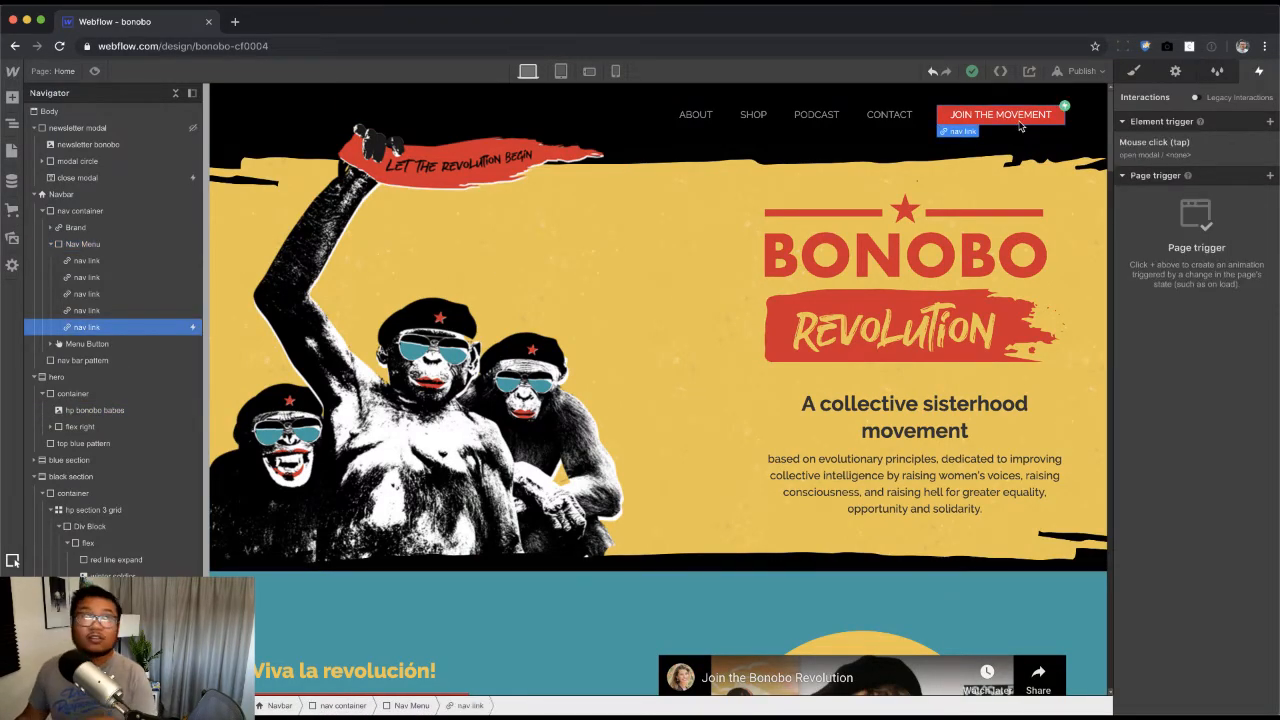
{"action": "left_click", "coordinate": [1180, 152]}
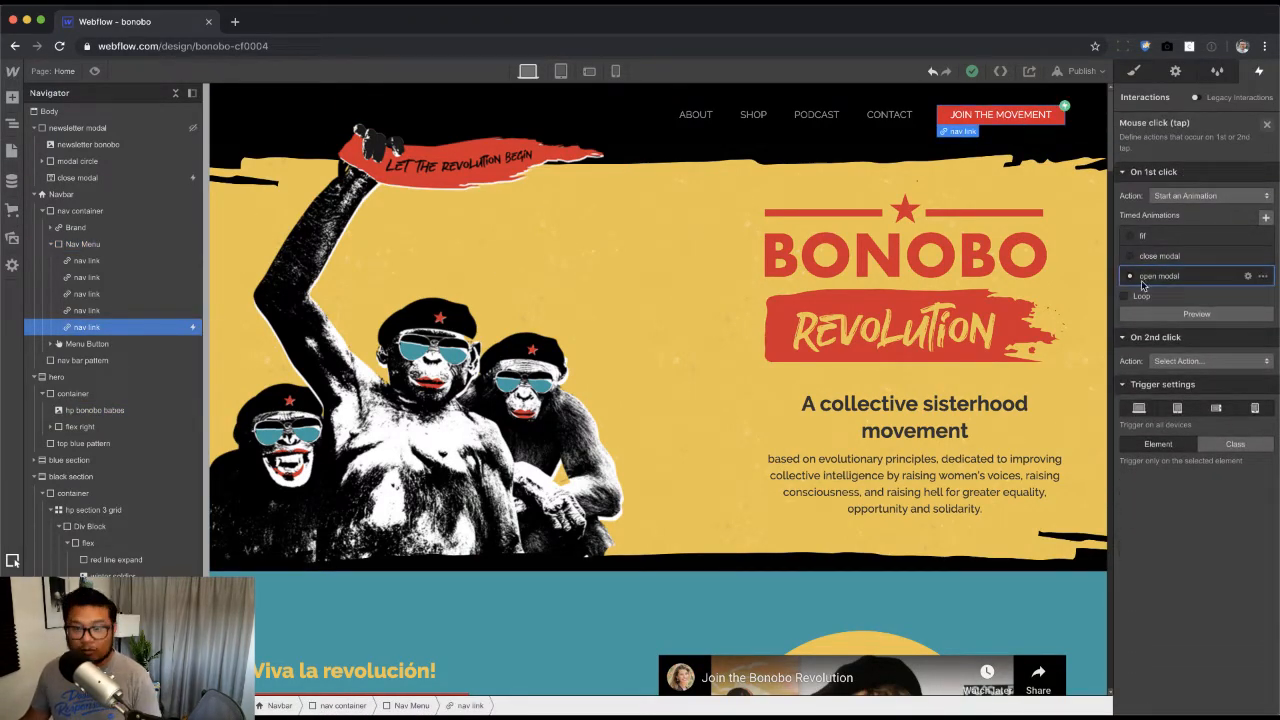
{"action": "left_click", "coordinate": [1180, 280]}
{"action": "left_click", "coordinate": [1166, 172]}
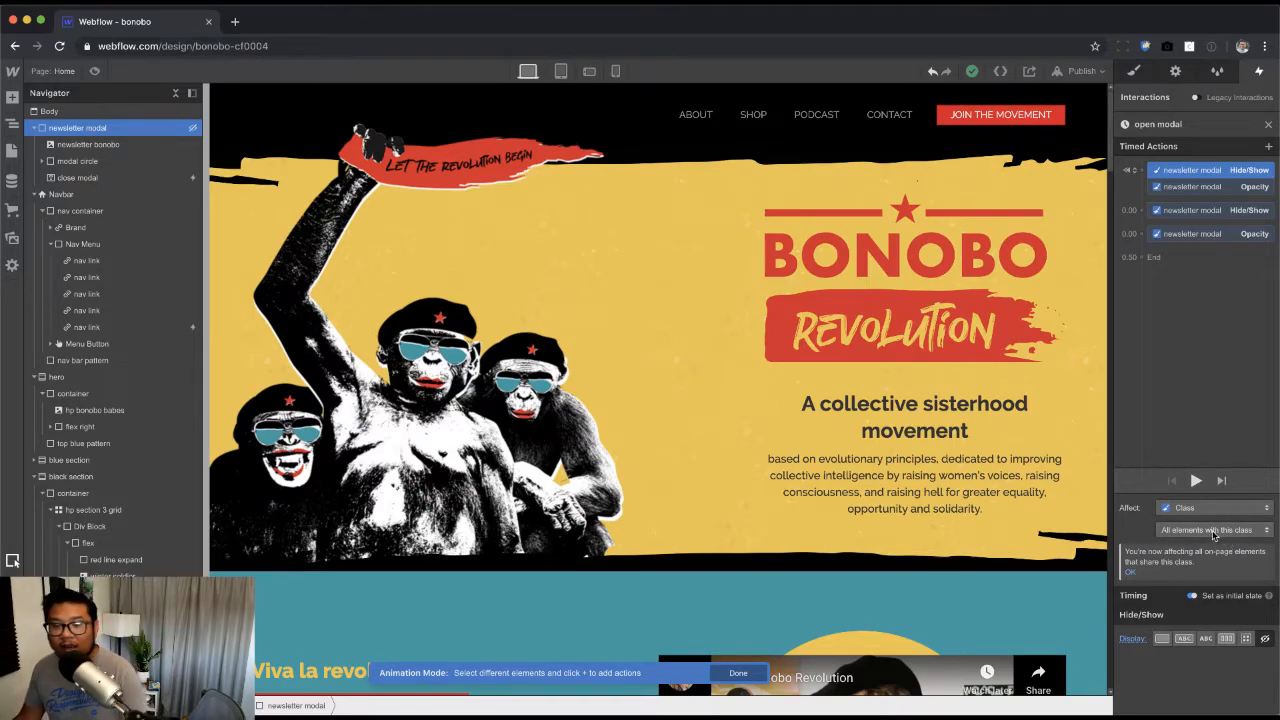
Step: Check the target options of the initial Hide/Show action, keep it affecting the class, and close the open modal animation
{"action": "left_click", "coordinate": [1214, 533]}
{"action": "left_click", "coordinate": [1134, 515]}
{"action": "left_click", "coordinate": [1186, 508]}
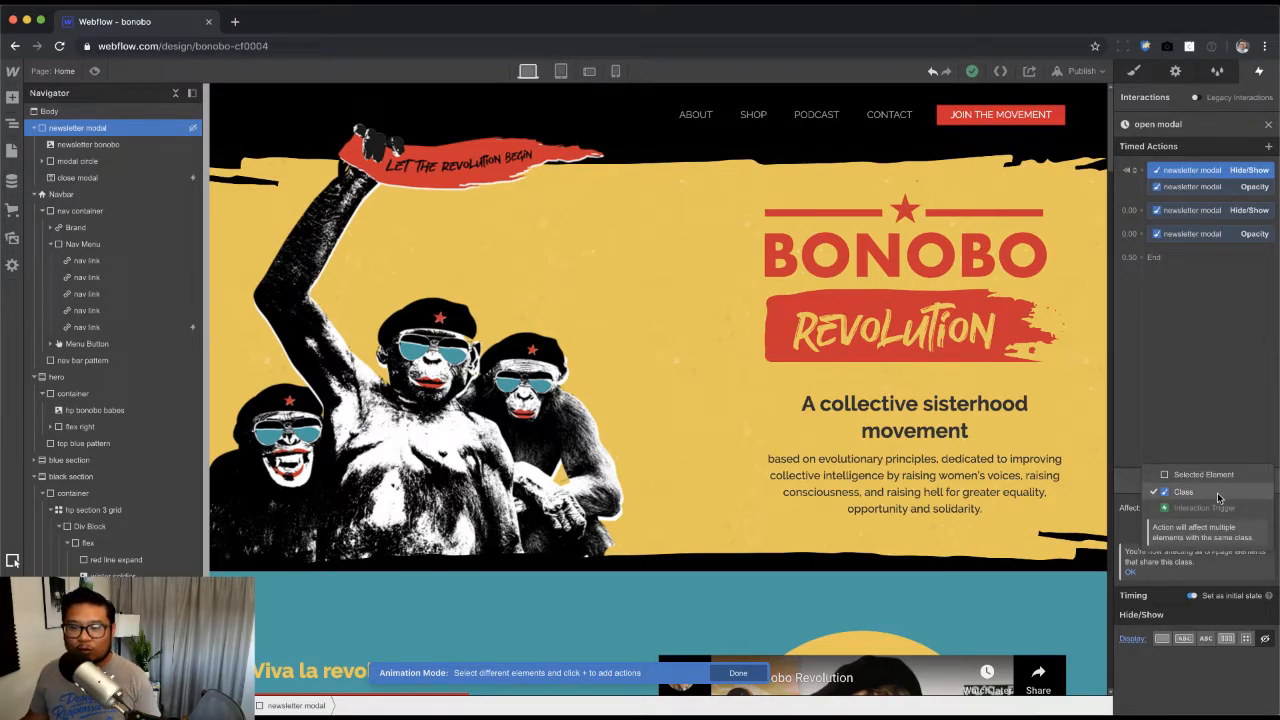
{"action": "left_click", "coordinate": [1223, 492]}
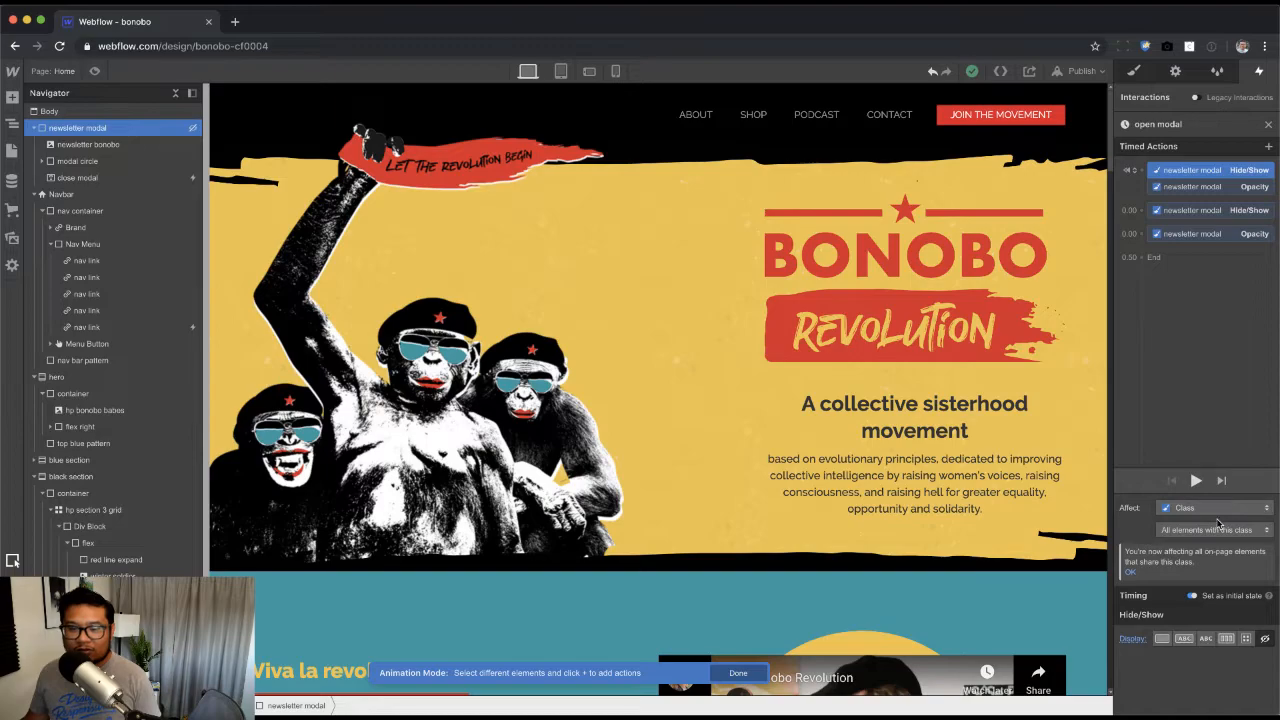
{"action": "left_click", "coordinate": [1268, 125]}
{"action": "left_click", "coordinate": [1267, 125]}
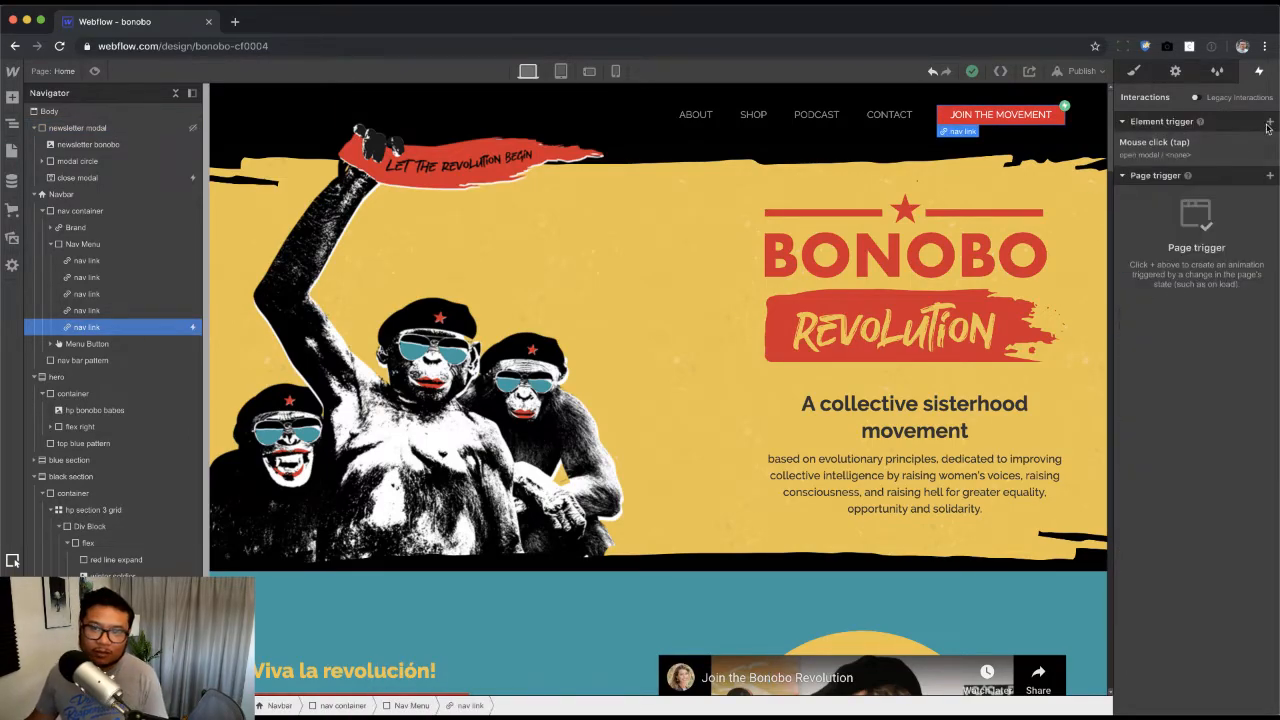
Step: Select the Navbar, consult the design PDF for the nav bar after scrolling past the fold, and return to the Webflow designer
{"action": "left_click", "coordinate": [560, 306]}
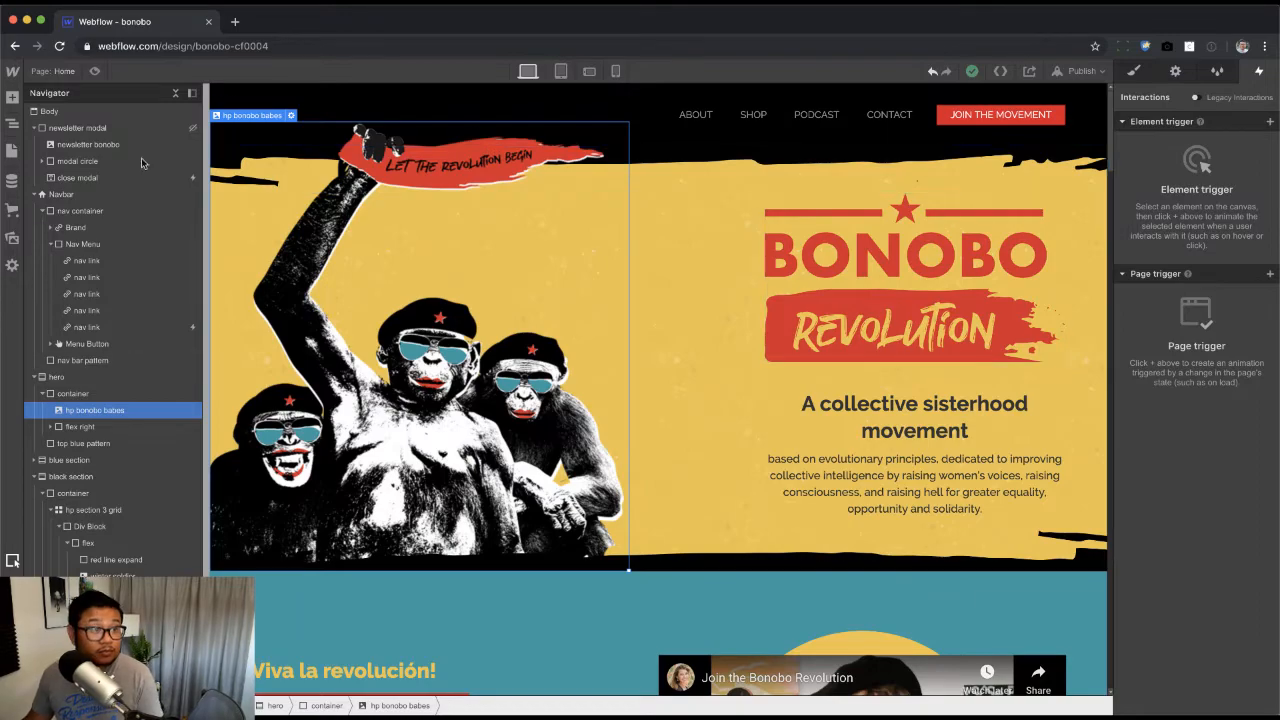
{"action": "left_click", "coordinate": [160, 195]}
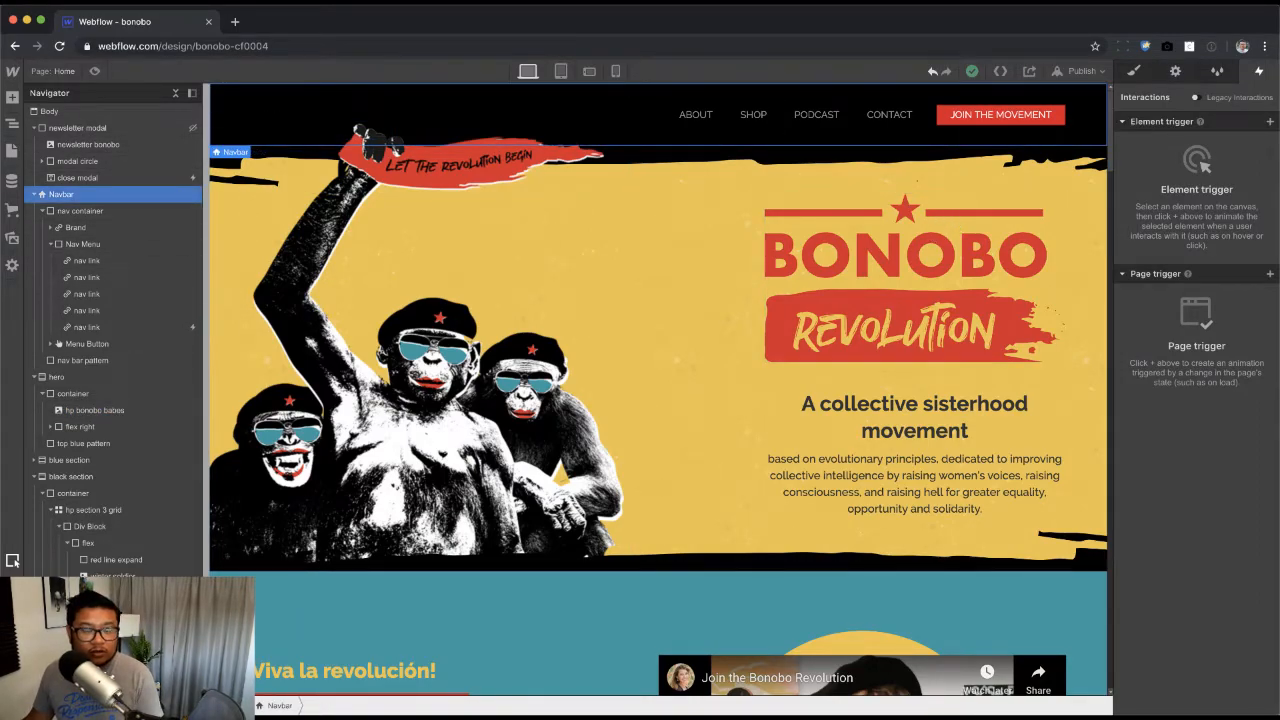
{"action": "key", "text": "super+Tab"}
{"action": "scroll", "coordinate": [549, 441], "scroll_direction": "down", "scroll_amount": 10}
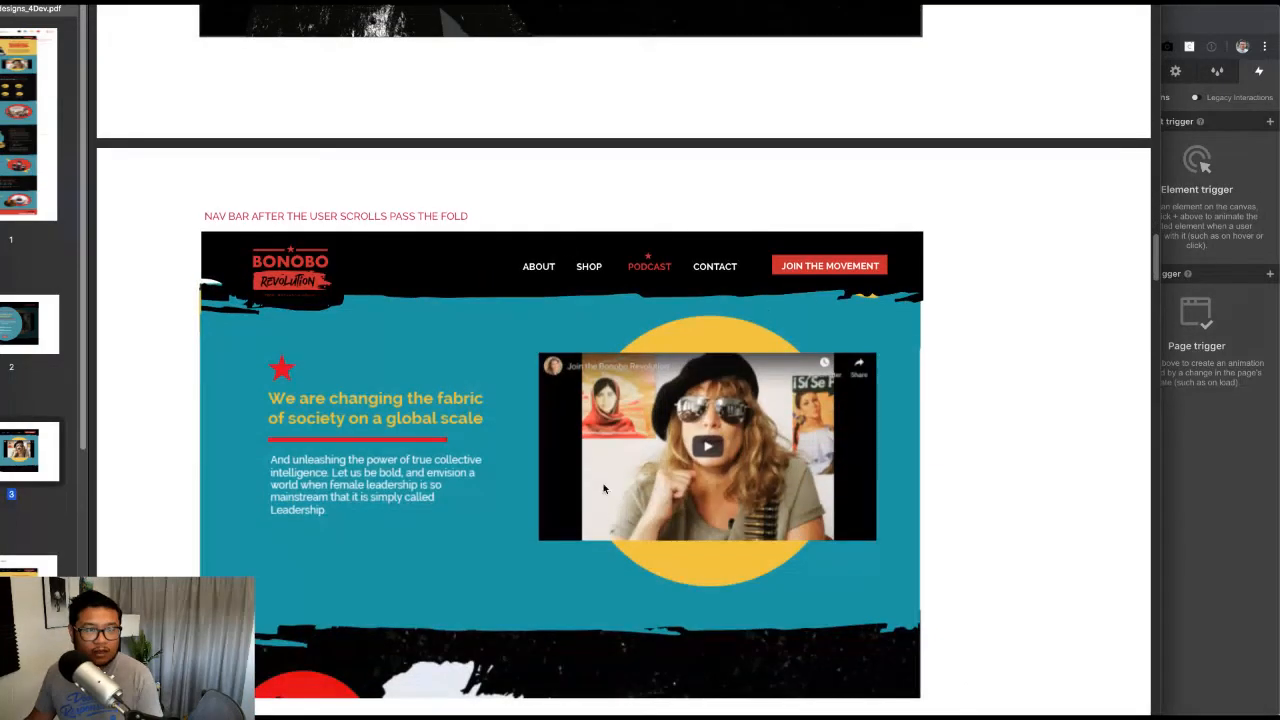
{"action": "key", "text": "super+Tab"}
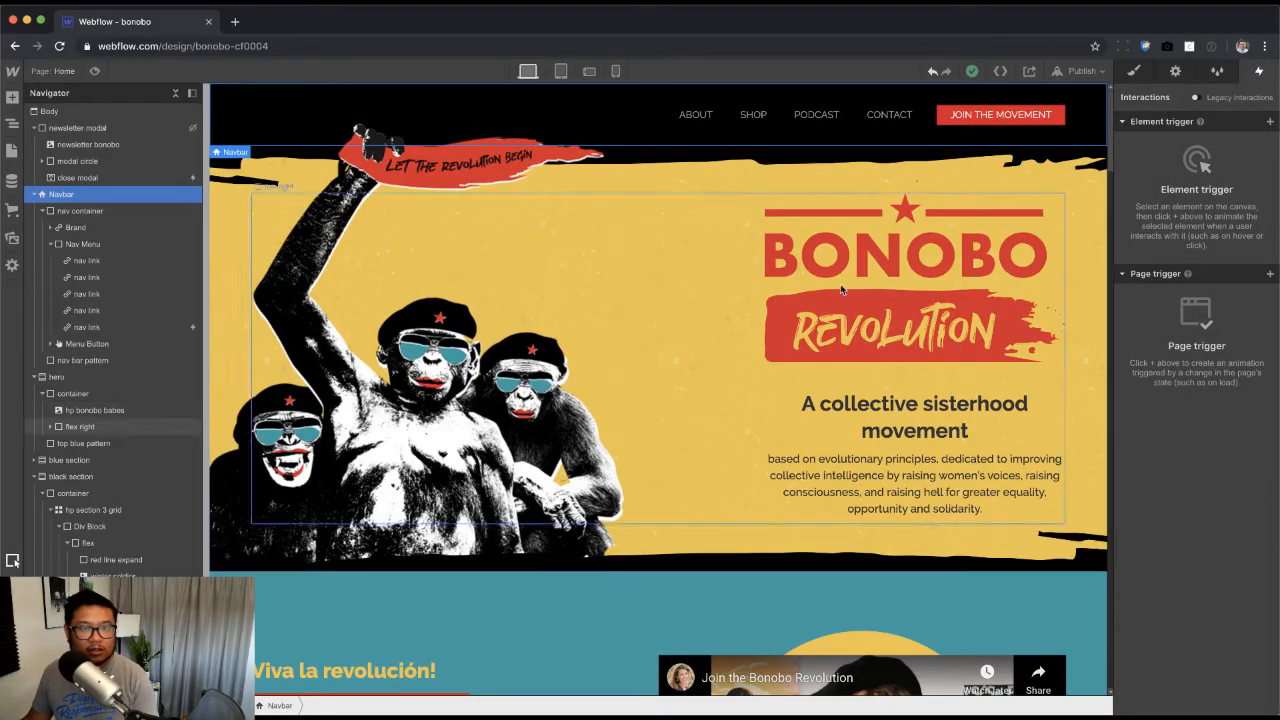
Step: Display the Navbar's style settings and compare its appearance further down the page with the design PDF
{"action": "left_click", "coordinate": [1131, 75]}
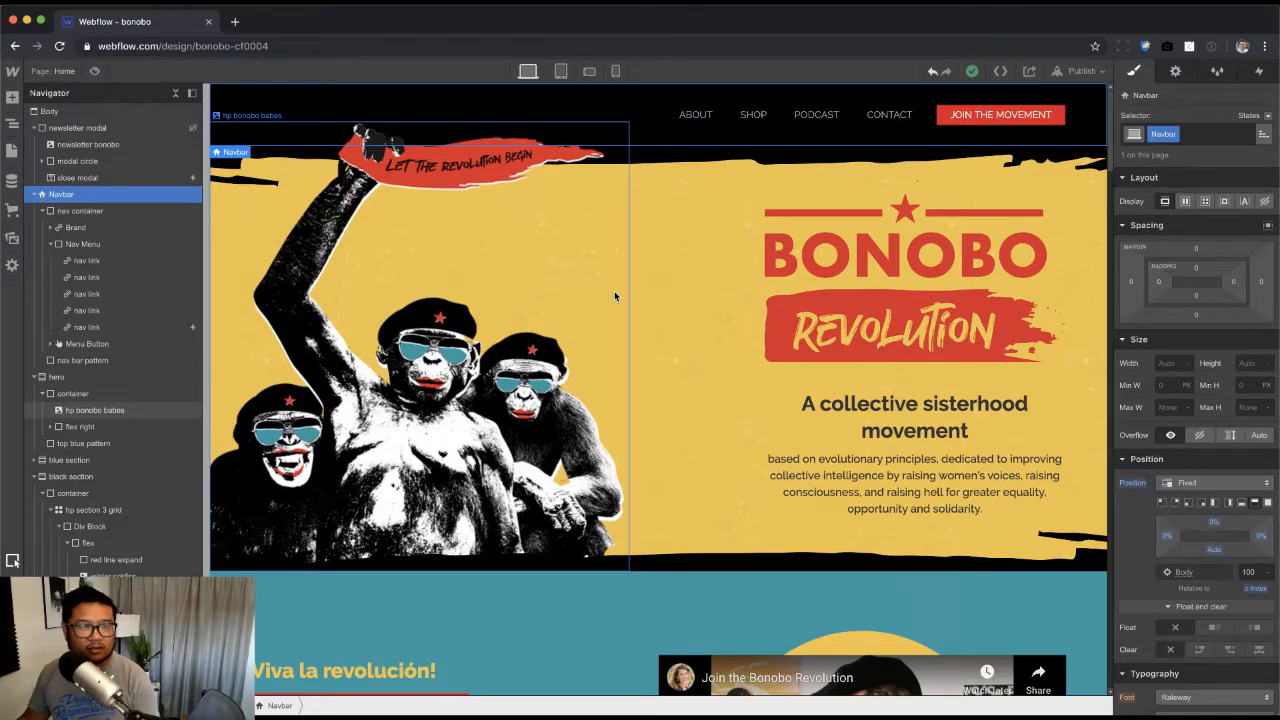
{"action": "scroll", "coordinate": [614, 291], "scroll_direction": "down", "scroll_amount": 10}
{"action": "scroll", "coordinate": [861, 334], "scroll_direction": "up", "scroll_amount": 5}
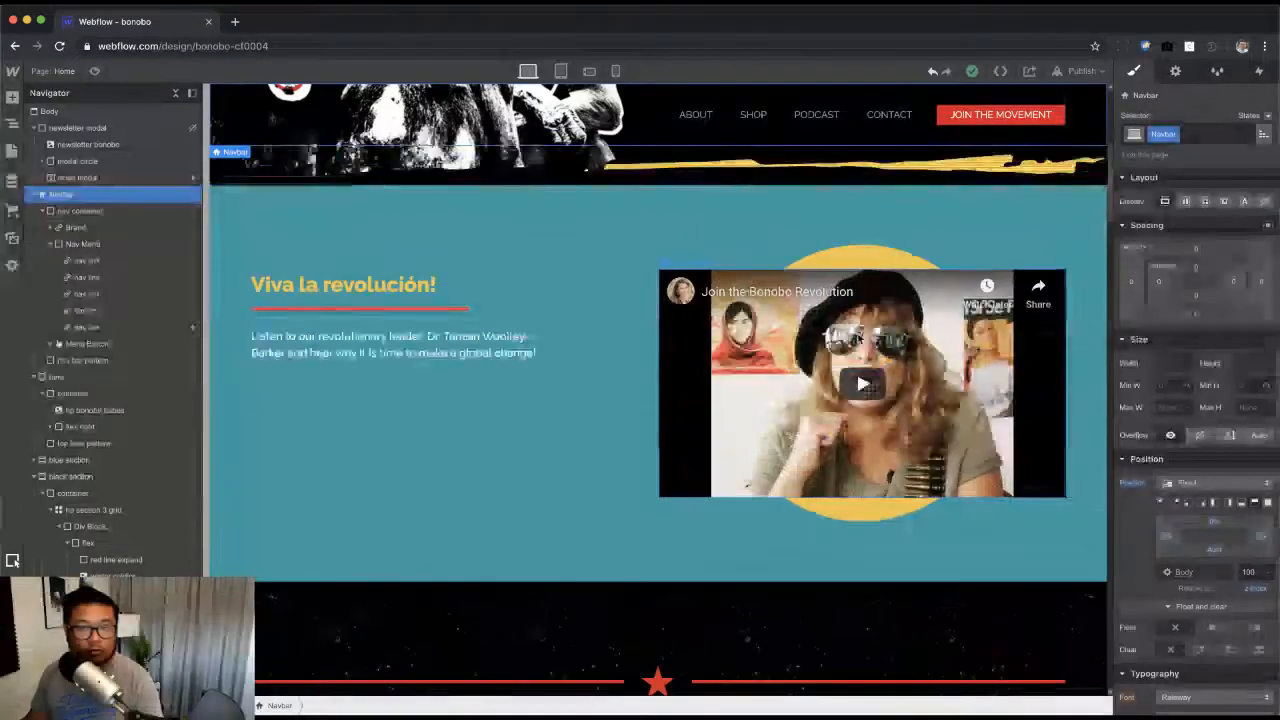
{"action": "scroll", "coordinate": [860, 338], "scroll_direction": "up", "scroll_amount": 4}
{"action": "scroll", "coordinate": [860, 338], "scroll_direction": "down", "scroll_amount": 6}
{"action": "key", "text": "super+Tab"}
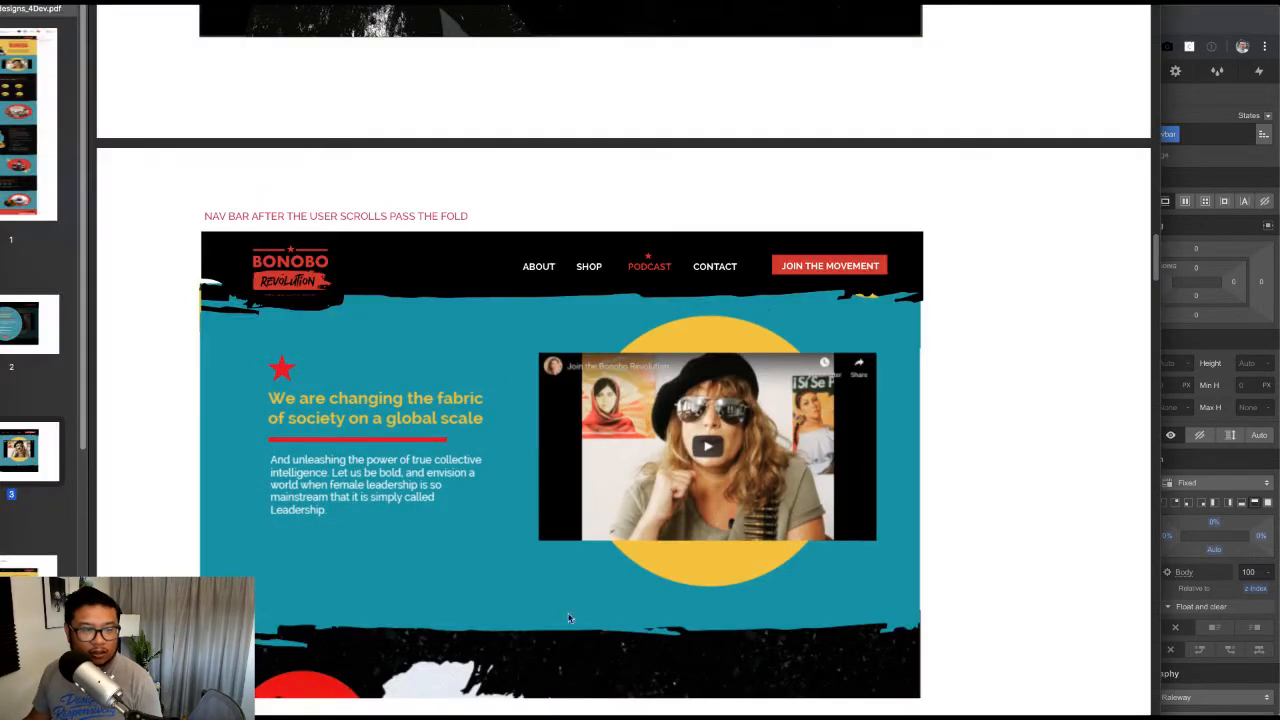
{"action": "key", "text": "super+Tab"}
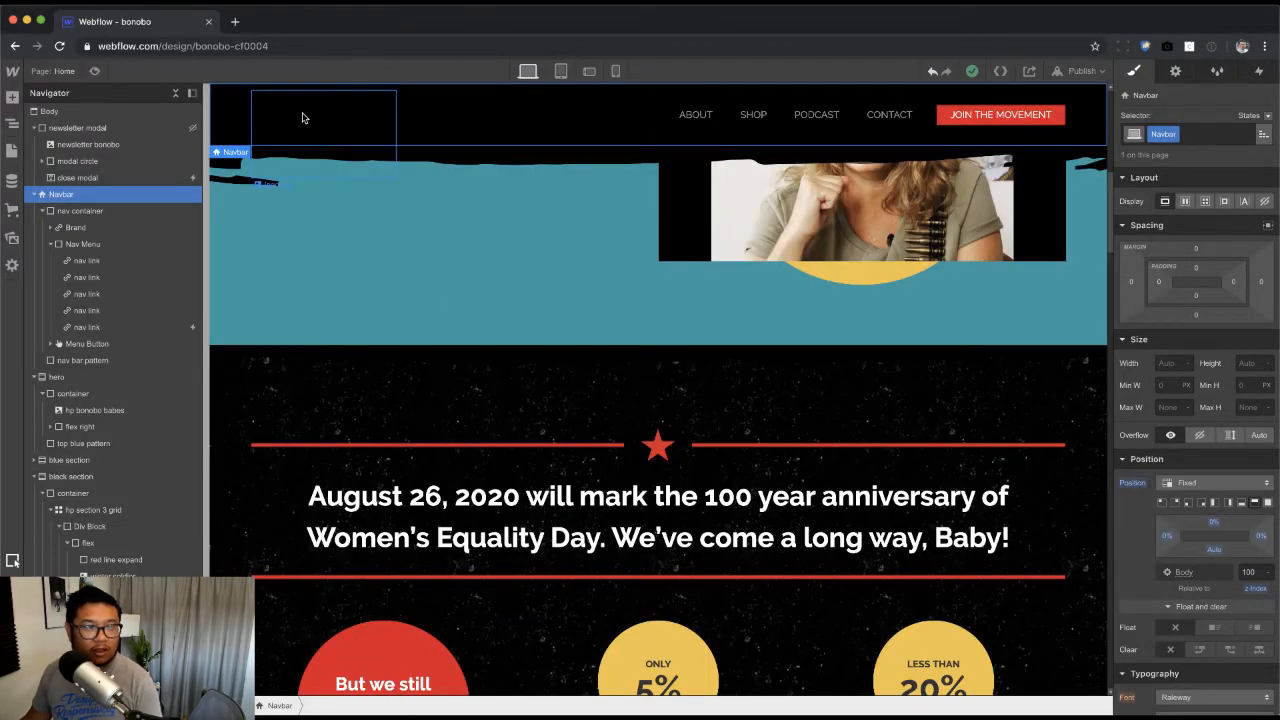
Step: Select the navbar's Brand link that wraps the logo and inspect its opacity effect
{"action": "left_click", "coordinate": [390, 125]}
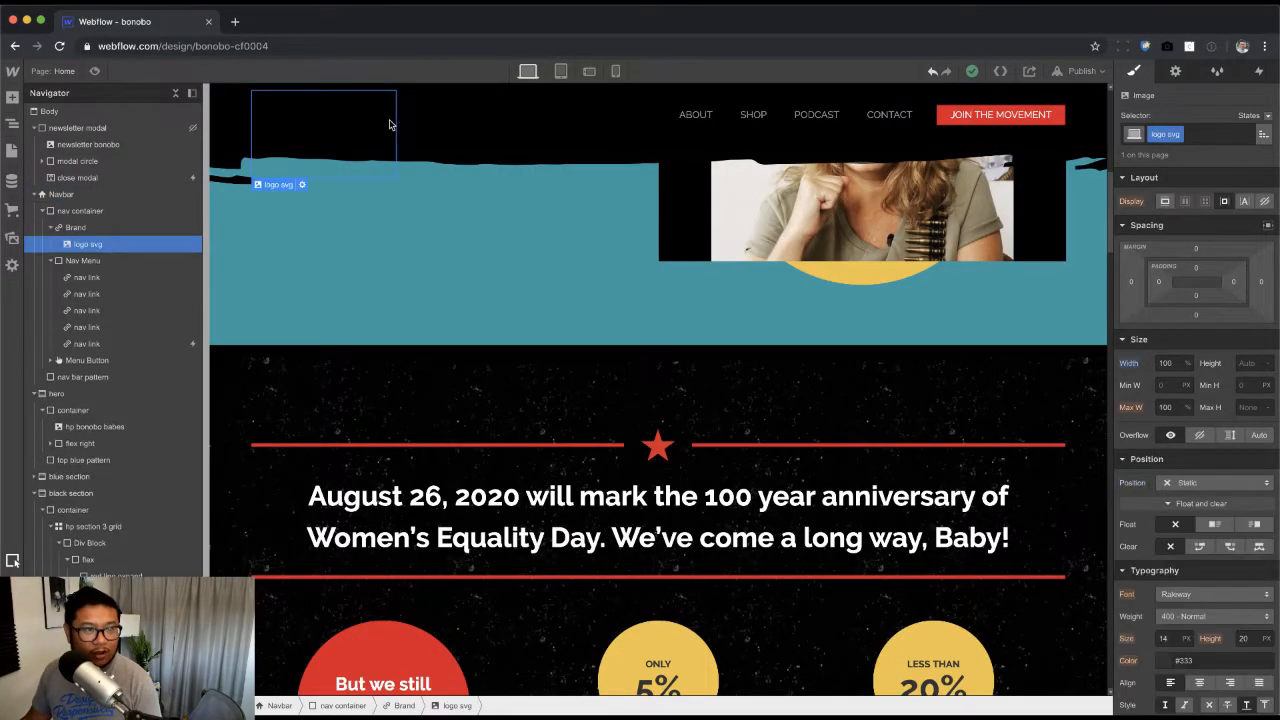
{"action": "left_click", "coordinate": [102, 229]}
{"action": "scroll", "coordinate": [1176, 554], "scroll_direction": "down", "scroll_amount": 5}
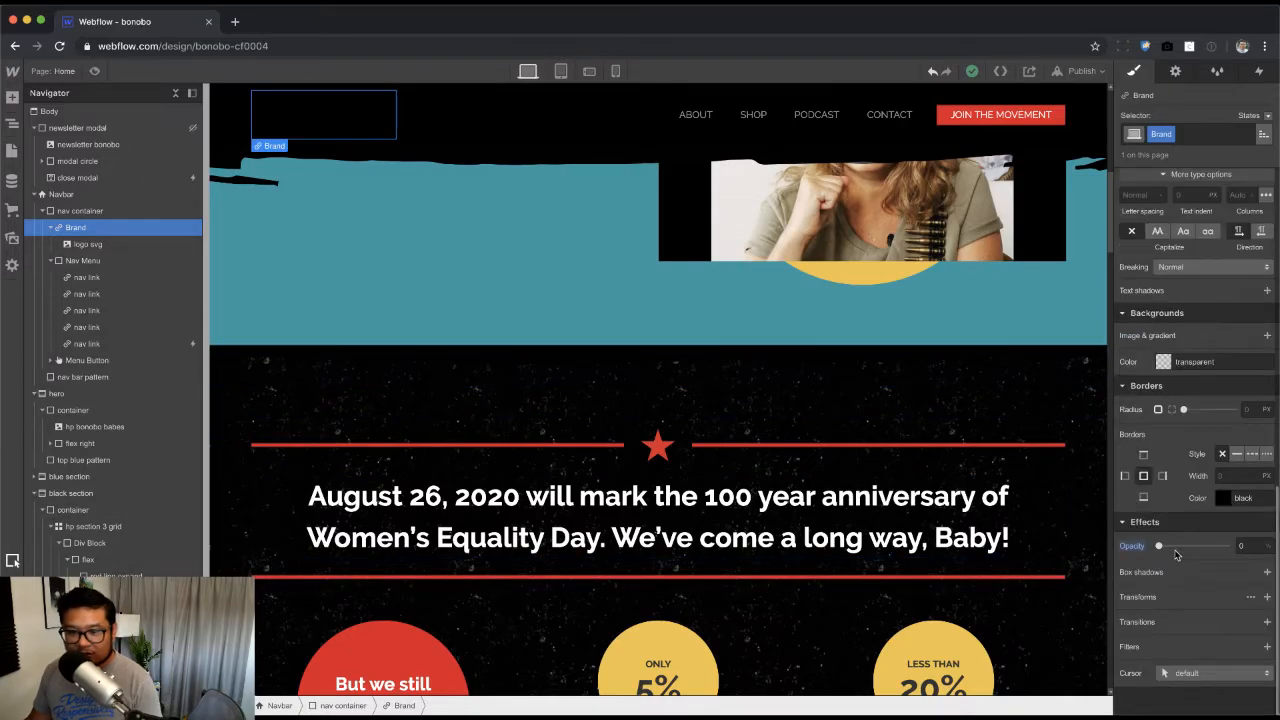
Step: Try raising the Brand link's opacity to 95% to reveal the logo, reset it, and set it back to 0
{"action": "left_click_drag", "start_coordinate": [1156, 545], "coordinate": [1224, 545]}
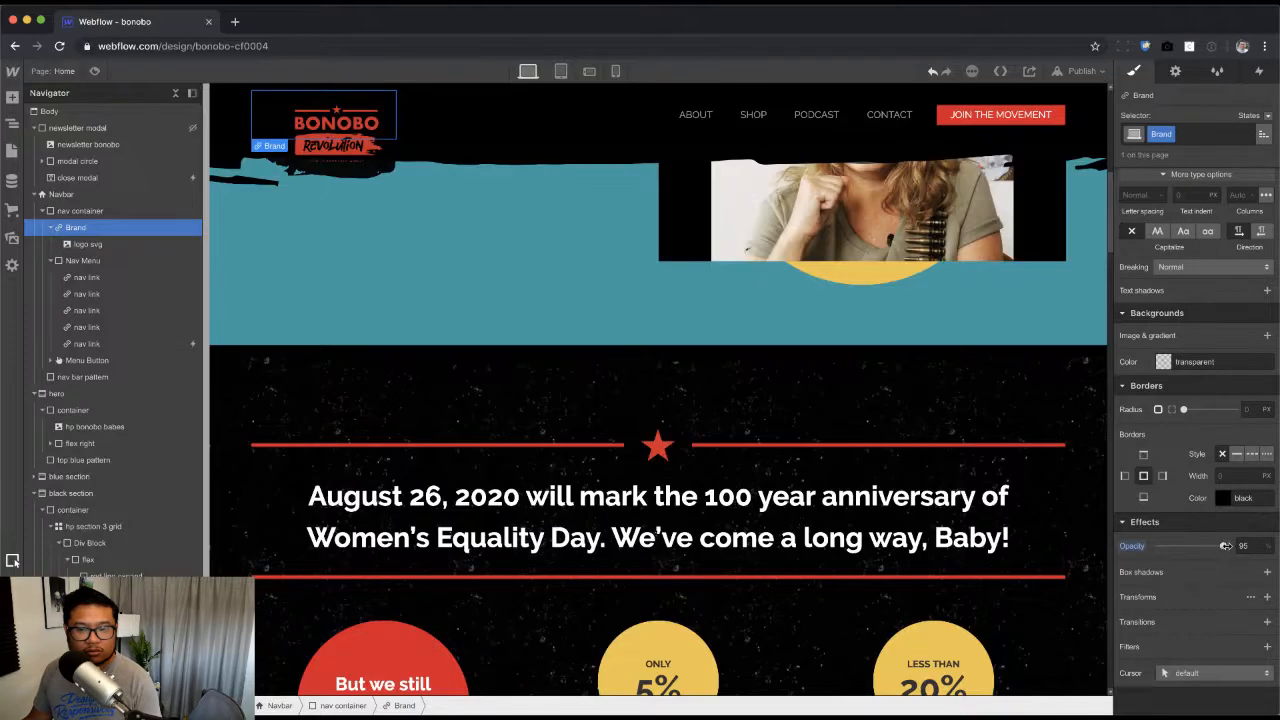
{"action": "left_click_drag", "start_coordinate": [1224, 545], "coordinate": [1125, 546]}
{"action": "left_click", "coordinate": [1140, 548], "text": "alt"}
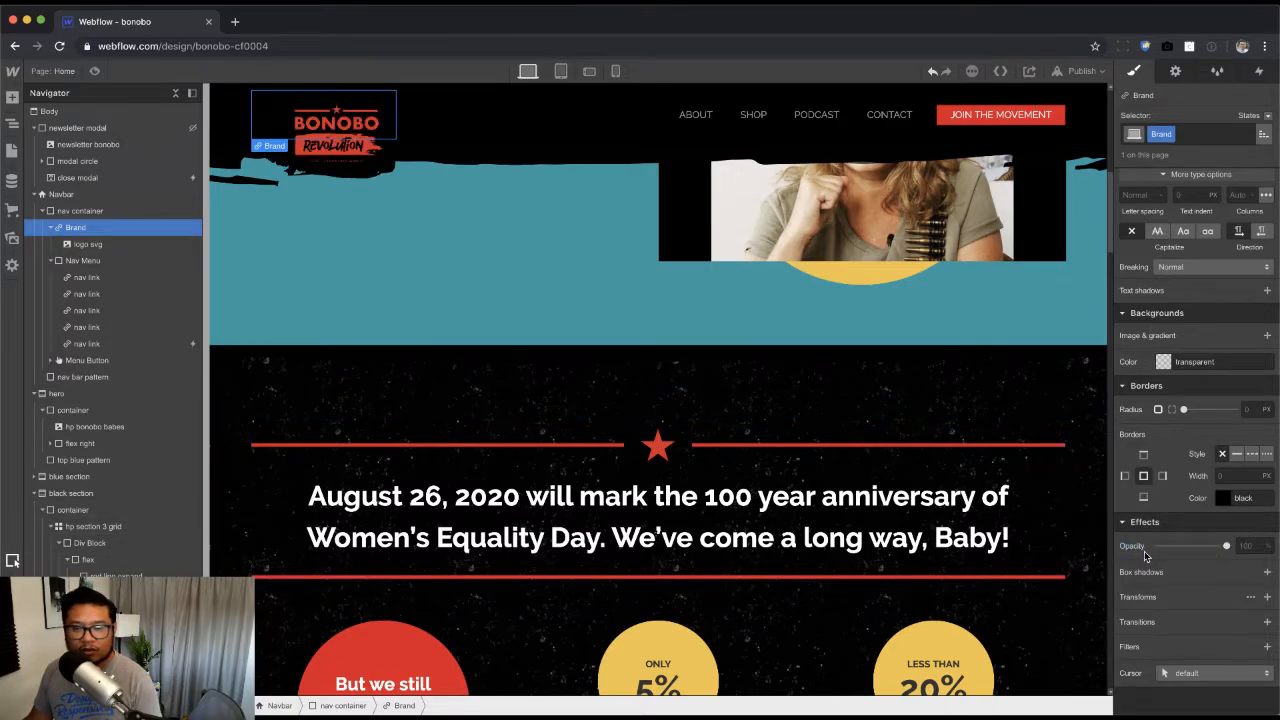
{"action": "left_click_drag", "start_coordinate": [1225, 546], "coordinate": [1150, 546]}
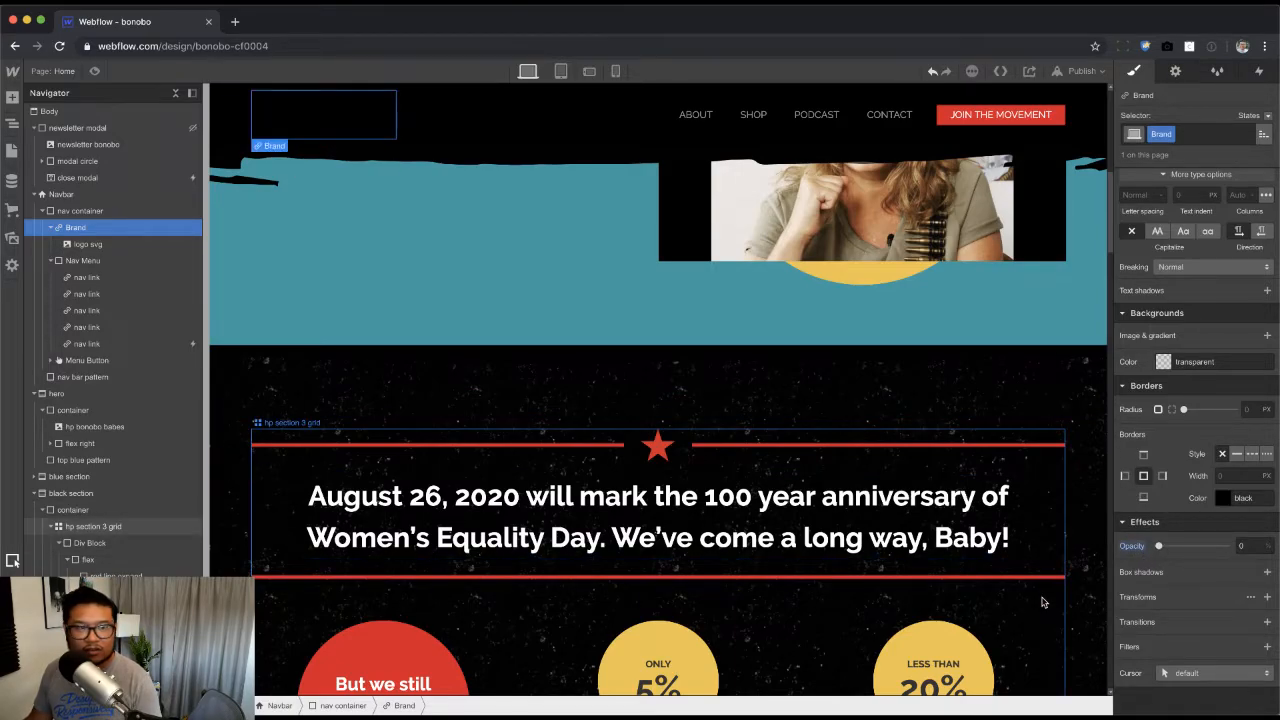
Step: Rename the Brand link's class as "bonobo brand"
{"action": "scroll", "coordinate": [492, 312], "scroll_direction": "up", "scroll_amount": 5}
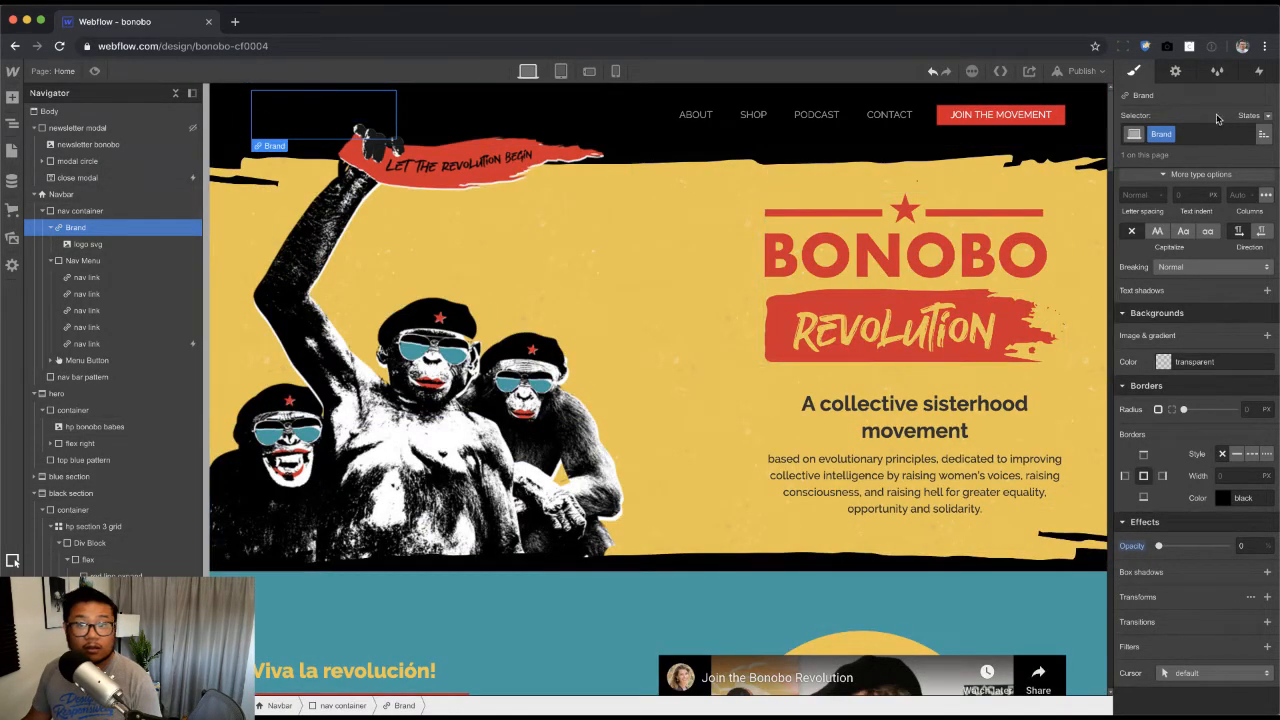
{"action": "double_click", "coordinate": [1163, 134]}
{"action": "type", "text": "bo"}
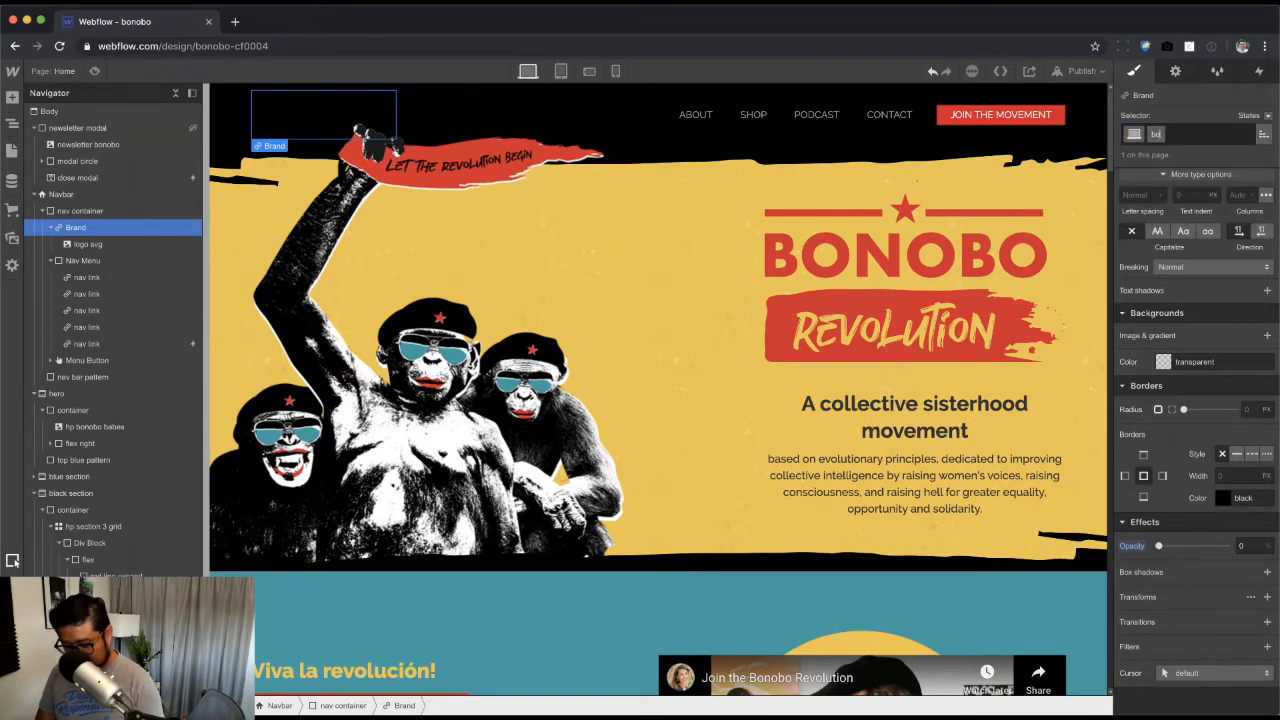
{"action": "type", "text": "nobo bran"}
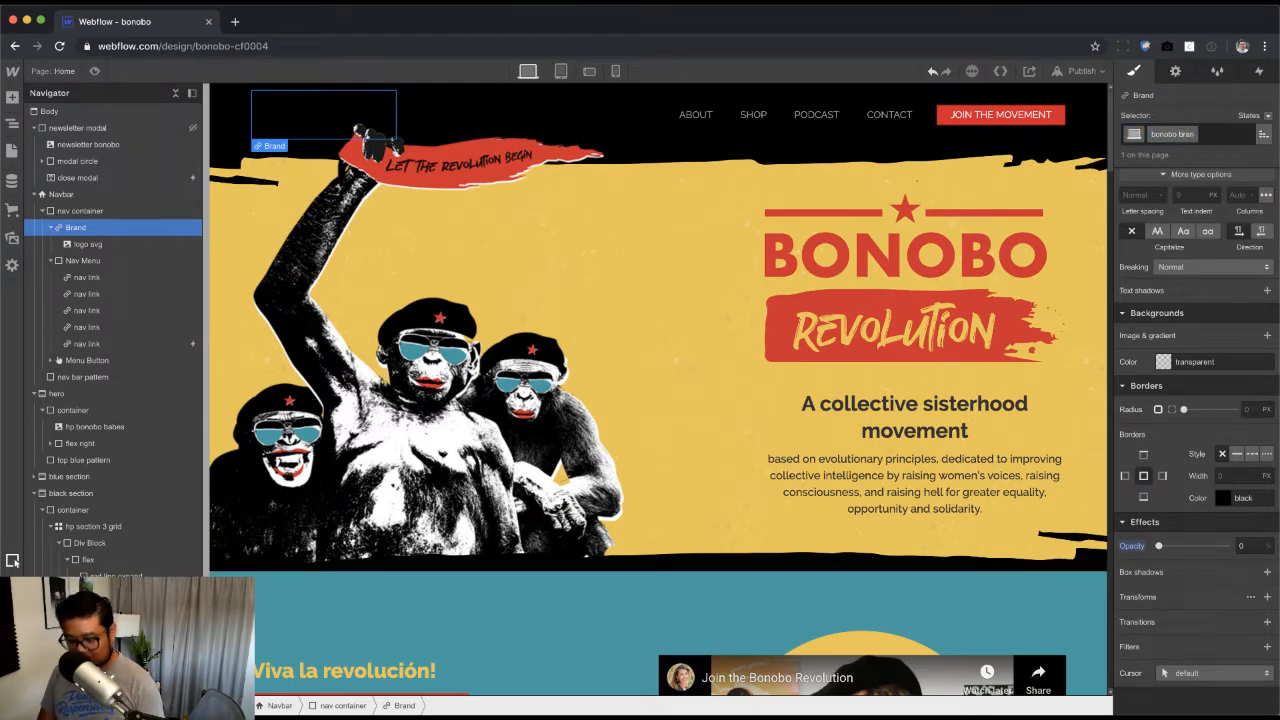
{"action": "type", "text": "d"}
{"action": "key", "text": "Return"}
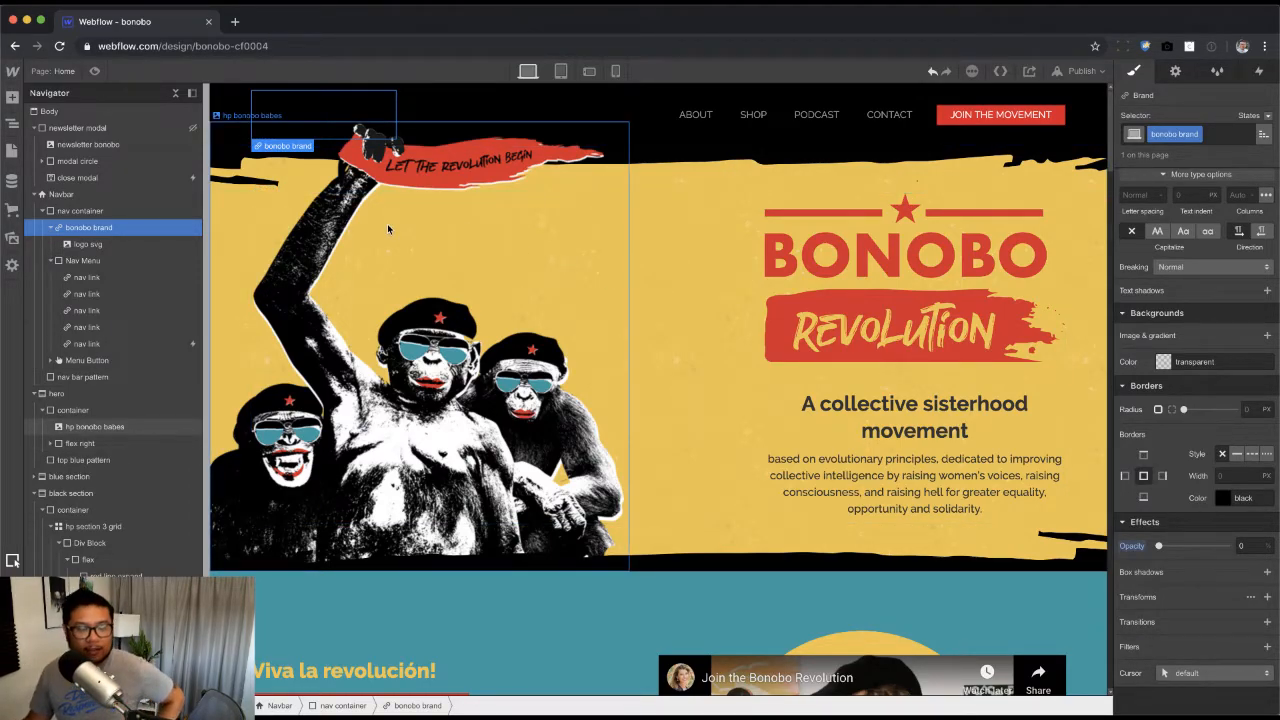
Step: Collapse the Navbar, newsletter modal and hero layers in the element tree, and select the hero section
{"action": "left_click", "coordinate": [37, 195]}
{"action": "left_click", "coordinate": [35, 128]}
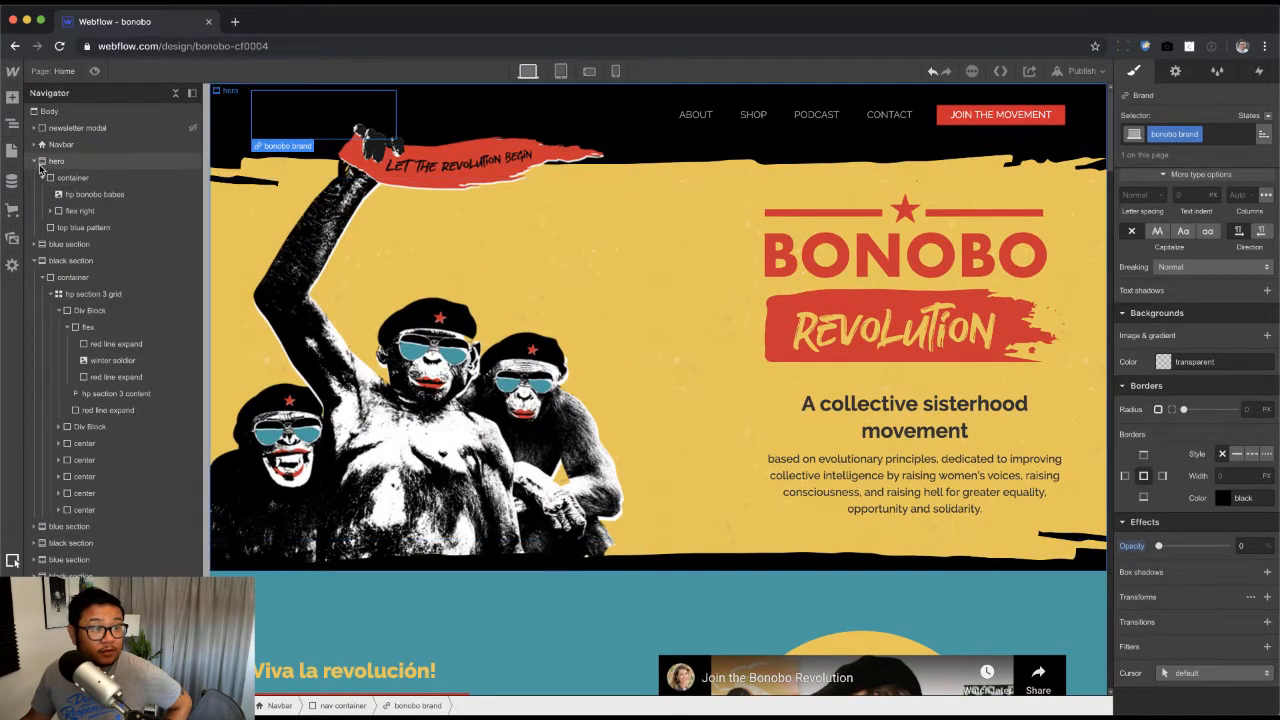
{"action": "left_click", "coordinate": [40, 163]}
Step: Examine how the hero section moves out of and back into view behind the fixed navbar
{"action": "scroll", "coordinate": [596, 380], "scroll_direction": "down", "scroll_amount": 5}
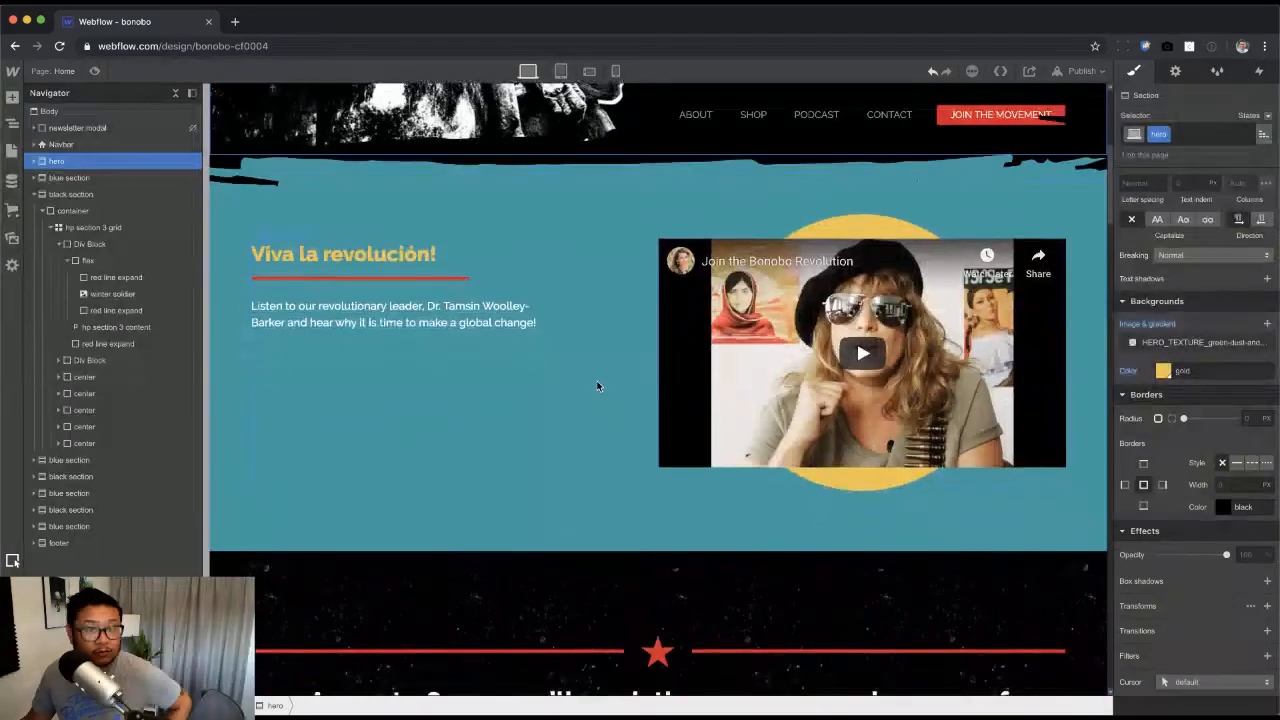
{"action": "scroll", "coordinate": [596, 386], "scroll_direction": "up", "scroll_amount": 5}
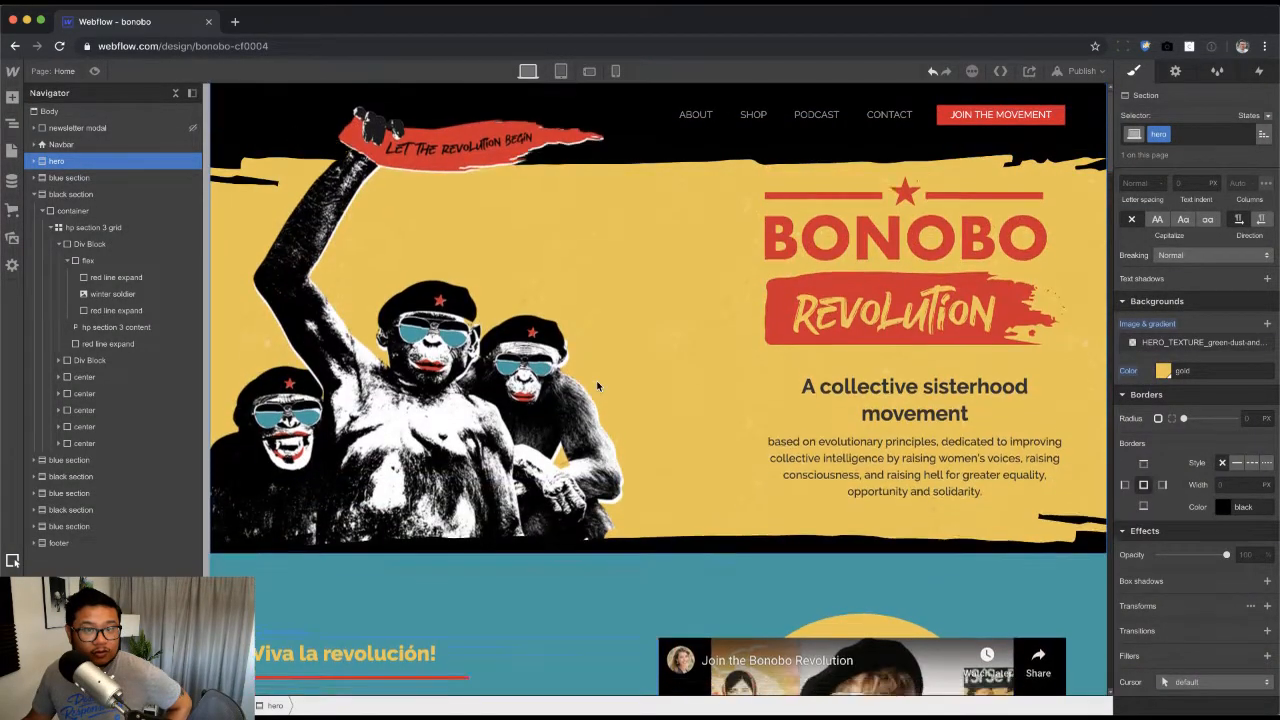
{"action": "scroll", "coordinate": [596, 386], "scroll_direction": "down", "scroll_amount": 3}
{"action": "scroll", "coordinate": [597, 386], "scroll_direction": "down", "scroll_amount": 3}
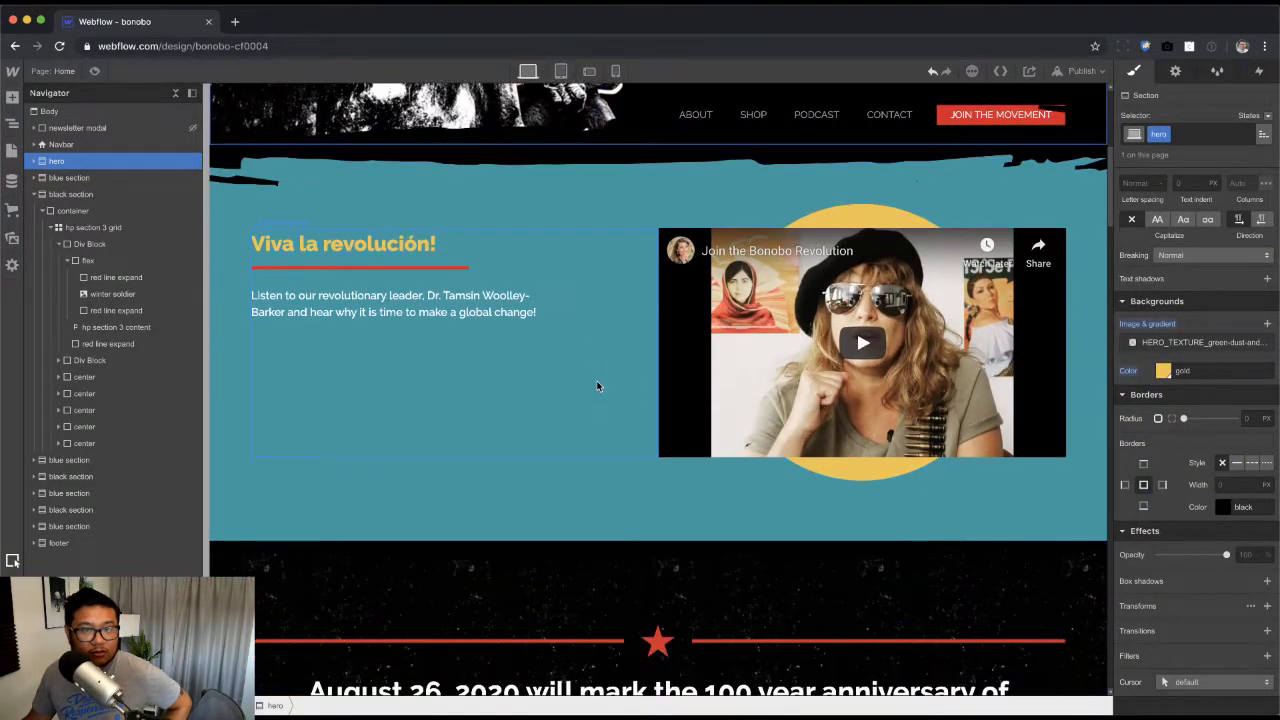
{"action": "scroll", "coordinate": [597, 386], "scroll_direction": "up", "scroll_amount": 3}
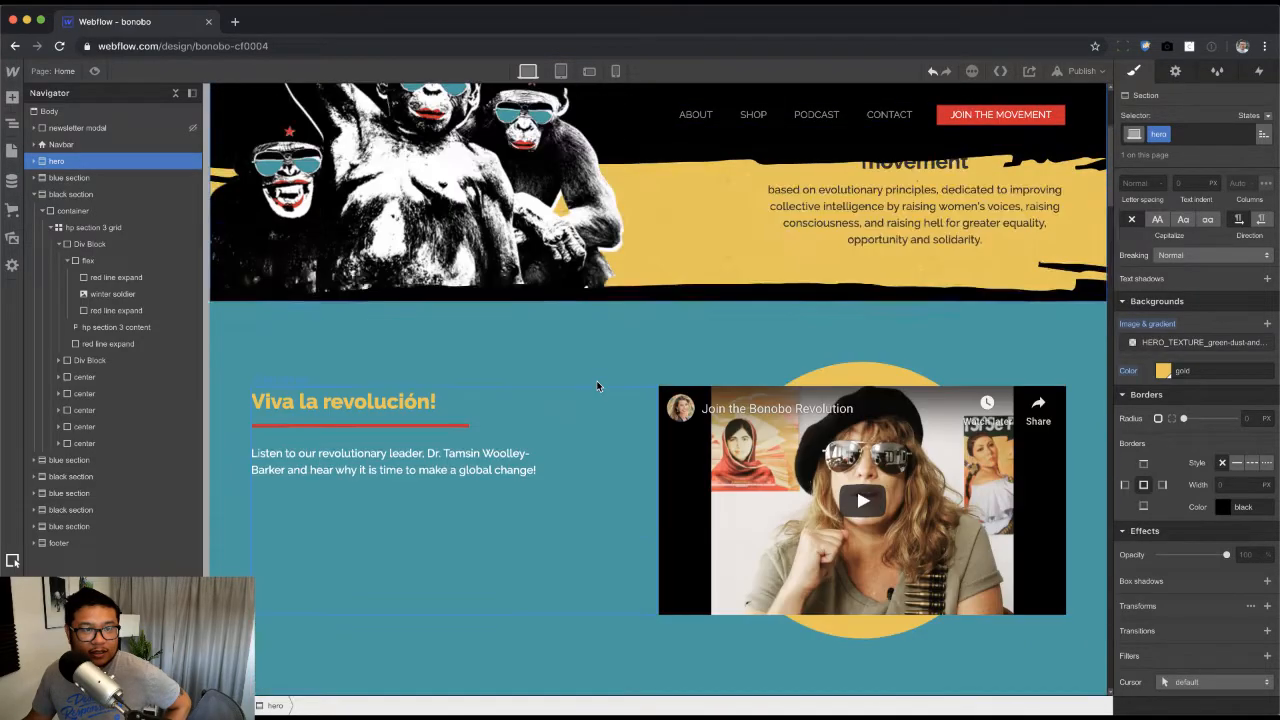
{"action": "scroll", "coordinate": [597, 383], "scroll_direction": "down", "scroll_amount": 3}
{"action": "scroll", "coordinate": [597, 383], "scroll_direction": "up", "scroll_amount": 6}
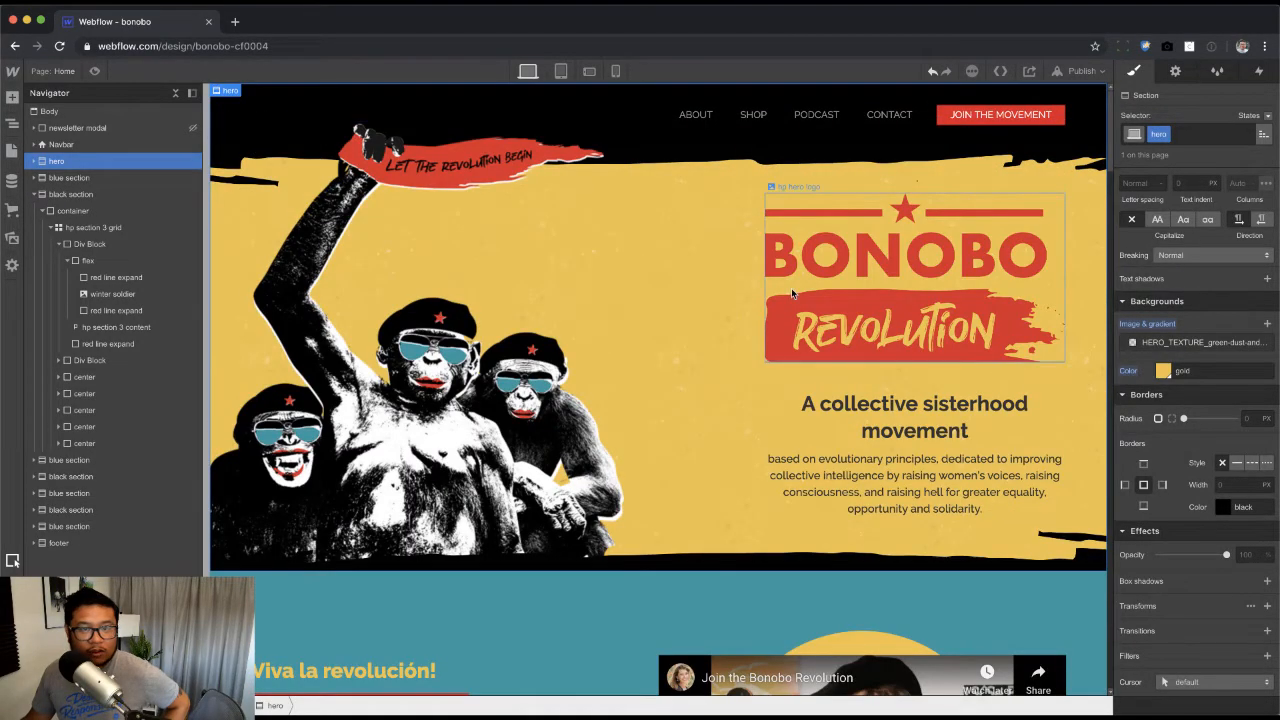
Step: Add a Scroll into view trigger to the hero section with Start an Animation as its scrolled-out-of-view action
{"action": "key", "text": "h"}
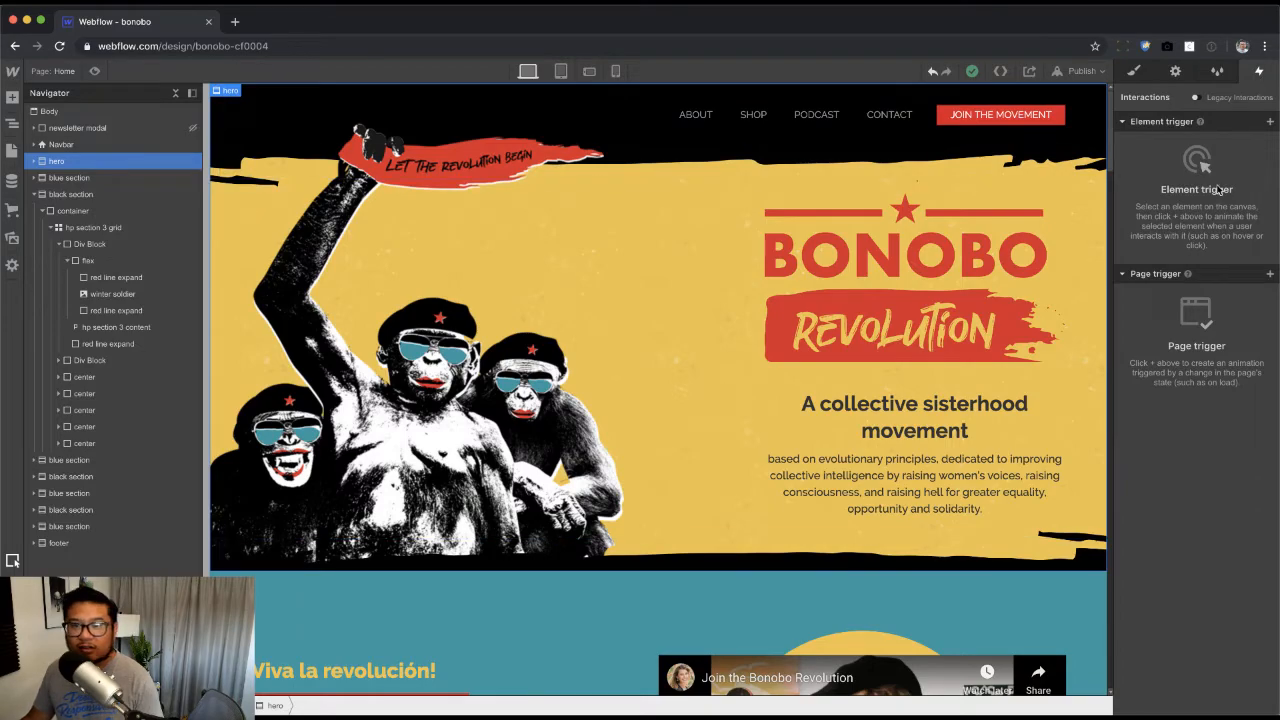
{"action": "left_click", "coordinate": [1269, 122]}
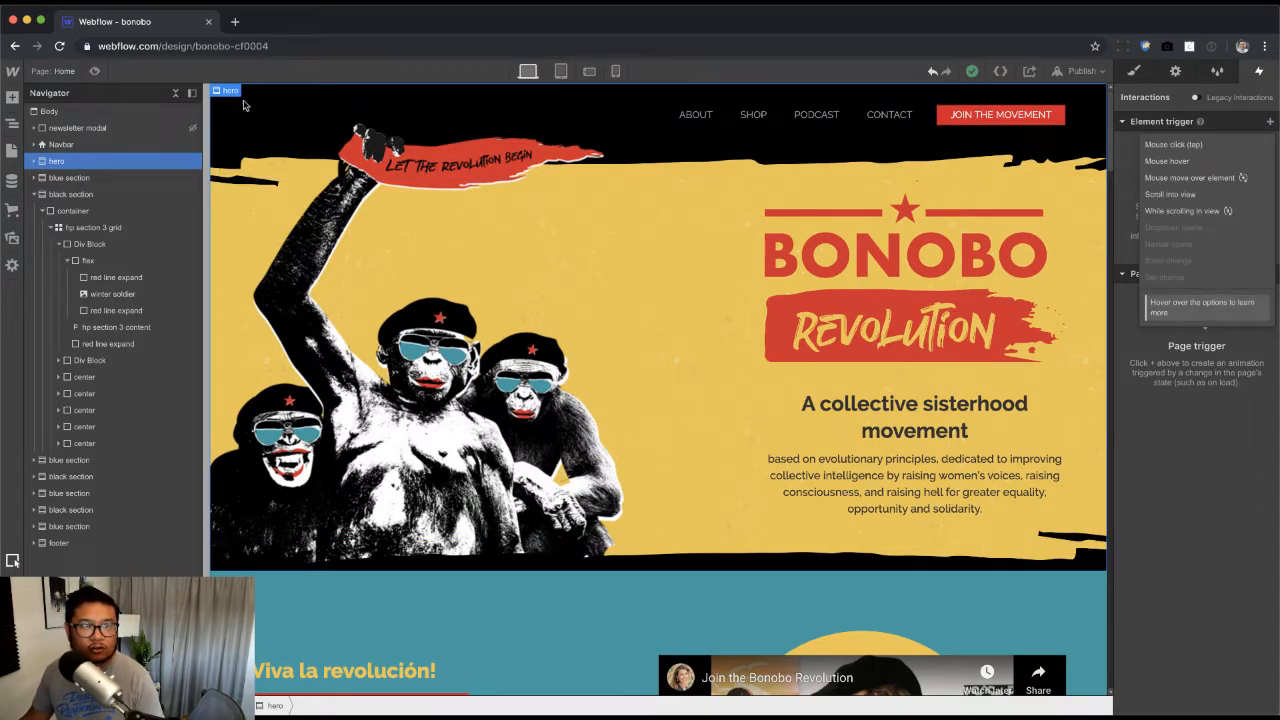
{"action": "left_click", "coordinate": [1204, 195]}
{"action": "left_click", "coordinate": [1190, 197]}
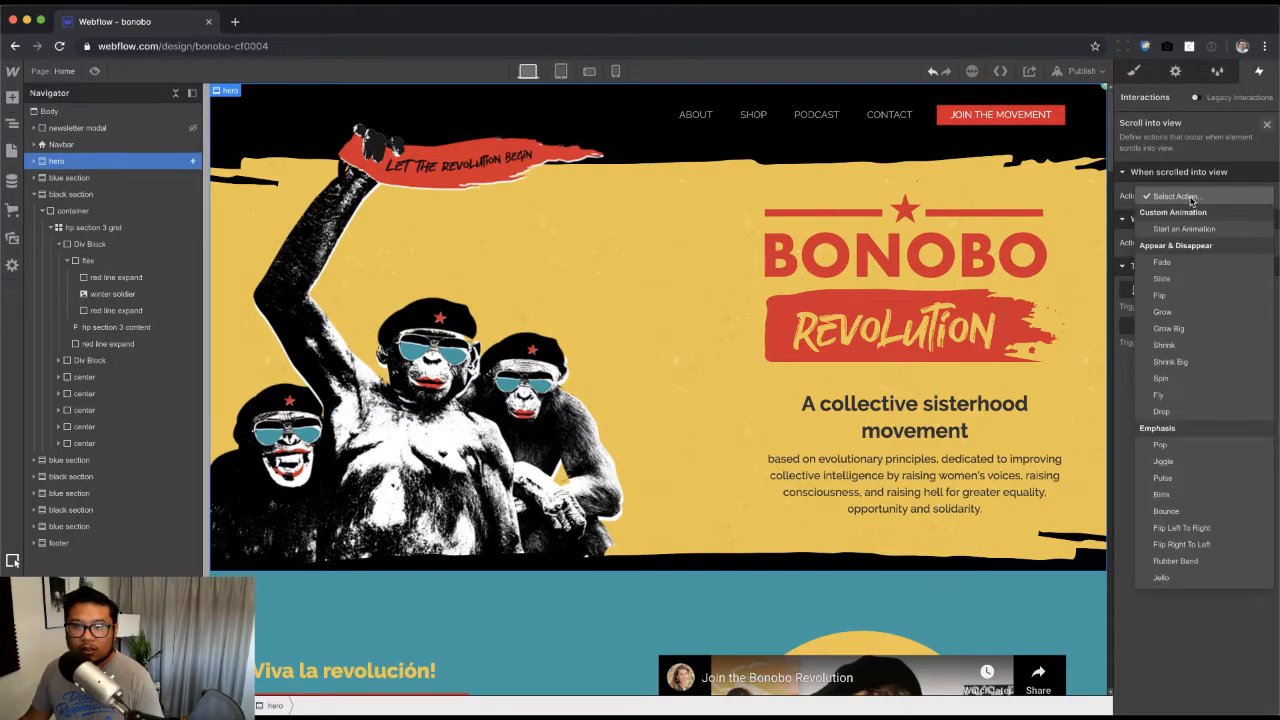
{"action": "left_click", "coordinate": [1238, 150]}
{"action": "left_click", "coordinate": [1211, 243]}
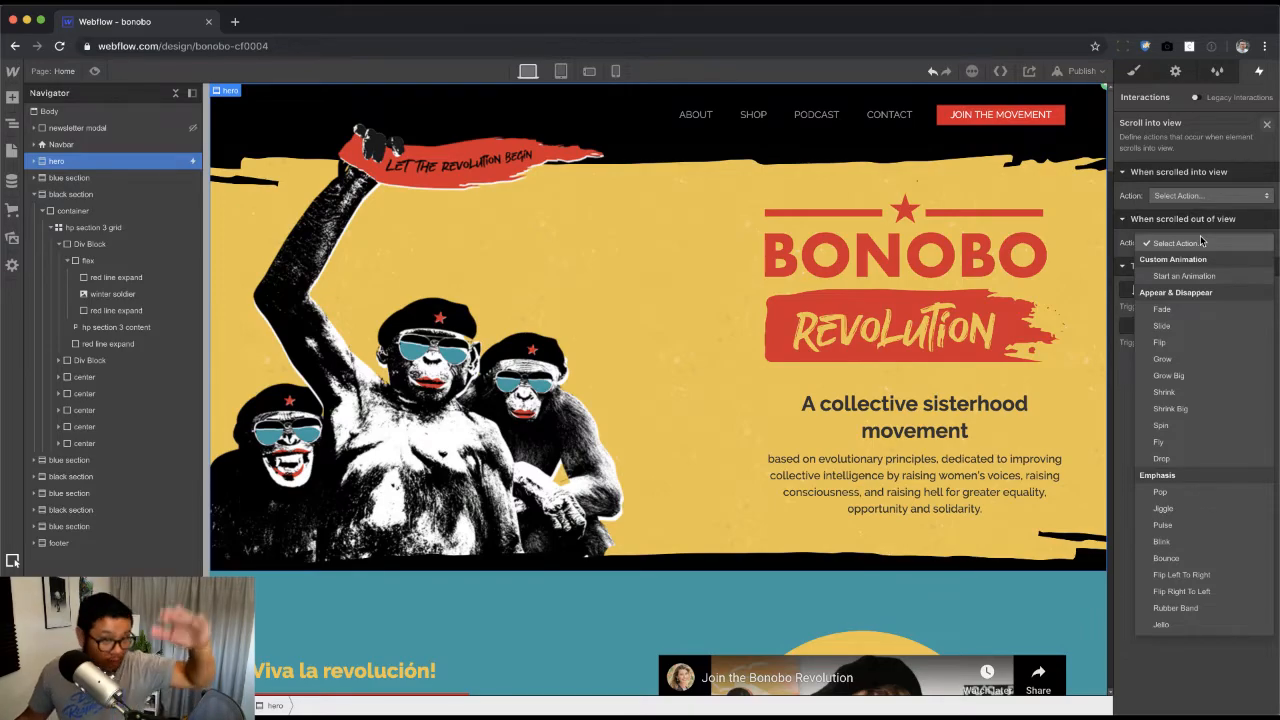
{"action": "left_click", "coordinate": [1203, 276]}
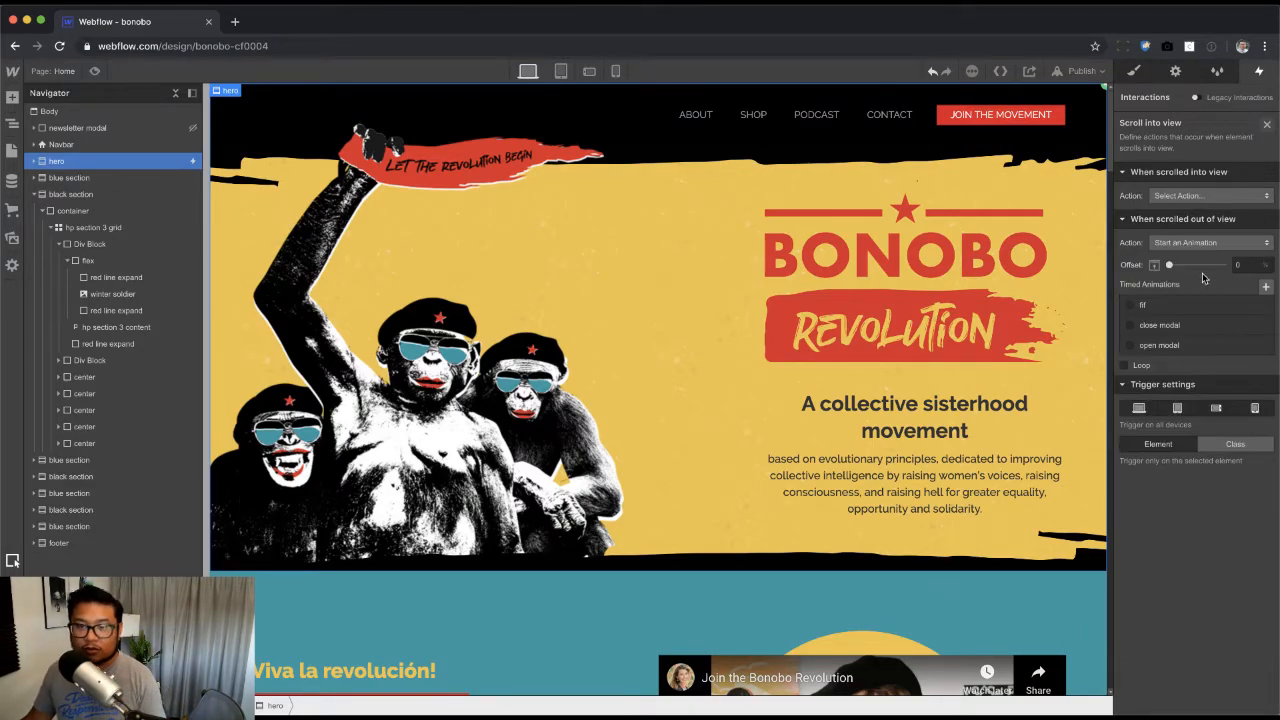
Step: Create a new timed animation named "show brand" for the hero's scrolled-out-of-view action
{"action": "left_click", "coordinate": [1265, 286]}
{"action": "type", "text": "show"}
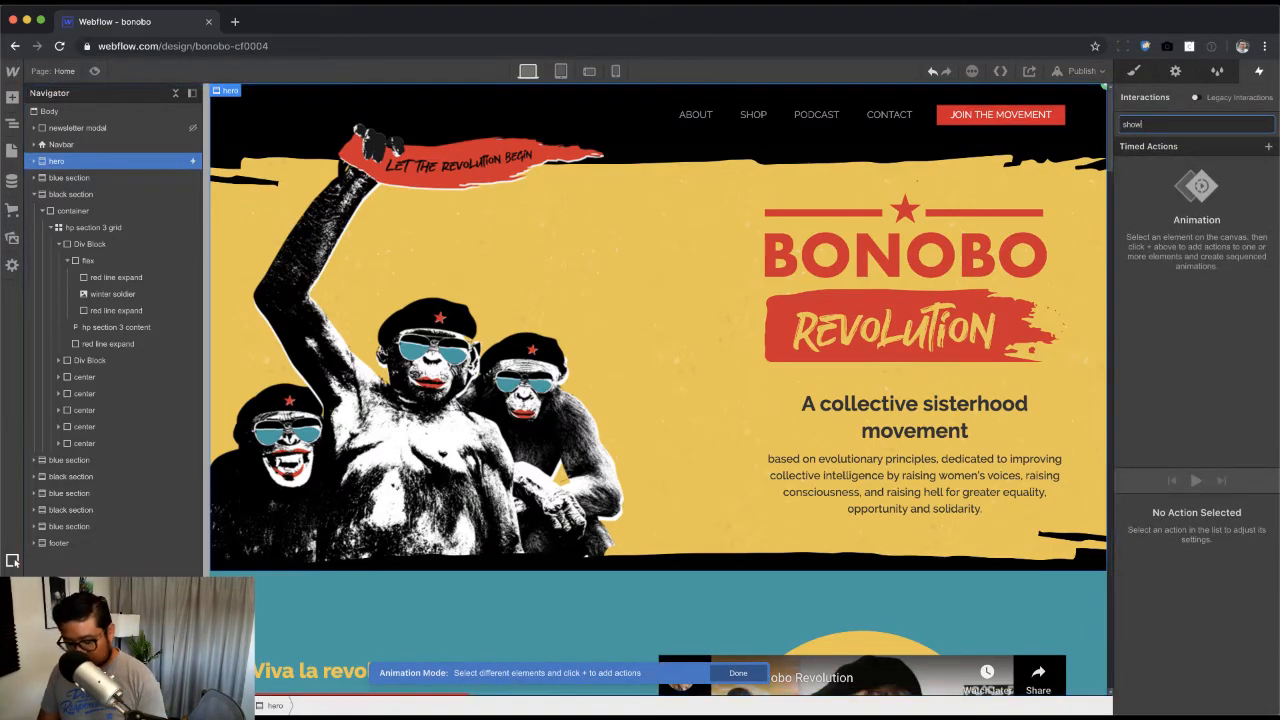
{"action": "type", "text": " brand"}
{"action": "key", "text": "Return"}
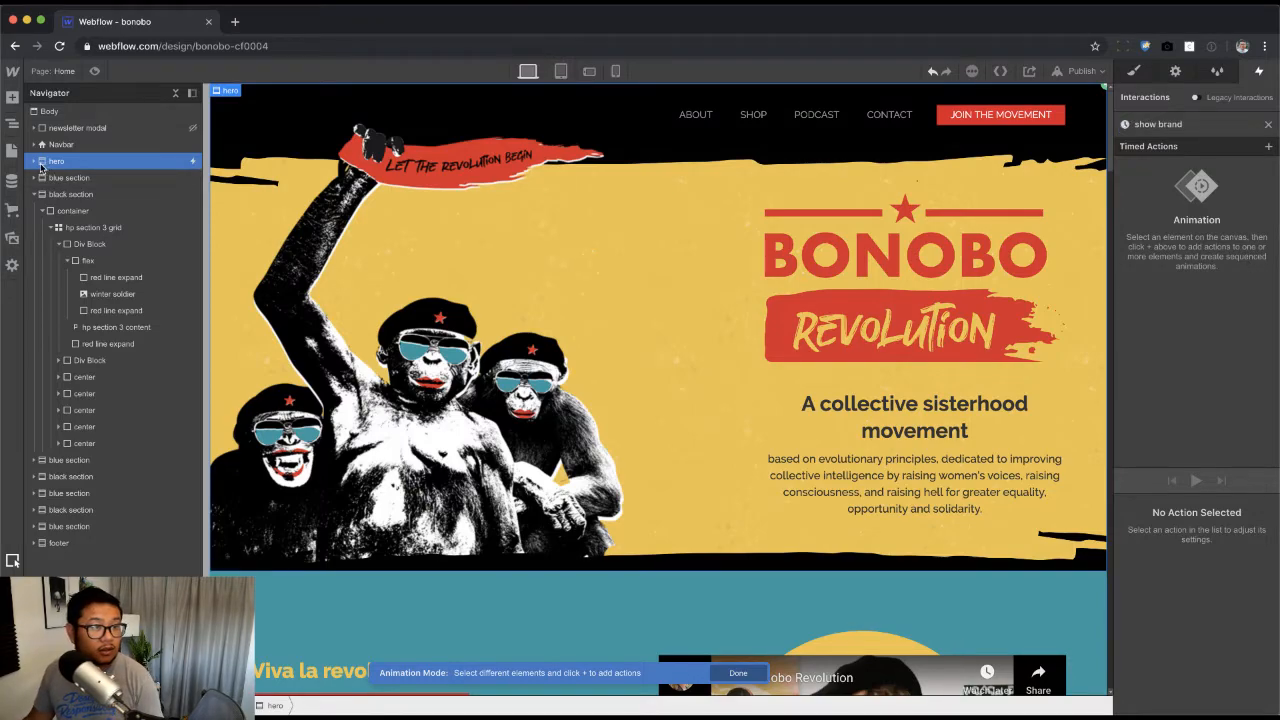
Step: Look through the hero section's nested layers, and select the bonobo brand link inside the Navbar's nav container
{"action": "left_click", "coordinate": [34, 162]}
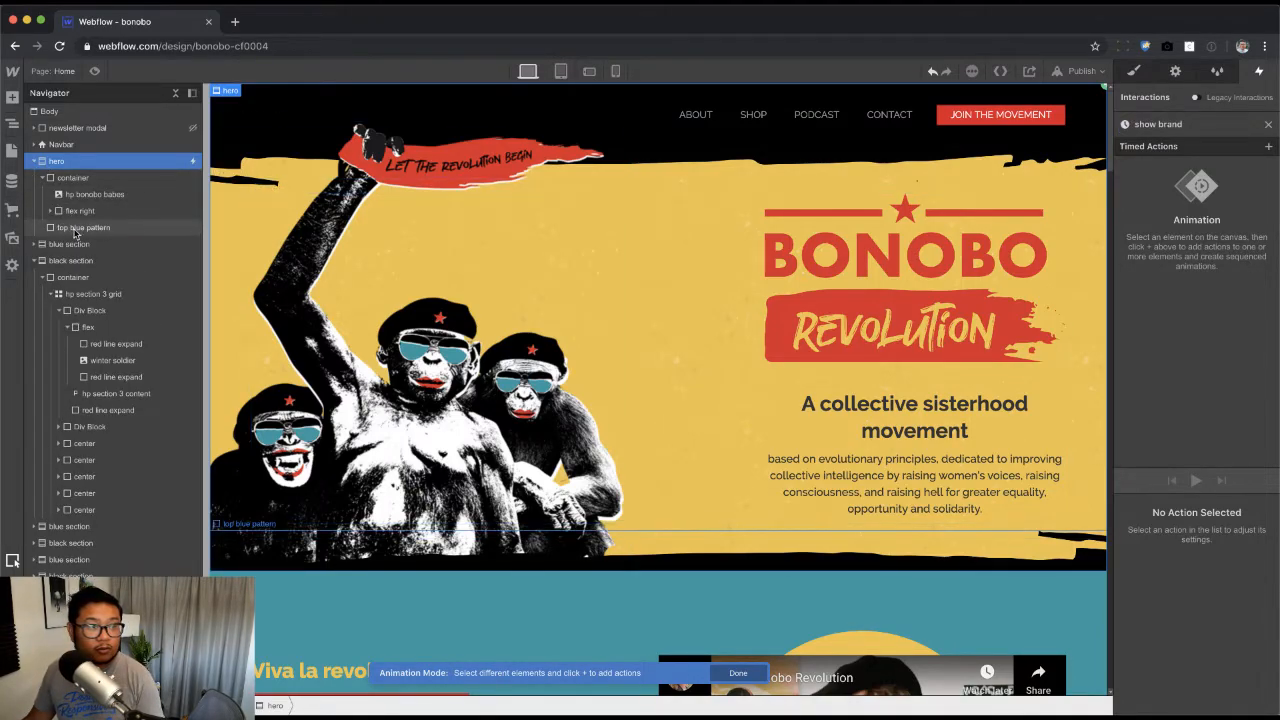
{"action": "left_click", "coordinate": [50, 211]}
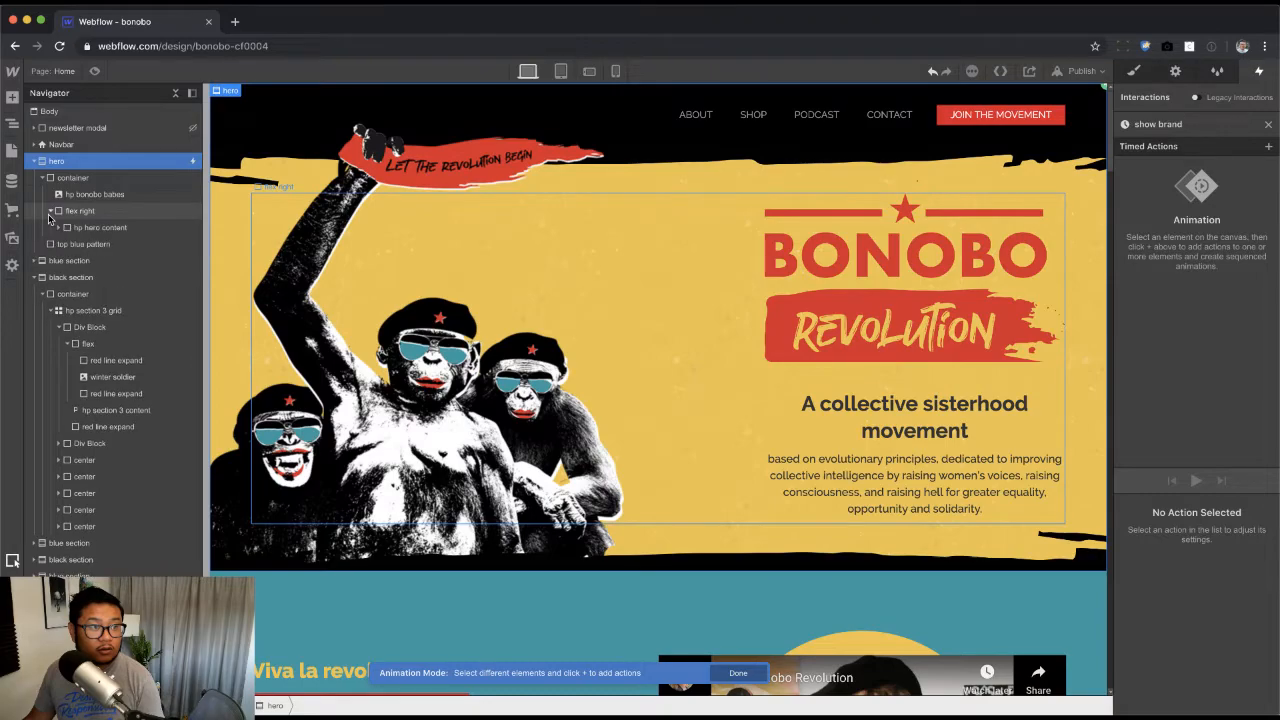
{"action": "left_click", "coordinate": [58, 228]}
{"action": "left_click", "coordinate": [34, 161]}
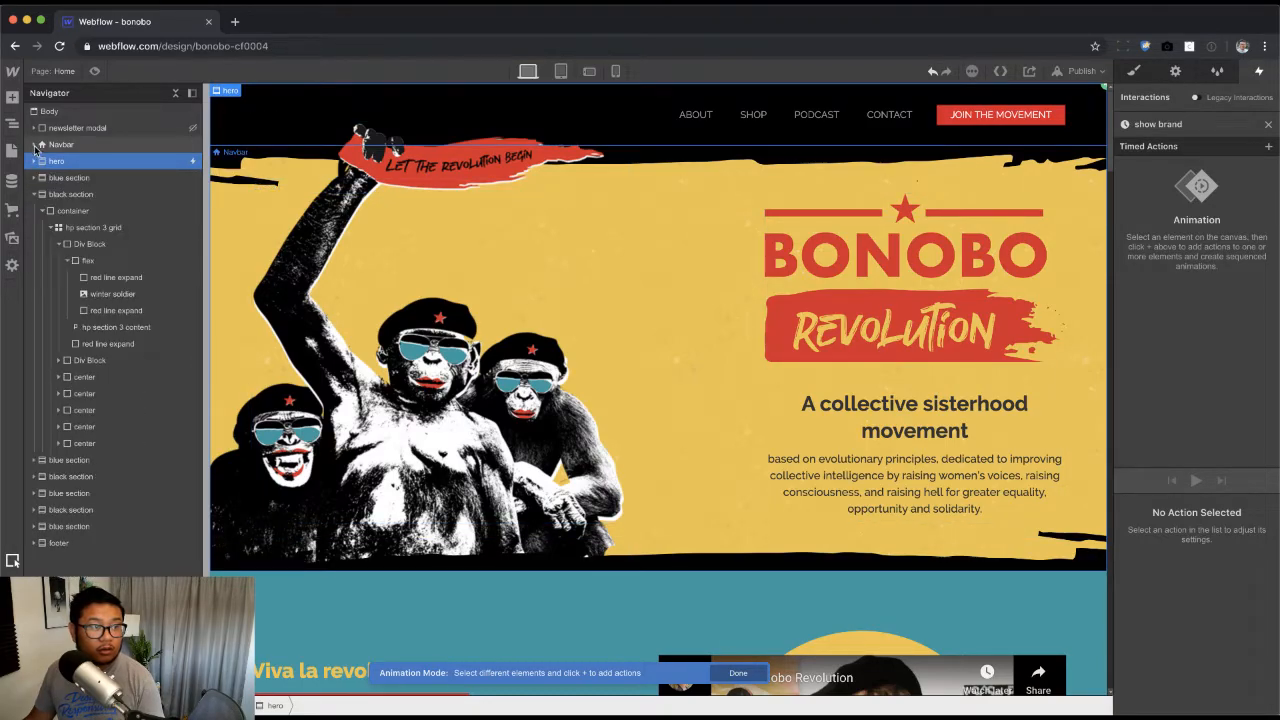
{"action": "left_click", "coordinate": [34, 144]}
{"action": "left_click", "coordinate": [107, 177]}
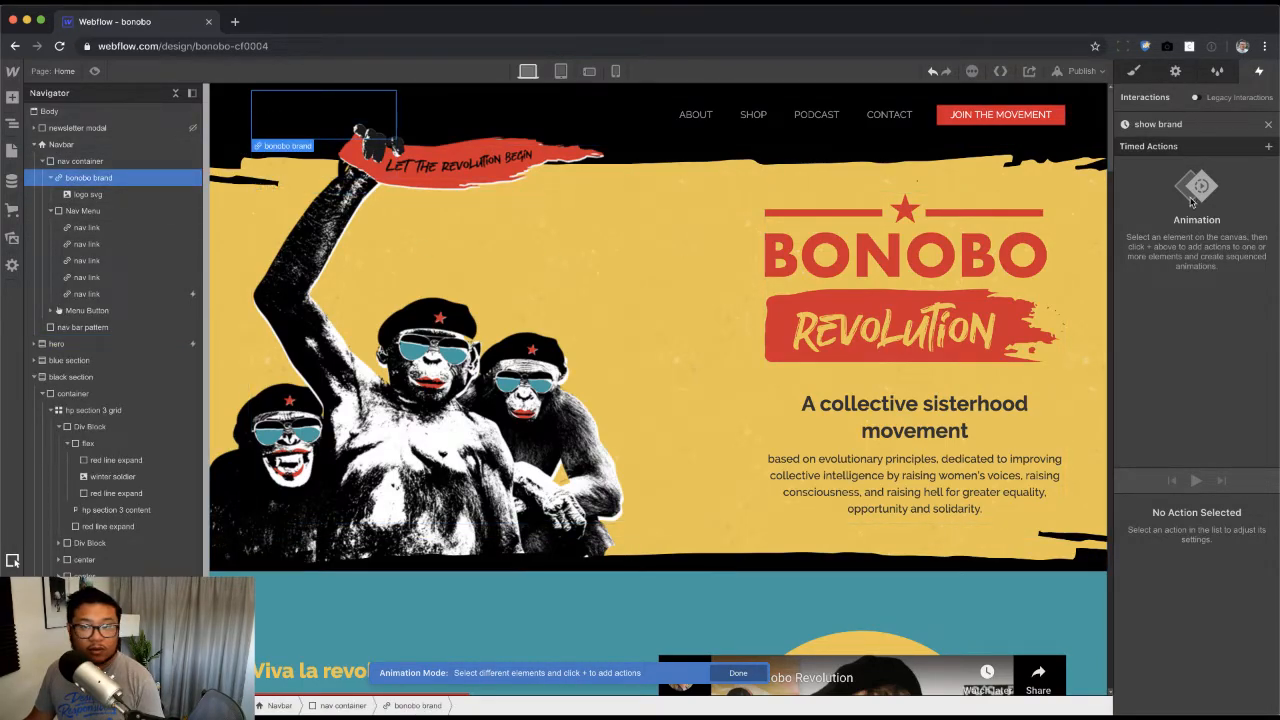
Step: Add an Opacity action for bonobo brand to the "show brand" animation with Ease Out easing, and preview it
{"action": "left_click", "coordinate": [1268, 147]}
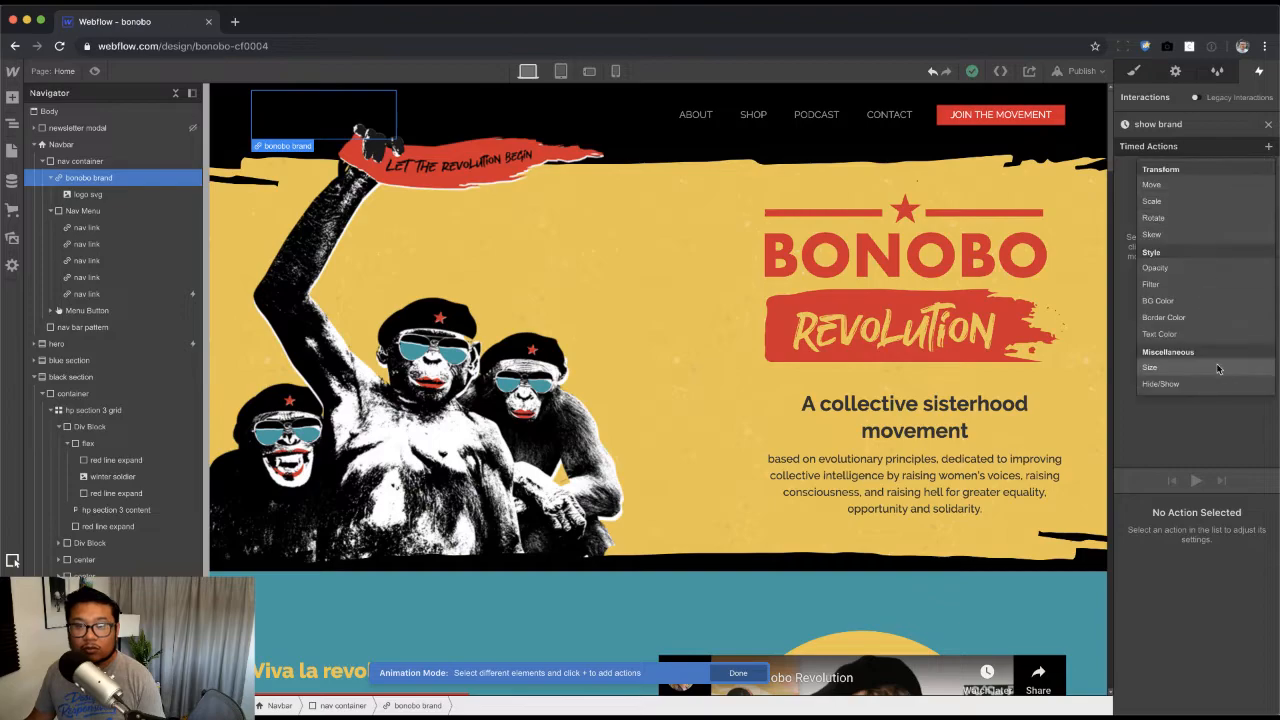
{"action": "left_click", "coordinate": [1171, 270]}
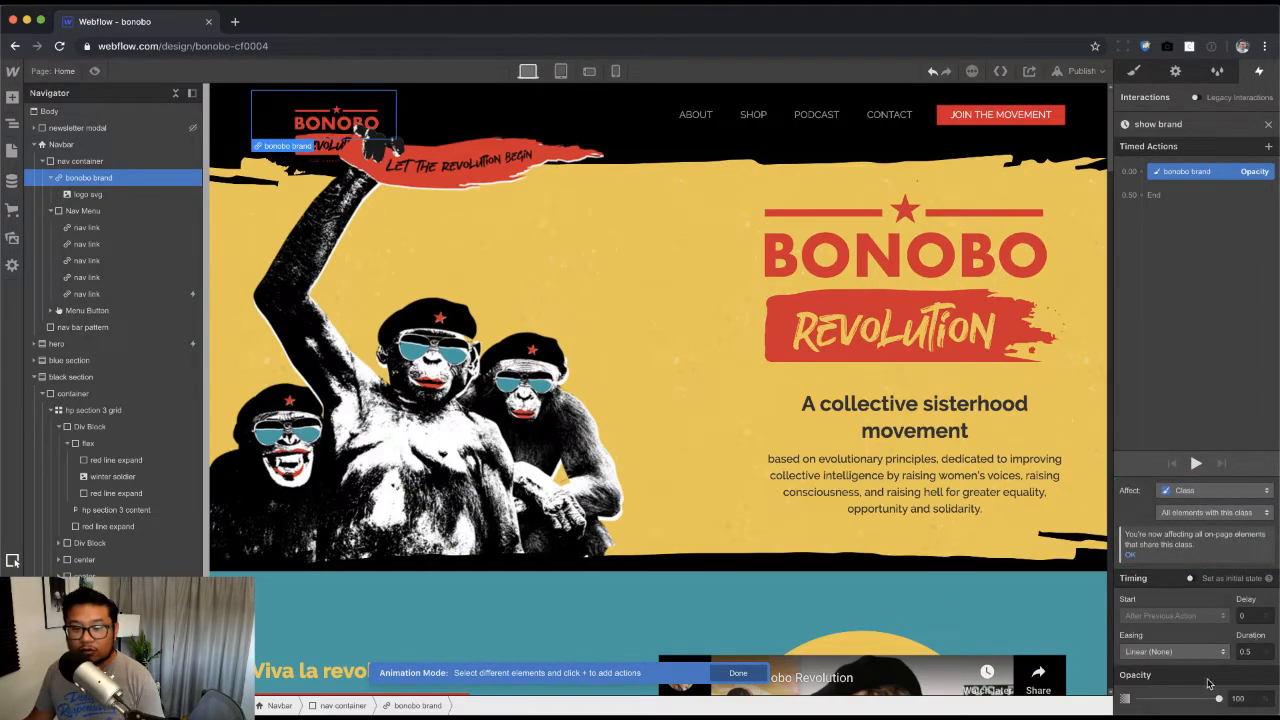
{"action": "left_click", "coordinate": [1178, 657]}
{"action": "left_click", "coordinate": [1160, 137]}
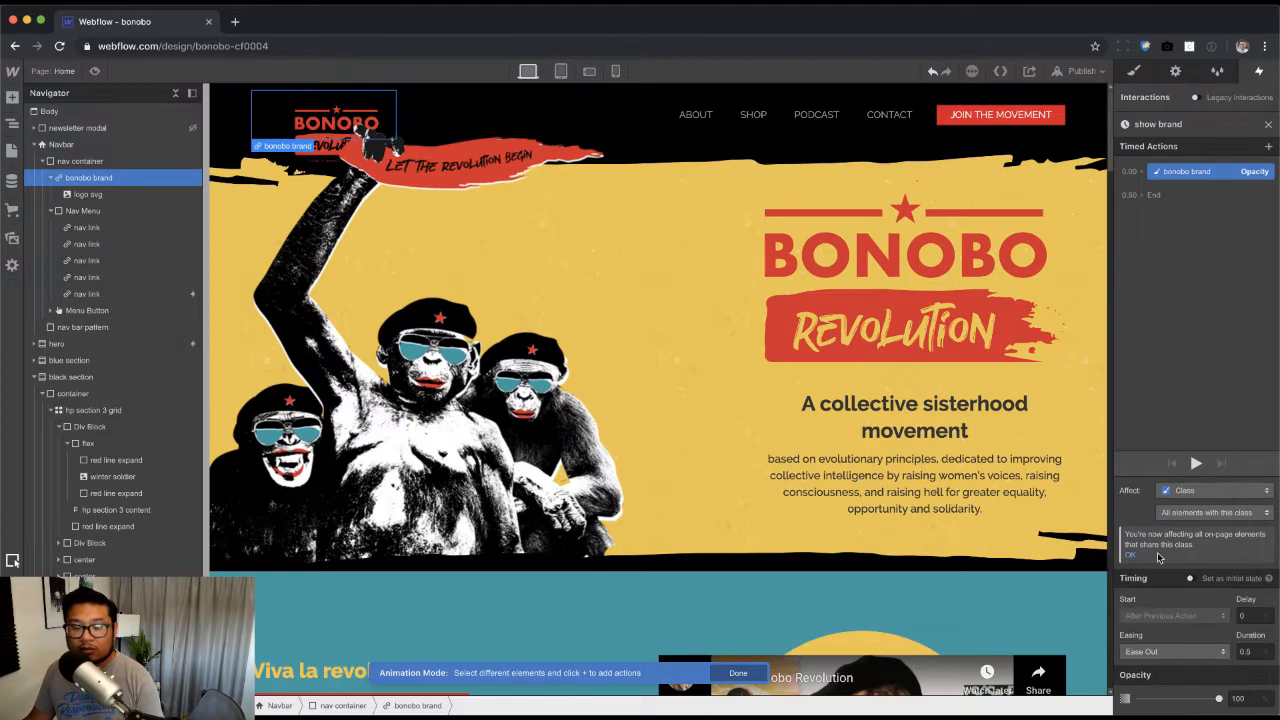
{"action": "left_click", "coordinate": [1196, 463]}
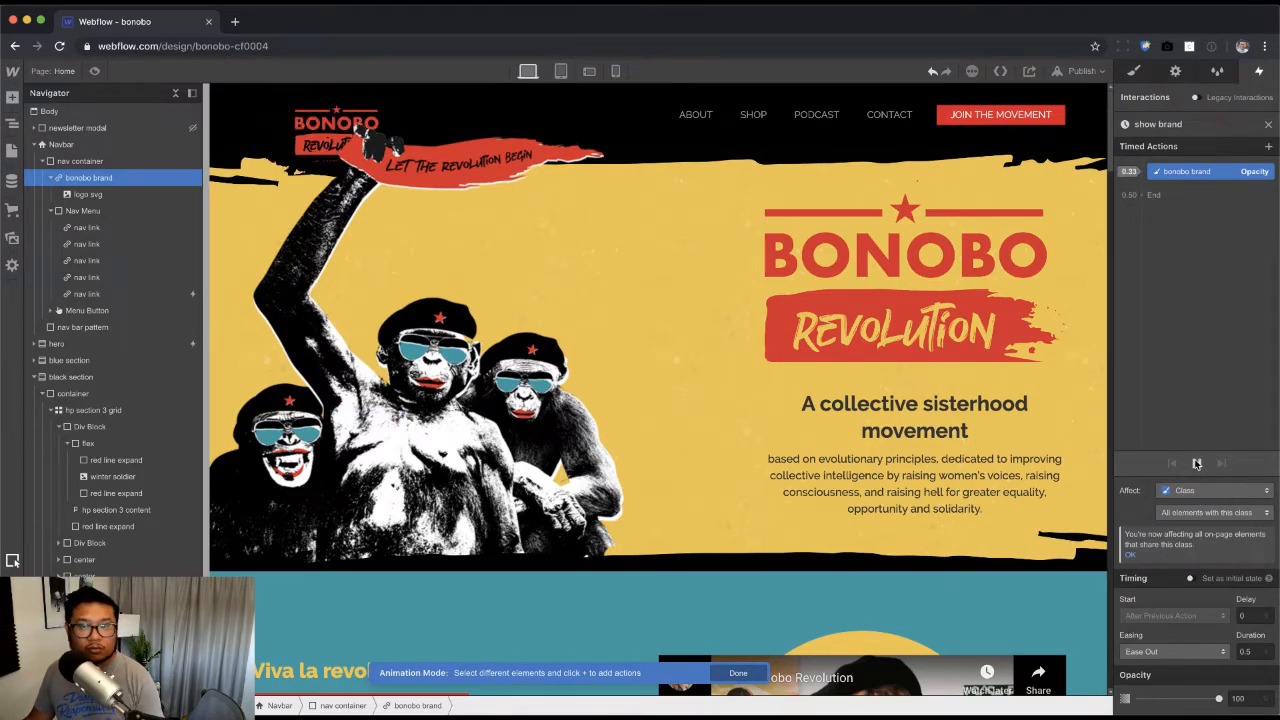
{"action": "left_click", "coordinate": [1196, 465]}
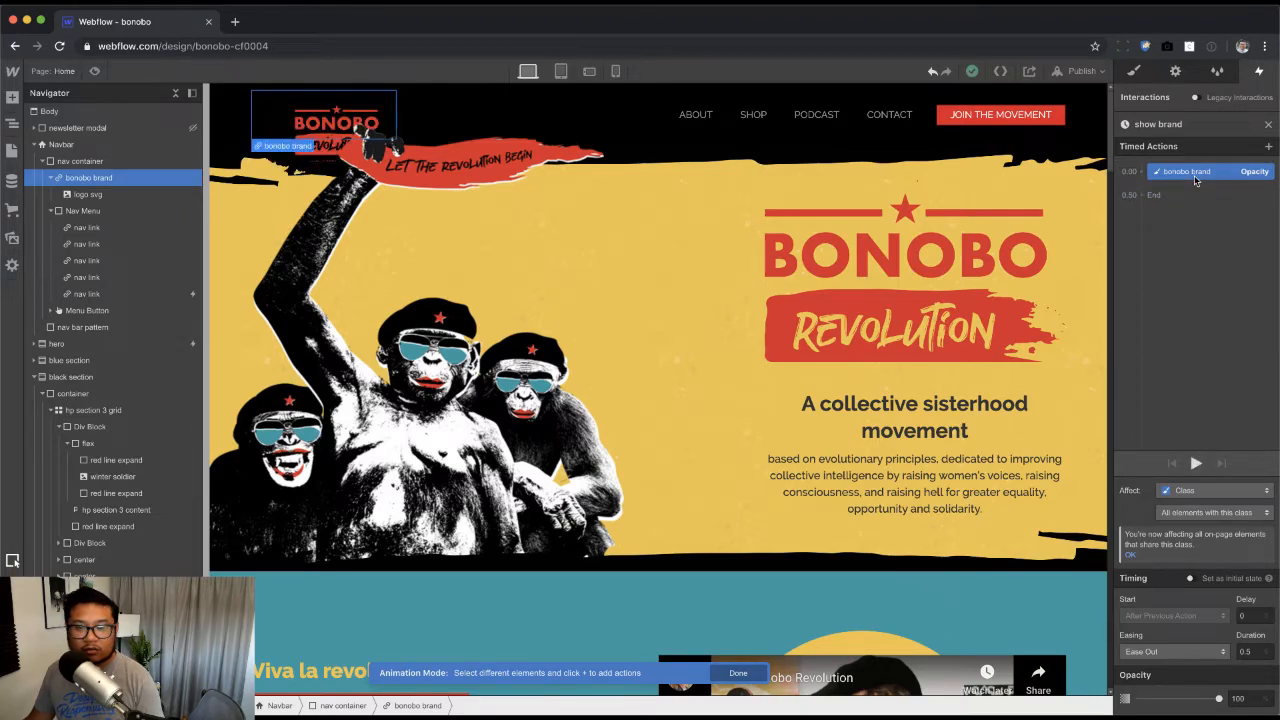
Step: Set the bonobo brand action's opacity to 0 and make it the initial state
{"action": "left_click", "coordinate": [1236, 698]}
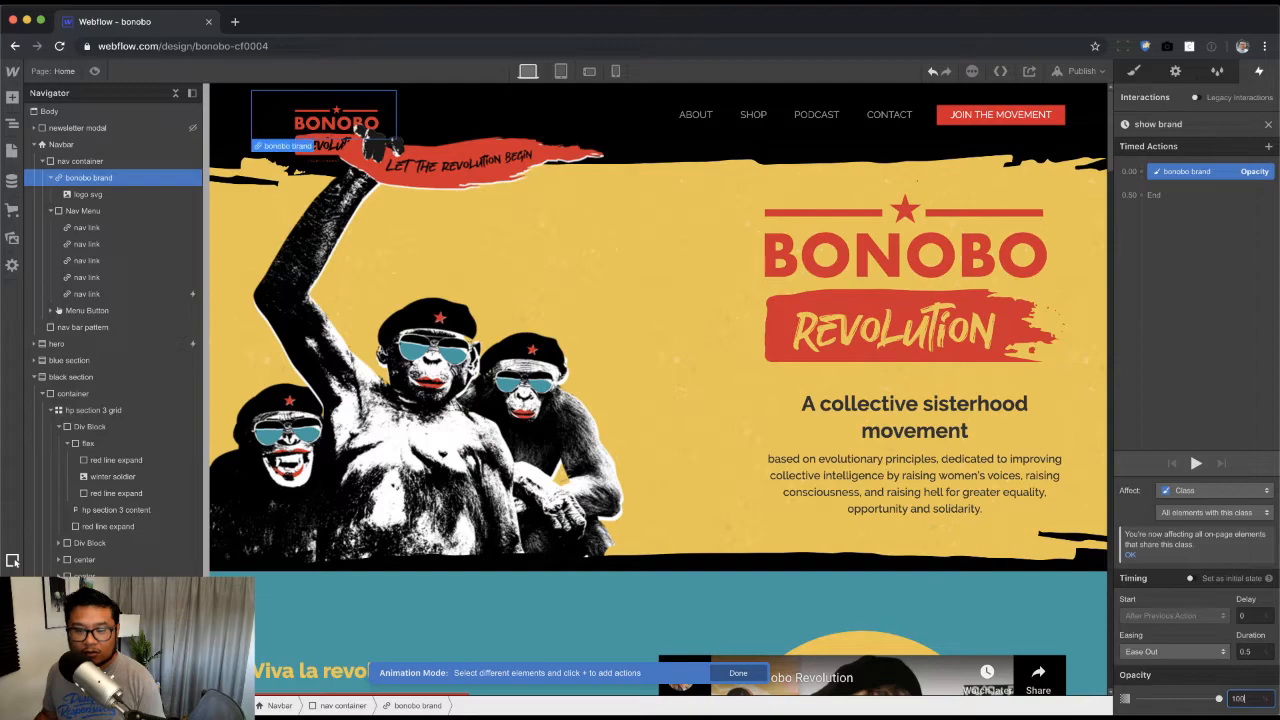
{"action": "type", "text": "0"}
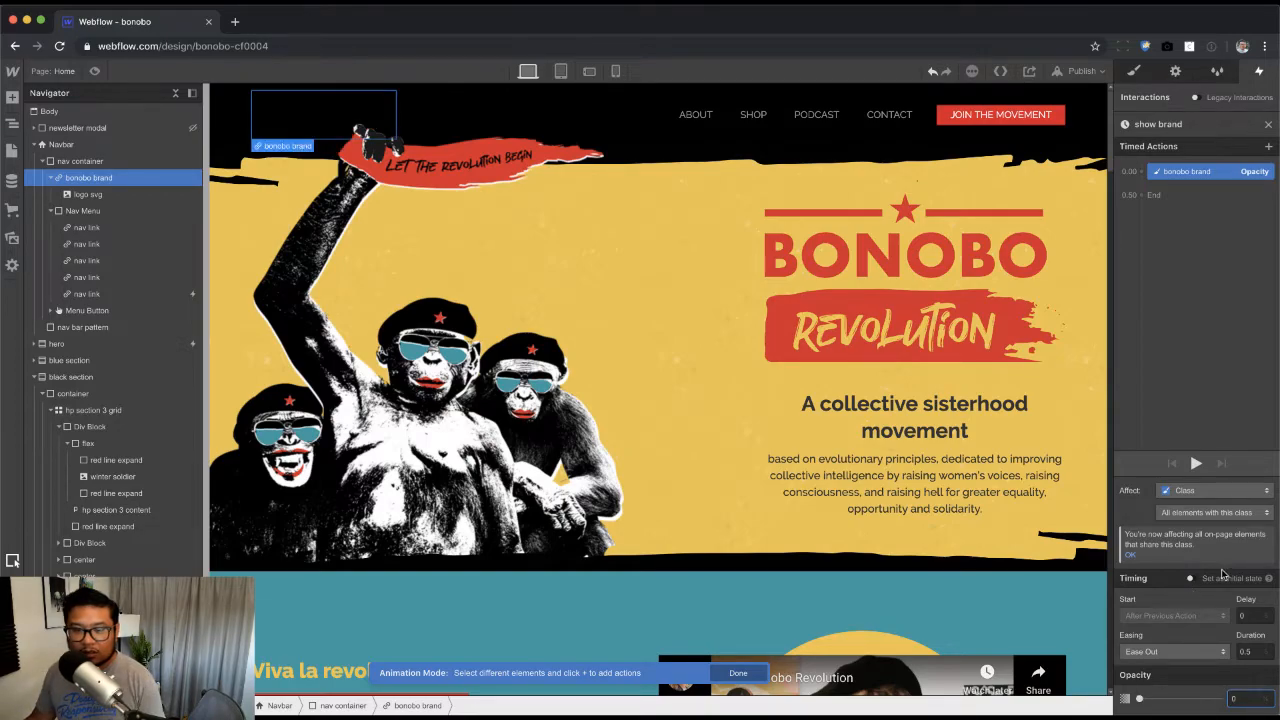
{"action": "left_click", "coordinate": [1222, 576]}
Step: Add a second bonobo brand Opacity action at 100 with Ease Out easing, and preview the fade-in
{"action": "left_click", "coordinate": [1143, 207]}
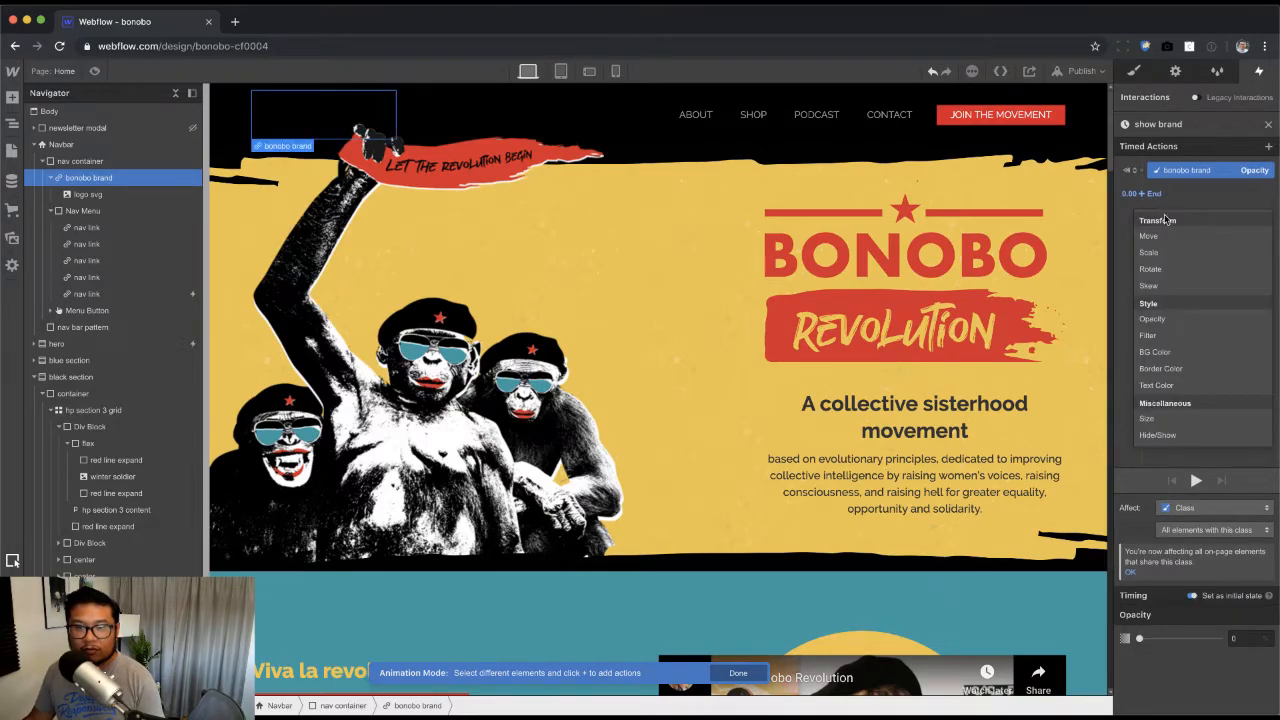
{"action": "left_click", "coordinate": [1165, 321]}
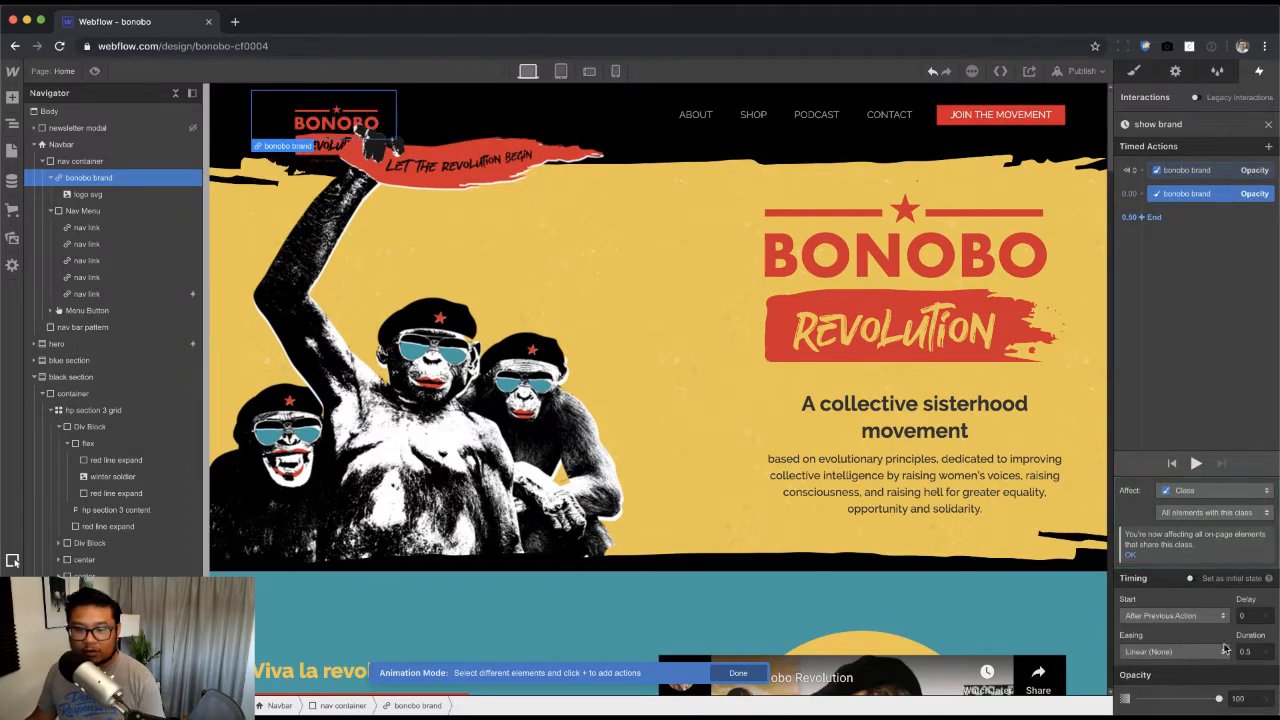
{"action": "left_click", "coordinate": [1175, 651]}
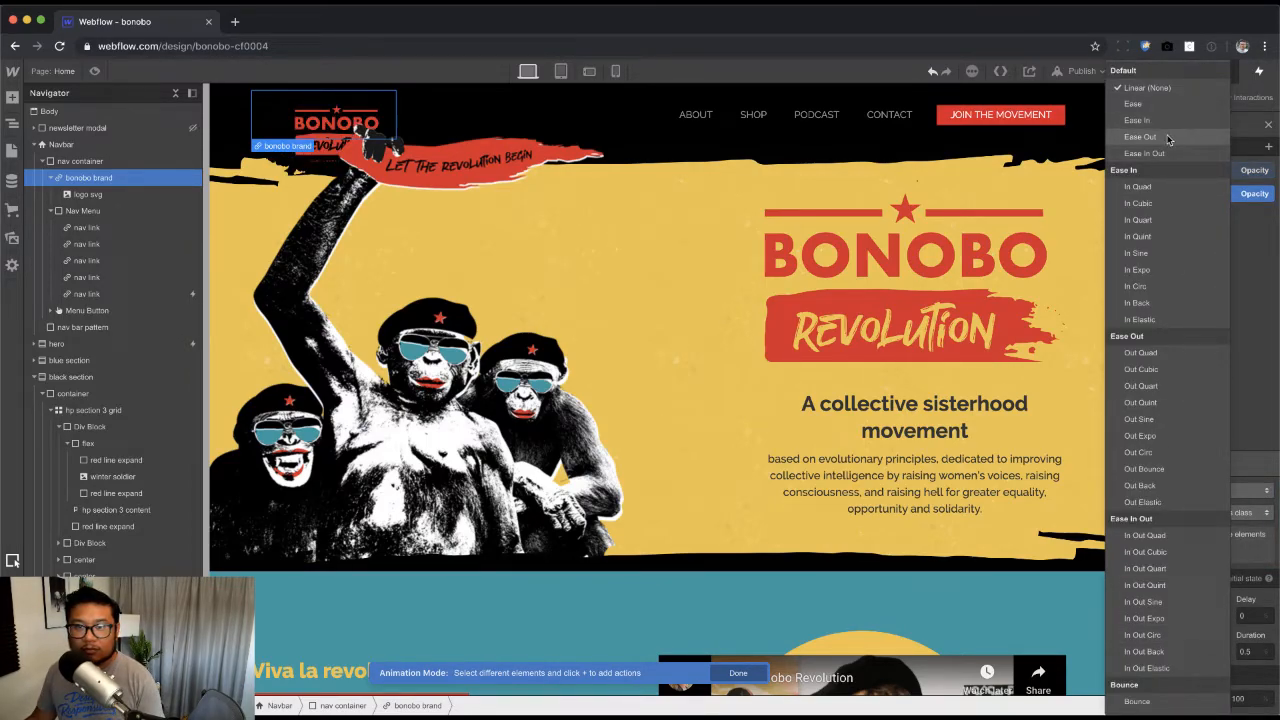
{"action": "left_click", "coordinate": [1170, 136]}
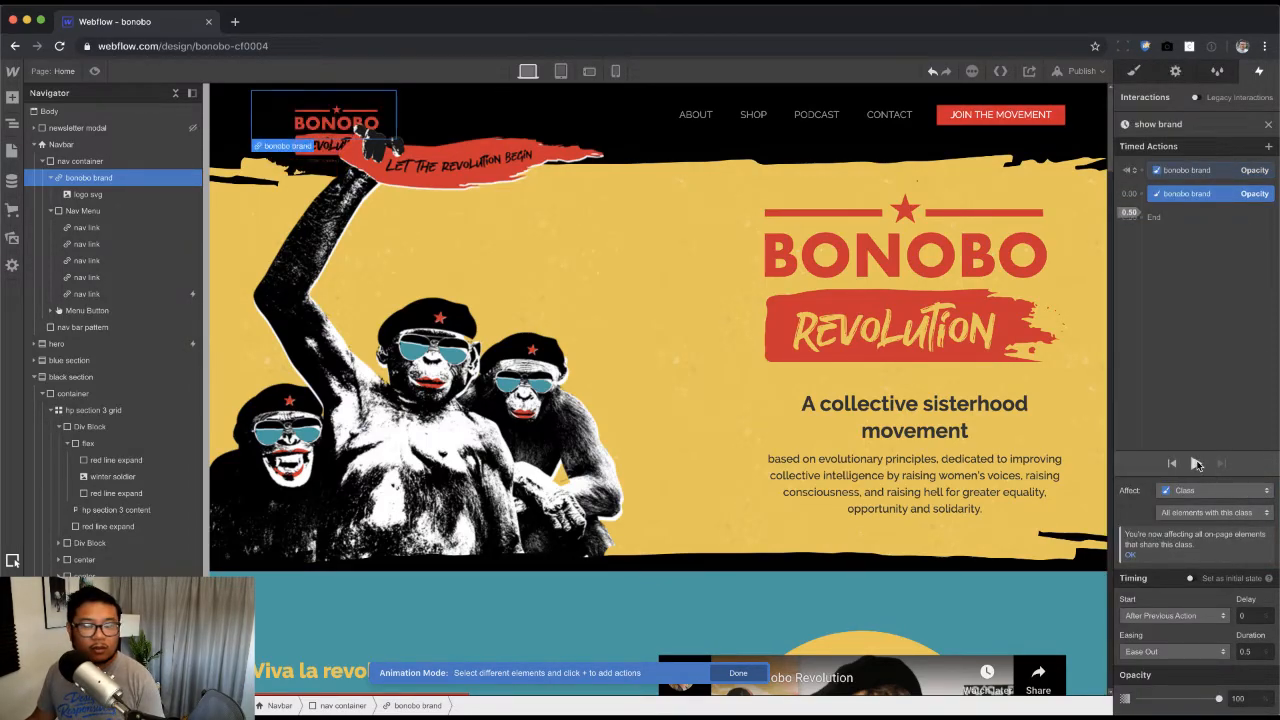
{"action": "left_click", "coordinate": [1197, 463]}
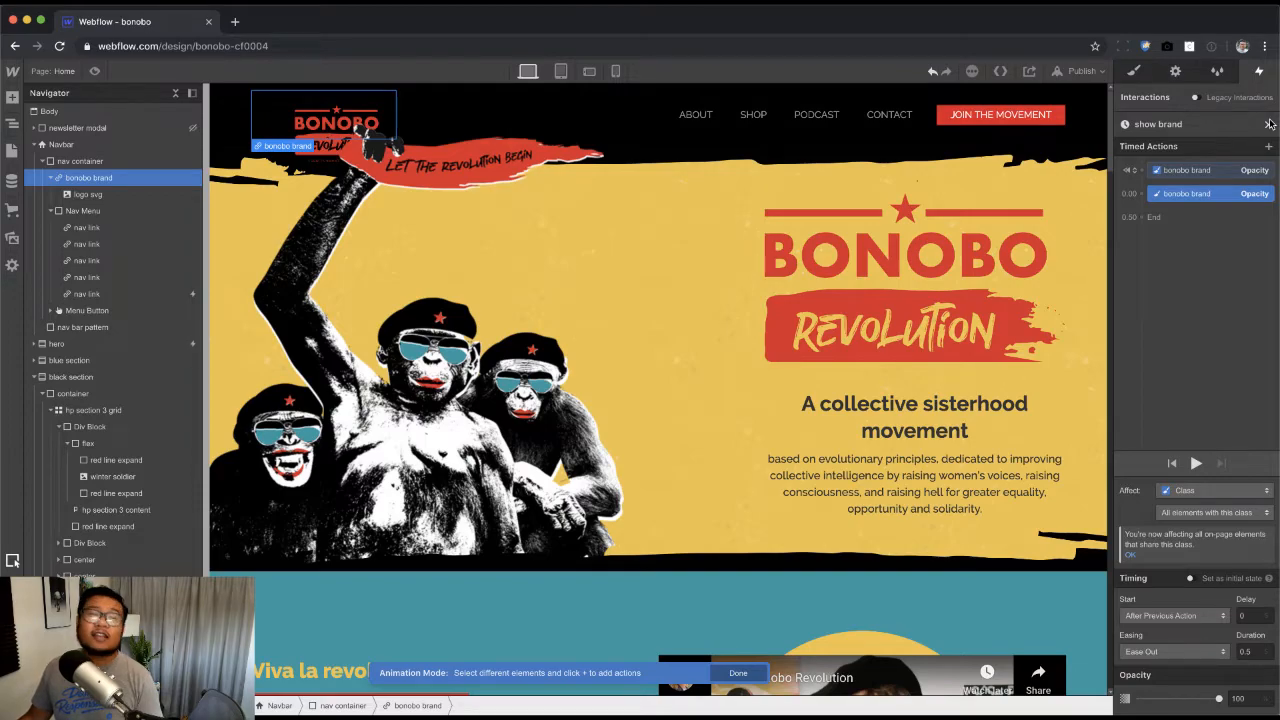
Step: Check the scrolled navbar mockup in the design PDF, and delete both bonobo brand Opacity actions from the "show brand" animation
{"action": "key", "text": "super+Tab"}
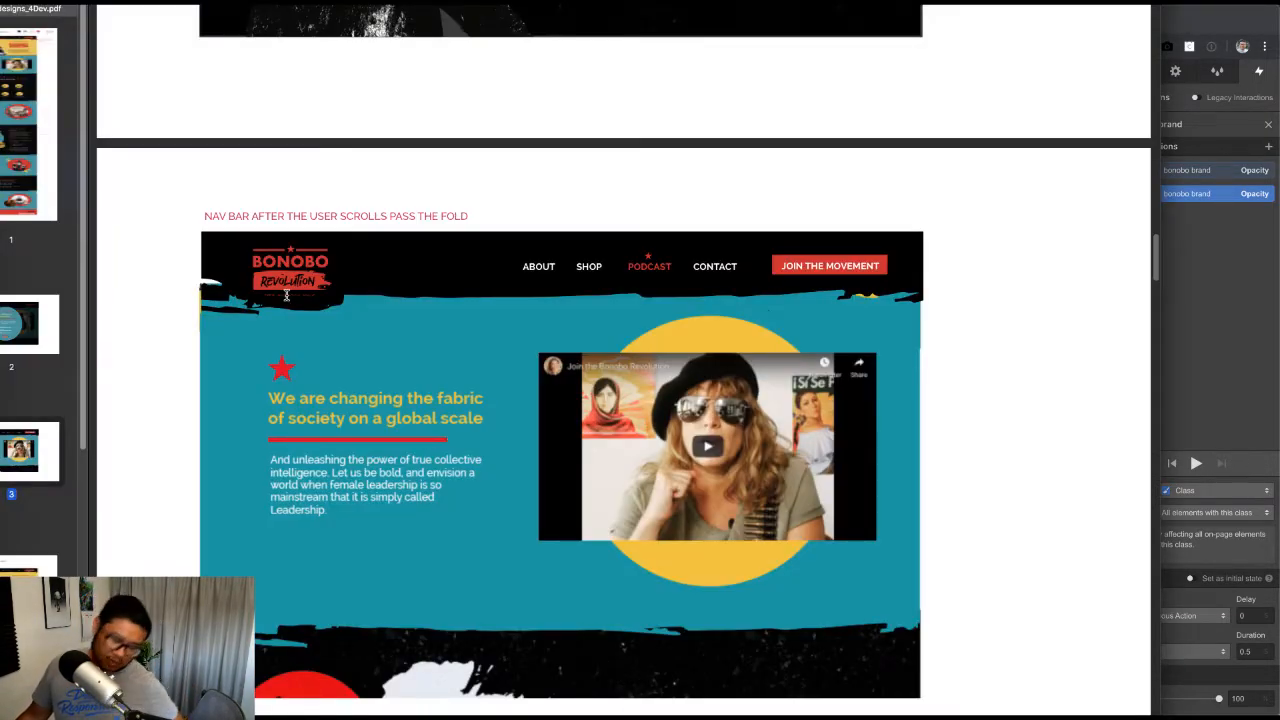
{"action": "key", "text": "super+Tab"}
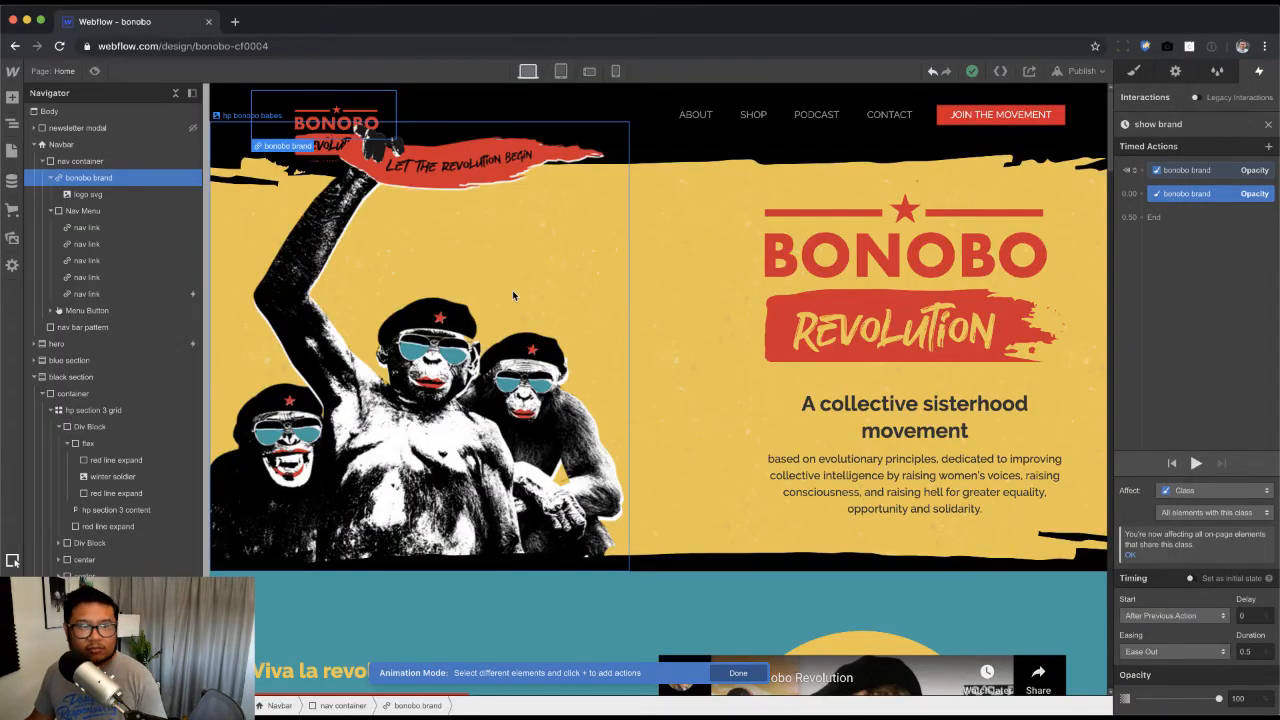
{"action": "left_click", "coordinate": [1205, 174]}
{"action": "left_click", "coordinate": [1193, 197]}
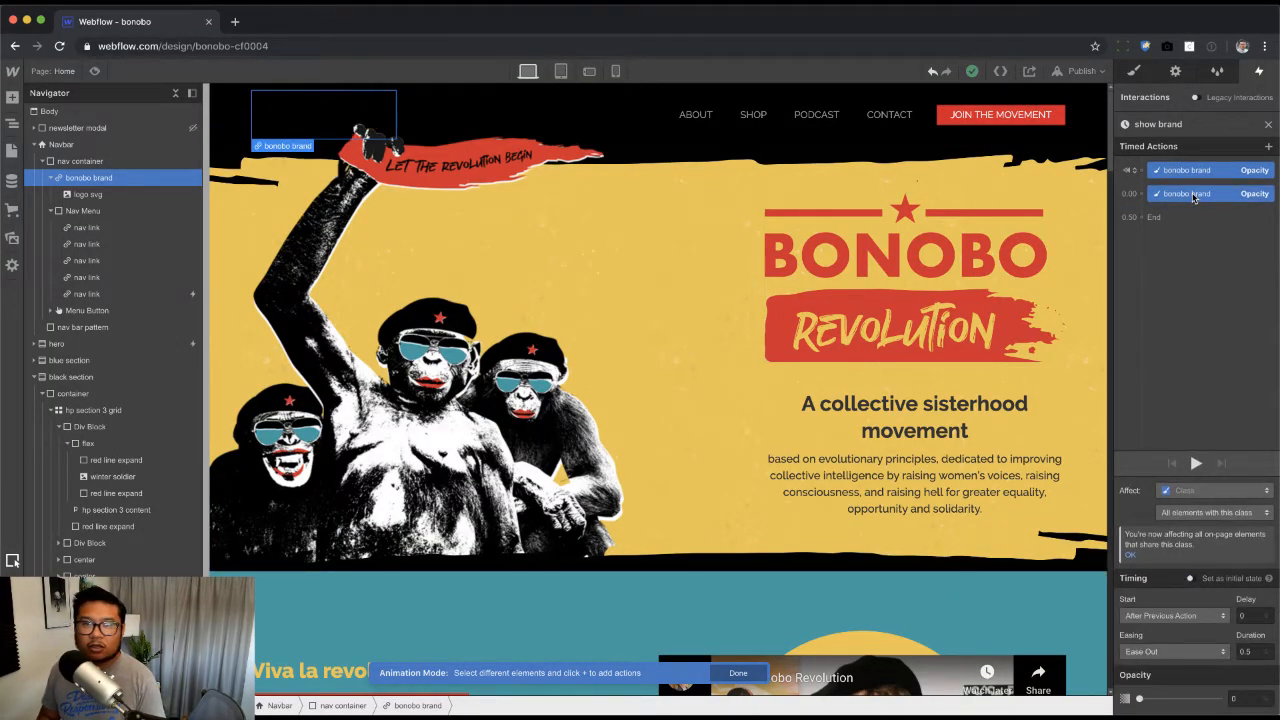
{"action": "key", "text": "Delete"}
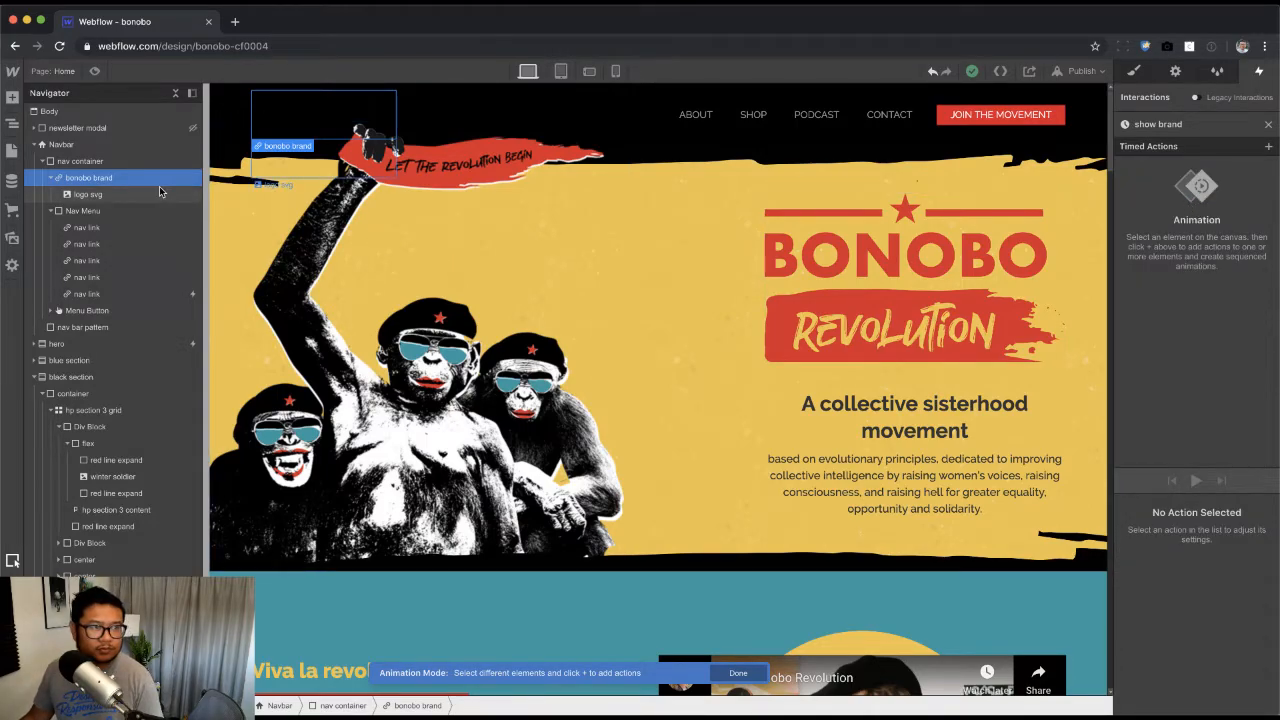
Step: Reset the opacity style of the bonobo brand link in its Effects settings
{"action": "left_click", "coordinate": [1133, 70]}
{"action": "scroll", "coordinate": [1191, 613], "scroll_direction": "down", "scroll_amount": 10}
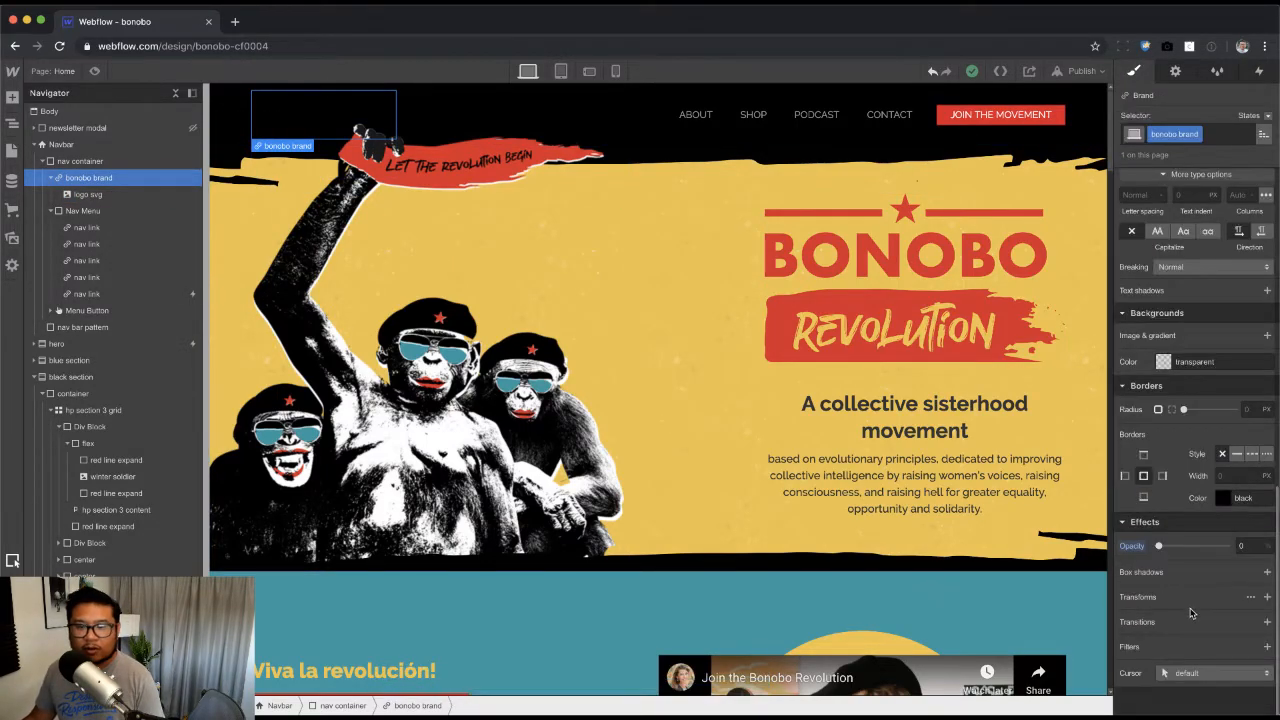
{"action": "left_click", "coordinate": [1130, 548]}
{"action": "left_click", "coordinate": [1158, 562]}
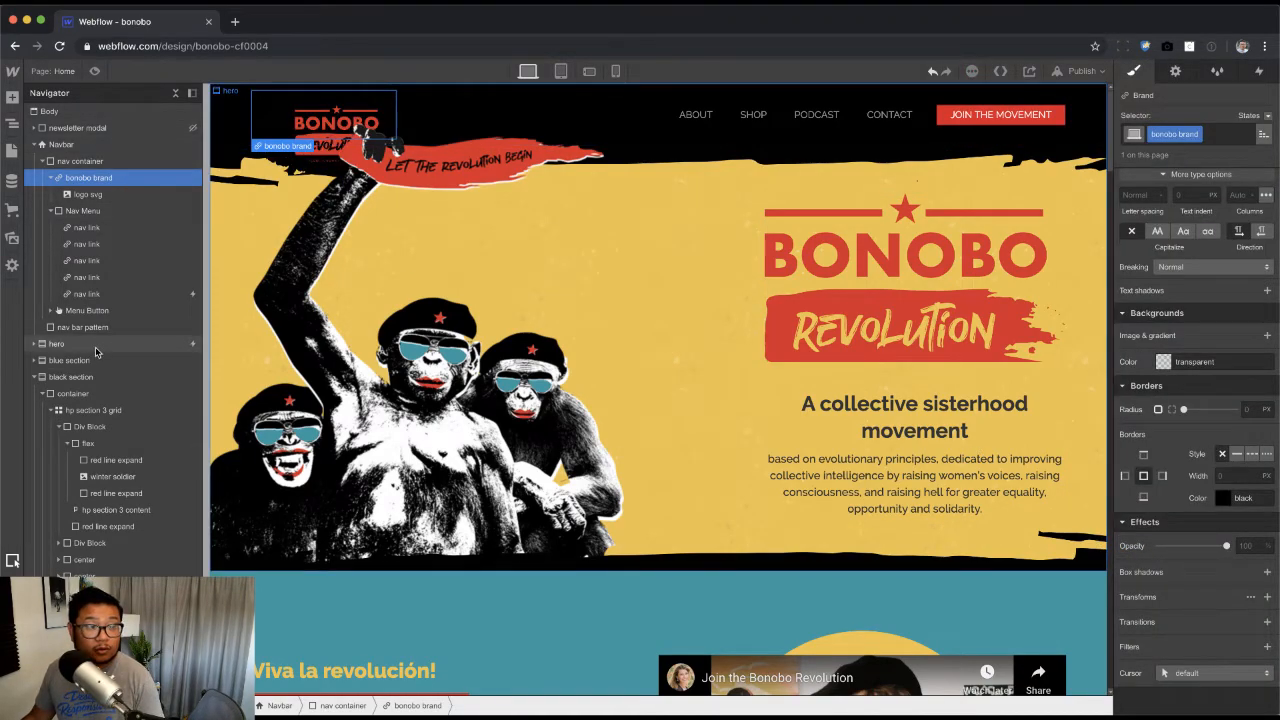
Step: Open the settings of the hero section's Scroll into view trigger
{"action": "left_click", "coordinate": [60, 343]}
{"action": "left_click", "coordinate": [1258, 72]}
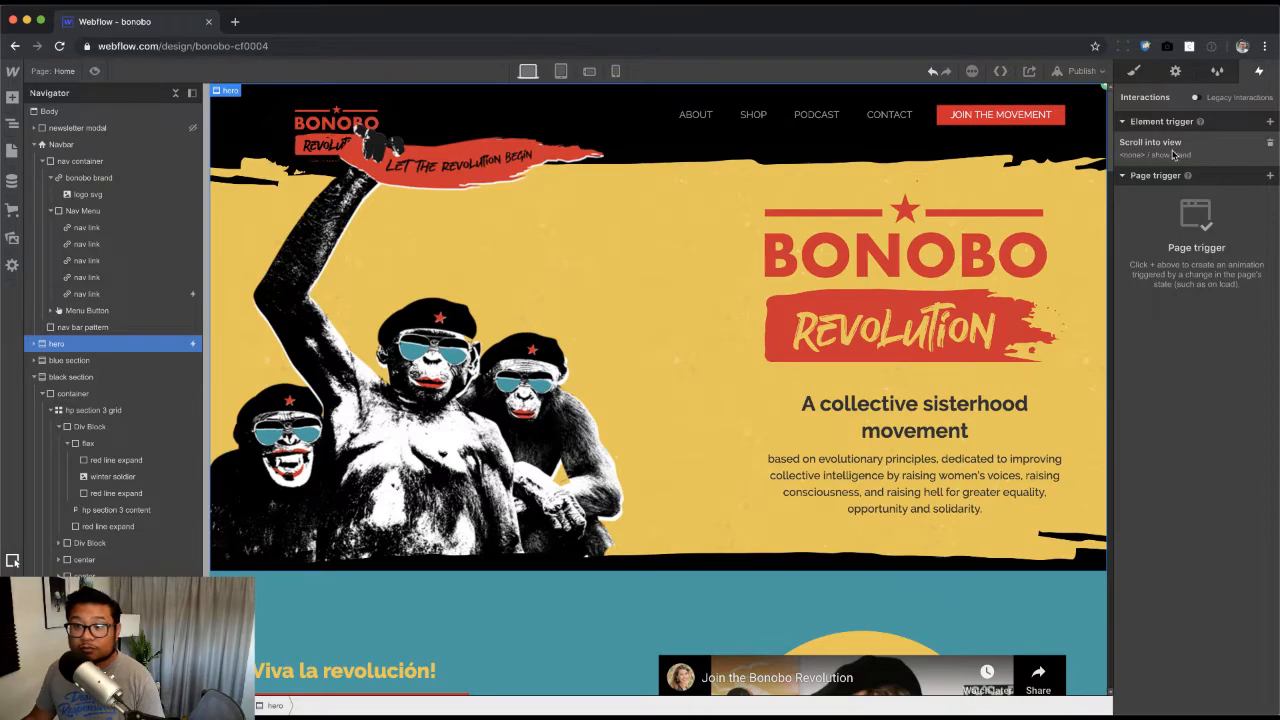
{"action": "left_click", "coordinate": [1205, 168]}
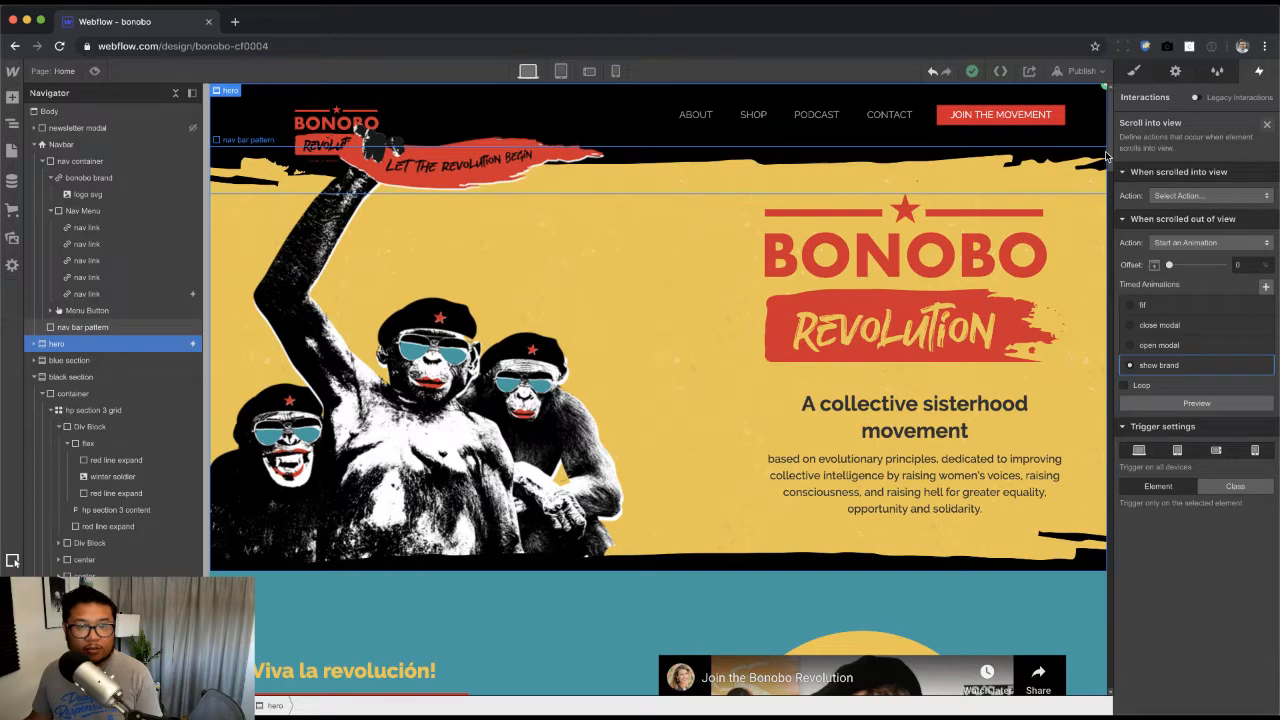
Step: Search the web for "bonobo revolution" in a separate browser tab, look through the results, and return to the Webflow project
{"action": "key", "text": "ctrl+t"}
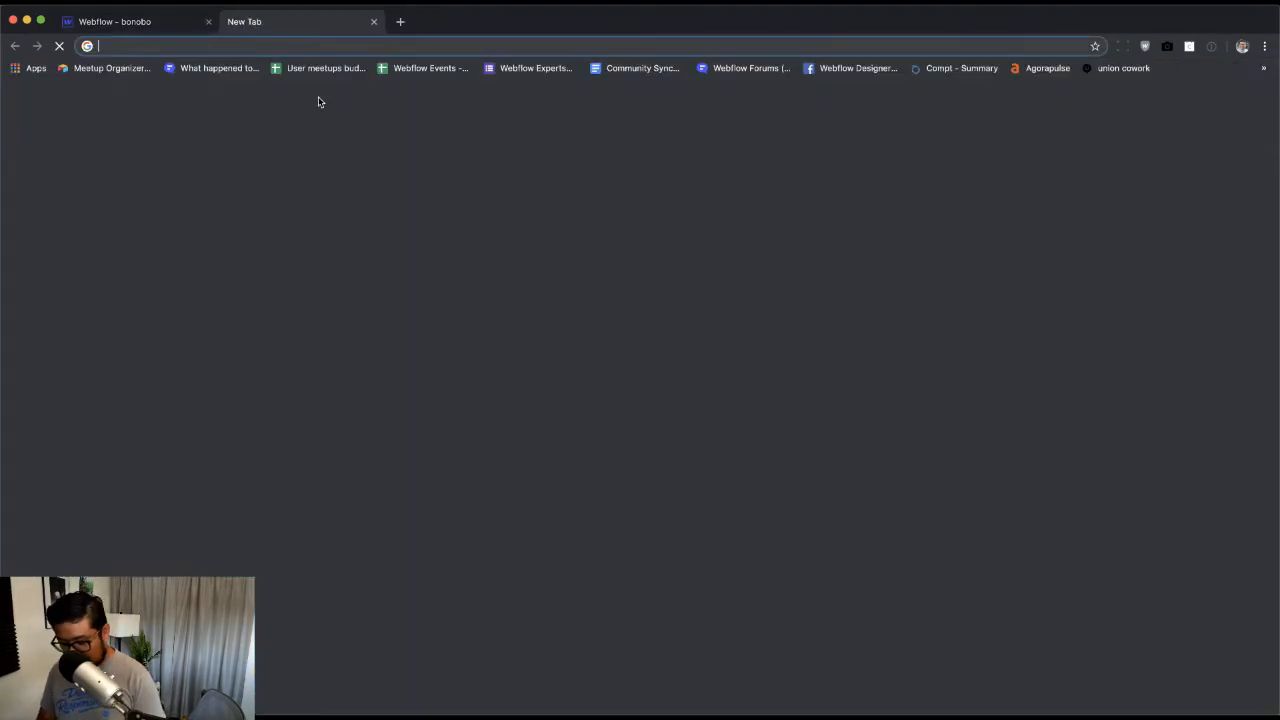
{"action": "type", "text": "bonobo revo"}
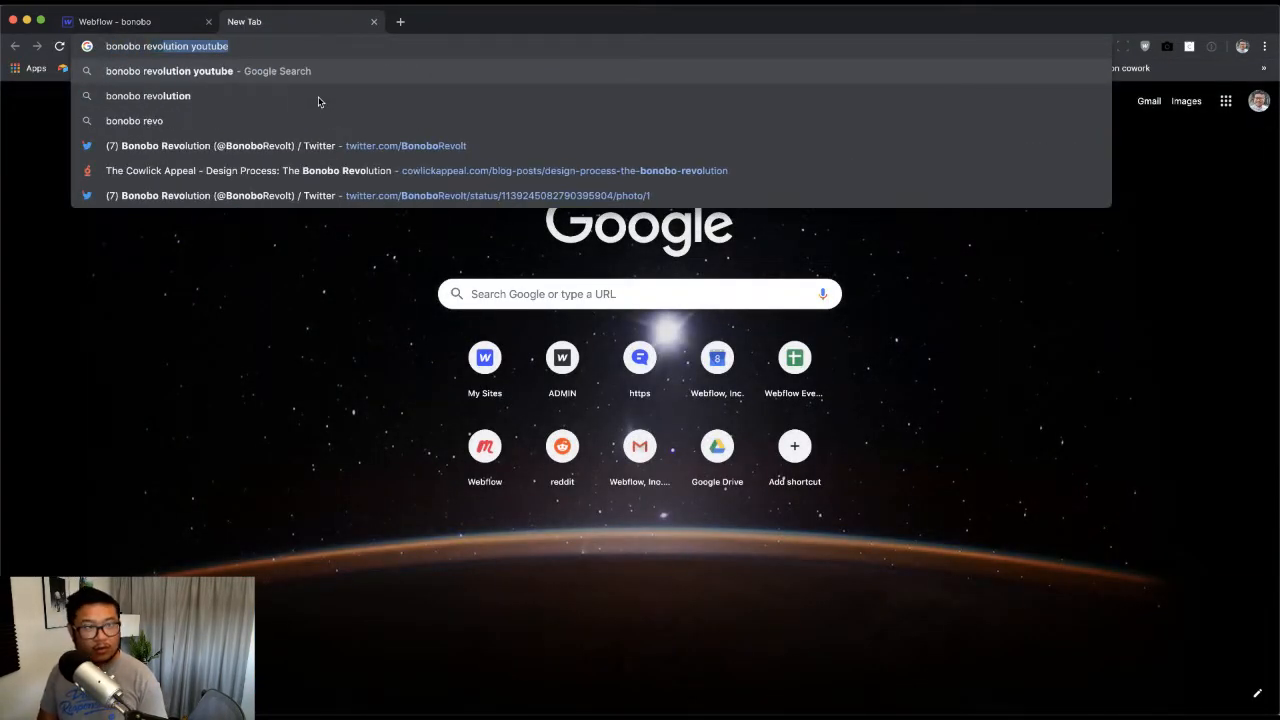
{"action": "type", "text": "lution"}
{"action": "key", "text": "Delete"}
{"action": "key", "text": "Return"}
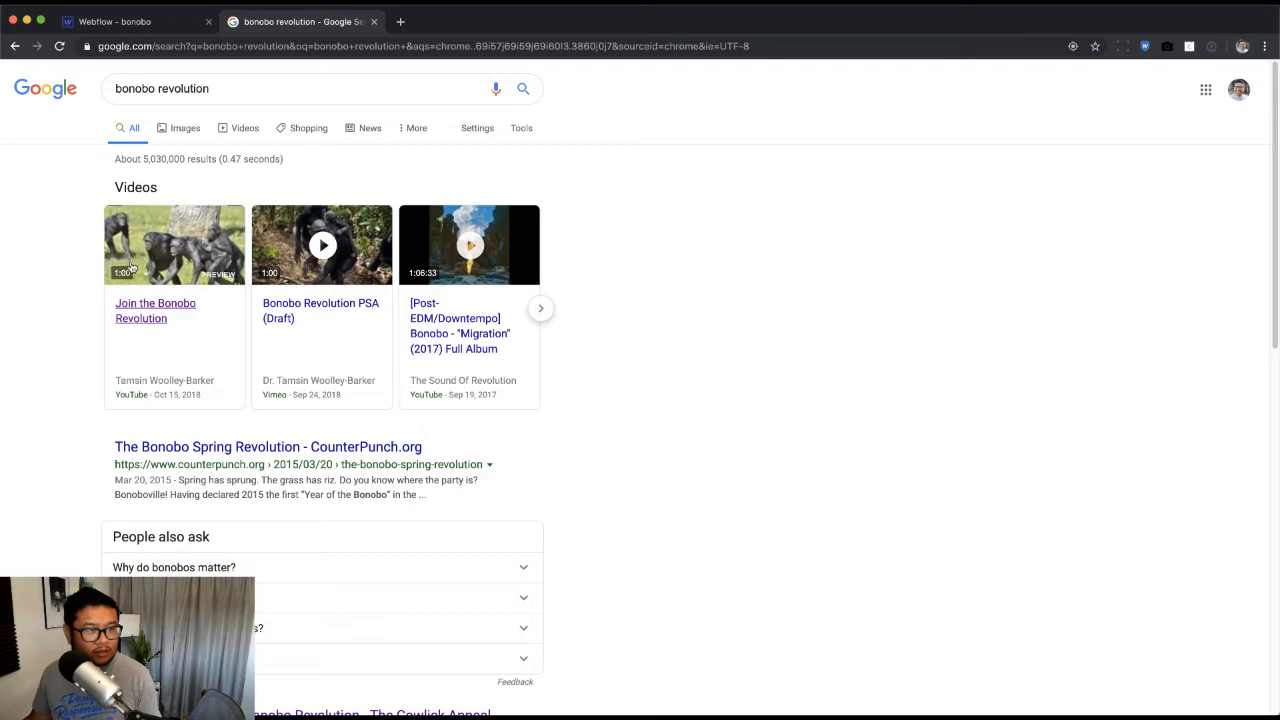
{"action": "scroll", "coordinate": [86, 378], "scroll_direction": "down", "scroll_amount": 4}
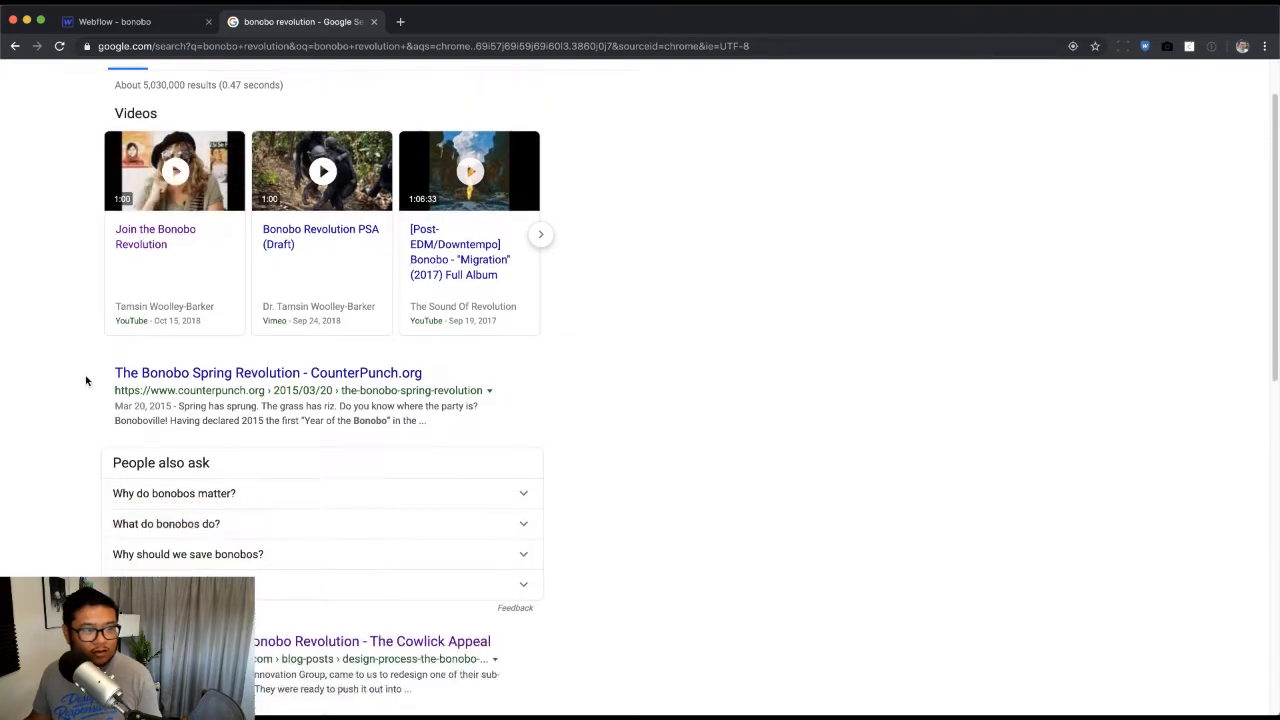
{"action": "scroll", "coordinate": [86, 380], "scroll_direction": "down", "scroll_amount": 2}
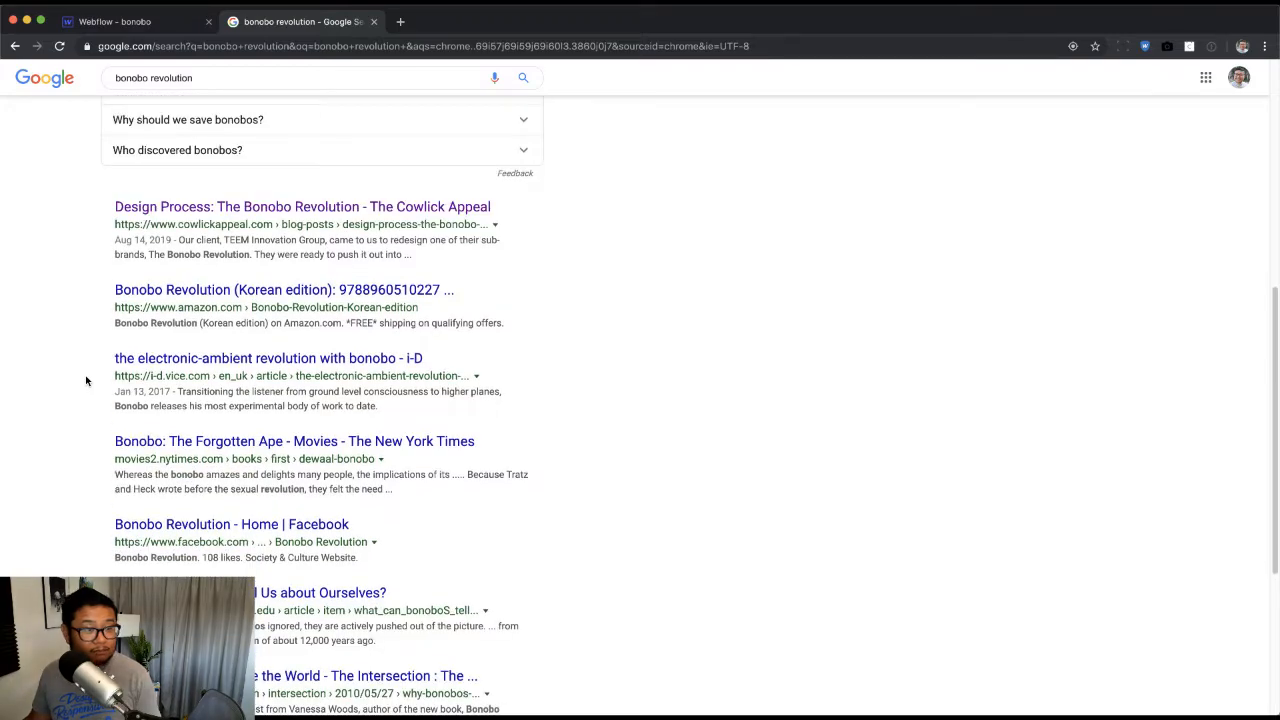
{"action": "scroll", "coordinate": [86, 380], "scroll_direction": "up", "scroll_amount": 5}
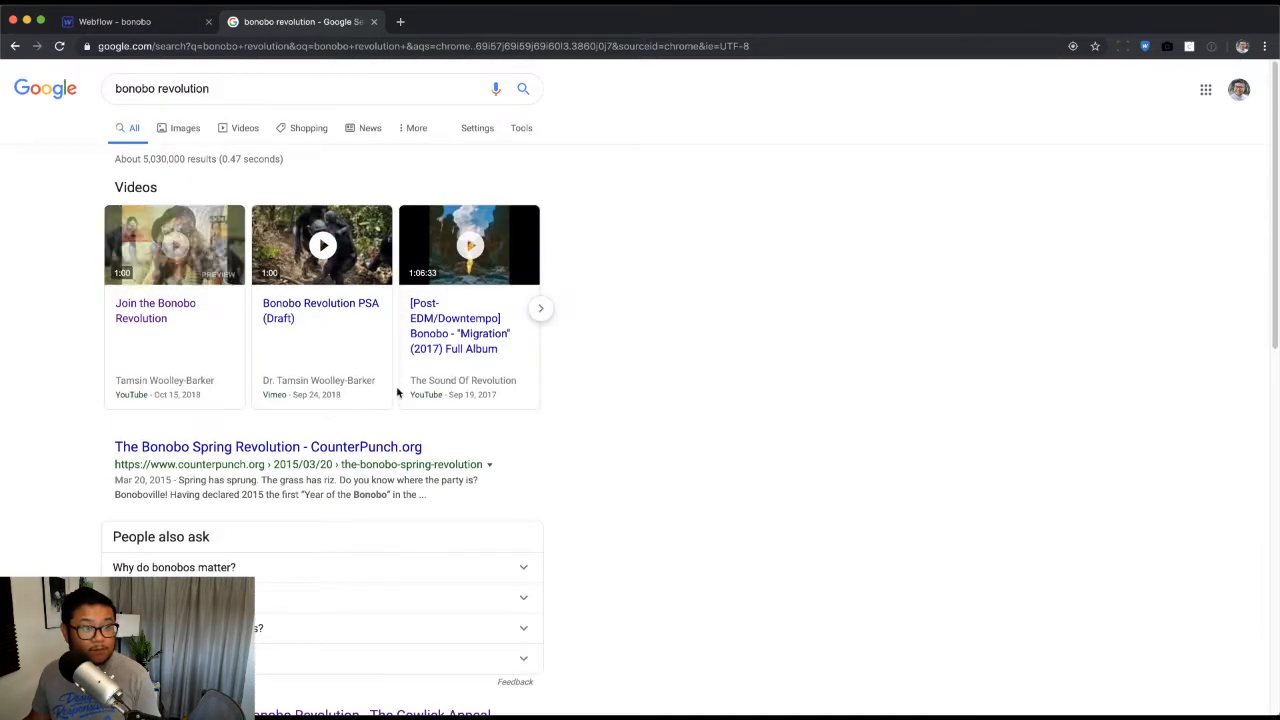
{"action": "mouse_move", "coordinate": [168, 277]}
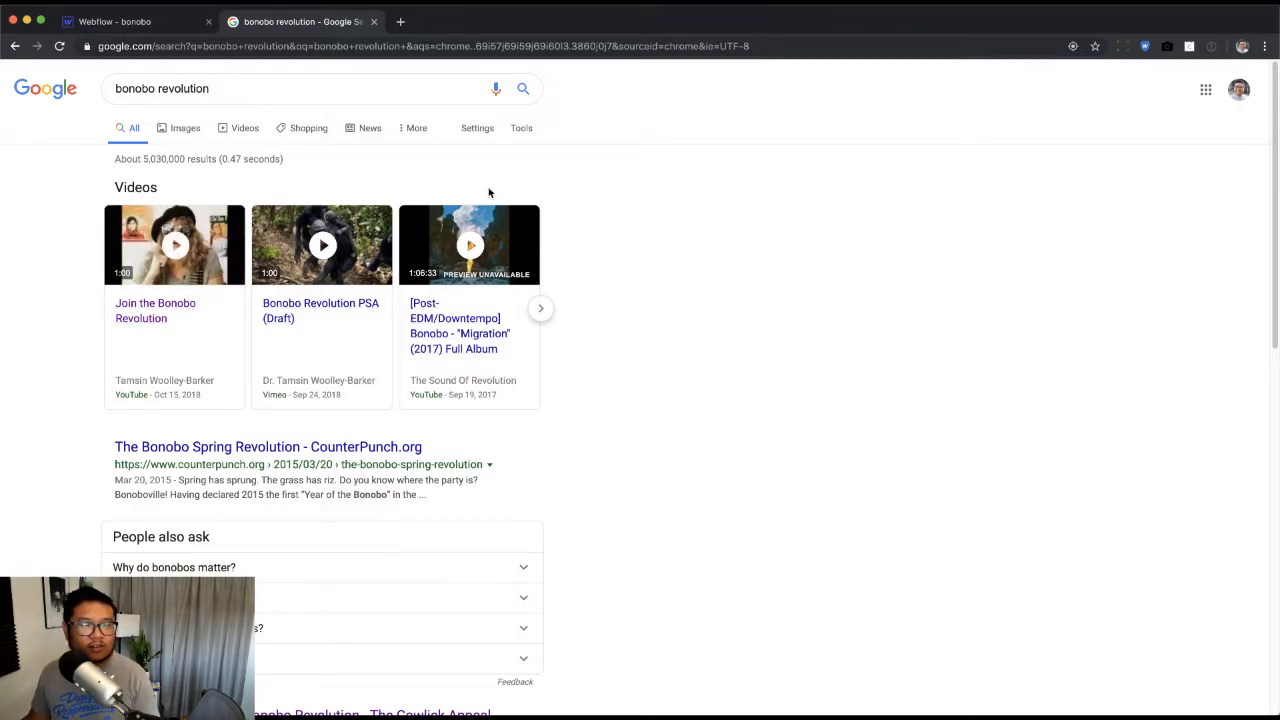
{"action": "key", "text": "super+w"}
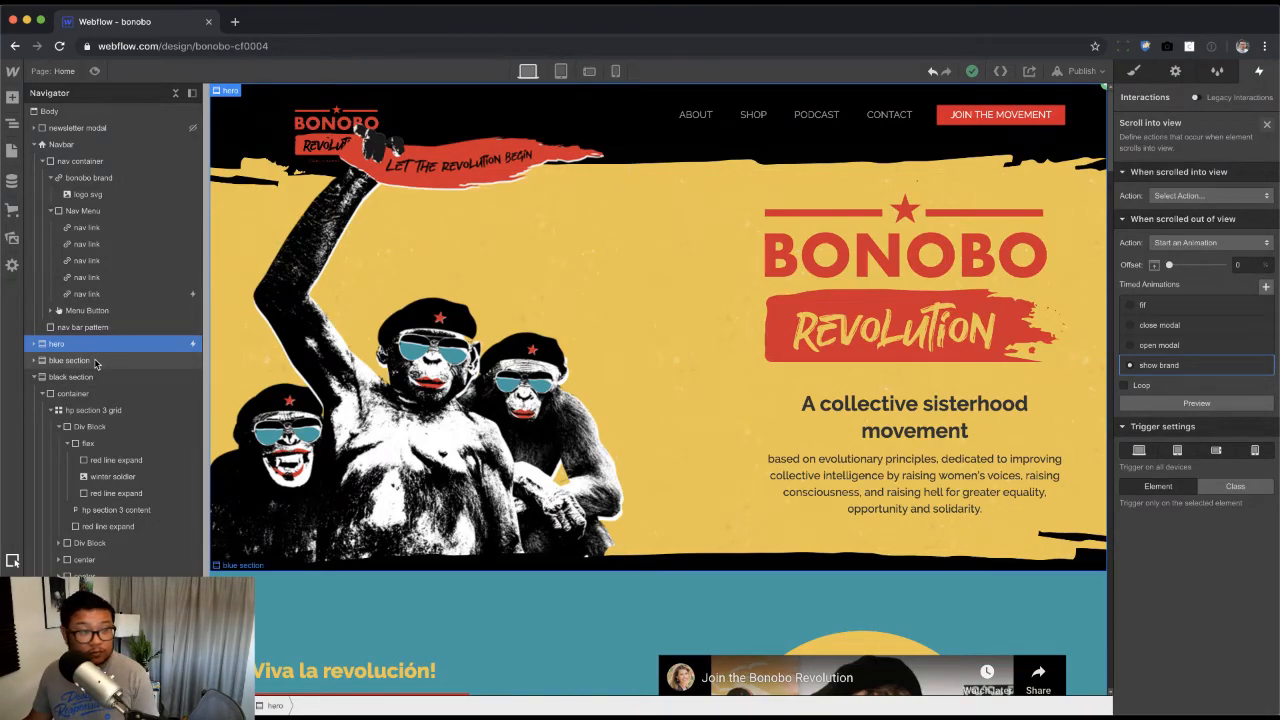
Step: In the "show brand" animation, add a Move action on bonobo brand, set as initial state with a vertical offset of -150%
{"action": "left_click", "coordinate": [1167, 368]}
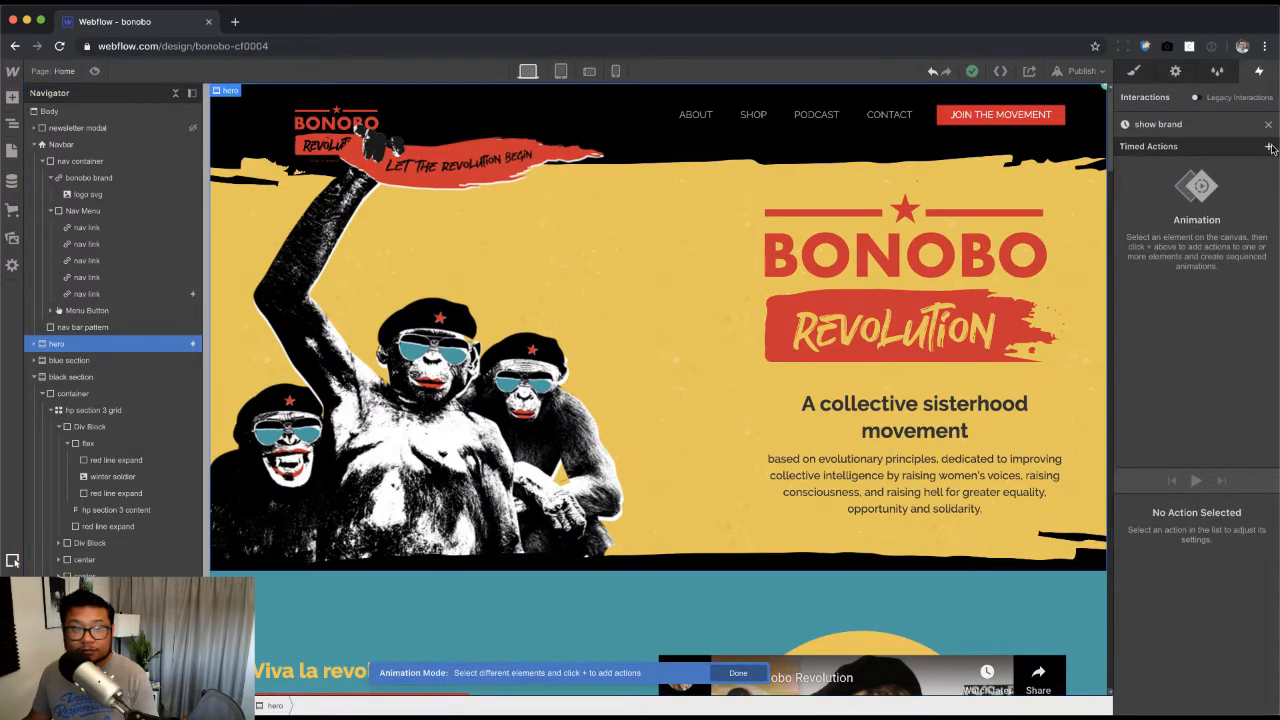
{"action": "left_click", "coordinate": [109, 178]}
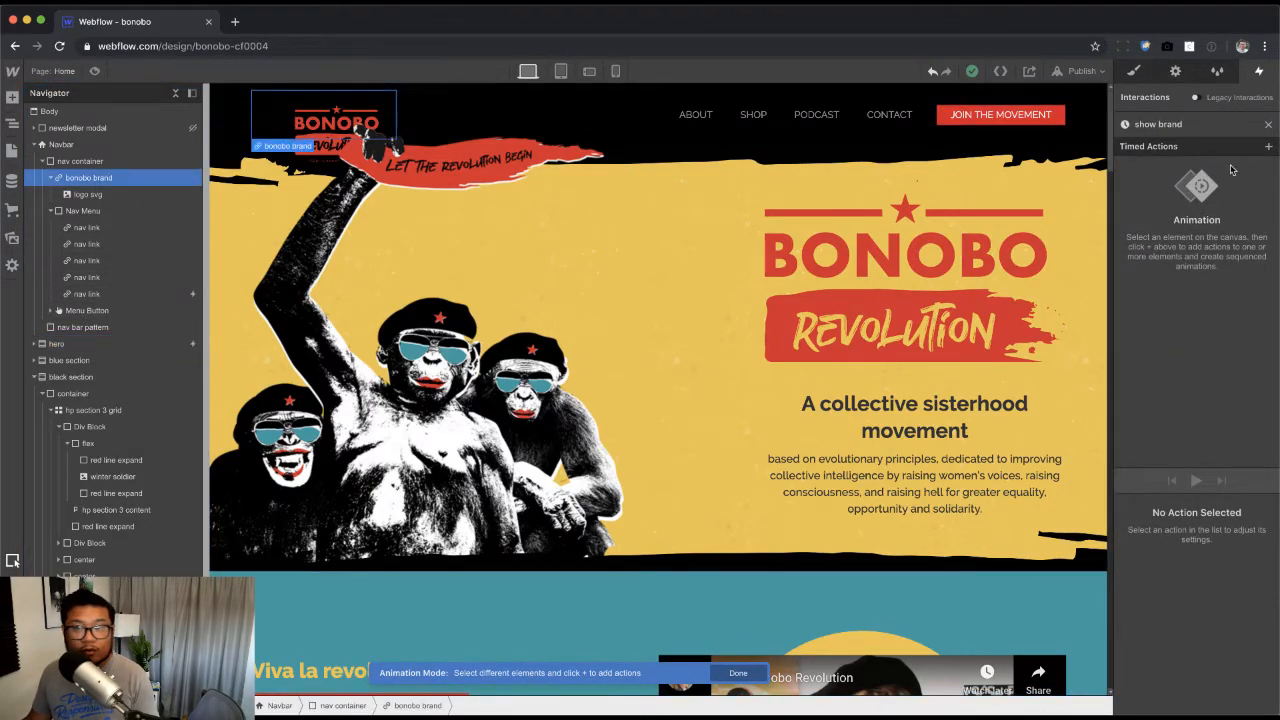
{"action": "left_click", "coordinate": [1268, 147]}
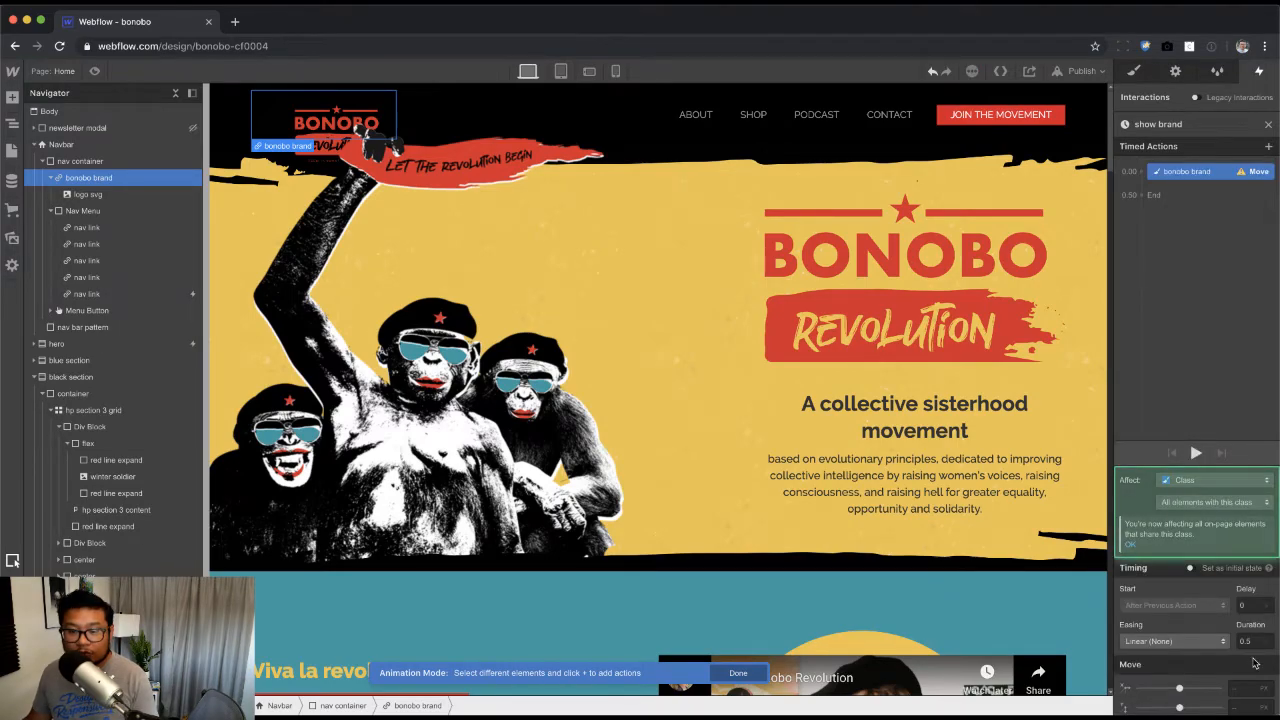
{"action": "left_click", "coordinate": [1237, 569]}
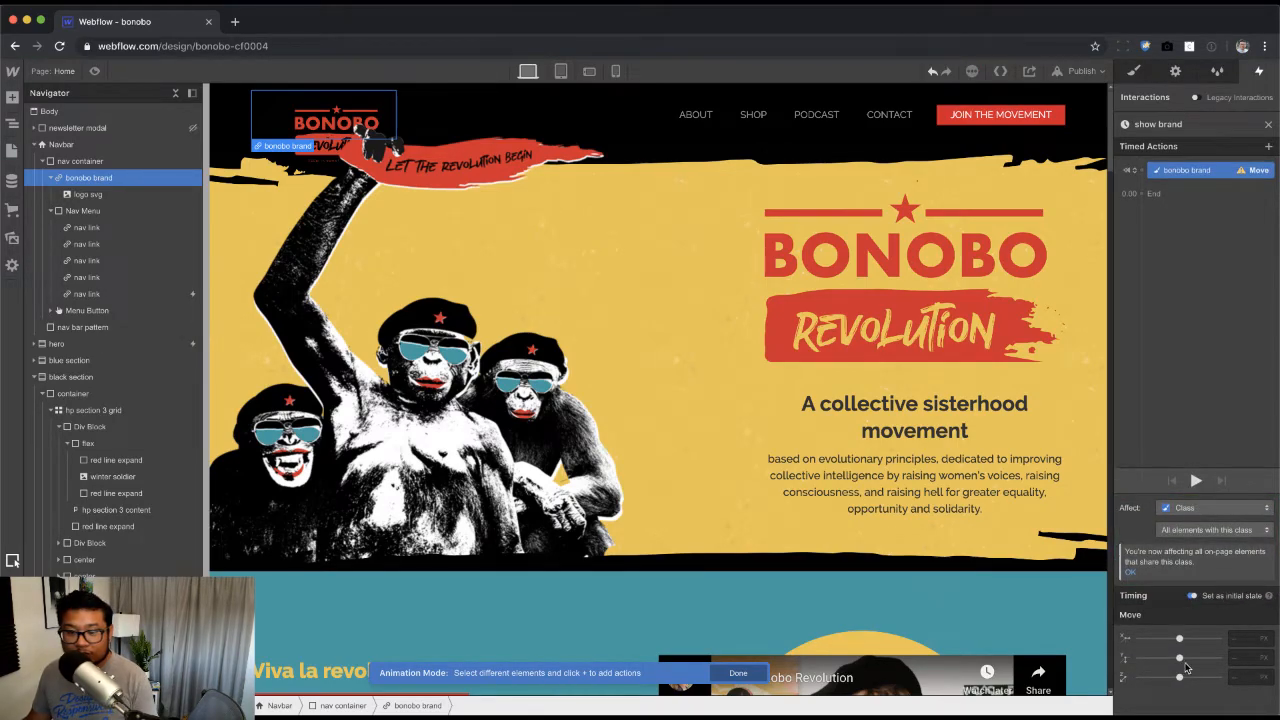
{"action": "left_click", "coordinate": [1243, 657]}
{"action": "type", "text": "-100"}
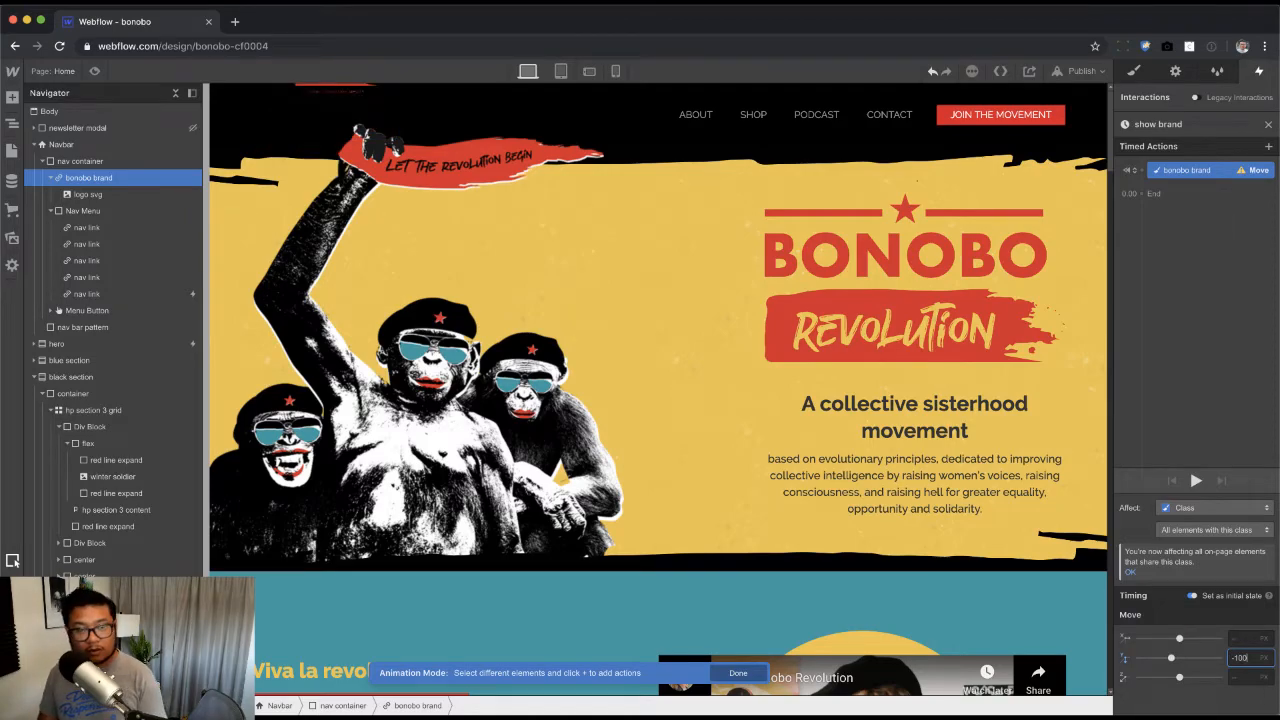
{"action": "type", "text": "%"}
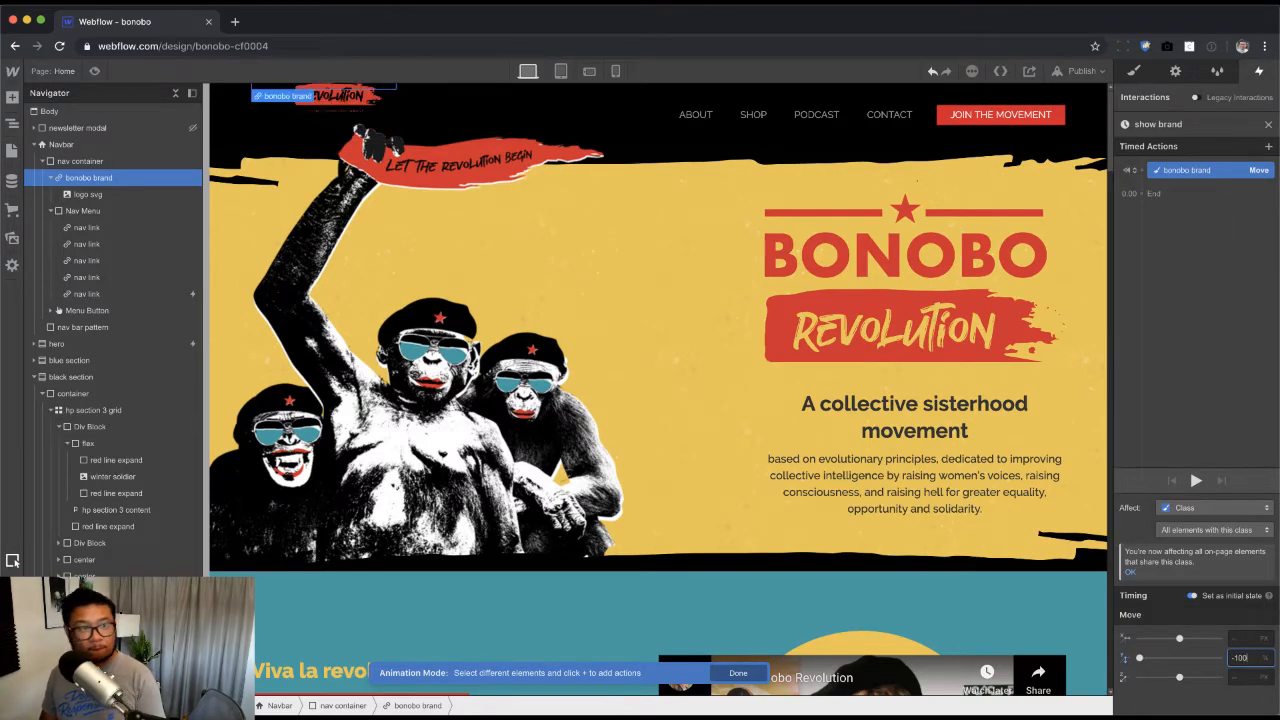
{"action": "key", "text": "BackSpace"}
{"action": "key", "text": "BackSpace"}
{"action": "type", "text": "50"}
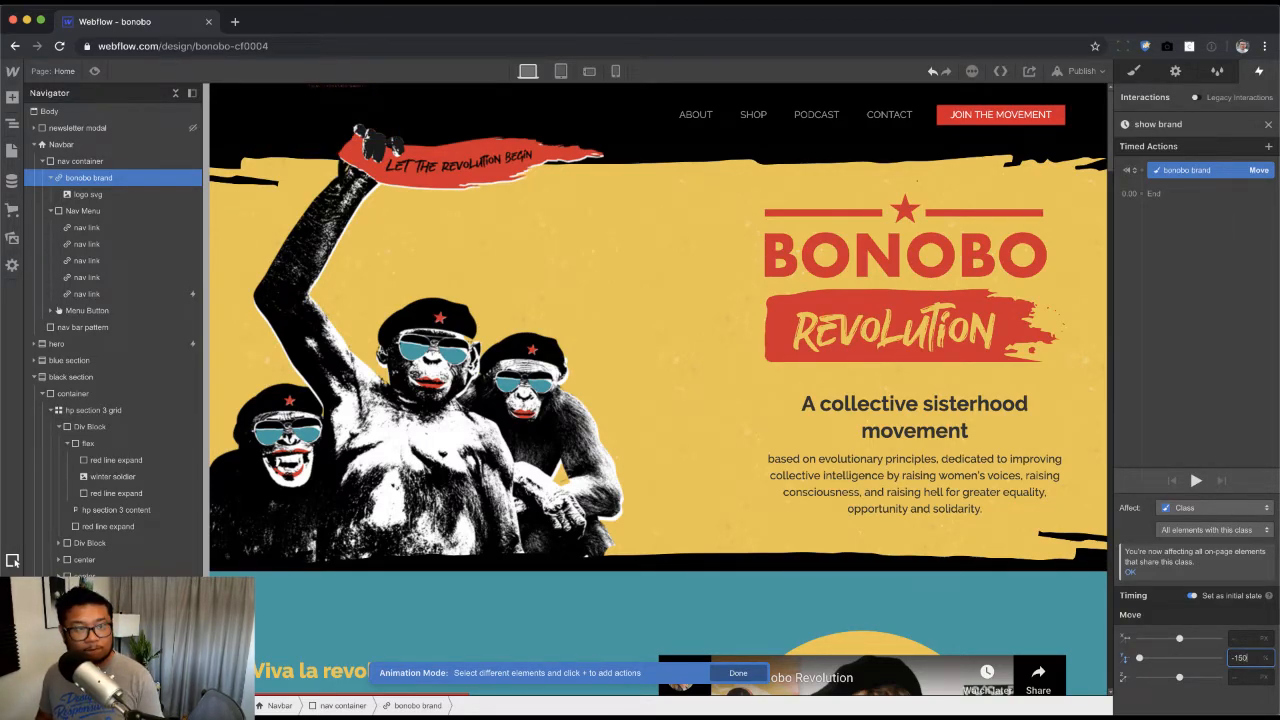
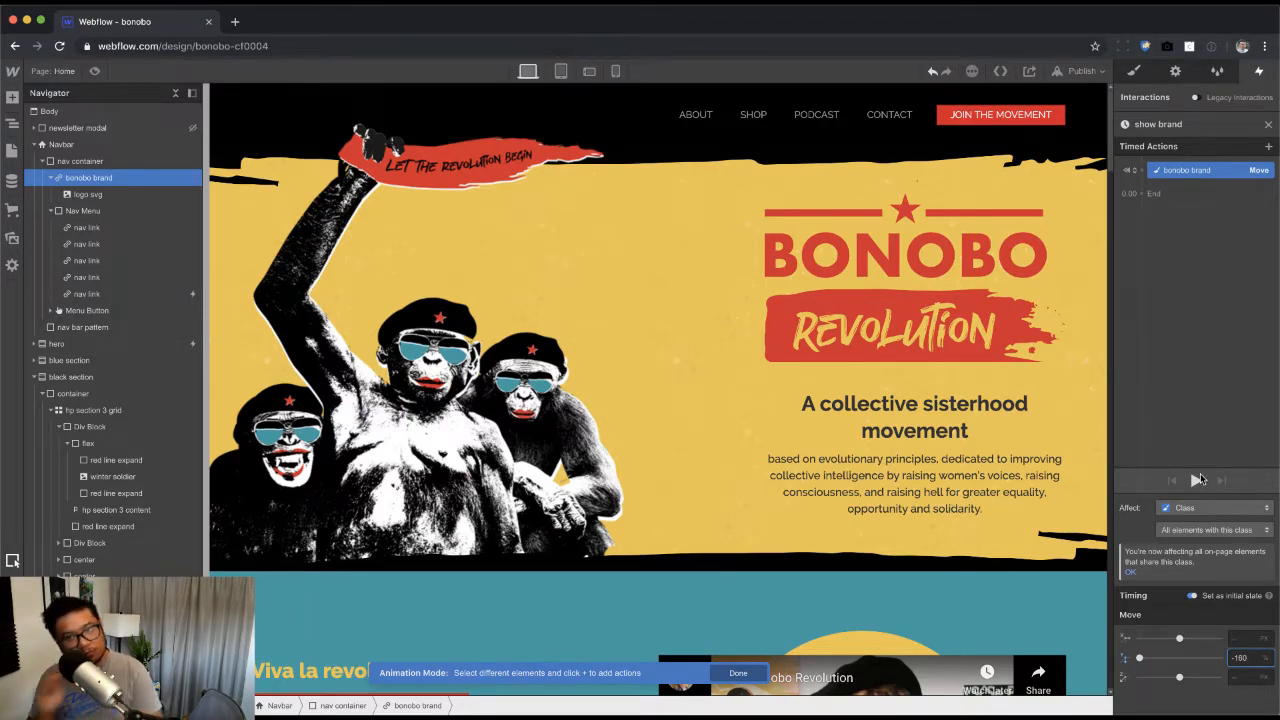
Step: Add a second Move action for bonobo brand that brings its vertical offset to 0%
{"action": "left_click", "coordinate": [1143, 193]}
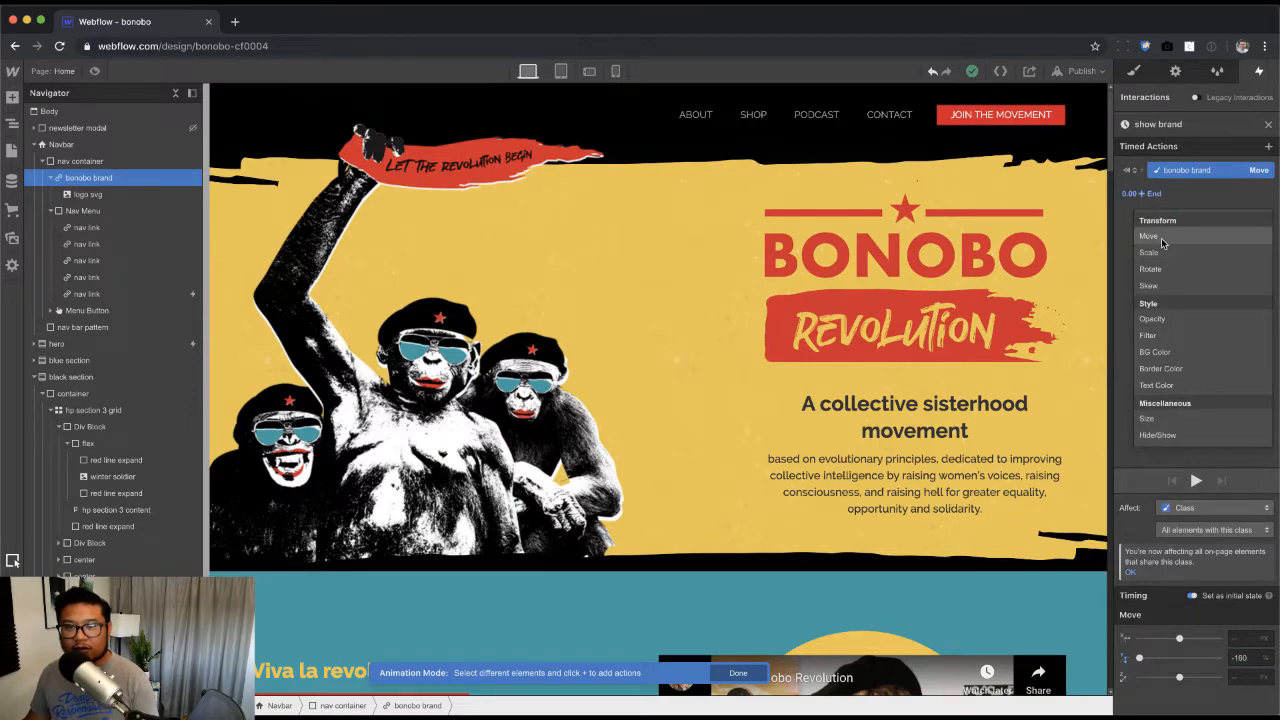
{"action": "left_click", "coordinate": [1160, 237]}
{"action": "left_click", "coordinate": [1255, 707]}
{"action": "type", "text": "0"}
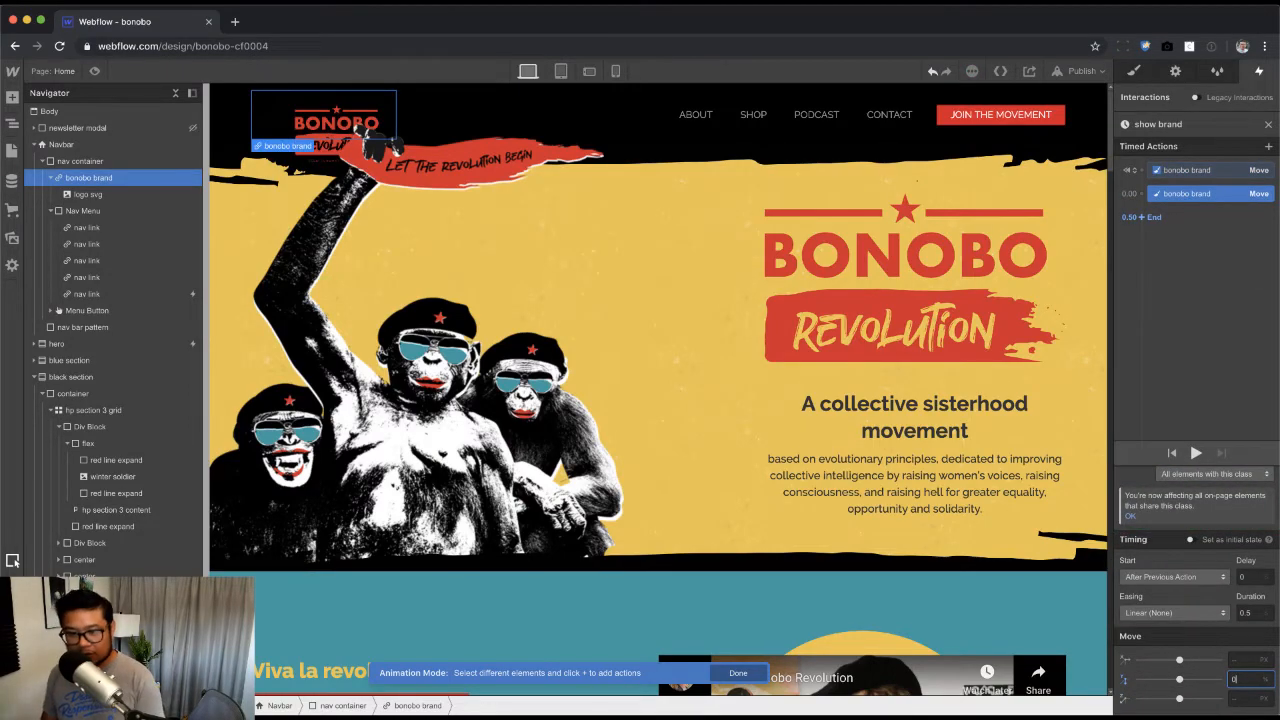
Step: Give the second Move action In Out Quint easing and a 0.75 s duration, play the animation to check it, and close it
{"action": "left_click", "coordinate": [1173, 612]}
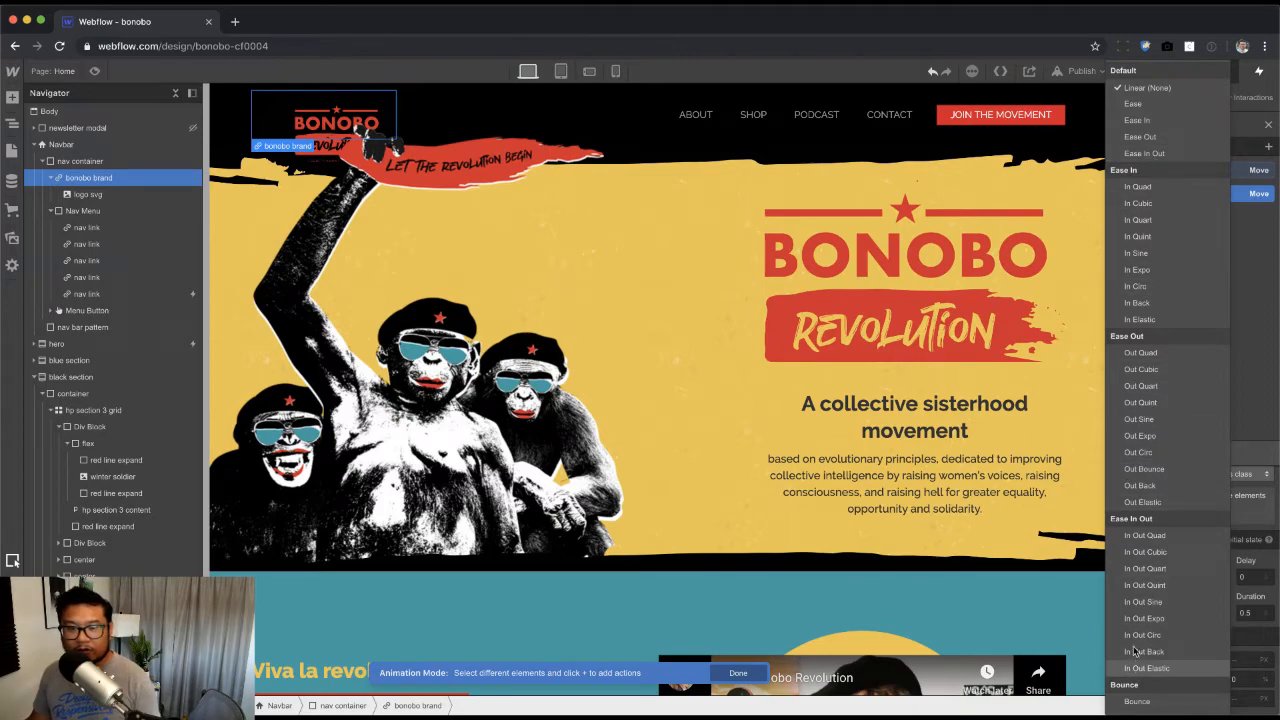
{"action": "left_click", "coordinate": [1145, 585]}
{"action": "left_click", "coordinate": [1196, 453]}
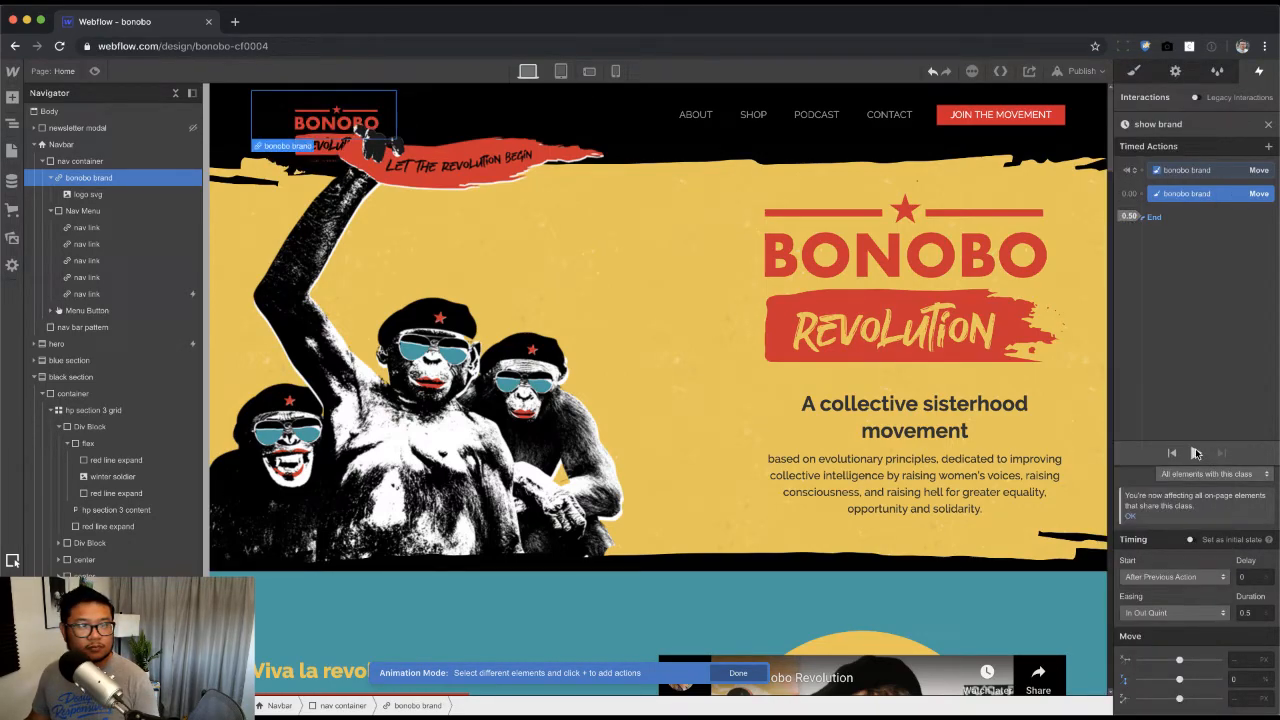
{"action": "left_click", "coordinate": [1246, 612]}
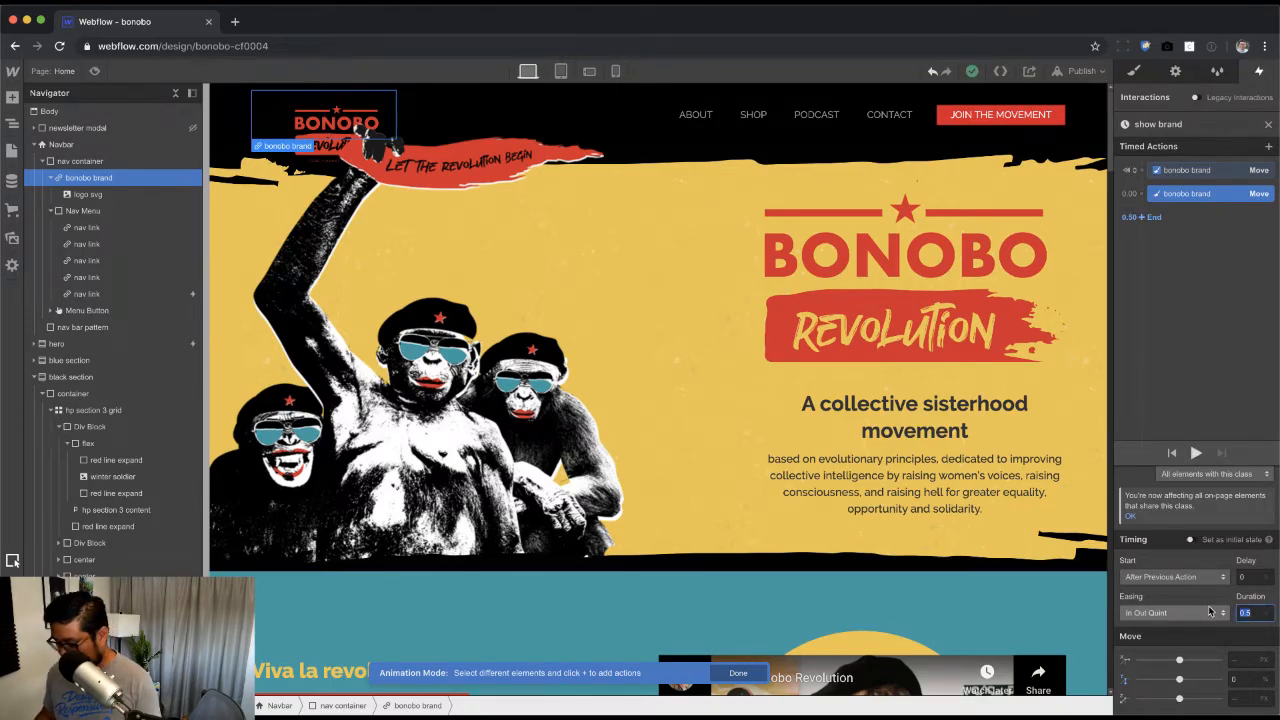
{"action": "type", "text": "0.75"}
{"action": "left_click", "coordinate": [1196, 453]}
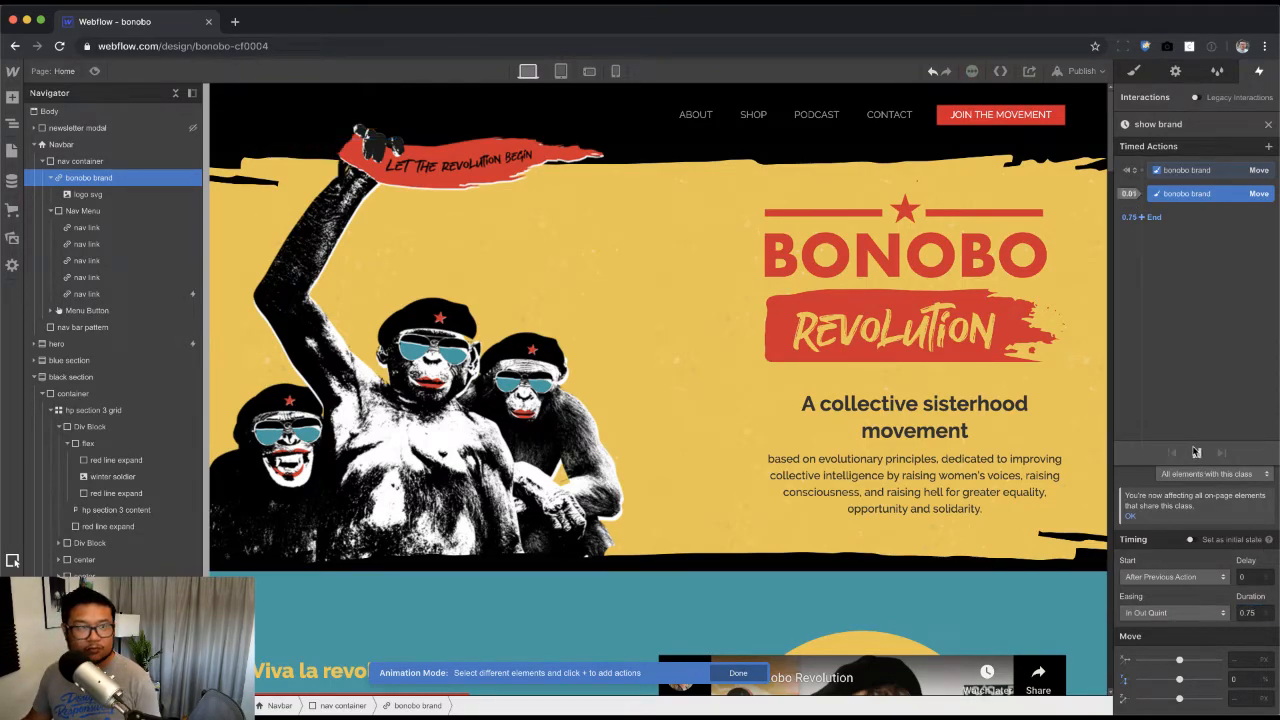
{"action": "left_click", "coordinate": [1196, 453]}
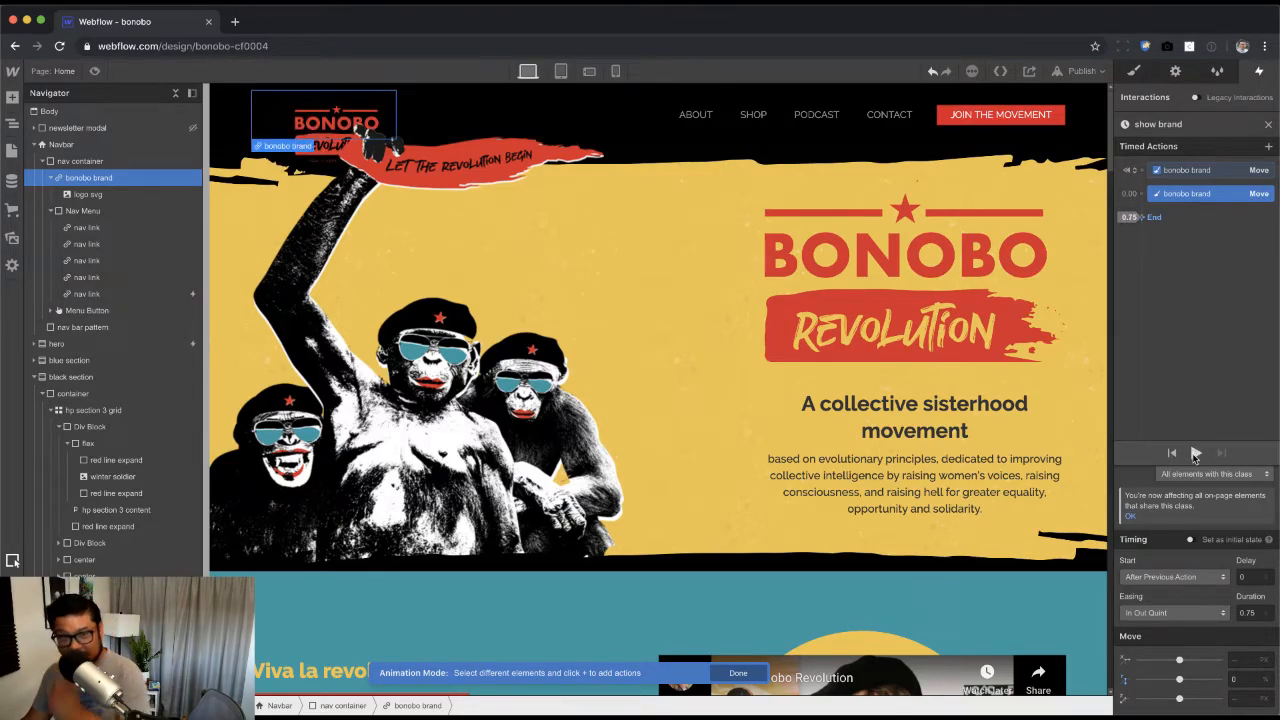
{"action": "left_click", "coordinate": [1196, 453]}
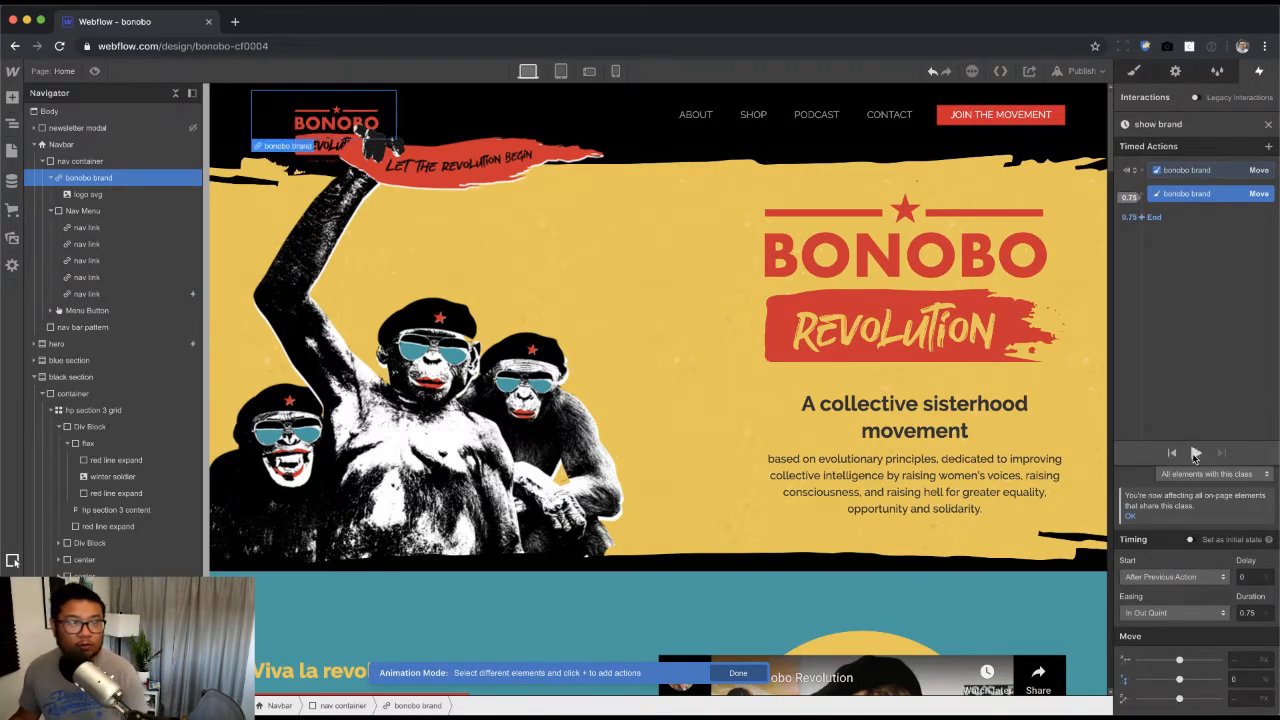
{"action": "left_click", "coordinate": [1268, 125]}
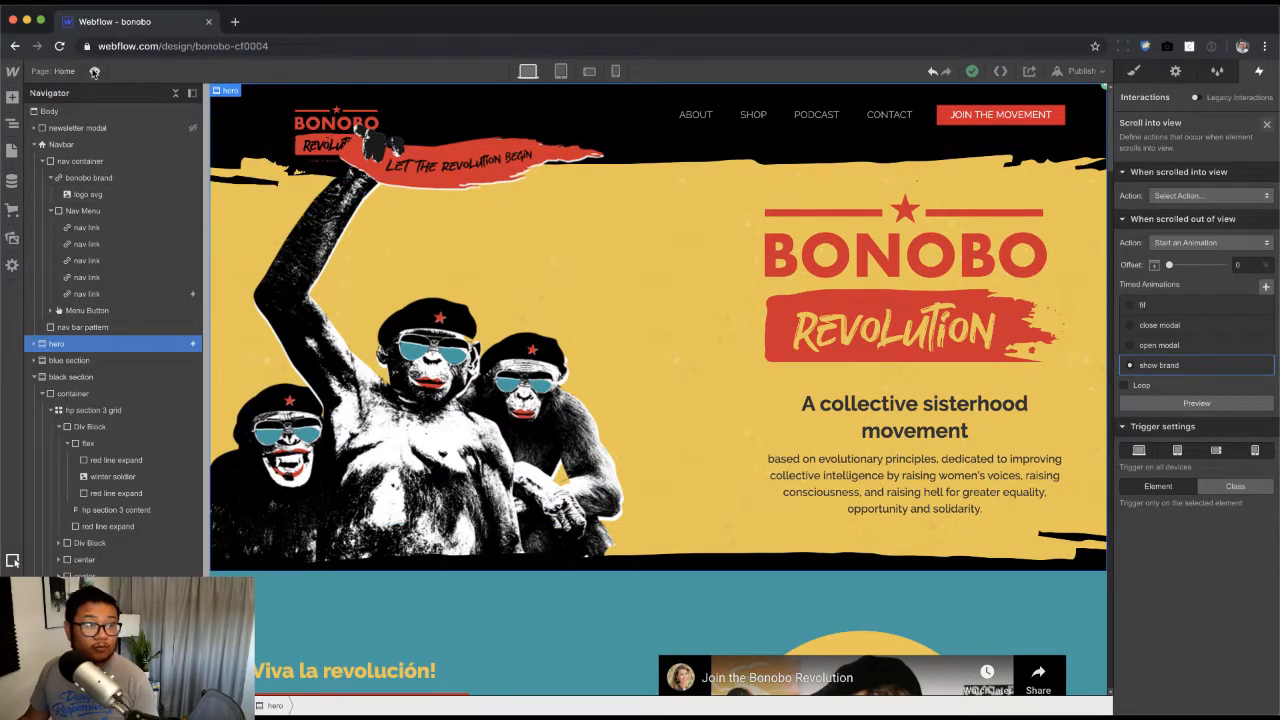
Step: Preview the page, scroll past the hero and back up to check the navbar logo's behaviour, and exit the preview
{"action": "key", "text": "super+shift+p"}
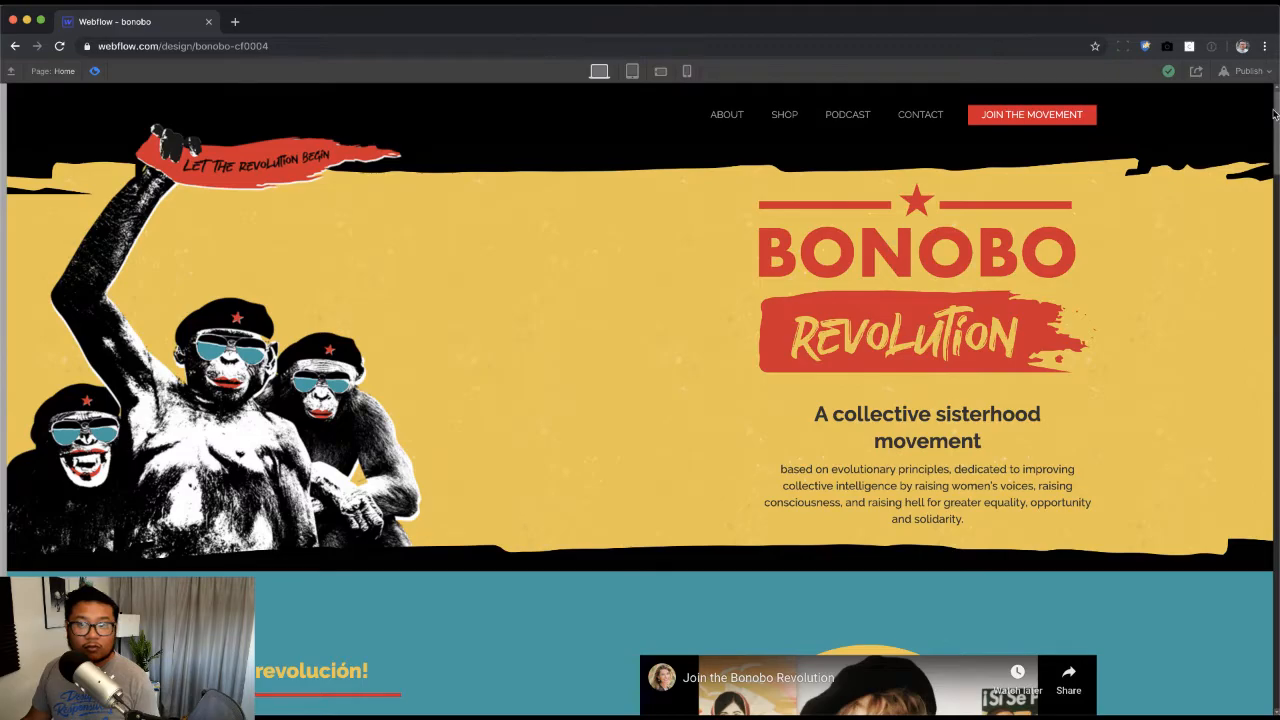
{"action": "mouse_move", "coordinate": [1275, 112]}
{"action": "left_mouse_down"}
{"action": "mouse_move", "coordinate": [1277, 236]}
{"action": "mouse_move", "coordinate": [1277, 107]}
{"action": "left_mouse_up"}
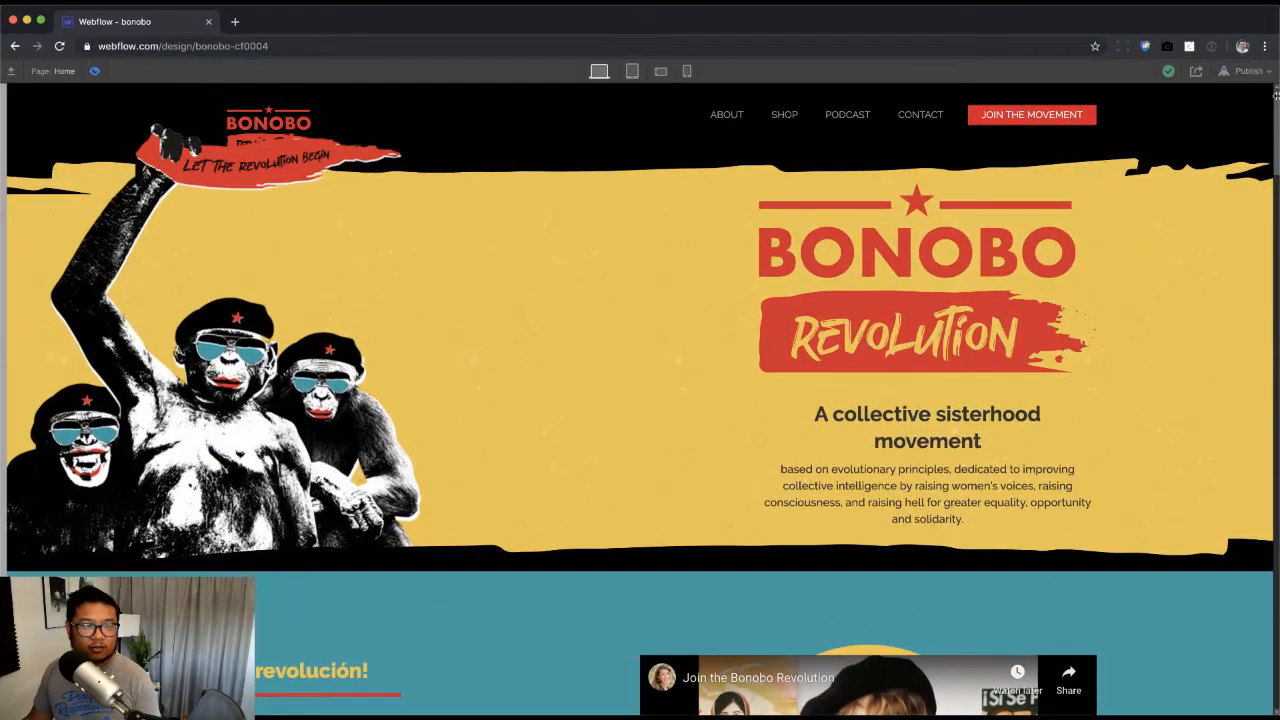
{"action": "left_click", "coordinate": [93, 71]}
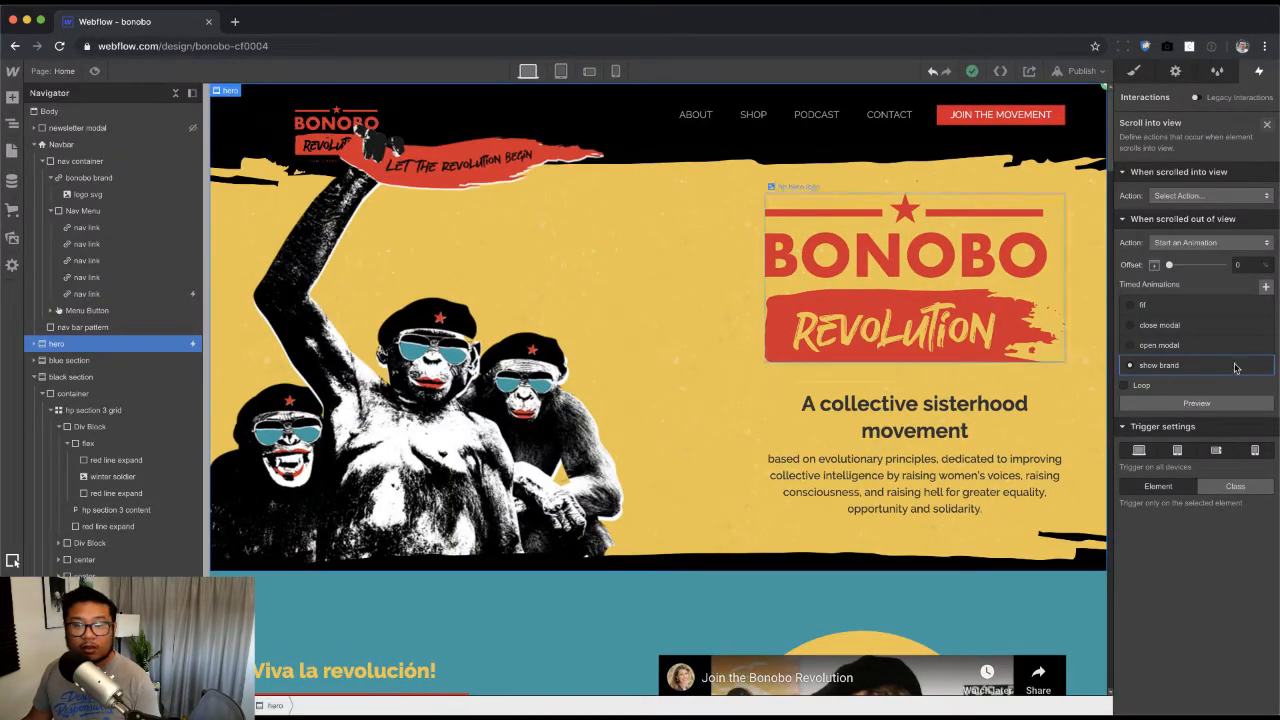
Step: Make the hero's scrolled-into-view trigger start an animation, using a duplicate of "show brand" renamed "hide brand"
{"action": "left_click", "coordinate": [1130, 237]}
{"action": "left_click", "coordinate": [1184, 229]}
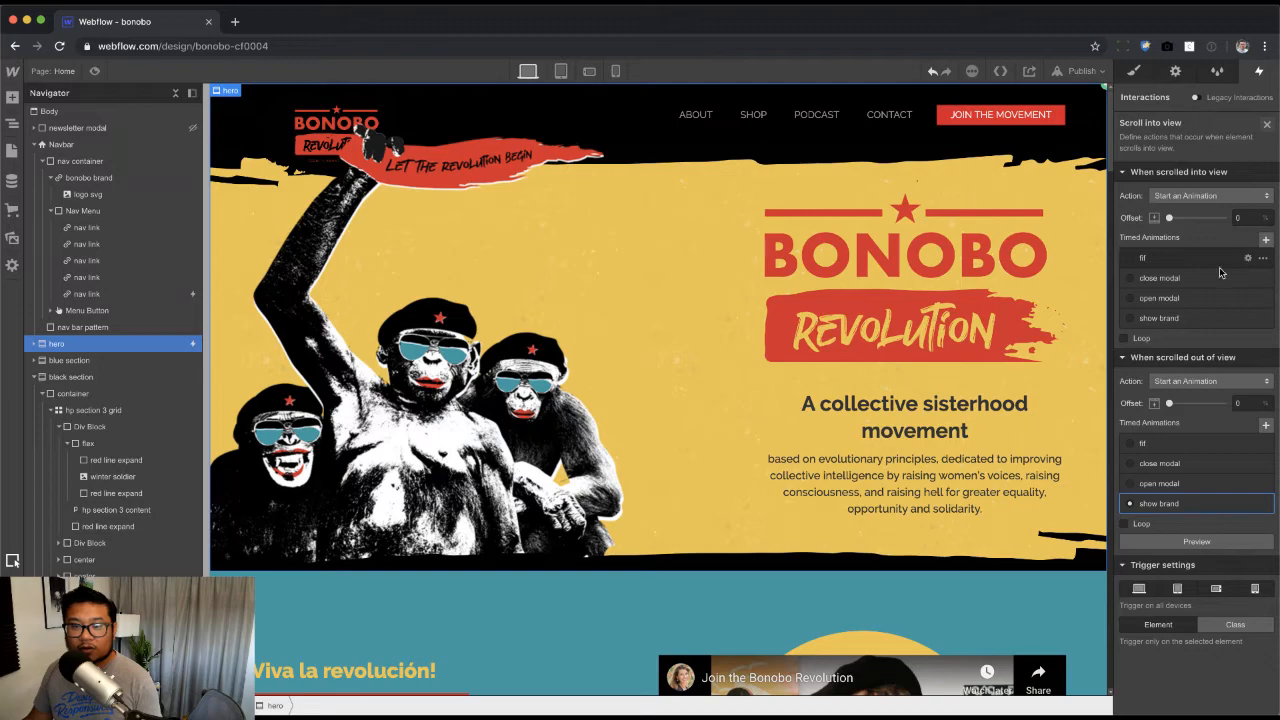
{"action": "left_click", "coordinate": [1264, 319]}
{"action": "left_click", "coordinate": [1227, 371]}
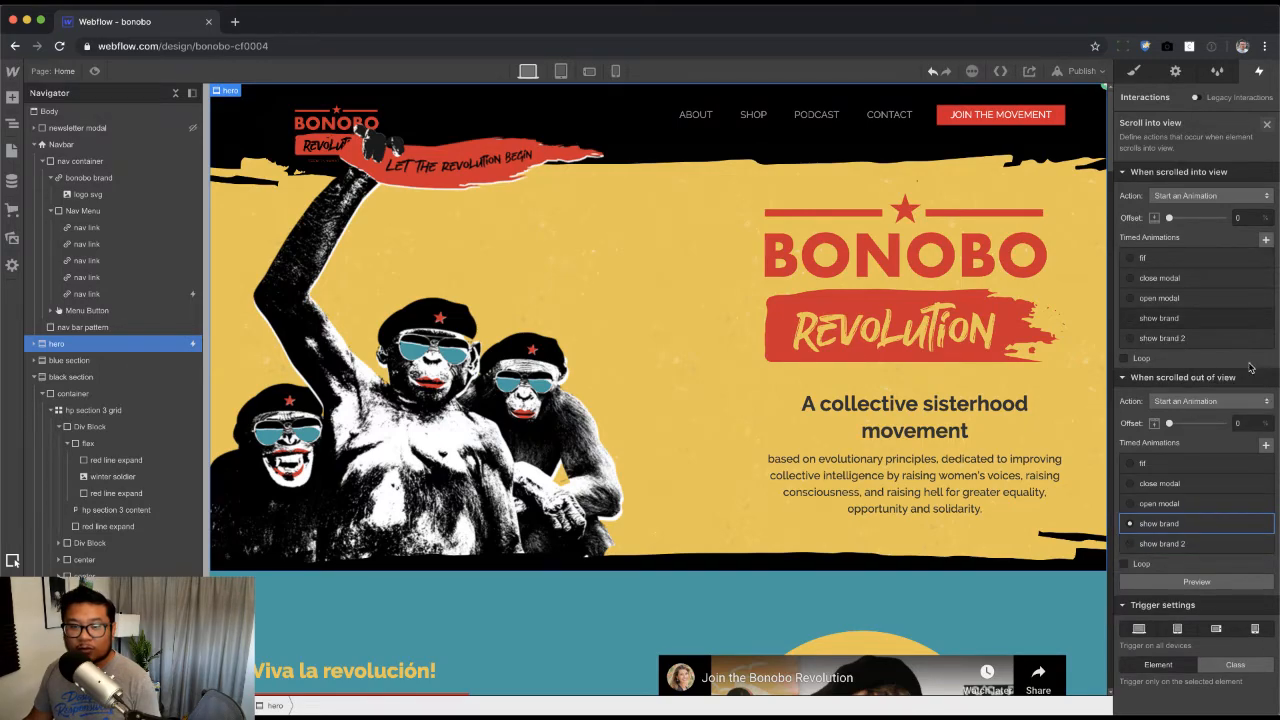
{"action": "left_click", "coordinate": [1162, 339]}
{"action": "left_click", "coordinate": [1178, 124]}
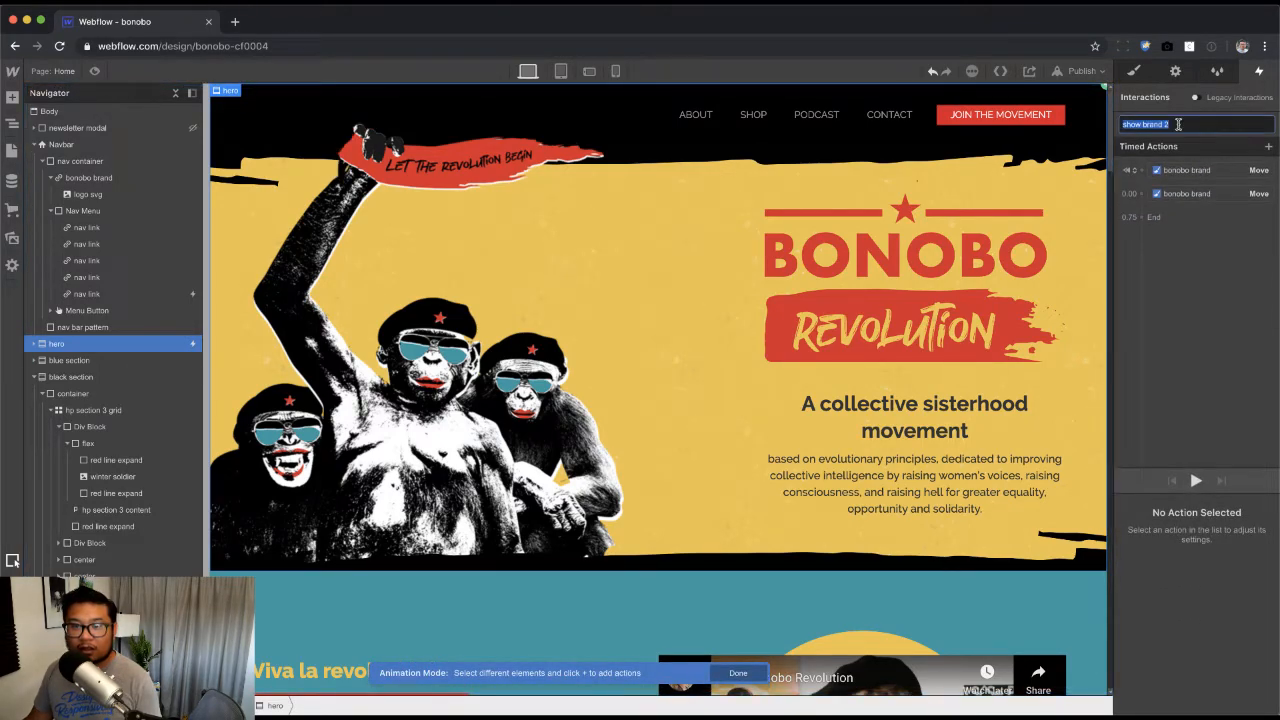
{"action": "type", "text": "hide brand"}
{"action": "key", "text": "Return"}
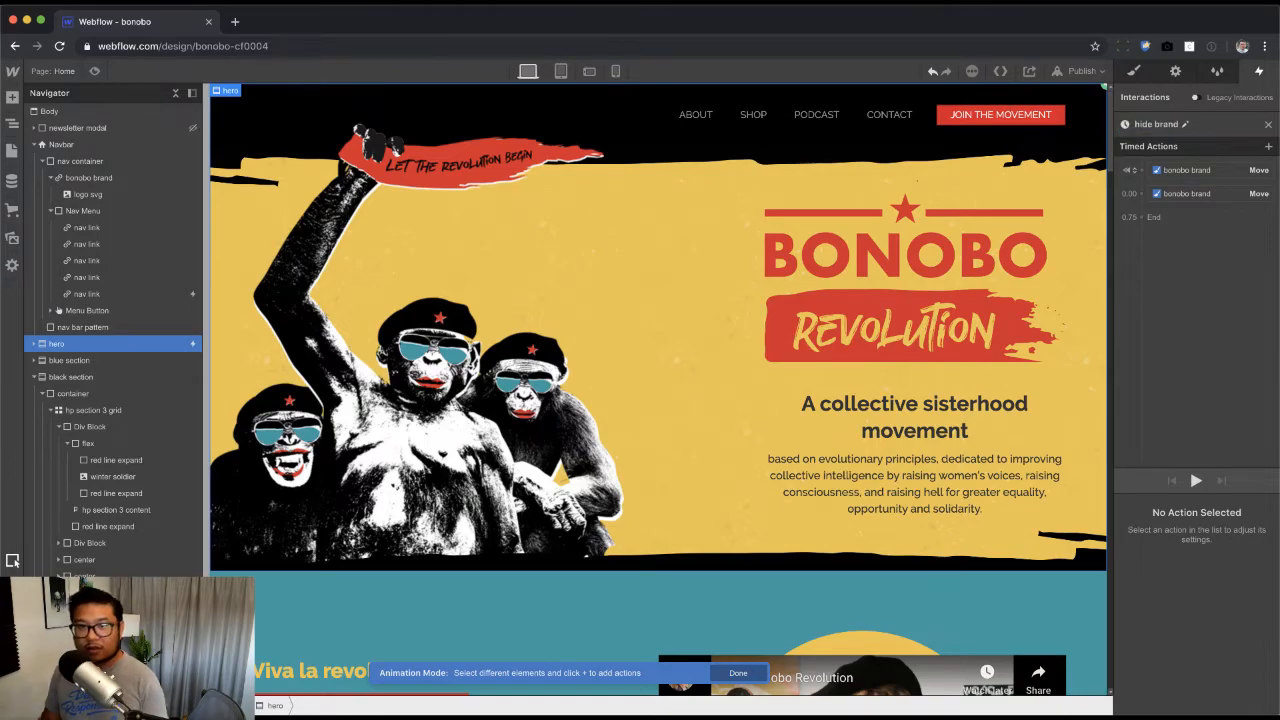
{"action": "left_click", "coordinate": [1180, 174]}
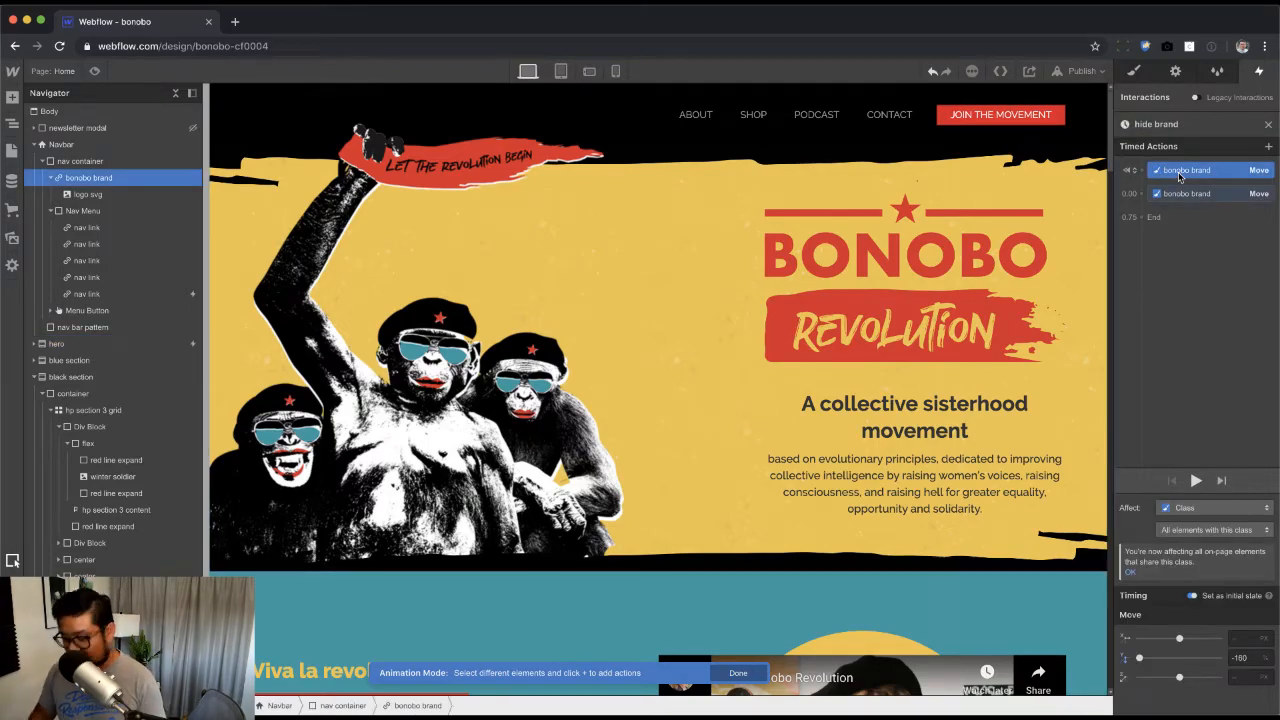
{"action": "key", "text": "Delete"}
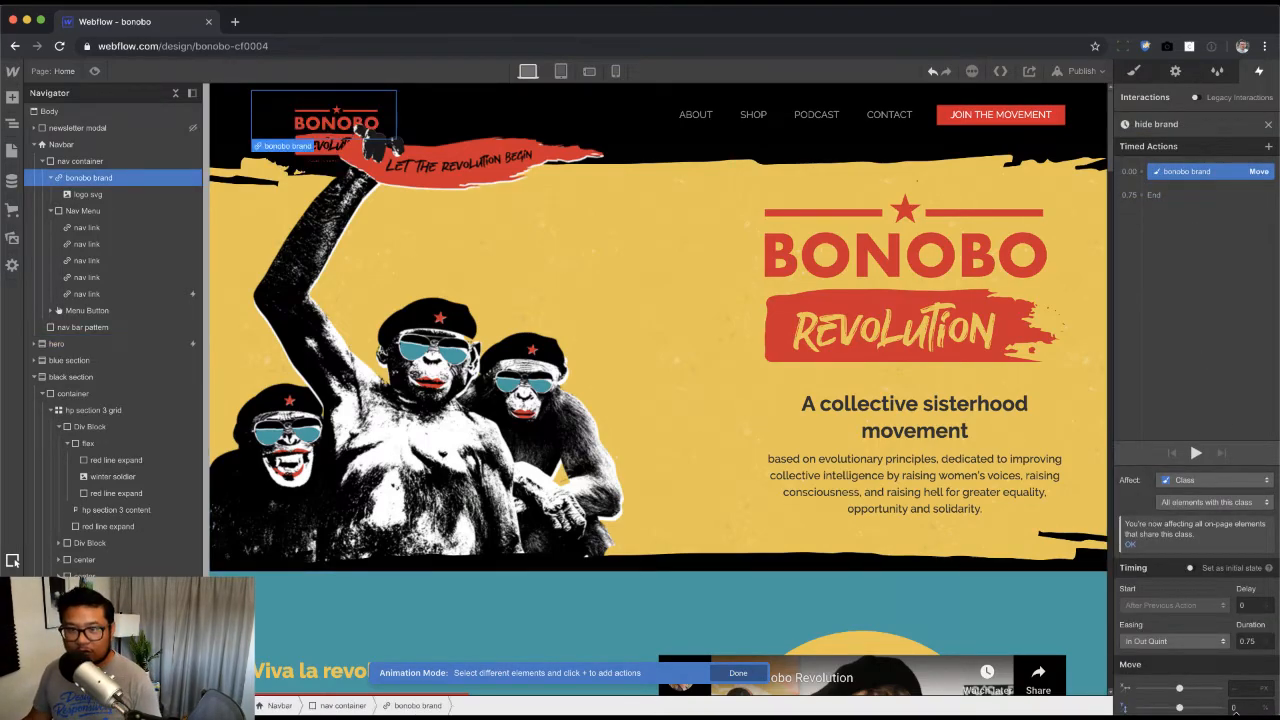
{"action": "key", "text": "super+z"}
Step: Compare the two bonobo brand Move actions in "hide brand" and delete the second one, which moves the logo to 0%
{"action": "left_click", "coordinate": [1203, 195]}
{"action": "left_click", "coordinate": [1204, 173]}
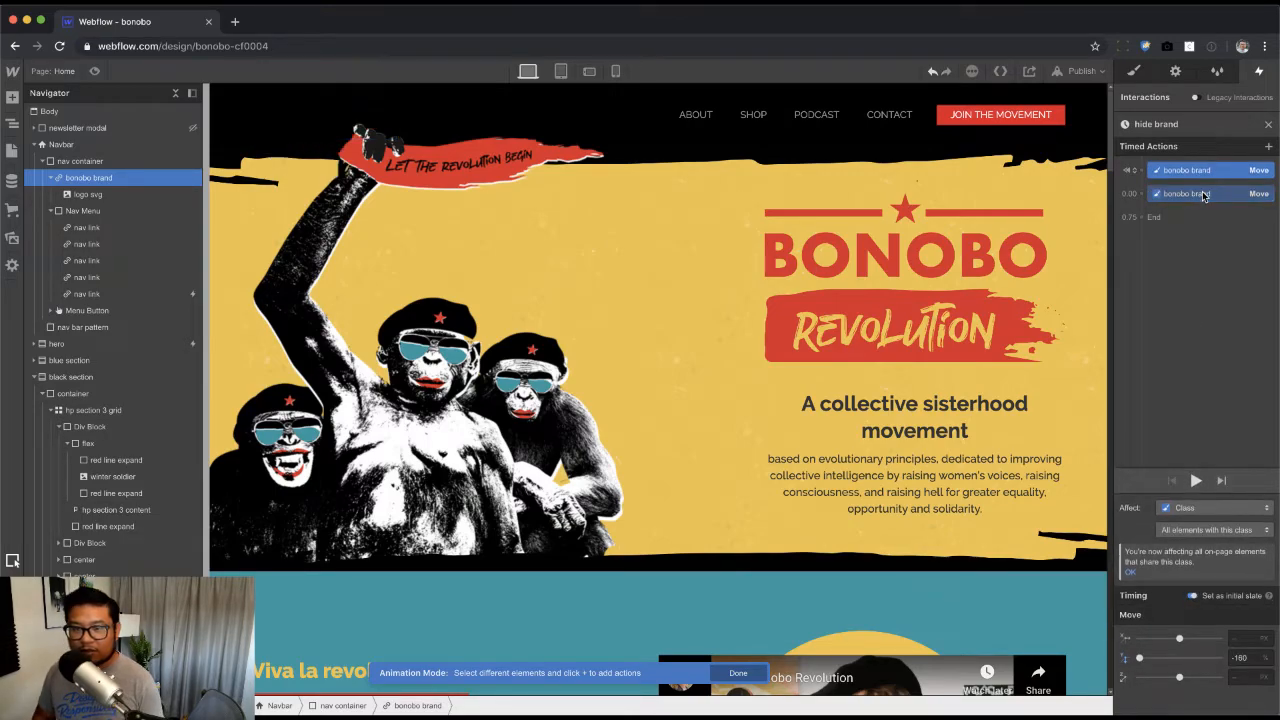
{"action": "left_click", "coordinate": [1203, 195]}
{"action": "left_click", "coordinate": [1192, 176]}
{"action": "left_click", "coordinate": [1182, 204]}
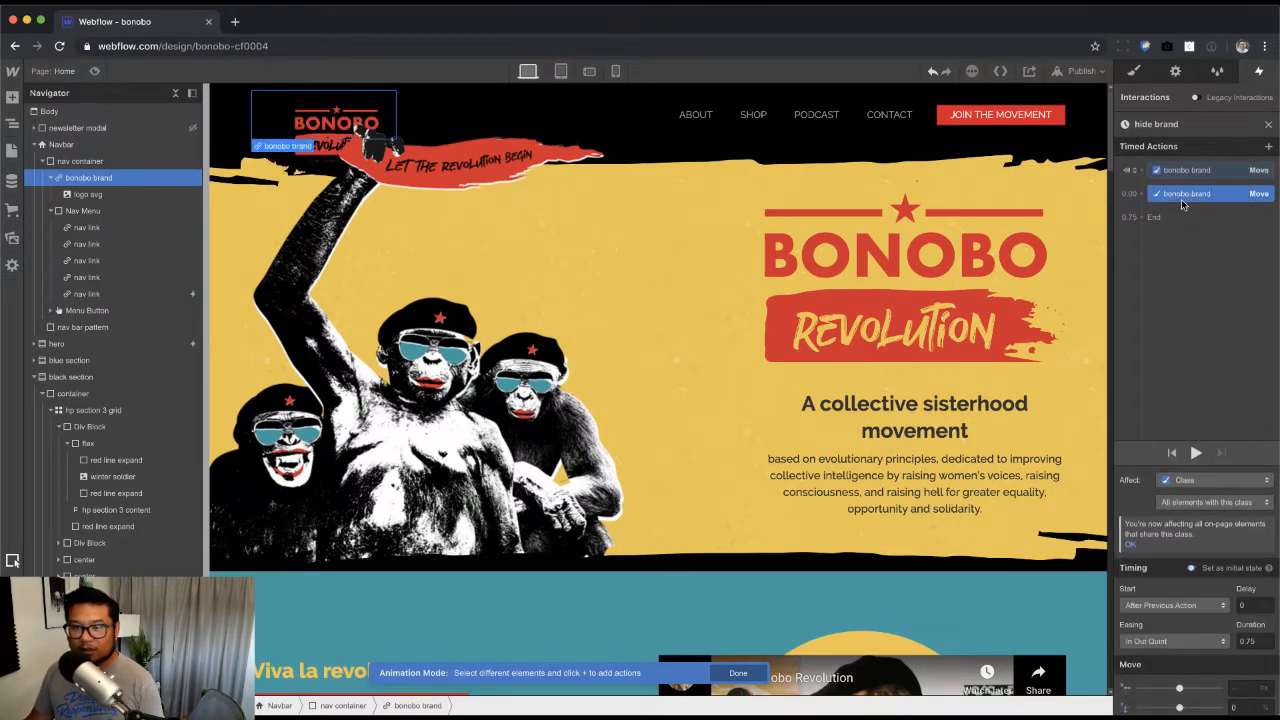
{"action": "key", "text": "Delete"}
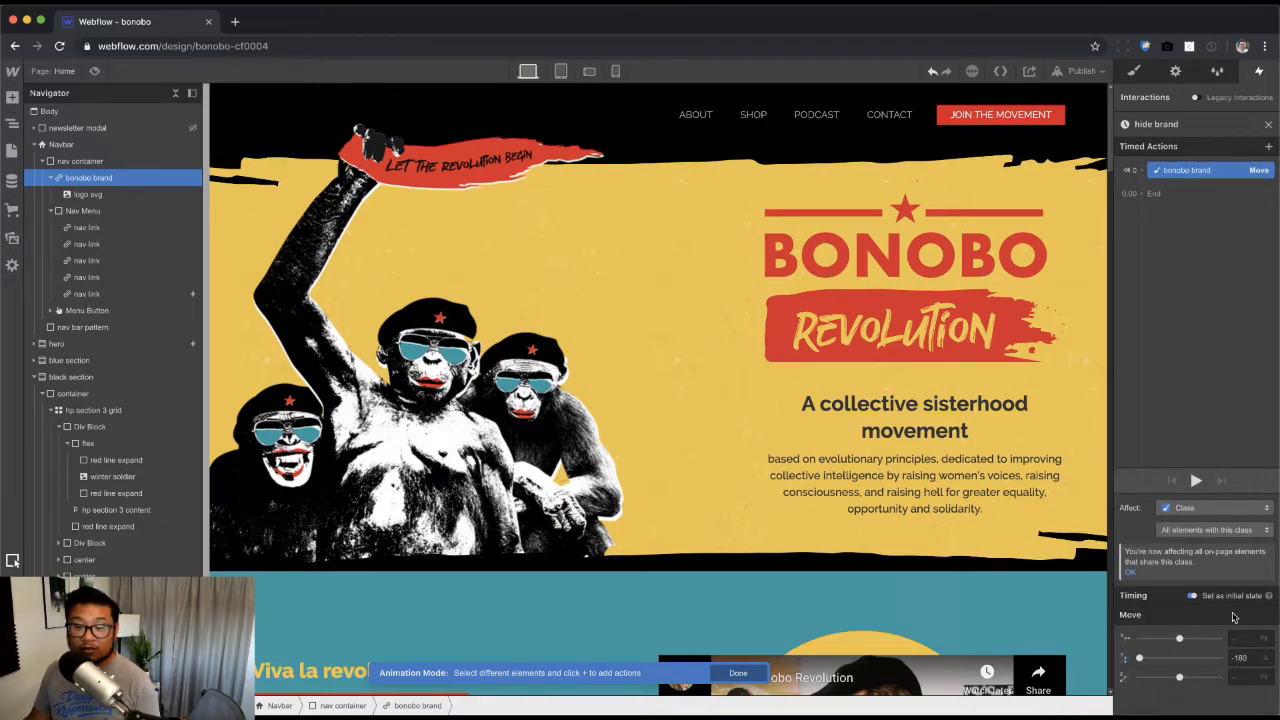
Step: Turn off the remaining Move action's initial state, set In Out Quint easing and a 0.75 s duration, and play the animation
{"action": "left_click", "coordinate": [1193, 596]}
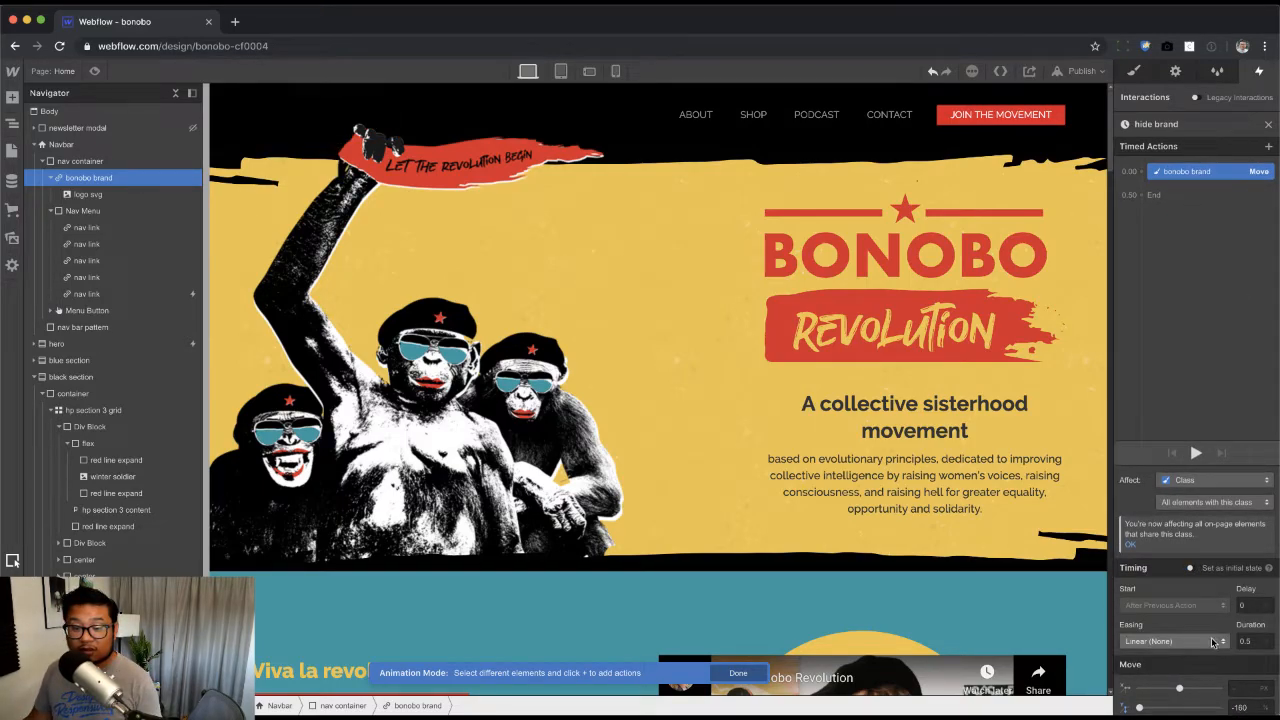
{"action": "left_click", "coordinate": [1178, 642]}
{"action": "left_click", "coordinate": [1172, 585]}
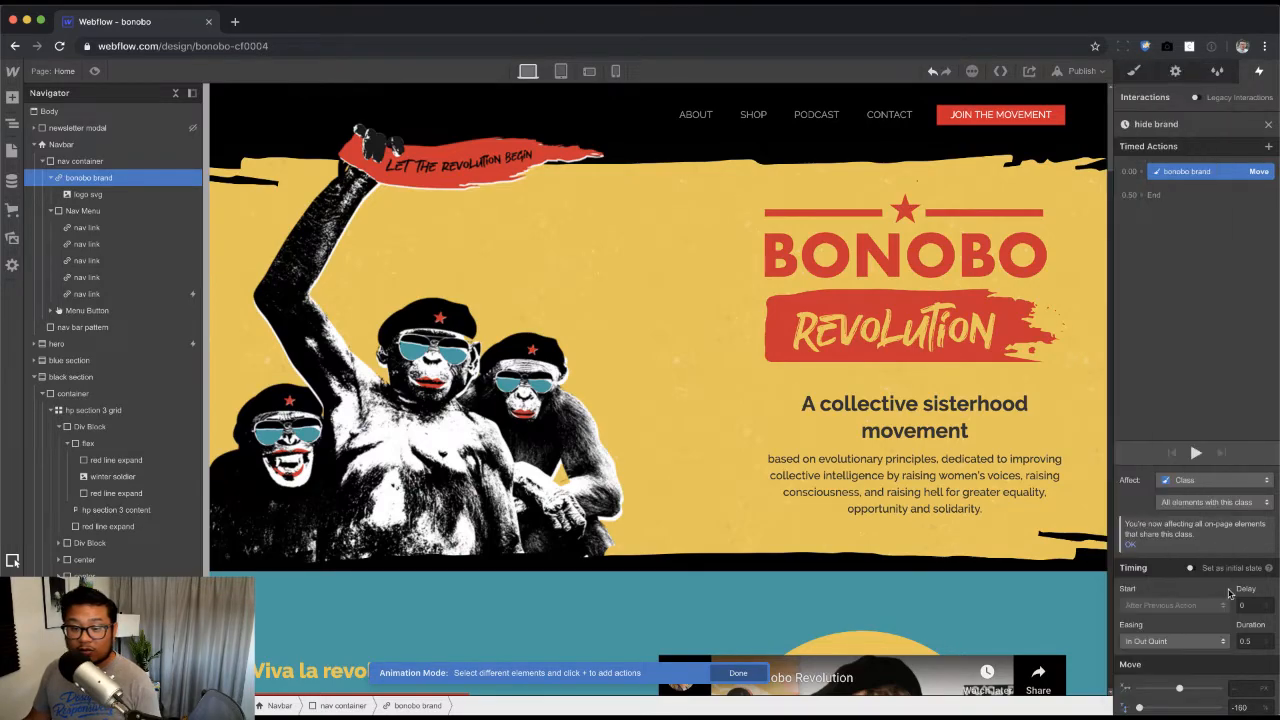
{"action": "left_click", "coordinate": [1241, 641]}
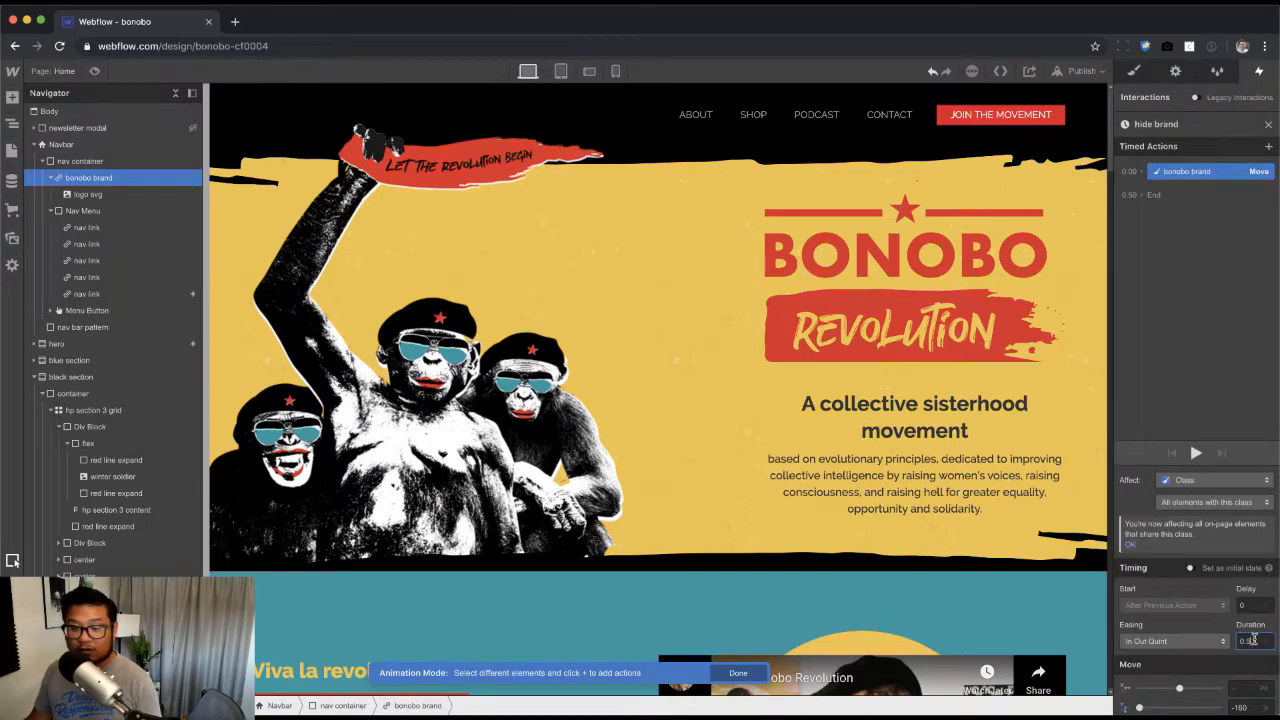
{"action": "type", "text": ".75"}
{"action": "key", "text": "Return"}
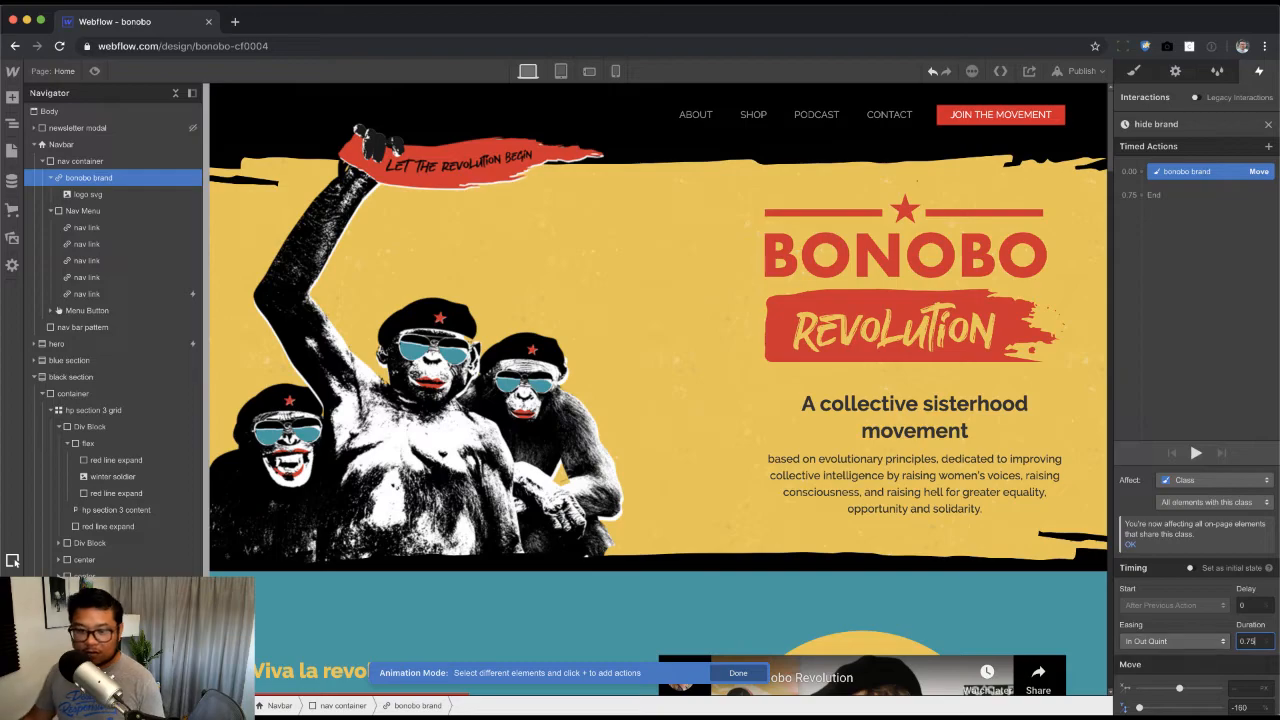
{"action": "left_click", "coordinate": [1196, 452]}
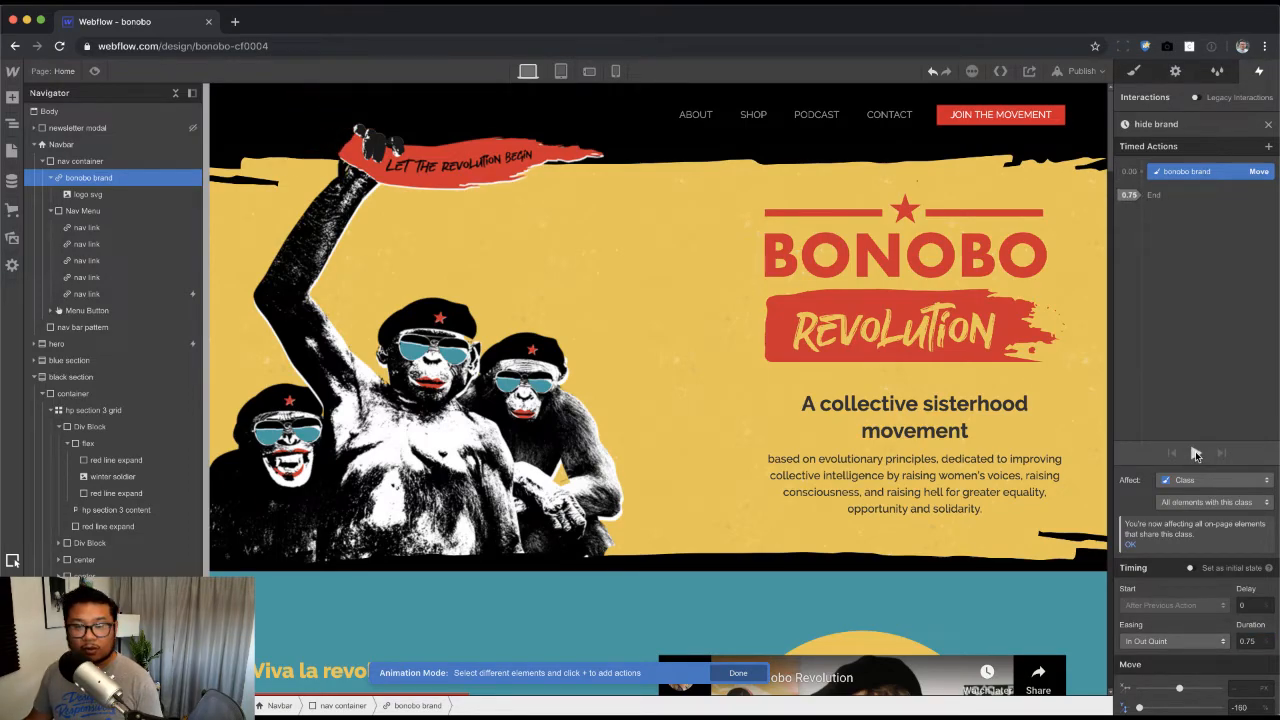
{"action": "left_click", "coordinate": [1195, 452]}
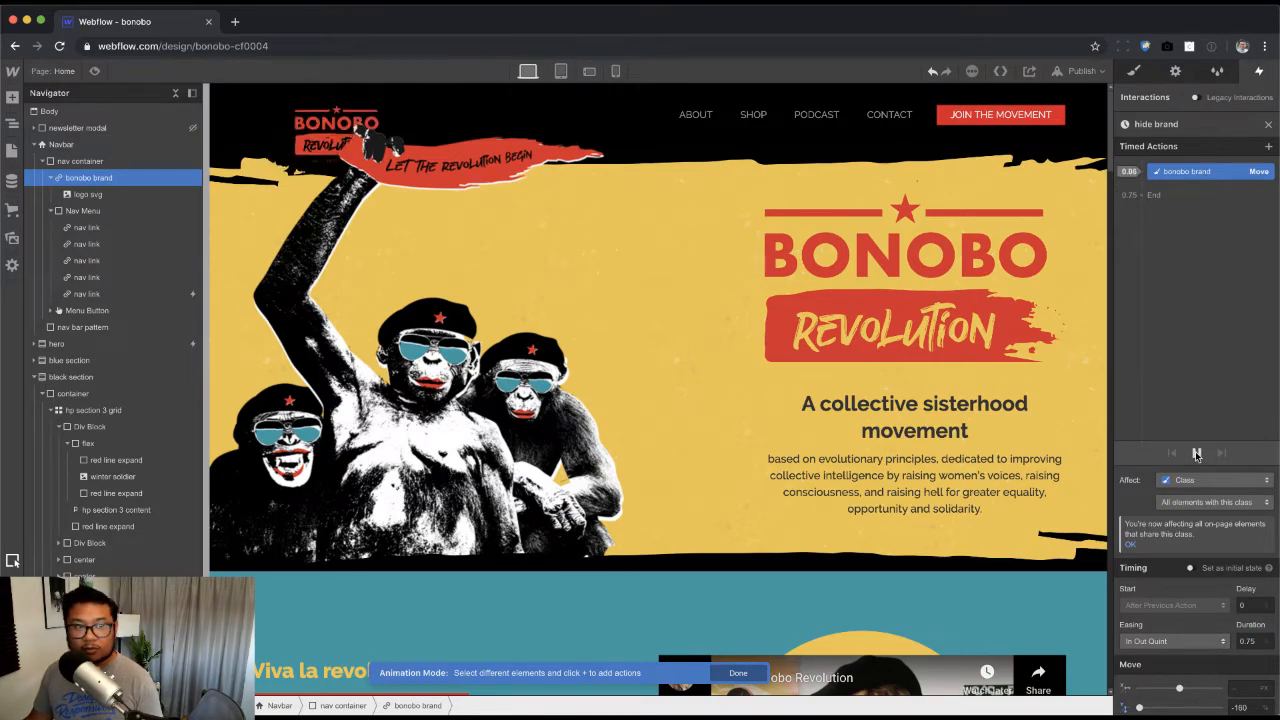
Step: Close the "hide brand" animation and set the hero's scrolled-into-view trigger offset to 30%
{"action": "left_click", "coordinate": [1270, 123]}
{"action": "left_click", "coordinate": [1257, 217]}
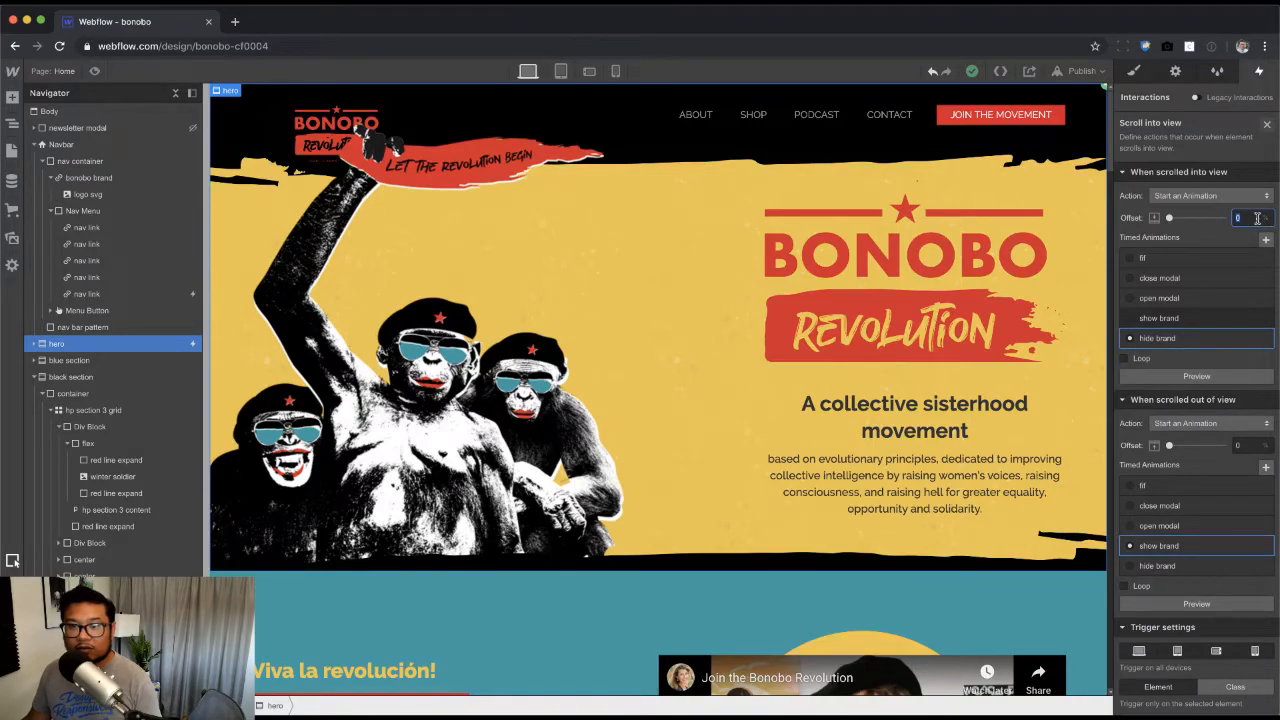
{"action": "type", "text": "3"}
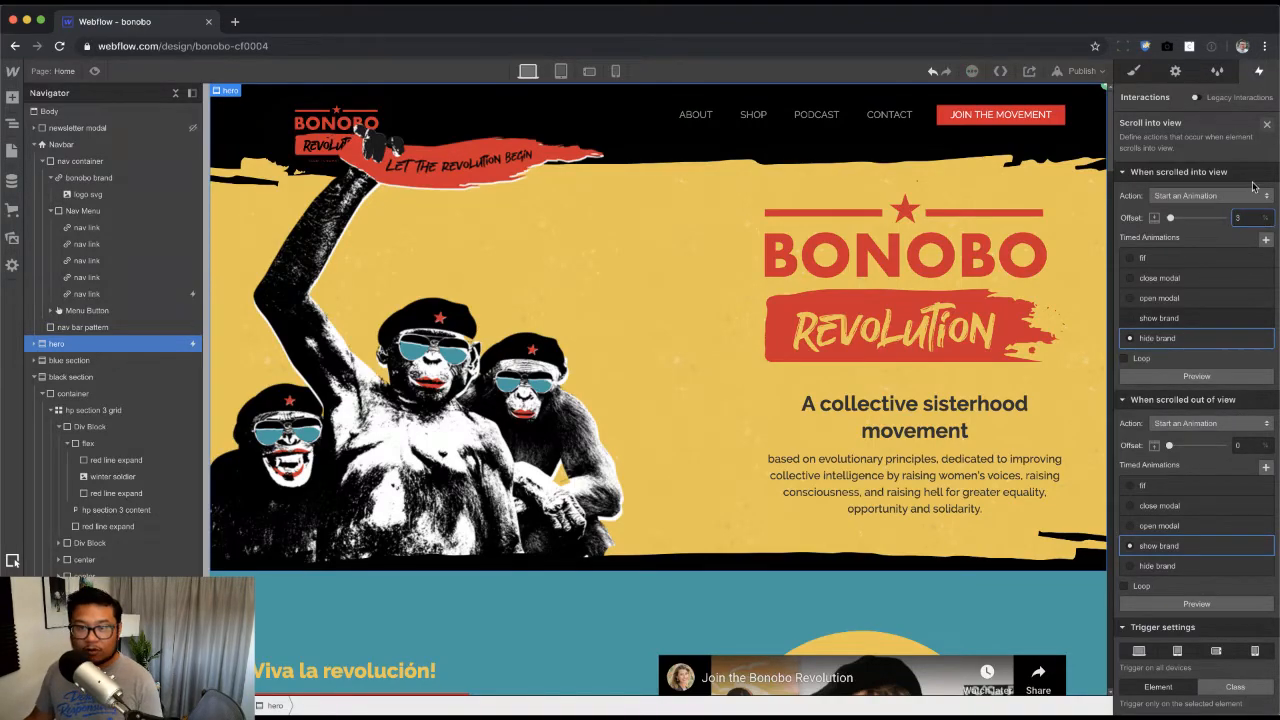
{"action": "type", "text": "0"}
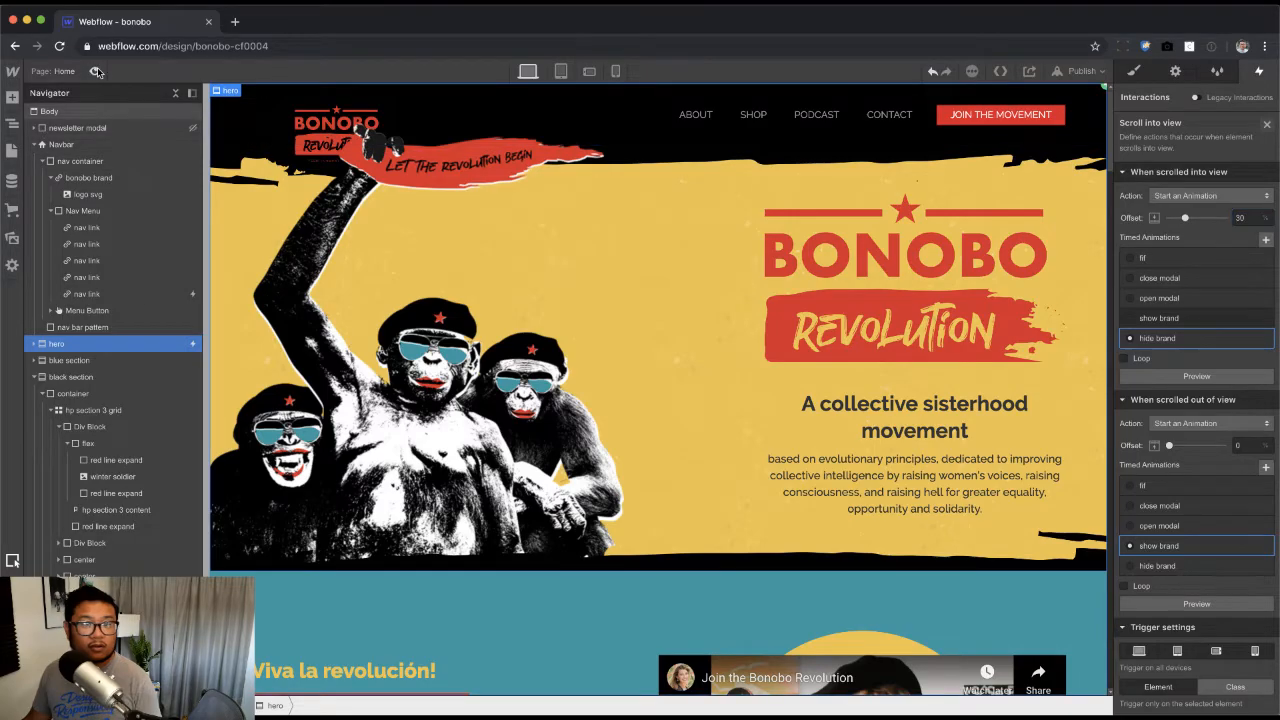
Step: Preview the page, scroll past the hero and back several times to check the logo's hide and show timing, and exit the preview
{"action": "left_click", "coordinate": [94, 71]}
{"action": "scroll", "coordinate": [1276, 176], "scroll_direction": "down", "scroll_amount": 4}
{"action": "scroll", "coordinate": [1276, 176], "scroll_direction": "down", "scroll_amount": 10}
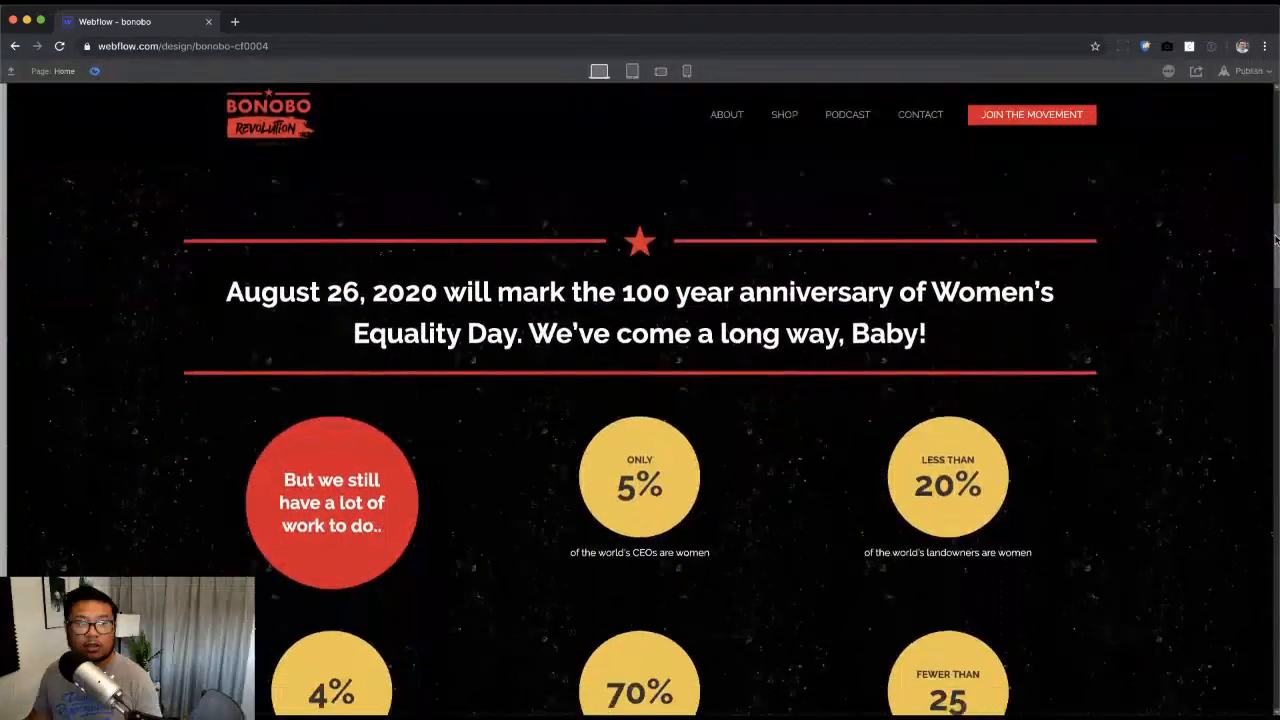
{"action": "scroll", "coordinate": [1265, 165], "scroll_direction": "up", "scroll_amount": 11}
{"action": "scroll", "coordinate": [1262, 160], "scroll_direction": "up", "scroll_amount": 4}
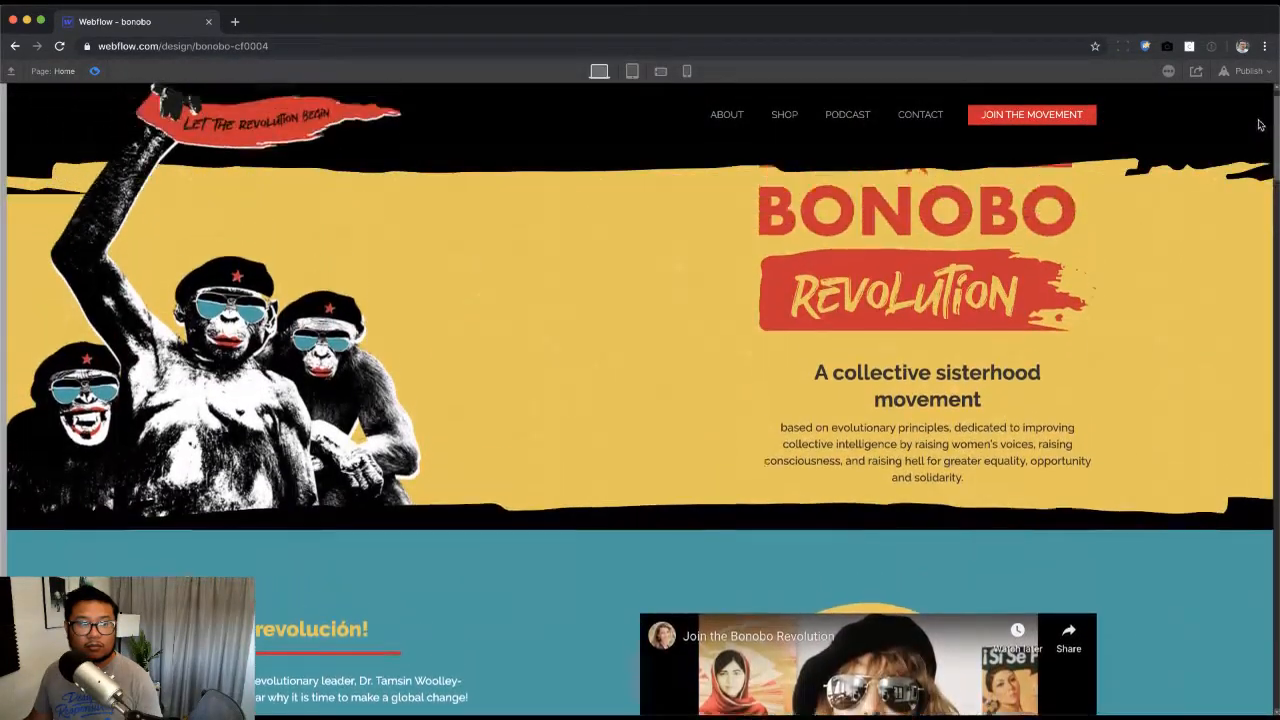
{"action": "scroll", "coordinate": [1260, 200], "scroll_direction": "down", "scroll_amount": 9}
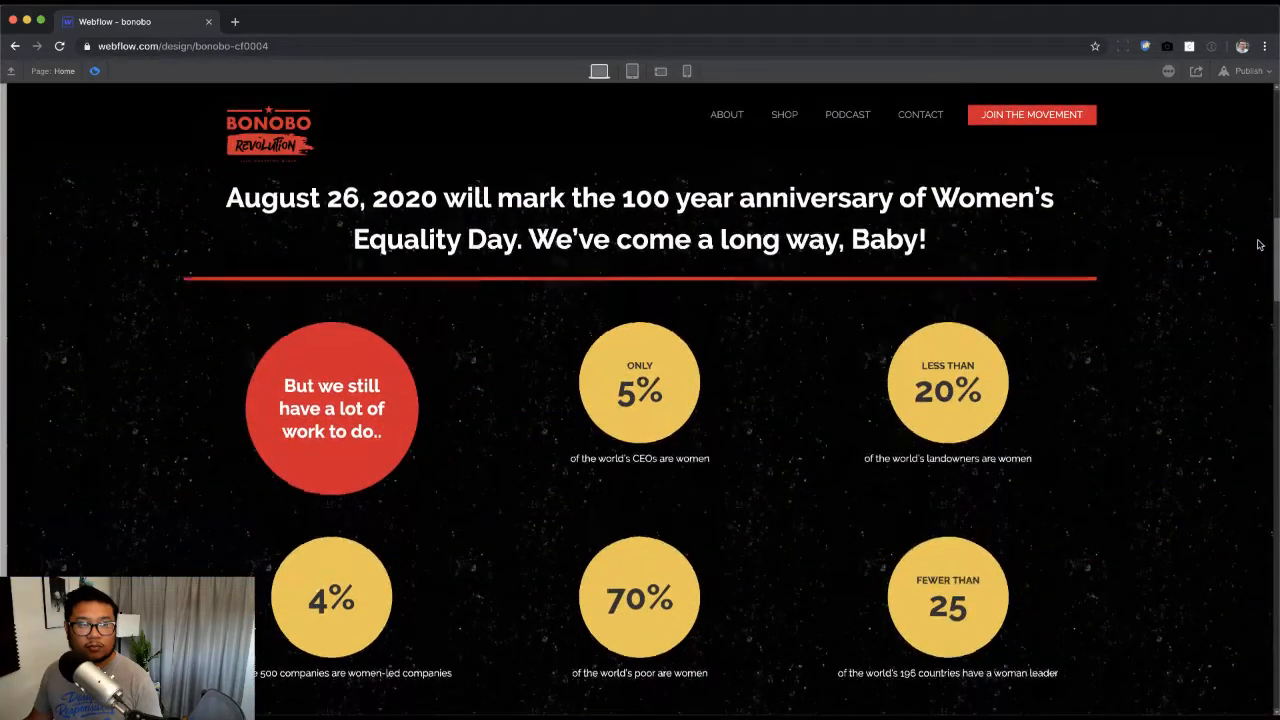
{"action": "scroll", "coordinate": [1256, 180], "scroll_direction": "up", "scroll_amount": 9}
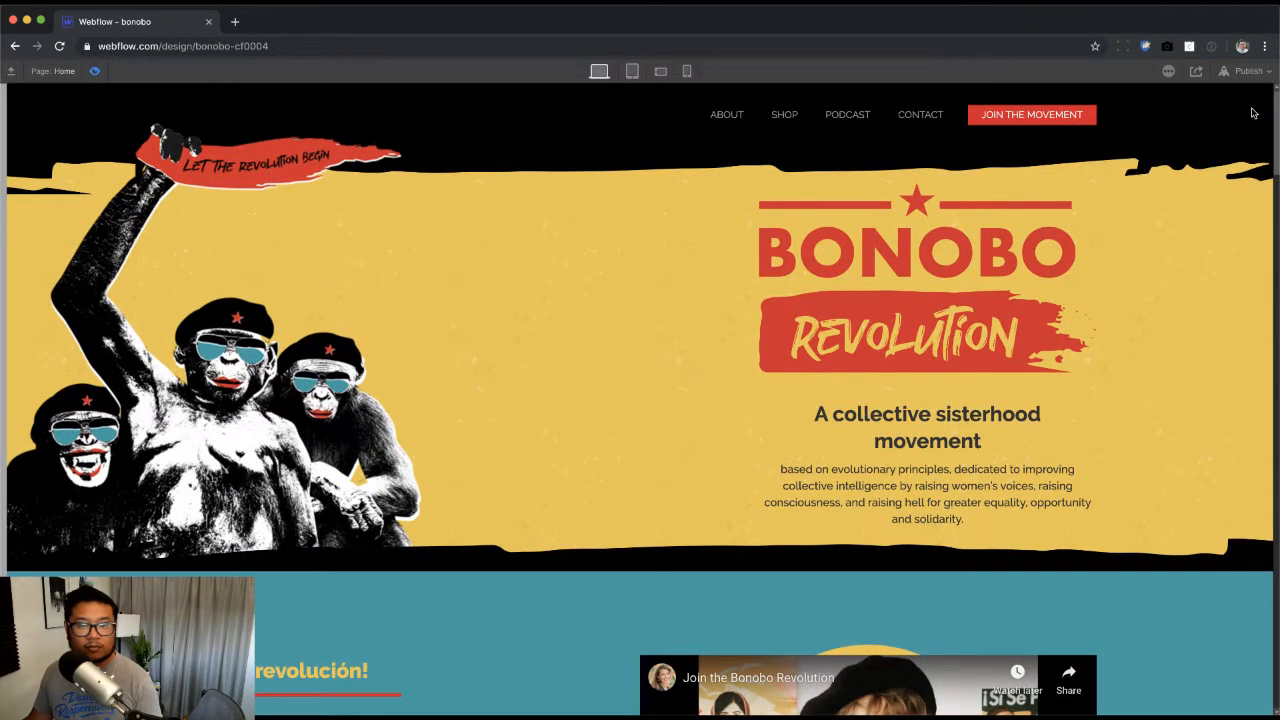
{"action": "scroll", "coordinate": [1254, 150], "scroll_direction": "down", "scroll_amount": 12}
{"action": "scroll", "coordinate": [1258, 230], "scroll_direction": "up", "scroll_amount": 5}
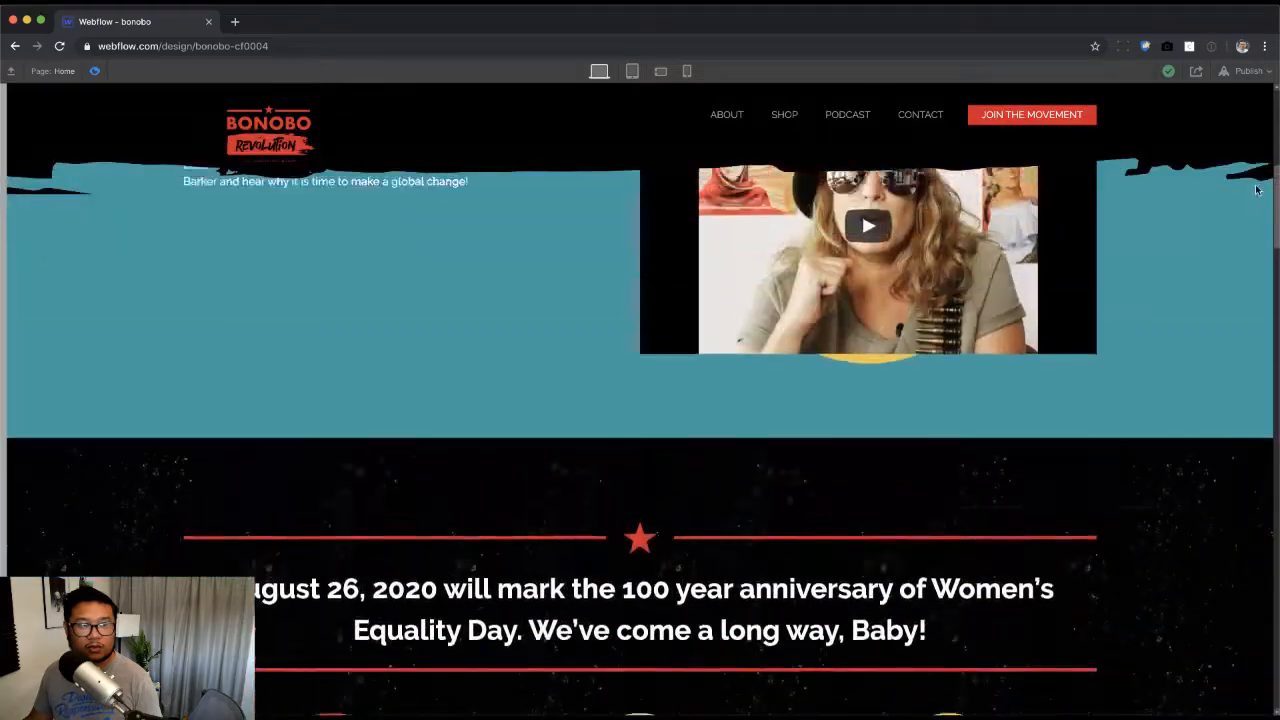
{"action": "scroll", "coordinate": [1257, 190], "scroll_direction": "up", "scroll_amount": 6}
{"action": "scroll", "coordinate": [1262, 210], "scroll_direction": "down", "scroll_amount": 9}
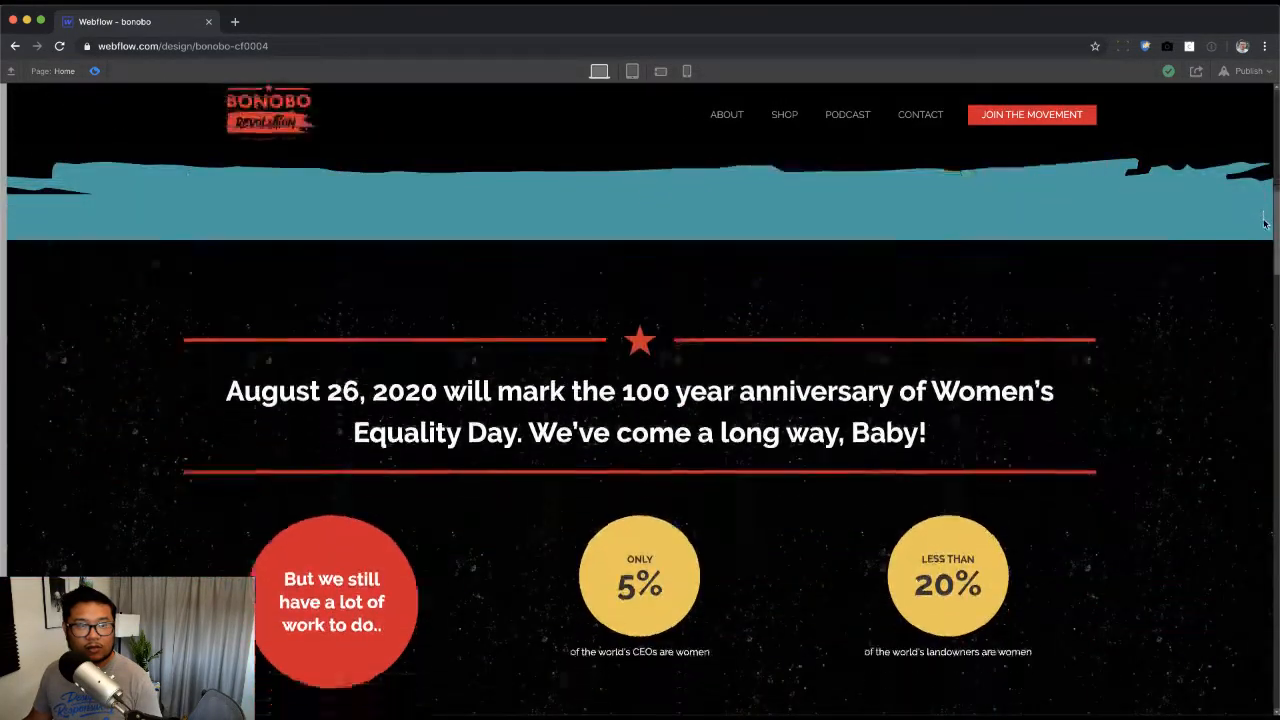
{"action": "scroll", "coordinate": [1264, 225], "scroll_direction": "down", "scroll_amount": 2}
{"action": "scroll", "coordinate": [1265, 200], "scroll_direction": "up", "scroll_amount": 7}
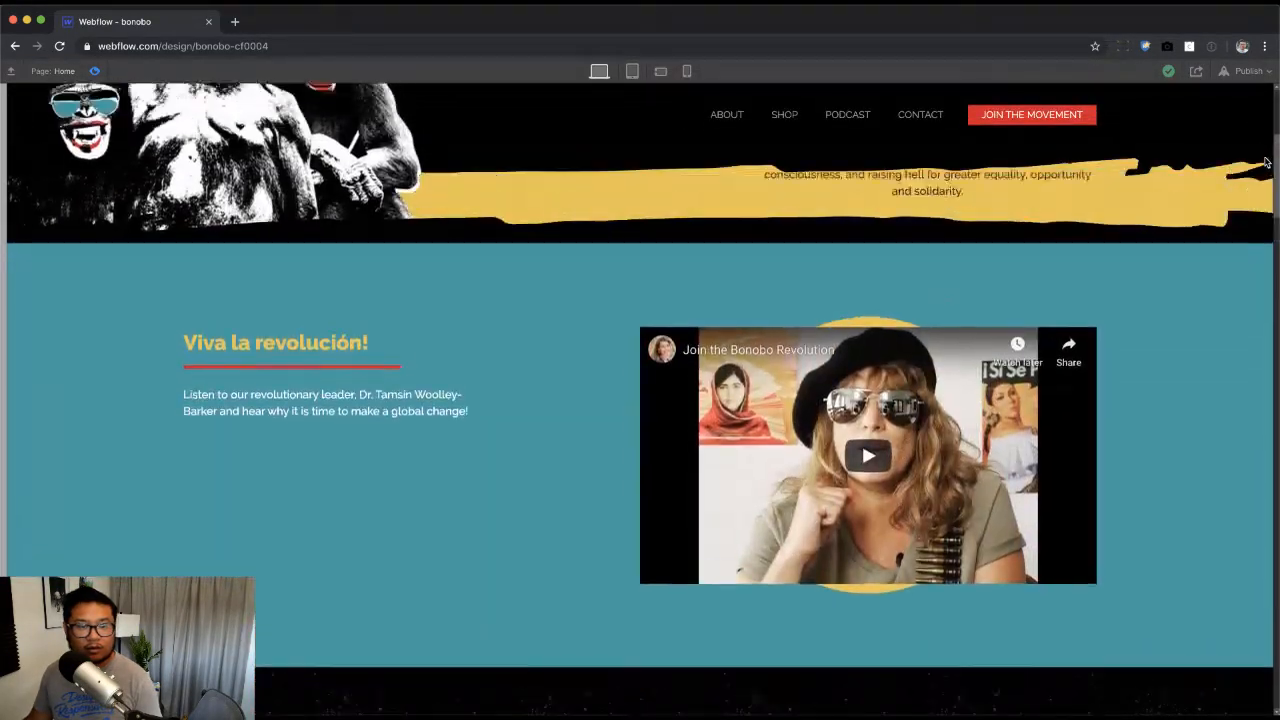
{"action": "scroll", "coordinate": [1265, 162], "scroll_direction": "up", "scroll_amount": 5}
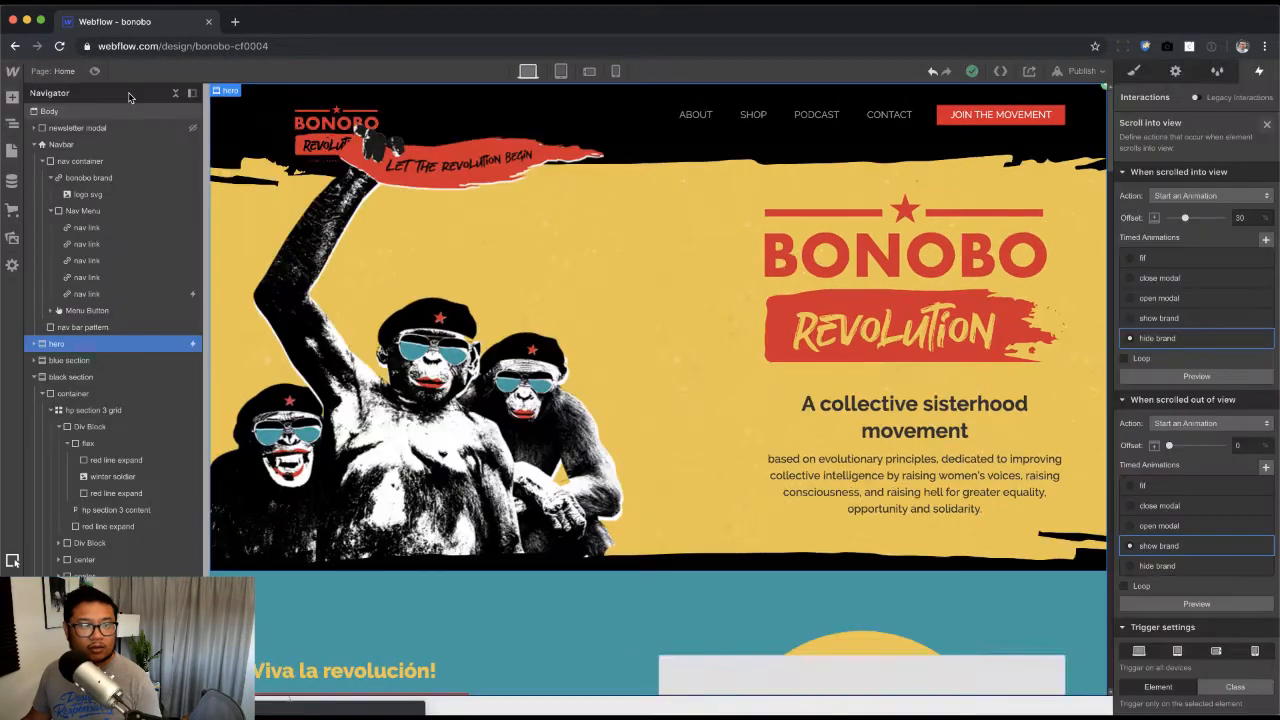
{"action": "left_click", "coordinate": [94, 71]}
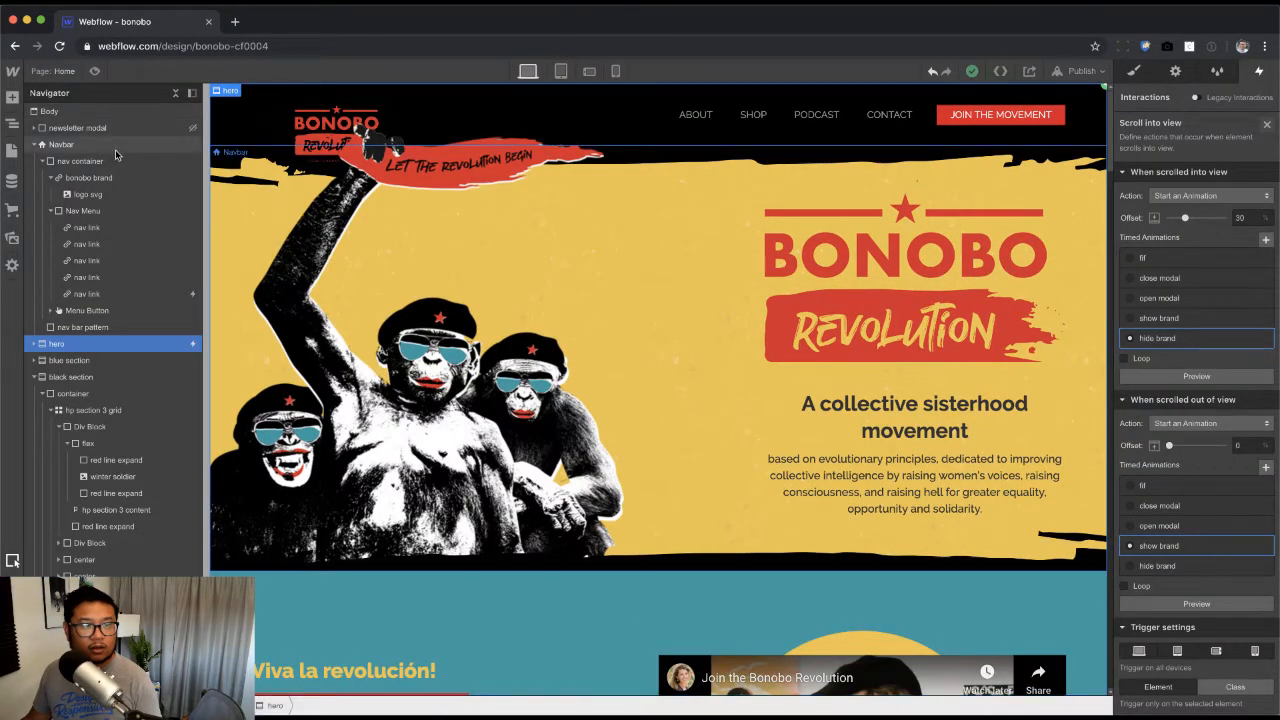
Step: Try a z-index of 1000 on the hero's top blue pattern, and return it to 1001
{"action": "left_click", "coordinate": [115, 150]}
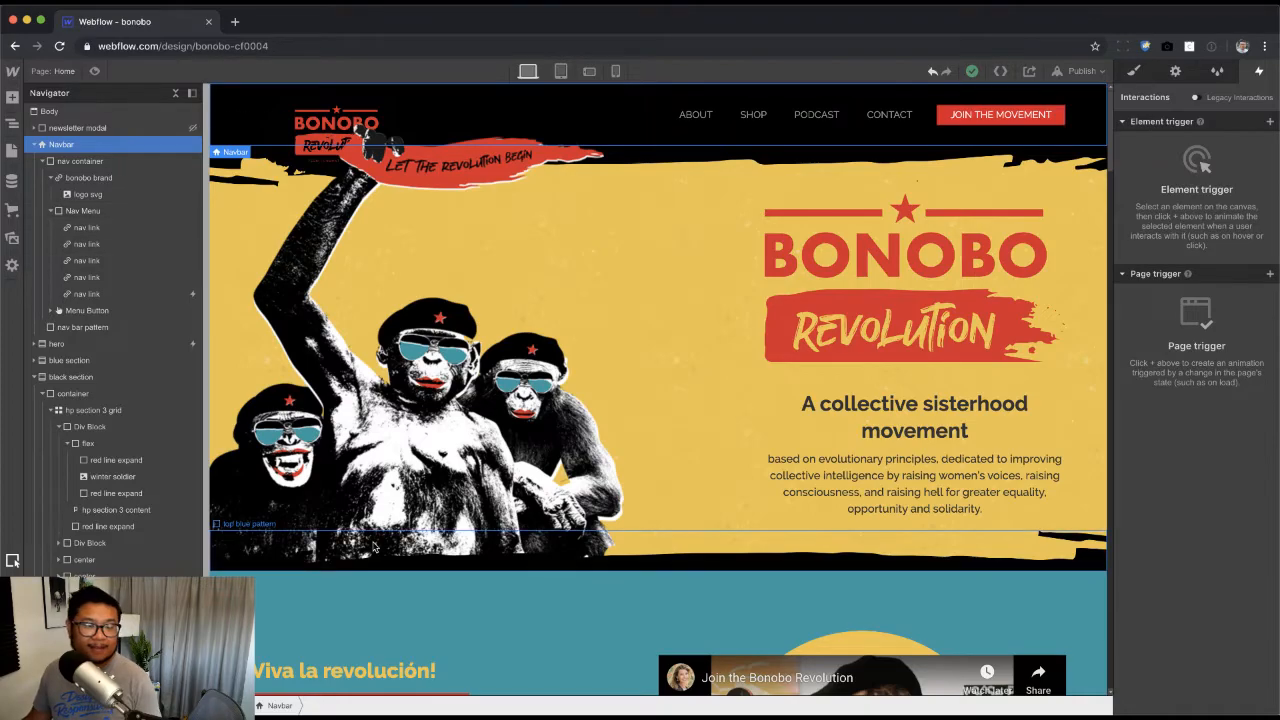
{"action": "left_click", "coordinate": [664, 565]}
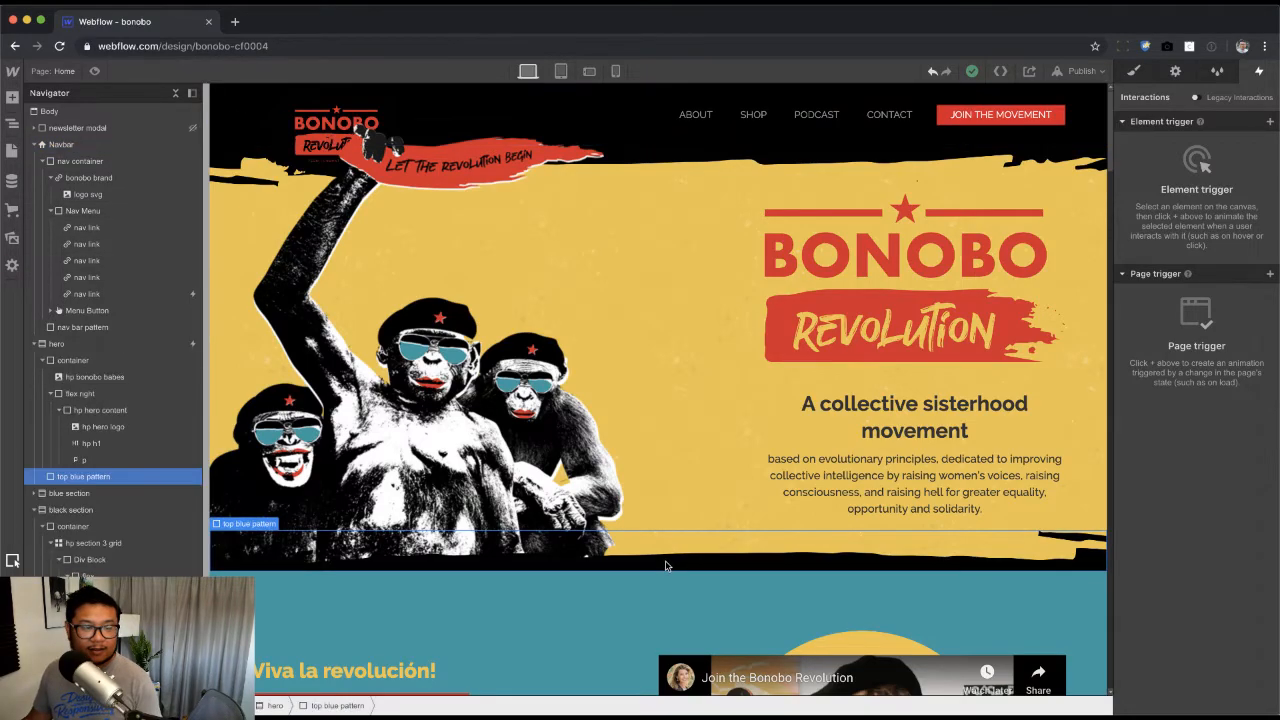
{"action": "left_click", "coordinate": [1133, 70]}
{"action": "scroll", "coordinate": [1201, 610], "scroll_direction": "down", "scroll_amount": 2}
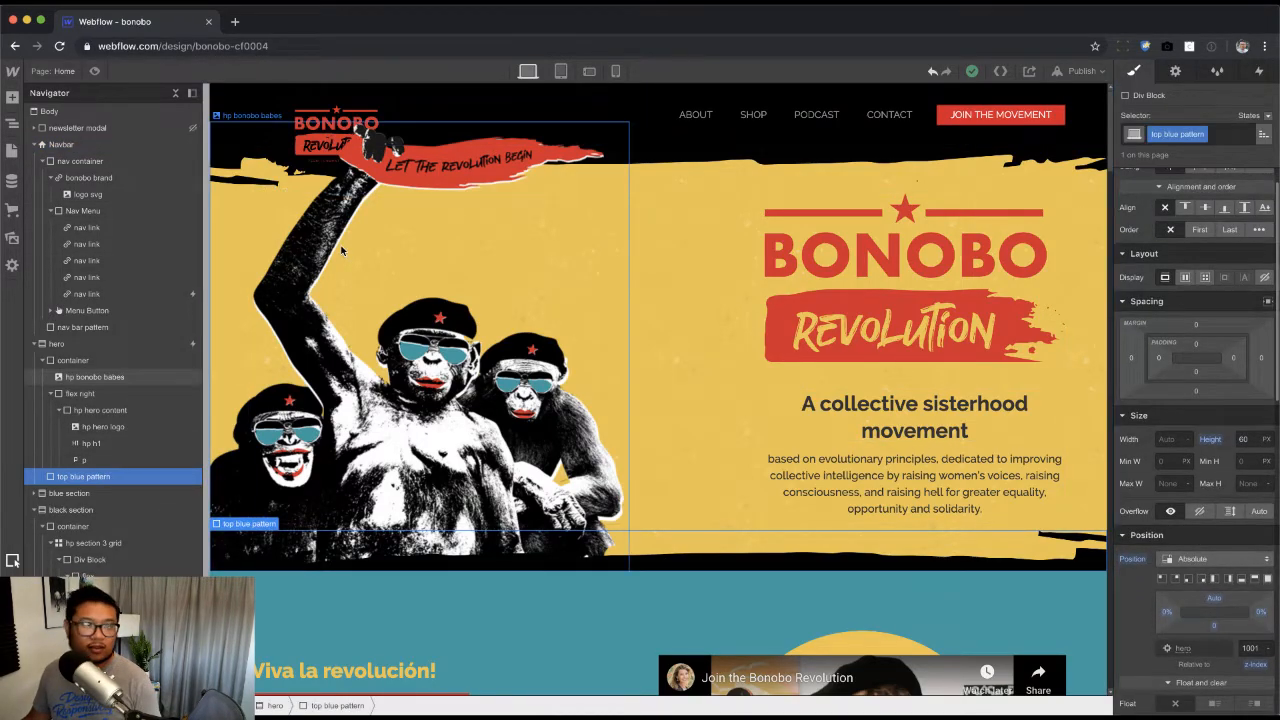
{"action": "left_click", "coordinate": [1251, 647]}
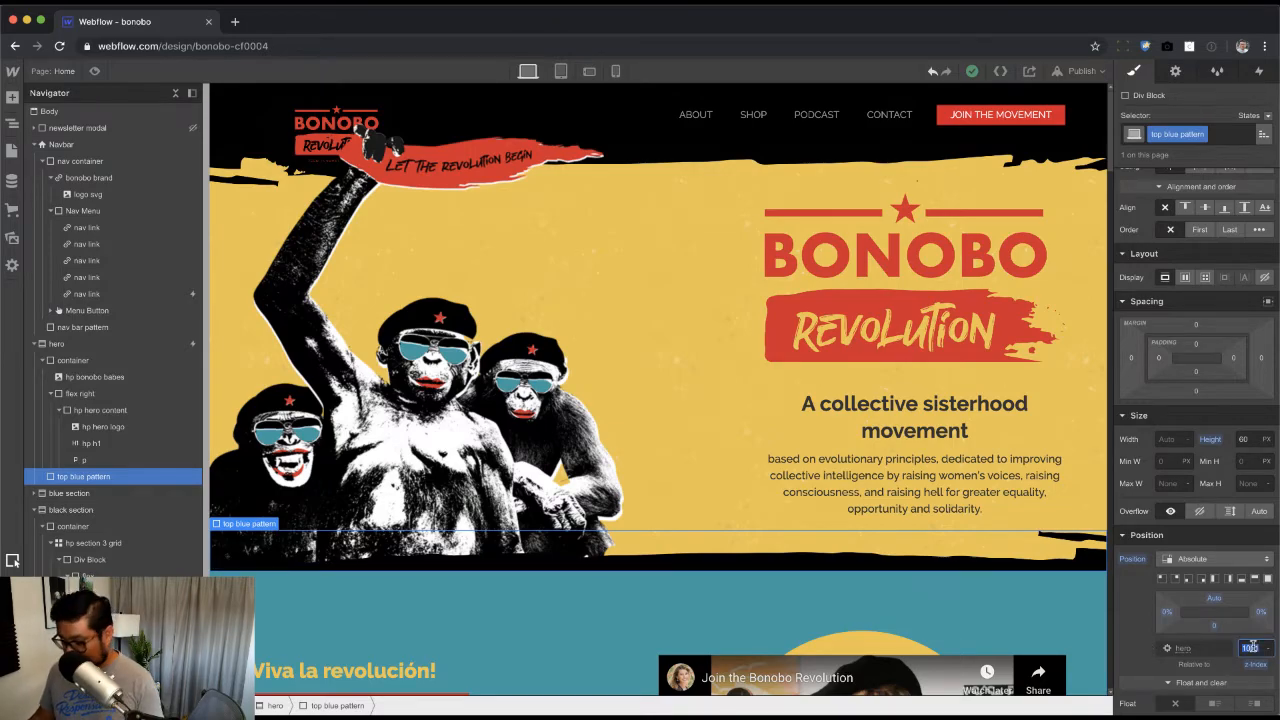
{"action": "key", "text": "Return"}
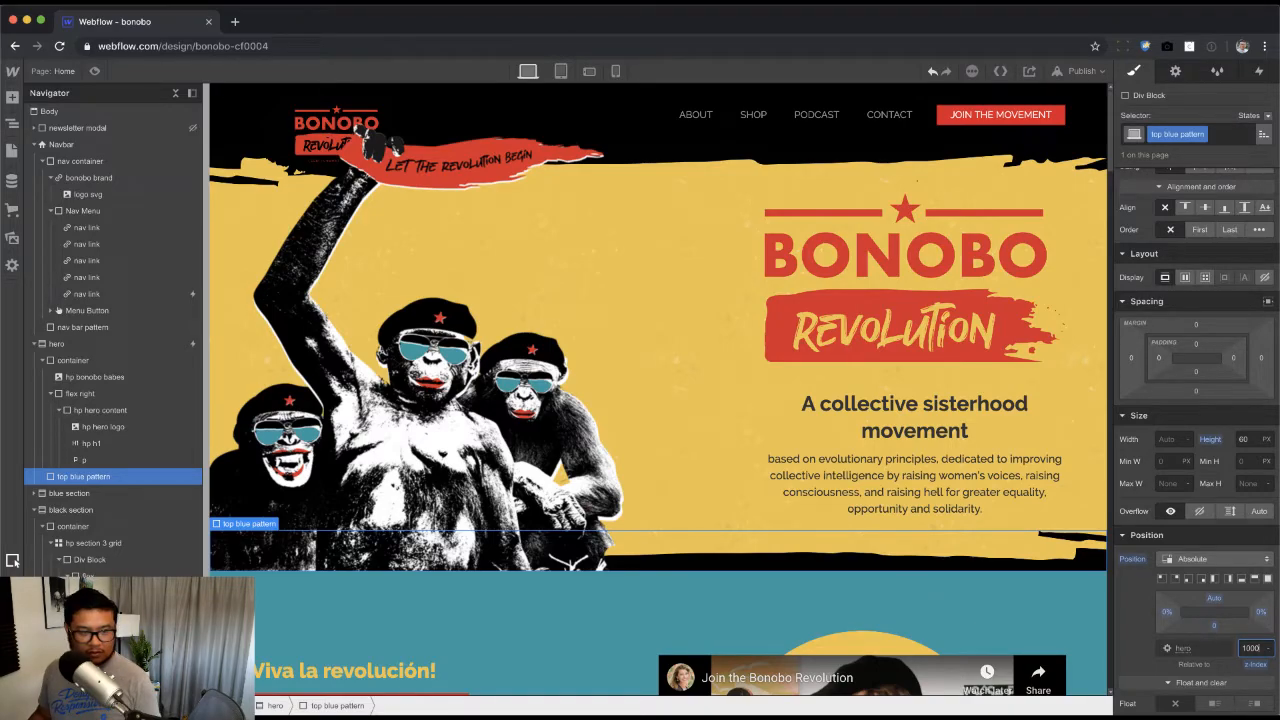
{"action": "key", "text": "Up"}
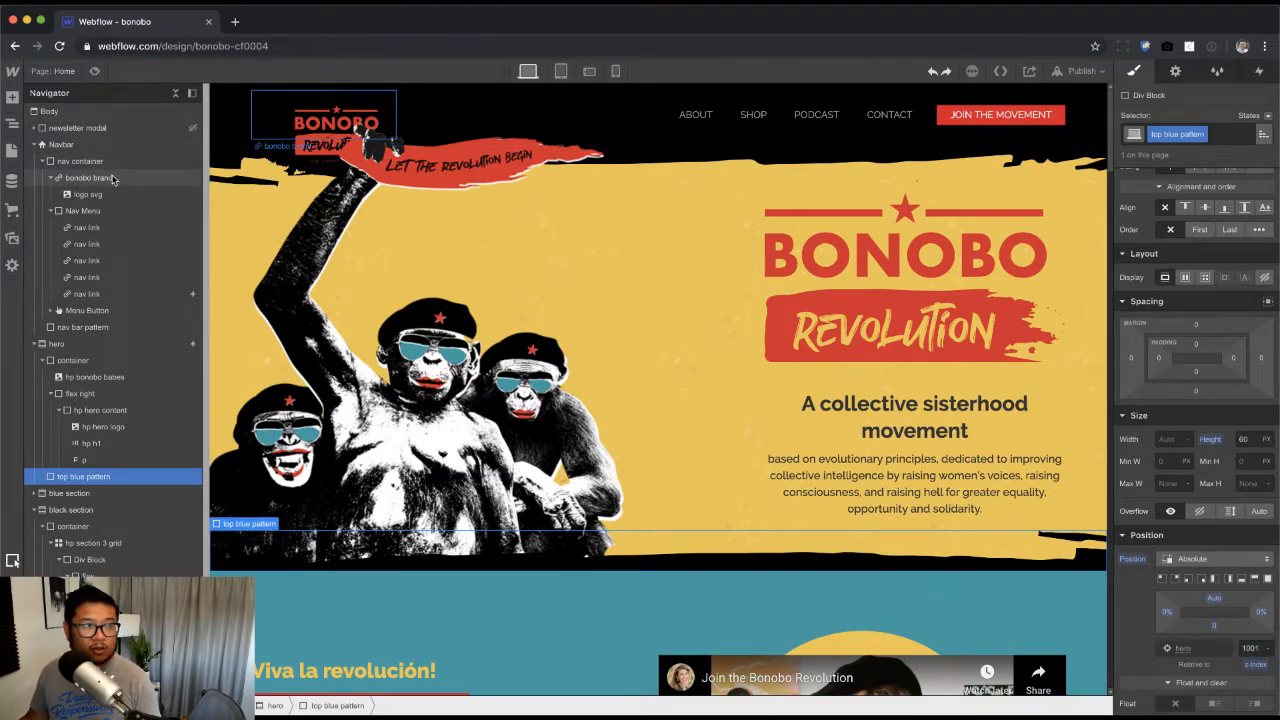
Step: Set the bonobo brand's z-index to 9999 and check its layering on the canvas past the hero and back at the page top
{"action": "left_click", "coordinate": [88, 177]}
{"action": "left_click", "coordinate": [1250, 631]}
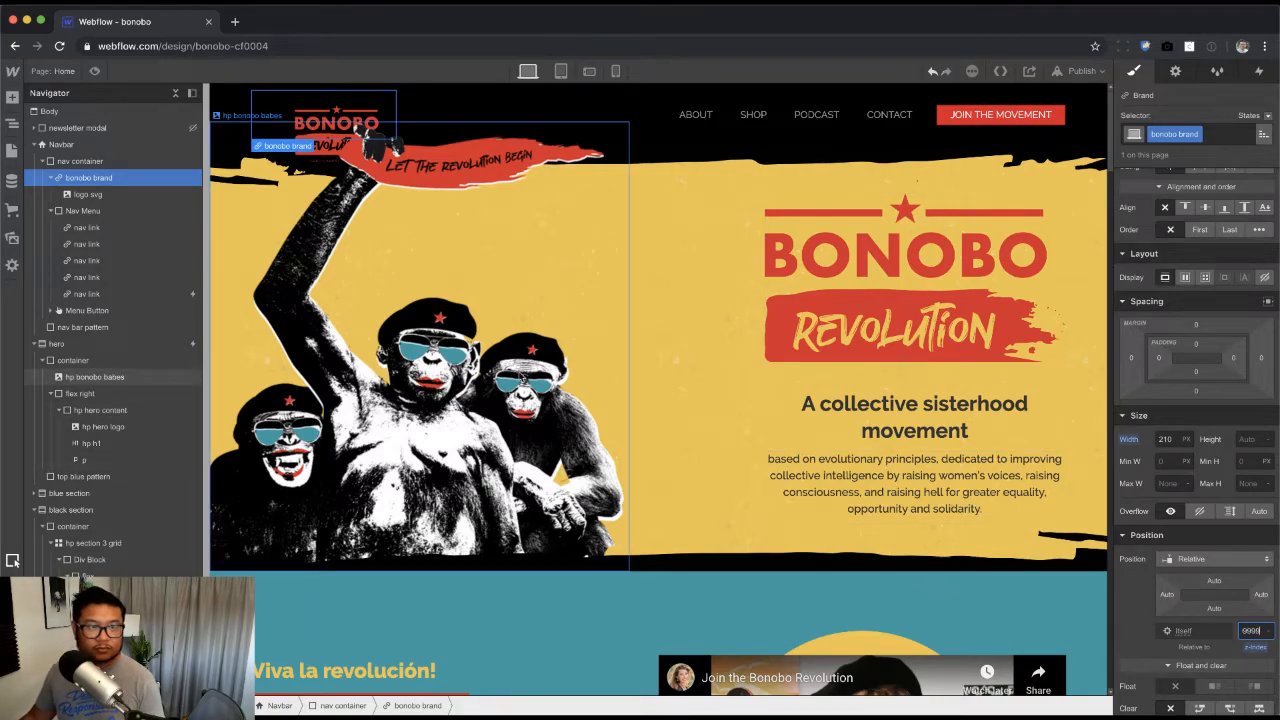
{"action": "scroll", "coordinate": [540, 372], "scroll_direction": "down", "scroll_amount": 5}
{"action": "scroll", "coordinate": [540, 374], "scroll_direction": "down", "scroll_amount": 1}
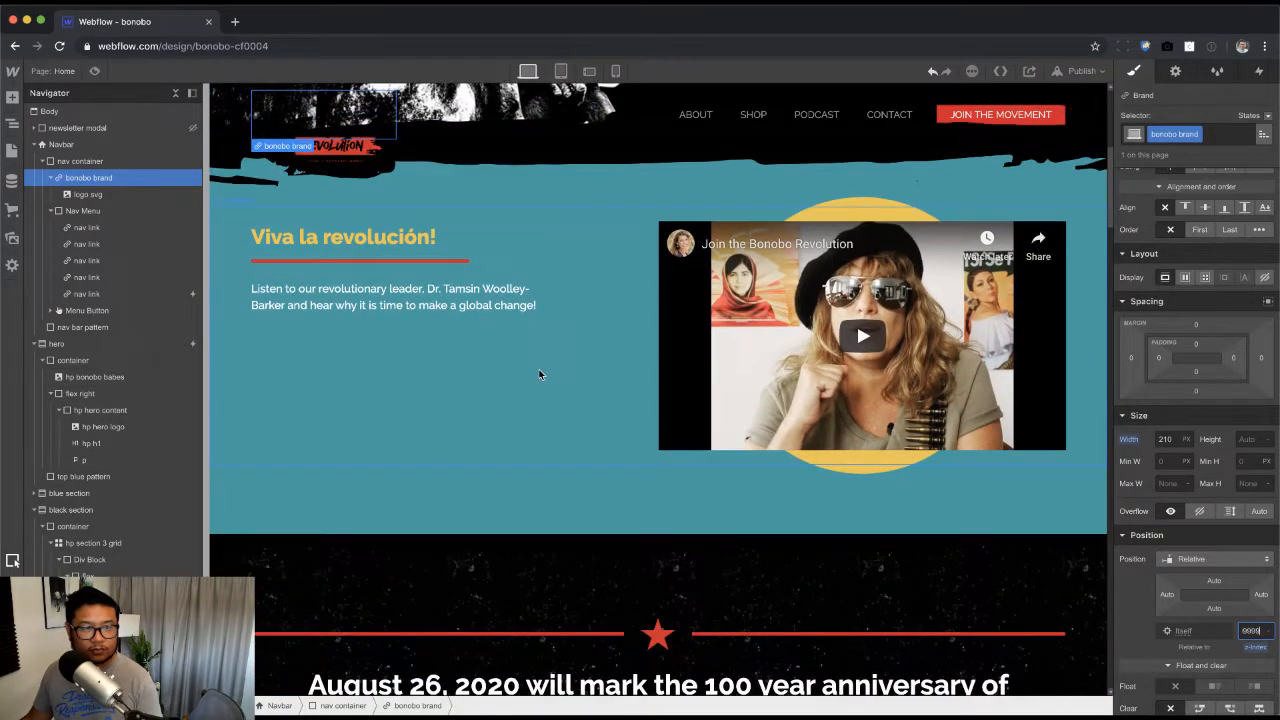
{"action": "scroll", "coordinate": [540, 374], "scroll_direction": "up", "scroll_amount": 1}
{"action": "scroll", "coordinate": [540, 374], "scroll_direction": "down", "scroll_amount": 1}
{"action": "scroll", "coordinate": [540, 374], "scroll_direction": "up", "scroll_amount": 1}
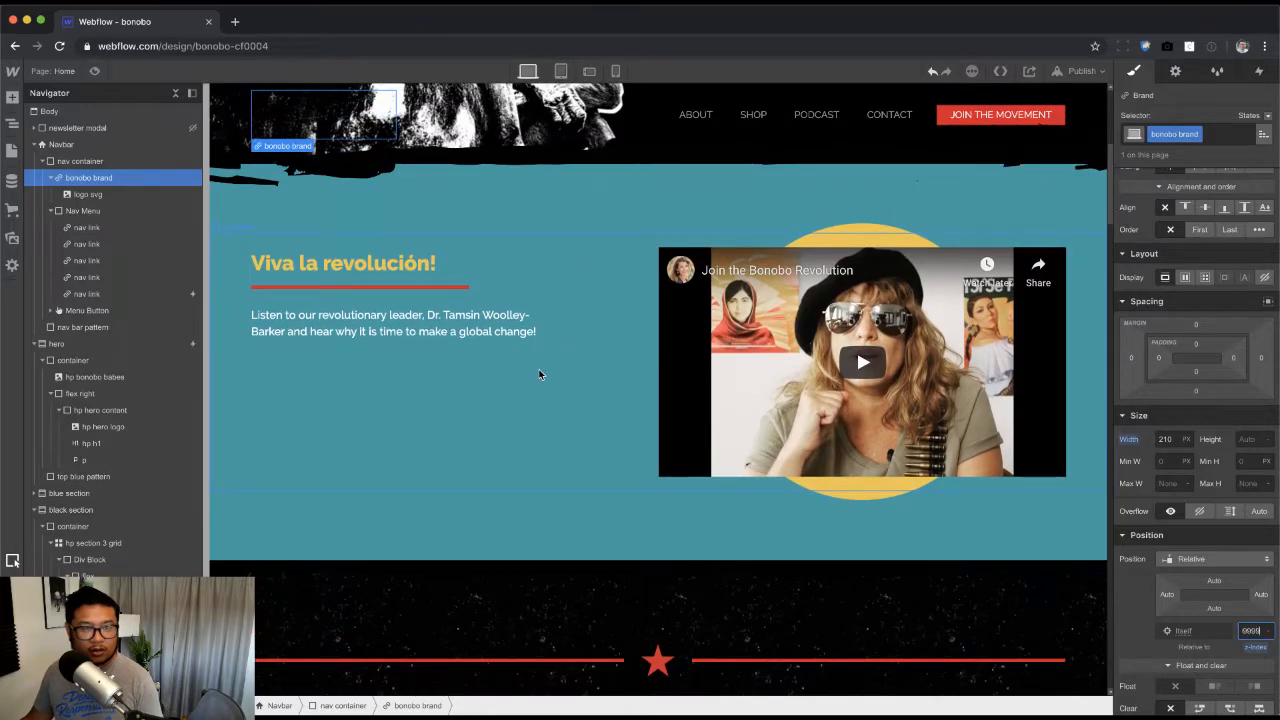
{"action": "scroll", "coordinate": [540, 374], "scroll_direction": "up", "scroll_amount": 2}
{"action": "scroll", "coordinate": [540, 374], "scroll_direction": "down", "scroll_amount": 4}
{"action": "scroll", "coordinate": [540, 374], "scroll_direction": "down", "scroll_amount": 3}
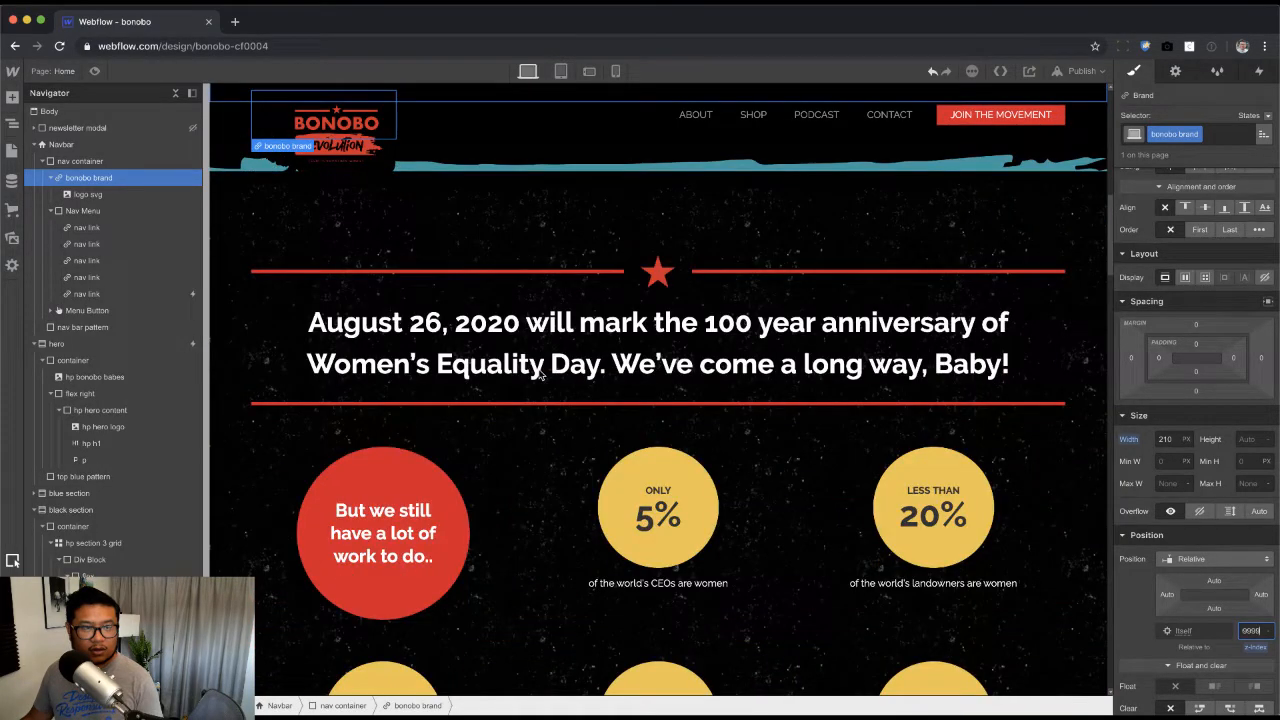
{"action": "scroll", "coordinate": [540, 374], "scroll_direction": "up", "scroll_amount": 8}
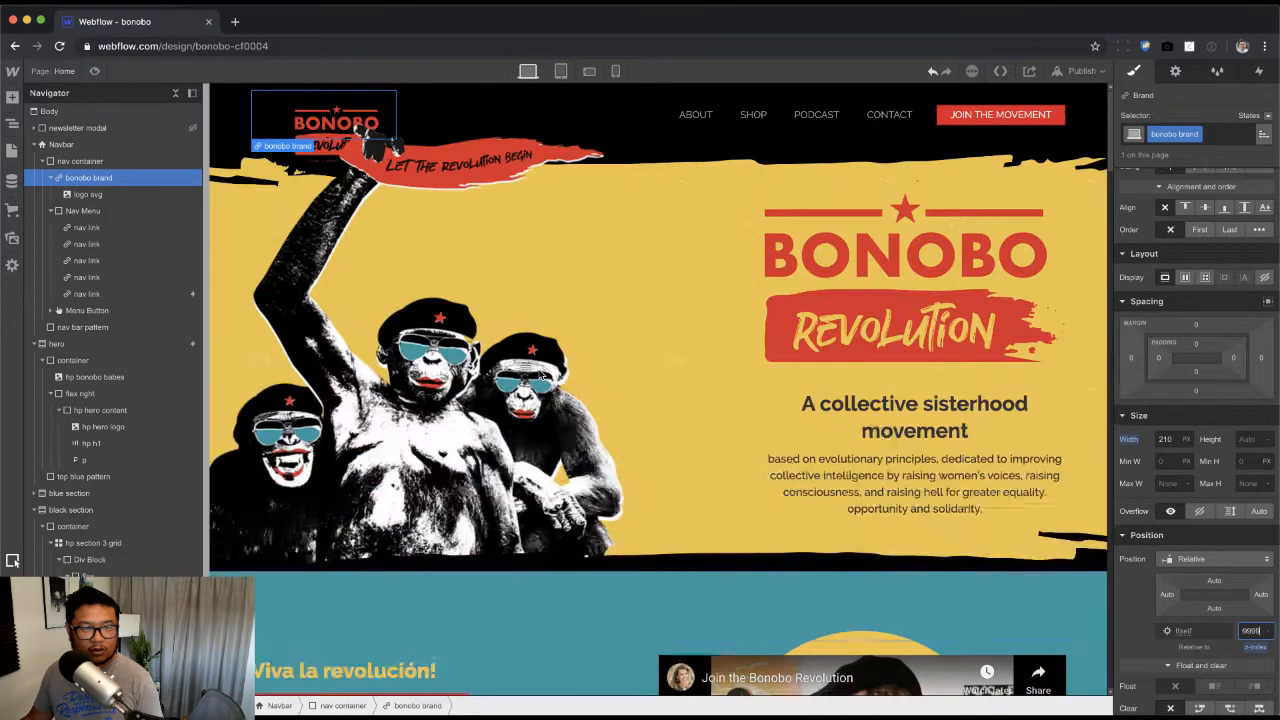
Step: Preview the page again, check the navbar logo below the hero and back at the page top, and exit the preview
{"action": "left_click", "coordinate": [695, 205]}
{"action": "key", "text": "super+shift+p"}
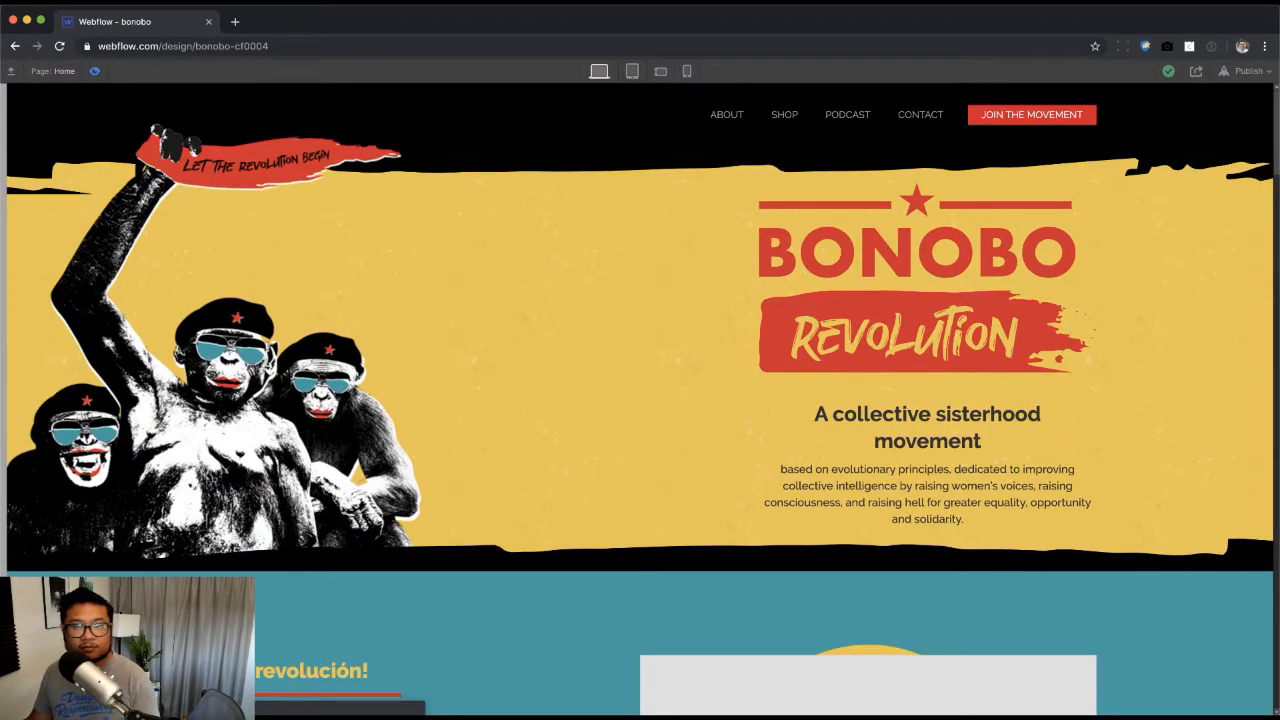
{"action": "scroll", "coordinate": [640, 400], "scroll_direction": "down", "scroll_amount": 10}
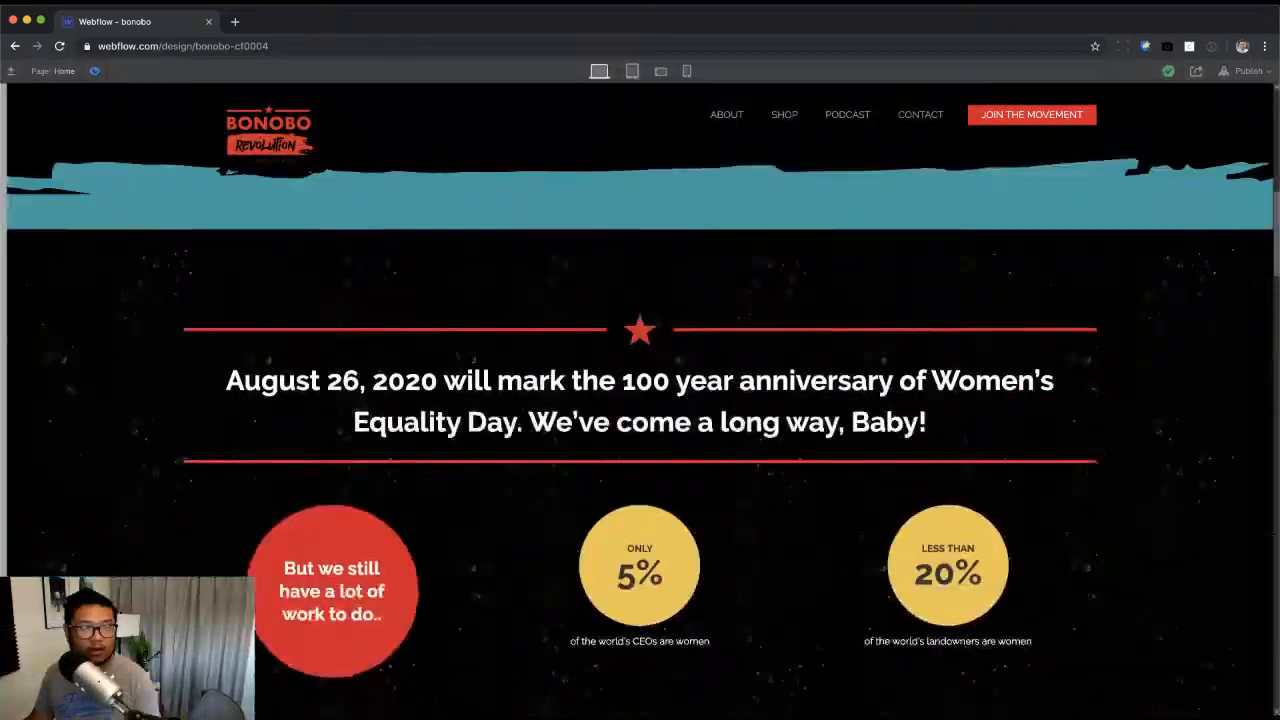
{"action": "left_click_drag", "start_coordinate": [1277, 213], "coordinate": [1278, 108]}
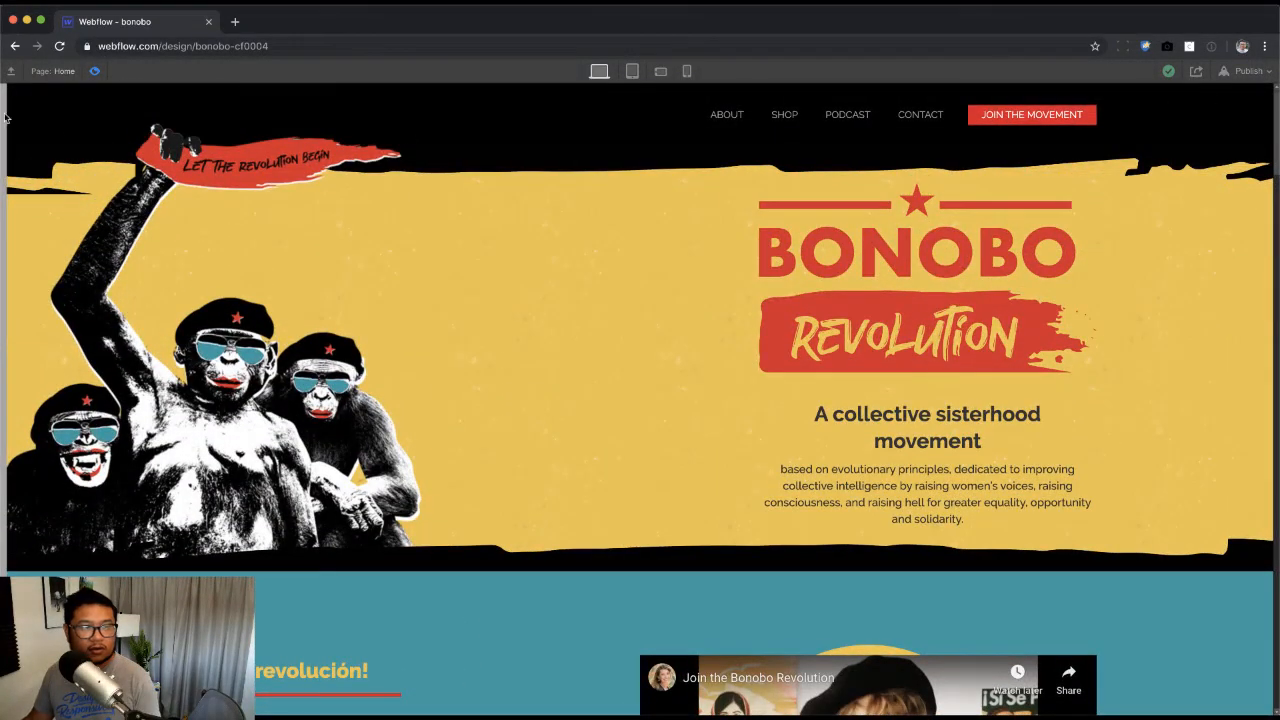
{"action": "left_click", "coordinate": [94, 72]}
Step: Switch to the design PDF, review the scrolled nav bar and ABOUT page mockups, and return to Webflow
{"action": "left_click", "coordinate": [674, 715]}
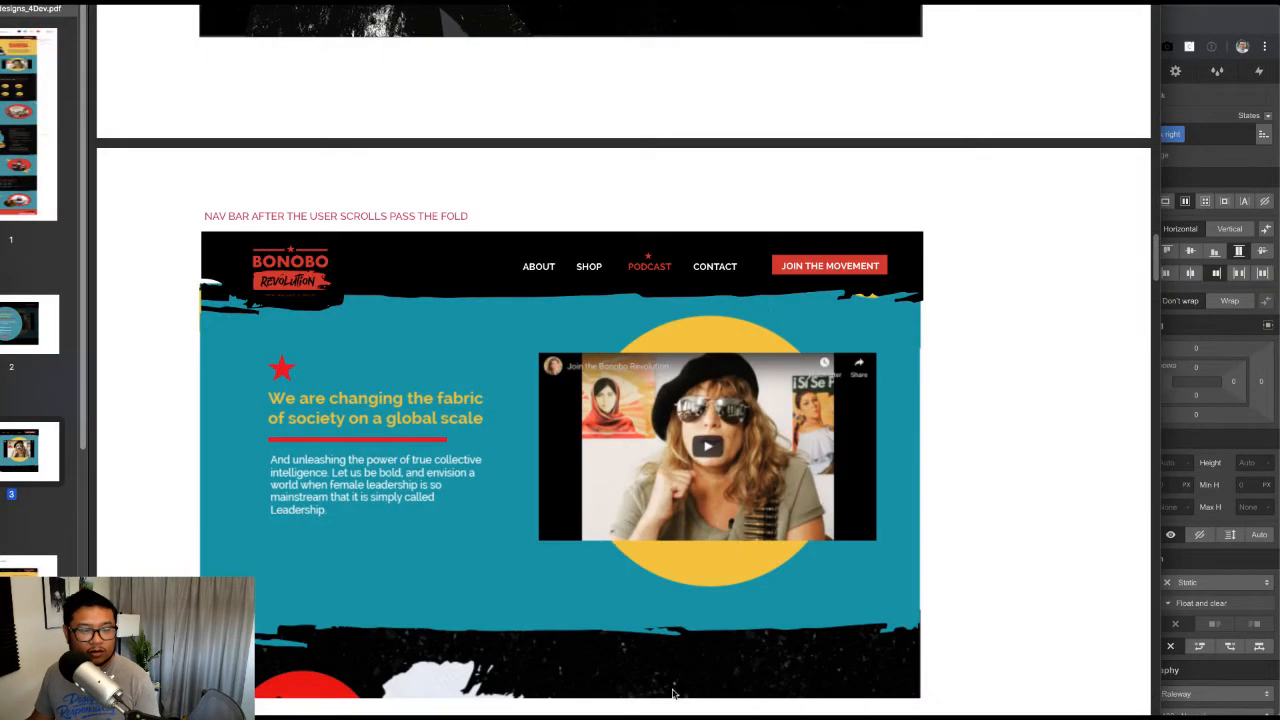
{"action": "scroll", "coordinate": [773, 402], "scroll_direction": "down", "scroll_amount": 10}
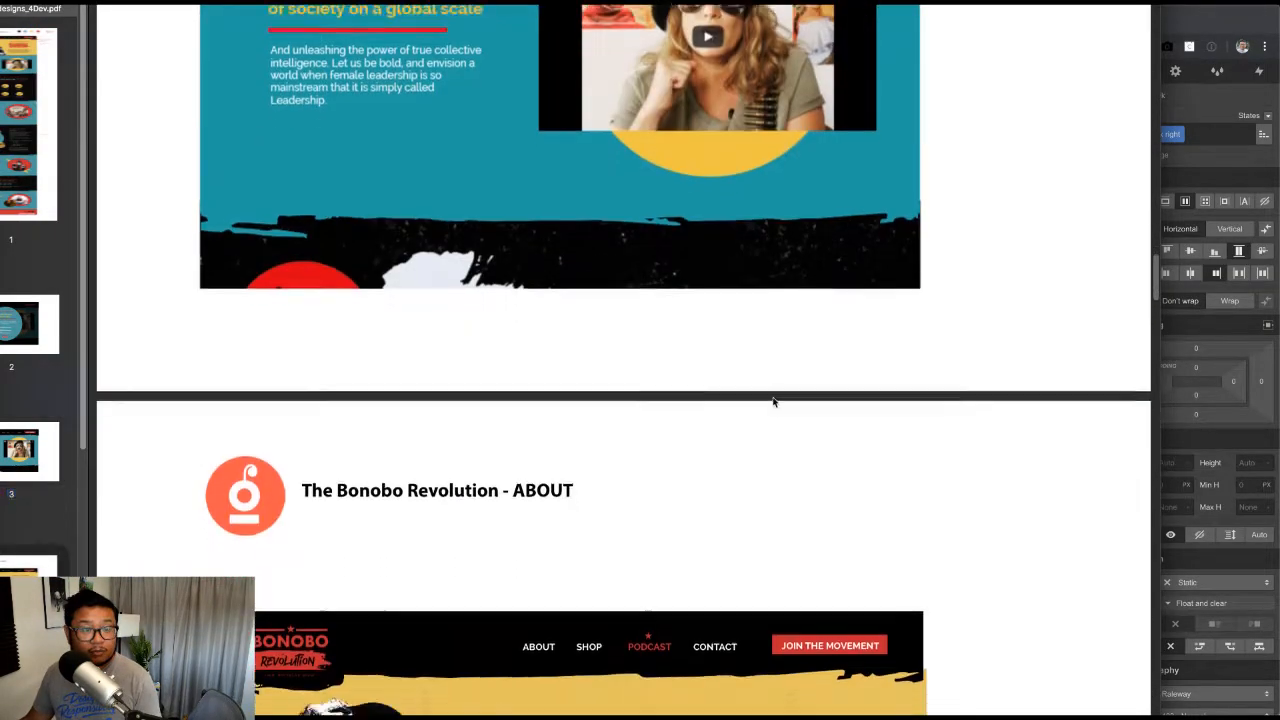
{"action": "scroll", "coordinate": [773, 402], "scroll_direction": "down", "scroll_amount": 3}
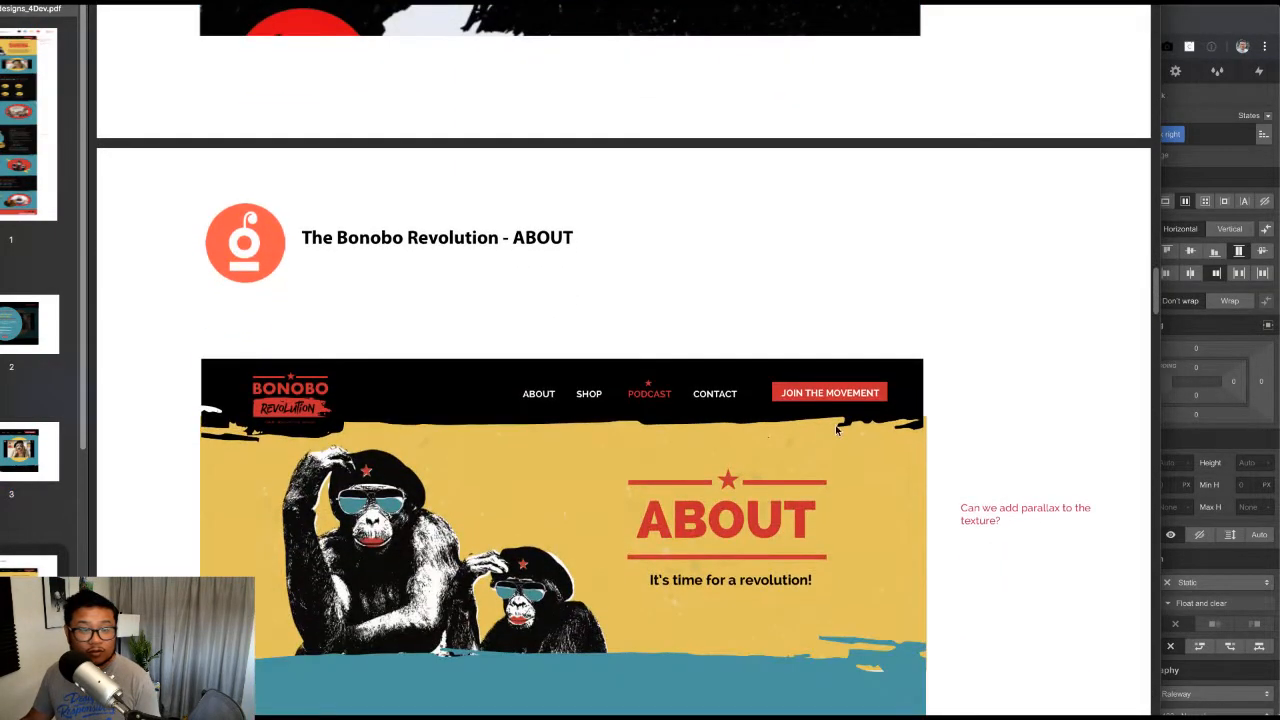
{"action": "left_click", "coordinate": [1225, 16]}
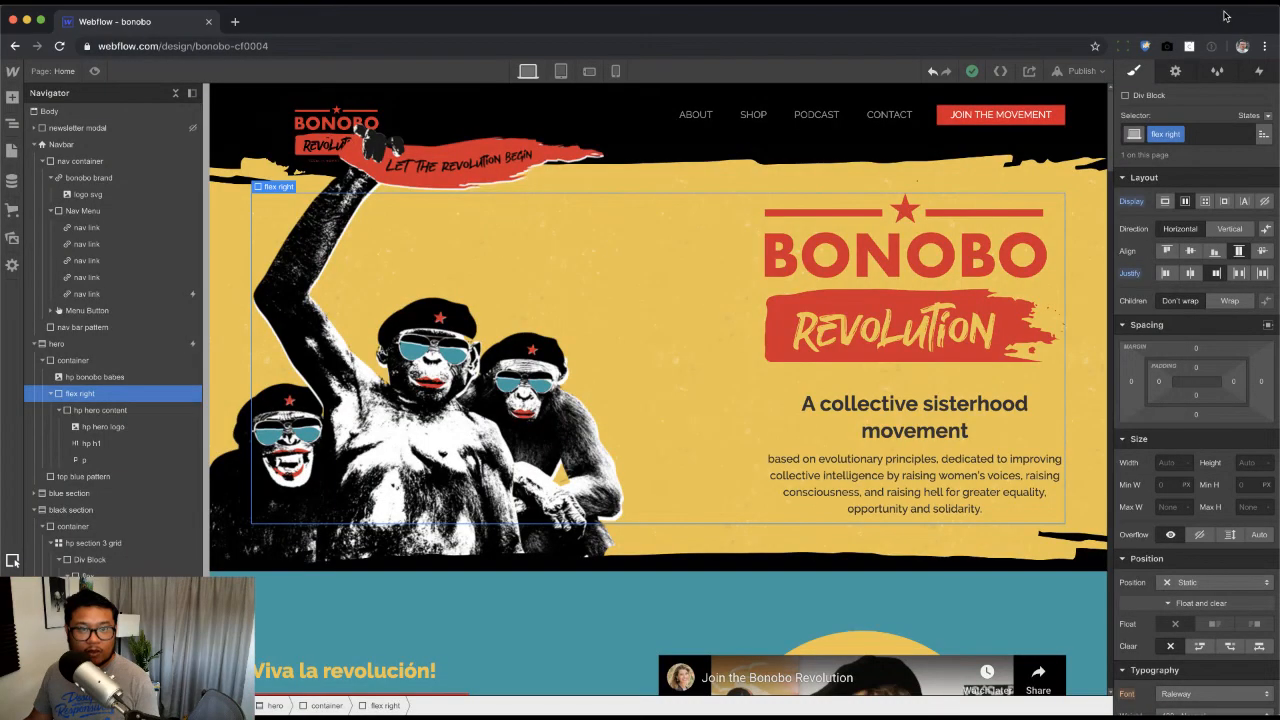
Step: In the tablet breakpoint, set the nav container's left and right padding to 0 px
{"action": "left_click", "coordinate": [561, 71]}
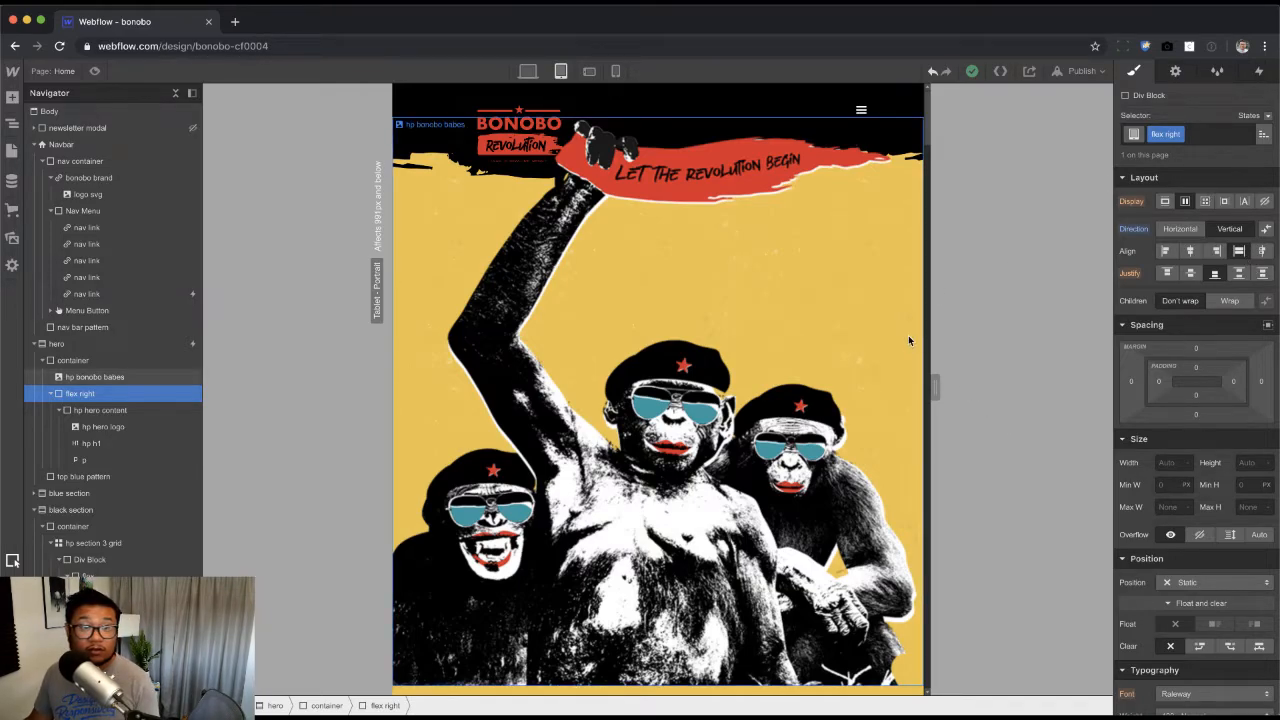
{"action": "left_click", "coordinate": [112, 166]}
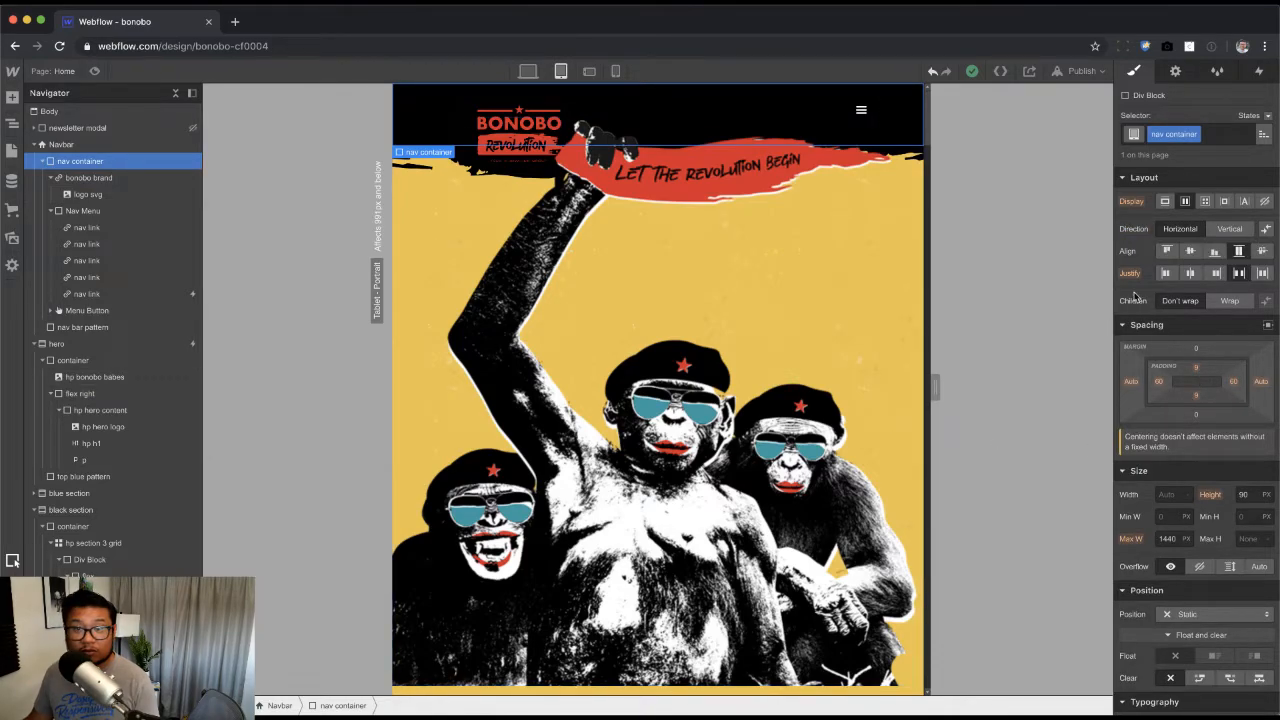
{"action": "left_click_drag", "start_coordinate": [1158, 381], "coordinate": [1031, 378]}
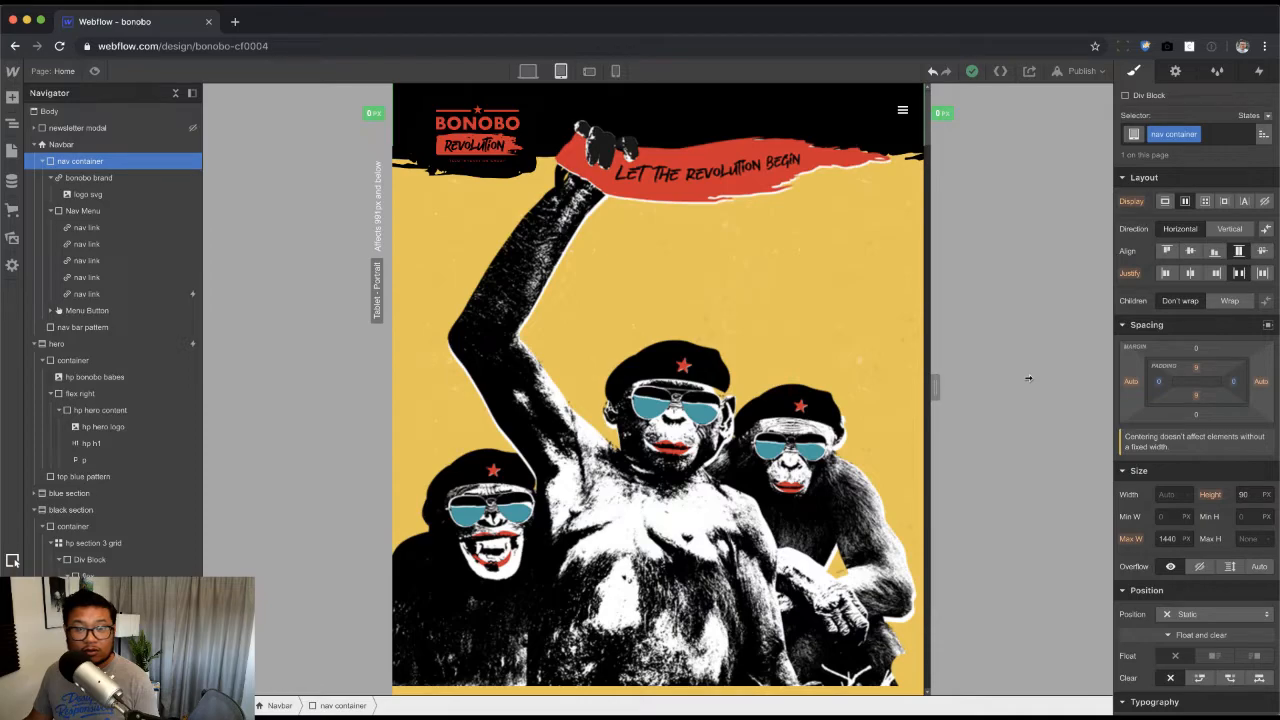
Step: Select the logo svg inside the bonobo brand and look through the site's image assets
{"action": "left_click", "coordinate": [137, 179]}
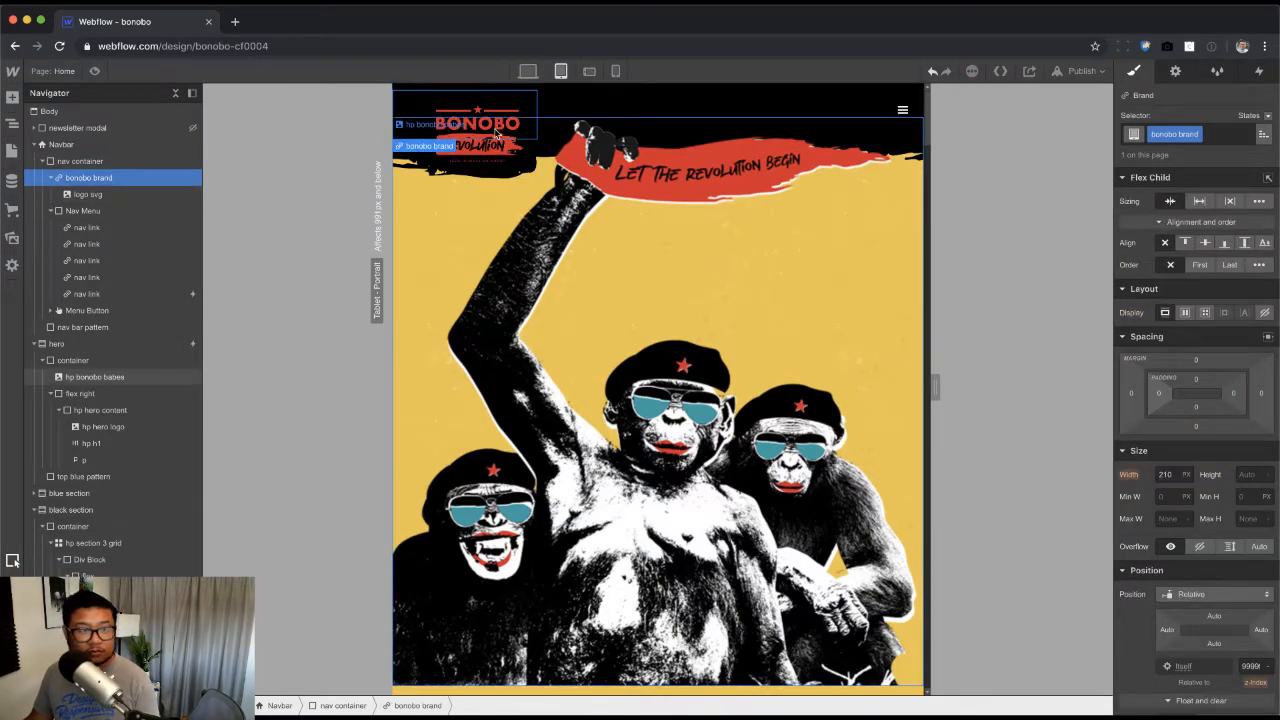
{"action": "left_click", "coordinate": [93, 194]}
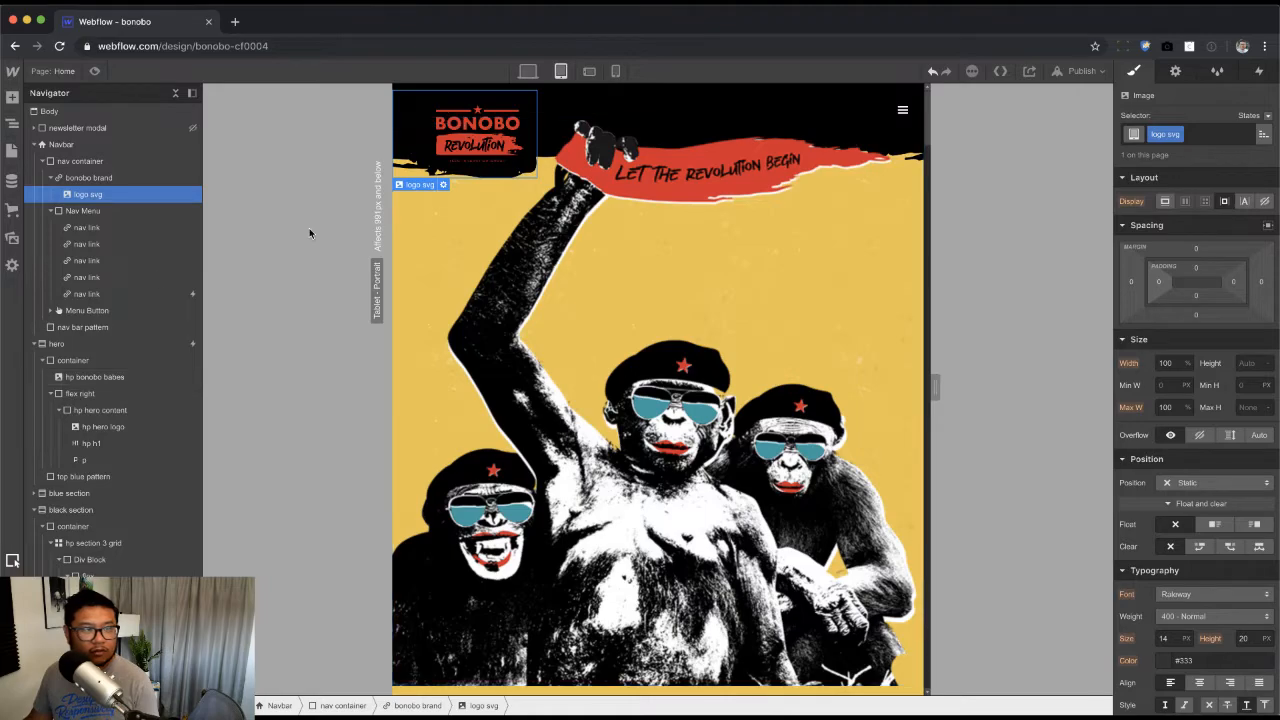
{"action": "left_click", "coordinate": [12, 238]}
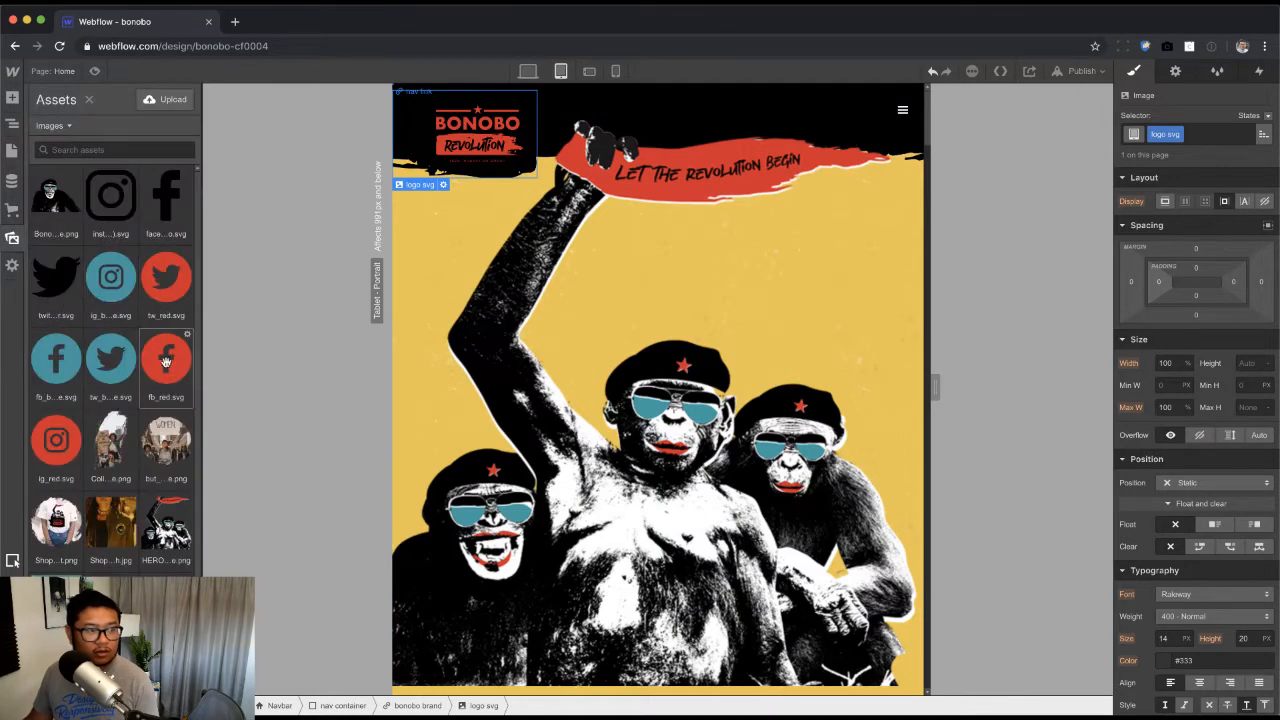
{"action": "scroll", "coordinate": [168, 392], "scroll_direction": "down", "scroll_amount": 3}
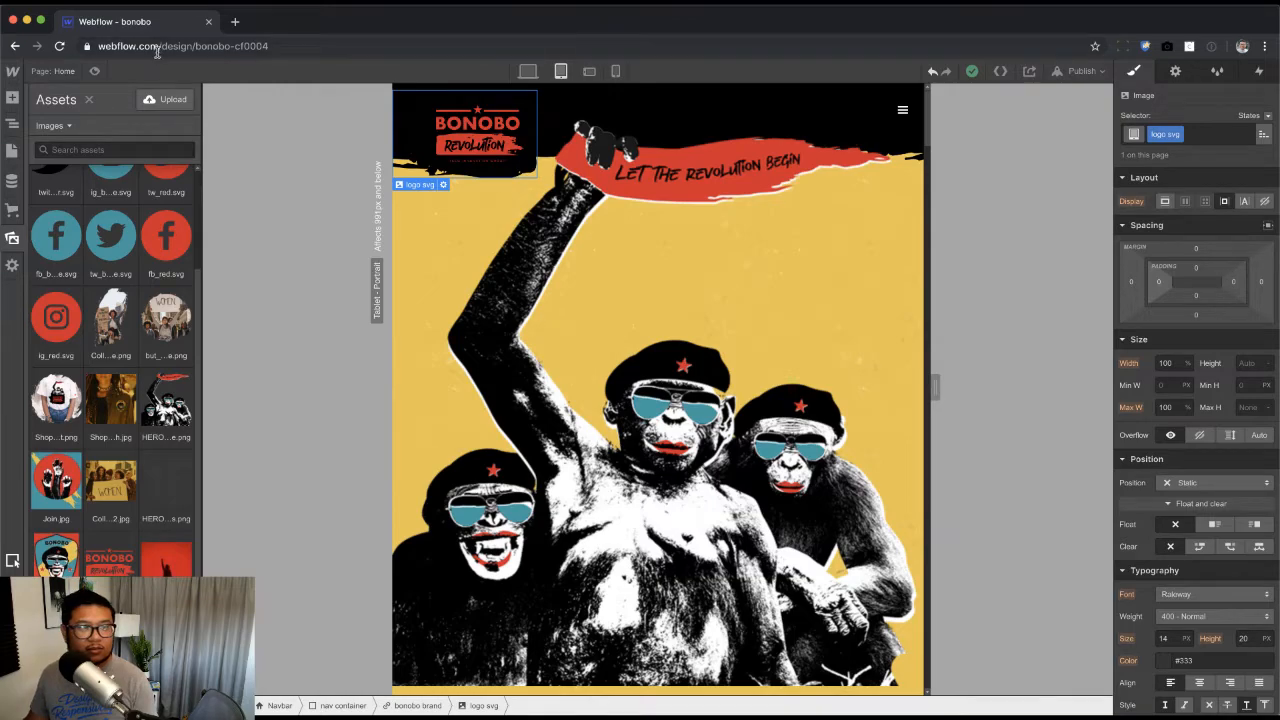
{"action": "left_click", "coordinate": [88, 99]}
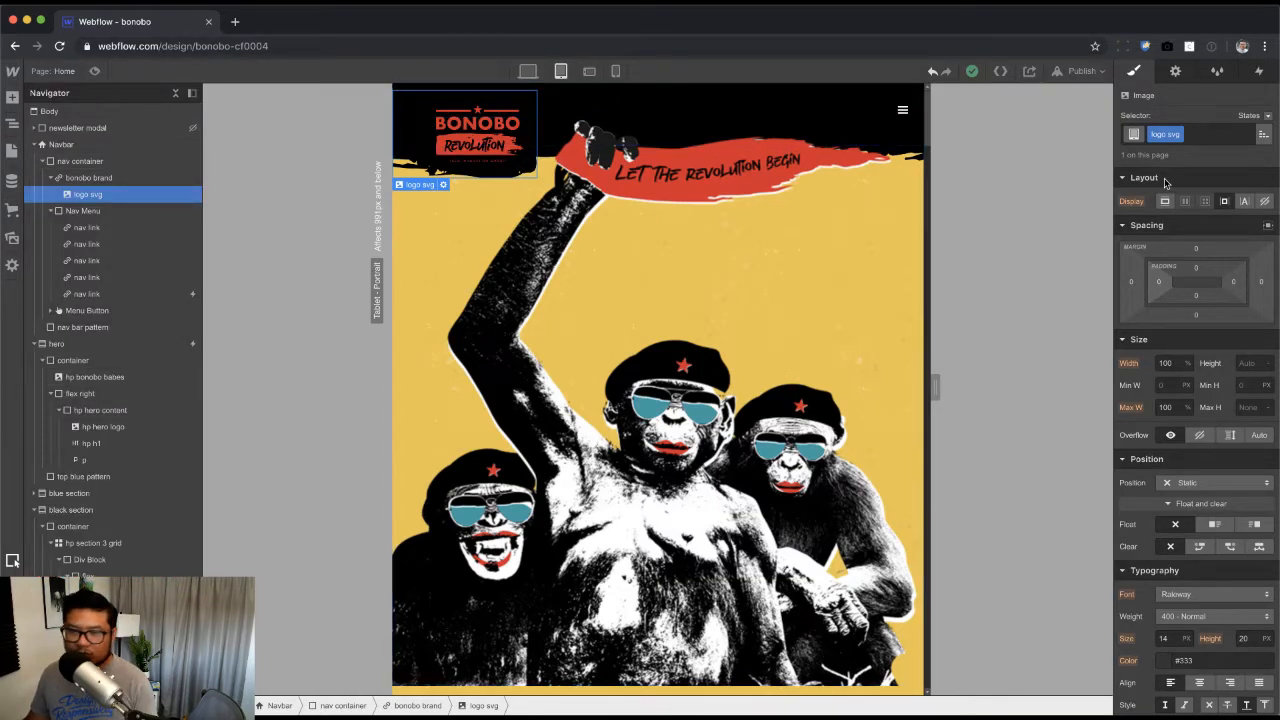
Step: Set the logo svg's left margin to -33 px and its top margin to -14 px at the tablet breakpoint
{"action": "left_click_drag", "start_coordinate": [1132, 282], "coordinate": [1194, 278]}
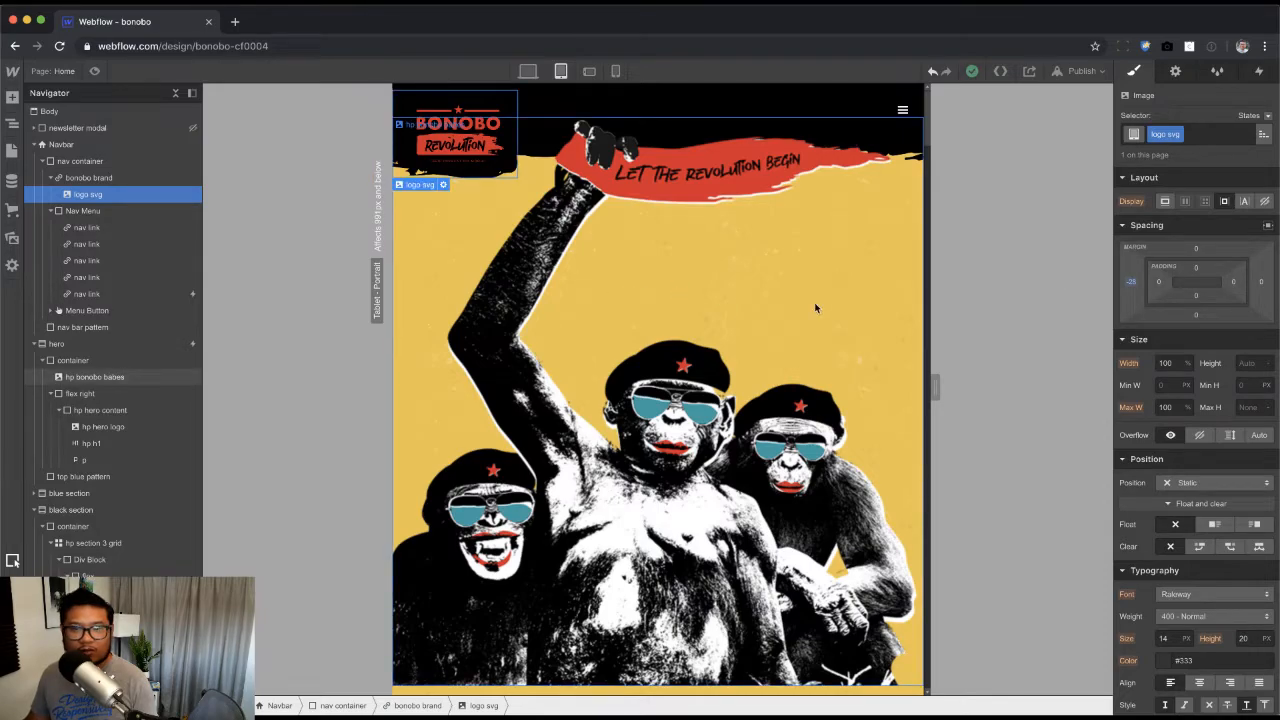
{"action": "left_click_drag", "start_coordinate": [1133, 289], "coordinate": [1141, 280]}
{"action": "left_click_drag", "start_coordinate": [1199, 251], "coordinate": [1202, 287]}
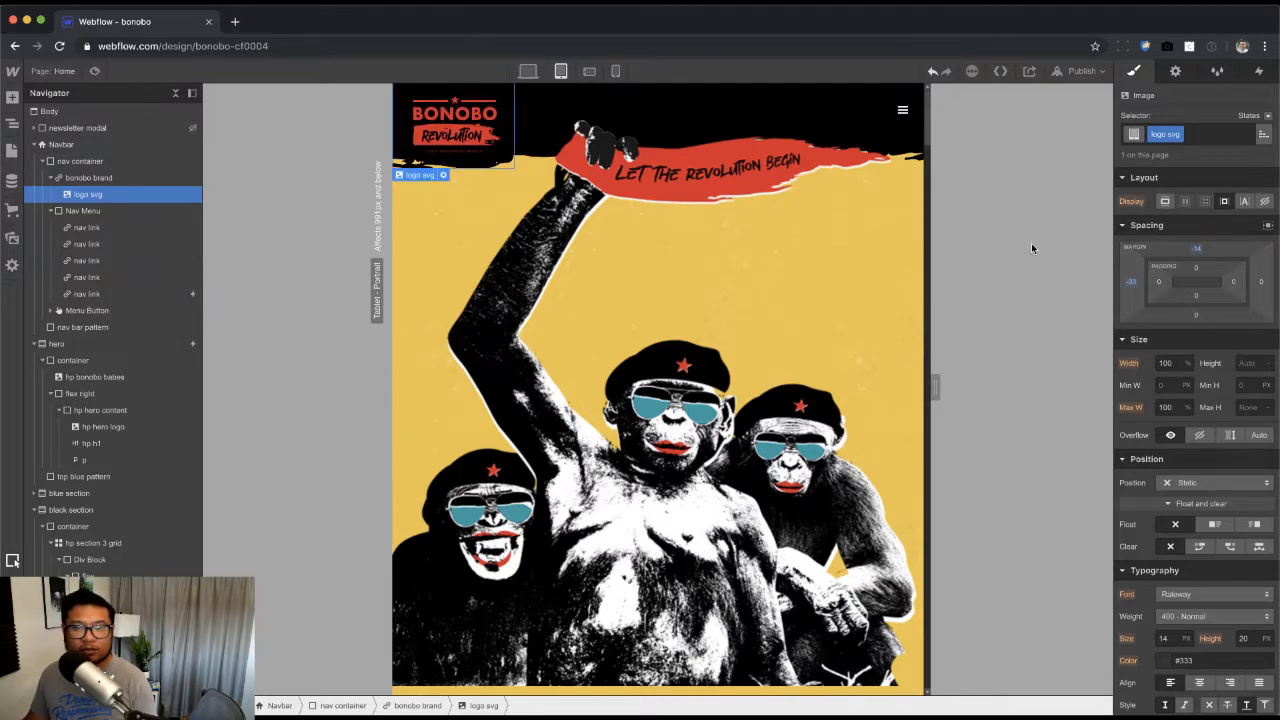
Step: Preview the tablet page, check the navbar below the hero and at the top, try the hamburger menu, and exit the preview
{"action": "left_click_drag", "start_coordinate": [928, 386], "coordinate": [866, 394]}
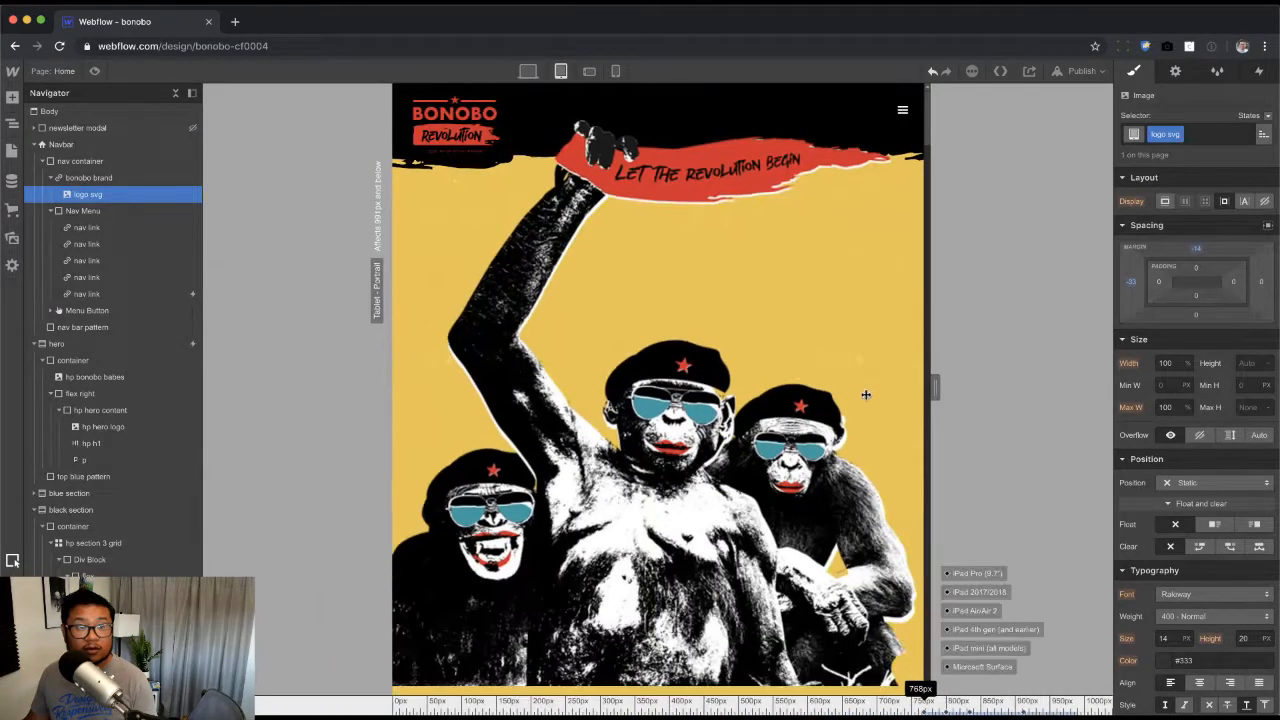
{"action": "left_click", "coordinate": [95, 71]}
{"action": "scroll", "coordinate": [915, 224], "scroll_direction": "down", "scroll_amount": 15}
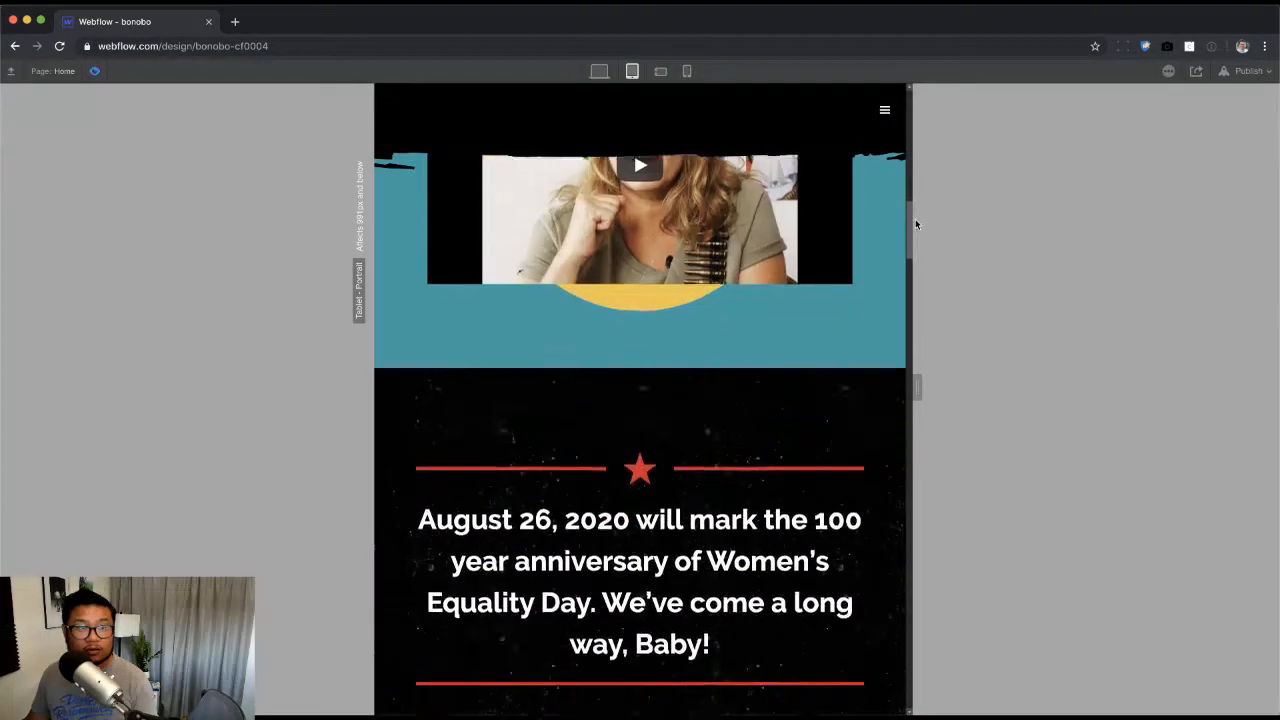
{"action": "left_click_drag", "start_coordinate": [915, 224], "coordinate": [911, 108]}
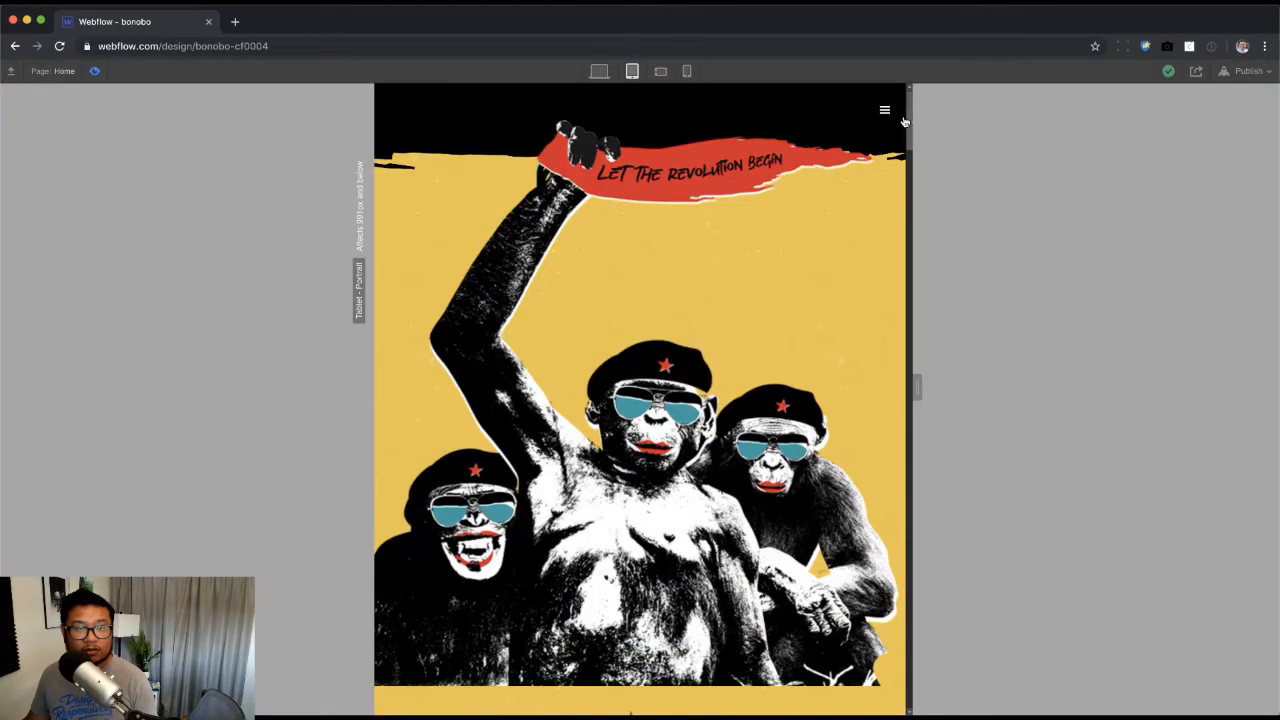
{"action": "left_click", "coordinate": [884, 110]}
{"action": "left_click", "coordinate": [884, 110]}
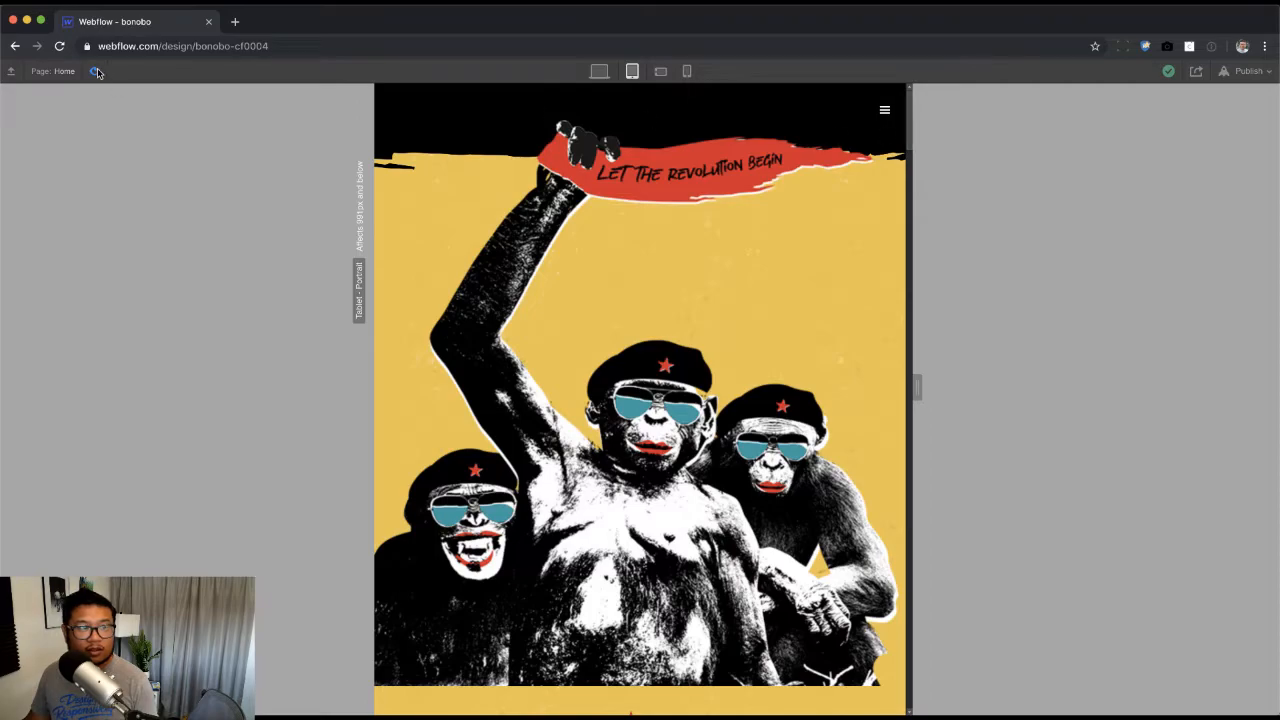
{"action": "key", "text": "super+shift+p"}
Step: Select the navbar's Menu Button and open the dropdown menu from its navbar settings
{"action": "left_click", "coordinate": [915, 112]}
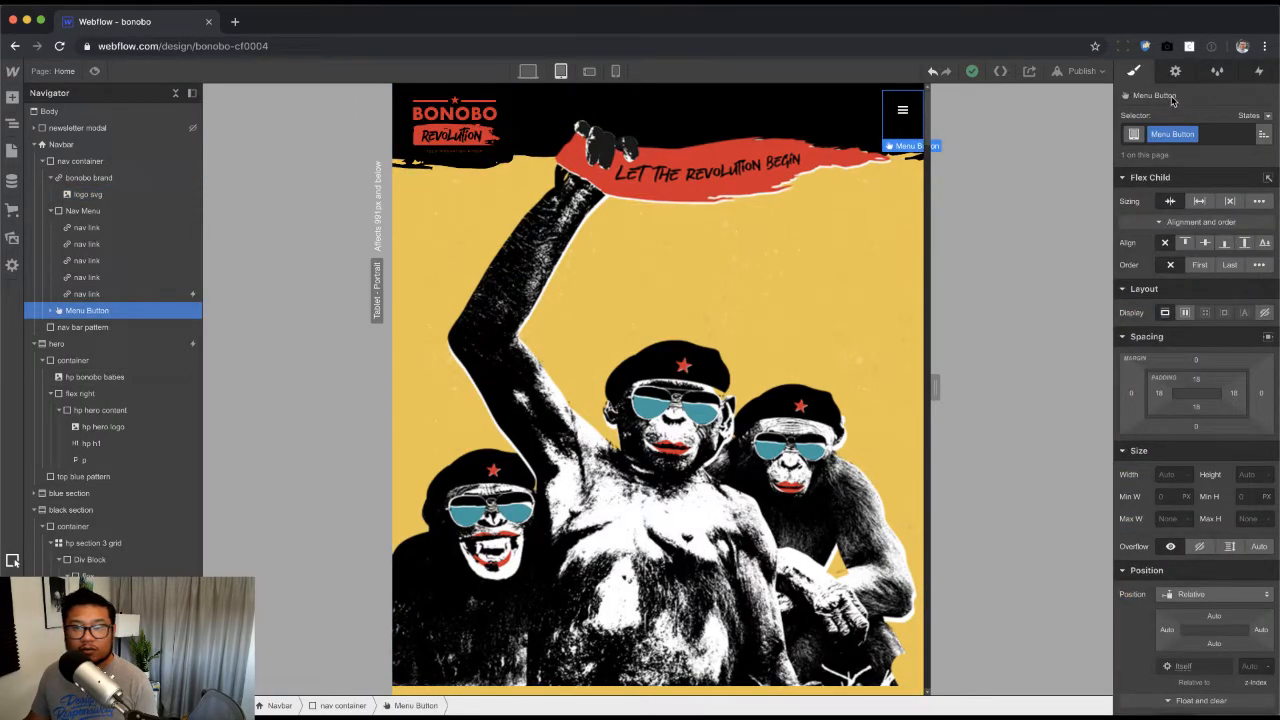
{"action": "left_click", "coordinate": [1175, 71]}
{"action": "left_click", "coordinate": [1152, 296]}
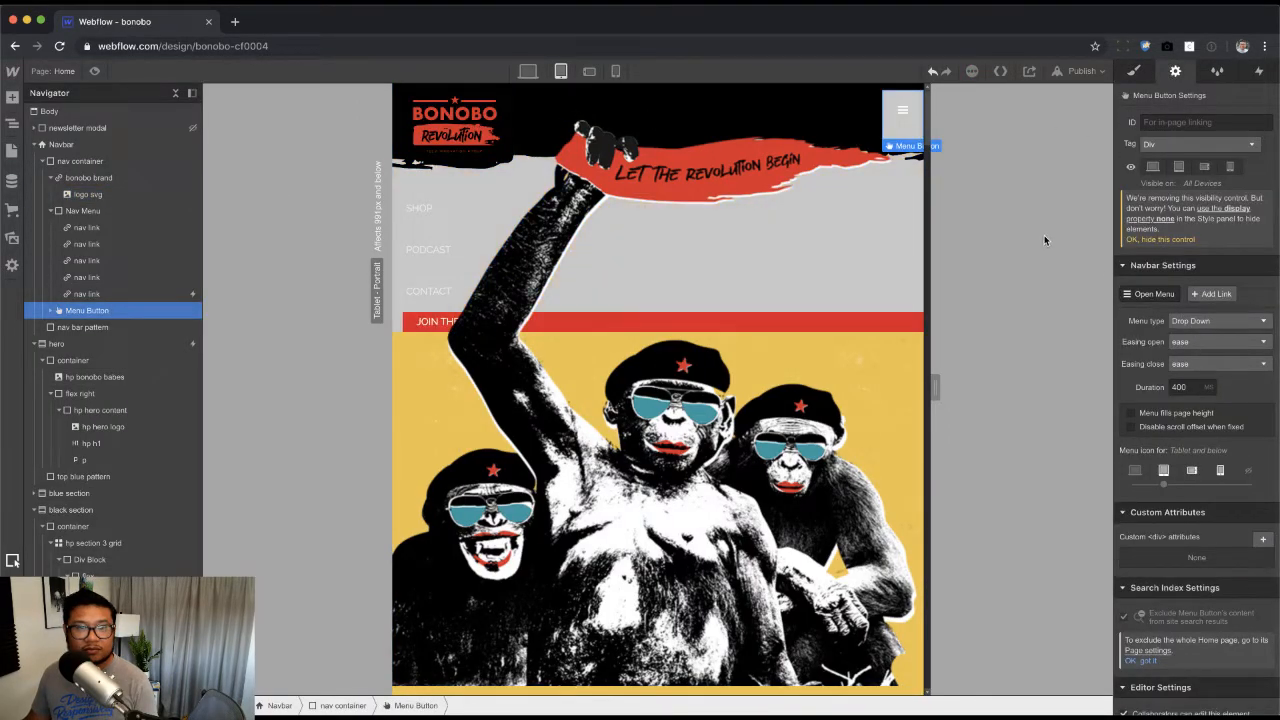
Step: Hide the hp bonobo babes image at the tablet breakpoint by setting its display to none
{"action": "left_click", "coordinate": [624, 540]}
{"action": "left_click", "coordinate": [1134, 71]}
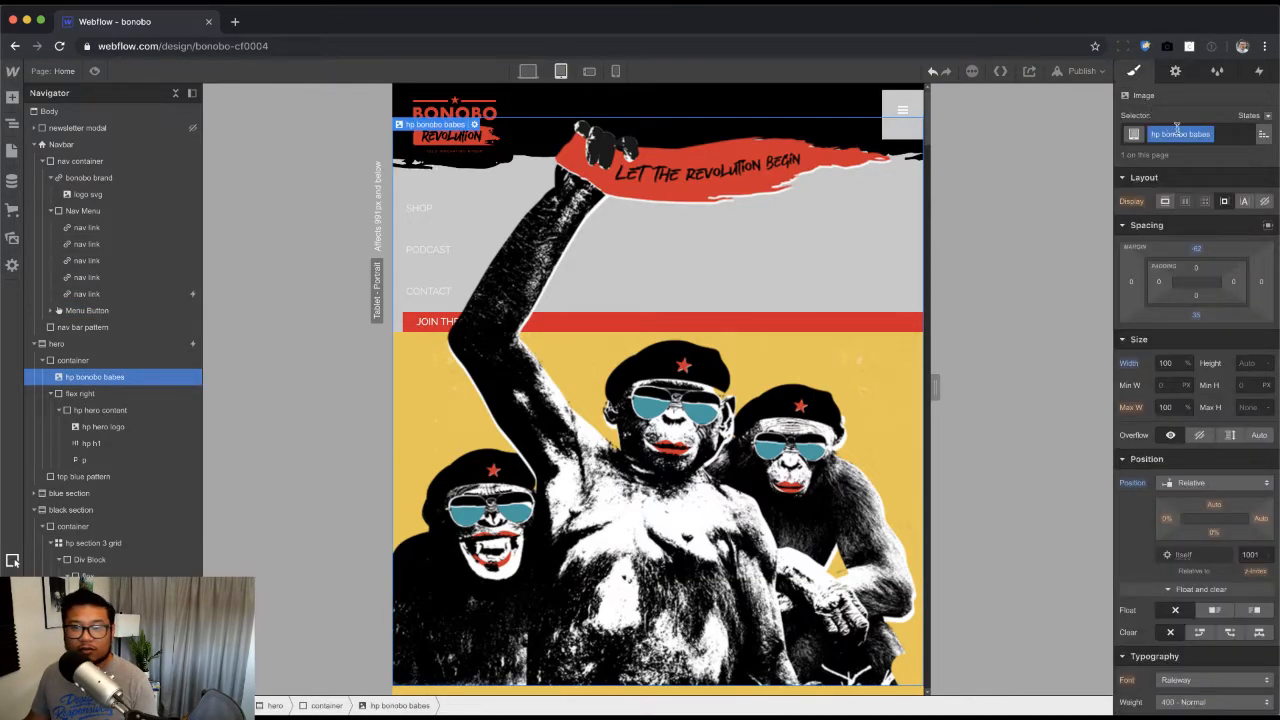
{"action": "left_click", "coordinate": [1264, 202]}
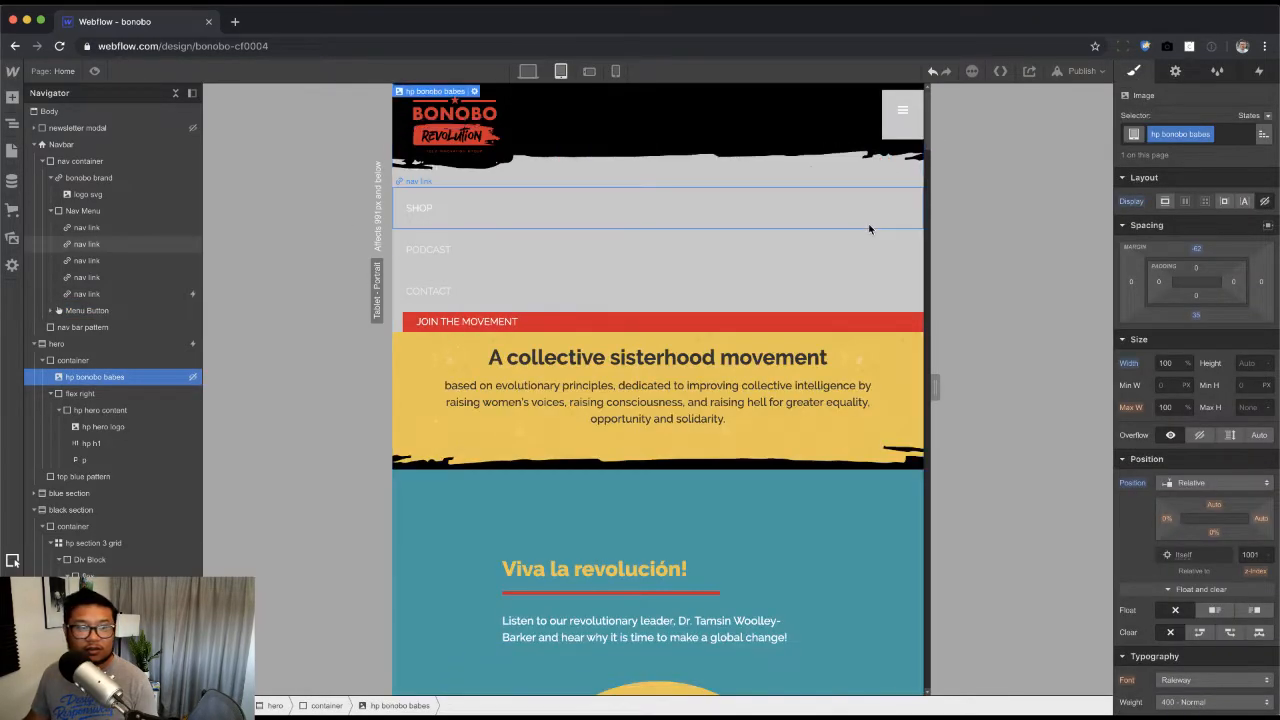
Step: Set the Nav Menu's top padding to 44 px and clear its bottom padding
{"action": "left_click", "coordinate": [563, 187]}
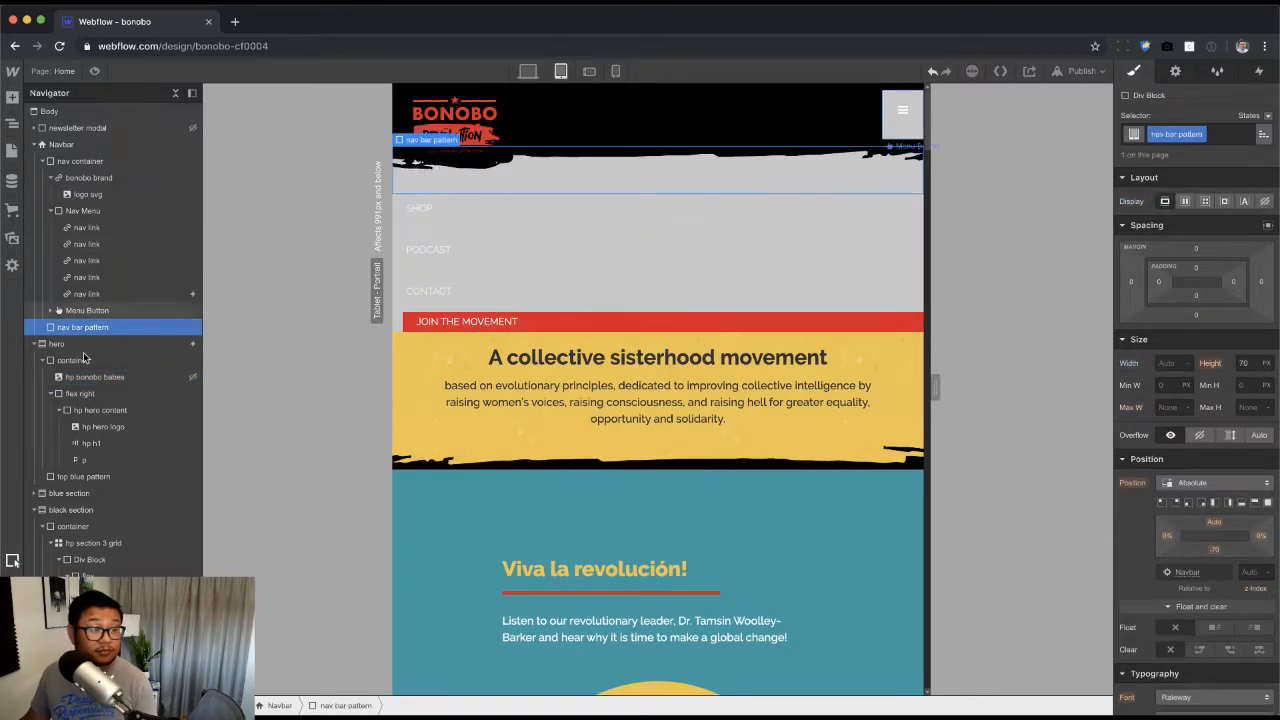
{"action": "left_click", "coordinate": [85, 211]}
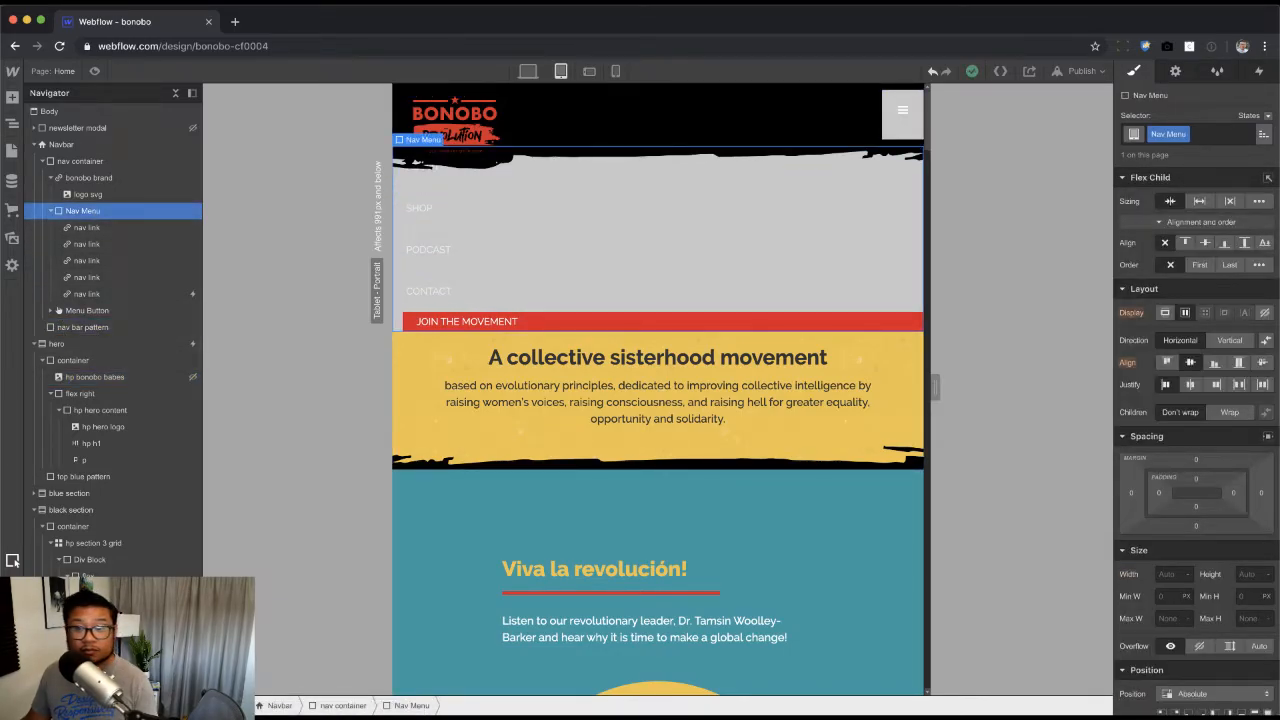
{"action": "left_click_drag", "start_coordinate": [1196, 483], "coordinate": [1198, 582]}
{"action": "left_click", "coordinate": [1196, 507]}
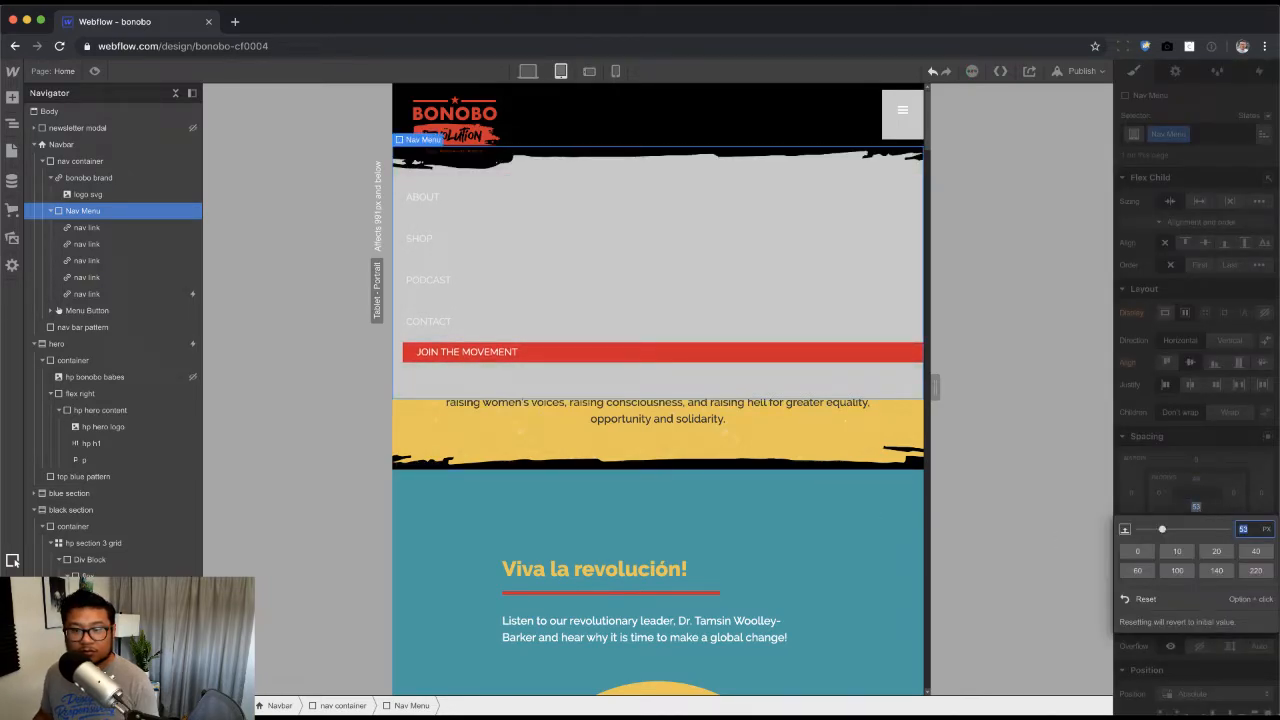
{"action": "key", "text": "BackSpace"}
{"action": "key", "text": "Return"}
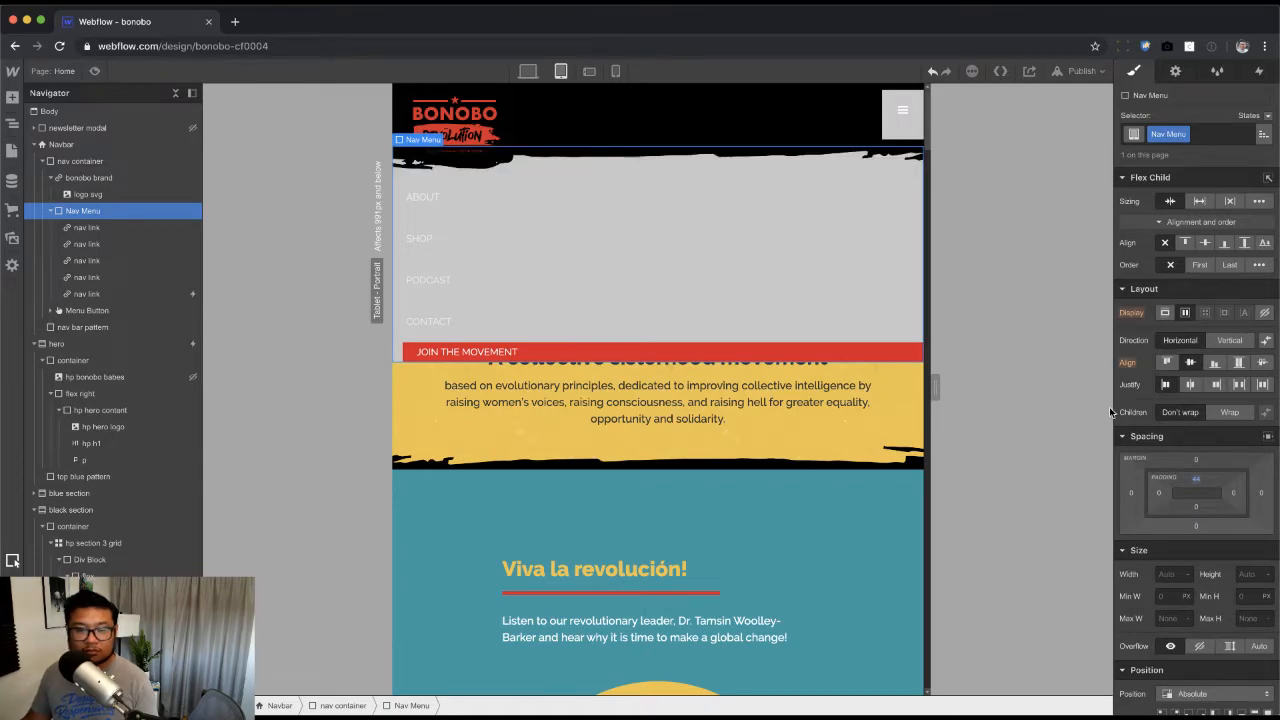
Step: Set the Nav Menu's flex justification to center
{"action": "left_click", "coordinate": [525, 349]}
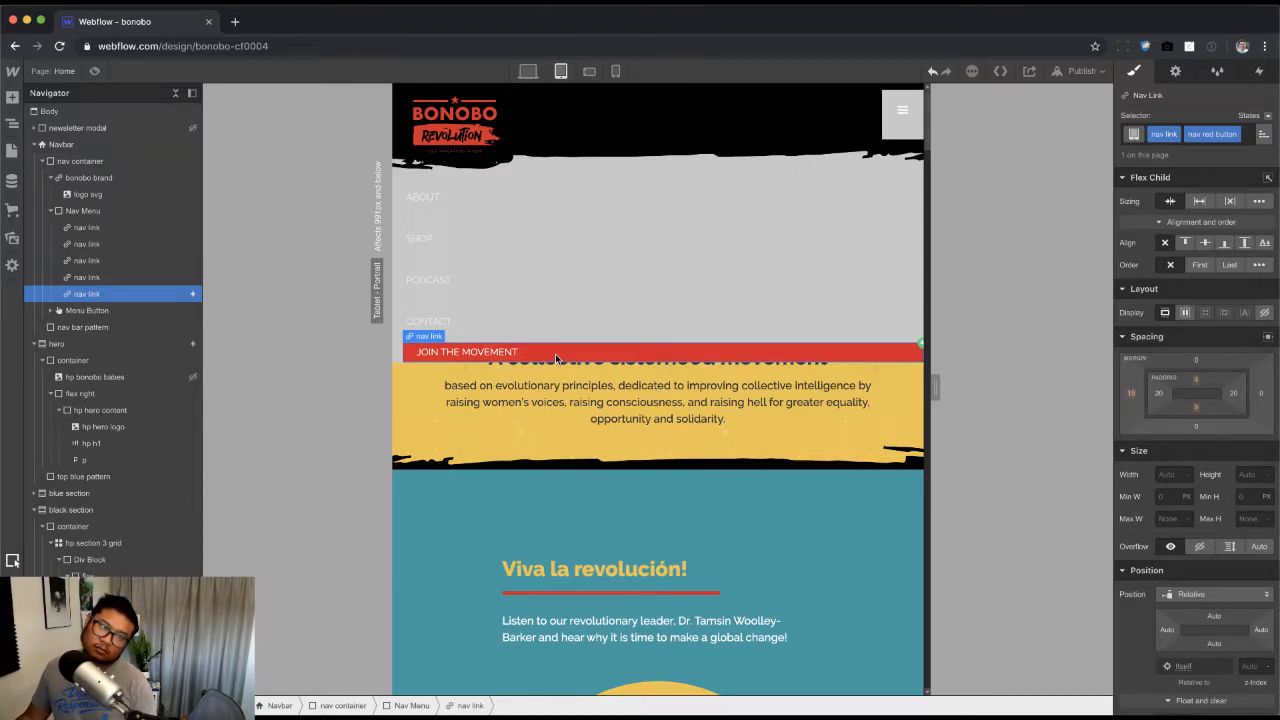
{"action": "left_click", "coordinate": [87, 212]}
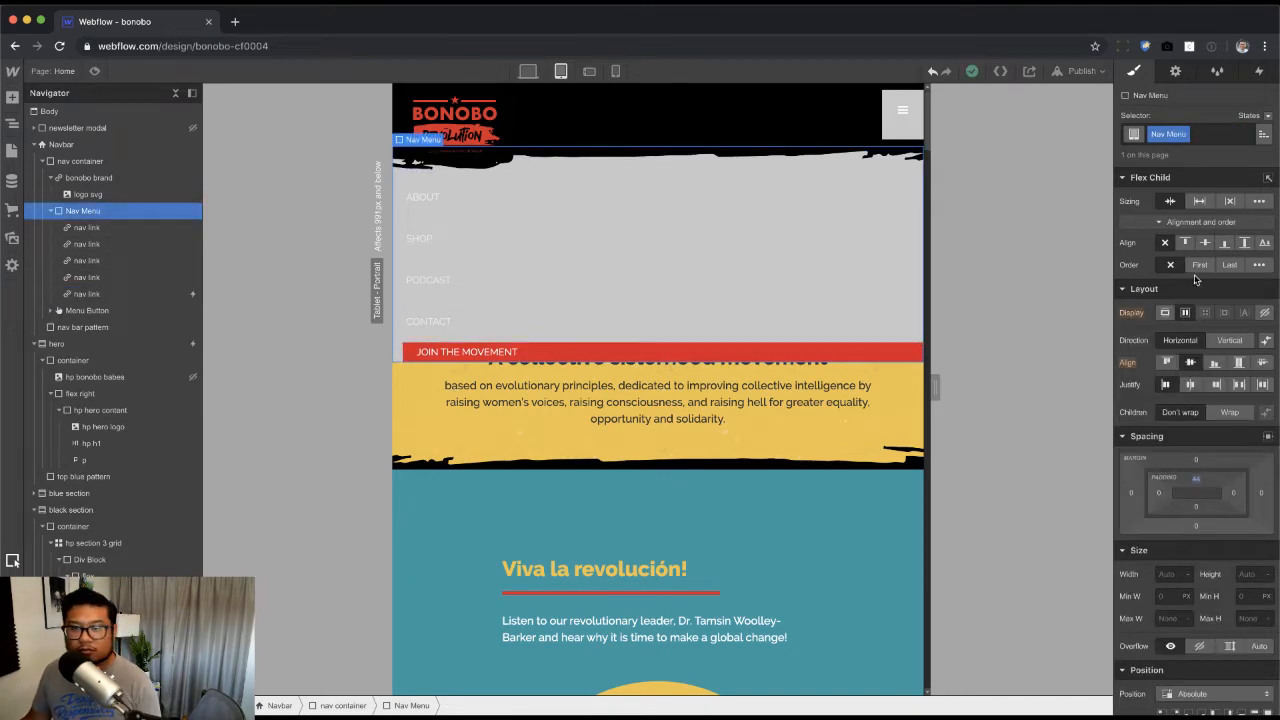
{"action": "left_click", "coordinate": [1191, 386]}
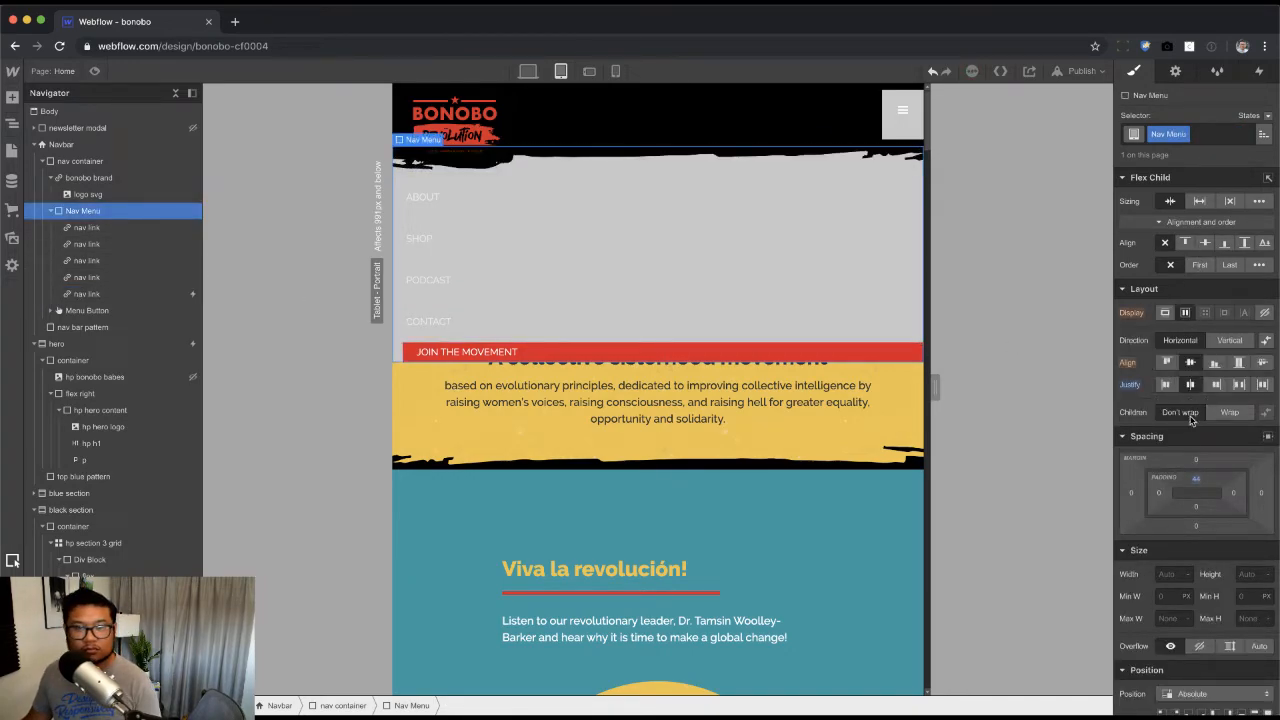
{"action": "scroll", "coordinate": [1195, 450], "scroll_direction": "down", "scroll_amount": 5}
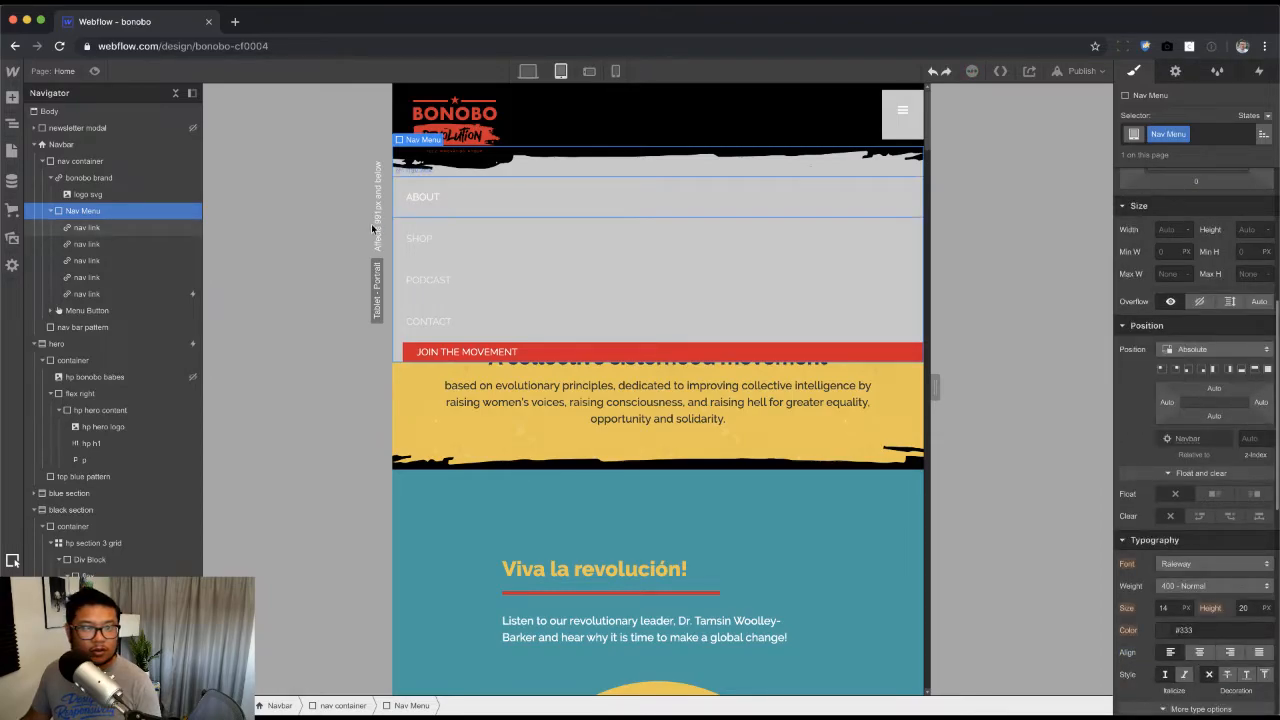
Step: Center-align the nav link text and set its color to the White swatch
{"action": "left_click", "coordinate": [152, 227]}
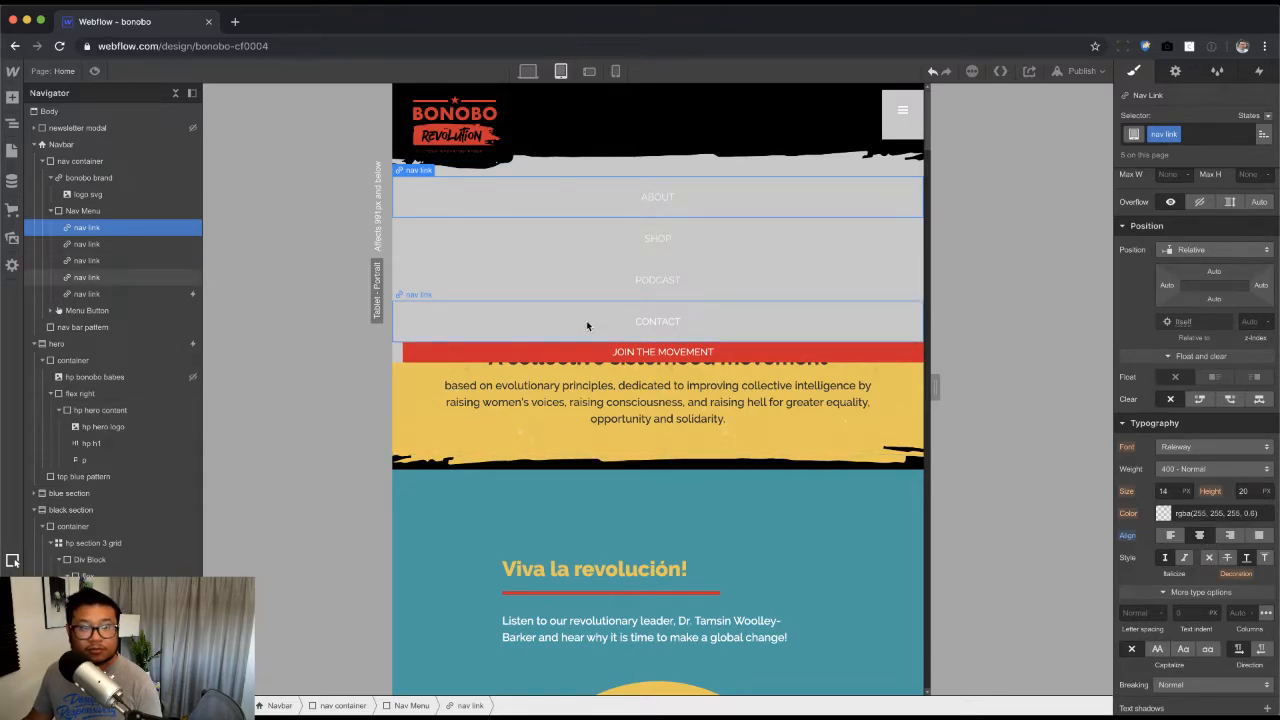
{"action": "scroll", "coordinate": [1190, 480], "scroll_direction": "down", "scroll_amount": 1}
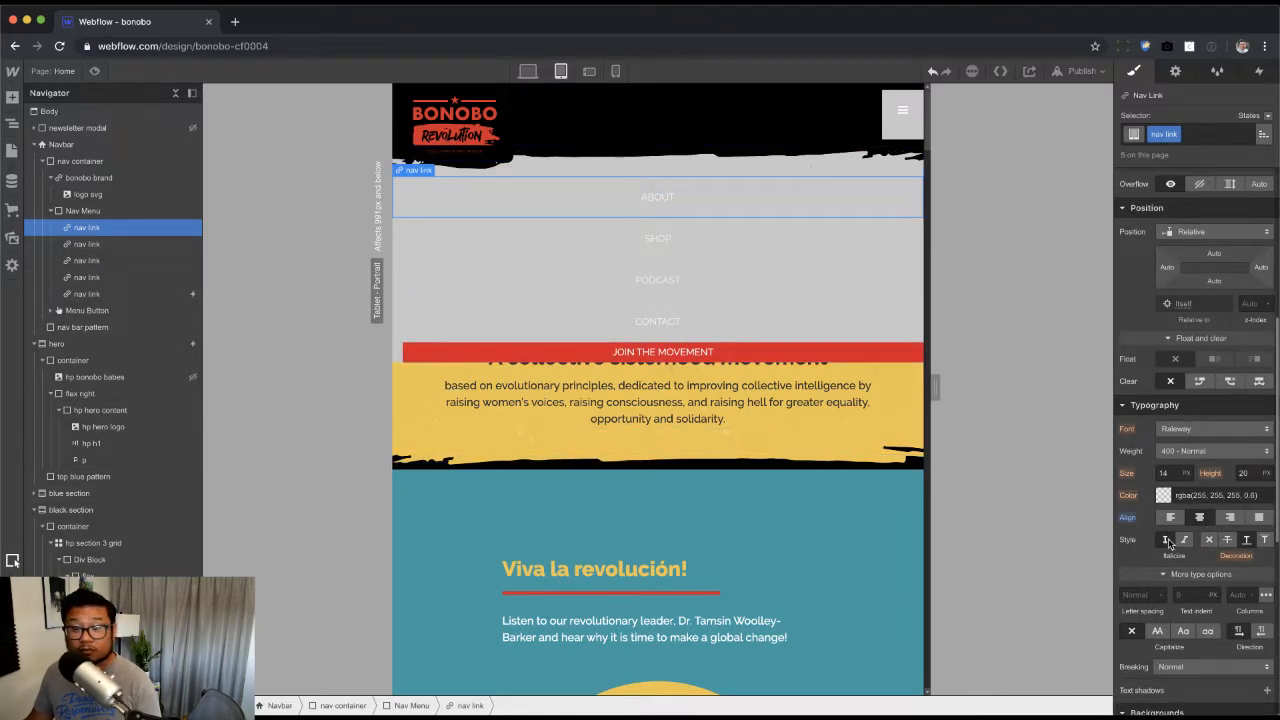
{"action": "left_click", "coordinate": [1166, 495]}
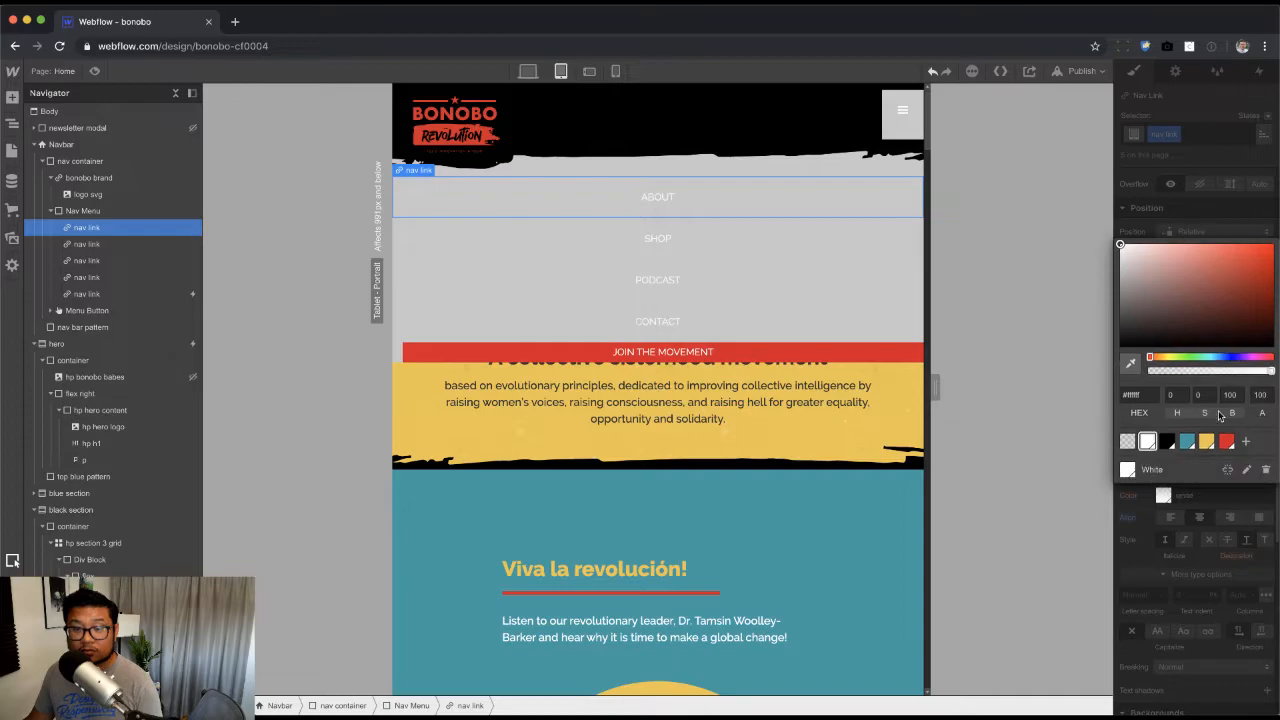
{"action": "left_click", "coordinate": [571, 200]}
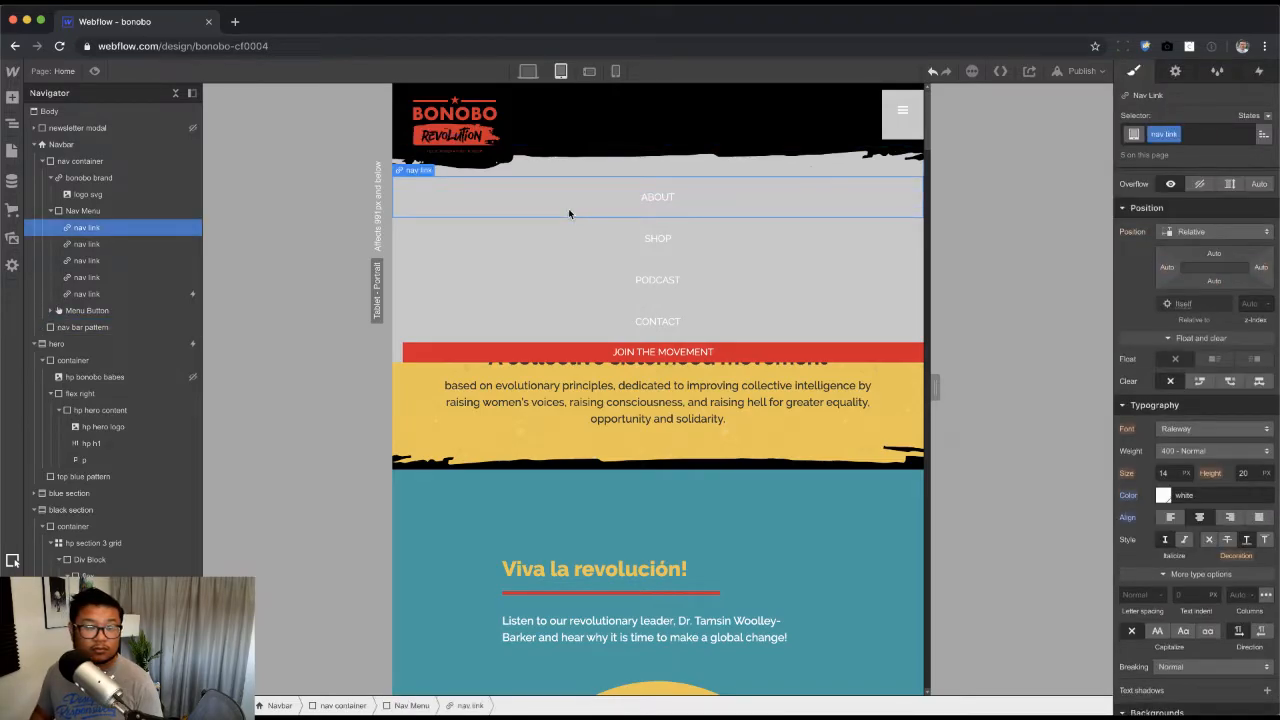
Step: Change the Nav Menu's background to the dark gray #525252
{"action": "left_click", "coordinate": [569, 213]}
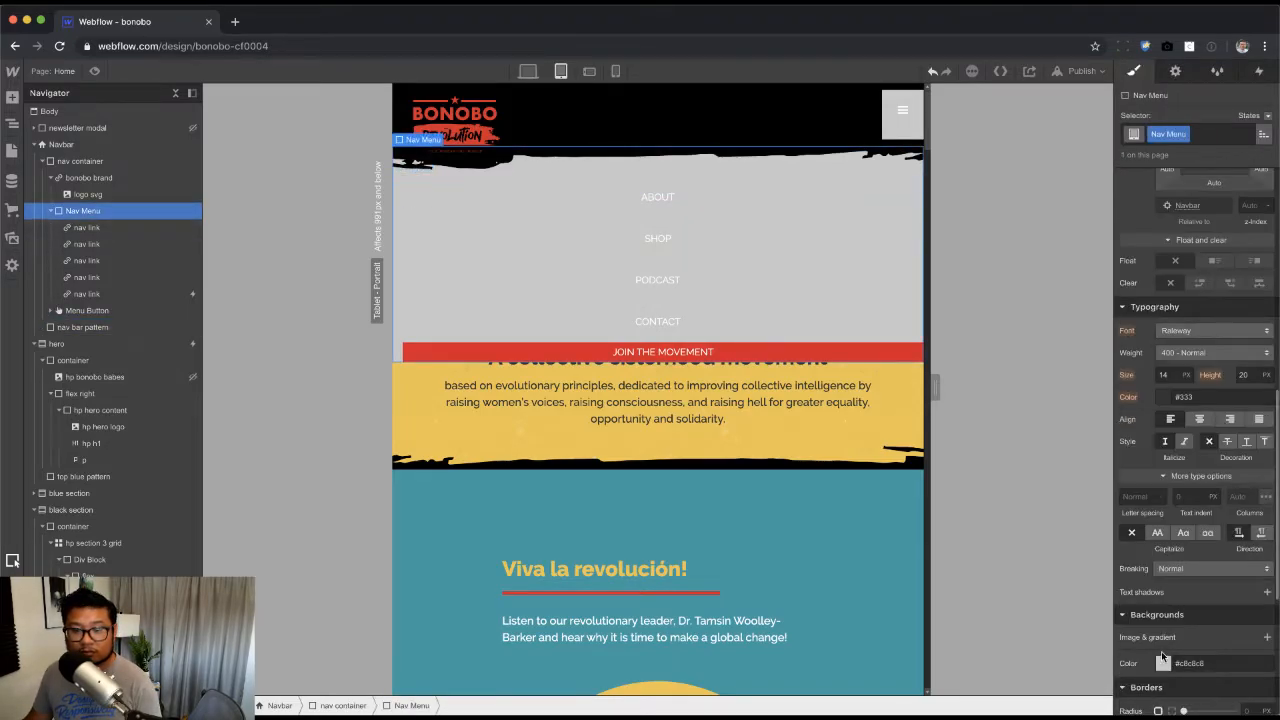
{"action": "left_click", "coordinate": [1164, 665]}
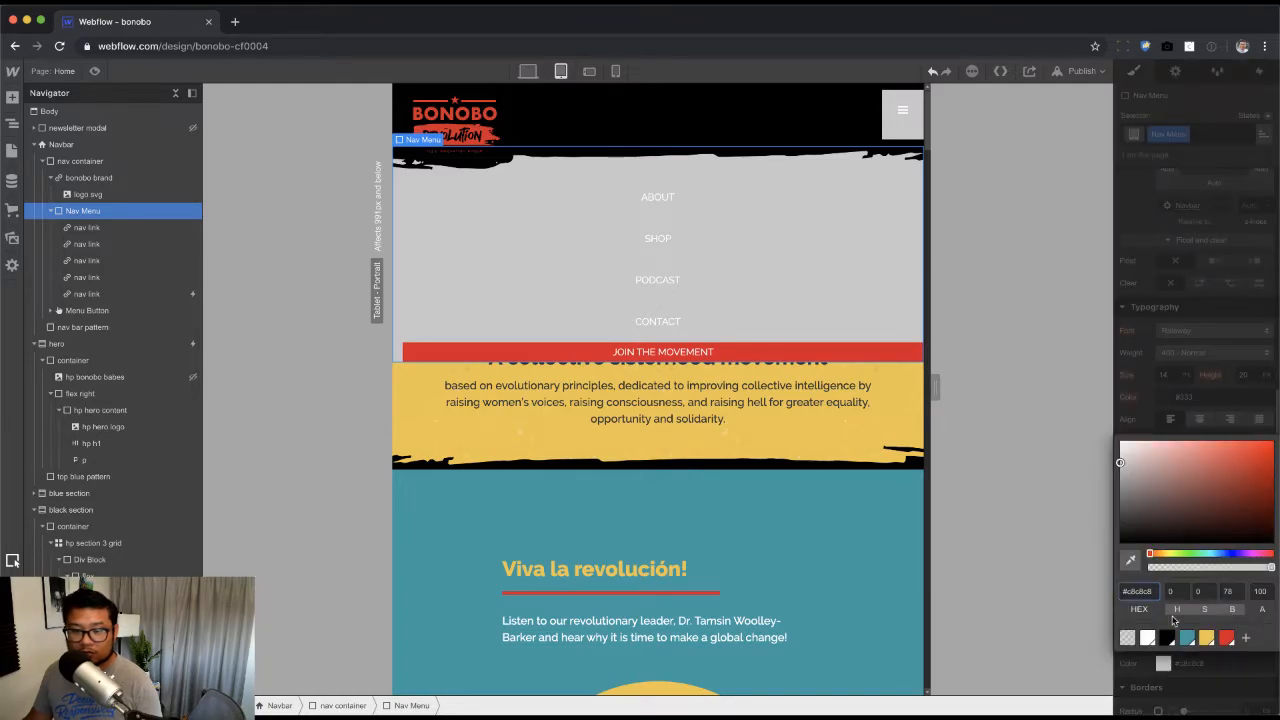
{"action": "left_click", "coordinate": [1167, 639]}
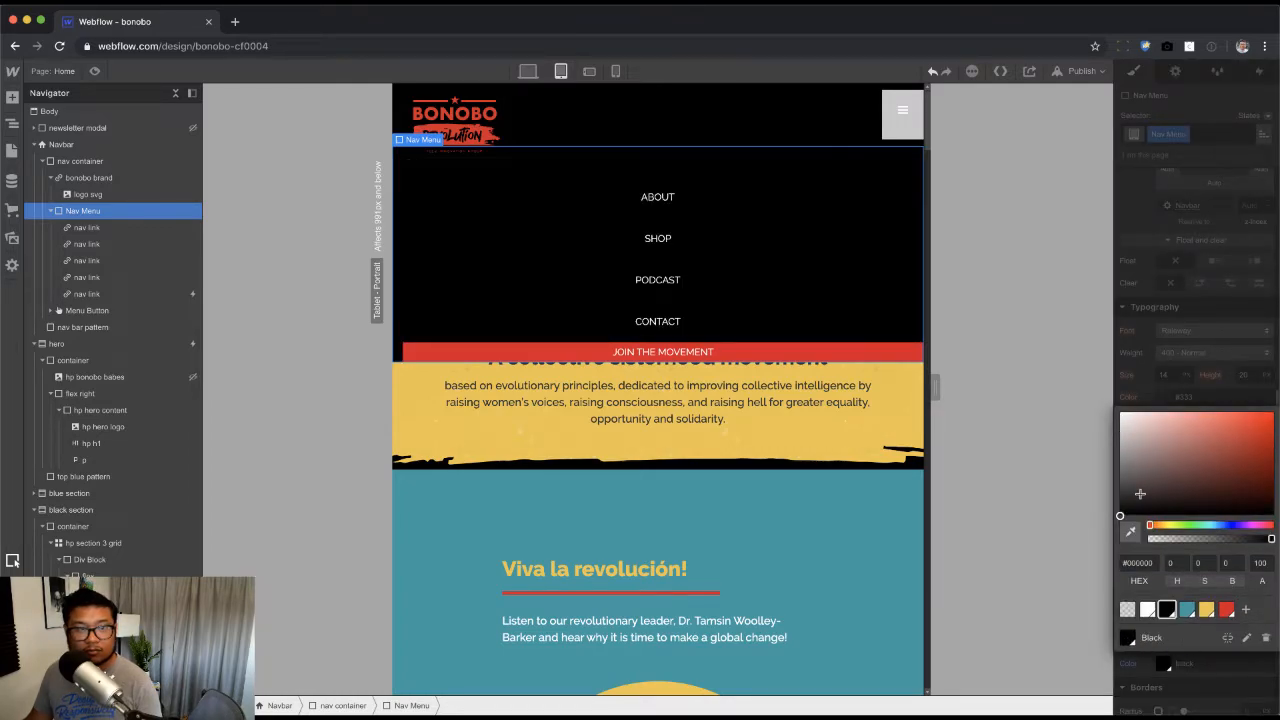
{"action": "left_click_drag", "start_coordinate": [1161, 484], "coordinate": [1104, 479]}
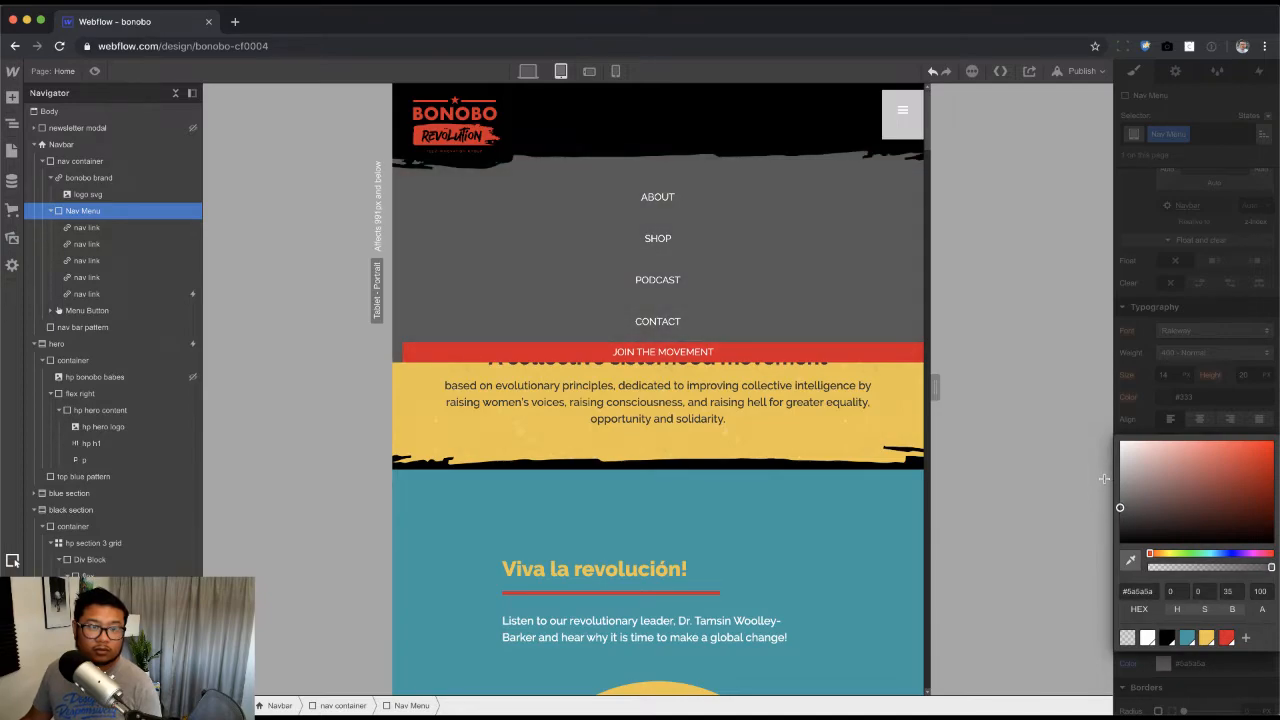
{"action": "left_click", "coordinate": [746, 213]}
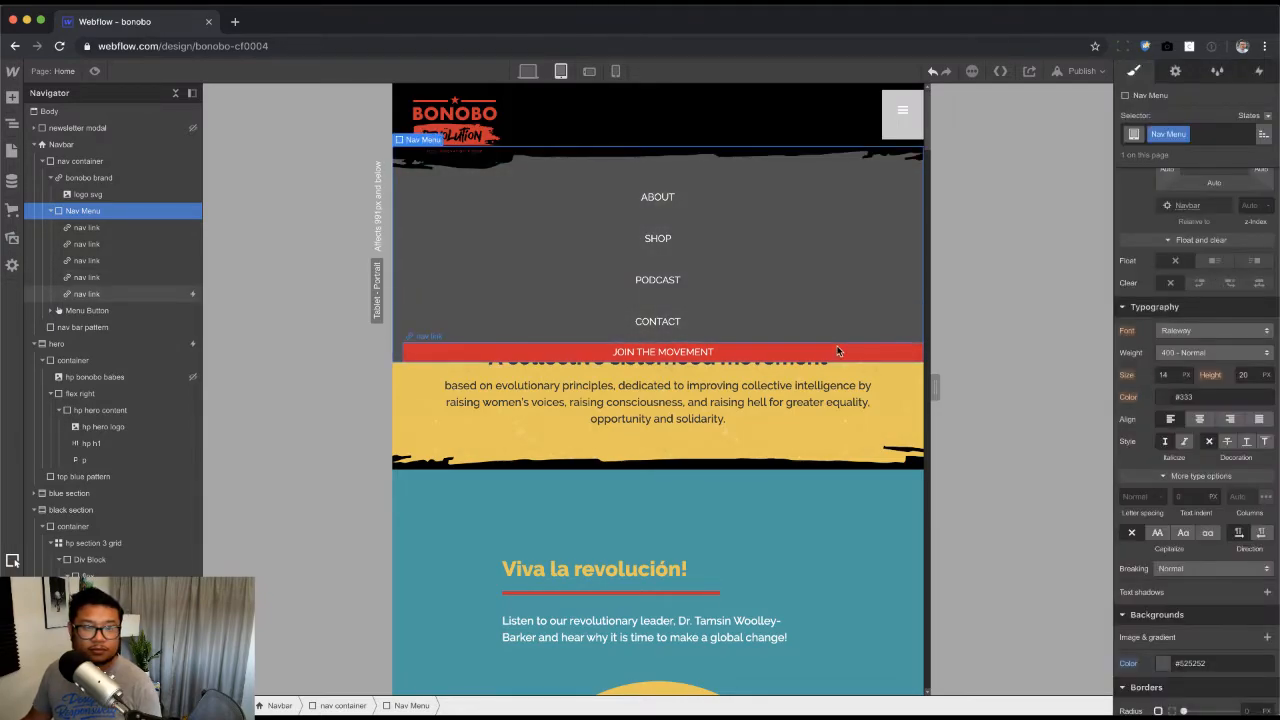
Step: Set the nav link's font size to 24 px and its line height to 1.3
{"action": "left_click", "coordinate": [746, 213]}
{"action": "left_click", "coordinate": [1166, 258]}
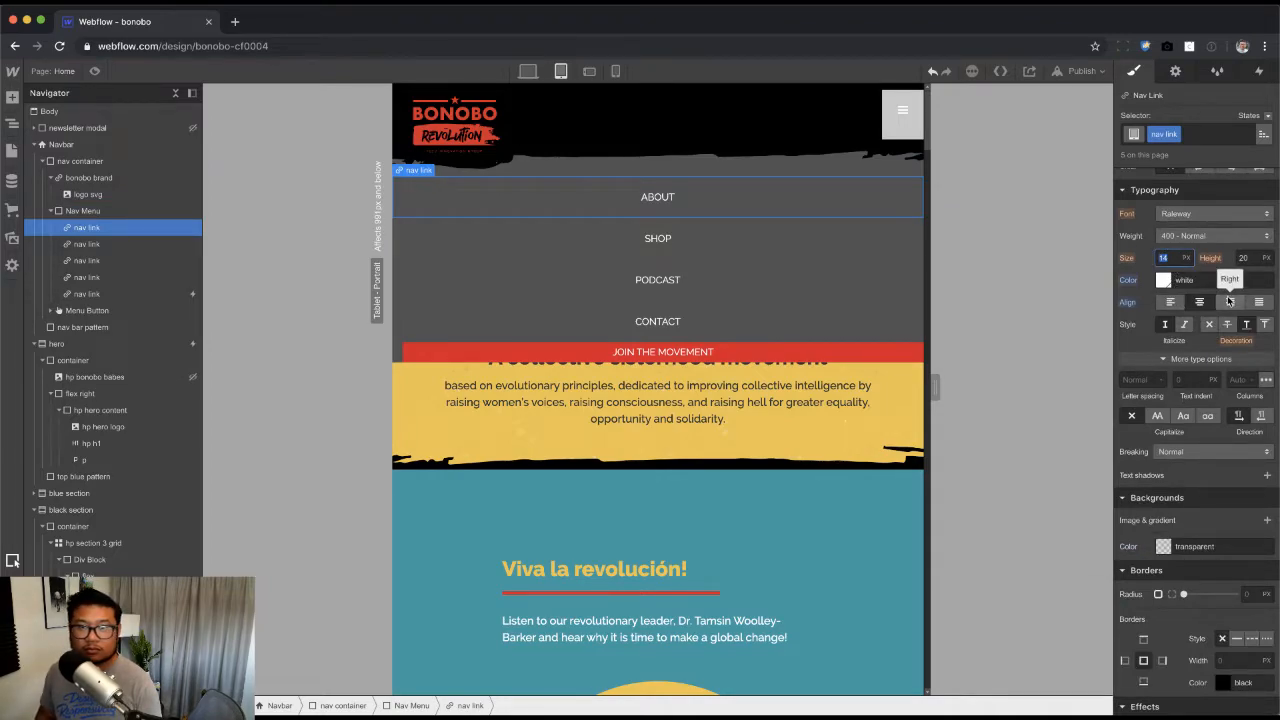
{"action": "type", "text": "30"}
{"action": "key", "text": "BackSpace"}
{"action": "key", "text": "BackSpace"}
{"action": "type", "text": "20"}
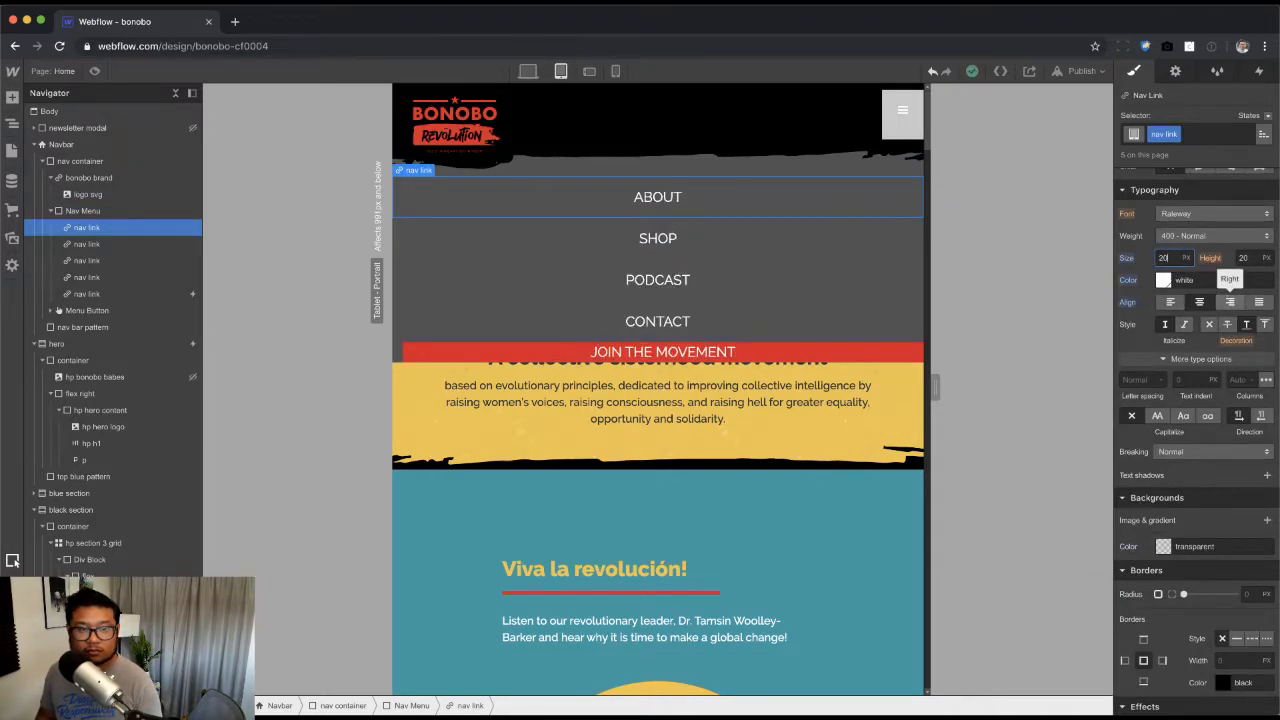
{"action": "key", "text": "Up"}
{"action": "key", "text": "Up"}
{"action": "key", "text": "Up"}
{"action": "key", "text": "Up"}
{"action": "key", "text": "Tab"}
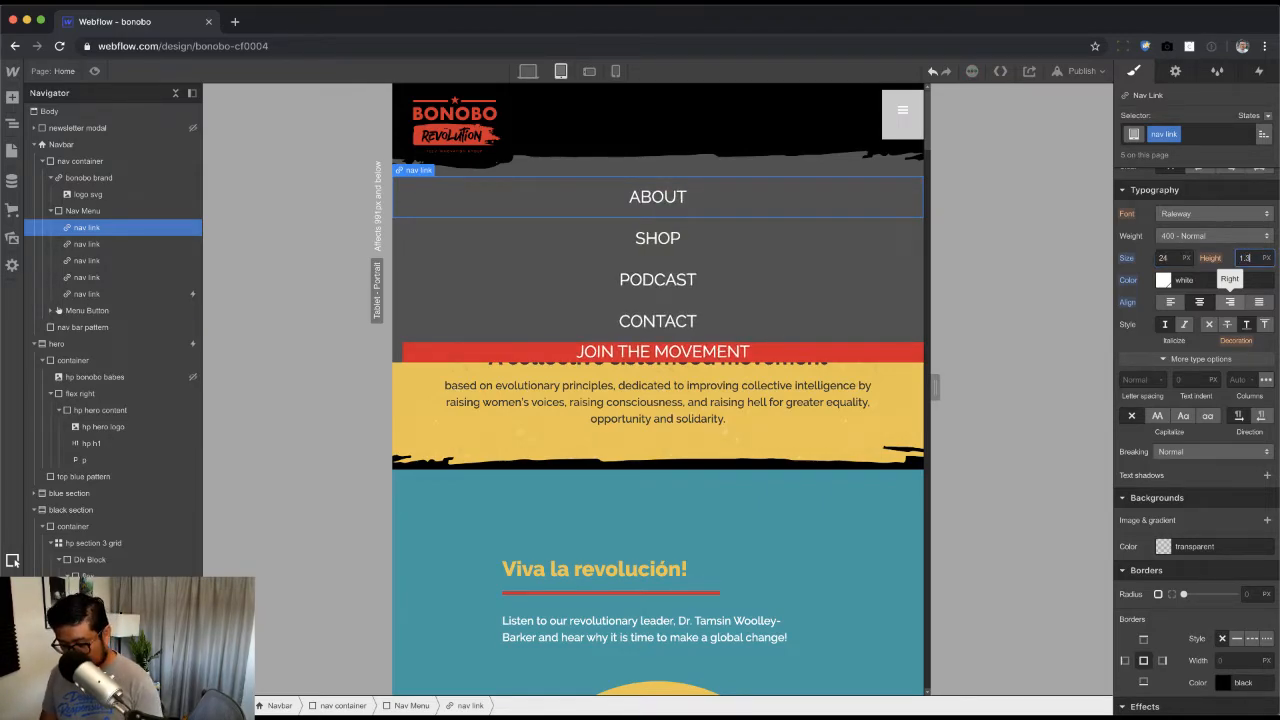
{"action": "type", "text": "1.3"}
{"action": "key", "text": "Return"}
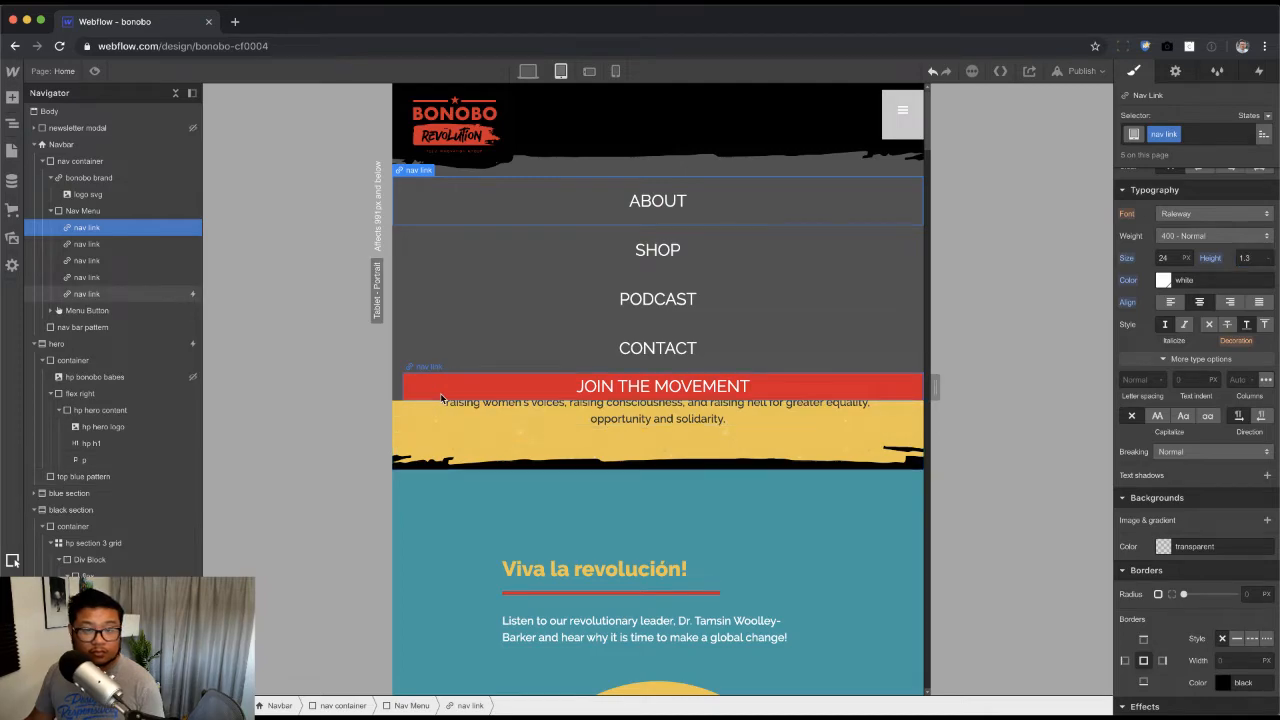
Step: Set the JOIN THE MOVEMENT button's left margin to 0 and increase its top and bottom padding
{"action": "left_click", "coordinate": [440, 390]}
{"action": "left_click", "coordinate": [1130, 275]}
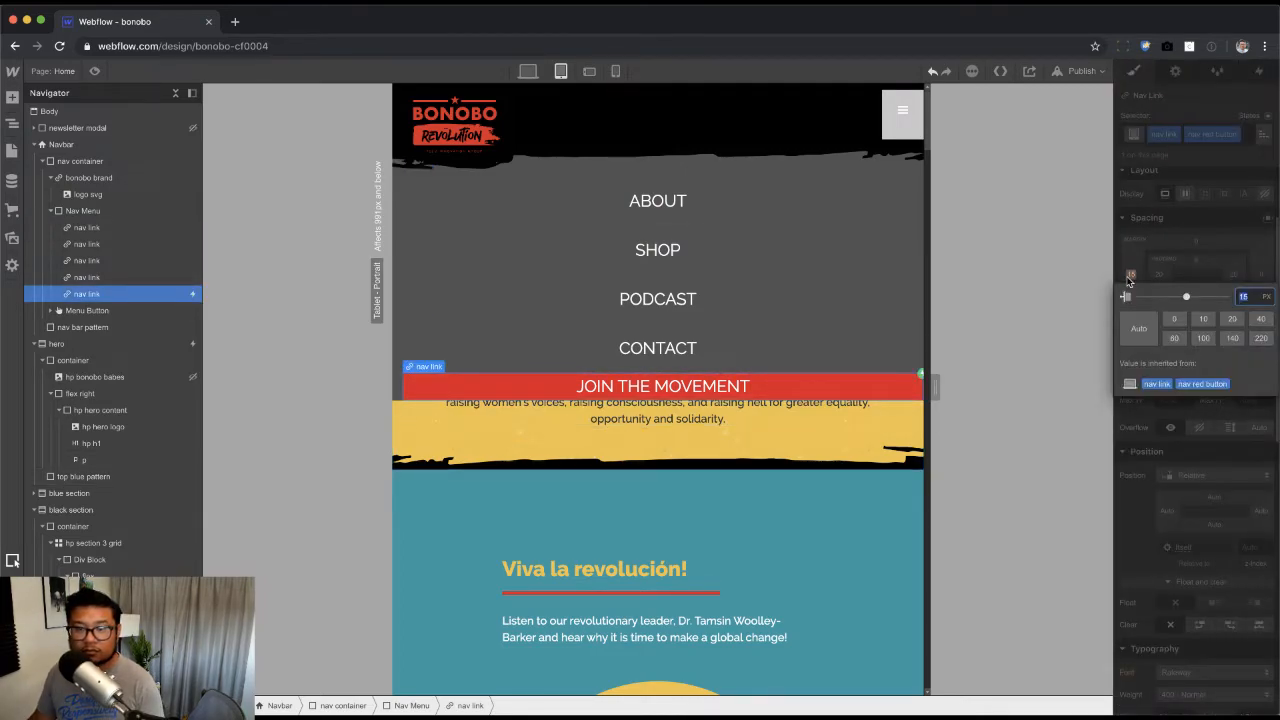
{"action": "type", "text": "20"}
{"action": "key", "text": "Return"}
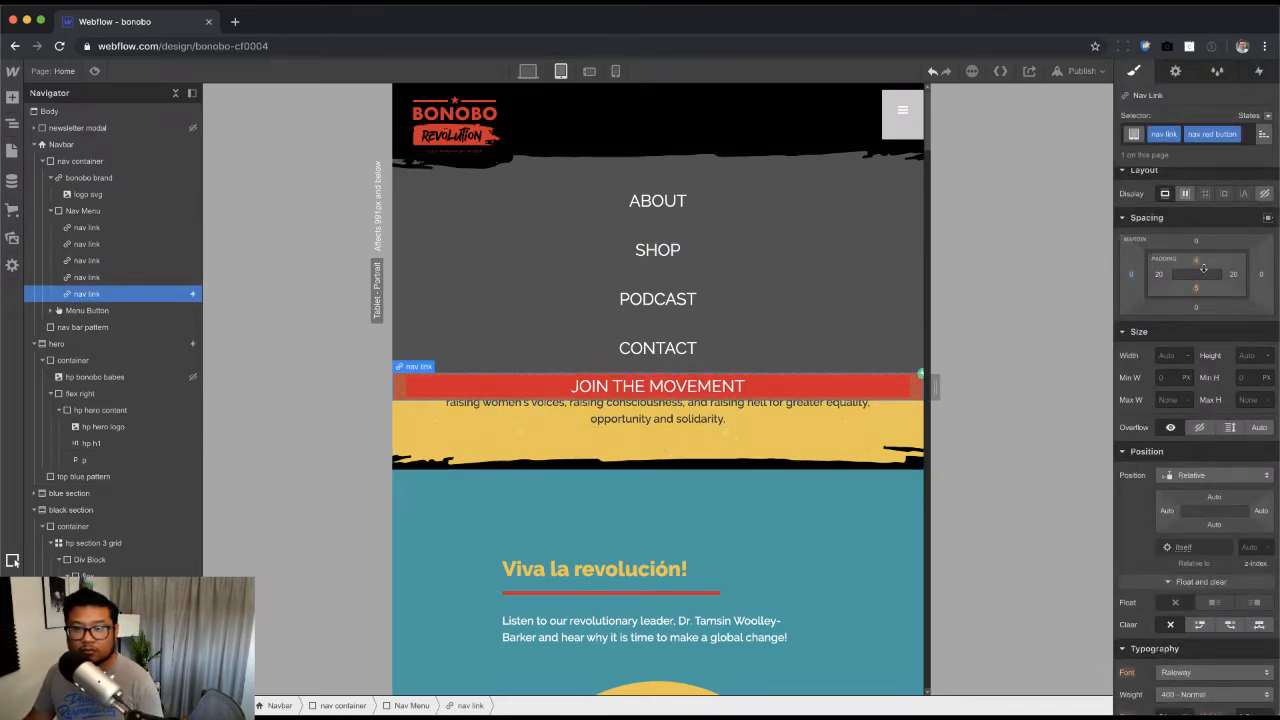
{"action": "left_click_drag", "start_coordinate": [1196, 288], "coordinate": [1205, 287]}
{"action": "left_click", "coordinate": [762, 208]}
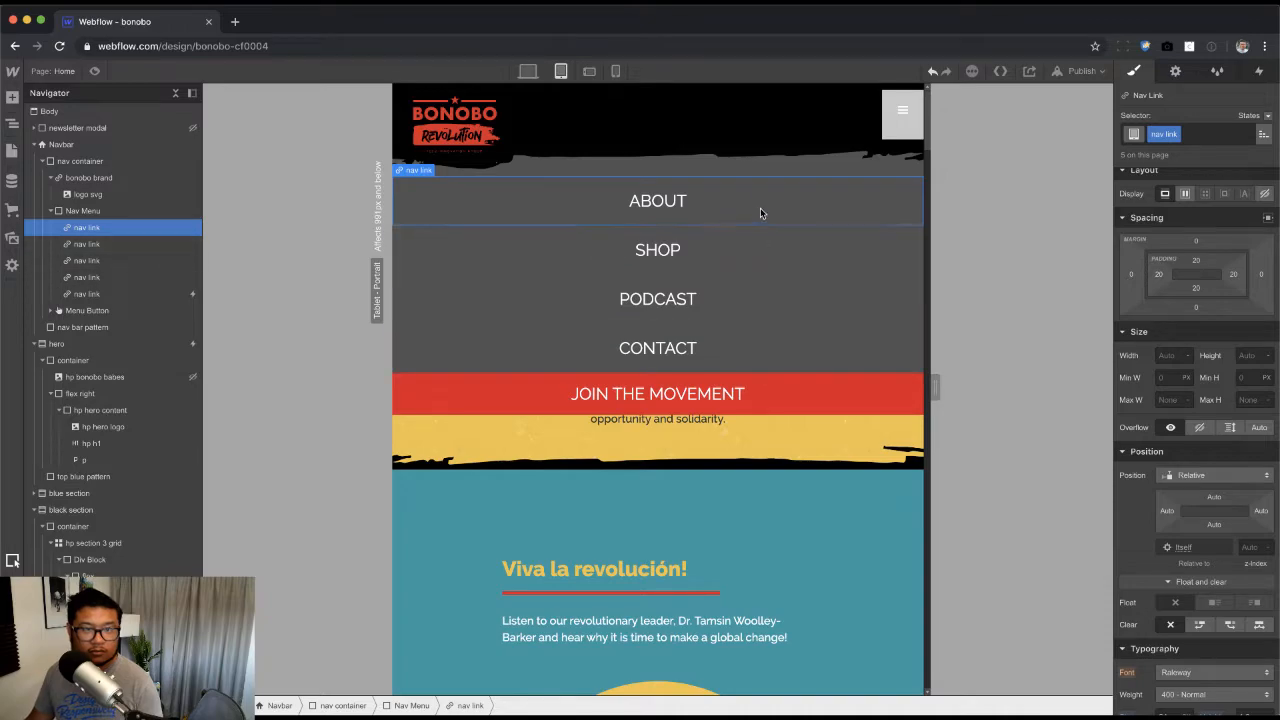
Step: Set the font weight of the nav links in the tablet menu to 500 - Medium
{"action": "scroll", "coordinate": [1195, 450], "scroll_direction": "down", "scroll_amount": 3}
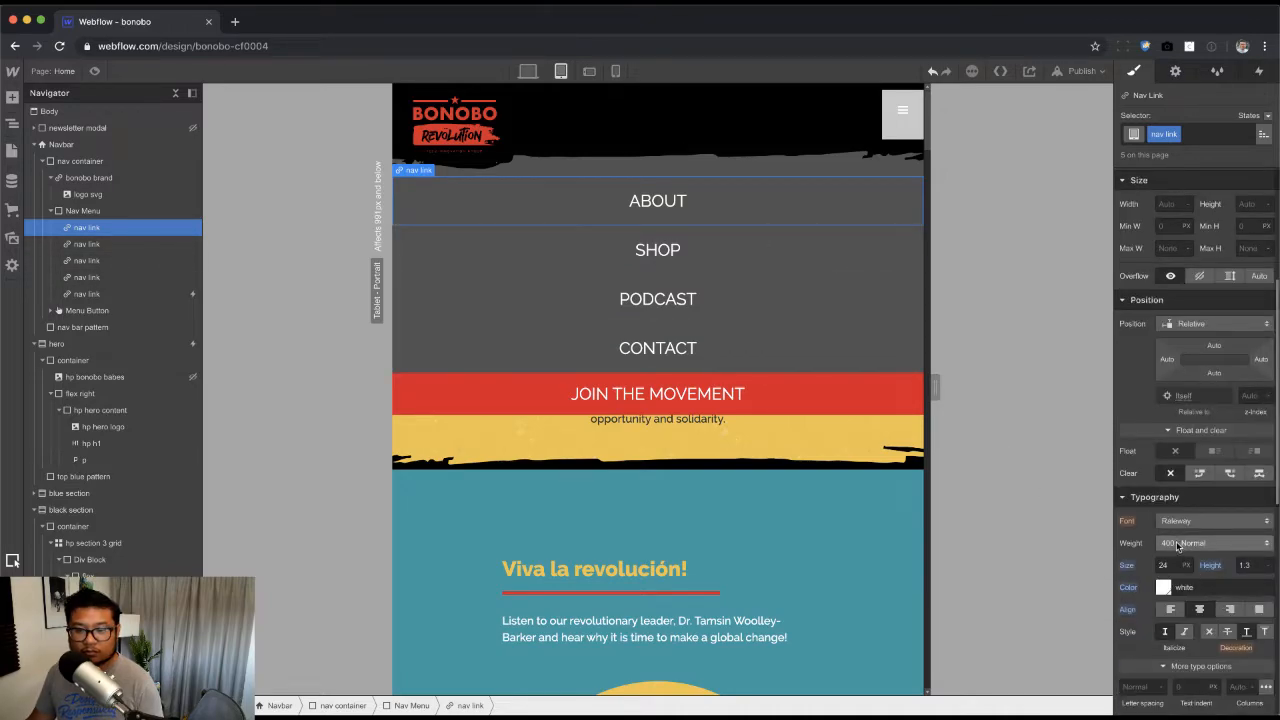
{"action": "left_click", "coordinate": [1212, 543]}
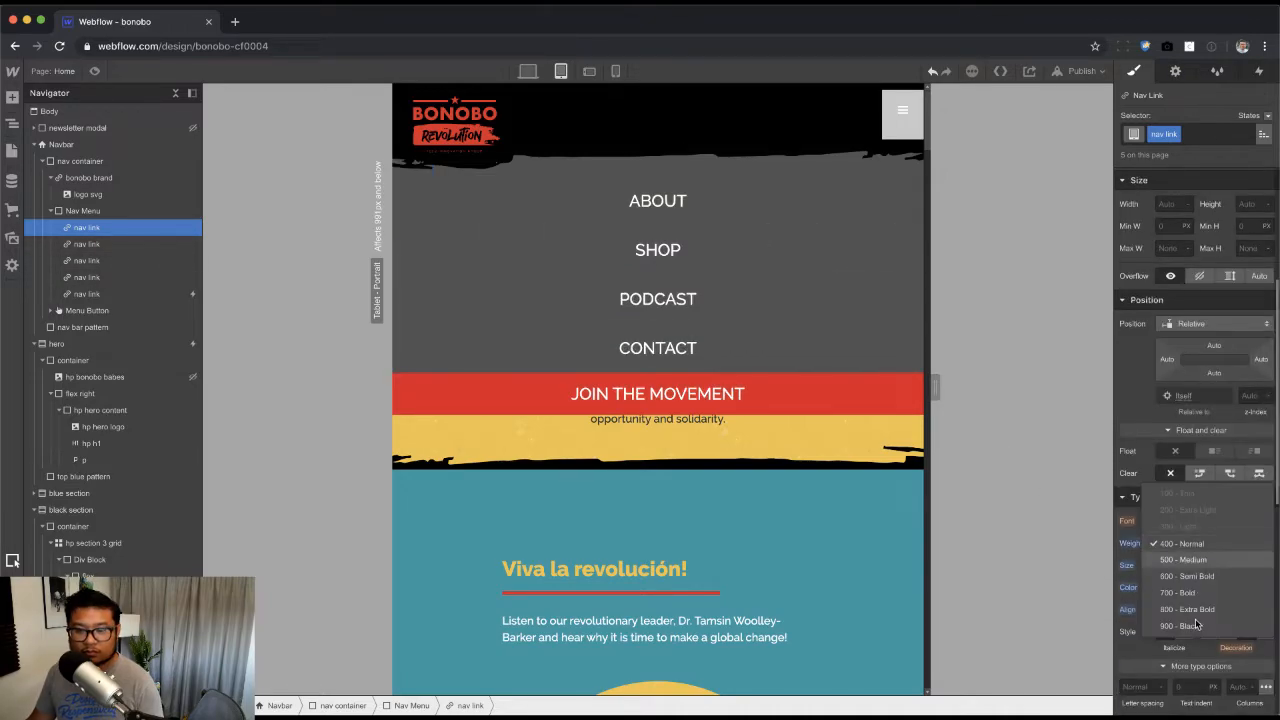
{"action": "left_click", "coordinate": [1184, 560]}
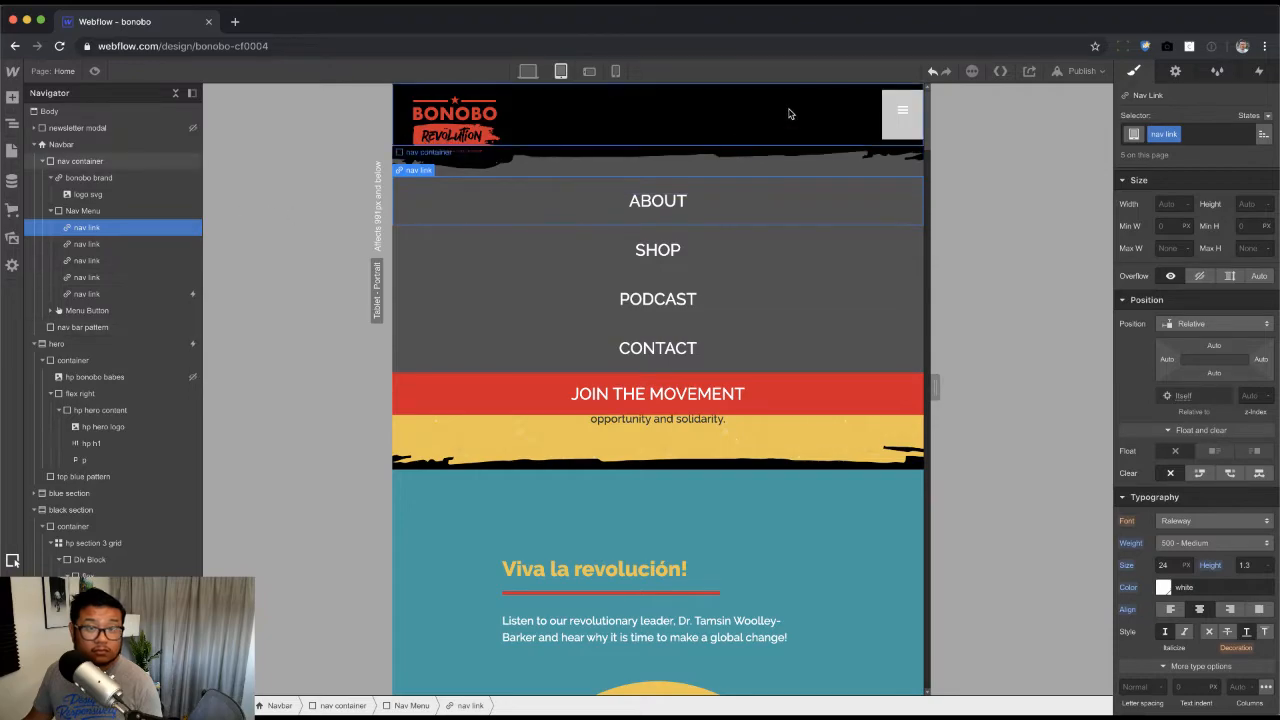
Step: Make the background color of the Menu Button's open state transparent
{"action": "left_click", "coordinate": [890, 138]}
{"action": "scroll", "coordinate": [1183, 650], "scroll_direction": "down", "scroll_amount": 5}
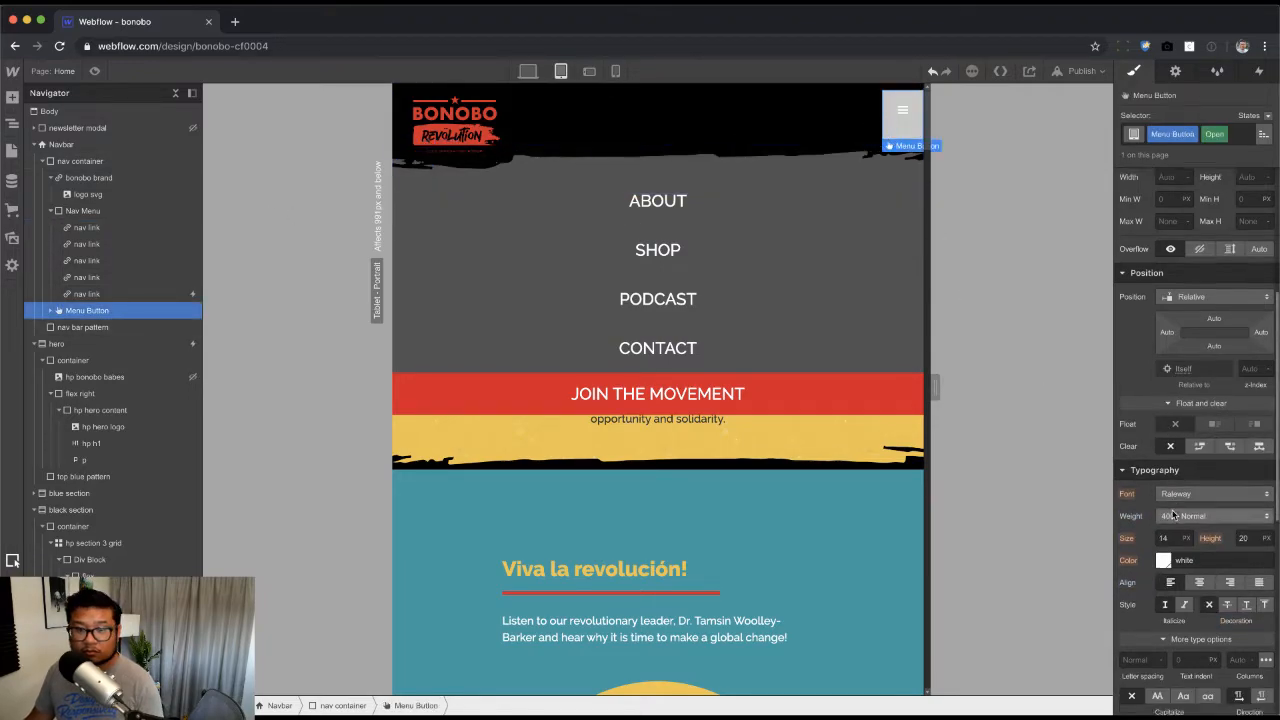
{"action": "left_click", "coordinate": [1163, 604]}
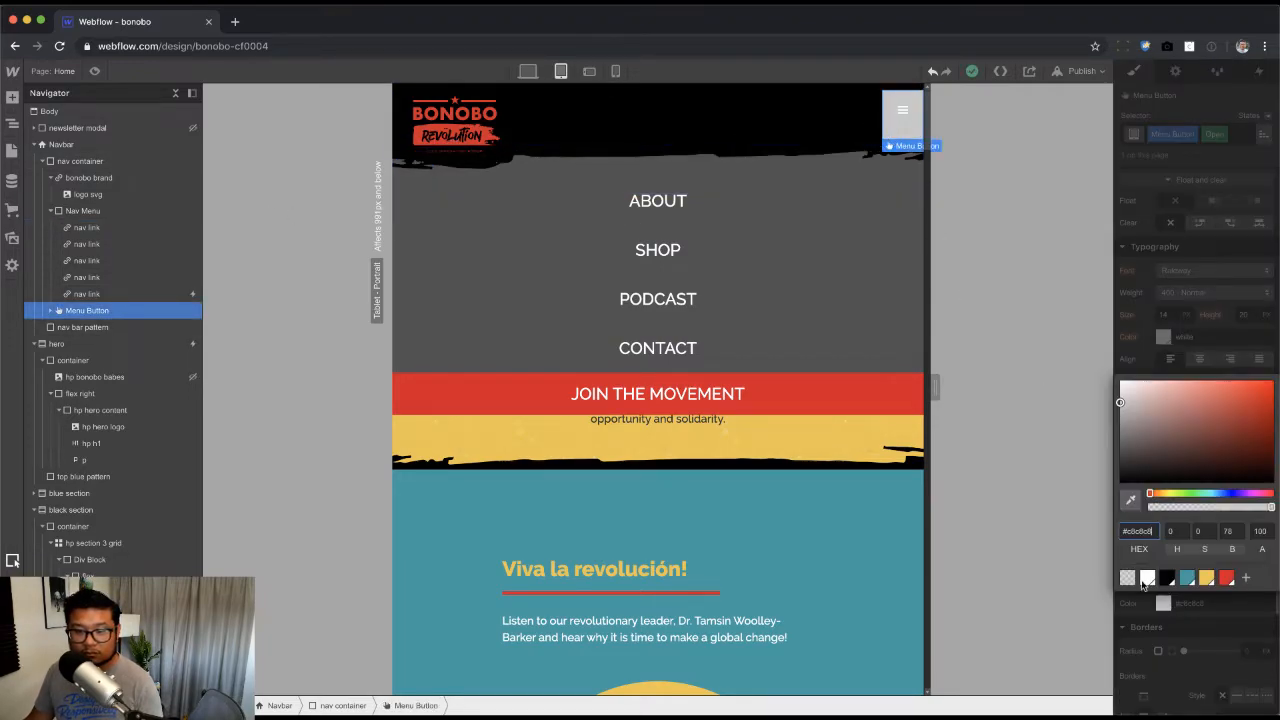
{"action": "left_click", "coordinate": [1127, 531]}
{"action": "left_click", "coordinate": [1207, 330]}
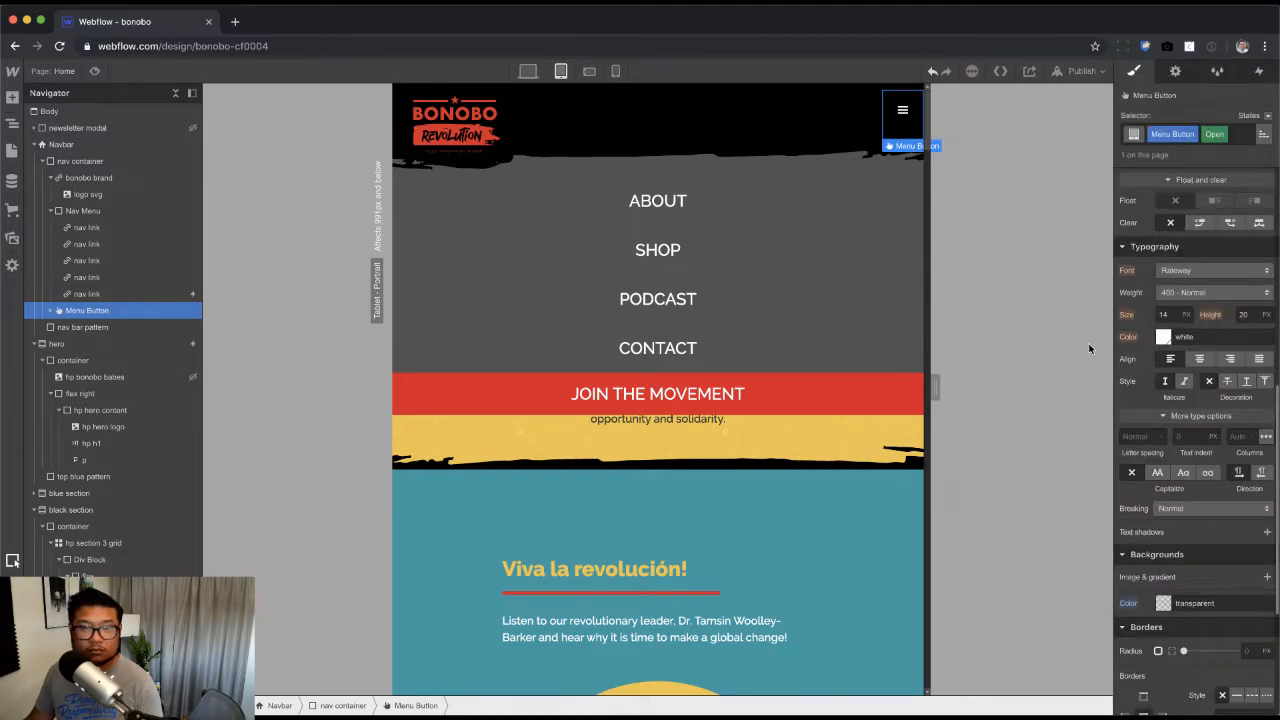
Step: Change the text color of the Menu Button's open state to the crimson swatch
{"action": "scroll", "coordinate": [1176, 548], "scroll_direction": "up", "scroll_amount": 3}
{"action": "left_click", "coordinate": [1168, 515]}
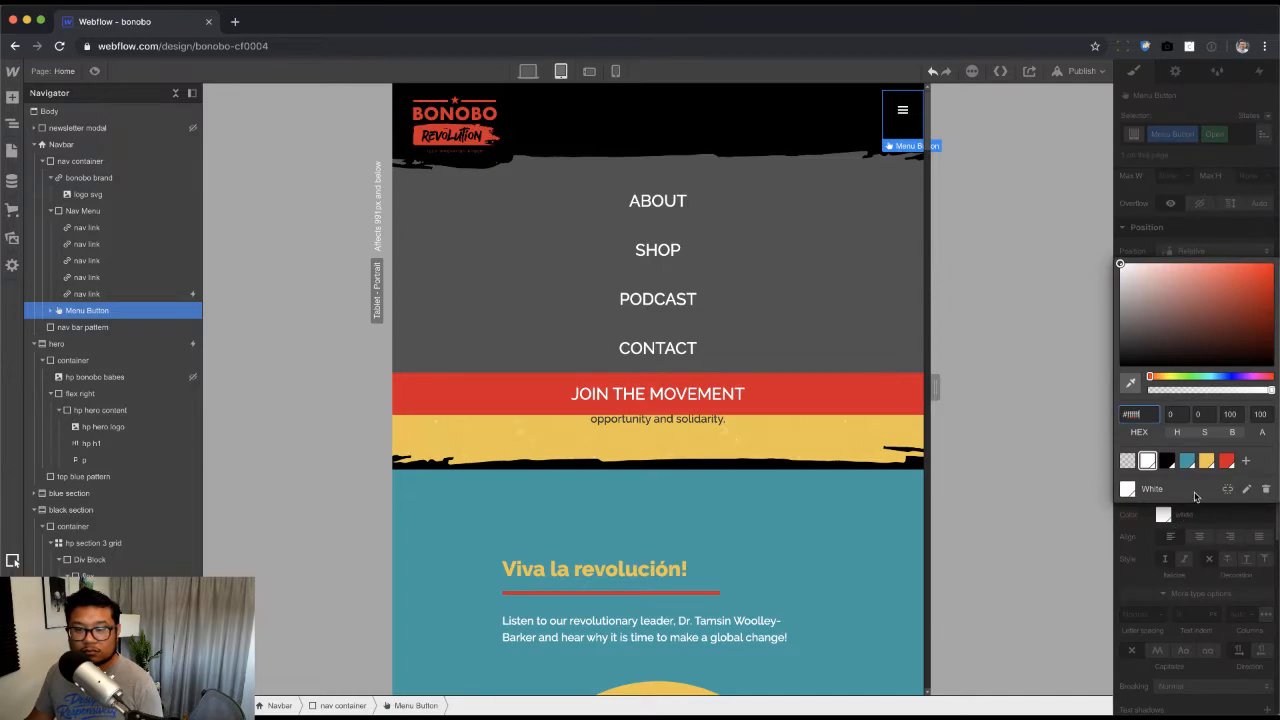
{"action": "left_click", "coordinate": [1226, 460]}
{"action": "left_click", "coordinate": [1108, 275]}
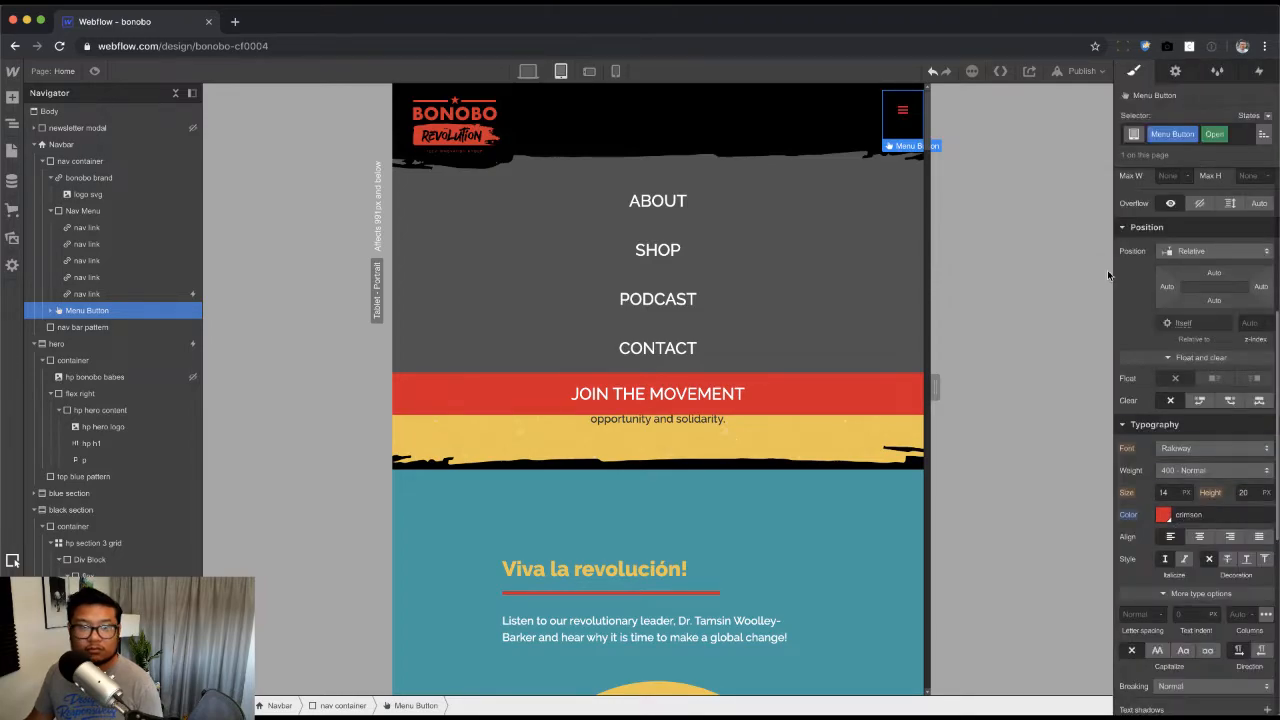
{"action": "left_click", "coordinate": [905, 150]}
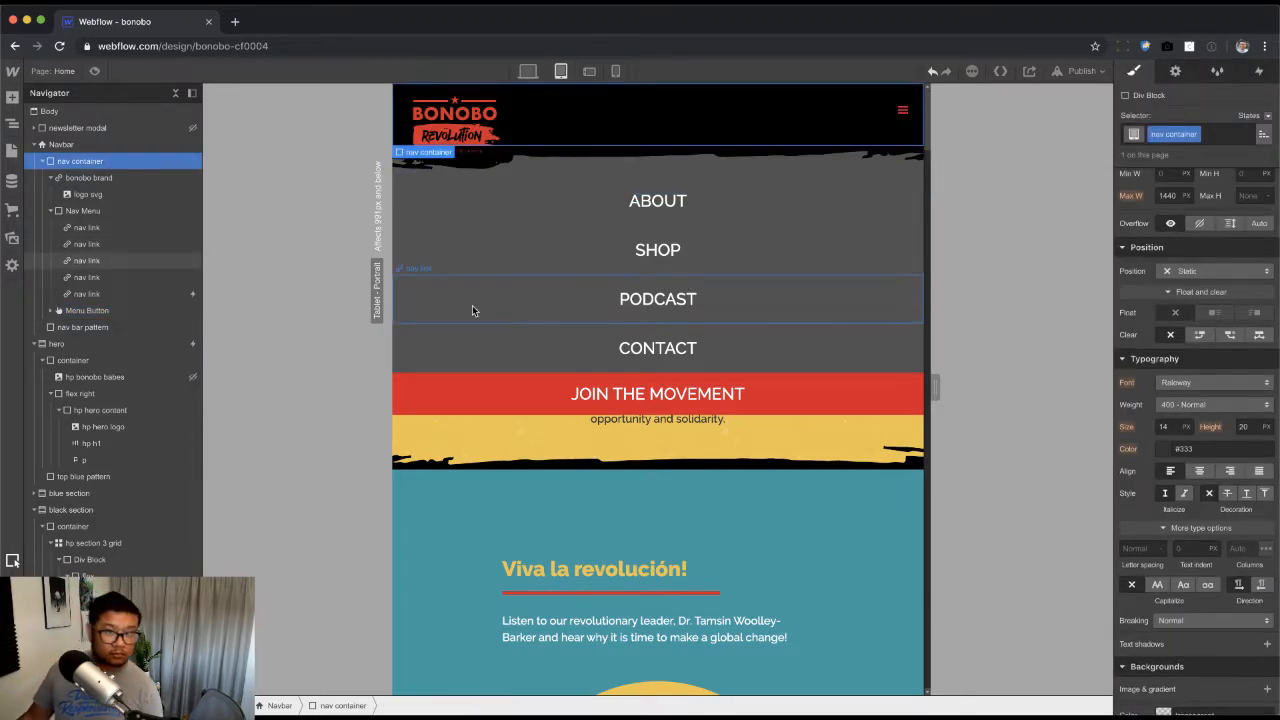
{"action": "left_click", "coordinate": [903, 111]}
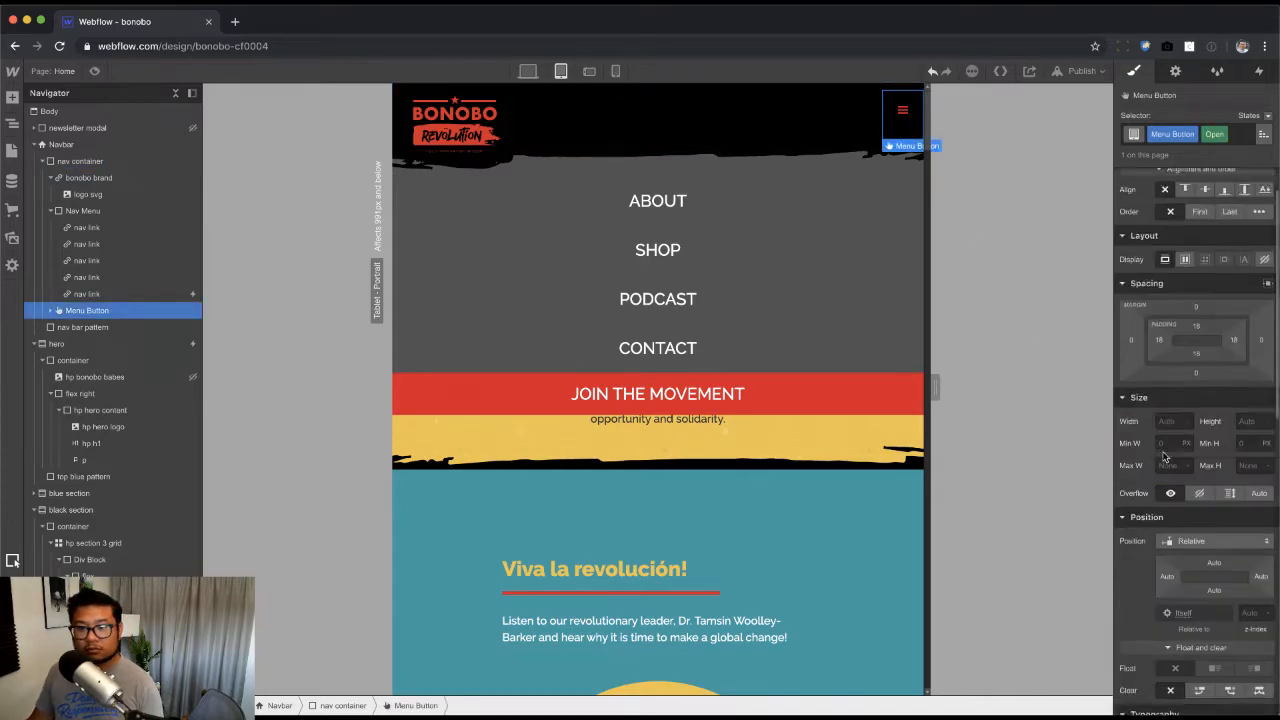
{"action": "scroll", "coordinate": [1170, 440], "scroll_direction": "up", "scroll_amount": 1}
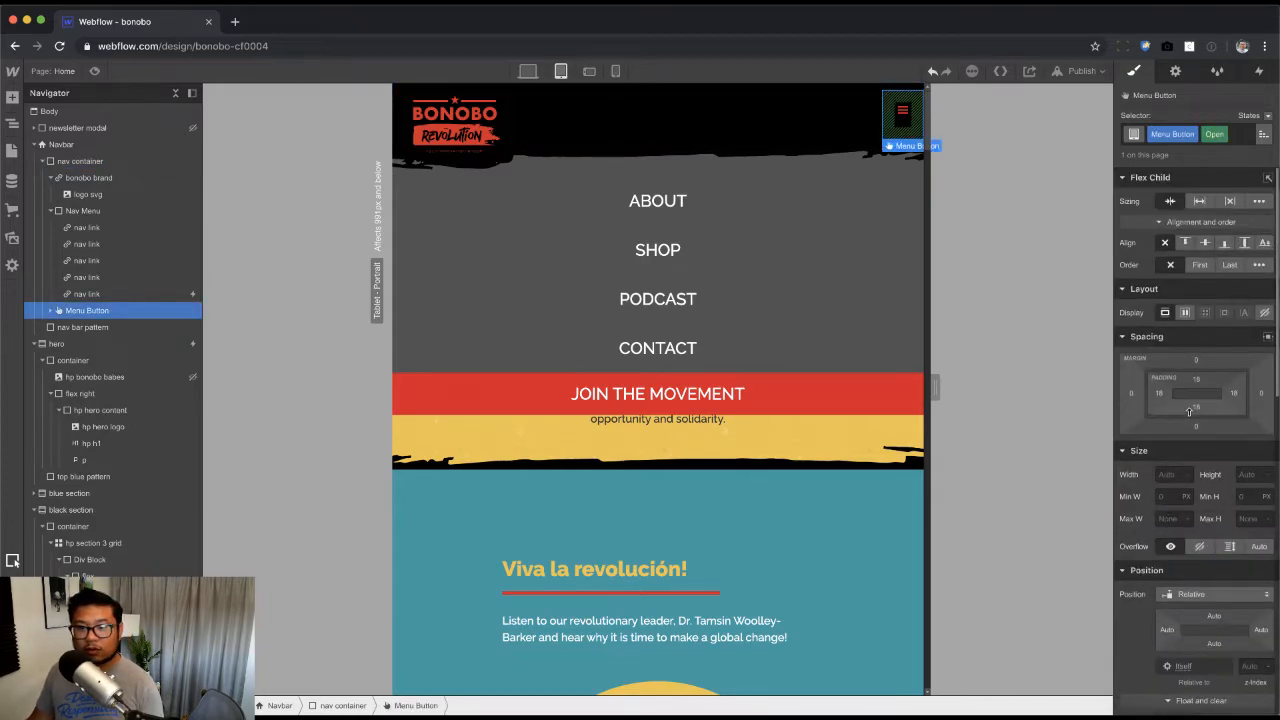
{"action": "left_click", "coordinate": [1205, 243]}
{"action": "left_click", "coordinate": [1205, 245]}
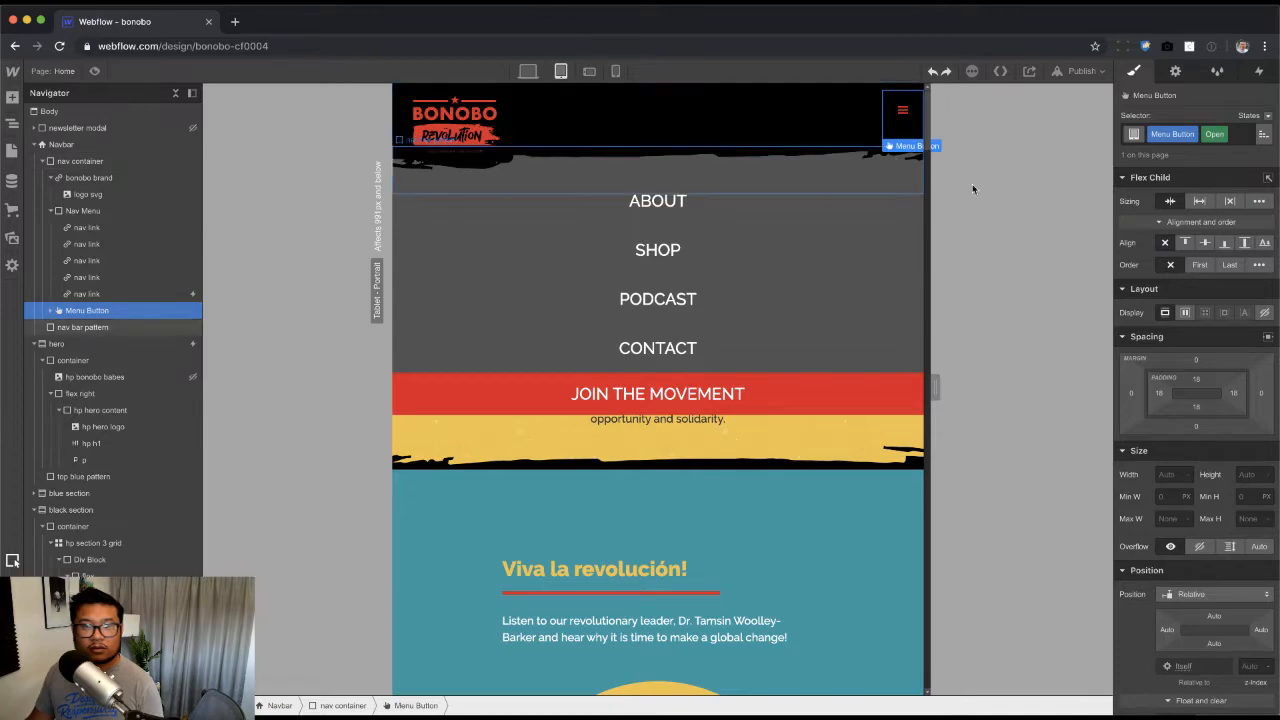
Step: Close the navigation menu and set the Menu Button's own flex child alignment to center, outside its open state
{"action": "left_click", "coordinate": [1175, 71]}
{"action": "left_click", "coordinate": [1152, 294]}
{"action": "left_click", "coordinate": [1133, 70]}
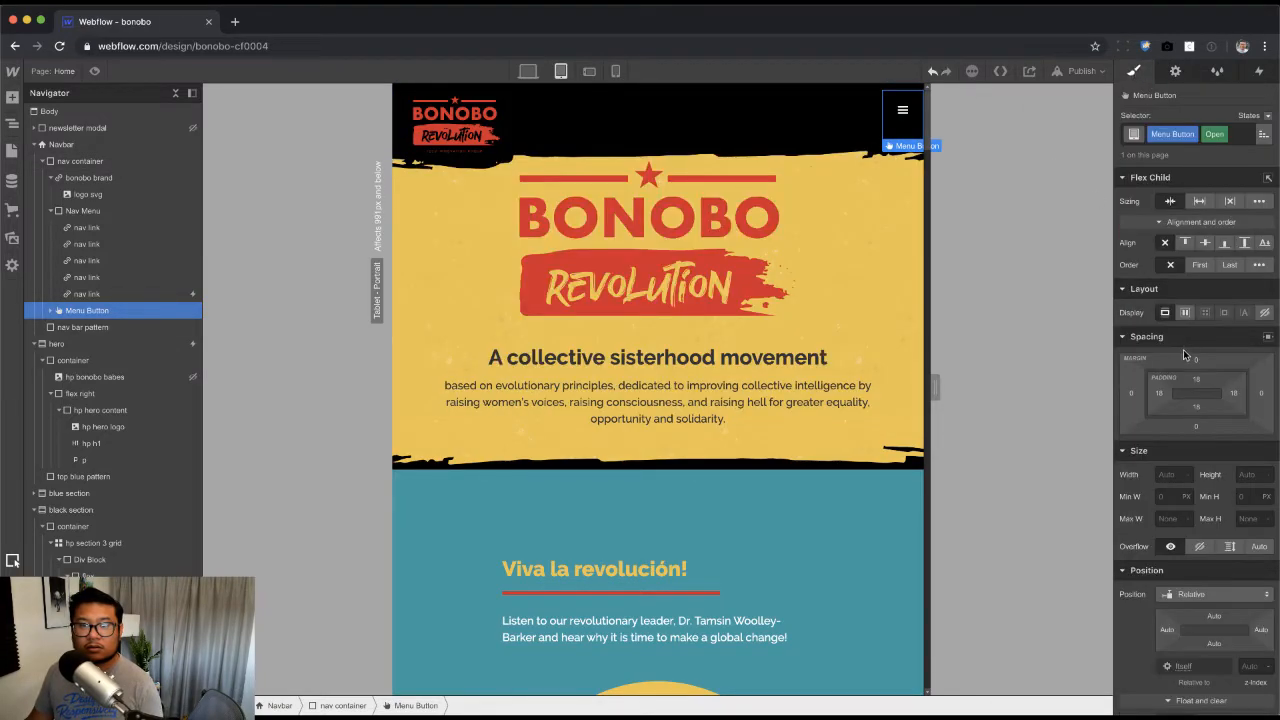
{"action": "left_click", "coordinate": [1205, 243]}
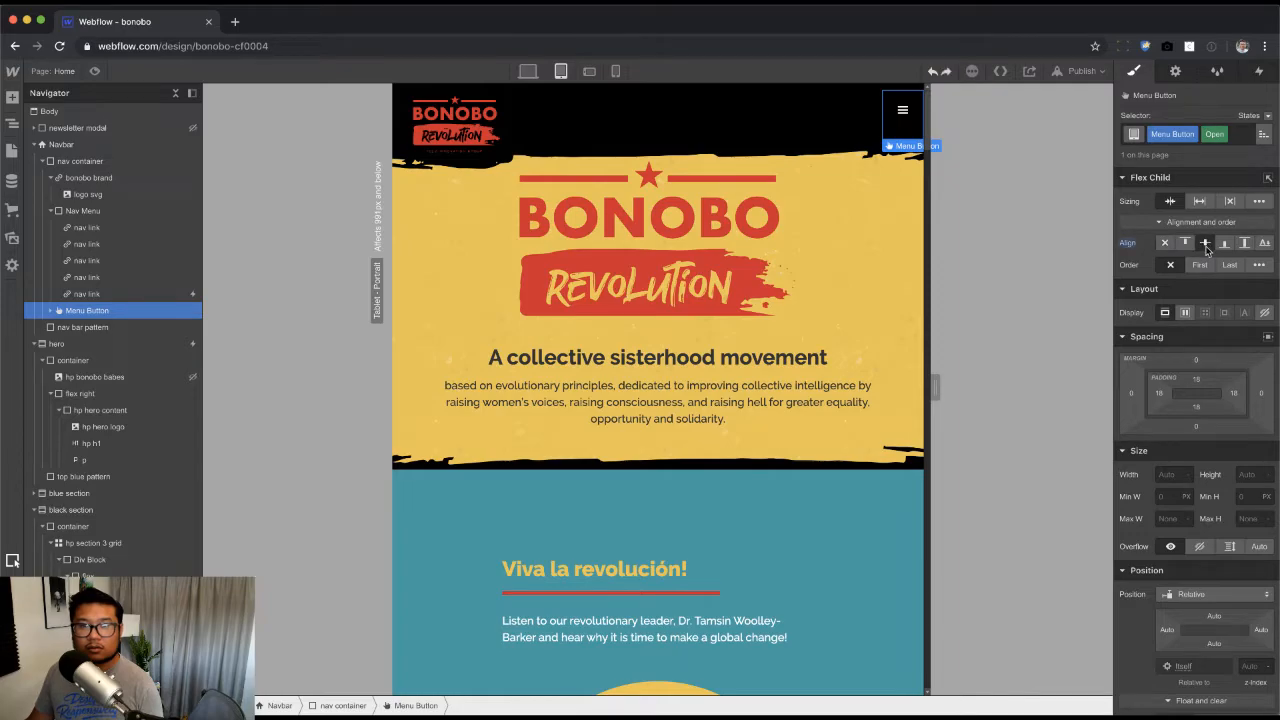
{"action": "left_click", "coordinate": [1205, 243]}
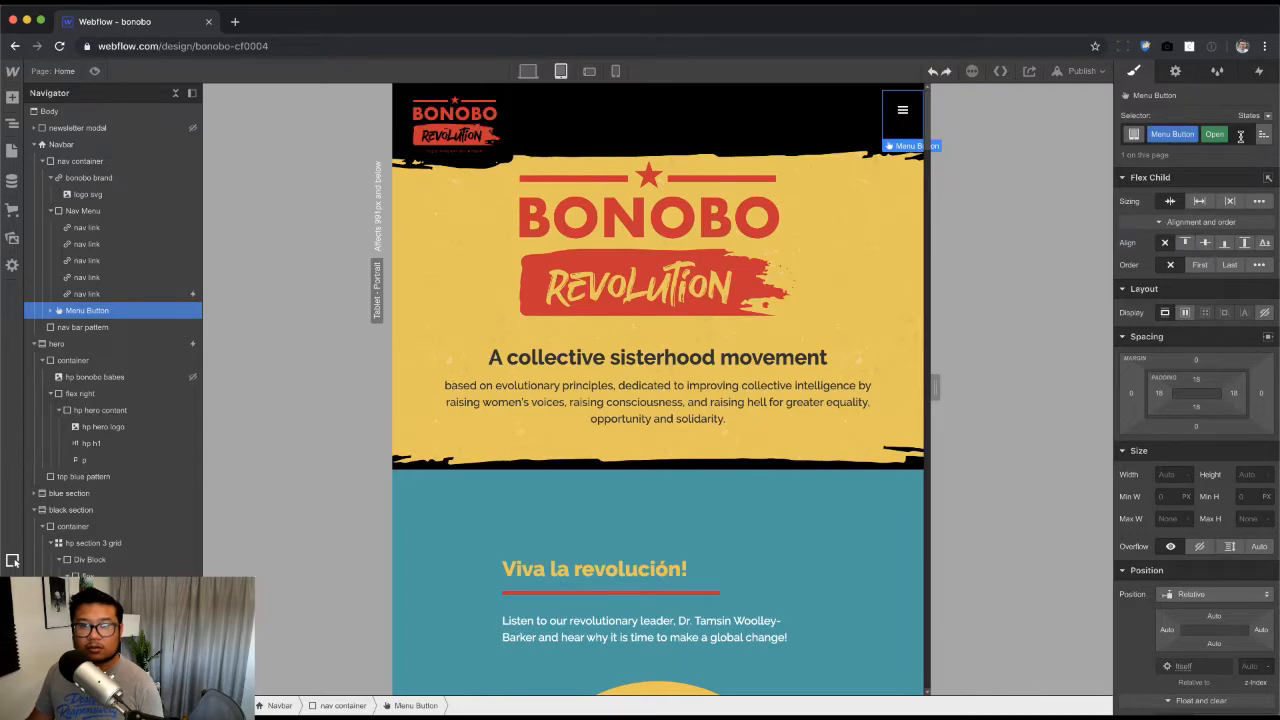
{"action": "left_click", "coordinate": [832, 242]}
{"action": "left_click", "coordinate": [903, 112]}
{"action": "left_click", "coordinate": [891, 135]}
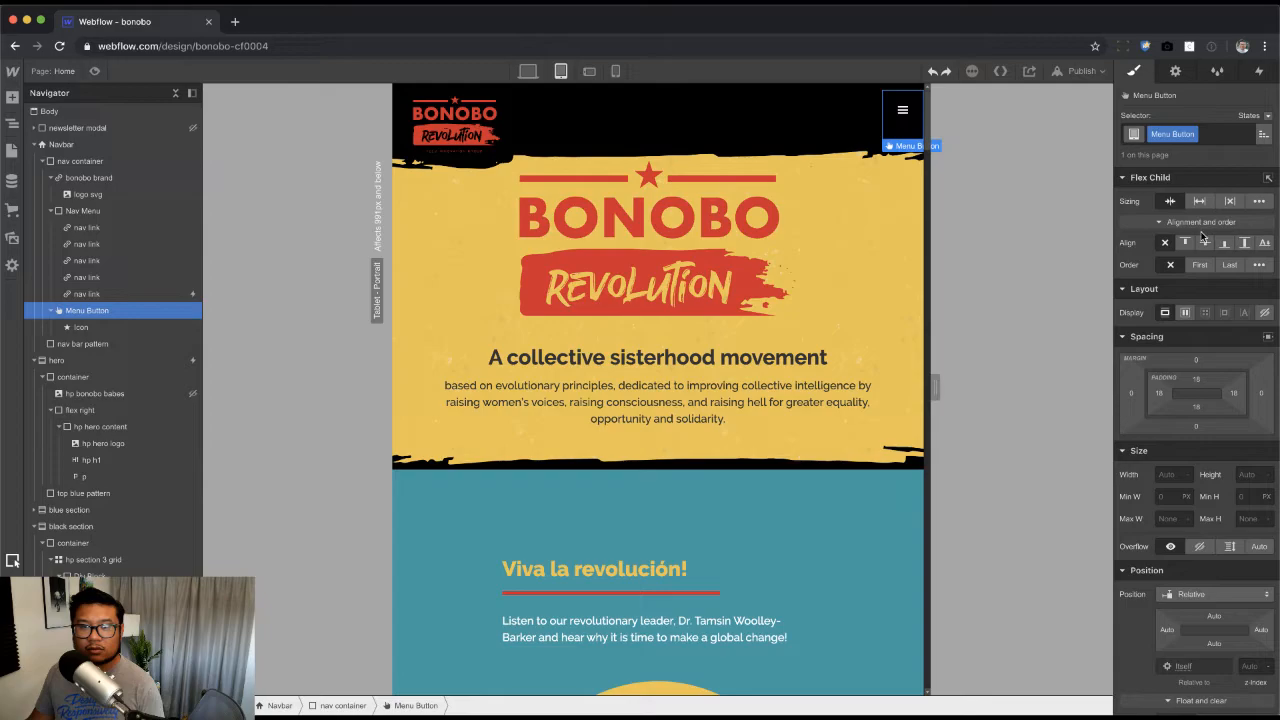
{"action": "left_click", "coordinate": [1205, 243]}
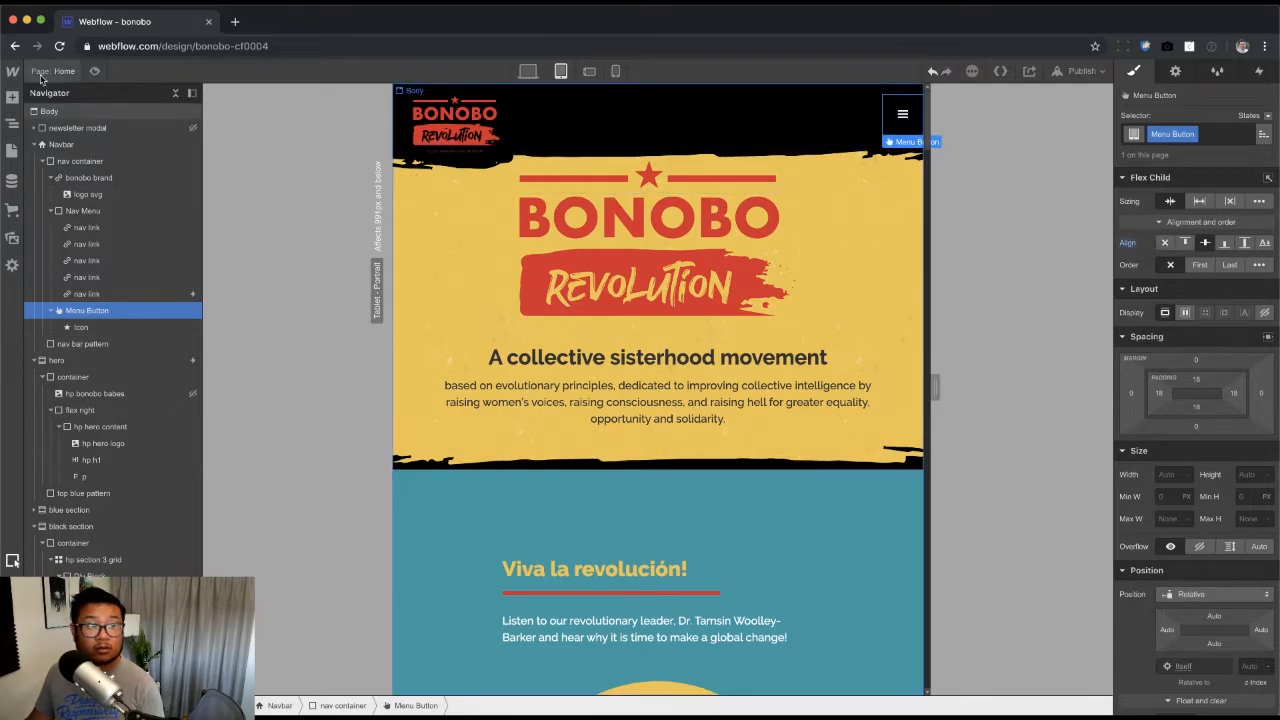
Step: Preview the page at tablet size and open and close the navigation menu to test its button
{"action": "left_click", "coordinate": [94, 71]}
{"action": "left_click", "coordinate": [885, 118]}
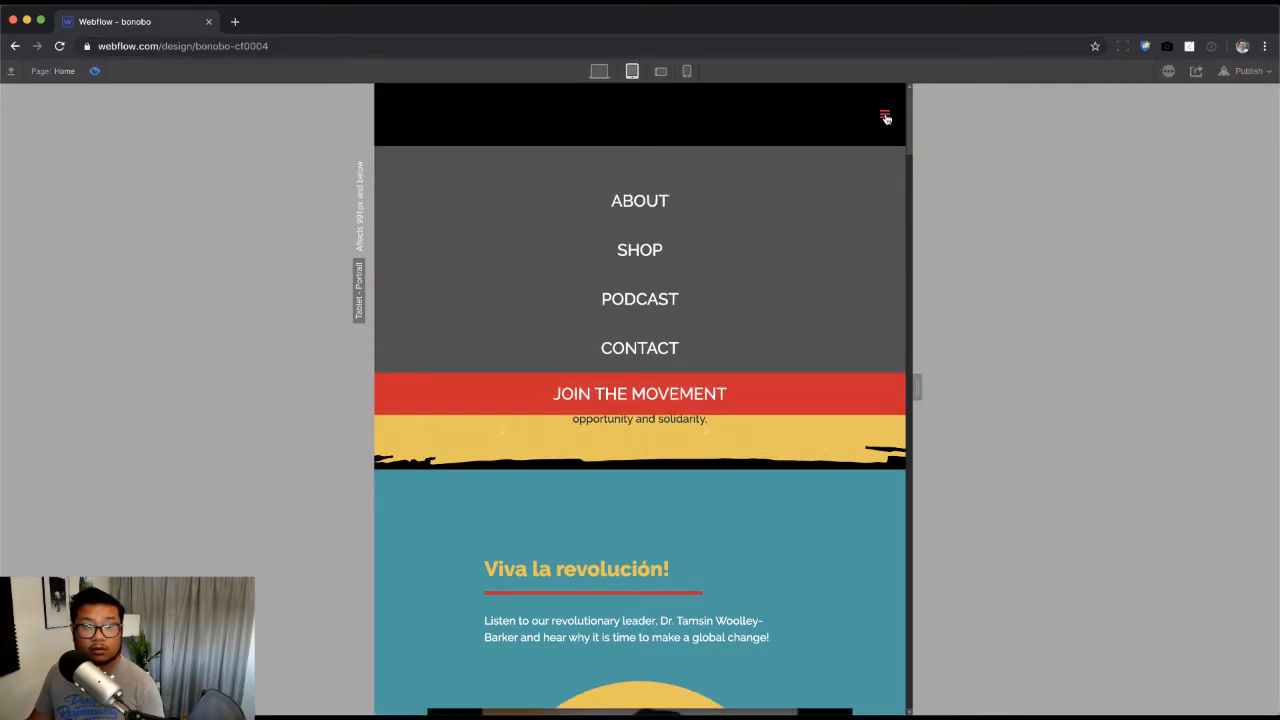
{"action": "left_click", "coordinate": [885, 118]}
{"action": "left_click", "coordinate": [885, 118]}
{"action": "left_click", "coordinate": [885, 118]}
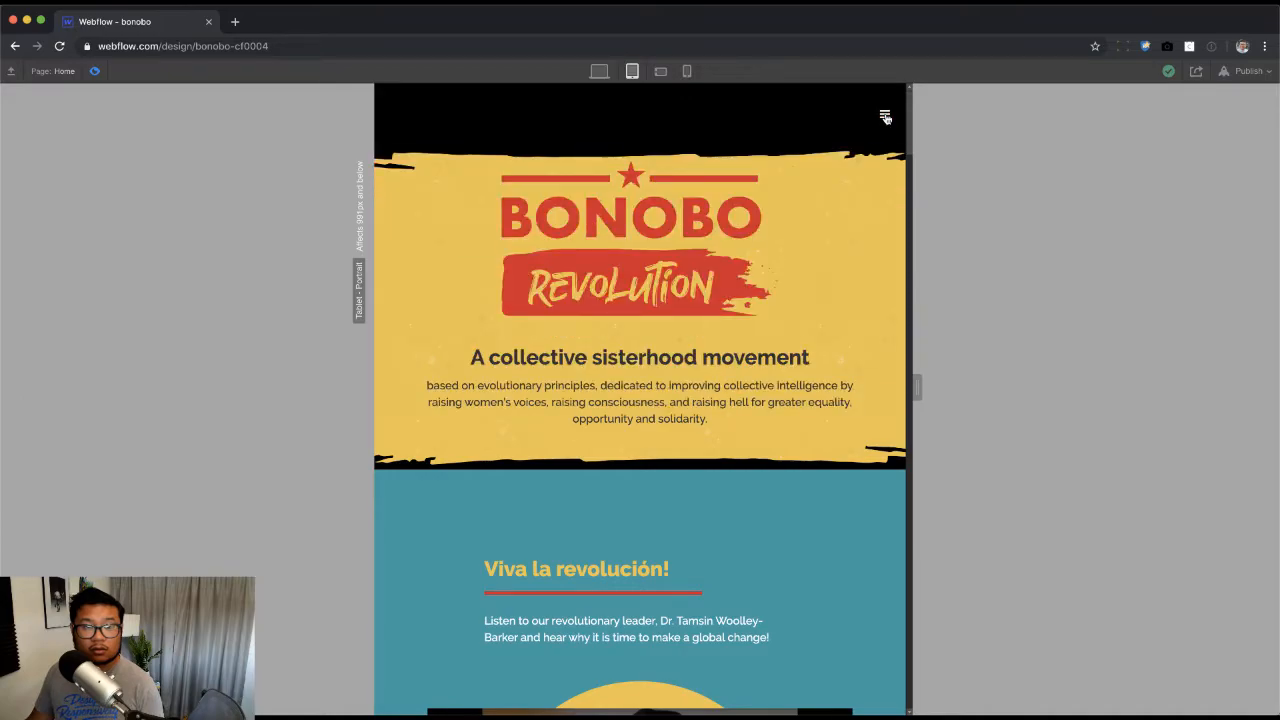
Step: Test opening and closing the menu further down the page, return to the hero section and leave the preview
{"action": "scroll", "coordinate": [878, 114], "scroll_direction": "down", "scroll_amount": 10}
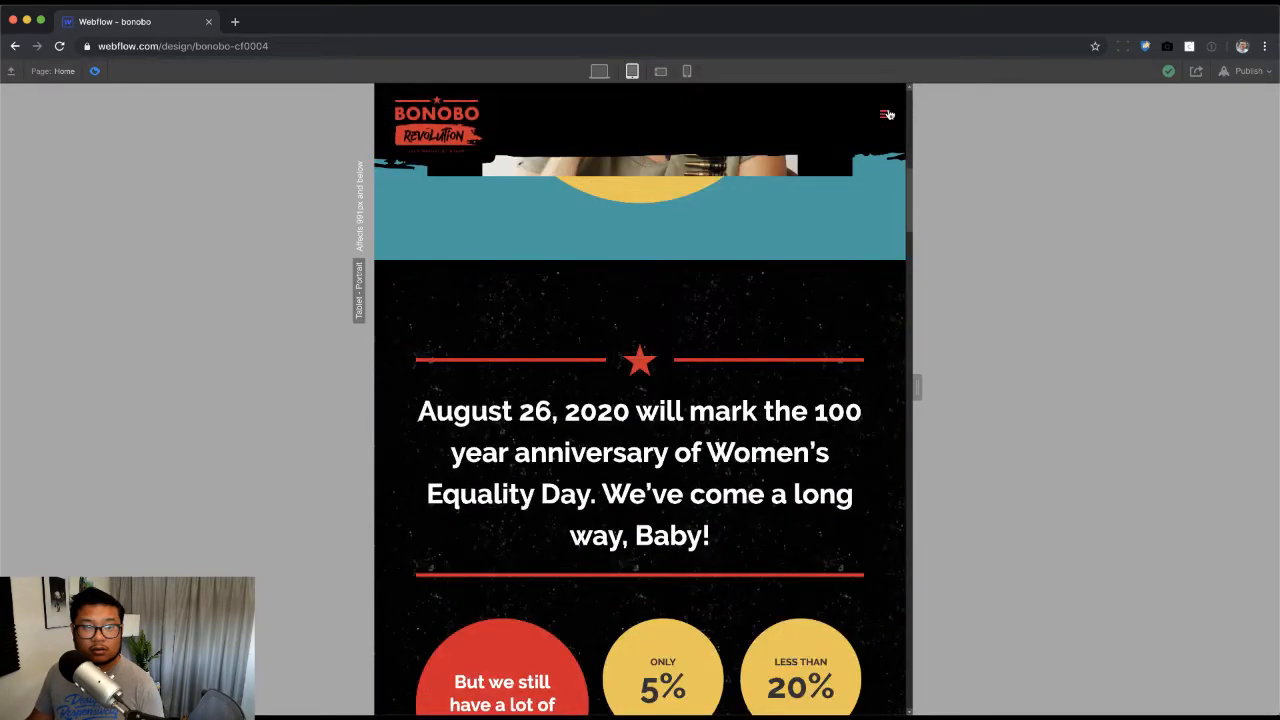
{"action": "left_click", "coordinate": [885, 116]}
{"action": "left_click", "coordinate": [886, 116]}
{"action": "left_click", "coordinate": [886, 116]}
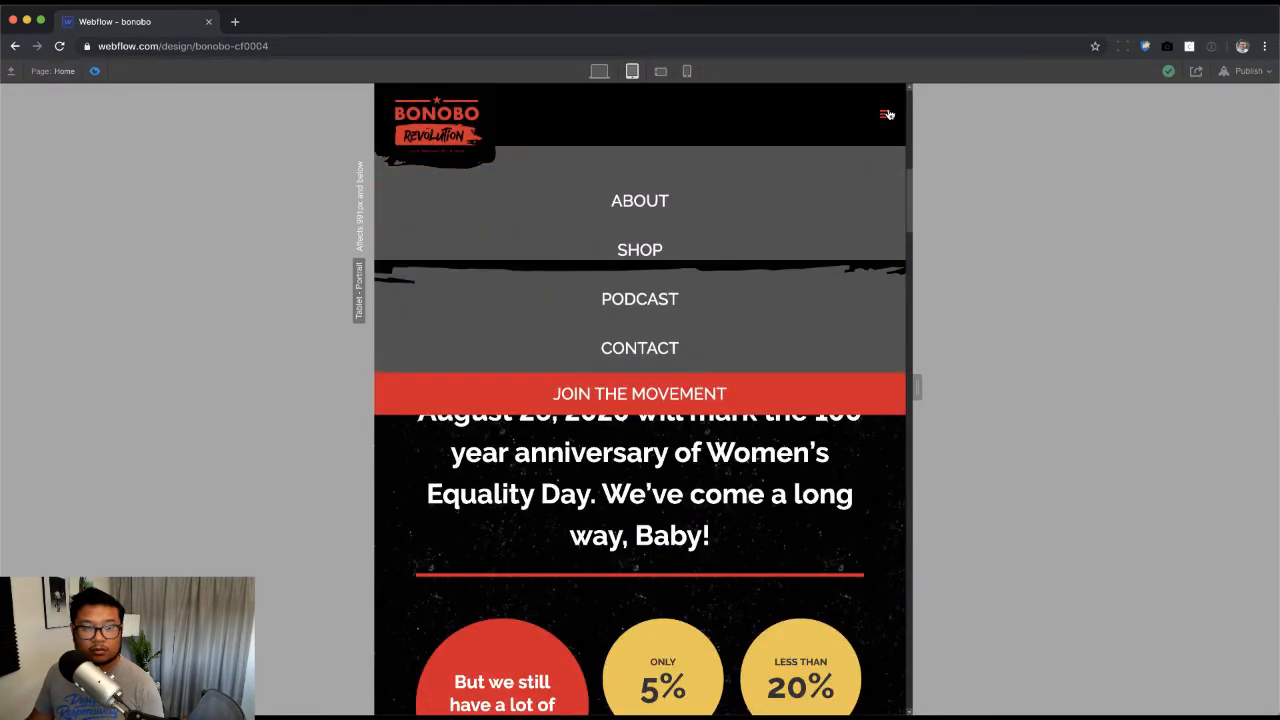
{"action": "left_click", "coordinate": [886, 116]}
{"action": "scroll", "coordinate": [793, 296], "scroll_direction": "up", "scroll_amount": 10}
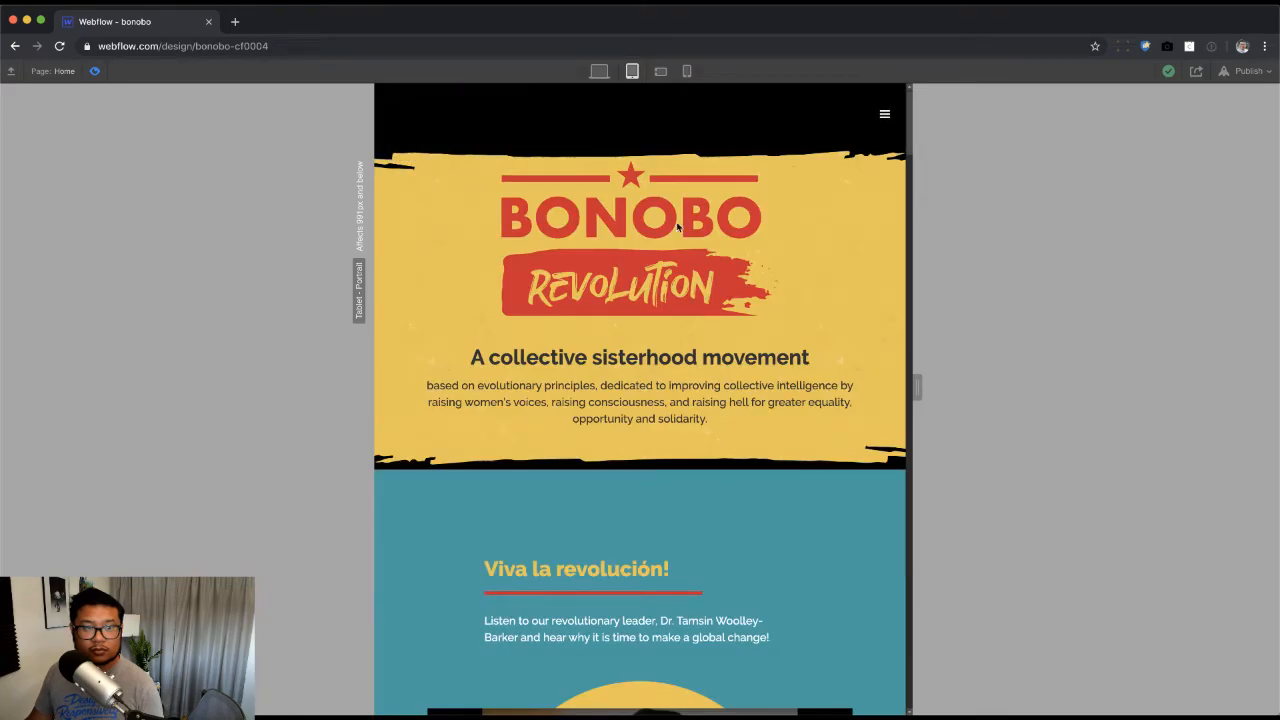
{"action": "left_click", "coordinate": [94, 71]}
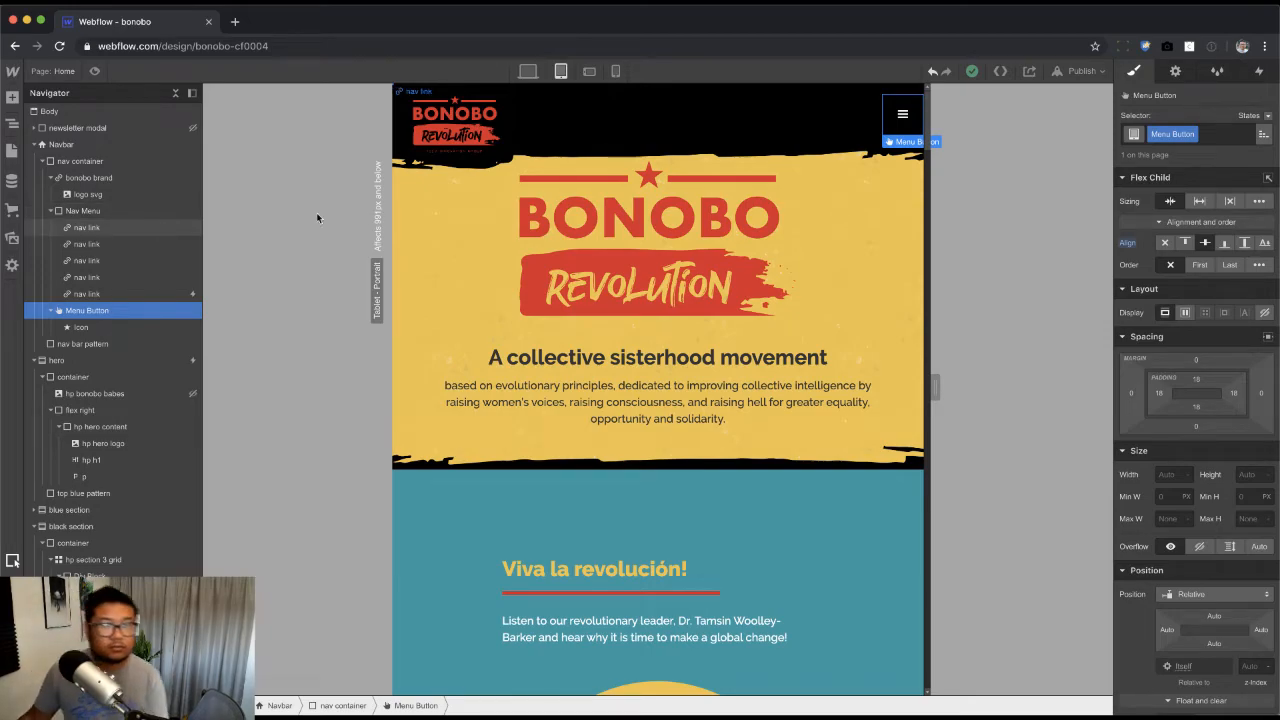
Step: Check the navigation menu open and closed at the phone landscape breakpoint
{"action": "left_click", "coordinate": [596, 92]}
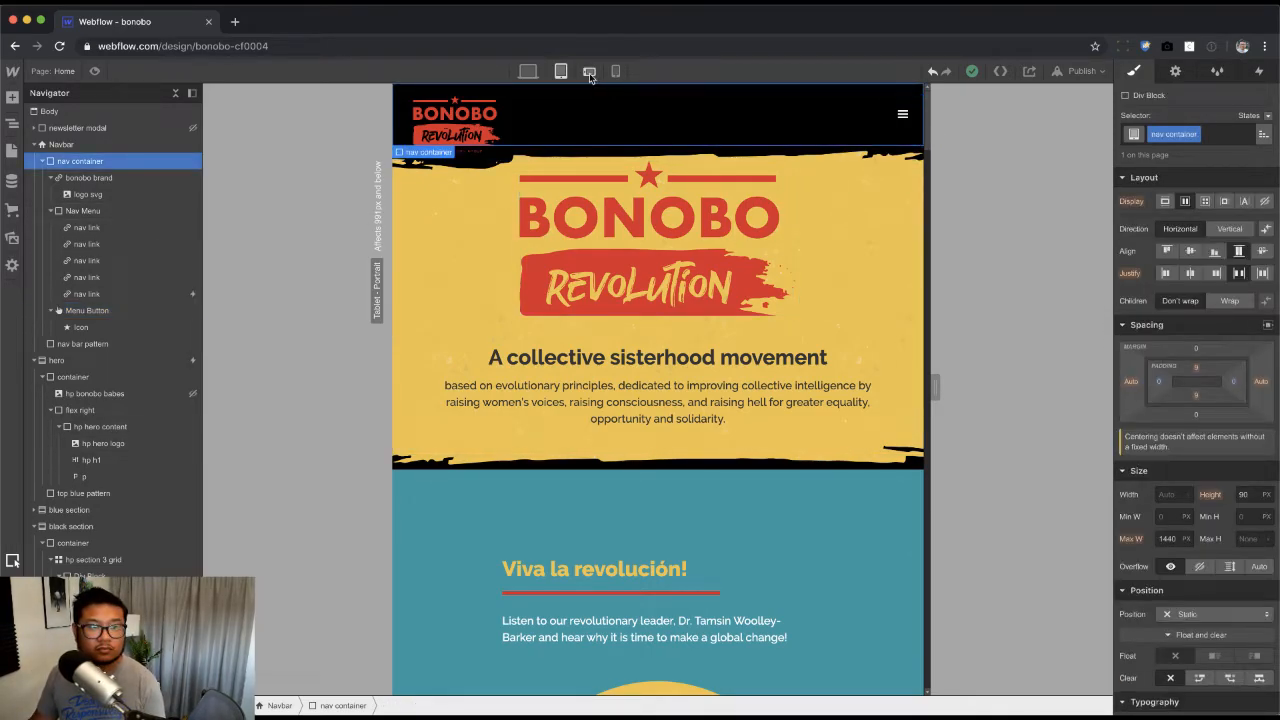
{"action": "key", "text": "shift+3"}
{"action": "left_click", "coordinate": [843, 132]}
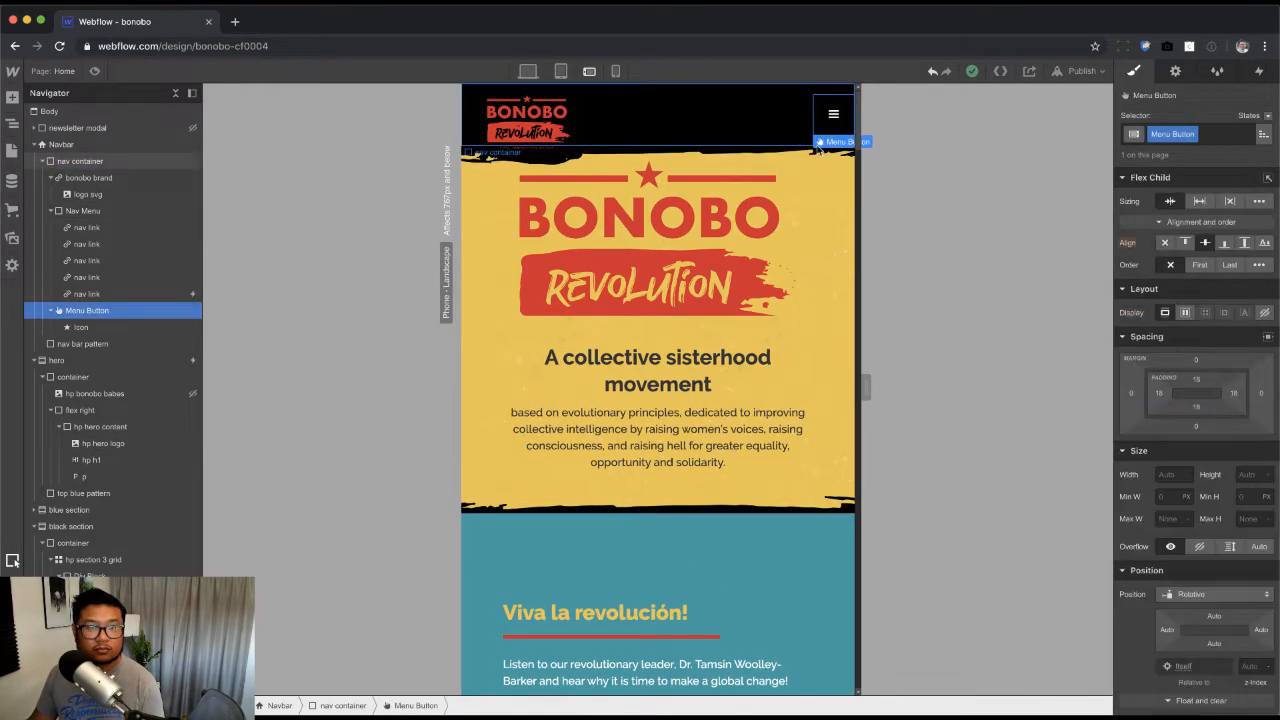
{"action": "left_click", "coordinate": [1175, 71]}
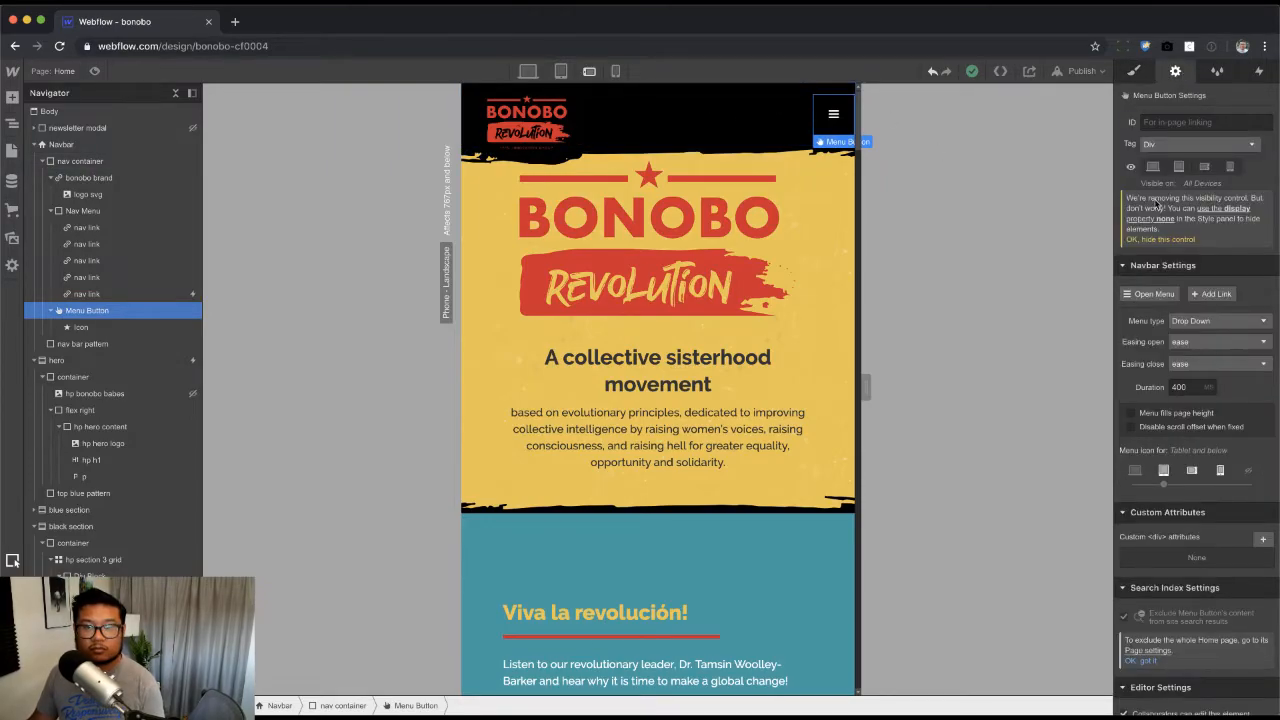
{"action": "left_click", "coordinate": [1155, 294]}
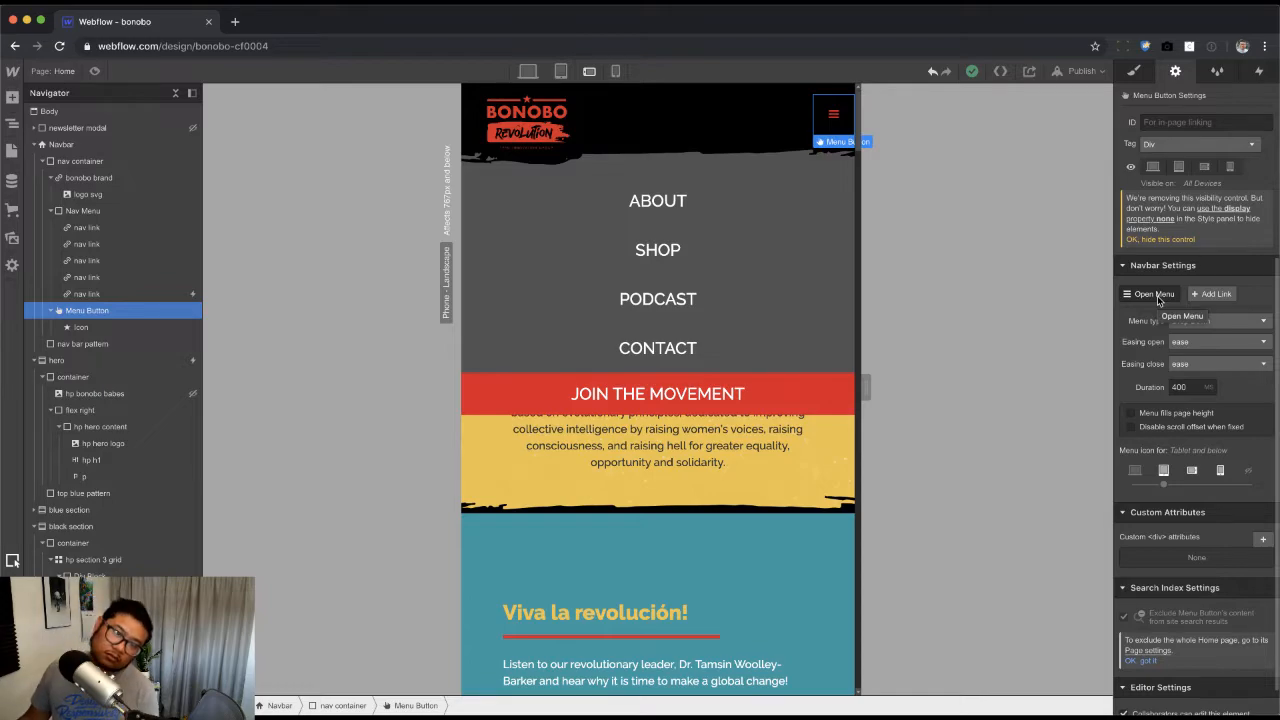
{"action": "left_click", "coordinate": [1156, 296]}
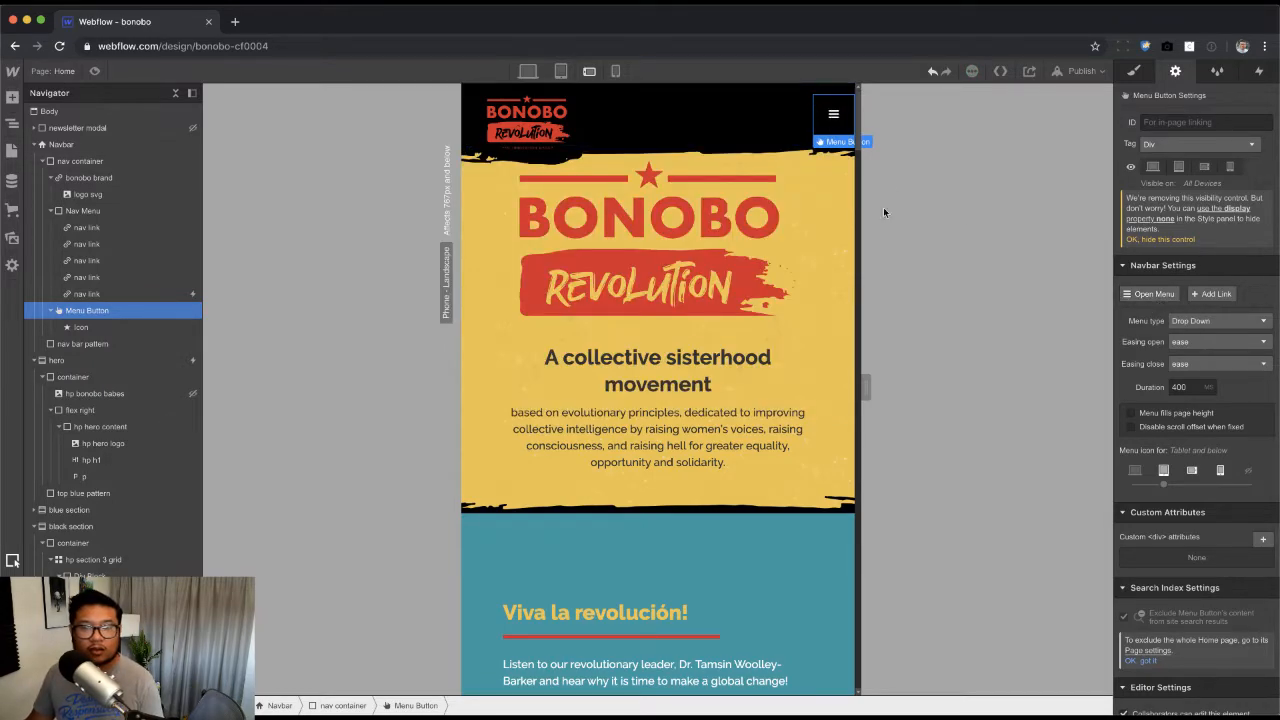
Step: Back at the tablet breakpoint, open the menu and set the Join the Movement link's top and bottom margins to 20 px
{"action": "left_click", "coordinate": [561, 71]}
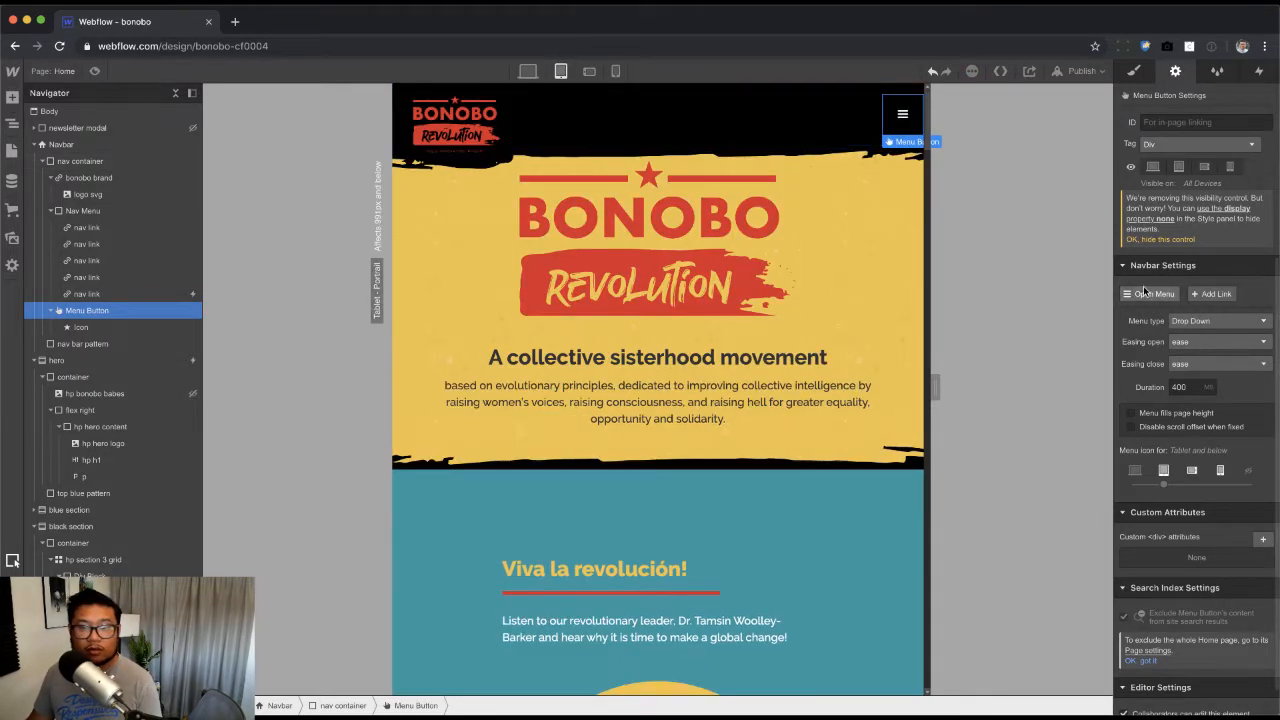
{"action": "left_click", "coordinate": [427, 402]}
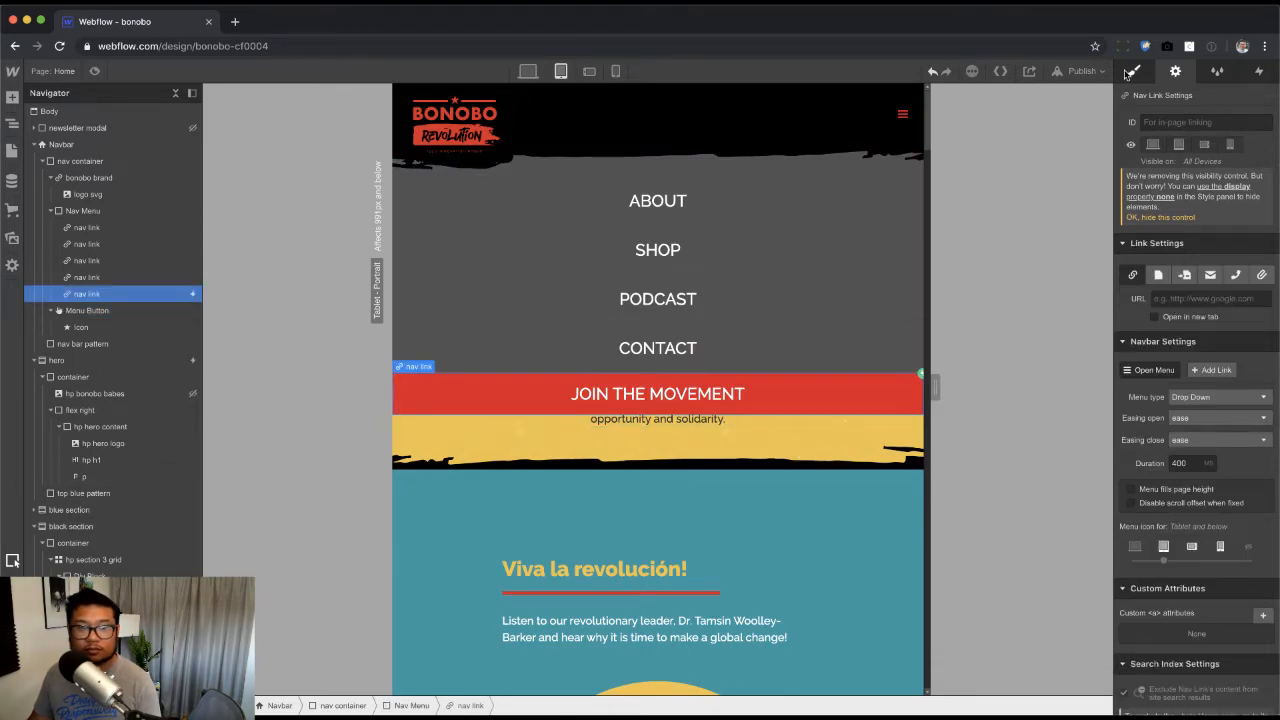
{"action": "left_click", "coordinate": [1133, 72]}
{"action": "left_click_drag", "start_coordinate": [1196, 359], "coordinate": [1196, 316]}
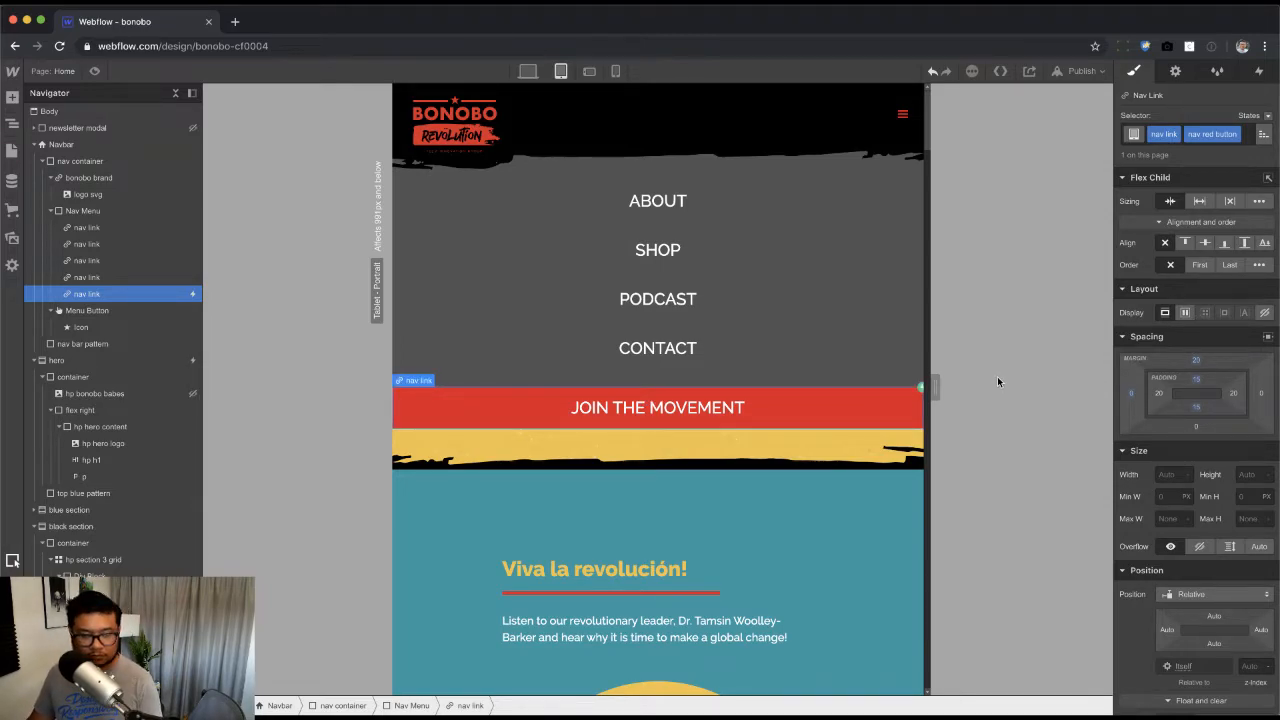
{"action": "left_click", "coordinate": [1195, 426]}
{"action": "type", "text": "20"}
{"action": "key", "text": "Return"}
Step: Set the Join the Movement link's left and right margins to 25 px and its maximum width to 550 px
{"action": "scroll", "coordinate": [1230, 446], "scroll_direction": "down", "scroll_amount": 1}
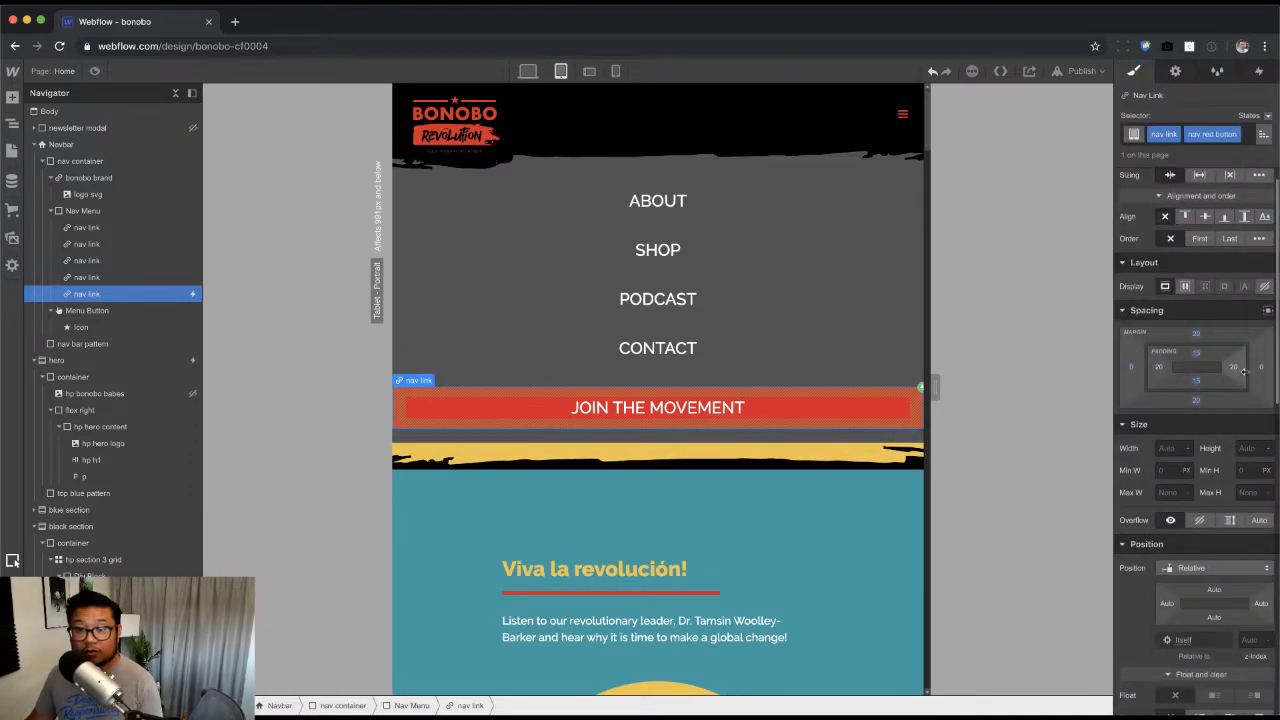
{"action": "left_click_drag", "start_coordinate": [1243, 370], "coordinate": [1268, 370]}
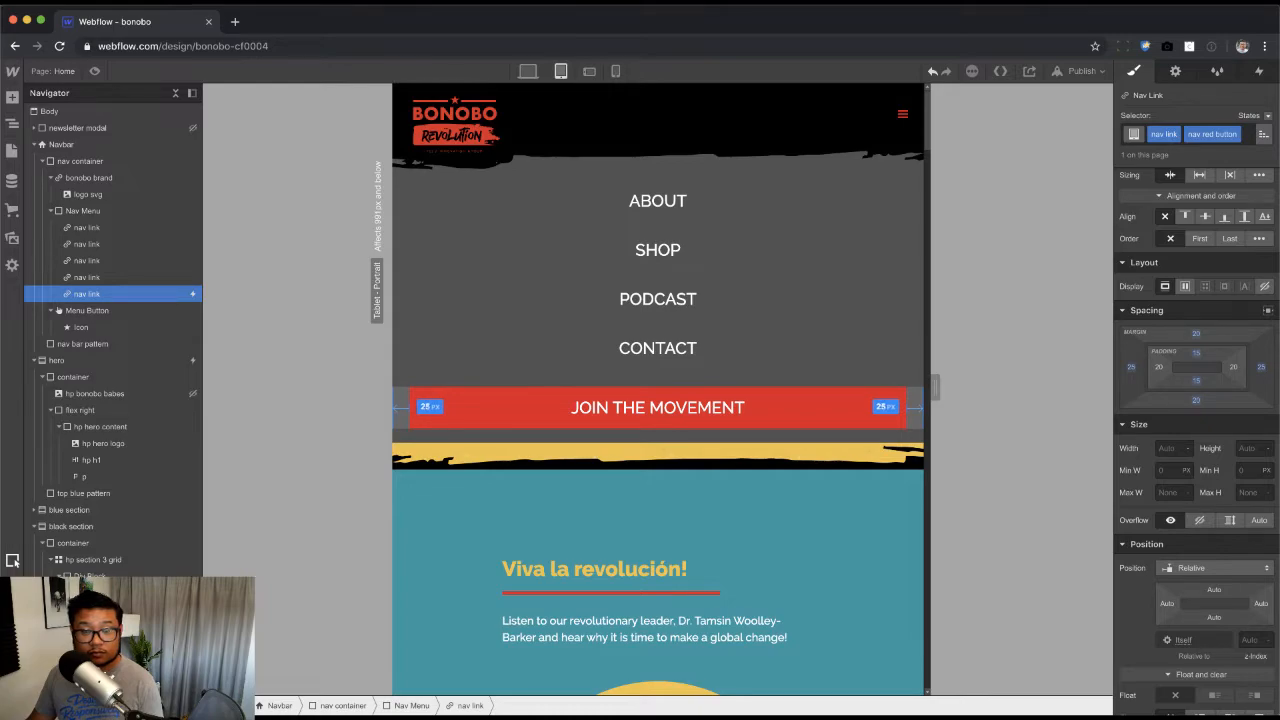
{"action": "left_click", "coordinate": [1172, 492]}
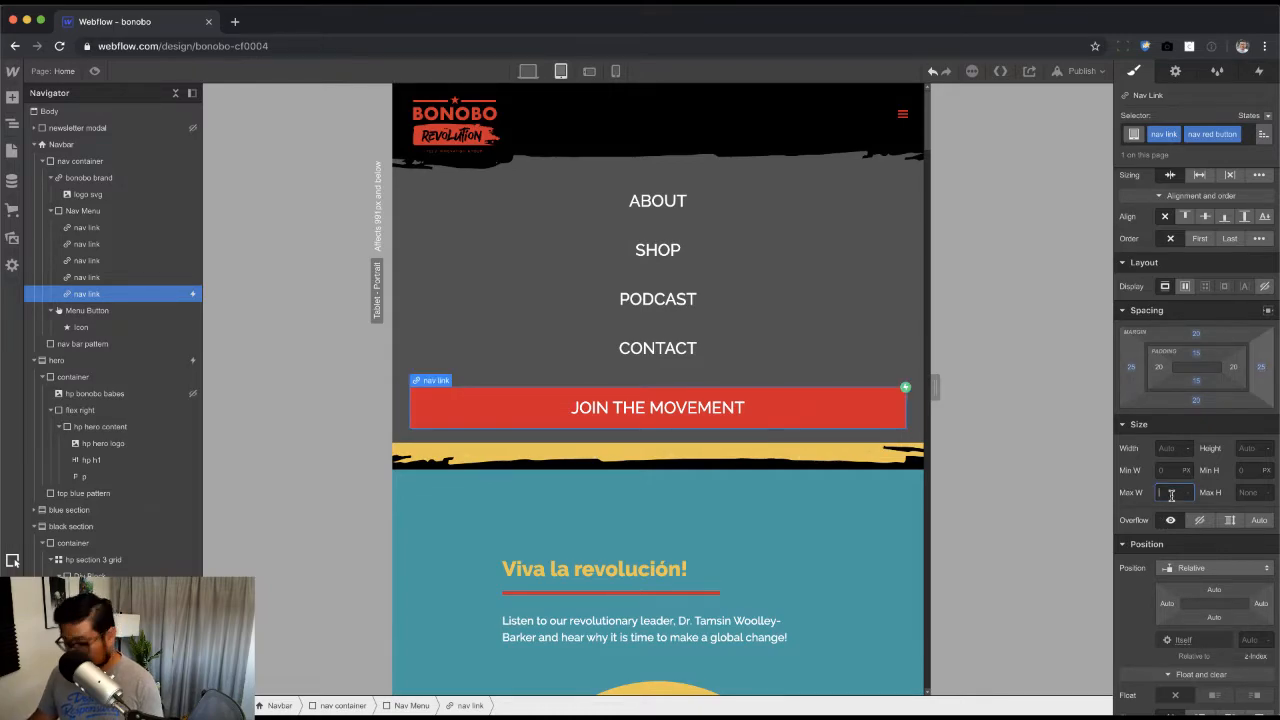
{"action": "type", "text": "550"}
{"action": "key", "text": "Return"}
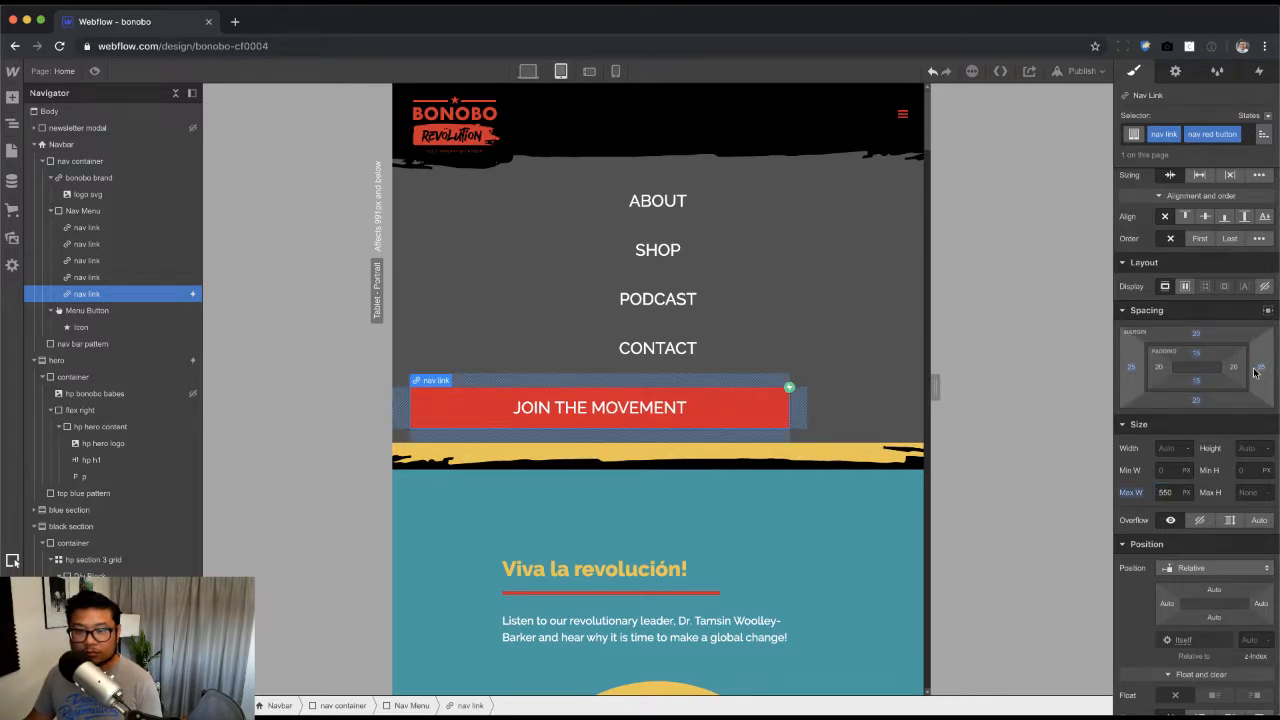
Step: Center the Join the Movement link horizontally by setting its left and right margins to Auto
{"action": "left_click", "coordinate": [1268, 311]}
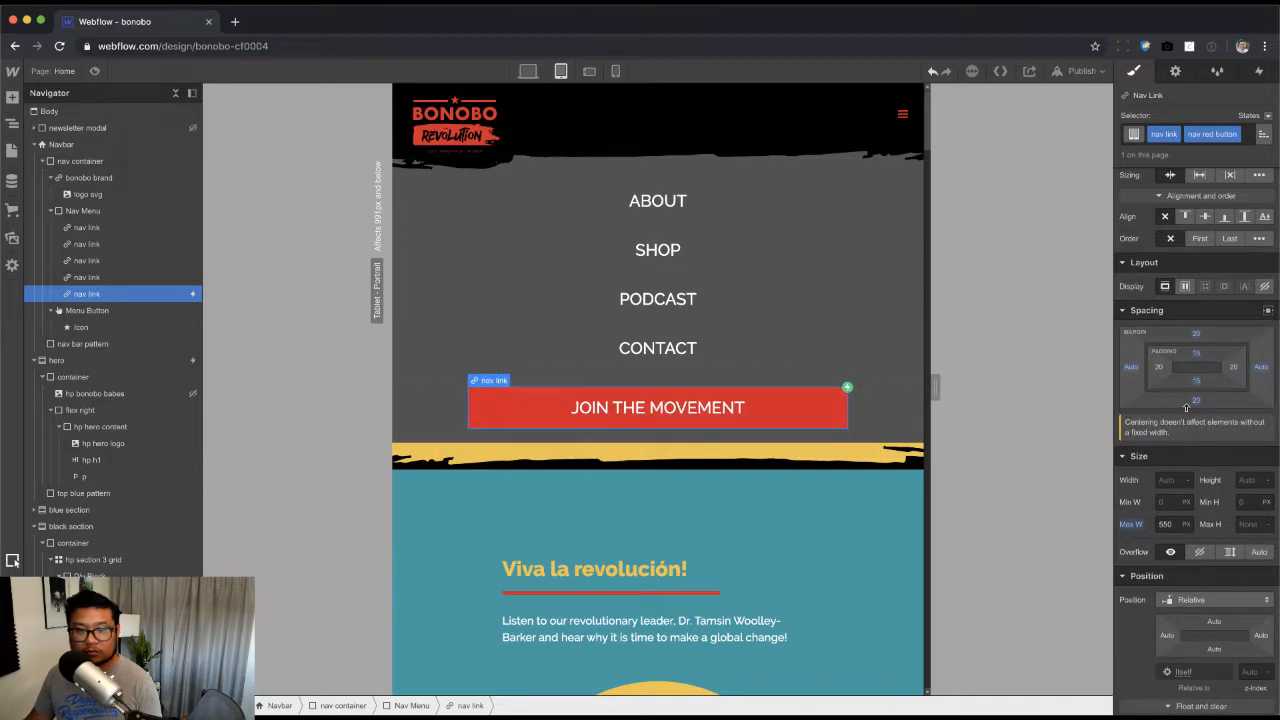
{"action": "scroll", "coordinate": [1215, 595], "scroll_direction": "down", "scroll_amount": 10}
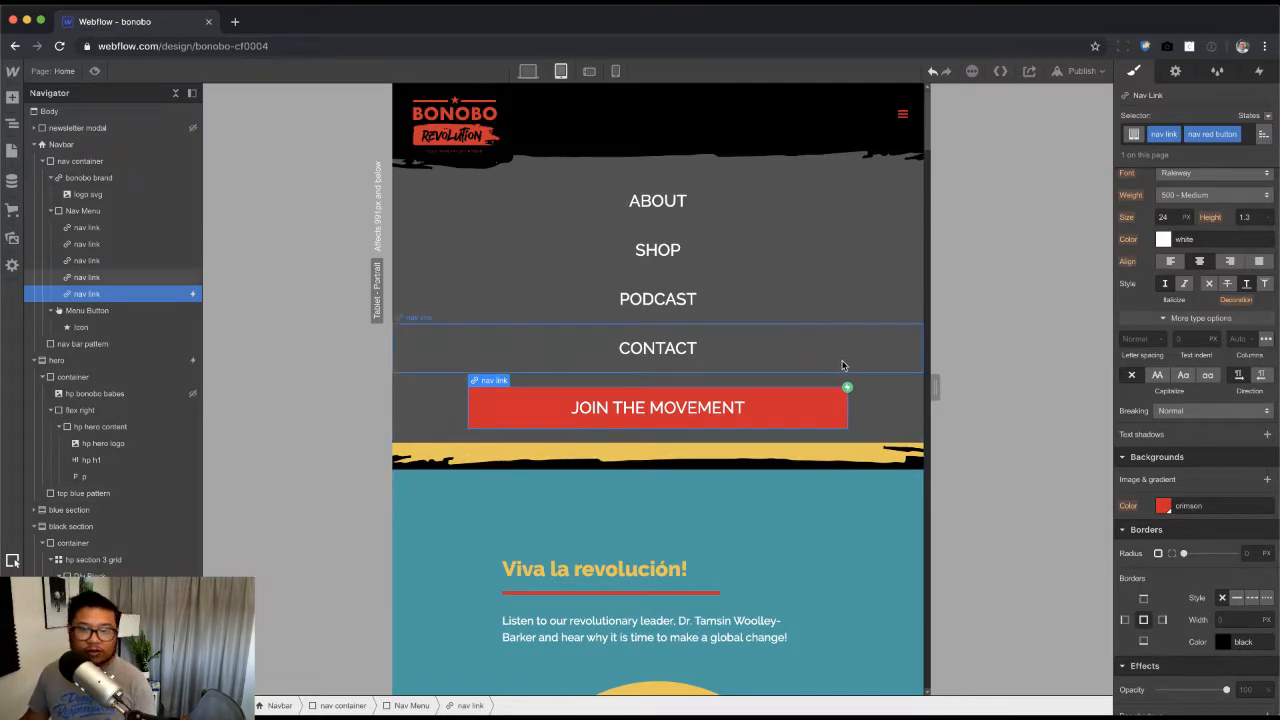
{"action": "scroll", "coordinate": [1166, 447], "scroll_direction": "up", "scroll_amount": 8}
{"action": "left_click", "coordinate": [822, 242]}
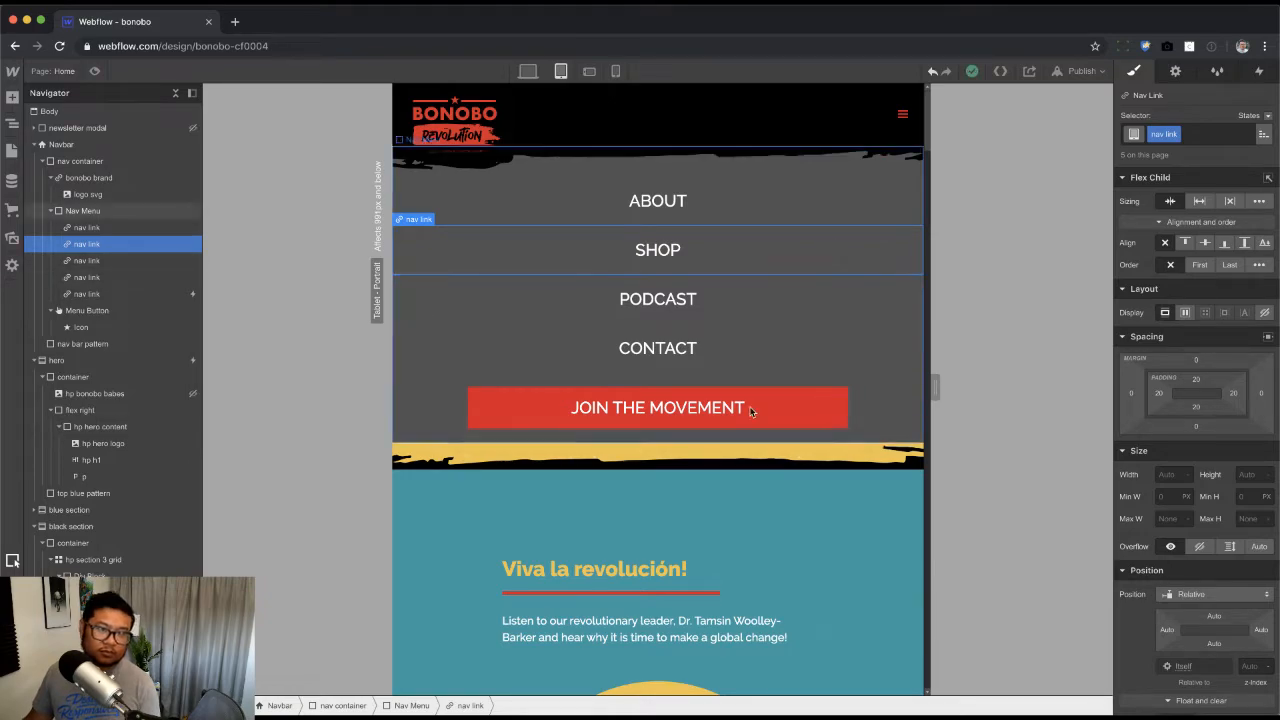
Step: Set the Join the Movement link's bottom margin to 30 px
{"action": "left_click", "coordinate": [540, 407]}
{"action": "left_click", "coordinate": [1196, 428]}
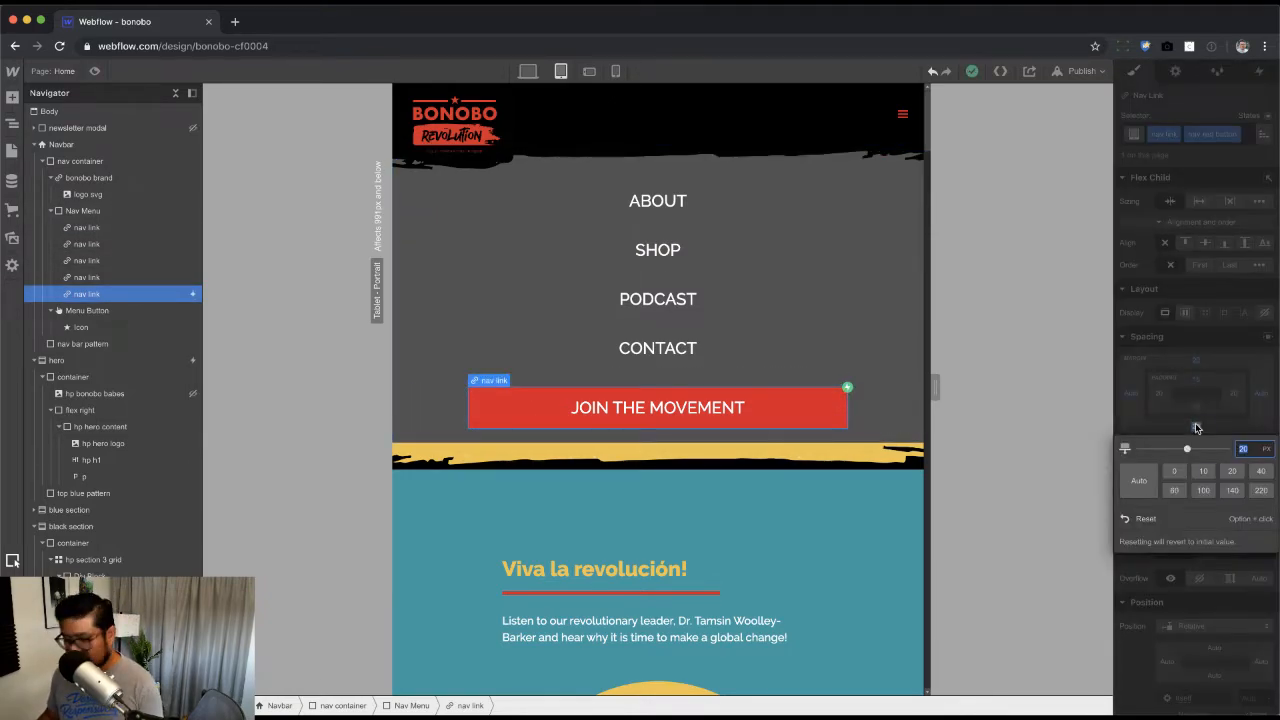
{"action": "type", "text": "30"}
{"action": "key", "text": "Return"}
{"action": "left_click", "coordinate": [731, 242]}
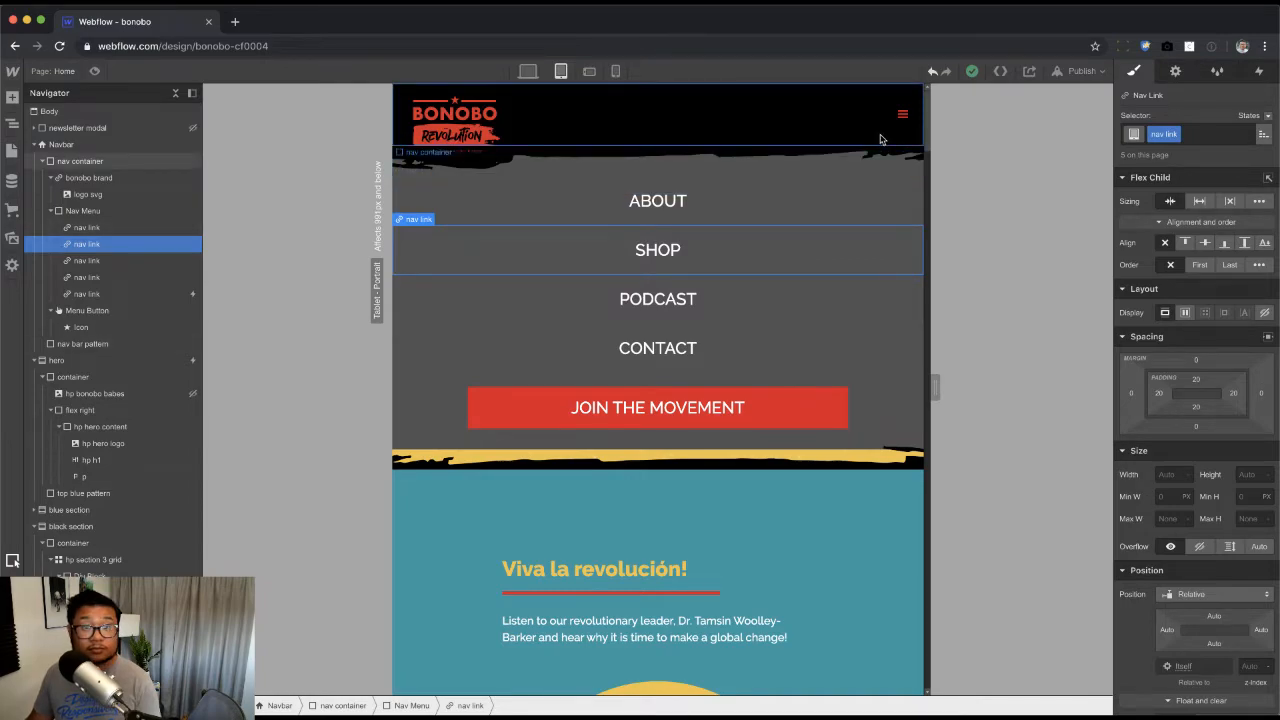
Step: Close the expanded navigation menu through the menu button's navbar settings
{"action": "left_click", "coordinate": [902, 114]}
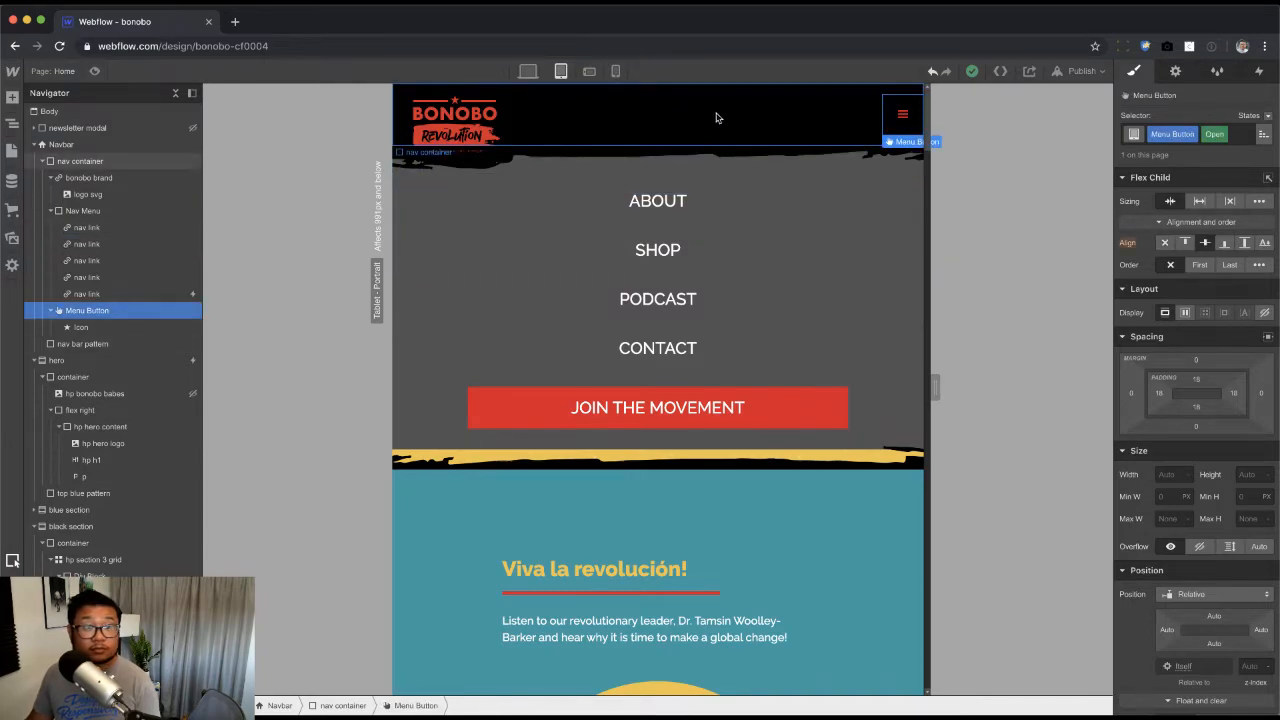
{"action": "left_click", "coordinate": [1175, 71]}
{"action": "left_click", "coordinate": [1152, 293]}
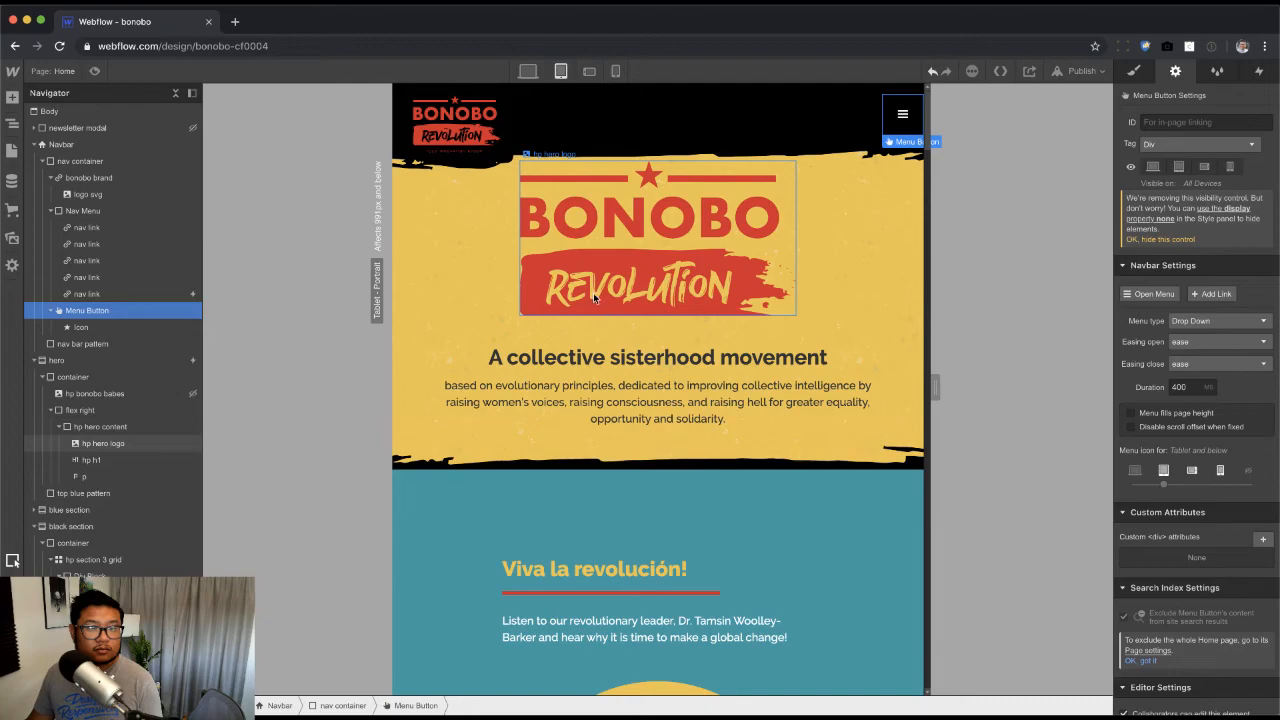
Step: Show the hero's hp bonobo babes image by setting its display to inline-block, and check the page at tablet and phone breakpoints
{"action": "left_click", "coordinate": [112, 378]}
{"action": "left_click", "coordinate": [115, 395]}
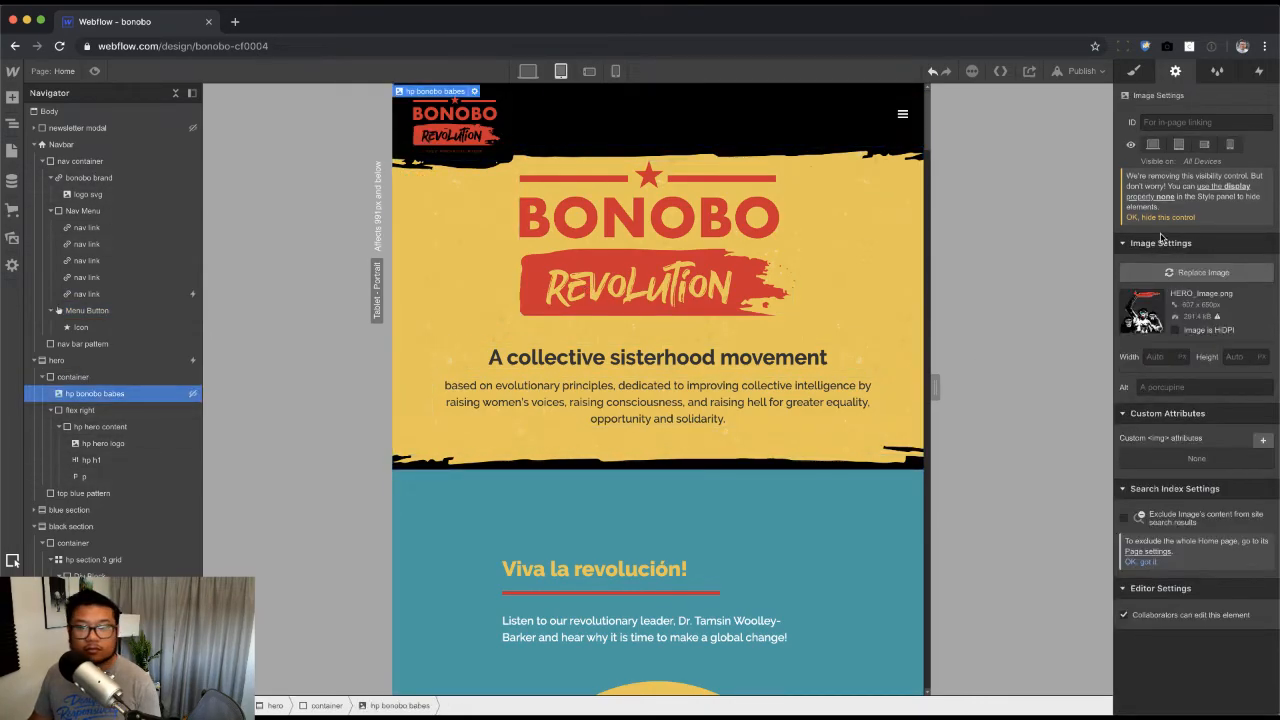
{"action": "left_click", "coordinate": [1133, 70]}
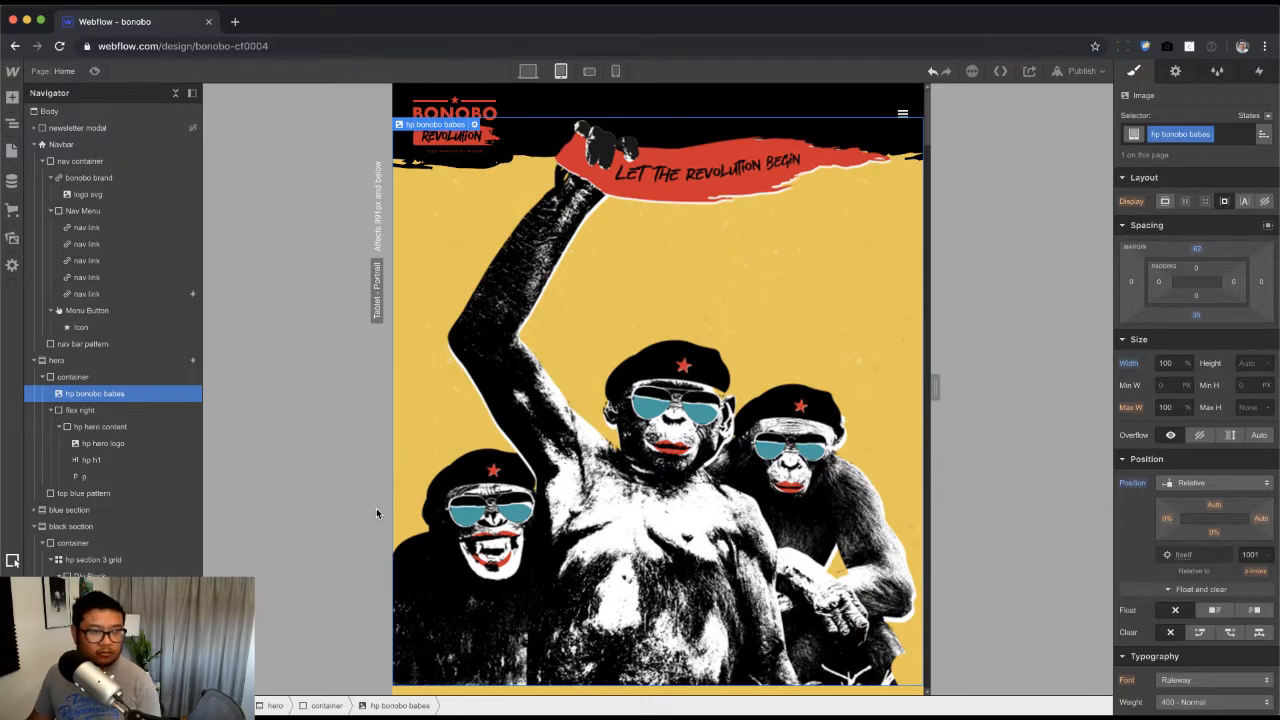
{"action": "scroll", "coordinate": [611, 456], "scroll_direction": "down", "scroll_amount": 10}
{"action": "scroll", "coordinate": [611, 456], "scroll_direction": "down", "scroll_amount": 15}
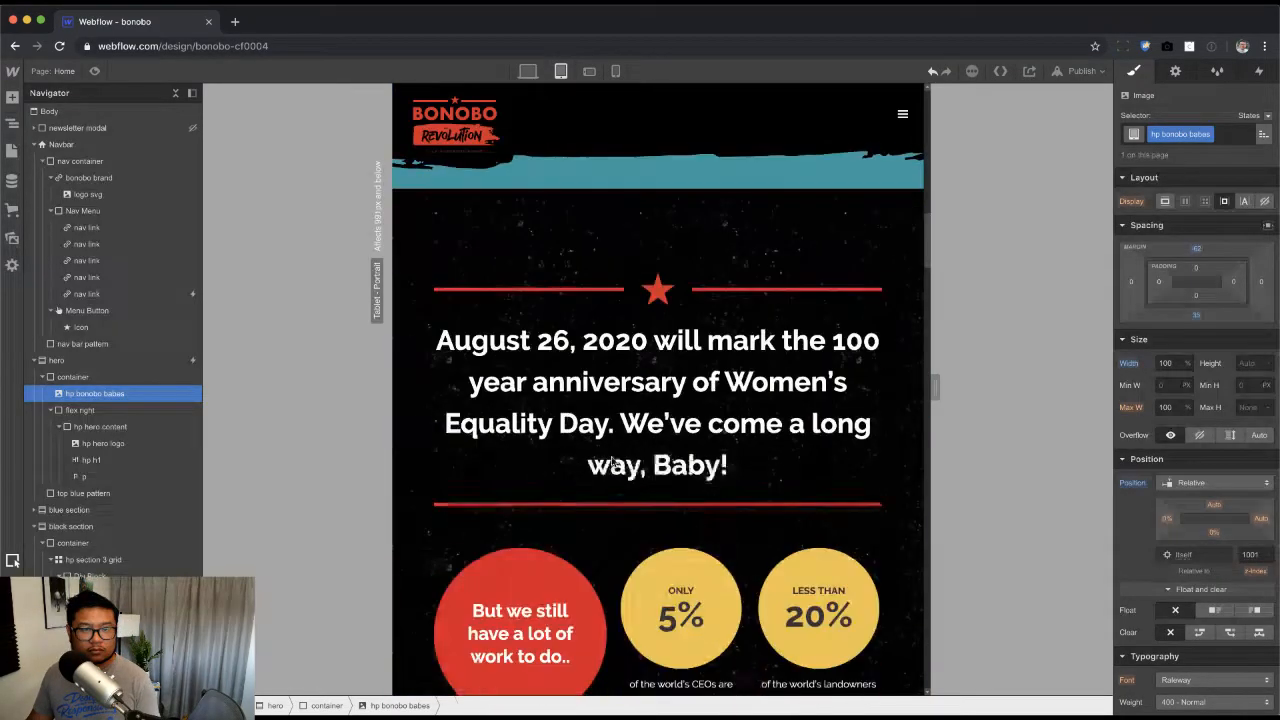
{"action": "scroll", "coordinate": [613, 460], "scroll_direction": "up", "scroll_amount": 20}
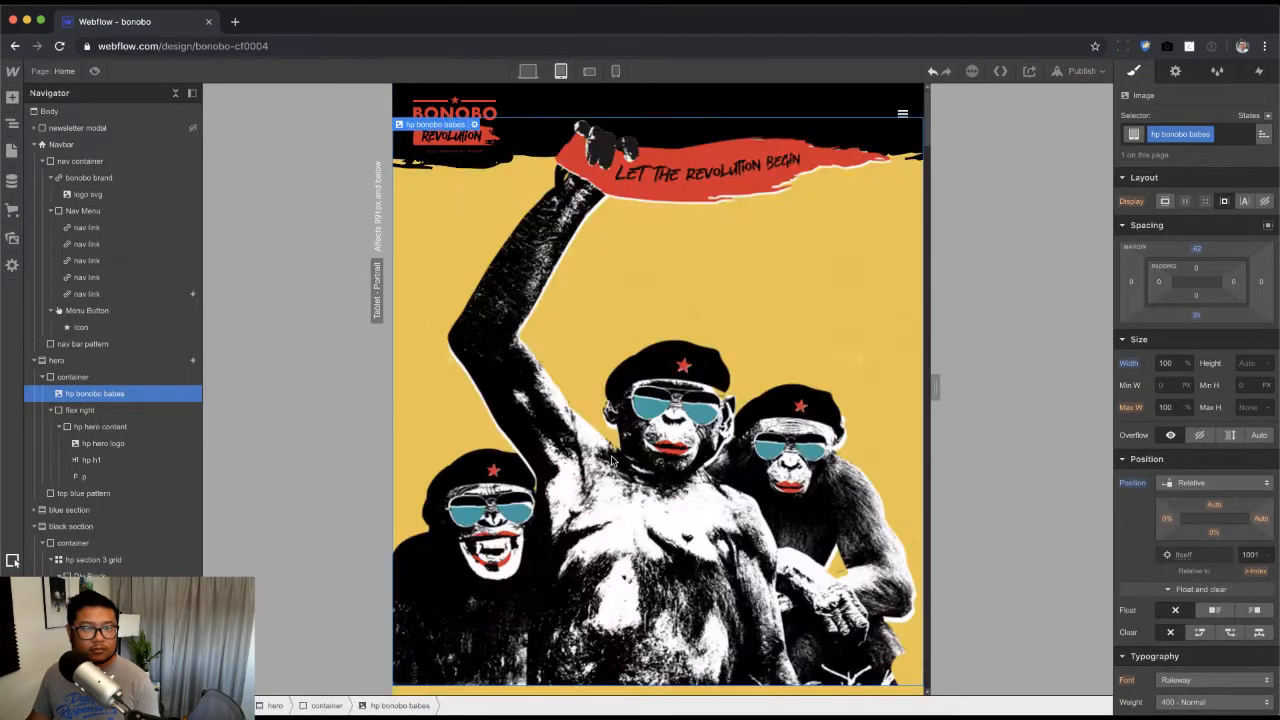
{"action": "left_click", "coordinate": [615, 71]}
{"action": "left_click", "coordinate": [561, 71]}
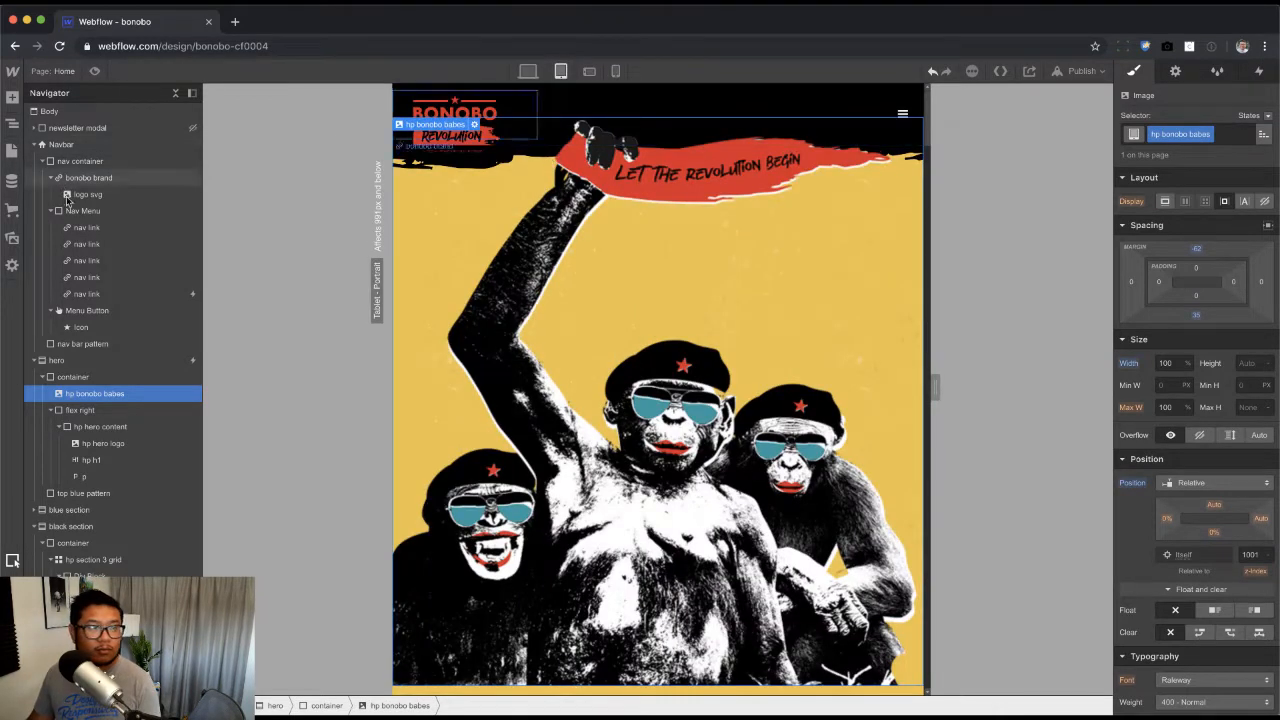
Step: Turn the Navbar element into a reusable symbol named navbar
{"action": "left_click", "coordinate": [62, 146]}
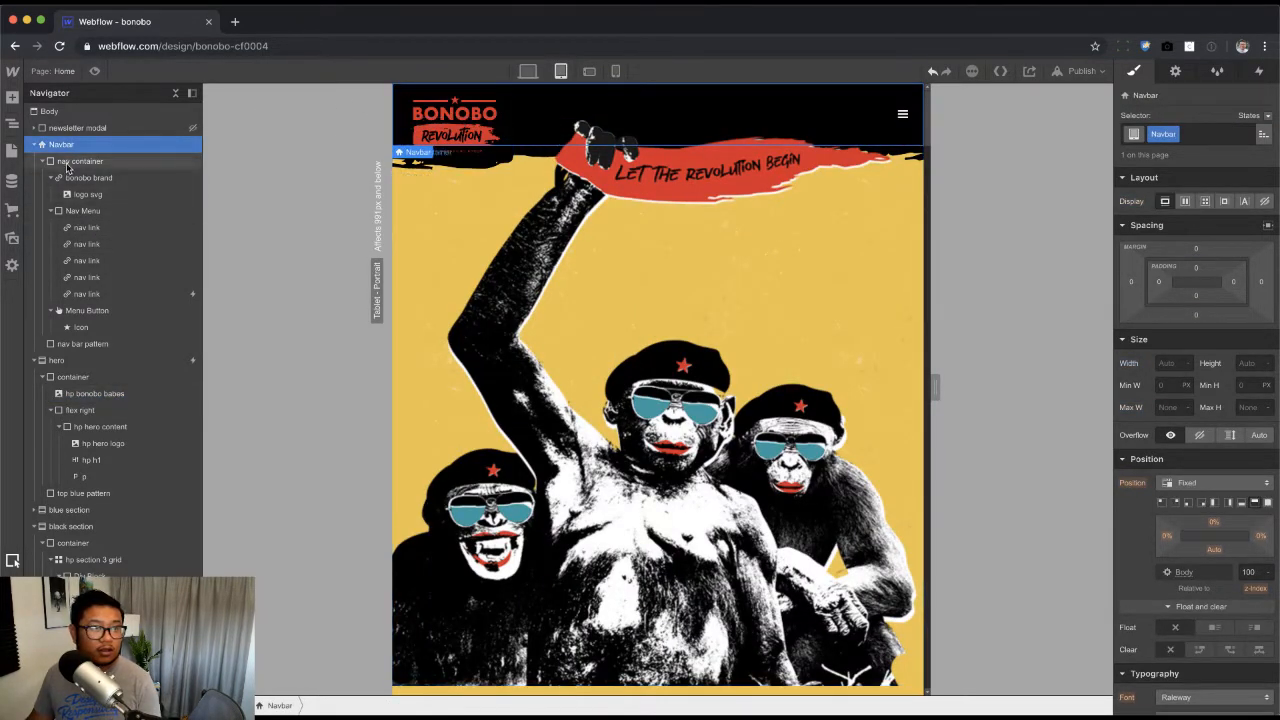
{"action": "right_click", "coordinate": [420, 155]}
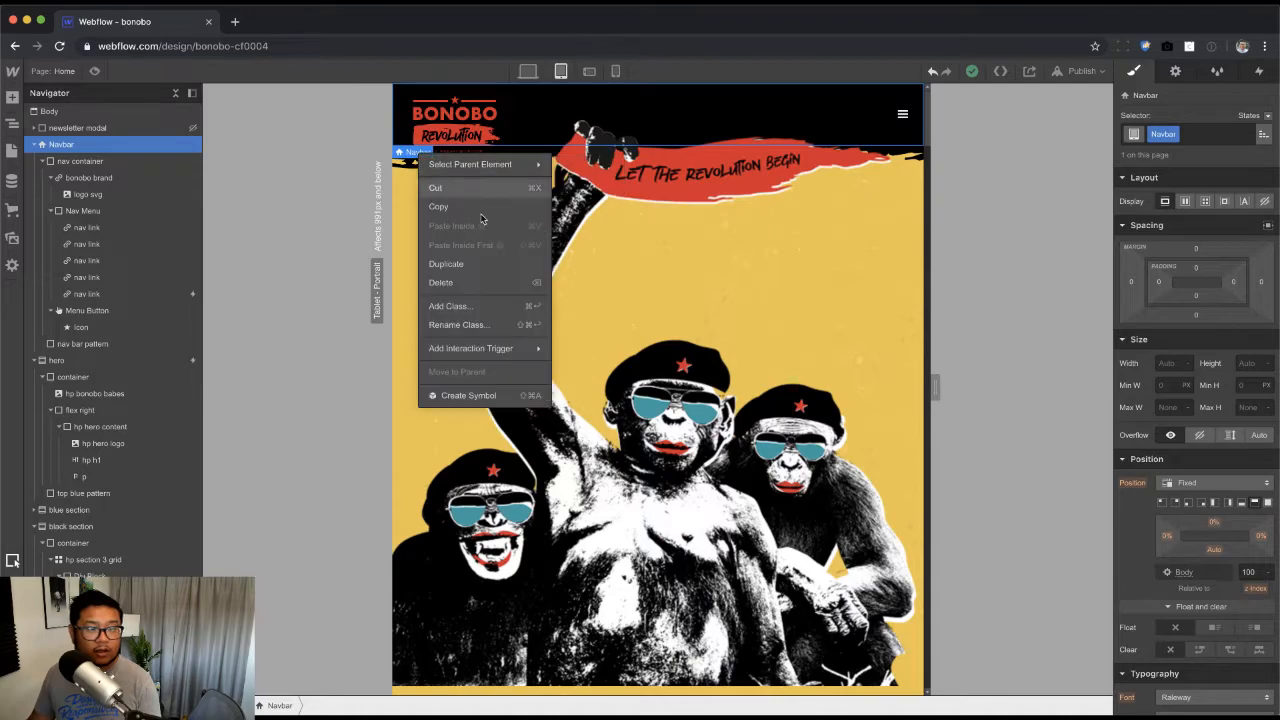
{"action": "left_click", "coordinate": [466, 396]}
{"action": "type", "text": "navbar"}
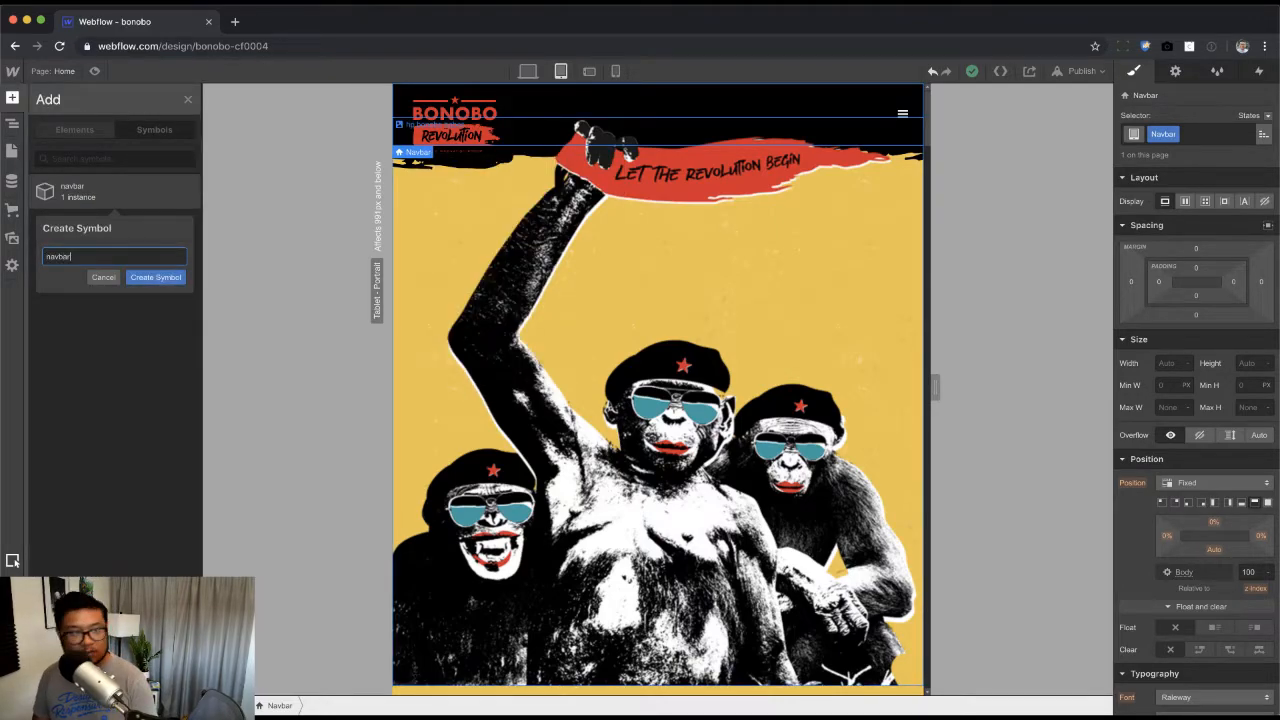
{"action": "key", "text": "Return"}
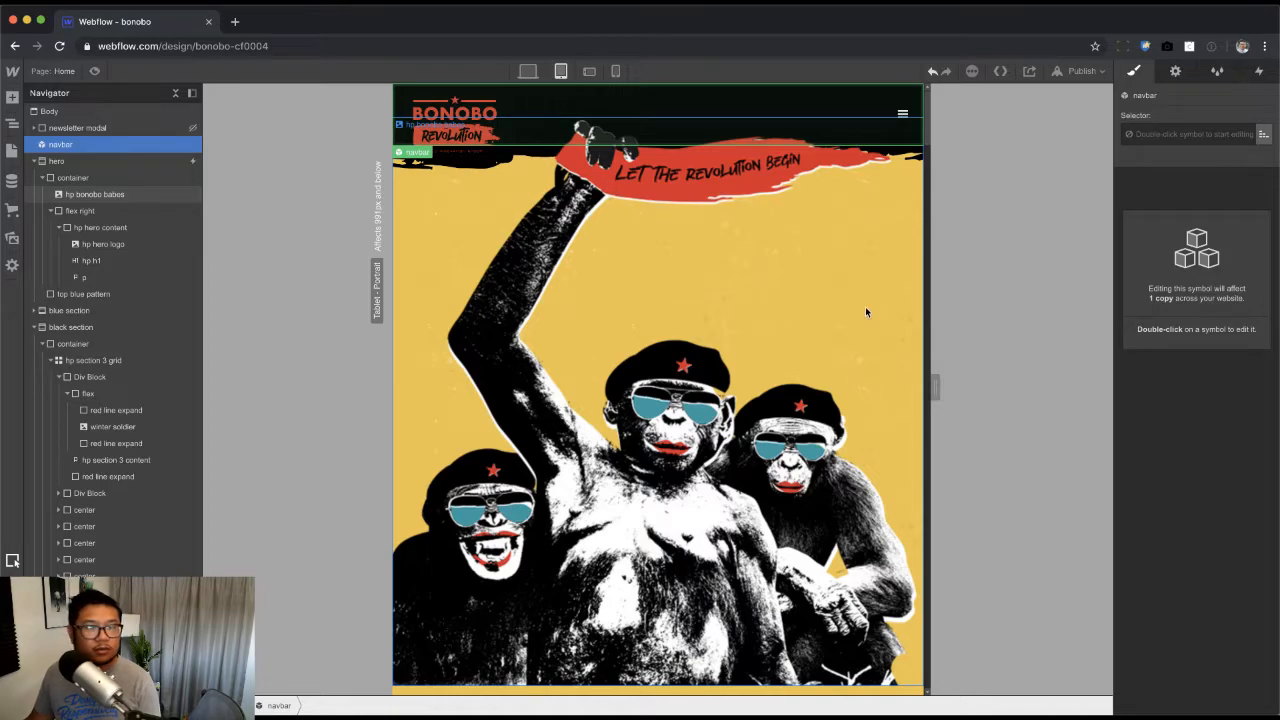
Step: At the desktop breakpoint, show the newsletter modal by setting its display to flex
{"action": "left_click", "coordinate": [528, 71]}
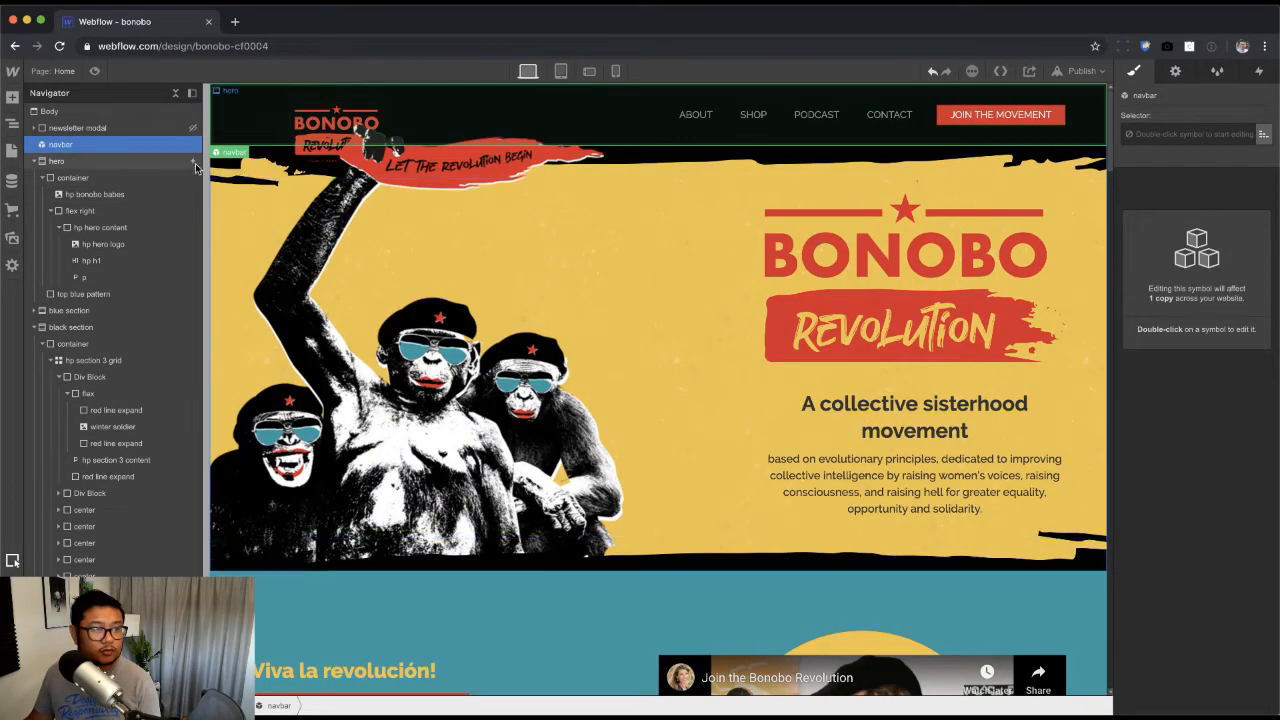
{"action": "left_click", "coordinate": [92, 129]}
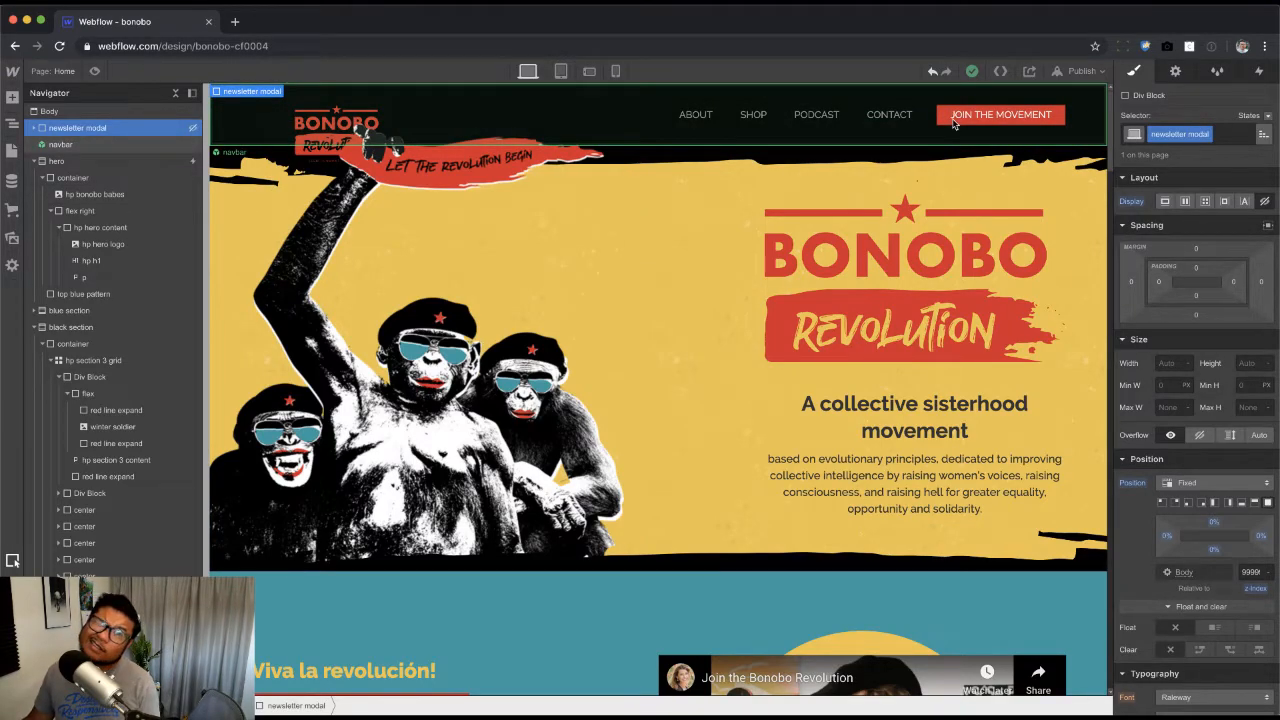
{"action": "left_click", "coordinate": [1164, 201]}
{"action": "left_click", "coordinate": [1185, 201]}
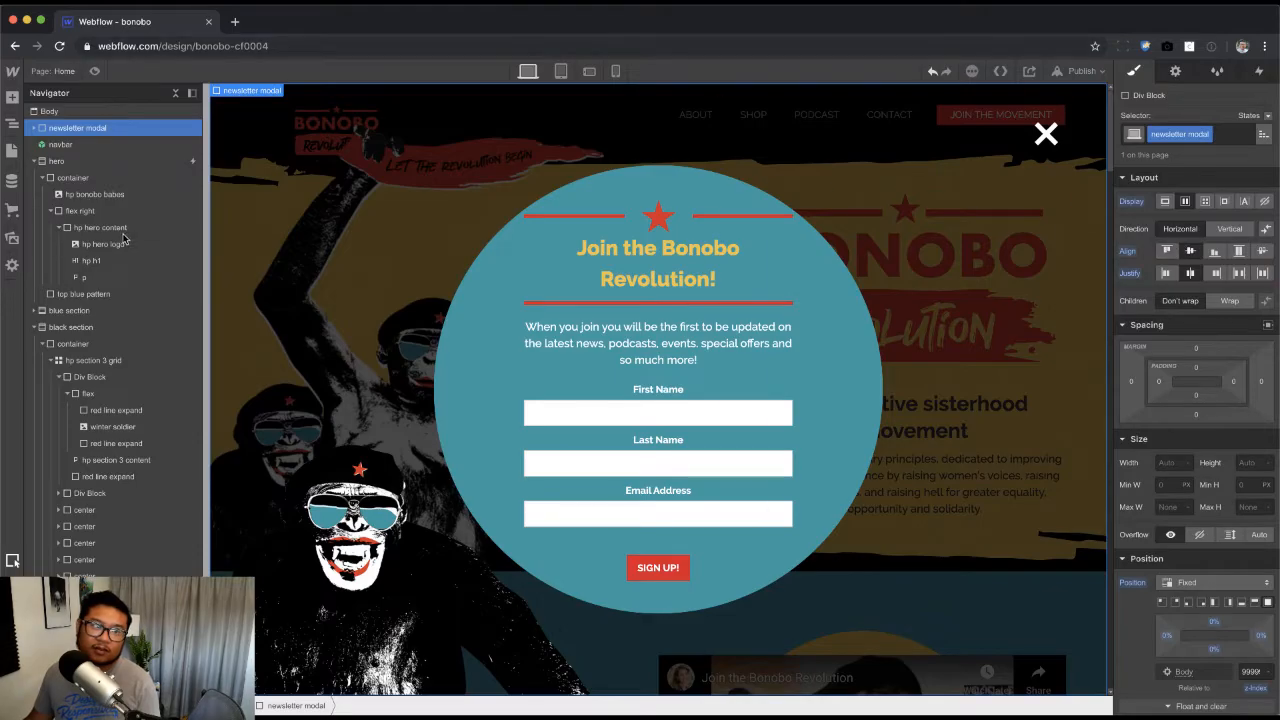
Step: Preview the page, open the newsletter modal from Join the Movement and inspect it while scrolling the page behind it
{"action": "left_click", "coordinate": [95, 71]}
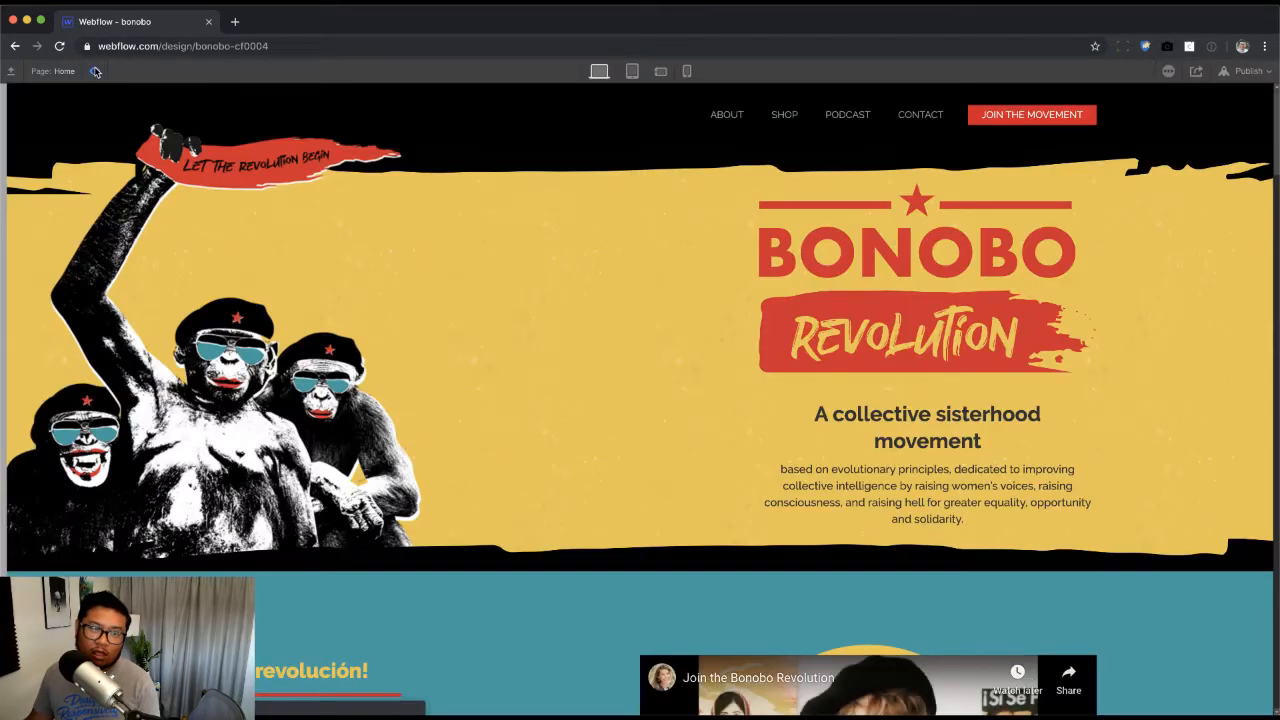
{"action": "left_click", "coordinate": [1005, 116]}
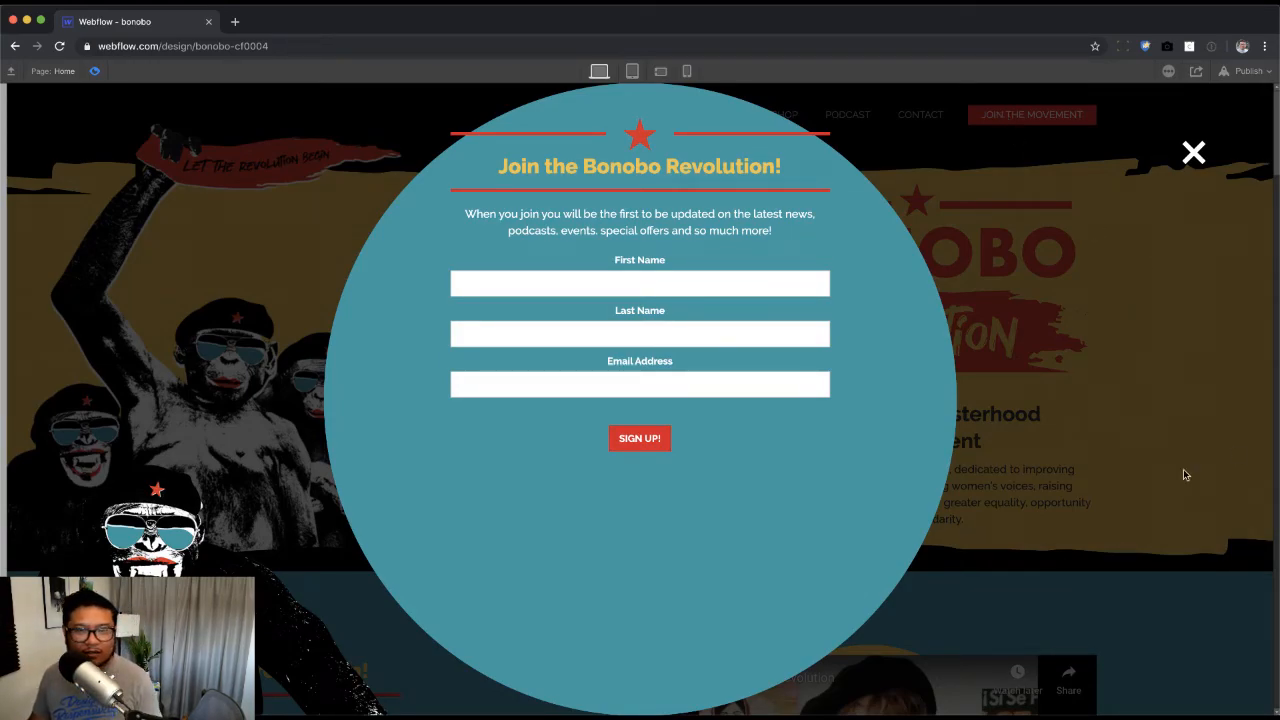
{"action": "scroll", "coordinate": [245, 565], "scroll_direction": "down", "scroll_amount": 5}
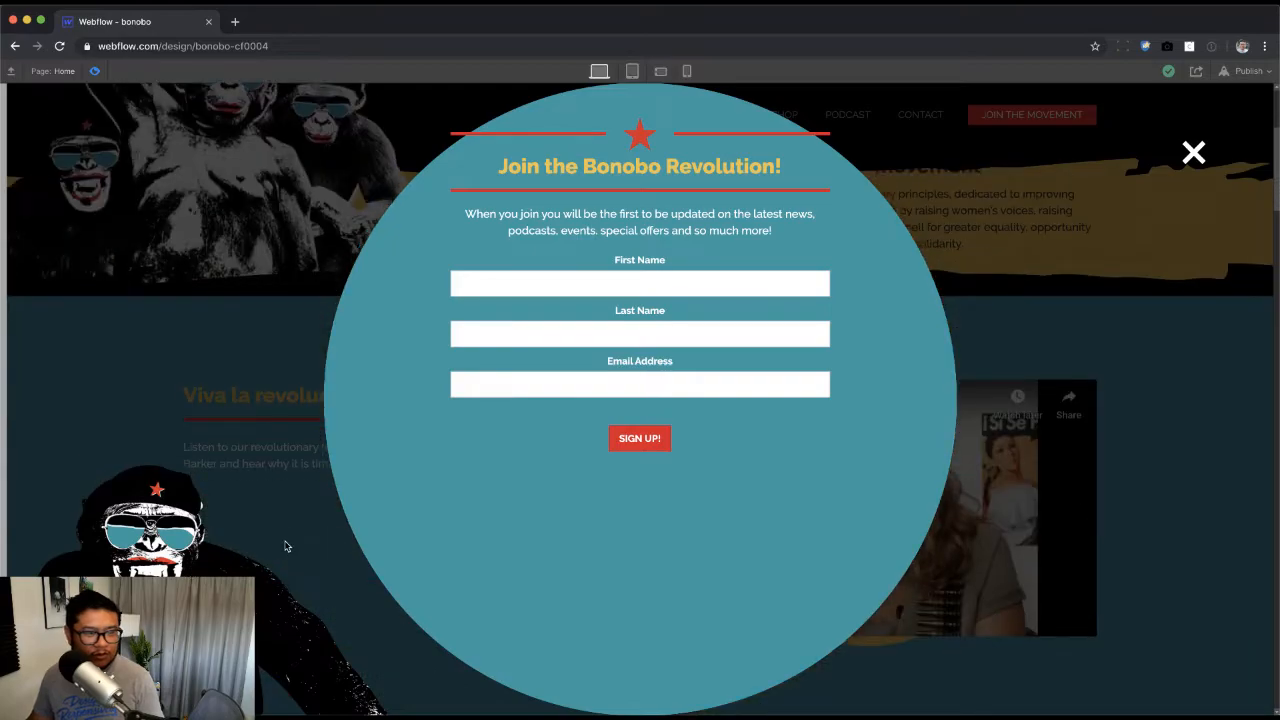
{"action": "scroll", "coordinate": [286, 547], "scroll_direction": "down", "scroll_amount": 2}
{"action": "scroll", "coordinate": [286, 547], "scroll_direction": "up", "scroll_amount": 7}
{"action": "scroll", "coordinate": [286, 547], "scroll_direction": "down", "scroll_amount": 9}
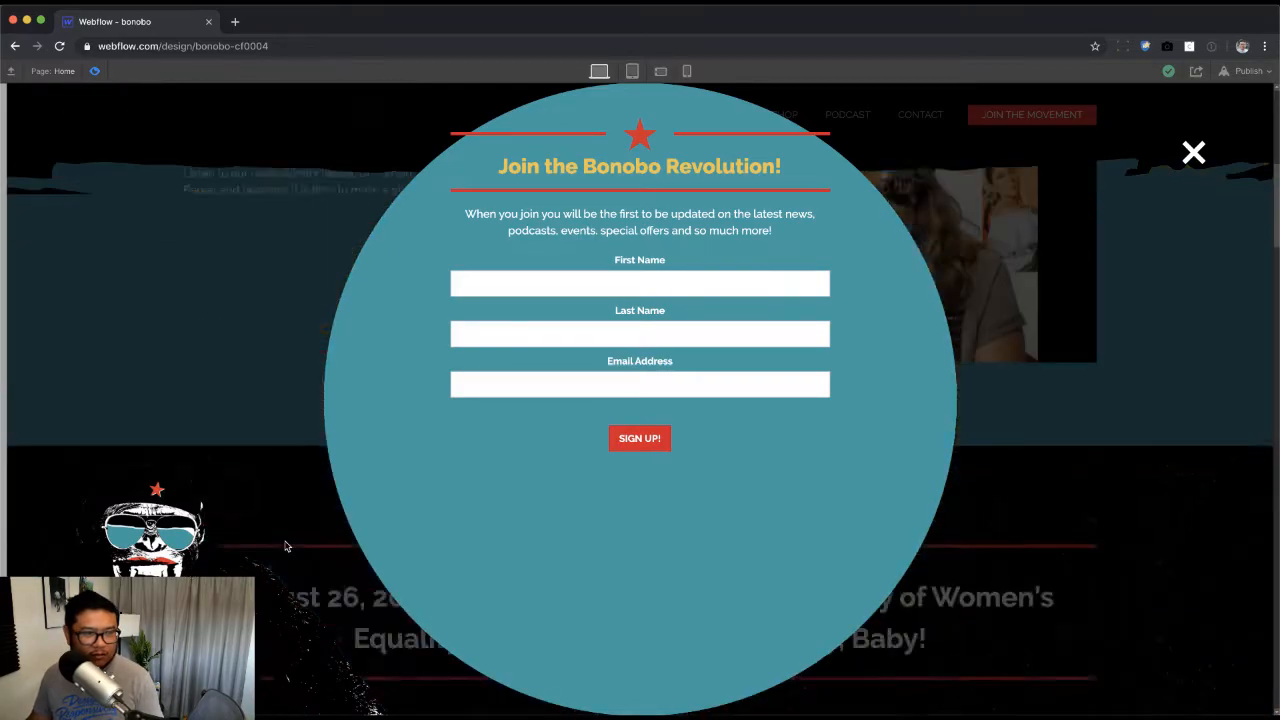
{"action": "scroll", "coordinate": [286, 547], "scroll_direction": "down", "scroll_amount": 3}
{"action": "scroll", "coordinate": [286, 547], "scroll_direction": "up", "scroll_amount": 8}
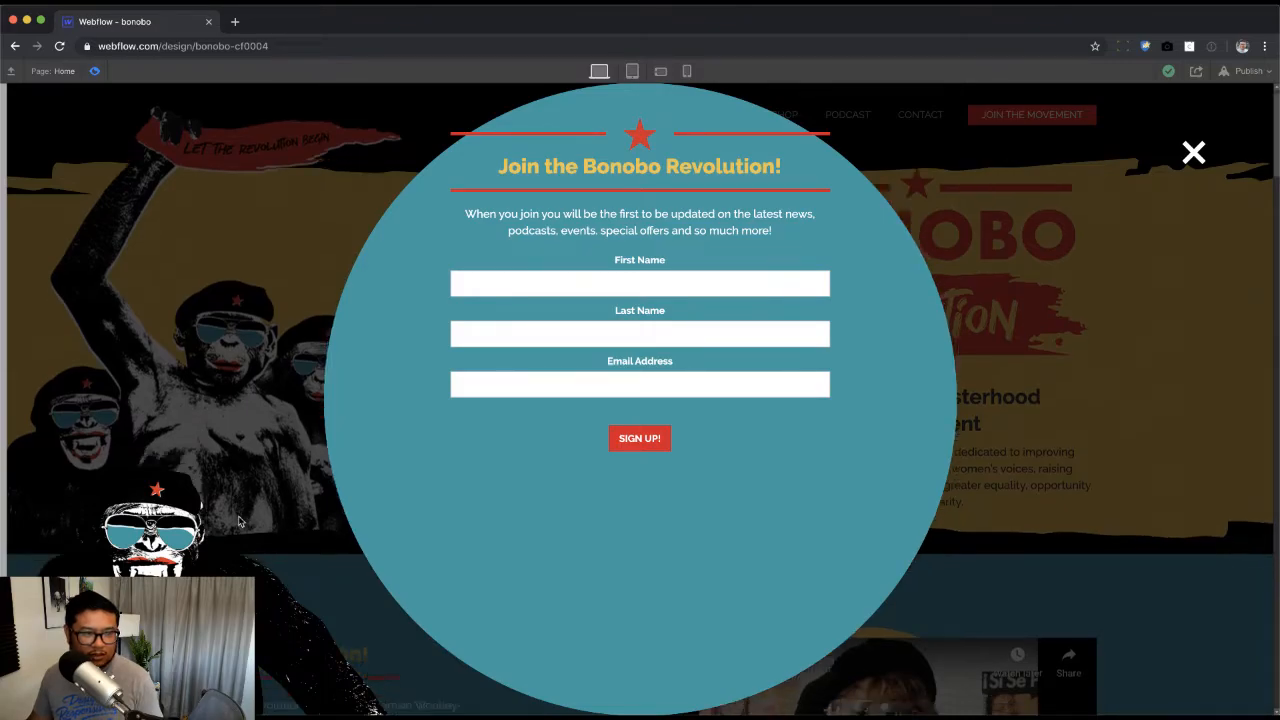
{"action": "scroll", "coordinate": [239, 524], "scroll_direction": "down", "scroll_amount": 10}
{"action": "scroll", "coordinate": [239, 524], "scroll_direction": "up", "scroll_amount": 10}
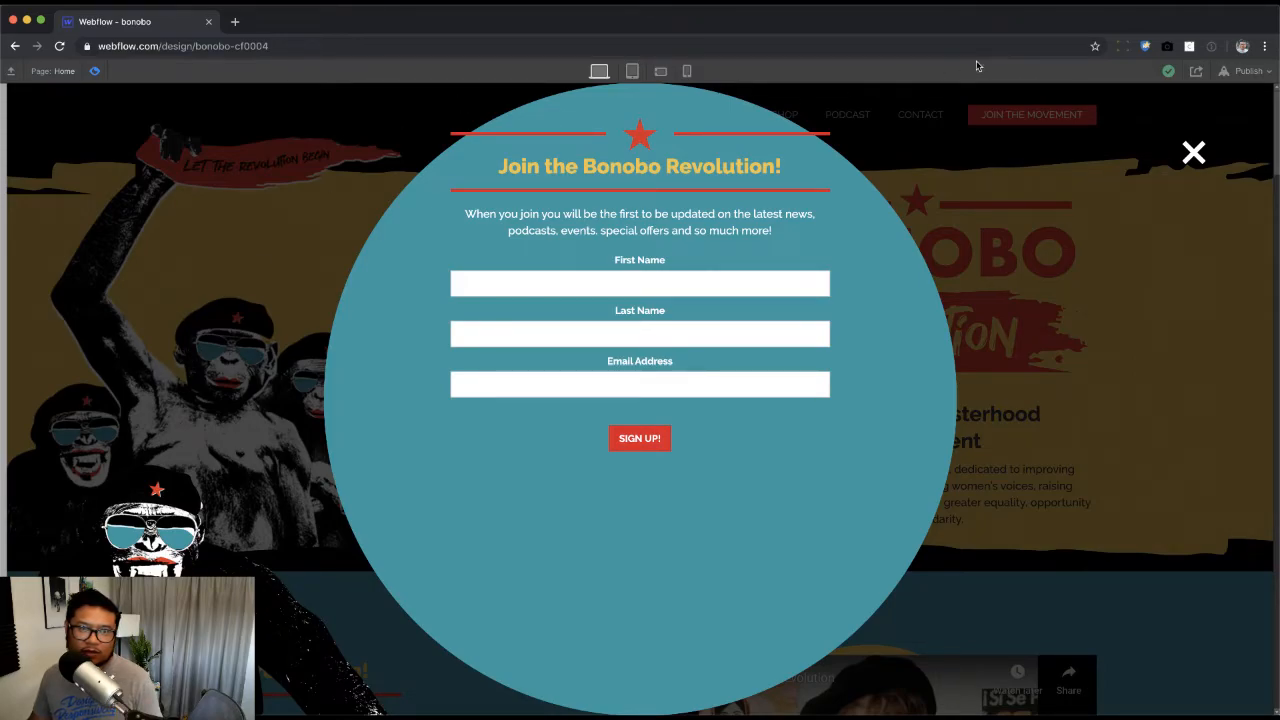
Step: Test closing and reopening the newsletter modal several times, close it and leave the preview
{"action": "left_click", "coordinate": [1195, 152]}
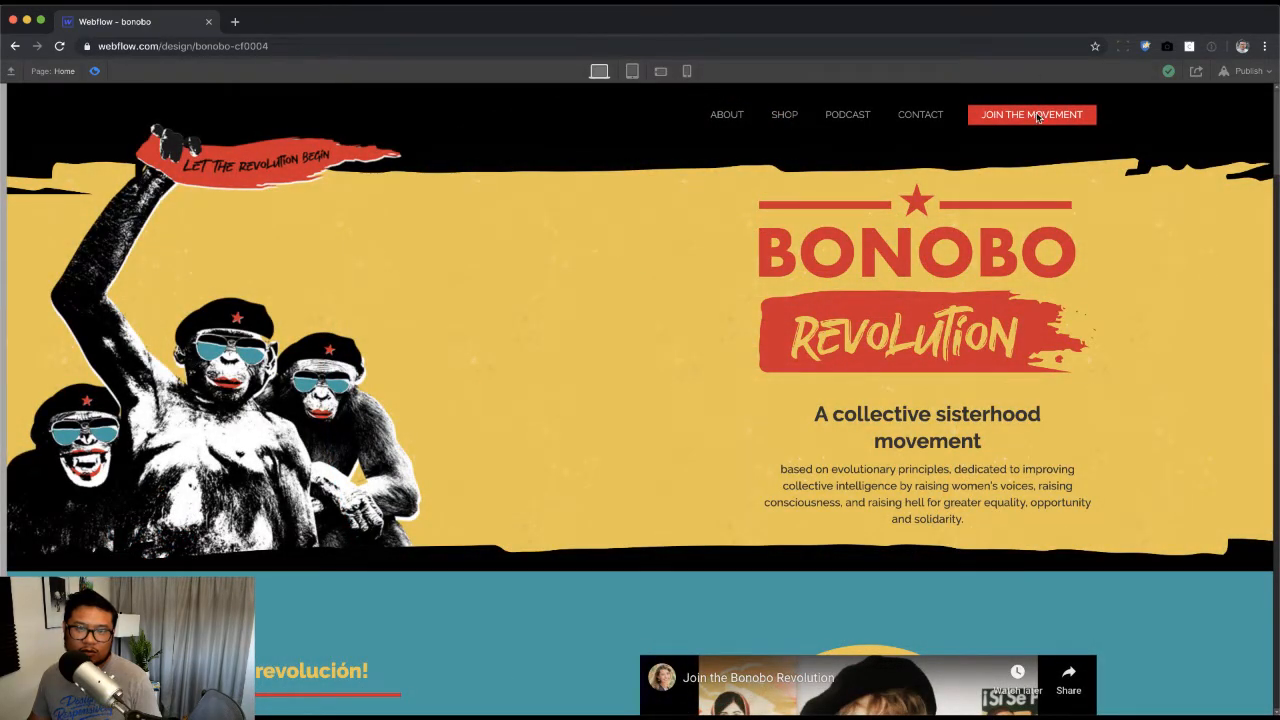
{"action": "left_click", "coordinate": [1045, 114]}
{"action": "left_click", "coordinate": [1194, 153]}
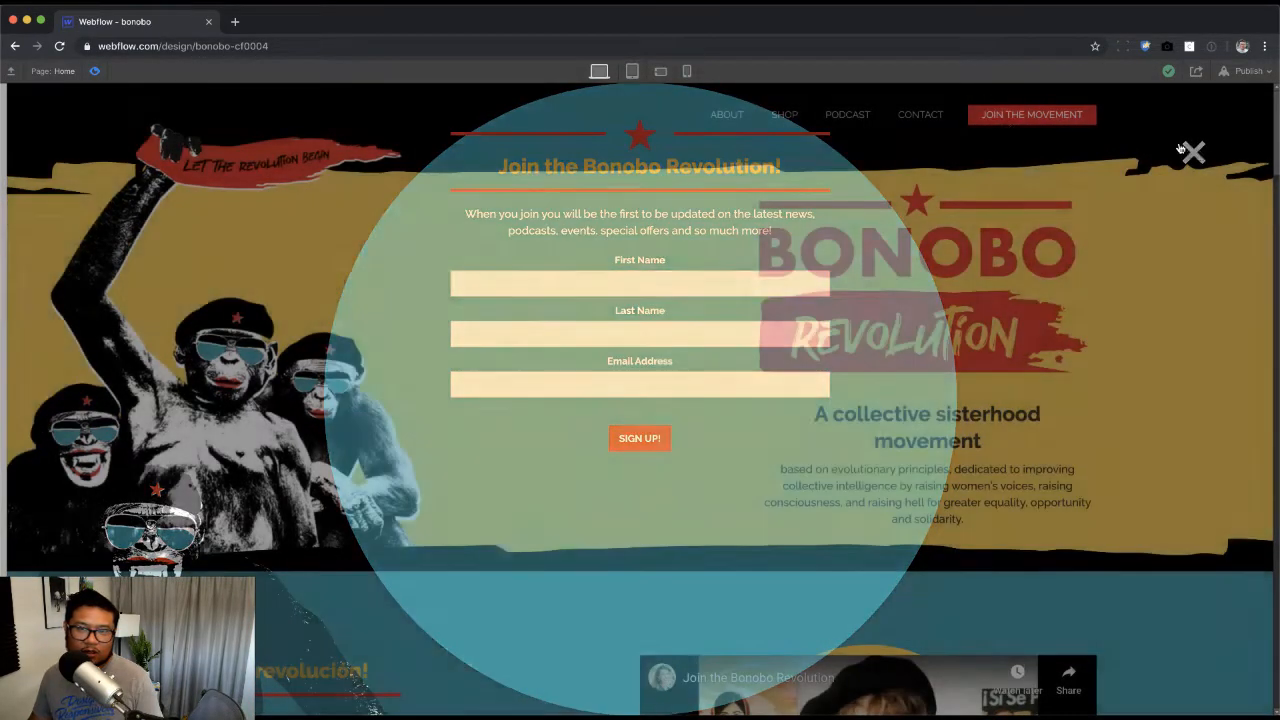
{"action": "left_click", "coordinate": [1006, 122]}
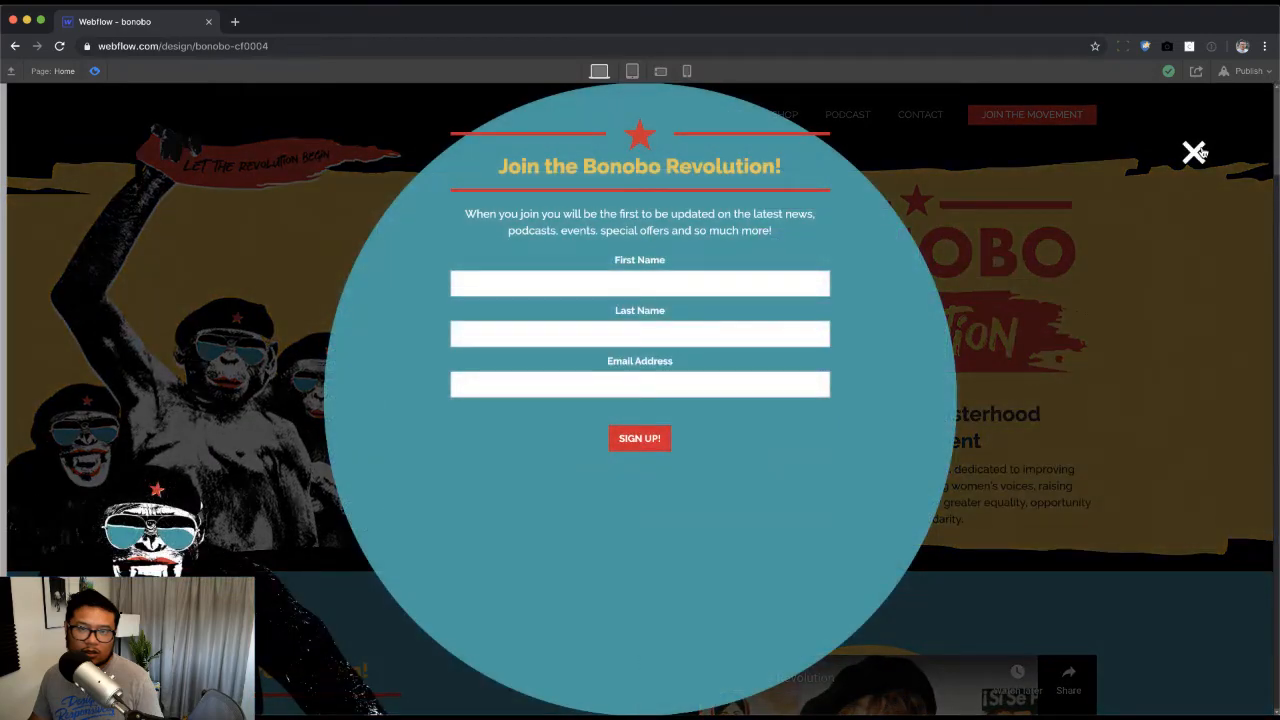
{"action": "left_click", "coordinate": [1198, 152]}
{"action": "left_click", "coordinate": [94, 71]}
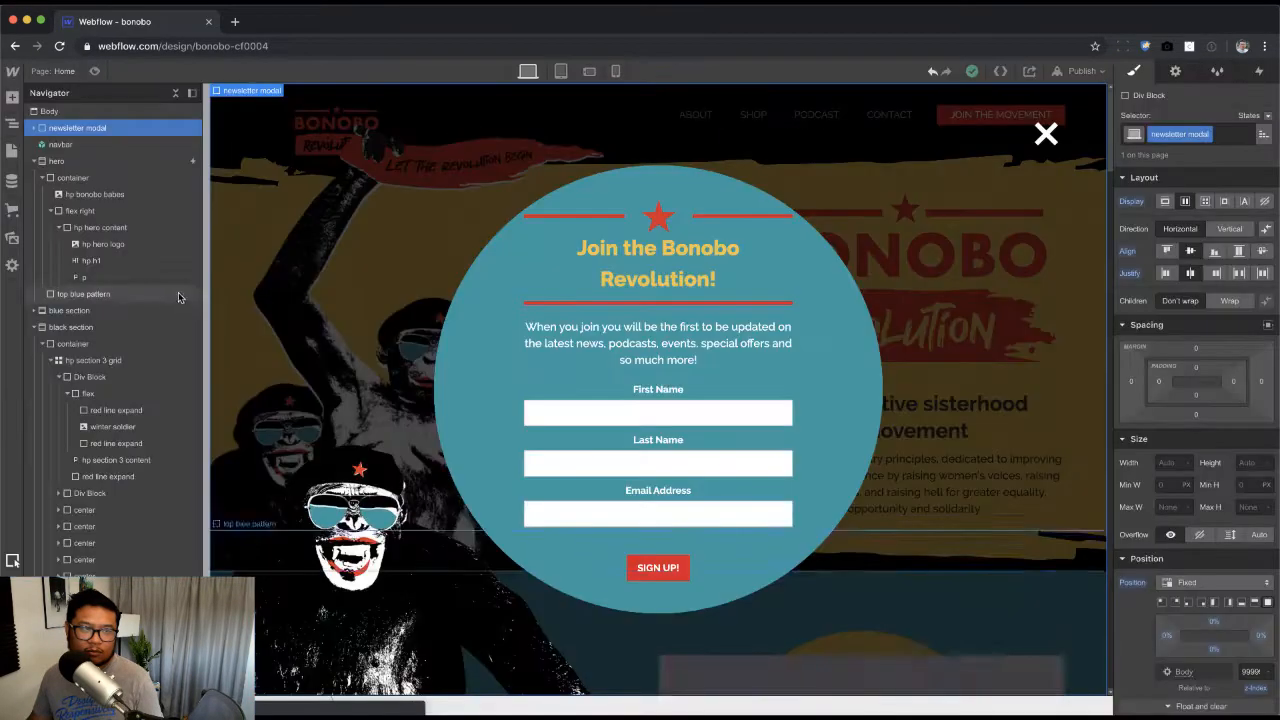
Step: In the close modal animation triggered by the modal's X icon, set the newsletter modal opacity action's duration to 0.2 s
{"action": "left_click", "coordinate": [115, 161]}
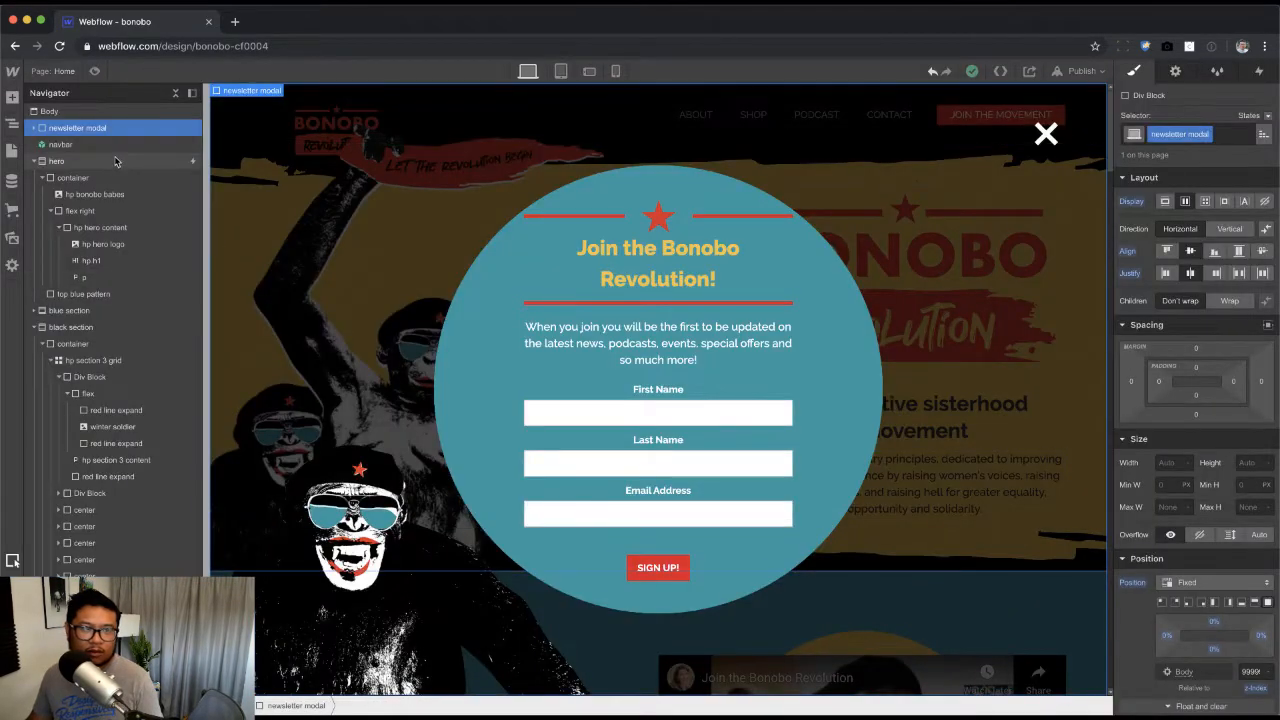
{"action": "left_click", "coordinate": [1046, 135]}
{"action": "left_click", "coordinate": [1259, 71]}
{"action": "left_click", "coordinate": [1166, 150]}
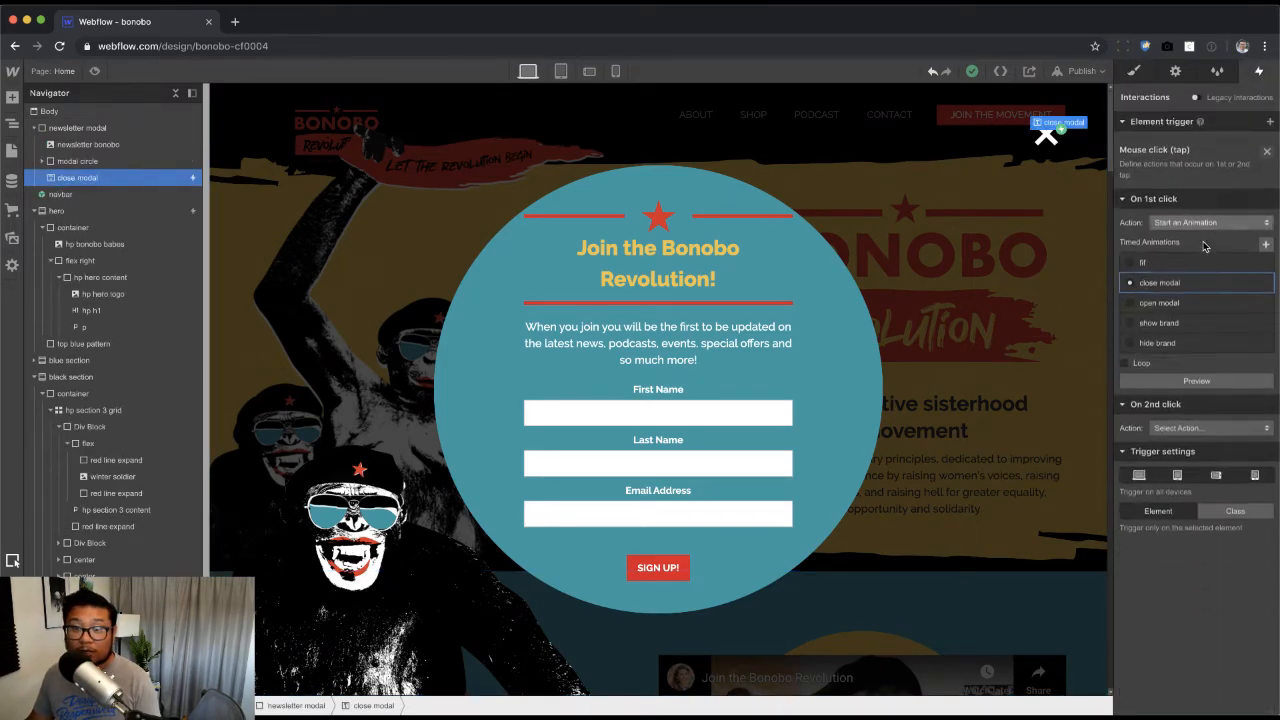
{"action": "left_click", "coordinate": [1161, 258]}
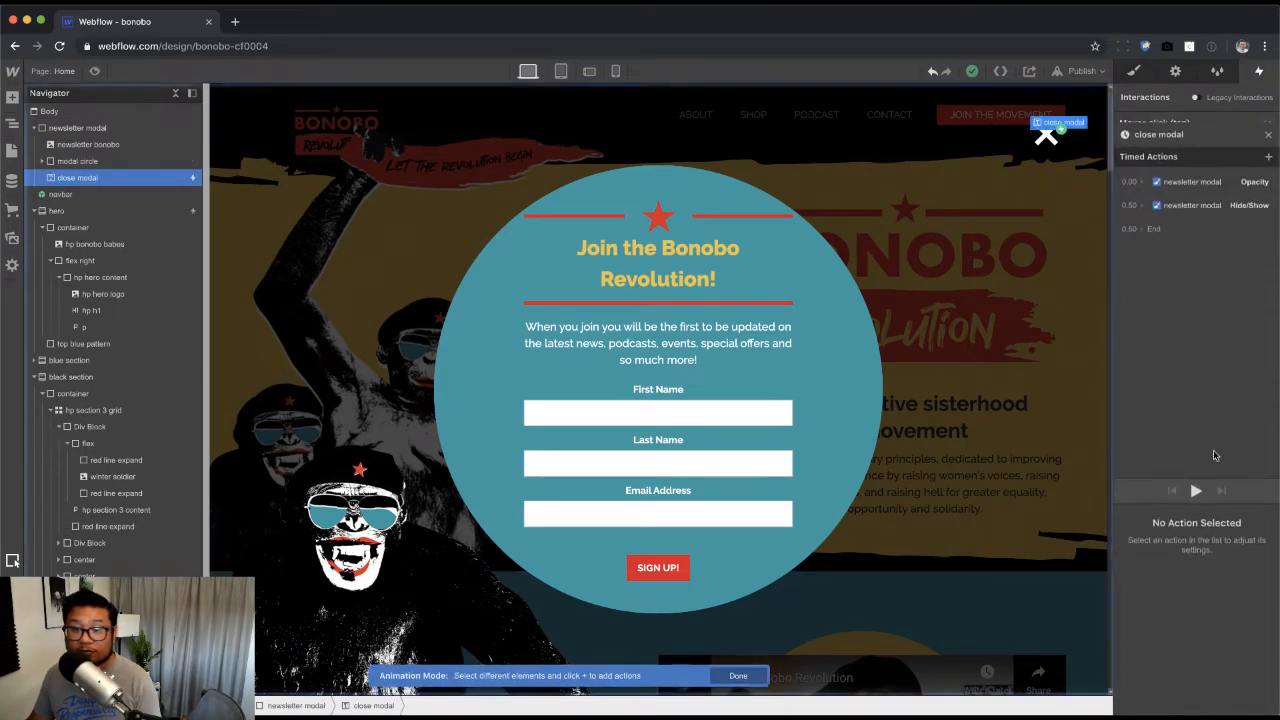
{"action": "left_click", "coordinate": [1188, 195]}
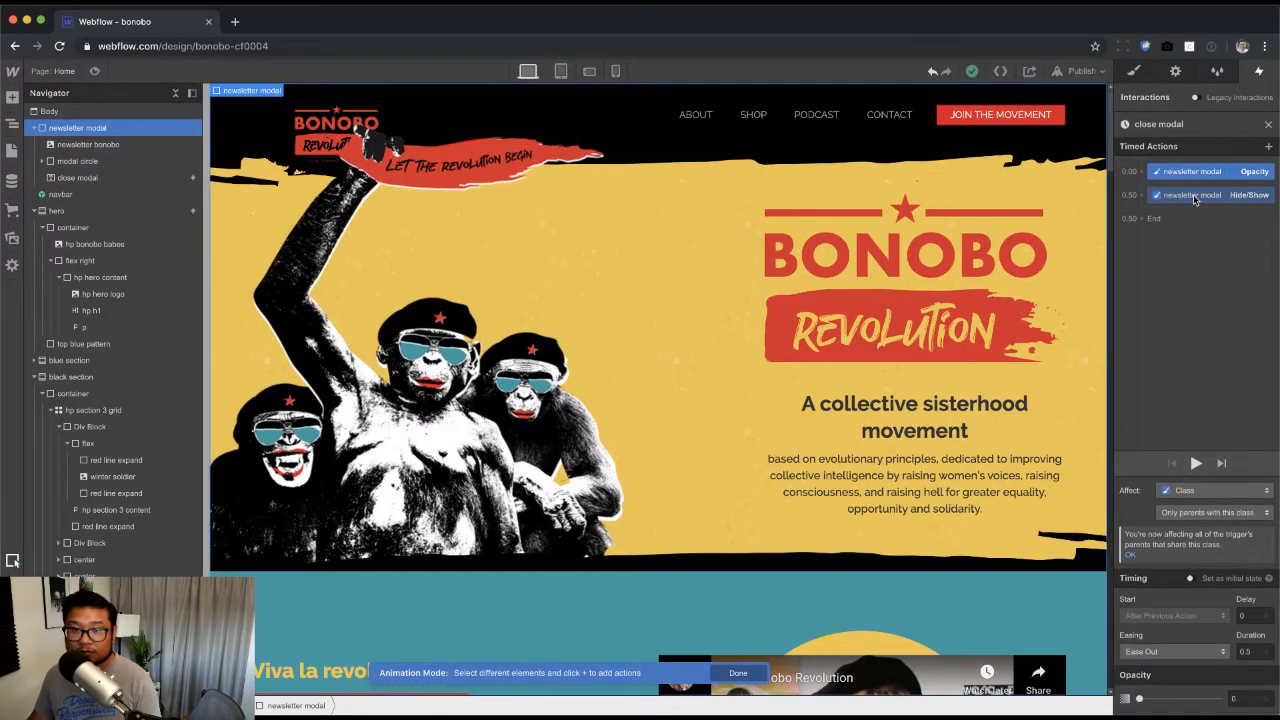
{"action": "double_click", "coordinate": [1250, 652]}
{"action": "type", "text": ".2"}
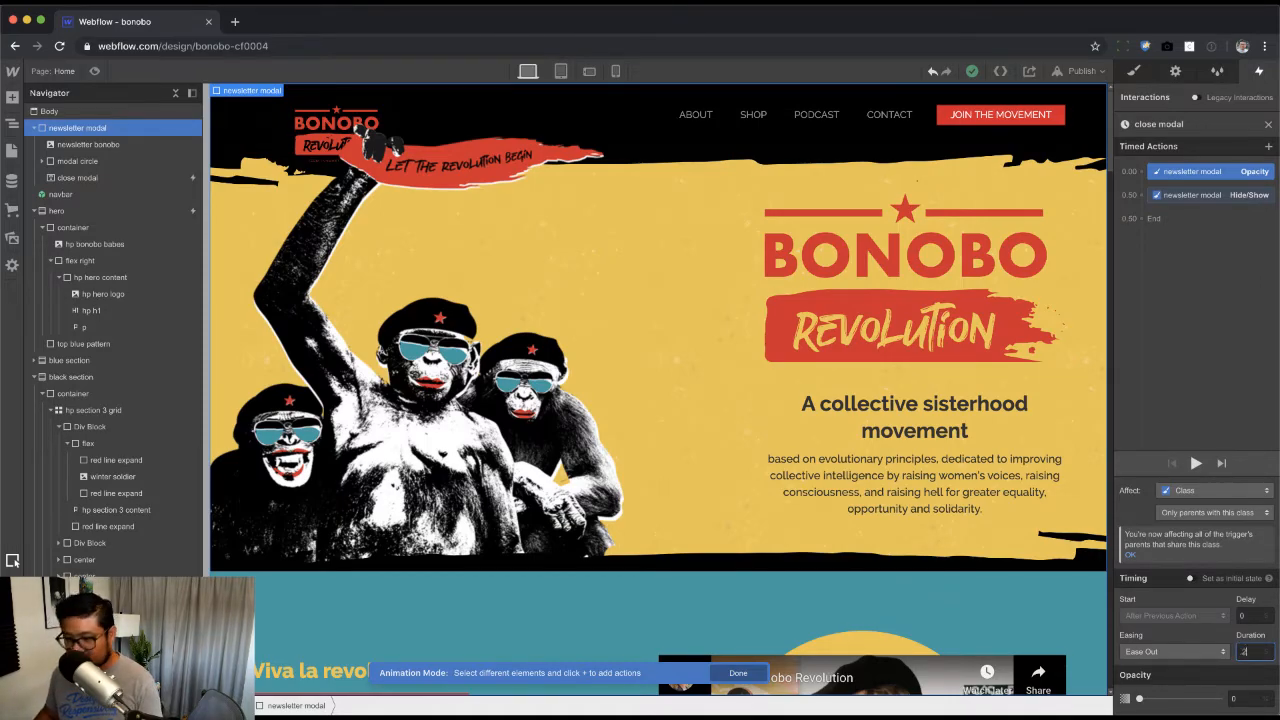
{"action": "key", "text": "Return"}
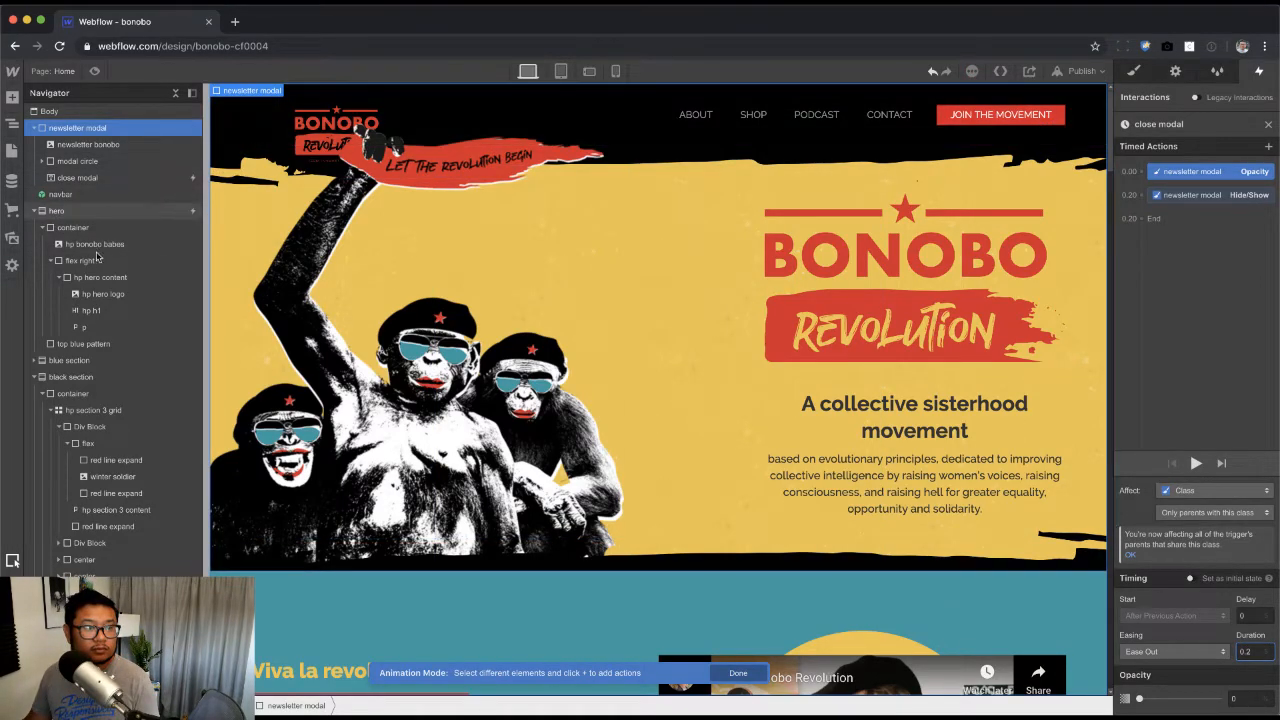
Step: Inspect the navbar symbol's structure and the close modal animation's newsletter modal Opacity and Hide/Show actions
{"action": "left_click", "coordinate": [61, 197]}
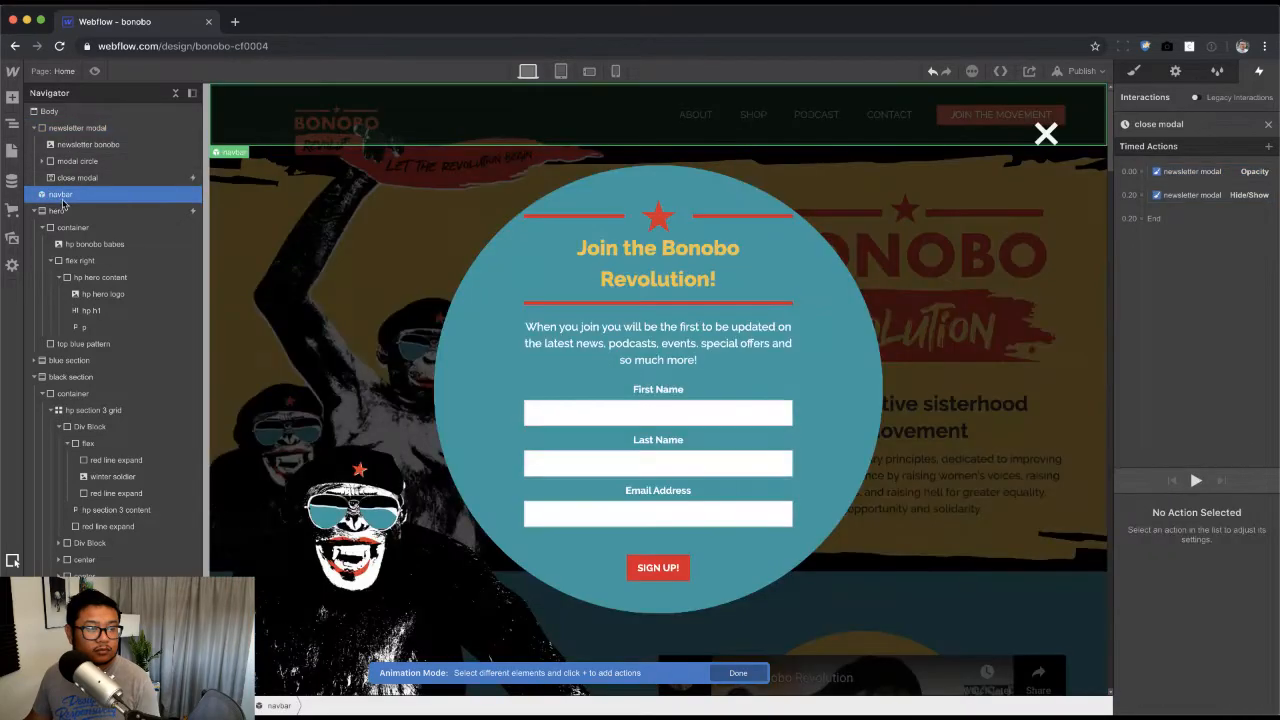
{"action": "double_click", "coordinate": [62, 199]}
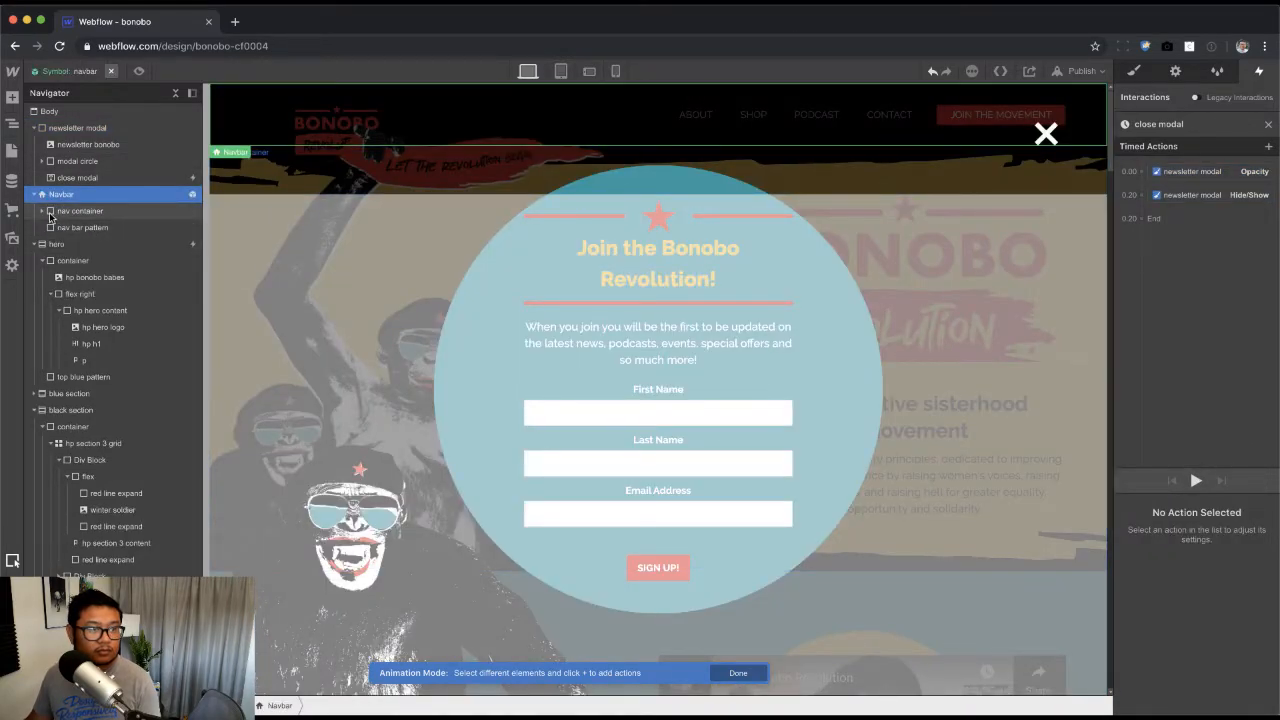
{"action": "left_click", "coordinate": [46, 212]}
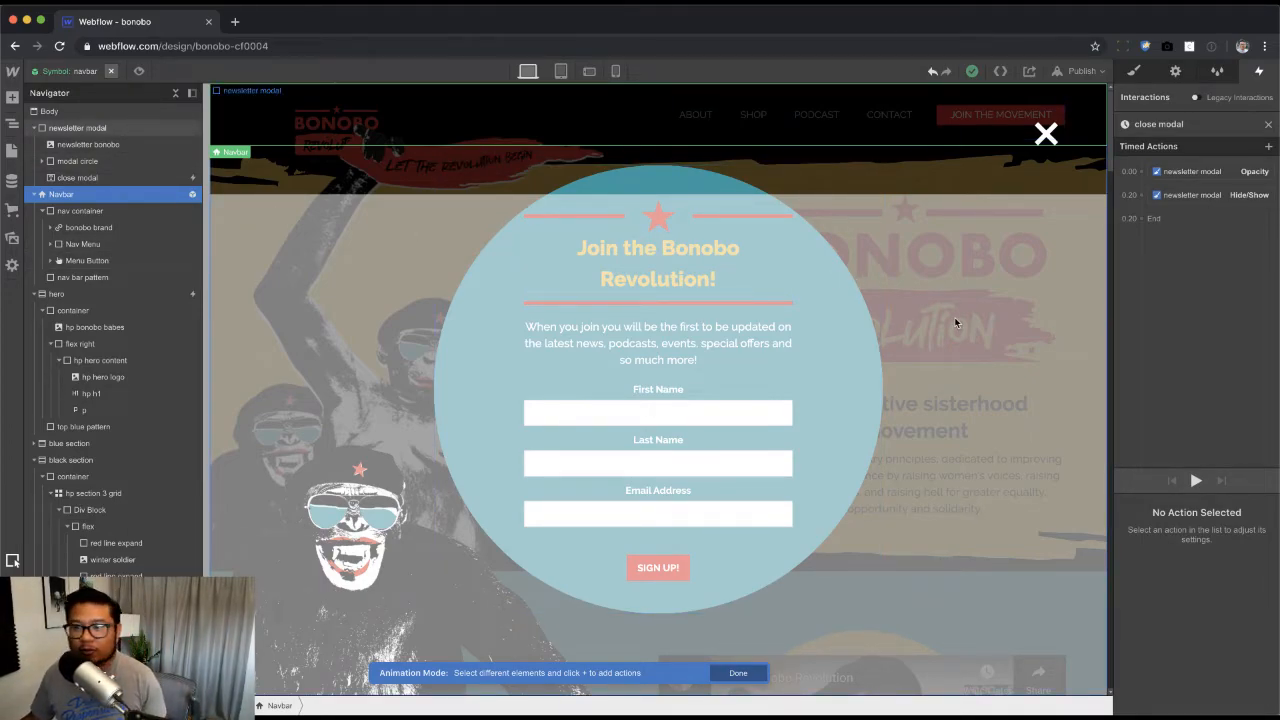
{"action": "left_click", "coordinate": [1211, 196]}
{"action": "left_click", "coordinate": [1217, 175]}
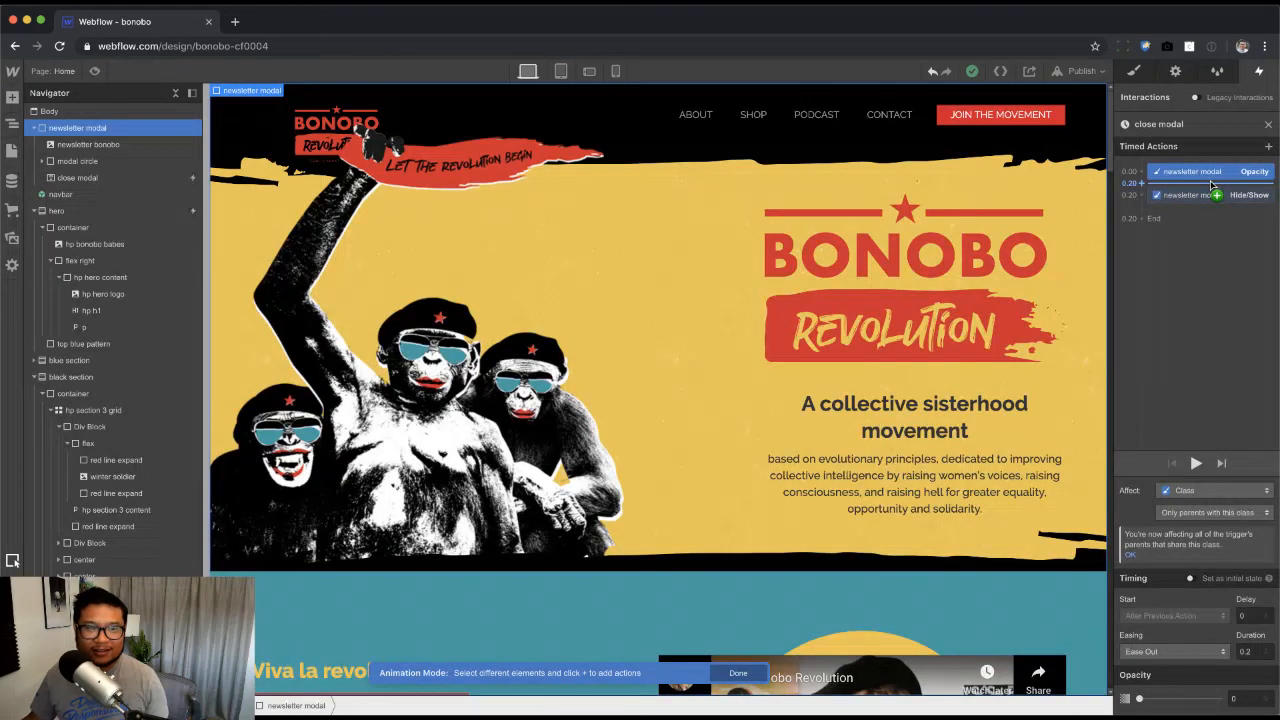
{"action": "left_click", "coordinate": [1211, 200]}
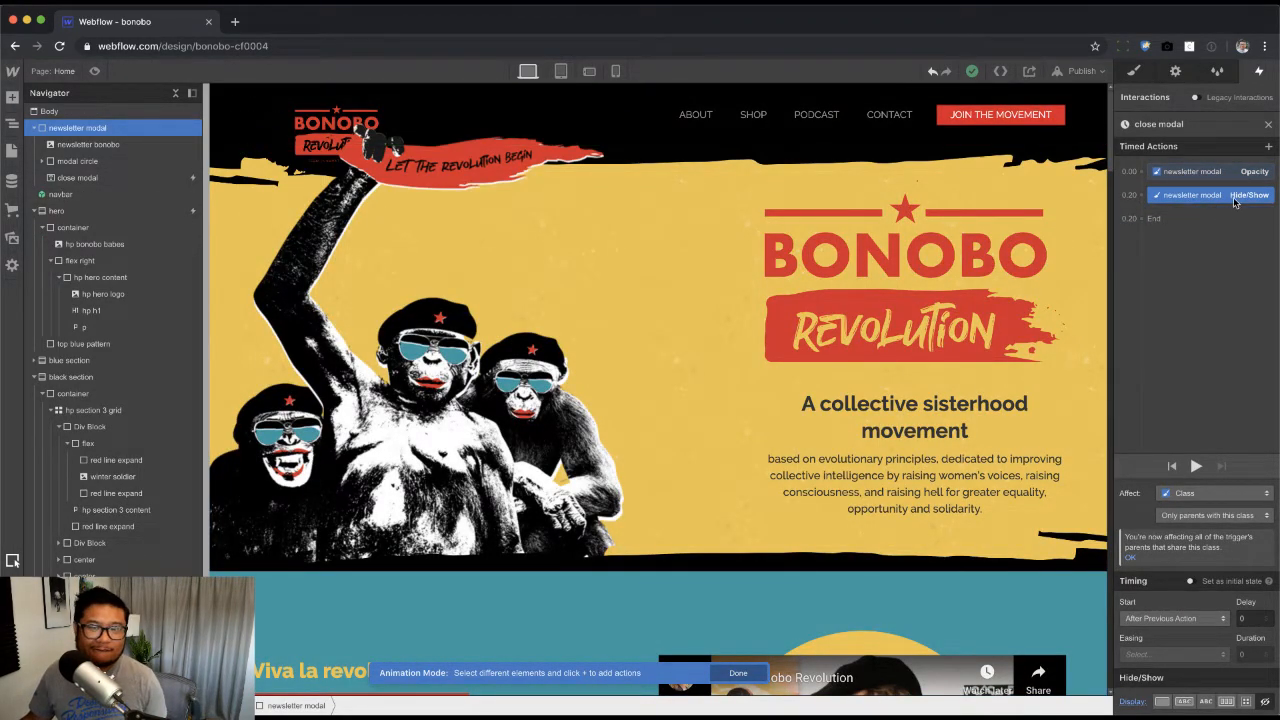
{"action": "left_click", "coordinate": [1232, 183]}
{"action": "left_click", "coordinate": [1220, 175]}
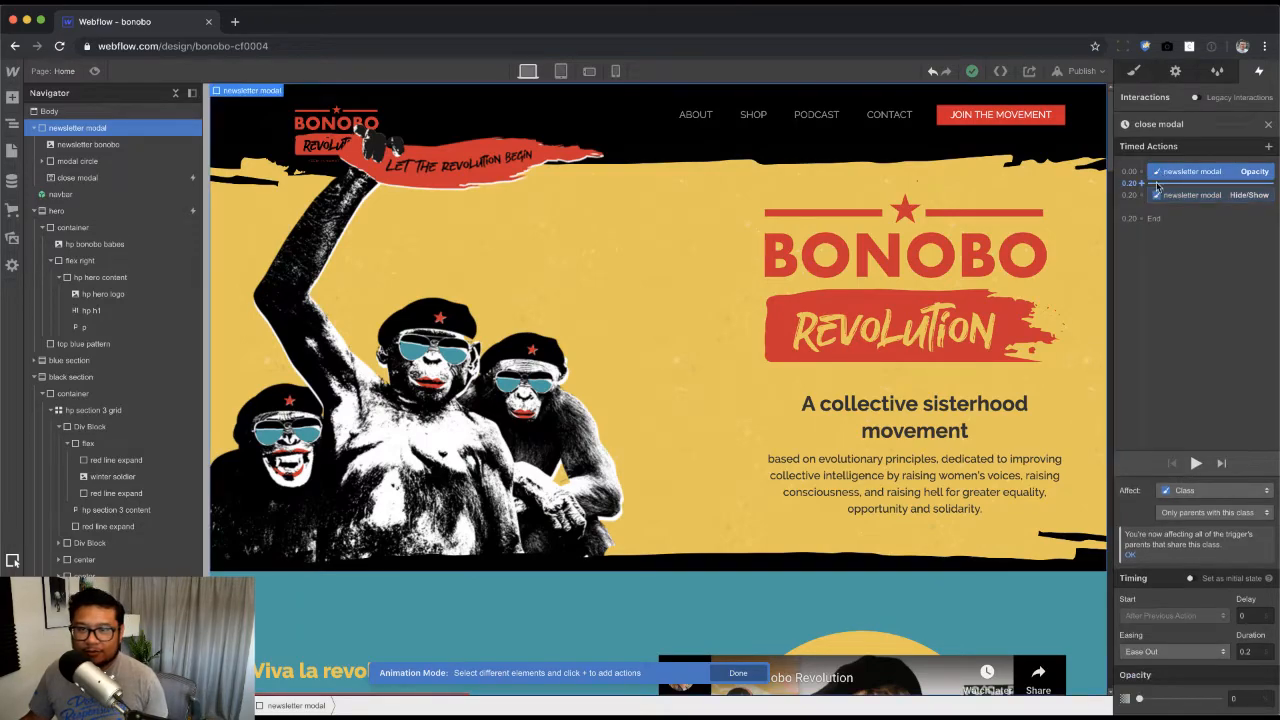
Step: Expand the navbar symbol down to its nav links and leave the close modal animation
{"action": "double_click", "coordinate": [100, 194]}
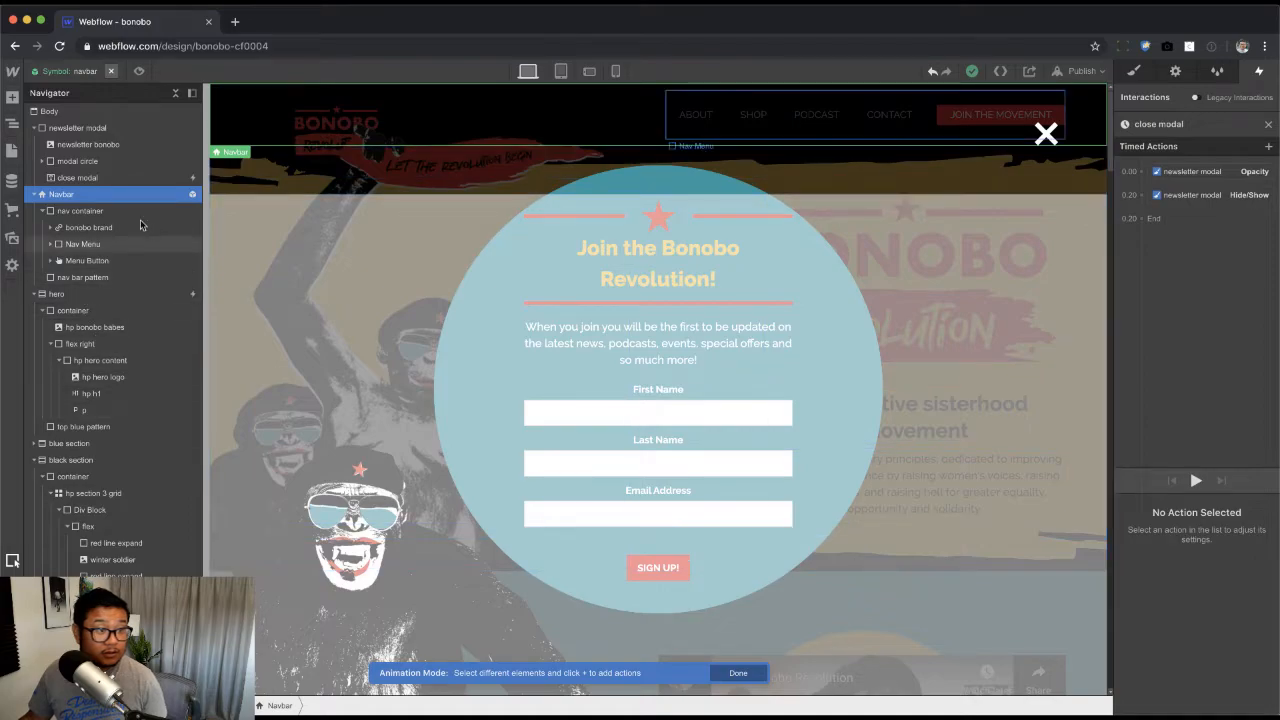
{"action": "left_click", "coordinate": [51, 228]}
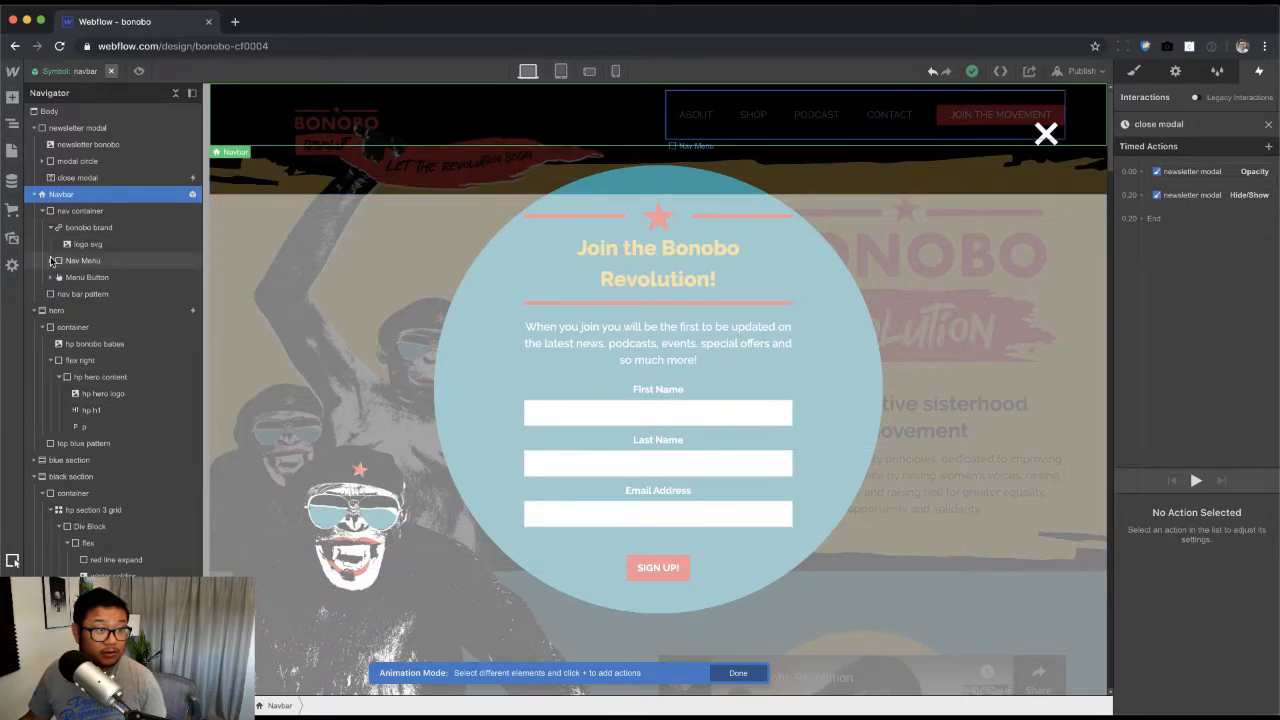
{"action": "left_click", "coordinate": [51, 260]}
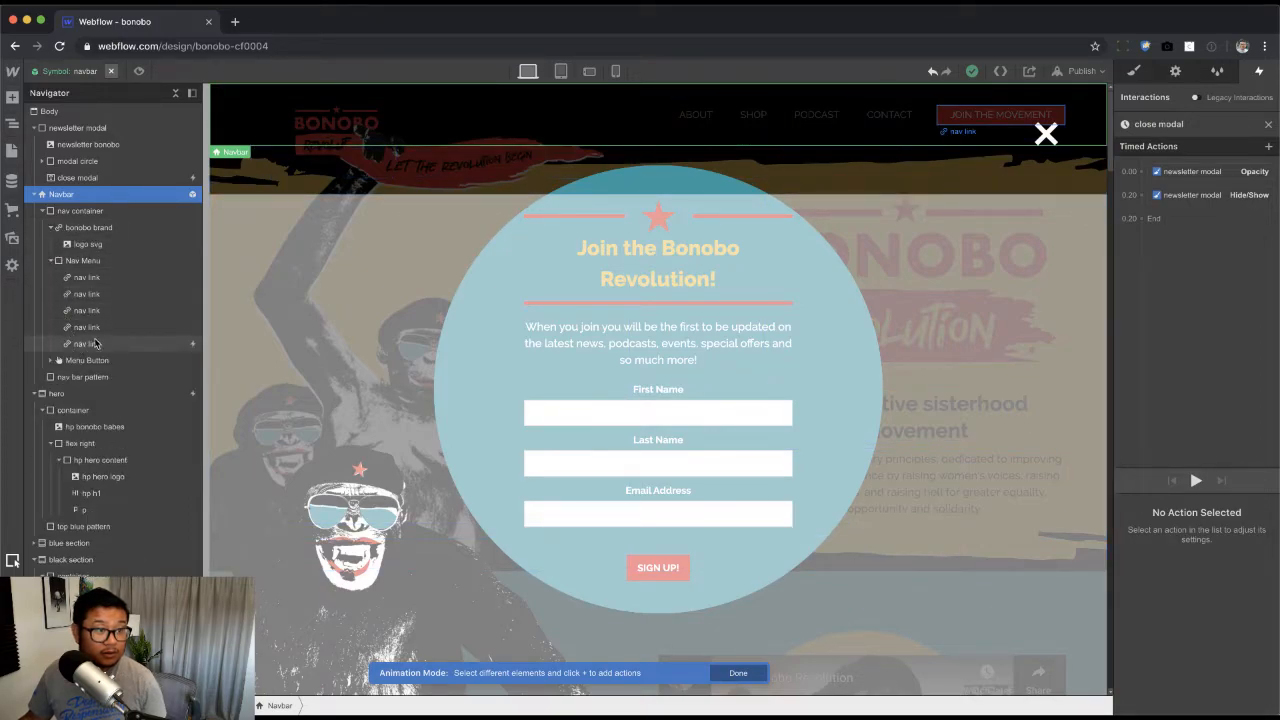
{"action": "left_click", "coordinate": [1268, 124]}
{"action": "left_click", "coordinate": [1268, 125]}
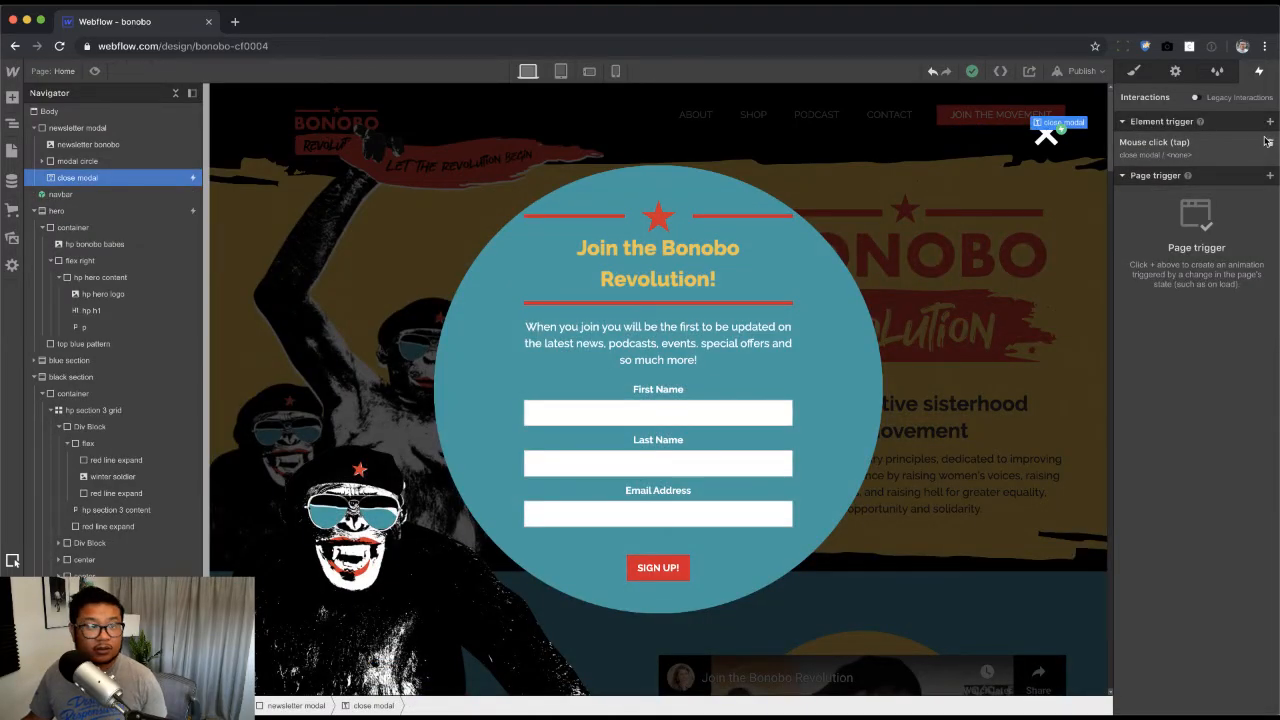
Step: In the open modal animation triggered by the navbar's Join the Movement link, set the final newsletter modal opacity action's duration to 0.2 s
{"action": "double_click", "coordinate": [55, 194]}
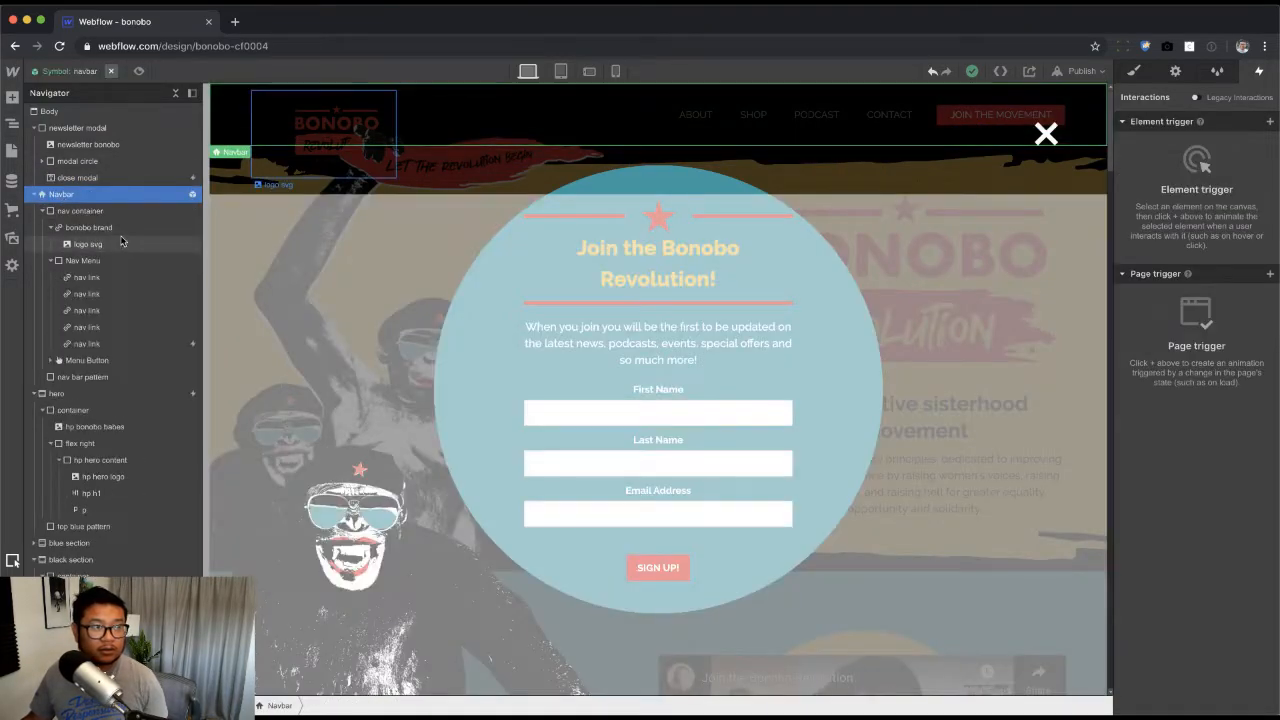
{"action": "left_click", "coordinate": [87, 343]}
{"action": "left_click", "coordinate": [1154, 142]}
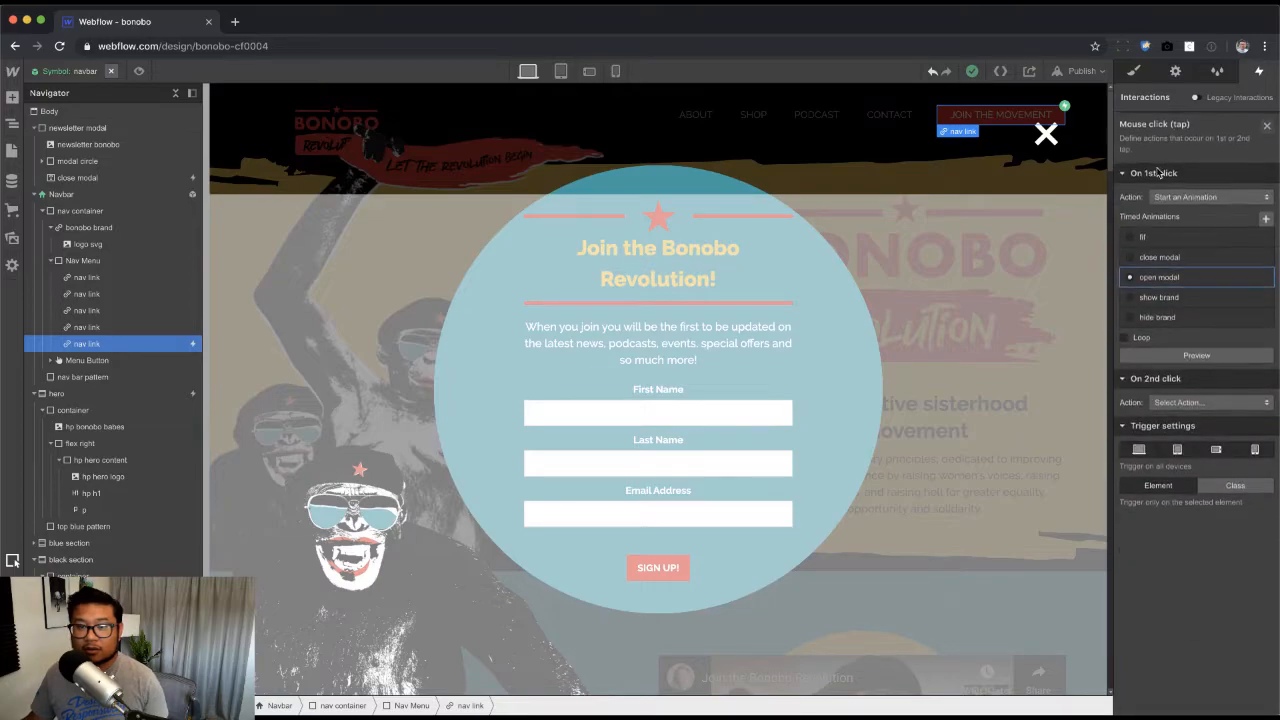
{"action": "left_click", "coordinate": [1196, 277]}
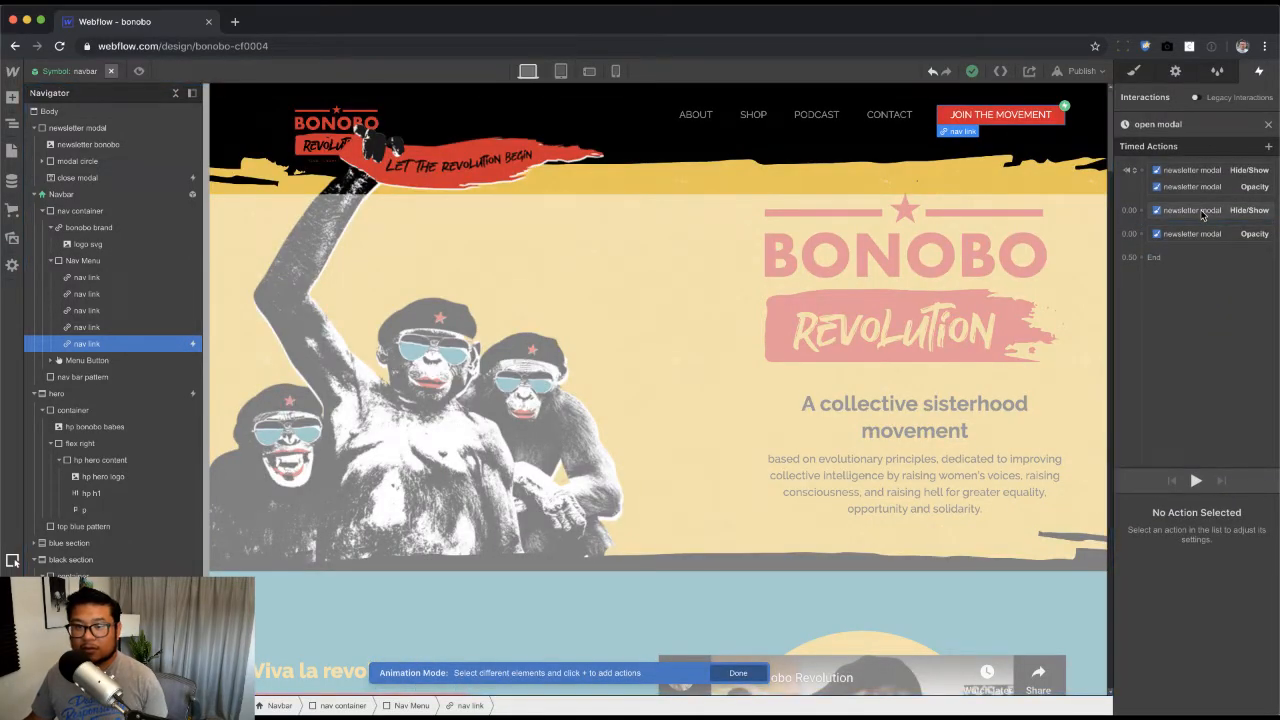
{"action": "left_click", "coordinate": [1200, 233]}
{"action": "left_click", "coordinate": [1268, 652]}
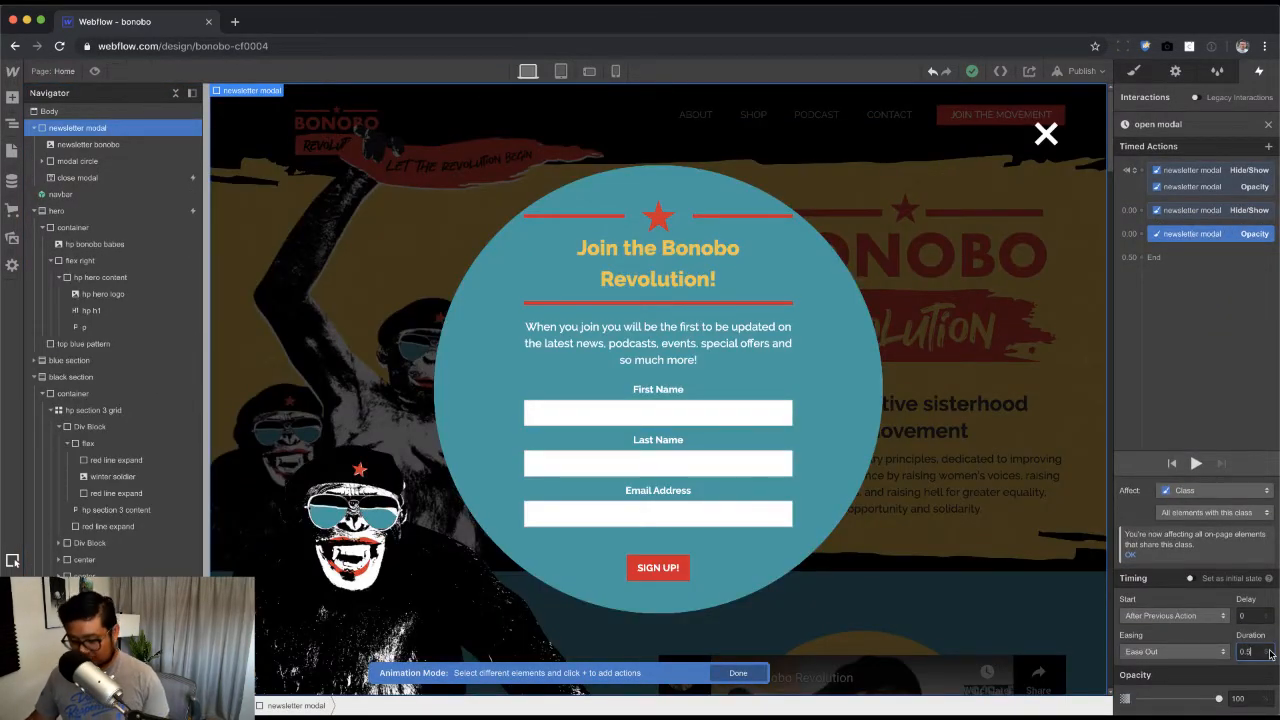
{"action": "type", "text": "0.2"}
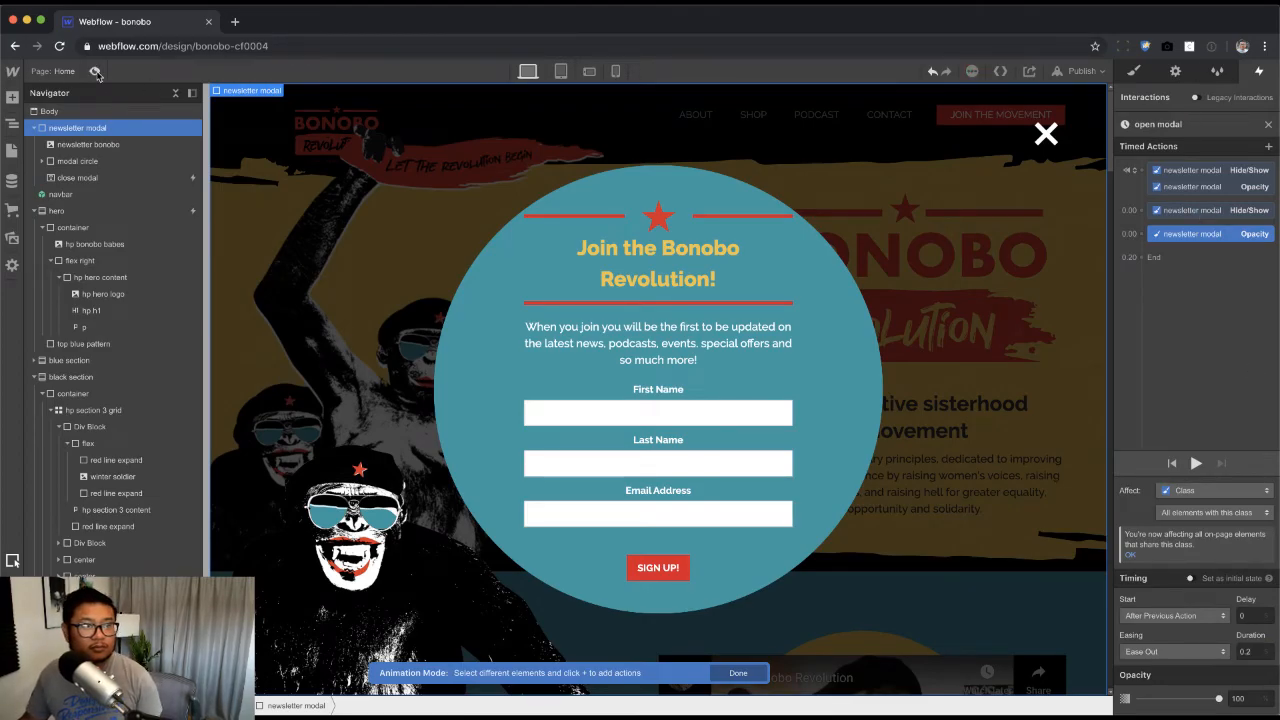
Step: Preview the page, test opening and closing the newsletter modal repeatedly from Join the Movement, and leave the preview
{"action": "left_click", "coordinate": [96, 71]}
{"action": "left_click", "coordinate": [1040, 116]}
{"action": "left_click", "coordinate": [1172, 157]}
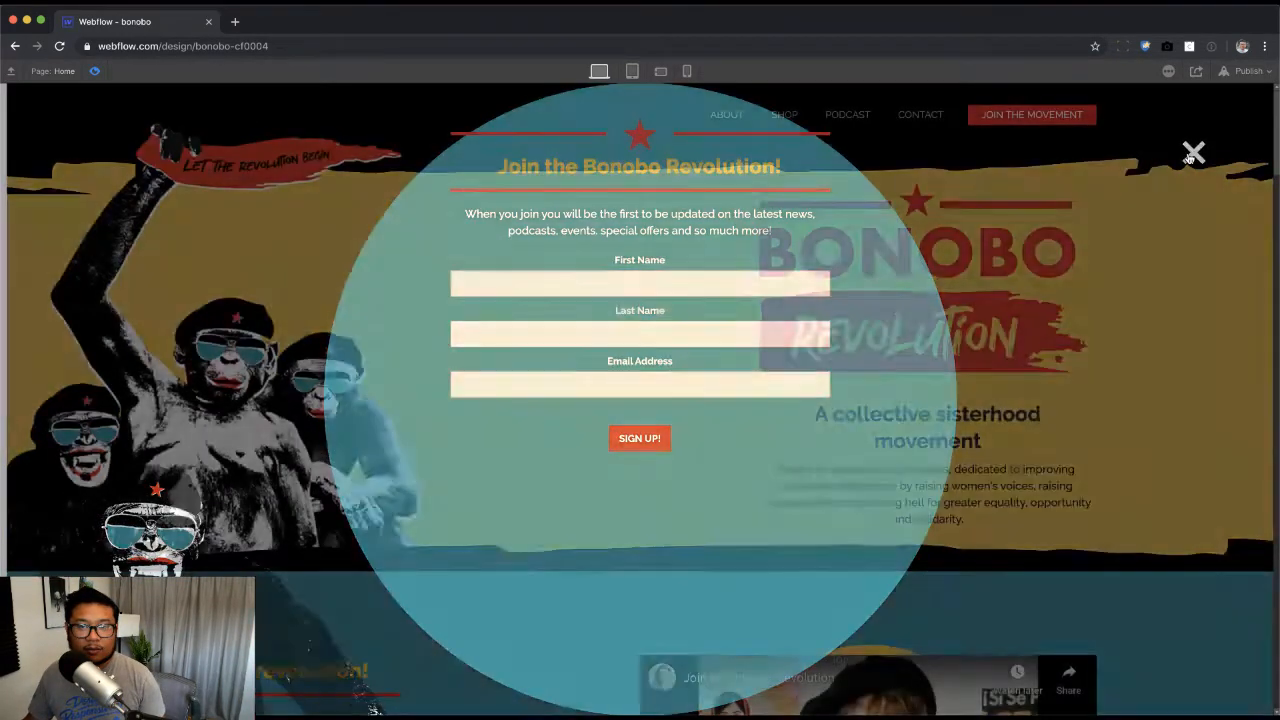
{"action": "left_click", "coordinate": [1026, 128]}
{"action": "left_click", "coordinate": [1176, 158]}
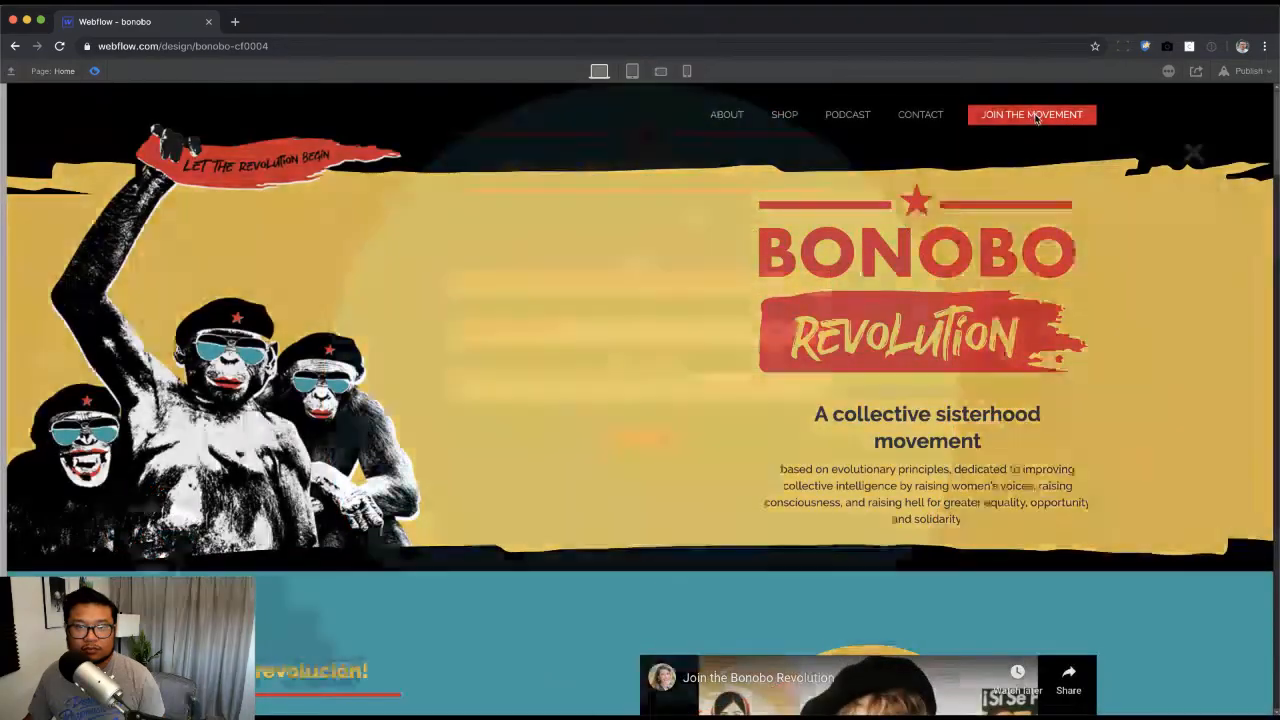
{"action": "left_click", "coordinate": [1030, 116]}
{"action": "left_click", "coordinate": [1192, 156]}
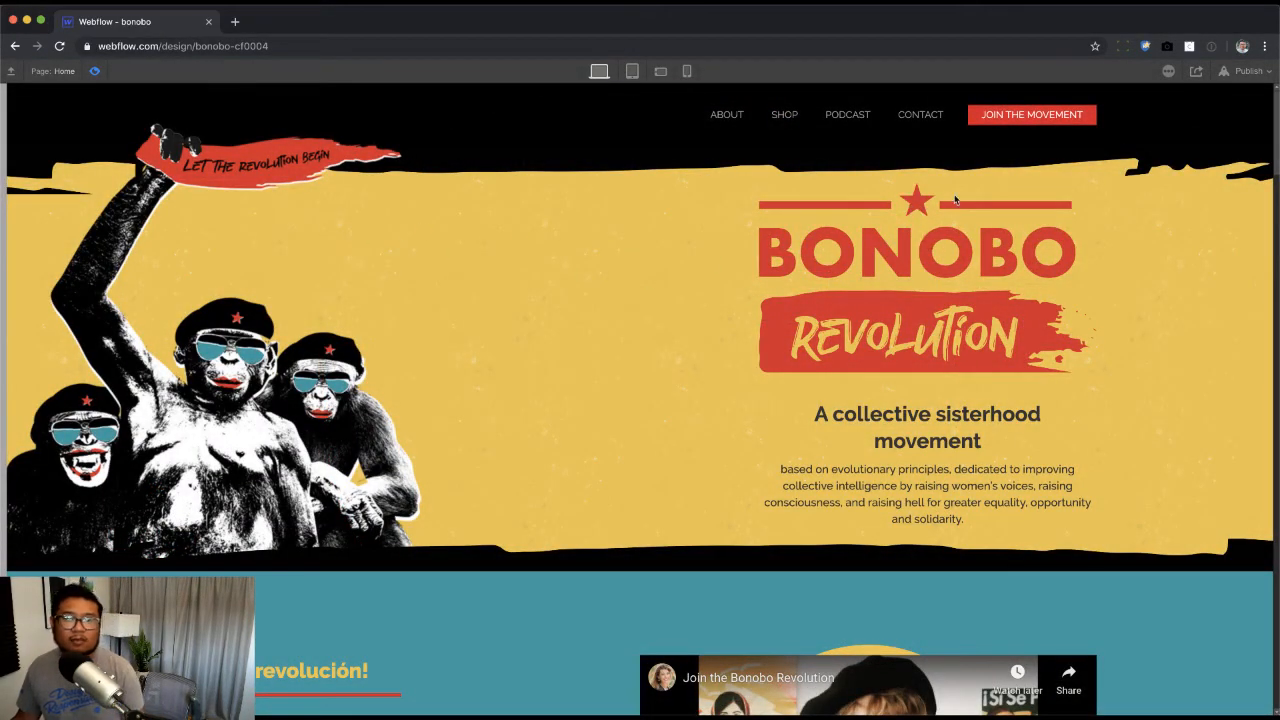
{"action": "left_click", "coordinate": [995, 124]}
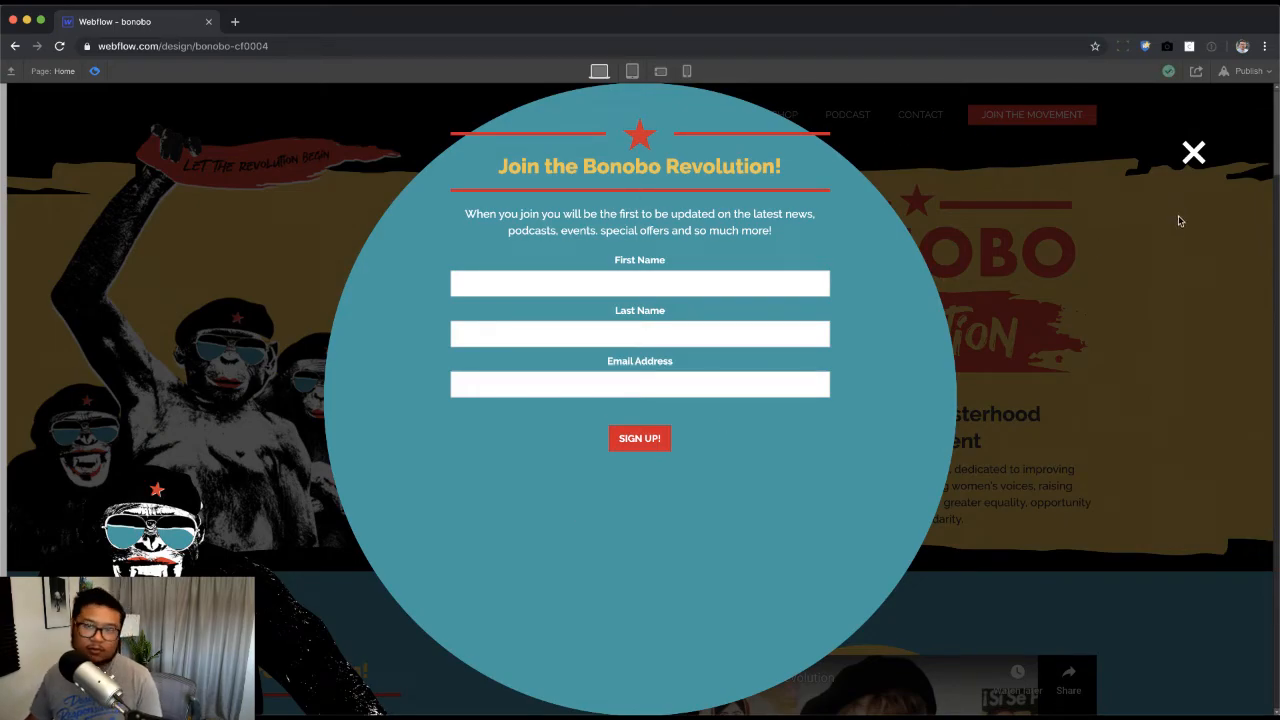
{"action": "left_click", "coordinate": [1193, 156]}
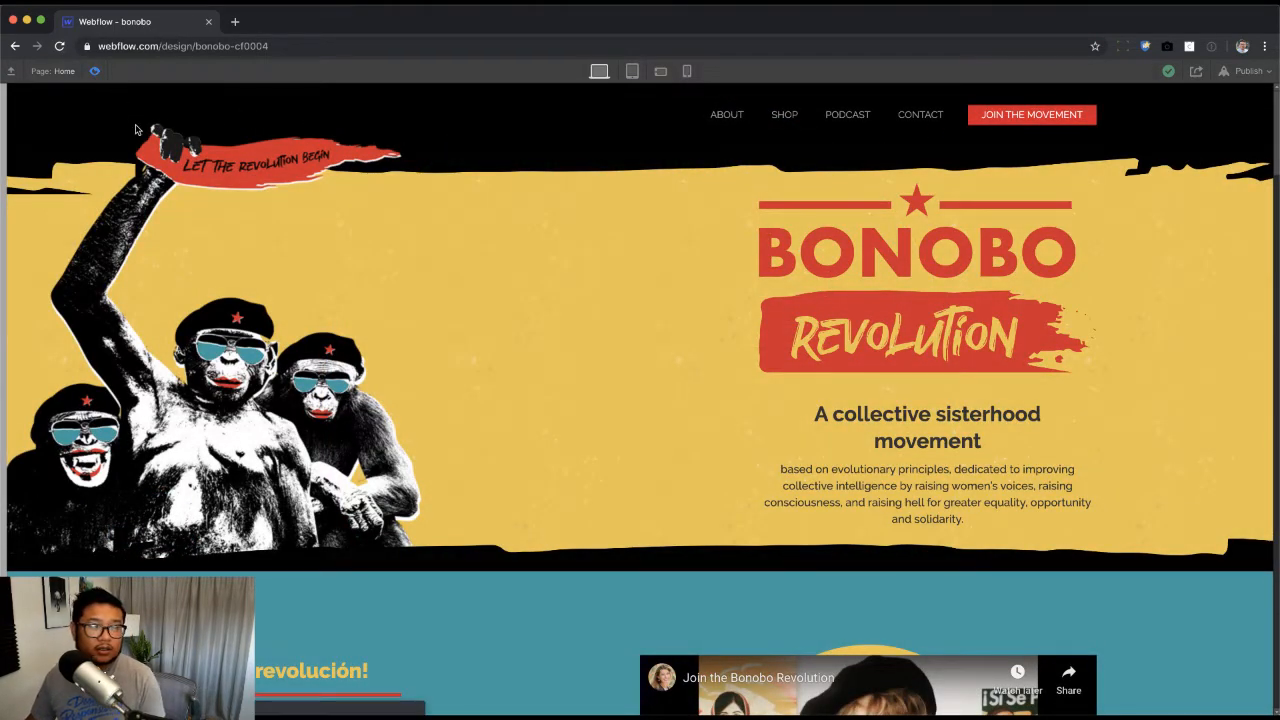
{"action": "key", "text": "super+shift+p"}
Step: Set the top padding of the newsletter modal's modal circle to 4vw
{"action": "left_click", "coordinate": [645, 207]}
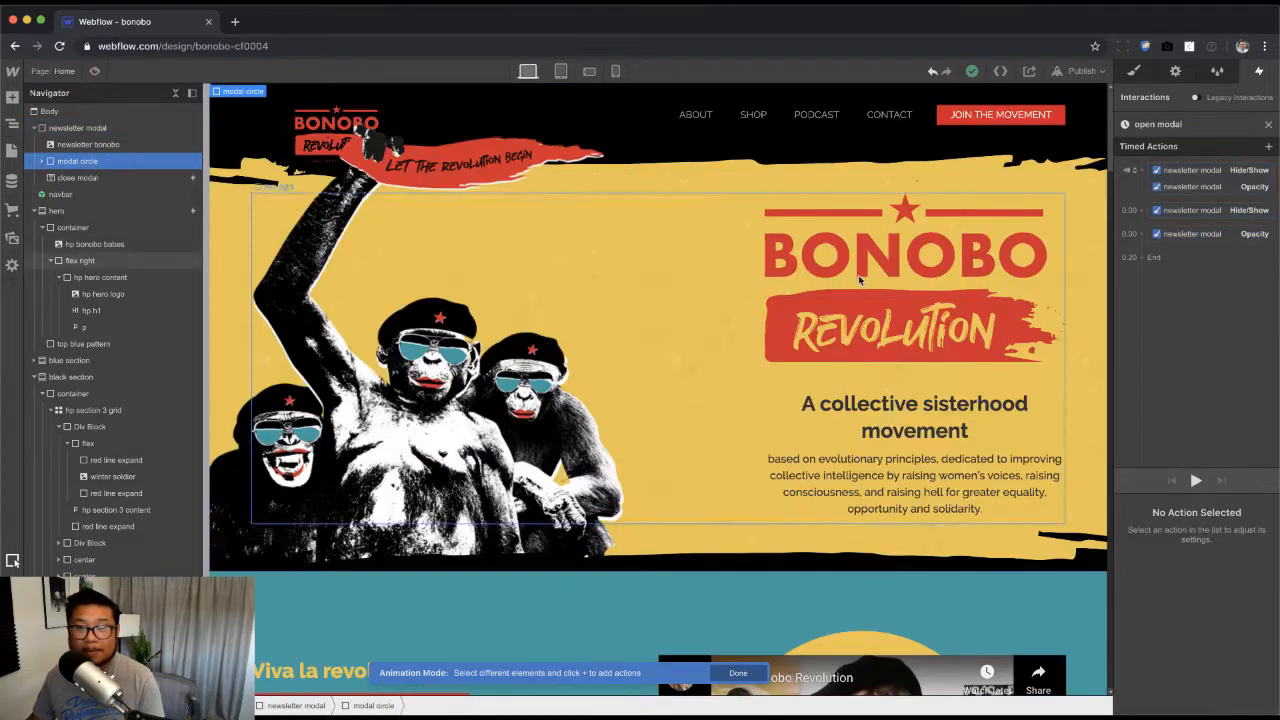
{"action": "left_click", "coordinate": [1134, 71]}
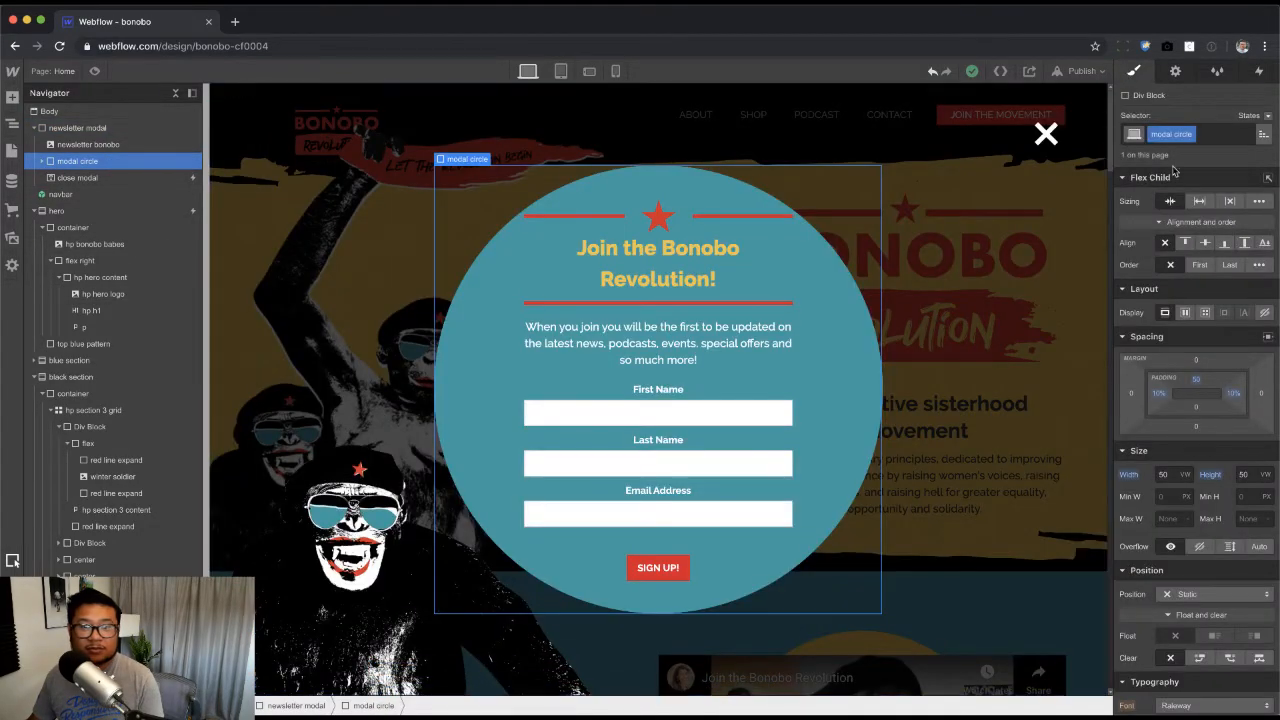
{"action": "left_click", "coordinate": [1196, 380]}
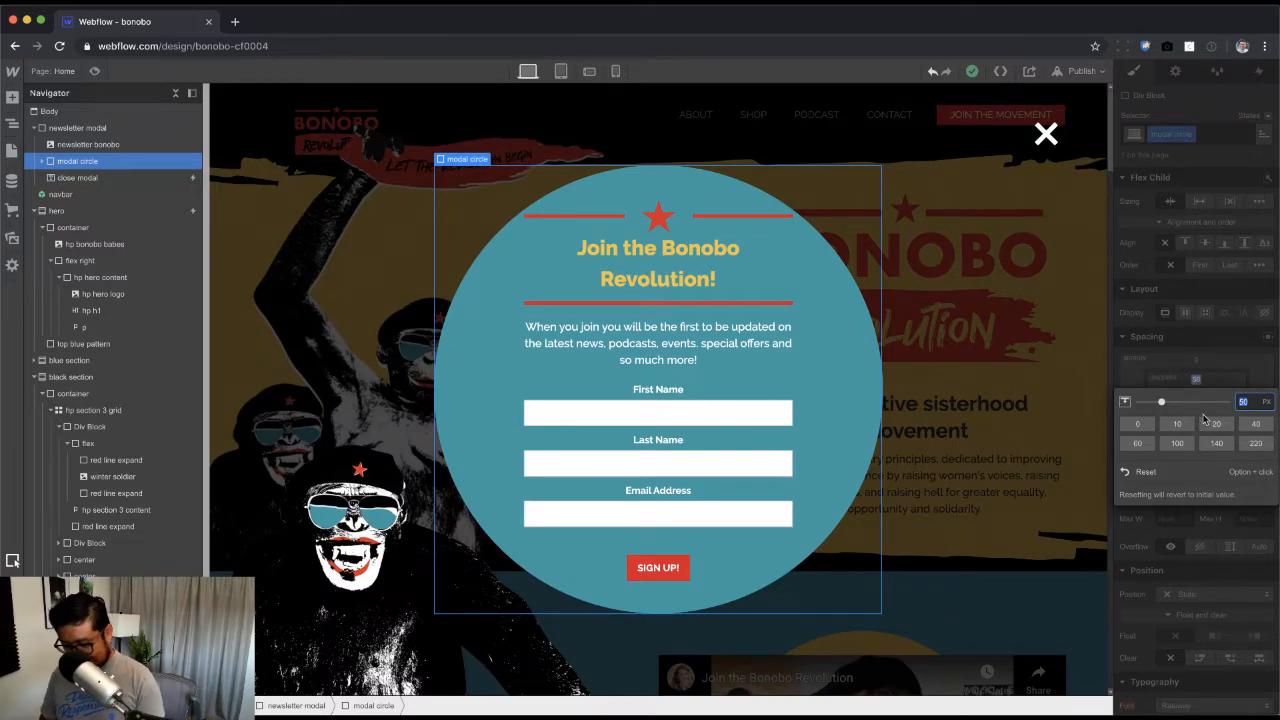
{"action": "key", "text": "Return"}
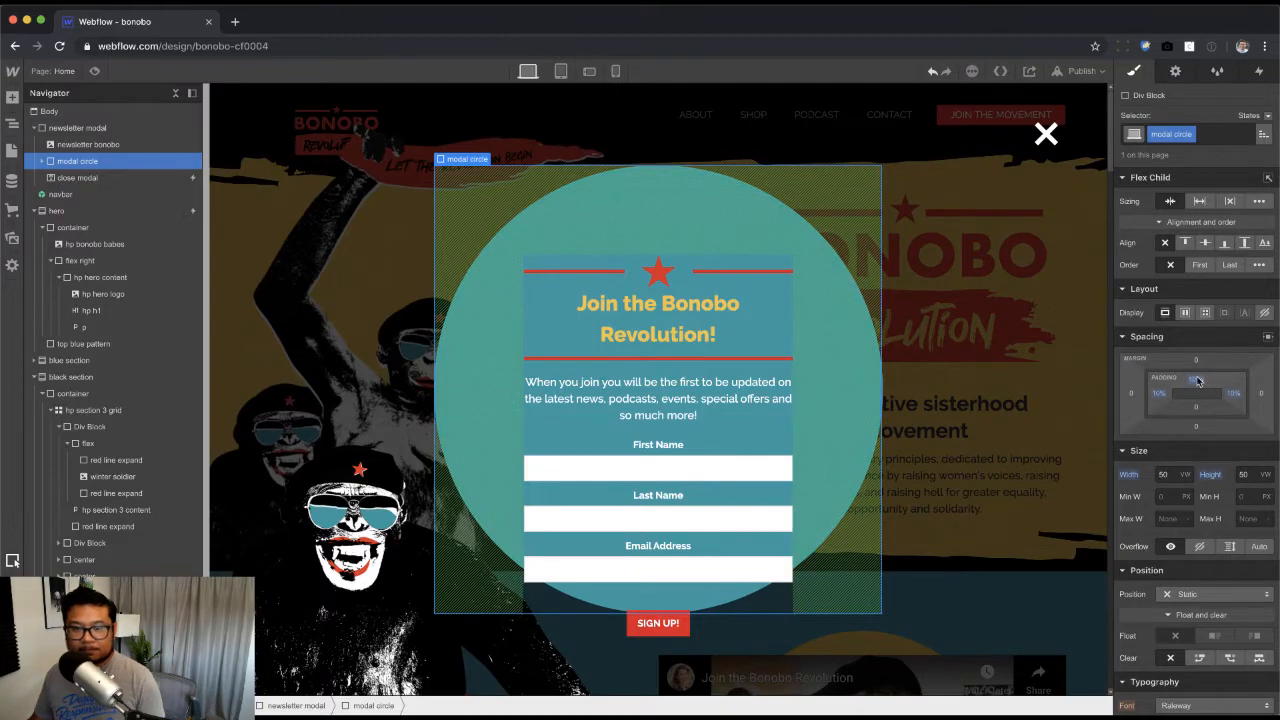
{"action": "mouse_move", "coordinate": [1197, 381]}
{"action": "left_mouse_down"}
{"action": "mouse_move", "coordinate": [1197, 345]}
{"action": "mouse_move", "coordinate": [1197, 372]}
{"action": "left_mouse_up"}
Step: Check the modal circle's layout in preview and at the tablet breakpoint, and return to the desktop breakpoint
{"action": "key", "text": "super+shift+p"}
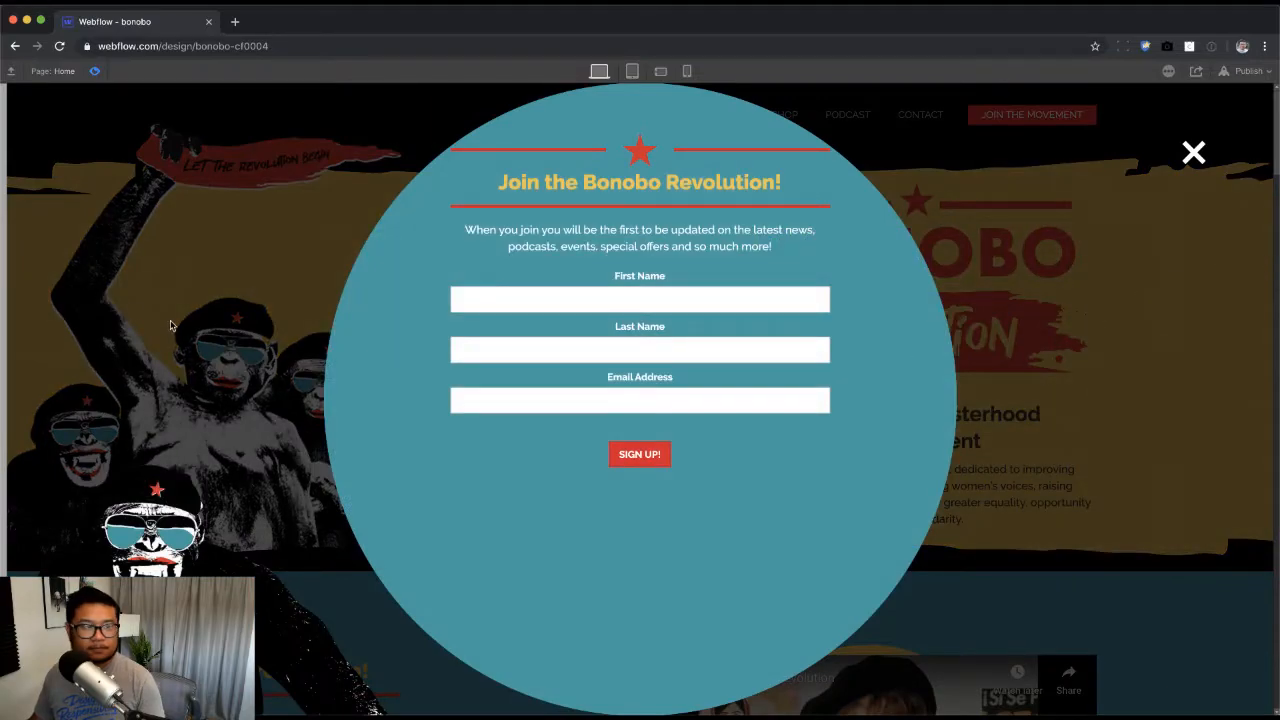
{"action": "left_click", "coordinate": [94, 71]}
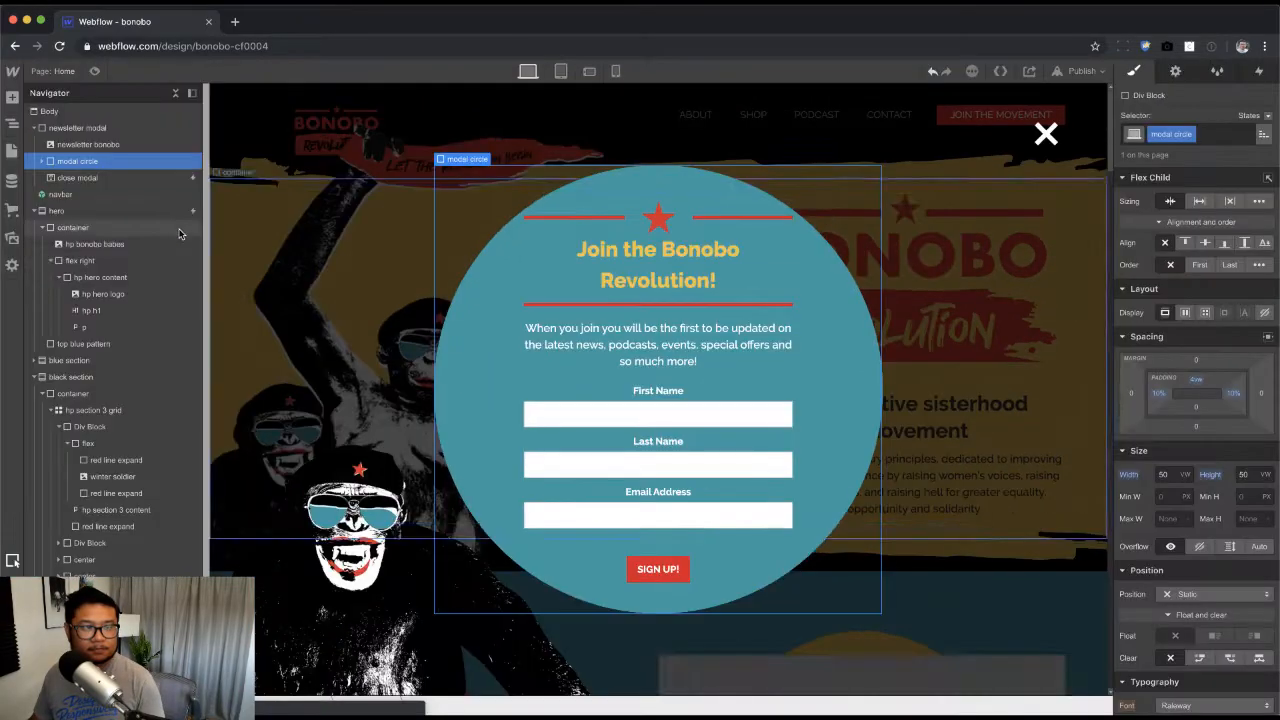
{"action": "left_click_drag", "start_coordinate": [208, 254], "coordinate": [120, 278]}
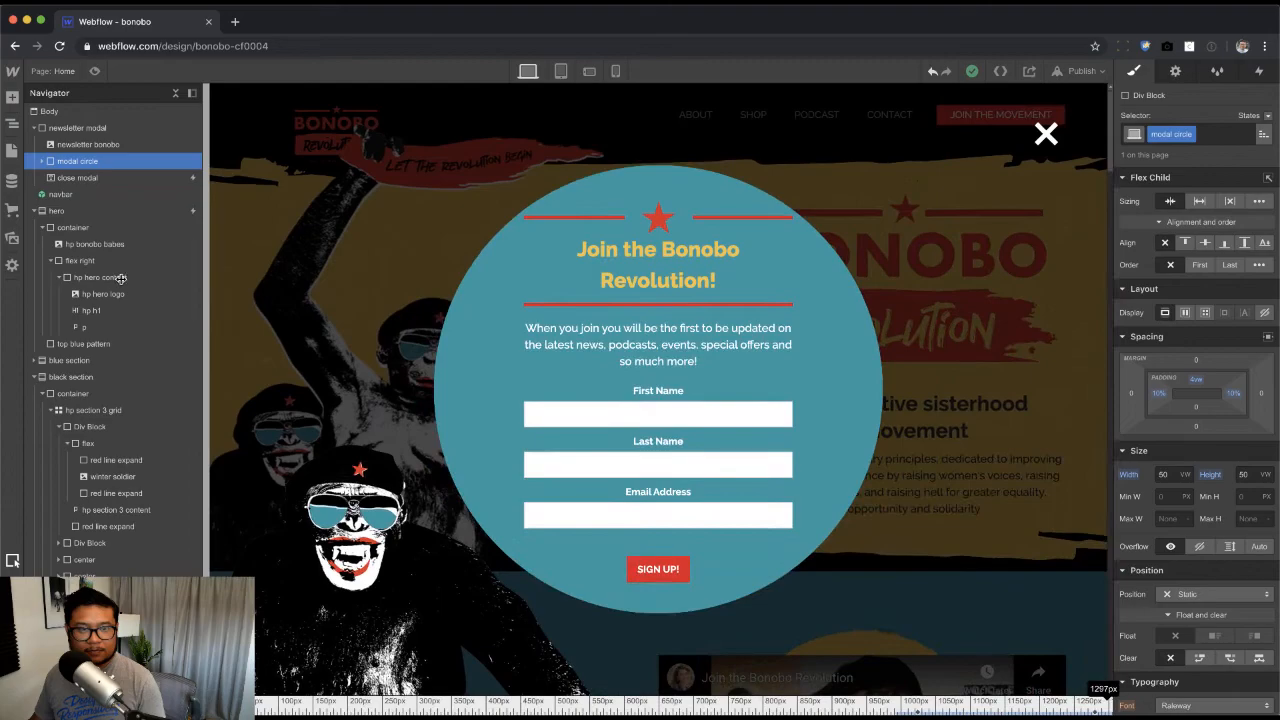
{"action": "left_click", "coordinate": [561, 71]}
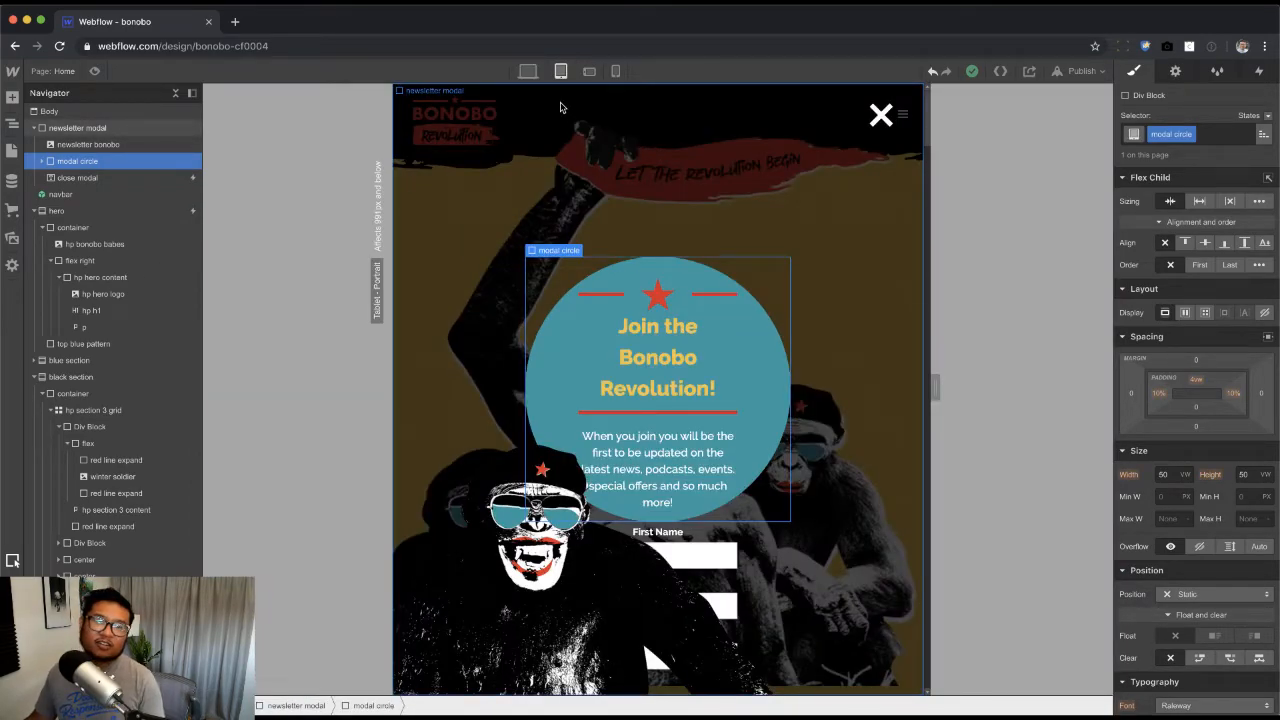
{"action": "left_click", "coordinate": [527, 72]}
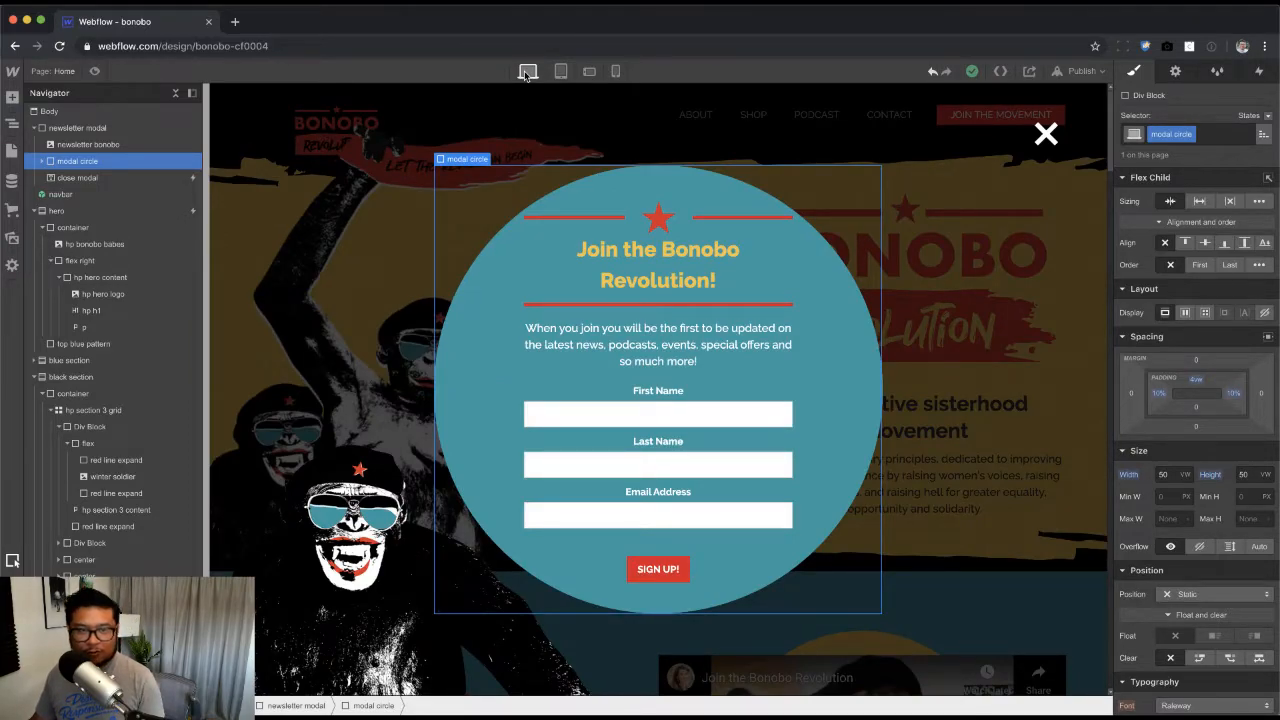
Step: Rename the modal circle class to "modal content"
{"action": "double_click", "coordinate": [1183, 134]}
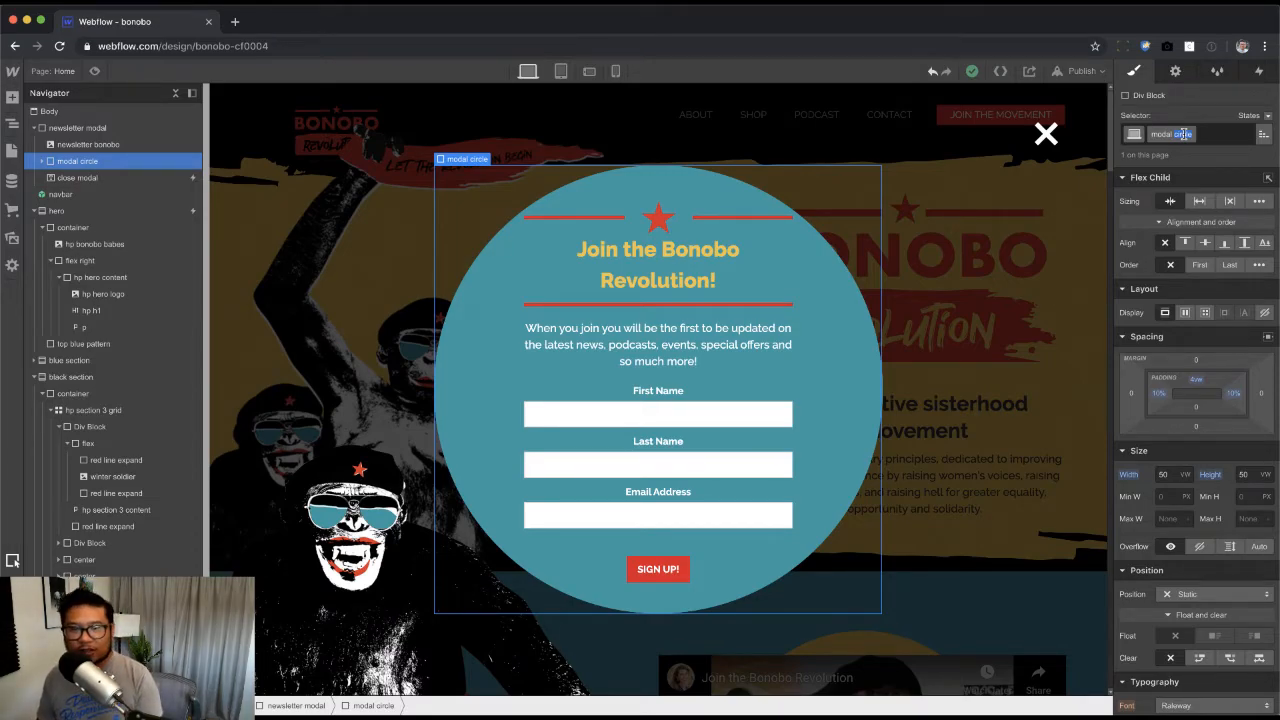
{"action": "key", "text": "BackSpace"}
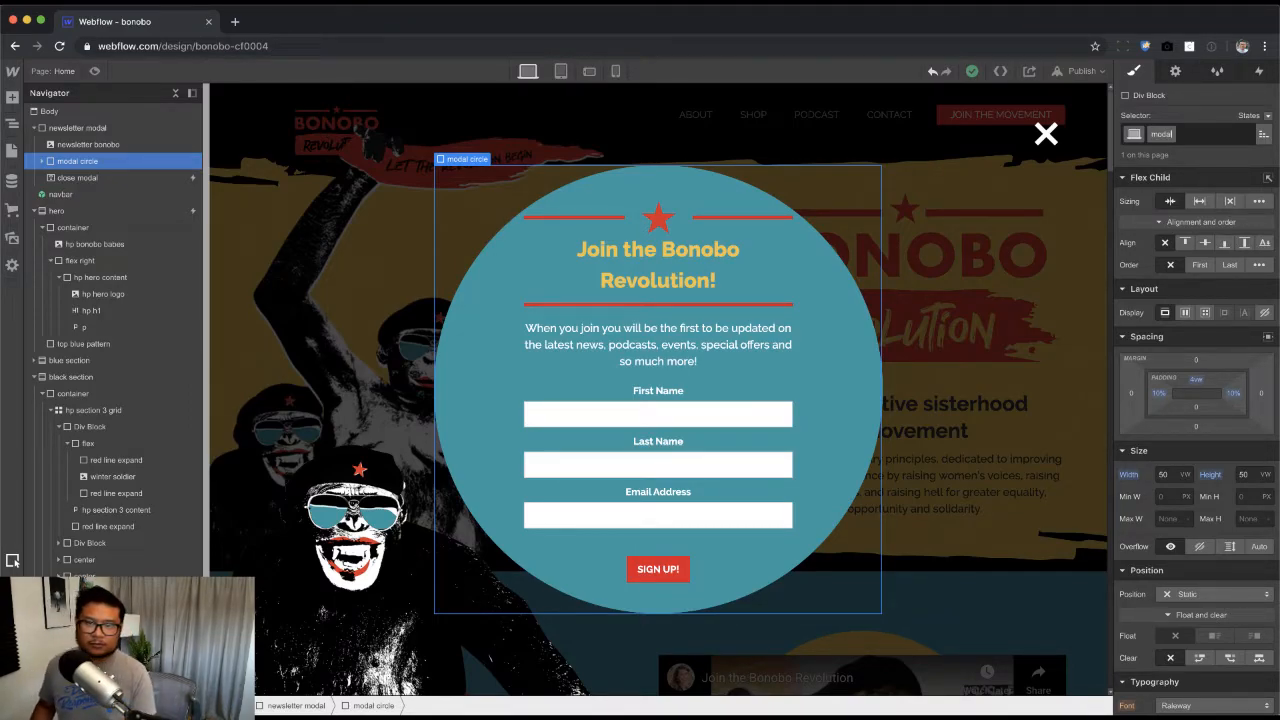
{"action": "type", "text": "content"}
{"action": "key", "text": "Return"}
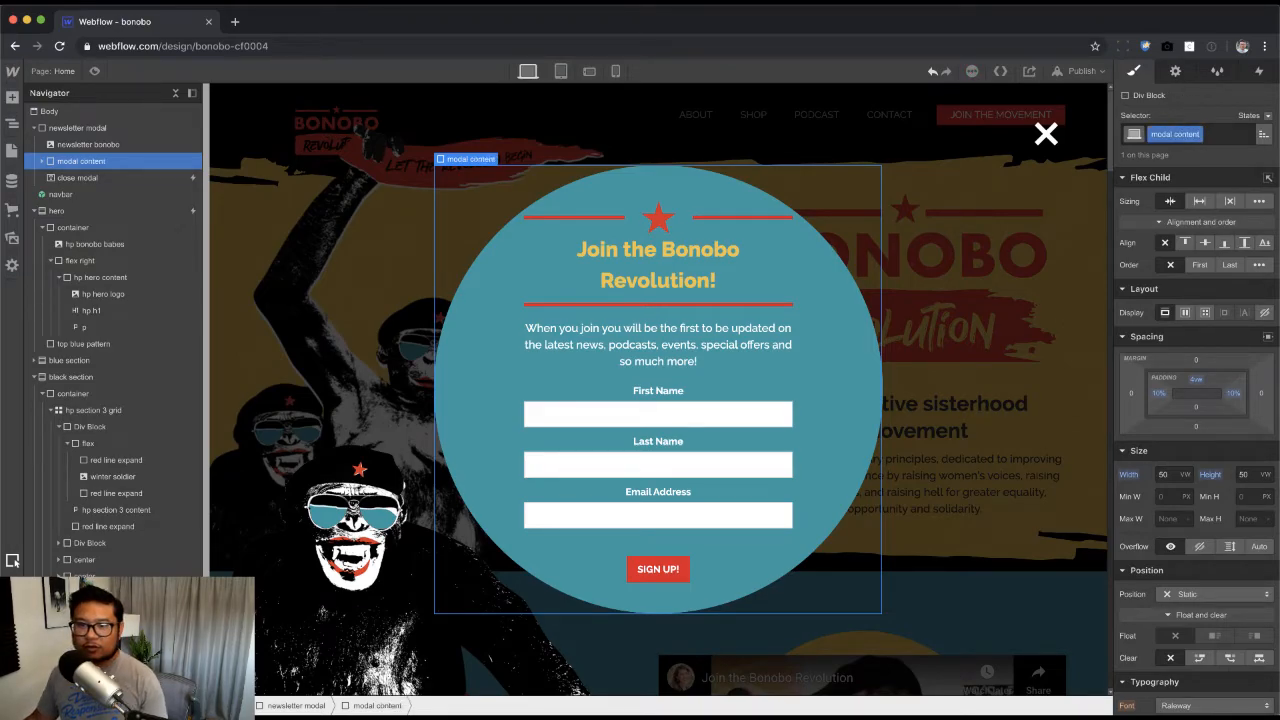
Step: Replace the modal content's circular shape with a rounded box by setting its border radius to 20 px
{"action": "scroll", "coordinate": [1208, 590], "scroll_direction": "down", "scroll_amount": 10}
{"action": "left_click", "coordinate": [1131, 410], "text": "alt"}
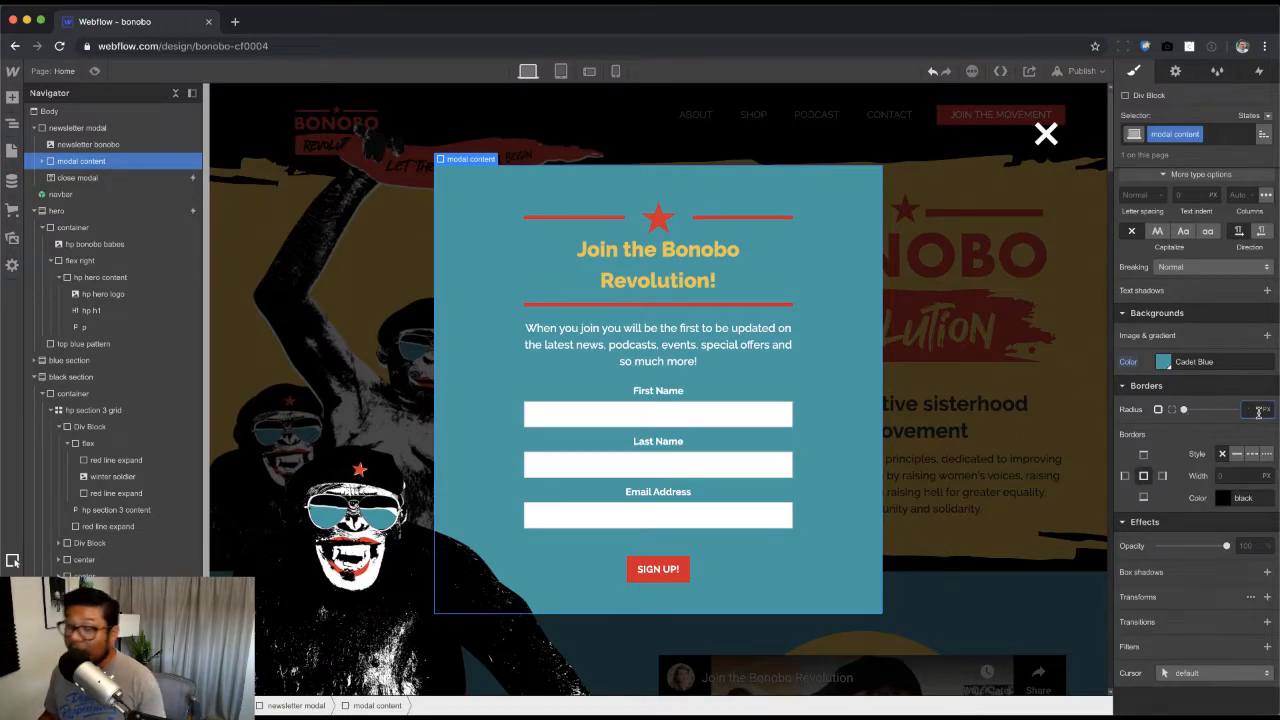
{"action": "key", "text": "Return"}
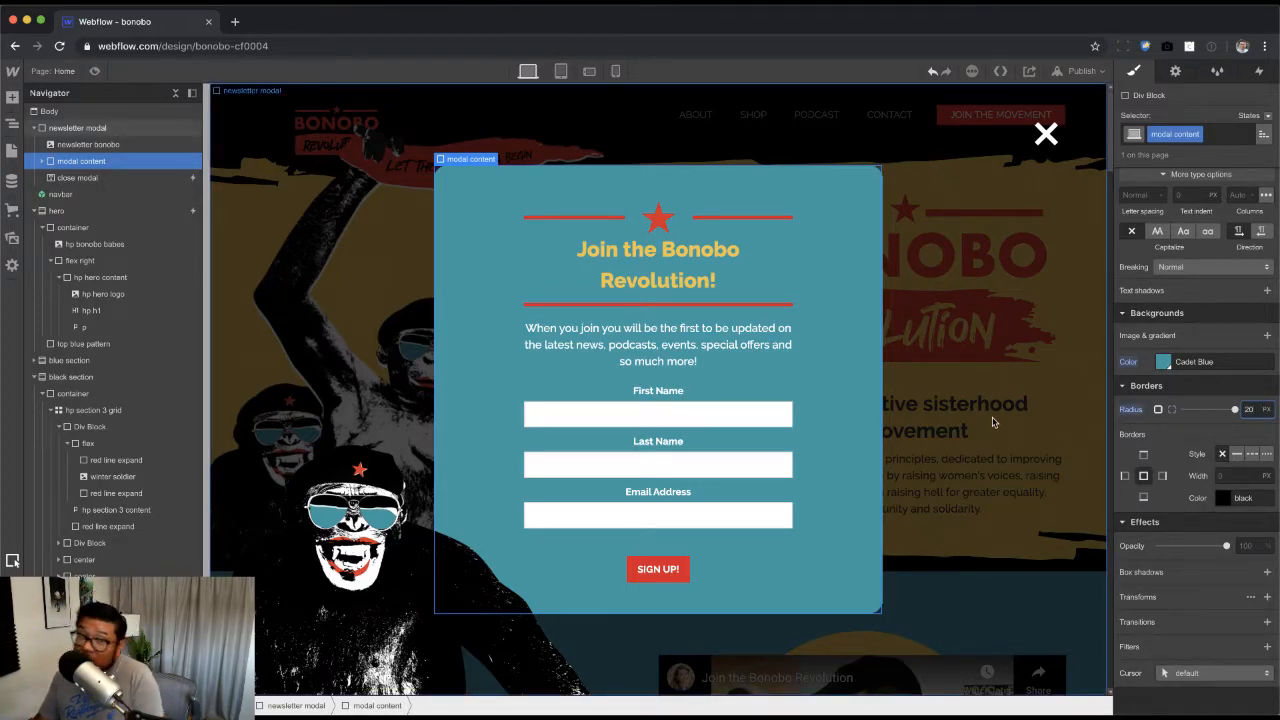
{"action": "scroll", "coordinate": [1200, 390], "scroll_direction": "up", "scroll_amount": 10}
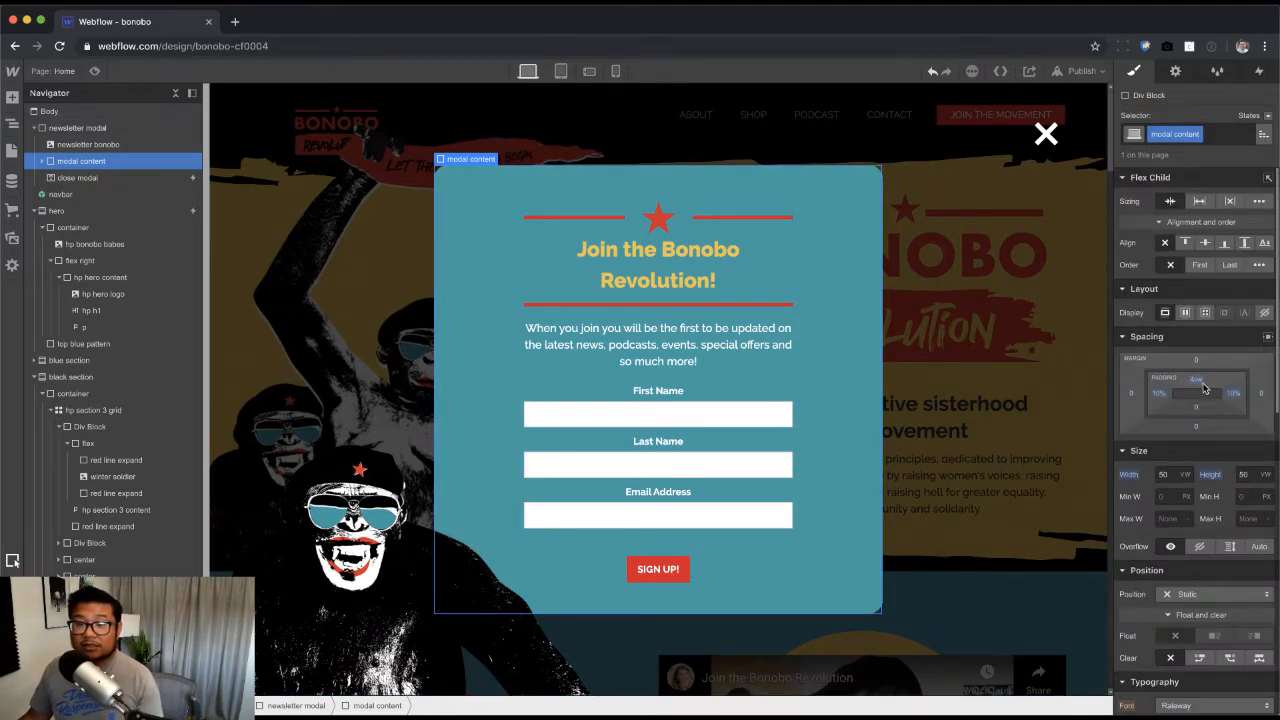
Step: Remove the modal content's fixed height and set its top and bottom padding to 20 px, checking the open modal in preview
{"action": "left_click", "coordinate": [1198, 380], "text": "alt"}
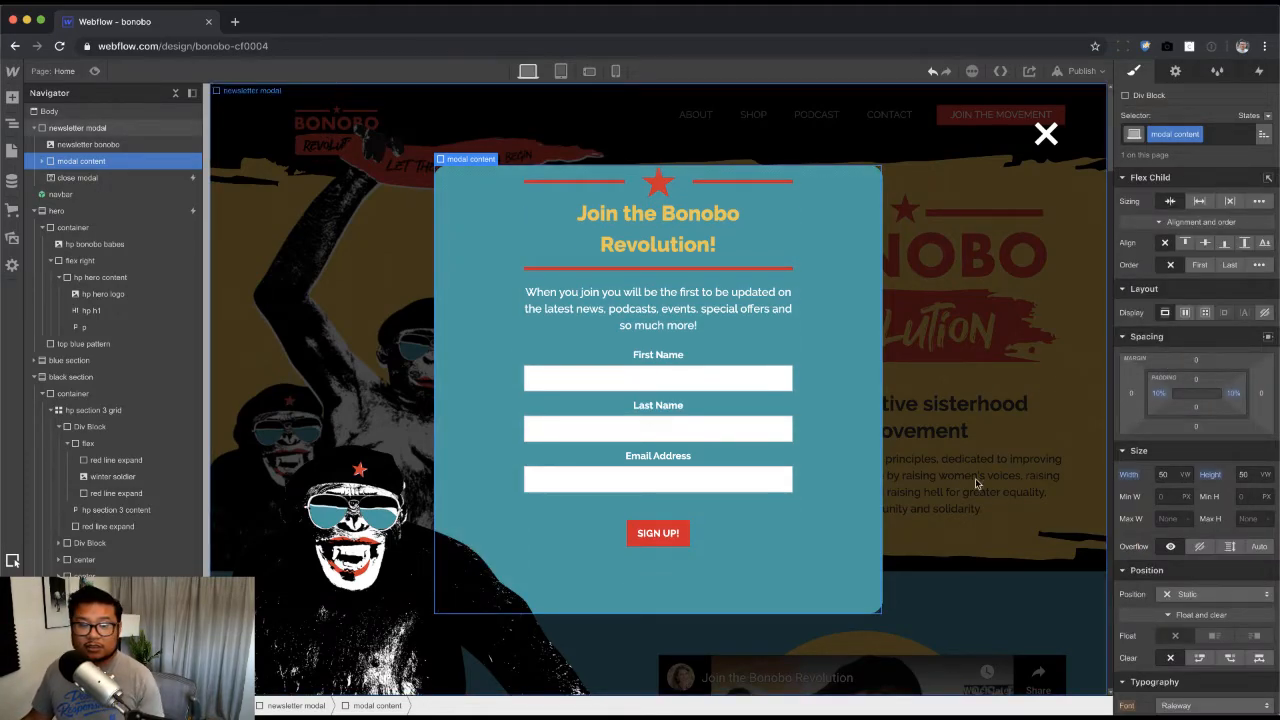
{"action": "left_click", "coordinate": [1210, 475], "text": "alt"}
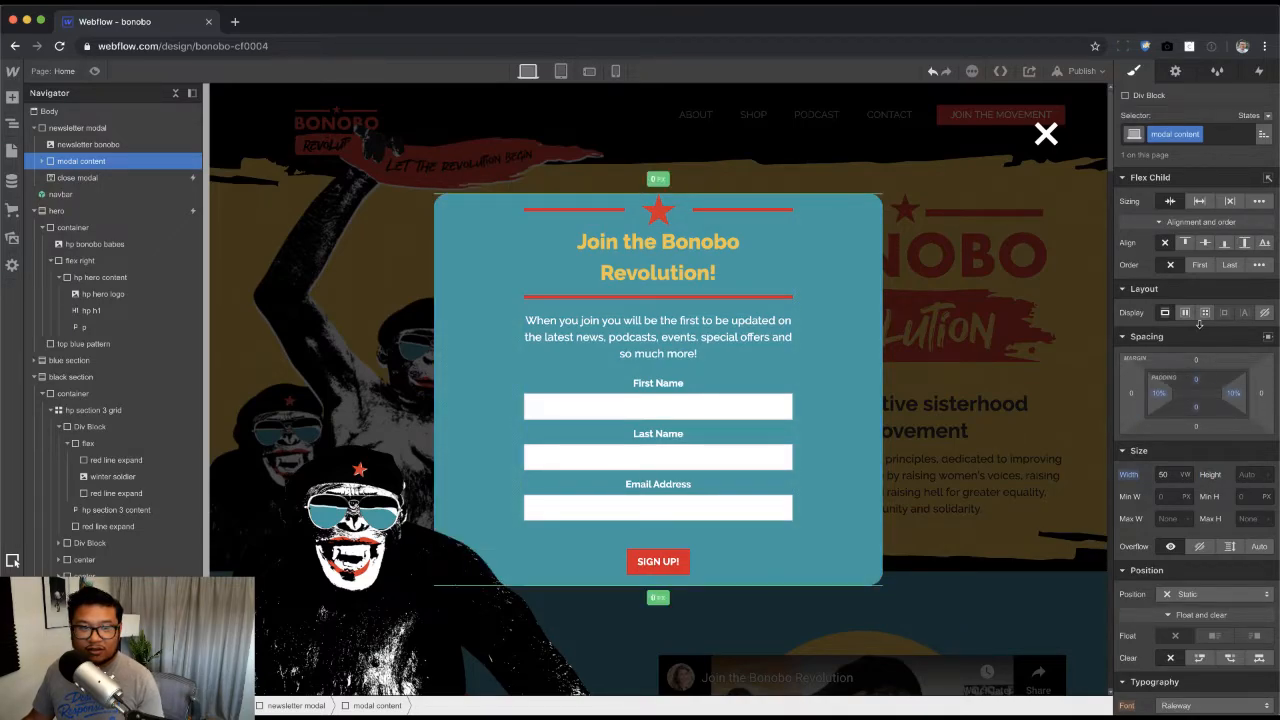
{"action": "left_click_drag", "start_coordinate": [1203, 436], "coordinate": [1205, 425]}
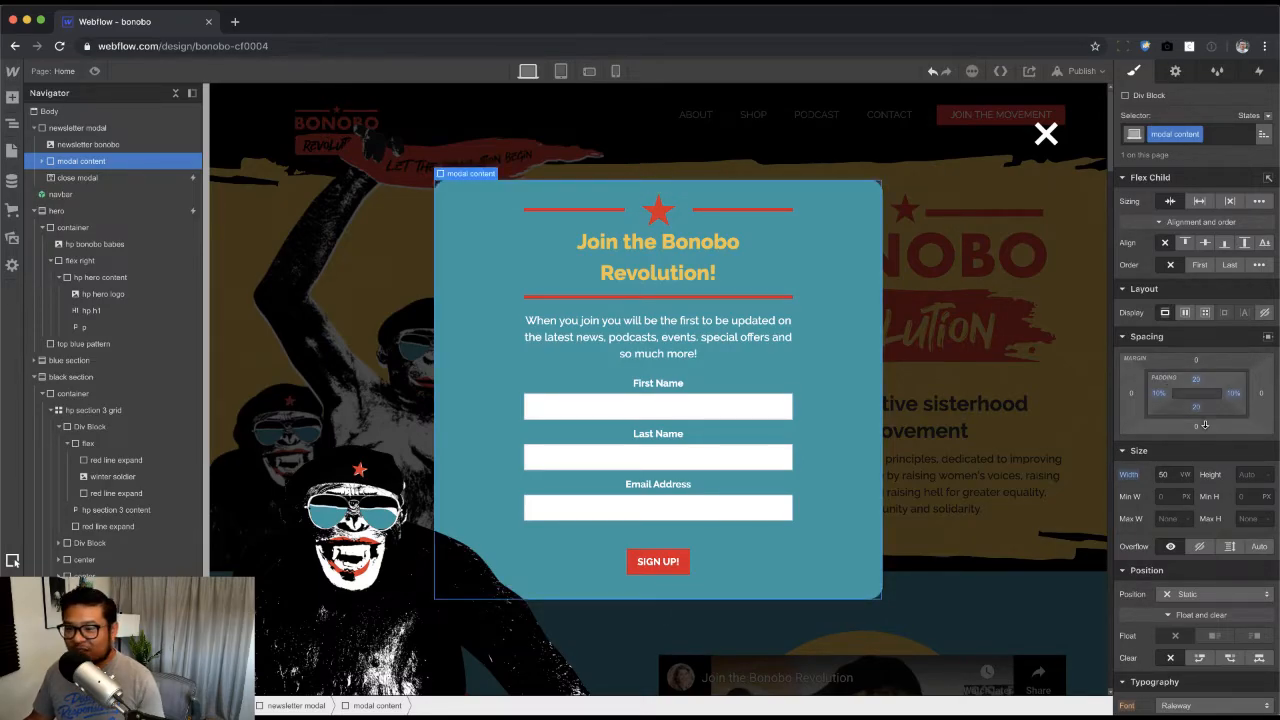
{"action": "left_click", "coordinate": [96, 71]}
{"action": "left_click", "coordinate": [1033, 117]}
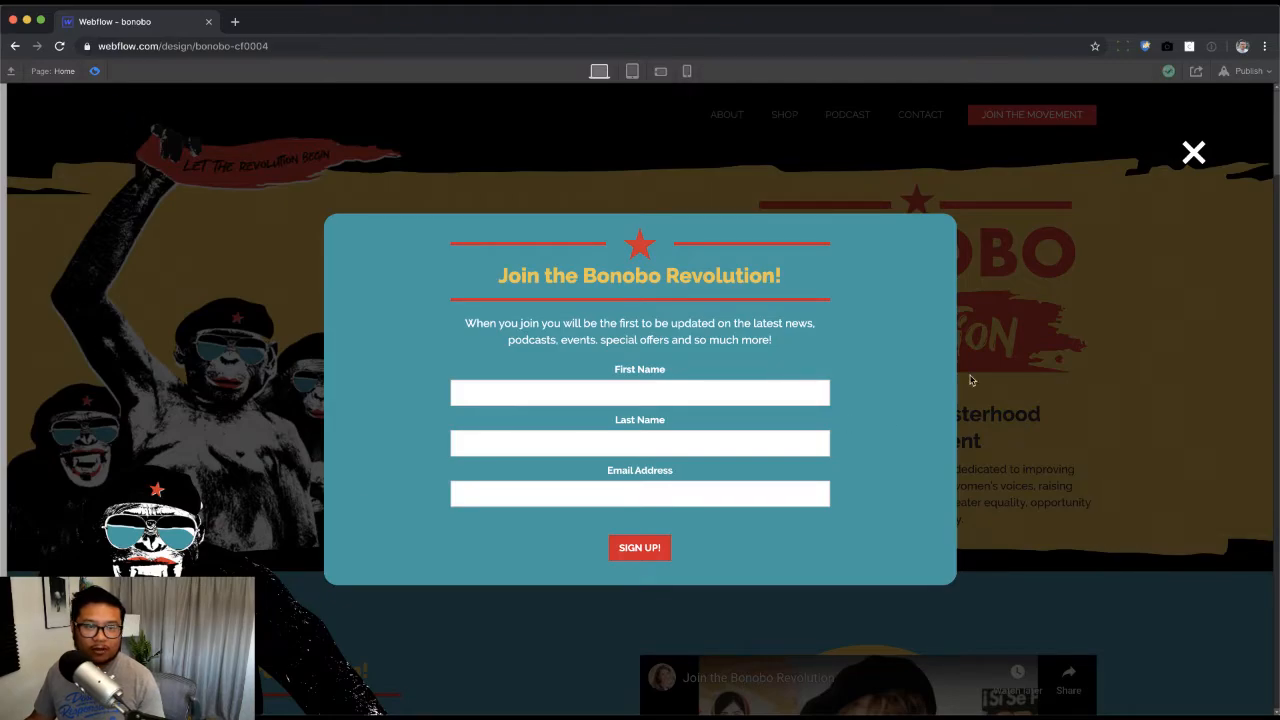
{"action": "left_click", "coordinate": [94, 71]}
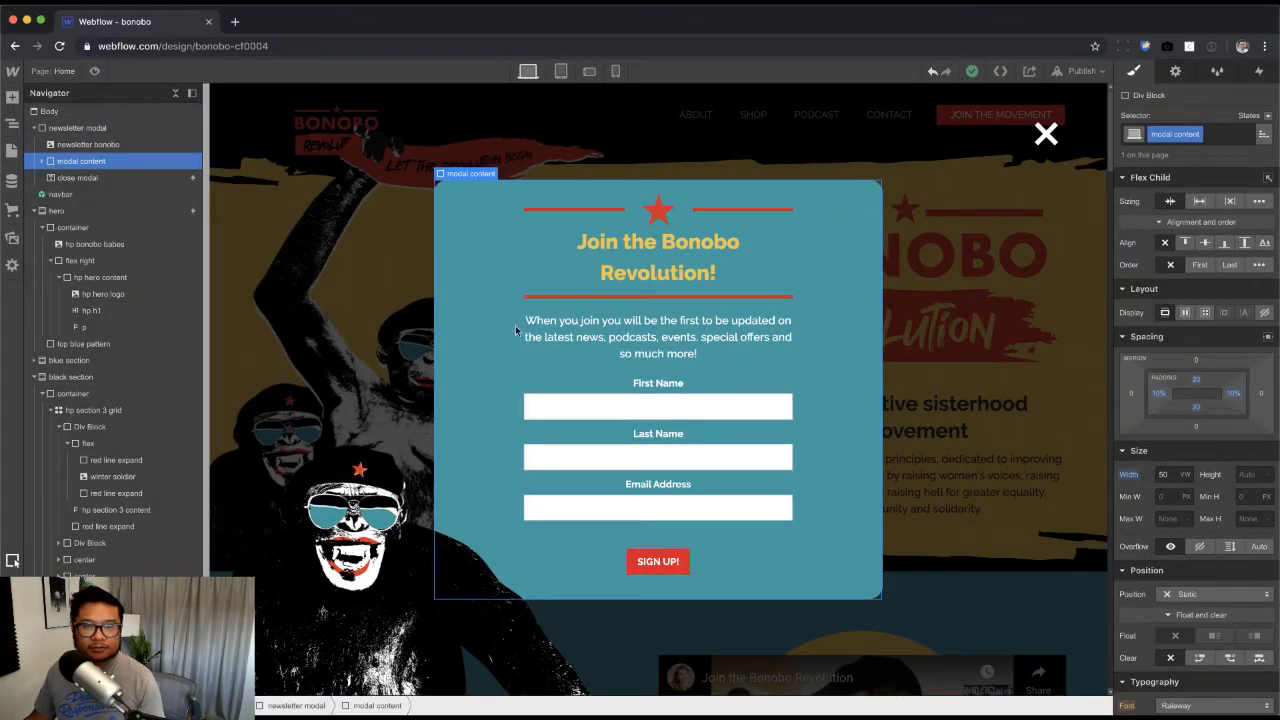
Step: Clear the modal content's width and limit its maximum width to 550 px
{"action": "left_click", "coordinate": [1128, 483], "text": "alt"}
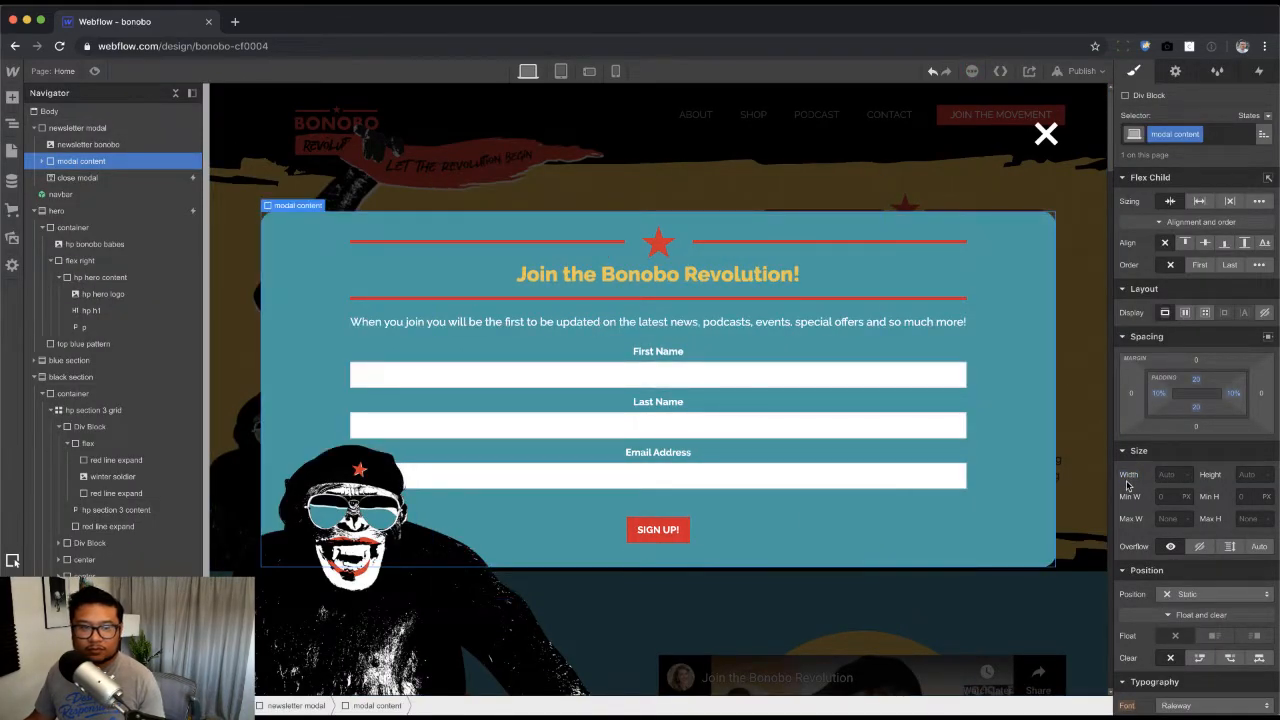
{"action": "left_click", "coordinate": [1164, 520]}
{"action": "type", "text": "550"}
{"action": "key", "text": "Return"}
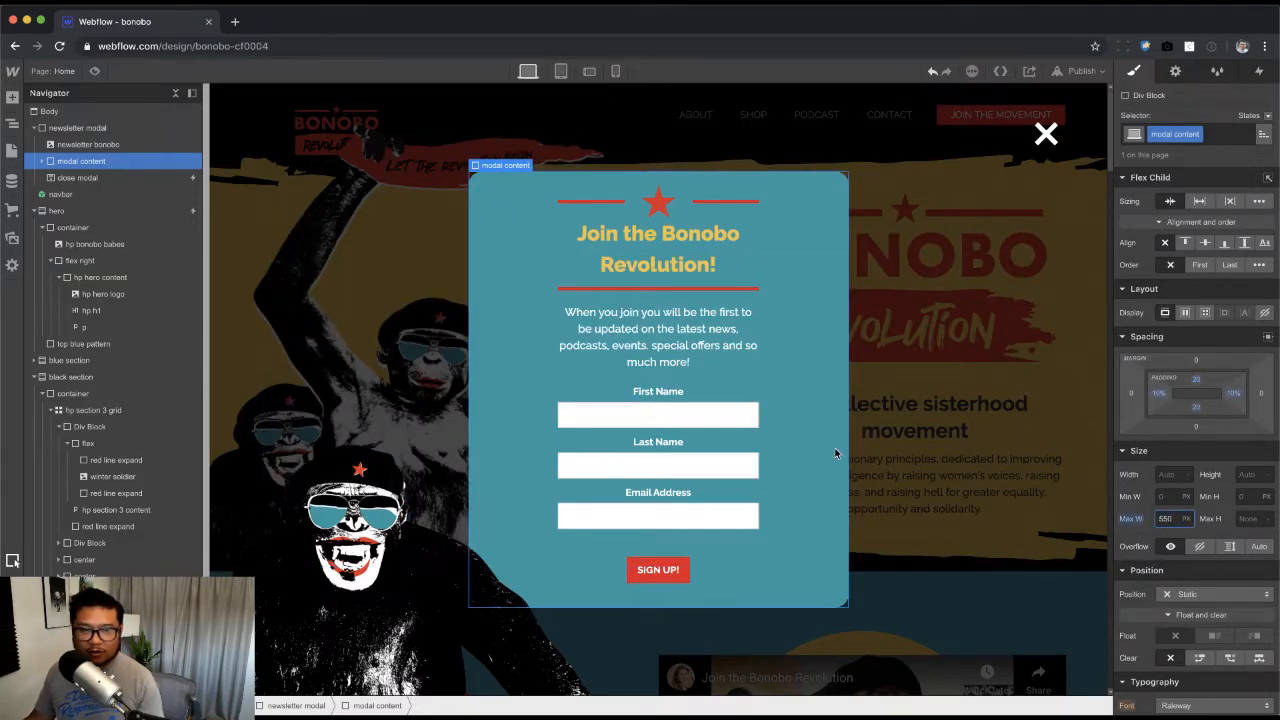
{"action": "left_click", "coordinate": [1158, 393], "text": "alt"}
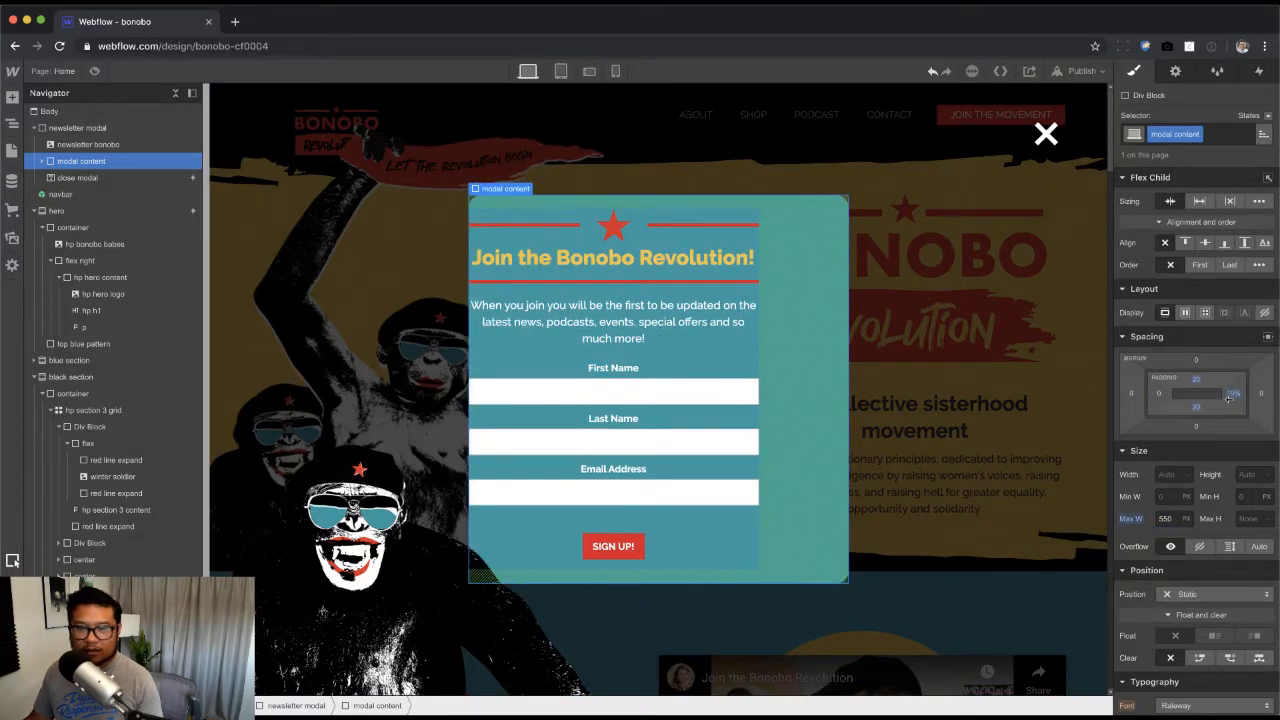
{"action": "left_click", "coordinate": [1236, 397], "text": "alt"}
{"action": "key", "text": "super+z"}
{"action": "key", "text": "super+z"}
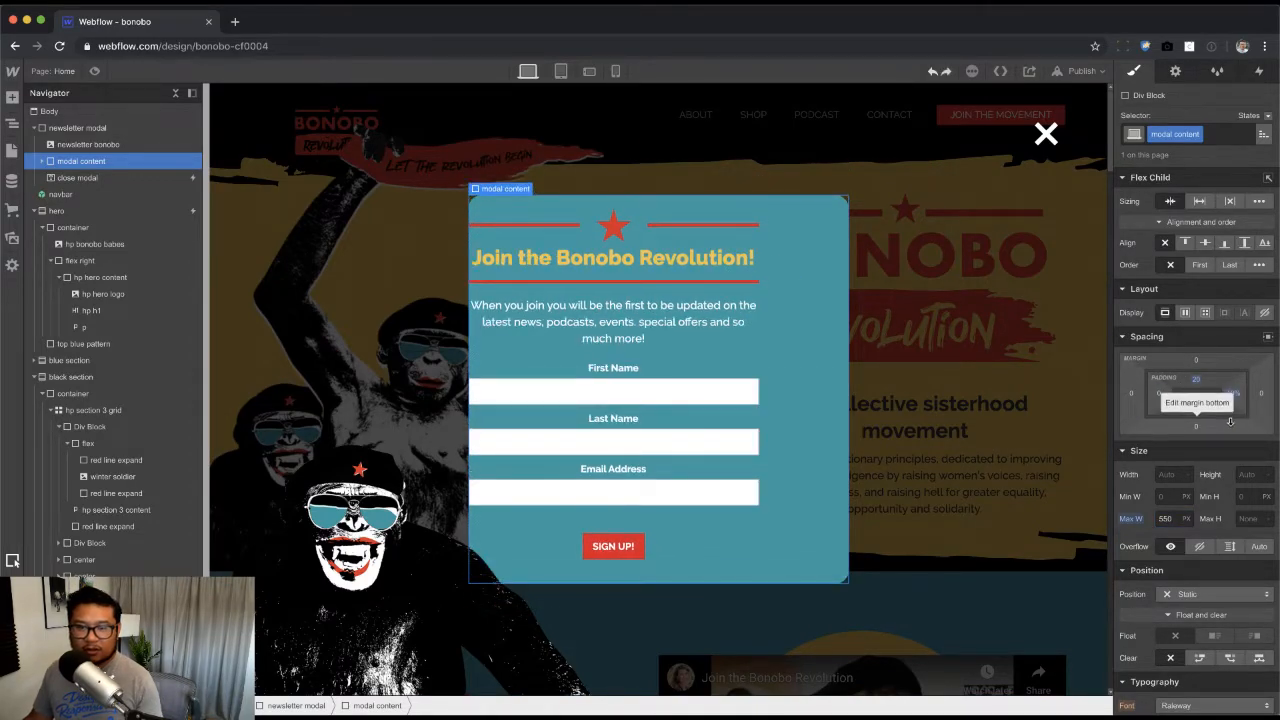
Step: Set the modal content's padding to 4% on the sides and 25 px above and below, and test the modal in preview
{"action": "left_click_drag", "start_coordinate": [1158, 393], "coordinate": [1145, 393]}
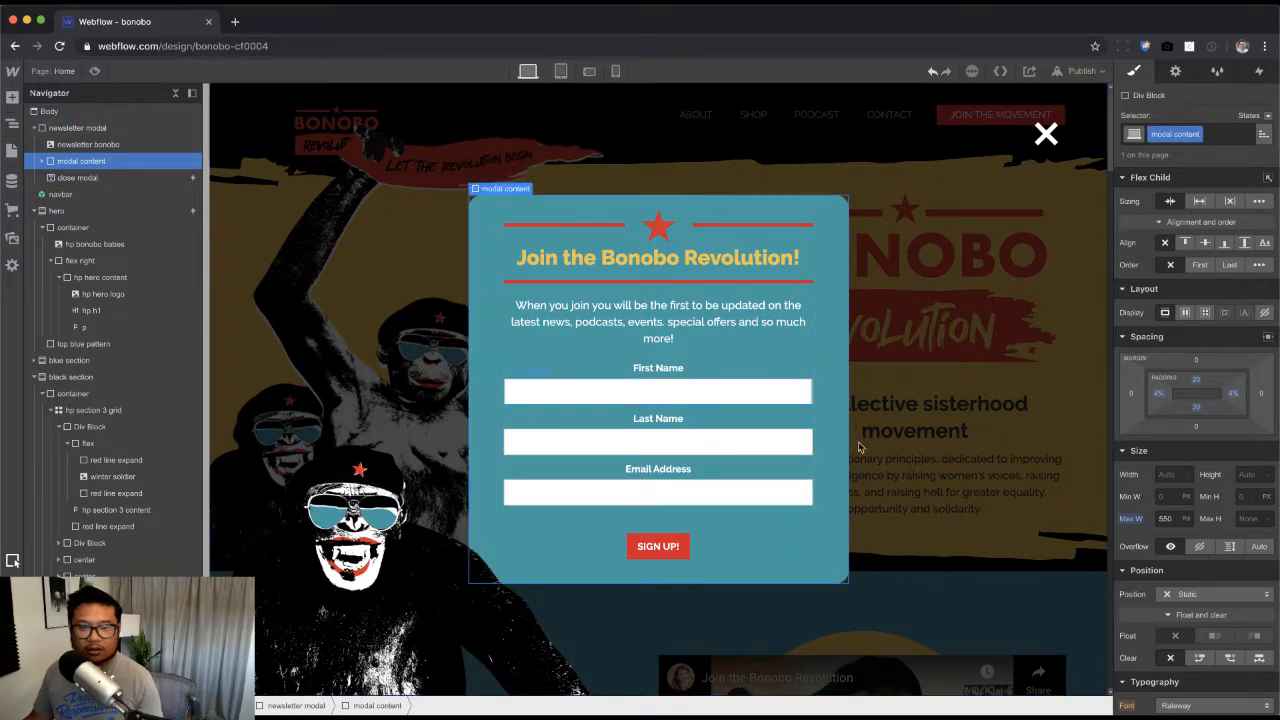
{"action": "left_click_drag", "start_coordinate": [1196, 383], "coordinate": [1195, 393]}
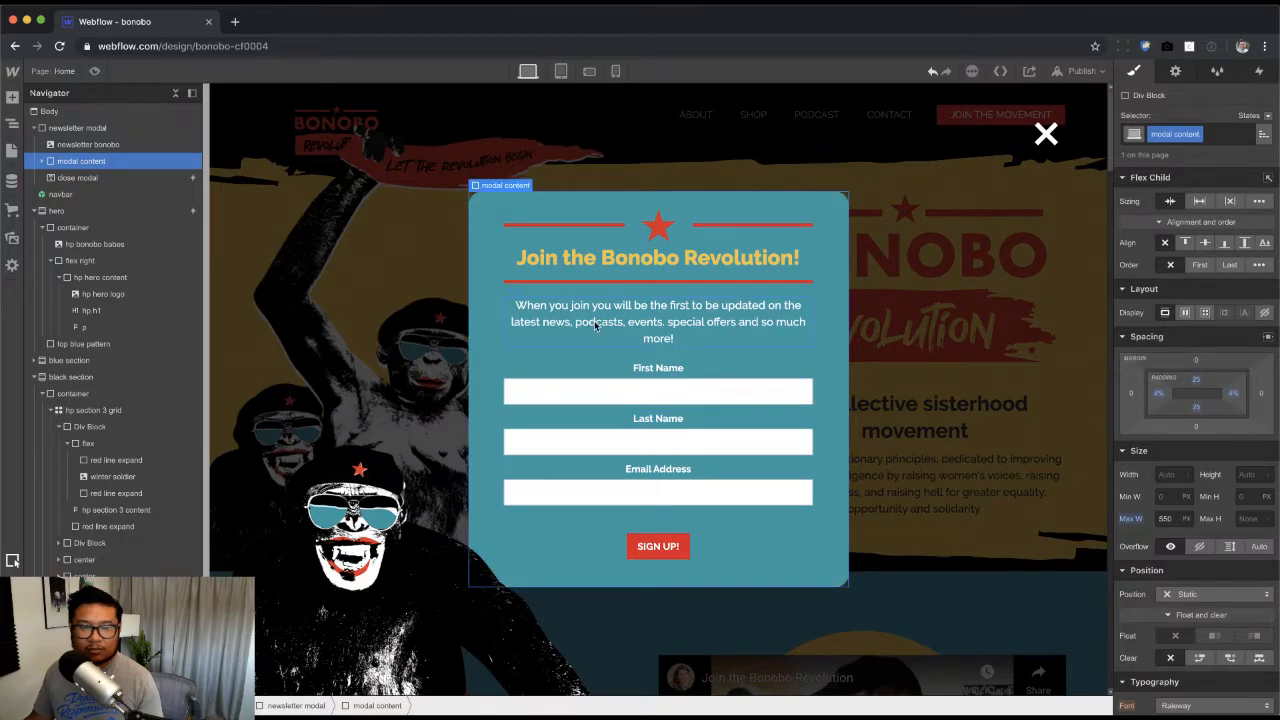
{"action": "left_click", "coordinate": [93, 70]}
{"action": "left_click", "coordinate": [997, 112]}
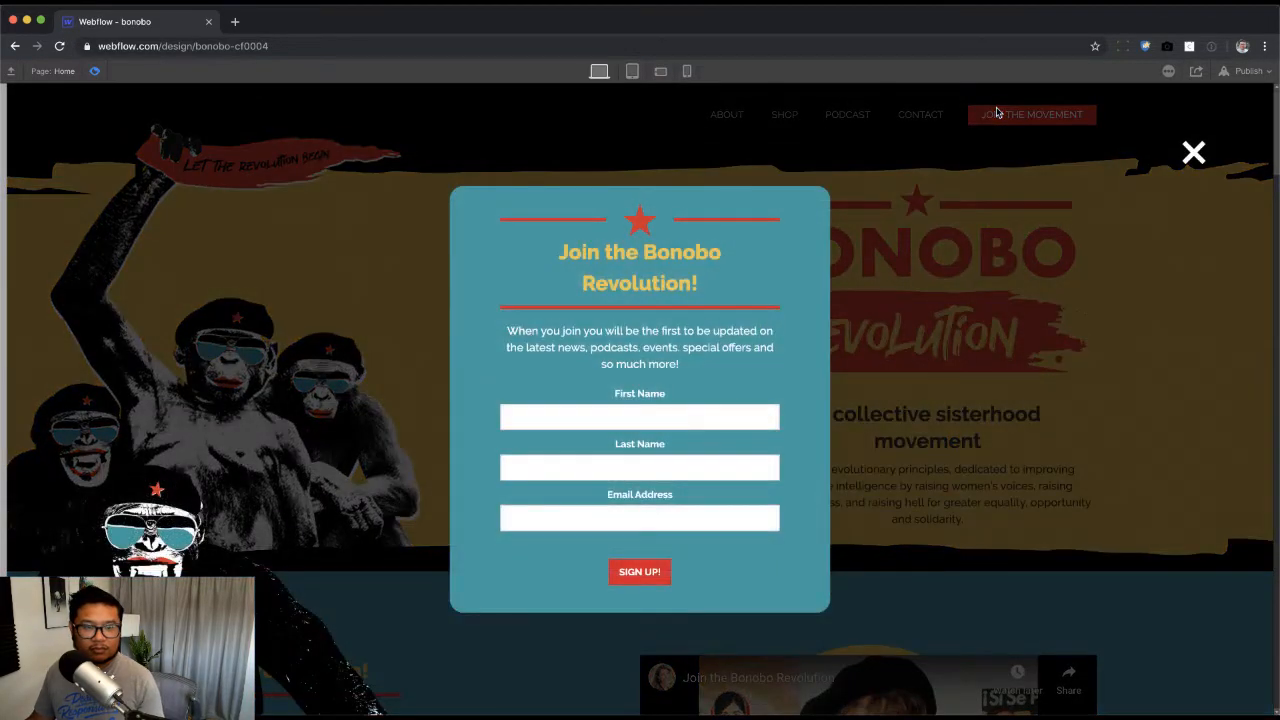
{"action": "left_click", "coordinate": [1193, 152]}
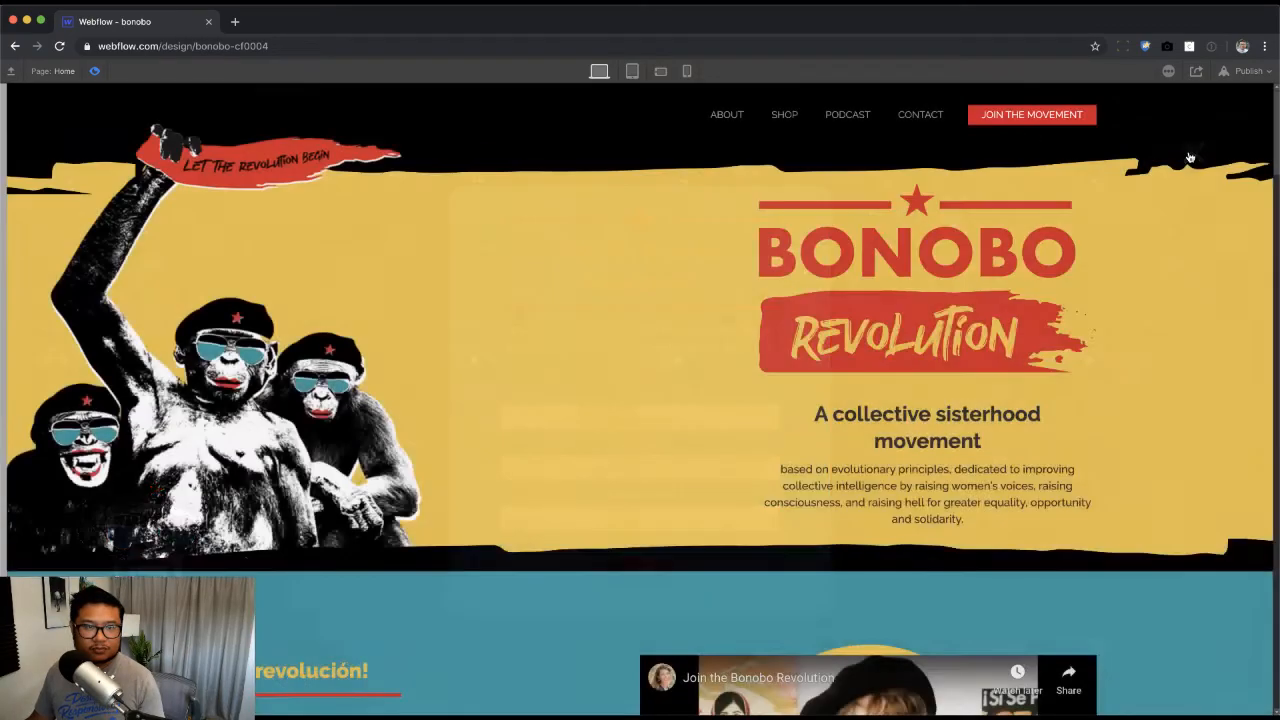
{"action": "left_click", "coordinate": [95, 71]}
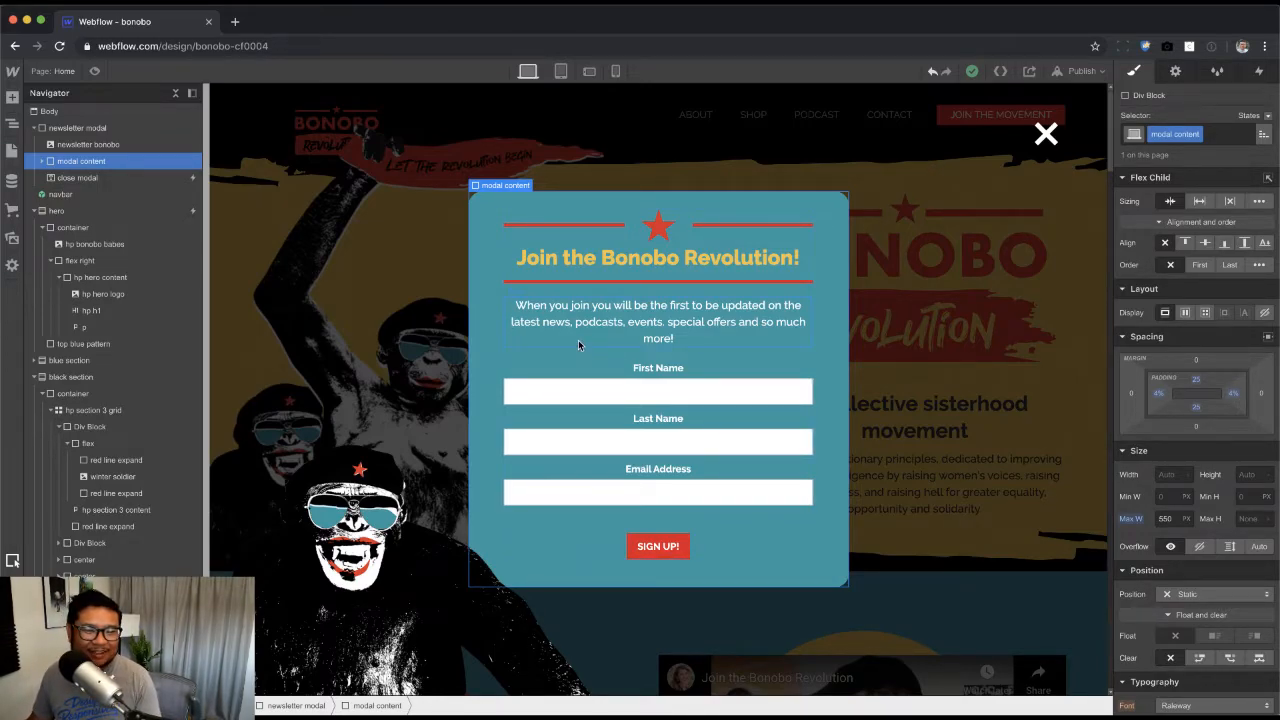
{"action": "left_click", "coordinate": [308, 253]}
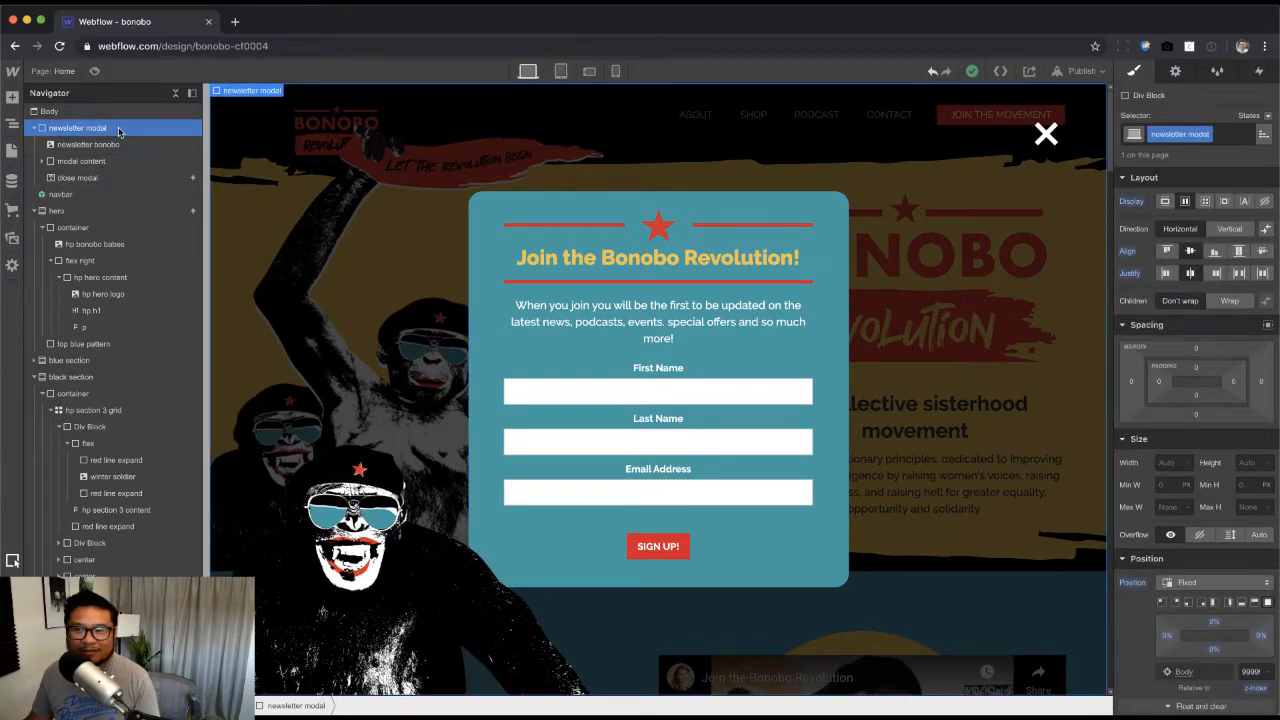
{"action": "left_click", "coordinate": [94, 71]}
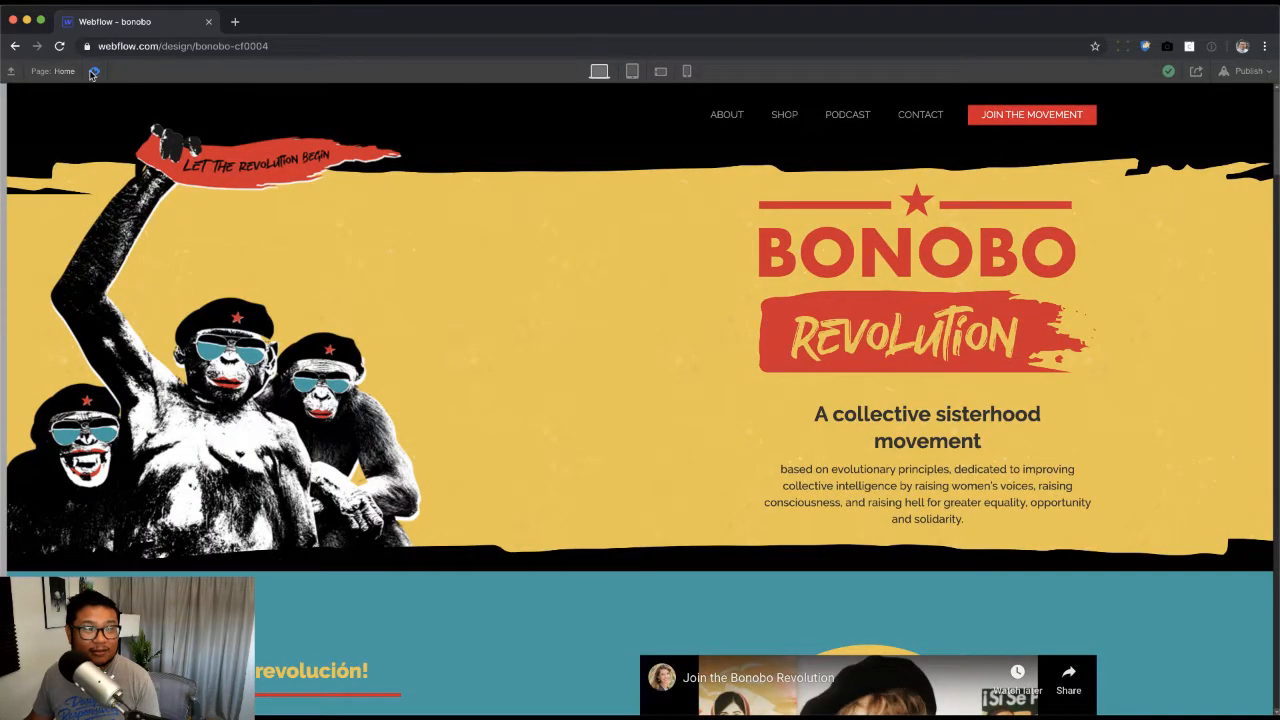
{"action": "key", "text": "super+shift+p"}
Step: At the tablet breakpoint, set the newsletter bonobo image's width to 48 vw and check it up to a 991 px canvas
{"action": "left_click", "coordinate": [561, 71]}
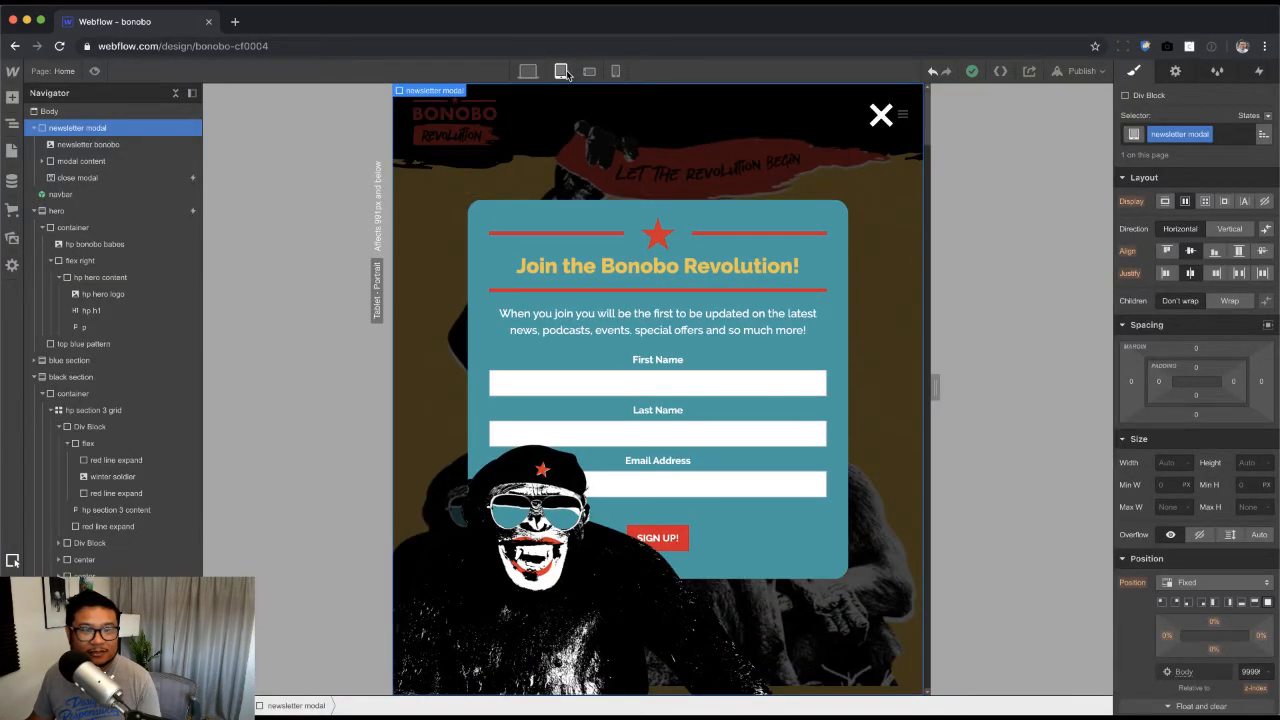
{"action": "left_click", "coordinate": [618, 626]}
{"action": "left_click", "coordinate": [1164, 476]}
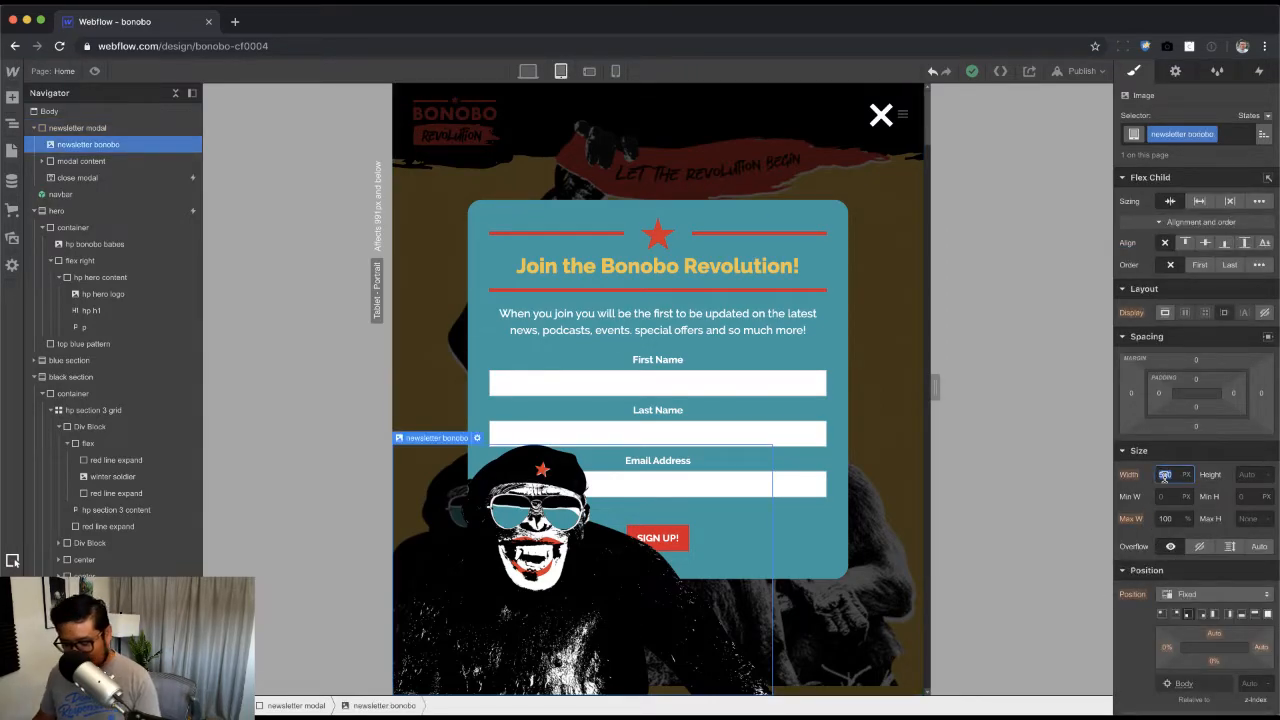
{"action": "type", "text": "10vw"}
{"action": "key", "text": "Return"}
{"action": "key", "text": "shift+Up"}
{"action": "key", "text": "shift+Up"}
{"action": "key", "text": "shift+Up"}
{"action": "key", "text": "shift+Up"}
{"action": "key", "text": "shift+Up"}
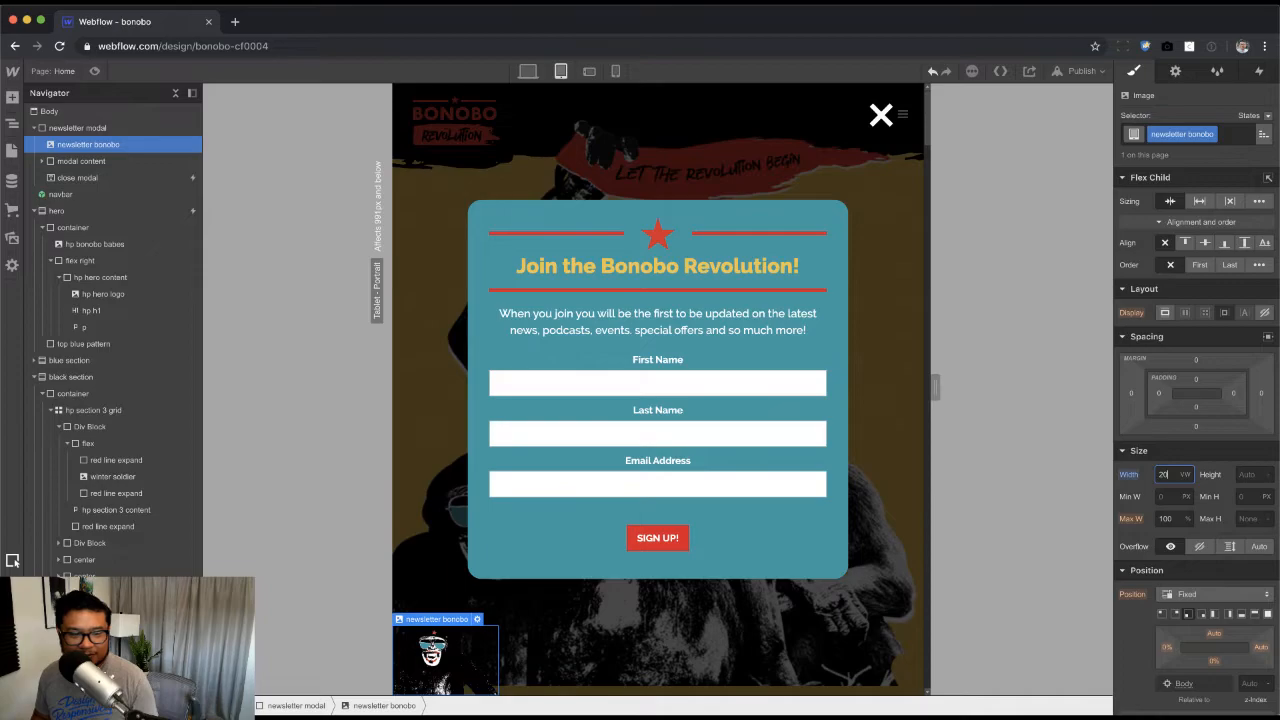
{"action": "key", "text": "shift+Down"}
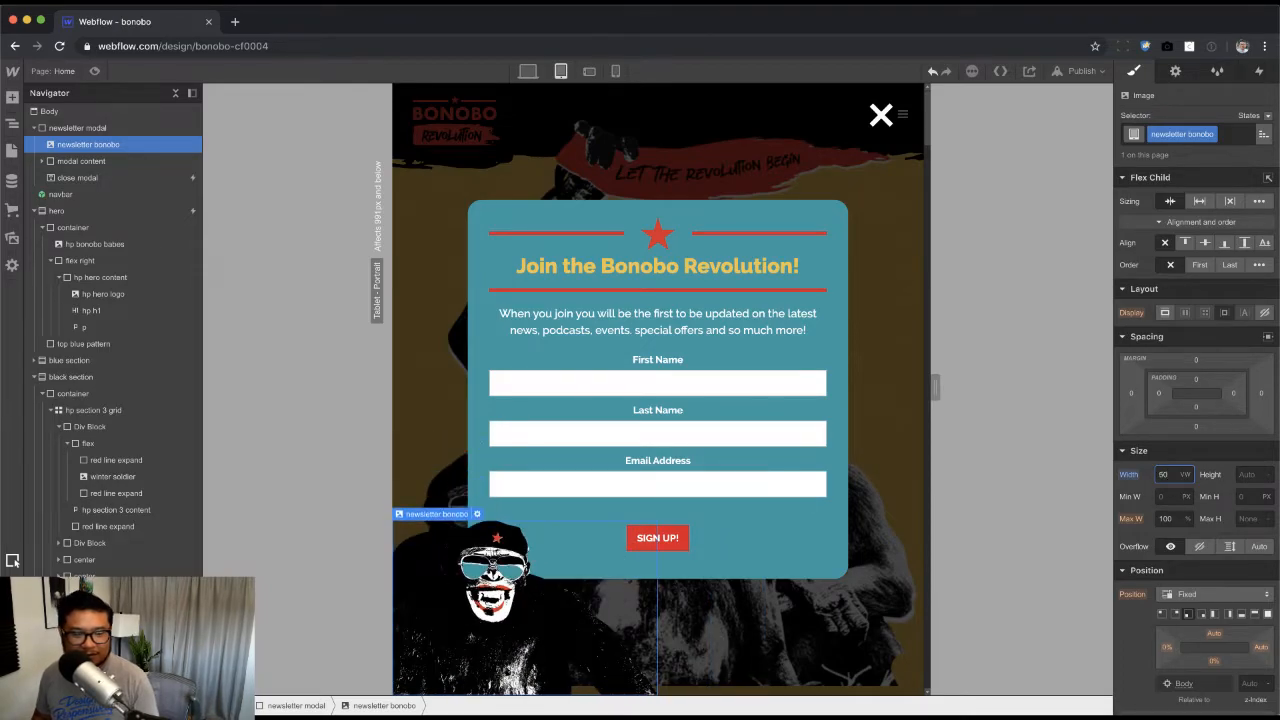
{"action": "key", "text": "Down"}
{"action": "key", "text": "Down"}
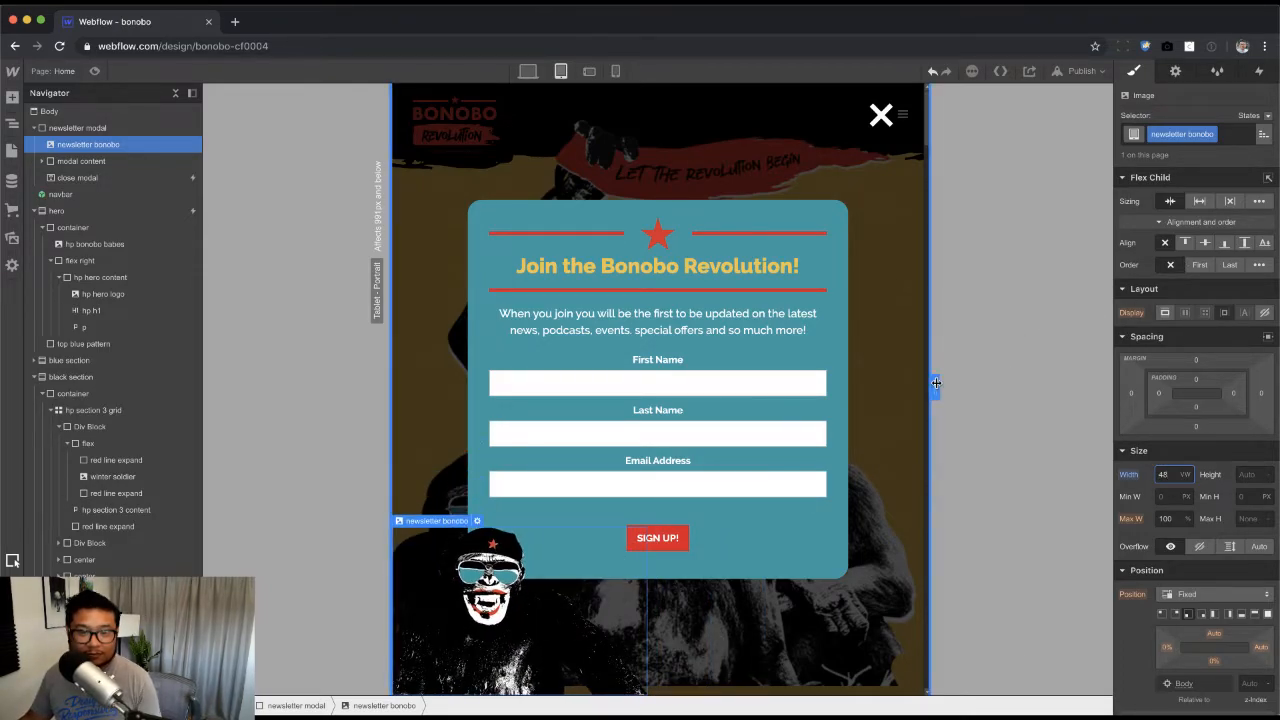
{"action": "left_click_drag", "start_coordinate": [931, 386], "coordinate": [986, 370]}
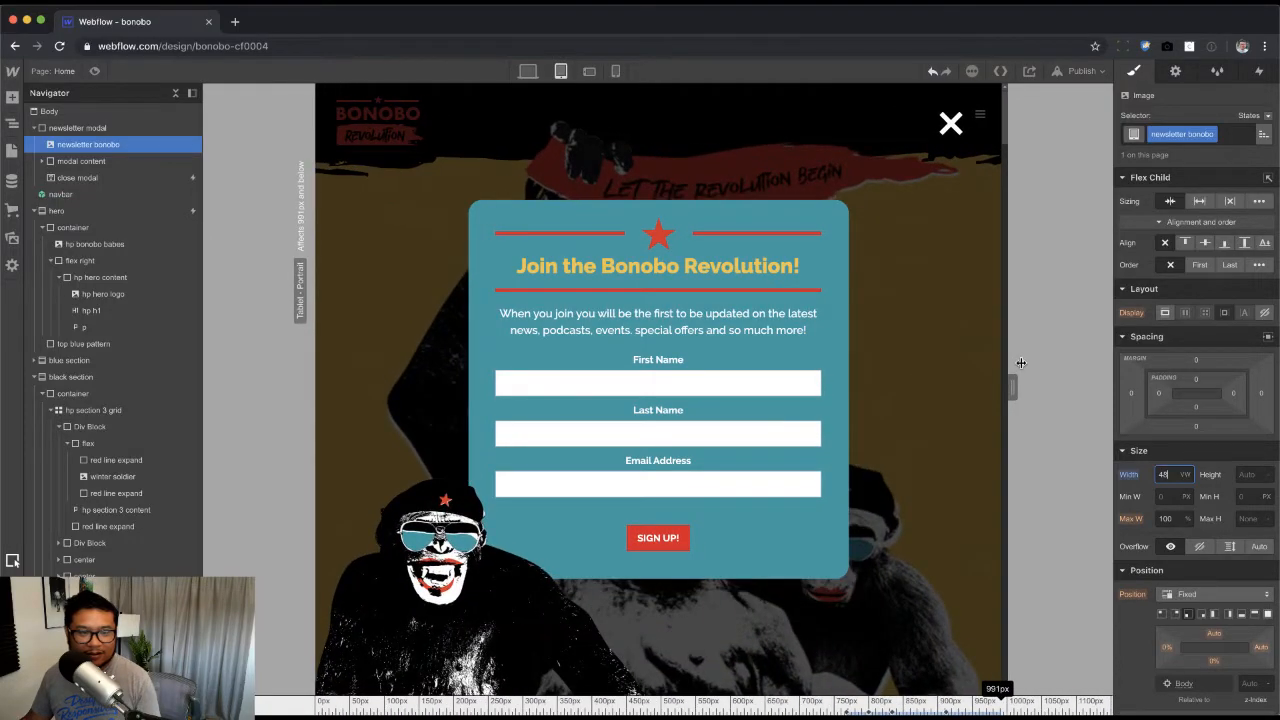
Step: At the phone landscape breakpoint, give the newsletter modal 20 px of left and right padding and check it at different canvas widths
{"action": "left_click", "coordinate": [589, 71]}
{"action": "left_click_drag", "start_coordinate": [865, 386], "coordinate": [938, 384]}
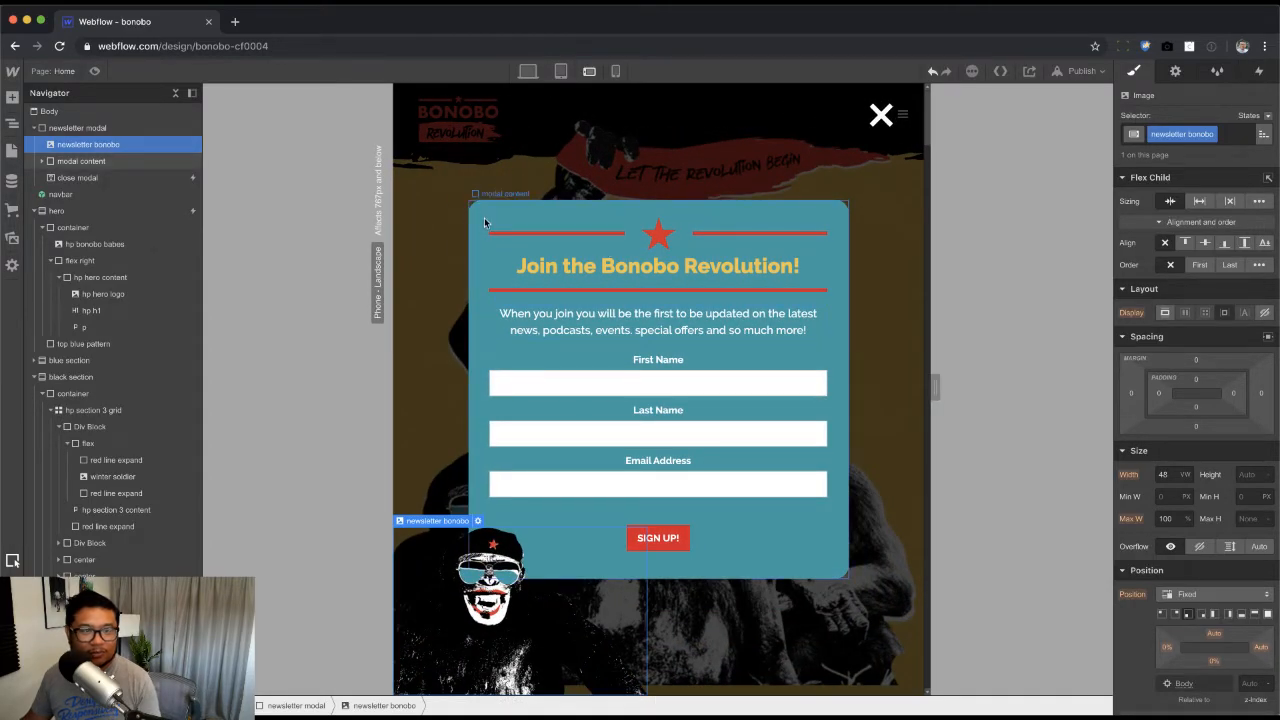
{"action": "left_click", "coordinate": [90, 161]}
{"action": "left_click", "coordinate": [107, 129]}
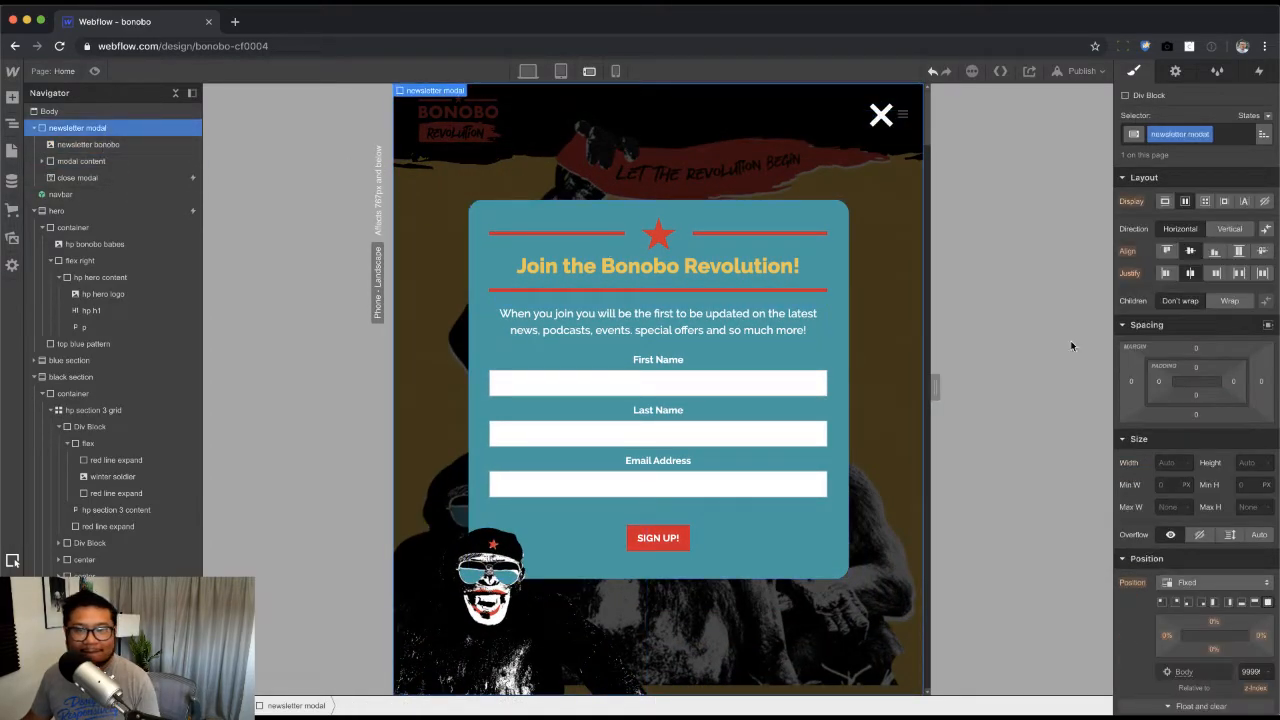
{"action": "left_click_drag", "start_coordinate": [1158, 387], "coordinate": [1193, 388]}
{"action": "left_click_drag", "start_coordinate": [935, 385], "coordinate": [975, 390]}
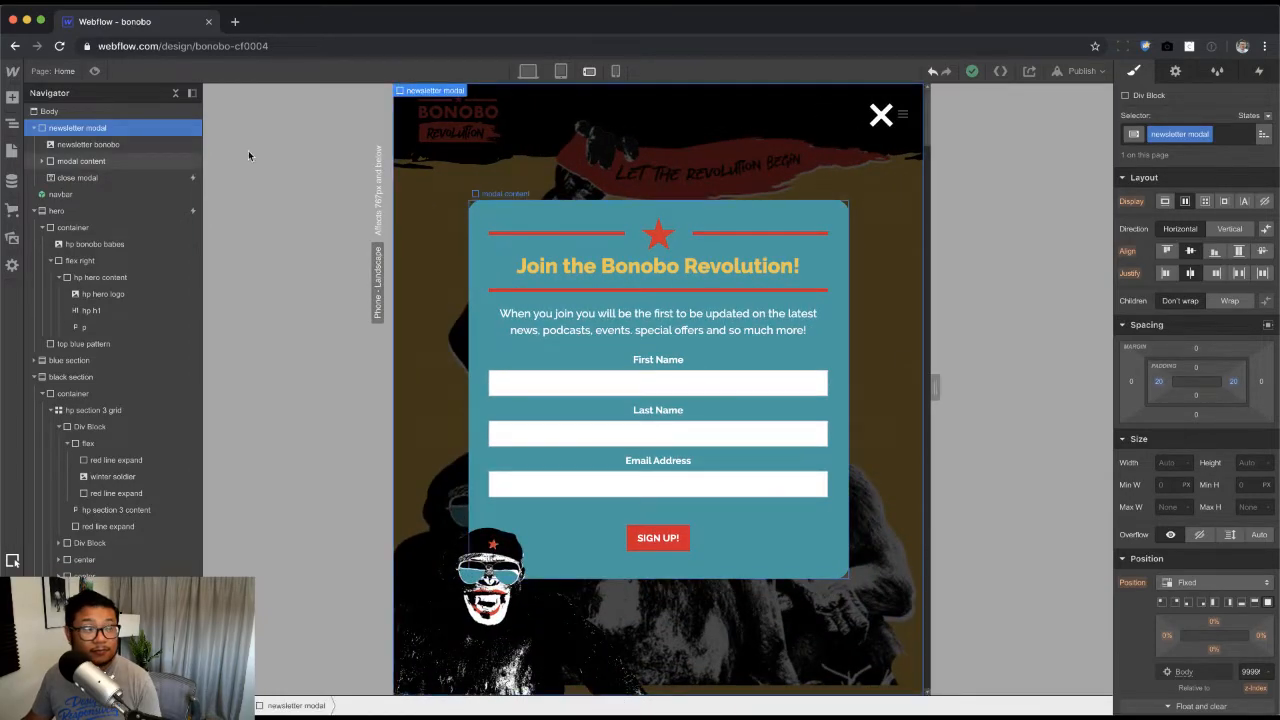
Step: At the phone portrait breakpoint, set the newsletter bonobo image's width to 60 vw and check it on a wider canvas
{"action": "left_click", "coordinate": [615, 71]}
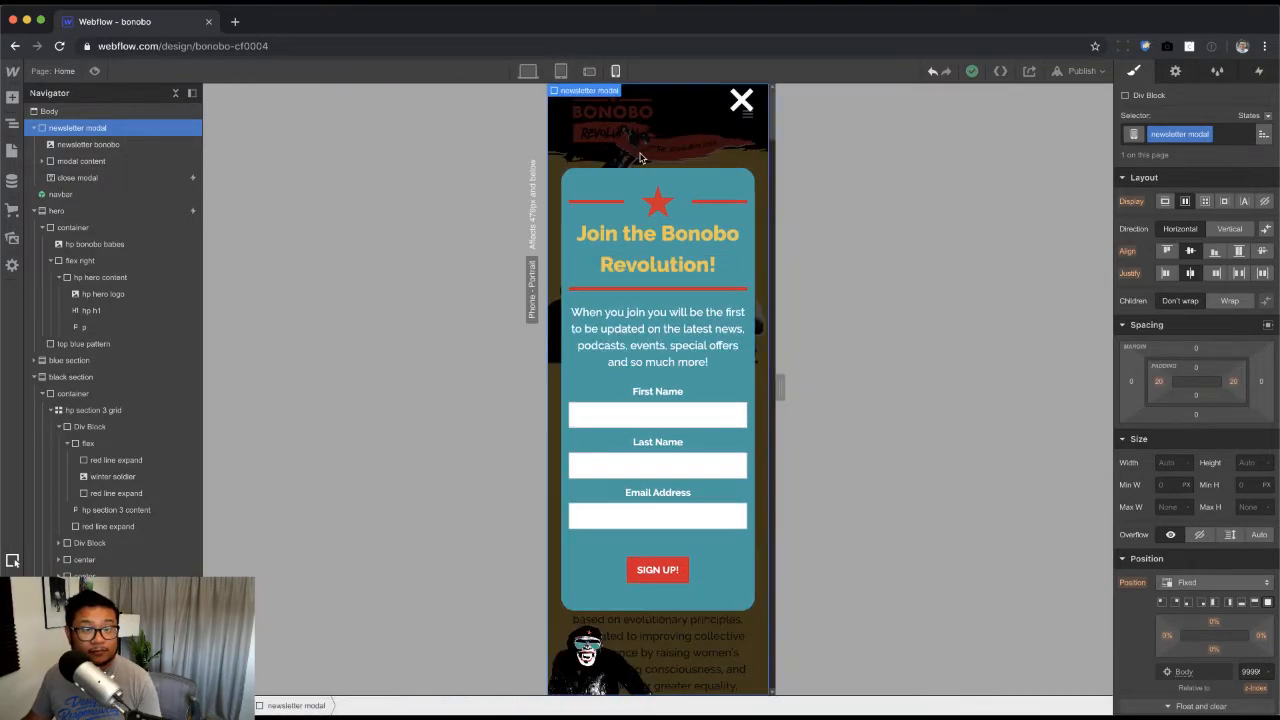
{"action": "left_click_drag", "start_coordinate": [777, 388], "coordinate": [878, 403]}
{"action": "left_click", "coordinate": [590, 630]}
{"action": "left_click", "coordinate": [1163, 475]}
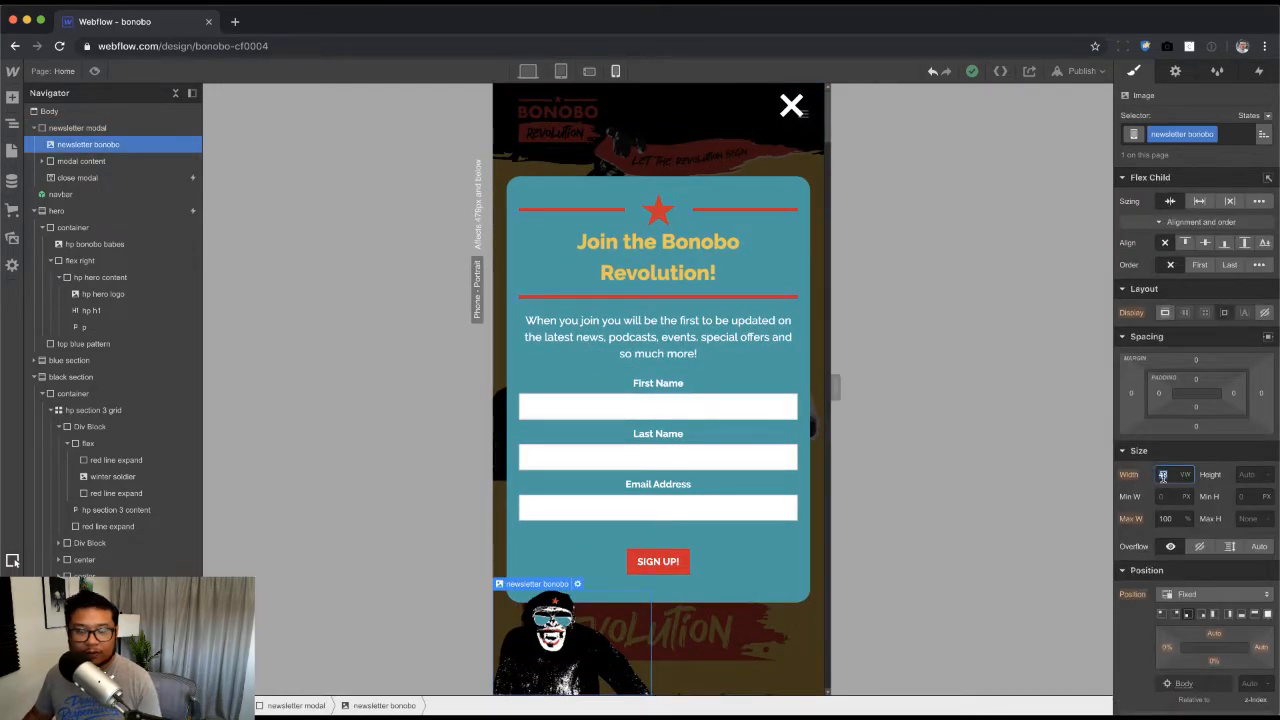
{"action": "type", "text": "60"}
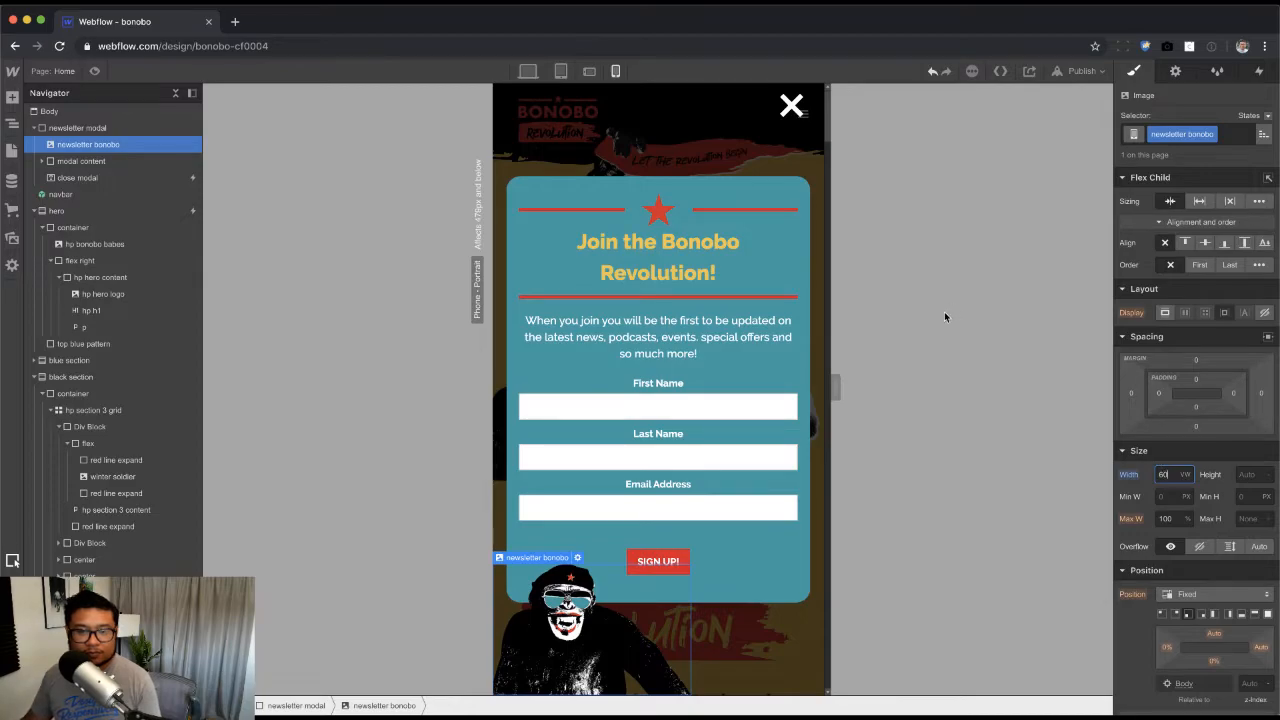
{"action": "left_click_drag", "start_coordinate": [836, 386], "coordinate": [874, 363]}
Step: Return to the desktop breakpoint and test opening and closing the newsletter modal in preview
{"action": "left_click", "coordinate": [528, 71]}
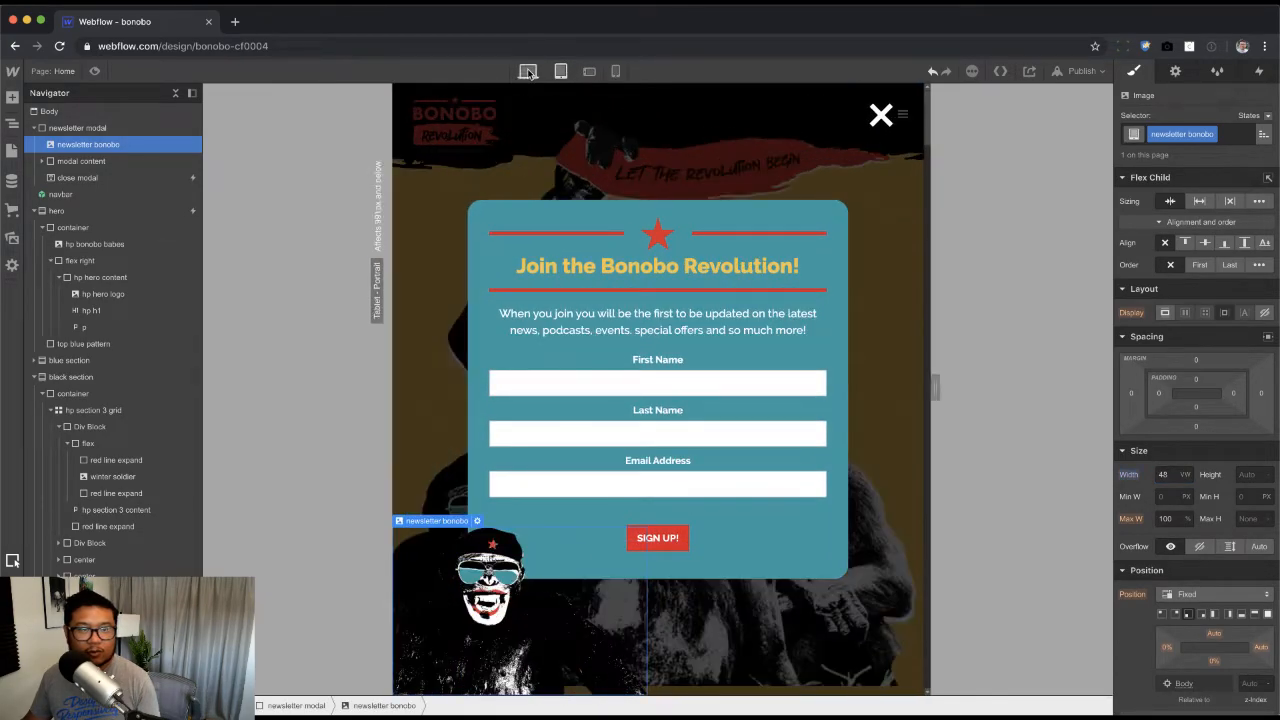
{"action": "left_click", "coordinate": [528, 71]}
{"action": "left_click", "coordinate": [95, 71]}
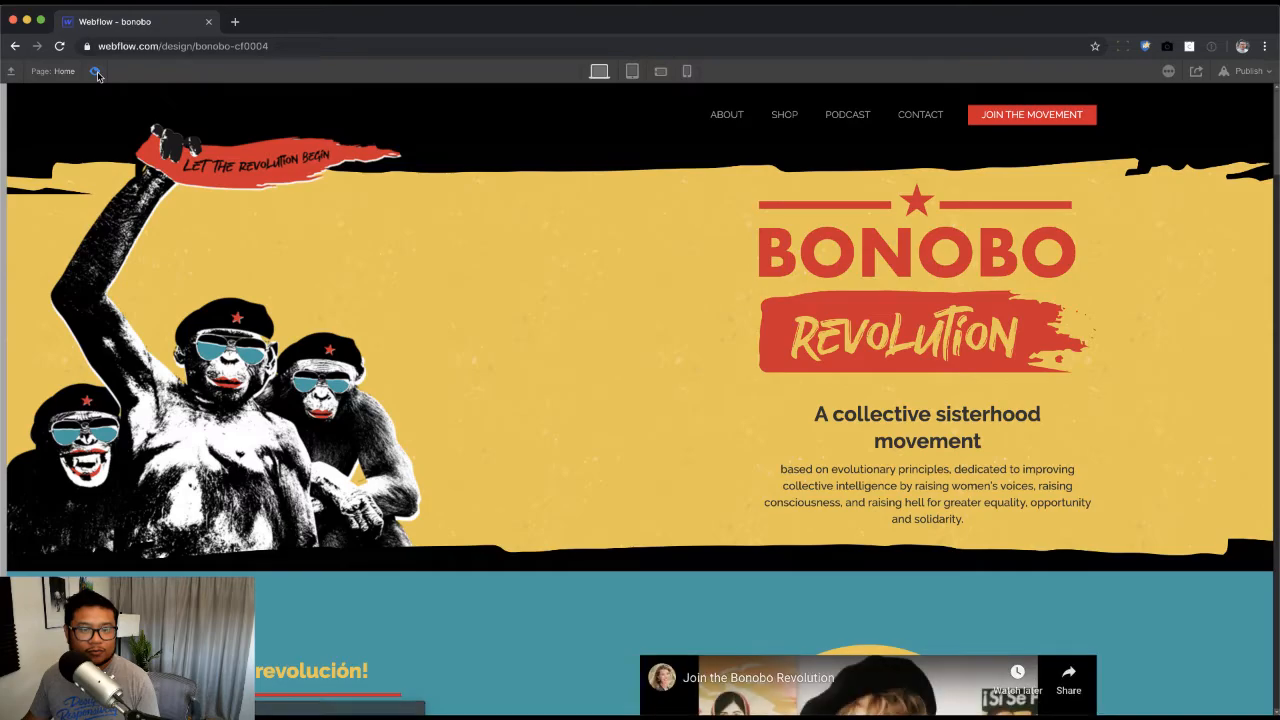
{"action": "left_click", "coordinate": [1008, 117]}
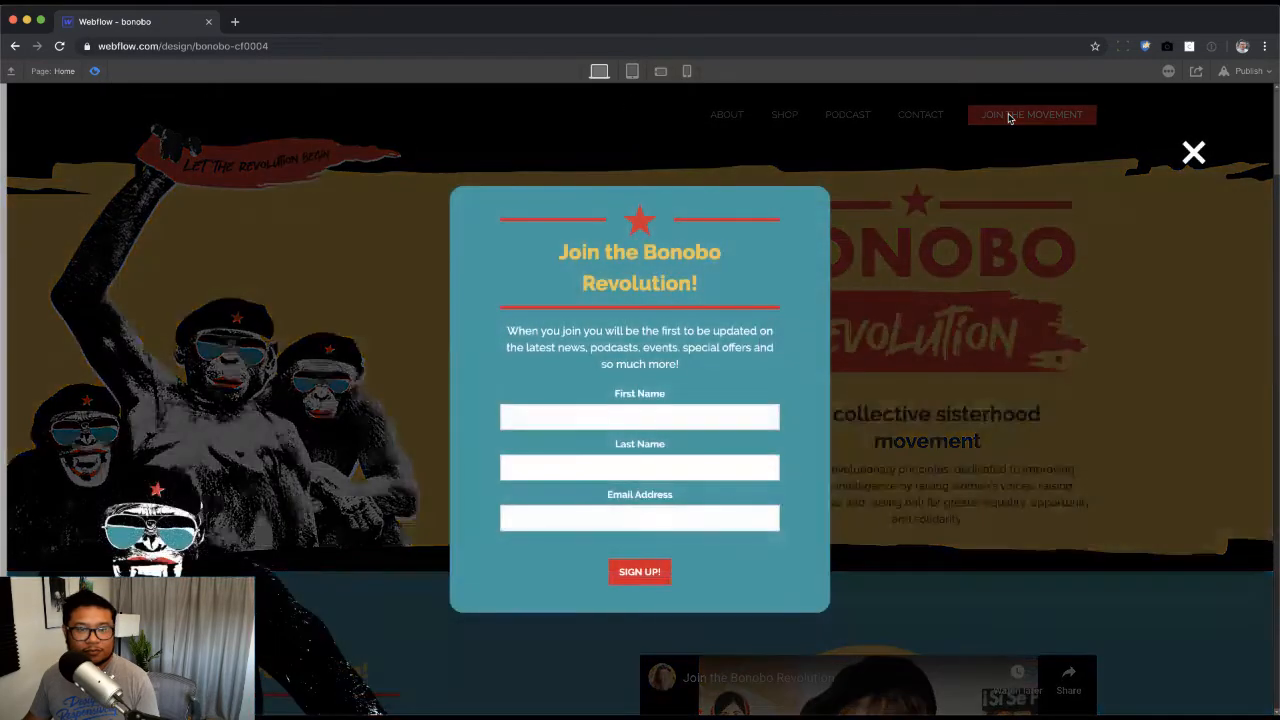
{"action": "left_click", "coordinate": [1194, 153]}
{"action": "left_click", "coordinate": [96, 71]}
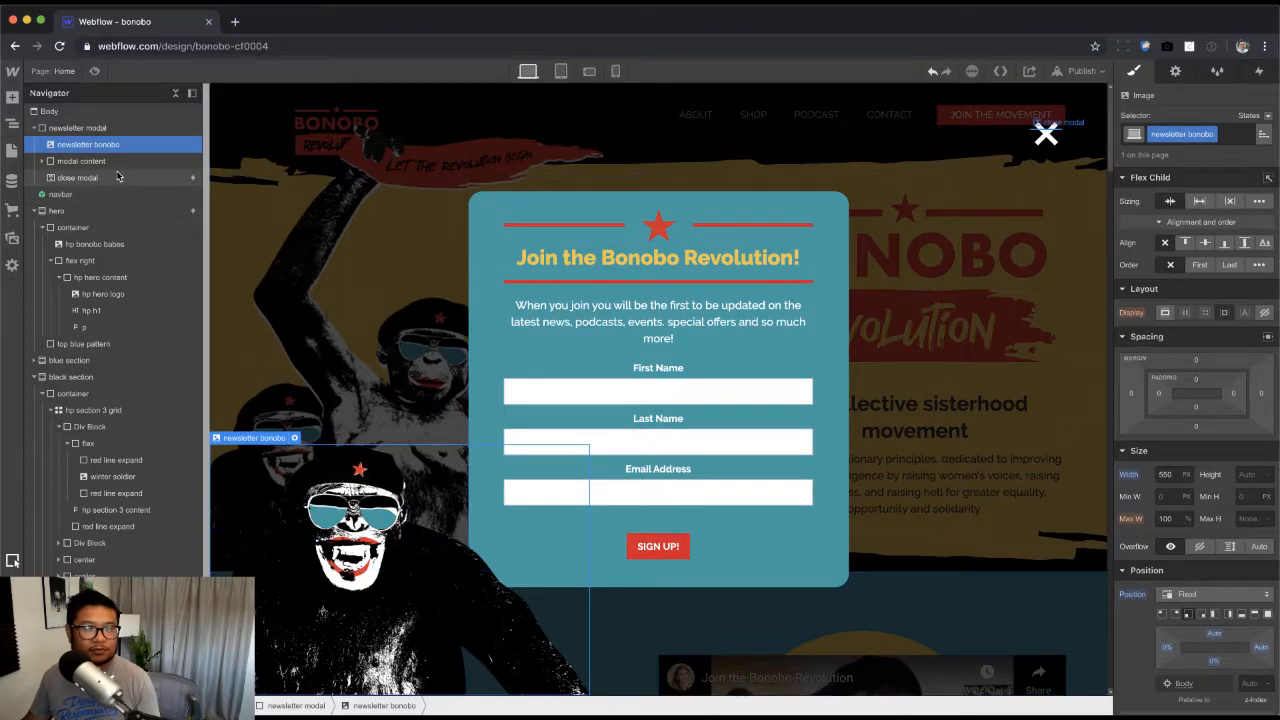
Step: Hide the newsletter modal by setting its display to none, and collapse its element tree
{"action": "left_click", "coordinate": [434, 222]}
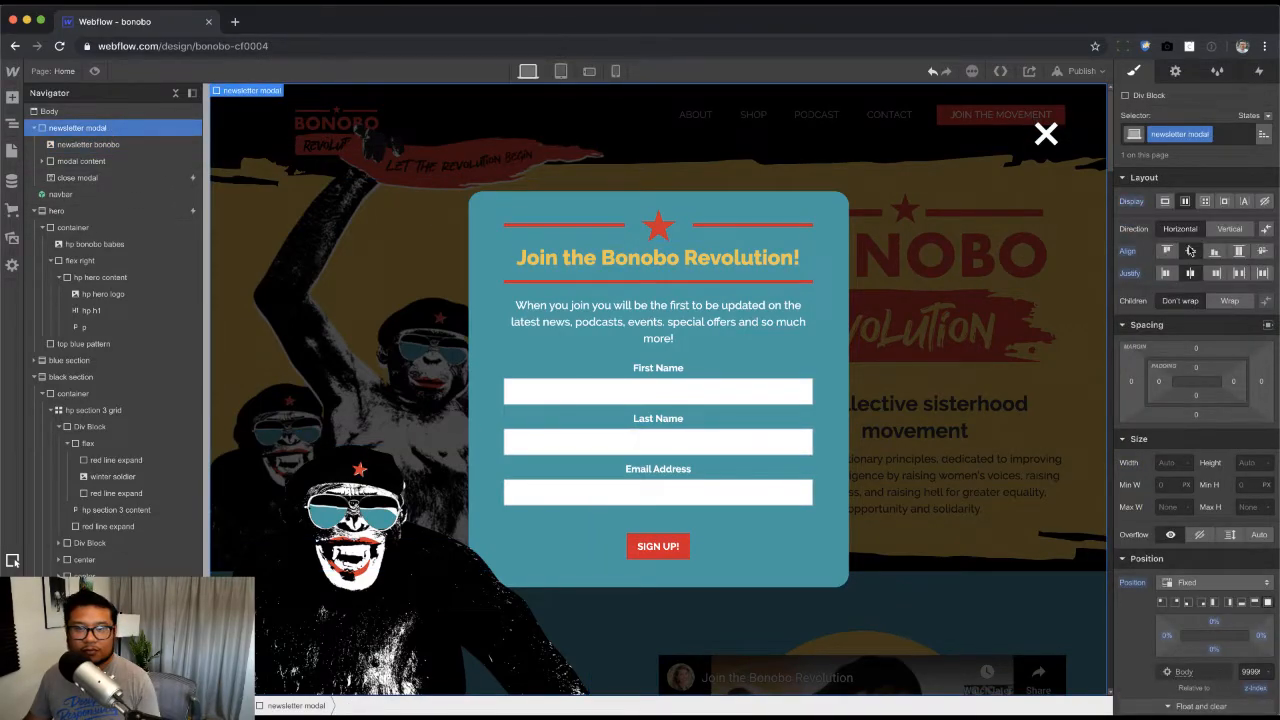
{"action": "left_click", "coordinate": [1264, 201]}
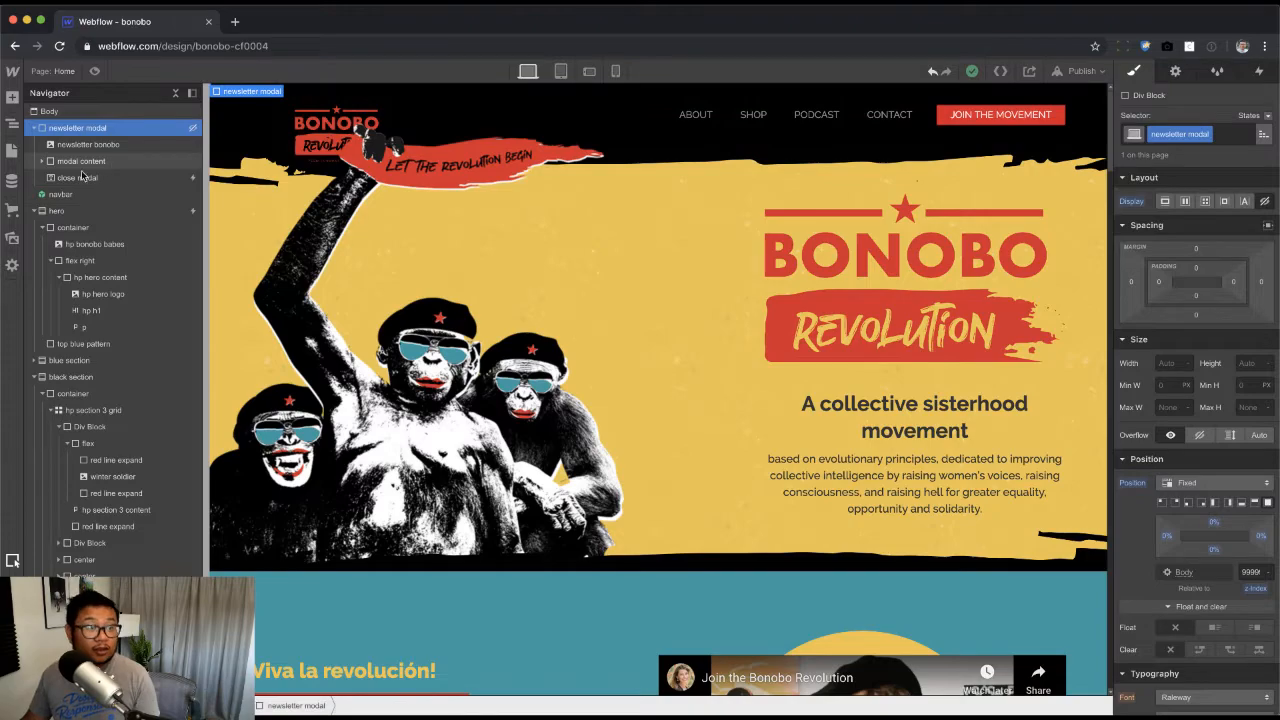
{"action": "left_click", "coordinate": [34, 129]}
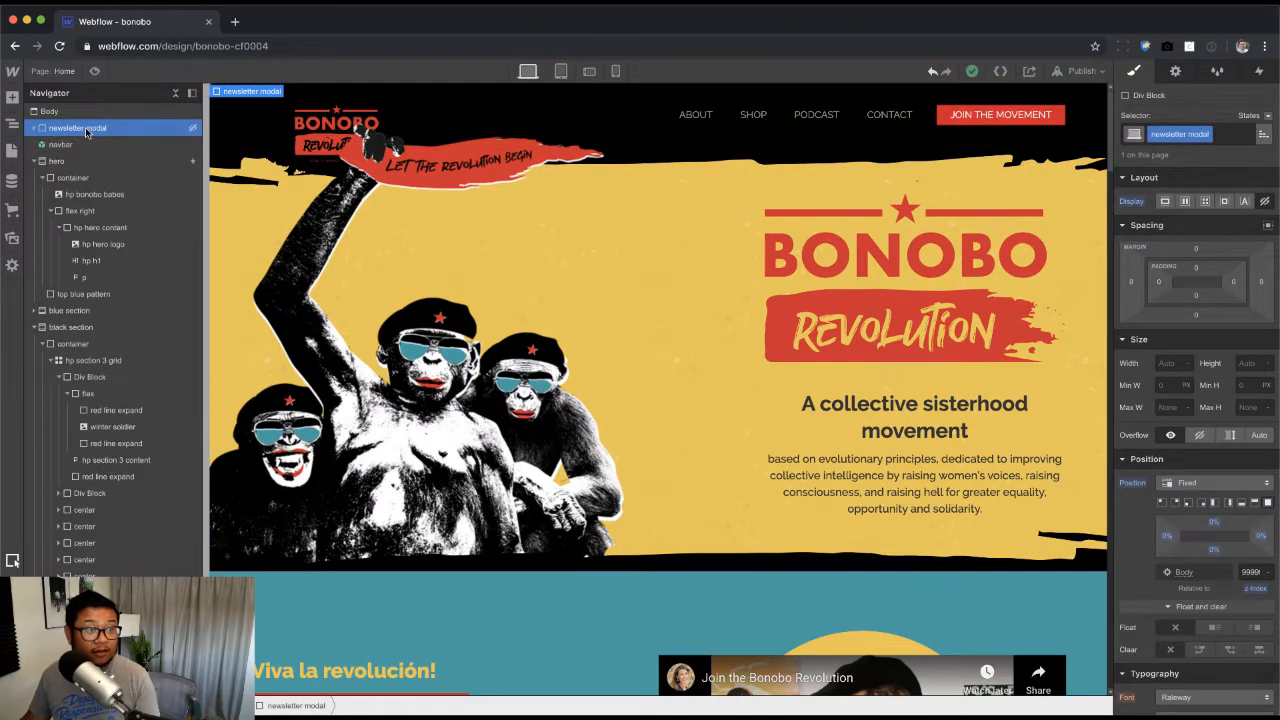
Step: Turn the hidden newsletter modal div into a symbol named "newsletter modal"
{"action": "right_click", "coordinate": [248, 97]}
{"action": "left_click", "coordinate": [297, 361]}
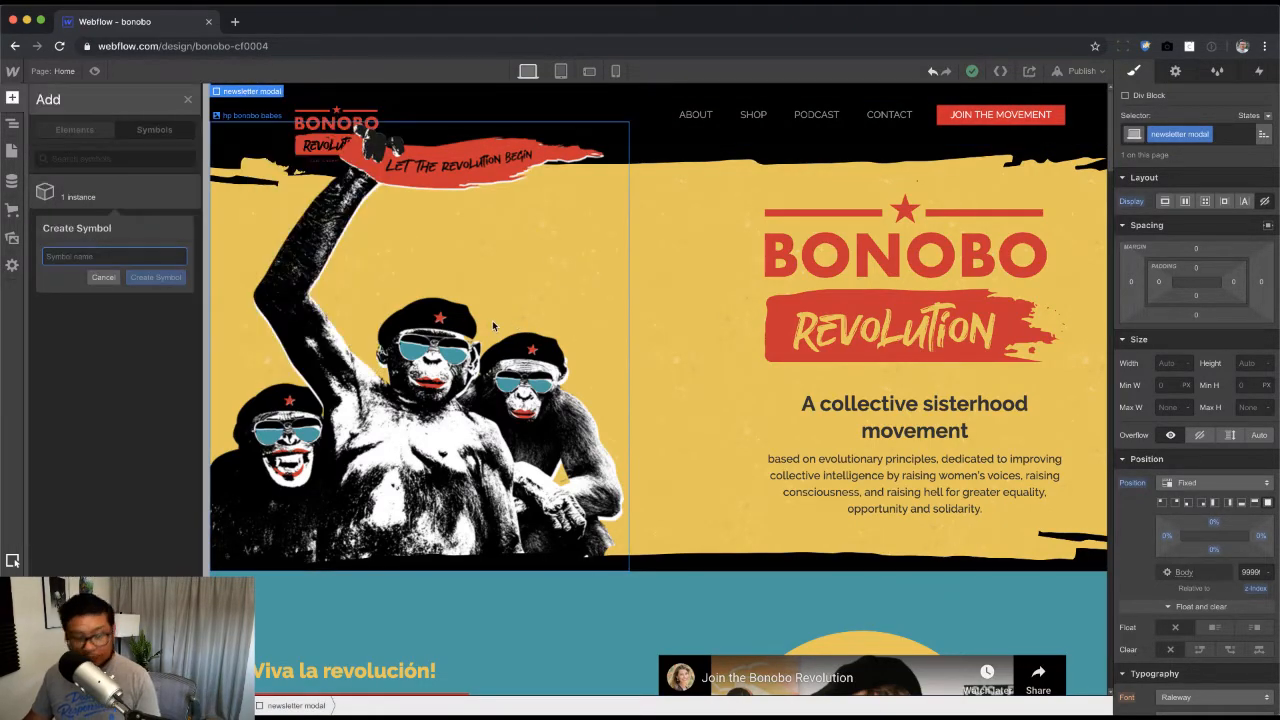
{"action": "type", "text": "newslette"}
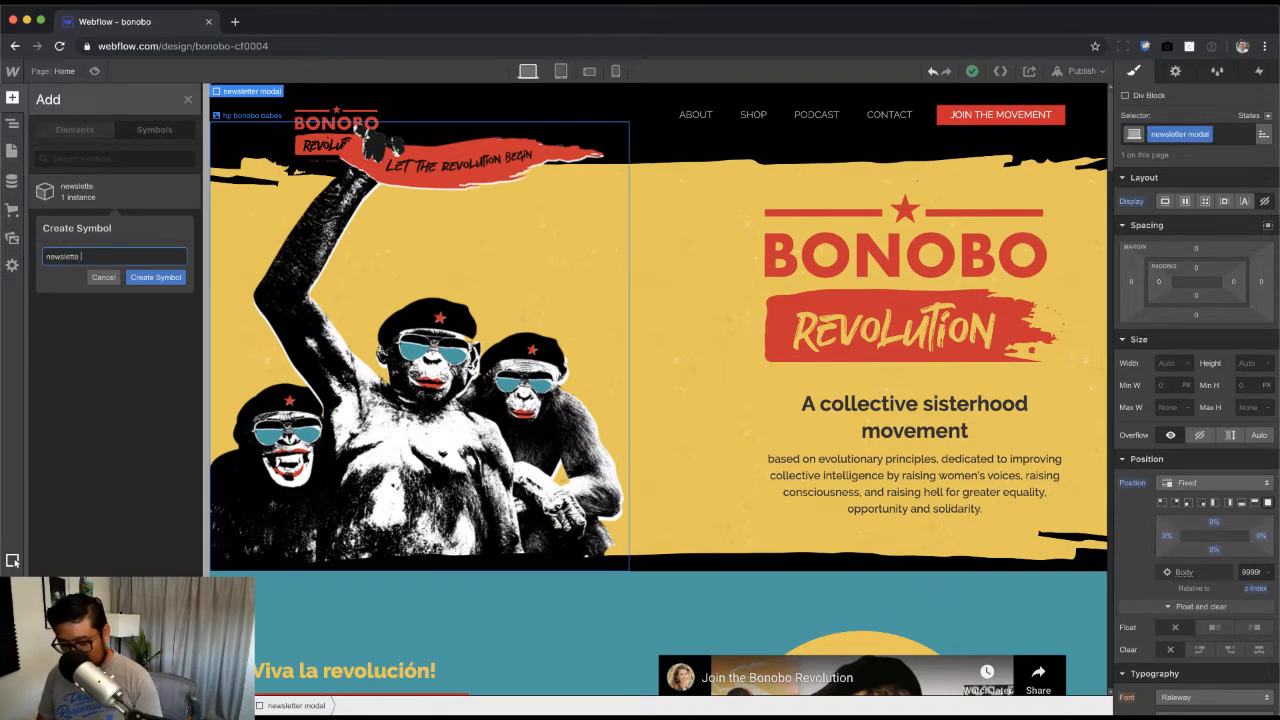
{"action": "type", "text": "r modal"}
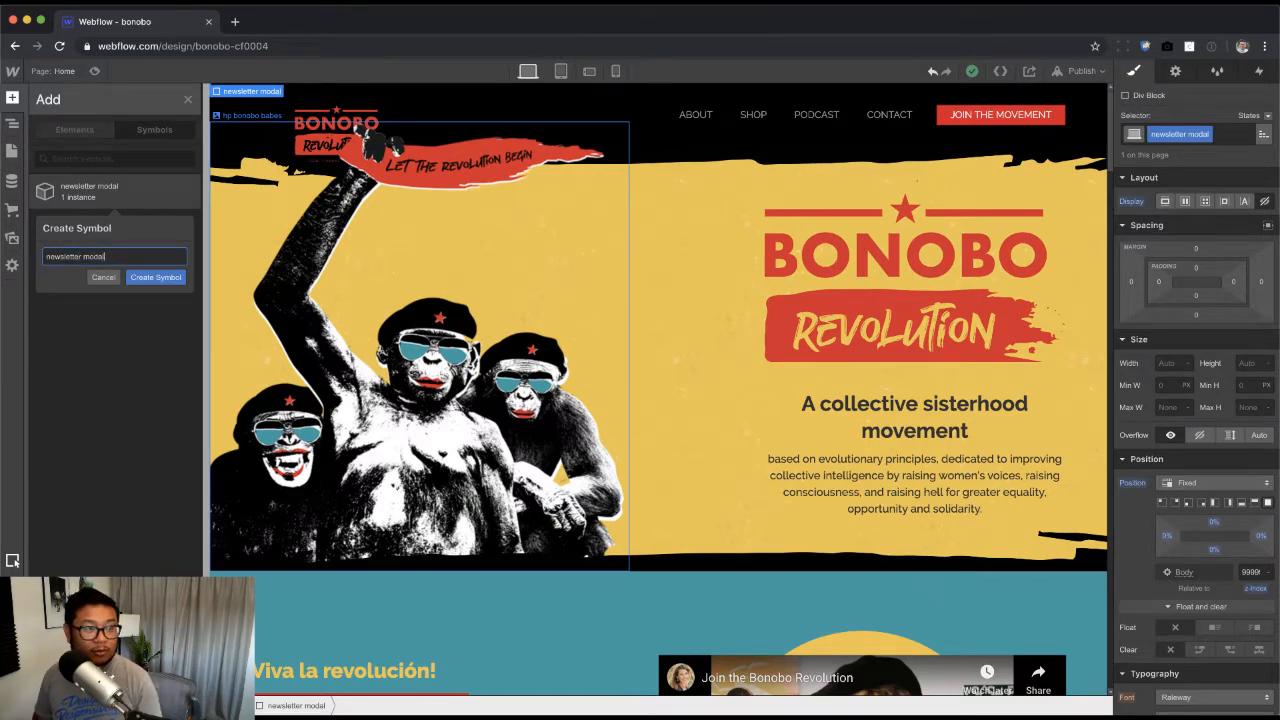
{"action": "key", "text": "Return"}
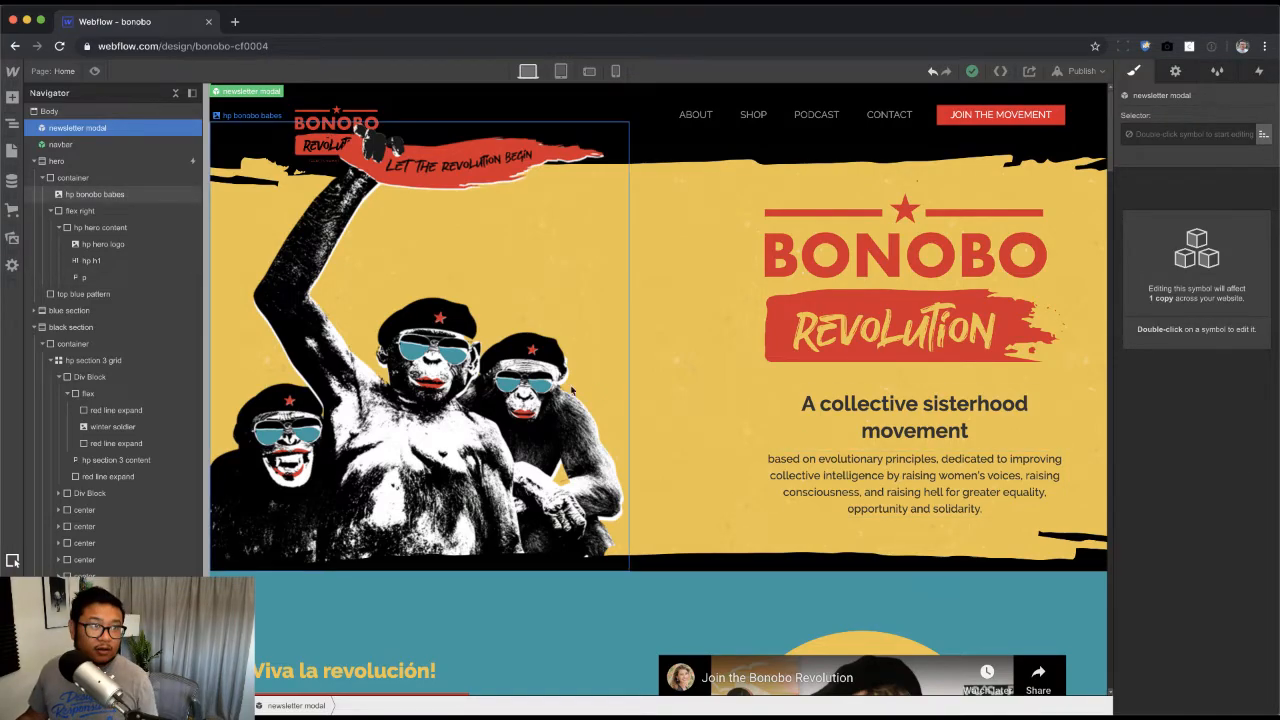
Step: Duplicate the Home page and create the copy as a new page named "About"
{"action": "left_click", "coordinate": [72, 71]}
{"action": "left_click", "coordinate": [183, 174]}
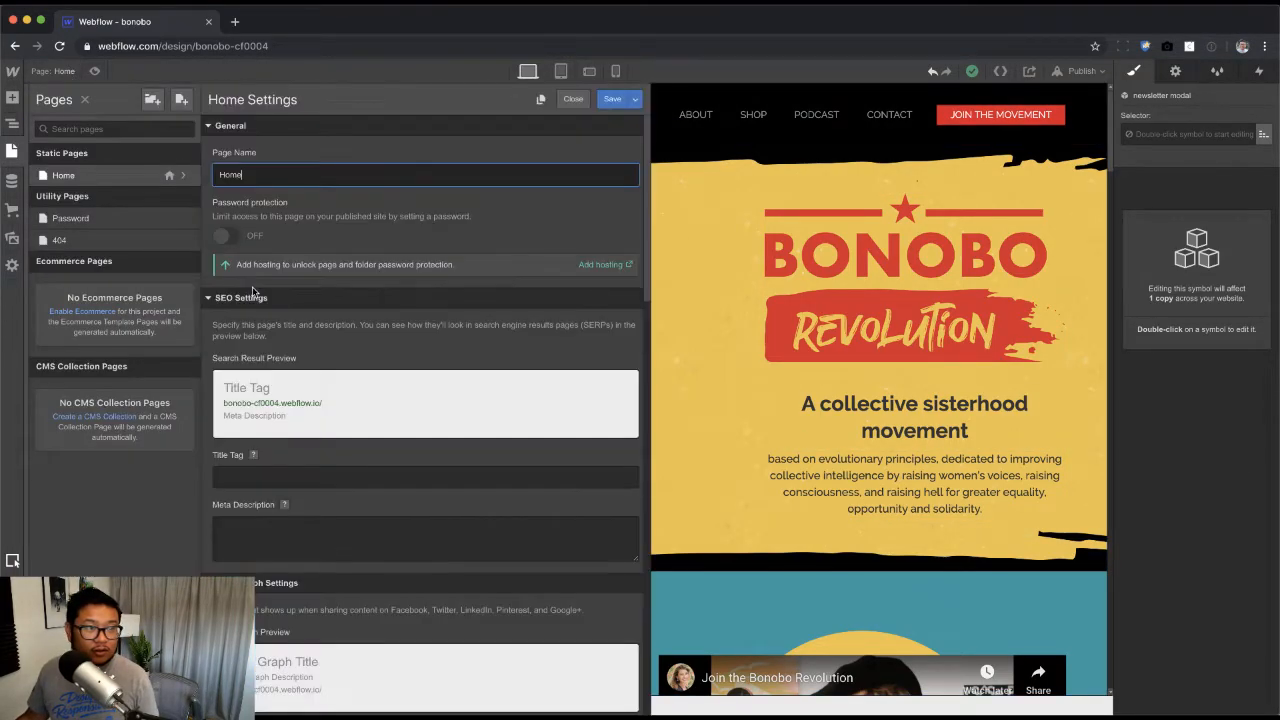
{"action": "left_click", "coordinate": [544, 100]}
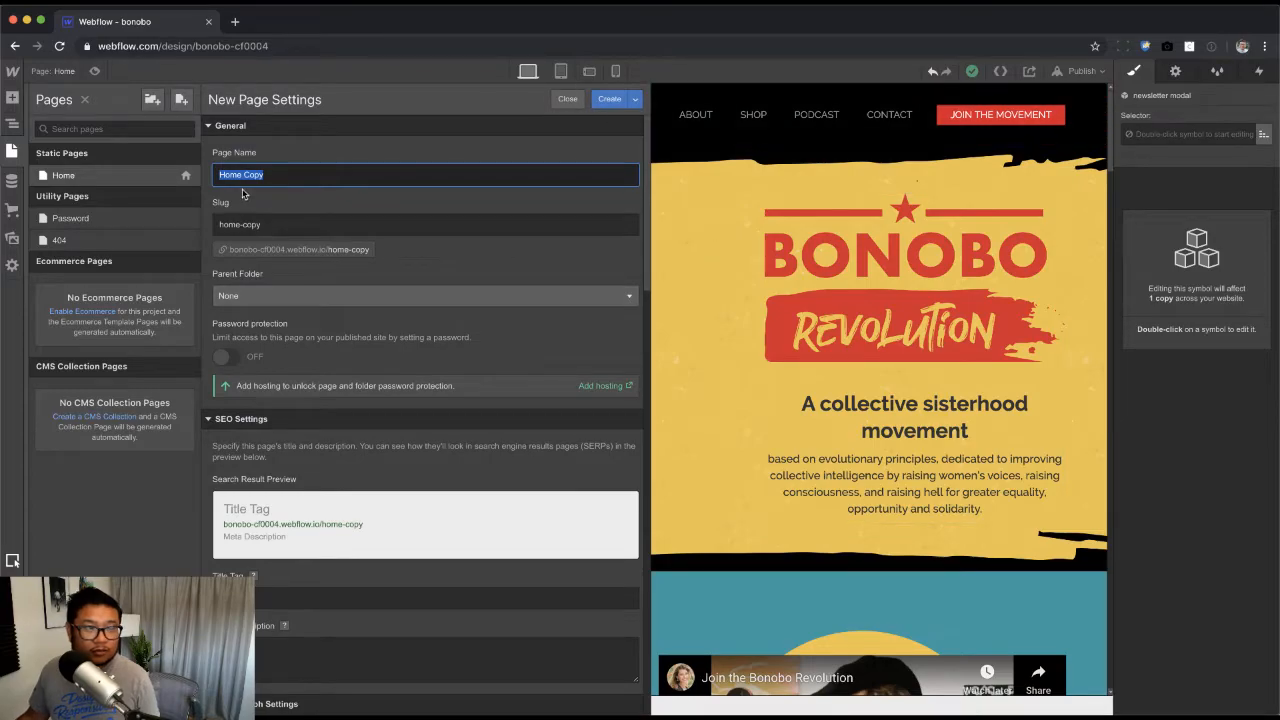
{"action": "type", "text": "About"}
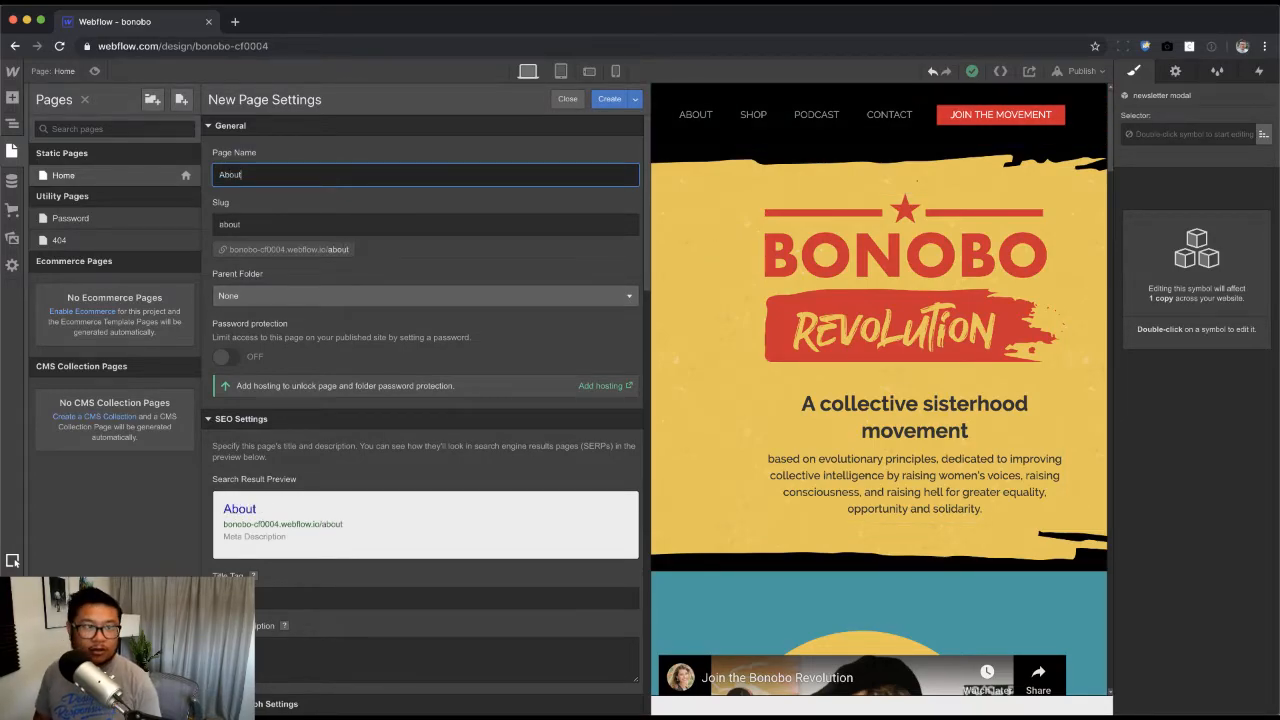
{"action": "key", "text": "Return"}
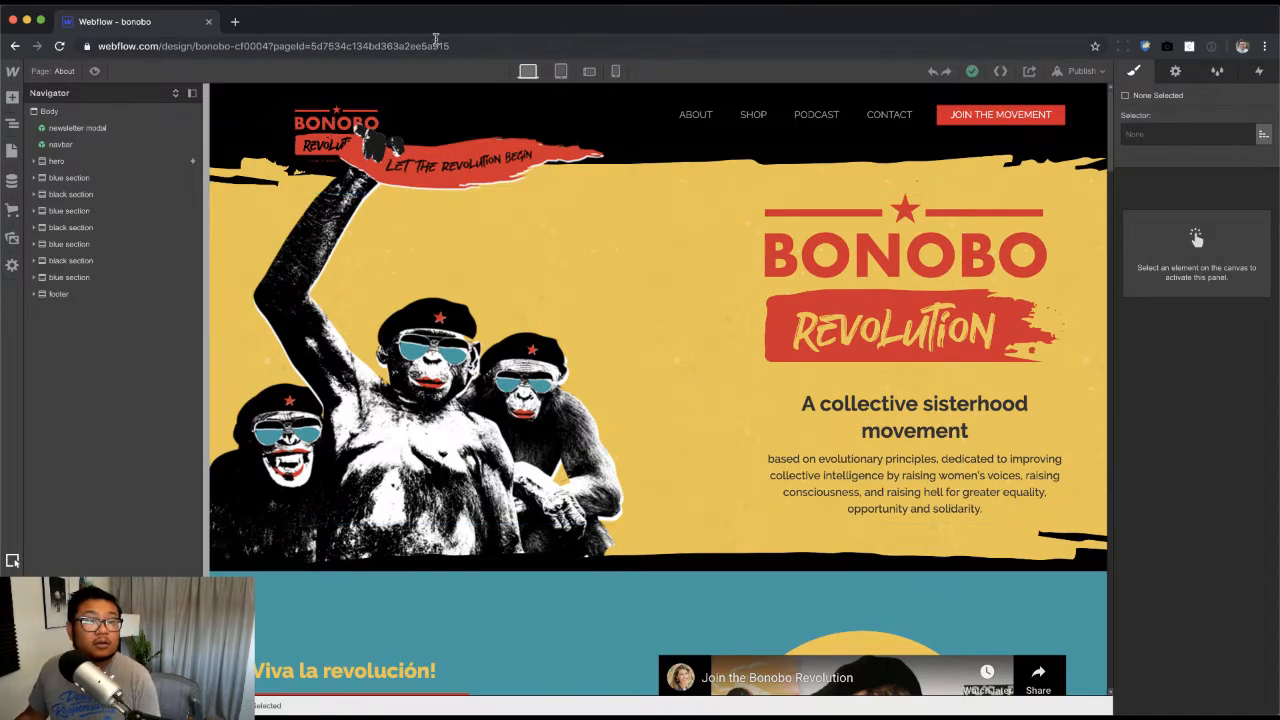
Step: Switch to the design PDF, examine the About page's hero layout, and return to the Webflow Designer
{"action": "key", "text": "super+Tab"}
{"action": "scroll", "coordinate": [600, 615], "scroll_direction": "down", "scroll_amount": 4}
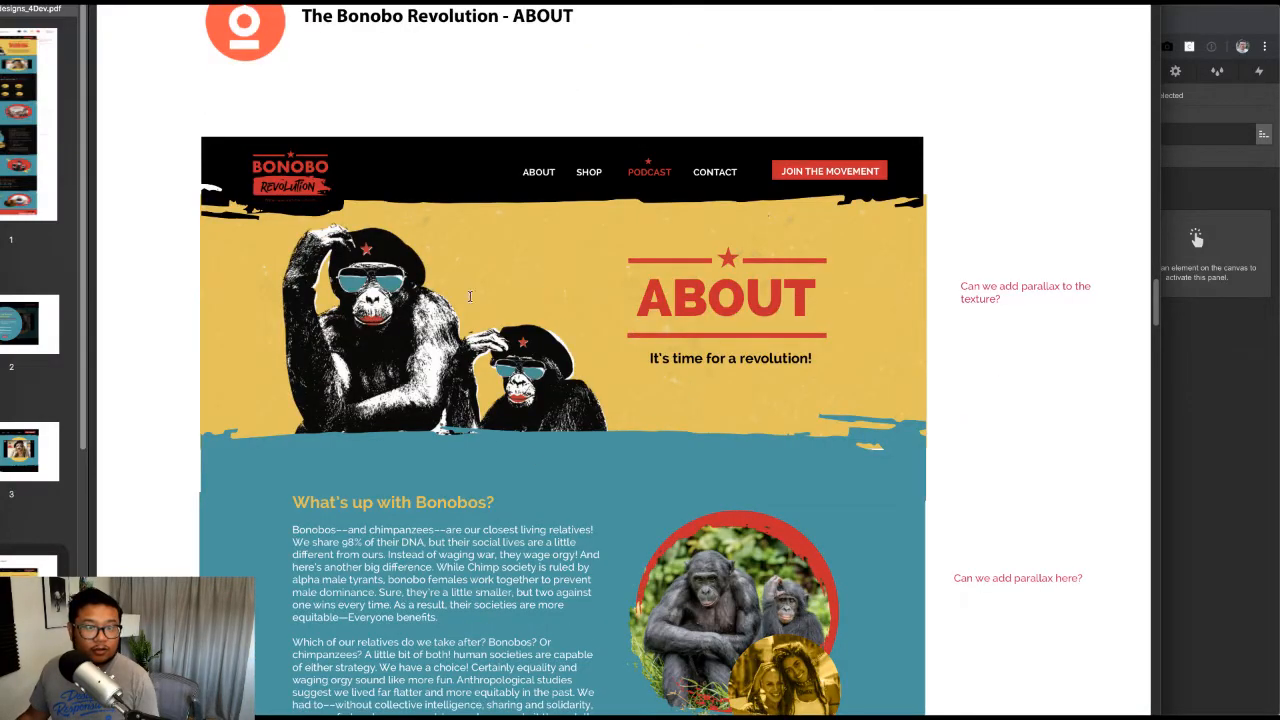
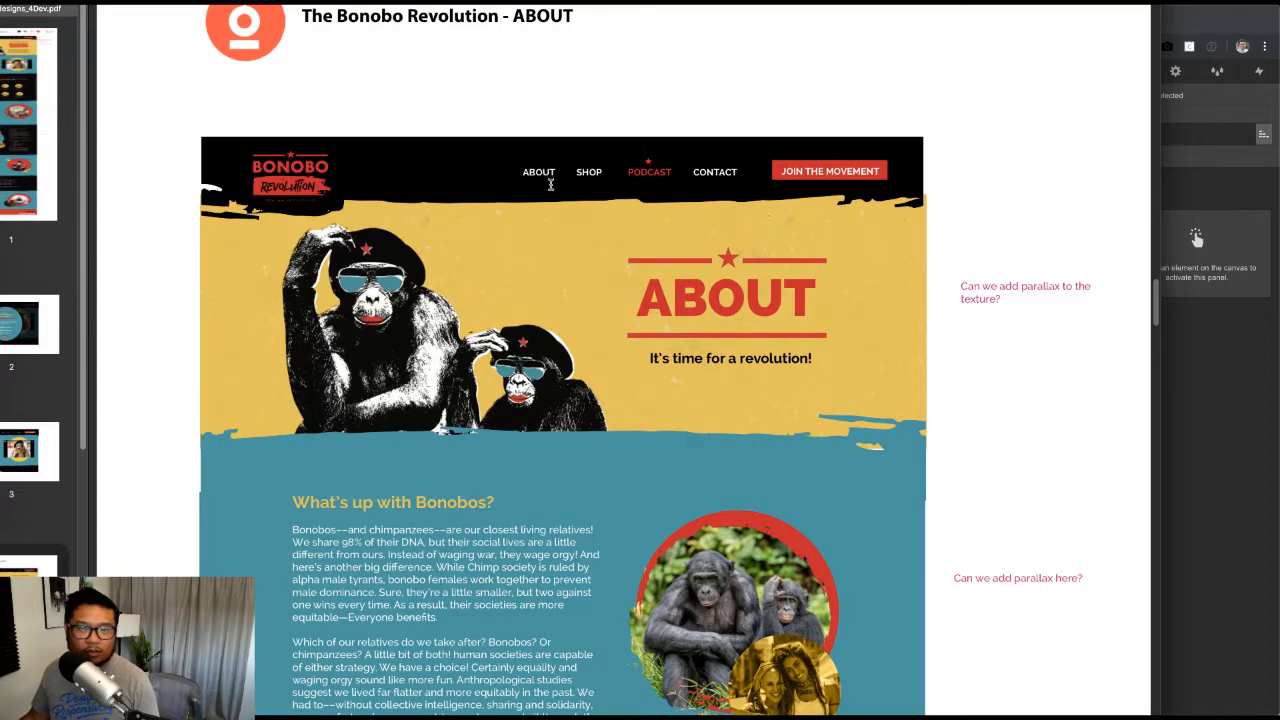
{"action": "left_click", "coordinate": [1207, 371]}
{"action": "key", "text": "super+Tab"}
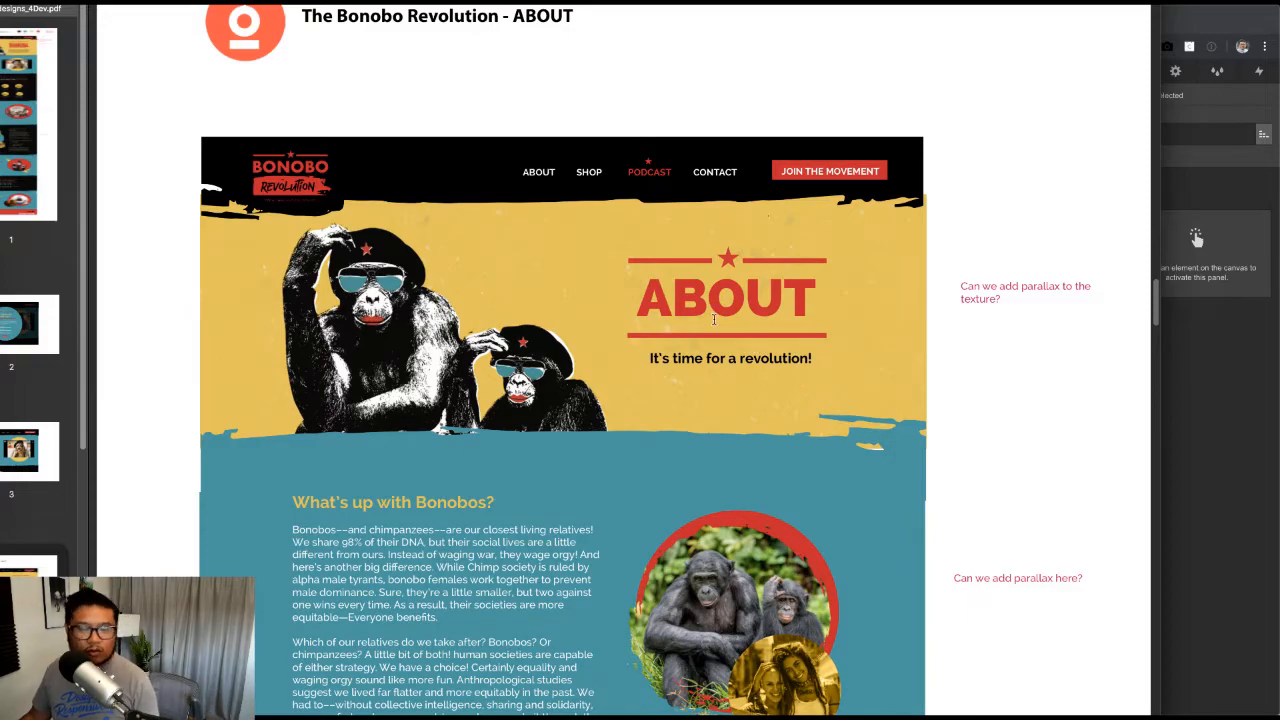
{"action": "key", "text": "super+Tab"}
Step: Delete the "hp bonobo babes" image and the "flex right" div from the About page's hero container
{"action": "left_click", "coordinate": [362, 318]}
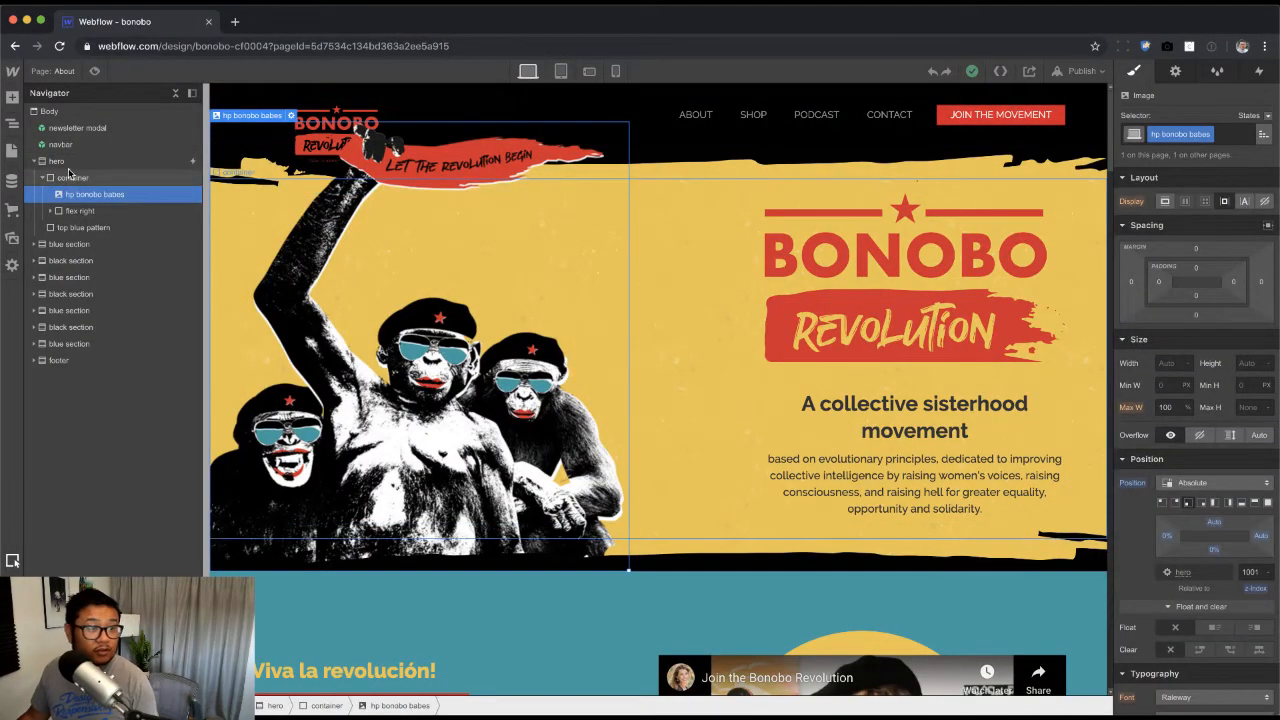
{"action": "left_click", "coordinate": [70, 177]}
{"action": "left_click", "coordinate": [95, 196]}
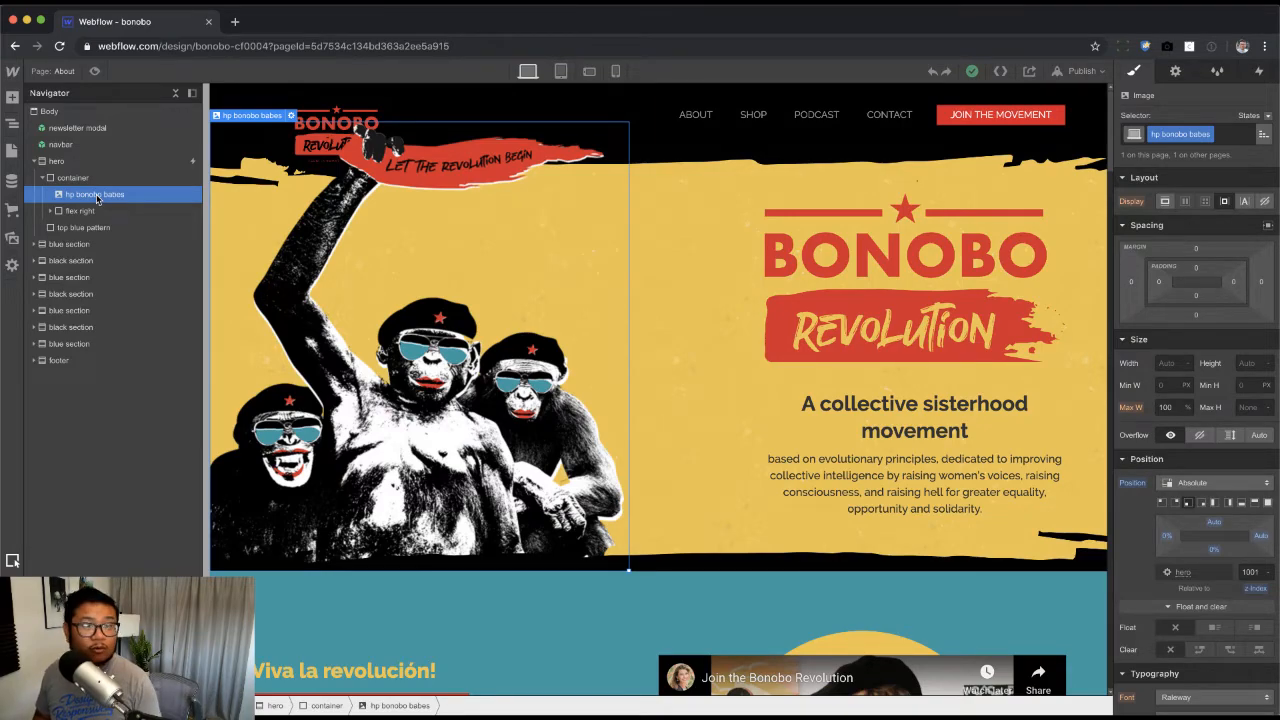
{"action": "key", "text": "Delete"}
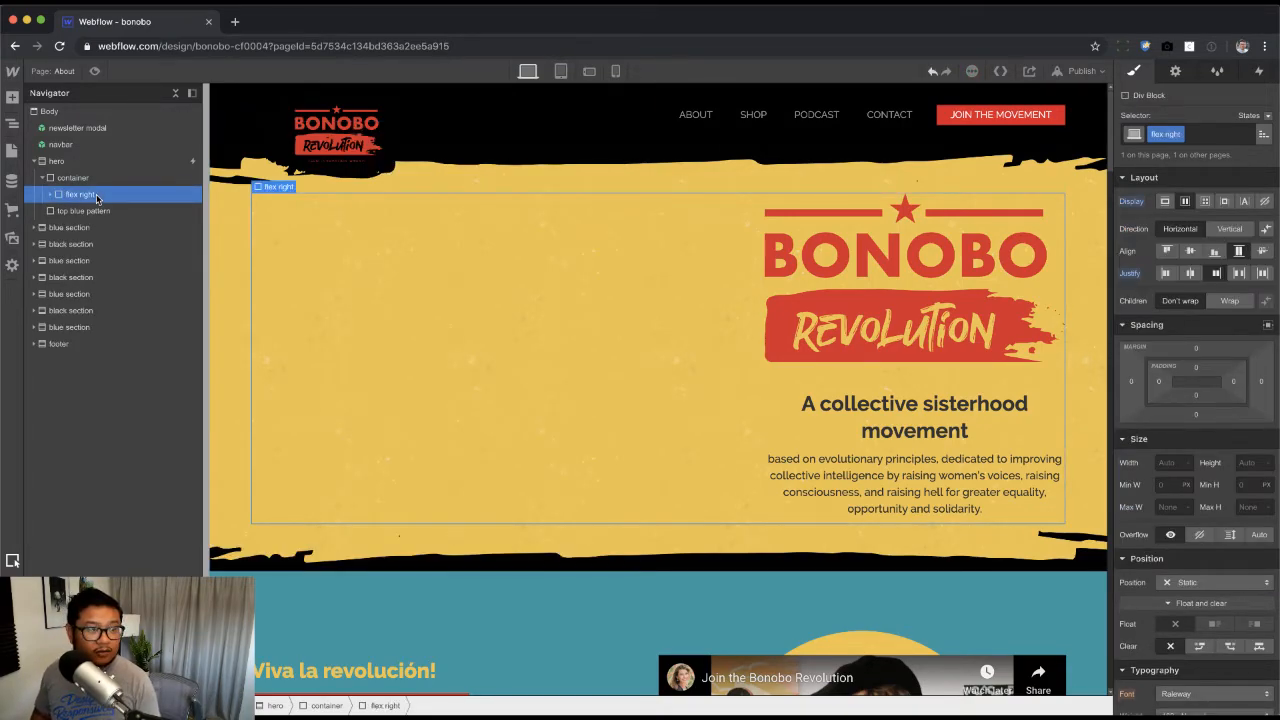
{"action": "key", "text": "Delete"}
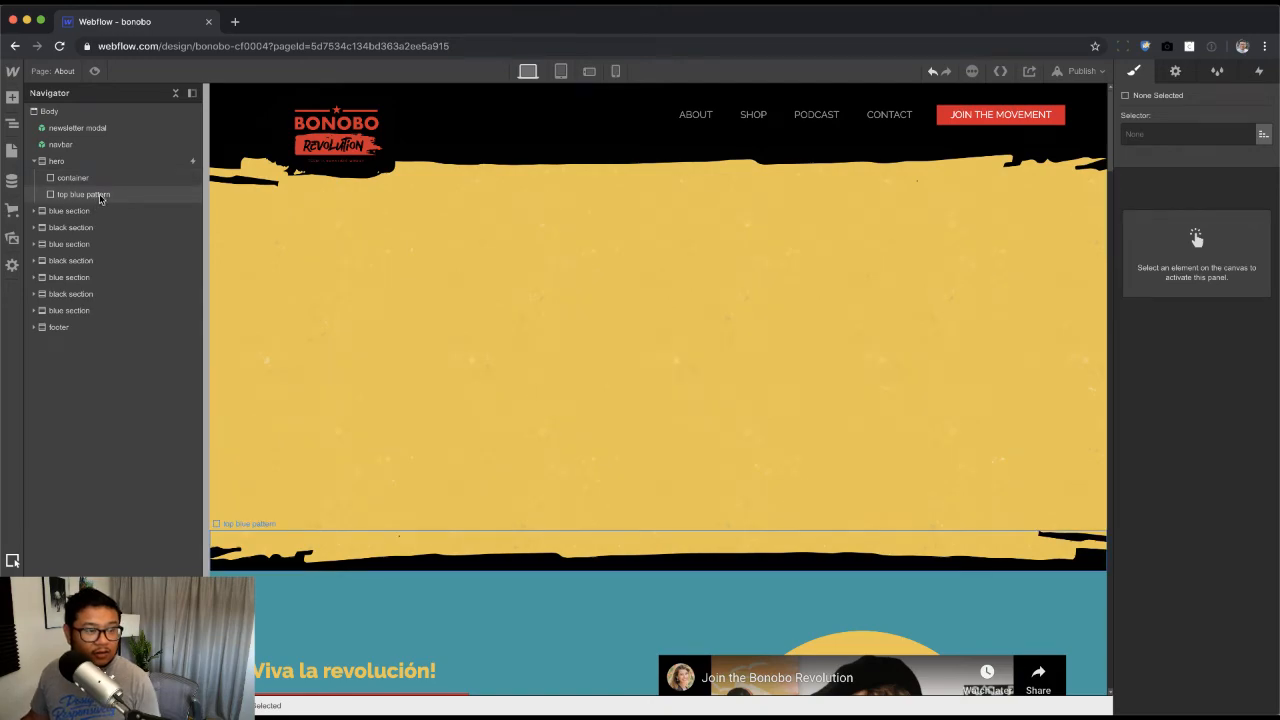
Step: Remove the "no-padding" combo class from the hero section's container
{"action": "left_click", "coordinate": [100, 197]}
{"action": "left_click", "coordinate": [106, 177]}
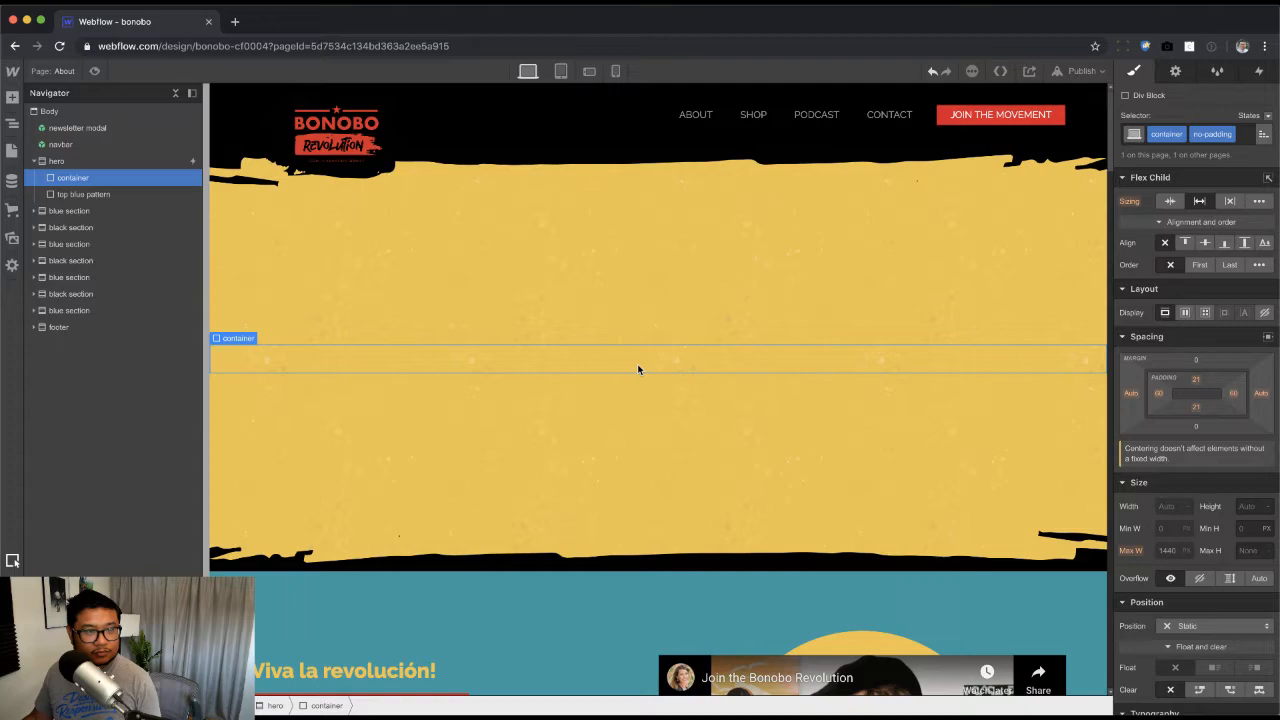
{"action": "double_click", "coordinate": [1227, 133]}
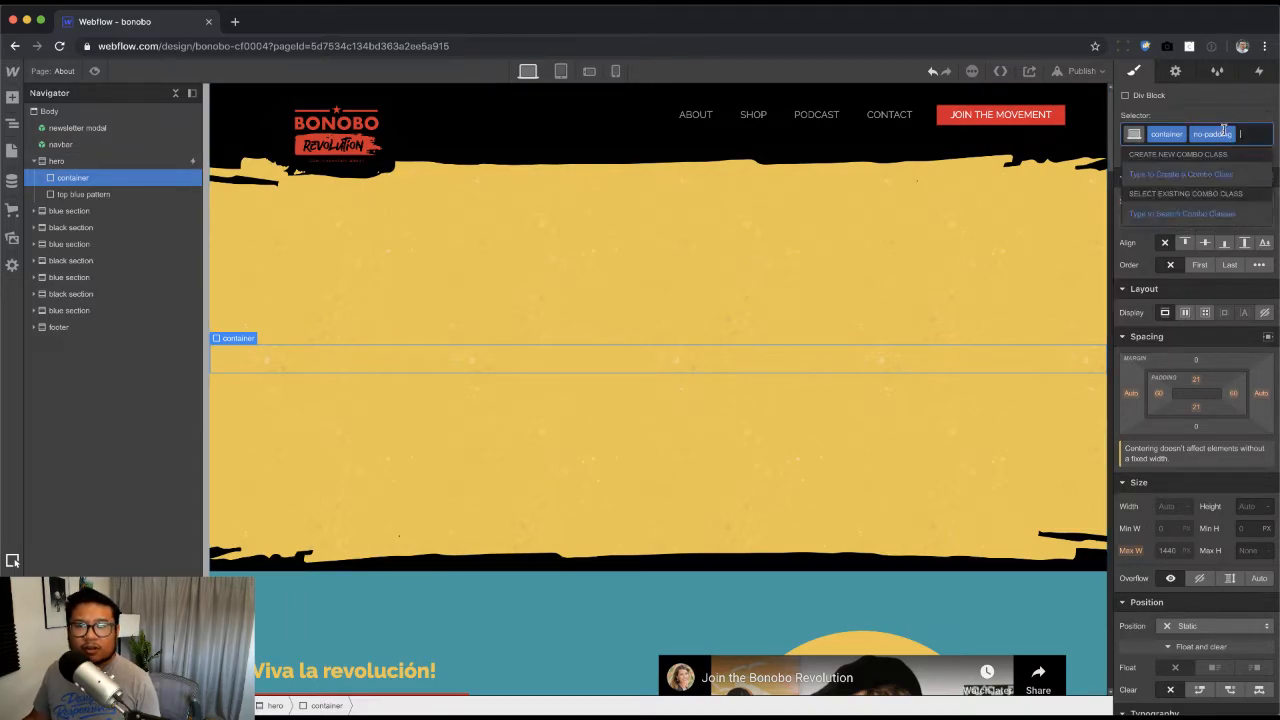
{"action": "left_click", "coordinate": [1230, 134]}
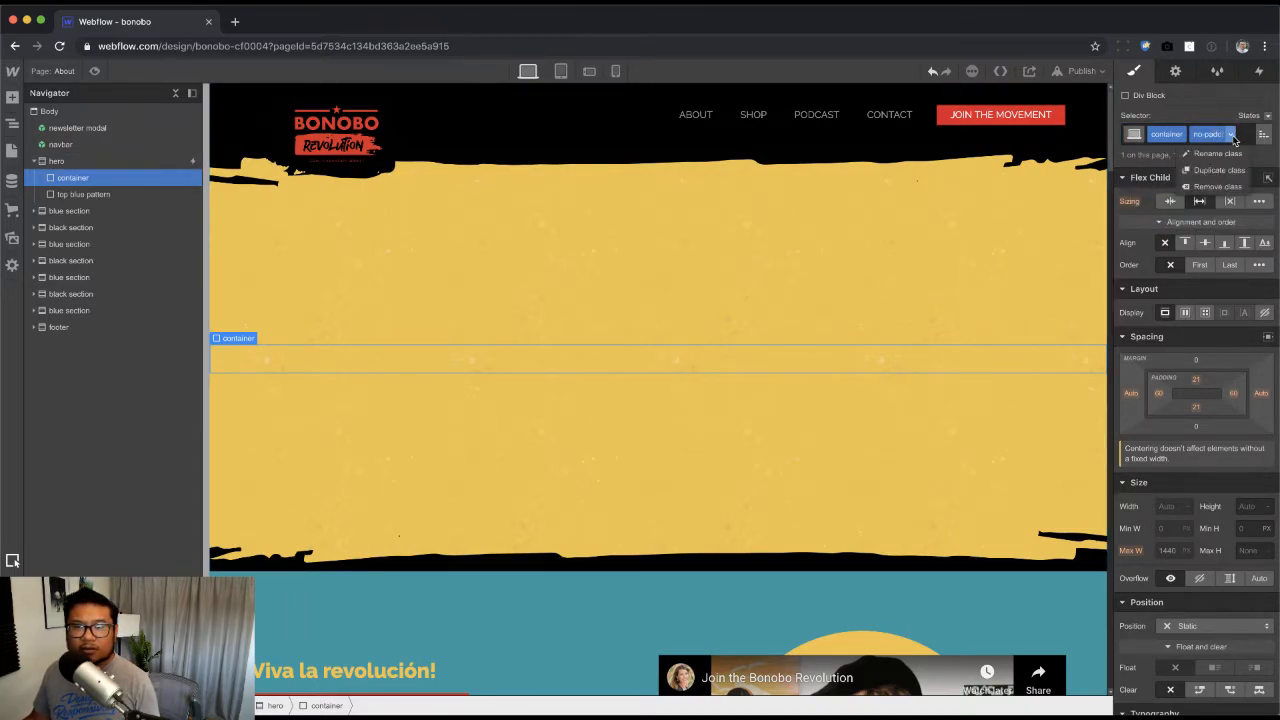
{"action": "left_click", "coordinate": [1234, 188]}
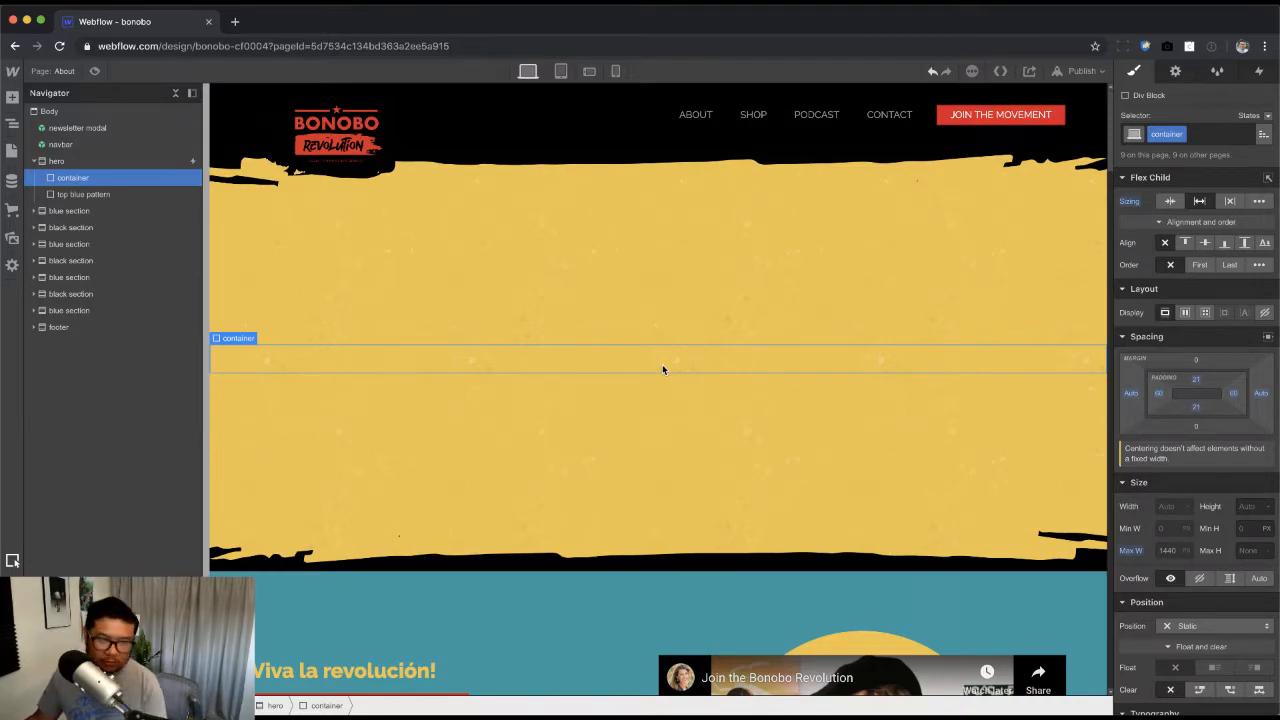
Step: Add a div block inside the hero container and give it the existing class "flex"
{"action": "key", "text": "super+e"}
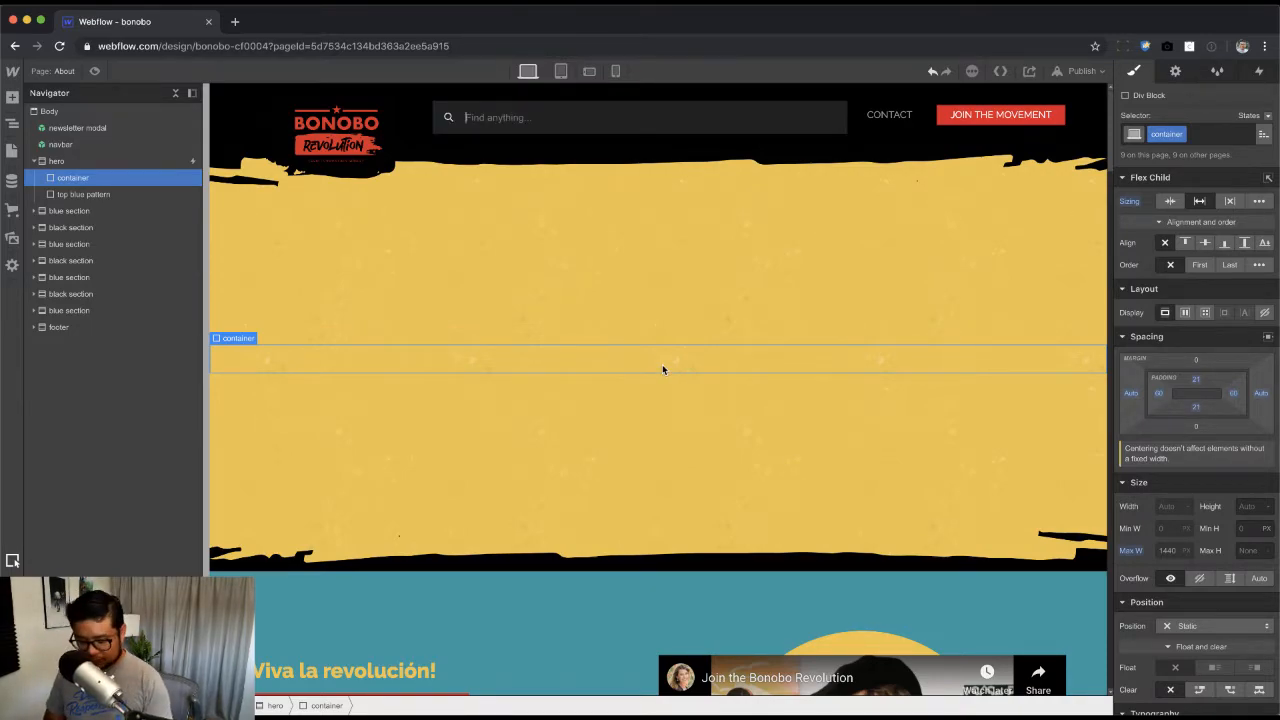
{"action": "type", "text": "div"}
{"action": "key", "text": "Return"}
{"action": "key", "text": "super+Return"}
{"action": "type", "text": "flex"}
{"action": "key", "text": "Return"}
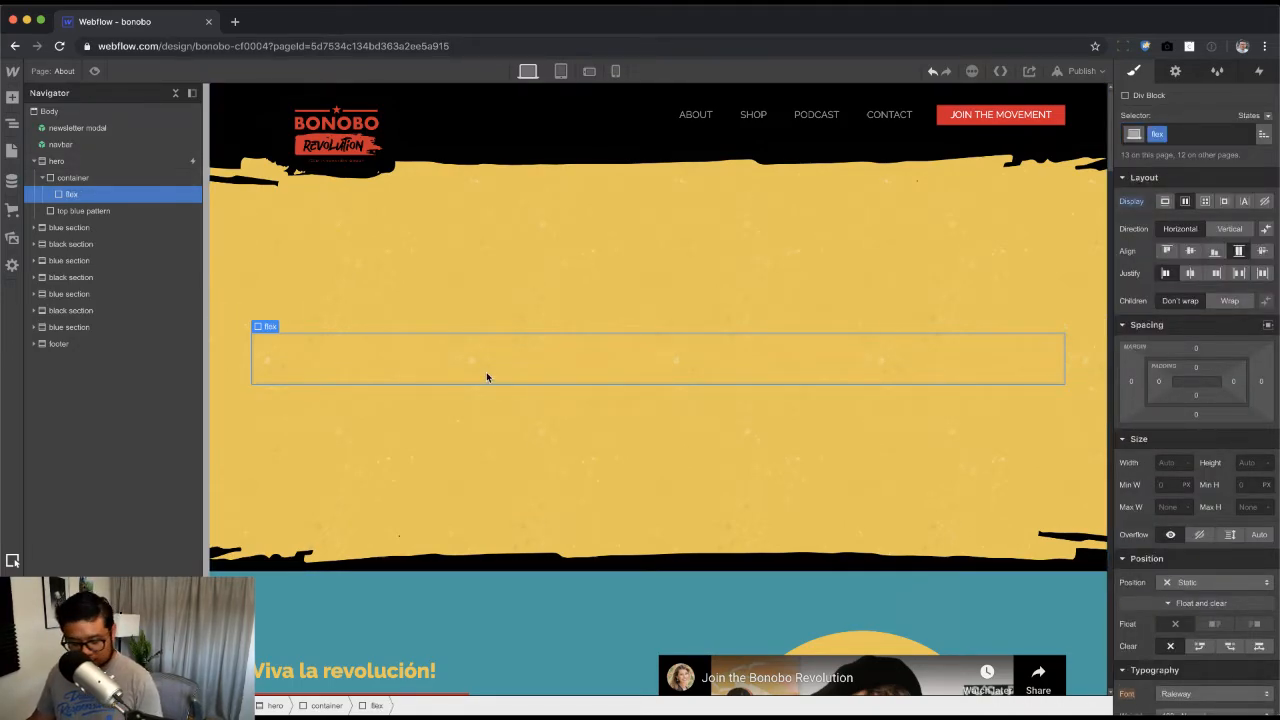
{"action": "key", "text": "super+e"}
{"action": "type", "text": "div"}
{"action": "key", "text": "Return"}
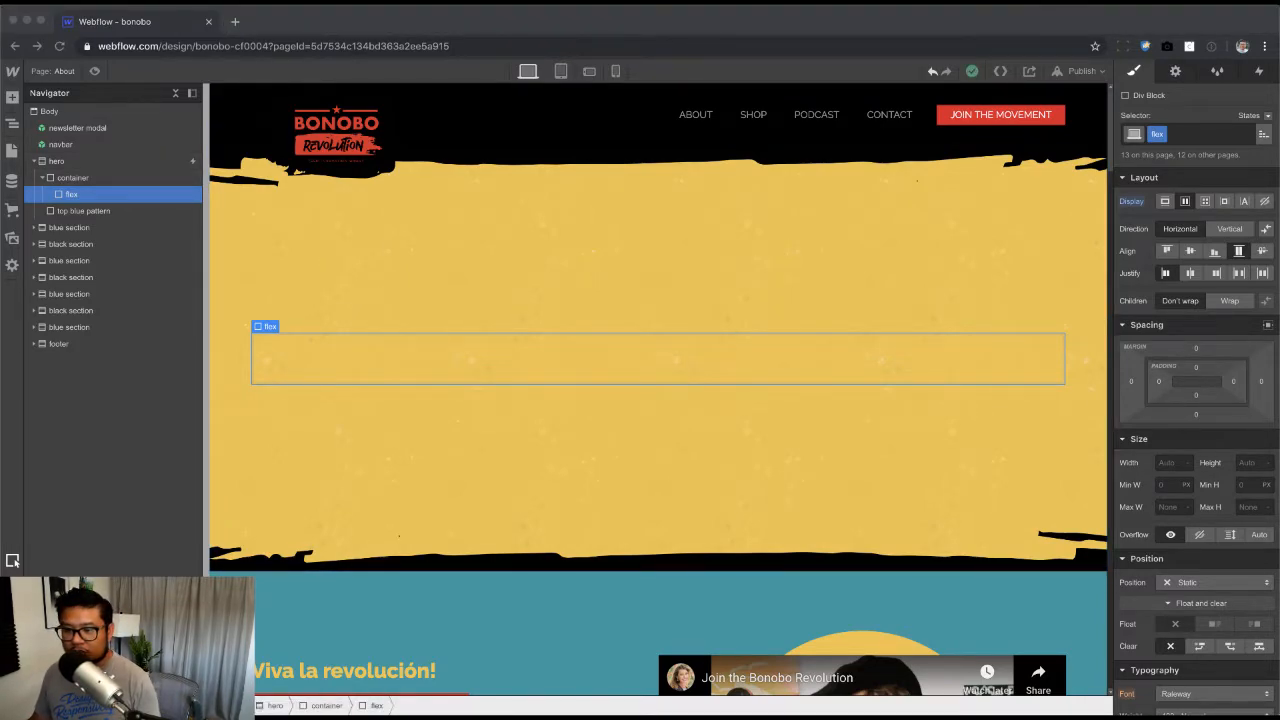
Step: Upload the About page images to the site's assets and place the two-bonobo image inside the hero's flex div
{"action": "left_click_drag", "start_coordinate": [0, 300], "coordinate": [562, 364]}
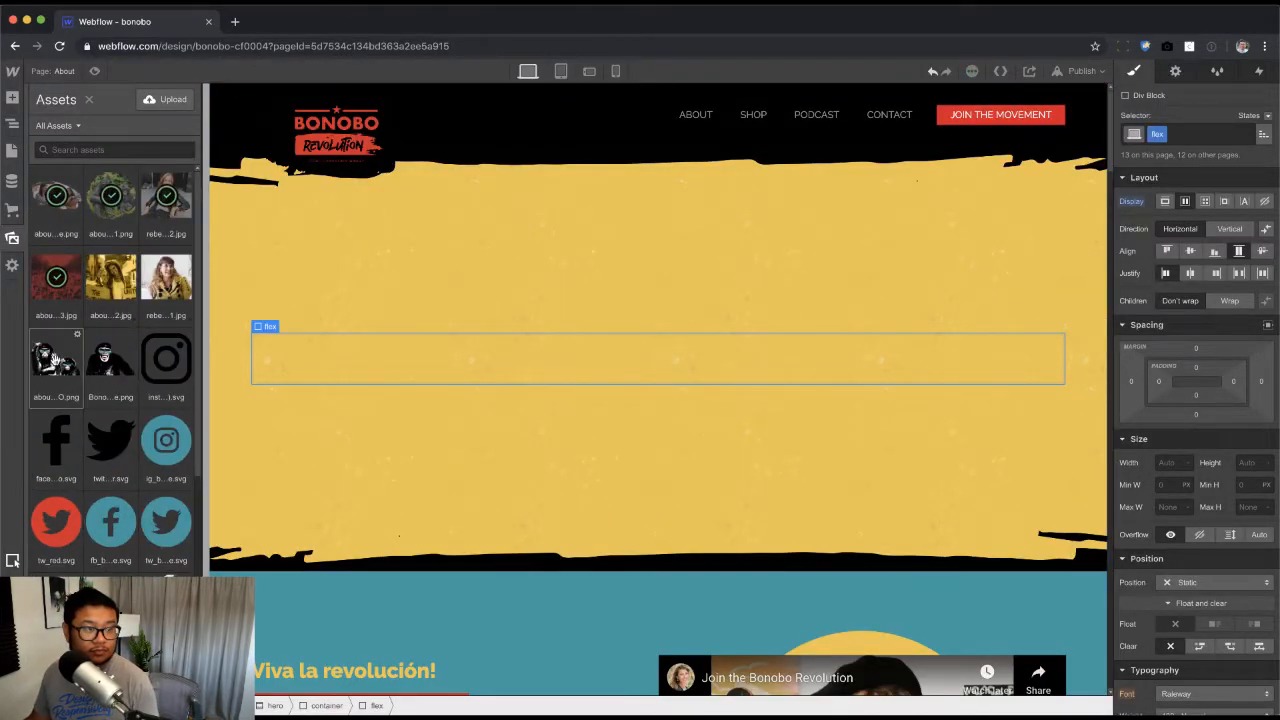
{"action": "left_click_drag", "start_coordinate": [55, 363], "coordinate": [405, 360]}
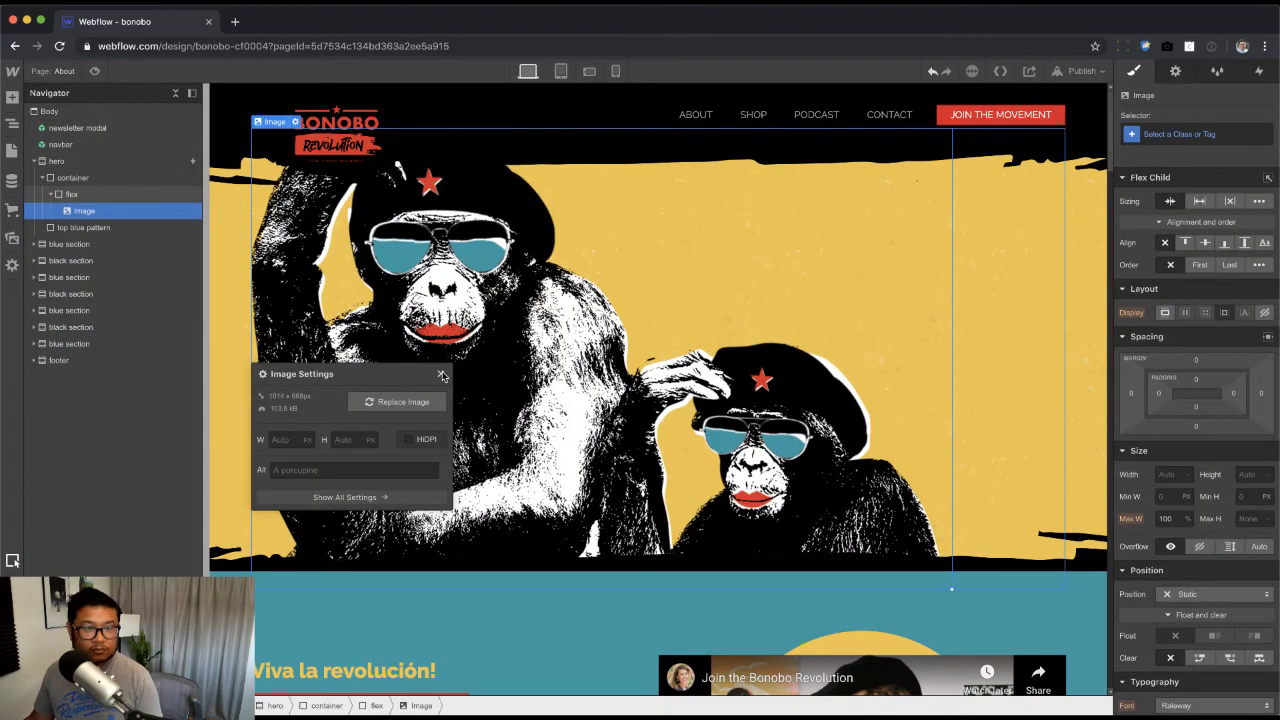
{"action": "left_click", "coordinate": [441, 374]}
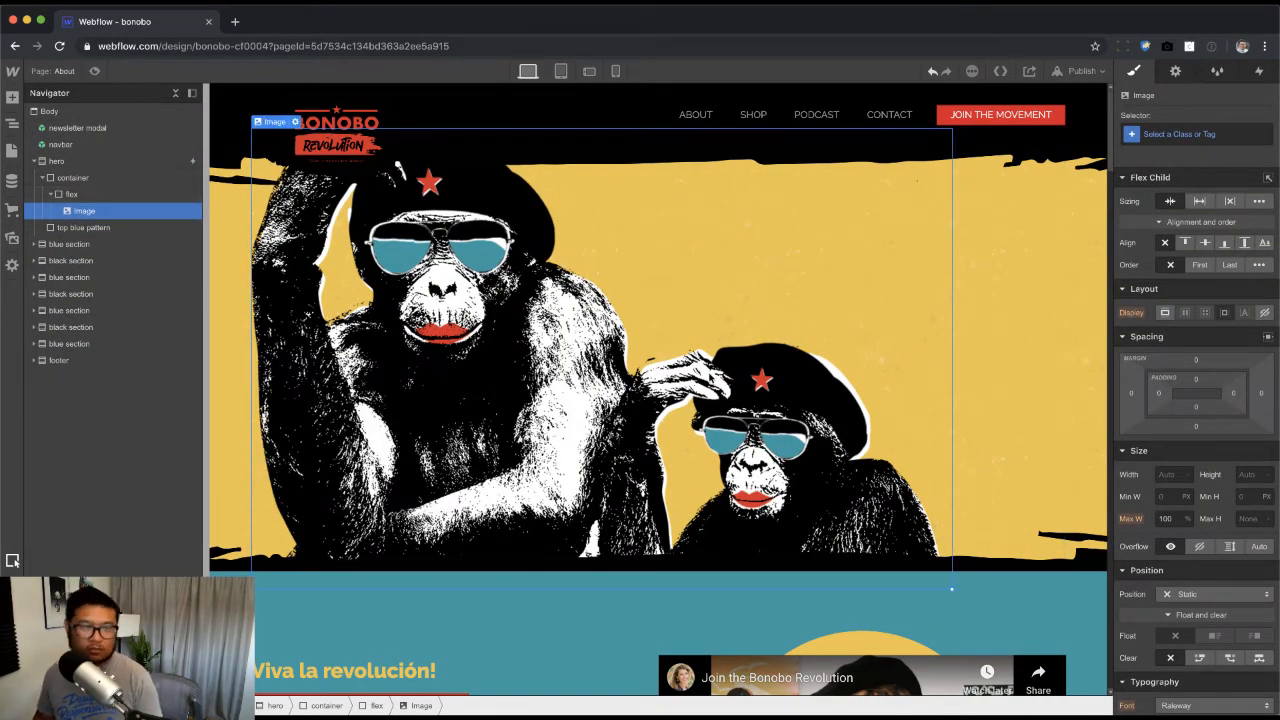
Step: Give the new hero image the class "about bonobo baes"
{"action": "left_click", "coordinate": [1203, 134]}
{"action": "type", "text": "about "}
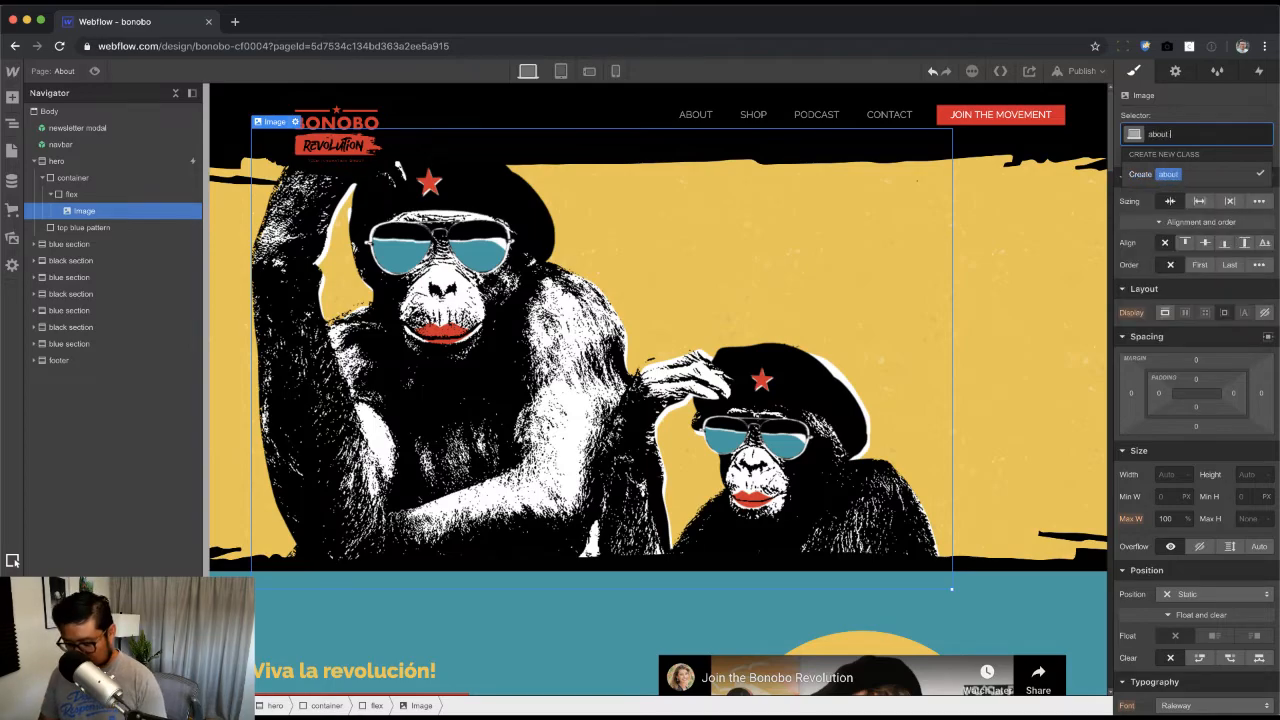
{"action": "type", "text": "bonobo baes"}
{"action": "key", "text": "Return"}
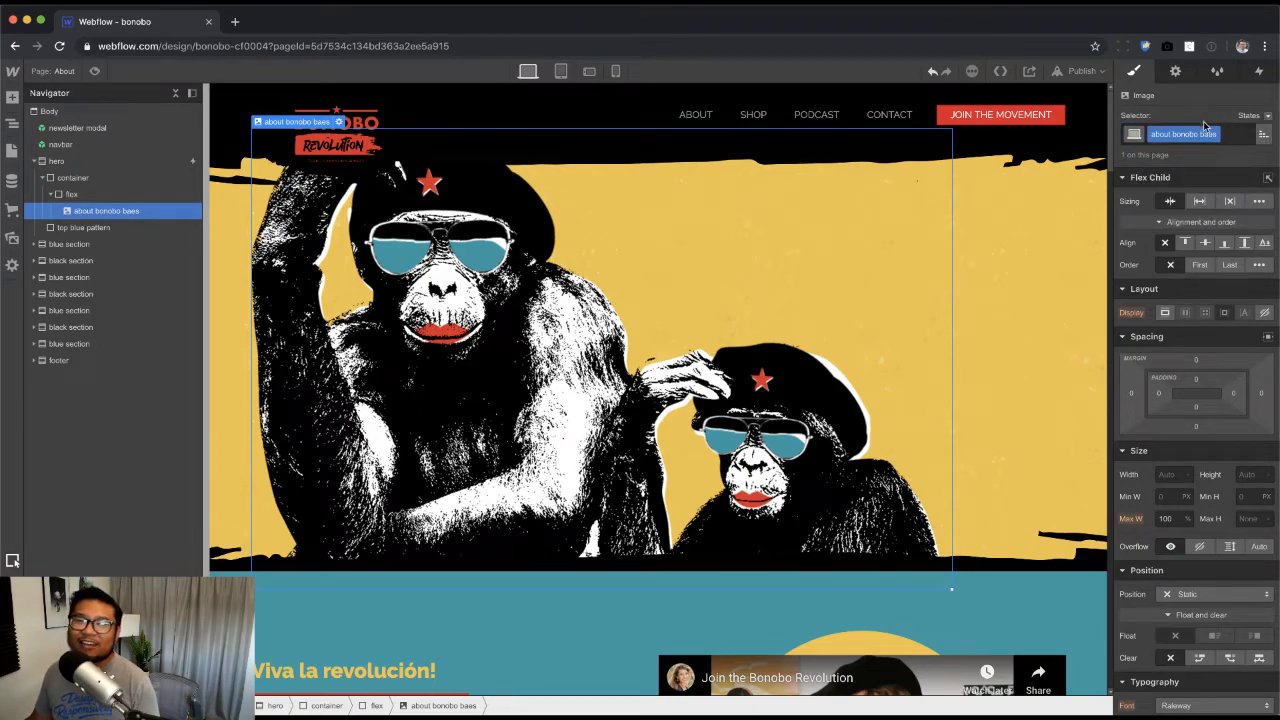
Step: Try a 50 px width and the grow flex sizing on the hero's bonobo image, undoing each
{"action": "left_click", "coordinate": [1168, 474]}
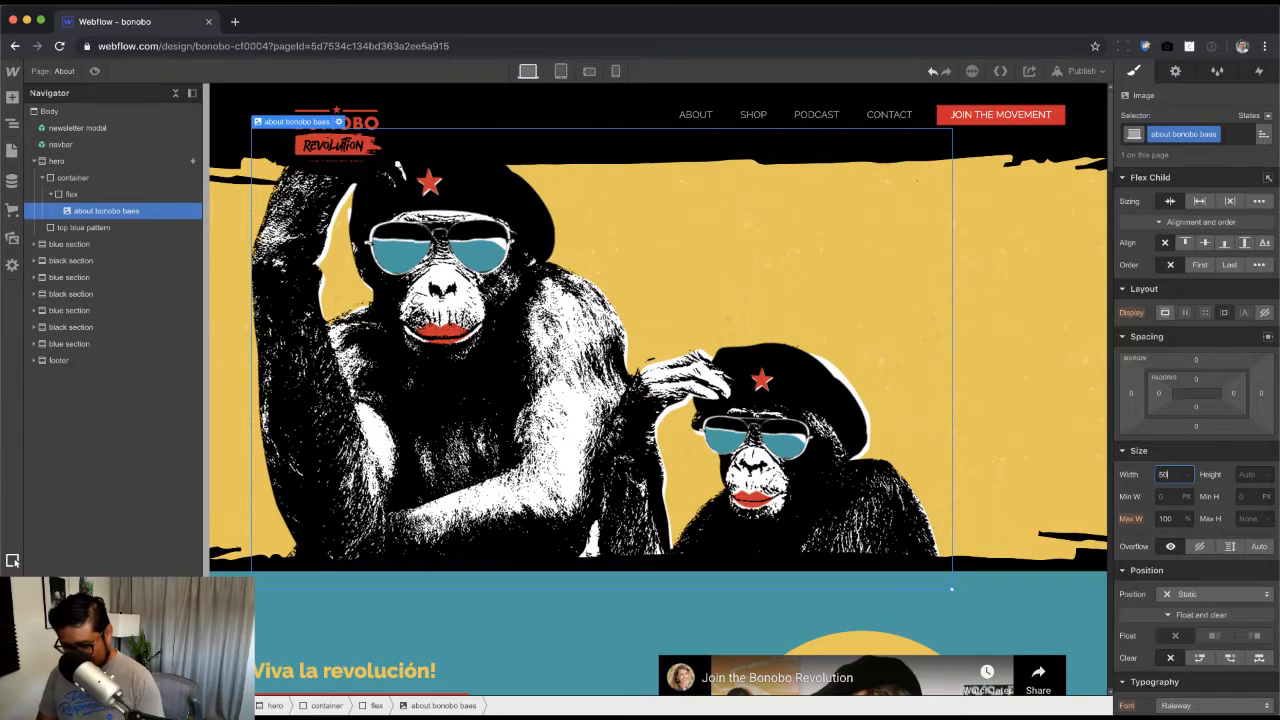
{"action": "type", "text": "50"}
{"action": "key", "text": "Return"}
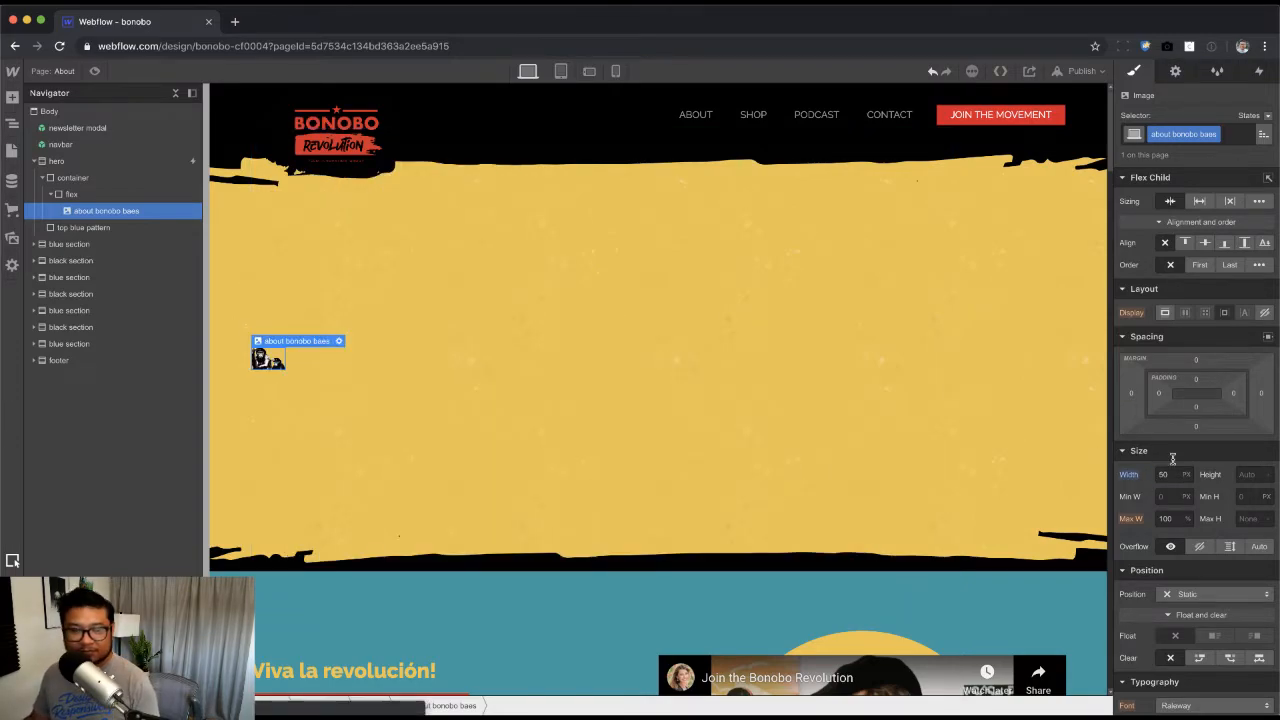
{"action": "key", "text": "super+z"}
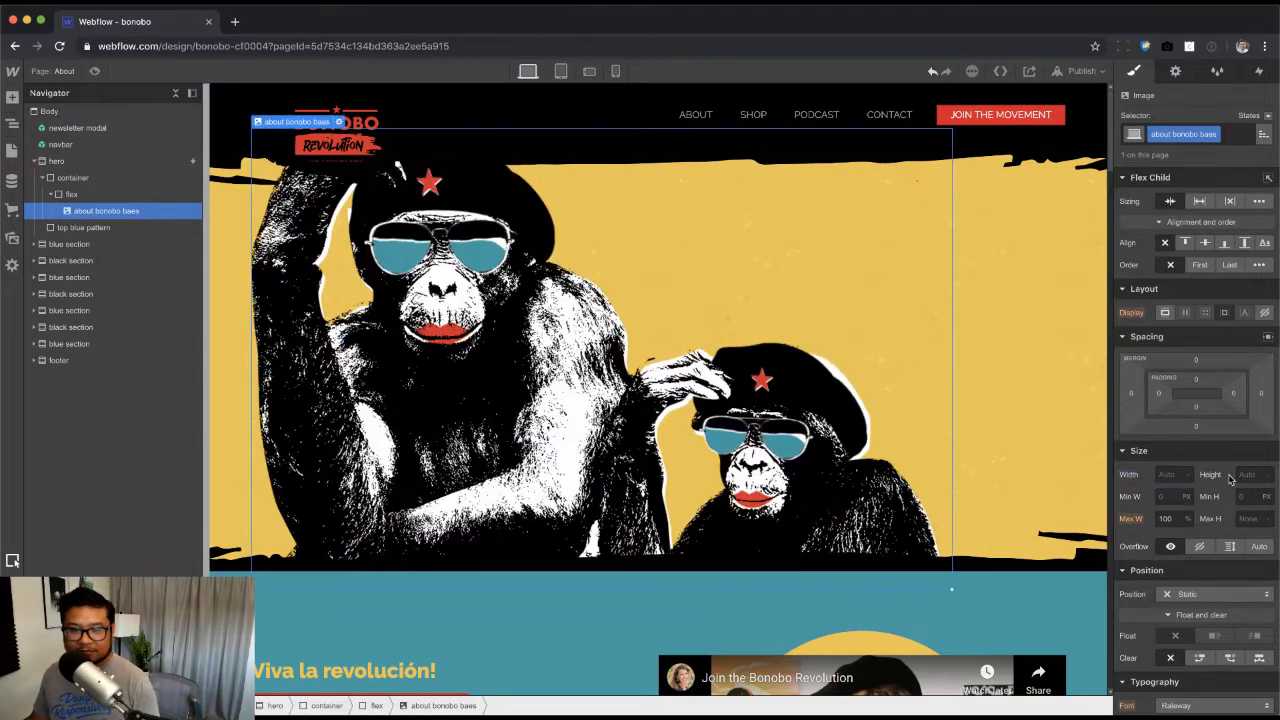
{"action": "left_click", "coordinate": [1199, 201]}
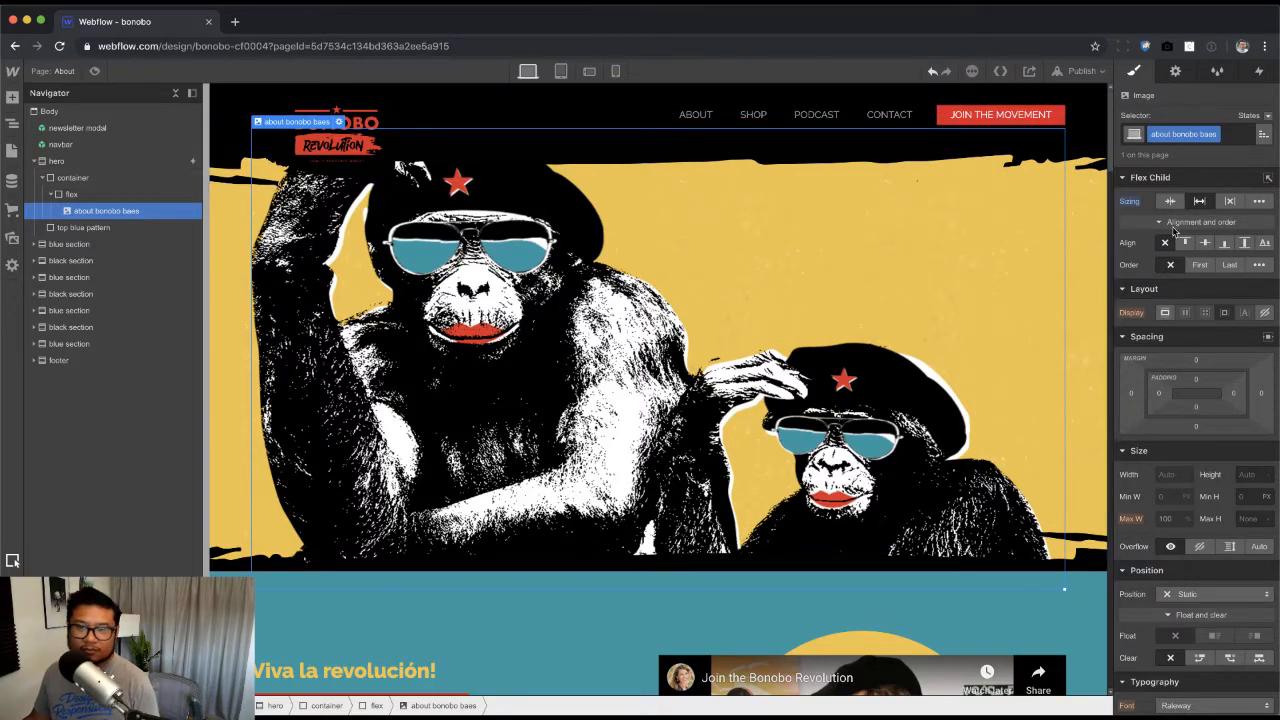
{"action": "key", "text": "super+z"}
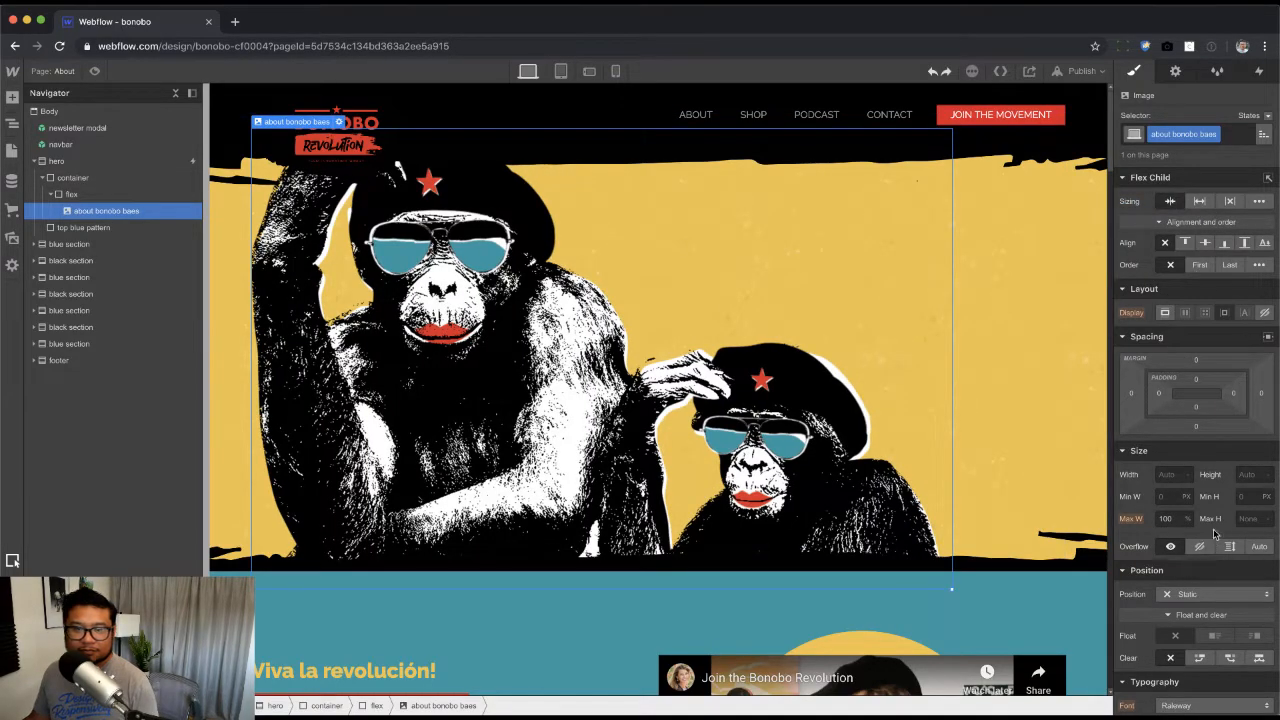
Step: Set the hero bonobo image's width to 50% and compare the result with the About design in the PDF
{"action": "left_click", "coordinate": [1163, 474]}
{"action": "type", "text": "50%"}
{"action": "key", "text": "Return"}
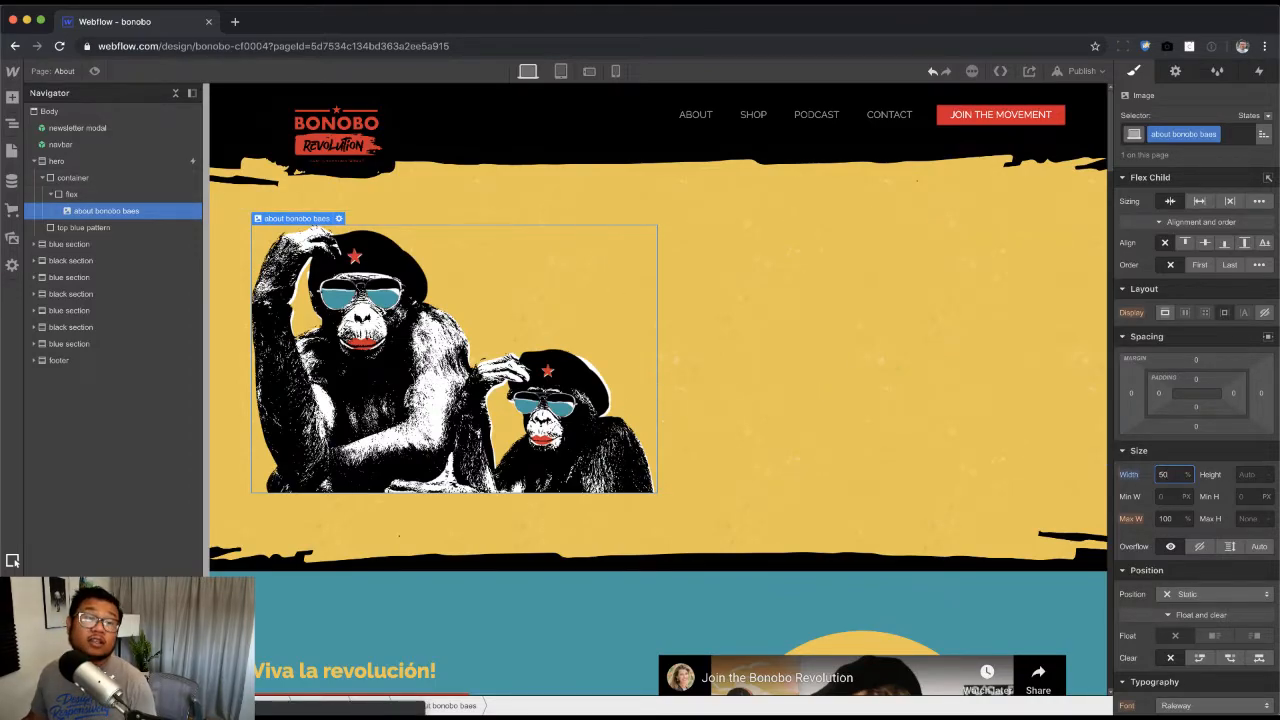
{"action": "key", "text": "super+Tab"}
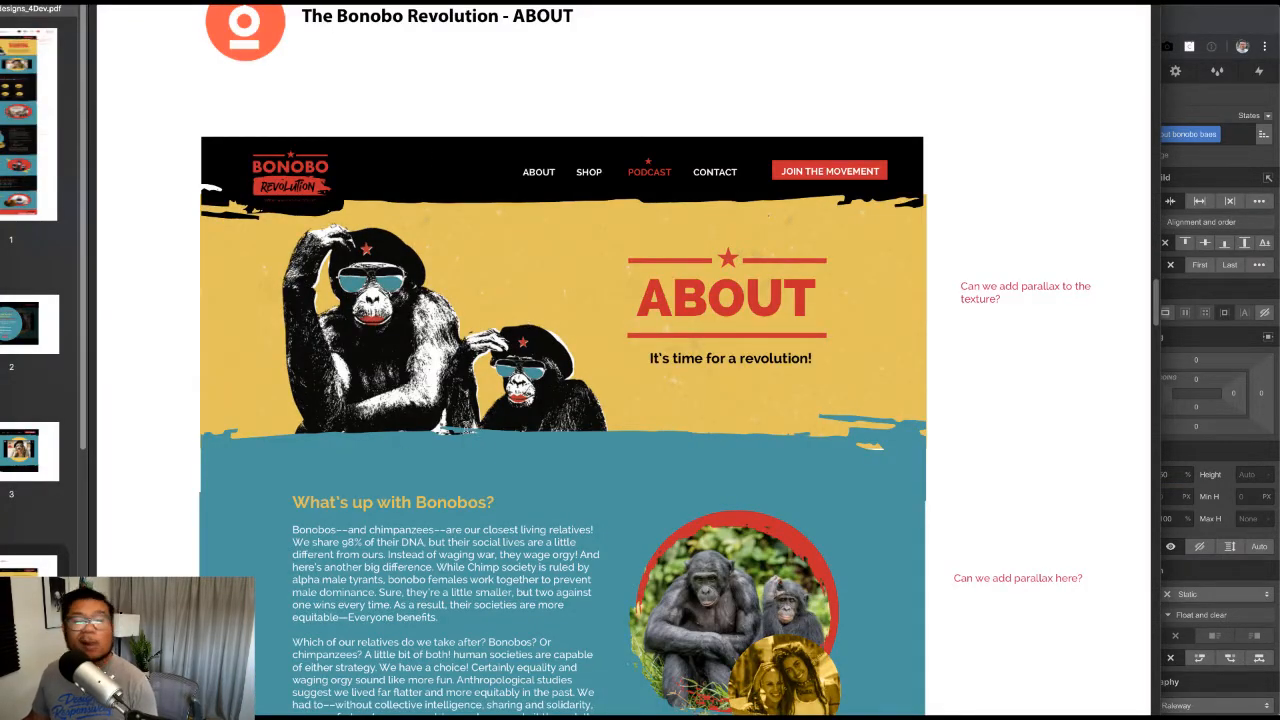
{"action": "key", "text": "super+Tab"}
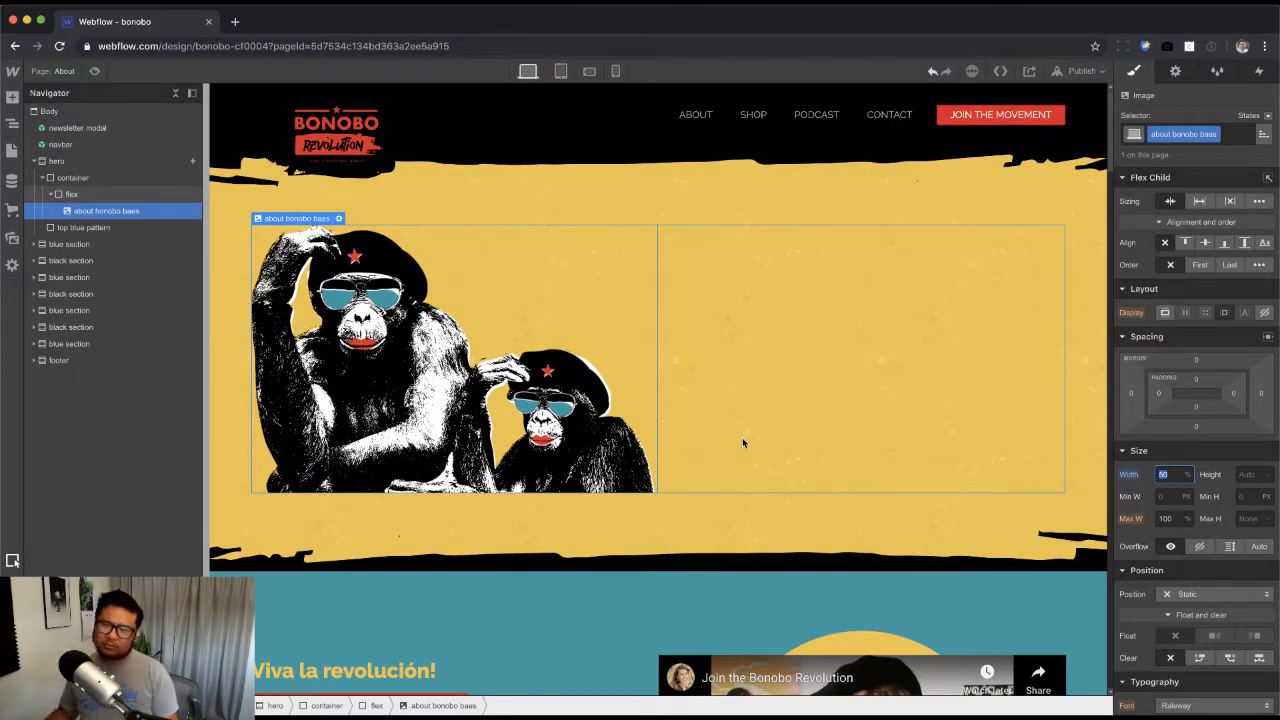
Step: Add a div block inside the hero's flex div, after the bonobo image
{"action": "left_click", "coordinate": [216, 294]}
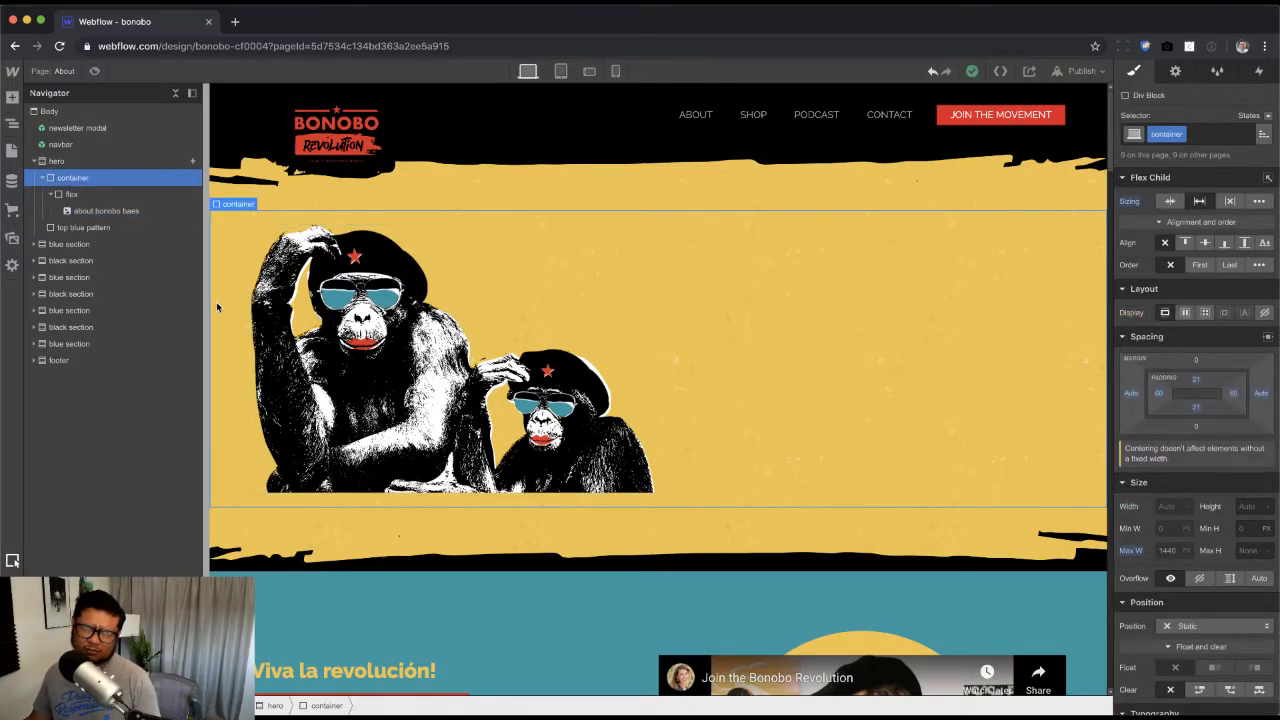
{"action": "left_click", "coordinate": [780, 323]}
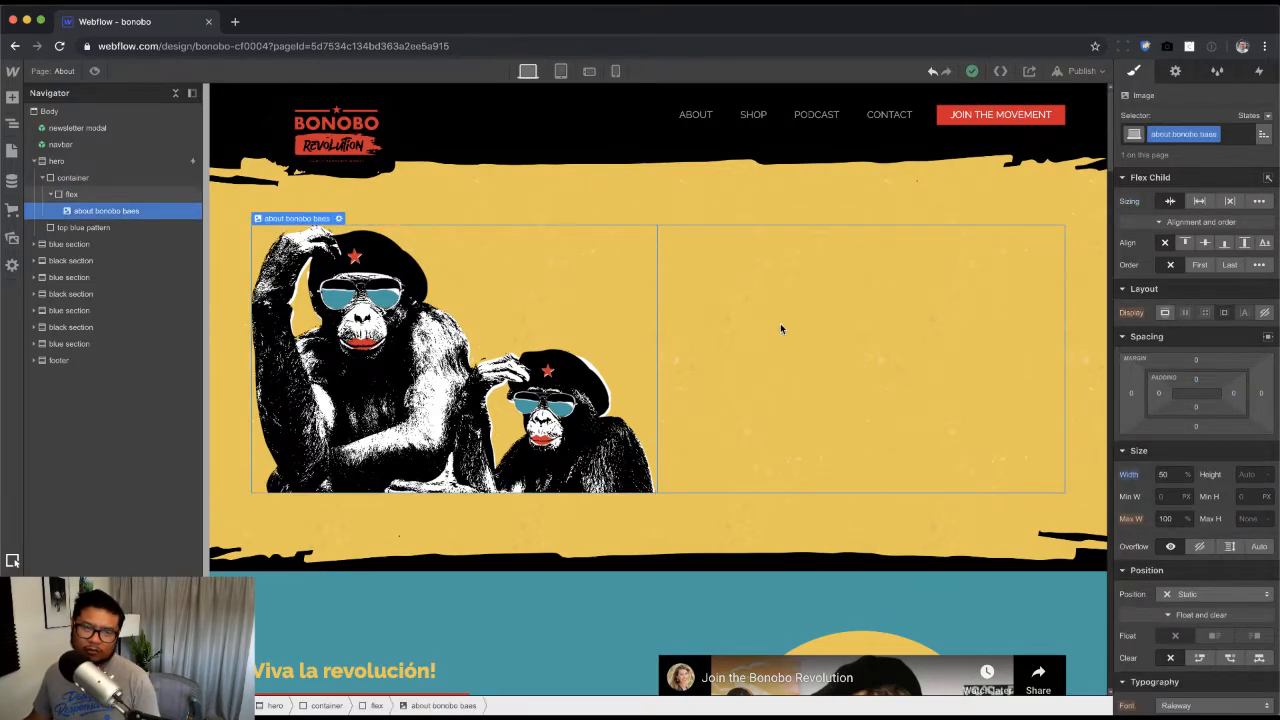
{"action": "key", "text": "a"}
{"action": "key", "text": "z"}
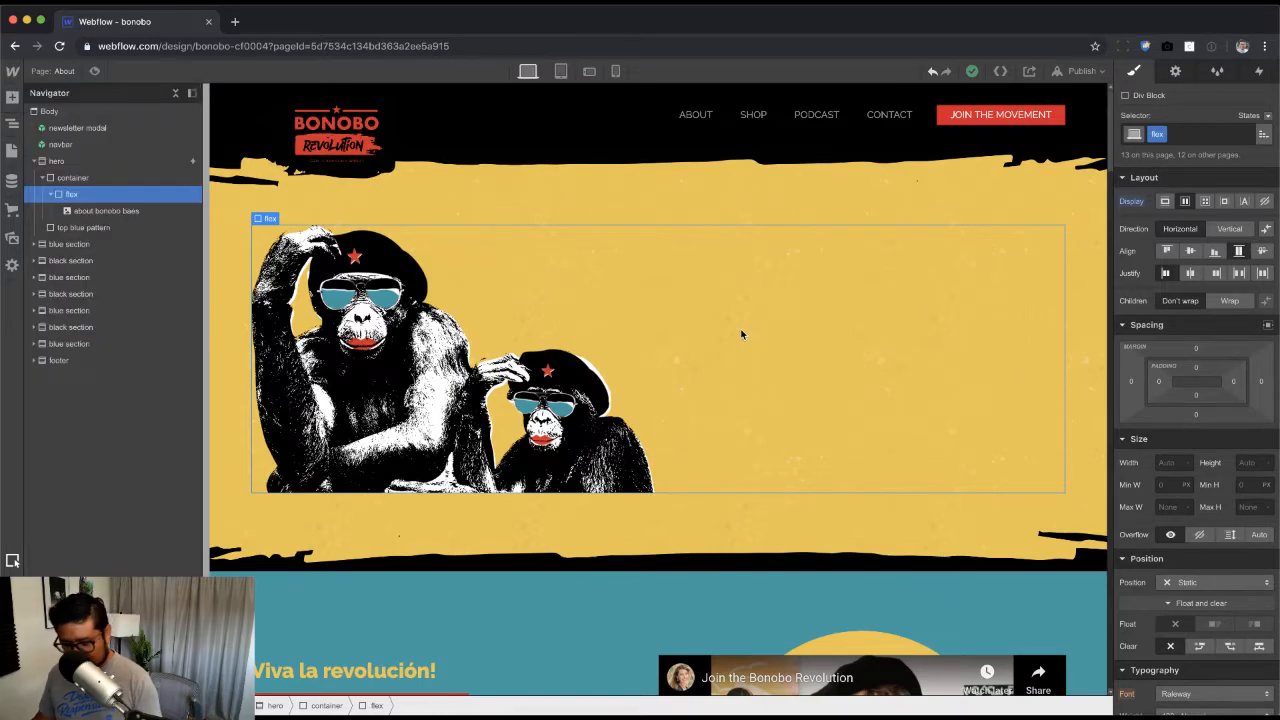
{"action": "key", "text": "super+e"}
{"action": "type", "text": "di"}
{"action": "key", "text": "Return"}
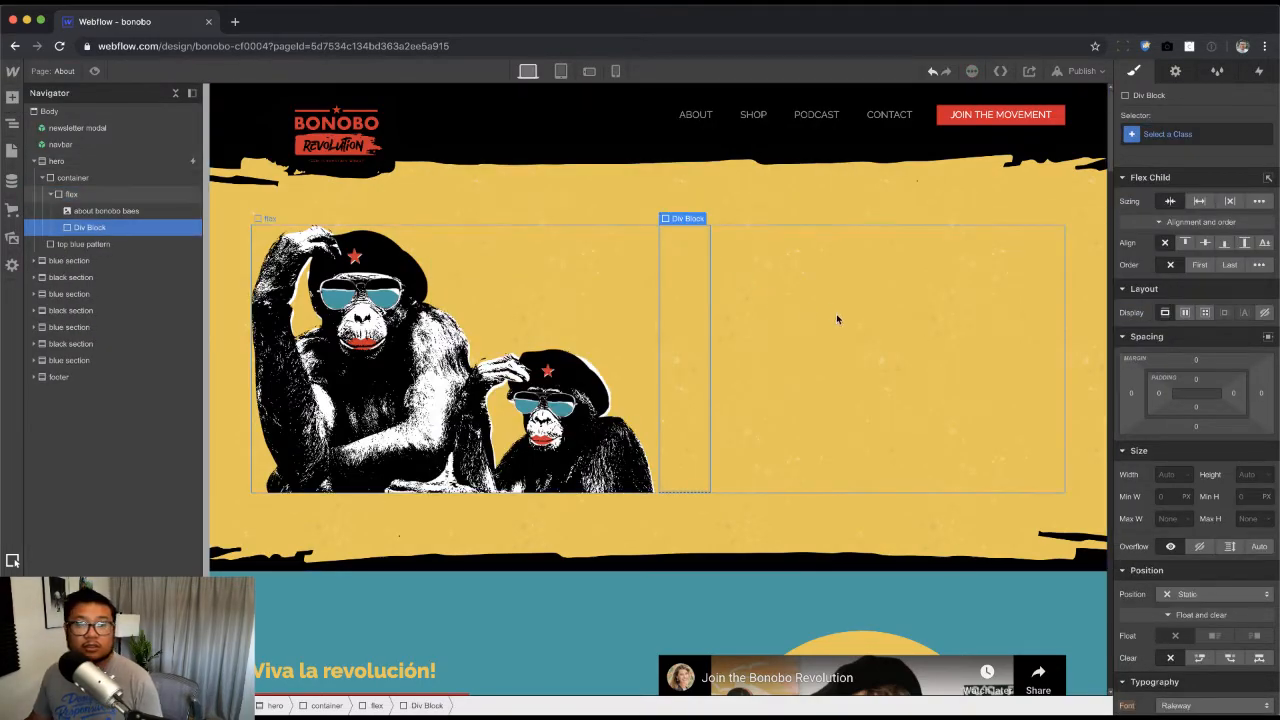
Step: Apply the existing class "flex child exp" to the new div block beside the bonobo image
{"action": "key", "text": "super+Return"}
{"action": "type", "text": "exp"}
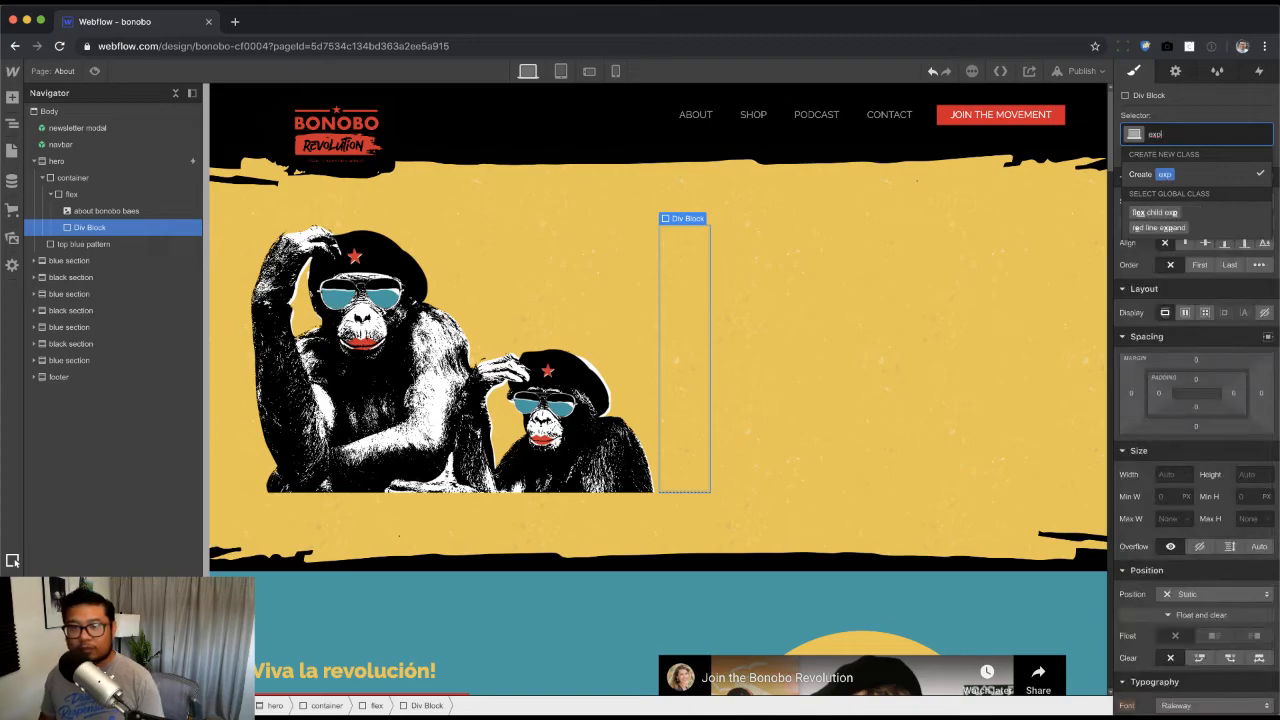
{"action": "key", "text": "Down"}
{"action": "key", "text": "Return"}
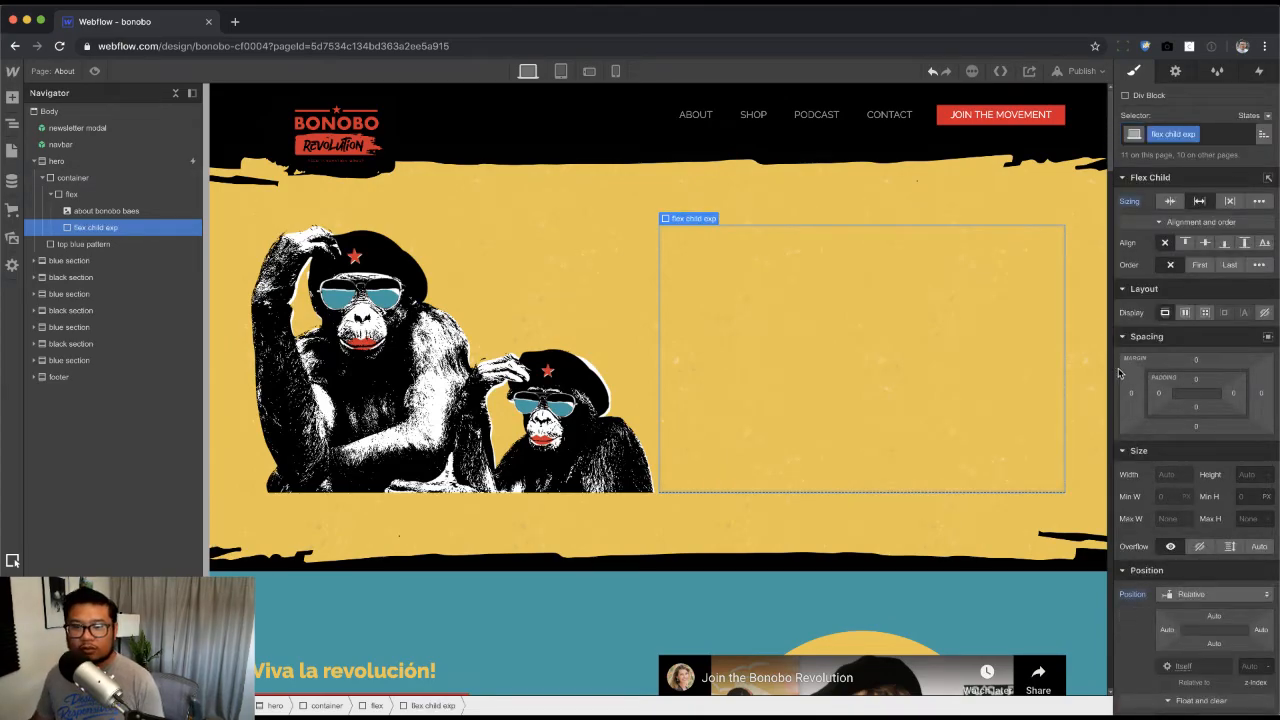
Step: Check the About hero in the PDF, try centre alignment directly on the "flex child exp" class, and undo it
{"action": "key", "text": "super+Tab"}
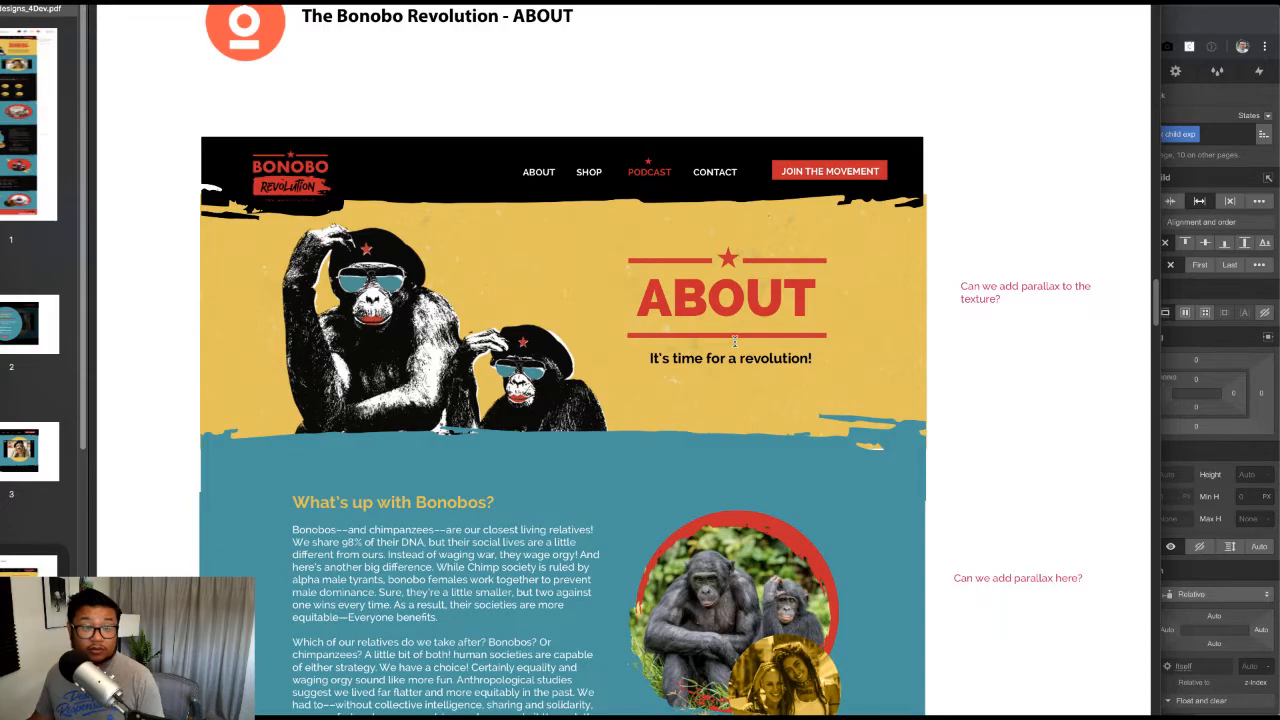
{"action": "key", "text": "super+Tab"}
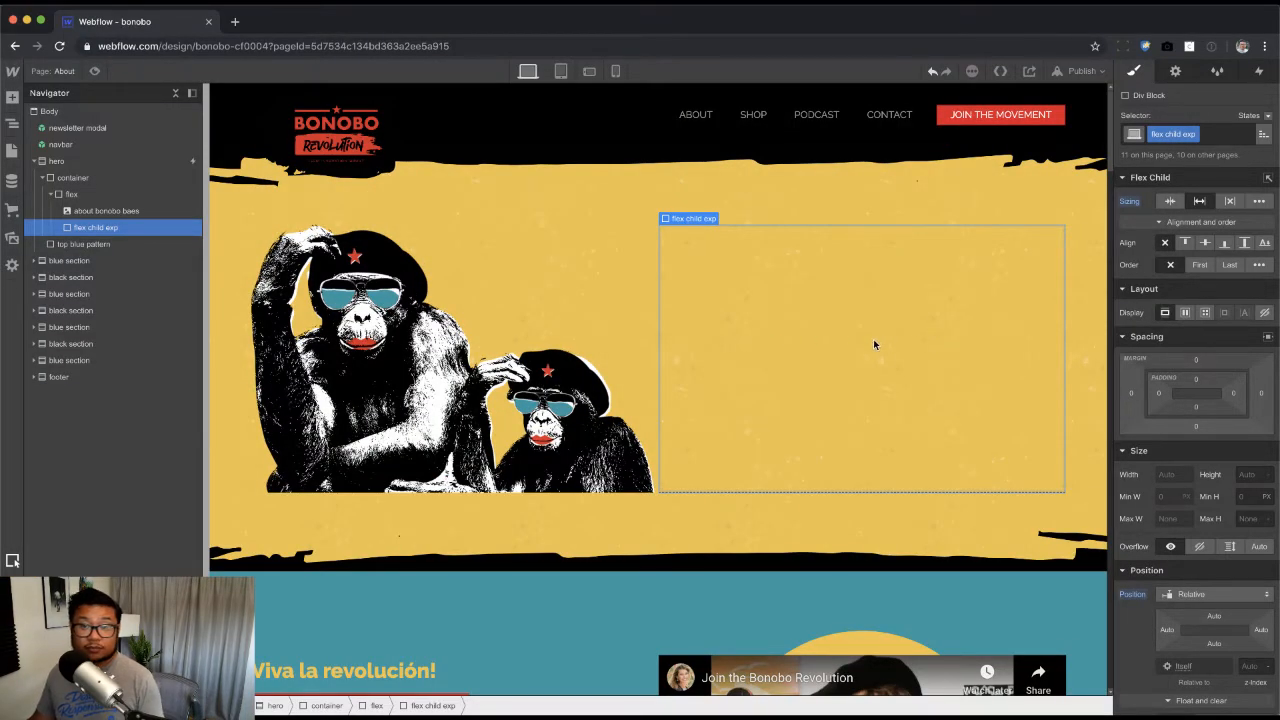
{"action": "left_click", "coordinate": [1204, 243]}
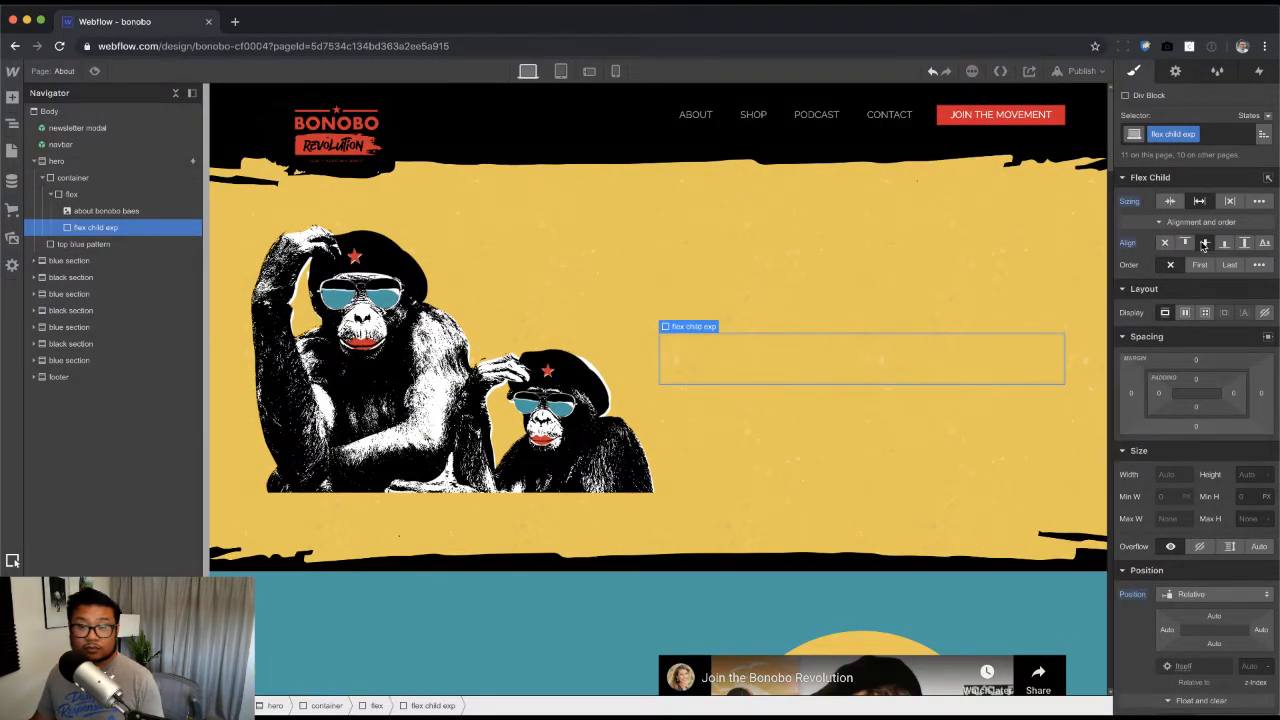
{"action": "key", "text": "super+z"}
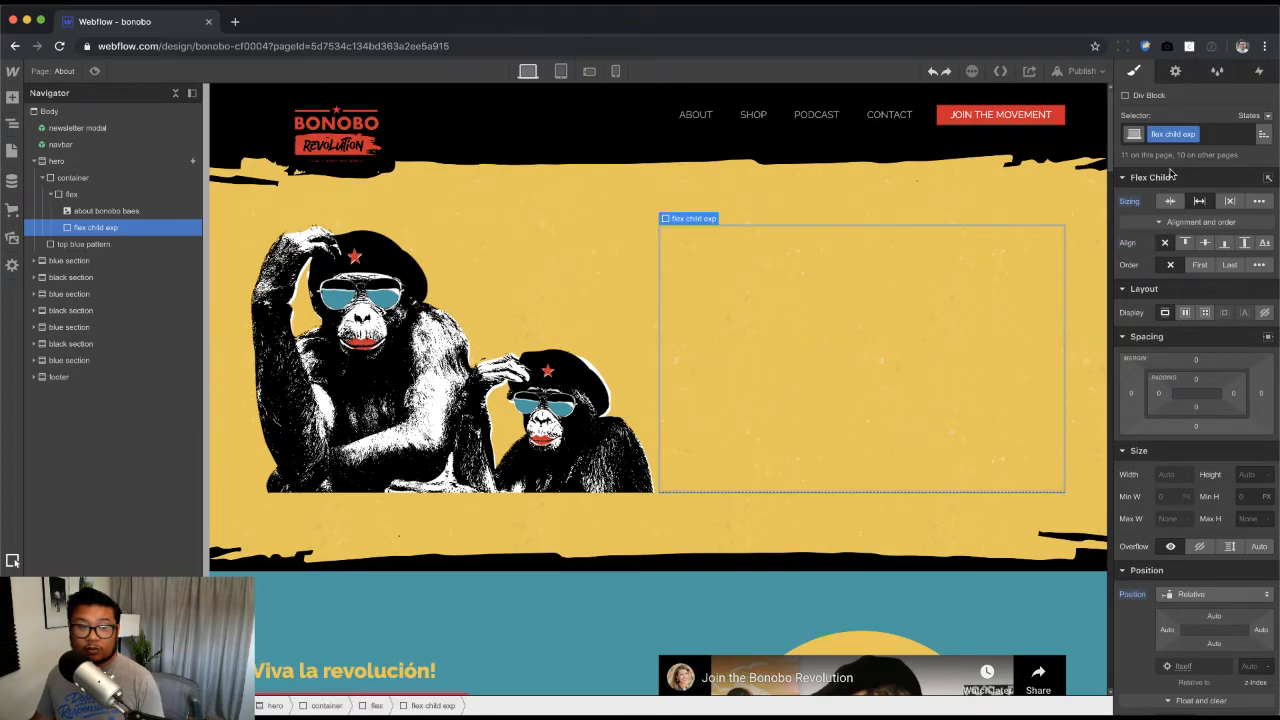
Step: Add the combo class "v-align" to the flex child exp div and align it to the vertical centre
{"action": "left_click", "coordinate": [1215, 131]}
{"action": "type", "text": "v-"}
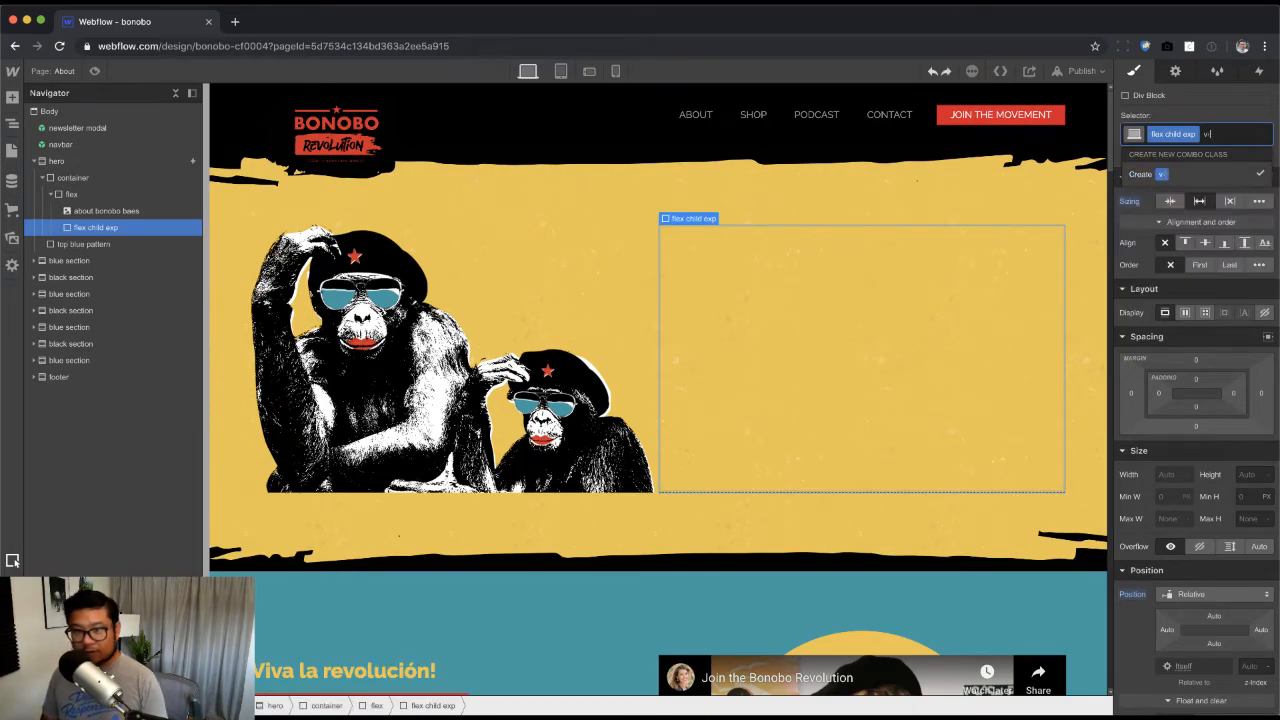
{"action": "type", "text": "align"}
{"action": "key", "text": "Return"}
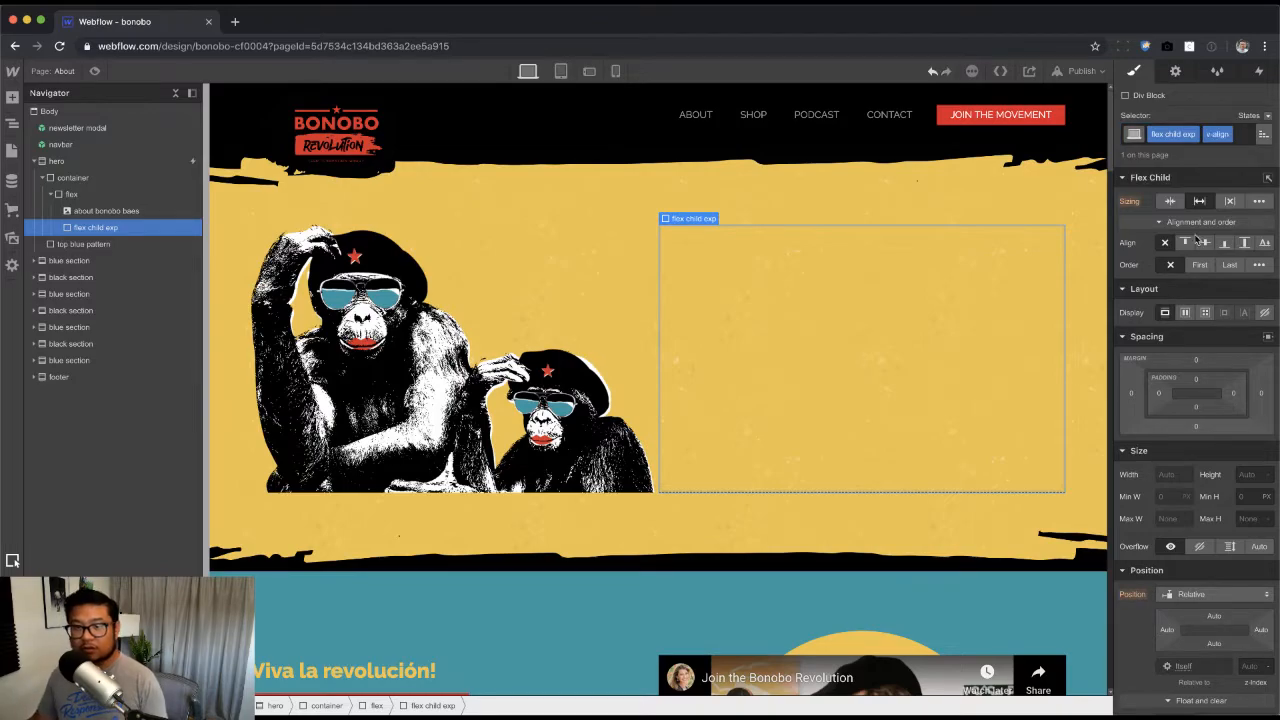
{"action": "left_click", "coordinate": [1205, 242]}
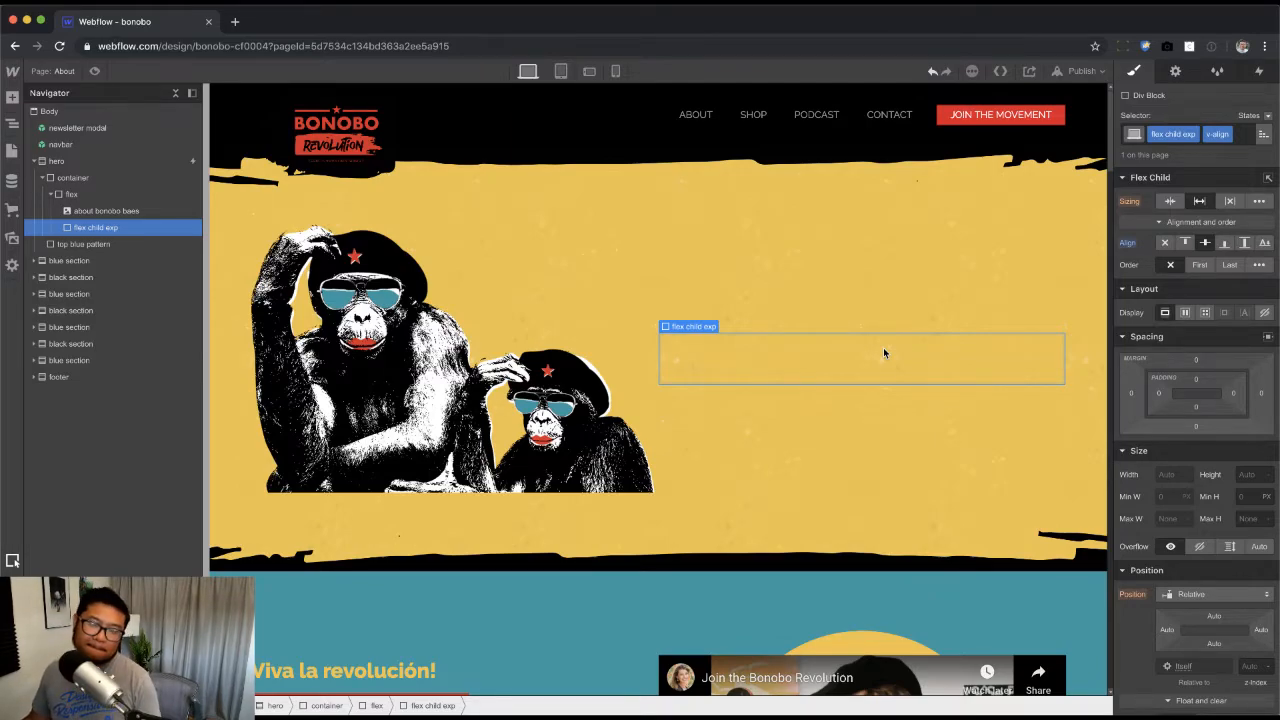
Step: Check the PDF design, and on the Home page copy the div block holding the star lines and the anniversary text
{"action": "key", "text": "super+Tab"}
{"action": "key", "text": "super+Tab"}
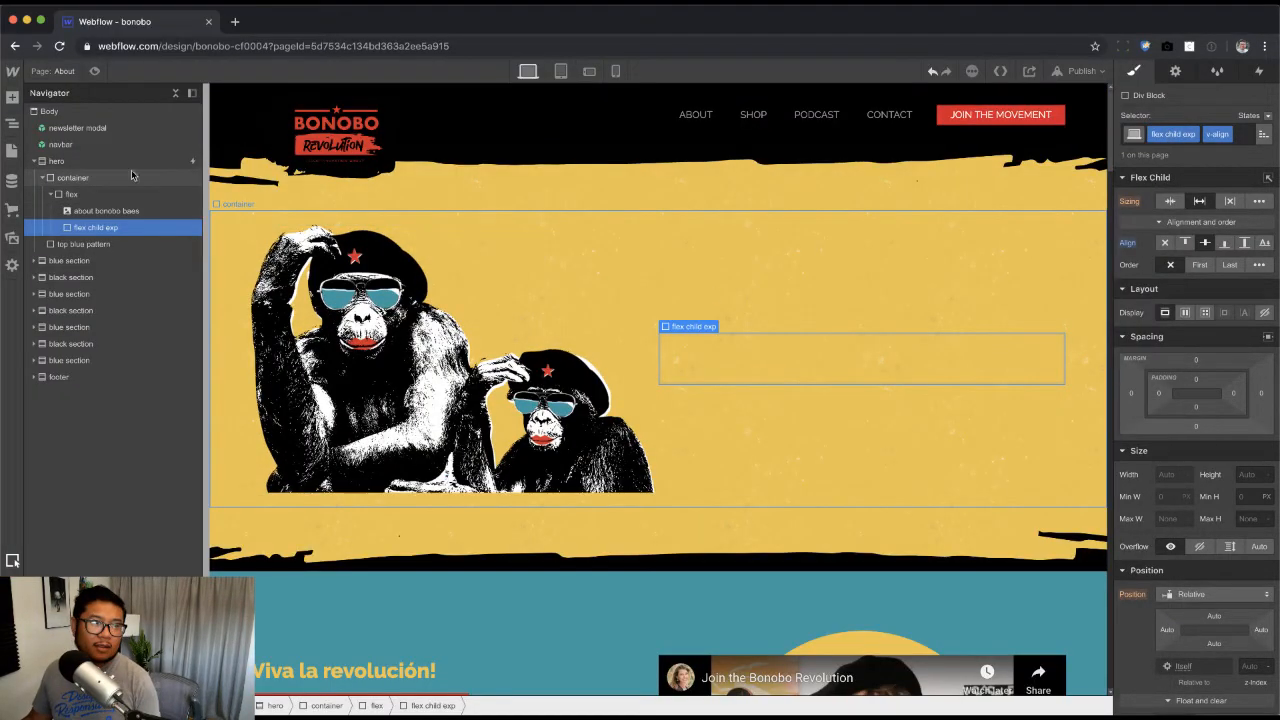
{"action": "left_click", "coordinate": [12, 150]}
{"action": "left_click", "coordinate": [63, 175]}
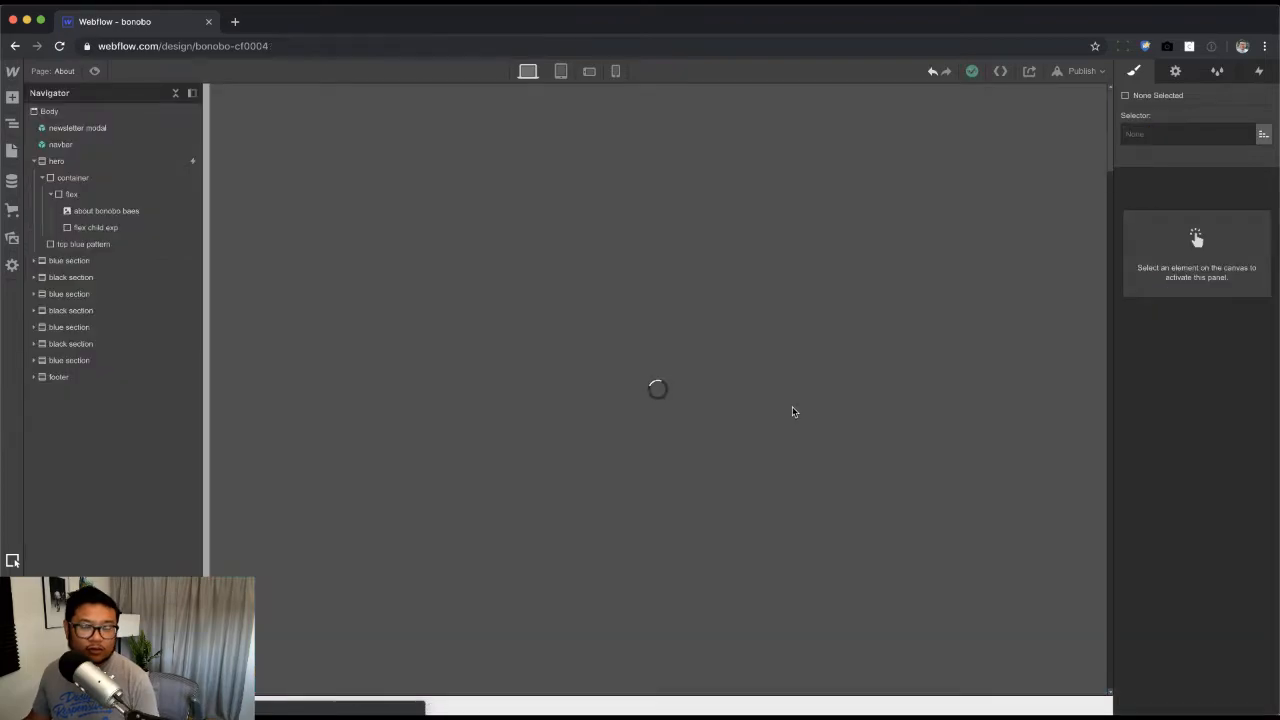
{"action": "scroll", "coordinate": [739, 447], "scroll_direction": "down", "scroll_amount": 10}
{"action": "scroll", "coordinate": [730, 461], "scroll_direction": "up", "scroll_amount": 5}
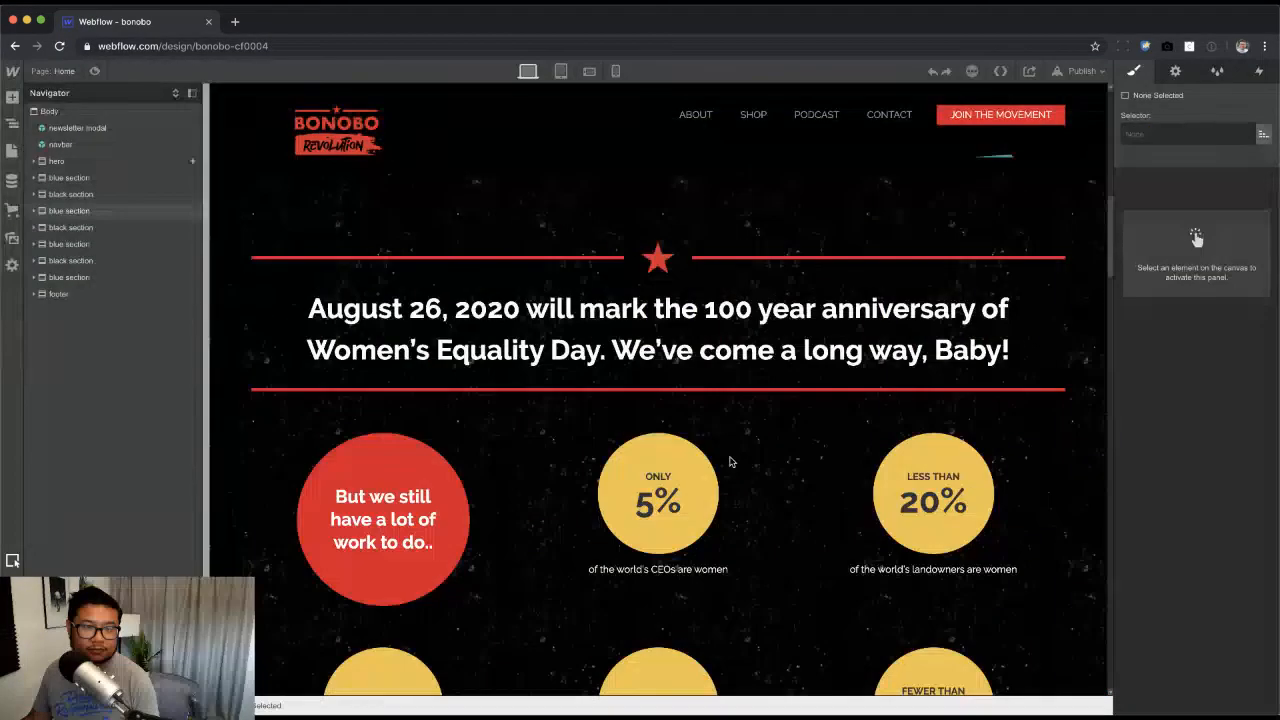
{"action": "left_click", "coordinate": [700, 400]}
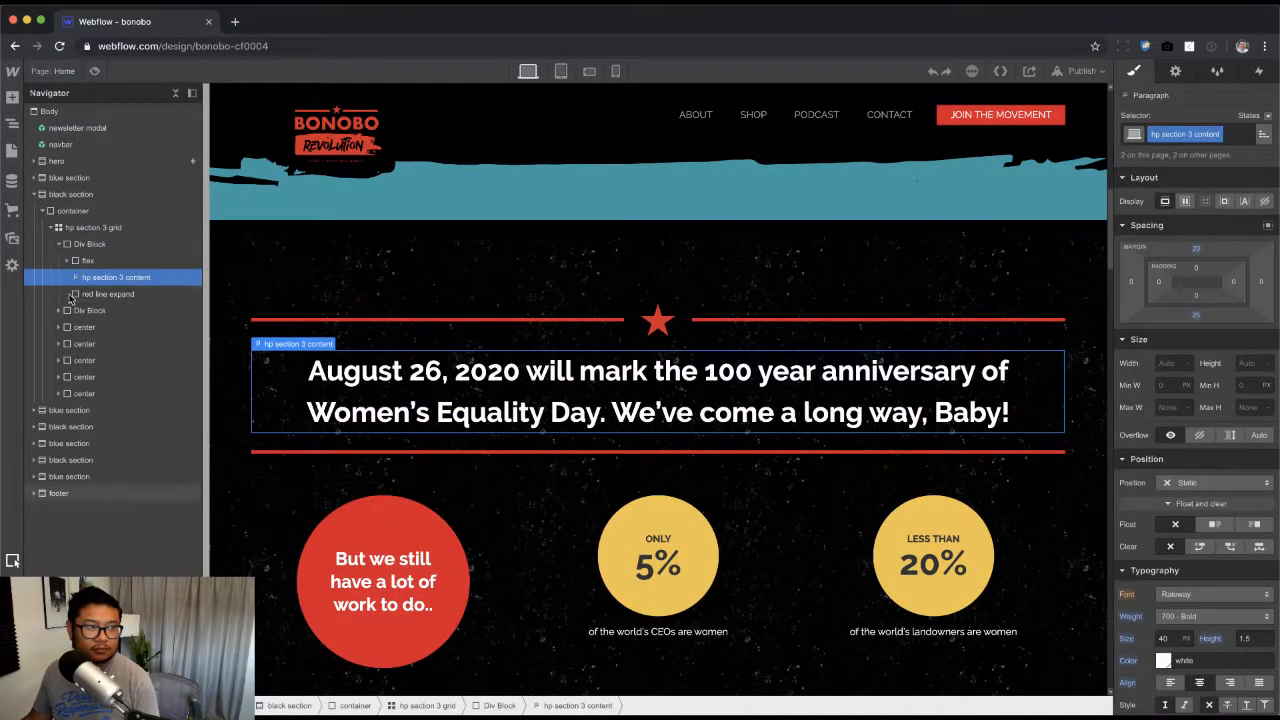
{"action": "left_click", "coordinate": [88, 246]}
Step: Return to the About page and paste the copied div block into the hero's flex child exp div
{"action": "key", "text": "p"}
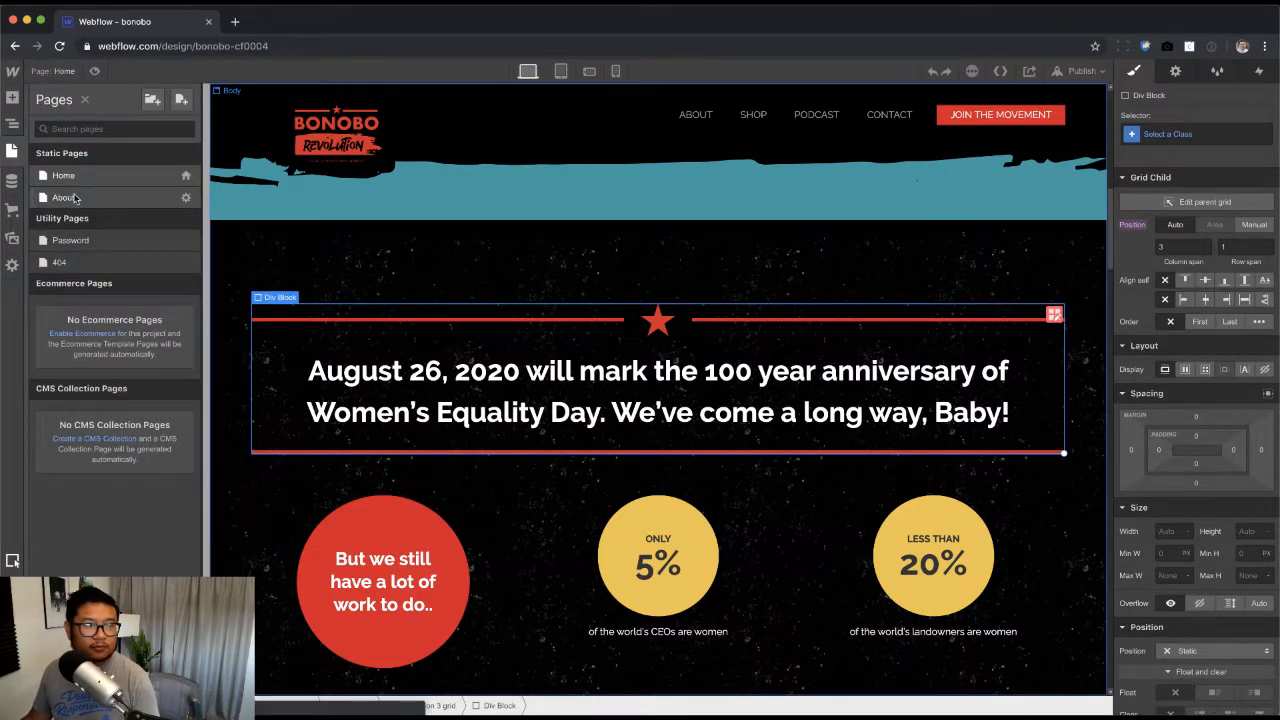
{"action": "left_click", "coordinate": [77, 198]}
{"action": "left_click", "coordinate": [848, 360]}
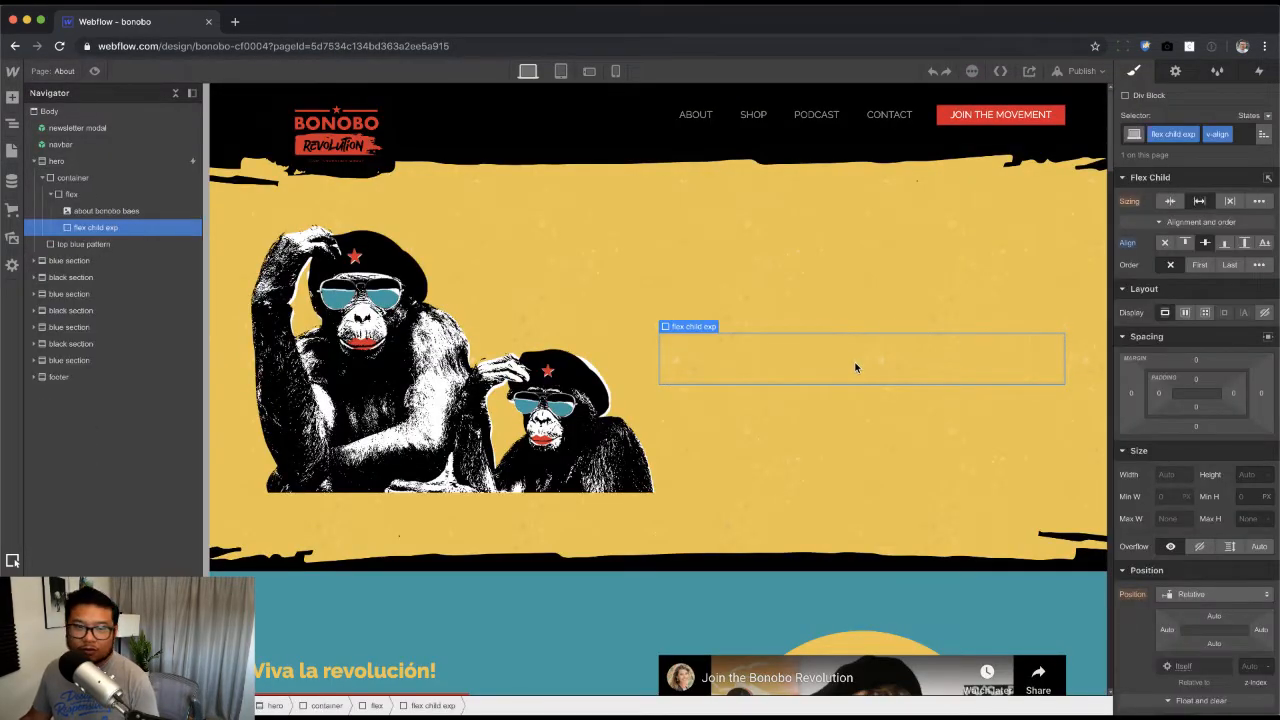
{"action": "key", "text": "ctrl+v"}
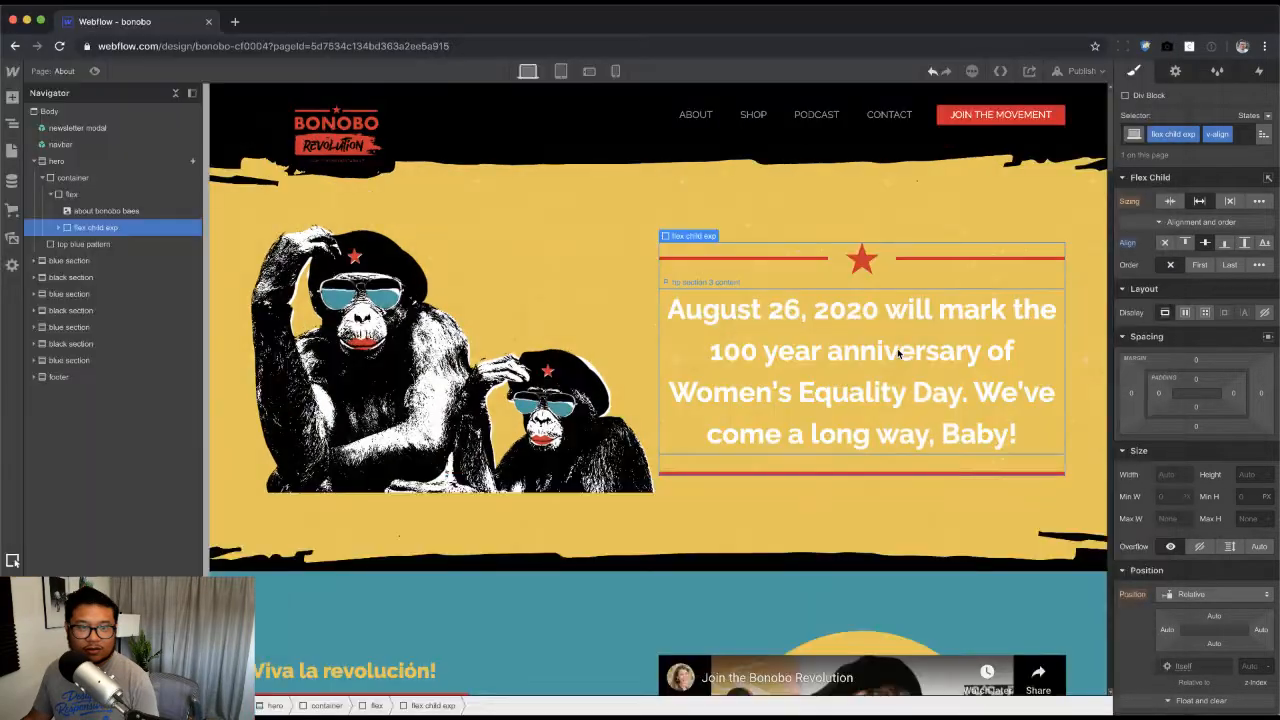
Step: Delete the anniversary paragraph from the pasted block, keeping the star row and red line
{"action": "left_click", "coordinate": [897, 348]}
{"action": "double_click", "coordinate": [897, 348]}
{"action": "key", "text": "Escape"}
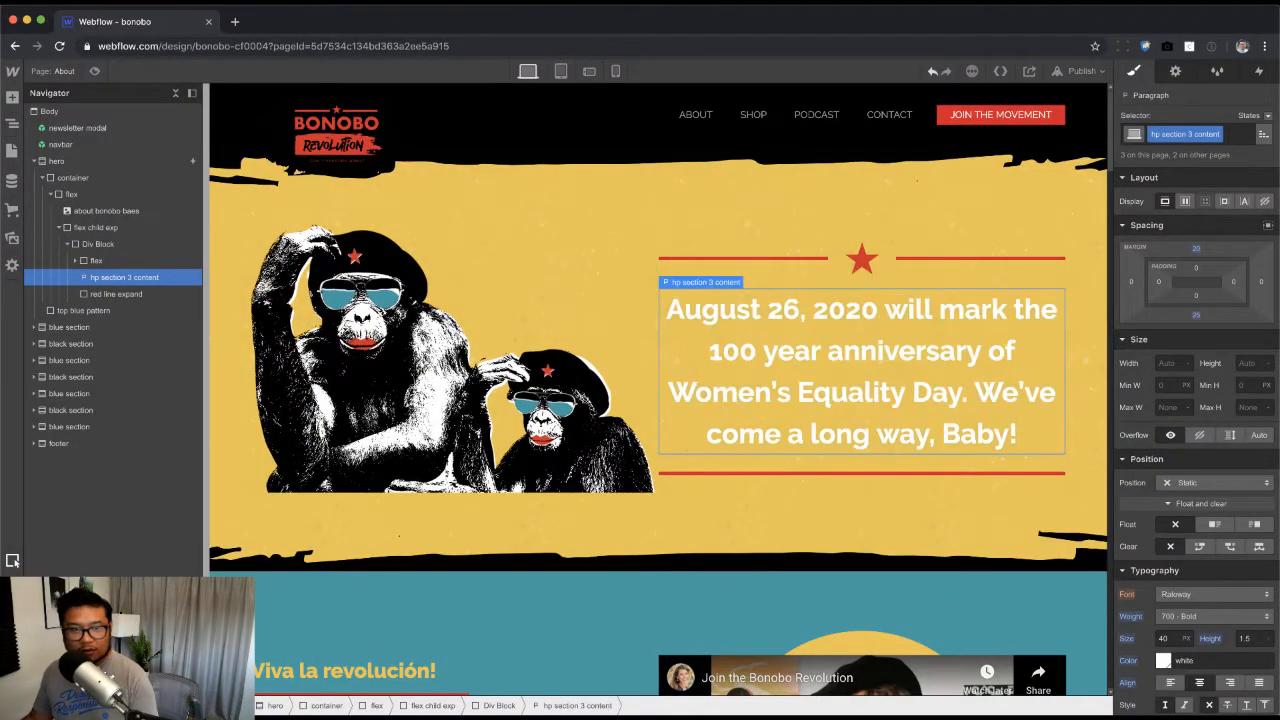
{"action": "key", "text": "Delete"}
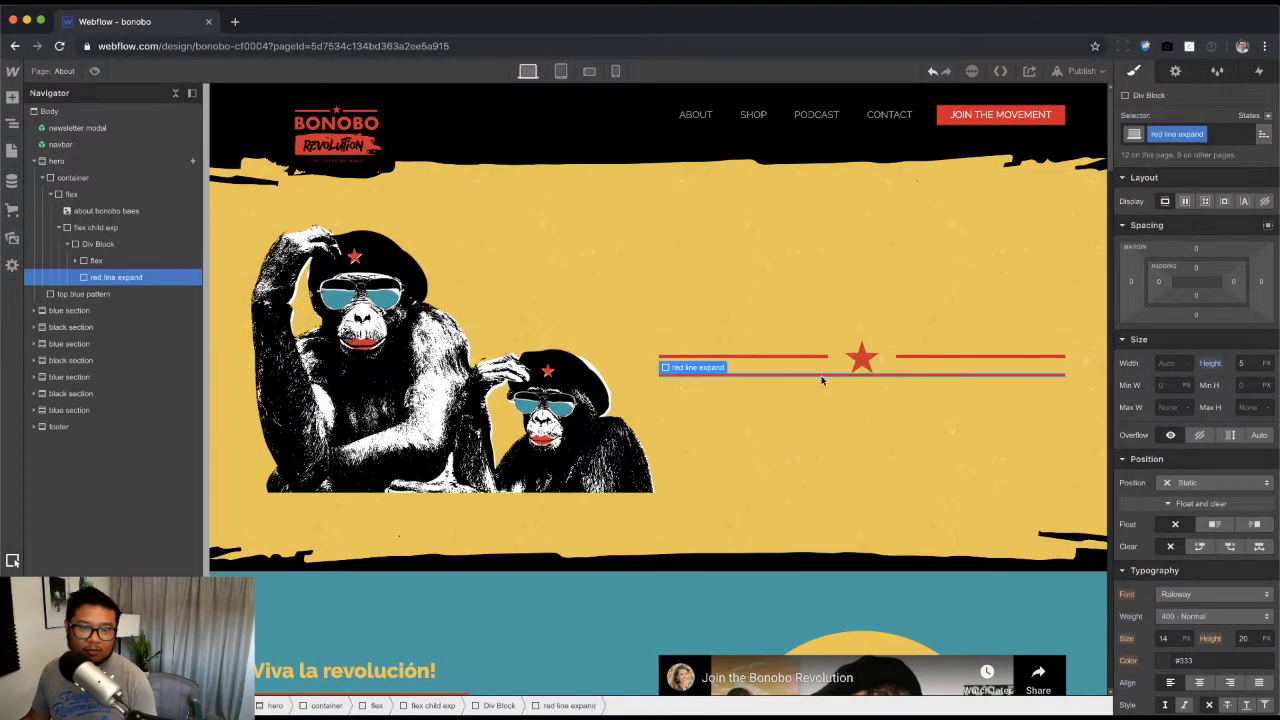
Step: Add an H1 heading to the pasted div block and place it between the star row and the red line
{"action": "left_click", "coordinate": [121, 245]}
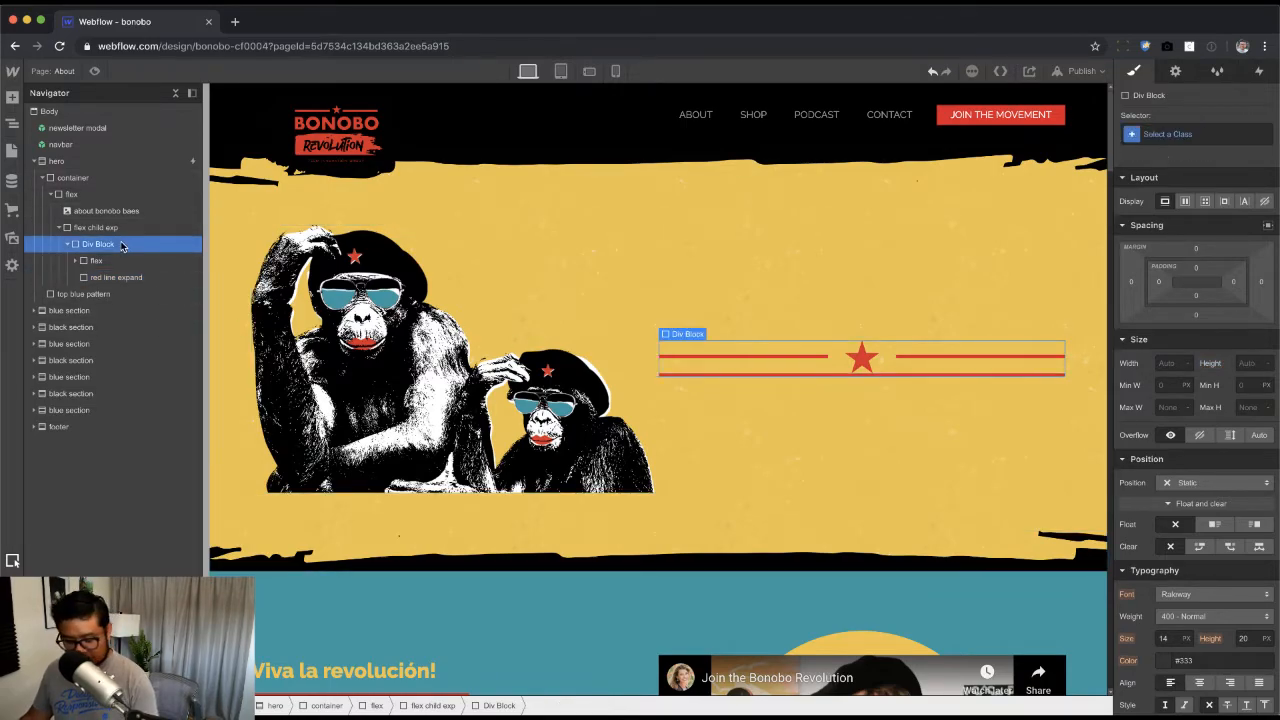
{"action": "key", "text": "super+e"}
{"action": "type", "text": "head"}
{"action": "key", "text": "Return"}
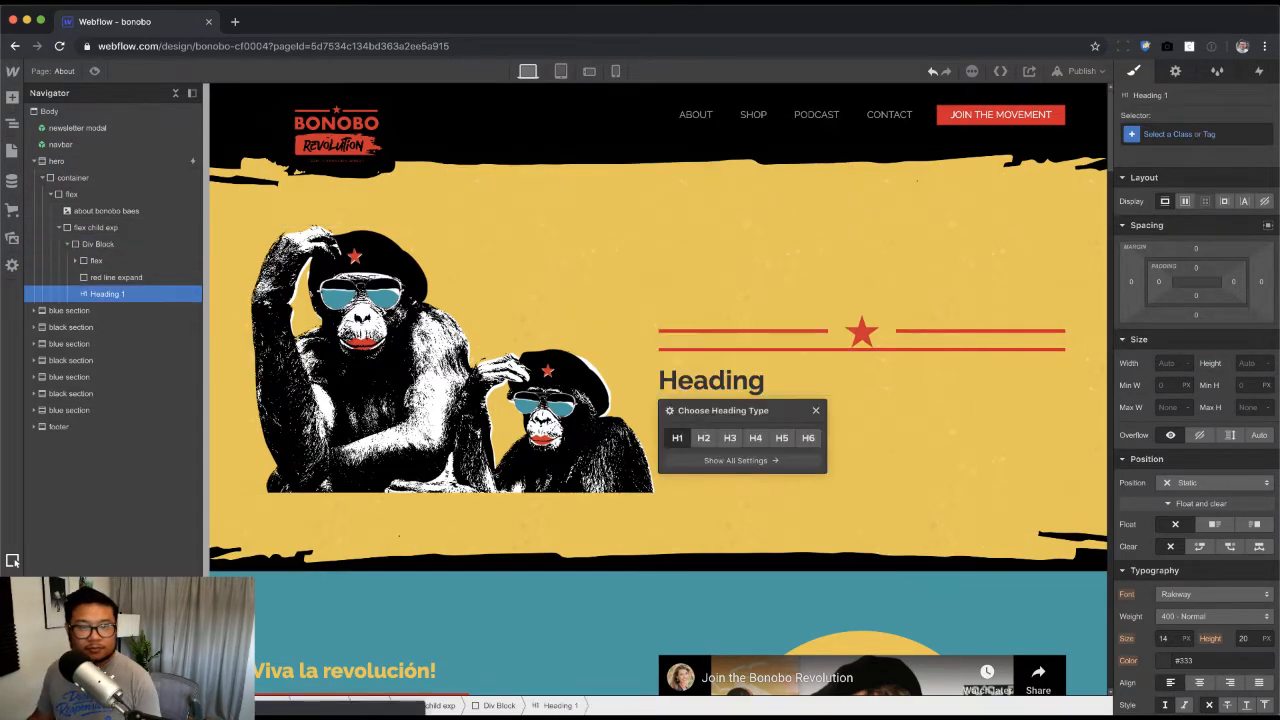
{"action": "left_click_drag", "start_coordinate": [97, 296], "coordinate": [160, 272]}
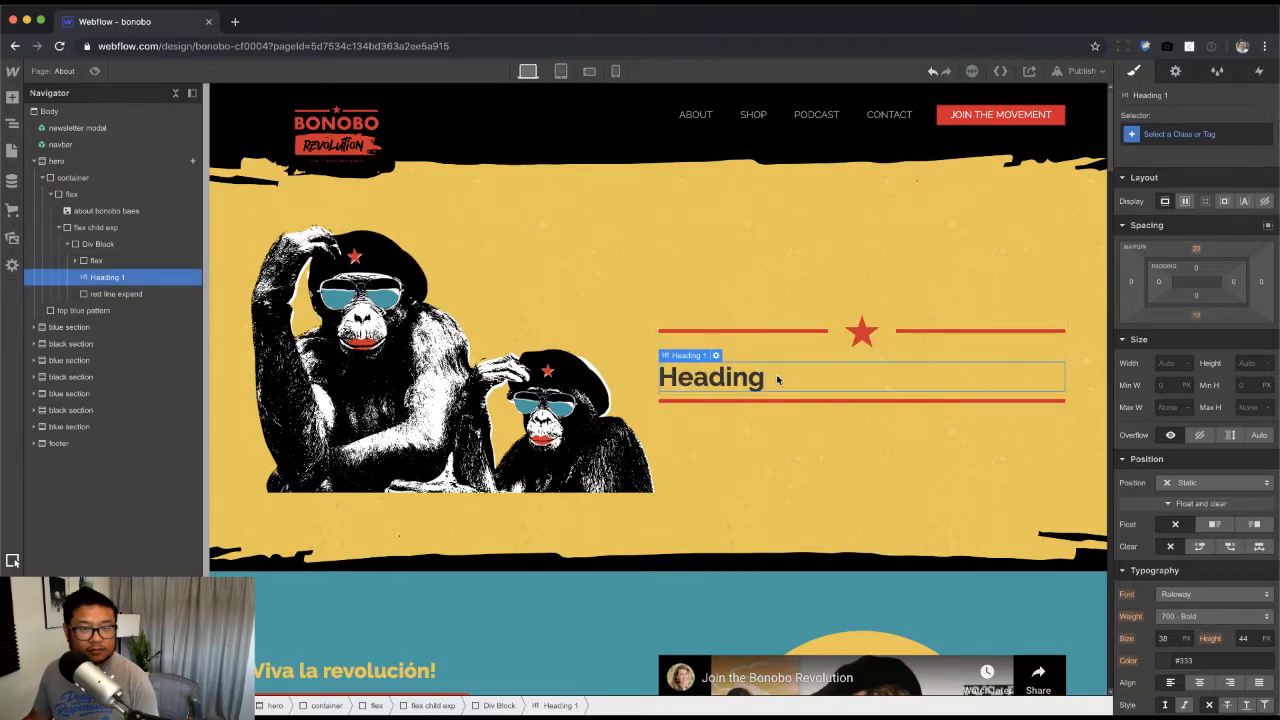
Step: Replace the new hero heading's placeholder text with "ABOUT"
{"action": "double_click", "coordinate": [777, 375]}
{"action": "type", "text": "ABOUT"}
{"action": "key", "text": "Escape"}
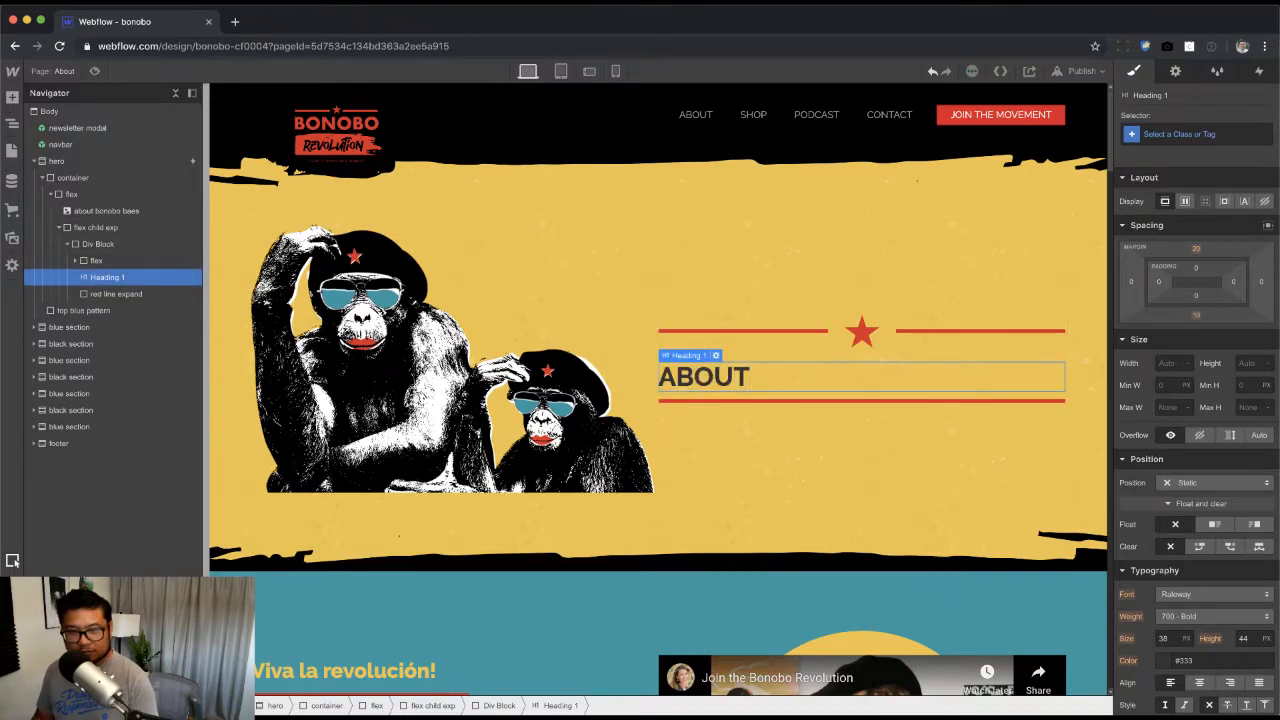
Step: Give the div block that wraps the ABOUT heading and red lines the class "child page hero"
{"action": "left_click", "coordinate": [98, 244]}
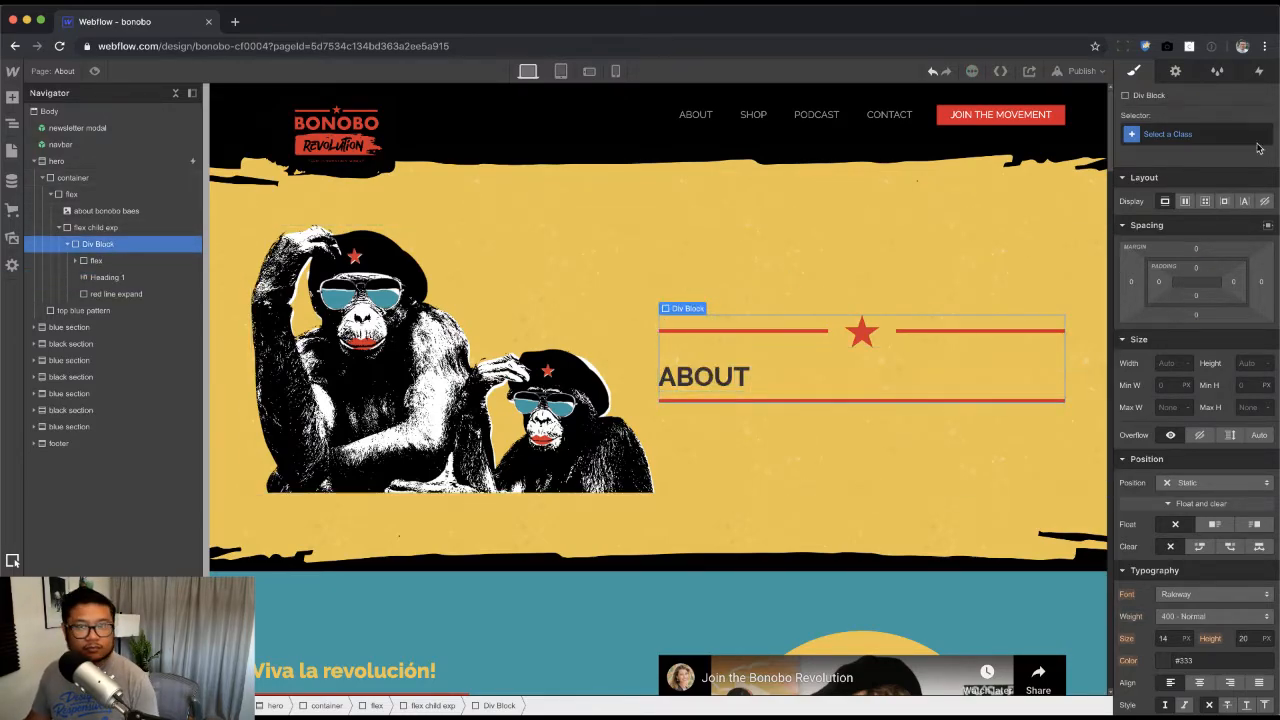
{"action": "left_click", "coordinate": [1215, 132]}
{"action": "type", "text": "child page her"}
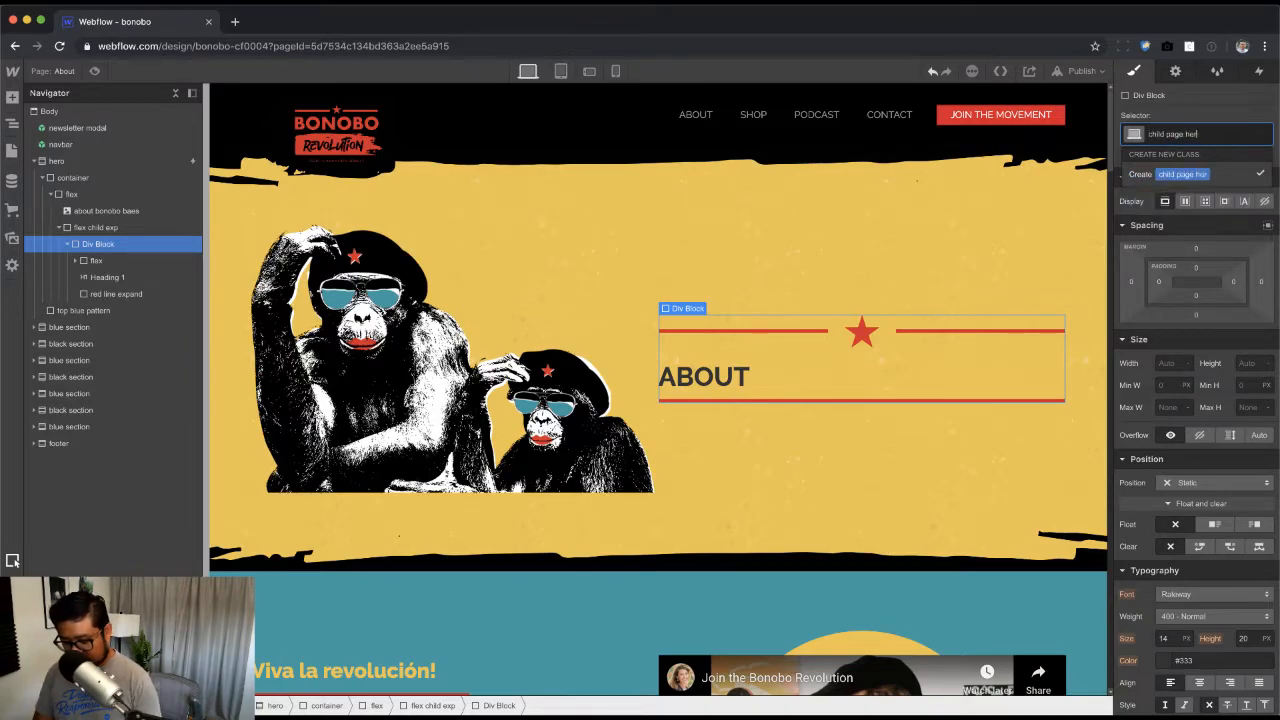
{"action": "type", "text": "o"}
{"action": "key", "text": "Return"}
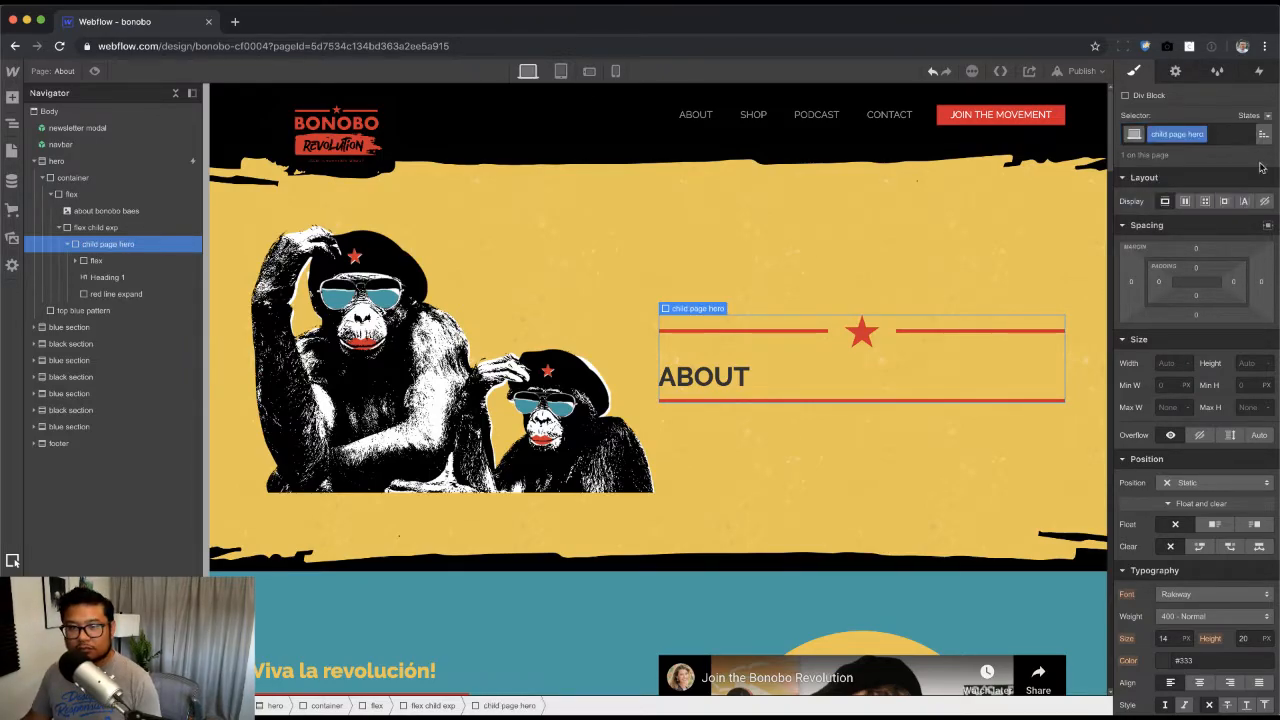
Step: Rename the wrapping div's class to "child page hero content"
{"action": "double_click", "coordinate": [1193, 135]}
{"action": "key", "text": "Right"}
{"action": "type", "text": "content"}
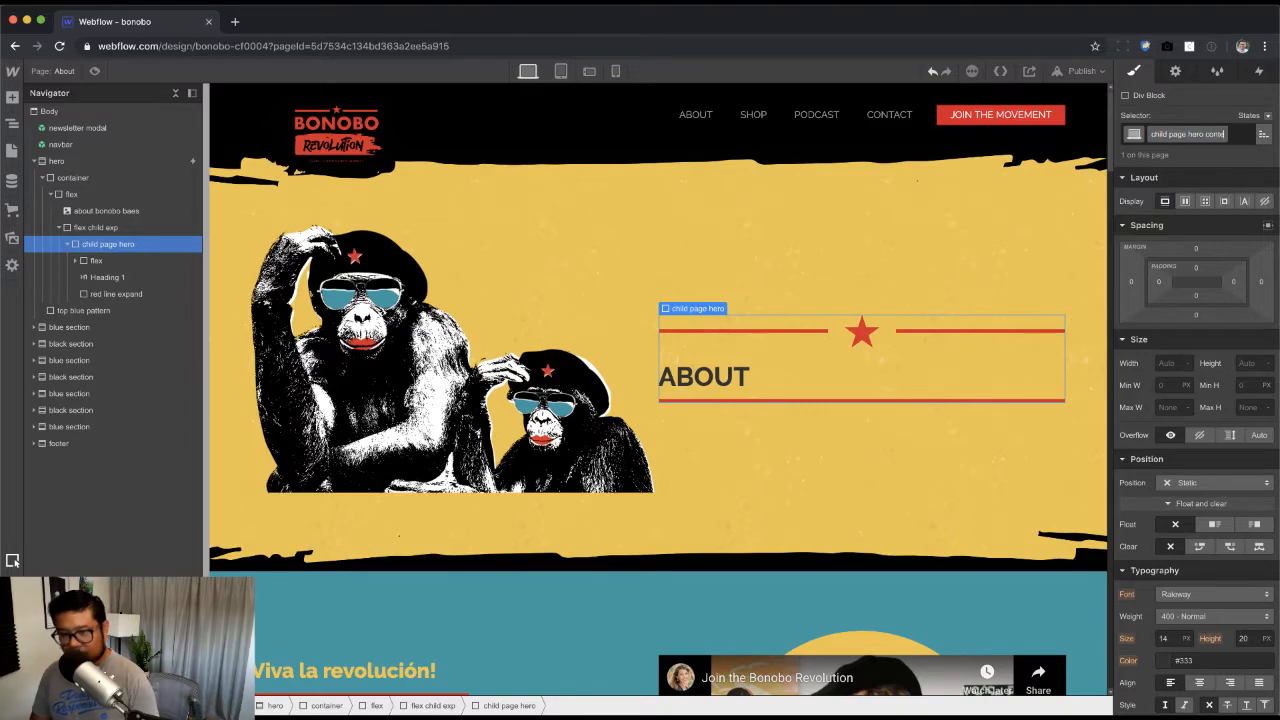
{"action": "key", "text": "Return"}
Step: Centre the text of the child page hero content div and set its colour to the crimson swatch
{"action": "left_click", "coordinate": [1199, 682]}
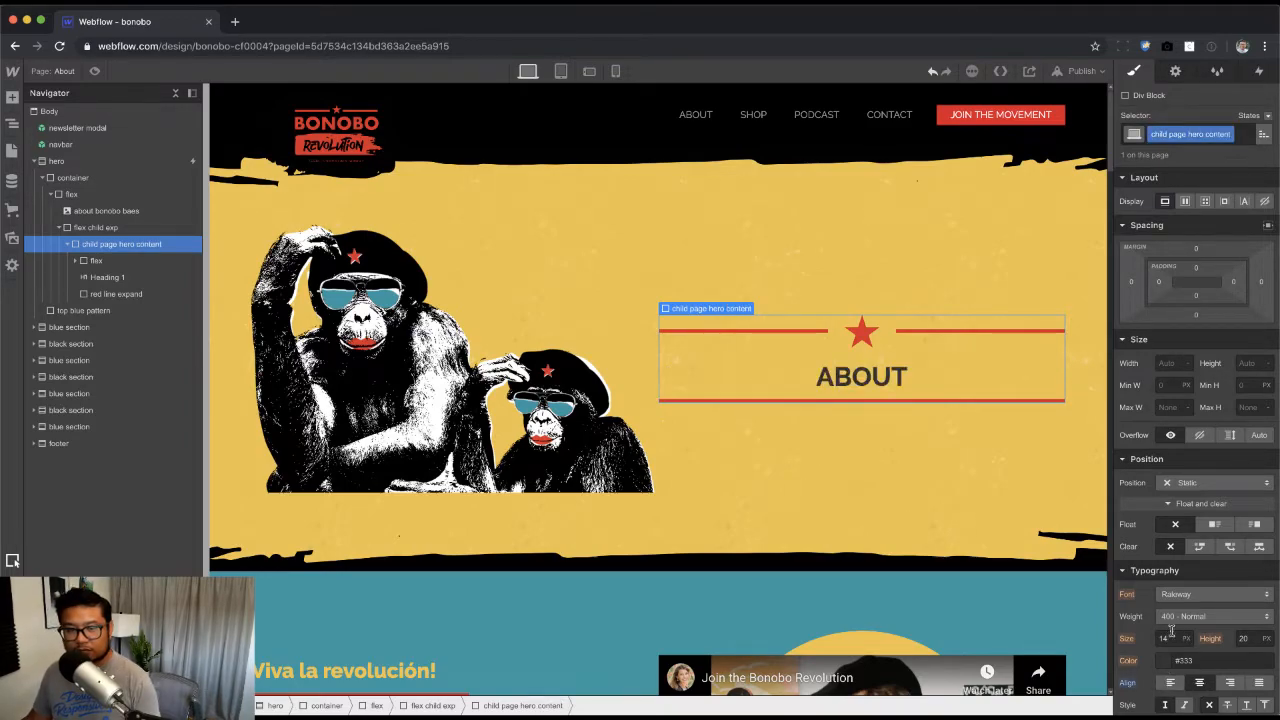
{"action": "scroll", "coordinate": [1190, 620], "scroll_direction": "down", "scroll_amount": 3}
{"action": "left_click", "coordinate": [1165, 550]}
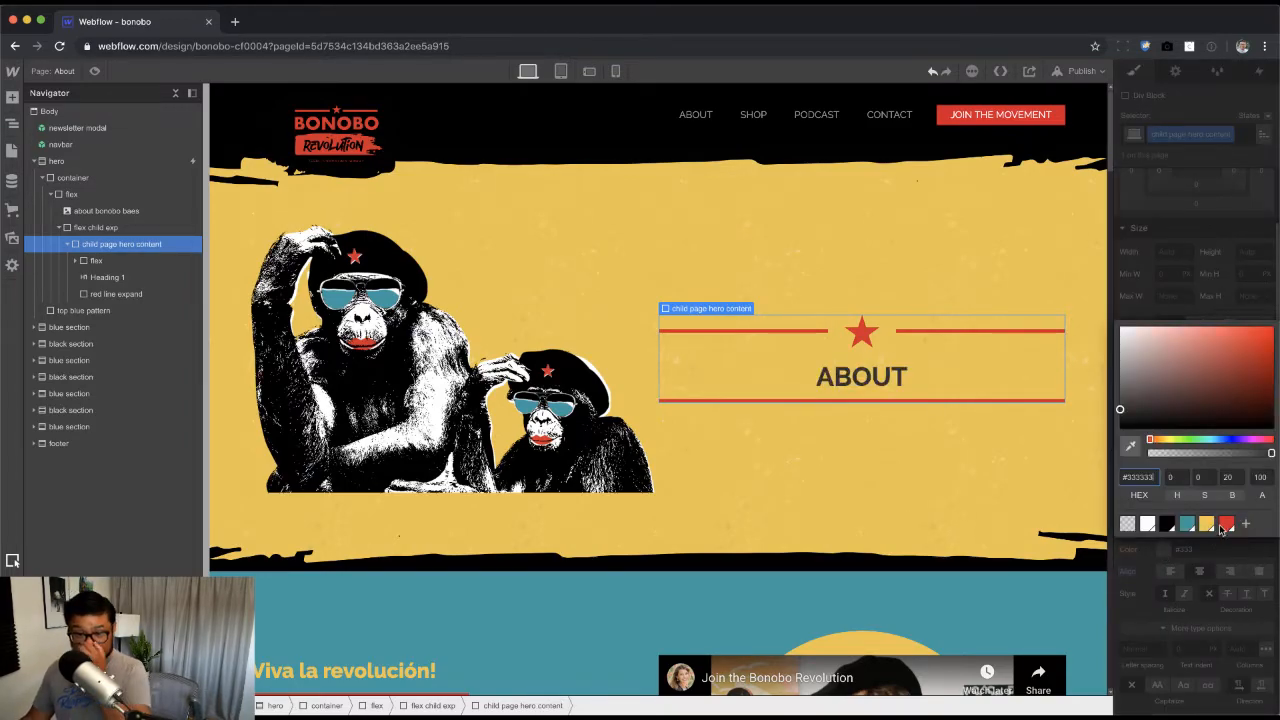
{"action": "left_click", "coordinate": [1226, 495]}
{"action": "left_click", "coordinate": [1216, 569]}
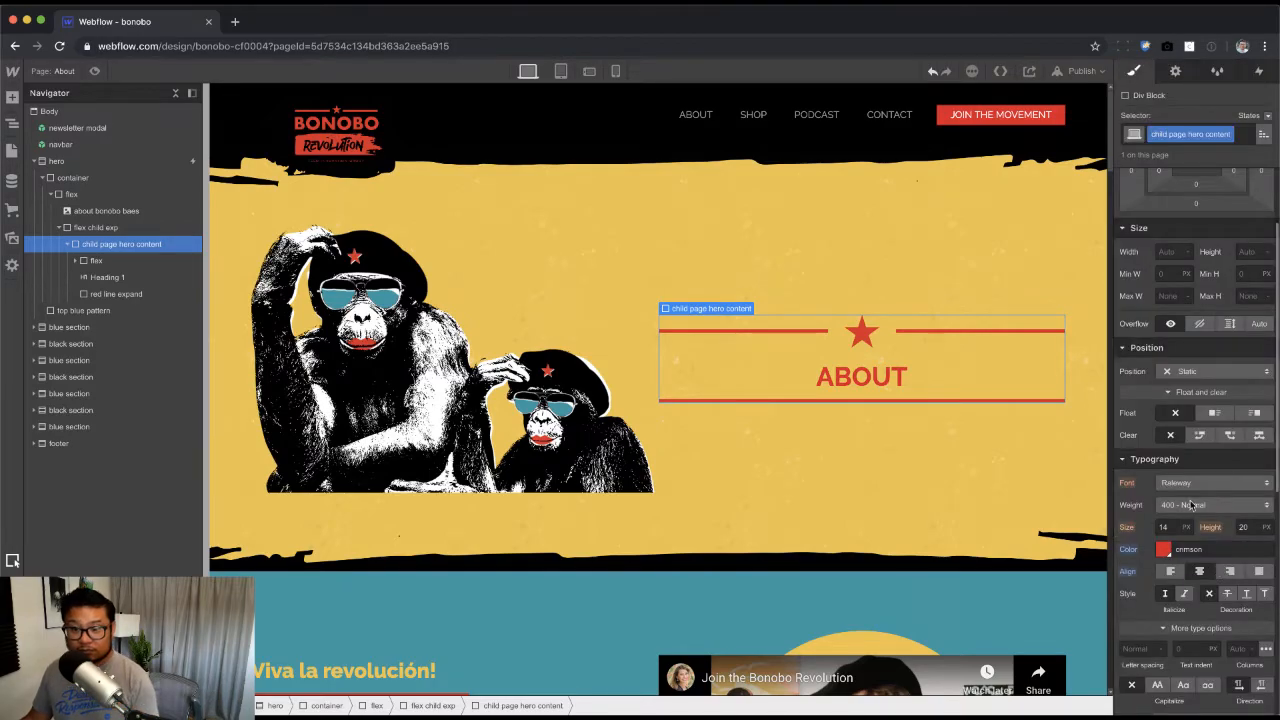
Step: Try the Black font weight on the child page hero content div and undo it
{"action": "left_click", "coordinate": [1191, 505]}
{"action": "left_click", "coordinate": [1204, 589]}
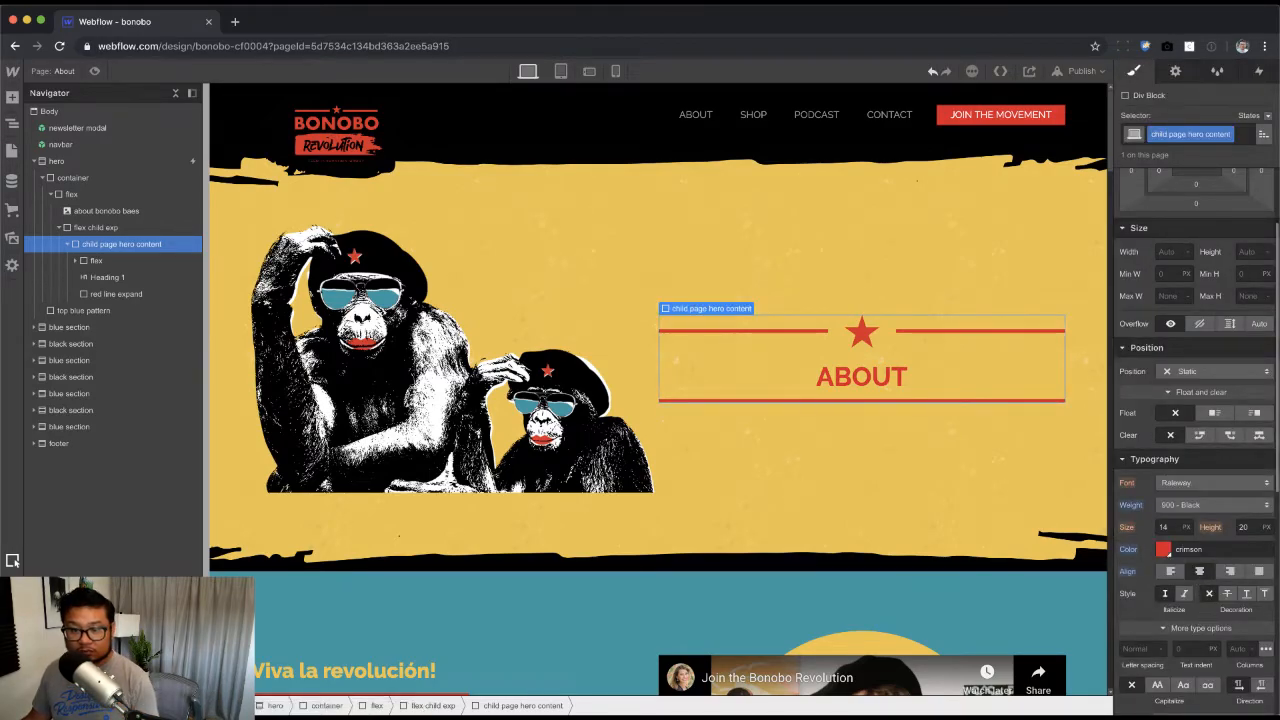
{"action": "left_click", "coordinate": [876, 384]}
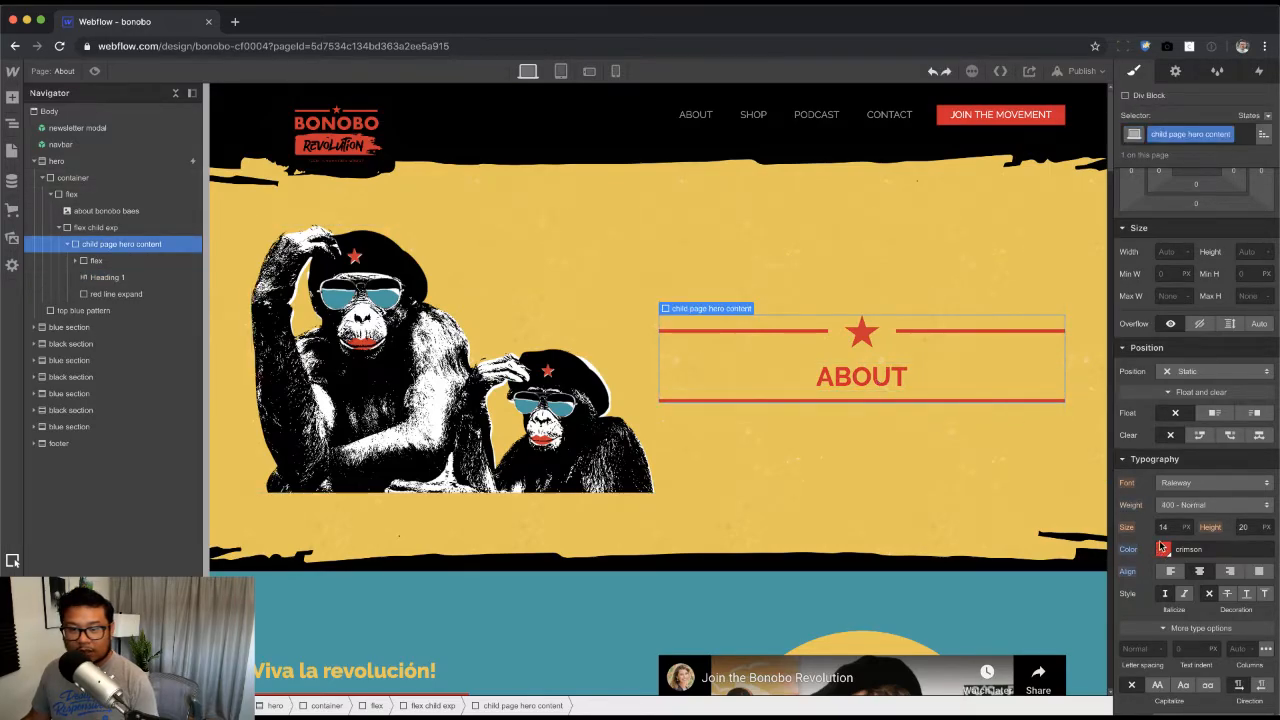
Step: Reset the text colour and alignment of the child page hero content div and remove that class from it
{"action": "left_click", "coordinate": [1129, 549], "text": "alt"}
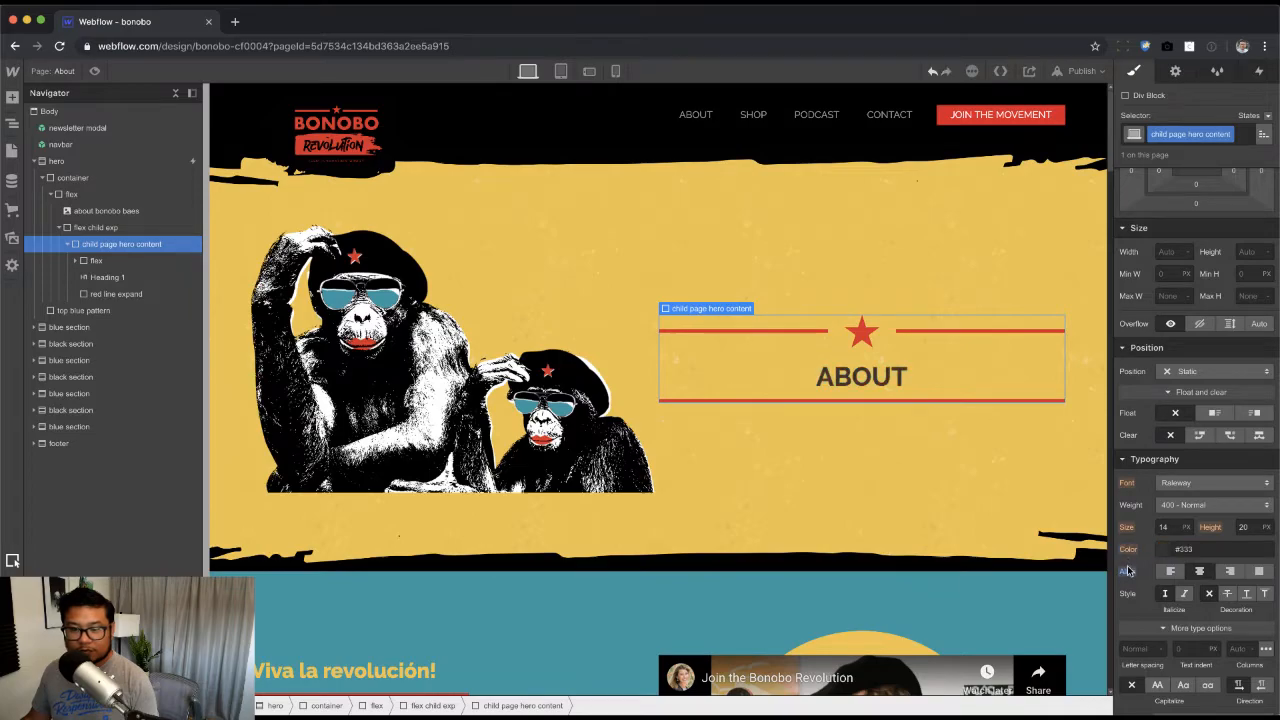
{"action": "left_click", "coordinate": [1128, 571], "text": "alt"}
{"action": "left_click", "coordinate": [802, 389]}
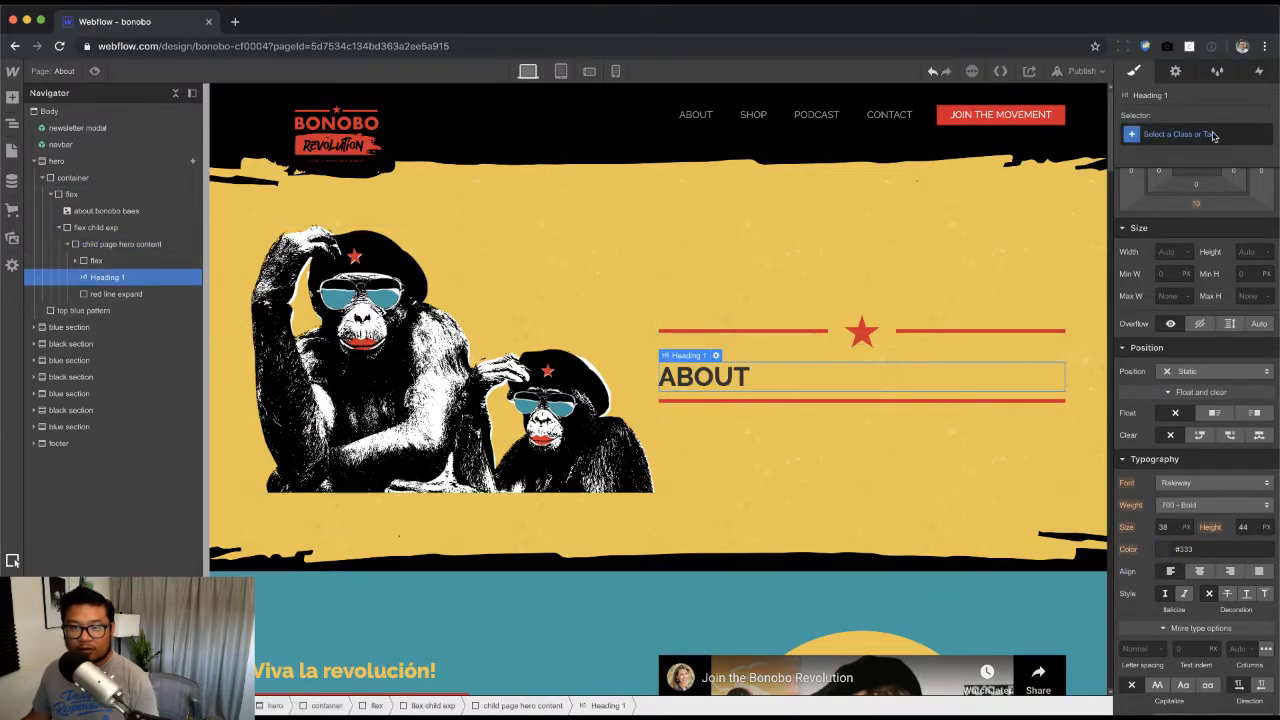
{"action": "left_click", "coordinate": [916, 344]}
{"action": "key", "text": "Up"}
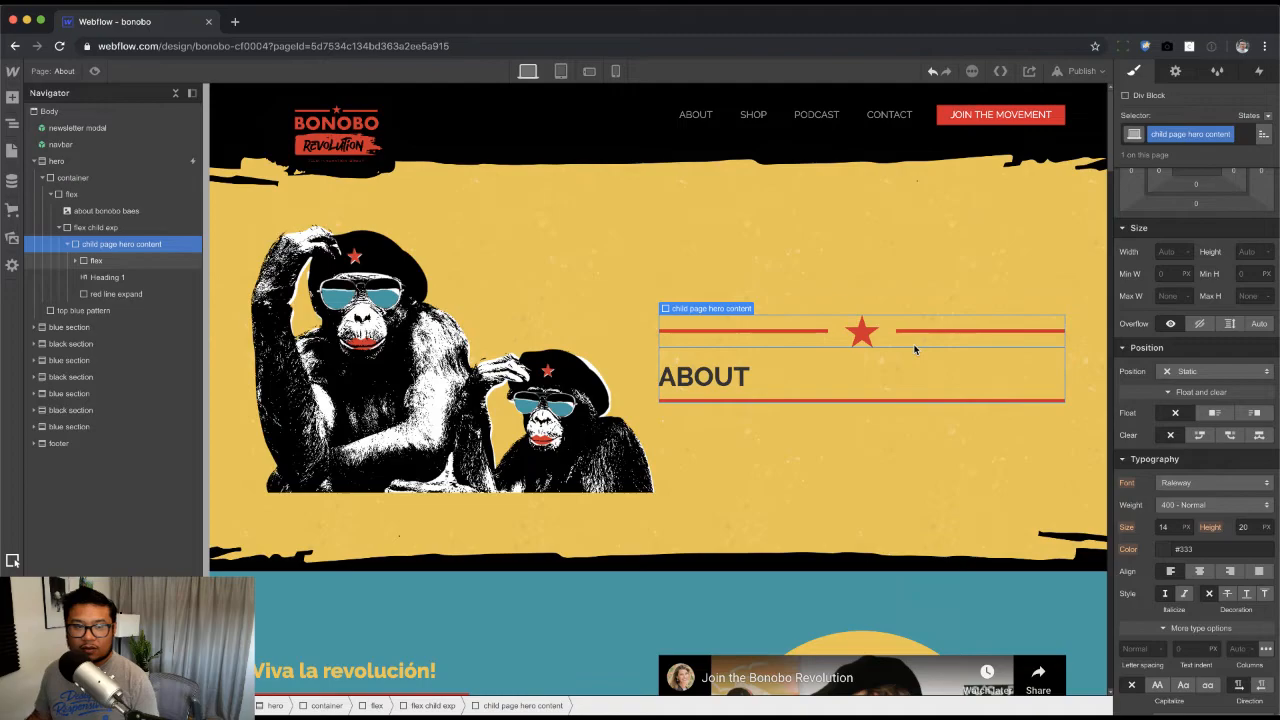
{"action": "left_click", "coordinate": [1228, 135]}
{"action": "left_click", "coordinate": [1192, 186]}
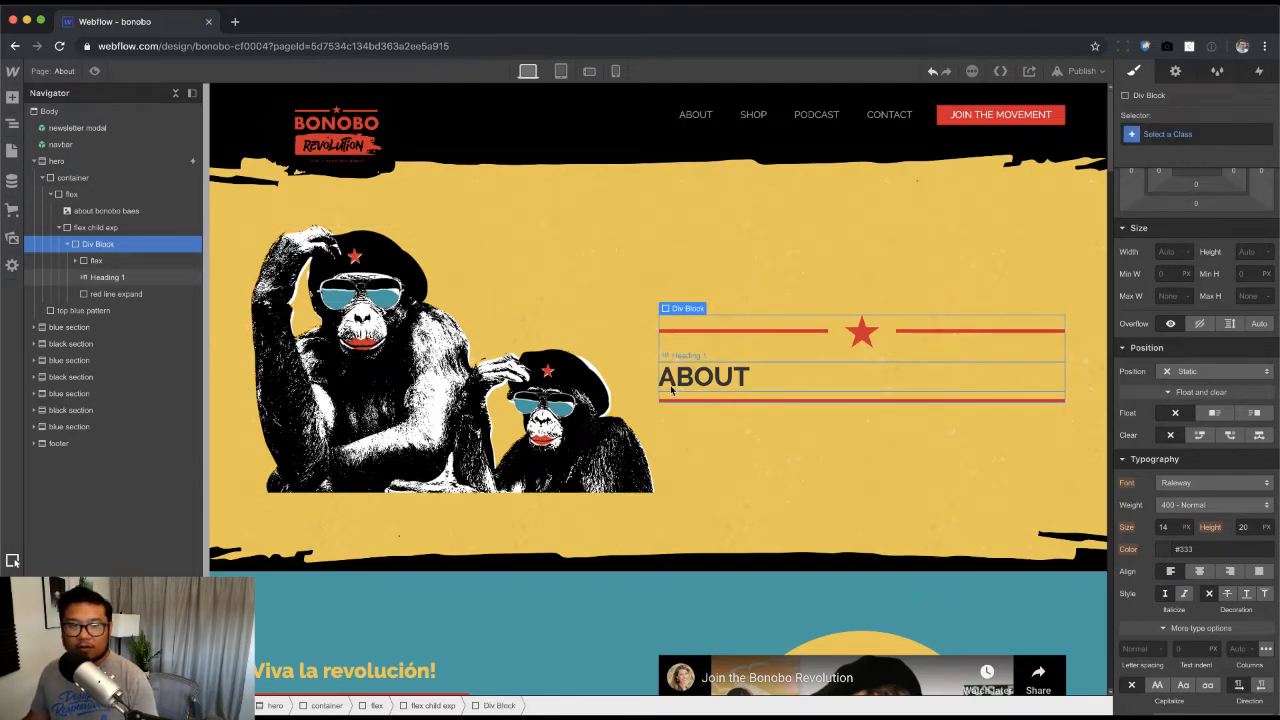
Step: Give the ABOUT heading the class "child h1"
{"action": "left_click", "coordinate": [670, 383]}
{"action": "left_click", "coordinate": [1248, 132]}
{"action": "type", "text": "child h1"}
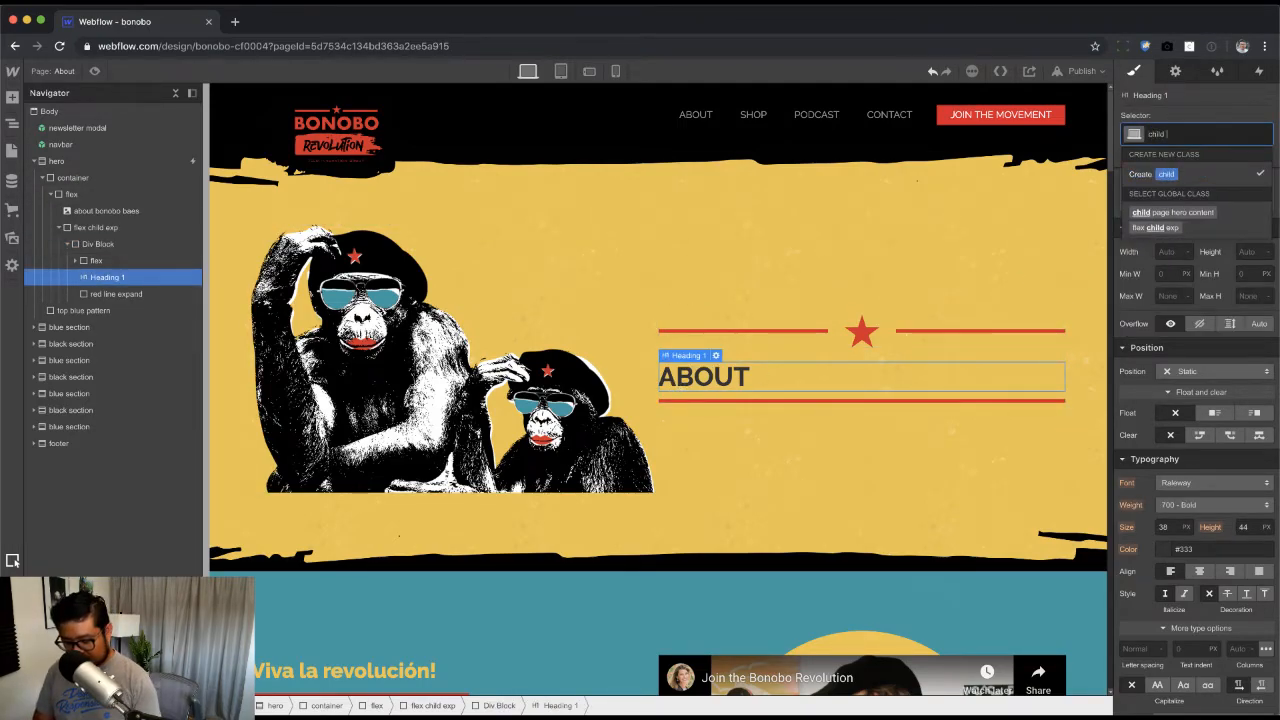
{"action": "key", "text": "Return"}
Step: Style the child h1 heading with the 900 - Black weight, centred alignment and the crimson swatch colour
{"action": "left_click", "coordinate": [1213, 504]}
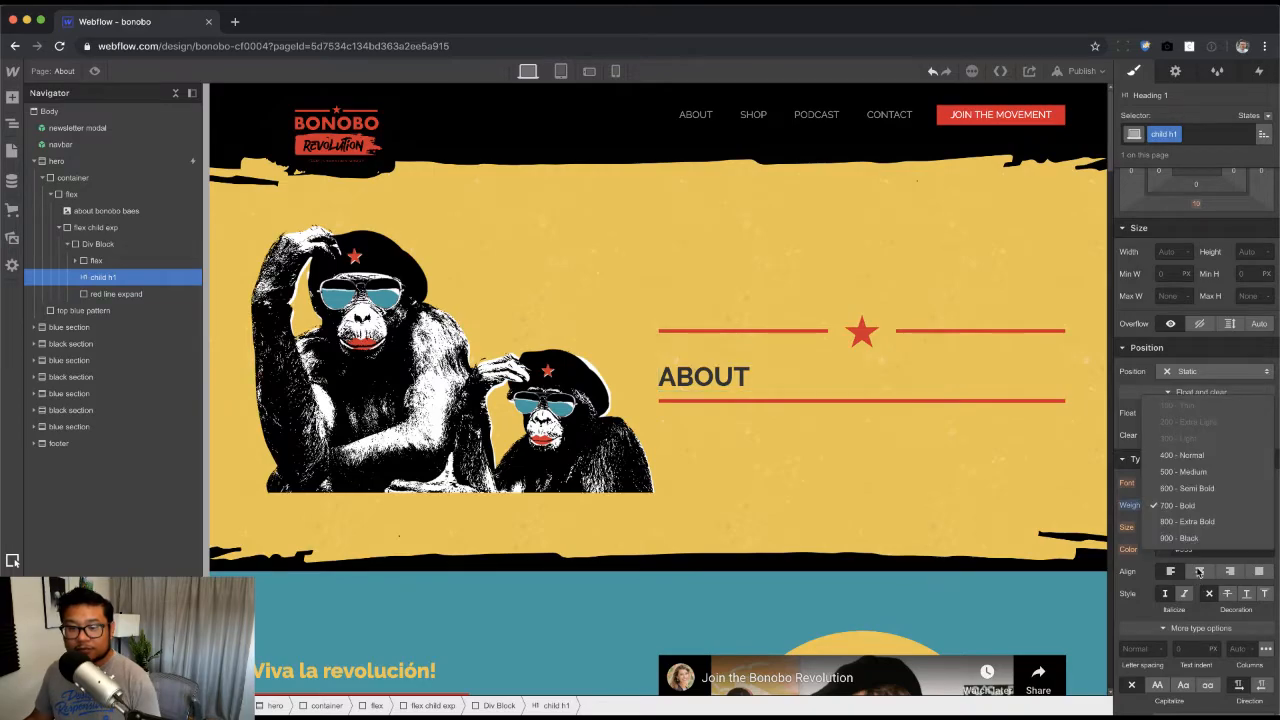
{"action": "left_click", "coordinate": [1198, 545]}
{"action": "left_click", "coordinate": [1199, 570]}
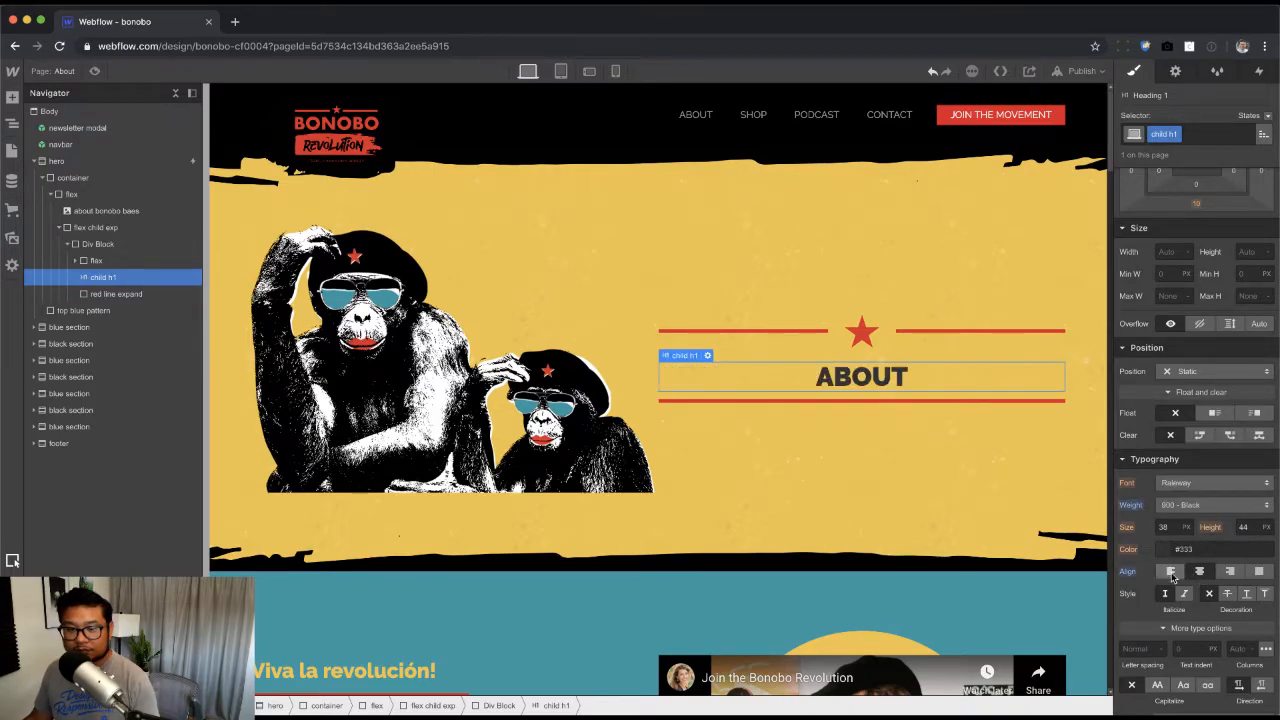
{"action": "left_click", "coordinate": [1163, 550]}
{"action": "left_click", "coordinate": [1227, 524]}
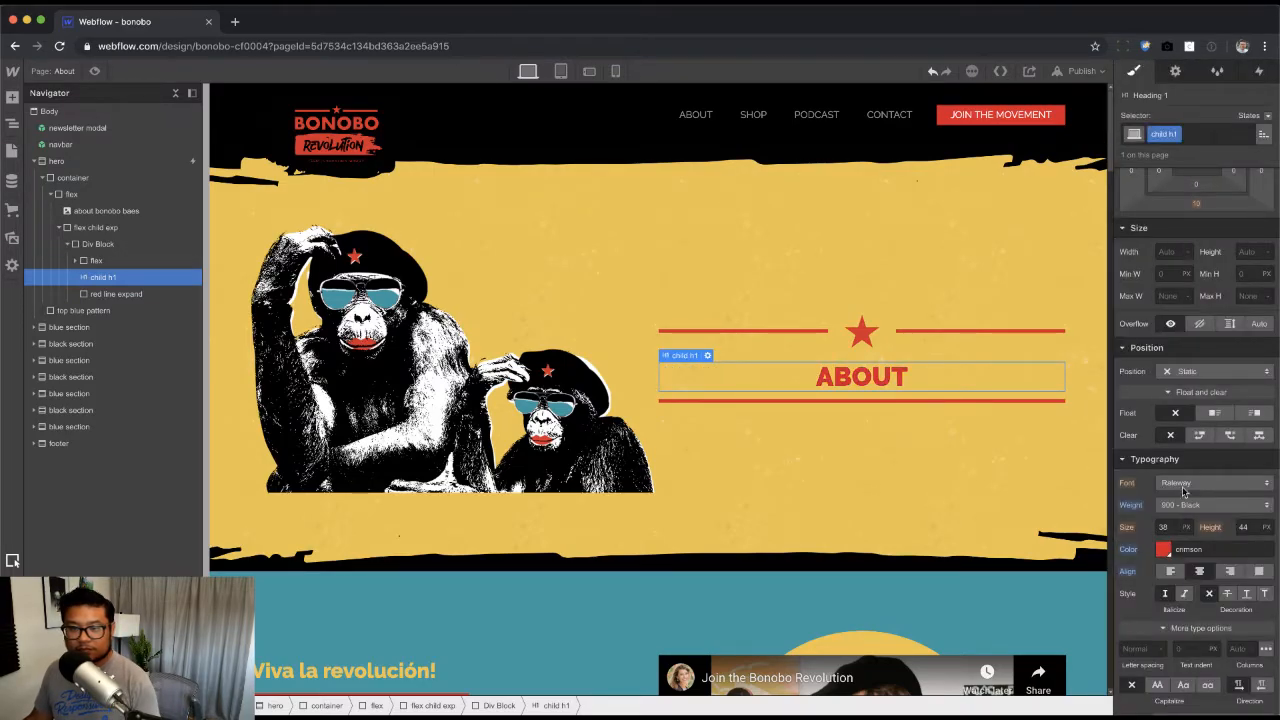
Step: Set the ABOUT heading's font size to 90 px and its line height to 1.3
{"action": "double_click", "coordinate": [1170, 527]}
{"action": "type", "text": "9"}
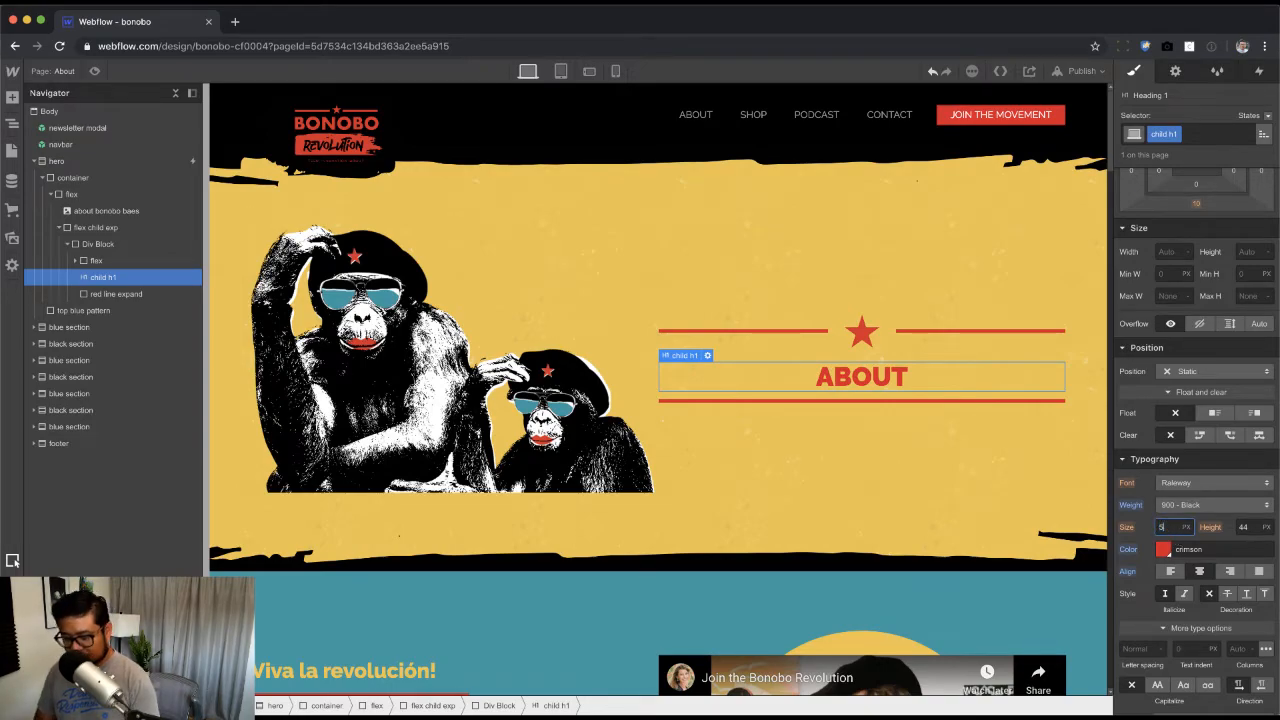
{"action": "type", "text": "0"}
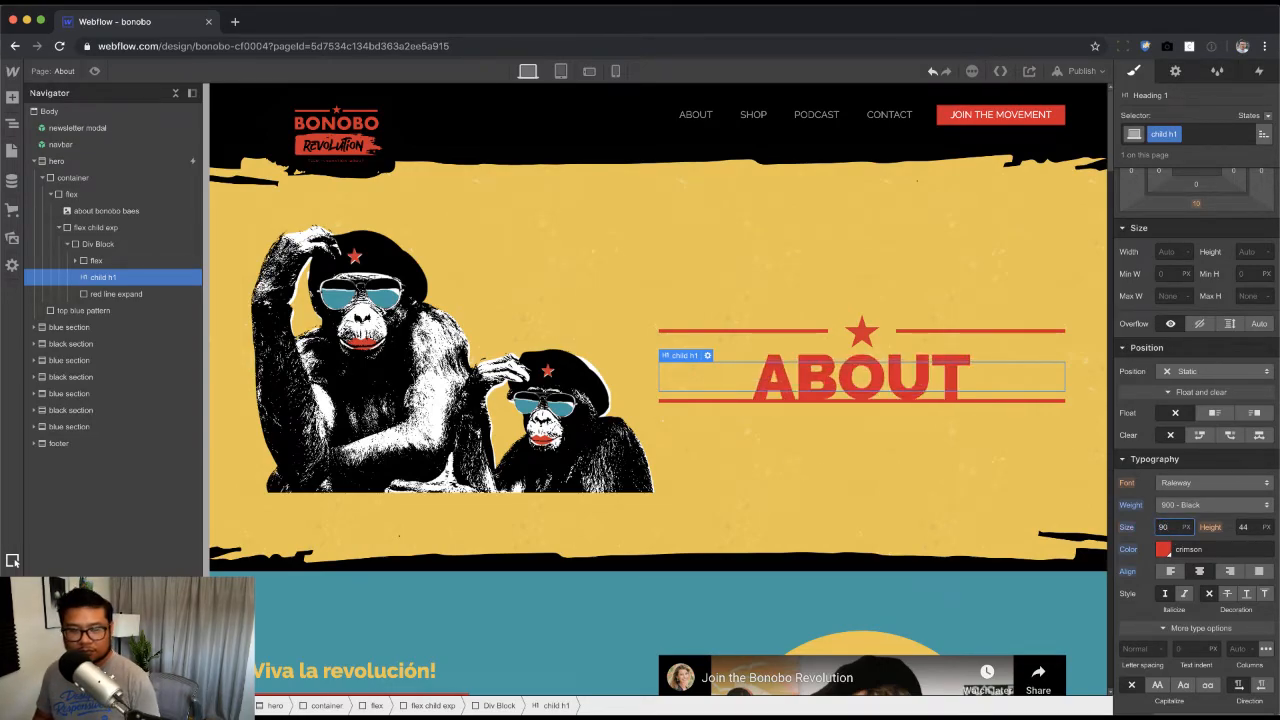
{"action": "key", "text": "super+Tab"}
{"action": "key", "text": "super+Tab"}
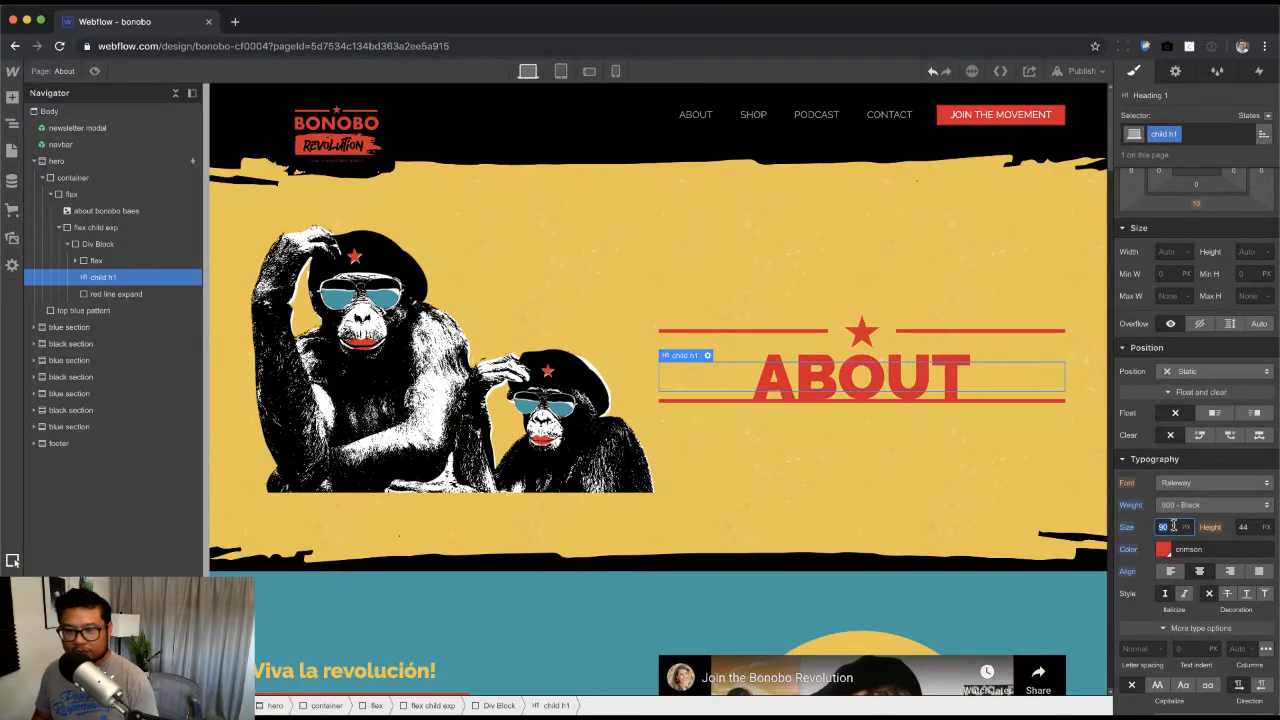
{"action": "key", "text": "Tab"}
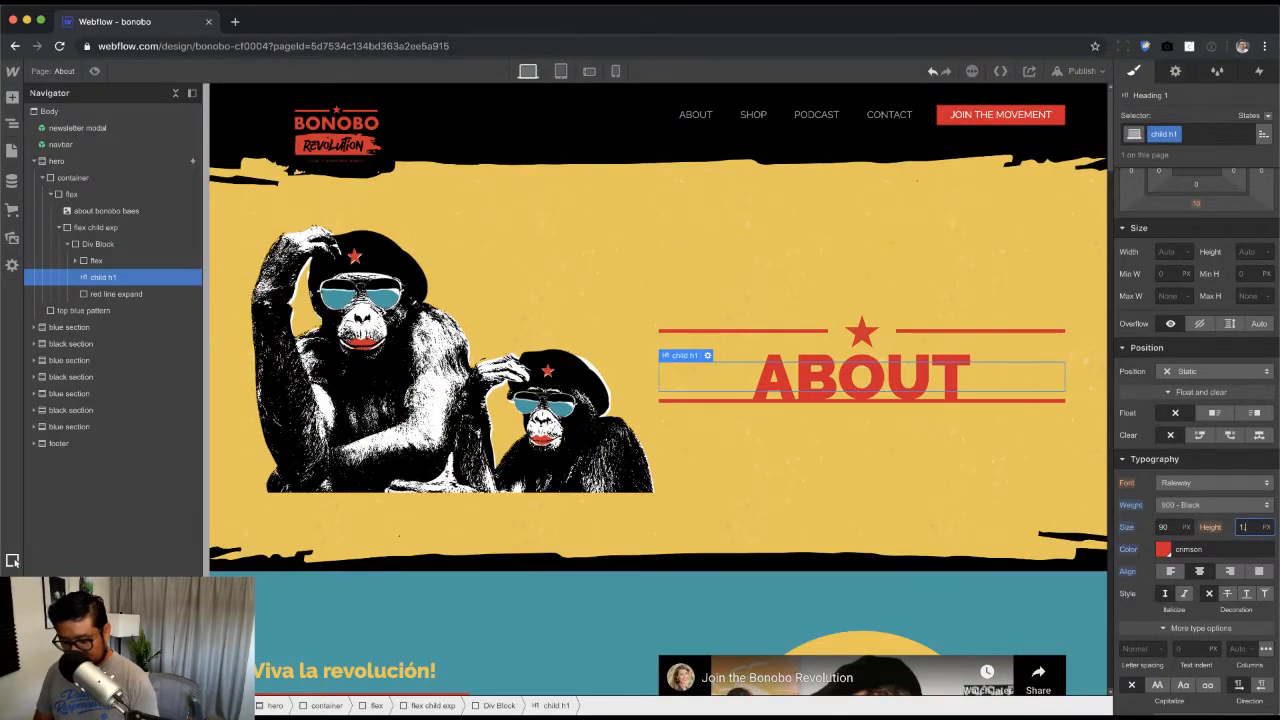
{"action": "type", "text": "1.3"}
{"action": "key", "text": "Return"}
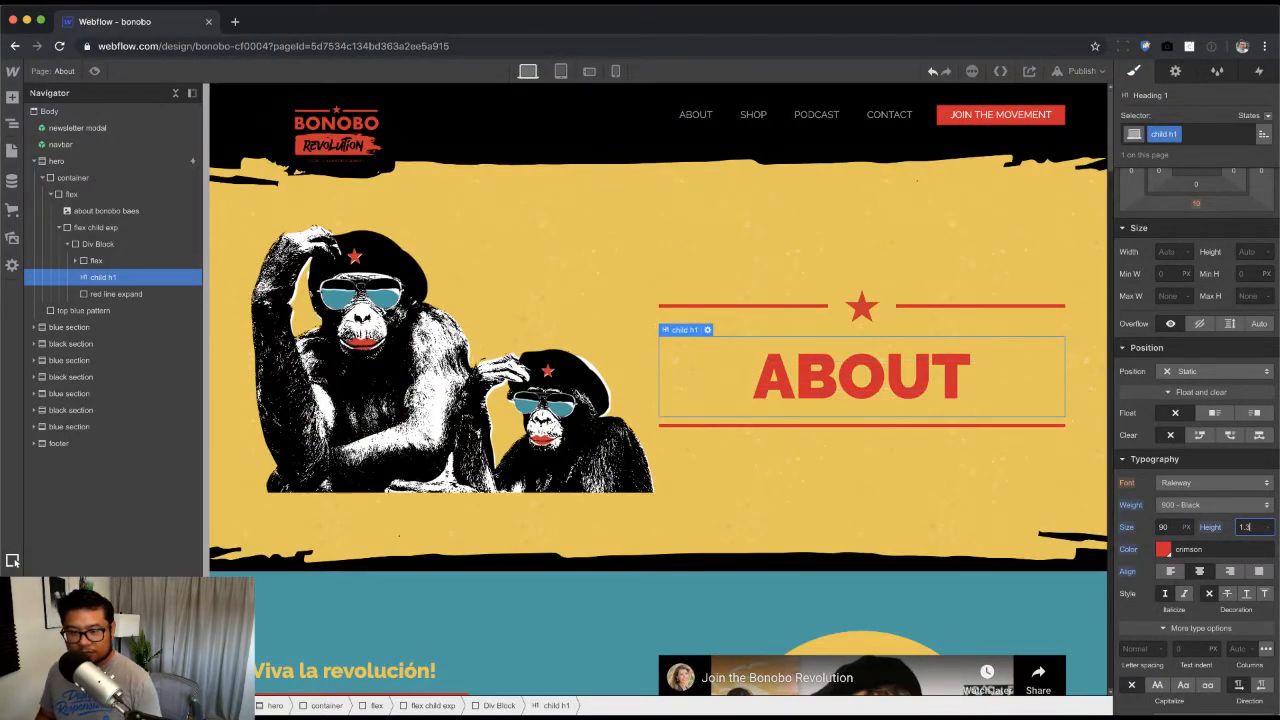
Step: Check the ABOUT design in the PDF, then add a "thick" combo class to the red line left of the star with a 10 px height
{"action": "left_click", "coordinate": [904, 492]}
{"action": "key", "text": "super+Tab"}
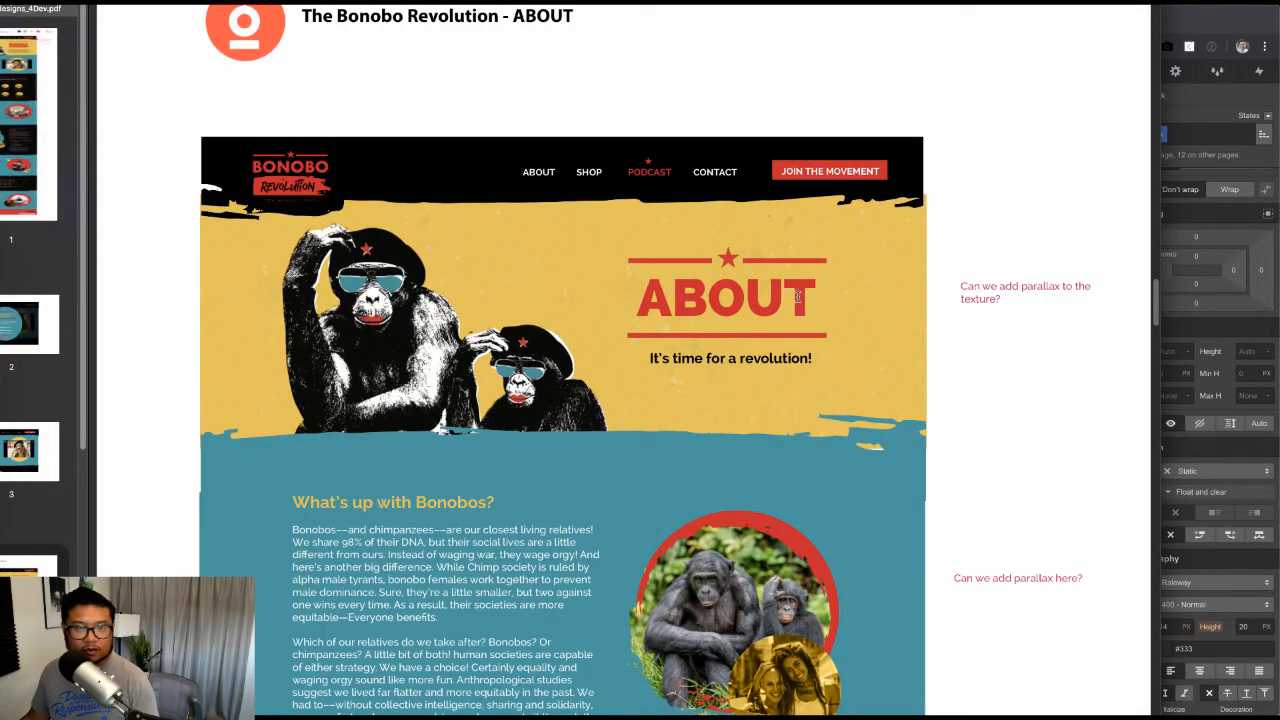
{"action": "key", "text": "super+Tab"}
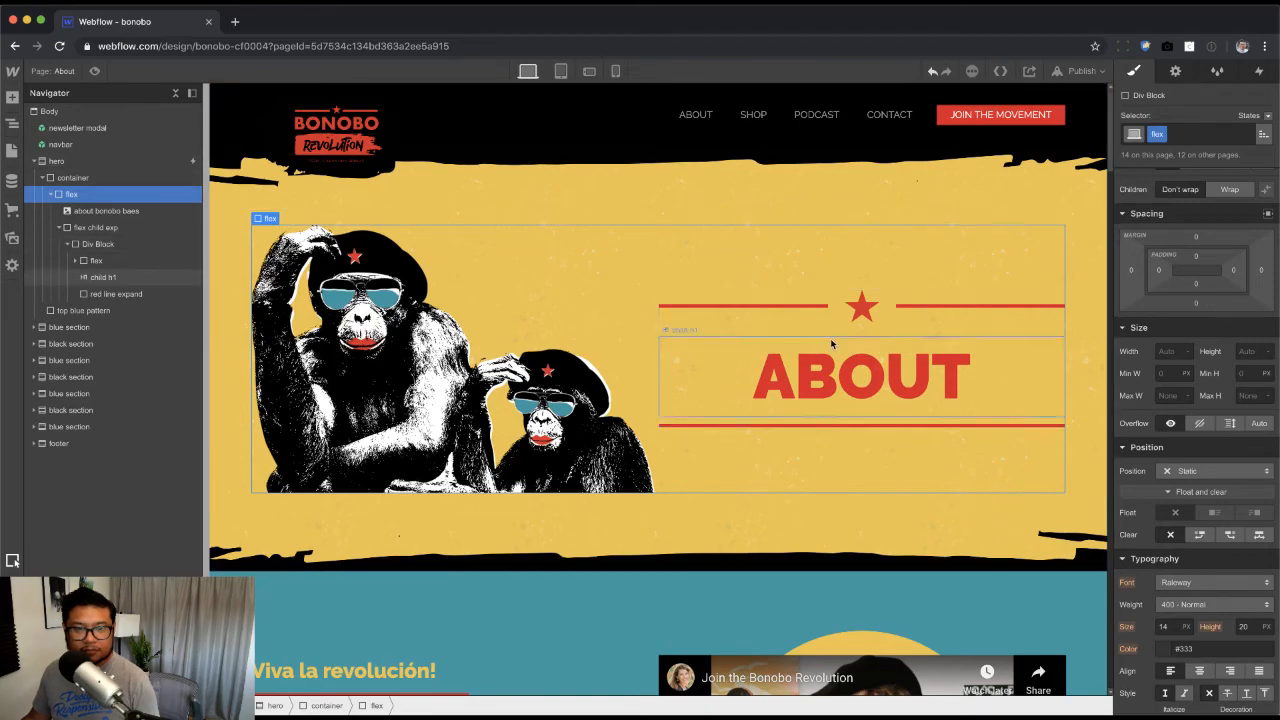
{"action": "left_click", "coordinate": [810, 311]}
{"action": "left_click", "coordinate": [1225, 136]}
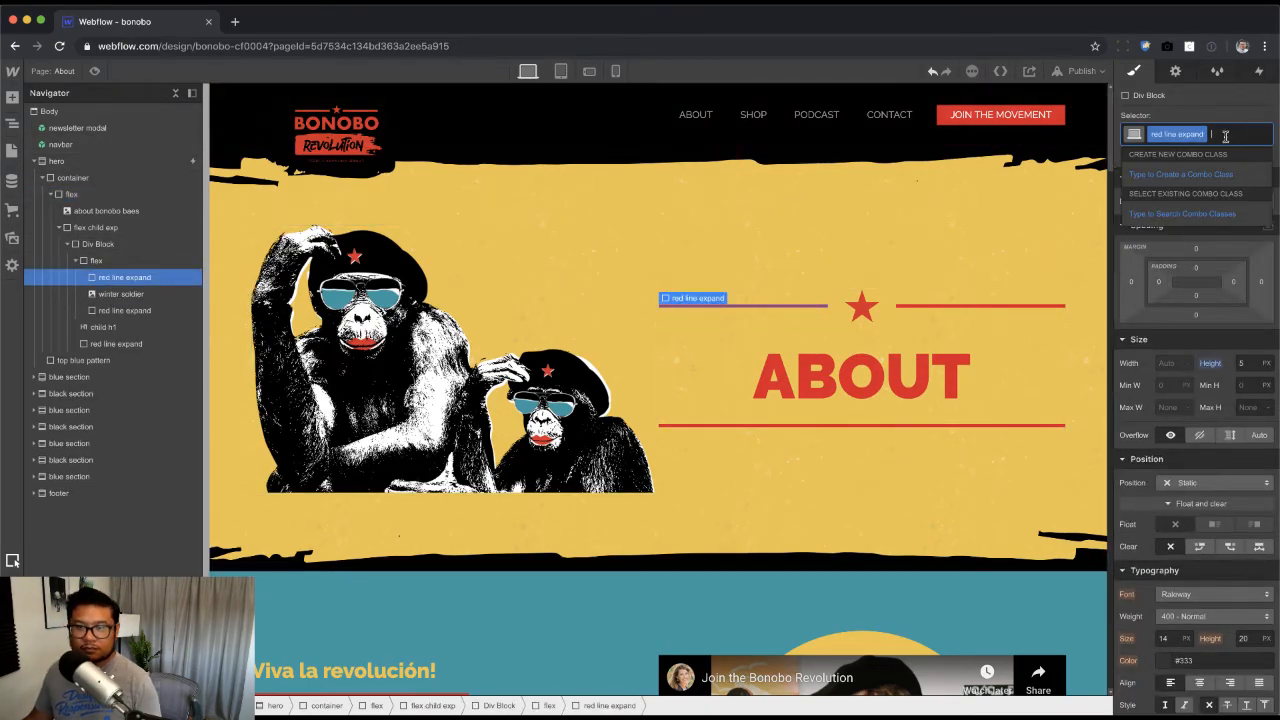
{"action": "type", "text": "thick"}
{"action": "key", "text": "Return"}
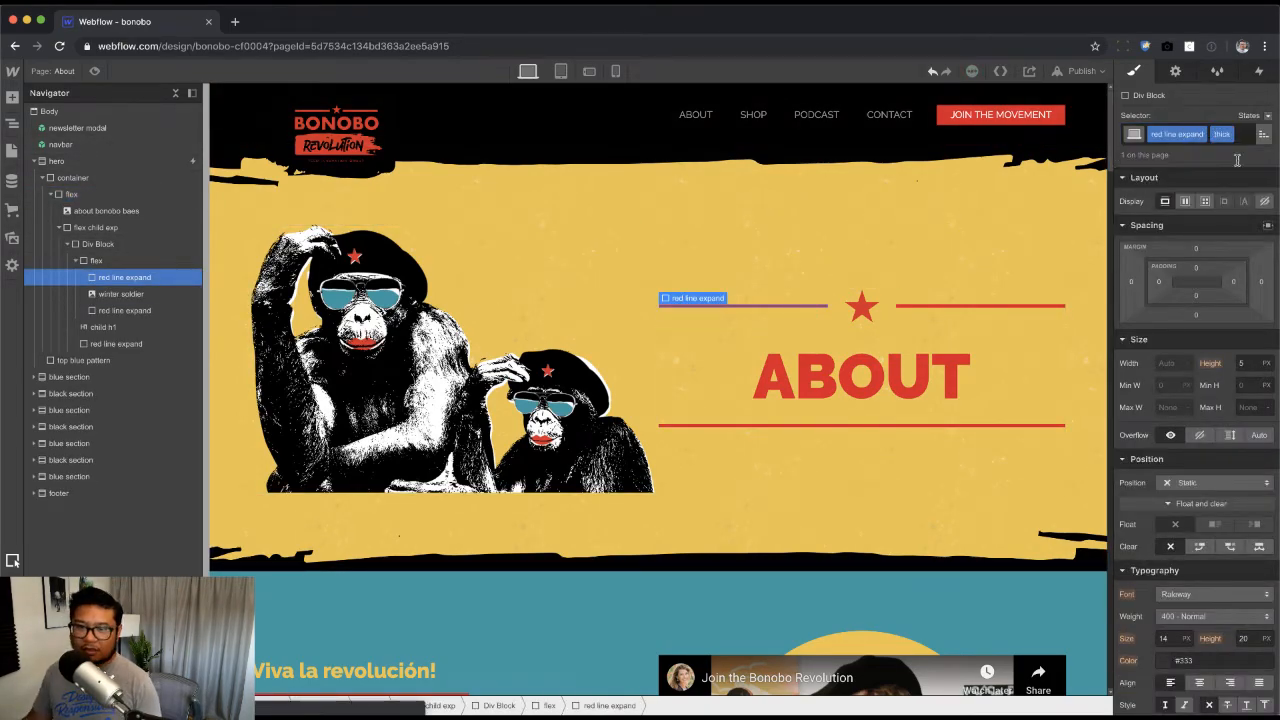
{"action": "left_click", "coordinate": [1256, 362]}
{"action": "type", "text": "10"}
{"action": "key", "text": "Return"}
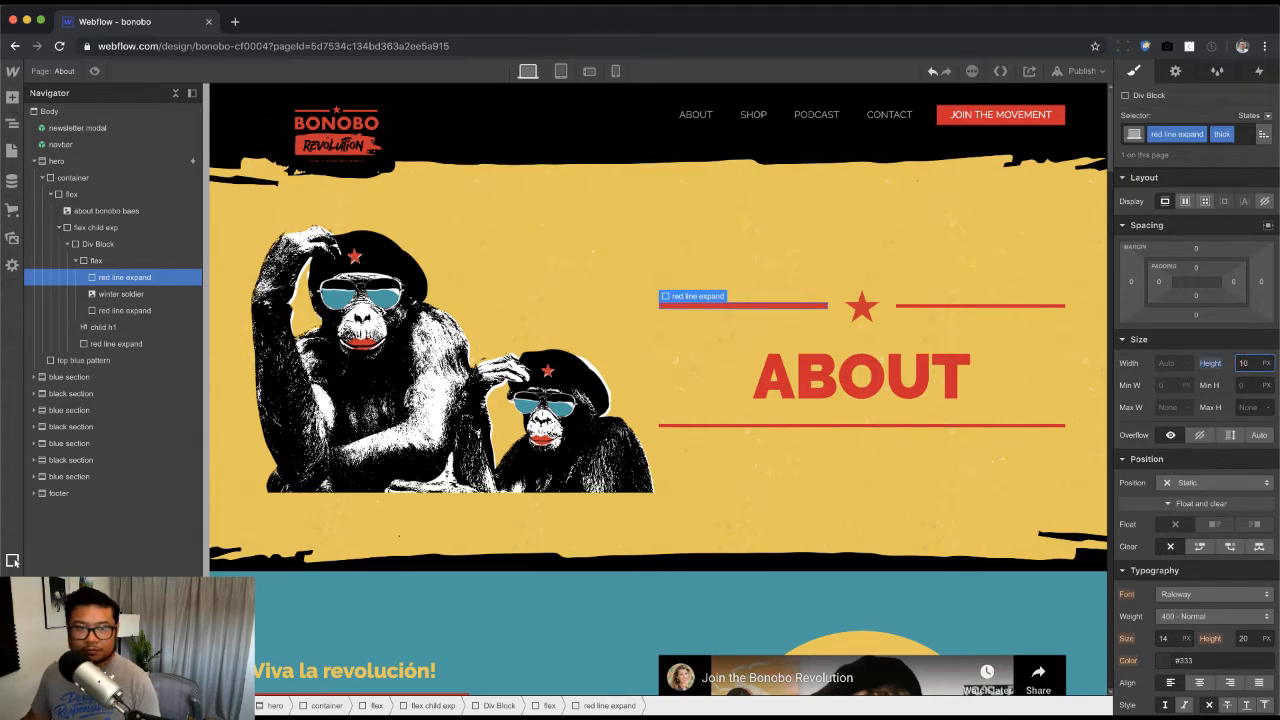
Step: Apply the existing "thick" combo class to the red line right of the star
{"action": "left_click", "coordinate": [950, 305]}
{"action": "left_click", "coordinate": [1225, 136]}
{"action": "type", "text": "thick"}
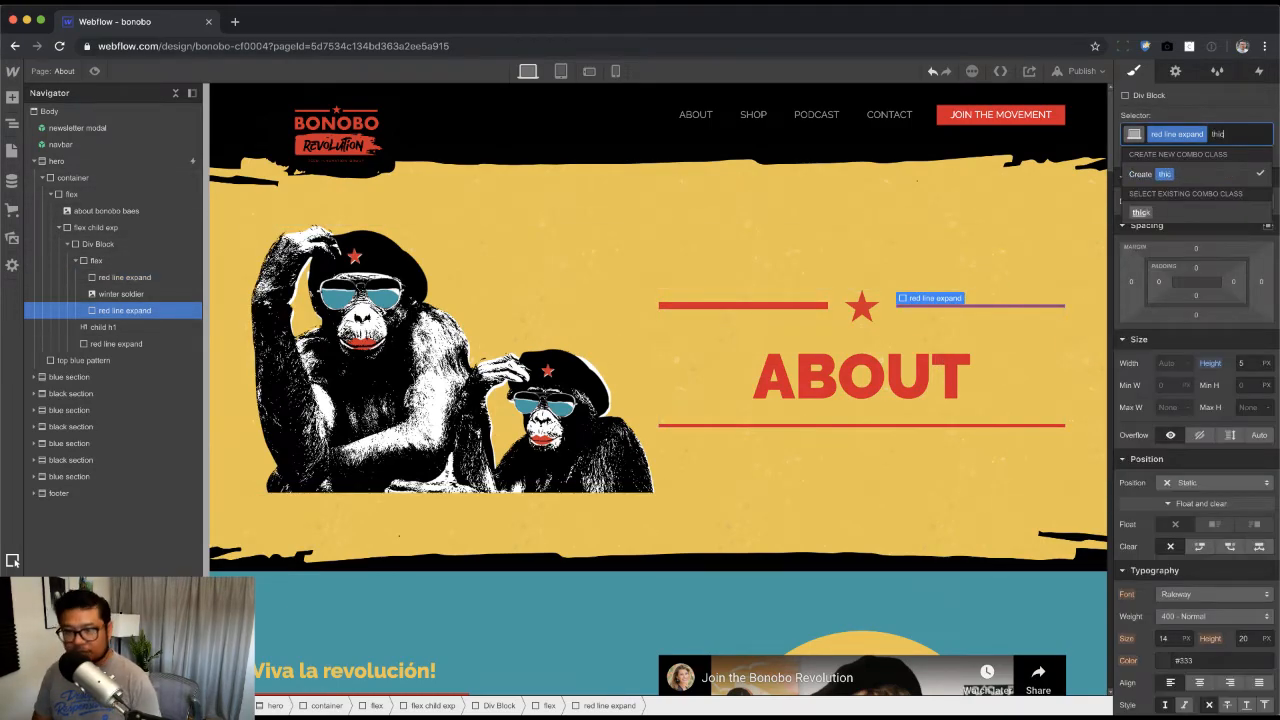
{"action": "key", "text": "Return"}
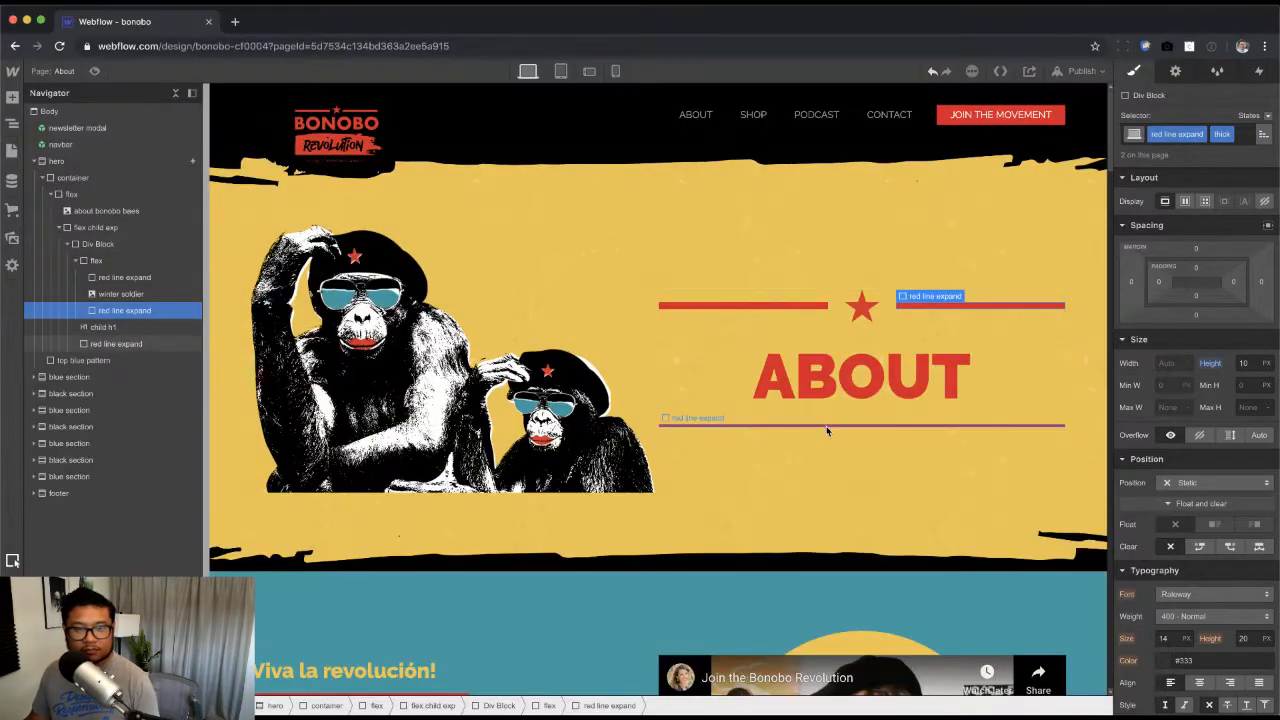
Step: Apply the "thick" combo class to the red line below the ABOUT heading
{"action": "left_click", "coordinate": [824, 432]}
{"action": "key", "text": "super+Return"}
{"action": "type", "text": "thick"}
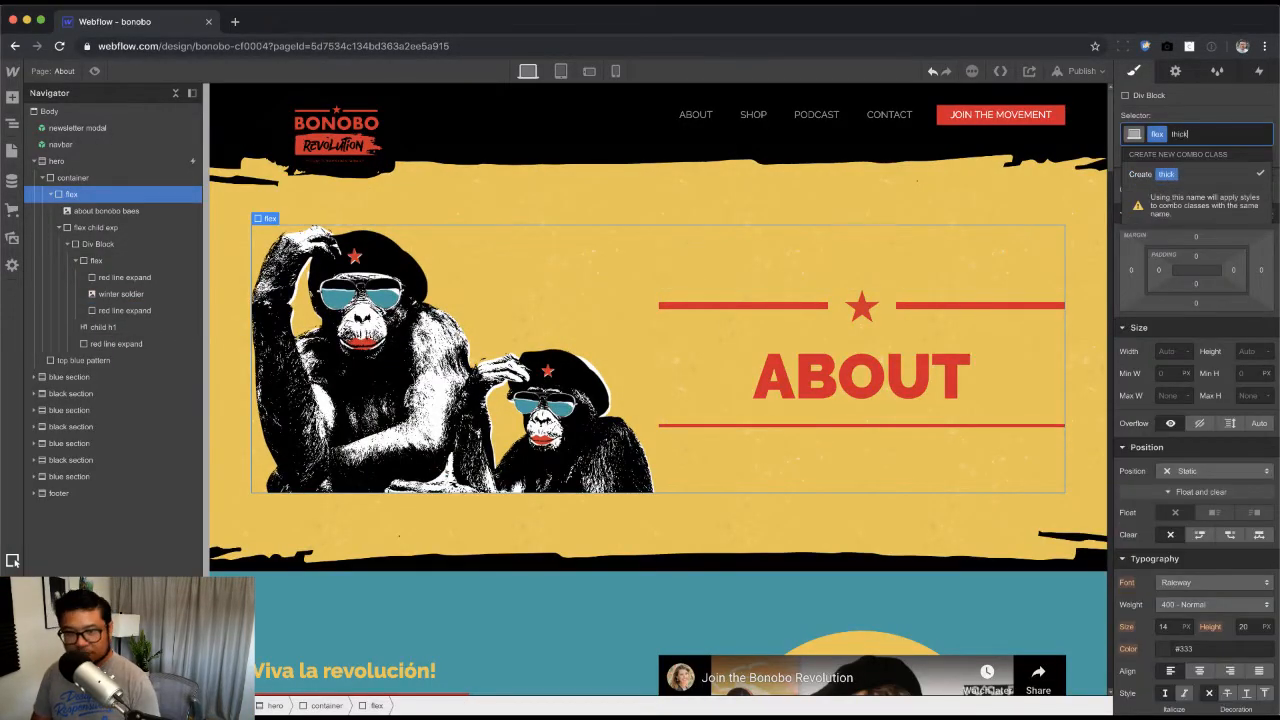
{"action": "key", "text": "Escape"}
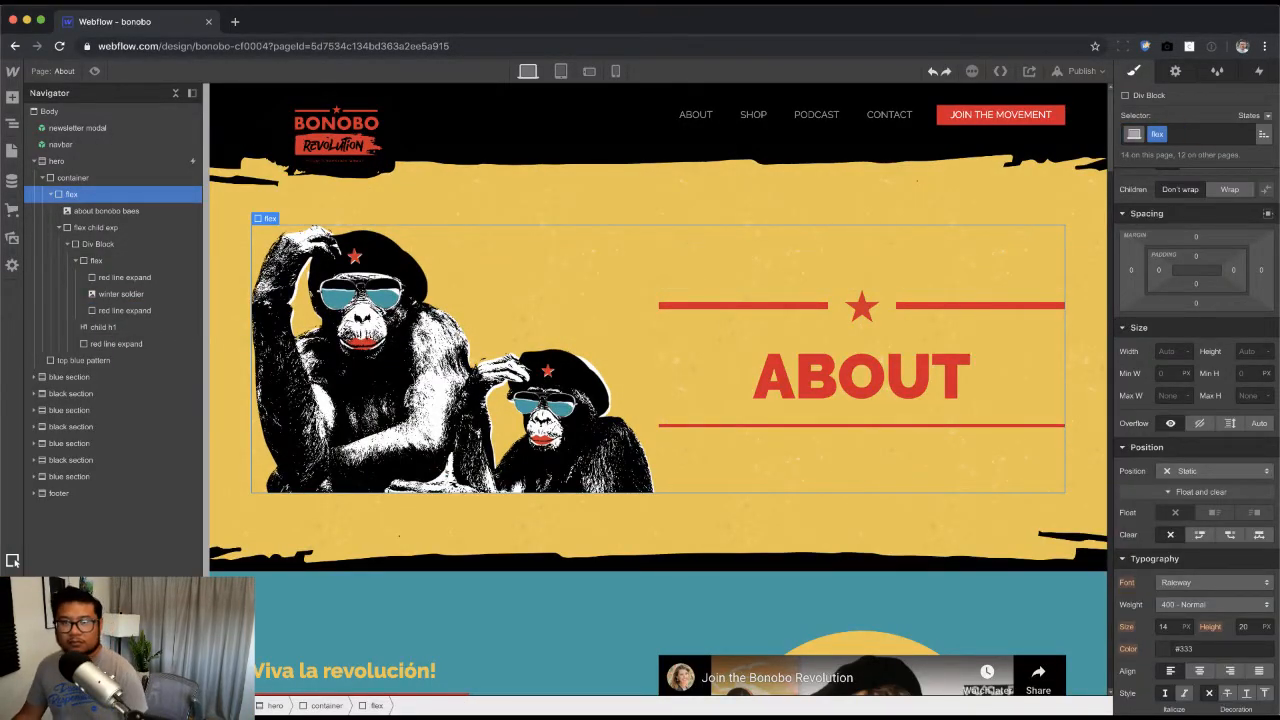
{"action": "left_click", "coordinate": [767, 426]}
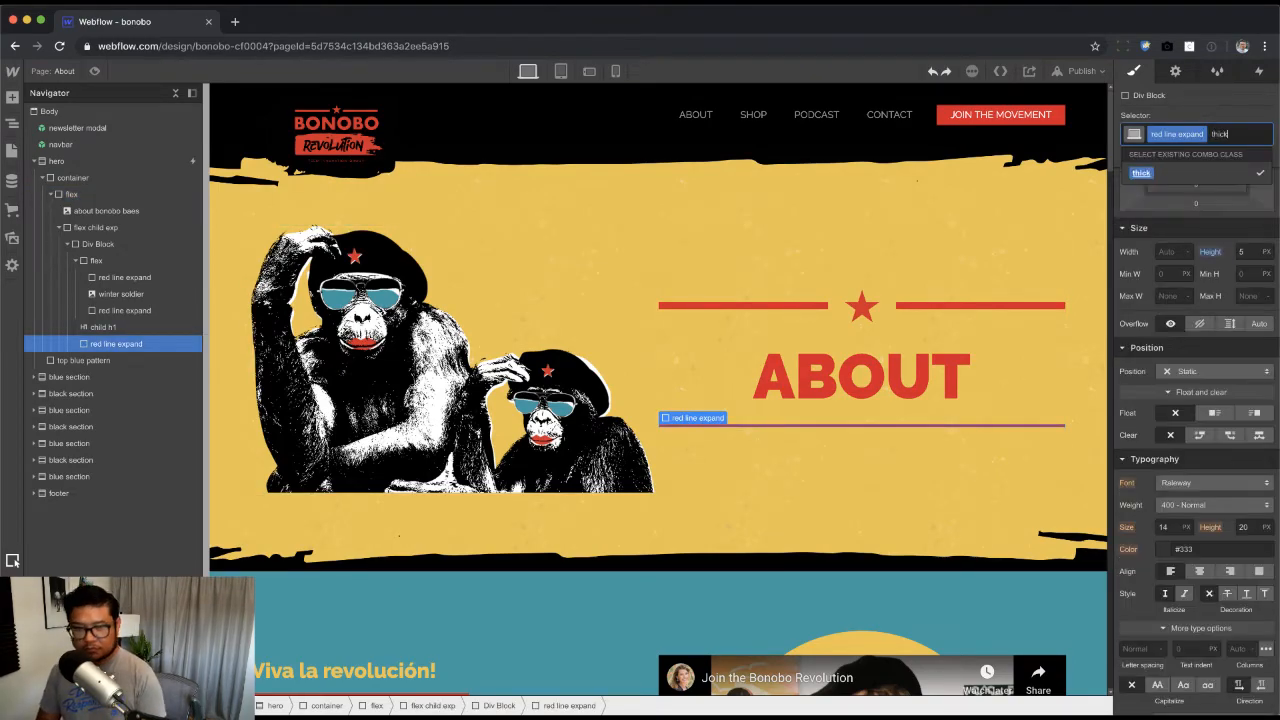
Step: Set the top and bottom margins of the ABOUT heading to 0
{"action": "left_click", "coordinate": [907, 358]}
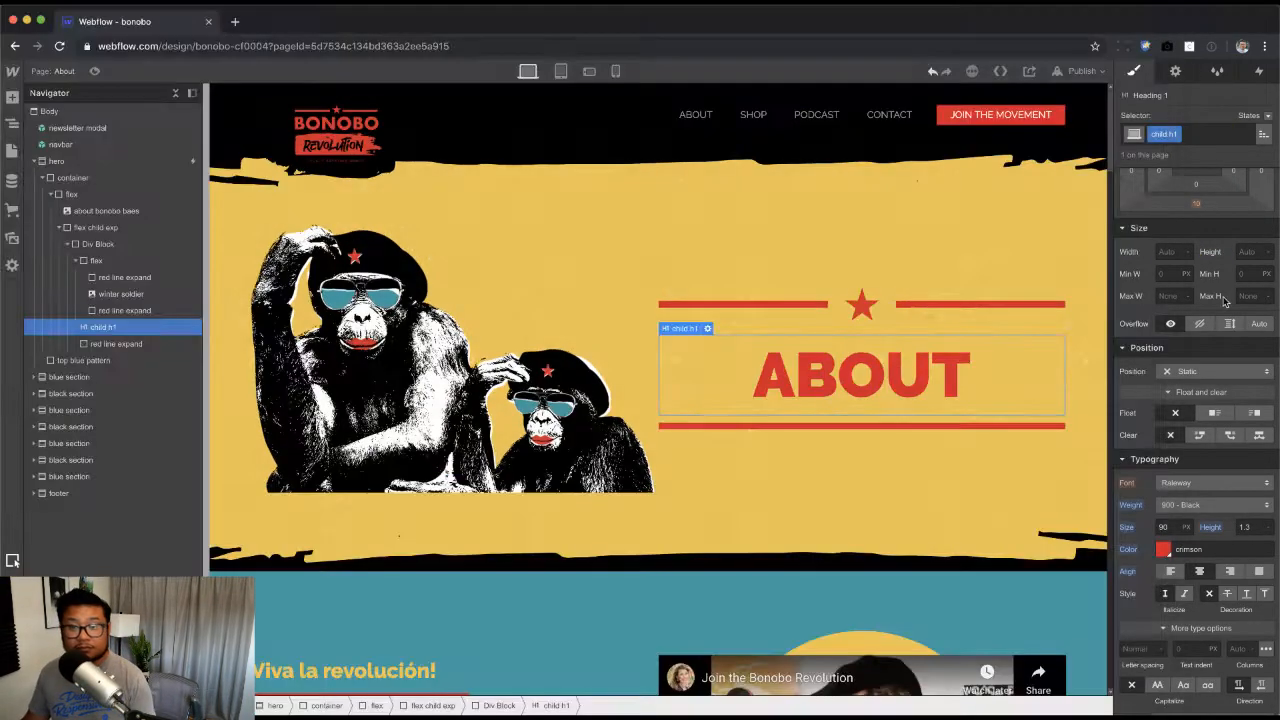
{"action": "scroll", "coordinate": [1209, 321], "scroll_direction": "up", "scroll_amount": 2}
{"action": "left_click", "coordinate": [1197, 249]}
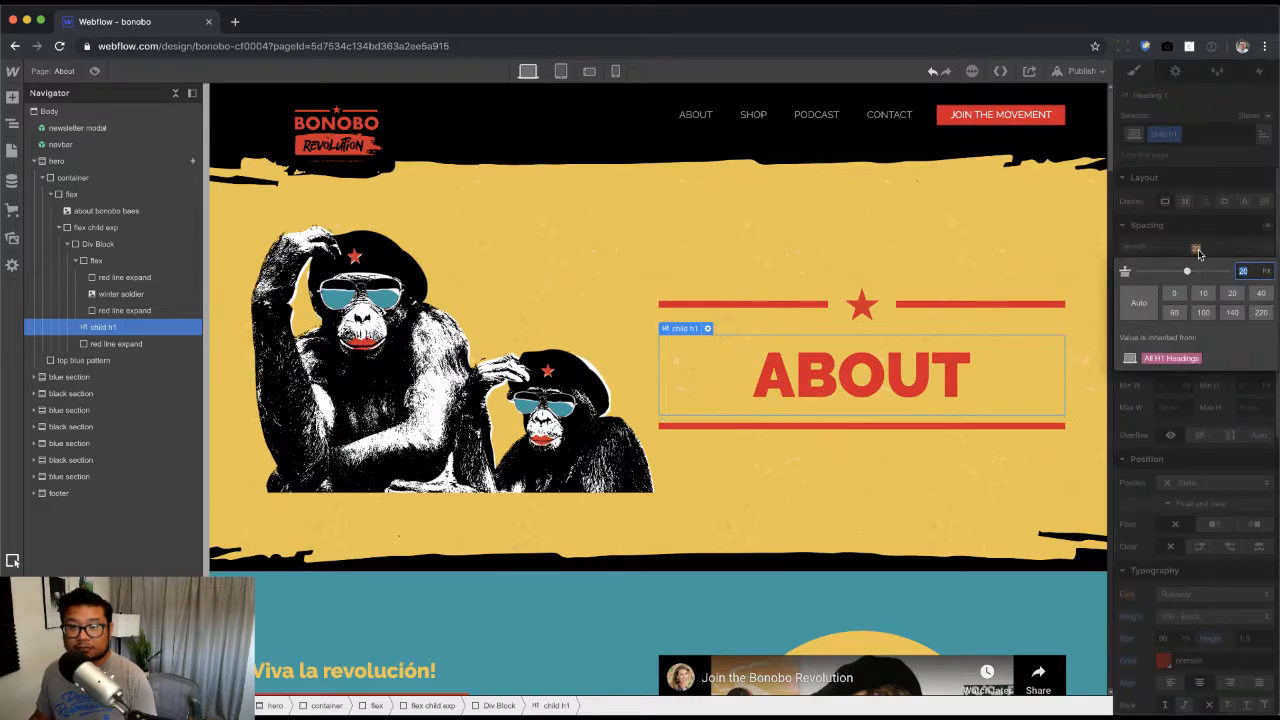
{"action": "type", "text": "0"}
{"action": "key", "text": "Return"}
{"action": "left_click", "coordinate": [1196, 315]}
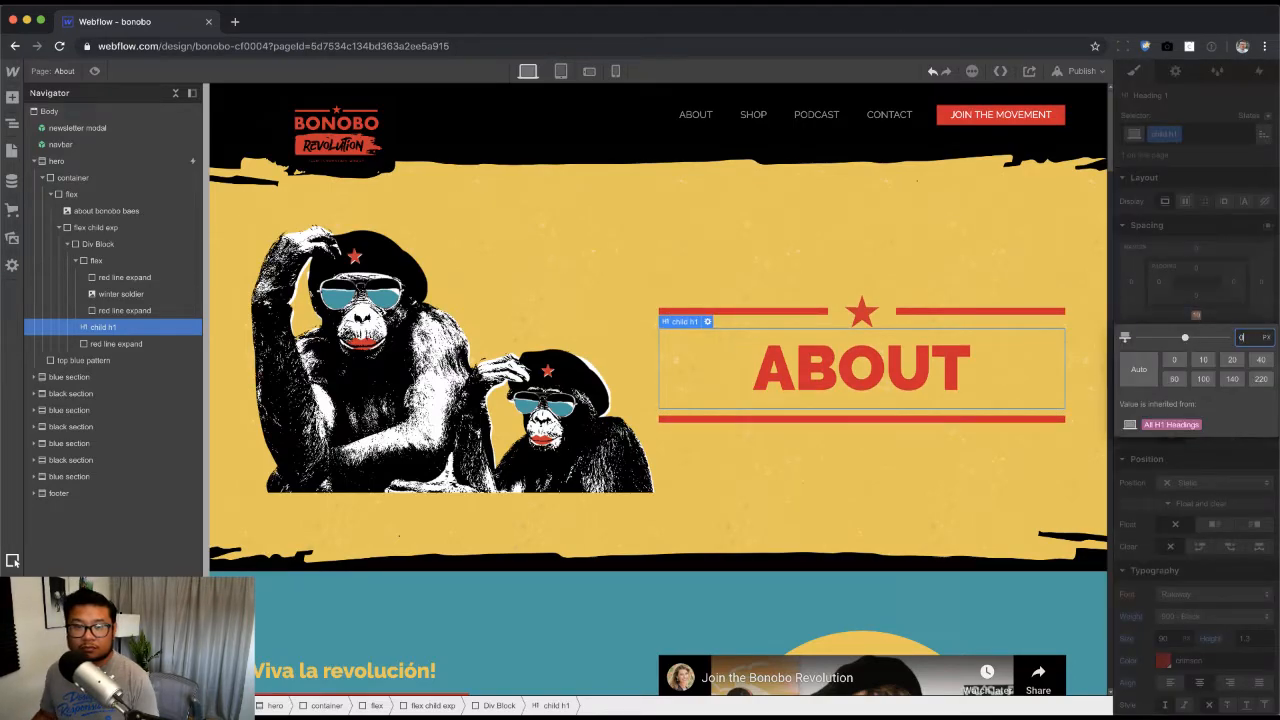
{"action": "key", "text": "Return"}
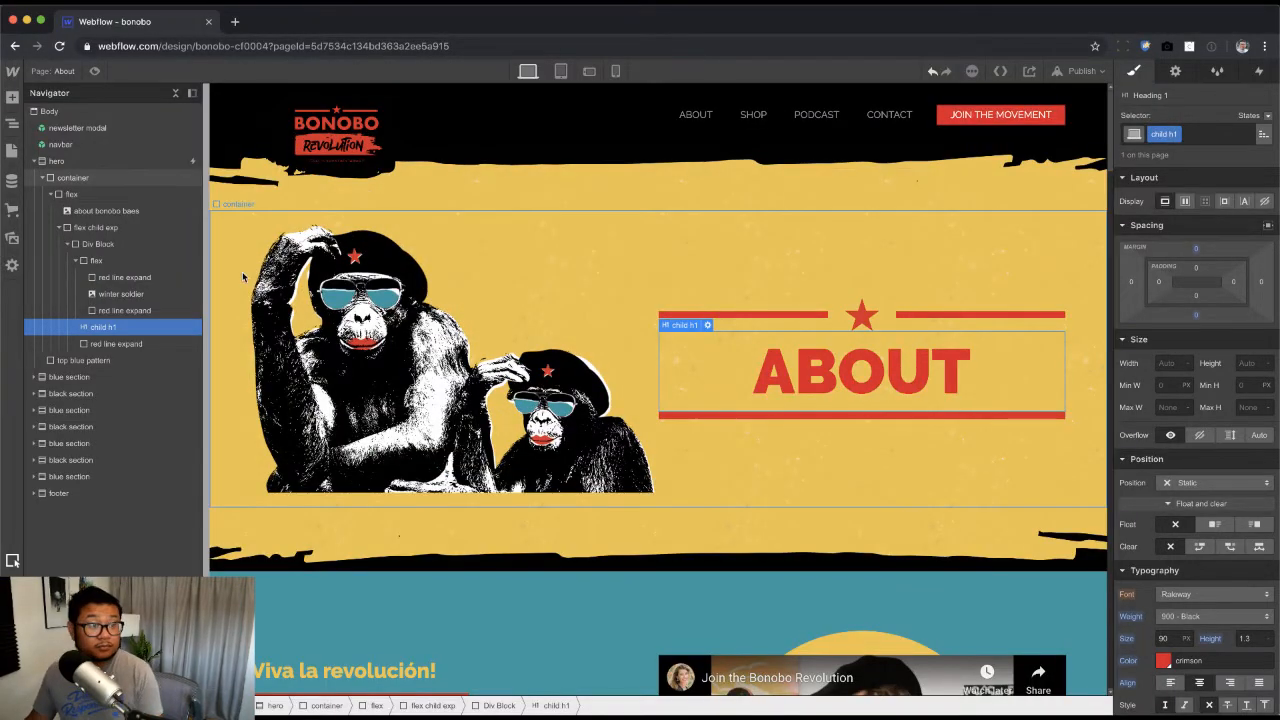
{"action": "left_click", "coordinate": [90, 244]}
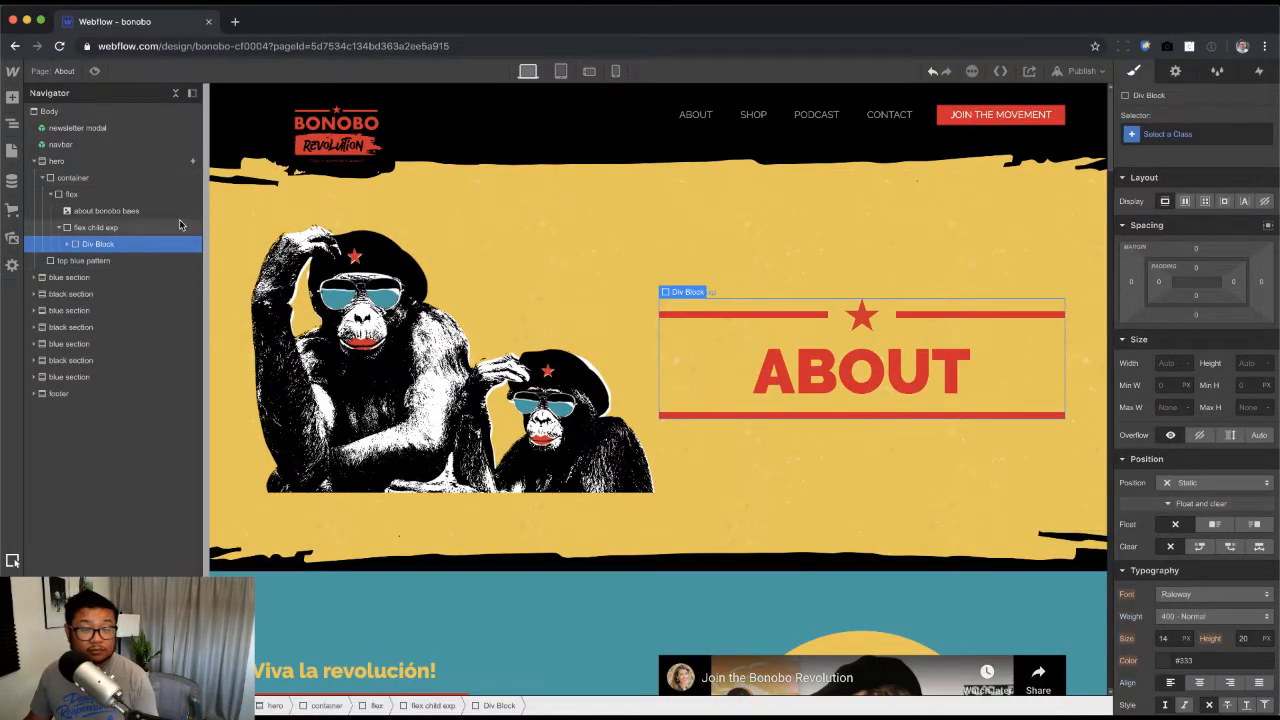
{"action": "left_click", "coordinate": [108, 228]}
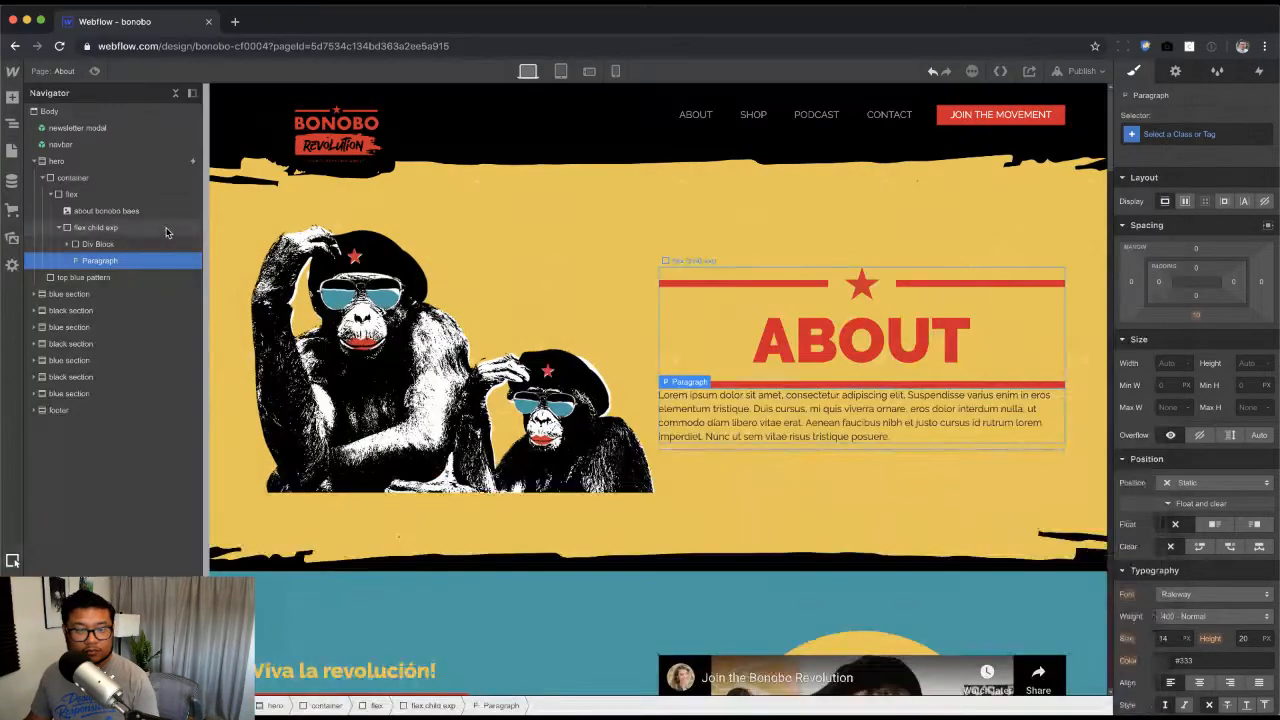
{"action": "key", "text": "Delete"}
Step: Add an H2 heading inside the flex child exp div, below the block holding ABOUT
{"action": "left_click", "coordinate": [132, 234]}
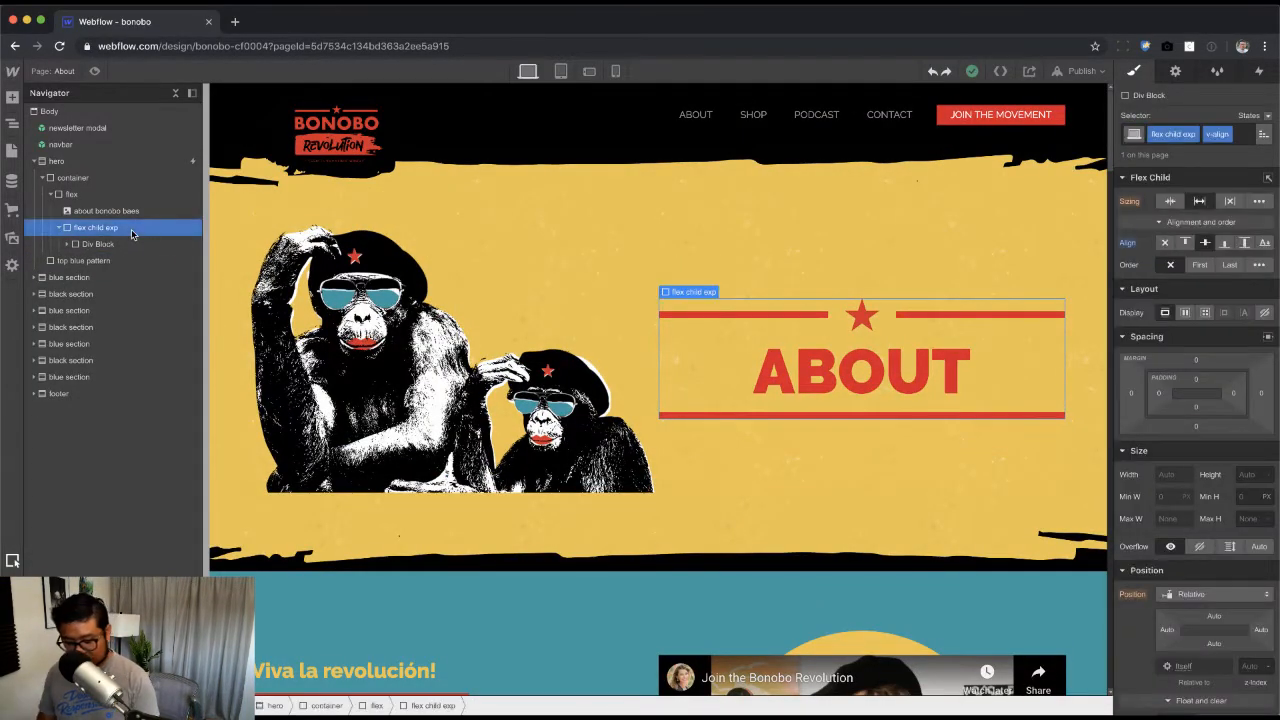
{"action": "key", "text": "super+e"}
{"action": "type", "text": "h1"}
{"action": "key", "text": "Return"}
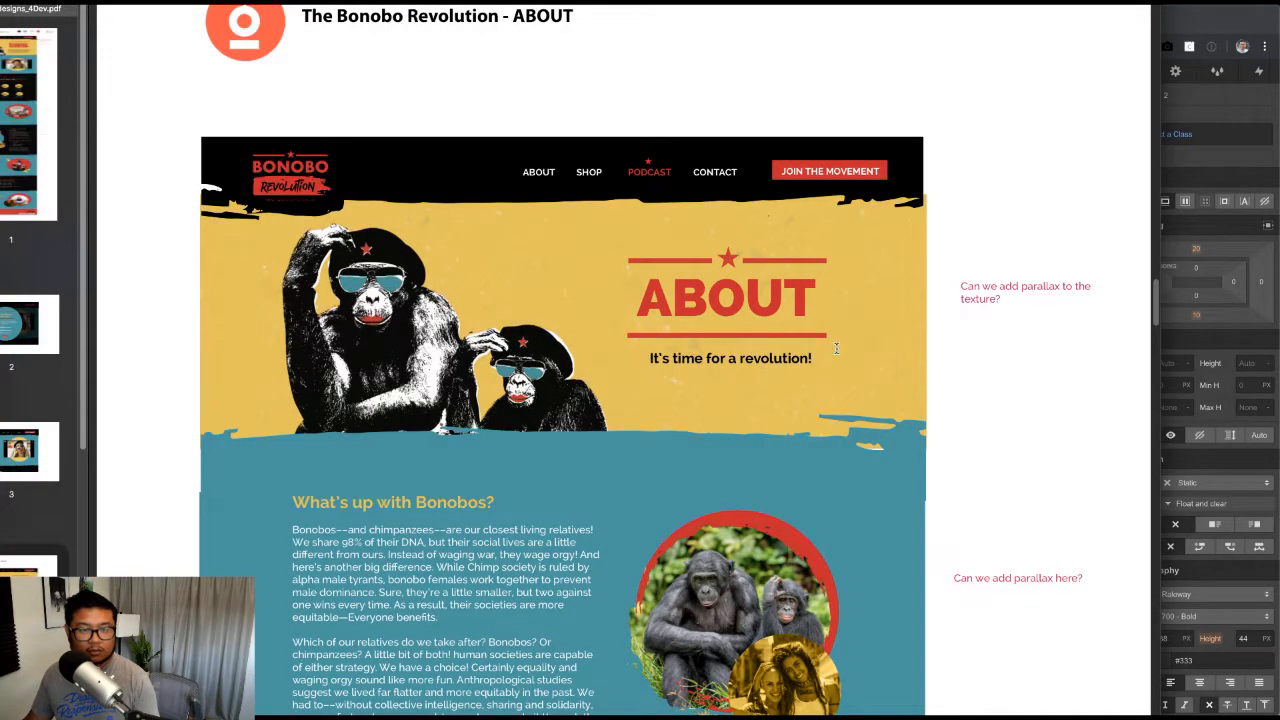
Step: Copy the tagline "It's time for a revolution!" from the PDF and replace the new heading's placeholder text with it
{"action": "left_click_drag", "start_coordinate": [650, 358], "coordinate": [812, 358]}
{"action": "key", "text": "super+c"}
{"action": "key", "text": "super+Tab"}
{"action": "double_click", "coordinate": [741, 427]}
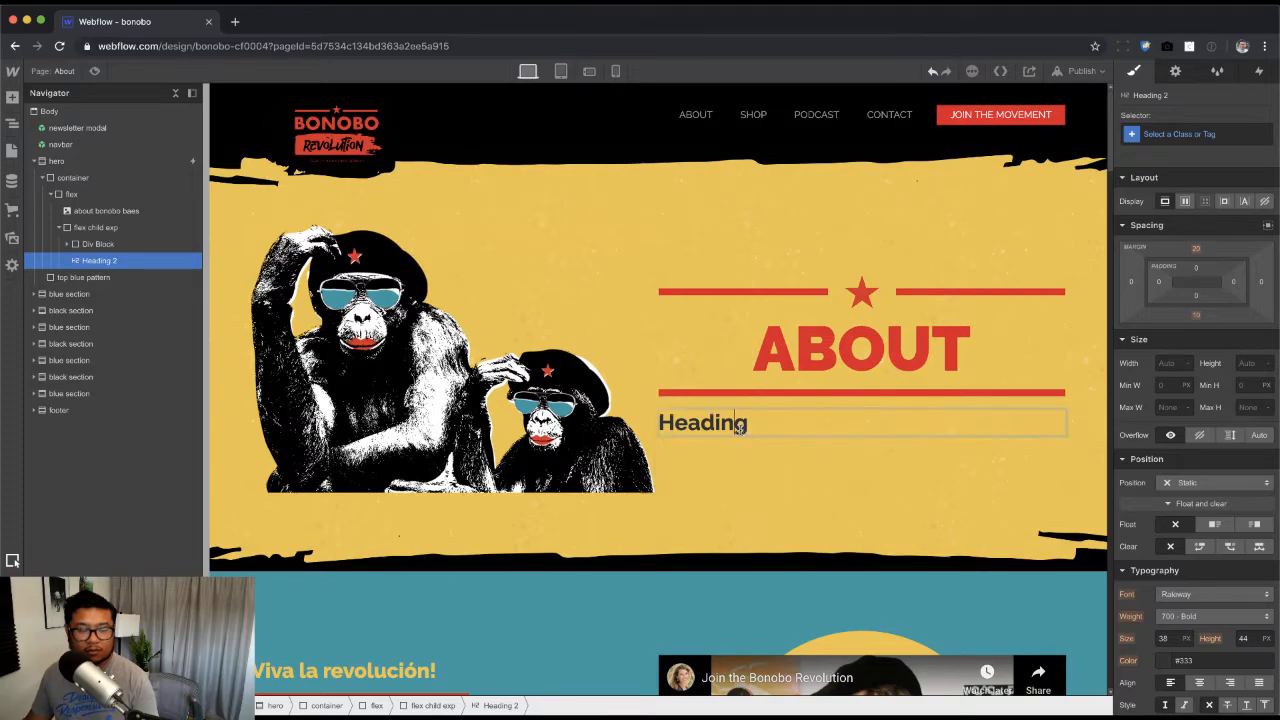
{"action": "key", "text": "super+a"}
{"action": "key", "text": "super+v"}
{"action": "key", "text": "super+z"}
{"action": "key", "text": "super+v"}
{"action": "key", "text": "super+a"}
{"action": "key", "text": "super+v"}
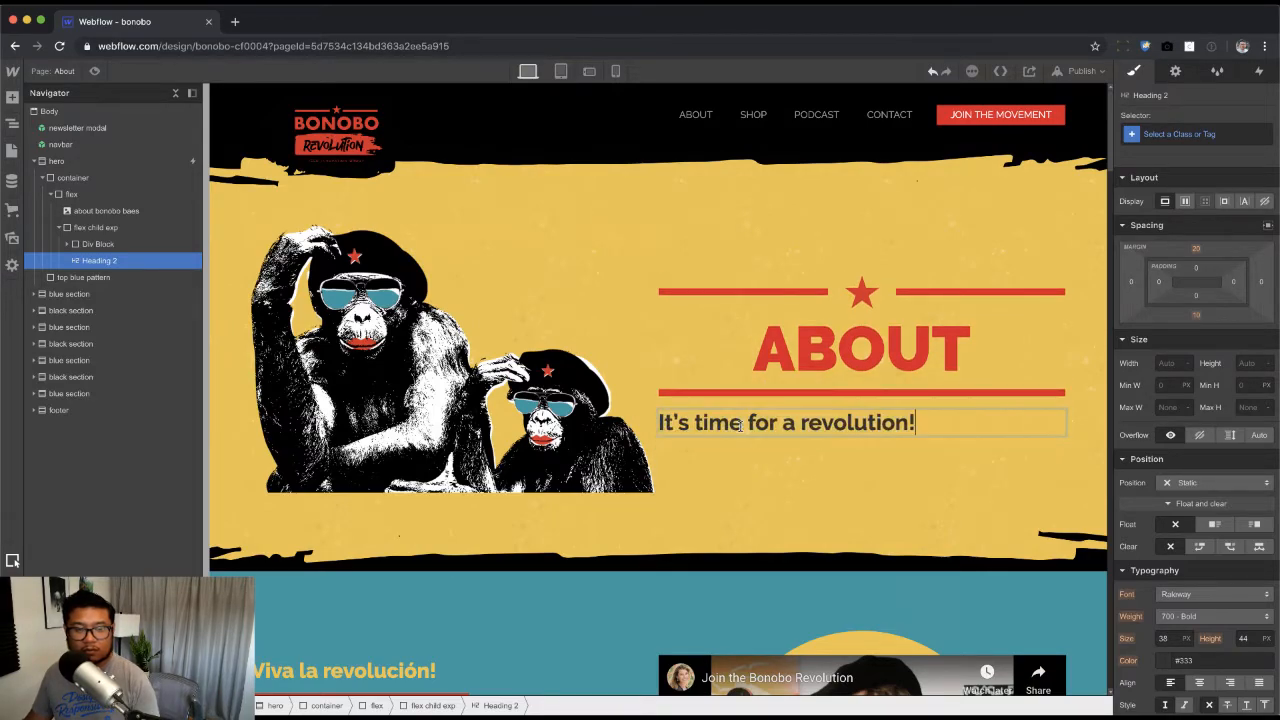
{"action": "key", "text": "Escape"}
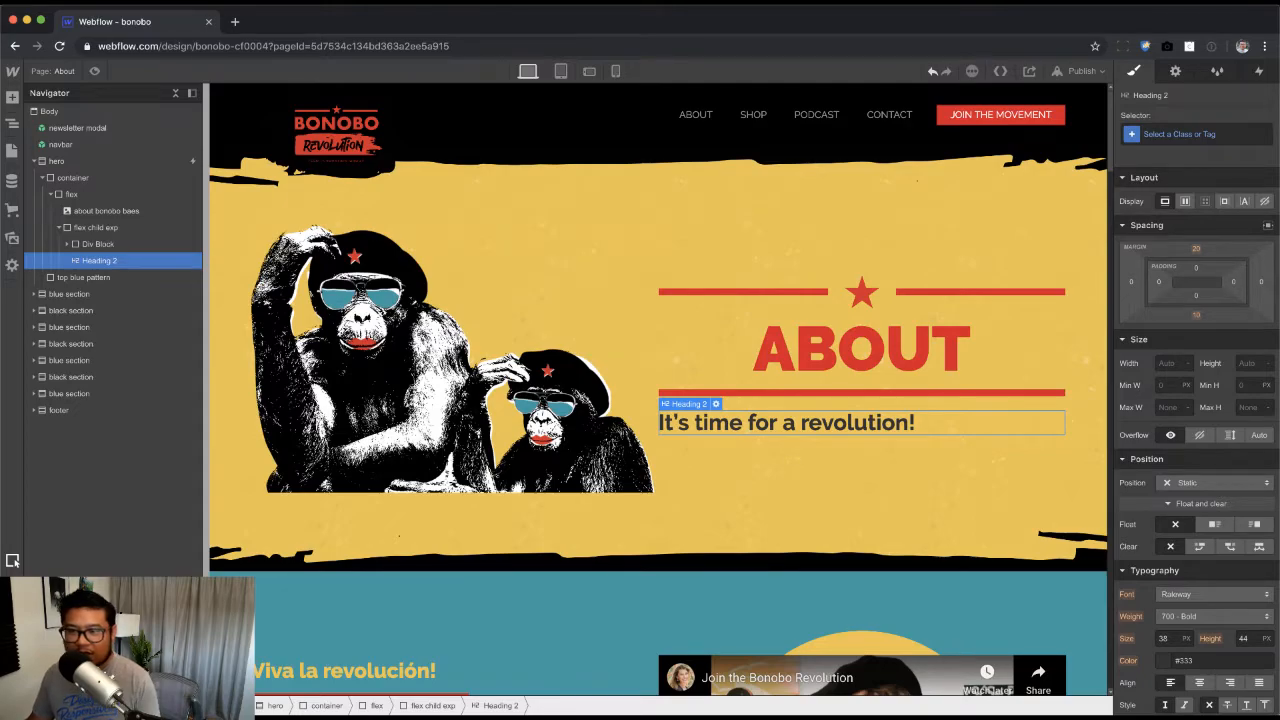
{"action": "key", "text": "super+grave"}
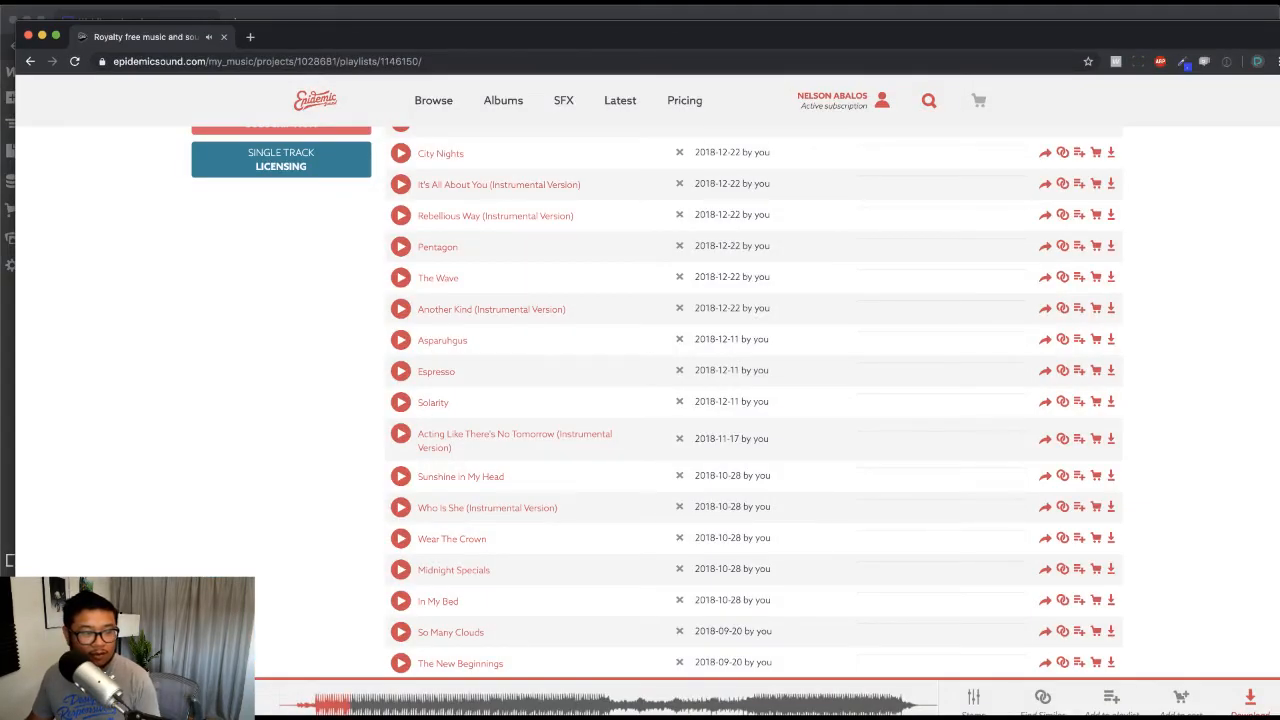
Step: Skip to the next music track and switch back to Webflow
{"action": "key", "text": "Right"}
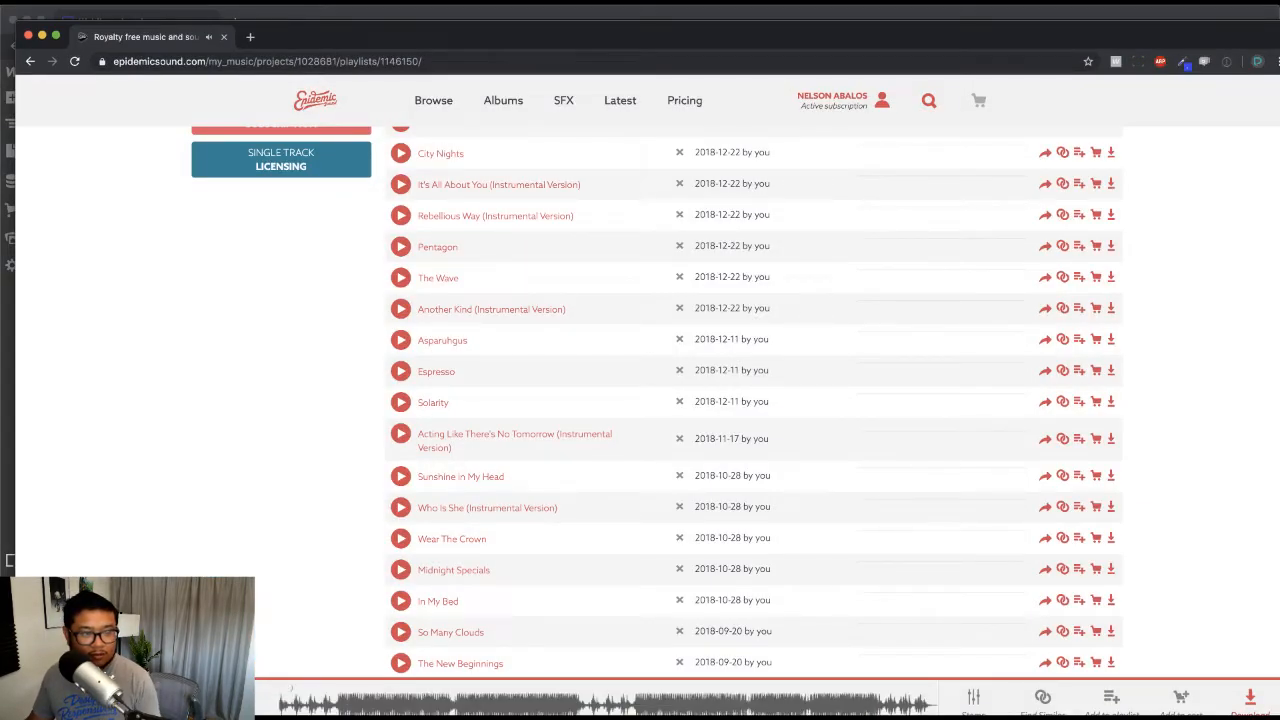
{"action": "left_click", "coordinate": [560, 20]}
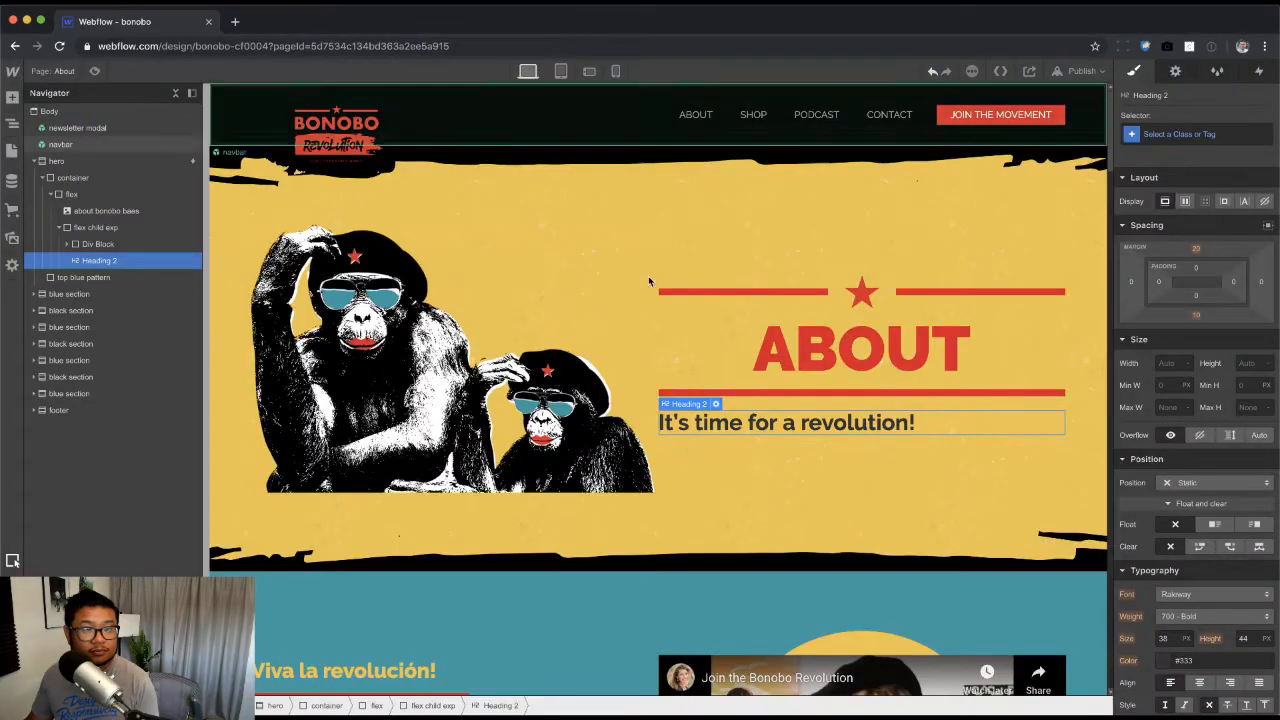
Step: Try the "center" class on the div block holding the ABOUT heading and red lines, and remove it again
{"action": "left_click", "coordinate": [950, 345]}
{"action": "left_click", "coordinate": [922, 303]}
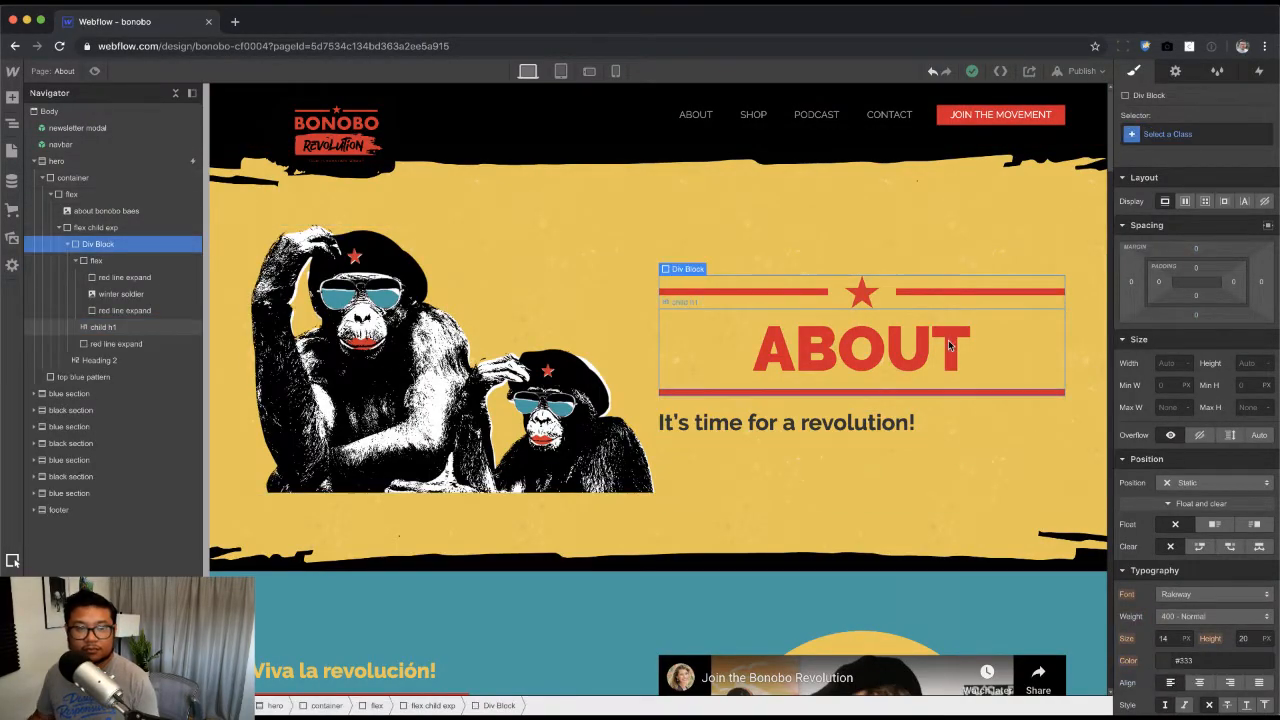
{"action": "key", "text": "super+Return"}
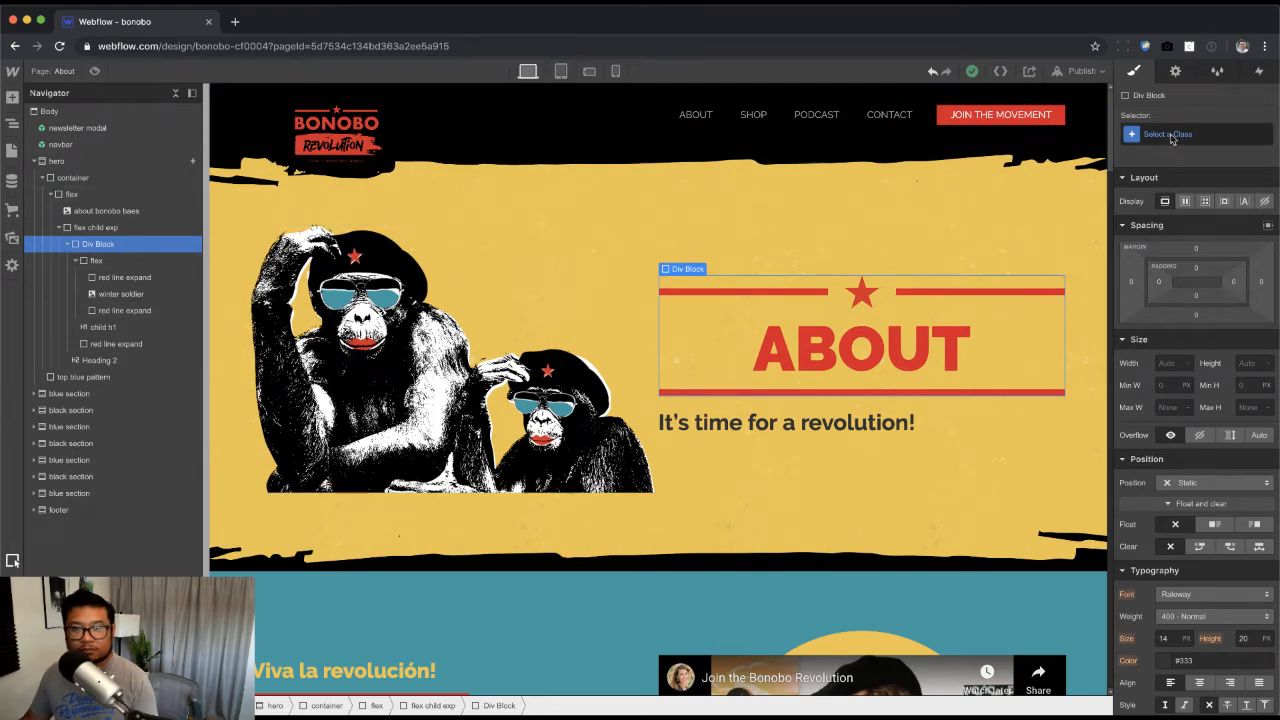
{"action": "type", "text": "center"}
{"action": "key", "text": "Return"}
{"action": "left_click", "coordinate": [885, 382]}
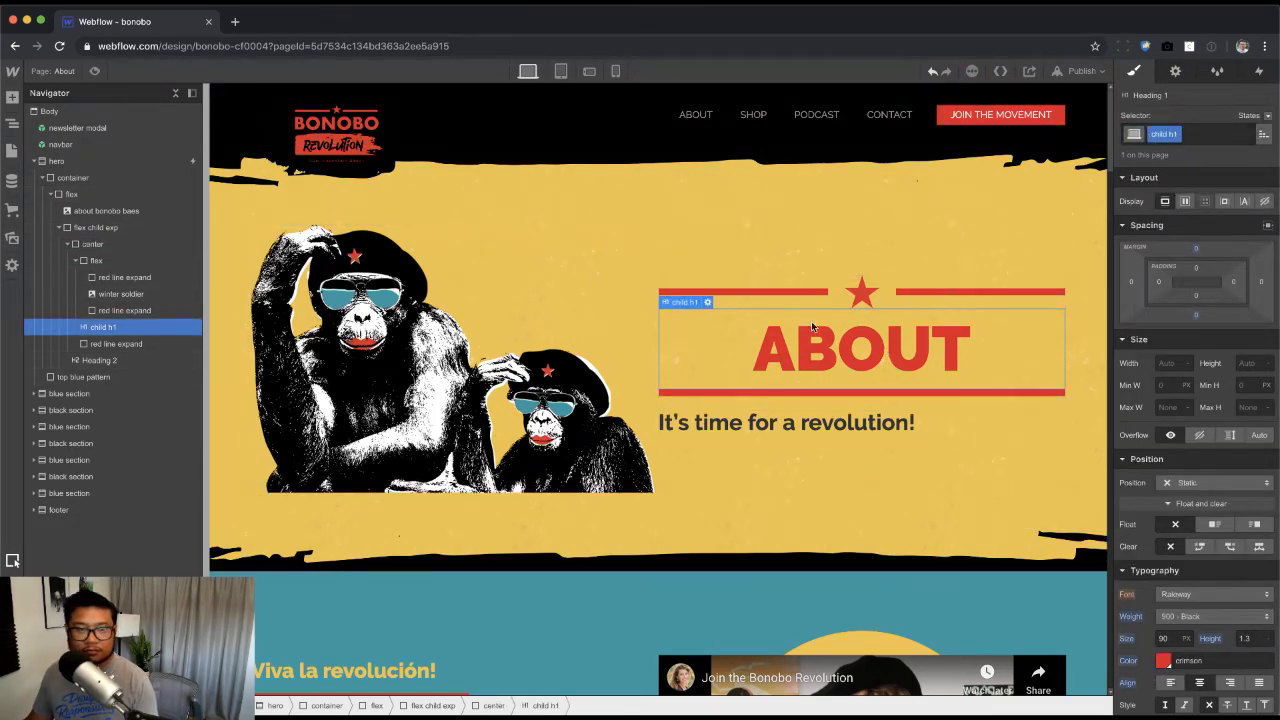
{"action": "left_click", "coordinate": [778, 284]}
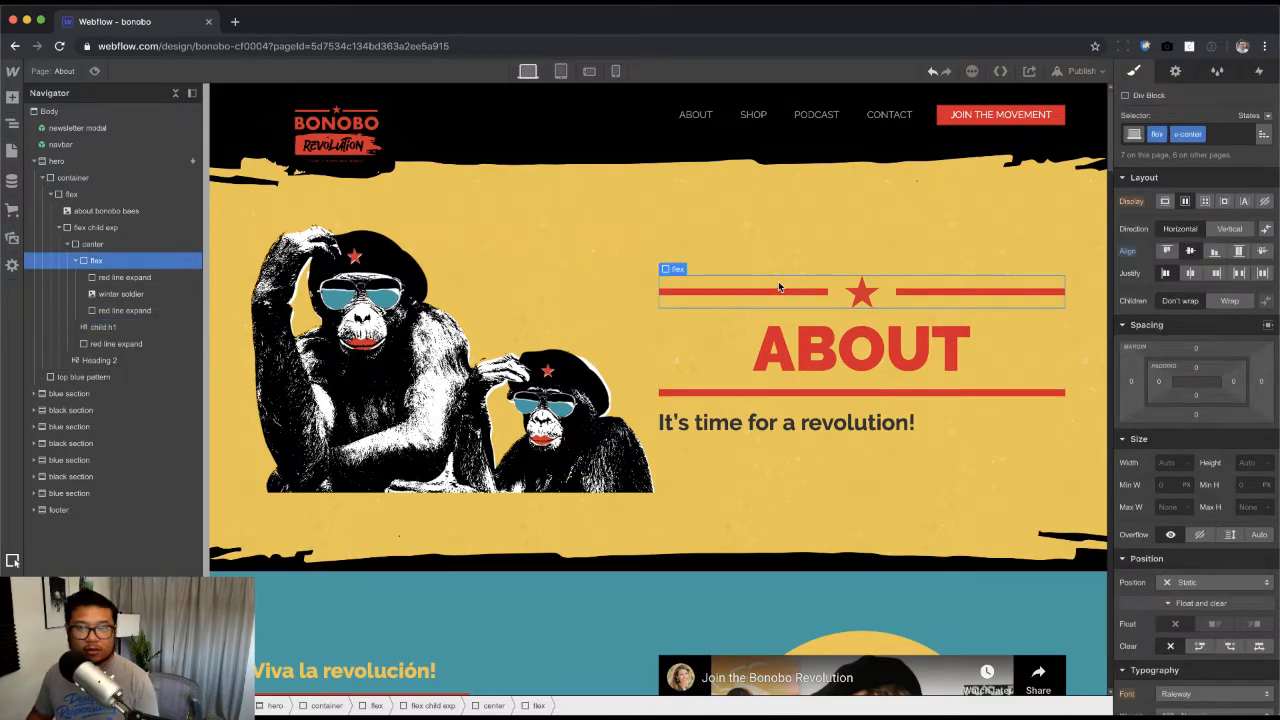
{"action": "key", "text": "Up"}
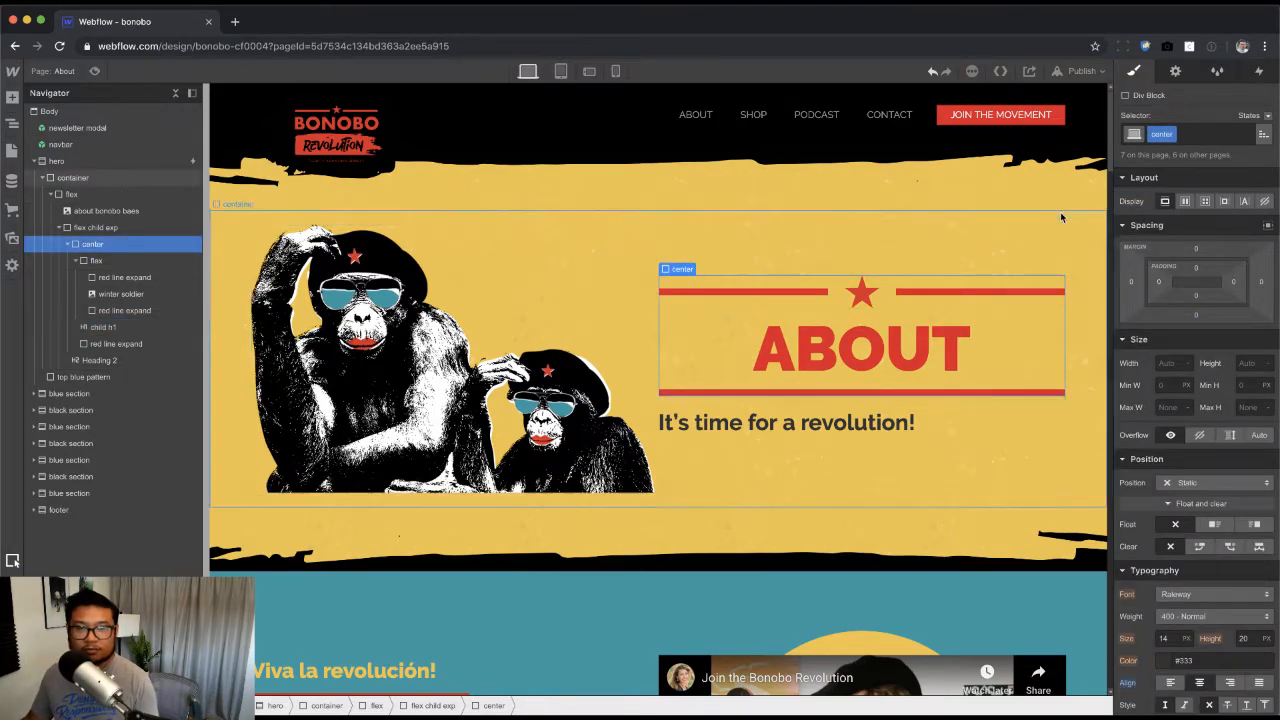
{"action": "left_click", "coordinate": [1168, 134]}
{"action": "left_click", "coordinate": [1167, 186]}
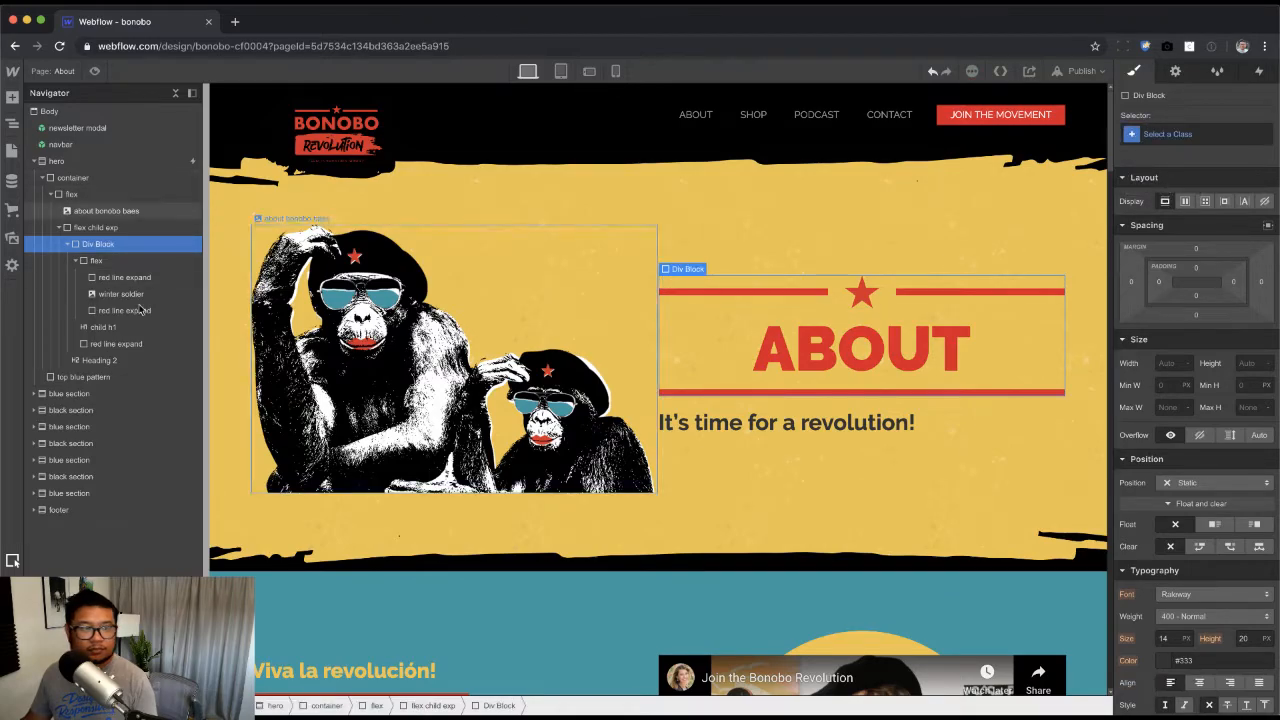
Step: Try the "center" combo class on the flex child exp div around the hero text, and undo it
{"action": "key", "text": "Up"}
{"action": "left_click", "coordinate": [1240, 136]}
{"action": "type", "text": "center"}
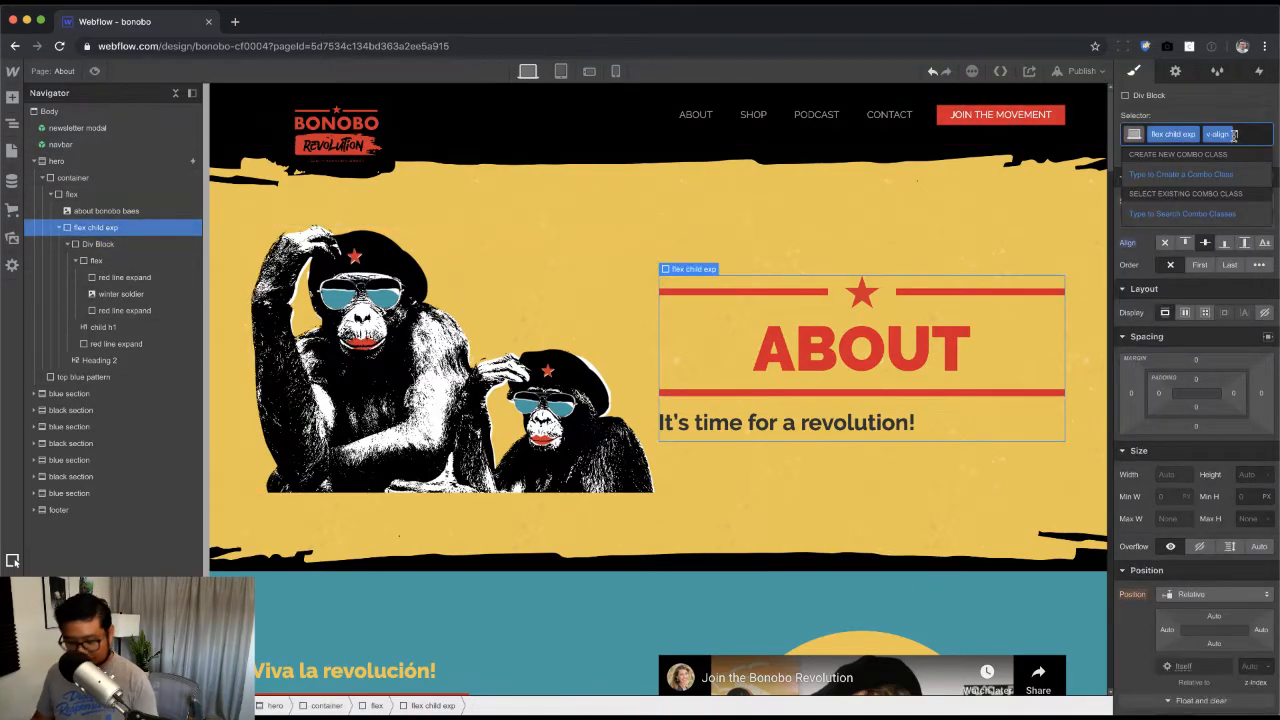
{"action": "key", "text": "Return"}
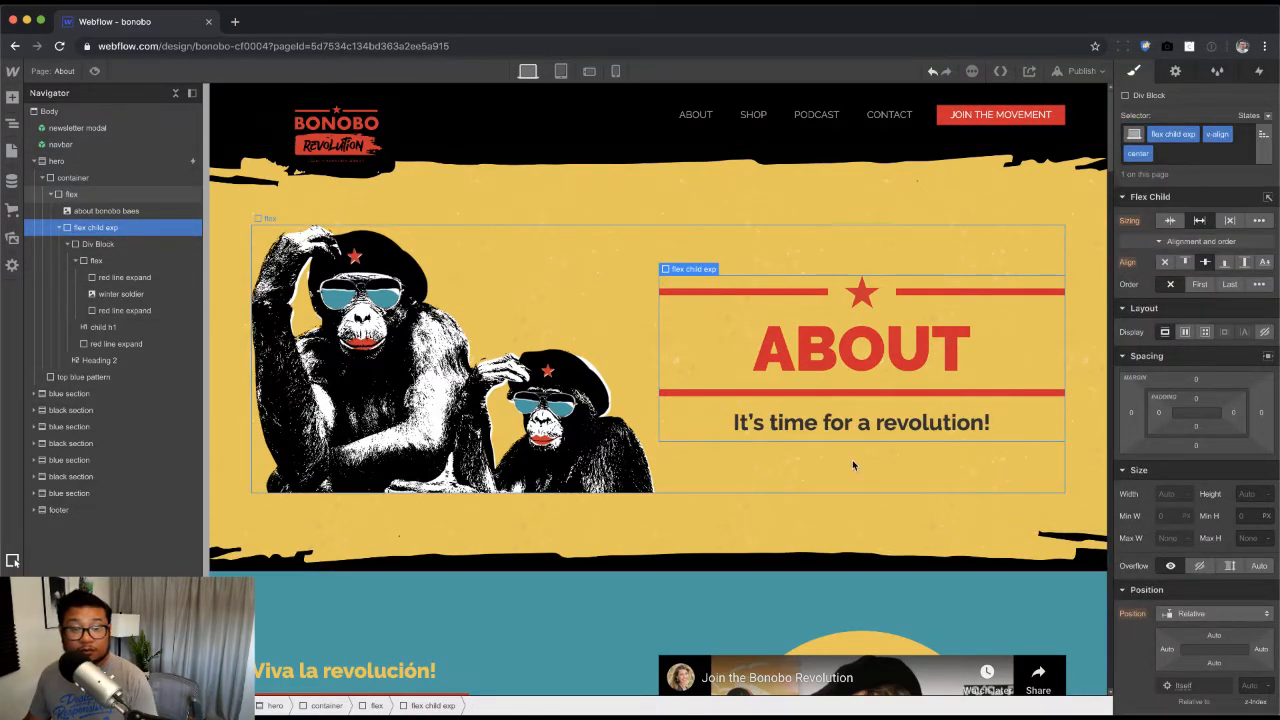
{"action": "key", "text": "super+z"}
Step: Create the class "child h2" on the tagline heading below ABOUT
{"action": "left_click", "coordinate": [878, 425]}
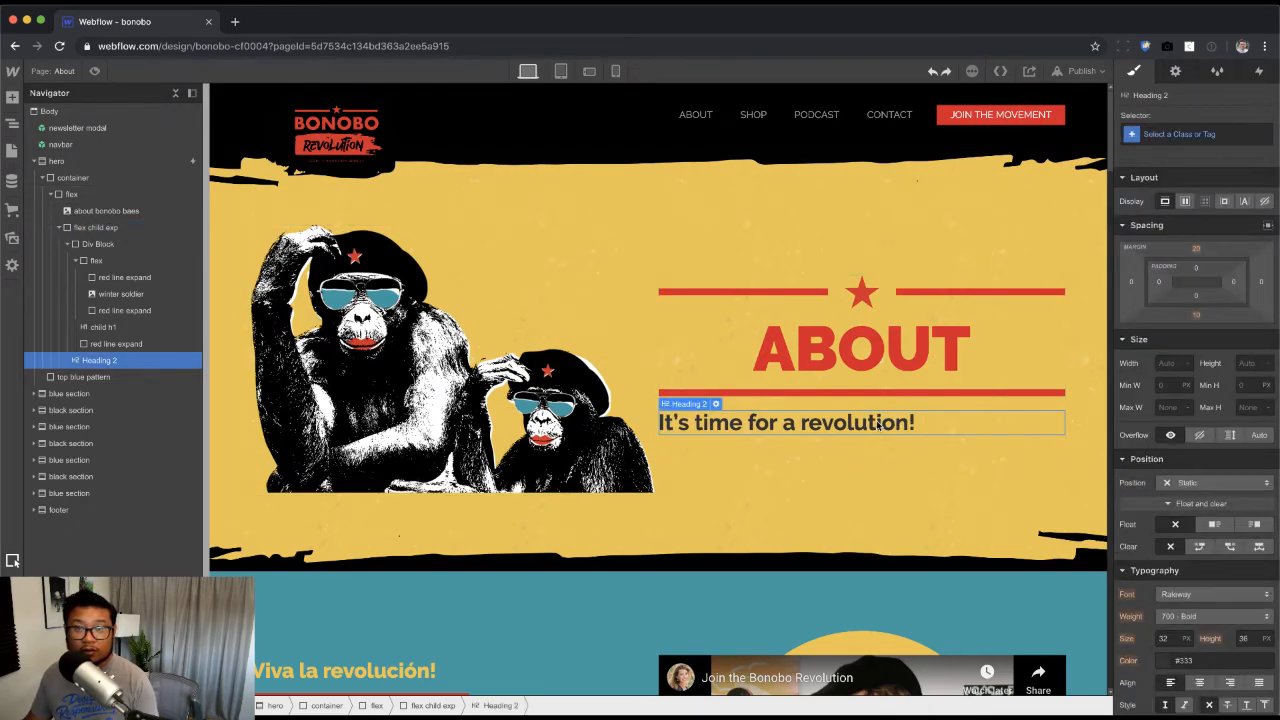
{"action": "left_click", "coordinate": [1191, 133]}
{"action": "type", "text": "center"}
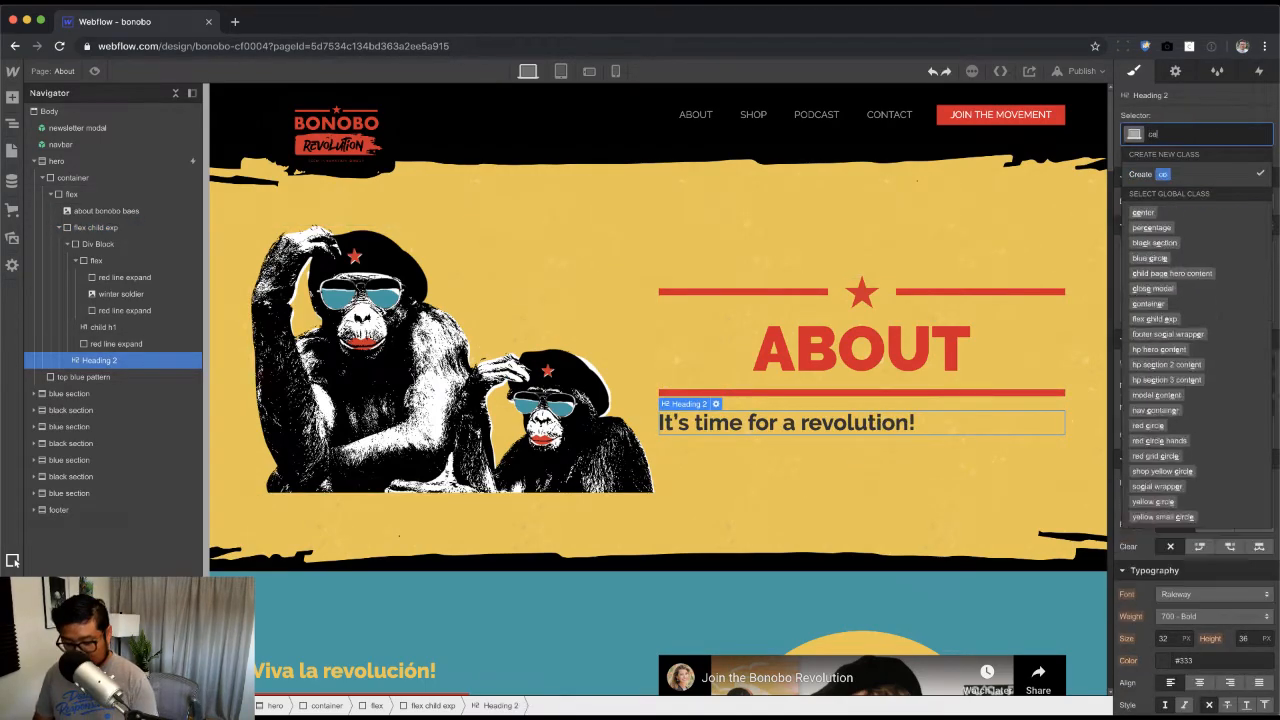
{"action": "key", "text": "Return"}
{"action": "key", "text": "BackSpace"}
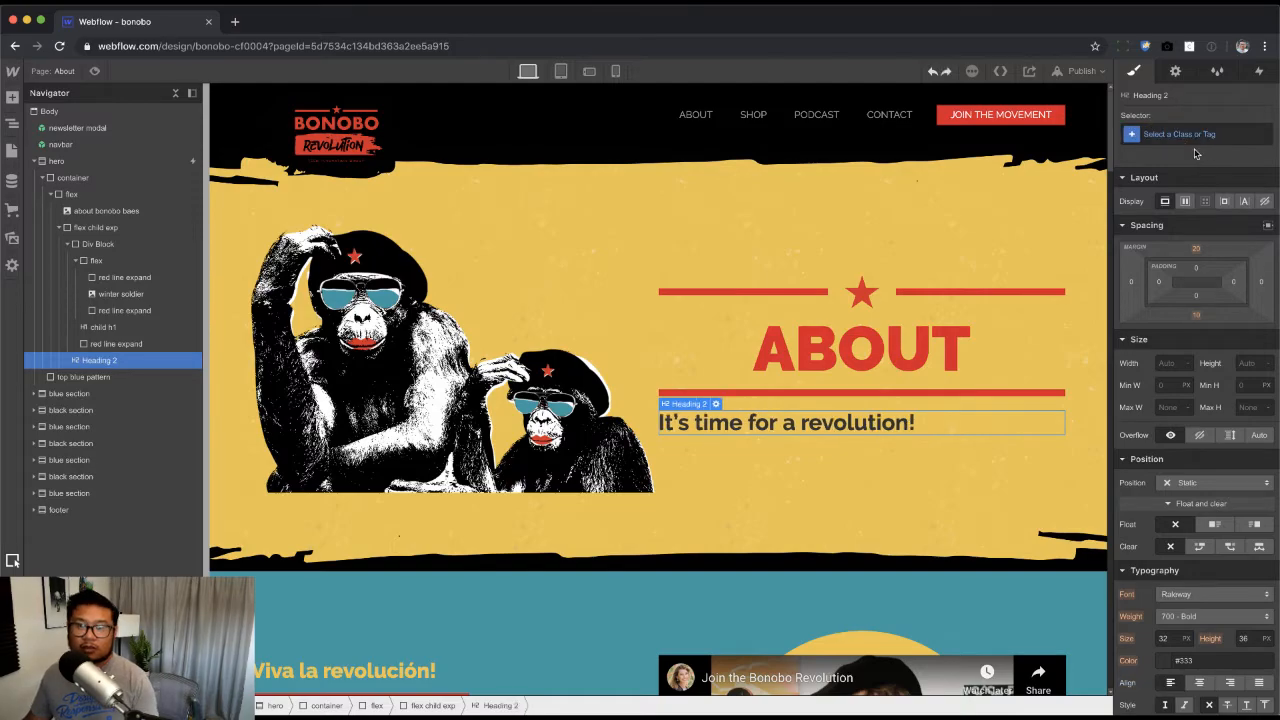
{"action": "type", "text": "child h2"}
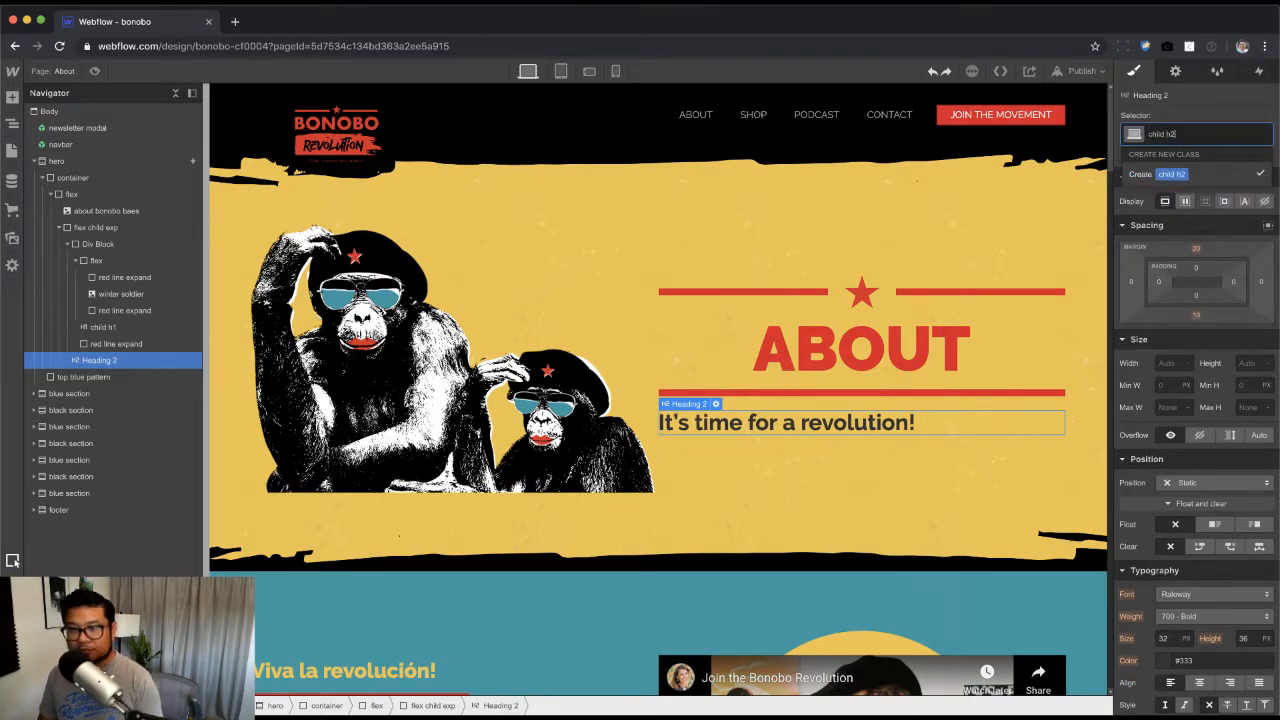
{"action": "key", "text": "Return"}
Step: Set the top and bottom margins of the tagline heading to 0
{"action": "left_click", "coordinate": [1195, 249]}
{"action": "type", "text": "10"}
{"action": "key", "text": "Return"}
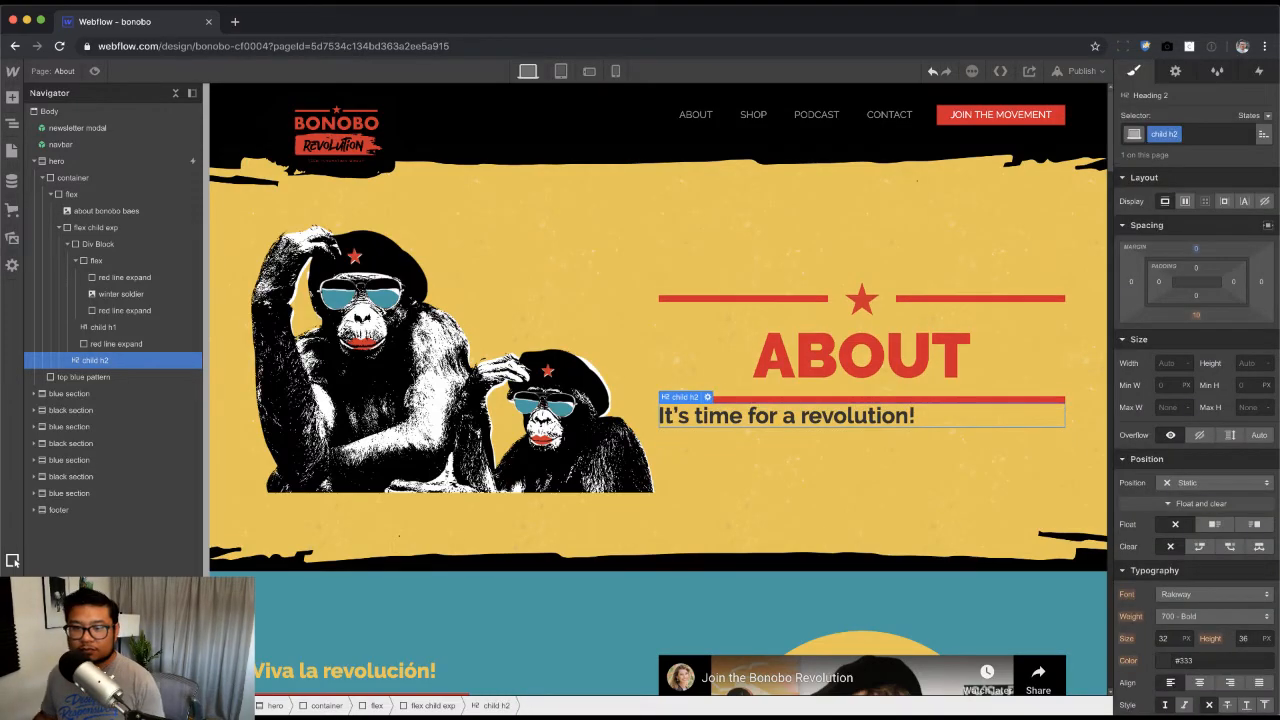
{"action": "left_click", "coordinate": [1196, 316]}
{"action": "type", "text": "0"}
{"action": "key", "text": "Return"}
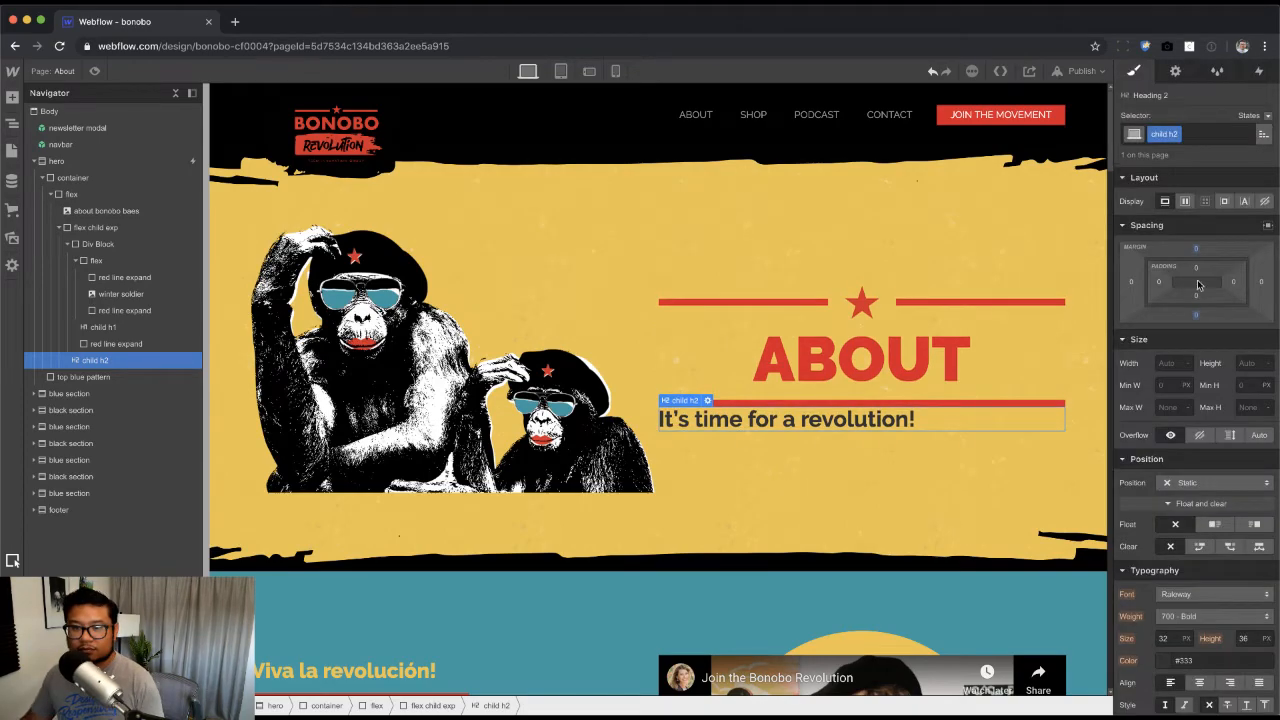
Step: Center-align the tagline text and set its font size to 28 px, comparing it with the PDF design
{"action": "scroll", "coordinate": [1227, 643], "scroll_direction": "down", "scroll_amount": 3}
{"action": "left_click", "coordinate": [1201, 523]}
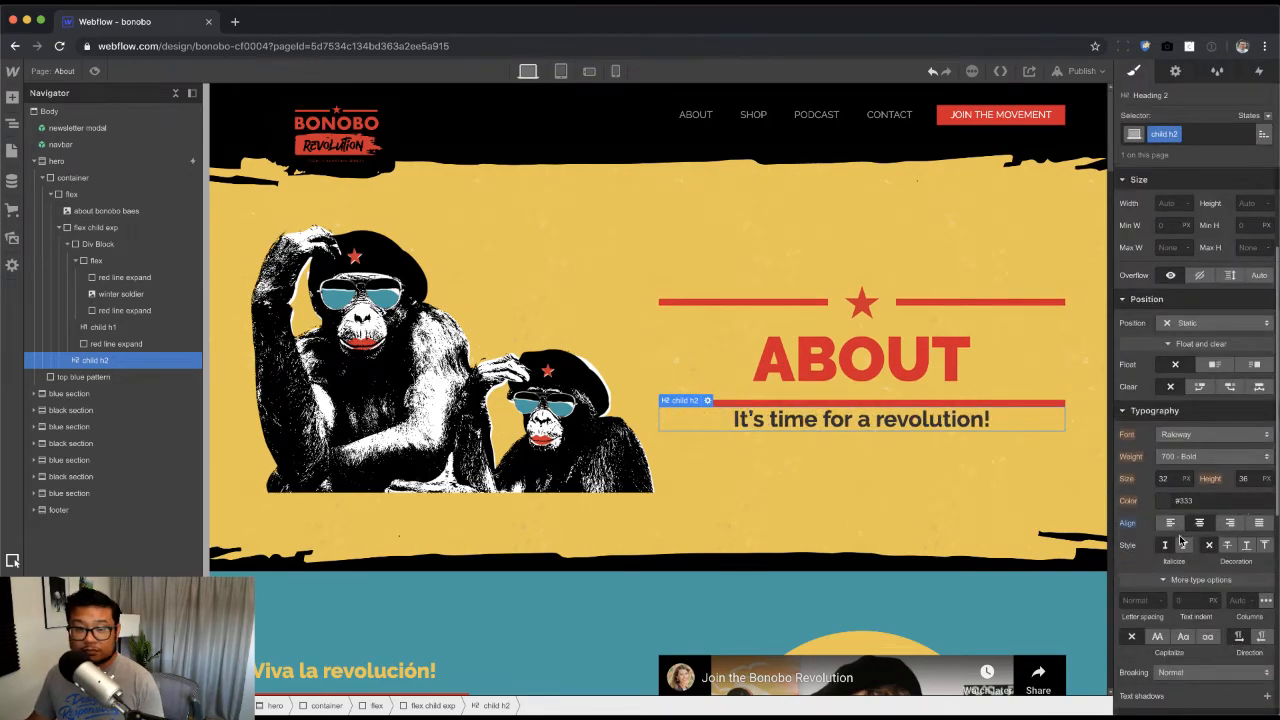
{"action": "left_click", "coordinate": [1166, 478]}
{"action": "type", "text": "24"}
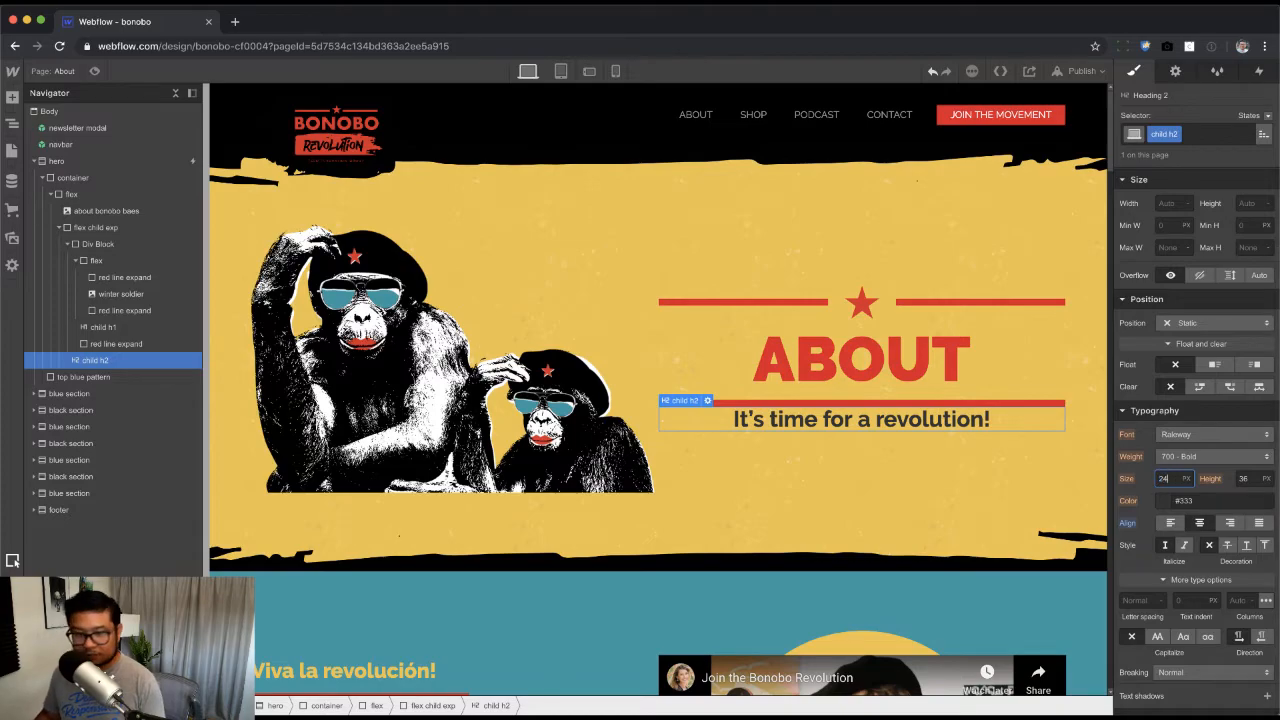
{"action": "key", "text": "Up"}
{"action": "key", "text": "Up"}
{"action": "key", "text": "Up"}
{"action": "key", "text": "Up"}
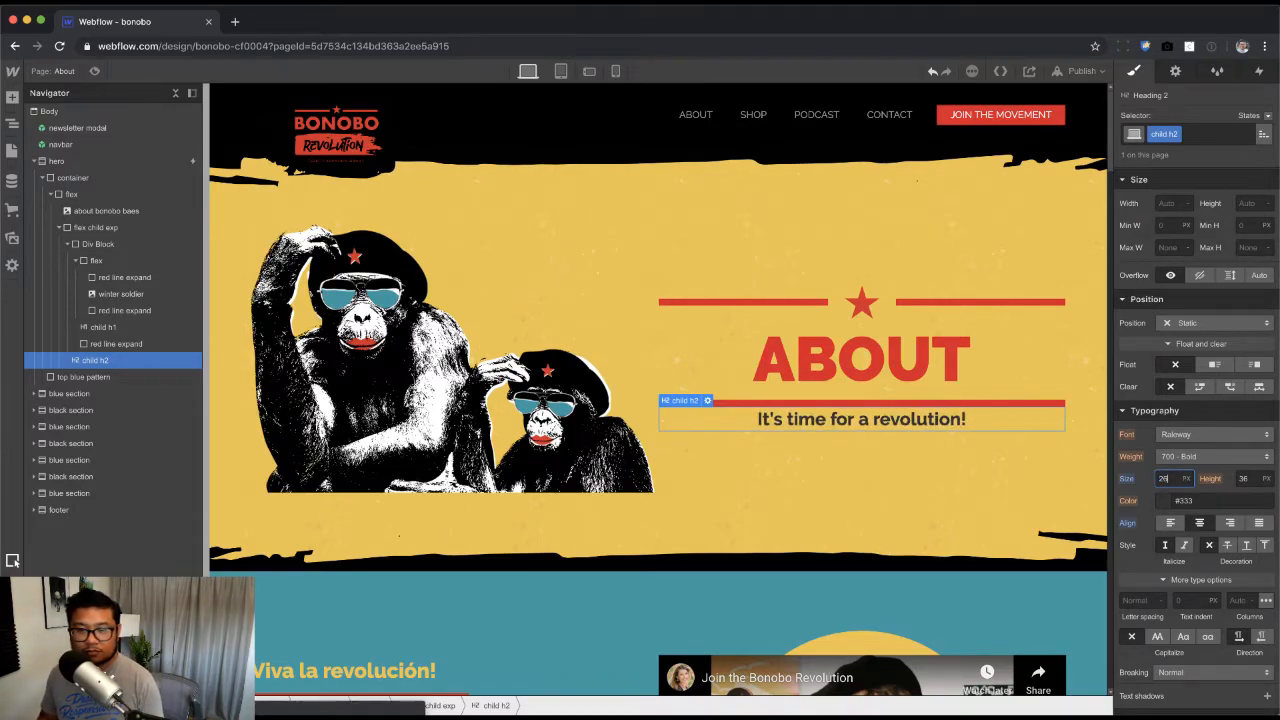
{"action": "key", "text": "super+Tab"}
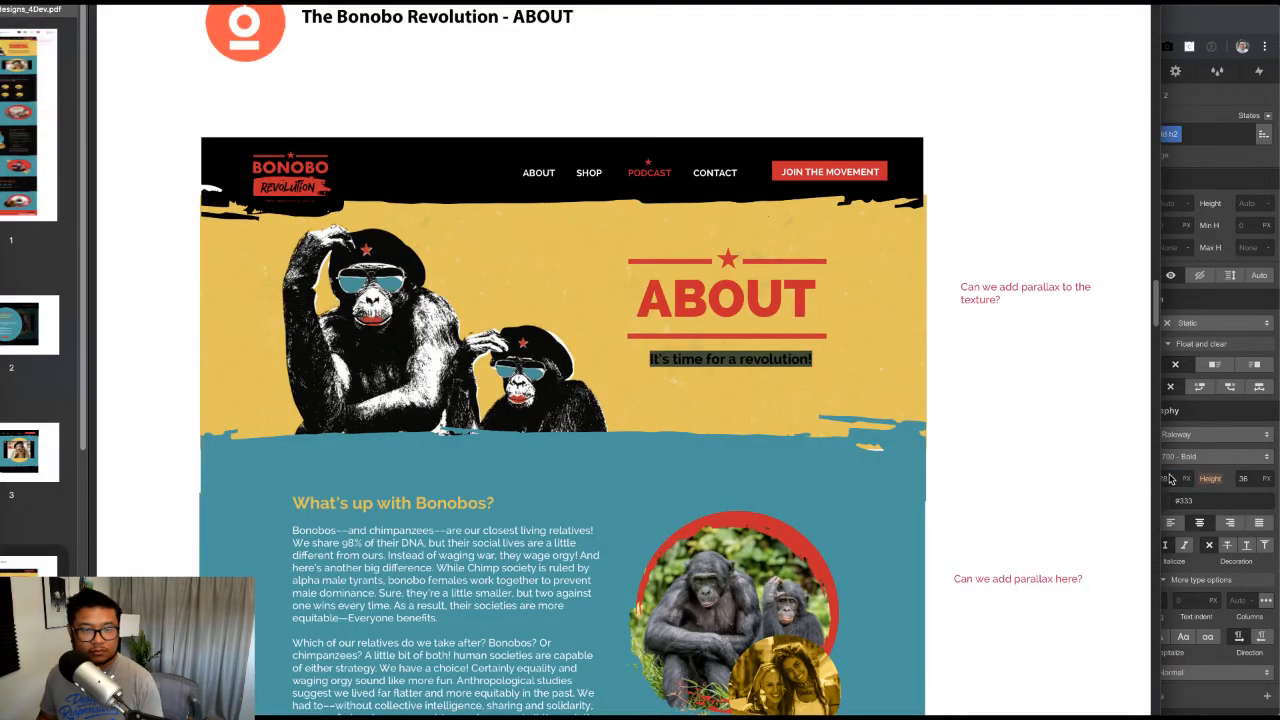
{"action": "key", "text": "super+Tab"}
Step: Set the tagline's line height to 1.3 and increase its top margin to separate it from the red line
{"action": "key", "text": "Tab"}
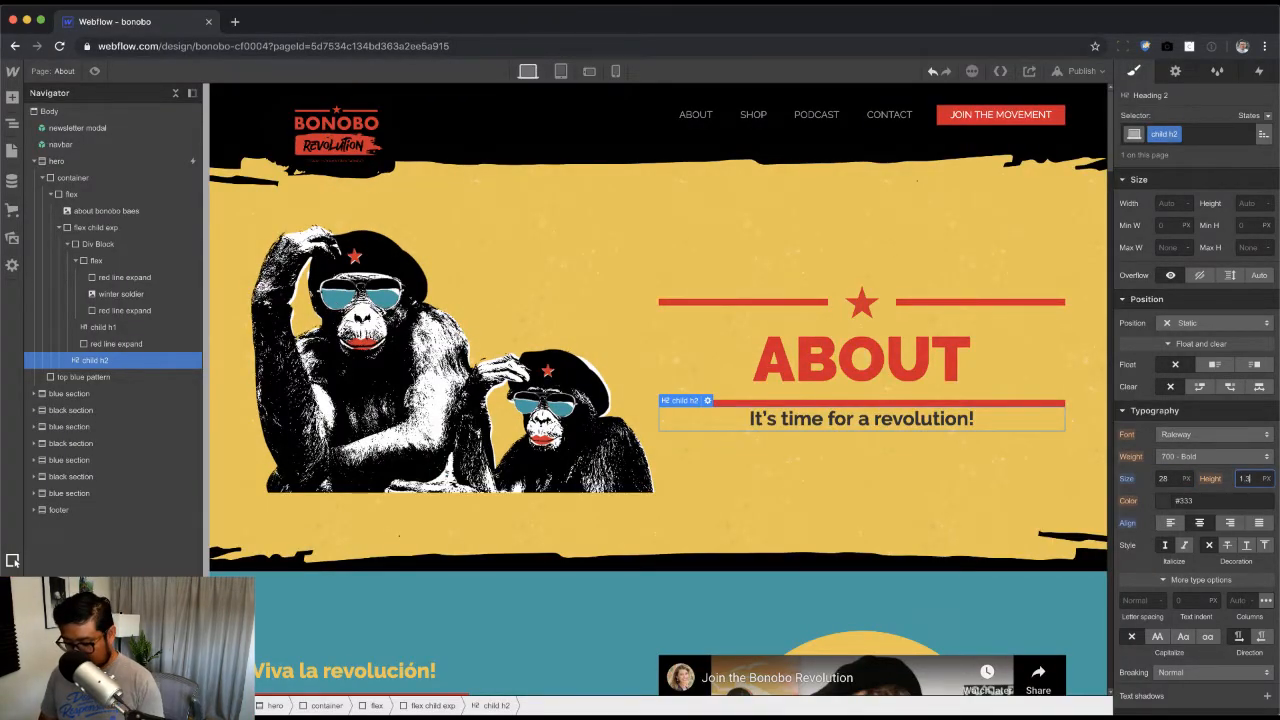
{"action": "scroll", "coordinate": [1143, 431], "scroll_direction": "up", "scroll_amount": 4}
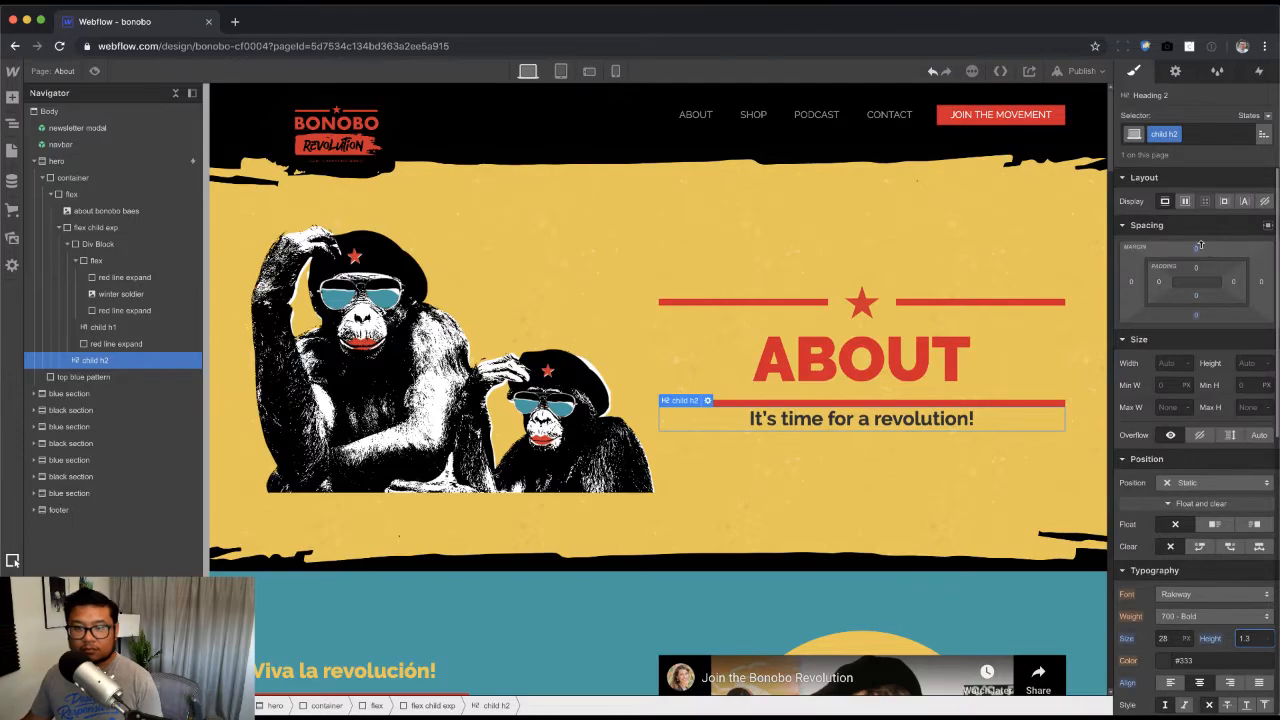
{"action": "left_click_drag", "start_coordinate": [1196, 248], "coordinate": [1196, 209]}
Step: Rename the "v-align" combo class on the hero text's flex child exp div to "child hero content"
{"action": "left_click", "coordinate": [671, 338]}
{"action": "key", "text": "Up"}
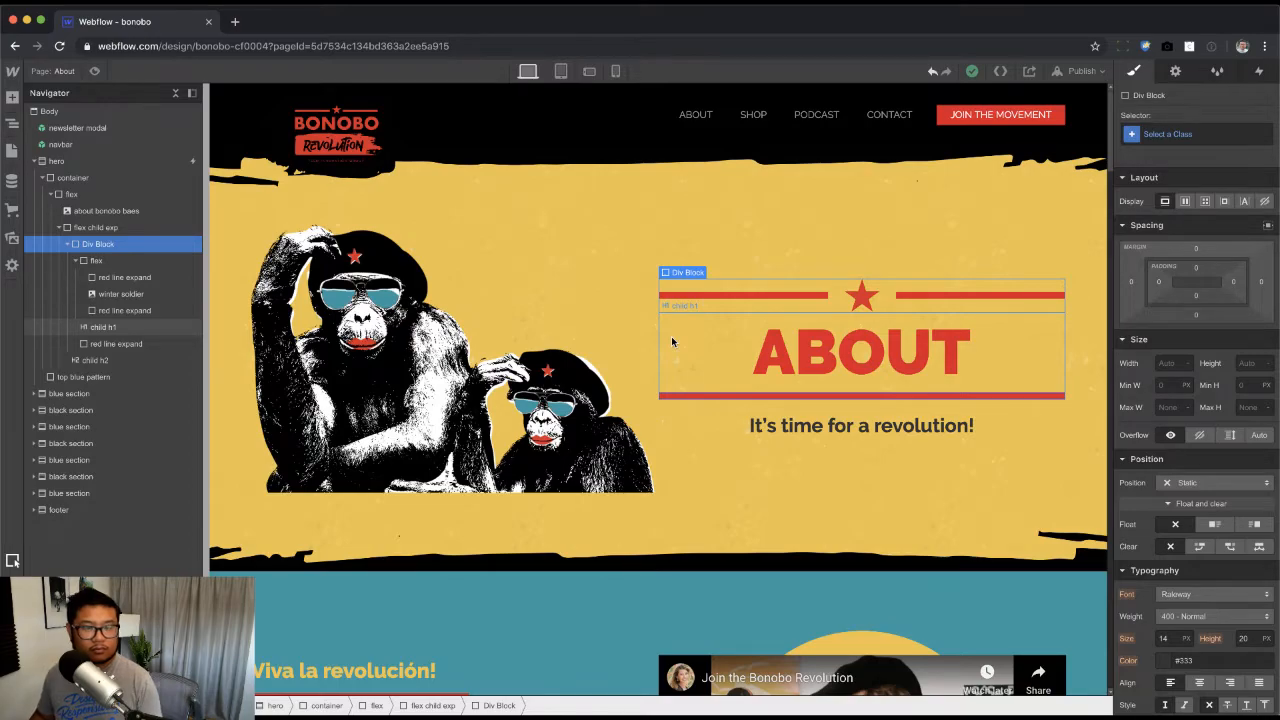
{"action": "key", "text": "Up"}
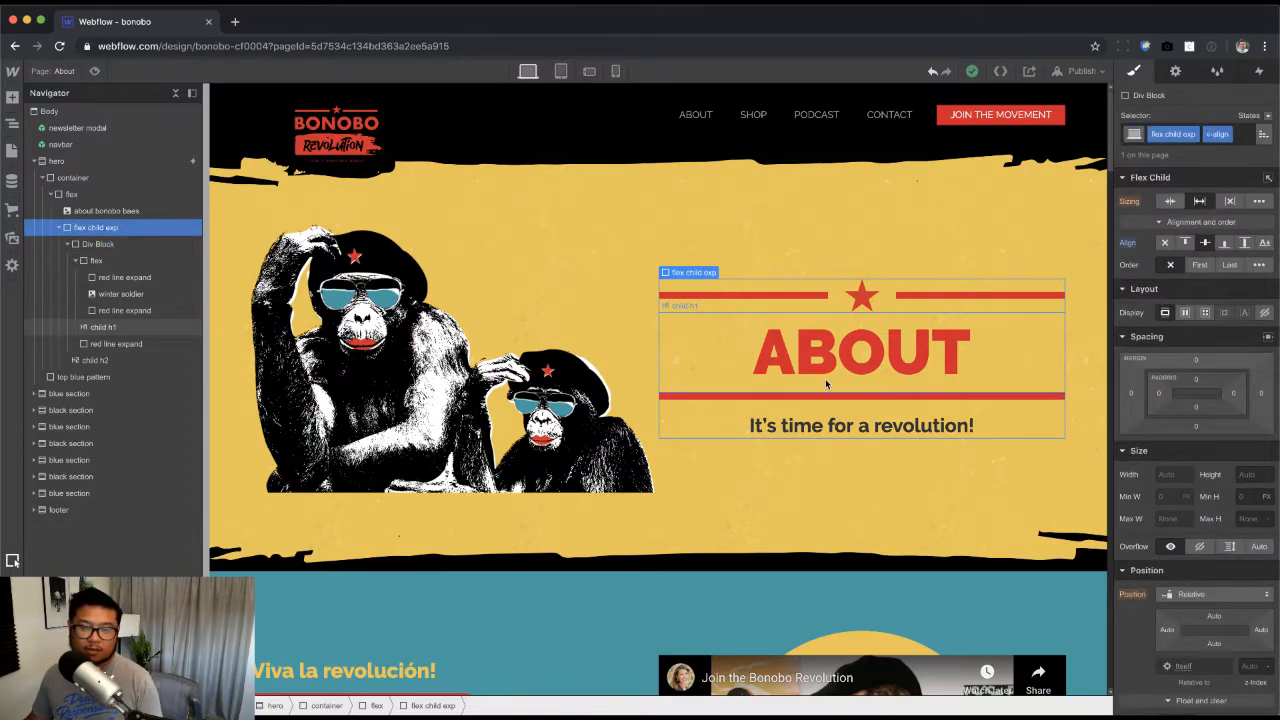
{"action": "left_click", "coordinate": [1215, 136]}
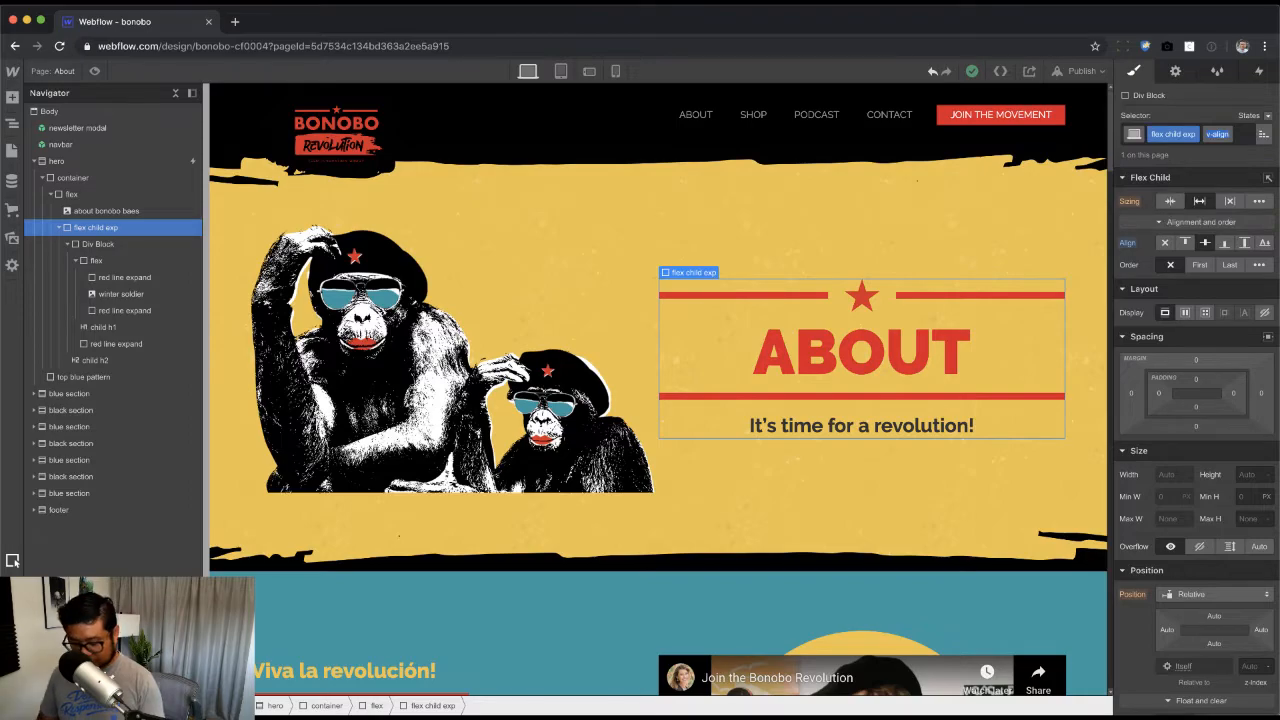
{"action": "type", "text": "child"}
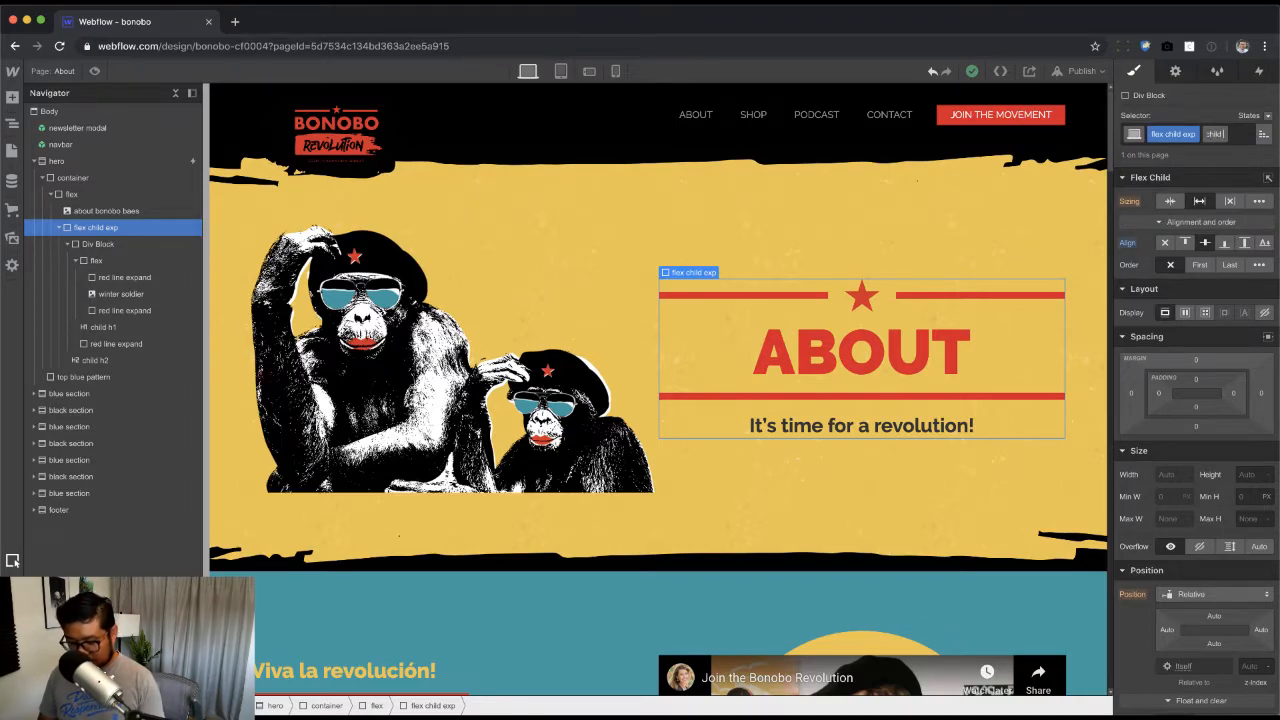
{"action": "type", "text": " hero c"}
{"action": "key", "text": "Return"}
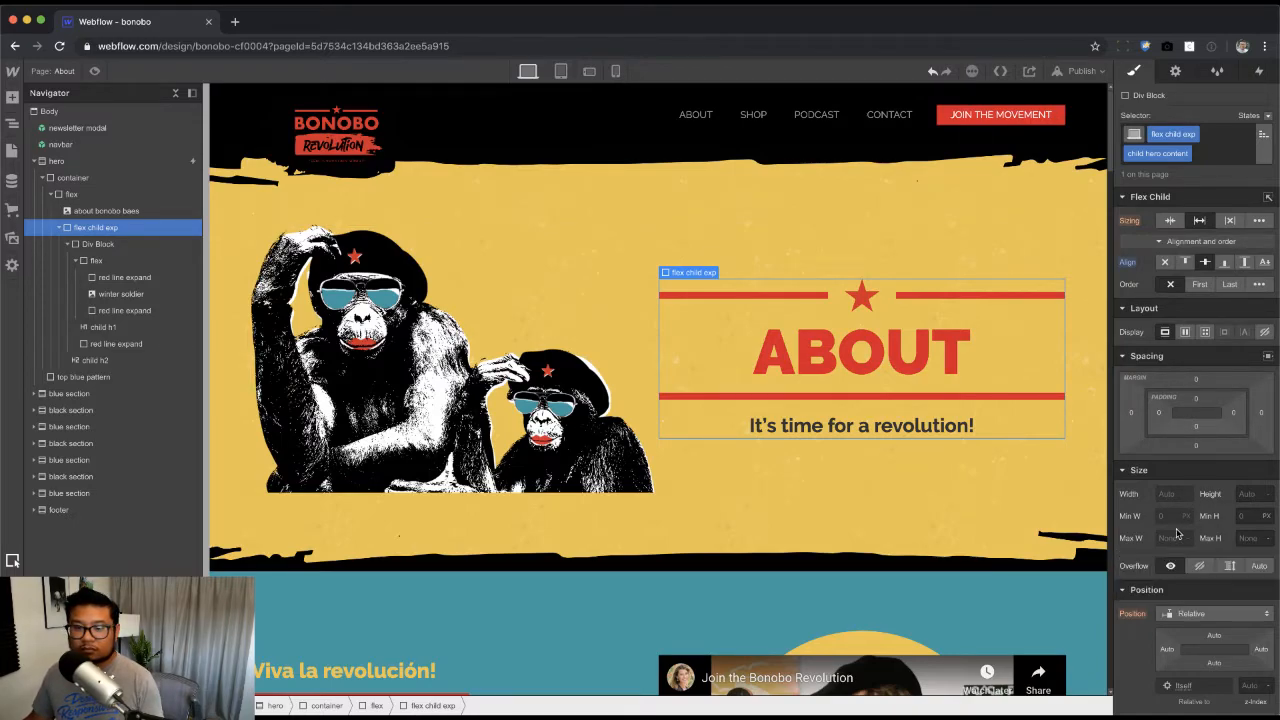
Step: Set the hero text's flex child to shrink if needed, with a flex basis of 450 px
{"action": "left_click", "coordinate": [1170, 220]}
{"action": "left_click", "coordinate": [1259, 220]}
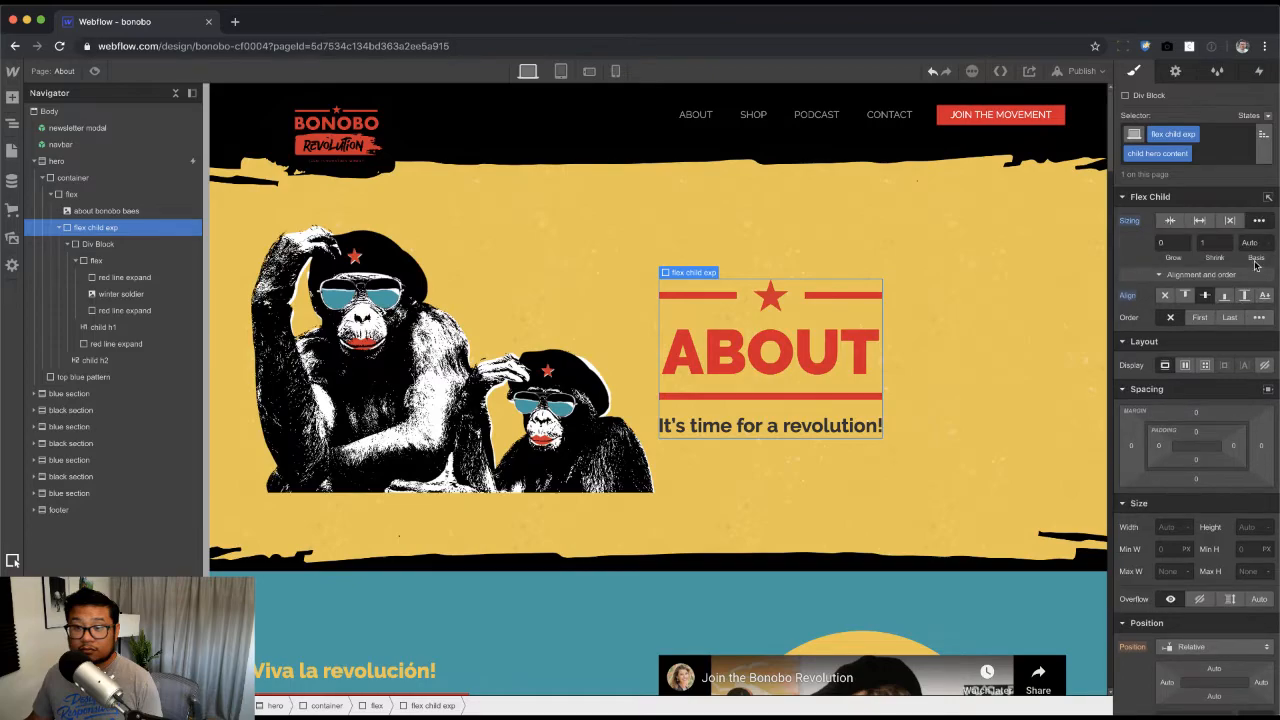
{"action": "left_click", "coordinate": [1252, 242]}
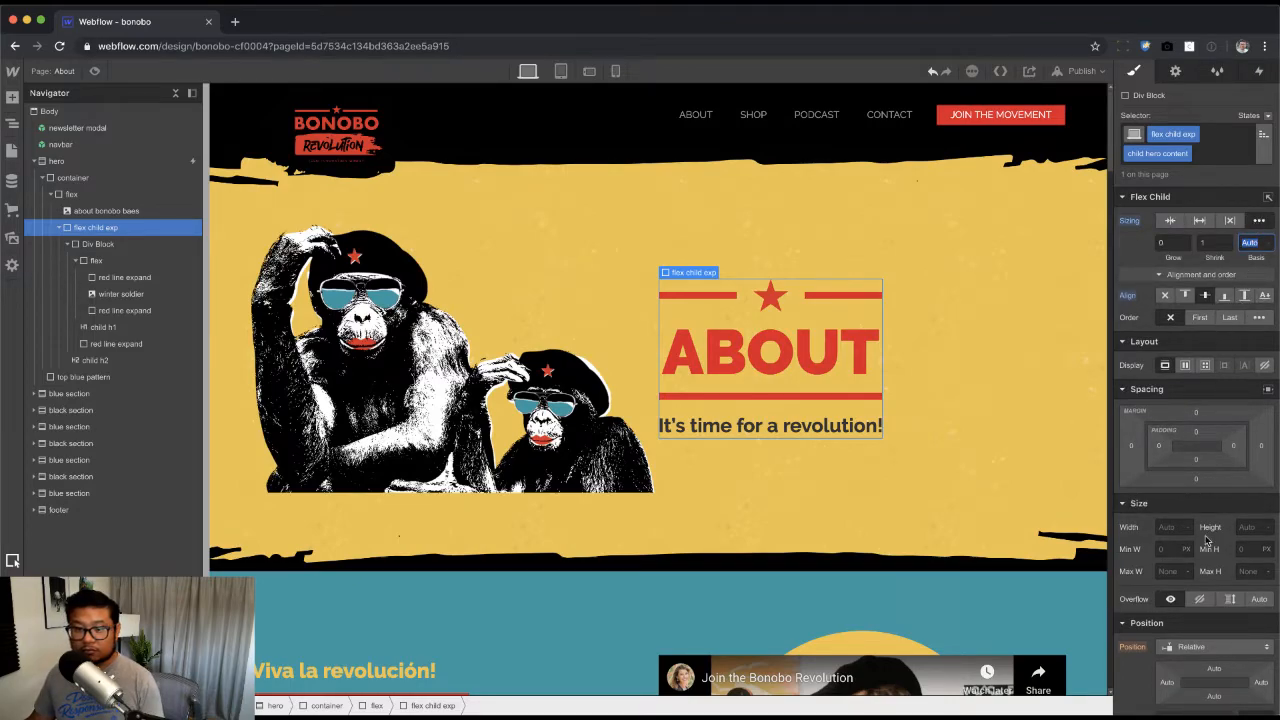
{"action": "type", "text": "550"}
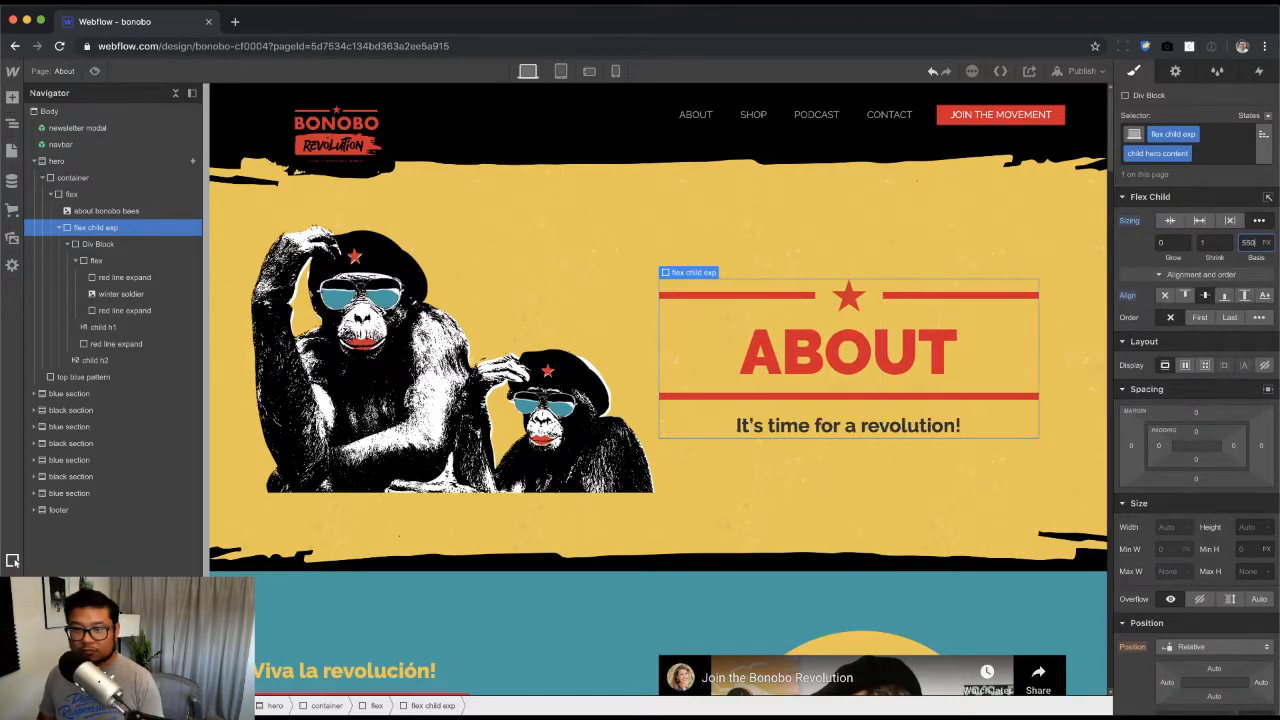
{"action": "key", "text": "shift+Down"}
{"action": "key", "text": "shift+Down"}
{"action": "key", "text": "shift+Down"}
{"action": "key", "text": "shift+Down"}
{"action": "key", "text": "shift+Down"}
{"action": "key", "text": "shift+Down"}
{"action": "key", "text": "shift+Down"}
{"action": "key", "text": "shift+Down"}
{"action": "key", "text": "shift+Down"}
{"action": "key", "text": "shift+Down"}
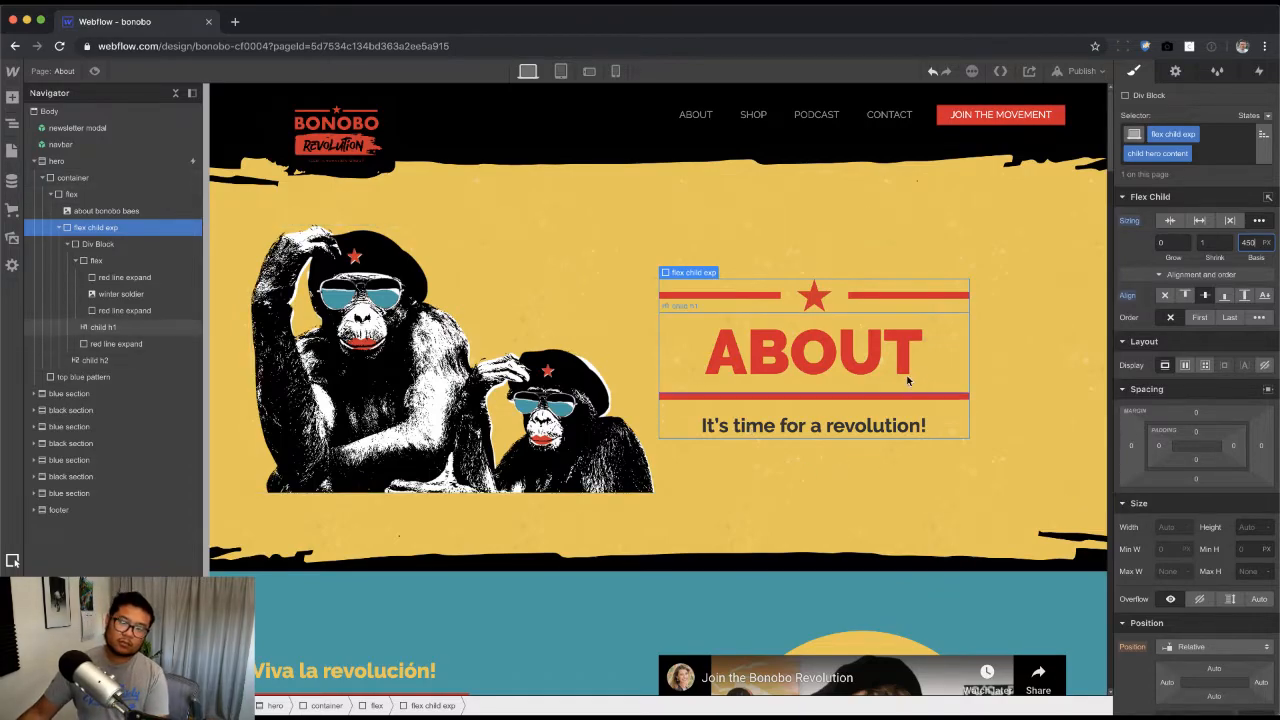
Step: Set the hero text's flex child to grow if possible and remove its "child hero content" combo class
{"action": "left_click", "coordinate": [810, 484]}
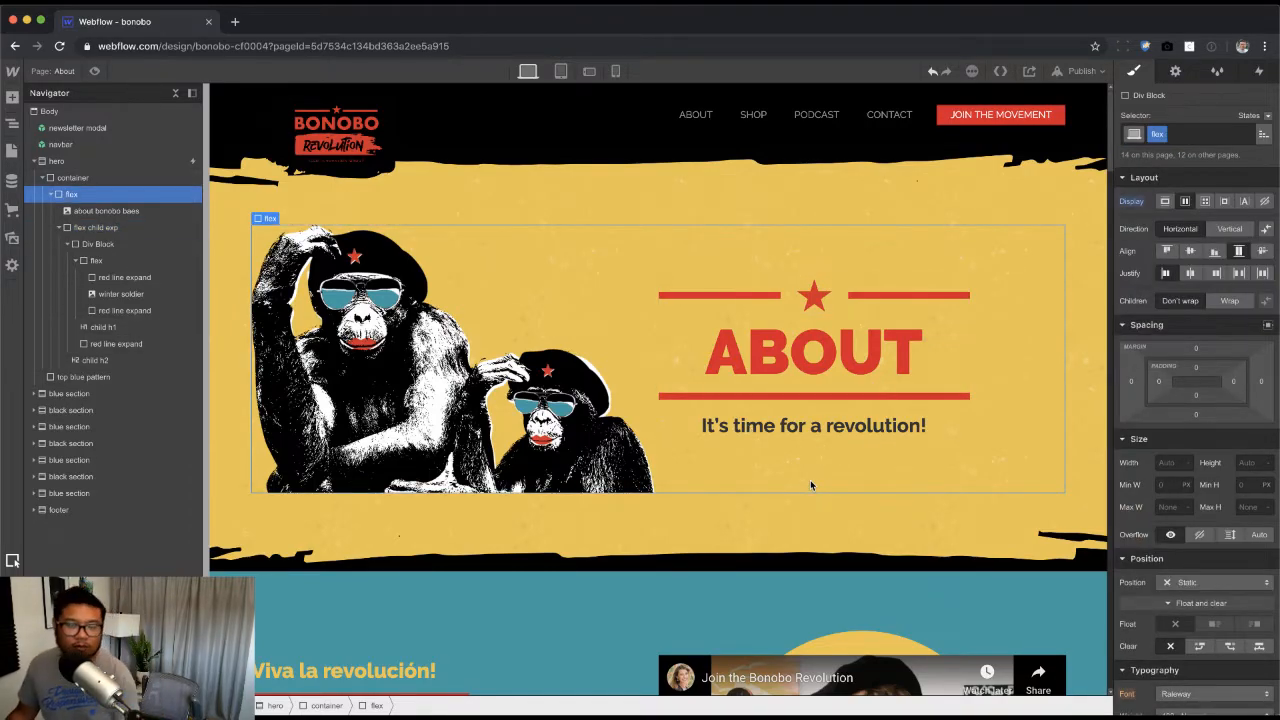
{"action": "left_click", "coordinate": [864, 368]}
{"action": "key", "text": "Up"}
{"action": "key", "text": "Up"}
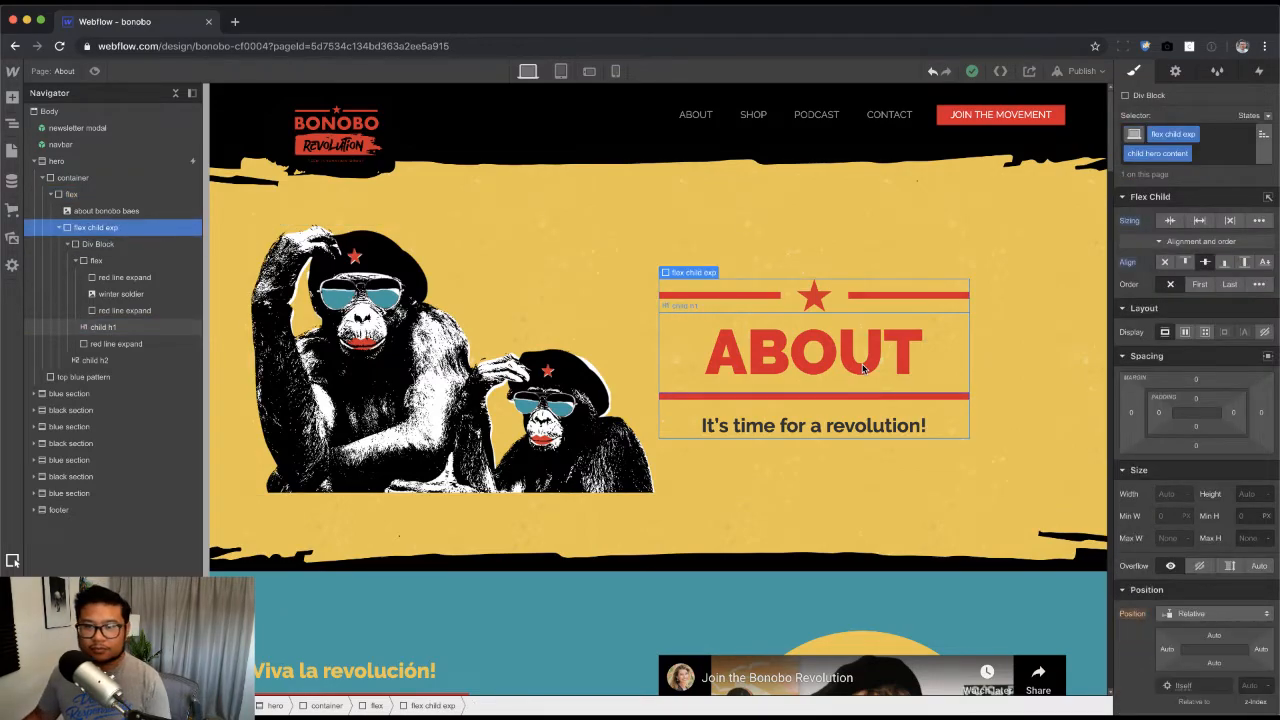
{"action": "left_click", "coordinate": [1200, 221]}
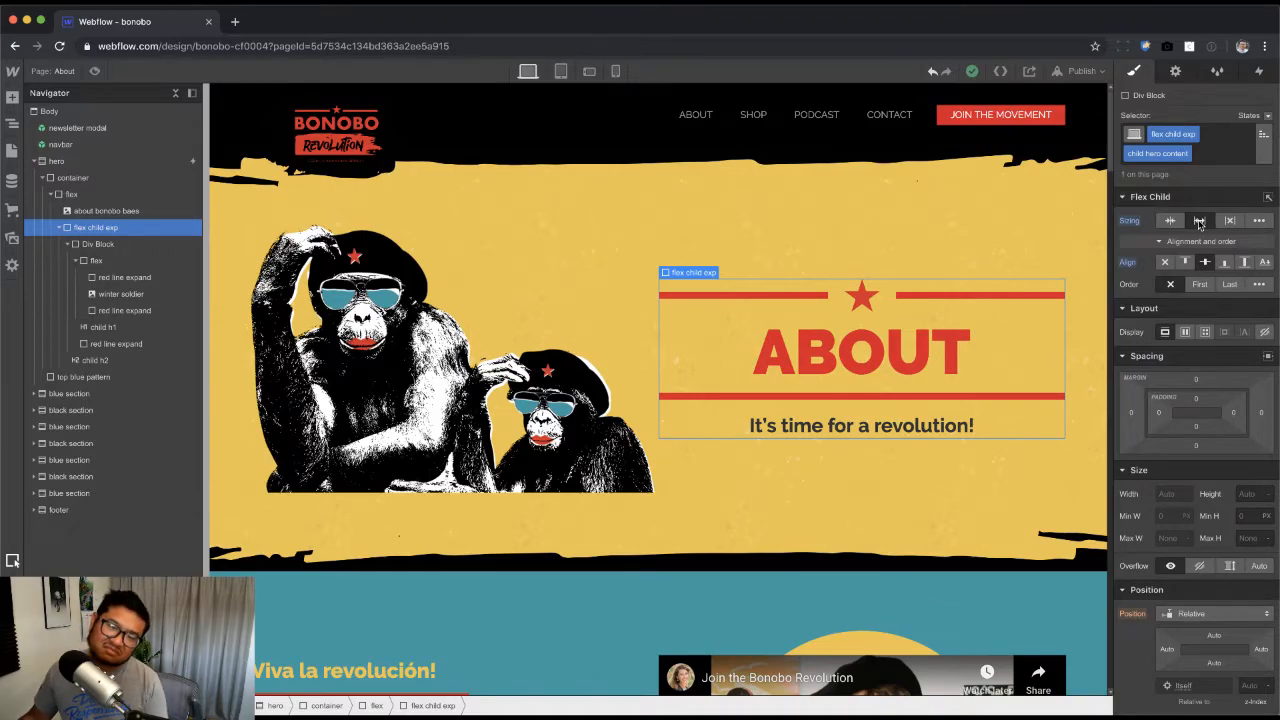
{"action": "left_click", "coordinate": [1184, 153]}
{"action": "left_click", "coordinate": [1162, 204]}
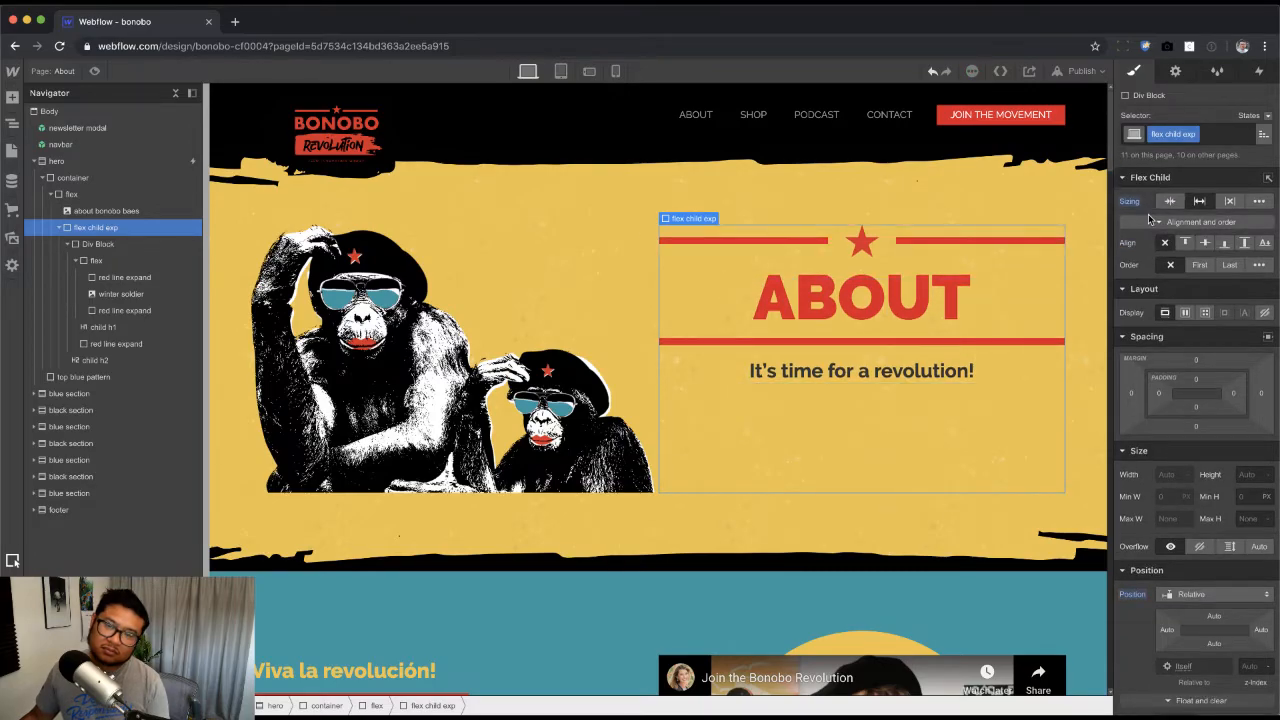
Step: Apply the existing "child hero content" combo class to the hero text's flex child exp and rename it "v-align"
{"action": "left_click", "coordinate": [1222, 133]}
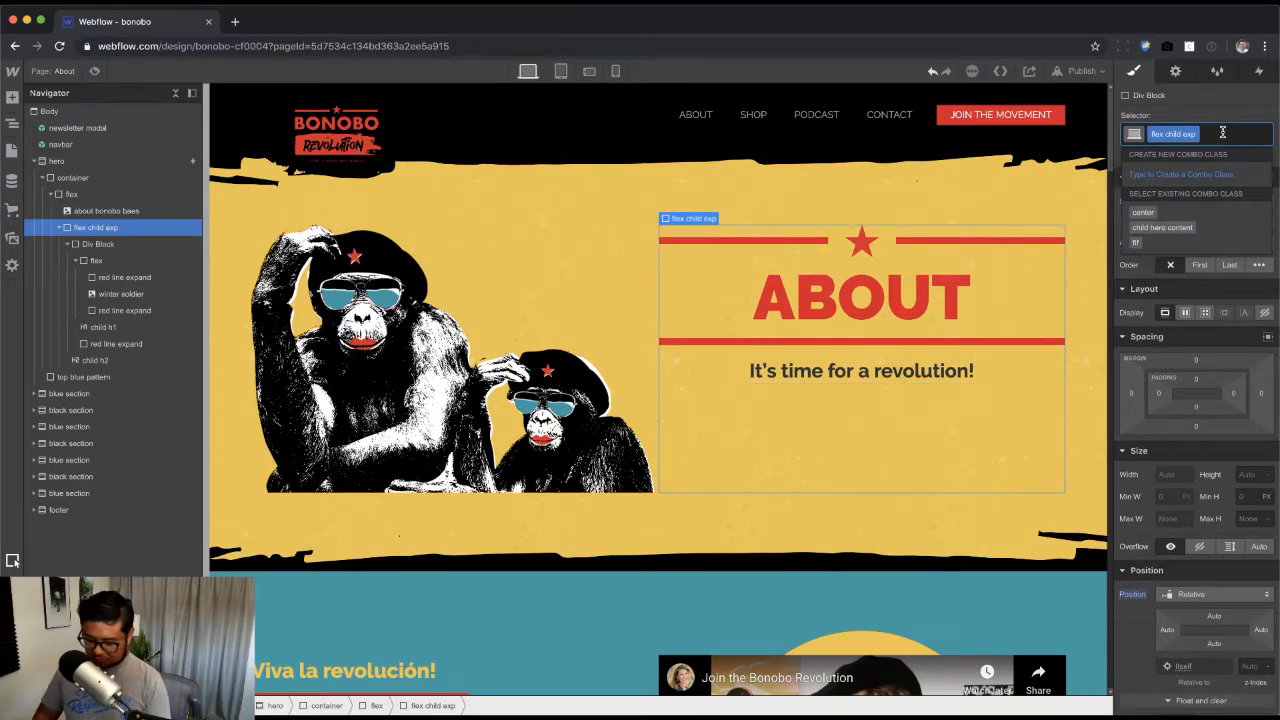
{"action": "left_click", "coordinate": [1162, 227]}
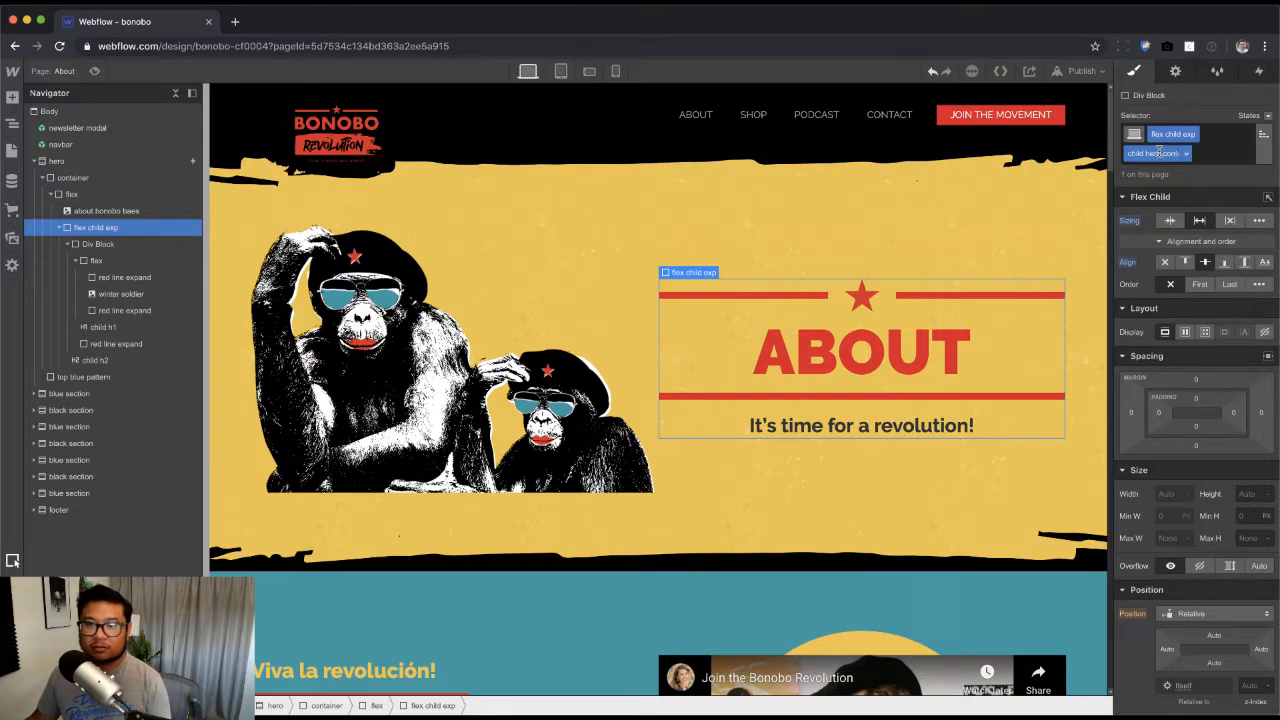
{"action": "left_click", "coordinate": [1159, 152]}
{"action": "type", "text": "v-0c"}
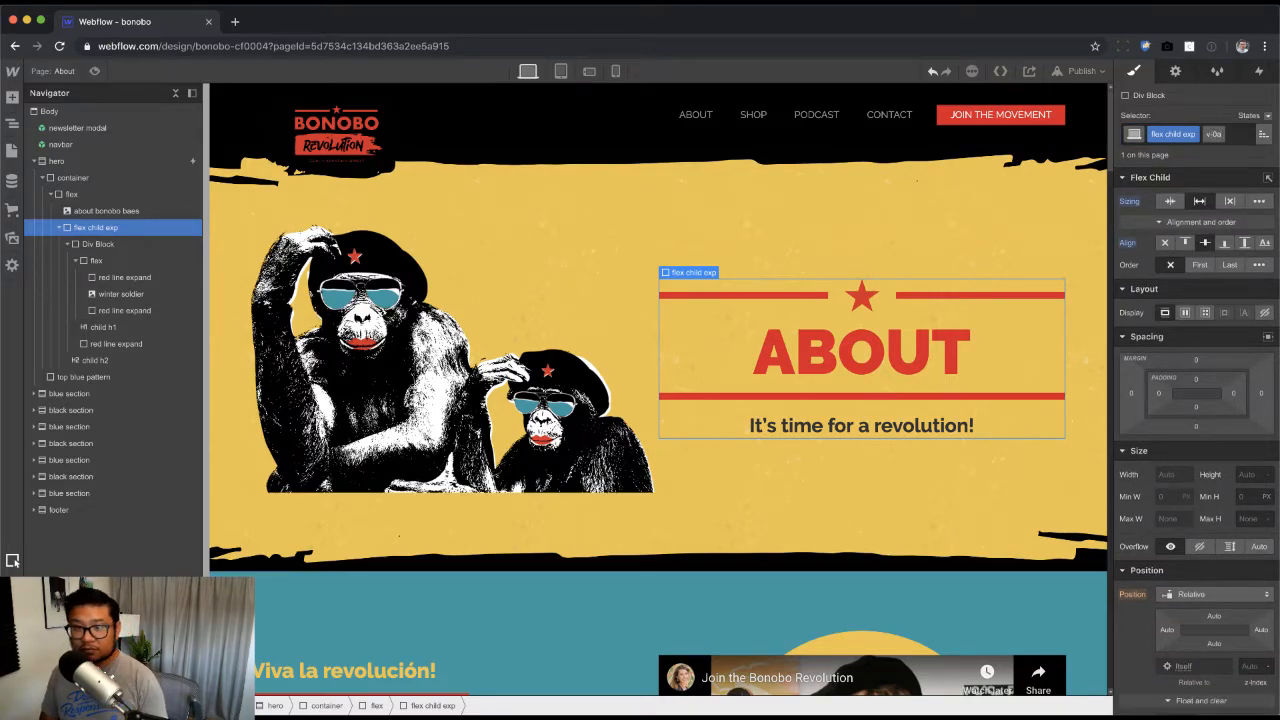
{"action": "type", "text": "ign"}
{"action": "key", "text": "Return"}
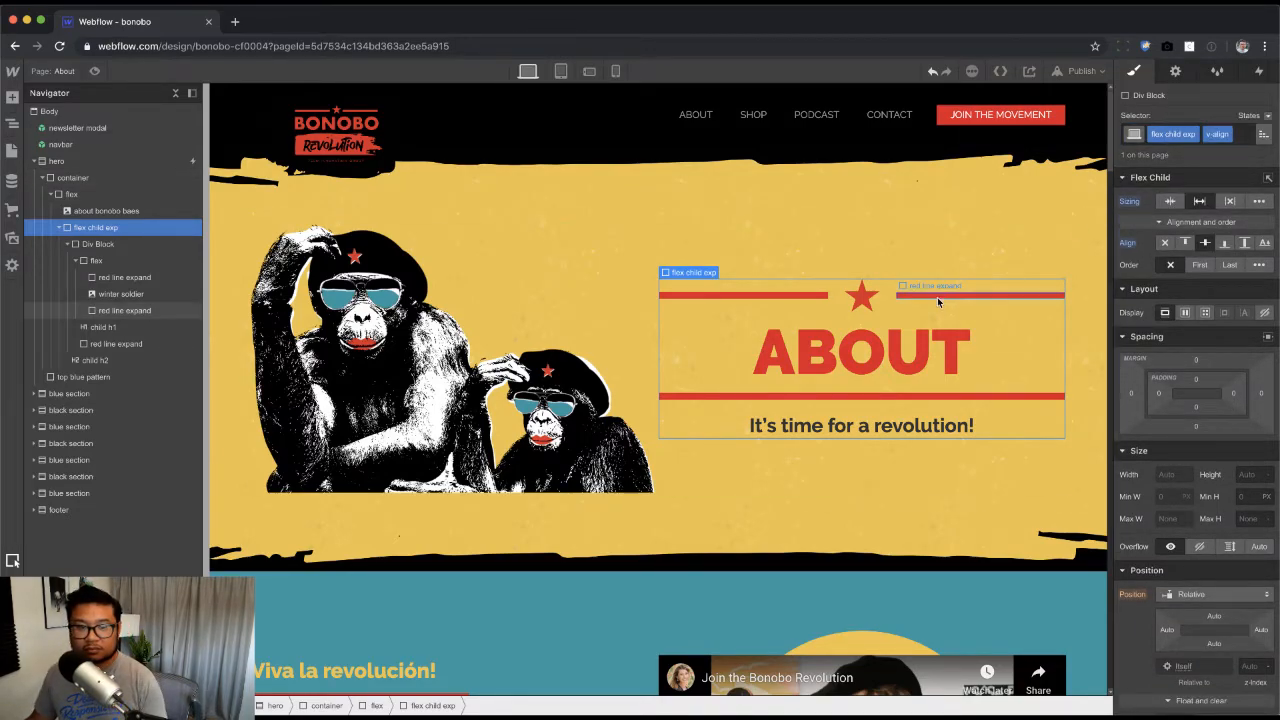
Step: Give the div block around the ABOUT heading a new class "mw-550" with a maximum width of 460 px
{"action": "left_click", "coordinate": [124, 246]}
{"action": "left_click", "coordinate": [1213, 137]}
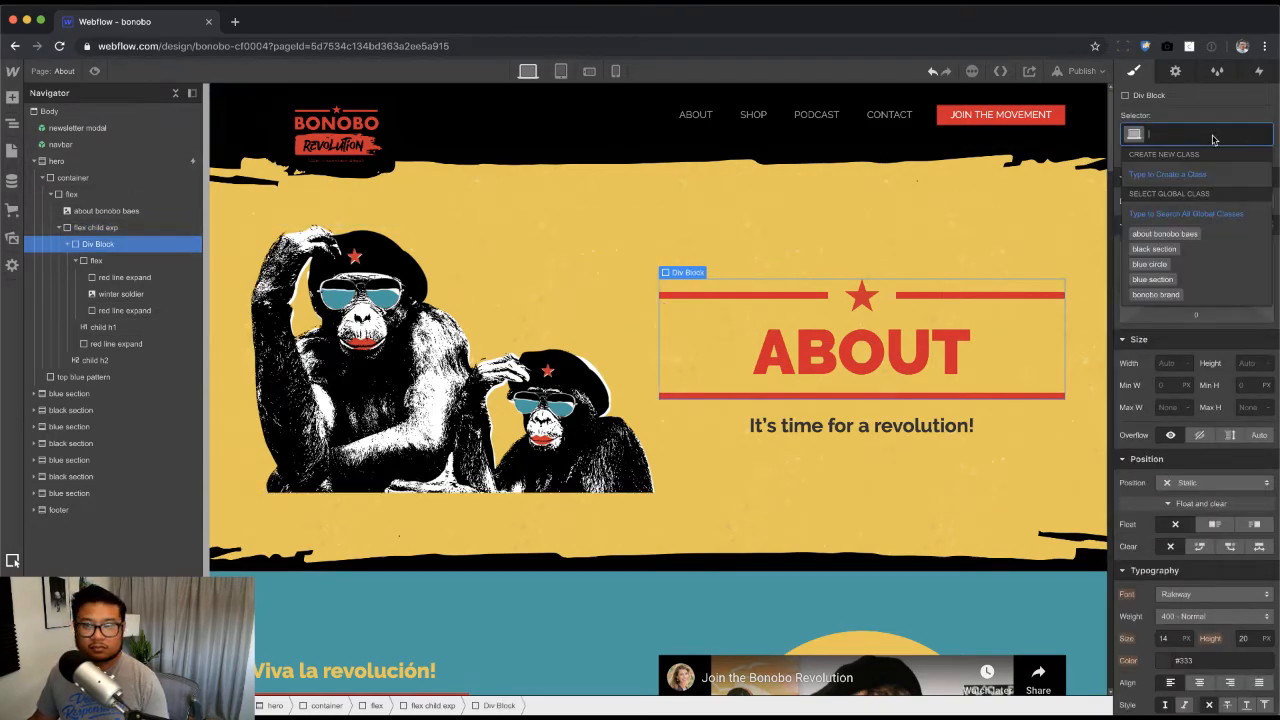
{"action": "type", "text": "mw-550"}
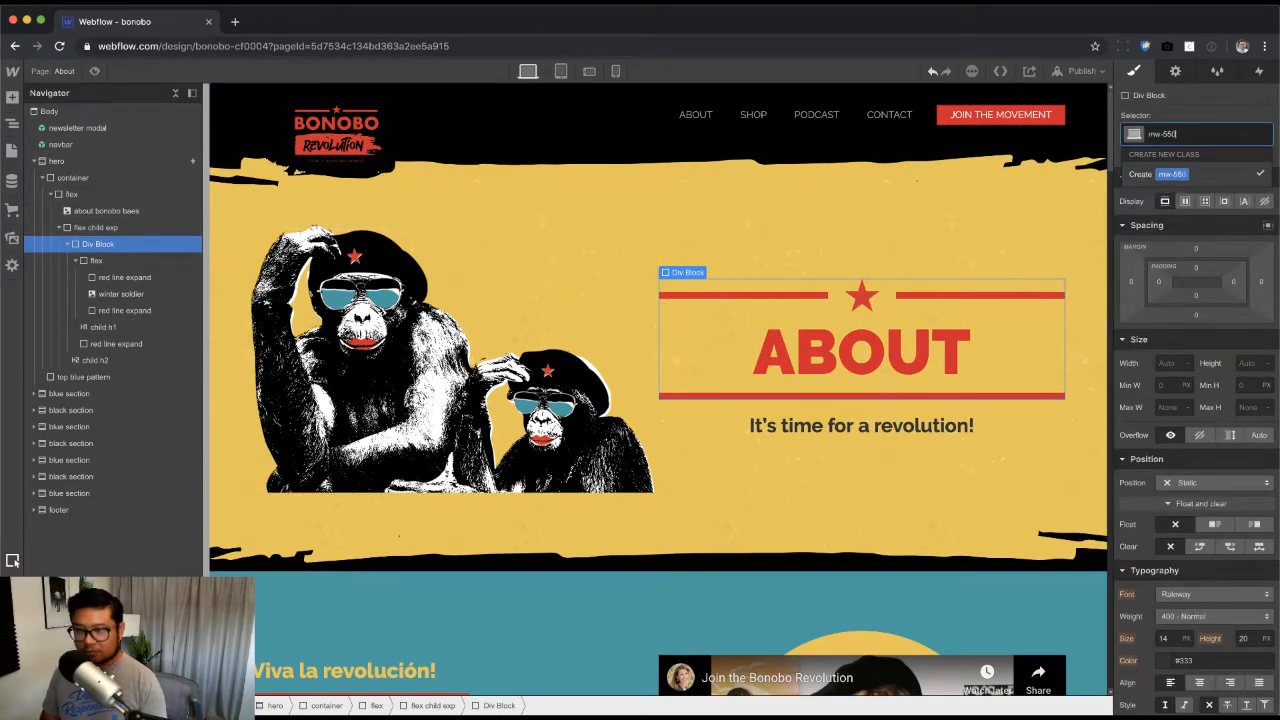
{"action": "key", "text": "Return"}
{"action": "left_click", "coordinate": [1173, 406]}
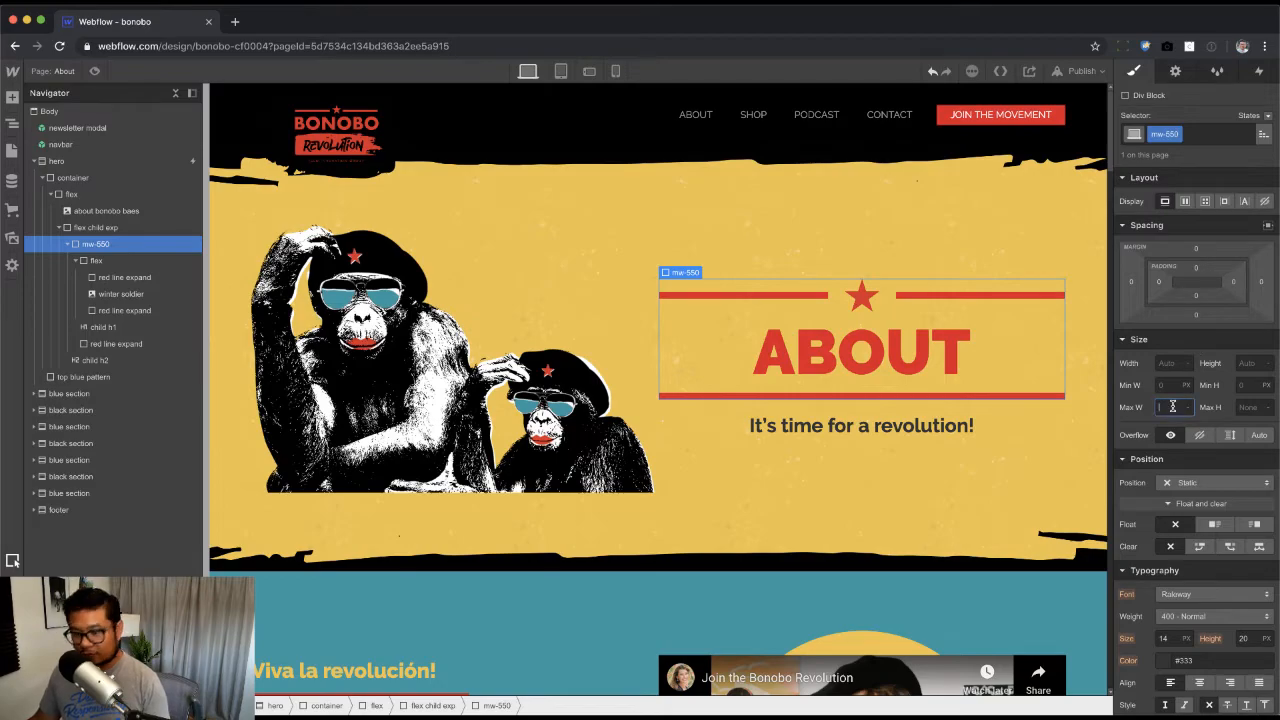
{"action": "type", "text": "500"}
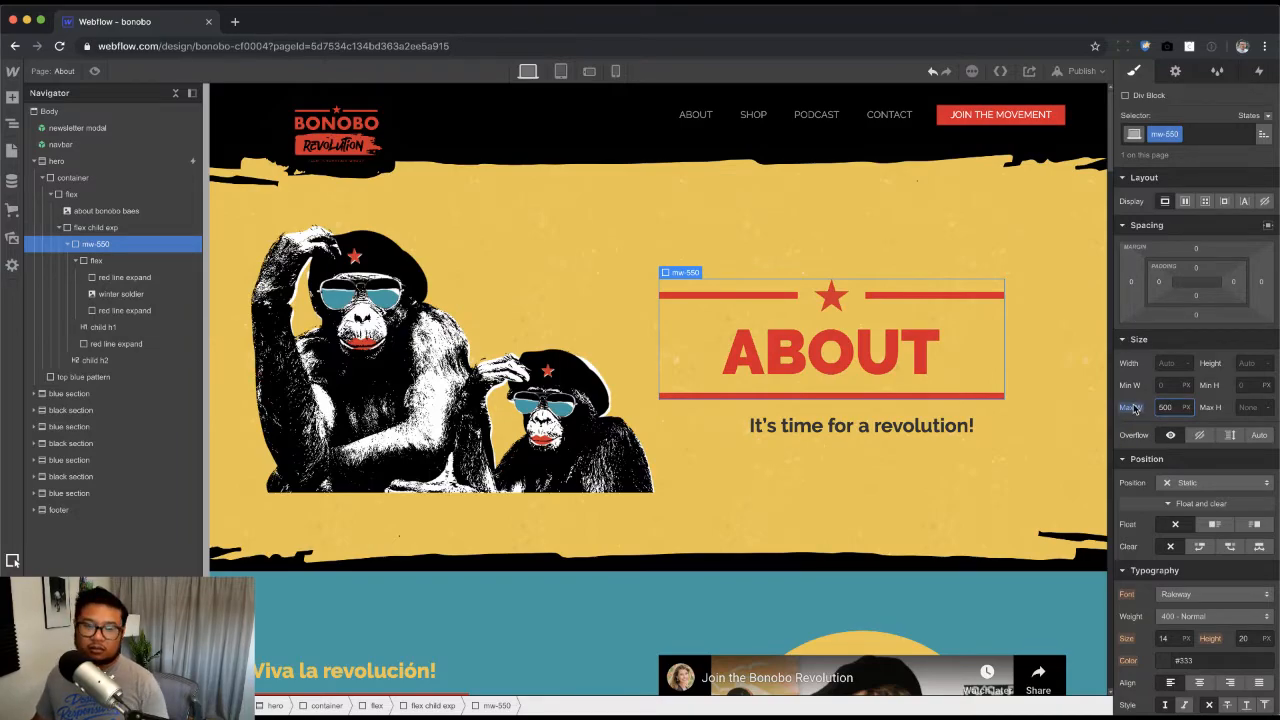
{"action": "left_click_drag", "start_coordinate": [1134, 408], "coordinate": [1094, 408]}
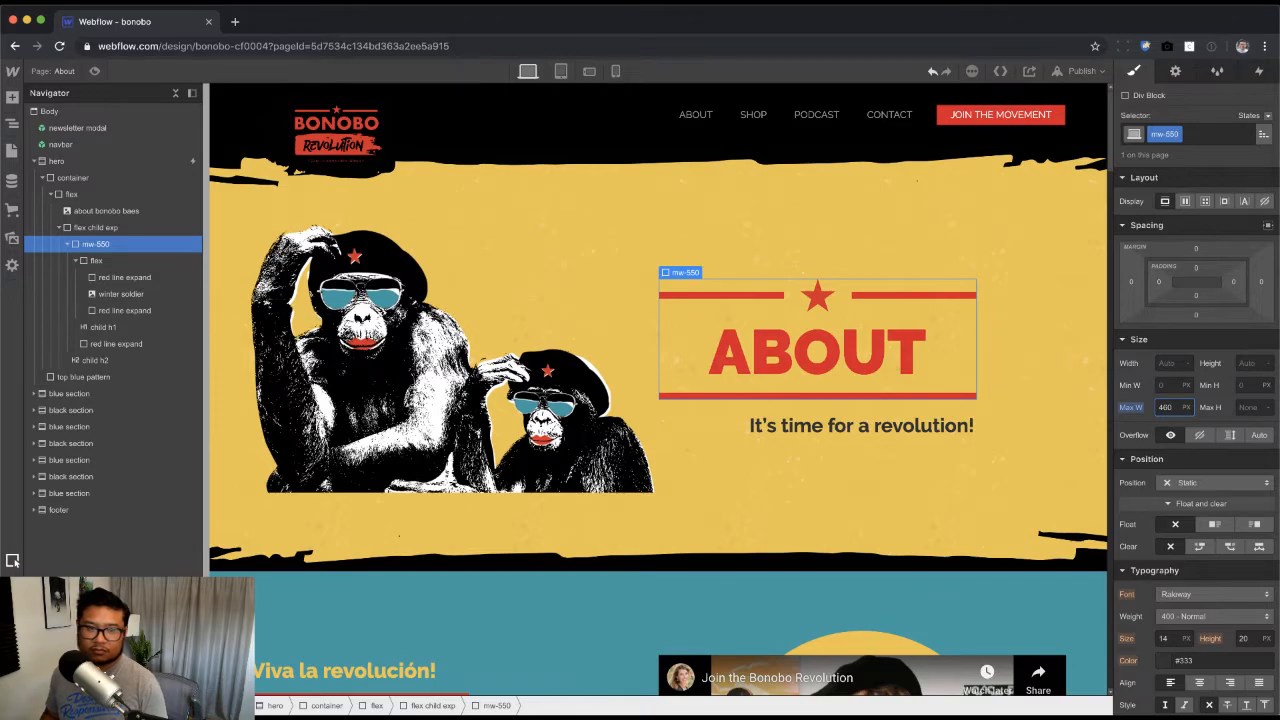
Step: Add the existing "spaced" combo class to the hero's outer flex container
{"action": "left_click", "coordinate": [113, 229]}
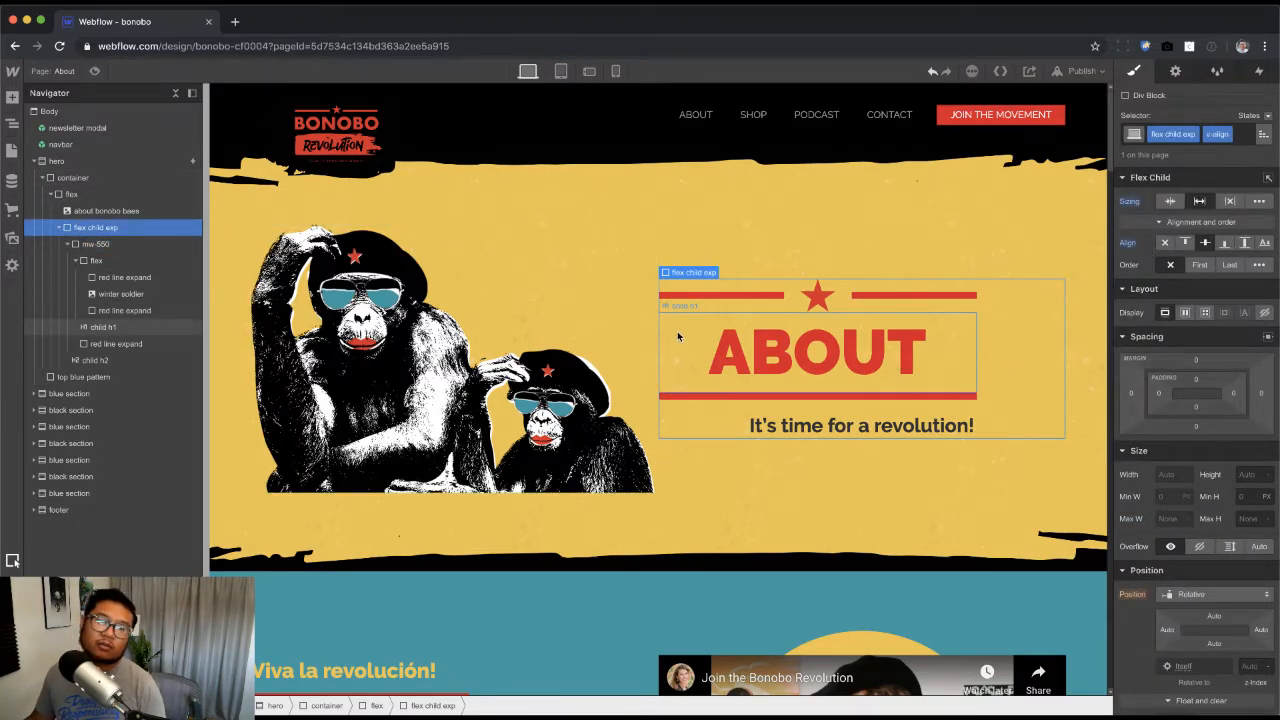
{"action": "left_click", "coordinate": [104, 194]}
{"action": "left_click", "coordinate": [1210, 136]}
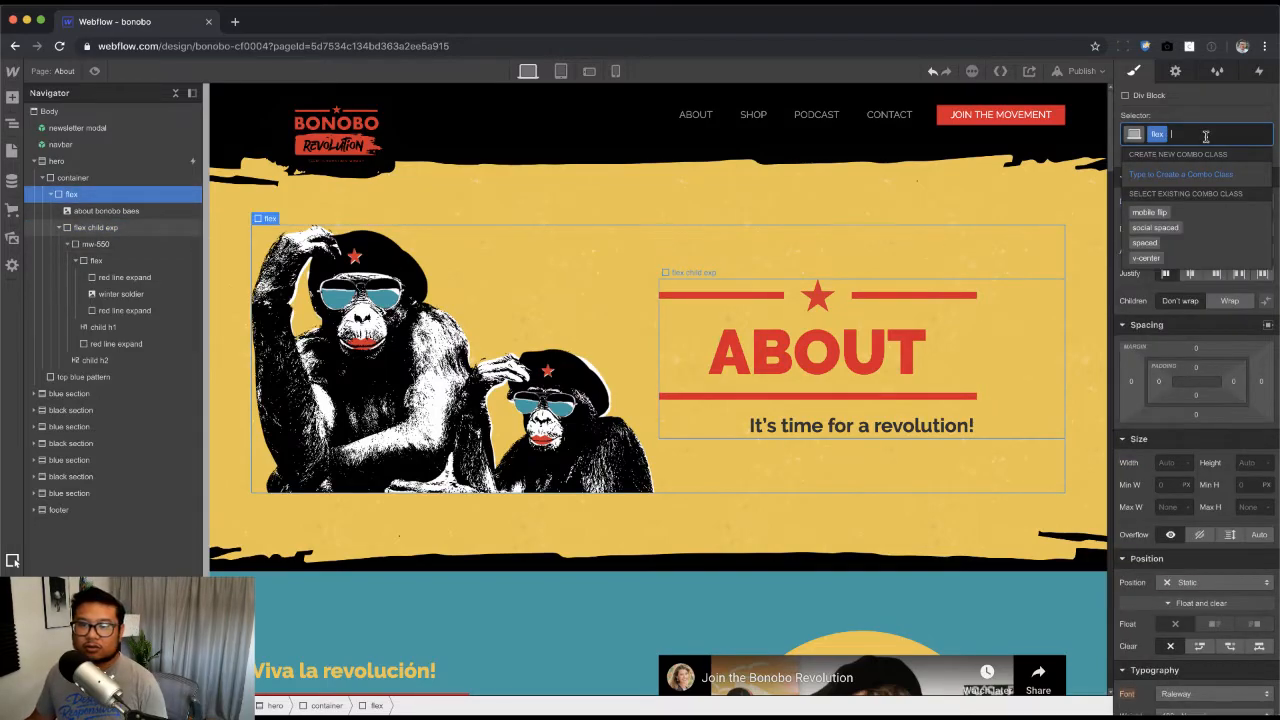
{"action": "left_click", "coordinate": [1145, 242]}
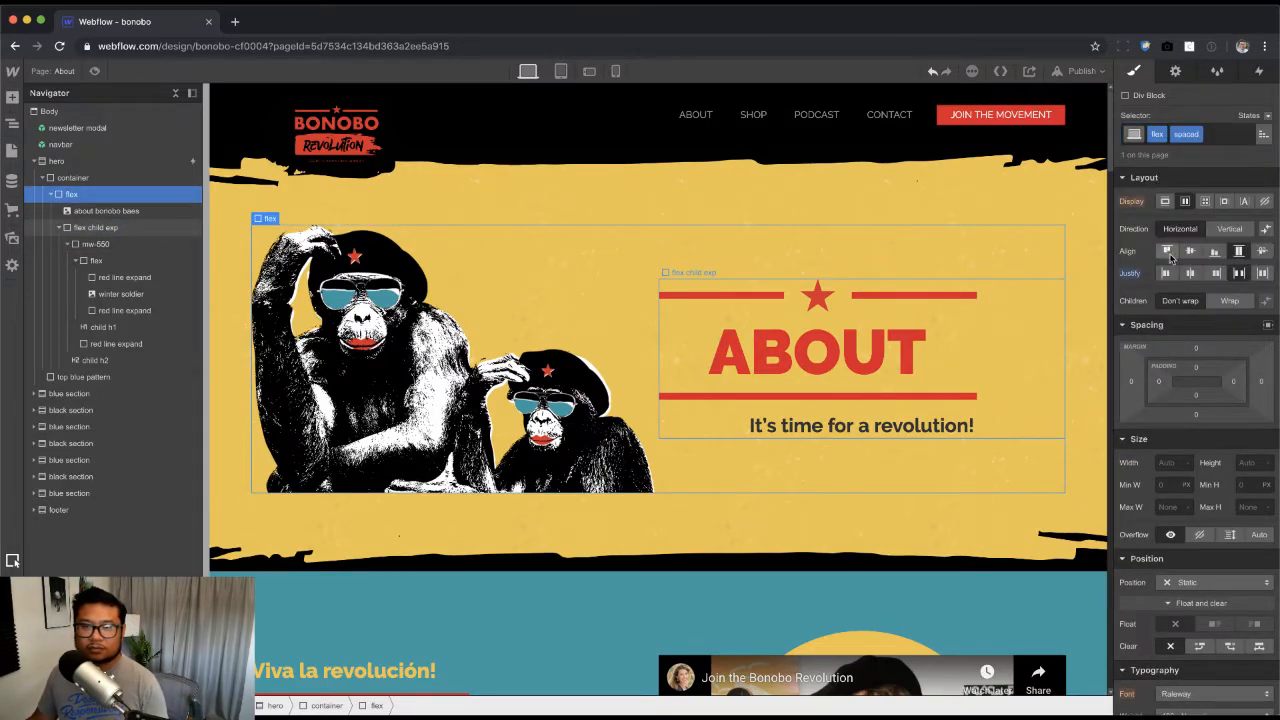
Step: Remove the "mw-550" class from the div block around the ABOUT heading
{"action": "left_click", "coordinate": [143, 231]}
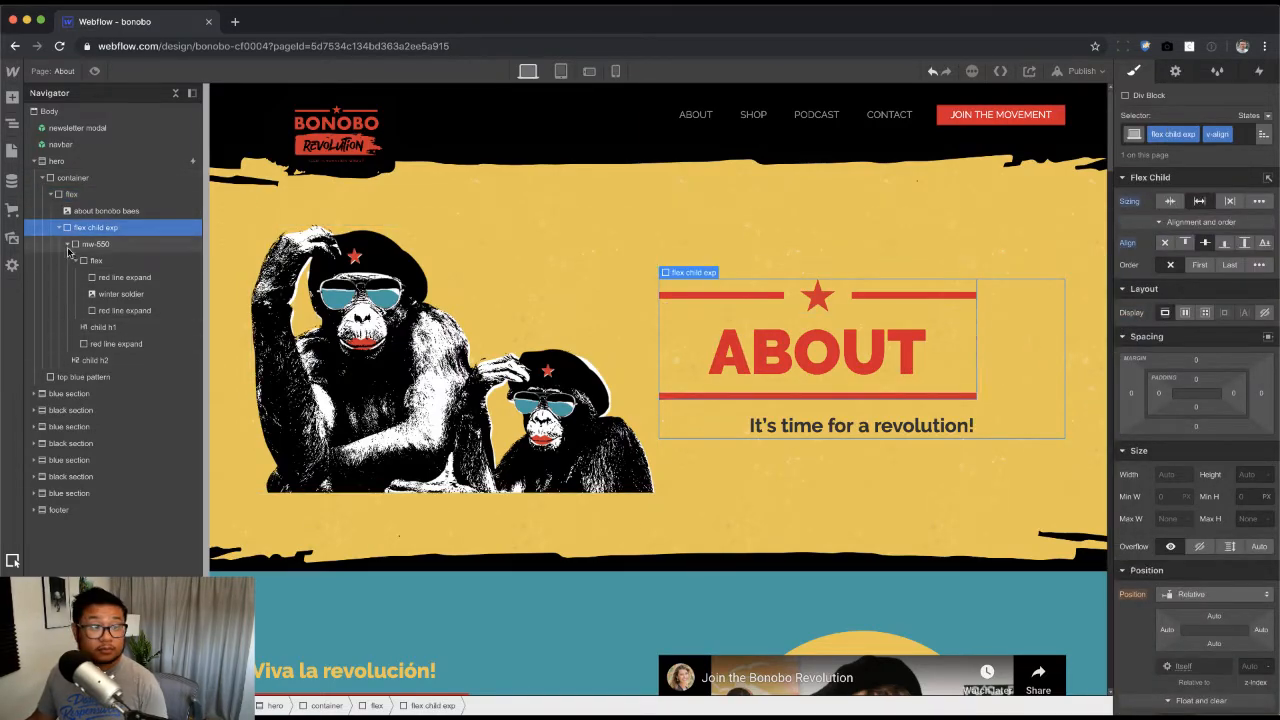
{"action": "left_click", "coordinate": [136, 250]}
{"action": "left_click", "coordinate": [1170, 134]}
{"action": "left_click", "coordinate": [1176, 186]}
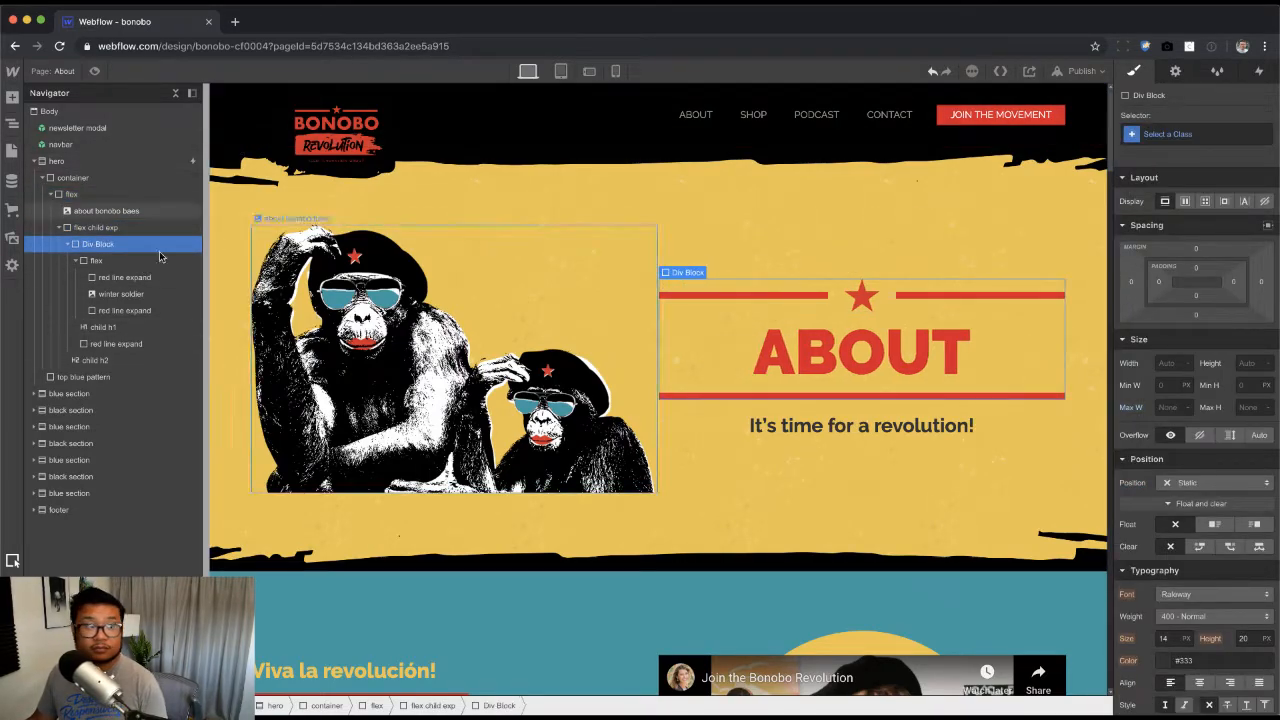
Step: Add "mw-550" as a further combo class on the hero text's flex child exp
{"action": "left_click", "coordinate": [125, 229]}
{"action": "left_click", "coordinate": [1250, 136]}
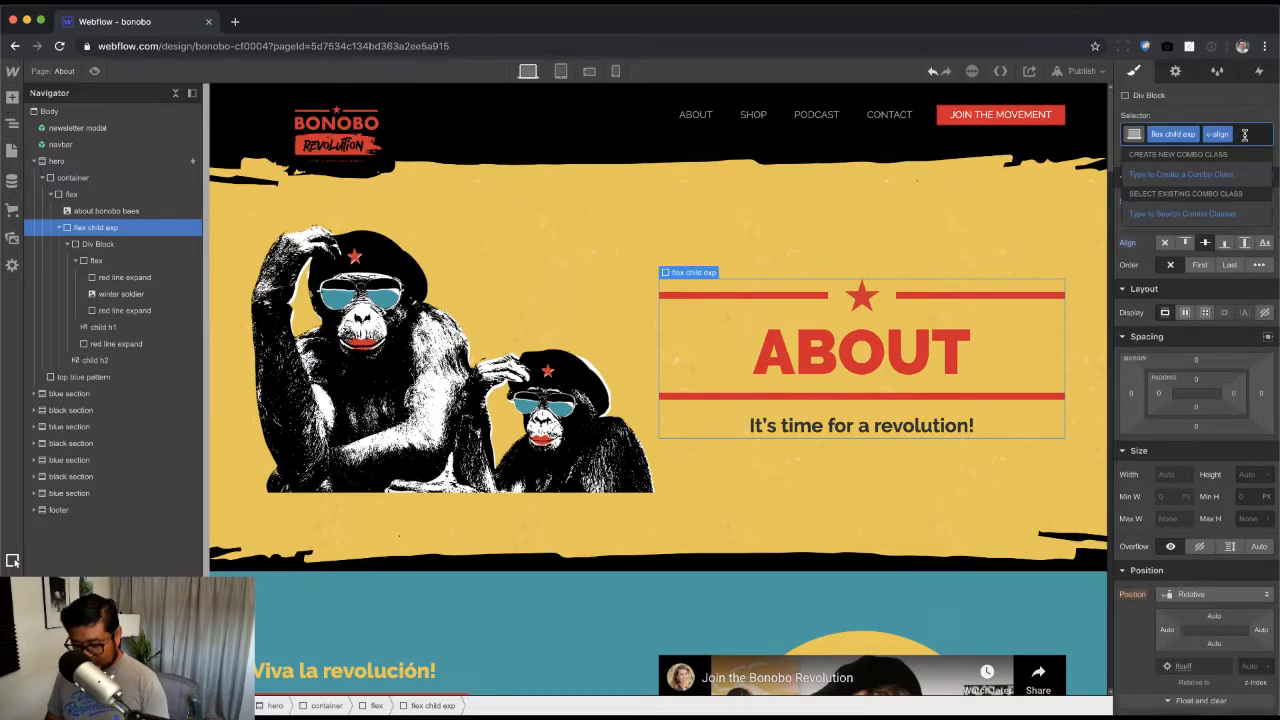
{"action": "type", "text": "mw-550"}
{"action": "key", "text": "Return"}
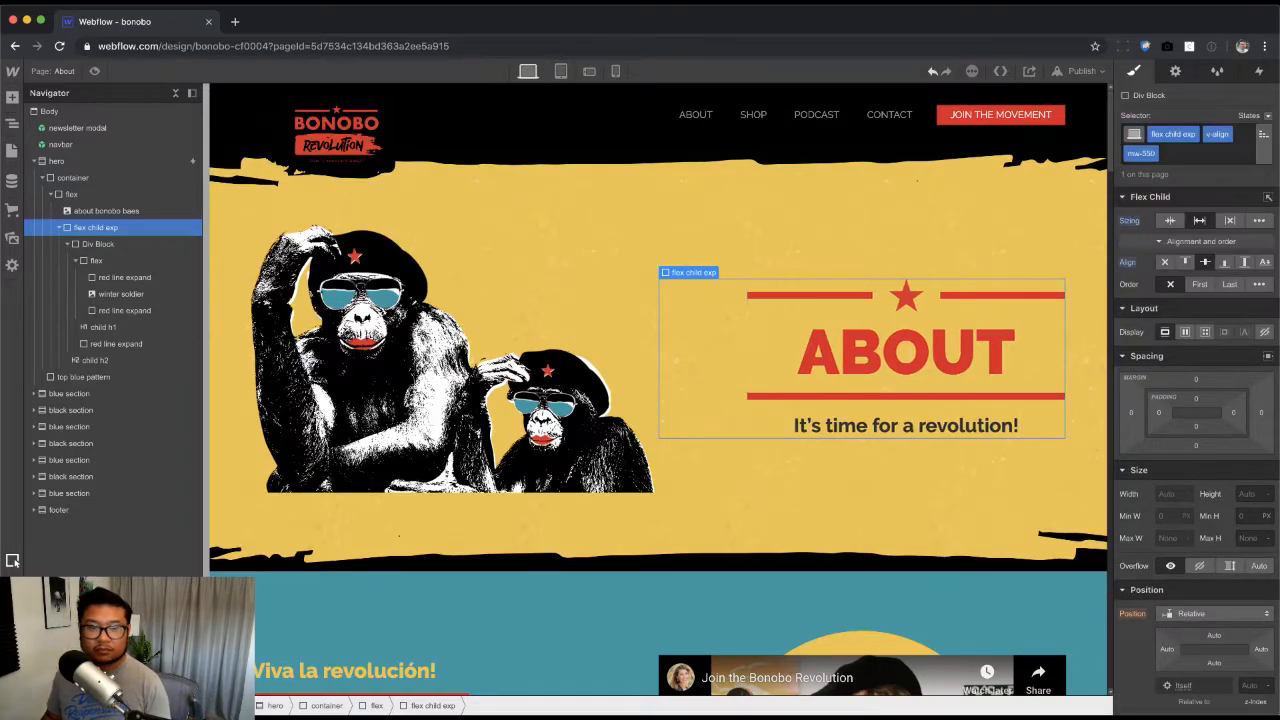
{"action": "left_click", "coordinate": [840, 489]}
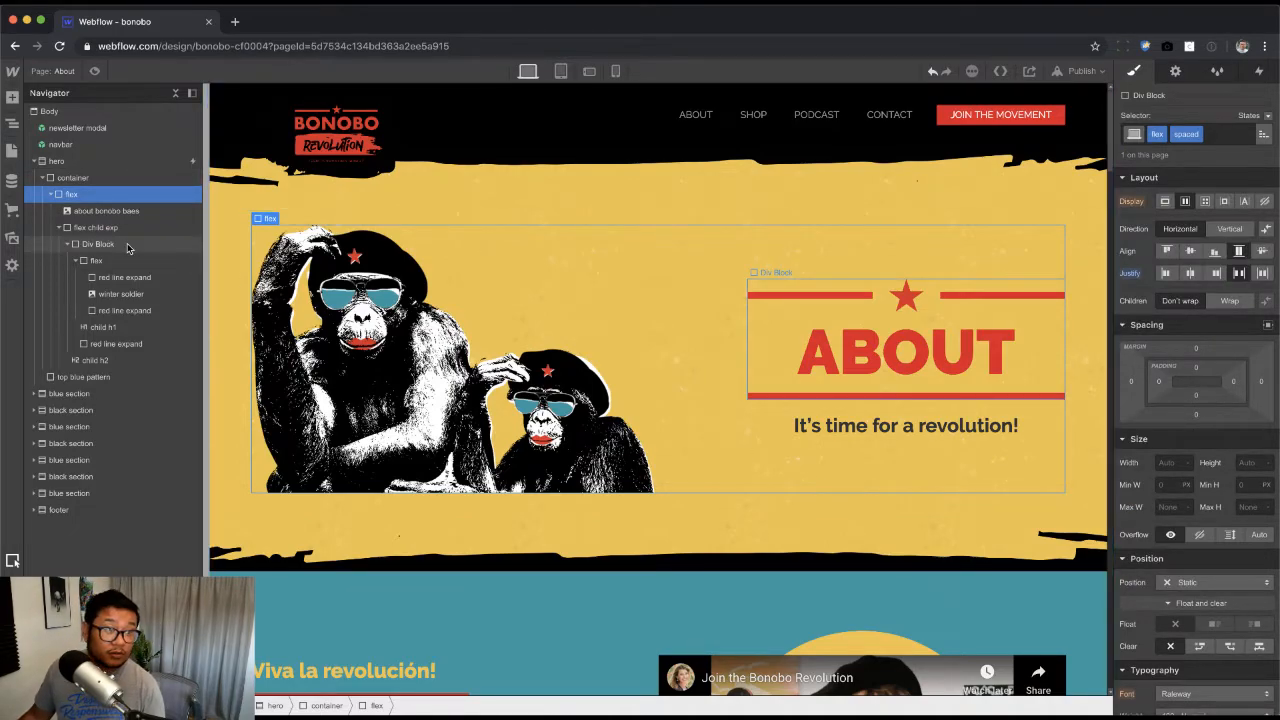
Step: Try to rename the hero text flex child's "mw-550" combo class to "mw-460"
{"action": "left_click", "coordinate": [96, 227]}
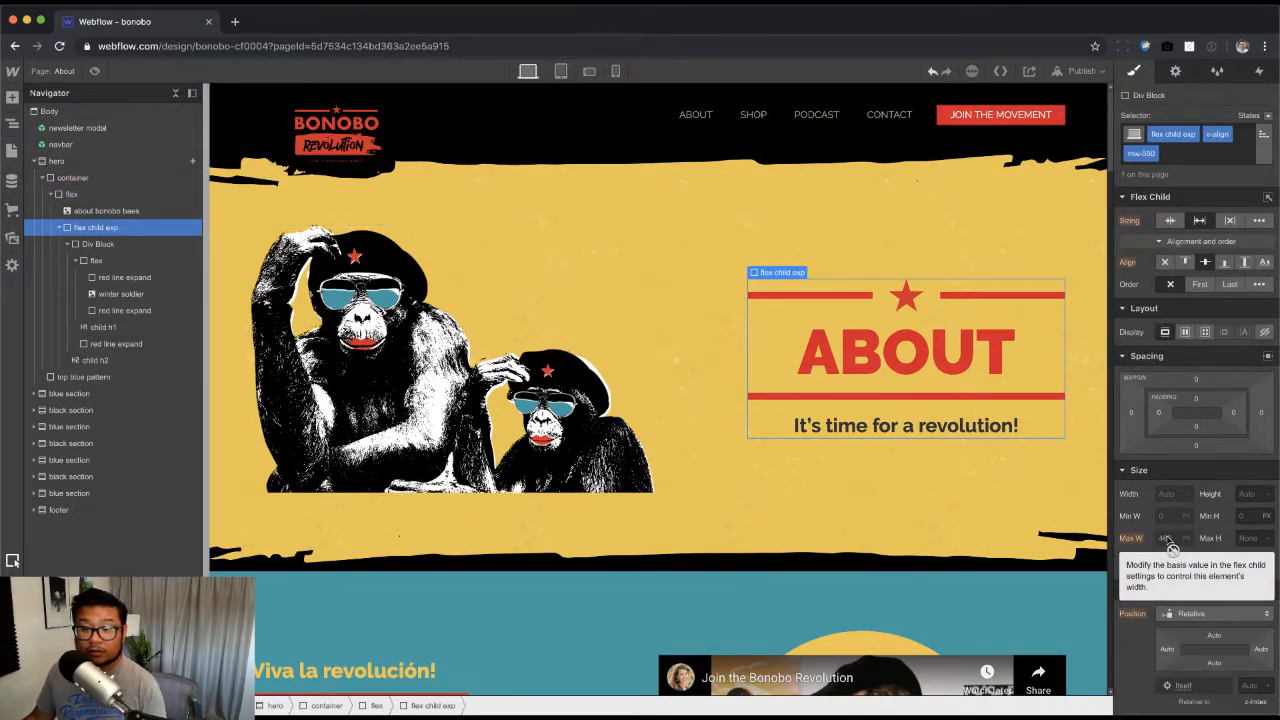
{"action": "double_click", "coordinate": [1138, 153]}
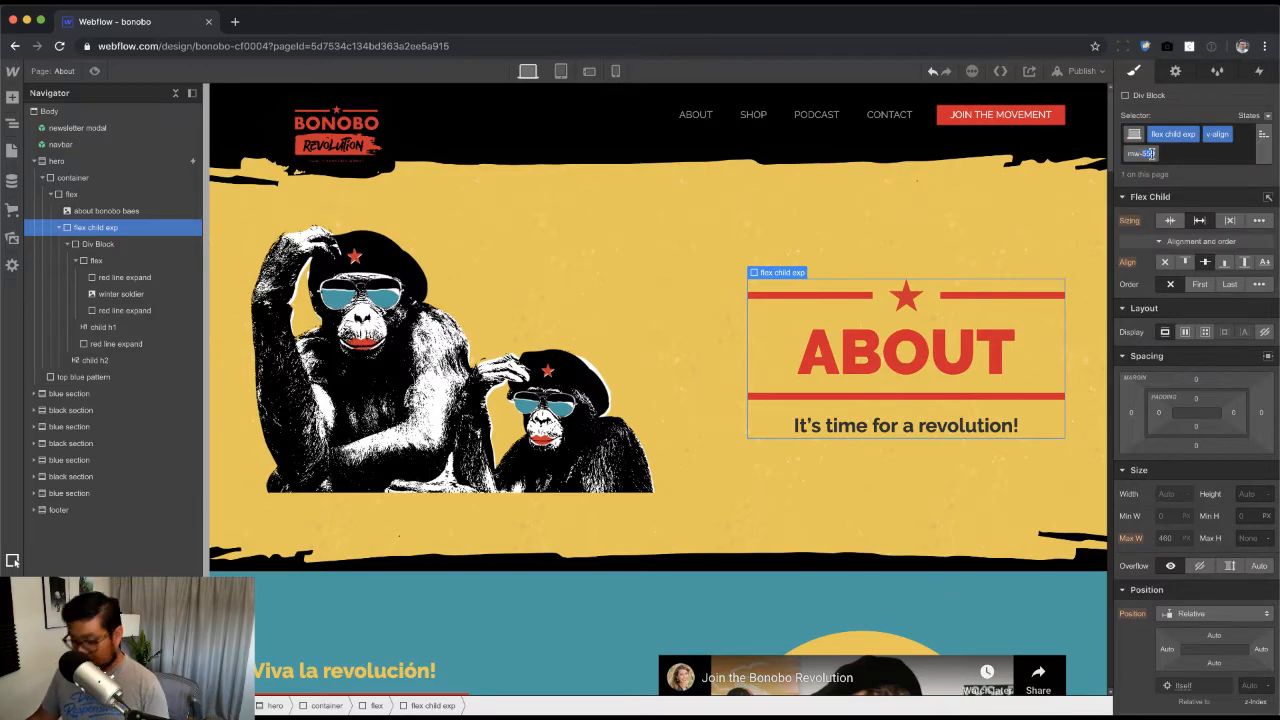
{"action": "type", "text": "mw-460"}
{"action": "key", "text": "Return"}
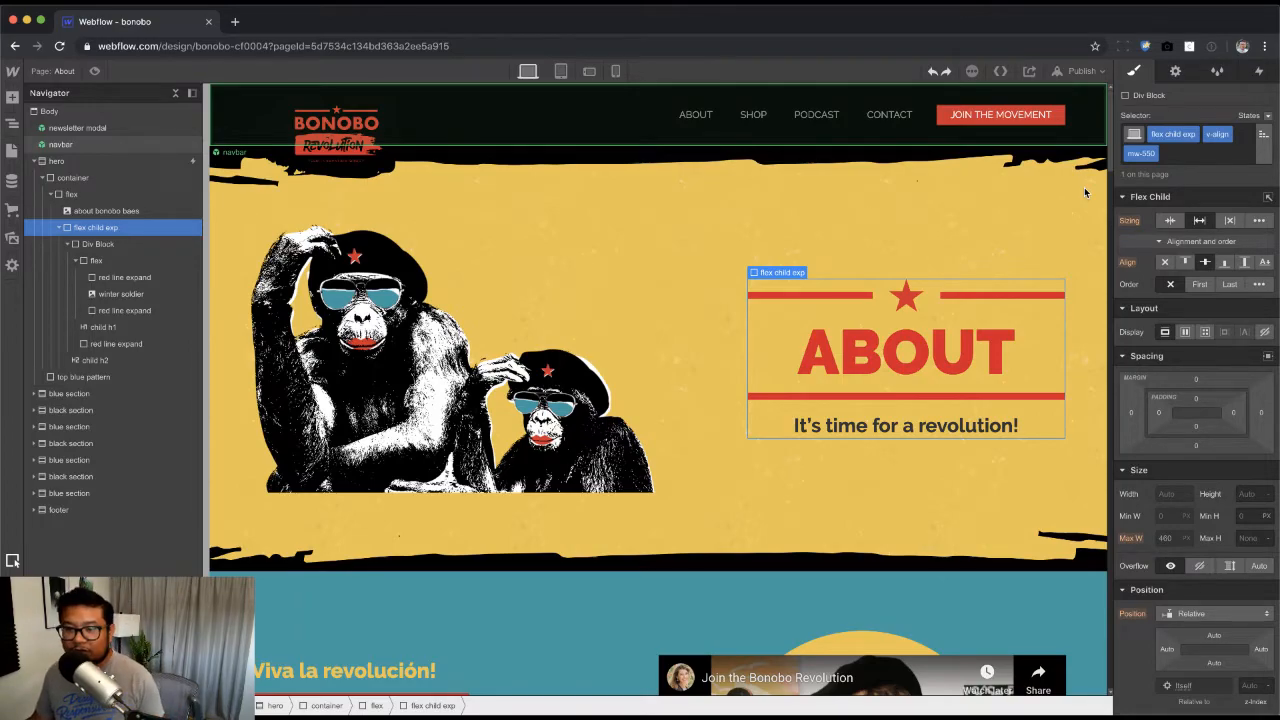
{"action": "left_click", "coordinate": [668, 467]}
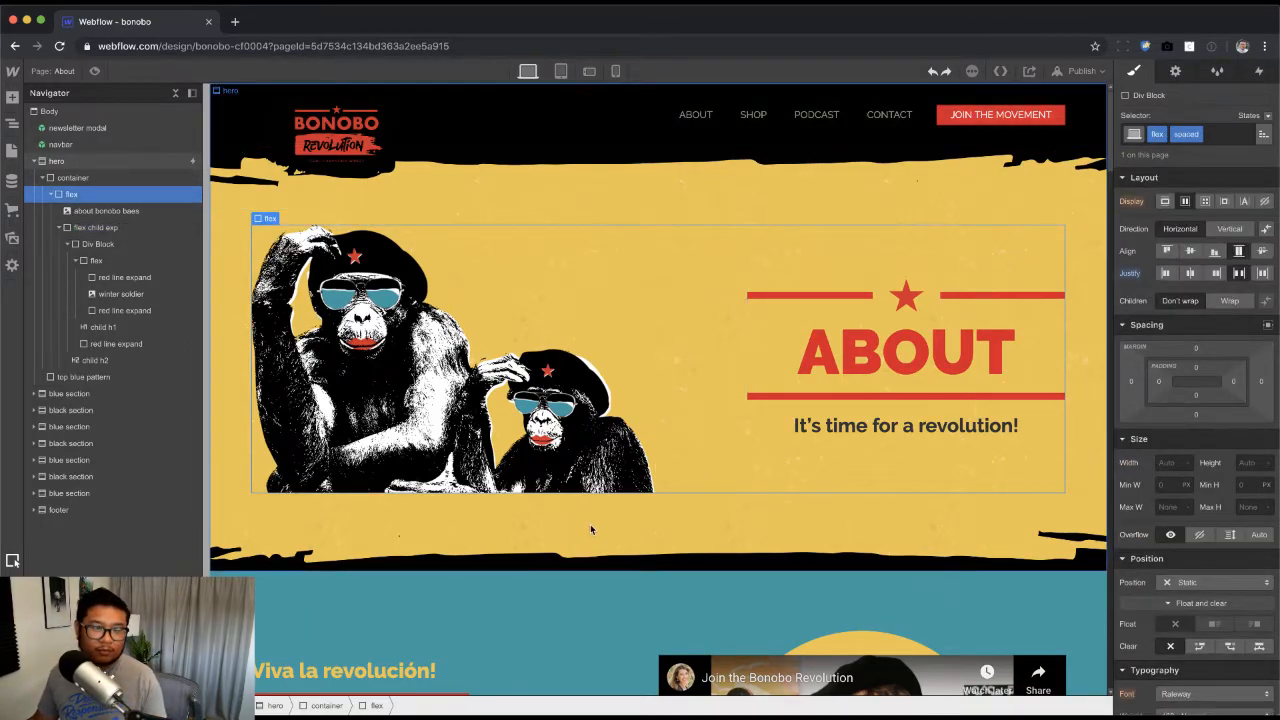
{"action": "scroll", "coordinate": [590, 524], "scroll_direction": "down", "scroll_amount": 1}
{"action": "scroll", "coordinate": [589, 521], "scroll_direction": "up", "scroll_amount": 1}
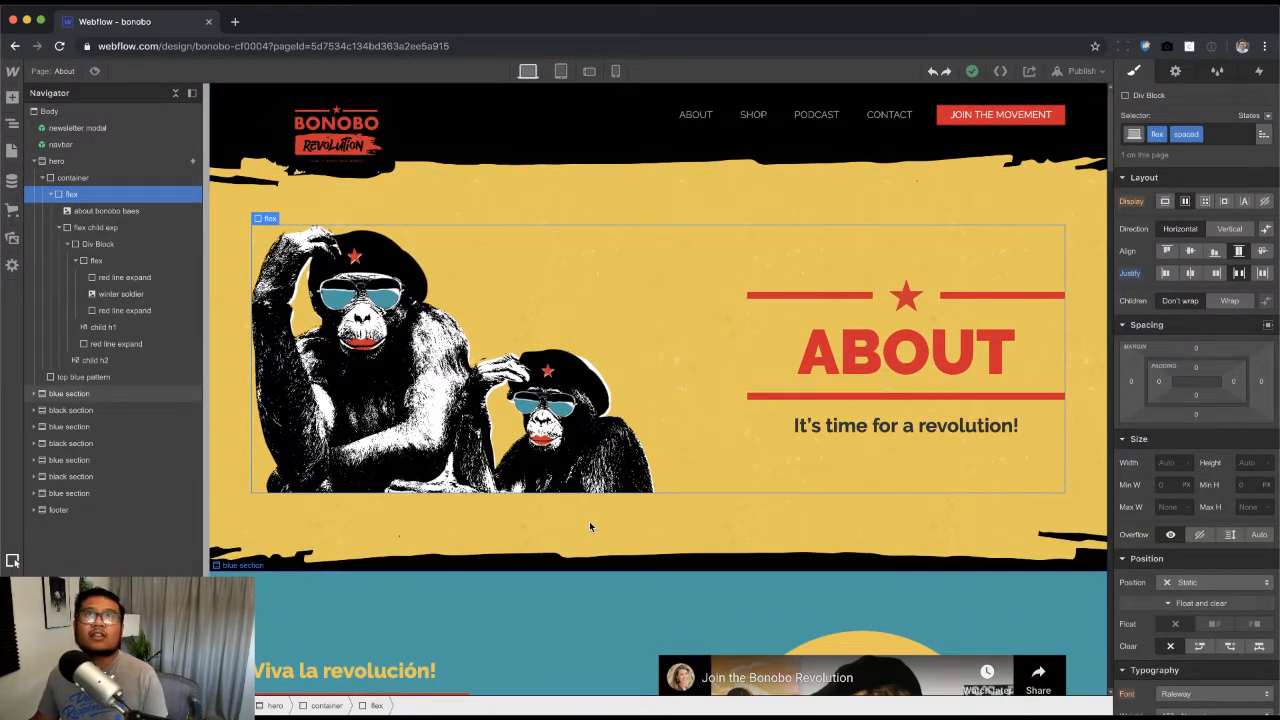
{"action": "left_click", "coordinate": [580, 518]}
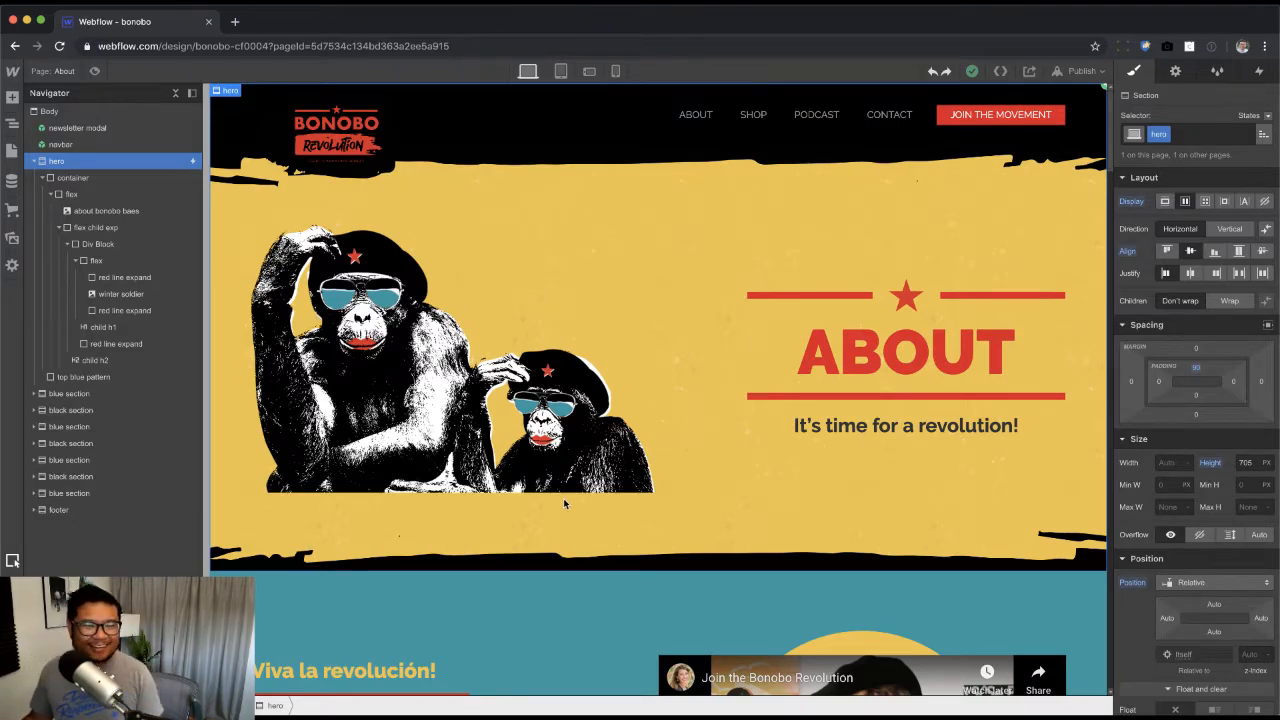
{"action": "left_click", "coordinate": [997, 408]}
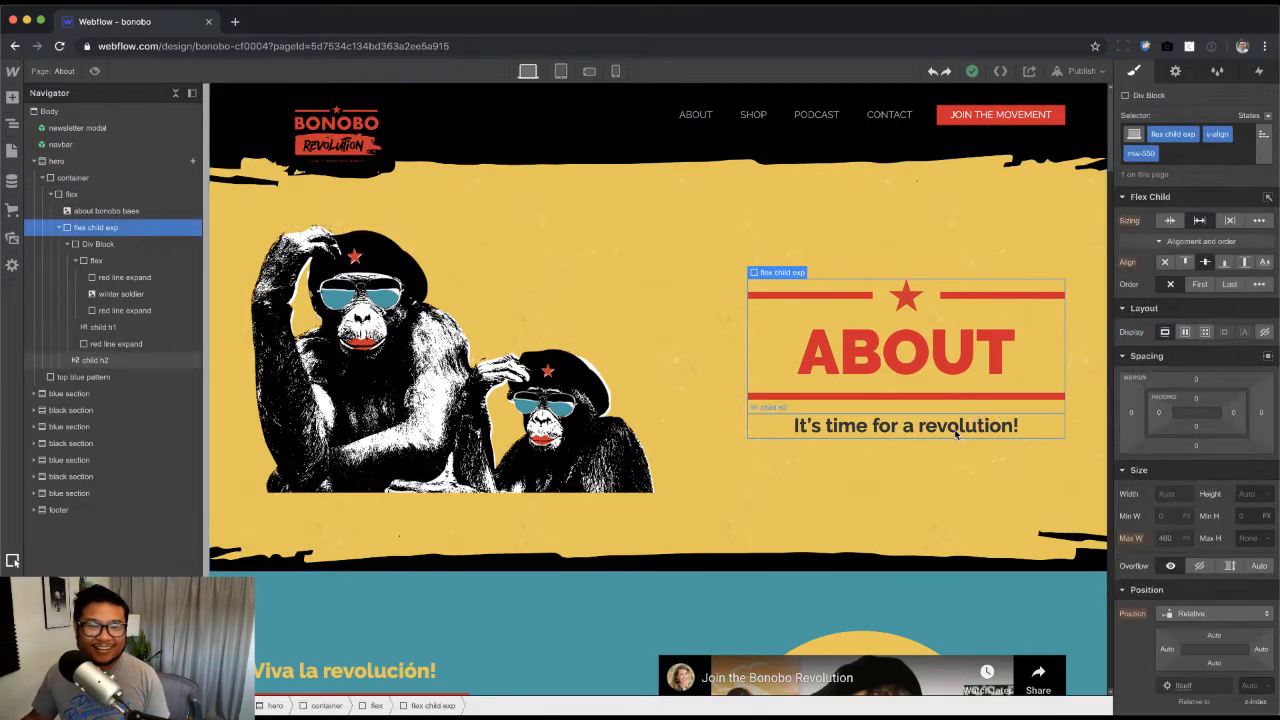
{"action": "left_click", "coordinate": [85, 244]}
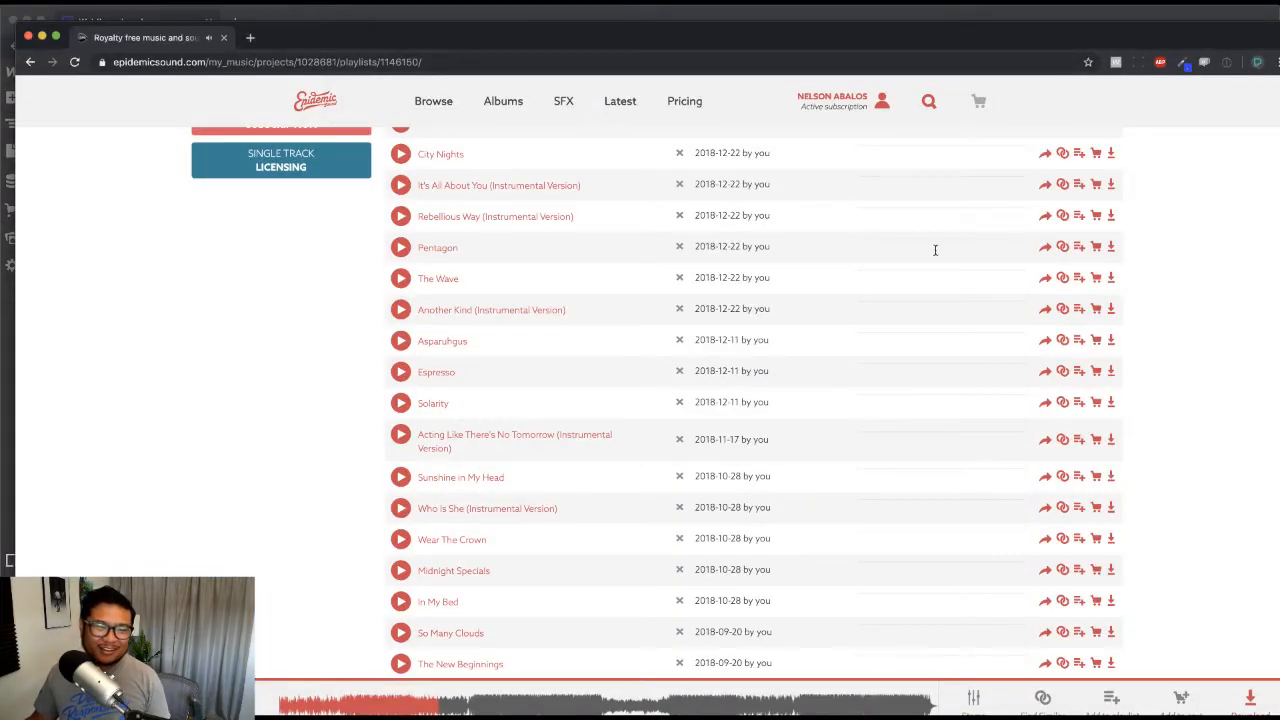
{"action": "left_click", "coordinate": [335, 12]}
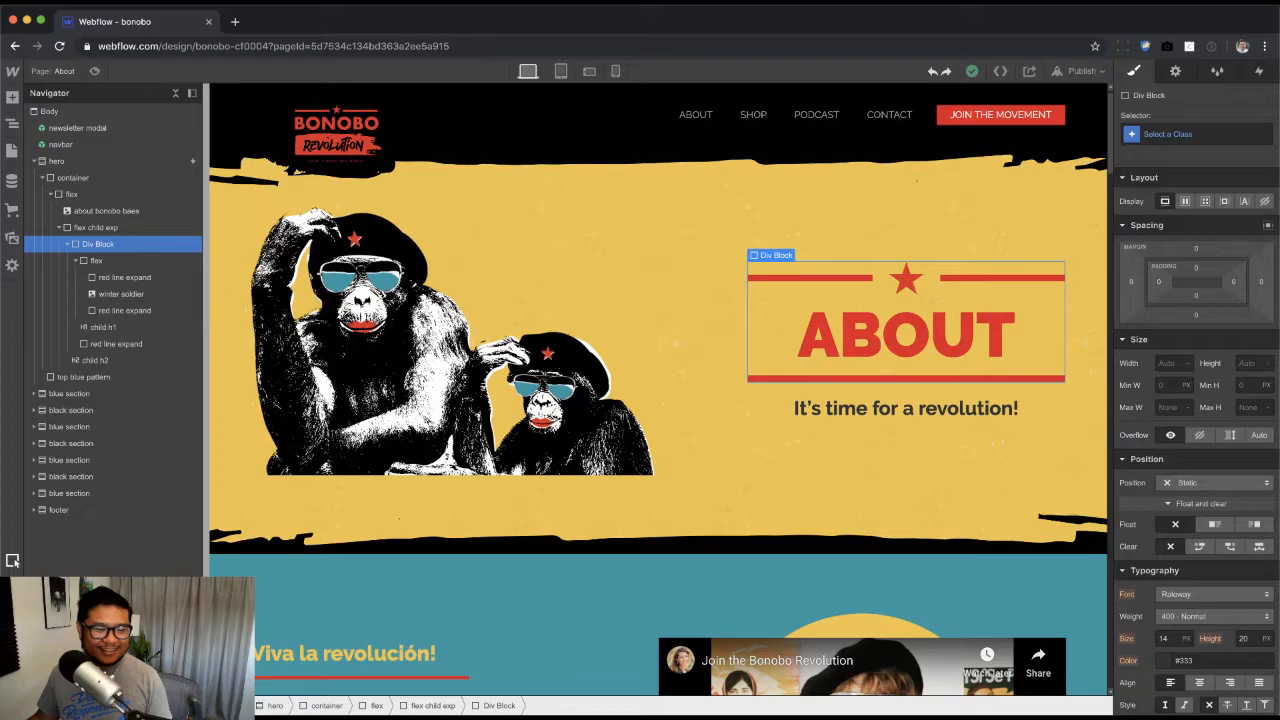
Step: Replace the first blue section's heading with the text copied from the PDF design, "What's up with Bonobos? ABOUT SHOP"
{"action": "key", "text": "super+Tab"}
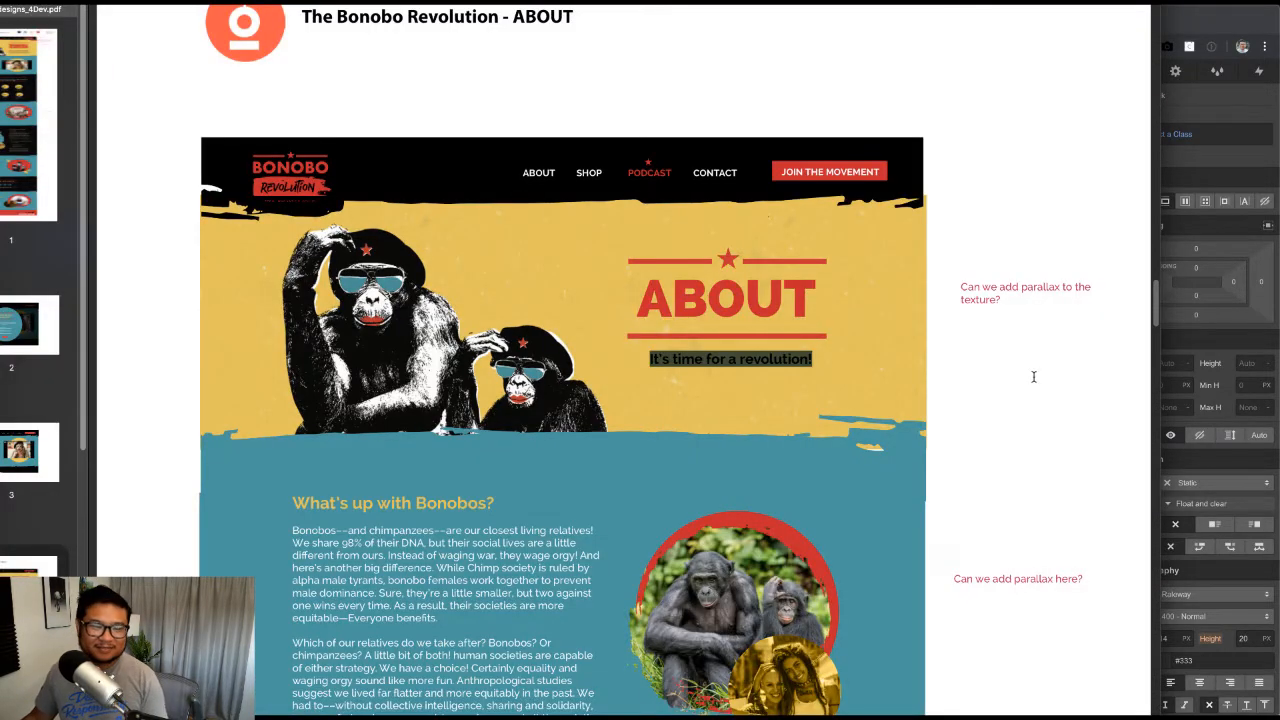
{"action": "key", "text": "super+Tab"}
{"action": "scroll", "coordinate": [662, 581], "scroll_direction": "down", "scroll_amount": 3}
{"action": "key", "text": "super+Tab"}
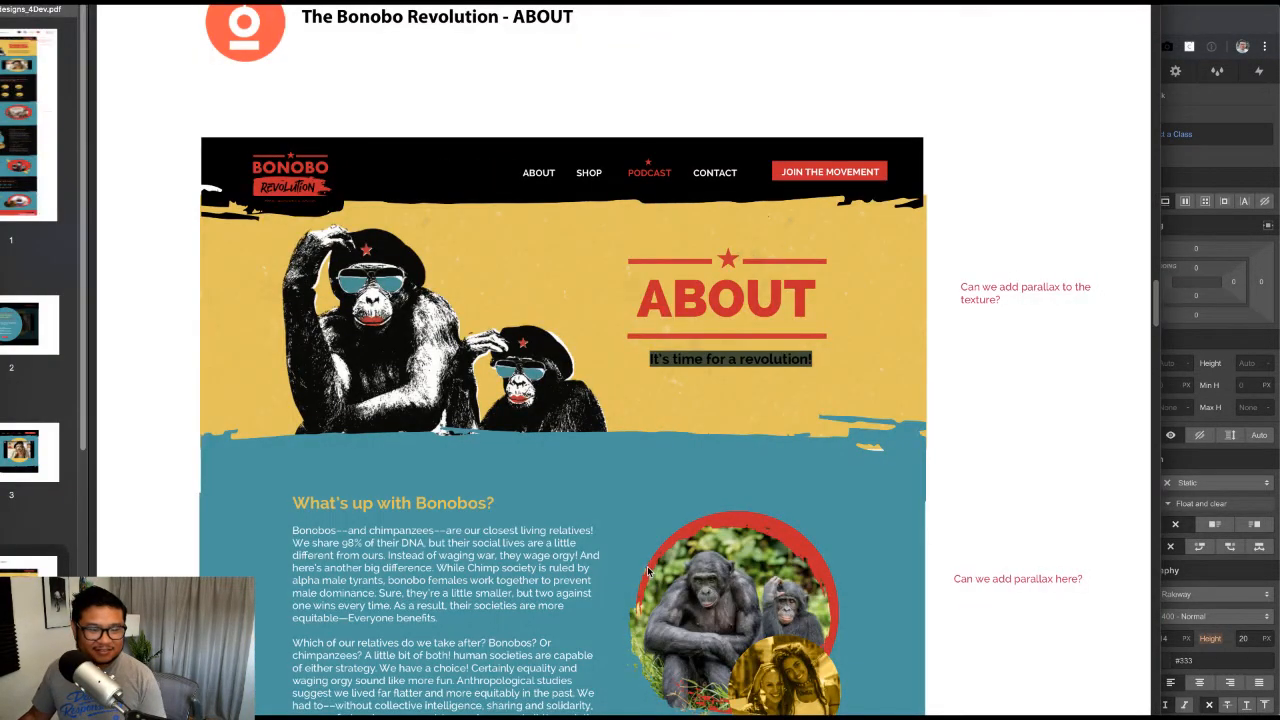
{"action": "scroll", "coordinate": [718, 588], "scroll_direction": "down", "scroll_amount": 2}
{"action": "left_click_drag", "start_coordinate": [496, 380], "coordinate": [246, 370]}
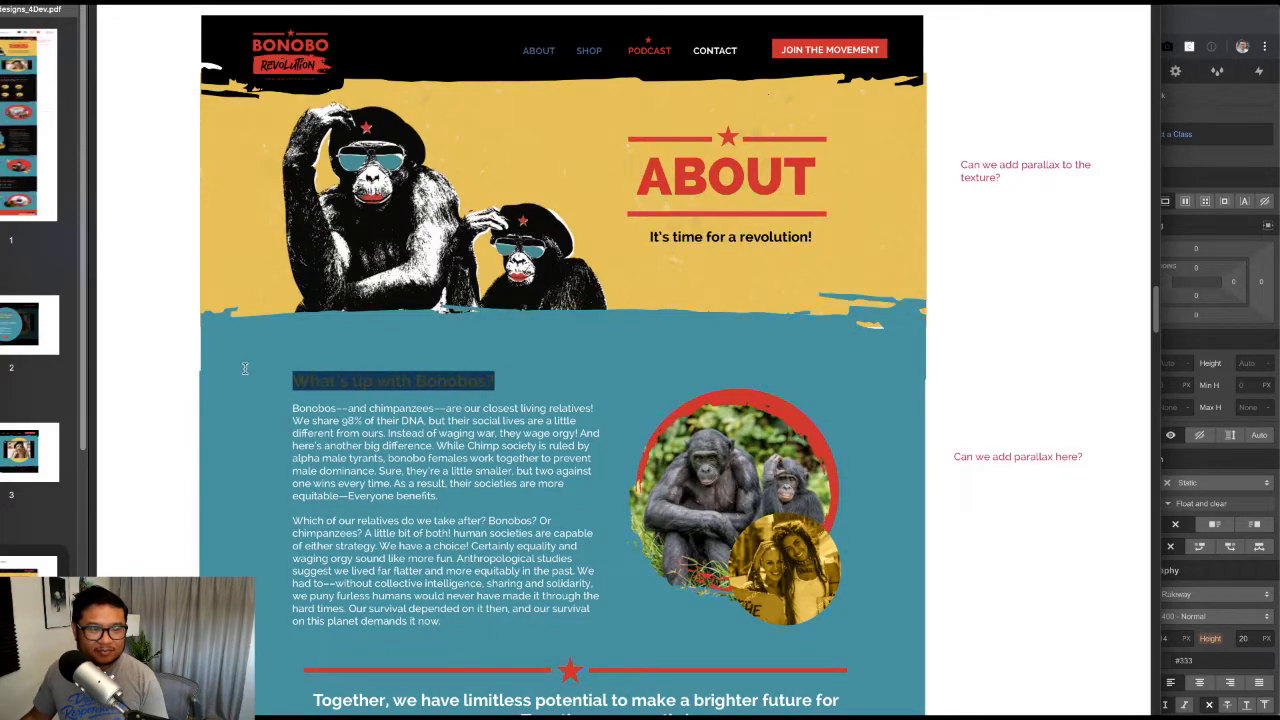
{"action": "key", "text": "super+Tab"}
{"action": "double_click", "coordinate": [285, 397]}
{"action": "type", "text": "What's up with Bonobos? ABOUT SHOP"}
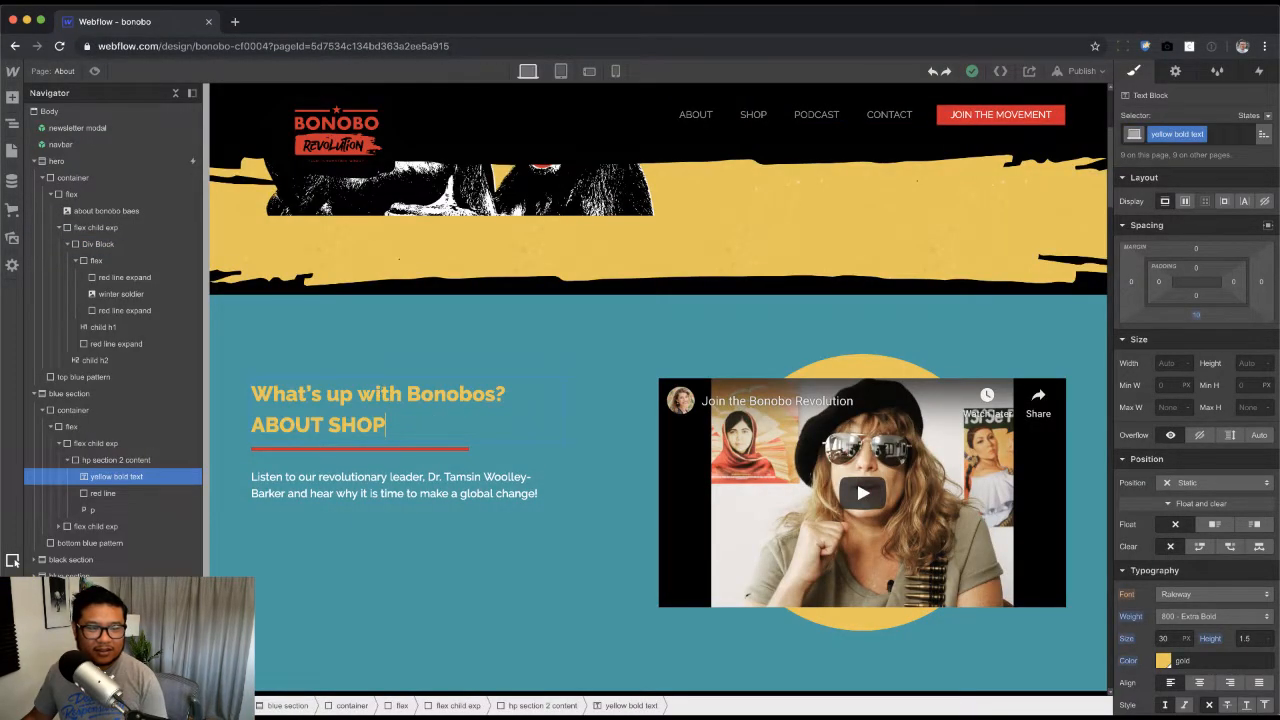
Step: Check the first blue section against the PDF design and delete the red line under its heading
{"action": "key", "text": "super+Tab"}
{"action": "left_click", "coordinate": [388, 398]}
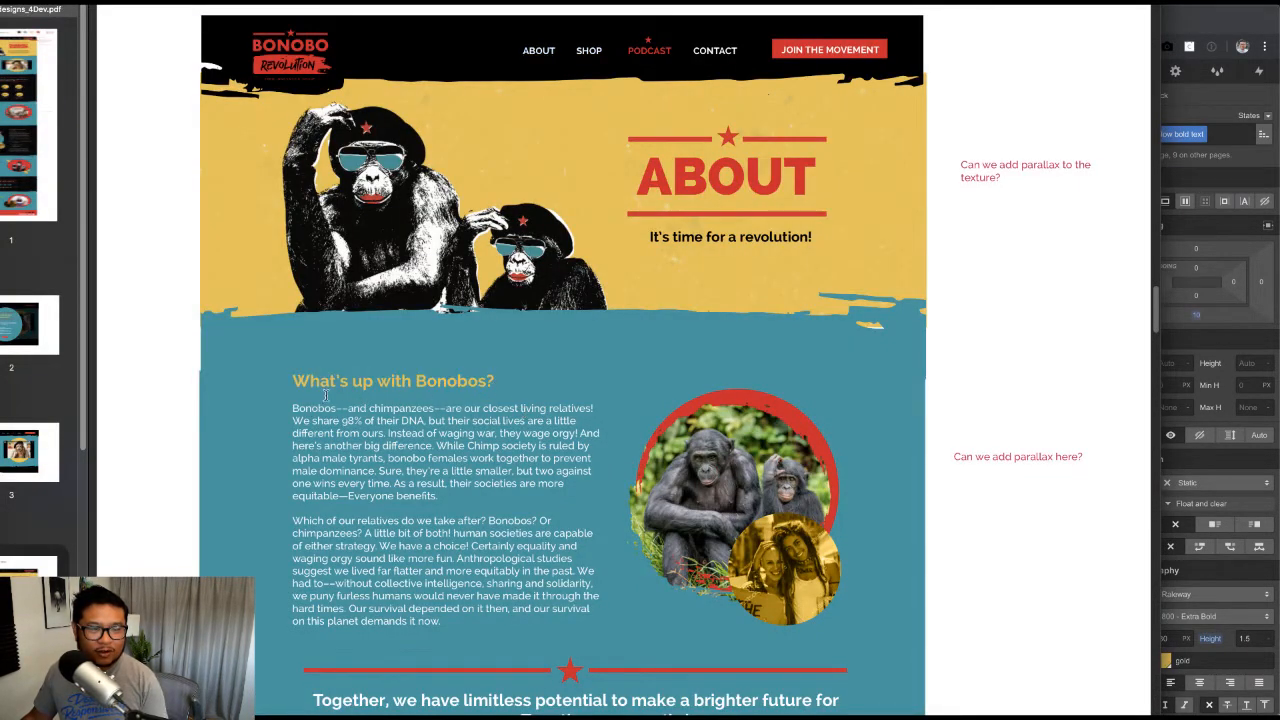
{"action": "key", "text": "super+Tab"}
{"action": "left_click", "coordinate": [447, 452]}
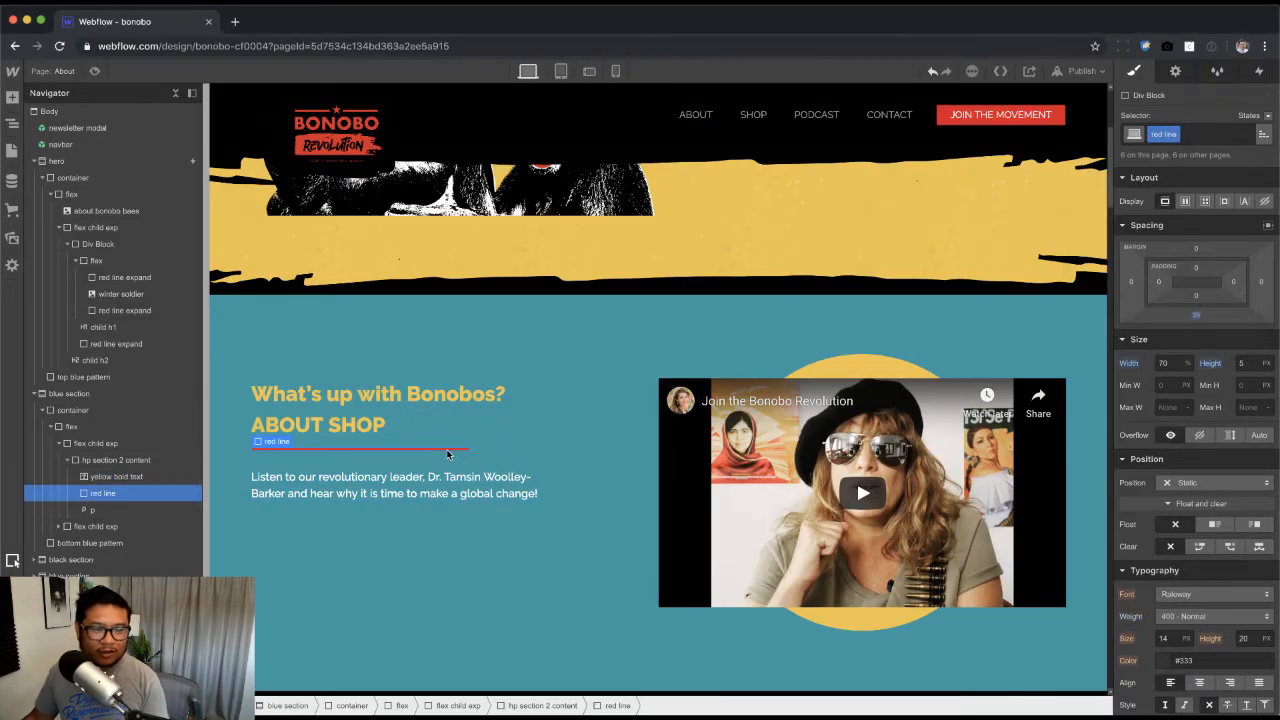
{"action": "key", "text": "Delete"}
Step: Replace the first blue section's paragraph with the PDF's first paragraph, from "Bonobos––and chimpanzees" to "Everyone benefits."
{"action": "key", "text": "super+Tab"}
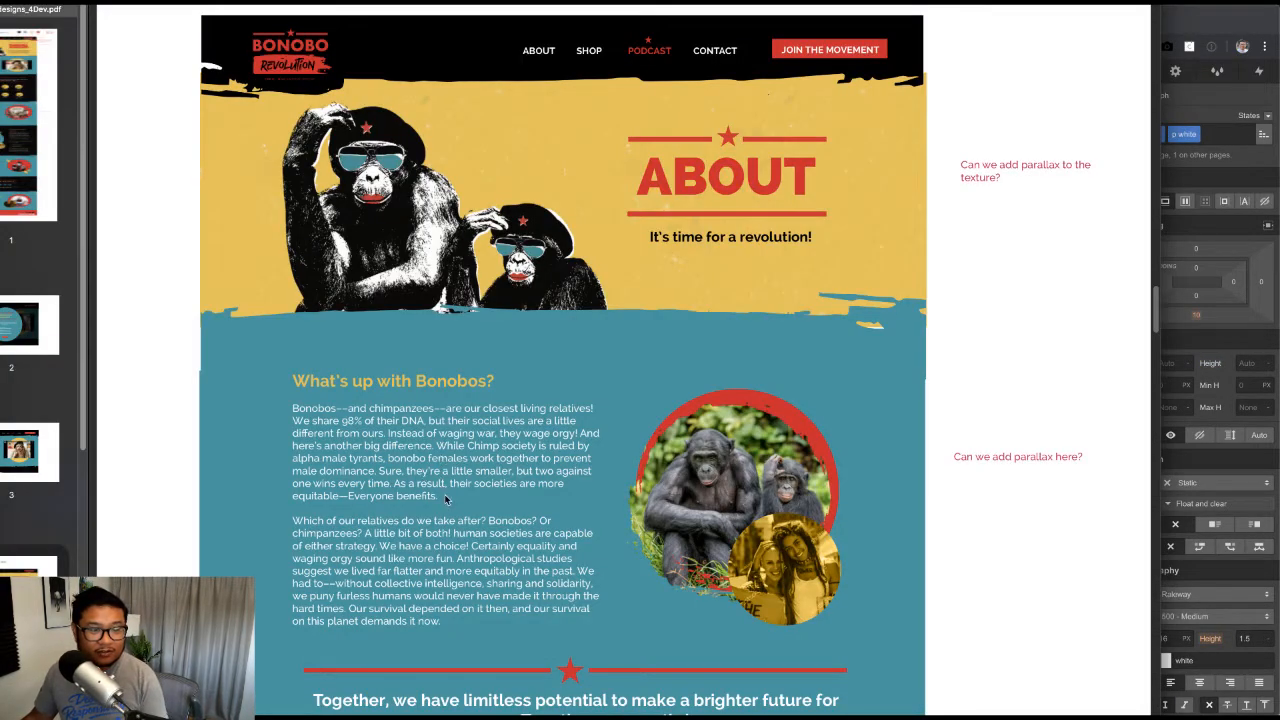
{"action": "left_click_drag", "start_coordinate": [448, 497], "coordinate": [299, 407]}
{"action": "key", "text": "super+c"}
{"action": "key", "text": "super+Tab"}
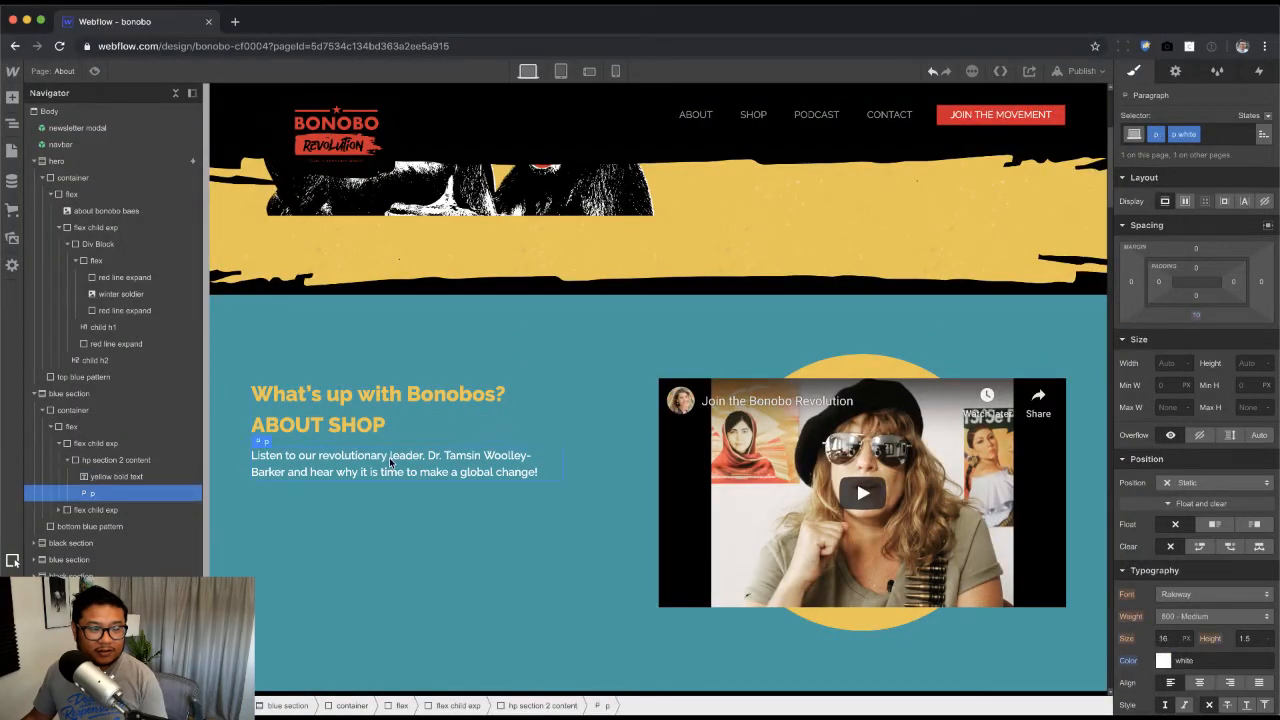
{"action": "triple_click", "coordinate": [390, 458]}
{"action": "key", "text": "super+v"}
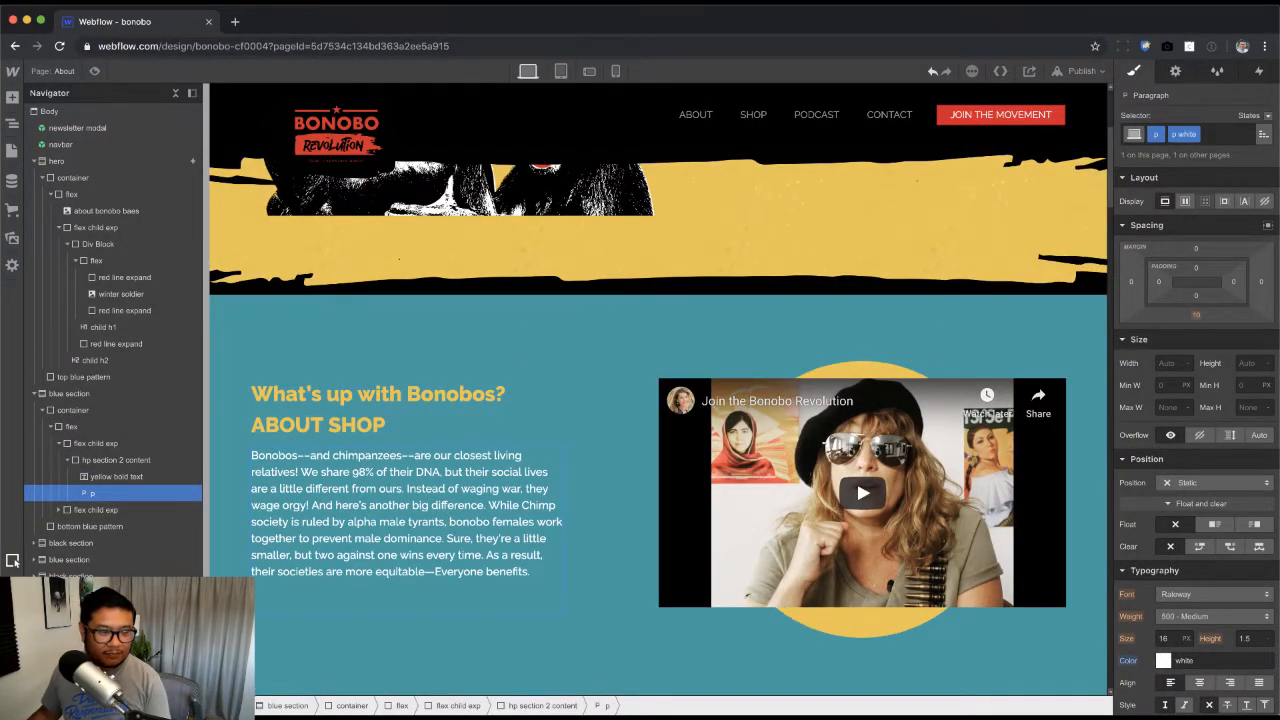
Step: Delete the paragraph under the first blue section's heading and add a Rich Text element in its place
{"action": "key", "text": "BackSpace"}
{"action": "key", "text": "BackSpace"}
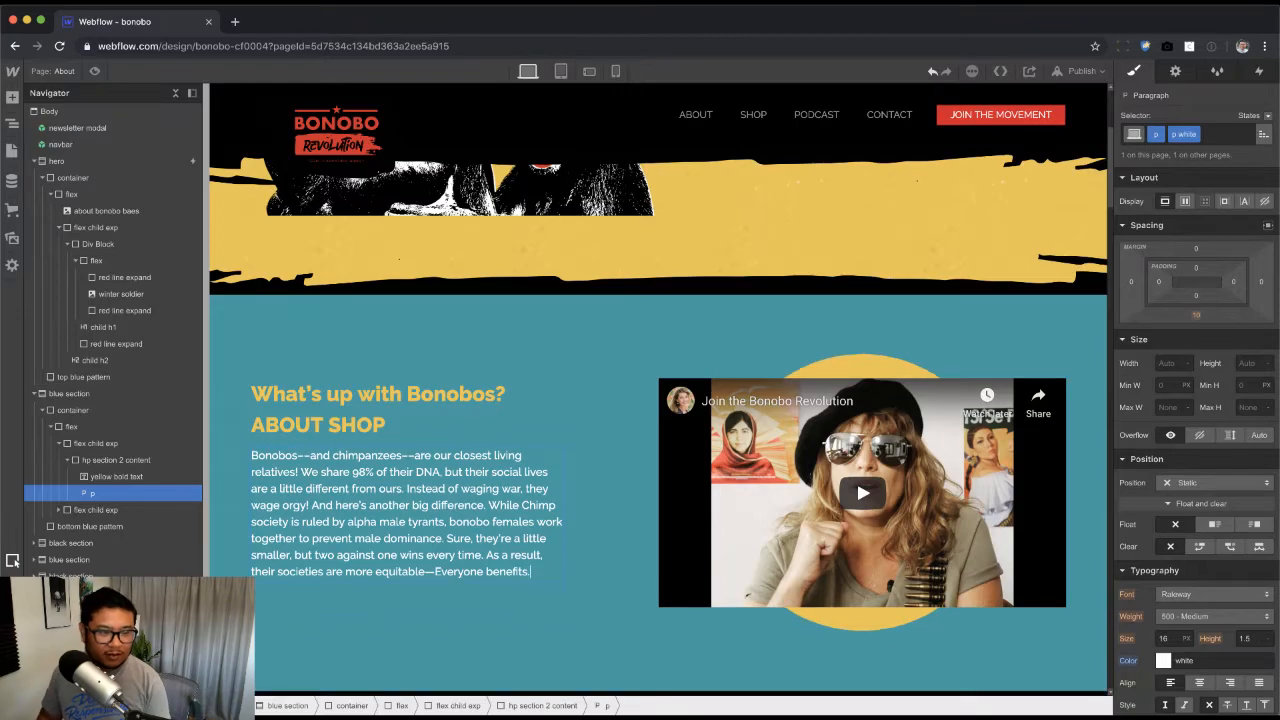
{"action": "double_click", "coordinate": [392, 518]}
{"action": "left_click", "coordinate": [380, 538]}
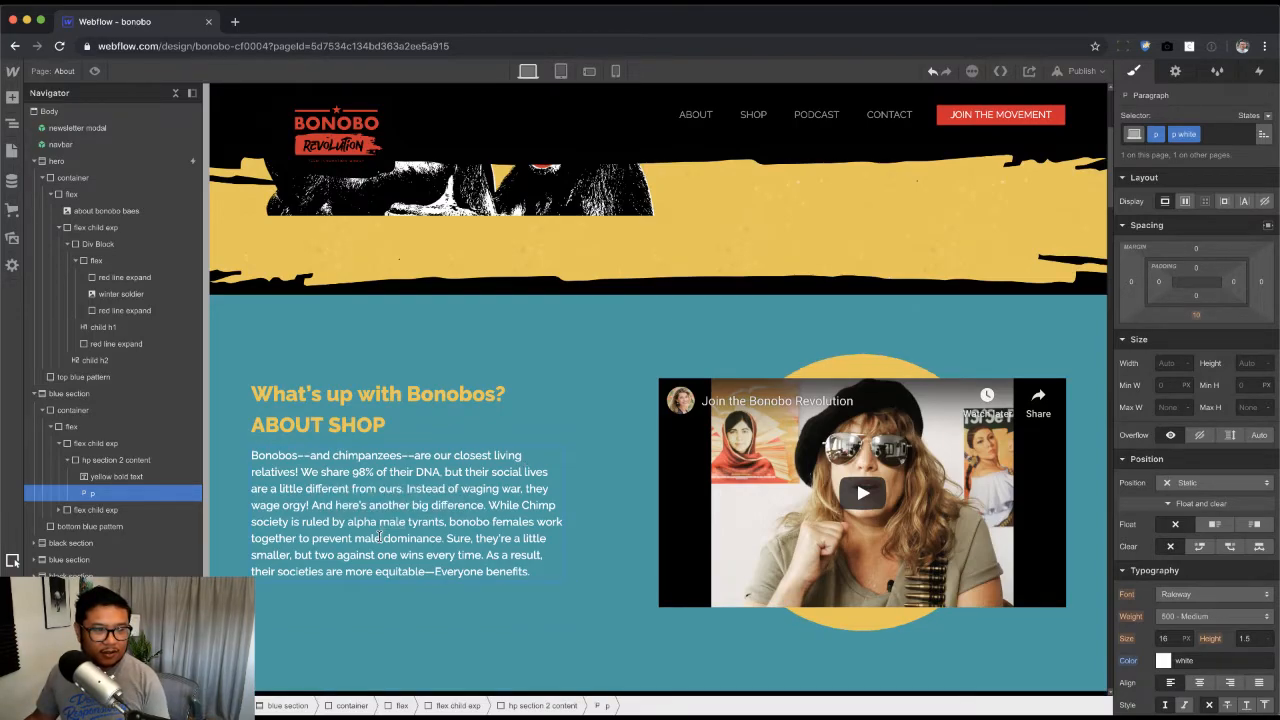
{"action": "key", "text": "super+a"}
{"action": "key", "text": "Escape"}
{"action": "key", "text": "Delete"}
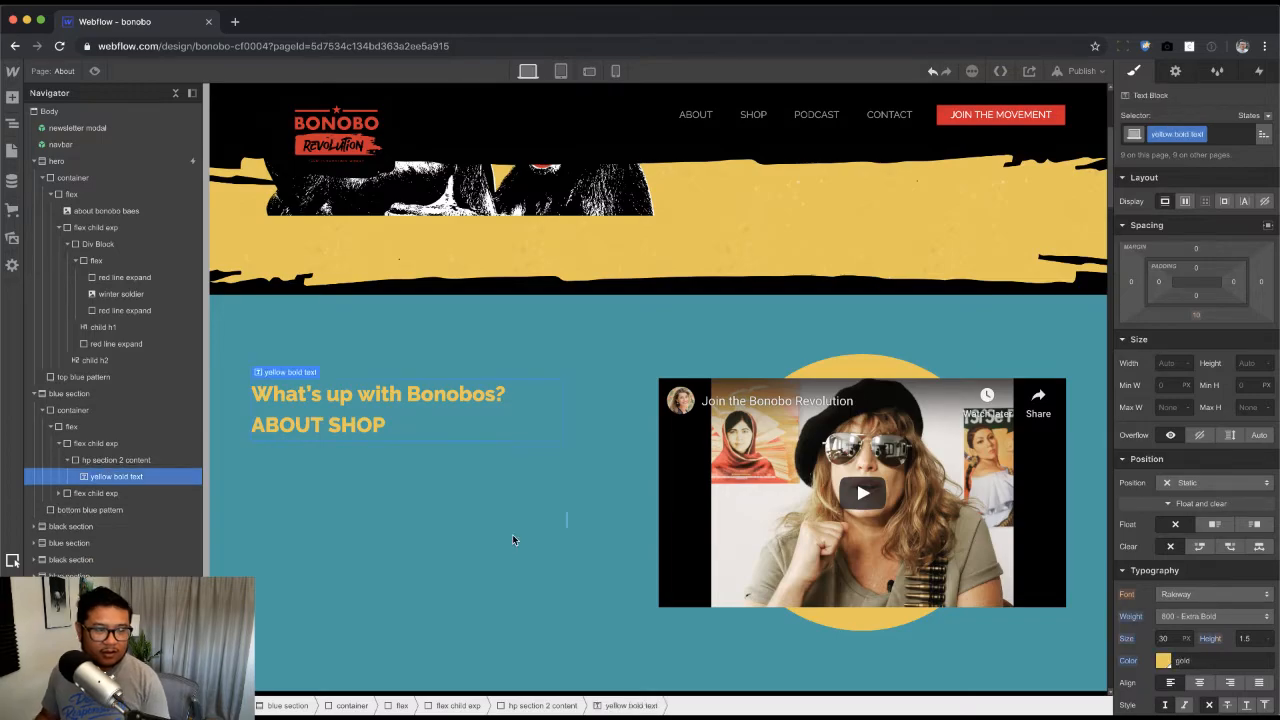
{"action": "key", "text": "a"}
{"action": "left_click_drag", "start_coordinate": [172, 552], "coordinate": [338, 588]}
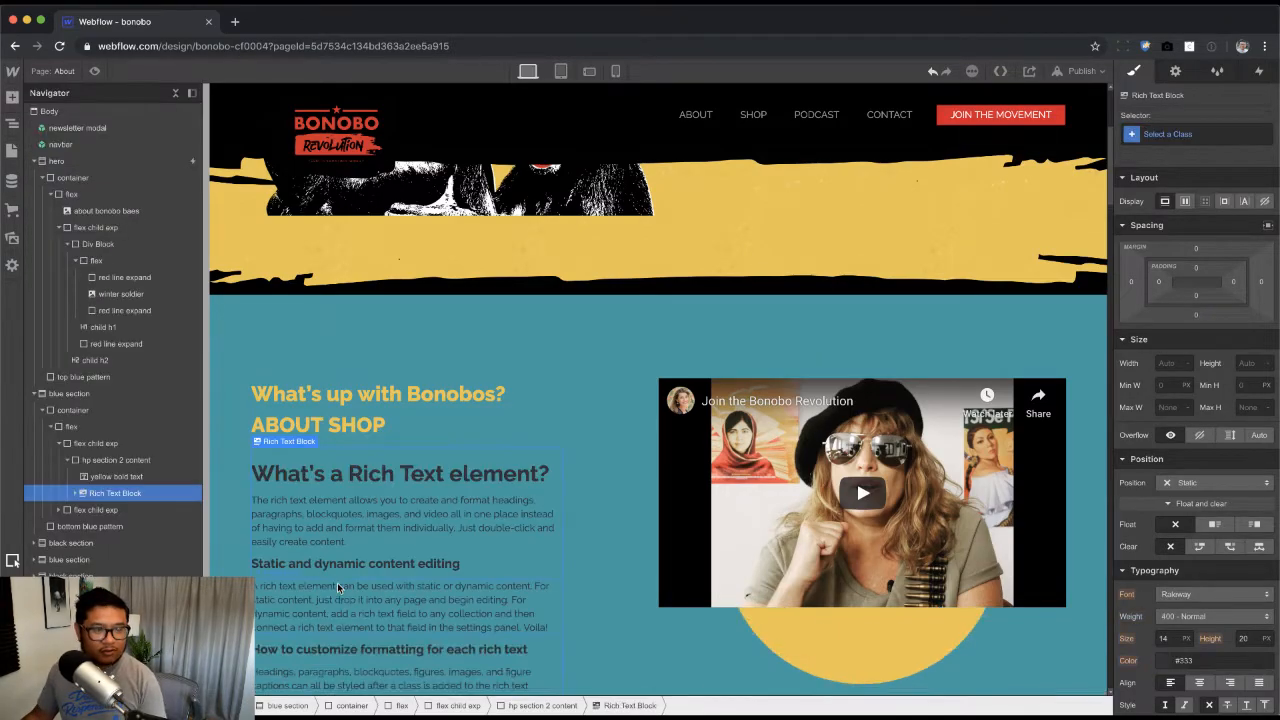
Step: Replace the rich text block's sample content with the copied paragraph from "Bonobos––and chimpanzees" to "Everyone benefits."
{"action": "triple_click", "coordinate": [373, 543]}
{"action": "key", "text": "super+v"}
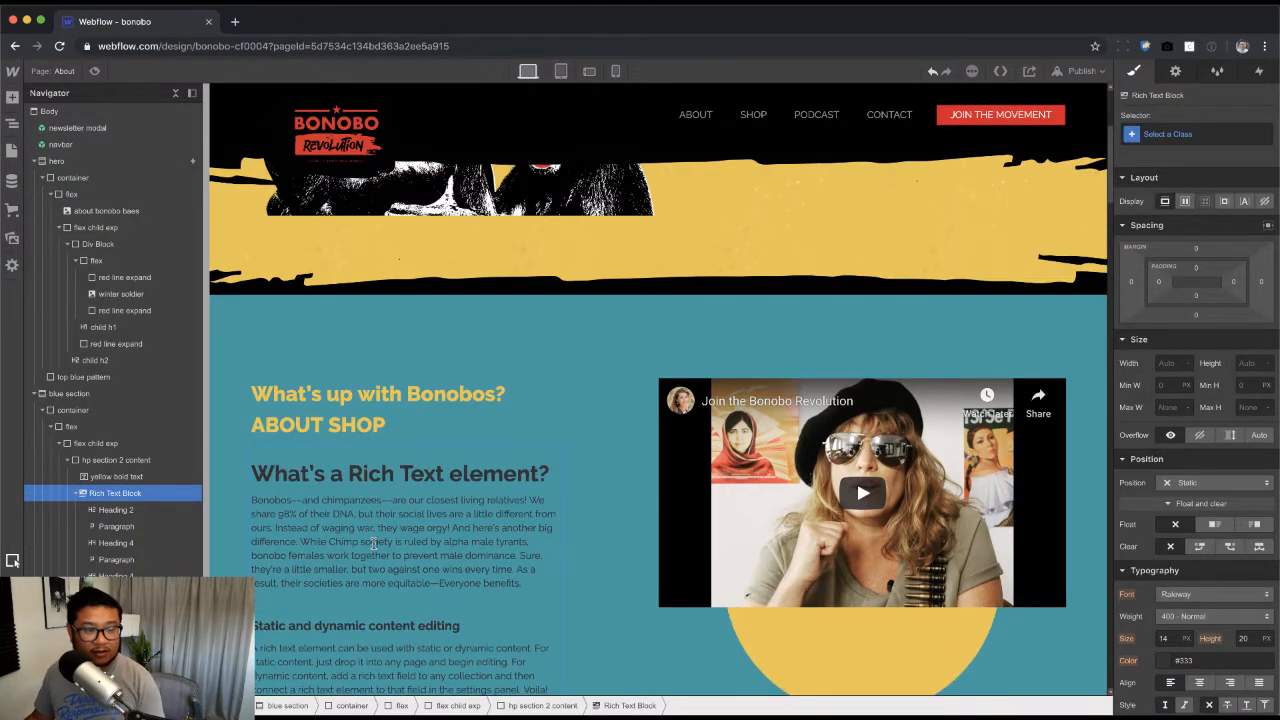
{"action": "key", "text": "super+a"}
{"action": "key", "text": "BackSpace"}
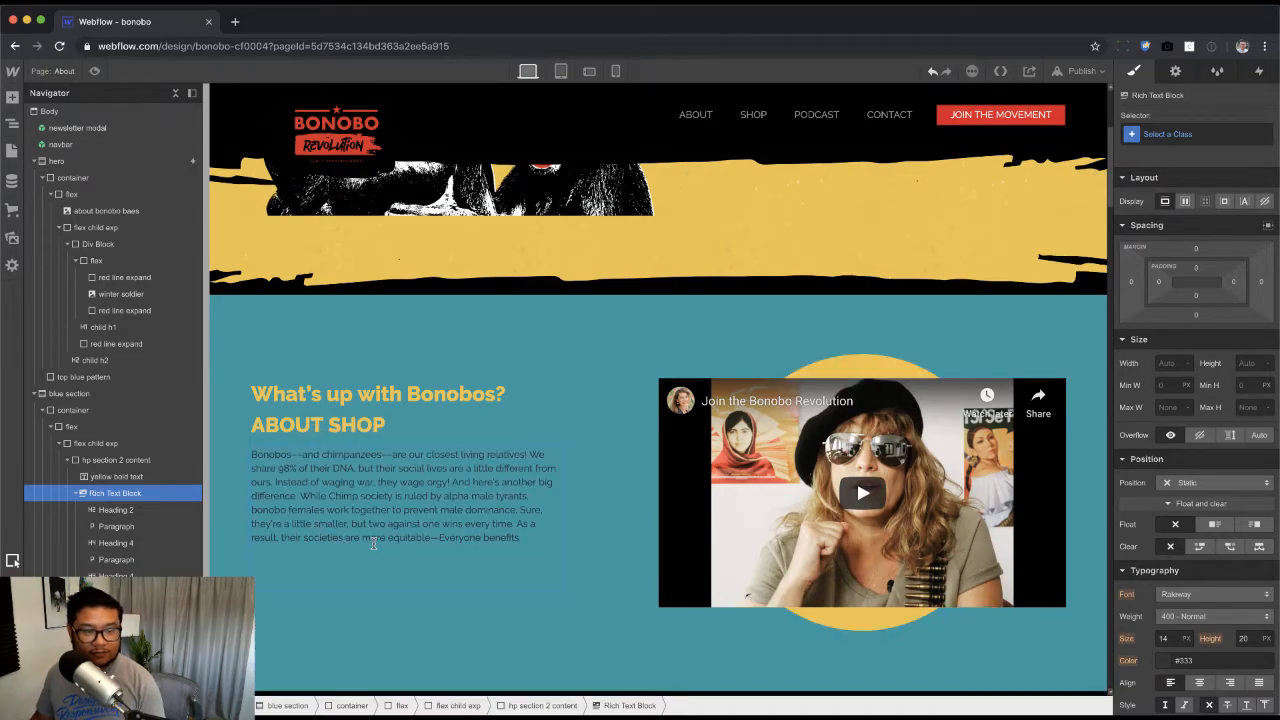
{"action": "key", "text": "BackSpace"}
{"action": "key", "text": "Escape"}
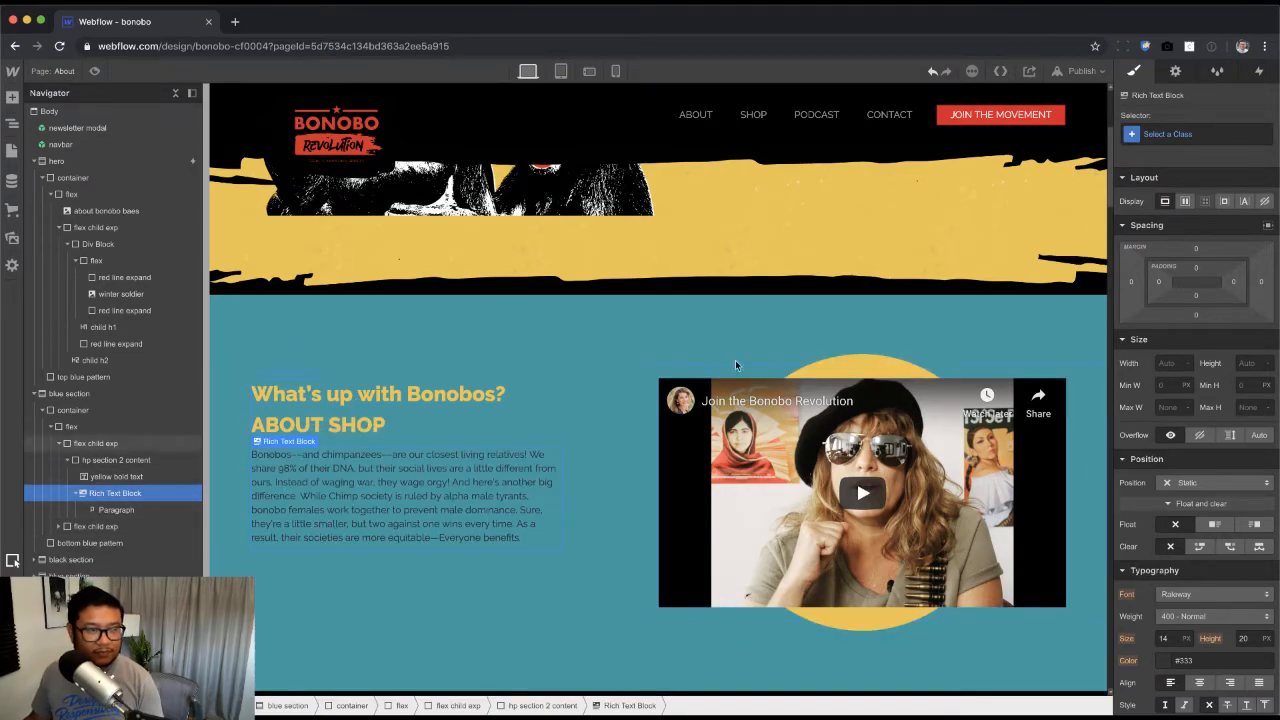
Step: Apply the "white text" class to the rich text block in the first blue section
{"action": "left_click", "coordinate": [1183, 133]}
{"action": "type", "text": "white"}
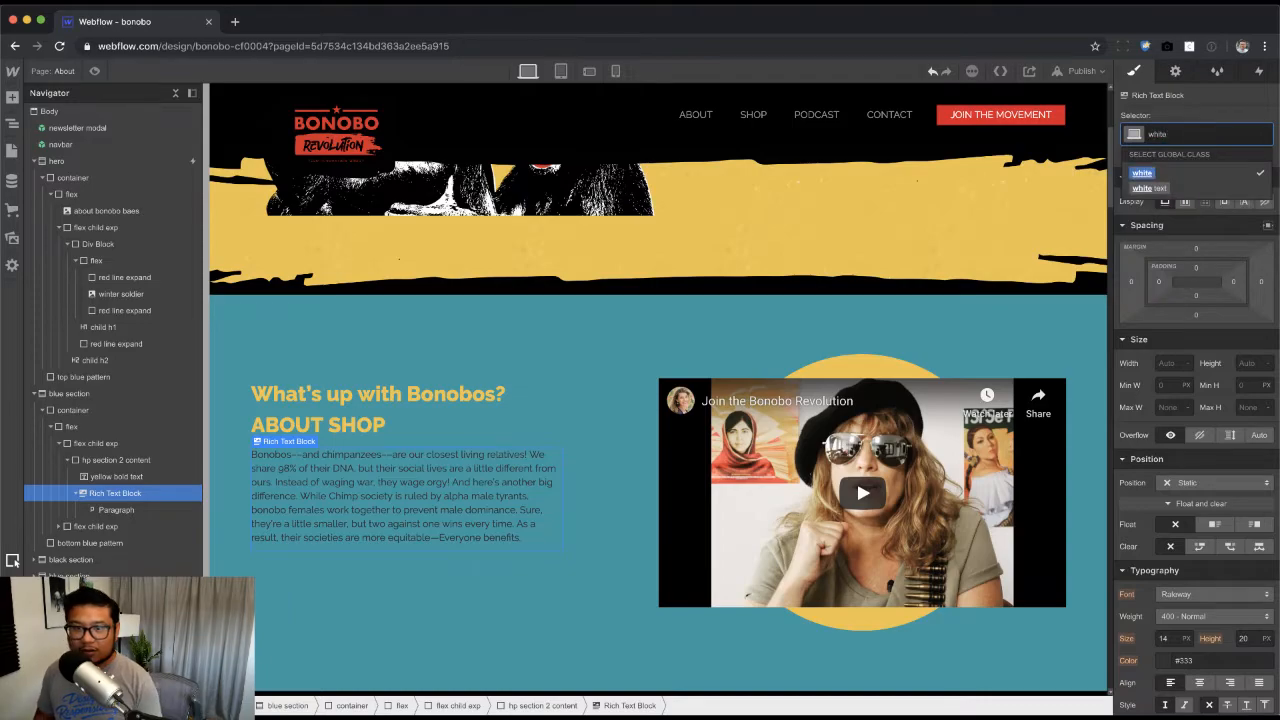
{"action": "key", "text": "Down"}
{"action": "key", "text": "Return"}
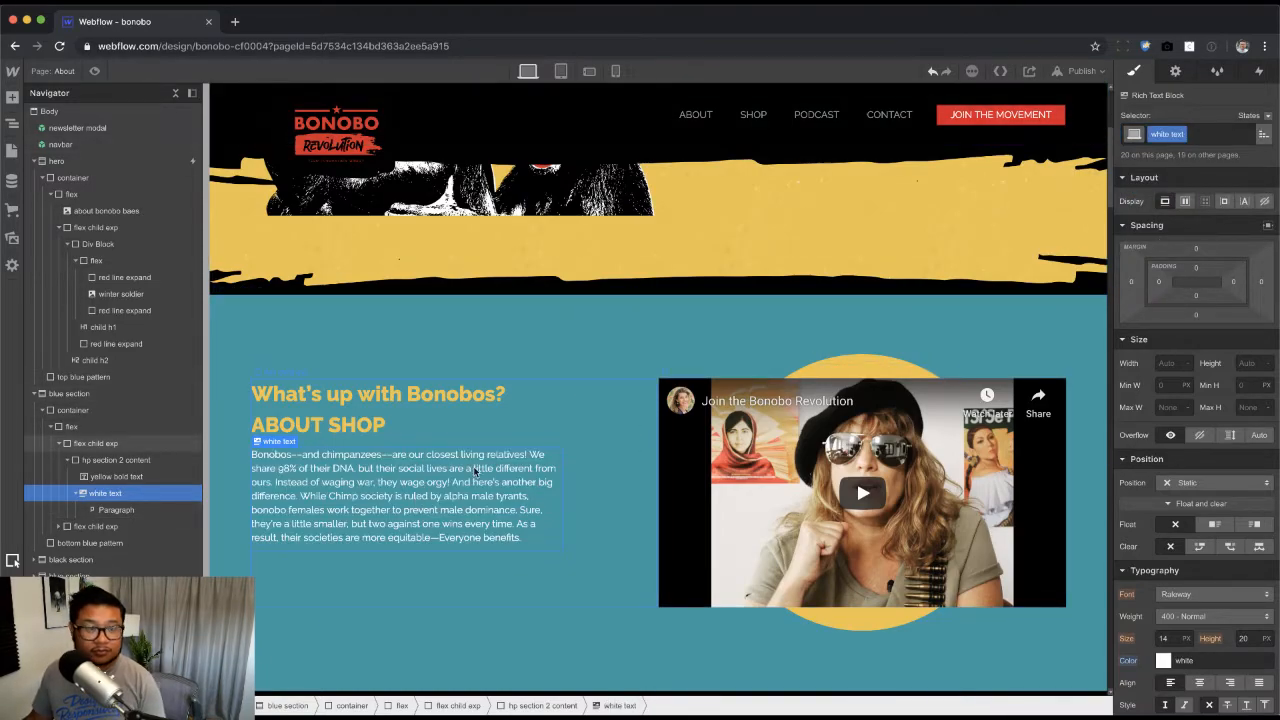
{"action": "type", "text": "p"}
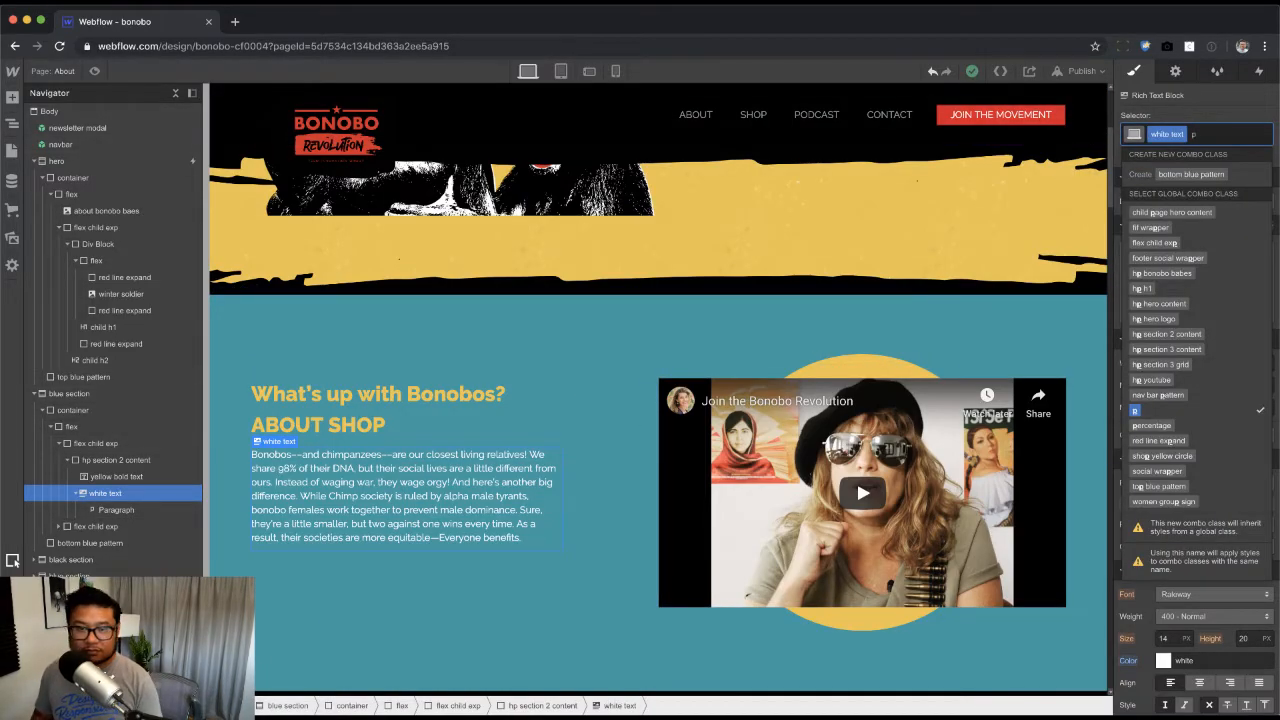
{"action": "key", "text": "Escape"}
Step: Target the All Paragraphs tag on the rich text's paragraph and nest the selector inside "white text"
{"action": "left_click", "coordinate": [414, 486]}
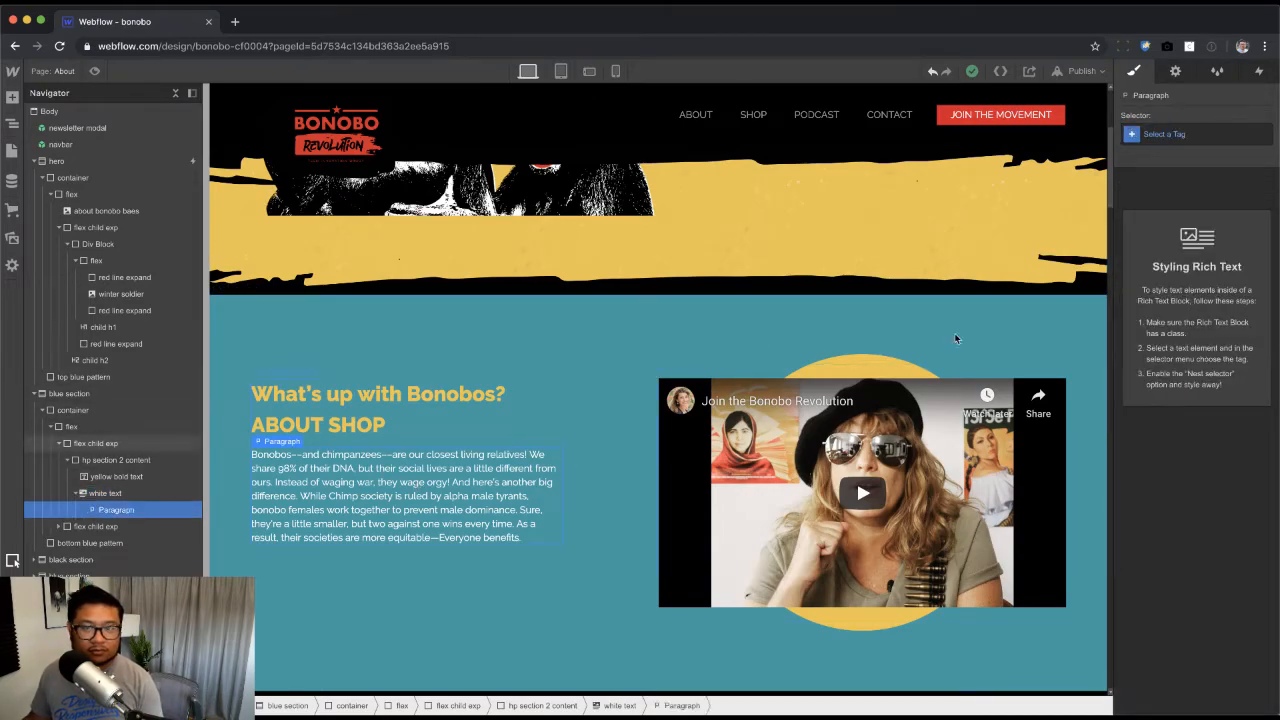
{"action": "left_click", "coordinate": [1160, 133]}
{"action": "left_click", "coordinate": [1170, 152]}
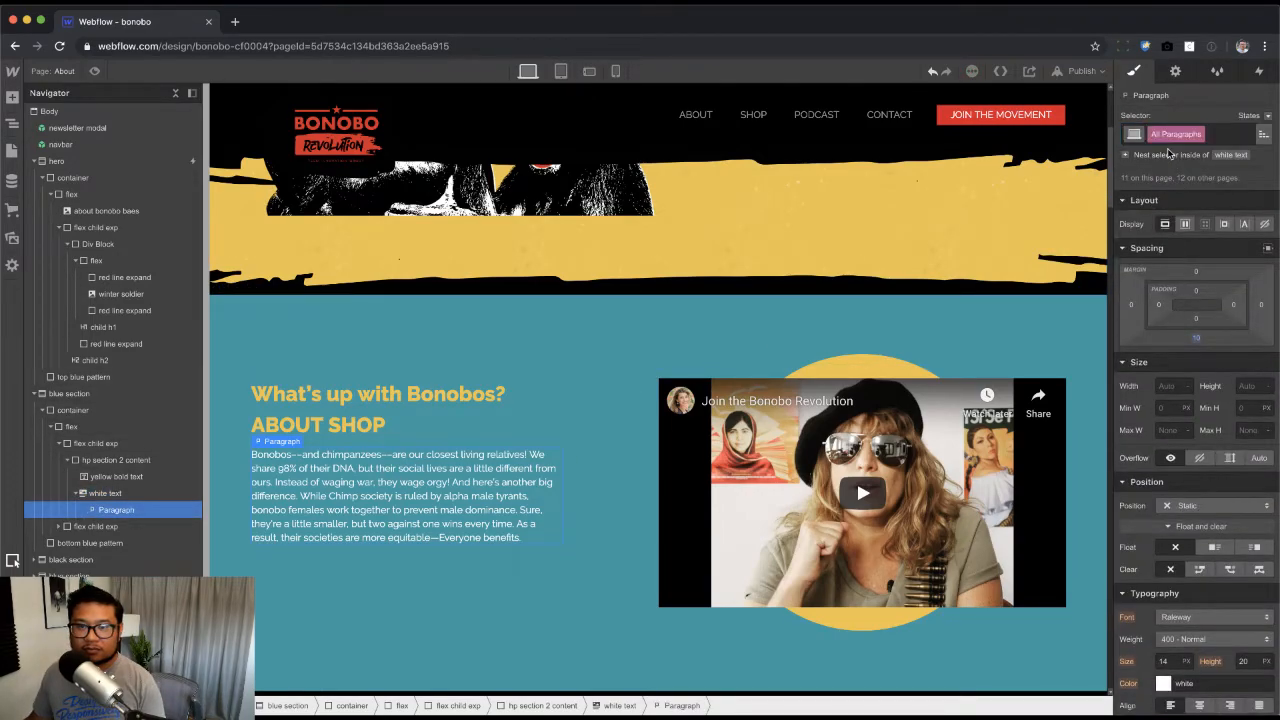
{"action": "left_click", "coordinate": [1168, 154]}
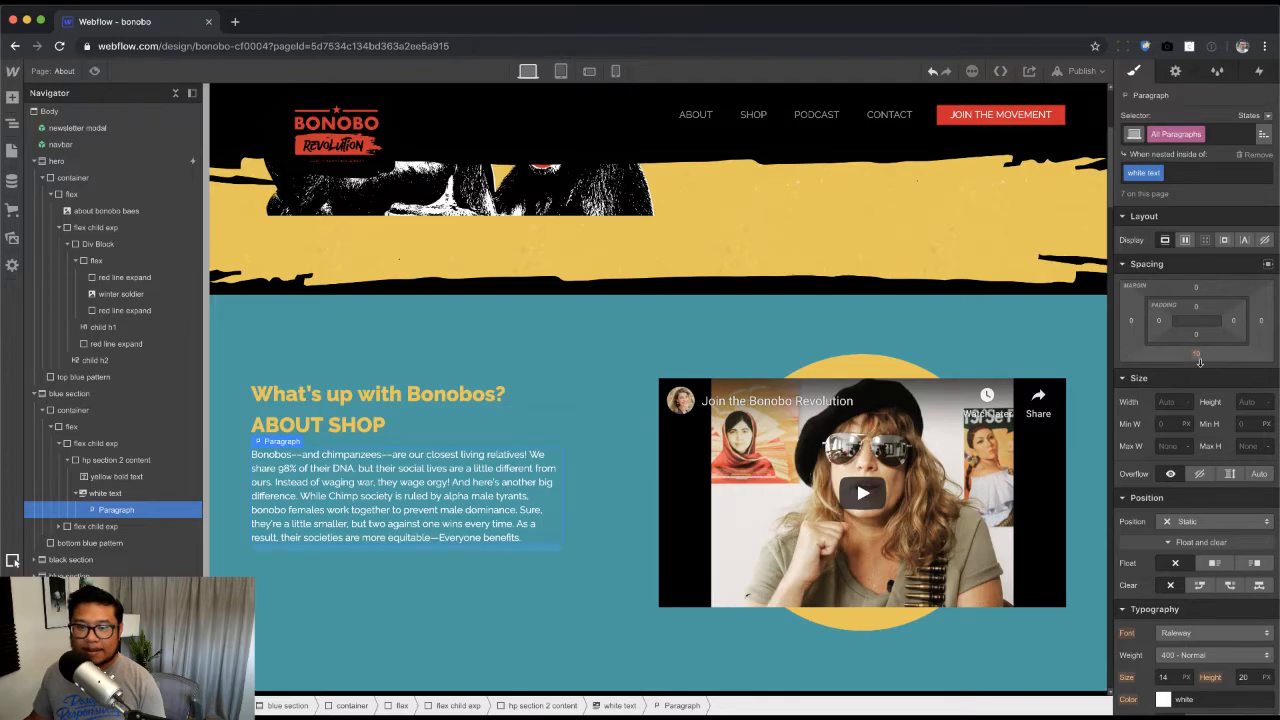
Step: Set the nested paragraphs' font size to 18 px and line height to 1.3
{"action": "left_click", "coordinate": [1165, 677]}
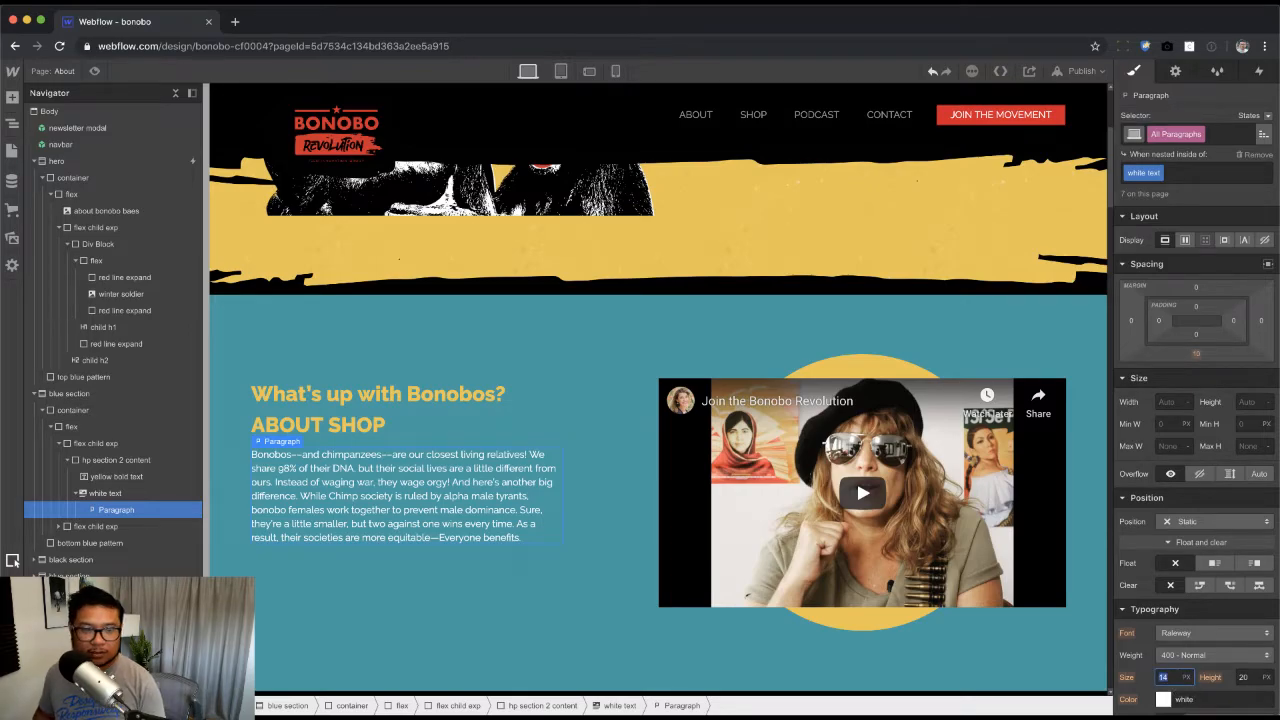
{"action": "key", "text": "Up"}
{"action": "key", "text": "Up"}
{"action": "key", "text": "Up"}
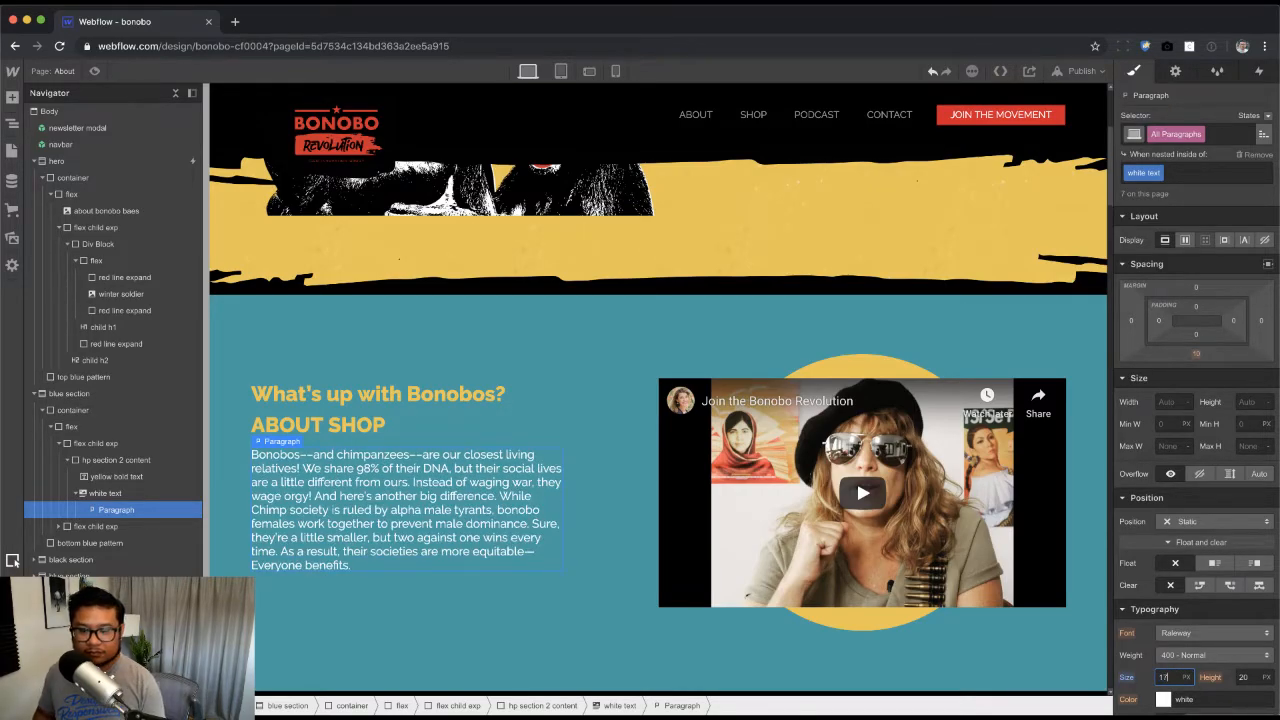
{"action": "key", "text": "Up"}
{"action": "key", "text": "Tab"}
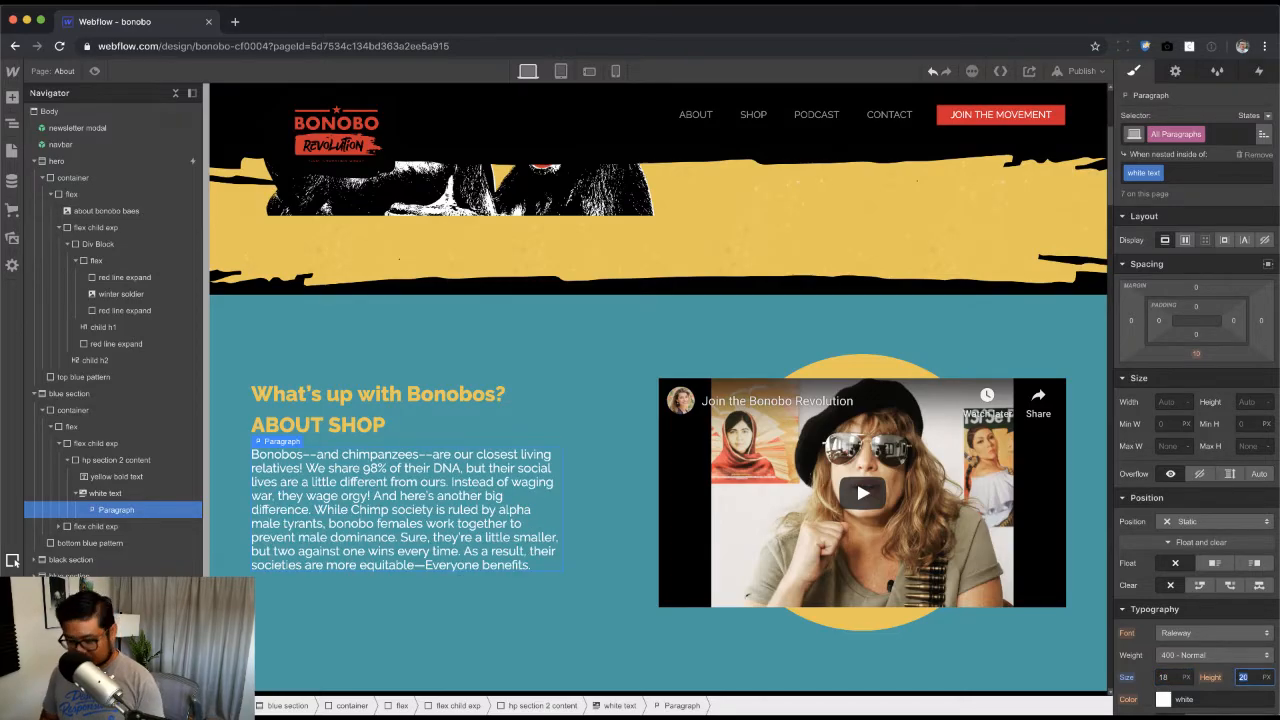
{"action": "type", "text": "1."}
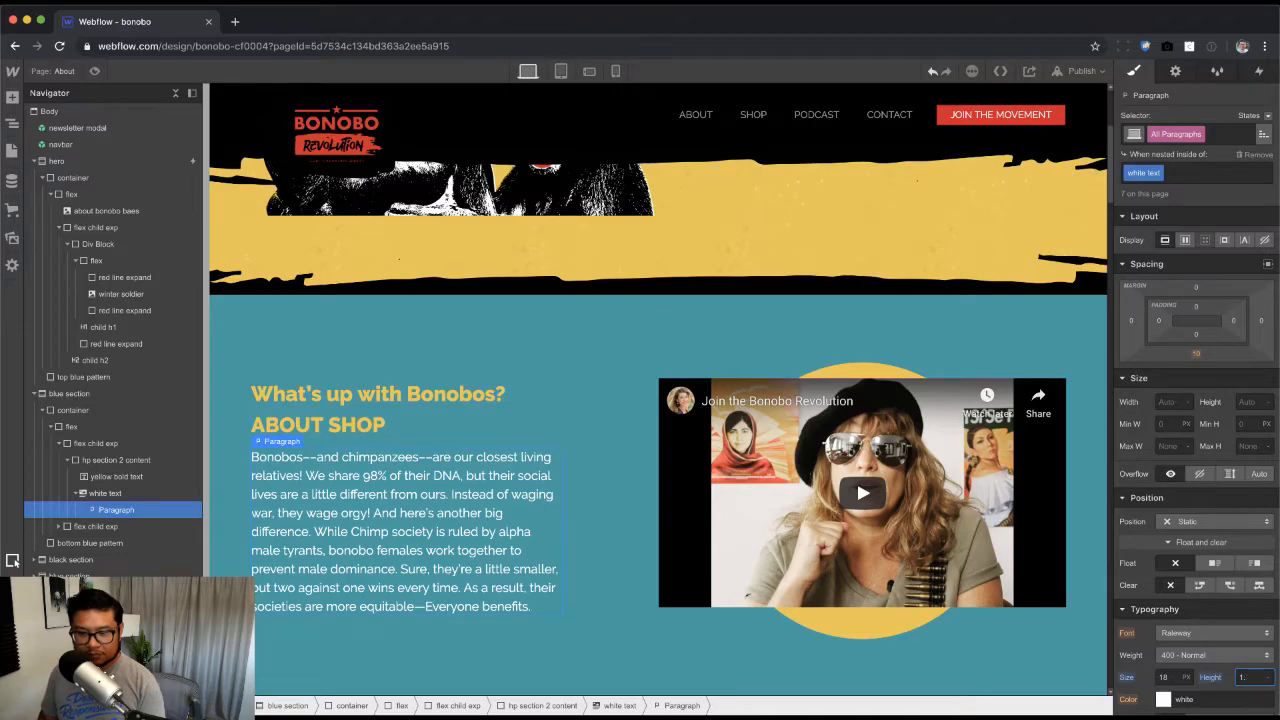
{"action": "type", "text": "53"}
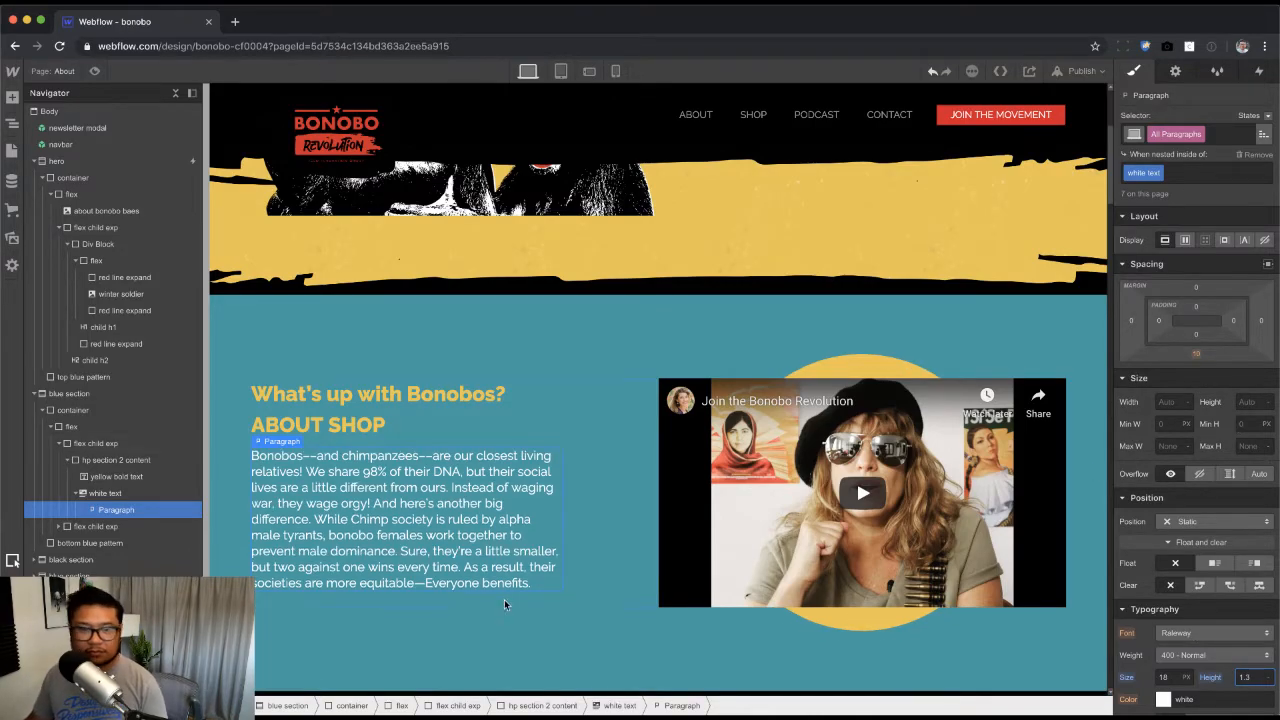
Step: Add the PDF's second paragraph, starting "Which of our relatives do we take after?", to the rich text and set the paragraphs' bottom margin to 20 px
{"action": "key", "text": "super+Tab"}
{"action": "left_click_drag", "start_coordinate": [472, 590], "coordinate": [290, 517]}
{"action": "key", "text": "super+Tab"}
{"action": "double_click", "coordinate": [450, 583]}
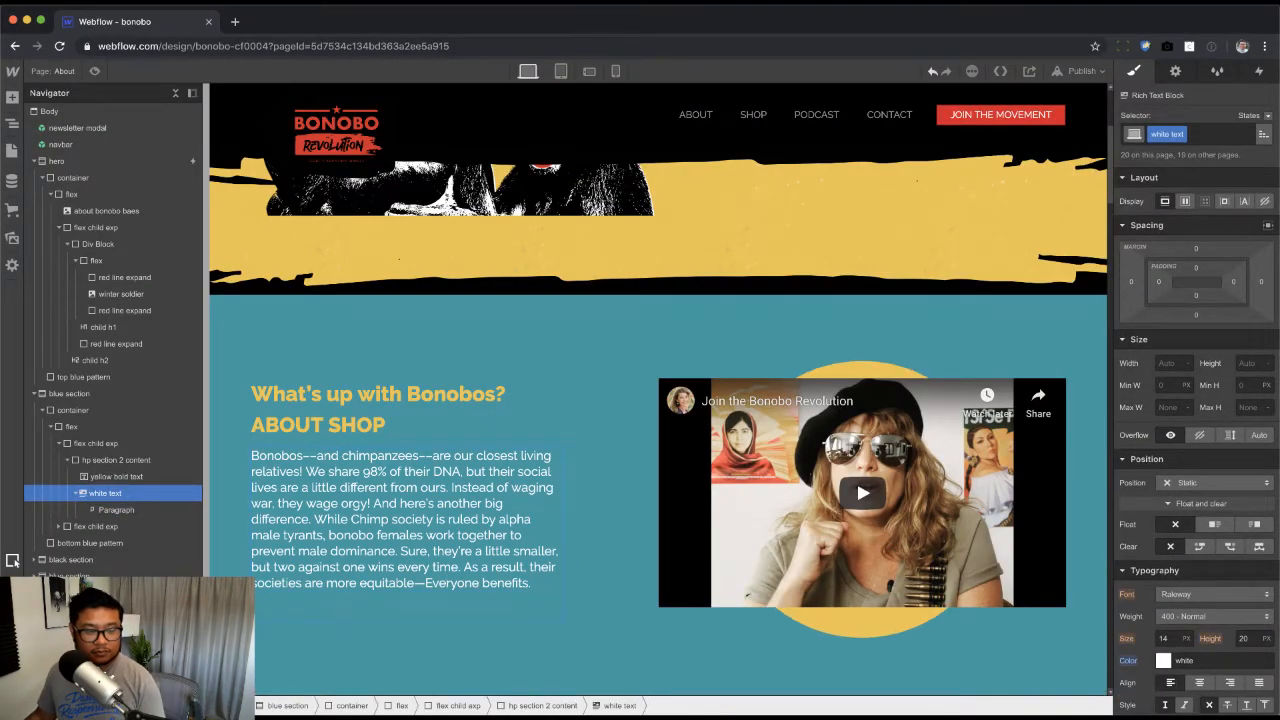
{"action": "key", "text": "super+v"}
{"action": "left_click", "coordinate": [552, 460]}
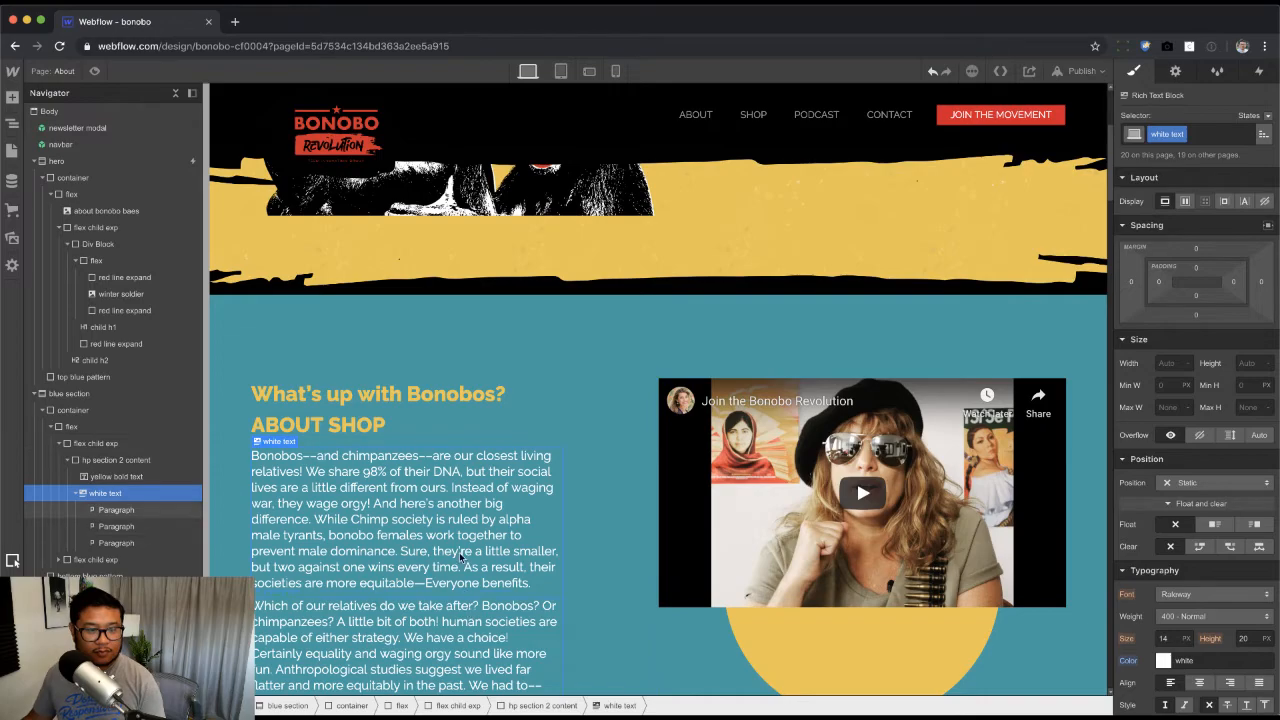
{"action": "left_click_drag", "start_coordinate": [1196, 353], "coordinate": [1201, 378]}
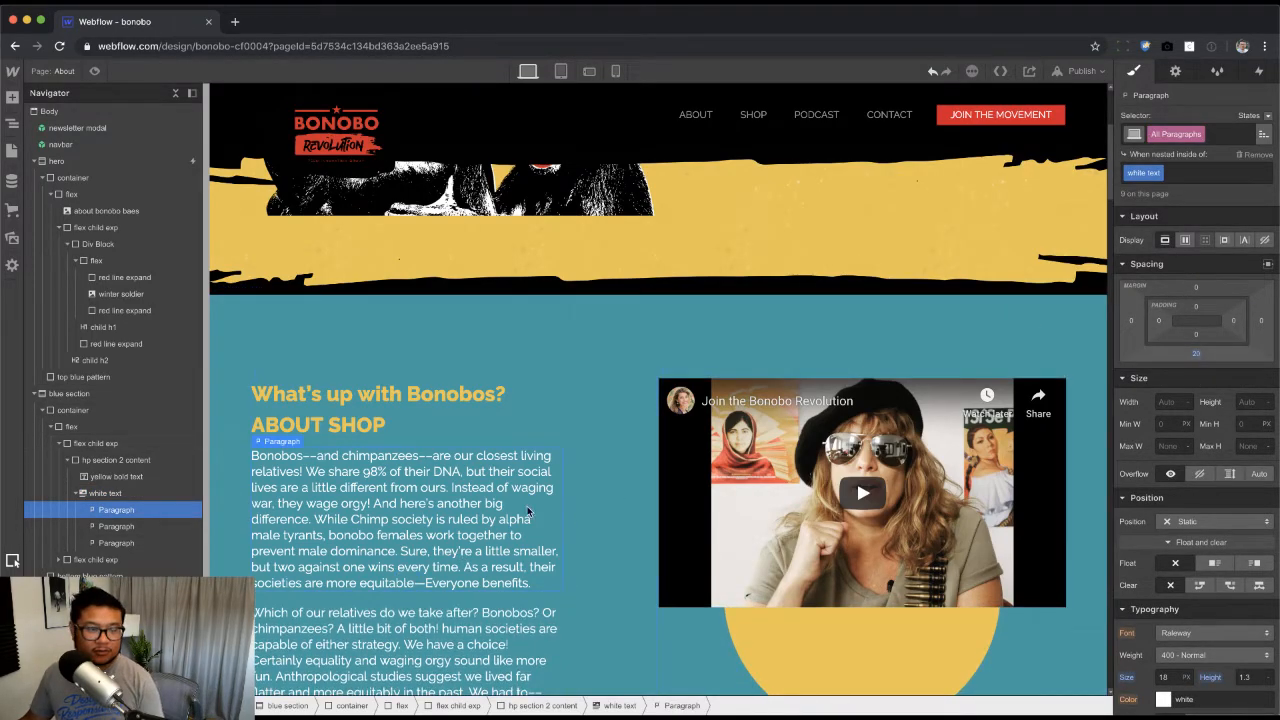
Step: Check the next part of the PDF design and copy the Home page's black-section div block with the star line, heading and red line
{"action": "key", "text": "super+Tab"}
{"action": "scroll", "coordinate": [490, 530], "scroll_direction": "down", "scroll_amount": 5}
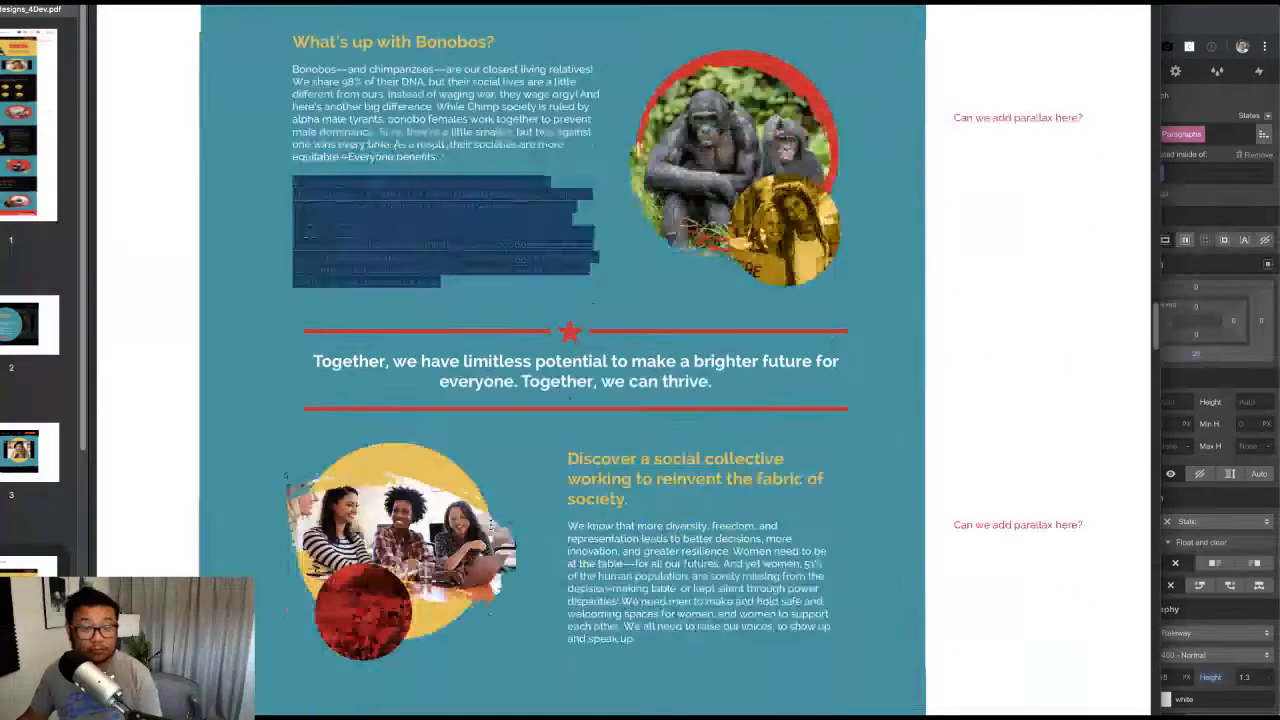
{"action": "key", "text": "super+Tab"}
{"action": "scroll", "coordinate": [681, 342], "scroll_direction": "up", "scroll_amount": 3}
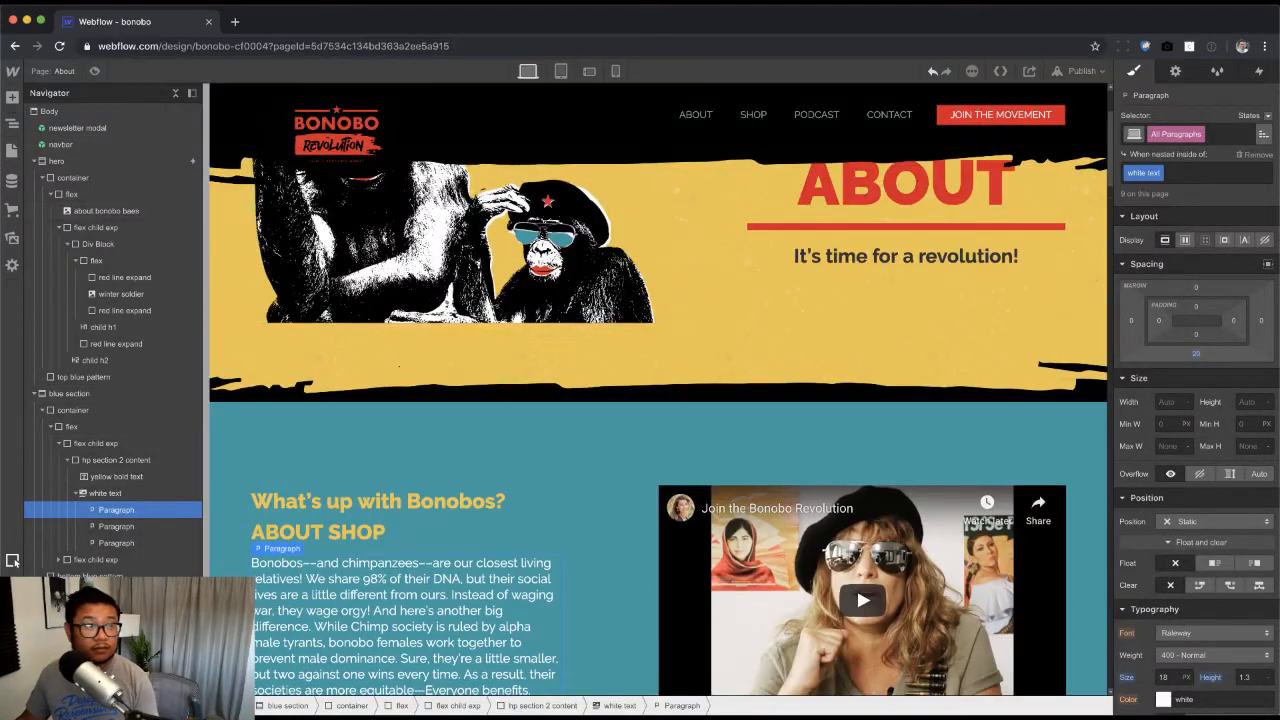
{"action": "left_click", "coordinate": [11, 150]}
{"action": "left_click", "coordinate": [74, 176]}
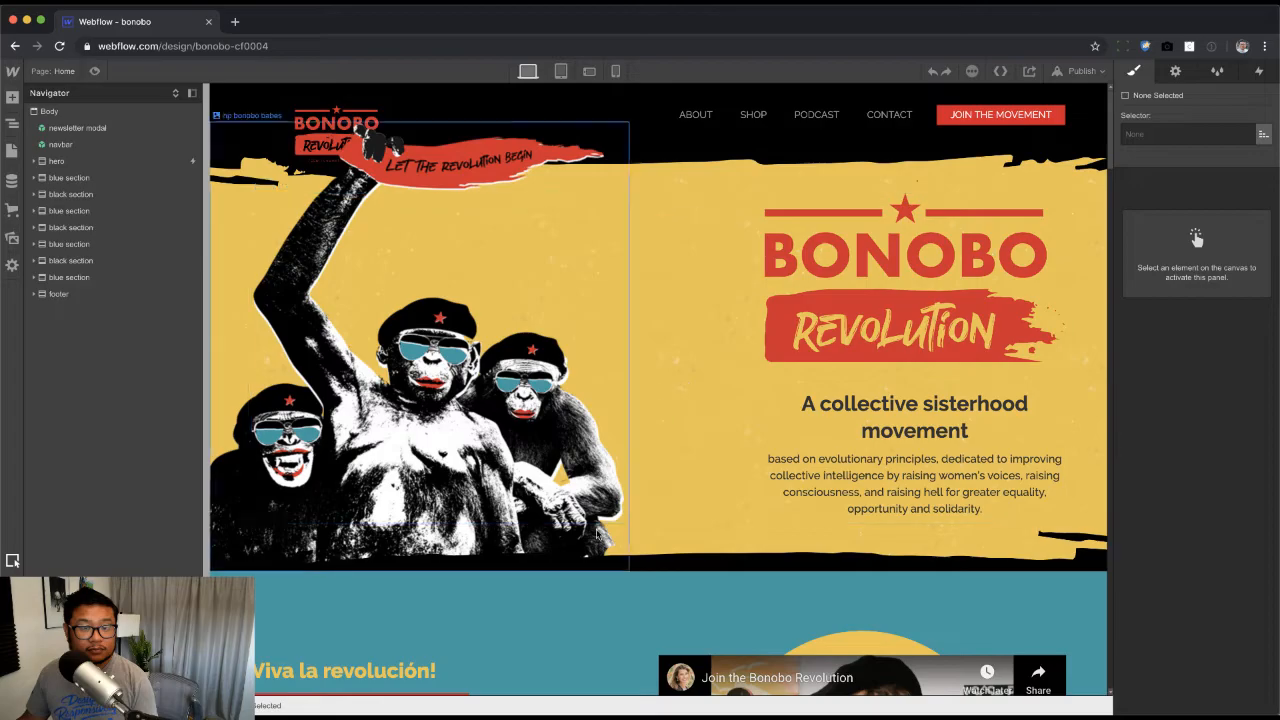
{"action": "scroll", "coordinate": [594, 531], "scroll_direction": "down", "scroll_amount": 10}
{"action": "left_click", "coordinate": [587, 252]}
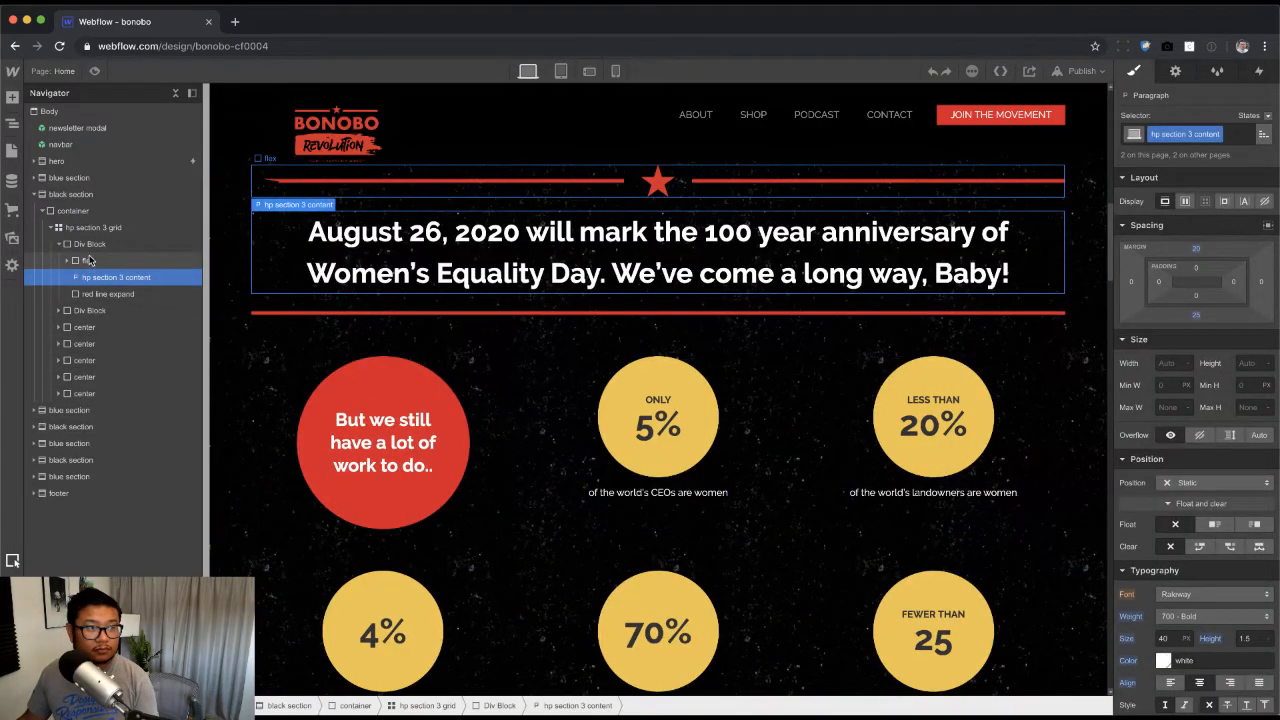
{"action": "left_click", "coordinate": [89, 244]}
{"action": "left_click", "coordinate": [11, 150]}
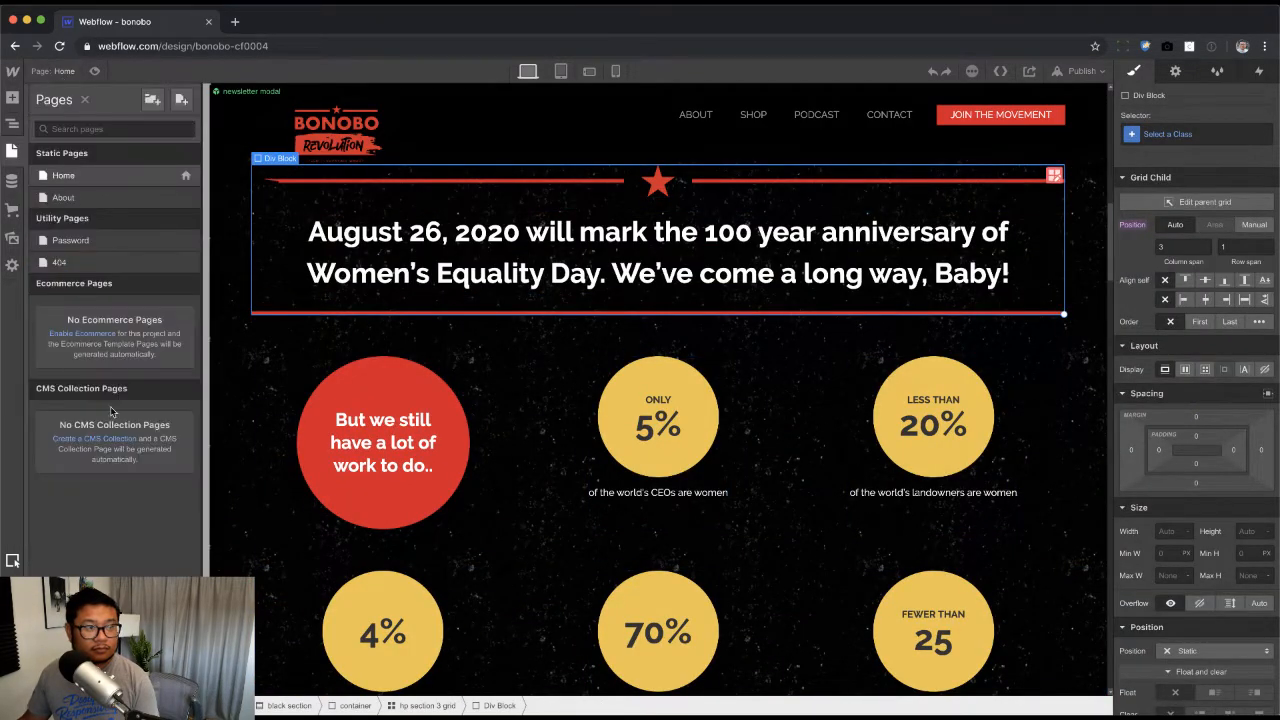
Step: Paste the copied div block on the About page, inside the first blue section's container below the flex row
{"action": "left_click", "coordinate": [74, 196]}
{"action": "scroll", "coordinate": [582, 540], "scroll_direction": "down", "scroll_amount": 10}
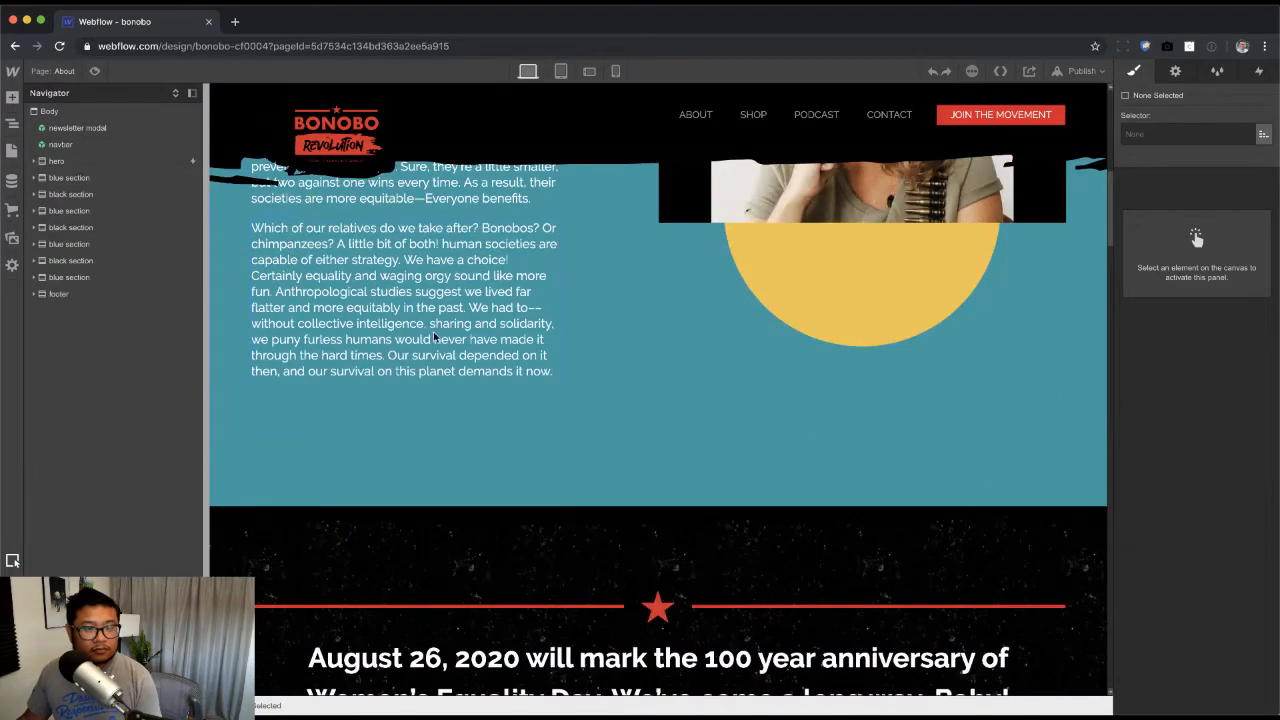
{"action": "left_click", "coordinate": [425, 331]}
{"action": "left_click", "coordinate": [59, 228]}
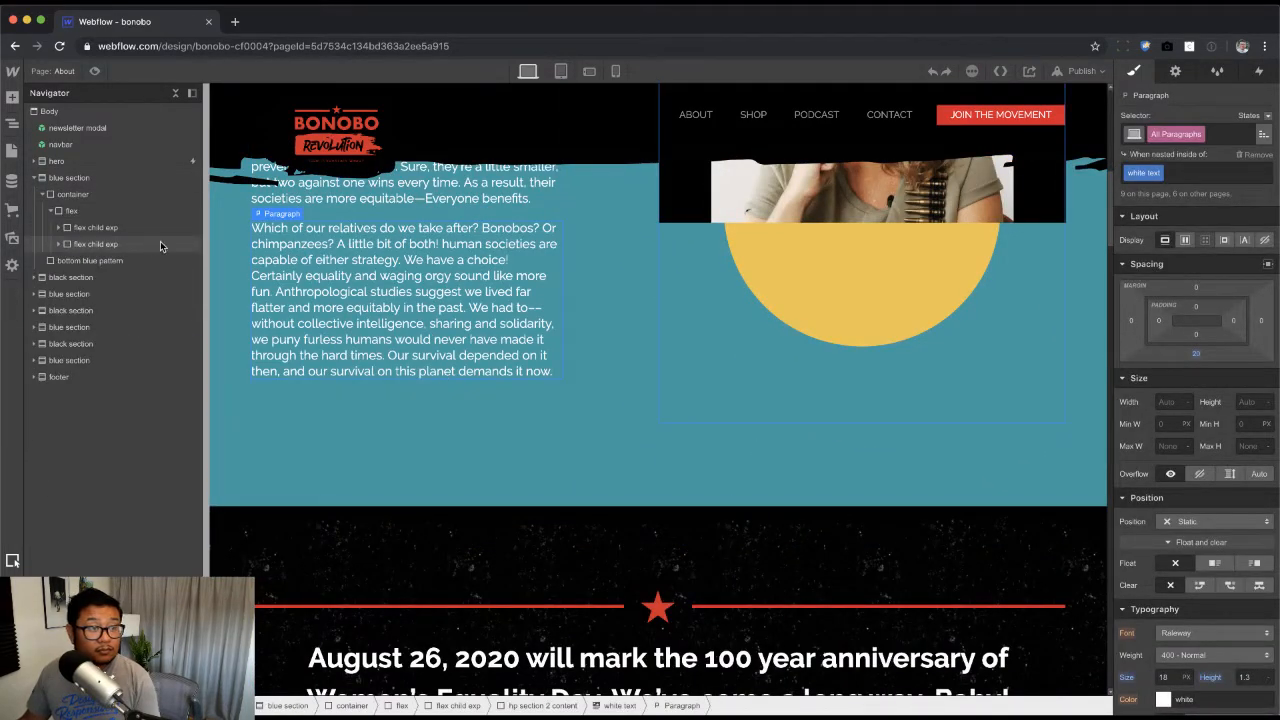
{"action": "left_click", "coordinate": [96, 227]}
{"action": "left_click", "coordinate": [86, 195]}
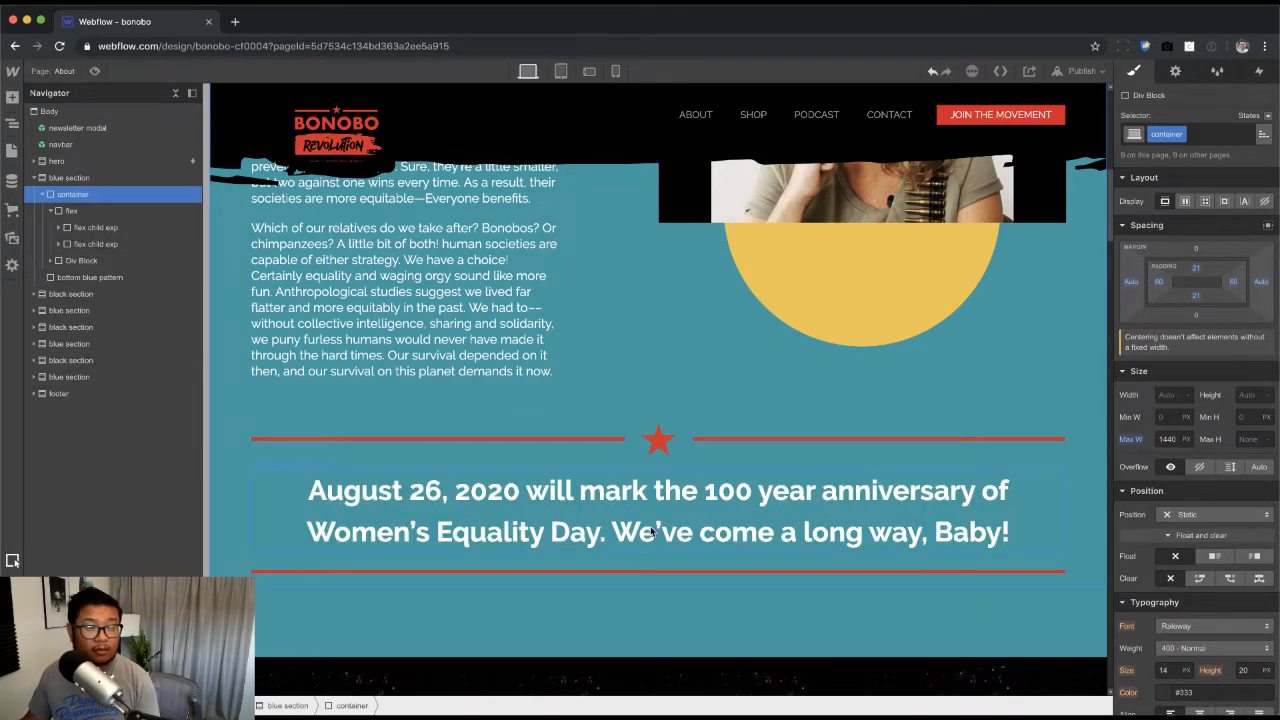
Step: Replace the pasted block's heading with the PDF text "Together, we have limitless potential to make a brighter future for everyone. Together, we can thrive."
{"action": "key", "text": "super+Tab"}
{"action": "left_click_drag", "start_coordinate": [711, 383], "coordinate": [318, 356]}
{"action": "key", "text": "super+Tab"}
{"action": "double_click", "coordinate": [713, 500]}
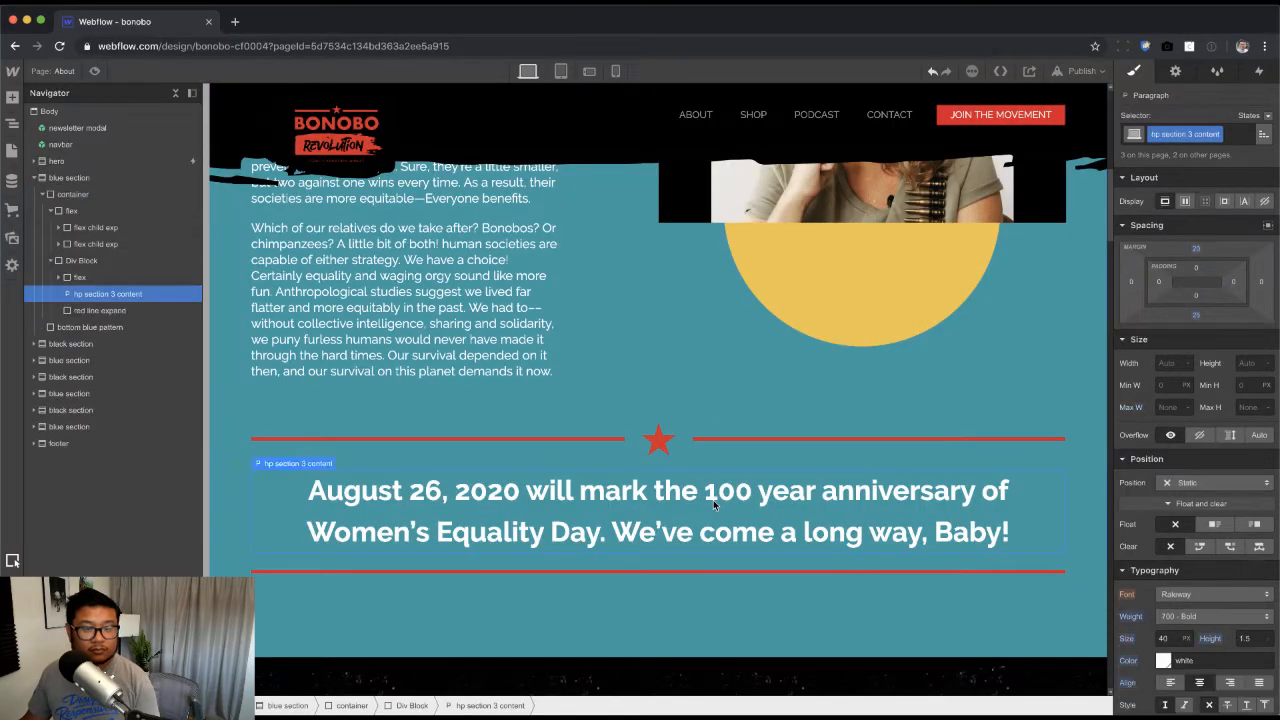
{"action": "key", "text": "super+a"}
{"action": "type", "text": "Together, we have limitless potential to make a brighter future for everyone. Together, we can thrive."}
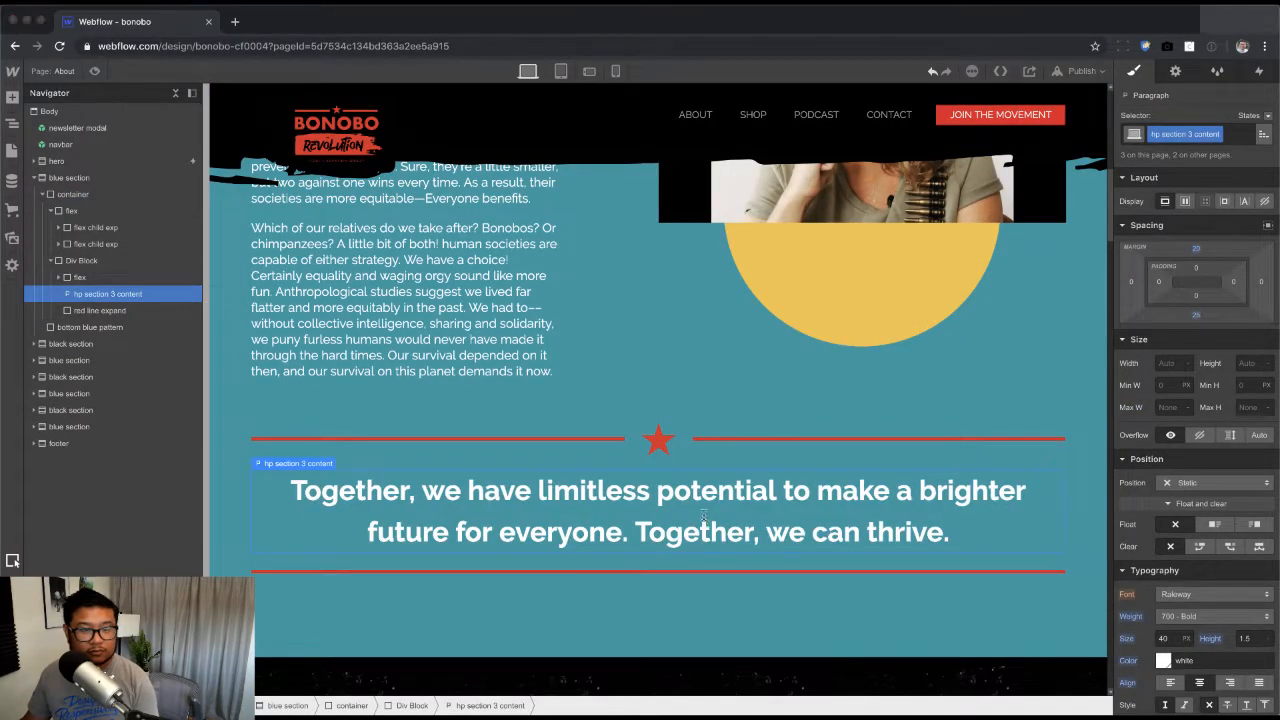
Step: Centre-align the flex child holding the video and yellow circle within the first blue section's flex row
{"action": "key", "text": "super+Tab"}
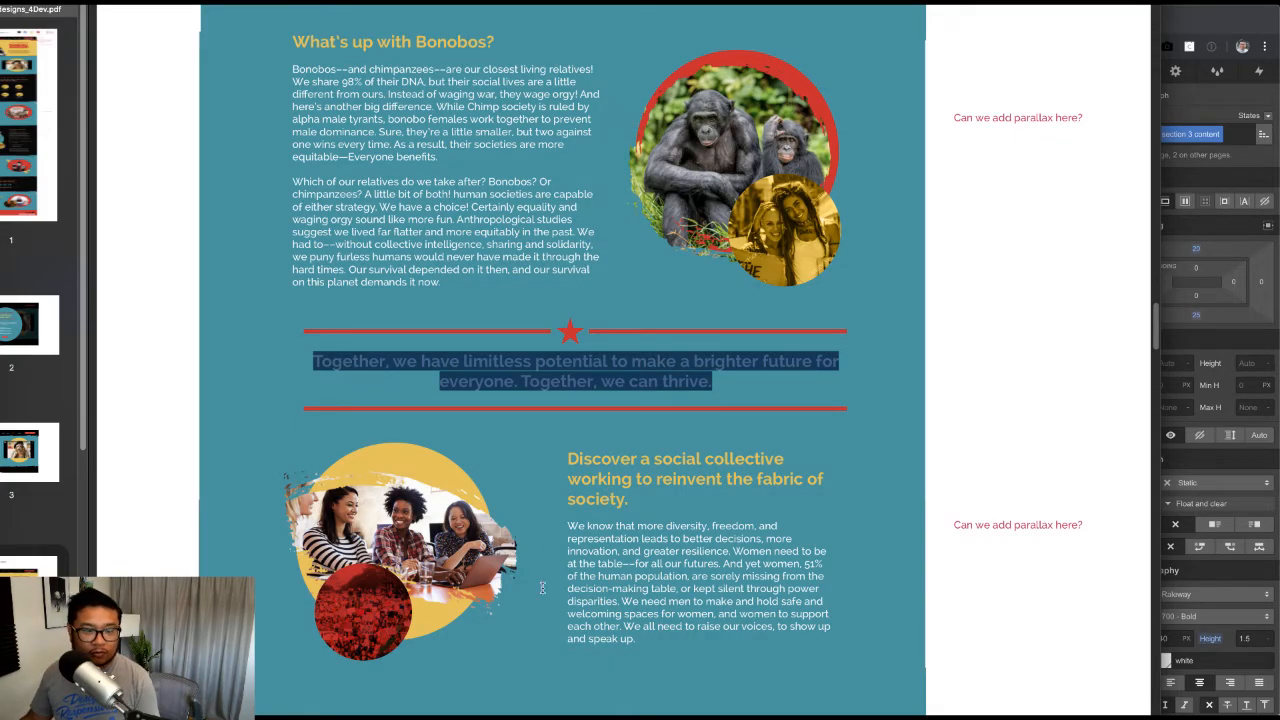
{"action": "key", "text": "super+Tab"}
{"action": "scroll", "coordinate": [610, 495], "scroll_direction": "up", "scroll_amount": 5}
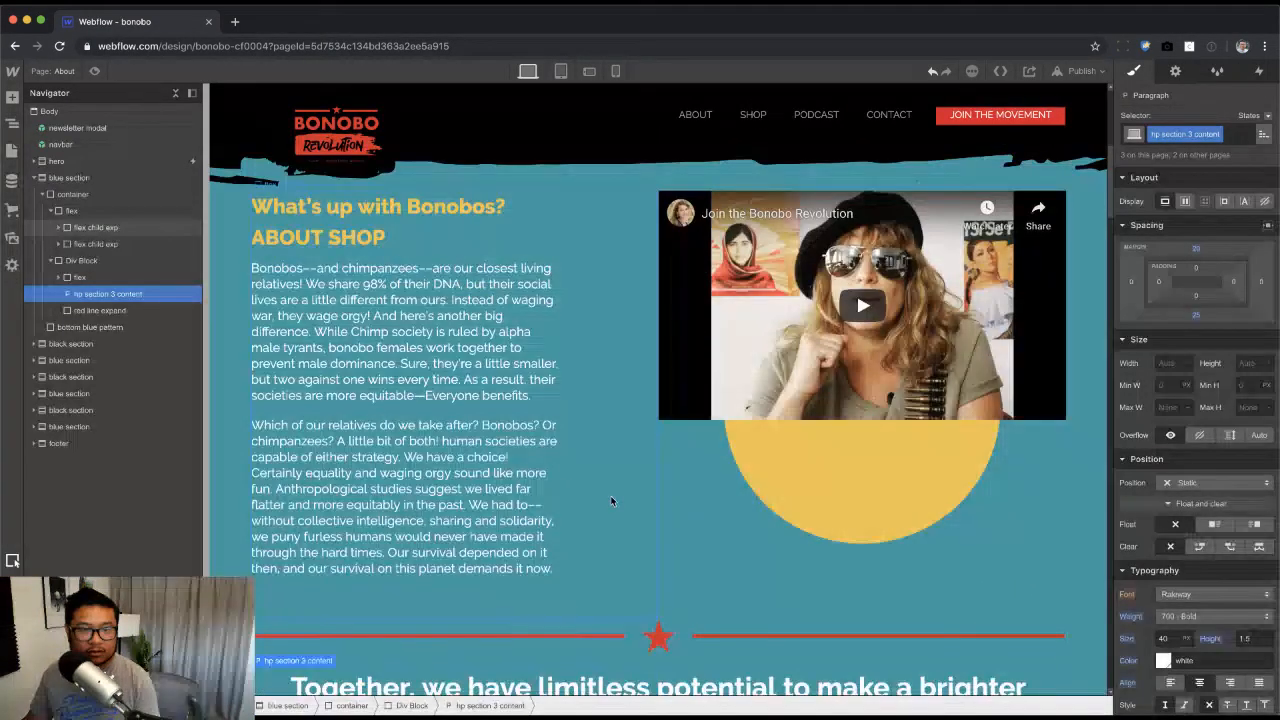
{"action": "scroll", "coordinate": [858, 273], "scroll_direction": "up", "scroll_amount": 2}
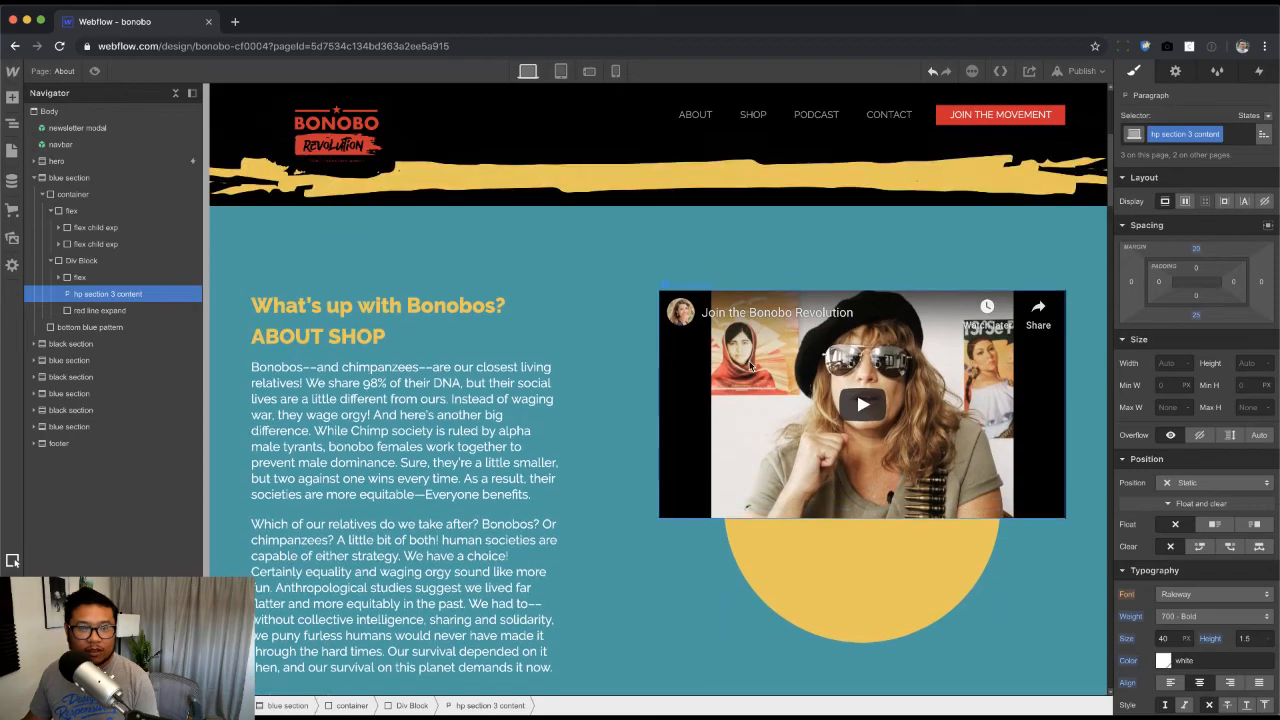
{"action": "left_click", "coordinate": [816, 563]}
{"action": "left_click", "coordinate": [713, 567]}
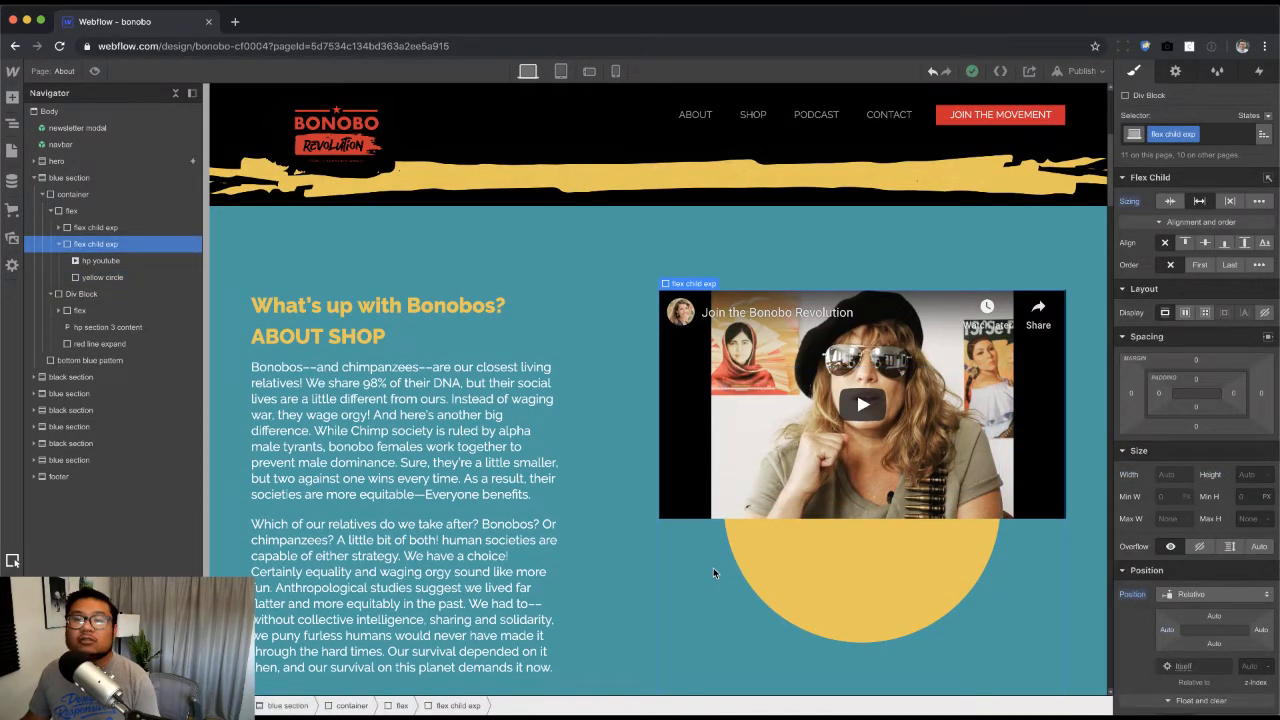
{"action": "scroll", "coordinate": [817, 557], "scroll_direction": "up", "scroll_amount": 6}
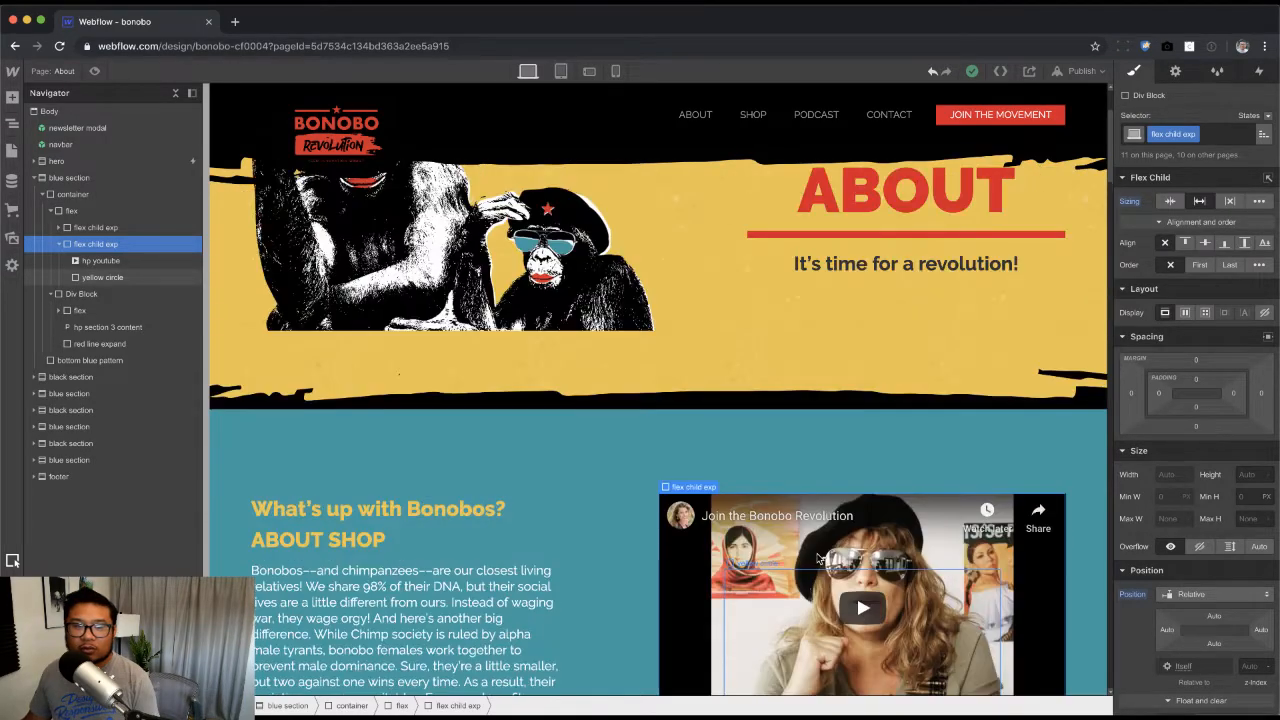
{"action": "left_click", "coordinate": [1207, 243]}
{"action": "scroll", "coordinate": [858, 560], "scroll_direction": "down", "scroll_amount": 4}
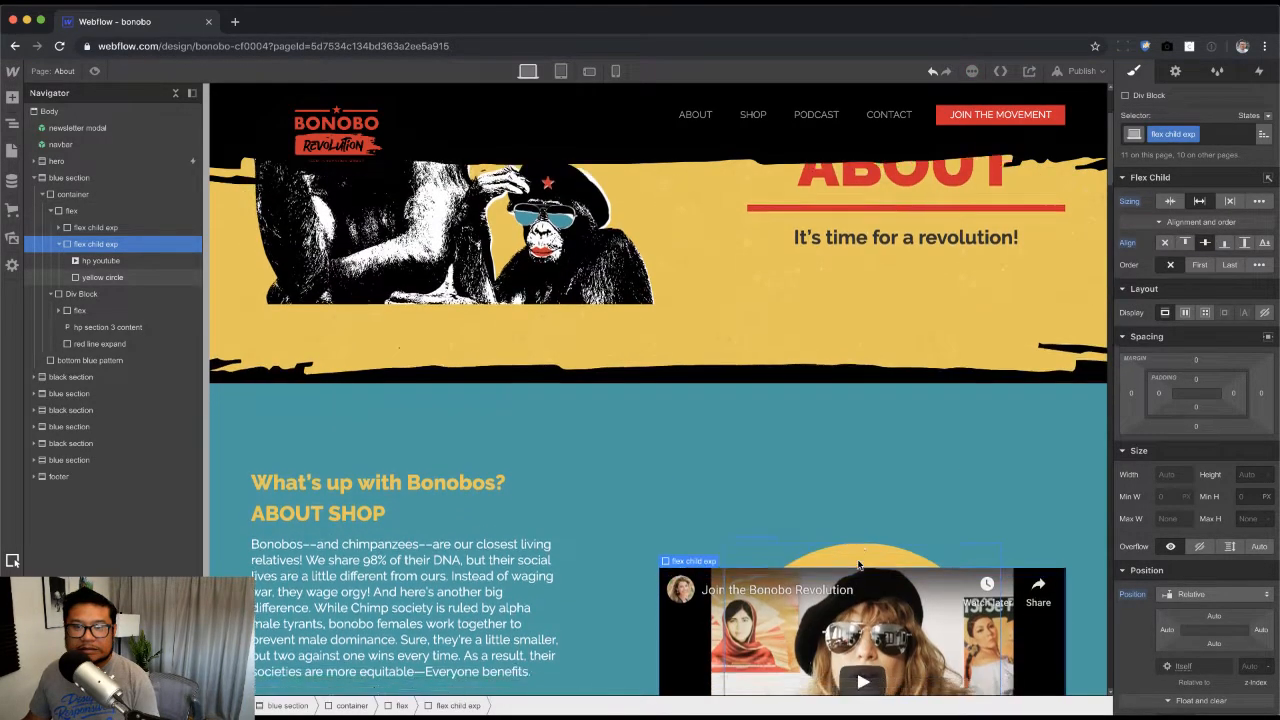
{"action": "scroll", "coordinate": [858, 564], "scroll_direction": "down", "scroll_amount": 5}
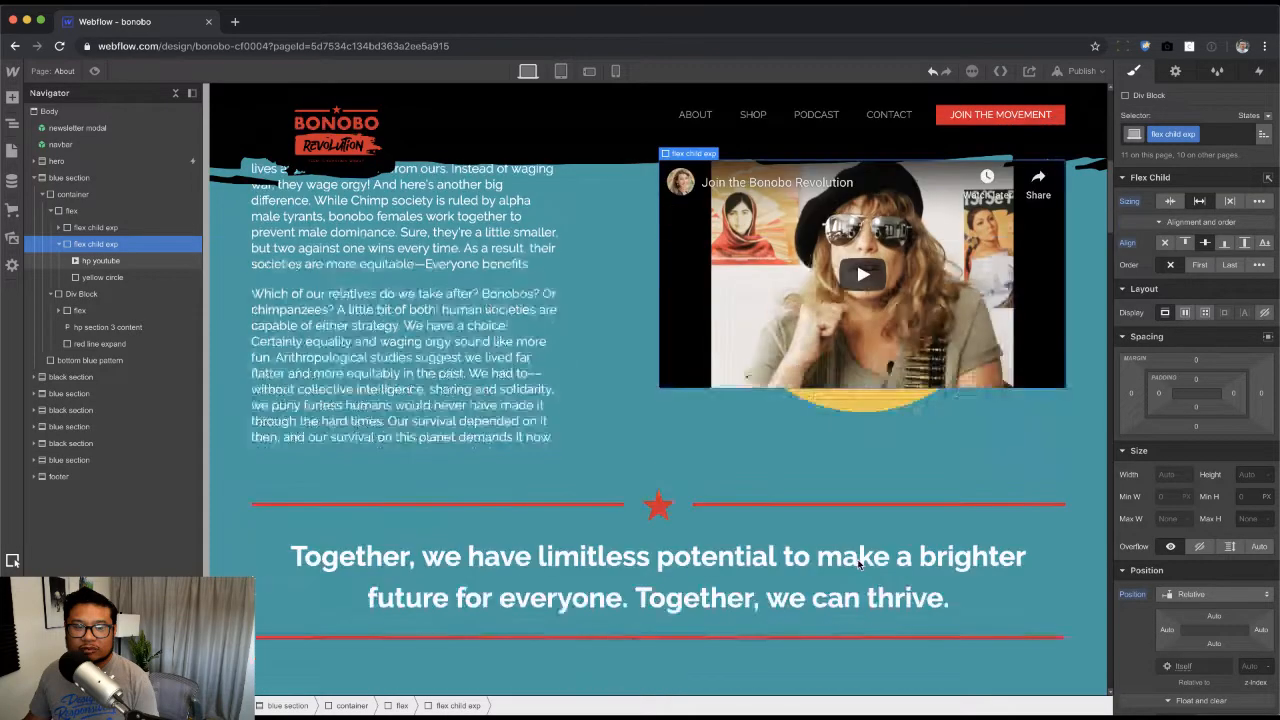
{"action": "scroll", "coordinate": [858, 564], "scroll_direction": "down", "scroll_amount": 2}
{"action": "scroll", "coordinate": [858, 564], "scroll_direction": "up", "scroll_amount": 2}
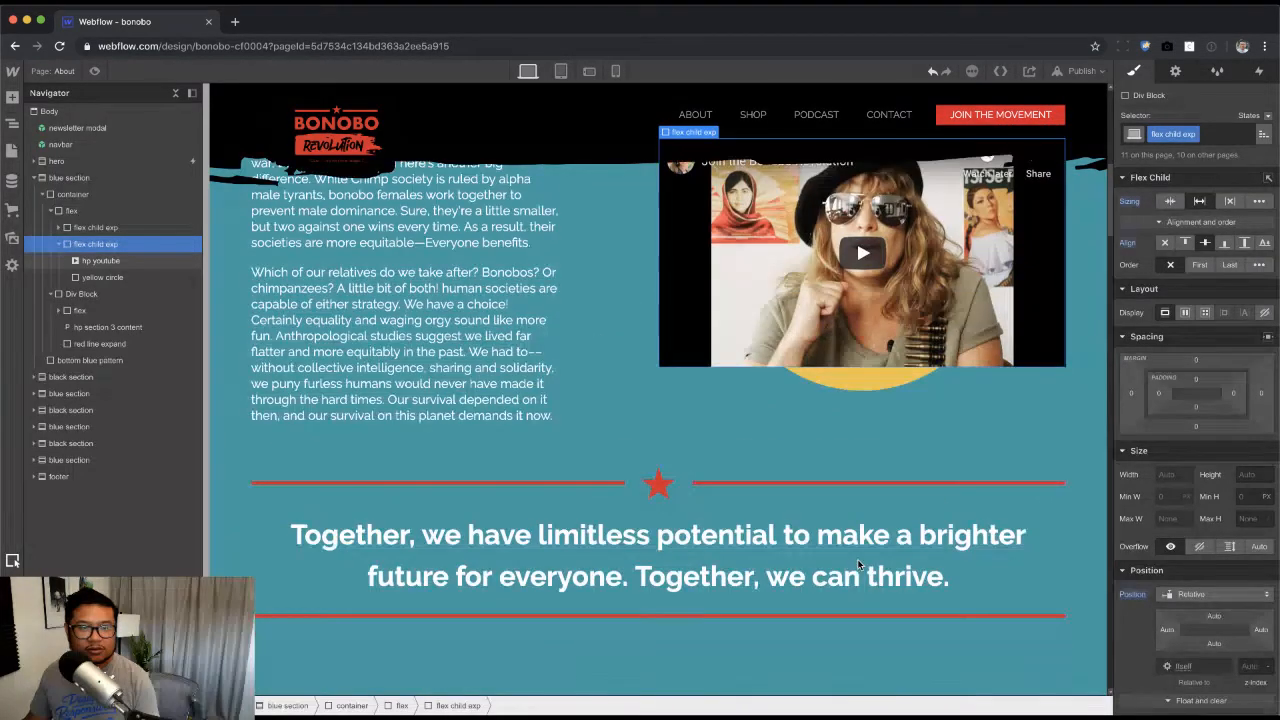
{"action": "scroll", "coordinate": [857, 564], "scroll_direction": "up", "scroll_amount": 3}
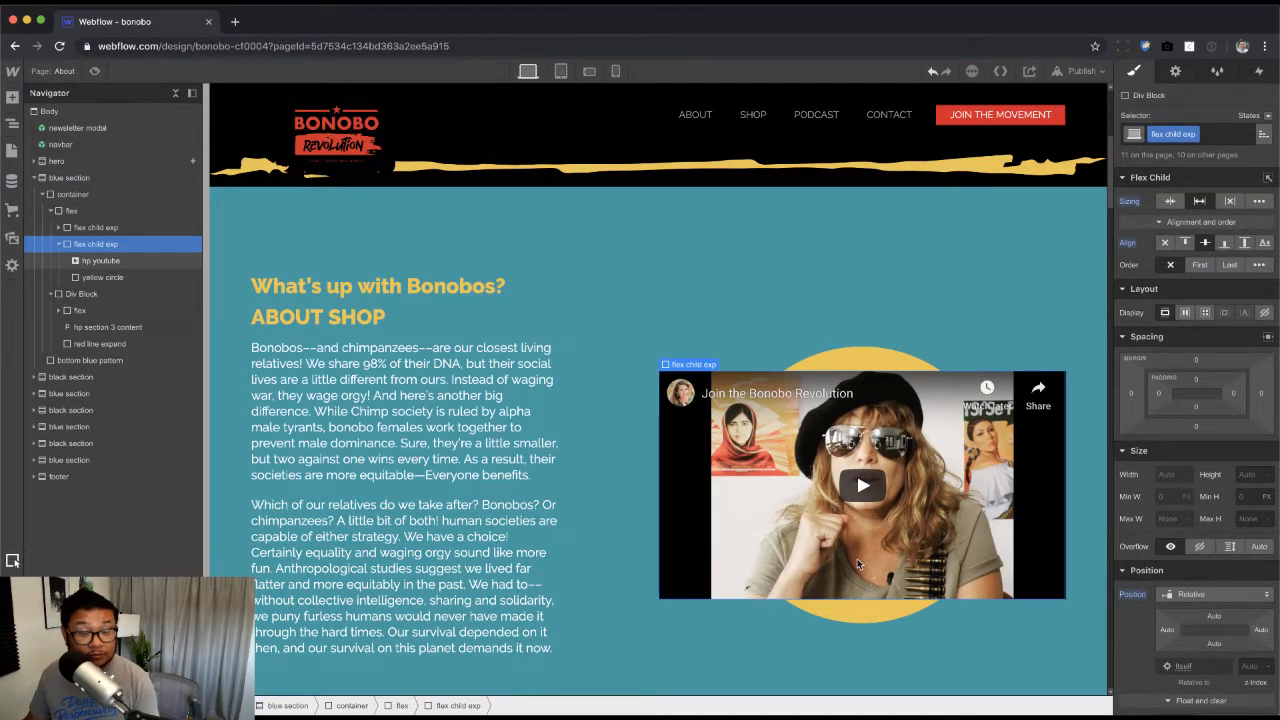
Step: Check the PDF's bonobo image design and delete the YouTube video and yellow circle from the flex row's second child
{"action": "key", "text": "super+Tab"}
{"action": "scroll", "coordinate": [820, 568], "scroll_direction": "up", "scroll_amount": 5}
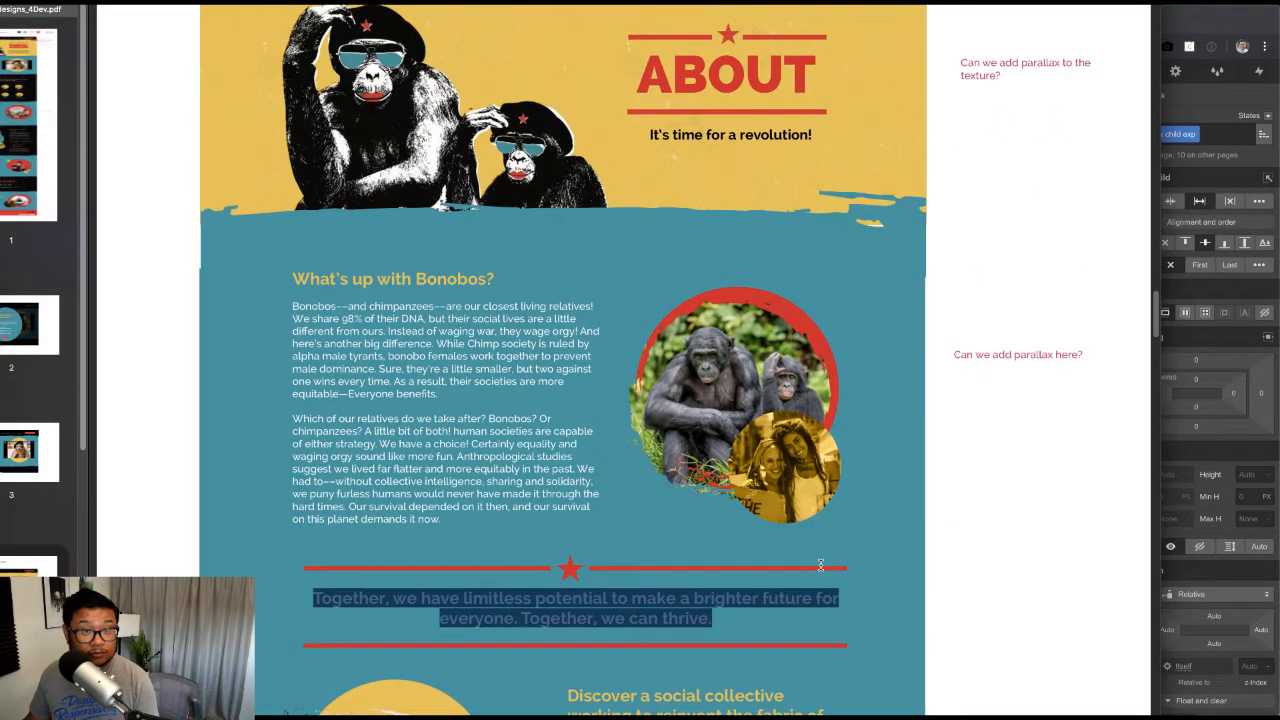
{"action": "scroll", "coordinate": [820, 568], "scroll_direction": "down", "scroll_amount": 3}
{"action": "scroll", "coordinate": [820, 568], "scroll_direction": "up", "scroll_amount": 1}
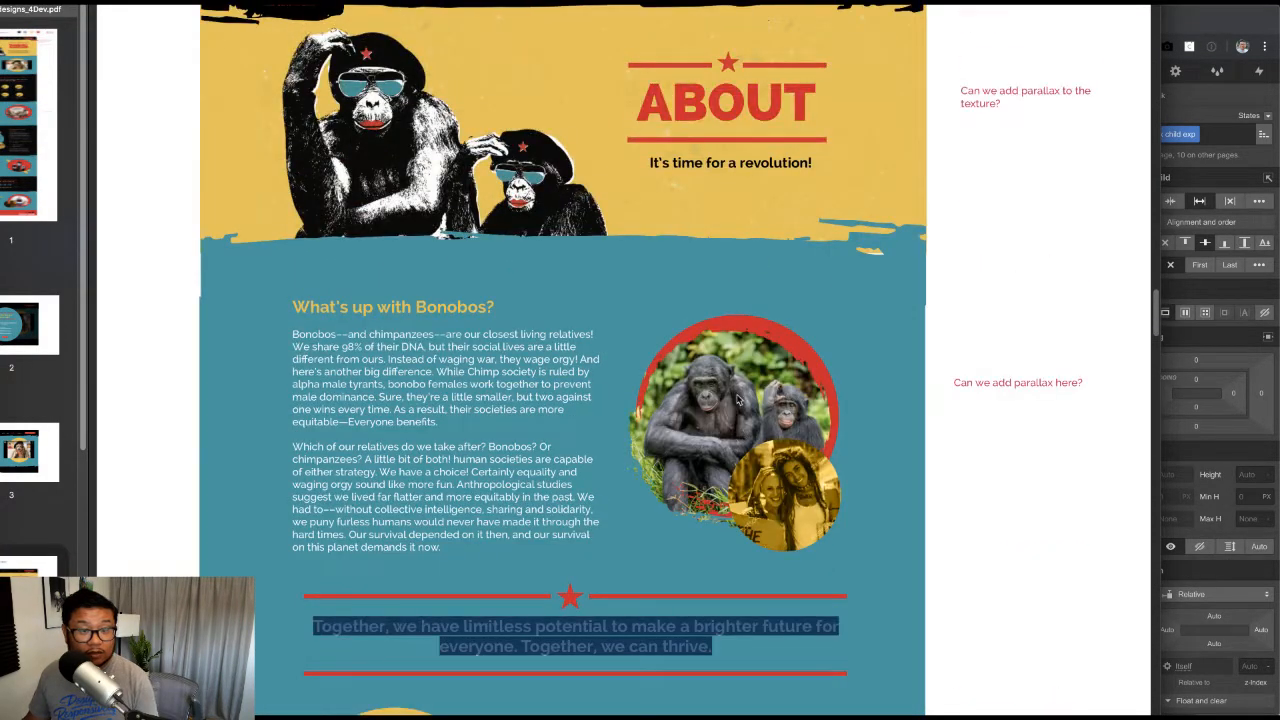
{"action": "key", "text": "super+Tab"}
{"action": "left_click", "coordinate": [885, 360]}
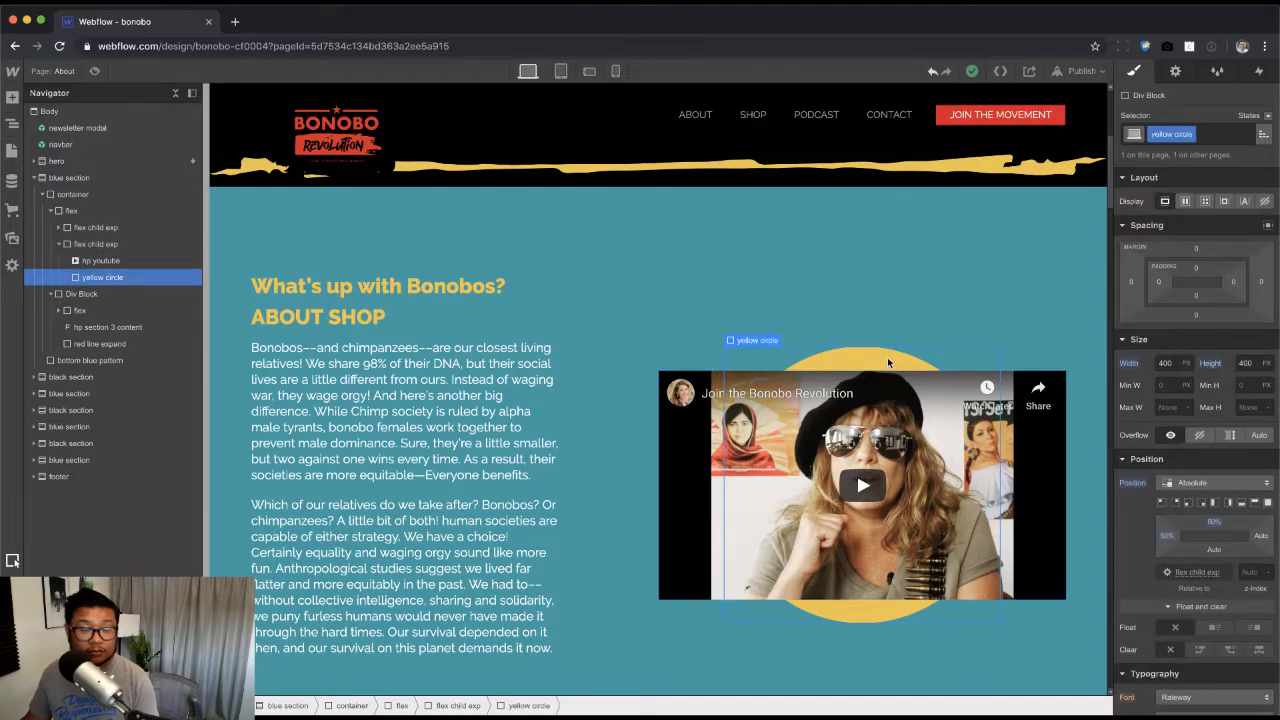
{"action": "left_click", "coordinate": [115, 261]}
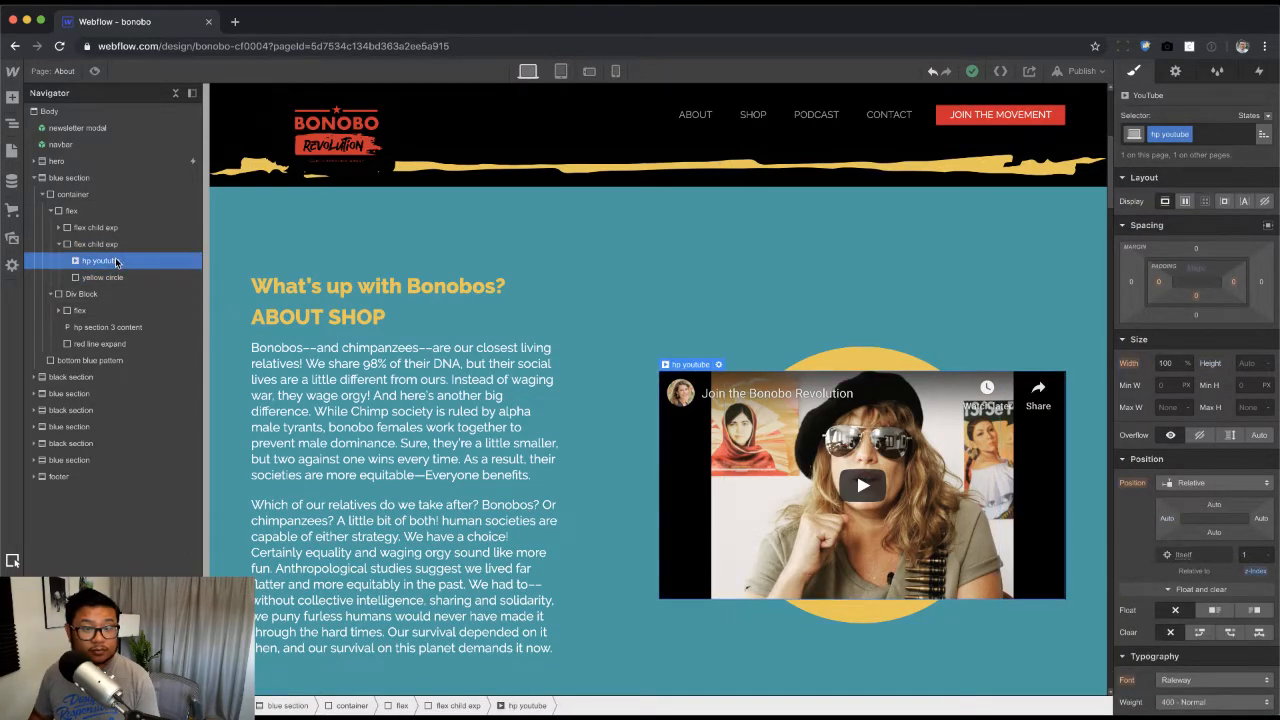
{"action": "key", "text": "Delete"}
Step: Copy the red circle from the "But did you know that..." section and paste it into the emptied flex child beside the bonobo text
{"action": "key", "text": "super+Tab"}
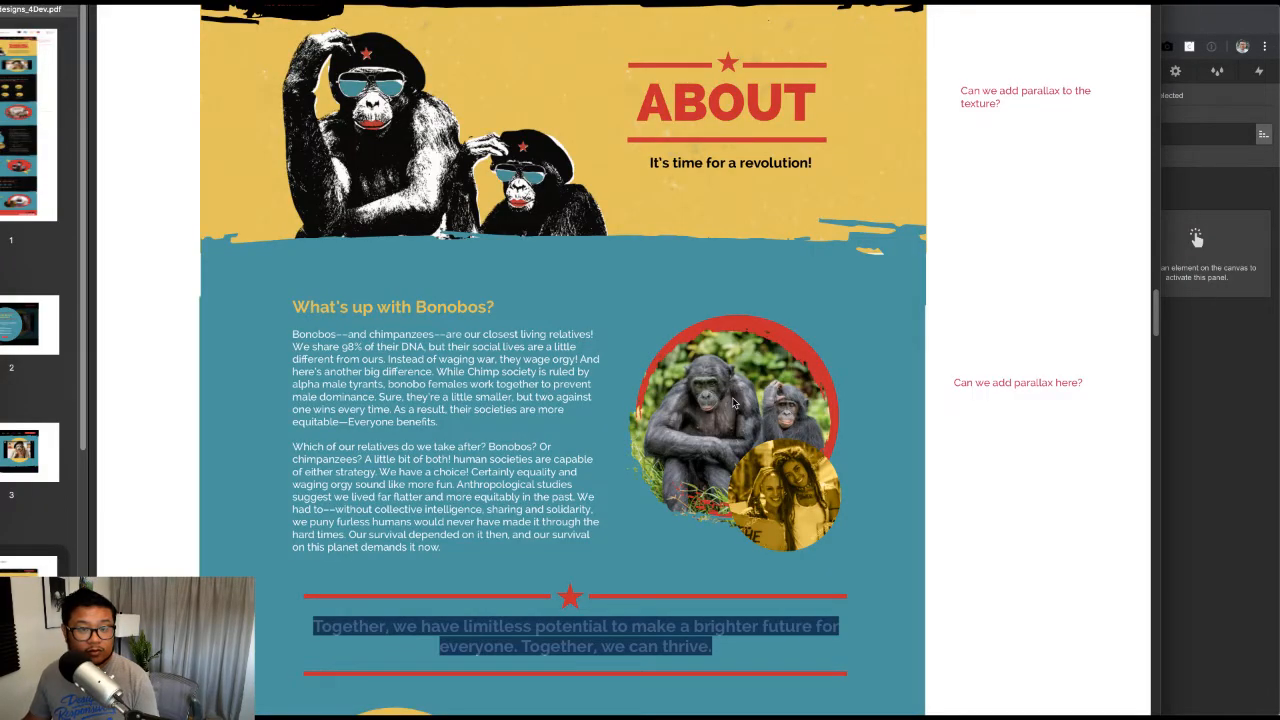
{"action": "key", "text": "super+Tab"}
{"action": "scroll", "coordinate": [700, 440], "scroll_direction": "down", "scroll_amount": 15}
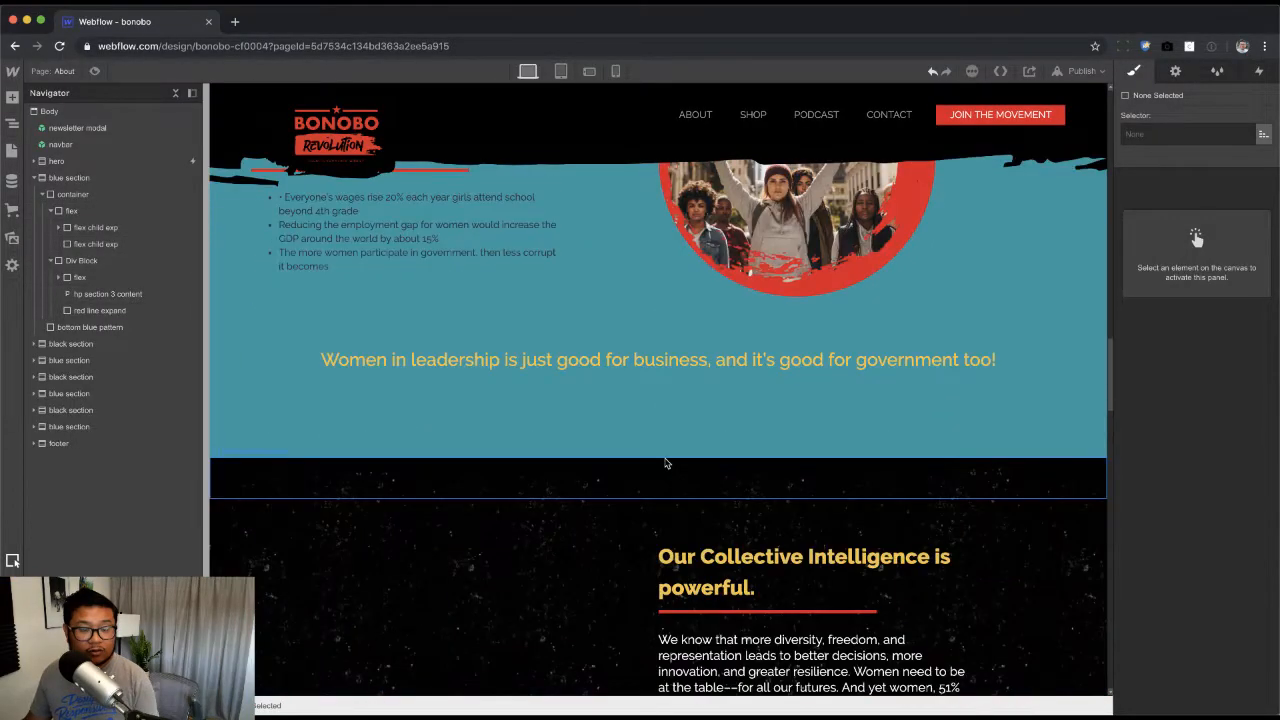
{"action": "scroll", "coordinate": [666, 463], "scroll_direction": "up", "scroll_amount": 4}
{"action": "left_click", "coordinate": [869, 423]}
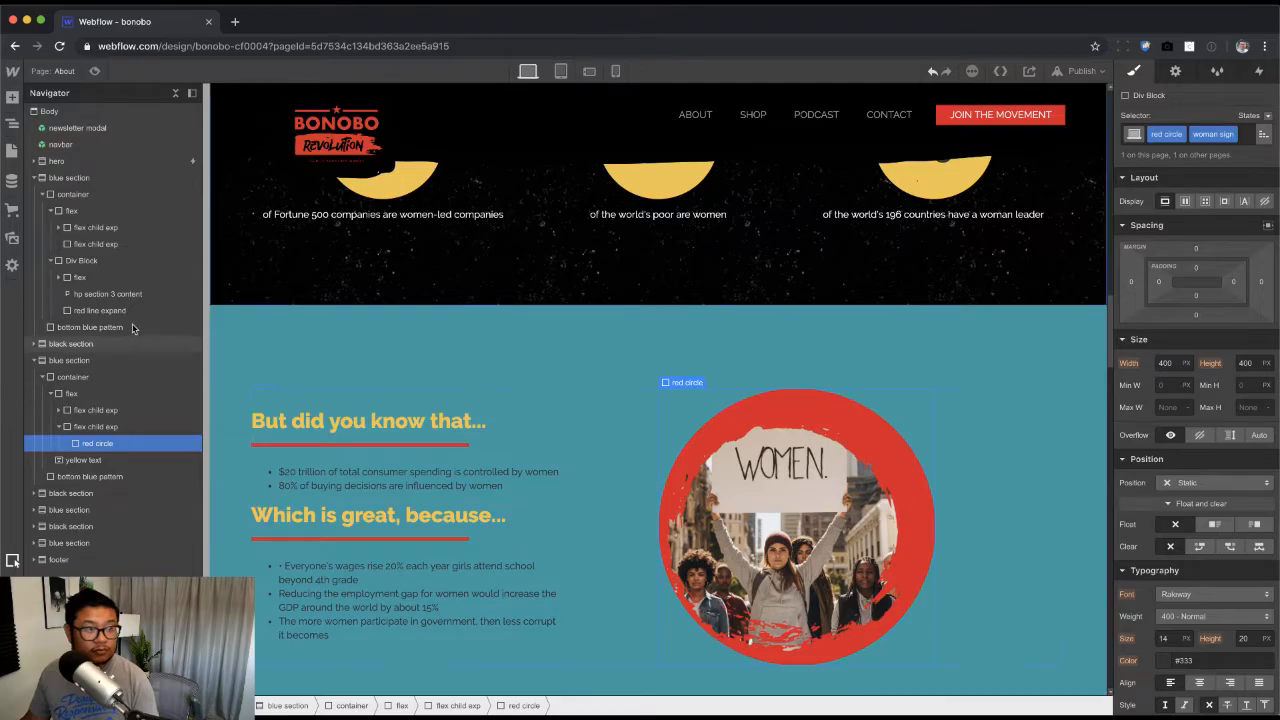
{"action": "scroll", "coordinate": [487, 524], "scroll_direction": "up", "scroll_amount": 12}
{"action": "scroll", "coordinate": [487, 524], "scroll_direction": "up", "scroll_amount": 3}
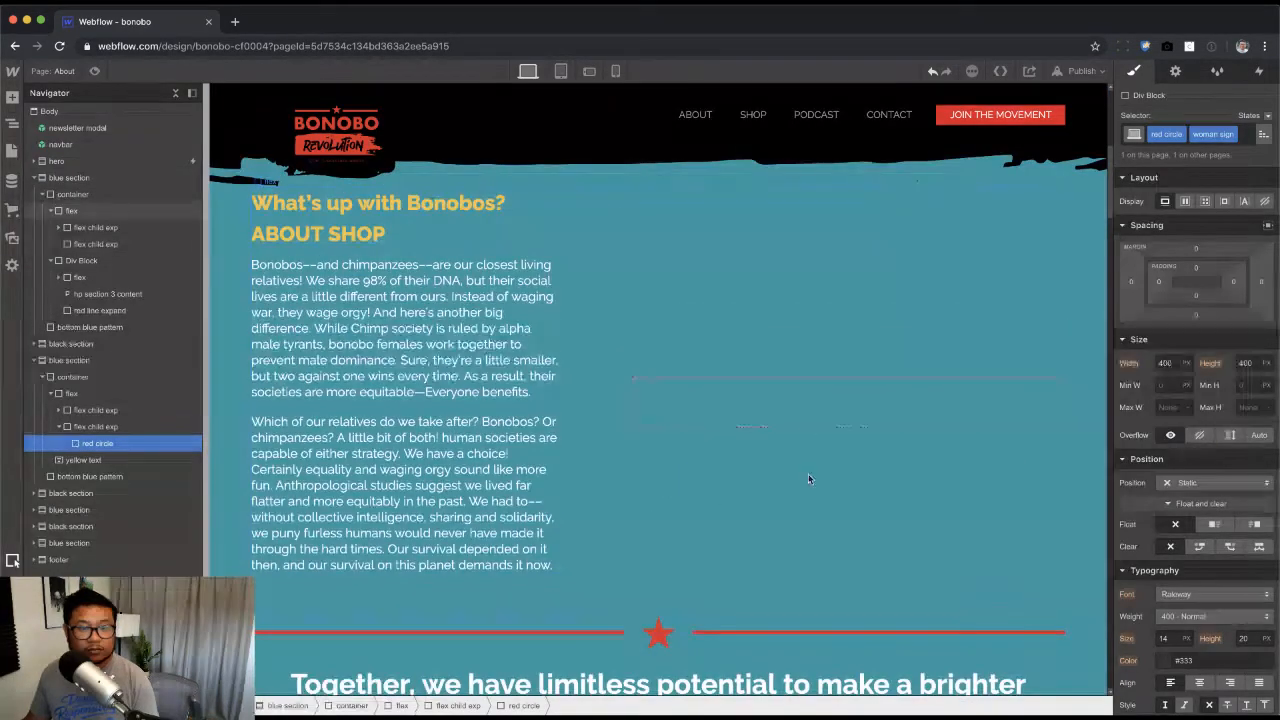
{"action": "left_click", "coordinate": [801, 404]}
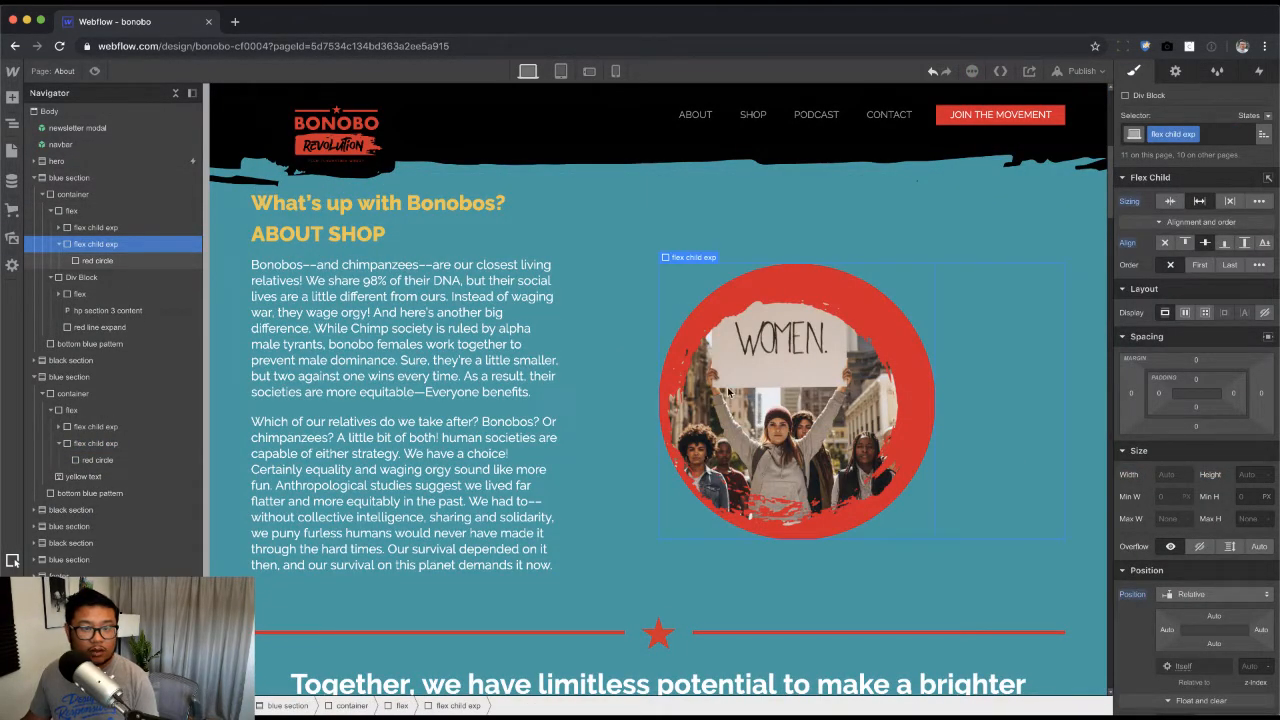
Step: Duplicate the pasted red circle's "woman sign" combo class as "real bonobos"
{"action": "left_click", "coordinate": [766, 388]}
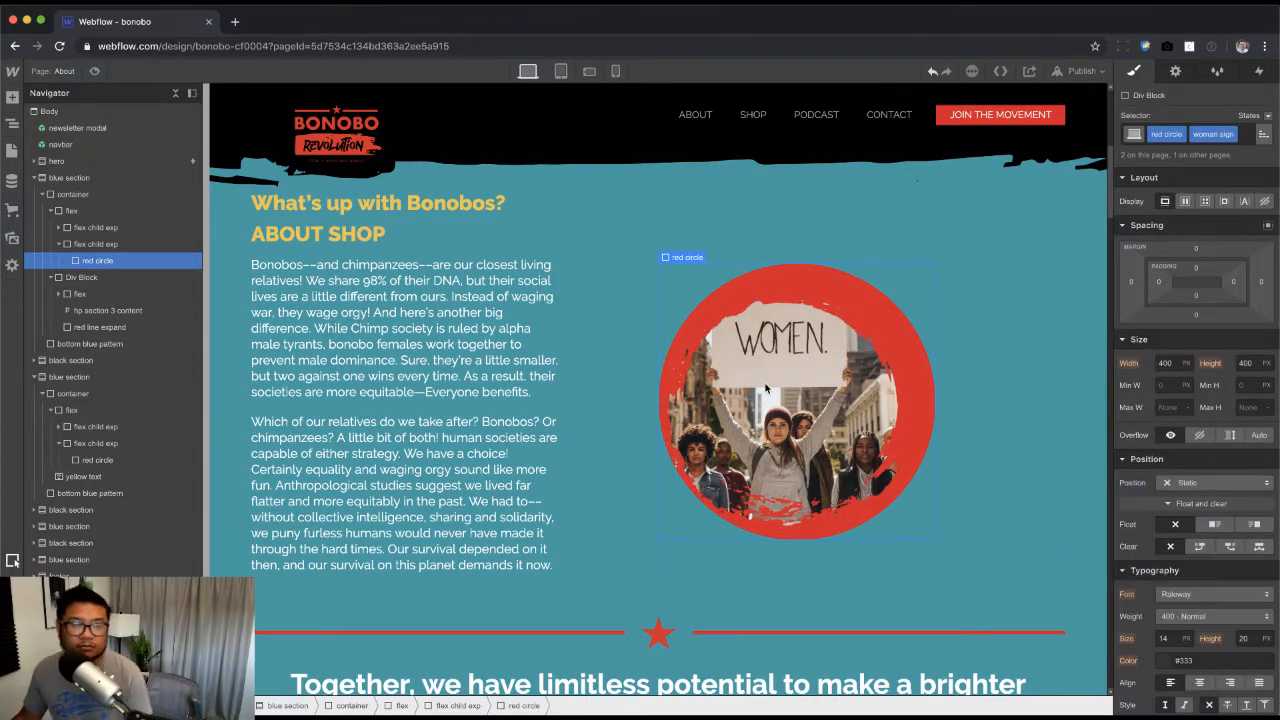
{"action": "key", "text": "super+Tab"}
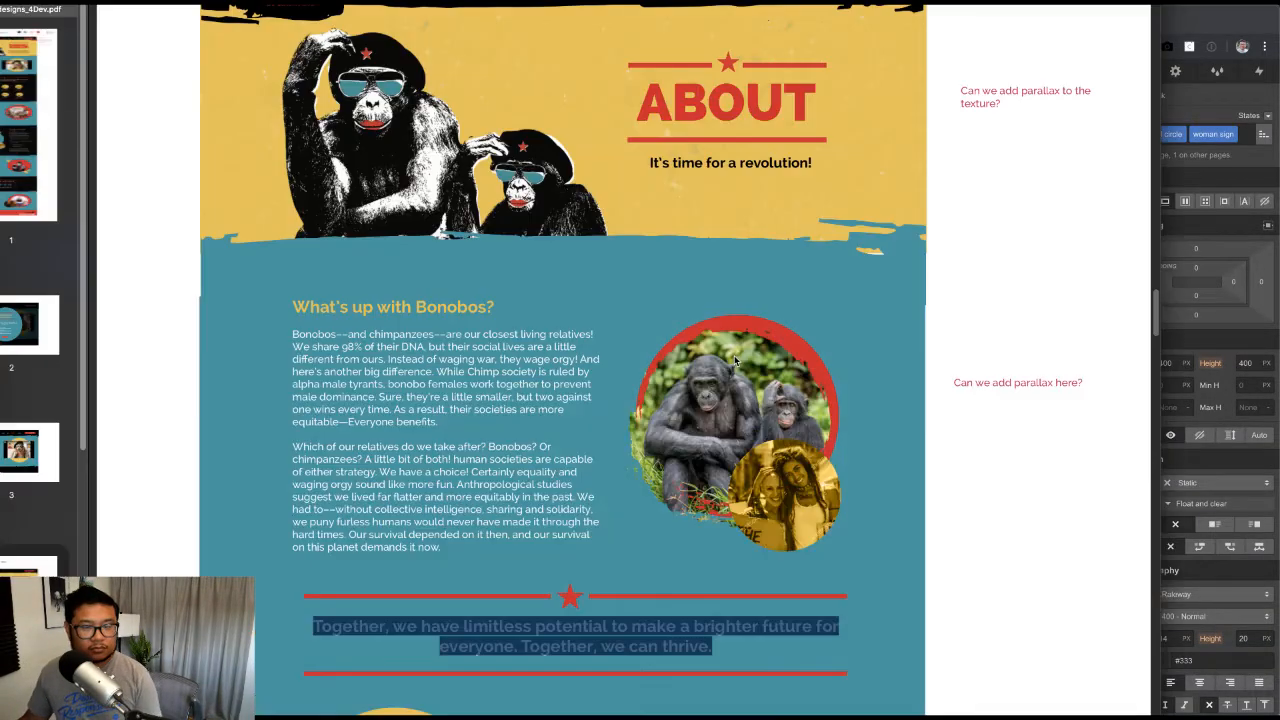
{"action": "key", "text": "super+Tab"}
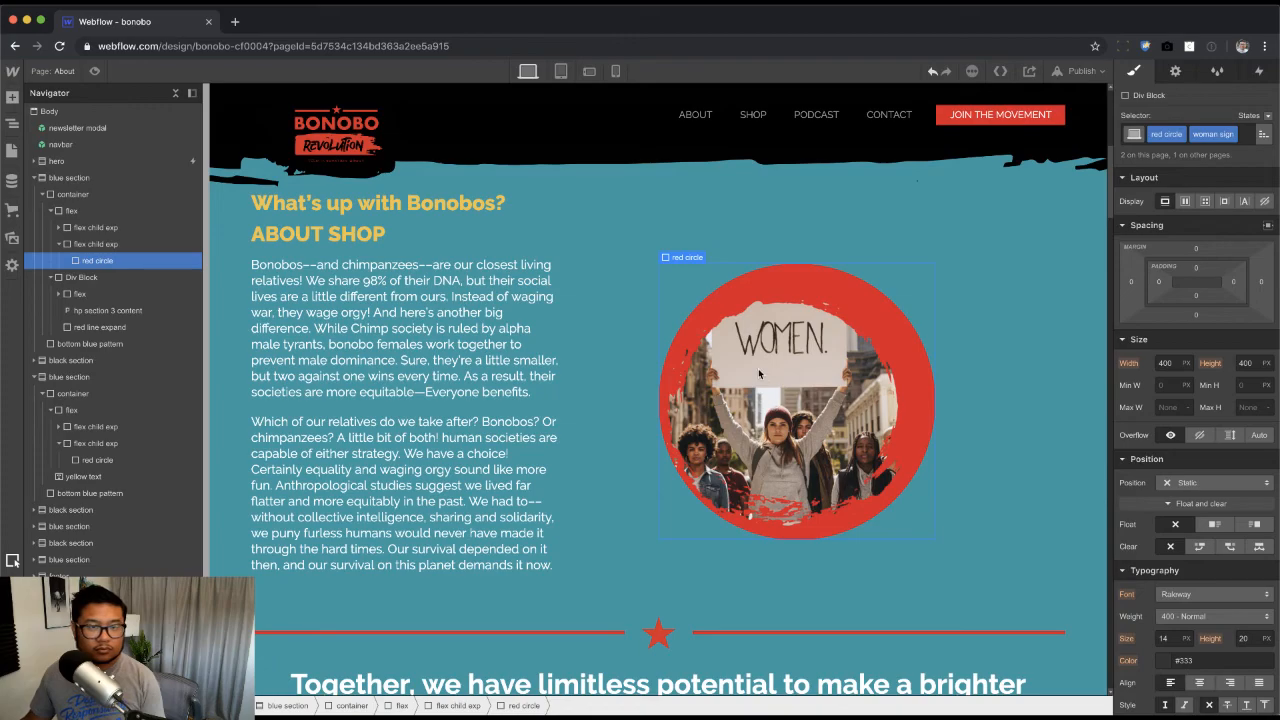
{"action": "left_click", "coordinate": [1234, 135]}
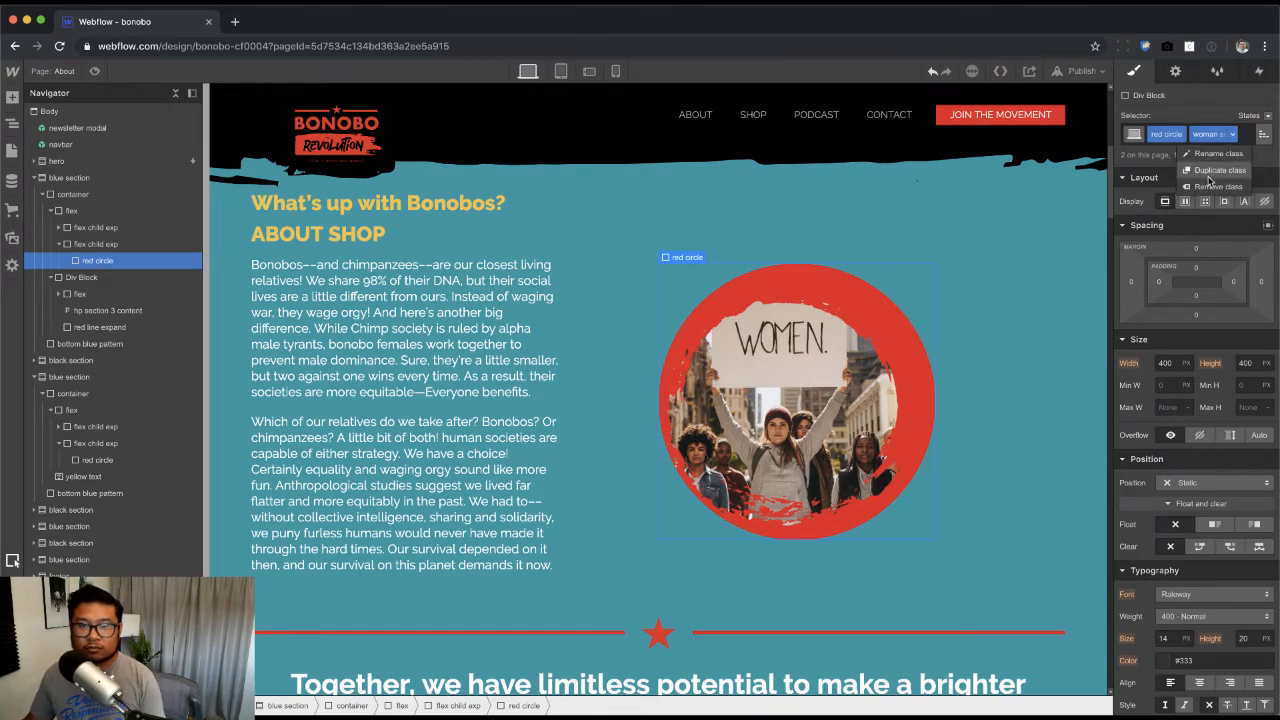
{"action": "key", "text": "super+Tab"}
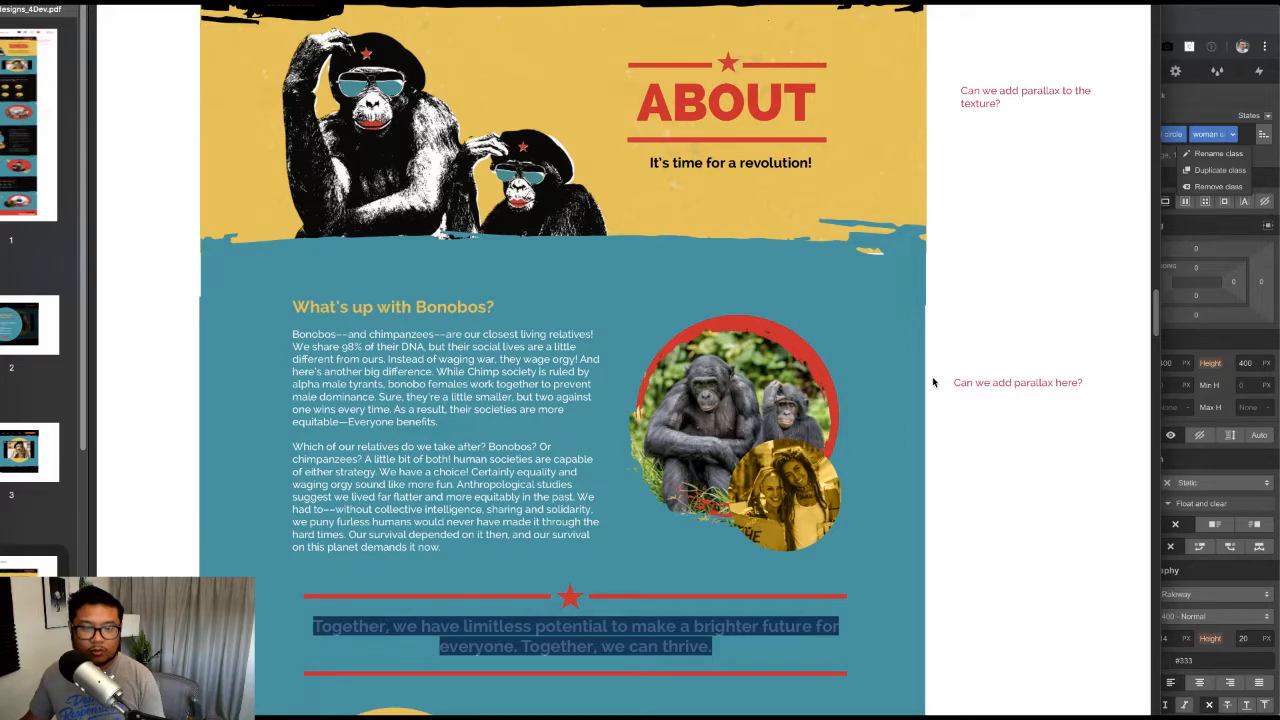
{"action": "key", "text": "super+Tab"}
{"action": "left_click", "coordinate": [1220, 170]}
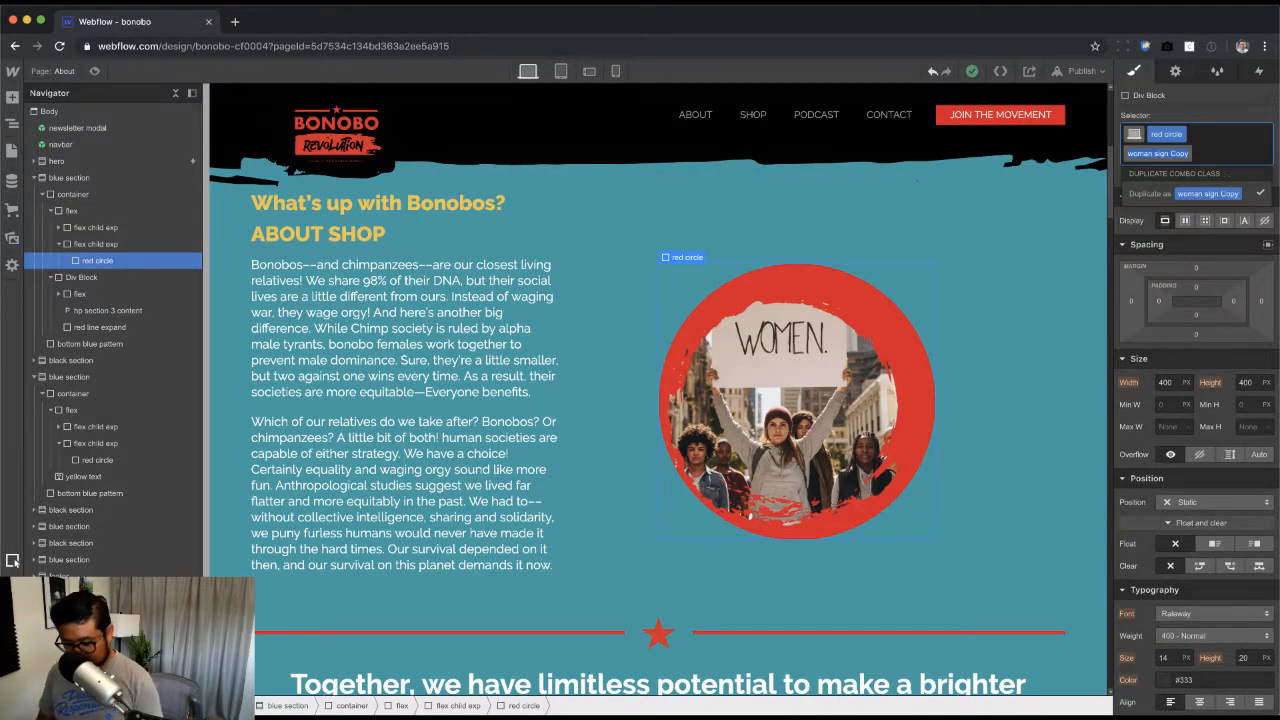
{"action": "type", "text": "real bonobos"}
{"action": "key", "text": "Return"}
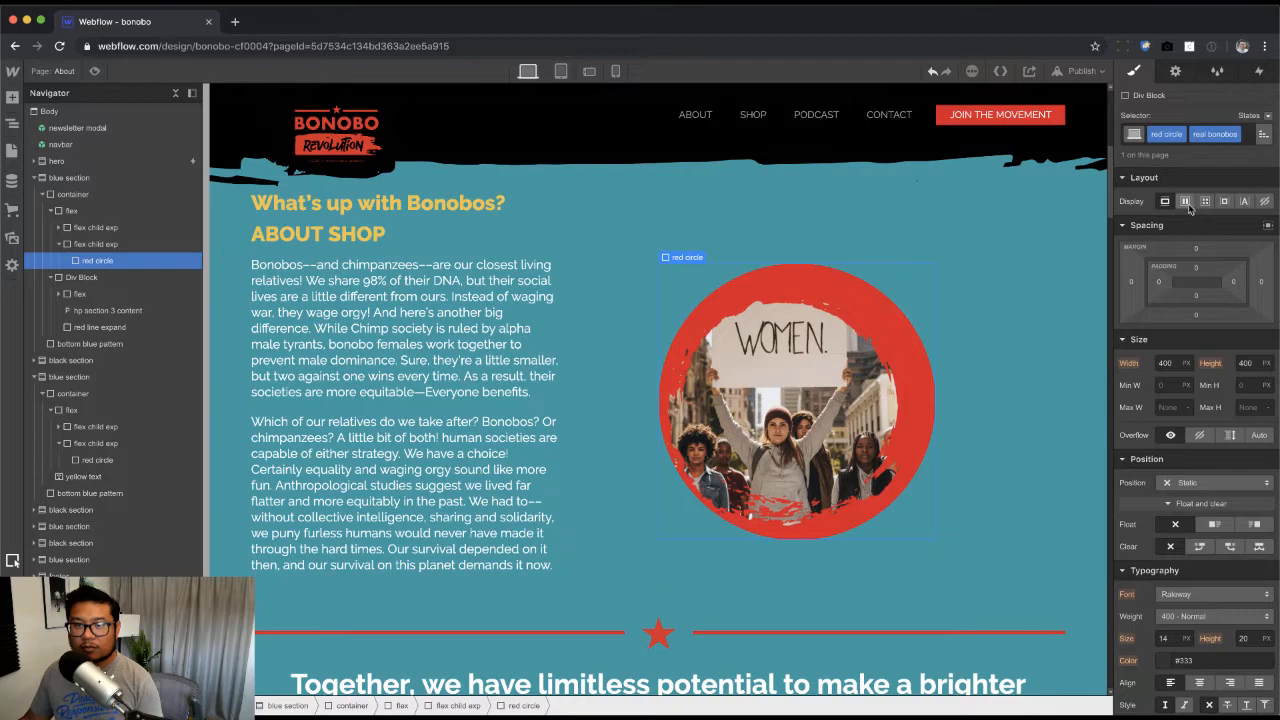
Step: Replace the "real bonobos" circle's background image with about_circle1.png
{"action": "scroll", "coordinate": [1181, 553], "scroll_direction": "down", "scroll_amount": 5}
{"action": "left_click", "coordinate": [1200, 468]}
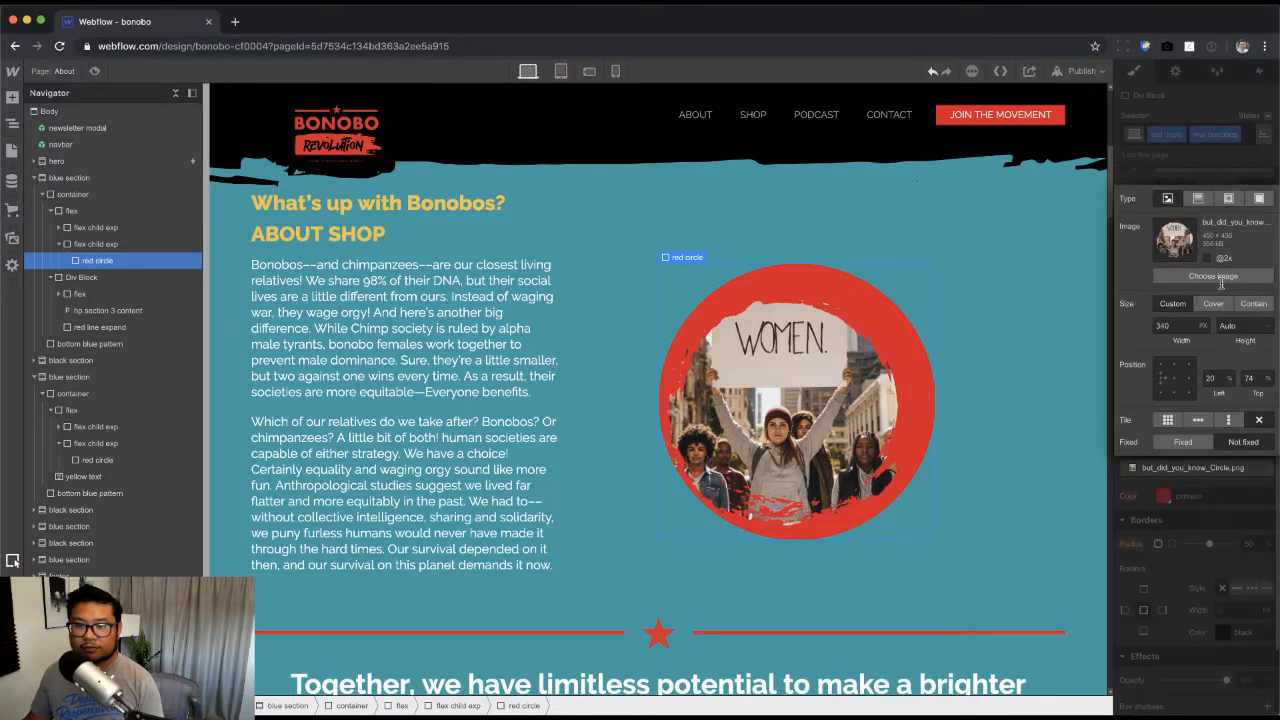
{"action": "left_click", "coordinate": [1215, 277]}
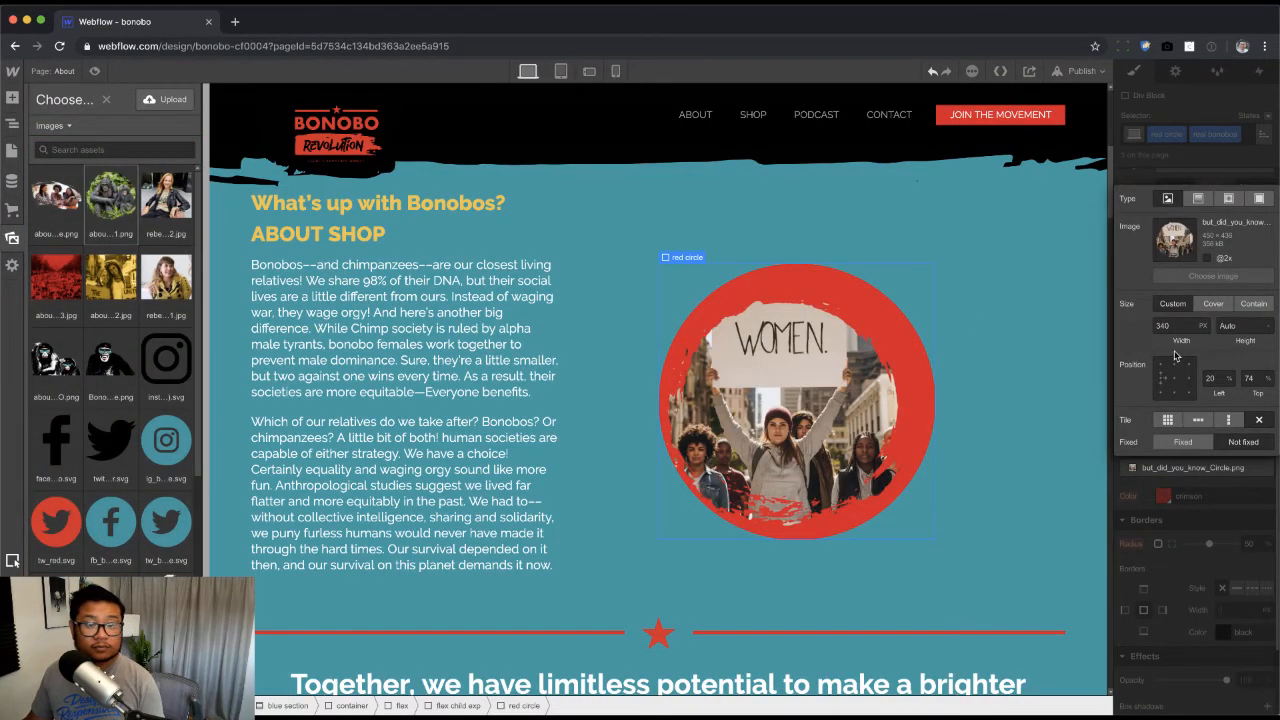
{"action": "left_click", "coordinate": [1230, 160]}
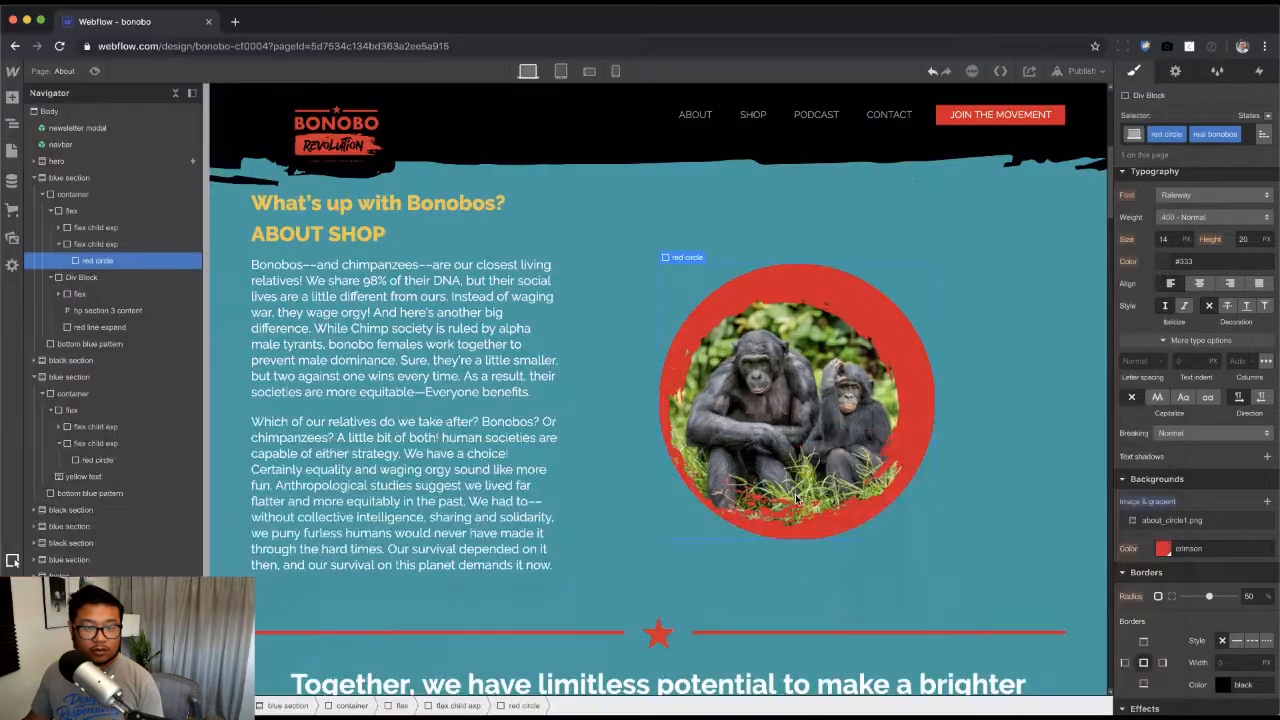
Step: Copy the "women group sign" circle from the black section's image group and paste it inside the bonobo red circle
{"action": "scroll", "coordinate": [798, 574], "scroll_direction": "down", "scroll_amount": 10}
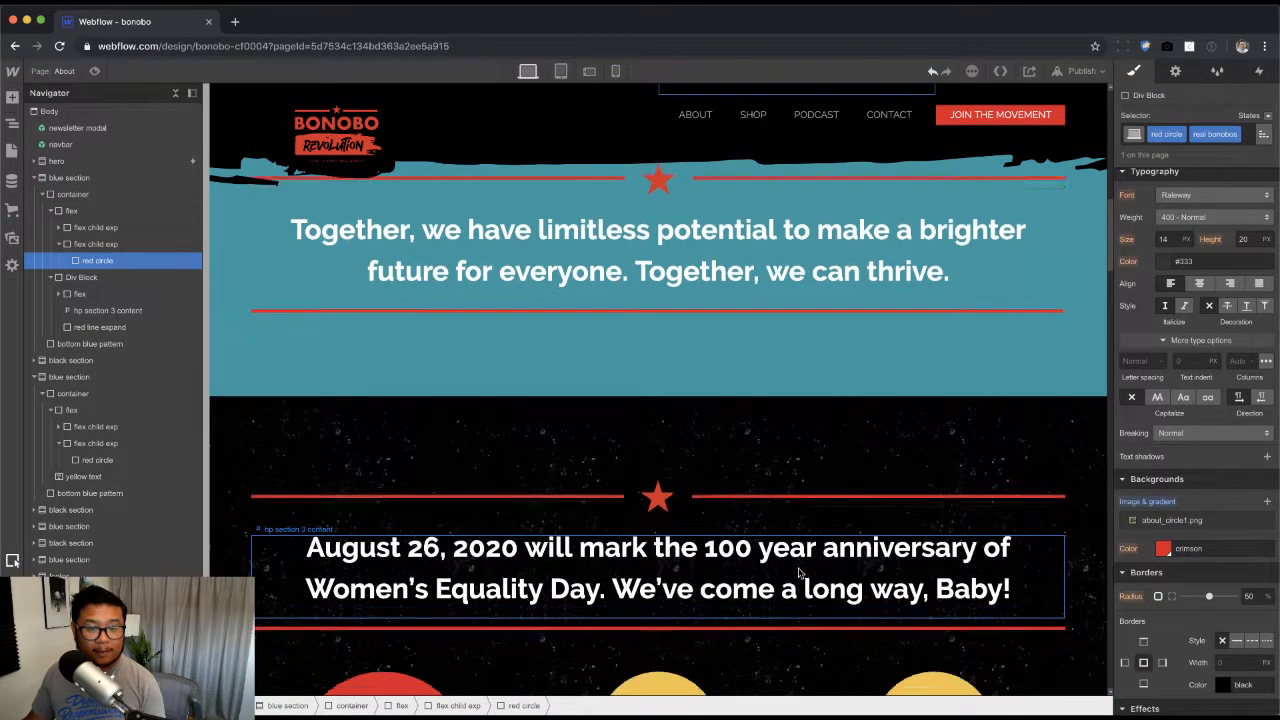
{"action": "scroll", "coordinate": [798, 571], "scroll_direction": "down", "scroll_amount": 8}
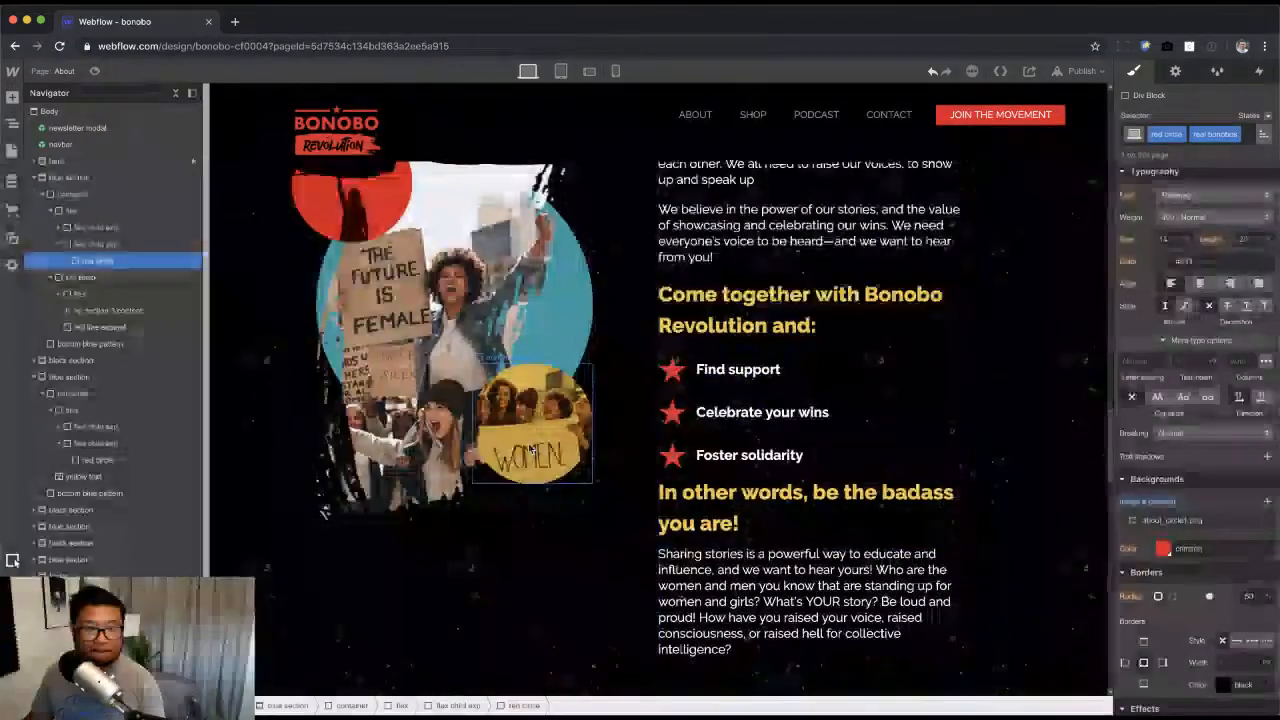
{"action": "left_click", "coordinate": [535, 456]}
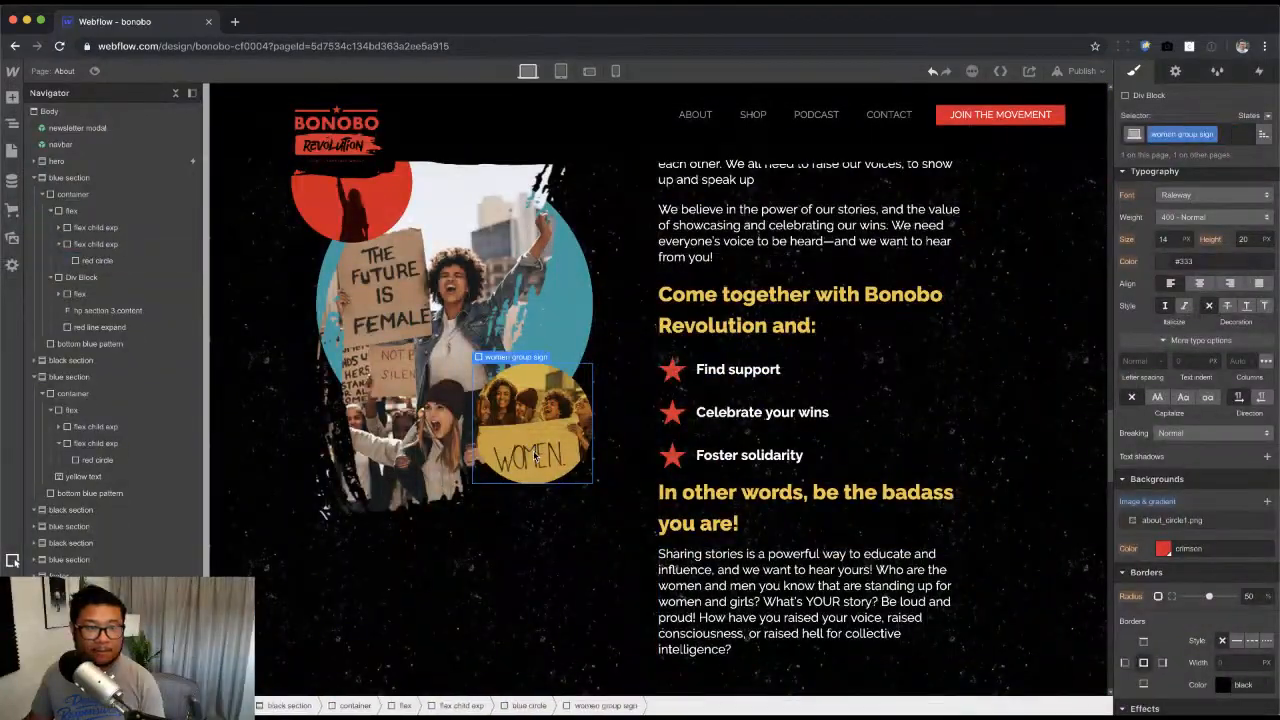
{"action": "scroll", "coordinate": [765, 515], "scroll_direction": "up", "scroll_amount": 15}
{"action": "scroll", "coordinate": [763, 505], "scroll_direction": "up", "scroll_amount": 5}
{"action": "left_click", "coordinate": [763, 505]}
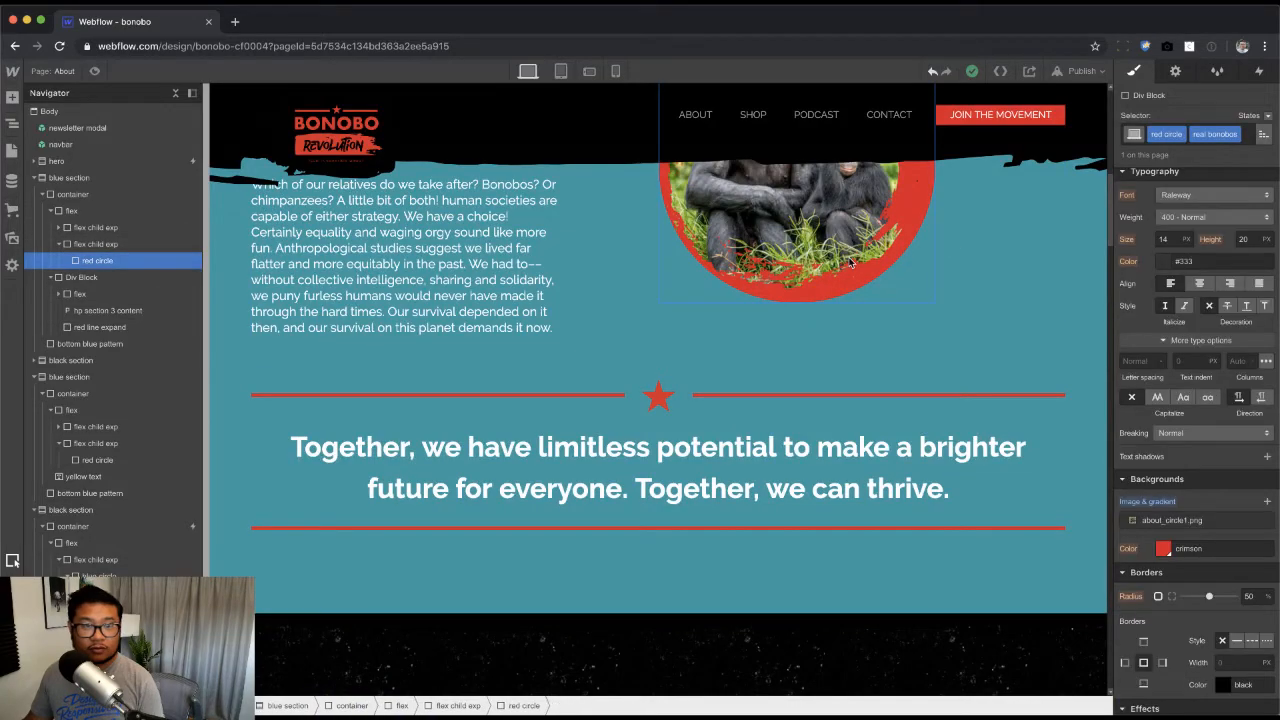
{"action": "key", "text": "super+v"}
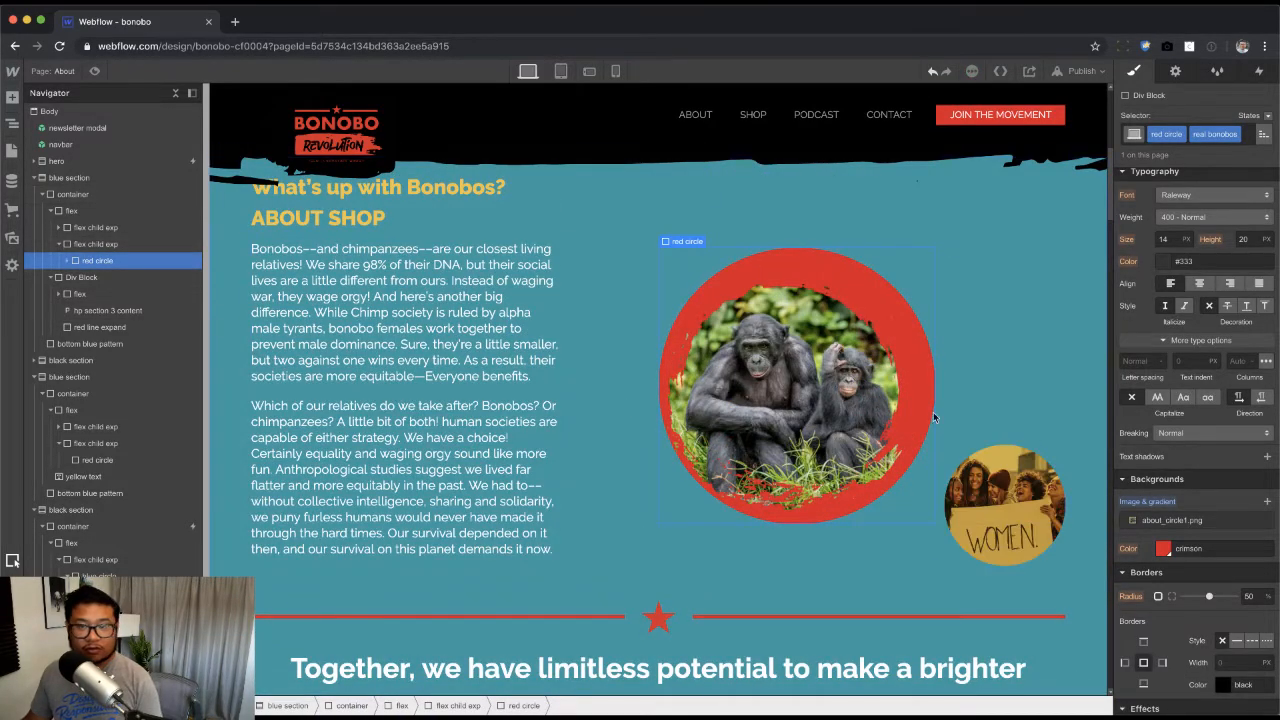
Step: Select the pasted "women group sign" circle and check the PDF for the small yellow circle's image and placement
{"action": "left_click", "coordinate": [995, 512]}
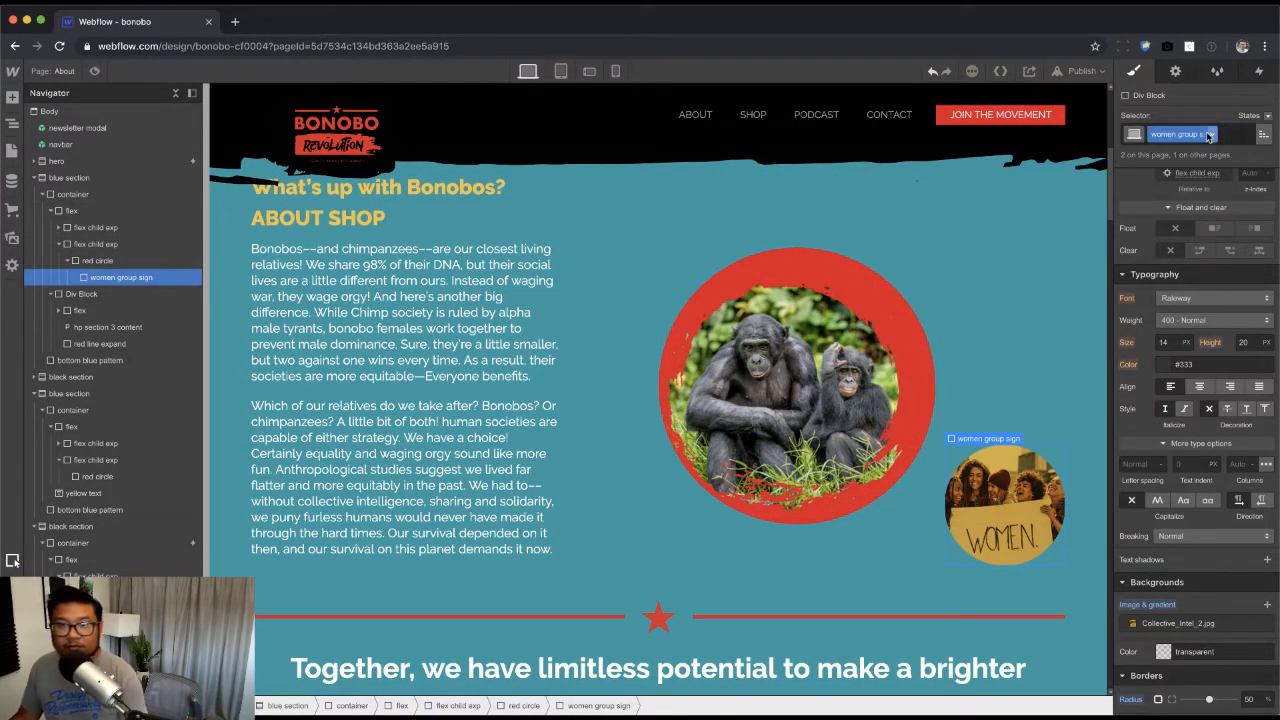
{"action": "key", "text": "super+Tab"}
{"action": "scroll", "coordinate": [563, 360], "scroll_direction": "down", "scroll_amount": 5}
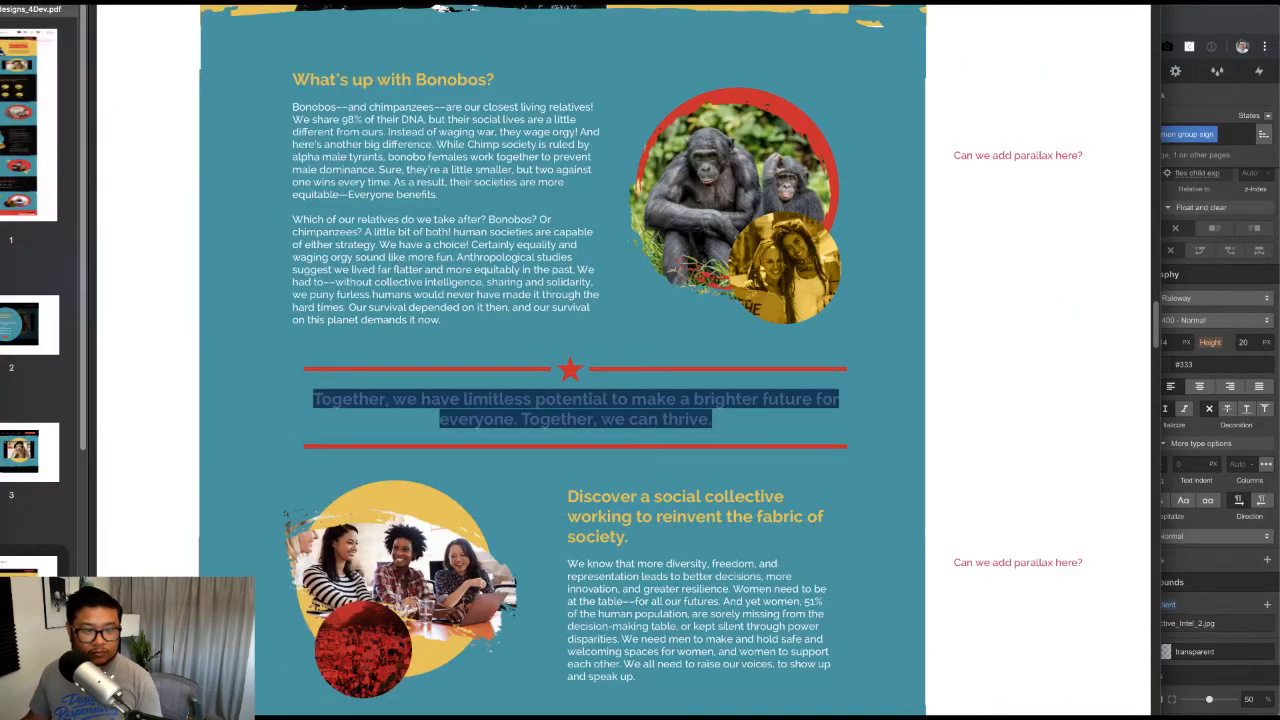
Step: Check the small photo circle in the mockup, and duplicate its women group sign class as "happy protesters" in Webflow
{"action": "scroll", "coordinate": [563, 360], "scroll_direction": "up", "scroll_amount": 4}
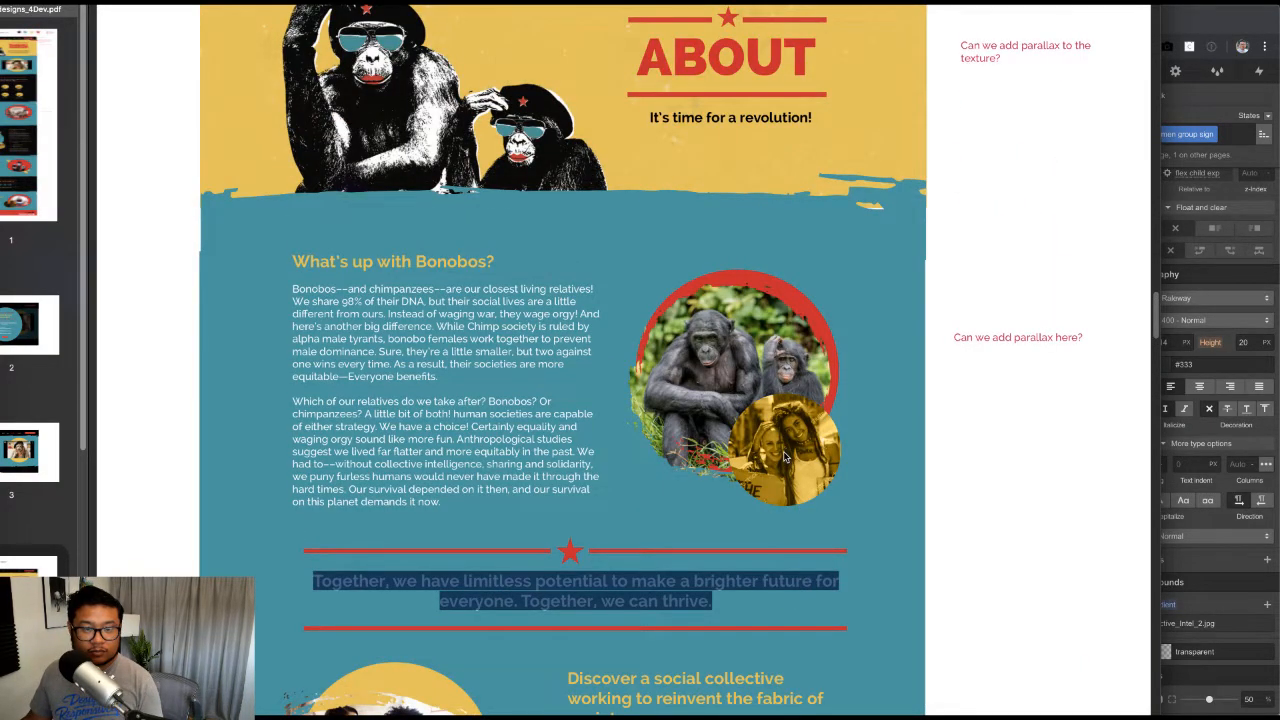
{"action": "key", "text": "super+Tab"}
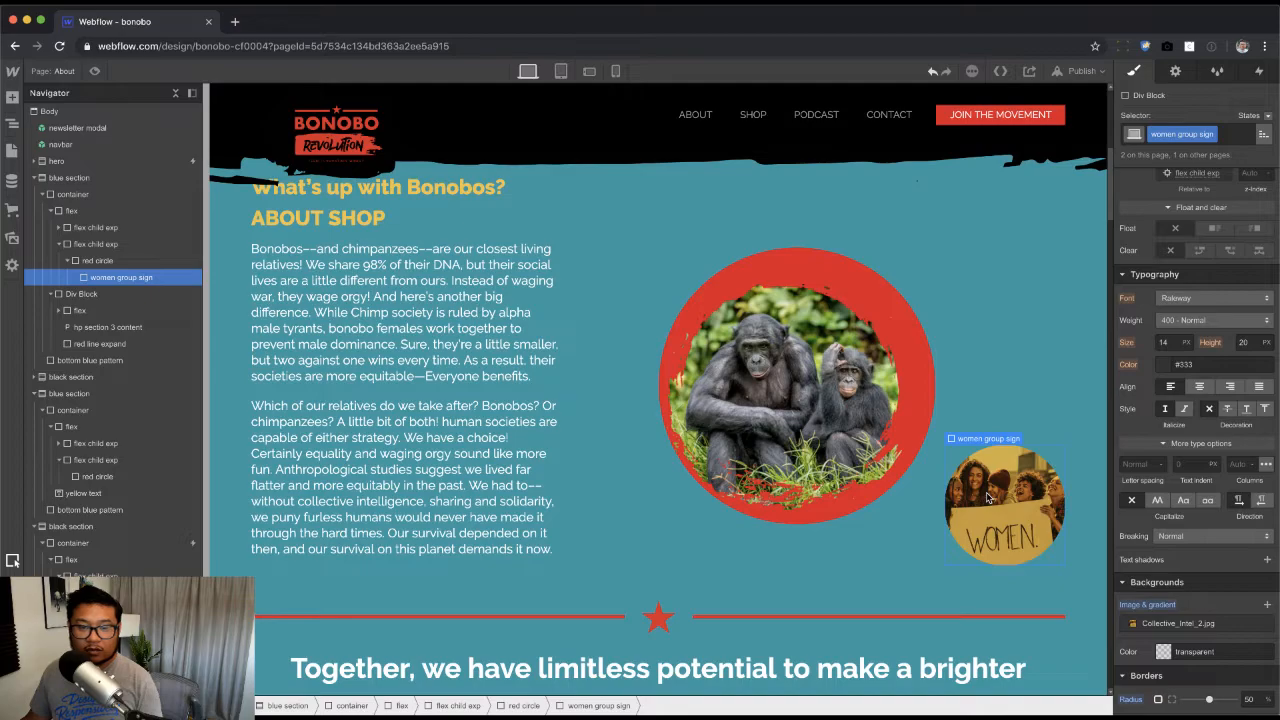
{"action": "left_click", "coordinate": [1210, 134]}
{"action": "left_click", "coordinate": [1183, 164]}
{"action": "type", "text": "happy protesters"}
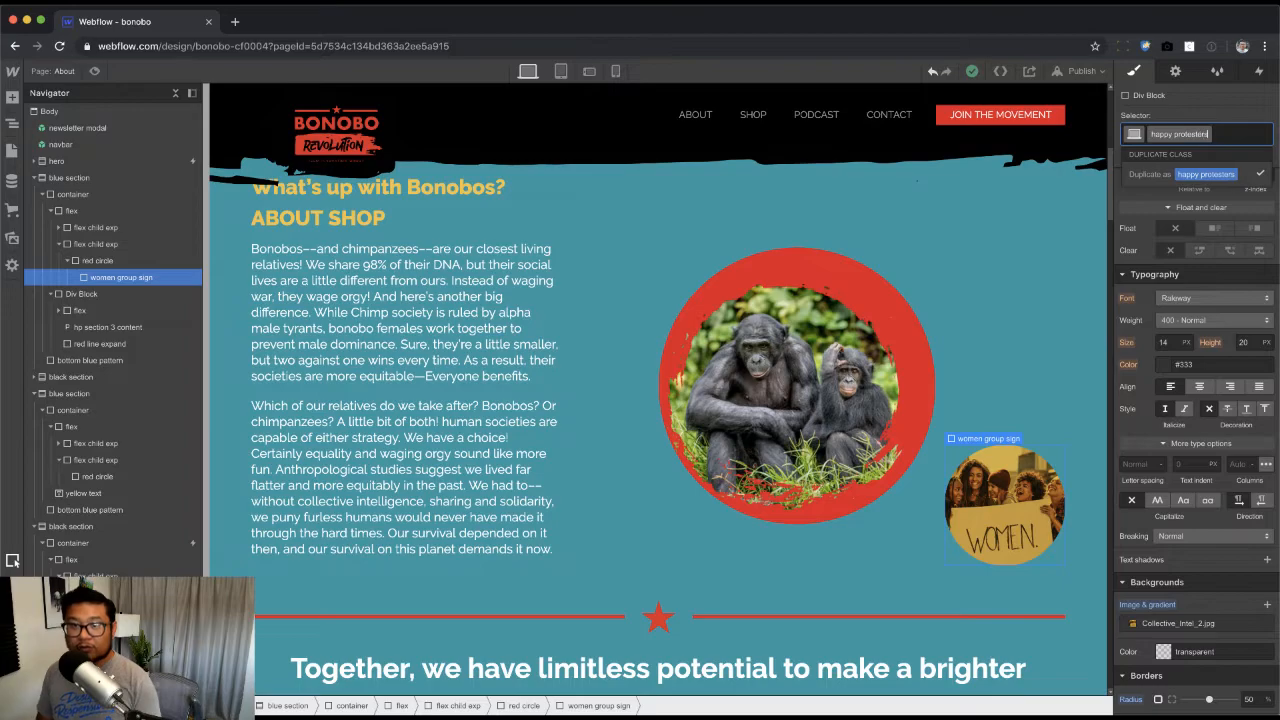
{"action": "key", "text": "Return"}
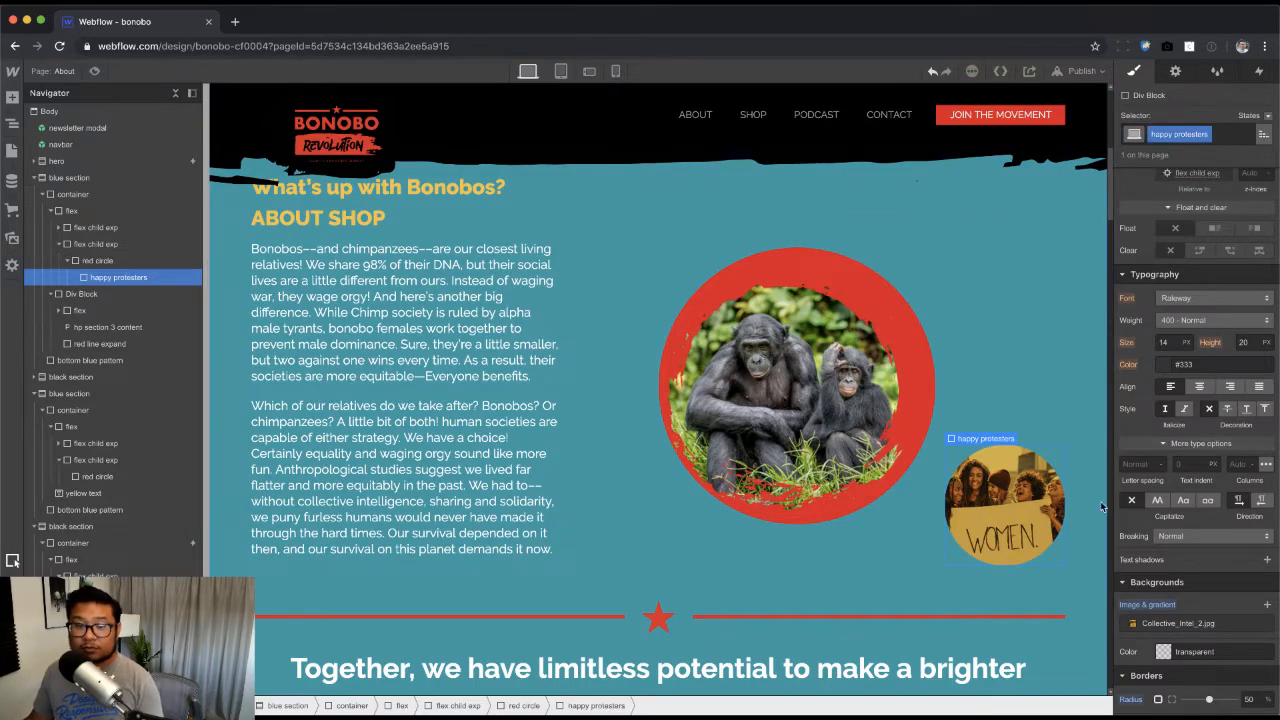
{"action": "scroll", "coordinate": [1188, 556], "scroll_direction": "down", "scroll_amount": 1}
{"action": "left_click", "coordinate": [1194, 597]}
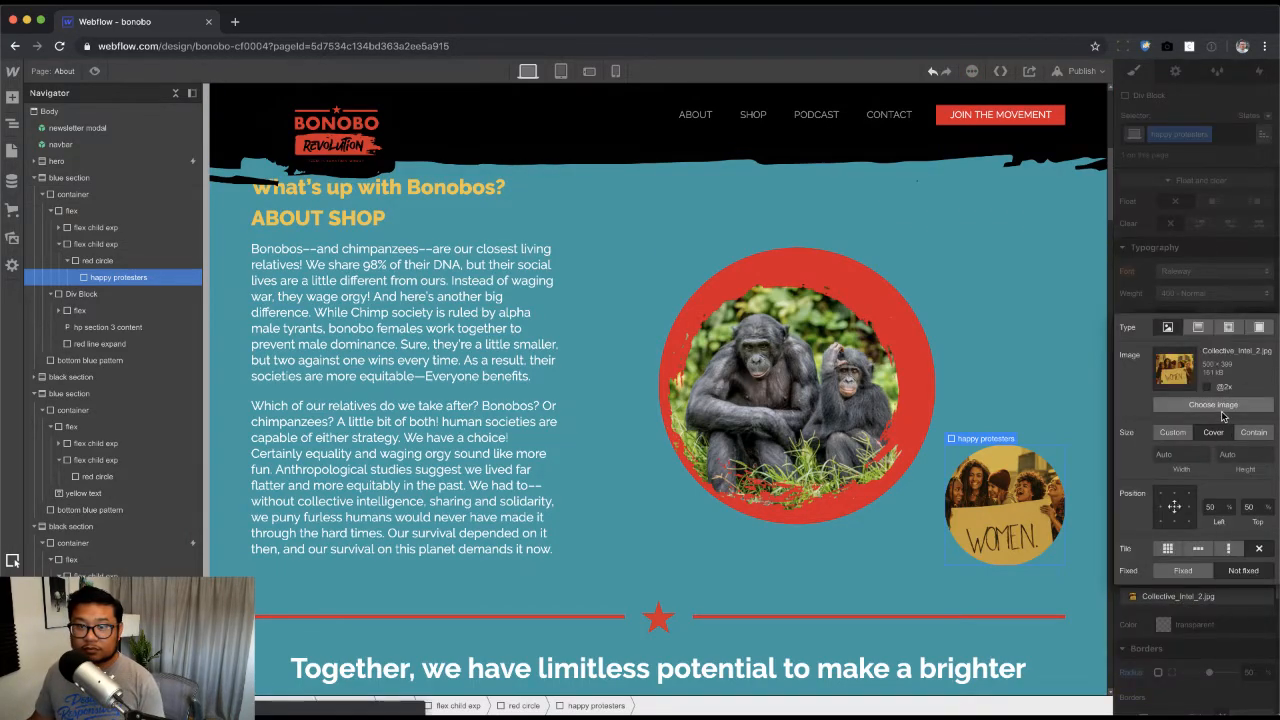
{"action": "left_click", "coordinate": [1210, 194]}
{"action": "key", "text": "super+z"}
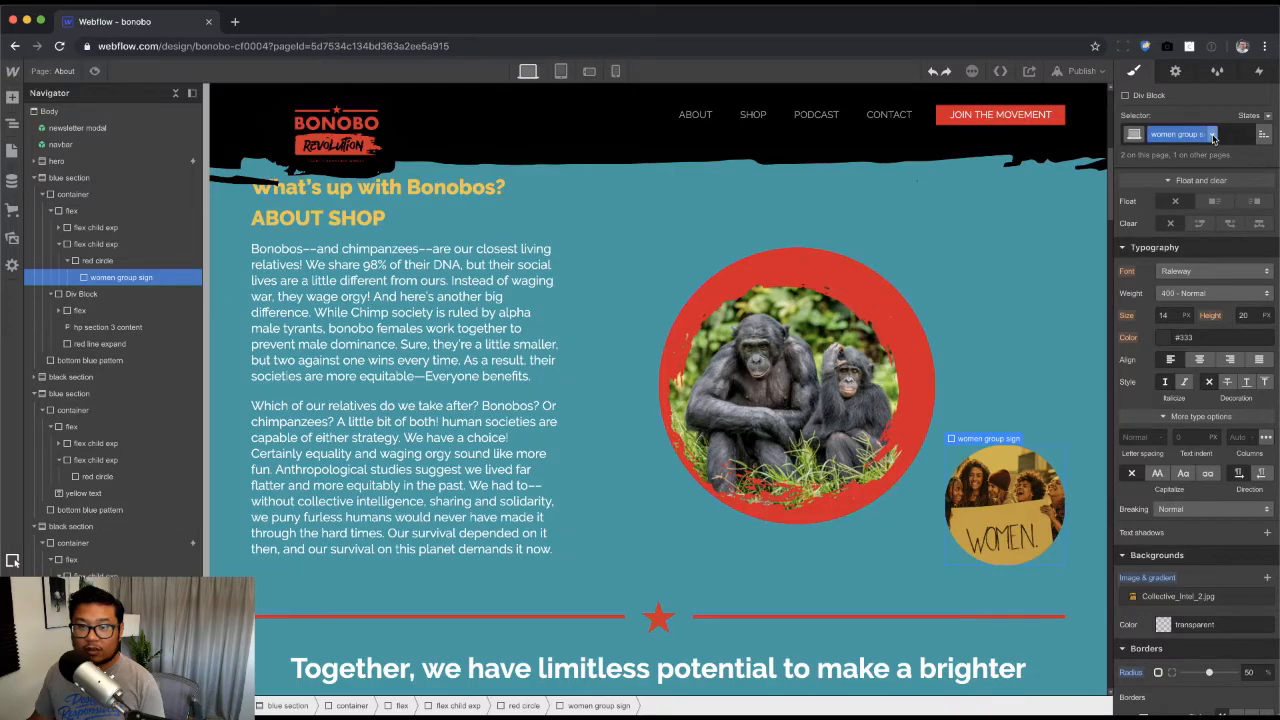
{"action": "left_click", "coordinate": [1214, 137]}
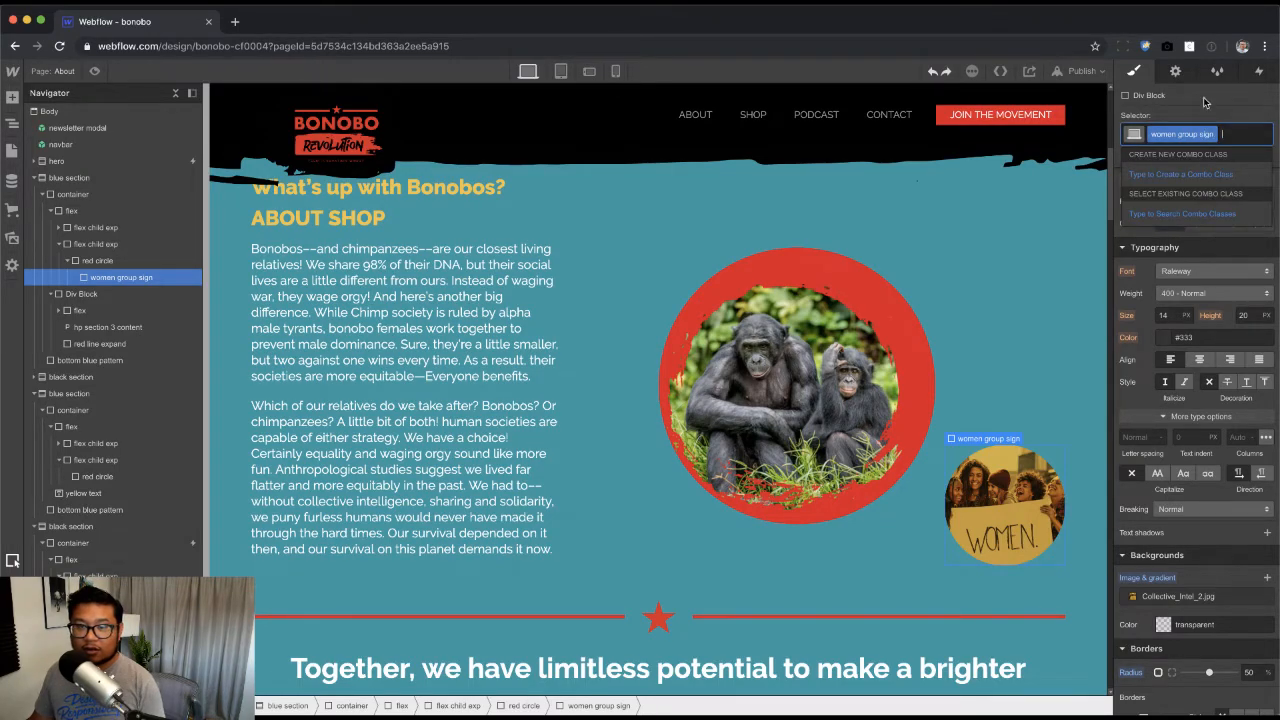
{"action": "left_click", "coordinate": [1215, 119]}
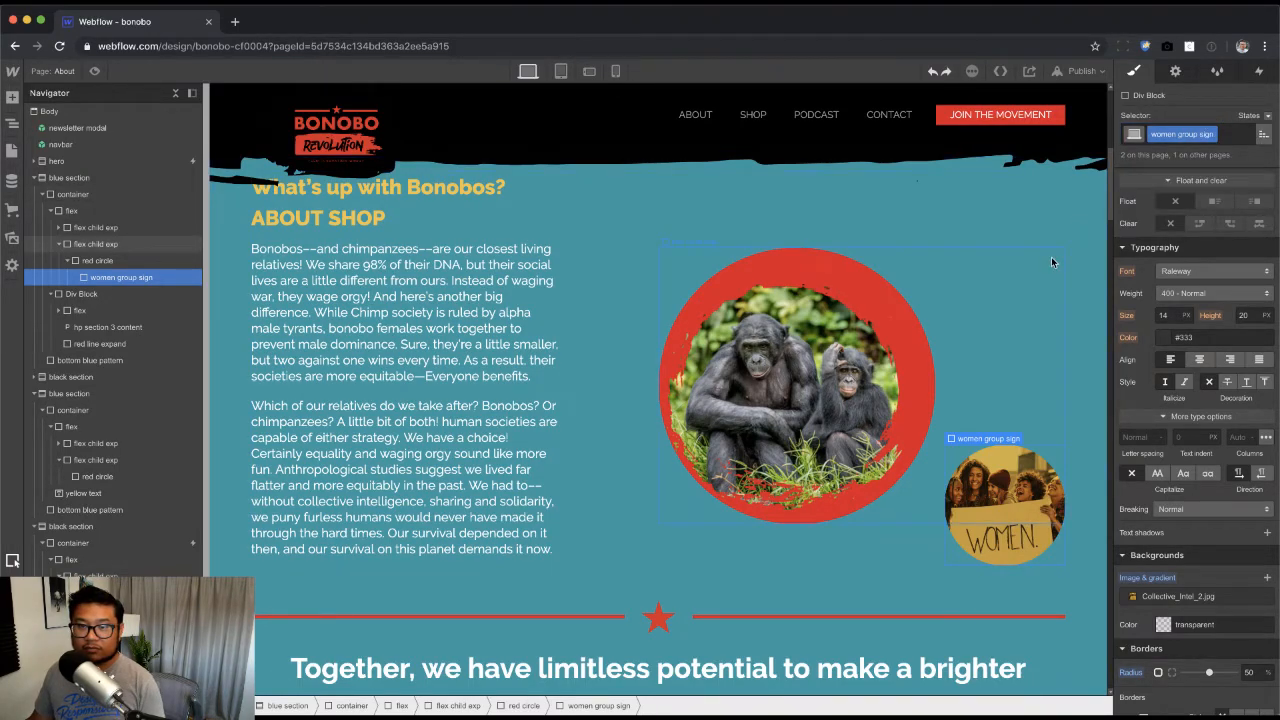
{"action": "key", "text": "super+shift+z"}
Step: Replace the background image of the happy protesters circle with about_circle2.jpg
{"action": "left_click", "coordinate": [1175, 596]}
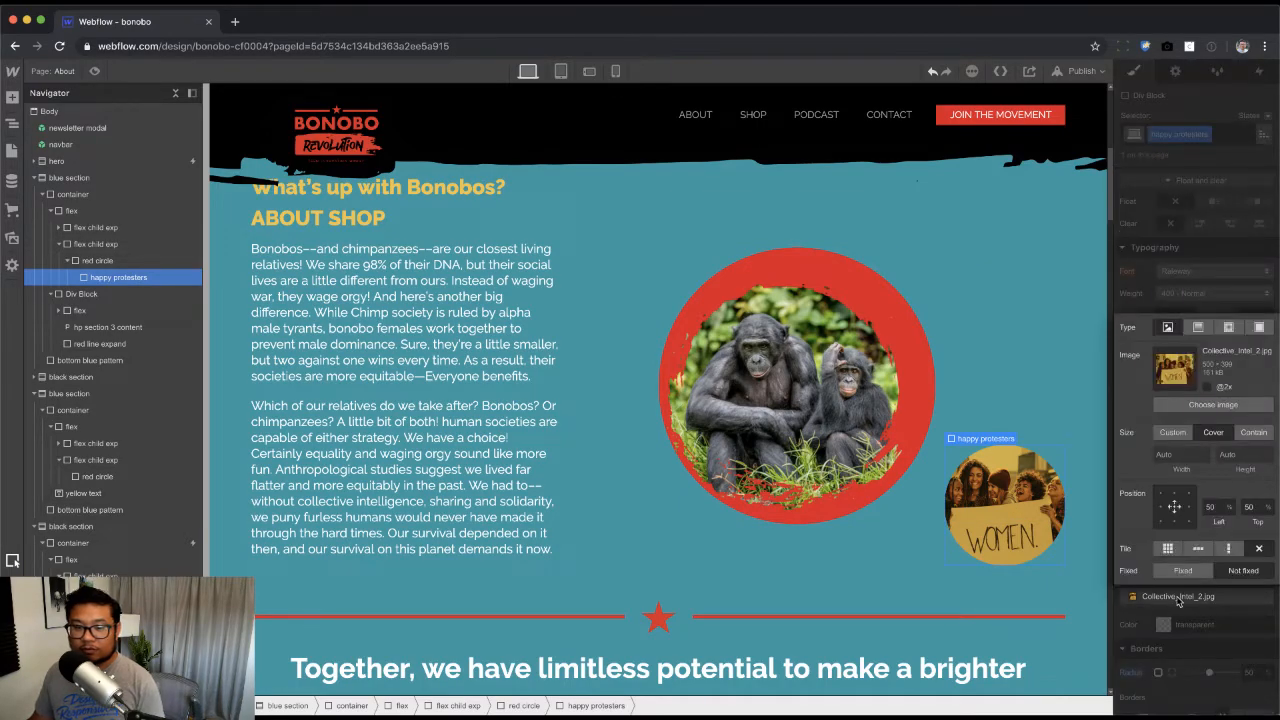
{"action": "left_click", "coordinate": [1210, 405]}
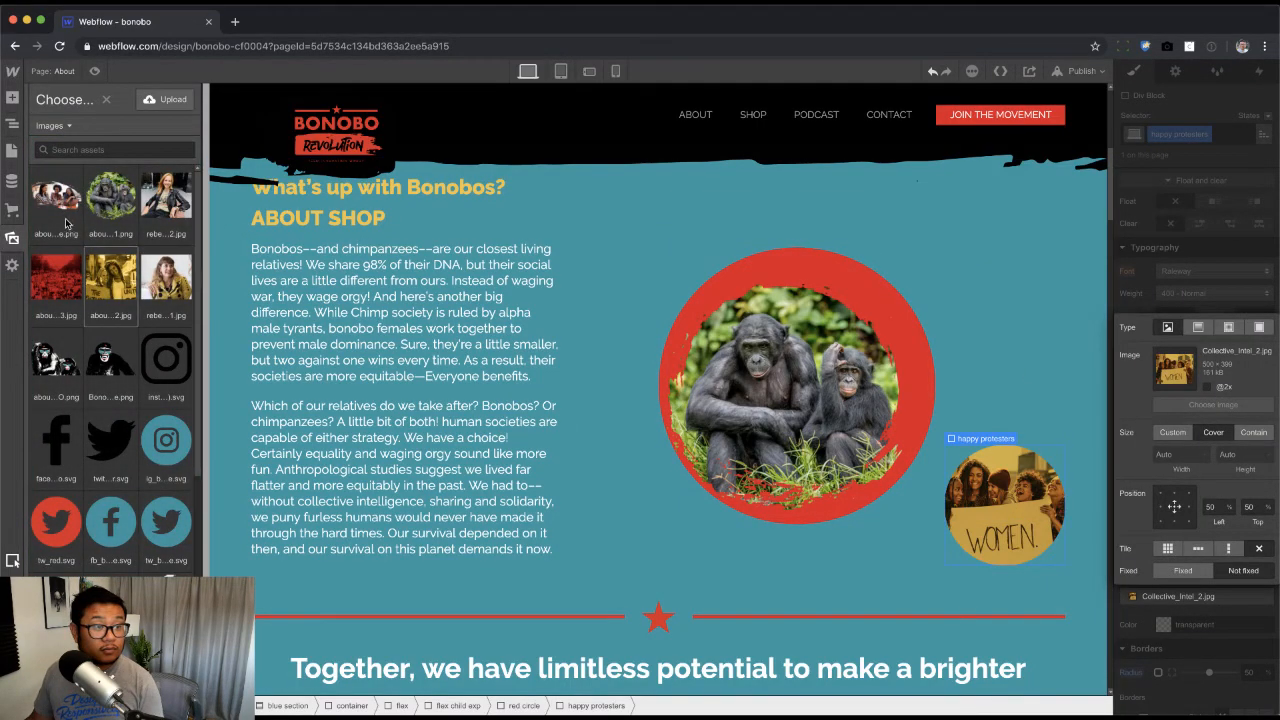
{"action": "left_click", "coordinate": [109, 291]}
{"action": "left_click", "coordinate": [1217, 273]}
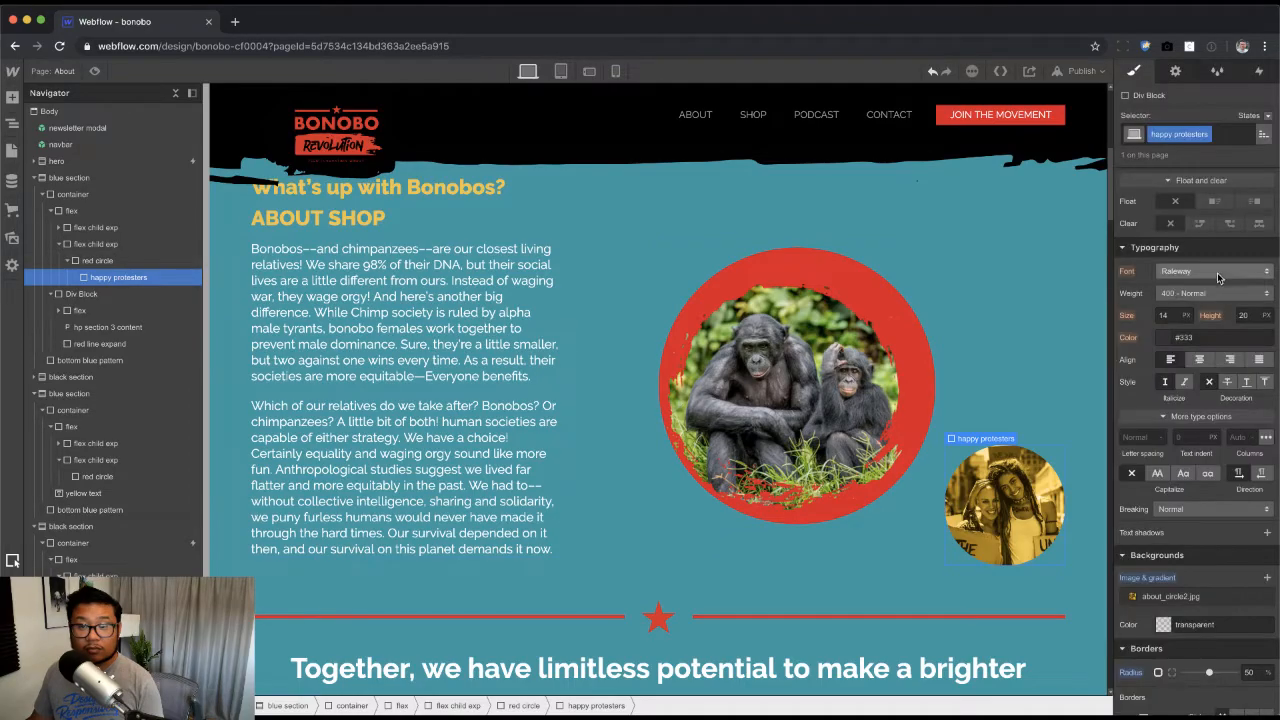
Step: Set the position of the red circle containing the happy protesters block to Relative
{"action": "scroll", "coordinate": [1207, 370], "scroll_direction": "up", "scroll_amount": 5}
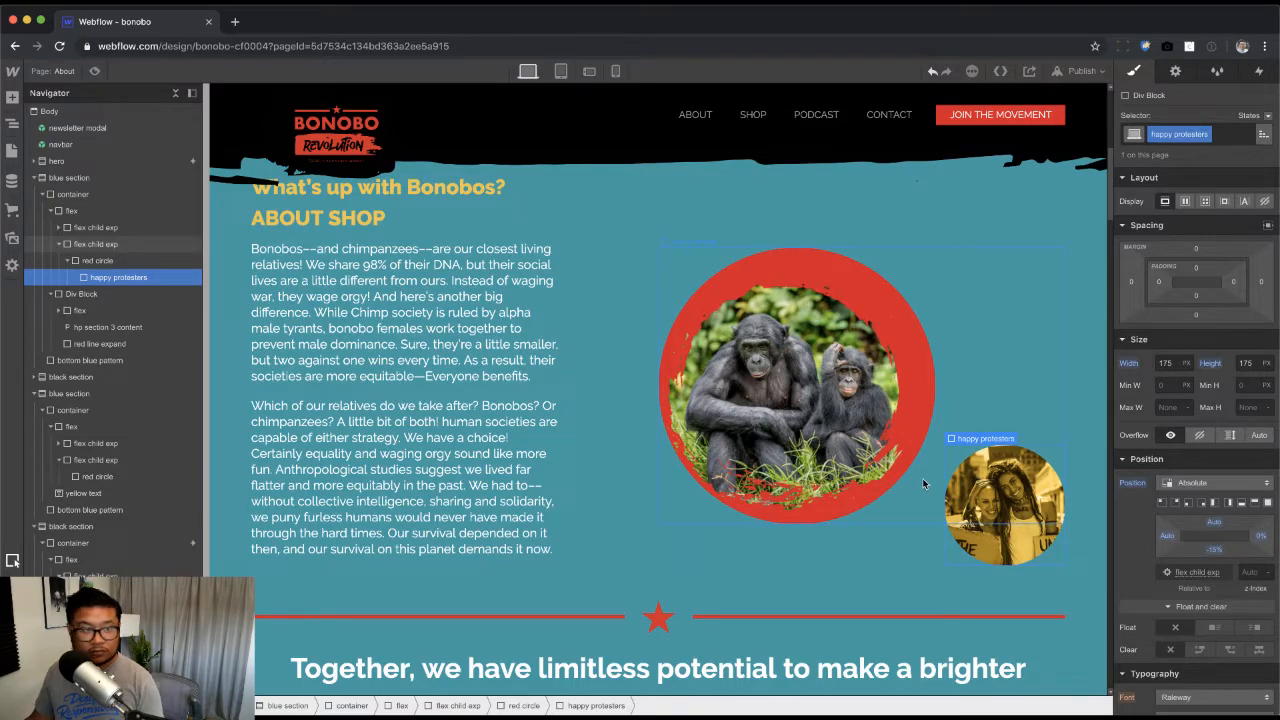
{"action": "left_click", "coordinate": [88, 263]}
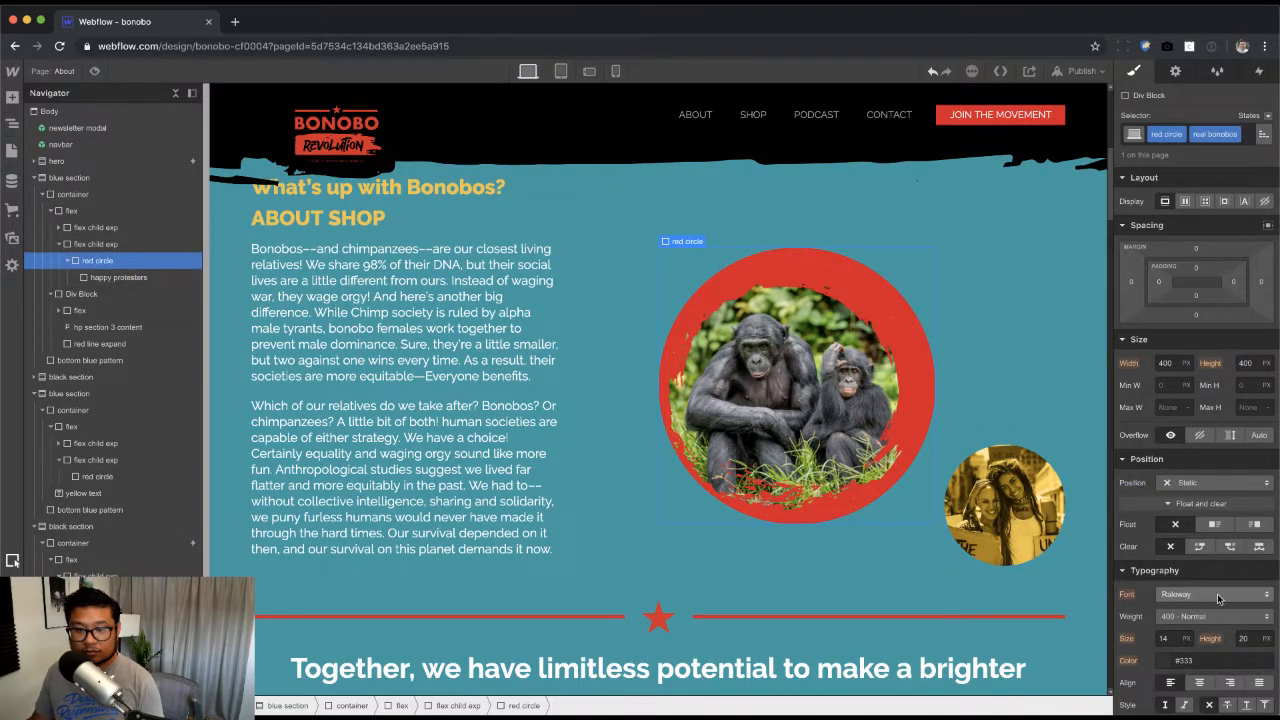
{"action": "scroll", "coordinate": [1217, 593], "scroll_direction": "down", "scroll_amount": 1}
{"action": "left_click", "coordinate": [1208, 470]}
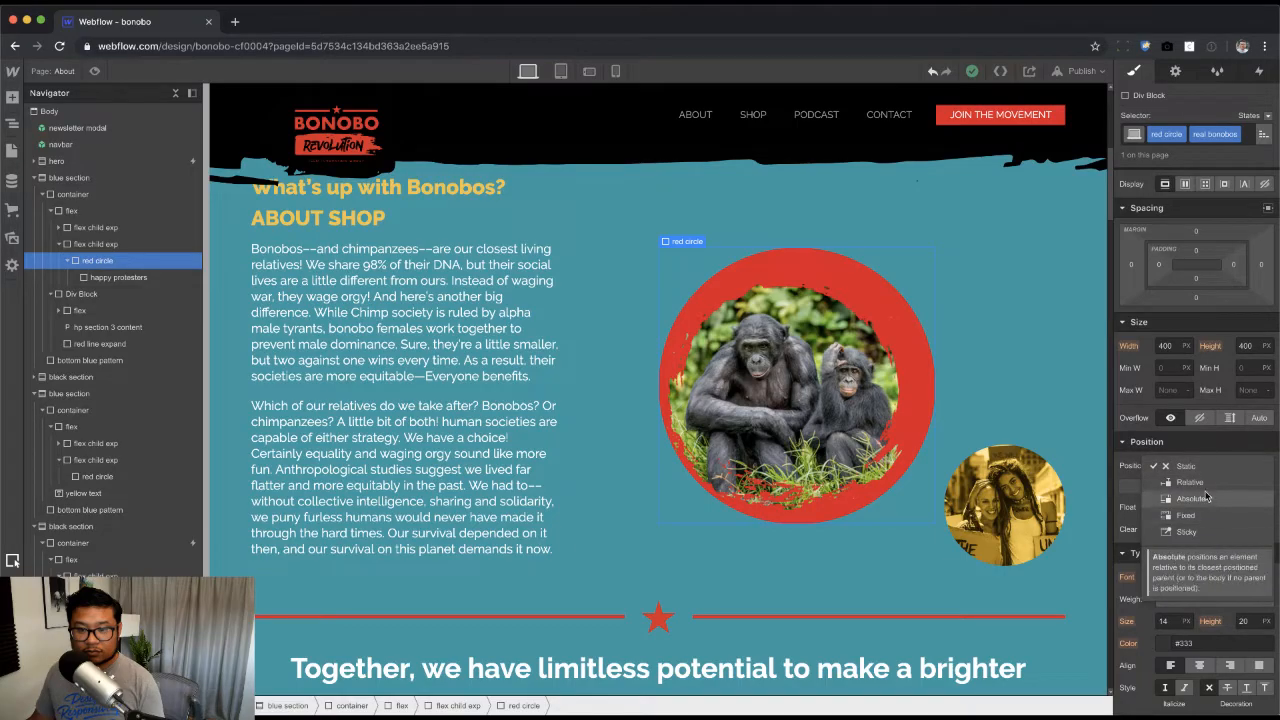
{"action": "left_click", "coordinate": [1190, 483]}
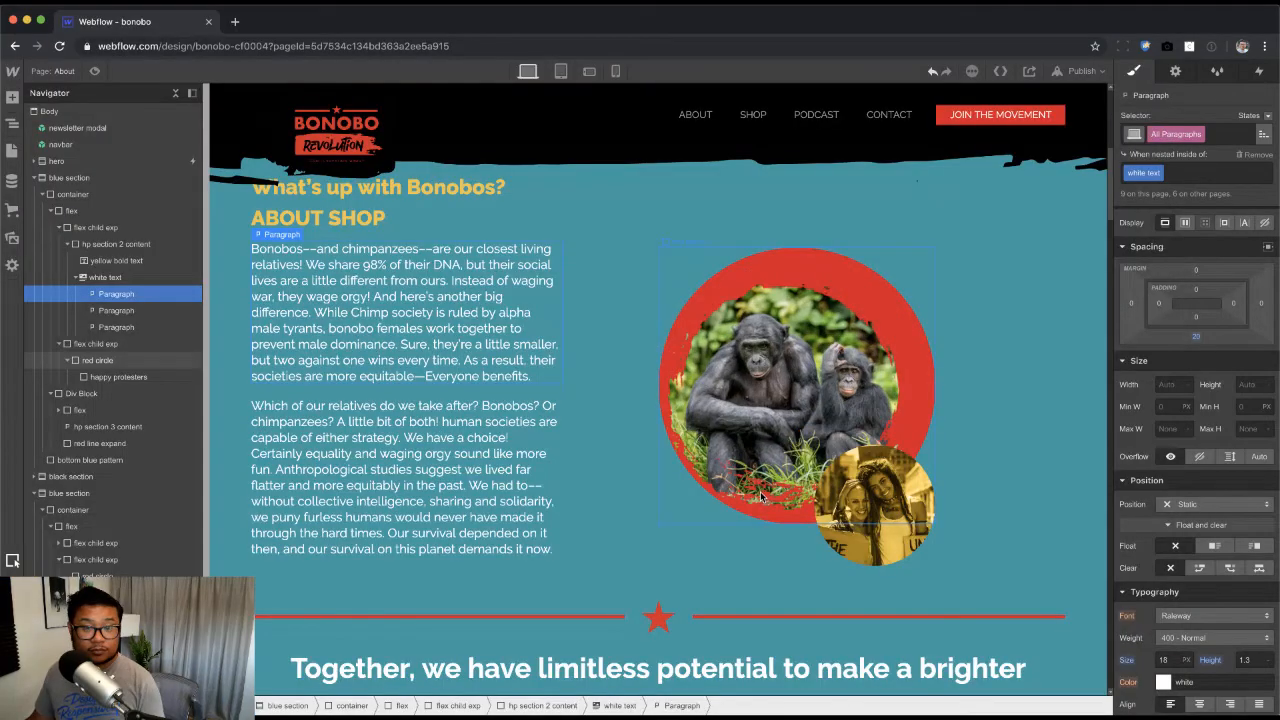
Step: Compare the About page's sections with the design mockup, especially the content below the "Together, we have limitless potential" banner
{"action": "scroll", "coordinate": [530, 475], "scroll_direction": "up", "scroll_amount": 3}
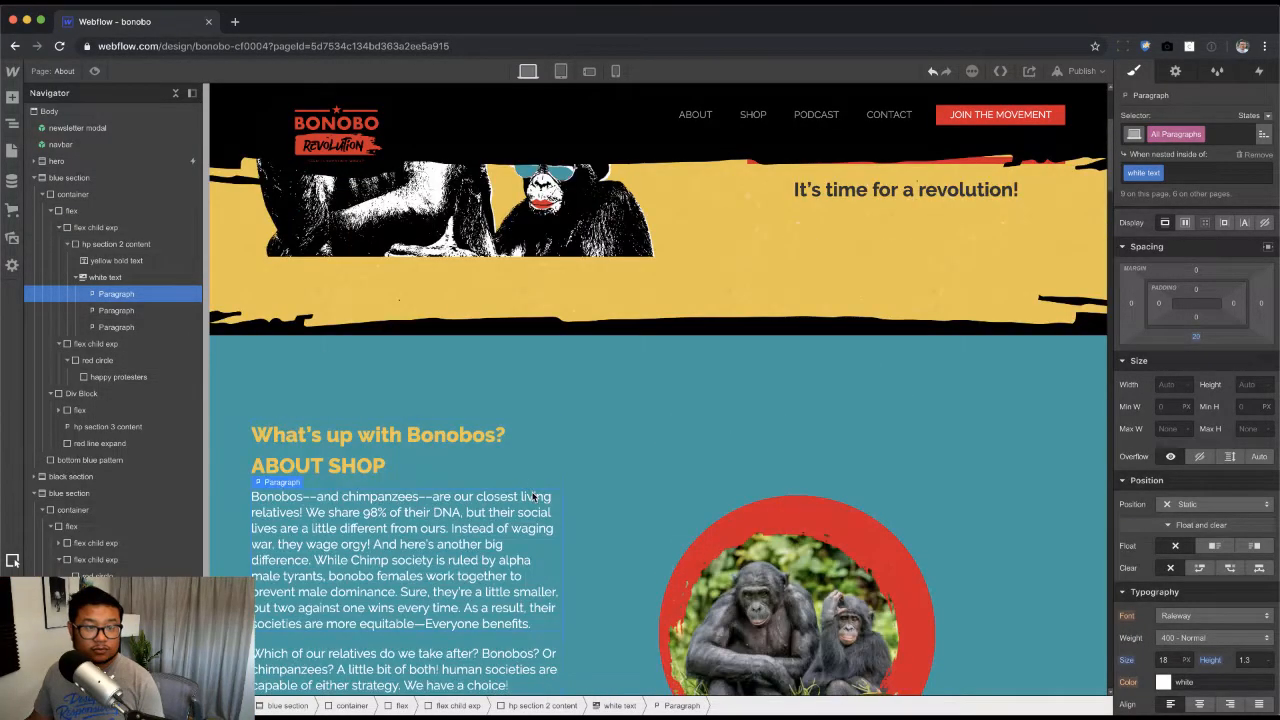
{"action": "scroll", "coordinate": [532, 496], "scroll_direction": "down", "scroll_amount": 2}
{"action": "scroll", "coordinate": [532, 494], "scroll_direction": "down", "scroll_amount": 5}
{"action": "scroll", "coordinate": [532, 494], "scroll_direction": "up", "scroll_amount": 1}
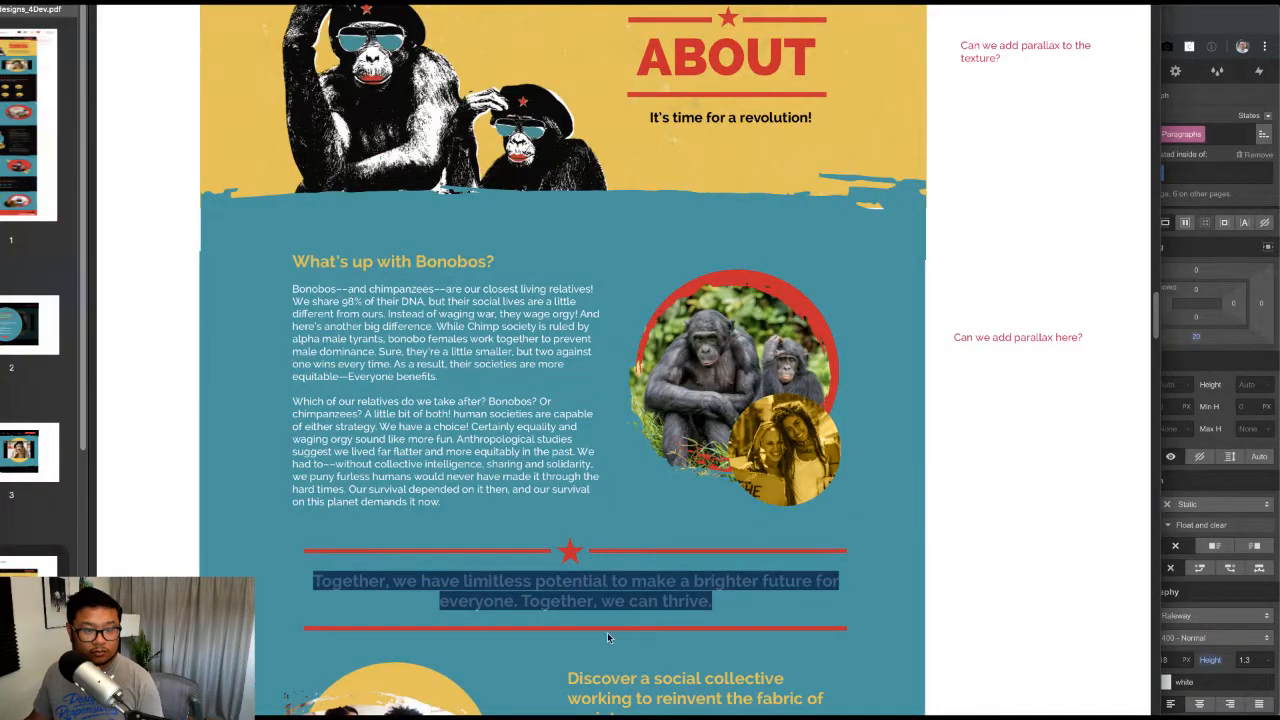
{"action": "left_click", "coordinate": [608, 638]}
{"action": "scroll", "coordinate": [612, 650], "scroll_direction": "down", "scroll_amount": 5}
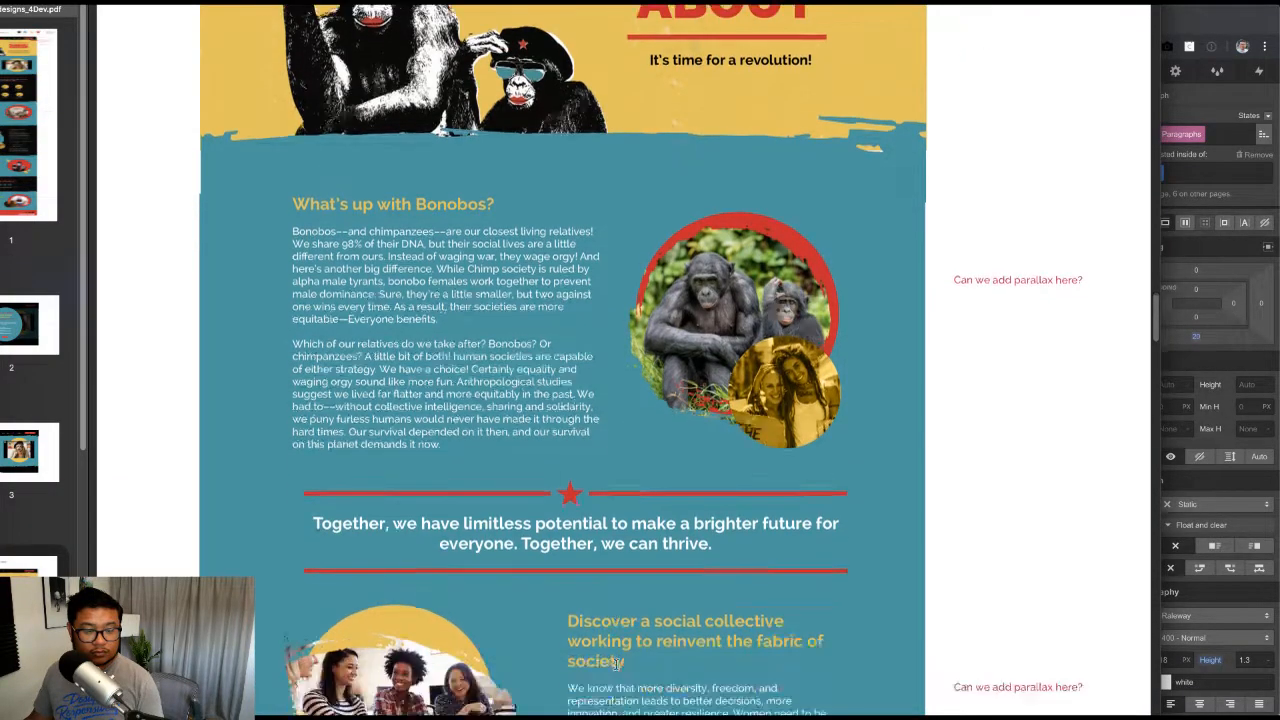
{"action": "scroll", "coordinate": [613, 661], "scroll_direction": "down", "scroll_amount": 2}
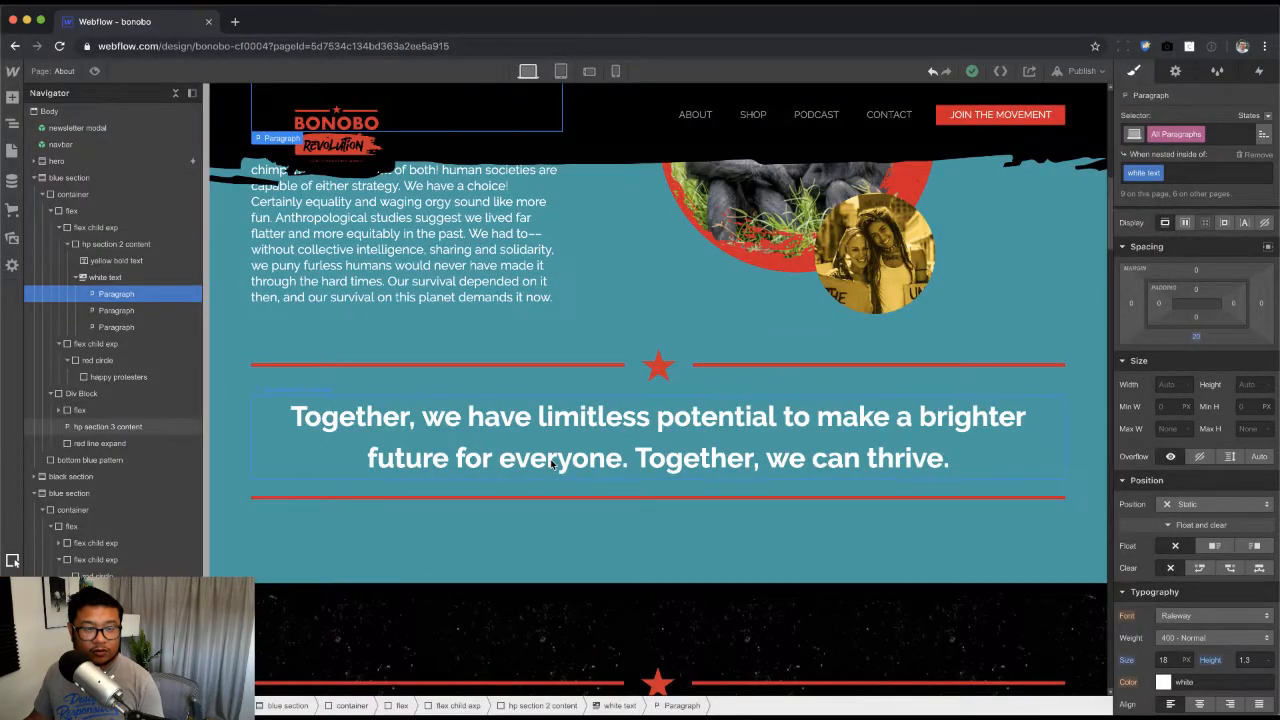
{"action": "scroll", "coordinate": [534, 514], "scroll_direction": "down", "scroll_amount": 10}
{"action": "scroll", "coordinate": [532, 517], "scroll_direction": "down", "scroll_amount": 20}
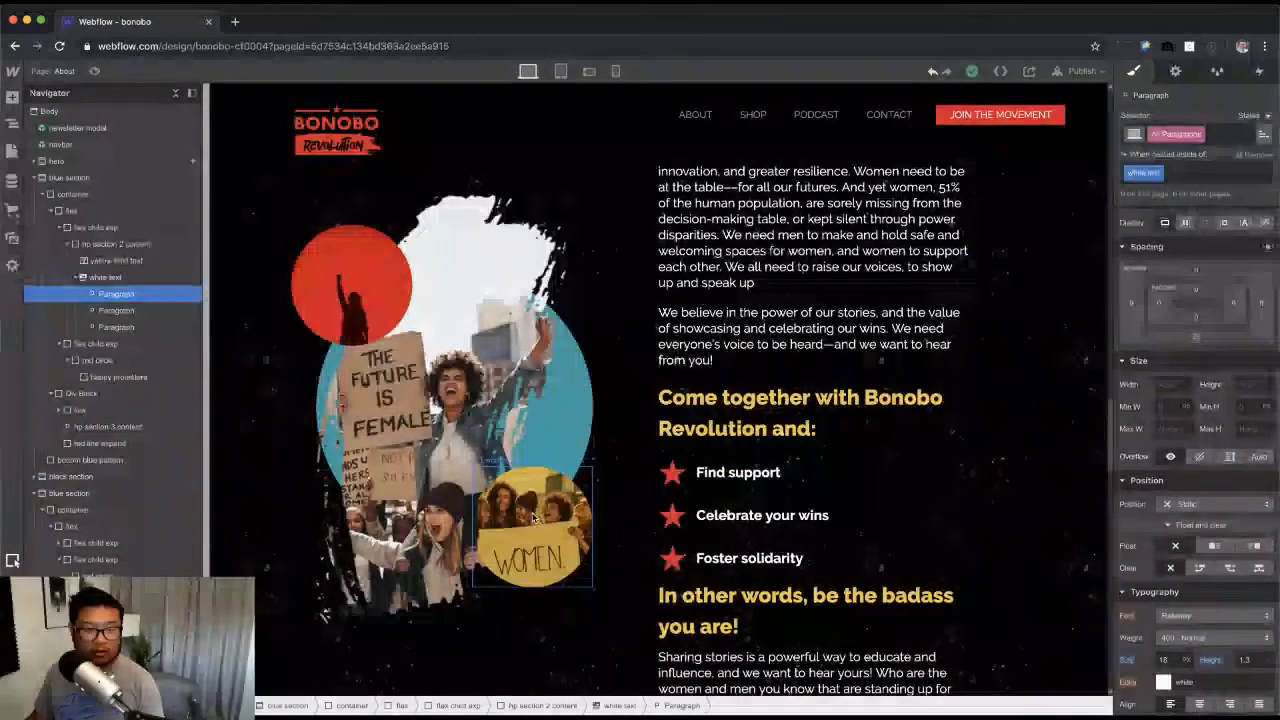
{"action": "scroll", "coordinate": [531, 516], "scroll_direction": "down", "scroll_amount": 3}
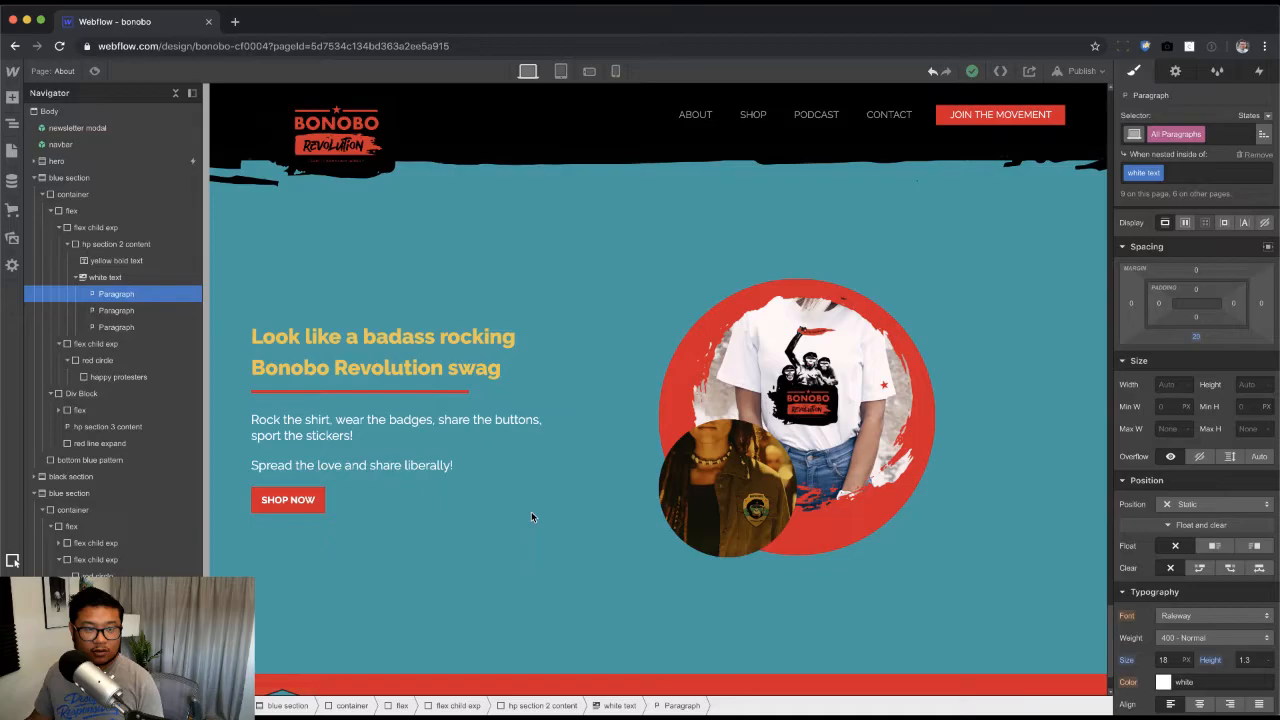
{"action": "scroll", "coordinate": [531, 516], "scroll_direction": "up", "scroll_amount": 10}
{"action": "scroll", "coordinate": [531, 516], "scroll_direction": "up", "scroll_amount": 15}
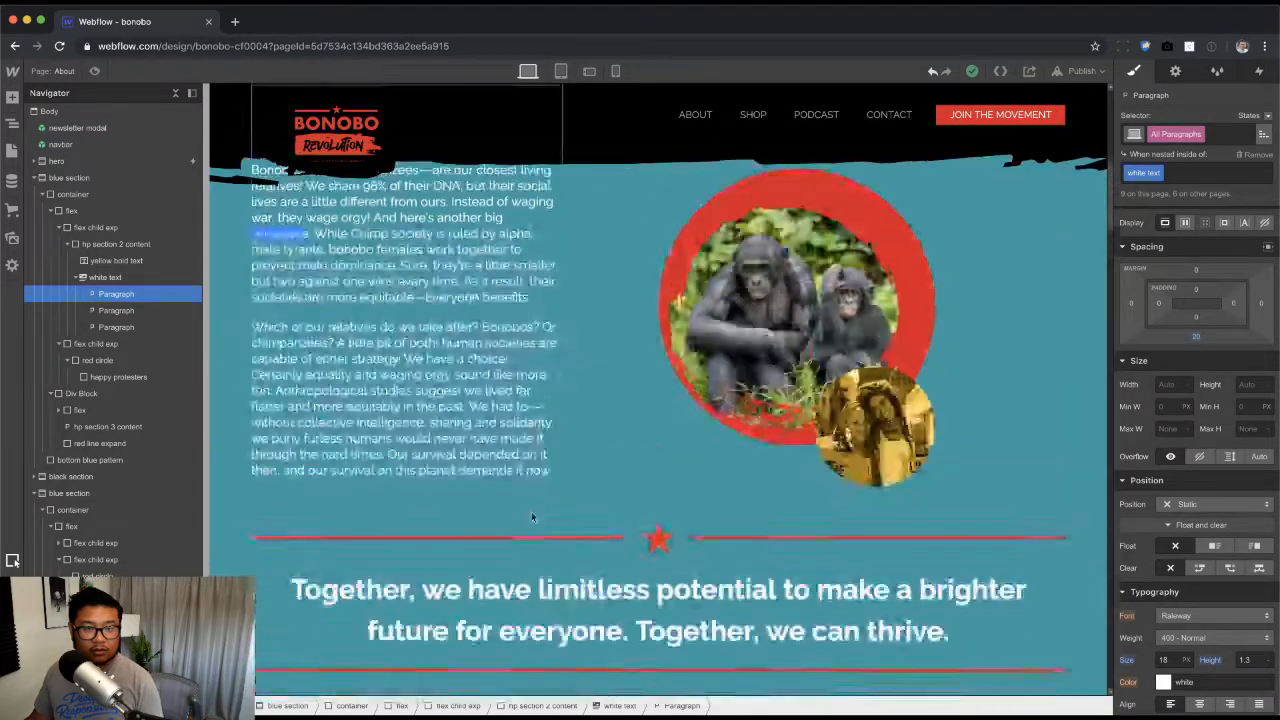
{"action": "scroll", "coordinate": [531, 511], "scroll_direction": "down", "scroll_amount": 8}
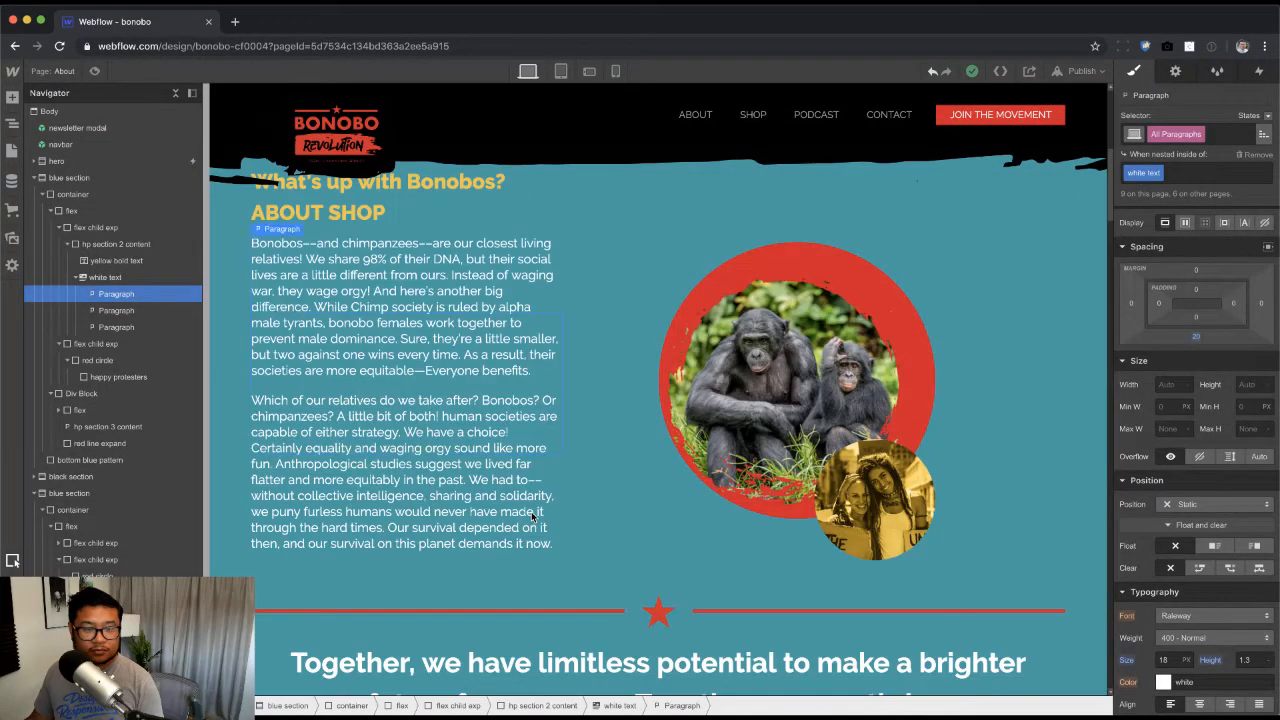
{"action": "scroll", "coordinate": [578, 481], "scroll_direction": "up", "scroll_amount": 1}
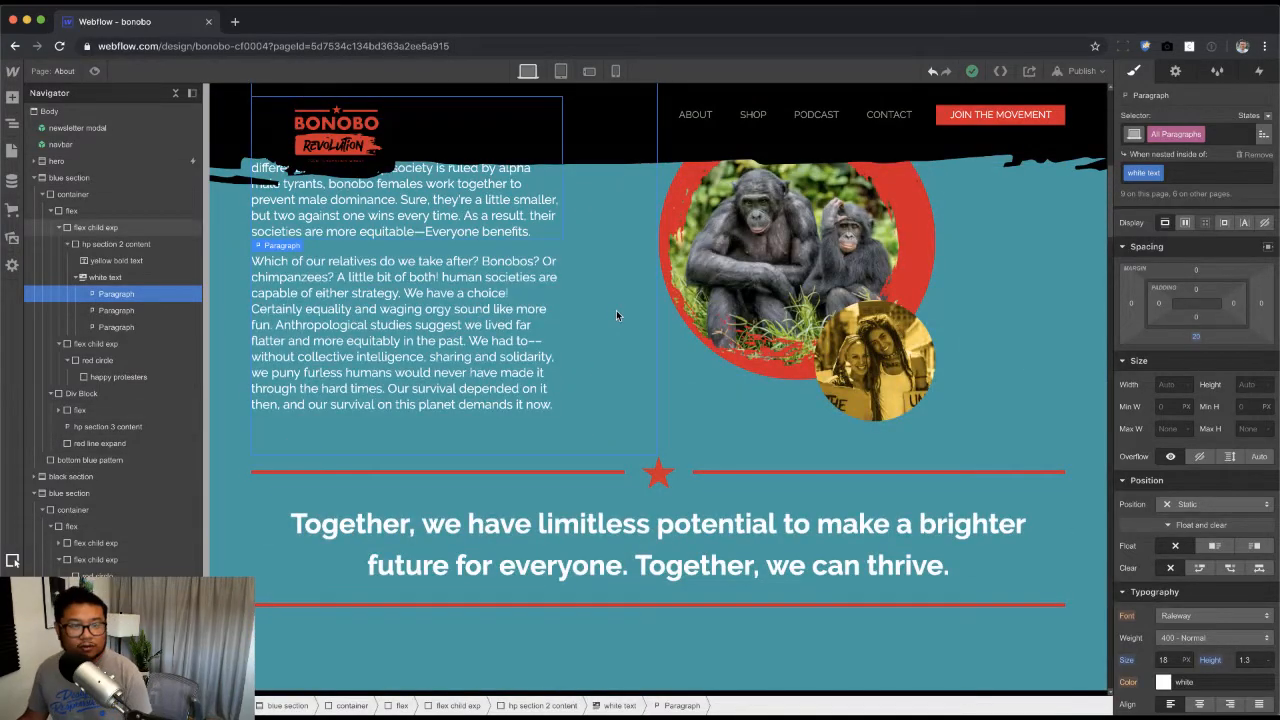
Step: Copy the bonobos text-and-image flex block and paste it below the Div Block in the first blue section's container
{"action": "left_click", "coordinate": [616, 311]}
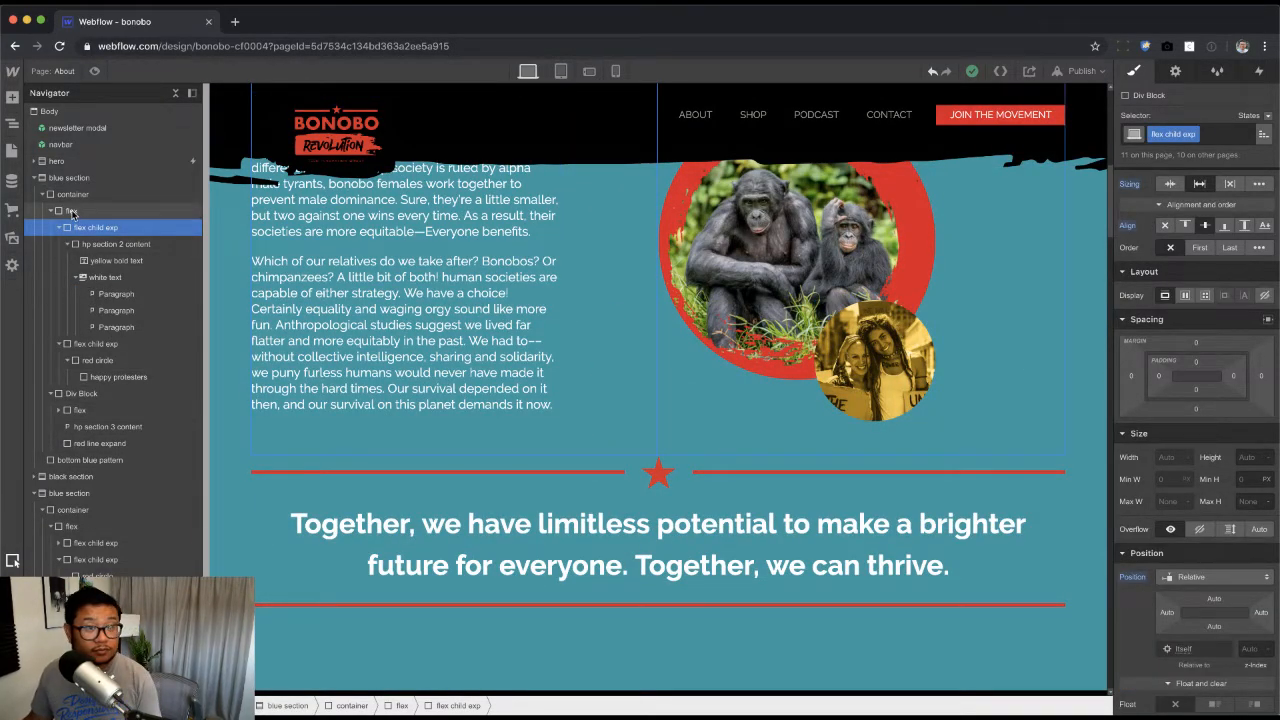
{"action": "left_click", "coordinate": [72, 211]}
{"action": "left_click", "coordinate": [52, 211]}
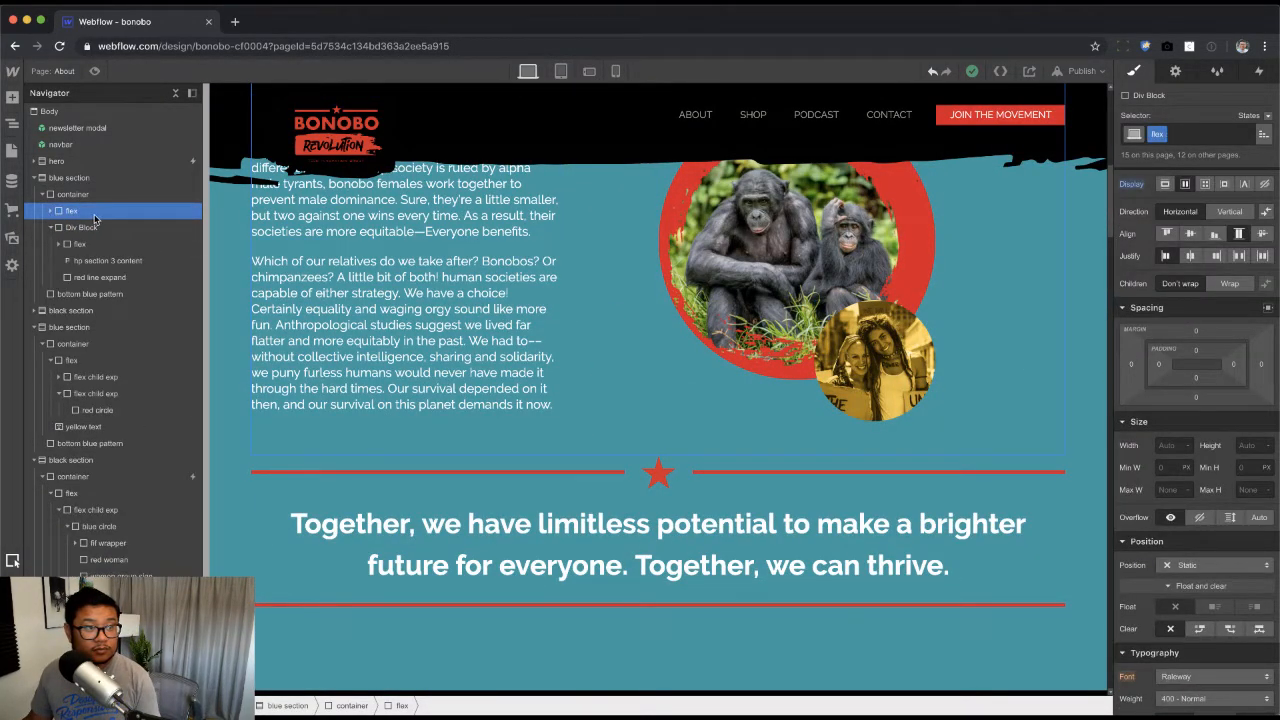
{"action": "left_click", "coordinate": [50, 227]}
{"action": "left_click", "coordinate": [87, 193]}
{"action": "key", "text": "ctrl+v"}
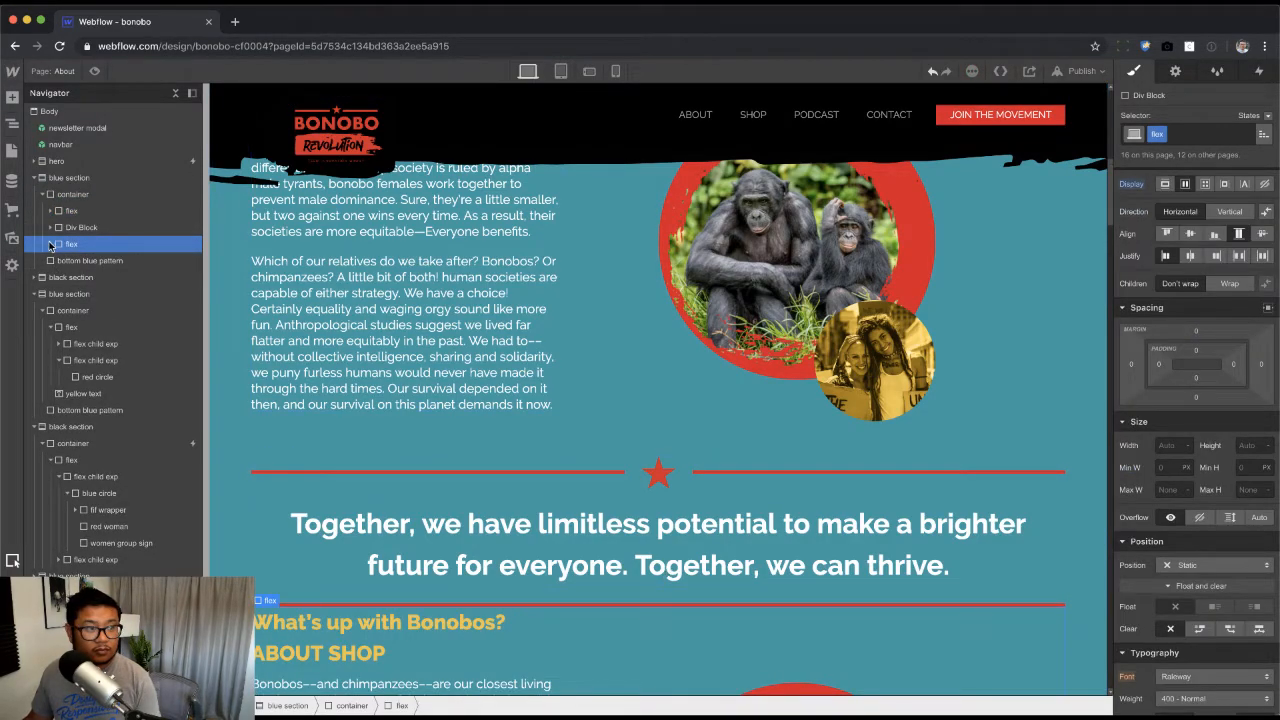
Step: Reorder the pasted flex block's two columns so the image column comes before the text column
{"action": "left_click", "coordinate": [50, 243]}
{"action": "left_click", "coordinate": [90, 278]}
{"action": "left_click_drag", "start_coordinate": [109, 260], "coordinate": [109, 261]}
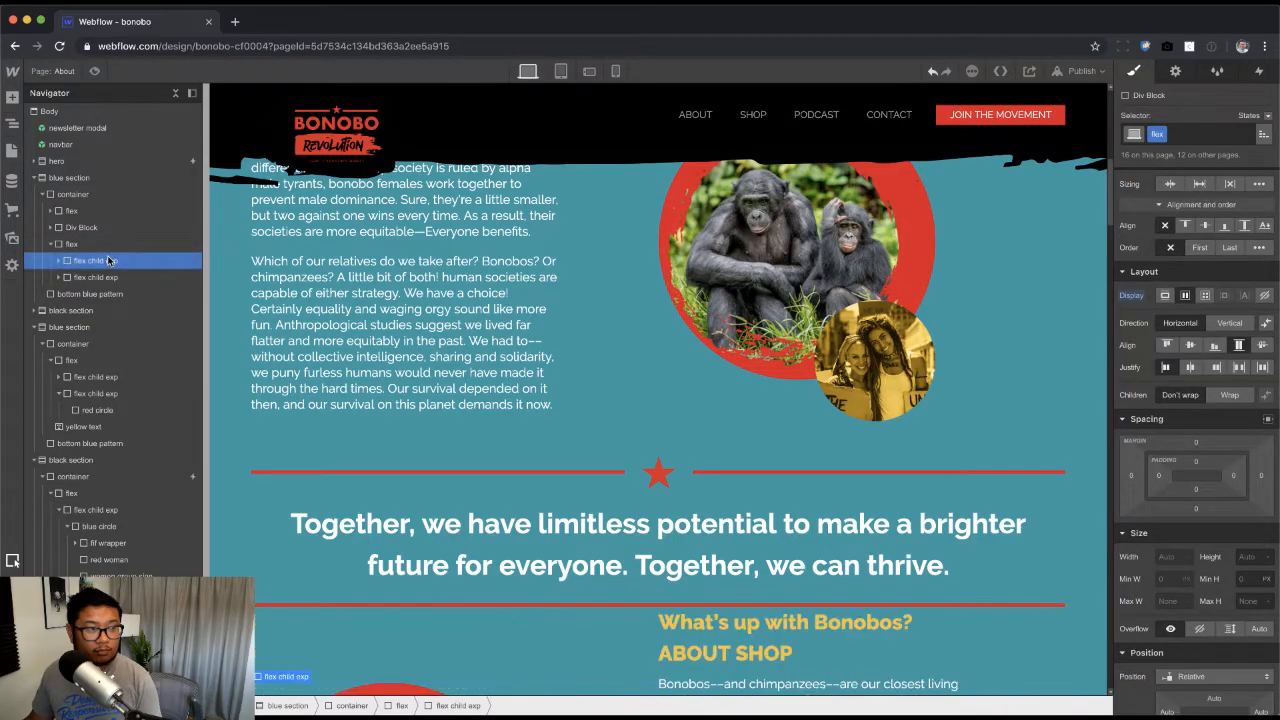
Step: Replace the copied circle's red circle and real bonobos classes with the existing yellow circle class, and check it against the mockup
{"action": "scroll", "coordinate": [590, 574], "scroll_direction": "down", "scroll_amount": 3}
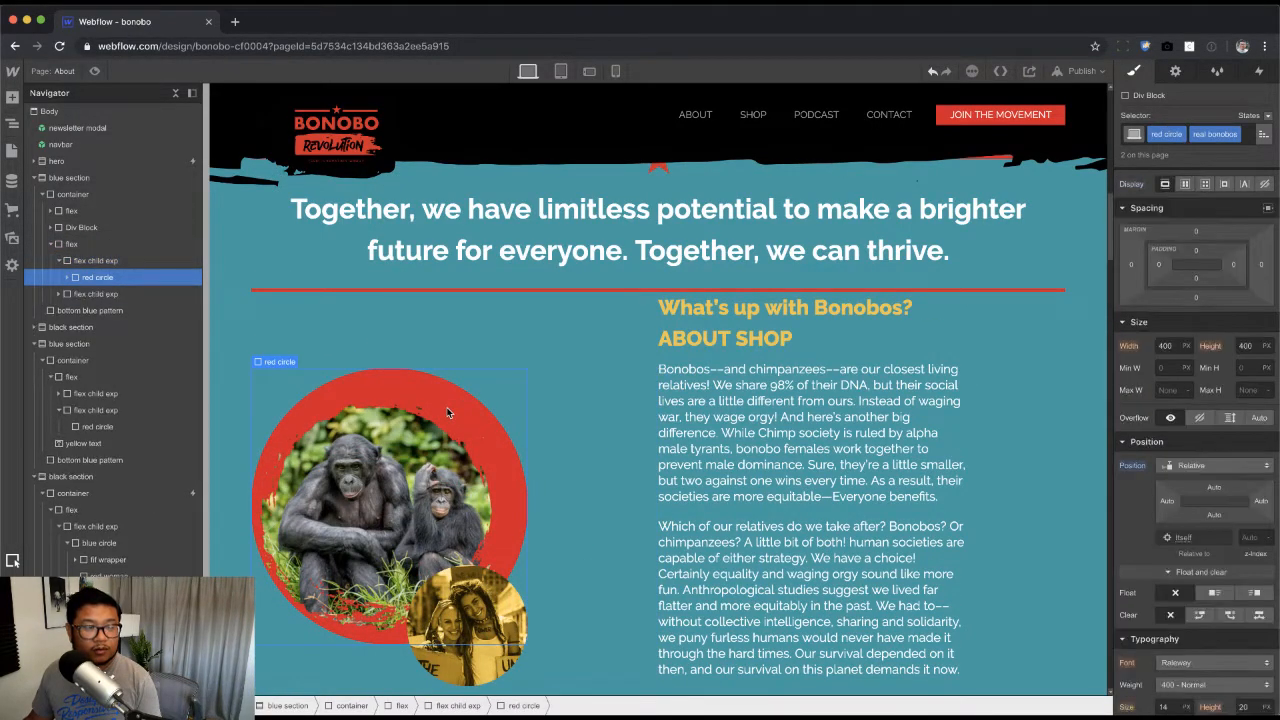
{"action": "key", "text": "super+Tab"}
{"action": "key", "text": "super+Tab"}
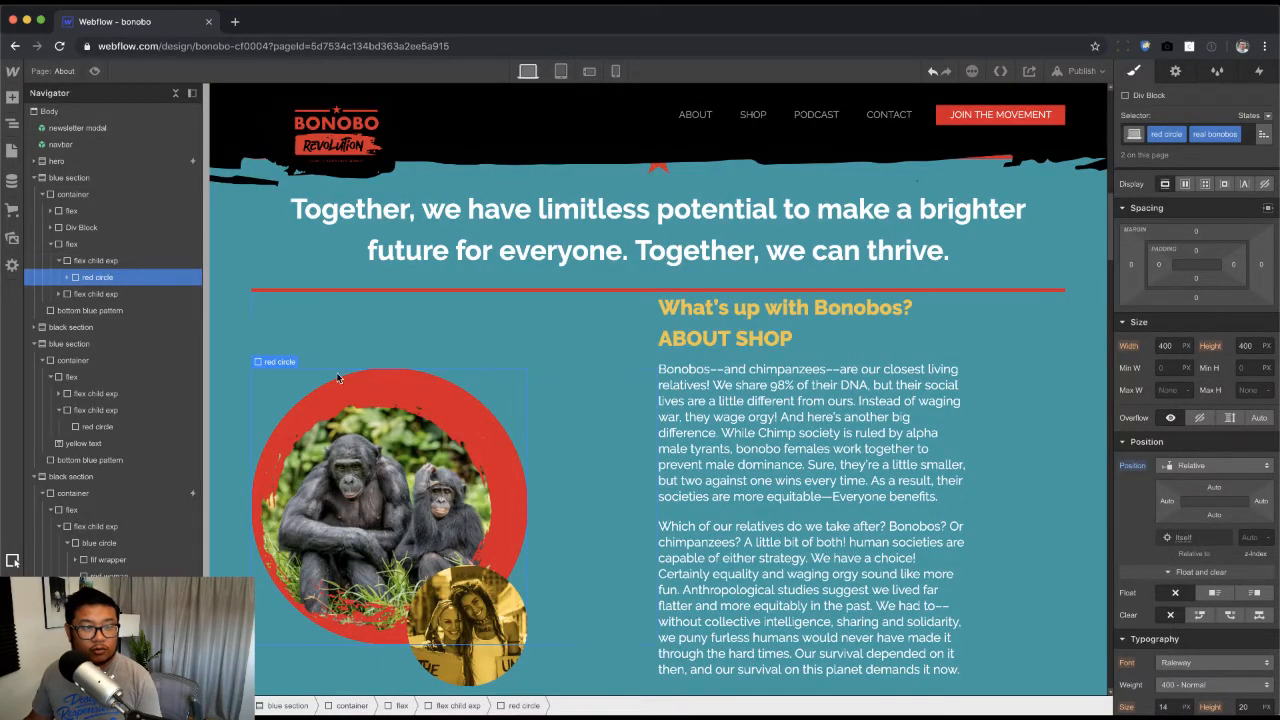
{"action": "left_click", "coordinate": [1248, 133]}
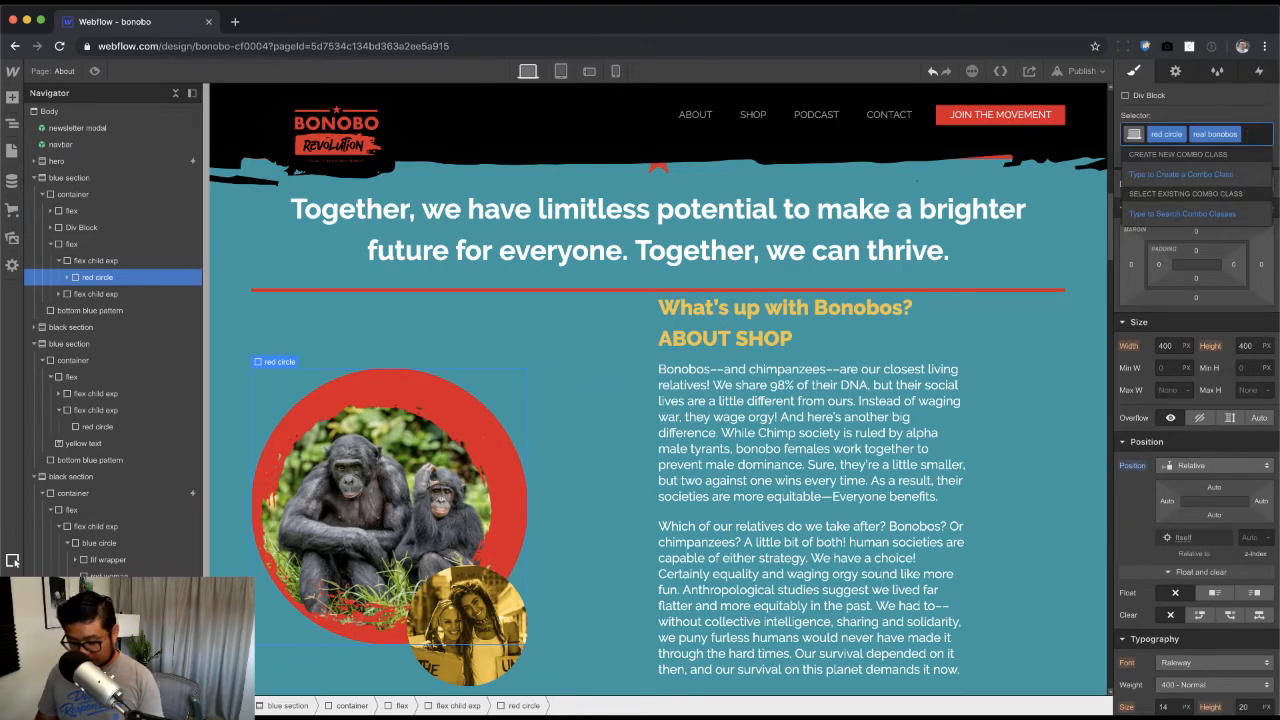
{"action": "key", "text": "BackSpace"}
{"action": "key", "text": "BackSpace"}
{"action": "type", "text": "yell"}
{"action": "key", "text": "Down"}
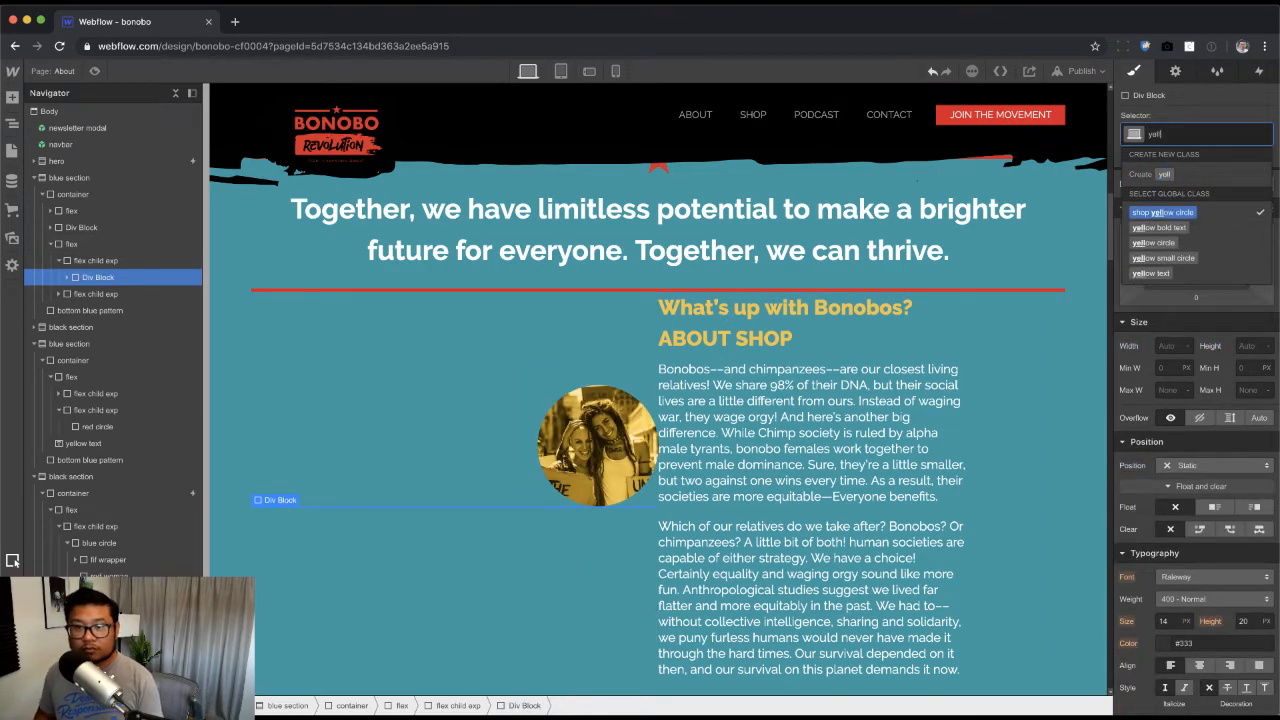
{"action": "key", "text": "Down"}
{"action": "key", "text": "Down"}
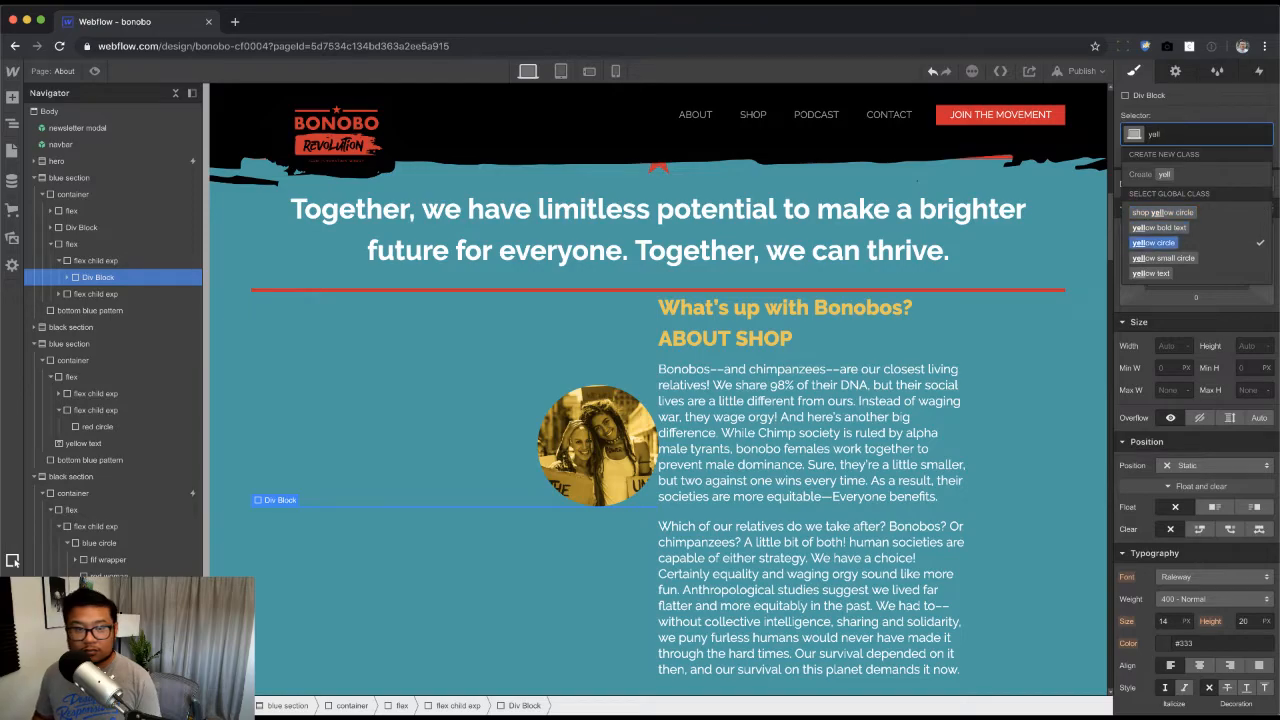
{"action": "key", "text": "Return"}
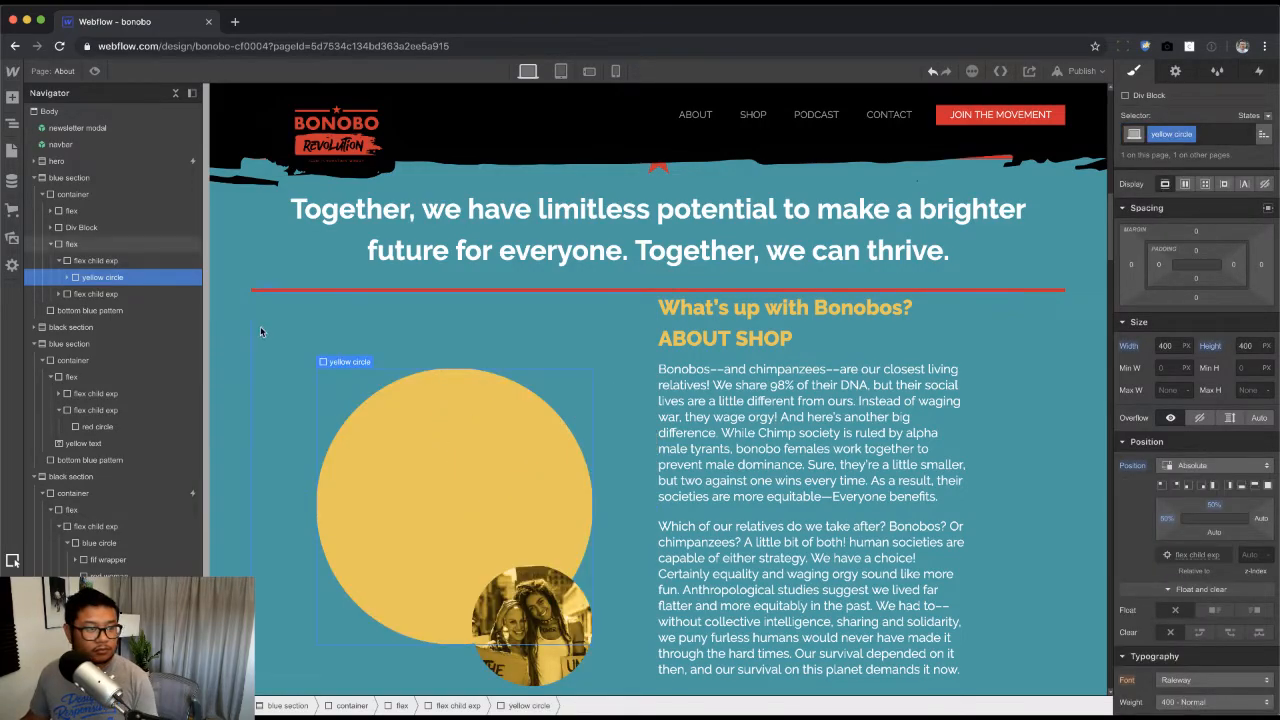
{"action": "key", "text": "super+Tab"}
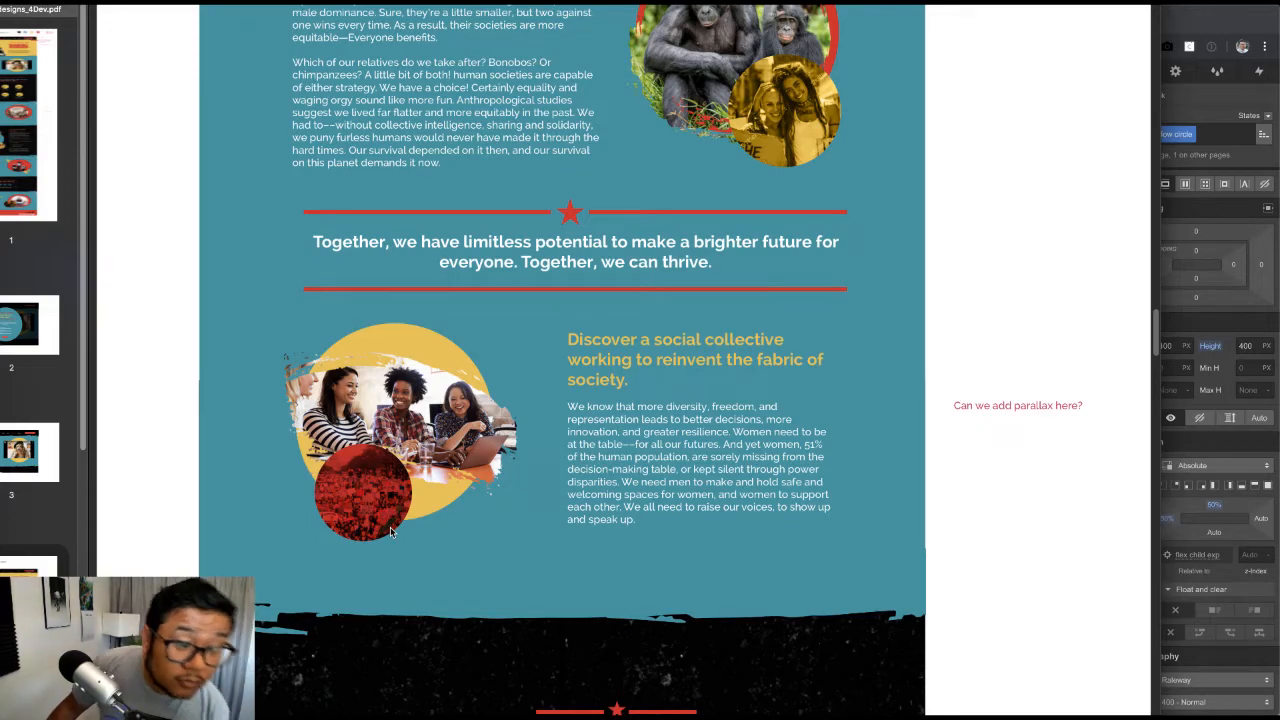
Step: Duplicate the happy protesters class on the yellow circle's small inner circle as "red crowd"
{"action": "key", "text": "super+Tab"}
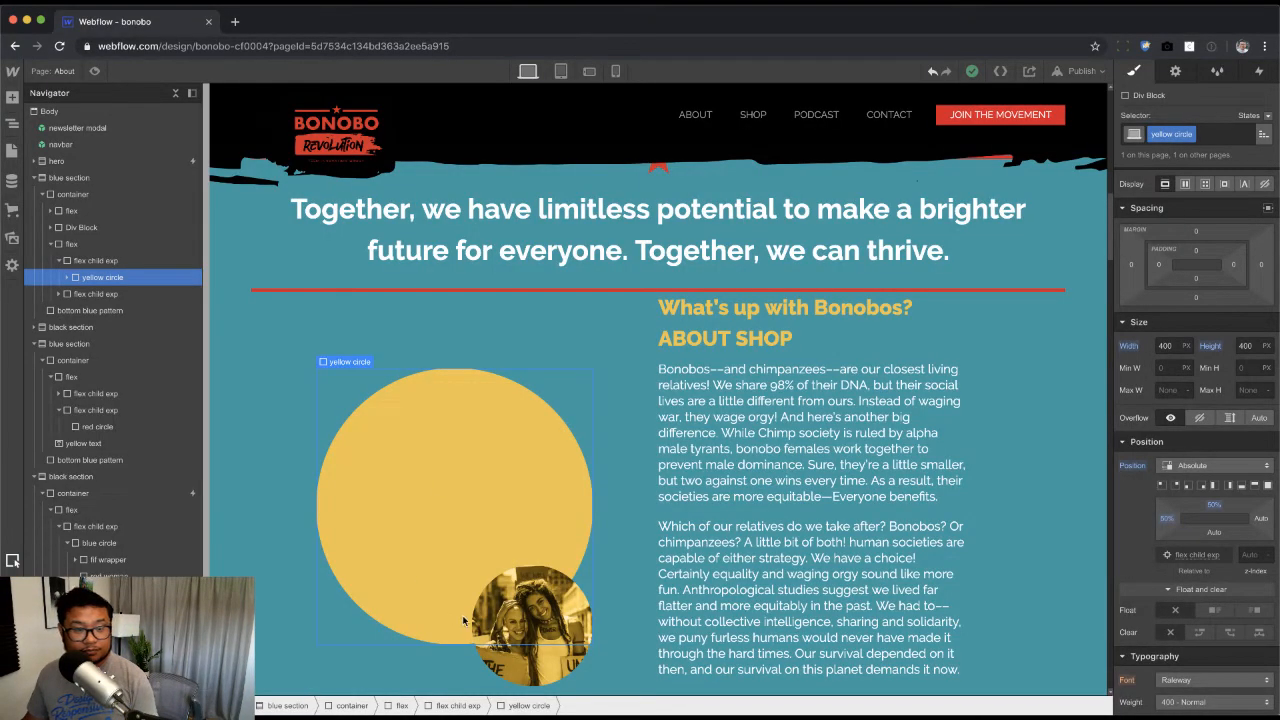
{"action": "left_click", "coordinate": [554, 626]}
{"action": "left_click", "coordinate": [1207, 135]}
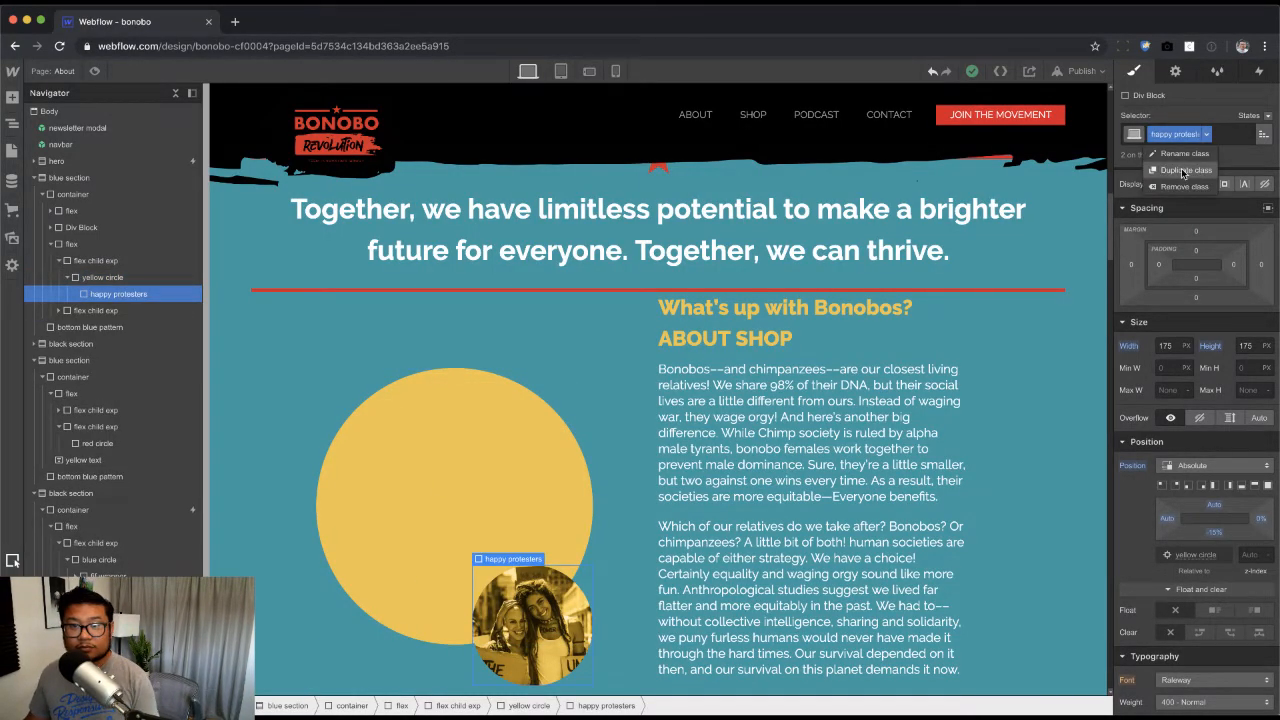
{"action": "left_click", "coordinate": [1186, 170]}
{"action": "type", "text": "red crowd"}
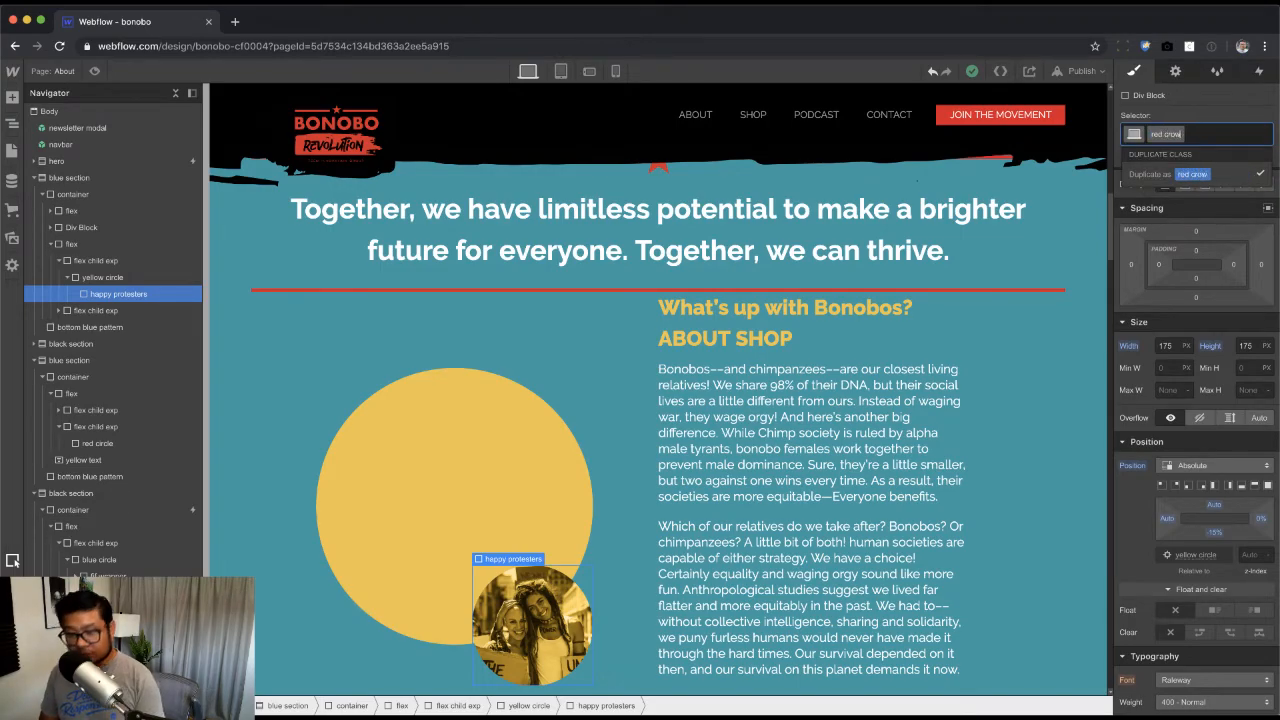
{"action": "key", "text": "Return"}
Step: Replace the background image of the red crowd circle with the red-tinted crowd photo
{"action": "scroll", "coordinate": [1213, 495], "scroll_direction": "down", "scroll_amount": 4}
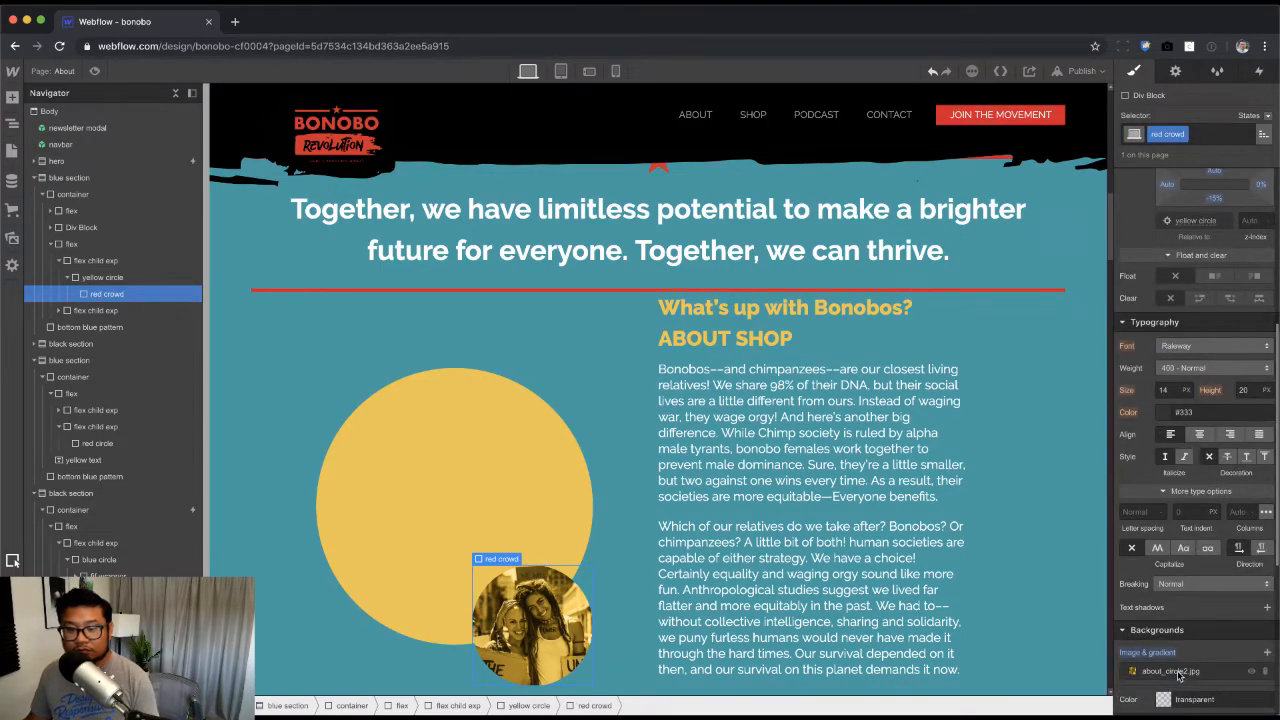
{"action": "left_click", "coordinate": [1172, 671]}
{"action": "left_click", "coordinate": [1213, 479]}
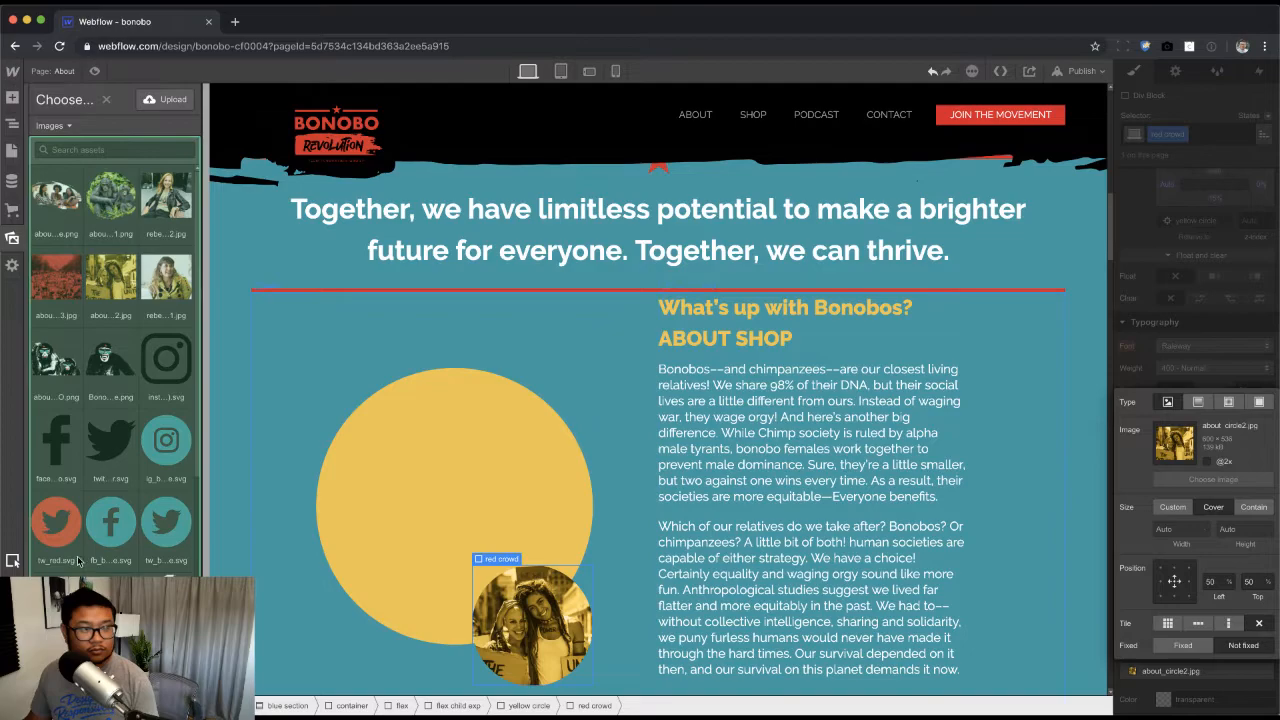
{"action": "left_click", "coordinate": [65, 254]}
Step: Check the yellow circle group in the mockup, and preview the Home page down to its blue circle image group
{"action": "left_click", "coordinate": [530, 464]}
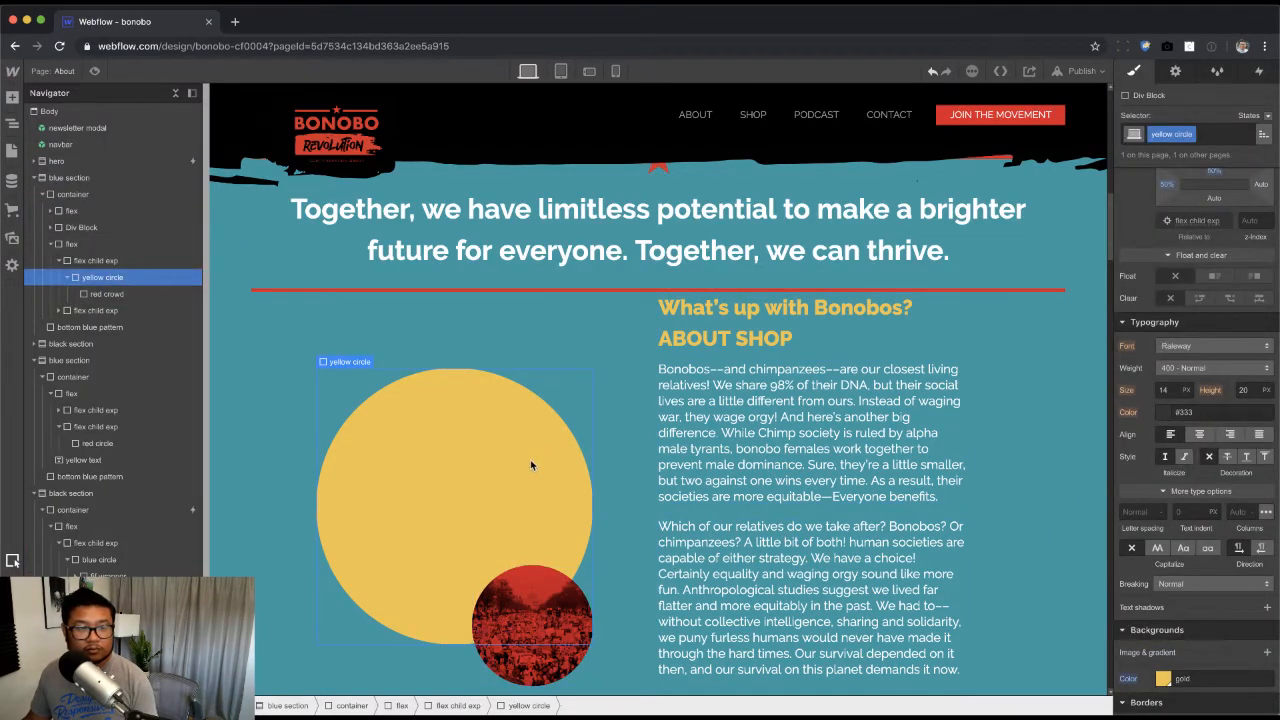
{"action": "scroll", "coordinate": [1243, 483], "scroll_direction": "down", "scroll_amount": 1}
{"action": "key", "text": "super+Tab"}
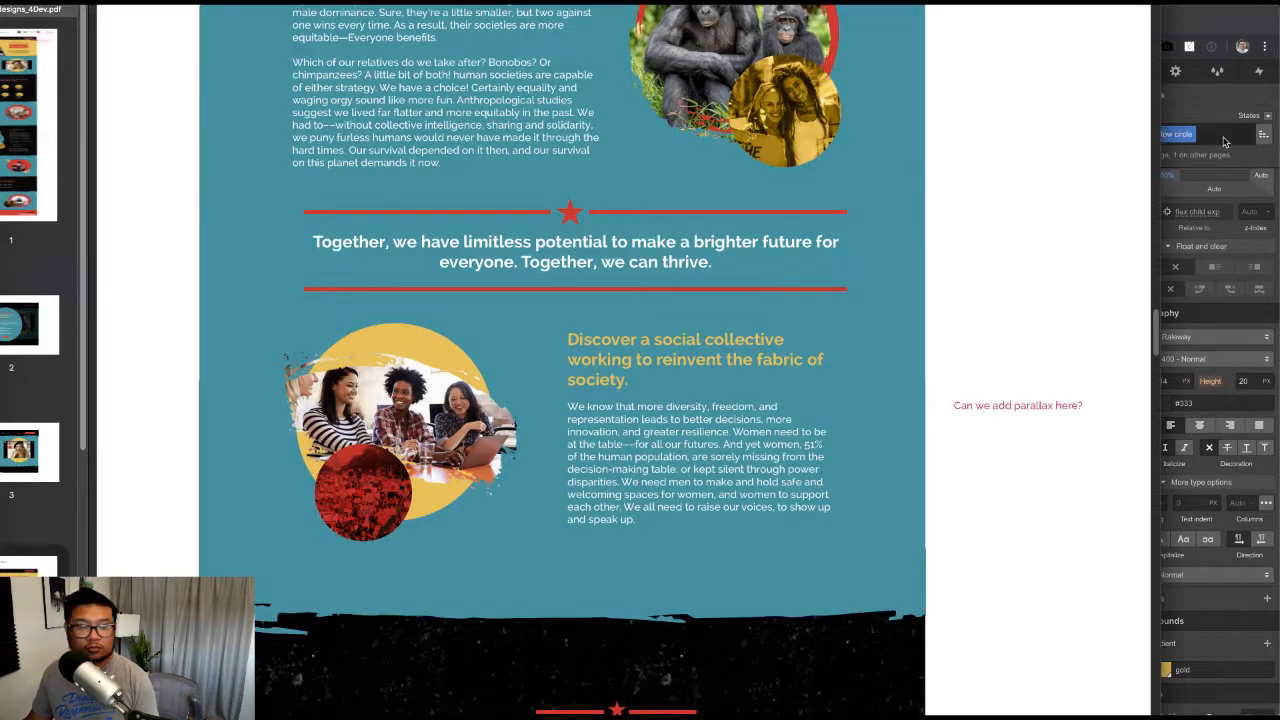
{"action": "left_click", "coordinate": [1209, 20]}
{"action": "left_click", "coordinate": [60, 72]}
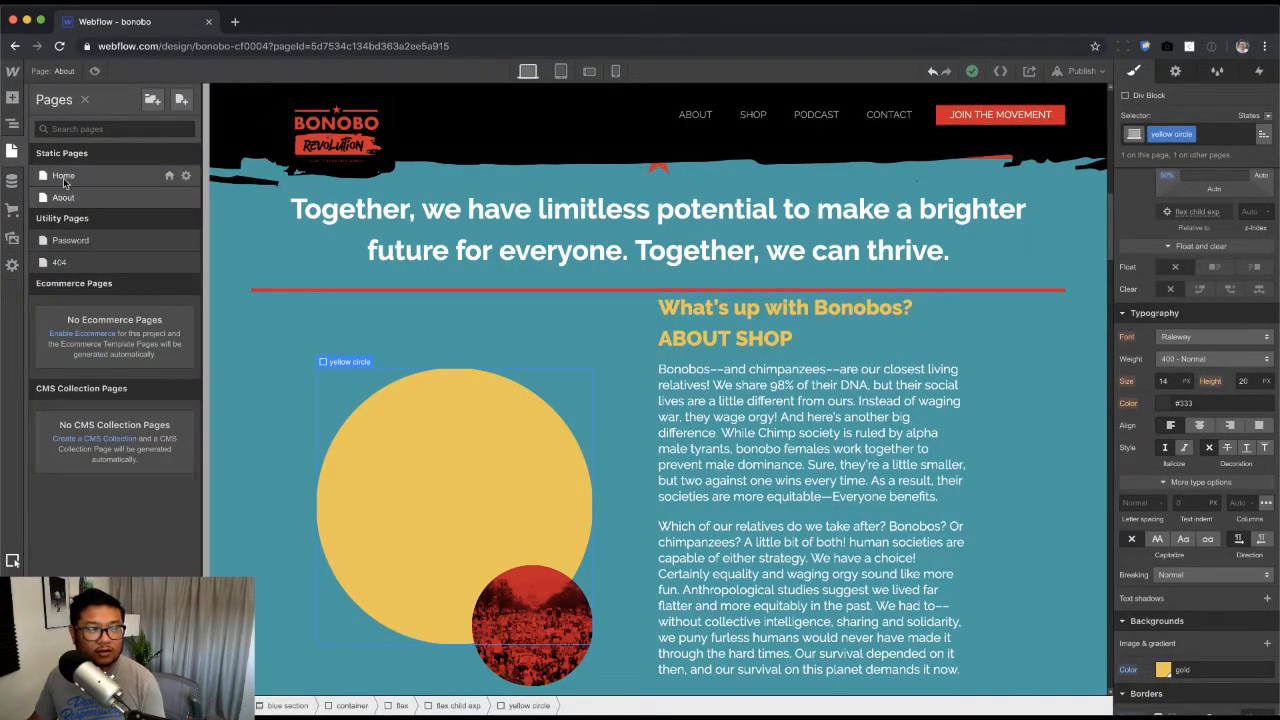
{"action": "left_click", "coordinate": [63, 176]}
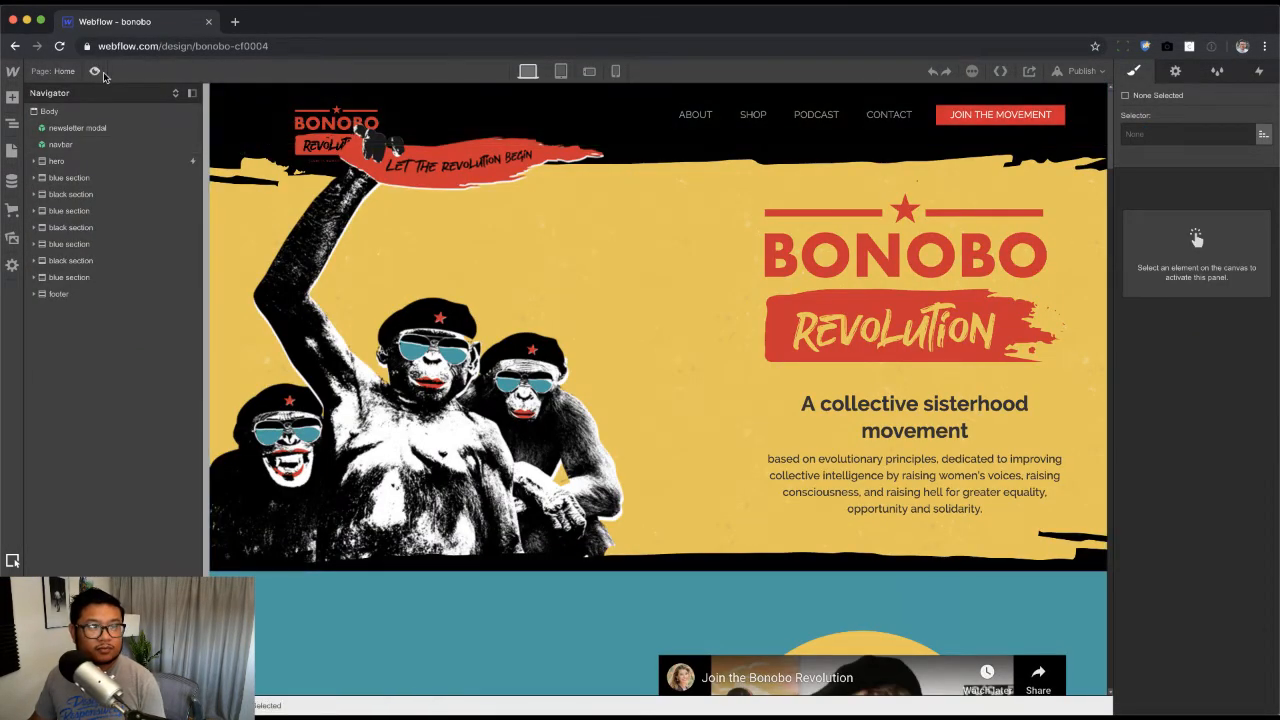
{"action": "left_click", "coordinate": [95, 71]}
{"action": "left_click_drag", "start_coordinate": [1276, 113], "coordinate": [1276, 396]}
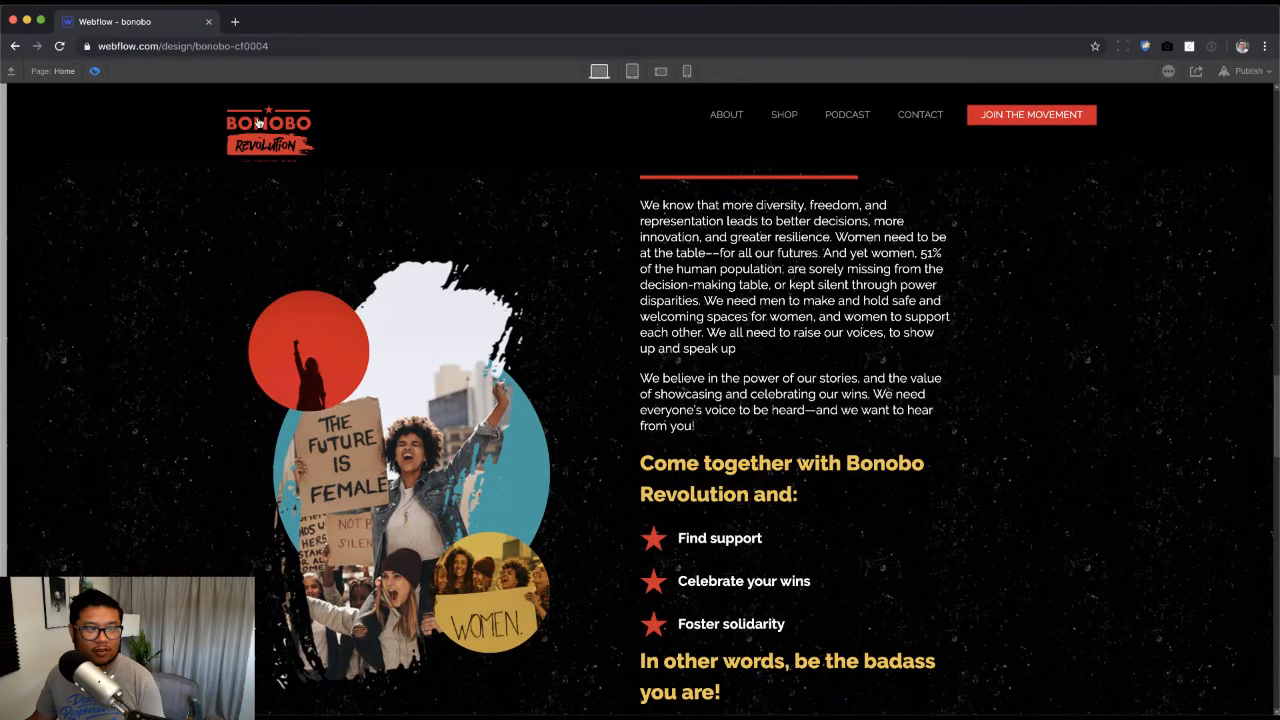
Step: Return to editing the About page and compare its yellow circle group with the mockup
{"action": "left_click", "coordinate": [55, 71]}
{"action": "left_click", "coordinate": [60, 200]}
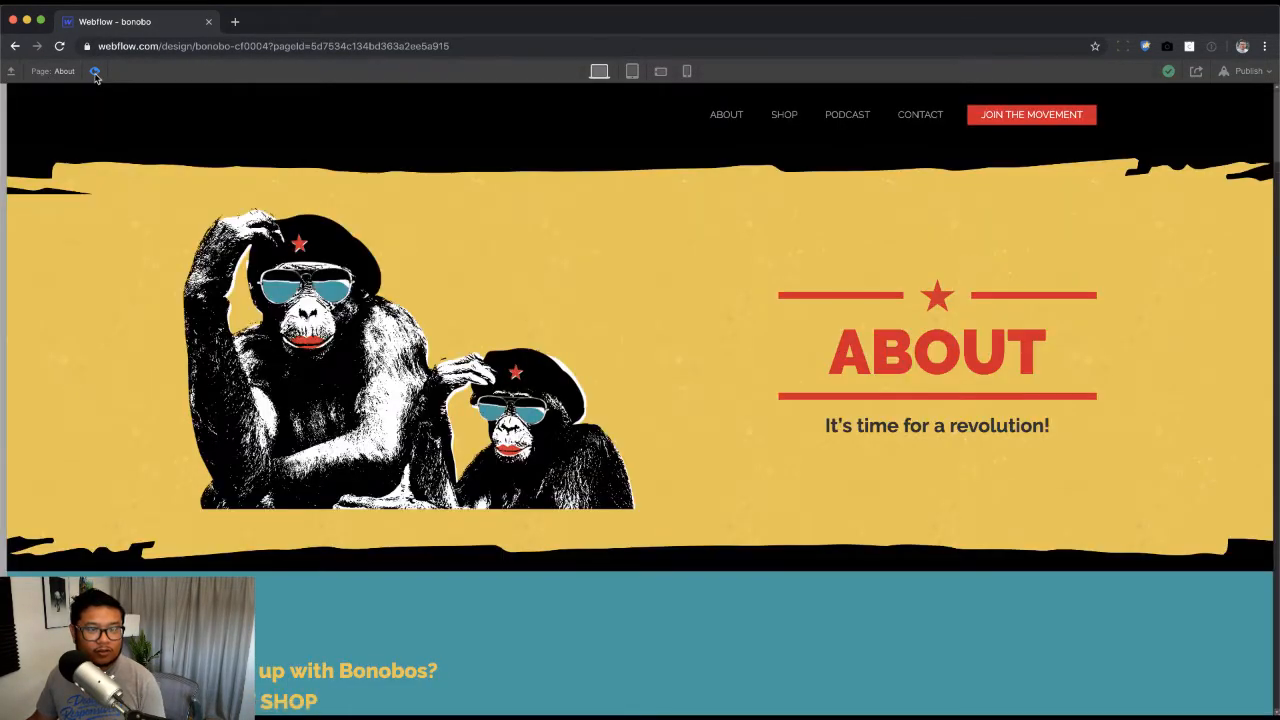
{"action": "left_click", "coordinate": [94, 71]}
{"action": "scroll", "coordinate": [588, 413], "scroll_direction": "down", "scroll_amount": 10}
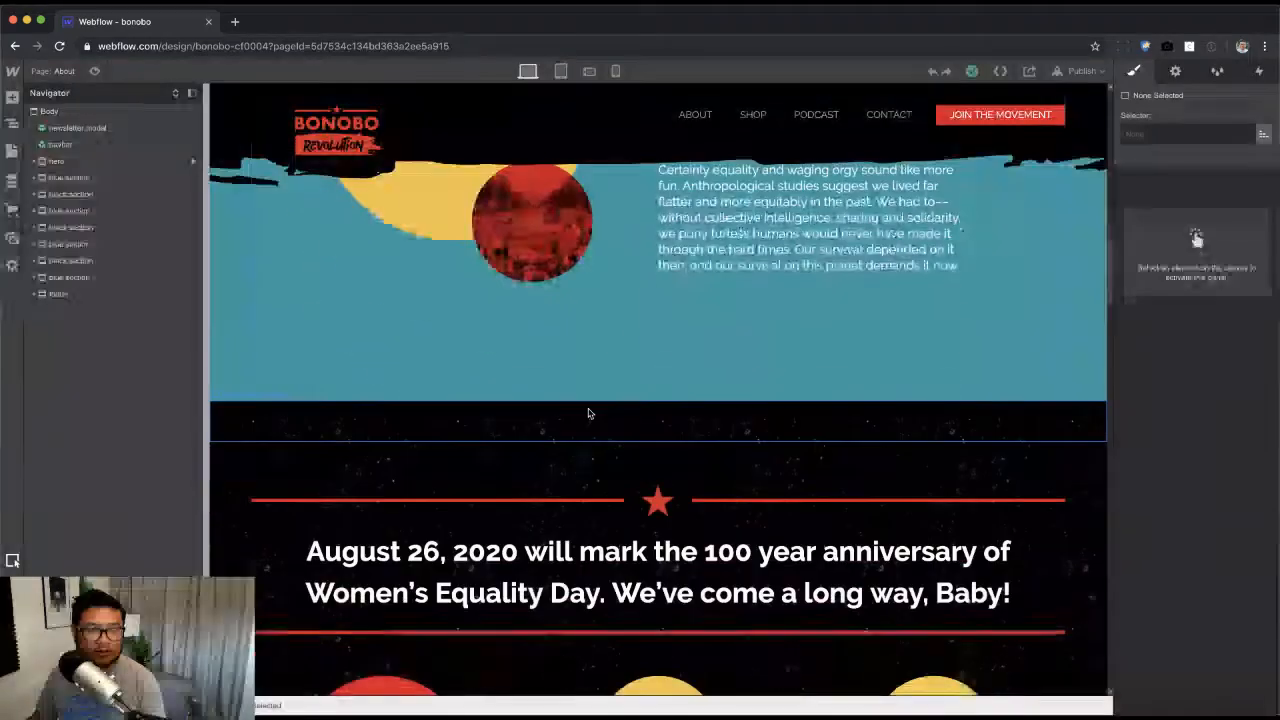
{"action": "scroll", "coordinate": [588, 413], "scroll_direction": "up", "scroll_amount": 5}
{"action": "key", "text": "super+Tab"}
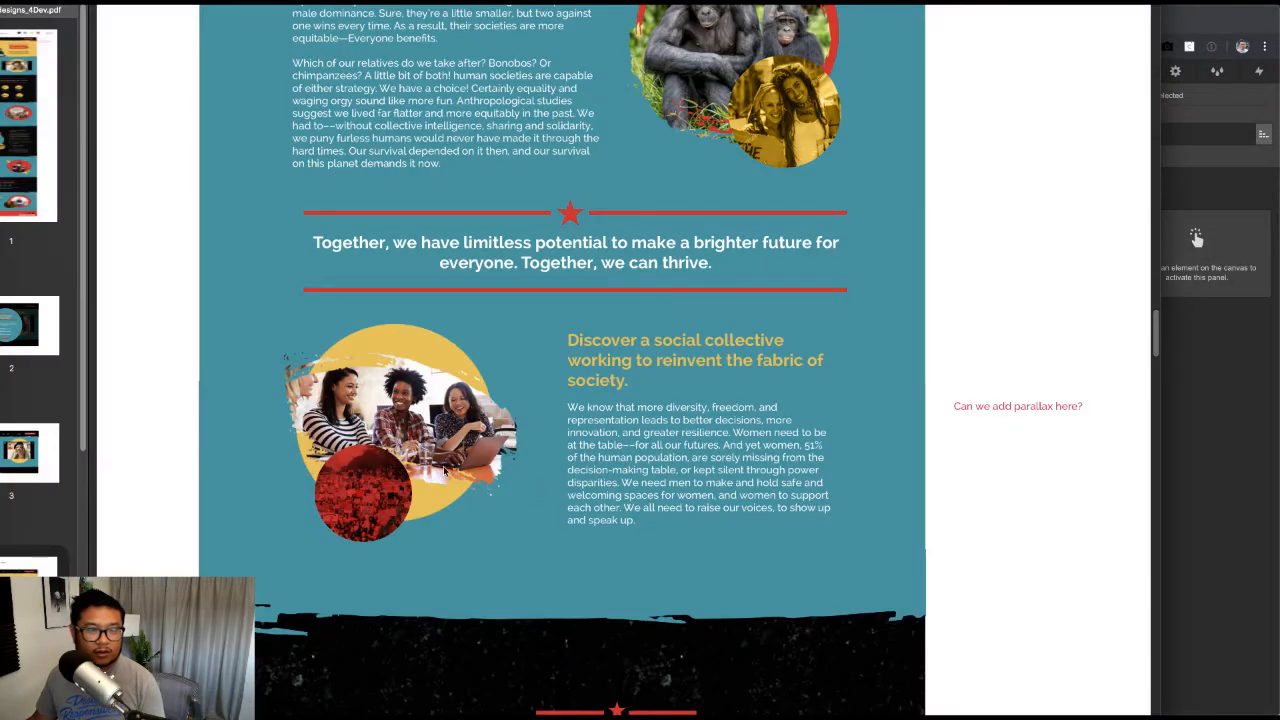
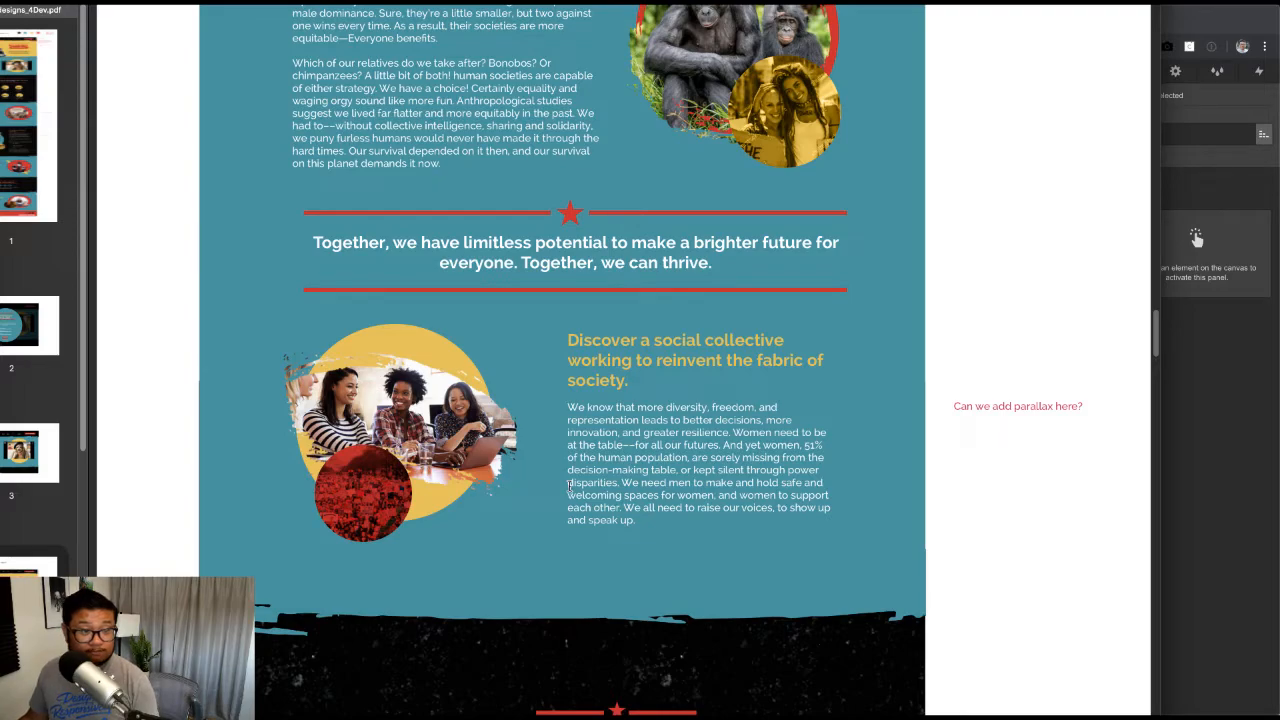
{"action": "key", "text": "super+Tab"}
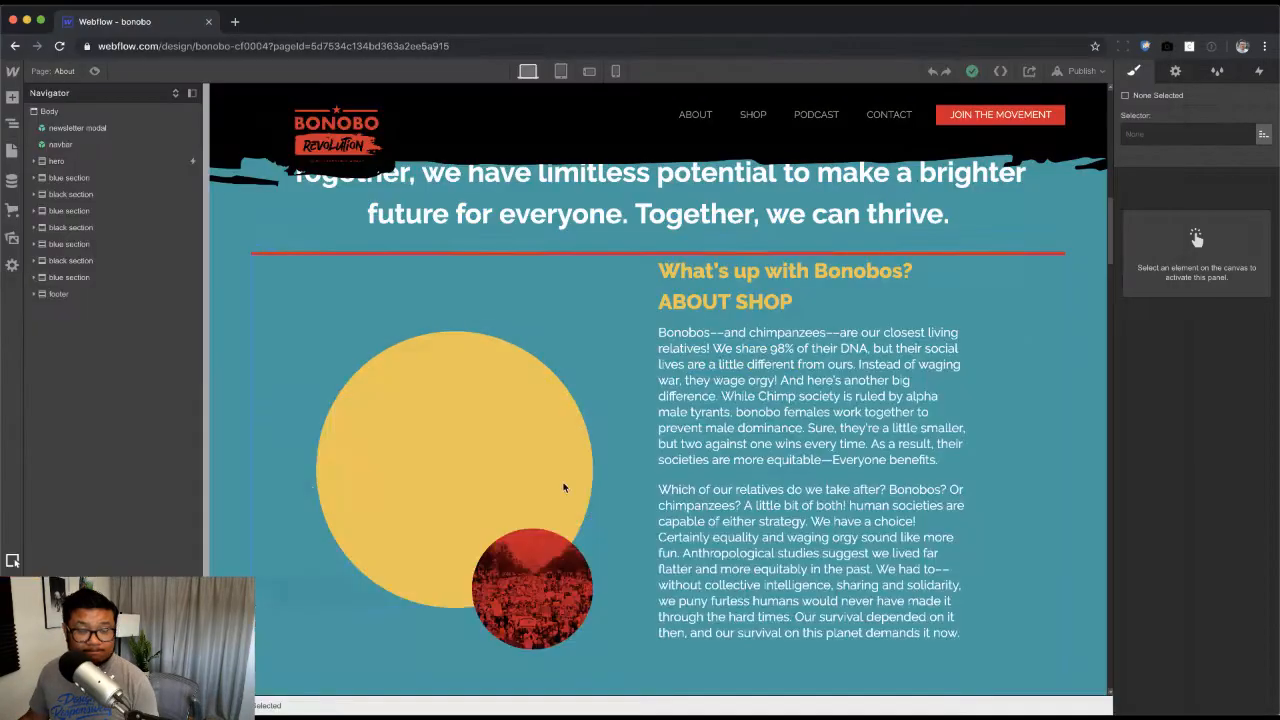
Step: Insert the image of three women at a table from the assets into the yellow circle, keeping its default image settings
{"action": "left_click", "coordinate": [469, 441]}
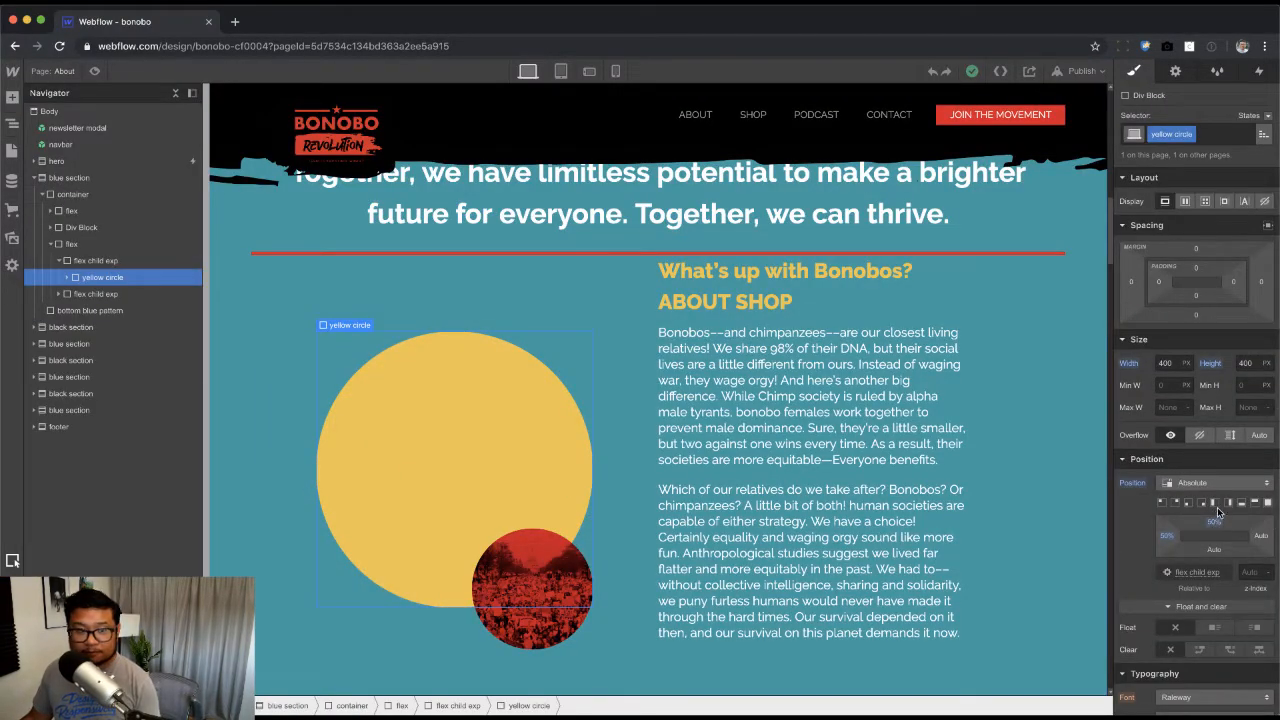
{"action": "left_click", "coordinate": [484, 568]}
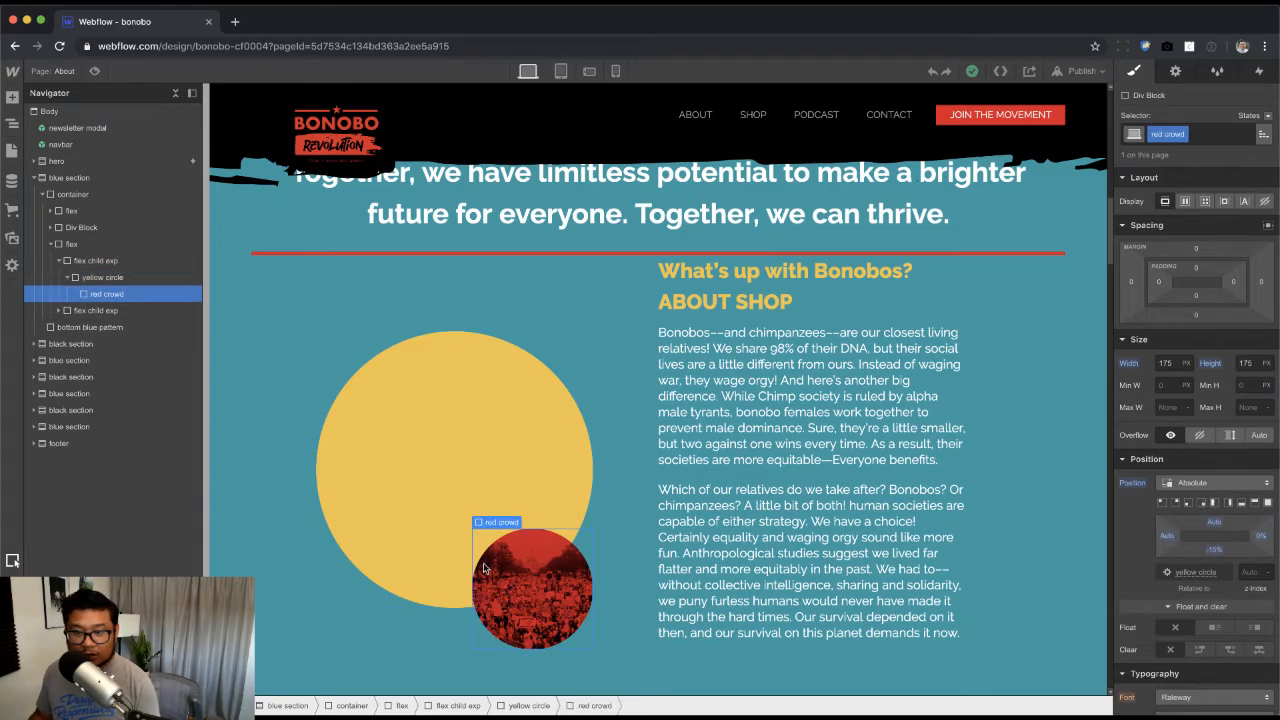
{"action": "left_click", "coordinate": [416, 456]}
{"action": "key", "text": "a"}
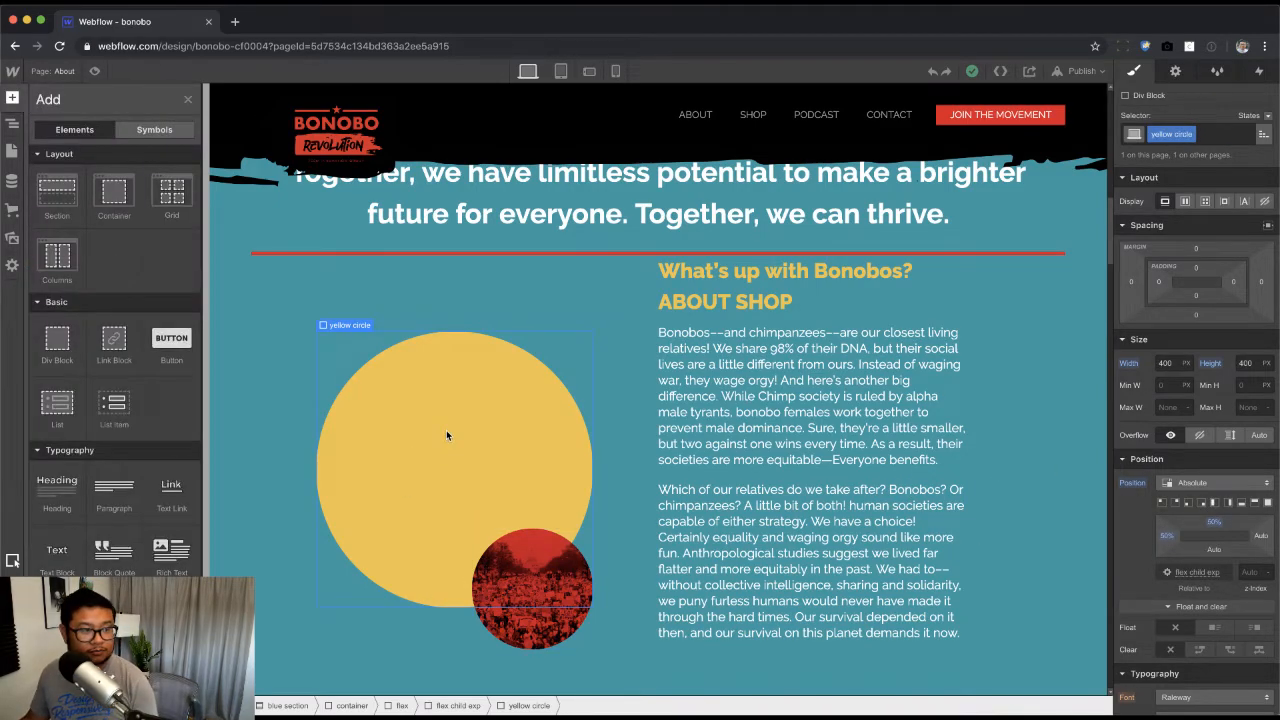
{"action": "key", "text": "a"}
{"action": "left_click", "coordinate": [13, 239]}
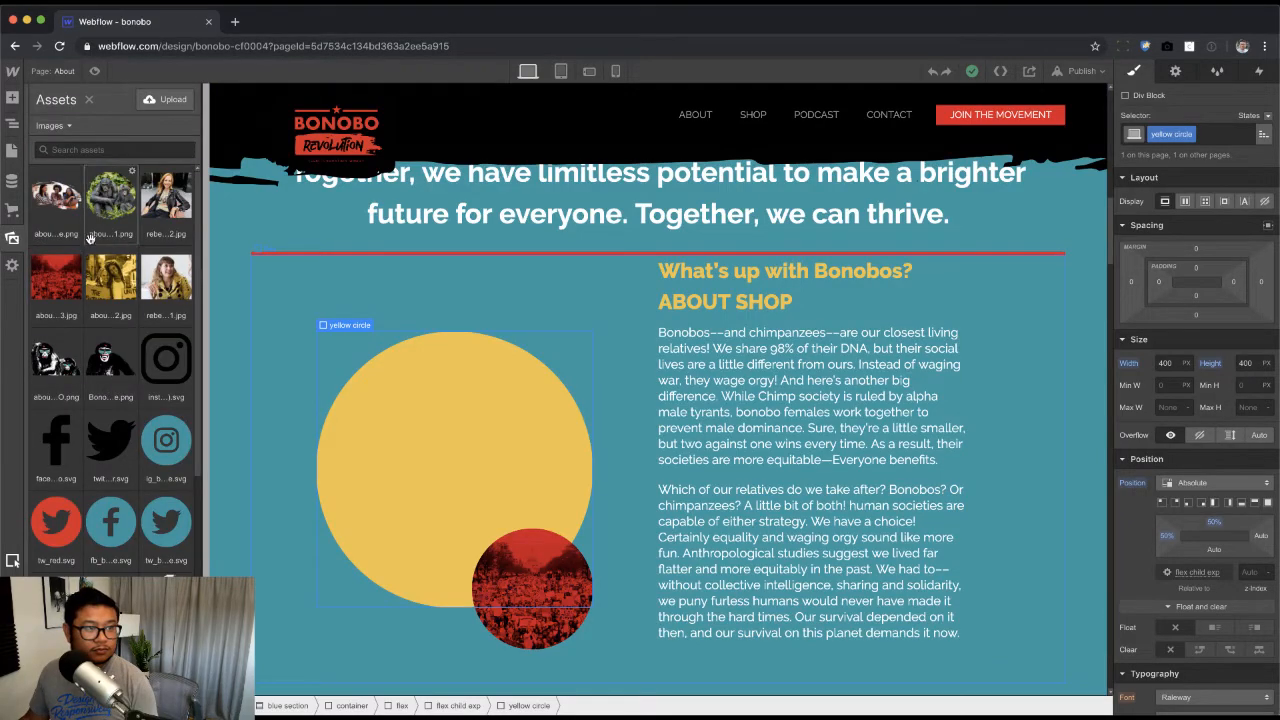
{"action": "left_click_drag", "start_coordinate": [57, 205], "coordinate": [410, 392]}
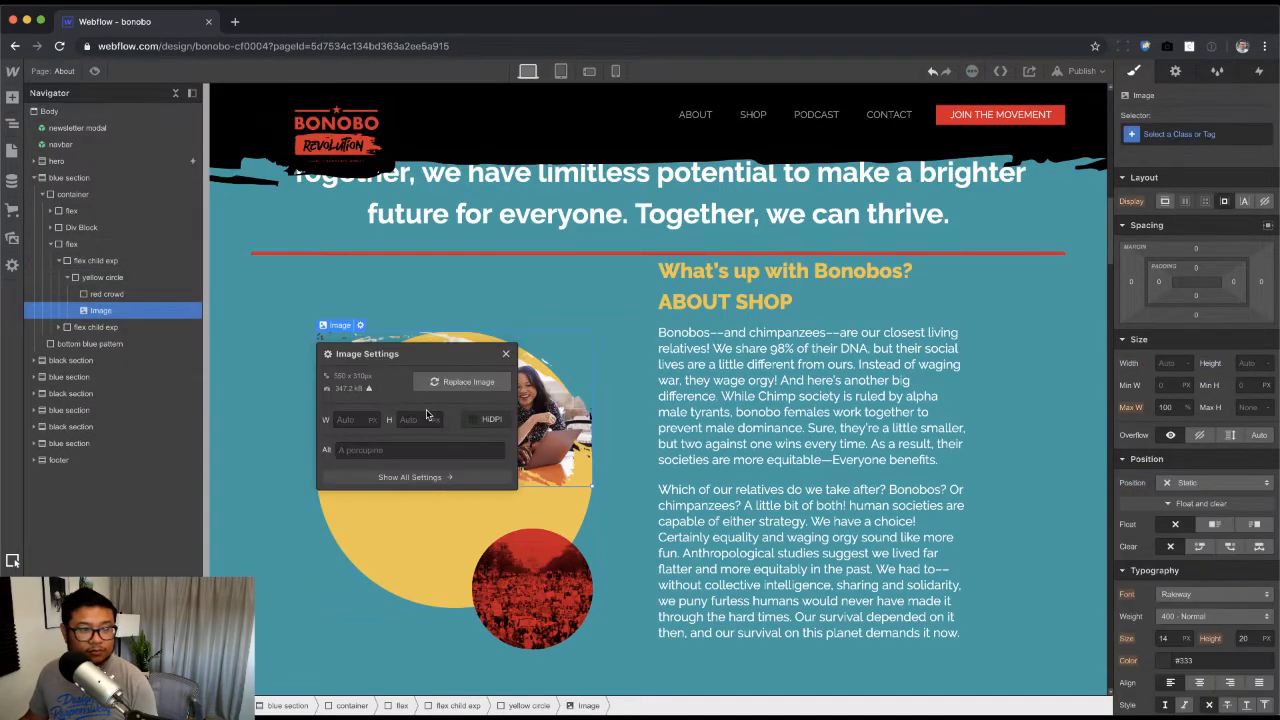
{"action": "left_click", "coordinate": [505, 356]}
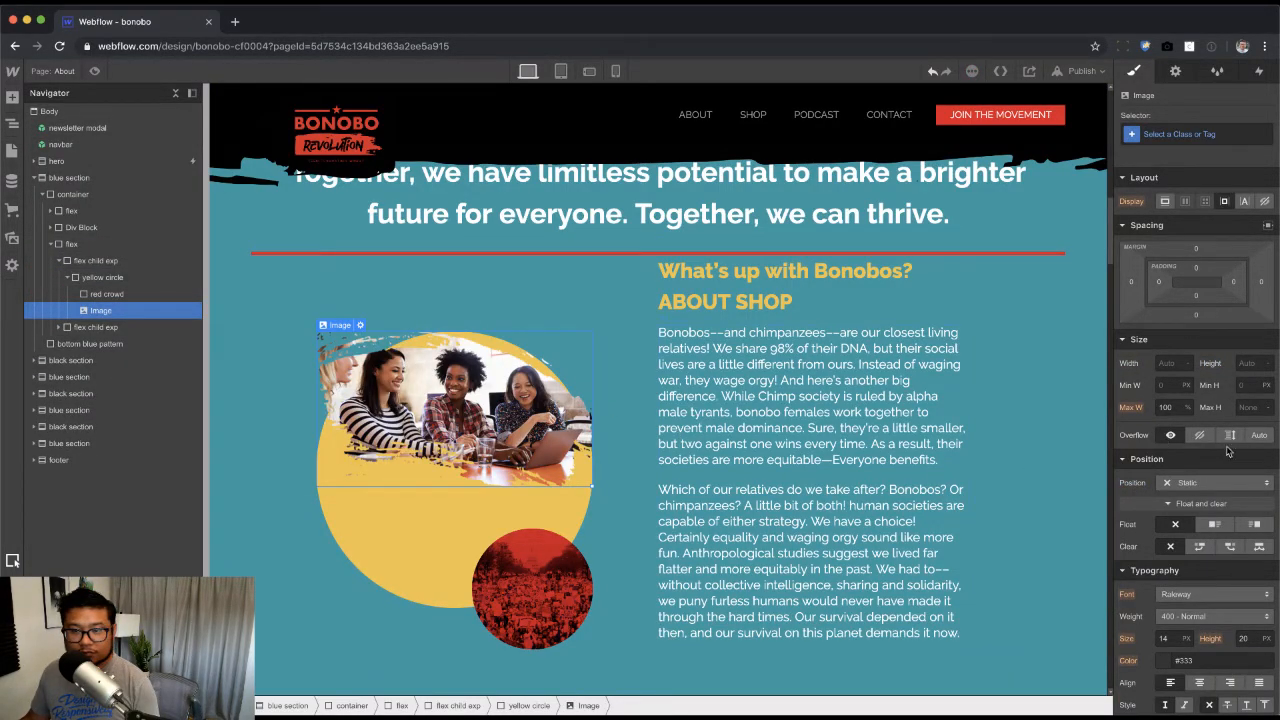
Step: Try absolute positioning on the women's image inside the yellow circle, and reset its position setting
{"action": "left_click", "coordinate": [1209, 484]}
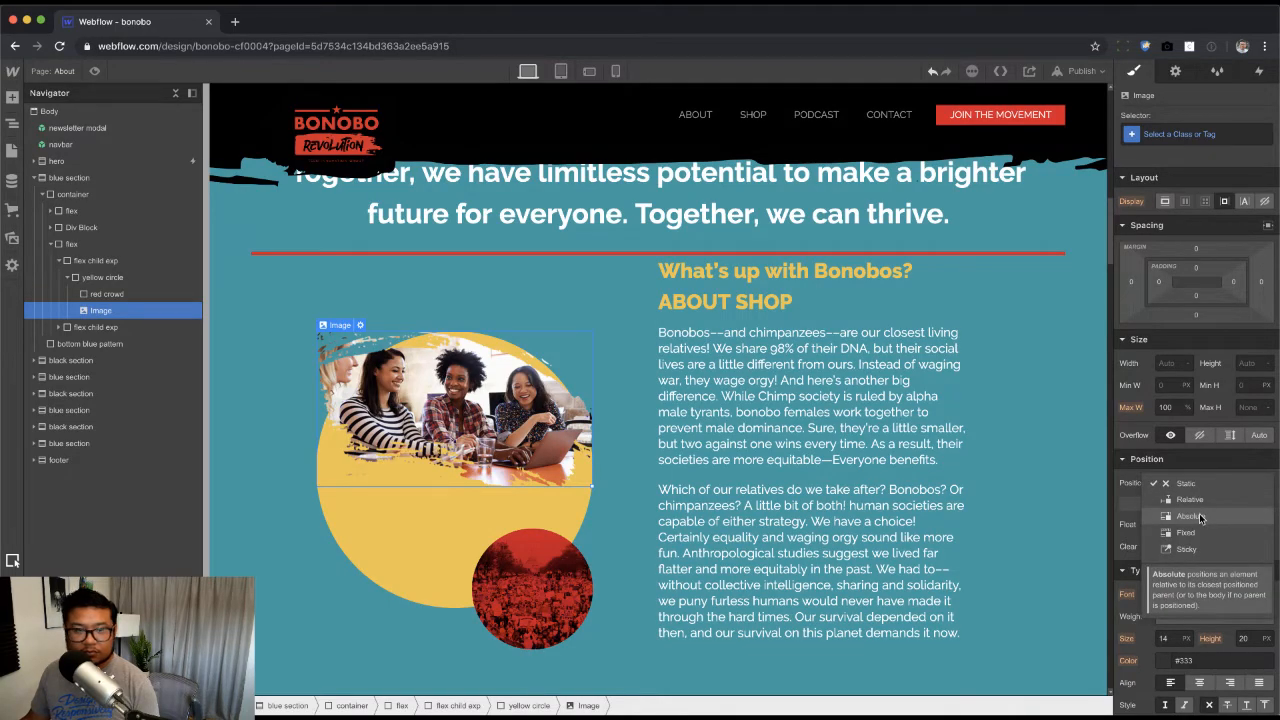
{"action": "left_click", "coordinate": [1199, 513]}
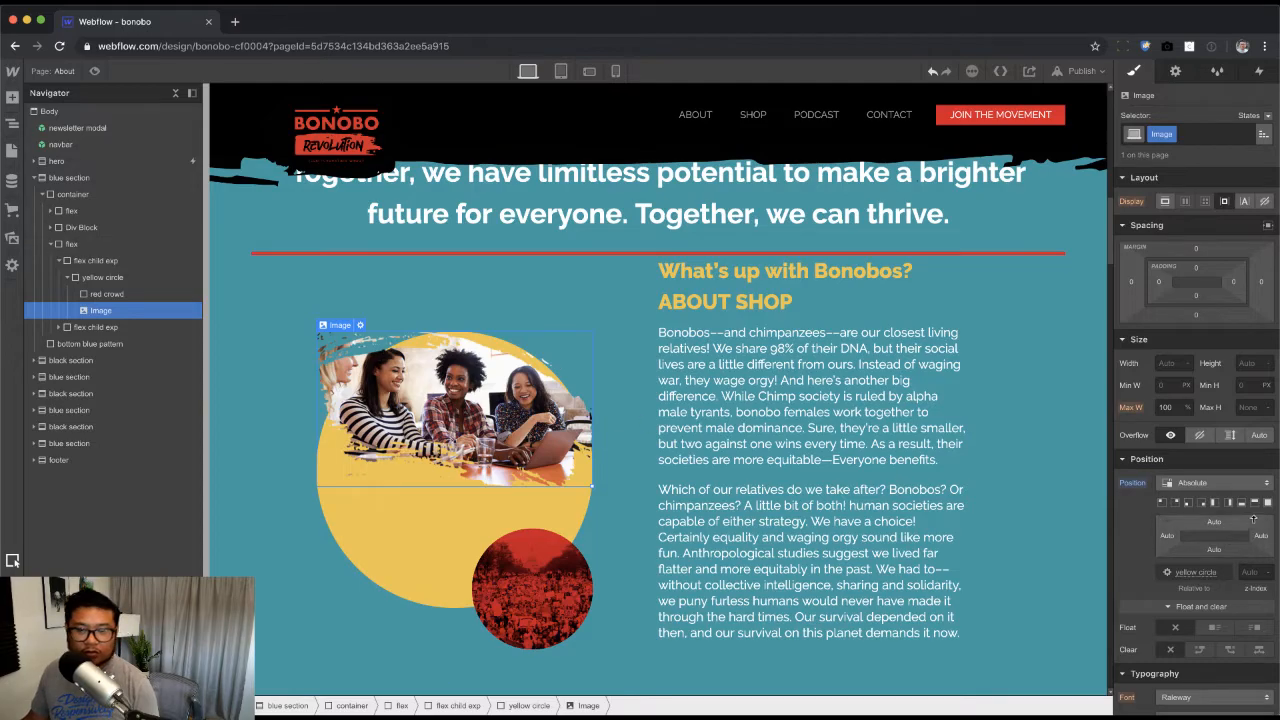
{"action": "left_click", "coordinate": [1137, 487], "text": "alt"}
Step: Add a new combo class "happy group" to the yellow circle that holds the women's image
{"action": "left_click", "coordinate": [435, 490]}
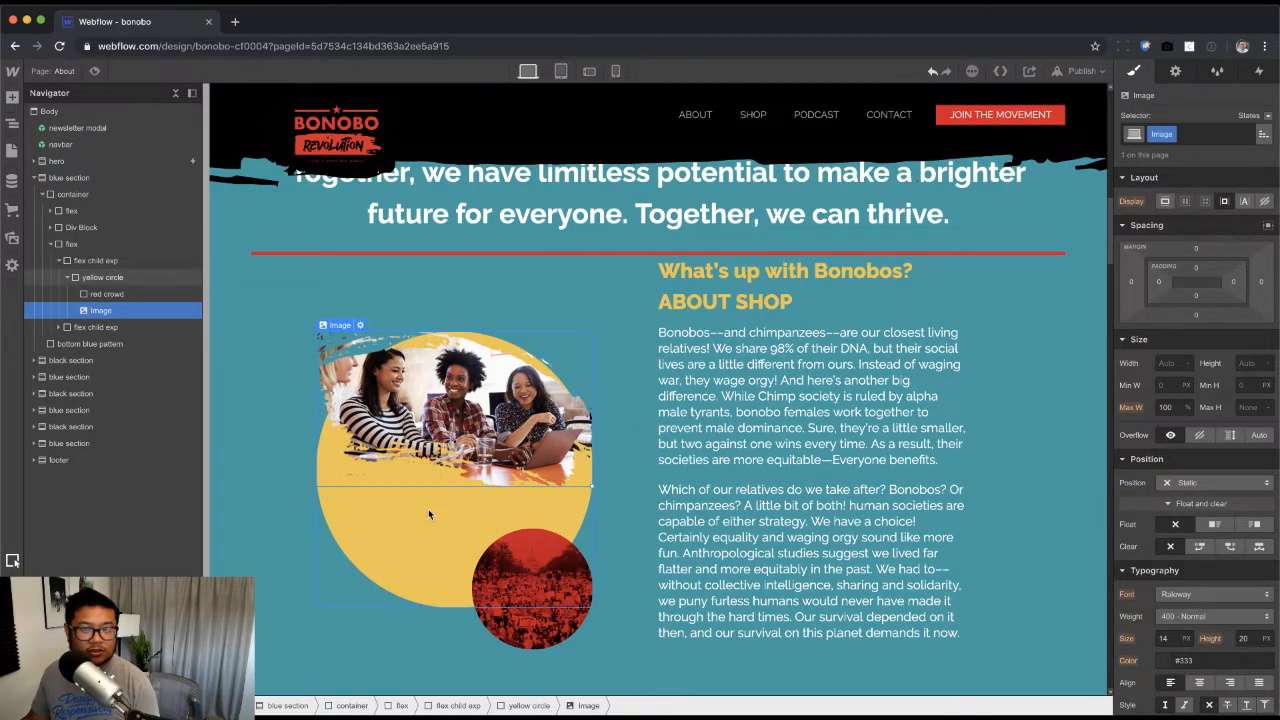
{"action": "left_click", "coordinate": [1228, 138]}
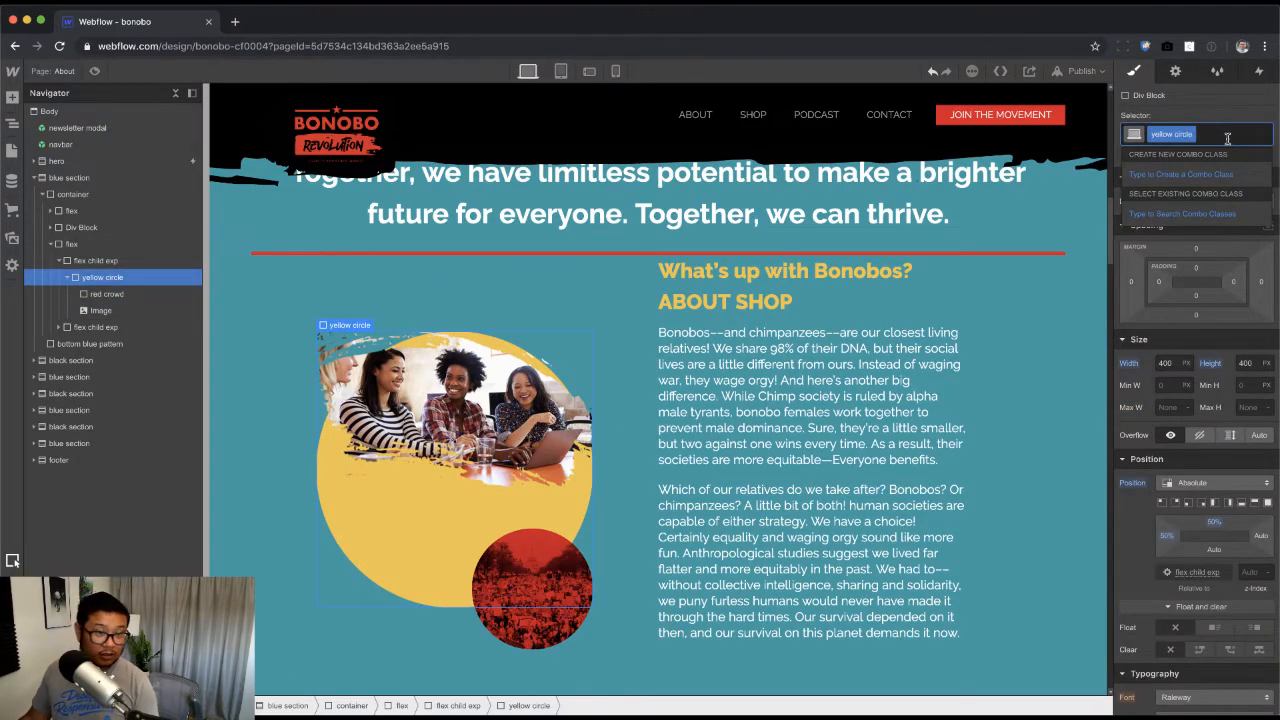
{"action": "type", "text": "happy"}
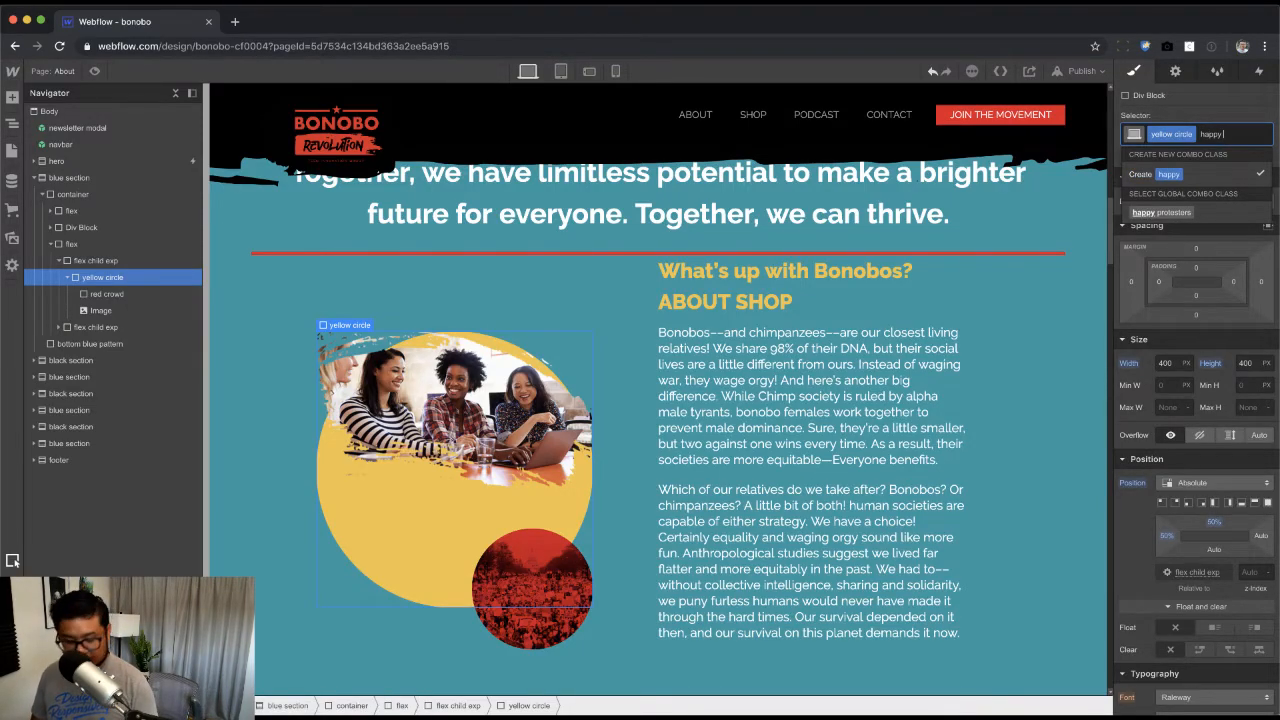
{"action": "type", "text": " group"}
{"action": "key", "text": "Return"}
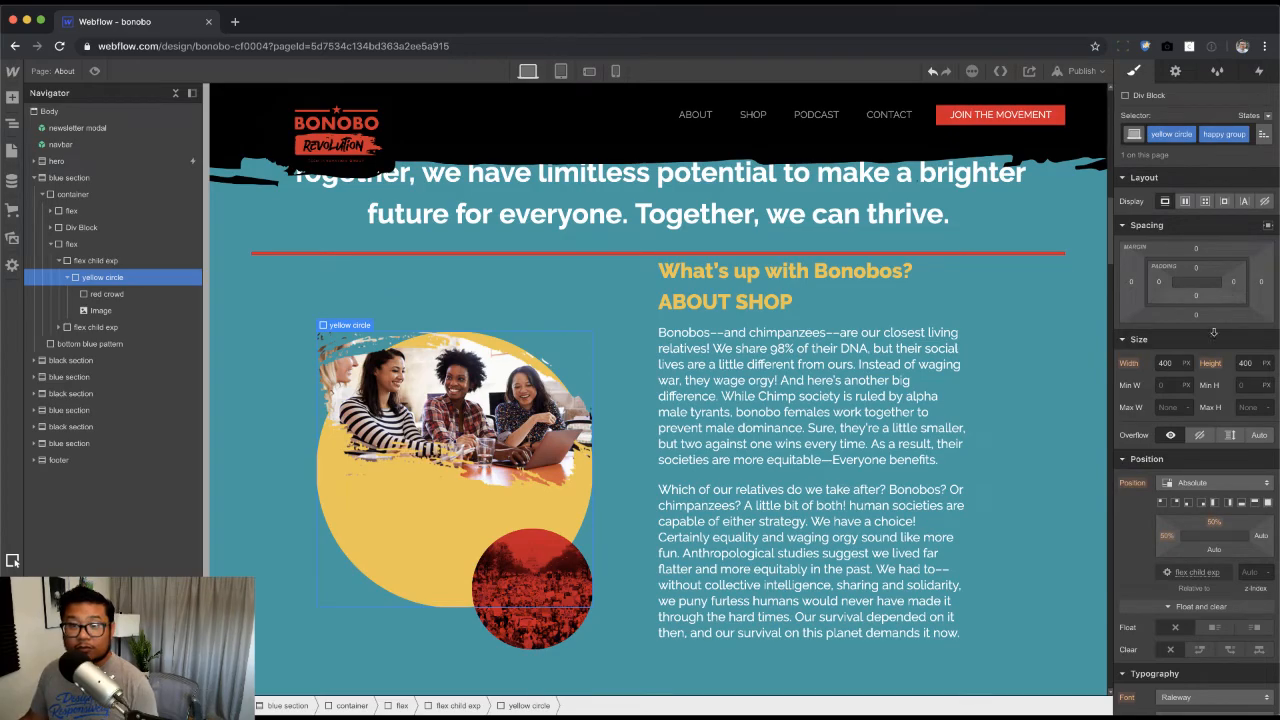
Step: Make the yellow circle's happy group combo class a horizontal flexbox with its children centered in both alignment and justification
{"action": "left_click", "coordinate": [1184, 202]}
{"action": "left_click", "coordinate": [1190, 251]}
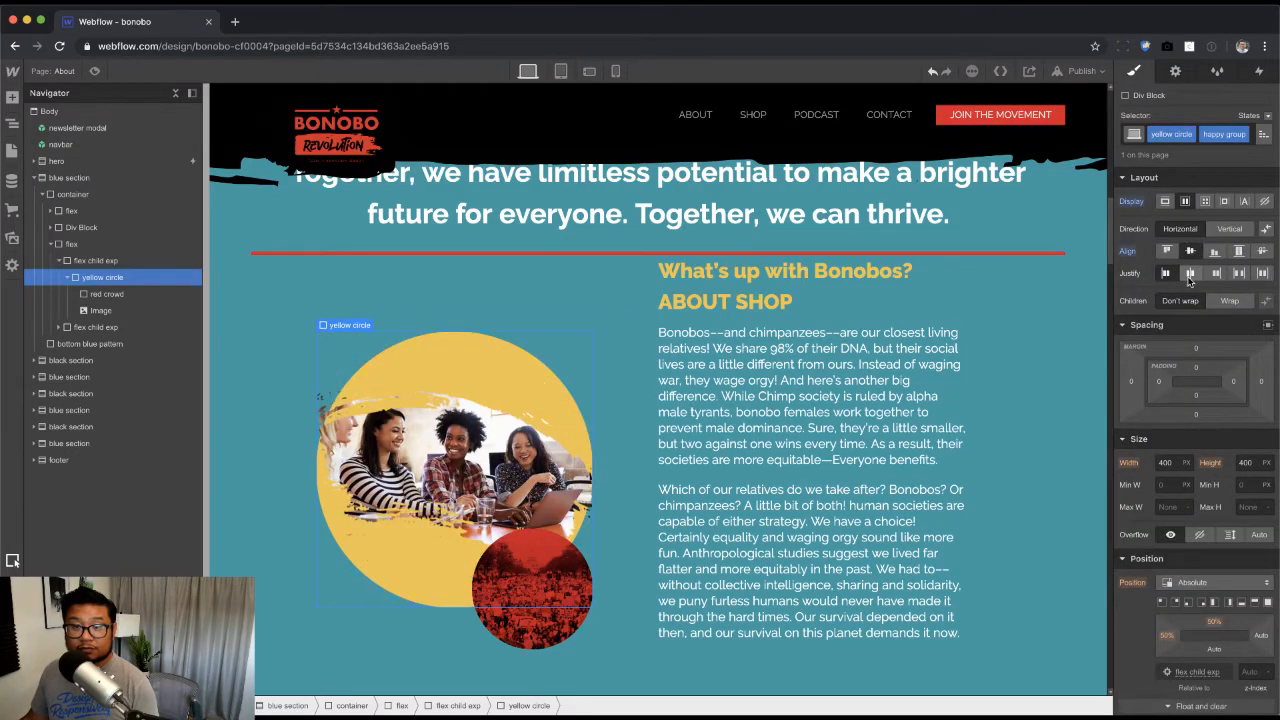
{"action": "left_click", "coordinate": [1190, 273]}
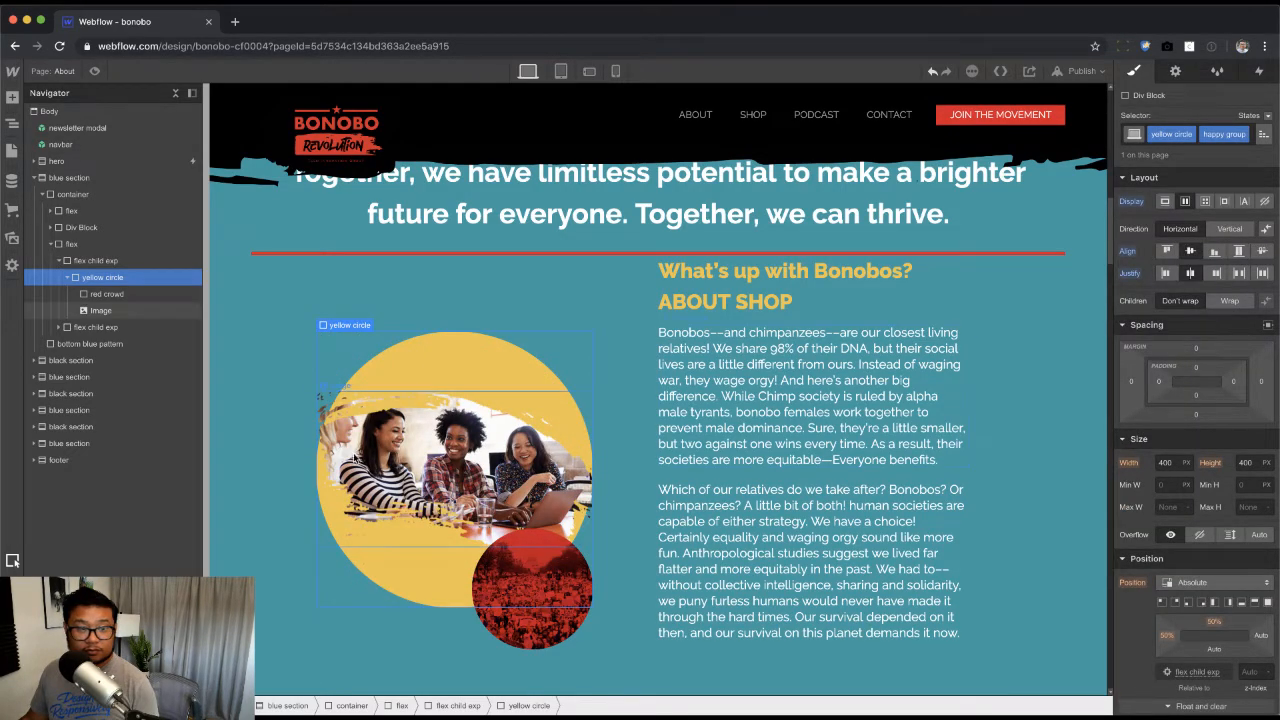
Step: Try enlarging the women's image by raising its width to 170%, and clear the width setting
{"action": "left_click", "coordinate": [330, 400]}
{"action": "left_click", "coordinate": [1170, 473]}
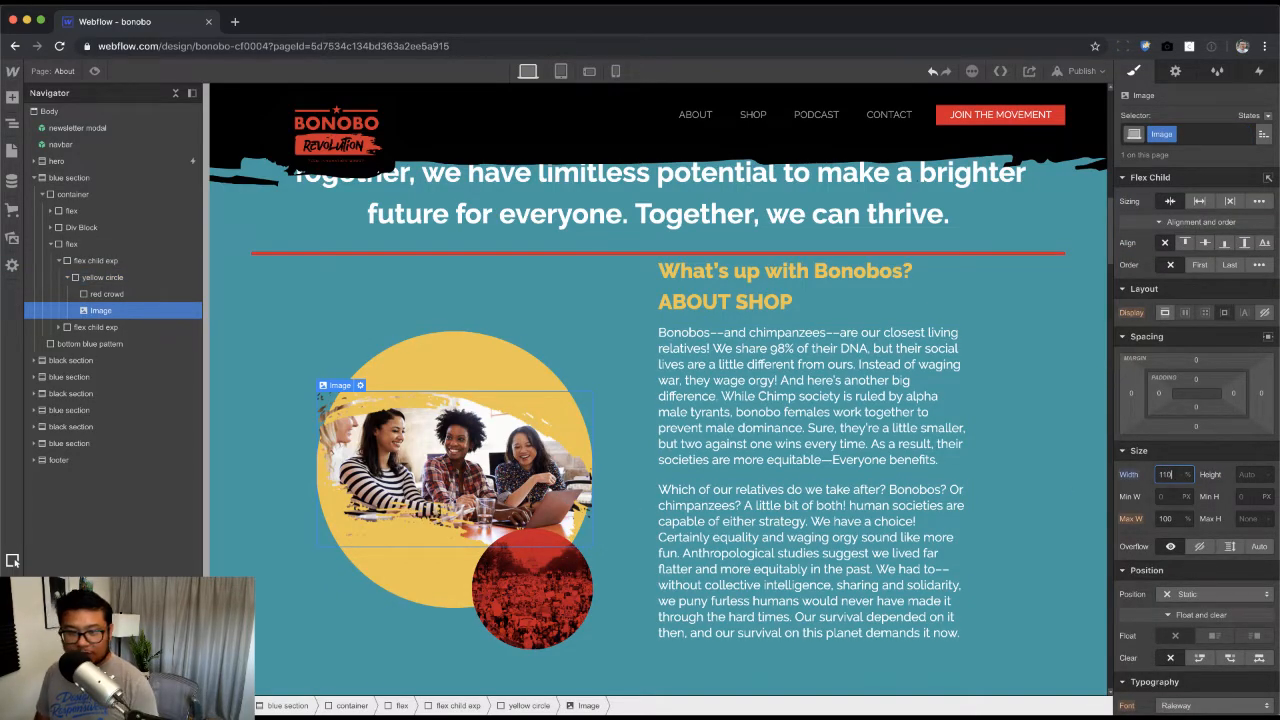
{"action": "key", "text": "shift+Up"}
{"action": "key", "text": "shift+Up"}
{"action": "key", "text": "shift+Up"}
{"action": "key", "text": "shift+Up"}
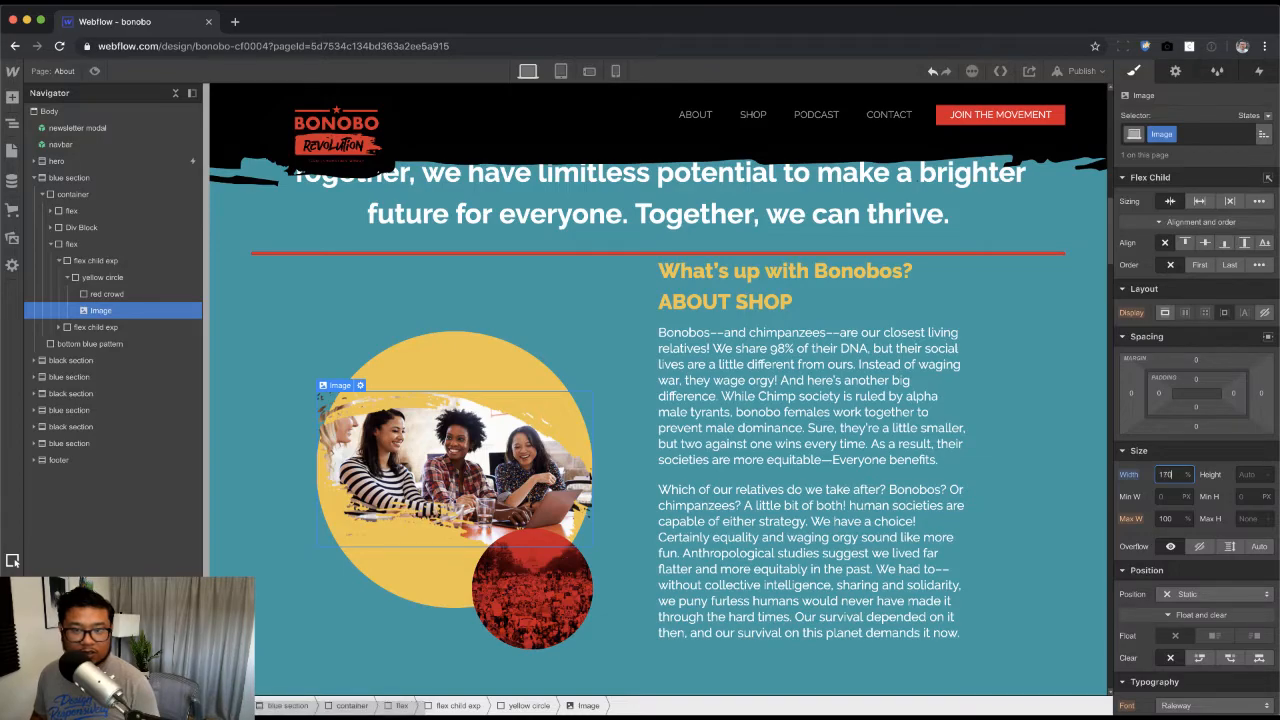
{"action": "left_click", "coordinate": [1133, 475], "text": "alt"}
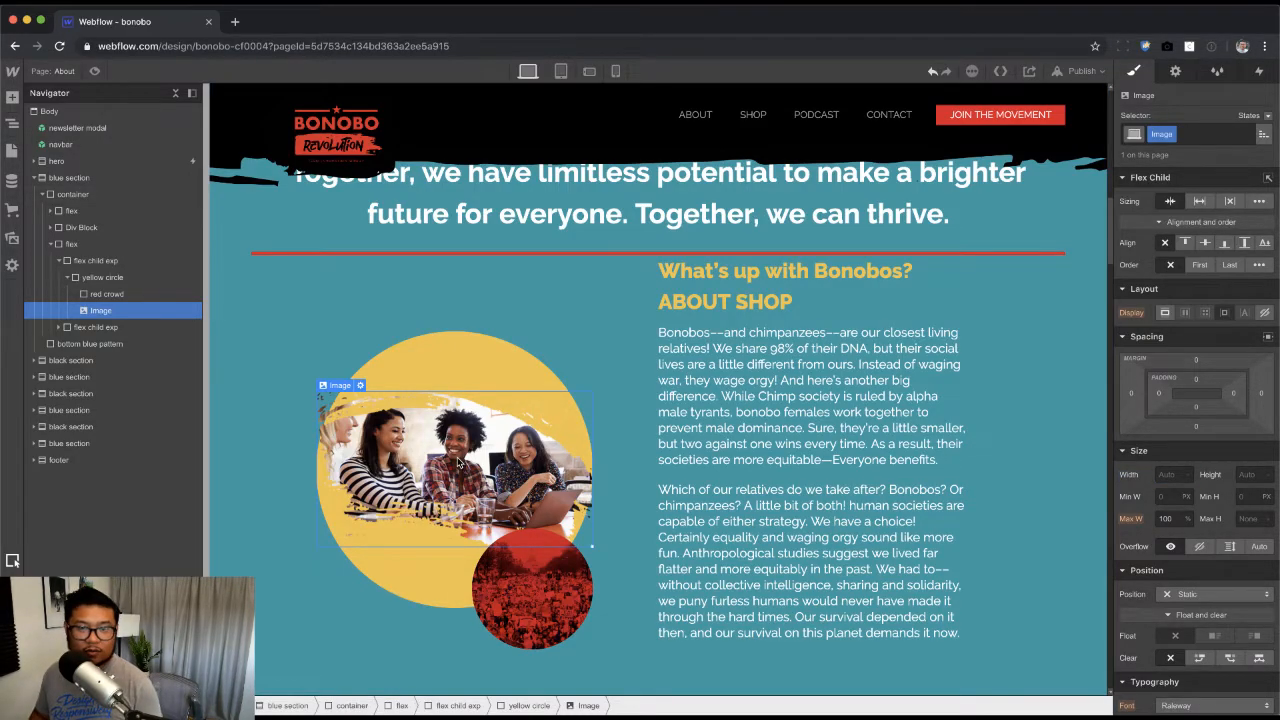
Step: Try custom flex child sizing on the women's image with a basis of 110%
{"action": "left_click", "coordinate": [1199, 201]}
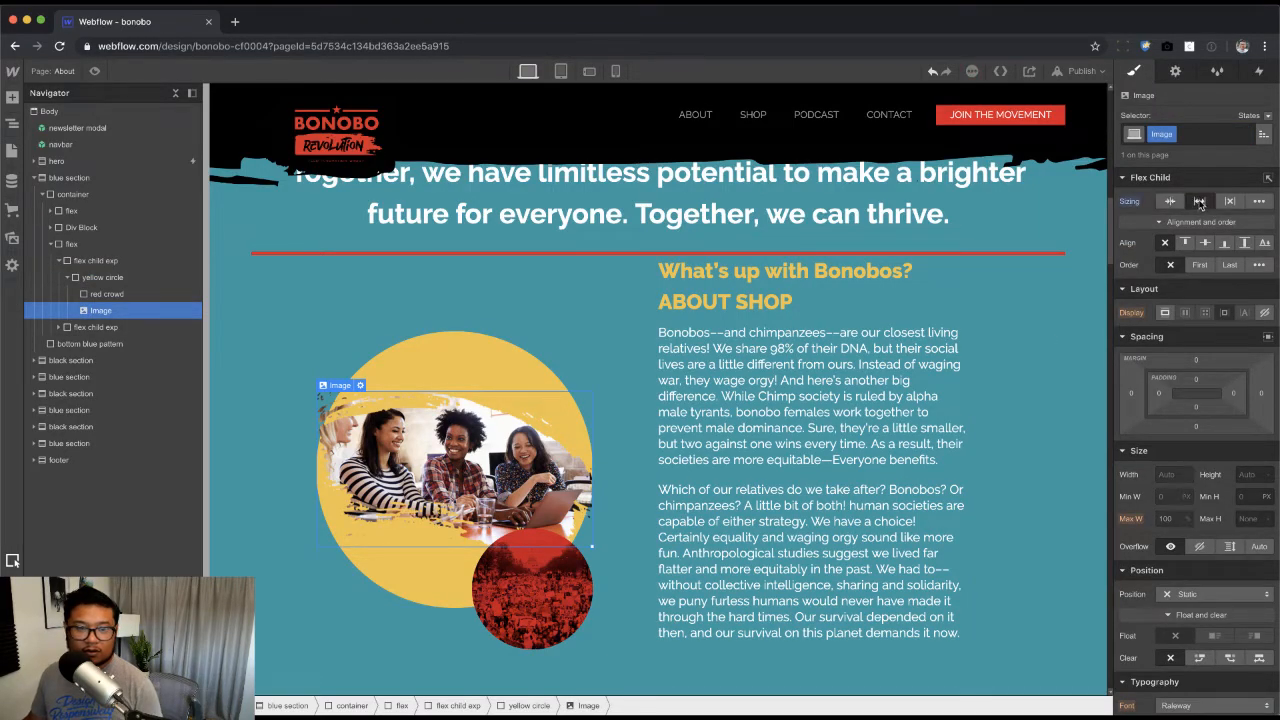
{"action": "left_click", "coordinate": [1259, 201]}
{"action": "left_click", "coordinate": [1250, 223]}
{"action": "type", "text": "110"}
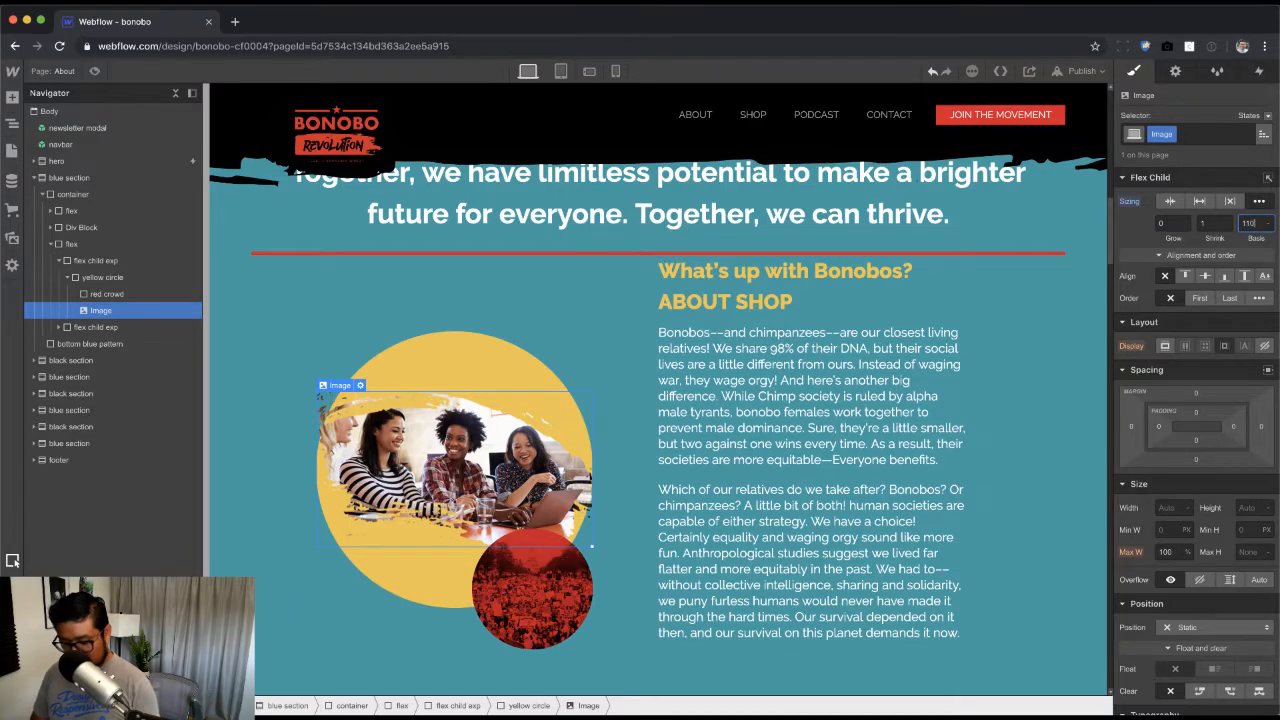
{"action": "type", "text": "%"}
{"action": "key", "text": "Return"}
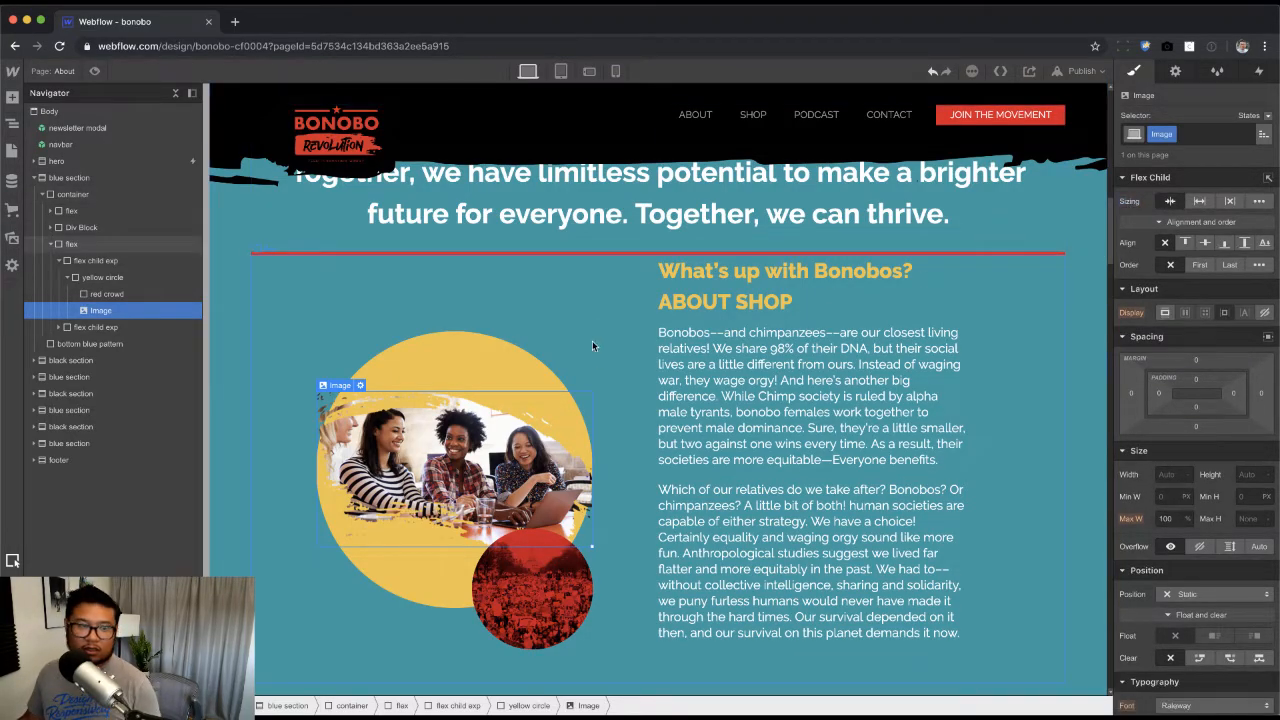
Step: Reset the justify setting on the yellow circle's happy group combo class
{"action": "left_click", "coordinate": [493, 360]}
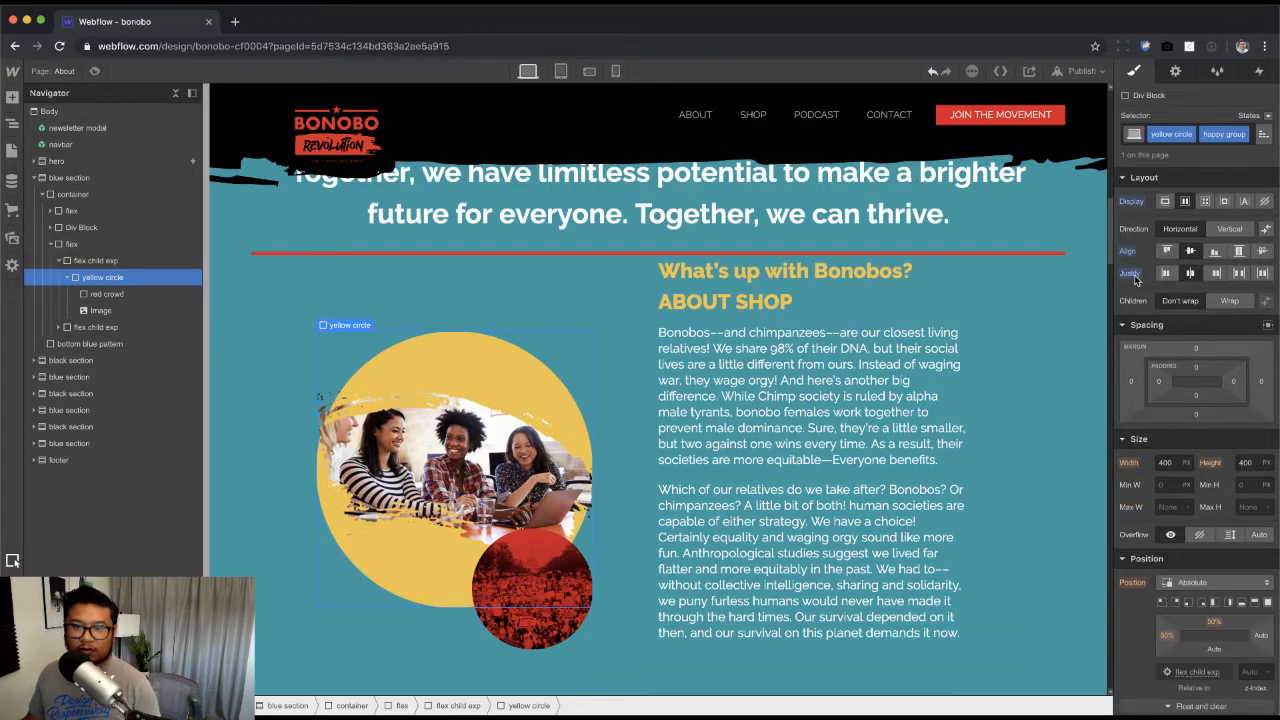
{"action": "left_click", "coordinate": [1131, 277], "text": "alt"}
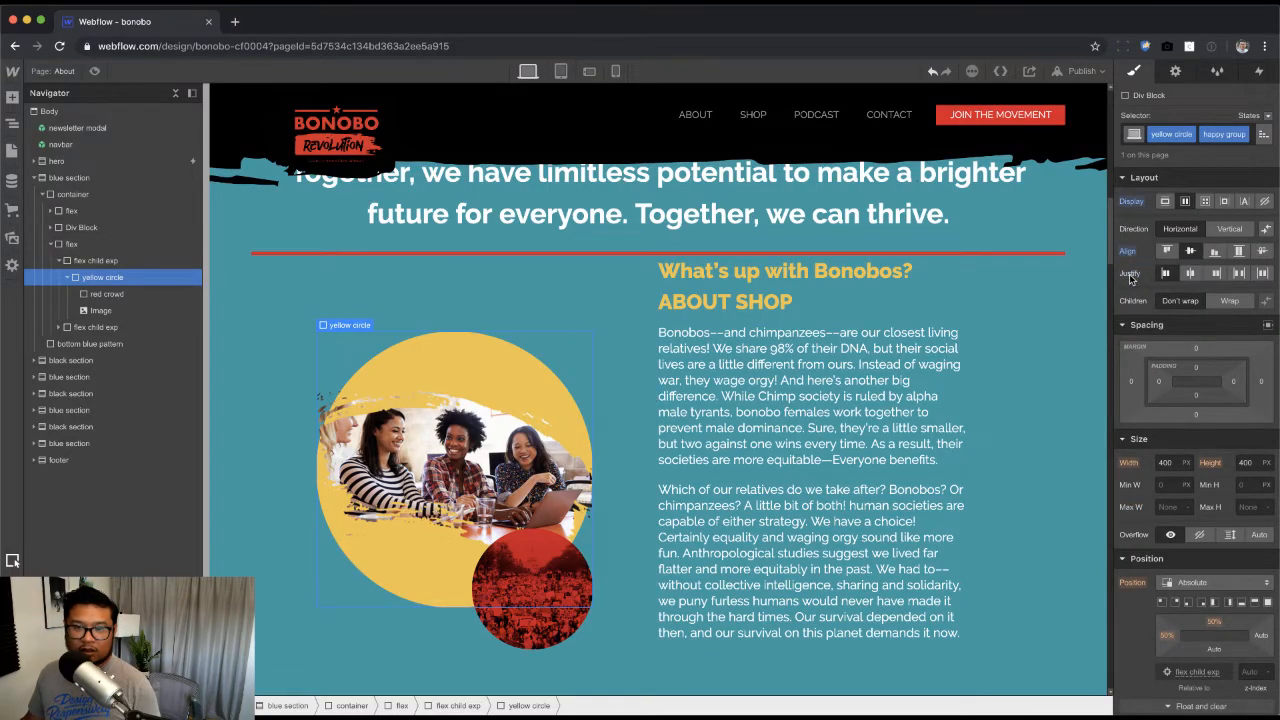
Step: Try a width of 110 px in the women's image settings, and clear the value again
{"action": "left_click", "coordinate": [425, 457]}
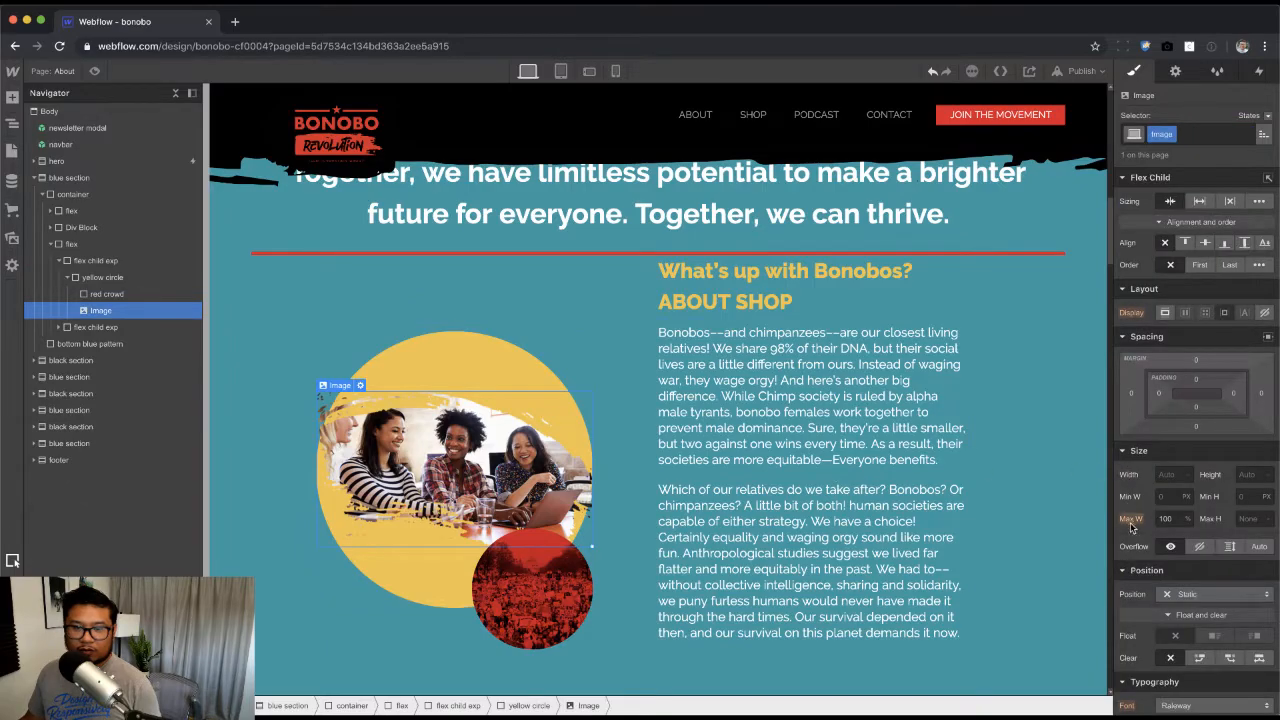
{"action": "left_click", "coordinate": [1170, 474]}
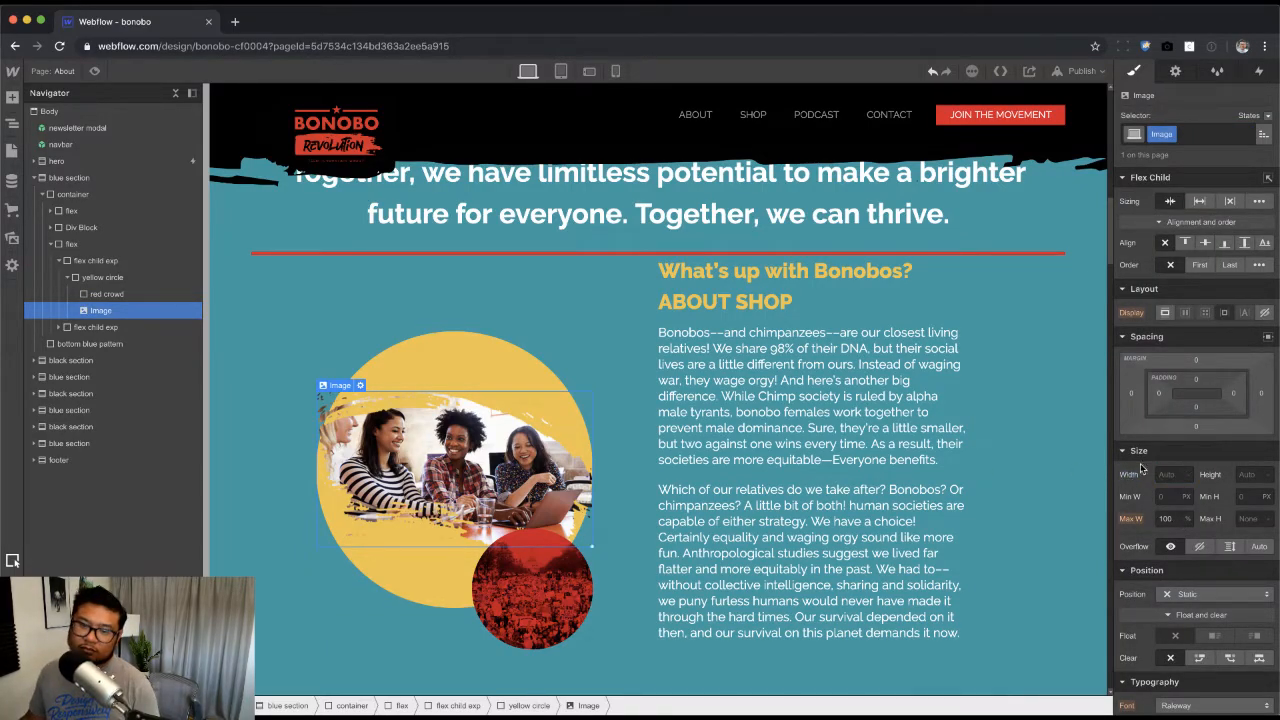
{"action": "left_click", "coordinate": [1175, 71]}
{"action": "left_click", "coordinate": [1160, 357]}
{"action": "type", "text": "110"}
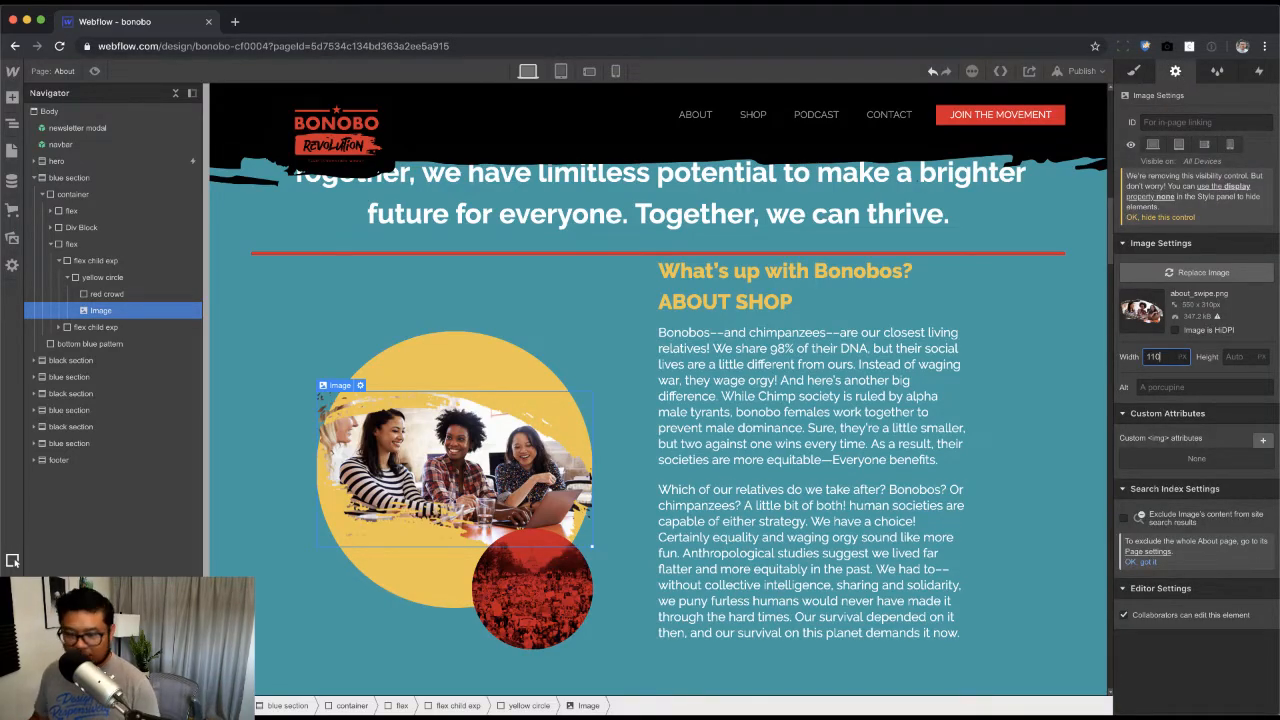
{"action": "key", "text": "Return"}
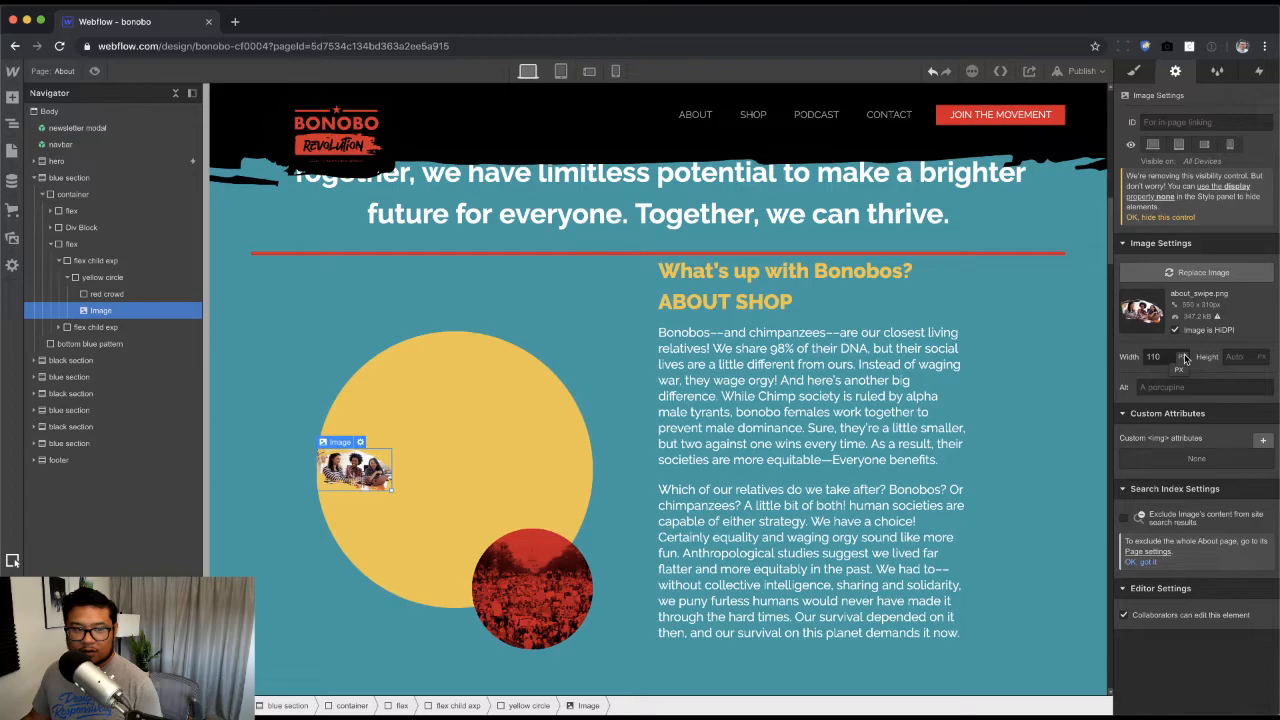
{"action": "double_click", "coordinate": [1156, 358]}
{"action": "key", "text": "BackSpace"}
{"action": "key", "text": "Return"}
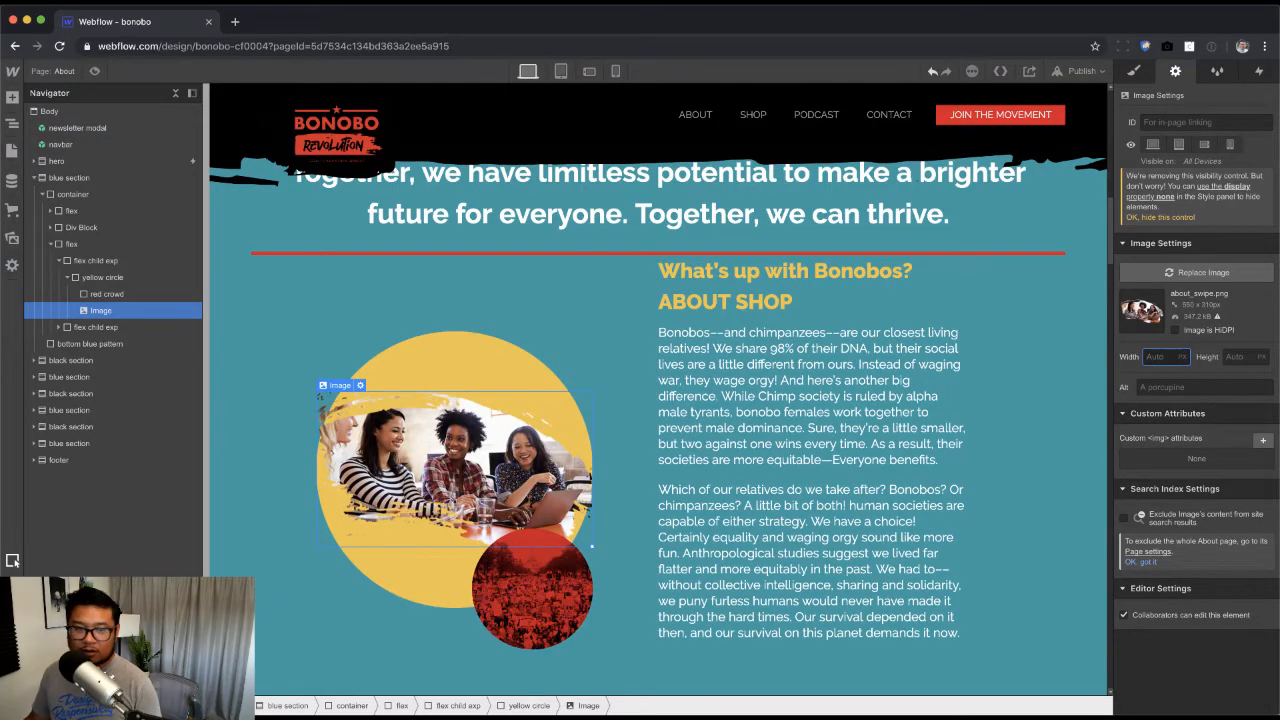
Step: Remove the Image class from the women's image and set its maximum width to None
{"action": "left_click", "coordinate": [1133, 71]}
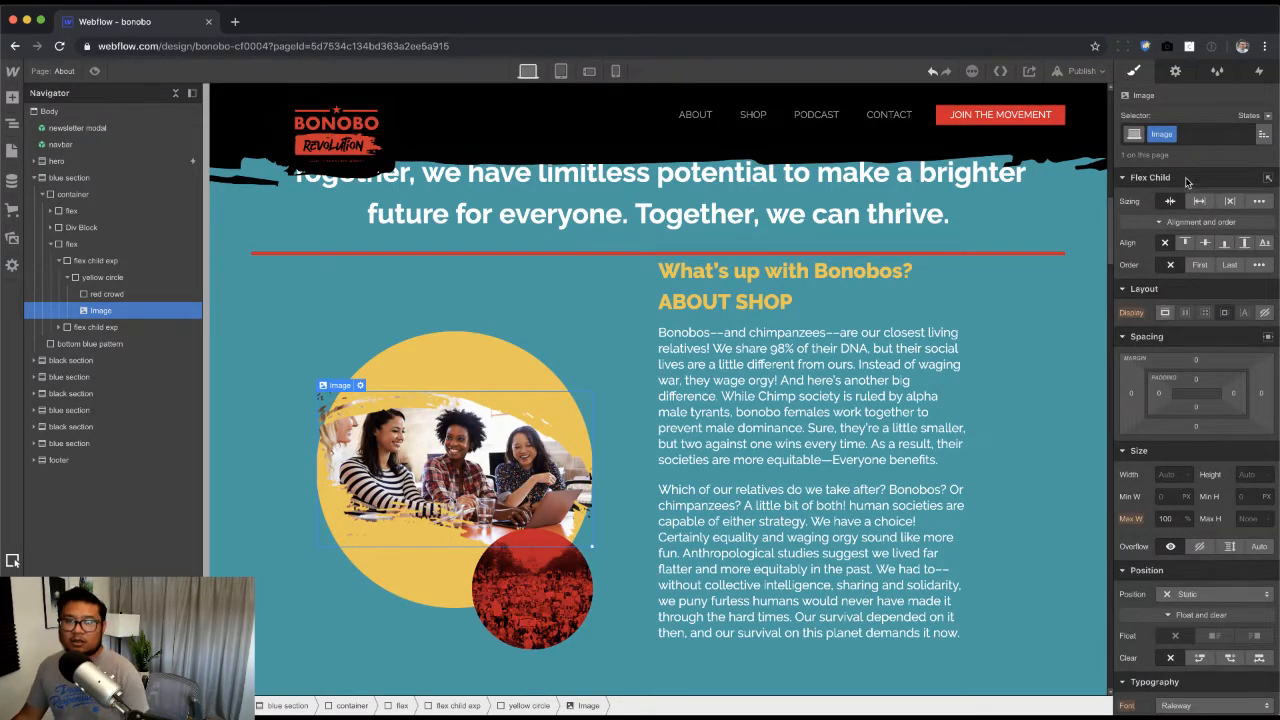
{"action": "left_click", "coordinate": [1171, 134]}
{"action": "left_click", "coordinate": [1174, 187]}
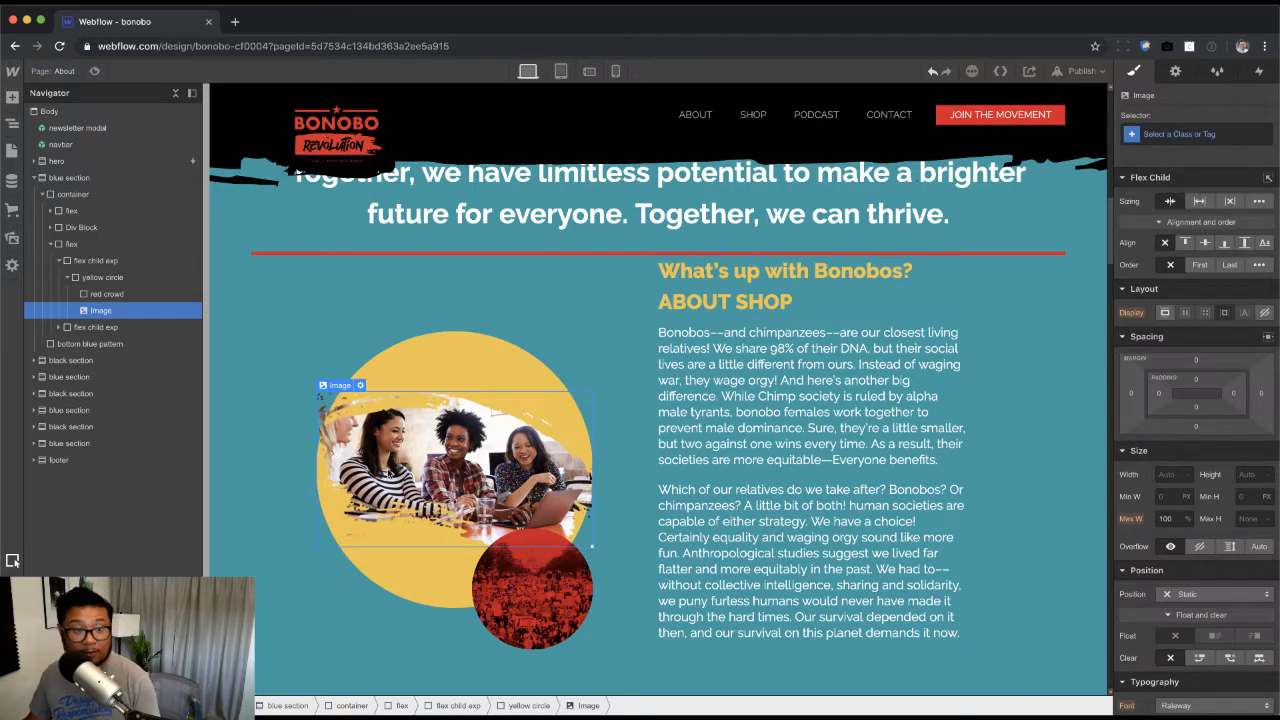
{"action": "left_click", "coordinate": [1188, 519]}
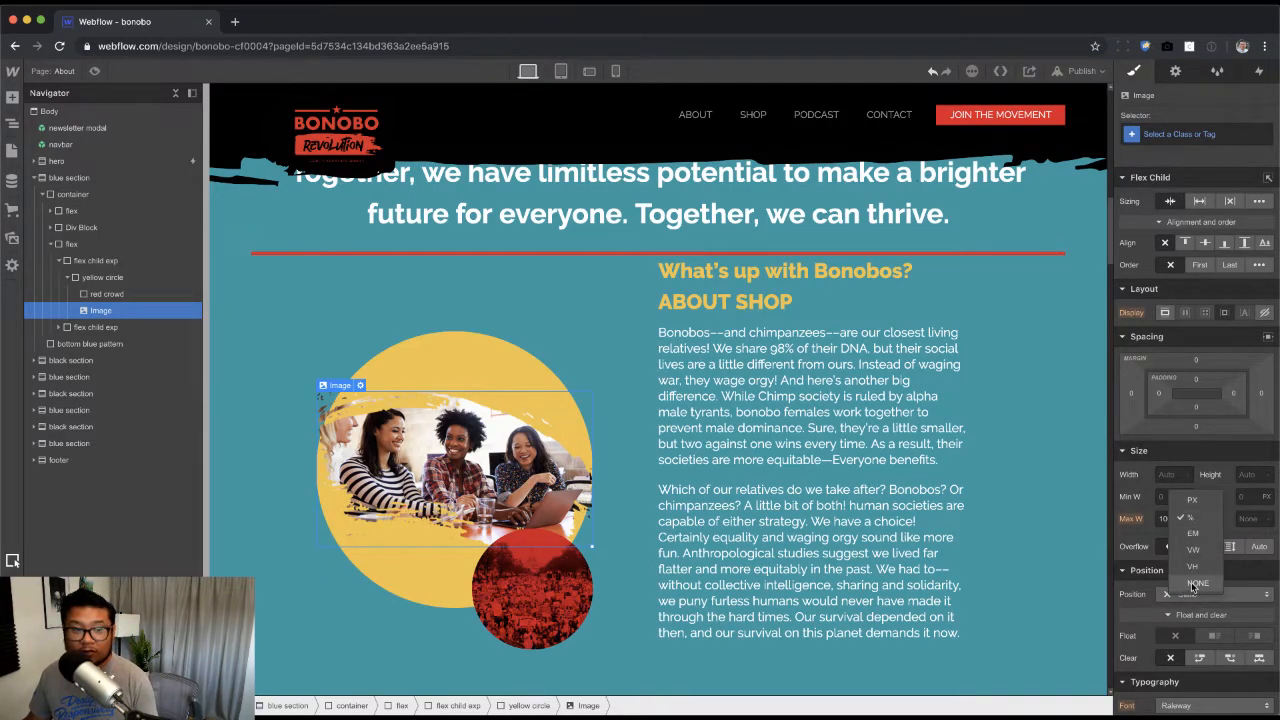
{"action": "left_click", "coordinate": [1192, 588]}
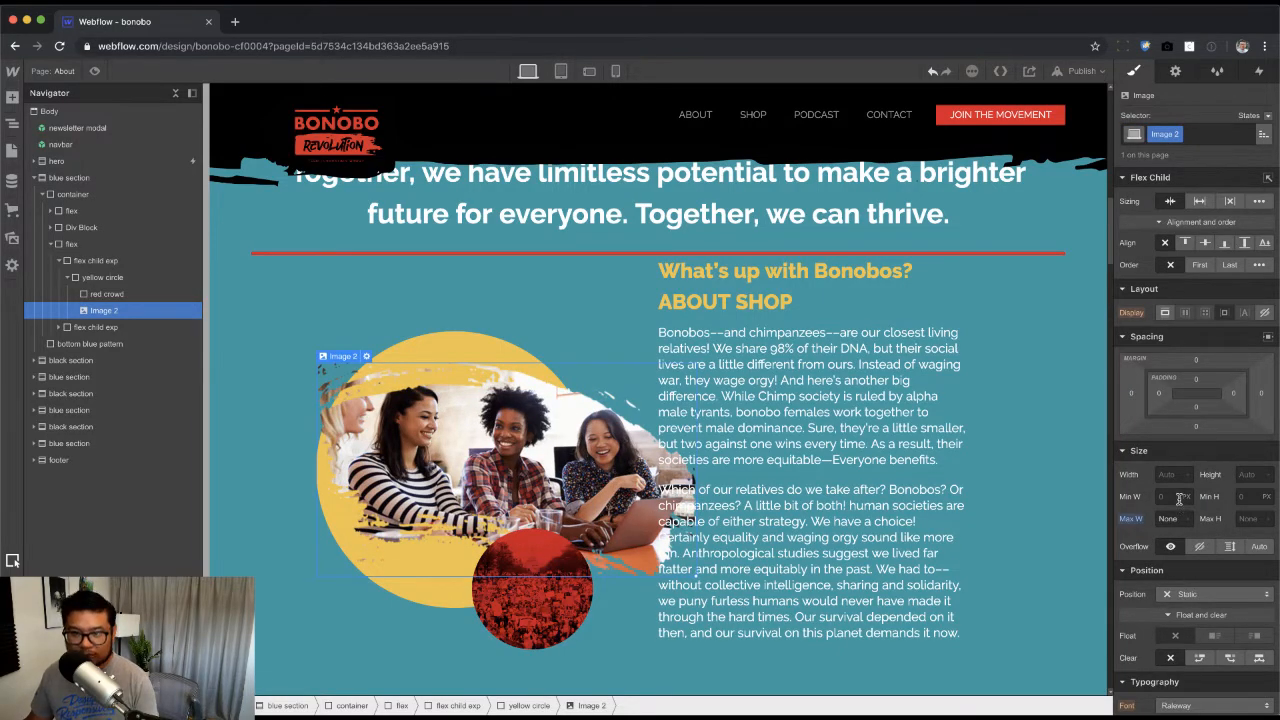
Step: Justify the yellow circle's children to the center and compare the placement with the PDF mockup
{"action": "left_click", "coordinate": [436, 341]}
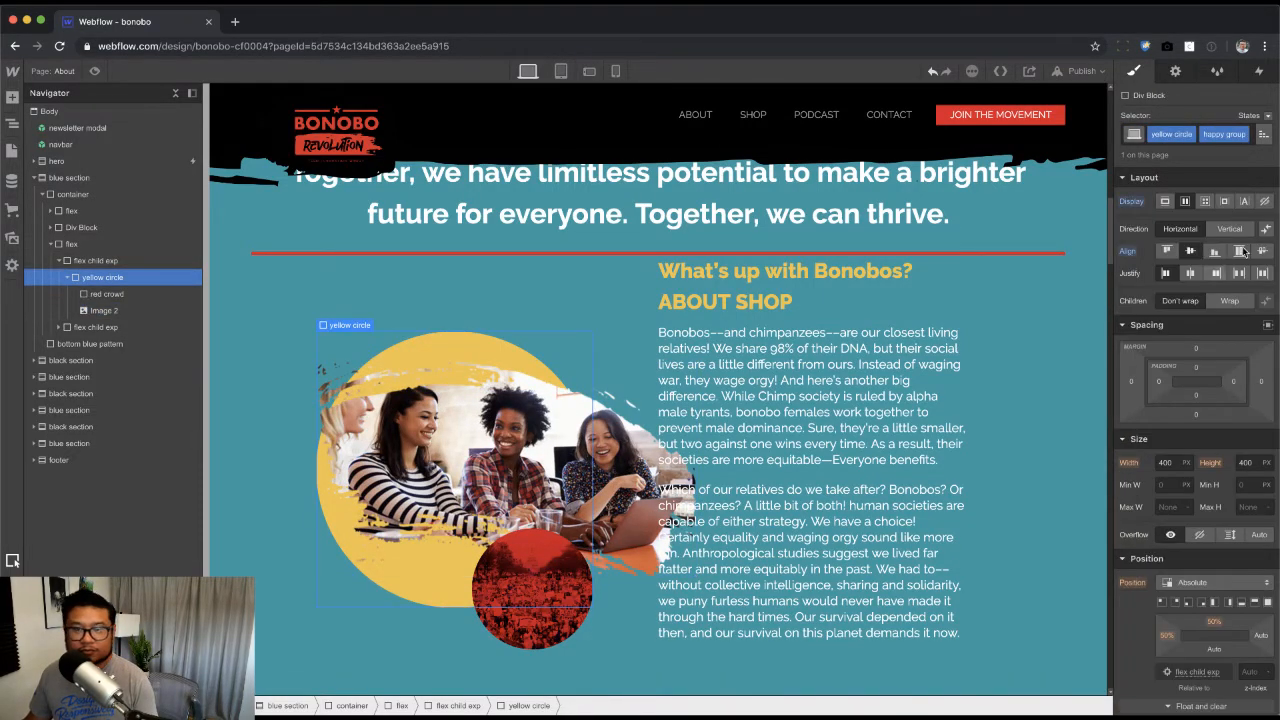
{"action": "left_click", "coordinate": [1190, 274]}
{"action": "key", "text": "super+Tab"}
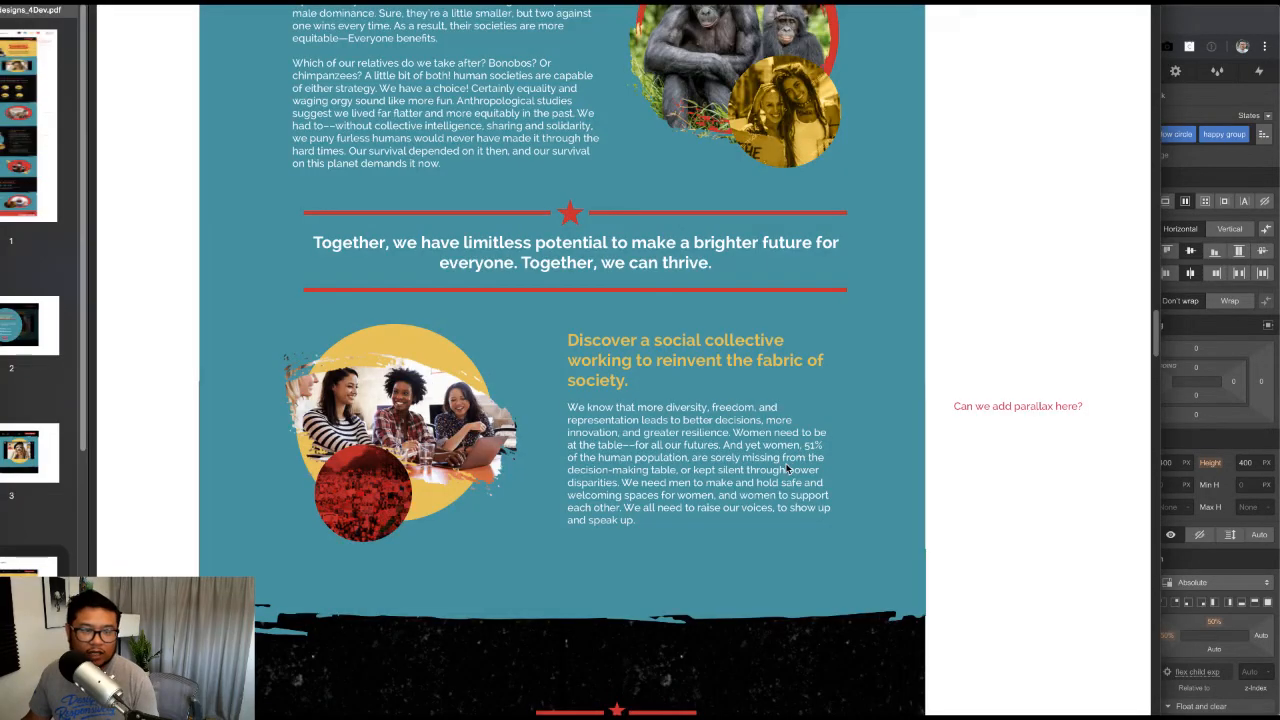
{"action": "key", "text": "super+Tab"}
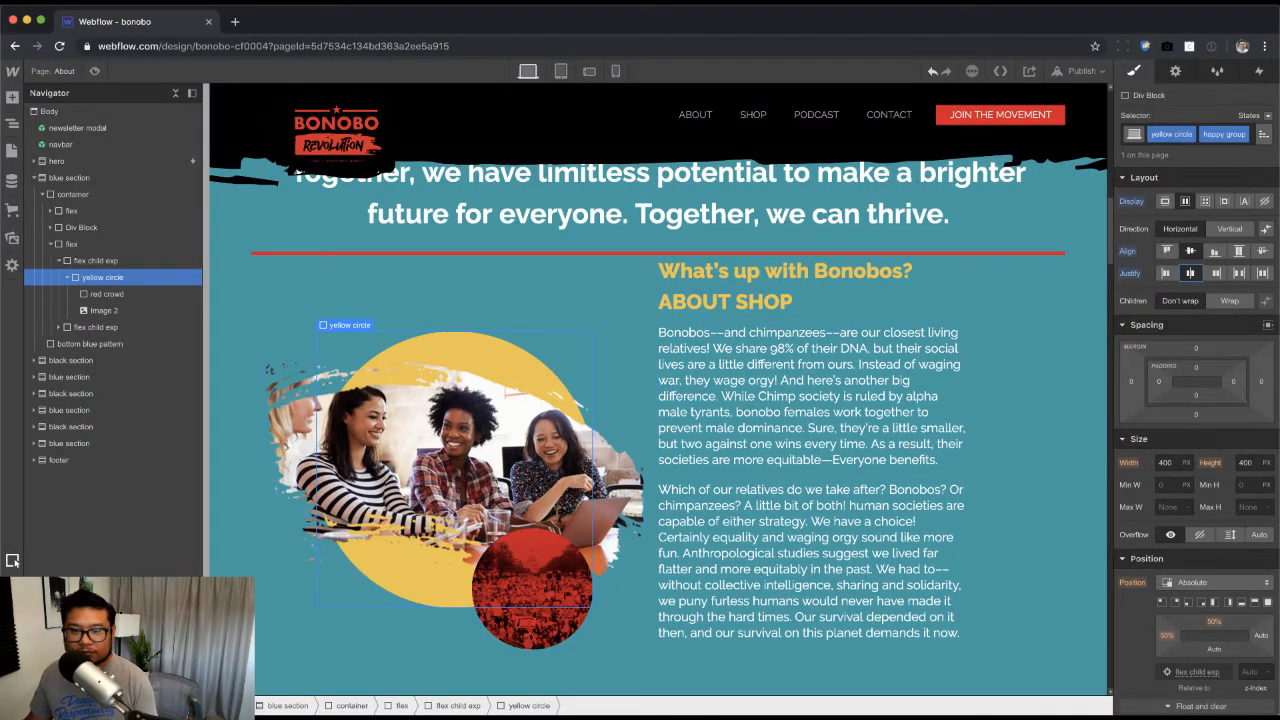
Step: Rename the women's image class to "happy group"
{"action": "left_click", "coordinate": [309, 425]}
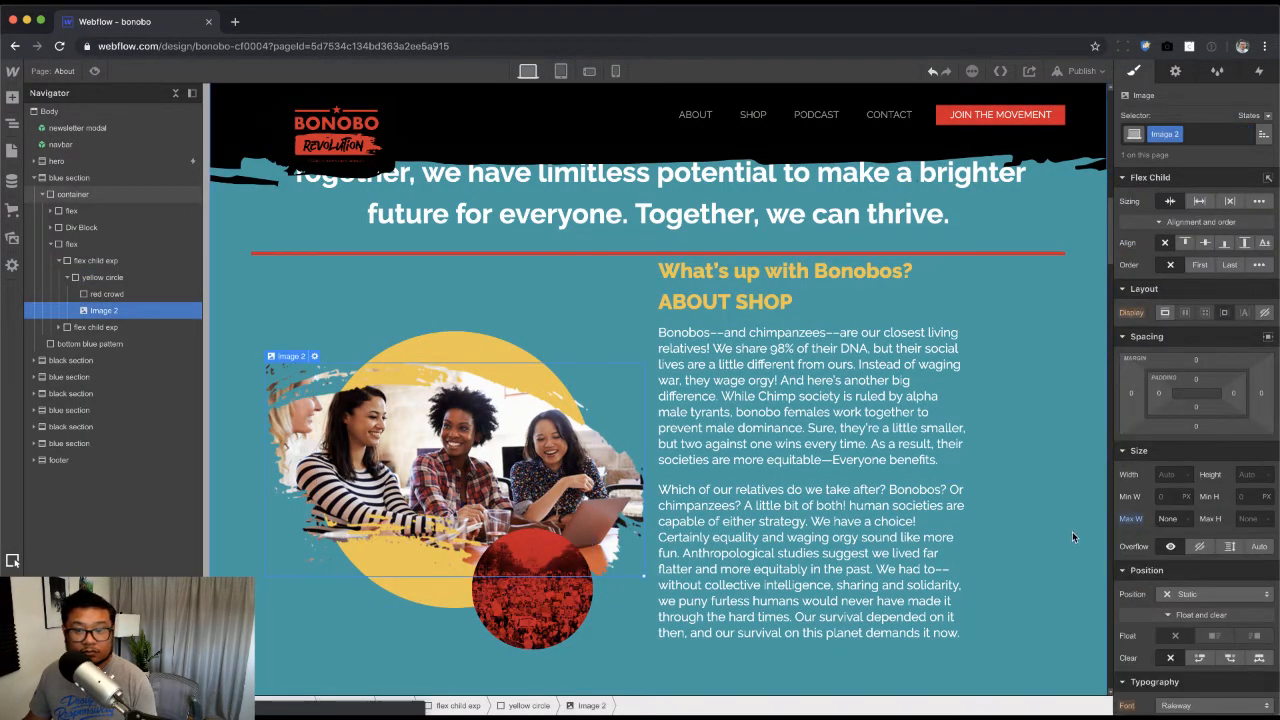
{"action": "double_click", "coordinate": [1162, 135]}
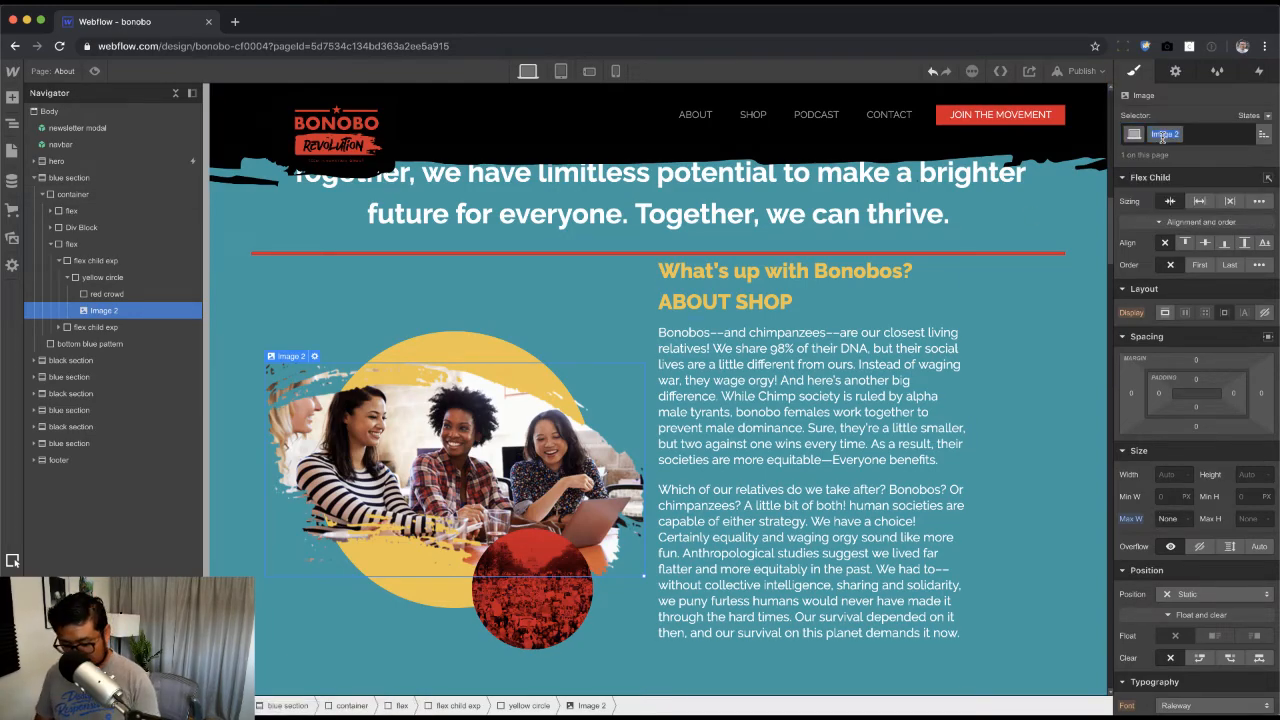
{"action": "type", "text": "happy grou"}
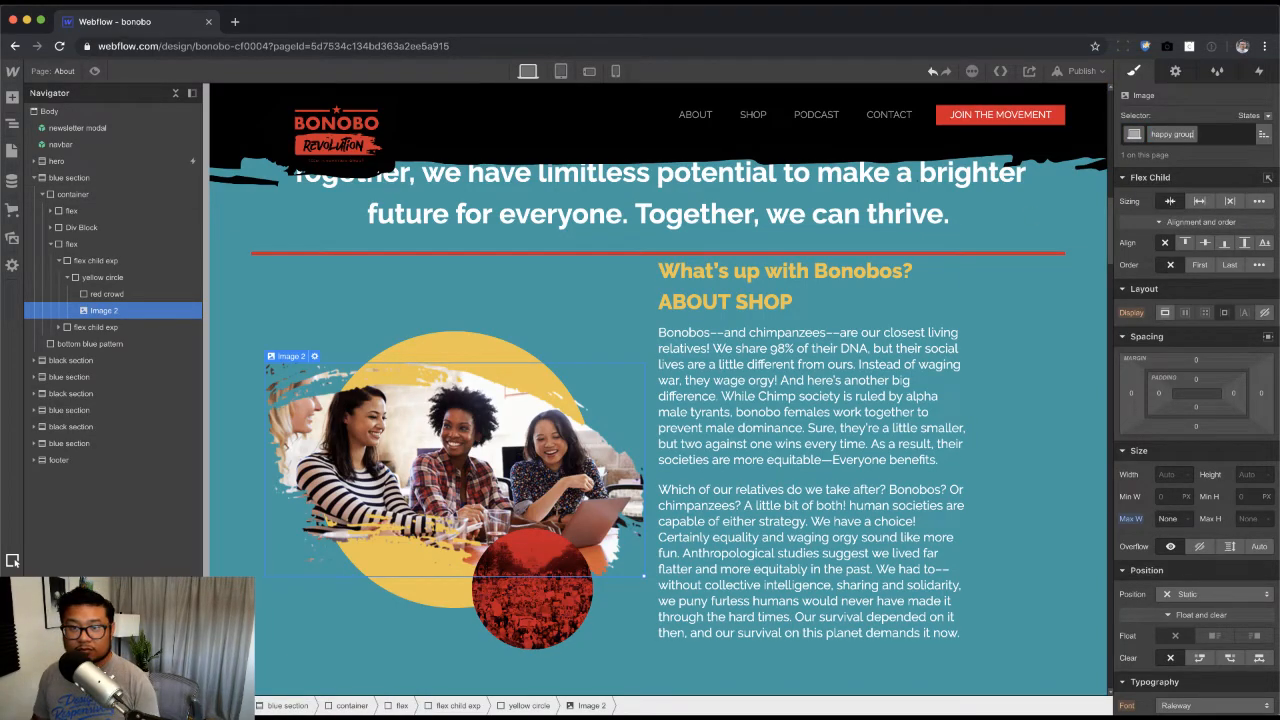
{"action": "type", "text": "p"}
{"action": "key", "text": "Return"}
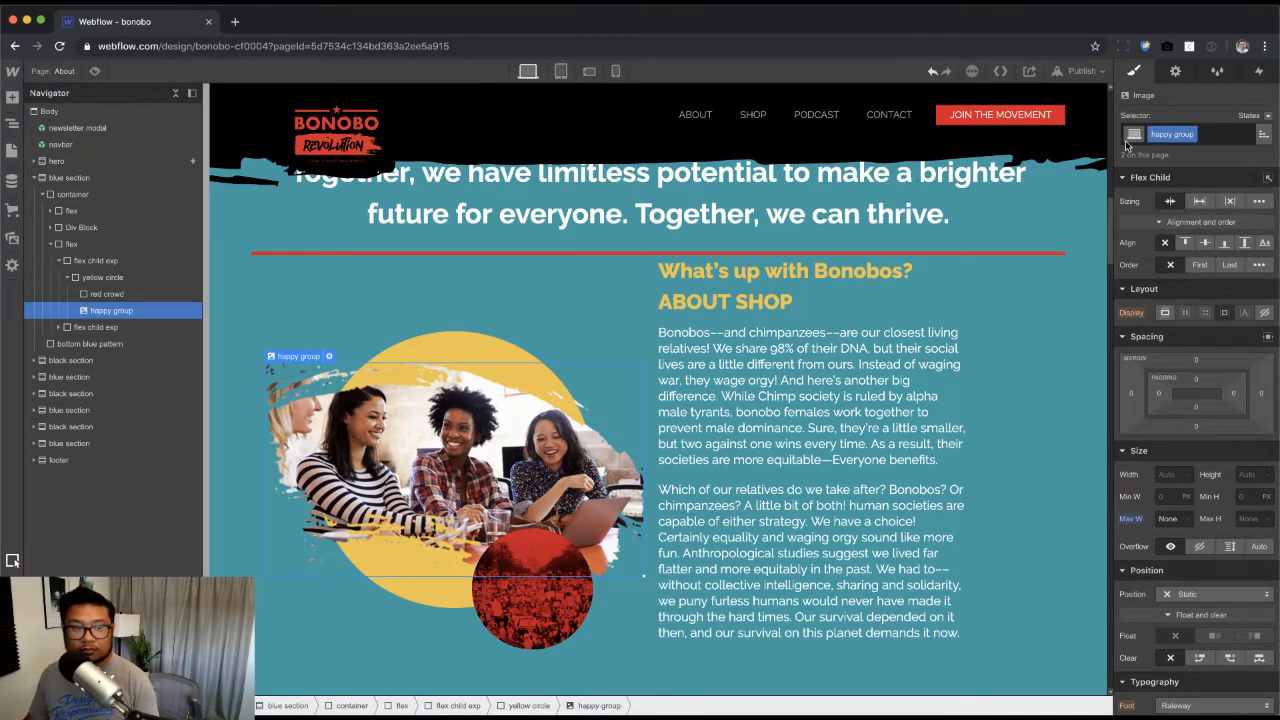
Step: Try widths of 90%, 80% and 70% on the women's image, and reset the width setting
{"action": "left_click", "coordinate": [1174, 473]}
{"action": "type", "text": "90%"}
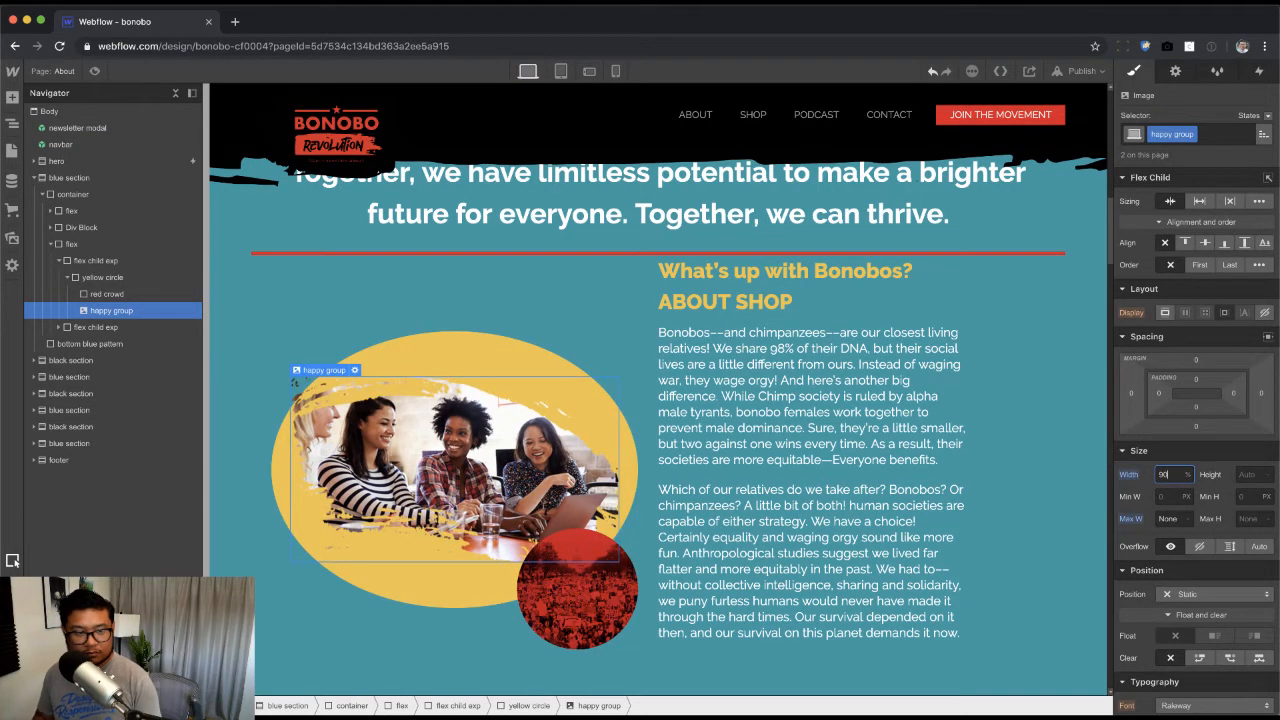
{"action": "key", "text": "shift+Down"}
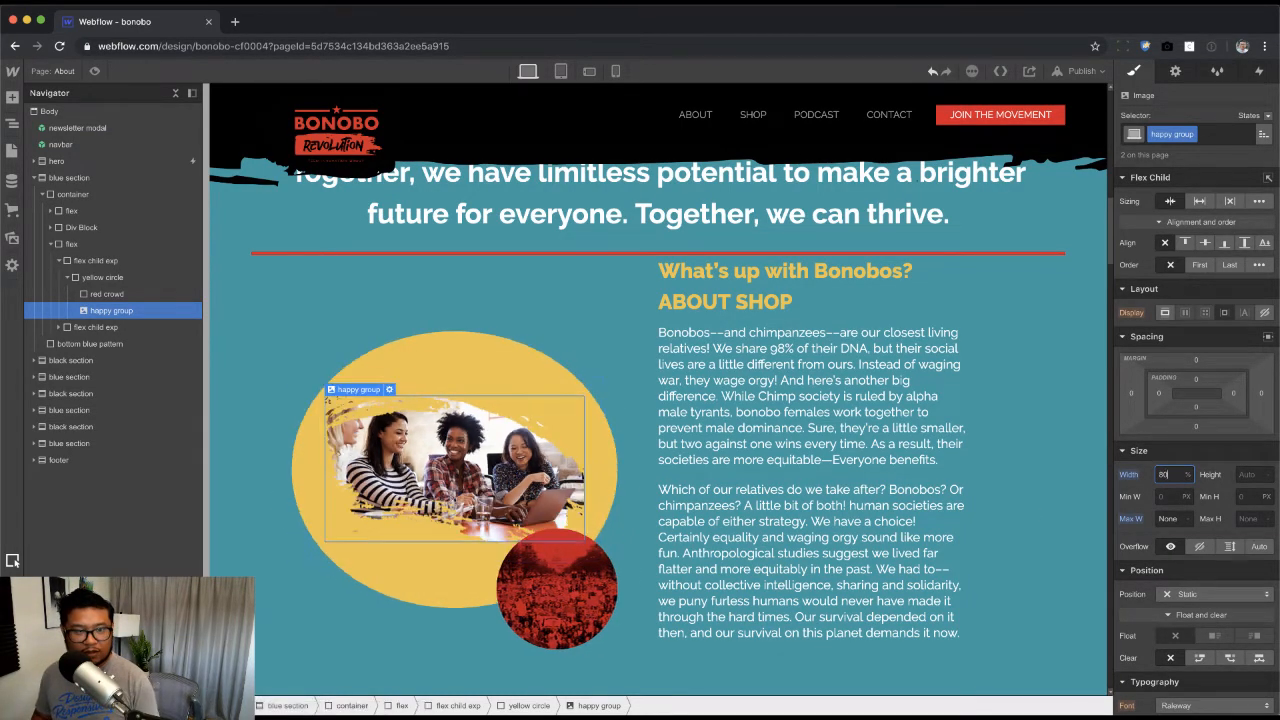
{"action": "key", "text": "shift+Down"}
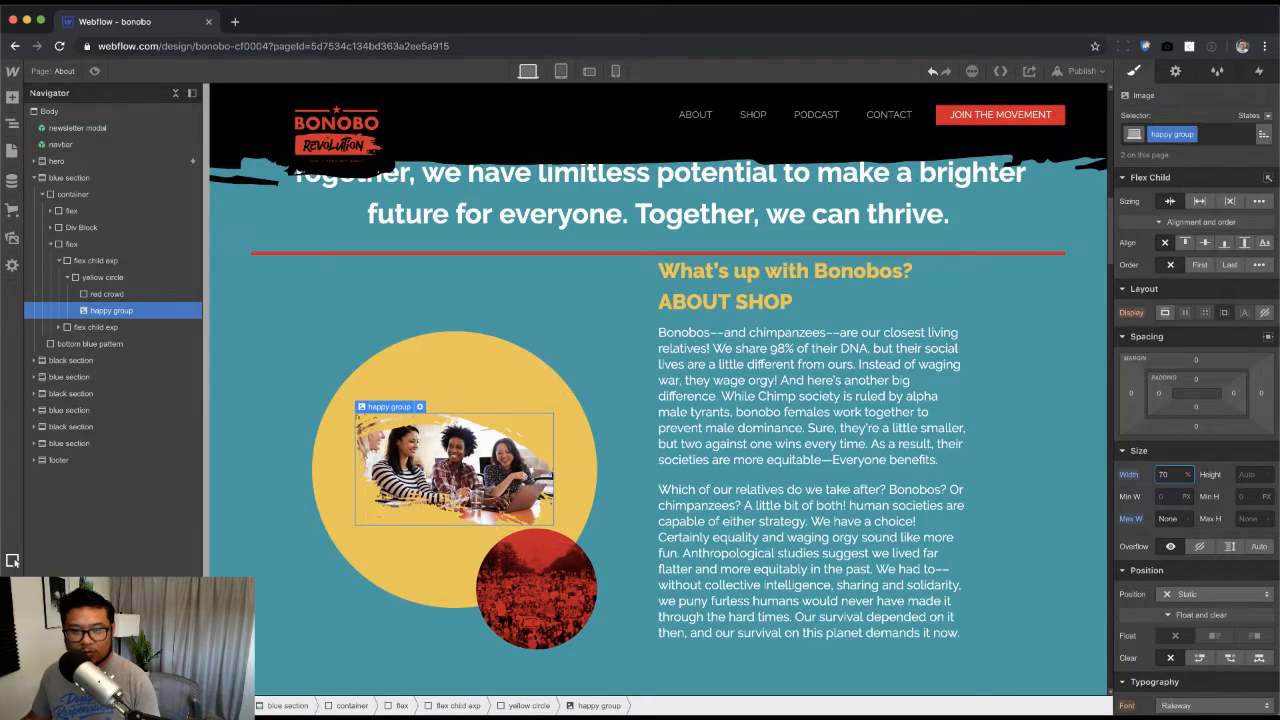
{"action": "left_click", "coordinate": [1130, 475], "text": "alt"}
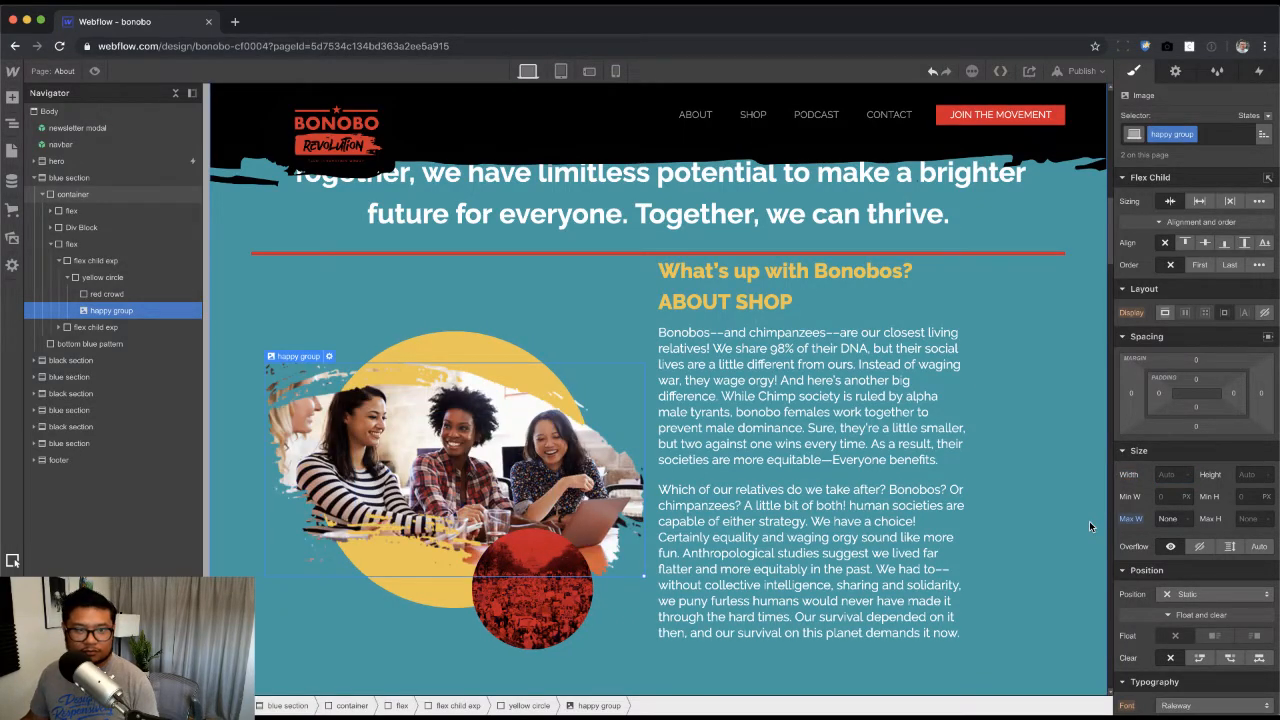
Step: Try limiting the women's image to a maximum width of 90%
{"action": "left_click", "coordinate": [1167, 518]}
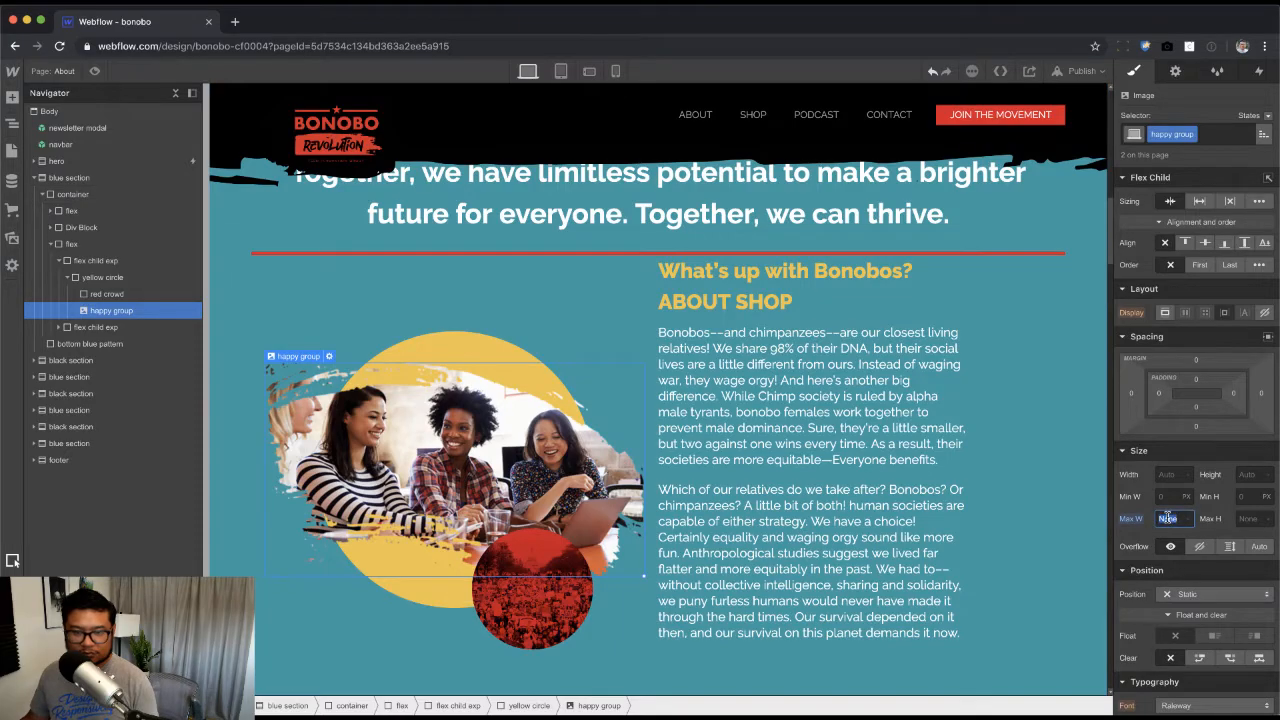
{"action": "type", "text": "90%"}
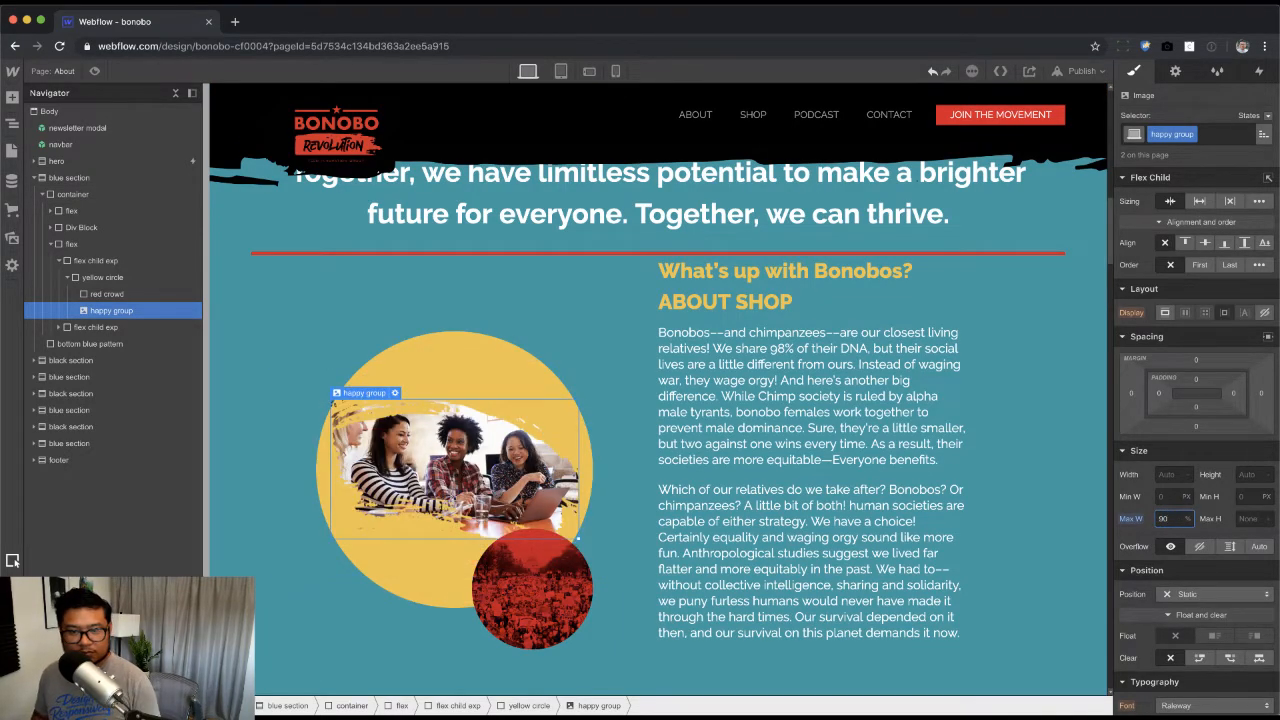
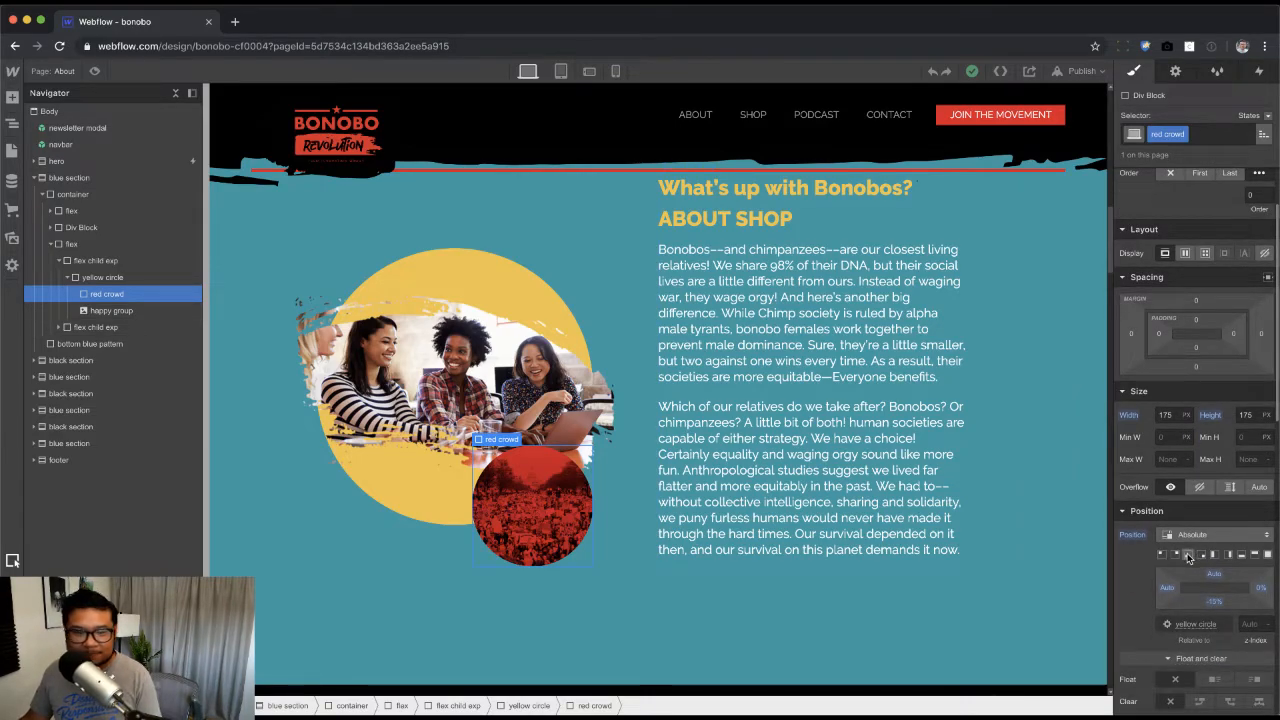
Step: Anchor the red crowd circle to the bottom left of the yellow circle, with a left offset of 10% and a bottom offset of -8%
{"action": "left_click", "coordinate": [1188, 555]}
{"action": "left_click_drag", "start_coordinate": [1212, 578], "coordinate": [1213, 563]}
{"action": "key", "text": "super+z"}
{"action": "mouse_move", "coordinate": [1213, 610]}
{"action": "left_mouse_down"}
{"action": "mouse_move", "coordinate": [1218, 646]}
{"action": "mouse_move", "coordinate": [1217, 635]}
{"action": "left_mouse_up"}
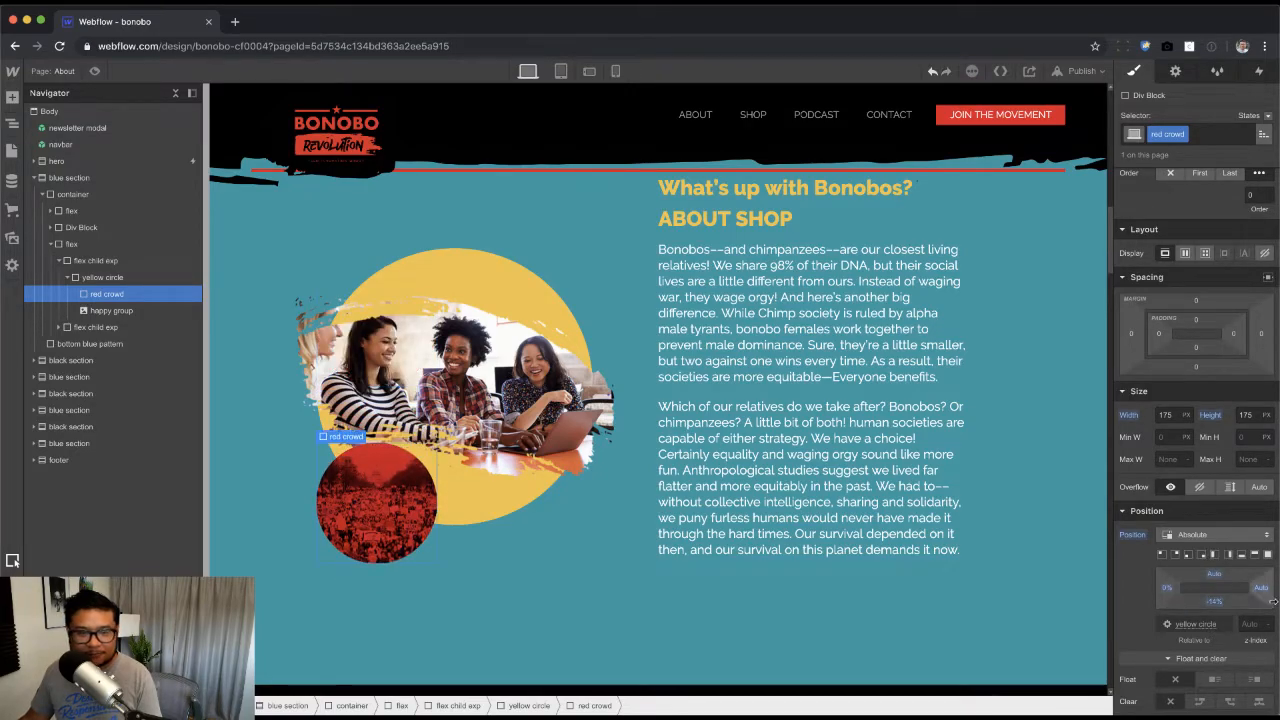
{"action": "left_click_drag", "start_coordinate": [1170, 588], "coordinate": [1192, 588]}
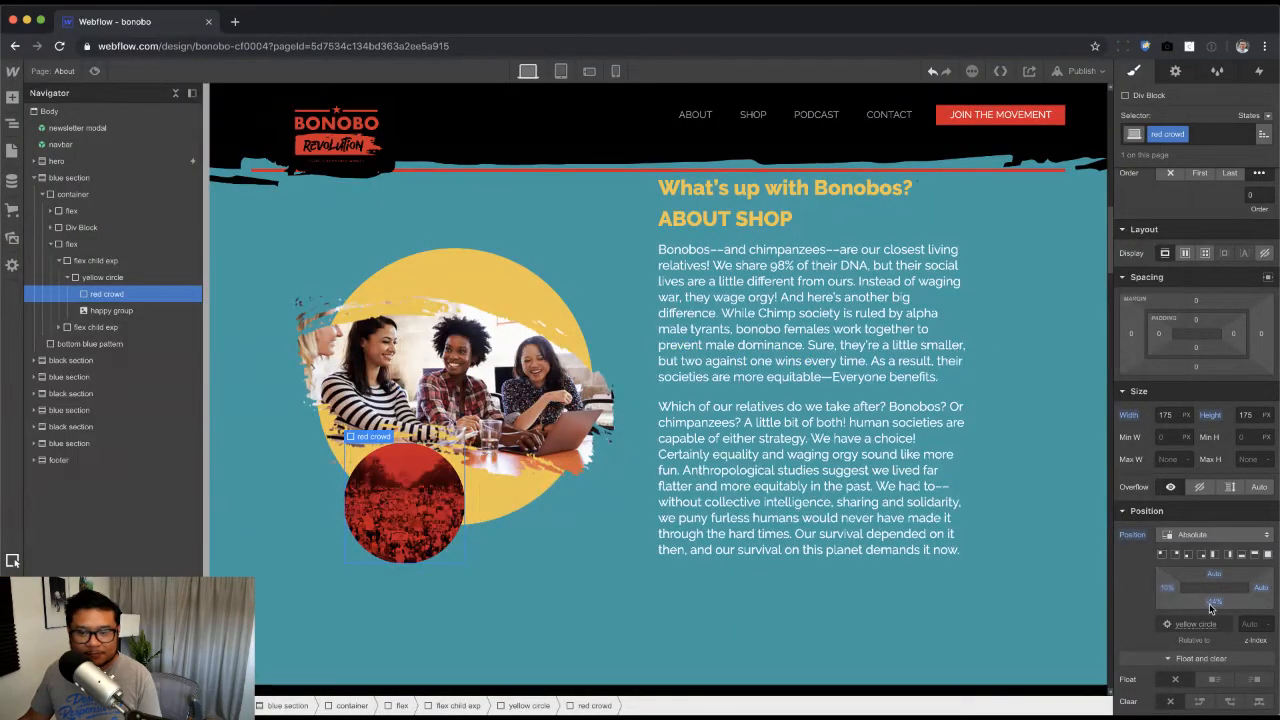
{"action": "left_click_drag", "start_coordinate": [1213, 608], "coordinate": [1211, 588]}
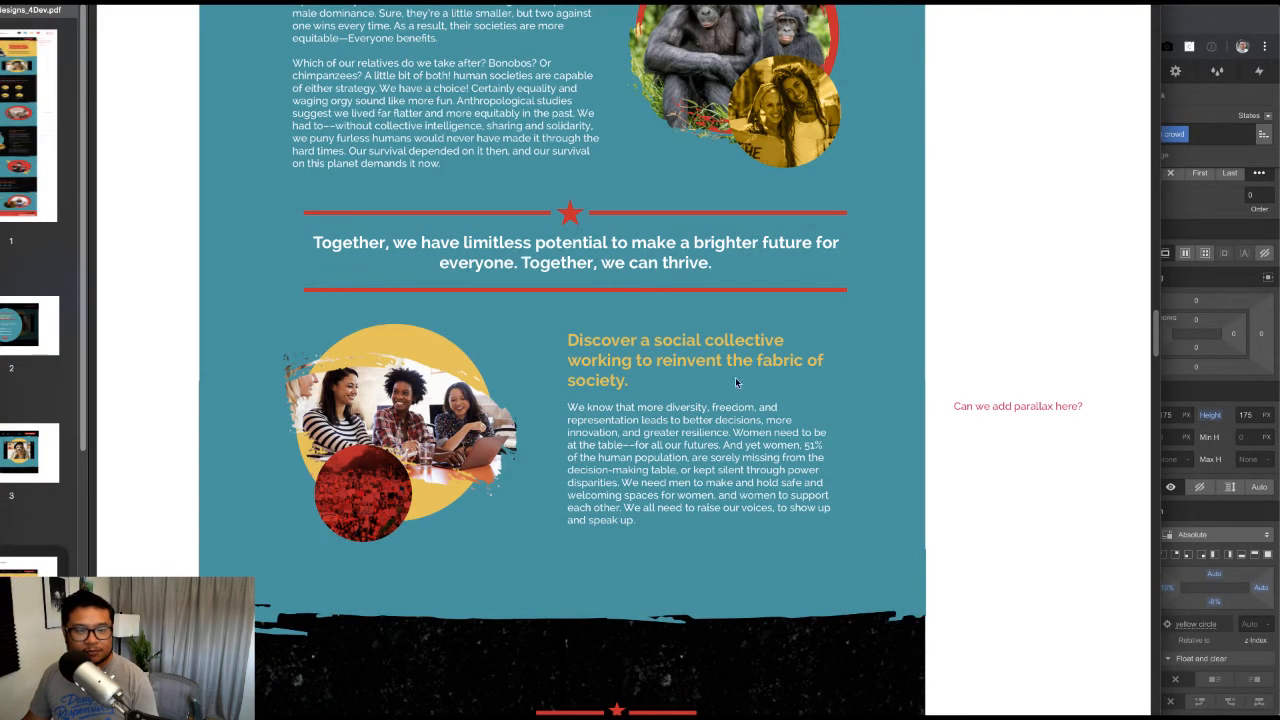
Step: Replace the yellow heading beside the image with the mockup's "Discover a social collective working to reinvent the fabric of society."
{"action": "left_click_drag", "start_coordinate": [630, 388], "coordinate": [572, 345]}
{"action": "key", "text": "super+c"}
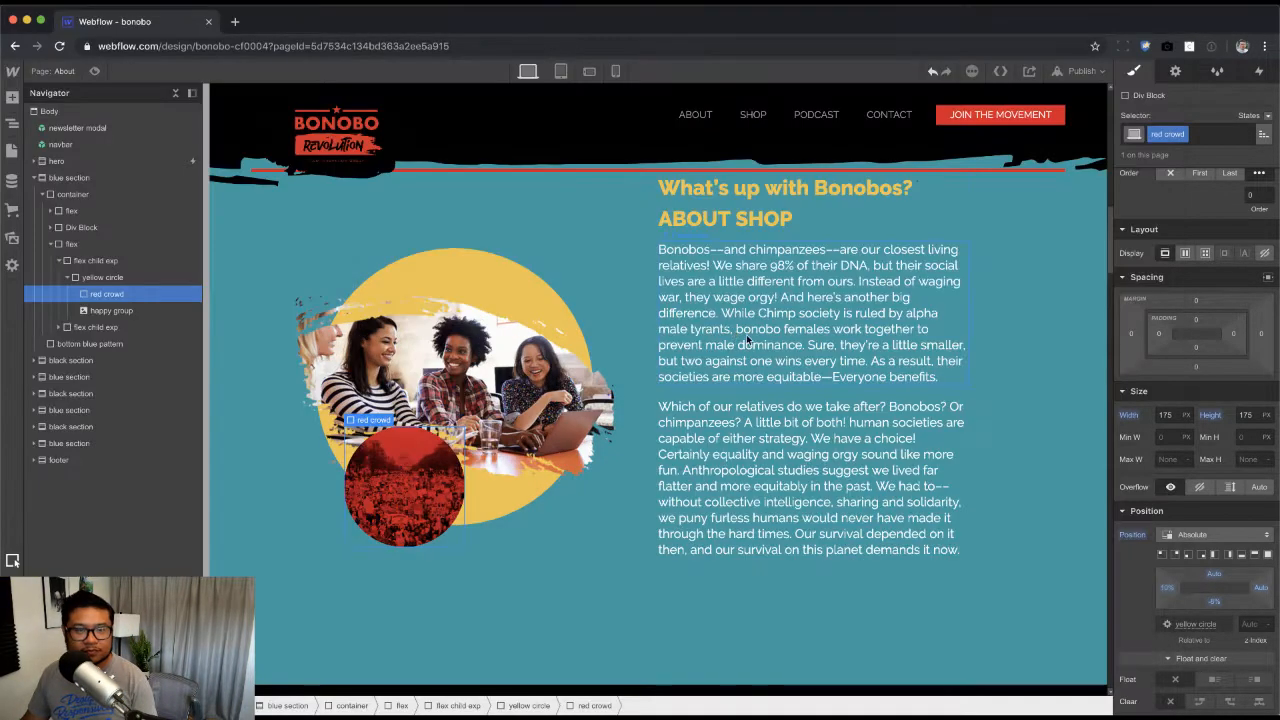
{"action": "double_click", "coordinate": [745, 218]}
{"action": "key", "text": "super+a"}
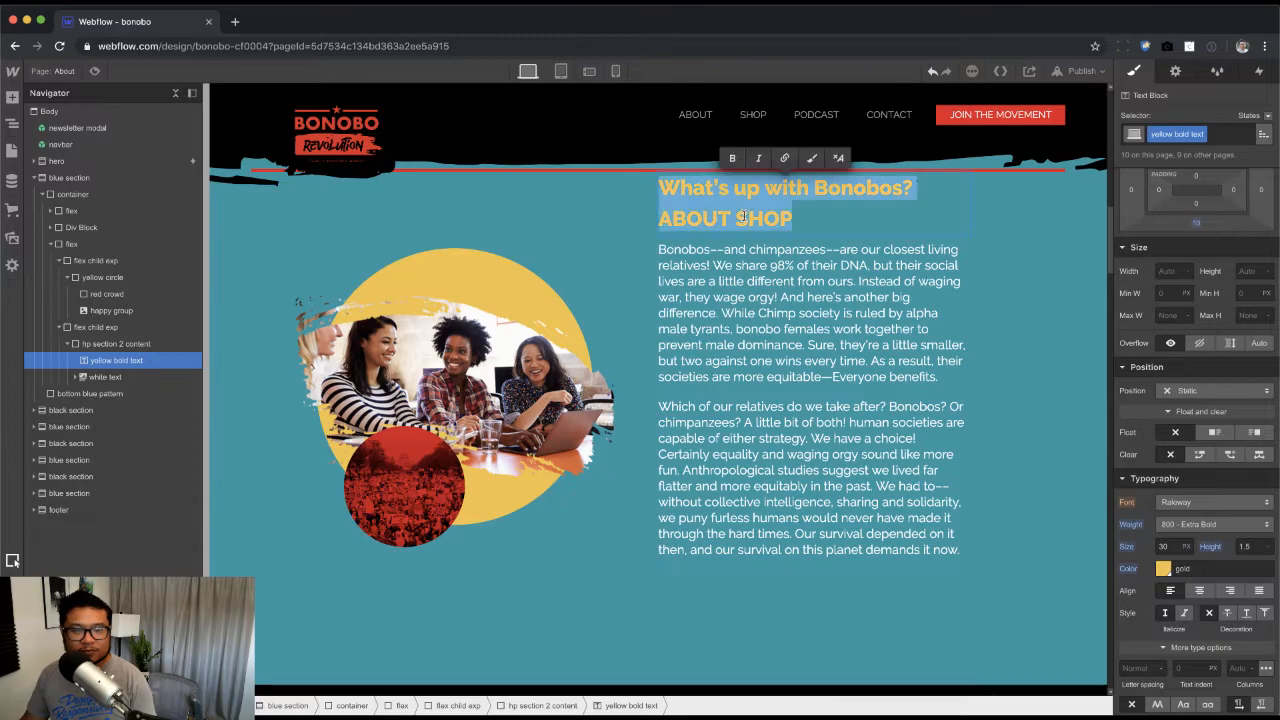
{"action": "key", "text": "super+v"}
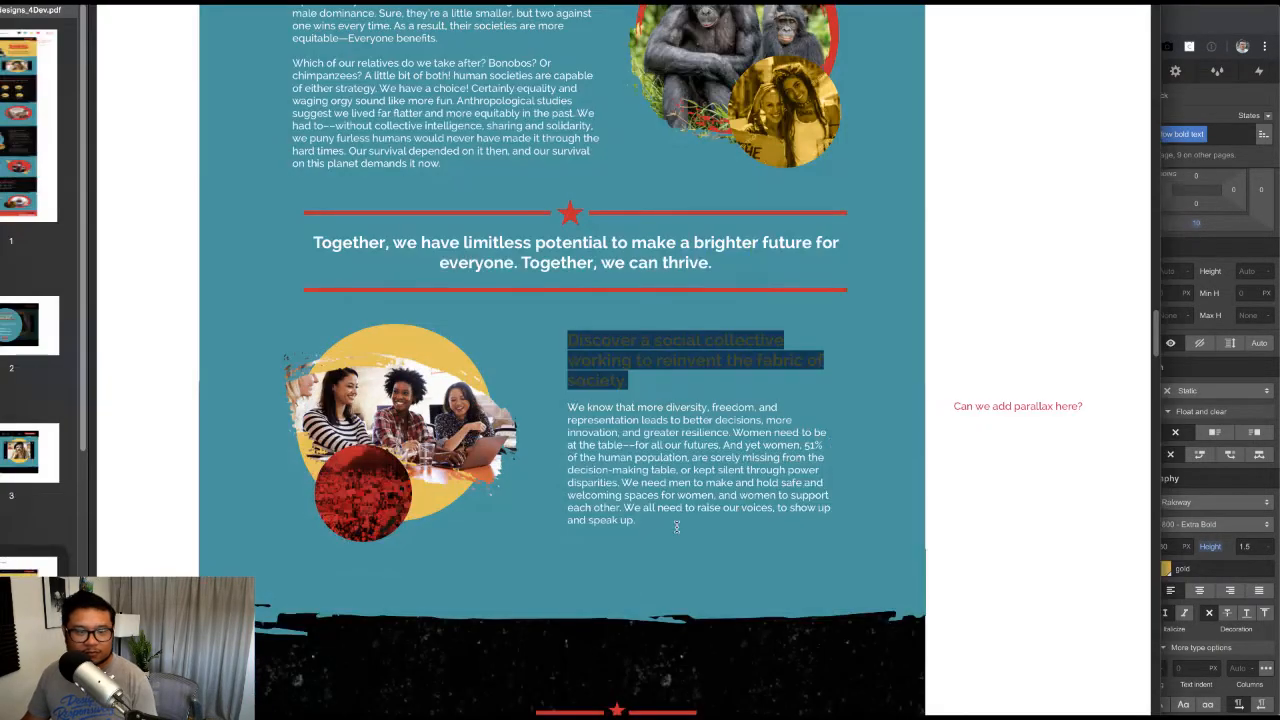
Step: Replace the white body text with the mockup's "We know that more diversity, freedom, and representation..." paragraph and delete the empty paragraphs below it
{"action": "left_click_drag", "start_coordinate": [636, 522], "coordinate": [563, 407]}
{"action": "key", "text": "super+c"}
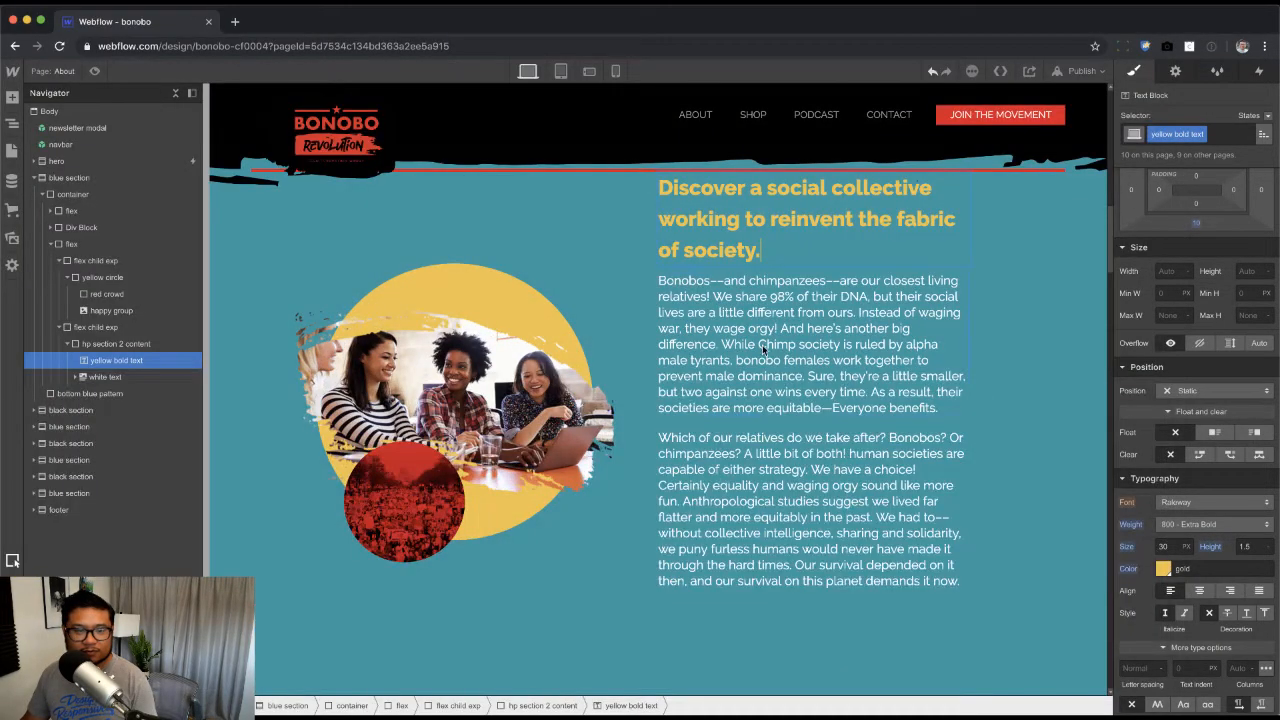
{"action": "double_click", "coordinate": [763, 344]}
{"action": "key", "text": "super+a"}
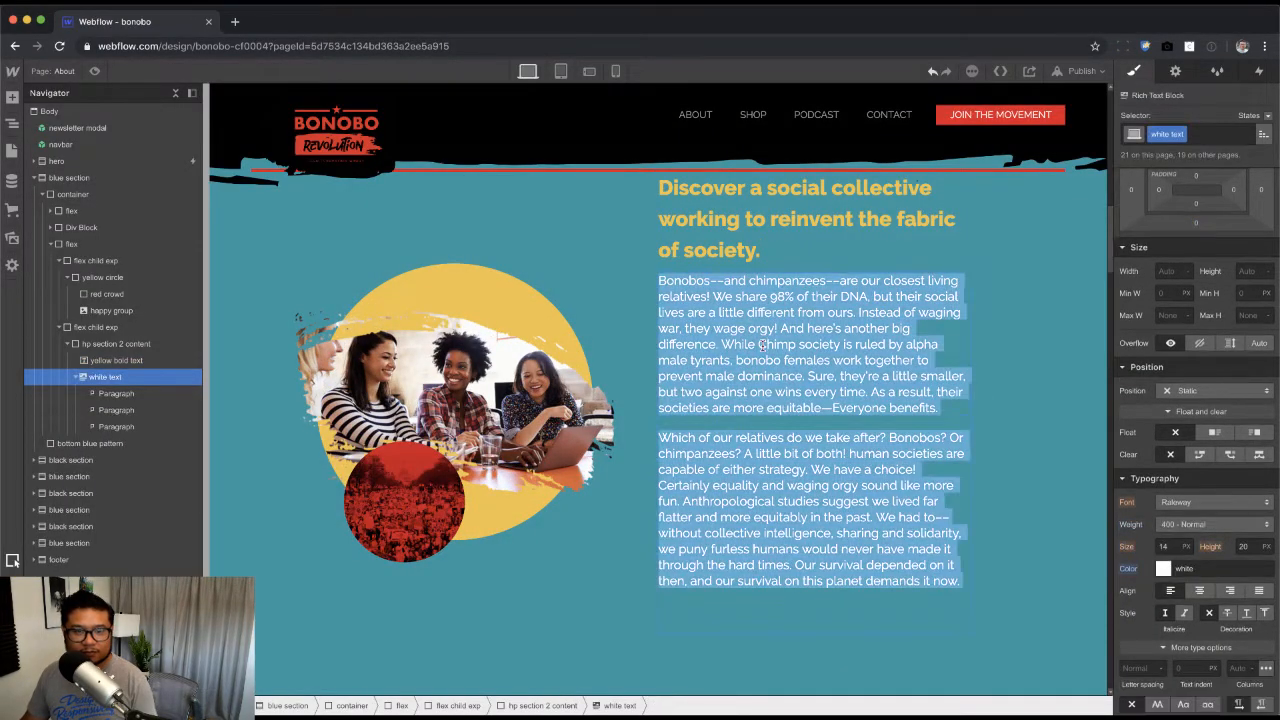
{"action": "key", "text": "super+v"}
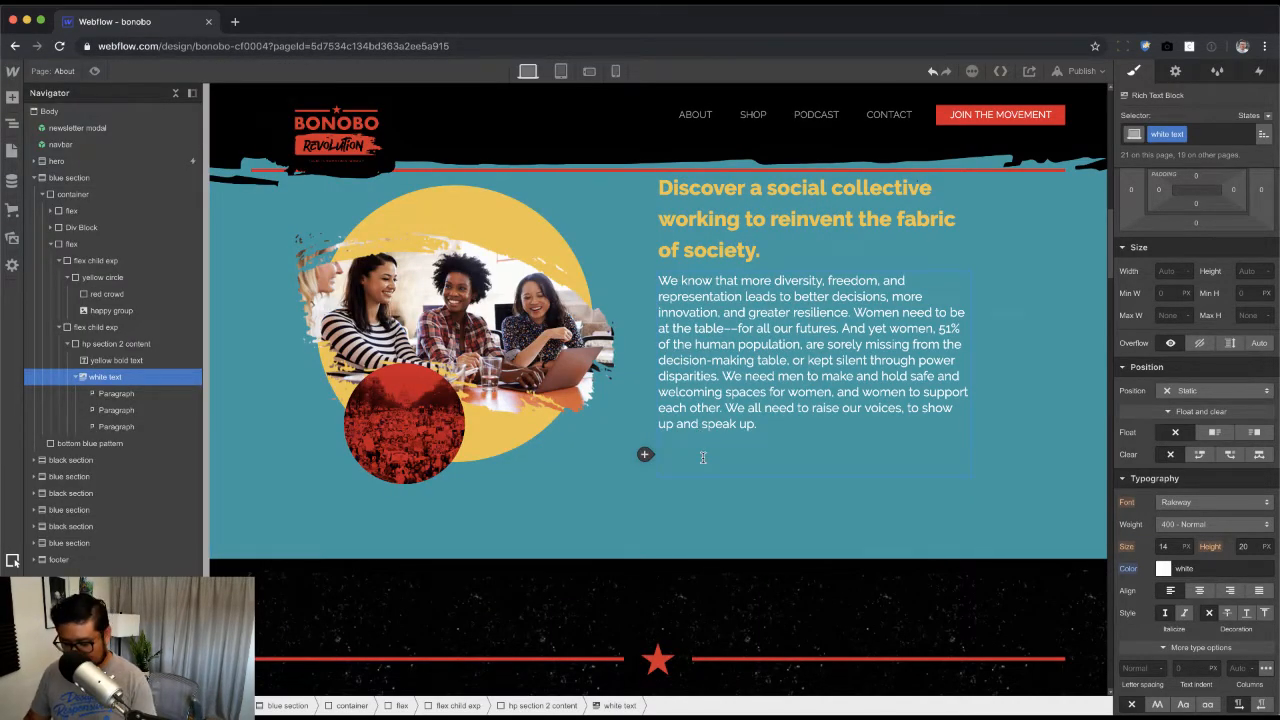
{"action": "key", "text": "BackSpace"}
{"action": "key", "text": "Escape"}
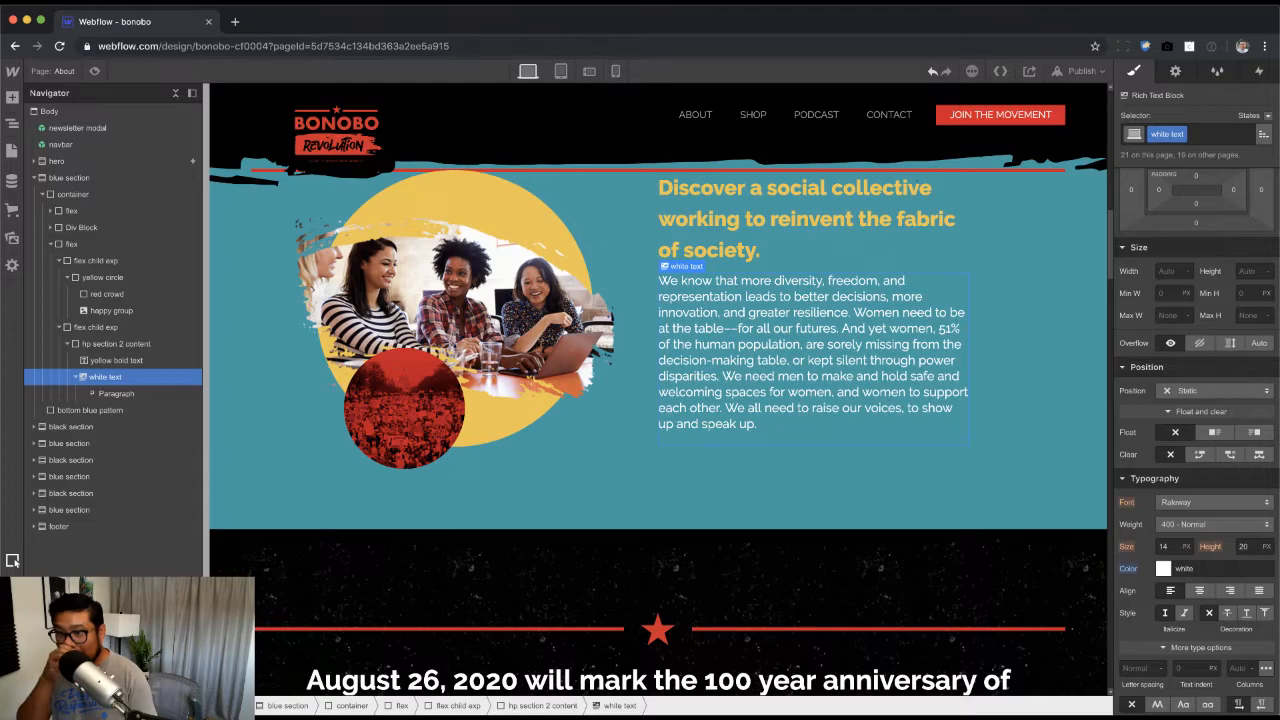
Step: Examine the mockup's "THE REBELS" section and compare it with the page's hero heading and the black section below the Discover block
{"action": "key", "text": "super+Tab"}
{"action": "scroll", "coordinate": [582, 507], "scroll_direction": "down", "scroll_amount": 2}
{"action": "left_click", "coordinate": [739, 429]}
{"action": "scroll", "coordinate": [735, 435], "scroll_direction": "down", "scroll_amount": 2}
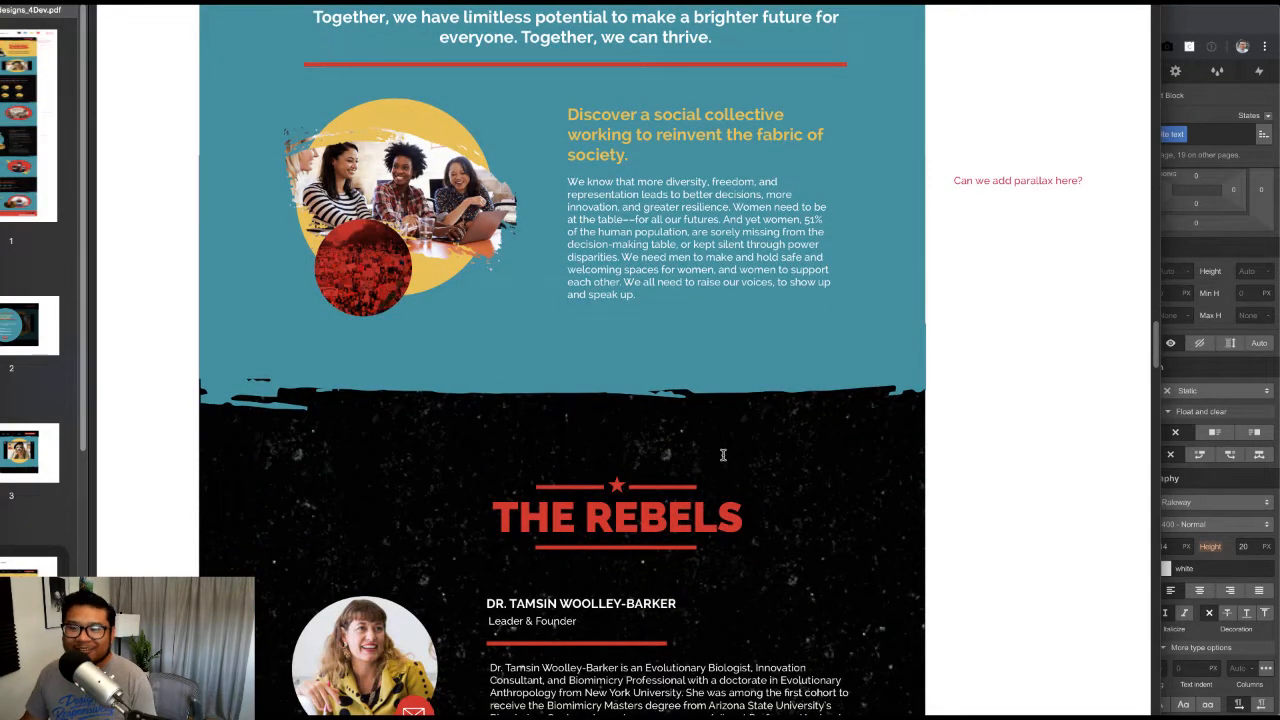
{"action": "scroll", "coordinate": [722, 455], "scroll_direction": "down", "scroll_amount": 2}
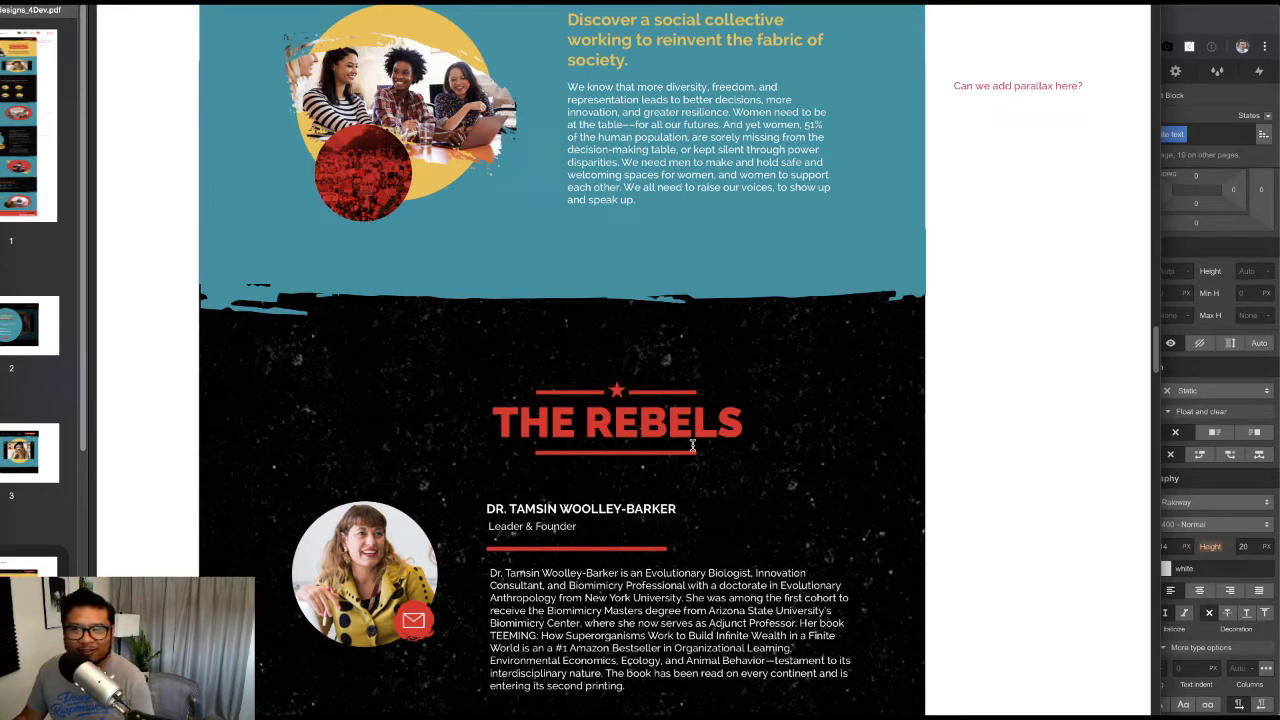
{"action": "scroll", "coordinate": [692, 446], "scroll_direction": "down", "scroll_amount": 5}
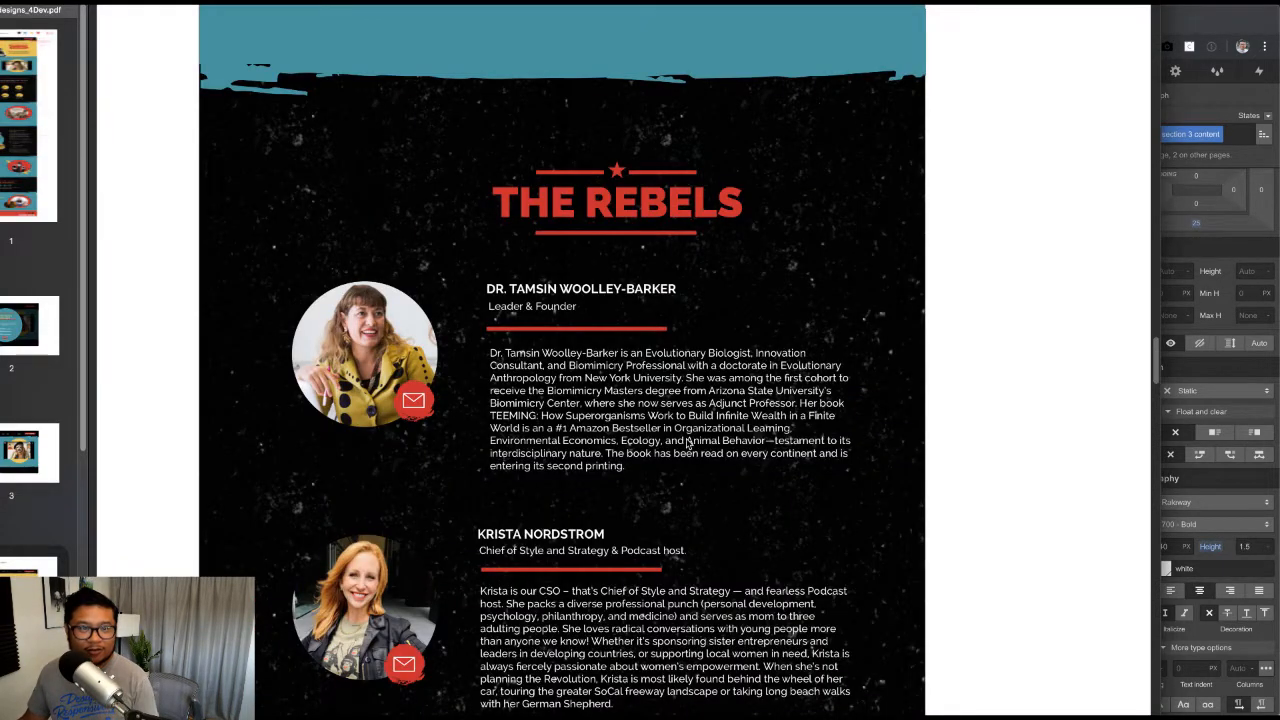
{"action": "left_click_drag", "start_coordinate": [738, 199], "coordinate": [467, 204]}
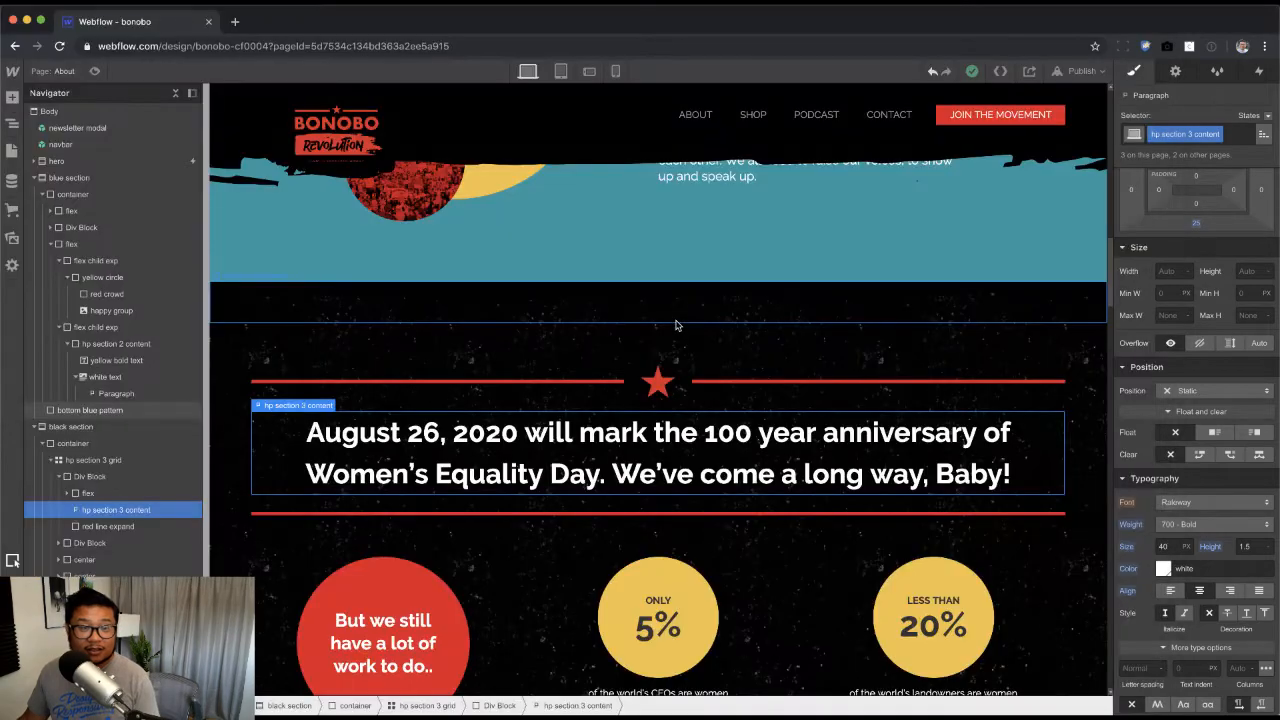
{"action": "scroll", "coordinate": [701, 400], "scroll_direction": "up", "scroll_amount": 10}
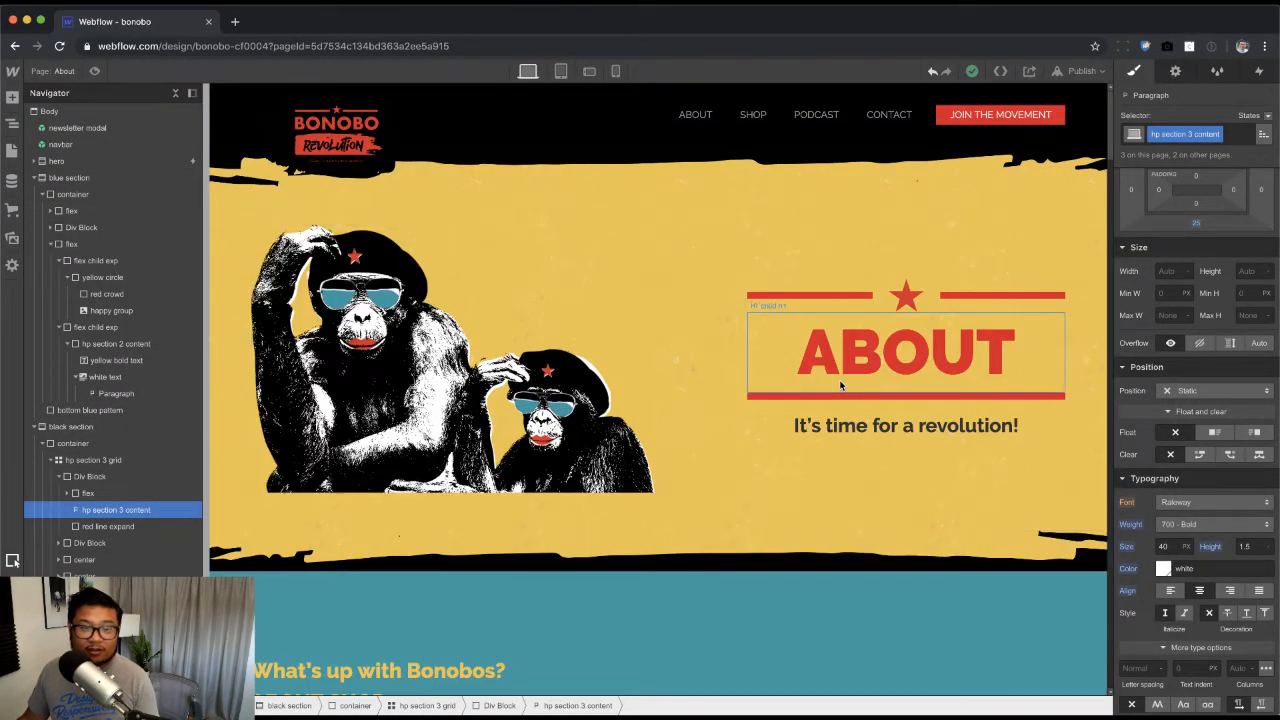
{"action": "left_click", "coordinate": [795, 308]}
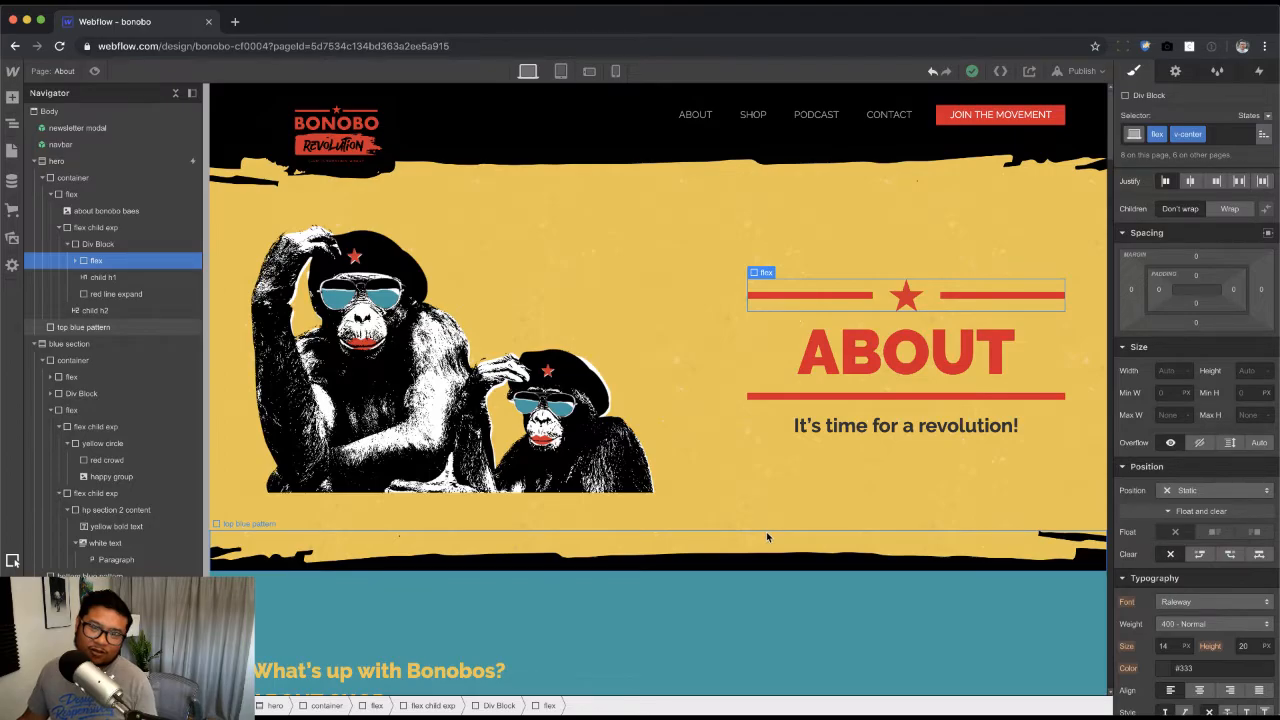
{"action": "scroll", "coordinate": [766, 531], "scroll_direction": "down", "scroll_amount": 10}
{"action": "scroll", "coordinate": [766, 531], "scroll_direction": "down", "scroll_amount": 8}
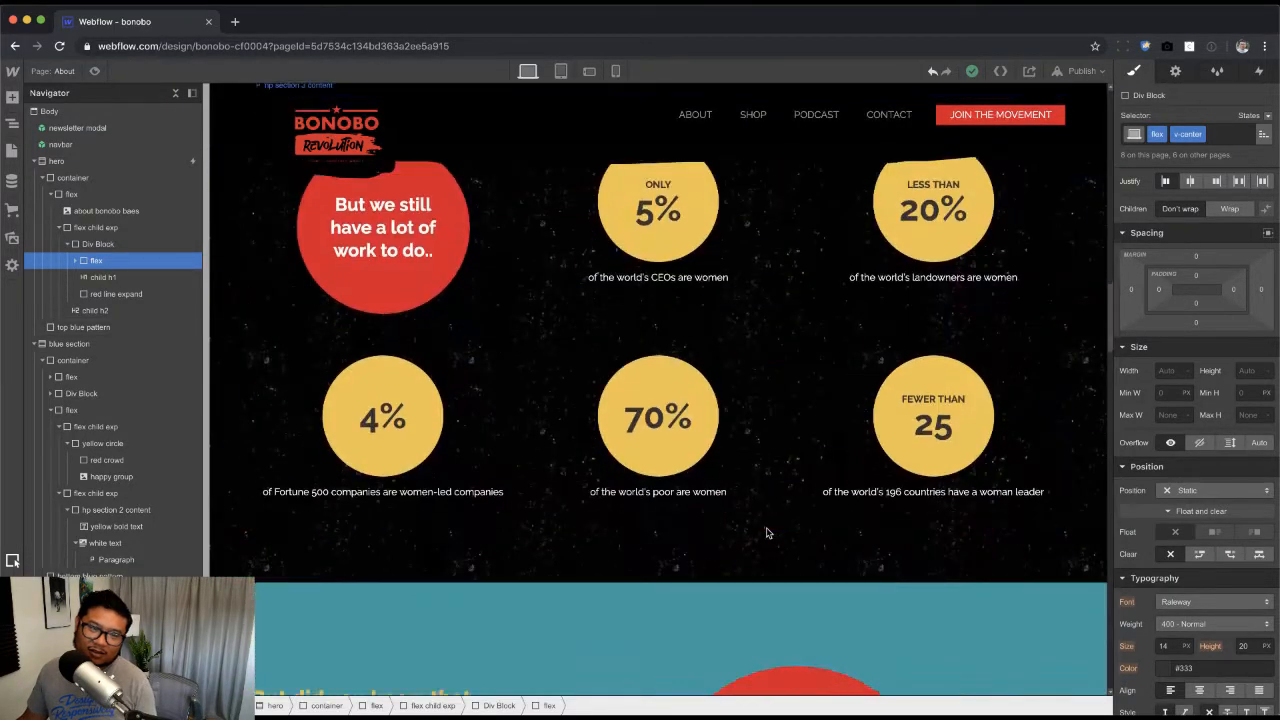
{"action": "scroll", "coordinate": [766, 533], "scroll_direction": "up", "scroll_amount": 4}
{"action": "scroll", "coordinate": [766, 531], "scroll_direction": "up", "scroll_amount": 3}
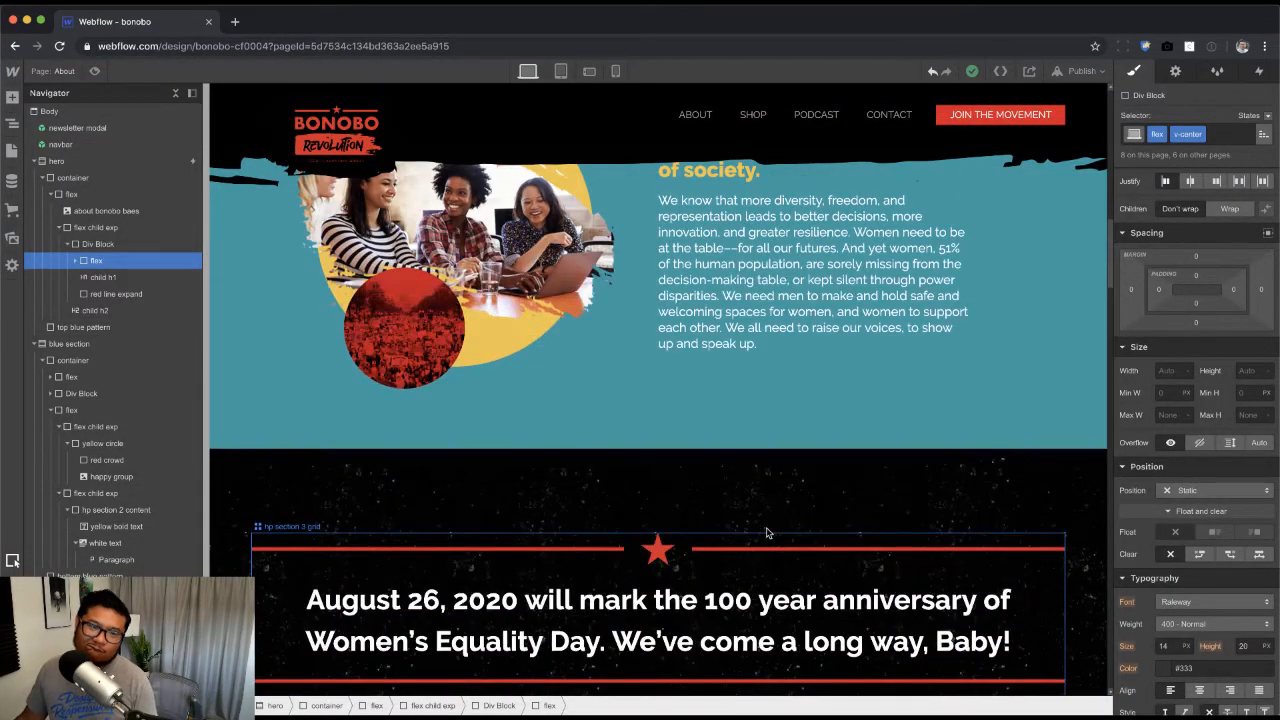
{"action": "key", "text": "super+Tab"}
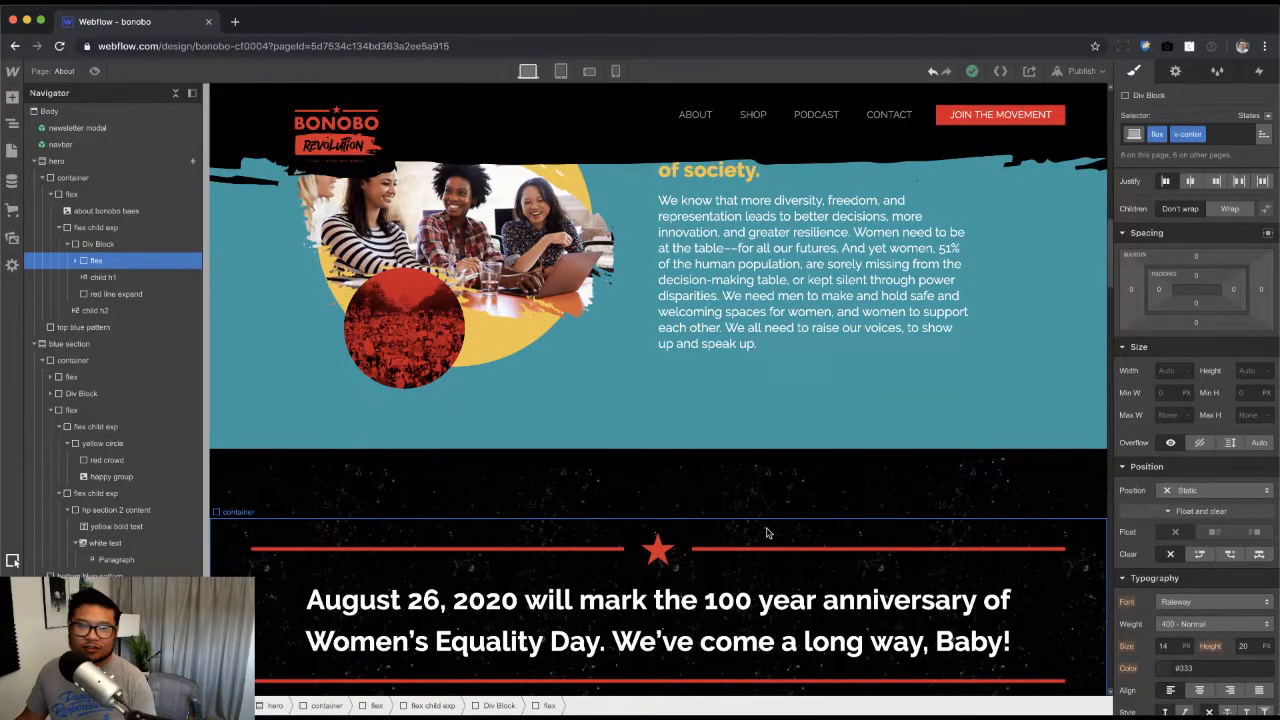
Step: Copy the hero's "flex child exp" block that holds the "ABOUT" heading, its star lines and the tagline
{"action": "scroll", "coordinate": [766, 522], "scroll_direction": "up", "scroll_amount": 10}
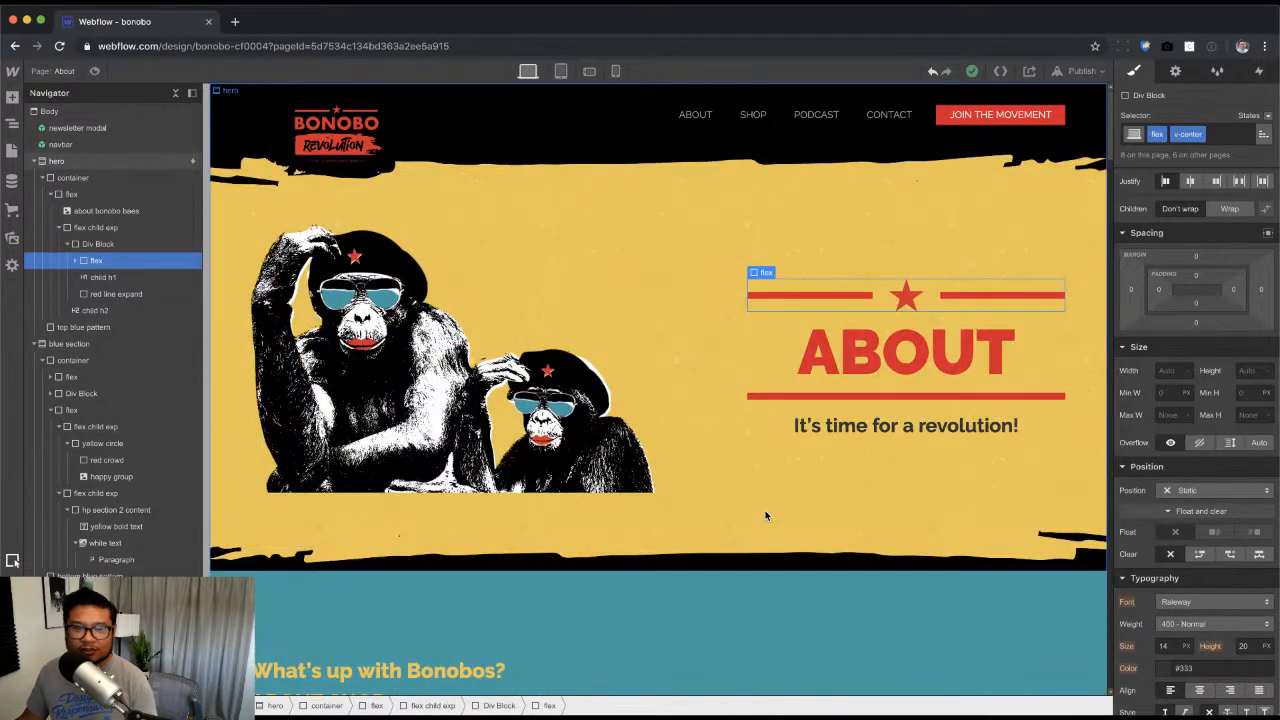
{"action": "key", "text": "Up"}
{"action": "key", "text": "Up"}
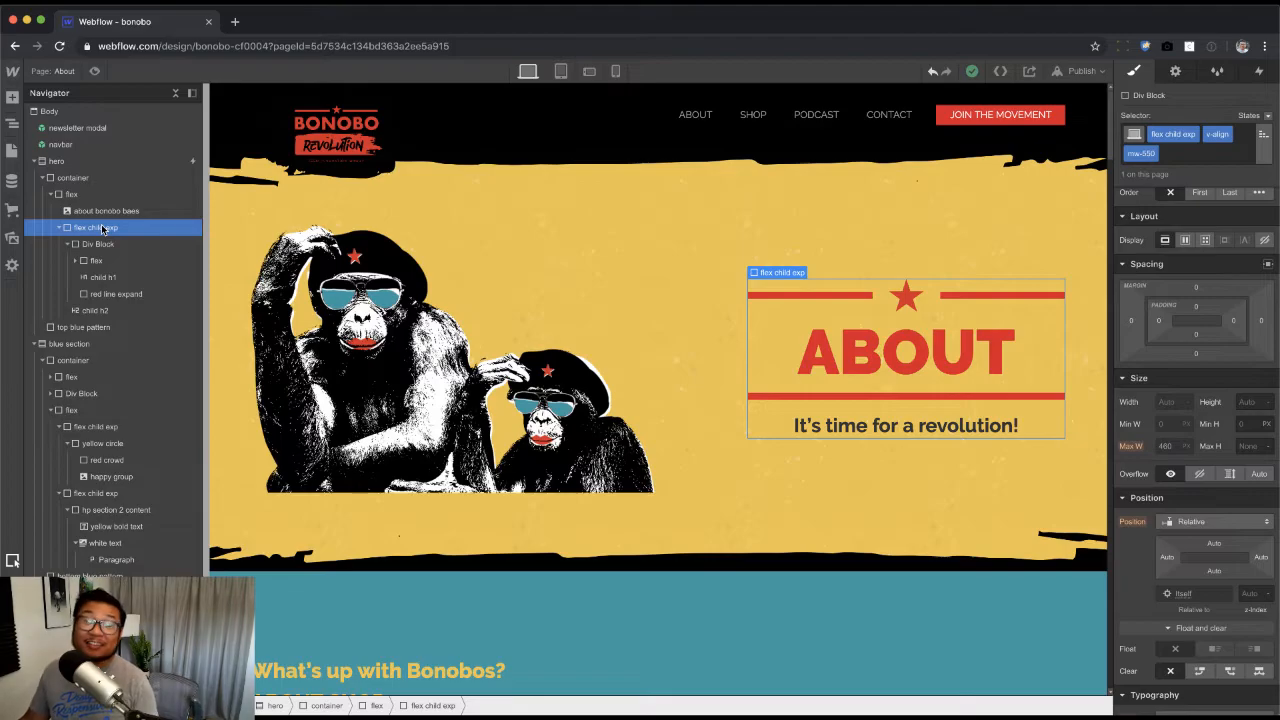
Step: Replace the "hp section 3 grid" in the first black section's container with the copied "ABOUT" heading block
{"action": "scroll", "coordinate": [498, 470], "scroll_direction": "down", "scroll_amount": 5}
{"action": "scroll", "coordinate": [496, 464], "scroll_direction": "down", "scroll_amount": 15}
{"action": "scroll", "coordinate": [496, 464], "scroll_direction": "up", "scroll_amount": 3}
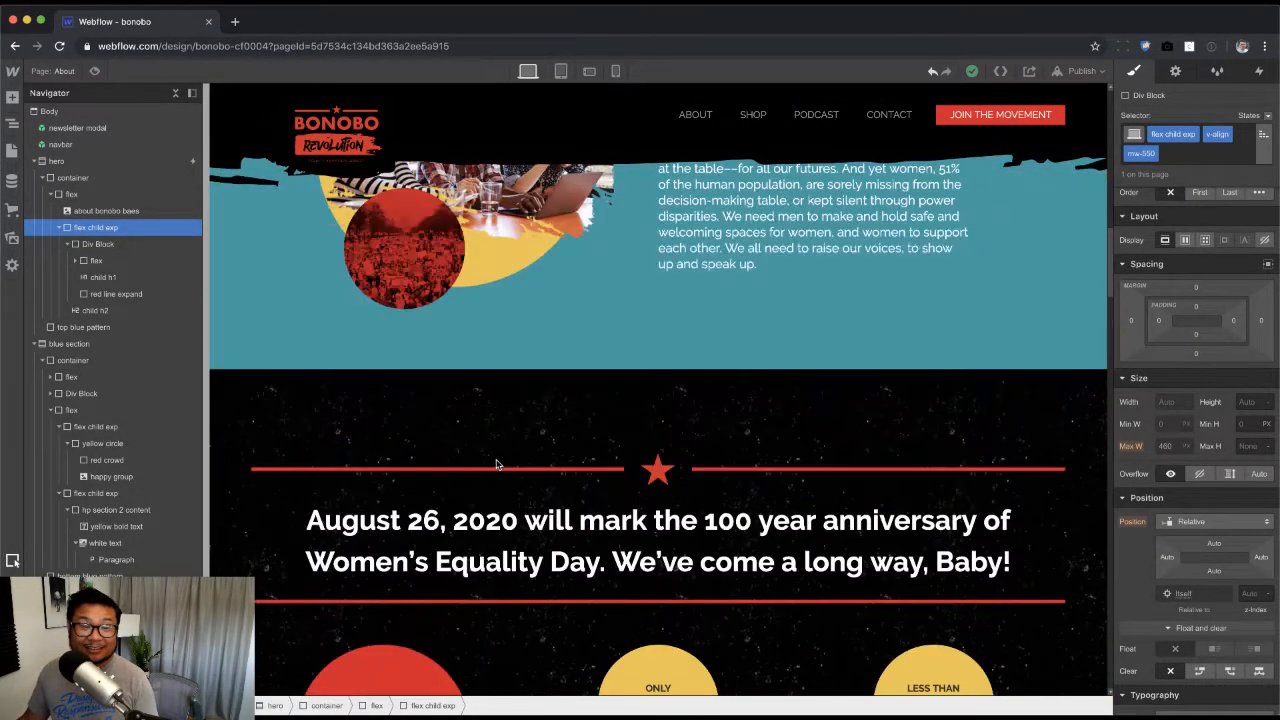
{"action": "left_click", "coordinate": [496, 464]}
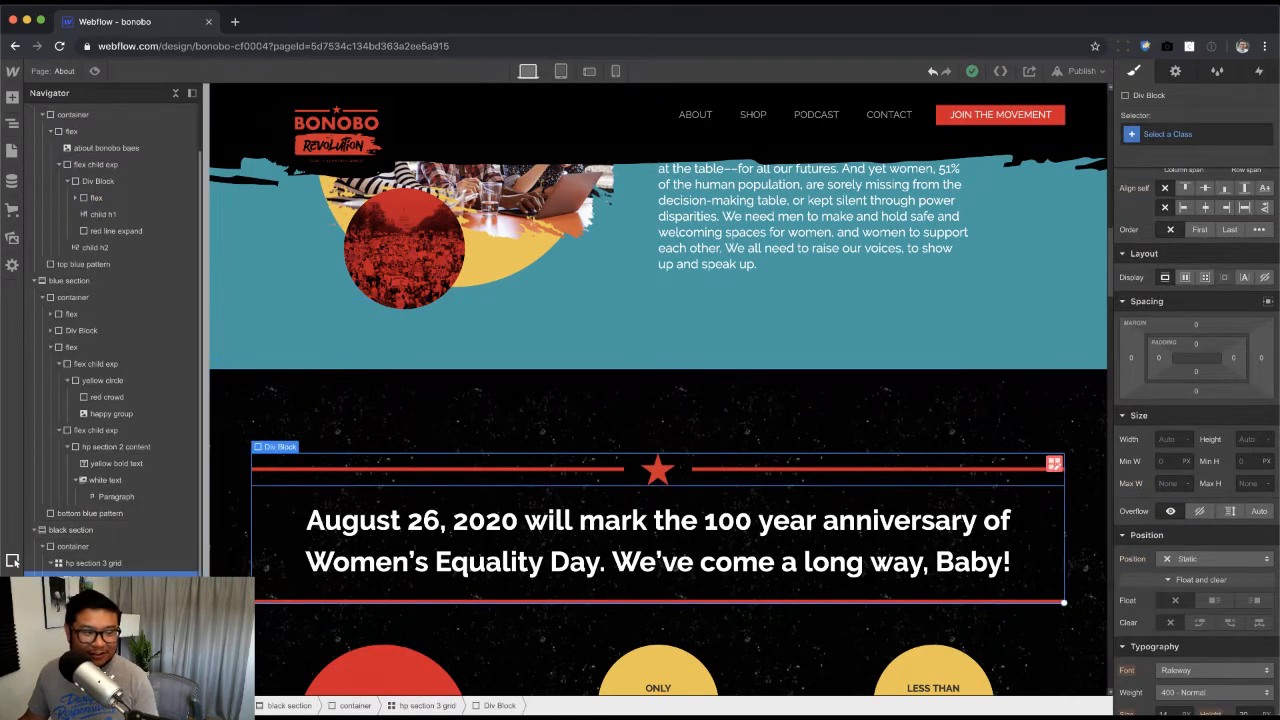
{"action": "key", "text": "super+Tab"}
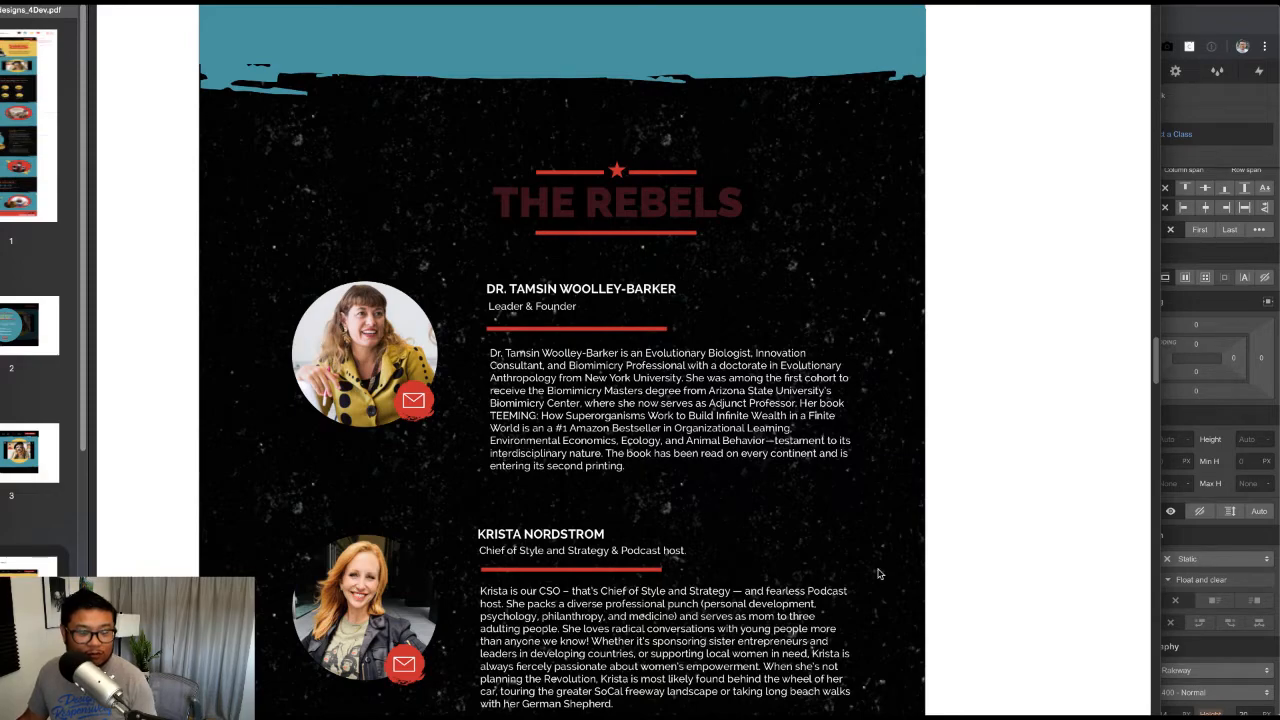
{"action": "key", "text": "super+Tab"}
{"action": "scroll", "coordinate": [914, 536], "scroll_direction": "down", "scroll_amount": 2}
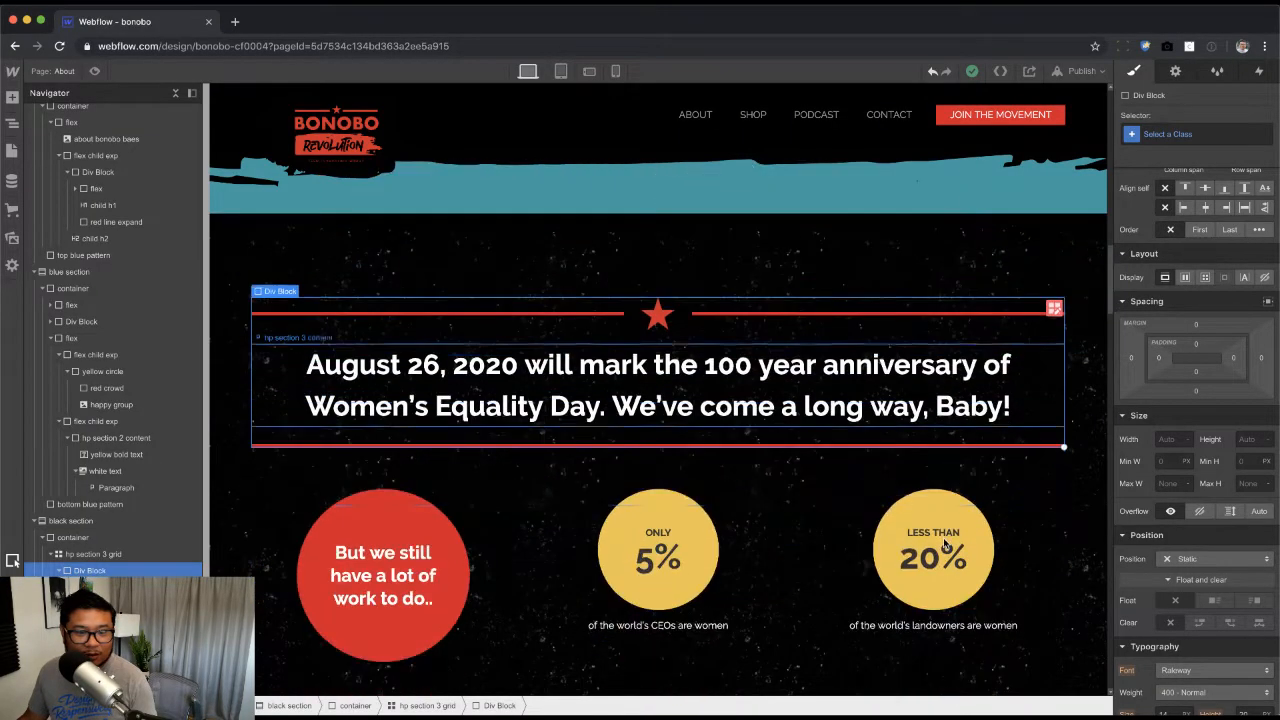
{"action": "left_click", "coordinate": [110, 554]}
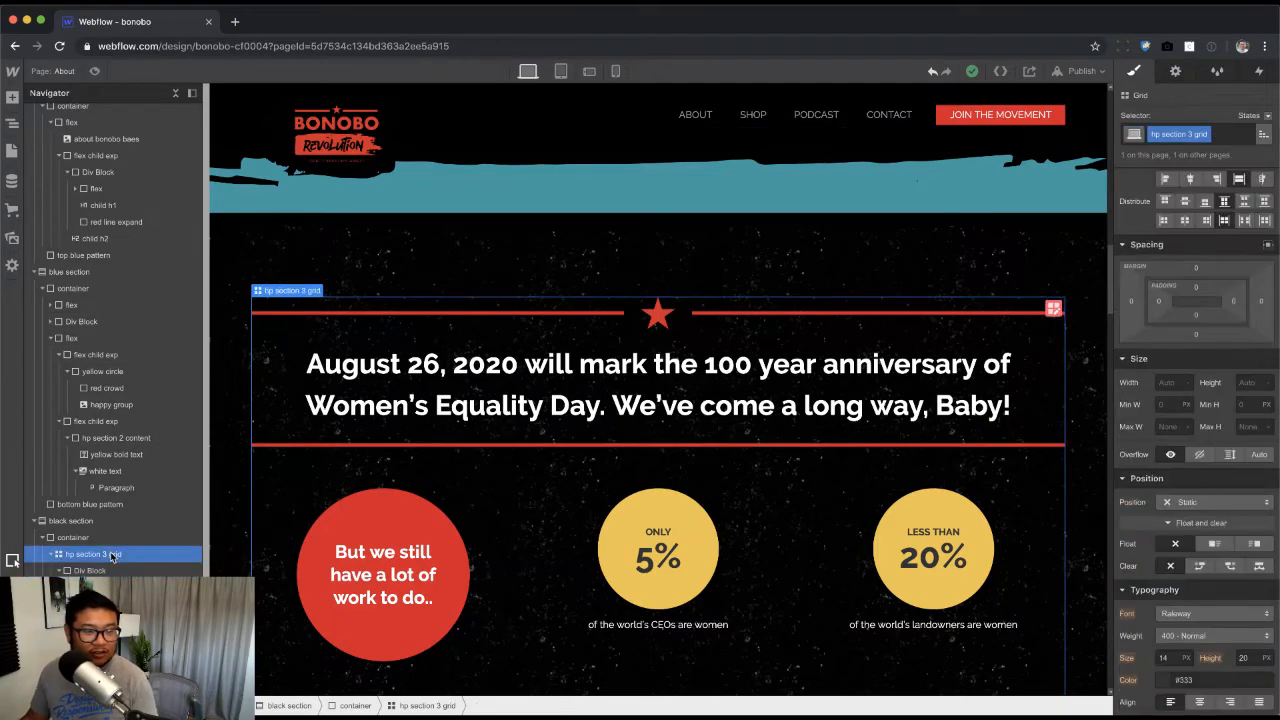
{"action": "key", "text": "Delete"}
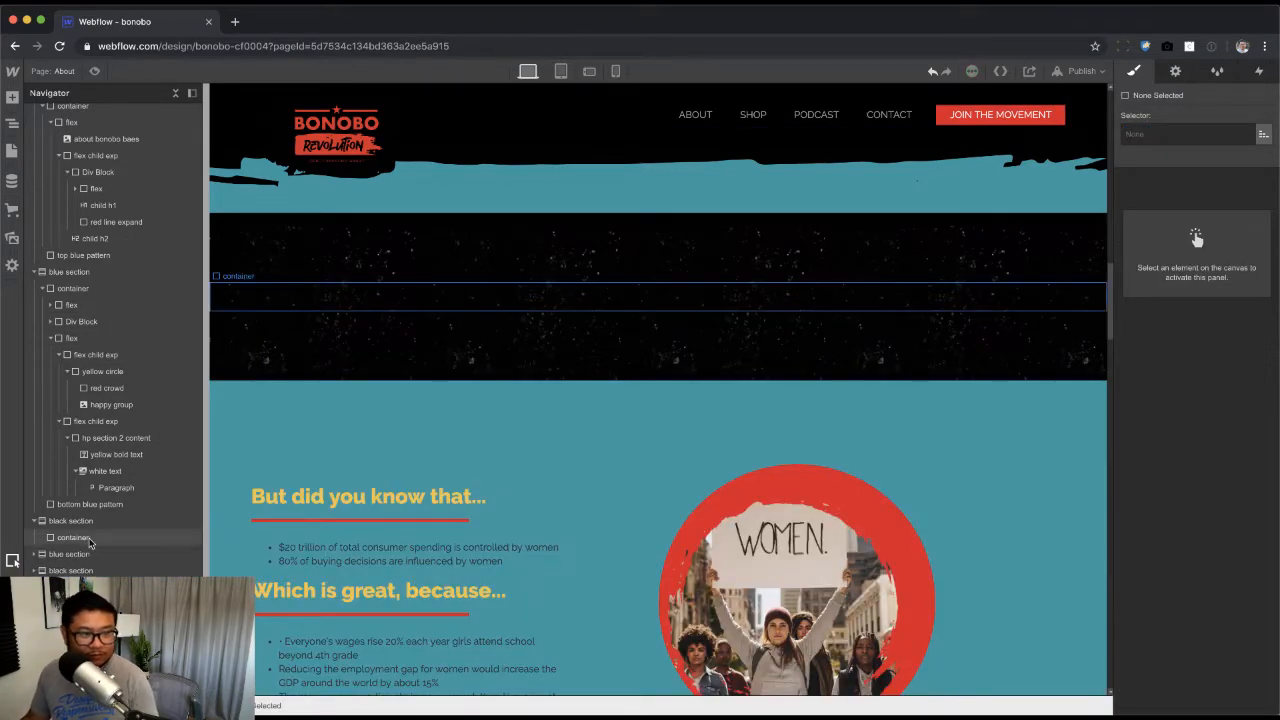
{"action": "left_click", "coordinate": [93, 541]}
{"action": "key", "text": "ctrl+v"}
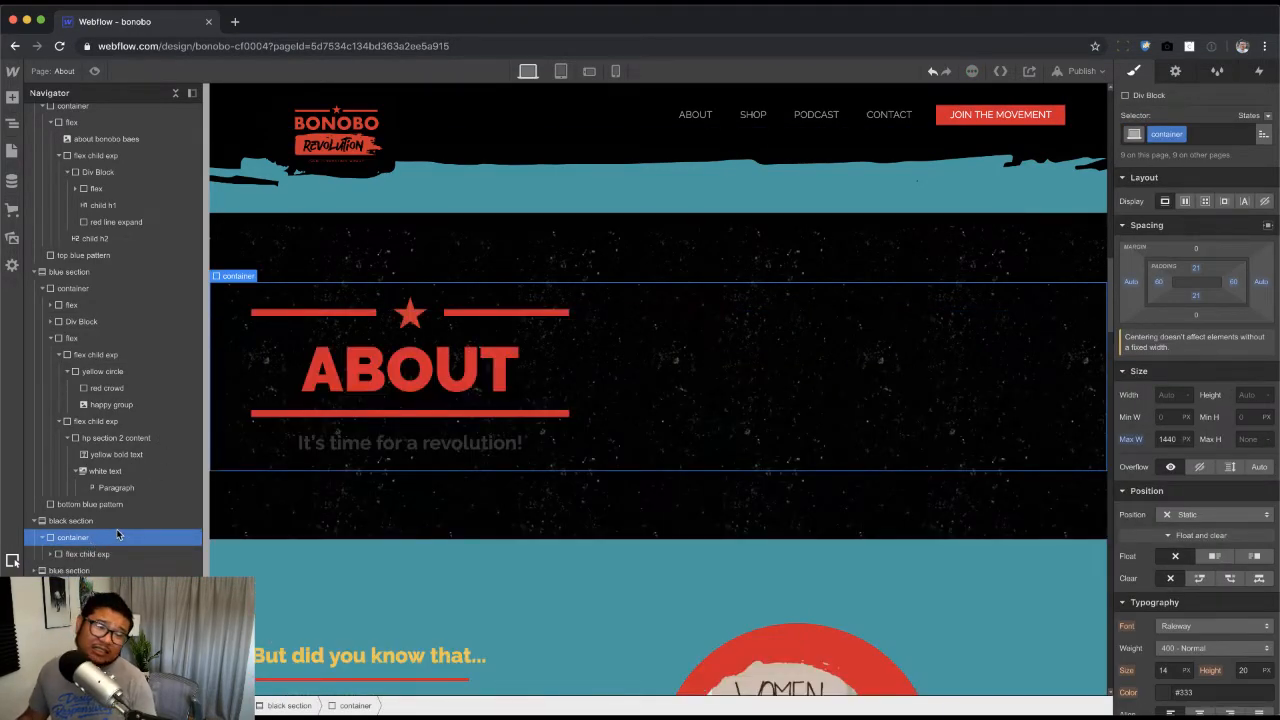
Step: Move the pasted heading's inner Div Block directly into the black section's container and delete the leftover "flex child exp" wrapper with the tagline
{"action": "left_click", "coordinate": [84, 555]}
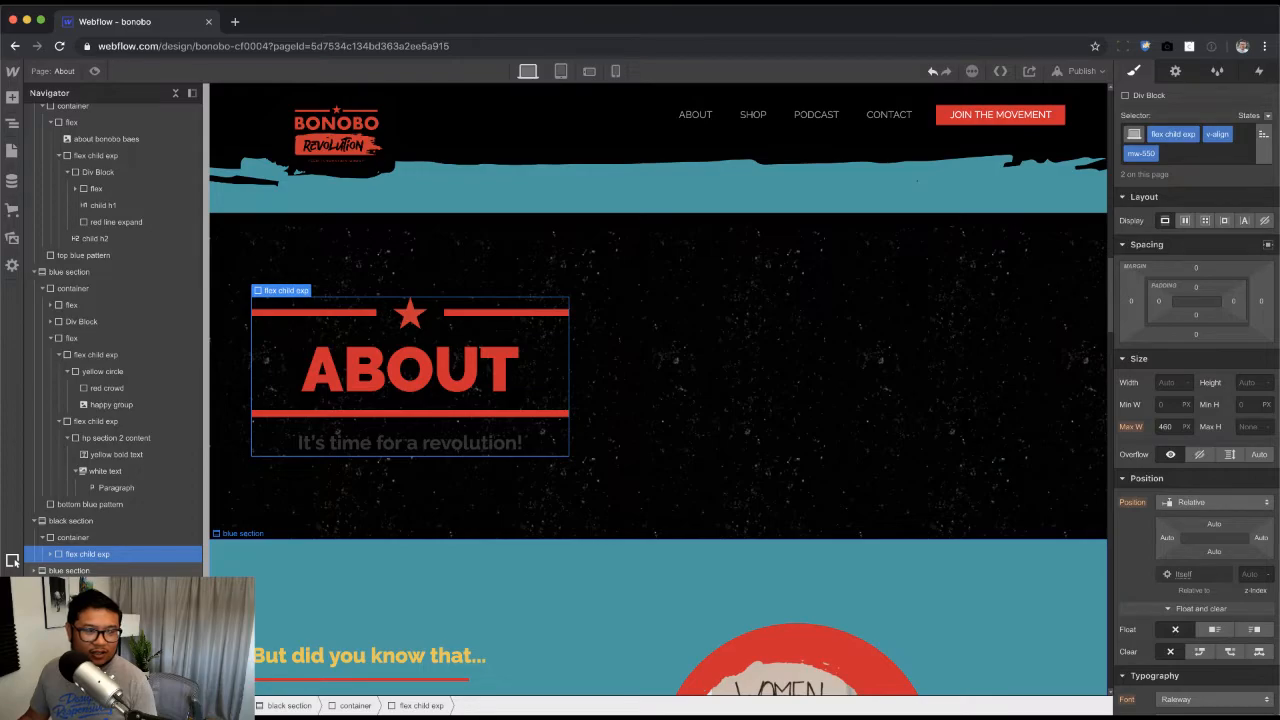
{"action": "left_click", "coordinate": [51, 554]}
{"action": "left_click_drag", "start_coordinate": [90, 572], "coordinate": [109, 553]}
{"action": "left_click", "coordinate": [102, 571]}
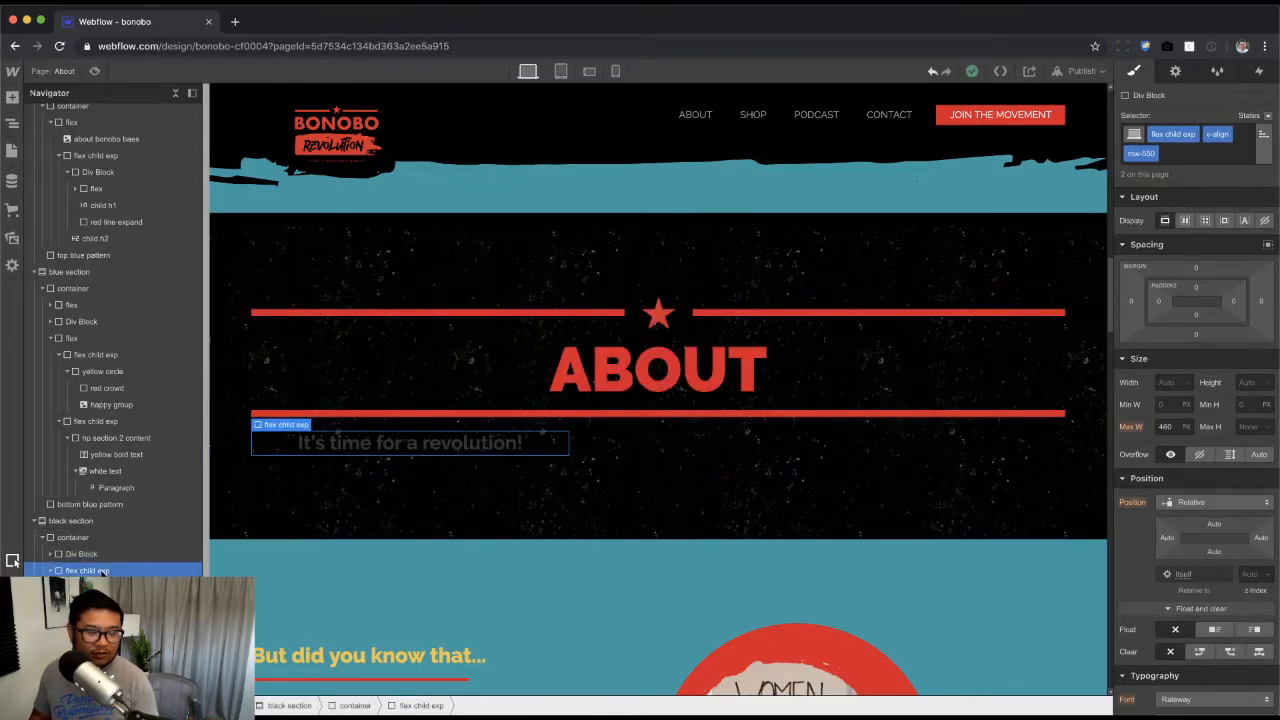
{"action": "key", "text": "Delete"}
Step: Change the black section's "ABOUT" heading to the mockup's "THE REBELS"
{"action": "key", "text": "super+Tab"}
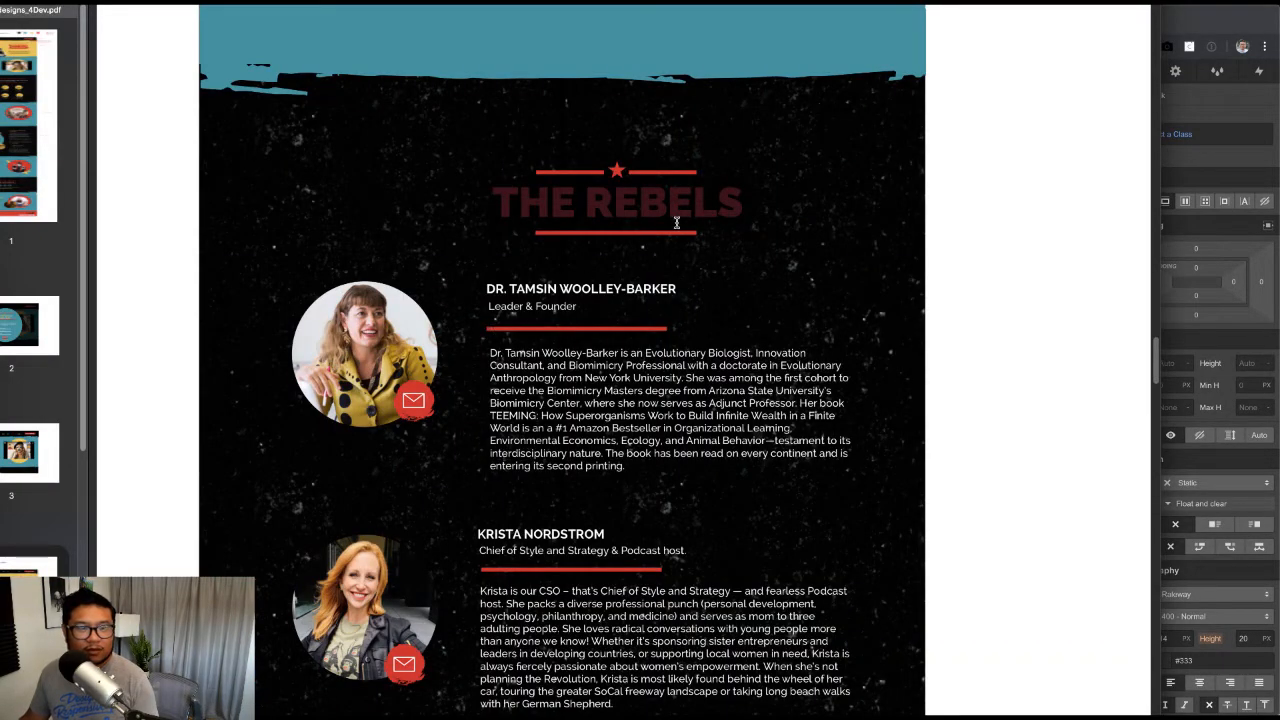
{"action": "key", "text": "super+Tab"}
{"action": "double_click", "coordinate": [640, 370]}
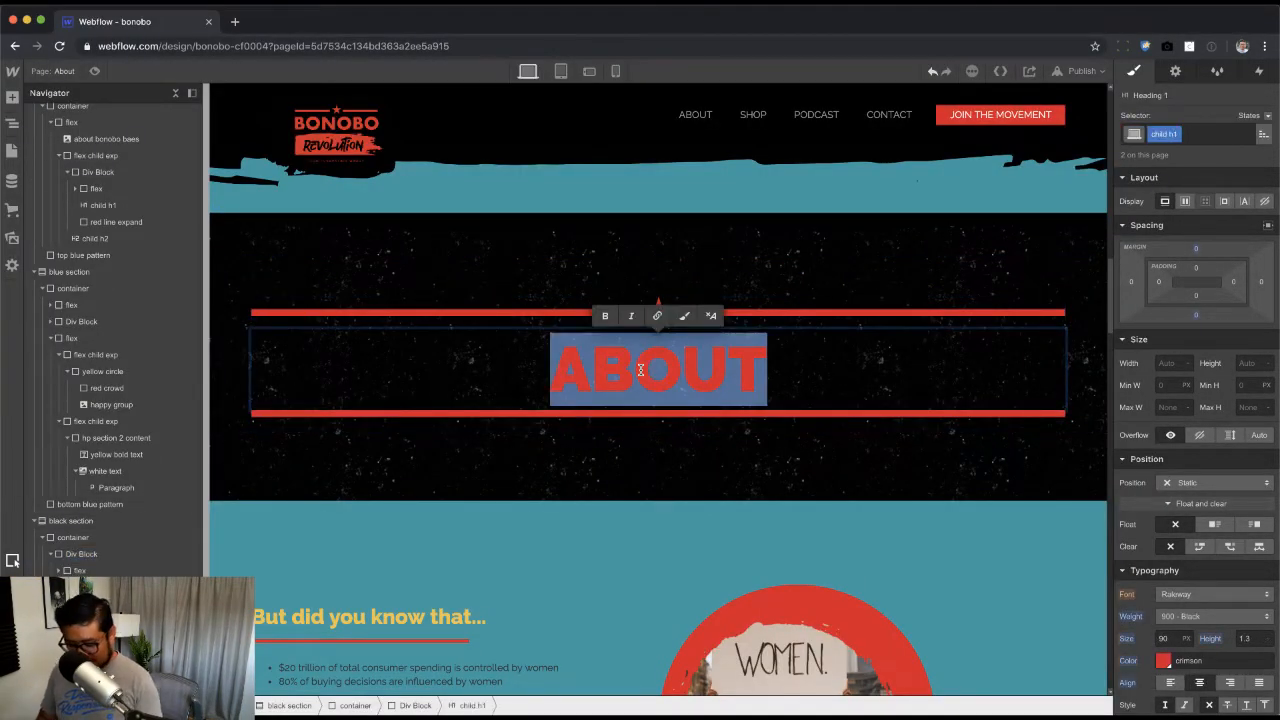
{"action": "type", "text": "the"}
{"action": "key", "text": "BackSpace"}
{"action": "key", "text": "BackSpace"}
{"action": "key", "text": "BackSpace"}
{"action": "type", "text": "The"}
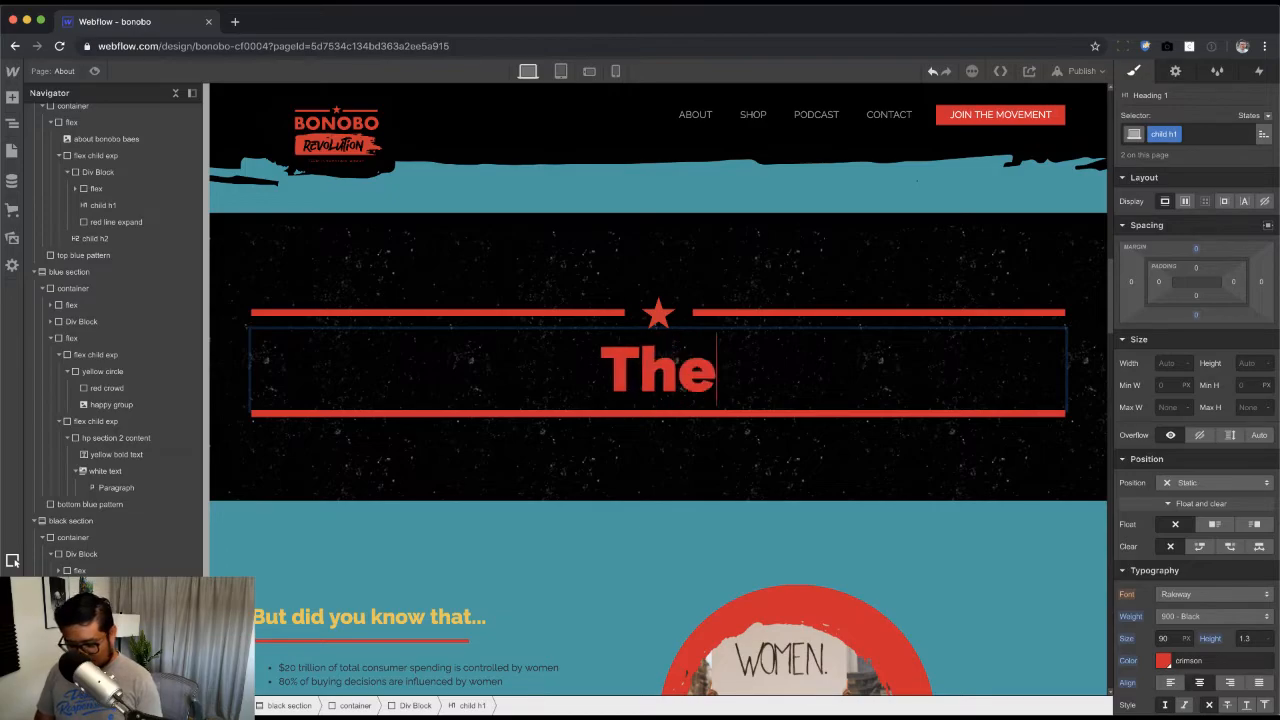
{"action": "key", "text": "BackSpace"}
{"action": "key", "text": "BackSpace"}
{"action": "type", "text": "HE REBE"}
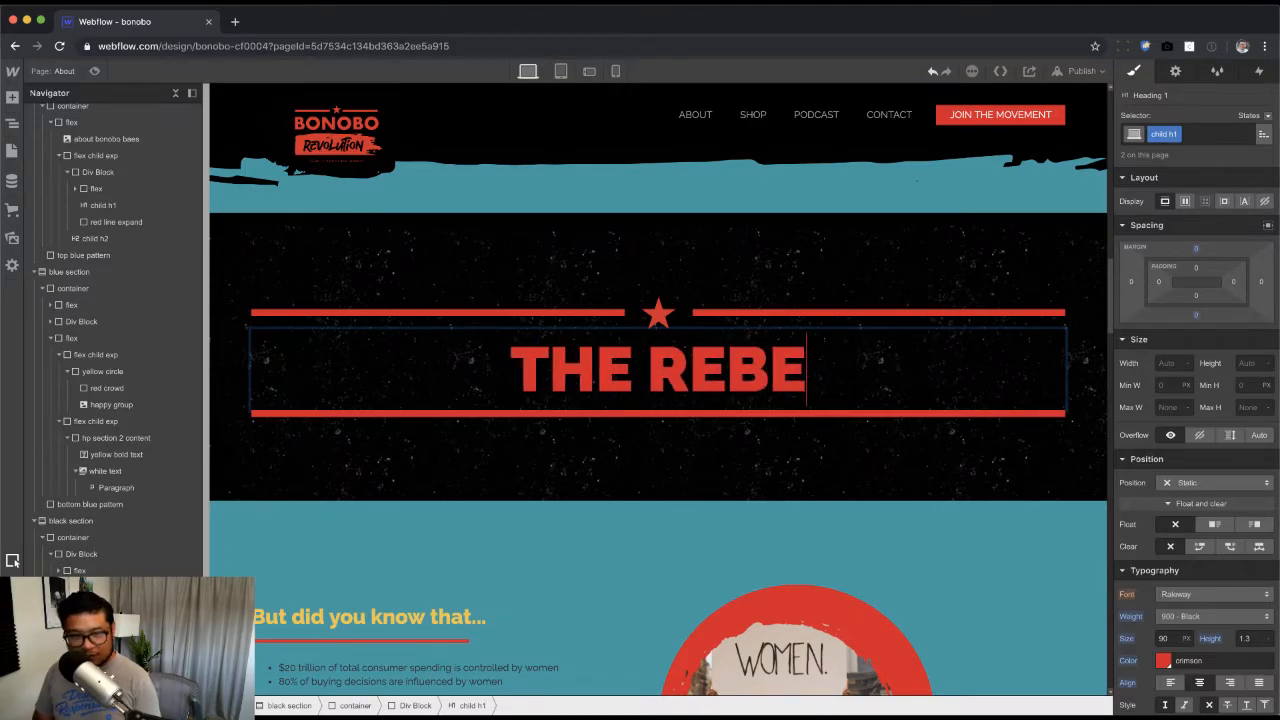
{"action": "type", "text": "LS"}
{"action": "key", "text": "Escape"}
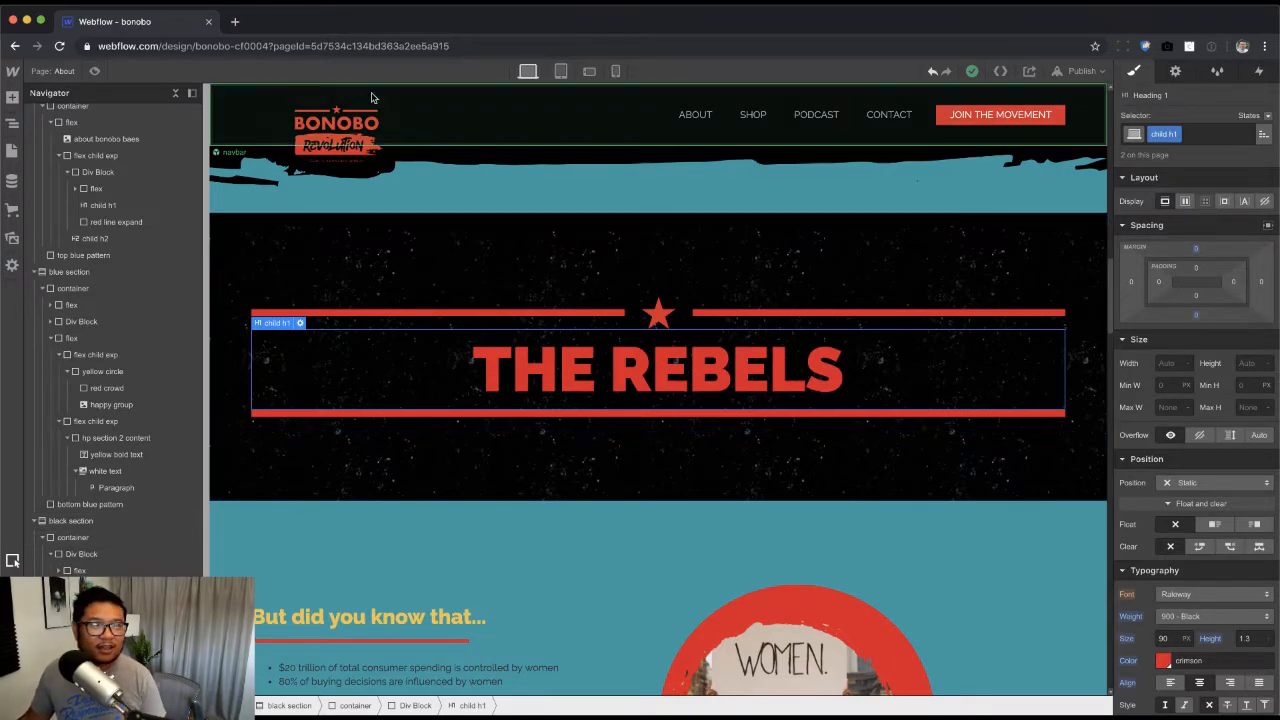
Step: Check the line widths of the mockup's "THE REBELS" heading and select the star line's flex row above the page's heading
{"action": "key", "text": "super+Tab"}
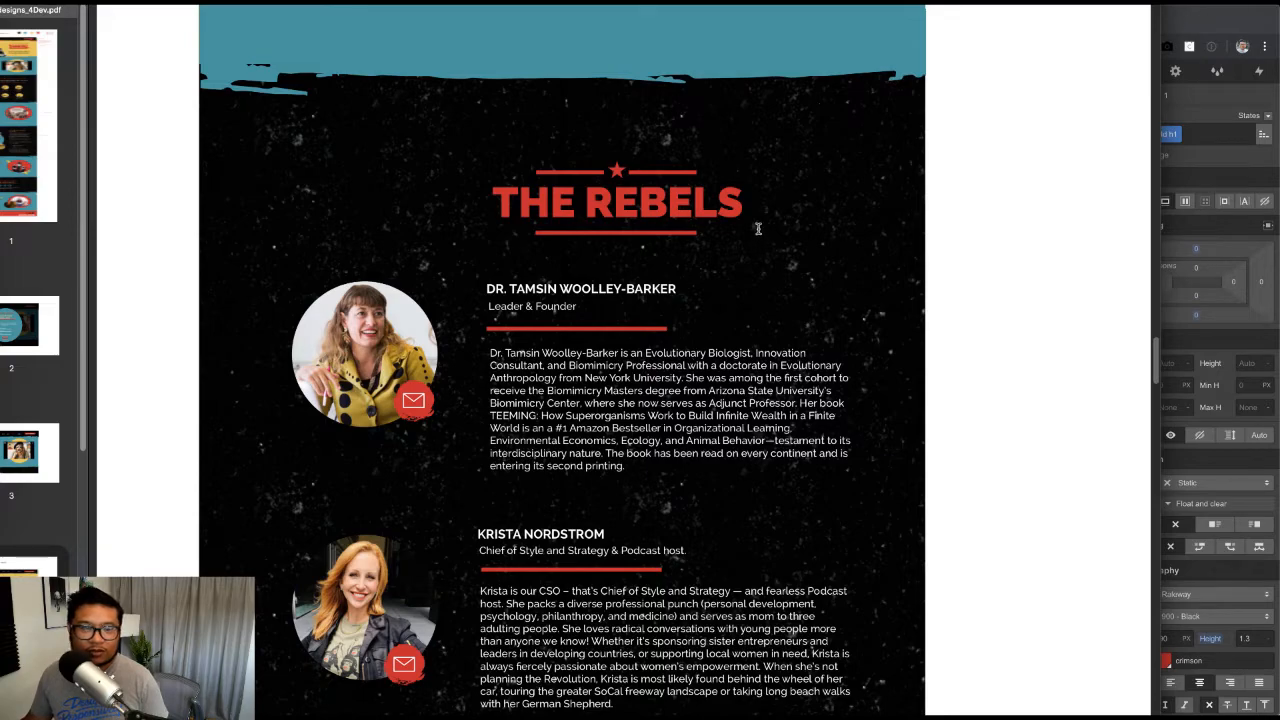
{"action": "key", "text": "super+Tab"}
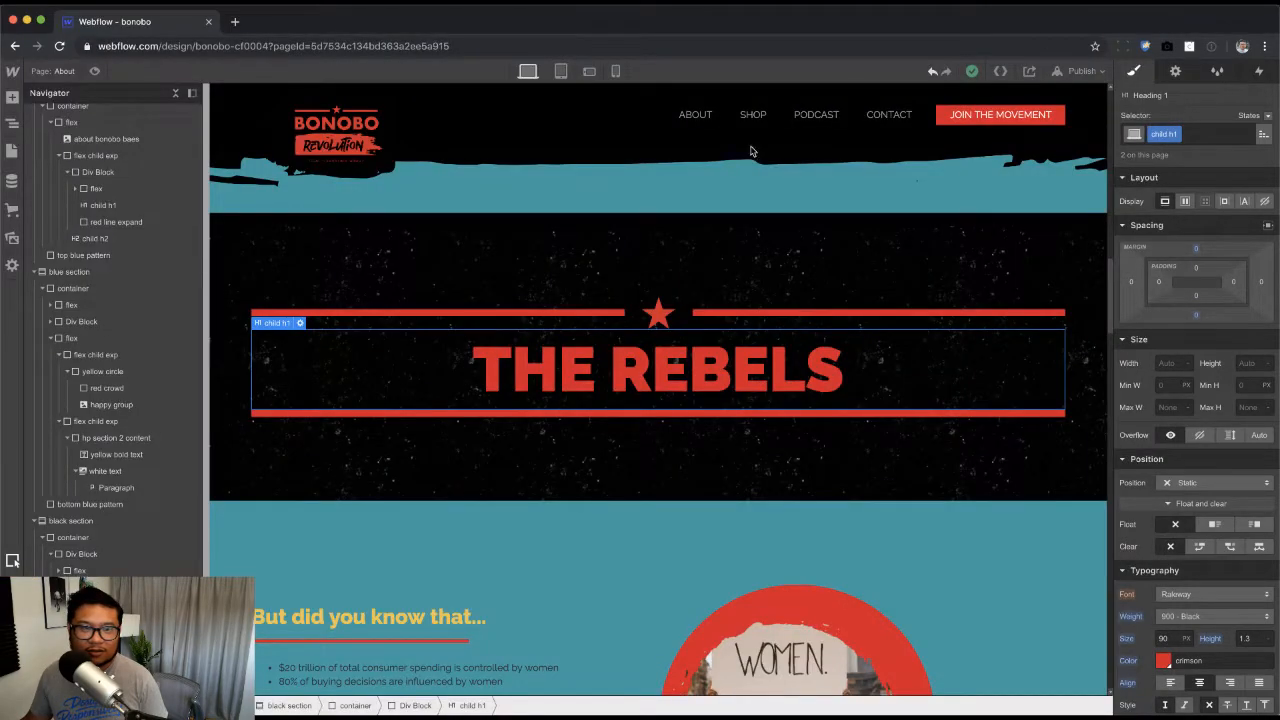
{"action": "left_click", "coordinate": [547, 327]}
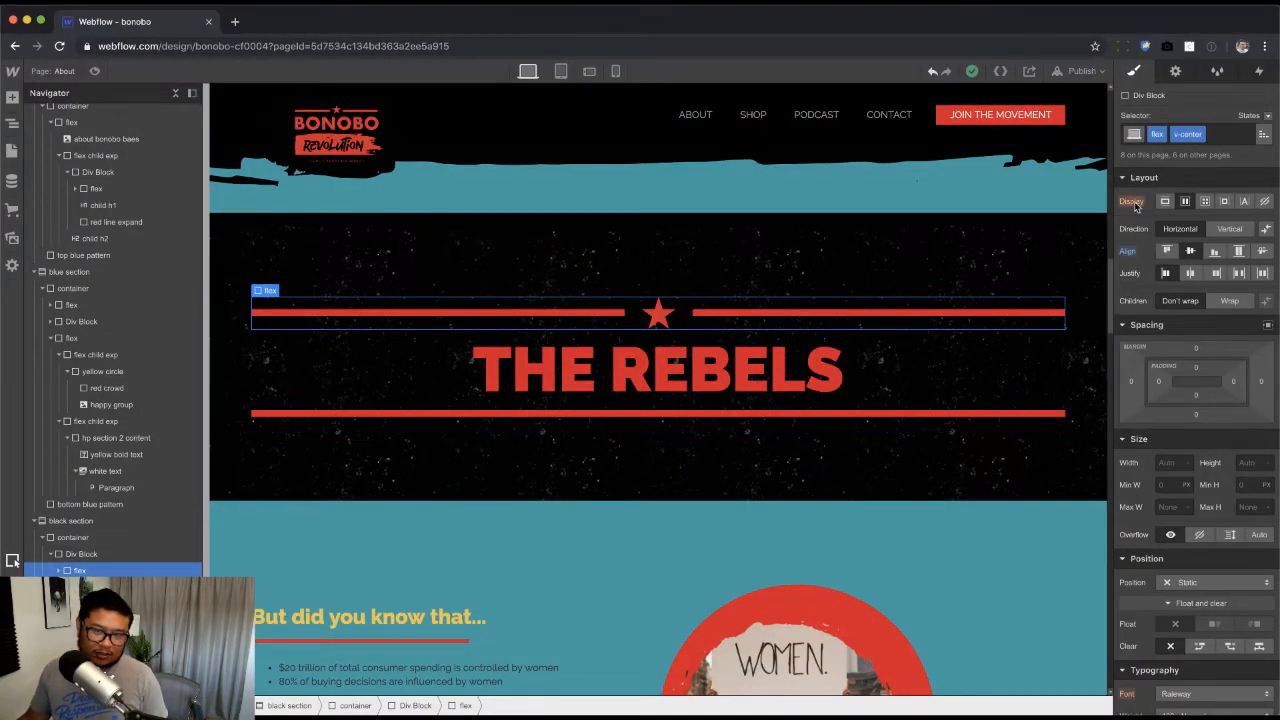
{"action": "left_click", "coordinate": [1201, 137]}
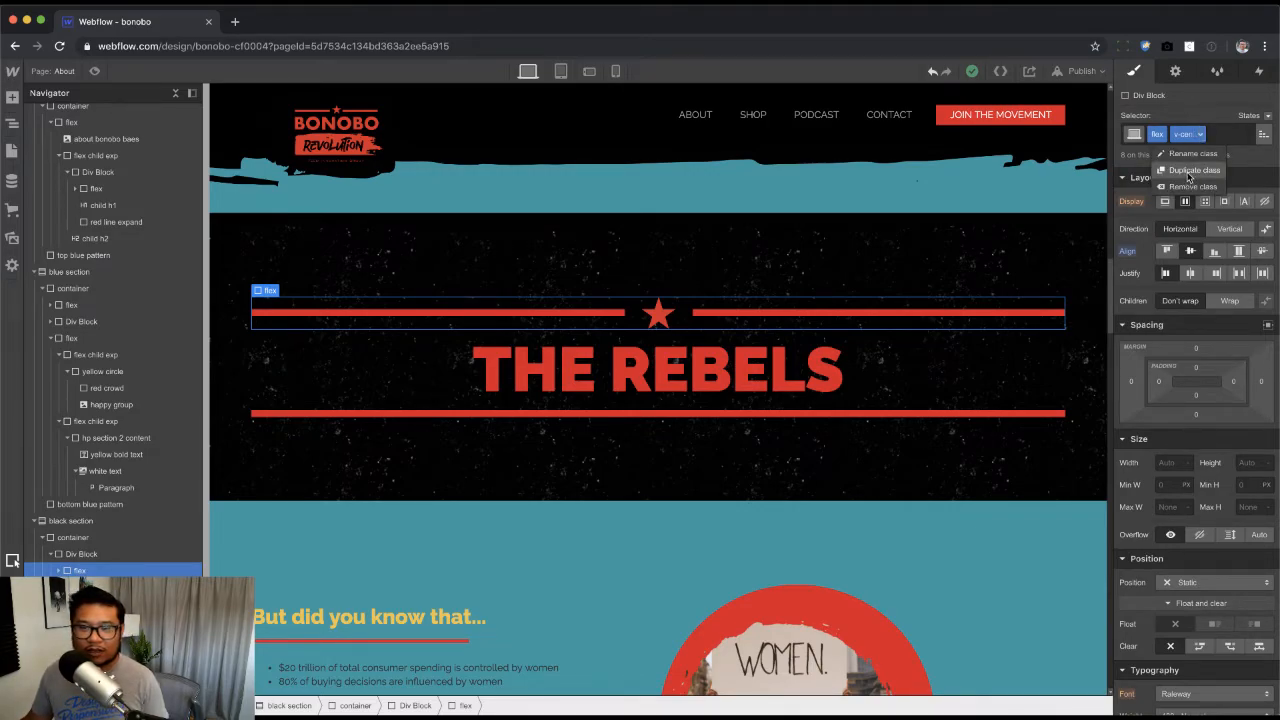
{"action": "left_click", "coordinate": [1190, 172]}
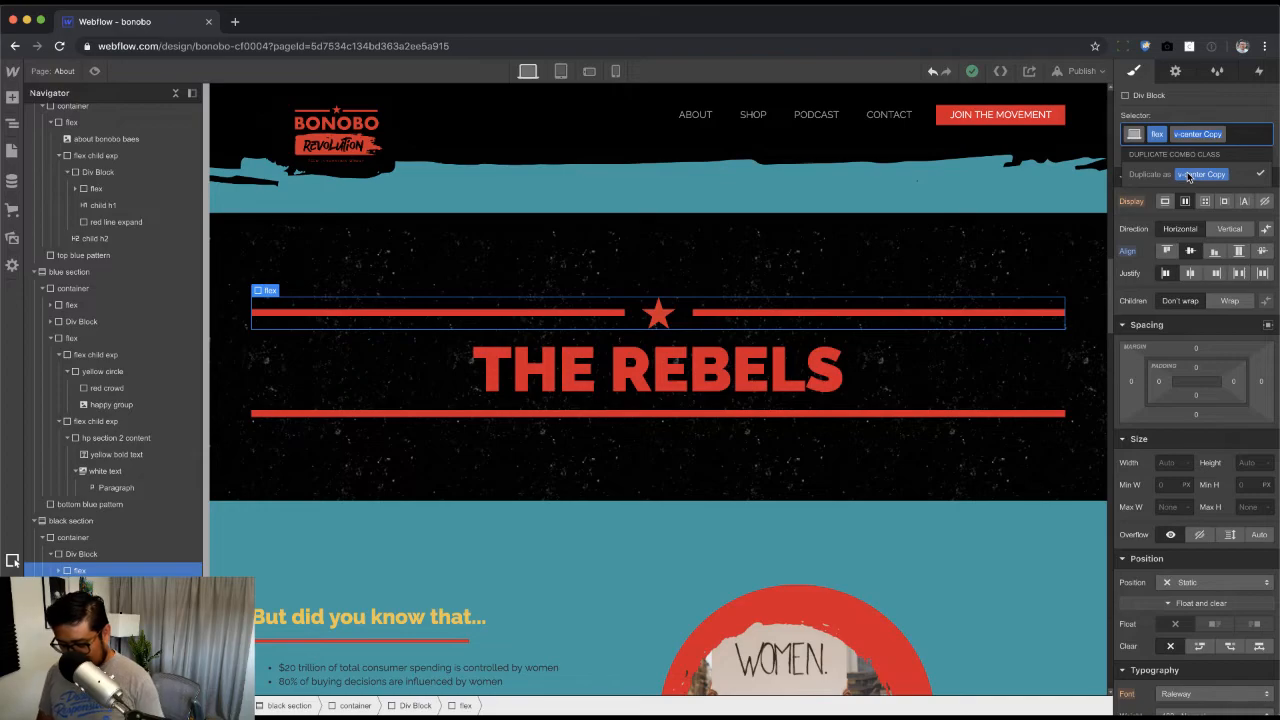
{"action": "type", "text": "v-"}
{"action": "key", "text": "Escape"}
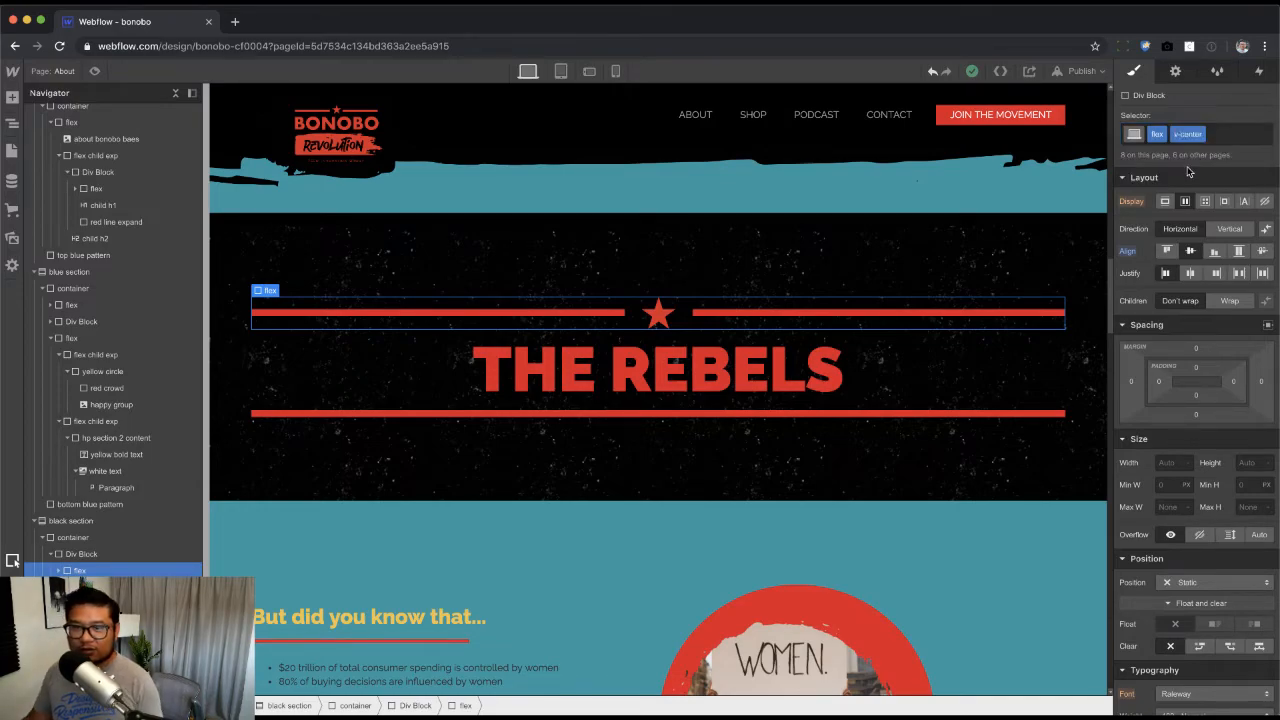
Step: Add the global combo class "mw-550" to the star line row above "THE REBELS" and center it with automatic side margins
{"action": "left_click", "coordinate": [1237, 129]}
{"action": "type", "text": "mw"}
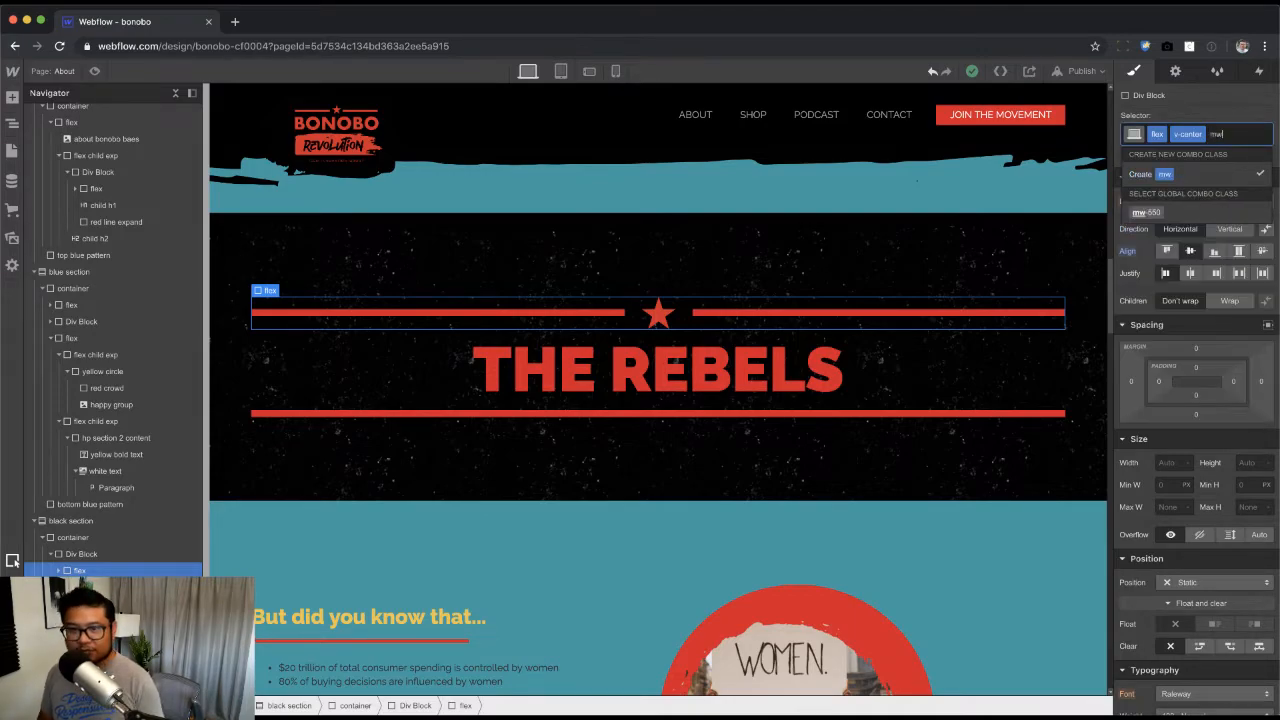
{"action": "key", "text": "Return"}
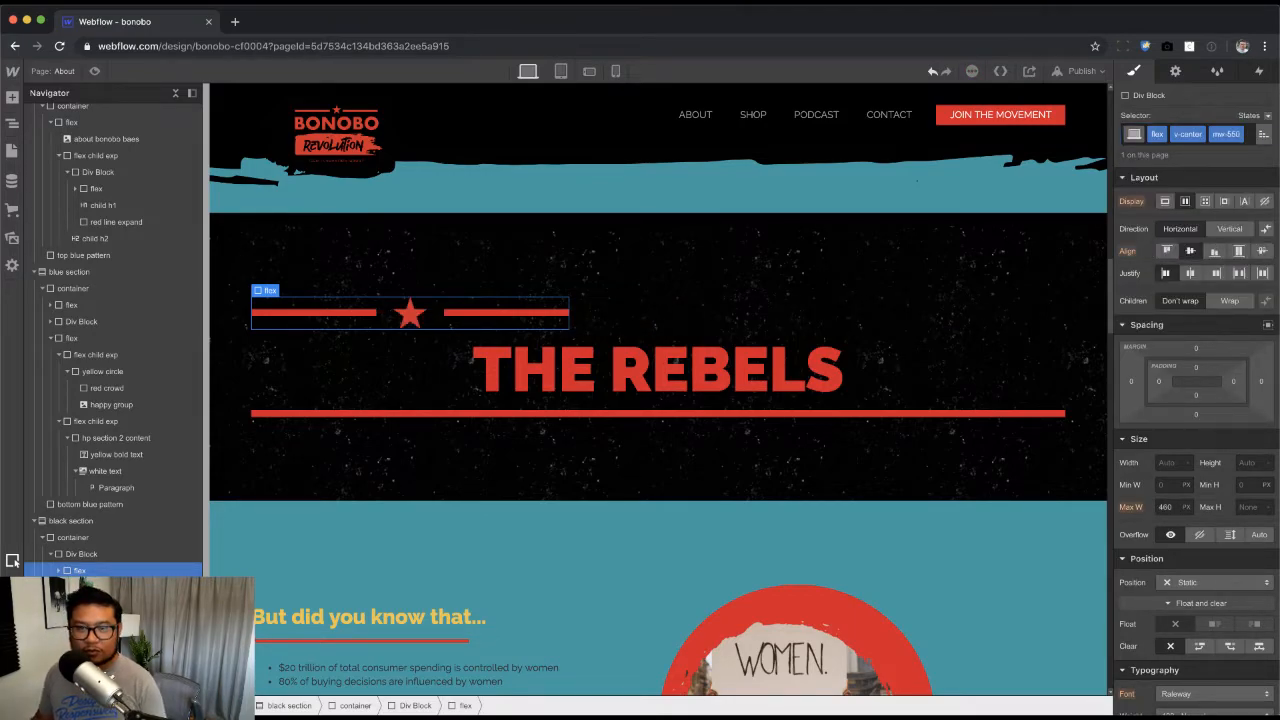
{"action": "left_click", "coordinate": [1267, 325]}
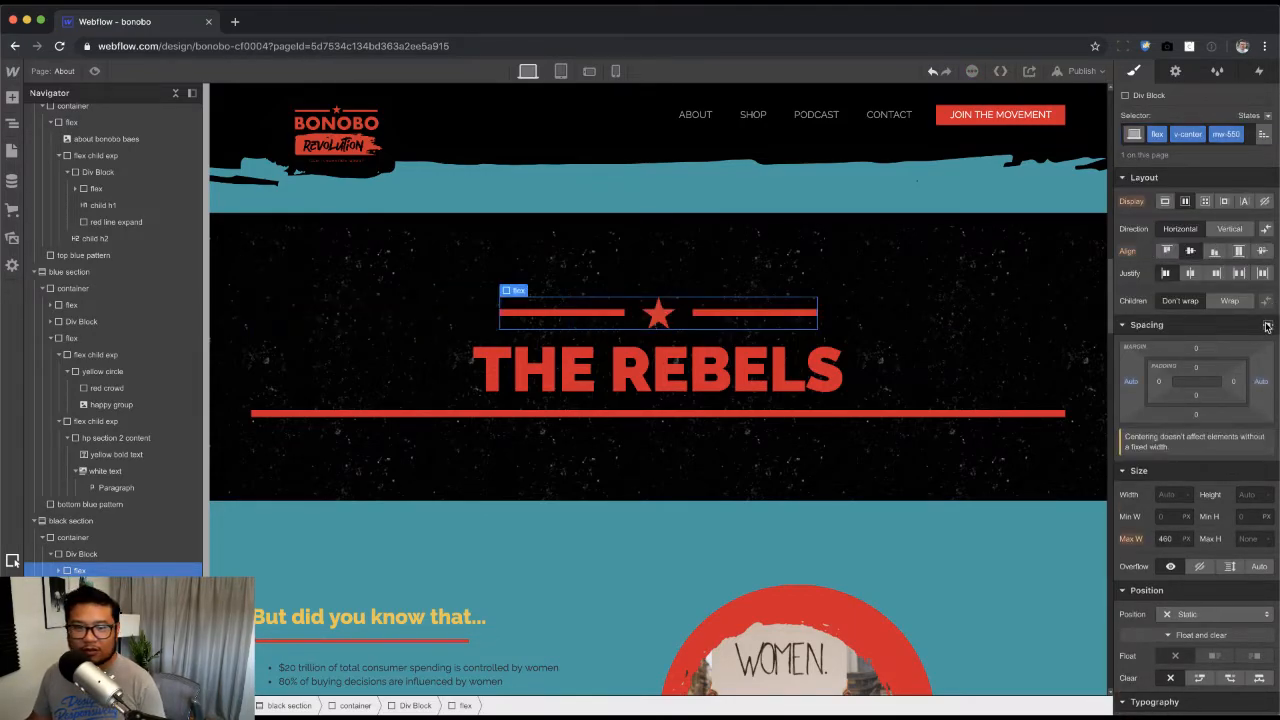
Step: Add the combo class "mw-550" to the red line below "THE REBELS" and center it with automatic side margins
{"action": "left_click", "coordinate": [943, 418]}
{"action": "left_click", "coordinate": [1246, 133]}
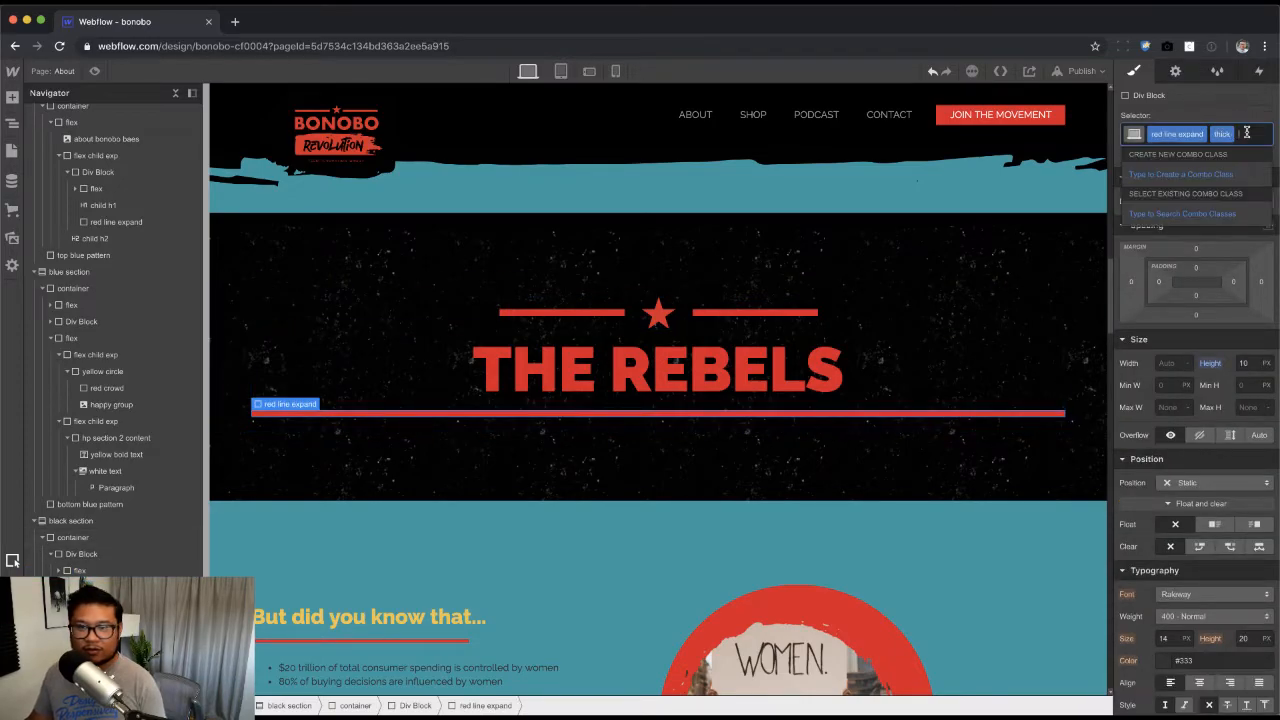
{"action": "type", "text": "mw"}
{"action": "key", "text": "Return"}
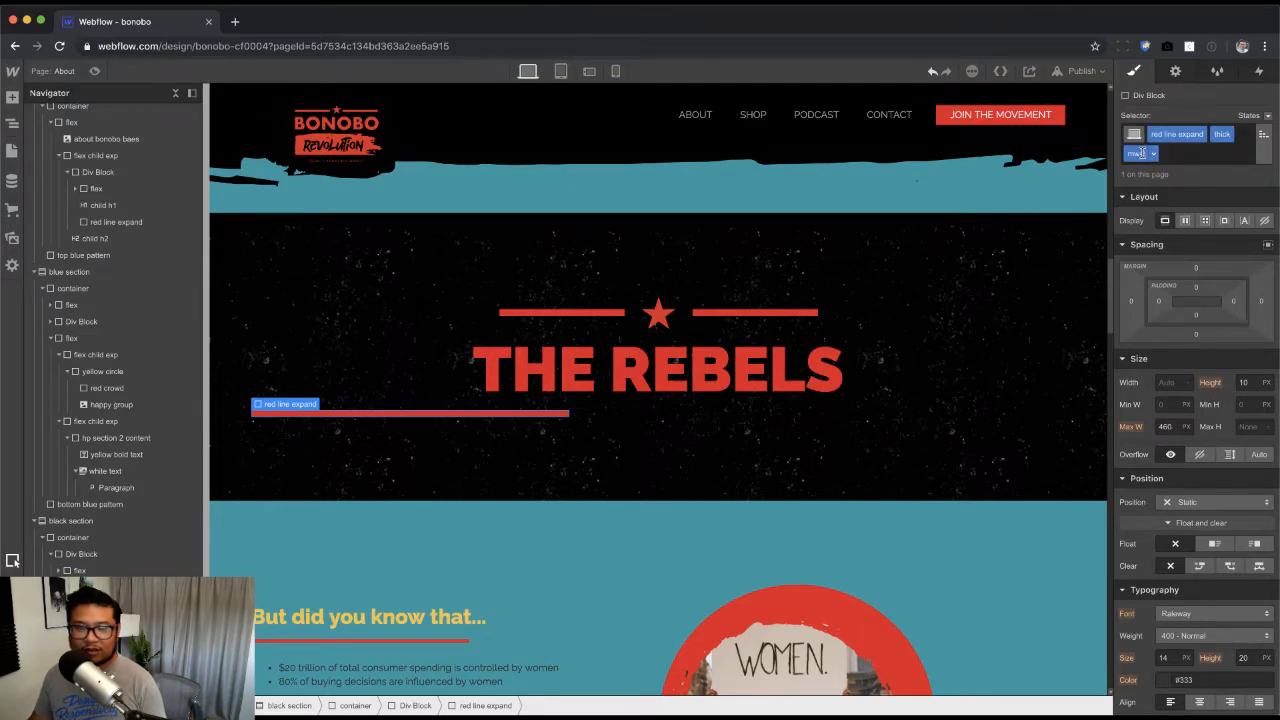
{"action": "left_click", "coordinate": [1268, 245]}
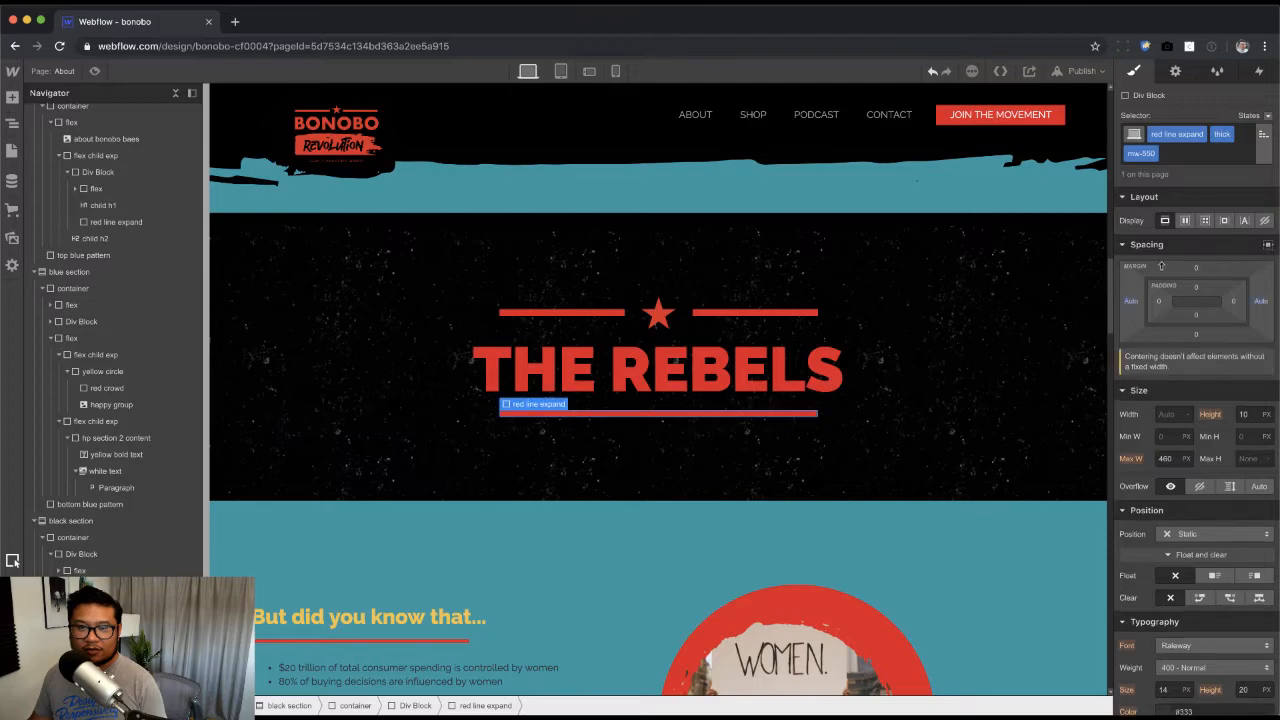
{"action": "left_click", "coordinate": [854, 440]}
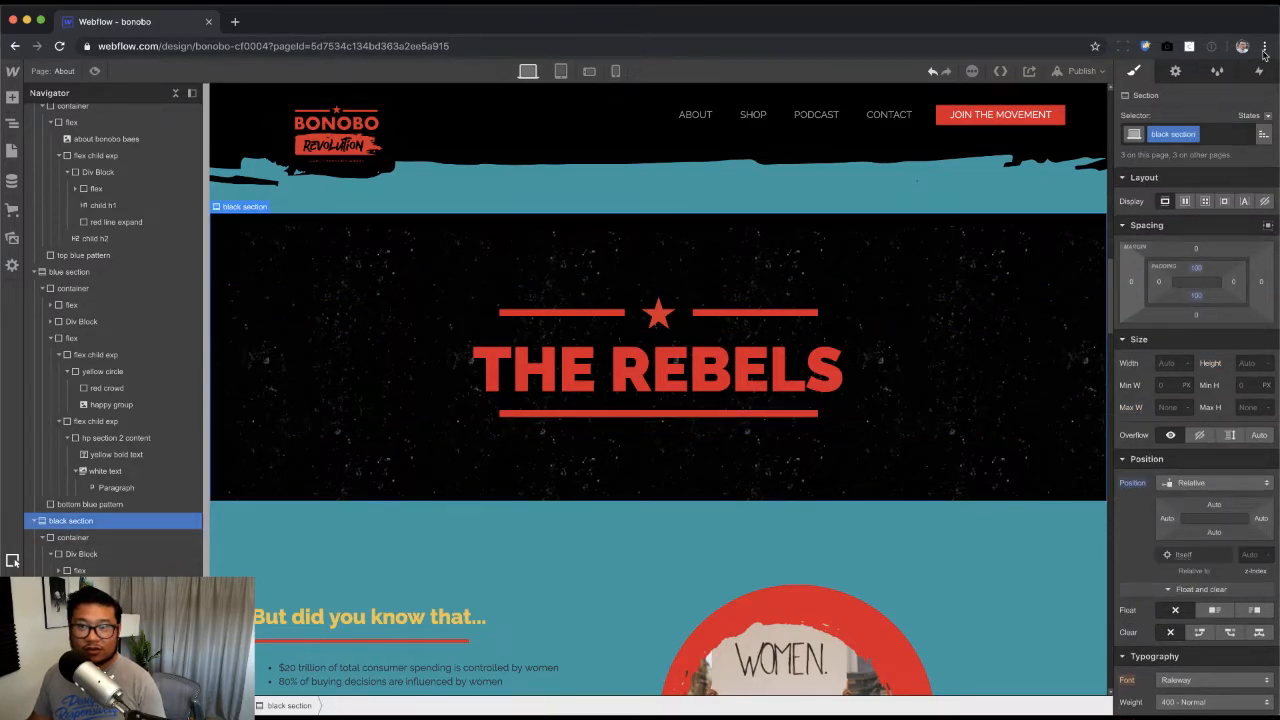
Step: Rename the global class "mw-550" to "mw-460" among the site's styles
{"action": "left_click", "coordinate": [1217, 71]}
{"action": "scroll", "coordinate": [1230, 340], "scroll_direction": "down", "scroll_amount": 3}
{"action": "scroll", "coordinate": [1230, 340], "scroll_direction": "down", "scroll_amount": 10}
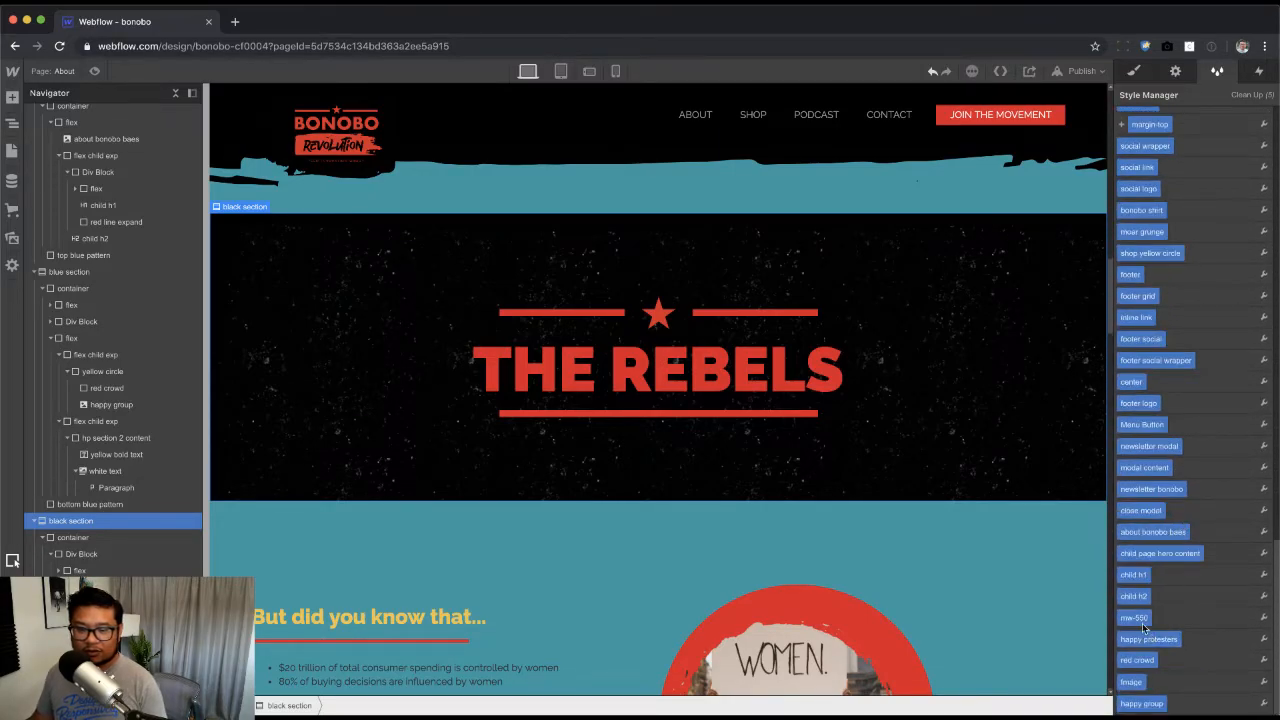
{"action": "left_click", "coordinate": [1263, 618]}
{"action": "double_click", "coordinate": [1169, 618]}
{"action": "type", "text": "460"}
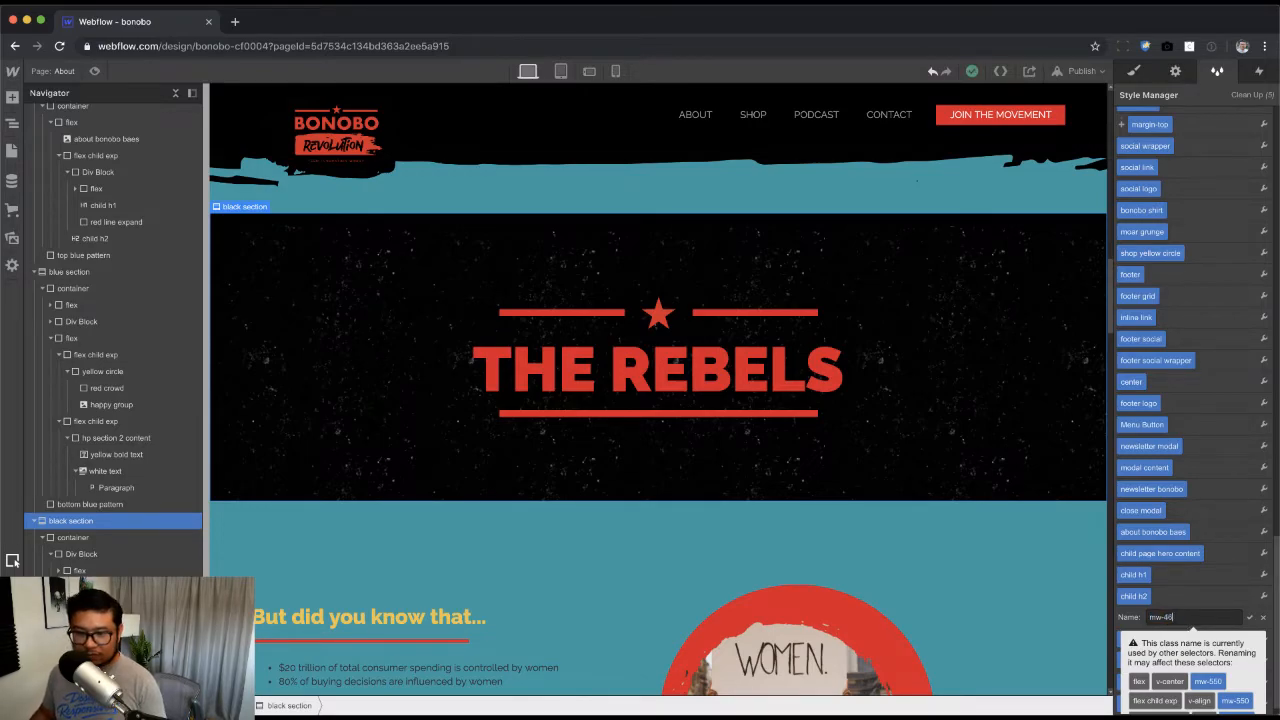
{"action": "key", "text": "Return"}
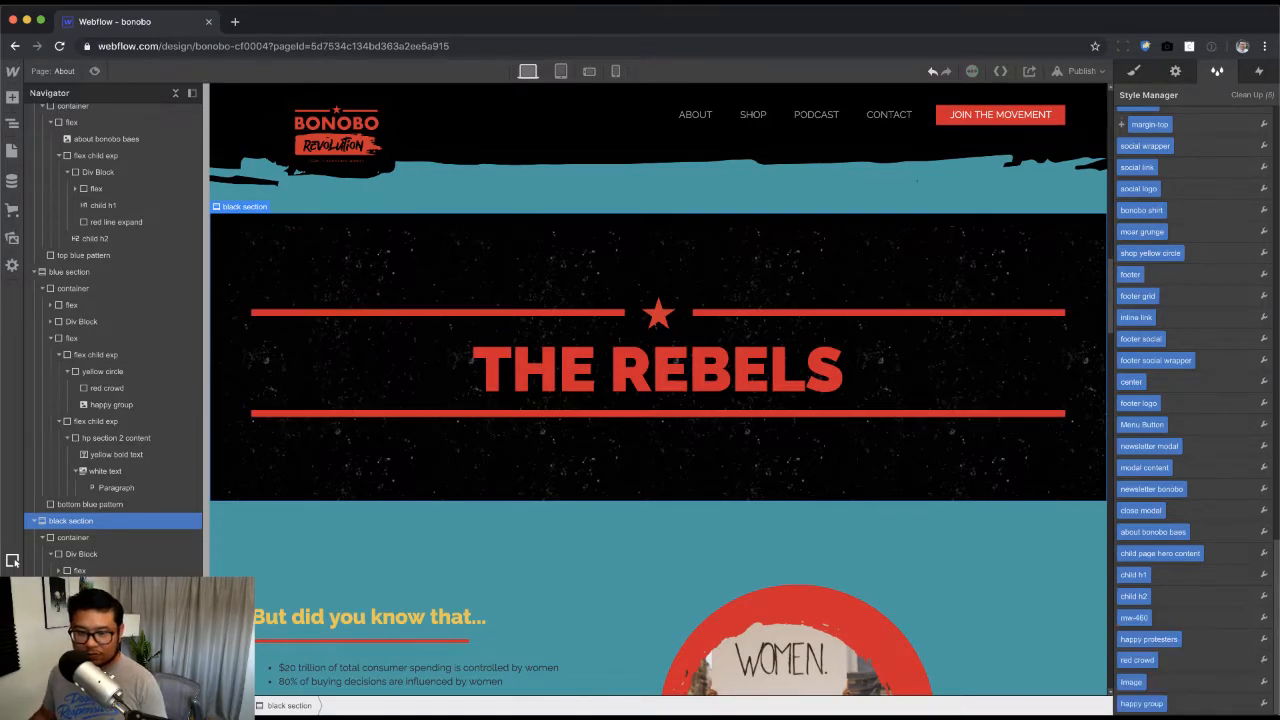
Step: Replace "mw-550" with the global combo class "mw-460" on the star line row and center it with automatic side margins
{"action": "left_click", "coordinate": [952, 322]}
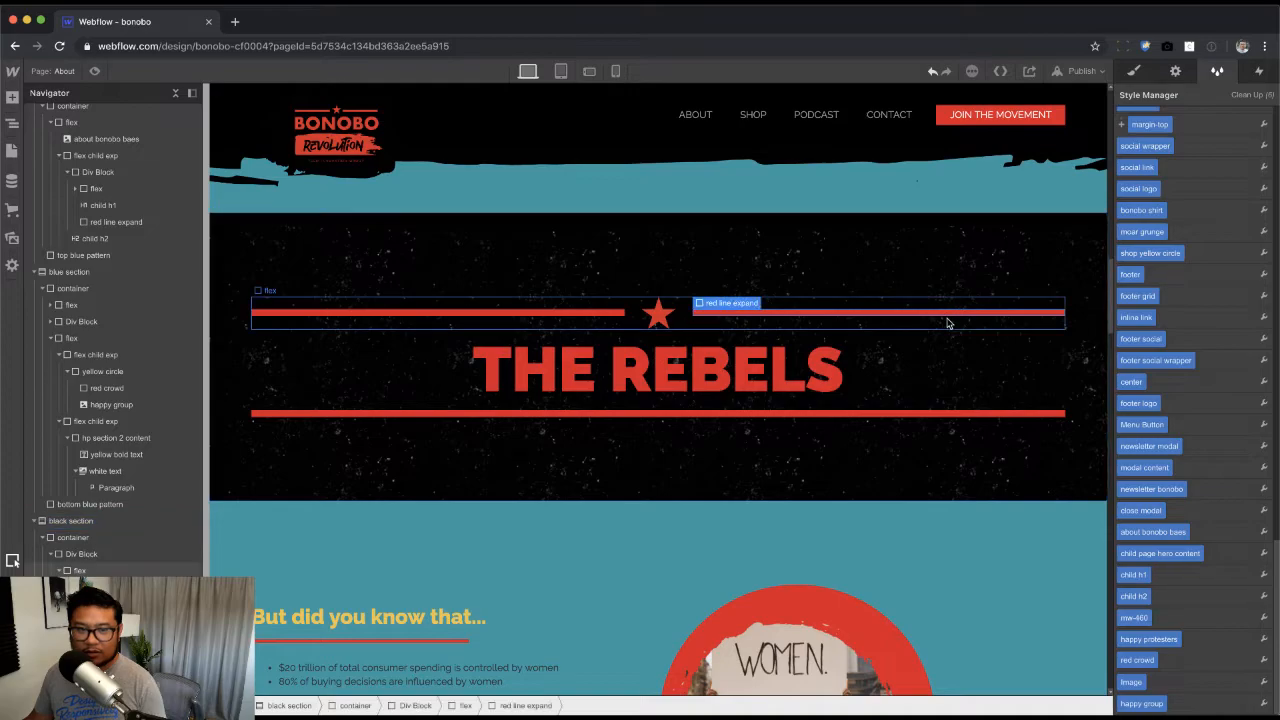
{"action": "left_click", "coordinate": [1133, 71]}
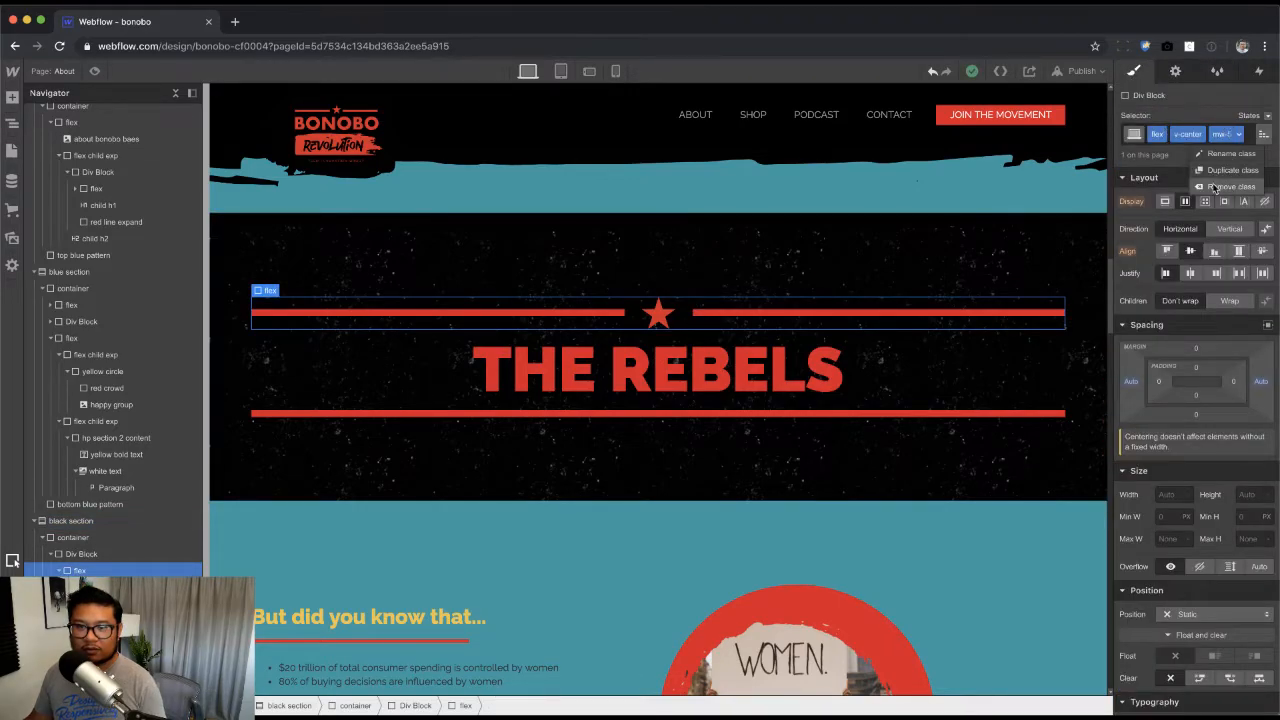
{"action": "left_click", "coordinate": [1232, 133]}
{"action": "type", "text": "mw-"}
{"action": "key", "text": "Down"}
{"action": "key", "text": "Down"}
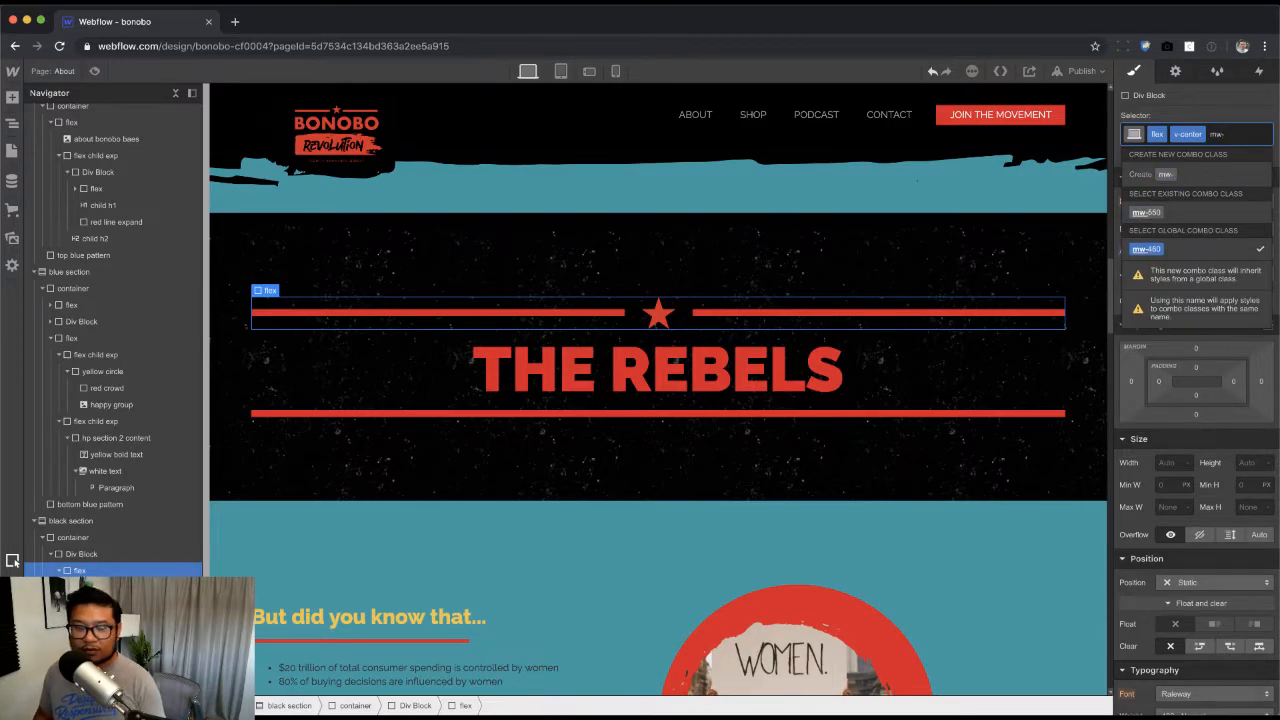
{"action": "key", "text": "Return"}
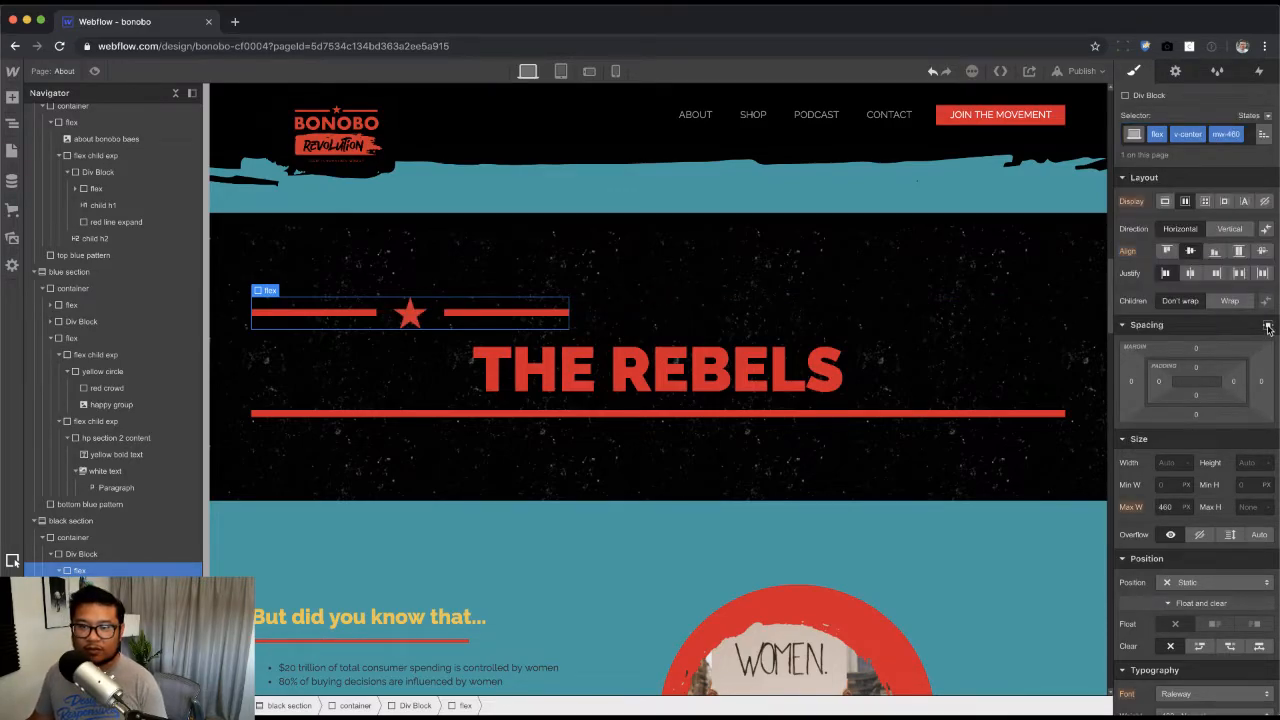
Step: Replace "mw-550" with "mw-460" on the red line below "THE REBELS" and center it with automatic side margins
{"action": "left_click", "coordinate": [990, 412]}
{"action": "left_click", "coordinate": [1200, 153]}
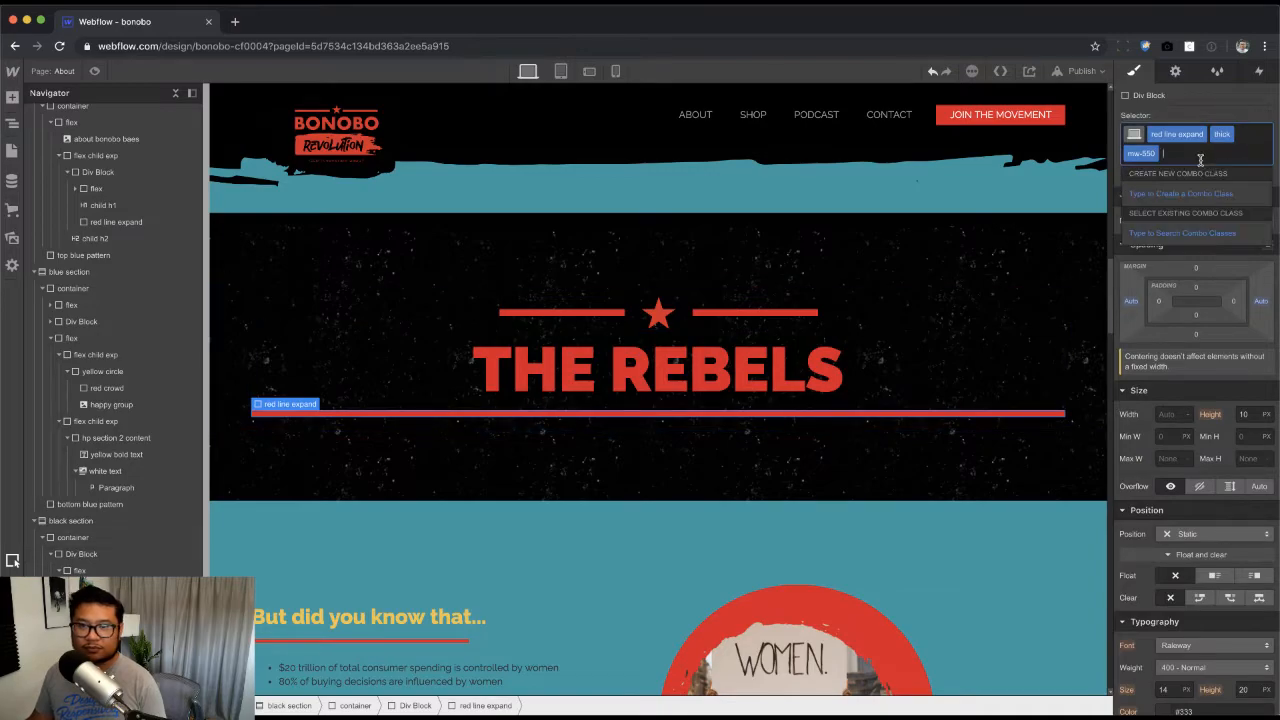
{"action": "key", "text": "BackSpace"}
{"action": "type", "text": "mw-460"}
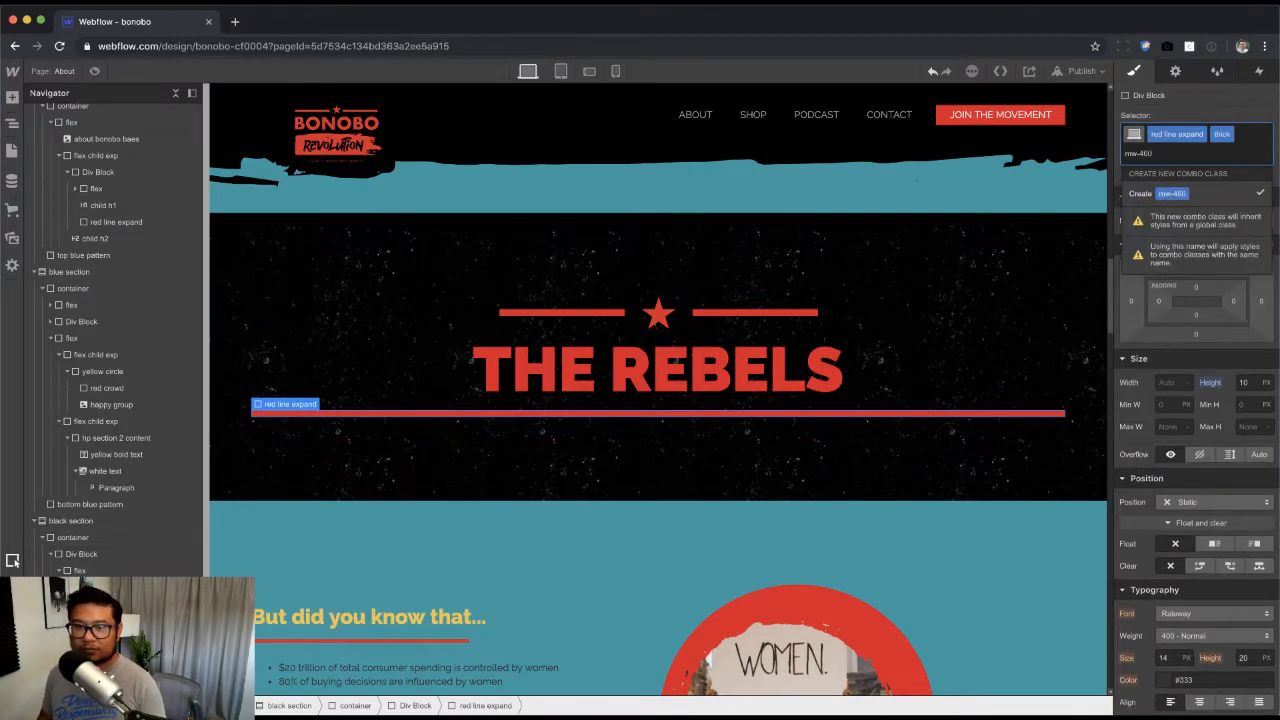
{"action": "key", "text": "Return"}
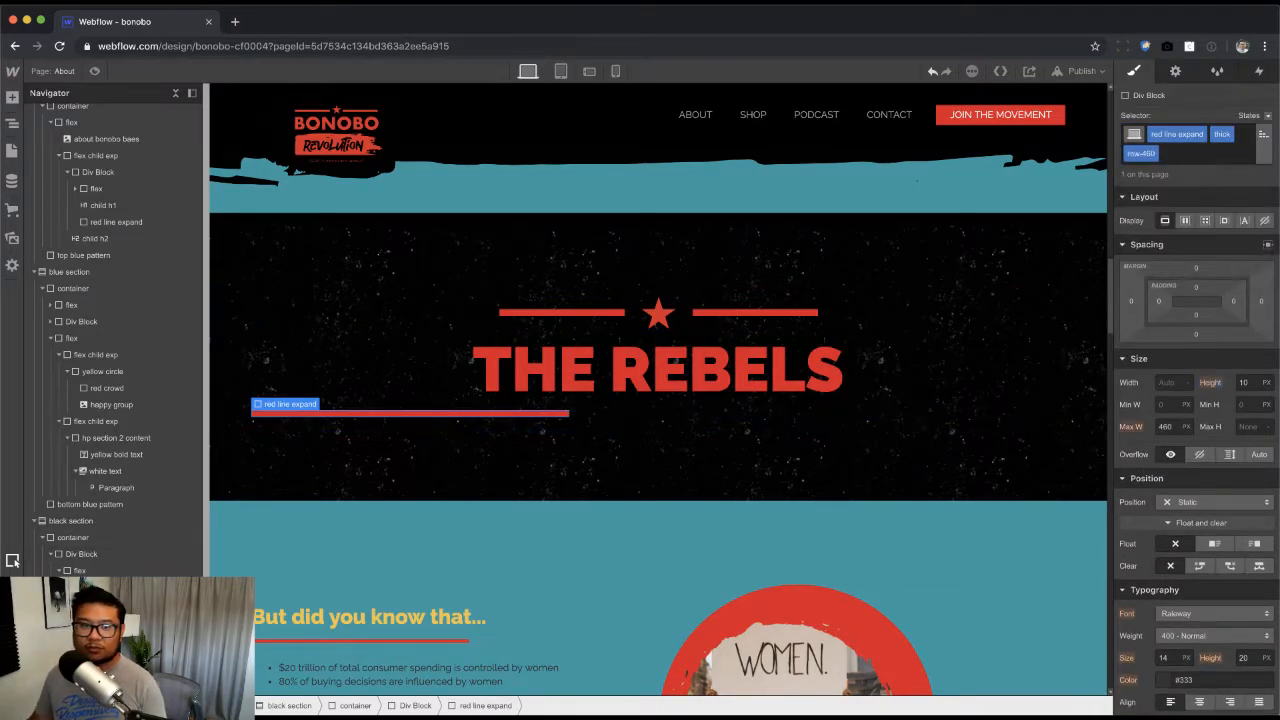
{"action": "left_click", "coordinate": [1268, 246]}
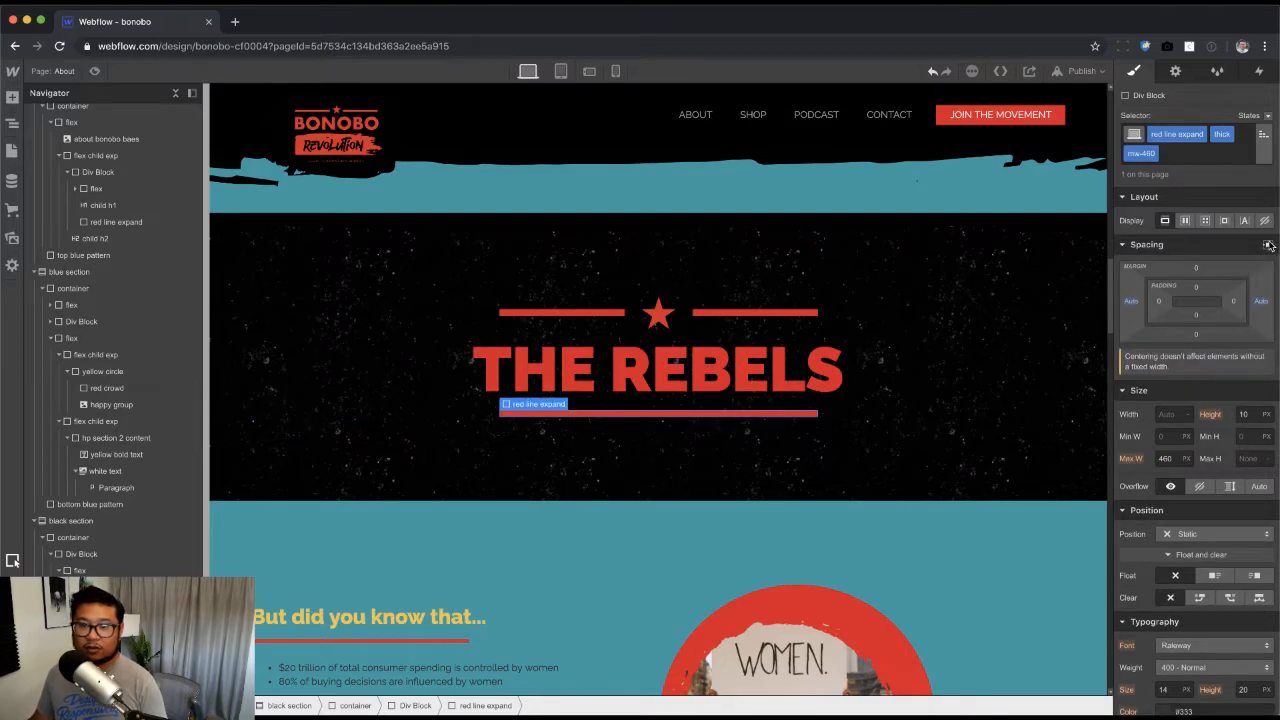
{"action": "left_click", "coordinate": [838, 465]}
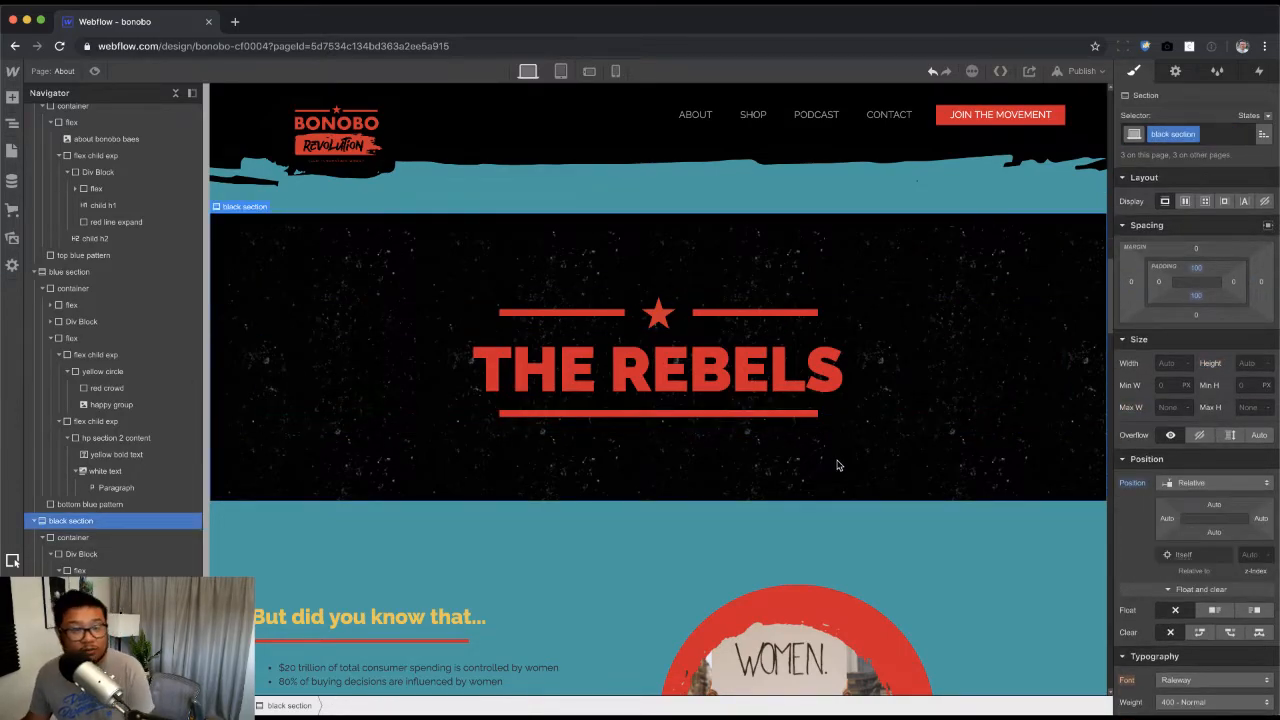
Step: Compare the star line with the mockup and set its row's maximum width to 370 px
{"action": "key", "text": "super+Tab"}
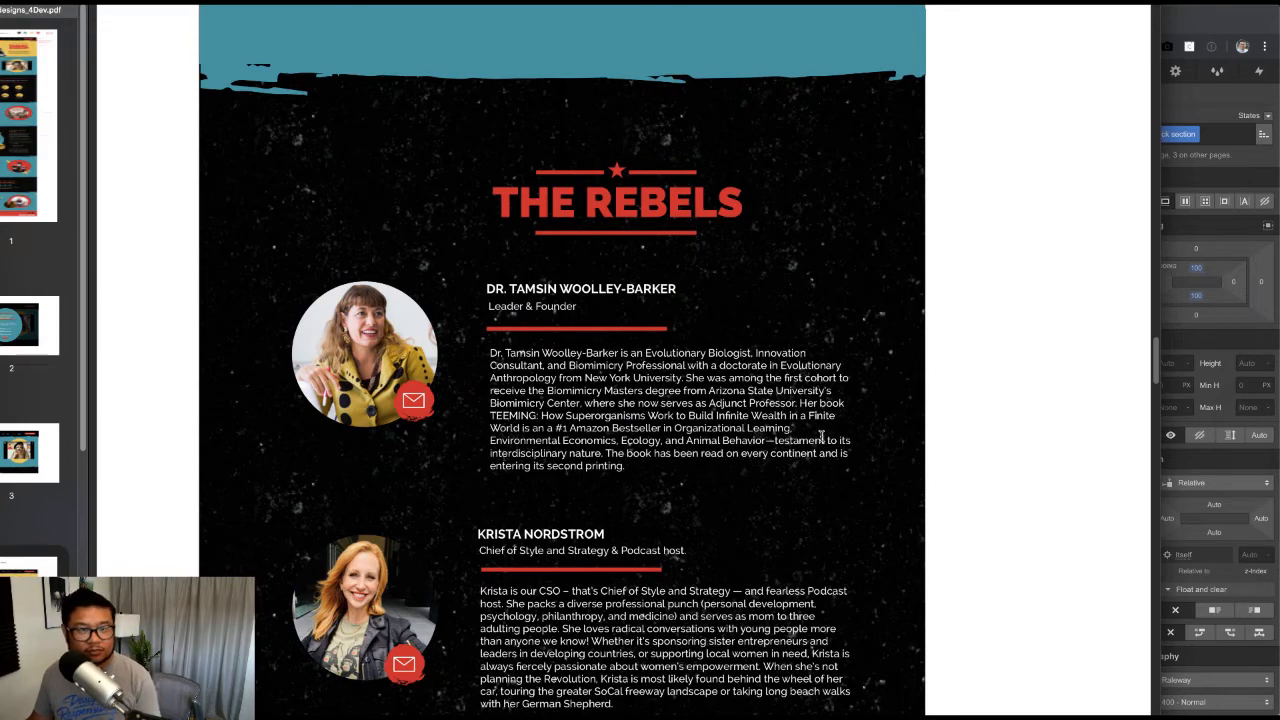
{"action": "key", "text": "super+Tab"}
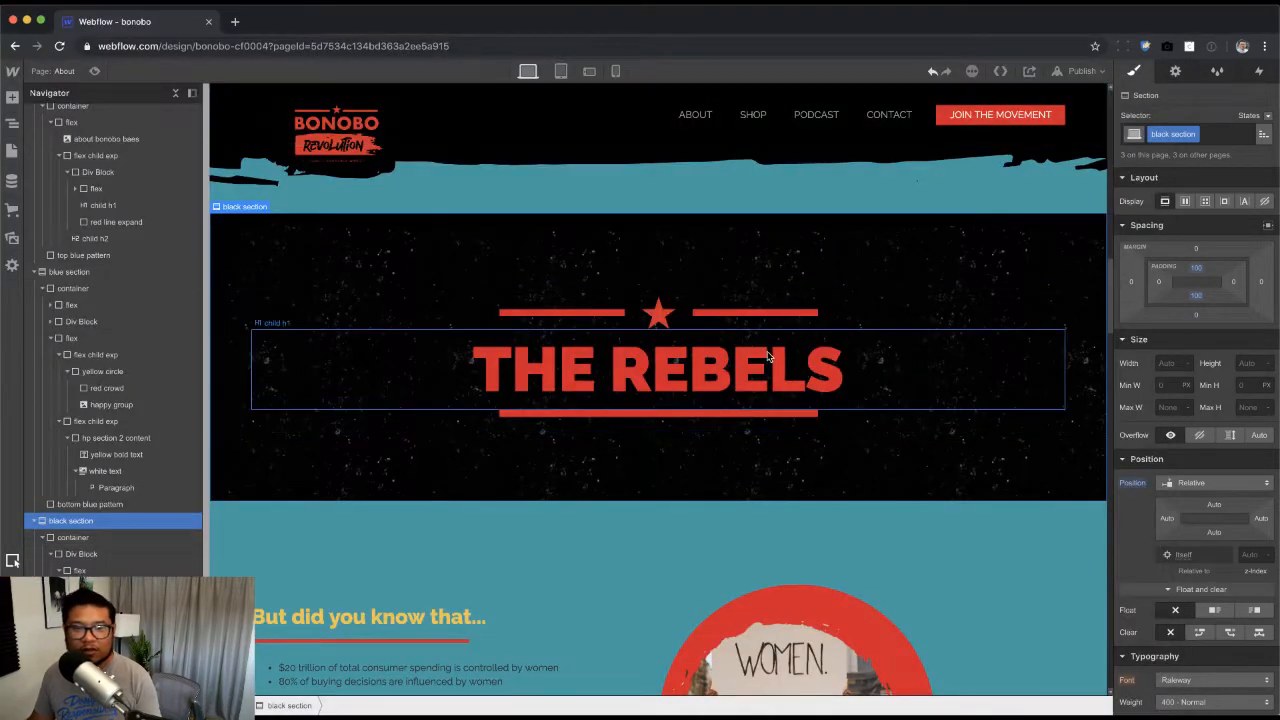
{"action": "left_click", "coordinate": [817, 322]}
{"action": "left_click", "coordinate": [1167, 538]}
{"action": "key", "text": "shift+Down"}
{"action": "key", "text": "shift+Down"}
{"action": "key", "text": "shift+Down"}
{"action": "key", "text": "shift+Down"}
{"action": "key", "text": "shift+Down"}
{"action": "key", "text": "shift+Down"}
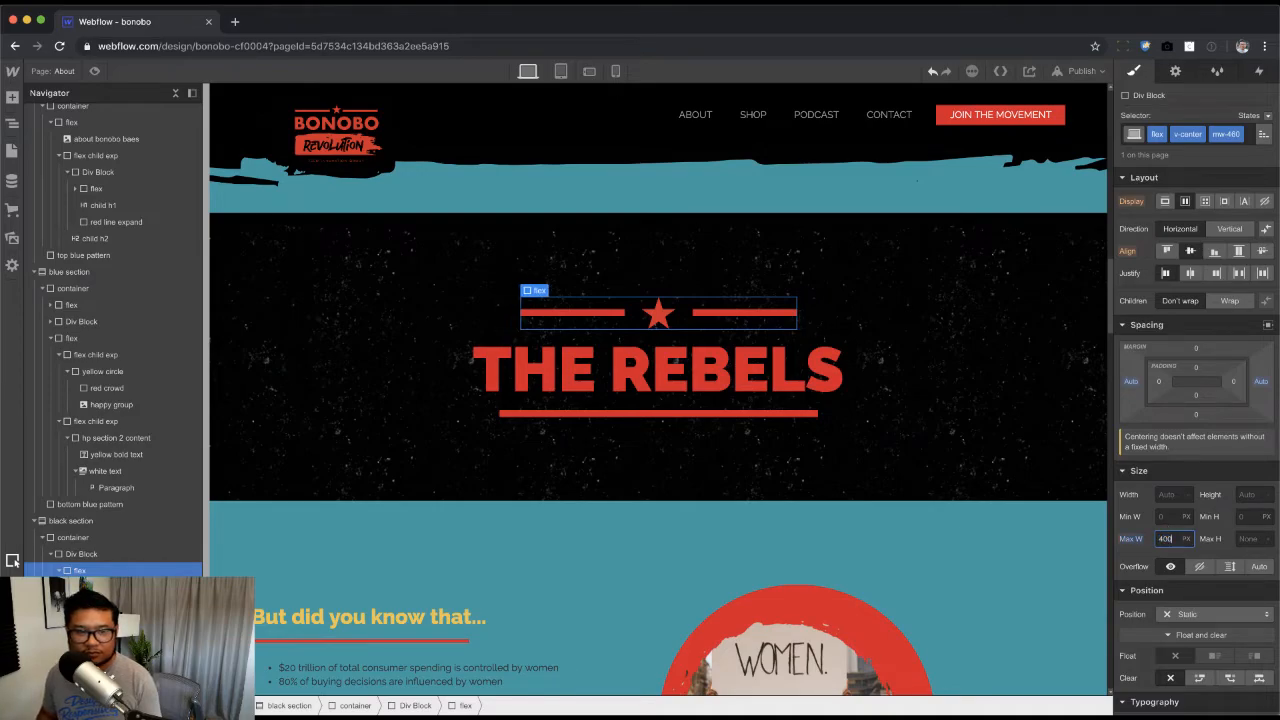
{"action": "key", "text": "super+Tab"}
{"action": "key", "text": "super+Tab"}
{"action": "key", "text": "shift+Down"}
{"action": "key", "text": "shift+Down"}
{"action": "key", "text": "shift+Down"}
{"action": "key", "text": "shift+Down"}
{"action": "key", "text": "shift+Down"}
{"action": "key", "text": "shift+Down"}
{"action": "key", "text": "shift+Down"}
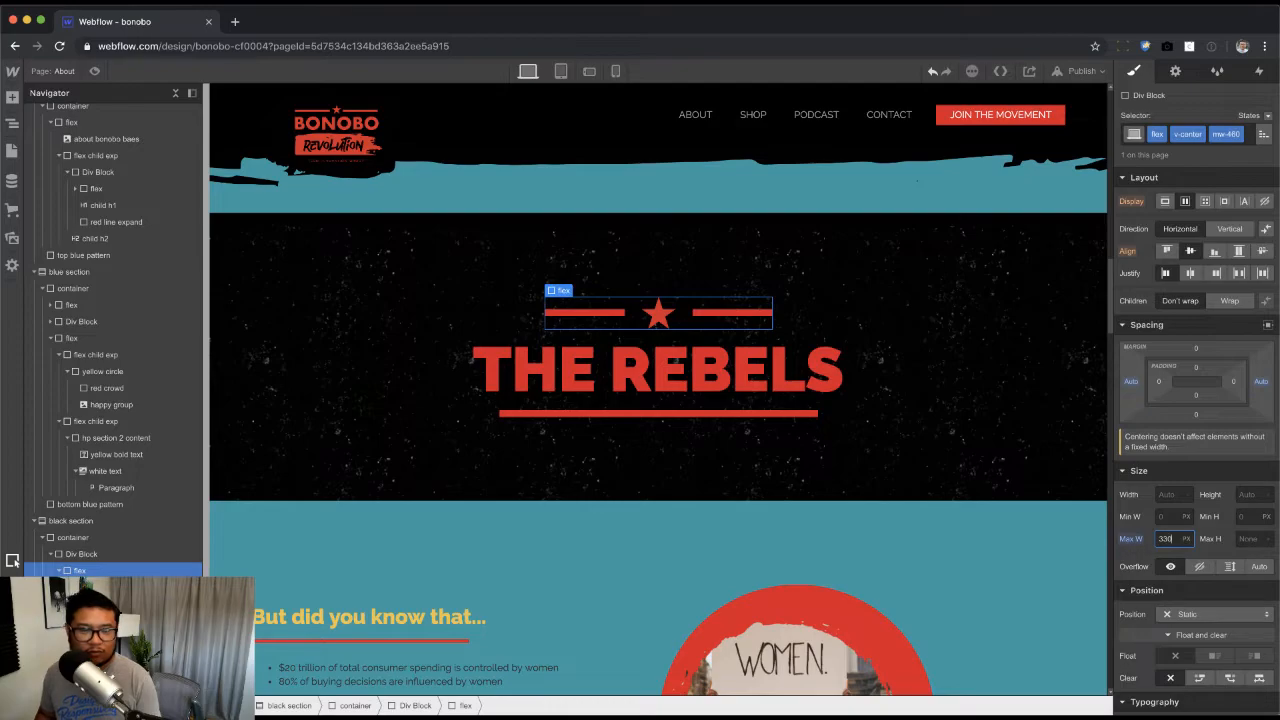
{"action": "key", "text": "shift+Up"}
{"action": "key", "text": "shift+Up"}
{"action": "key", "text": "shift+Up"}
{"action": "key", "text": "shift+Up"}
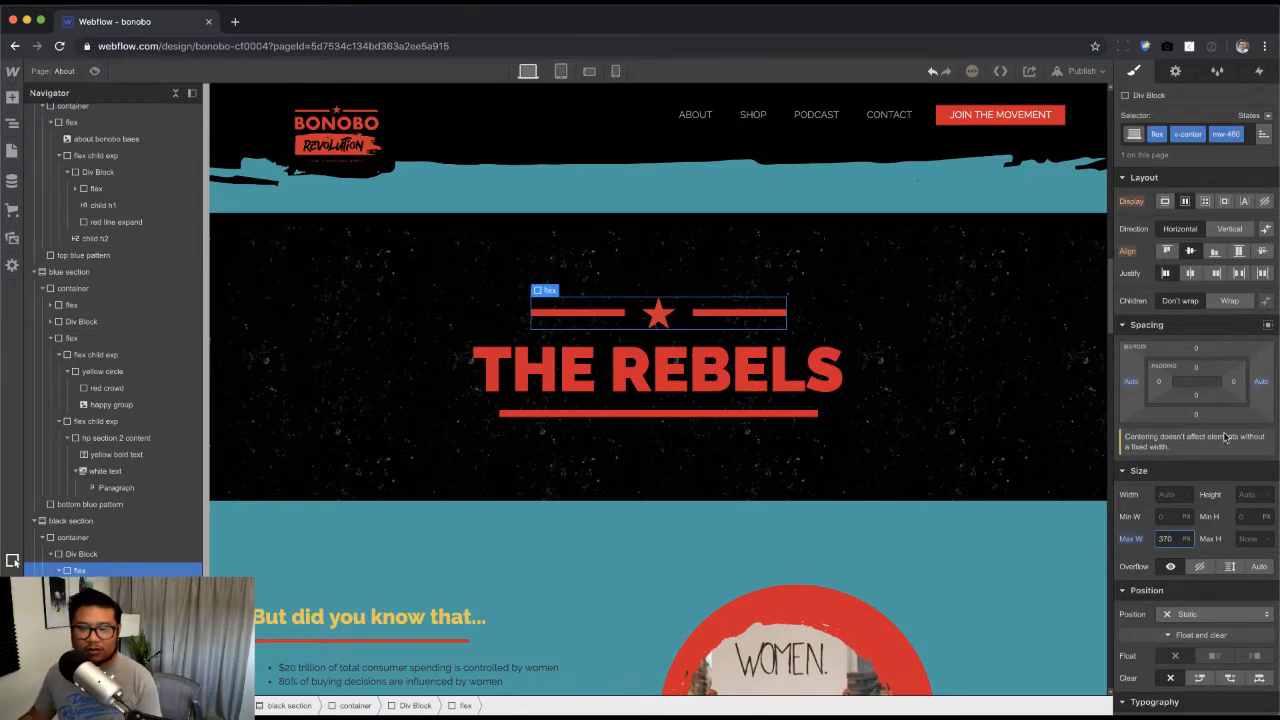
Step: Switch to Epidemic Sound, play "Octadrone VI" from the intros playlist, and return to the Webflow page
{"action": "key", "text": "super+grave"}
{"action": "scroll", "coordinate": [513, 409], "scroll_direction": "up", "scroll_amount": 5}
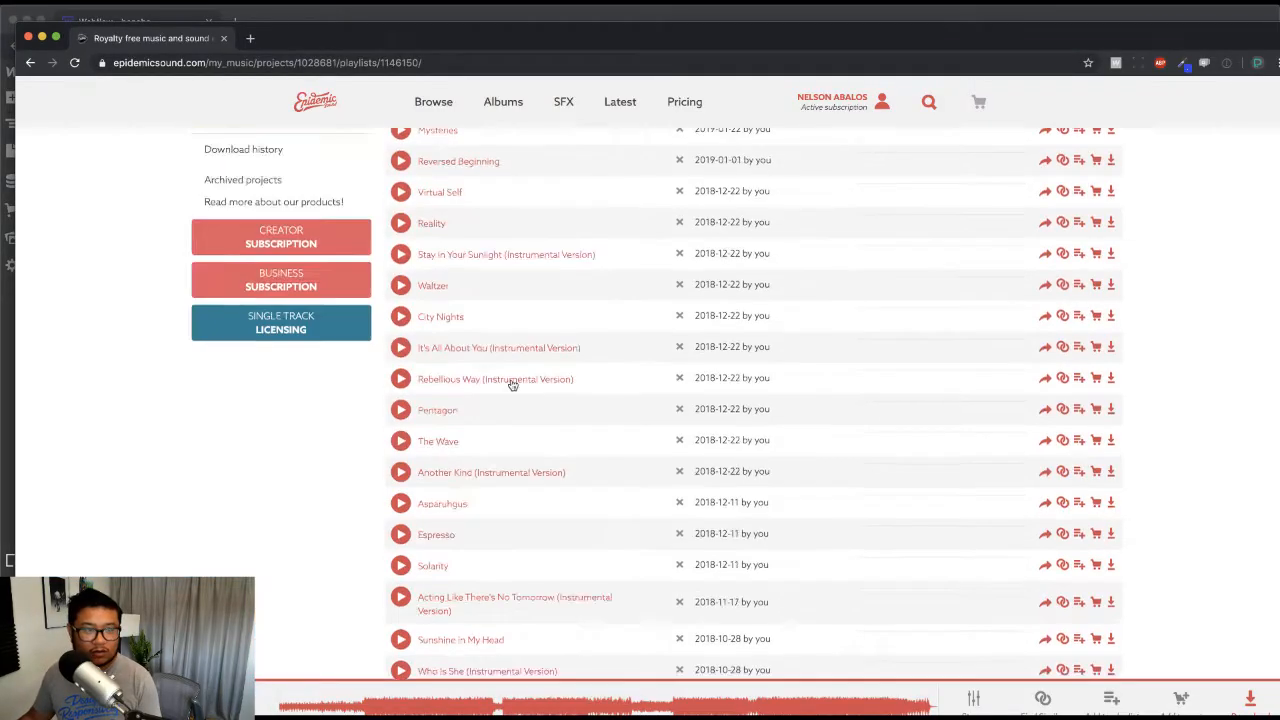
{"action": "left_click", "coordinate": [400, 306]}
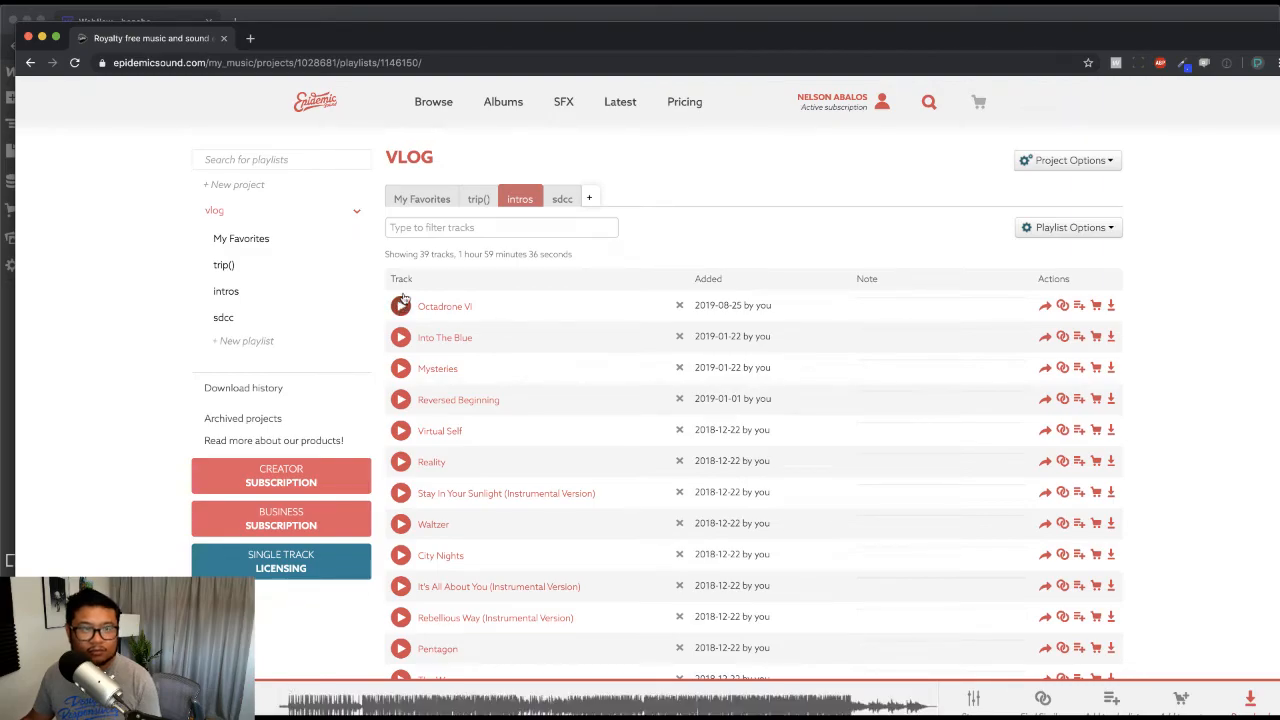
{"action": "key", "text": "super+Tab"}
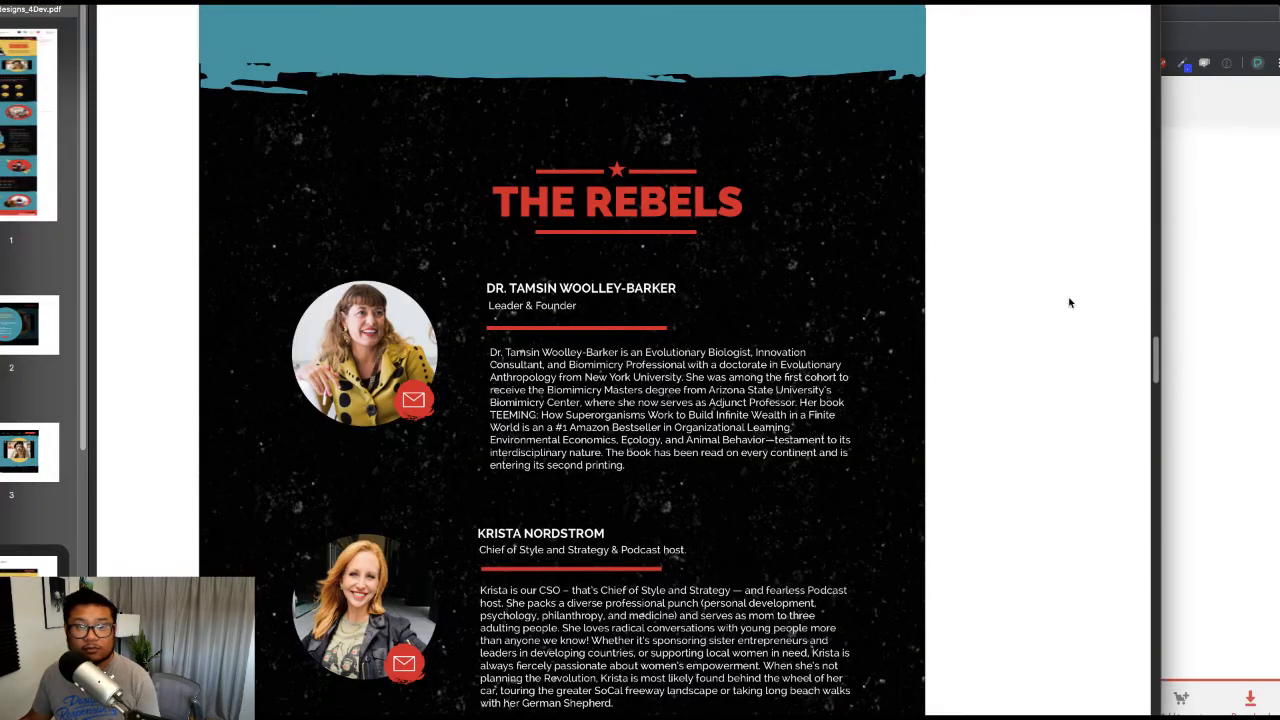
{"action": "key", "text": "super+Tab"}
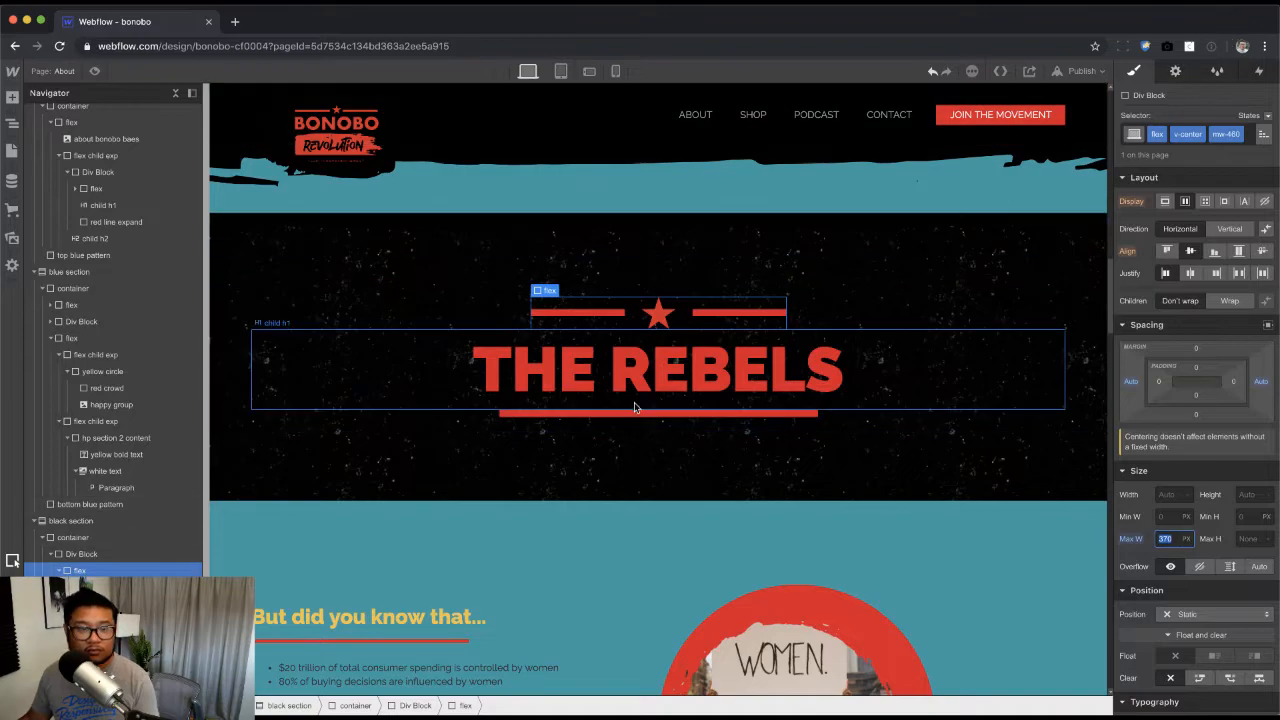
Step: Set the maximum width of the red line below "THE REBELS" to 370 px to match the star line row
{"action": "left_click", "coordinate": [662, 420]}
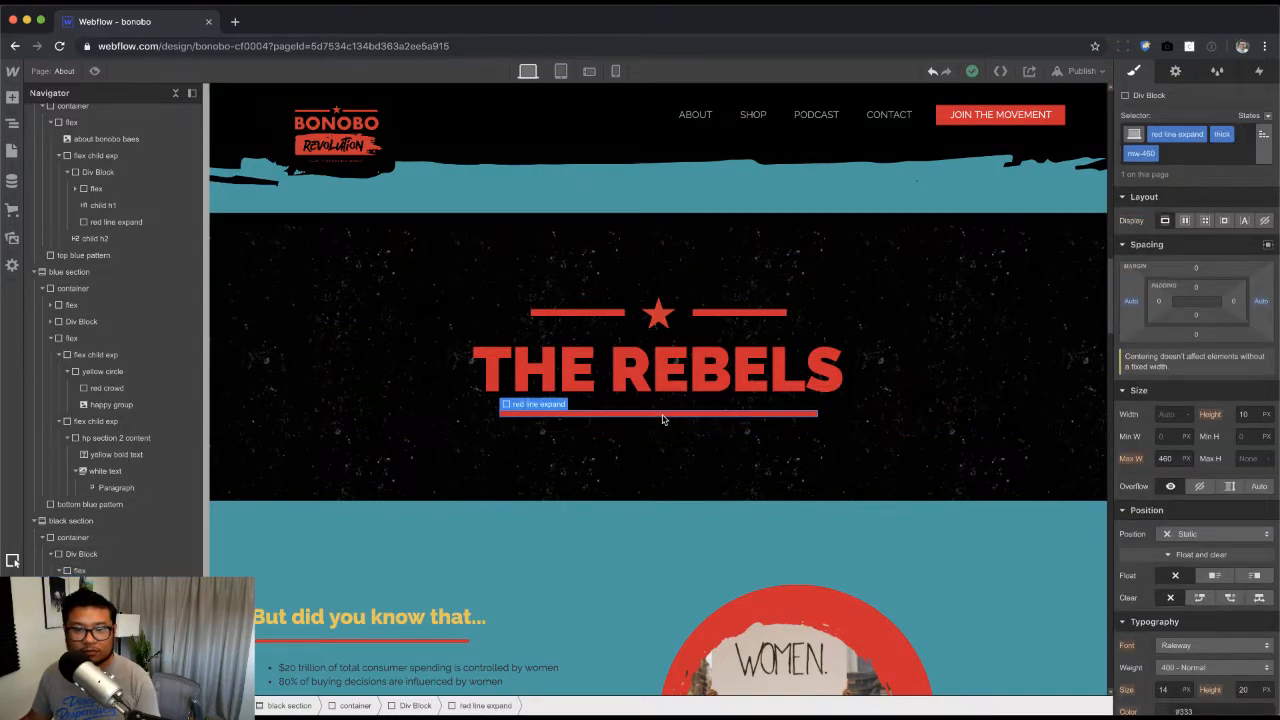
{"action": "left_click", "coordinate": [755, 327]}
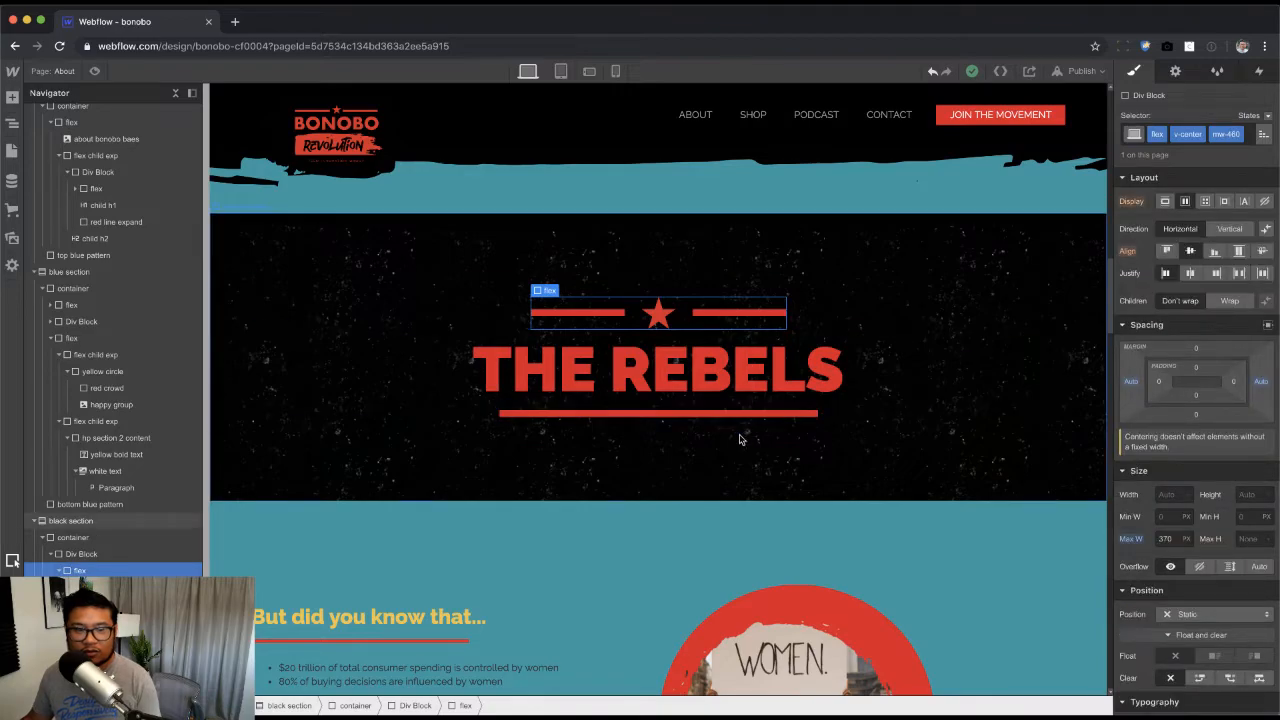
{"action": "left_click", "coordinate": [735, 421]}
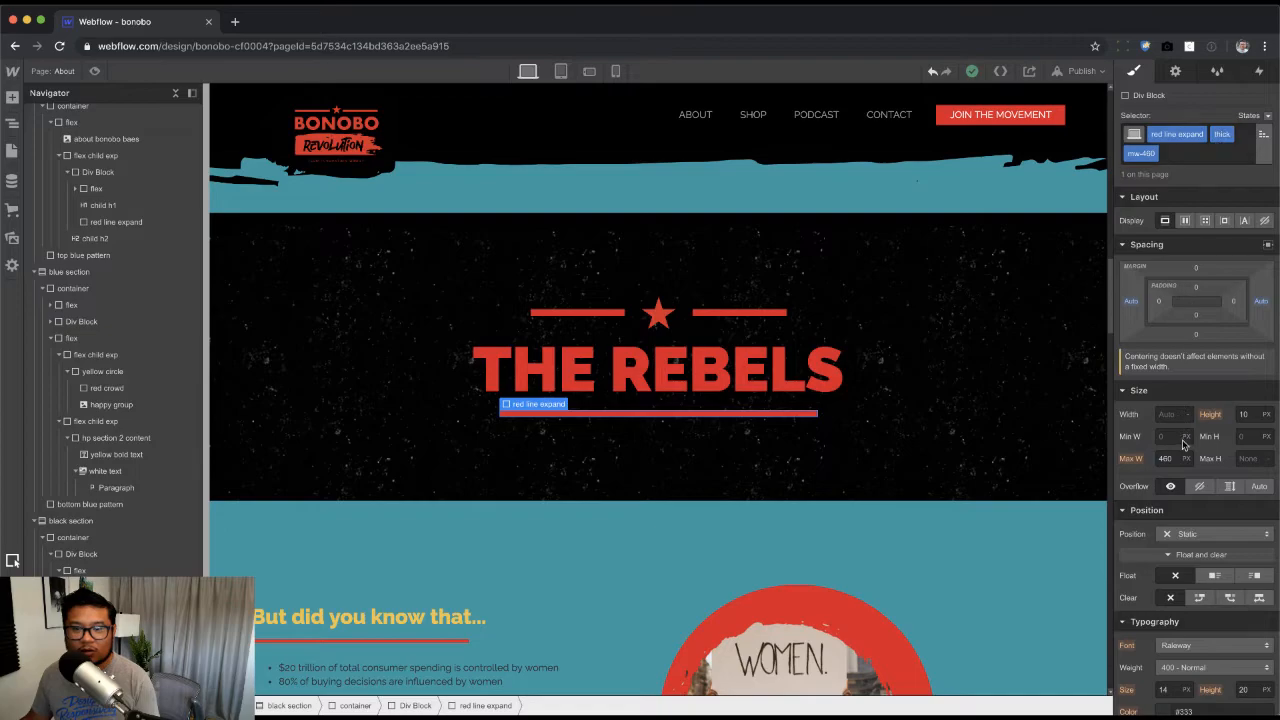
{"action": "left_click", "coordinate": [778, 318]}
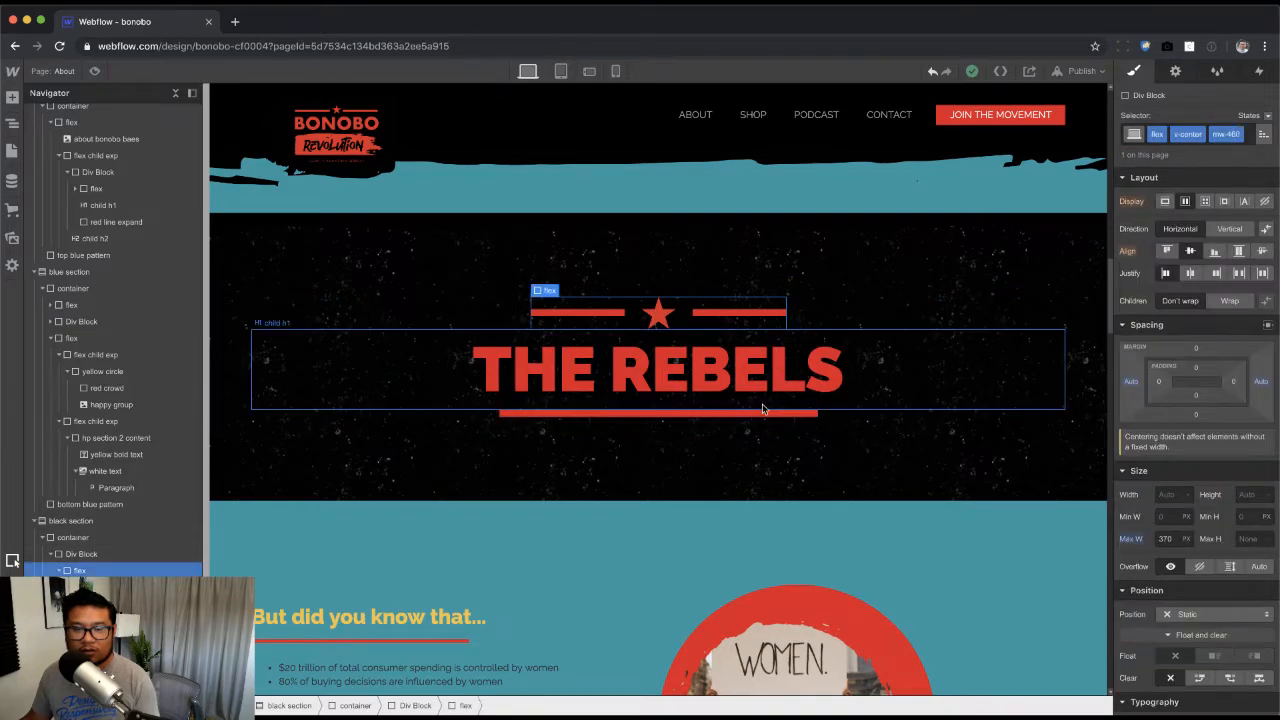
{"action": "left_click", "coordinate": [728, 413]}
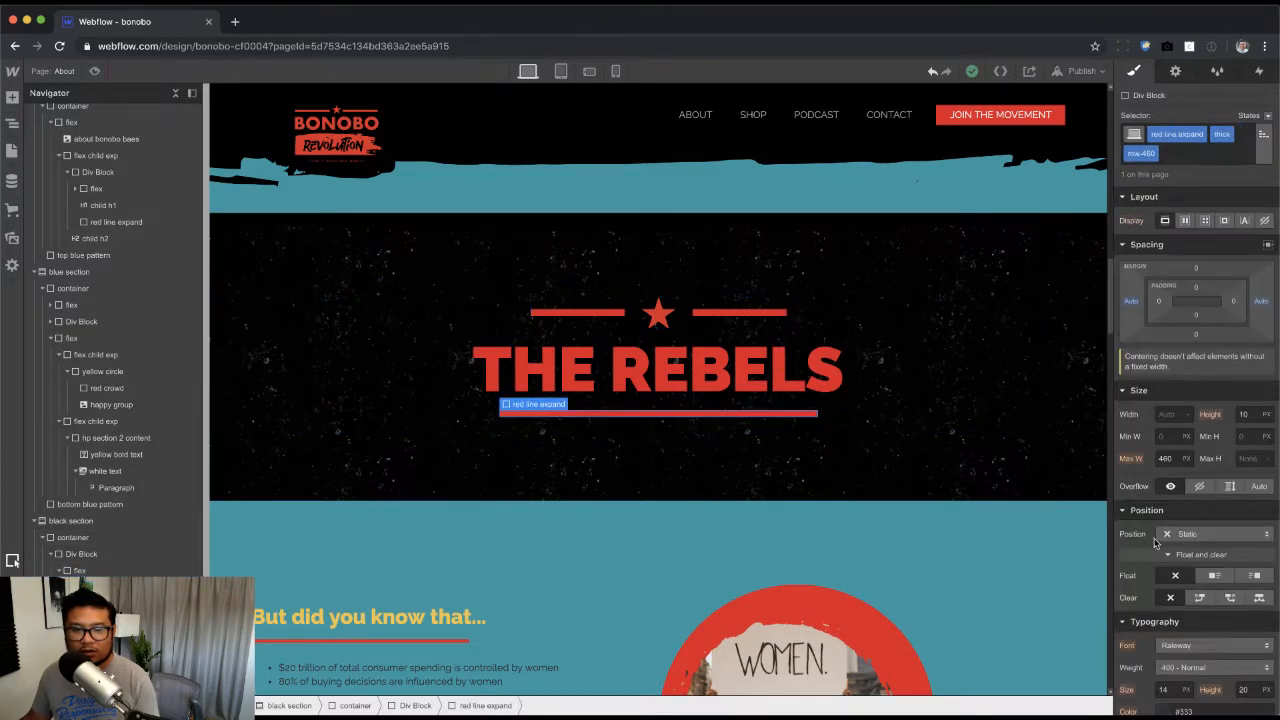
{"action": "left_click", "coordinate": [1162, 460]}
{"action": "type", "text": "370"}
{"action": "key", "text": "Return"}
{"action": "left_click", "coordinate": [972, 502]}
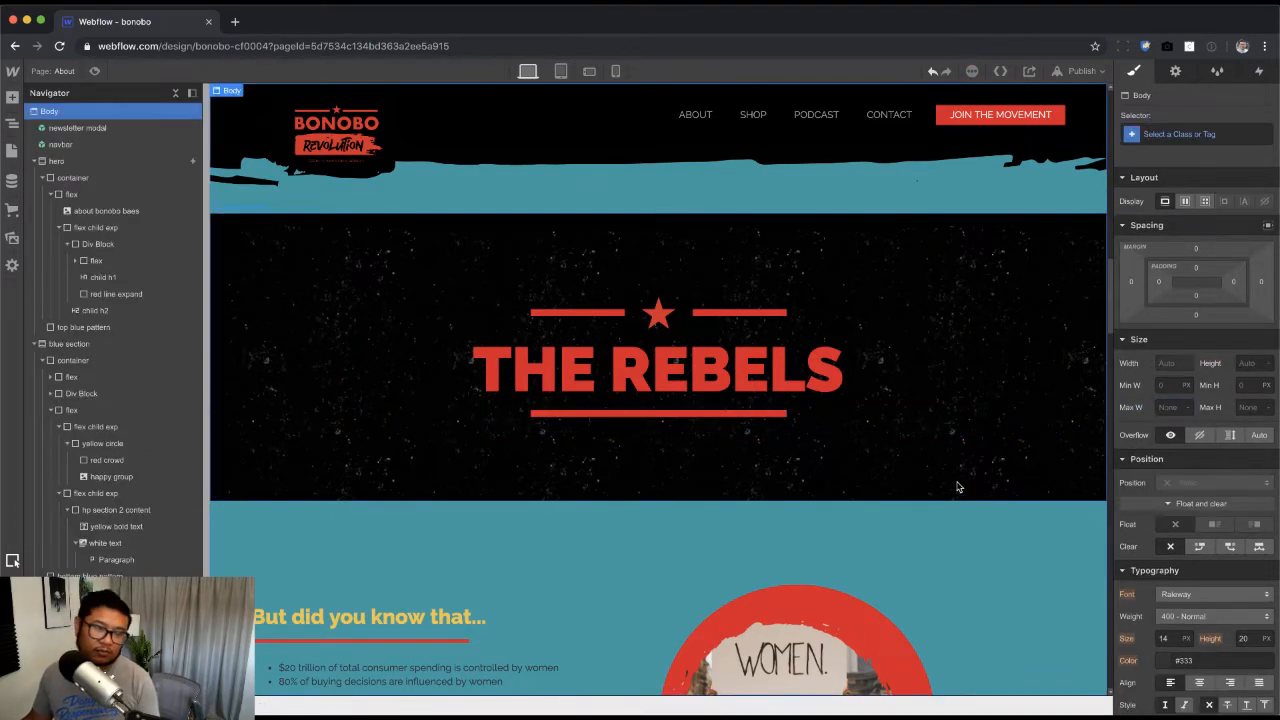
Step: Change the "THE REBELS" heading type to H3
{"action": "left_click", "coordinate": [756, 364]}
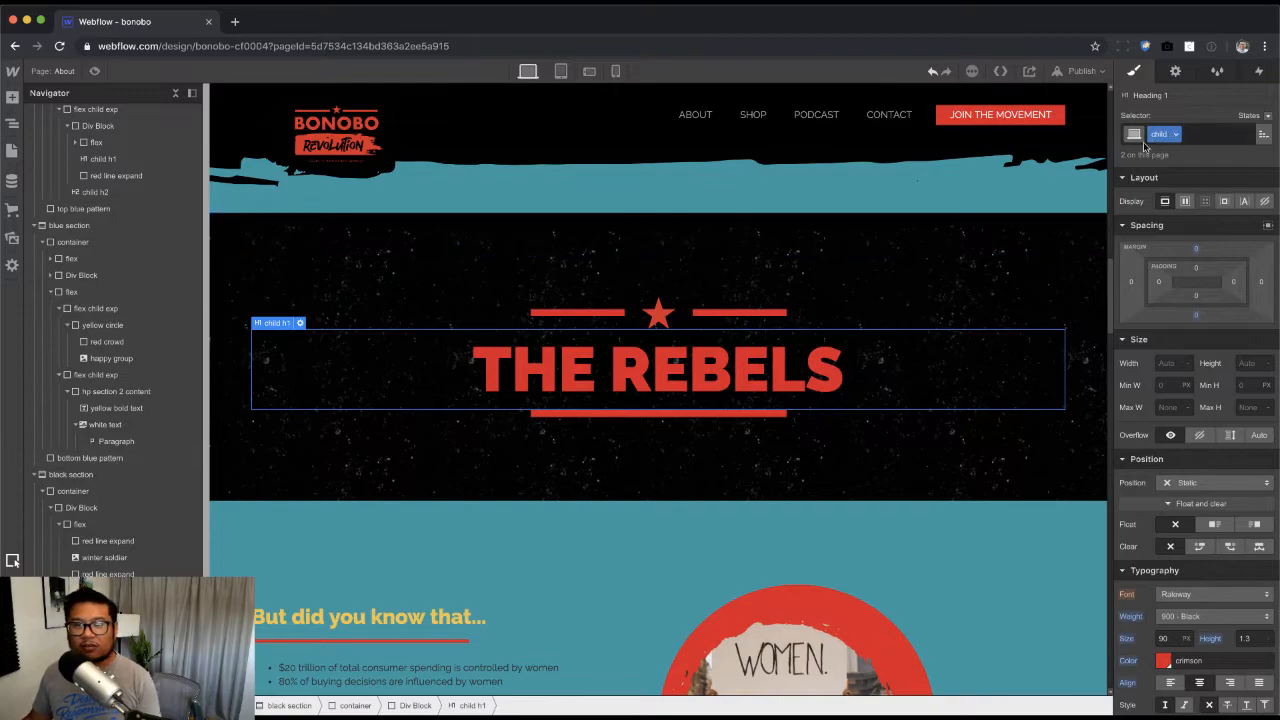
{"action": "left_click", "coordinate": [1175, 70]}
{"action": "left_click", "coordinate": [1184, 272]}
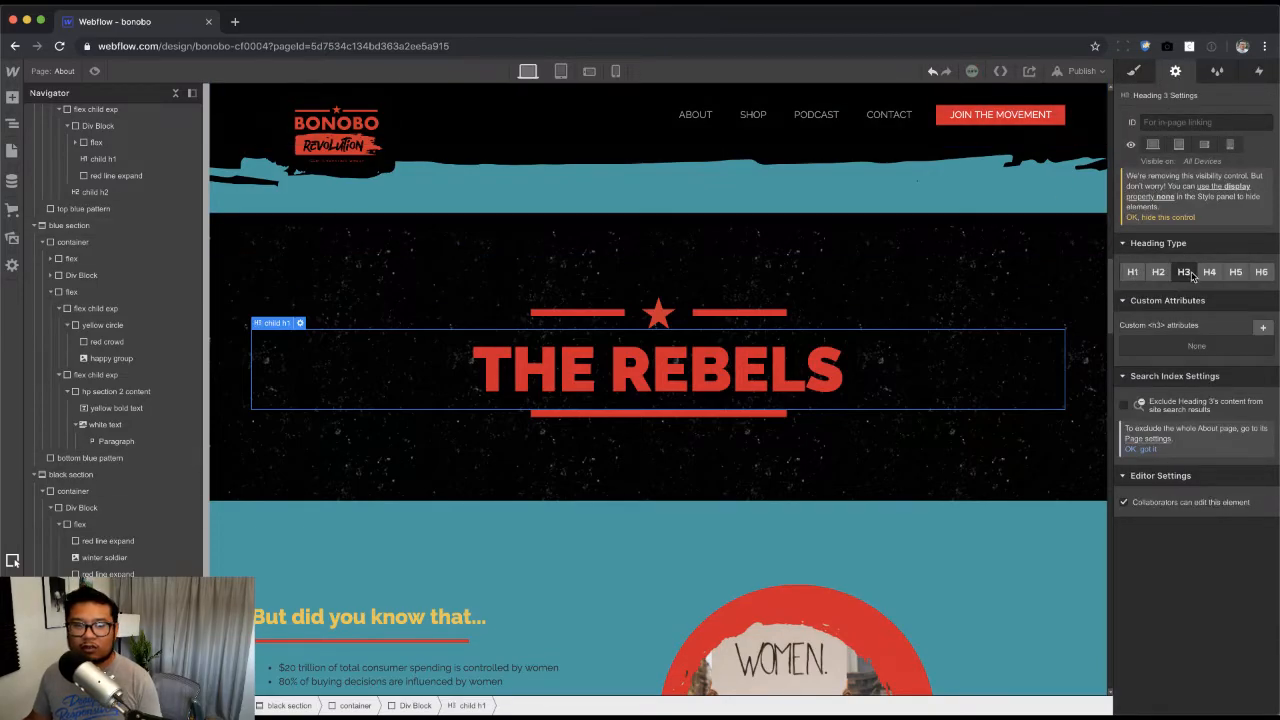
Step: Rename the "THE REBELS" heading's class from "child h1" to "child title text"
{"action": "left_click", "coordinate": [1134, 71]}
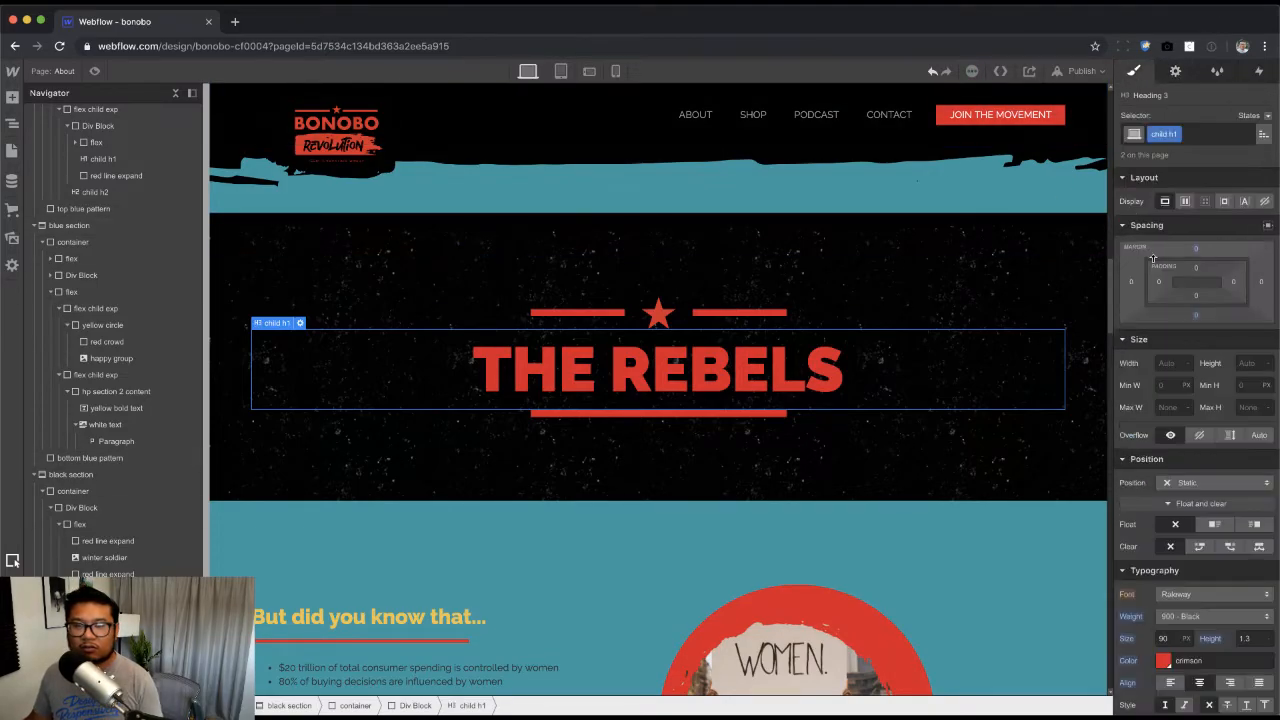
{"action": "double_click", "coordinate": [1176, 137]}
{"action": "type", "text": "child title text"}
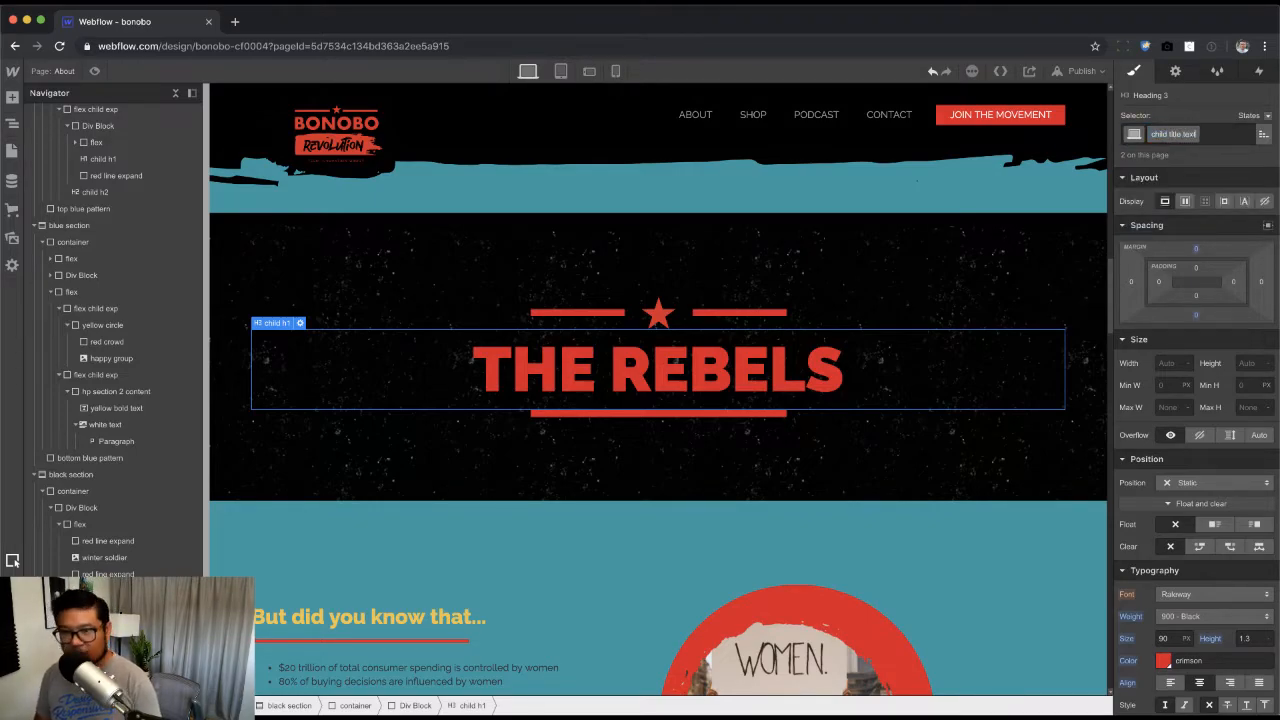
{"action": "key", "text": "Return"}
{"action": "left_click", "coordinate": [675, 498]}
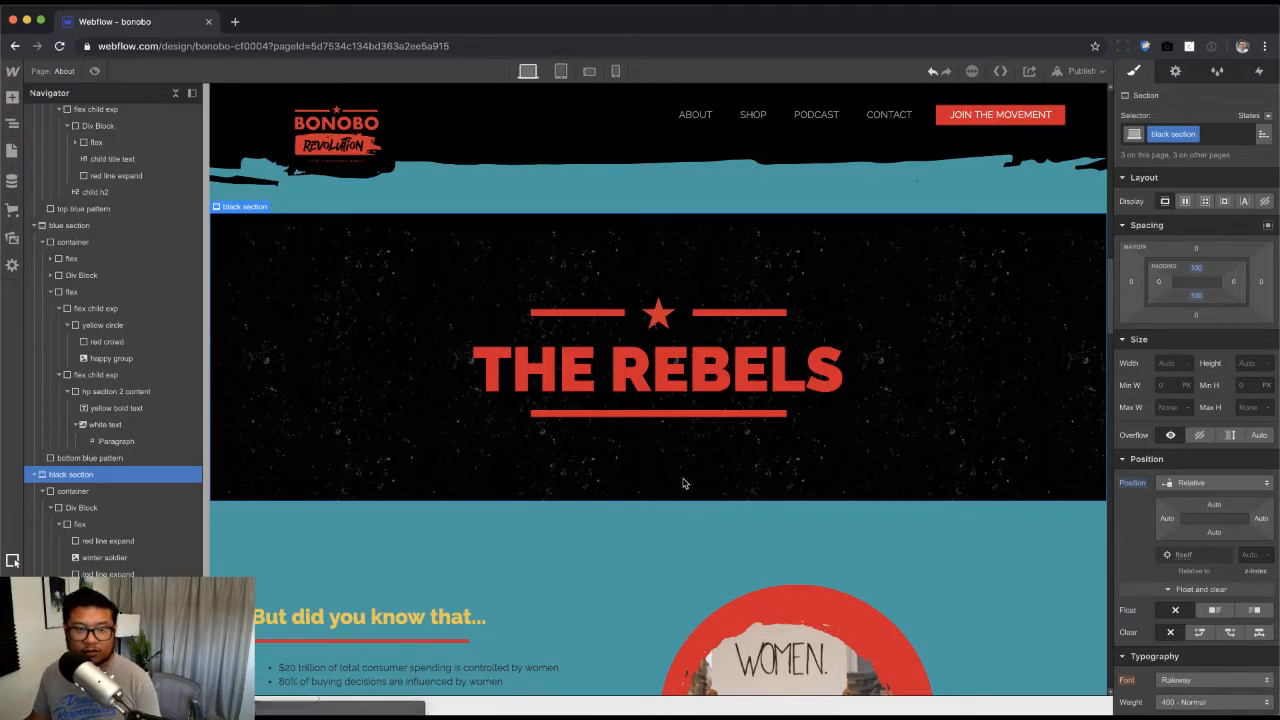
Step: Review the page around "THE REBELS" and compare the section with the PDF mockup's team member layout
{"action": "key", "text": "super+Tab"}
{"action": "key", "text": "super+Tab"}
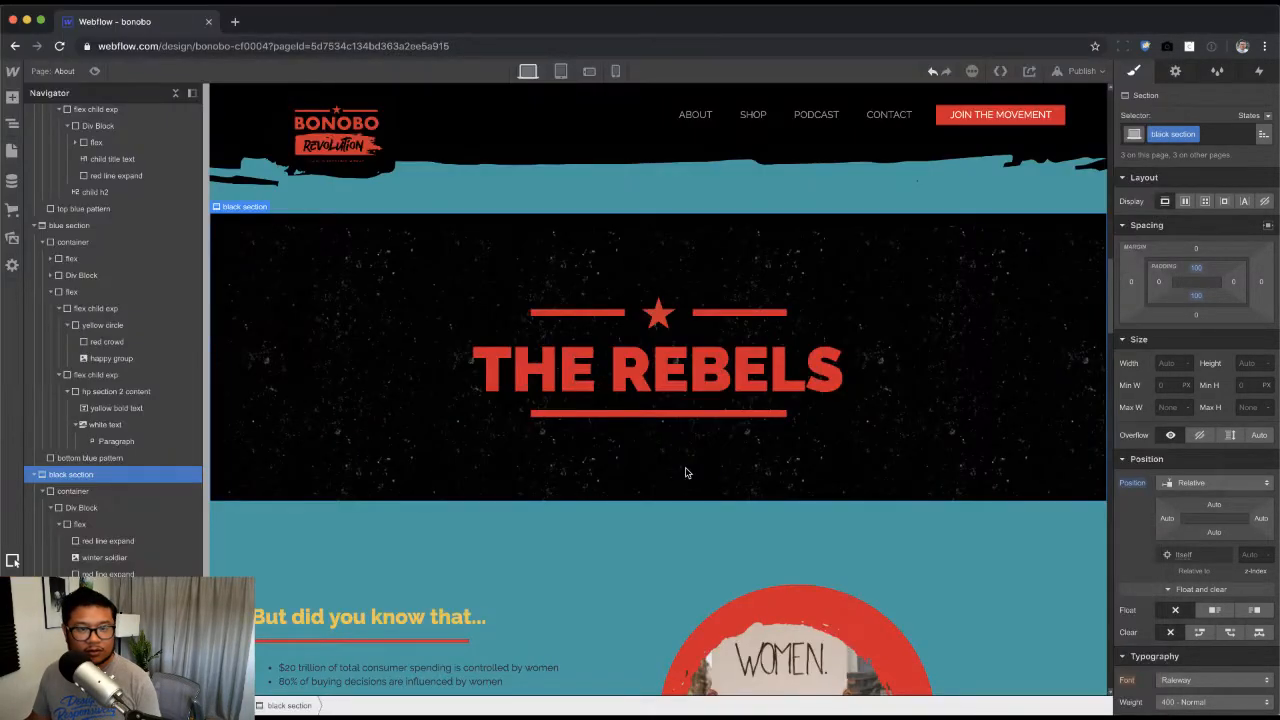
{"action": "scroll", "coordinate": [686, 472], "scroll_direction": "down", "scroll_amount": 3}
{"action": "scroll", "coordinate": [686, 468], "scroll_direction": "up", "scroll_amount": 15}
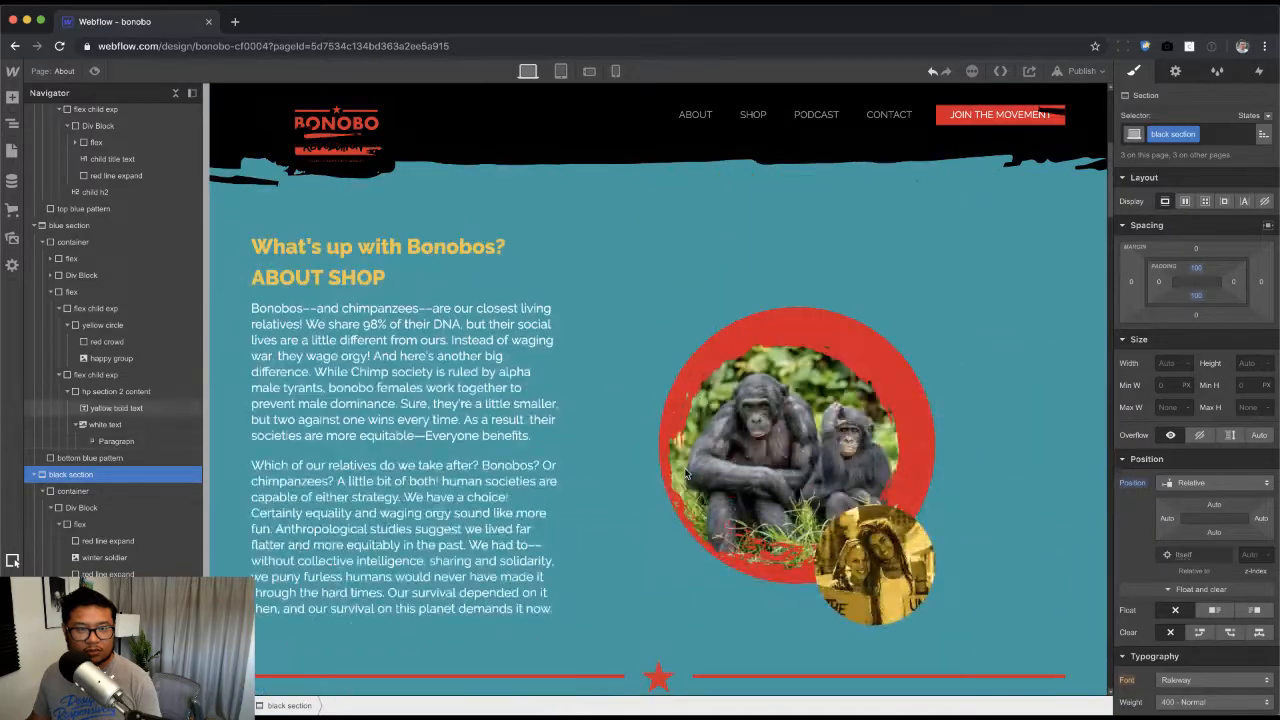
{"action": "scroll", "coordinate": [686, 475], "scroll_direction": "up", "scroll_amount": 5}
{"action": "scroll", "coordinate": [700, 474], "scroll_direction": "down", "scroll_amount": 10}
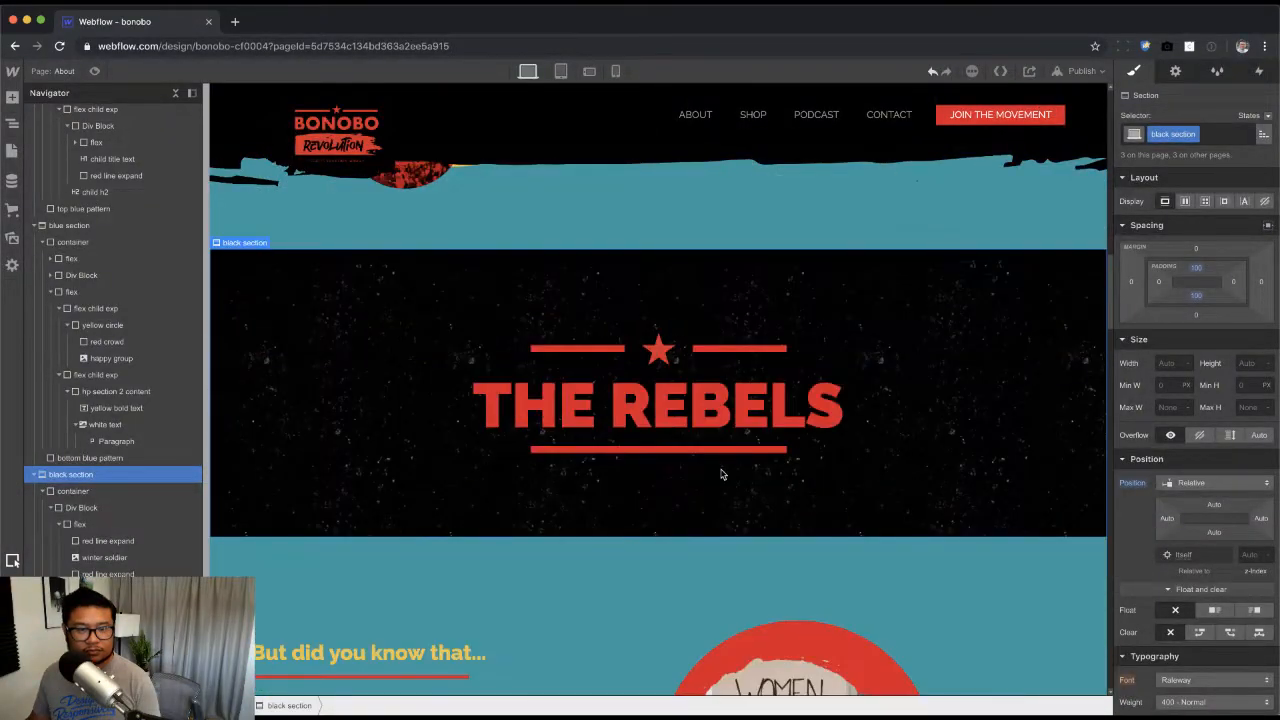
{"action": "key", "text": "super+Tab"}
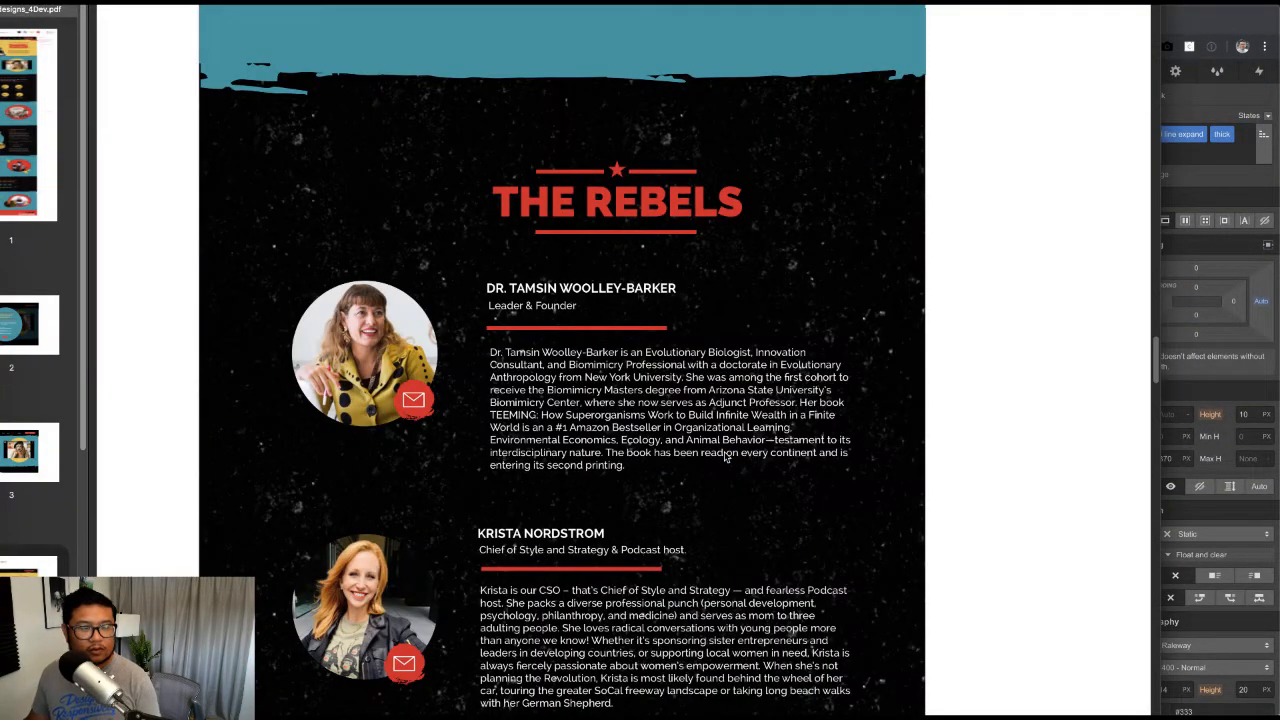
{"action": "key", "text": "super+Tab"}
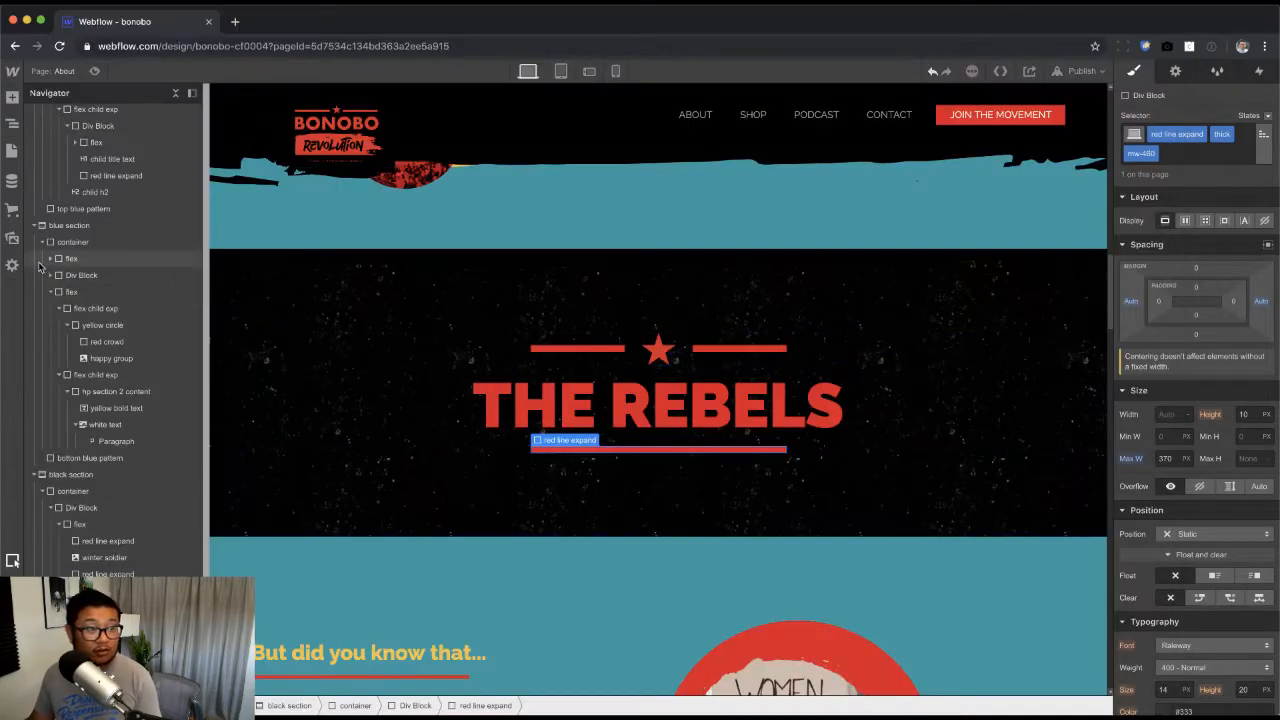
Step: Add a div block below the title block in the black section's container and give it the "flex" class
{"action": "left_click", "coordinate": [483, 451]}
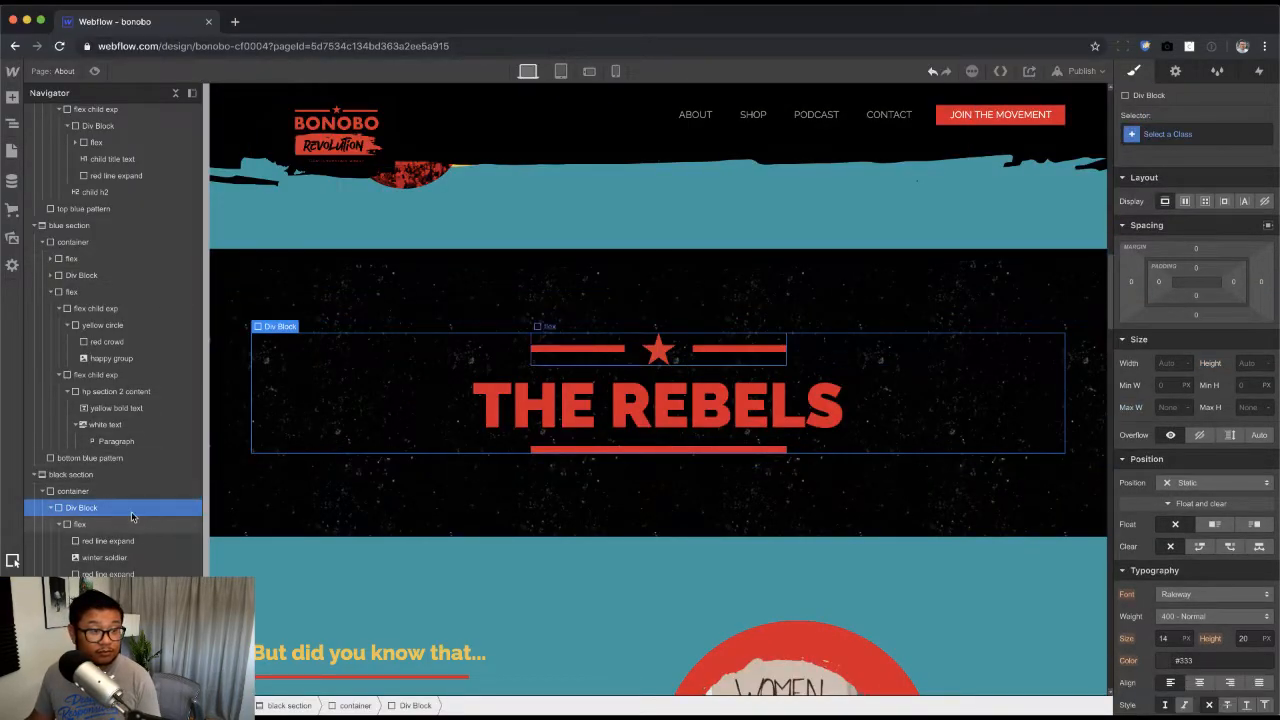
{"action": "left_click", "coordinate": [62, 524]}
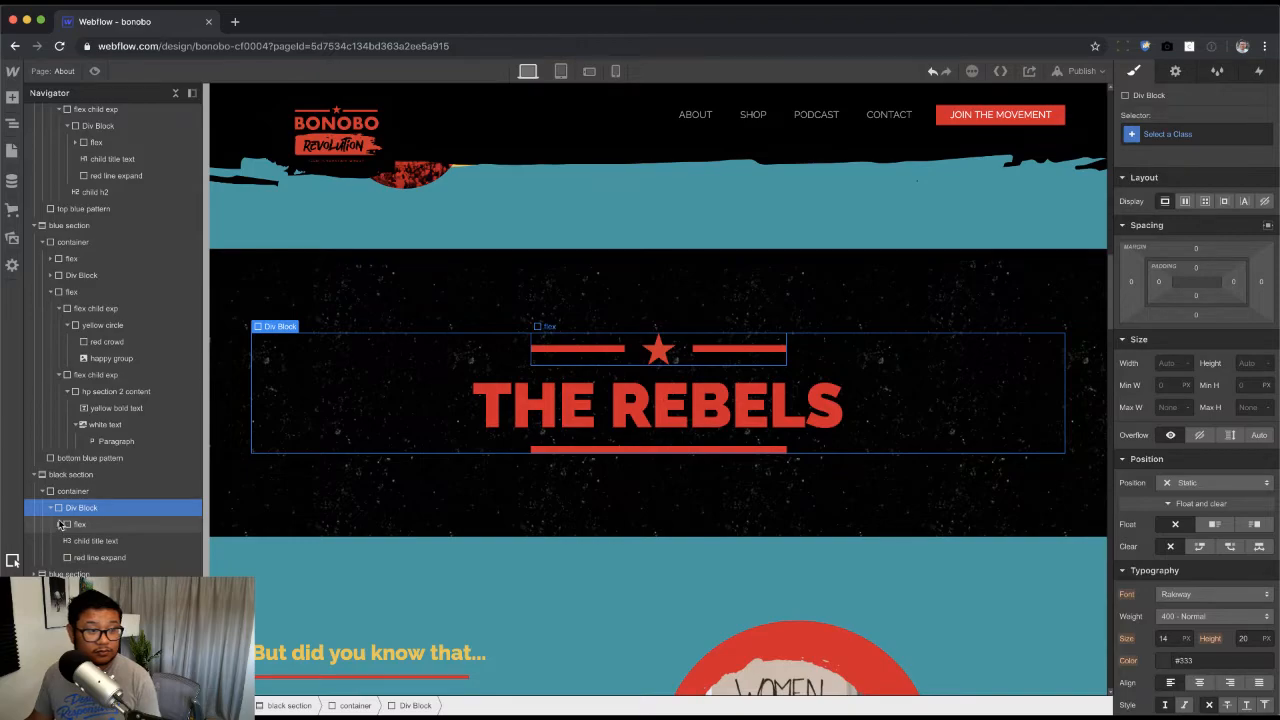
{"action": "left_click", "coordinate": [58, 508]}
{"action": "left_click", "coordinate": [86, 492]}
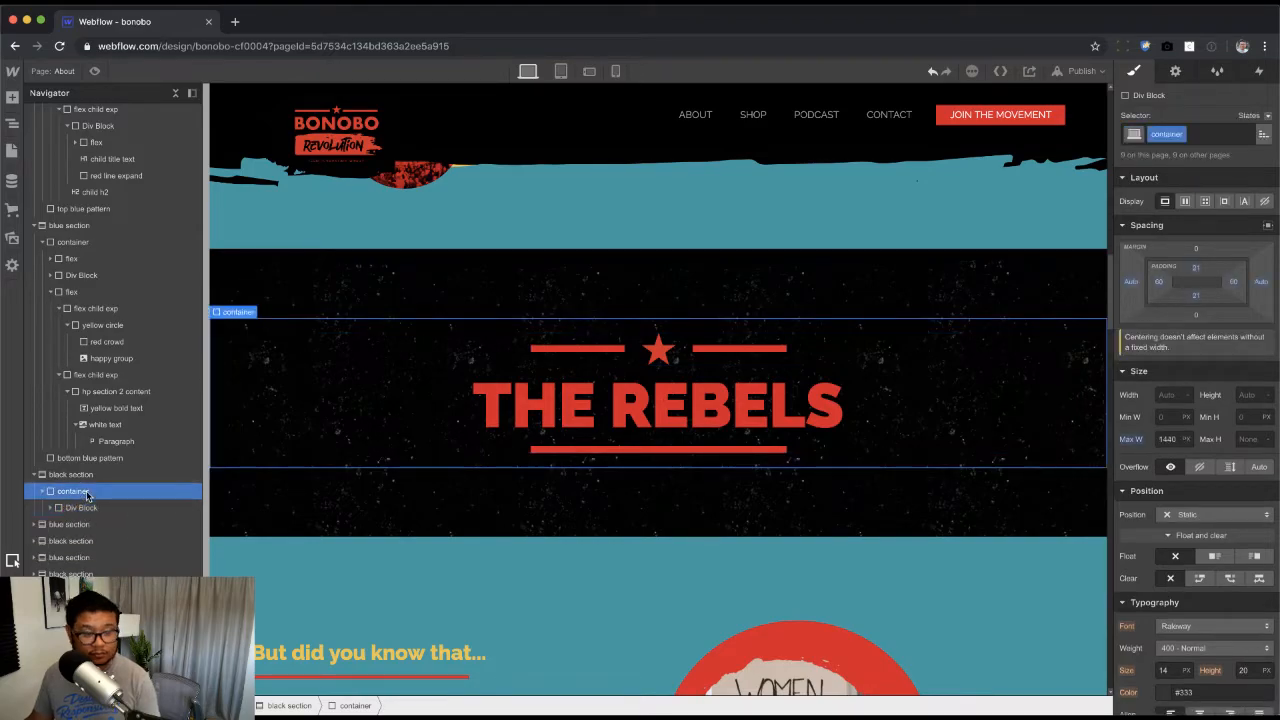
{"action": "key", "text": "super+e"}
{"action": "type", "text": "div"}
{"action": "key", "text": "Return"}
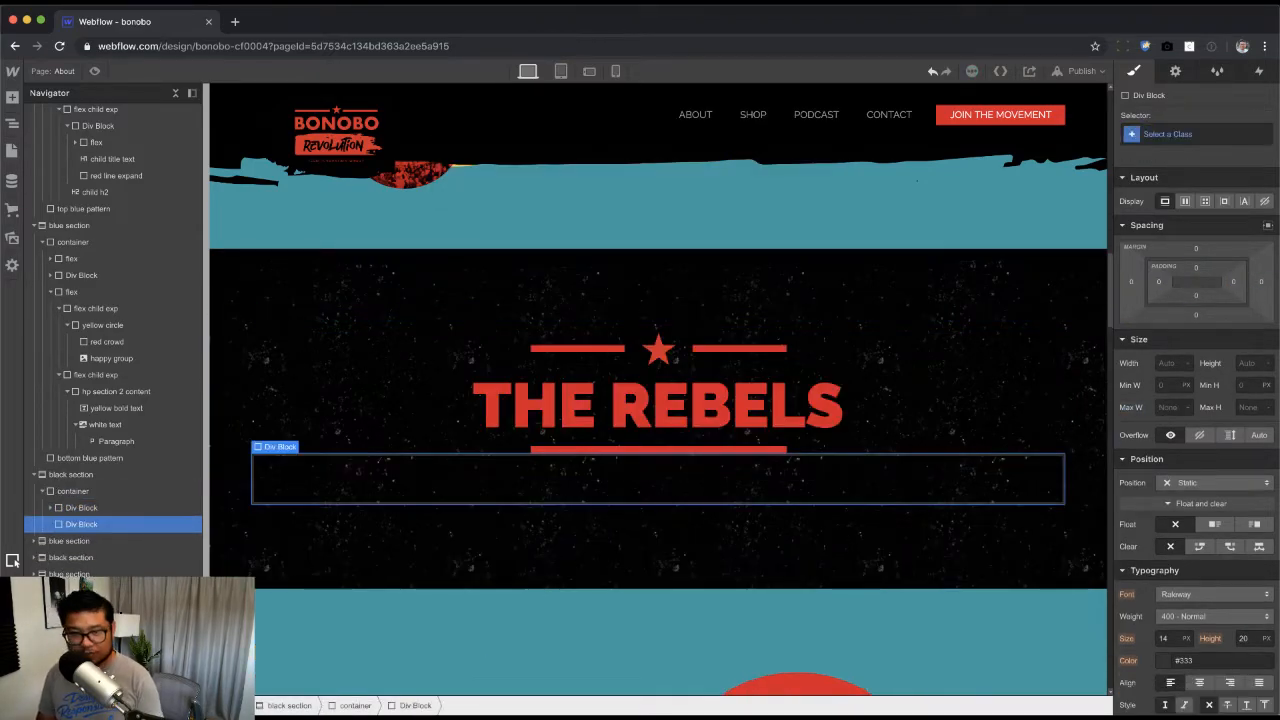
{"action": "key", "text": "super+Return"}
{"action": "type", "text": "flex"}
{"action": "key", "text": "Return"}
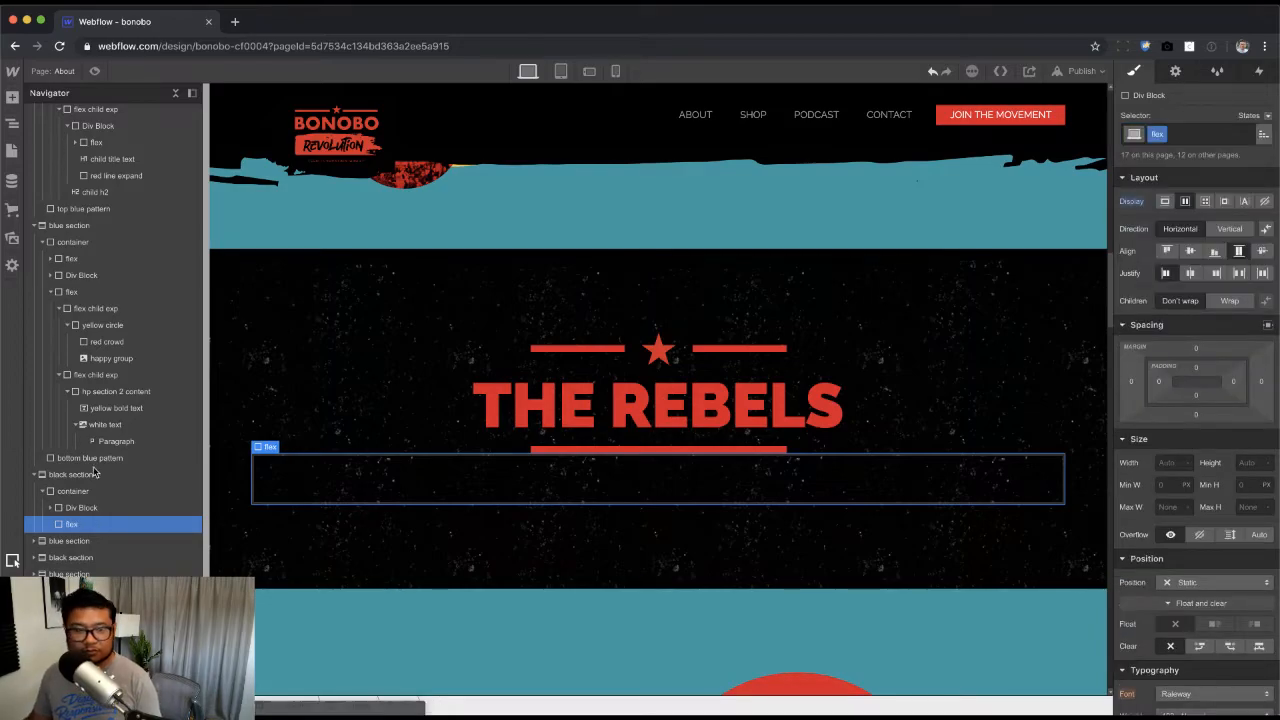
Step: Add a div block inside the new flex row, check it against the mockup, and assign it a new "rebel photo" class
{"action": "key", "text": "super+e"}
{"action": "type", "text": "div"}
{"action": "key", "text": "Return"}
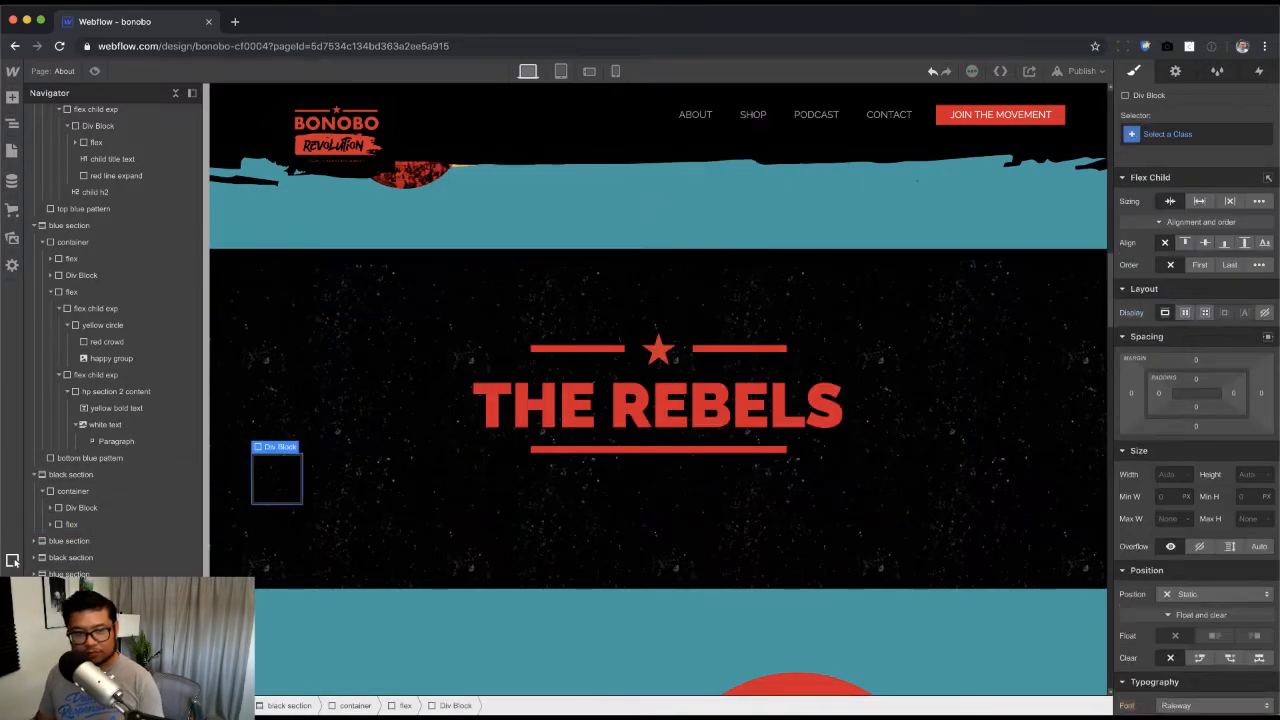
{"action": "key", "text": "super+Tab"}
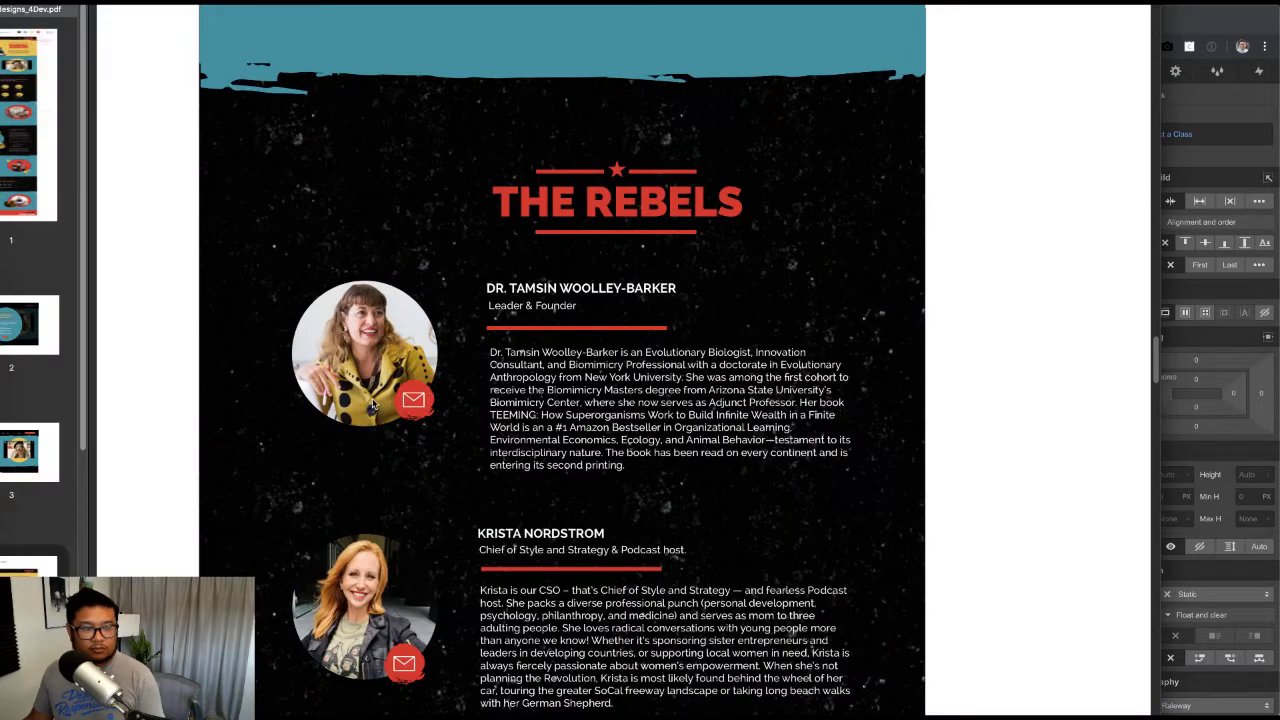
{"action": "key", "text": "super+Tab"}
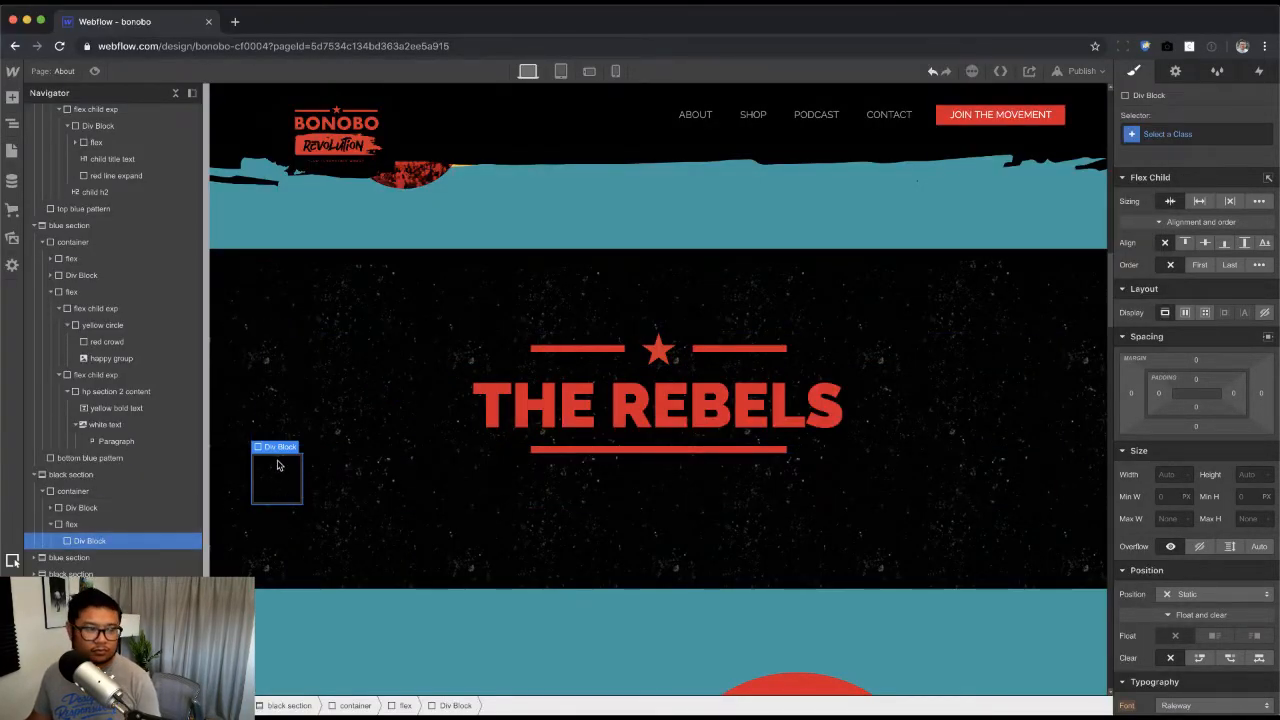
{"action": "key", "text": "super+Tab"}
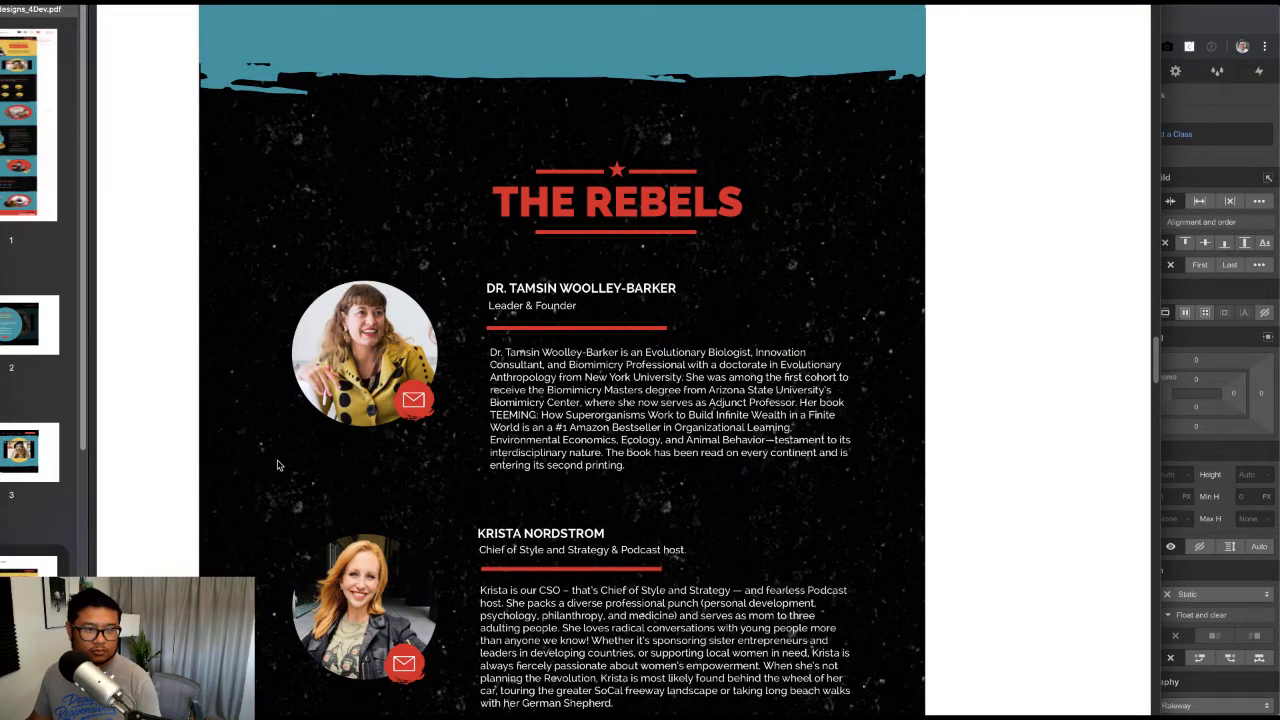
{"action": "key", "text": "super+Tab"}
{"action": "key", "text": "super+Return"}
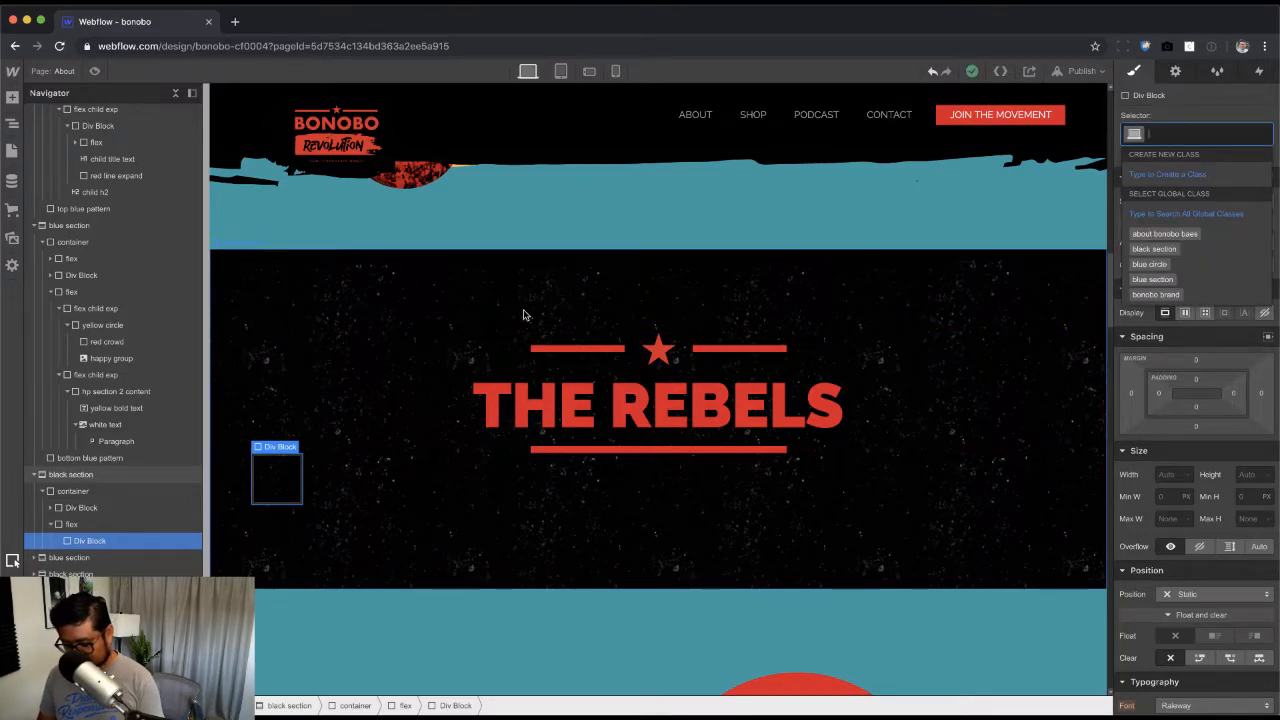
{"action": "type", "text": "rebel photo"}
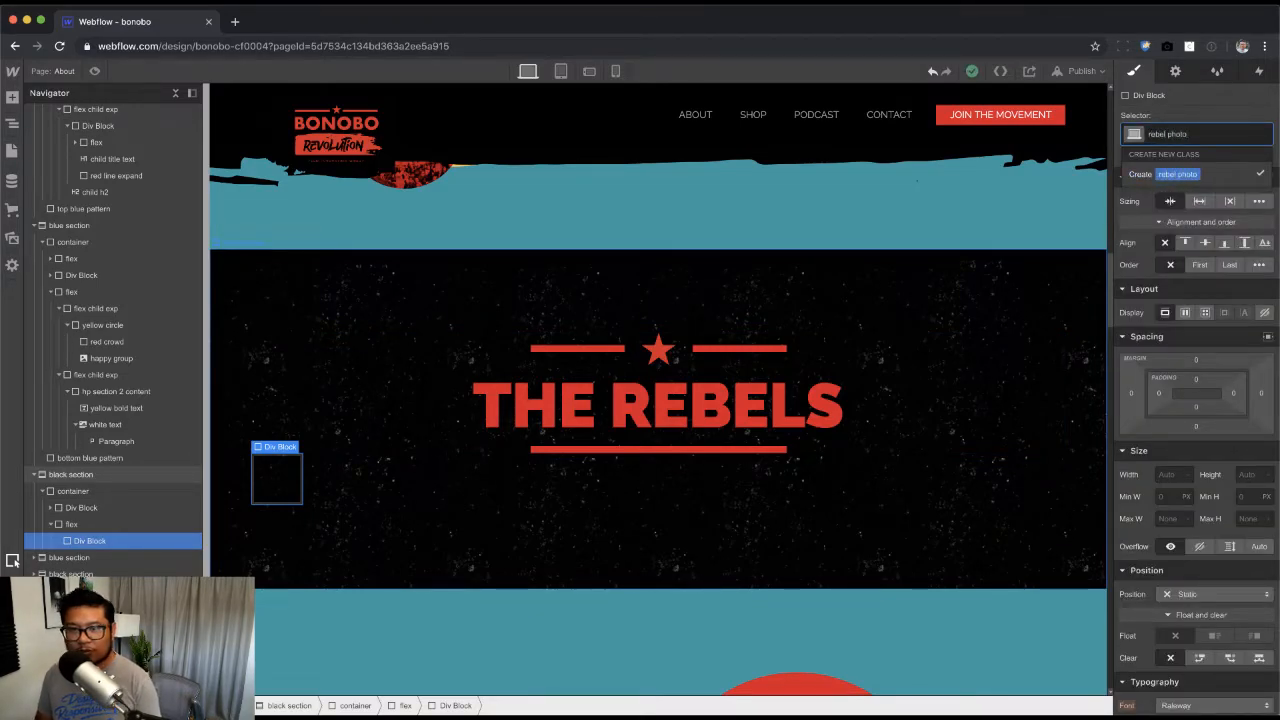
{"action": "key", "text": "Return"}
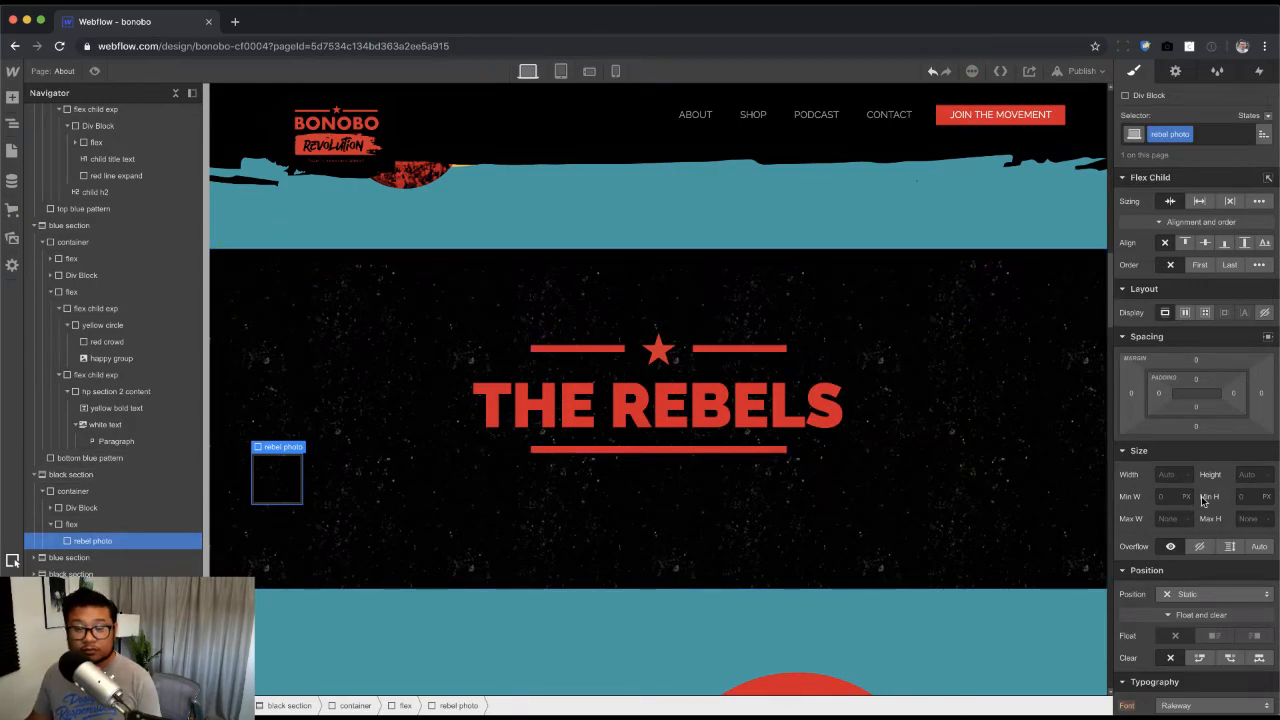
Step: Set the "rebel photo" class's border radius to 50% and add a combo class with the first team member's first name
{"action": "scroll", "coordinate": [1203, 502], "scroll_direction": "down", "scroll_amount": 5}
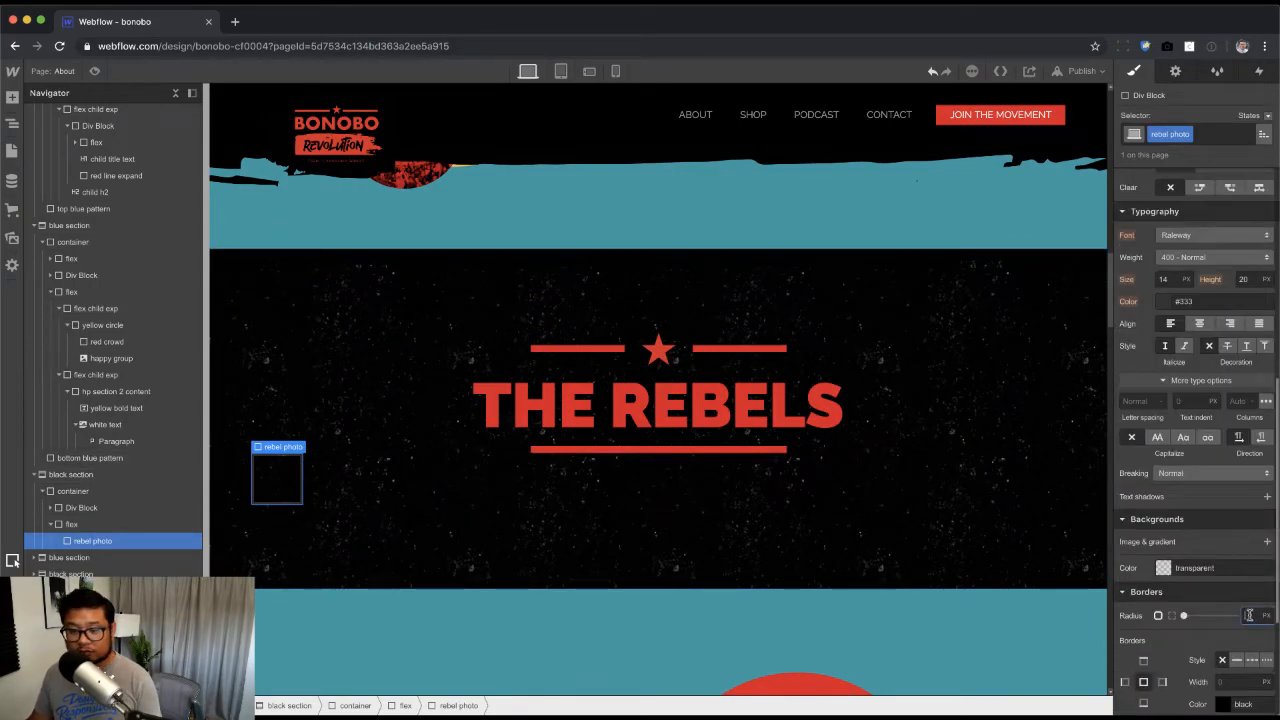
{"action": "left_click", "coordinate": [1250, 615]}
{"action": "type", "text": "50%"}
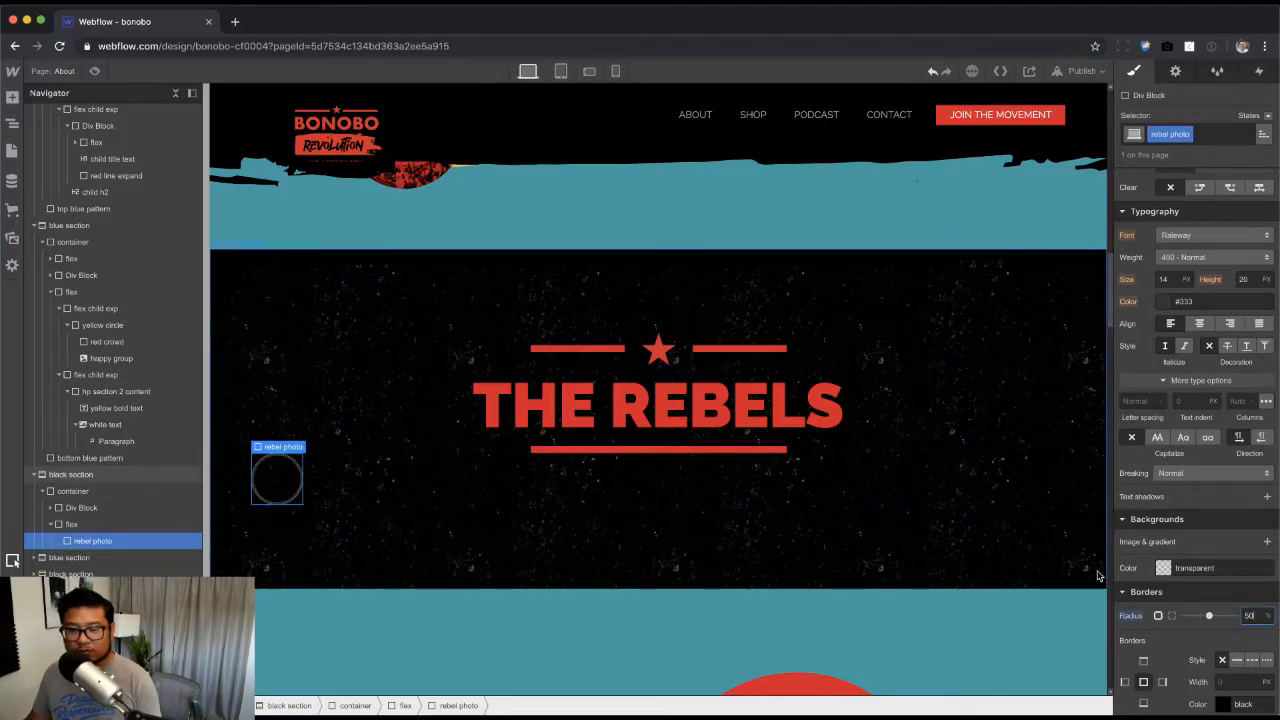
{"action": "left_click", "coordinate": [1207, 131]}
{"action": "type", "text": "tamsin"}
{"action": "key", "text": "Return"}
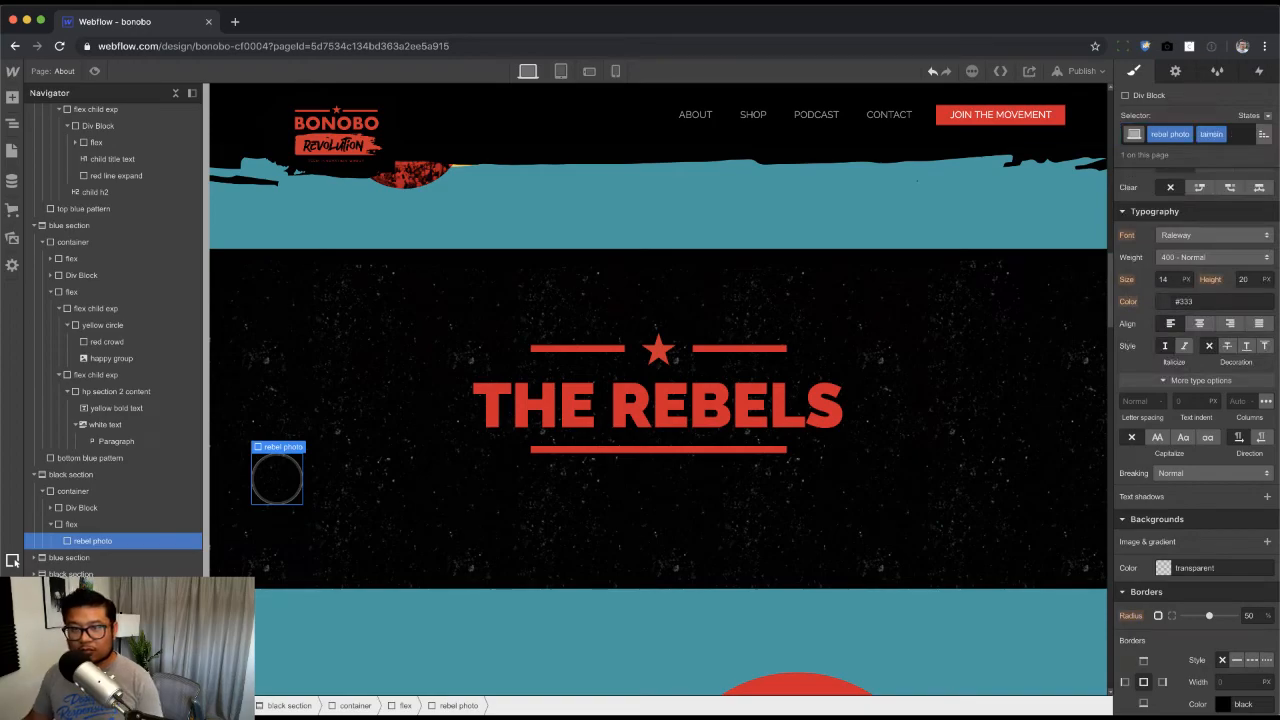
Step: Give the rebel photo block the background image rebel_1.jpg, sized to cover and centred
{"action": "left_click", "coordinate": [1268, 542]}
{"action": "left_click", "coordinate": [1214, 368]}
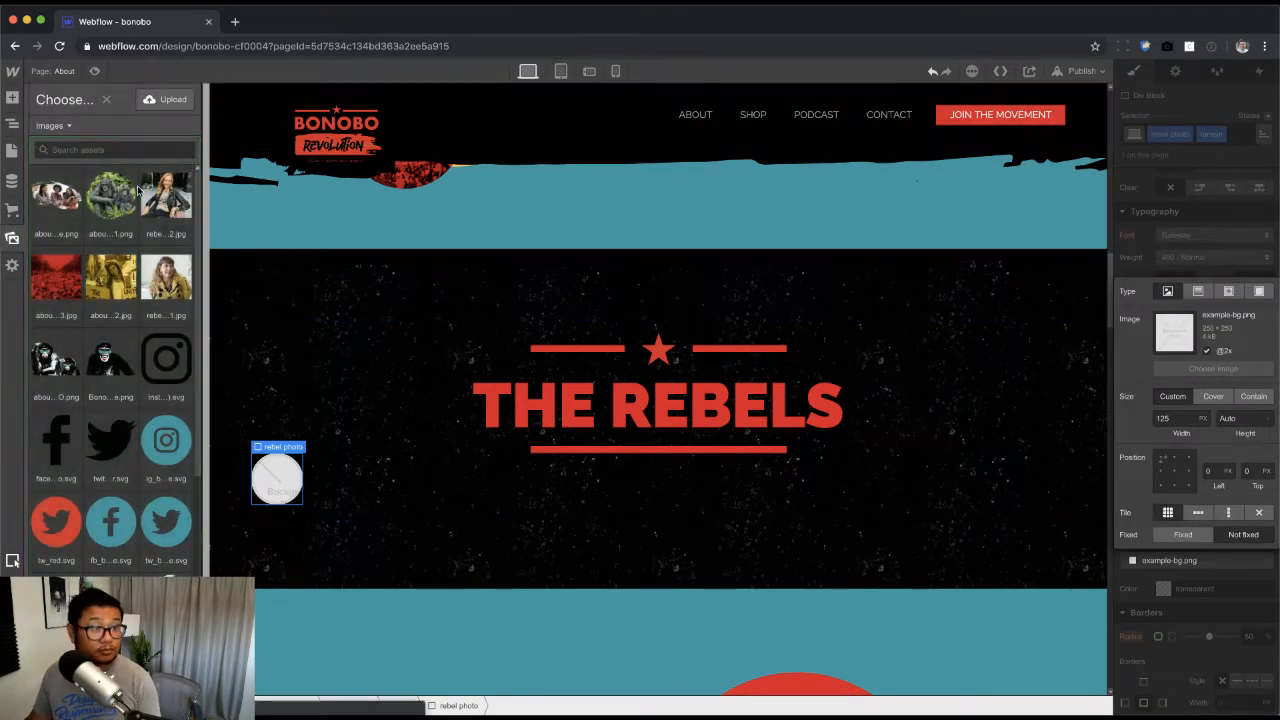
{"action": "left_click", "coordinate": [166, 276]}
{"action": "left_click", "coordinate": [1213, 396]}
{"action": "left_click", "coordinate": [1175, 470]}
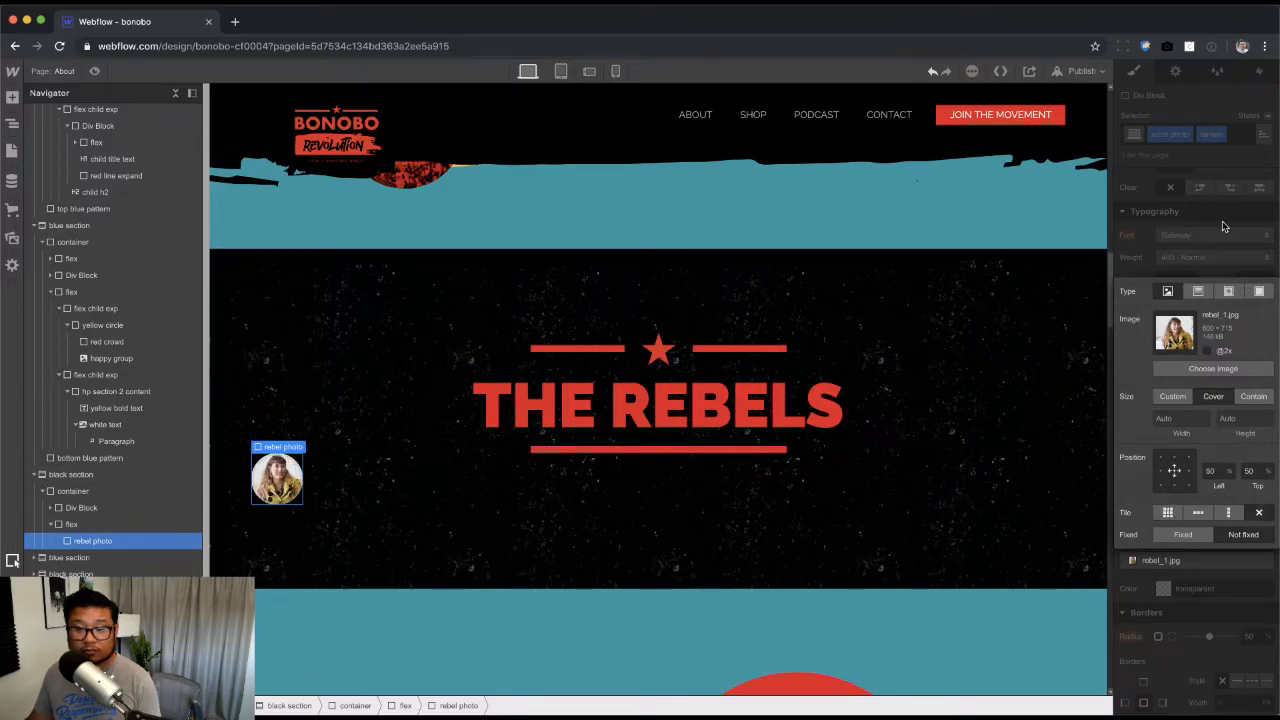
{"action": "left_click", "coordinate": [1230, 234]}
Step: Try the rebel photo block at 150 px and at 250 px for both width and height
{"action": "scroll", "coordinate": [1218, 555], "scroll_direction": "up", "scroll_amount": 5}
{"action": "left_click", "coordinate": [1170, 476]}
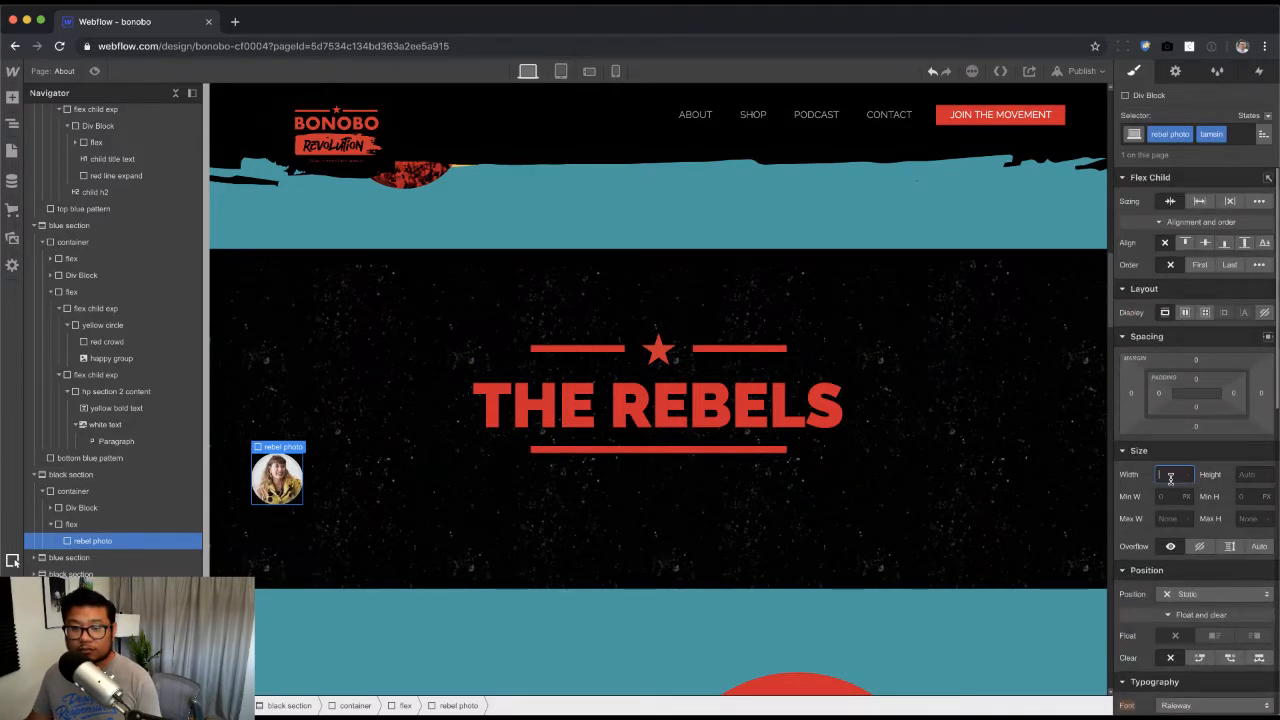
{"action": "type", "text": "150"}
{"action": "key", "text": "Tab"}
{"action": "type", "text": "1050"}
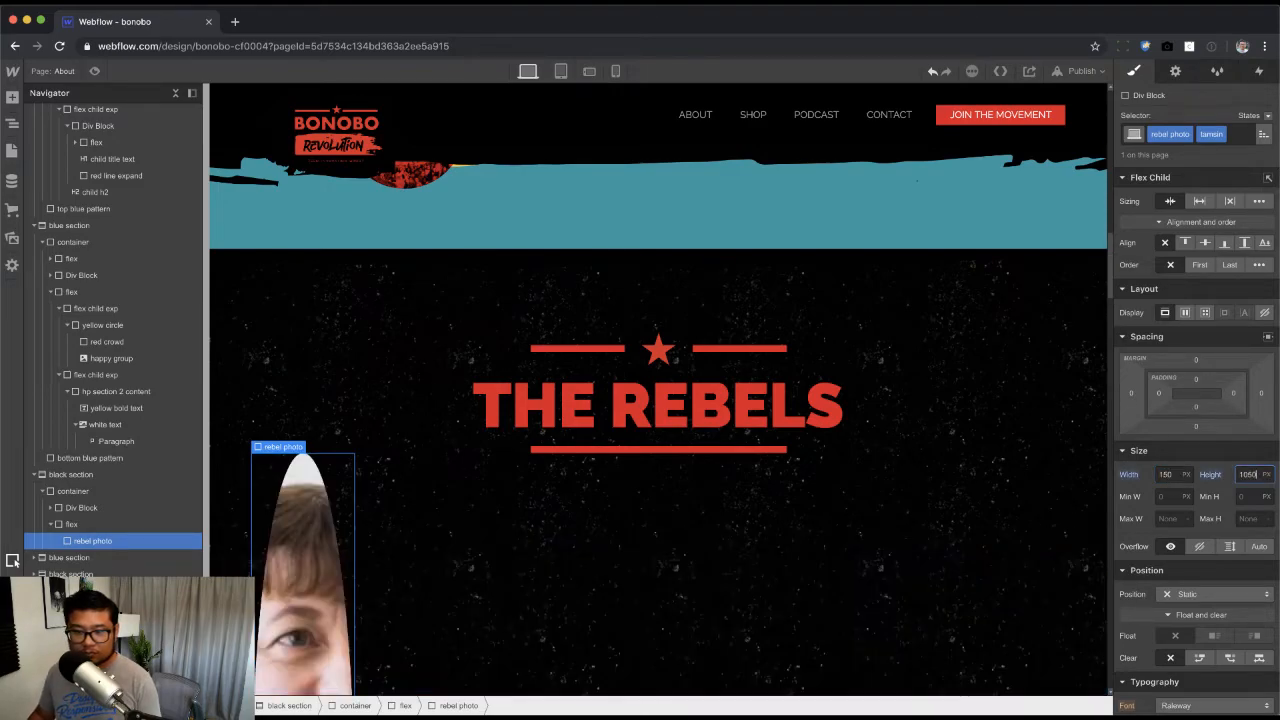
{"action": "key", "text": "shift+Tab"}
{"action": "key", "text": "Tab"}
{"action": "type", "text": "150"}
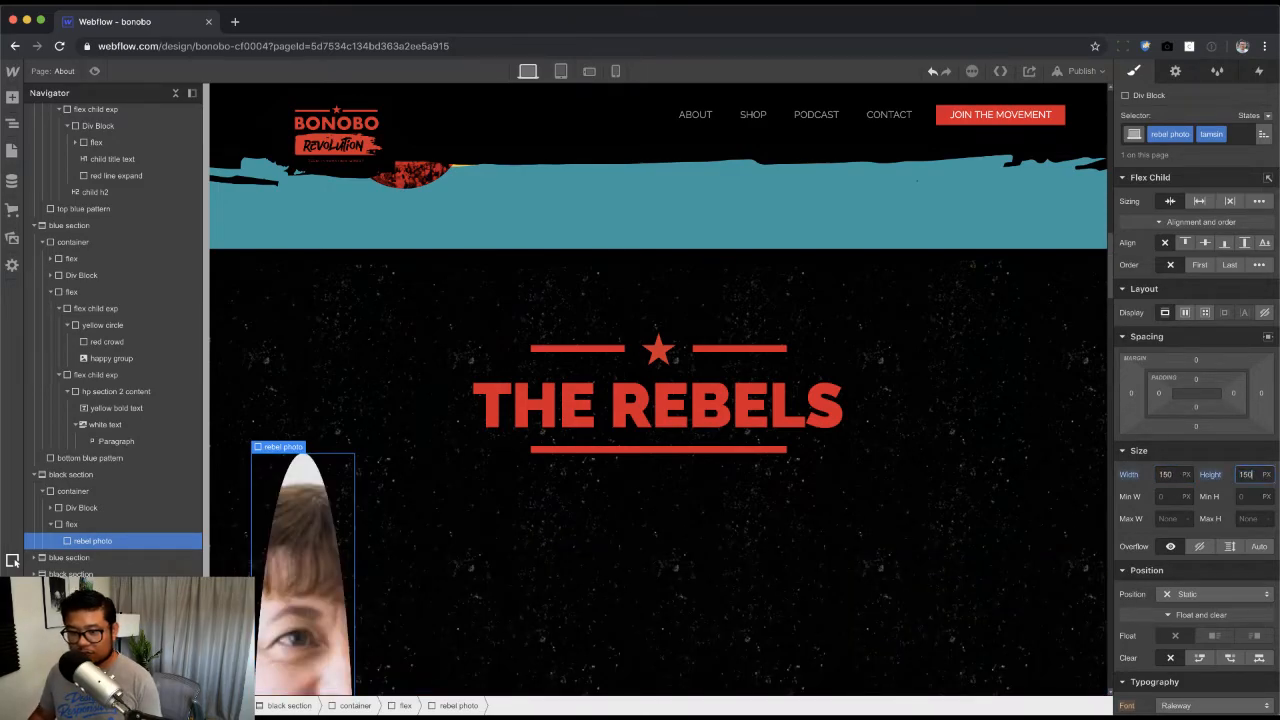
{"action": "key", "text": "Tab"}
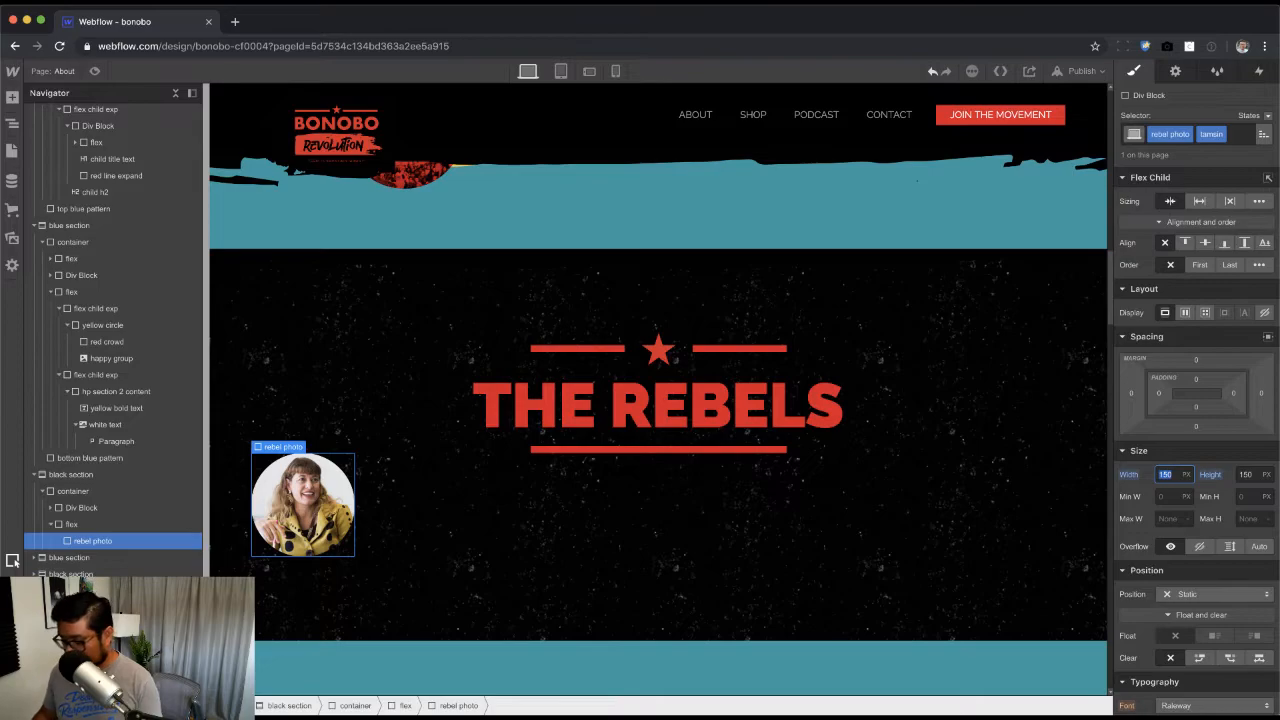
{"action": "key", "text": "Tab"}
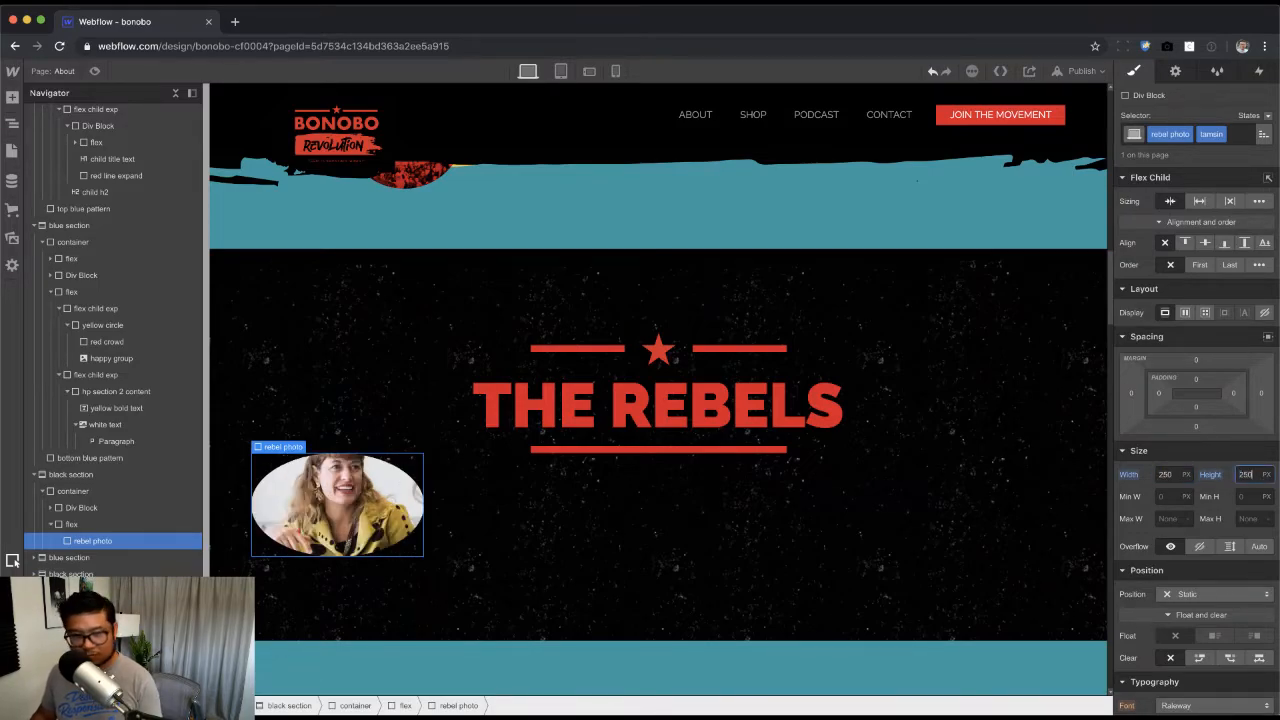
{"action": "key", "text": "Return"}
Step: Set the rebel photo block's width and height to 275 px
{"action": "key", "text": "shift+Tab"}
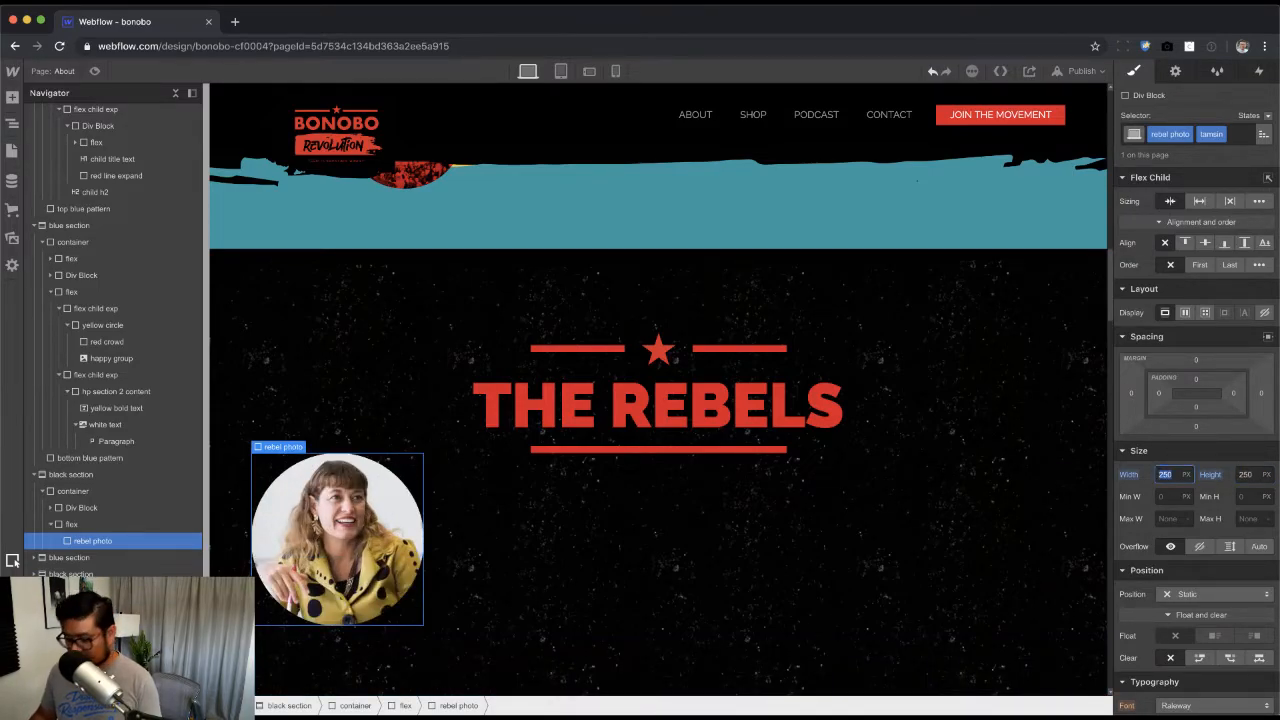
{"action": "type", "text": "275"}
{"action": "key", "text": "Tab"}
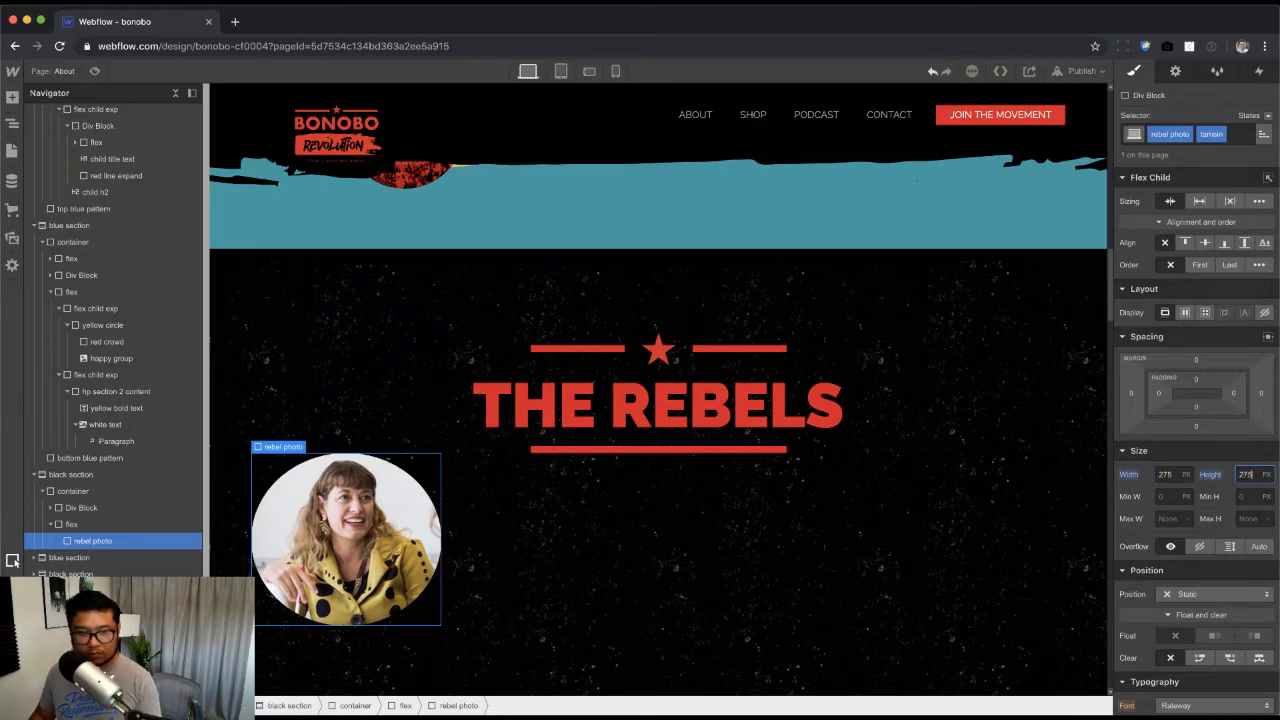
{"action": "key", "text": "Return"}
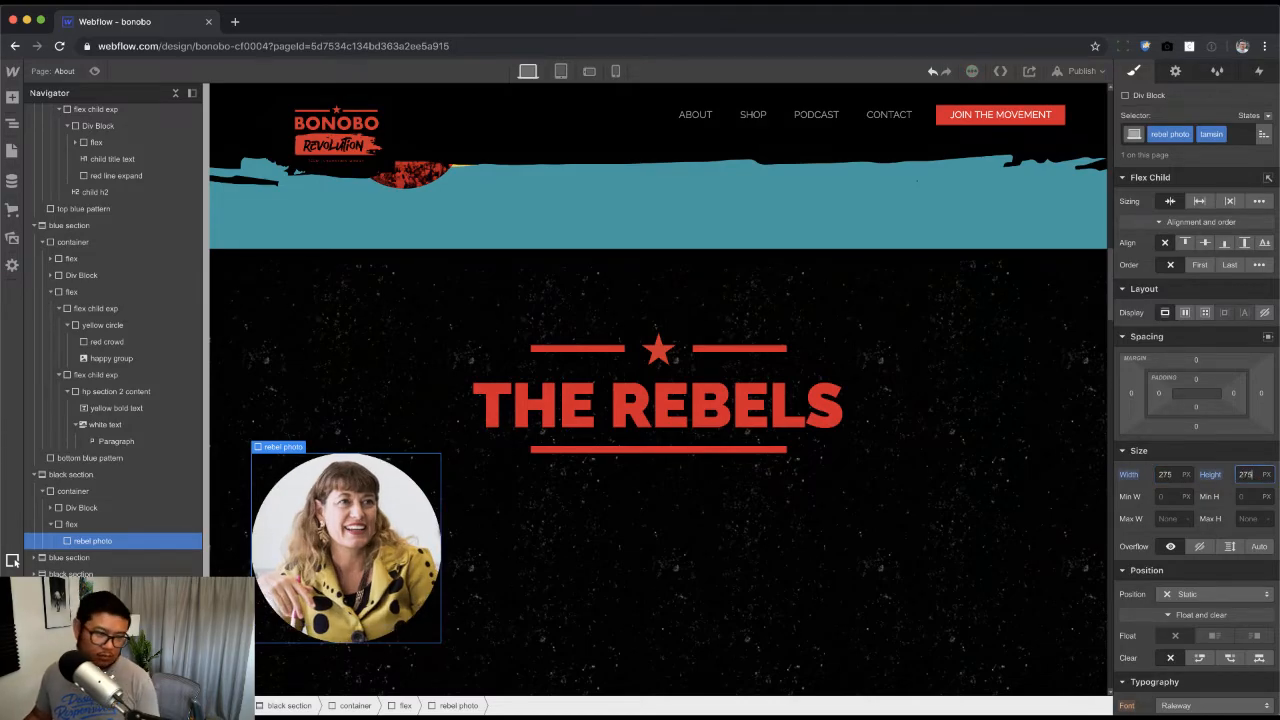
Step: Check the background image settings of the rebel photo block
{"action": "scroll", "coordinate": [1195, 450], "scroll_direction": "down", "scroll_amount": 6}
{"action": "left_click", "coordinate": [1176, 334]}
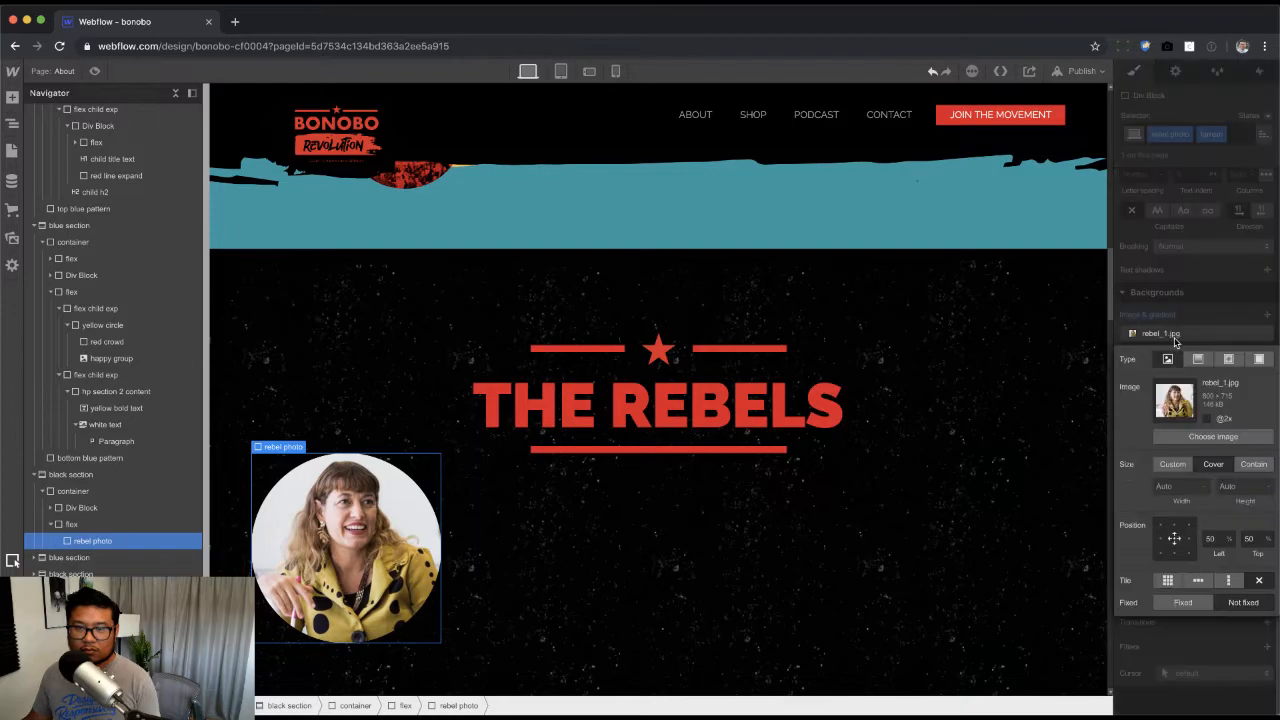
{"action": "left_click", "coordinate": [1228, 279]}
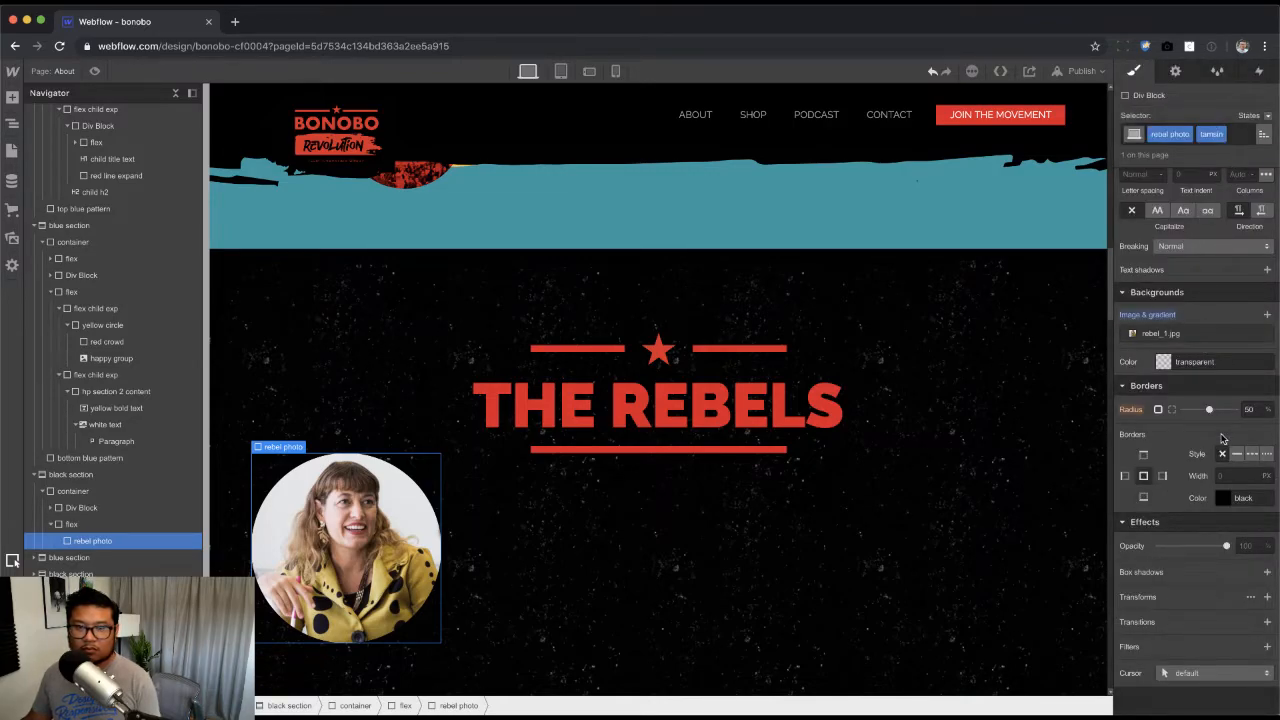
Step: Reset the width and height set on the rebel photo block's combo class
{"action": "scroll", "coordinate": [1212, 474], "scroll_direction": "up", "scroll_amount": 6}
{"action": "left_click", "coordinate": [1129, 475], "text": "alt"}
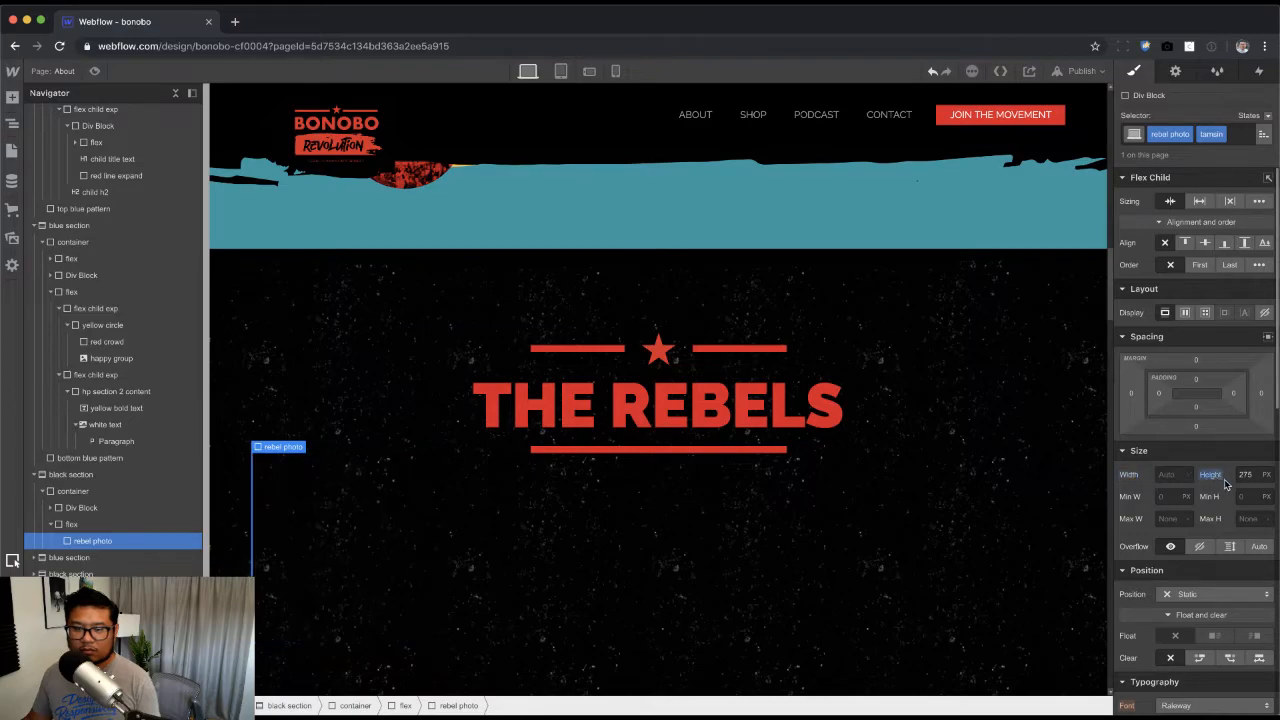
{"action": "left_click", "coordinate": [1217, 476], "text": "alt"}
Step: Set the width and height to 275 px on the base rebel photo class, leaving the combo class out
{"action": "left_click", "coordinate": [1268, 116]}
{"action": "left_click", "coordinate": [1268, 116]}
{"action": "left_click", "coordinate": [1264, 135]}
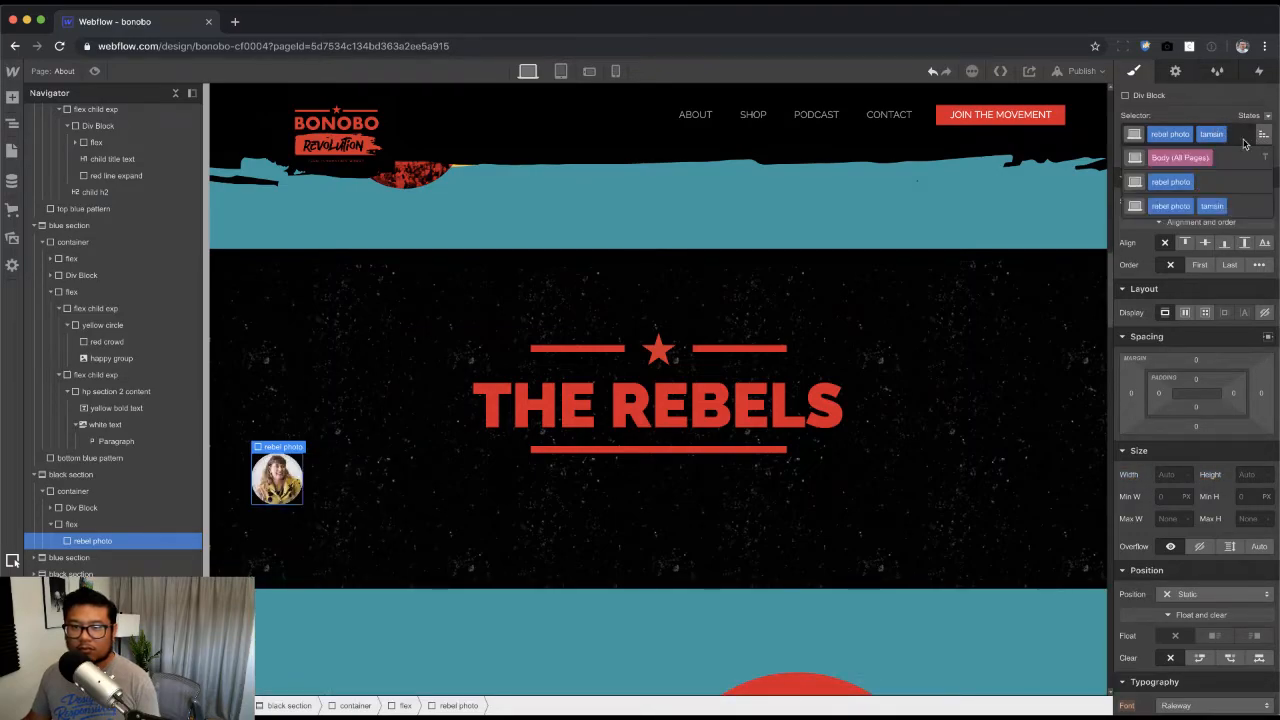
{"action": "left_click", "coordinate": [1222, 181]}
{"action": "left_click", "coordinate": [1181, 472]}
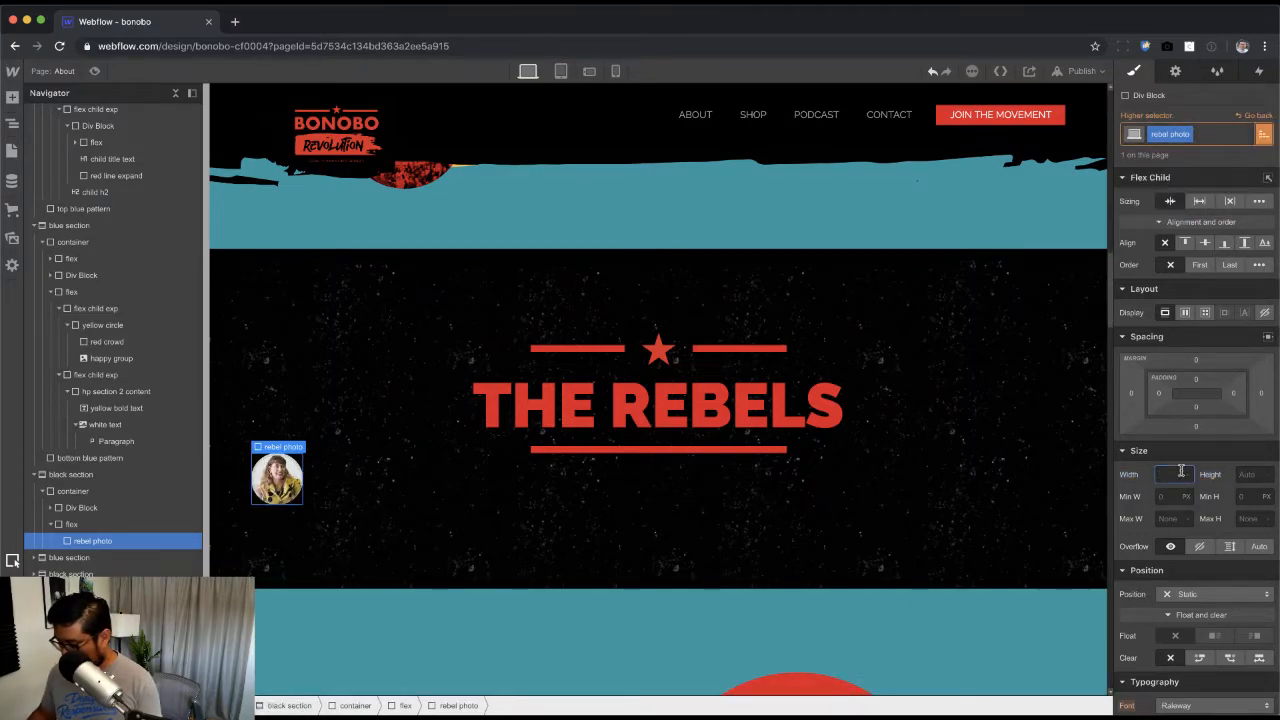
{"action": "key", "text": "Return"}
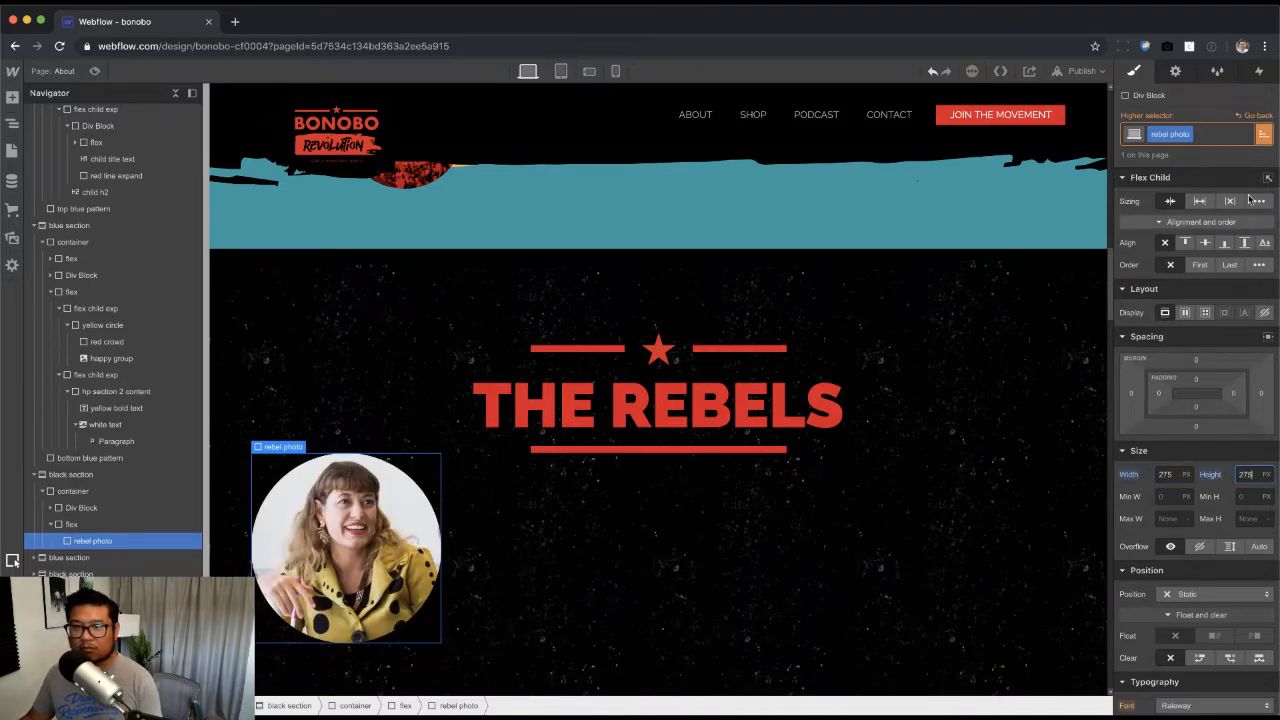
{"action": "left_click", "coordinate": [1262, 116]}
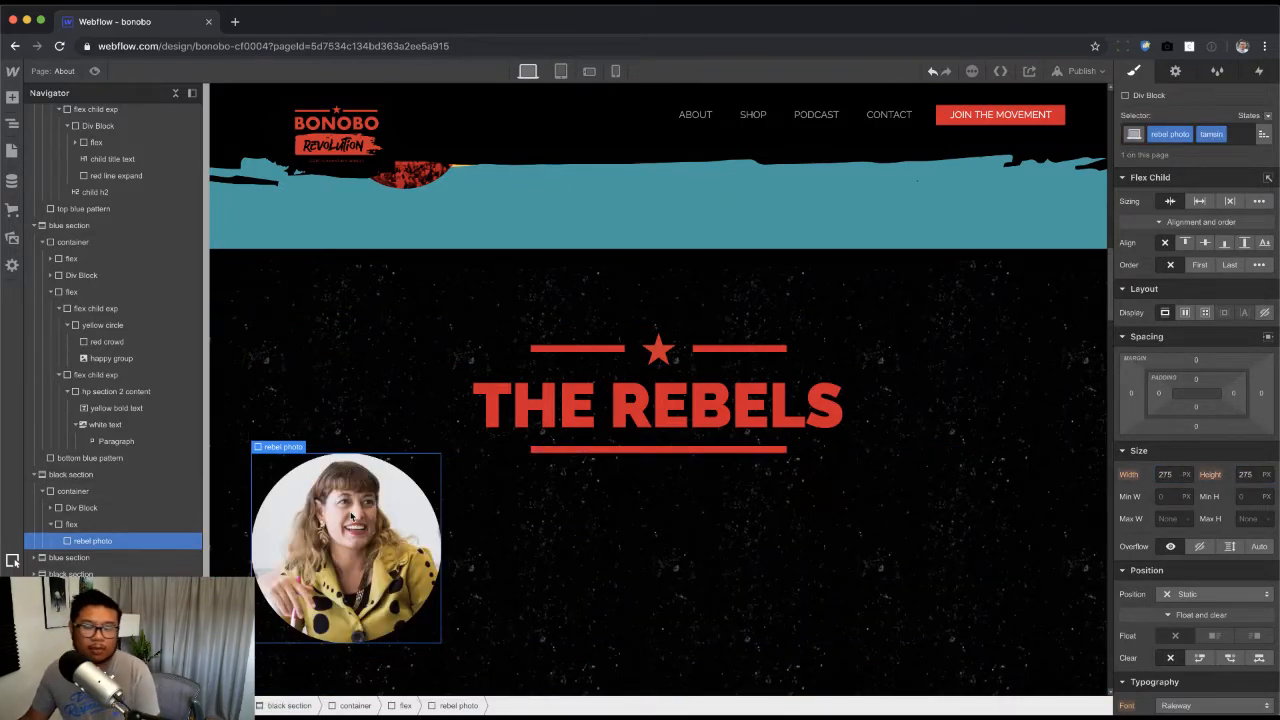
Step: Set the position of the base rebel photo class to Relative and return to the combo class
{"action": "left_click", "coordinate": [1264, 135]}
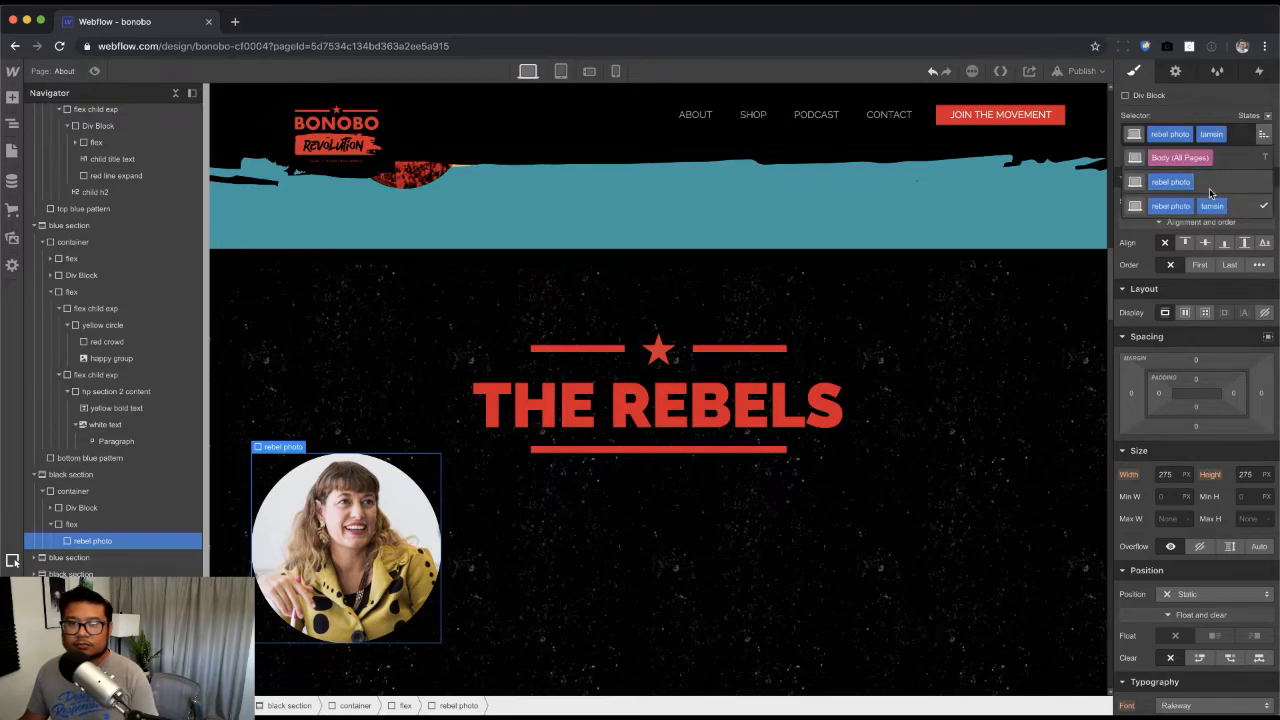
{"action": "left_click", "coordinate": [1222, 181]}
{"action": "left_click", "coordinate": [1215, 594]}
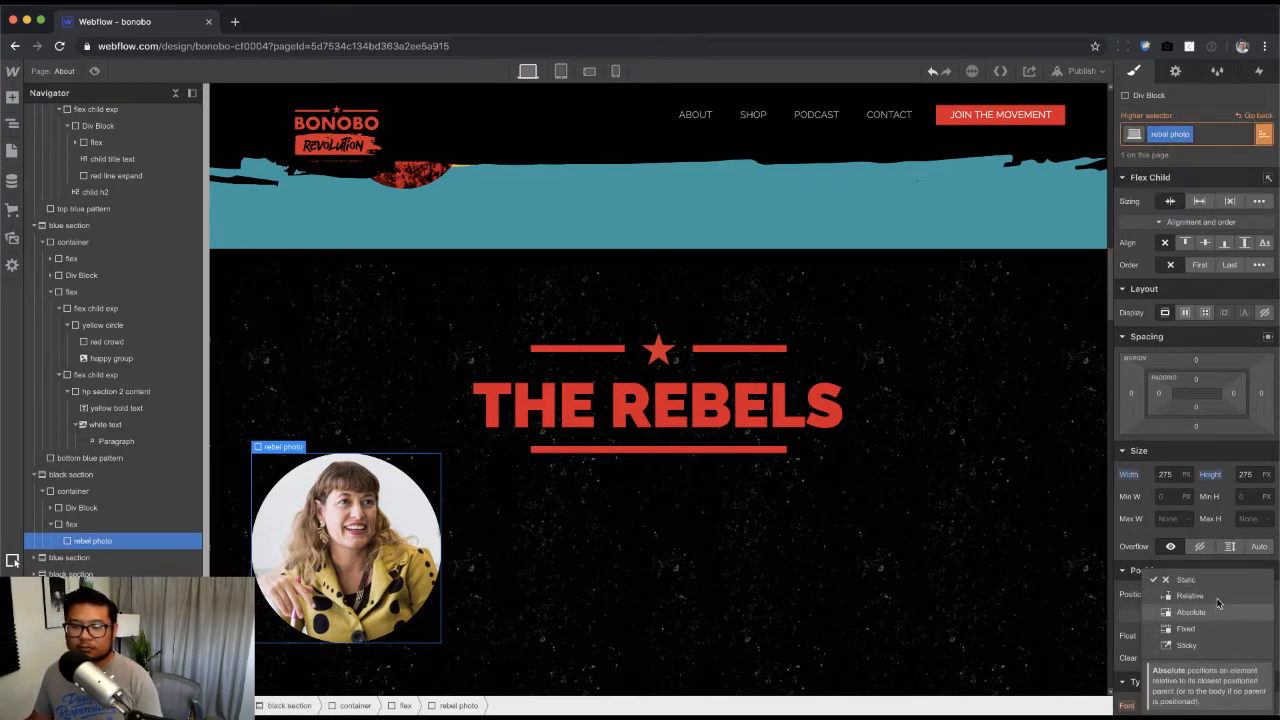
{"action": "left_click", "coordinate": [1218, 597]}
{"action": "left_click", "coordinate": [1263, 137]}
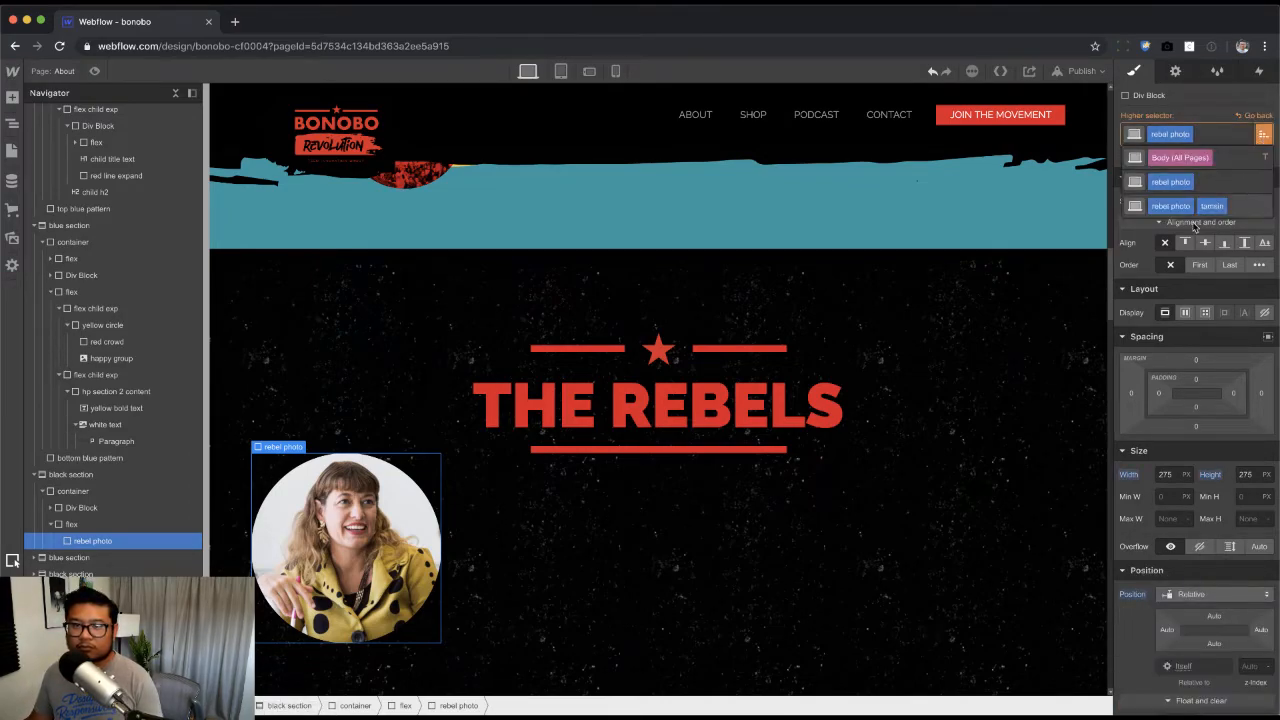
{"action": "left_click", "coordinate": [1250, 116]}
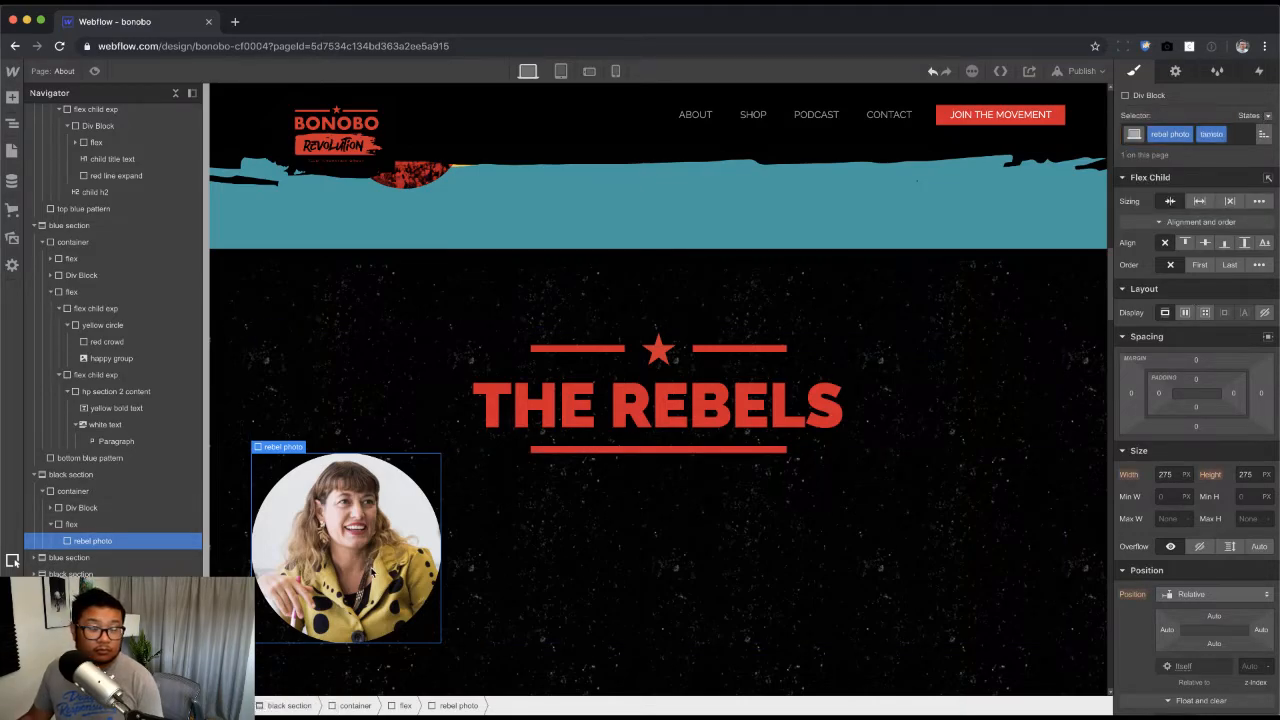
Step: Look through the image assets for an email icon and check how the PDF mockup places it on the rebel photo
{"action": "left_click", "coordinate": [12, 238]}
{"action": "scroll", "coordinate": [112, 500], "scroll_direction": "down", "scroll_amount": 1}
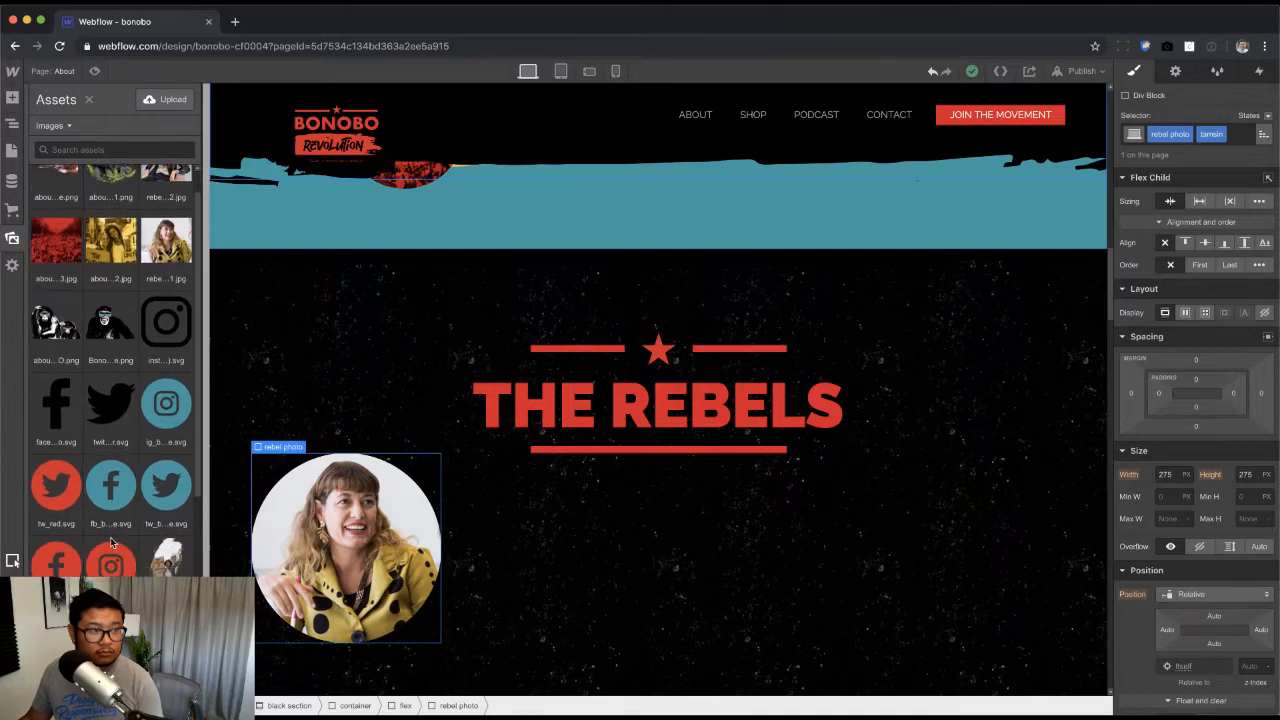
{"action": "scroll", "coordinate": [112, 545], "scroll_direction": "down", "scroll_amount": 5}
{"action": "scroll", "coordinate": [116, 525], "scroll_direction": "up", "scroll_amount": 5}
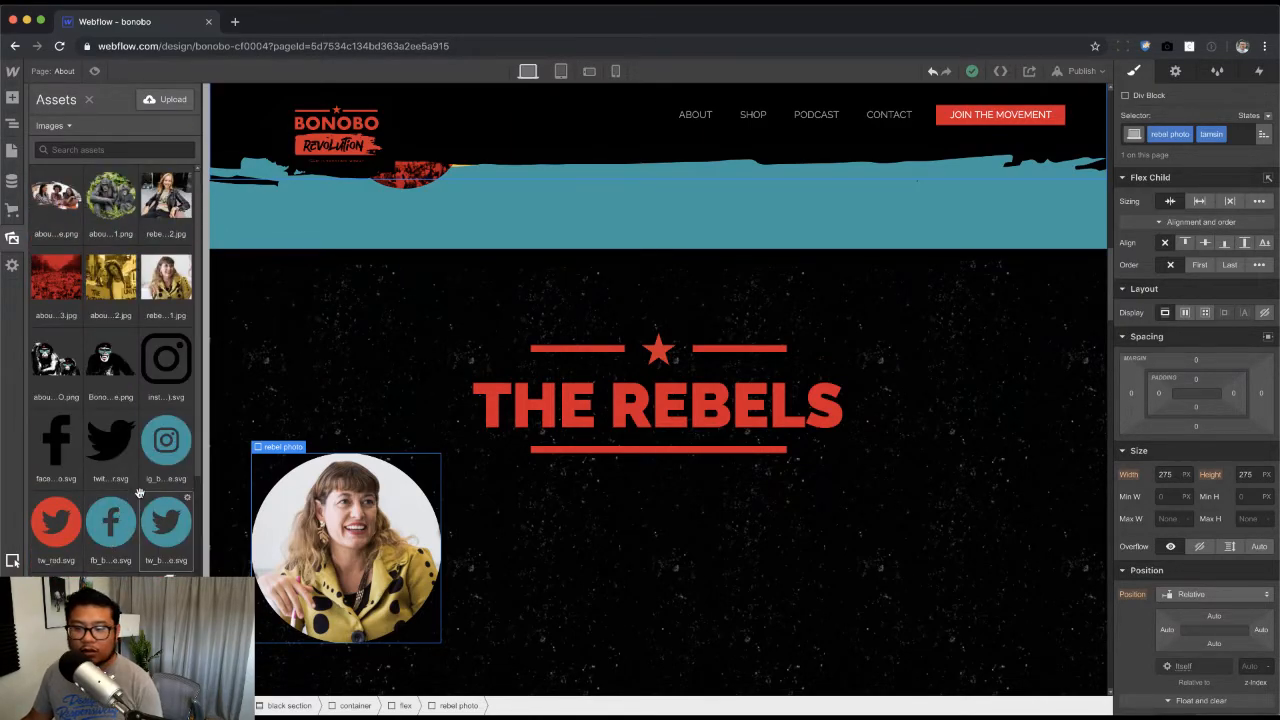
{"action": "key", "text": "super+Tab"}
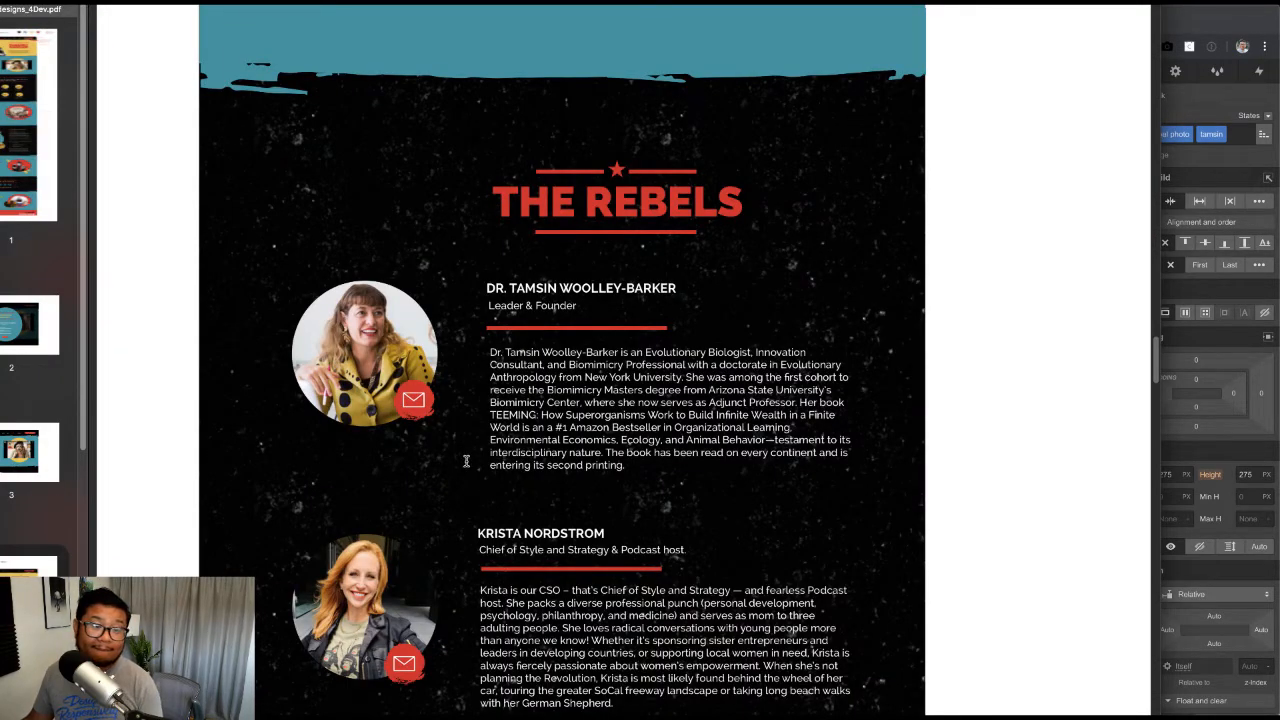
{"action": "key", "text": "super+Tab"}
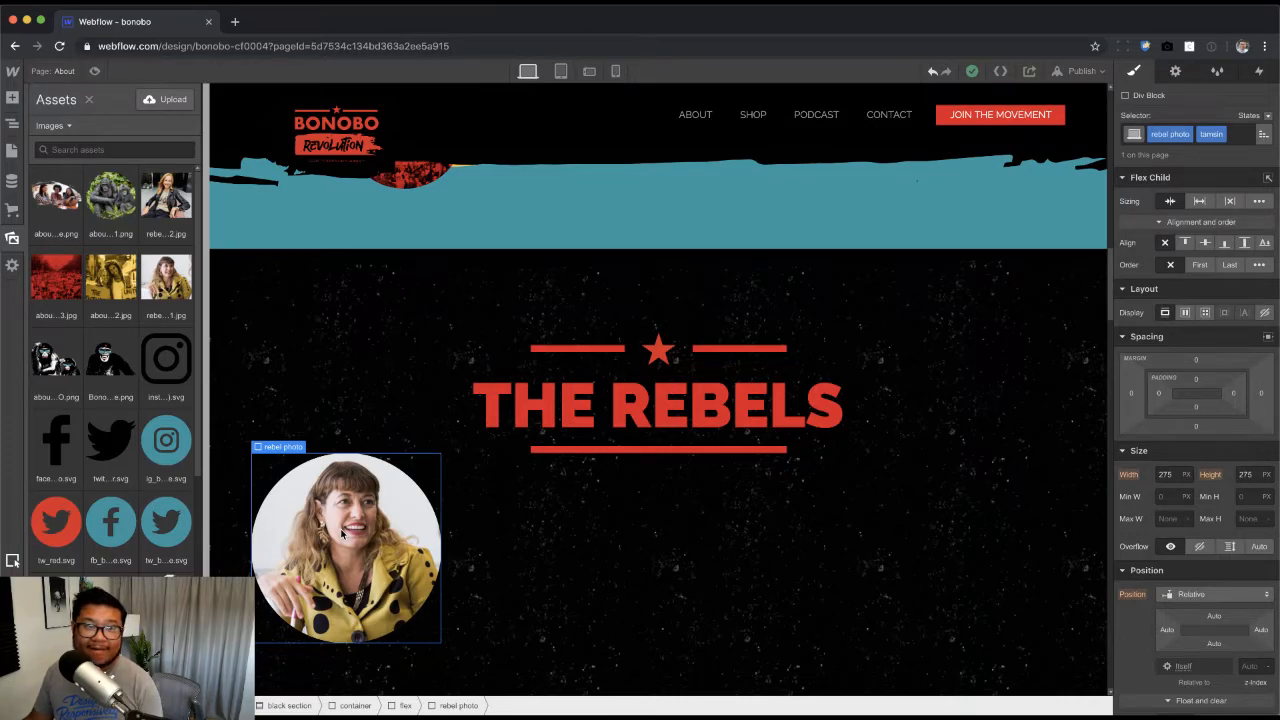
{"action": "key", "text": "z"}
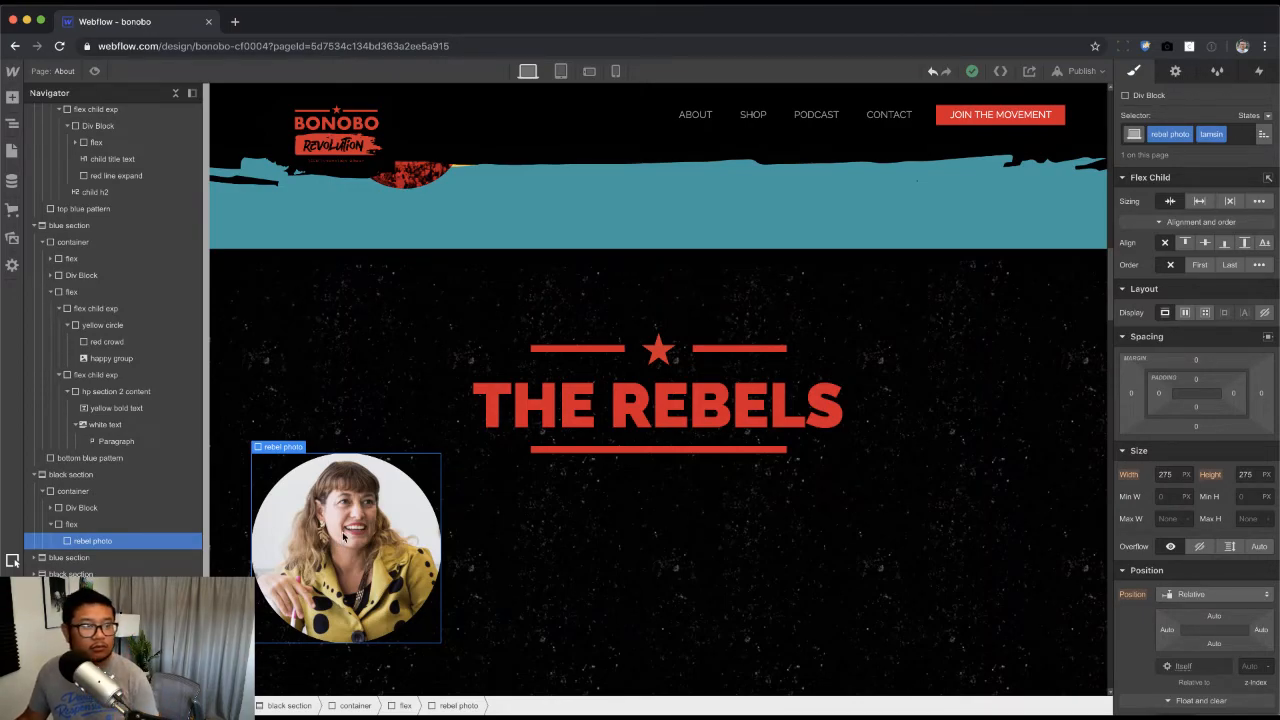
{"action": "key", "text": "super+e"}
{"action": "type", "text": "link"}
{"action": "key", "text": "Return"}
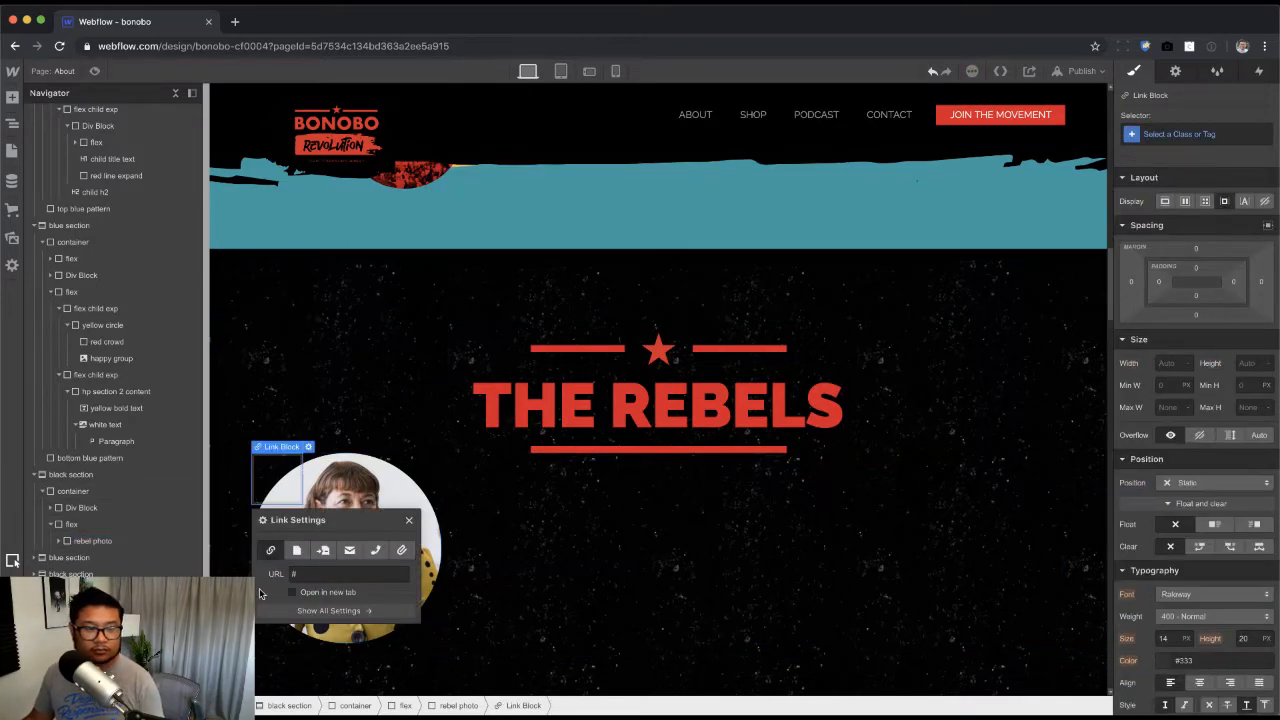
{"action": "left_click", "coordinate": [350, 549]}
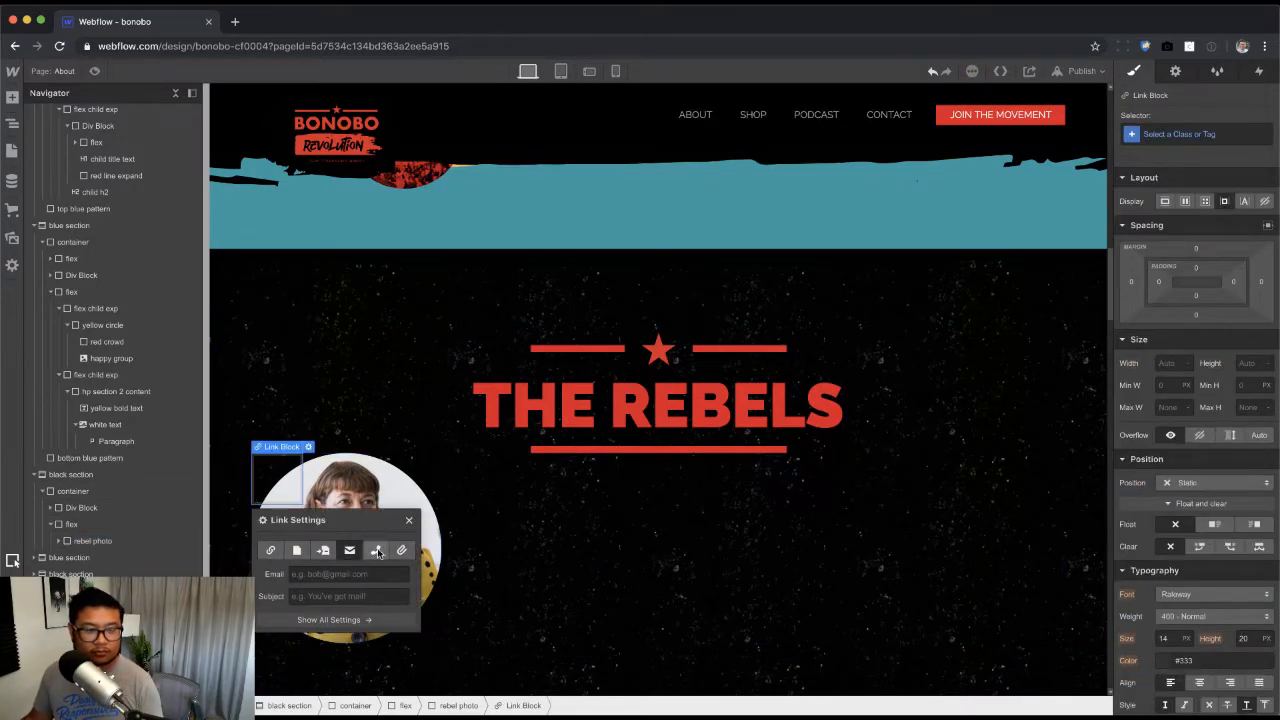
{"action": "left_click", "coordinate": [362, 573]}
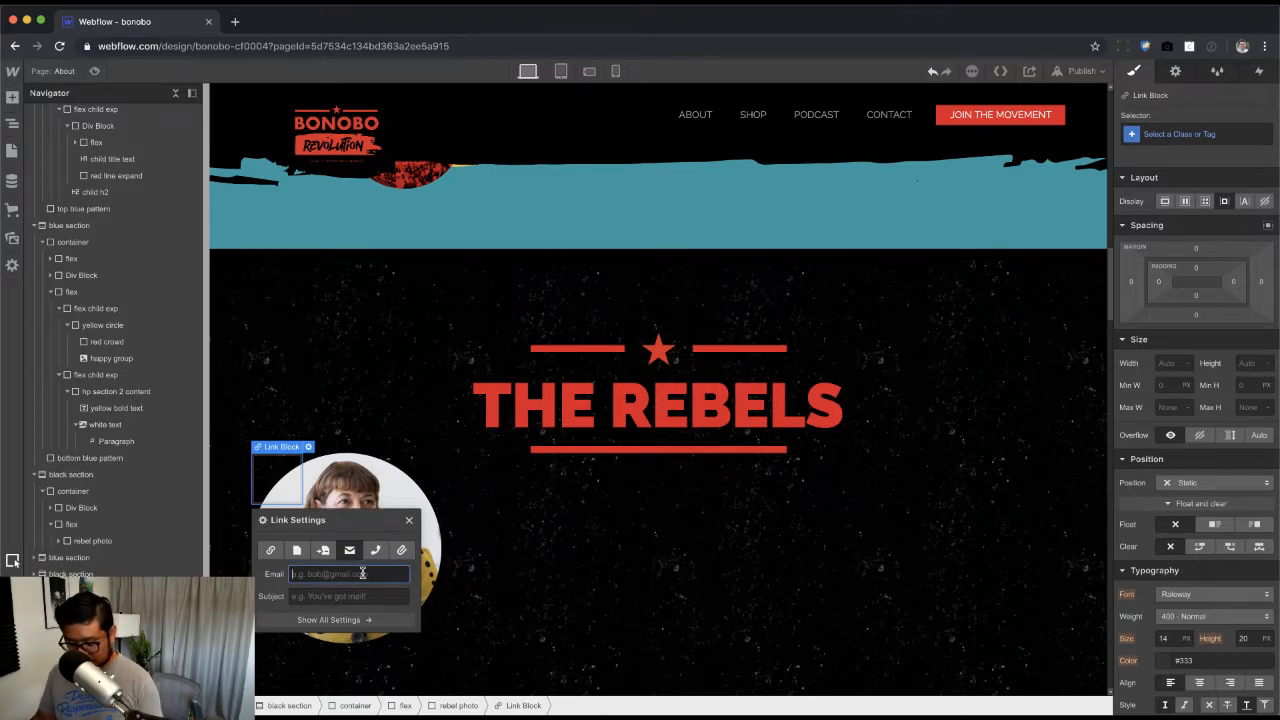
{"action": "type", "text": "exano,e"}
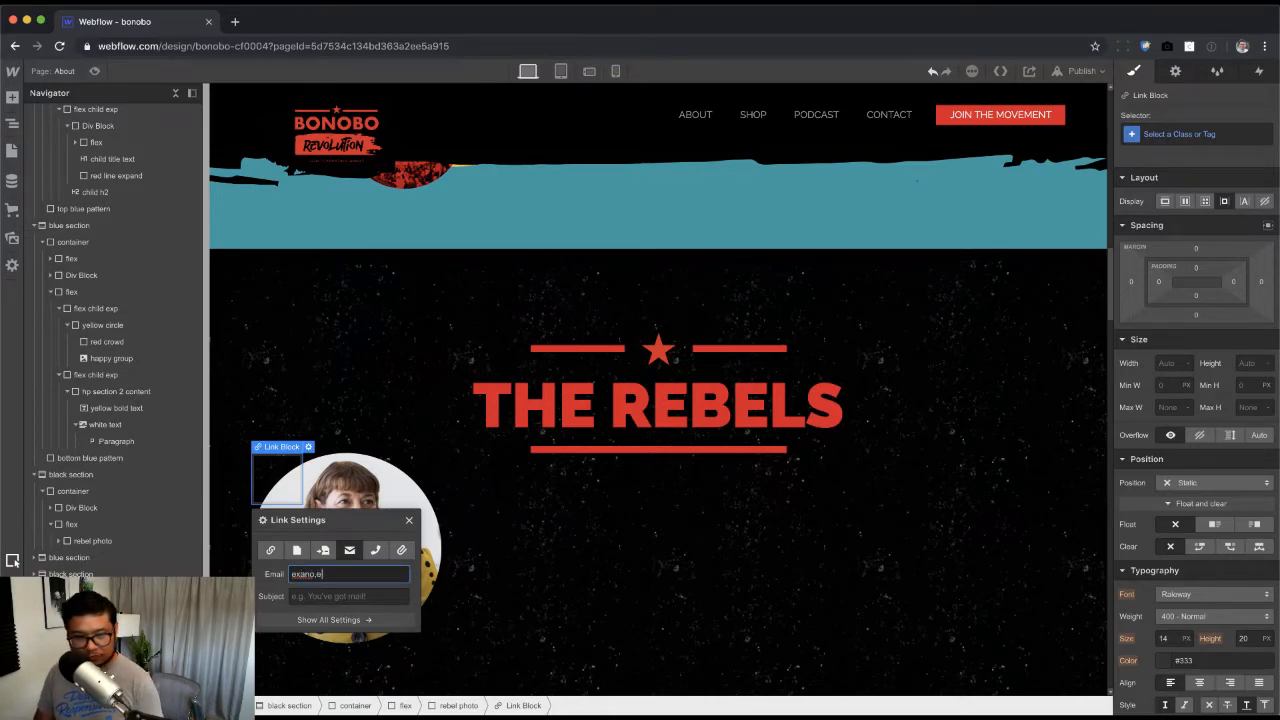
{"action": "key", "text": "Return"}
{"action": "key", "text": "Escape"}
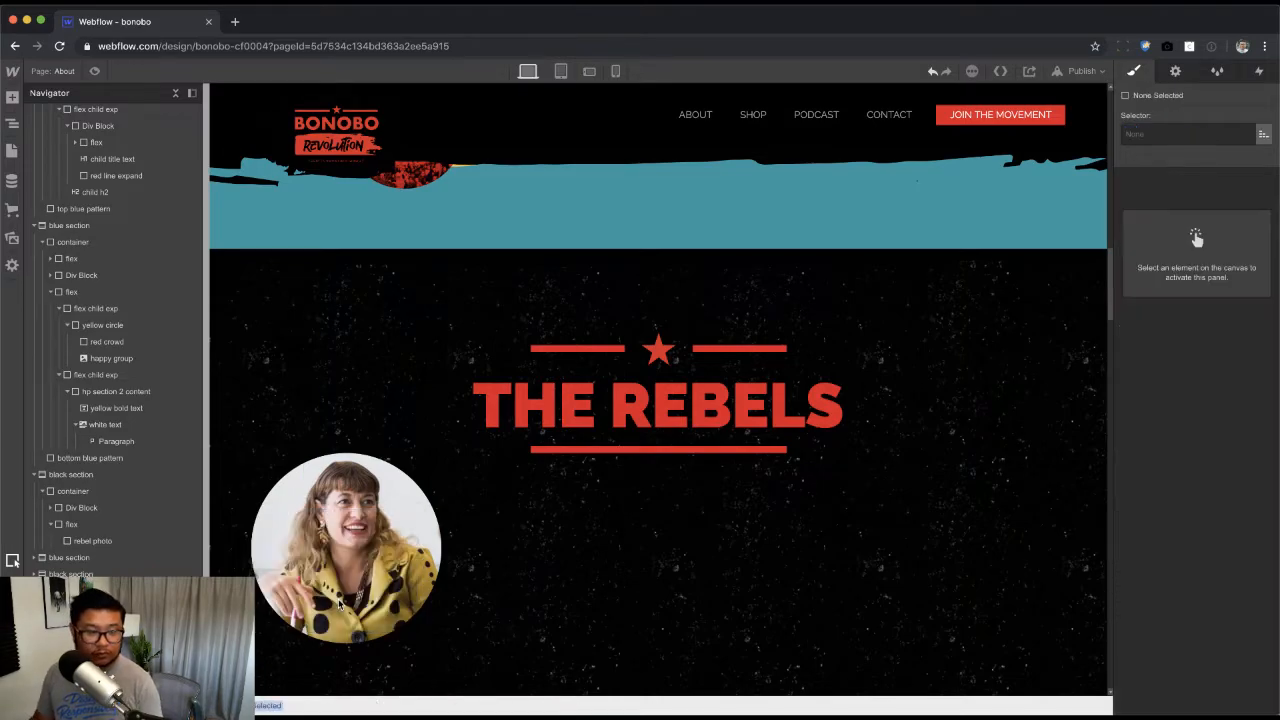
Step: Add a link block inside the rebel photo block and give it the class email link
{"action": "left_click", "coordinate": [383, 541]}
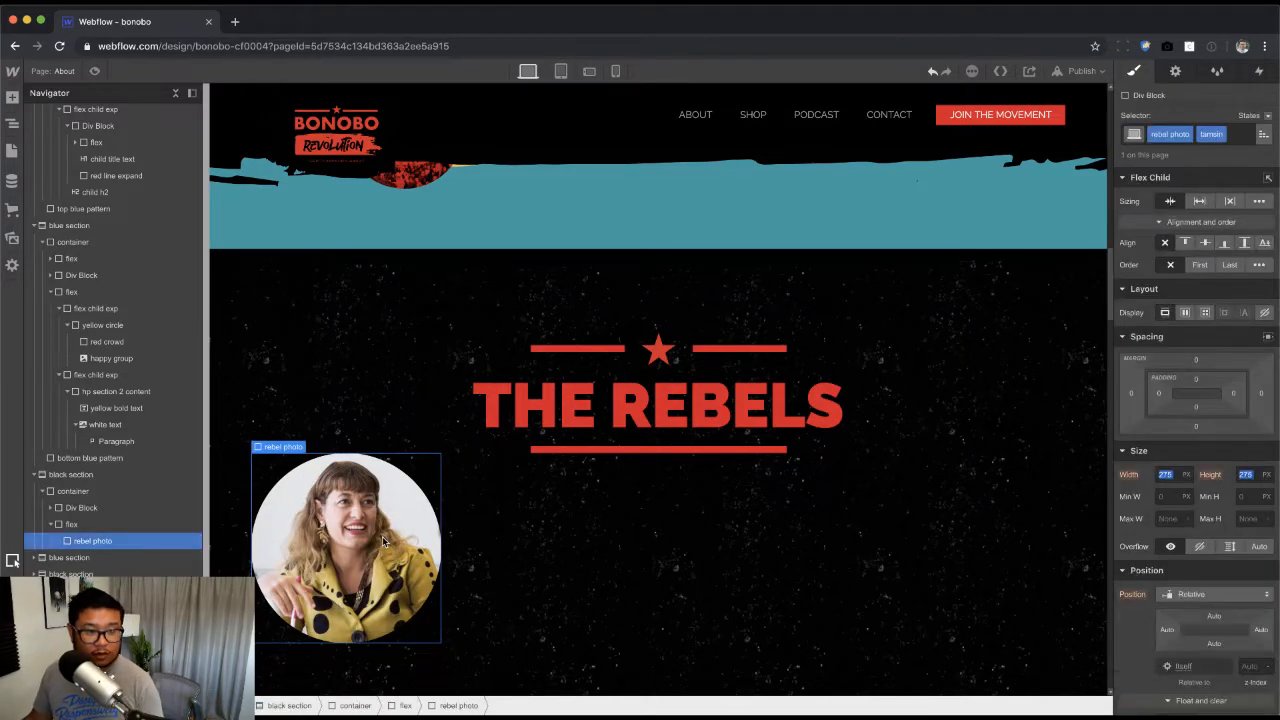
{"action": "key", "text": "super+e"}
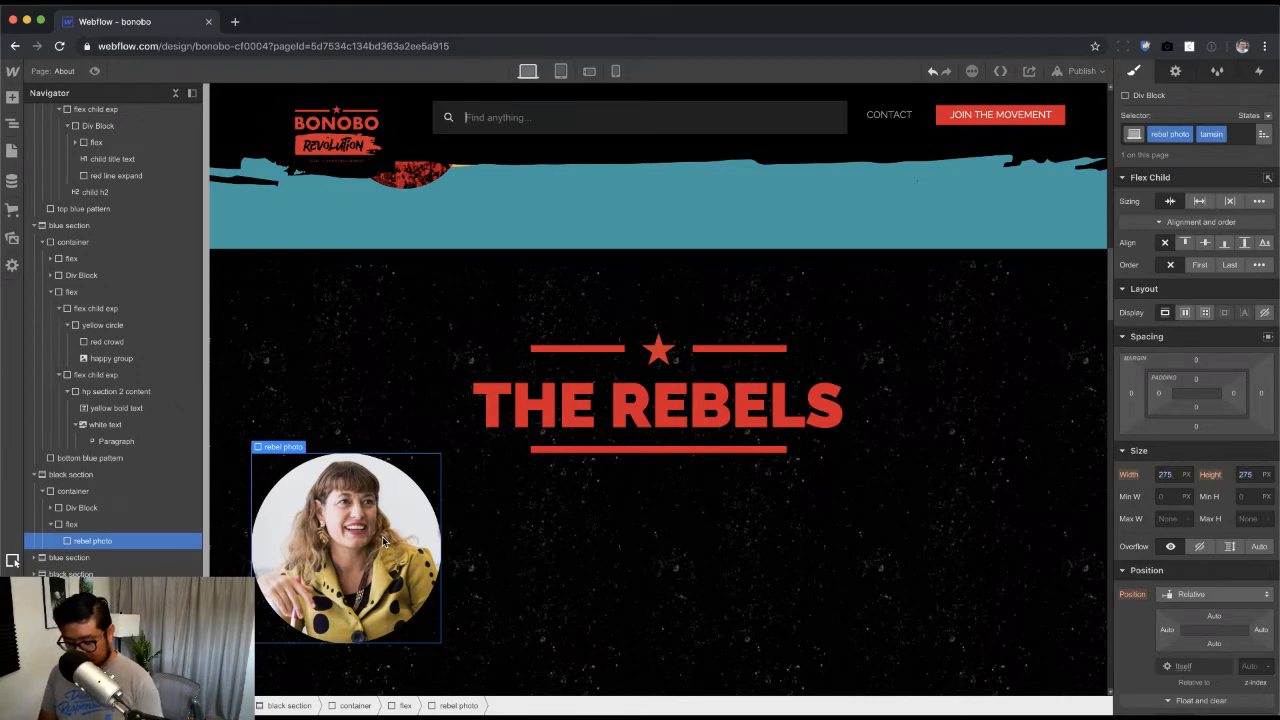
{"action": "type", "text": "link blo"}
{"action": "key", "text": "Return"}
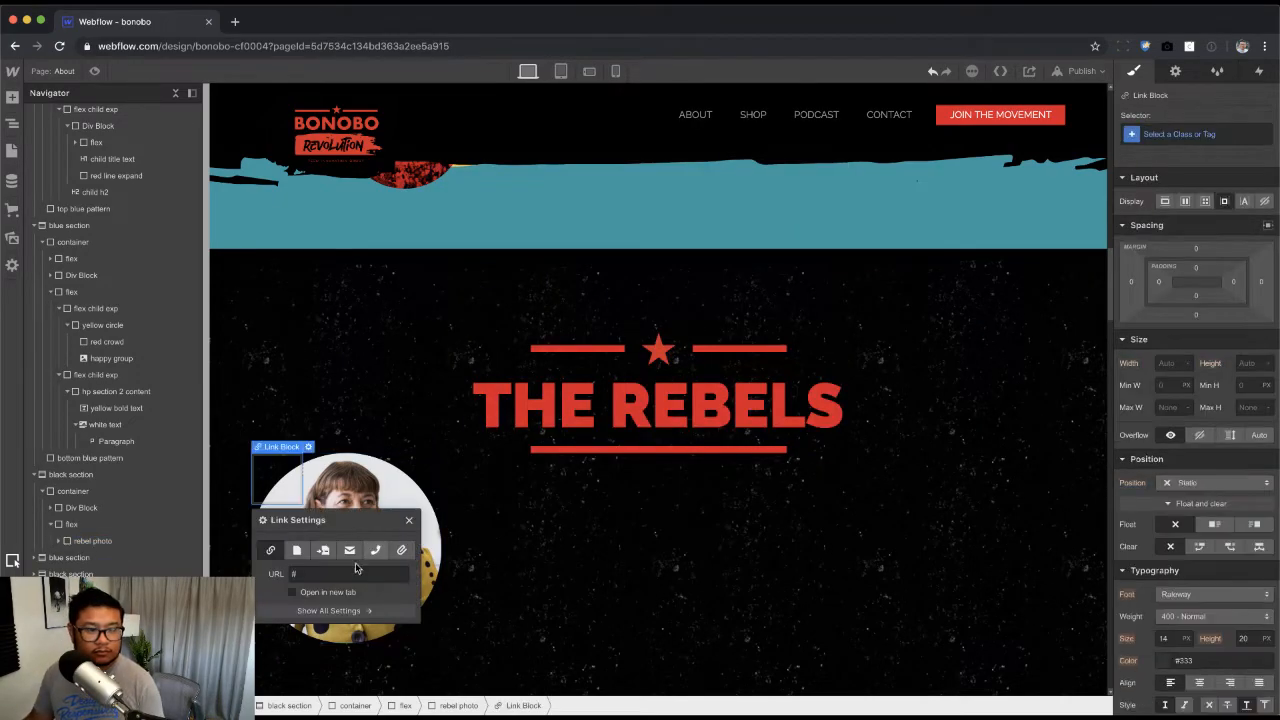
{"action": "left_click", "coordinate": [410, 522]}
{"action": "key", "text": "super+Return"}
{"action": "type", "text": "omail link"}
{"action": "key", "text": "Return"}
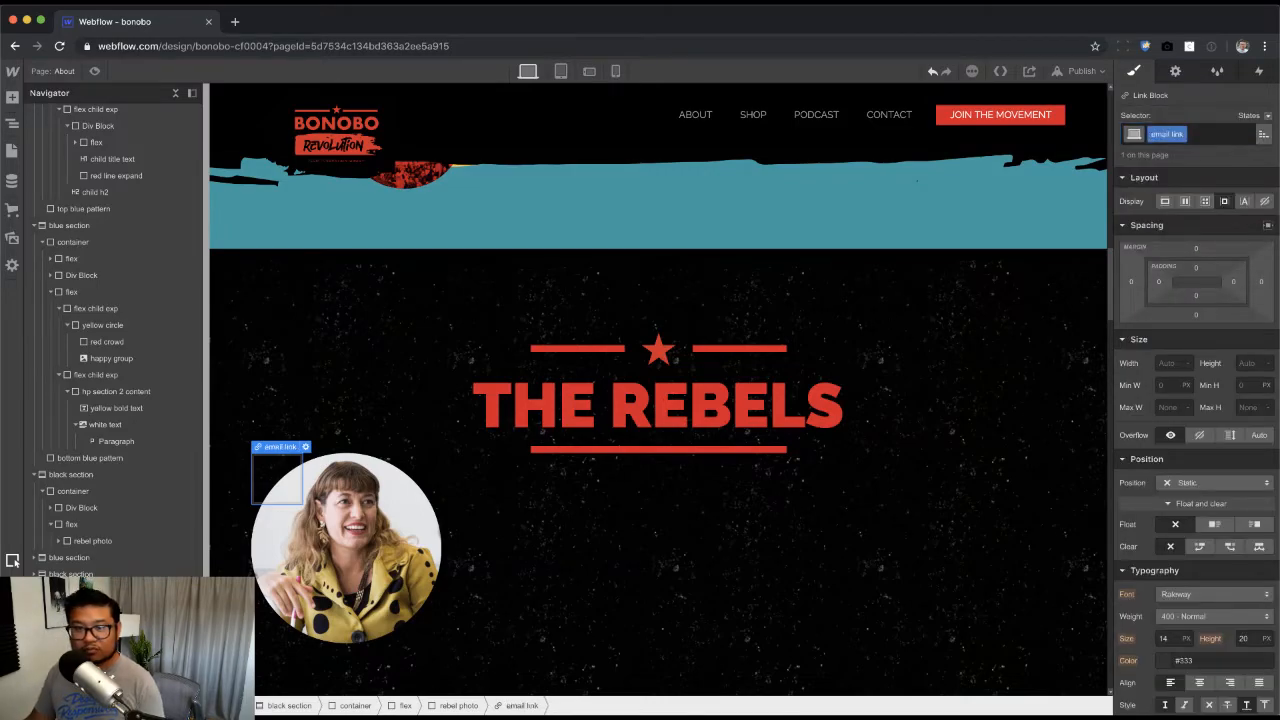
Step: Position the email link absolutely at the bottom-right corner of the rebel photo
{"action": "scroll", "coordinate": [1190, 600], "scroll_direction": "down", "scroll_amount": 4}
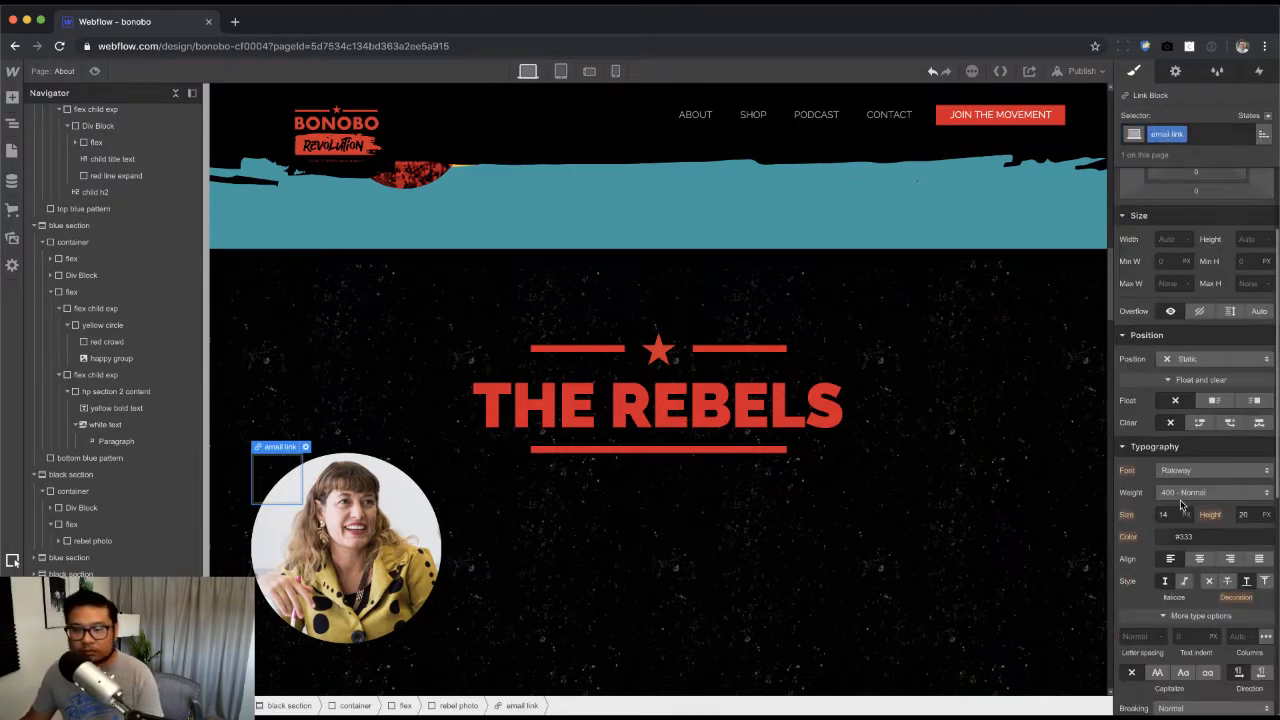
{"action": "scroll", "coordinate": [1185, 530], "scroll_direction": "up", "scroll_amount": 4}
{"action": "left_click", "coordinate": [1190, 484]}
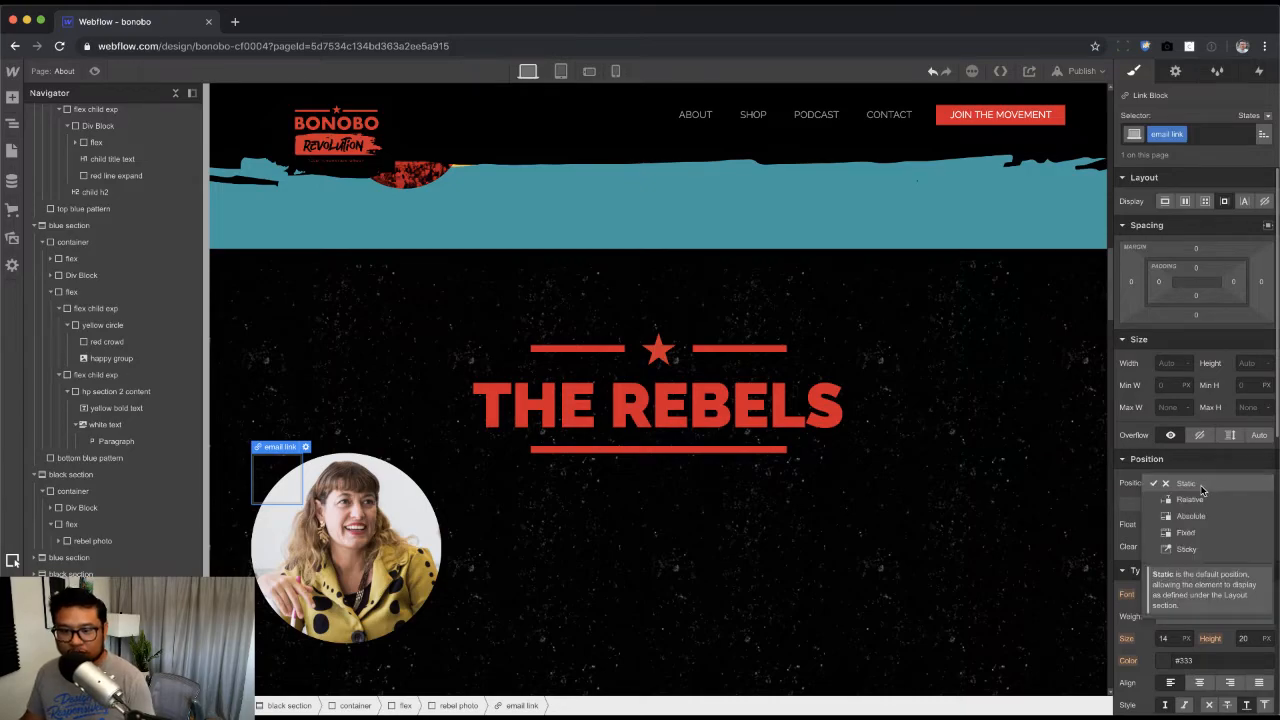
{"action": "left_click", "coordinate": [1194, 516]}
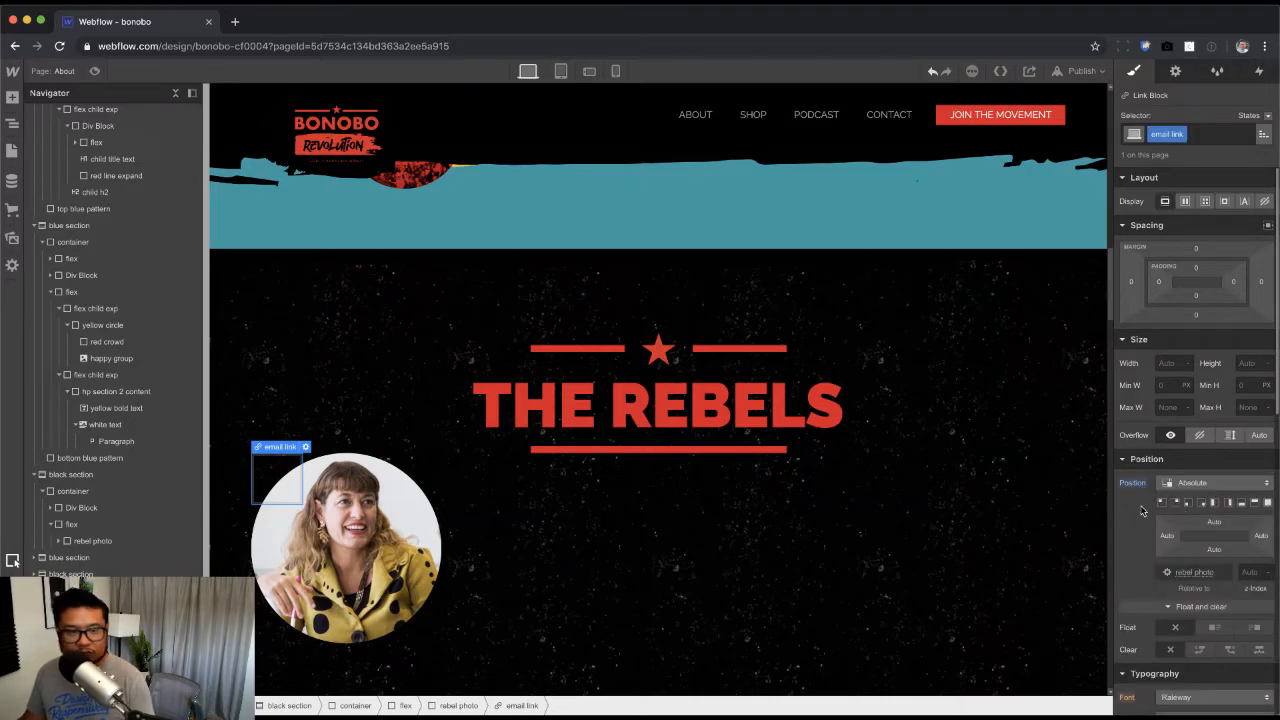
{"action": "left_click", "coordinate": [1203, 502]}
Step: Give the email link the crimson background swatch and round its corners into a circle
{"action": "scroll", "coordinate": [1190, 590], "scroll_direction": "down", "scroll_amount": 9}
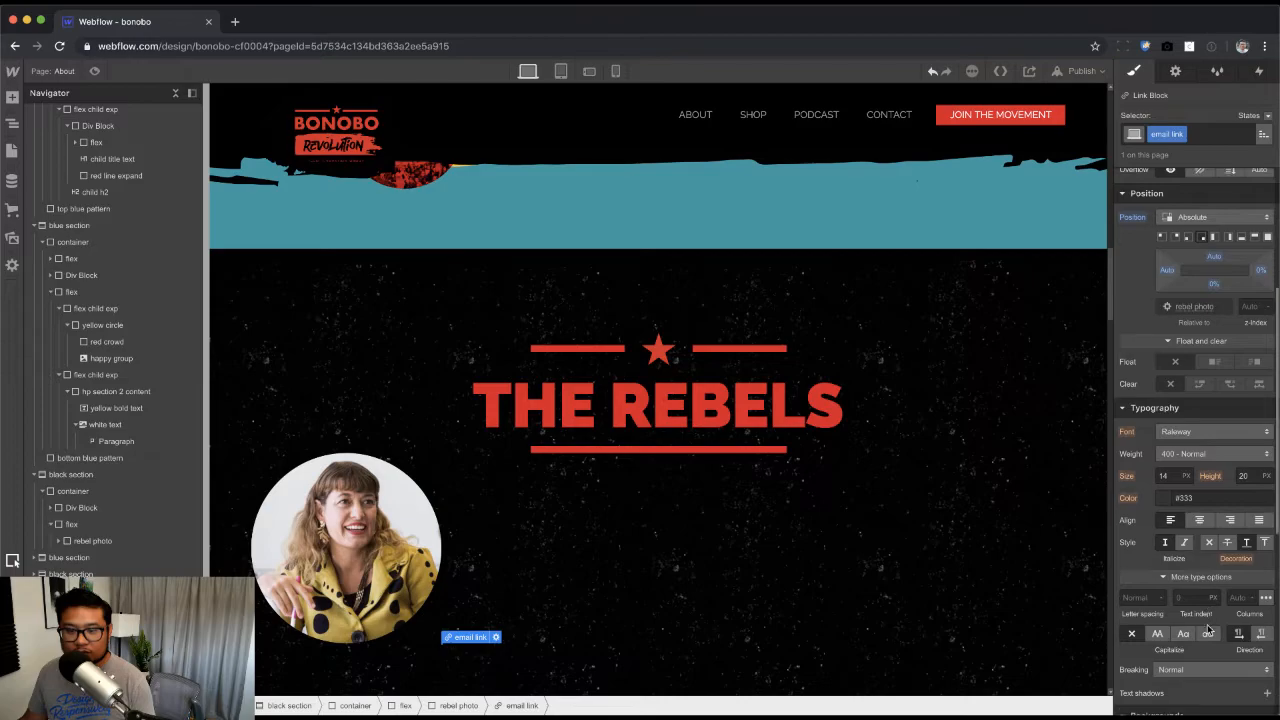
{"action": "scroll", "coordinate": [1208, 627], "scroll_direction": "down", "scroll_amount": 3}
{"action": "left_click", "coordinate": [1190, 428]}
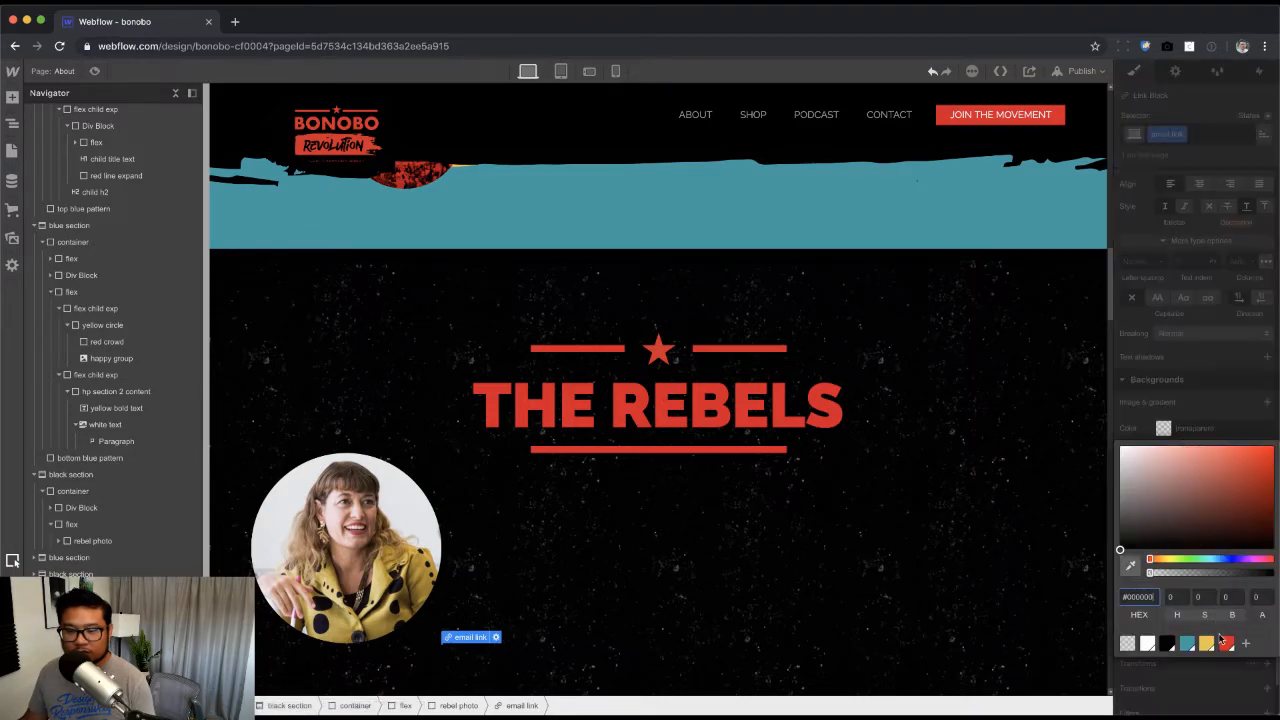
{"action": "left_click", "coordinate": [1227, 643]}
{"action": "left_click", "coordinate": [1235, 344]}
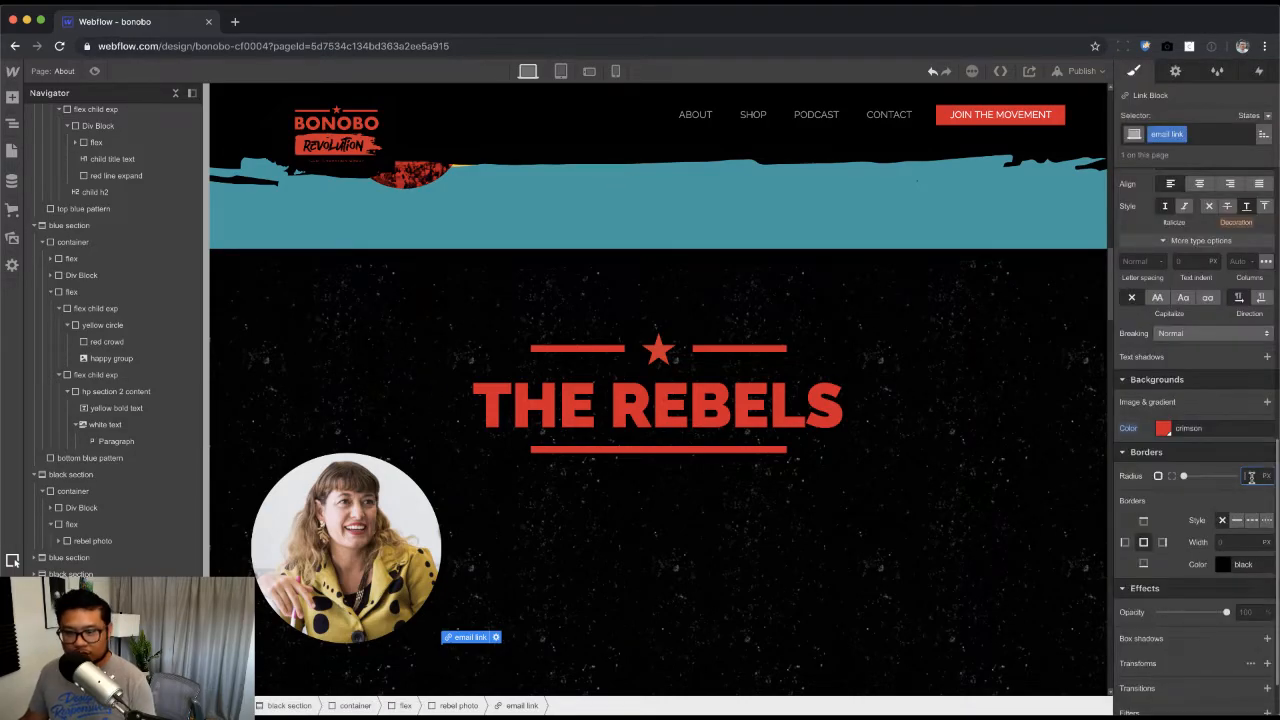
Step: Set the email link's width and height to 75 px
{"action": "scroll", "coordinate": [1215, 366], "scroll_direction": "up", "scroll_amount": 8}
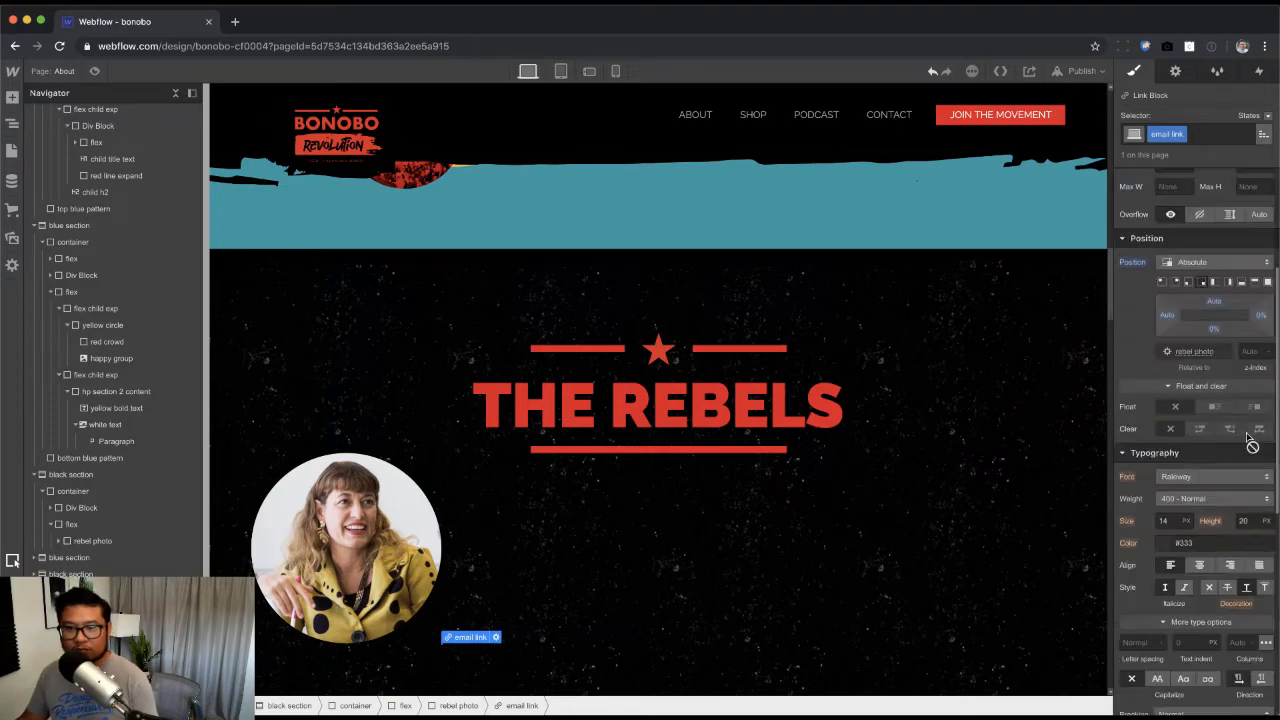
{"action": "scroll", "coordinate": [1216, 366], "scroll_direction": "up", "scroll_amount": 5}
{"action": "left_click", "coordinate": [1168, 361]}
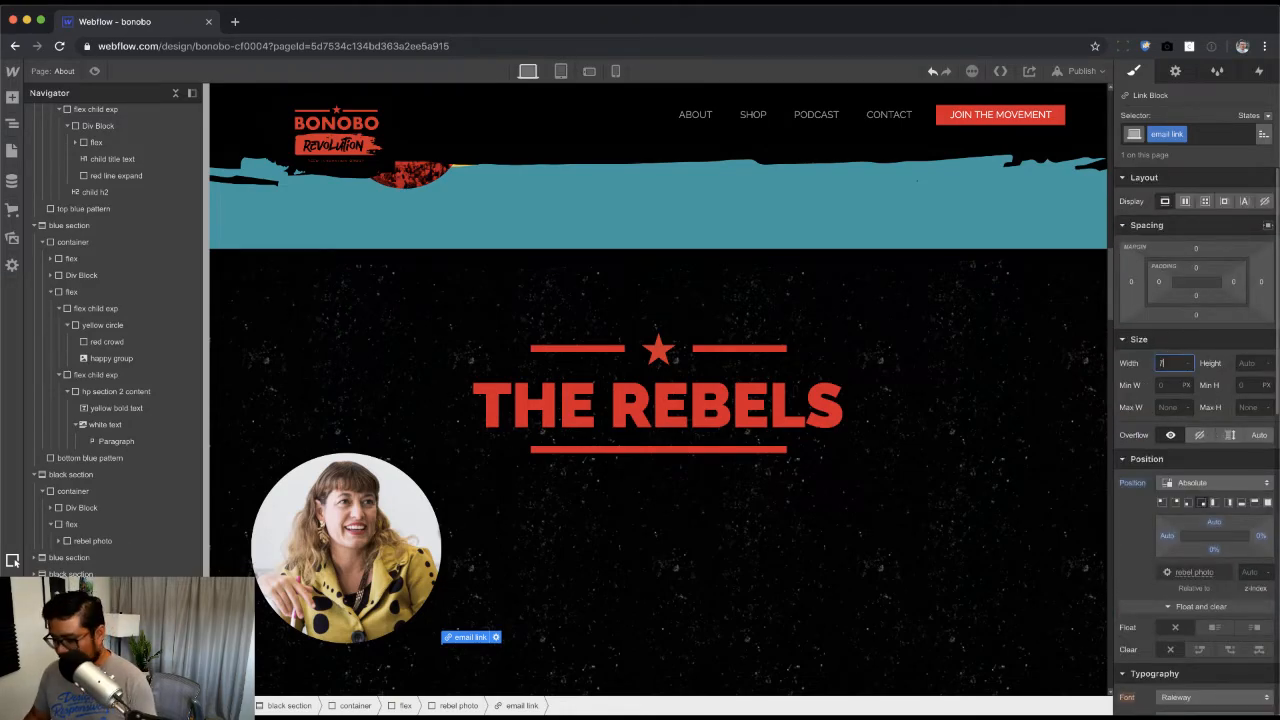
{"action": "type", "text": "75"}
{"action": "key", "text": "Tab"}
{"action": "type", "text": "75"}
{"action": "key", "text": "Return"}
{"action": "left_click", "coordinate": [675, 553]}
Step: Compare the email circle with the PDF mockup and offset it 1% from the right and 5% from the bottom
{"action": "key", "text": "super+Tab"}
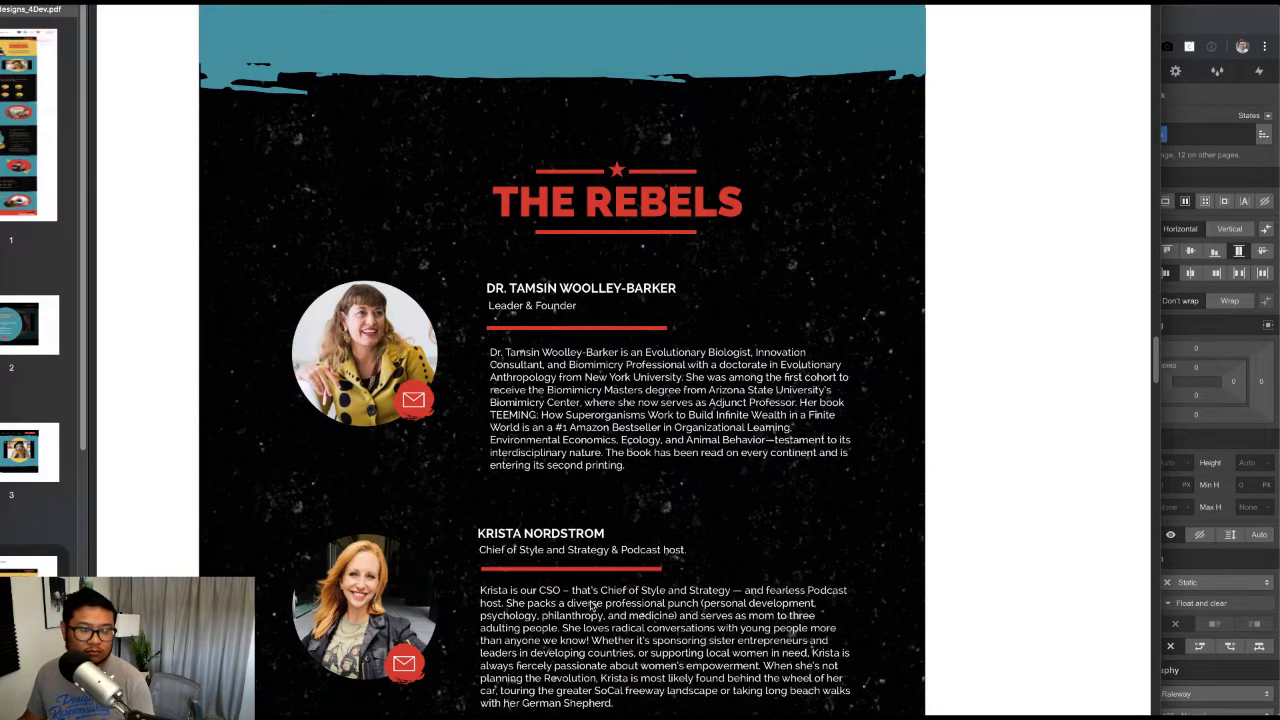
{"action": "key", "text": "super+Tab"}
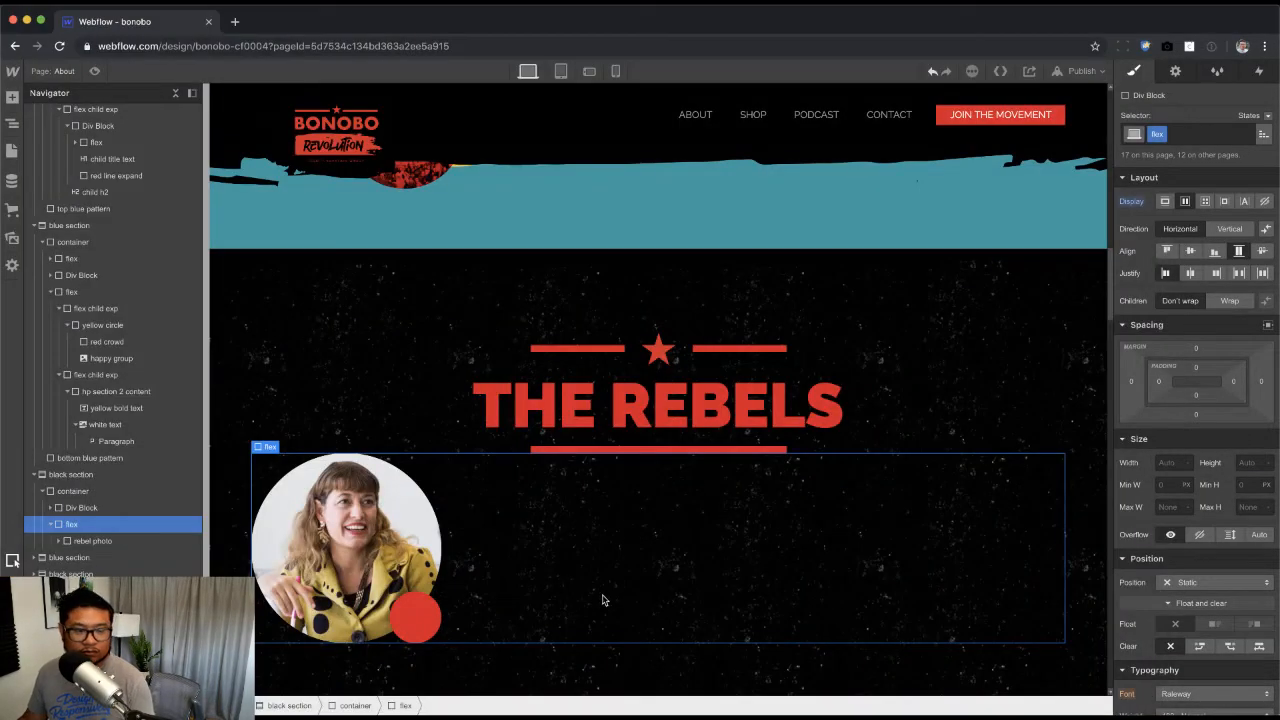
{"action": "left_click", "coordinate": [420, 617]}
{"action": "scroll", "coordinate": [1200, 450], "scroll_direction": "down", "scroll_amount": 3}
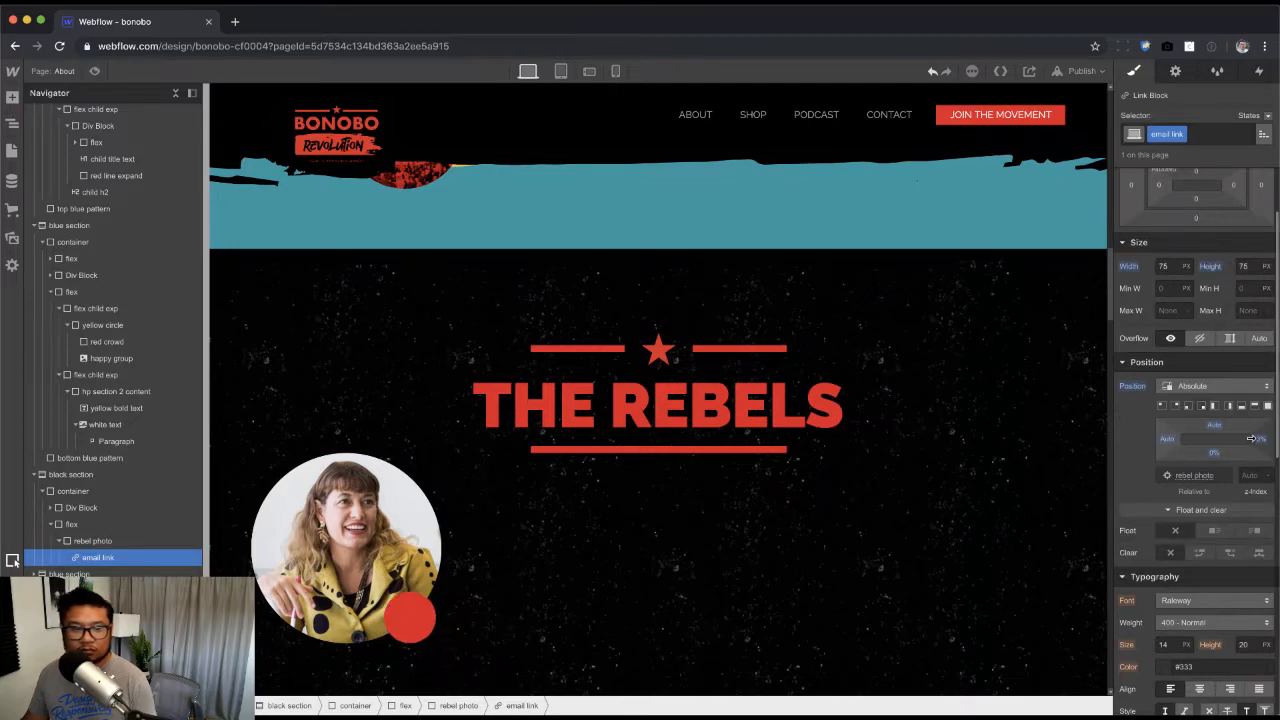
{"action": "mouse_move", "coordinate": [1248, 438]}
{"action": "left_mouse_down"}
{"action": "mouse_move", "coordinate": [1236, 444]}
{"action": "mouse_move", "coordinate": [1263, 437]}
{"action": "left_mouse_up"}
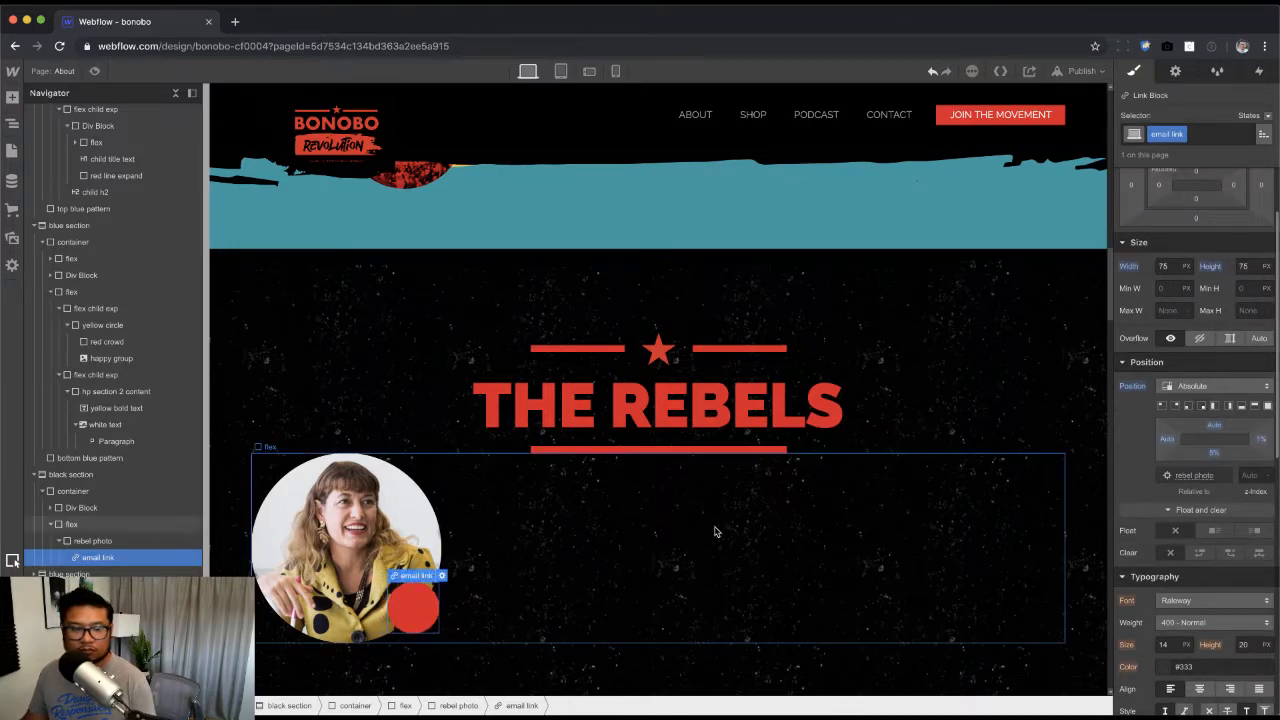
Step: Following the PDF mockup, add a div block beside the rebel photo in the flex row and give it the class "flex child exp"
{"action": "key", "text": "super+Tab"}
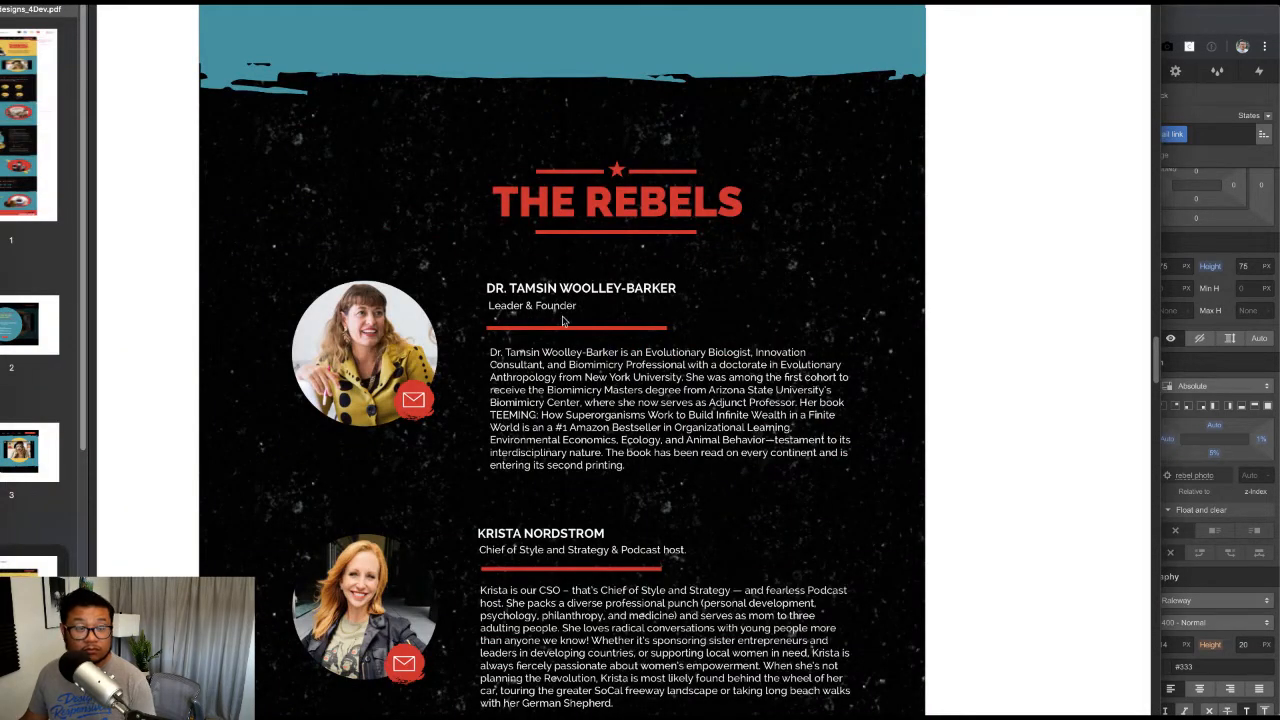
{"action": "key", "text": "super+Tab"}
{"action": "left_click", "coordinate": [602, 551]}
{"action": "key", "text": "super+e"}
{"action": "type", "text": "div"}
{"action": "key", "text": "Return"}
{"action": "key", "text": "super+Return"}
{"action": "type", "text": "flex child exp"}
{"action": "key", "text": "Return"}
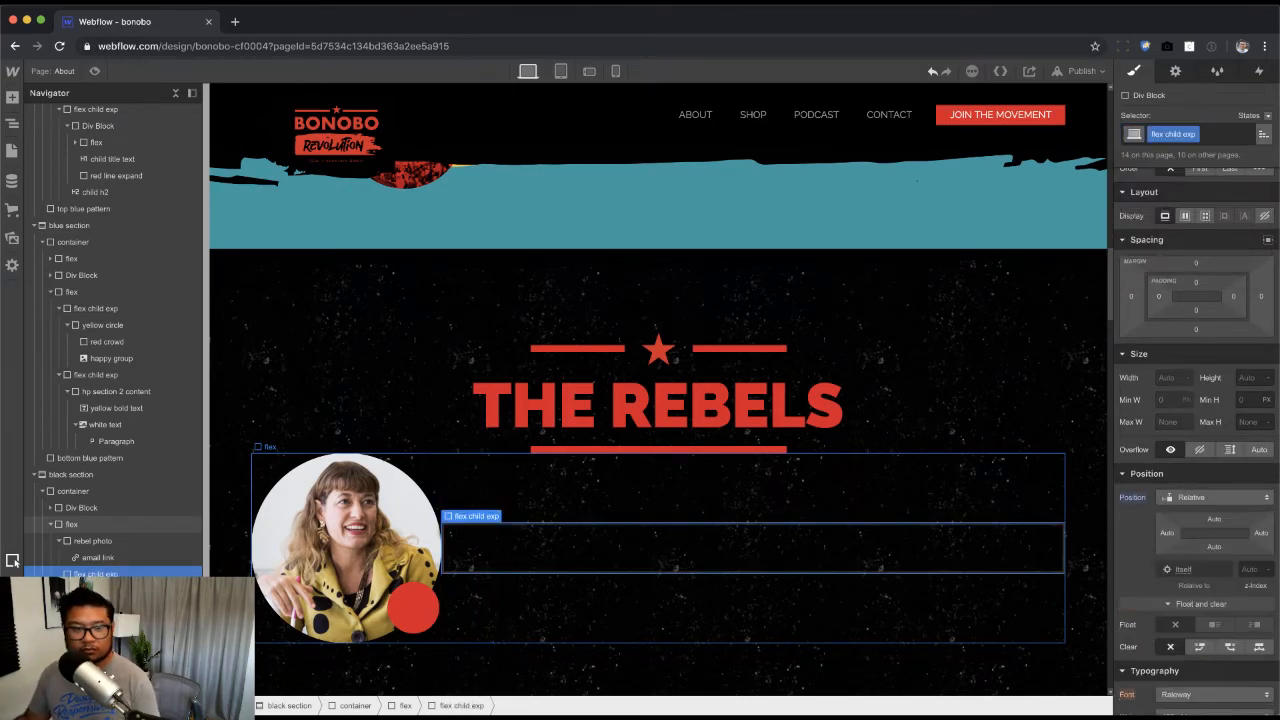
Step: Set the rebel photo's right margin to 75 px to separate it from the neighbouring div block
{"action": "key", "text": "super+Tab"}
{"action": "key", "text": "super+Tab"}
{"action": "left_click", "coordinate": [303, 597]}
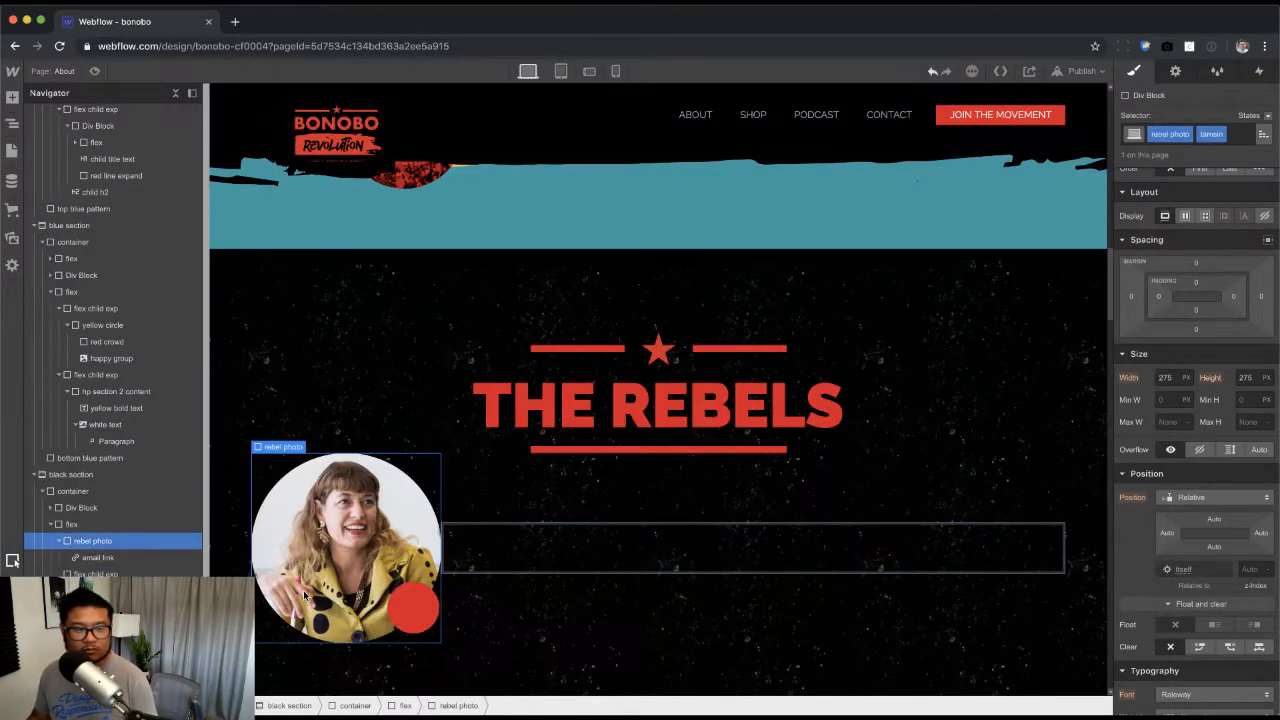
{"action": "left_click", "coordinate": [1261, 297]}
{"action": "type", "text": "75"}
{"action": "key", "text": "Return"}
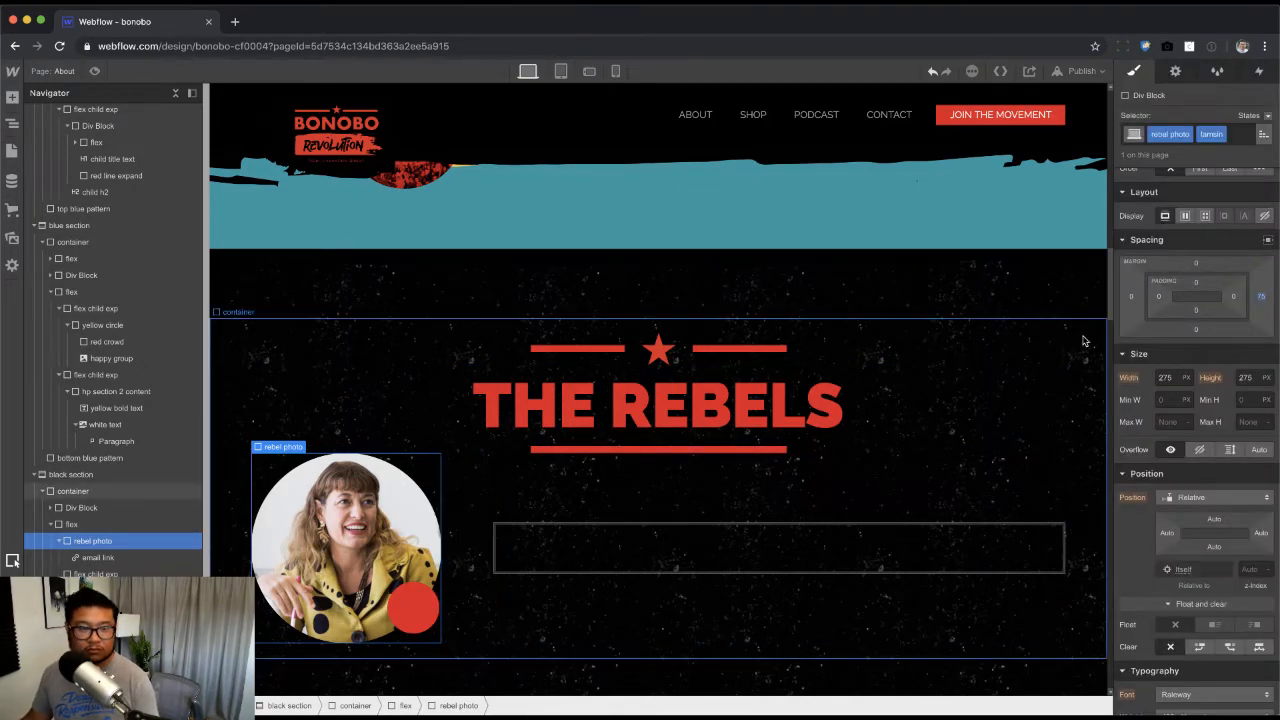
Step: Add the combo class "stretch" to the div block beside the rebel photo and set its flex child alignment to stretch
{"action": "key", "text": "super+Tab"}
{"action": "key", "text": "super+Tab"}
{"action": "left_click", "coordinate": [513, 497]}
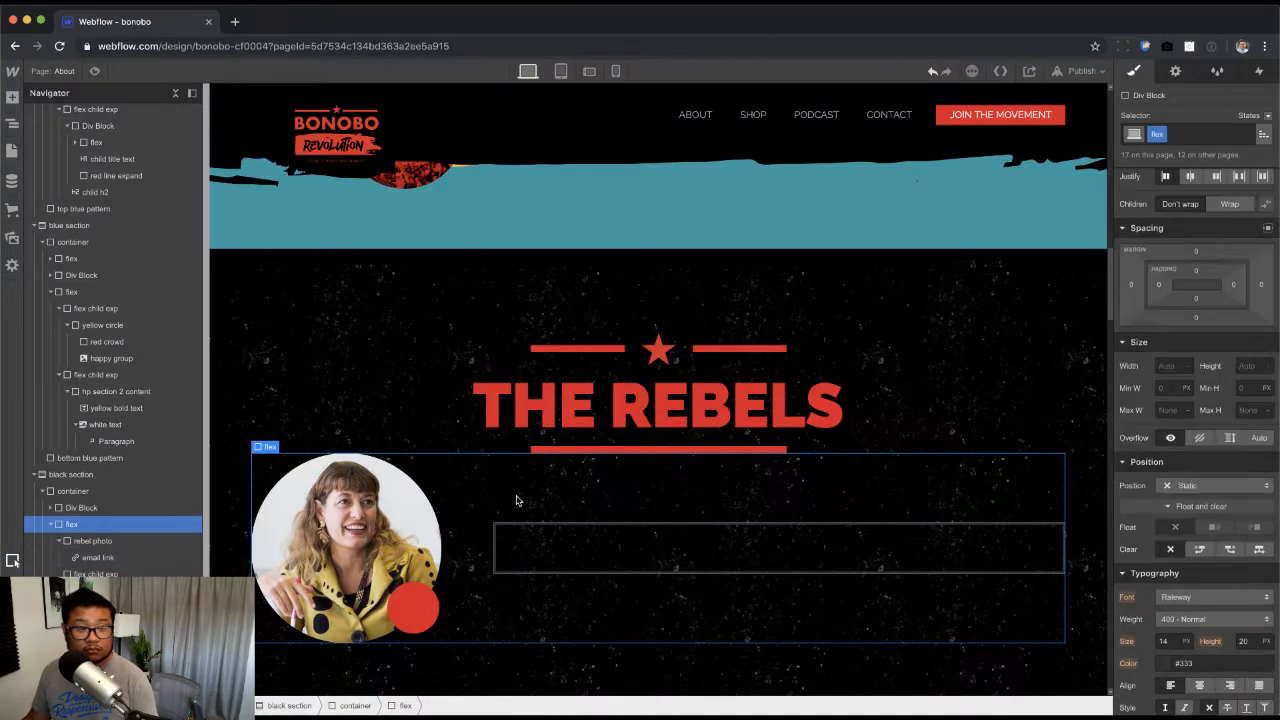
{"action": "scroll", "coordinate": [1168, 285], "scroll_direction": "up", "scroll_amount": 2}
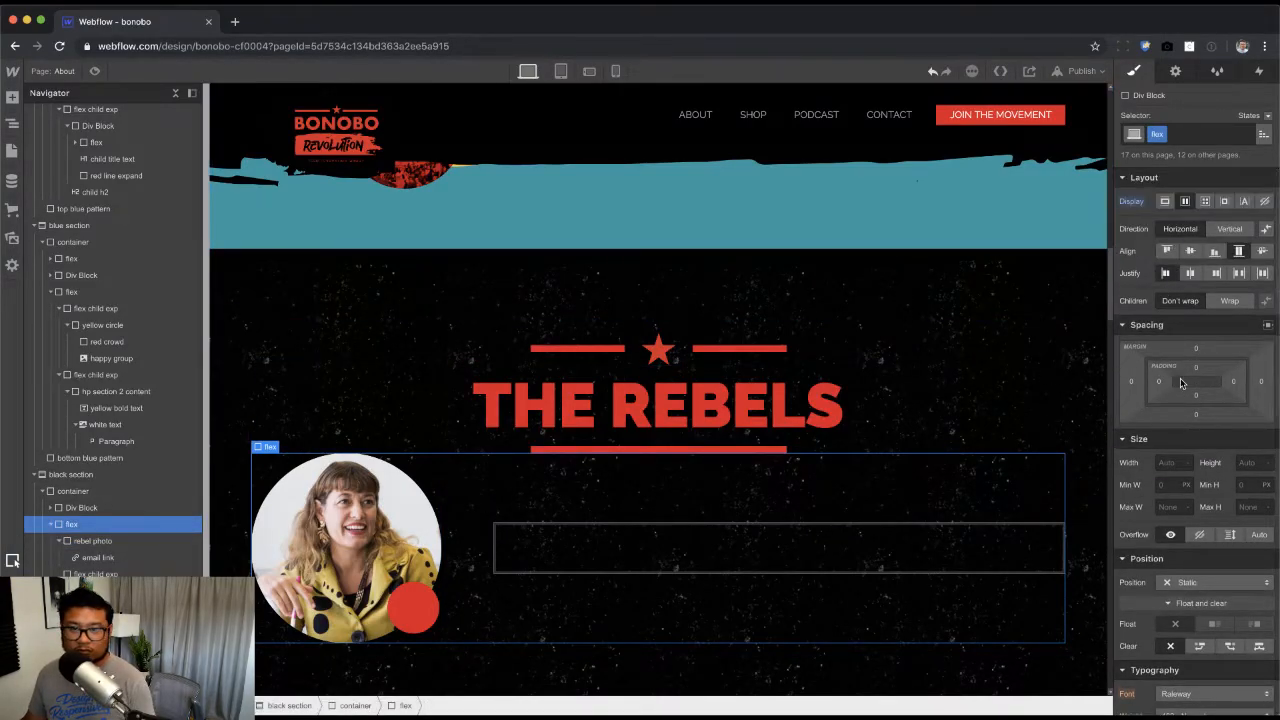
{"action": "left_click", "coordinate": [573, 536]}
{"action": "left_click", "coordinate": [1206, 245]}
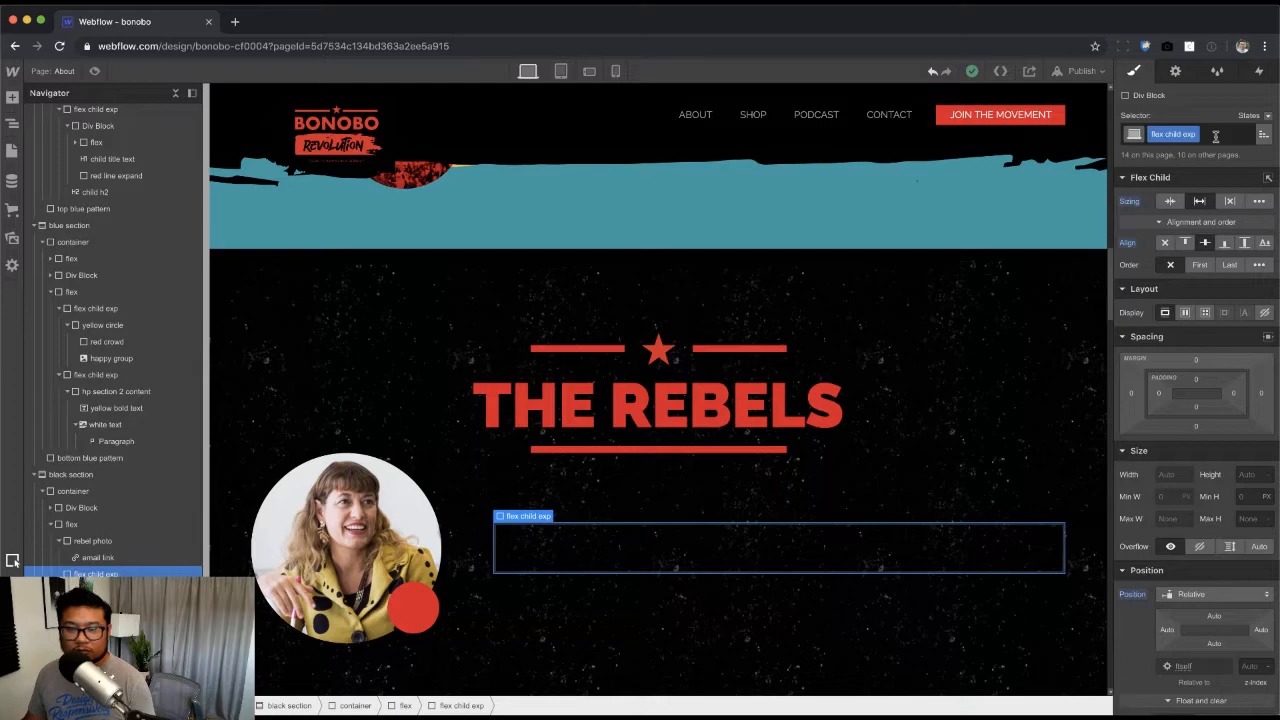
{"action": "left_click", "coordinate": [1215, 135]}
{"action": "type", "text": "stretc"}
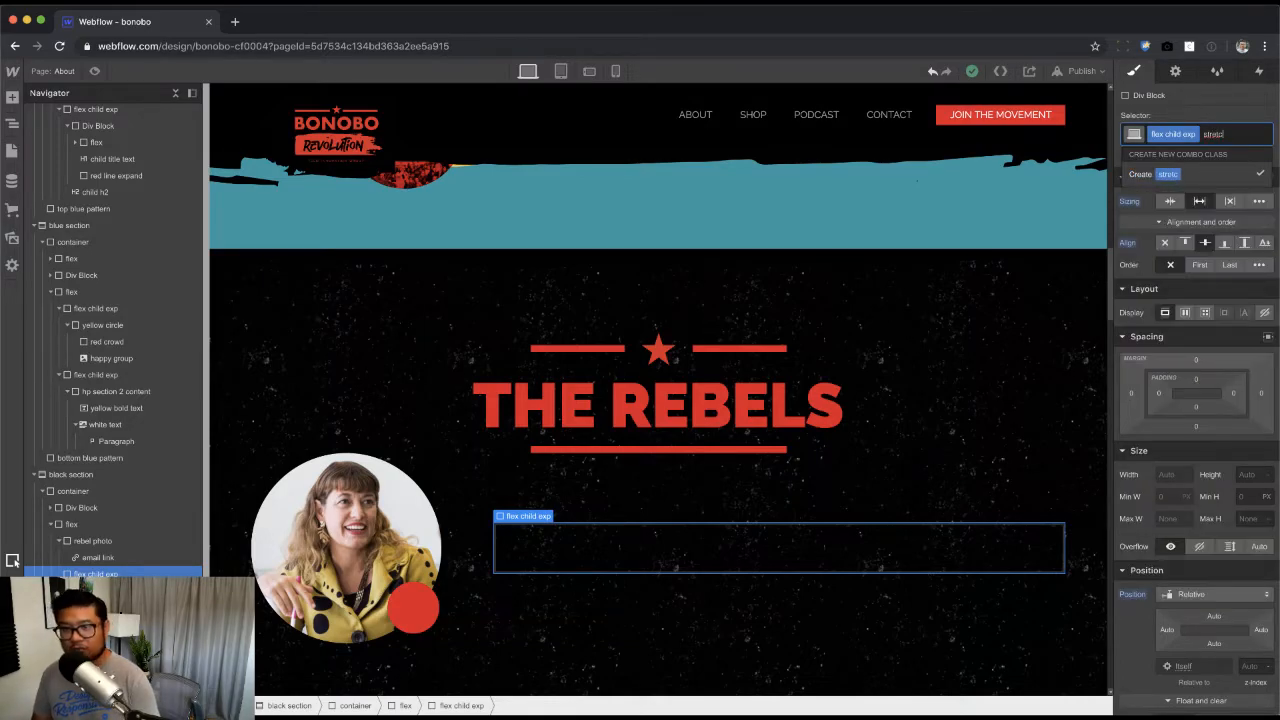
{"action": "type", "text": "h"}
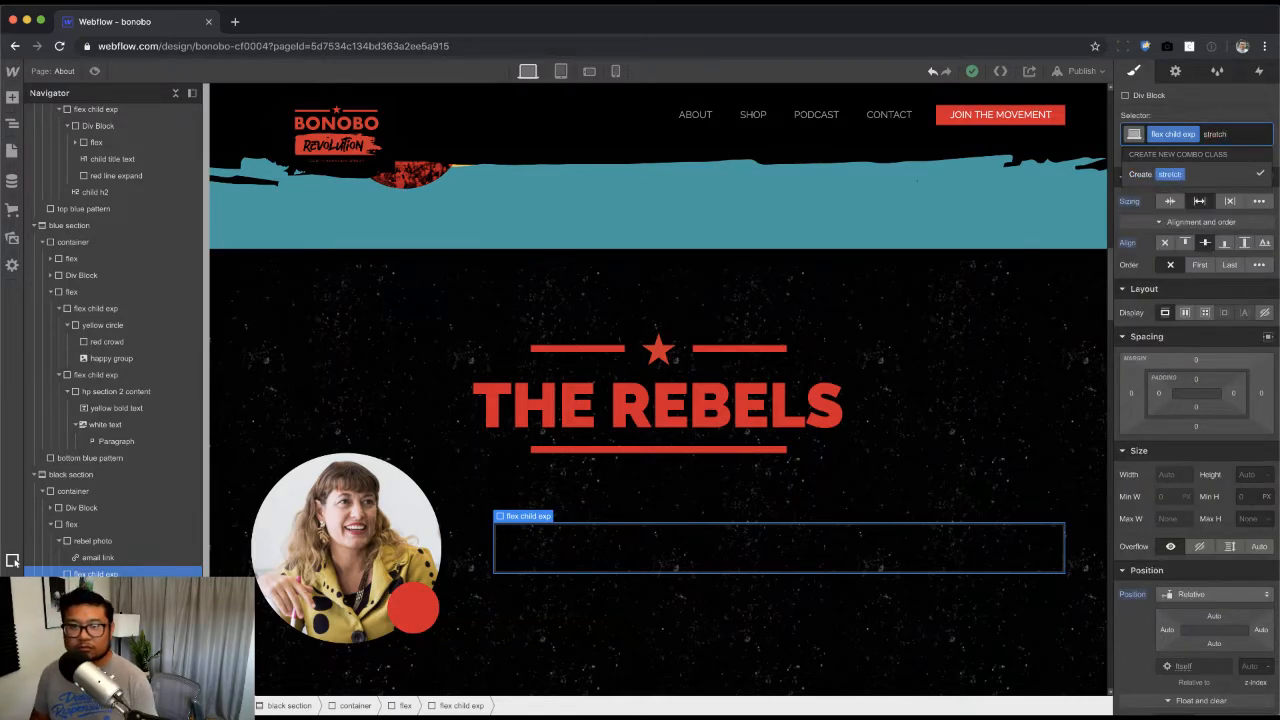
{"action": "key", "text": "Return"}
{"action": "left_click", "coordinate": [1241, 244]}
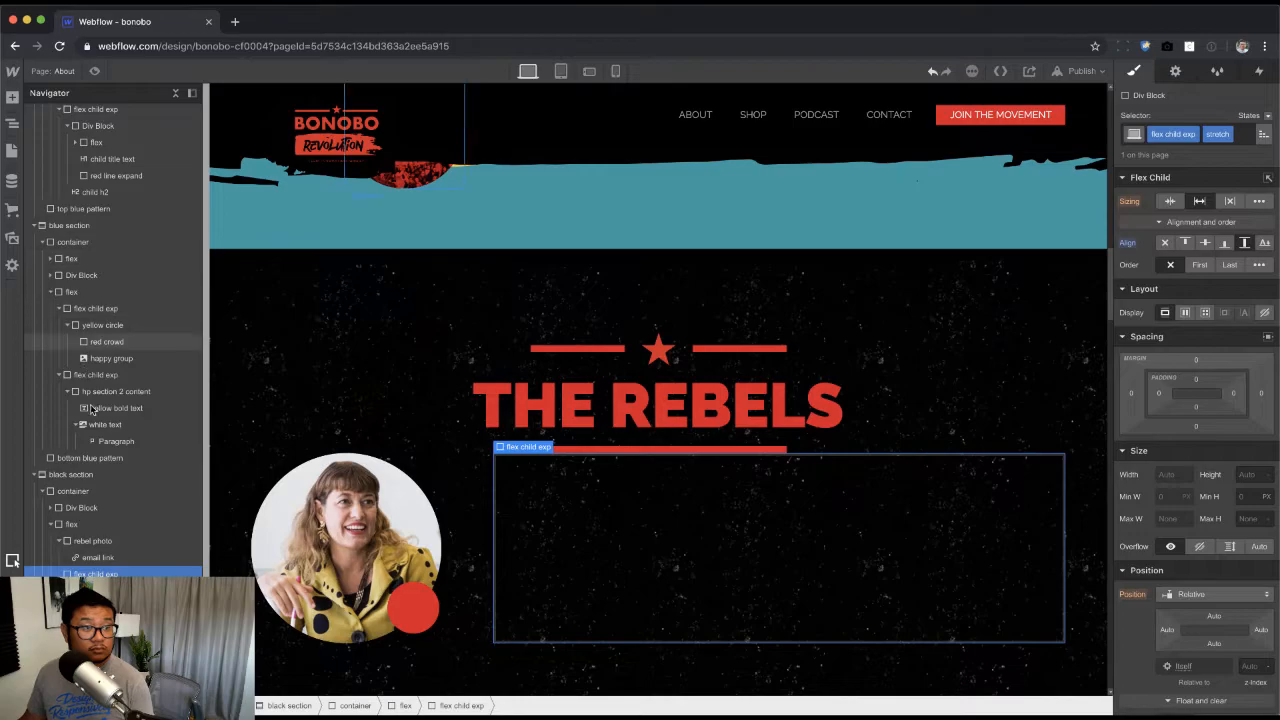
Step: Give the div block around THE REBELS title the class "child title row" and a bottom margin of 50 px
{"action": "left_click", "coordinate": [140, 524]}
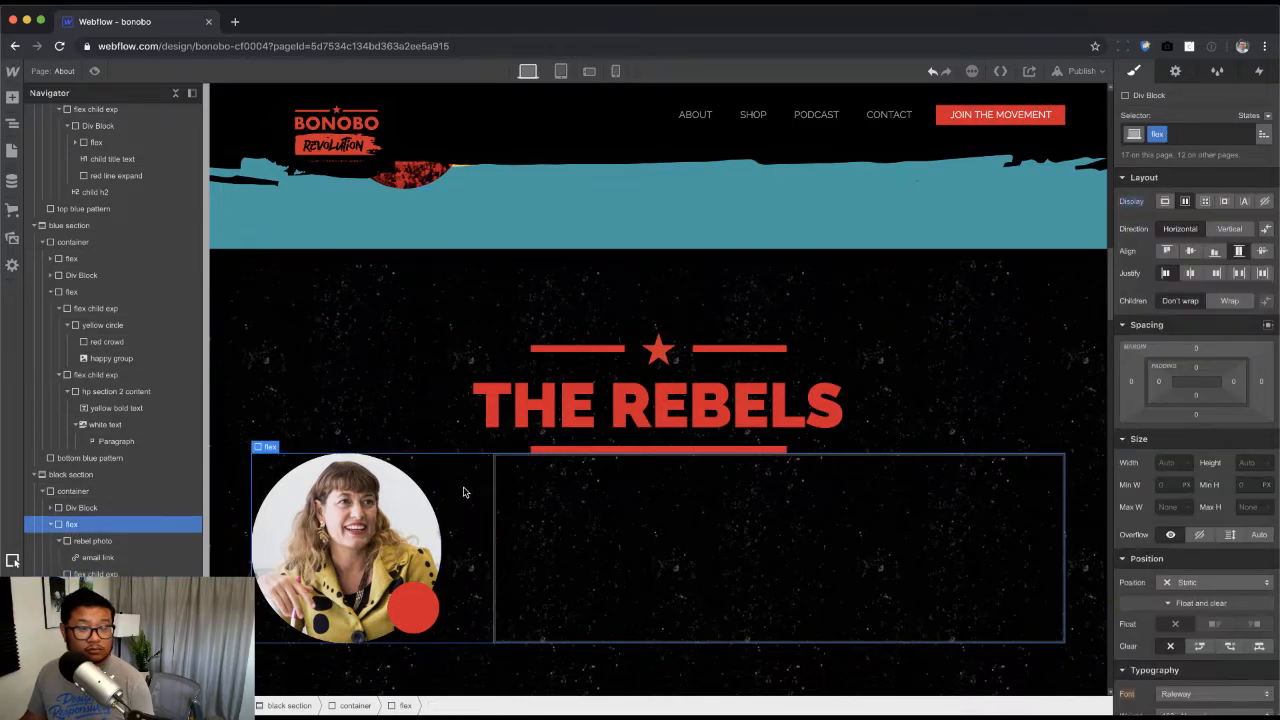
{"action": "left_click", "coordinate": [115, 508]}
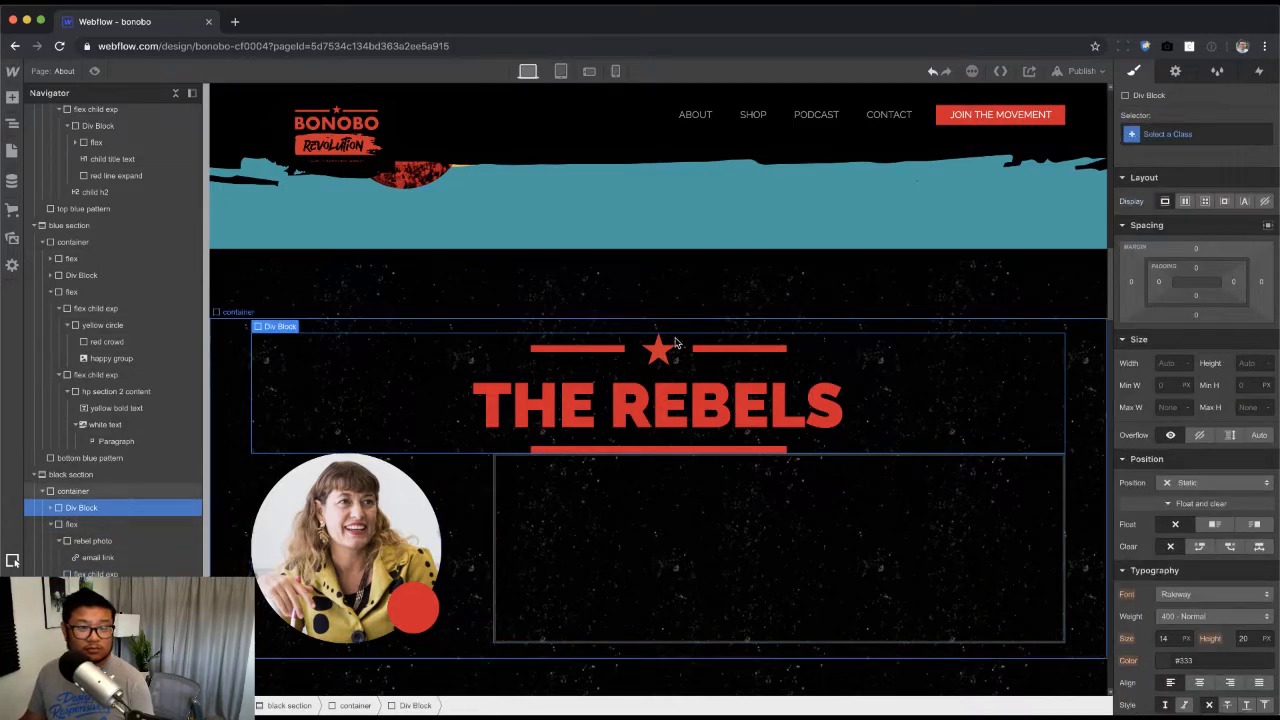
{"action": "left_click", "coordinate": [1201, 133]}
{"action": "type", "text": "child title row"}
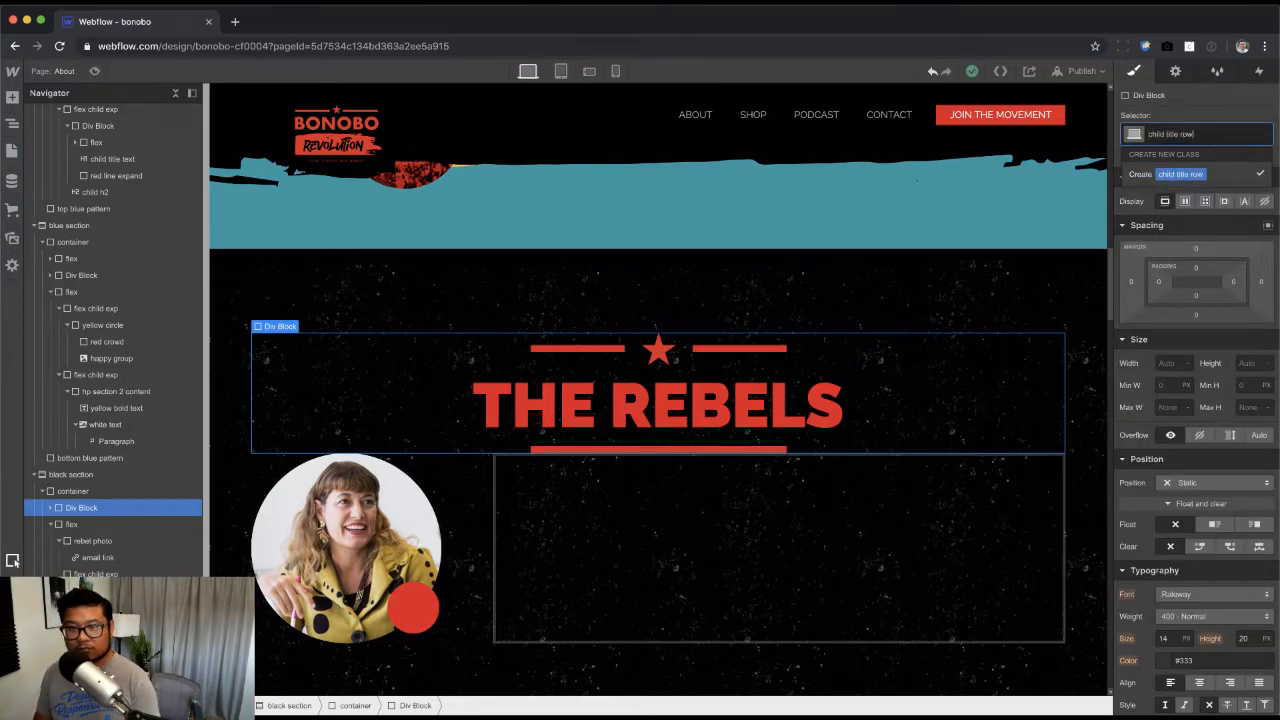
{"action": "key", "text": "Return"}
{"action": "left_click", "coordinate": [1196, 314]}
{"action": "type", "text": "50"}
{"action": "key", "text": "Return"}
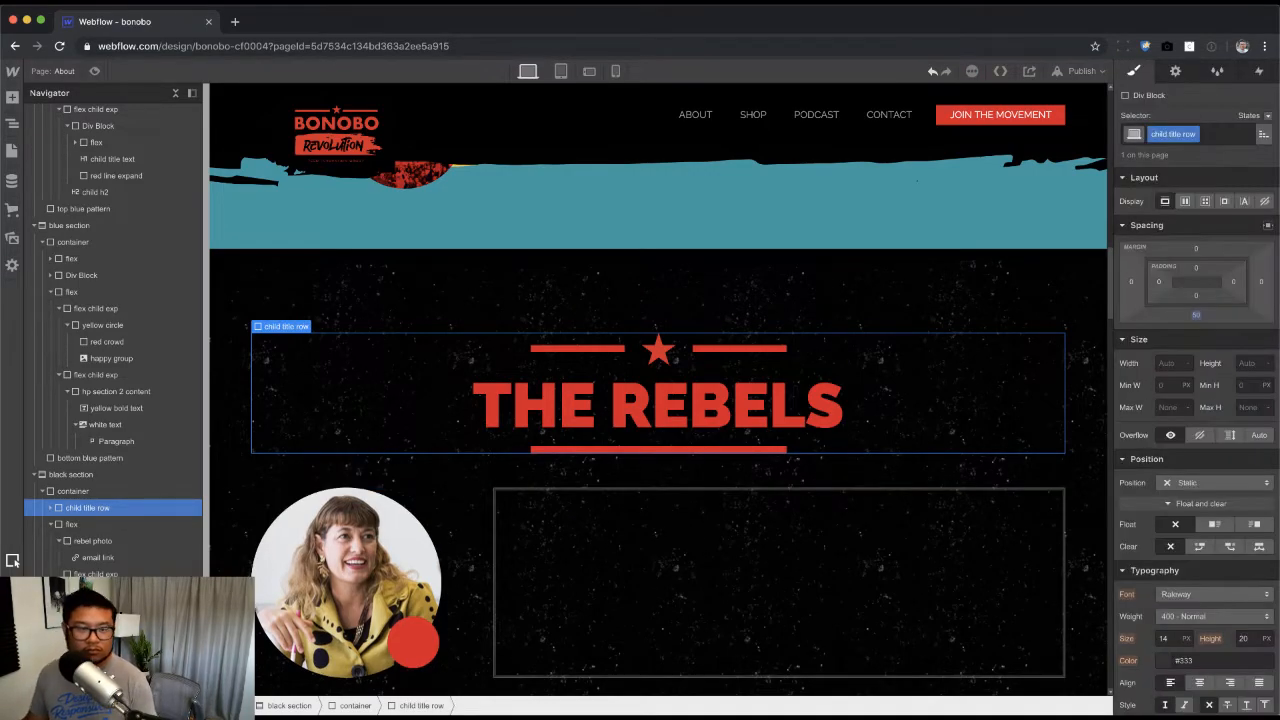
Step: Try a 125 px bottom margin on the title row, compare it with the PDF mockup, and set it to 100 px
{"action": "left_click", "coordinate": [1197, 316]}
{"action": "type", "text": "125"}
{"action": "key", "text": "Return"}
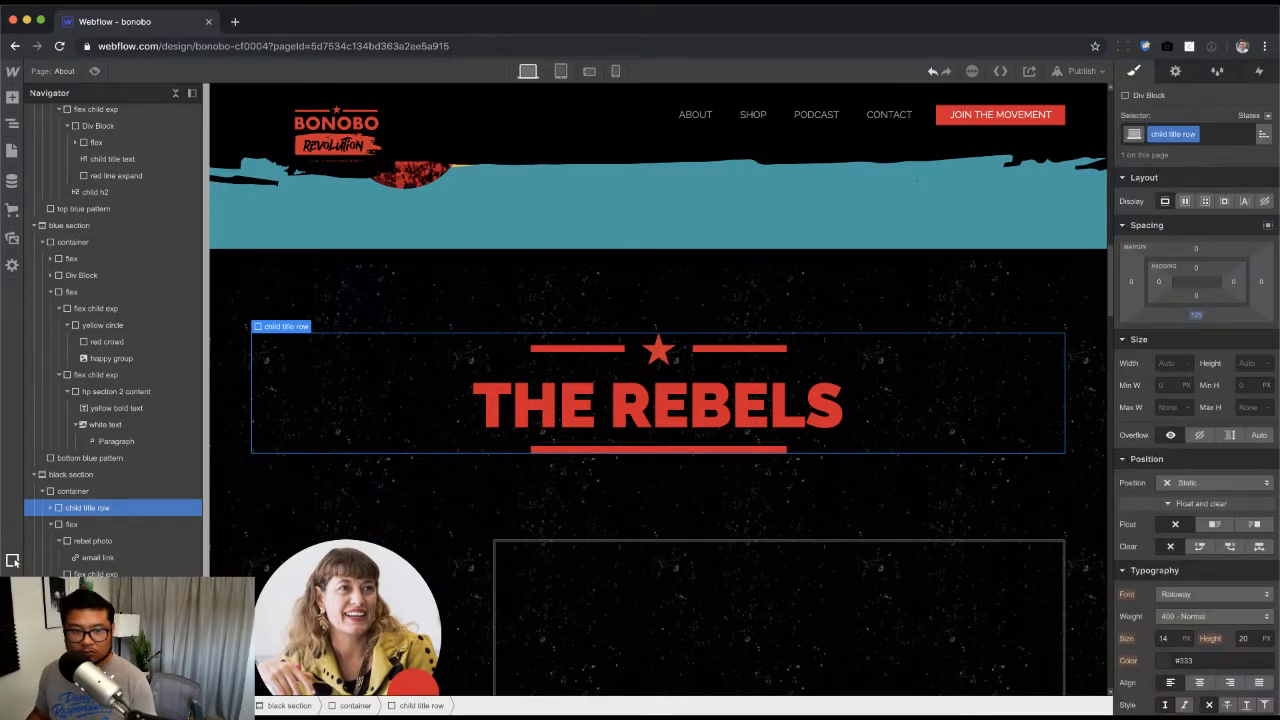
{"action": "scroll", "coordinate": [783, 440], "scroll_direction": "down", "scroll_amount": 2}
{"action": "key", "text": "super+Tab"}
{"action": "key", "text": "super+Tab"}
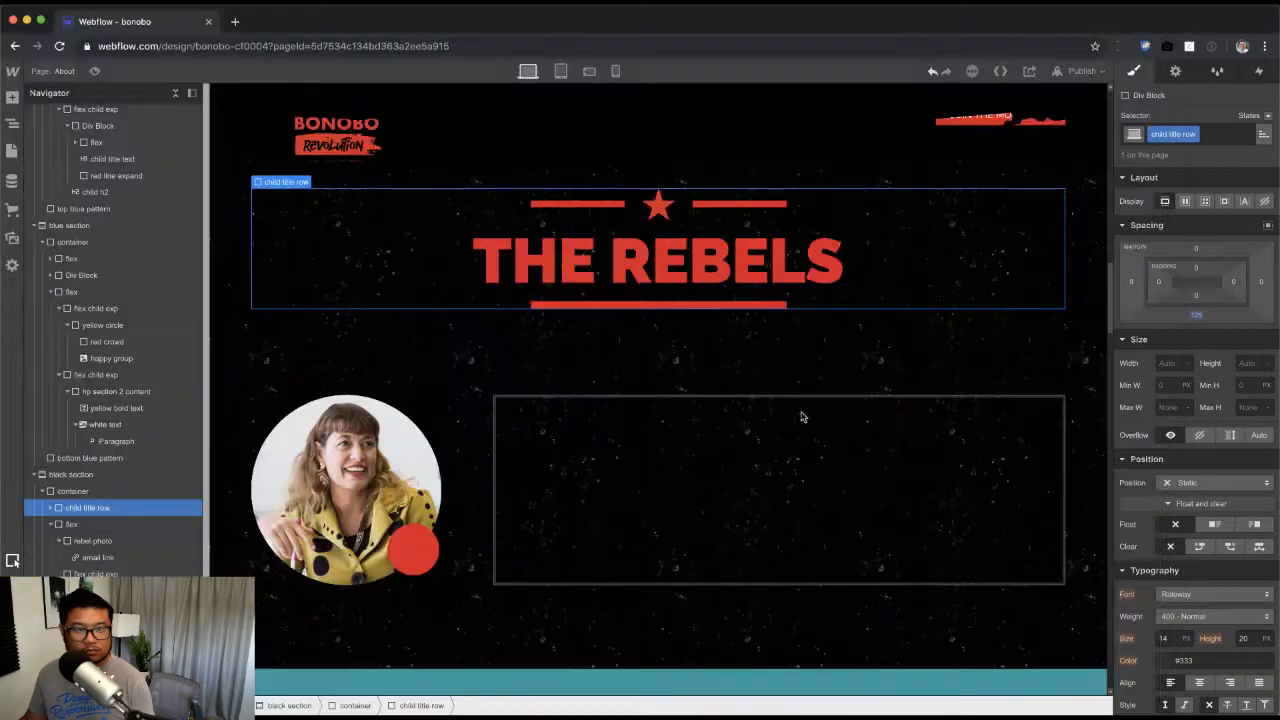
{"action": "left_click", "coordinate": [1196, 314]}
{"action": "type", "text": "10"}
{"action": "key", "text": "Return"}
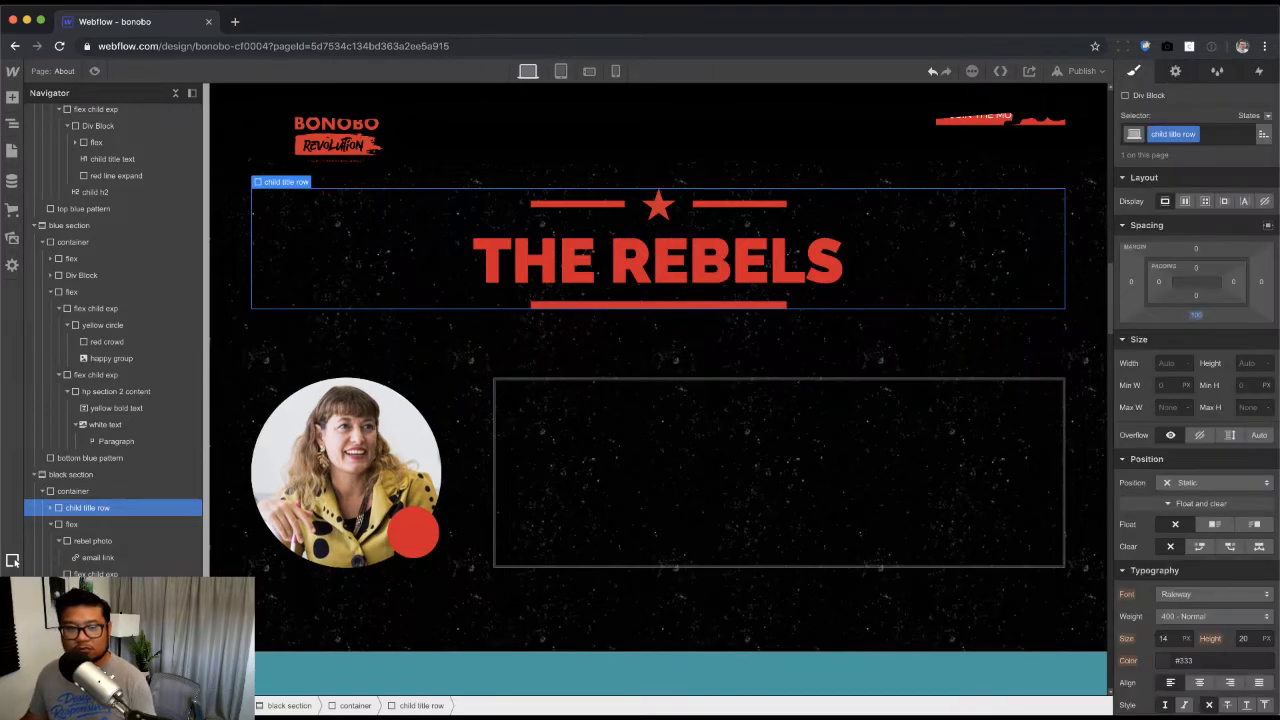
Step: Copy the first rebel's name from the PDF mockup and return to the Webflow page with the stretched div block selected
{"action": "left_click", "coordinate": [752, 472]}
{"action": "key", "text": "super+Tab"}
{"action": "key", "text": "super+Tab"}
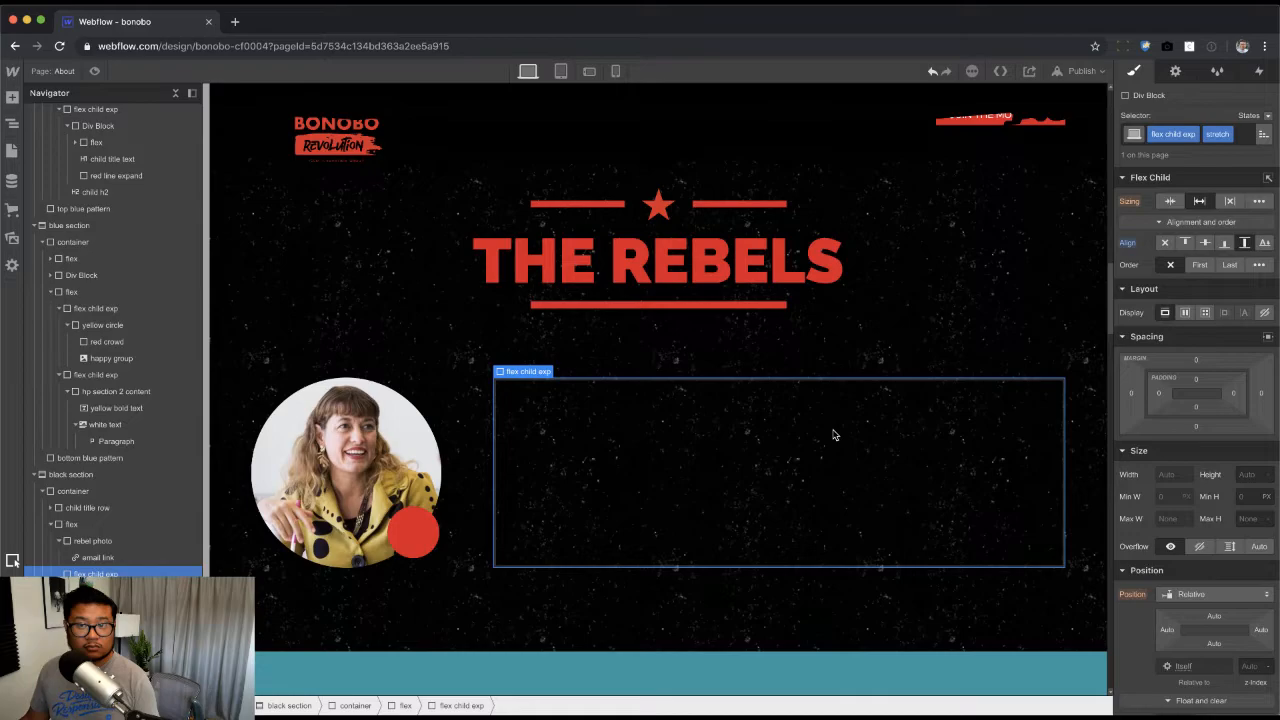
{"action": "key", "text": "super+Tab"}
{"action": "left_click_drag", "start_coordinate": [690, 289], "coordinate": [486, 290]}
{"action": "key", "text": "ctrl+c"}
{"action": "key", "text": "super+Tab"}
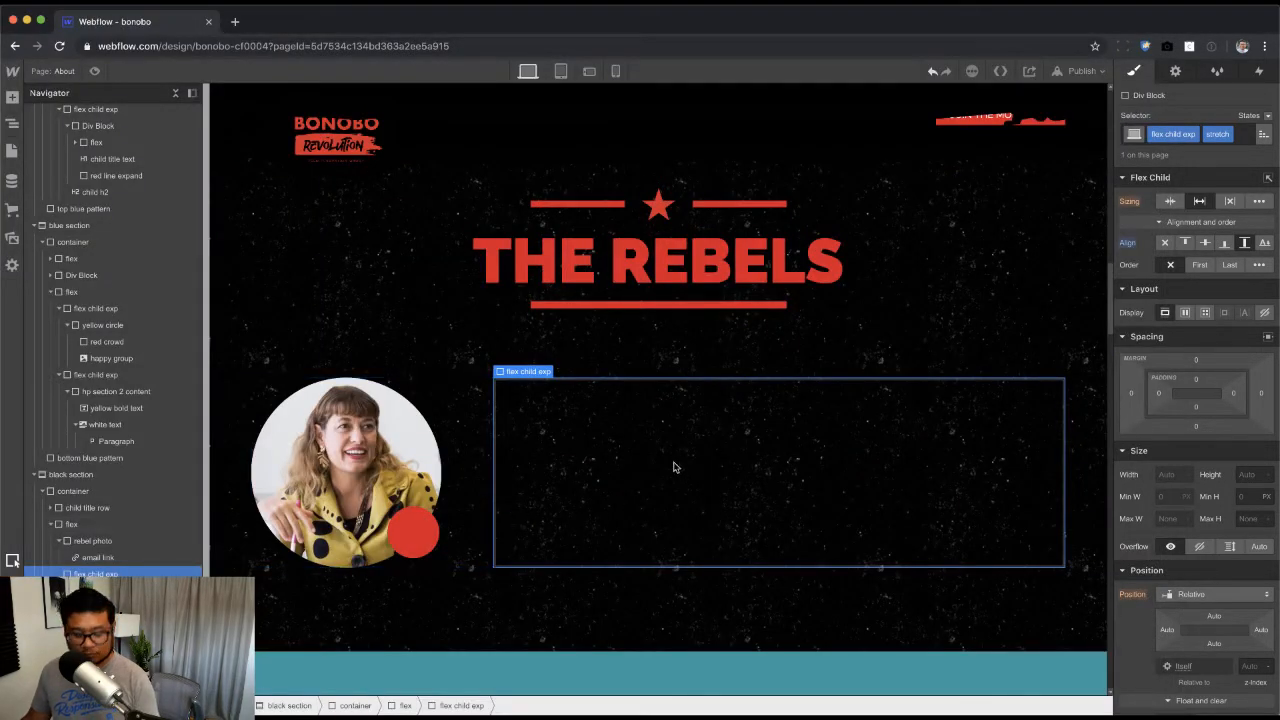
Step: Add a heading inside the stretched div block and set its type to H3
{"action": "key", "text": "super+e"}
{"action": "type", "text": "head"}
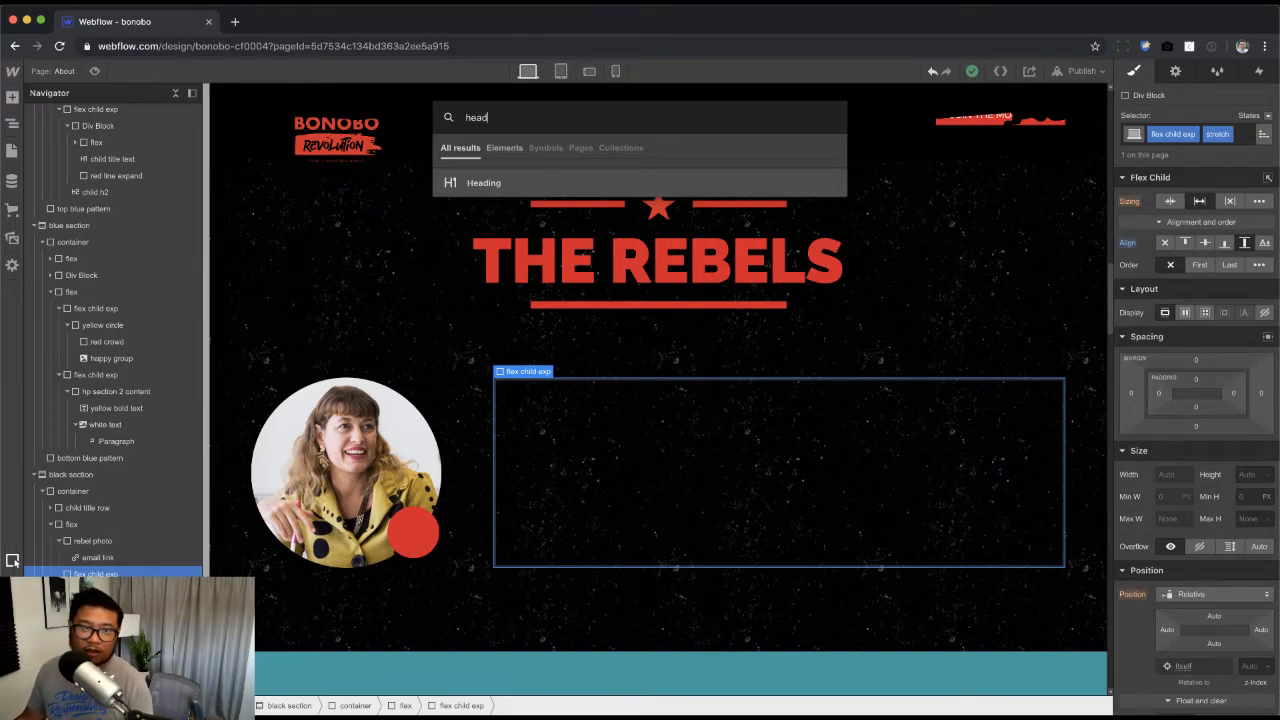
{"action": "left_click", "coordinate": [452, 180]}
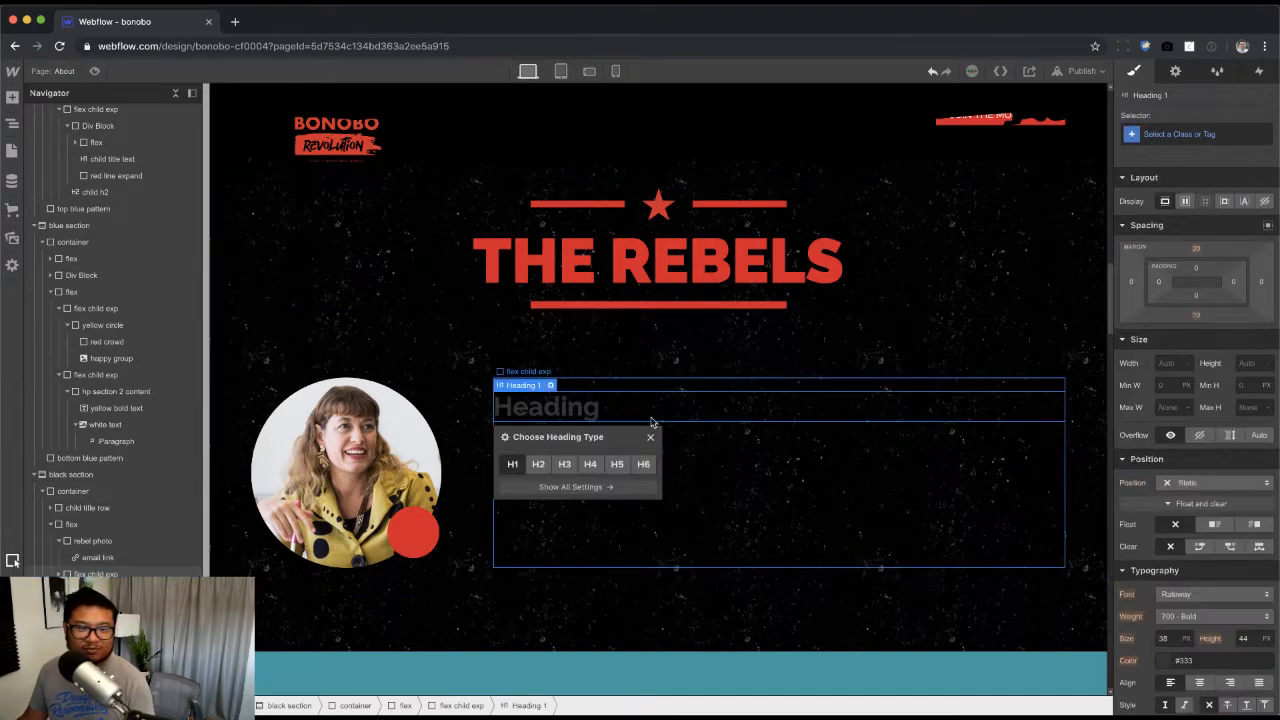
{"action": "left_click", "coordinate": [565, 466]}
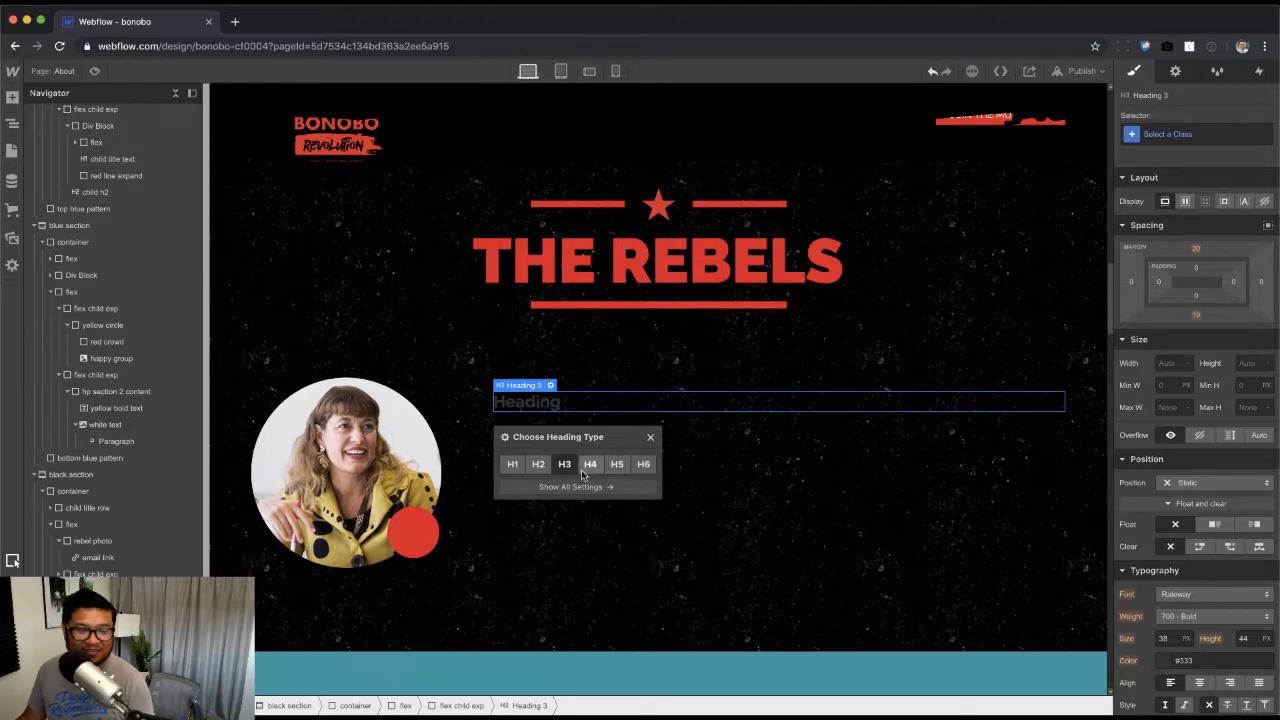
{"action": "left_click", "coordinate": [652, 437]}
Step: Replace the placeholder text of the H3 heading with the rebel's name copied from the mockup
{"action": "double_click", "coordinate": [545, 405]}
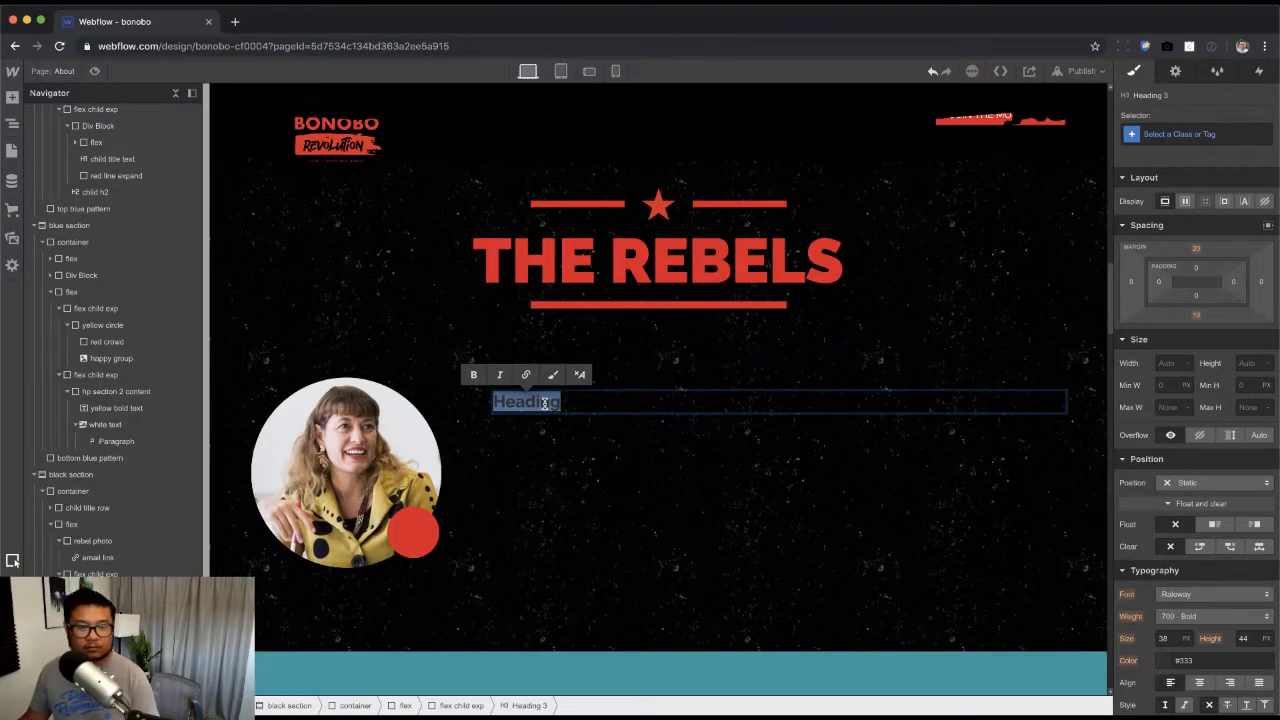
{"action": "key", "text": "ctrl+v"}
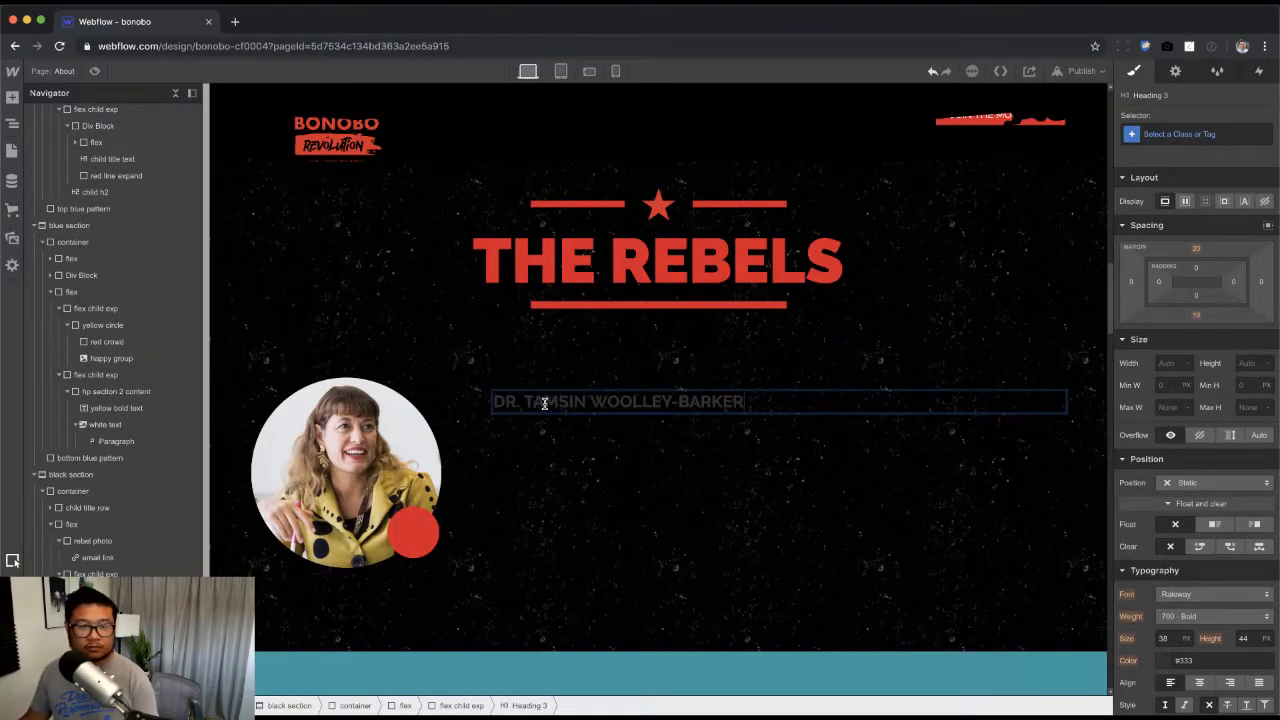
{"action": "left_click", "coordinate": [615, 443]}
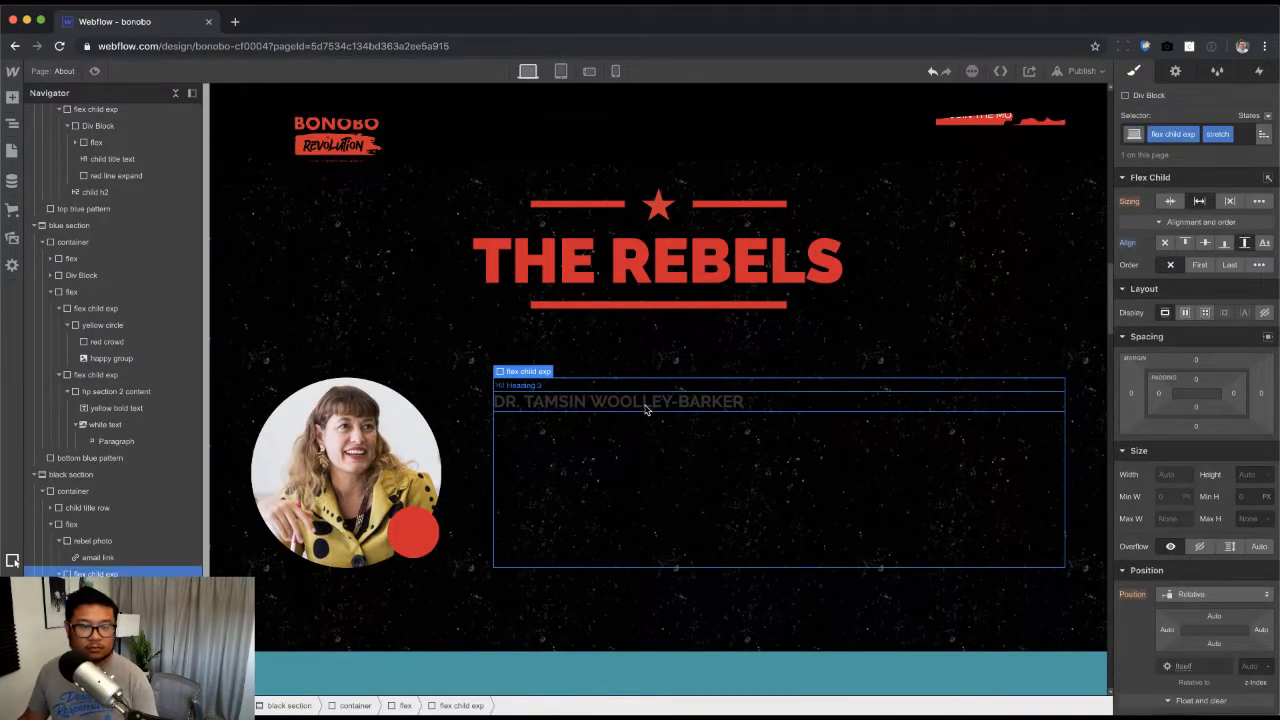
{"action": "left_click", "coordinate": [647, 410]}
{"action": "left_click", "coordinate": [648, 455]}
{"action": "left_click", "coordinate": [651, 413]}
Step: Compare the red lines with the PDF mockup and set the height of the "red line expand thick" class to 7 px
{"action": "key", "text": "super+Tab"}
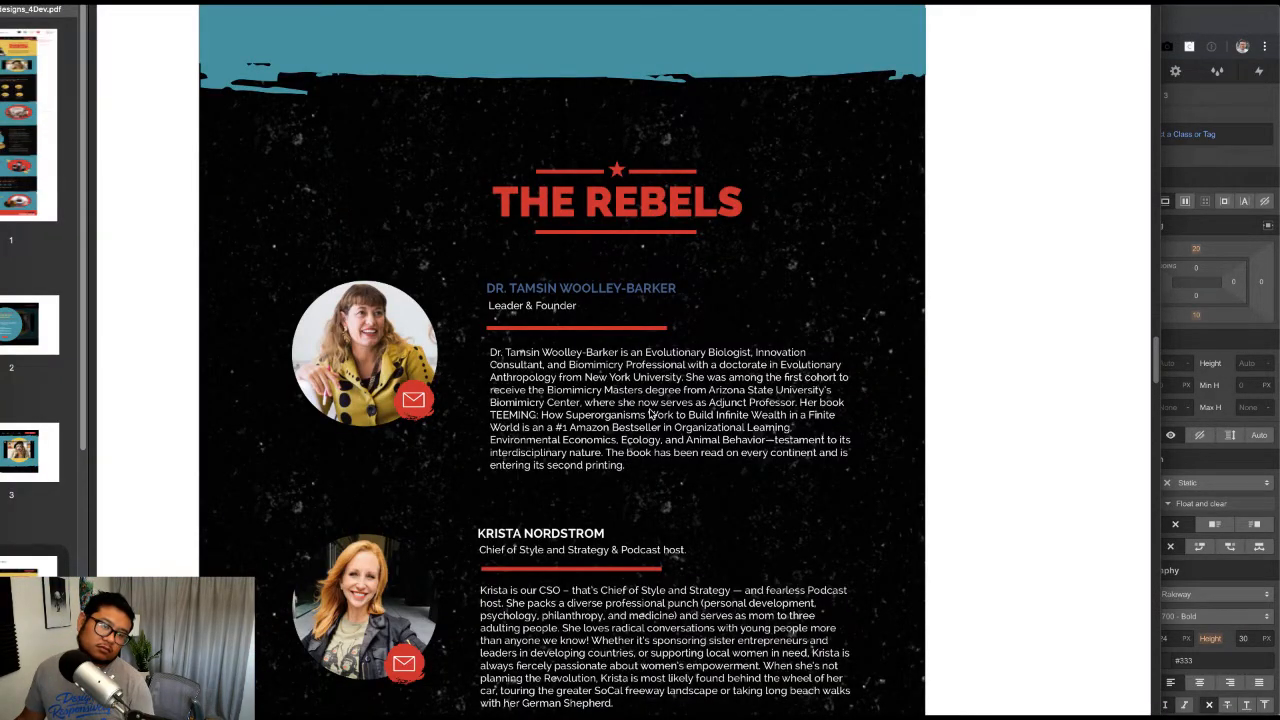
{"action": "key", "text": "super+Tab"}
{"action": "key", "text": "super+Tab"}
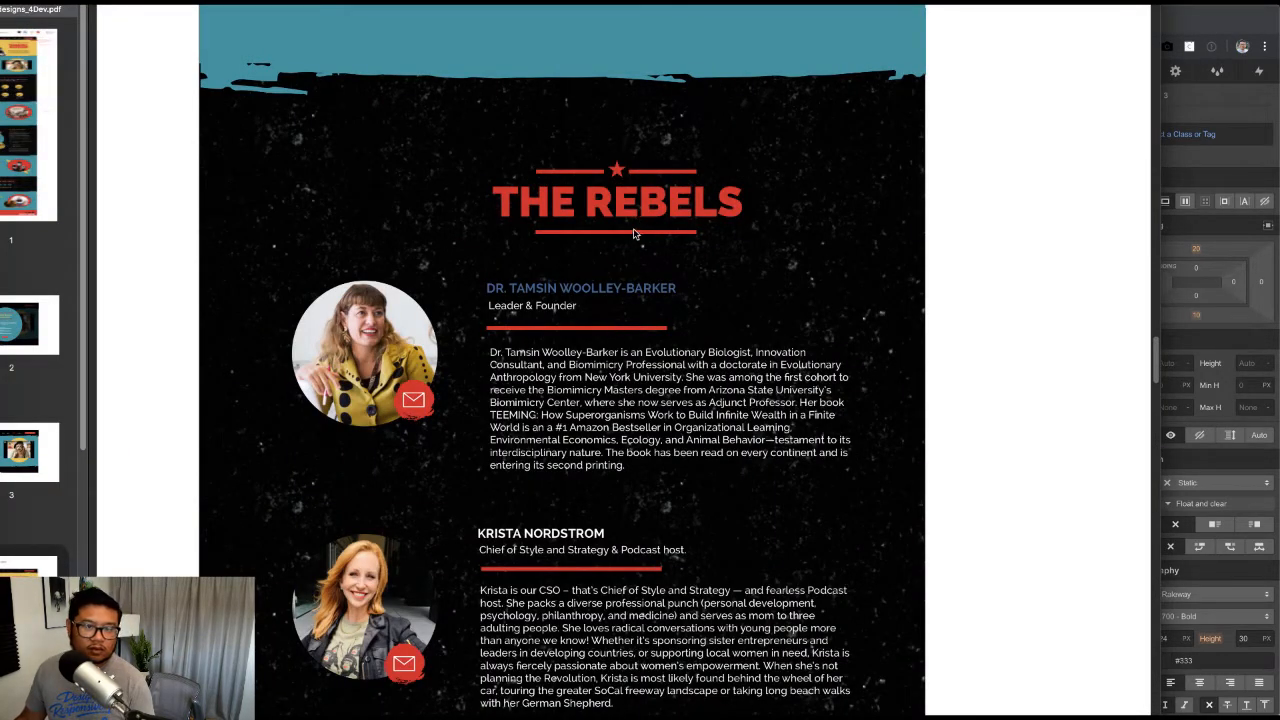
{"action": "key", "text": "super+Tab"}
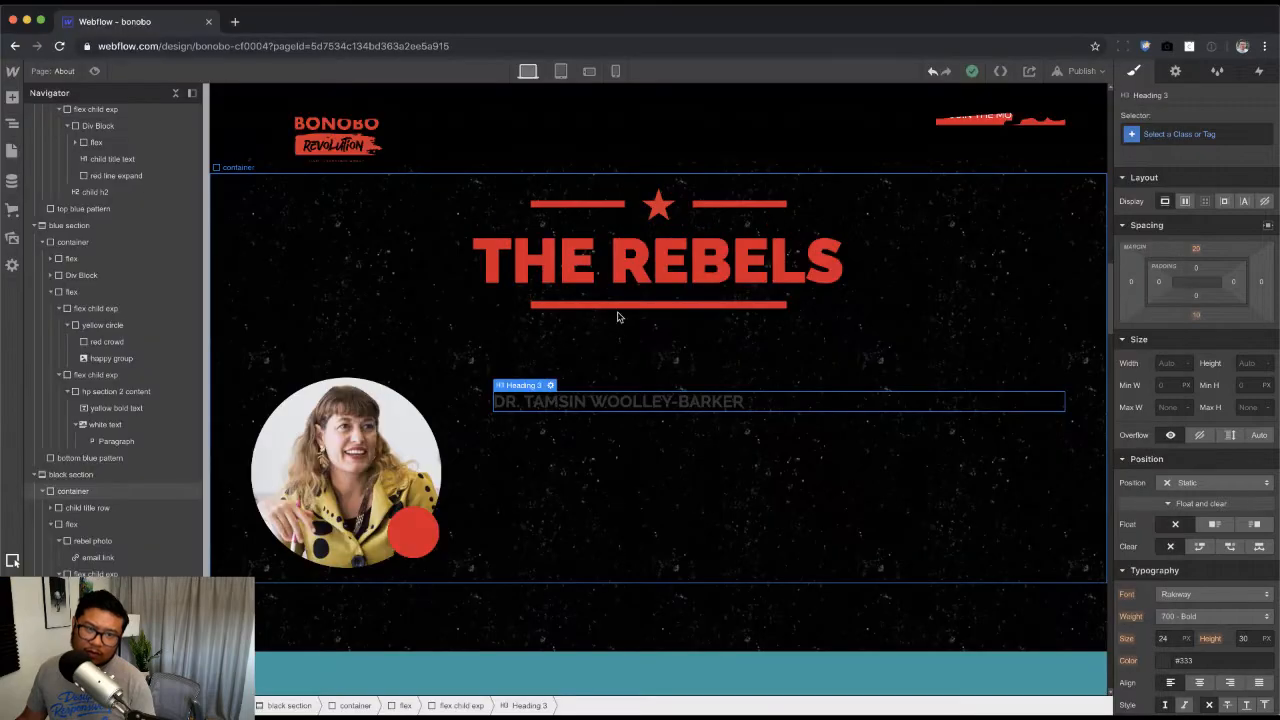
{"action": "left_click", "coordinate": [618, 305]}
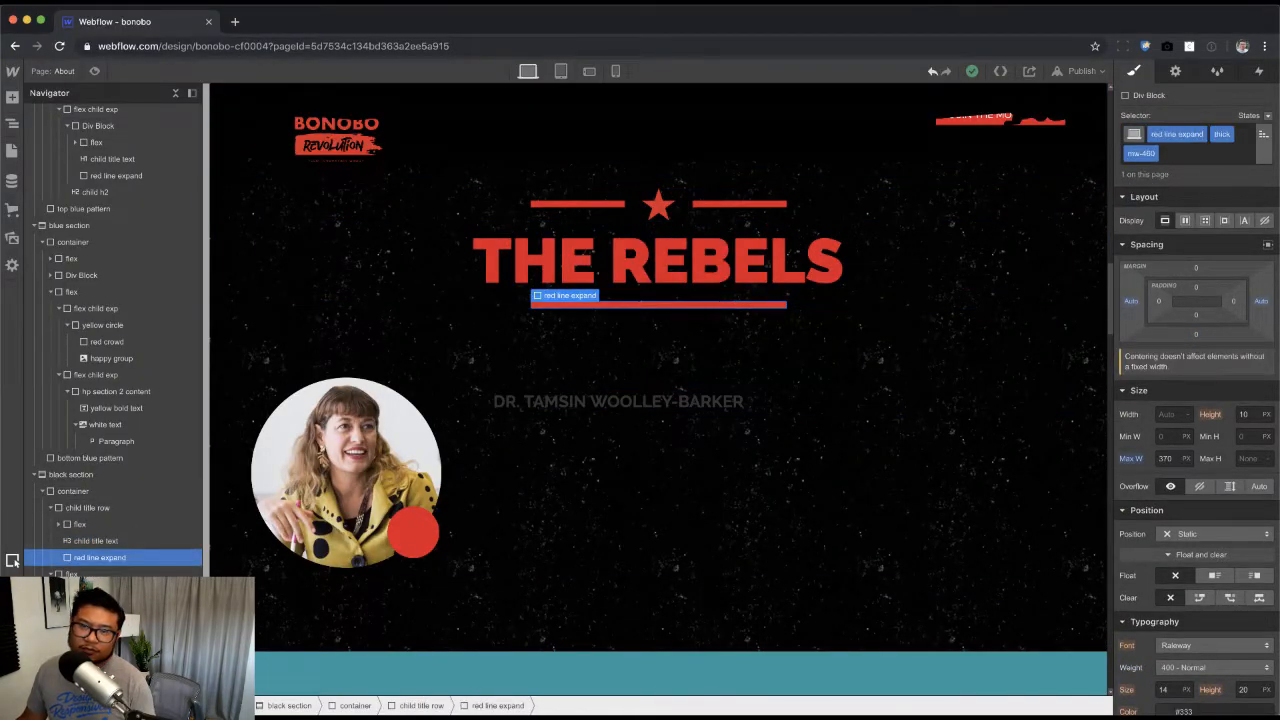
{"action": "left_click", "coordinate": [1208, 150]}
{"action": "left_click", "coordinate": [1230, 230]}
{"action": "left_click", "coordinate": [1250, 364]}
{"action": "type", "text": "7"}
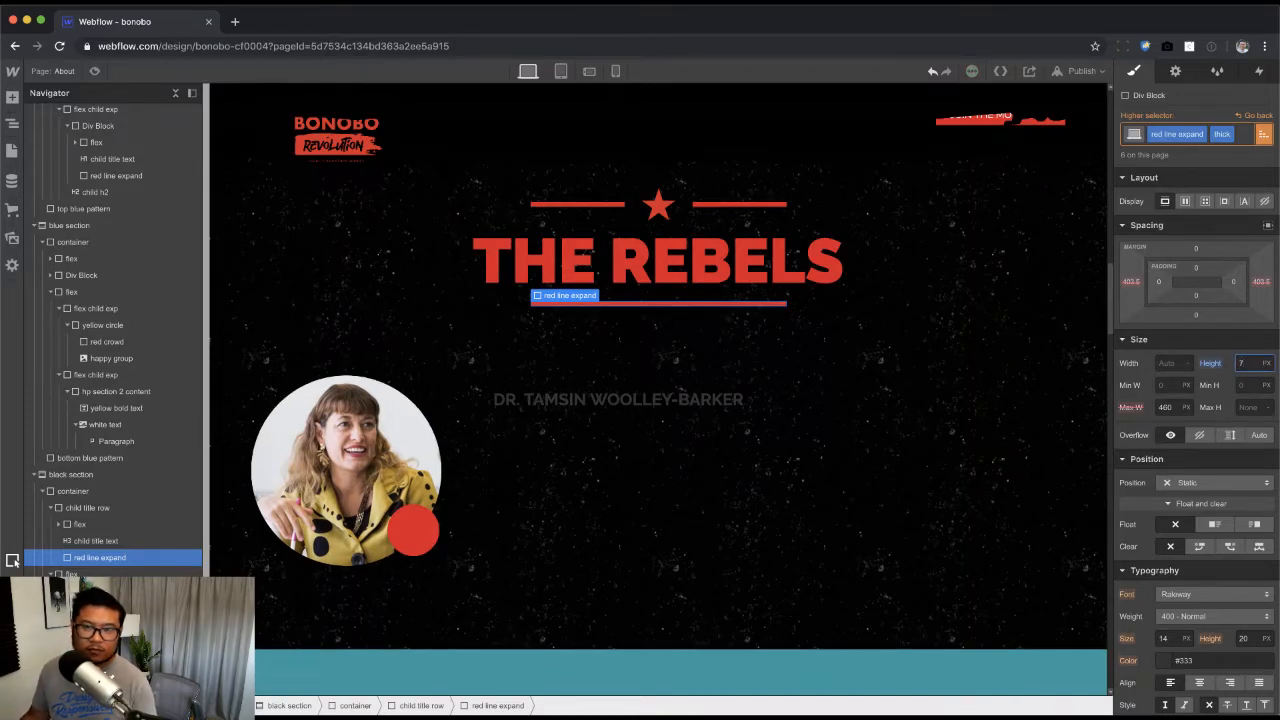
{"action": "left_click", "coordinate": [1258, 116]}
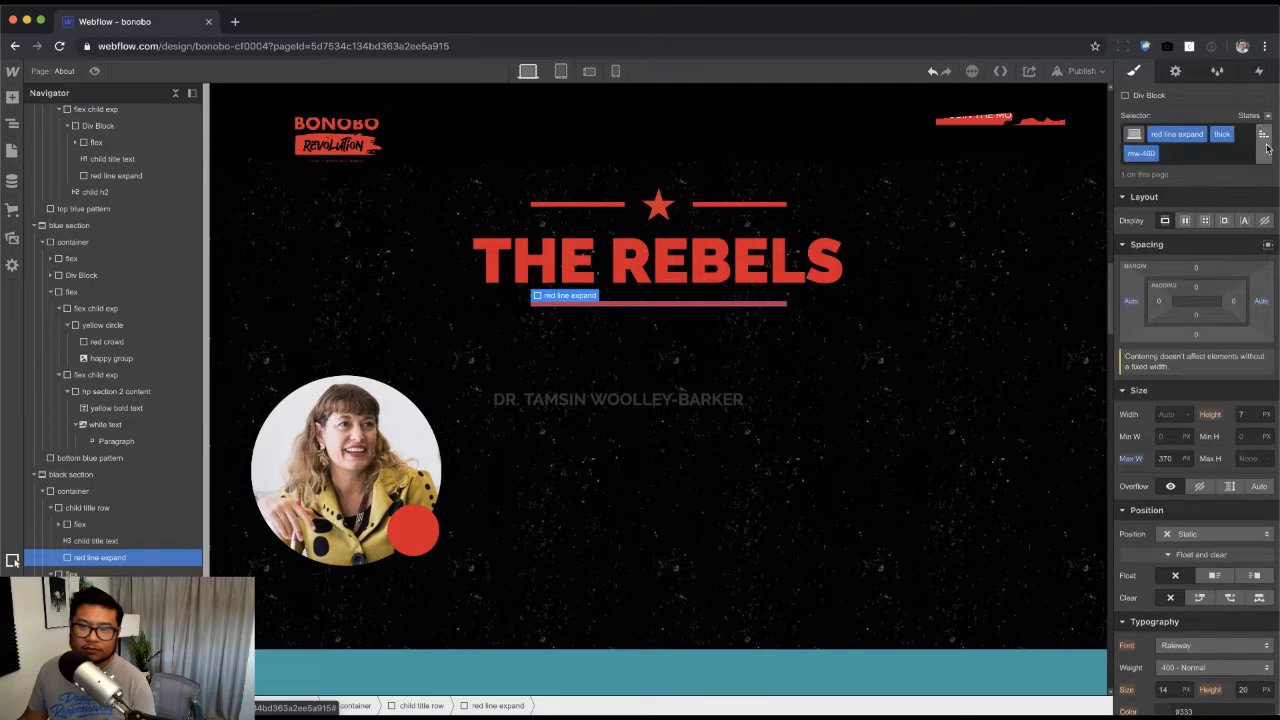
Step: Try placing a copy of the title's red line below the rebel's name heading, and delete the copy
{"action": "left_click", "coordinate": [738, 457]}
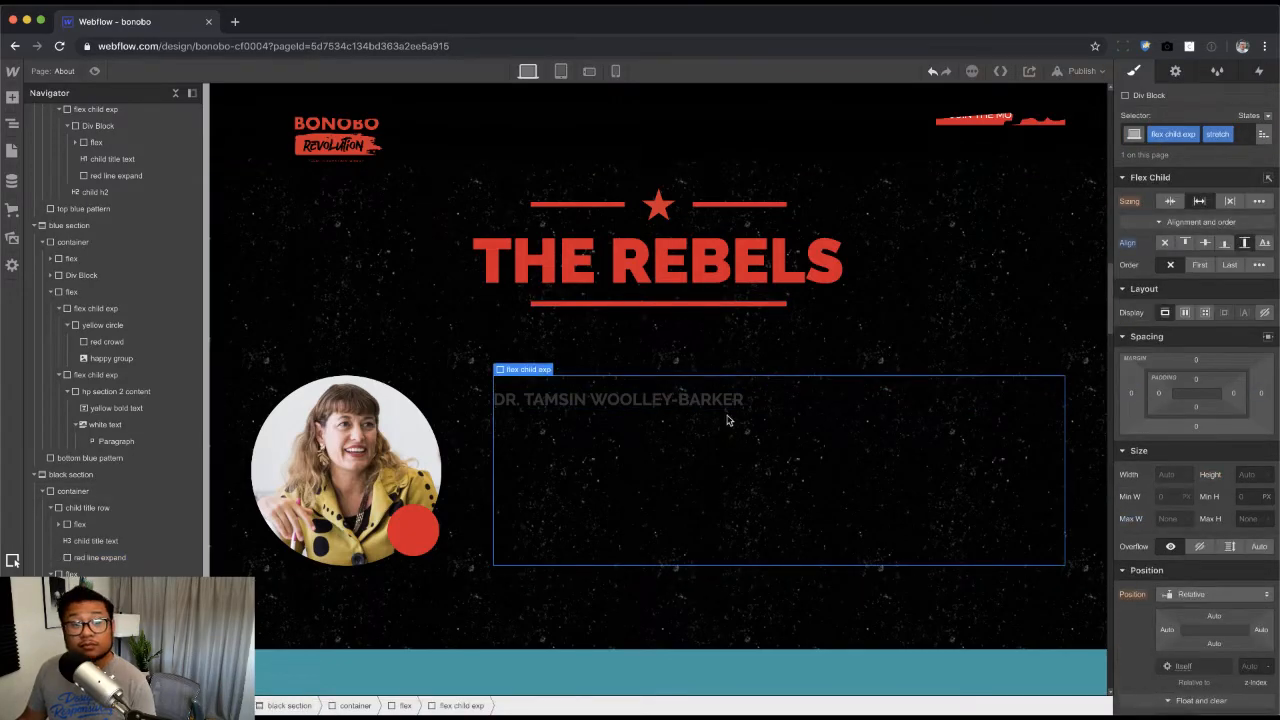
{"action": "left_click", "coordinate": [686, 304]}
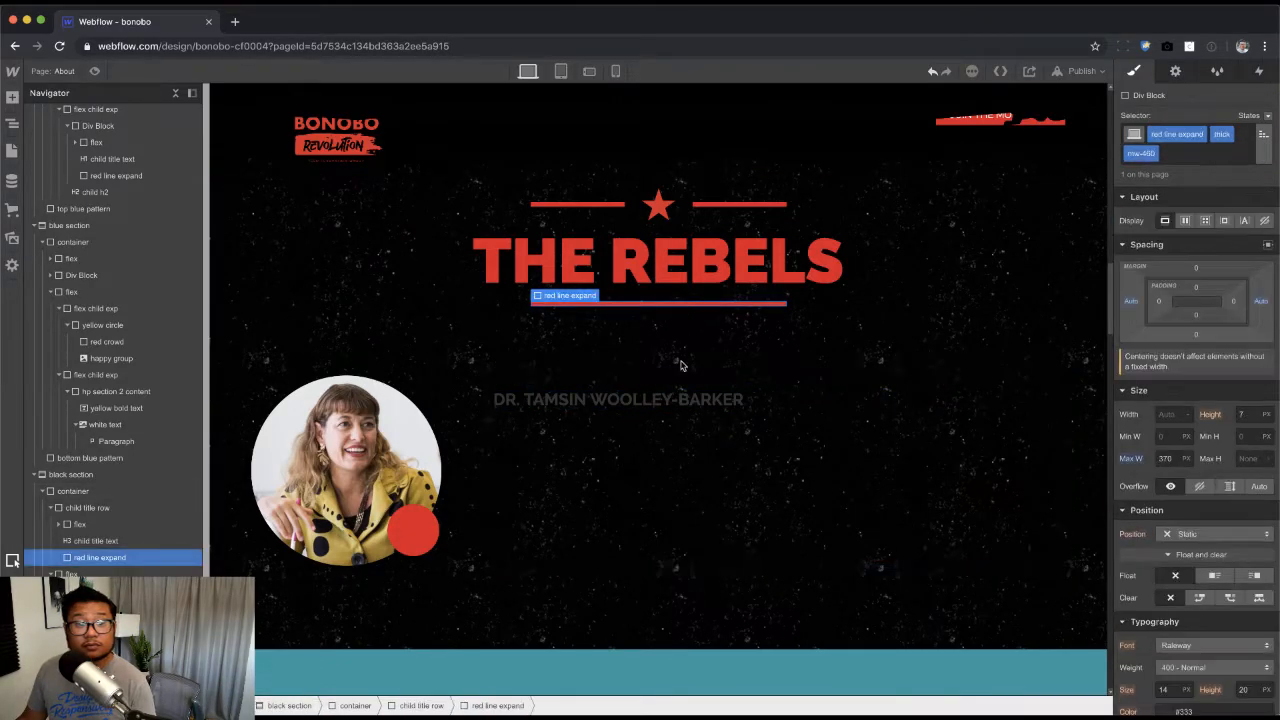
{"action": "left_click", "coordinate": [726, 406]}
{"action": "key", "text": "ctrl+v"}
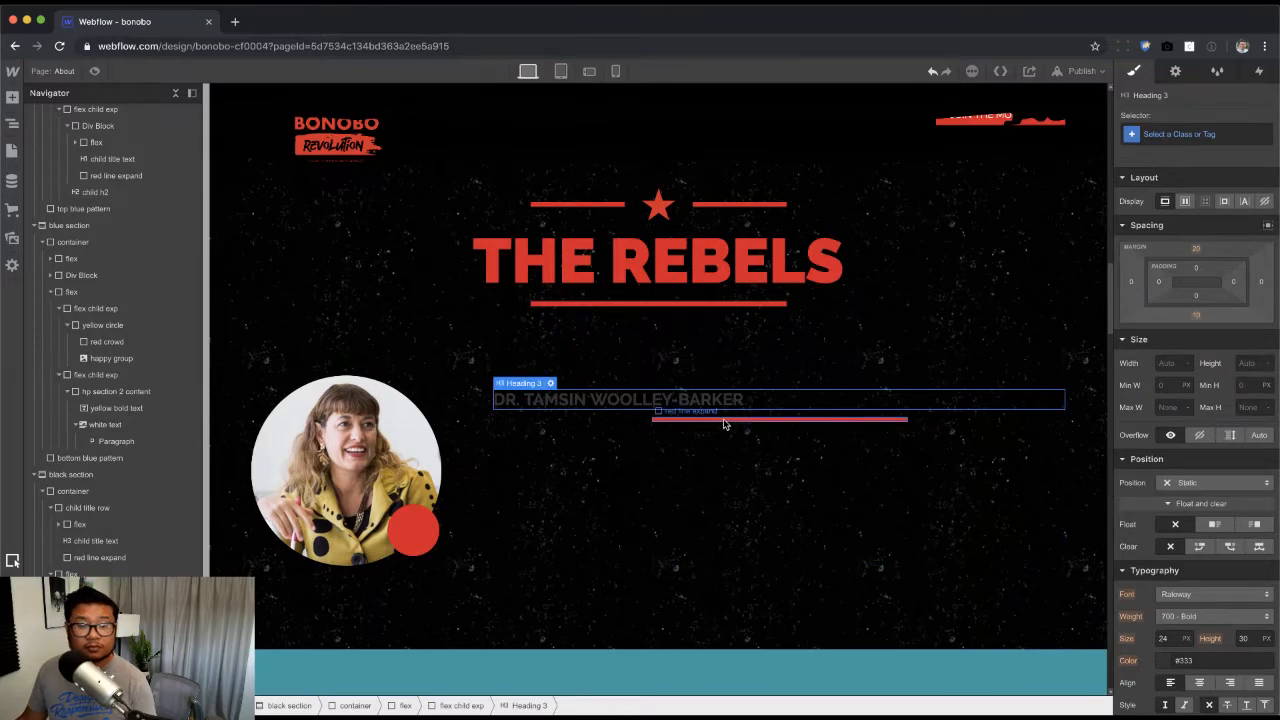
{"action": "left_click", "coordinate": [725, 423]}
{"action": "key", "text": "Delete"}
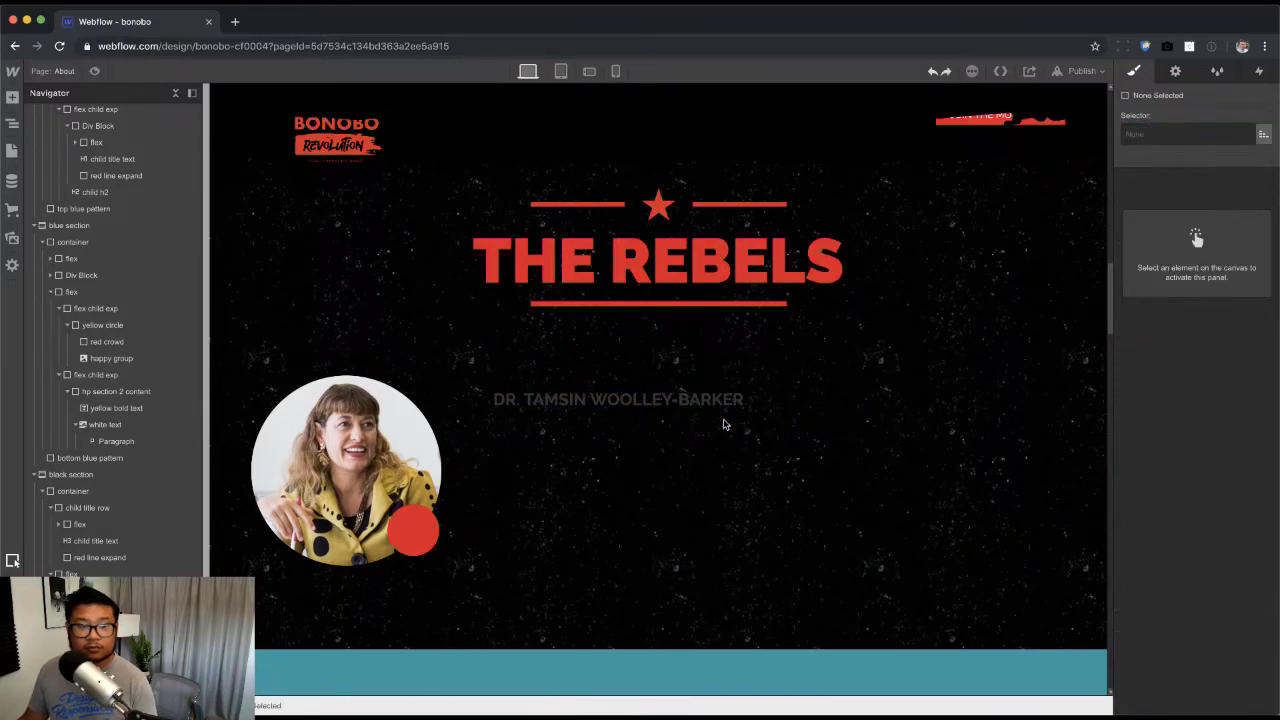
Step: Try a copy of the title's red line without its "mw-480" class below the rebel's name heading, and delete that copy
{"action": "key", "text": "super+Tab"}
{"action": "key", "text": "super+Tab"}
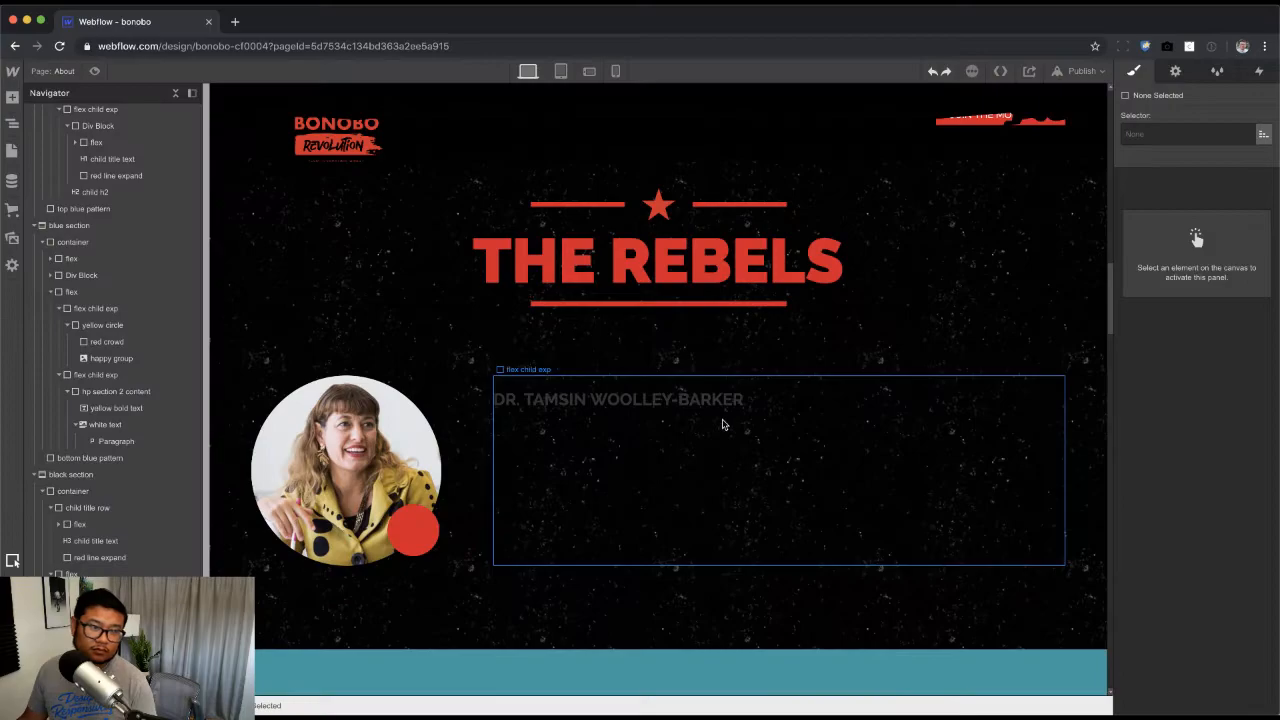
{"action": "key", "text": "ctrl+z"}
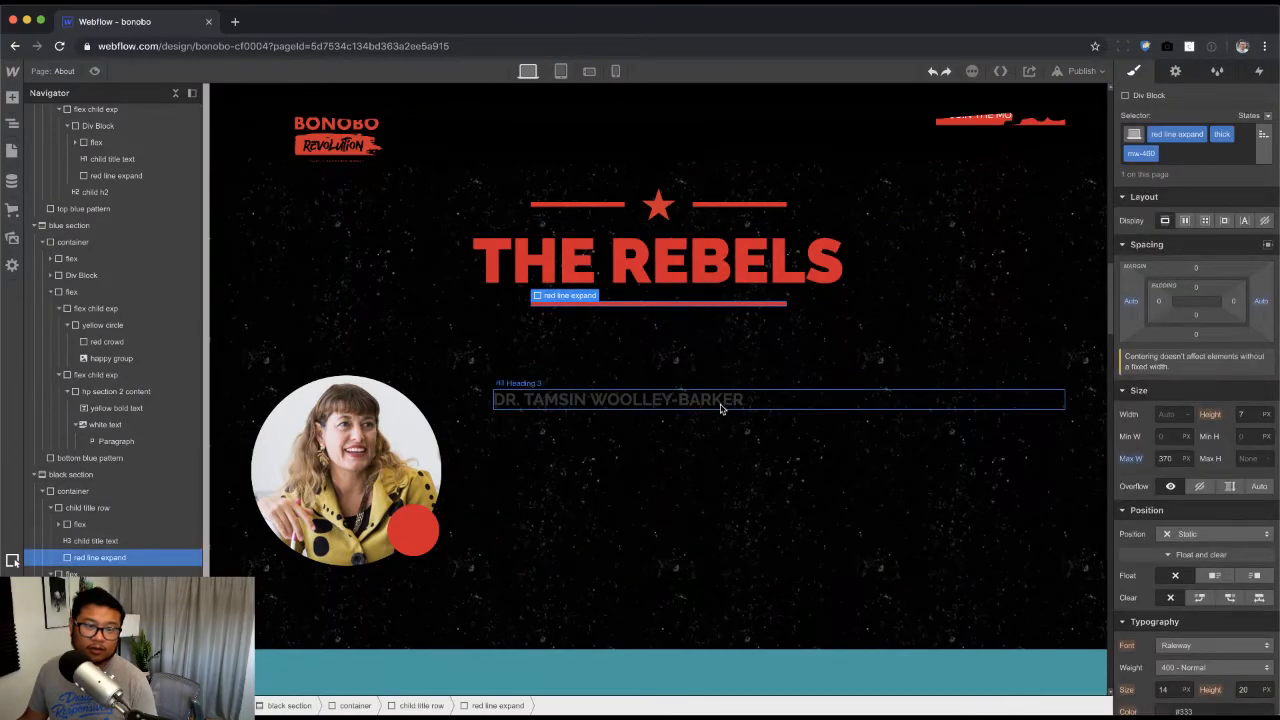
{"action": "left_click", "coordinate": [720, 410]}
{"action": "key", "text": "ctrl+v"}
{"action": "left_click", "coordinate": [1141, 153]}
{"action": "left_click", "coordinate": [1140, 206]}
{"action": "left_click", "coordinate": [1228, 138]}
{"action": "type", "text": "thick"}
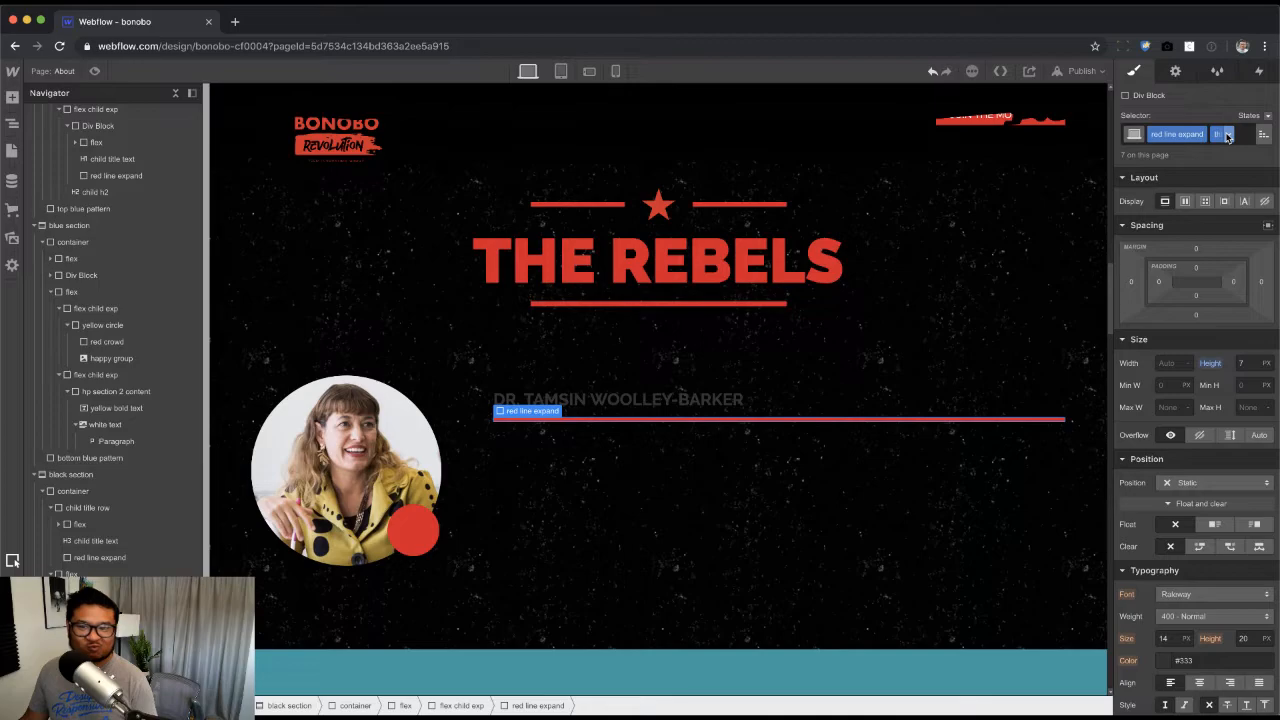
{"action": "key", "text": "Delete"}
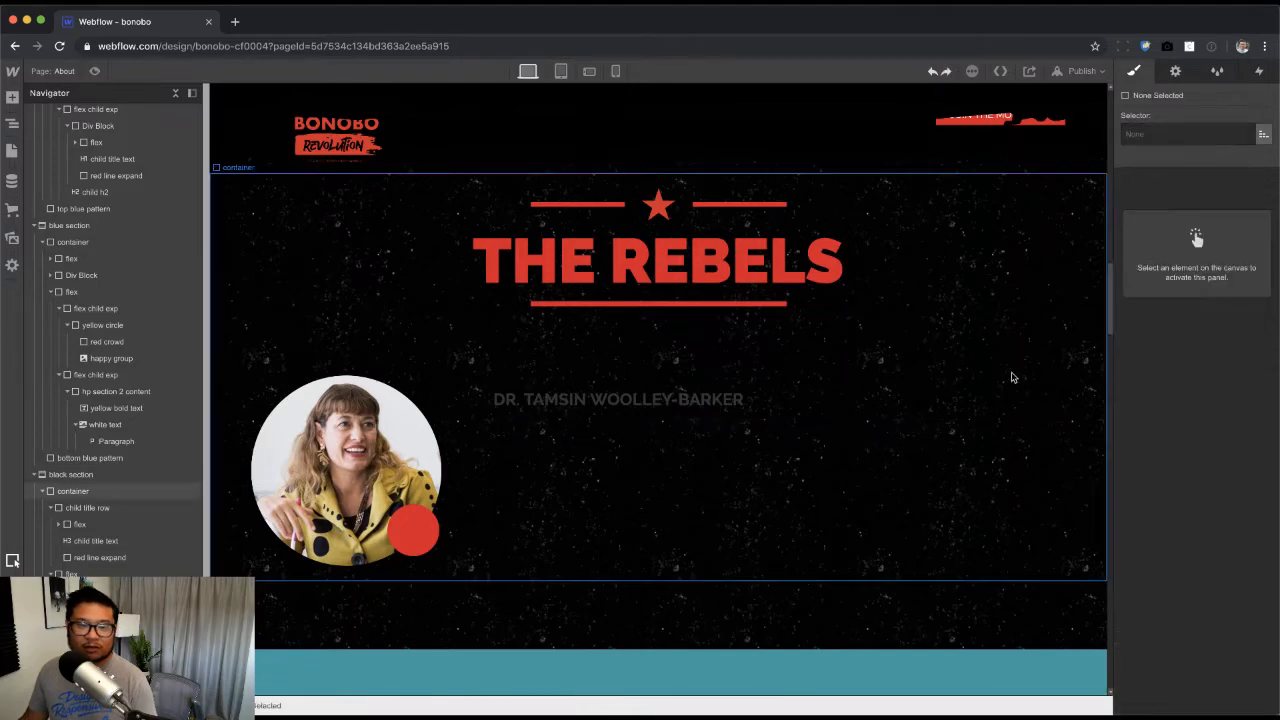
Step: Wrap the rebel's name heading in a new div block and give the block the class "rebel name row"
{"action": "left_click", "coordinate": [832, 402]}
{"action": "key", "text": "super+e"}
{"action": "type", "text": "div"}
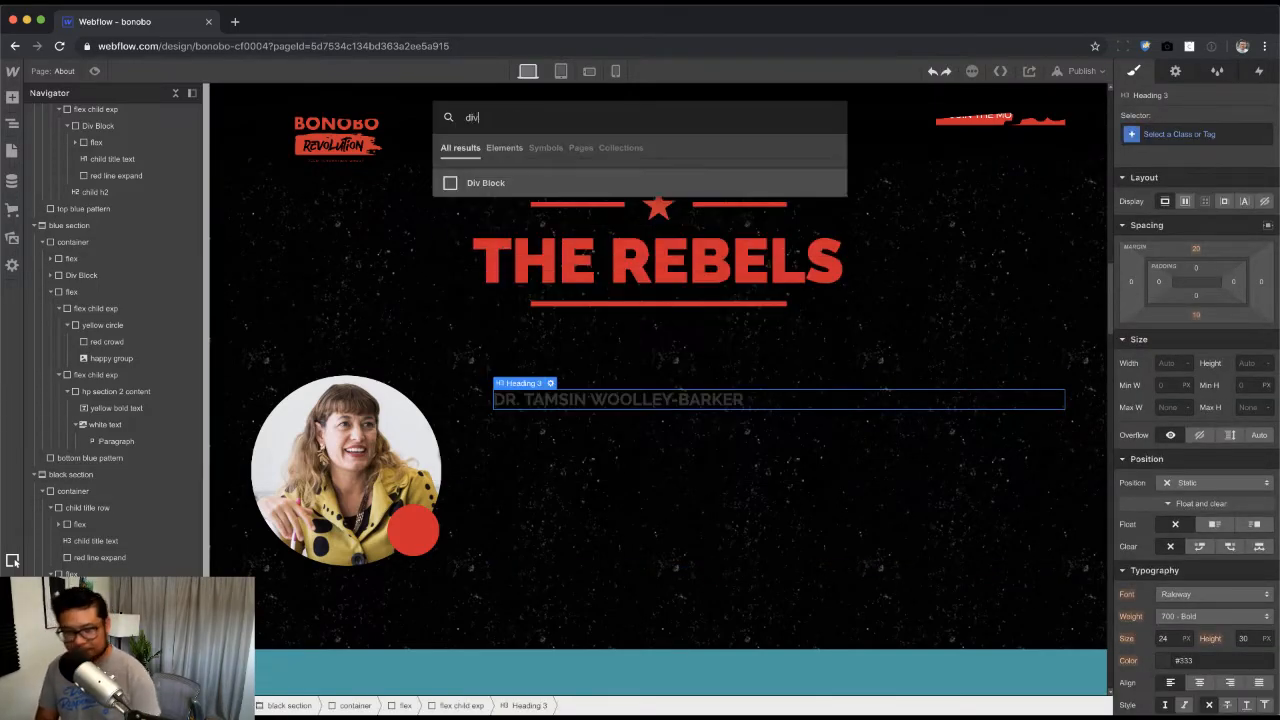
{"action": "key", "text": "Return"}
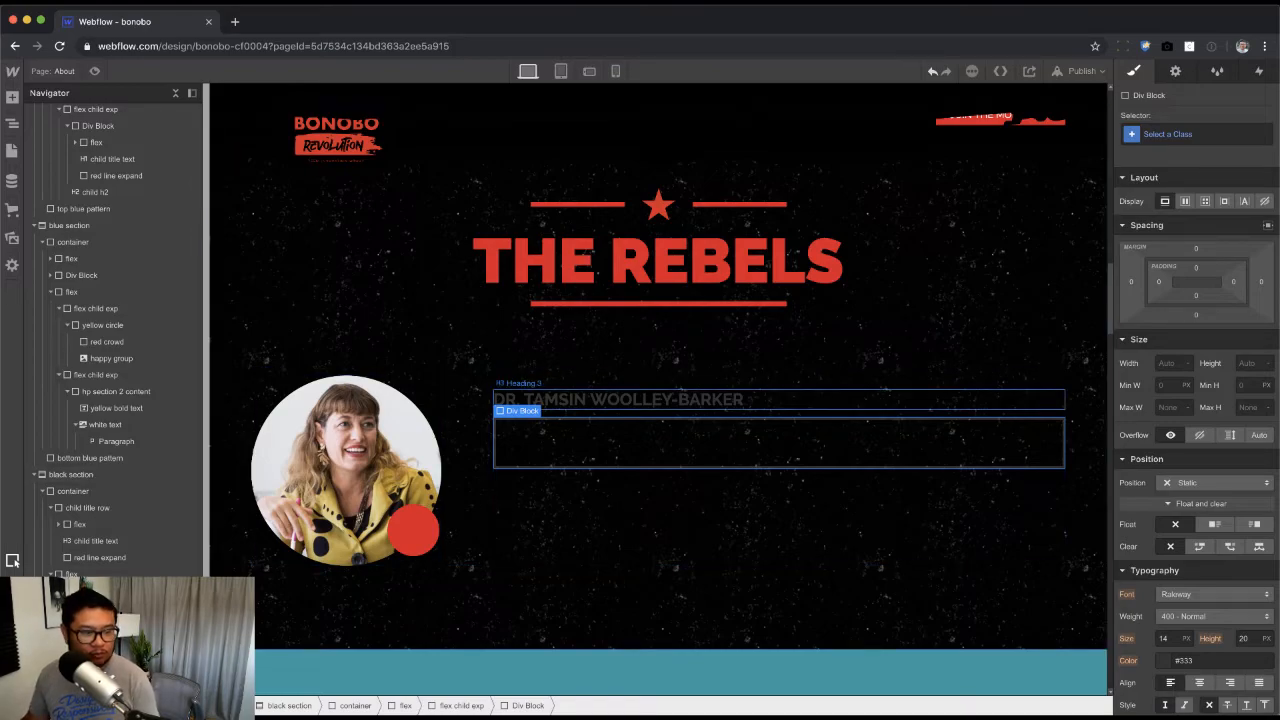
{"action": "left_click", "coordinate": [618, 400]}
{"action": "left_click_drag", "start_coordinate": [618, 400], "coordinate": [540, 440]}
{"action": "key", "text": "Up"}
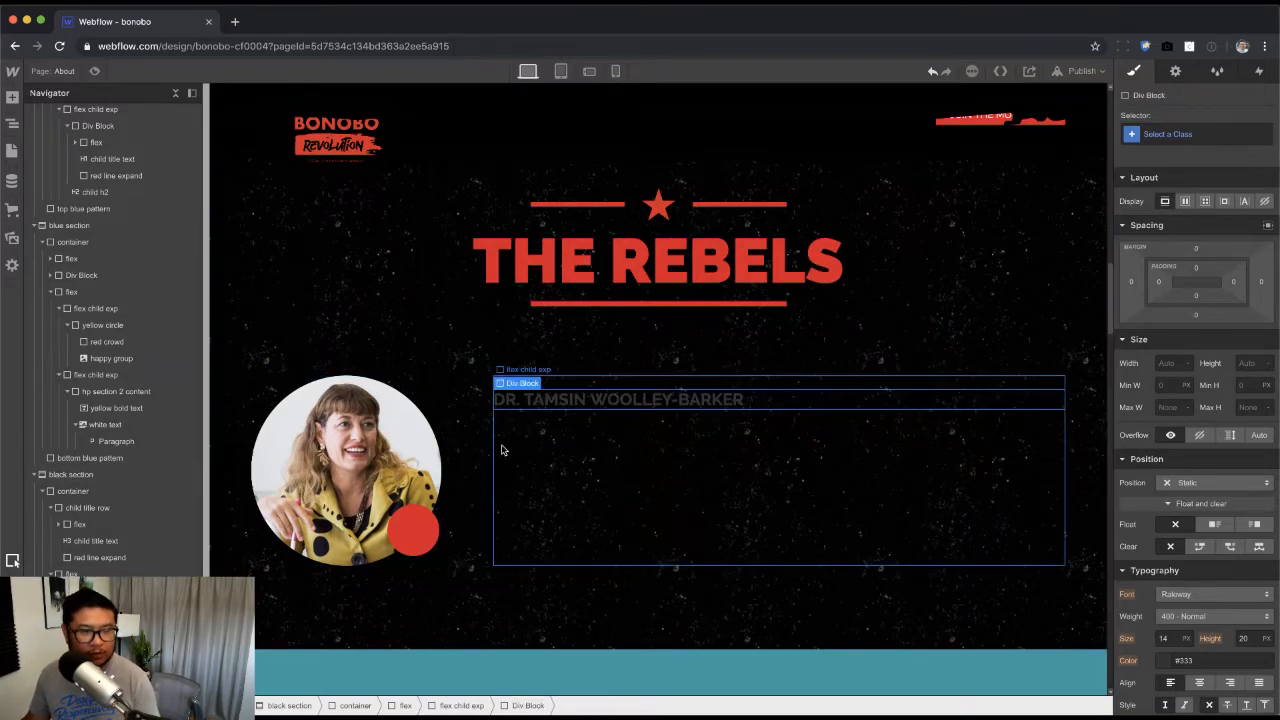
{"action": "left_click", "coordinate": [1174, 133]}
{"action": "type", "text": "rebel name row"}
{"action": "key", "text": "Return"}
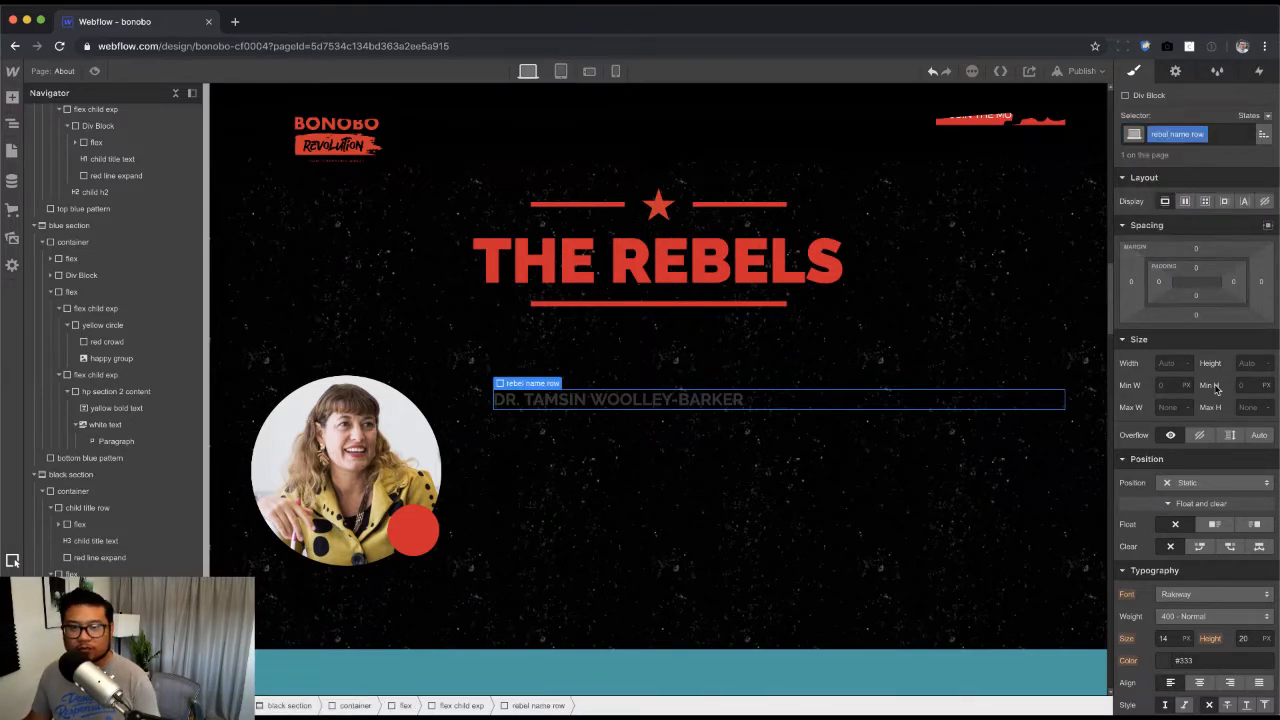
Step: Set the bottom padding and the bottom margin of the "rebel name row" block to 20 px each
{"action": "left_click", "coordinate": [1195, 296]}
{"action": "type", "text": "20"}
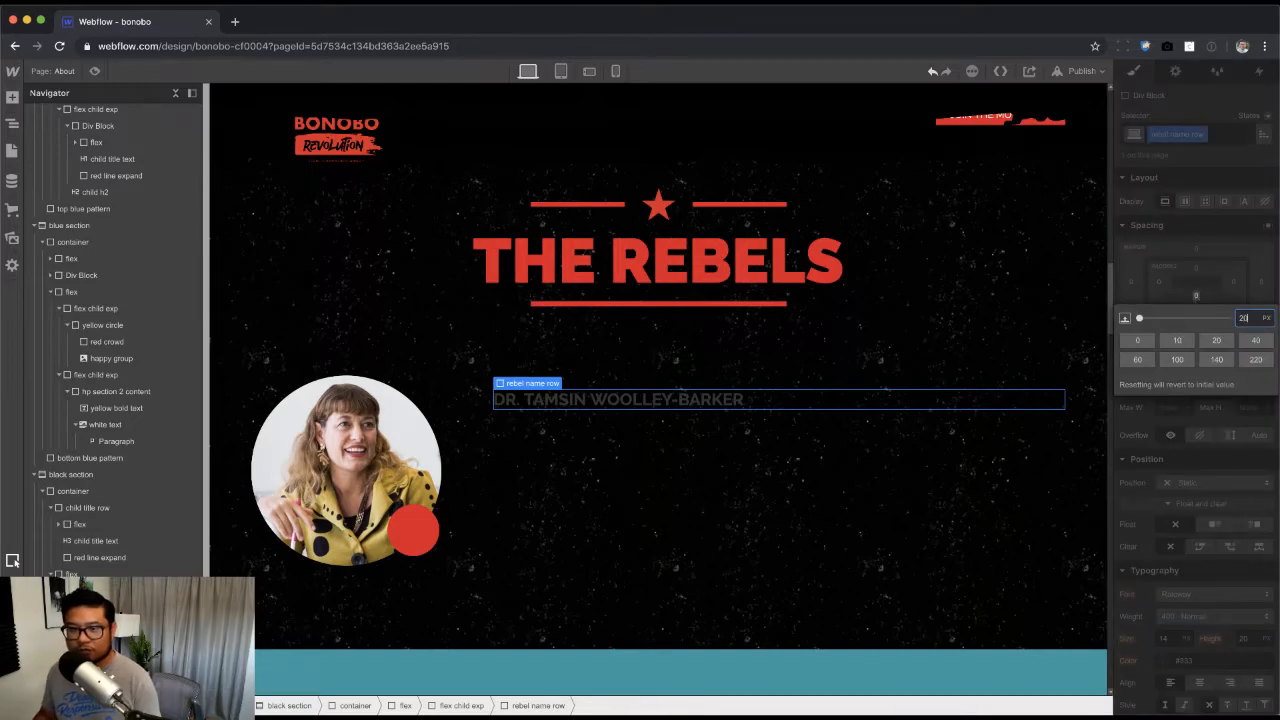
{"action": "key", "text": "Return"}
{"action": "left_click", "coordinate": [1196, 315]}
{"action": "type", "text": "20"}
{"action": "key", "text": "Return"}
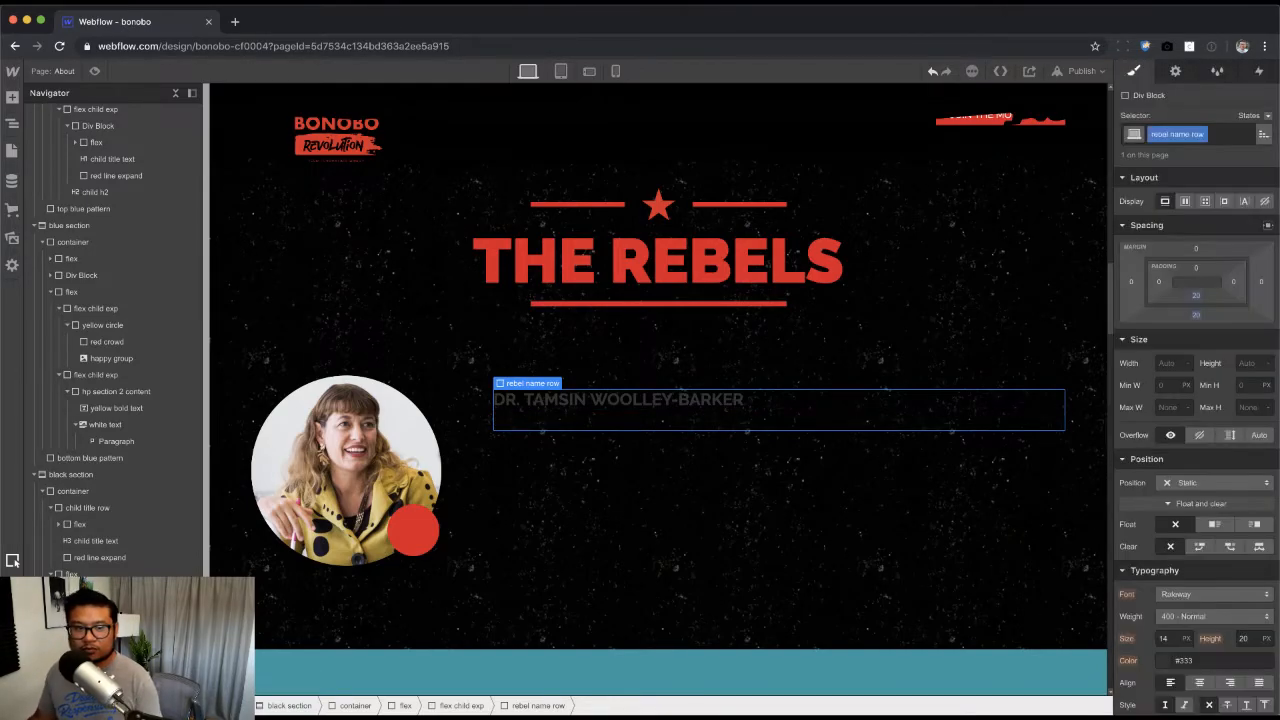
Step: Give the "rebel name row" block a solid 7 px bottom border in the crimson swatch colour
{"action": "scroll", "coordinate": [1207, 507], "scroll_direction": "down", "scroll_amount": 5}
{"action": "left_click", "coordinate": [1236, 575]}
{"action": "left_click", "coordinate": [1236, 597]}
{"action": "type", "text": "7"}
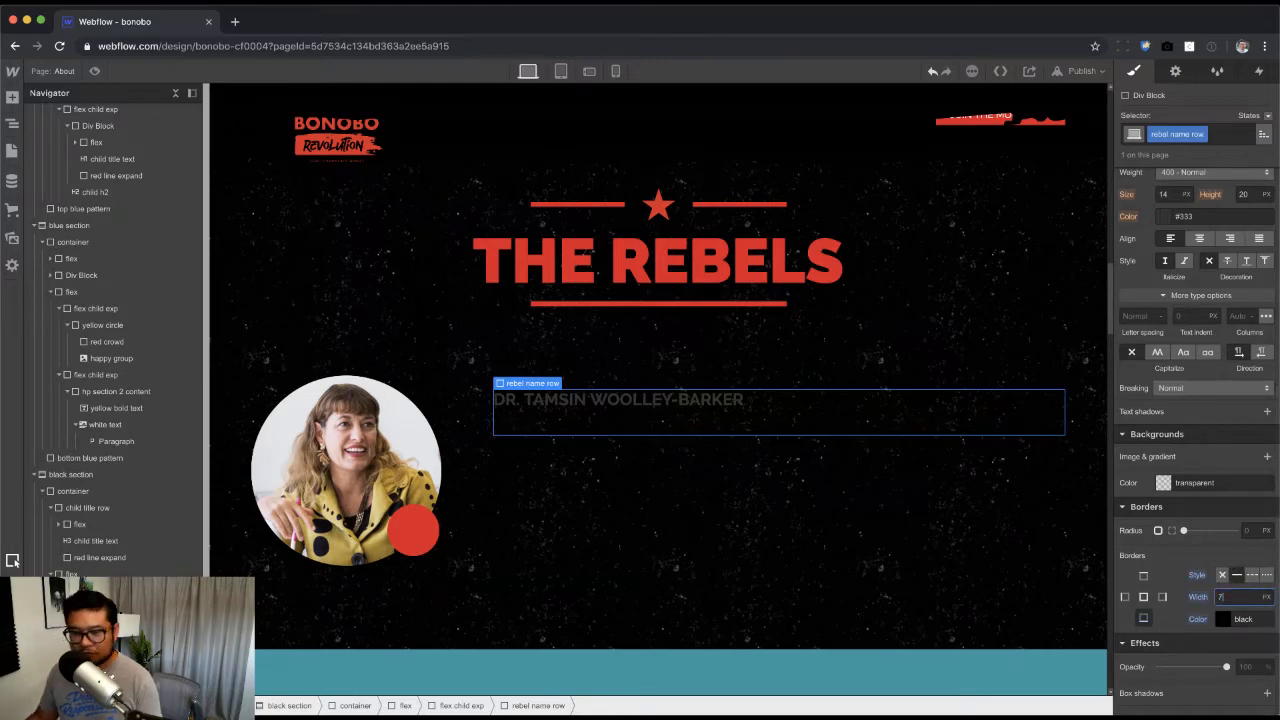
{"action": "left_click", "coordinate": [1221, 619]}
{"action": "left_click", "coordinate": [1228, 594]}
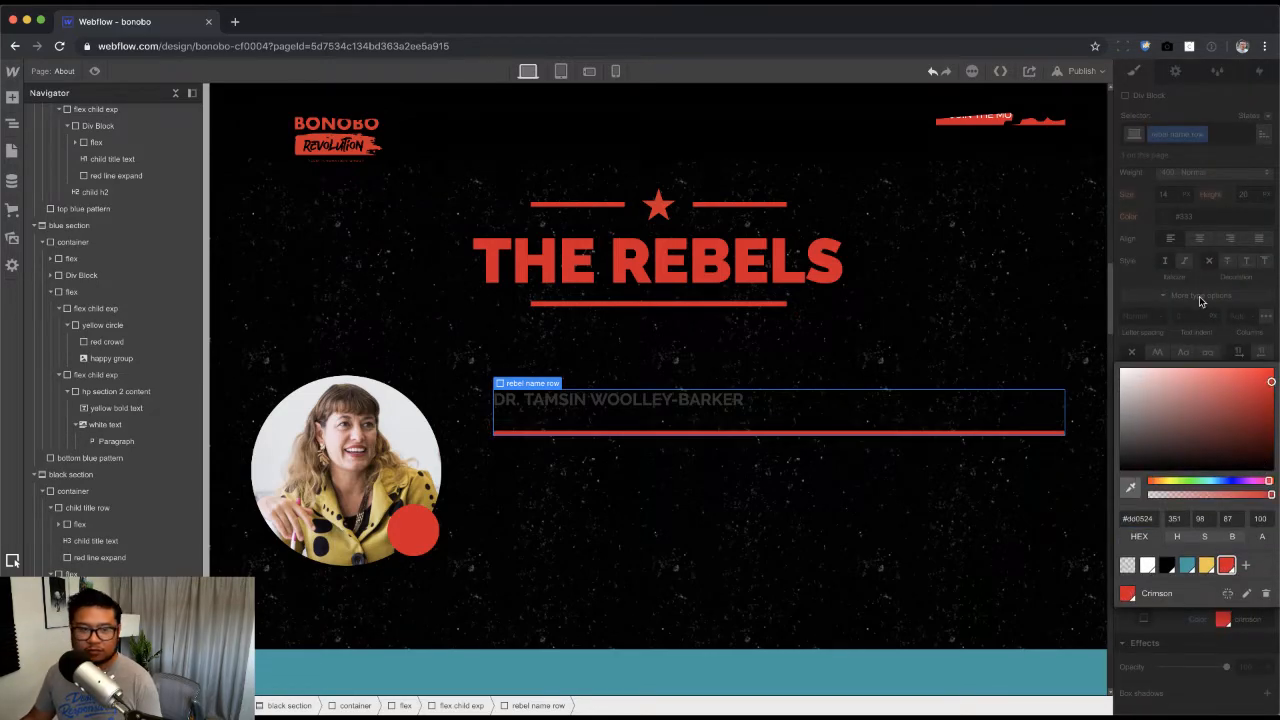
{"action": "left_click", "coordinate": [1017, 423]}
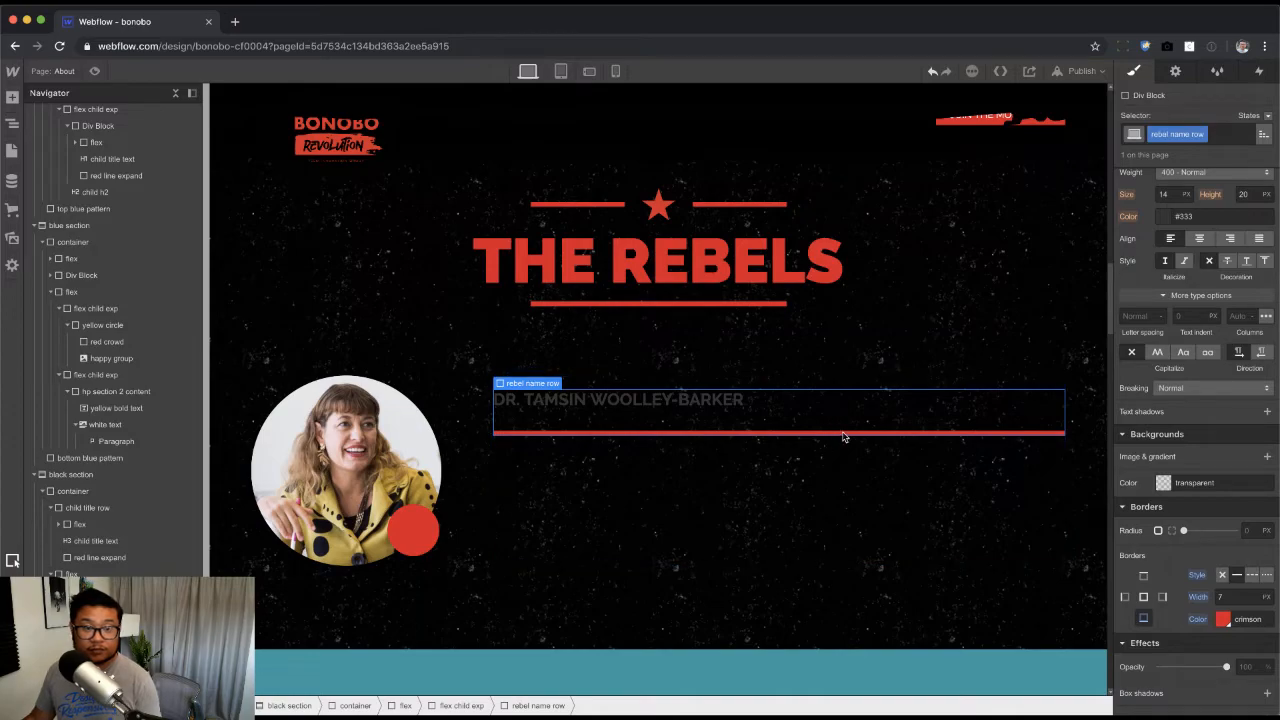
Step: Compare the bottom border with the red line in the PDF mockup and reset the border of "rebel name row"
{"action": "key", "text": "super+Tab"}
{"action": "key", "text": "super+Tab"}
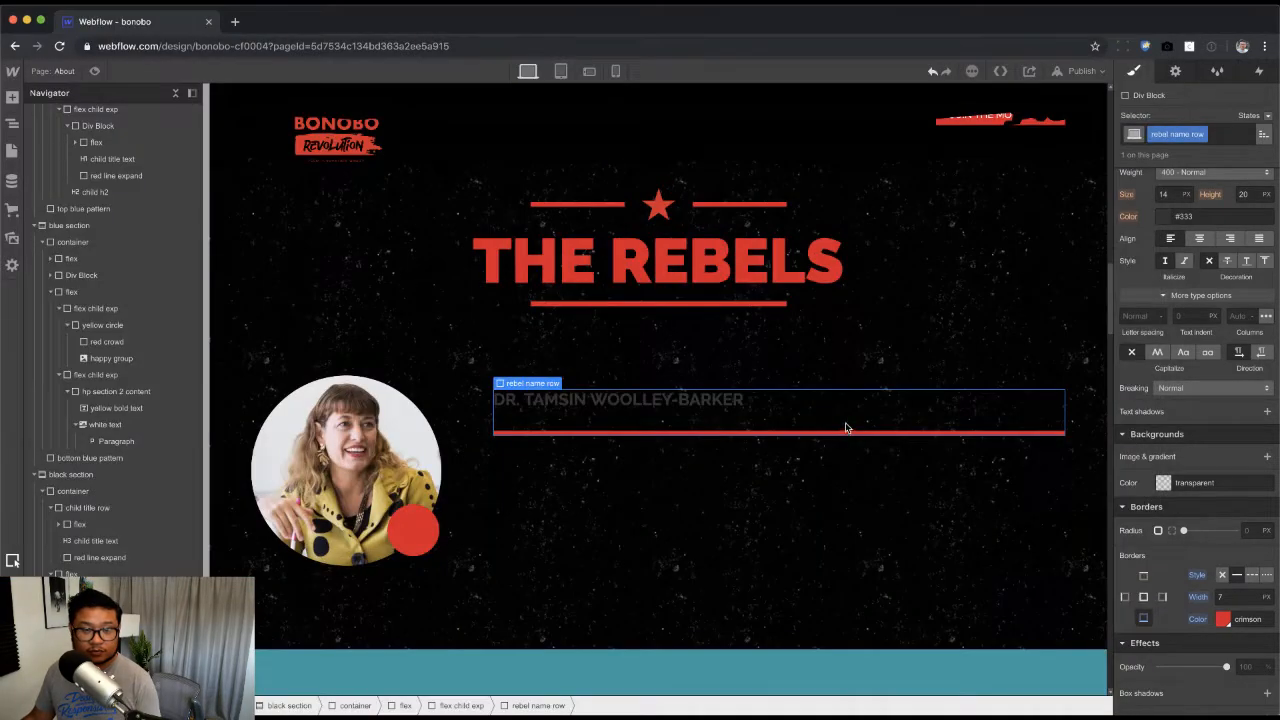
{"action": "key", "text": "super+Tab"}
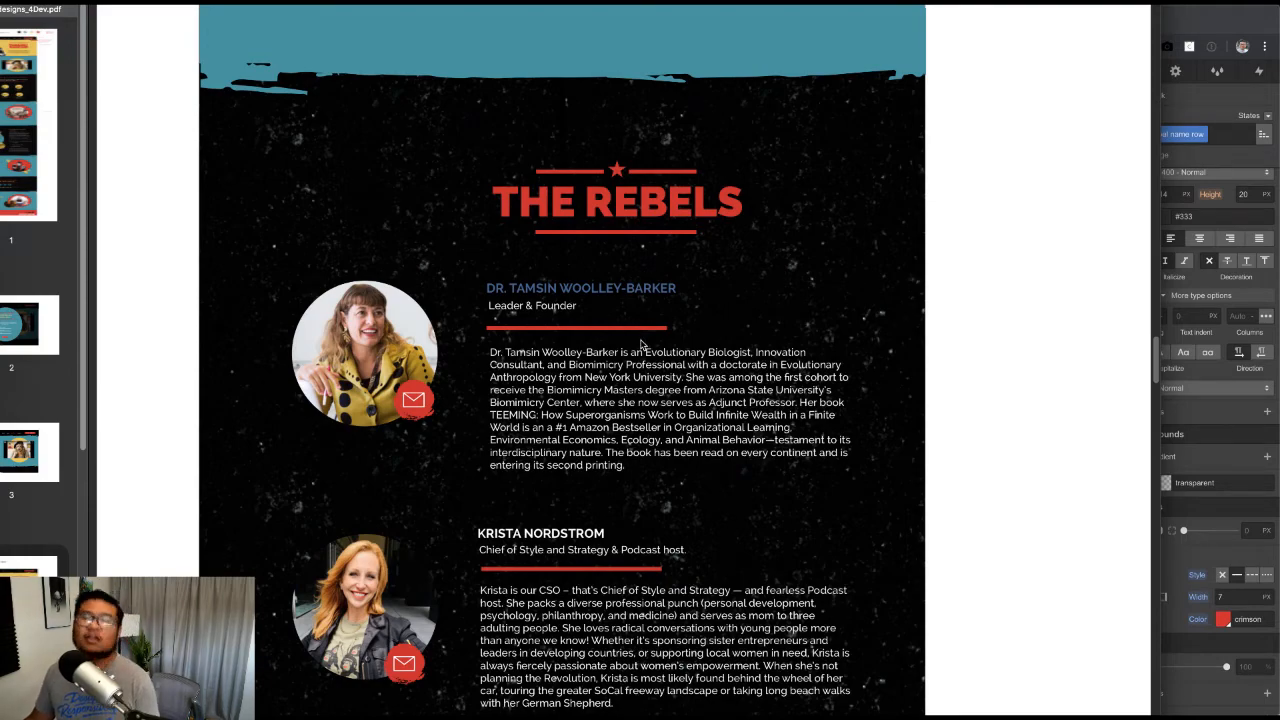
{"action": "key", "text": "super+Tab"}
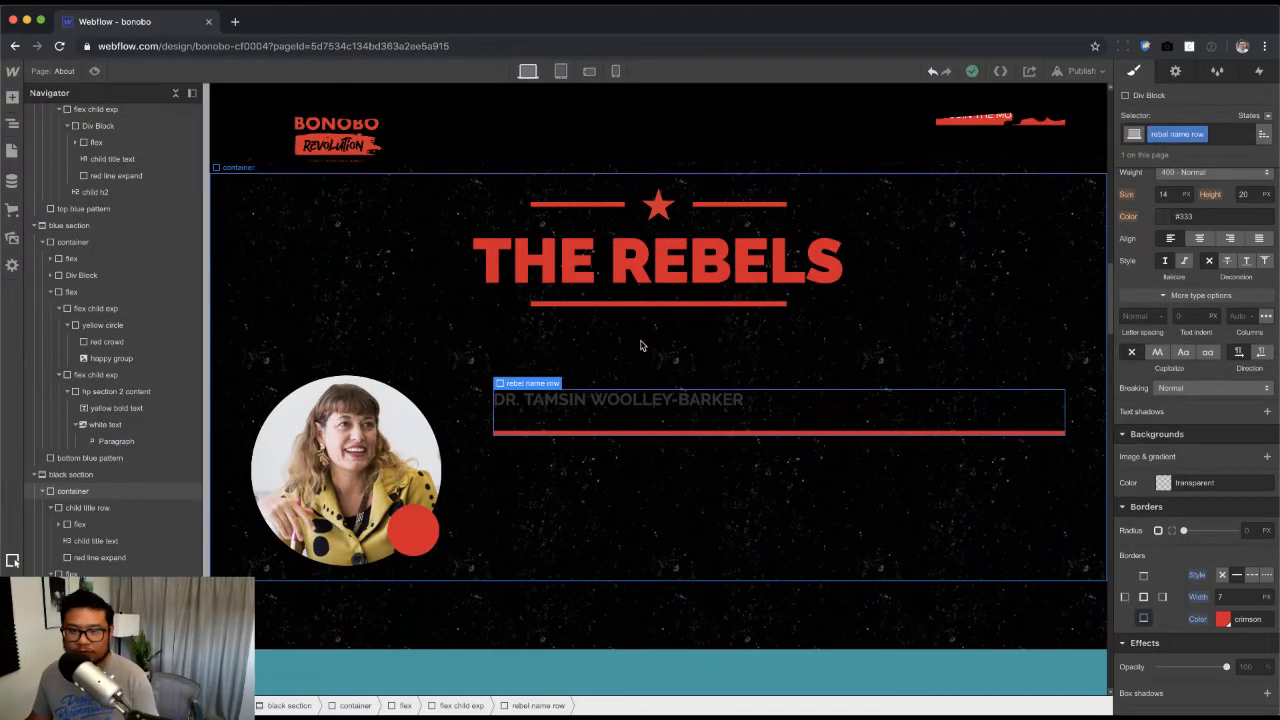
{"action": "left_click", "coordinate": [1145, 620], "text": "alt"}
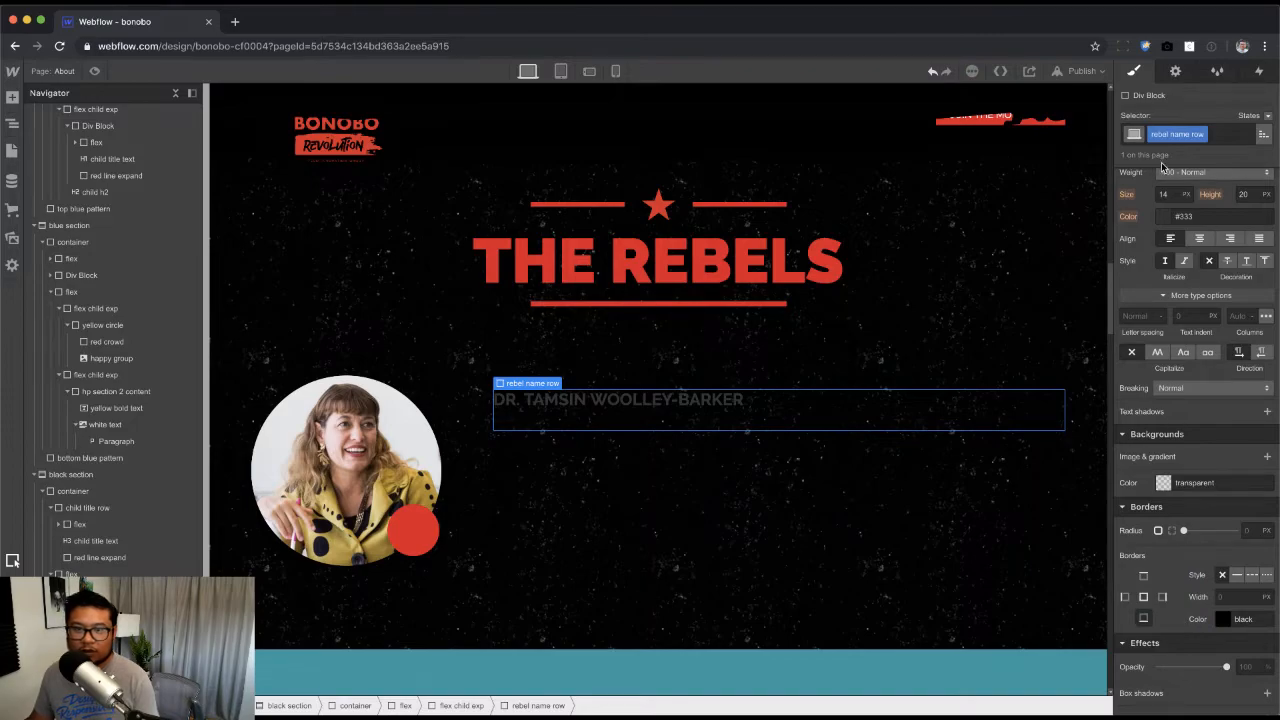
Step: Check the PDF mockup again, move the name heading out of the "rebel name row" block and delete the block
{"action": "key", "text": "super+Tab"}
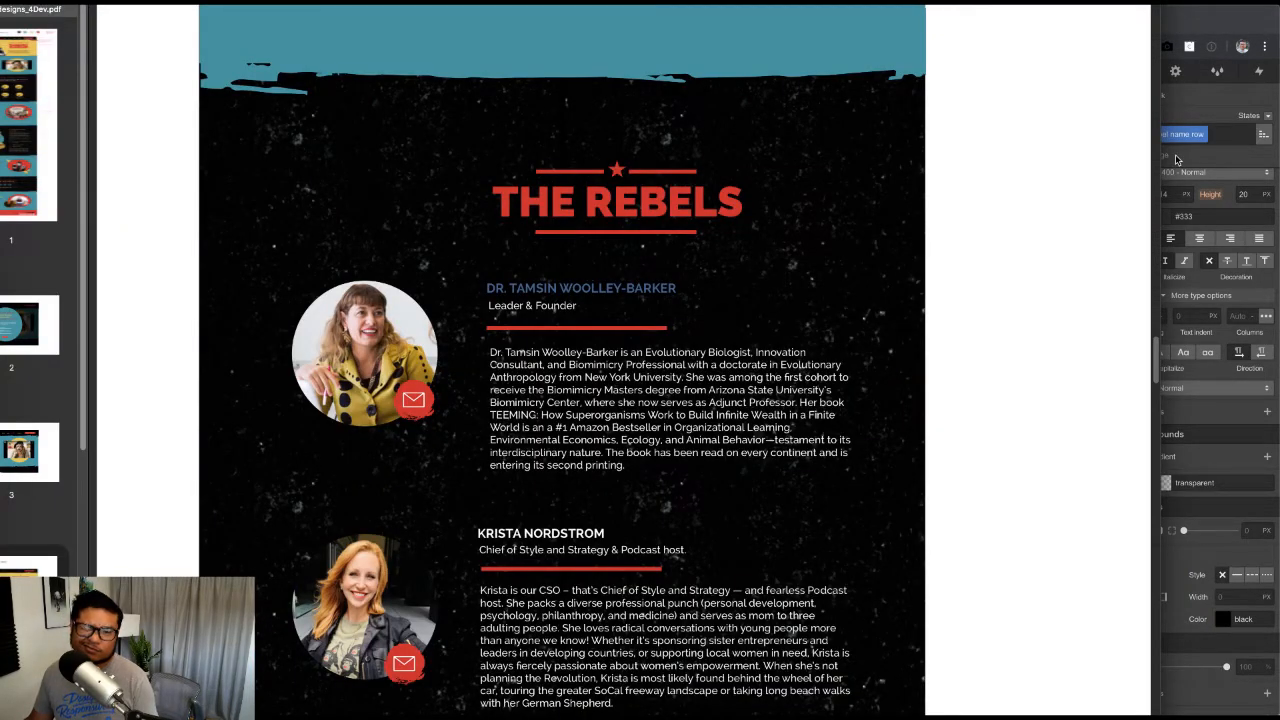
{"action": "key", "text": "super+Tab"}
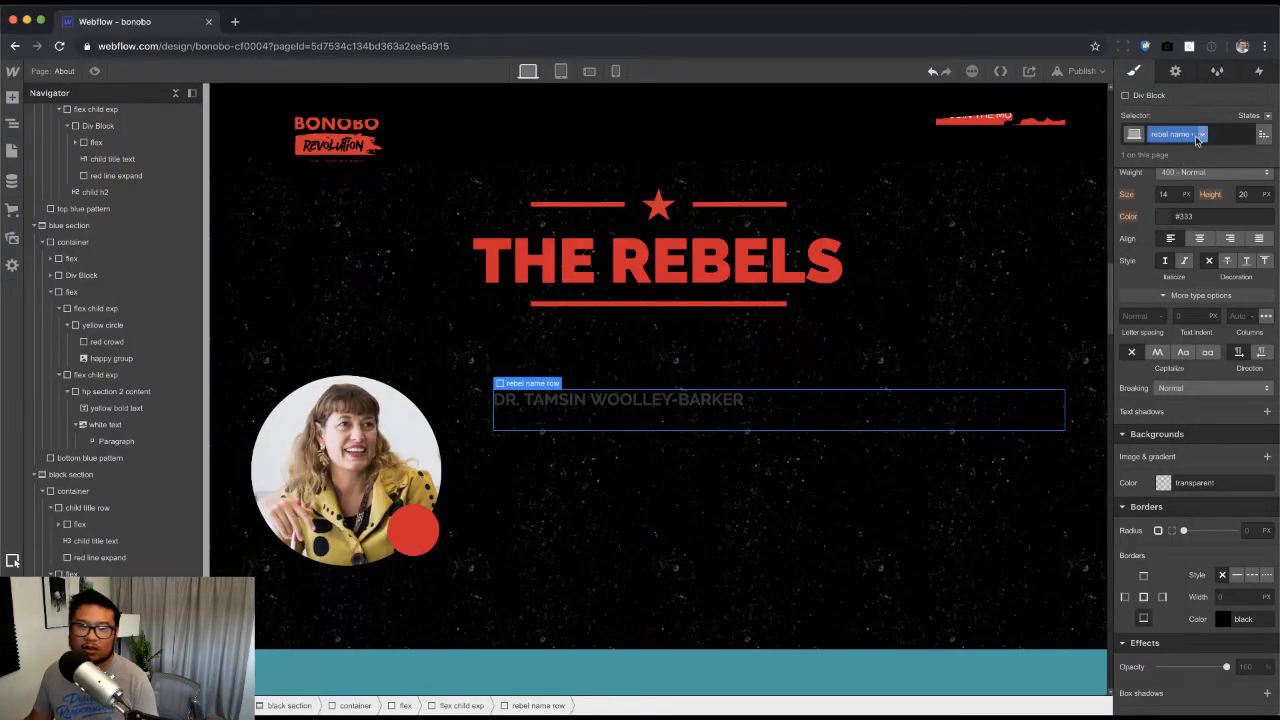
{"action": "left_click_drag", "start_coordinate": [619, 400], "coordinate": [619, 387]}
{"action": "left_click", "coordinate": [619, 424]}
{"action": "left_click", "coordinate": [619, 400]}
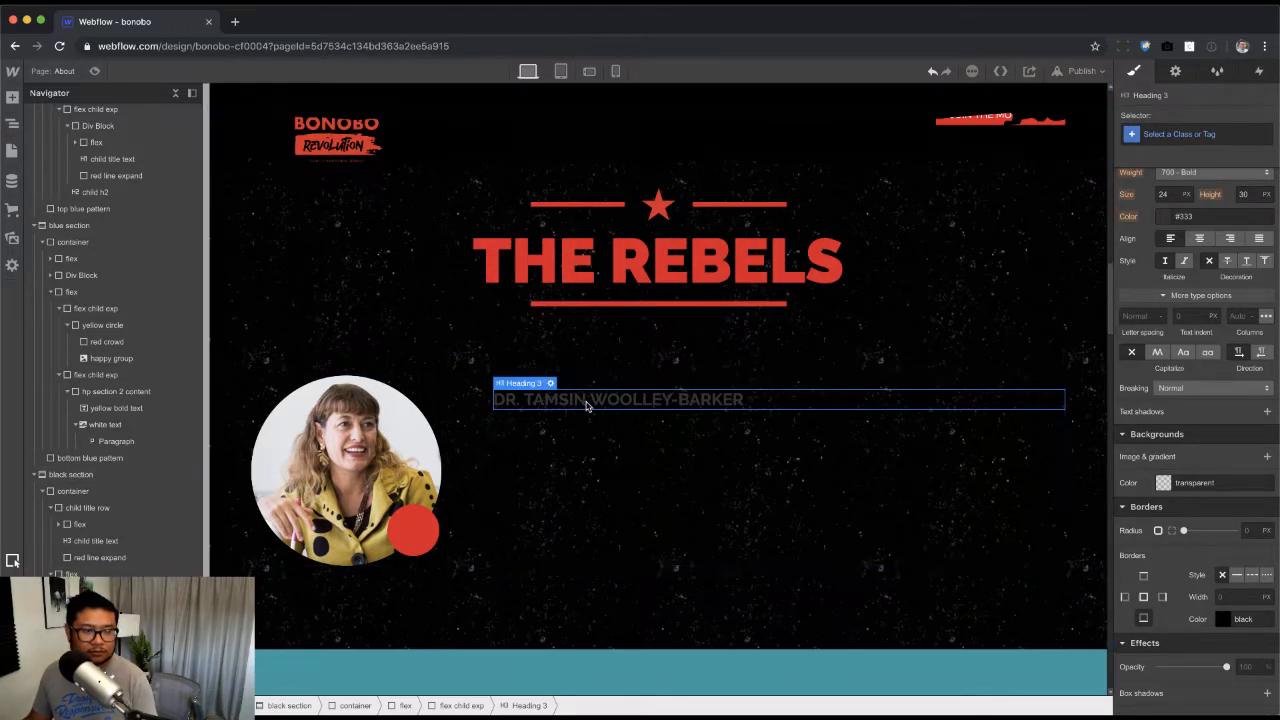
Step: Add a text block directly below the rebel's name heading
{"action": "key", "text": "super+Tab"}
{"action": "key", "text": "super+Tab"}
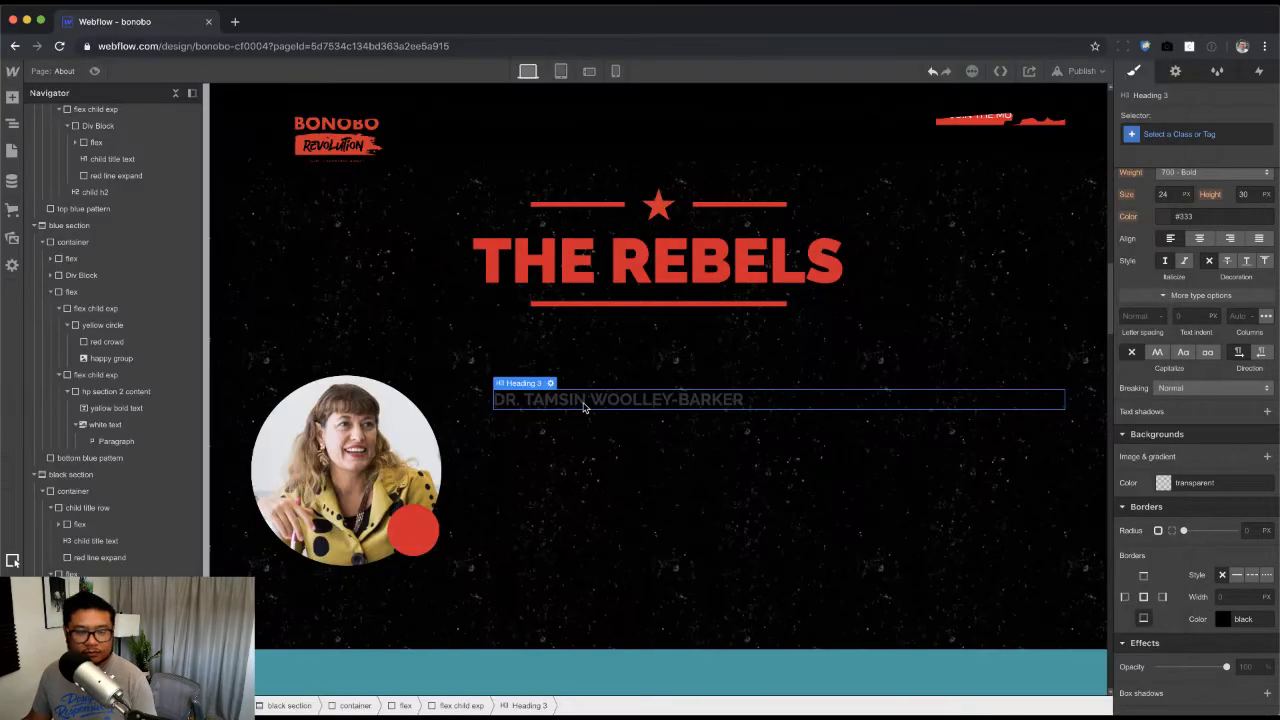
{"action": "key", "text": "super+r"}
{"action": "key", "text": "Escape"}
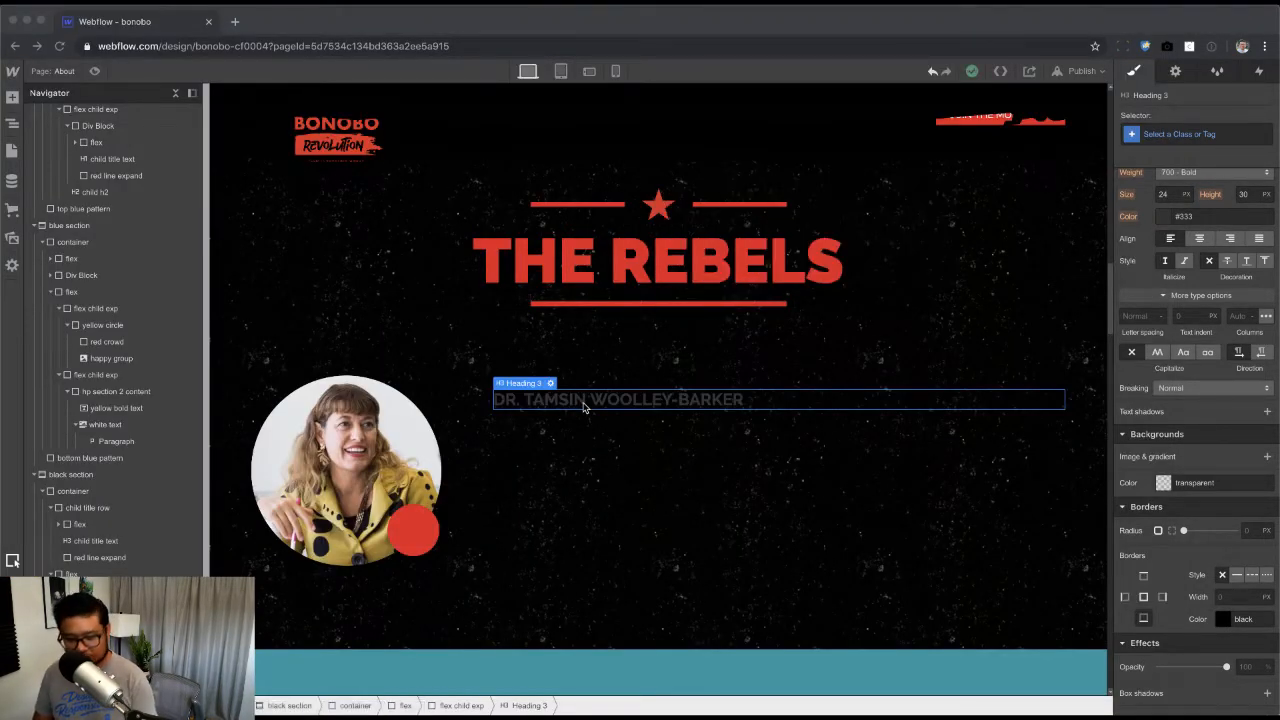
{"action": "key", "text": "super+Tab"}
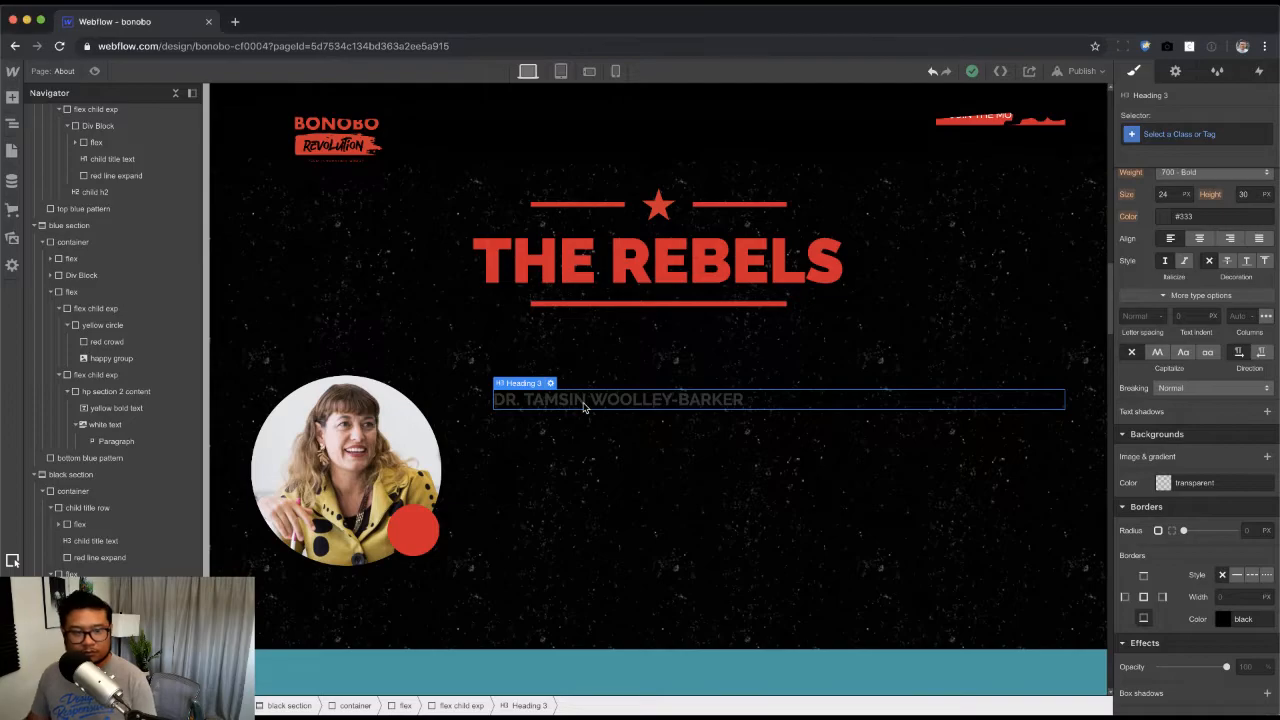
{"action": "key", "text": "super+e"}
{"action": "type", "text": "text"}
{"action": "key", "text": "Return"}
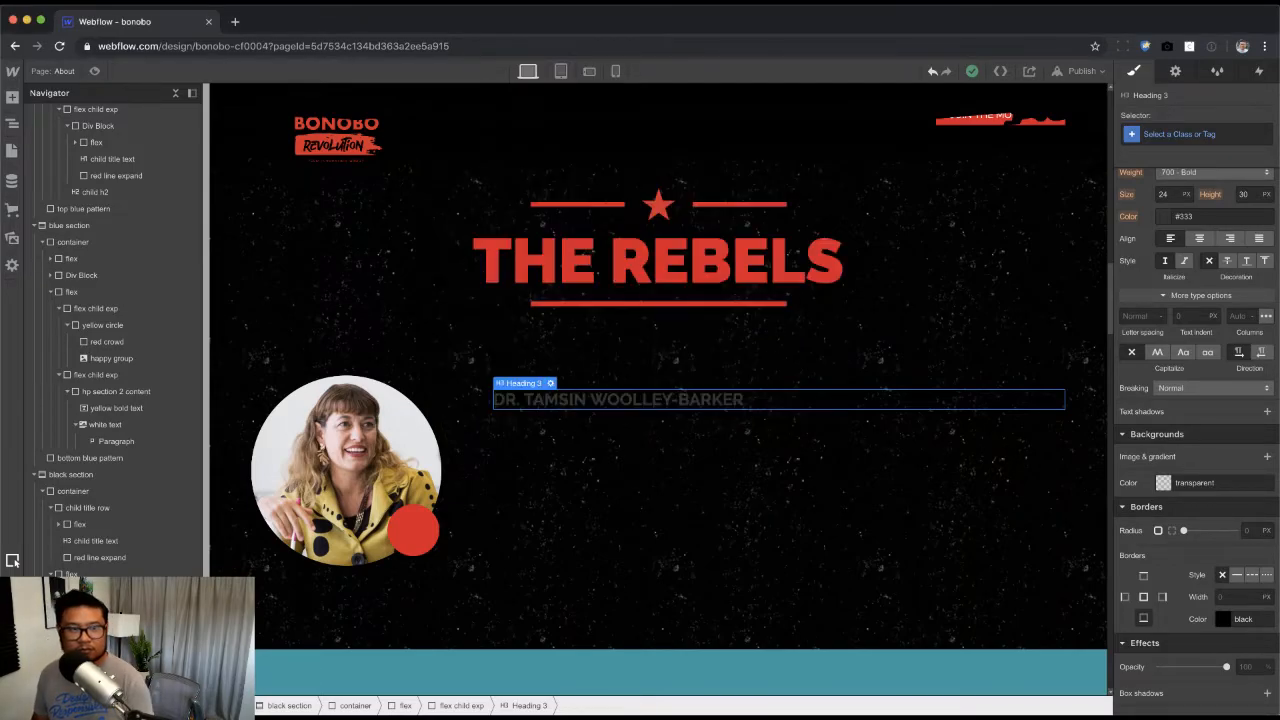
Step: Replace the text block's placeholder with the job title "Leader & Founder" copied from the PDF mockup
{"action": "key", "text": "super+Tab"}
{"action": "left_click_drag", "start_coordinate": [586, 302], "coordinate": [492, 307]}
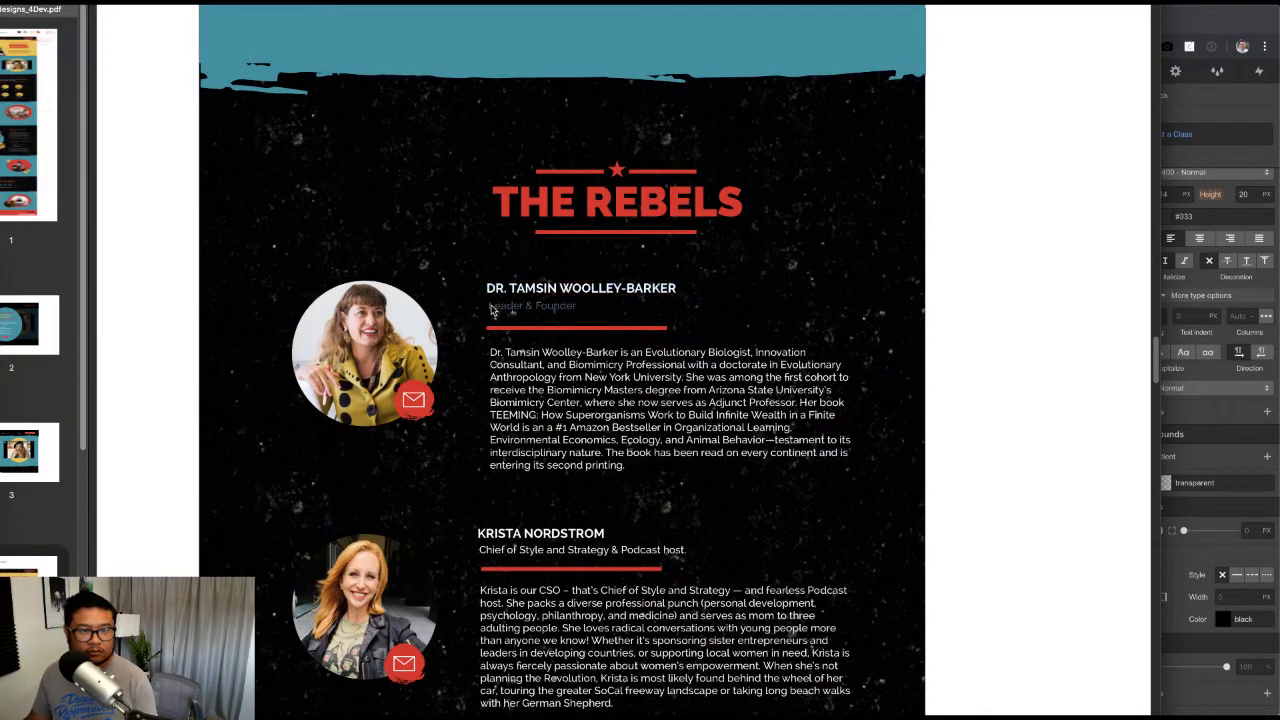
{"action": "key", "text": "super+c"}
{"action": "key", "text": "super+Tab"}
{"action": "double_click", "coordinate": [552, 426]}
{"action": "key", "text": "super+v"}
Step: Copy the red line under the THE REBELS title and paste it below the job title text block
{"action": "left_click", "coordinate": [602, 466]}
{"action": "key", "text": "a"}
{"action": "left_click", "coordinate": [673, 304]}
{"action": "left_click", "coordinate": [575, 426]}
{"action": "key", "text": "super+v"}
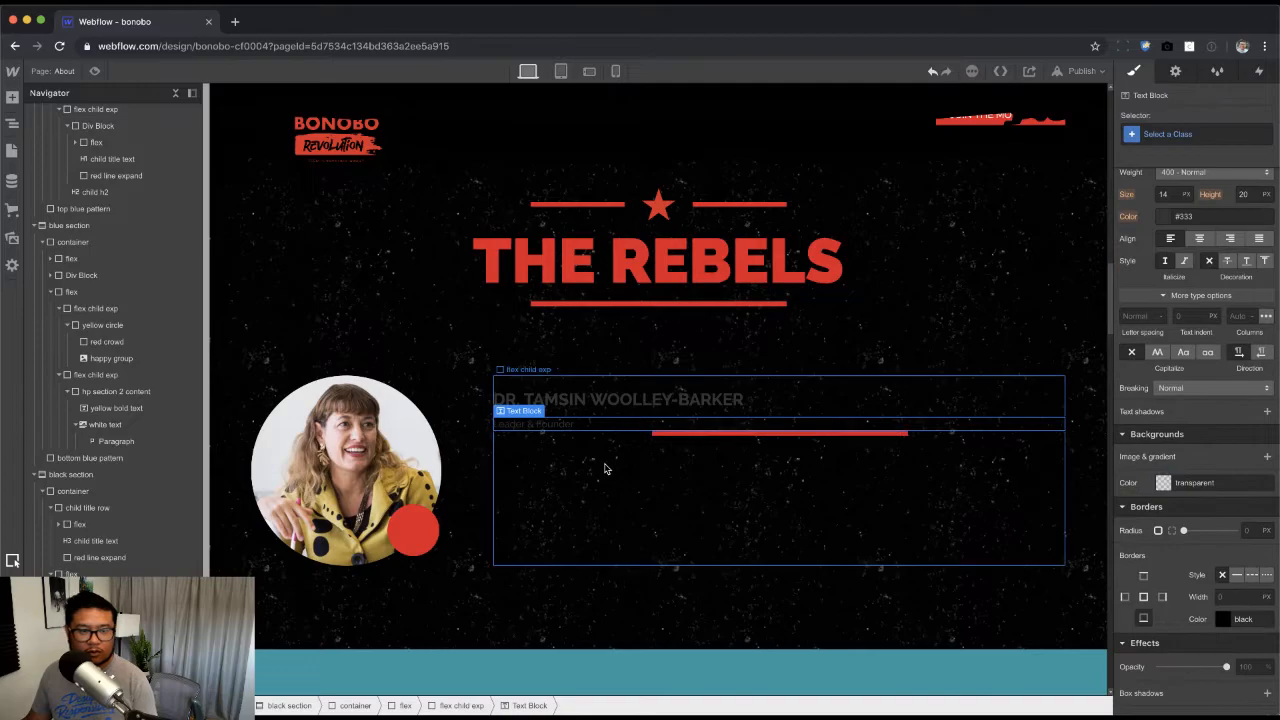
Step: Remove the "mw-480" and "thick" combo classes from the red line below the job title
{"action": "left_click", "coordinate": [700, 434]}
{"action": "left_click", "coordinate": [1154, 154]}
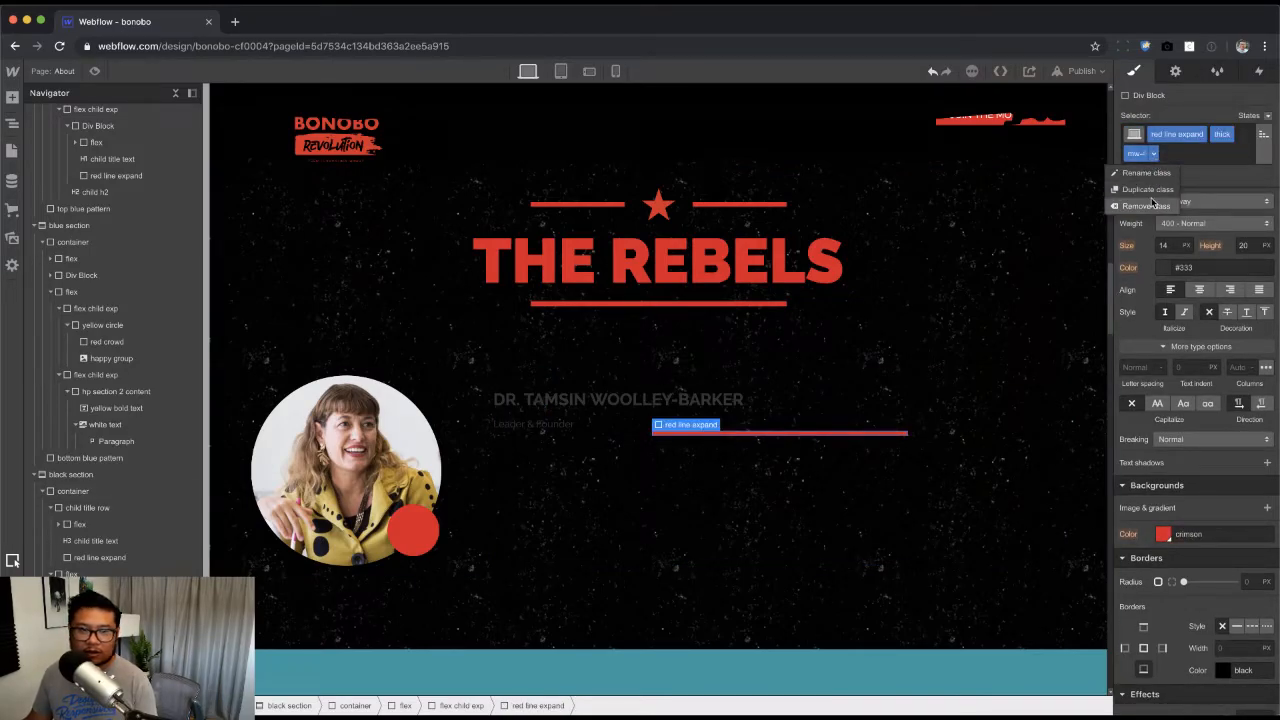
{"action": "left_click", "coordinate": [1148, 205]}
{"action": "left_click", "coordinate": [1229, 136]}
{"action": "type", "text": "thick"}
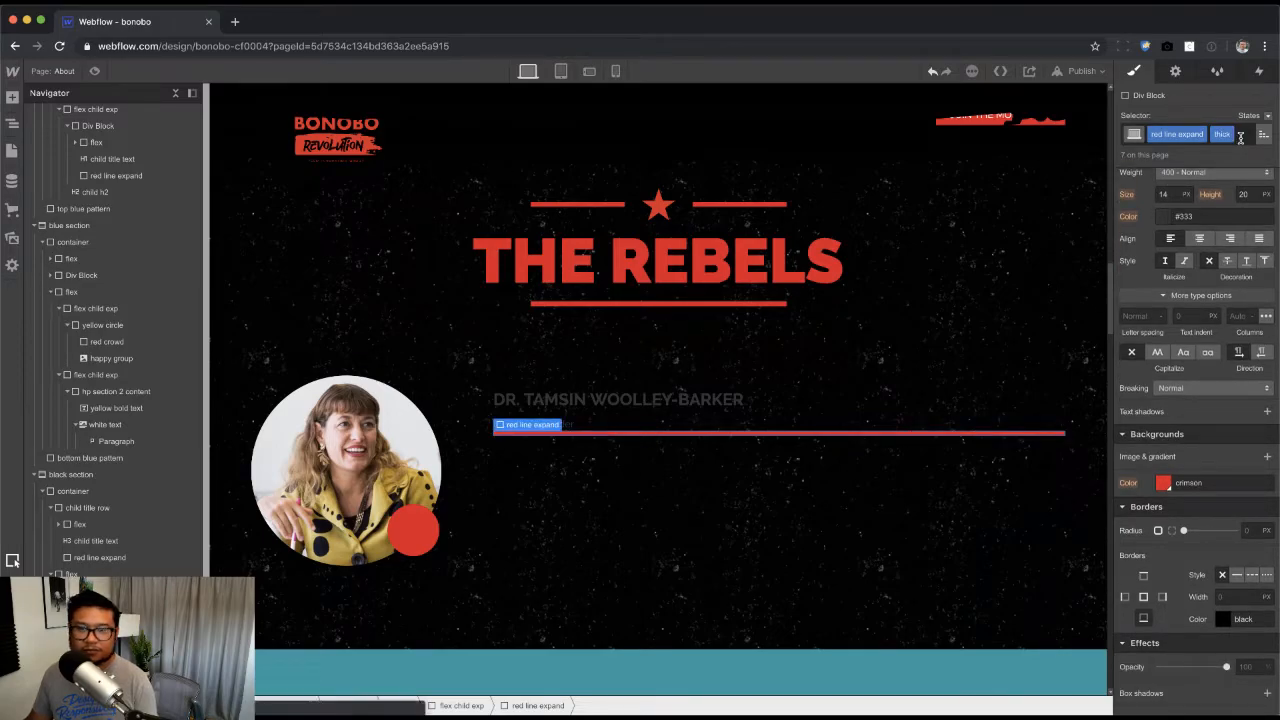
{"action": "left_click", "coordinate": [1229, 134]}
{"action": "left_click", "coordinate": [1214, 188]}
Step: Duplicate the "red line expand" class on the line below the job title as "red line expand Copy"
{"action": "left_click", "coordinate": [1200, 134]}
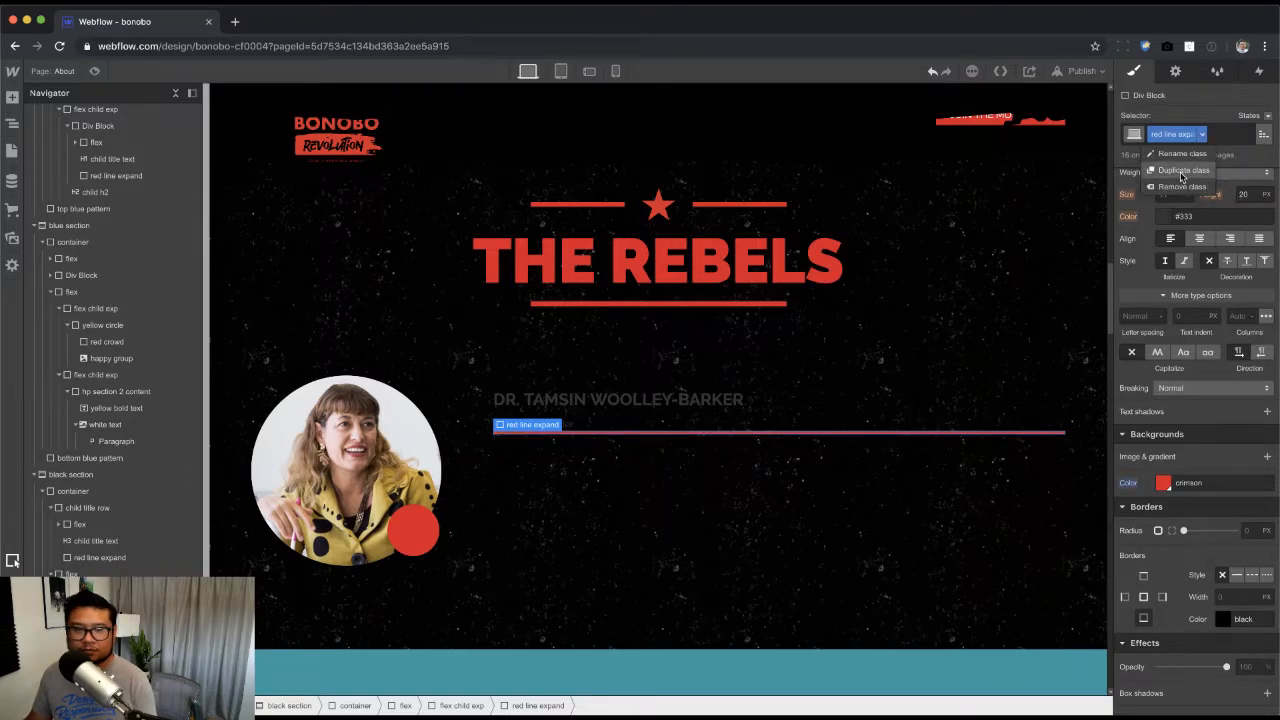
{"action": "left_click", "coordinate": [1228, 419]}
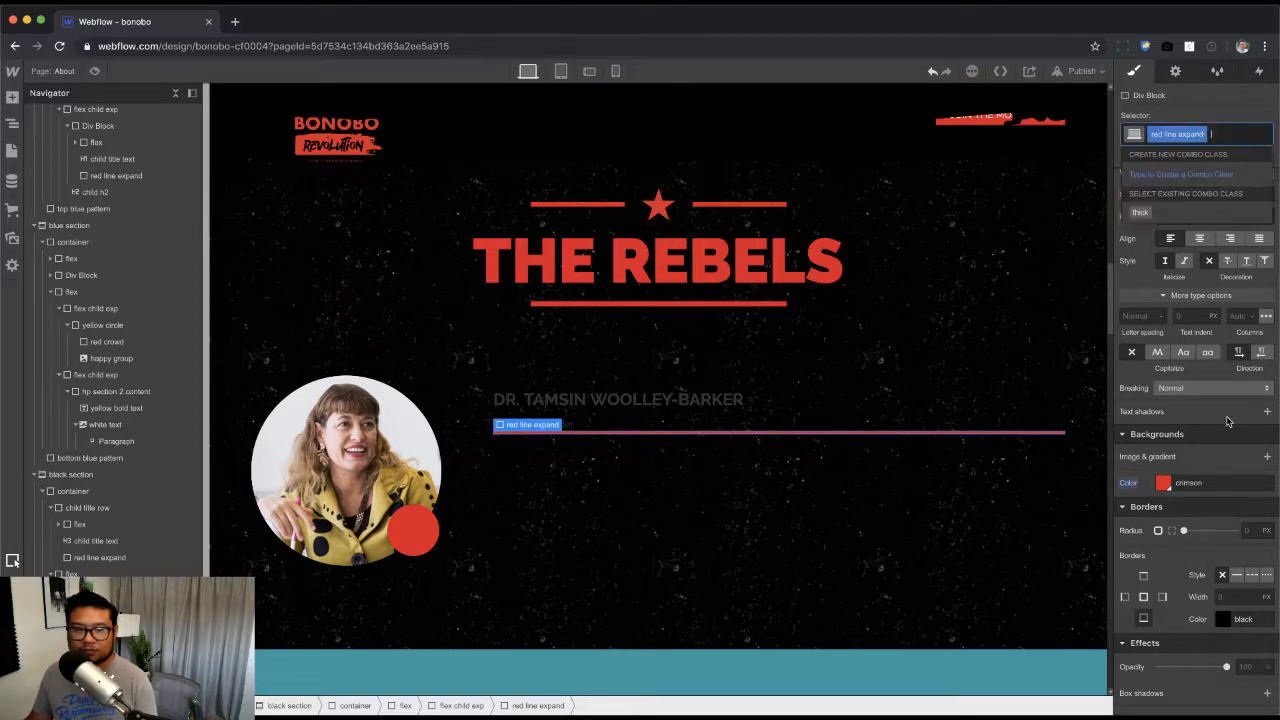
{"action": "scroll", "coordinate": [1216, 425], "scroll_direction": "up", "scroll_amount": 3}
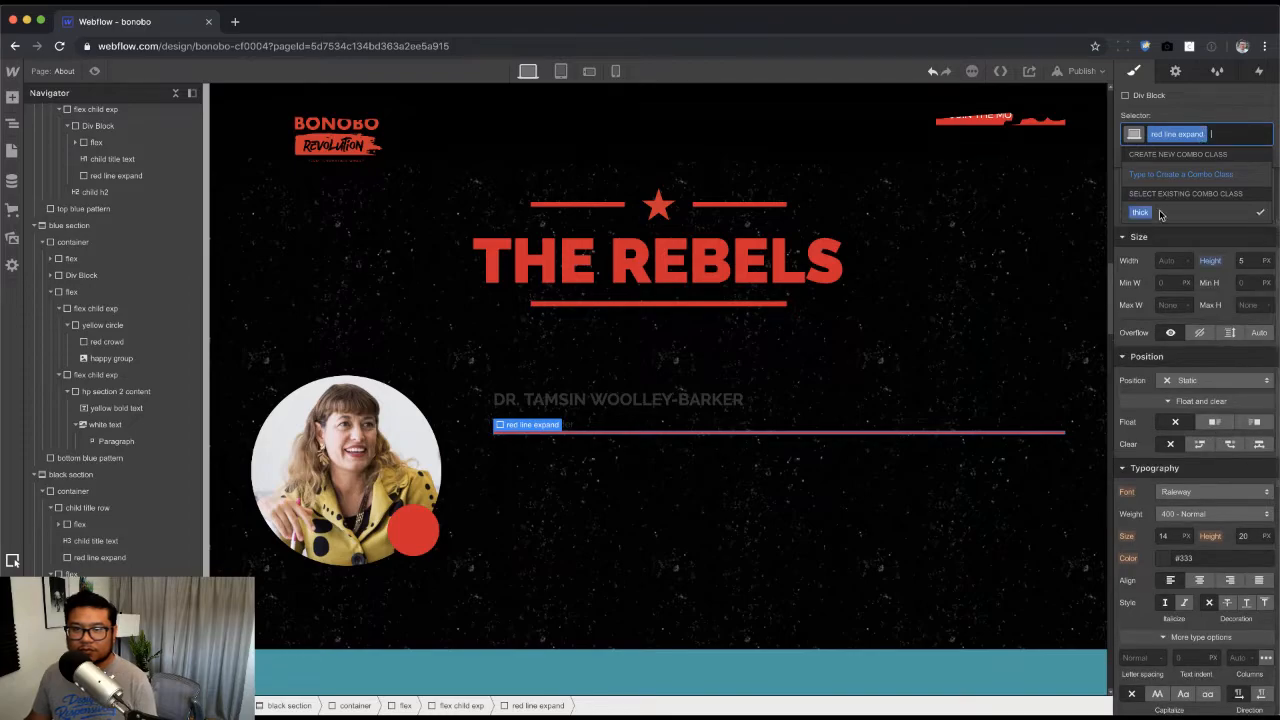
{"action": "left_click", "coordinate": [1202, 135]}
{"action": "left_click", "coordinate": [1184, 170]}
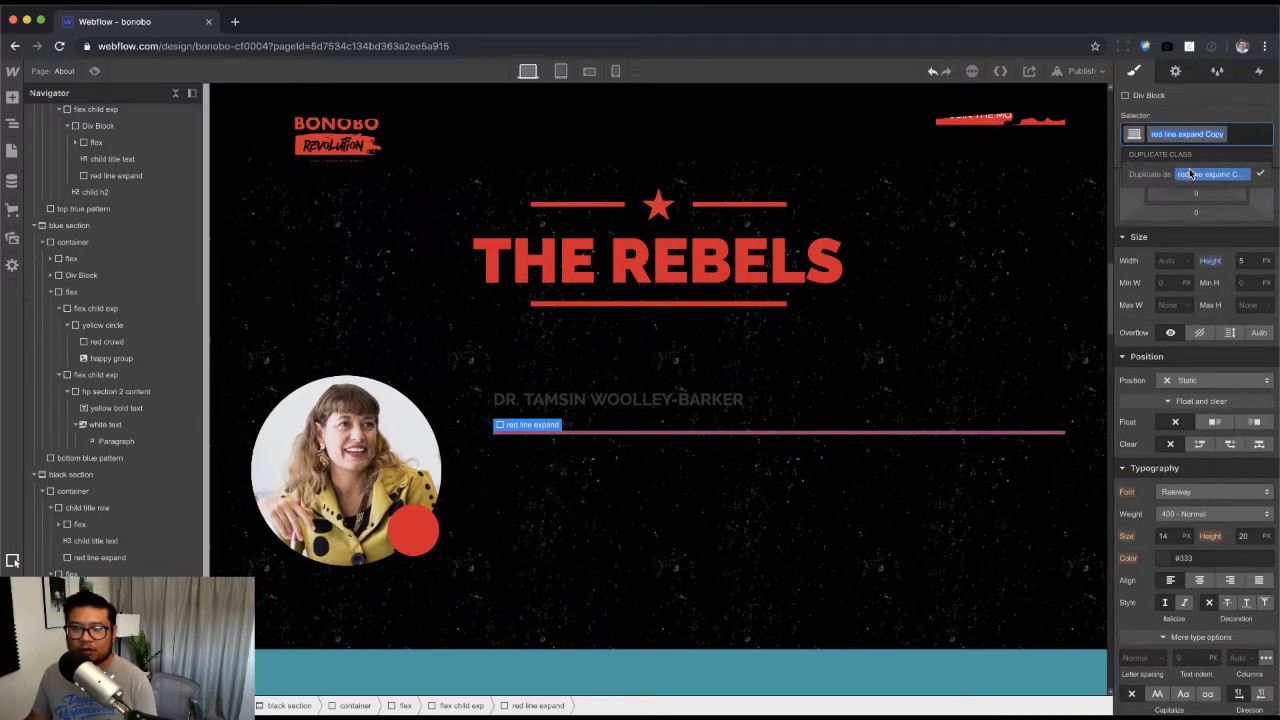
{"action": "key", "text": "Return"}
{"action": "scroll", "coordinate": [1190, 250], "scroll_direction": "up", "scroll_amount": 1}
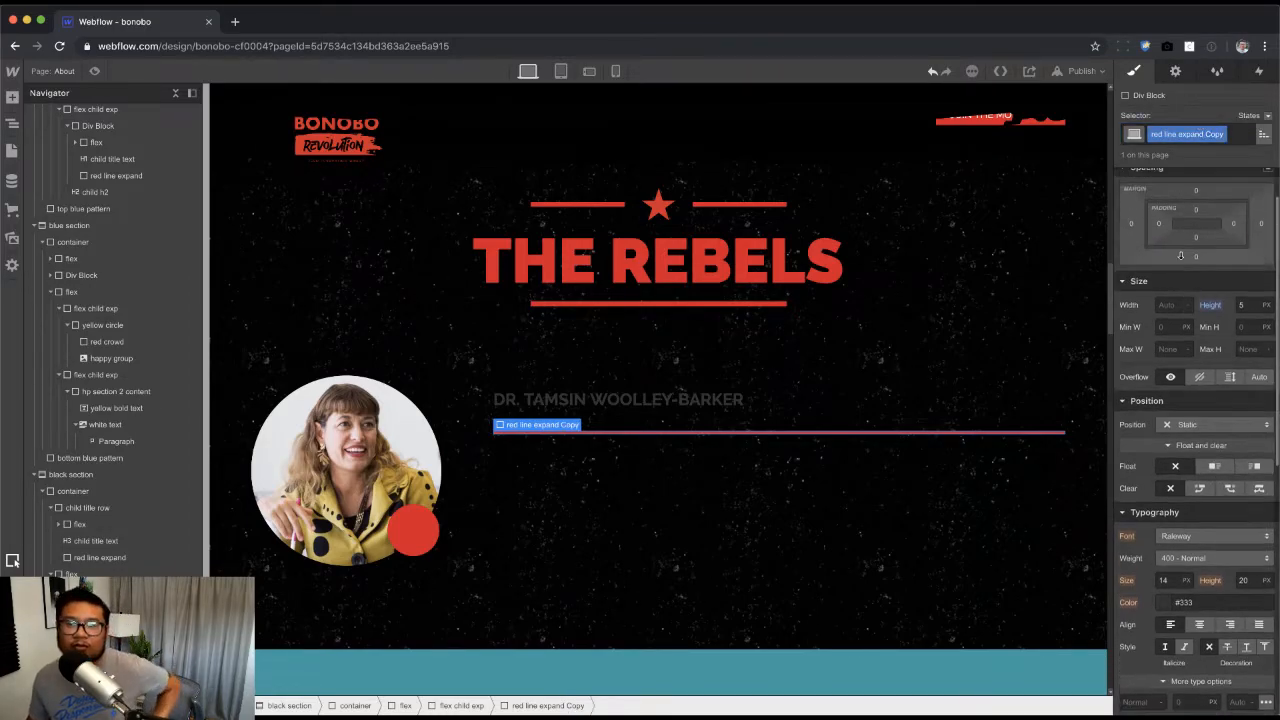
Step: Open the Home page in the designer and select the "hp hero logo" image
{"action": "left_click", "coordinate": [60, 71]}
{"action": "left_click", "coordinate": [113, 186]}
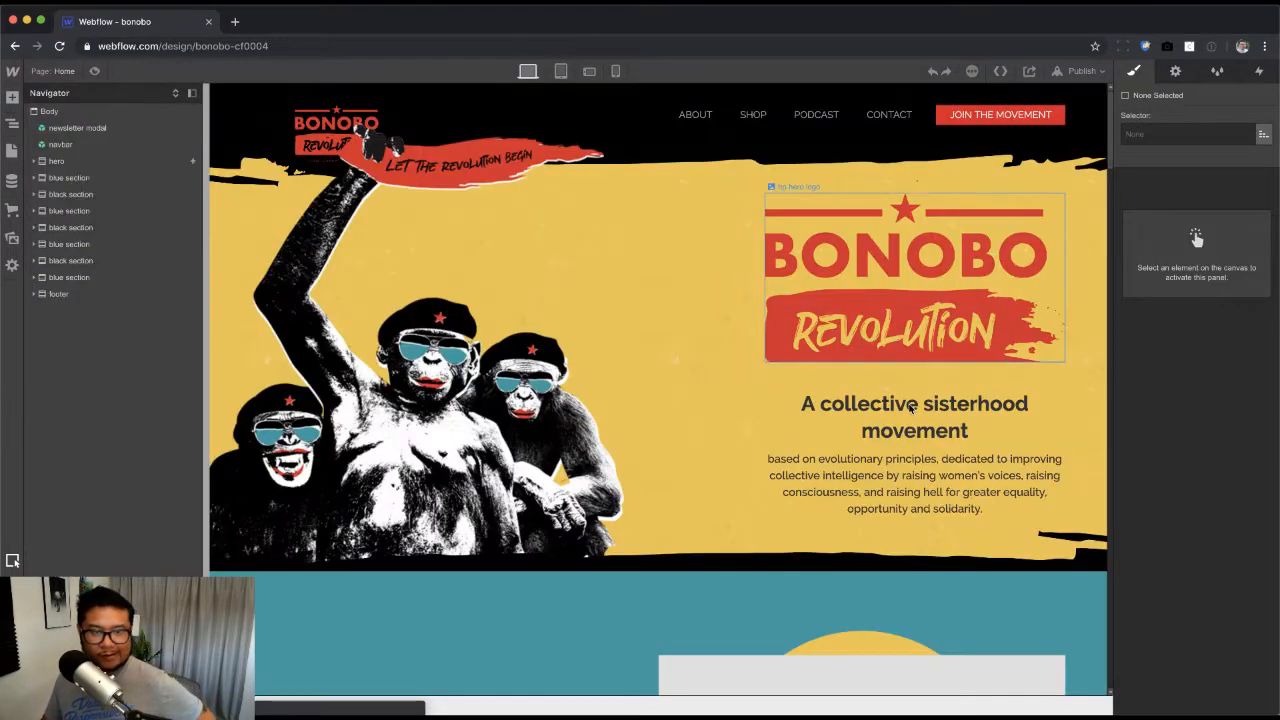
{"action": "left_click", "coordinate": [831, 220]}
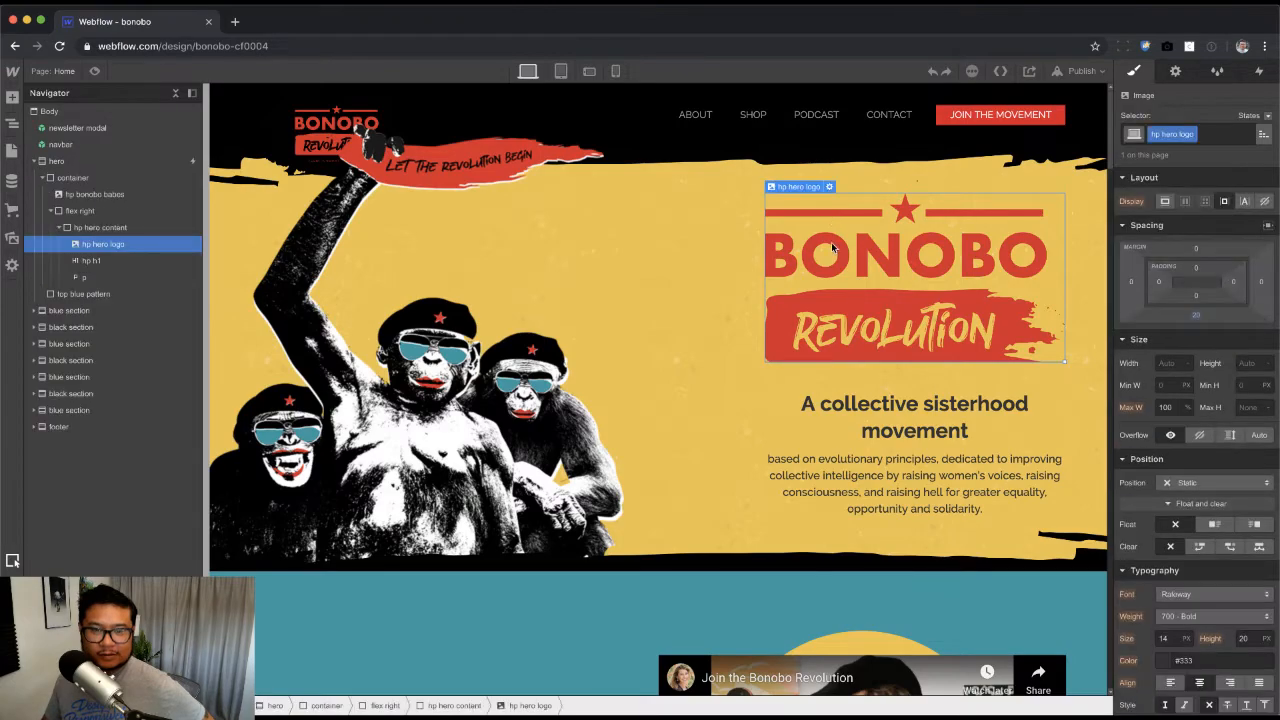
Step: Set the height of the "red line" under the "Viva la revolución!" heading to 7 px
{"action": "scroll", "coordinate": [834, 451], "scroll_direction": "down", "scroll_amount": 10}
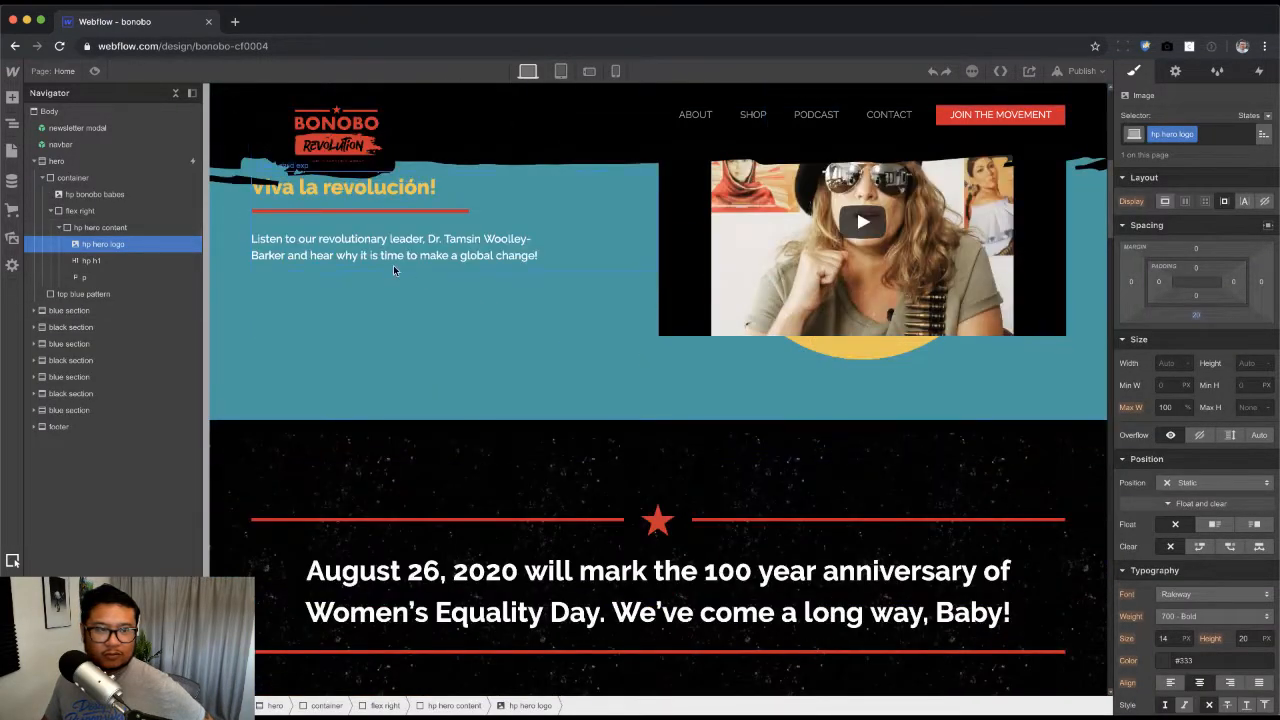
{"action": "left_click", "coordinate": [390, 210]}
{"action": "left_click", "coordinate": [1250, 363]}
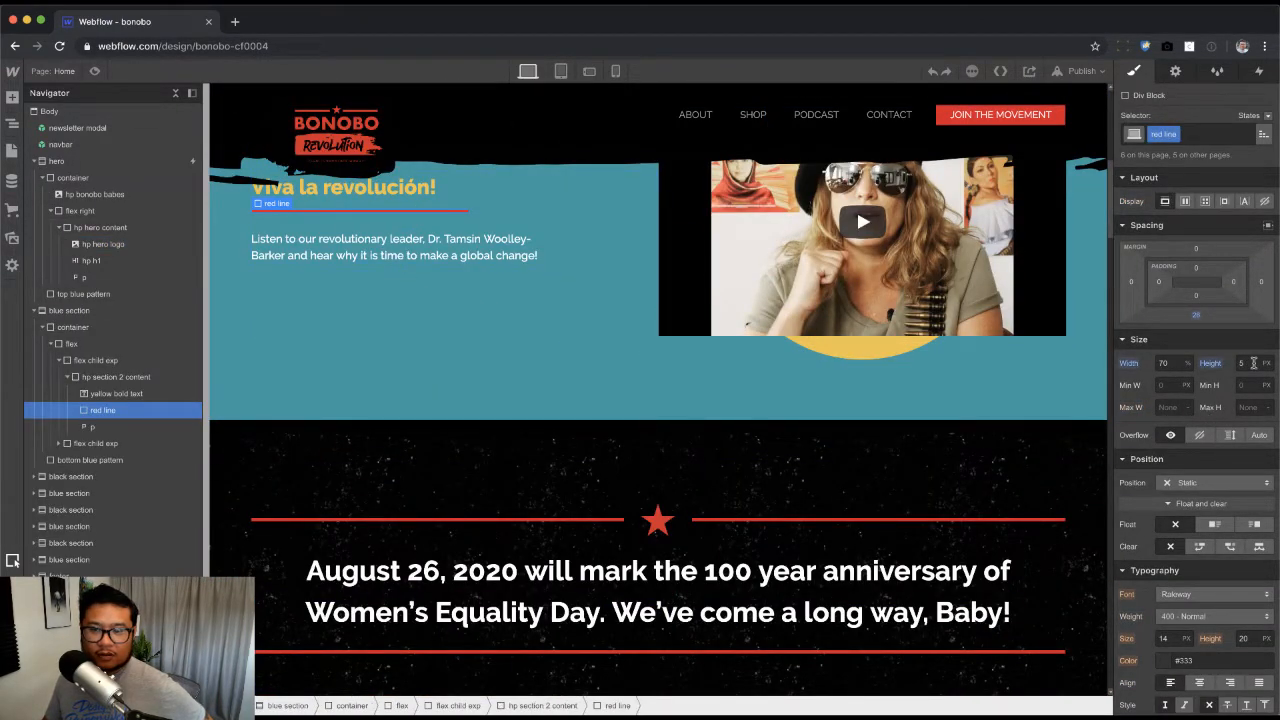
{"action": "type", "text": "7"}
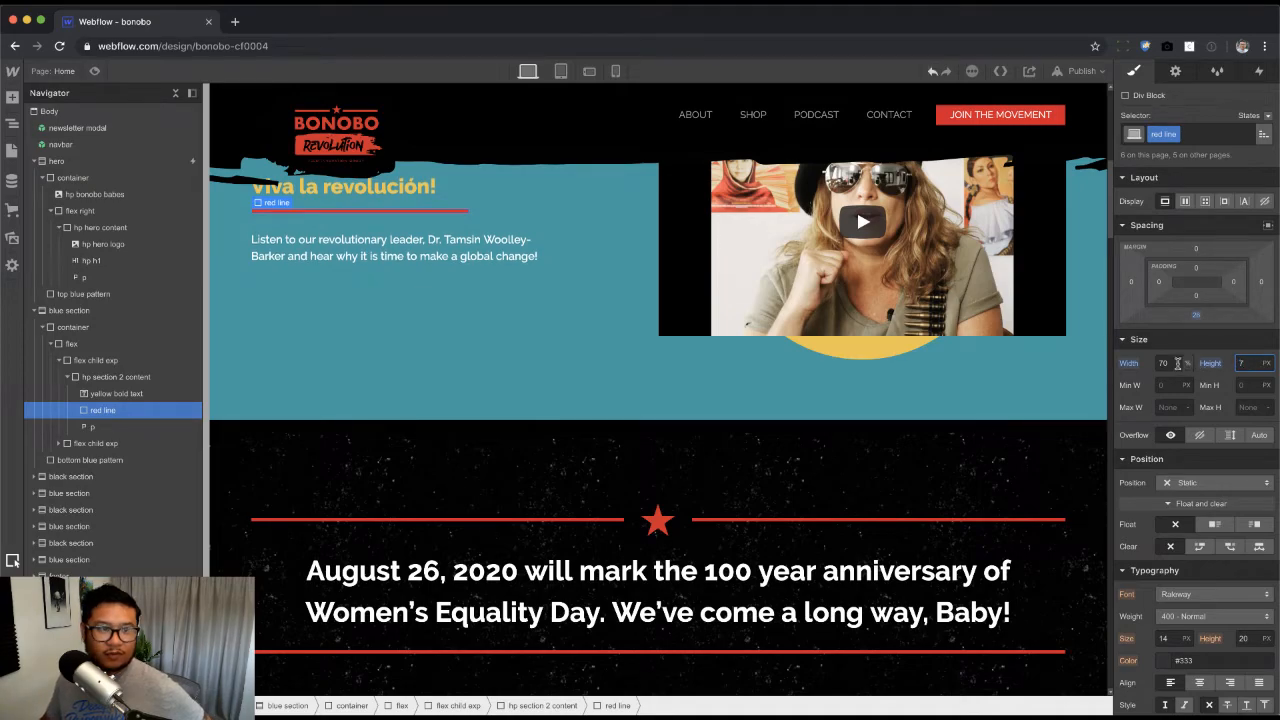
Step: Set the "red line expand" height beside the star to 7 px and check the red lines further down the Home page
{"action": "left_click", "coordinate": [827, 522]}
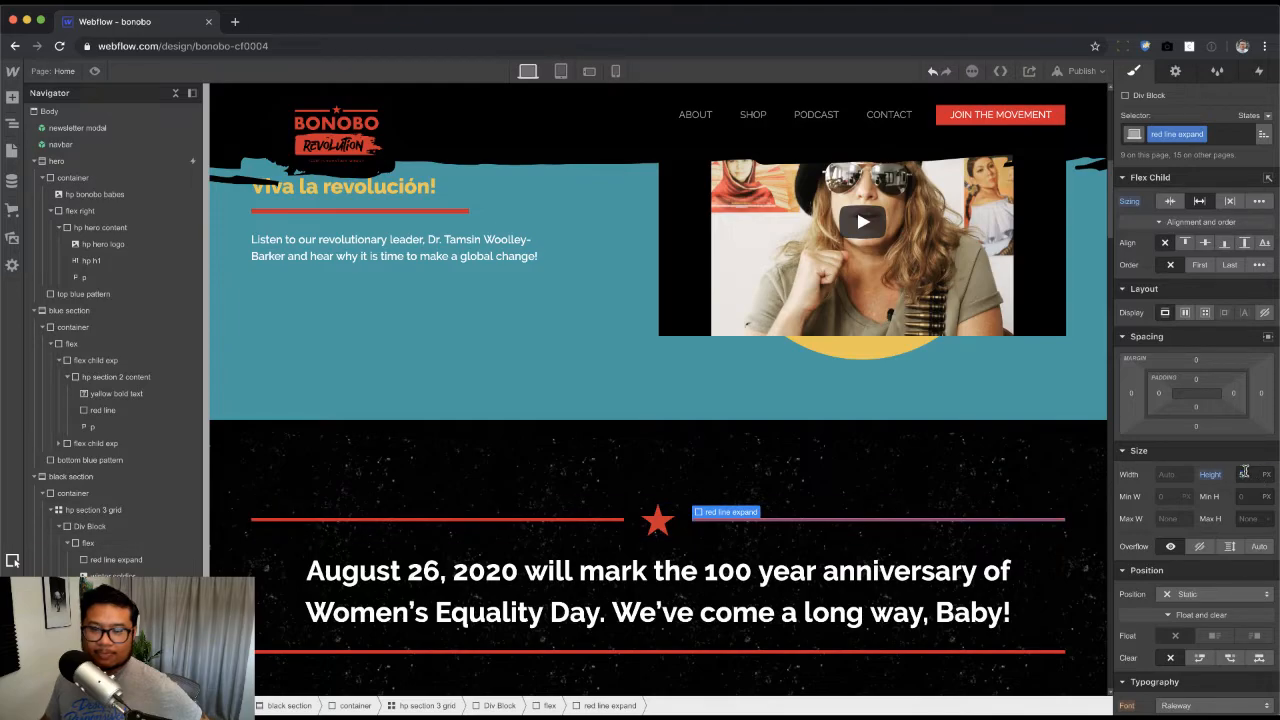
{"action": "type", "text": "7"}
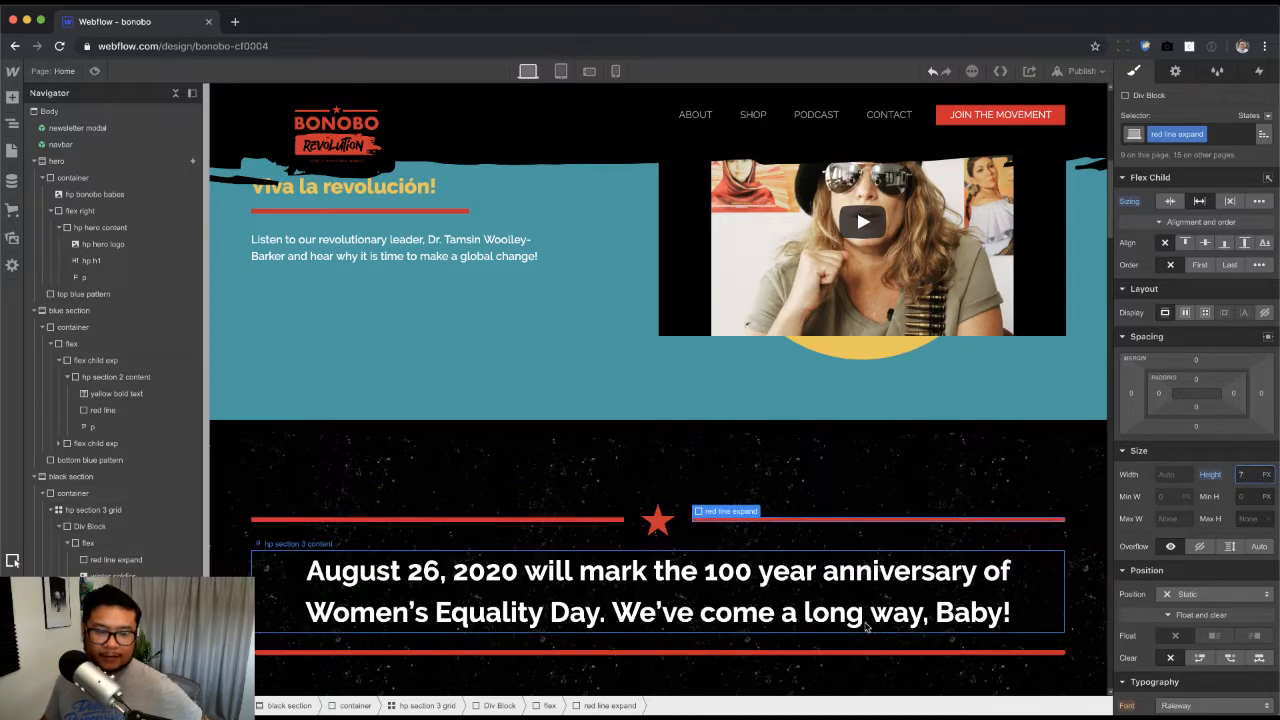
{"action": "left_click", "coordinate": [866, 657]}
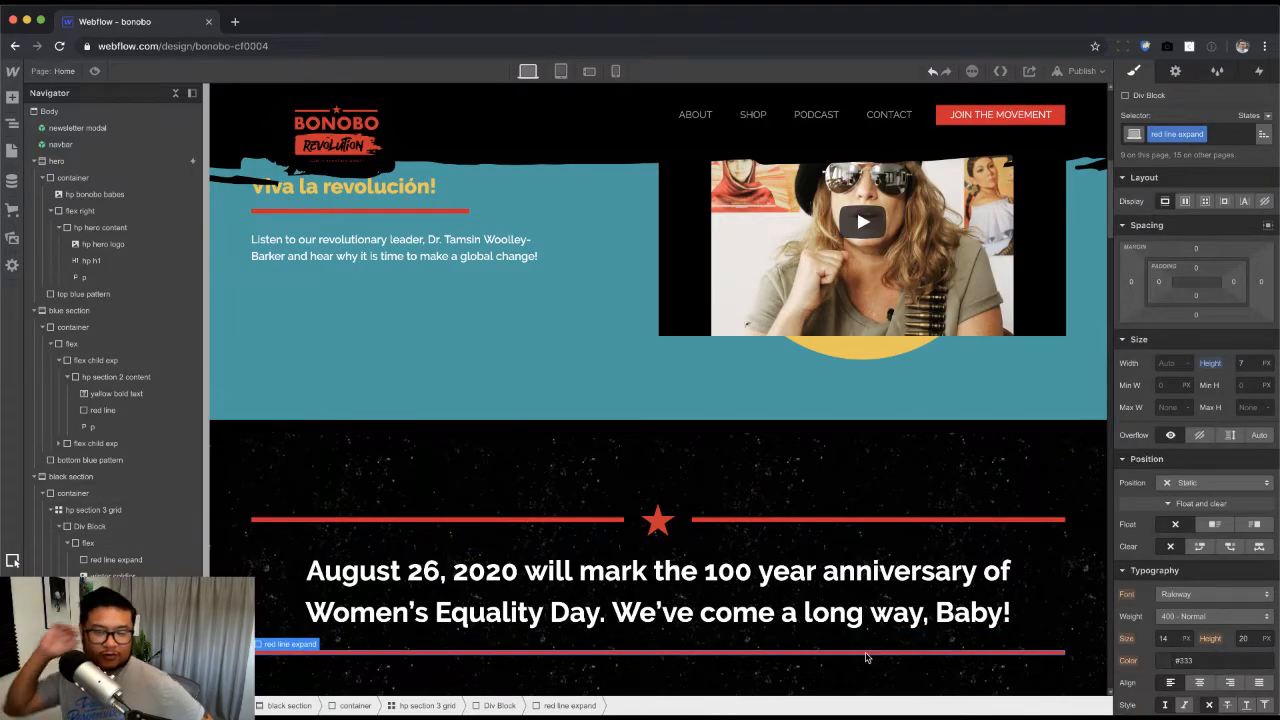
{"action": "scroll", "coordinate": [853, 672], "scroll_direction": "down", "scroll_amount": 15}
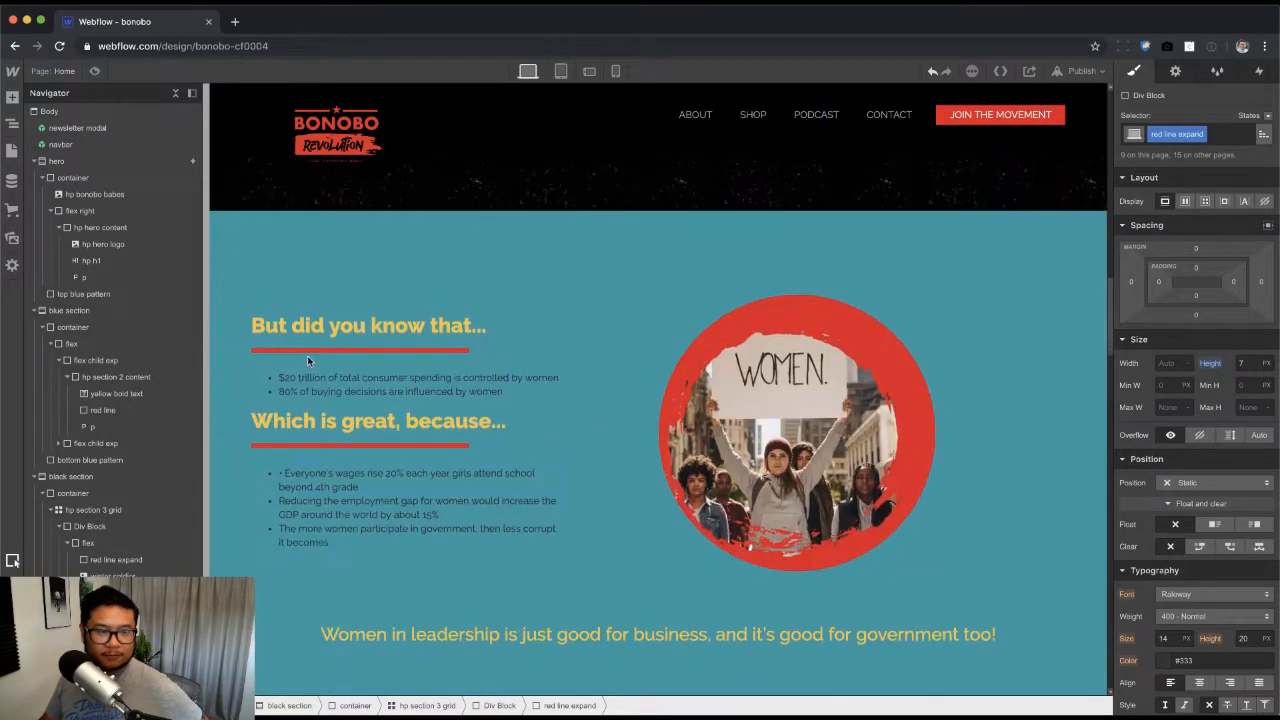
{"action": "left_click", "coordinate": [319, 349]}
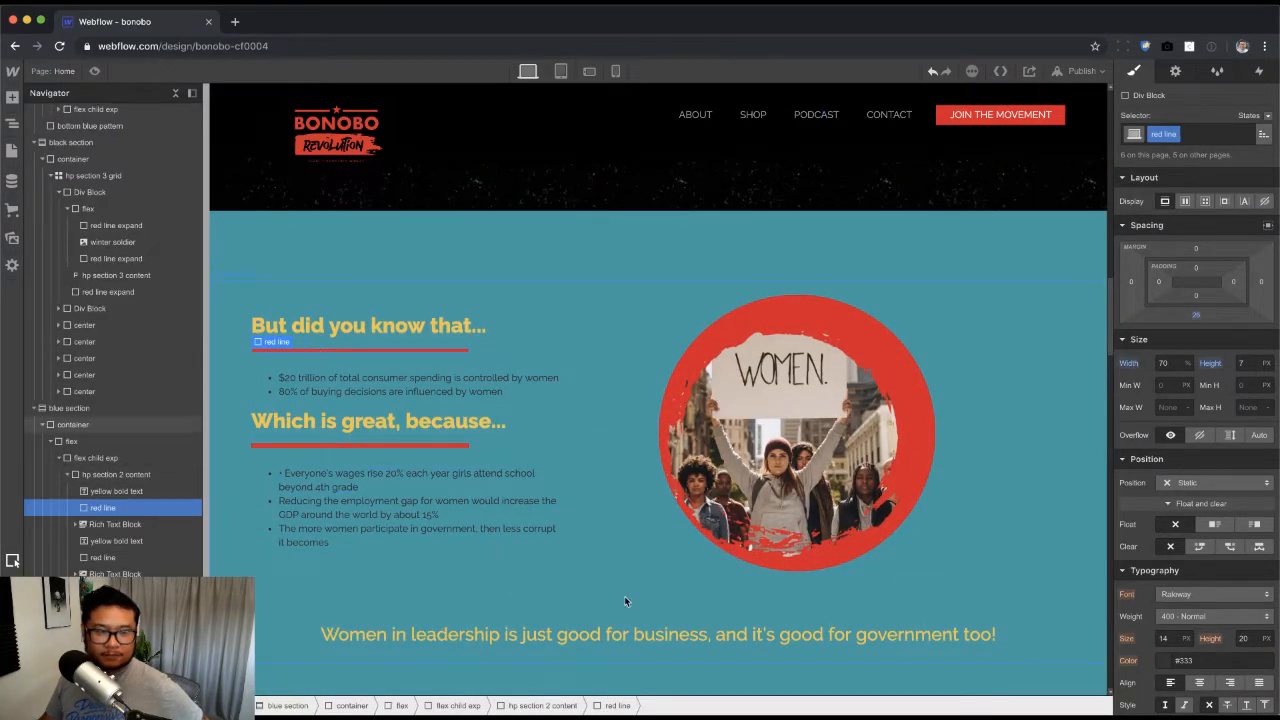
{"action": "scroll", "coordinate": [624, 597], "scroll_direction": "down", "scroll_amount": 4}
{"action": "scroll", "coordinate": [624, 598], "scroll_direction": "down", "scroll_amount": 2}
{"action": "left_click", "coordinate": [769, 421]}
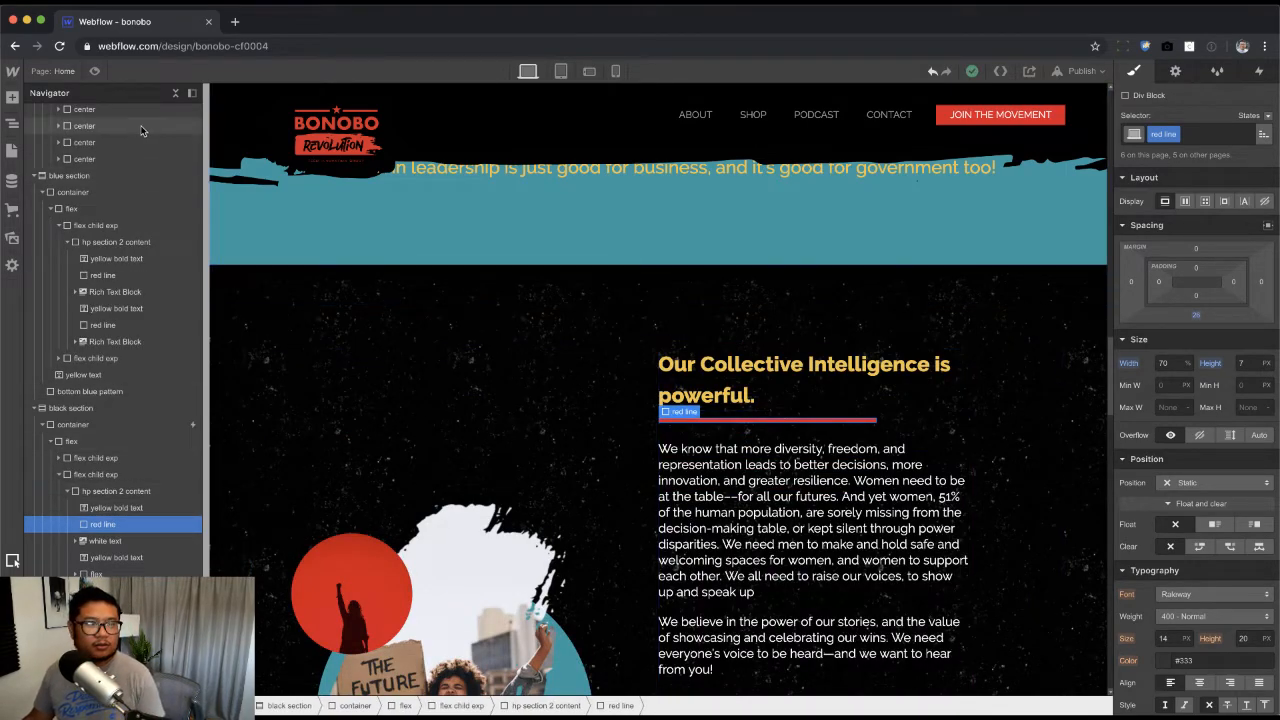
Step: Open the About page in the designer and go to THE REBELS section
{"action": "left_click", "coordinate": [94, 73]}
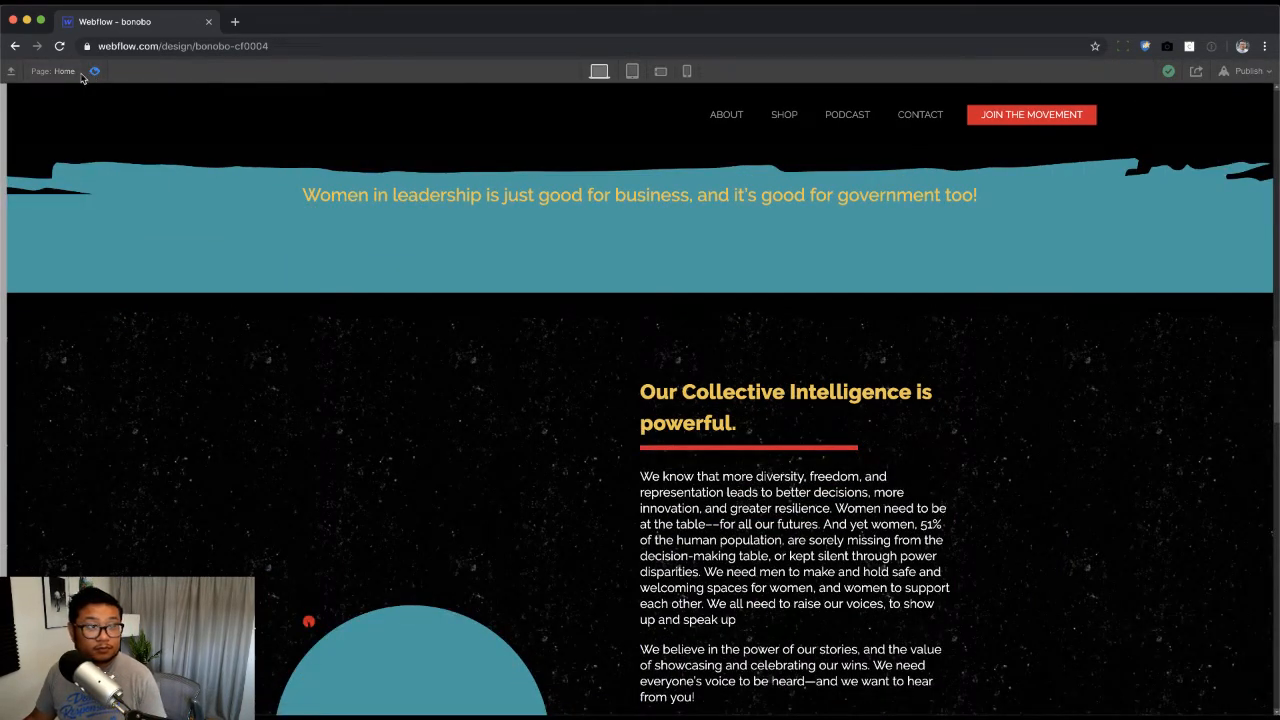
{"action": "left_click", "coordinate": [56, 76]}
{"action": "left_click", "coordinate": [65, 197]}
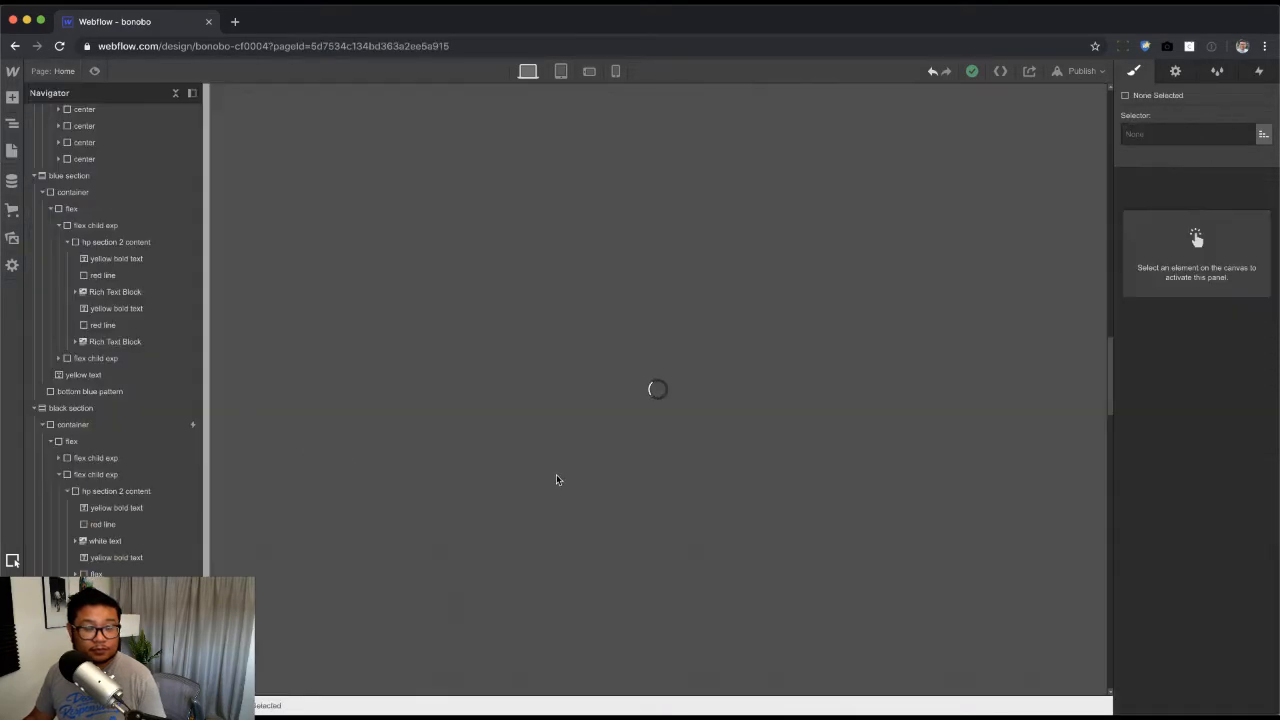
{"action": "scroll", "coordinate": [619, 463], "scroll_direction": "down", "scroll_amount": 15}
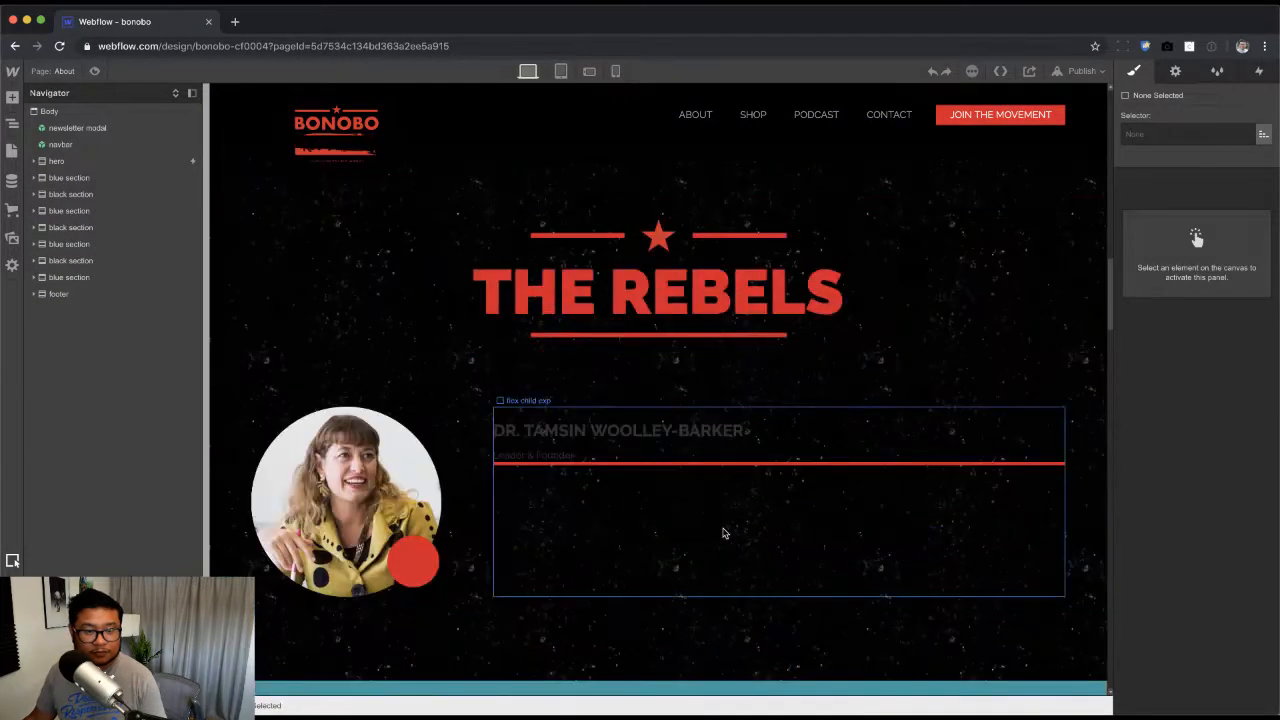
Step: Replace the line below the first rebel's job title with a copy of the Home page's "red line" element
{"action": "left_click", "coordinate": [619, 463]}
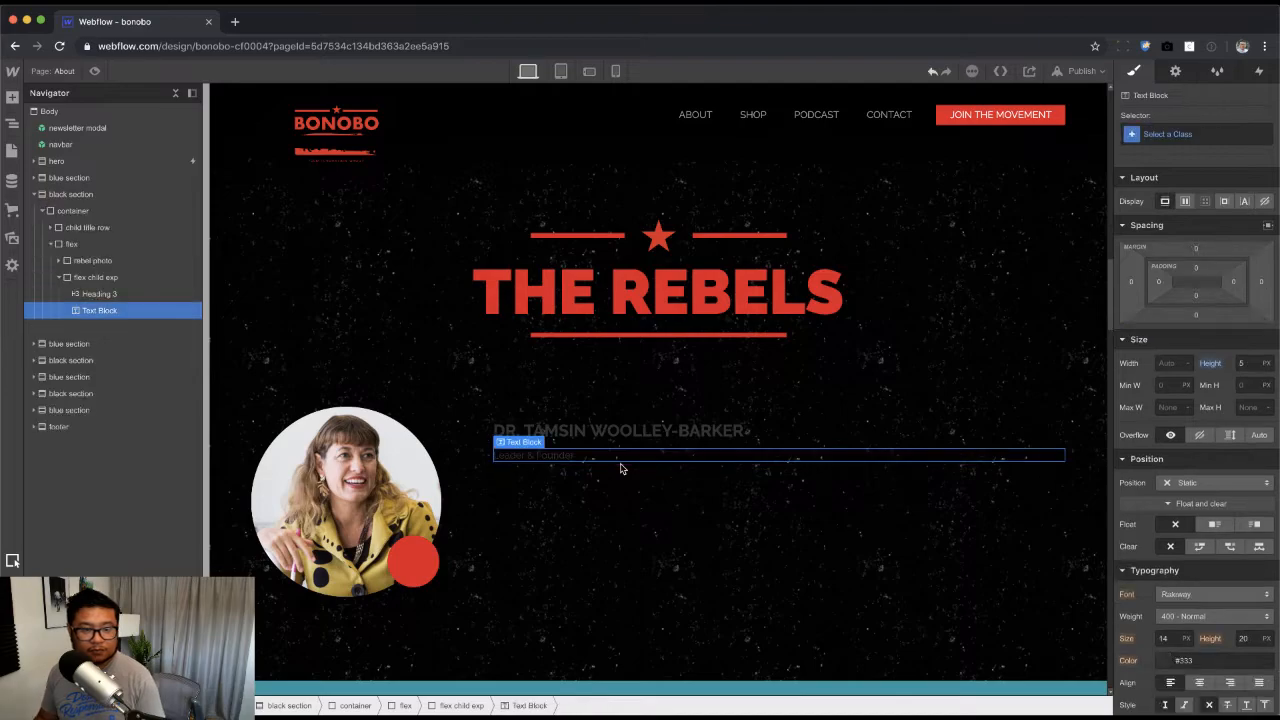
{"action": "left_click", "coordinate": [623, 403]}
{"action": "left_click", "coordinate": [543, 457]}
{"action": "left_click", "coordinate": [666, 464]}
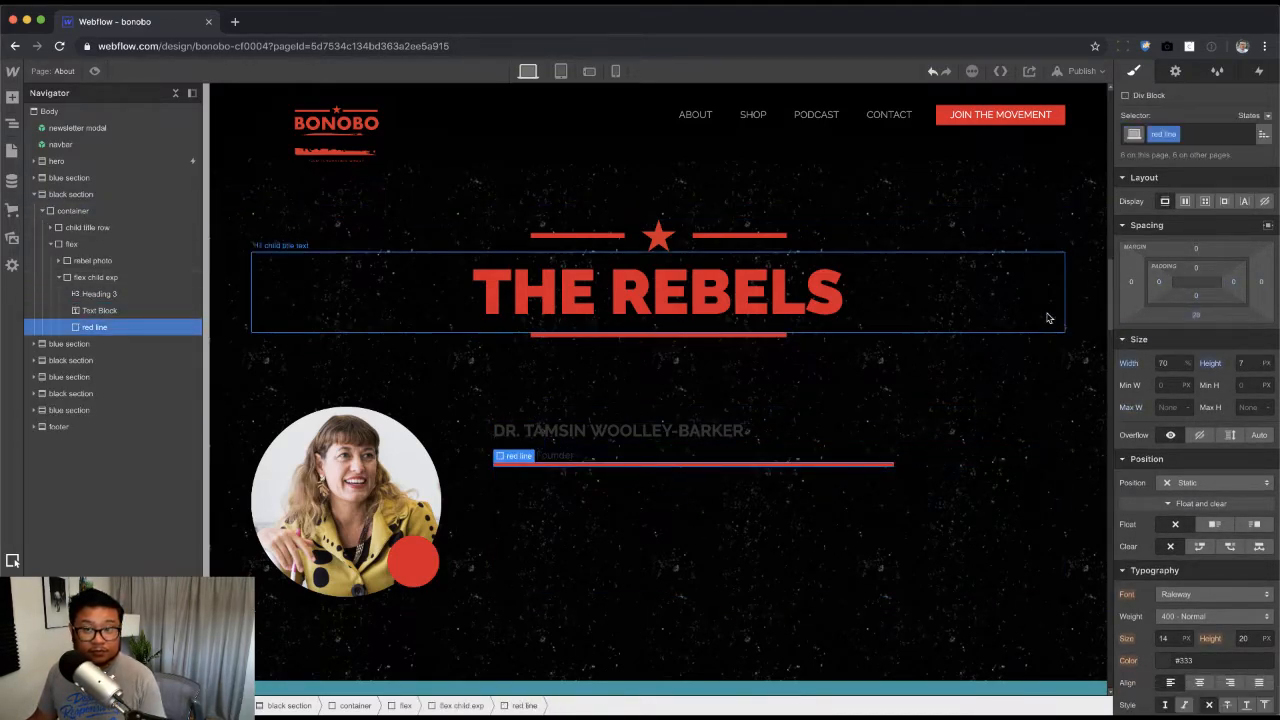
Step: Add a "margin" combo class to the red line and set its top and bottom margins to 20 px
{"action": "left_click", "coordinate": [1219, 133]}
{"action": "type", "text": "margin"}
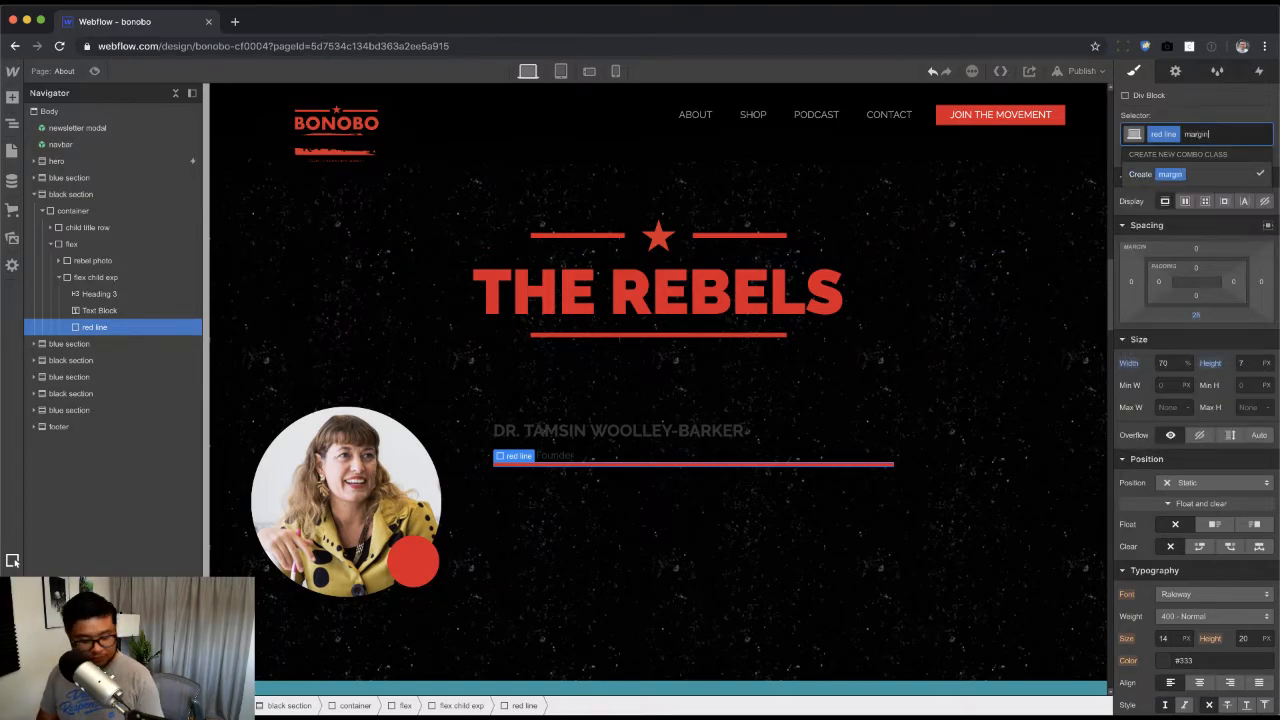
{"action": "key", "text": "Return"}
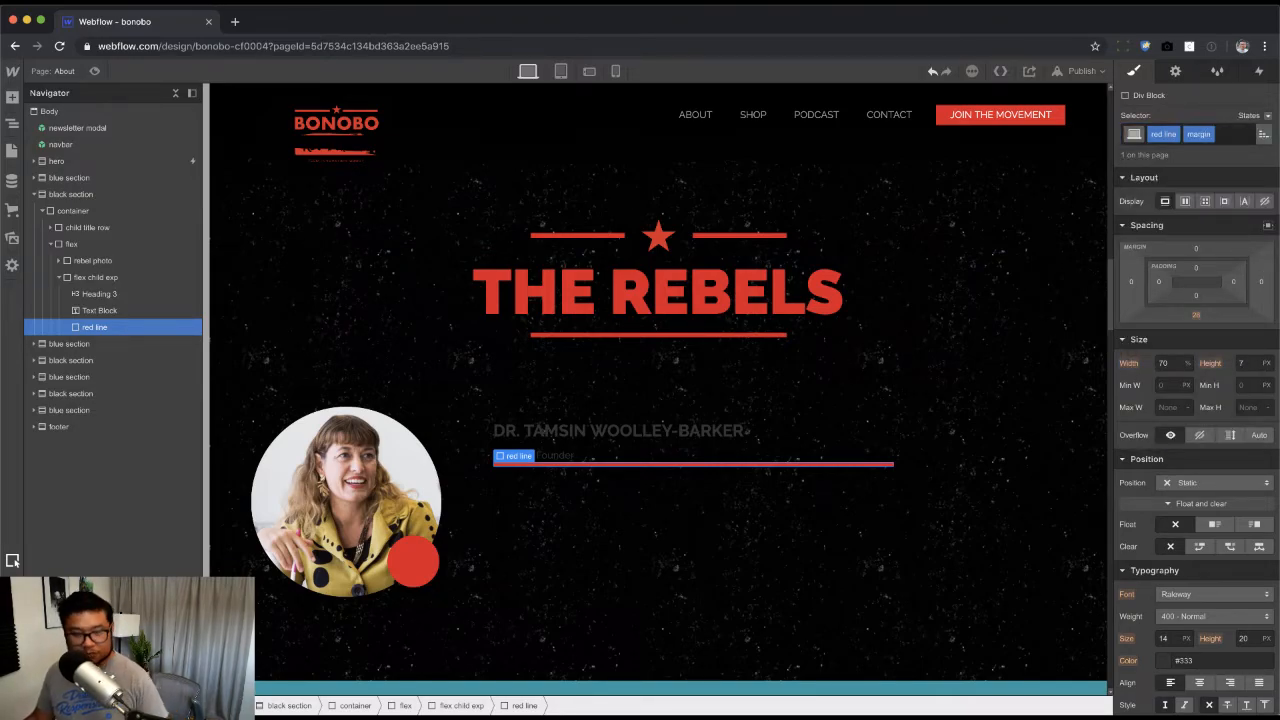
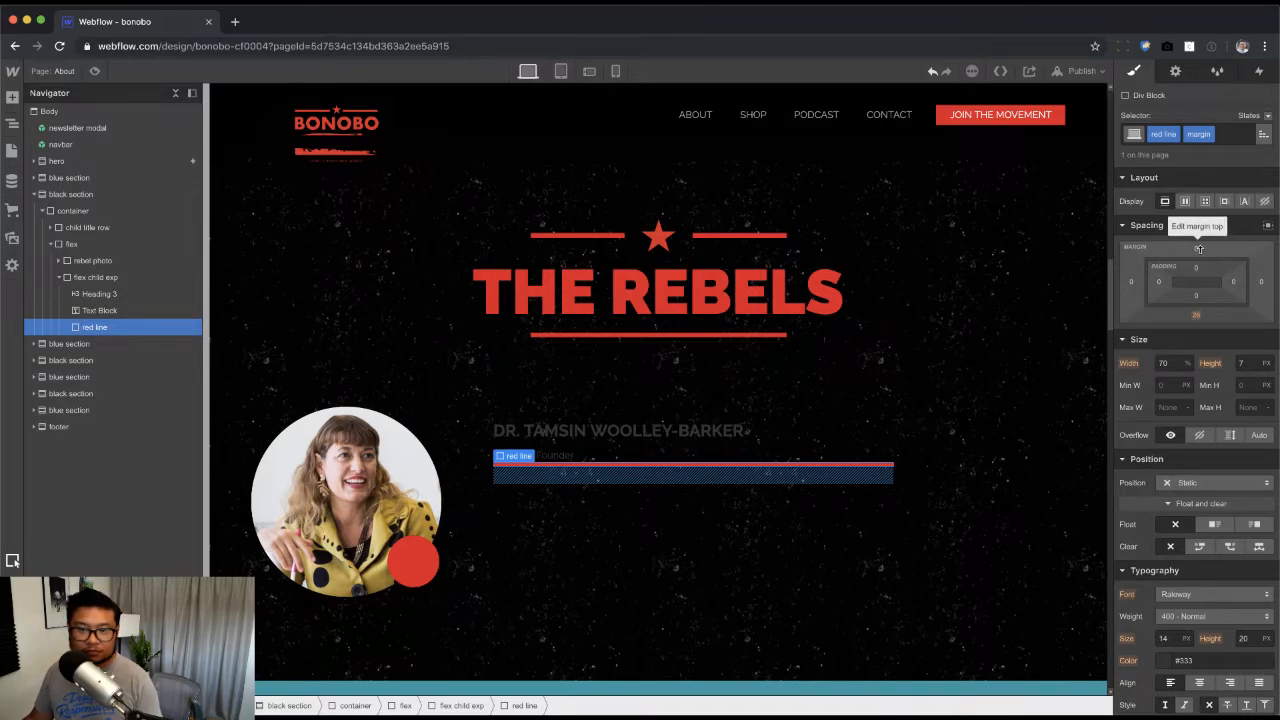
{"action": "left_click_drag", "start_coordinate": [1202, 249], "coordinate": [1206, 205]}
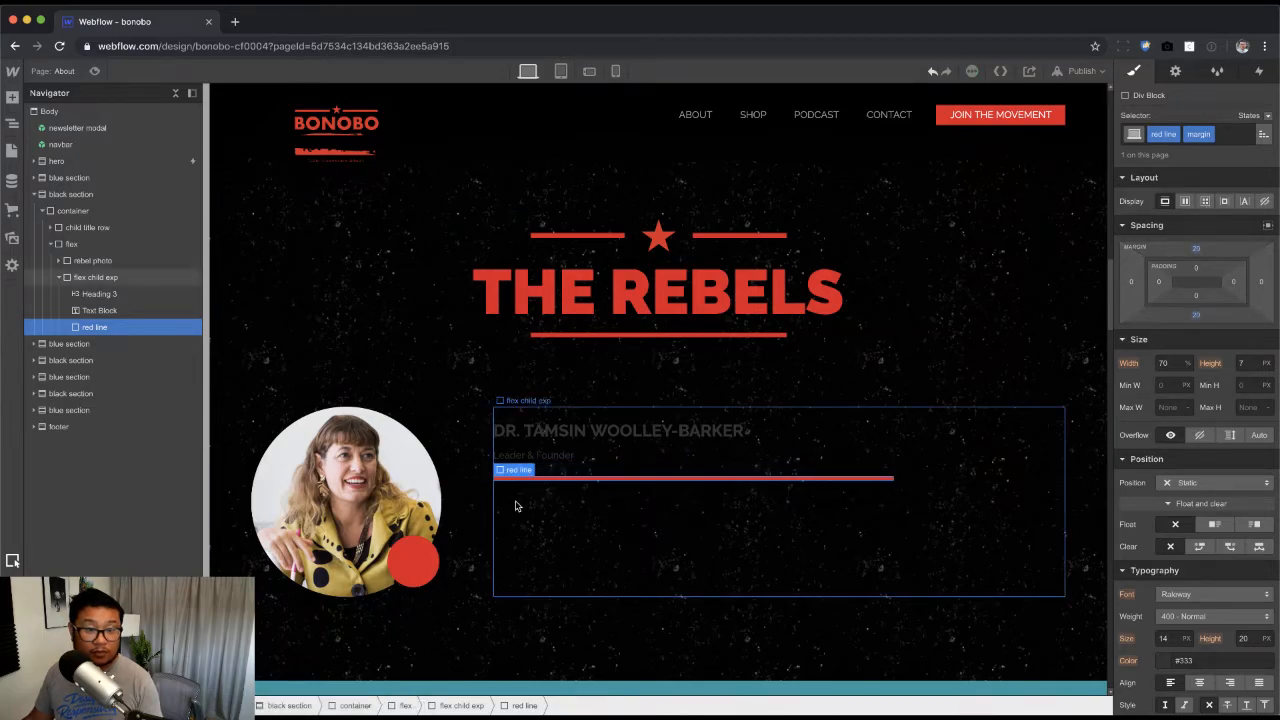
Step: Add the "white text" combo class to the "flex child exp" block holding the rebel's details
{"action": "left_click", "coordinate": [700, 502]}
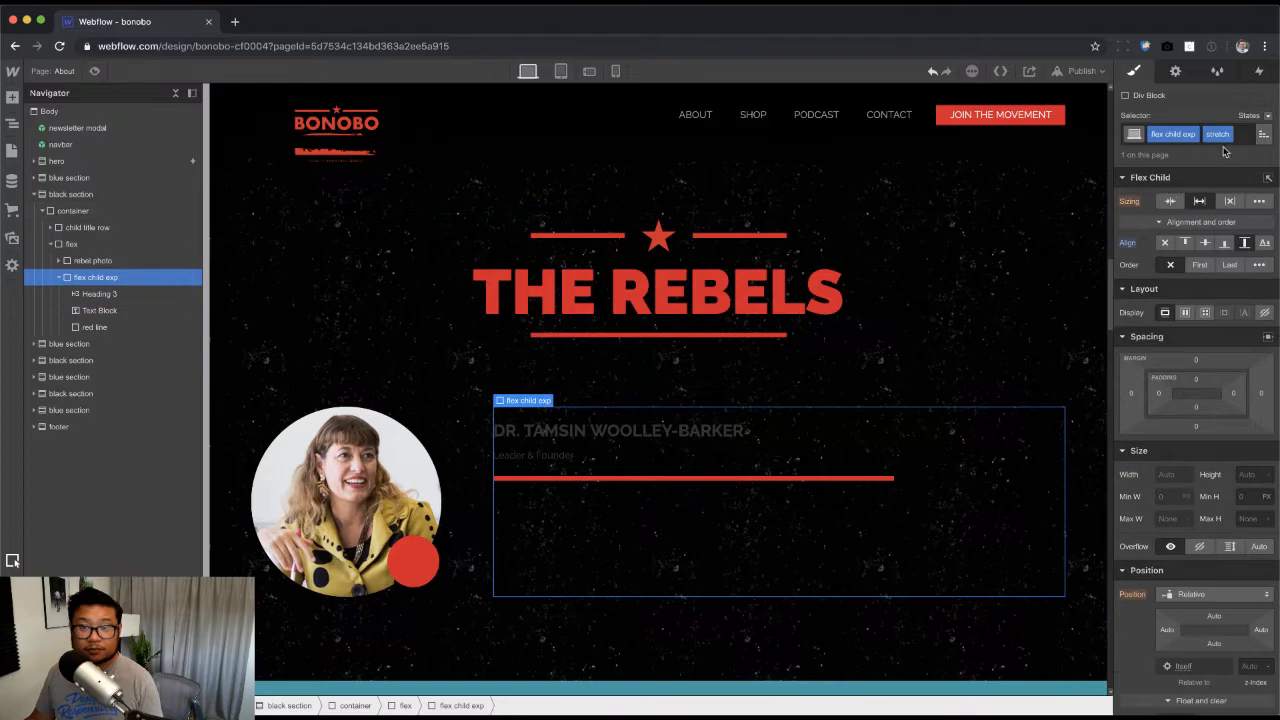
{"action": "key", "text": "super+Return"}
{"action": "type", "text": "white"}
{"action": "key", "text": "Return"}
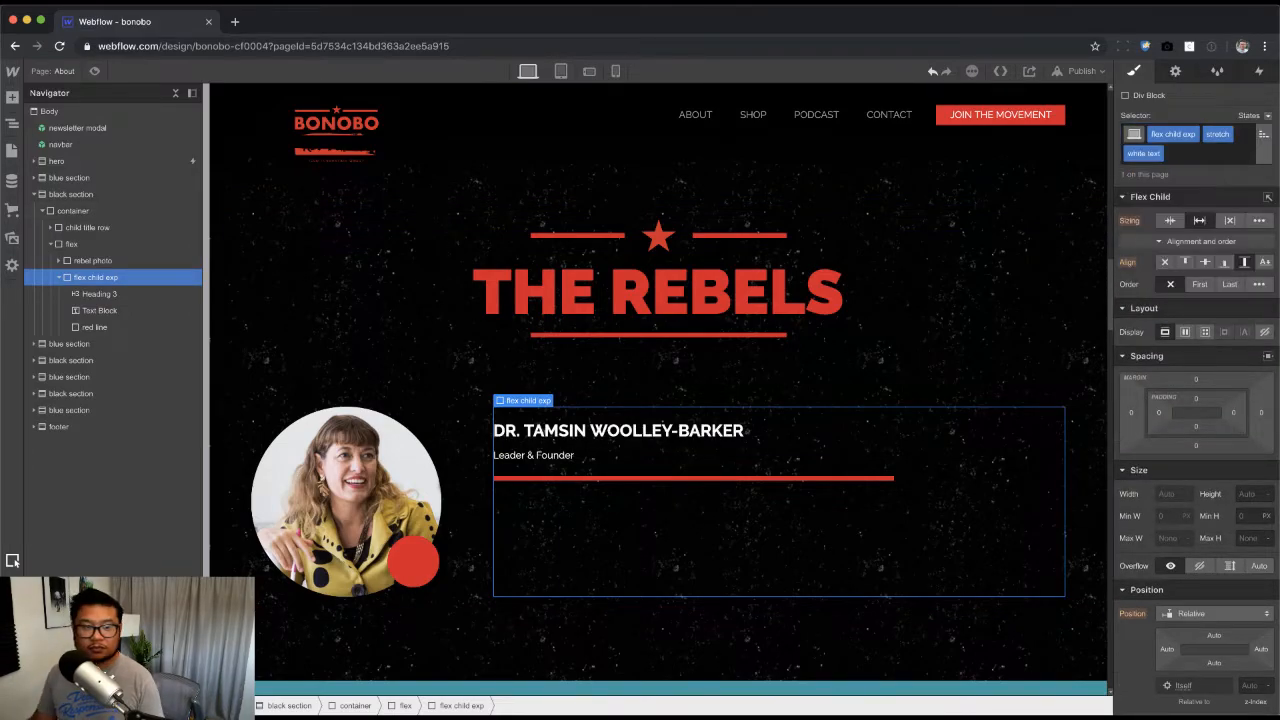
Step: Switch to the PDF mockup, copy the first rebel's biography text and return to Webflow
{"action": "left_click", "coordinate": [726, 396]}
{"action": "key", "text": "super+Tab"}
{"action": "left_click_drag", "start_coordinate": [630, 458], "coordinate": [488, 357]}
{"action": "key", "text": "super+c"}
{"action": "key", "text": "super+Tab"}
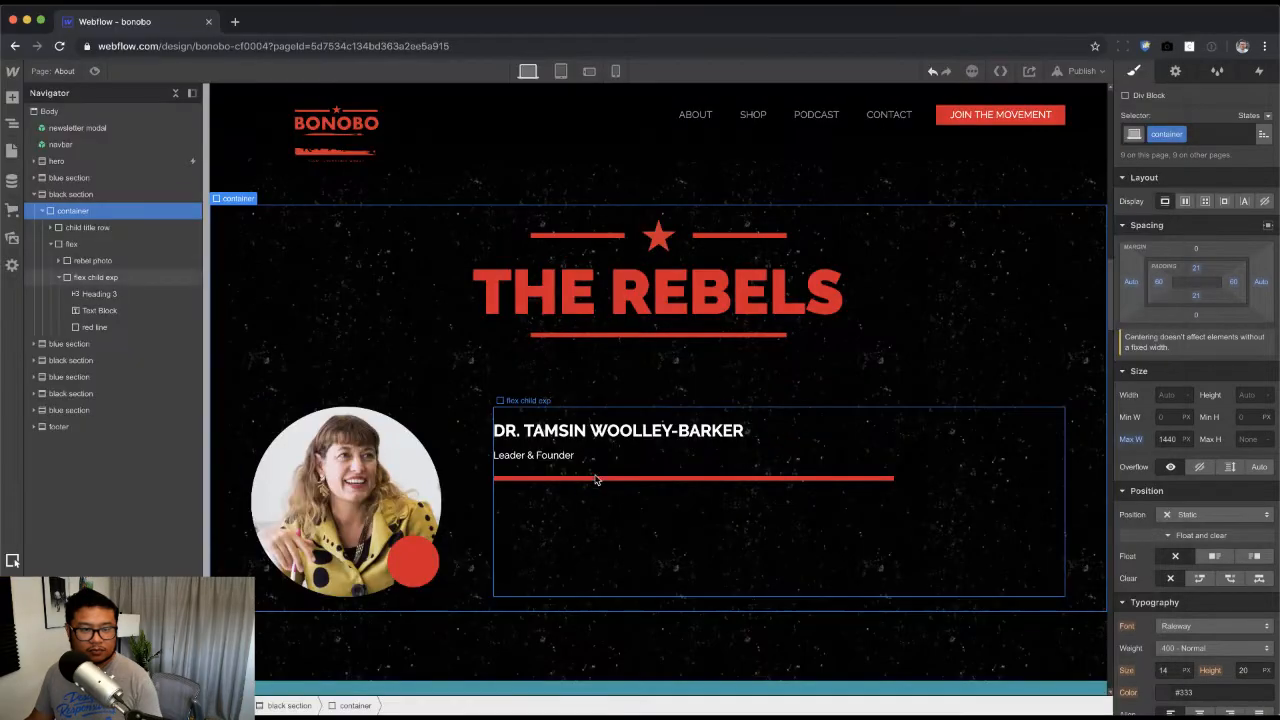
Step: Add a paragraph below the red line, replace its placeholder text with the copied biography and compare it with the mockup
{"action": "left_click", "coordinate": [594, 498]}
{"action": "key", "text": "super+e"}
{"action": "type", "text": "p"}
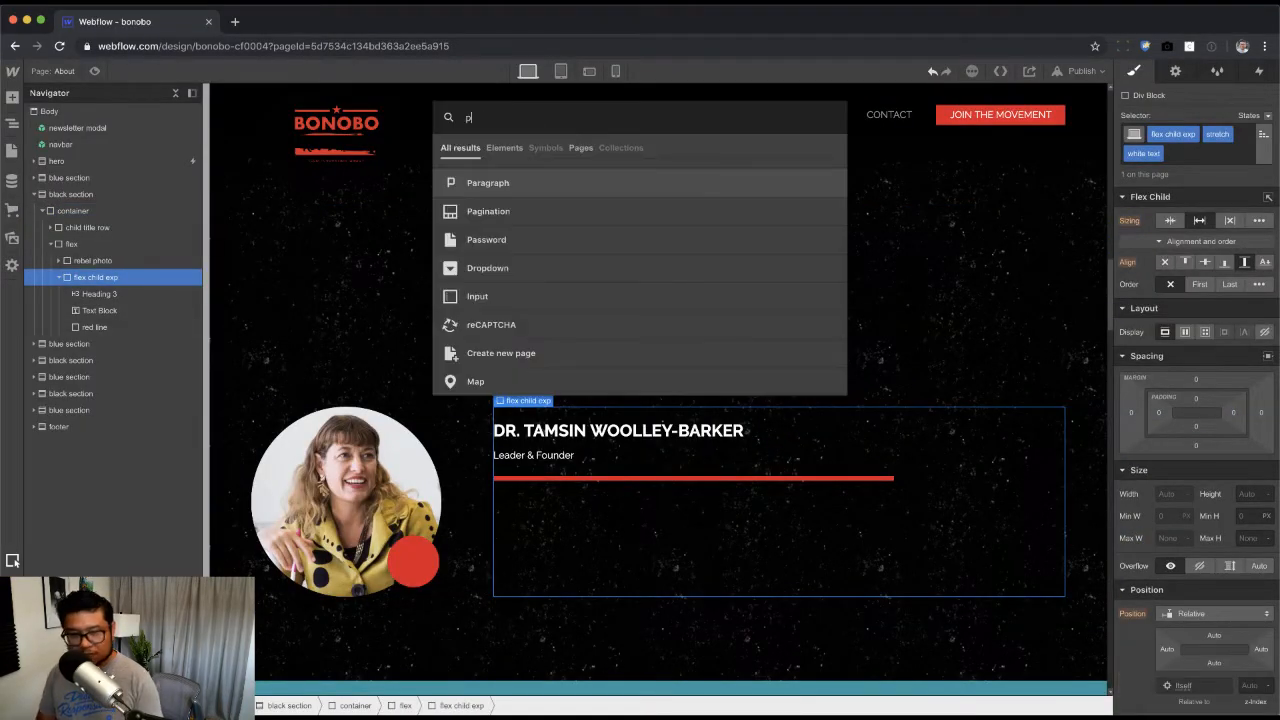
{"action": "key", "text": "Return"}
{"action": "double_click", "coordinate": [620, 537]}
{"action": "key", "text": "super+a"}
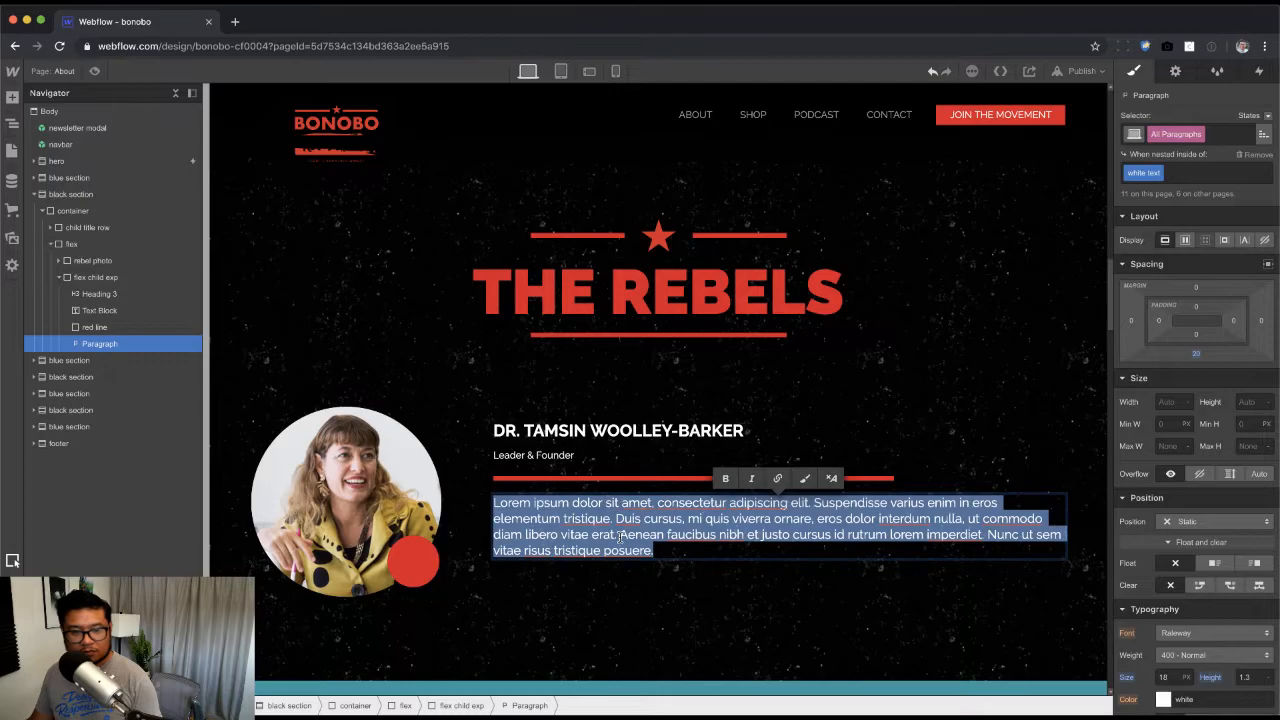
{"action": "key", "text": "super+v"}
{"action": "key", "text": "super+Tab"}
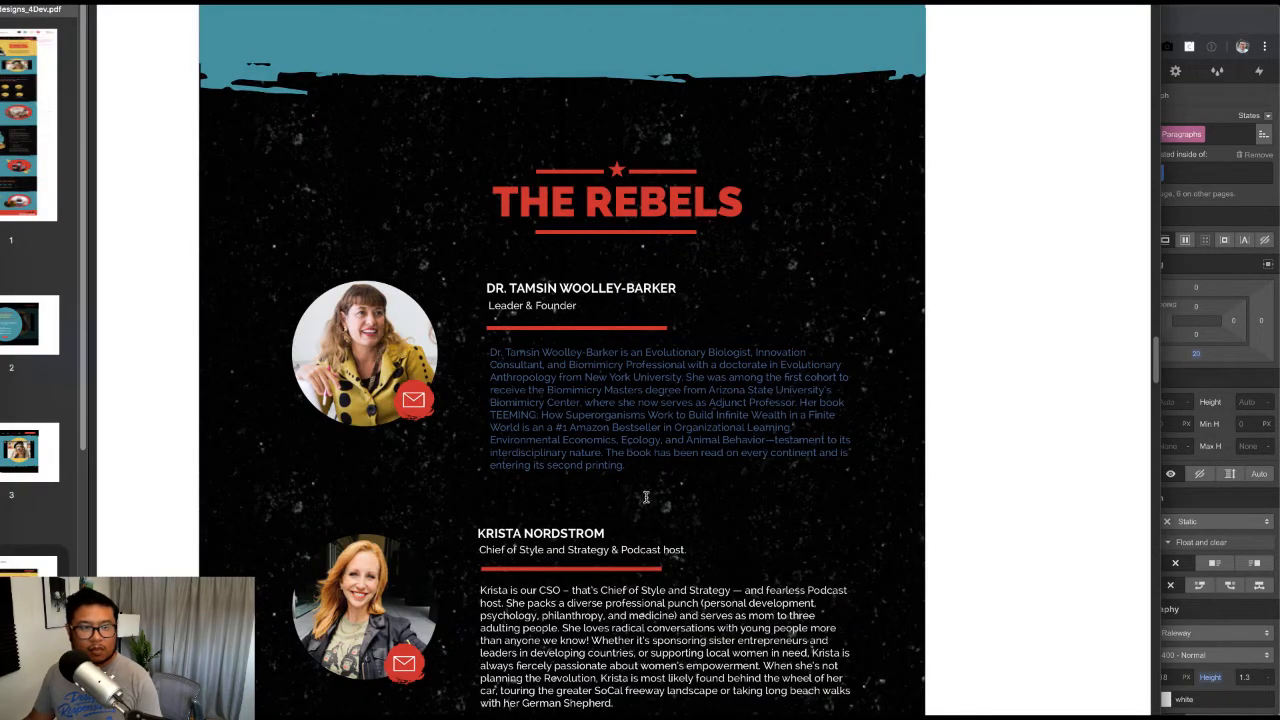
{"action": "key", "text": "super+Tab"}
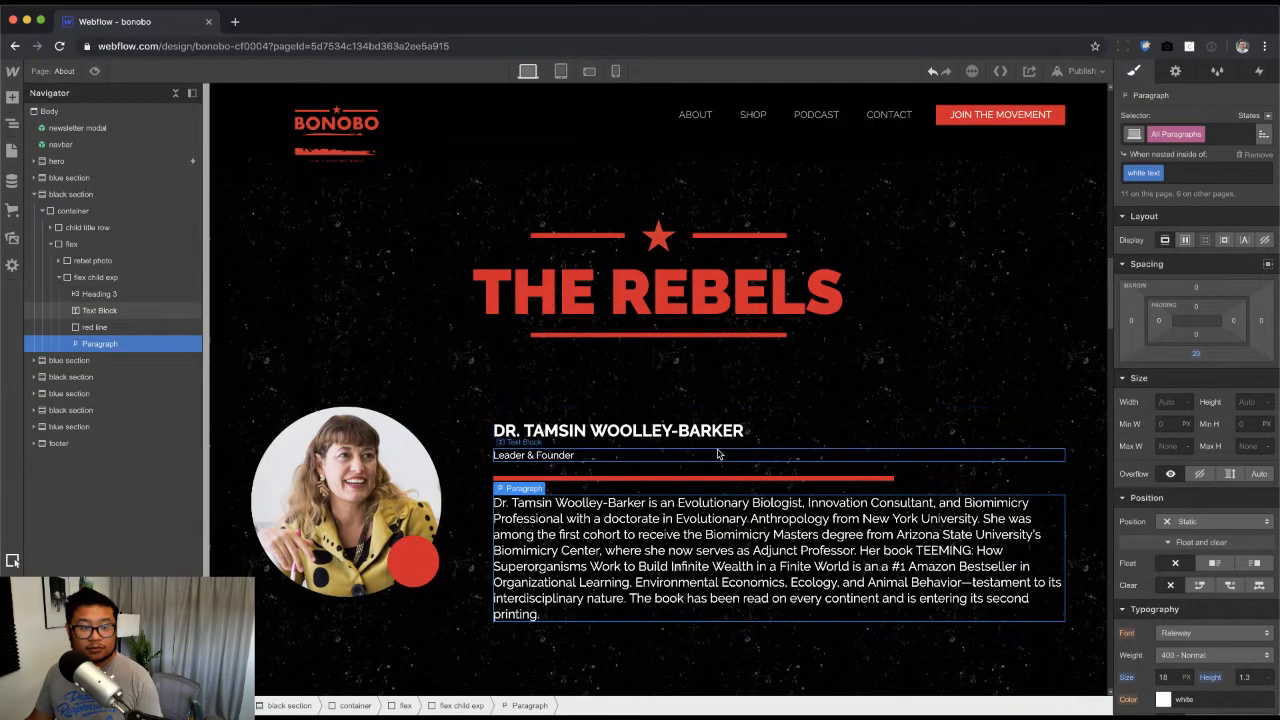
Step: Assign a new class "rebel name" to the rebel's name heading and remove its top margin
{"action": "left_click", "coordinate": [662, 430]}
{"action": "left_click", "coordinate": [1190, 133]}
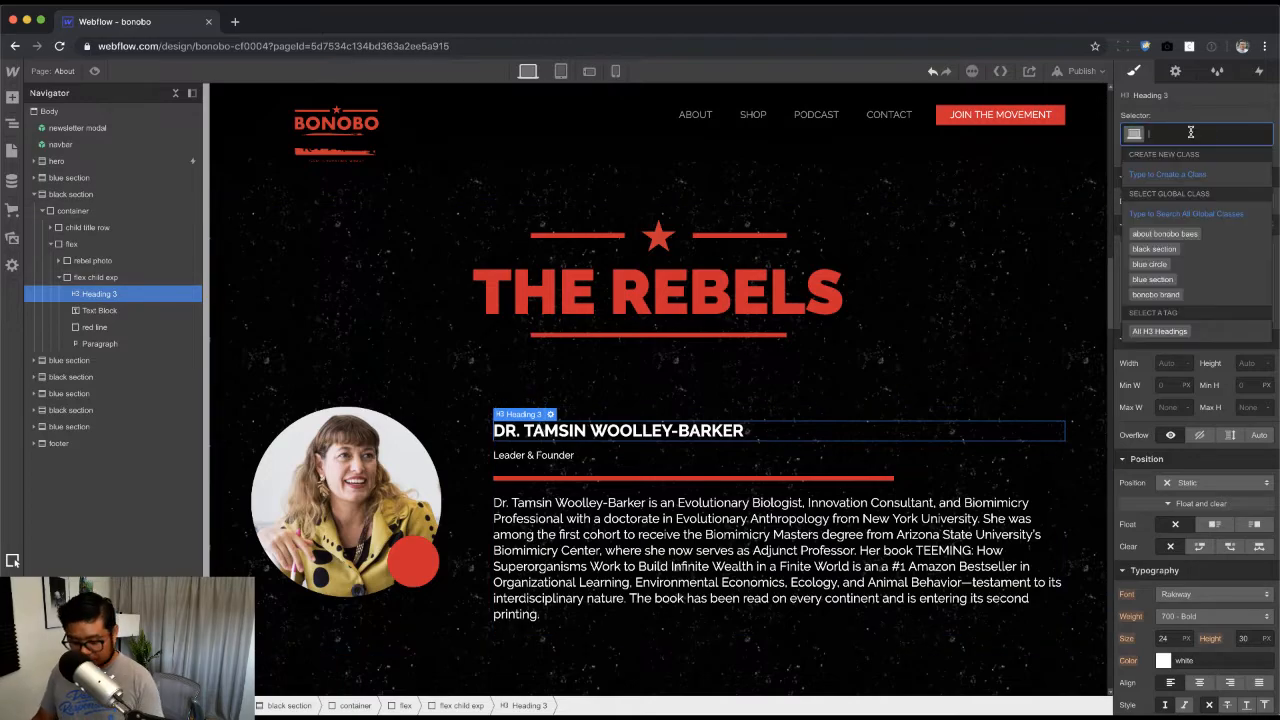
{"action": "type", "text": "rebel name"}
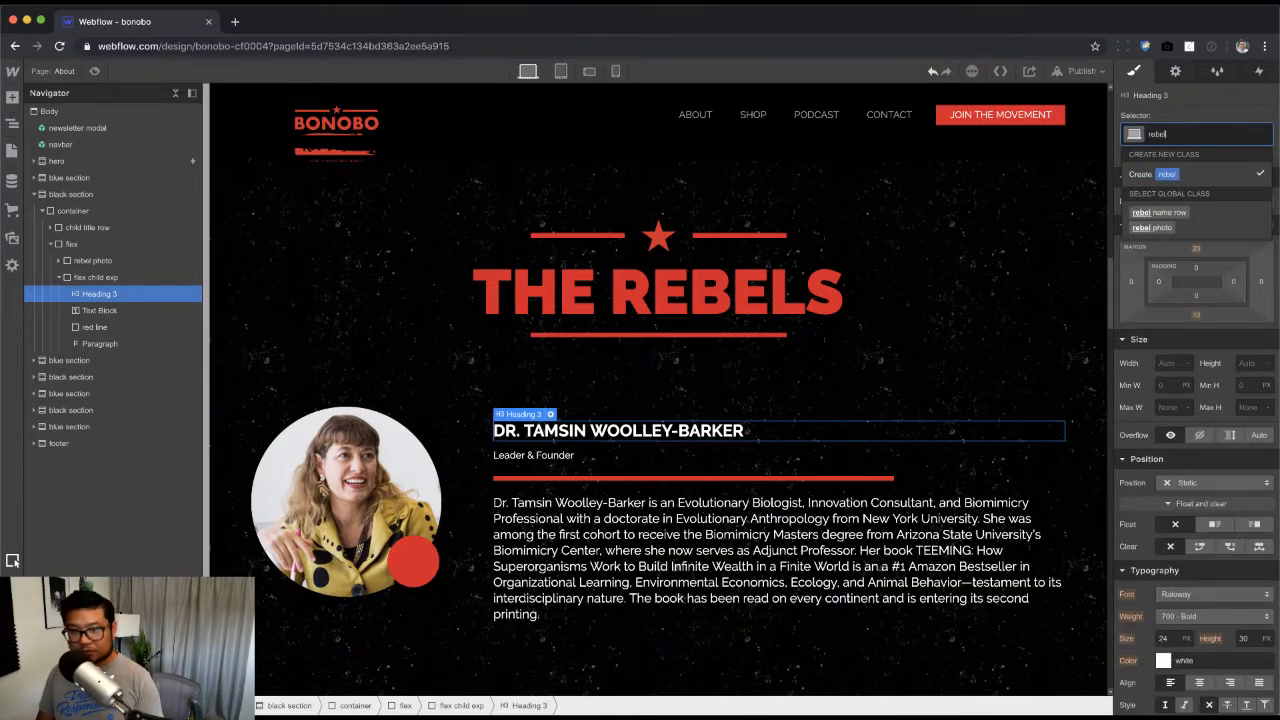
{"action": "key", "text": "Return"}
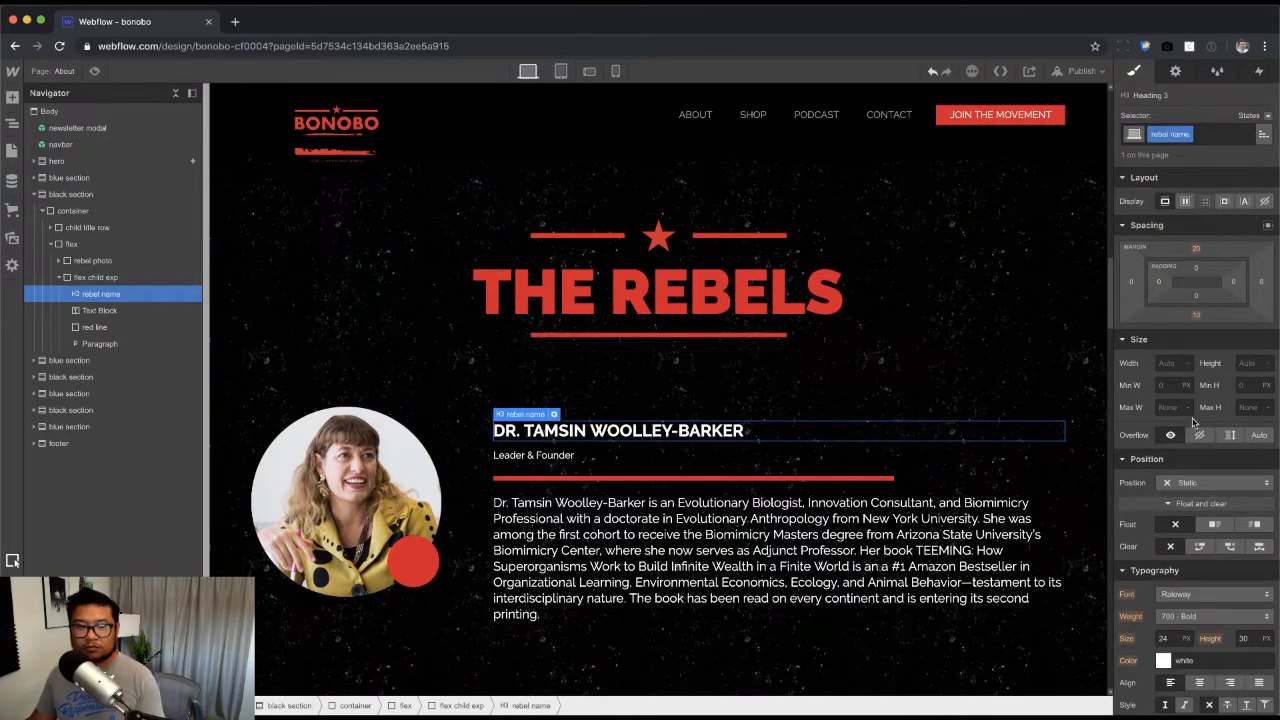
{"action": "scroll", "coordinate": [1196, 425], "scroll_direction": "down", "scroll_amount": 1}
{"action": "left_click_drag", "start_coordinate": [1199, 239], "coordinate": [1199, 252]}
{"action": "scroll", "coordinate": [1200, 544], "scroll_direction": "down", "scroll_amount": 3}
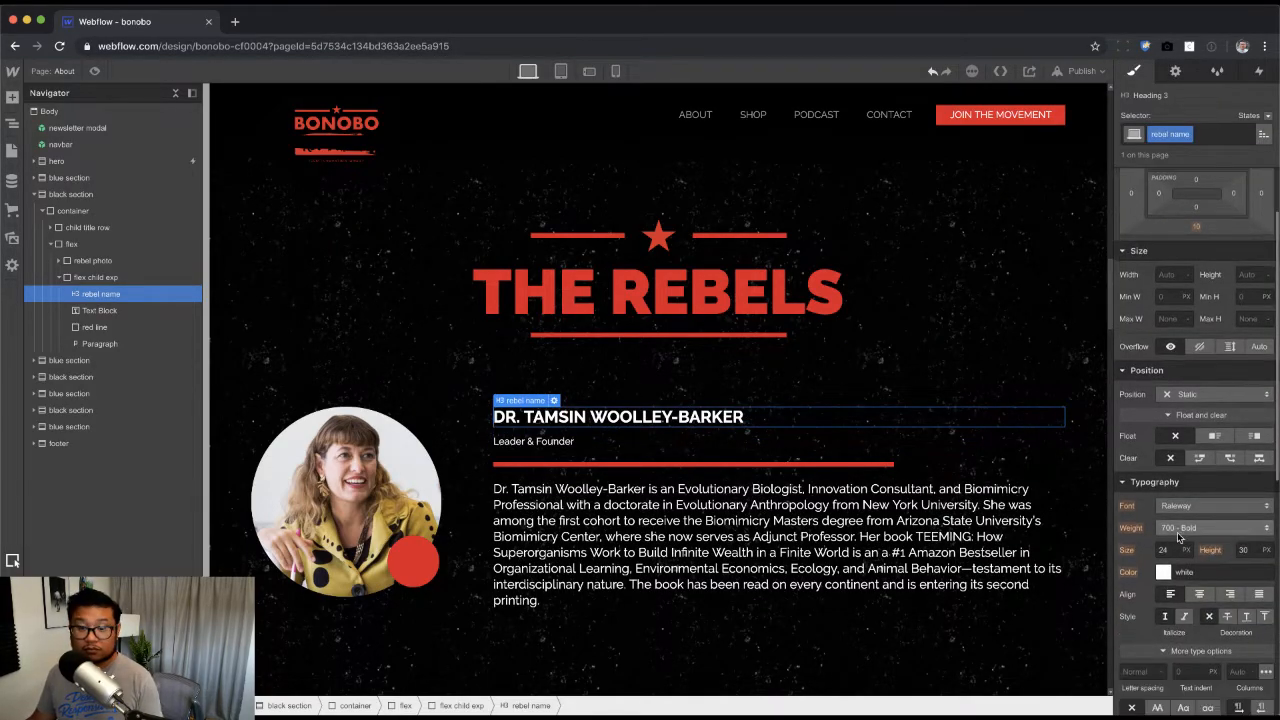
Step: Set the rebel name heading's font weight to 800 - Extra Bold and its size to 30 px
{"action": "left_click", "coordinate": [1205, 527]}
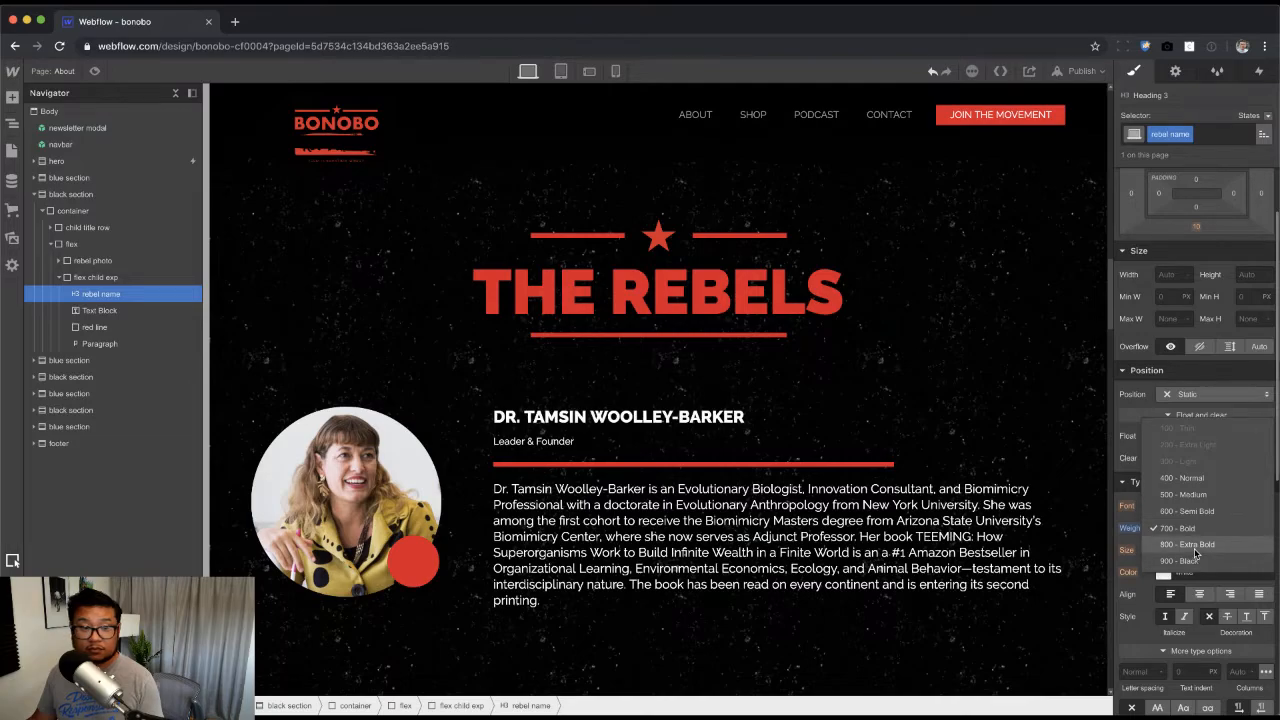
{"action": "left_click", "coordinate": [1193, 546]}
{"action": "left_click", "coordinate": [1165, 550]}
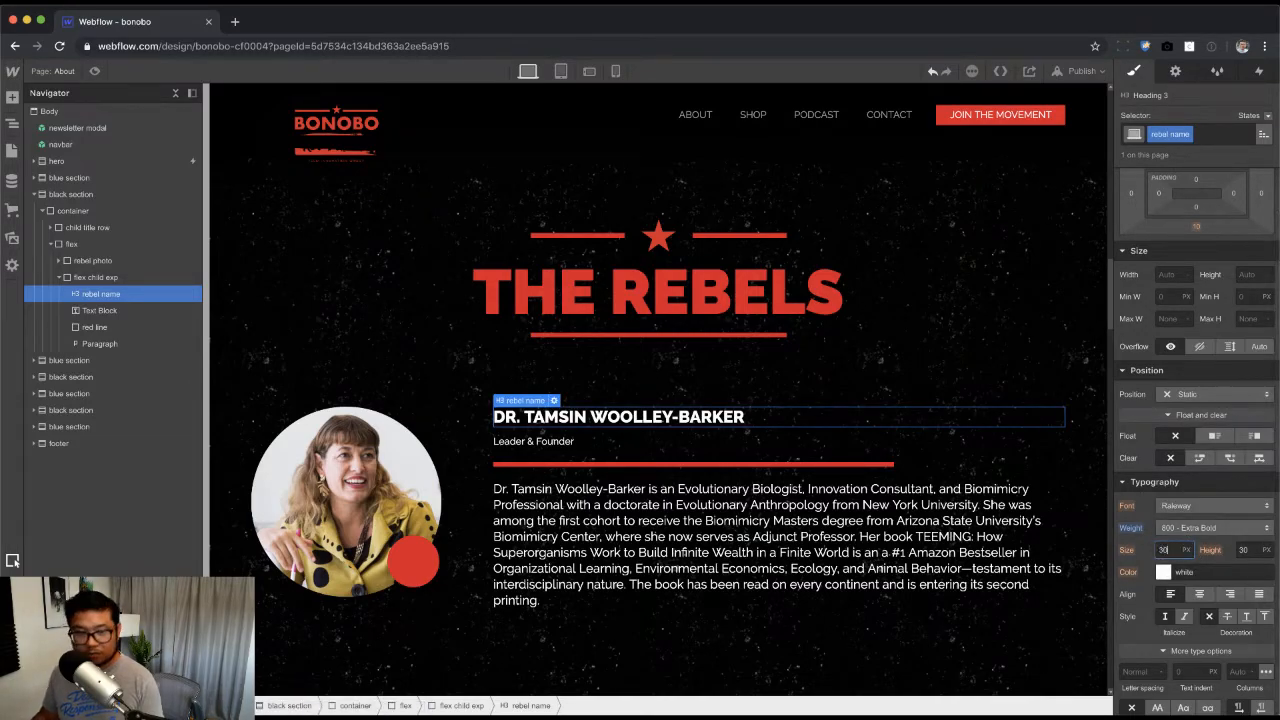
{"action": "key", "text": "Return"}
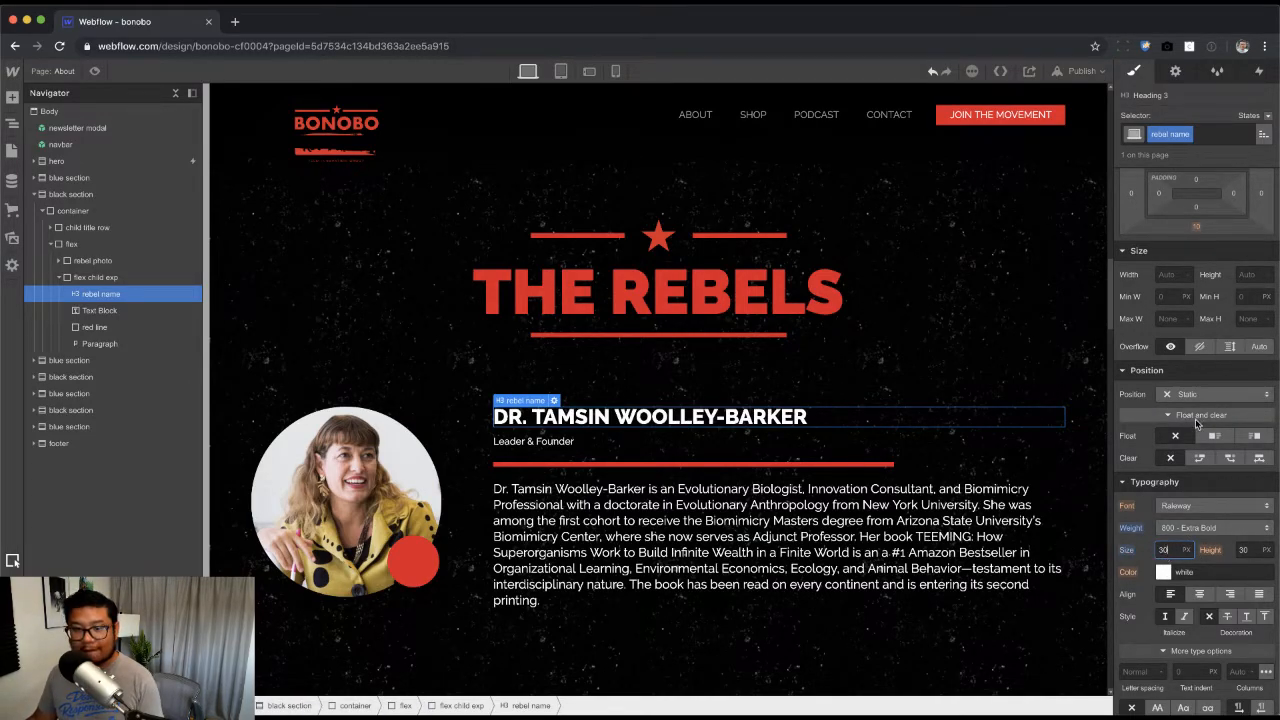
Step: Change the rebel name heading's font weight to 700 - Bold and its line height to 1.3
{"action": "left_click", "coordinate": [1200, 528]}
{"action": "left_click", "coordinate": [1203, 519]}
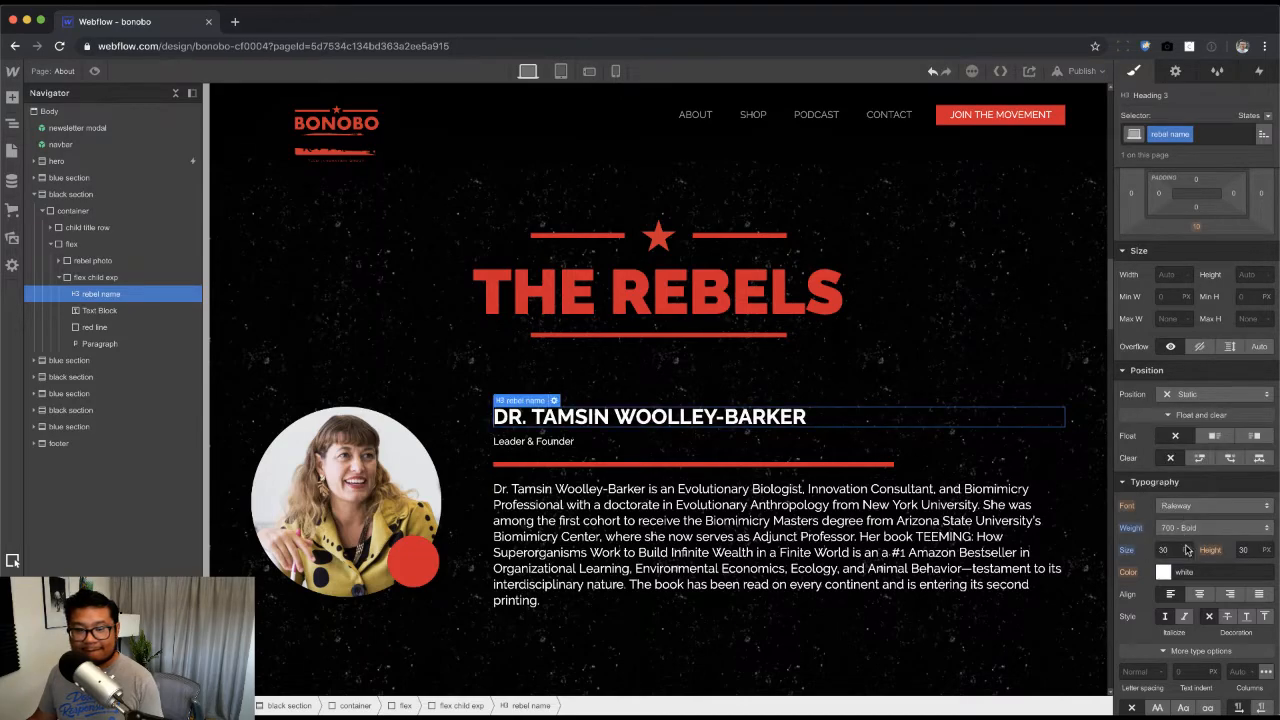
{"action": "left_click", "coordinate": [1244, 550]}
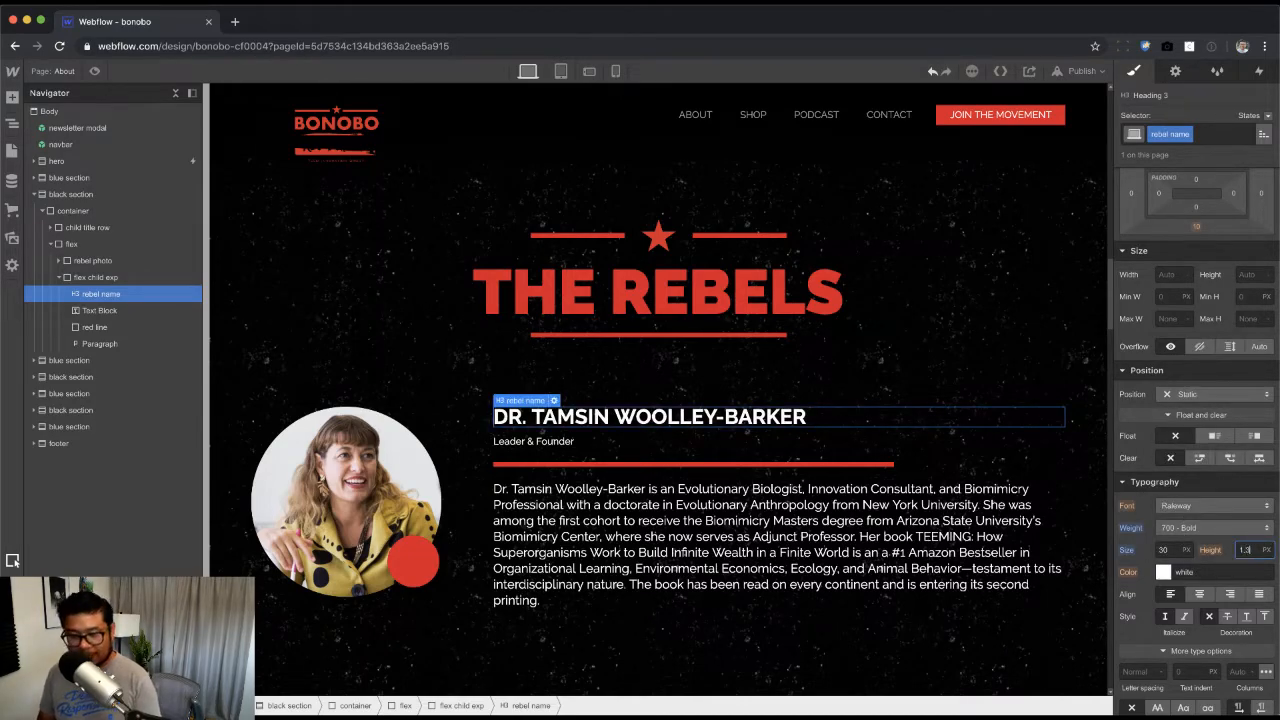
{"action": "key", "text": "Return"}
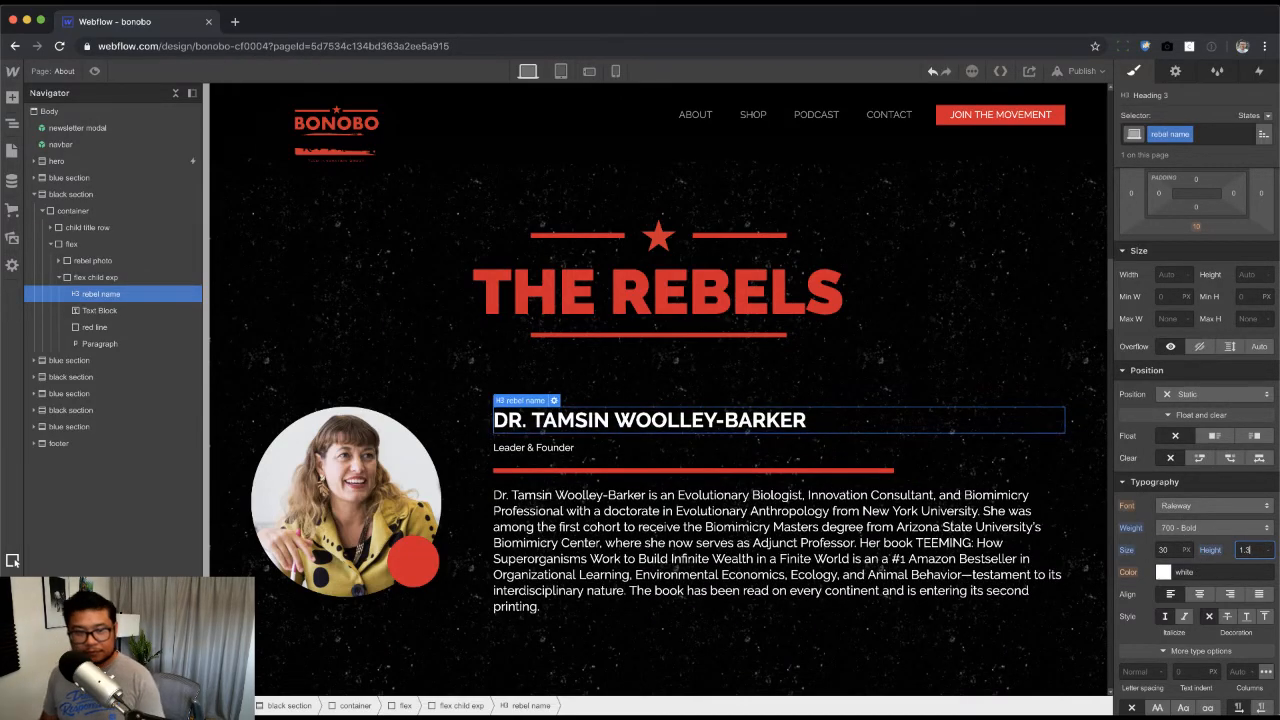
Step: Assign a new class "rebel title" to the first rebel's job title text block and compare it with the mockup
{"action": "left_click", "coordinate": [553, 447]}
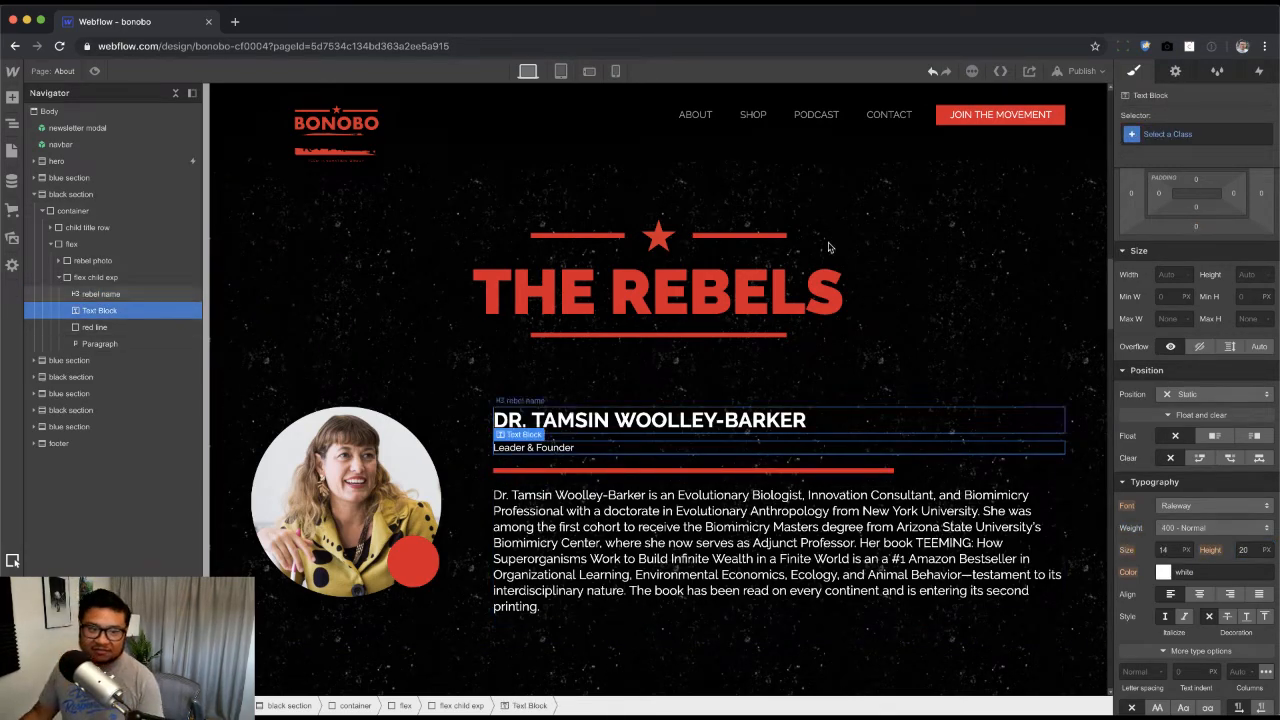
{"action": "left_click", "coordinate": [1200, 135]}
{"action": "type", "text": "rebel title"}
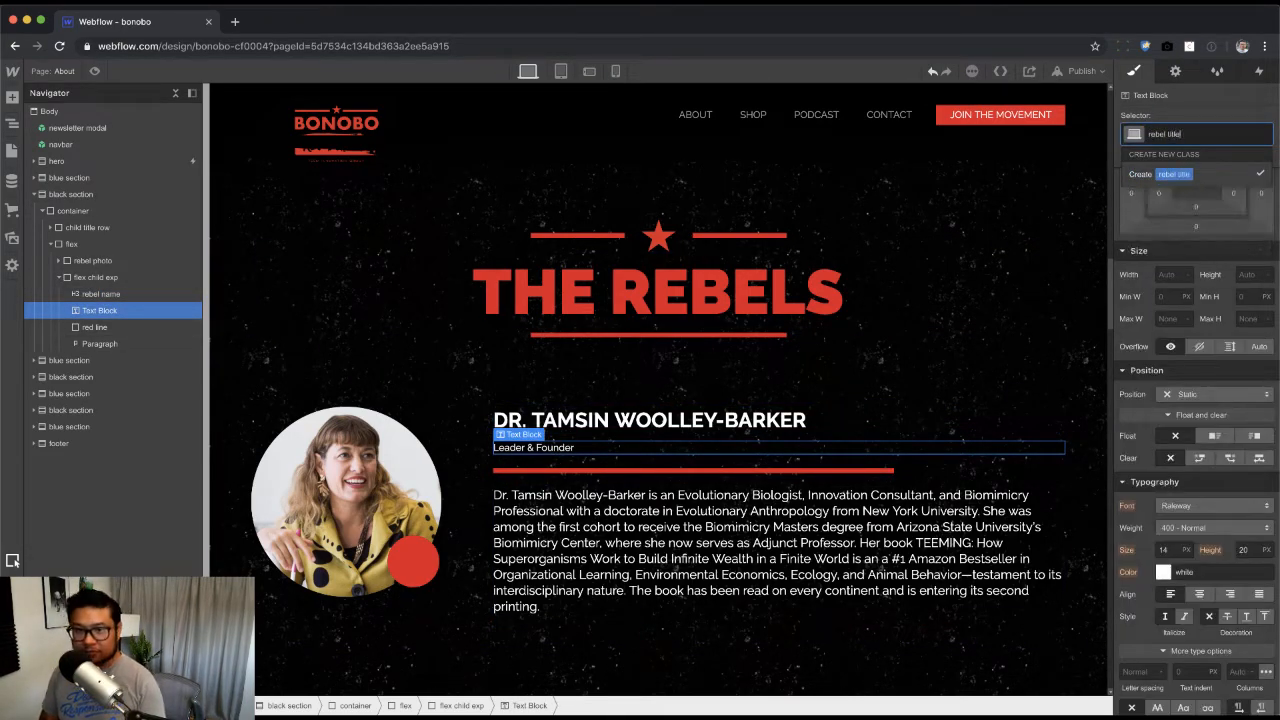
{"action": "key", "text": "Return"}
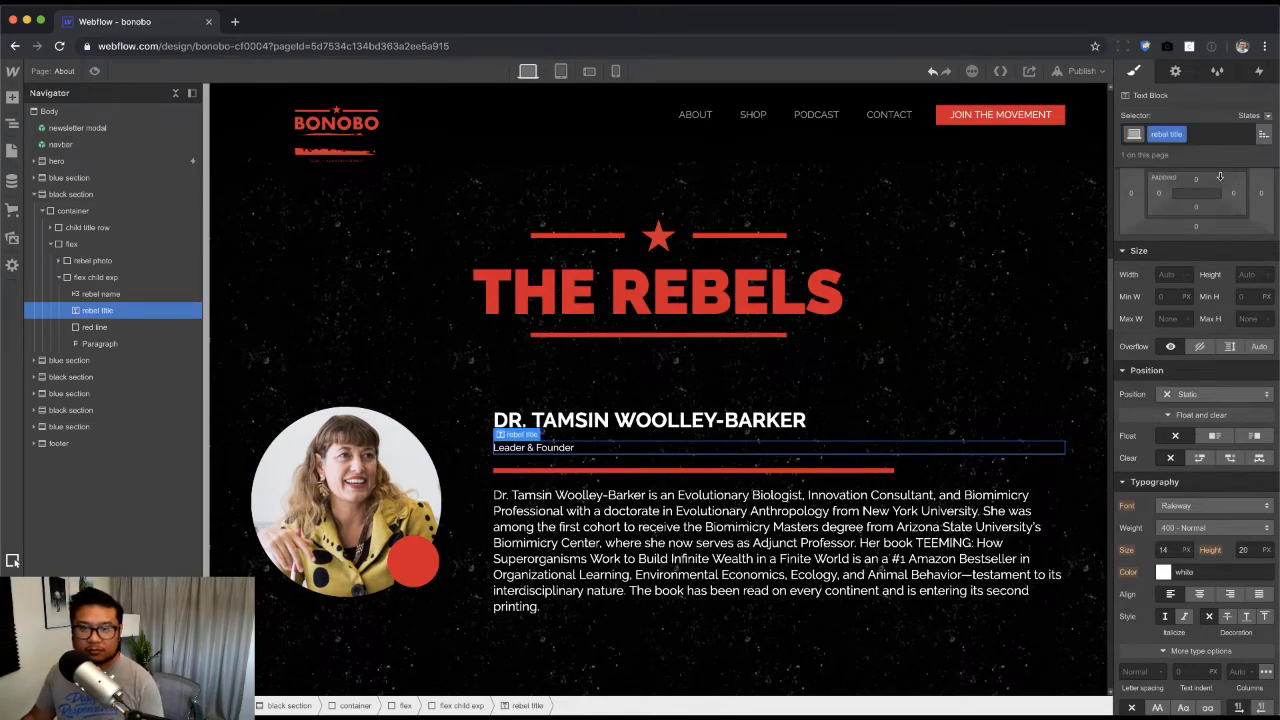
{"action": "key", "text": "super+Tab"}
{"action": "key", "text": "super+Tab"}
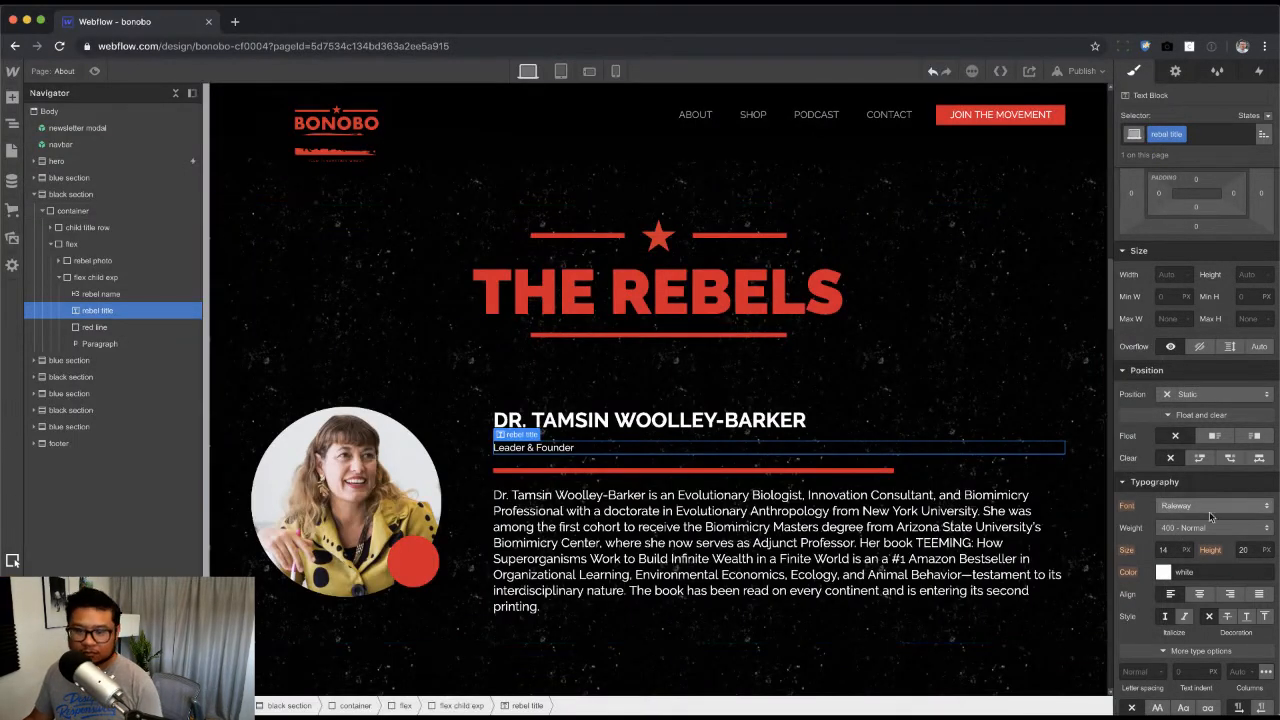
Step: Set the job title's font size to 18 px and its line height to 1.3
{"action": "left_click", "coordinate": [1165, 550]}
{"action": "key", "text": "Return"}
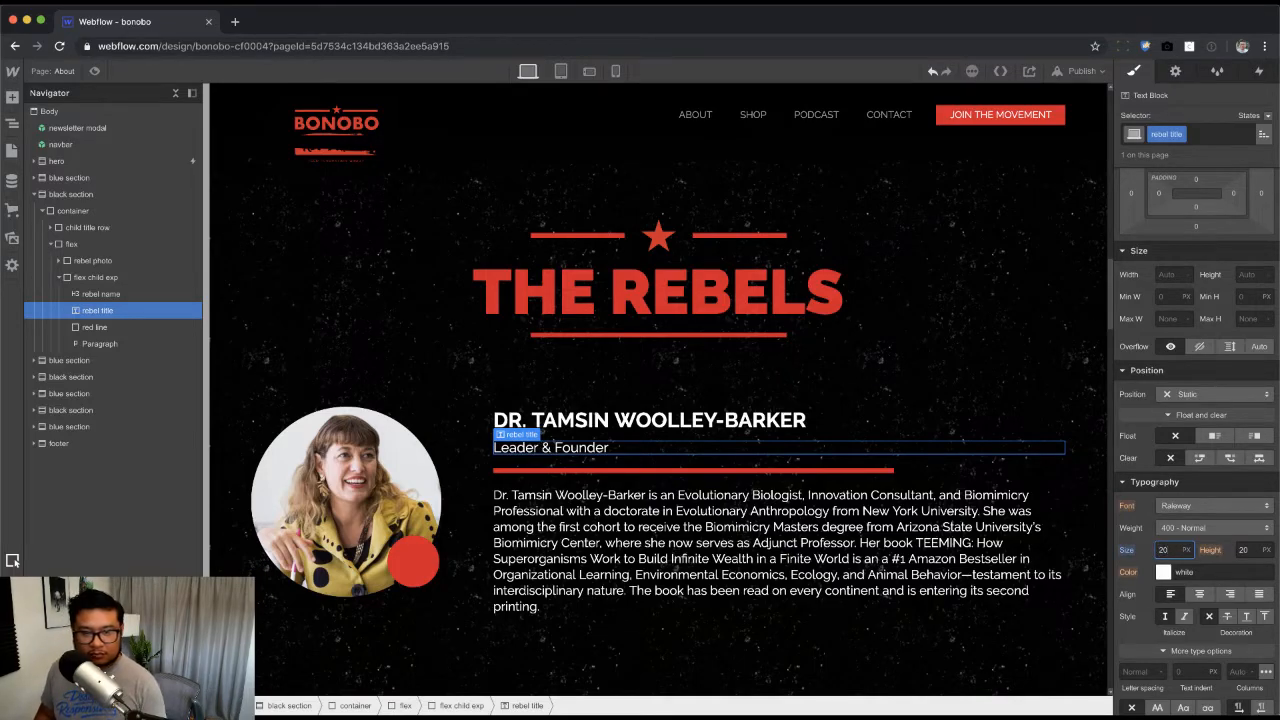
{"action": "key", "text": "Down"}
{"action": "key", "text": "Down"}
{"action": "key", "text": "Down"}
{"action": "key", "text": "Up"}
{"action": "key", "text": "Tab"}
{"action": "type", "text": "1.3-"}
{"action": "key", "text": "Return"}
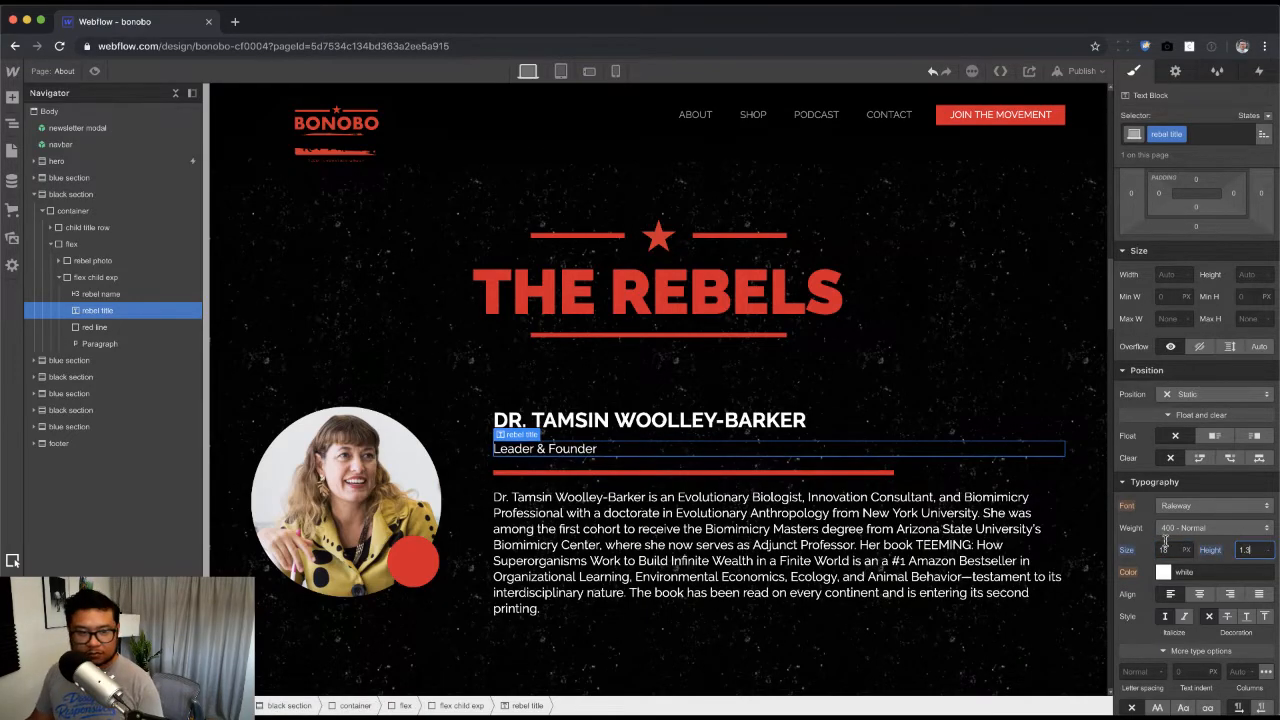
{"action": "left_click", "coordinate": [686, 558]}
Step: Reduce the bottom margin of the rebel name heading and review the biography below it
{"action": "left_click", "coordinate": [666, 428]}
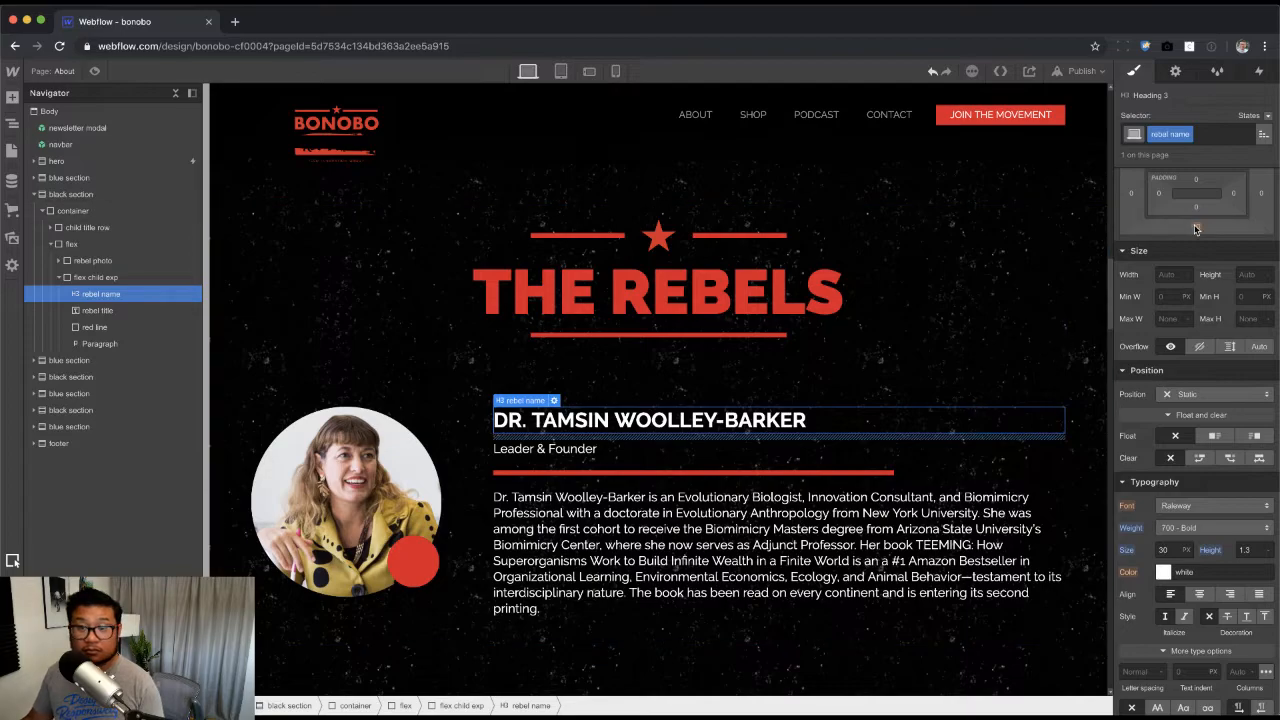
{"action": "mouse_move", "coordinate": [1194, 228]}
{"action": "left_mouse_down"}
{"action": "mouse_move", "coordinate": [1199, 203]}
{"action": "mouse_move", "coordinate": [1196, 215]}
{"action": "left_mouse_up"}
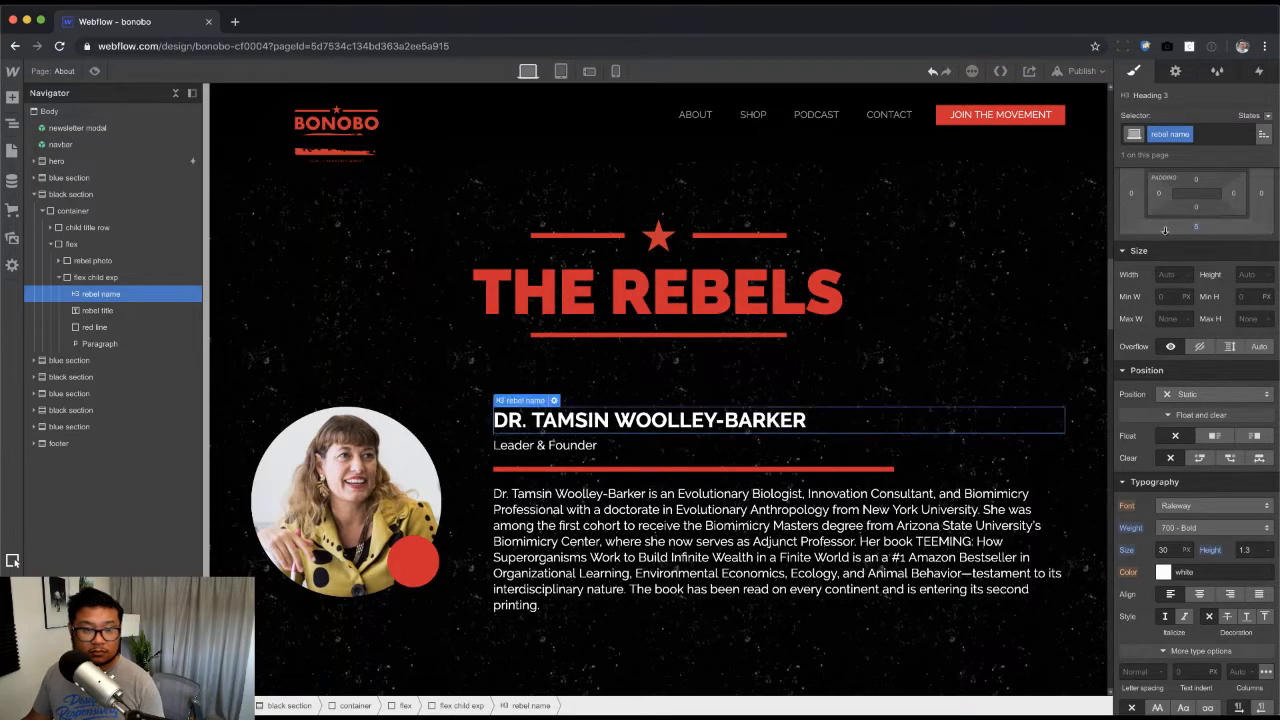
{"action": "left_click", "coordinate": [766, 565]}
{"action": "scroll", "coordinate": [686, 605], "scroll_direction": "down", "scroll_amount": 4}
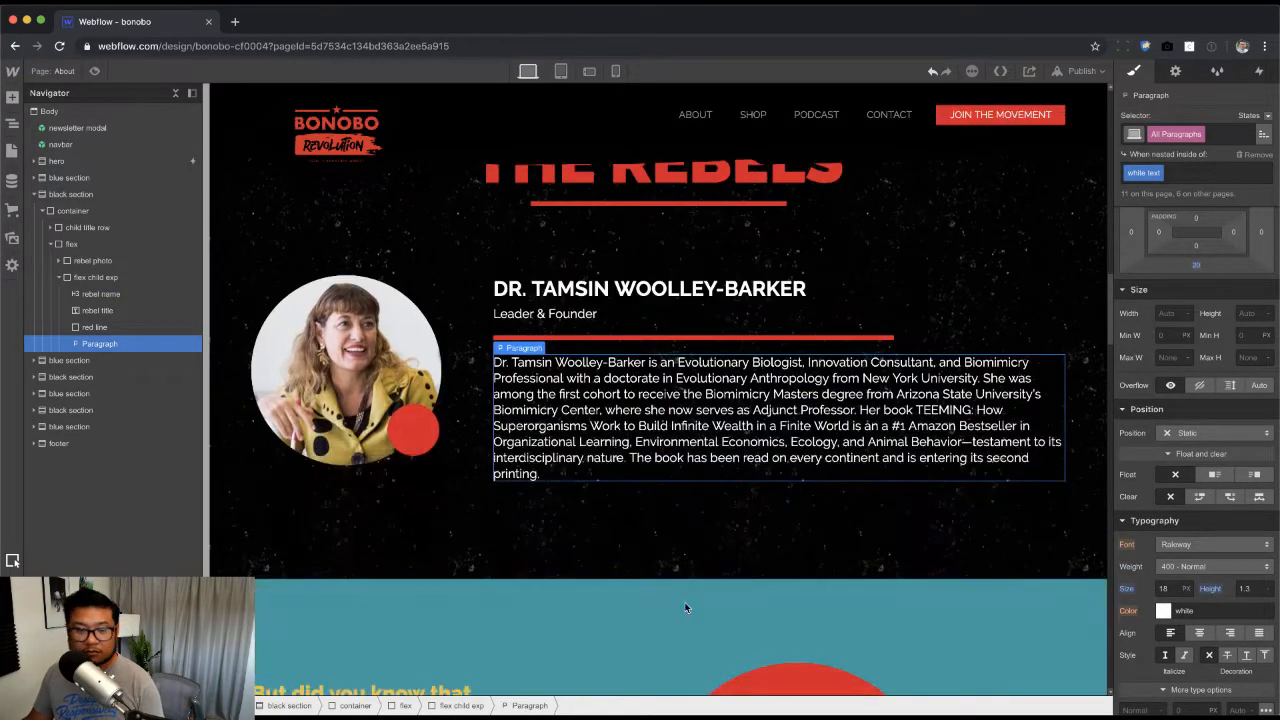
{"action": "scroll", "coordinate": [685, 607], "scroll_direction": "down", "scroll_amount": 1}
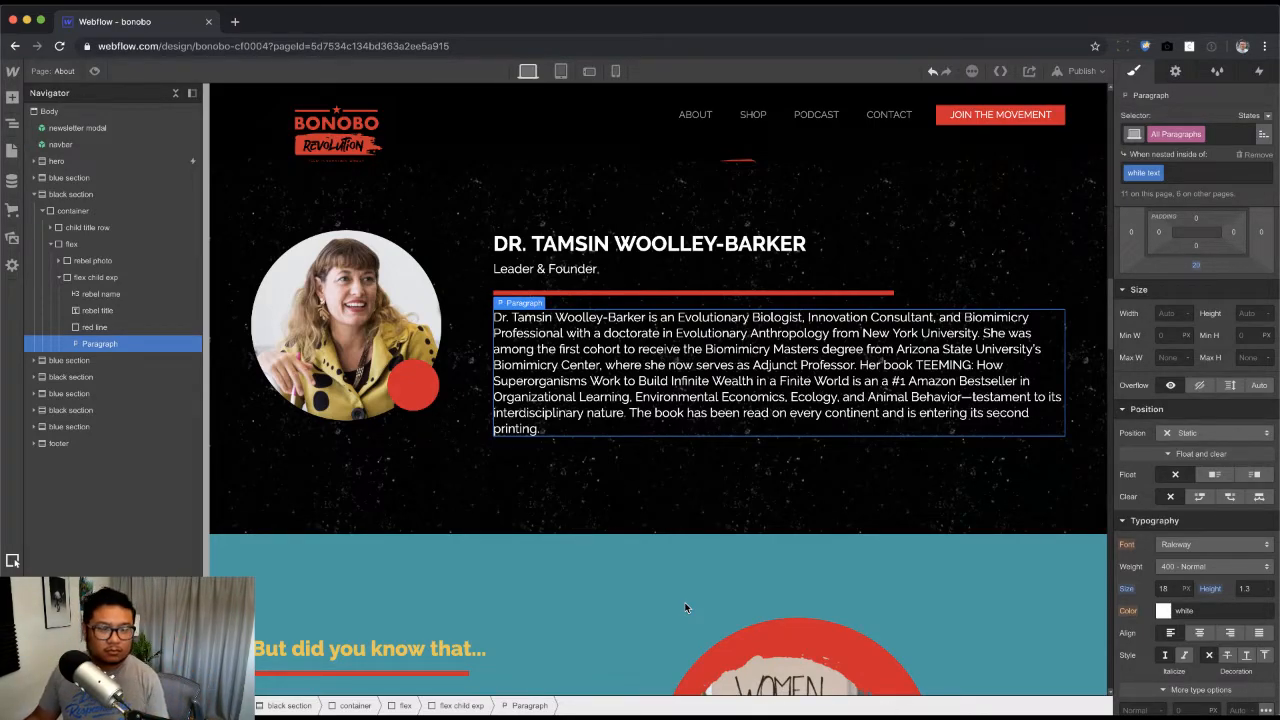
Step: Duplicate the flex row holding the first rebel's photo and biography
{"action": "left_click", "coordinate": [646, 504]}
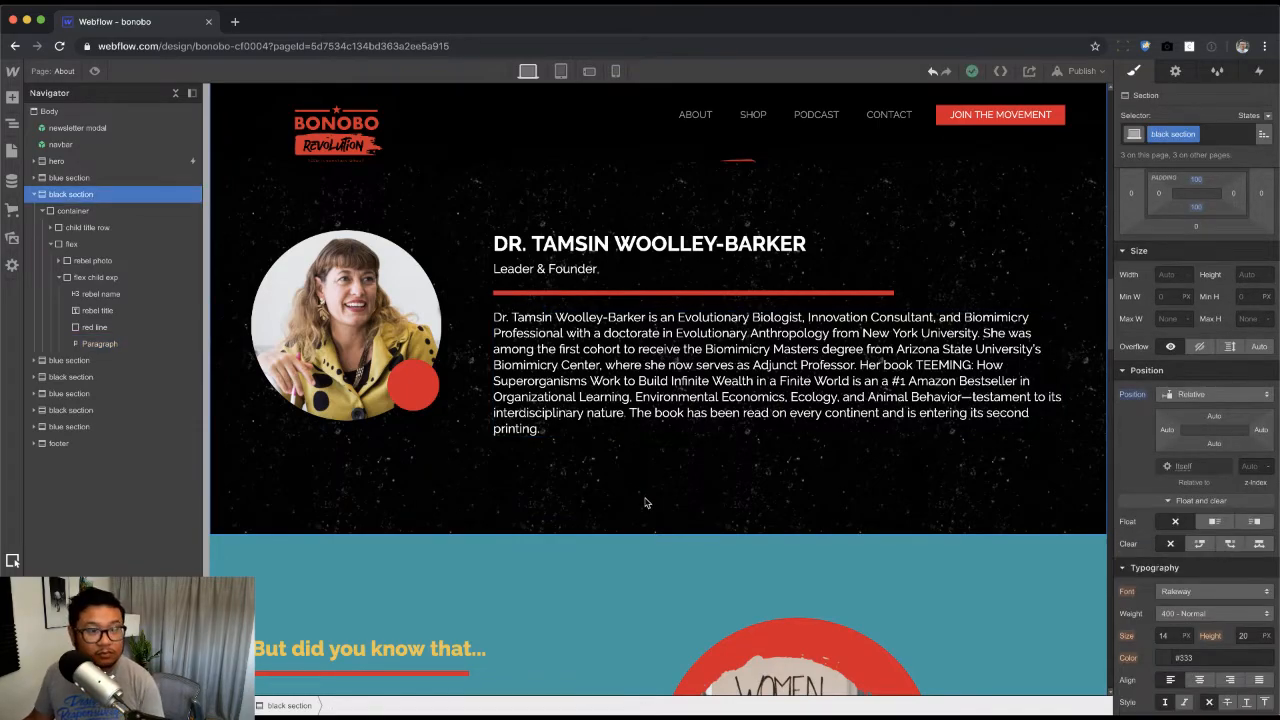
{"action": "scroll", "coordinate": [646, 504], "scroll_direction": "up", "scroll_amount": 2}
{"action": "left_click", "coordinate": [453, 446]}
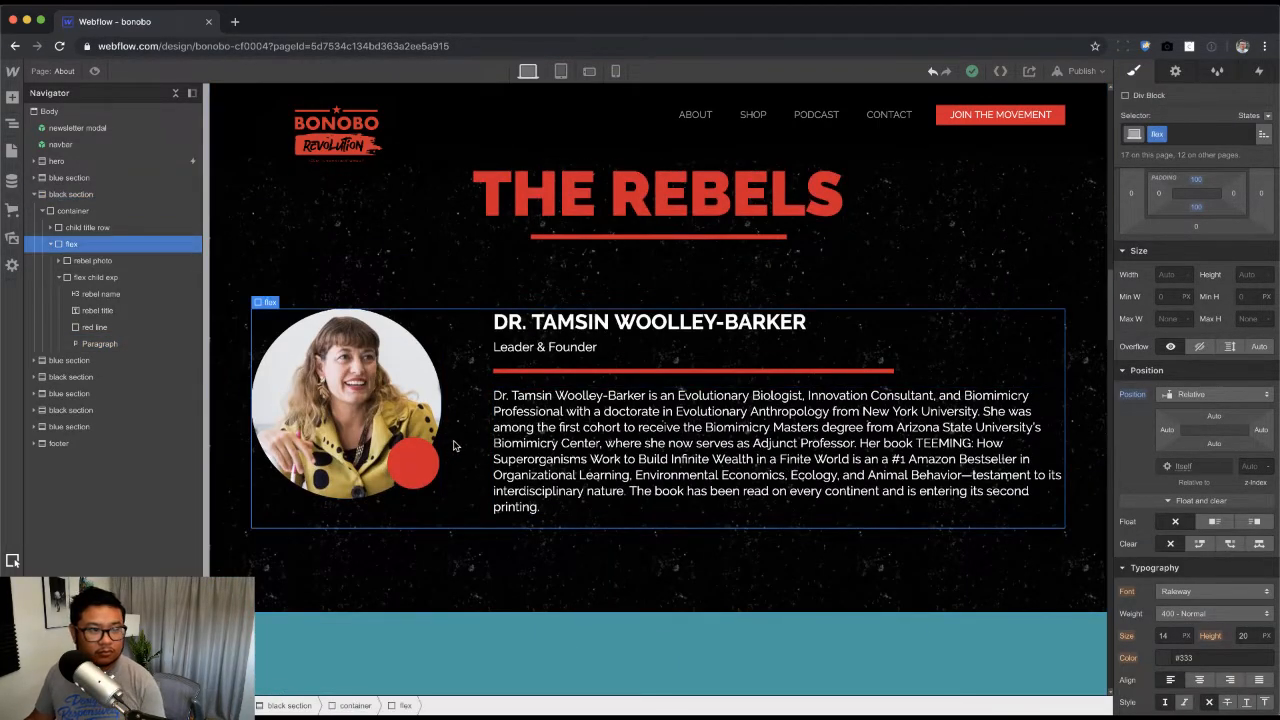
{"action": "left_click", "coordinate": [52, 244]}
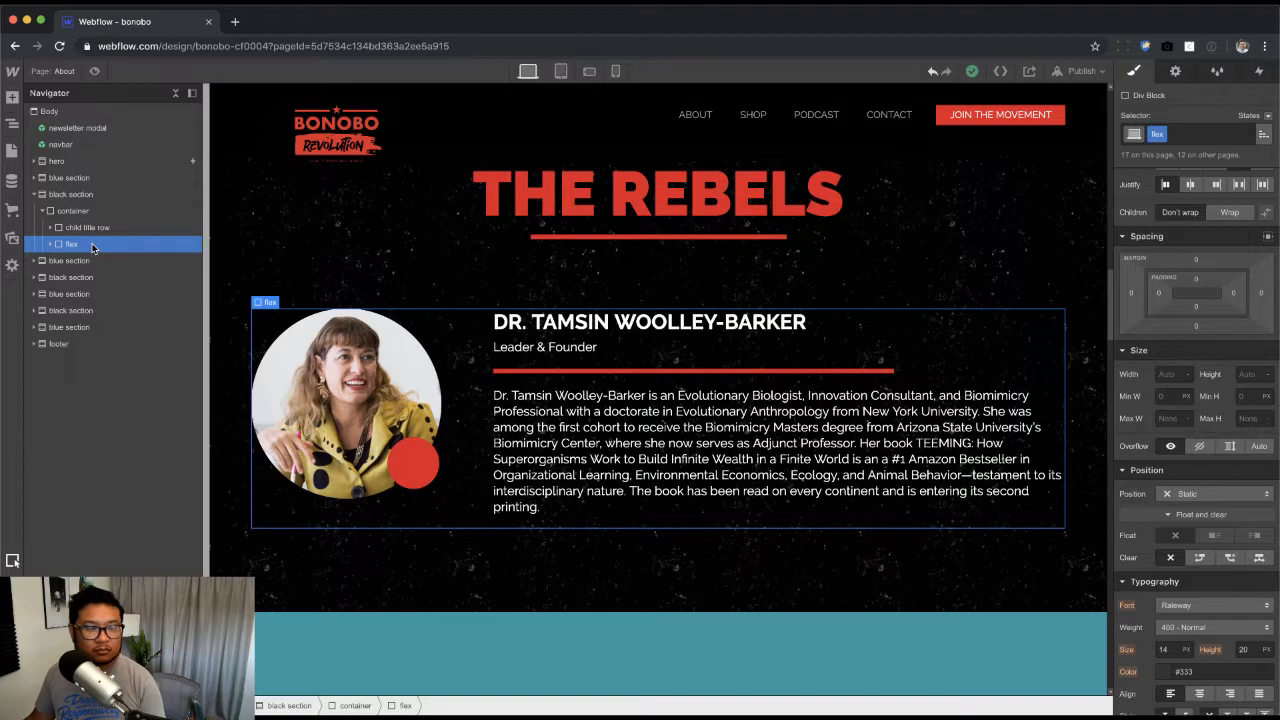
{"action": "key", "text": "super+d"}
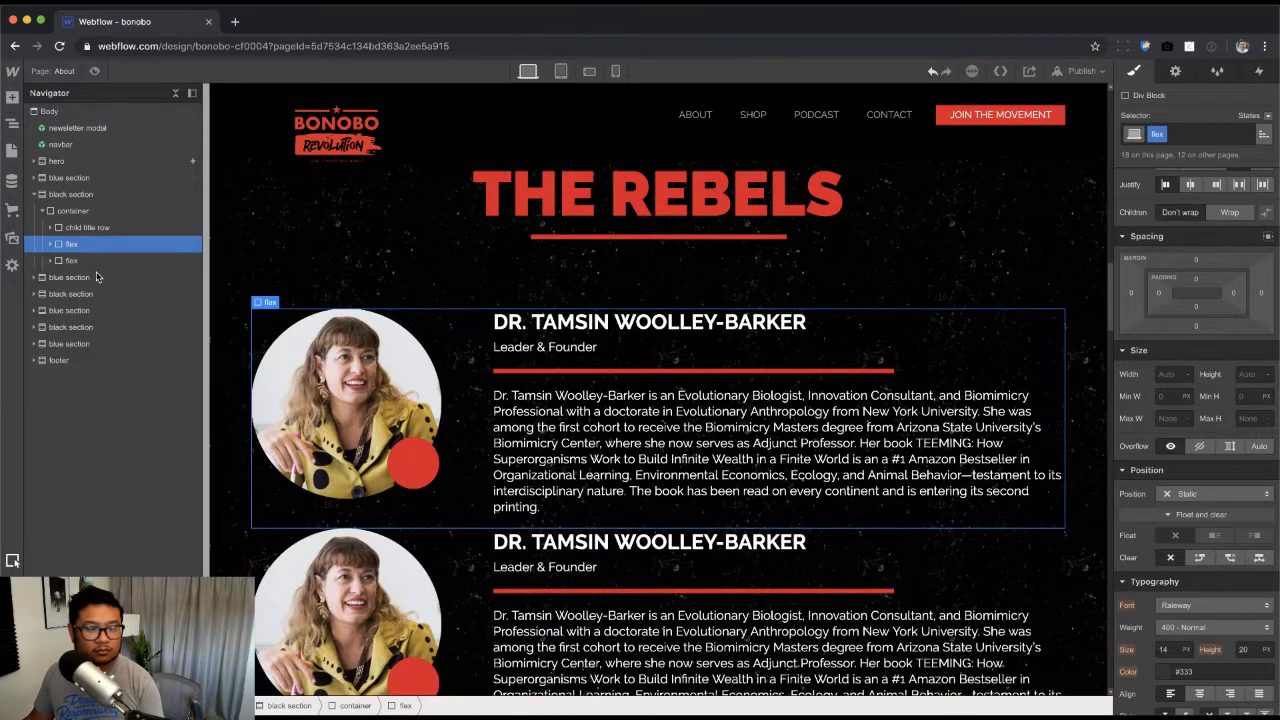
Step: Add the combo class "rebel row" to the first rebel's flex row and set its bottom margin to 50 px
{"action": "left_click", "coordinate": [52, 244]}
{"action": "left_click", "coordinate": [92, 260]}
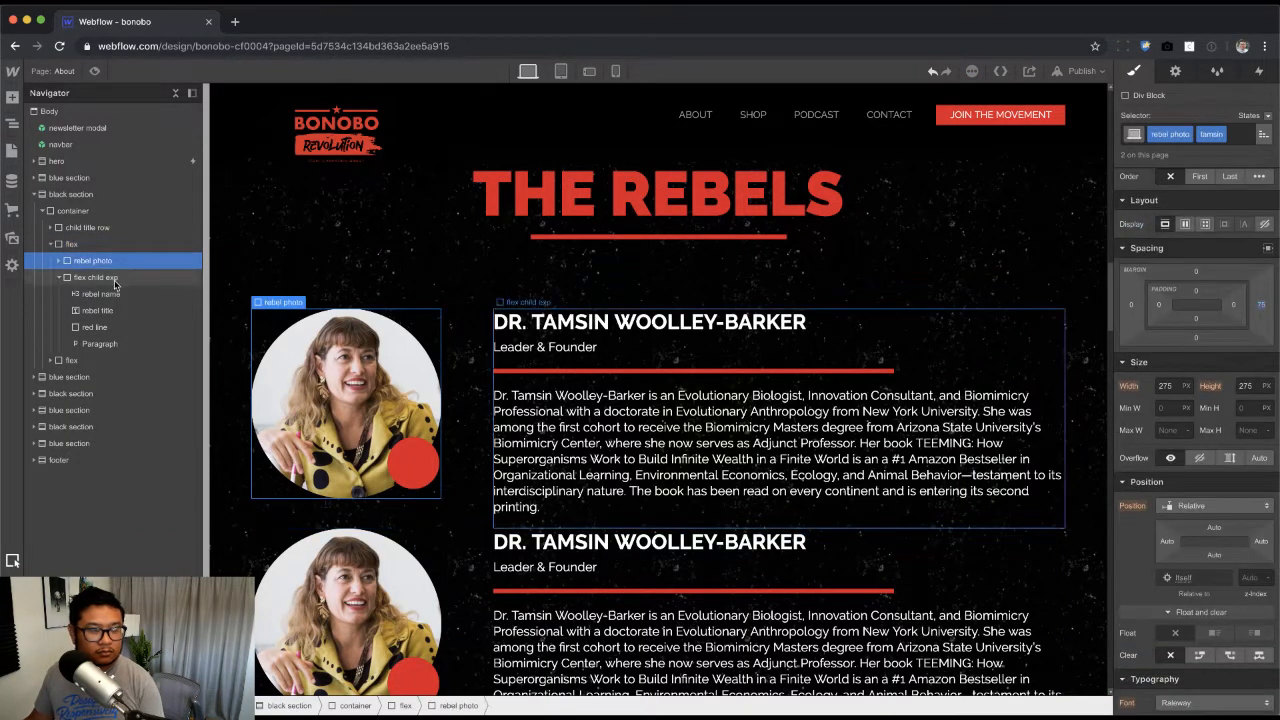
{"action": "left_click", "coordinate": [100, 277]}
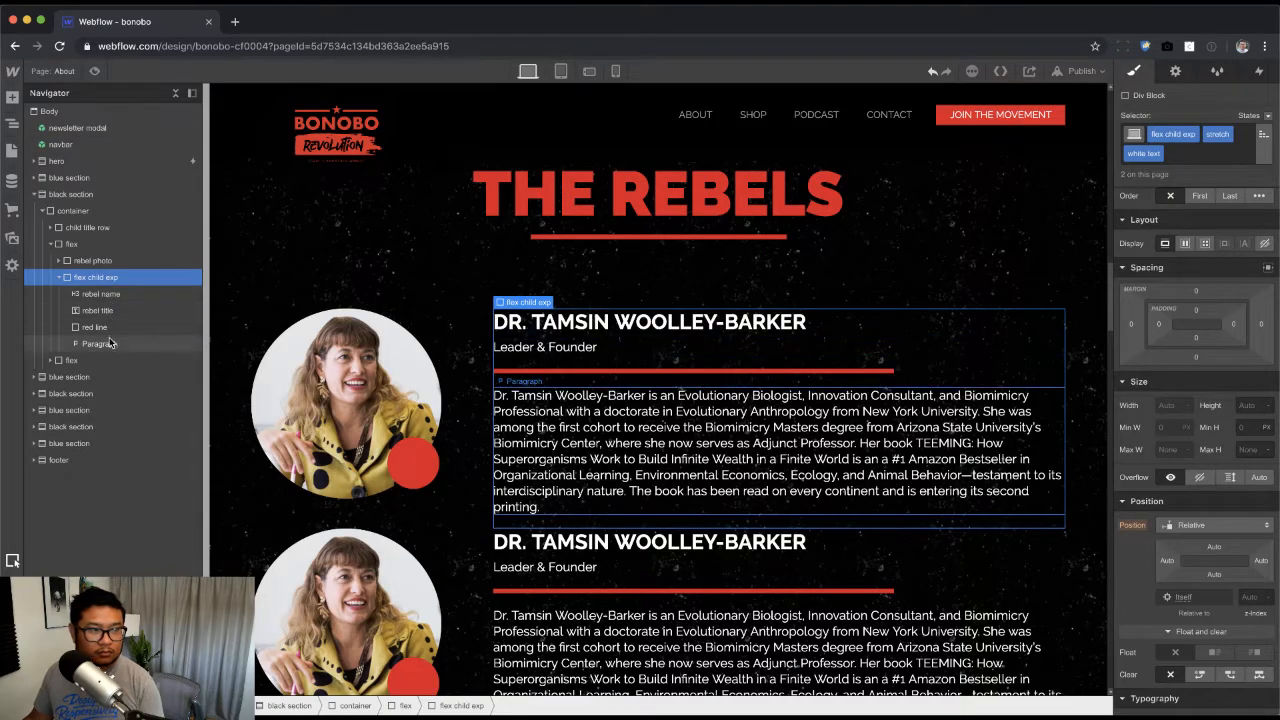
{"action": "left_click", "coordinate": [75, 244]}
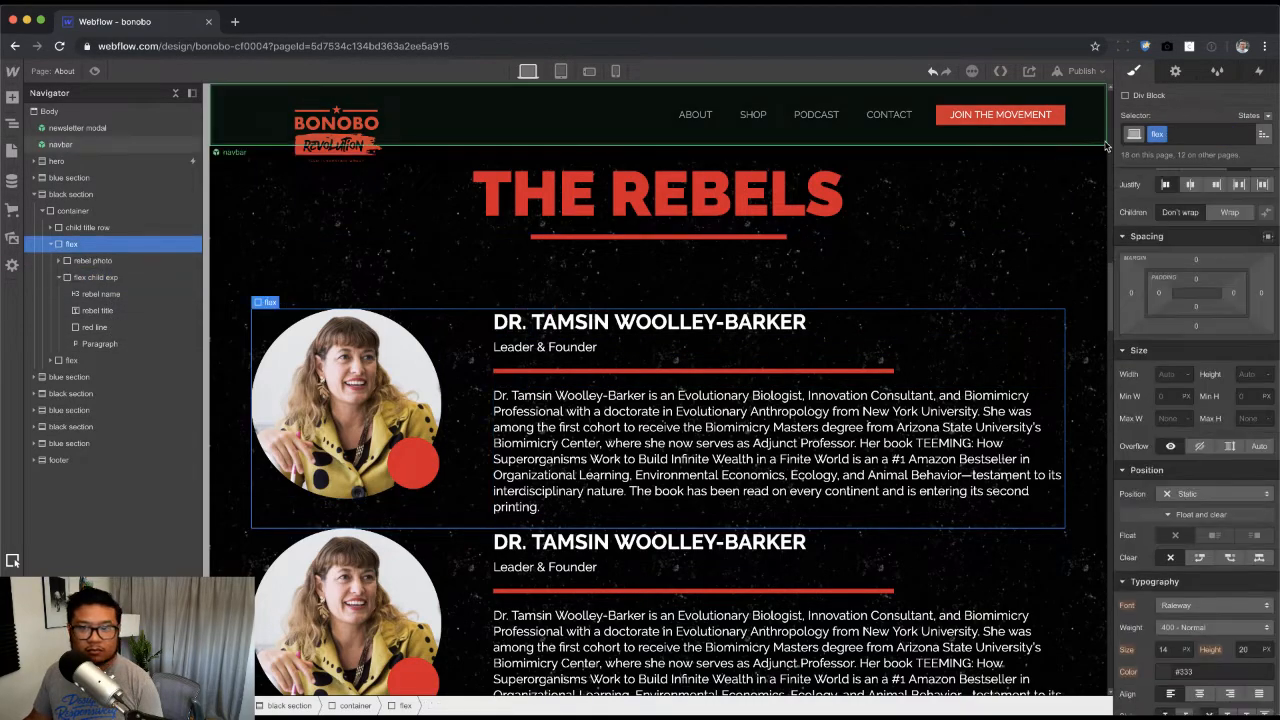
{"action": "left_click", "coordinate": [1218, 135]}
{"action": "type", "text": "rebel row"}
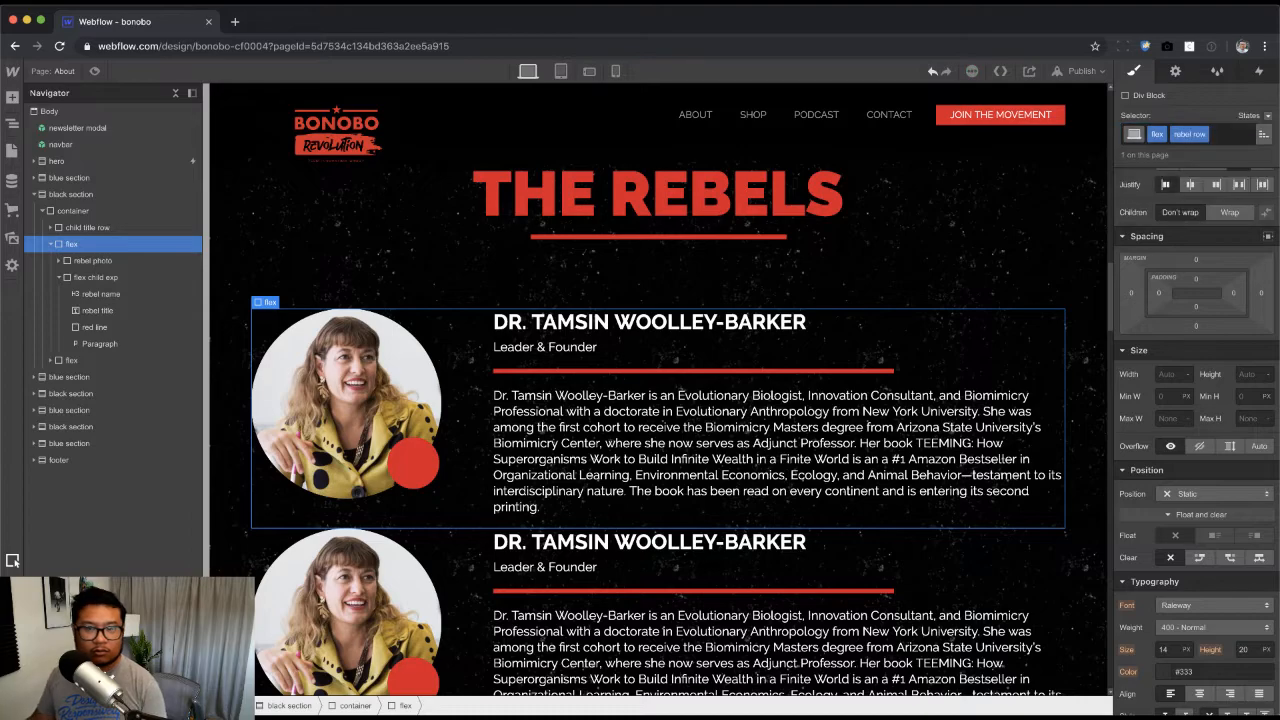
{"action": "key", "text": "Return"}
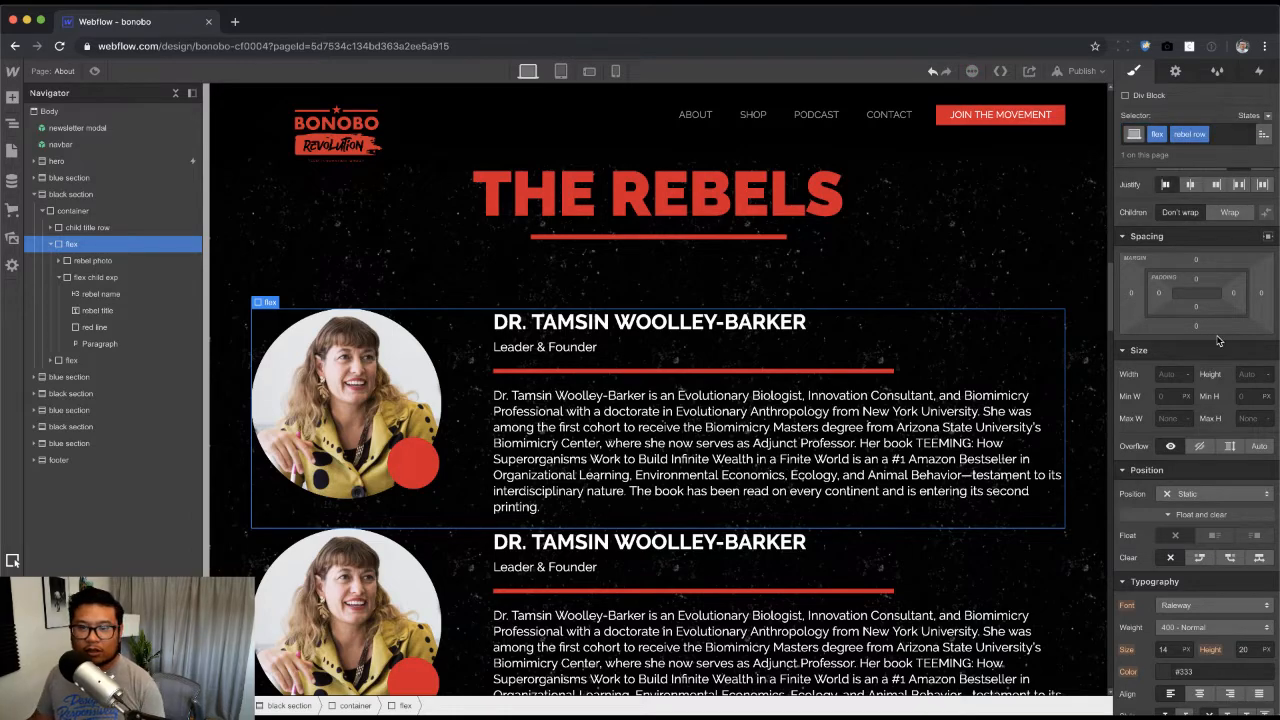
{"action": "left_click_drag", "start_coordinate": [1196, 323], "coordinate": [1205, 431]}
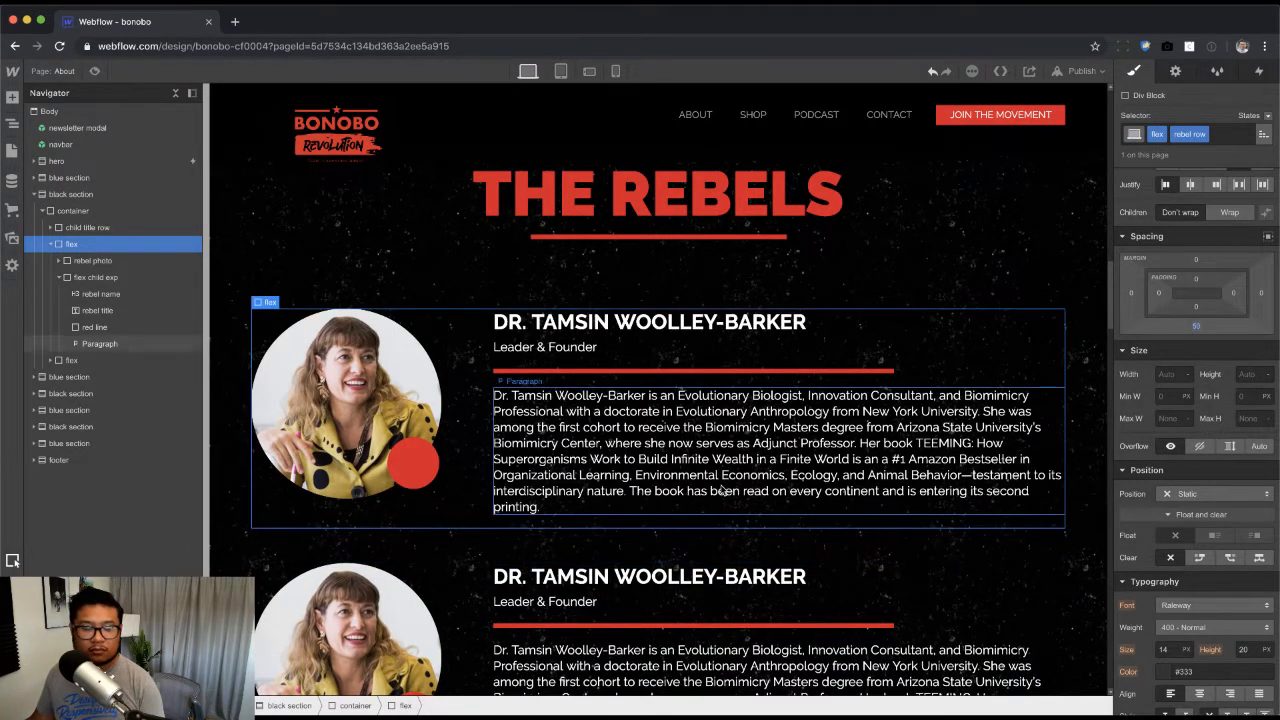
{"action": "scroll", "coordinate": [722, 492], "scroll_direction": "down", "scroll_amount": 3}
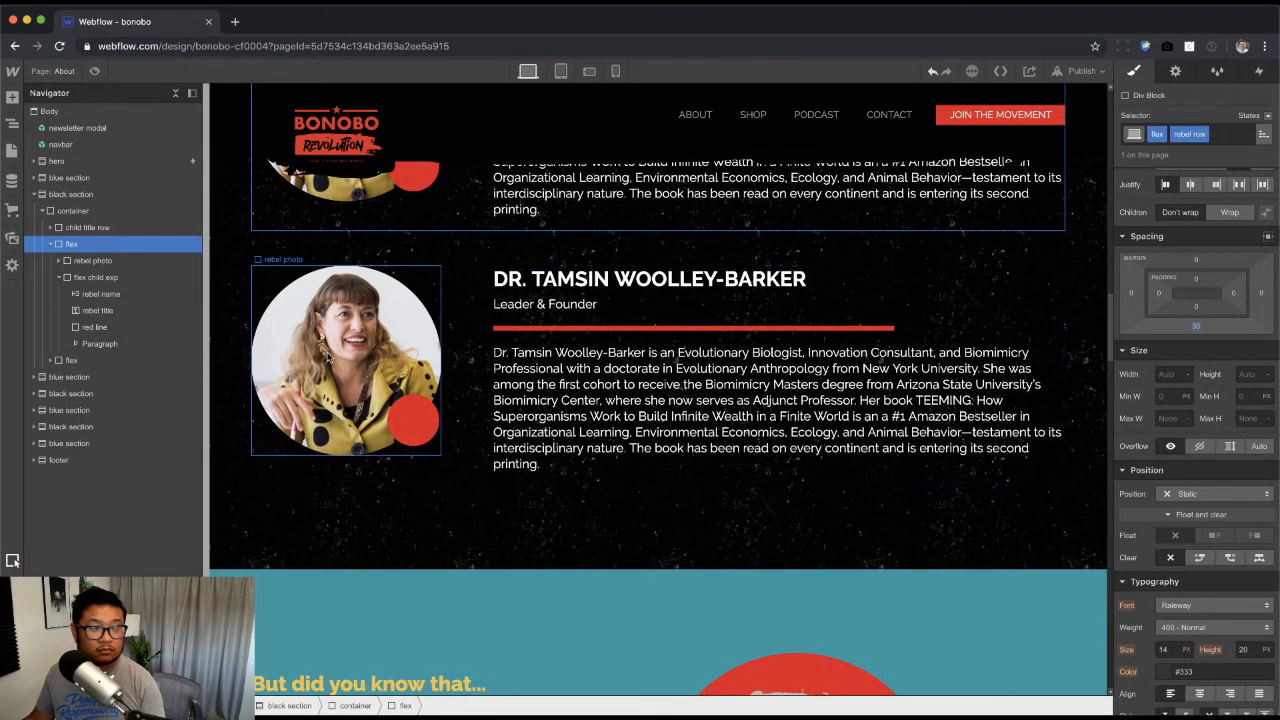
Step: Duplicate the person-specific combo class on the second row's rebel photo and name the copy after the second rebel's surname from the mockup
{"action": "left_click", "coordinate": [330, 357]}
{"action": "left_click", "coordinate": [1222, 135]}
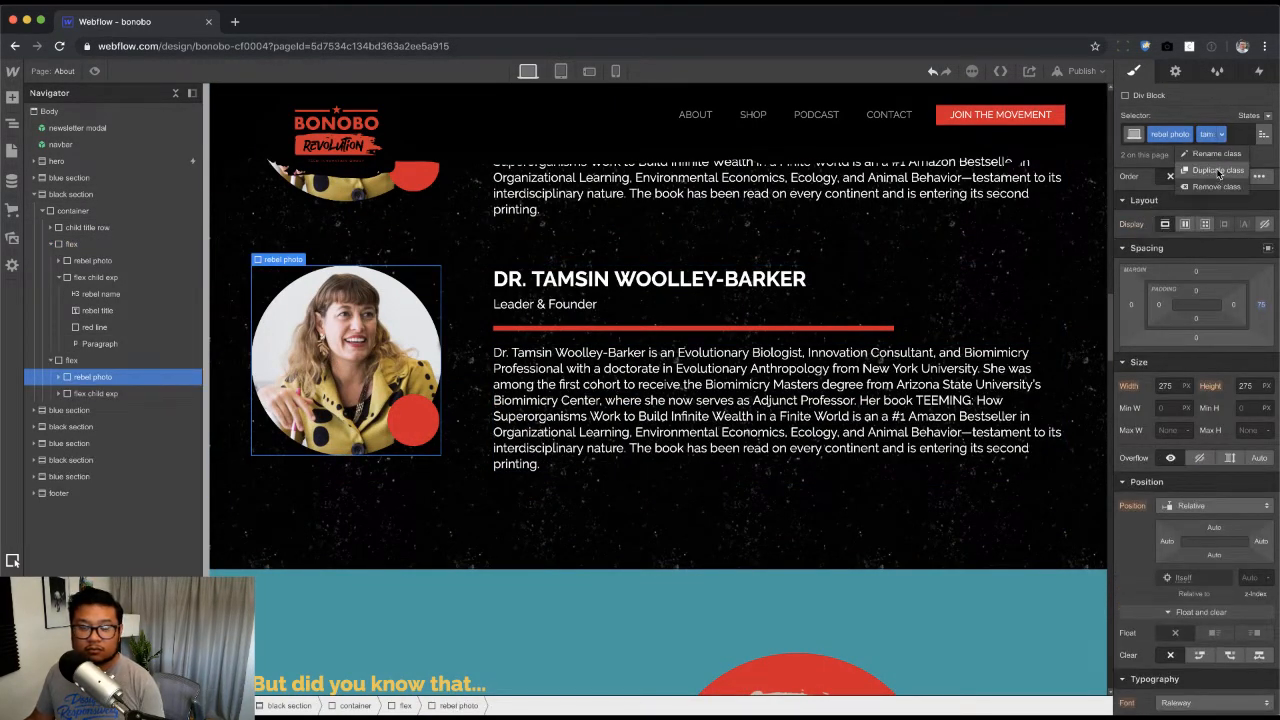
{"action": "left_click", "coordinate": [1218, 171]}
{"action": "key", "text": "super+Tab"}
{"action": "key", "text": "super+Tab"}
{"action": "key", "text": "super+Tab"}
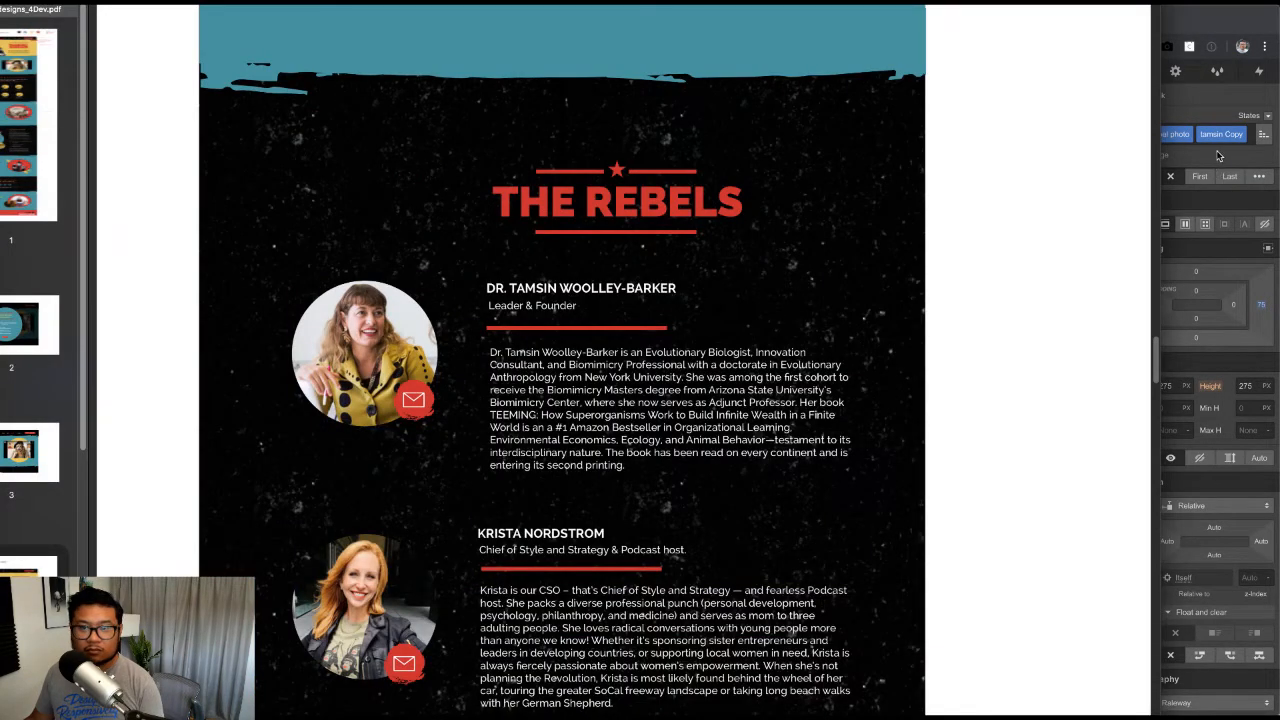
{"action": "key", "text": "super+Tab"}
{"action": "type", "text": "strom"}
{"action": "key", "text": "Return"}
Step: Replace the second rebel photo's background image with the rebel_2.jpg asset
{"action": "scroll", "coordinate": [1228, 455], "scroll_direction": "down", "scroll_amount": 5}
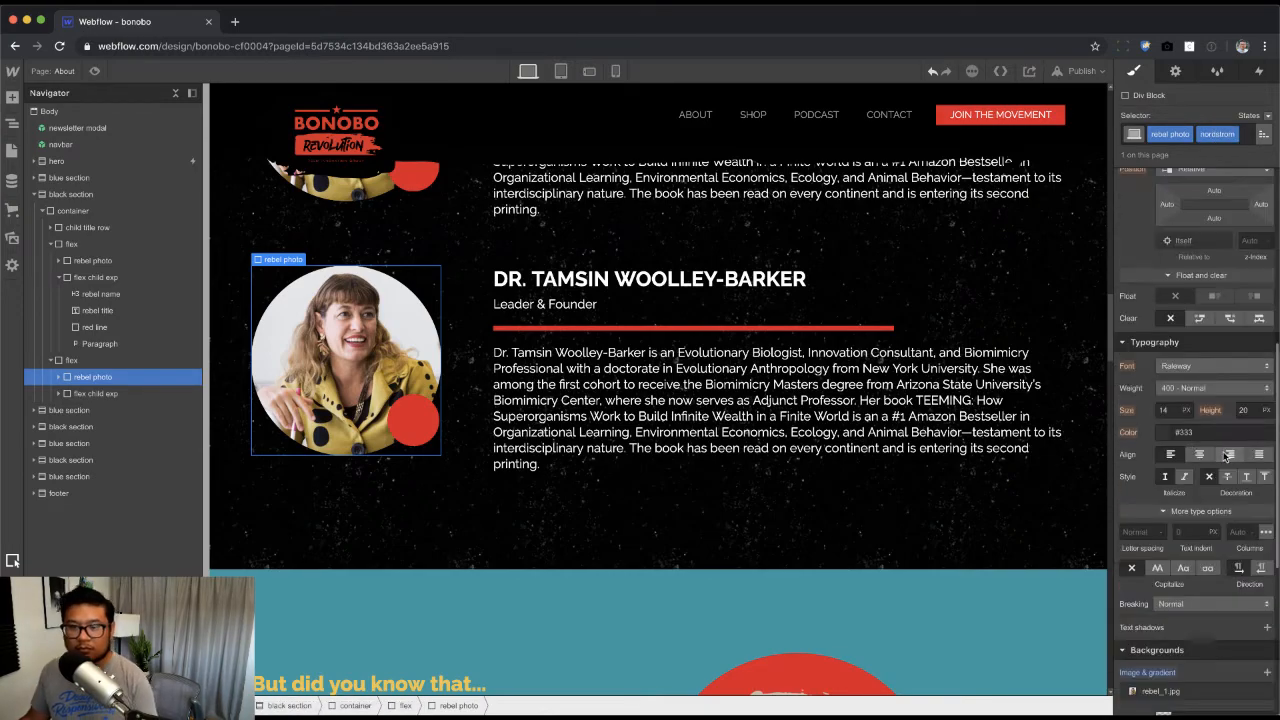
{"action": "scroll", "coordinate": [1228, 455], "scroll_direction": "down", "scroll_amount": 3}
{"action": "left_click", "coordinate": [1193, 445]}
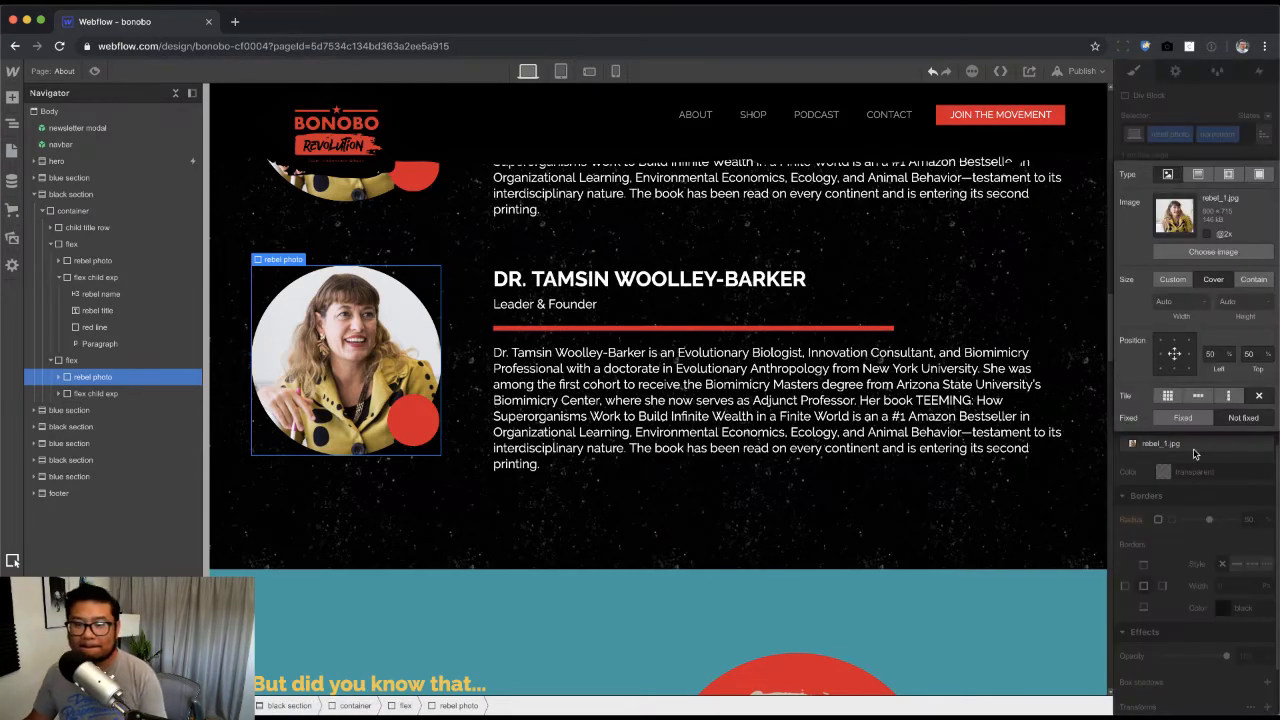
{"action": "left_click", "coordinate": [1201, 254]}
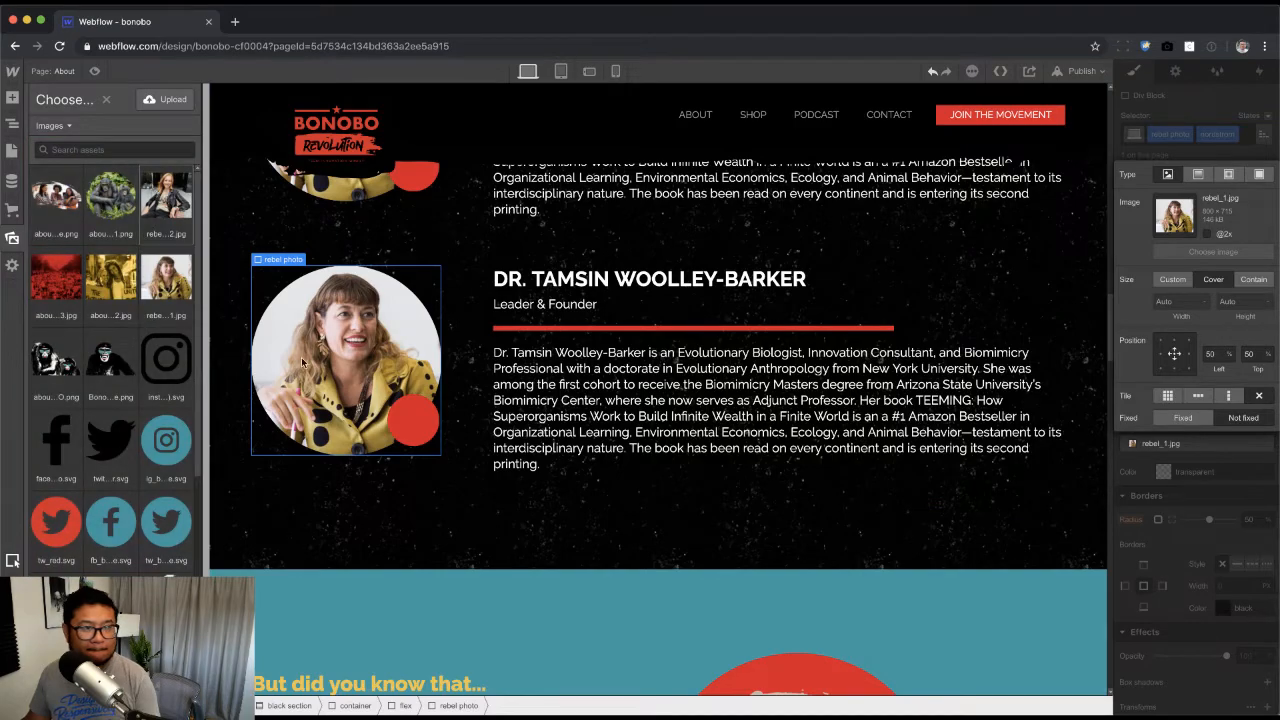
{"action": "left_click", "coordinate": [818, 320]}
Step: Replace the second row's name heading and job title with the second rebel's name and "Chief of Style and Strategy & Podcast host." from the mockup
{"action": "key", "text": "super+Tab"}
{"action": "left_click_drag", "start_coordinate": [474, 532], "coordinate": [614, 540]}
{"action": "key", "text": "super+c"}
{"action": "key", "text": "super+Tab"}
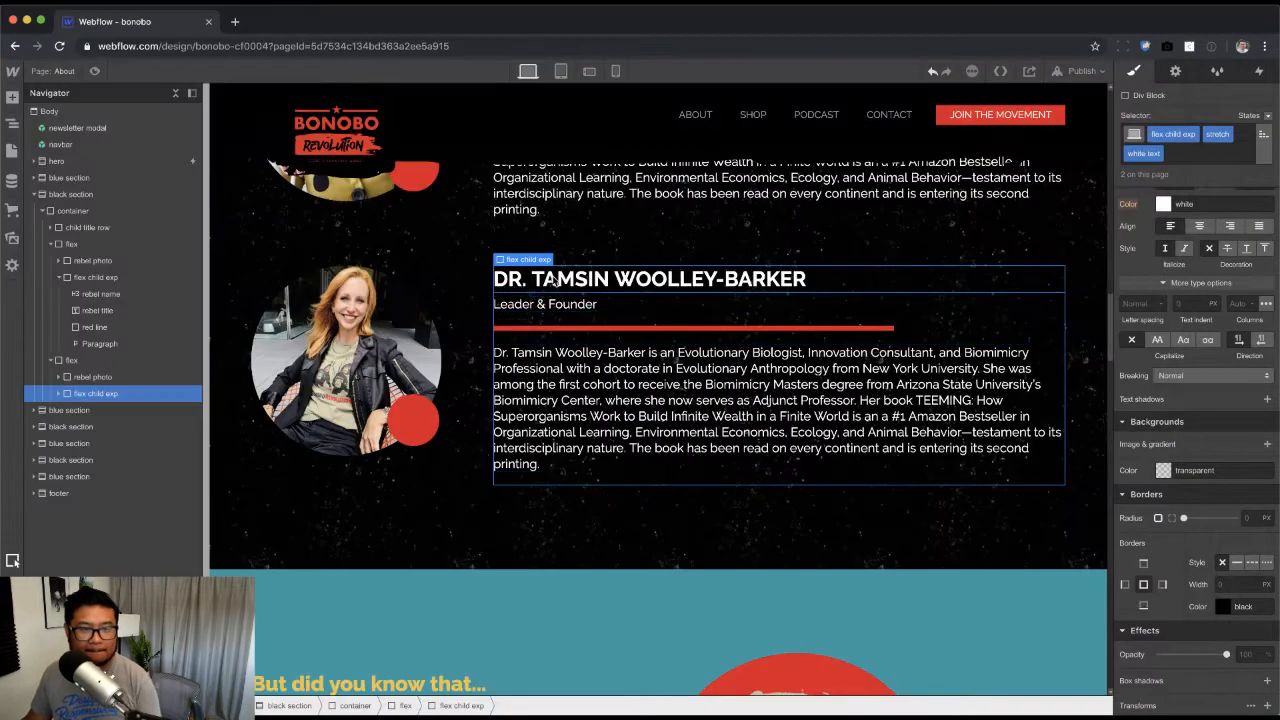
{"action": "key", "text": "super+v"}
{"action": "key", "text": "super+Tab"}
{"action": "triple_click", "coordinate": [652, 551]}
{"action": "key", "text": "super+c"}
{"action": "key", "text": "super+Tab"}
{"action": "double_click", "coordinate": [583, 299]}
{"action": "key", "text": "super+v"}
Step: Replace the second row's biography with the mockup's text, ending with the separate line "Reach out, raise your hands, and join the Bonobo Revolution!"
{"action": "key", "text": "super+Tab"}
{"action": "left_click_drag", "start_coordinate": [648, 705], "coordinate": [478, 591]}
{"action": "key", "text": "super+c"}
{"action": "key", "text": "super+Tab"}
{"action": "double_click", "coordinate": [667, 406]}
{"action": "key", "text": "super+v"}
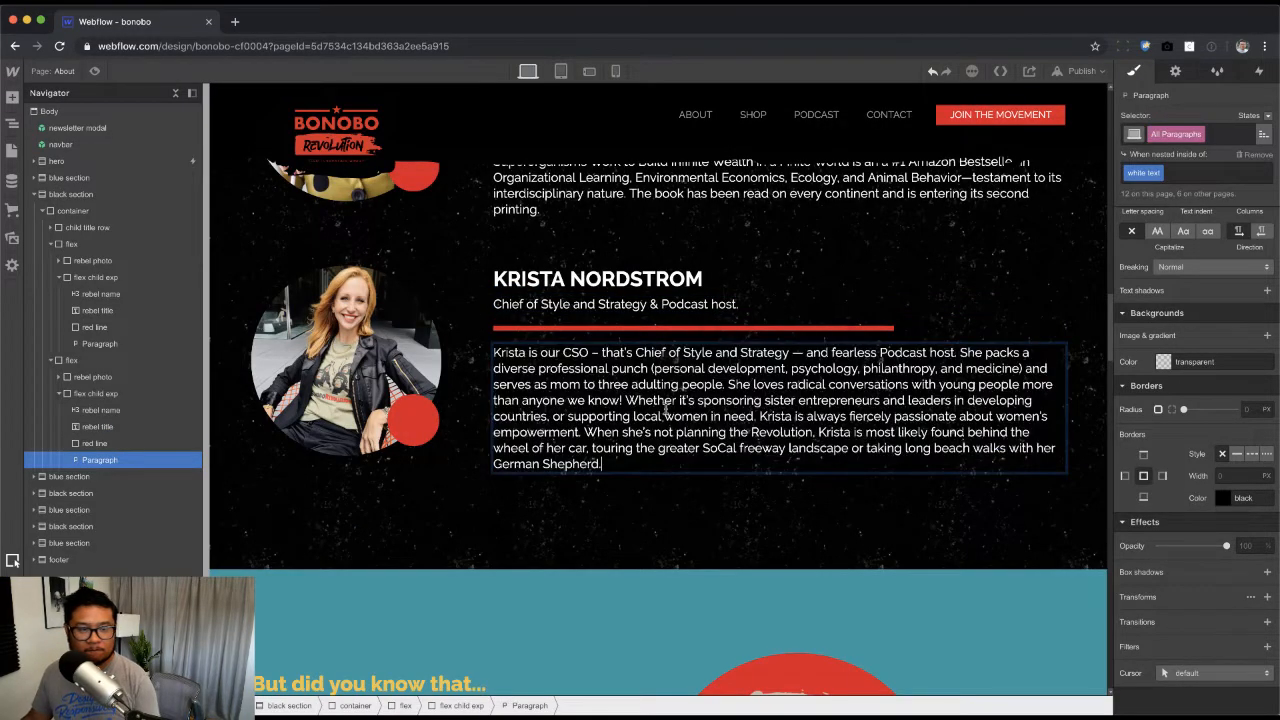
{"action": "key", "text": "super+Tab"}
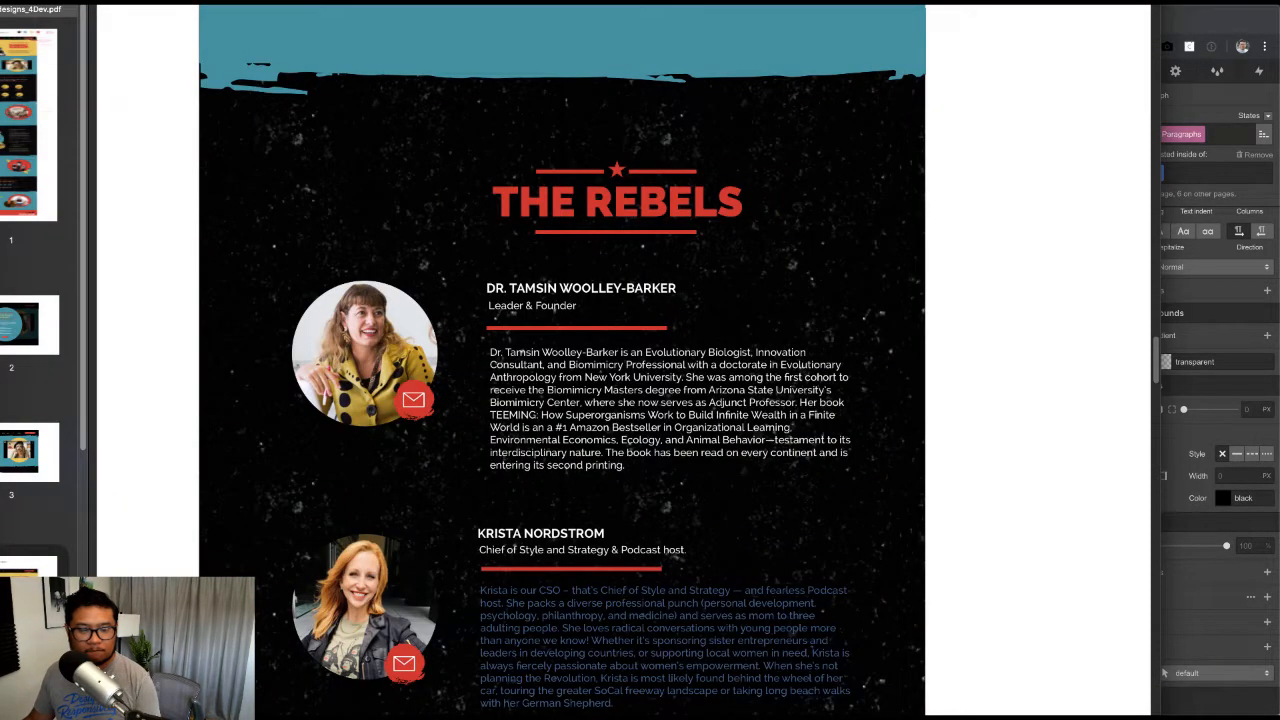
{"action": "key", "text": "super+Tab"}
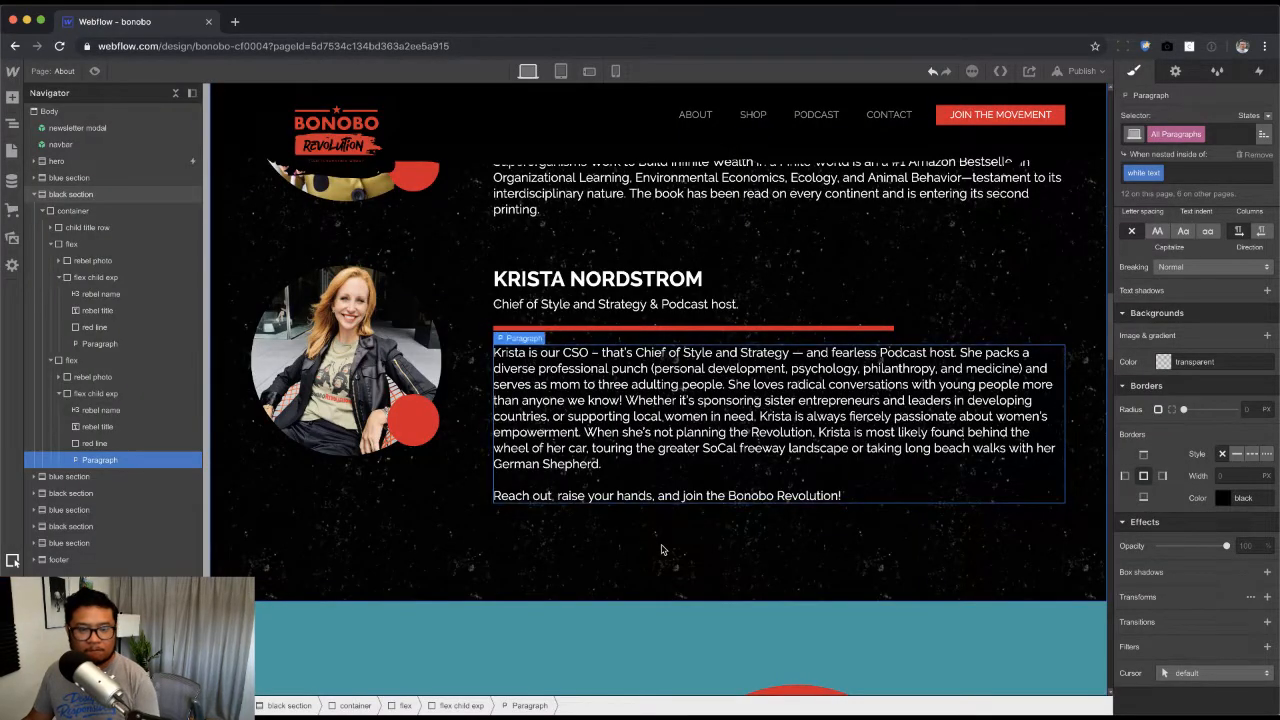
Step: Compare the gap between the two rebel rows with the mockup and select the first row for adjusting its bottom margin
{"action": "left_click", "coordinate": [661, 549]}
{"action": "scroll", "coordinate": [661, 545], "scroll_direction": "up", "scroll_amount": 5}
{"action": "scroll", "coordinate": [659, 536], "scroll_direction": "down", "scroll_amount": 3}
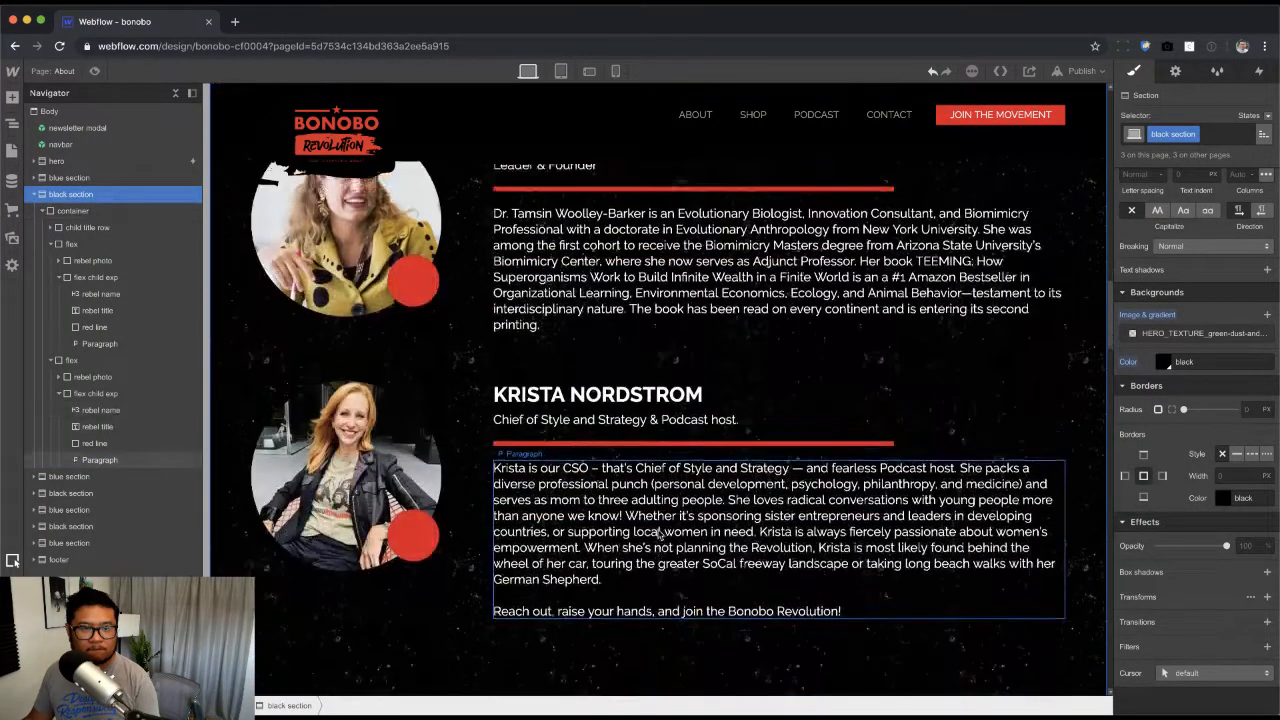
{"action": "key", "text": "super+Tab"}
{"action": "key", "text": "super+Tab"}
{"action": "left_click", "coordinate": [433, 361]}
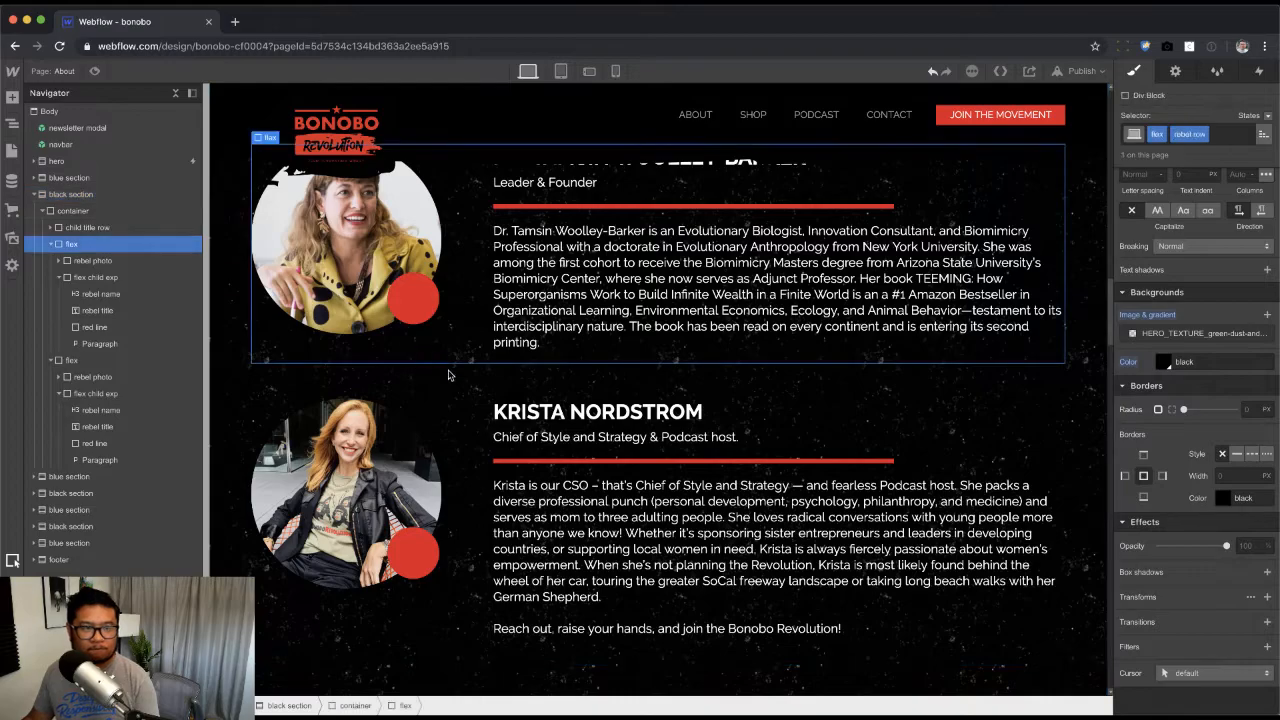
{"action": "scroll", "coordinate": [1207, 381], "scroll_direction": "up", "scroll_amount": 5}
{"action": "scroll", "coordinate": [1207, 381], "scroll_direction": "up", "scroll_amount": 3}
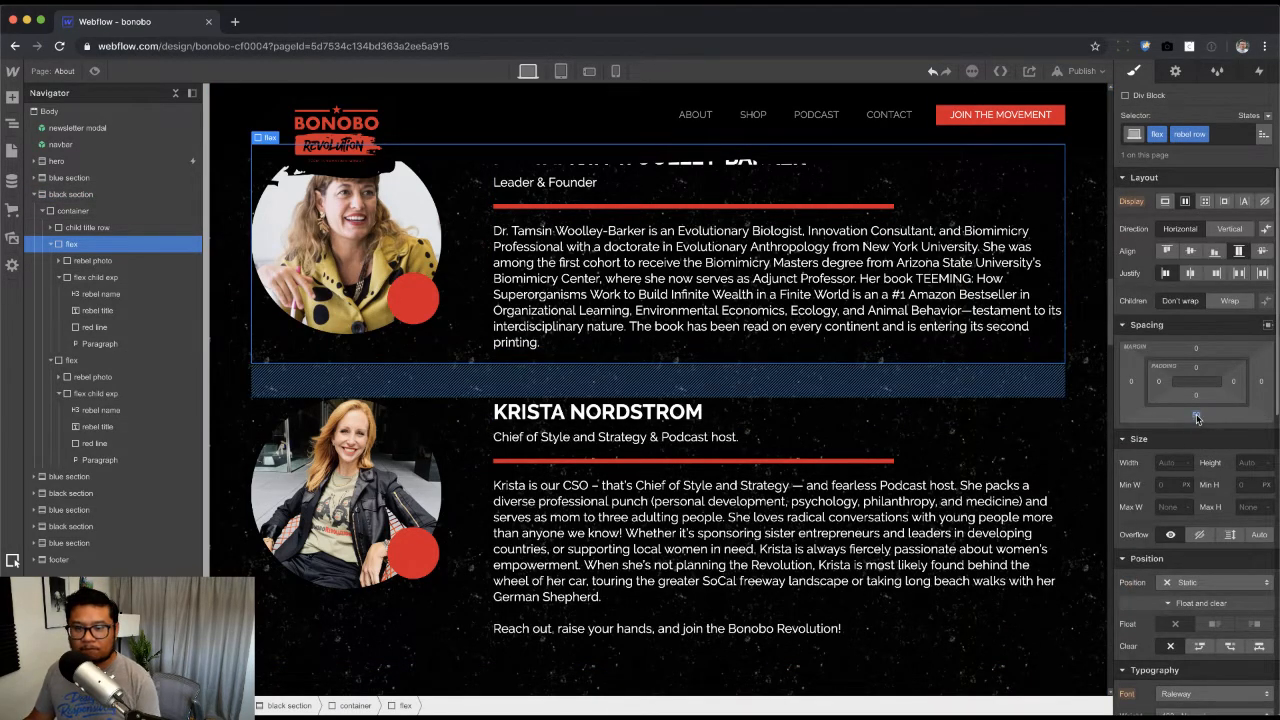
Step: Set the bottom margin of the first rebel row in the black section to 100 px
{"action": "left_click", "coordinate": [1196, 414]}
{"action": "type", "text": "100"}
{"action": "key", "text": "Return"}
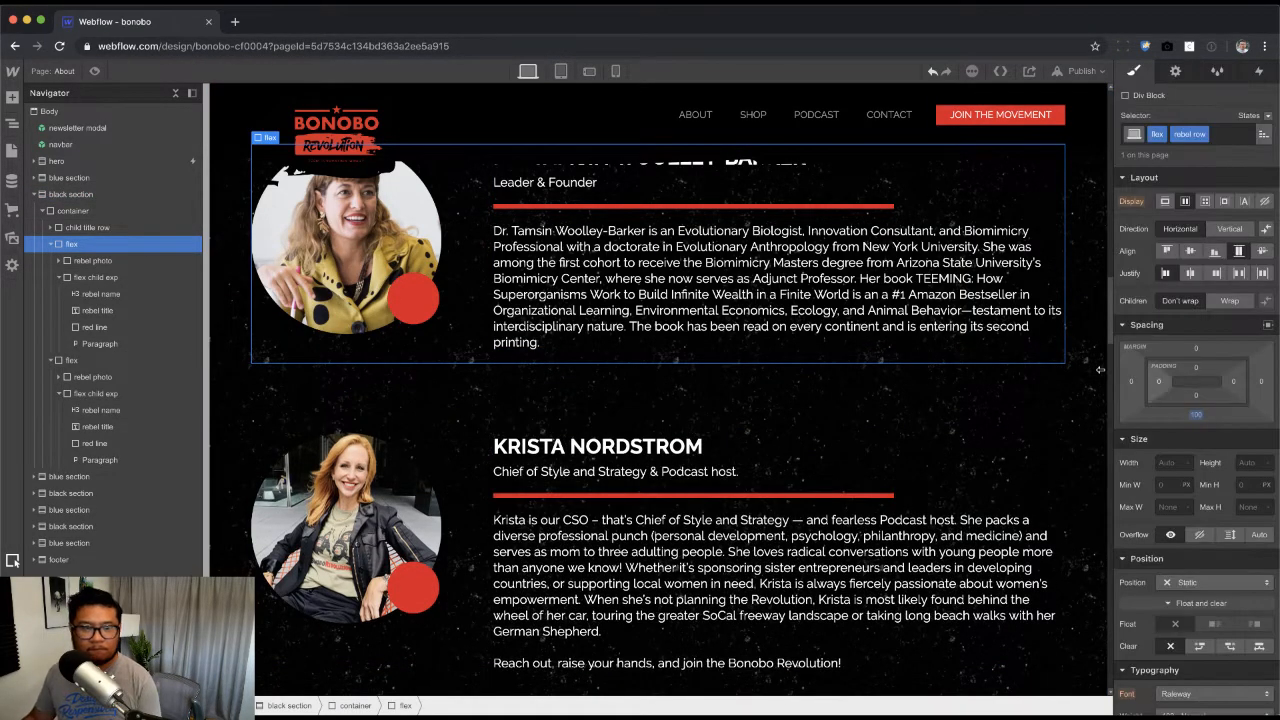
{"action": "scroll", "coordinate": [928, 560], "scroll_direction": "up", "scroll_amount": 3}
{"action": "left_click", "coordinate": [926, 553]}
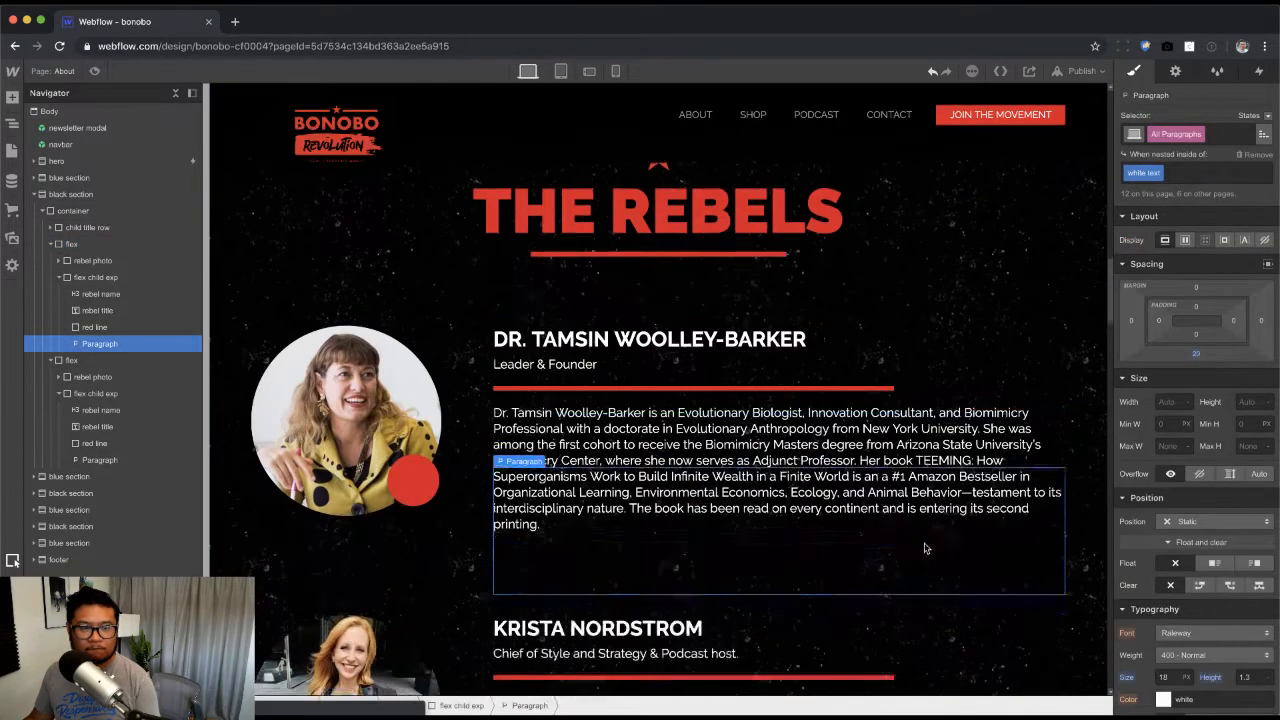
Step: Check the design mockup and delete the blue "But did you know that..." section and the black section after it
{"action": "scroll", "coordinate": [920, 545], "scroll_direction": "down", "scroll_amount": 5}
{"action": "key", "text": "super+Tab"}
{"action": "scroll", "coordinate": [758, 653], "scroll_direction": "down", "scroll_amount": 3}
{"action": "scroll", "coordinate": [758, 653], "scroll_direction": "down", "scroll_amount": 5}
{"action": "scroll", "coordinate": [758, 653], "scroll_direction": "up", "scroll_amount": 1}
{"action": "key", "text": "super+Tab"}
{"action": "scroll", "coordinate": [547, 649], "scroll_direction": "down", "scroll_amount": 3}
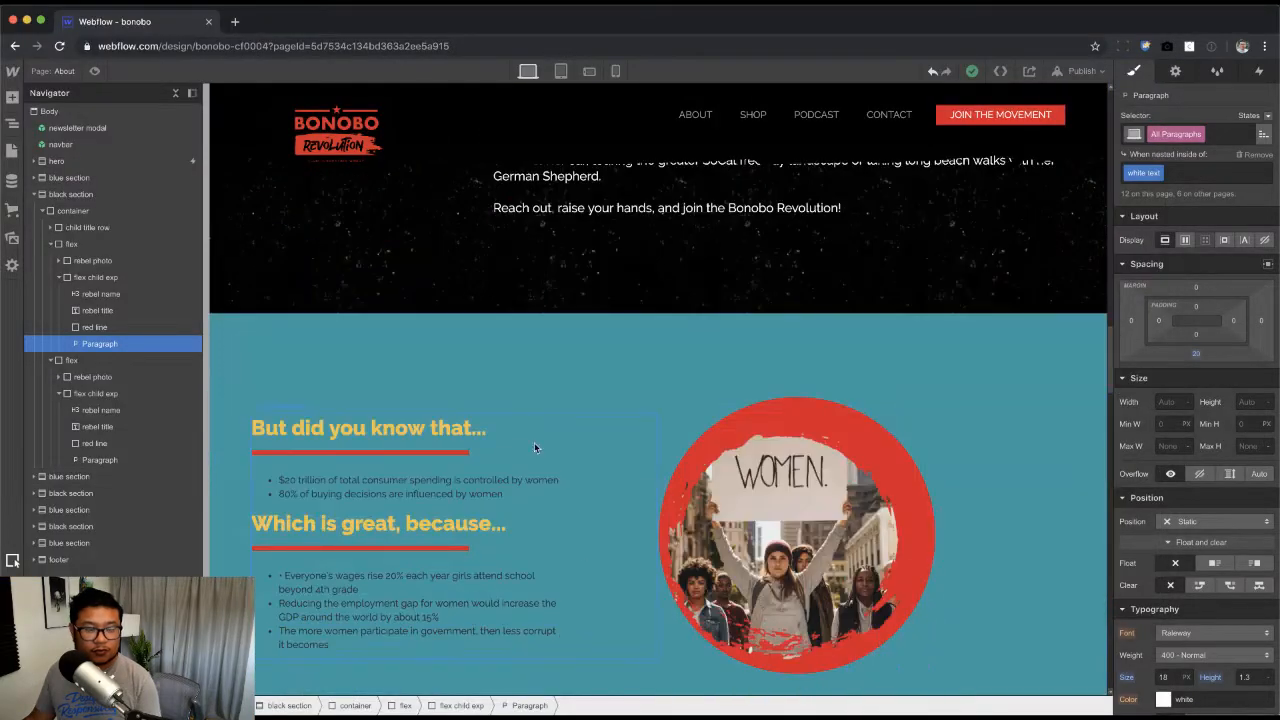
{"action": "left_click", "coordinate": [82, 478]}
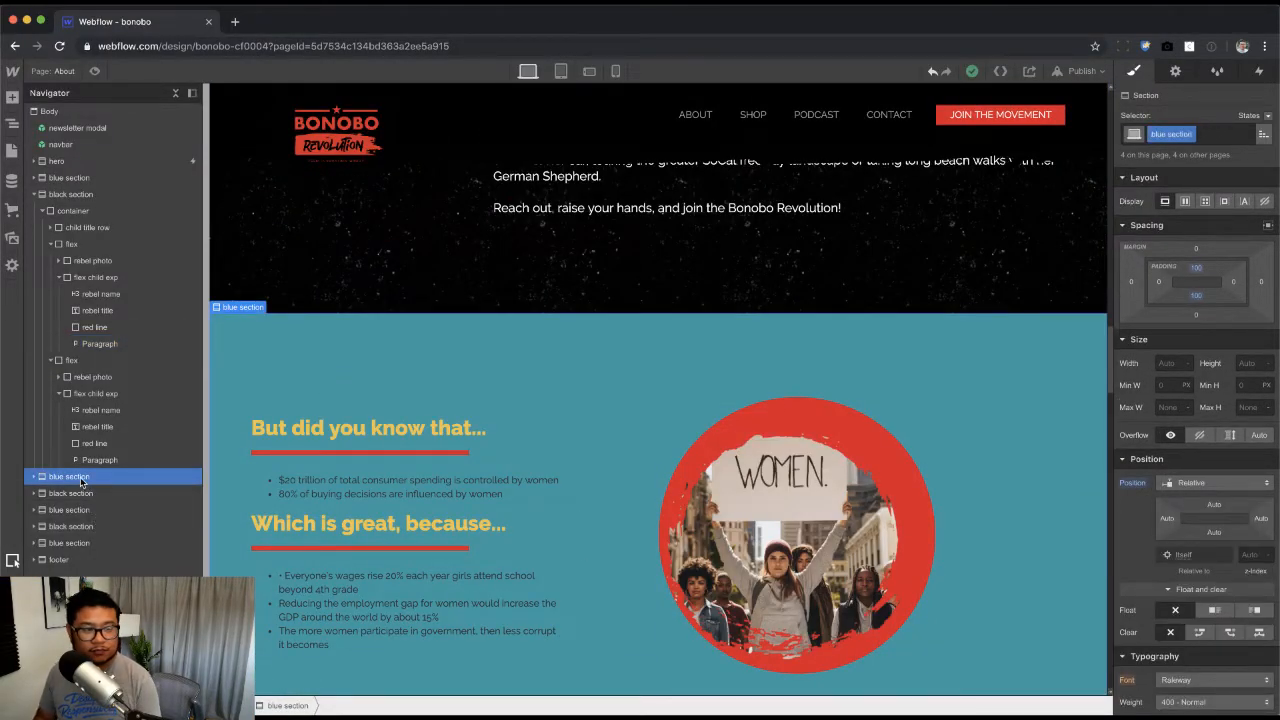
{"action": "key", "text": "Delete"}
{"action": "key", "text": "Delete"}
Step: Compare the rest of the About page with the design mockup, ending at the page's hero
{"action": "key", "text": "super+Tab"}
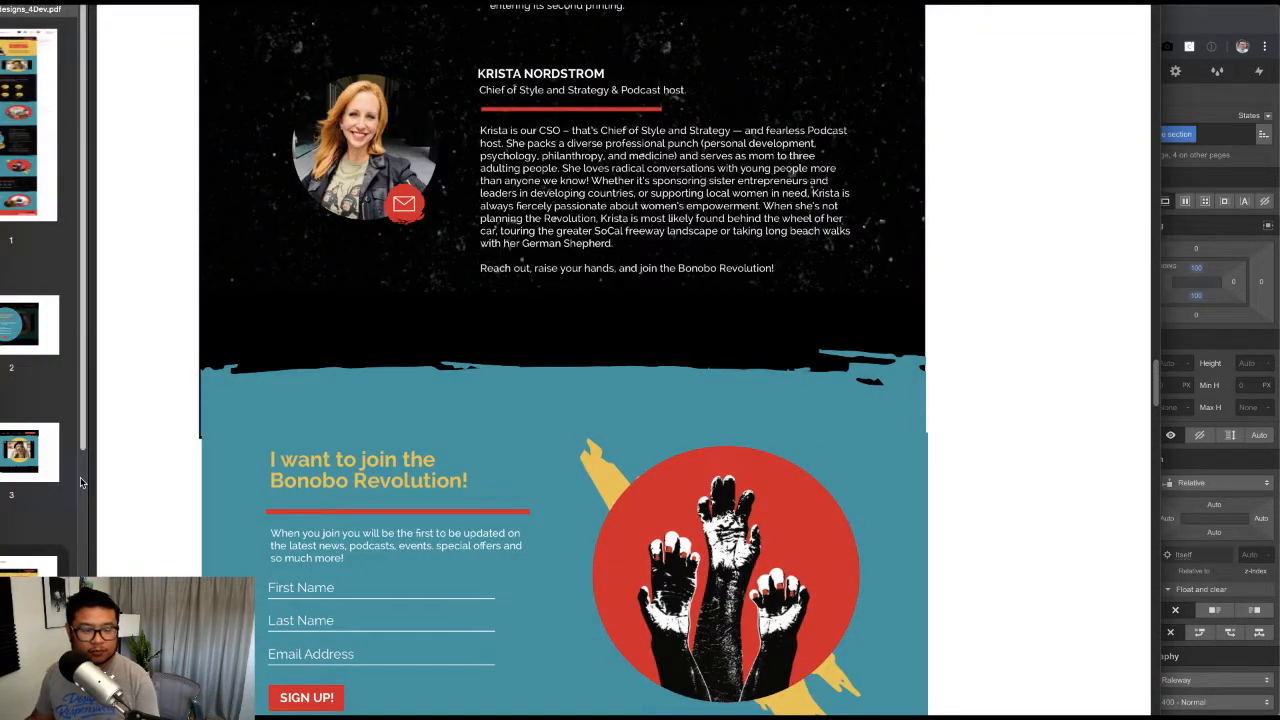
{"action": "scroll", "coordinate": [340, 460], "scroll_direction": "down", "scroll_amount": 8}
{"action": "scroll", "coordinate": [340, 460], "scroll_direction": "up", "scroll_amount": 15}
{"action": "scroll", "coordinate": [344, 470], "scroll_direction": "up", "scroll_amount": 3}
{"action": "key", "text": "super+Tab"}
{"action": "scroll", "coordinate": [666, 195], "scroll_direction": "up", "scroll_amount": 15}
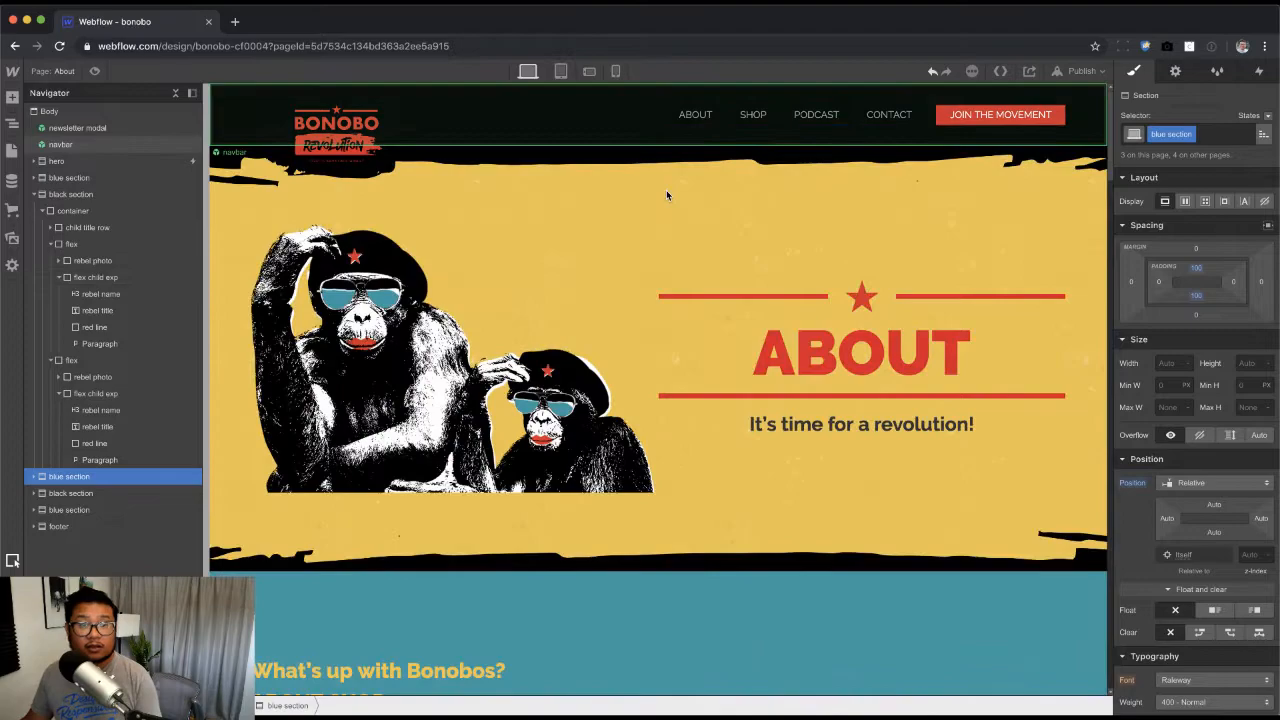
Step: In the tablet view, add a "flipped" combo class to the hero's flex block and reverse its vertical direction
{"action": "left_click", "coordinate": [561, 72]}
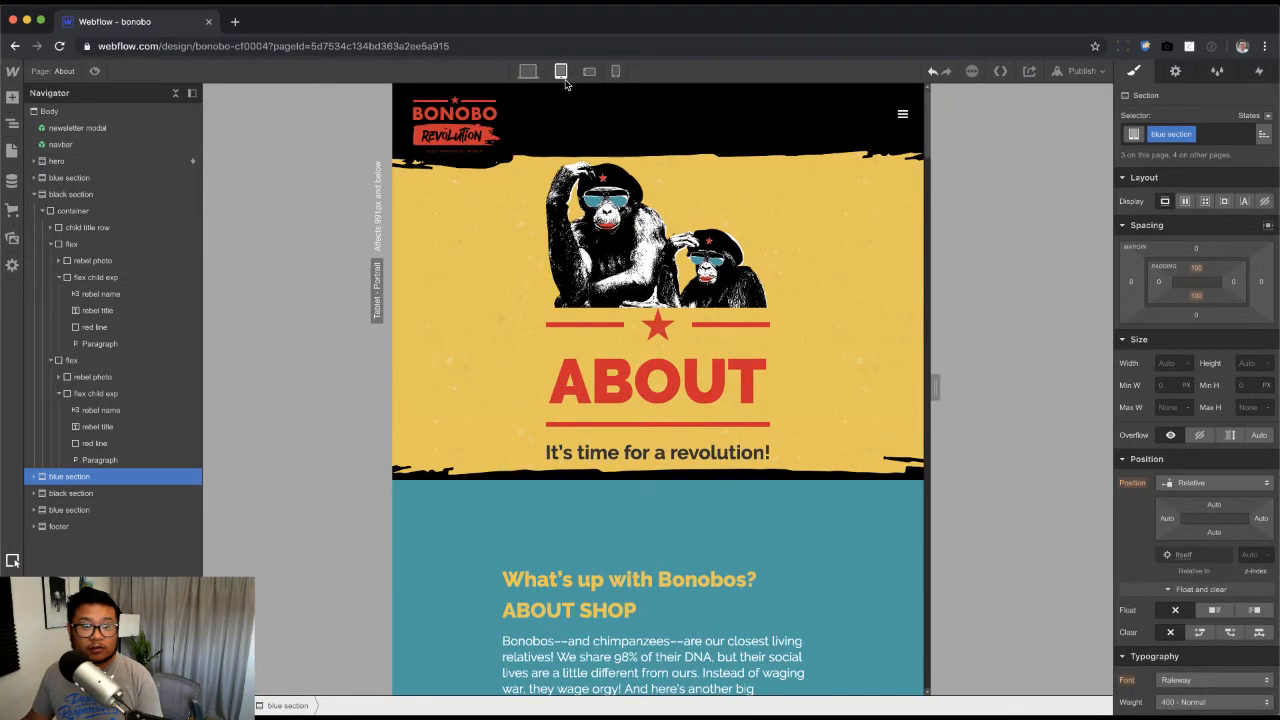
{"action": "left_click", "coordinate": [812, 330]}
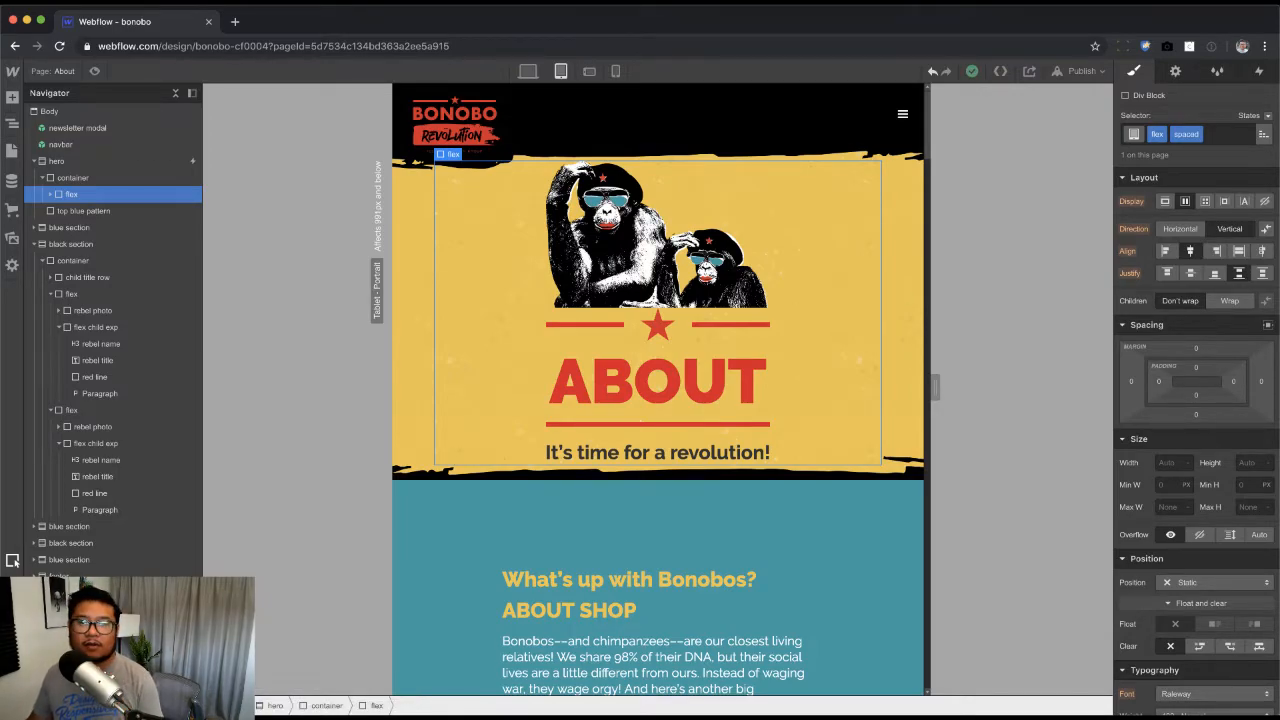
{"action": "left_click", "coordinate": [1223, 133]}
{"action": "type", "text": "flip"}
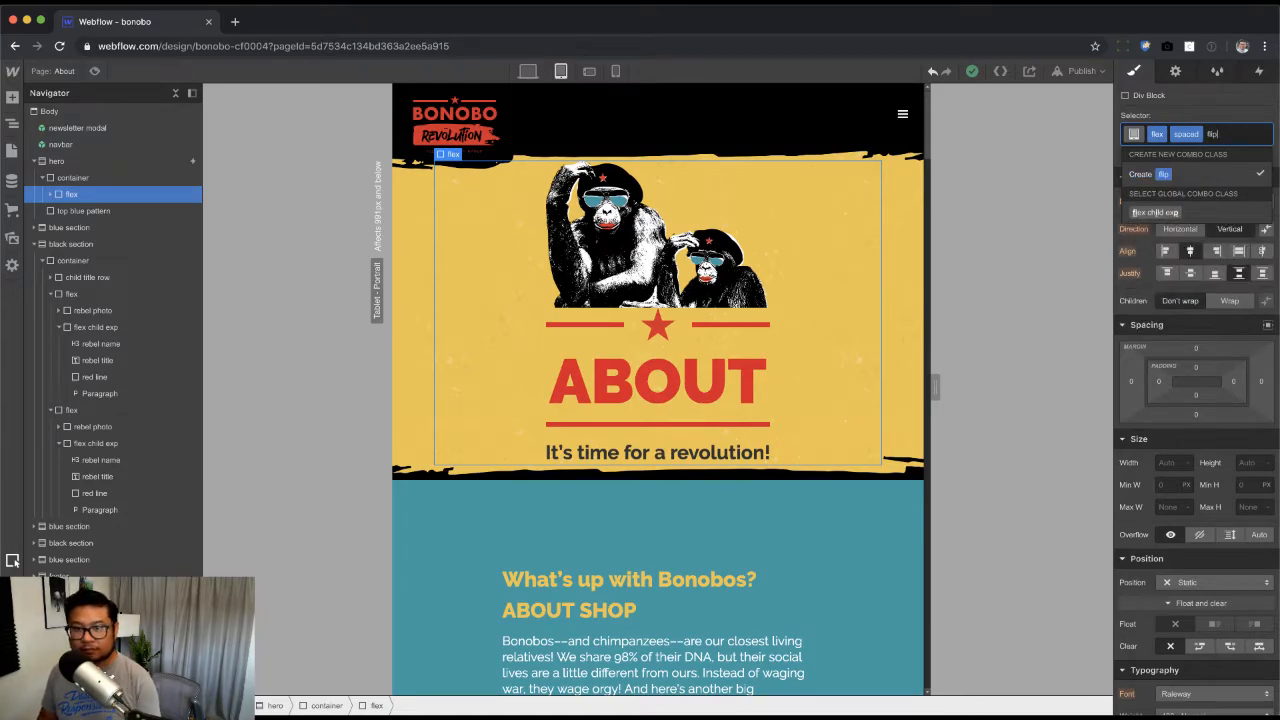
{"action": "type", "text": "ped"}
{"action": "key", "text": "Return"}
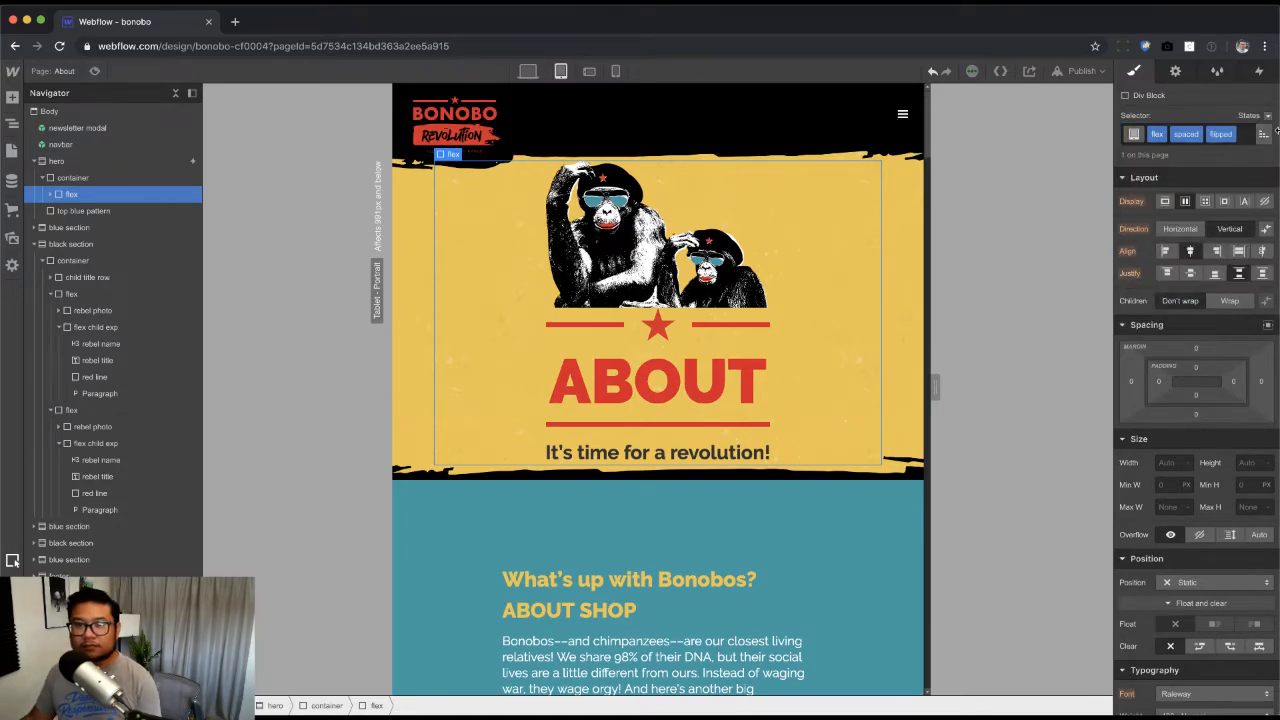
{"action": "left_click", "coordinate": [1265, 229]}
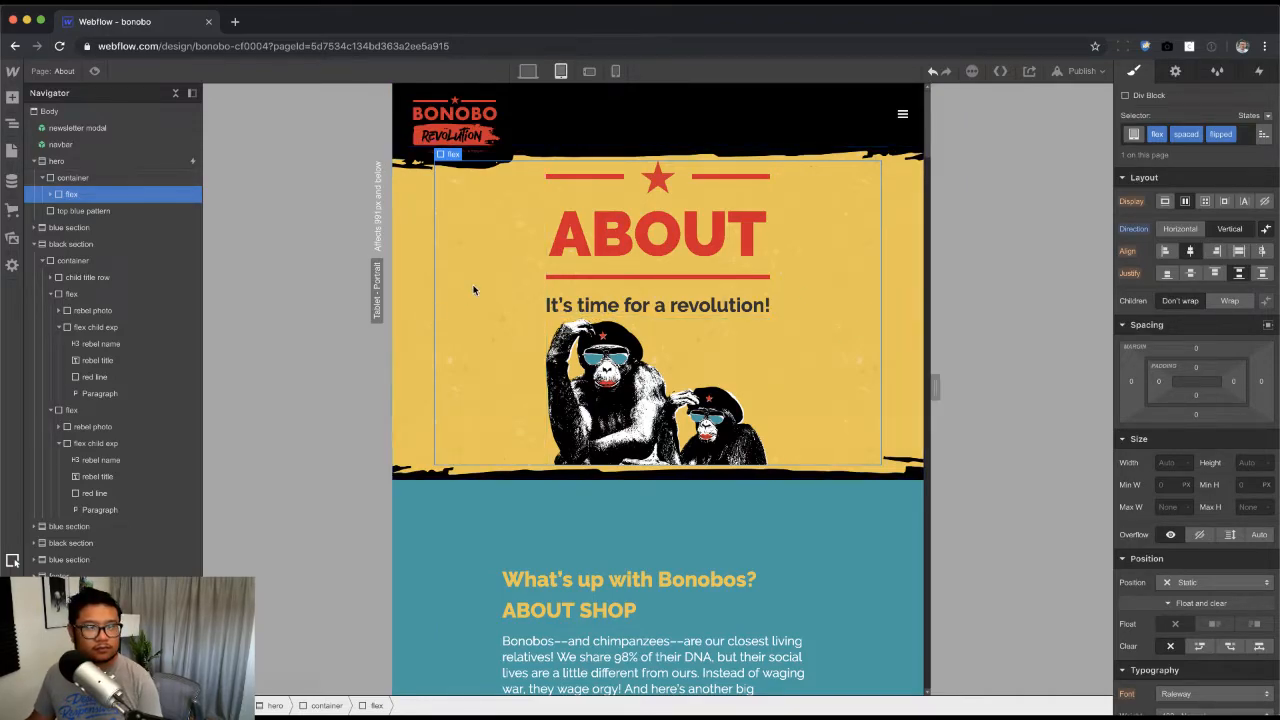
{"action": "left_click", "coordinate": [727, 459]}
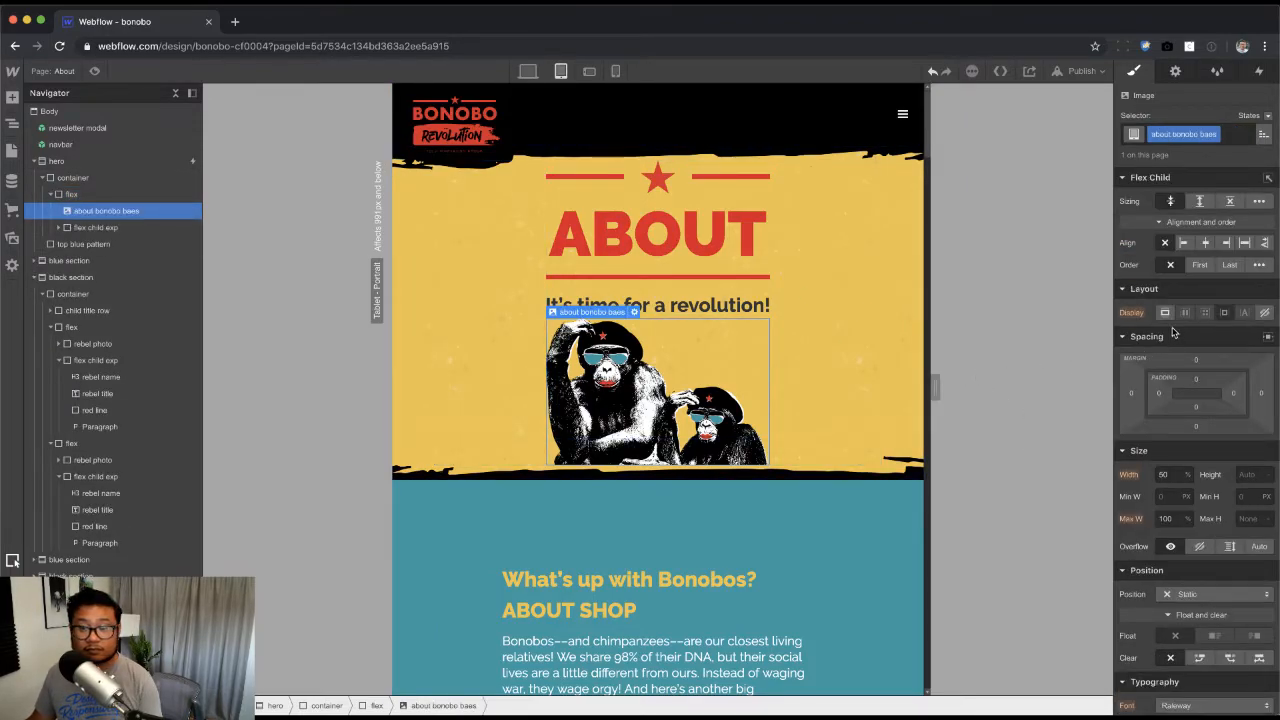
{"action": "scroll", "coordinate": [1196, 624], "scroll_direction": "down", "scroll_amount": 3}
{"action": "scroll", "coordinate": [1194, 622], "scroll_direction": "up", "scroll_amount": 3}
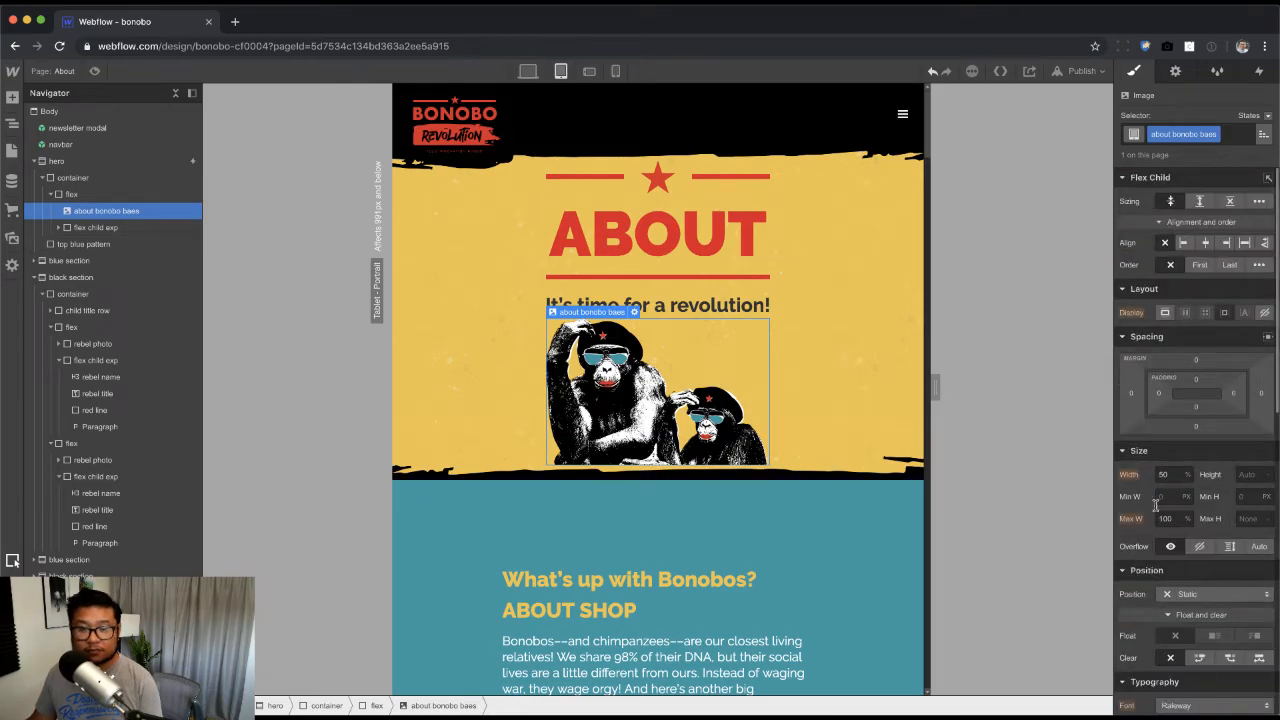
{"action": "type", "text": "75"}
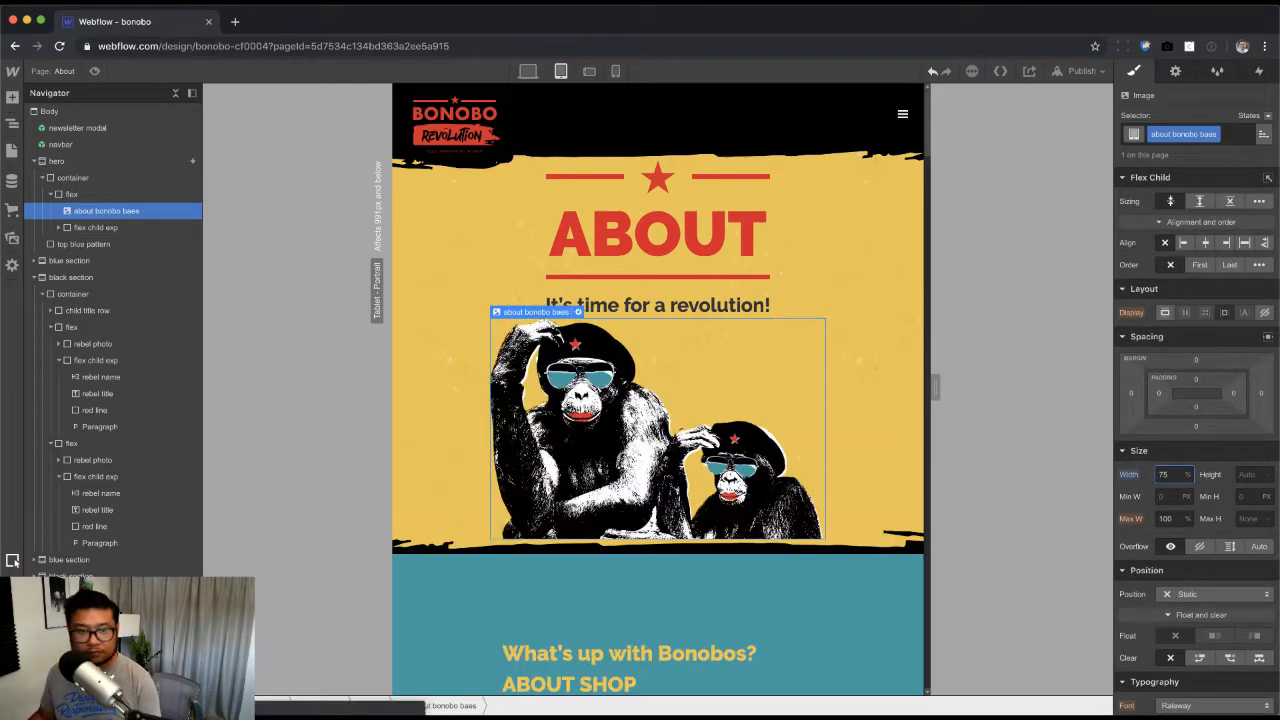
{"action": "key", "text": "shift+Up"}
{"action": "key", "text": "shift+Up"}
{"action": "key", "text": "shift+Up"}
{"action": "key", "text": "shift+Up"}
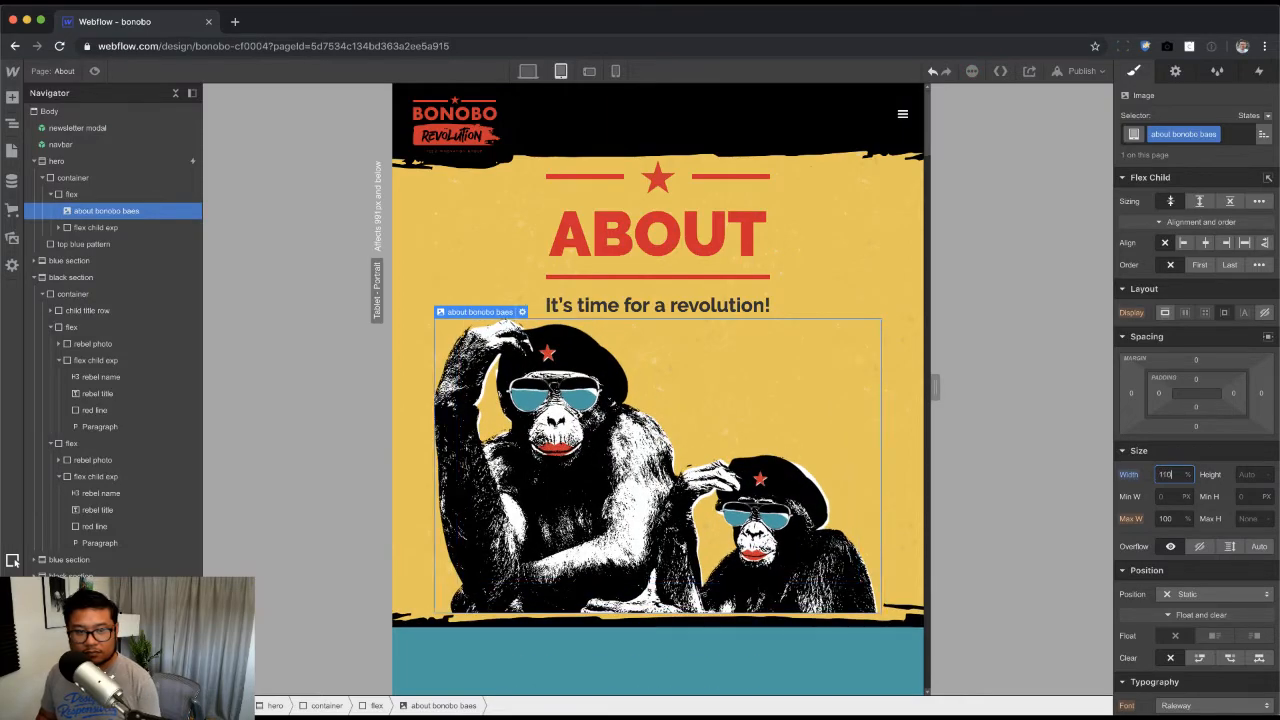
{"action": "left_click", "coordinate": [1130, 475], "text": "alt"}
Step: Set the tablet width of the hero's bonobo image to 100%
{"action": "left_click", "coordinate": [1163, 474]}
{"action": "type", "text": "10"}
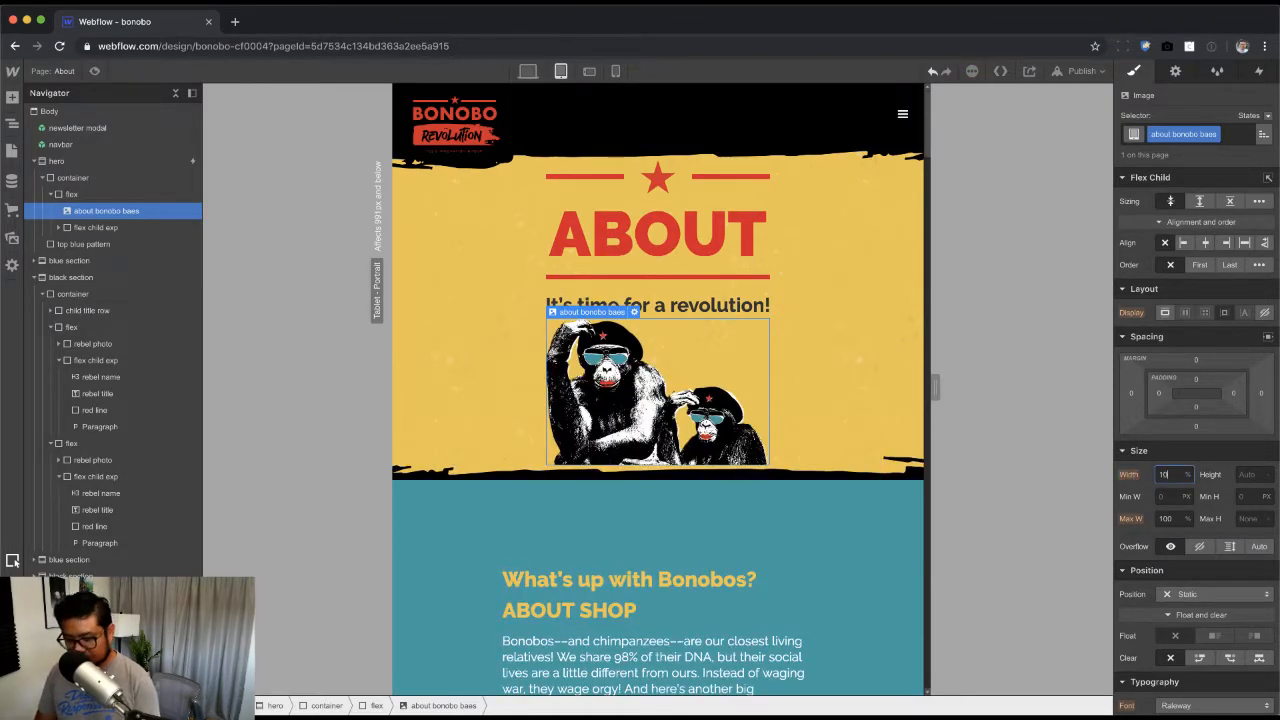
{"action": "type", "text": "0"}
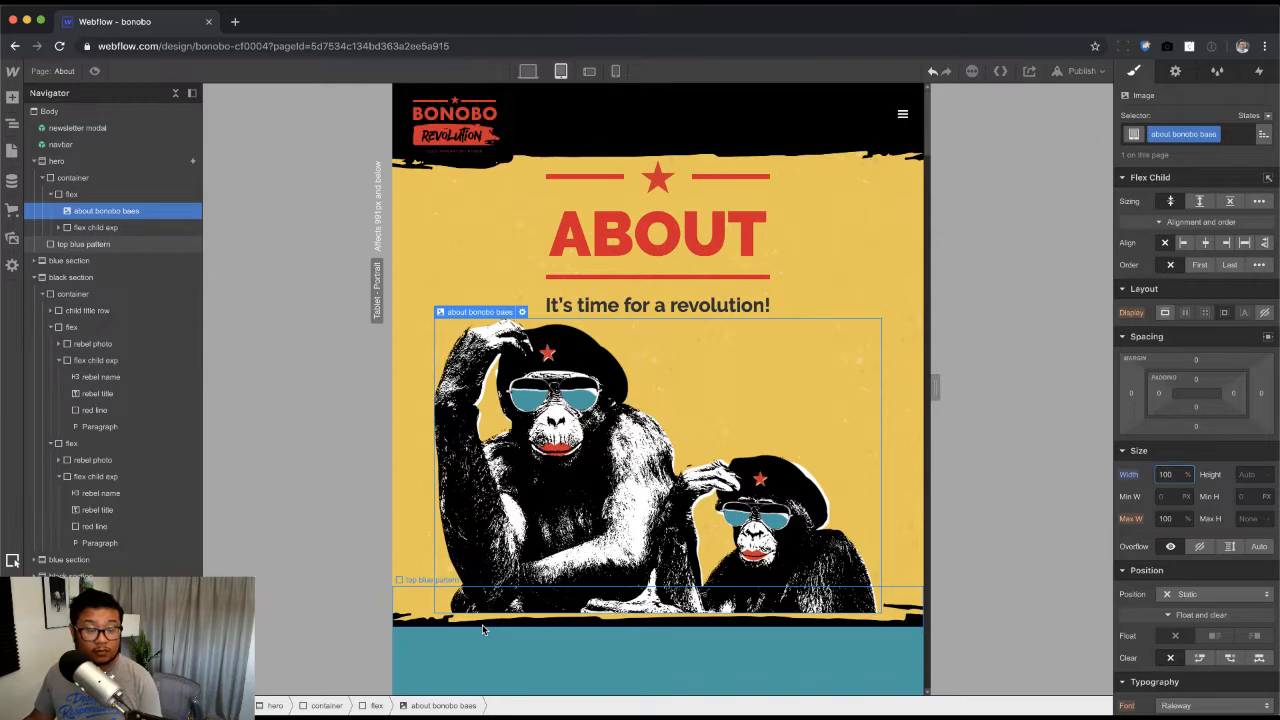
Step: In the desktop view, duplicate the hero container's class as "child hero container"
{"action": "left_click", "coordinate": [107, 162]}
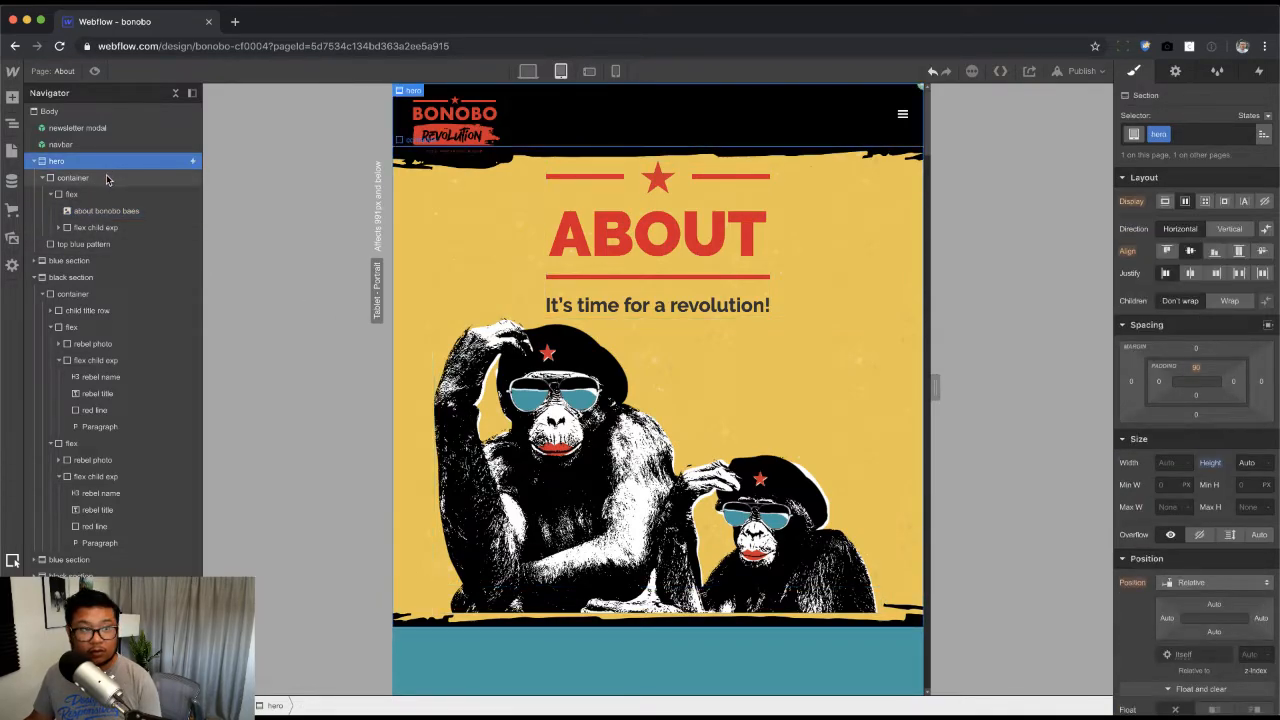
{"action": "left_click", "coordinate": [106, 175]}
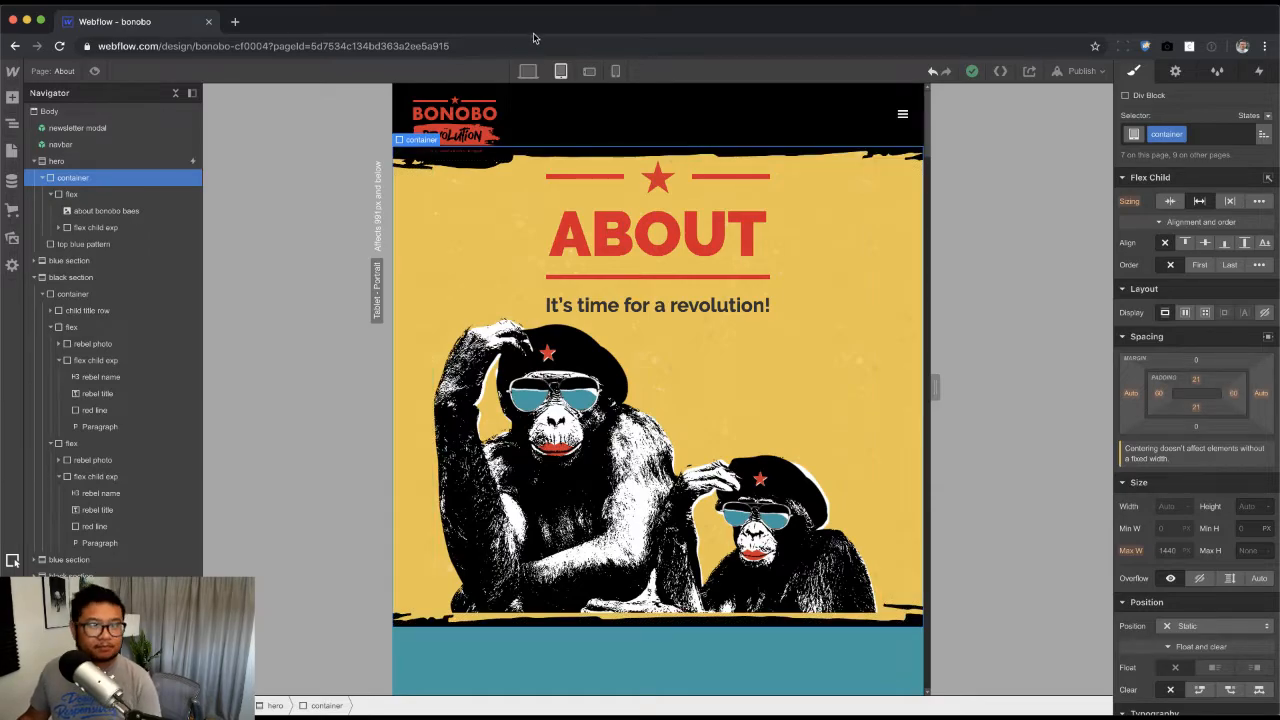
{"action": "left_click", "coordinate": [528, 71]}
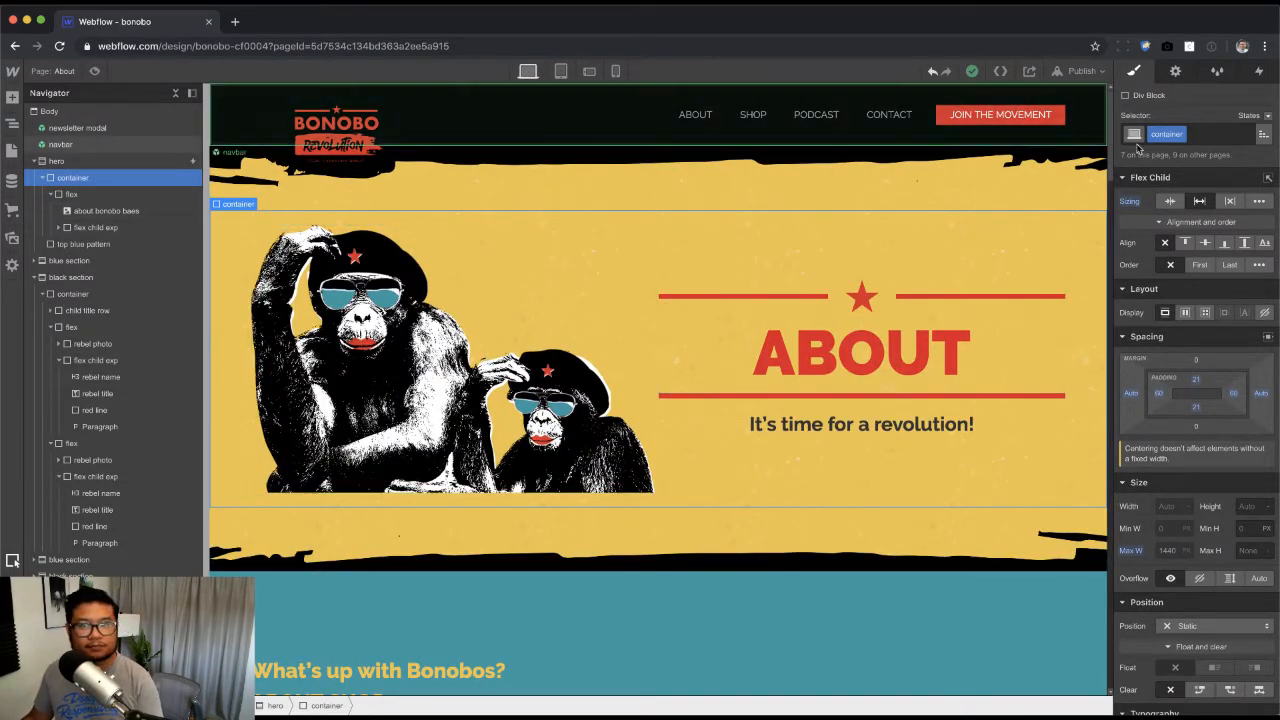
{"action": "left_click", "coordinate": [1181, 135]}
{"action": "left_click", "coordinate": [1168, 171]}
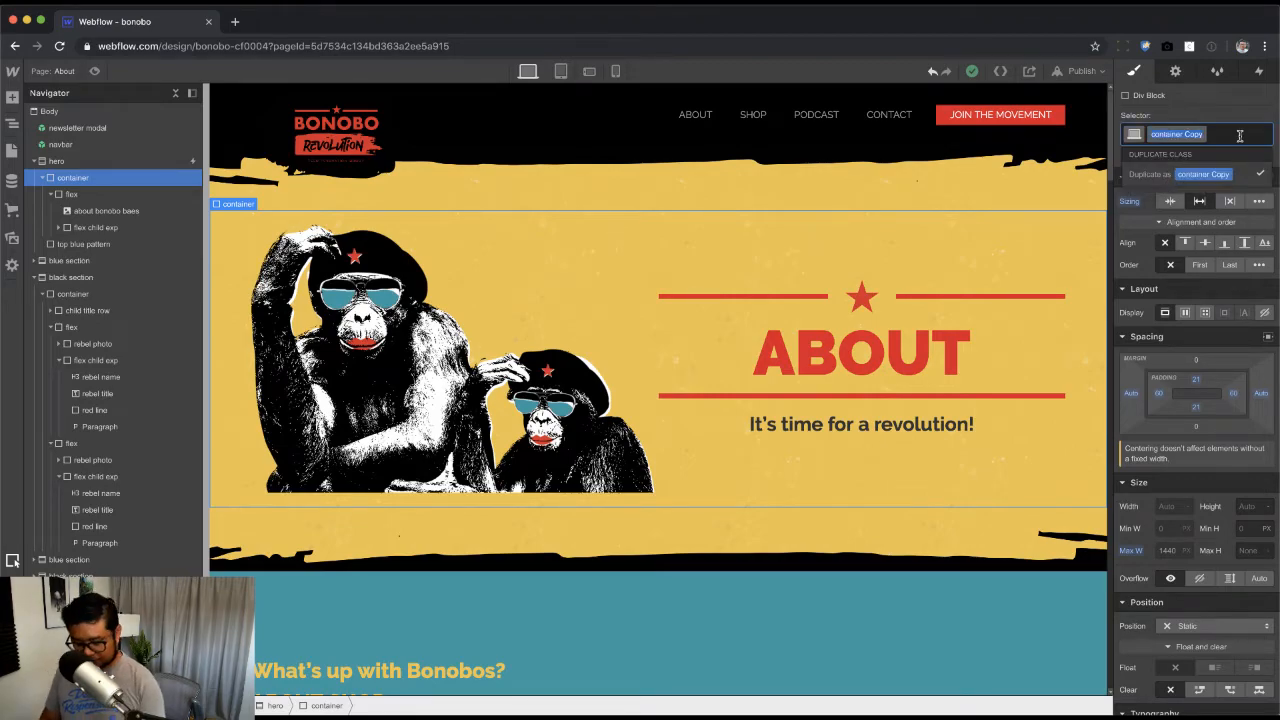
{"action": "type", "text": "hero conta"}
{"action": "key", "text": "ctrl+a"}
{"action": "type", "text": "child hero container"}
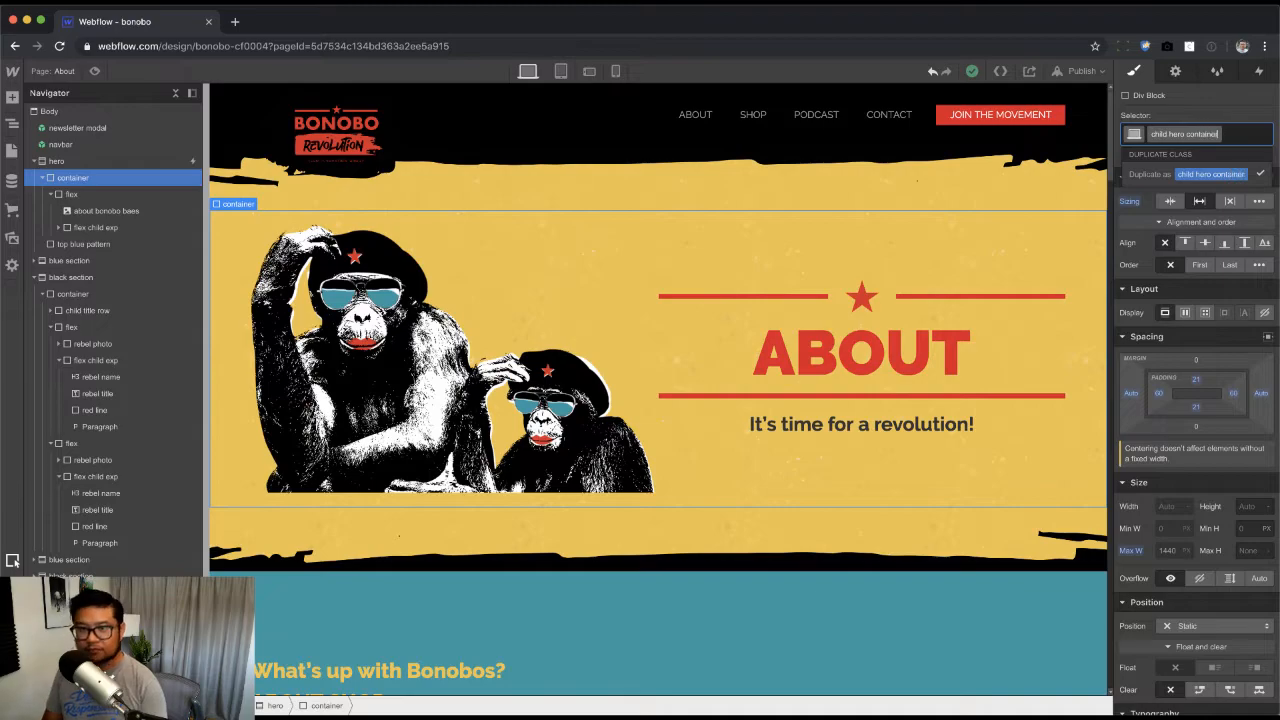
{"action": "key", "text": "Return"}
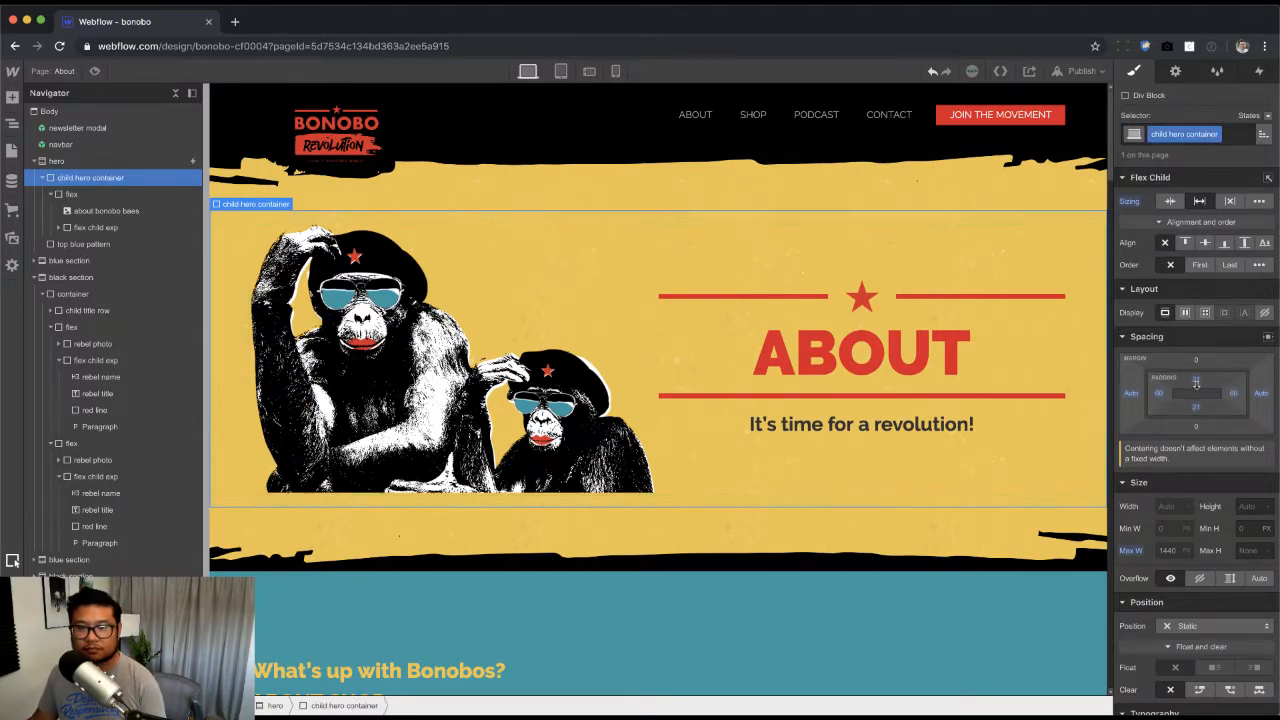
Step: Reset the child hero container's top and bottom padding and return to the tablet view
{"action": "left_click", "coordinate": [1196, 380], "text": "alt"}
{"action": "left_click", "coordinate": [1196, 407], "text": "alt"}
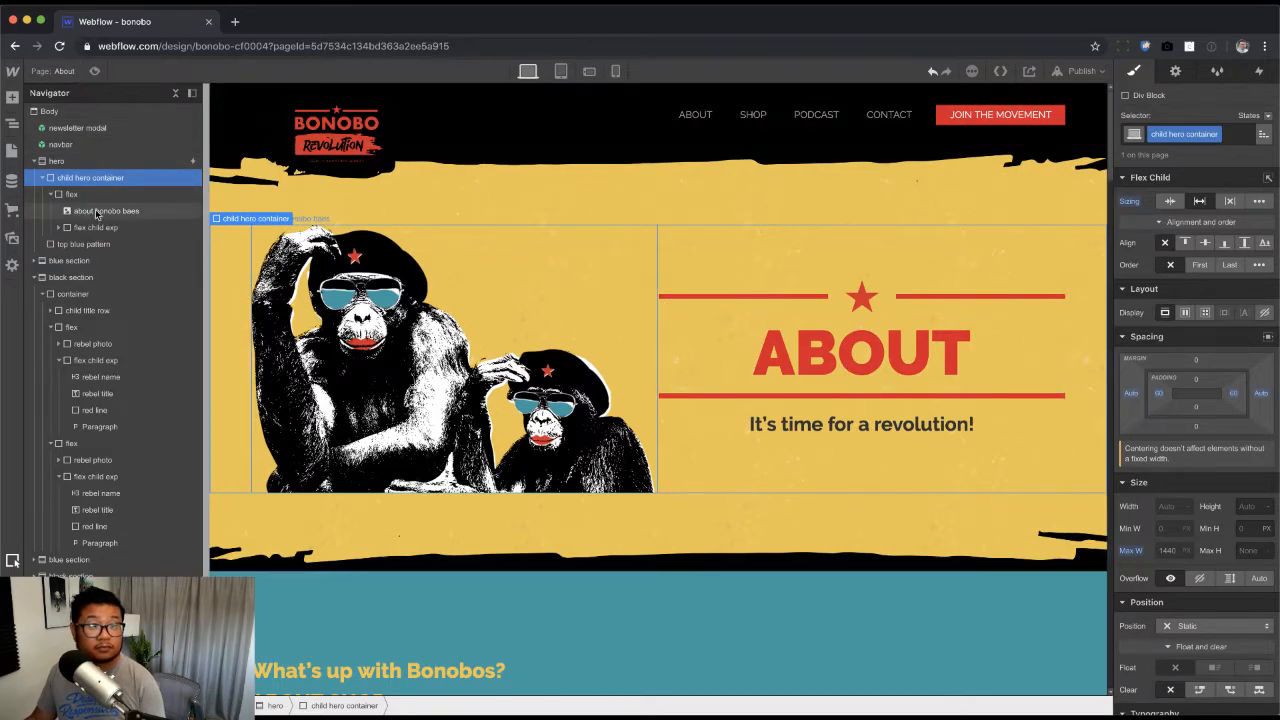
{"action": "left_click", "coordinate": [561, 72]}
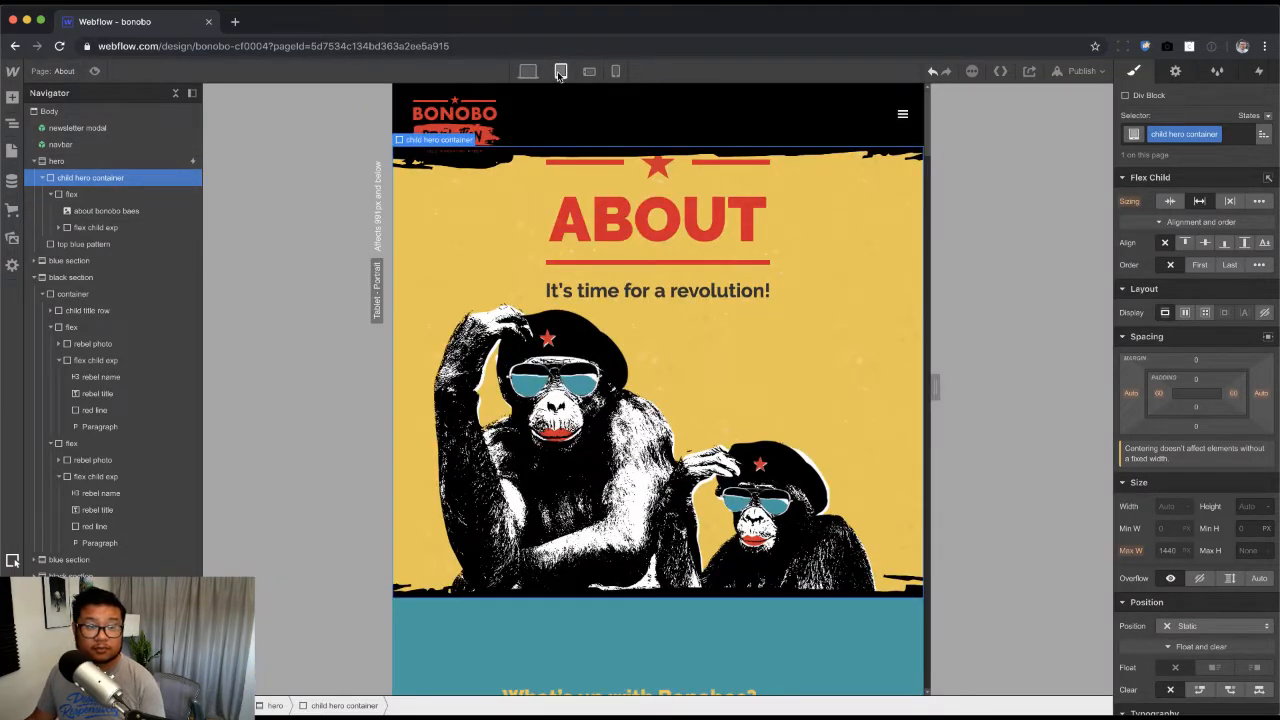
Step: Set the child hero container's top padding to 60 px in the tablet view
{"action": "left_click", "coordinate": [504, 239]}
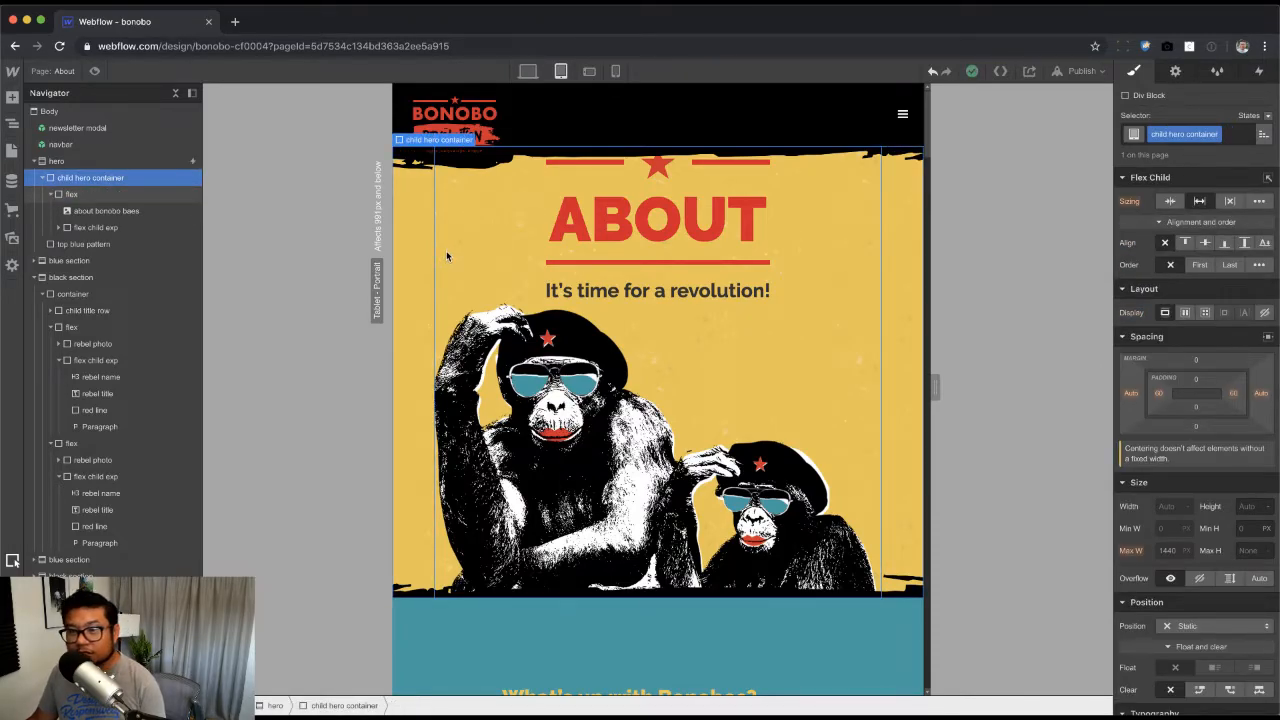
{"action": "left_click", "coordinate": [113, 160]}
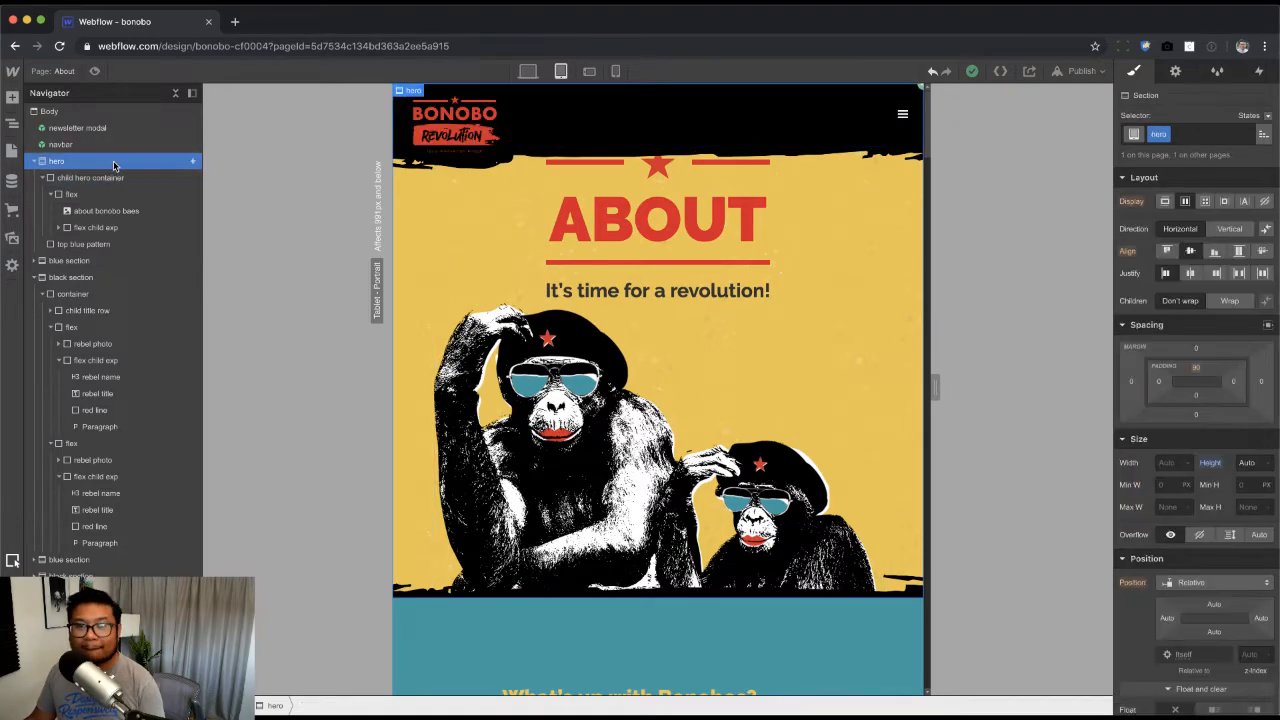
{"action": "left_click", "coordinate": [117, 178]}
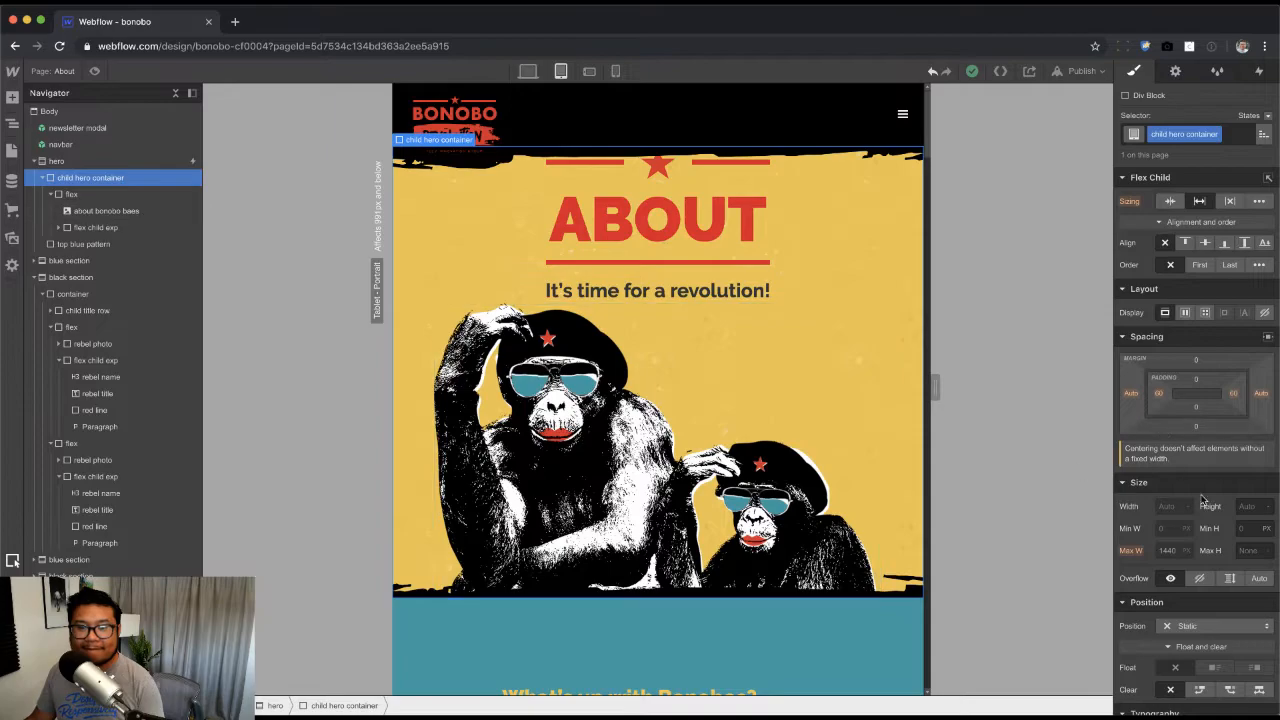
{"action": "left_click_drag", "start_coordinate": [1196, 380], "coordinate": [1203, 508]}
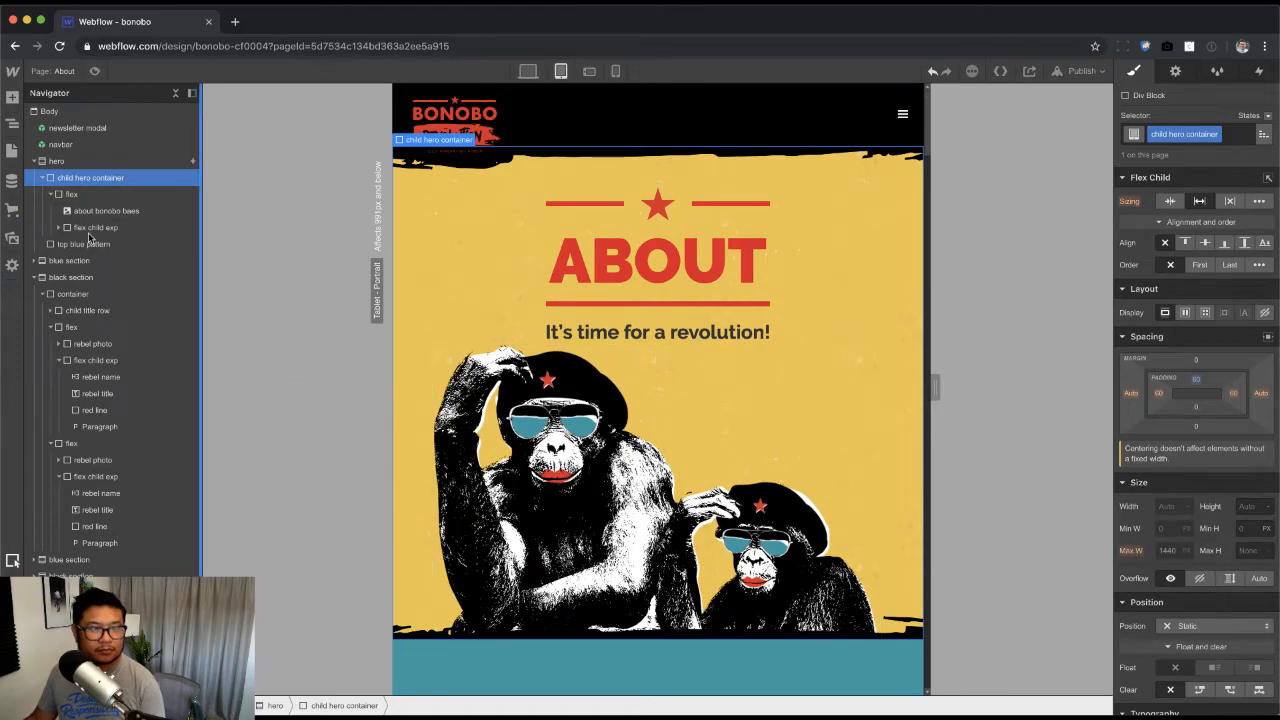
Step: Set the top margin of the hero's bonobo image to 60 px in the tablet view
{"action": "left_click", "coordinate": [95, 202]}
{"action": "left_click", "coordinate": [49, 196]}
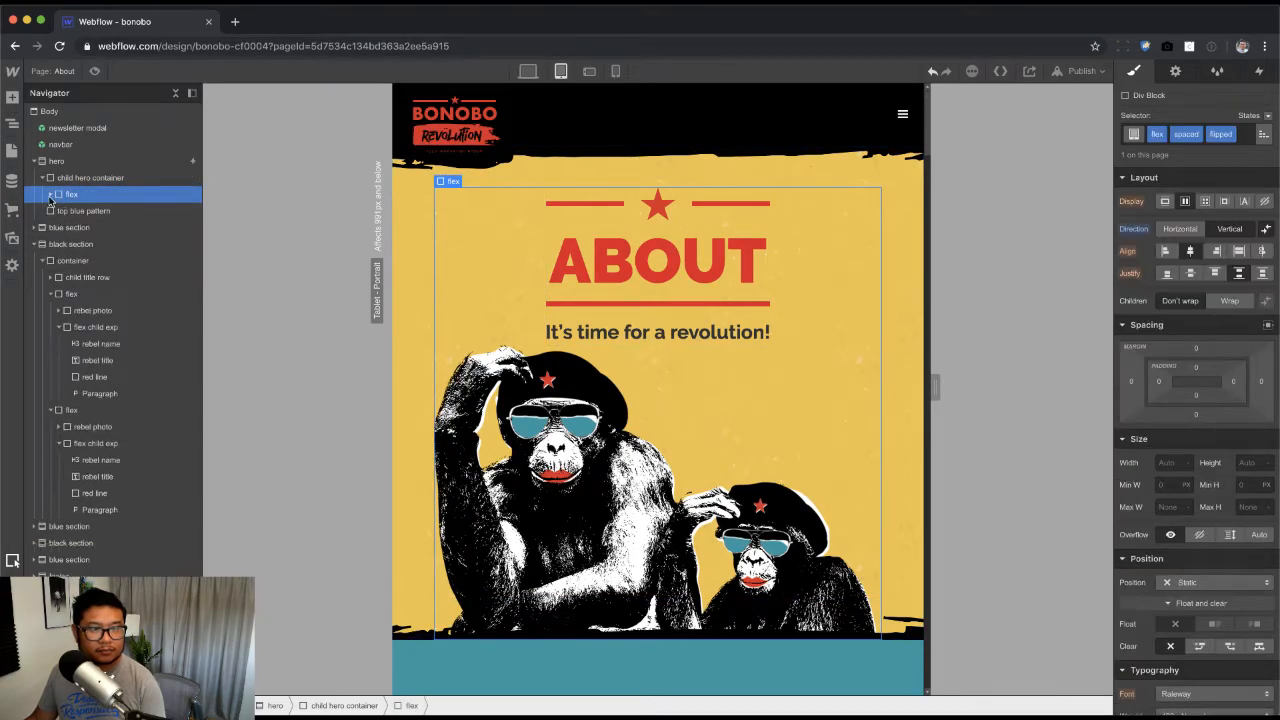
{"action": "left_click", "coordinate": [49, 195]}
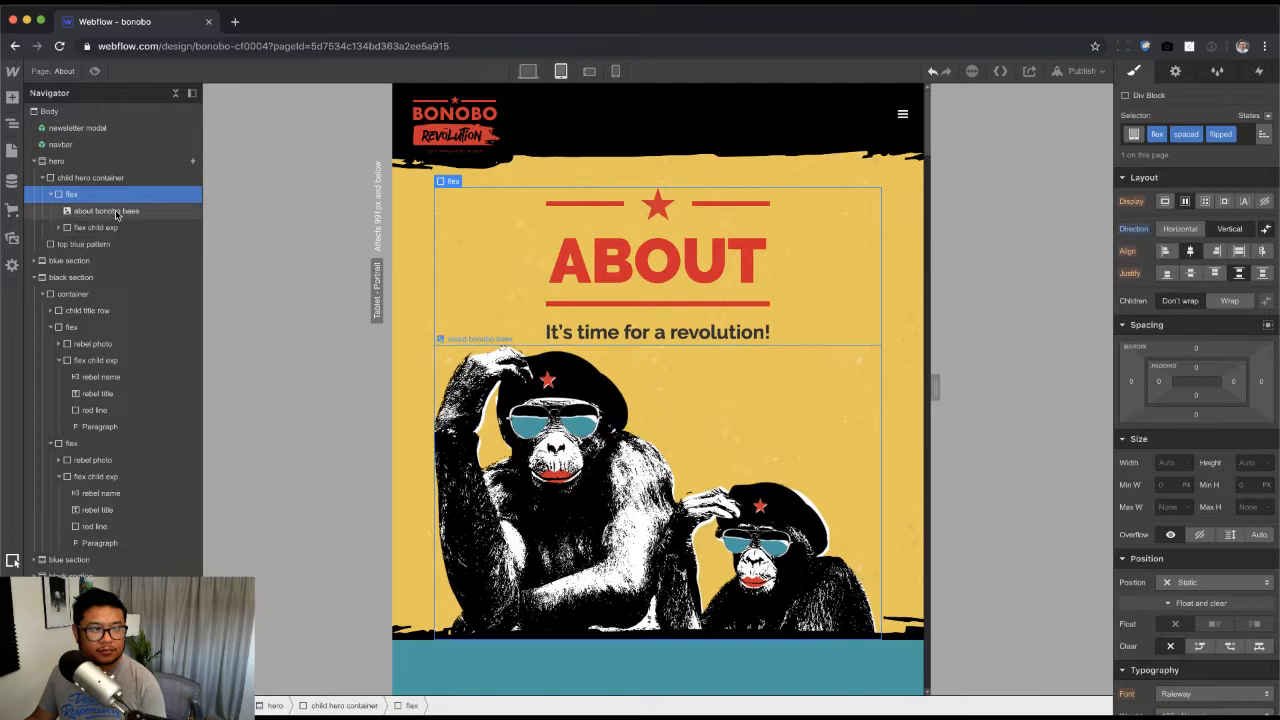
{"action": "left_click", "coordinate": [115, 212]}
{"action": "left_click_drag", "start_coordinate": [1196, 360], "coordinate": [1207, 256]}
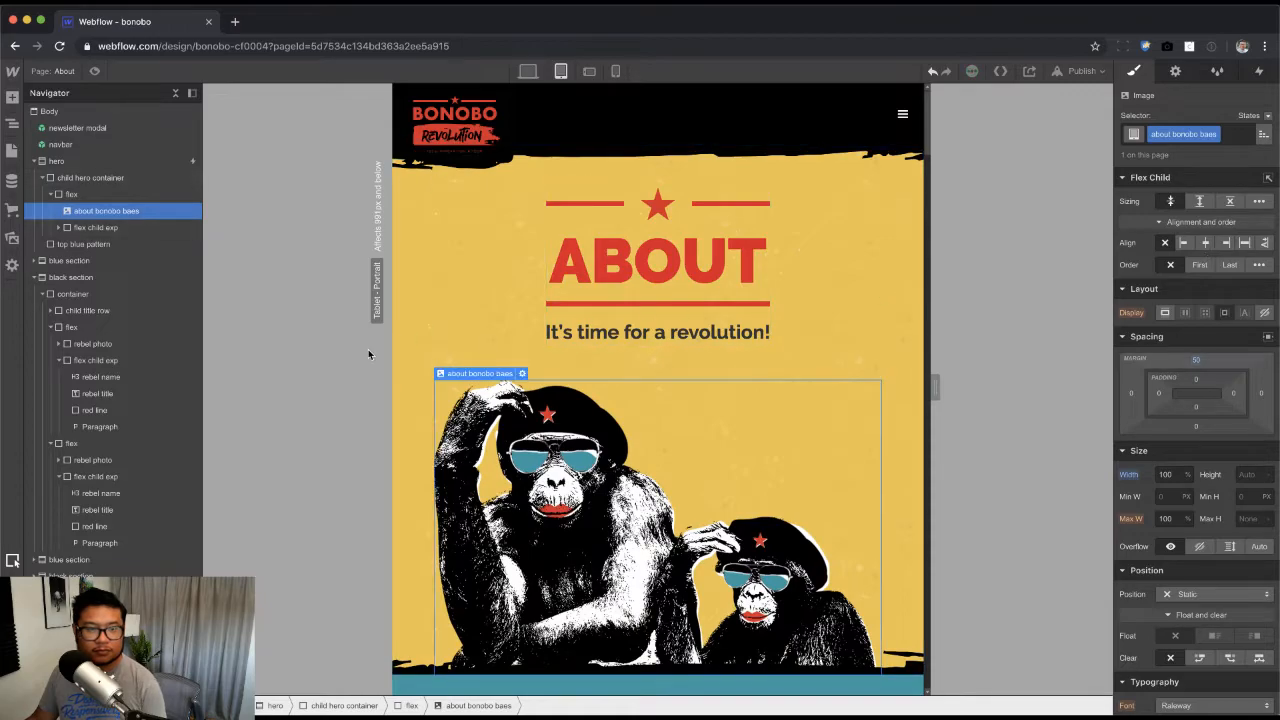
{"action": "left_click", "coordinate": [406, 329]}
{"action": "left_click", "coordinate": [566, 424]}
{"action": "left_click", "coordinate": [1197, 361]}
{"action": "type", "text": "60"}
{"action": "key", "text": "Return"}
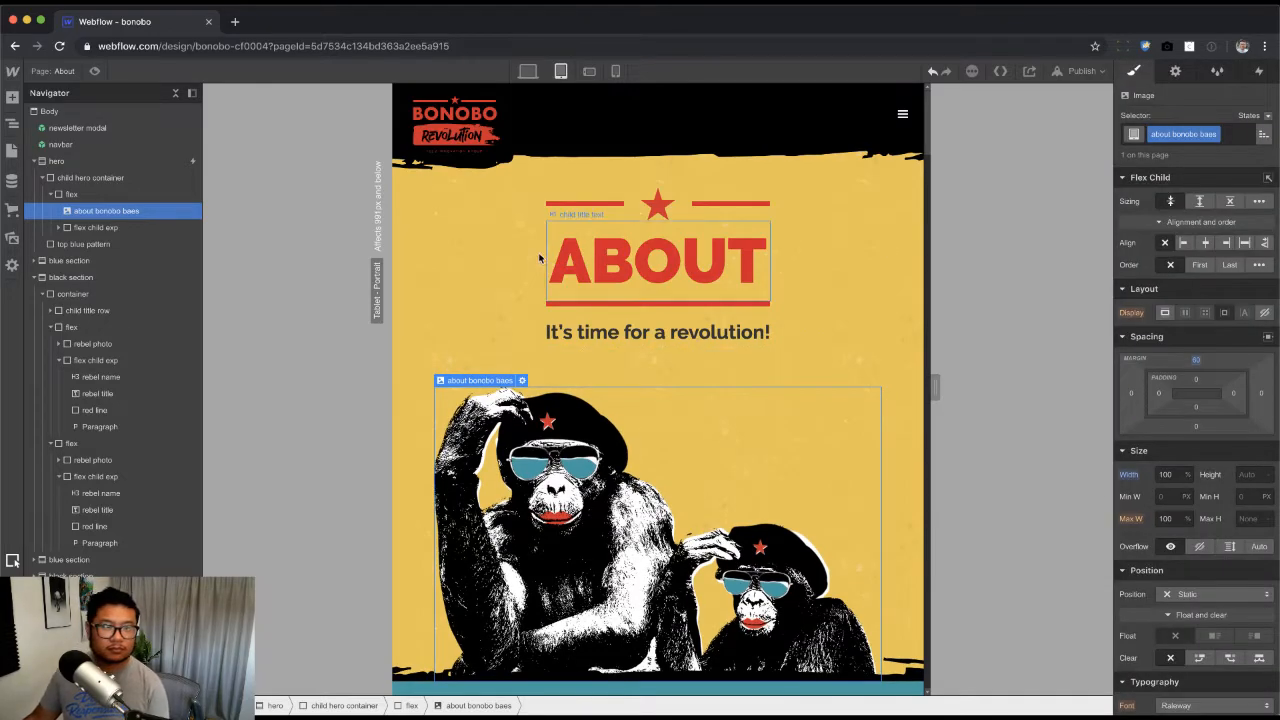
Step: Examine the hero and the blue section's containers, spacing and content order in the tablet view
{"action": "left_click", "coordinate": [416, 258]}
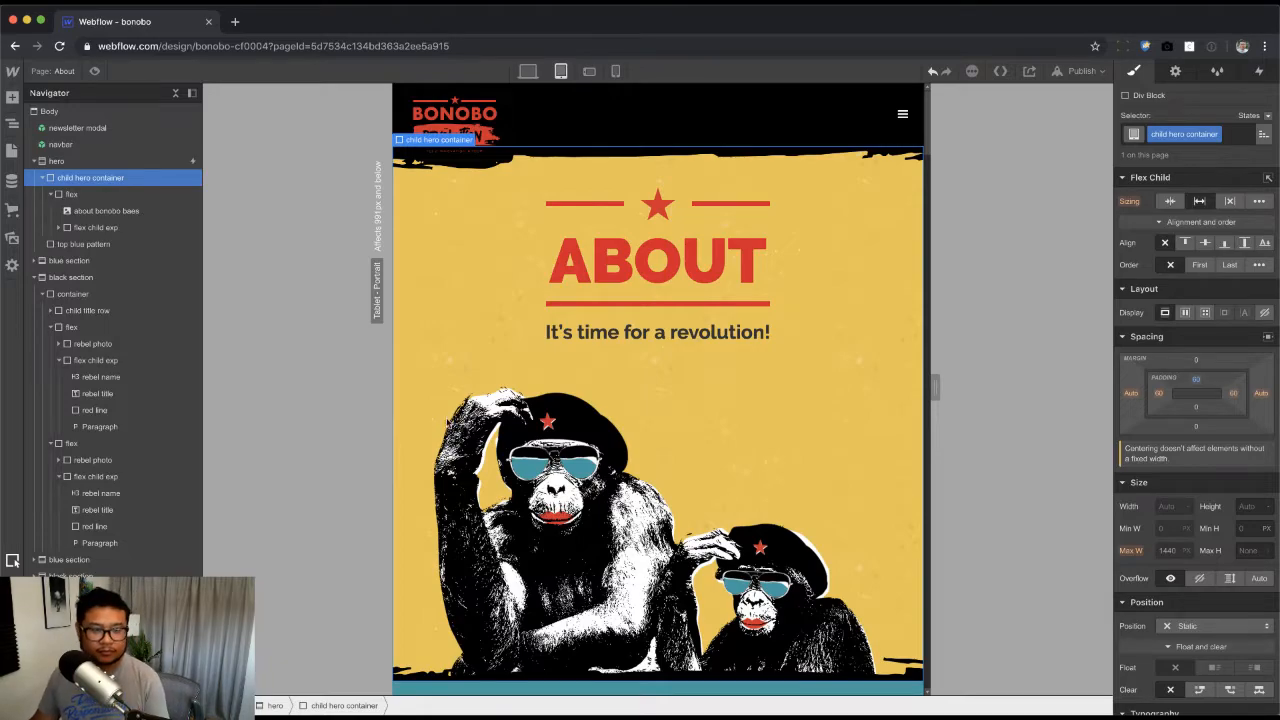
{"action": "scroll", "coordinate": [430, 409], "scroll_direction": "down", "scroll_amount": 2}
{"action": "scroll", "coordinate": [520, 435], "scroll_direction": "down", "scroll_amount": 5}
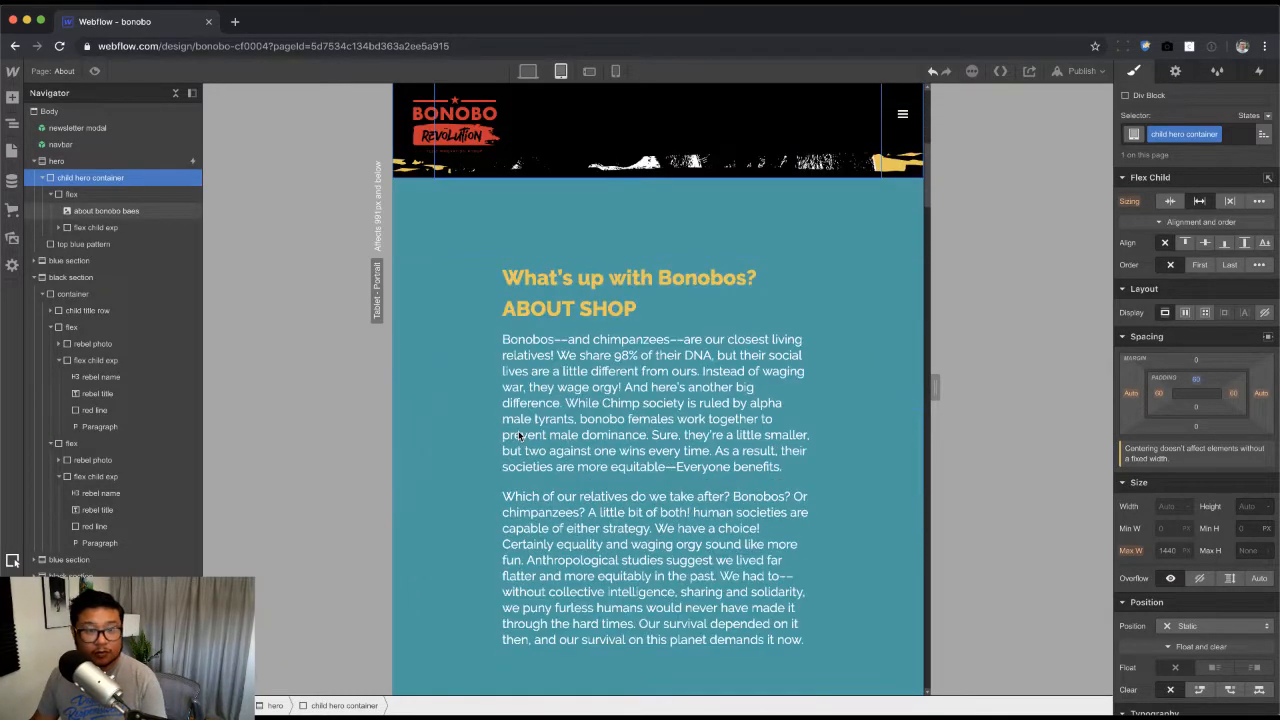
{"action": "left_click", "coordinate": [471, 325]}
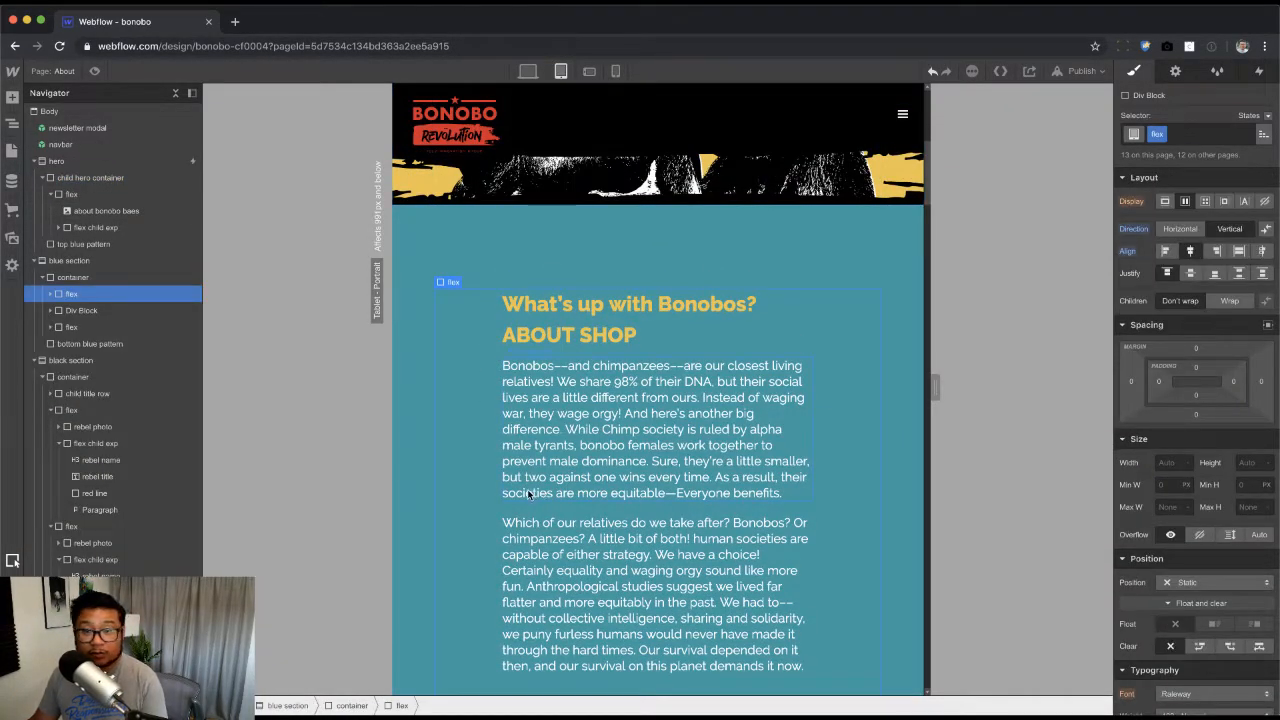
{"action": "scroll", "coordinate": [672, 468], "scroll_direction": "down", "scroll_amount": 1}
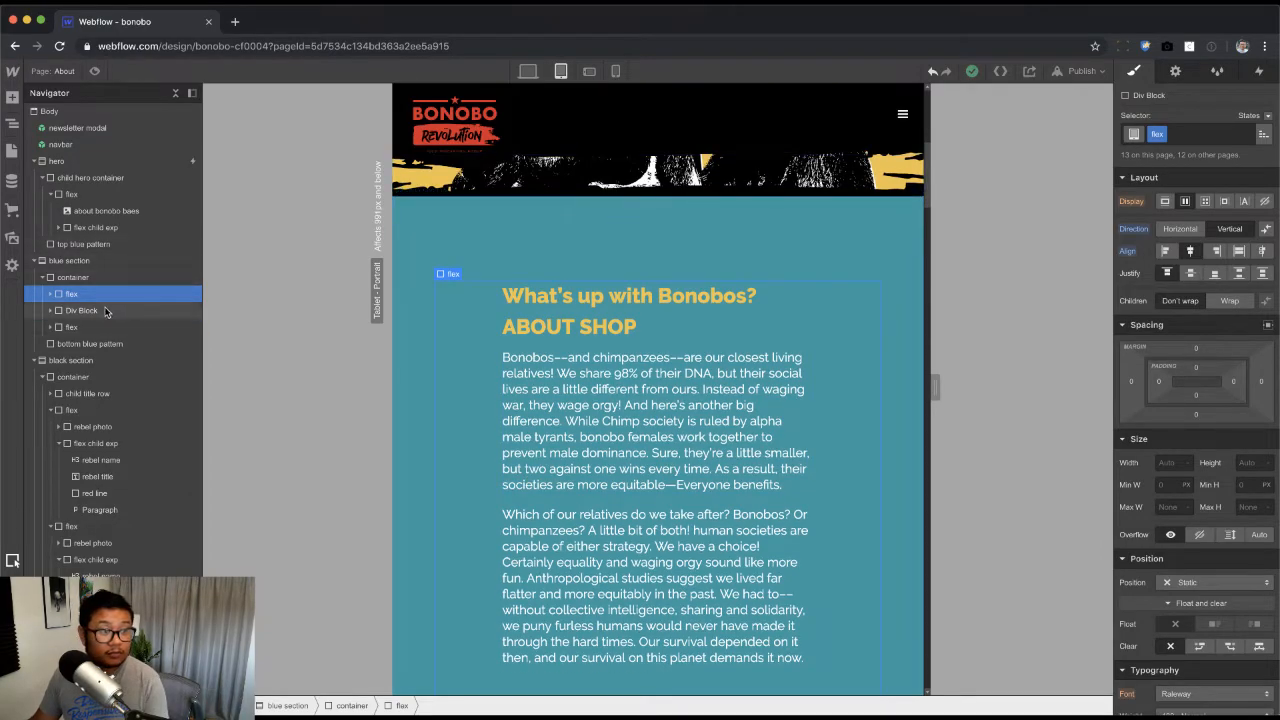
{"action": "left_click", "coordinate": [70, 279]}
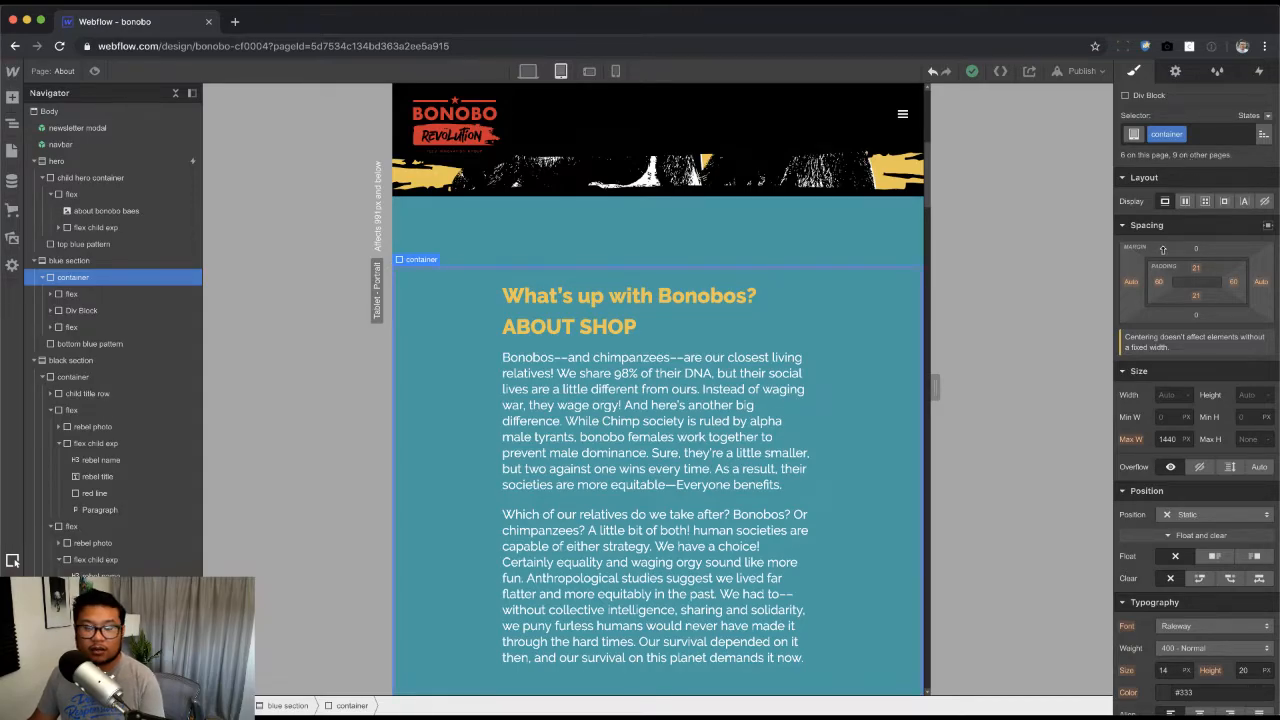
{"action": "scroll", "coordinate": [866, 361], "scroll_direction": "down", "scroll_amount": 3}
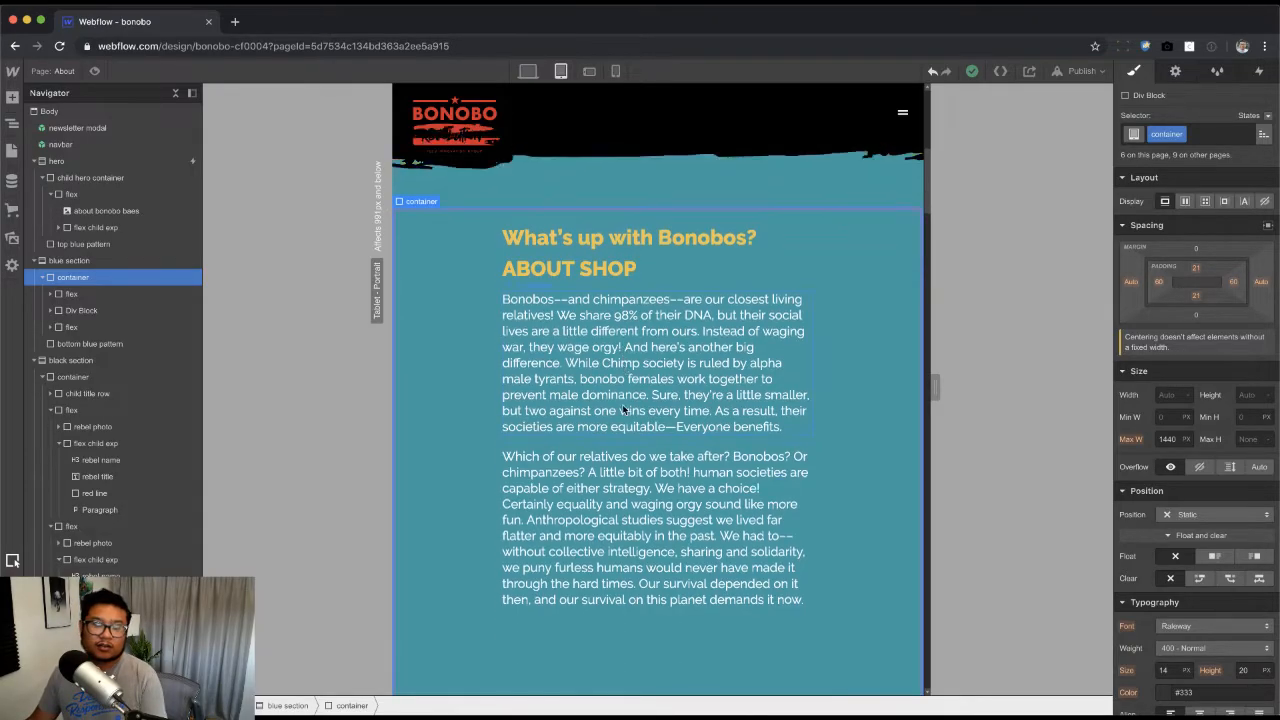
{"action": "left_click", "coordinate": [866, 361]}
{"action": "scroll", "coordinate": [843, 381], "scroll_direction": "up", "scroll_amount": 3}
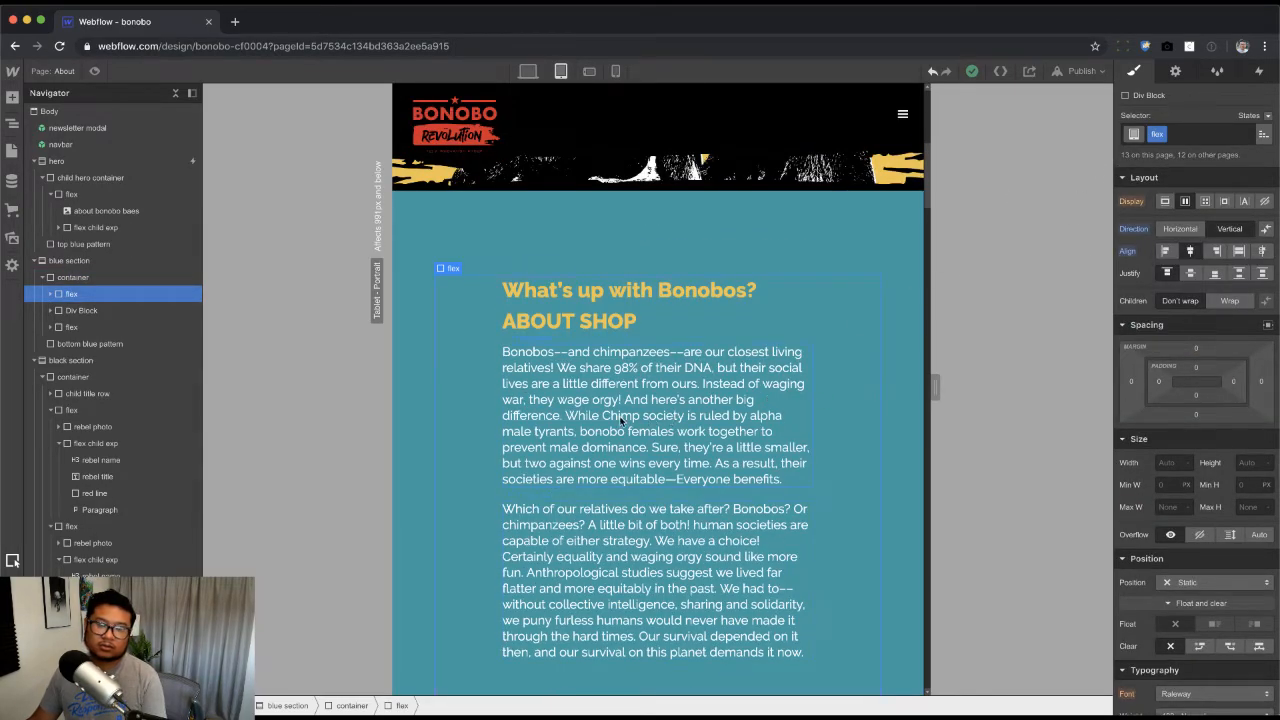
{"action": "left_click", "coordinate": [410, 356]}
{"action": "scroll", "coordinate": [541, 467], "scroll_direction": "up", "scroll_amount": 4}
{"action": "scroll", "coordinate": [545, 468], "scroll_direction": "down", "scroll_amount": 3}
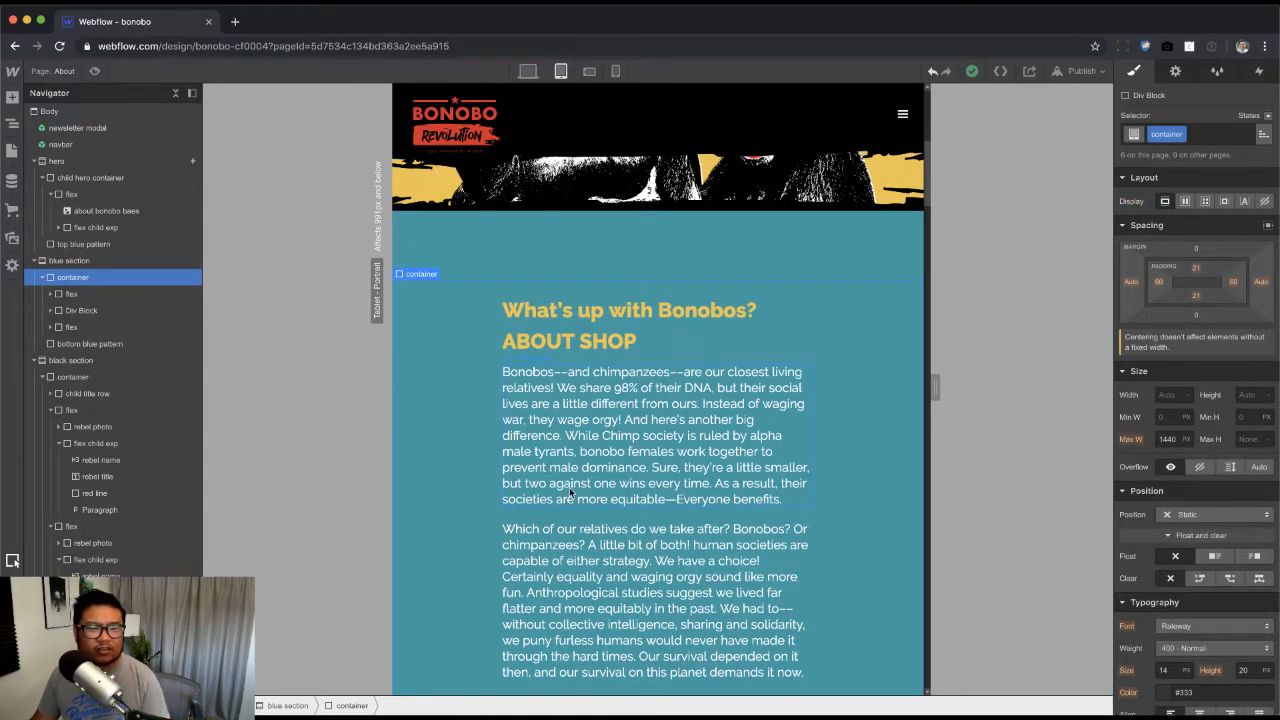
{"action": "scroll", "coordinate": [568, 485], "scroll_direction": "down", "scroll_amount": 2}
{"action": "scroll", "coordinate": [568, 485], "scroll_direction": "down", "scroll_amount": 10}
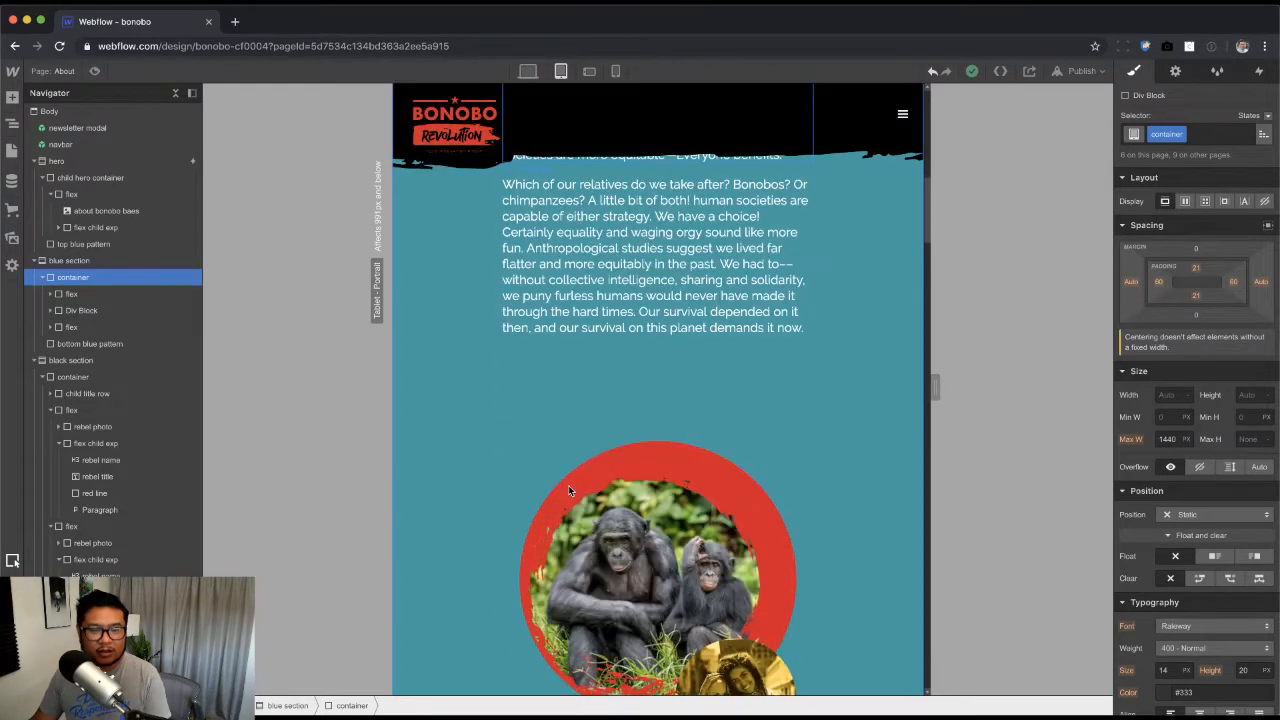
{"action": "scroll", "coordinate": [568, 485], "scroll_direction": "up", "scroll_amount": 10}
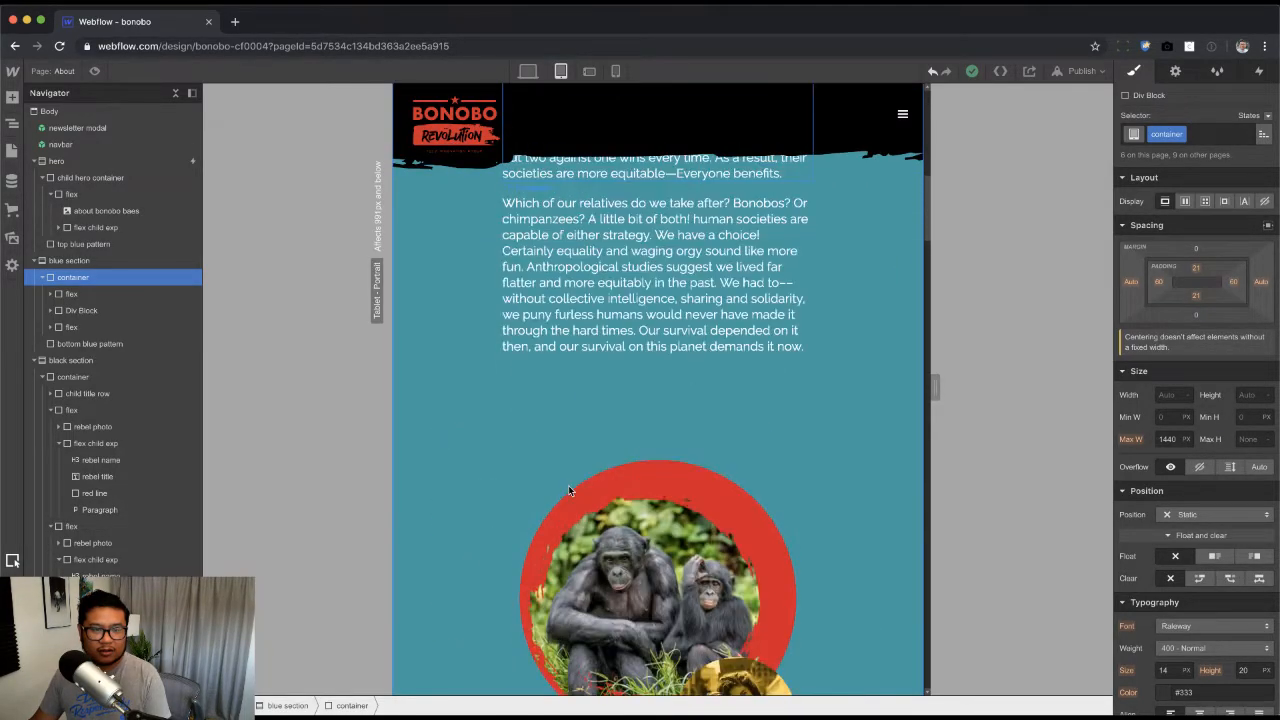
Step: Add the "mobile flip" combo class to the blue section's first flex block so the bonobo photo precedes the text
{"action": "left_click", "coordinate": [91, 293]}
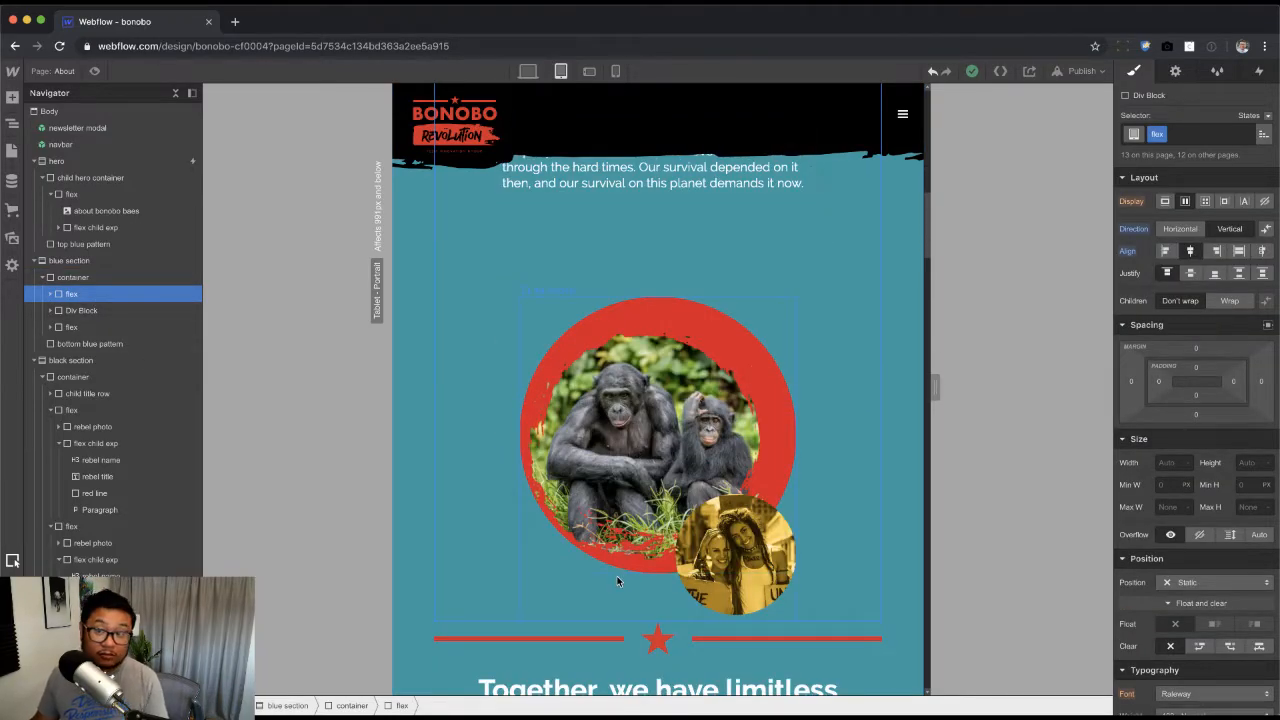
{"action": "scroll", "coordinate": [617, 576], "scroll_direction": "up", "scroll_amount": 5}
{"action": "scroll", "coordinate": [616, 577], "scroll_direction": "up", "scroll_amount": 4}
{"action": "scroll", "coordinate": [615, 577], "scroll_direction": "down", "scroll_amount": 6}
{"action": "left_click", "coordinate": [50, 293]}
{"action": "left_click", "coordinate": [95, 313]}
{"action": "left_click", "coordinate": [95, 329]}
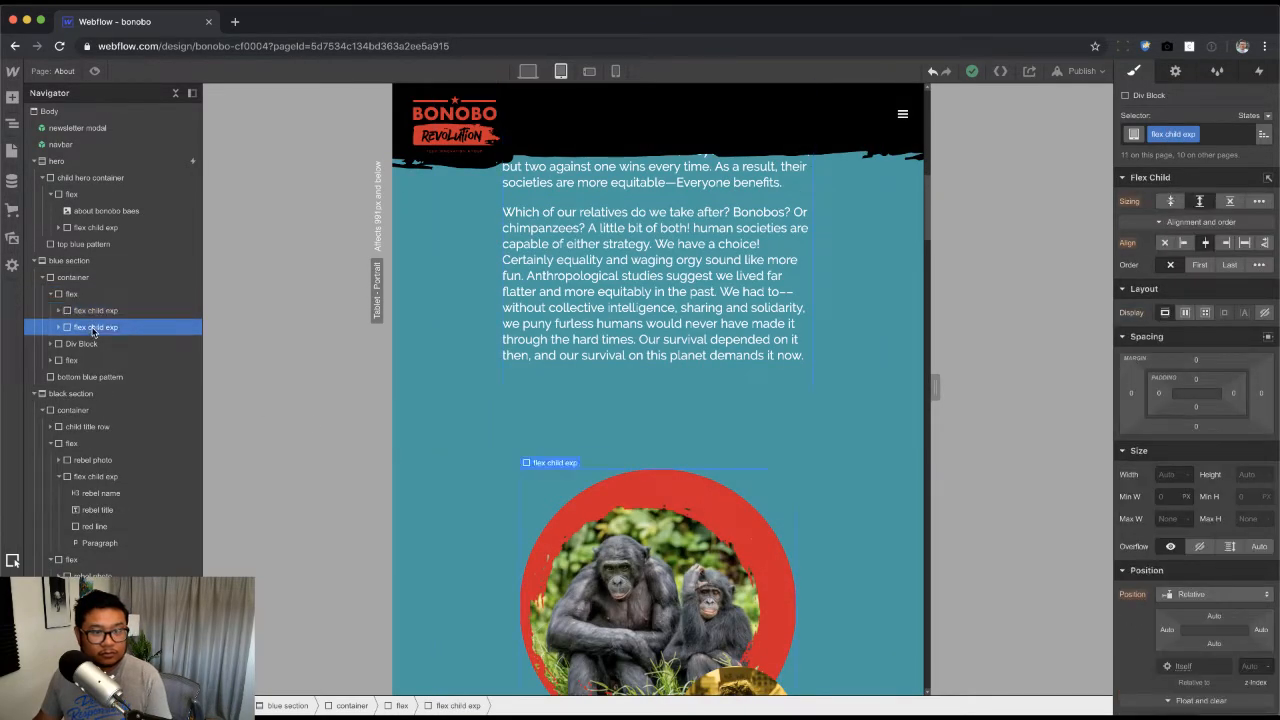
{"action": "left_click", "coordinate": [90, 294]}
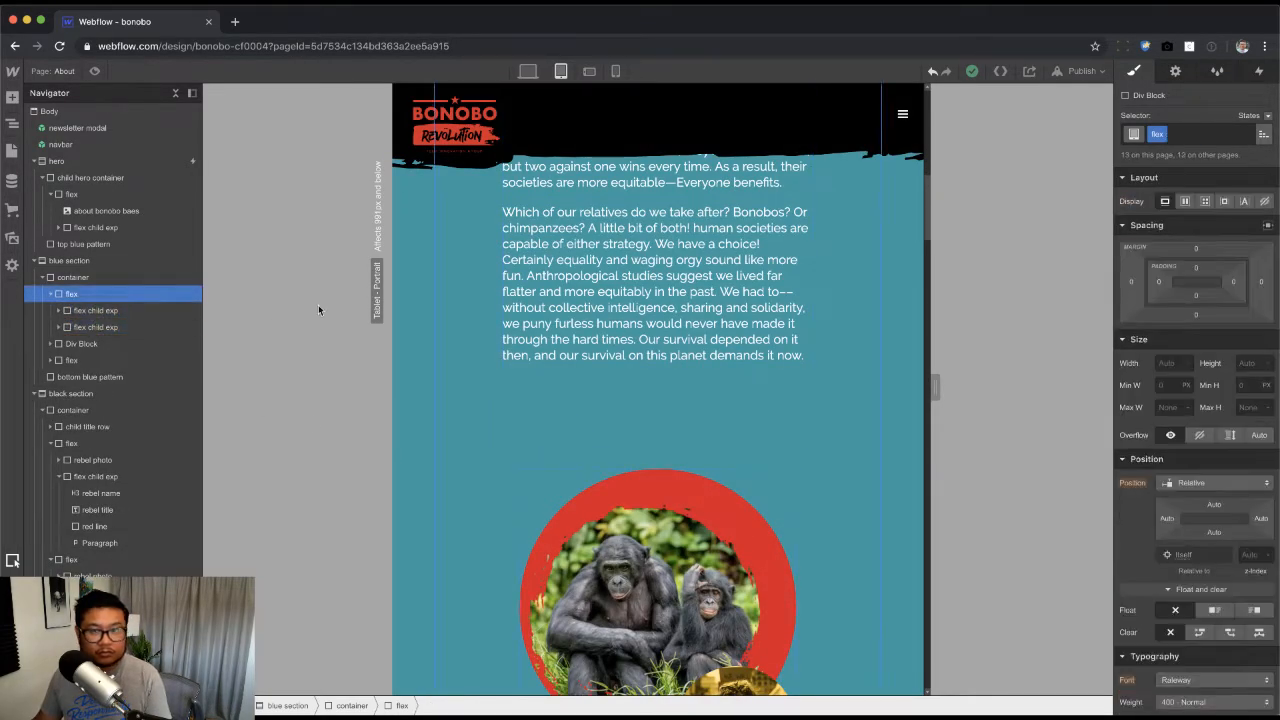
{"action": "left_click", "coordinate": [1199, 135]}
{"action": "left_click", "coordinate": [1149, 212]}
{"action": "scroll", "coordinate": [700, 491], "scroll_direction": "up", "scroll_amount": 4}
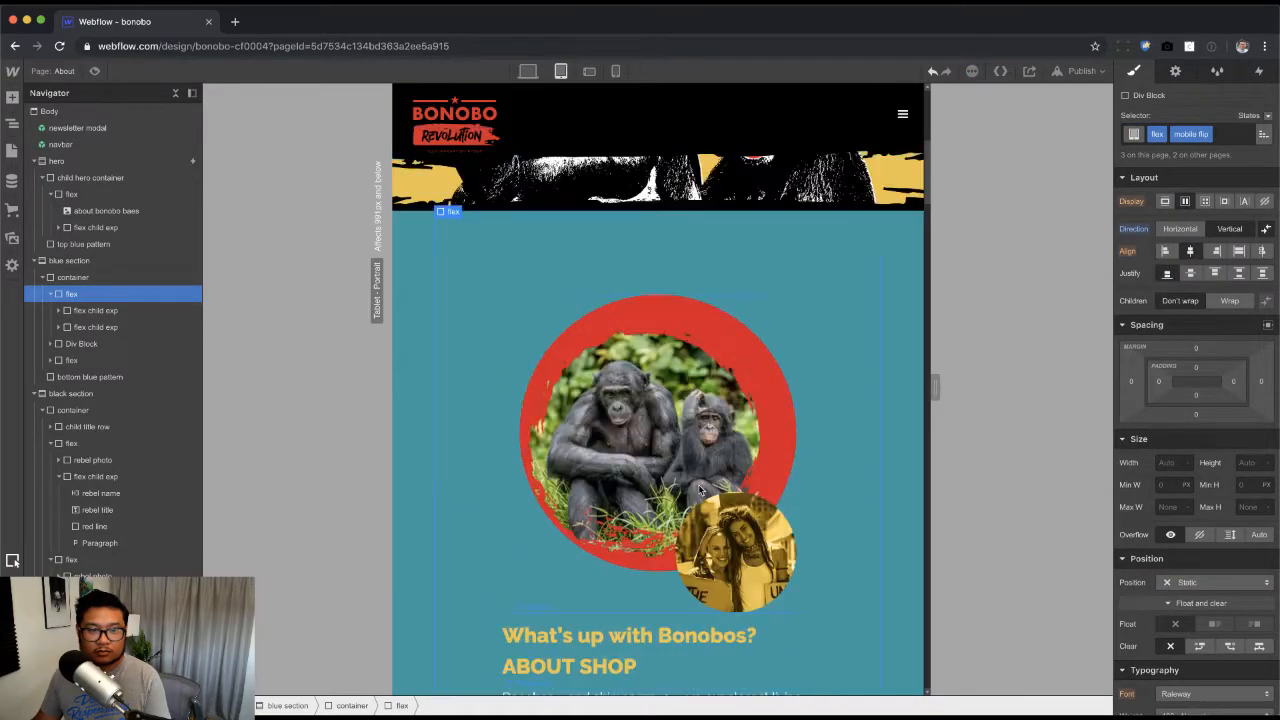
{"action": "scroll", "coordinate": [702, 487], "scroll_direction": "down", "scroll_amount": 2}
{"action": "scroll", "coordinate": [700, 481], "scroll_direction": "down", "scroll_amount": 3}
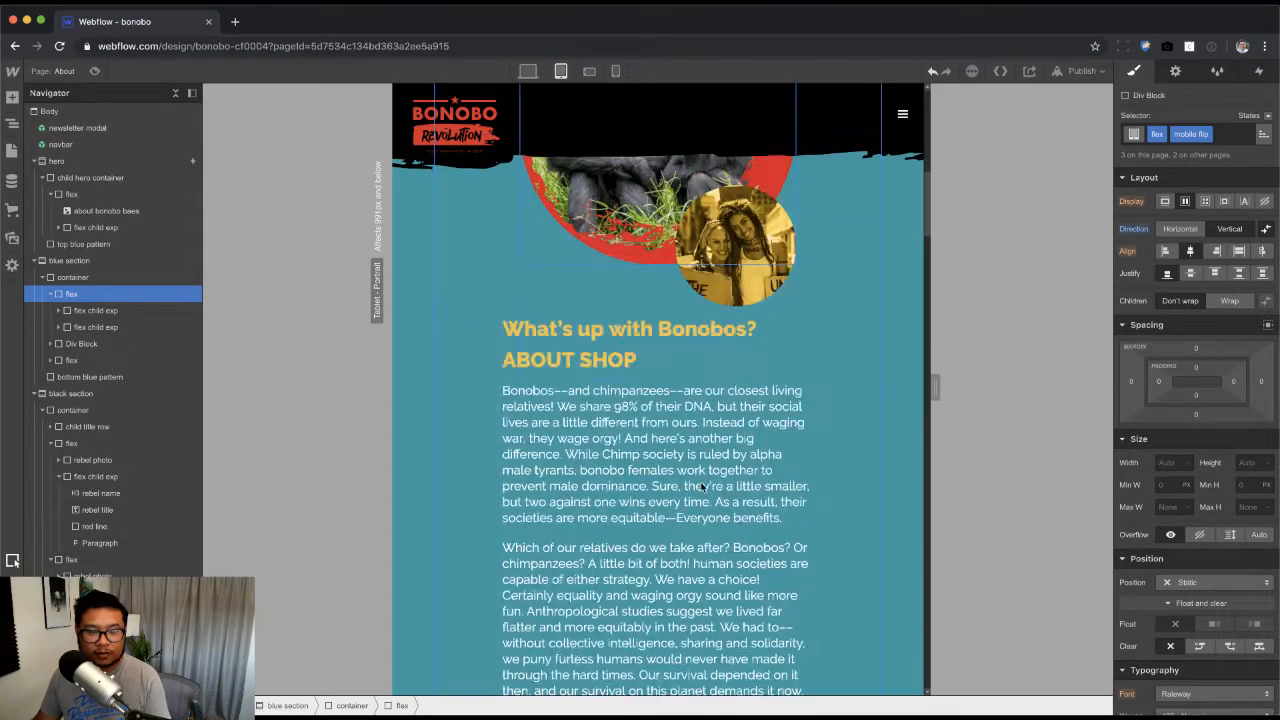
{"action": "scroll", "coordinate": [705, 420], "scroll_direction": "up", "scroll_amount": 5}
{"action": "scroll", "coordinate": [711, 348], "scroll_direction": "down", "scroll_amount": 1}
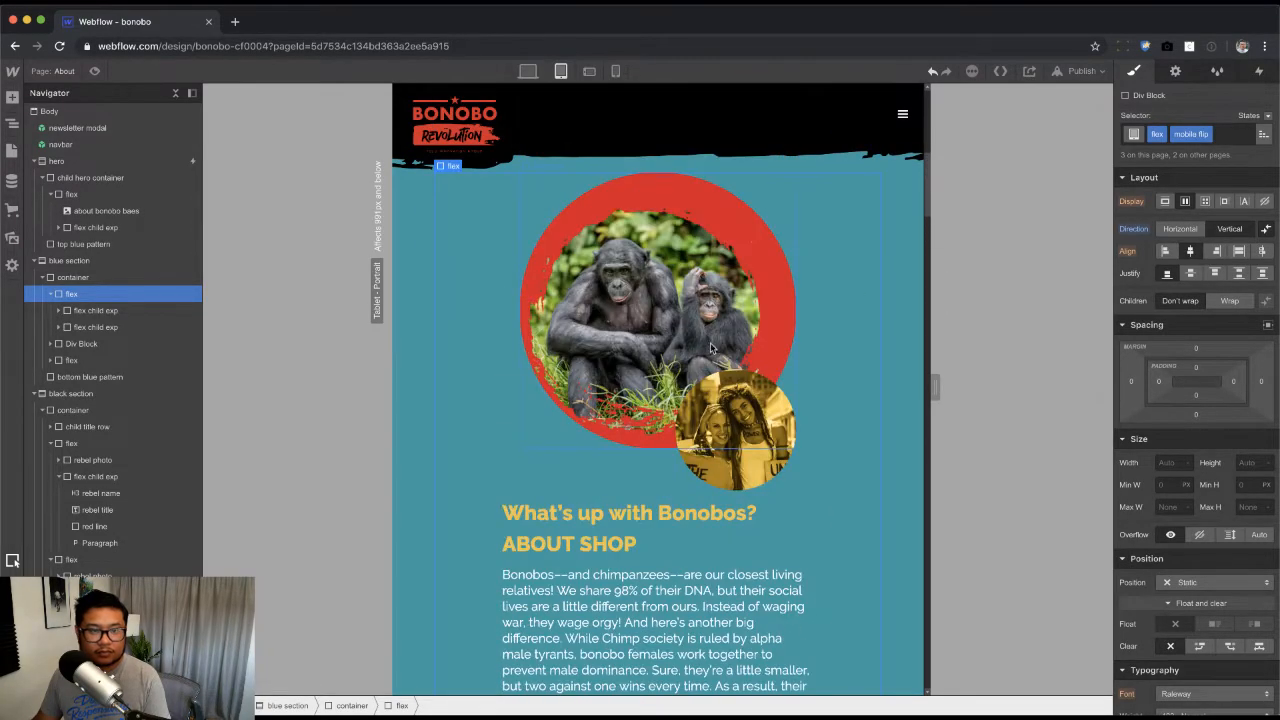
Step: Examine the spacing of the blue section's photo circle and its two text content blocks
{"action": "left_click", "coordinate": [678, 205]}
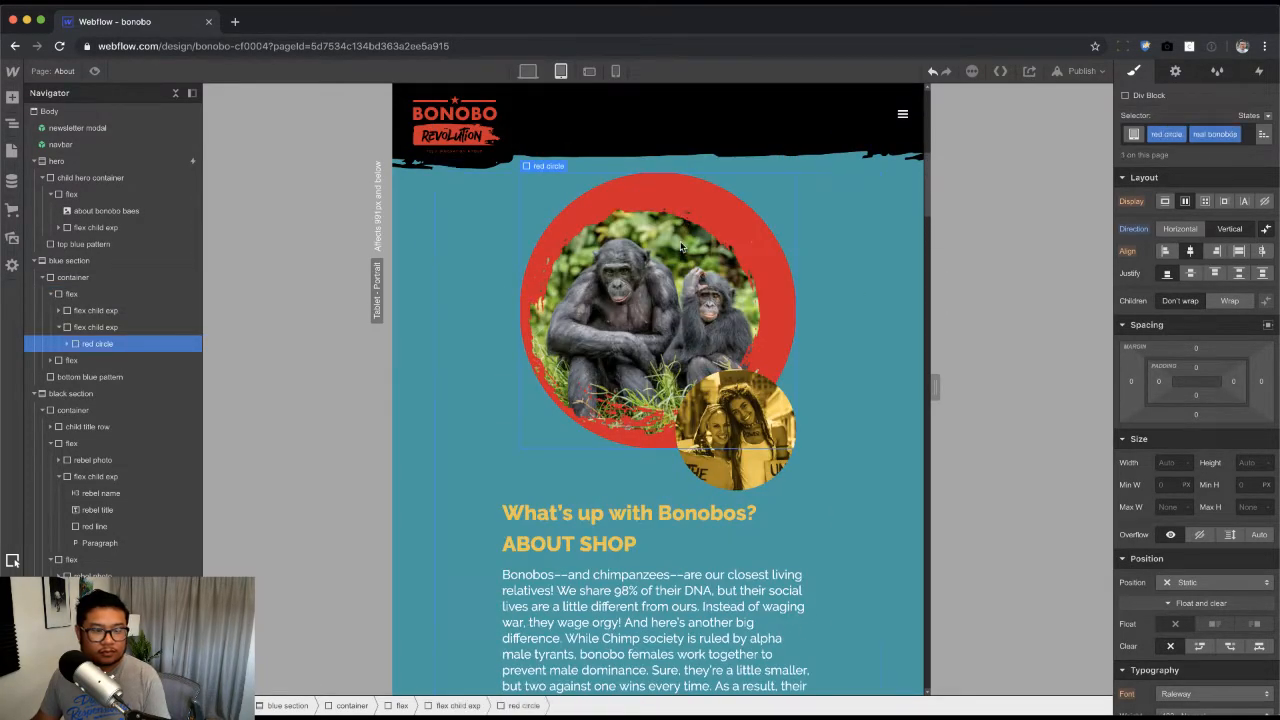
{"action": "left_click", "coordinate": [565, 504]}
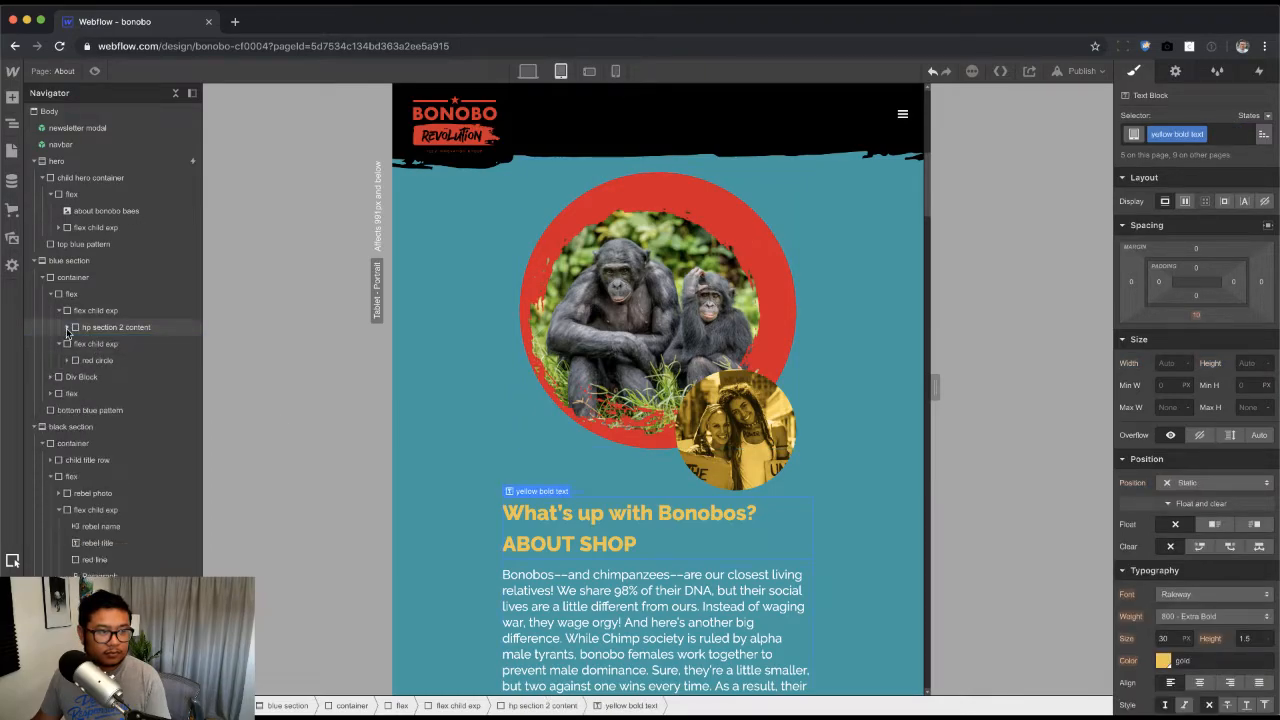
{"action": "left_click", "coordinate": [118, 326]}
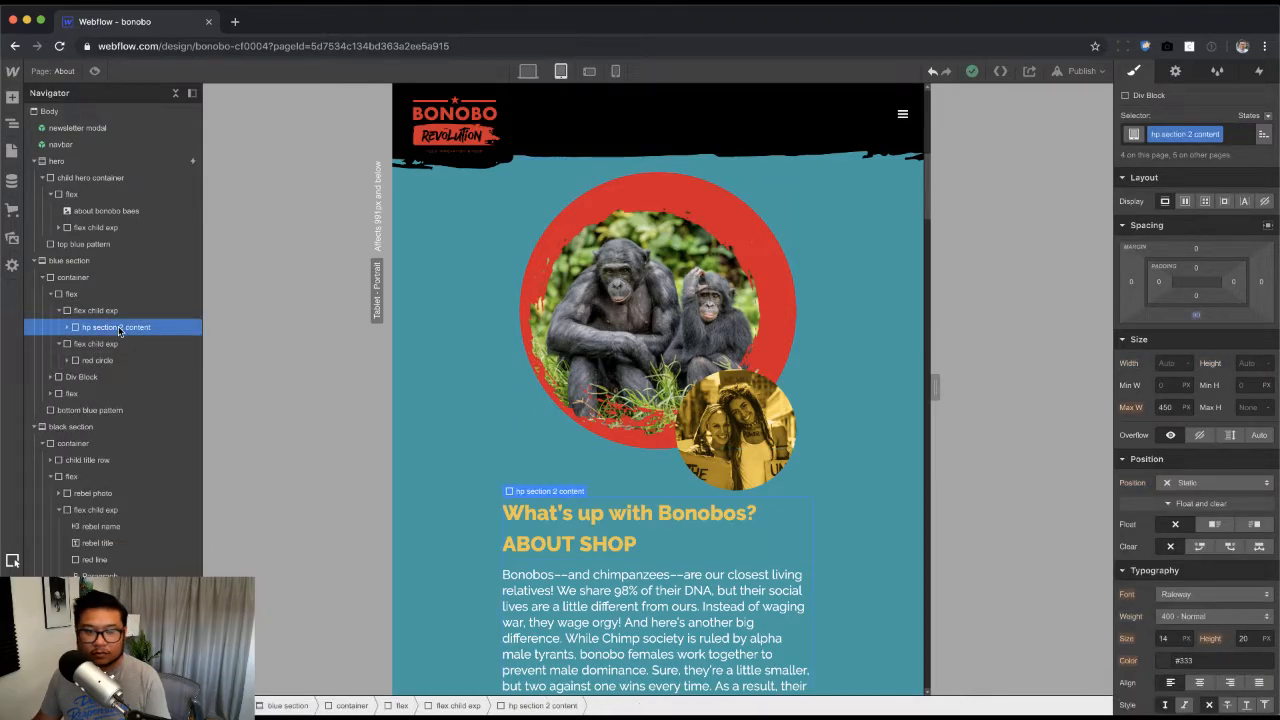
{"action": "scroll", "coordinate": [651, 584], "scroll_direction": "down", "scroll_amount": 5}
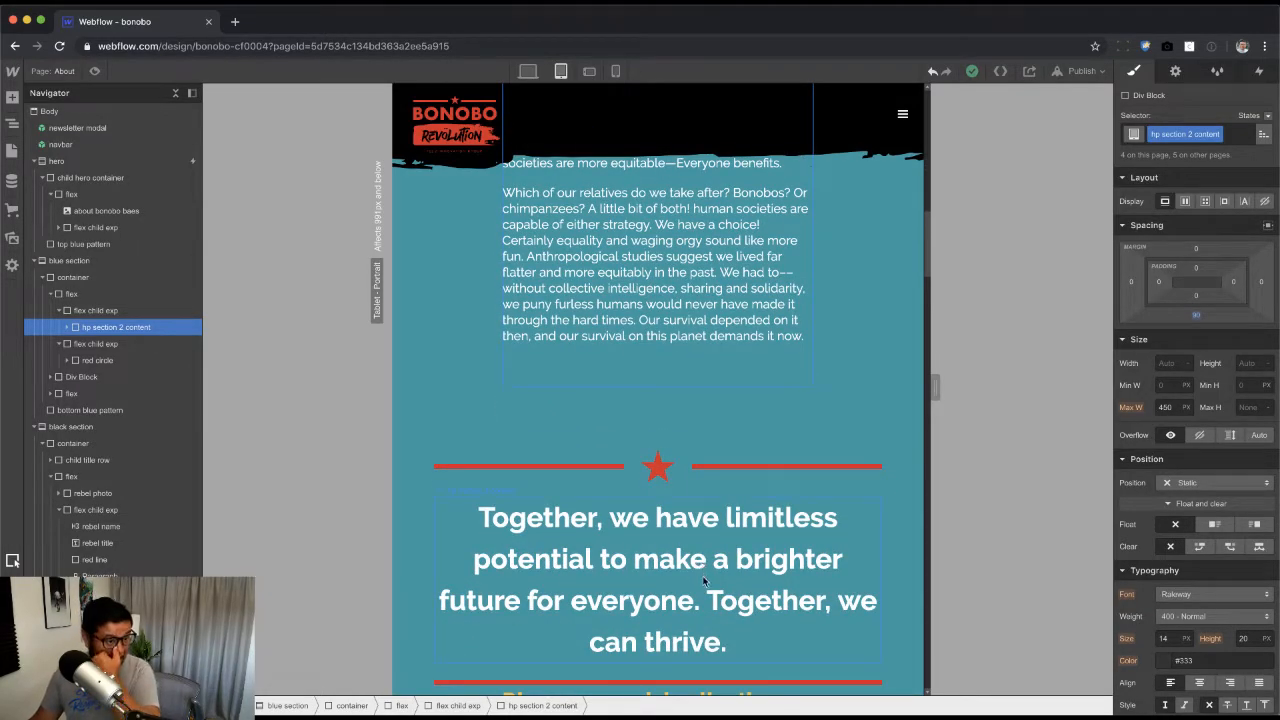
{"action": "scroll", "coordinate": [701, 583], "scroll_direction": "down", "scroll_amount": 5}
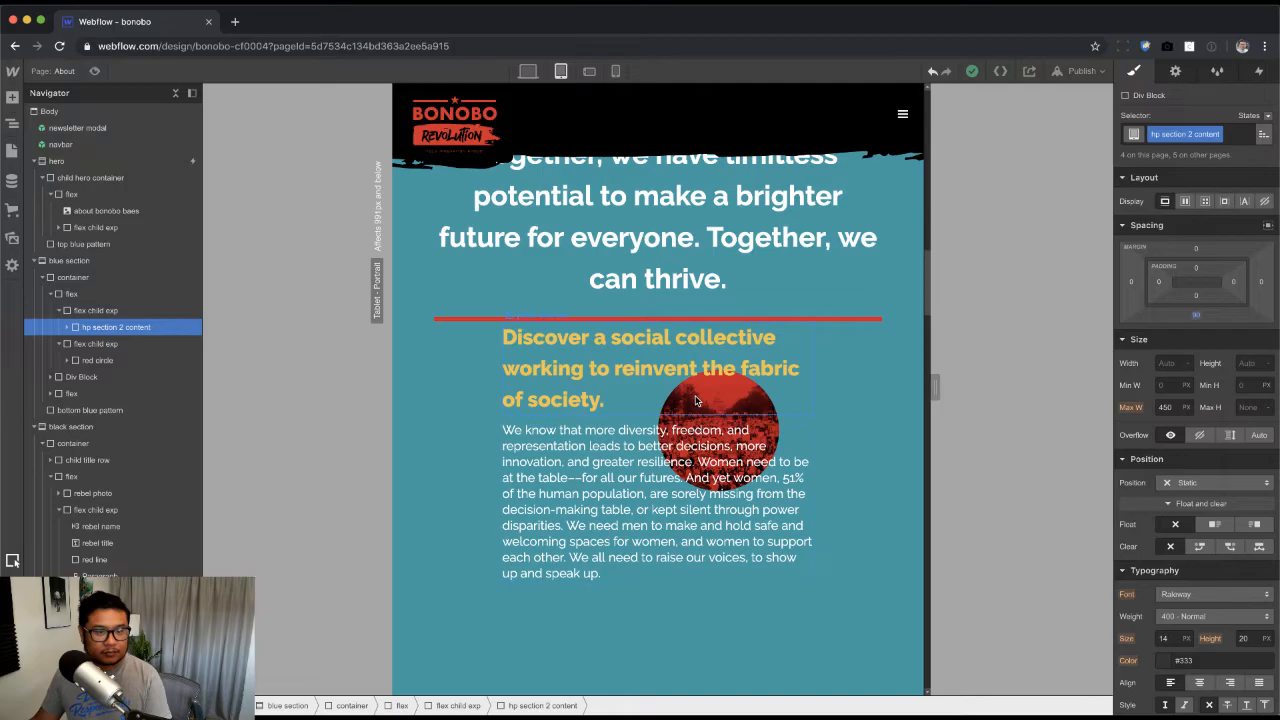
{"action": "left_click", "coordinate": [697, 401]}
{"action": "scroll", "coordinate": [697, 401], "scroll_direction": "up", "scroll_amount": 10}
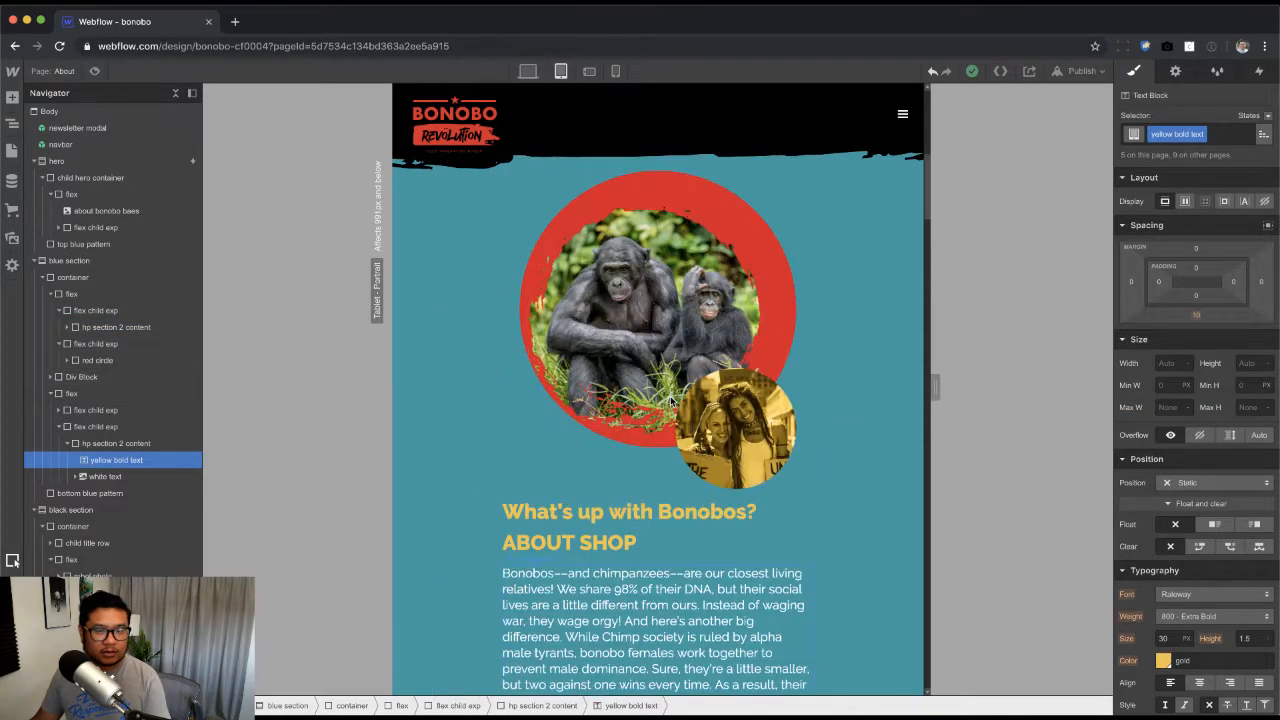
{"action": "scroll", "coordinate": [670, 397], "scroll_direction": "up", "scroll_amount": 3}
{"action": "scroll", "coordinate": [665, 402], "scroll_direction": "down", "scroll_amount": 3}
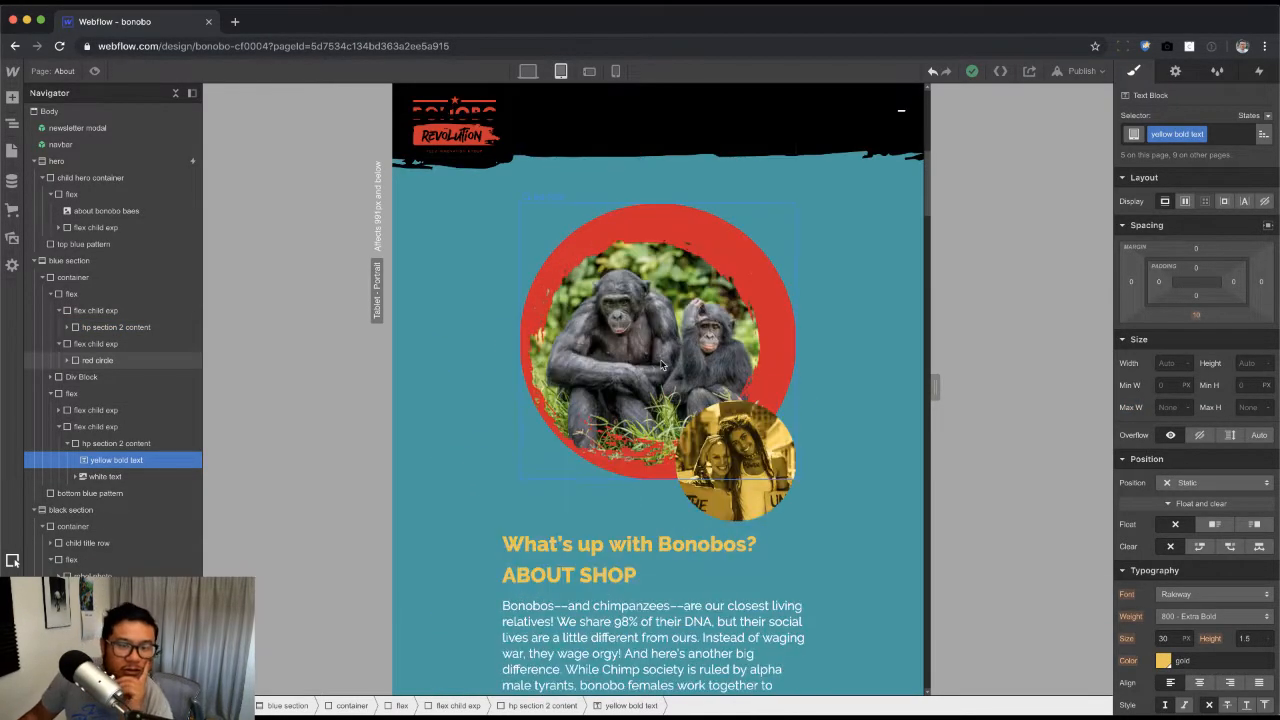
Step: Set the bottom margin of the red circle around the real bonobos photo to 120 px in the tablet view
{"action": "left_click", "coordinate": [717, 308]}
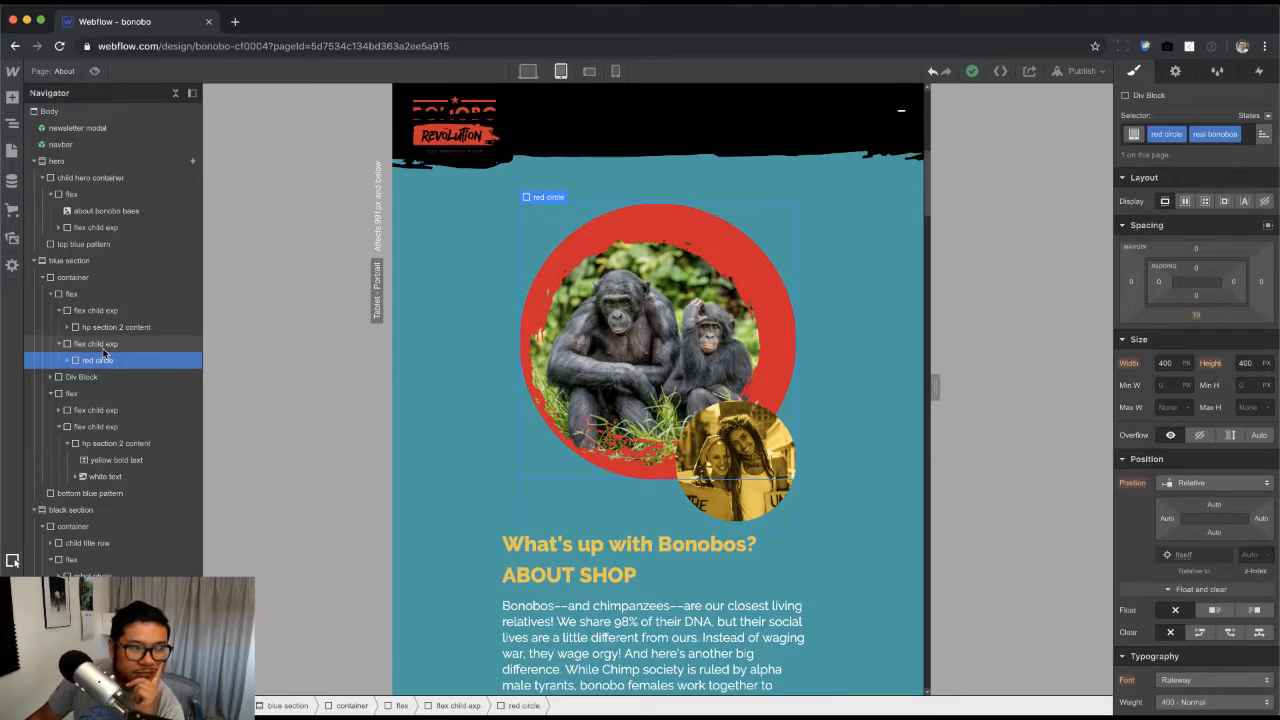
{"action": "left_click_drag", "start_coordinate": [1196, 314], "coordinate": [1232, 524]}
{"action": "scroll", "coordinate": [690, 440], "scroll_direction": "up", "scroll_amount": 2}
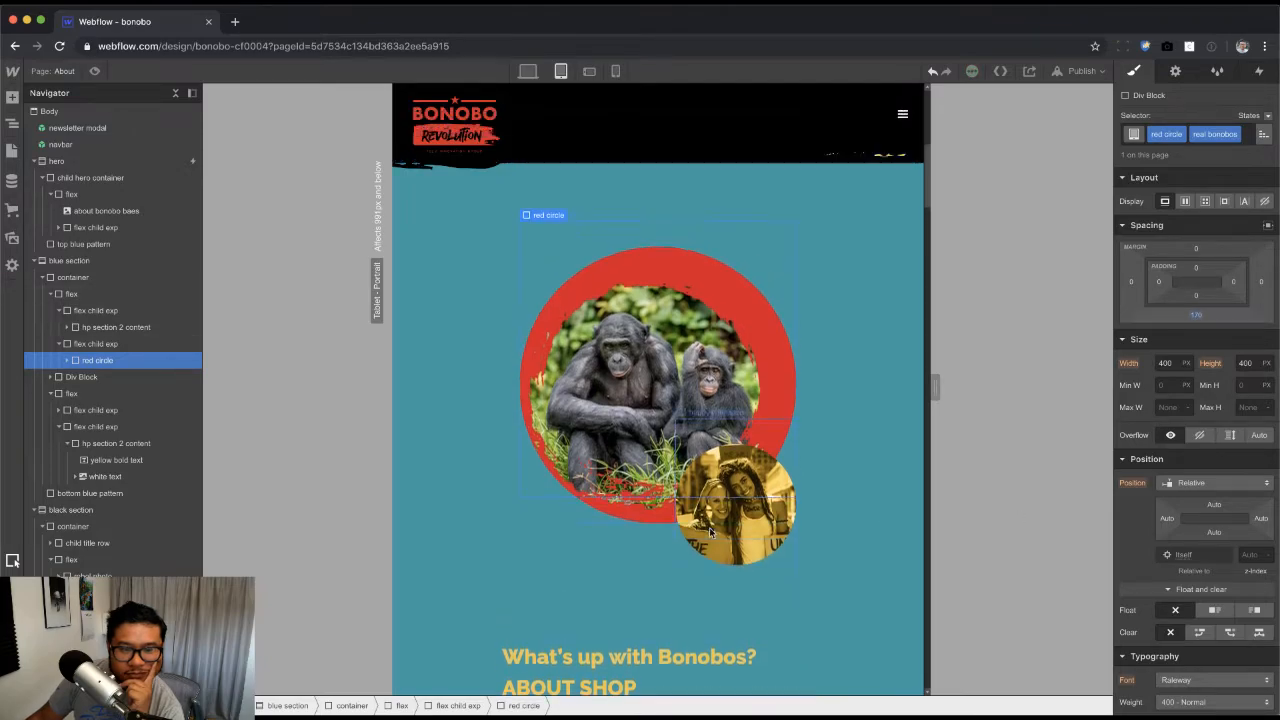
{"action": "scroll", "coordinate": [690, 440], "scroll_direction": "down", "scroll_amount": 1}
{"action": "left_click_drag", "start_coordinate": [1189, 311], "coordinate": [1205, 213]}
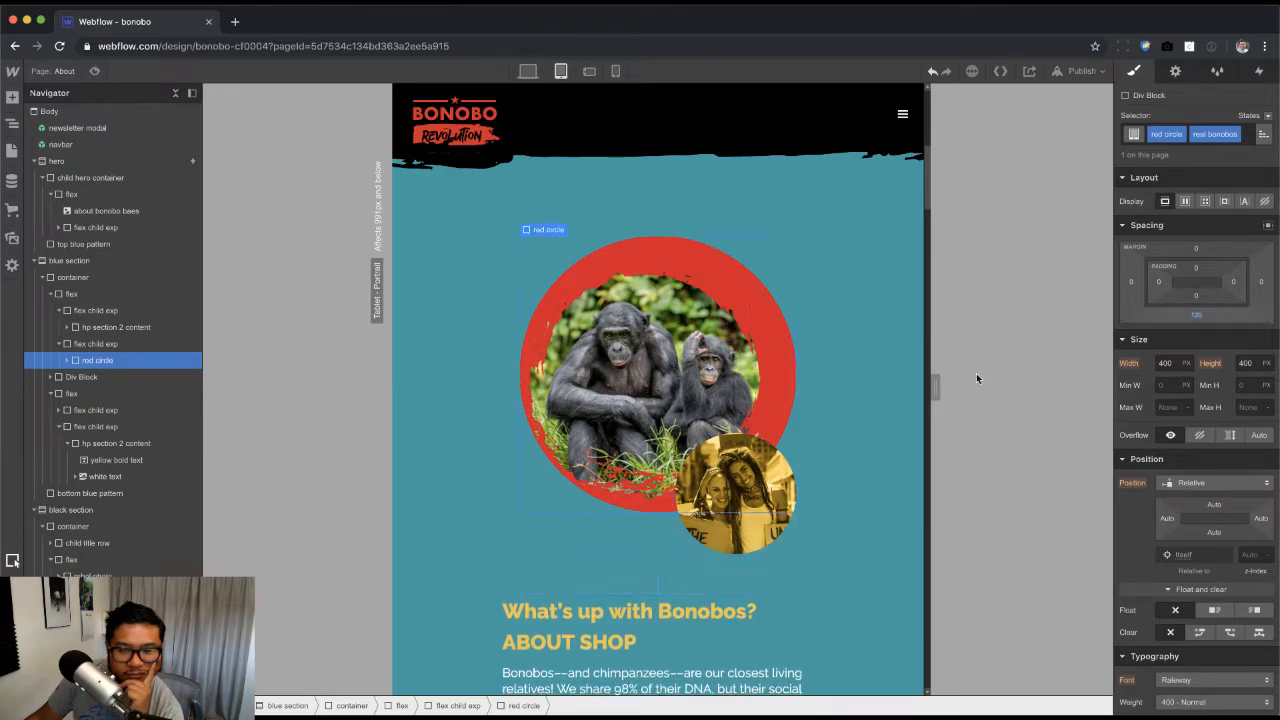
Step: Widen the tablet preview slightly and check the layout of the hero and the blue section
{"action": "mouse_move", "coordinate": [939, 383]}
{"action": "left_mouse_down"}
{"action": "mouse_move", "coordinate": [1063, 387]}
{"action": "mouse_move", "coordinate": [952, 386]}
{"action": "left_mouse_up"}
{"action": "scroll", "coordinate": [855, 540], "scroll_direction": "up", "scroll_amount": 5}
{"action": "scroll", "coordinate": [854, 560], "scroll_direction": "up", "scroll_amount": 3}
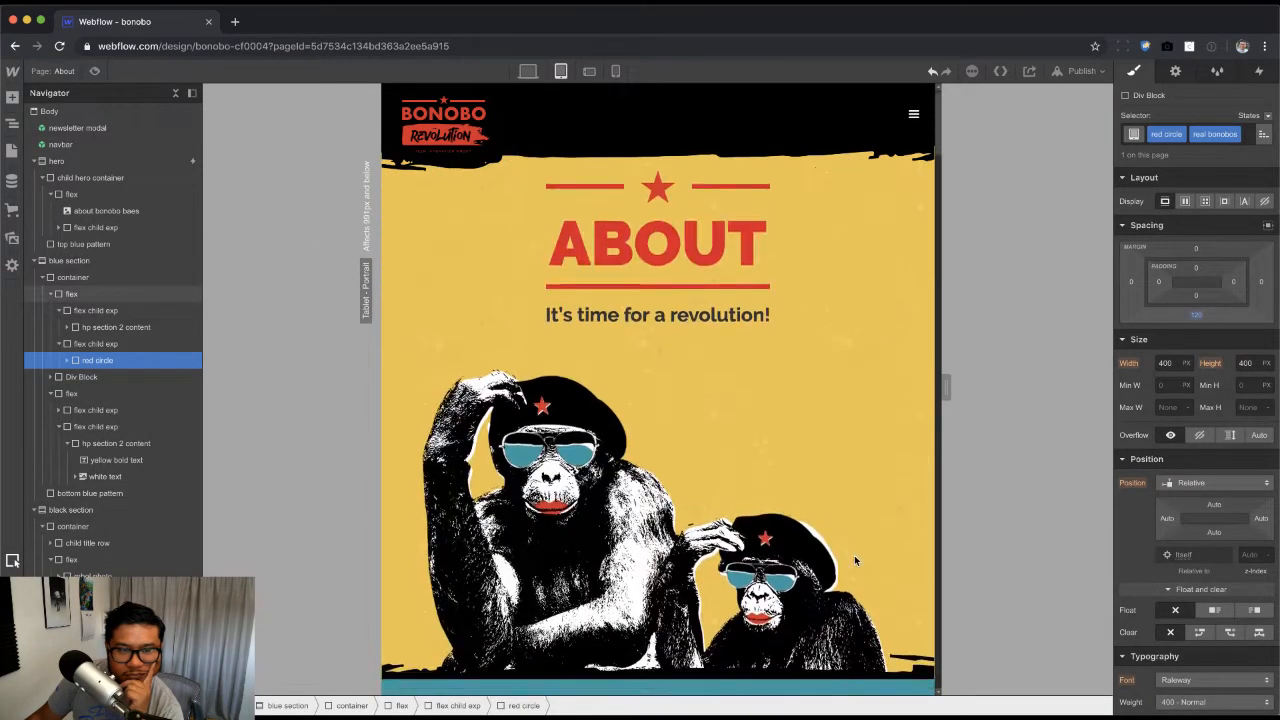
{"action": "scroll", "coordinate": [854, 560], "scroll_direction": "down", "scroll_amount": 6}
{"action": "scroll", "coordinate": [854, 560], "scroll_direction": "down", "scroll_amount": 5}
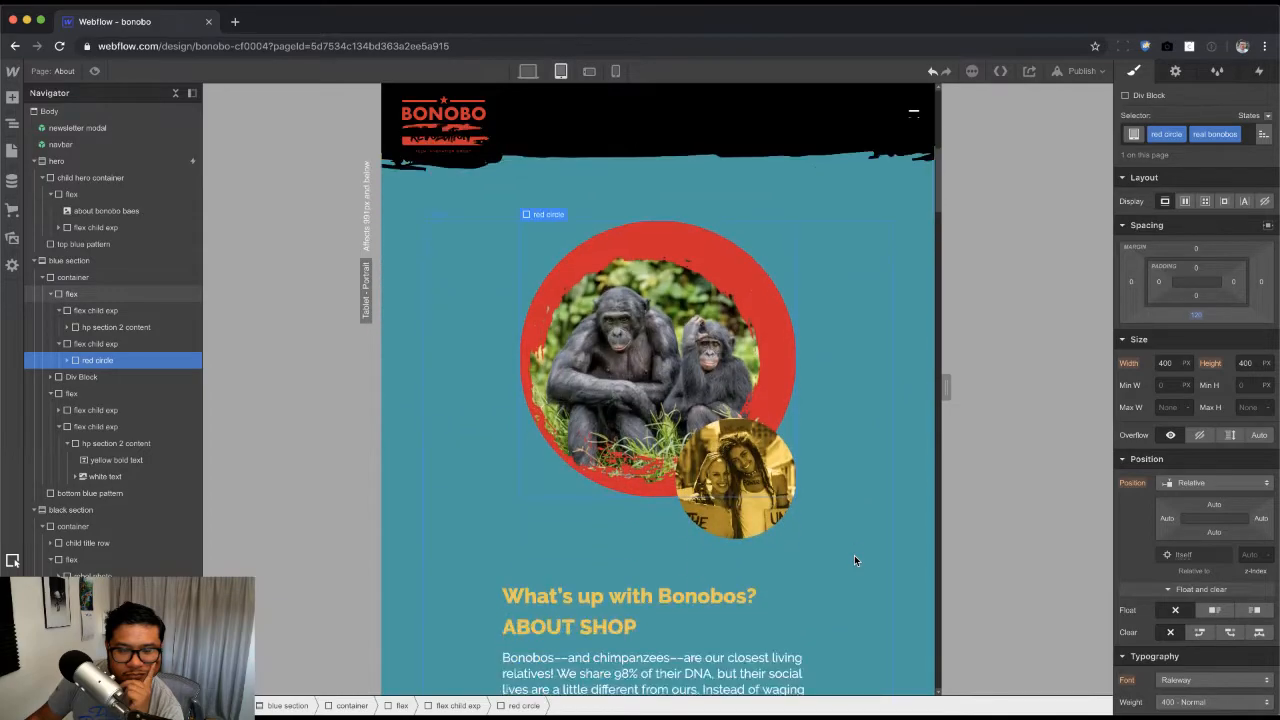
{"action": "scroll", "coordinate": [854, 554], "scroll_direction": "down", "scroll_amount": 4}
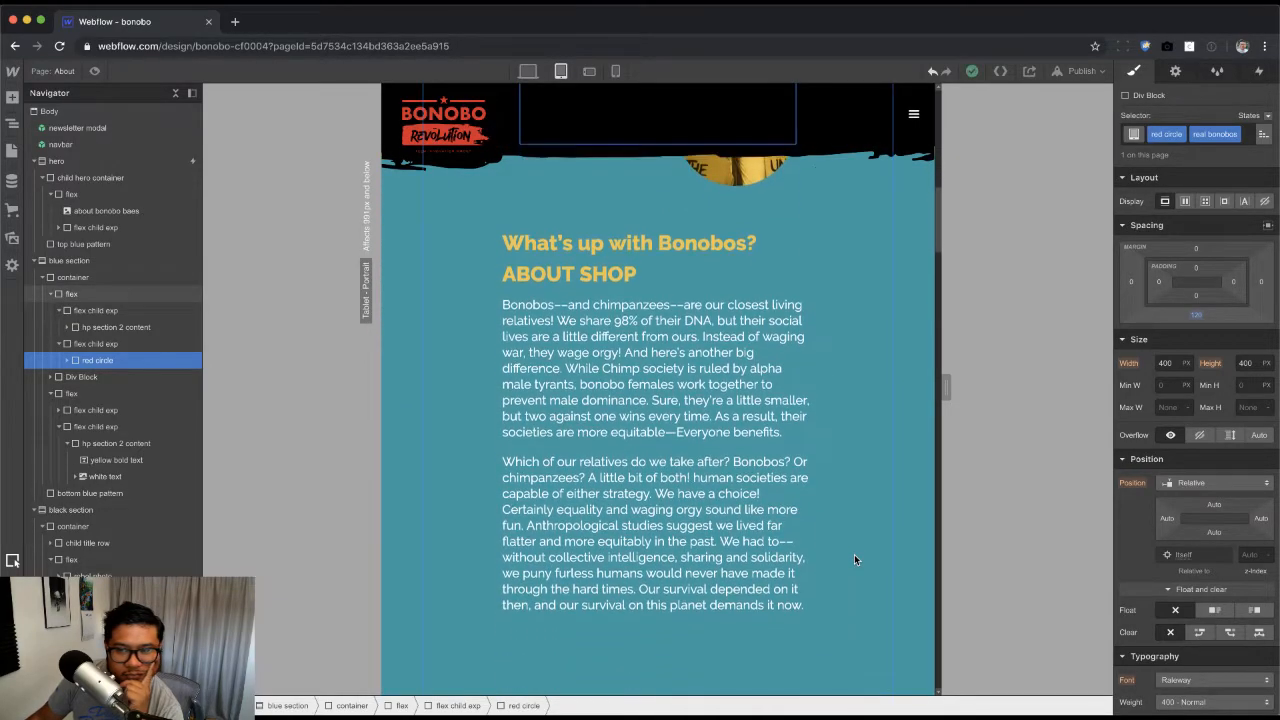
Step: Delete the empty last paragraph from the white rich text under the "What's up with Bonobos?" heading
{"action": "left_click", "coordinate": [616, 466]}
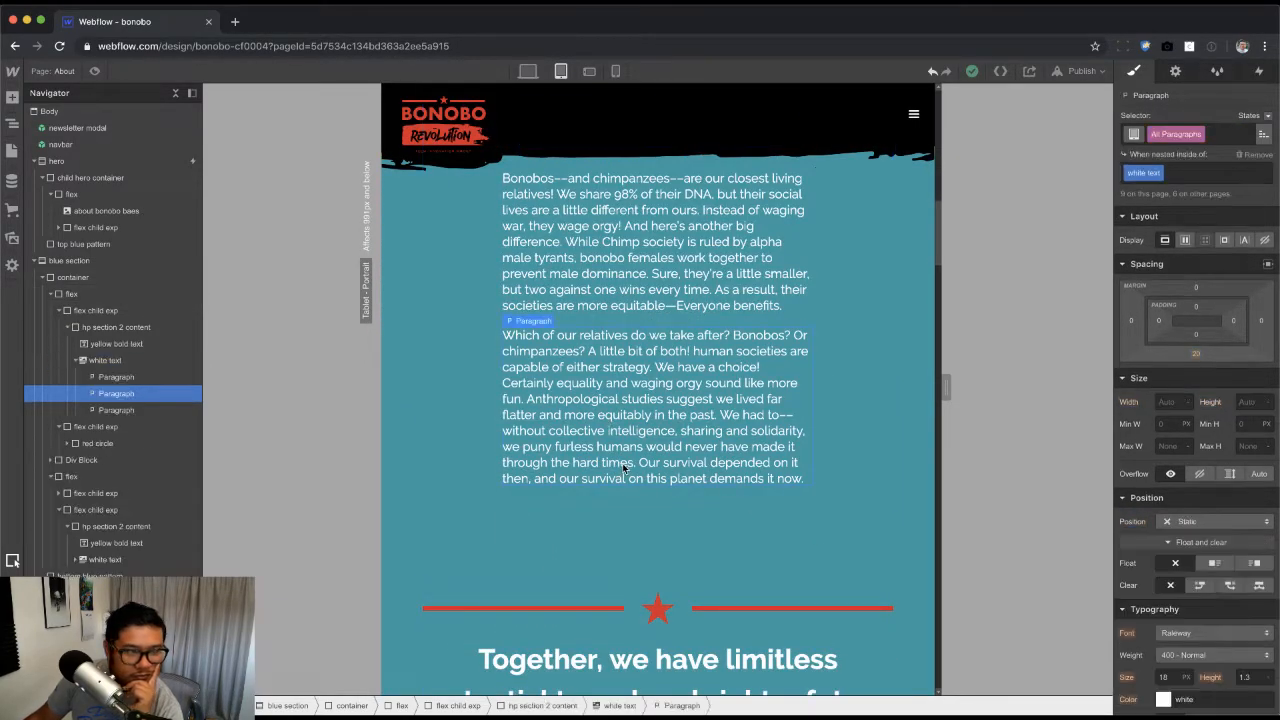
{"action": "left_click", "coordinate": [90, 361]}
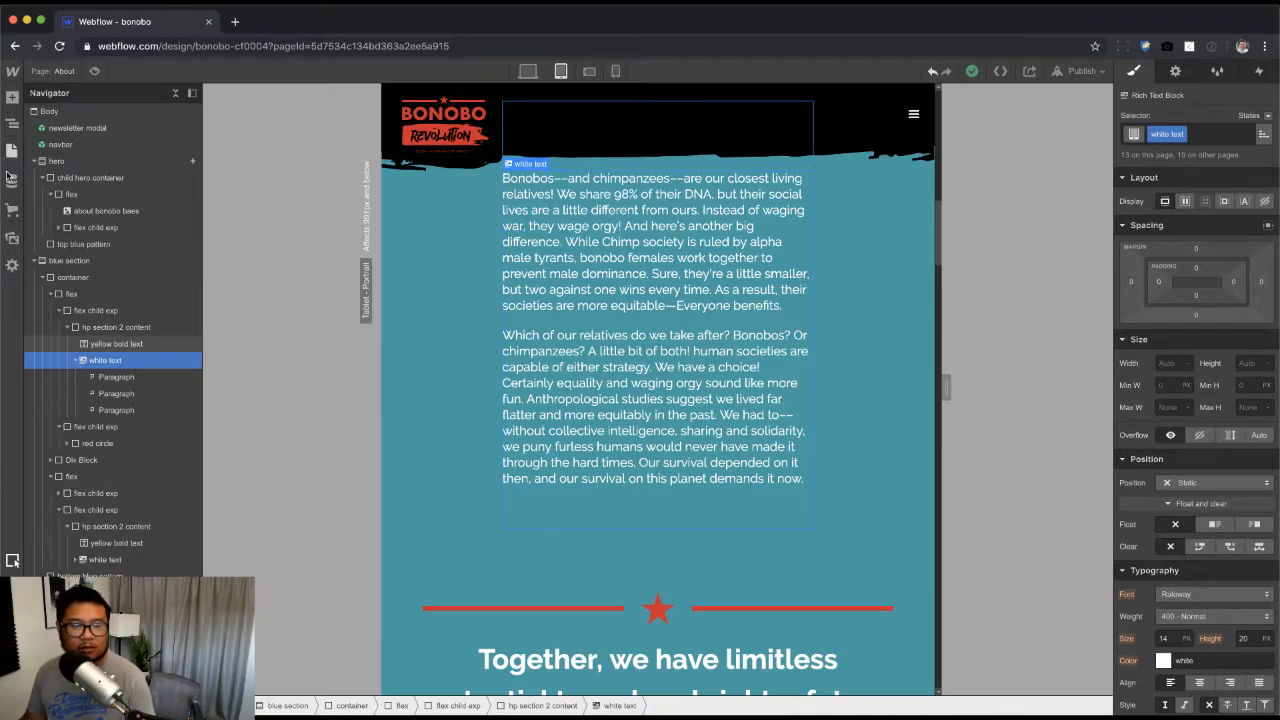
{"action": "scroll", "coordinate": [661, 391], "scroll_direction": "up", "scroll_amount": 4}
{"action": "scroll", "coordinate": [661, 391], "scroll_direction": "down", "scroll_amount": 6}
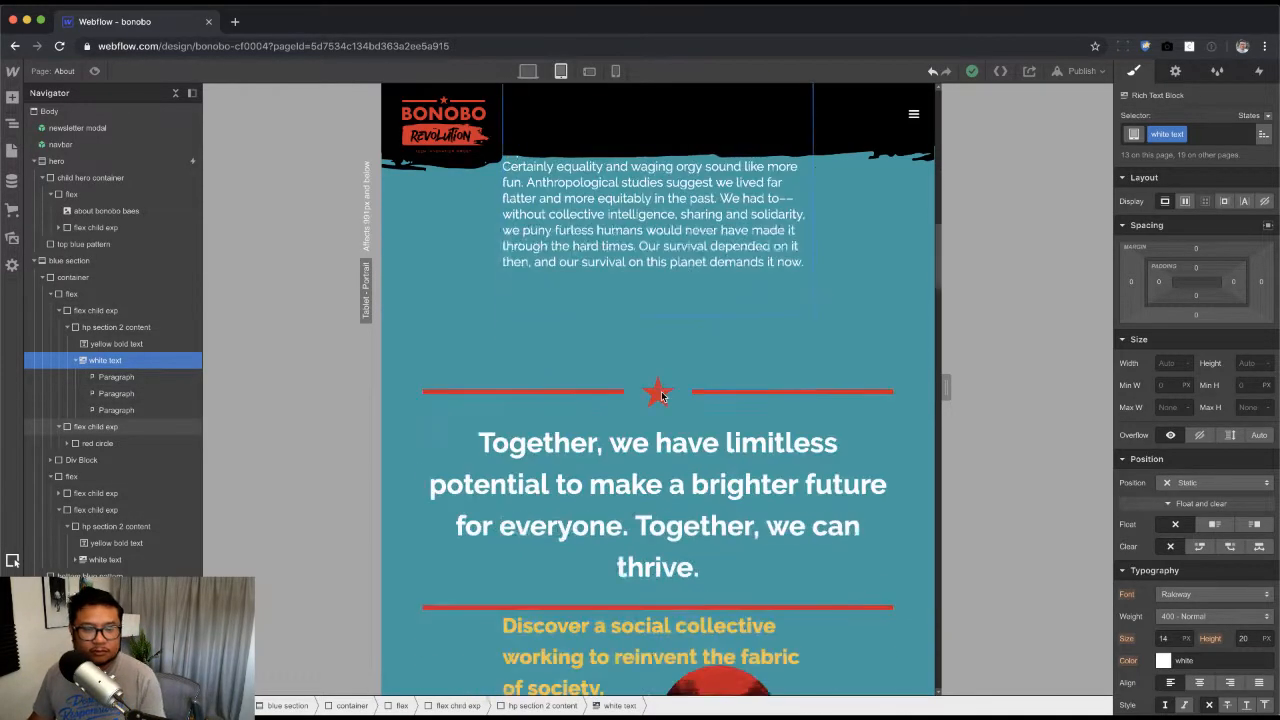
{"action": "left_click", "coordinate": [585, 364]}
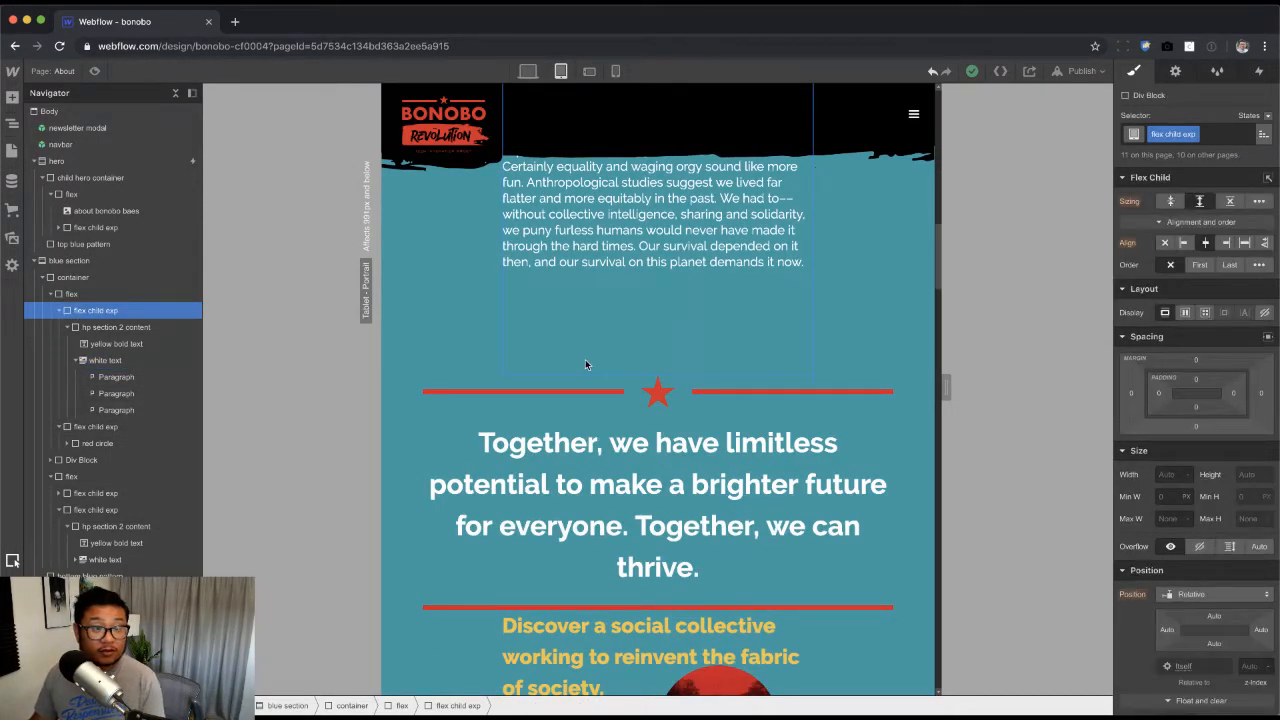
{"action": "scroll", "coordinate": [585, 359], "scroll_direction": "up", "scroll_amount": 1}
{"action": "left_click", "coordinate": [594, 305]}
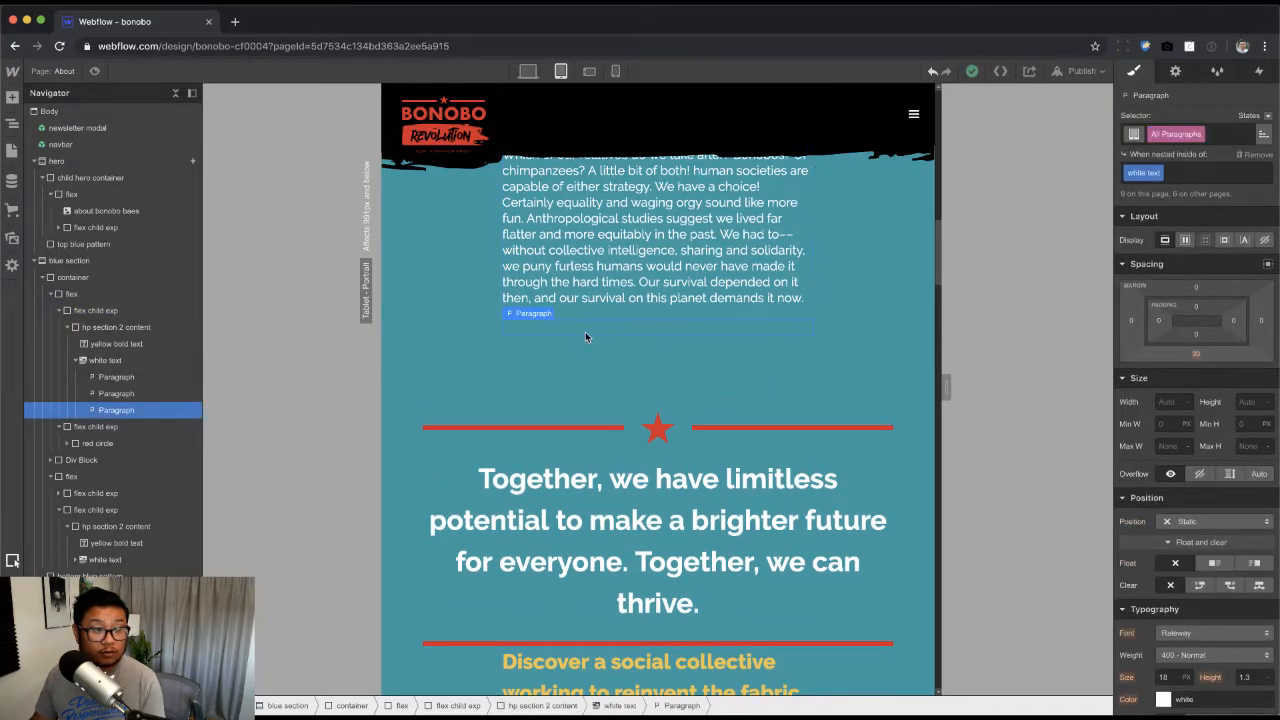
{"action": "left_click", "coordinate": [638, 335]}
{"action": "key", "text": "BackSpace"}
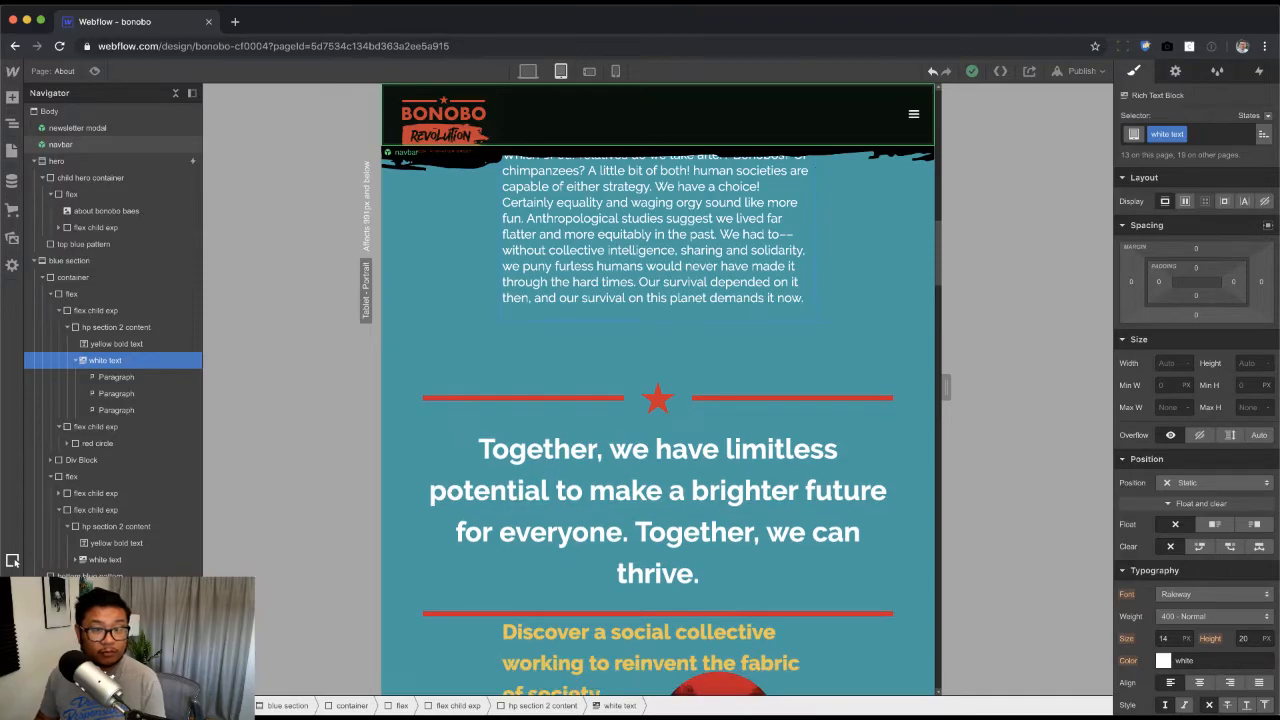
Step: Examine the nested containers and the gap between the "What's up with Bonobos?" text and the red star divider
{"action": "left_click", "coordinate": [542, 356]}
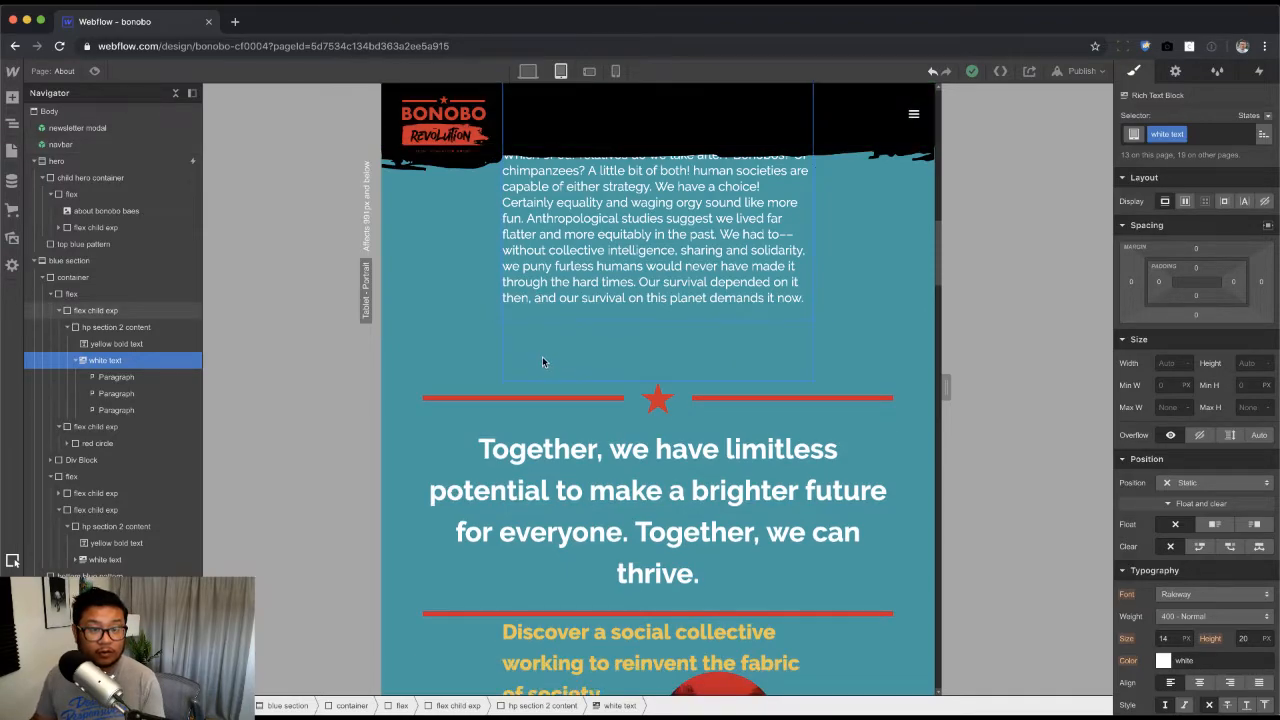
{"action": "left_click", "coordinate": [591, 316]}
{"action": "left_click", "coordinate": [593, 342]}
{"action": "left_click", "coordinate": [580, 310]}
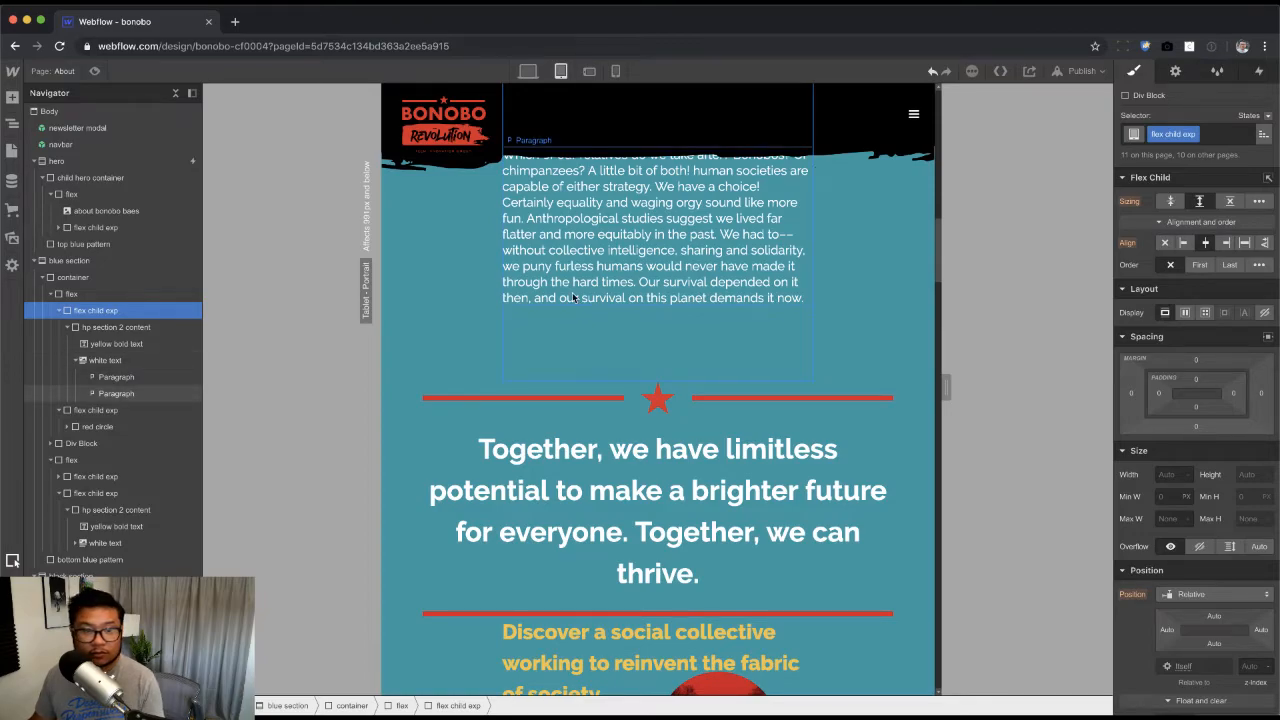
{"action": "left_click", "coordinate": [545, 357]}
{"action": "scroll", "coordinate": [545, 357], "scroll_direction": "up", "scroll_amount": 5}
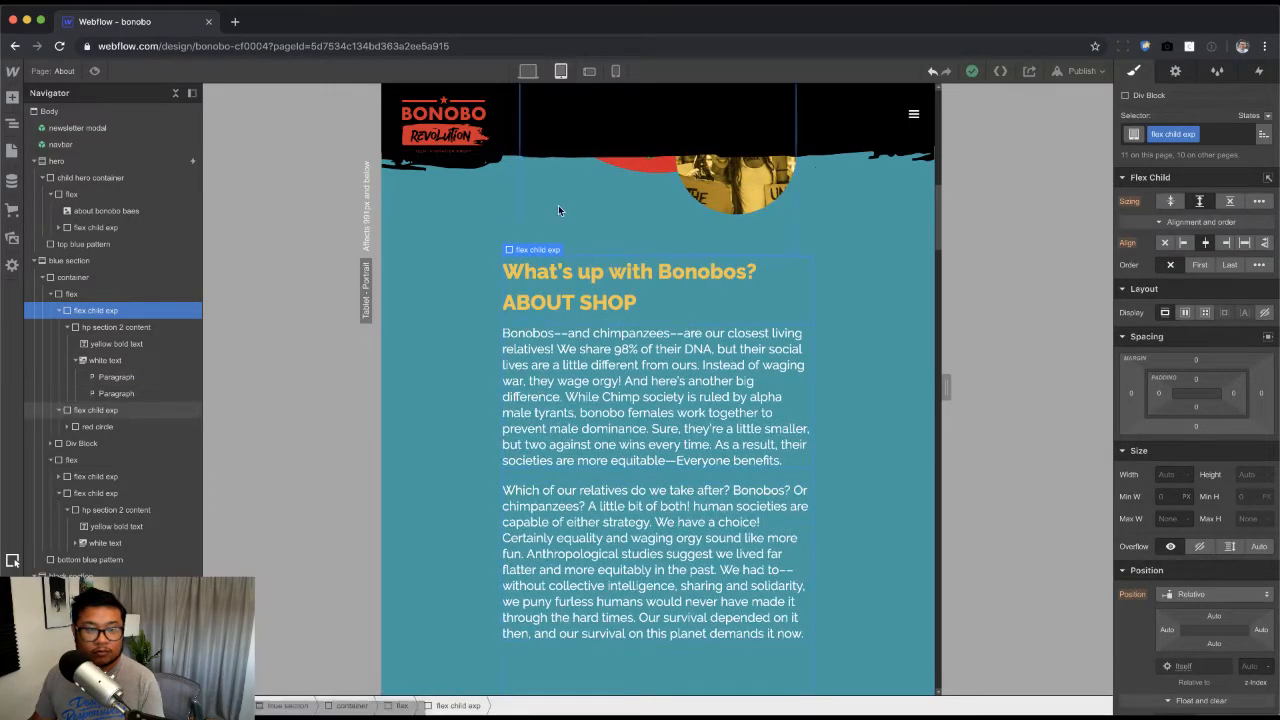
{"action": "left_click", "coordinate": [472, 345]}
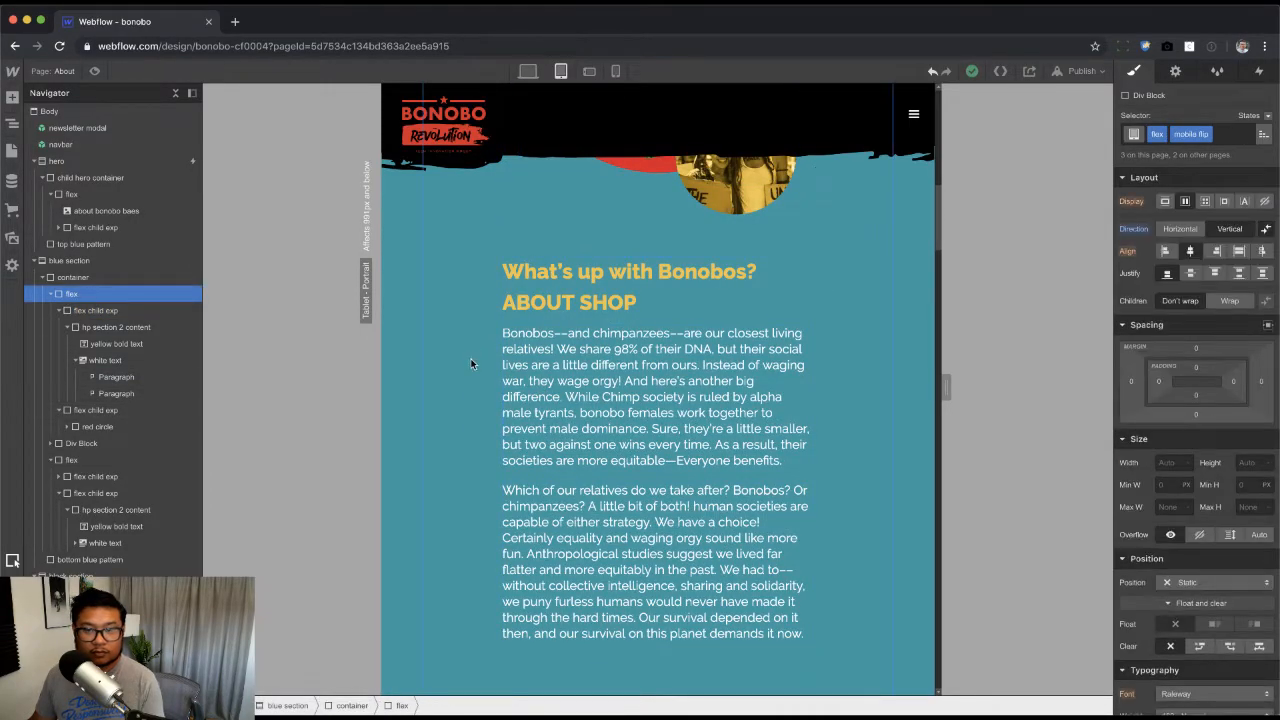
{"action": "left_click", "coordinate": [125, 310]}
{"action": "scroll", "coordinate": [522, 592], "scroll_direction": "down", "scroll_amount": 3}
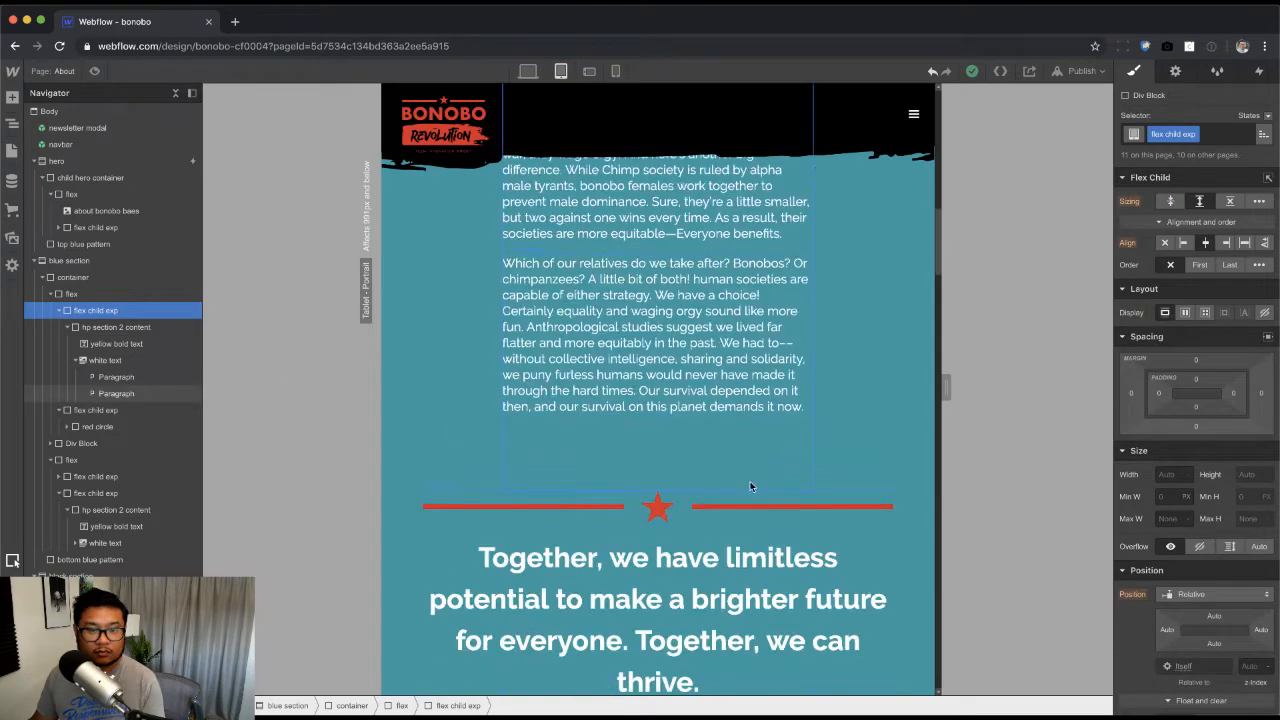
{"action": "left_click", "coordinate": [509, 519]}
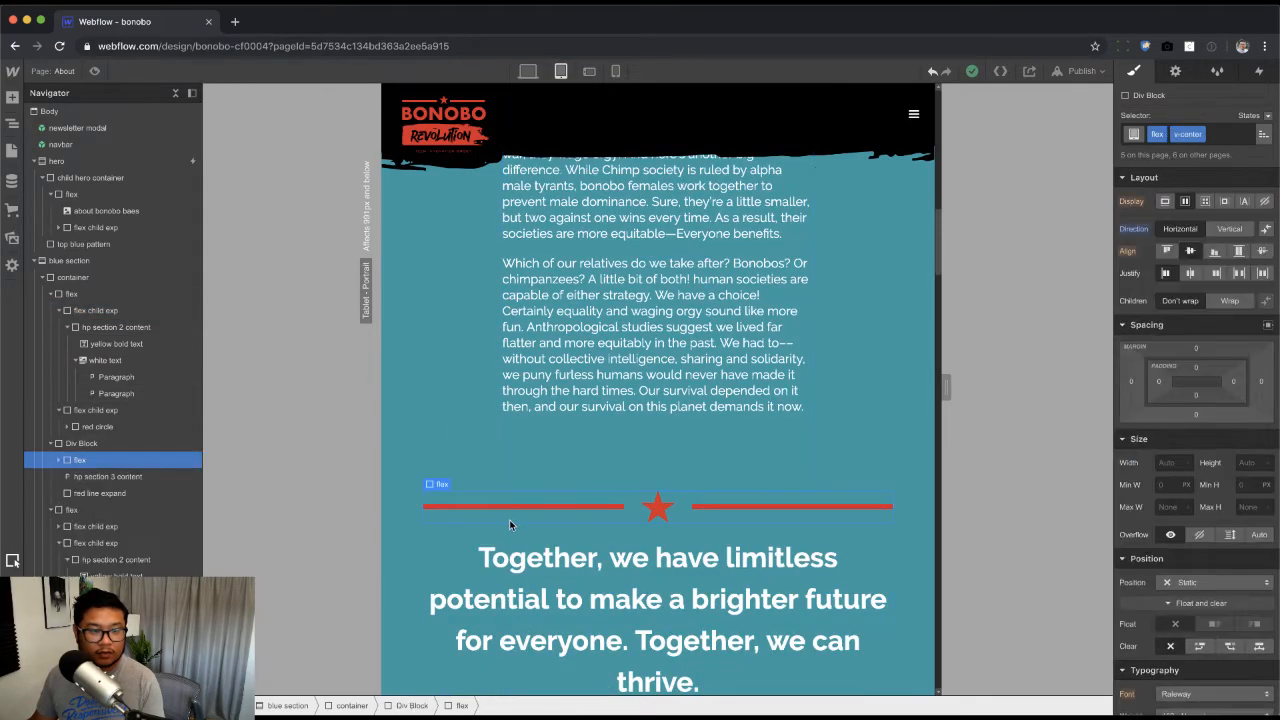
{"action": "left_click", "coordinate": [134, 443]}
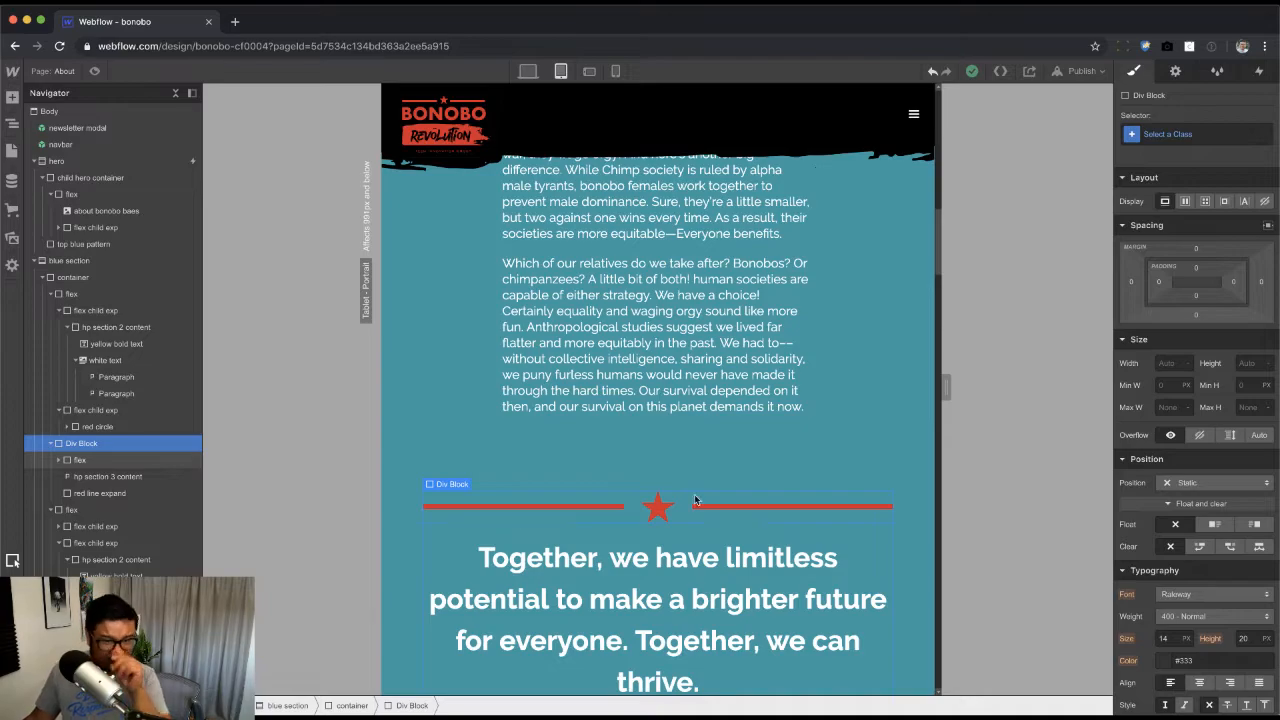
Step: Examine the spacing around the bonobos photo circle and of the content block beneath it
{"action": "scroll", "coordinate": [709, 483], "scroll_direction": "up", "scroll_amount": 3}
{"action": "scroll", "coordinate": [709, 483], "scroll_direction": "up", "scroll_amount": 5}
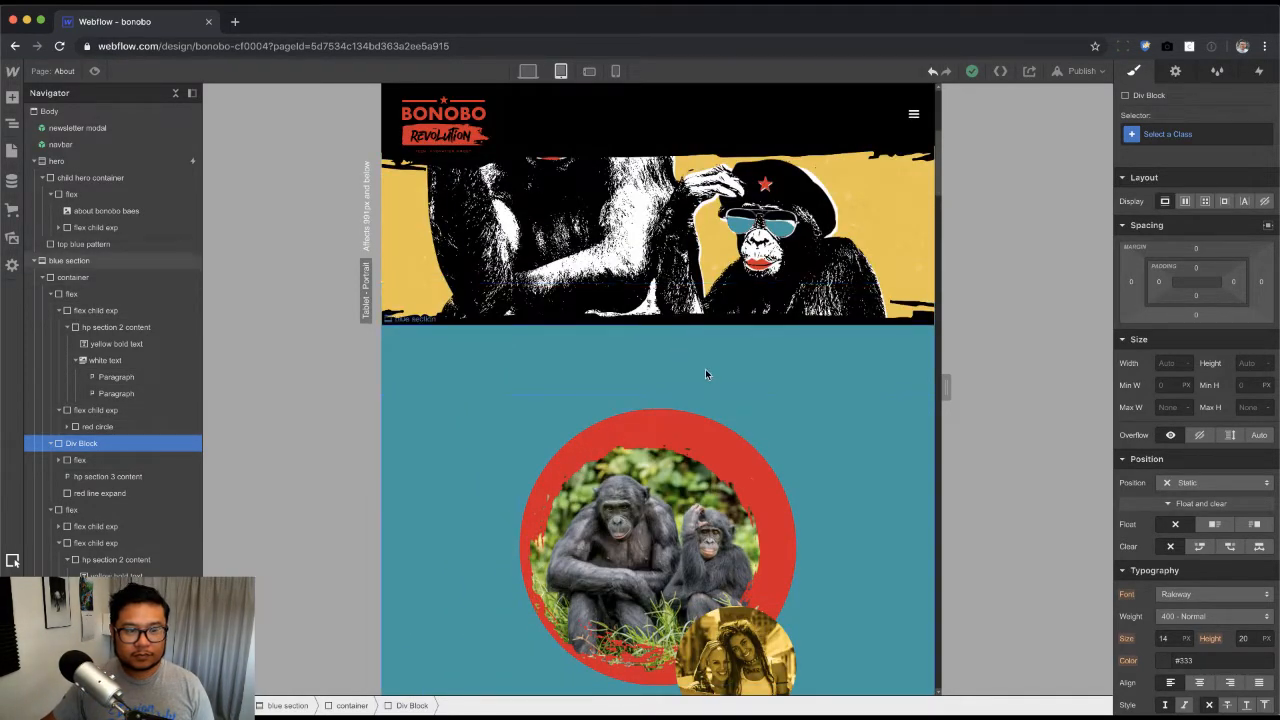
{"action": "left_click", "coordinate": [705, 368]}
{"action": "scroll", "coordinate": [785, 480], "scroll_direction": "down", "scroll_amount": 3}
{"action": "left_click", "coordinate": [691, 406]}
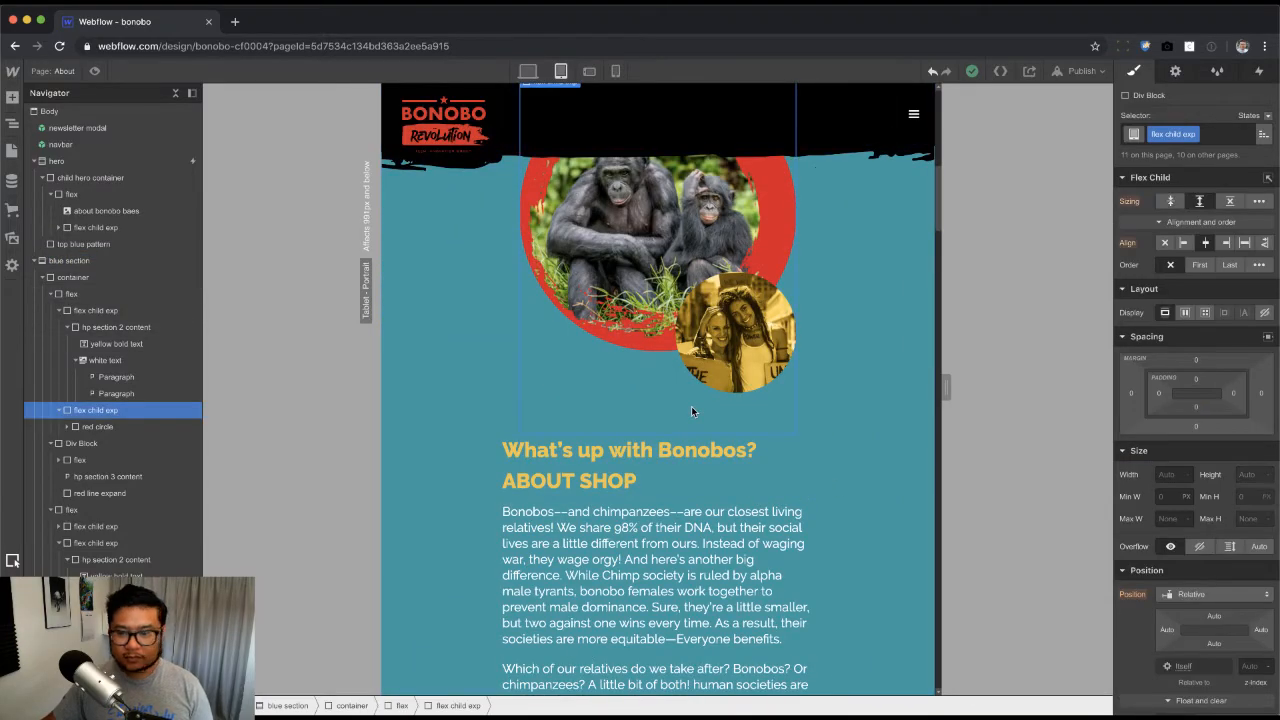
{"action": "scroll", "coordinate": [713, 427], "scroll_direction": "down", "scroll_amount": 2}
{"action": "left_click", "coordinate": [713, 427]}
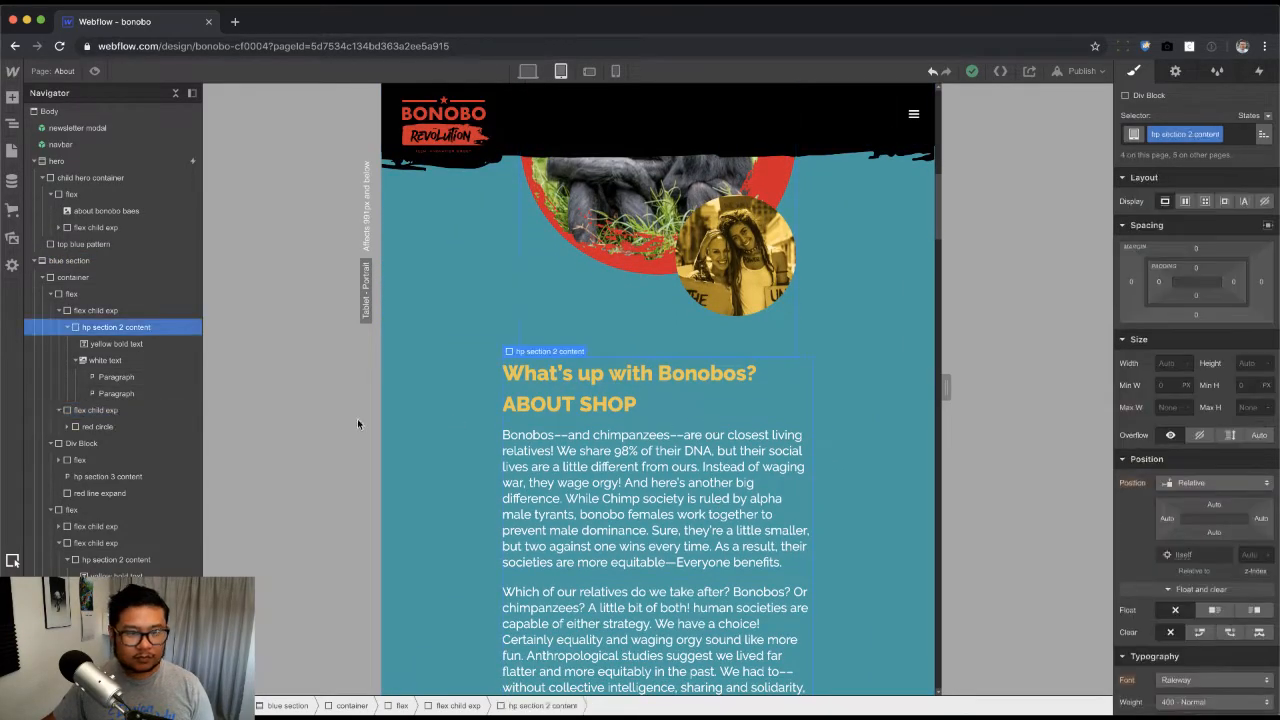
{"action": "scroll", "coordinate": [818, 557], "scroll_direction": "down", "scroll_amount": 5}
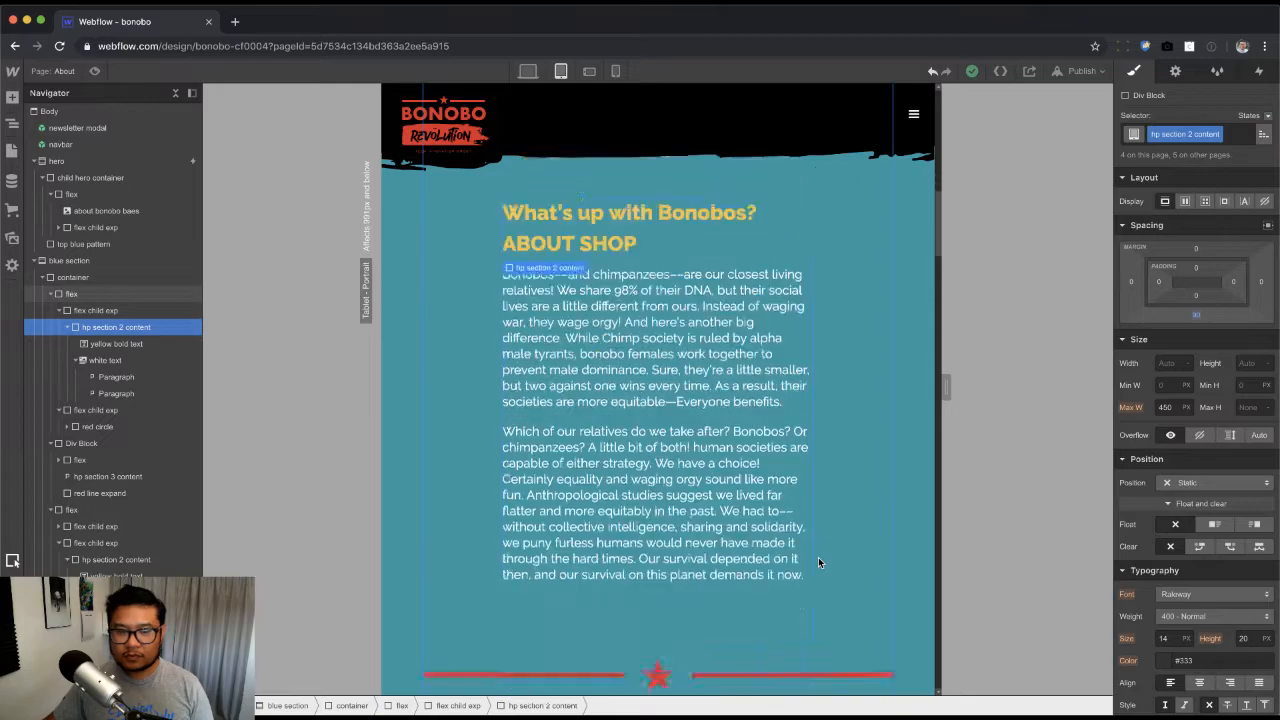
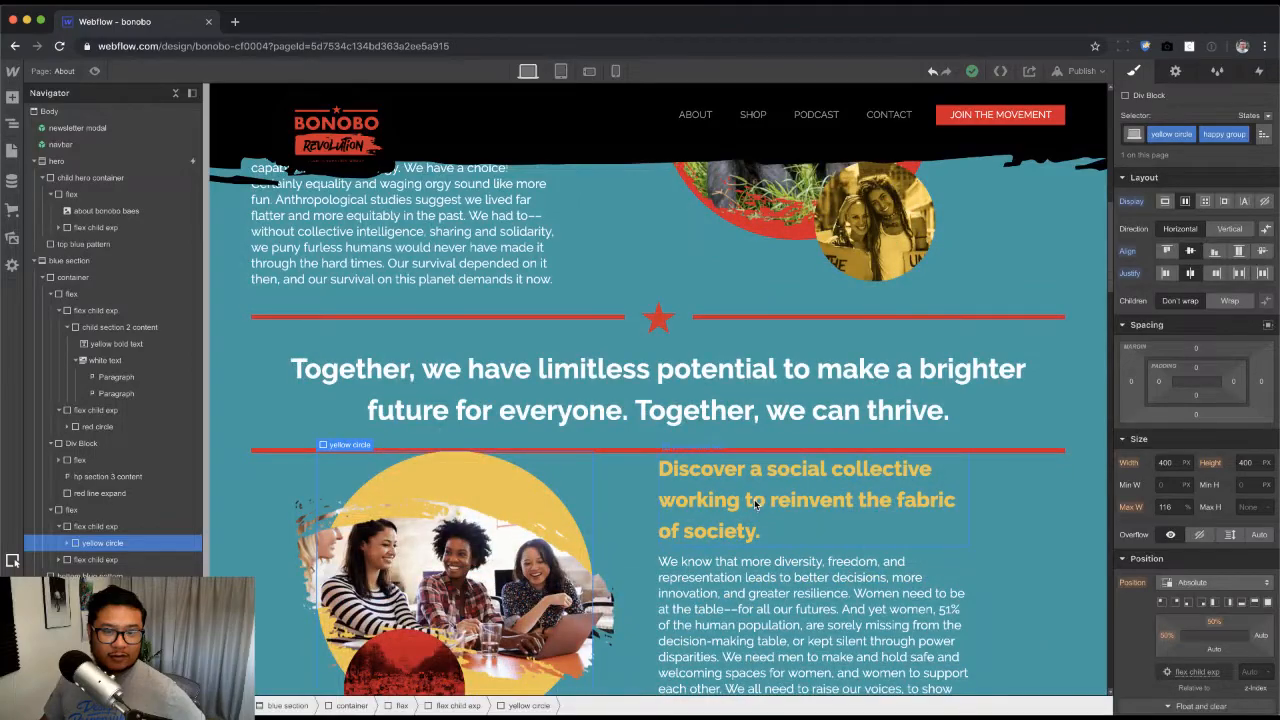
Step: In the tablet view, set the yellow circle's maximum width to none and its position to static
{"action": "scroll", "coordinate": [755, 505], "scroll_direction": "up", "scroll_amount": 3}
{"action": "left_click", "coordinate": [562, 71]}
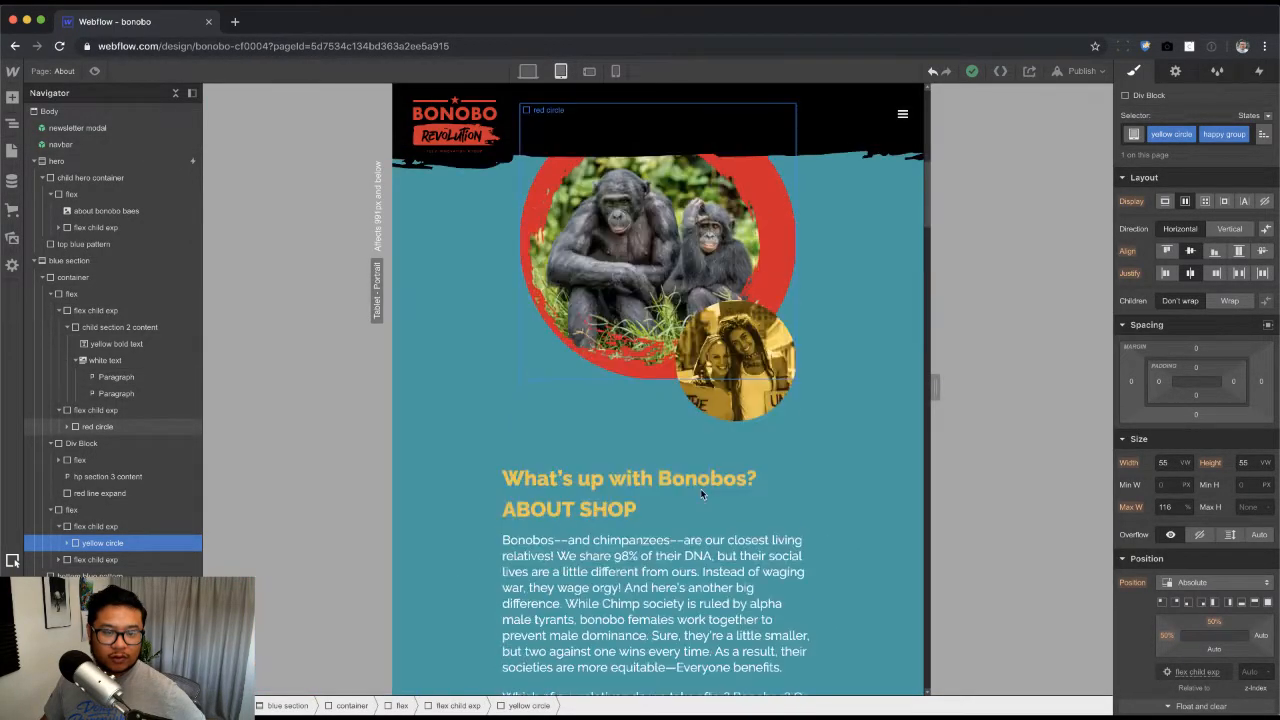
{"action": "scroll", "coordinate": [700, 488], "scroll_direction": "down", "scroll_amount": 5}
{"action": "scroll", "coordinate": [700, 490], "scroll_direction": "down", "scroll_amount": 2}
{"action": "scroll", "coordinate": [700, 493], "scroll_direction": "down", "scroll_amount": 7}
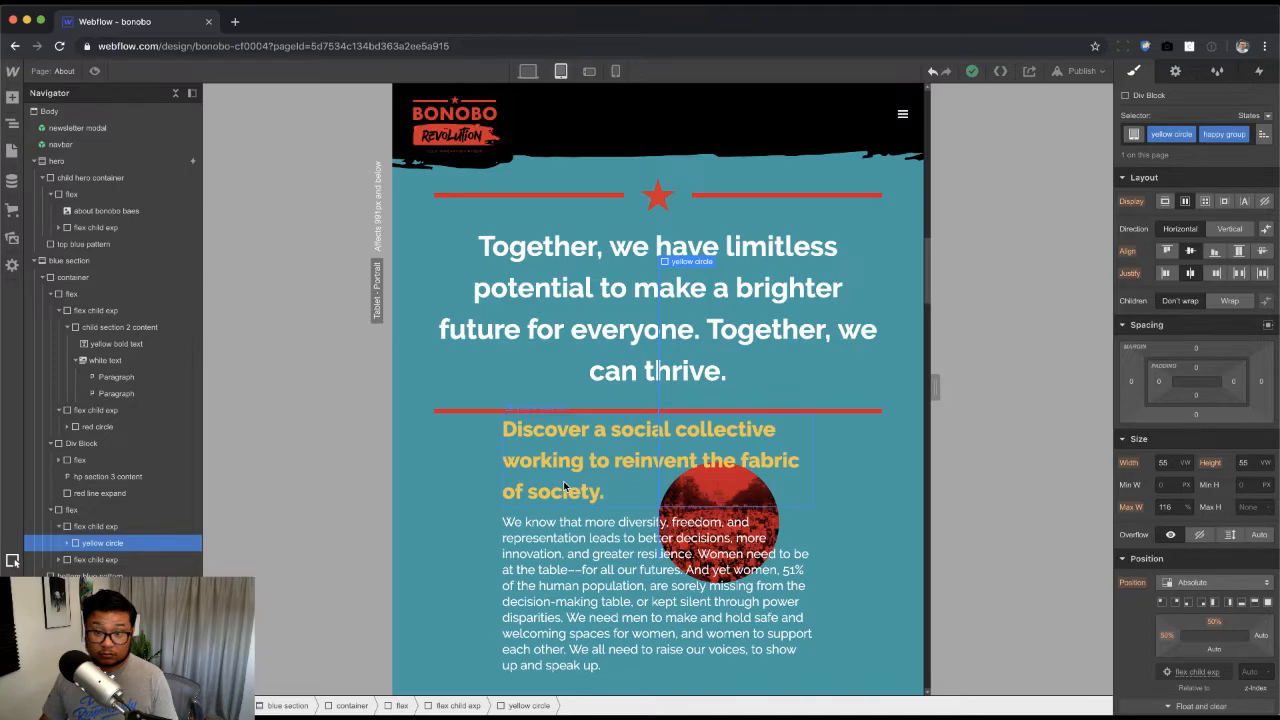
{"action": "left_click", "coordinate": [1186, 510]}
{"action": "left_click", "coordinate": [1190, 573]}
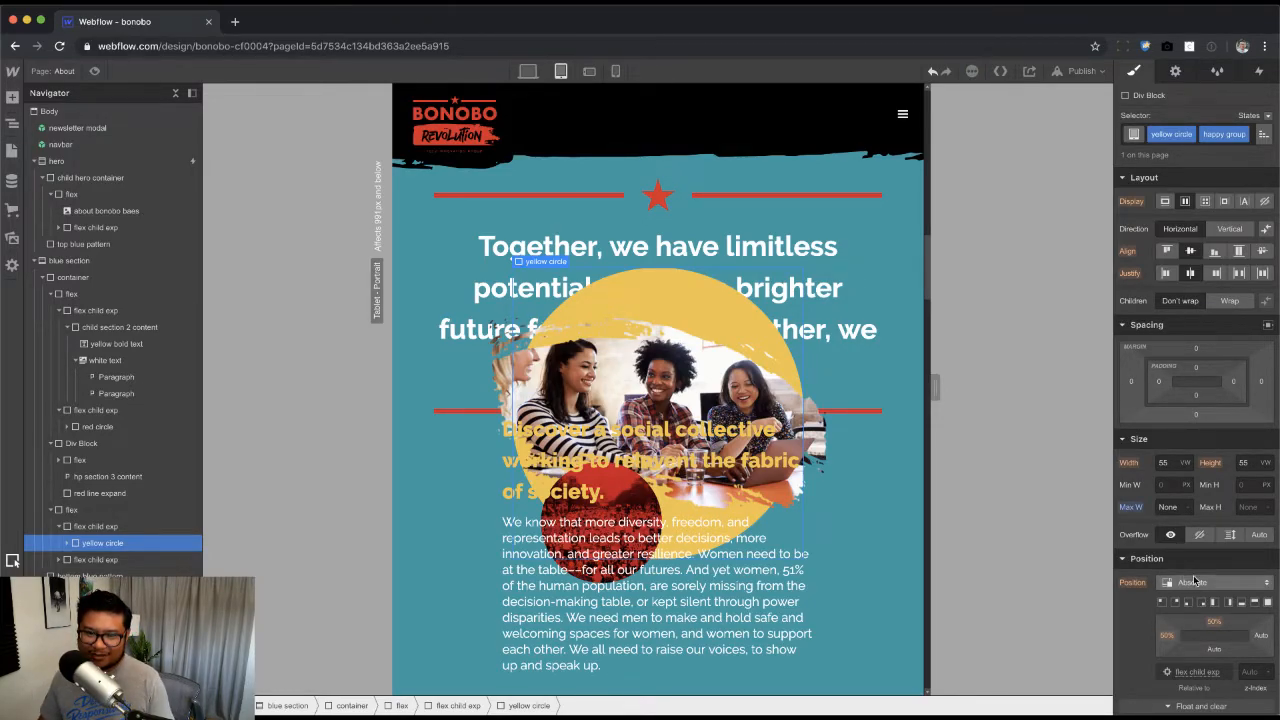
{"action": "left_click", "coordinate": [1200, 582]}
{"action": "left_click", "coordinate": [1196, 558]}
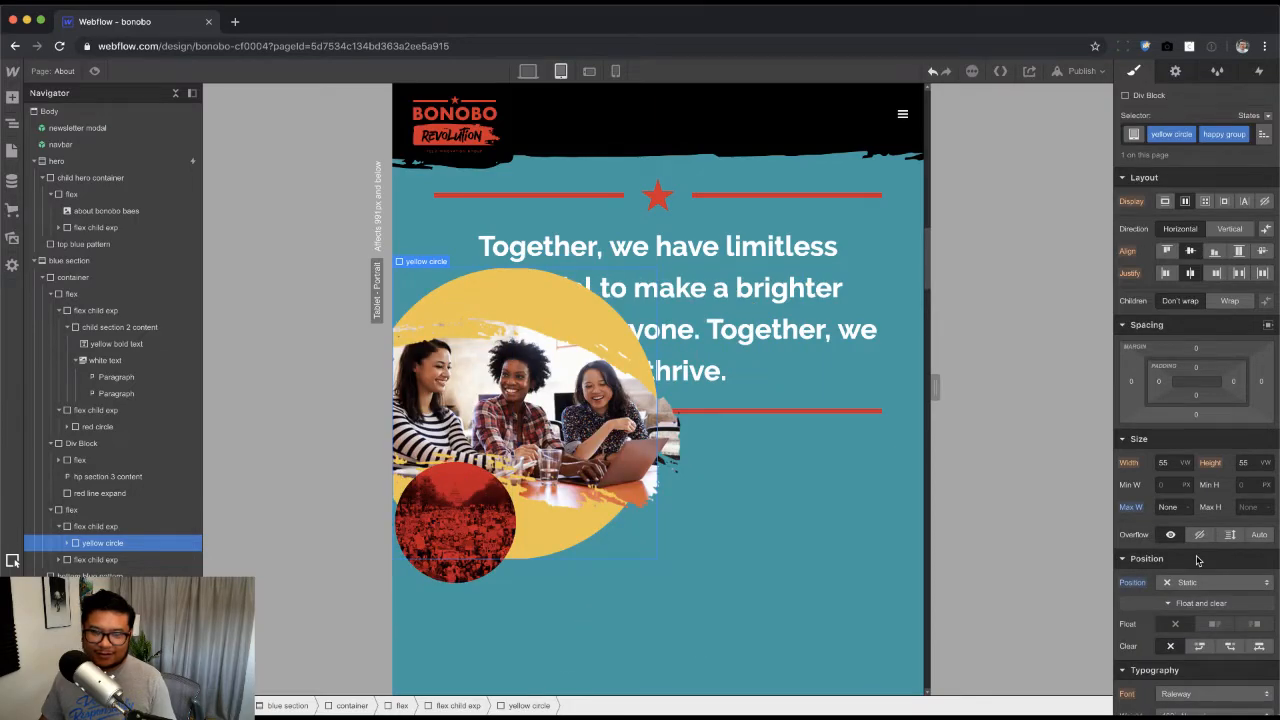
Step: Remove the -50%, -50% move transform from the yellow circle
{"action": "scroll", "coordinate": [620, 531], "scroll_direction": "down", "scroll_amount": 5}
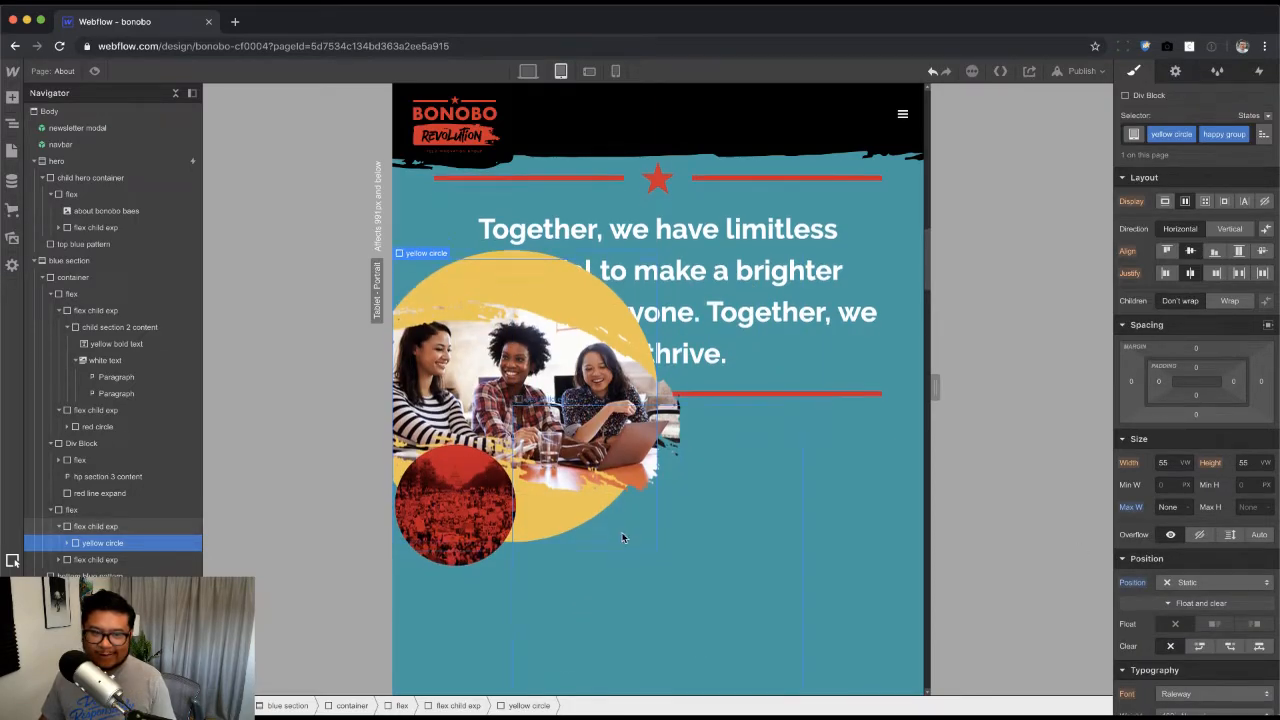
{"action": "scroll", "coordinate": [1195, 670], "scroll_direction": "down", "scroll_amount": 6}
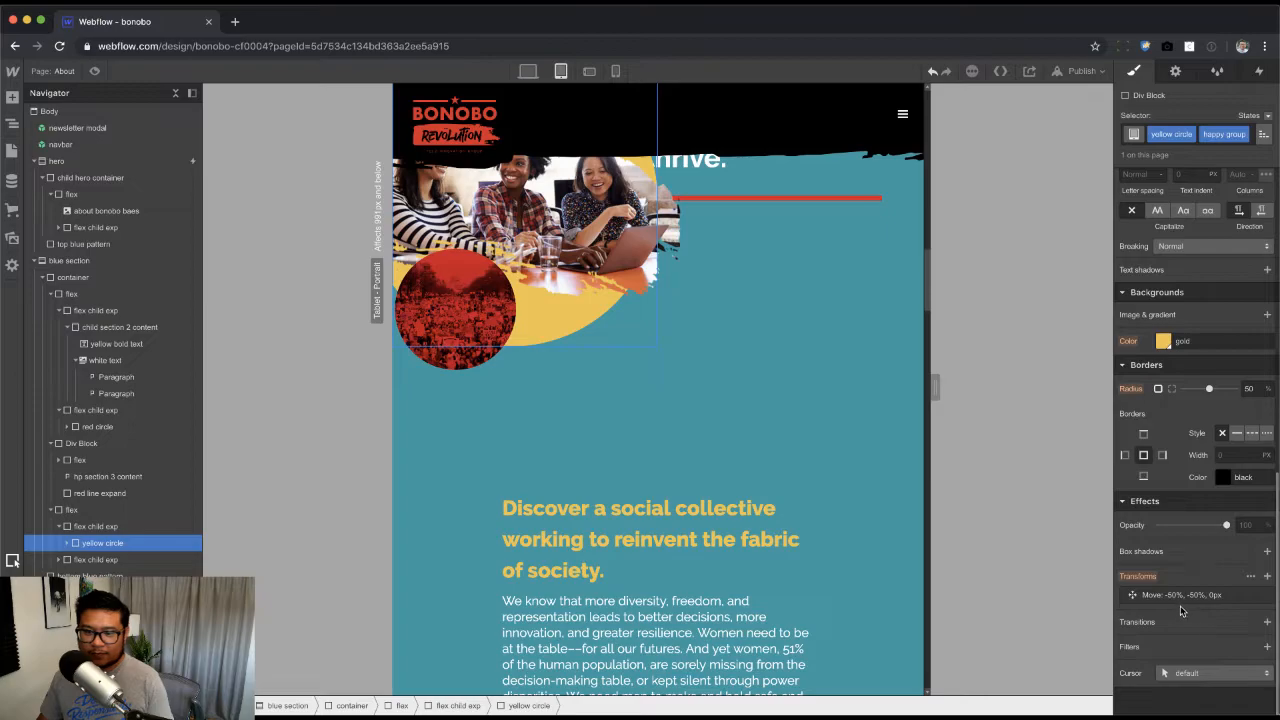
{"action": "left_click", "coordinate": [1269, 577]}
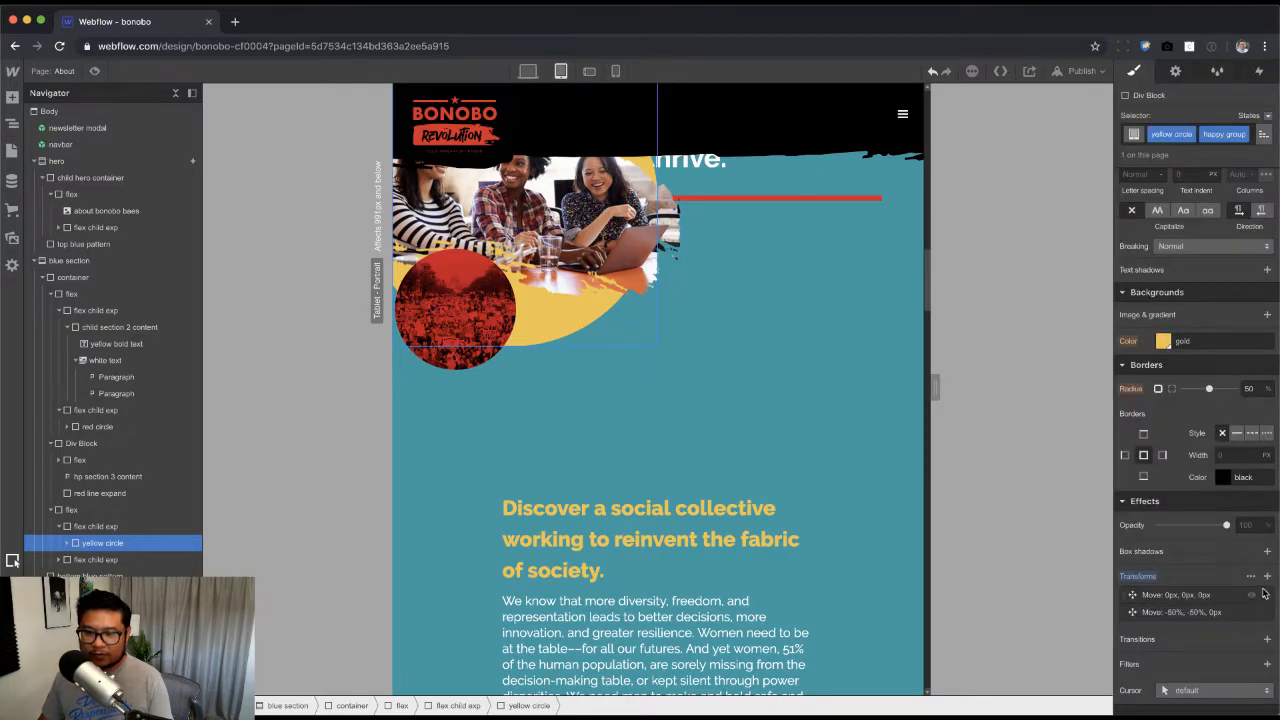
{"action": "left_click", "coordinate": [1219, 589]}
{"action": "left_click", "coordinate": [1267, 596]}
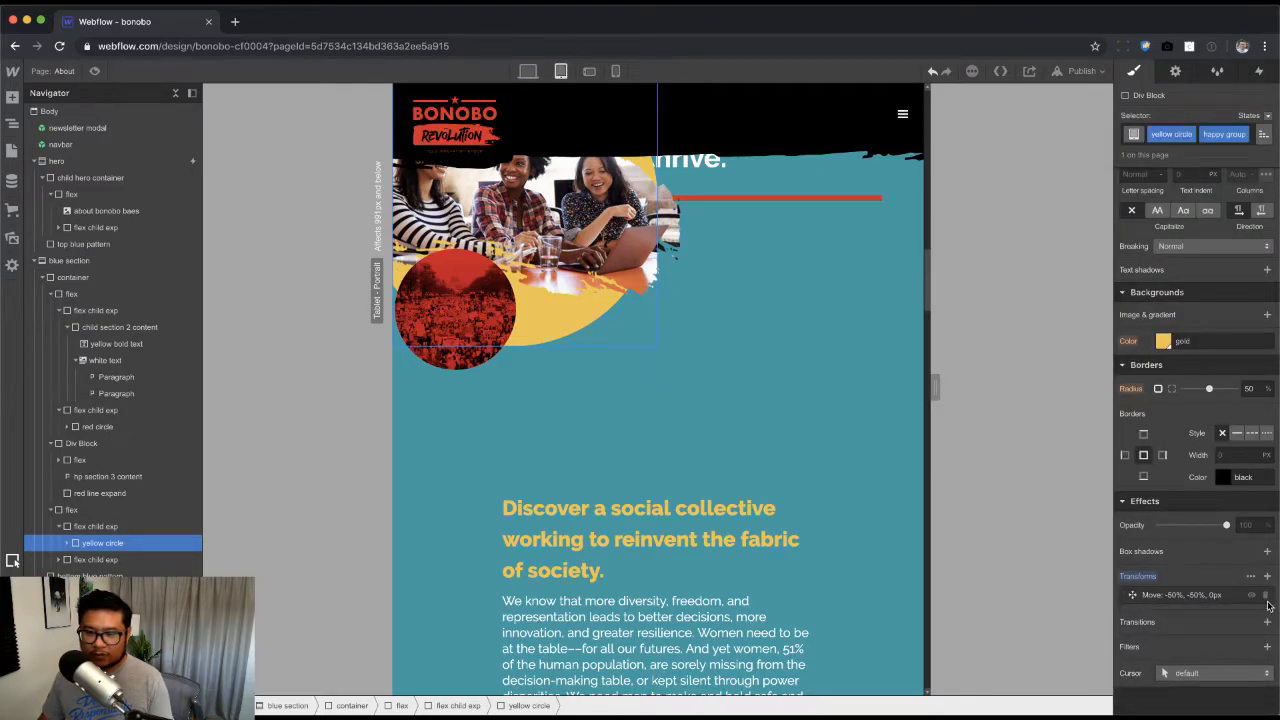
{"action": "left_click", "coordinate": [1267, 600]}
{"action": "left_click", "coordinate": [1222, 587]}
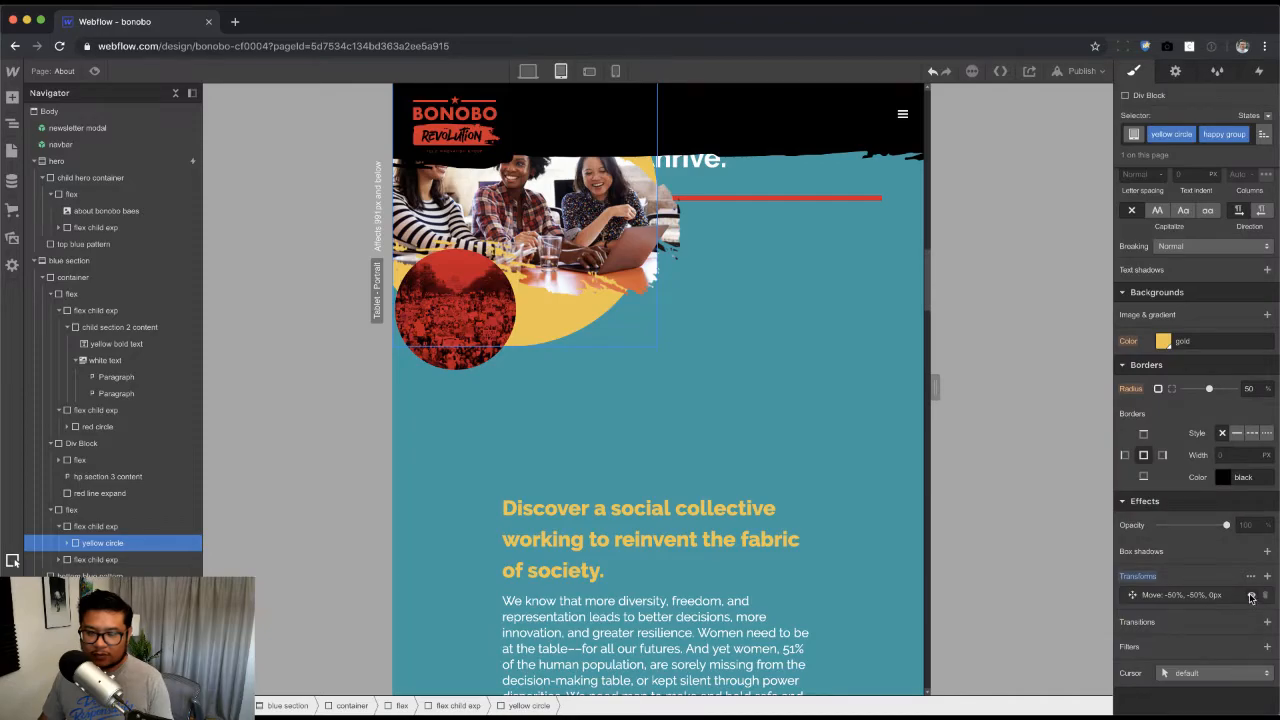
{"action": "left_click", "coordinate": [1251, 595]}
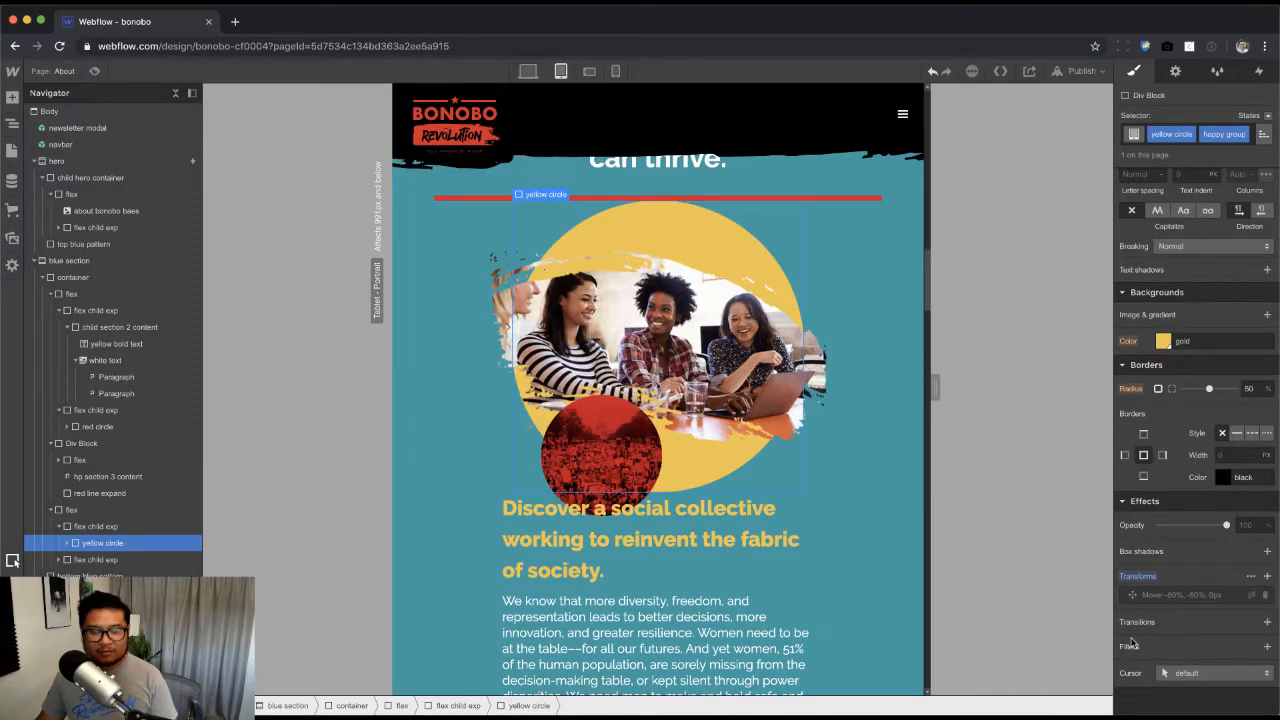
{"action": "left_click", "coordinate": [1265, 595]}
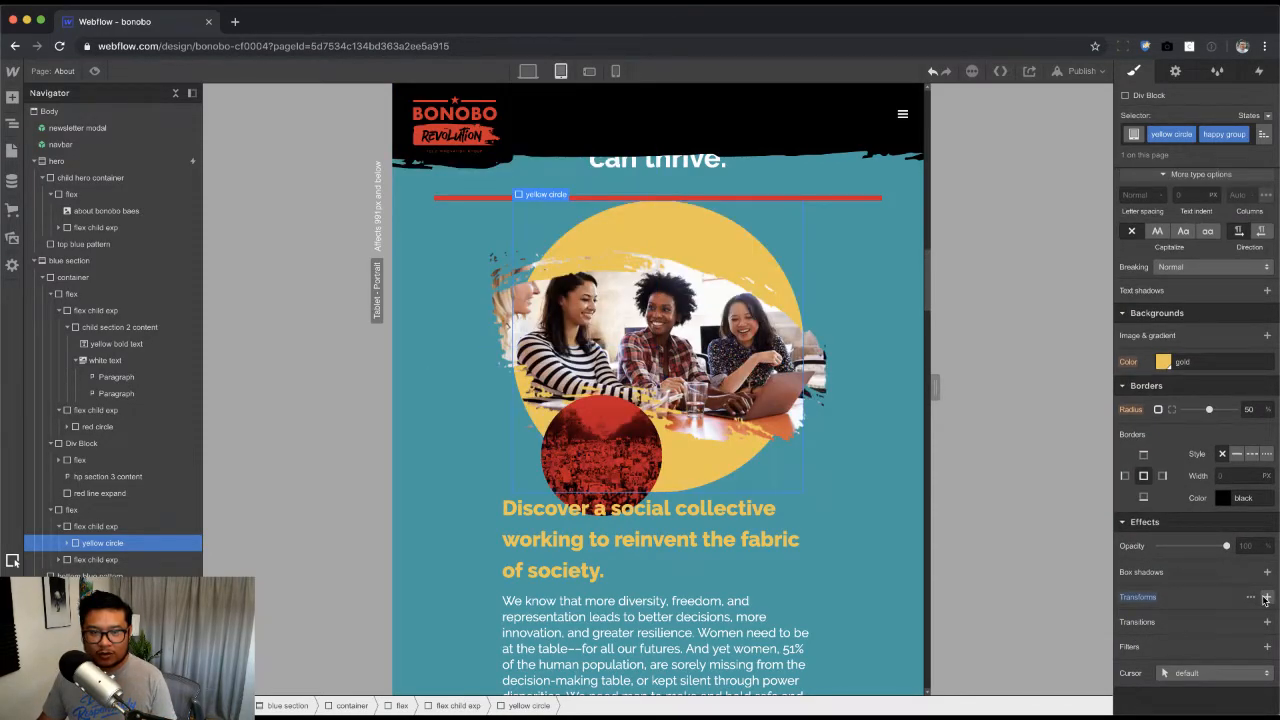
Step: Set the yellow circle's top and bottom margins to 60 px
{"action": "scroll", "coordinate": [743, 531], "scroll_direction": "up", "scroll_amount": 3}
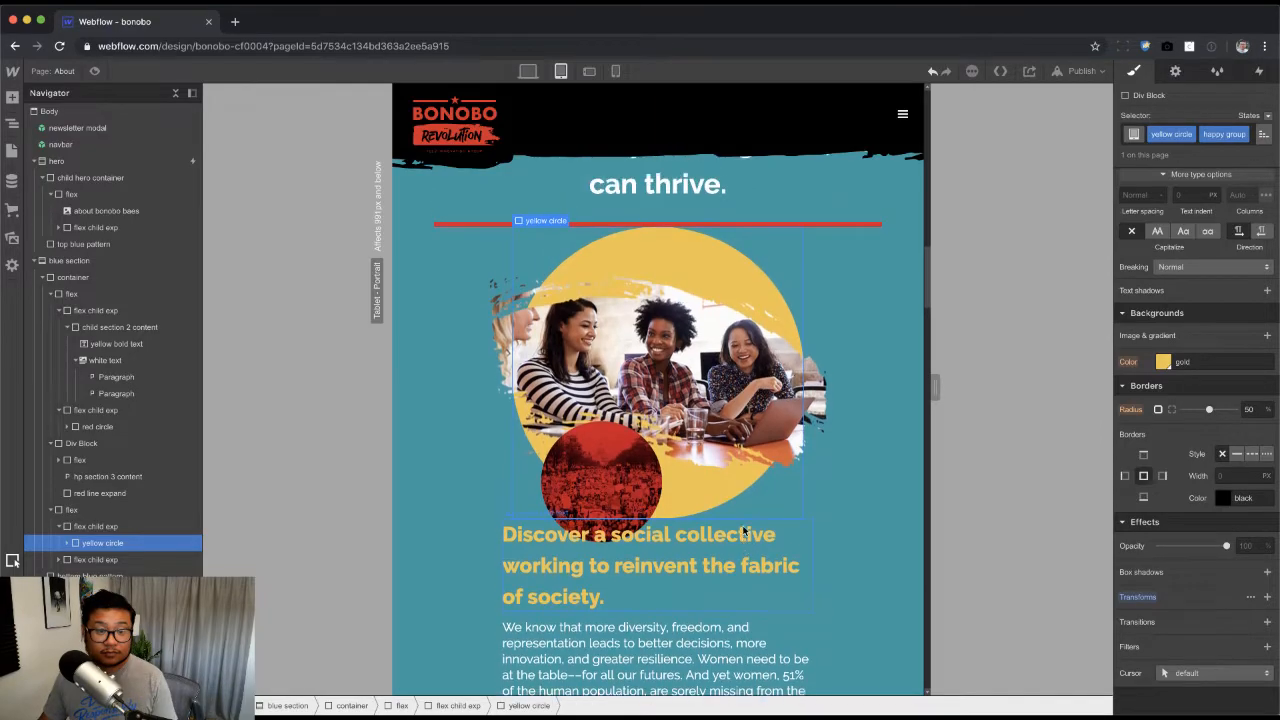
{"action": "scroll", "coordinate": [745, 532], "scroll_direction": "down", "scroll_amount": 1}
{"action": "scroll", "coordinate": [745, 533], "scroll_direction": "up", "scroll_amount": 1}
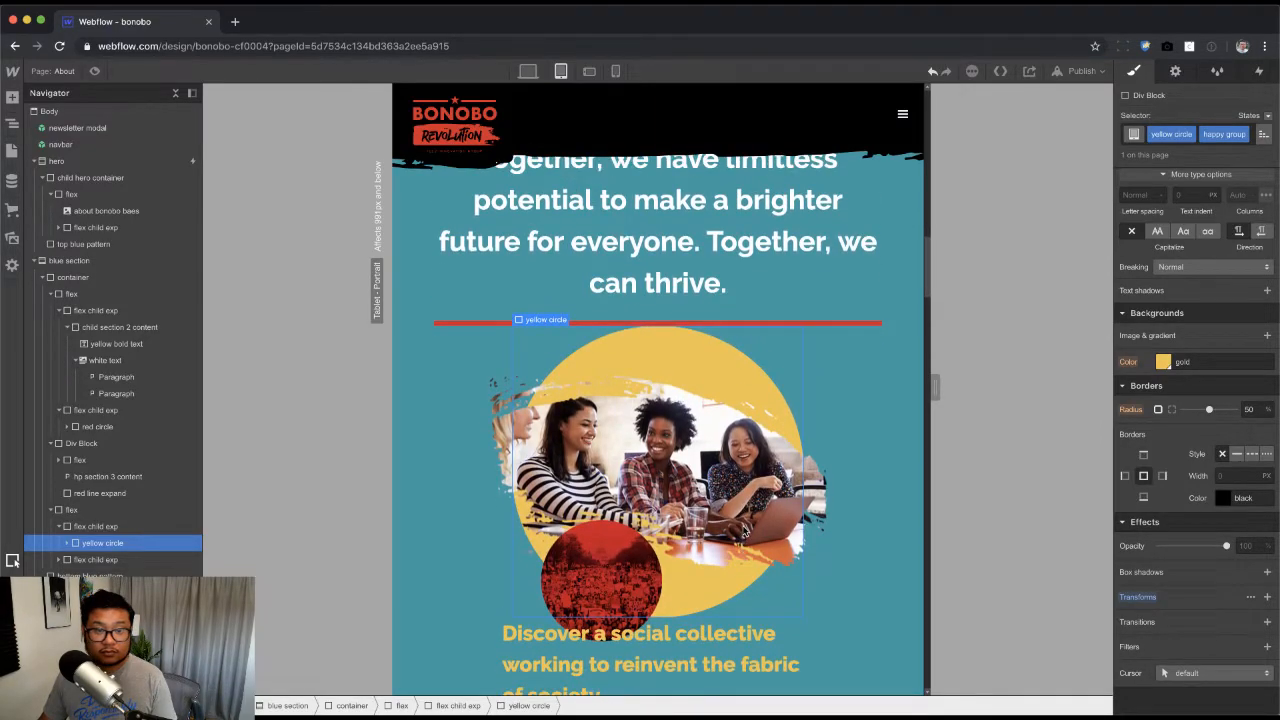
{"action": "scroll", "coordinate": [1160, 370], "scroll_direction": "up", "scroll_amount": 10}
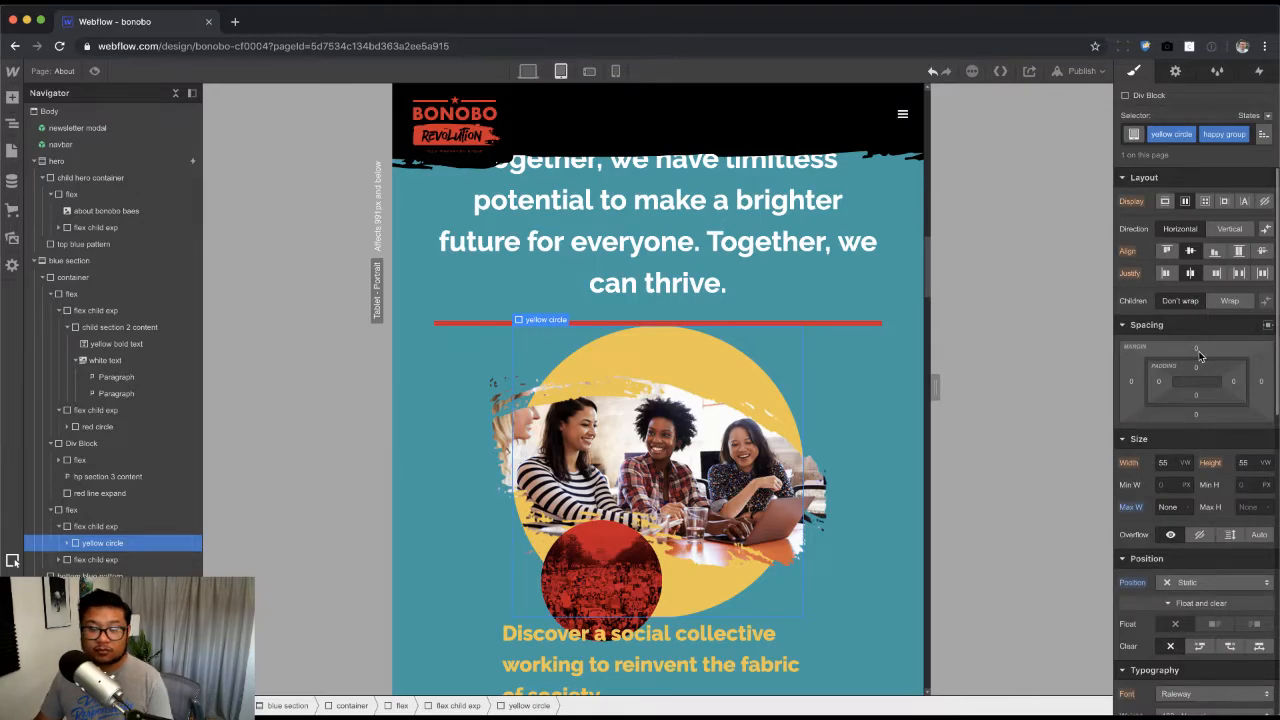
{"action": "left_click_drag", "start_coordinate": [1200, 355], "coordinate": [1203, 230]}
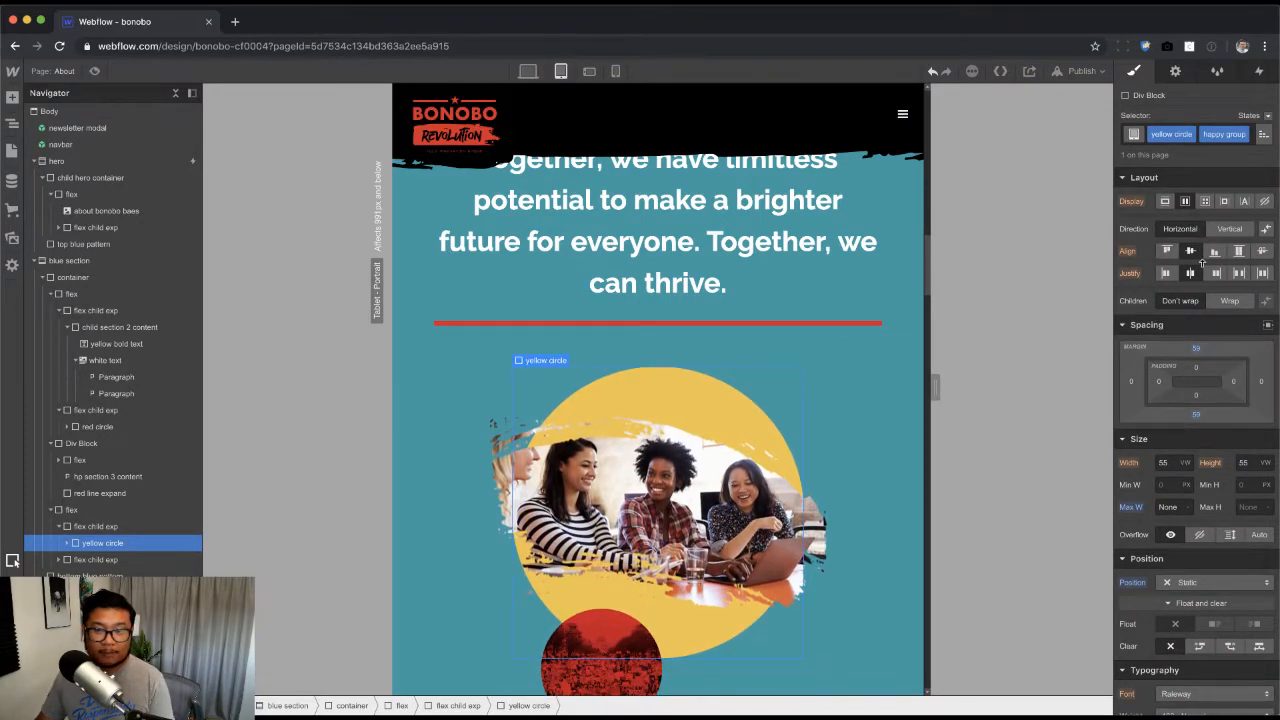
{"action": "left_click_drag", "start_coordinate": [1200, 414], "coordinate": [1200, 411]}
{"action": "scroll", "coordinate": [765, 470], "scroll_direction": "down", "scroll_amount": 3}
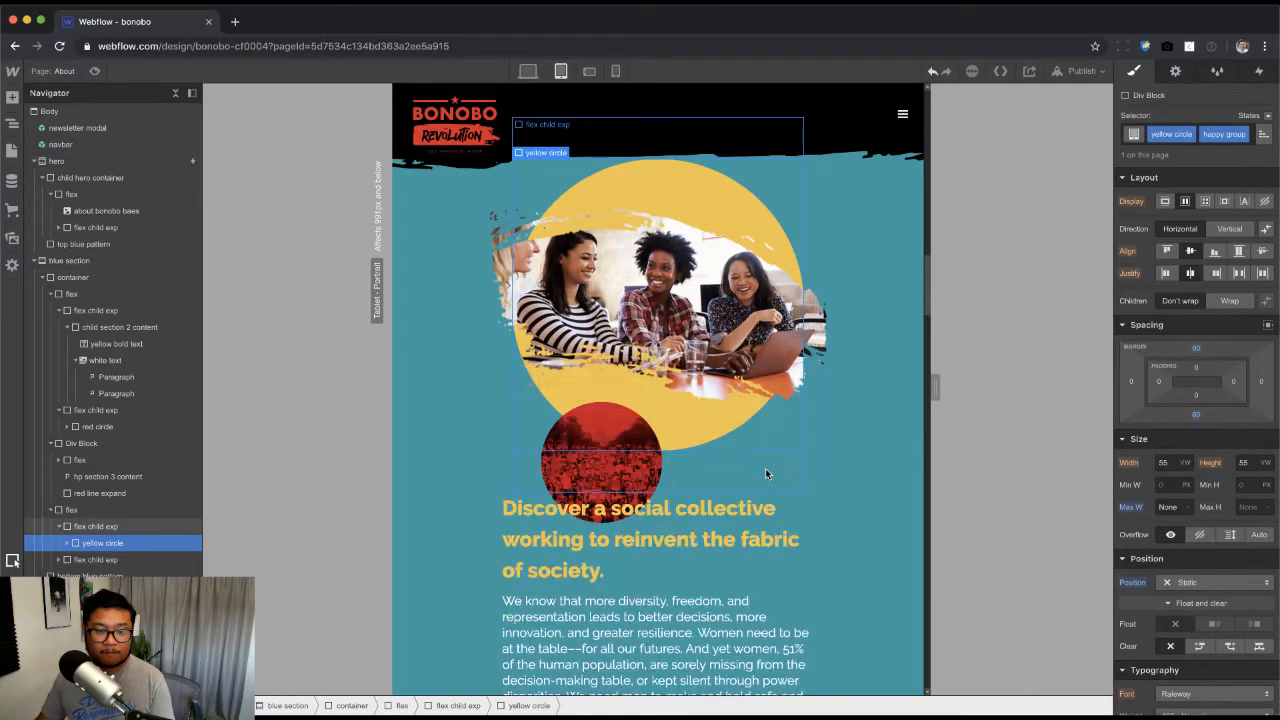
{"action": "left_click_drag", "start_coordinate": [1197, 578], "coordinate": [1197, 578]}
{"action": "key", "text": "super+z"}
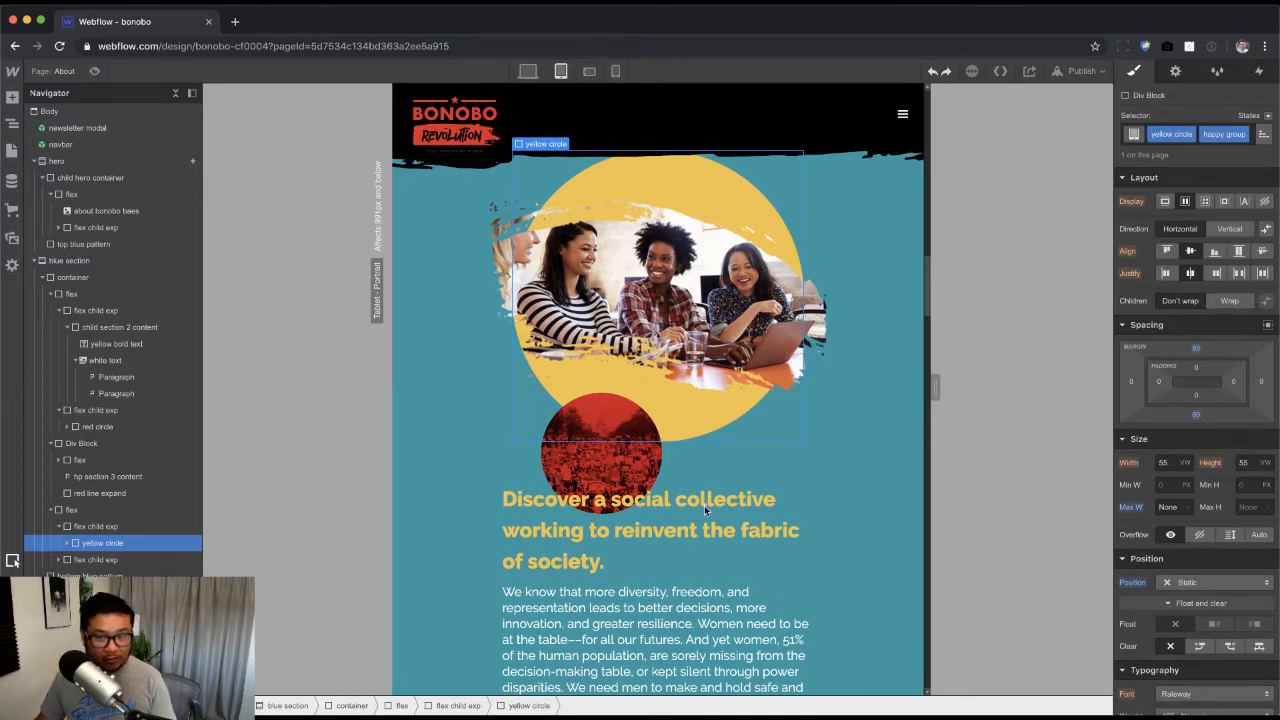
{"action": "left_click_drag", "start_coordinate": [1196, 395], "coordinate": [1202, 251]}
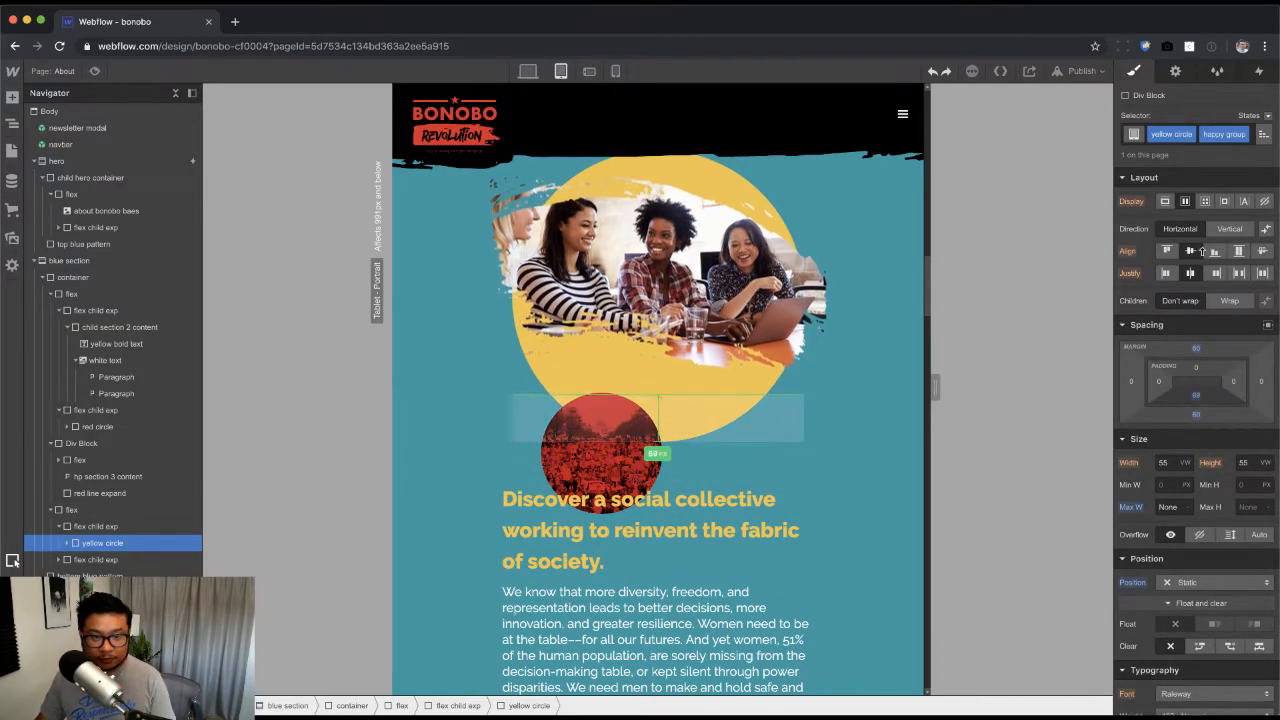
{"action": "key", "text": "super+z"}
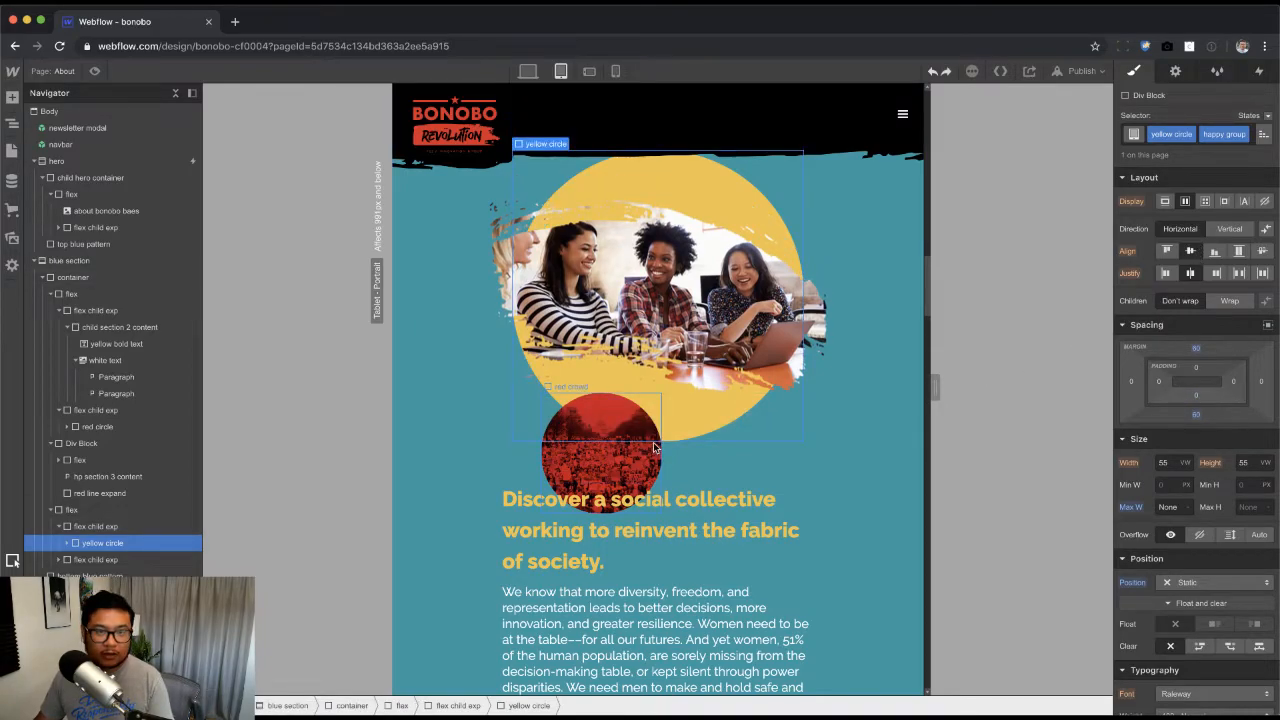
Step: Widen the tablet preview to 991 px and reposition the red crowd circle at 15% left and -4% bottom
{"action": "scroll", "coordinate": [655, 447], "scroll_direction": "up", "scroll_amount": 2}
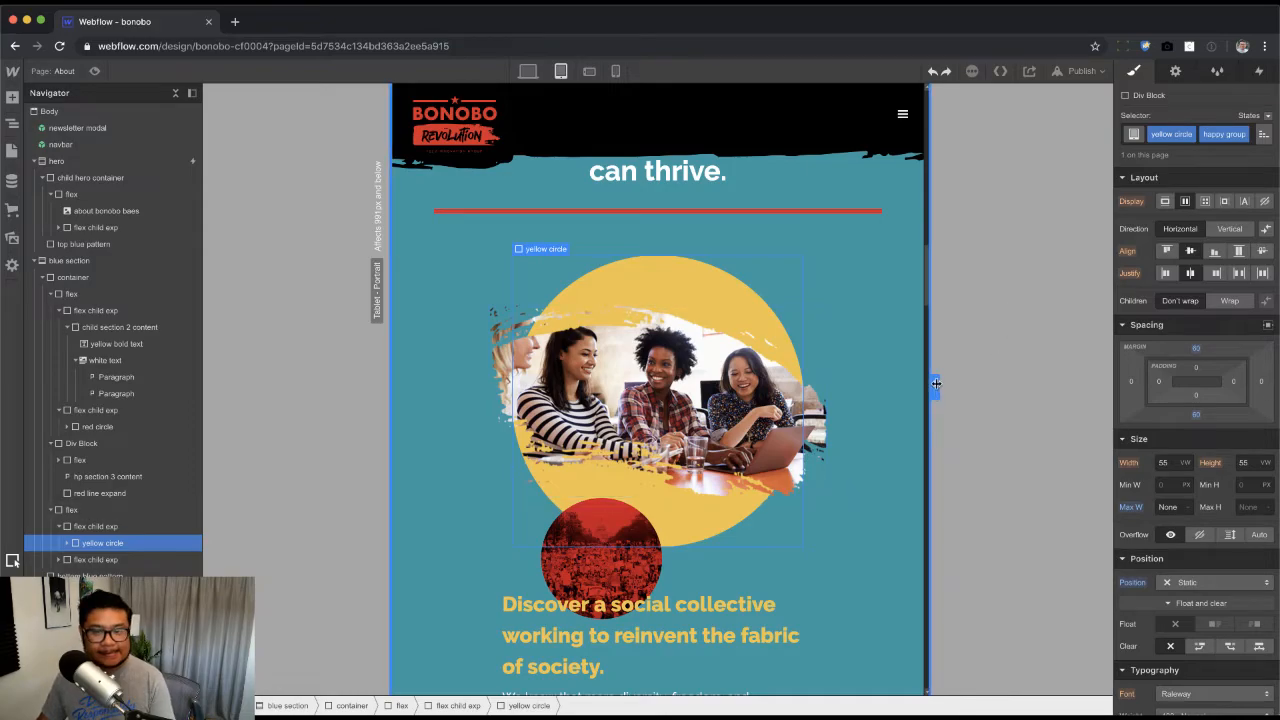
{"action": "left_click_drag", "start_coordinate": [933, 388], "coordinate": [1043, 381]}
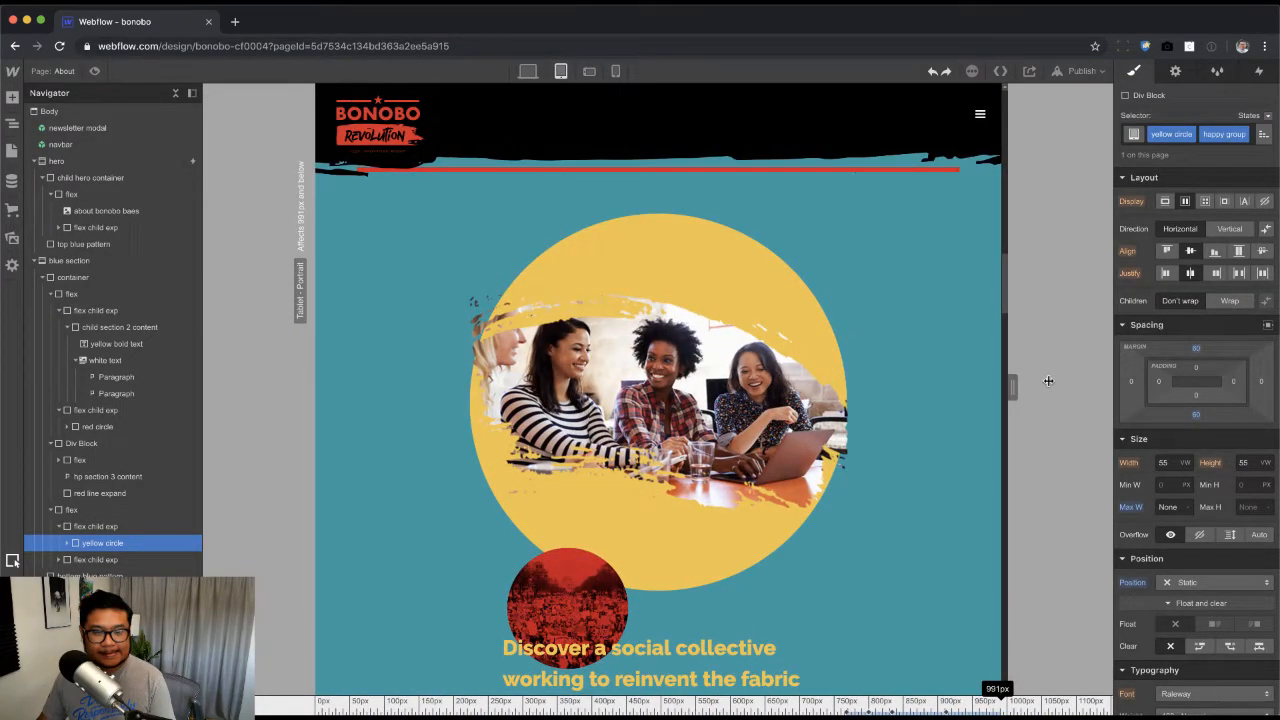
{"action": "left_click", "coordinate": [581, 578]}
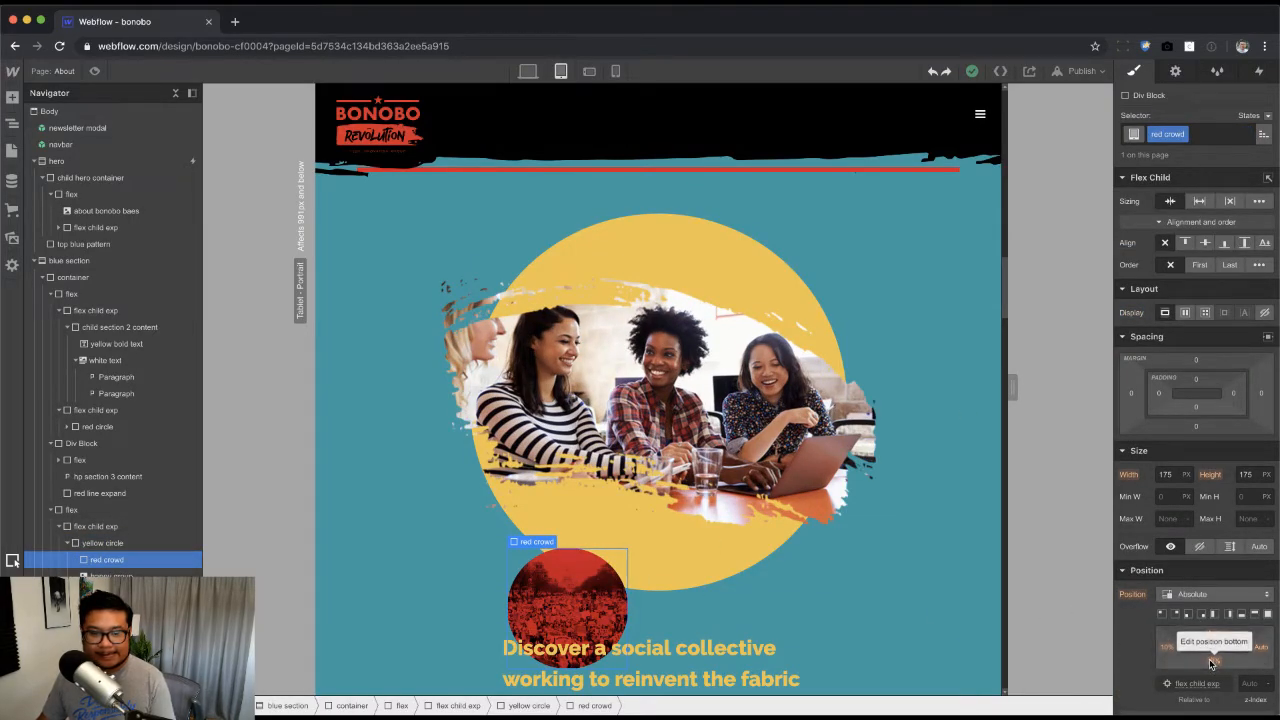
{"action": "left_click", "coordinate": [1212, 614]}
{"action": "left_click_drag", "start_coordinate": [1212, 616], "coordinate": [1180, 646]}
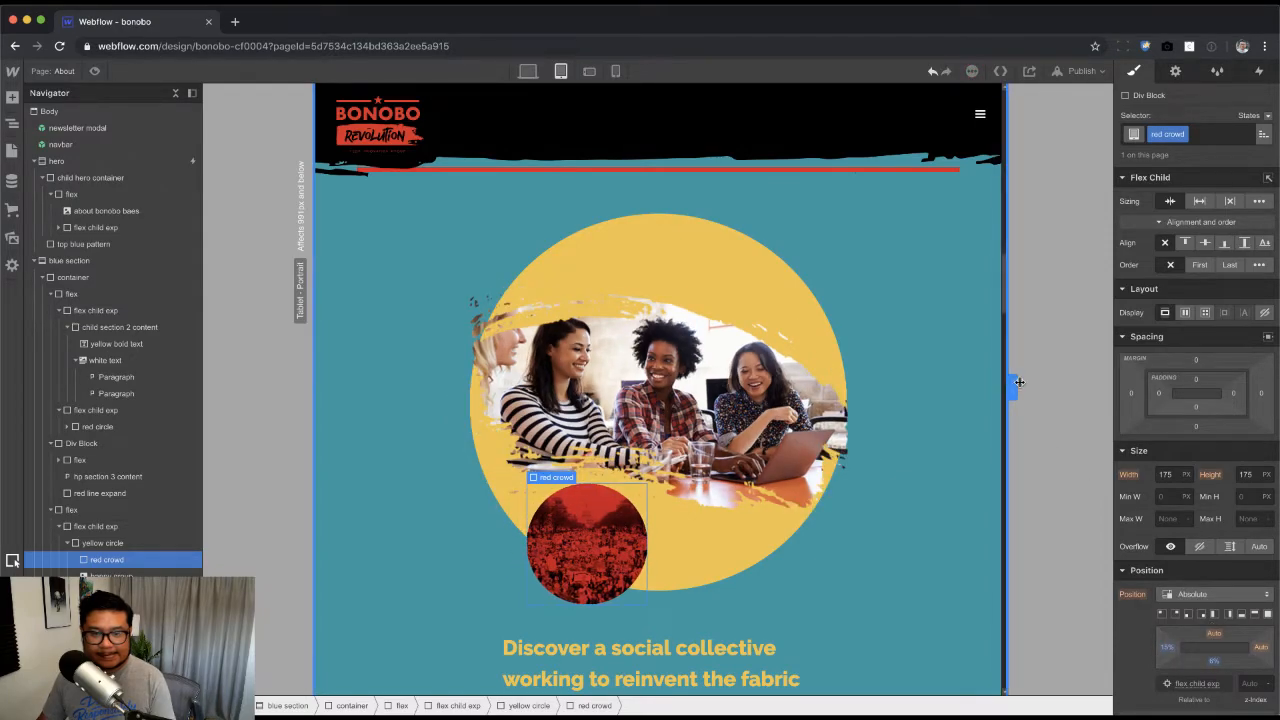
Step: Narrow the tablet preview and check how the yellow circle, group photo and red crowd circle adapt
{"action": "left_click_drag", "start_coordinate": [1115, 383], "coordinate": [1076, 401]}
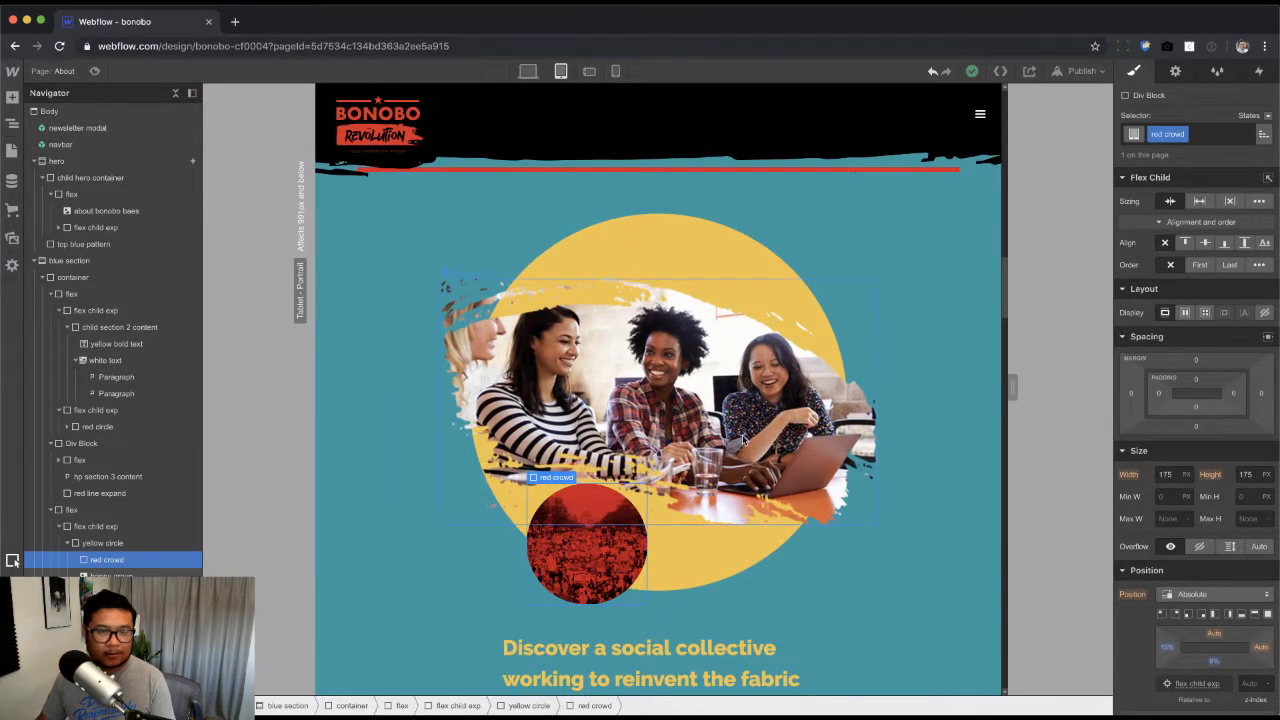
{"action": "scroll", "coordinate": [740, 509], "scroll_direction": "down", "scroll_amount": 5}
{"action": "scroll", "coordinate": [745, 505], "scroll_direction": "up", "scroll_amount": 3}
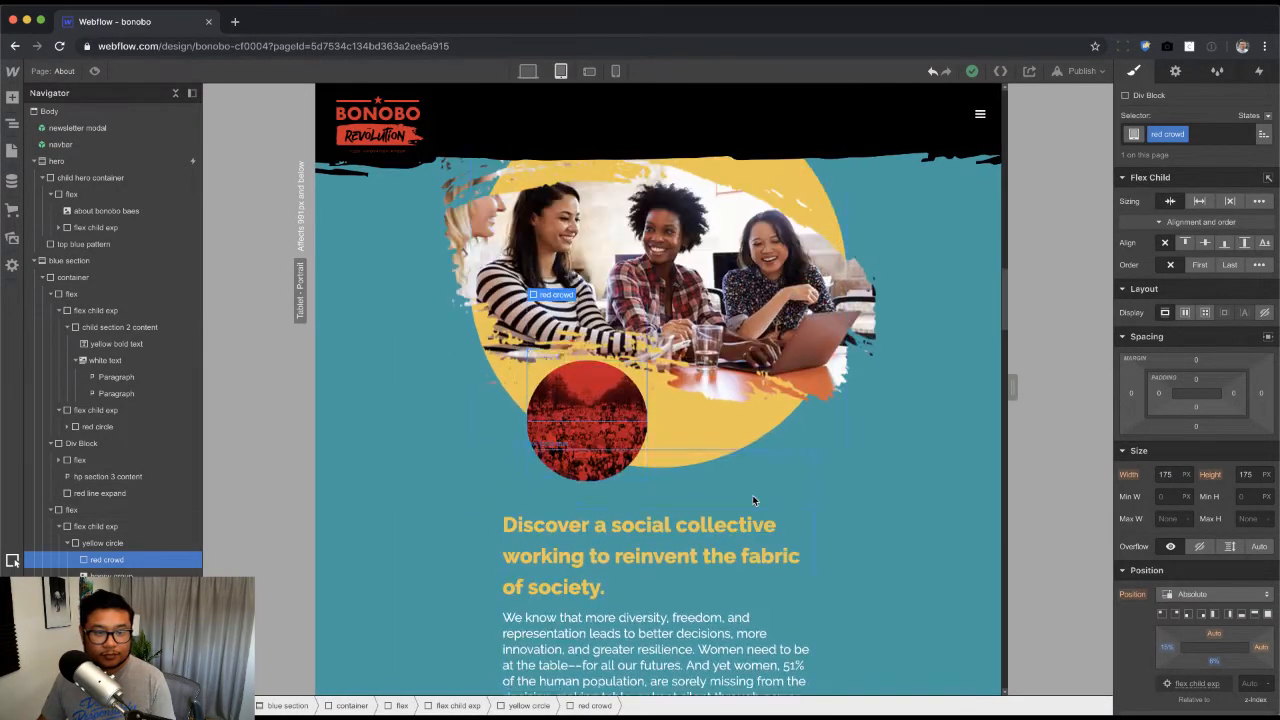
{"action": "scroll", "coordinate": [753, 500], "scroll_direction": "down", "scroll_amount": 1}
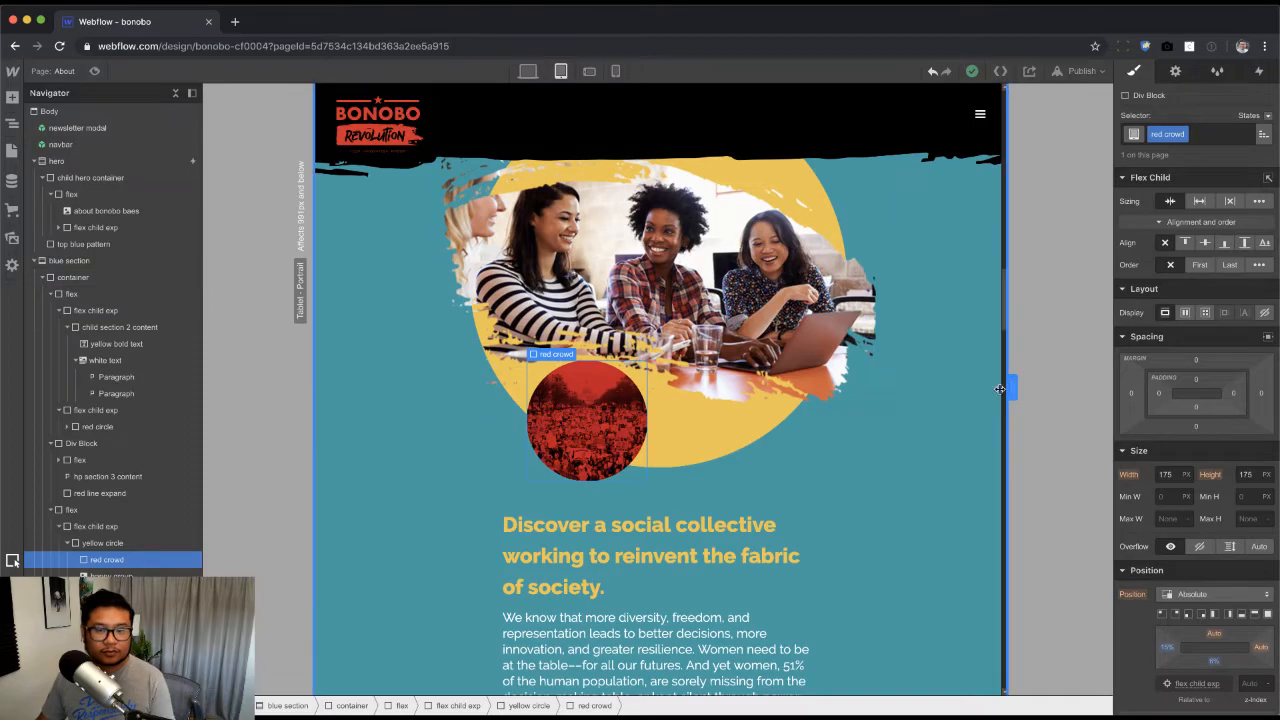
{"action": "left_click_drag", "start_coordinate": [1008, 388], "coordinate": [884, 391]}
Step: Set the blue section's top and bottom padding to 50 px for the tablet breakpoint
{"action": "scroll", "coordinate": [797, 557], "scroll_direction": "down", "scroll_amount": 3}
{"action": "scroll", "coordinate": [797, 557], "scroll_direction": "down", "scroll_amount": 2}
{"action": "left_click", "coordinate": [684, 380]}
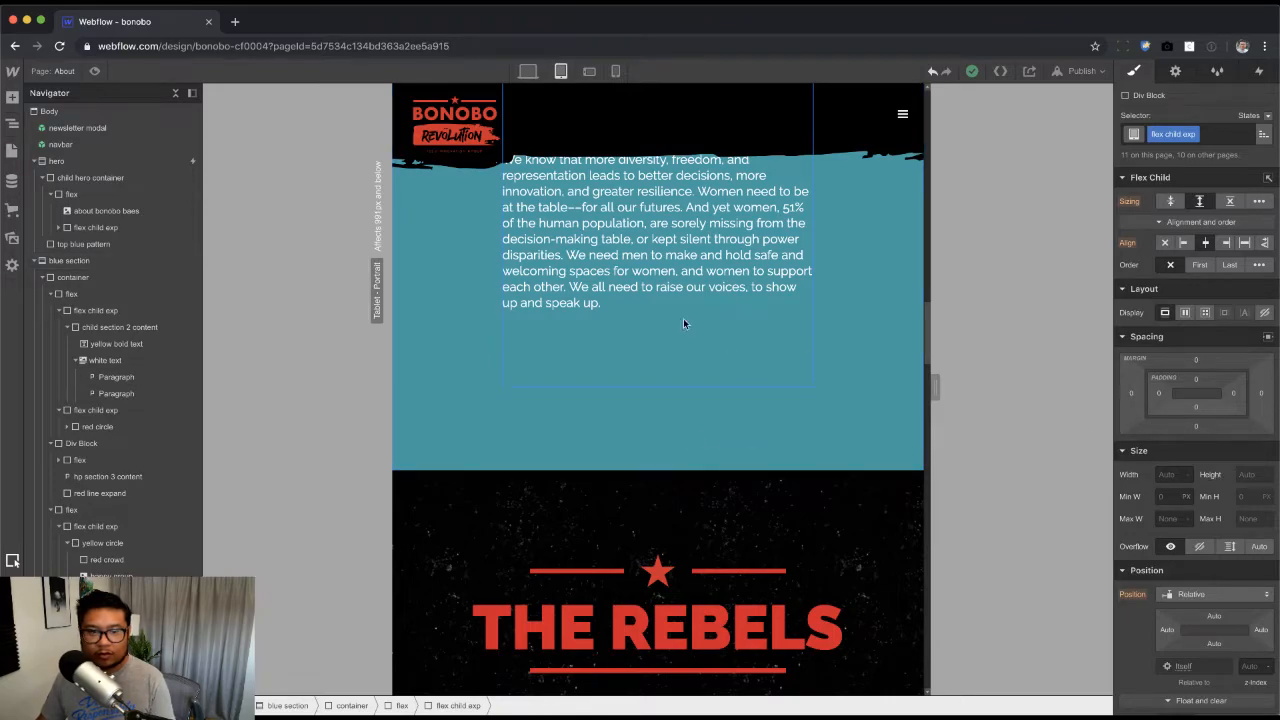
{"action": "left_click", "coordinate": [657, 290]}
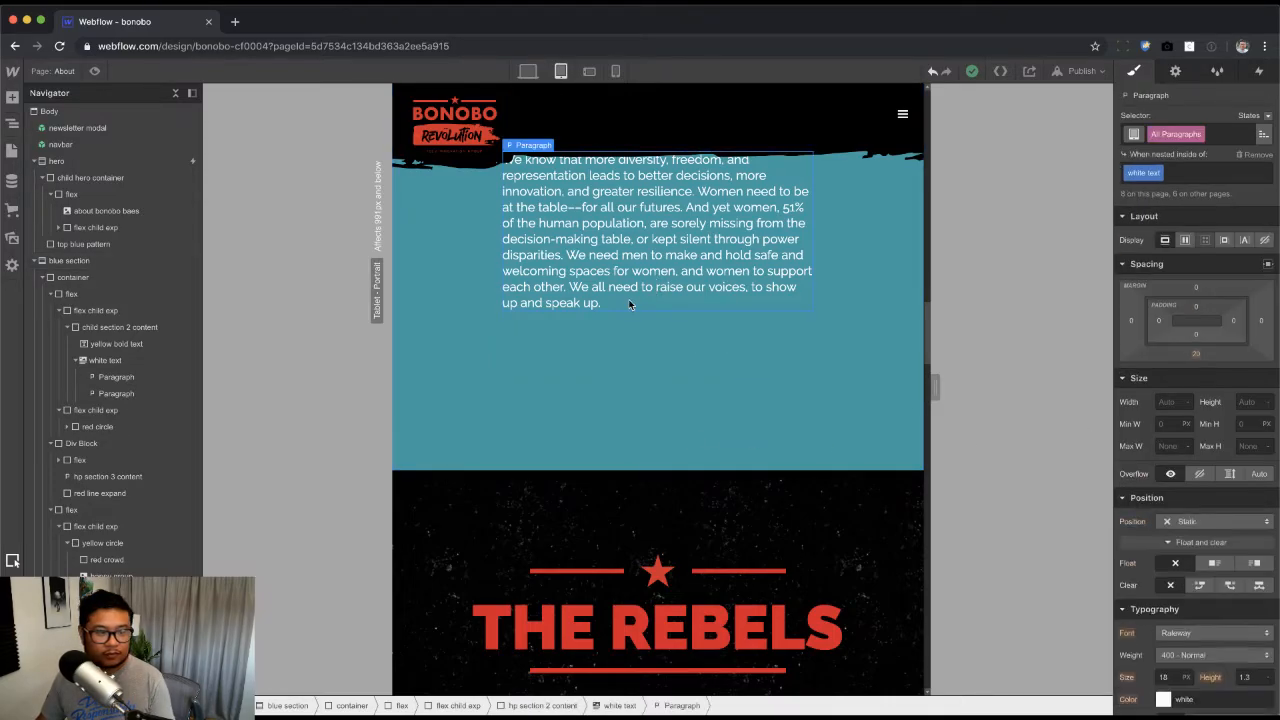
{"action": "left_click", "coordinate": [642, 386]}
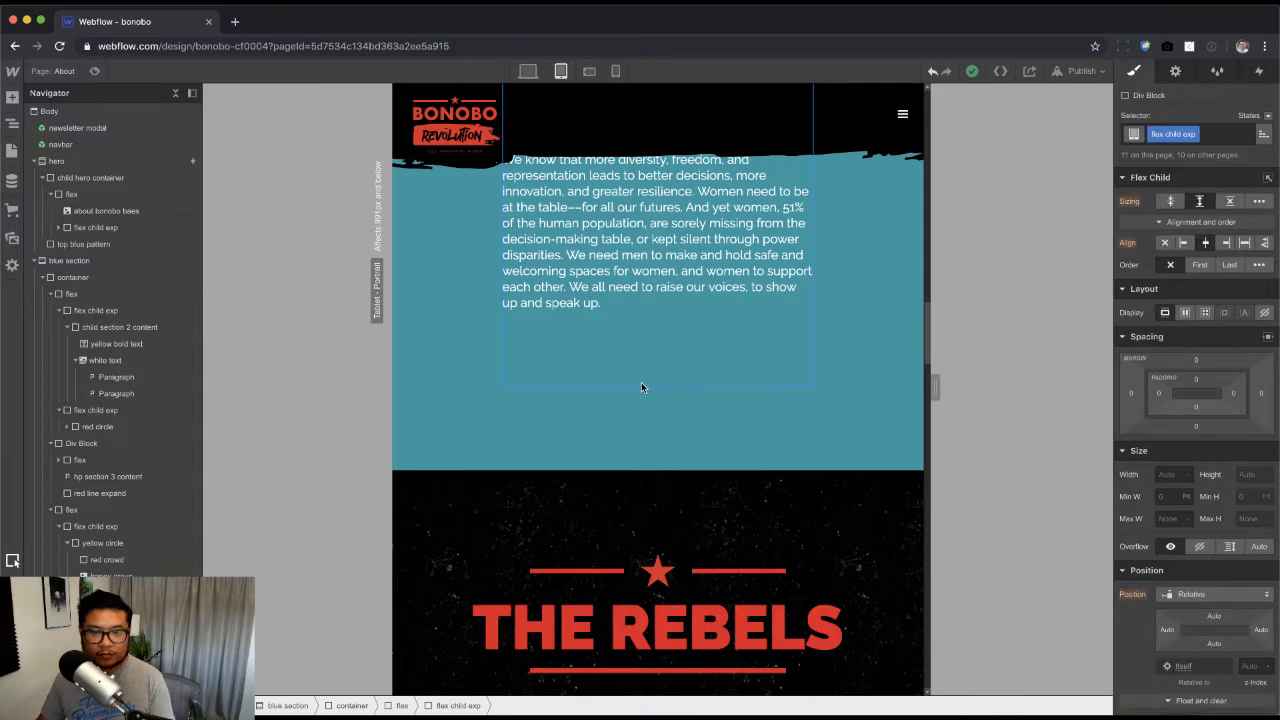
{"action": "left_click", "coordinate": [642, 405]}
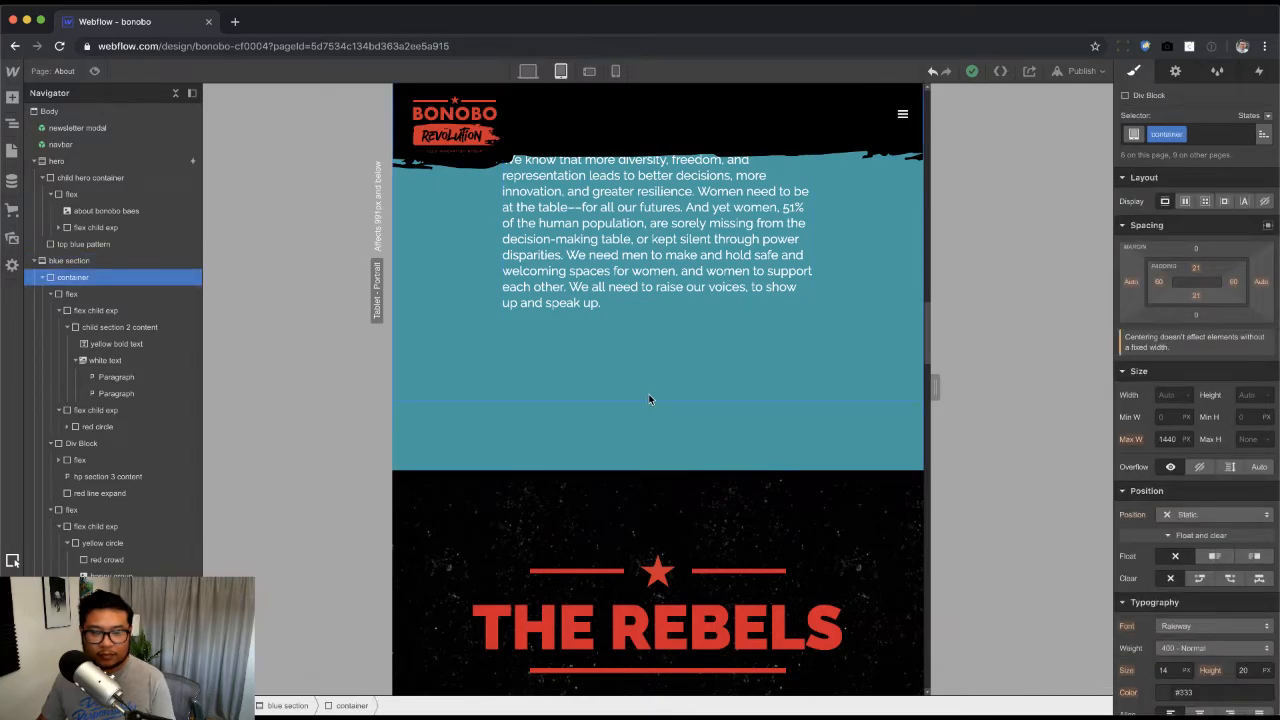
{"action": "left_click", "coordinate": [648, 399]}
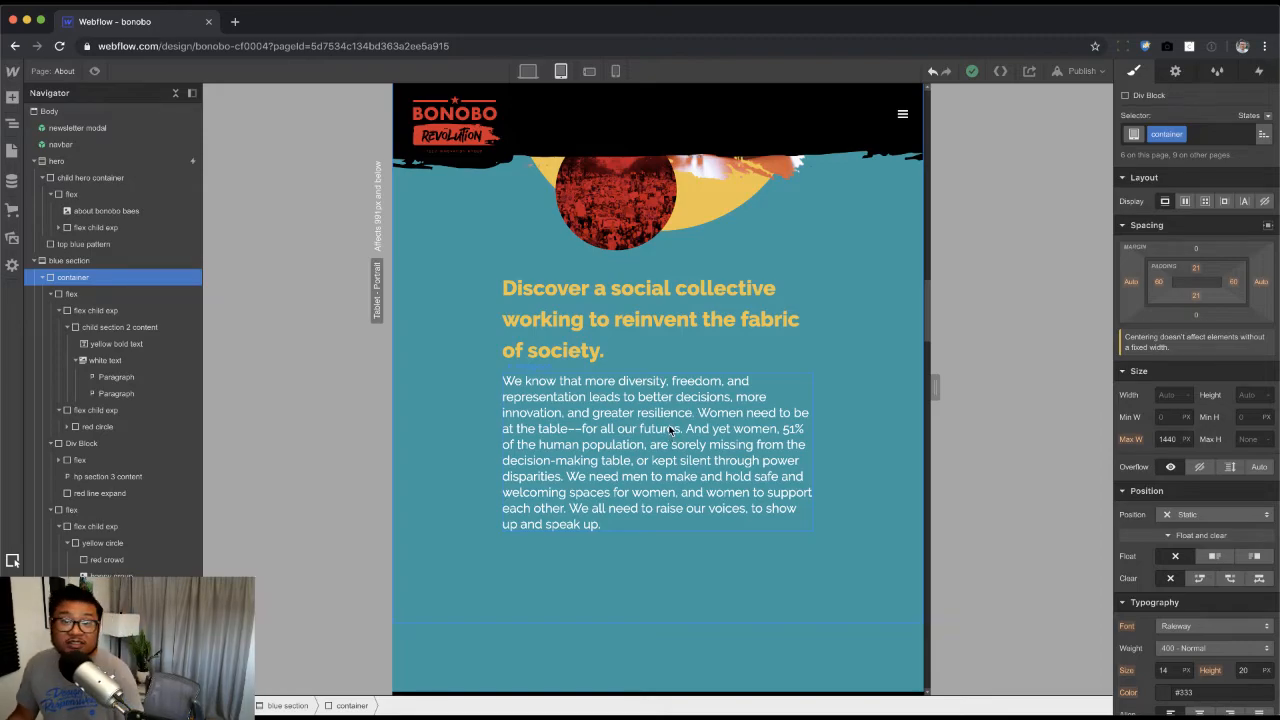
{"action": "scroll", "coordinate": [670, 432], "scroll_direction": "up", "scroll_amount": 5}
{"action": "left_click", "coordinate": [597, 350]}
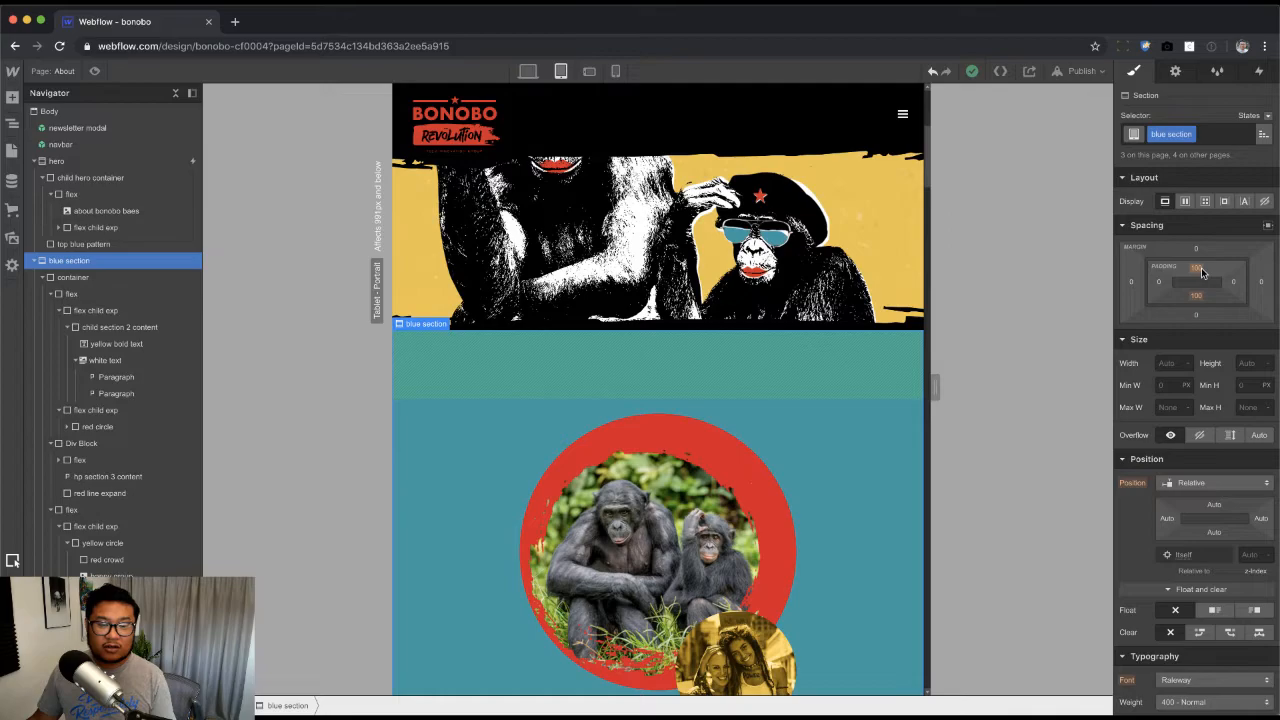
{"action": "left_click_drag", "start_coordinate": [1202, 272], "coordinate": [1200, 162]}
Step: Open the Home page and examine how its blue and black sections are spaced on tablet
{"action": "left_click", "coordinate": [64, 72]}
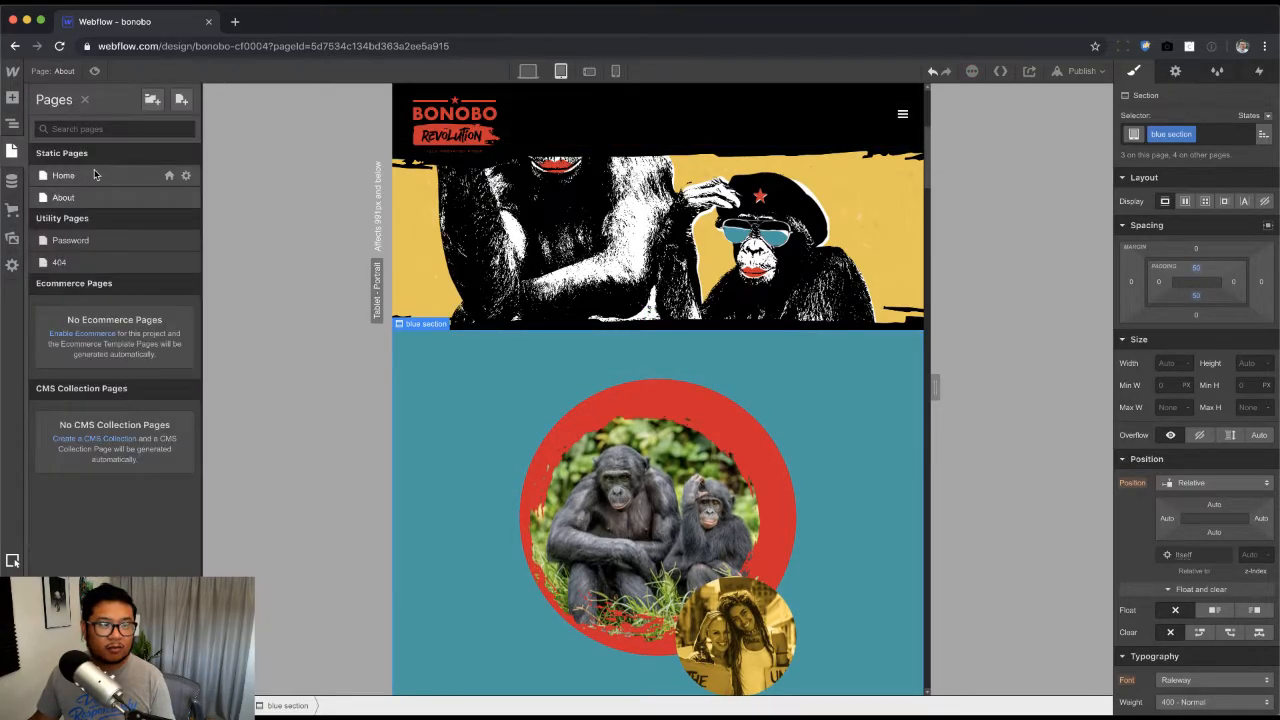
{"action": "left_click", "coordinate": [95, 175]}
{"action": "scroll", "coordinate": [820, 450], "scroll_direction": "down", "scroll_amount": 10}
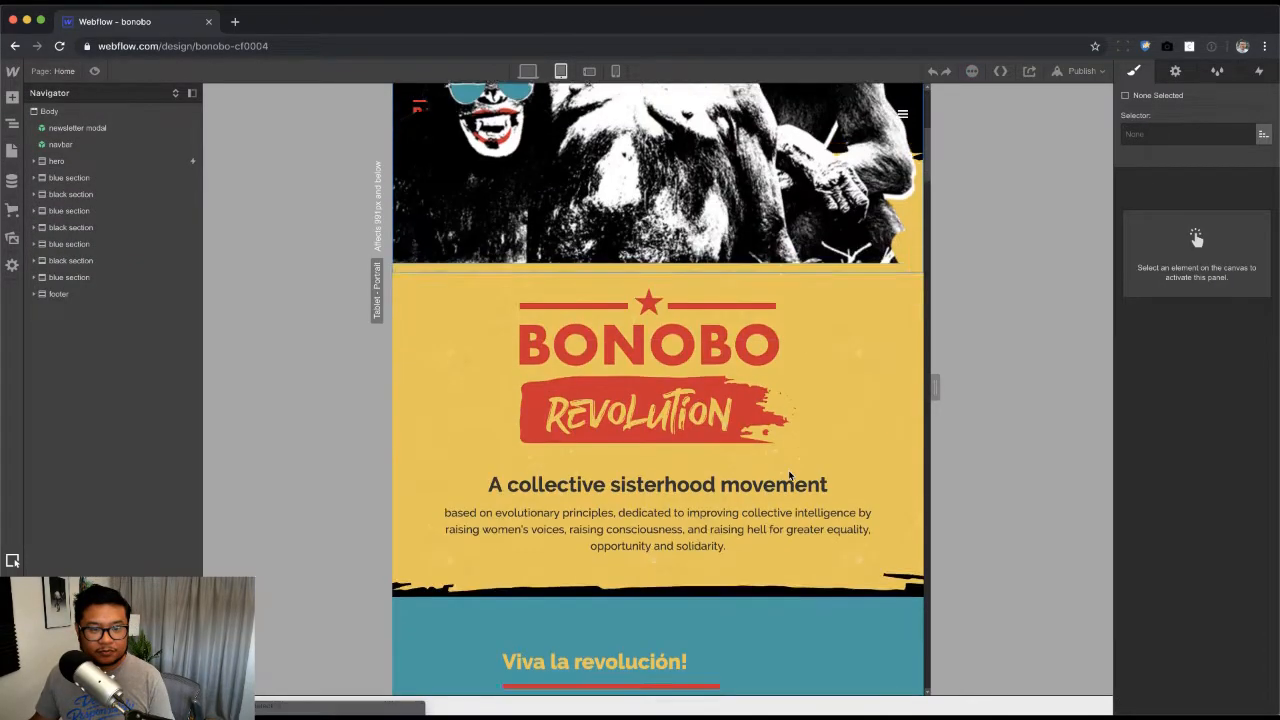
{"action": "scroll", "coordinate": [789, 475], "scroll_direction": "down", "scroll_amount": 8}
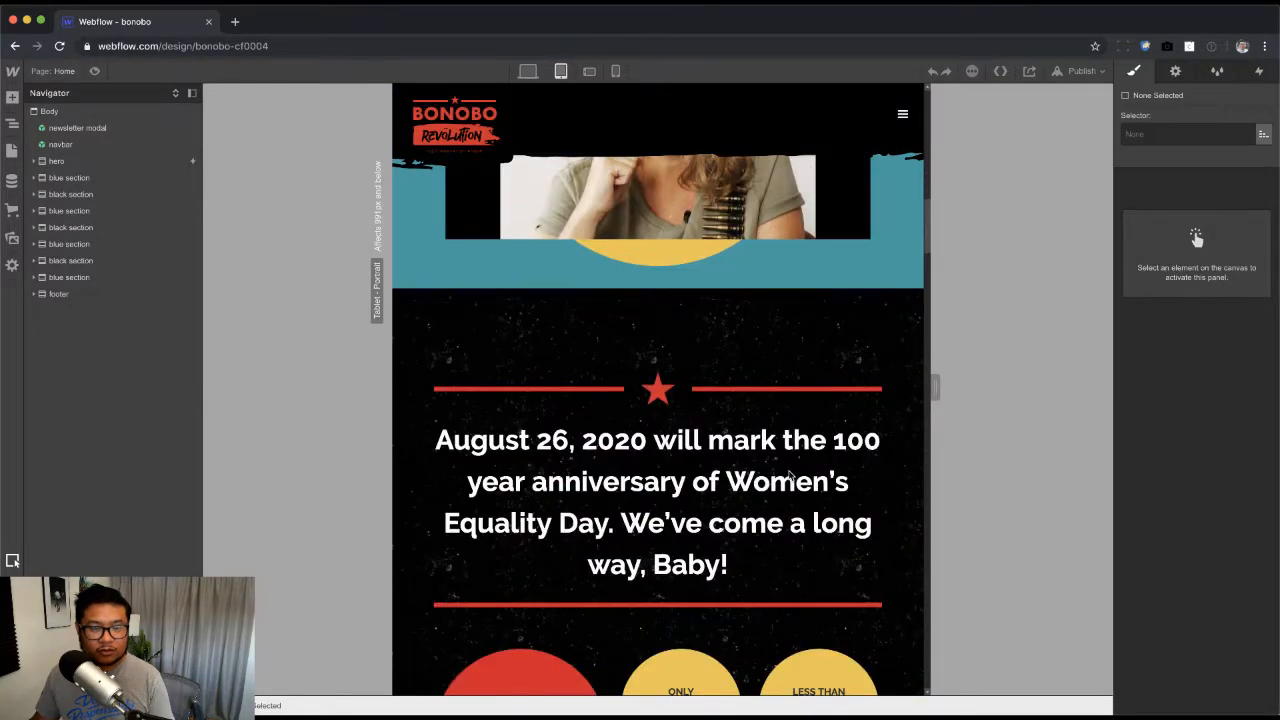
{"action": "scroll", "coordinate": [789, 475], "scroll_direction": "up", "scroll_amount": 3}
{"action": "scroll", "coordinate": [710, 453], "scroll_direction": "down", "scroll_amount": 2}
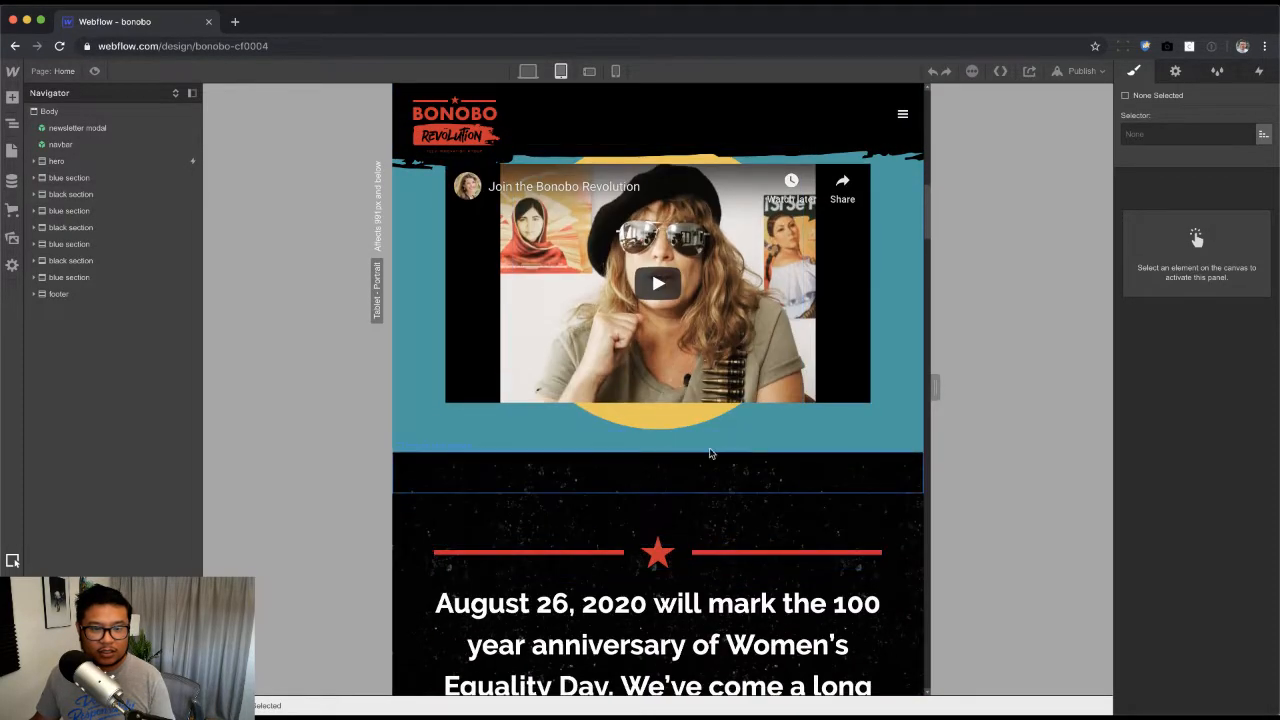
{"action": "scroll", "coordinate": [710, 453], "scroll_direction": "down", "scroll_amount": 15}
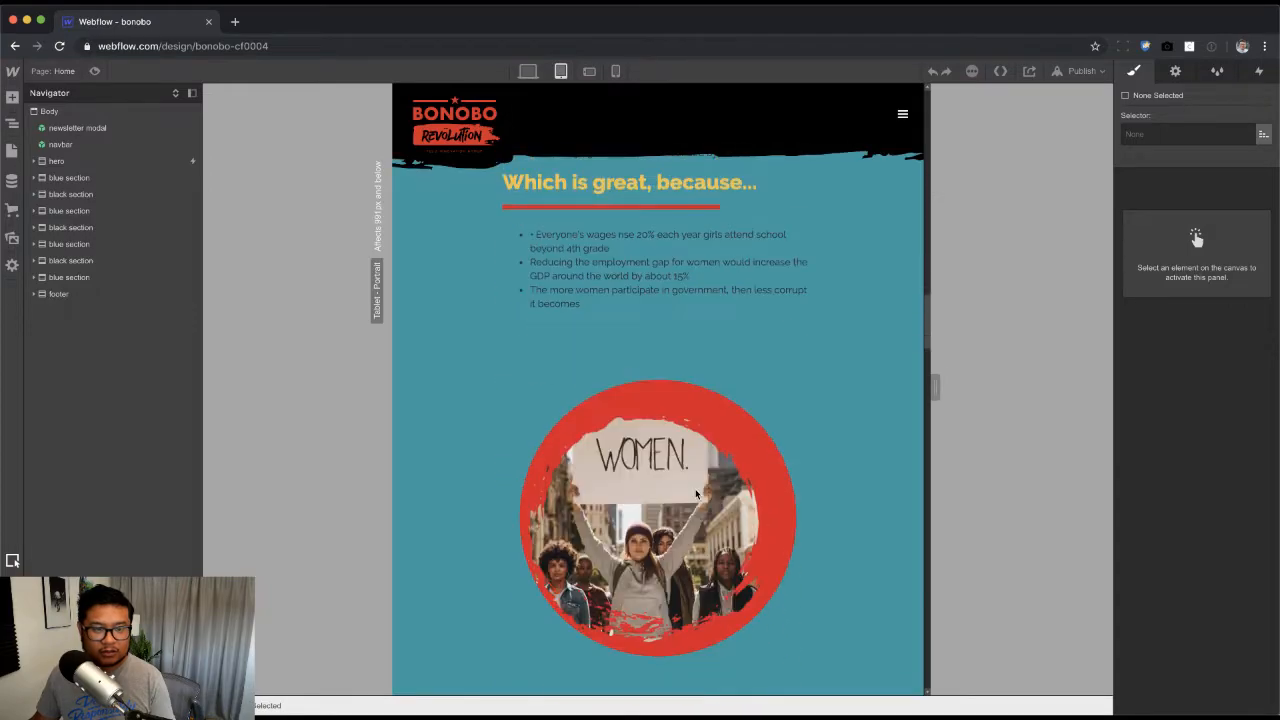
{"action": "scroll", "coordinate": [697, 493], "scroll_direction": "down", "scroll_amount": 3}
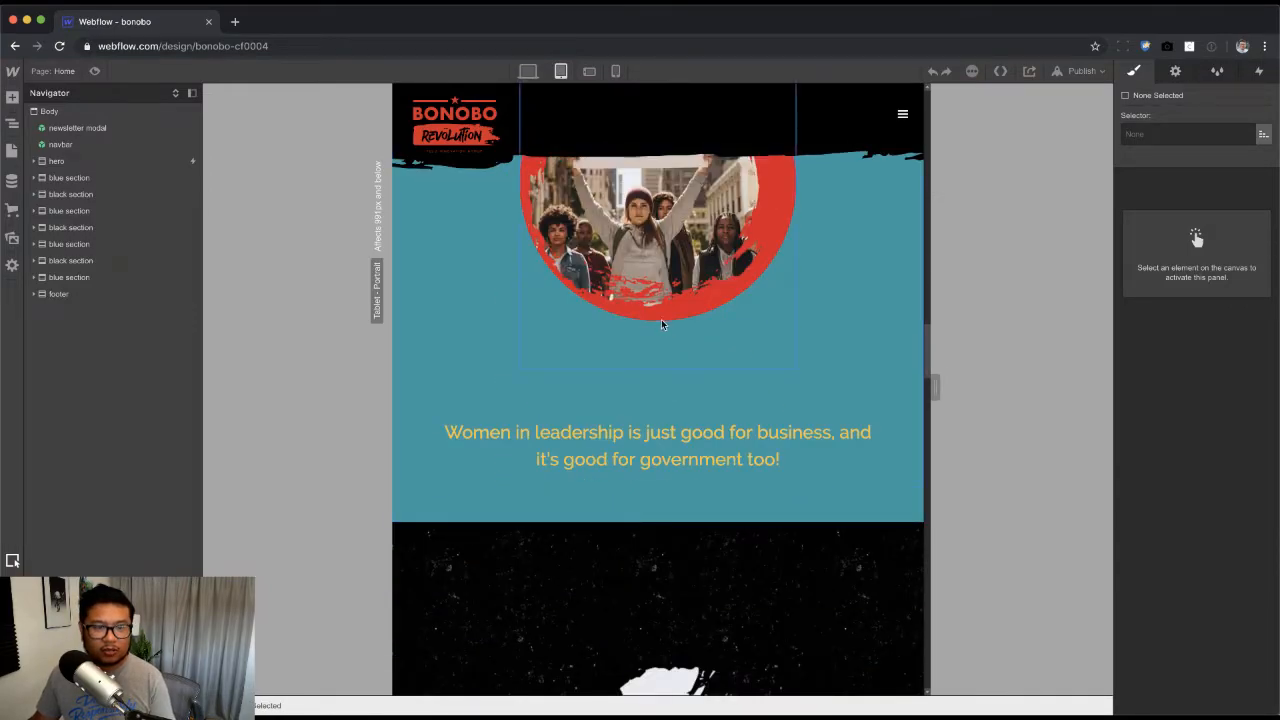
{"action": "scroll", "coordinate": [665, 490], "scroll_direction": "down", "scroll_amount": 4}
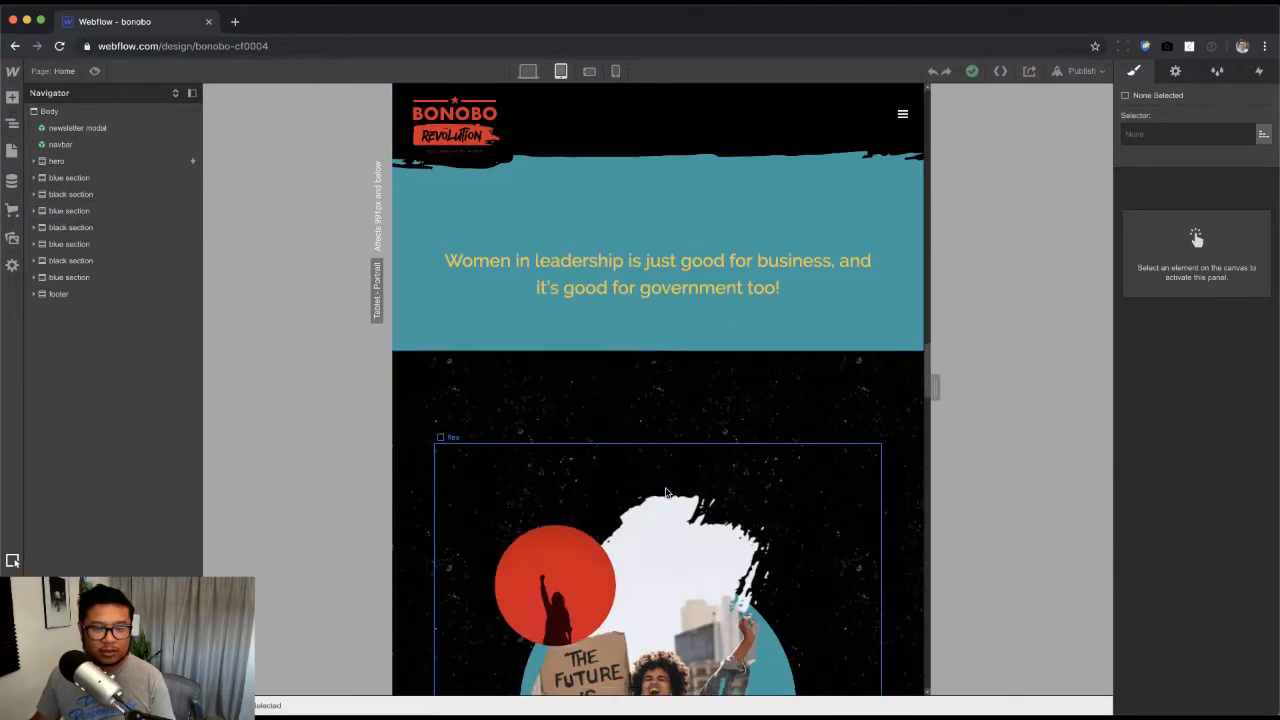
{"action": "scroll", "coordinate": [665, 491], "scroll_direction": "down", "scroll_amount": 15}
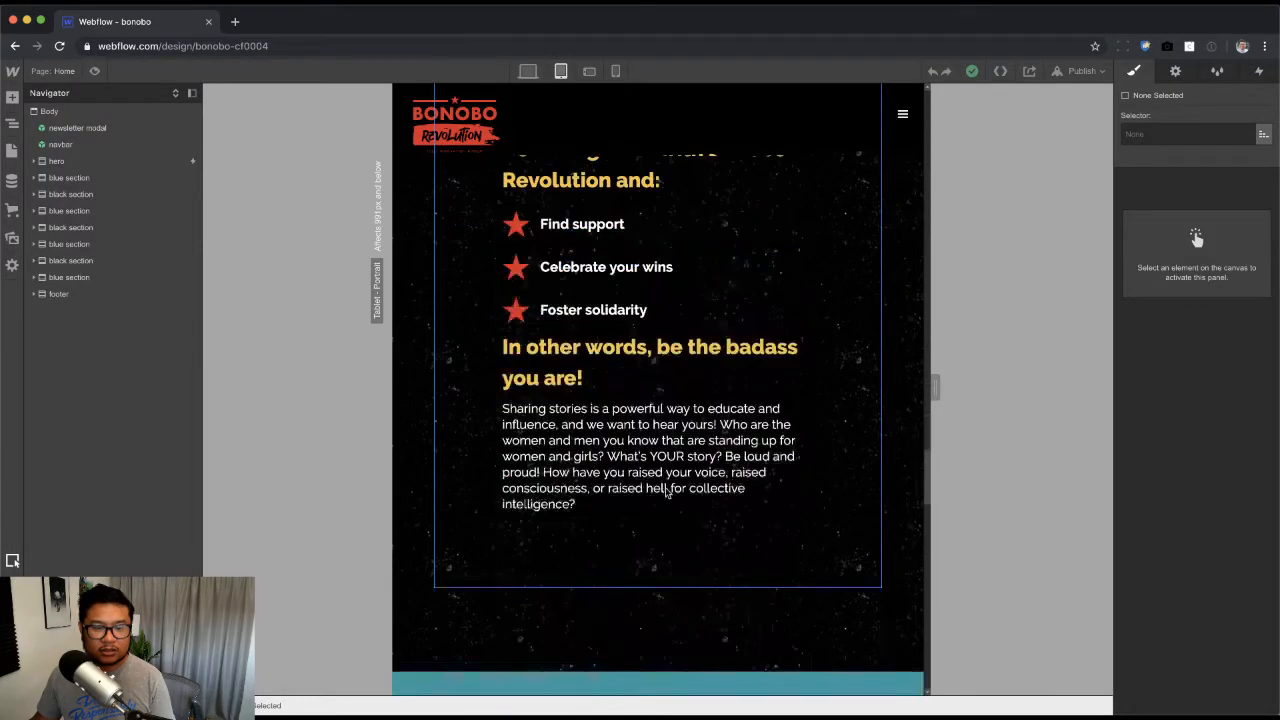
{"action": "scroll", "coordinate": [665, 491], "scroll_direction": "down", "scroll_amount": 6}
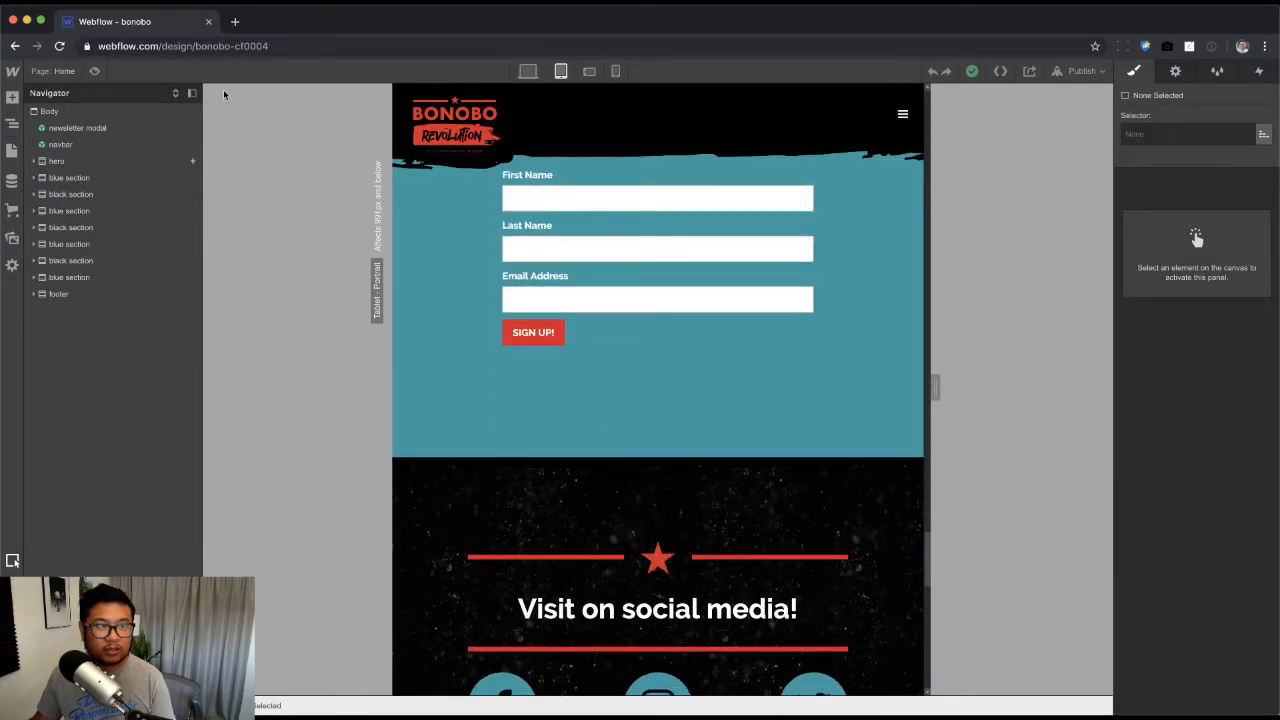
Step: Return to the About page and review the profiles and the lower part of the blue section
{"action": "left_click", "coordinate": [55, 71]}
{"action": "left_click", "coordinate": [78, 201]}
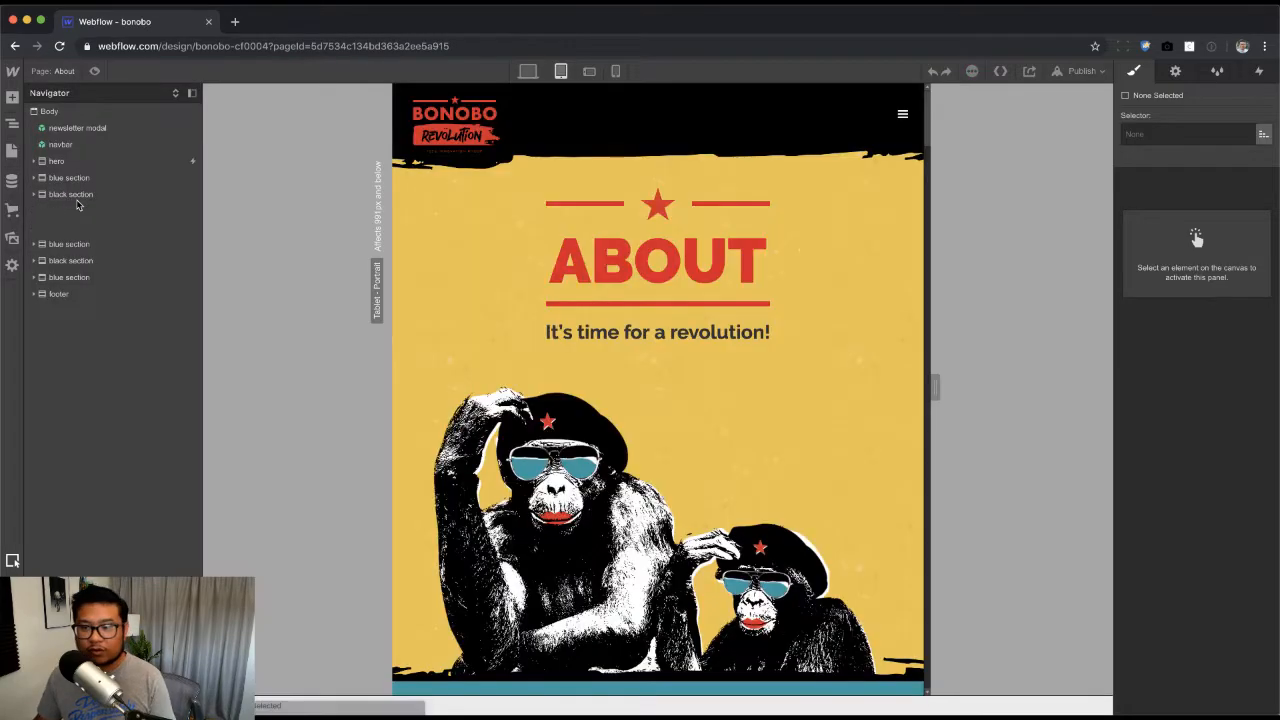
{"action": "scroll", "coordinate": [568, 366], "scroll_direction": "down", "scroll_amount": 20}
{"action": "scroll", "coordinate": [568, 366], "scroll_direction": "up", "scroll_amount": 10}
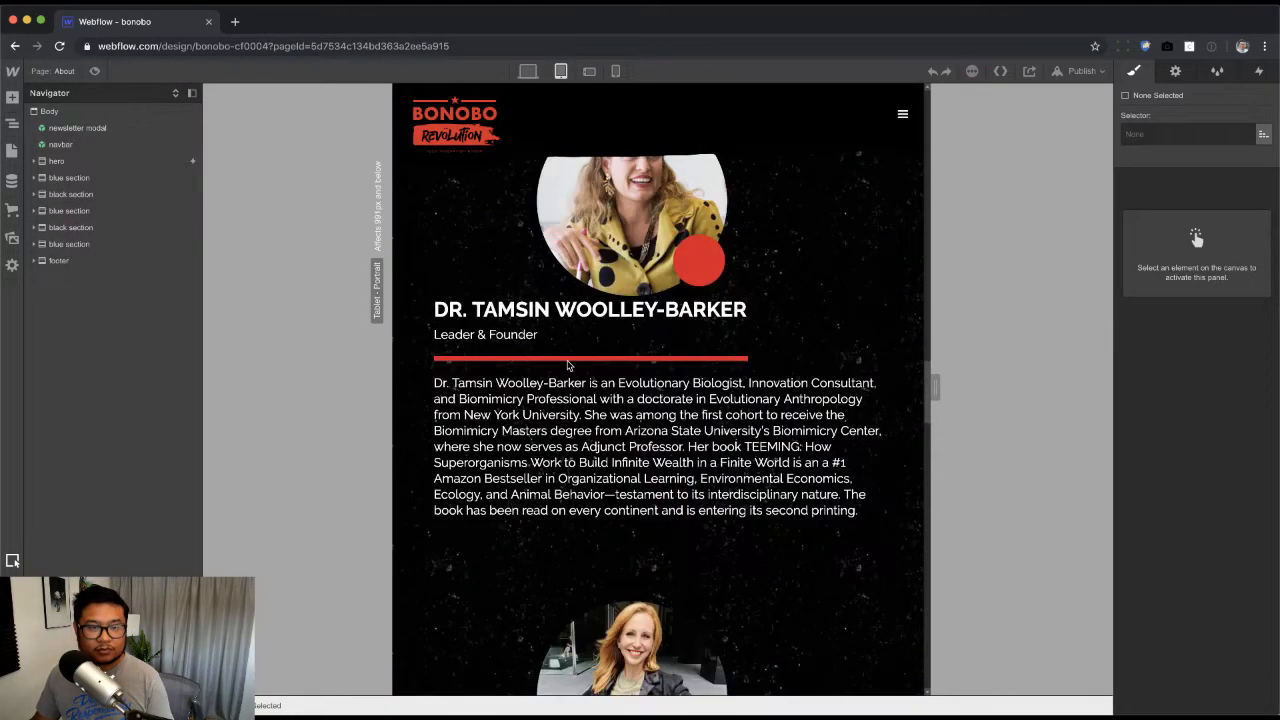
{"action": "scroll", "coordinate": [568, 366], "scroll_direction": "up", "scroll_amount": 8}
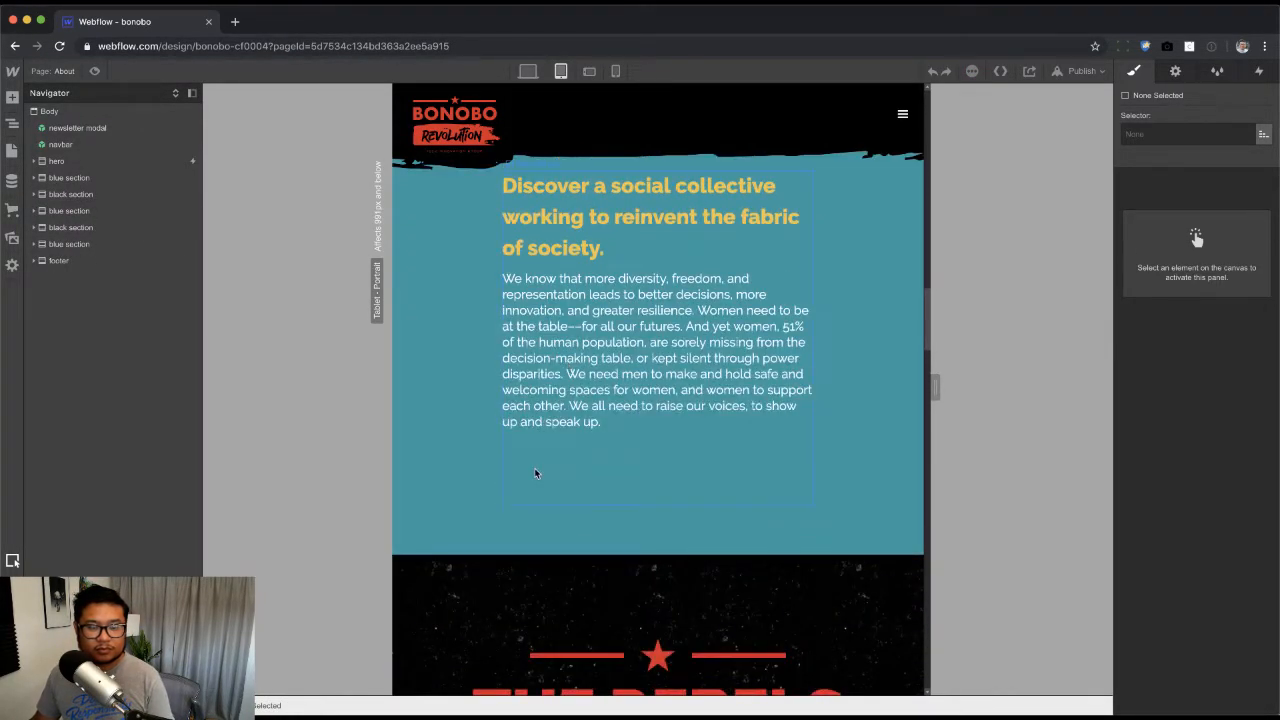
Step: Inspect the spacing of the blue section's yellow circle and "Discover a social collective" text blocks, including the hp section 2 content block
{"action": "left_click", "coordinate": [534, 473]}
{"action": "left_click", "coordinate": [547, 430]}
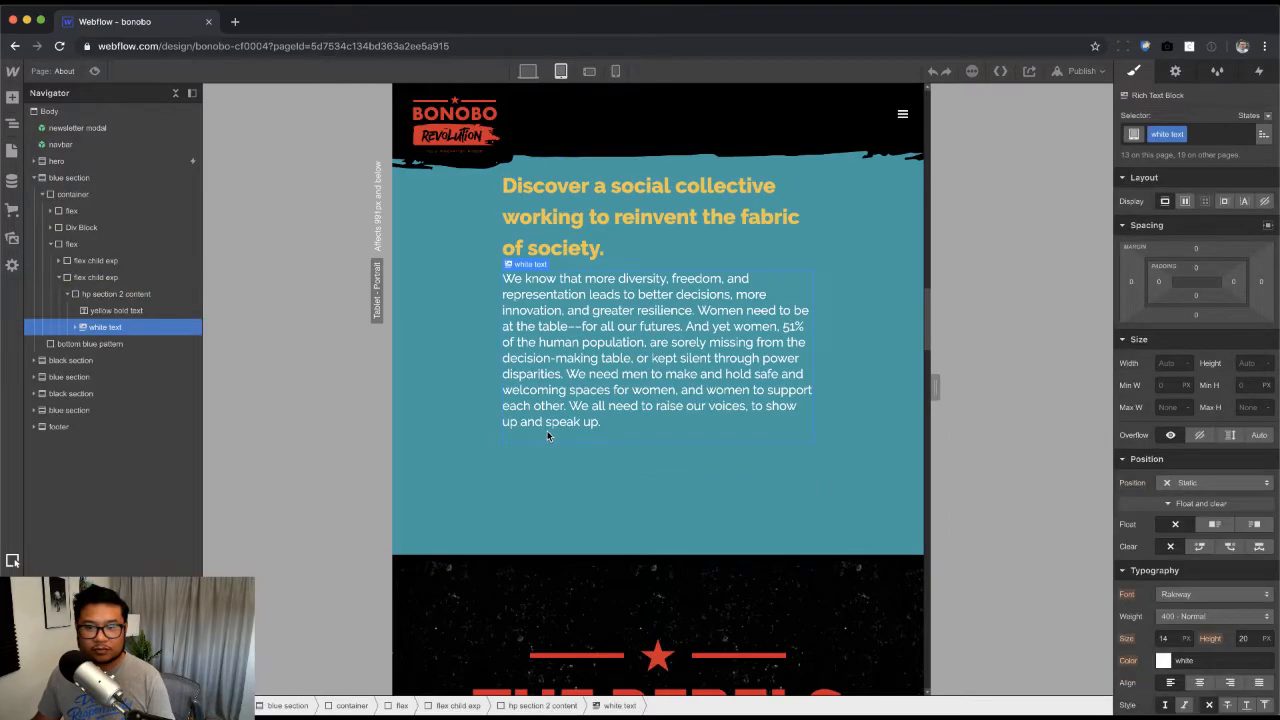
{"action": "left_click", "coordinate": [451, 484]}
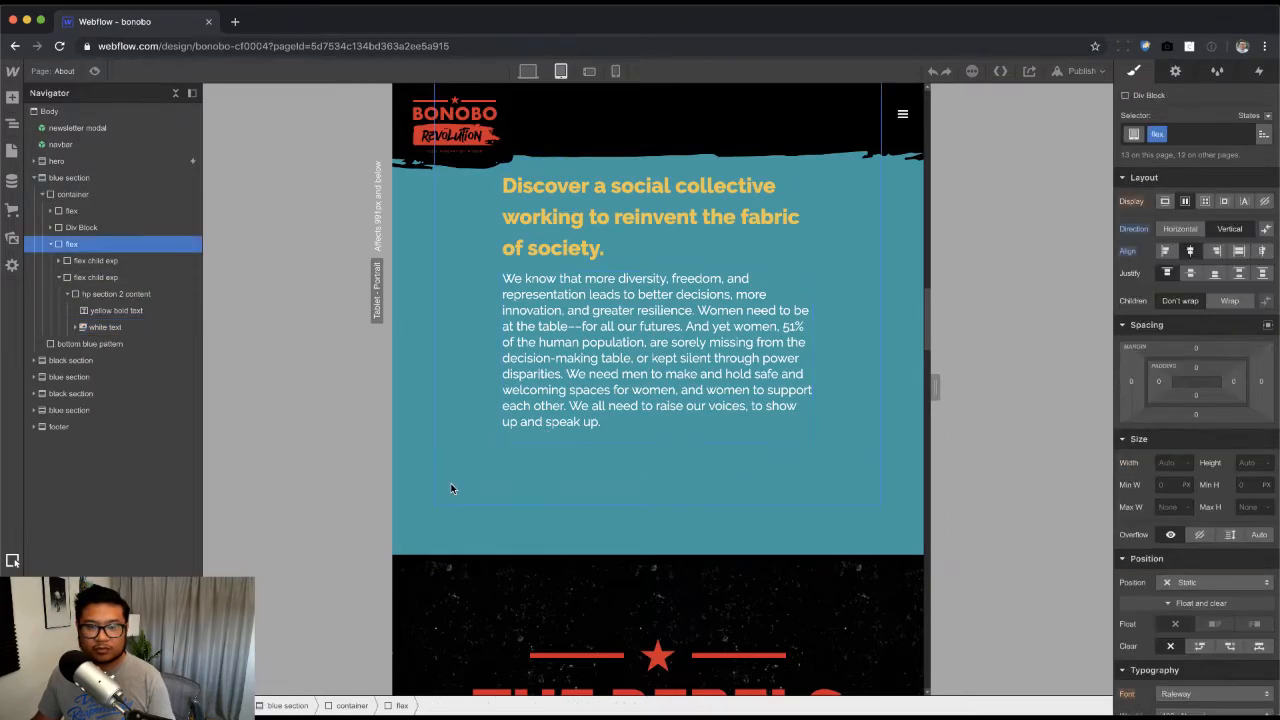
{"action": "left_click", "coordinate": [447, 542]}
{"action": "scroll", "coordinate": [462, 465], "scroll_direction": "up", "scroll_amount": 5}
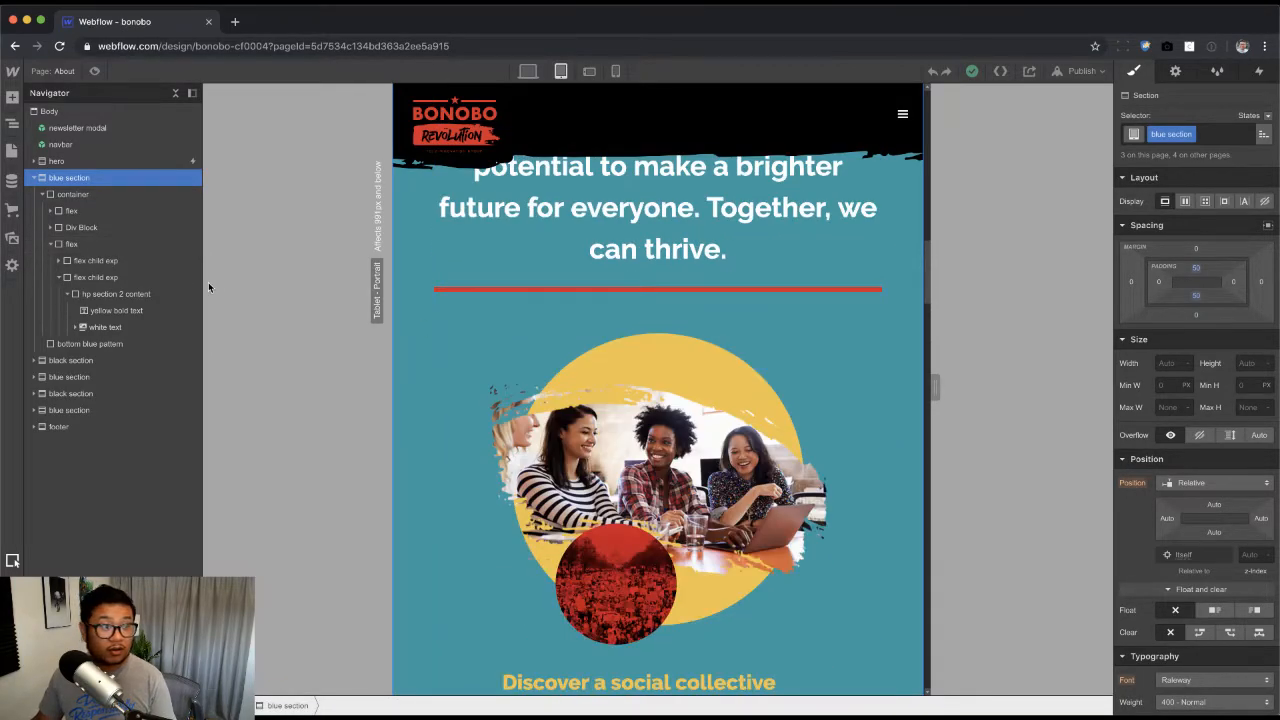
{"action": "left_click", "coordinate": [546, 325]}
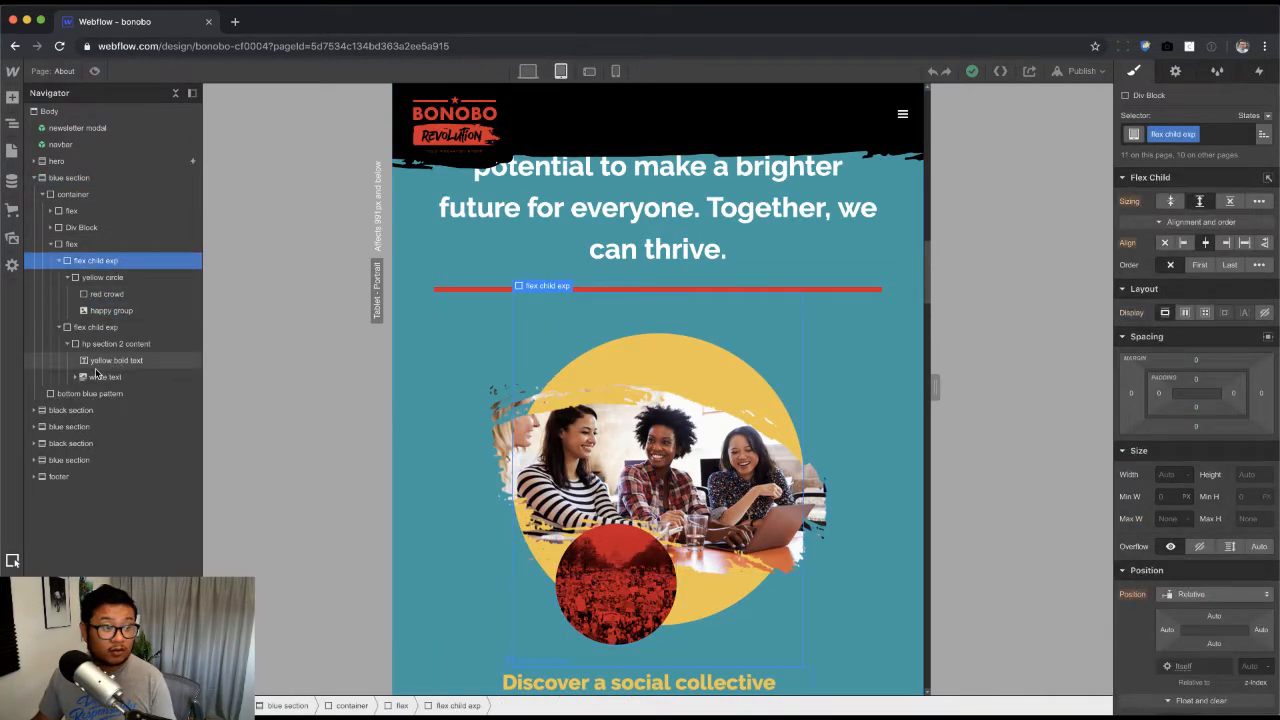
{"action": "scroll", "coordinate": [728, 529], "scroll_direction": "down", "scroll_amount": 4}
{"action": "left_click", "coordinate": [651, 519]}
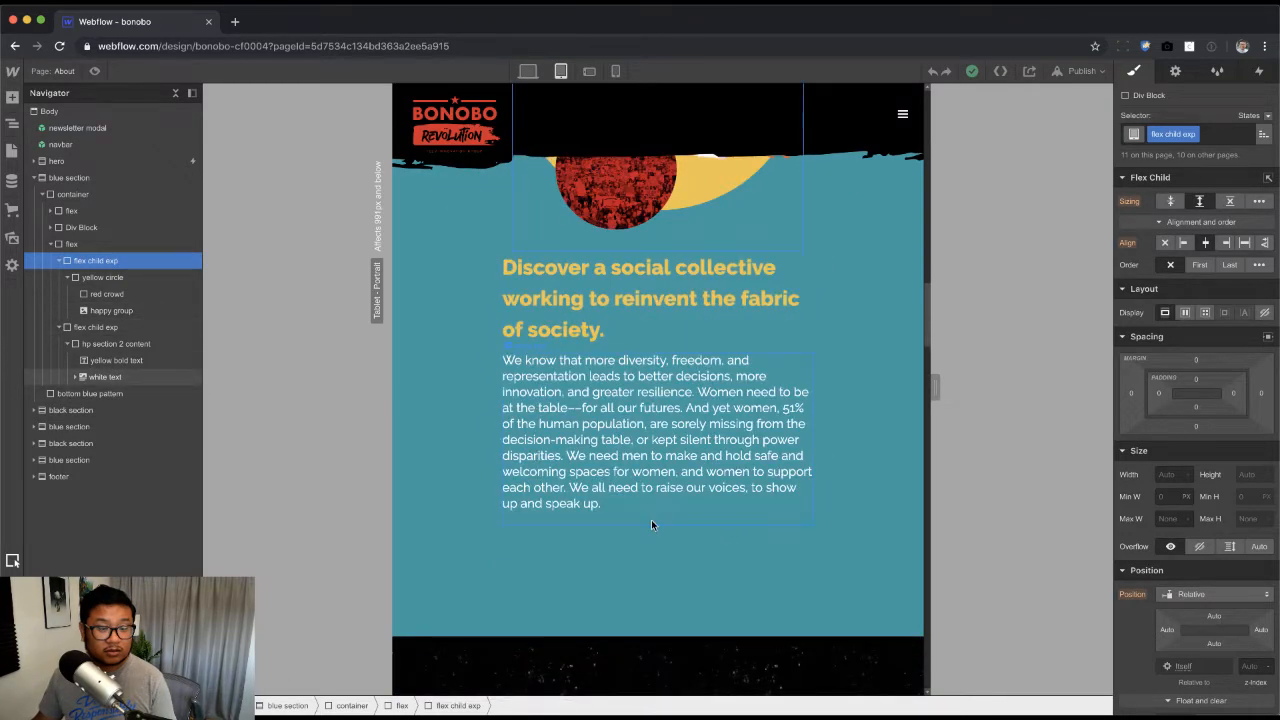
{"action": "left_click", "coordinate": [627, 545]}
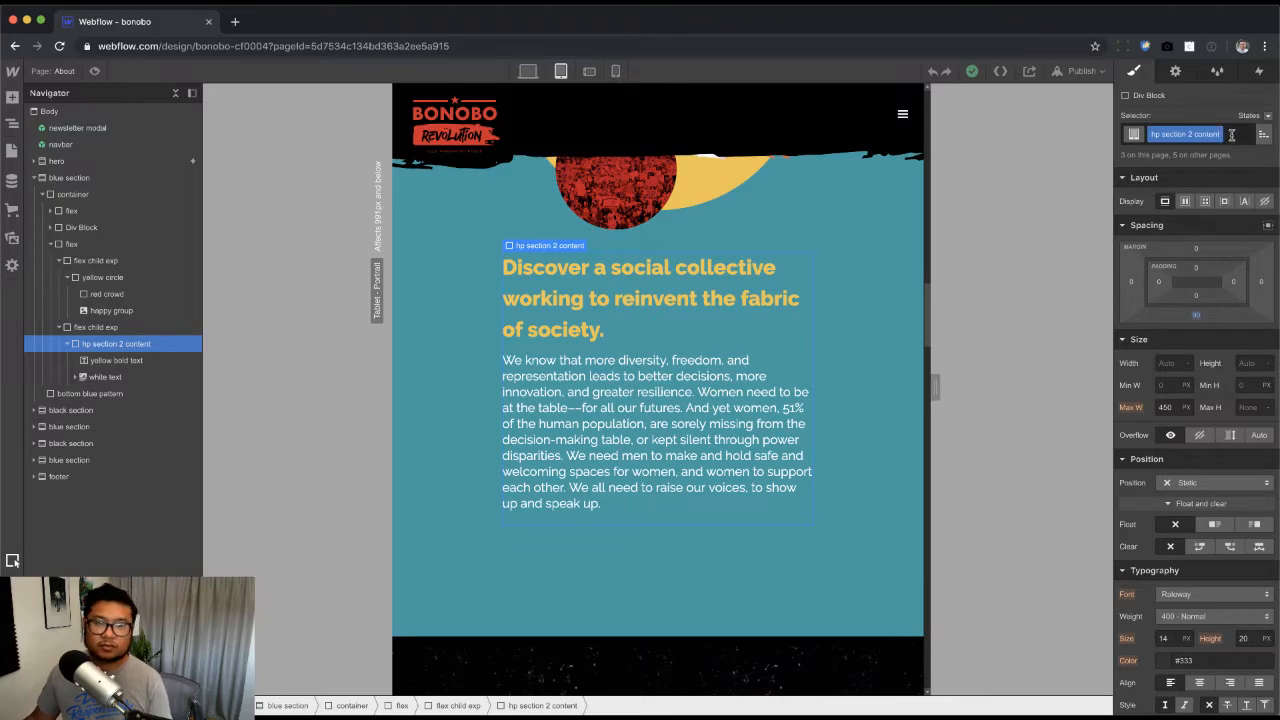
Step: Set the top and bottom margins of the child section 2 content block around "What's up with Bonobos?" to 40 px
{"action": "scroll", "coordinate": [680, 400], "scroll_direction": "up", "scroll_amount": 3}
{"action": "scroll", "coordinate": [690, 330], "scroll_direction": "down", "scroll_amount": 10}
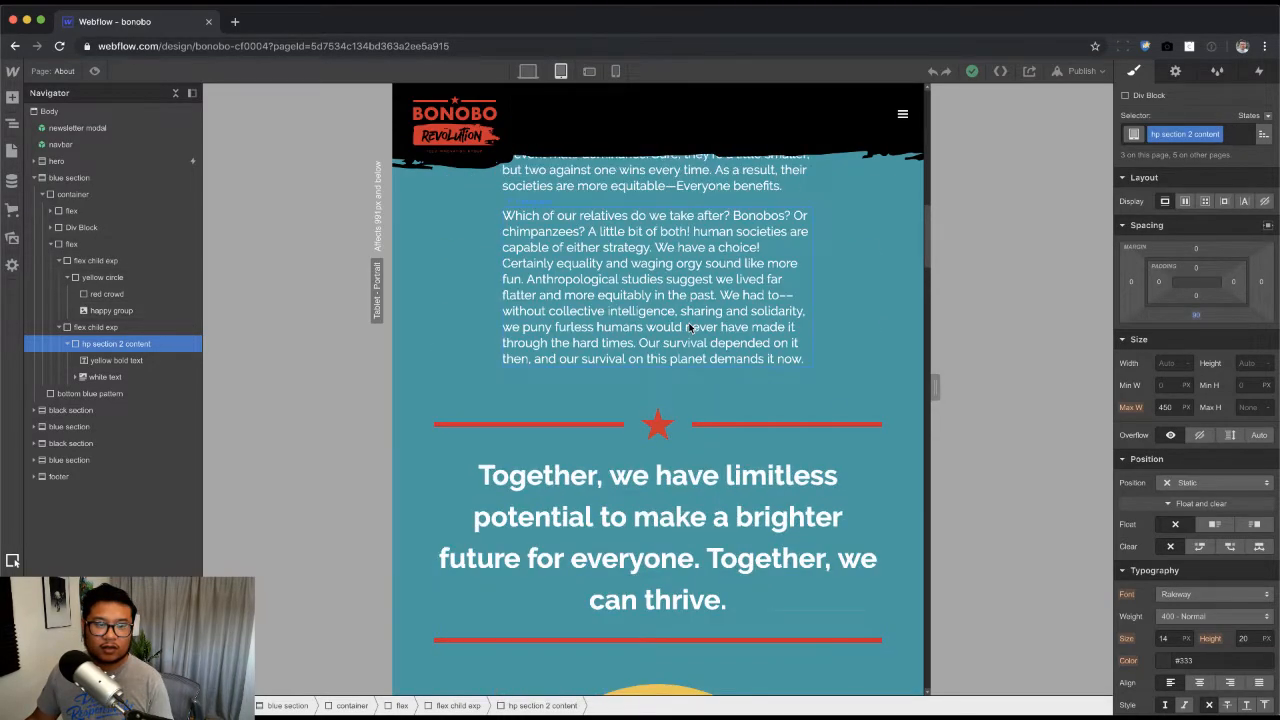
{"action": "left_click", "coordinate": [690, 328]}
{"action": "left_click", "coordinate": [138, 245]}
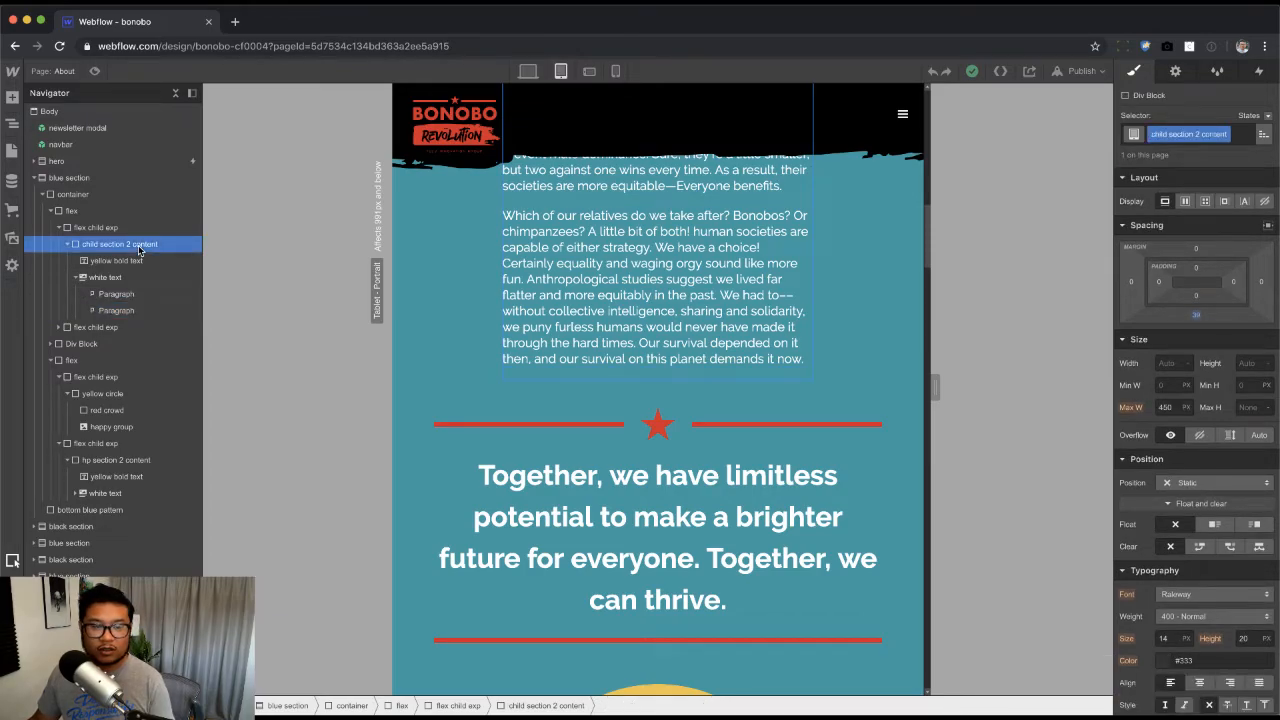
{"action": "scroll", "coordinate": [557, 483], "scroll_direction": "up", "scroll_amount": 5}
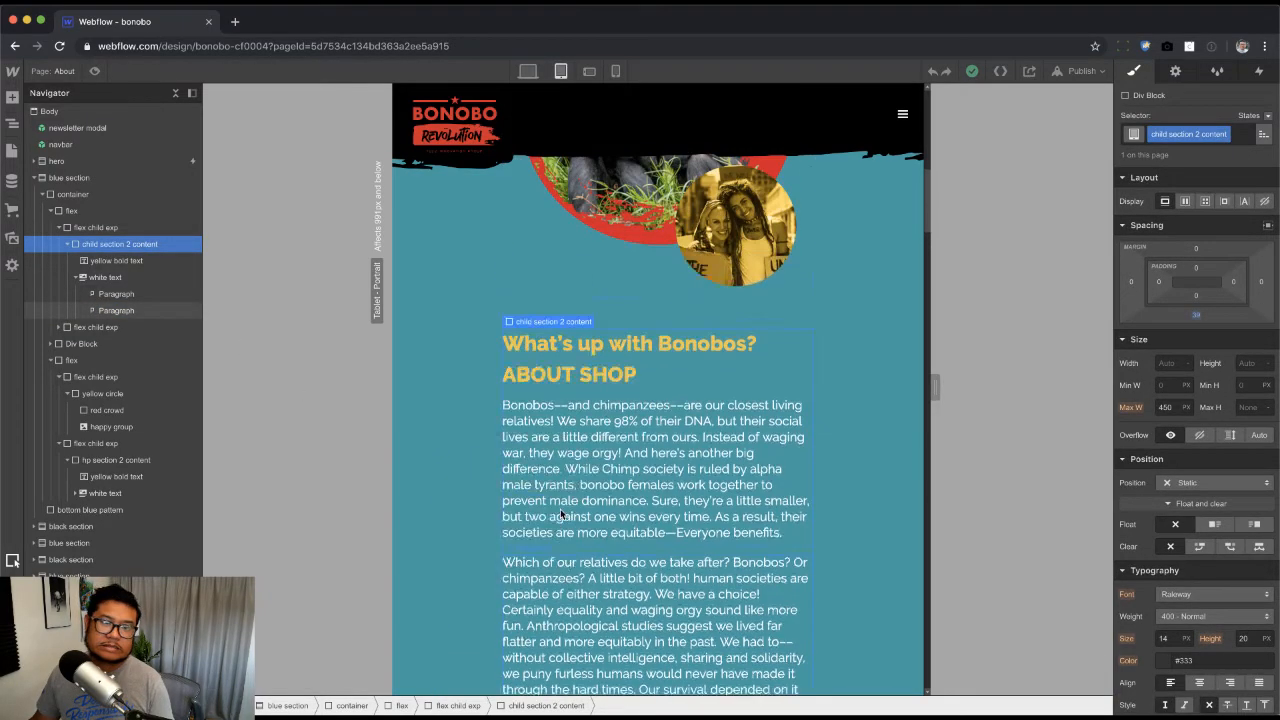
{"action": "scroll", "coordinate": [462, 317], "scroll_direction": "up", "scroll_amount": 2}
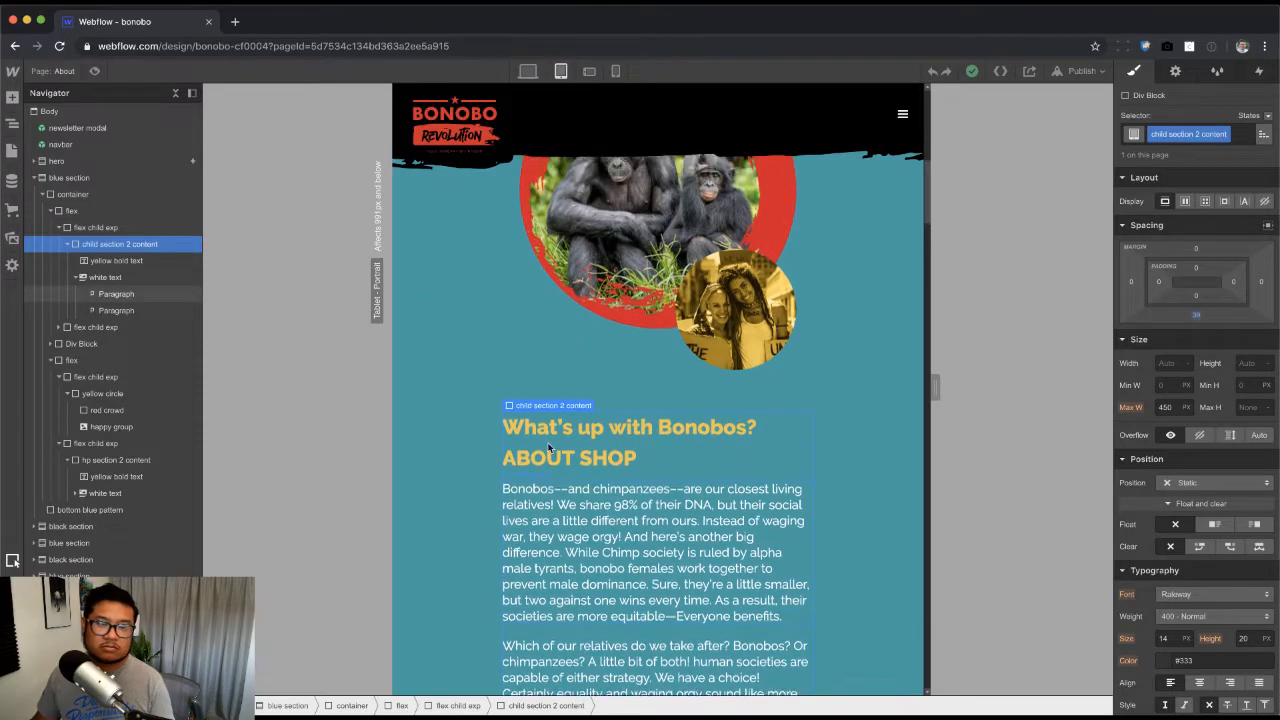
{"action": "left_click_drag", "start_coordinate": [1200, 251], "coordinate": [1205, 163]}
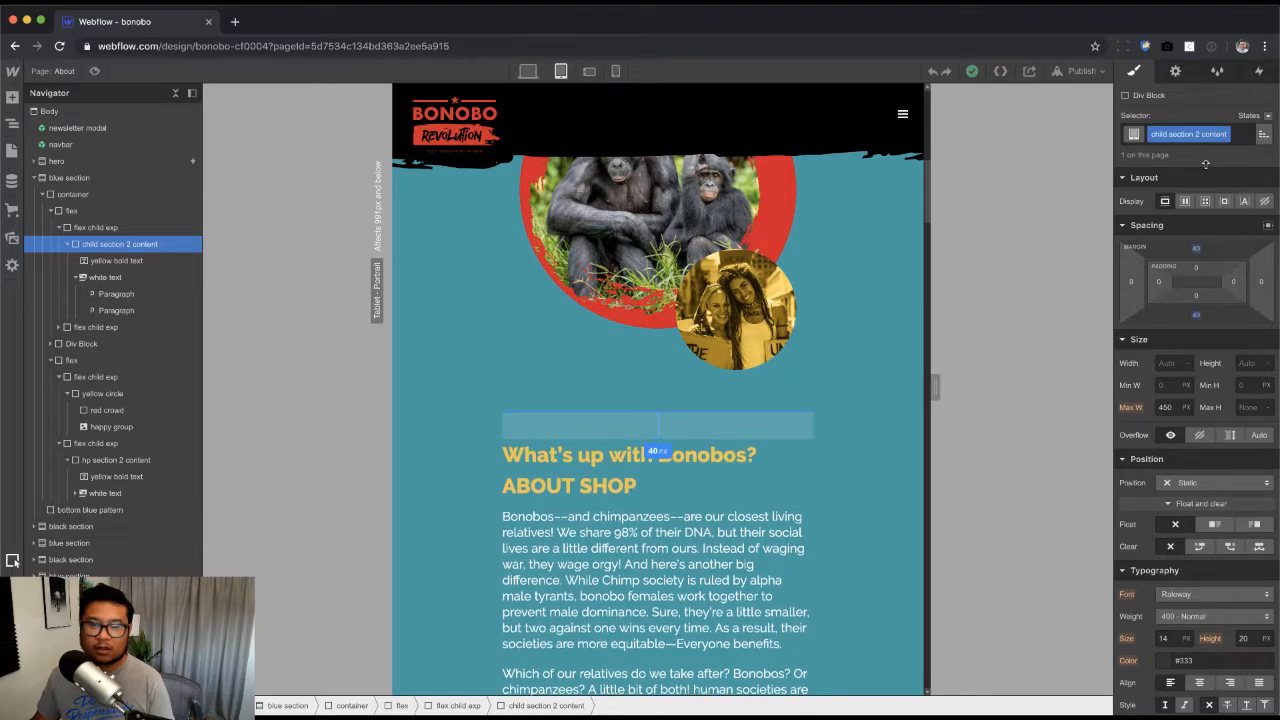
Step: Reduce the bottom margin of the red circle holding the bonobo photo to 50 px
{"action": "left_click", "coordinate": [637, 331]}
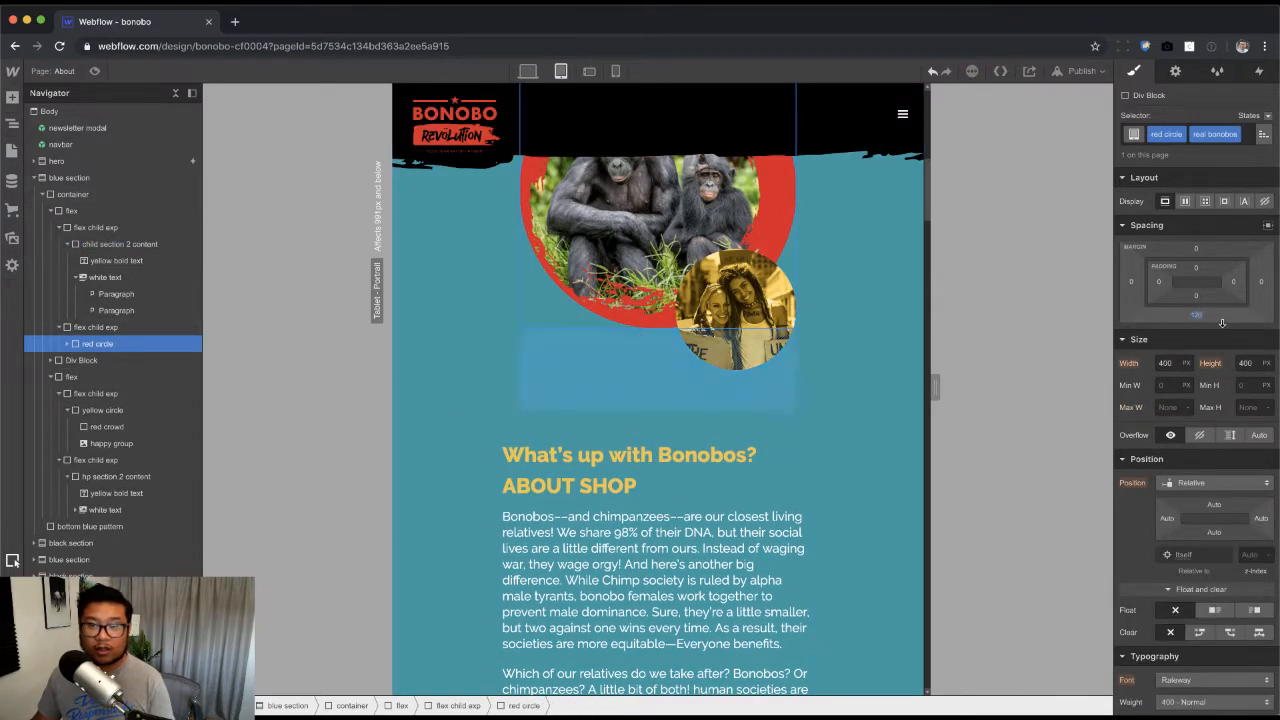
{"action": "left_click_drag", "start_coordinate": [1201, 319], "coordinate": [1196, 178]}
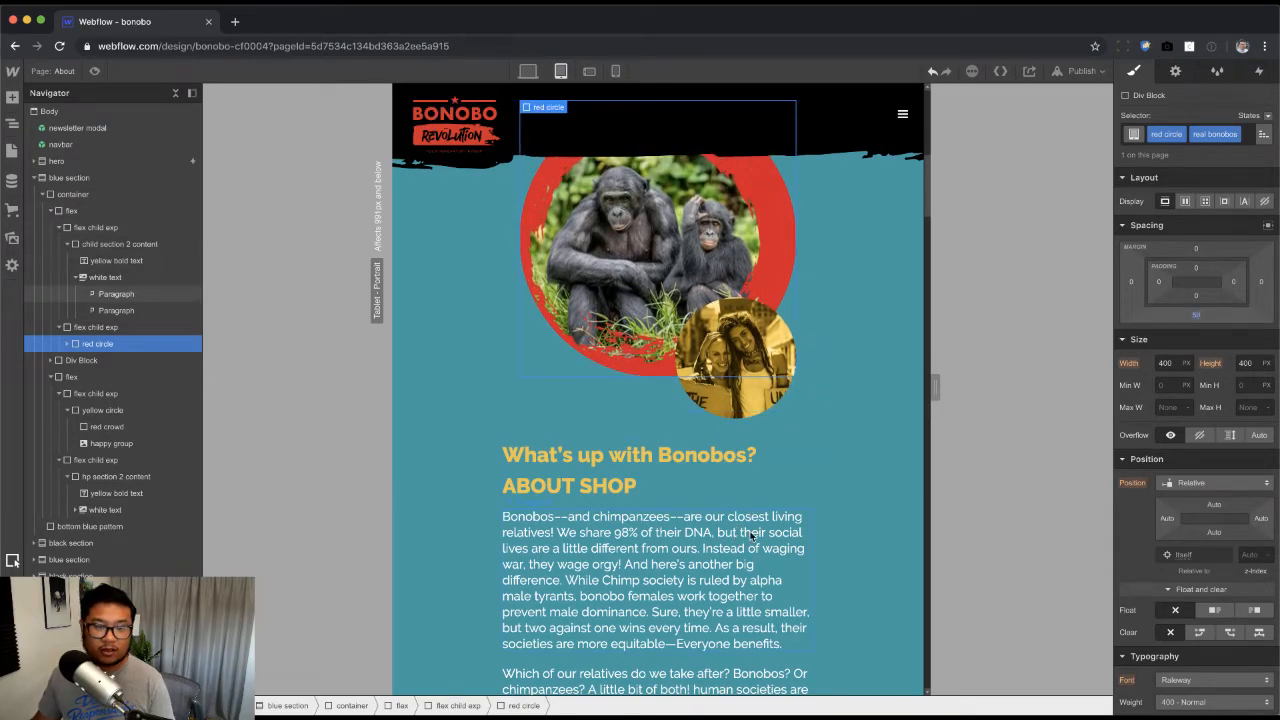
{"action": "scroll", "coordinate": [750, 537], "scroll_direction": "down", "scroll_amount": 10}
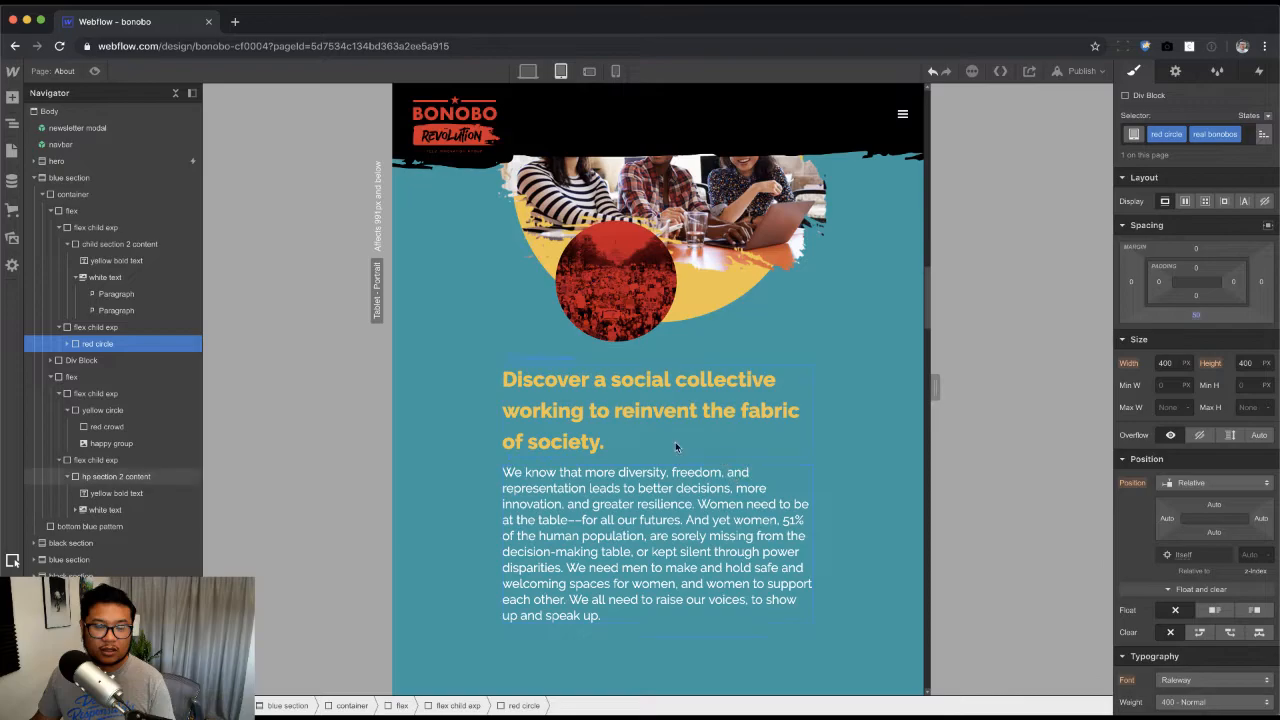
Step: Replace the hp section 2 content class on the "Discover a social collective" text block with child section 2 content
{"action": "left_click", "coordinate": [652, 440]}
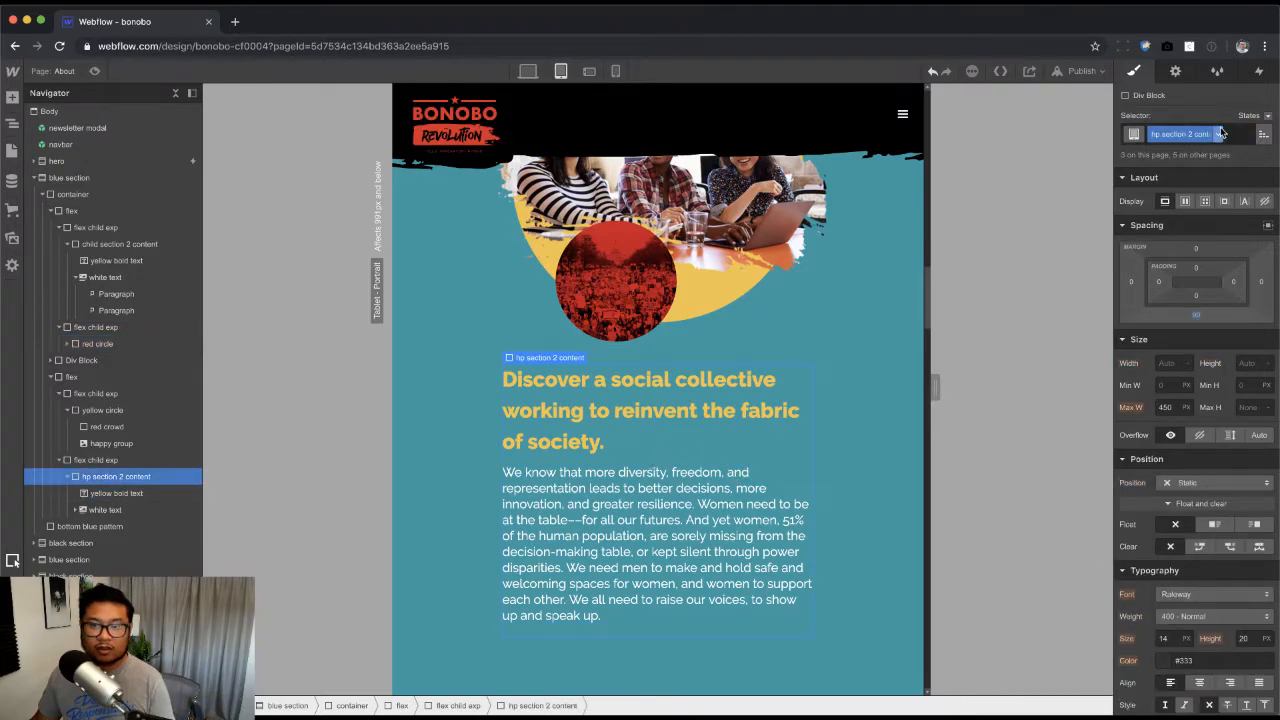
{"action": "left_click", "coordinate": [1220, 133]}
{"action": "left_click", "coordinate": [1186, 172]}
{"action": "left_click", "coordinate": [1185, 137]}
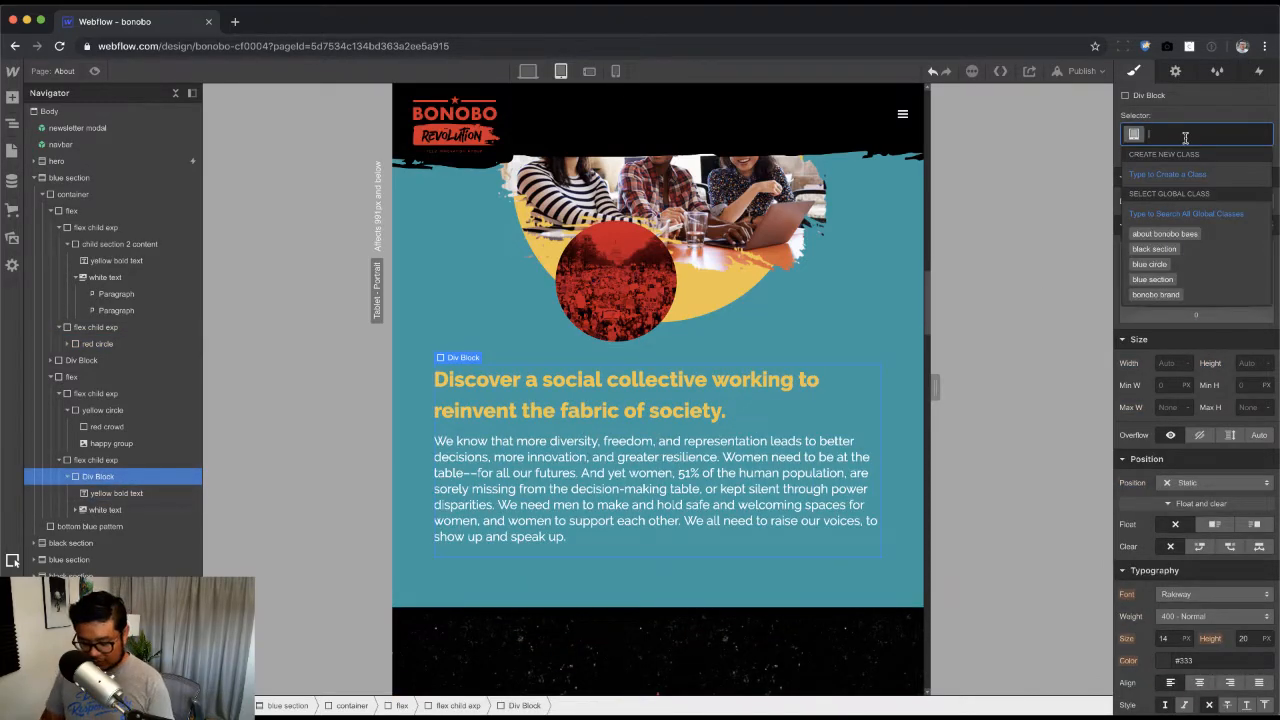
{"action": "type", "text": "chulkd"}
{"action": "type", "text": "child"}
{"action": "key", "text": "Down"}
{"action": "key", "text": "Down"}
{"action": "key", "text": "Down"}
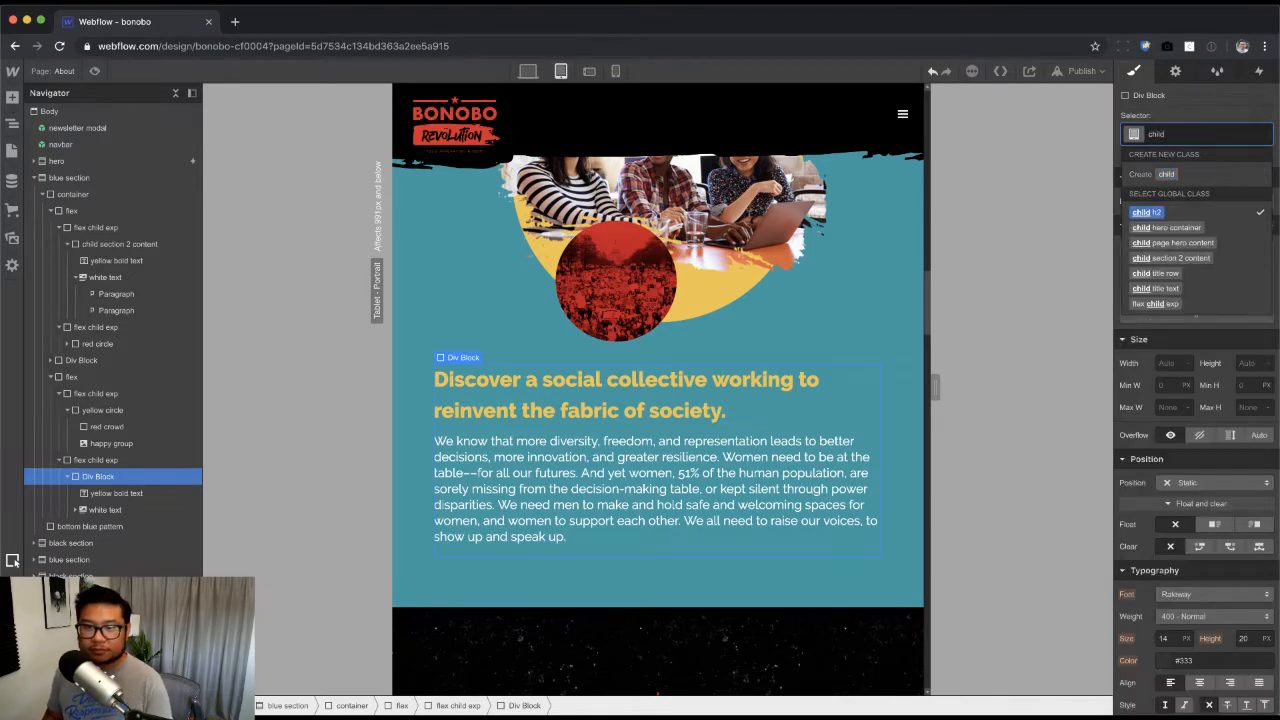
{"action": "key", "text": "Return"}
{"action": "left_click", "coordinate": [822, 348]}
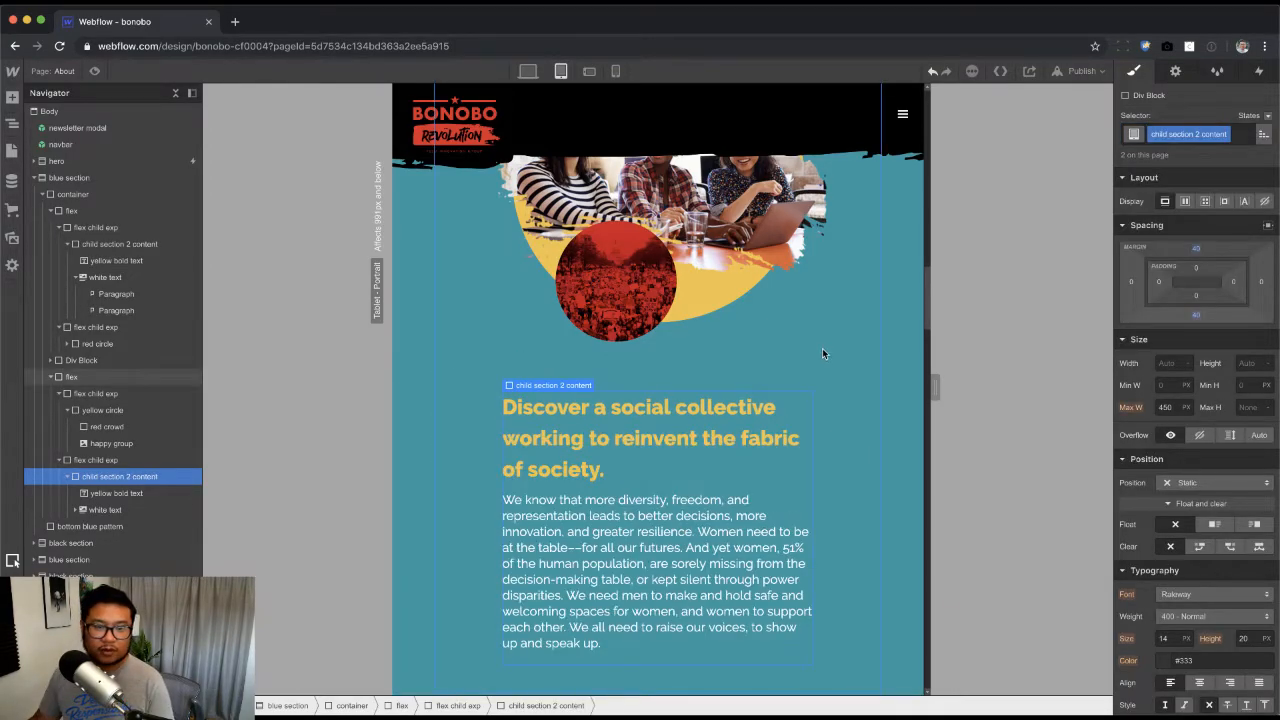
Step: Set the font size of "The Rebels" heading to 70 px on tablet
{"action": "scroll", "coordinate": [861, 459], "scroll_direction": "down", "scroll_amount": 3}
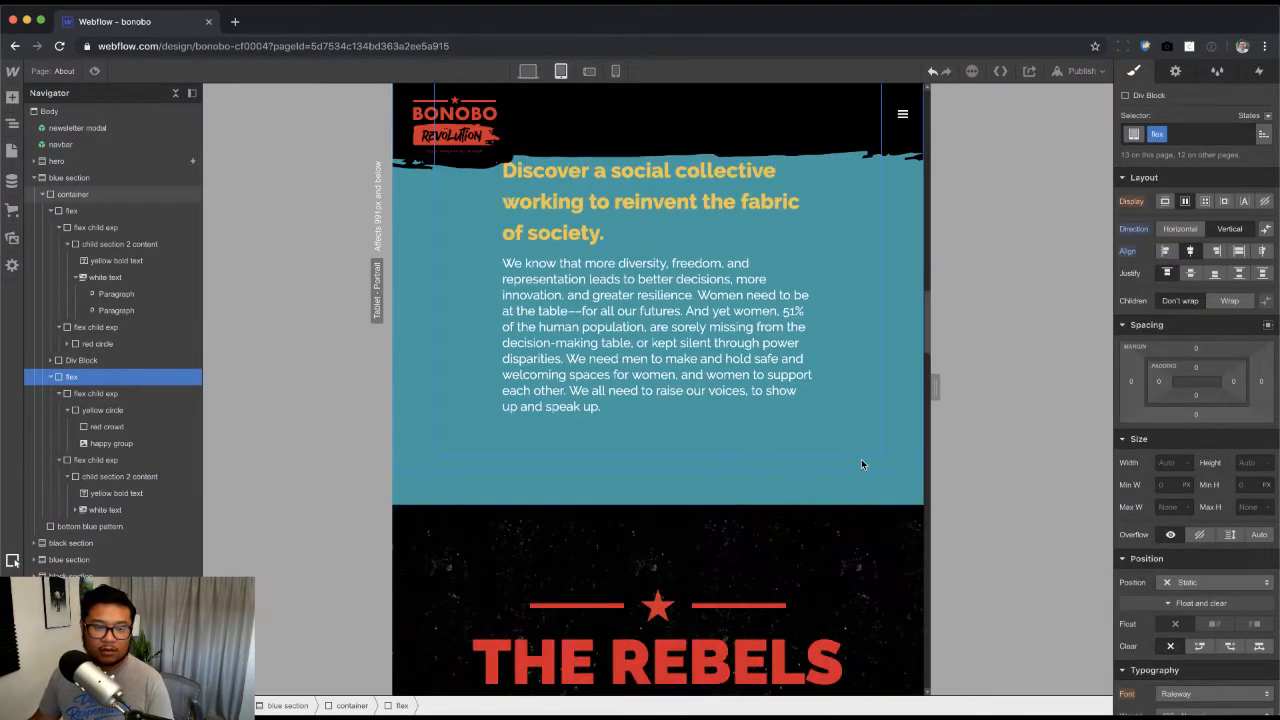
{"action": "left_click", "coordinate": [815, 536]}
{"action": "scroll", "coordinate": [818, 612], "scroll_direction": "down", "scroll_amount": 5}
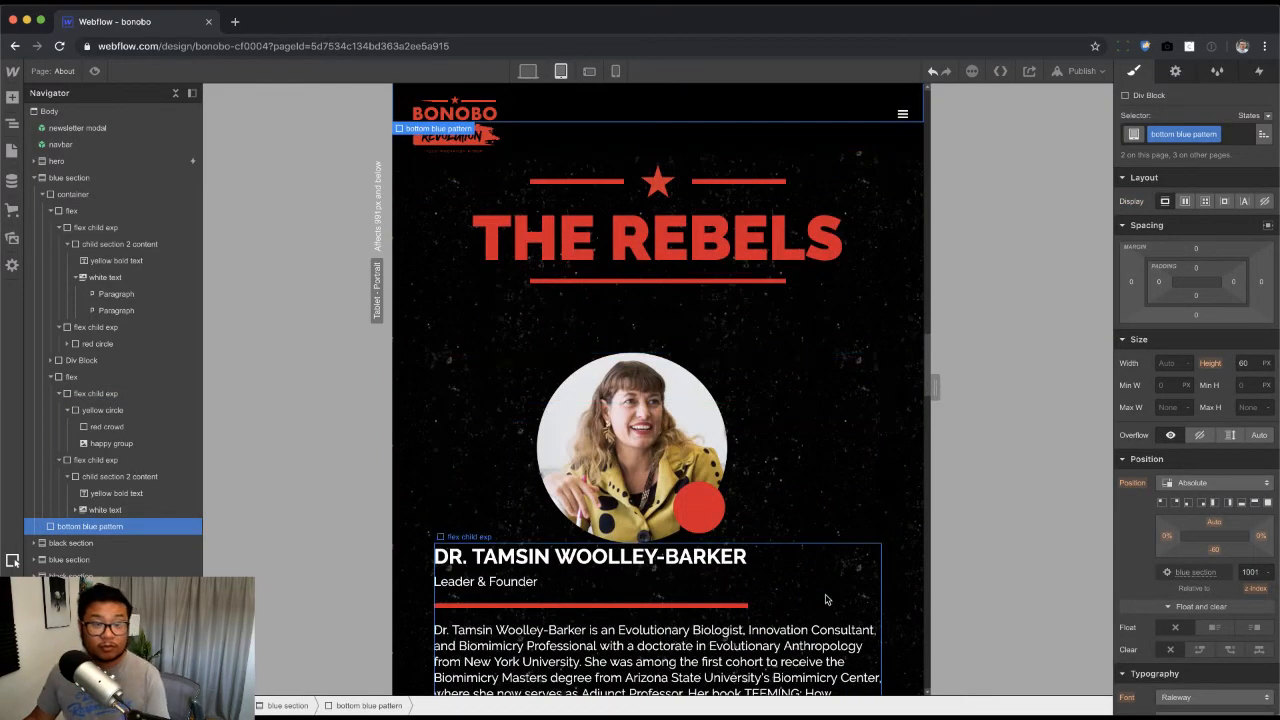
{"action": "left_click", "coordinate": [720, 240]}
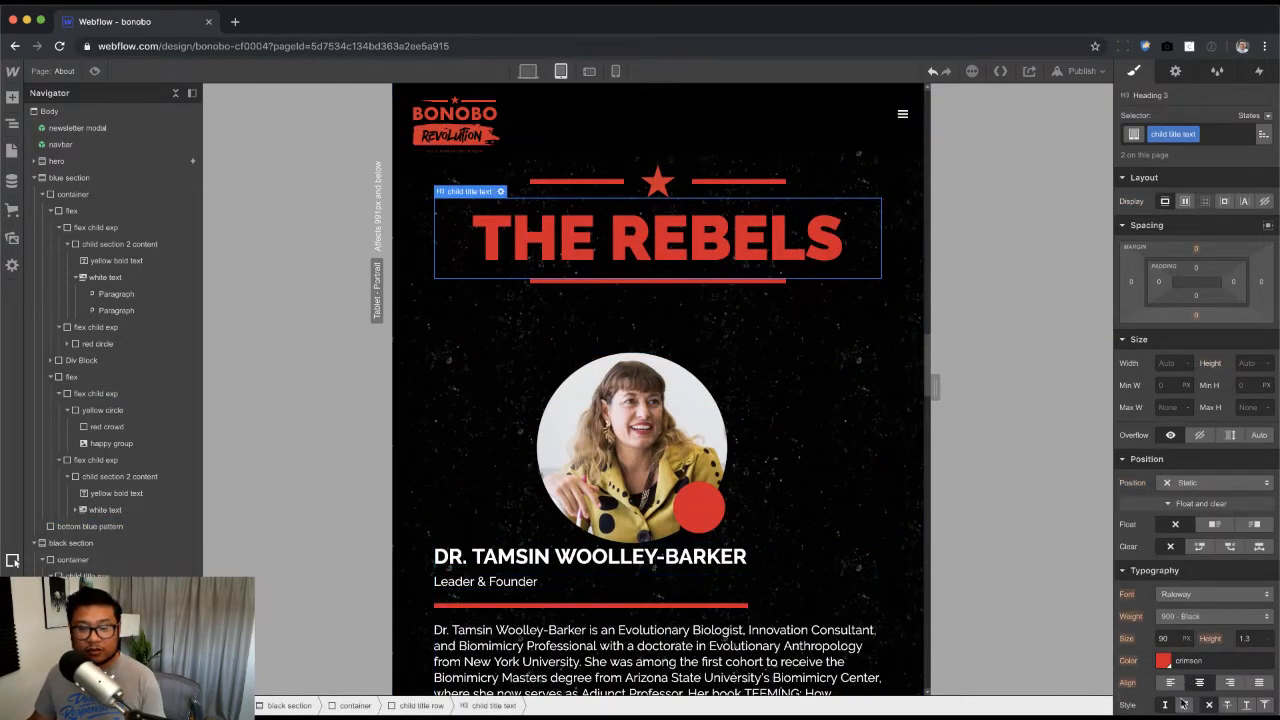
{"action": "type", "text": "70"}
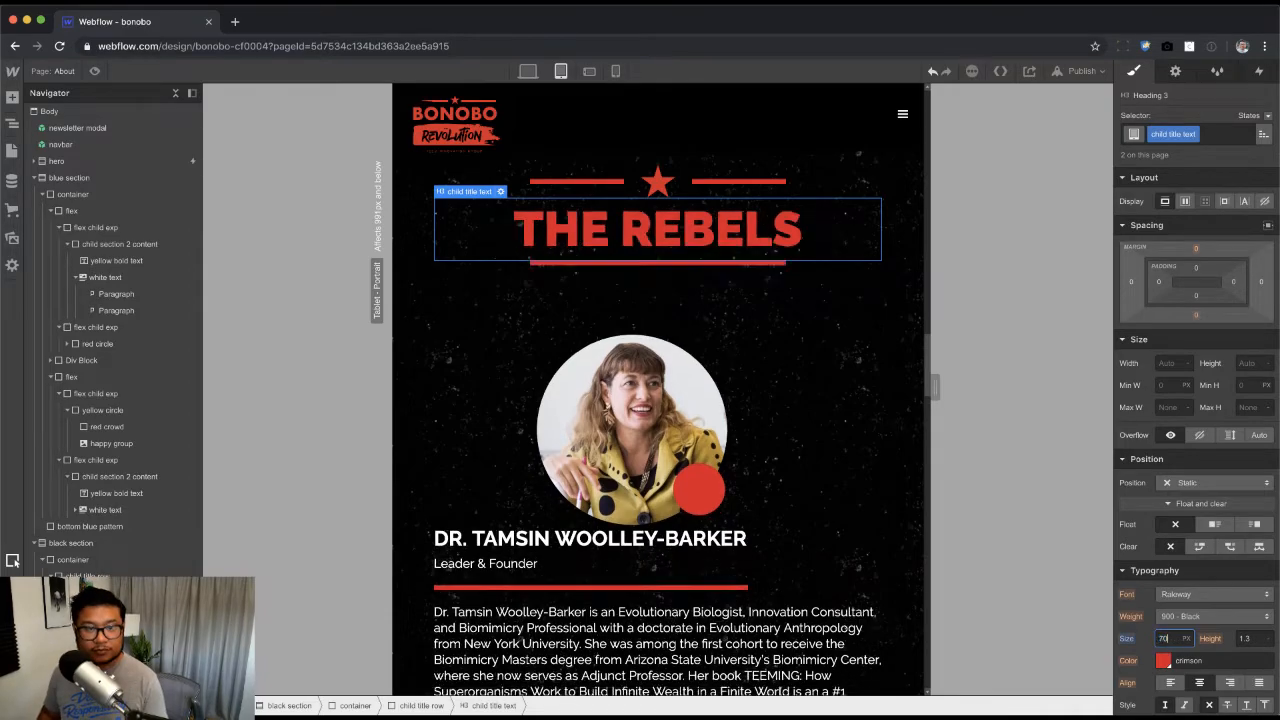
{"action": "key", "text": "shift+Up"}
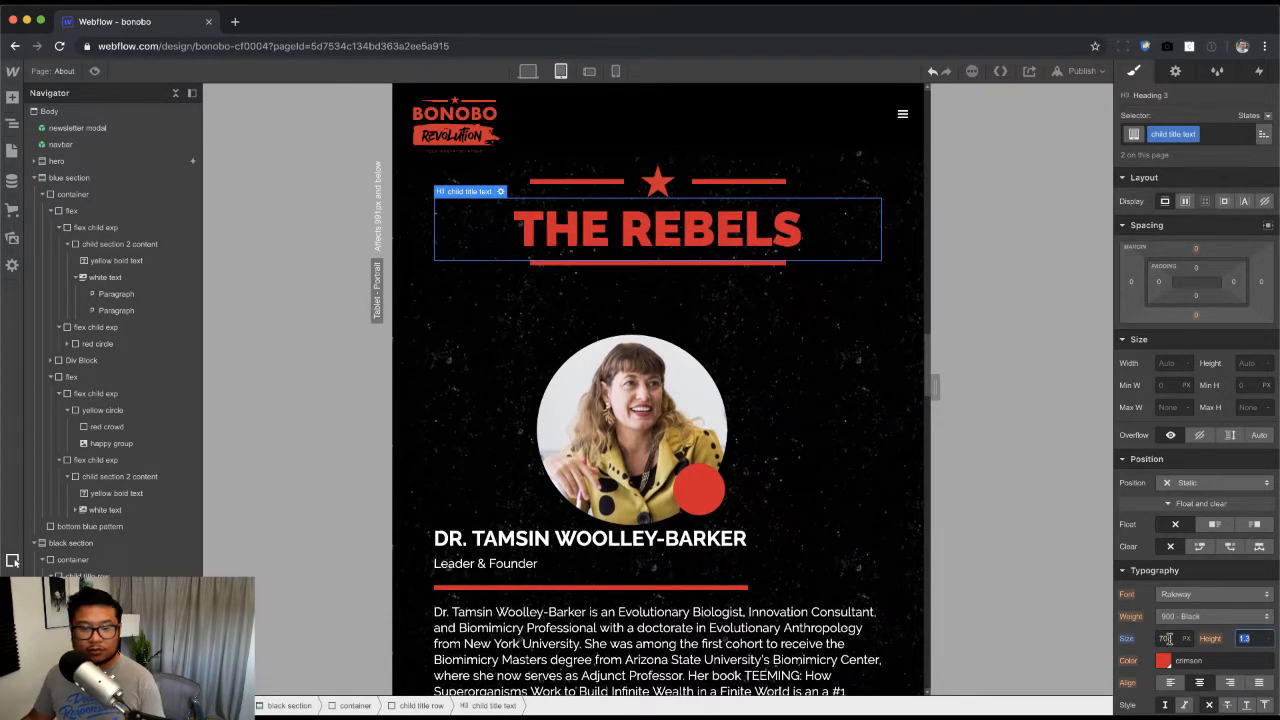
Step: Try removing the founder portrait's extra class and adding a bottom margin to the base rebel photo class
{"action": "left_click", "coordinate": [676, 475]}
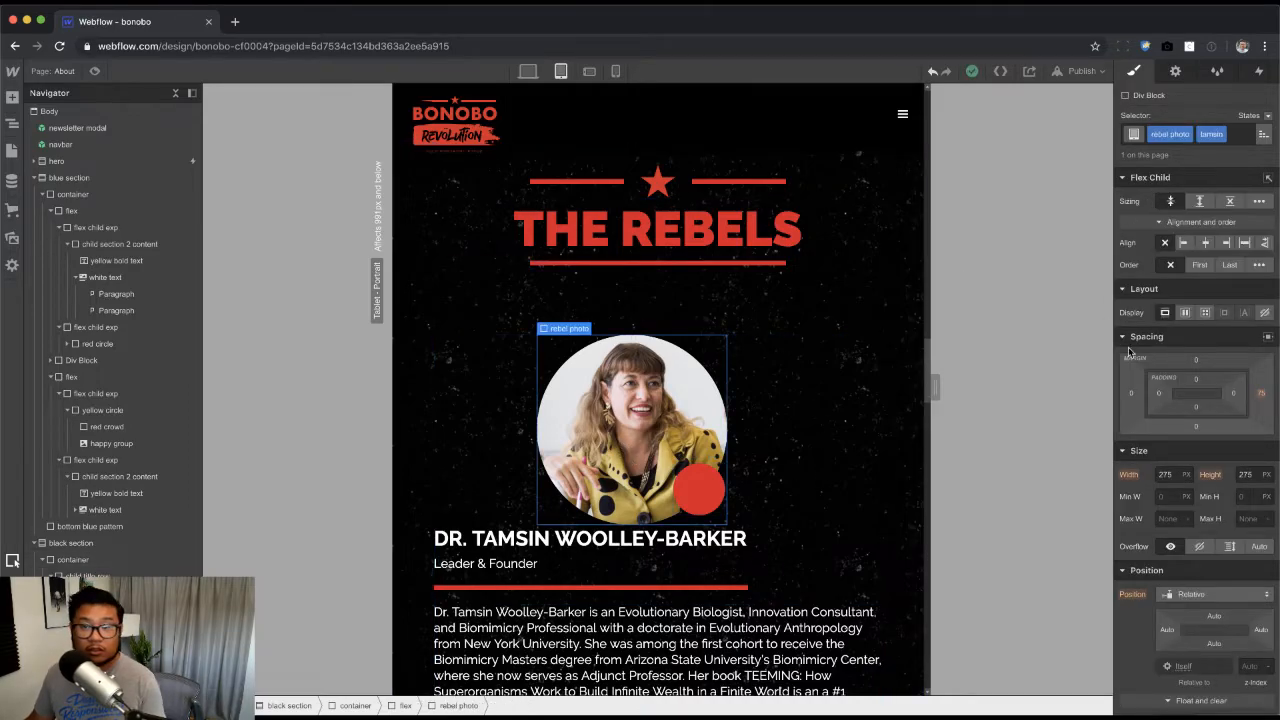
{"action": "left_click", "coordinate": [1263, 135]}
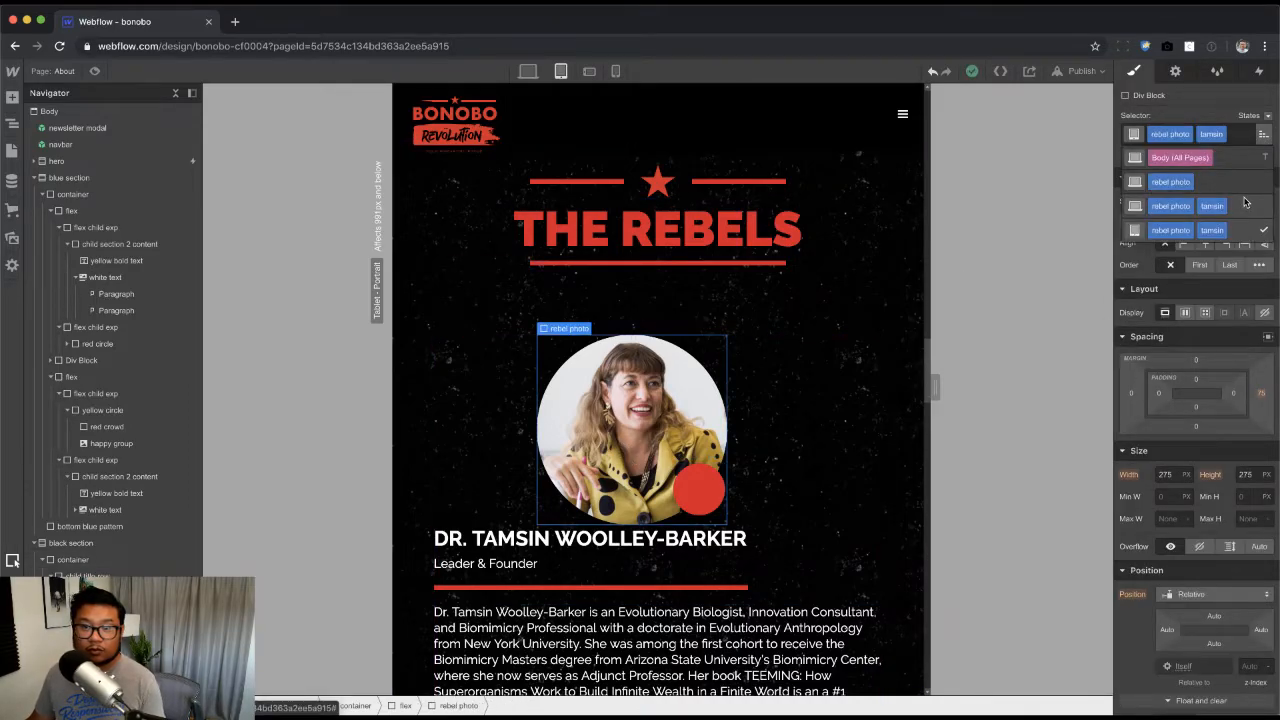
{"action": "left_click", "coordinate": [1225, 135]}
{"action": "left_click", "coordinate": [1216, 186]}
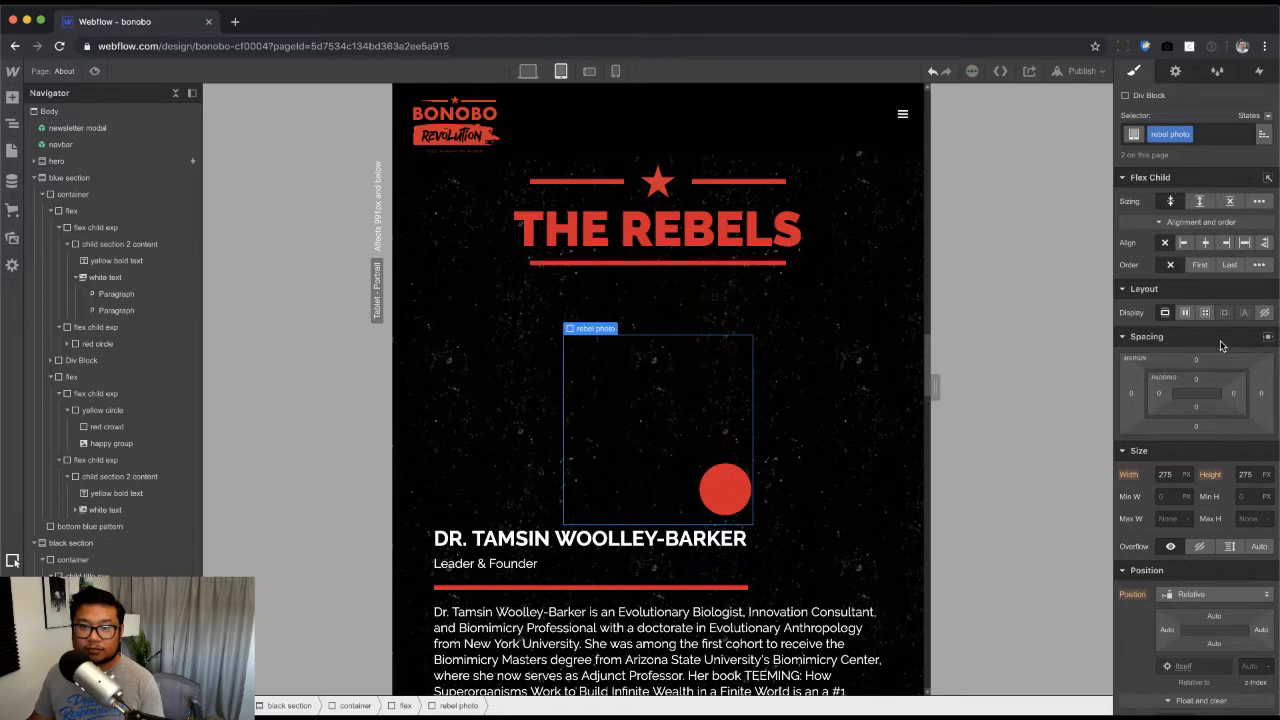
{"action": "left_click_drag", "start_coordinate": [1201, 425], "coordinate": [1199, 500]}
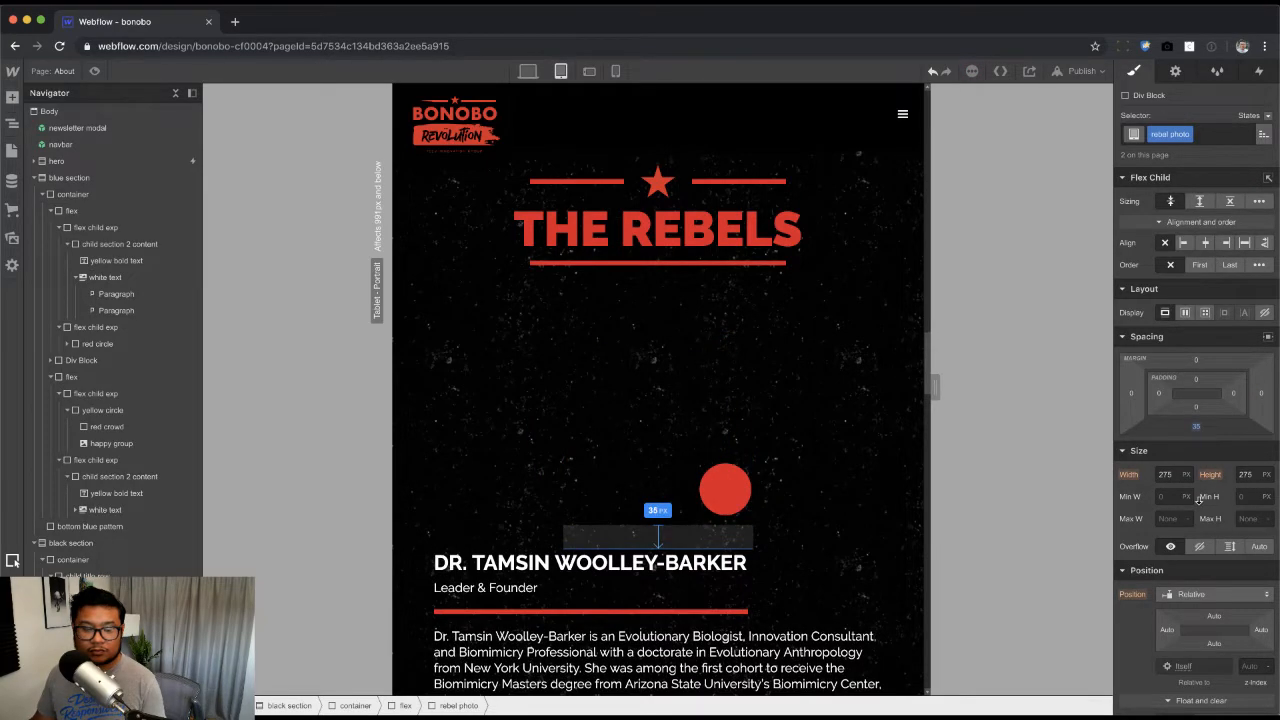
{"action": "key", "text": "super+z"}
{"action": "key", "text": "super+z"}
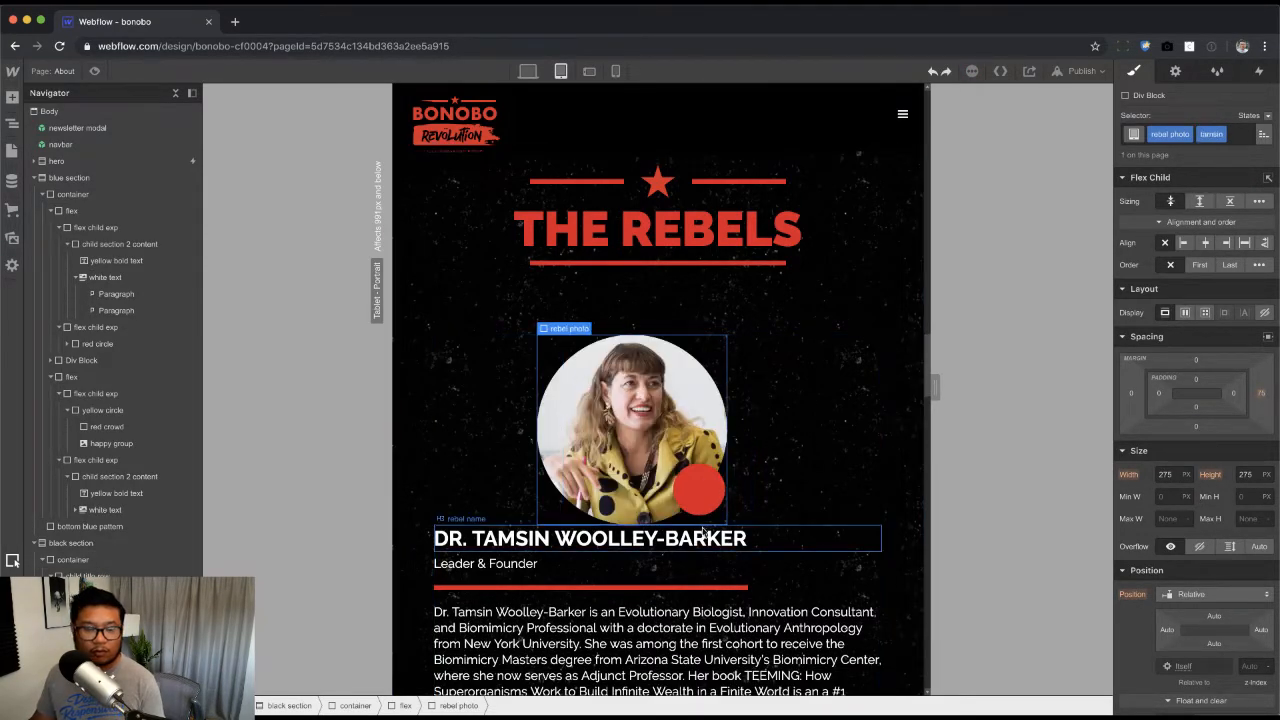
Step: Set the top margin of the rebel name heading below the founder's portrait to 40 px
{"action": "scroll", "coordinate": [702, 500], "scroll_direction": "down", "scroll_amount": 1}
{"action": "left_click", "coordinate": [690, 492]}
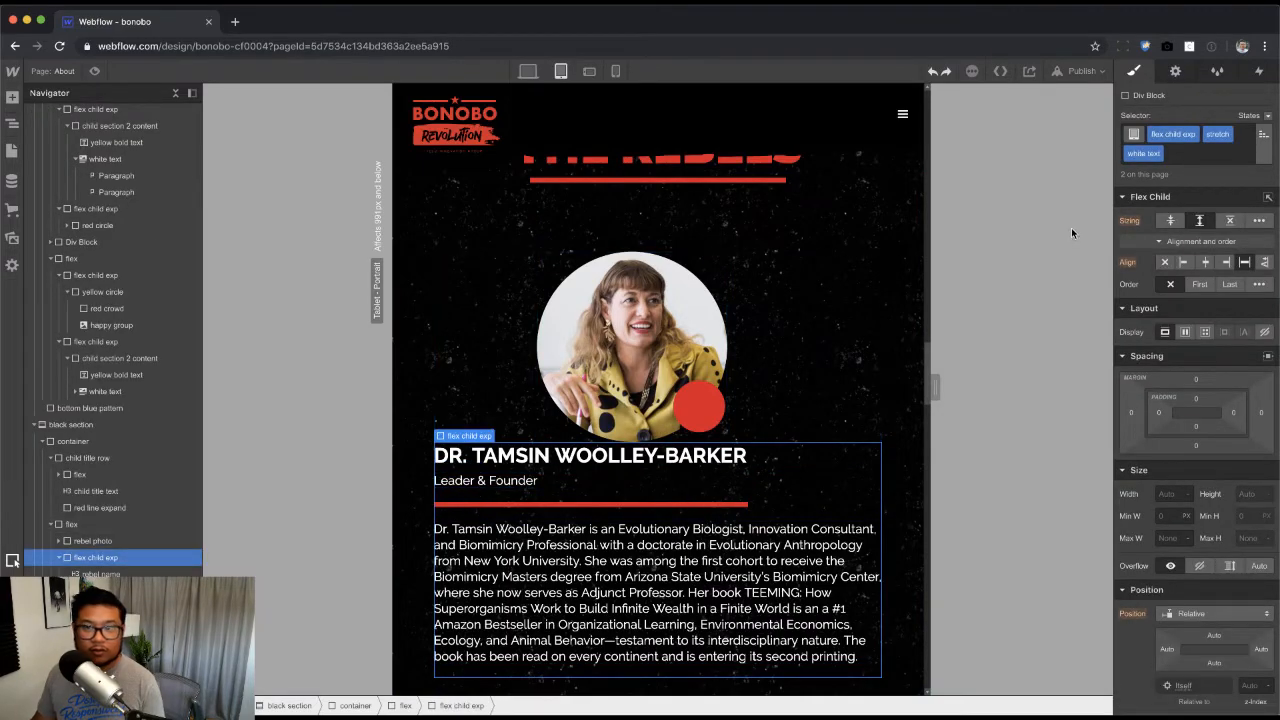
{"action": "left_click", "coordinate": [112, 573]}
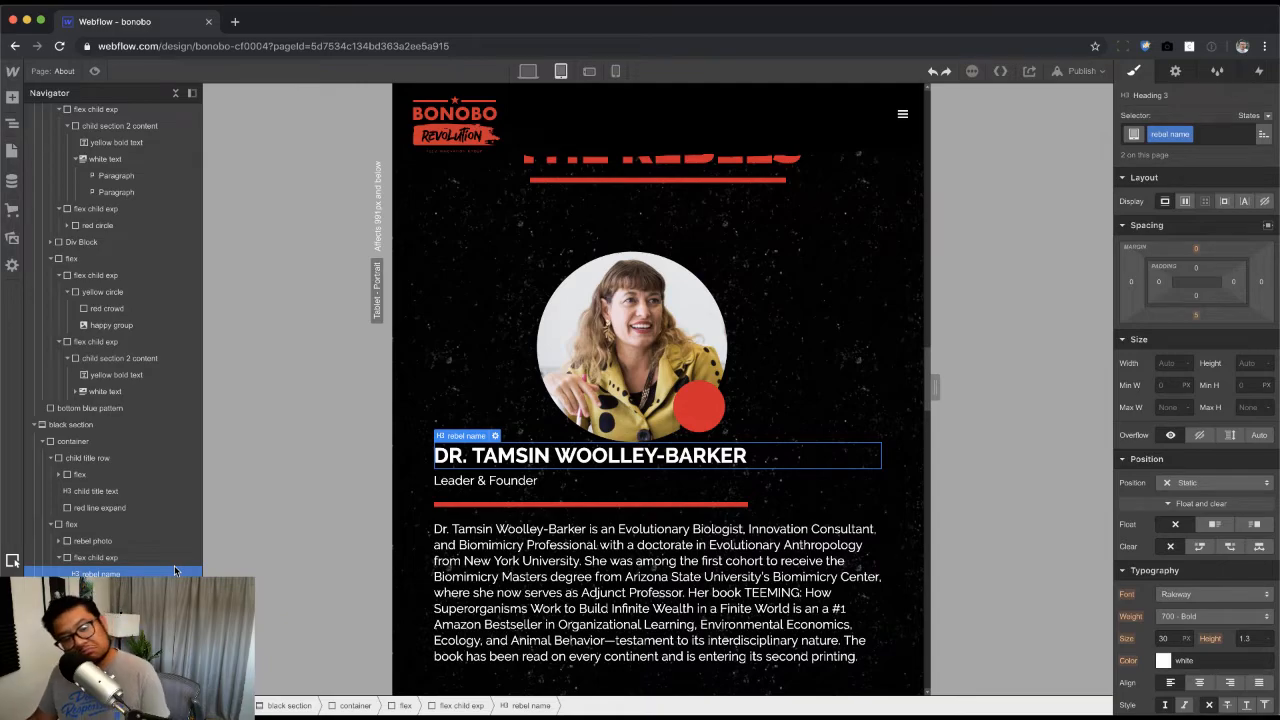
{"action": "left_click_drag", "start_coordinate": [1195, 248], "coordinate": [1203, 162]}
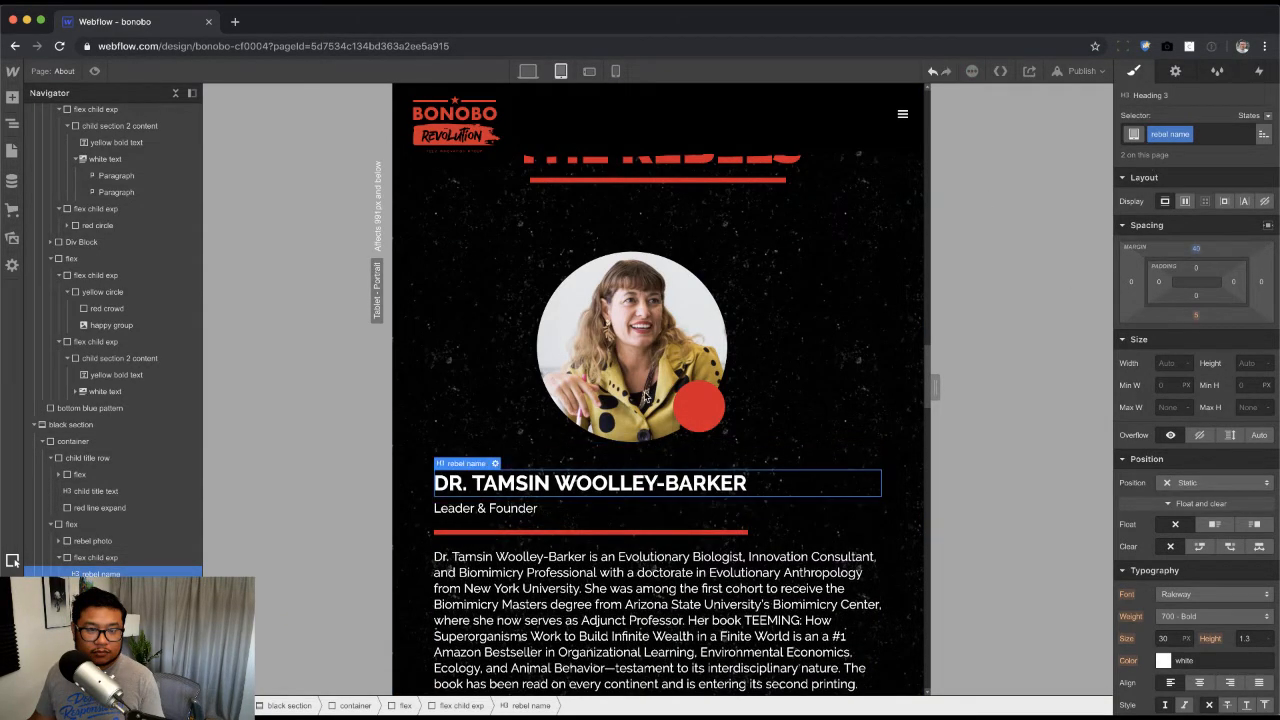
Step: Set the right margin of the founder's rebel photo to 0 so it sits centred above the biography
{"action": "scroll", "coordinate": [618, 507], "scroll_direction": "up", "scroll_amount": 3}
{"action": "scroll", "coordinate": [757, 457], "scroll_direction": "up", "scroll_amount": 2}
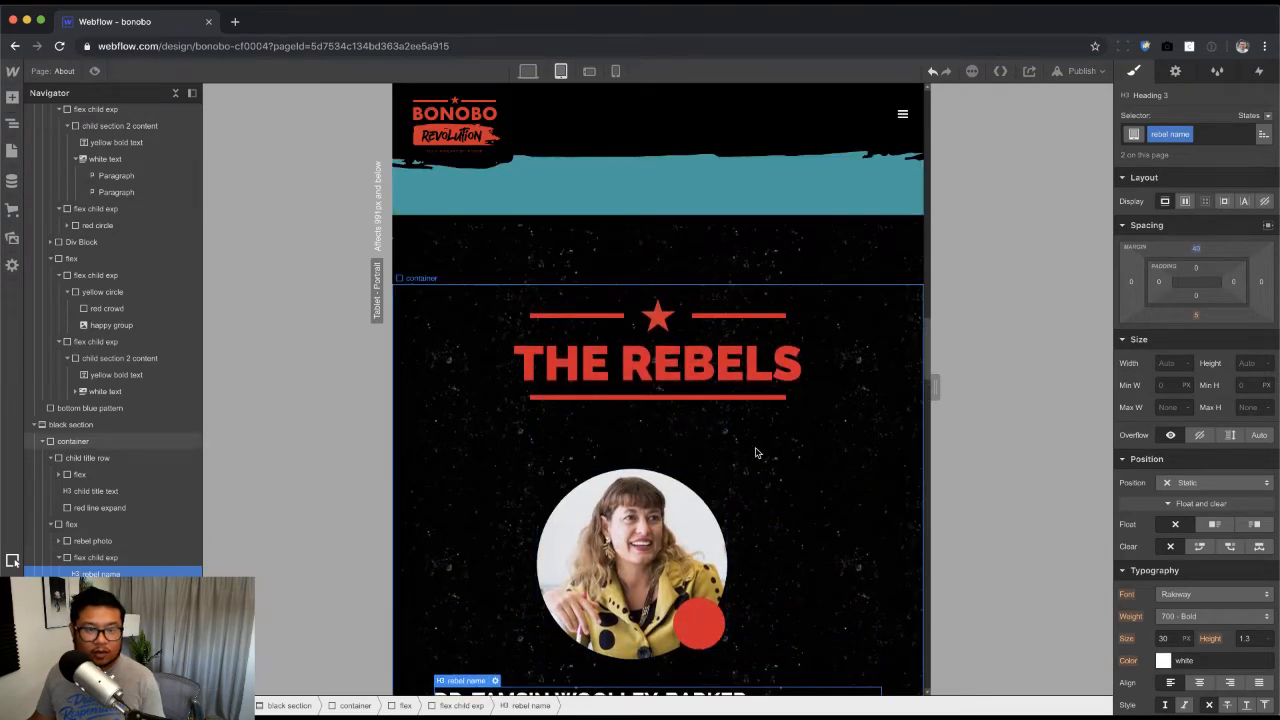
{"action": "left_click", "coordinate": [722, 570]}
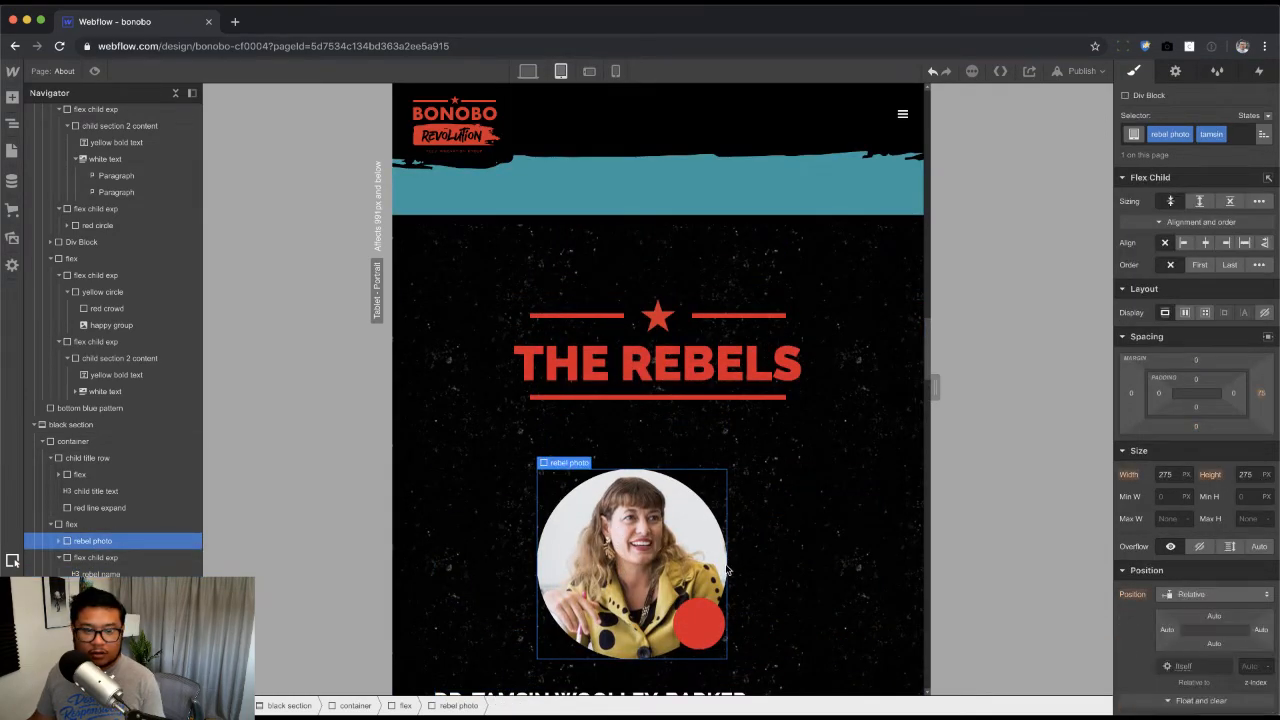
{"action": "left_click", "coordinate": [1262, 396]}
{"action": "type", "text": "0"}
{"action": "key", "text": "Return"}
{"action": "scroll", "coordinate": [780, 505], "scroll_direction": "down", "scroll_amount": 3}
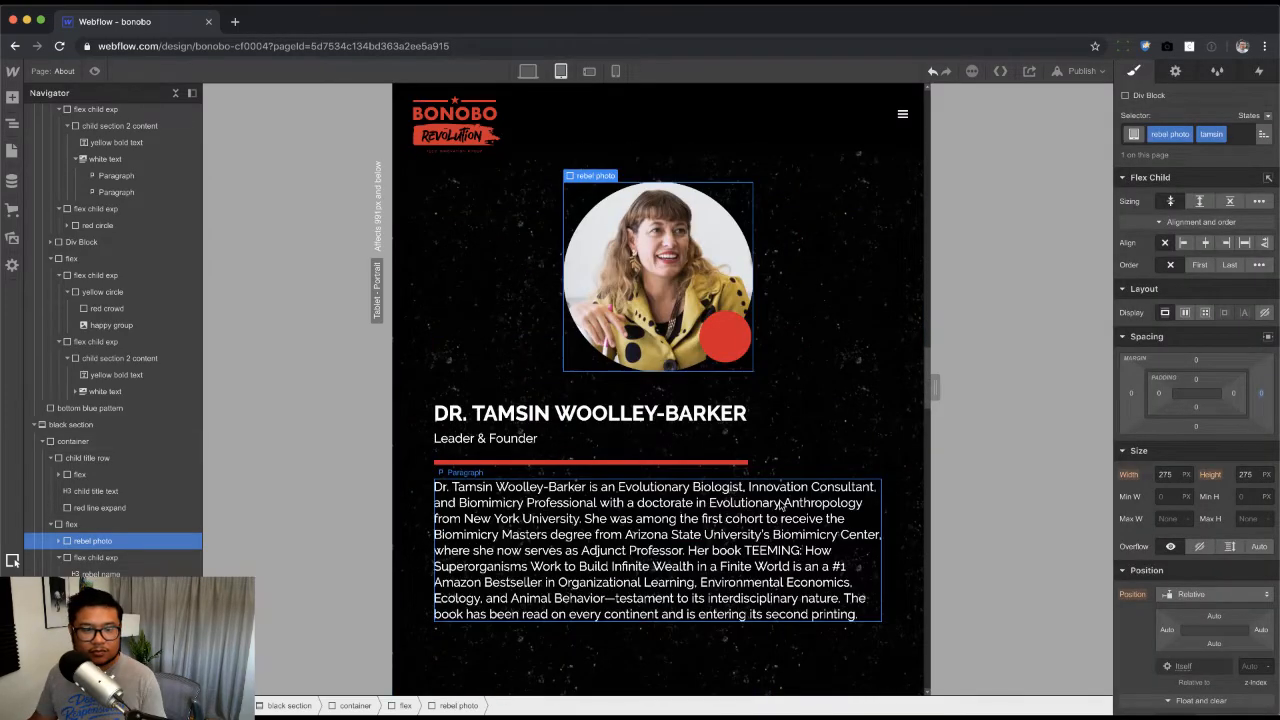
Step: Review the second rebel profile, sign-up form and social media section in the tablet layout
{"action": "scroll", "coordinate": [780, 505], "scroll_direction": "down", "scroll_amount": 5}
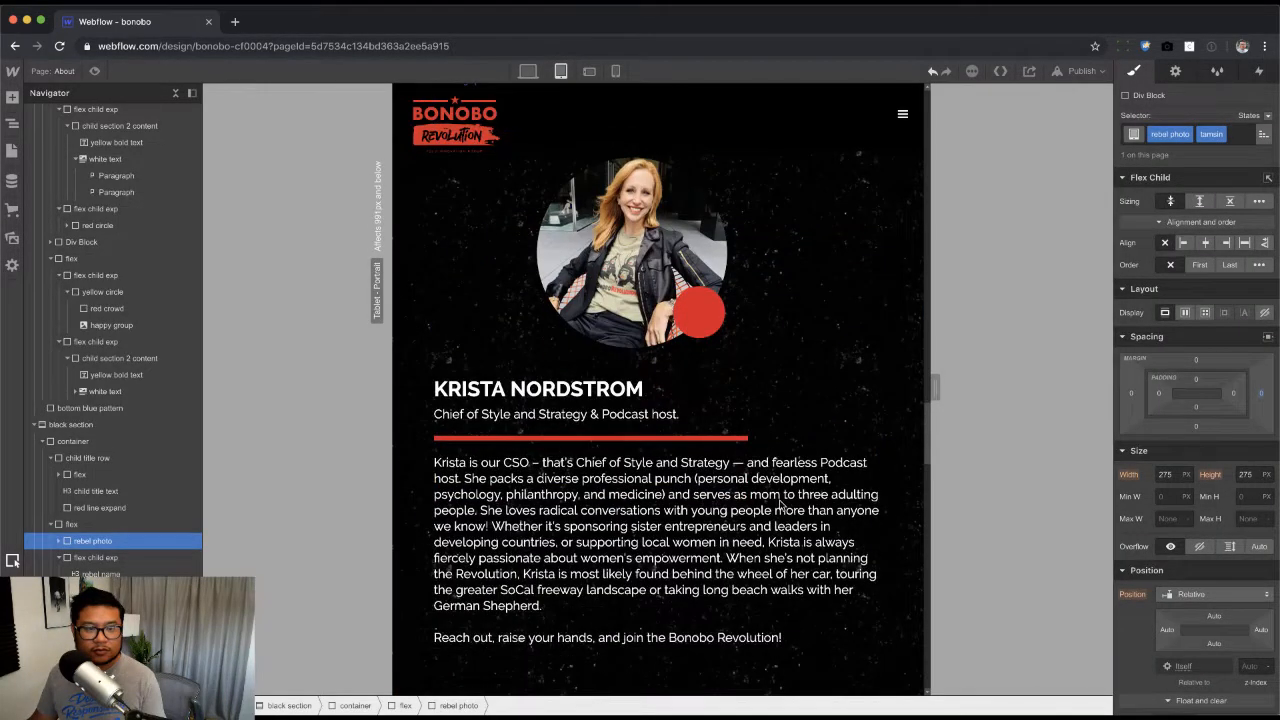
{"action": "scroll", "coordinate": [780, 505], "scroll_direction": "down", "scroll_amount": 4}
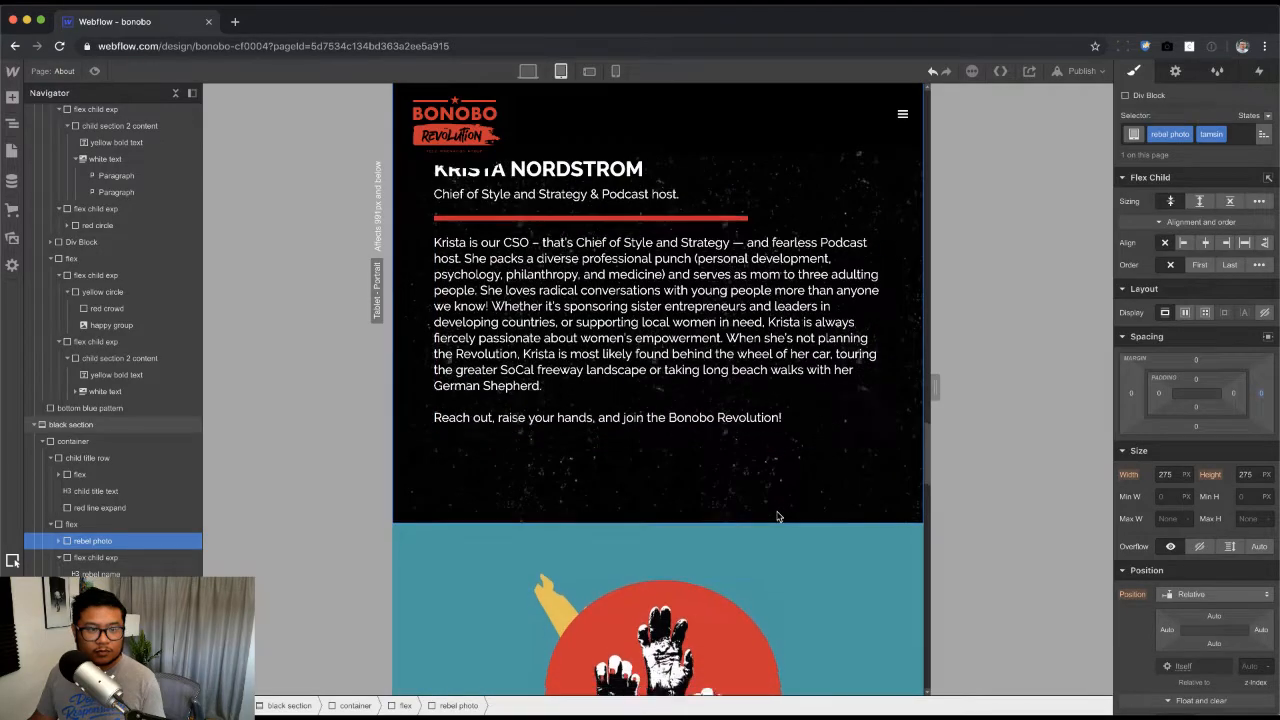
{"action": "scroll", "coordinate": [778, 516], "scroll_direction": "down", "scroll_amount": 12}
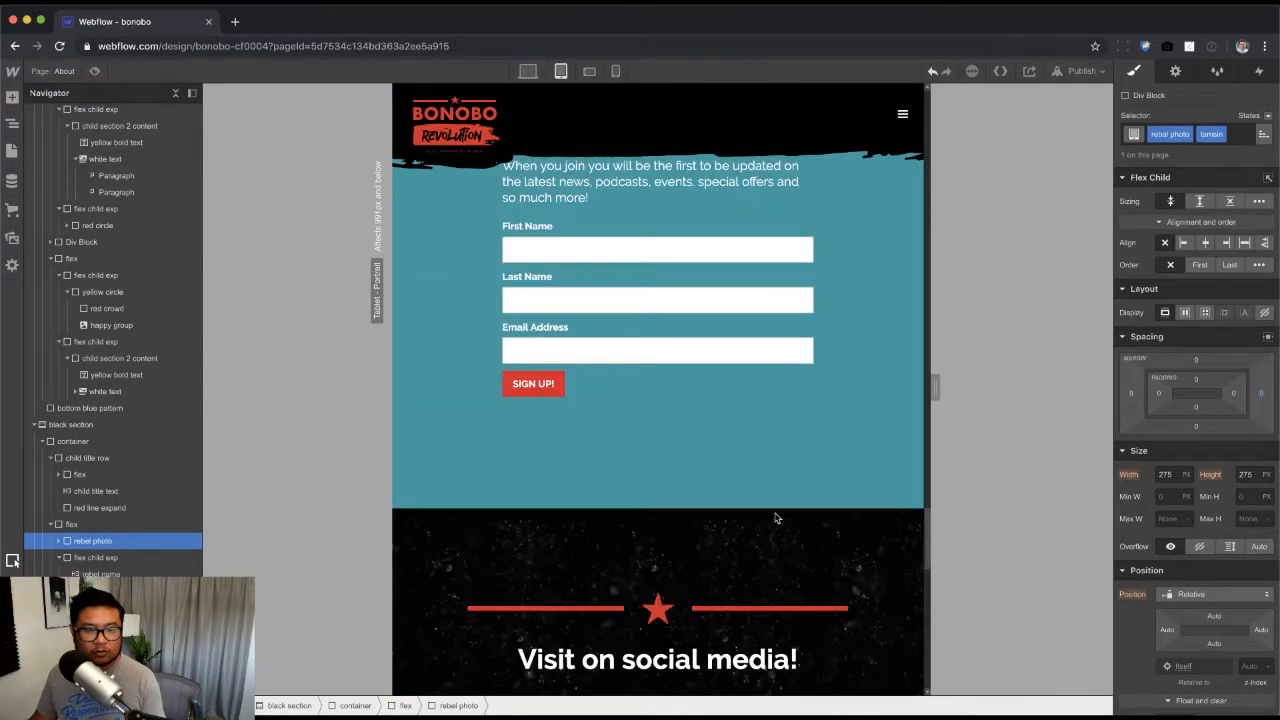
{"action": "scroll", "coordinate": [776, 515], "scroll_direction": "down", "scroll_amount": 6}
{"action": "scroll", "coordinate": [773, 512], "scroll_direction": "up", "scroll_amount": 20}
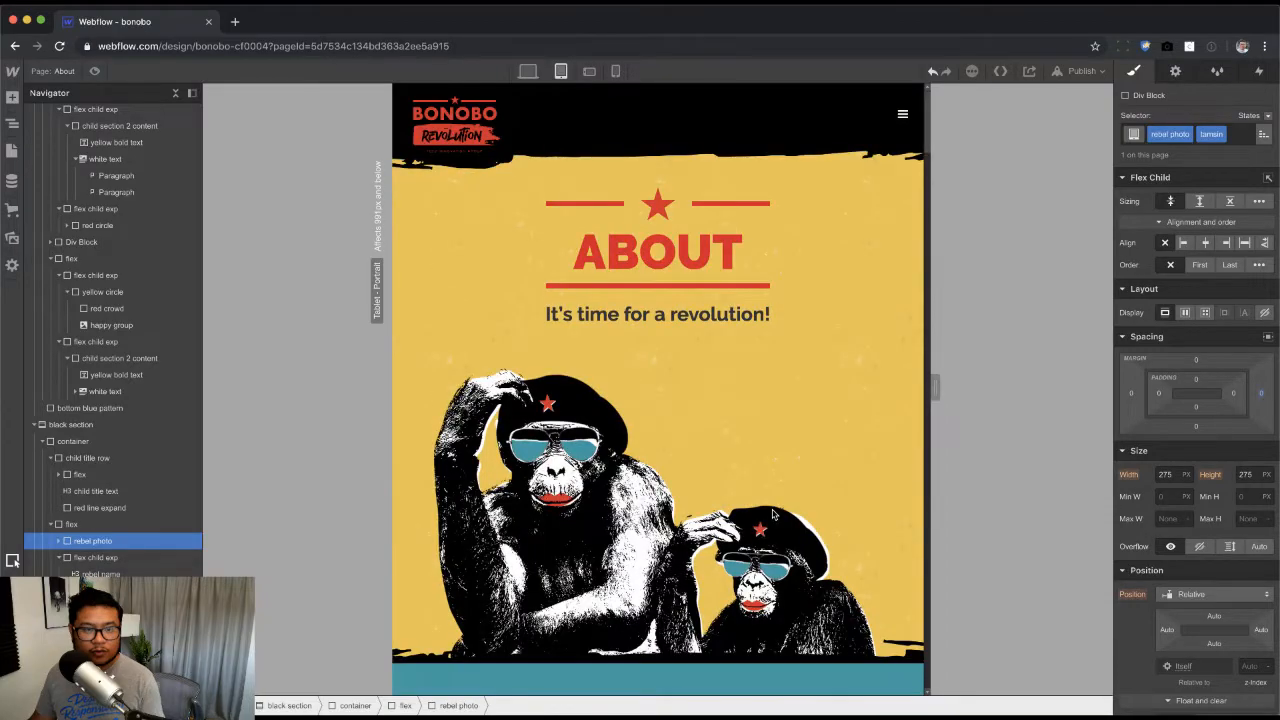
Step: Switch to the phone landscape breakpoint and examine the page from the hero down to the sign-up form's blue section
{"action": "left_click", "coordinate": [589, 71]}
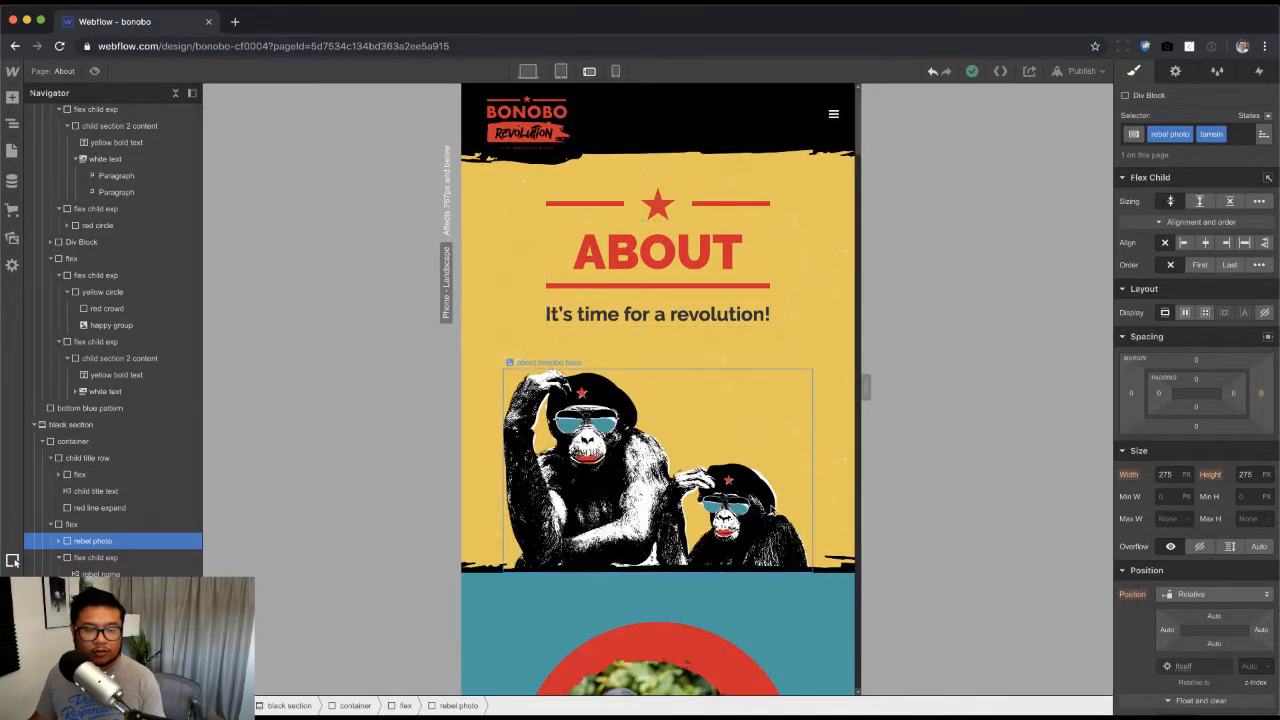
{"action": "scroll", "coordinate": [762, 510], "scroll_direction": "down", "scroll_amount": 15}
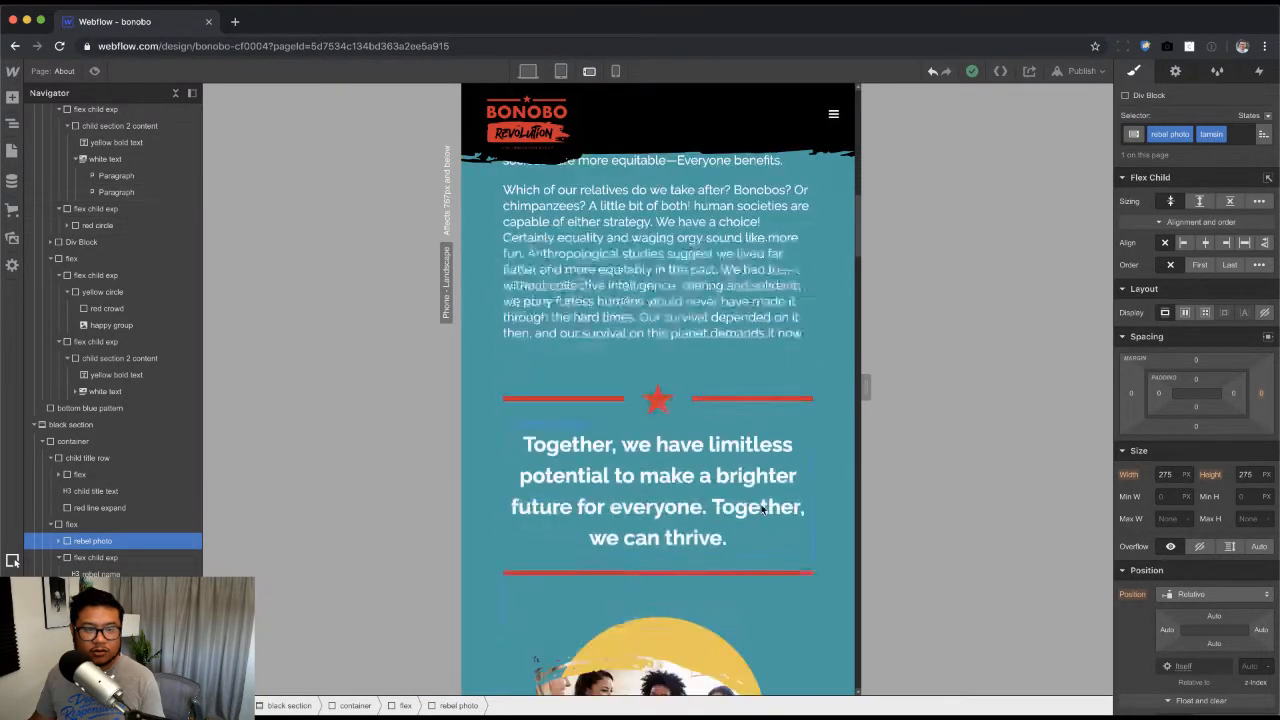
{"action": "scroll", "coordinate": [762, 510], "scroll_direction": "down", "scroll_amount": 15}
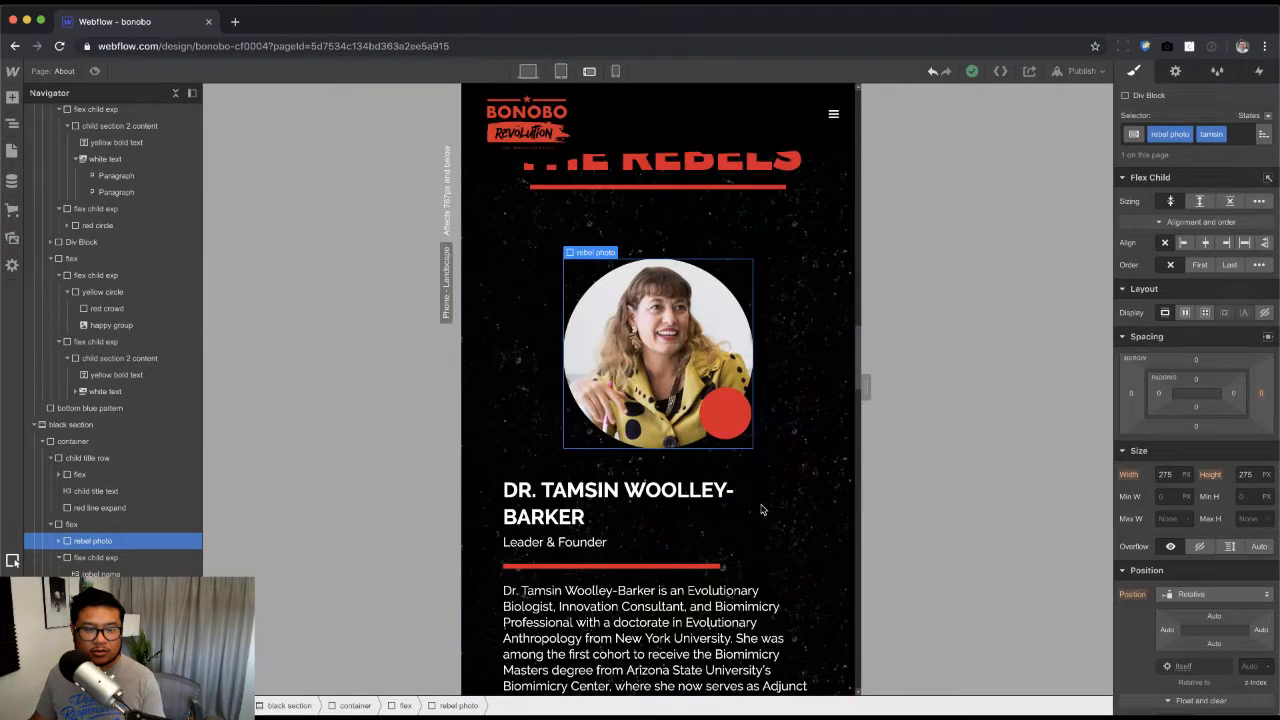
{"action": "scroll", "coordinate": [760, 510], "scroll_direction": "down", "scroll_amount": 15}
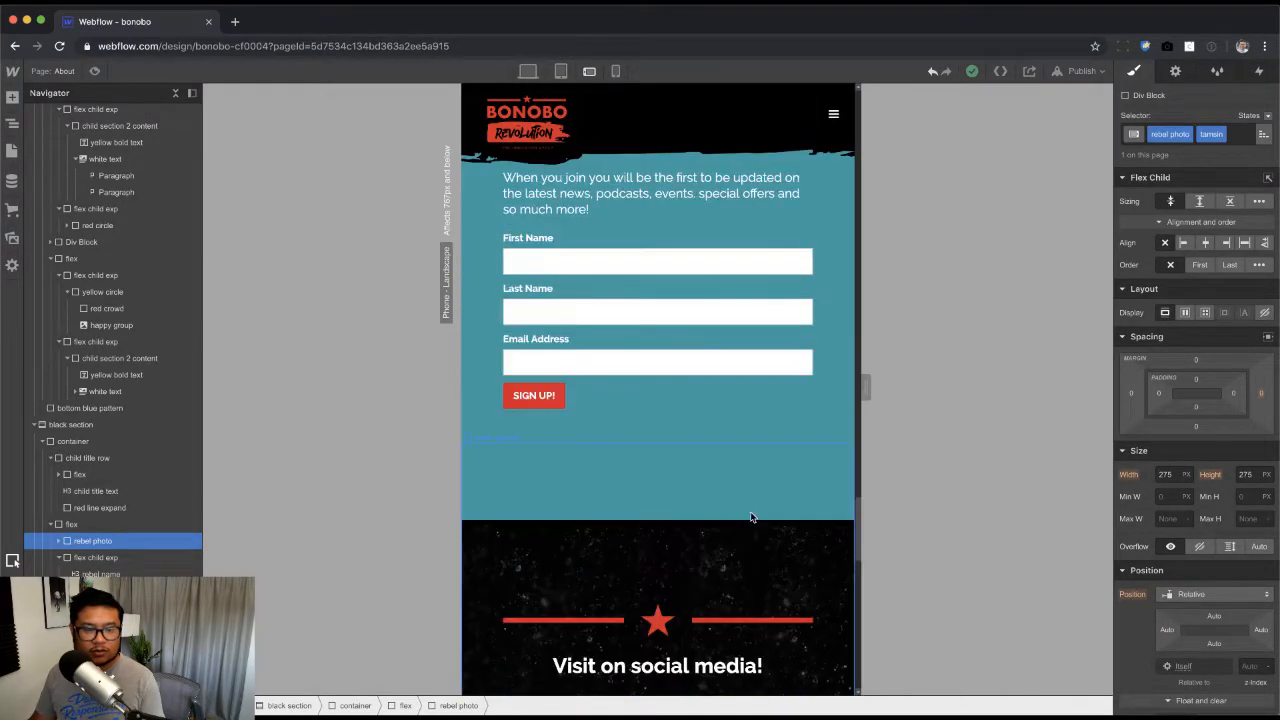
{"action": "scroll", "coordinate": [752, 517], "scroll_direction": "up", "scroll_amount": 2}
{"action": "right_click", "coordinate": [752, 514]}
{"action": "left_click", "coordinate": [735, 406]}
{"action": "scroll", "coordinate": [735, 407], "scroll_direction": "up", "scroll_amount": 20}
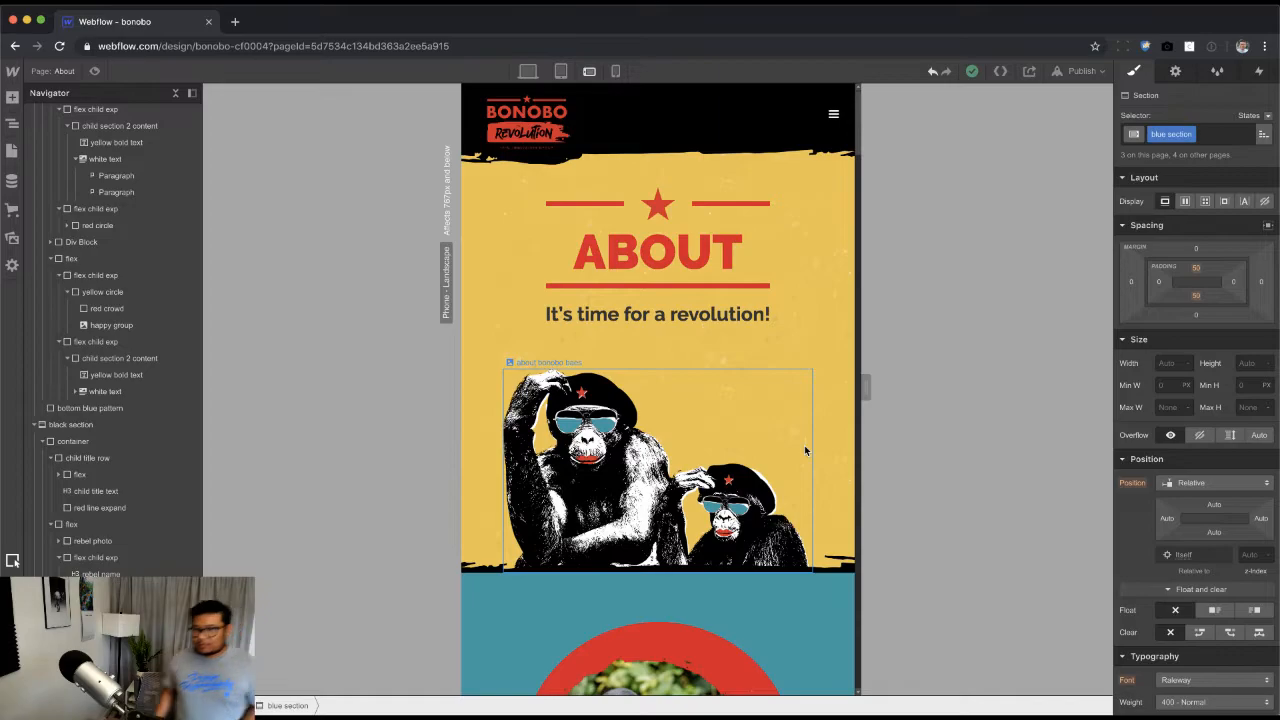
{"action": "left_click", "coordinate": [634, 712]}
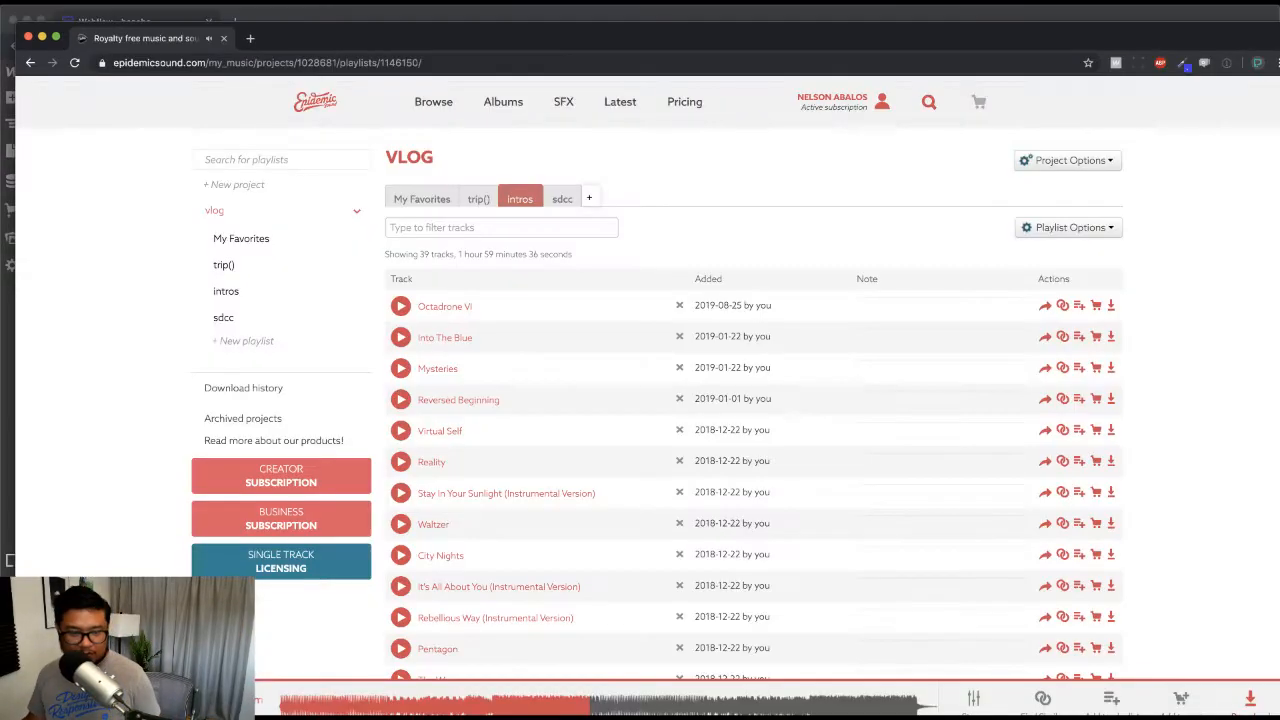
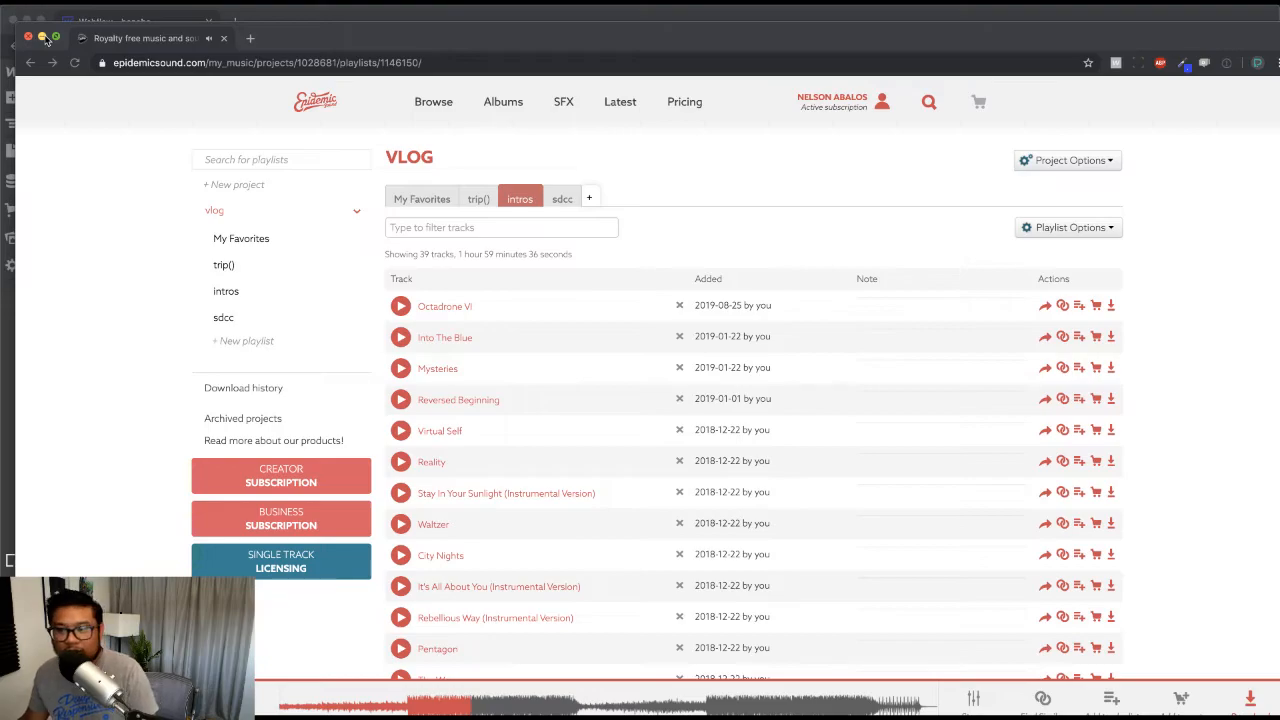
{"action": "left_click", "coordinate": [42, 37]}
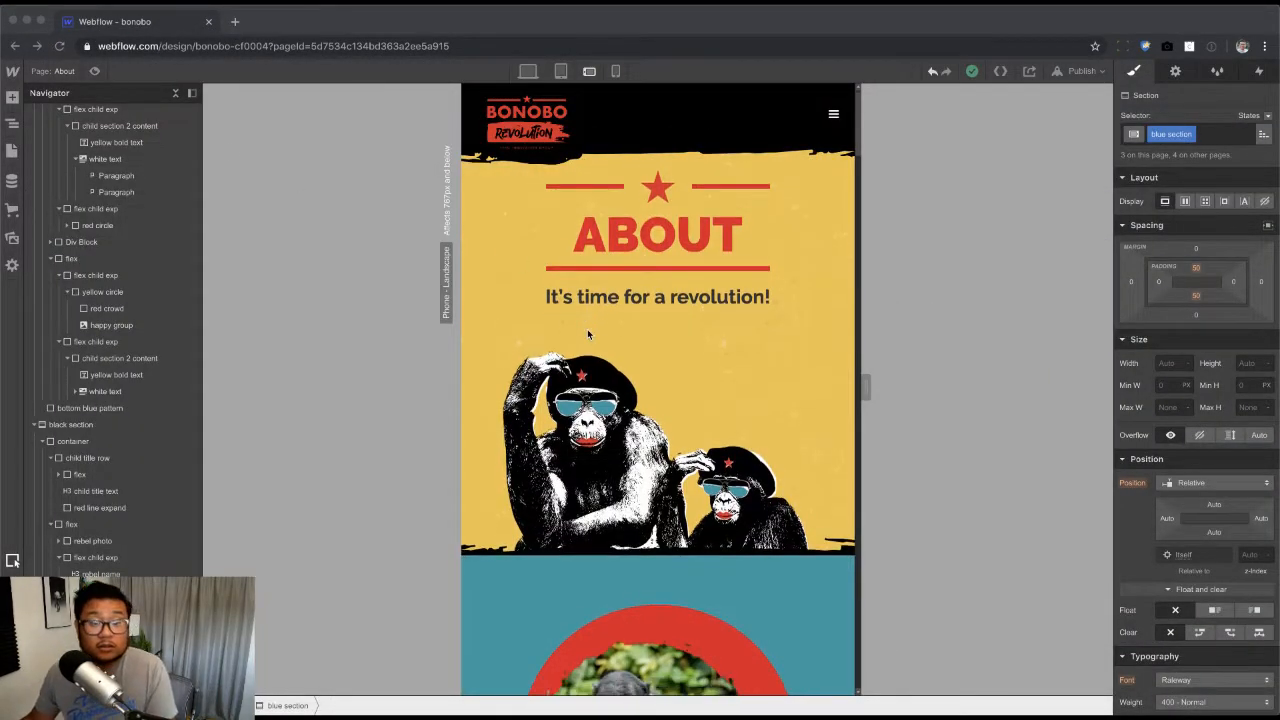
Step: Review the phone landscape layout from the hero through the rebel profiles to the sign-up form
{"action": "scroll", "coordinate": [587, 329], "scroll_direction": "down", "scroll_amount": 4}
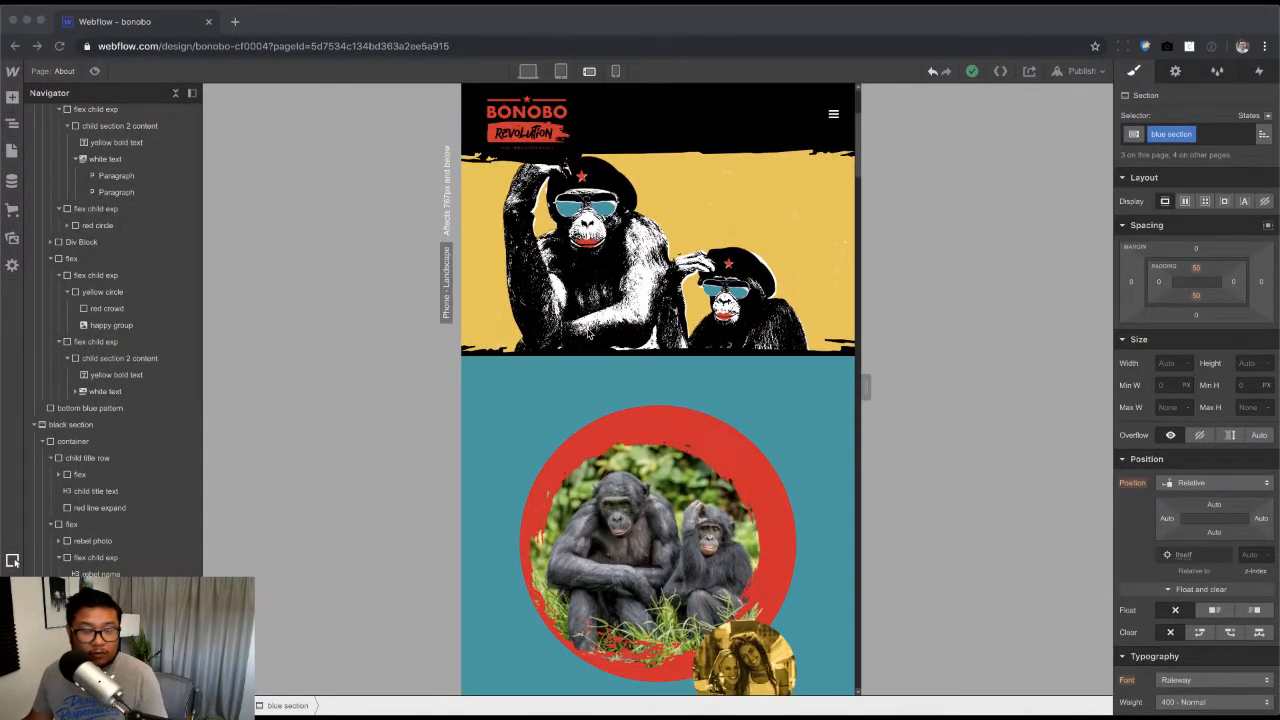
{"action": "scroll", "coordinate": [587, 330], "scroll_direction": "up", "scroll_amount": 4}
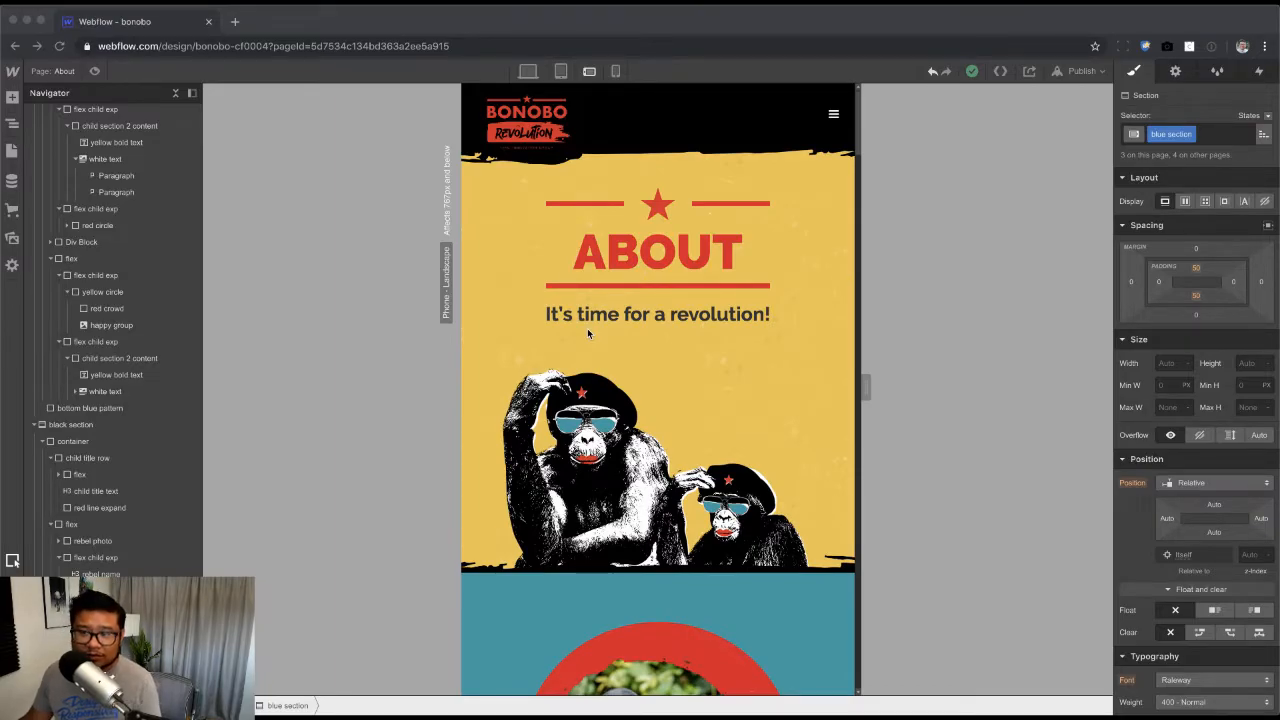
{"action": "scroll", "coordinate": [587, 328], "scroll_direction": "down", "scroll_amount": 15}
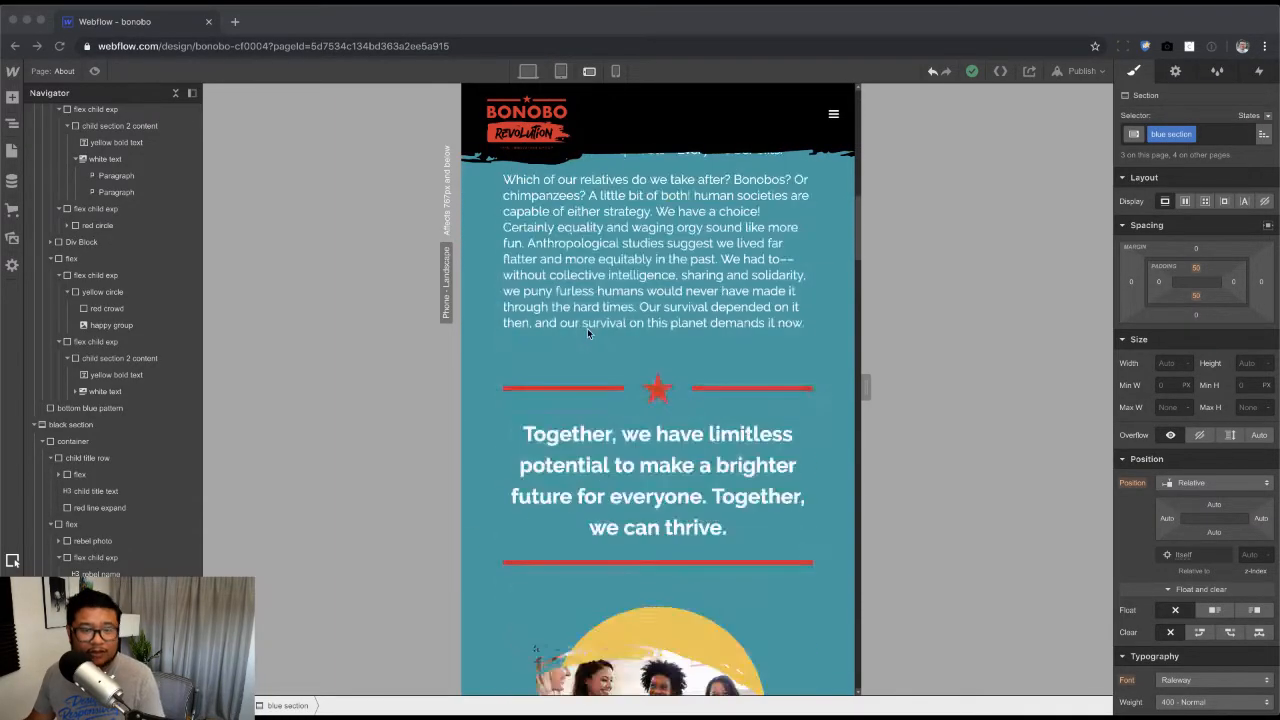
{"action": "scroll", "coordinate": [587, 328], "scroll_direction": "down", "scroll_amount": 20}
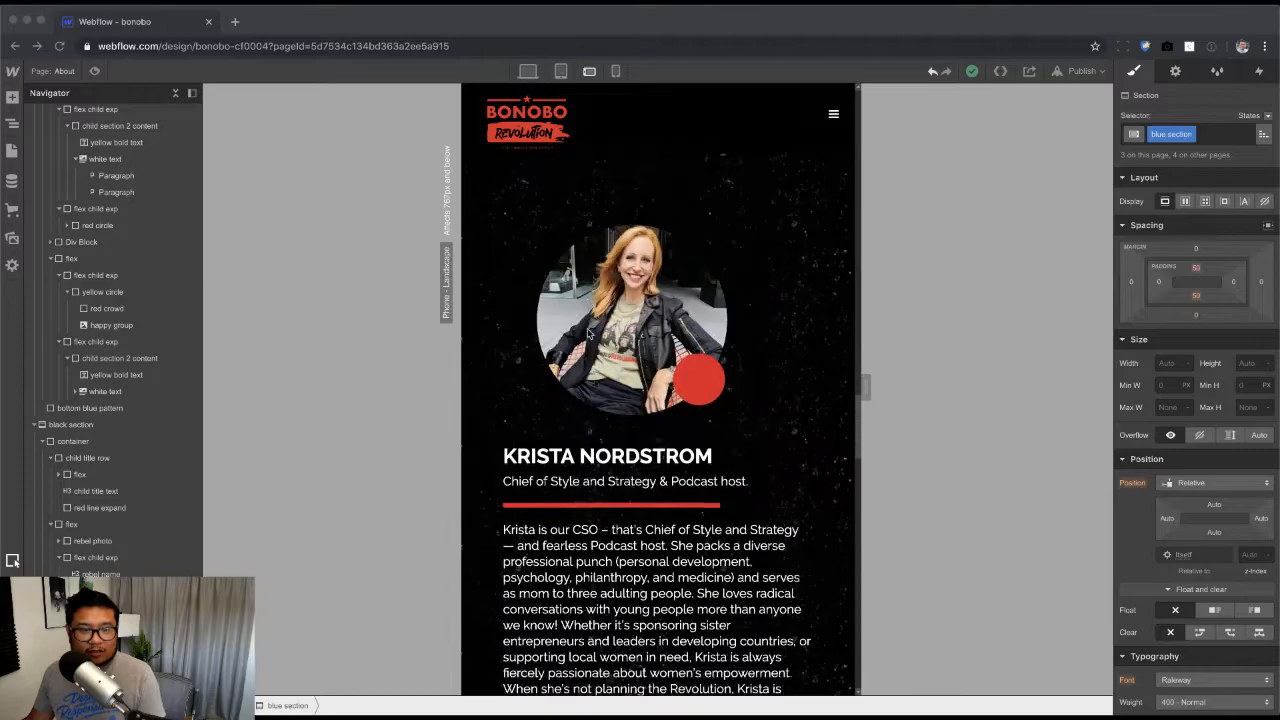
{"action": "scroll", "coordinate": [587, 330], "scroll_direction": "down", "scroll_amount": 10}
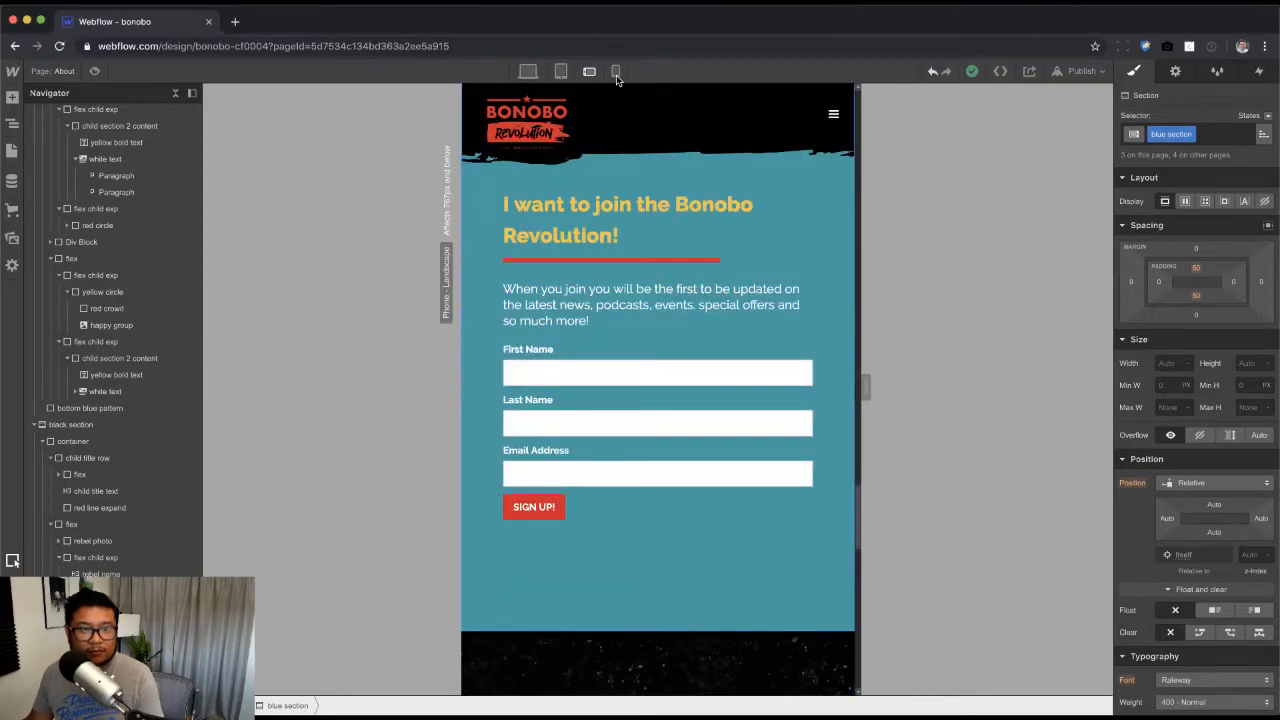
Step: Return to the desktop breakpoint and create a symbol named "NEWSLETTER SECTION" from the blue sign-up form section
{"action": "left_click", "coordinate": [528, 72]}
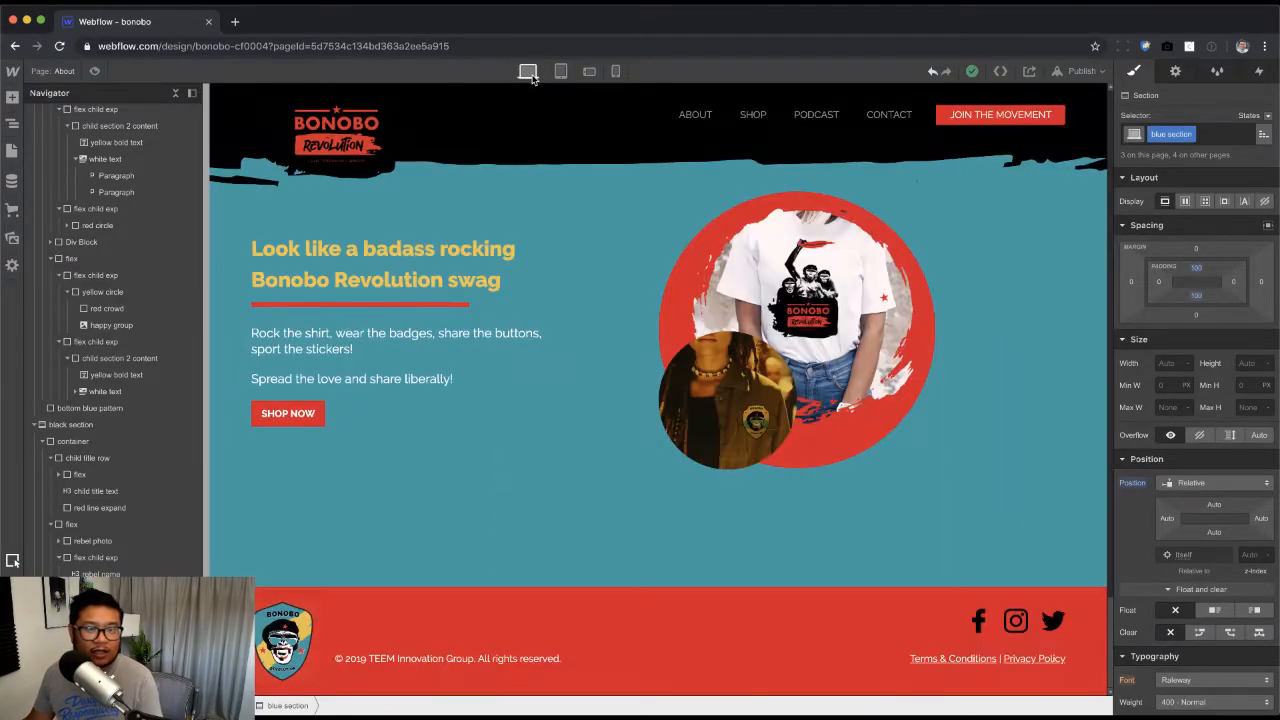
{"action": "scroll", "coordinate": [532, 336], "scroll_direction": "up", "scroll_amount": 15}
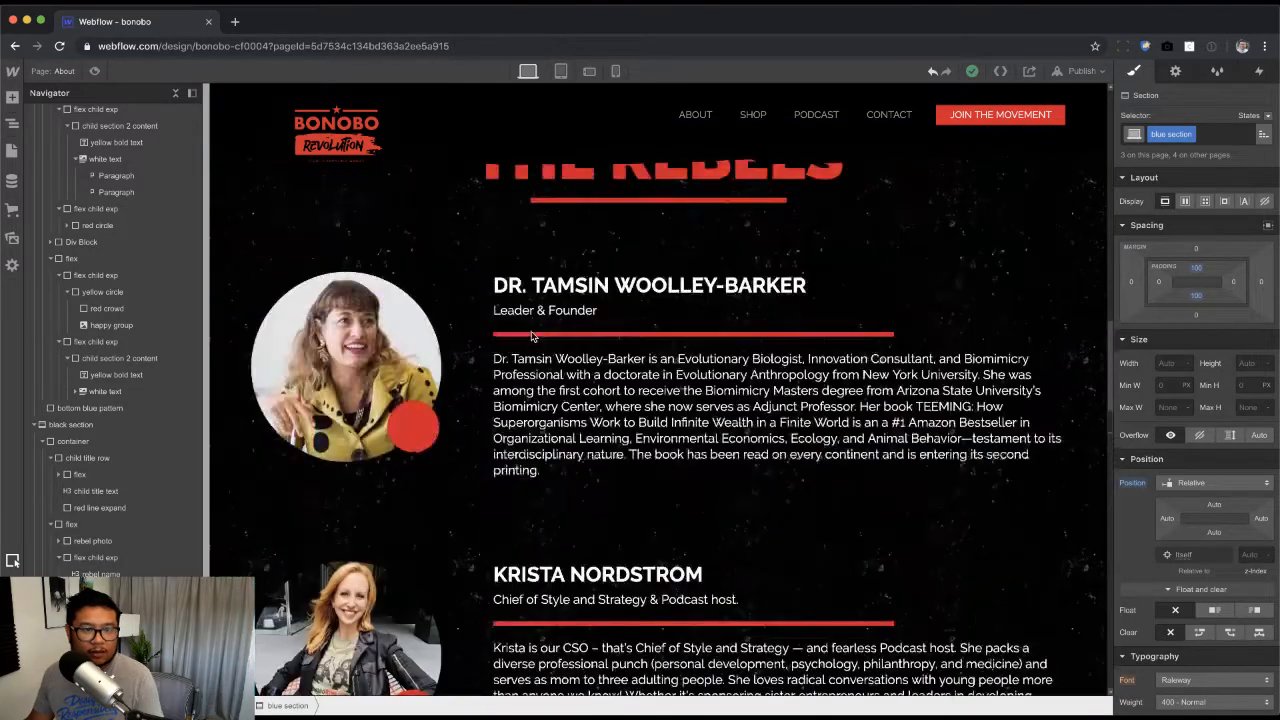
{"action": "scroll", "coordinate": [532, 337], "scroll_direction": "down", "scroll_amount": 5}
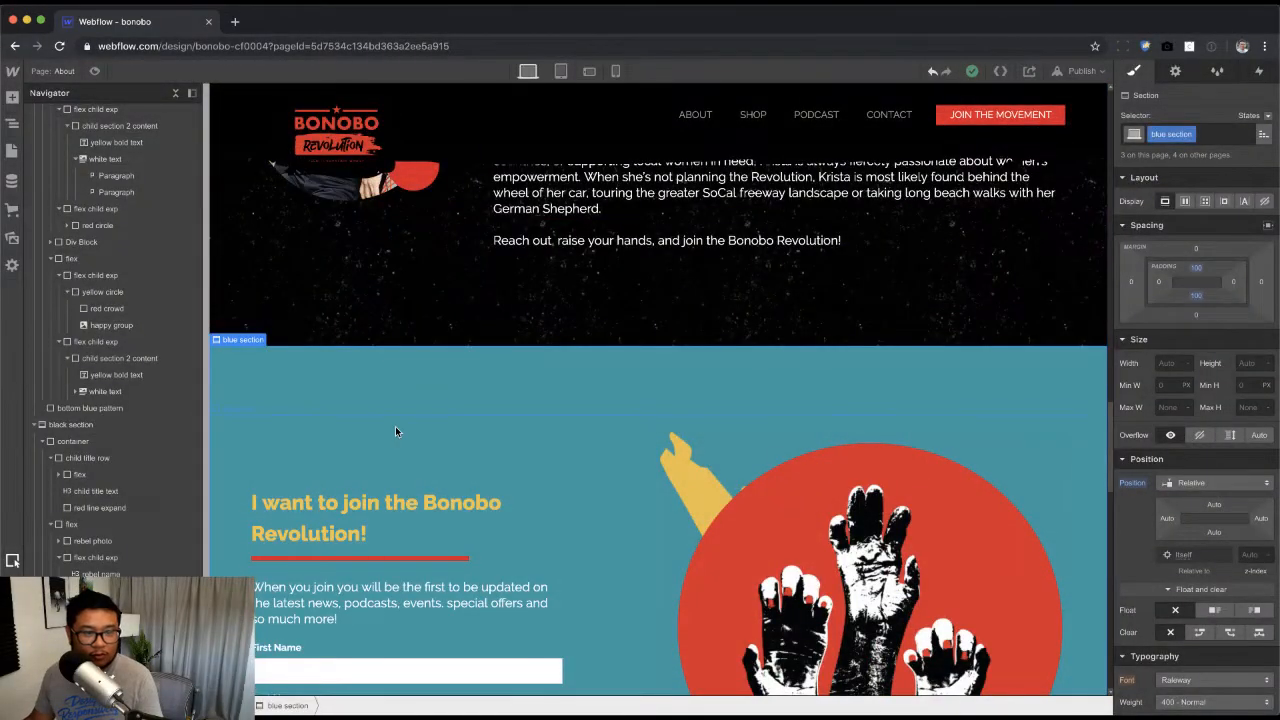
{"action": "scroll", "coordinate": [380, 438], "scroll_direction": "down", "scroll_amount": 1}
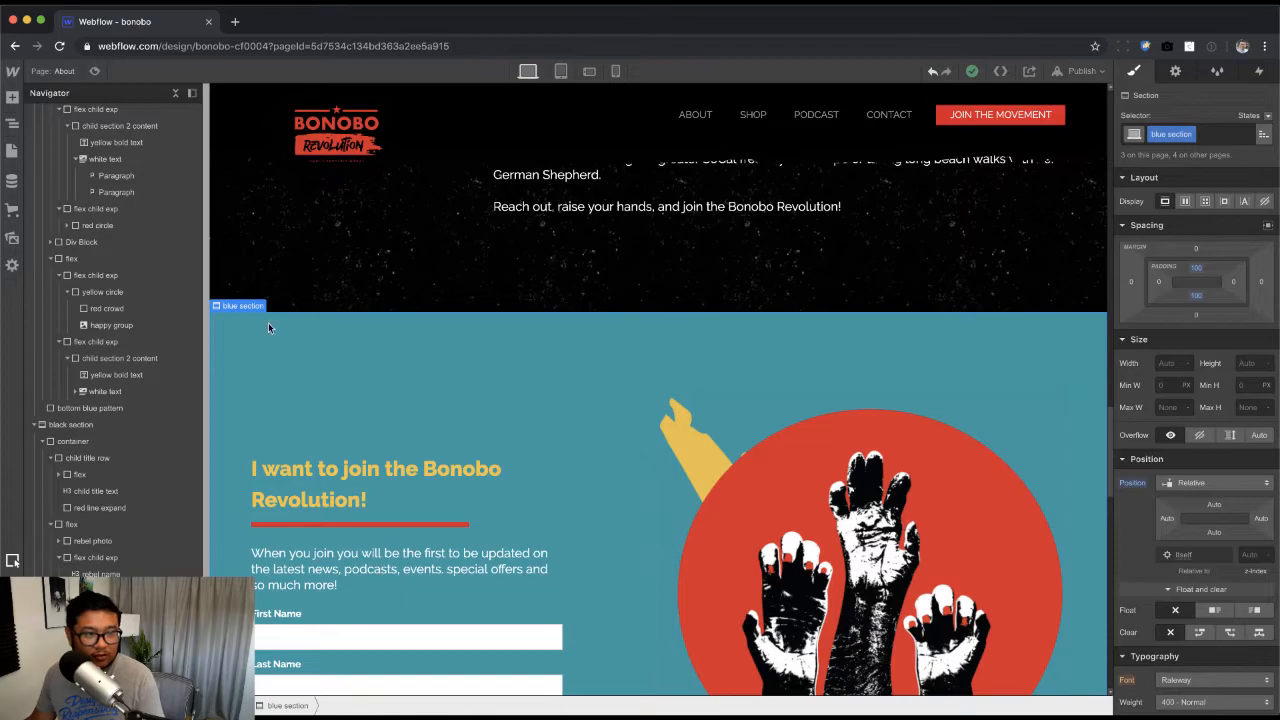
{"action": "right_click", "coordinate": [254, 454]}
{"action": "left_click", "coordinate": [300, 696]}
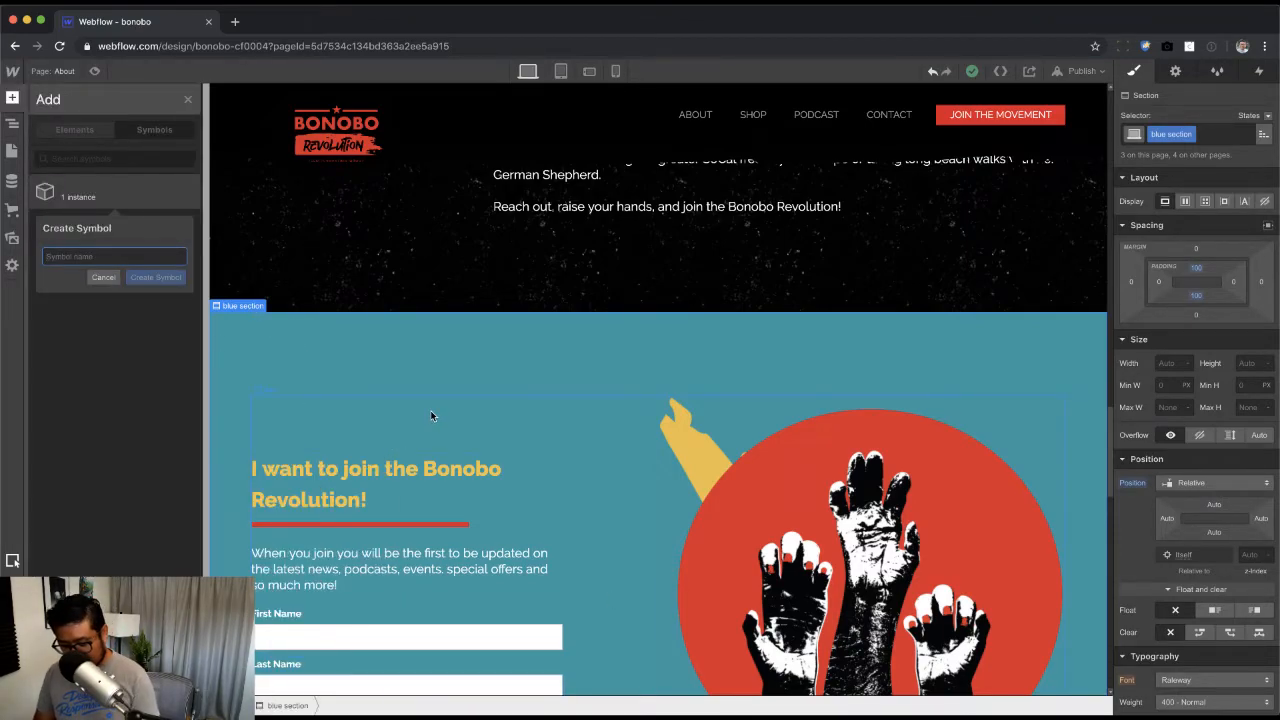
{"action": "type", "text": "NEWSLETTER SECT"}
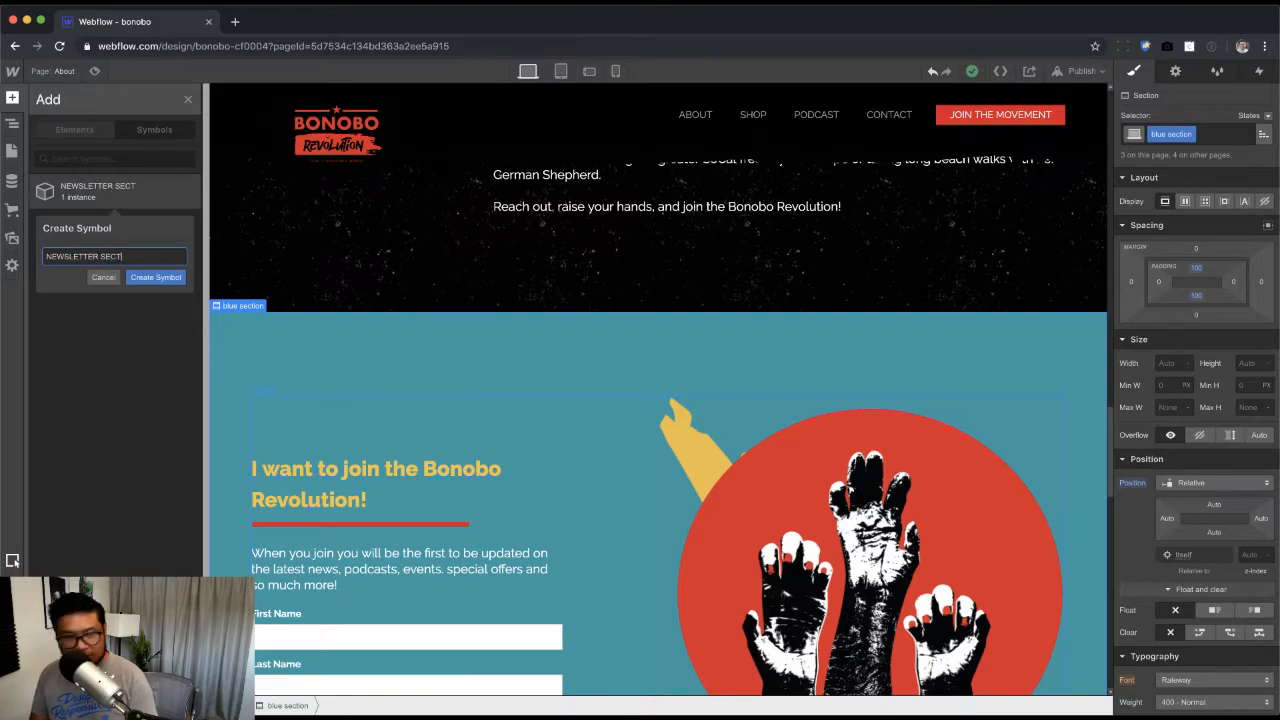
{"action": "type", "text": "ION"}
{"action": "key", "text": "Return"}
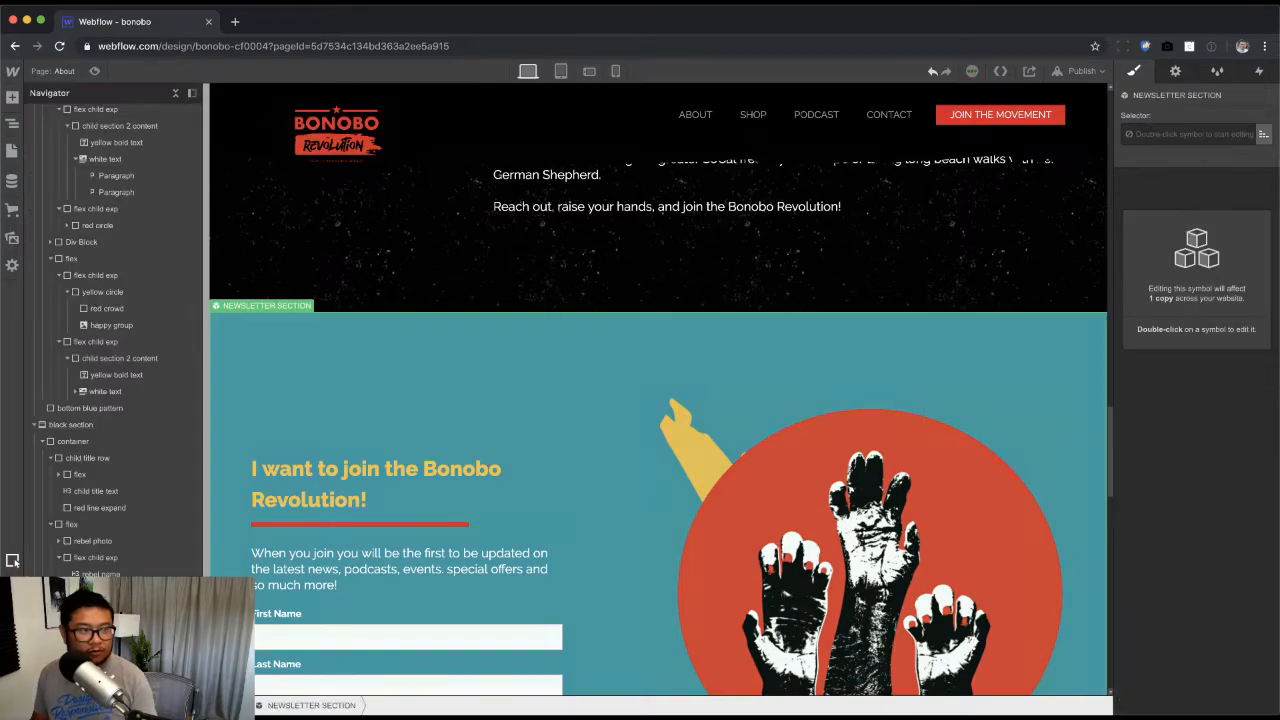
Step: Rename the sign-up form's symbol in lowercase as "newsletter section"
{"action": "left_click", "coordinate": [13, 97]}
{"action": "left_click", "coordinate": [154, 129]}
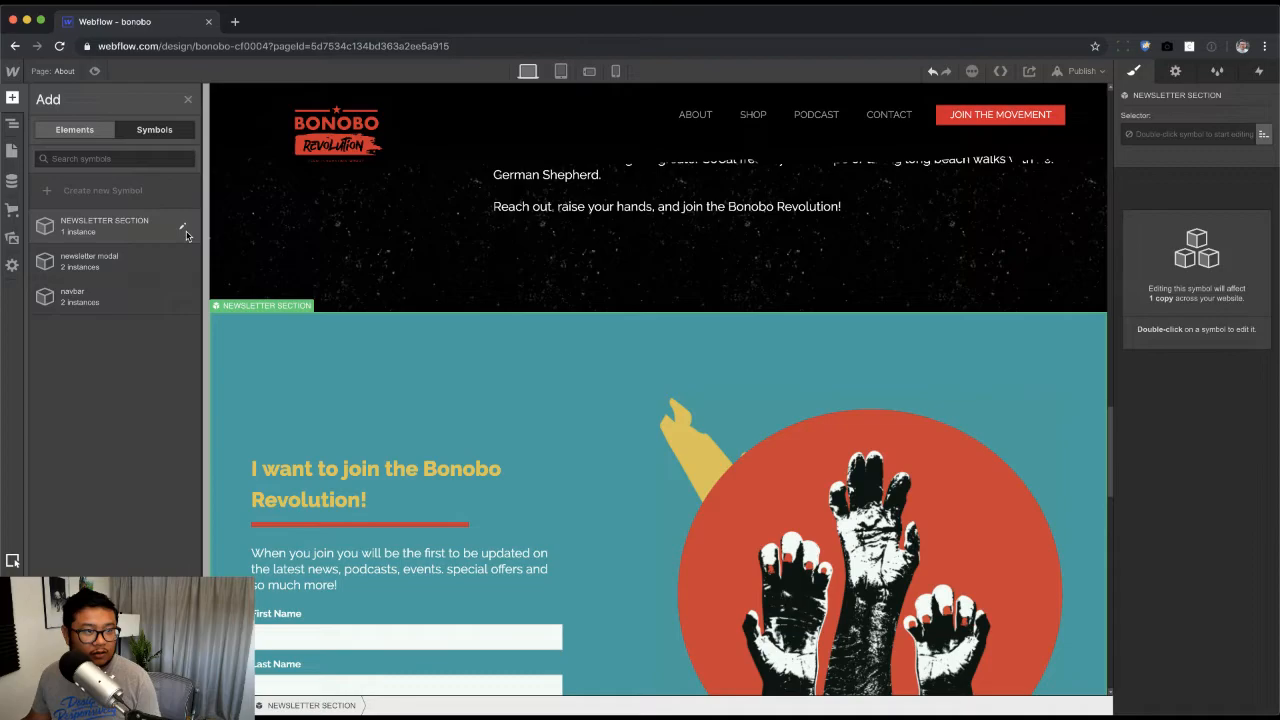
{"action": "left_click", "coordinate": [184, 229]}
{"action": "type", "text": "newsle"}
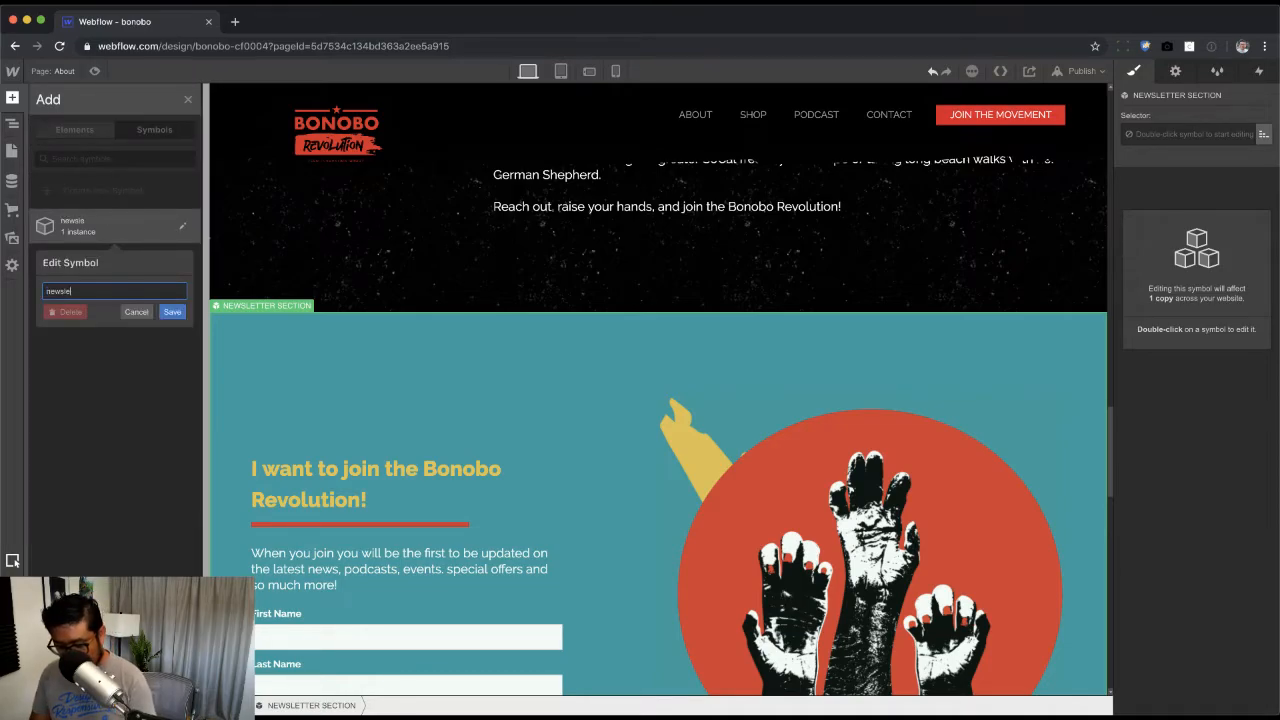
{"action": "type", "text": "tter section"}
{"action": "key", "text": "Return"}
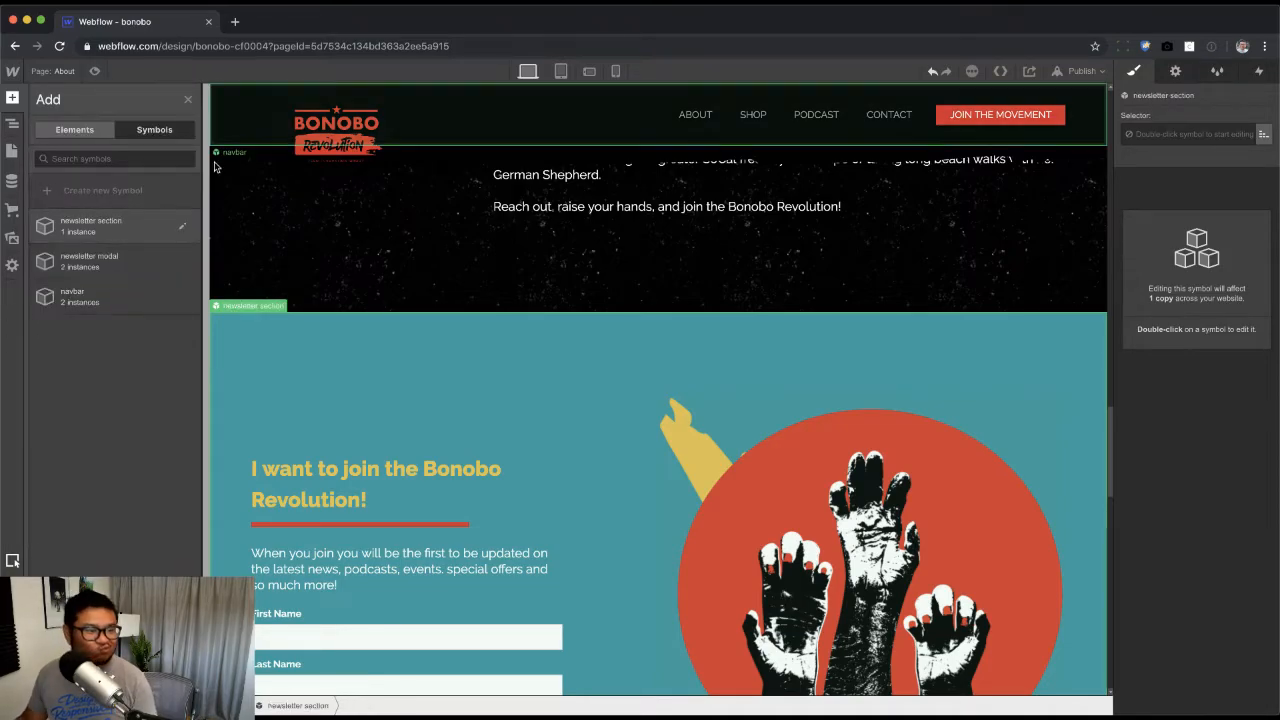
Step: Create a symbol named "social section" from the black section containing the social media links
{"action": "scroll", "coordinate": [460, 500], "scroll_direction": "down", "scroll_amount": 7}
{"action": "key", "text": "z"}
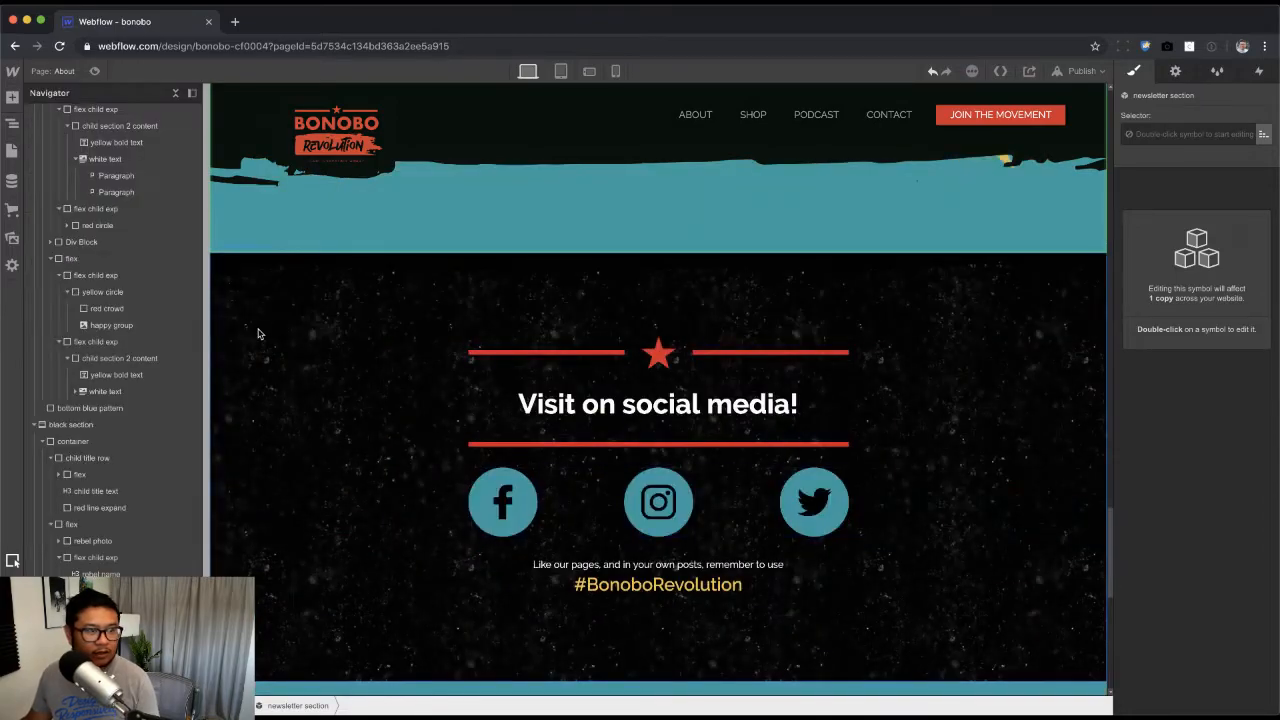
{"action": "left_click", "coordinate": [267, 337]}
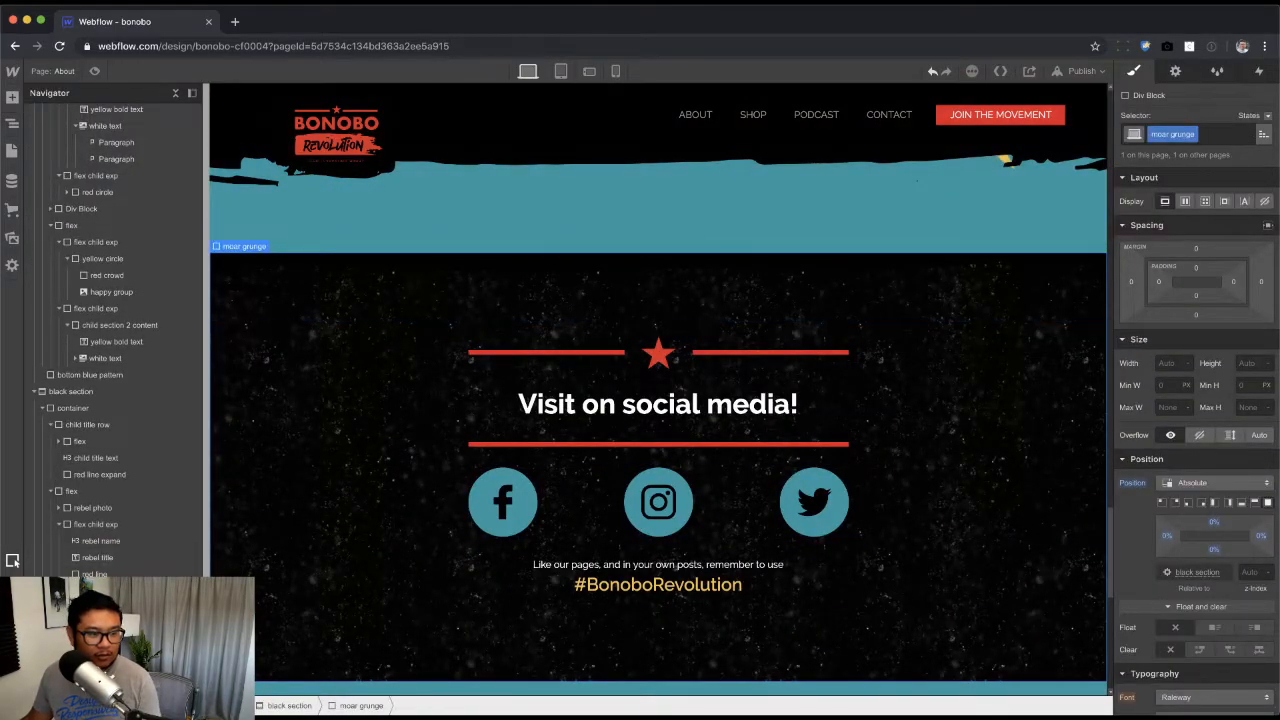
{"action": "left_click", "coordinate": [100, 657]}
{"action": "right_click", "coordinate": [241, 247]}
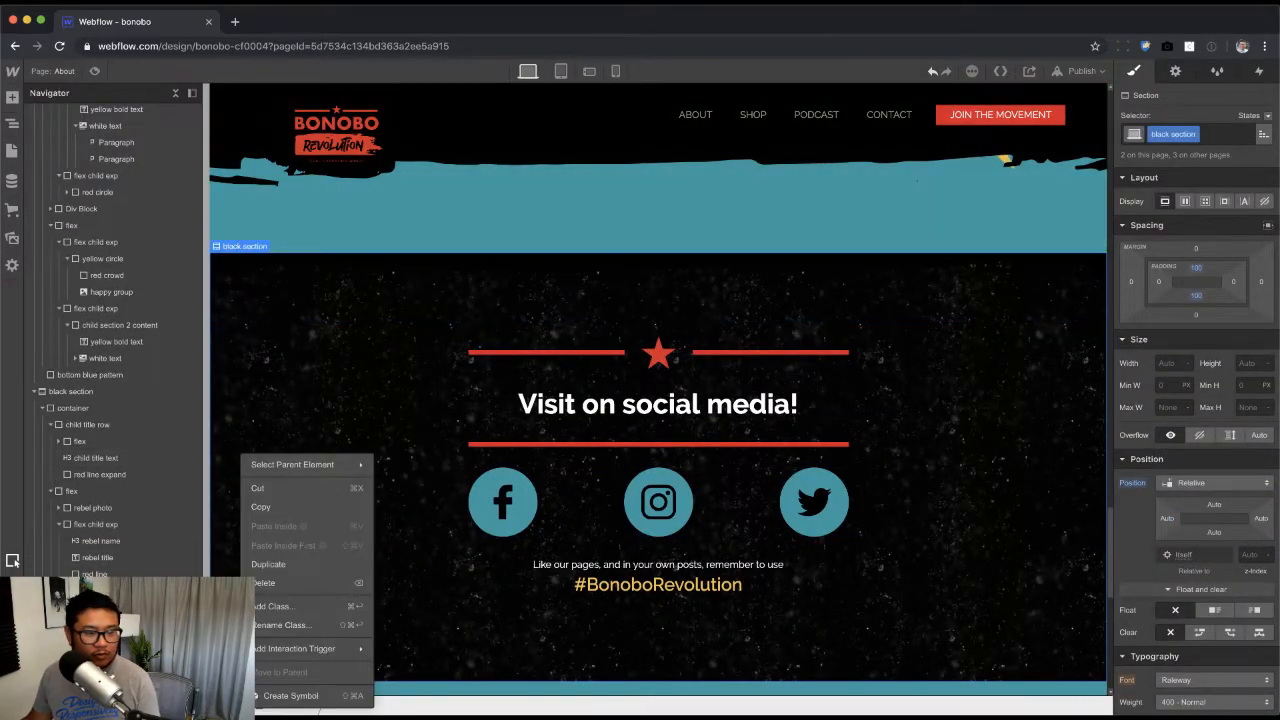
{"action": "left_click", "coordinate": [338, 700]}
{"action": "type", "text": "soci"}
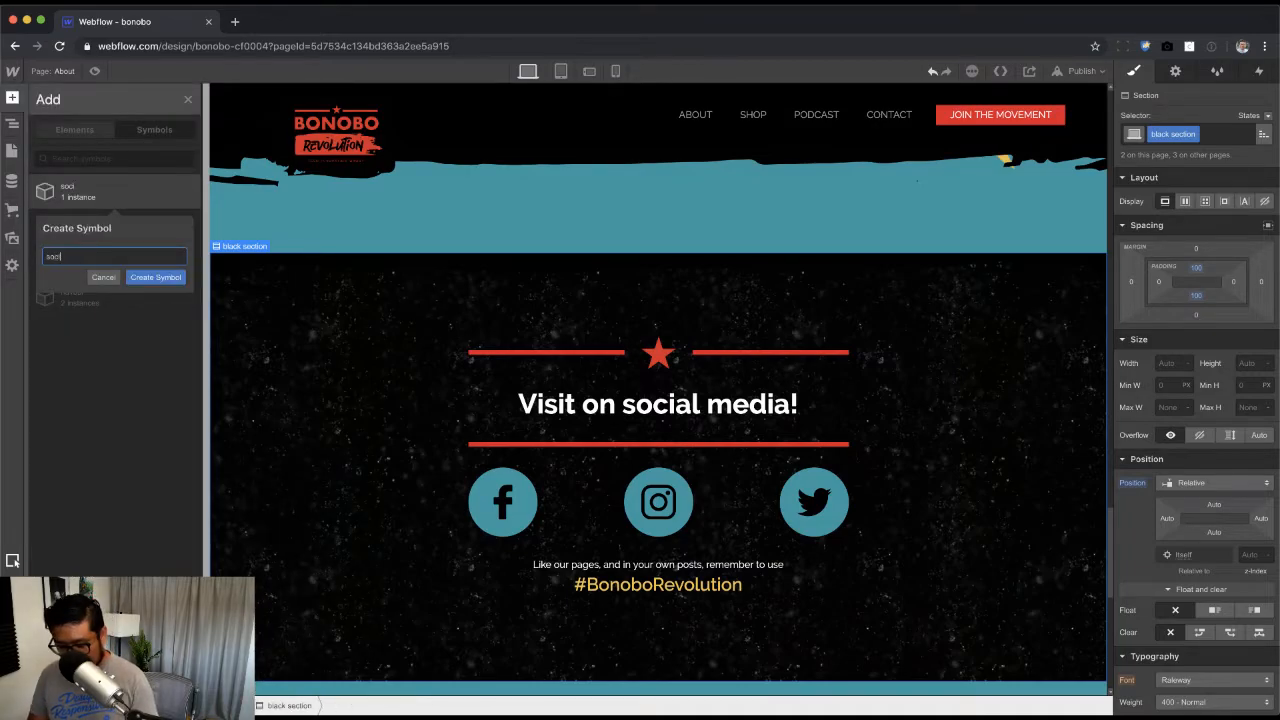
{"action": "type", "text": "al section"}
{"action": "key", "text": "Return"}
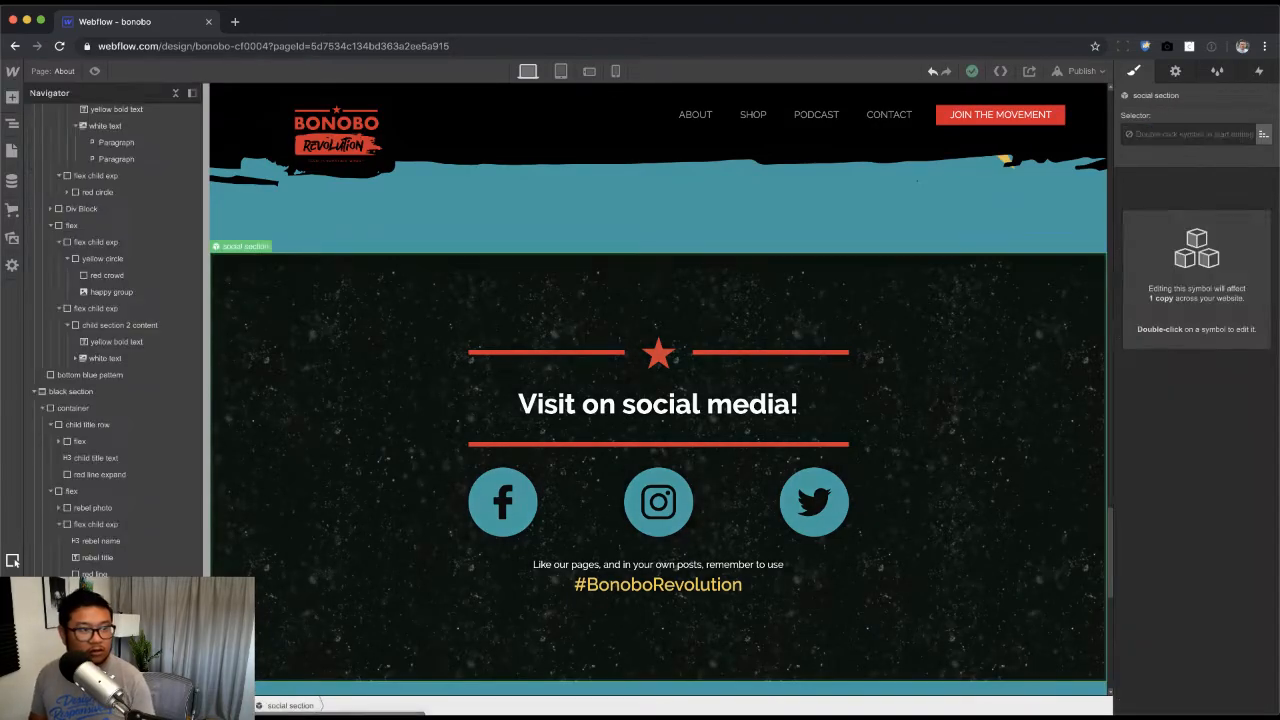
Step: Compare the blue swag section with the About mockup and delete that section from the About page
{"action": "scroll", "coordinate": [349, 546], "scroll_direction": "up", "scroll_amount": 5}
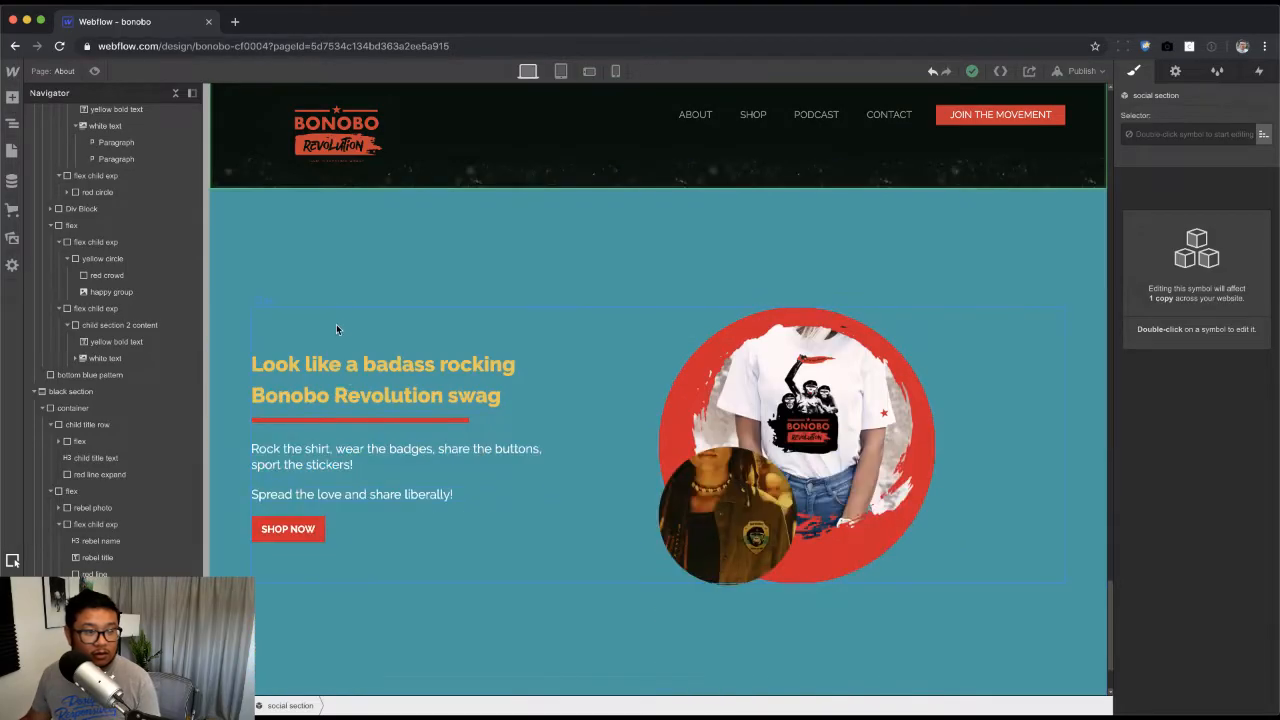
{"action": "left_click", "coordinate": [306, 250]}
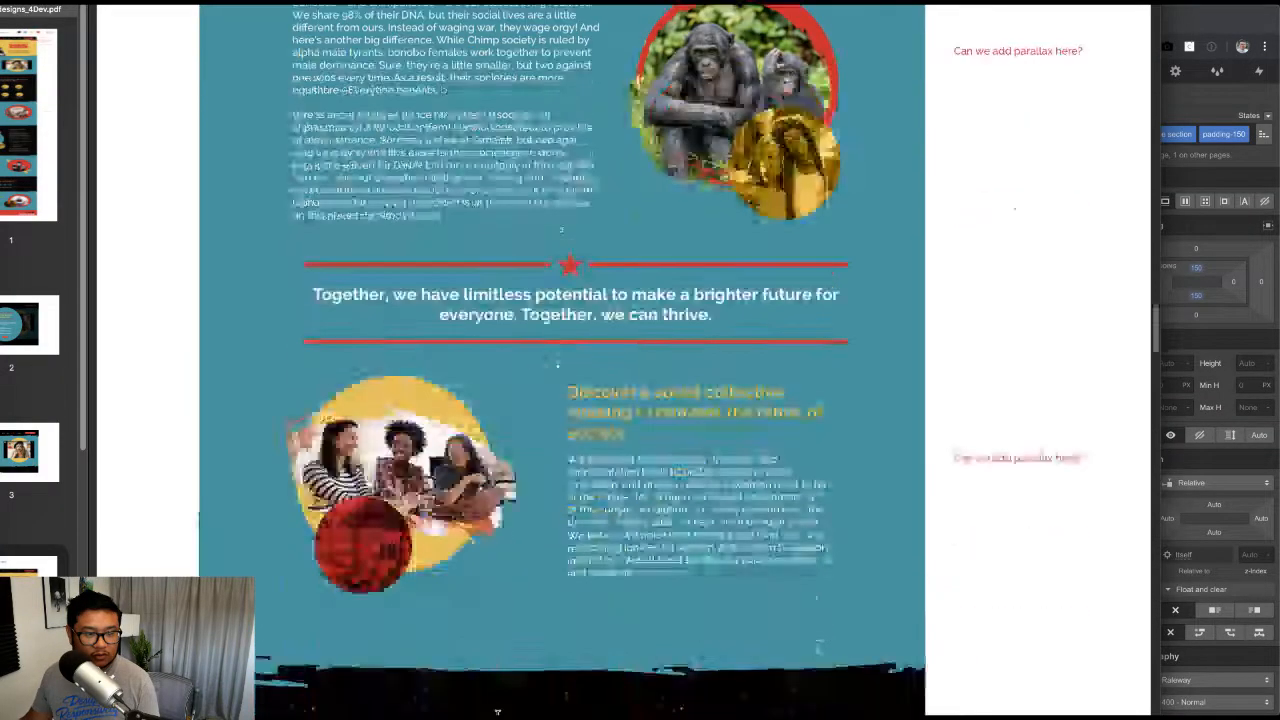
{"action": "scroll", "coordinate": [497, 712], "scroll_direction": "down", "scroll_amount": 15}
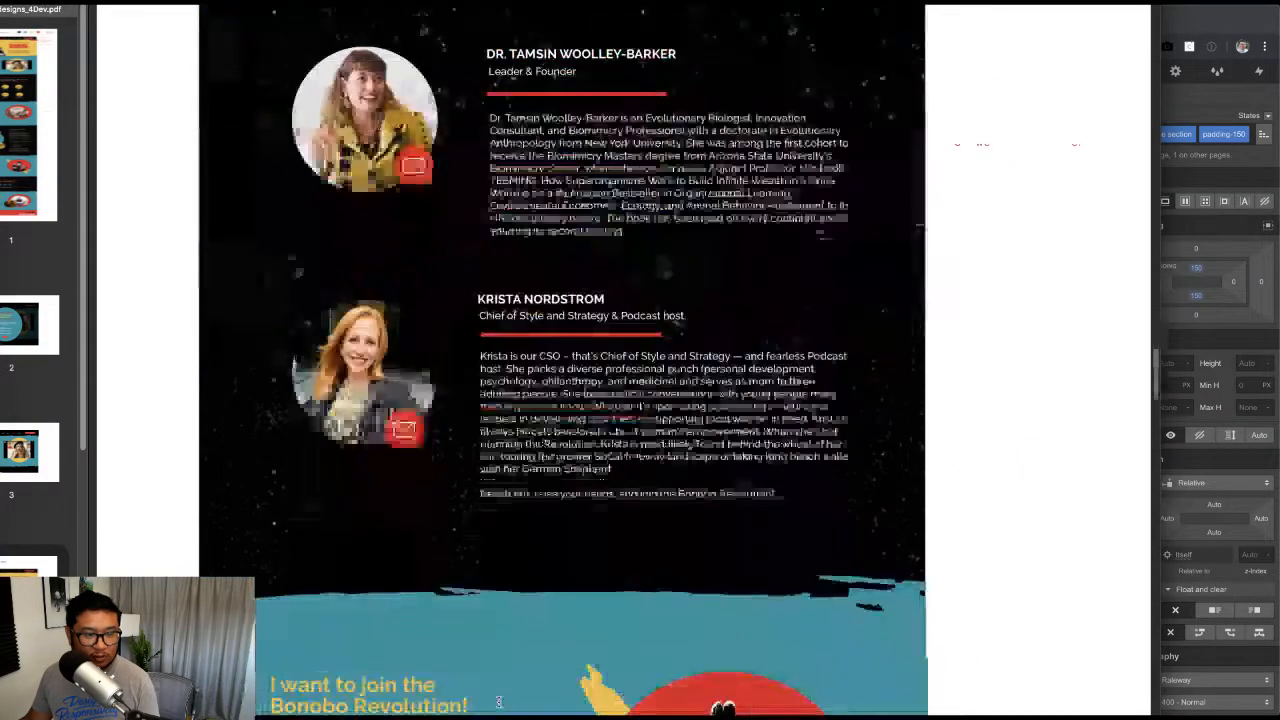
{"action": "scroll", "coordinate": [497, 697], "scroll_direction": "up", "scroll_amount": 5}
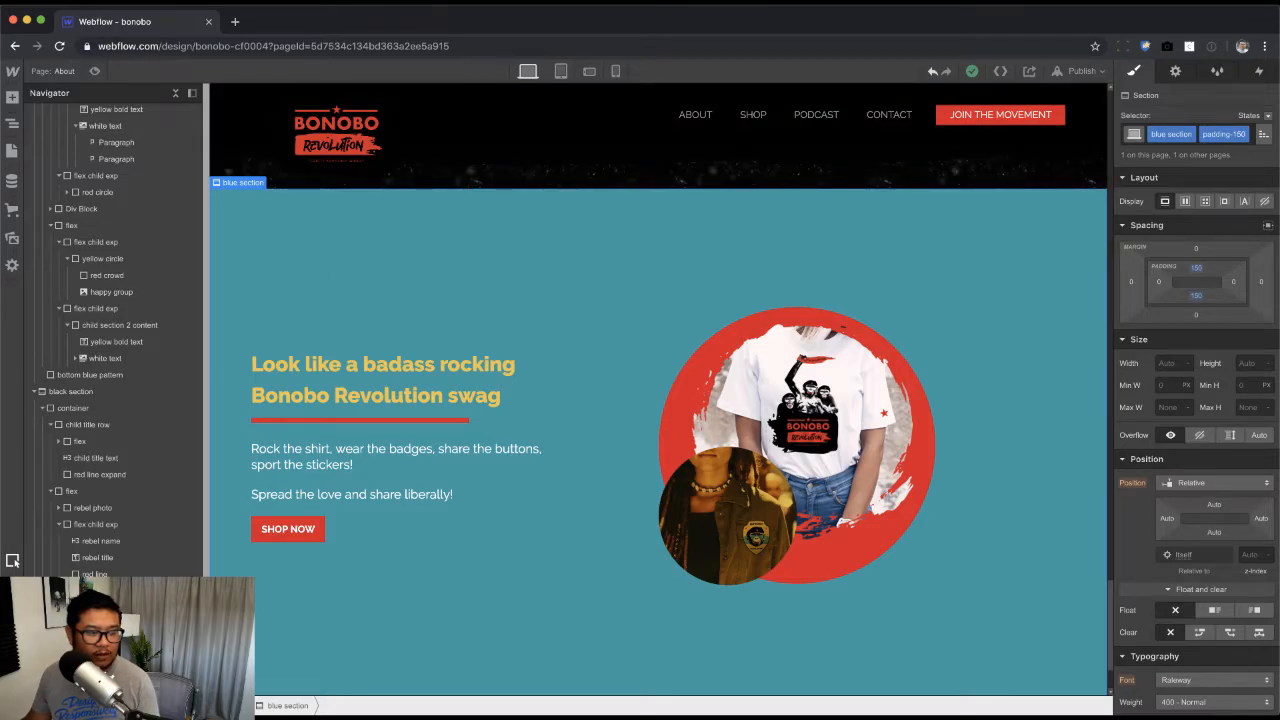
Step: Create a symbol named "footer section" from the red footer
{"action": "left_click", "coordinate": [72, 692]}
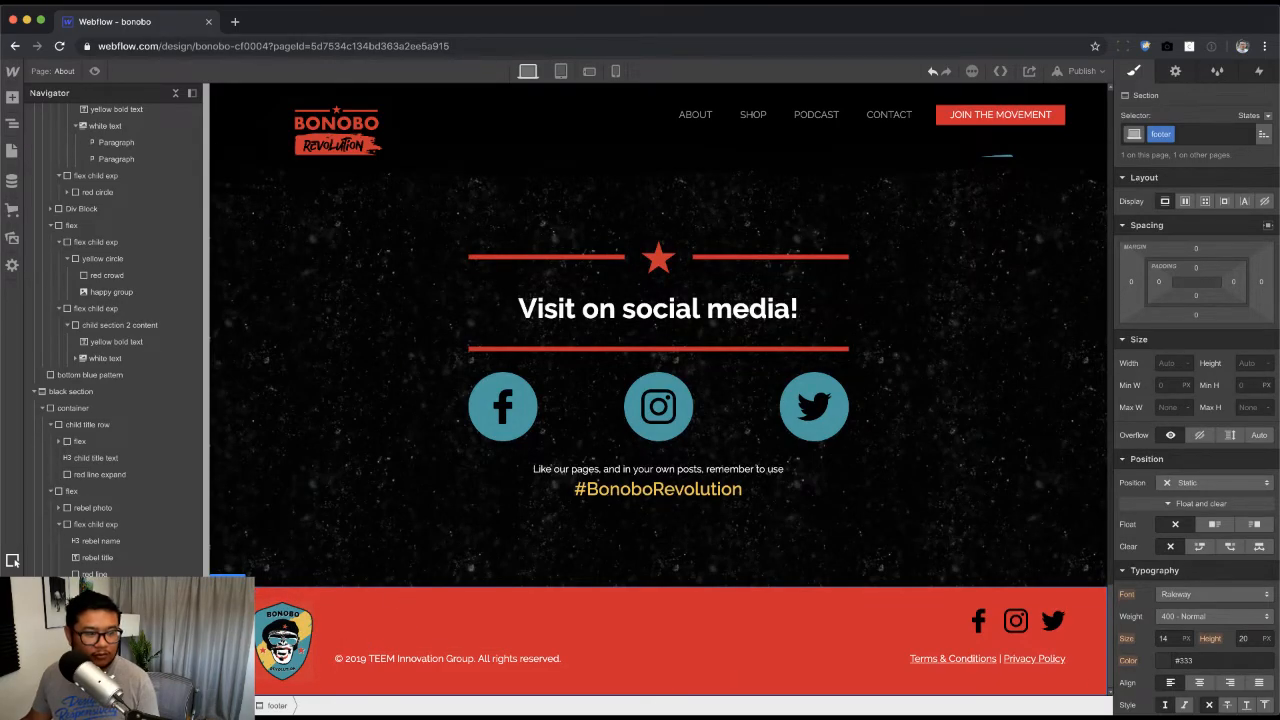
{"action": "right_click", "coordinate": [285, 705]}
{"action": "left_click", "coordinate": [297, 705]}
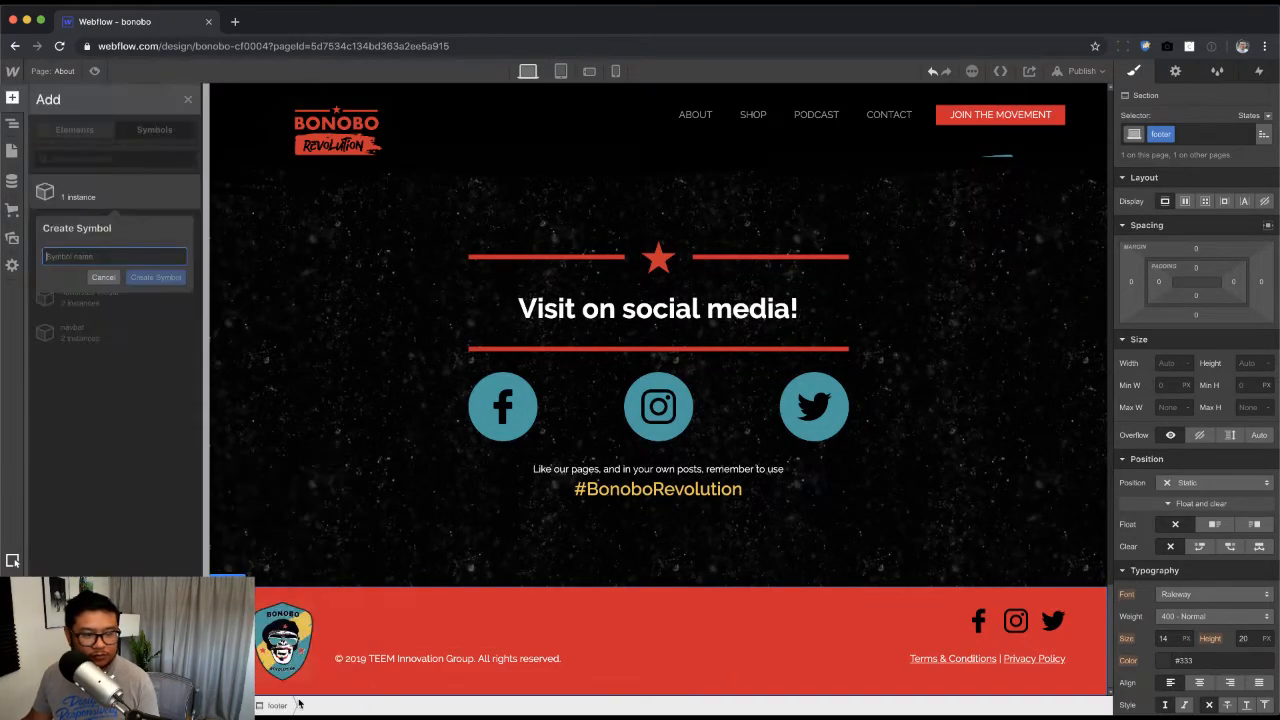
{"action": "type", "text": "footer section"}
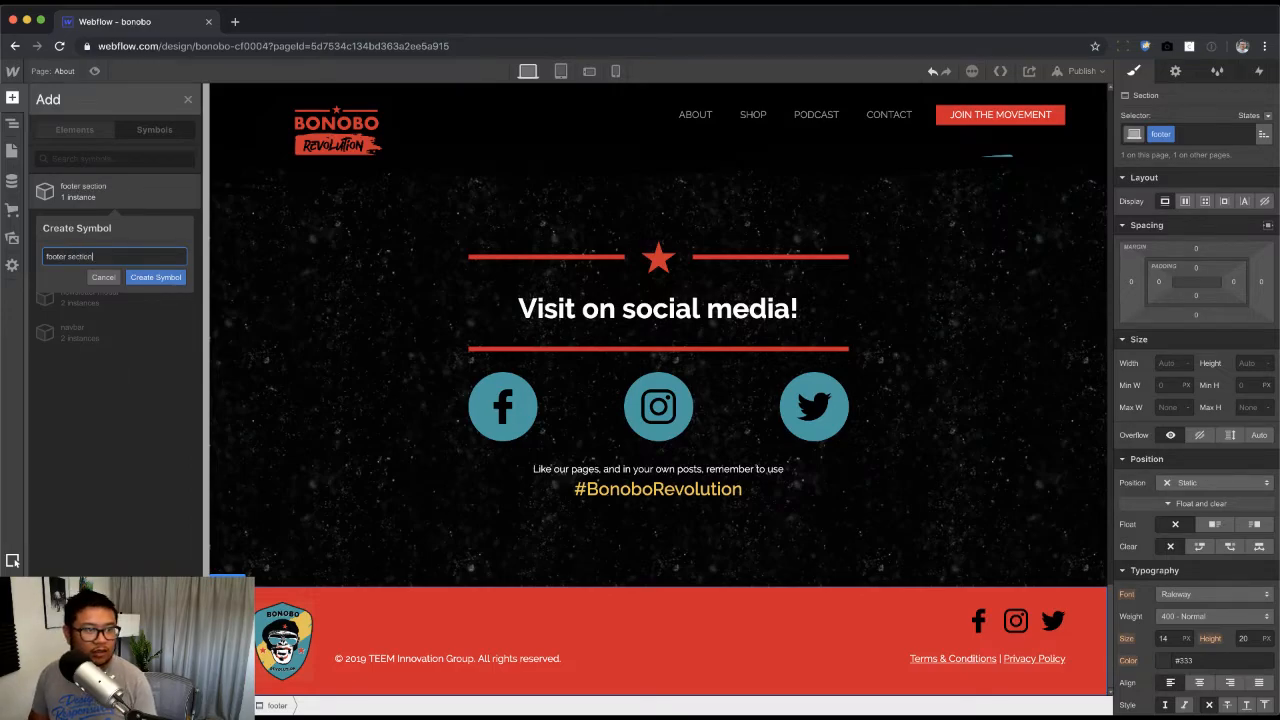
{"action": "key", "text": "Return"}
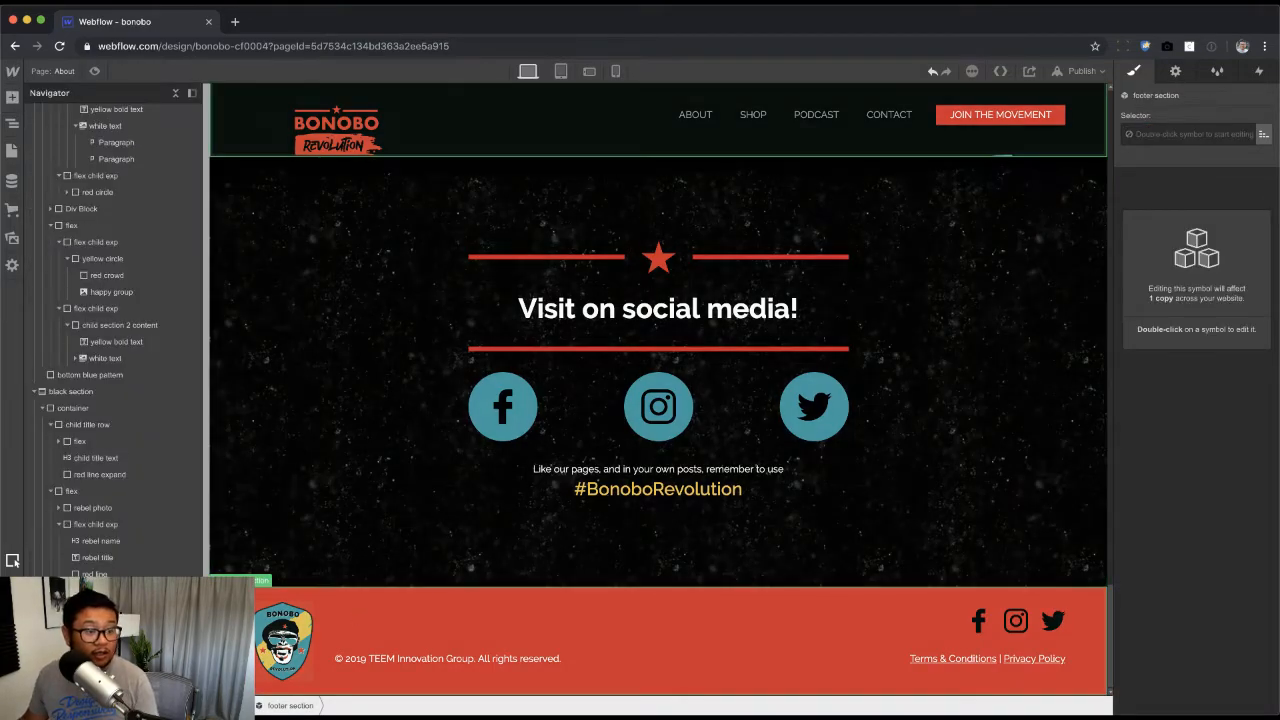
Step: Open the Home page and delete its existing footer section
{"action": "scroll", "coordinate": [375, 585], "scroll_direction": "up", "scroll_amount": 5}
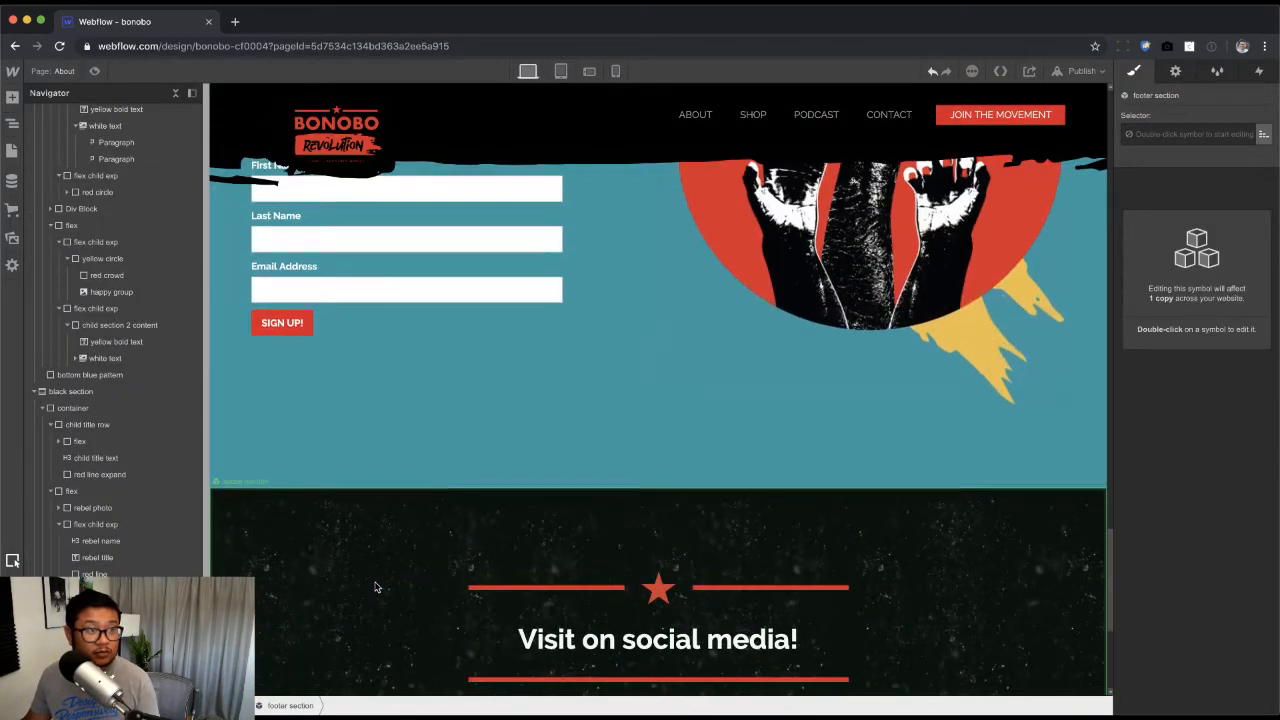
{"action": "left_click", "coordinate": [47, 74]}
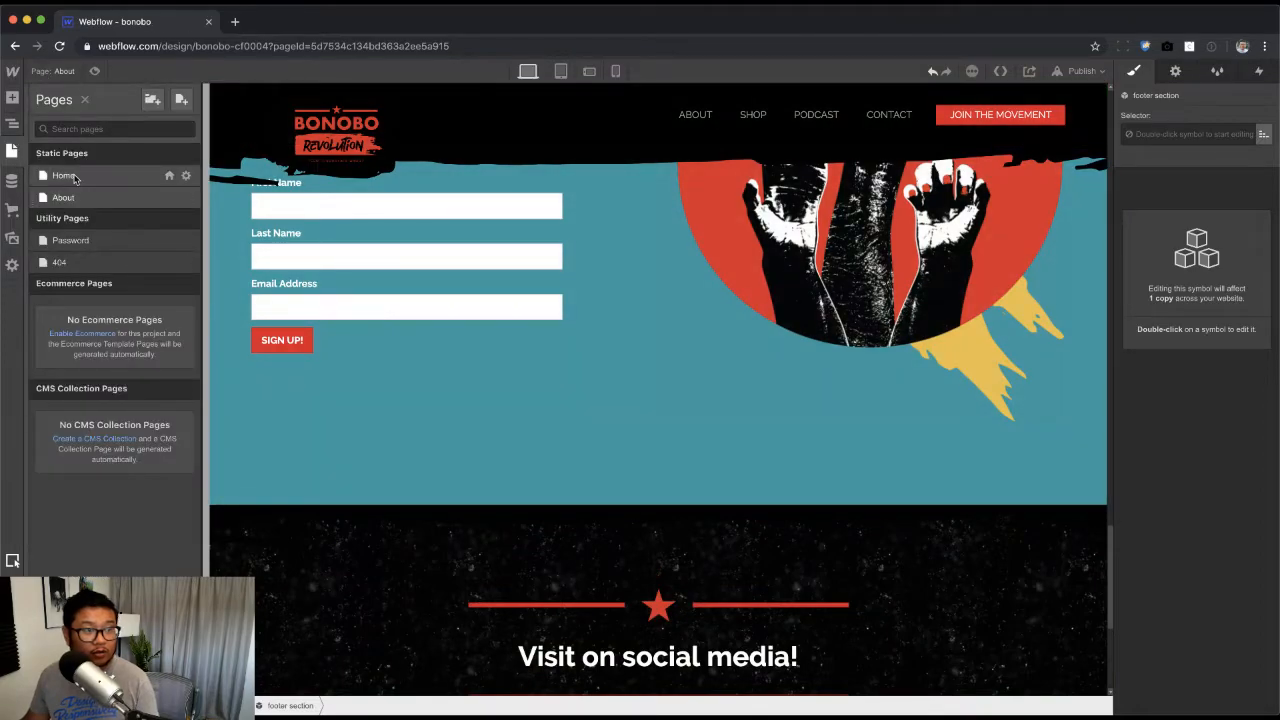
{"action": "left_click", "coordinate": [78, 178]}
{"action": "scroll", "coordinate": [517, 418], "scroll_direction": "down", "scroll_amount": 20}
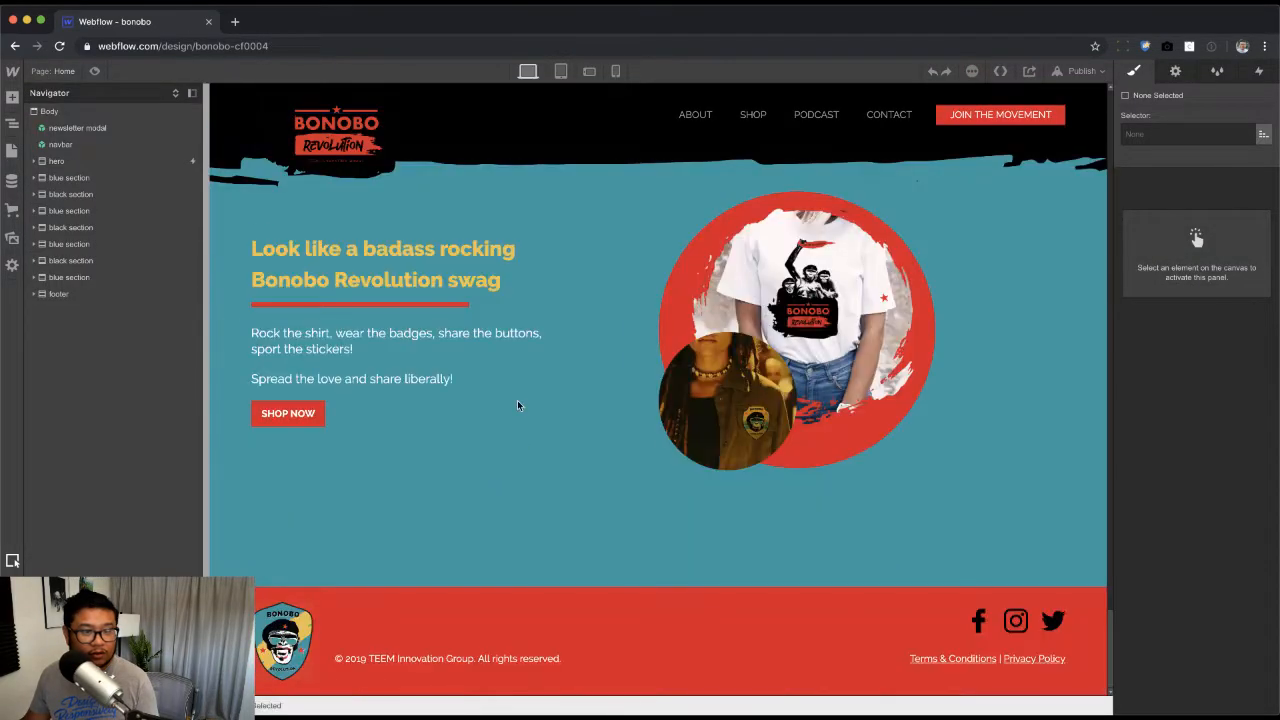
{"action": "left_click", "coordinate": [365, 599]}
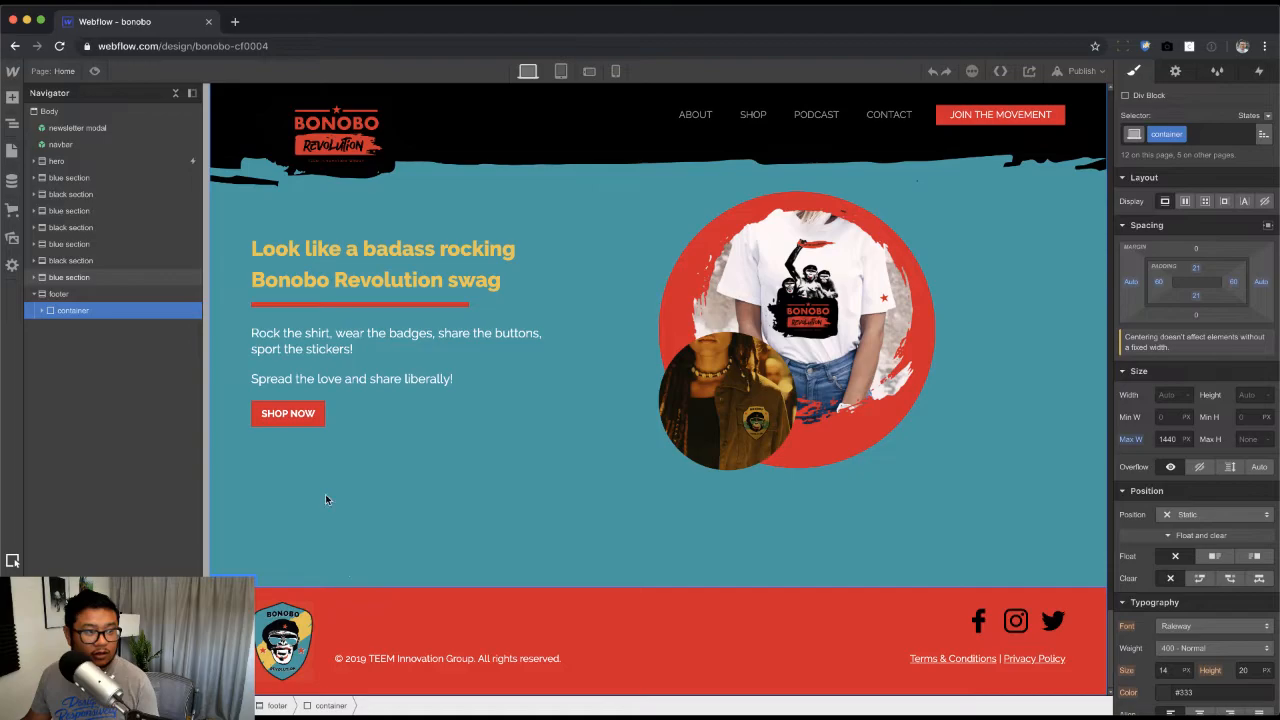
{"action": "left_click", "coordinate": [66, 294]}
{"action": "key", "text": "Delete"}
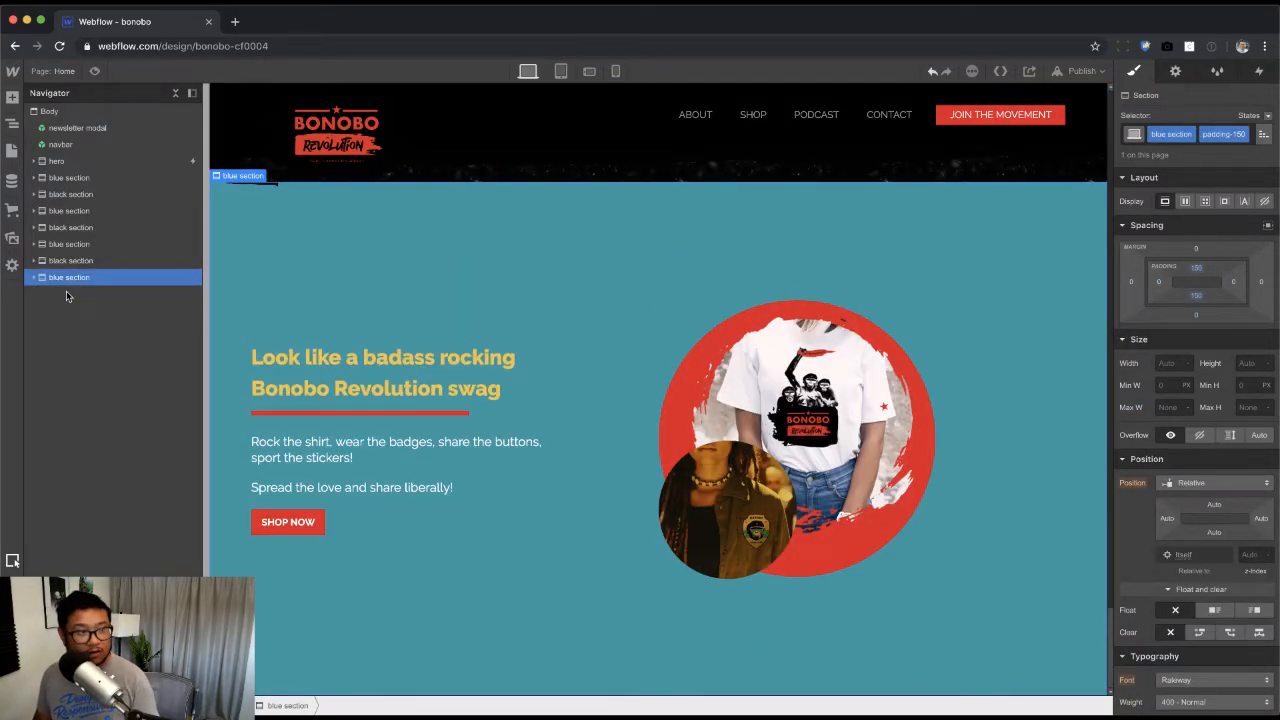
Step: Try to insert the footer section symbol with the Home page's last blue section selected
{"action": "key", "text": "super+e"}
{"action": "type", "text": "foo"}
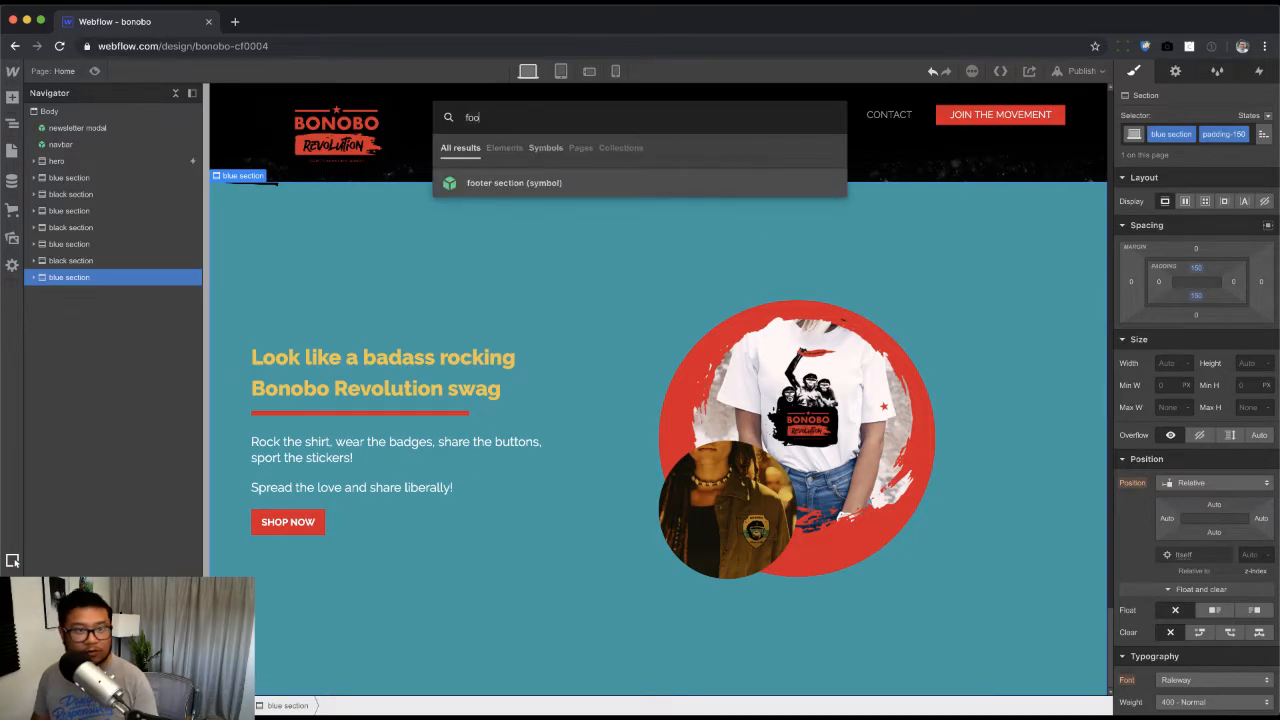
{"action": "key", "text": "Return"}
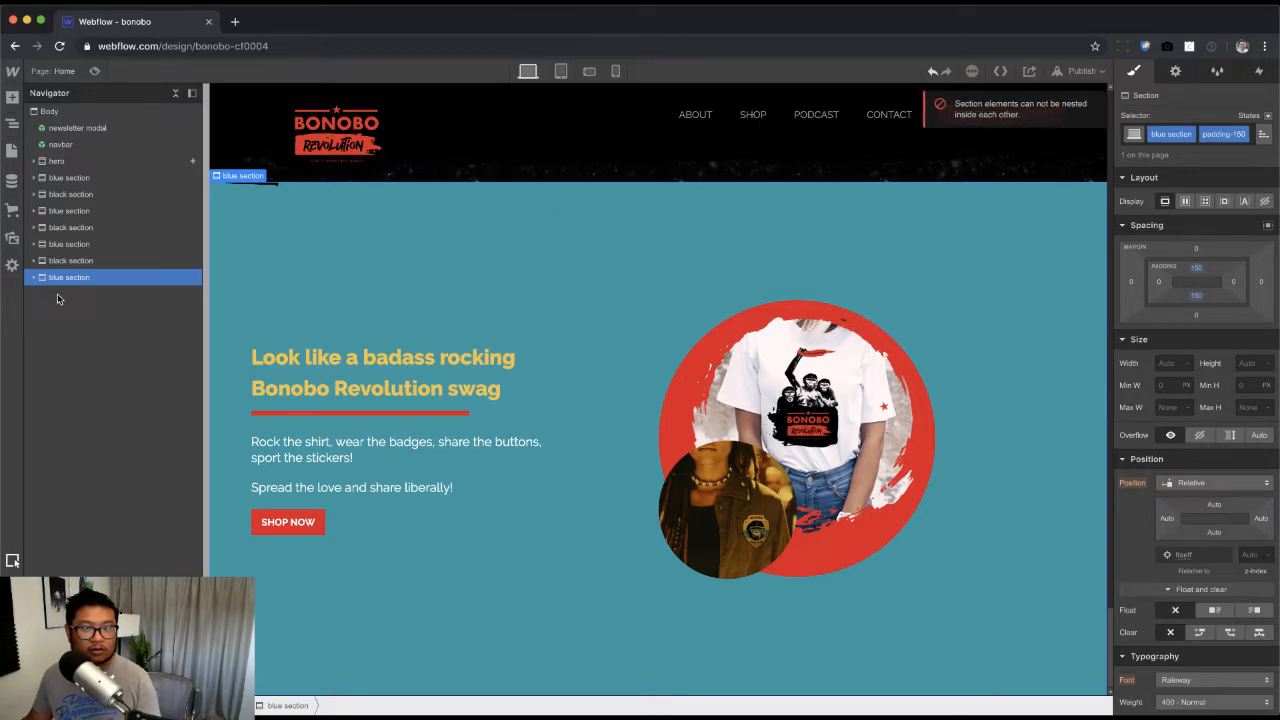
Step: Insert the "footer section" symbol into the Home page's Body, after the last blue section
{"action": "left_click", "coordinate": [73, 112]}
{"action": "key", "text": "super+e"}
{"action": "type", "text": "foot"}
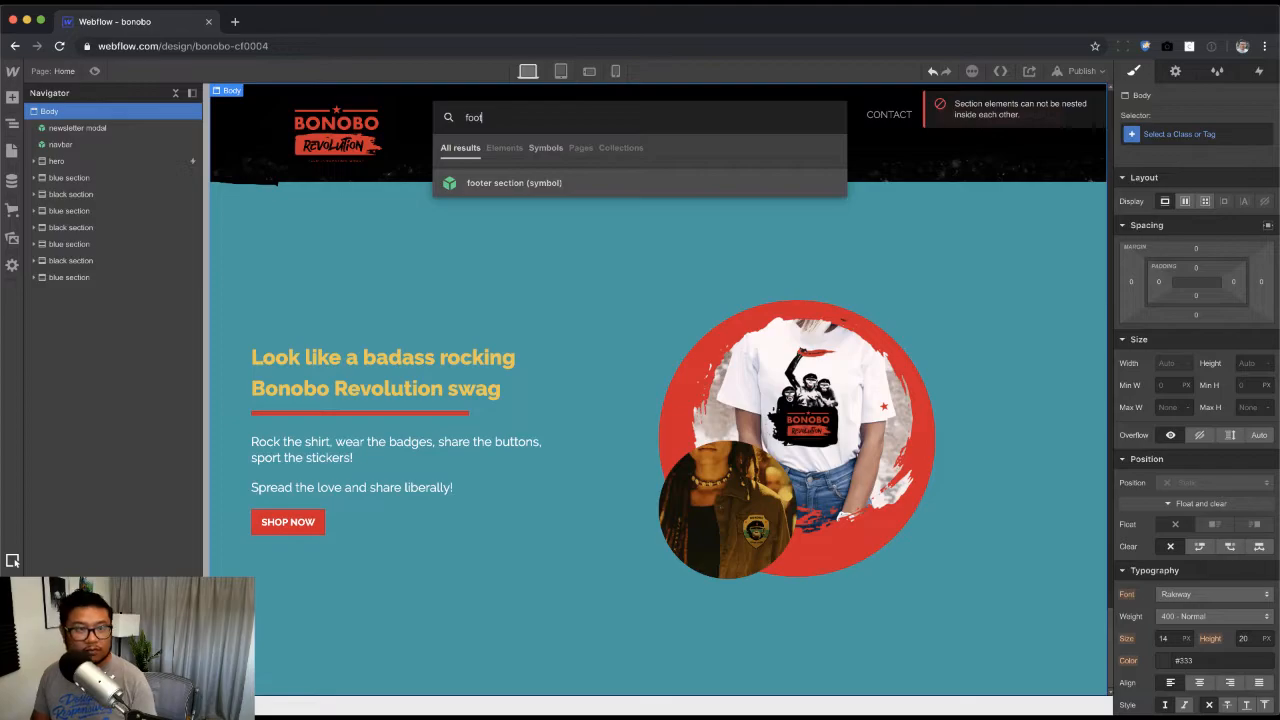
{"action": "key", "text": "Return"}
Step: Delete the existing black social media section from the Home page
{"action": "scroll", "coordinate": [341, 420], "scroll_direction": "up", "scroll_amount": 4}
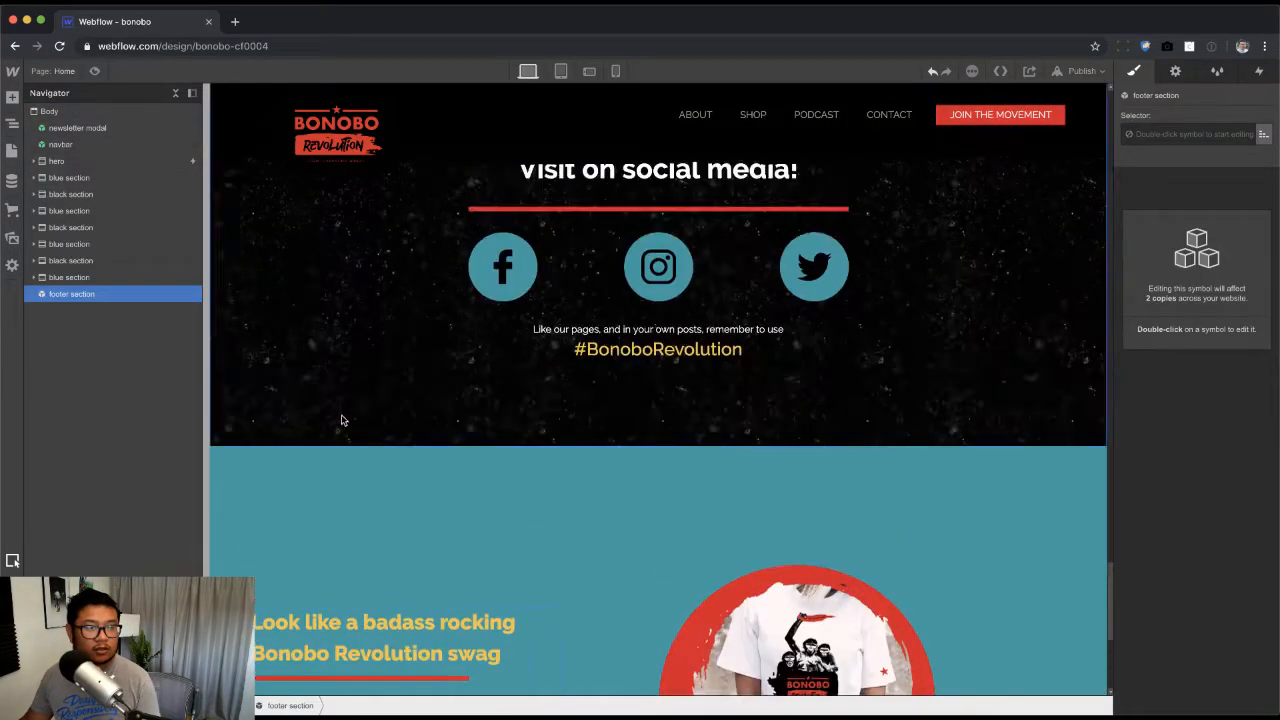
{"action": "left_click", "coordinate": [295, 339]}
{"action": "key", "text": "Delete"}
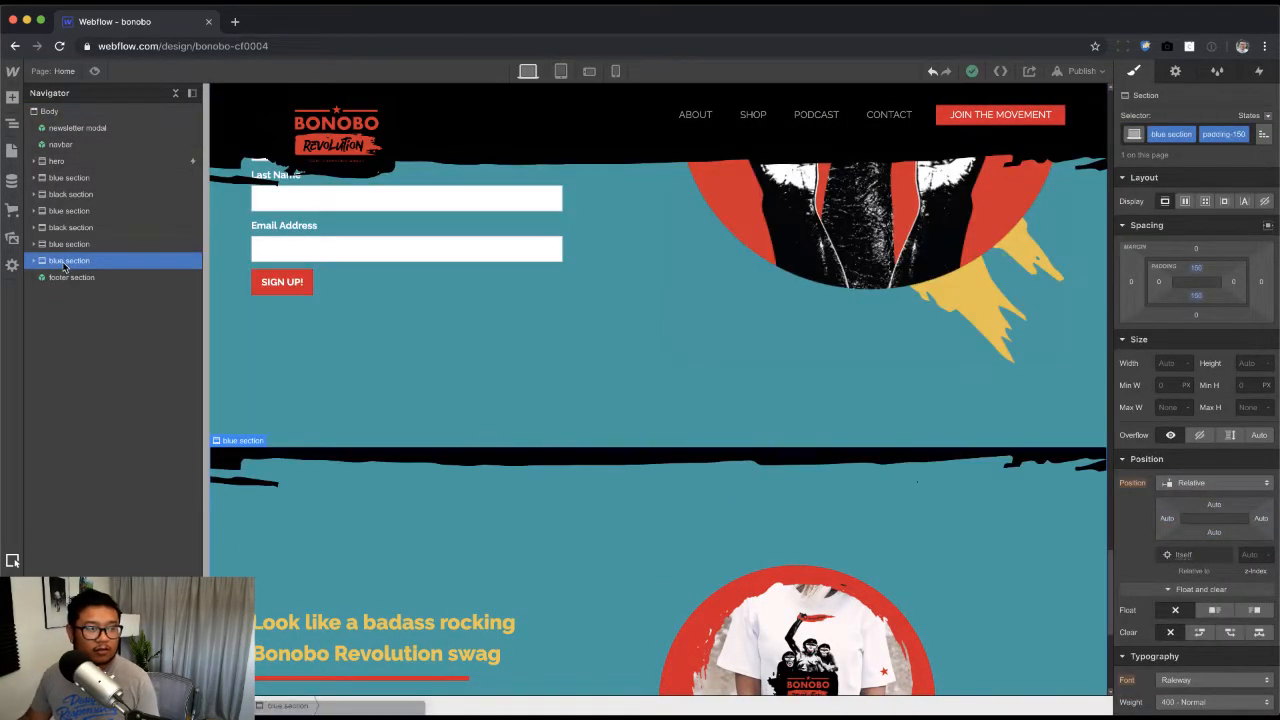
Step: Insert the "social section" symbol into the Home page's Body and move it above the last blue section
{"action": "left_click", "coordinate": [70, 278]}
{"action": "left_click", "coordinate": [52, 112]}
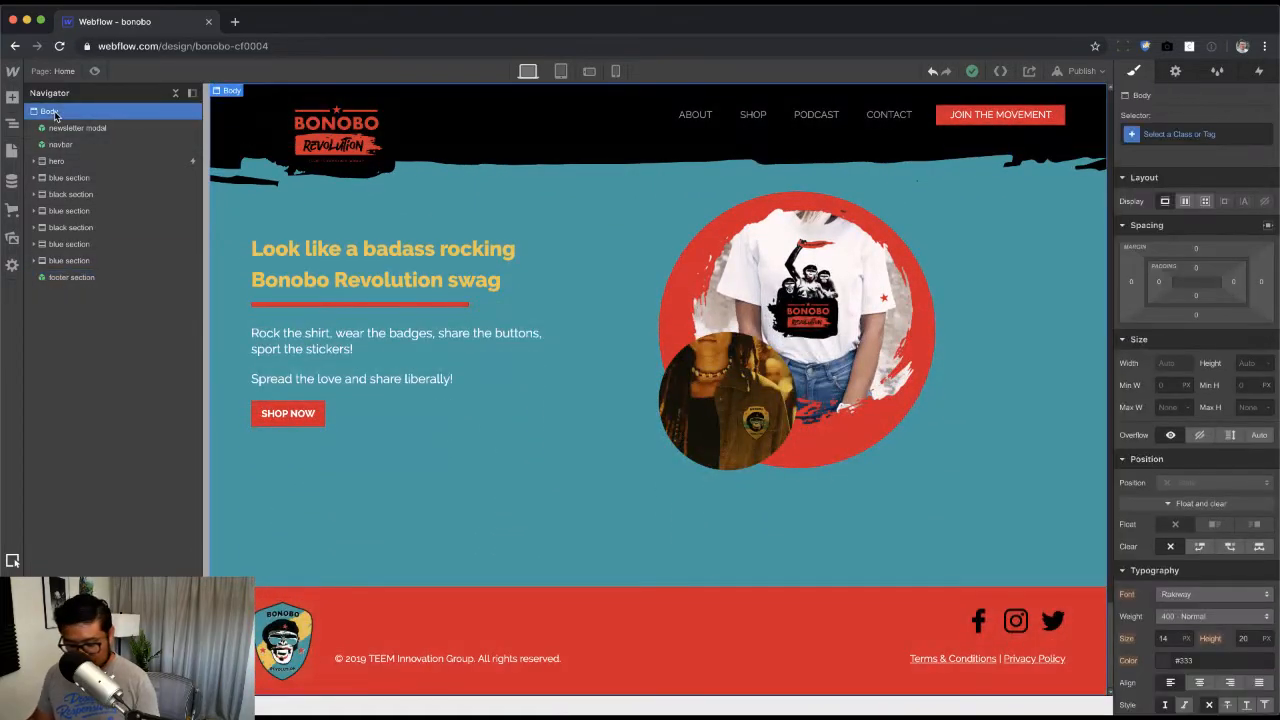
{"action": "key", "text": "super+e"}
{"action": "type", "text": "social"}
{"action": "key", "text": "Return"}
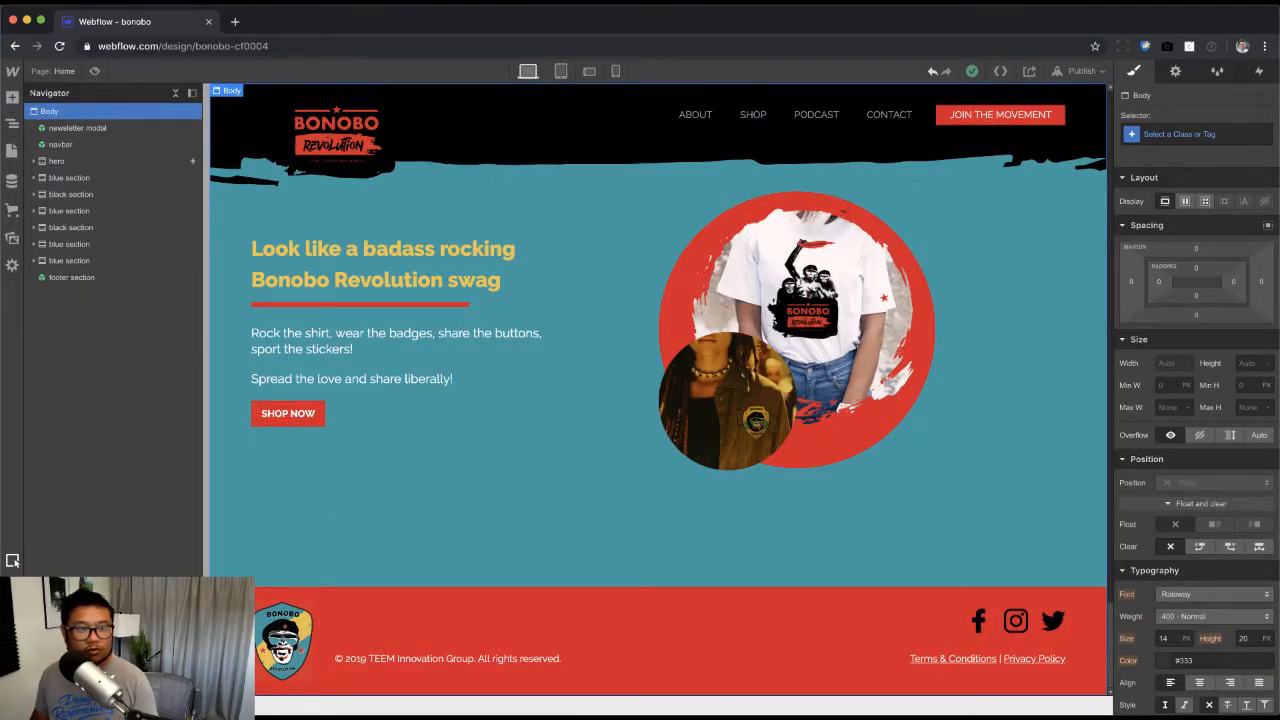
{"action": "left_click_drag", "start_coordinate": [67, 300], "coordinate": [79, 260]}
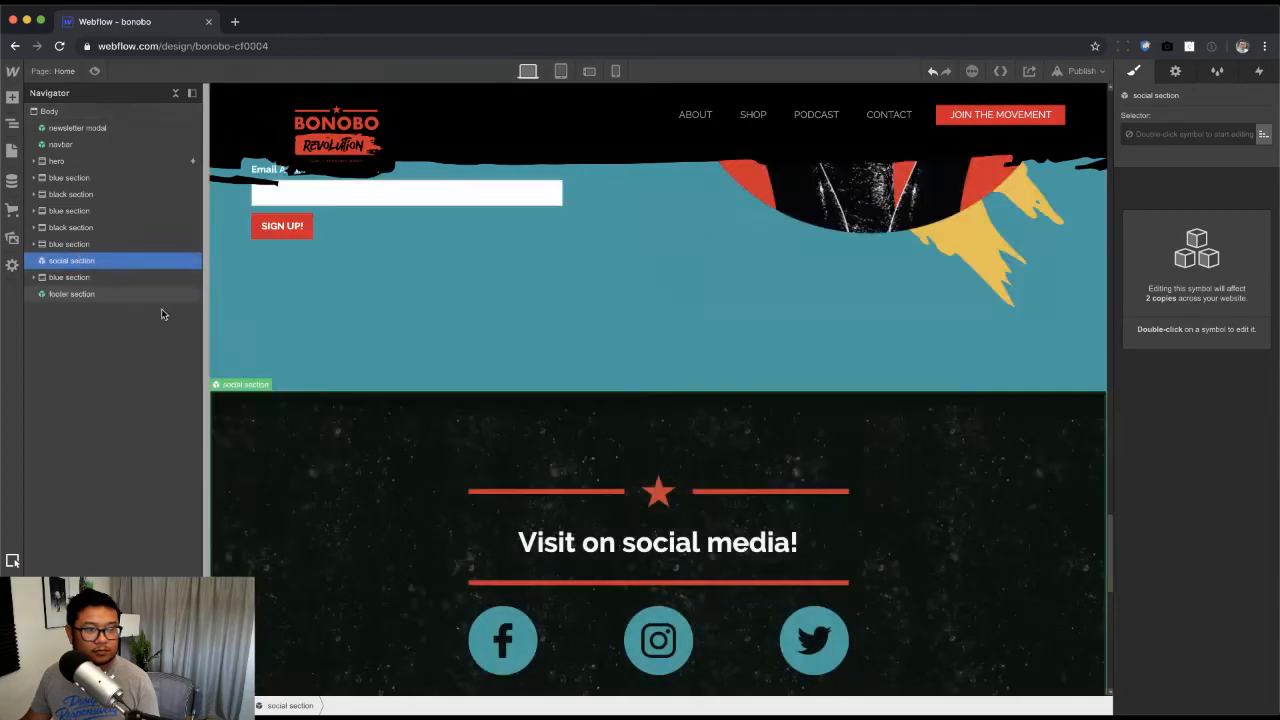
Step: Delete the existing blue newsletter sign-up section from the Home page
{"action": "scroll", "coordinate": [408, 475], "scroll_direction": "up", "scroll_amount": 8}
{"action": "scroll", "coordinate": [407, 475], "scroll_direction": "down", "scroll_amount": 15}
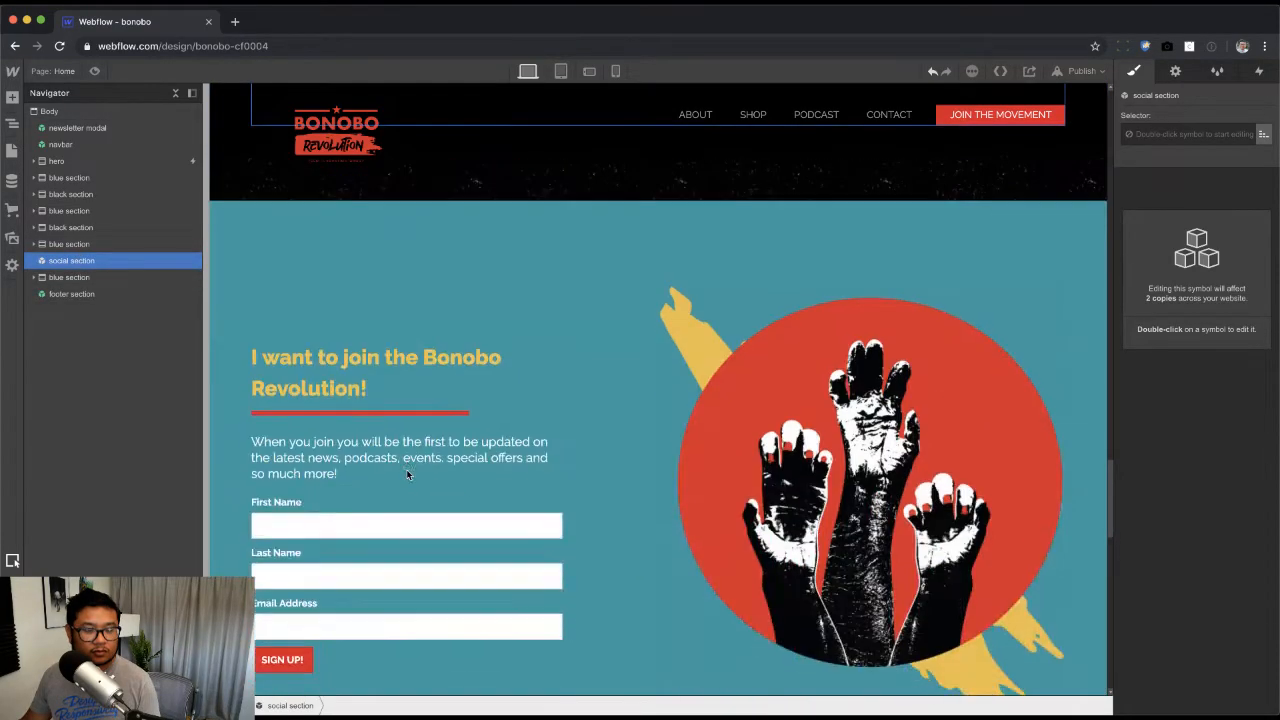
{"action": "scroll", "coordinate": [407, 475], "scroll_direction": "down", "scroll_amount": 3}
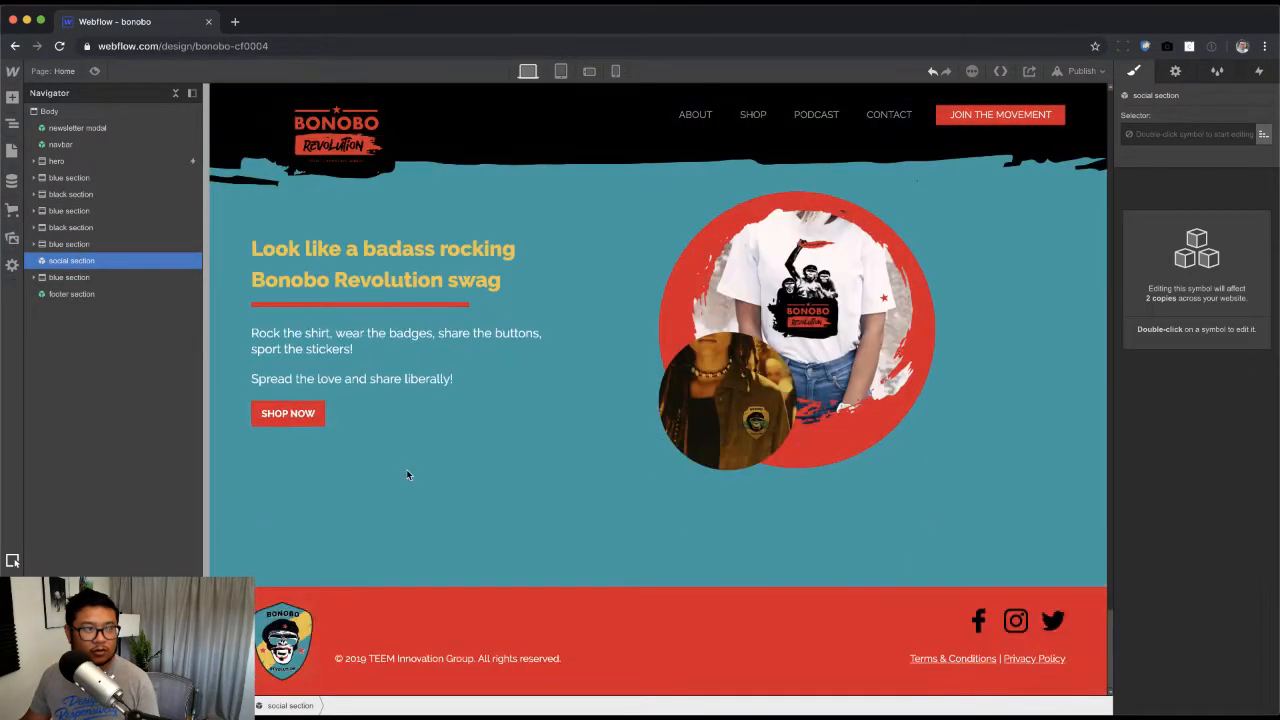
{"action": "scroll", "coordinate": [407, 475], "scroll_direction": "up", "scroll_amount": 10}
{"action": "scroll", "coordinate": [407, 475], "scroll_direction": "up", "scroll_amount": 2}
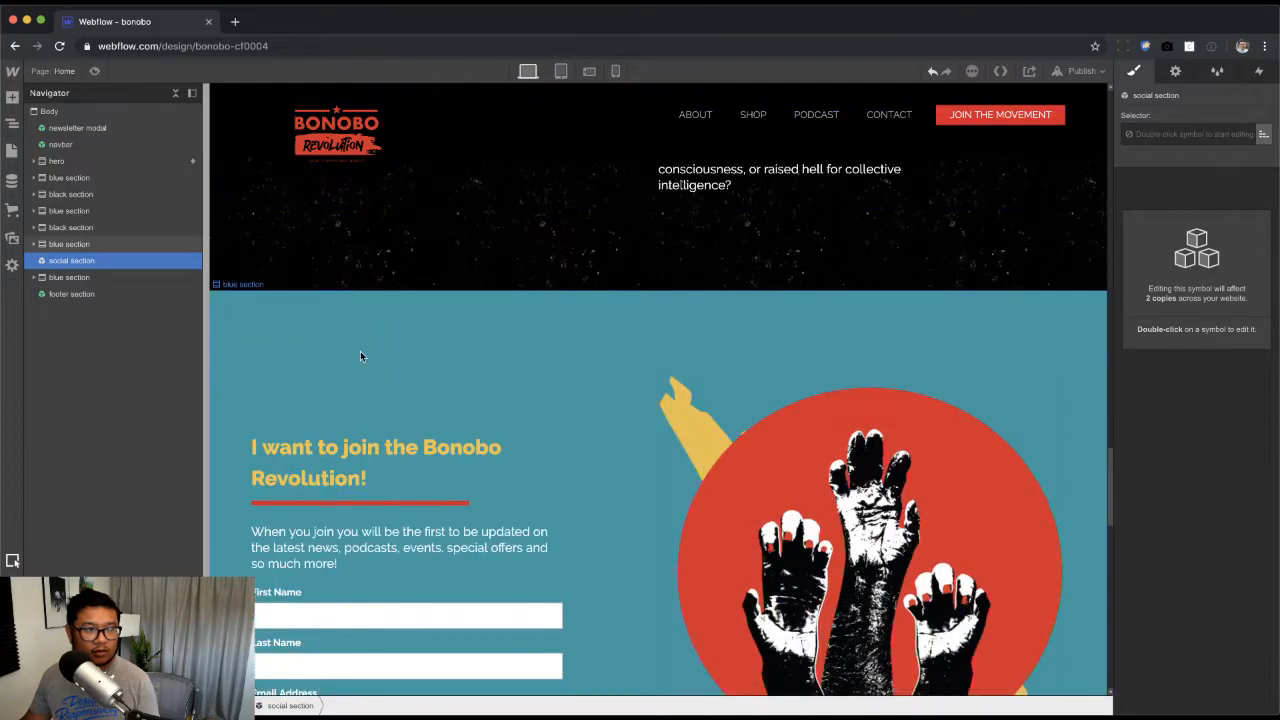
{"action": "left_click", "coordinate": [361, 352]}
{"action": "key", "text": "Delete"}
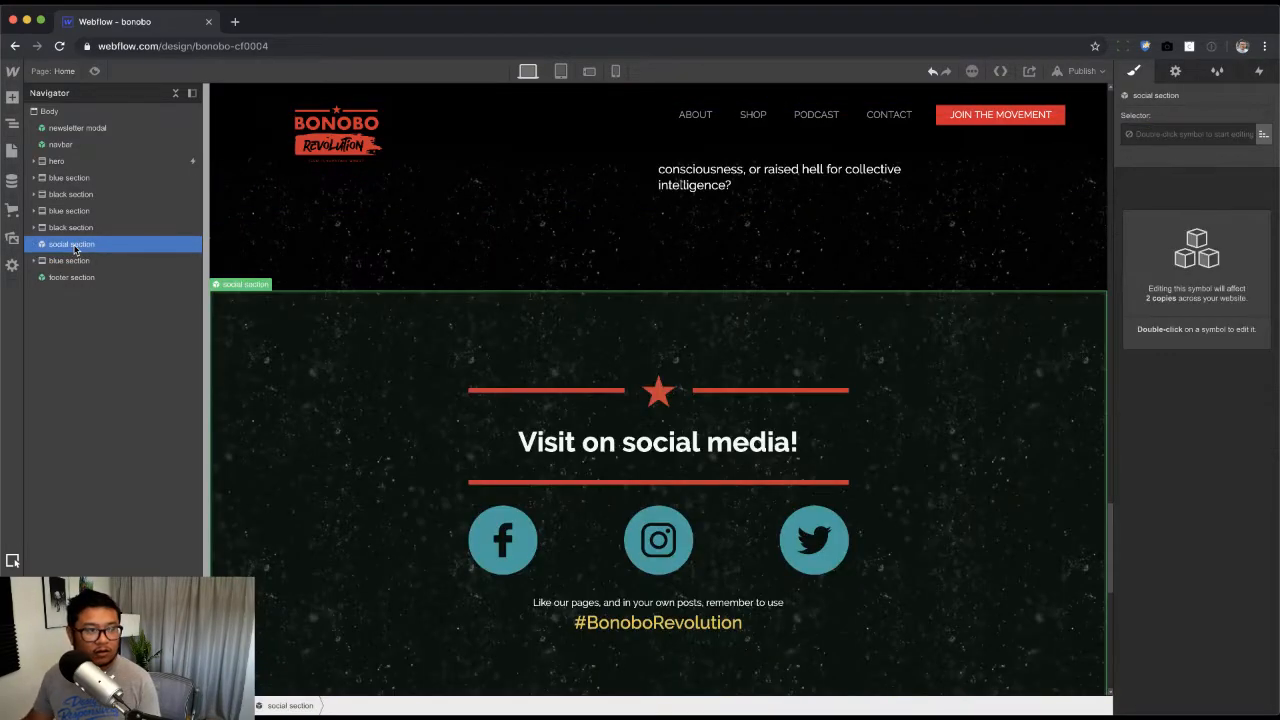
Step: Insert the "newsletter section" symbol into the Home page's Body and move it directly above the social section
{"action": "left_click", "coordinate": [58, 111]}
{"action": "key", "text": "super+e"}
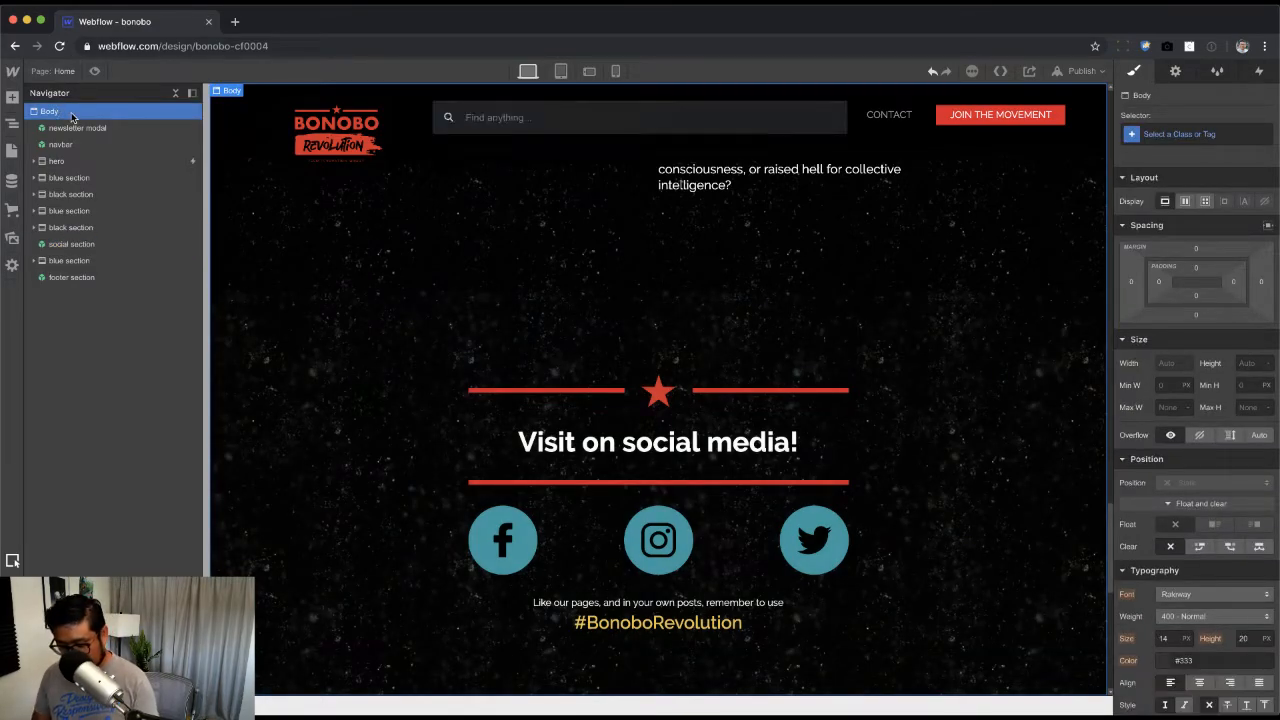
{"action": "type", "text": "news"}
{"action": "key", "text": "Down"}
{"action": "key", "text": "Return"}
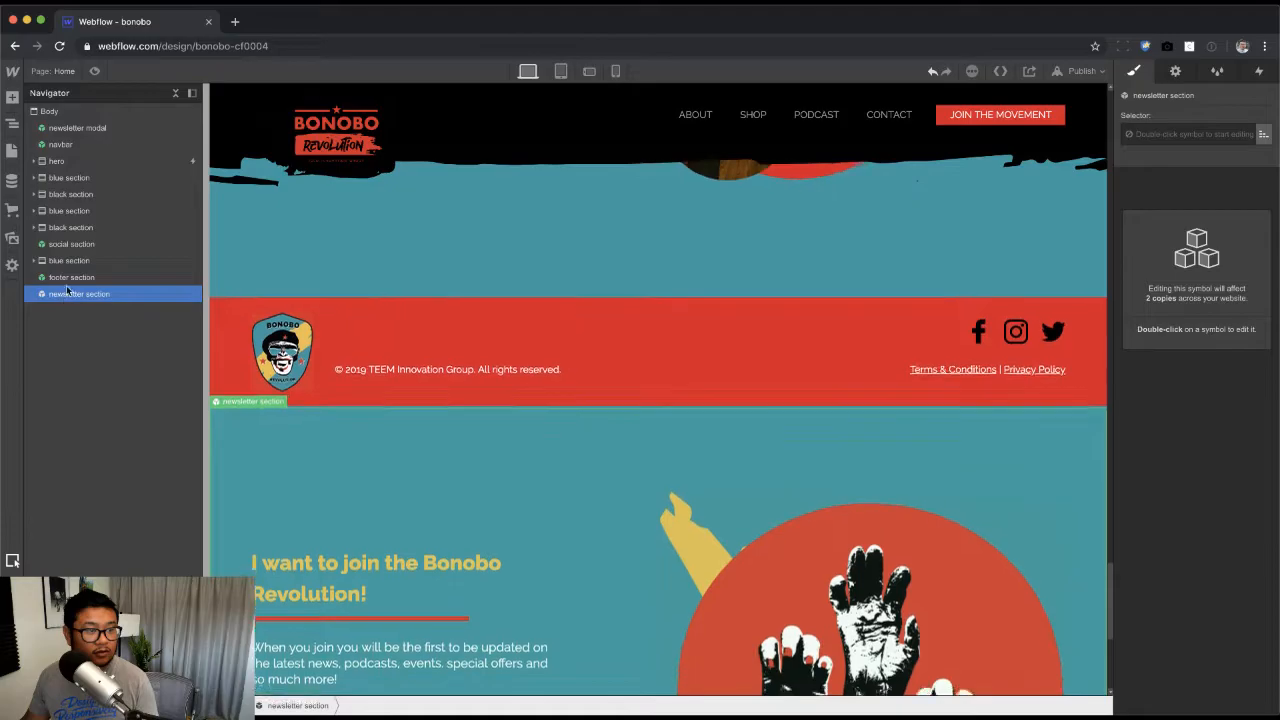
{"action": "left_click_drag", "start_coordinate": [76, 294], "coordinate": [77, 243]}
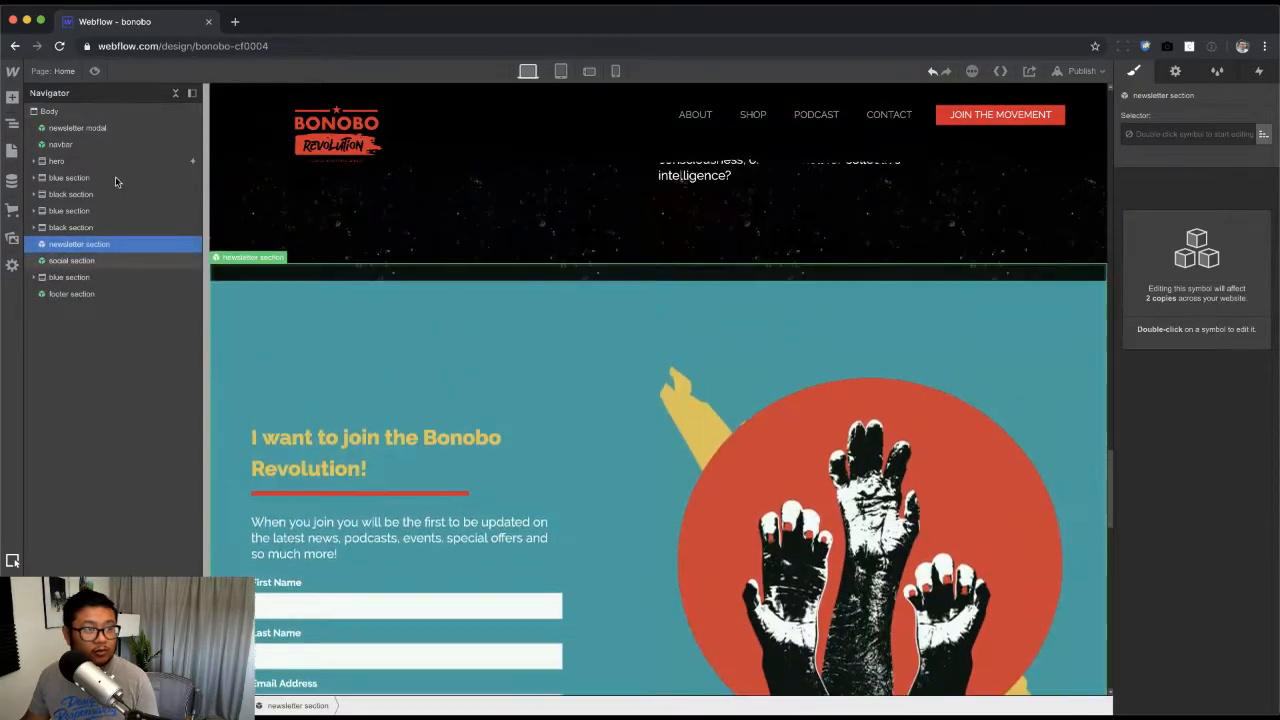
Step: Open the About page and examine its layout at the tablet, phone landscape and phone portrait breakpoints
{"action": "scroll", "coordinate": [392, 394], "scroll_direction": "down", "scroll_amount": 7}
{"action": "scroll", "coordinate": [391, 398], "scroll_direction": "down", "scroll_amount": 6}
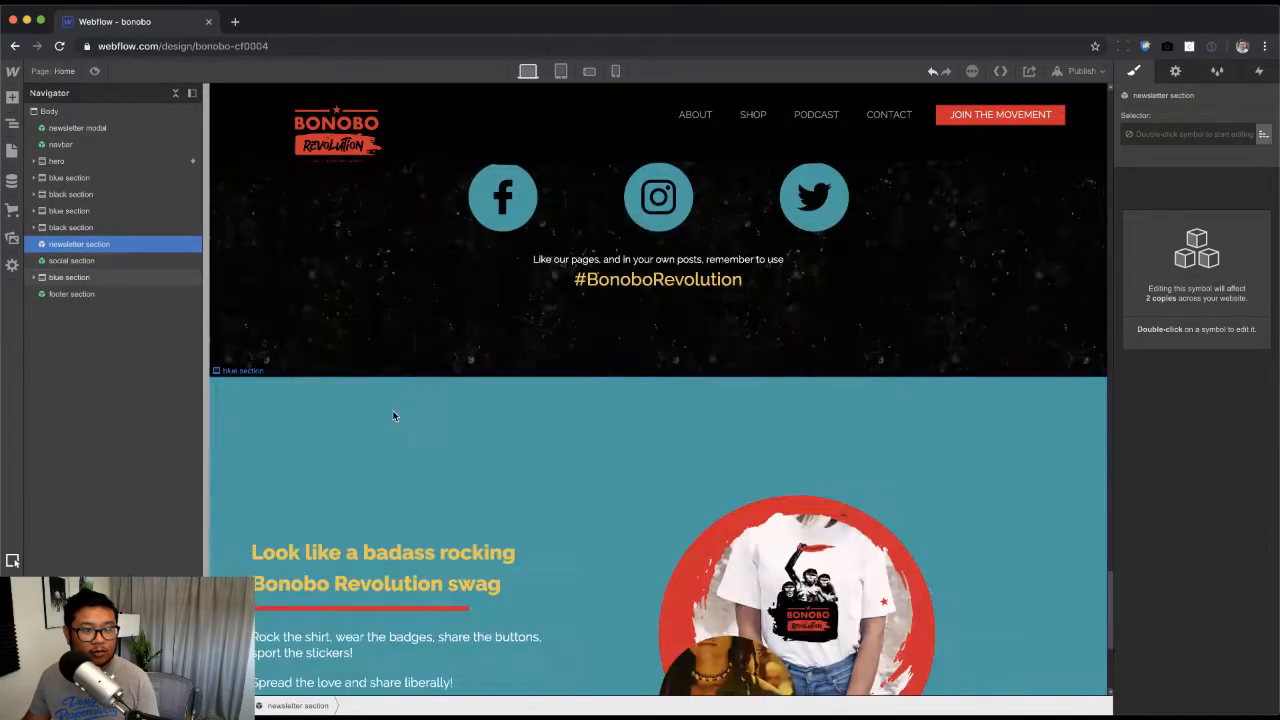
{"action": "key", "text": "p"}
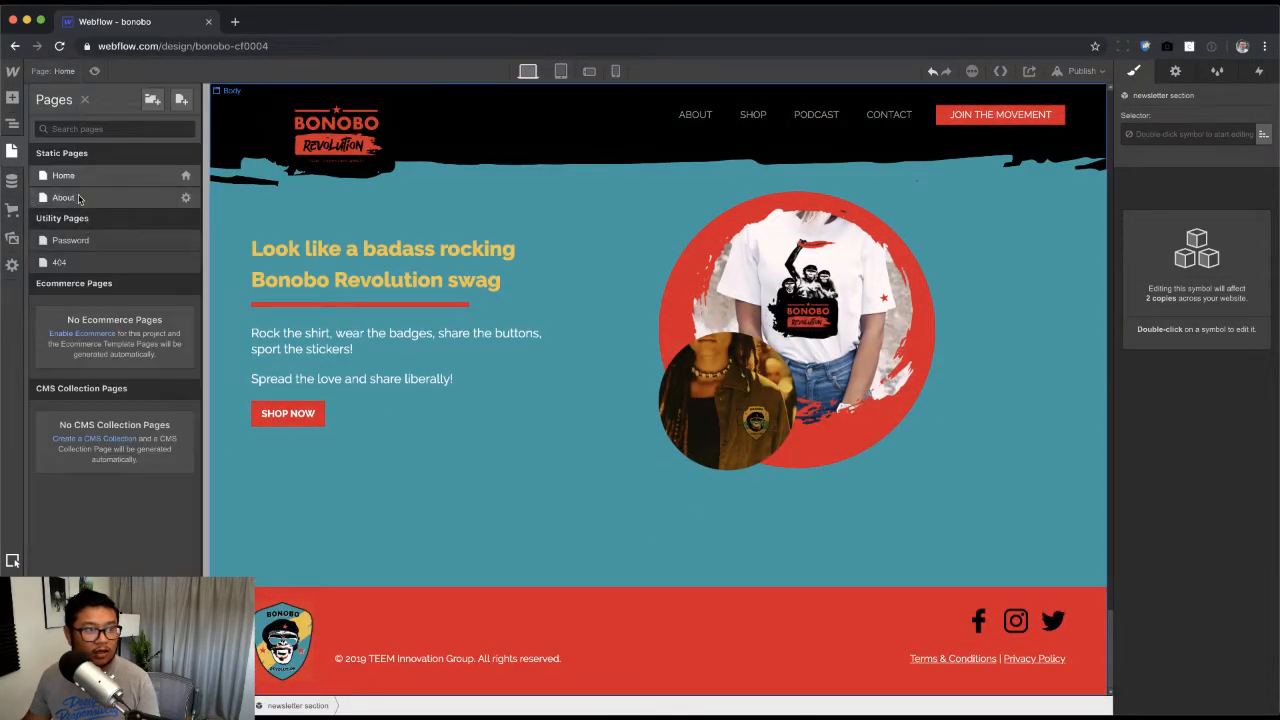
{"action": "left_click", "coordinate": [80, 197]}
{"action": "scroll", "coordinate": [712, 515], "scroll_direction": "down", "scroll_amount": 10}
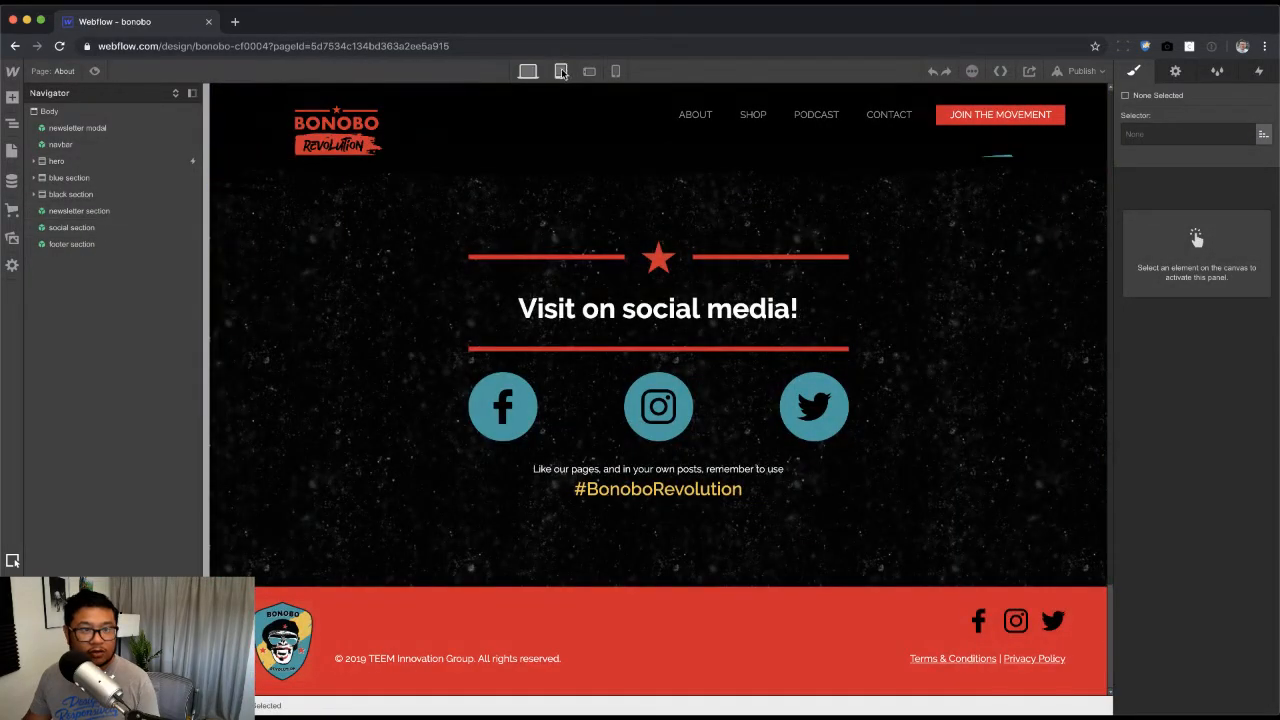
{"action": "left_click", "coordinate": [561, 71]}
{"action": "left_click", "coordinate": [589, 71]}
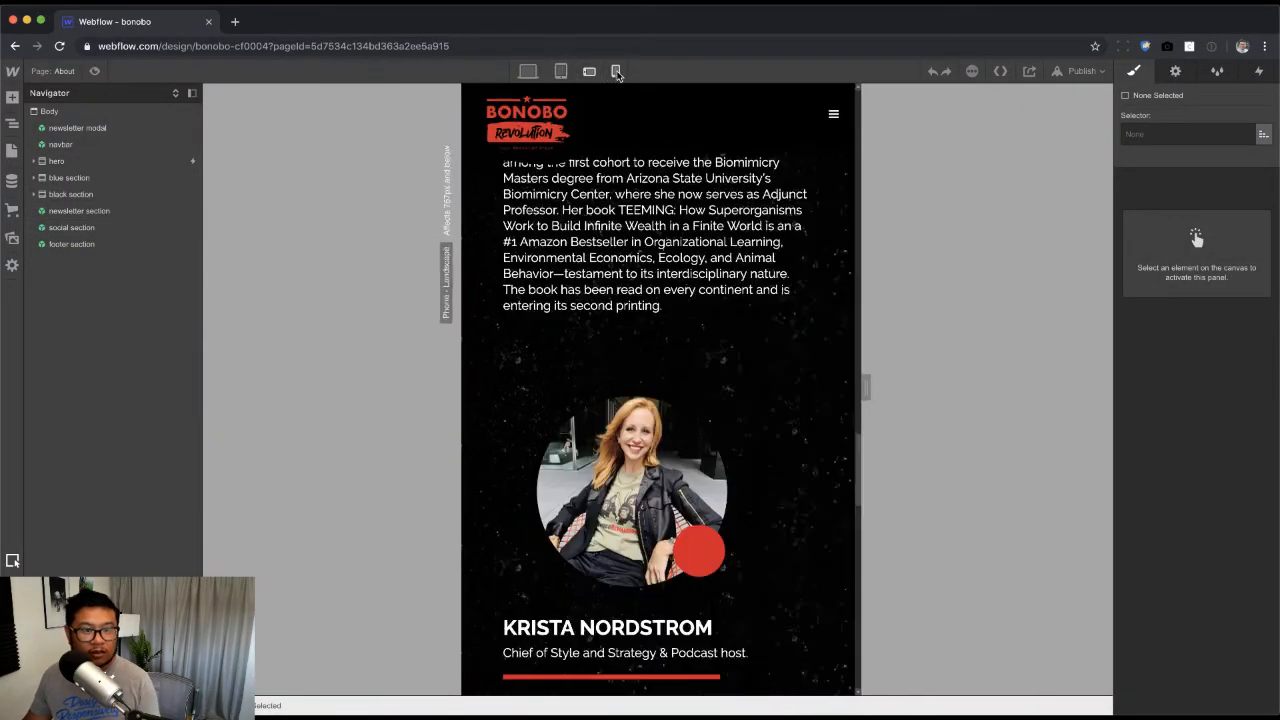
{"action": "left_click", "coordinate": [616, 71]}
{"action": "scroll", "coordinate": [714, 410], "scroll_direction": "down", "scroll_amount": 3}
{"action": "scroll", "coordinate": [718, 405], "scroll_direction": "up", "scroll_amount": 6}
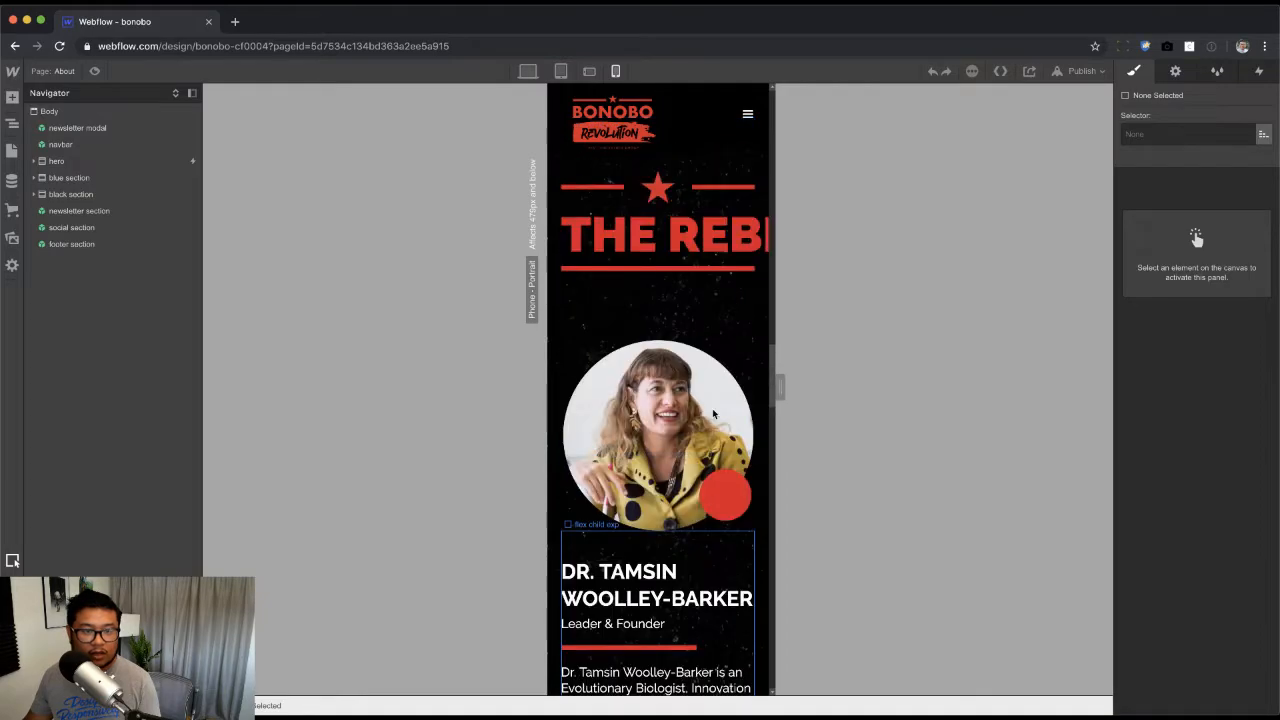
Step: Set the font size of the "THE REBELS" heading to 60 px at the phone landscape breakpoint, testing it at wide and narrow widths
{"action": "left_click_drag", "start_coordinate": [779, 387], "coordinate": [741, 394]}
{"action": "left_click", "coordinate": [693, 378]}
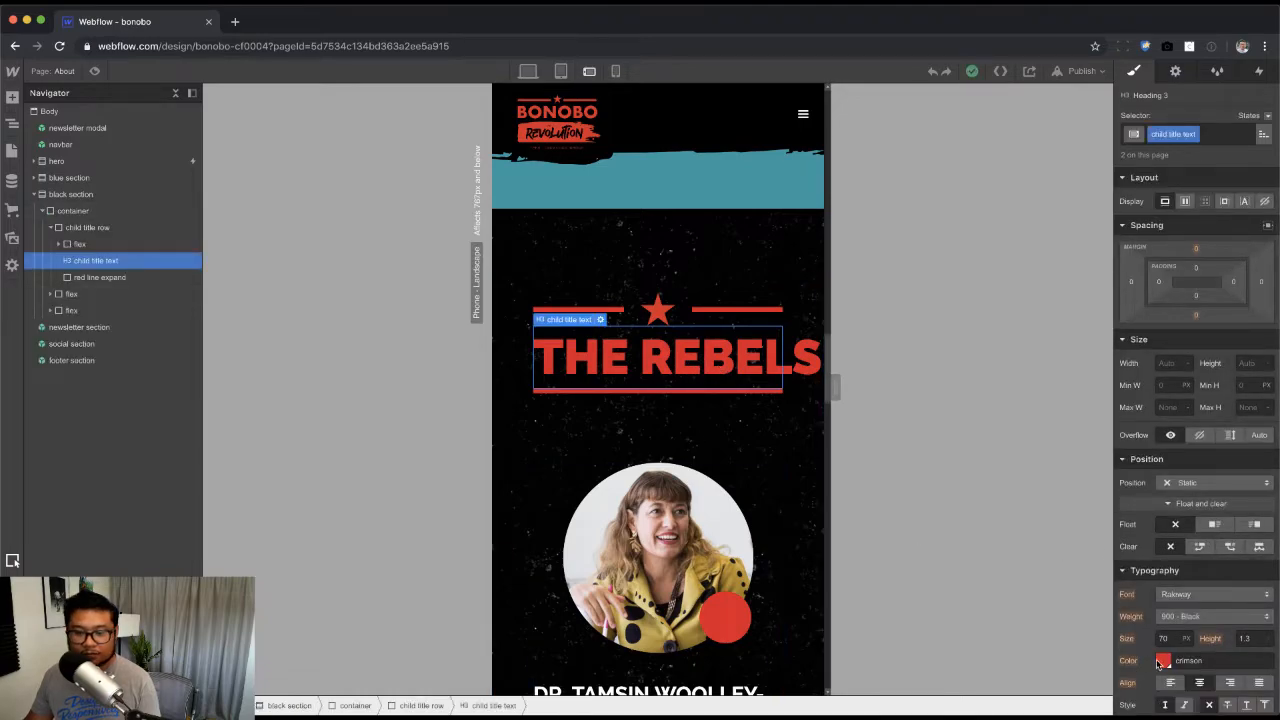
{"action": "key", "text": "Return"}
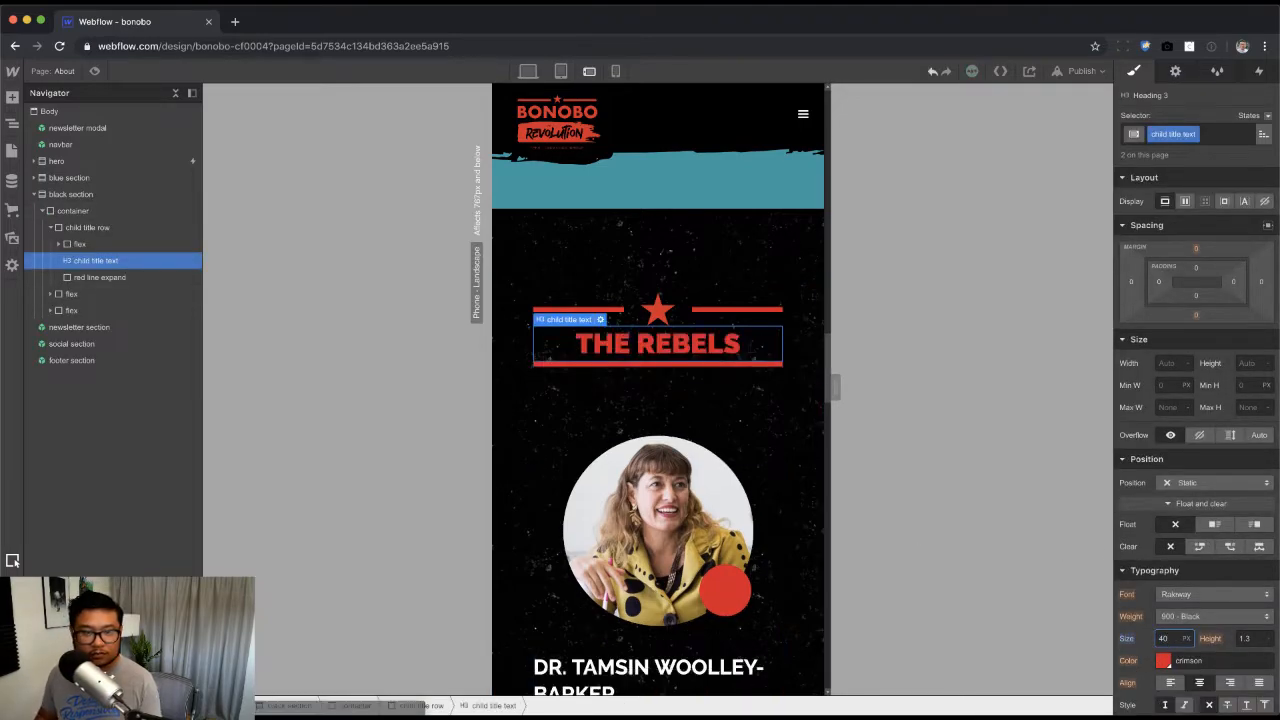
{"action": "key", "text": "shift+Up"}
{"action": "key", "text": "shift+Up"}
{"action": "key", "text": "shift+Down"}
{"action": "key", "text": "Up"}
{"action": "key", "text": "Up"}
{"action": "key", "text": "Up"}
{"action": "key", "text": "Up"}
{"action": "key", "text": "Up"}
{"action": "key", "text": "Up"}
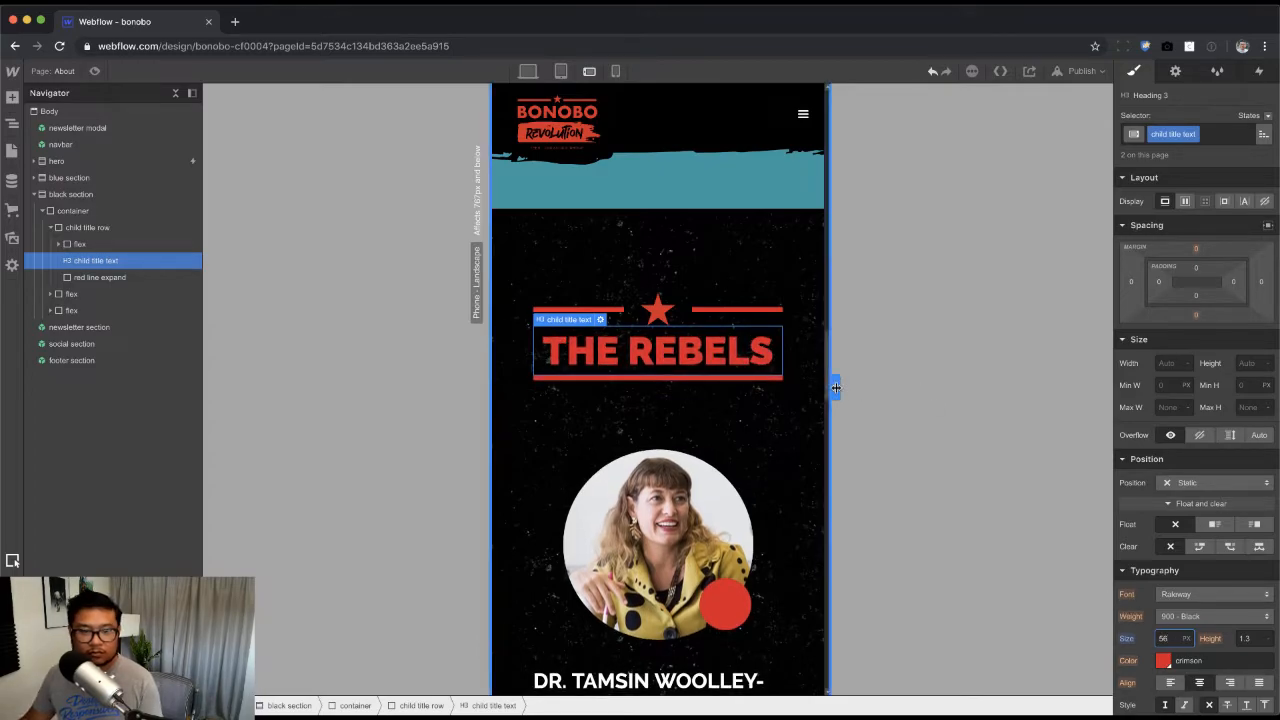
{"action": "left_click_drag", "start_coordinate": [836, 387], "coordinate": [977, 393]}
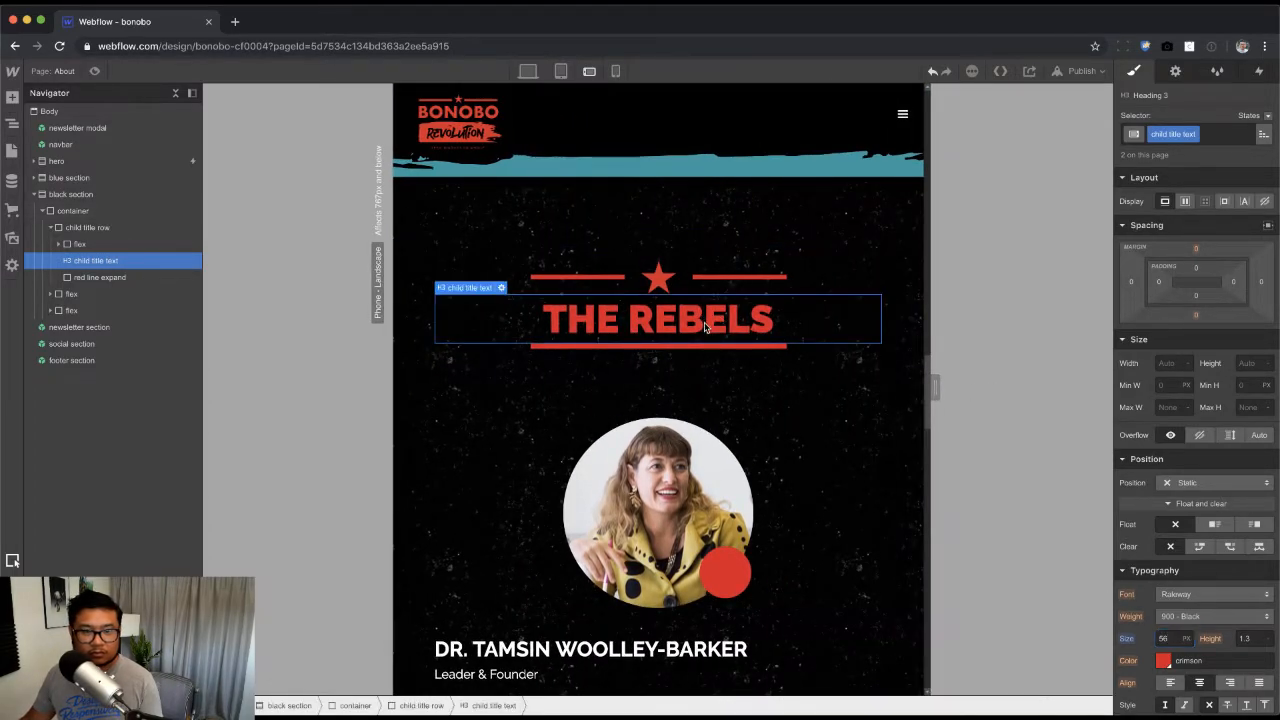
{"action": "type", "text": "60"}
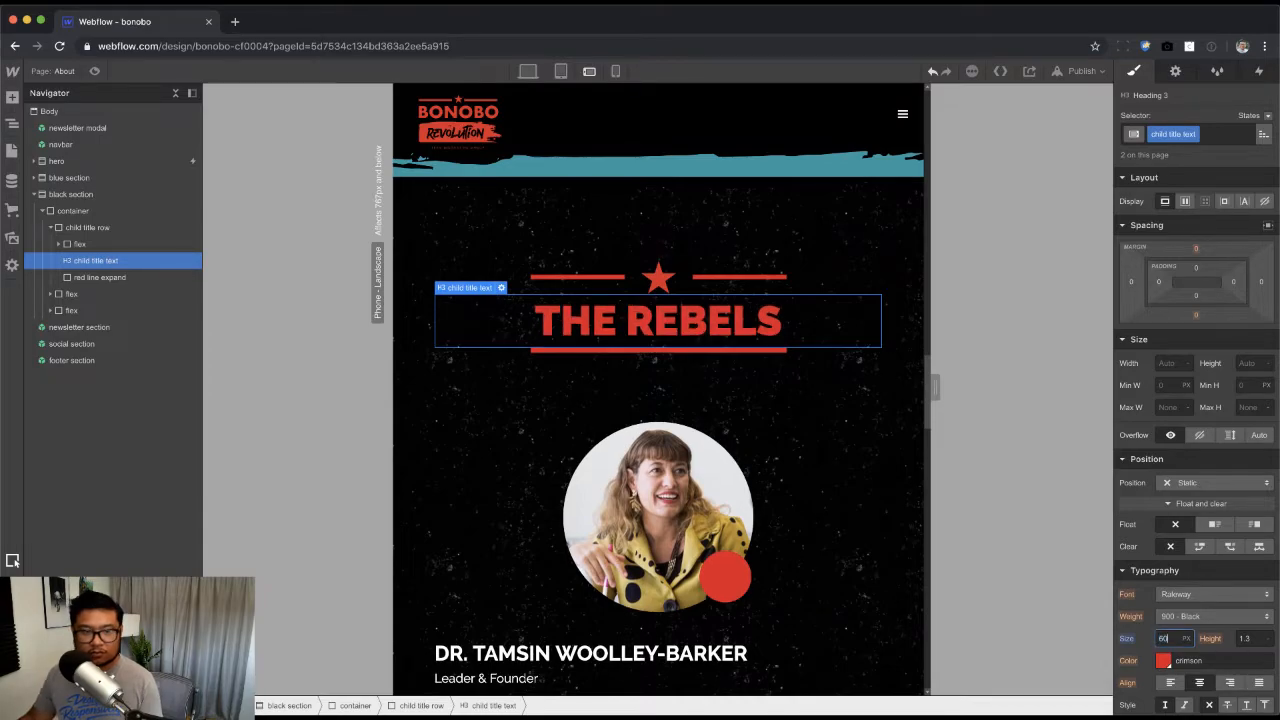
{"action": "left_click_drag", "start_coordinate": [936, 392], "coordinate": [829, 390]}
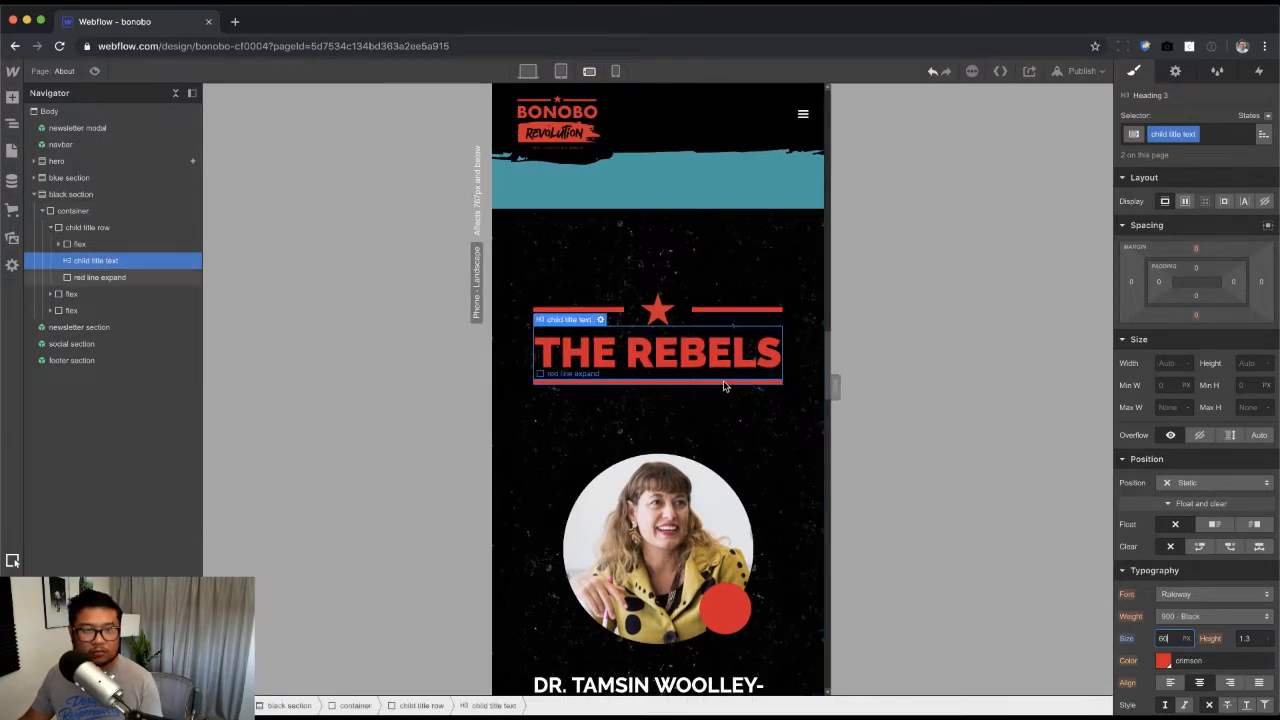
Step: Set the font size of the "THE REBELS" heading to 44 px at the phone portrait breakpoint
{"action": "left_click", "coordinate": [615, 71]}
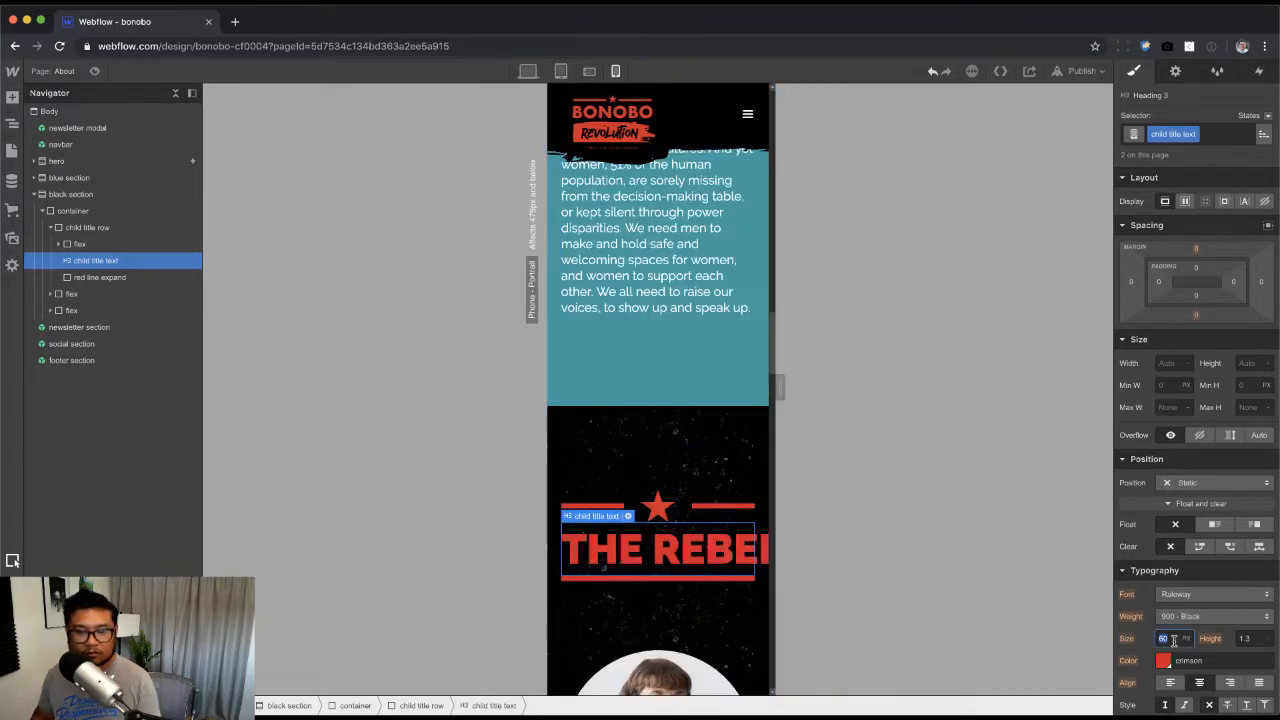
{"action": "key", "text": "shift+Down"}
{"action": "key", "text": "shift+Down"}
{"action": "key", "text": "shift+Up"}
{"action": "key", "text": "shift+Down"}
{"action": "key", "text": "Up"}
{"action": "key", "text": "Up"}
{"action": "key", "text": "Up"}
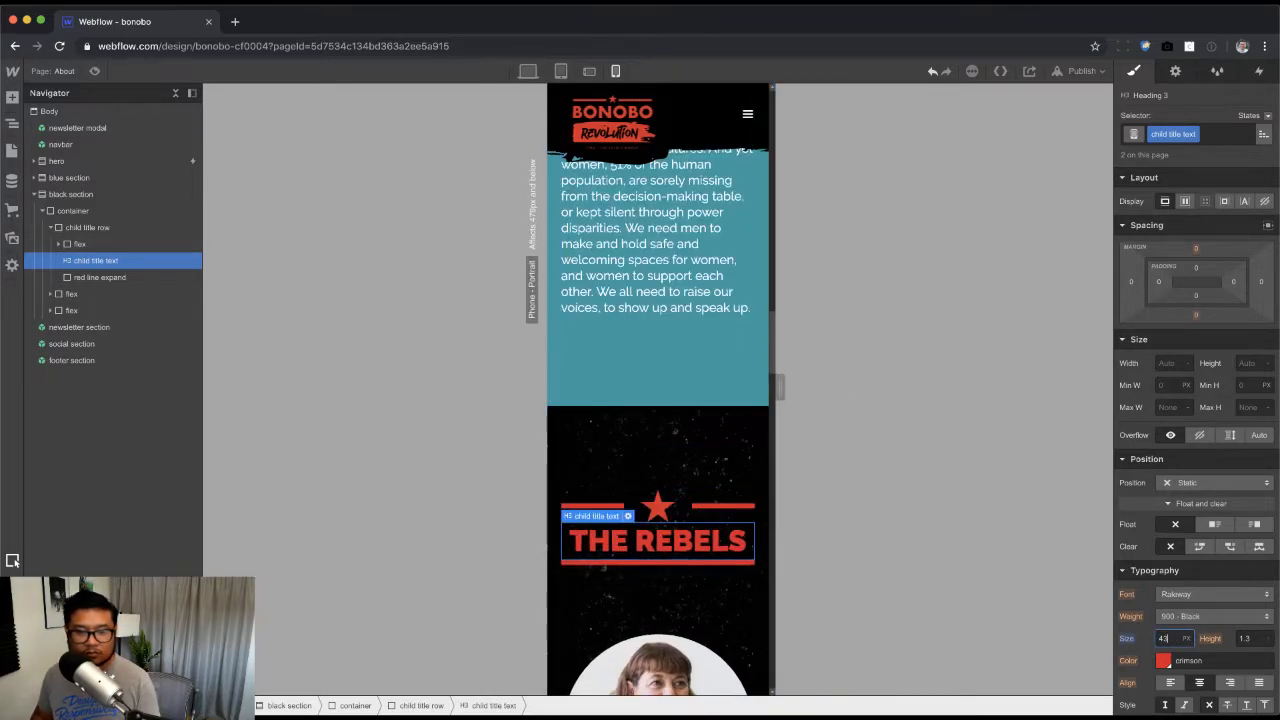
{"action": "key", "text": "Up"}
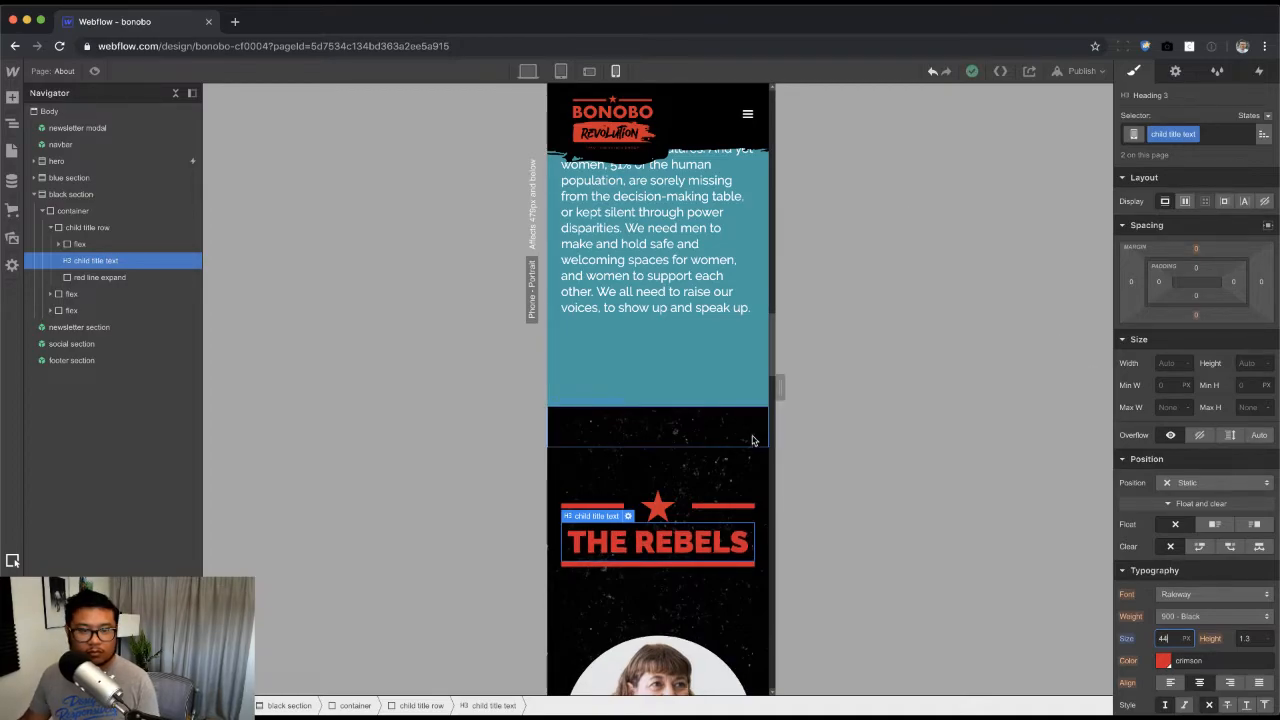
Step: Check the Rebels section at wider and narrower phone portrait widths and compare it with the phone landscape layout
{"action": "left_click_drag", "start_coordinate": [780, 388], "coordinate": [977, 391]}
{"action": "scroll", "coordinate": [770, 525], "scroll_direction": "down", "scroll_amount": 3}
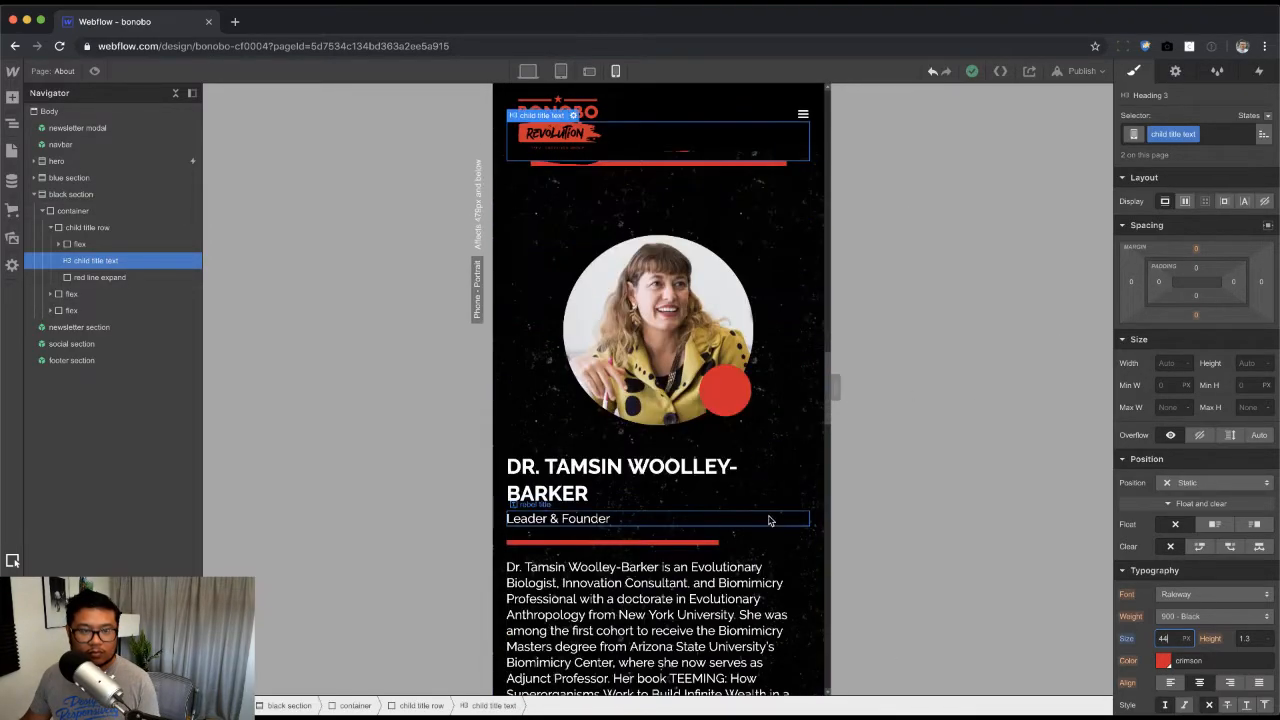
{"action": "left_click_drag", "start_coordinate": [835, 387], "coordinate": [752, 390]}
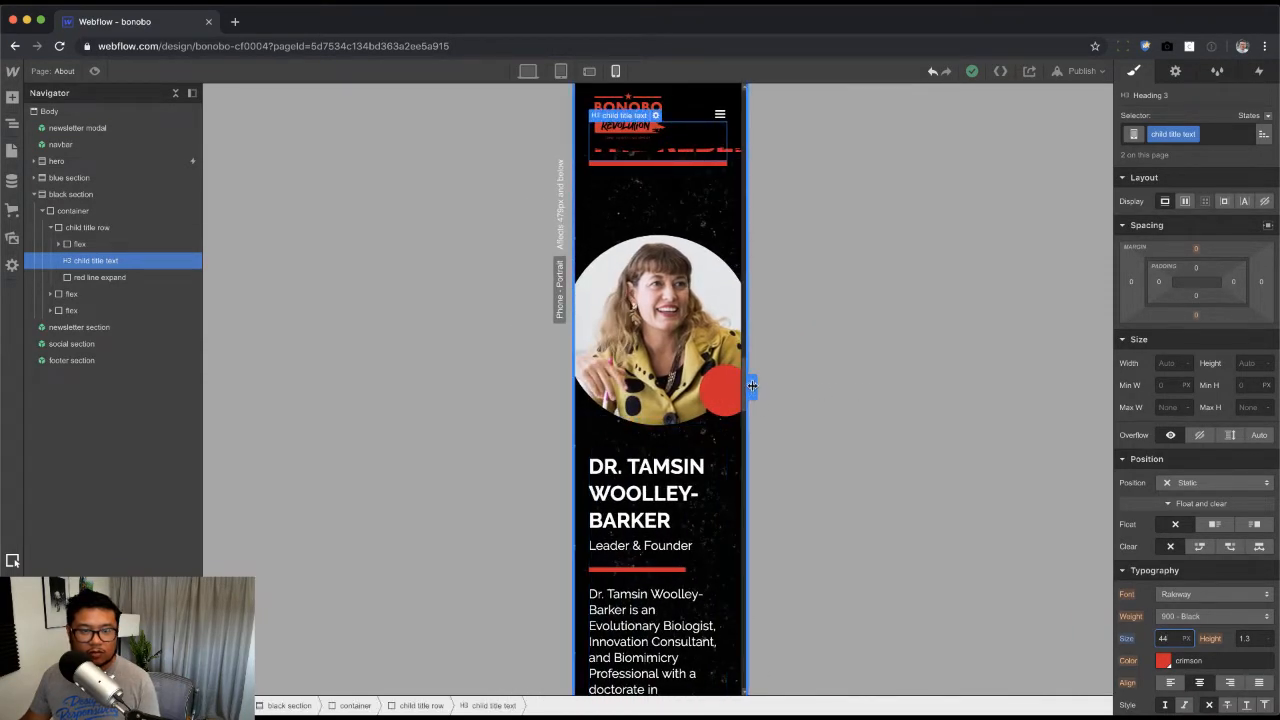
{"action": "left_click_drag", "start_coordinate": [753, 387], "coordinate": [840, 384]}
{"action": "left_click", "coordinate": [589, 71]}
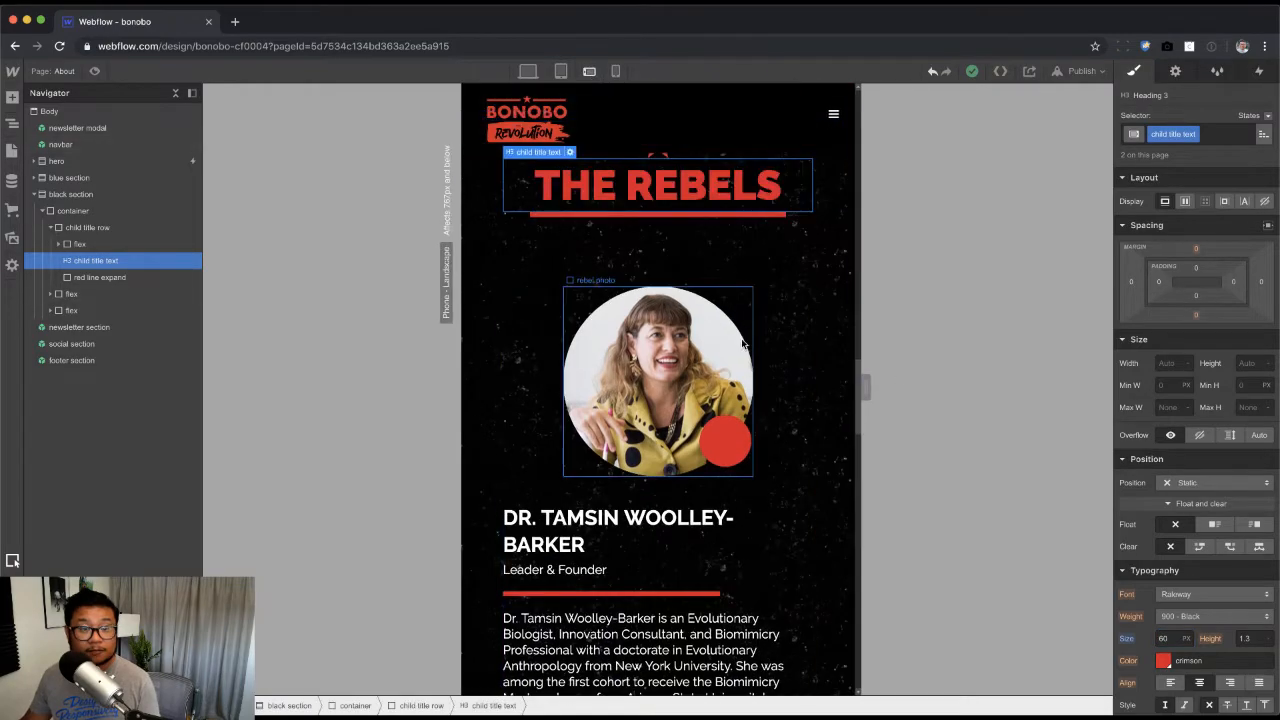
{"action": "left_click", "coordinate": [615, 71]}
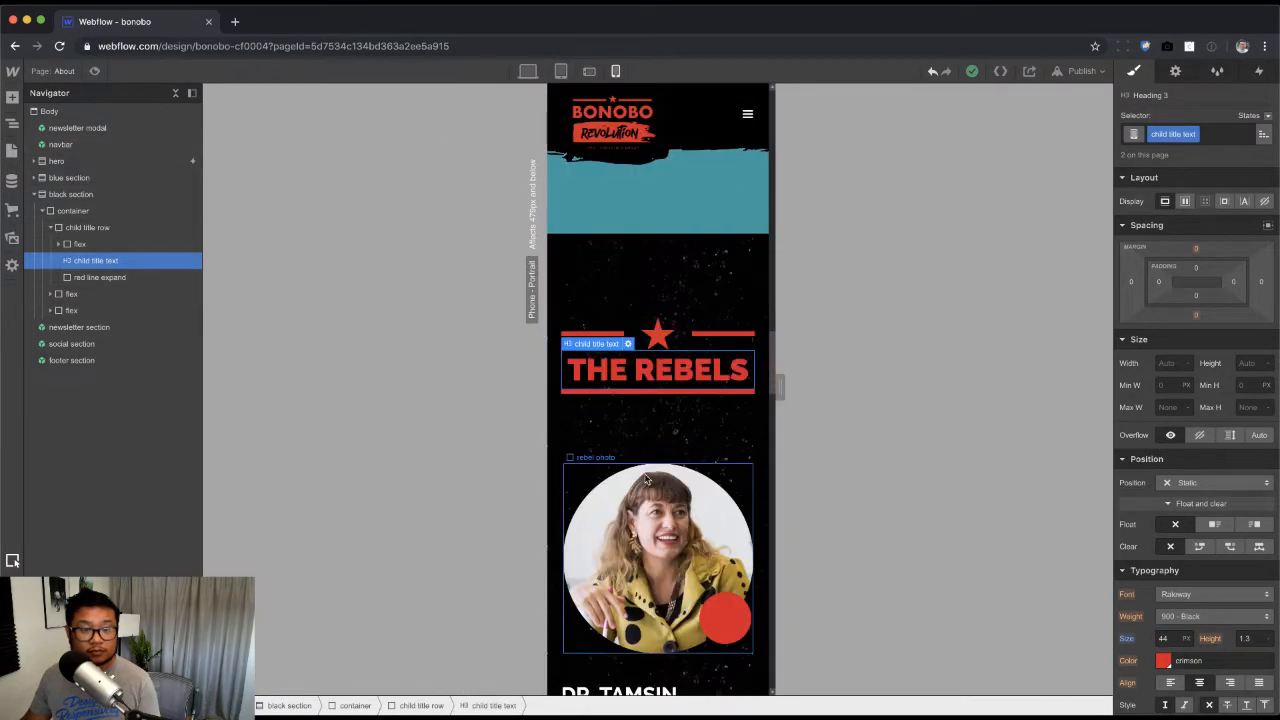
Step: Try a size of 250 × 250 px on the first rebel photo's combo class, checking narrow and wide phone portrait widths
{"action": "left_click", "coordinate": [650, 487]}
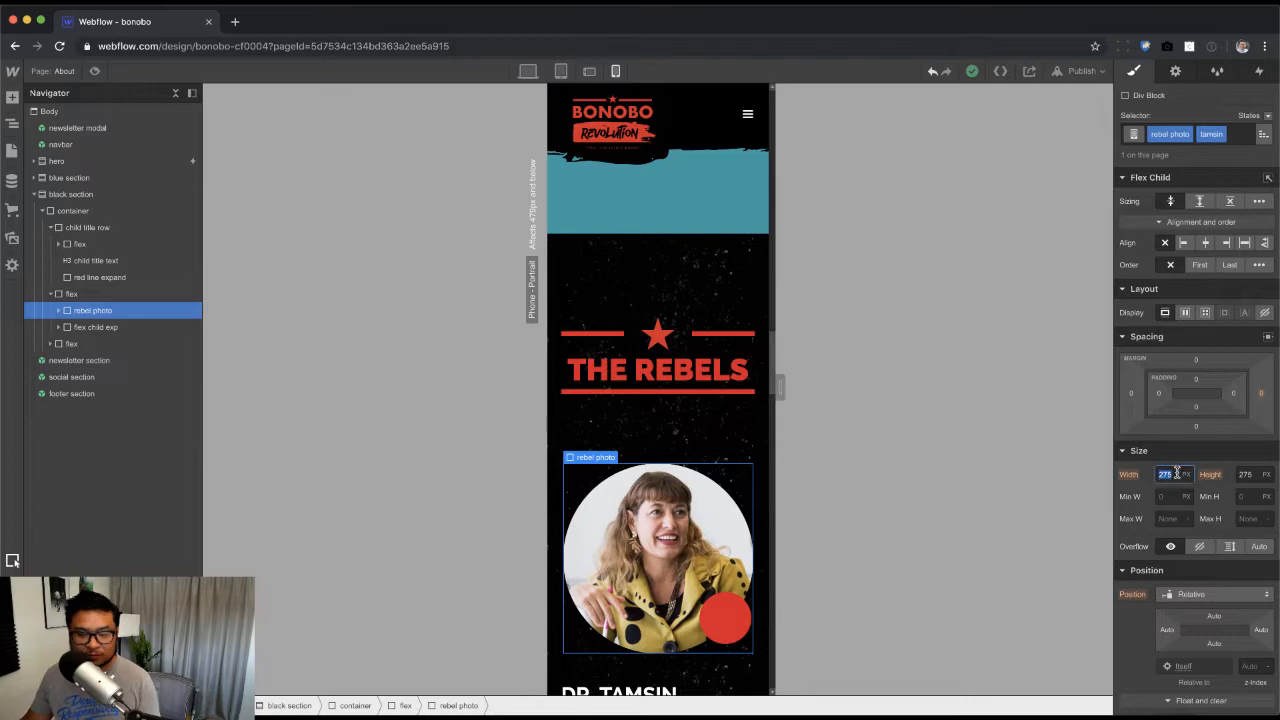
{"action": "type", "text": "260"}
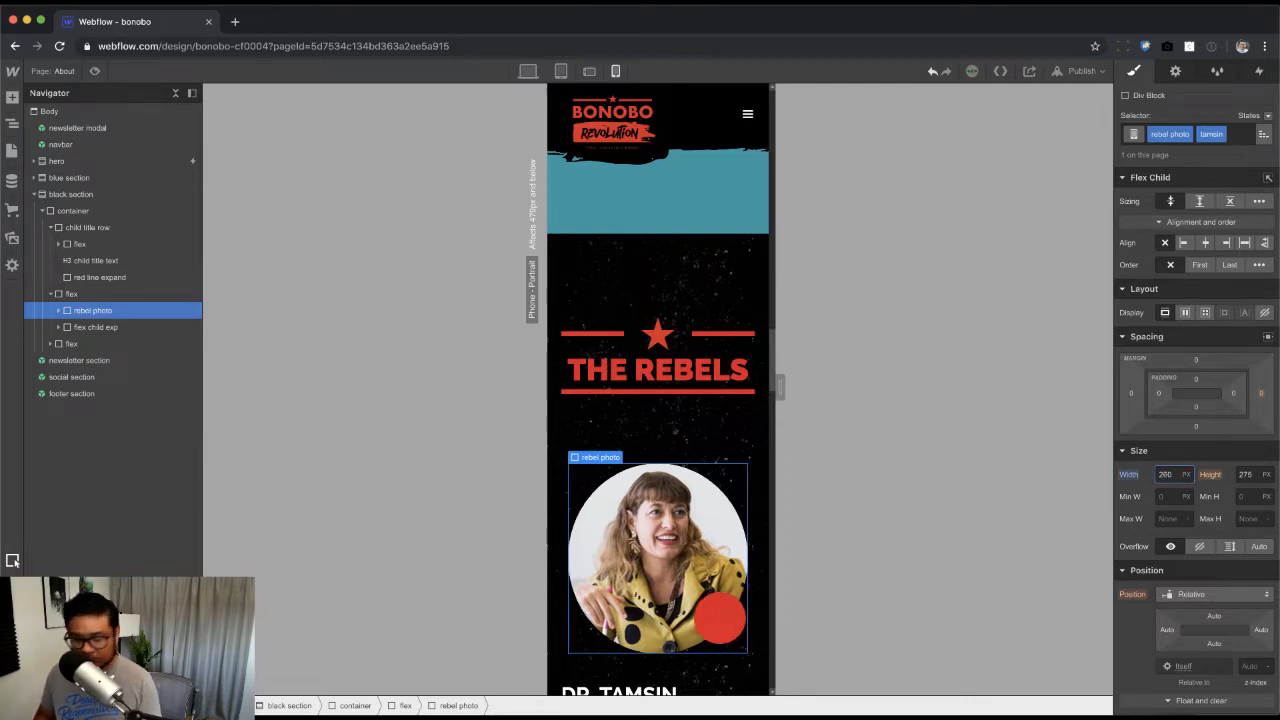
{"action": "key", "text": "Tab"}
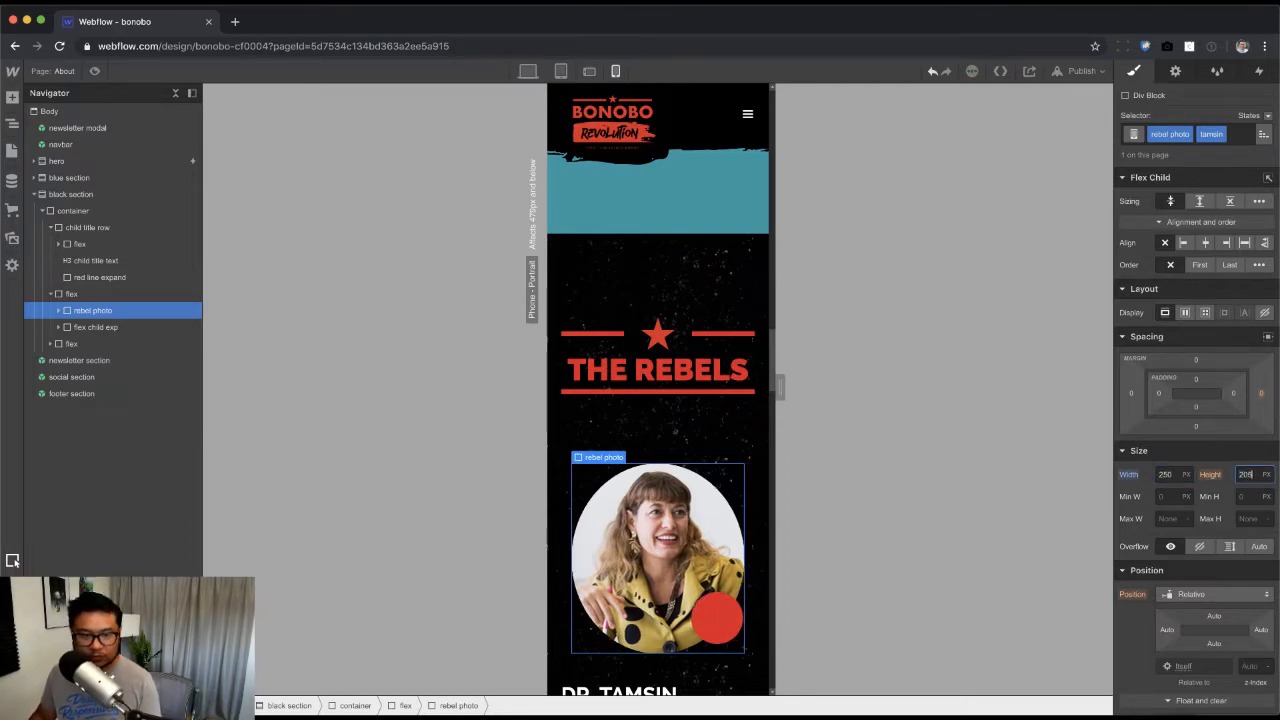
{"action": "key", "text": "Return"}
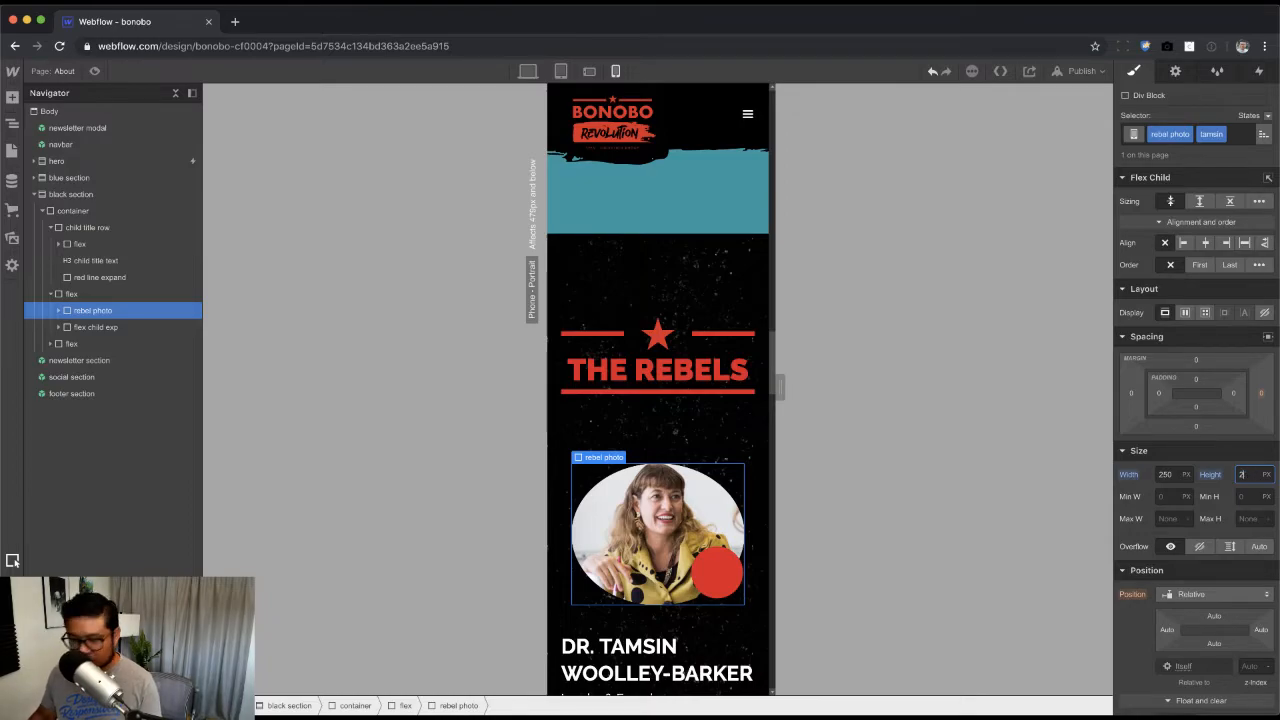
{"action": "left_click_drag", "start_coordinate": [778, 385], "coordinate": [750, 387]}
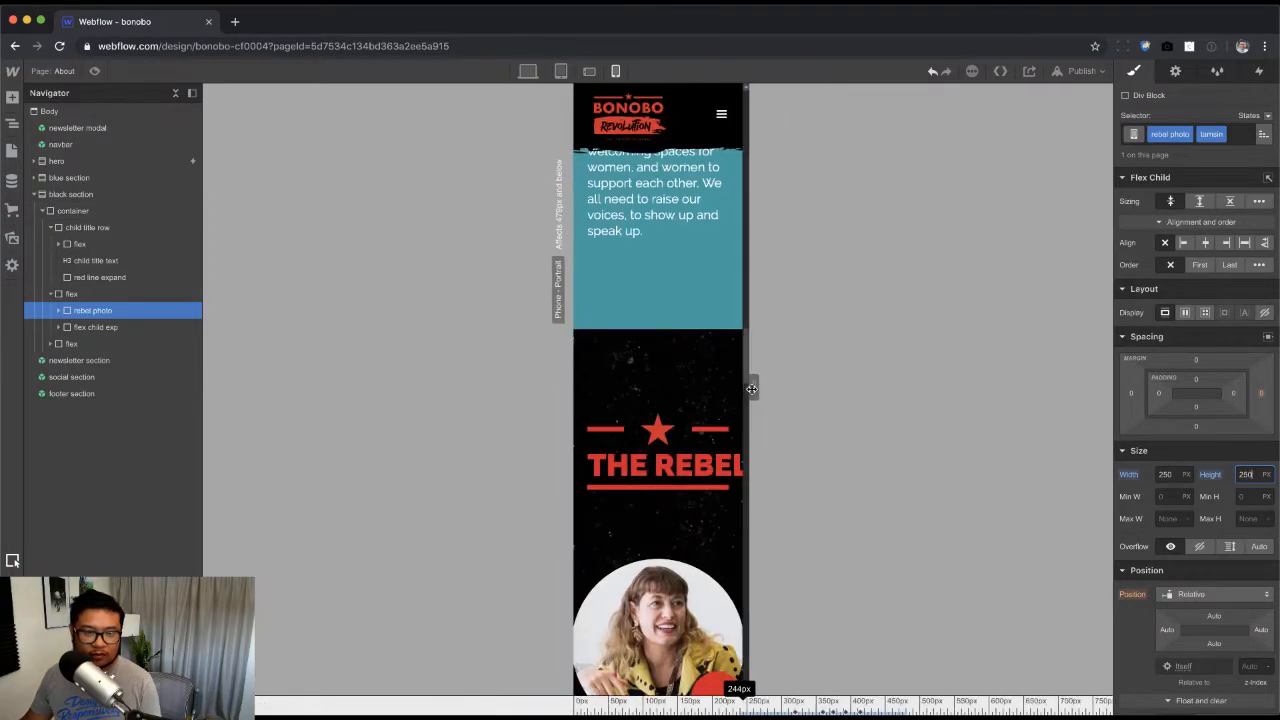
{"action": "scroll", "coordinate": [680, 505], "scroll_direction": "down", "scroll_amount": 10}
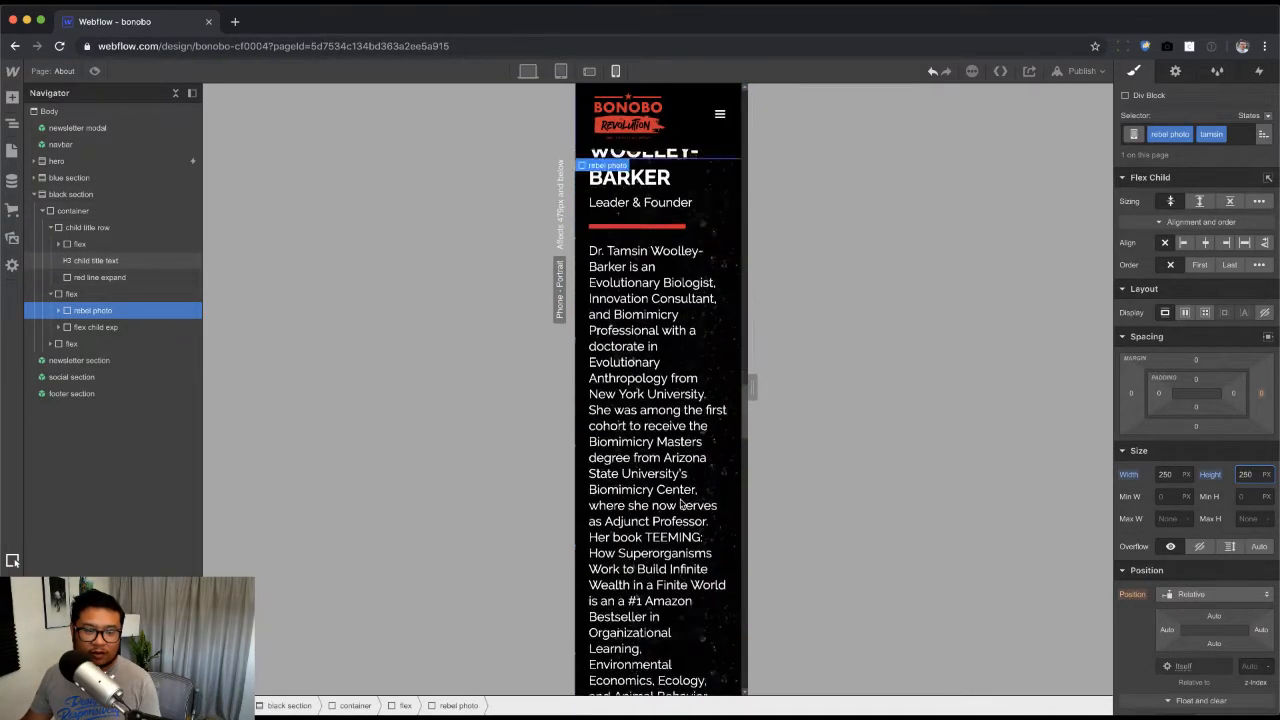
{"action": "left_click_drag", "start_coordinate": [752, 387], "coordinate": [832, 387]}
{"action": "scroll", "coordinate": [665, 519], "scroll_direction": "up", "scroll_amount": 5}
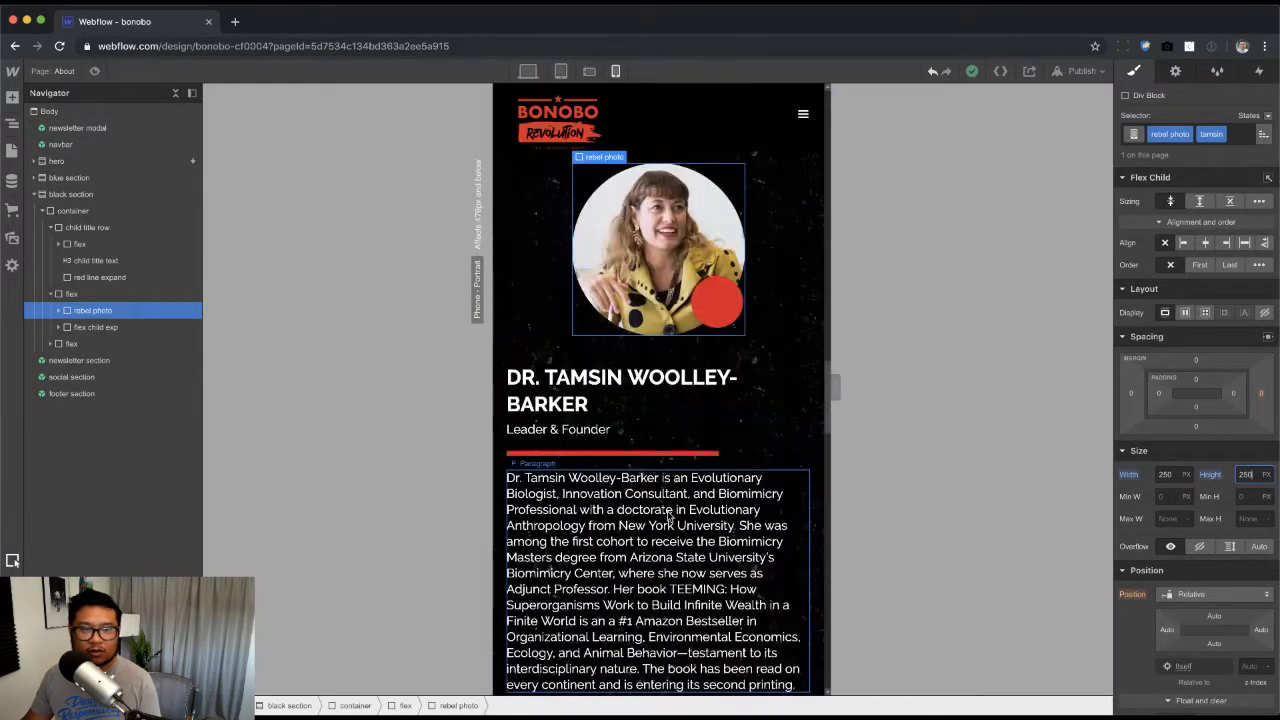
{"action": "left_click", "coordinate": [1212, 477], "text": "alt"}
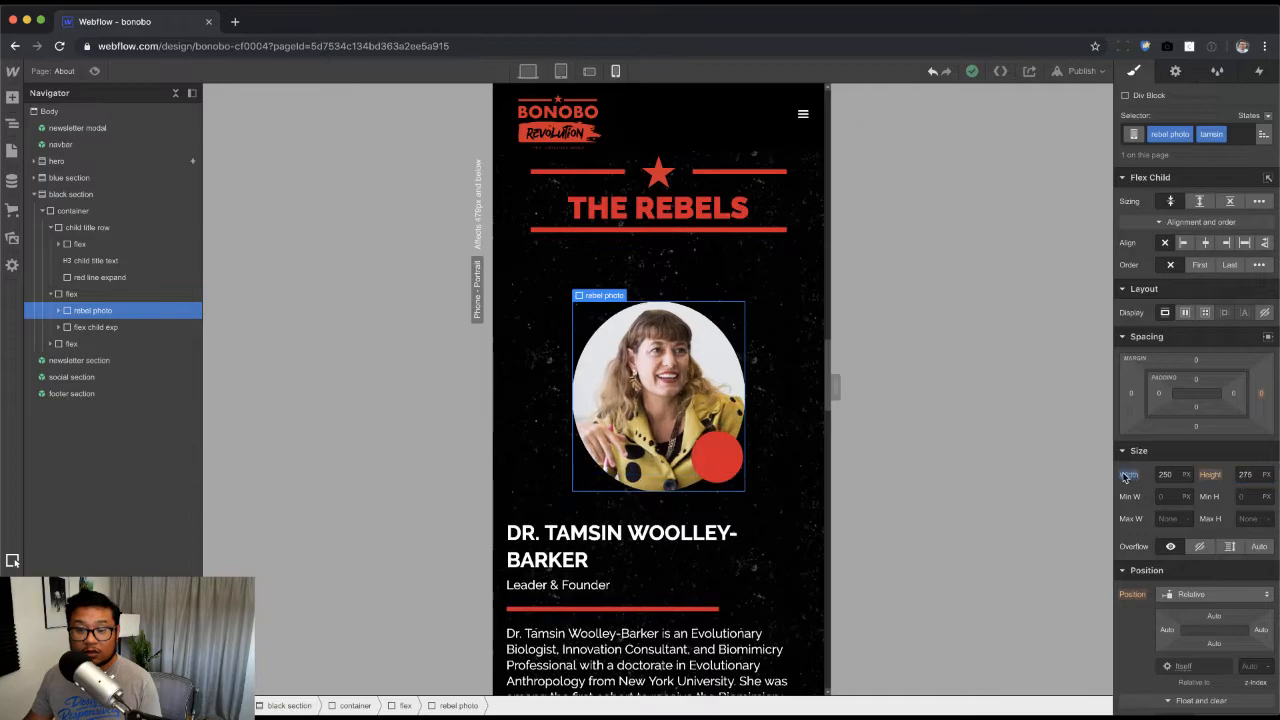
{"action": "left_click", "coordinate": [1129, 477], "text": "alt"}
Step: Set the base rebel photo class to 250 px wide and high, removing the first photo's combo class and reapplying it around the edit
{"action": "left_click", "coordinate": [1222, 135]}
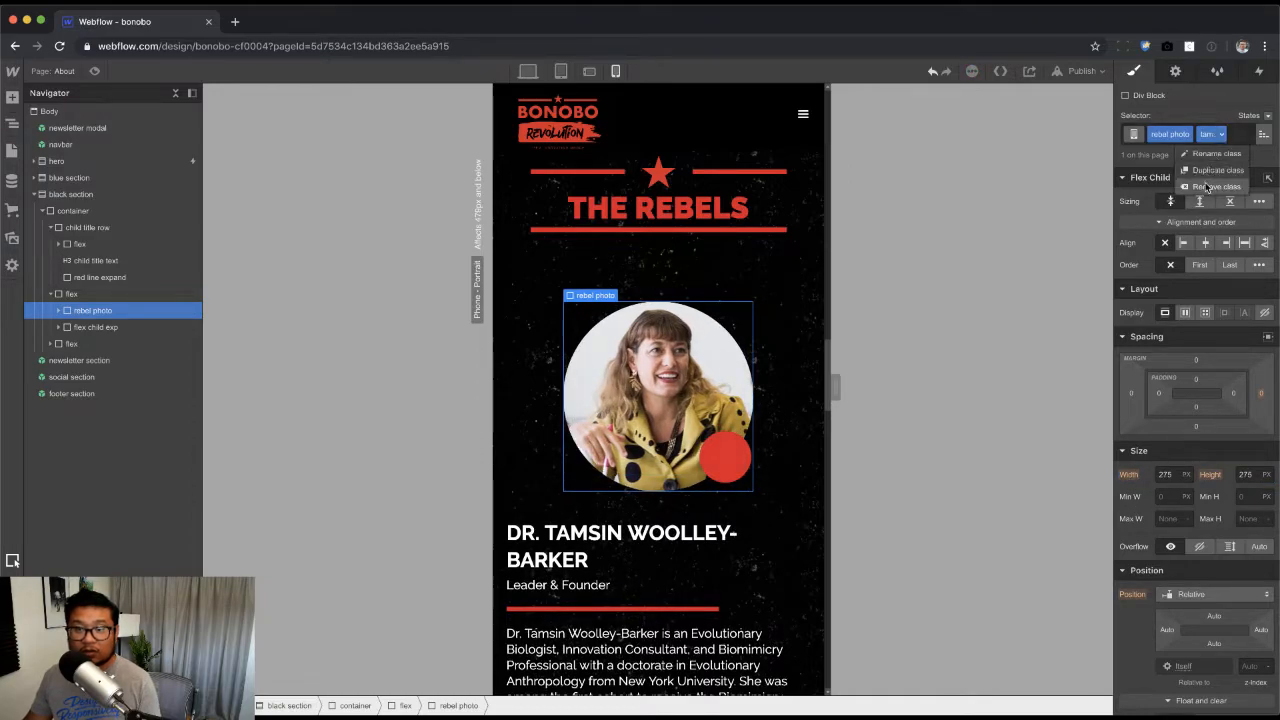
{"action": "left_click", "coordinate": [1210, 187]}
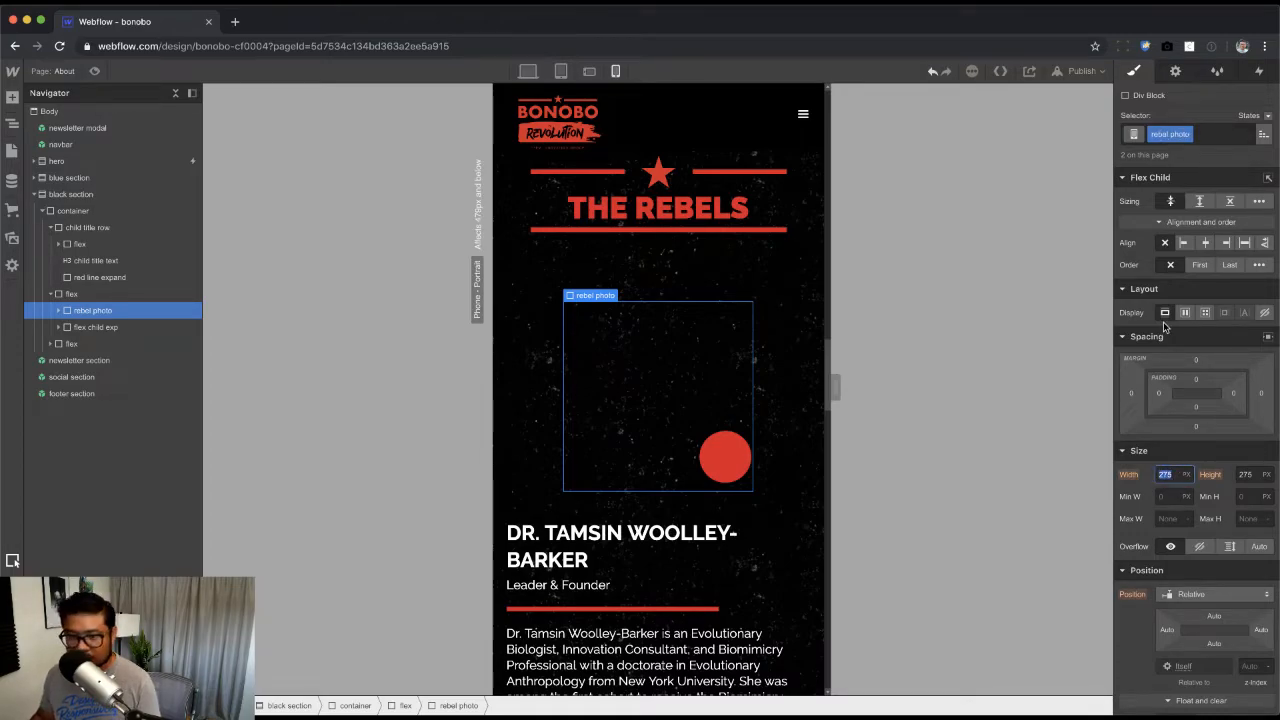
{"action": "key", "text": "Tab"}
{"action": "type", "text": "250"}
{"action": "left_click", "coordinate": [1211, 133]}
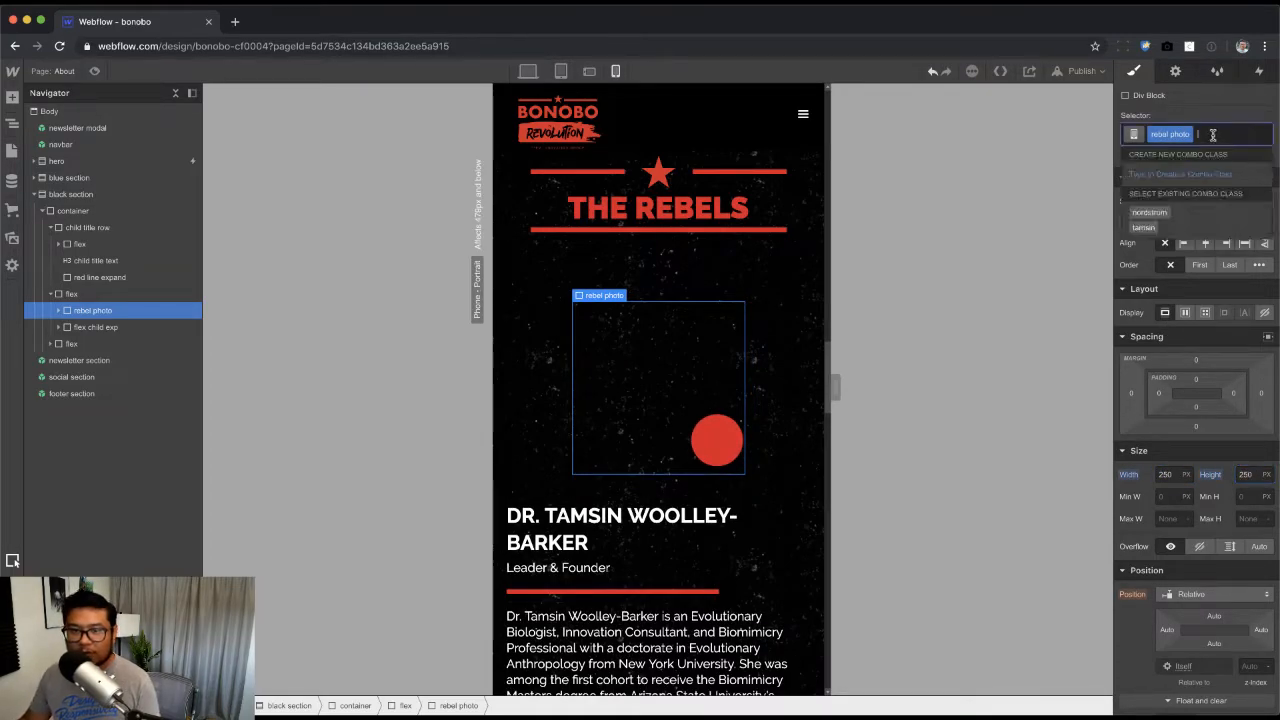
{"action": "type", "text": "tamsin"}
{"action": "key", "text": "Return"}
{"action": "left_click", "coordinate": [755, 429]}
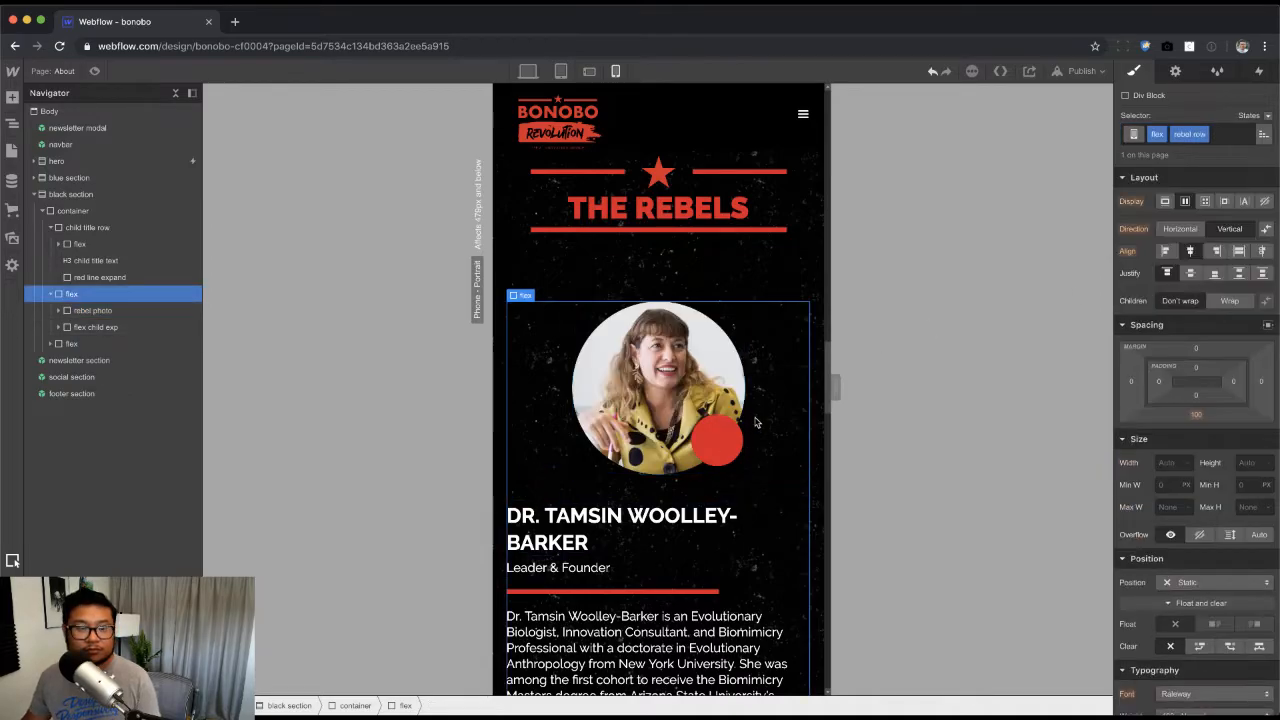
Step: Review the rest of the About page in phone portrait, return to desktop, and examine the Shop page mockup in the design PDF
{"action": "scroll", "coordinate": [750, 470], "scroll_direction": "down", "scroll_amount": 15}
{"action": "scroll", "coordinate": [746, 509], "scroll_direction": "down", "scroll_amount": 3}
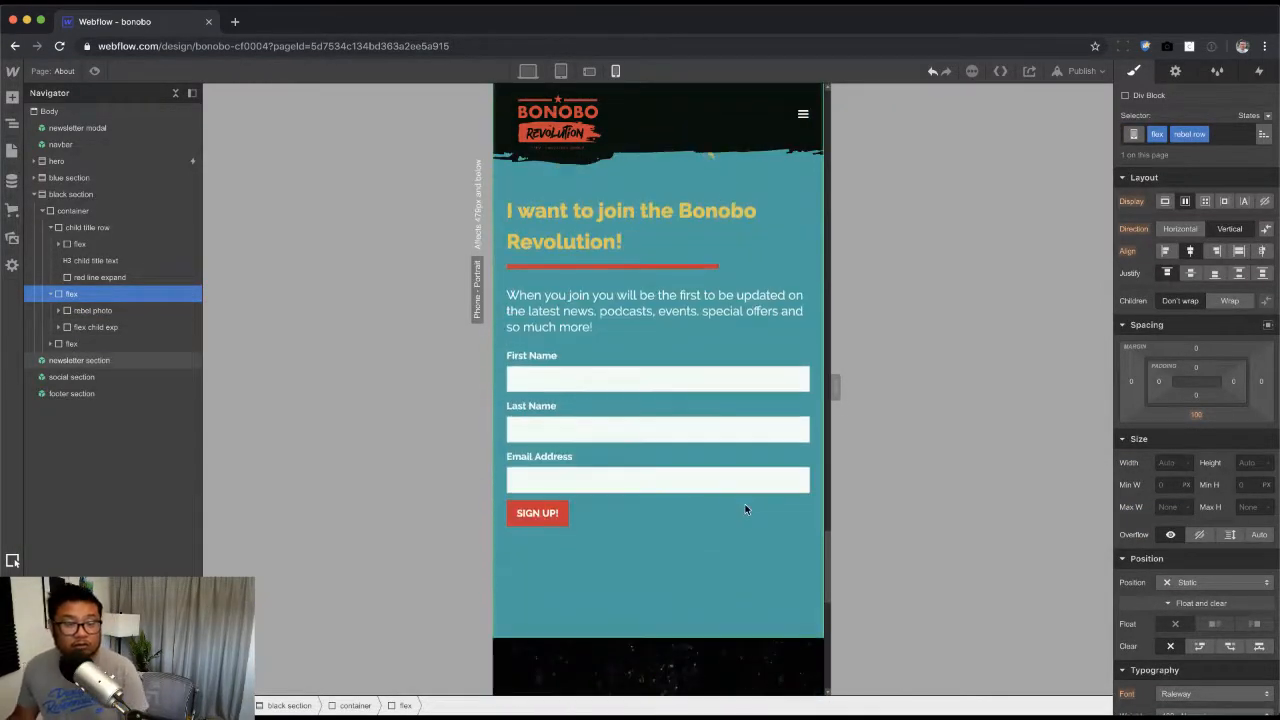
{"action": "scroll", "coordinate": [746, 500], "scroll_direction": "up", "scroll_amount": 20}
{"action": "left_click", "coordinate": [528, 71]}
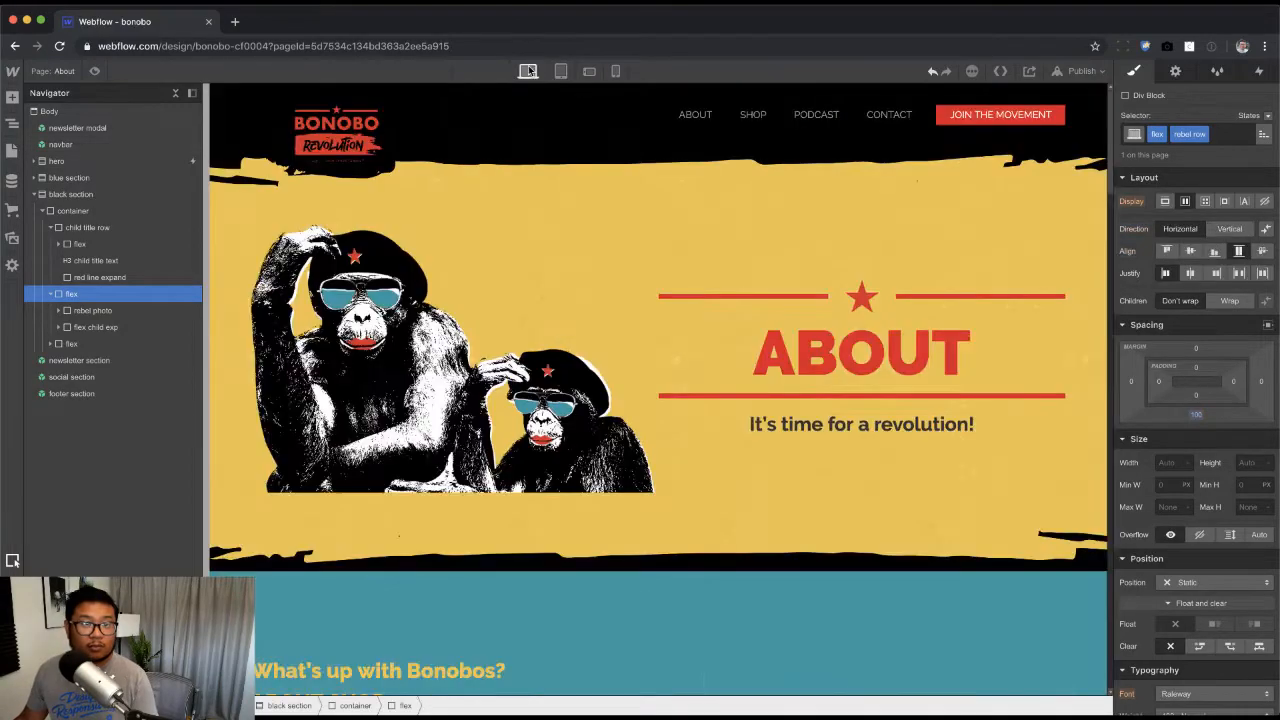
{"action": "key", "text": "super+Tab"}
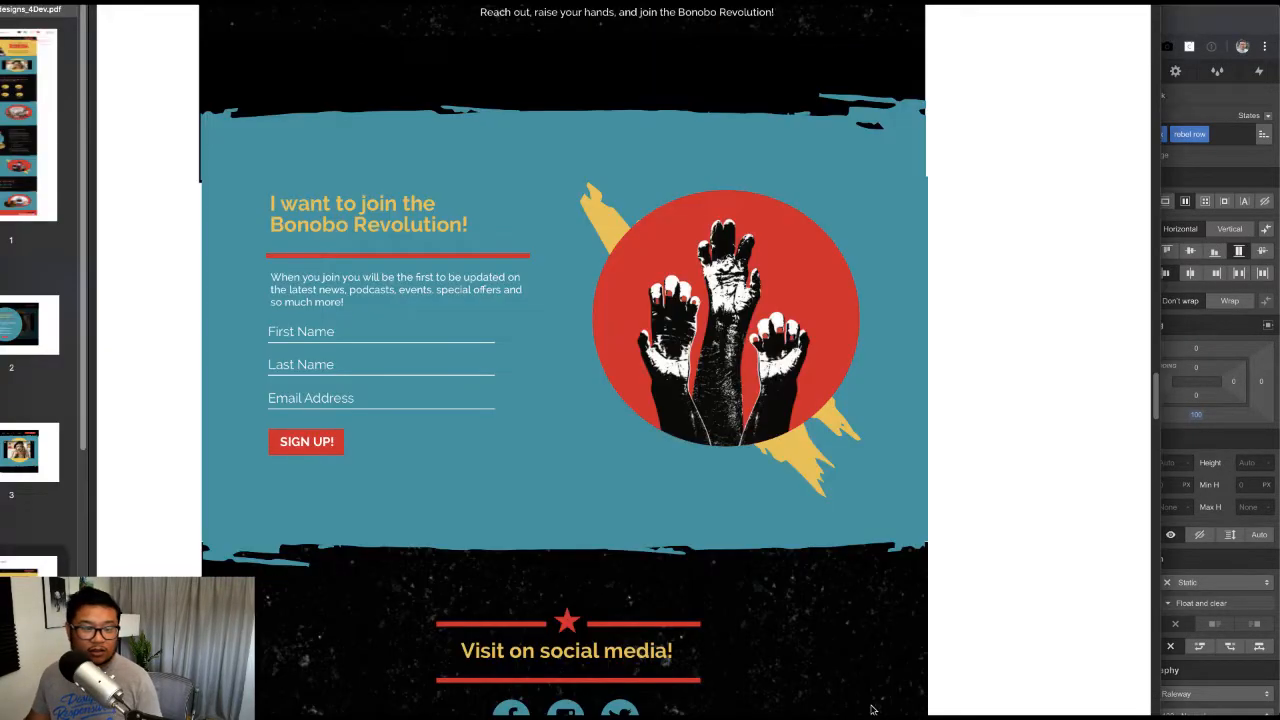
{"action": "scroll", "coordinate": [900, 619], "scroll_direction": "down", "scroll_amount": 15}
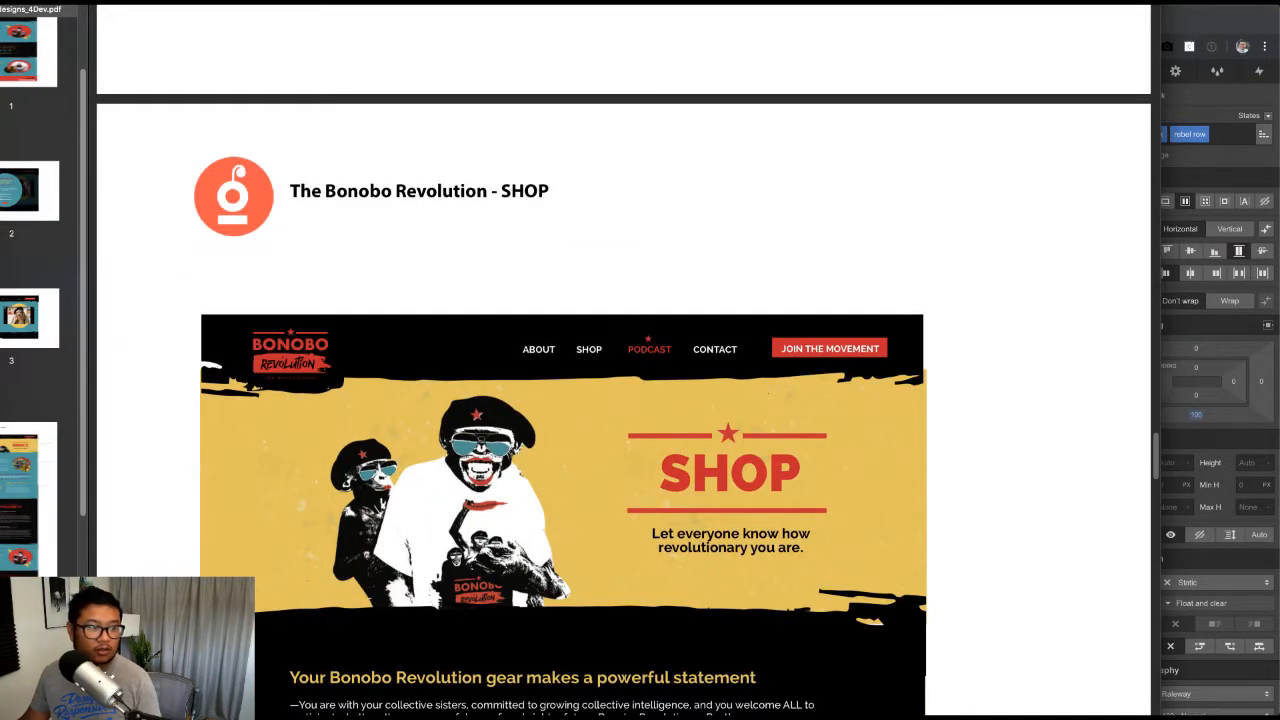
{"action": "left_click", "coordinate": [38, 496]}
{"action": "left_click", "coordinate": [38, 640]}
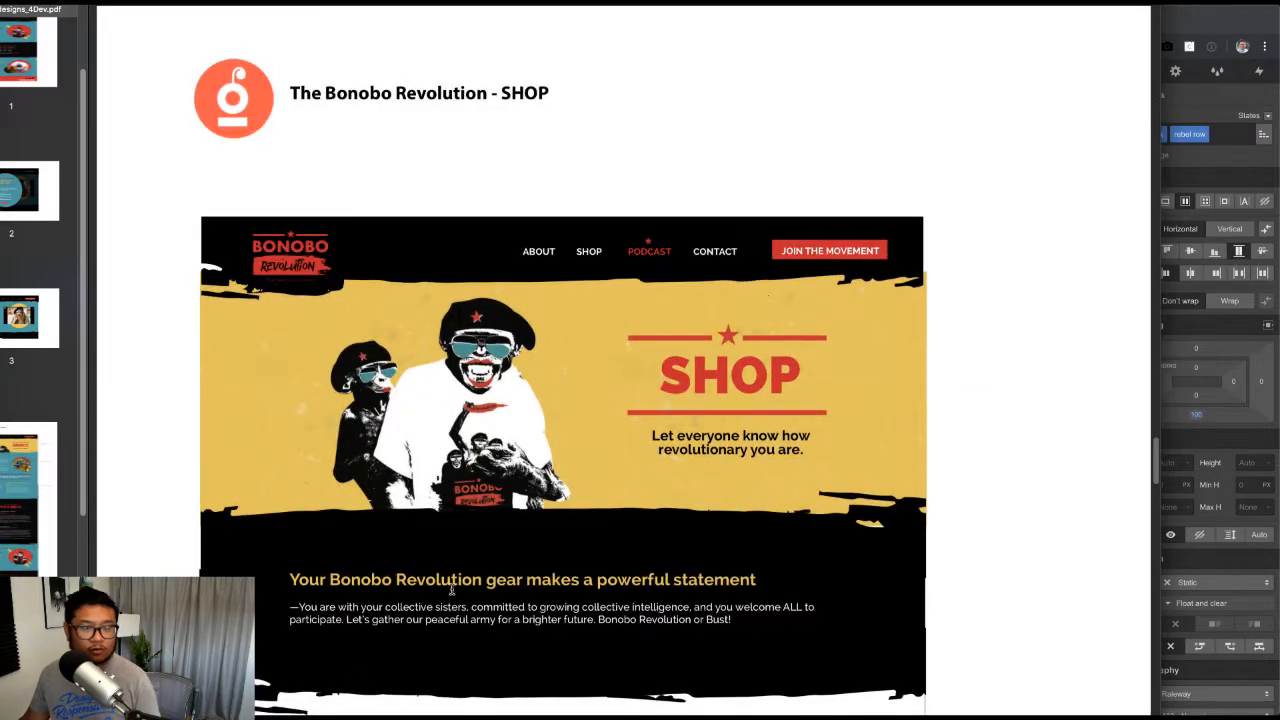
{"action": "key", "text": "super+Tab"}
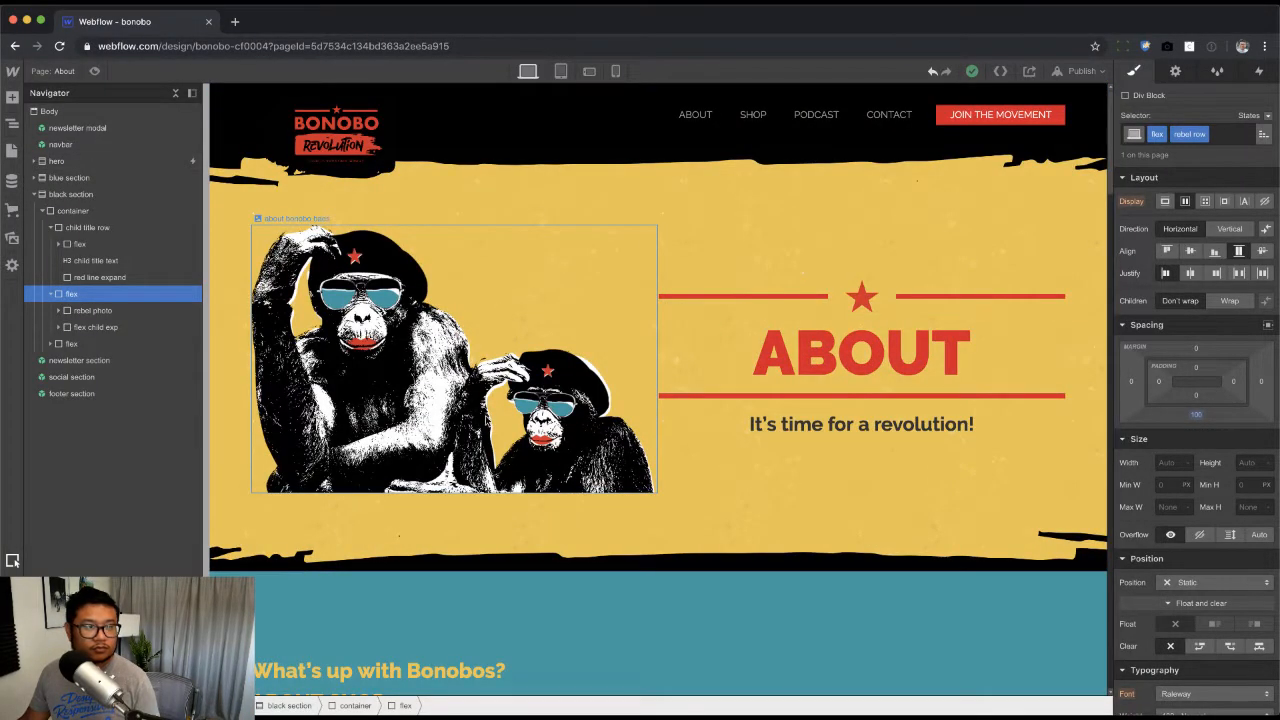
Step: Try a bottom margin of -45 px and -45% on the bonobo image in the About hero
{"action": "left_click", "coordinate": [502, 408]}
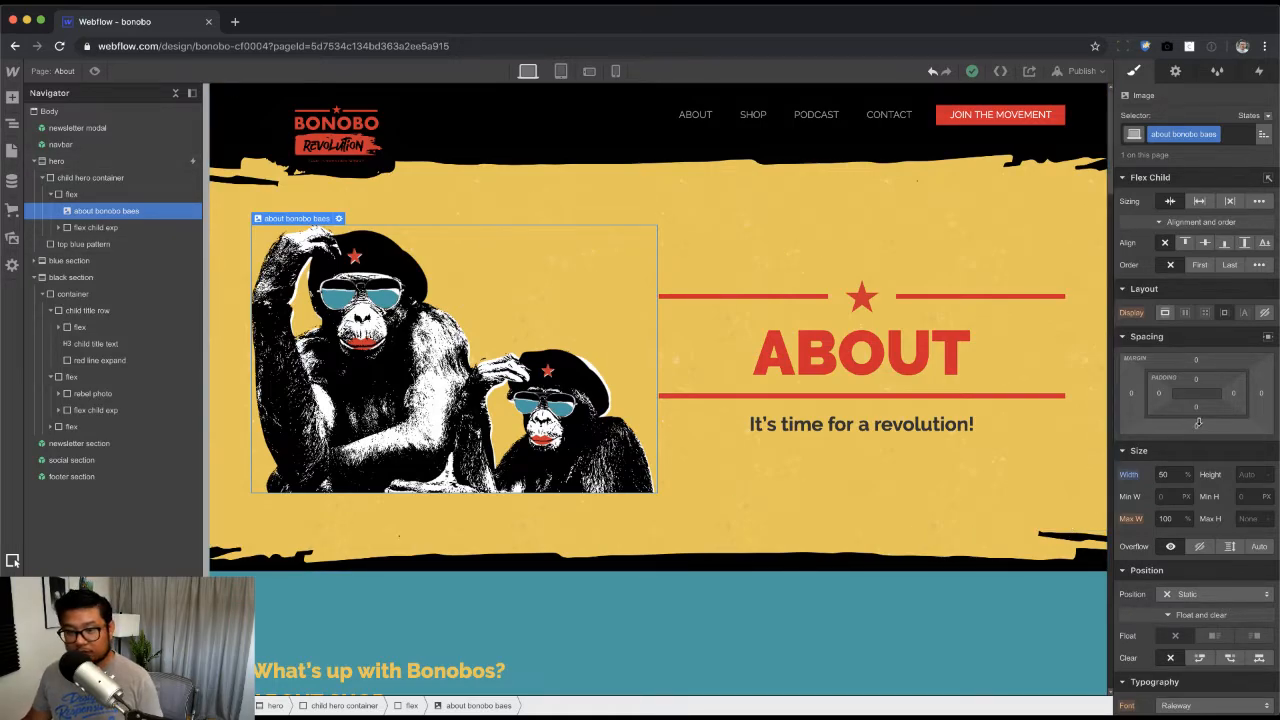
{"action": "left_click_drag", "start_coordinate": [1196, 426], "coordinate": [1192, 424]}
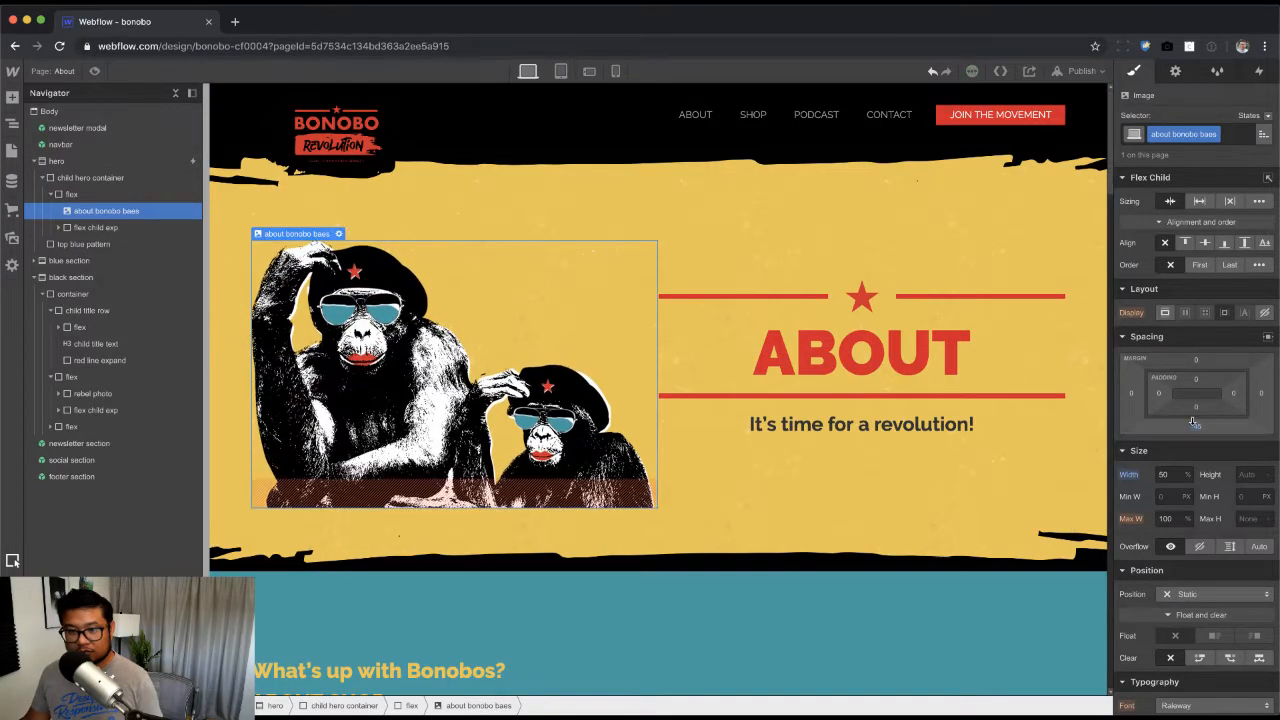
{"action": "left_click", "coordinate": [1202, 429]}
{"action": "type", "text": "-45"}
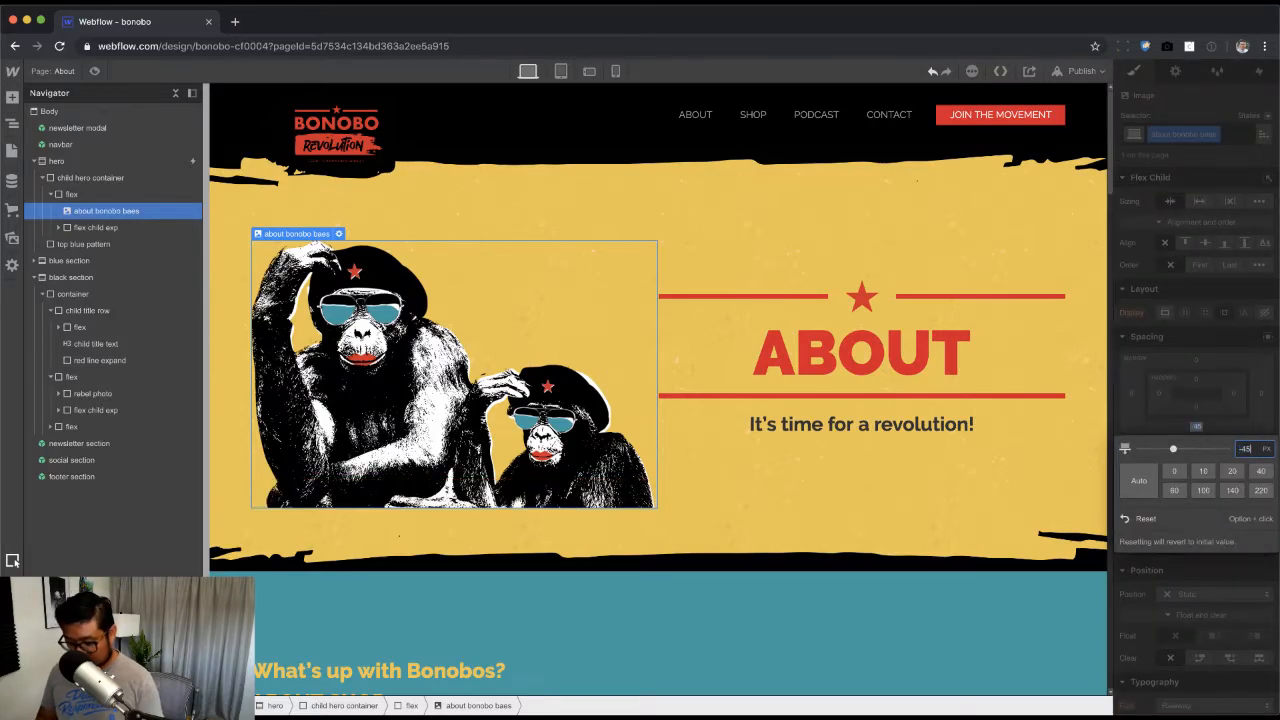
{"action": "type", "text": "%"}
{"action": "key", "text": "Return"}
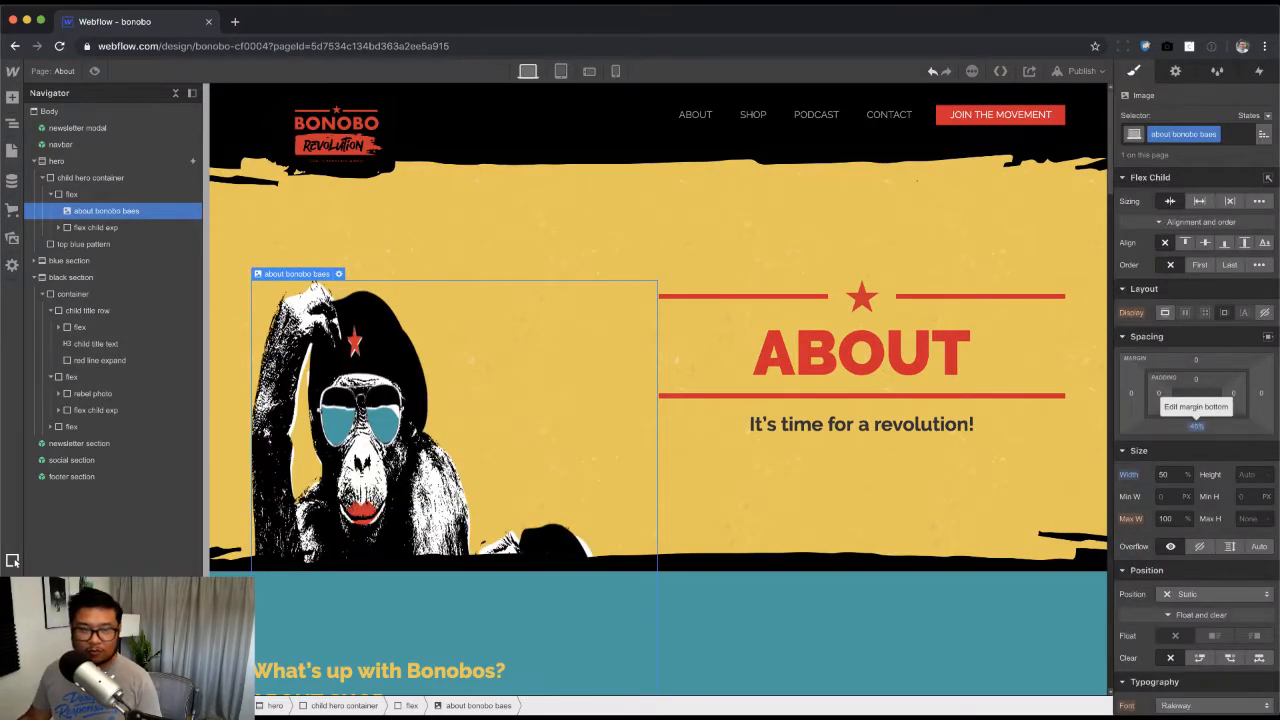
{"action": "mouse_move", "coordinate": [1197, 426]}
{"action": "left_mouse_down"}
{"action": "mouse_move", "coordinate": [1197, 312]}
{"action": "mouse_move", "coordinate": [1204, 502]}
{"action": "mouse_move", "coordinate": [1201, 456]}
{"action": "mouse_move", "coordinate": [1214, 488]}
{"action": "mouse_move", "coordinate": [1197, 428]}
{"action": "left_mouse_up"}
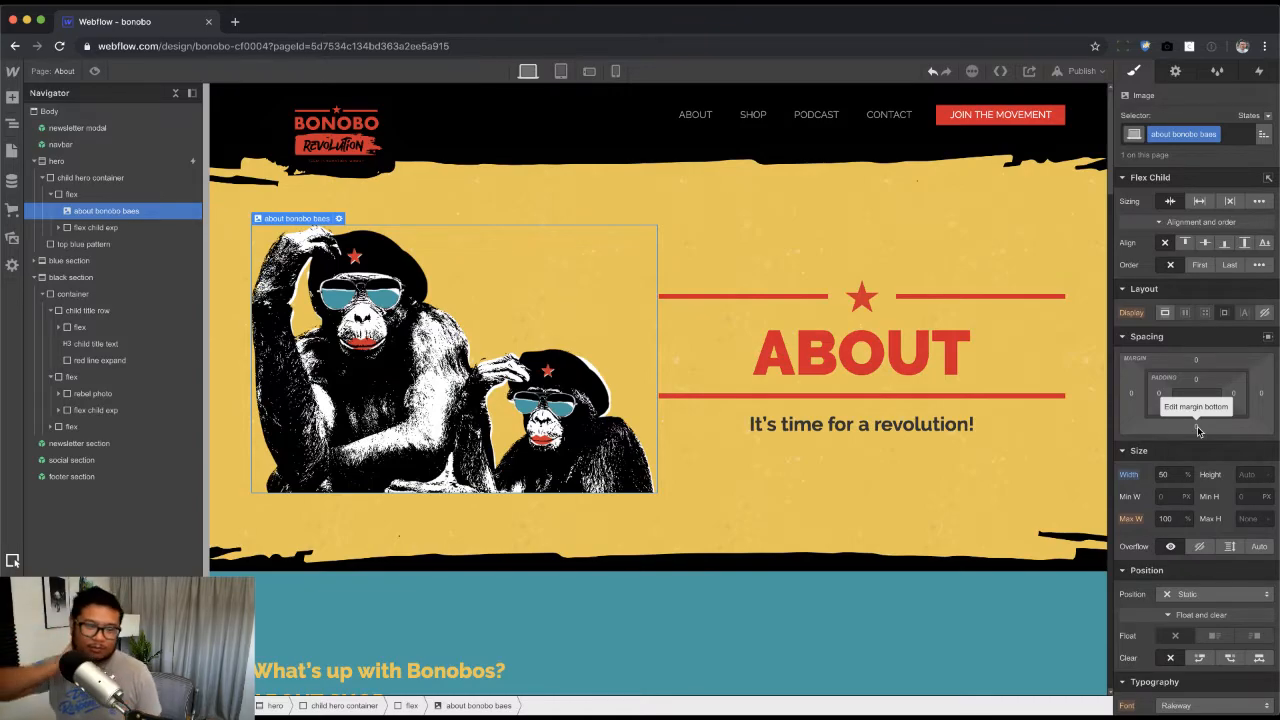
Step: Duplicate the About page's hero class as "child hero" and clear its fixed height
{"action": "left_click", "coordinate": [857, 514]}
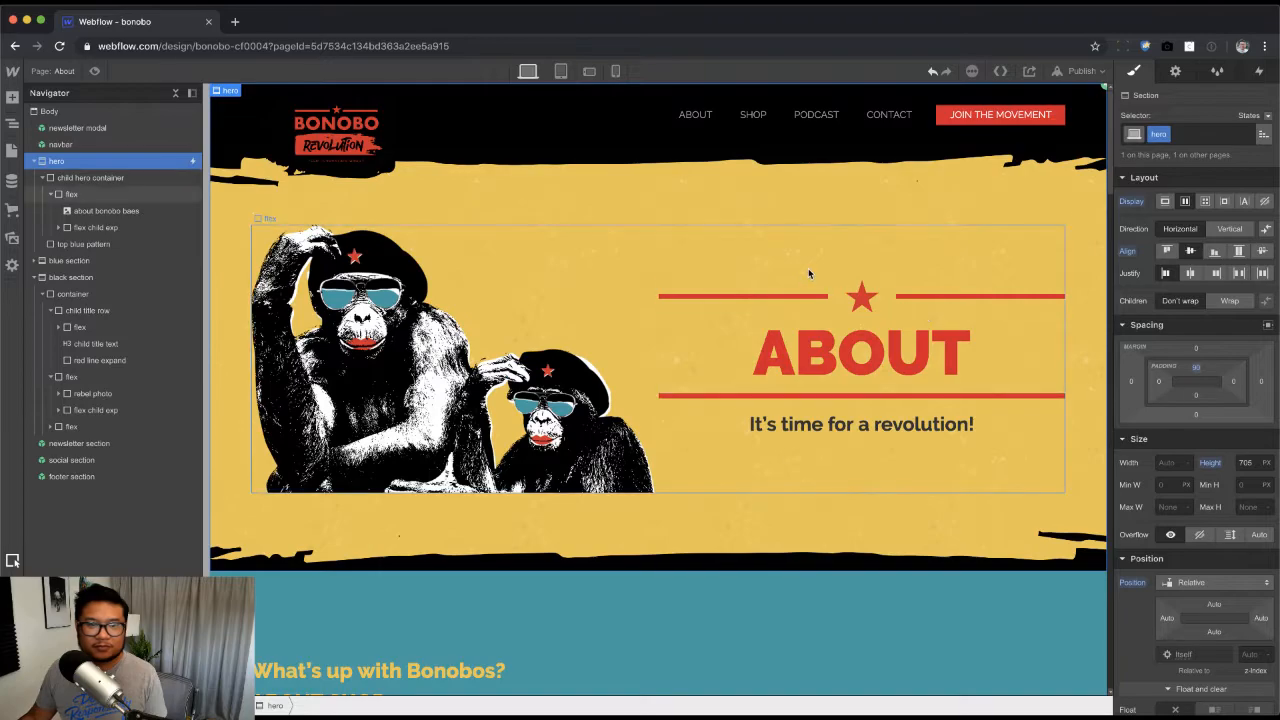
{"action": "left_click", "coordinate": [906, 186]}
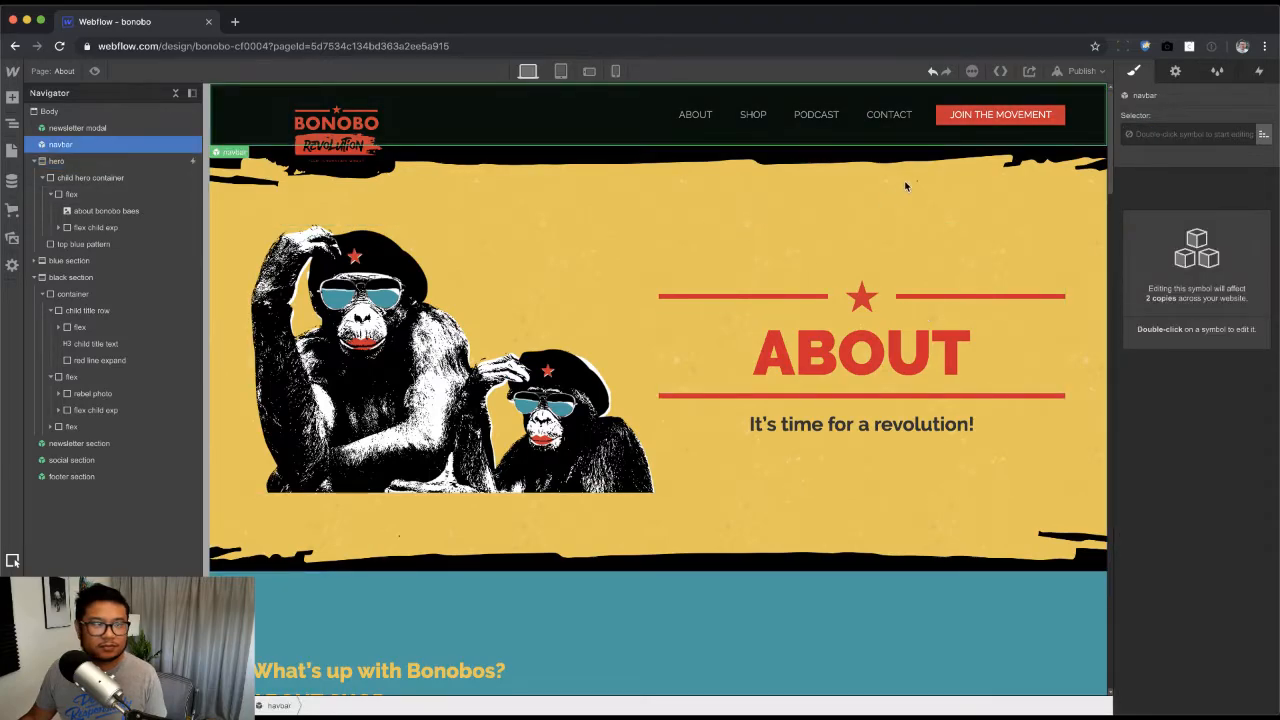
{"action": "left_click", "coordinate": [94, 161]}
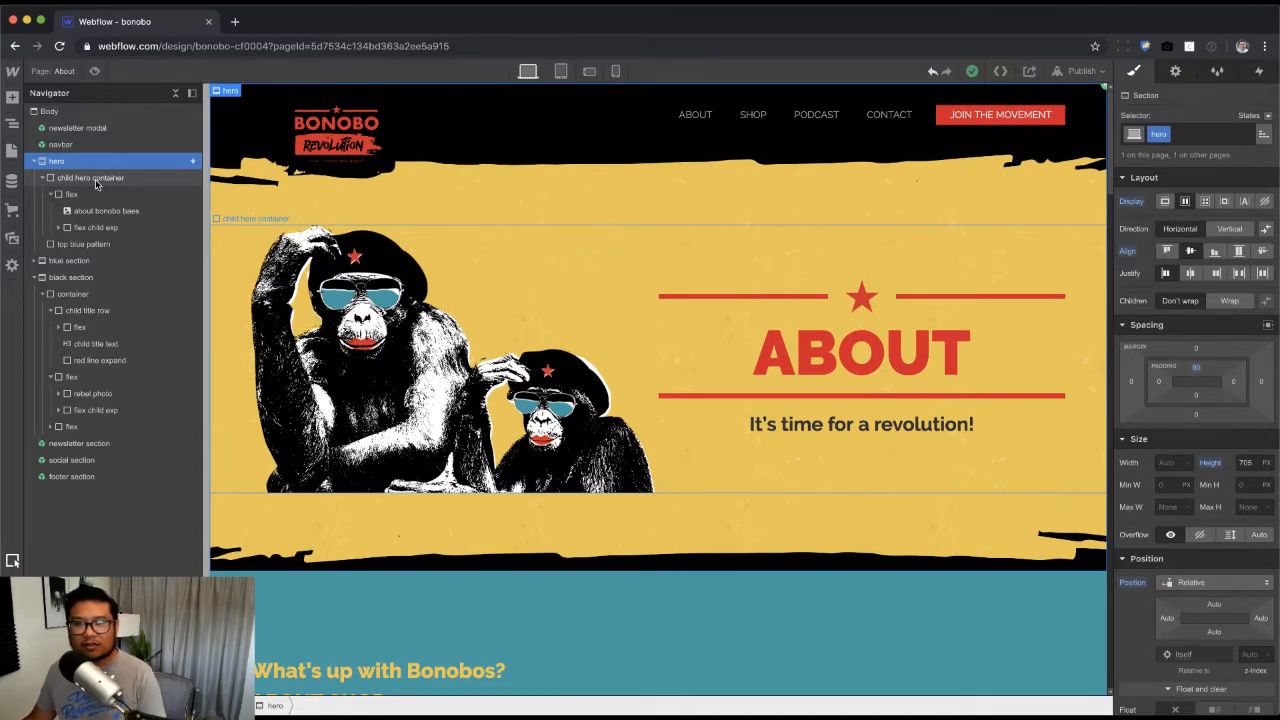
{"action": "left_click", "coordinate": [1165, 138]}
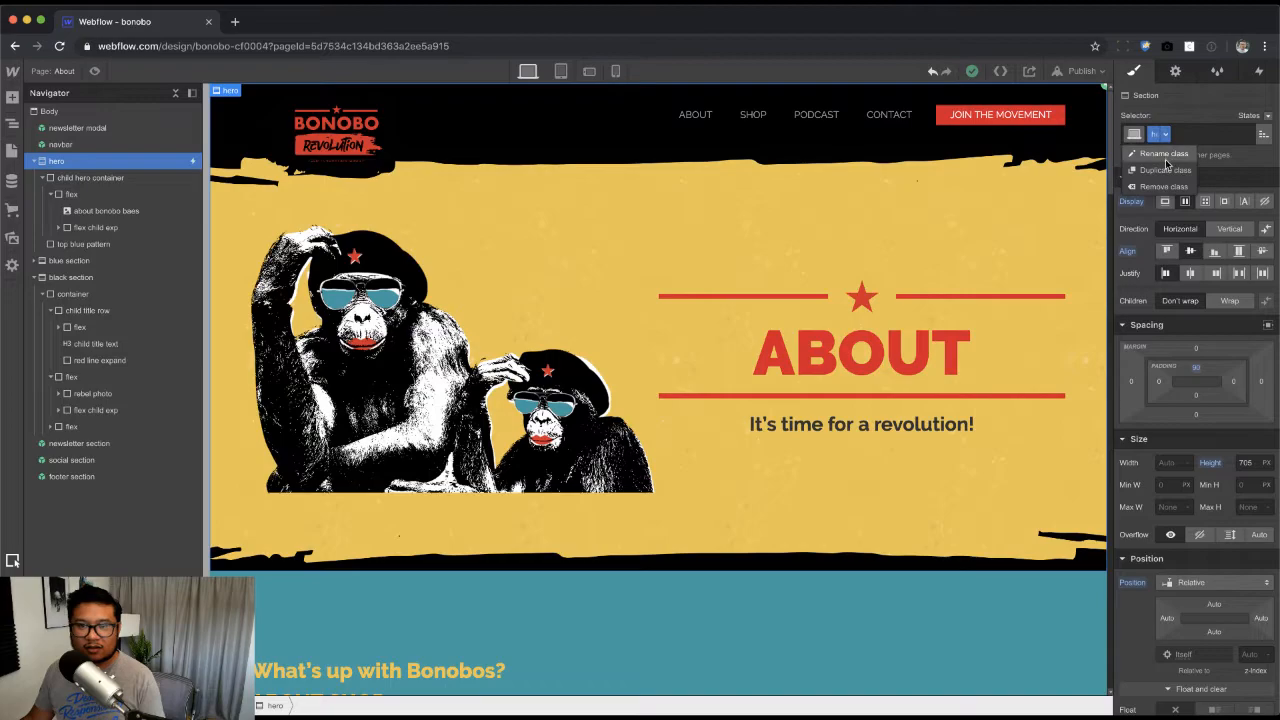
{"action": "left_click", "coordinate": [1165, 169]}
{"action": "type", "text": "child hero"}
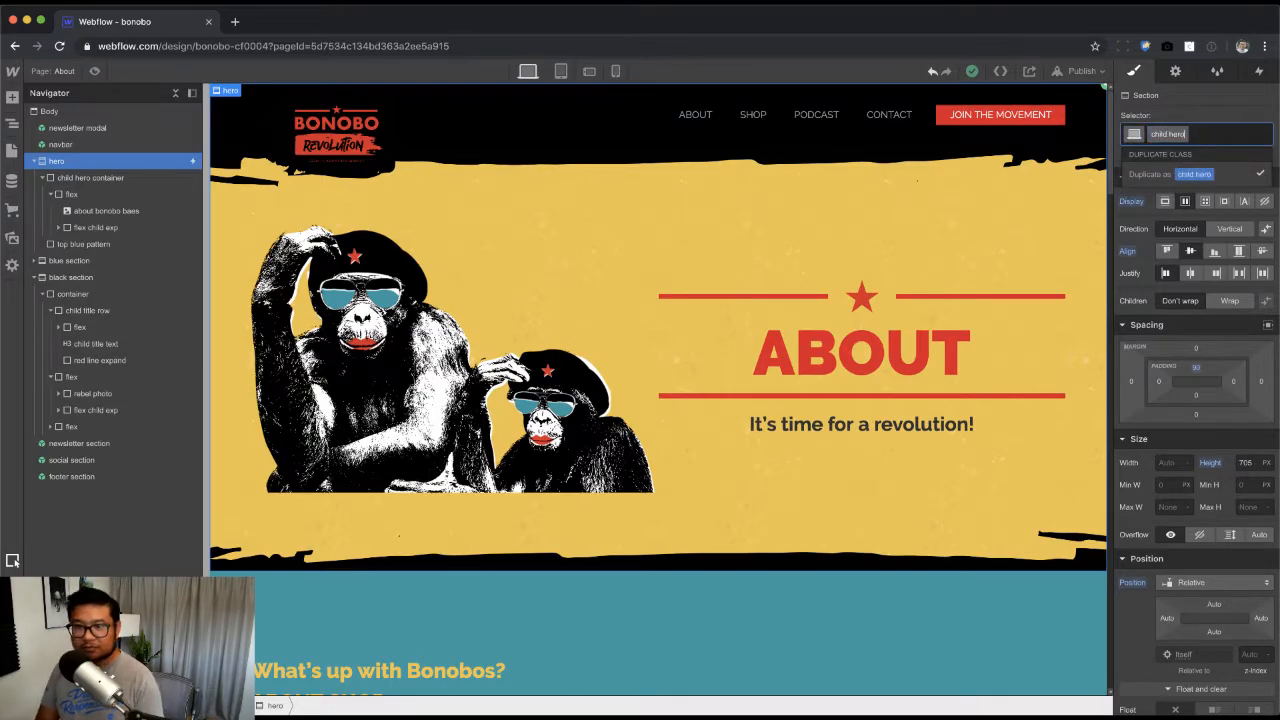
{"action": "key", "text": "Return"}
{"action": "left_click", "coordinate": [1214, 465], "text": "alt"}
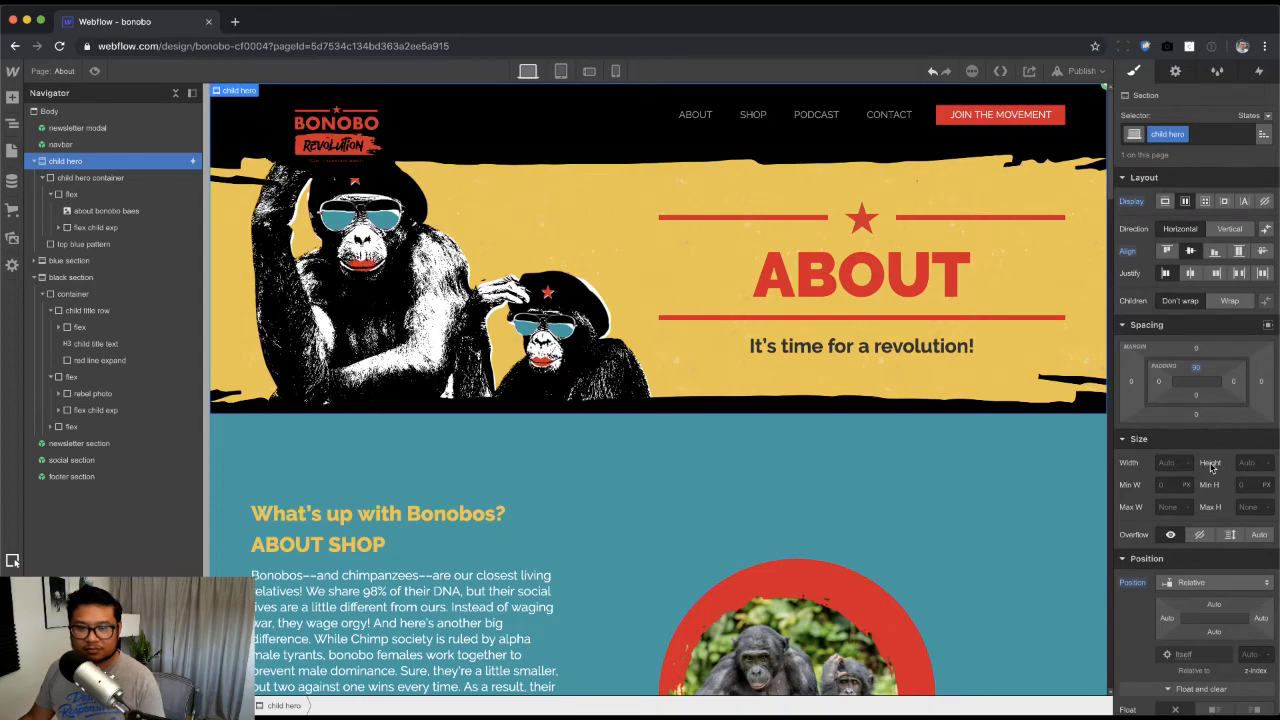
Step: Set the child hero's top padding to 180 px on desktop and 100 px on tablet, and check the phone layouts
{"action": "left_click_drag", "start_coordinate": [1196, 368], "coordinate": [1211, 555]}
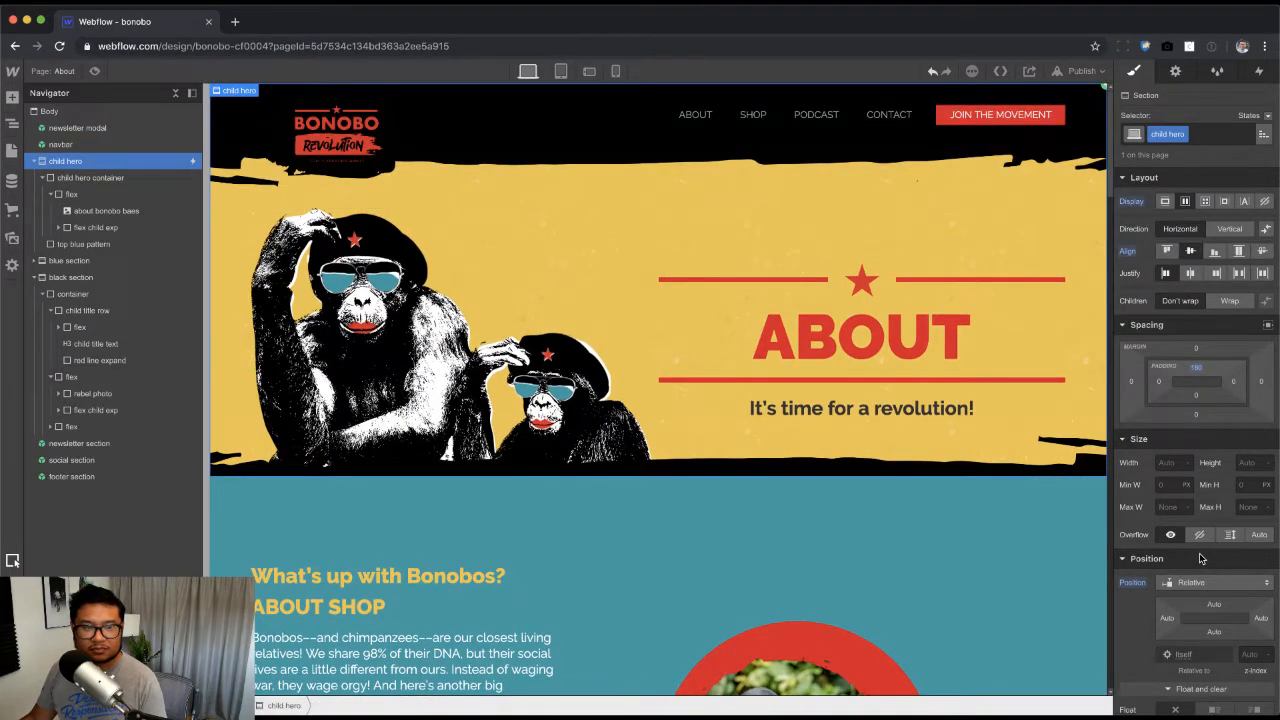
{"action": "left_click", "coordinate": [565, 72]}
{"action": "scroll", "coordinate": [800, 449], "scroll_direction": "down", "scroll_amount": 3}
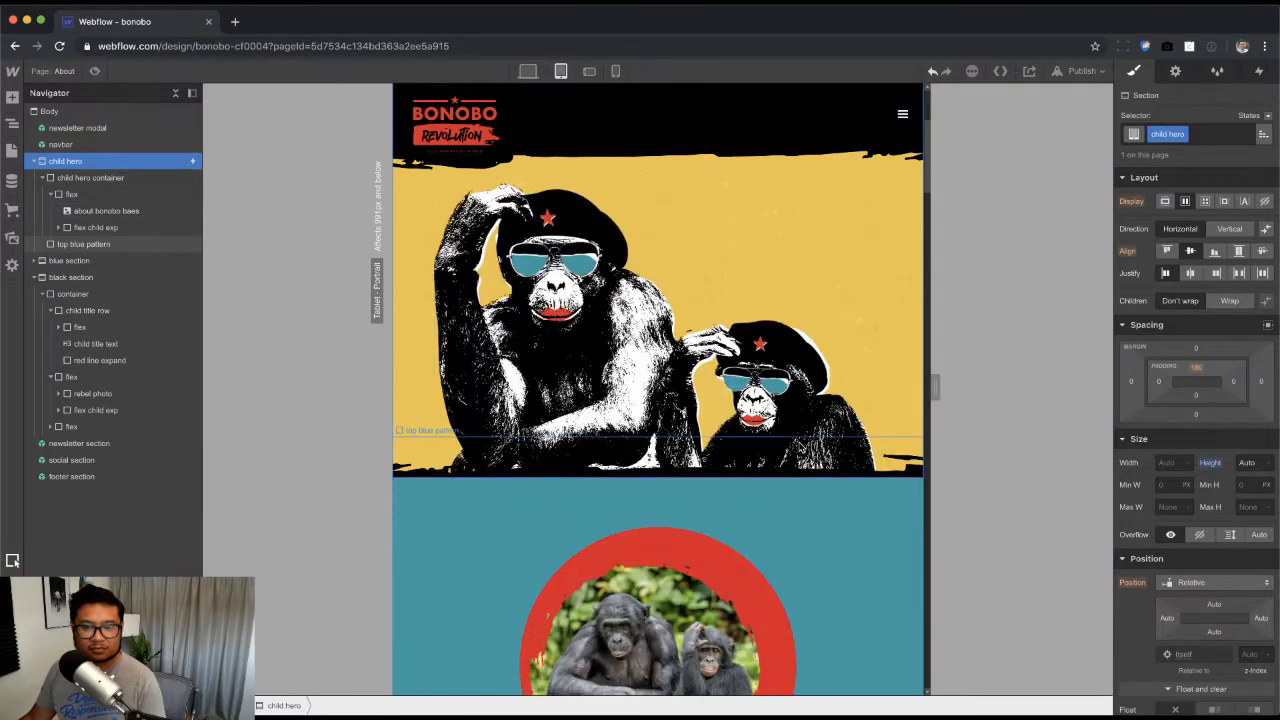
{"action": "scroll", "coordinate": [800, 449], "scroll_direction": "up", "scroll_amount": 3}
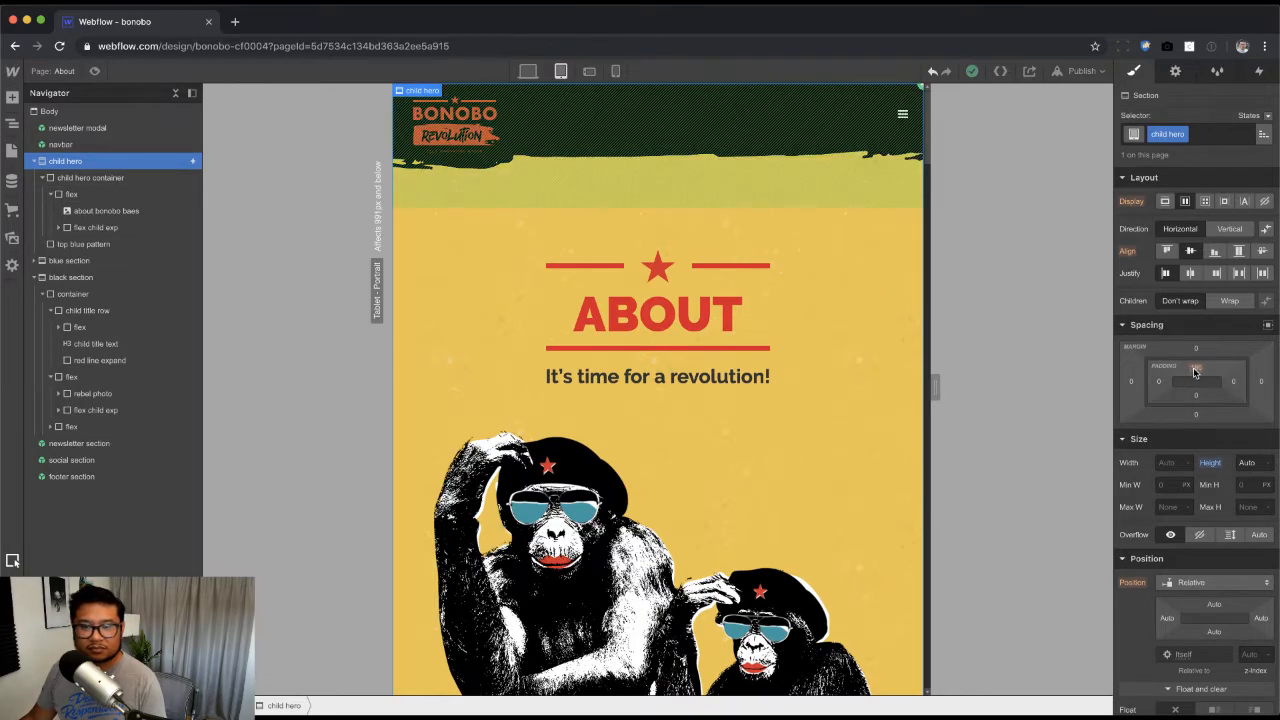
{"action": "left_click_drag", "start_coordinate": [1195, 370], "coordinate": [1192, 203]}
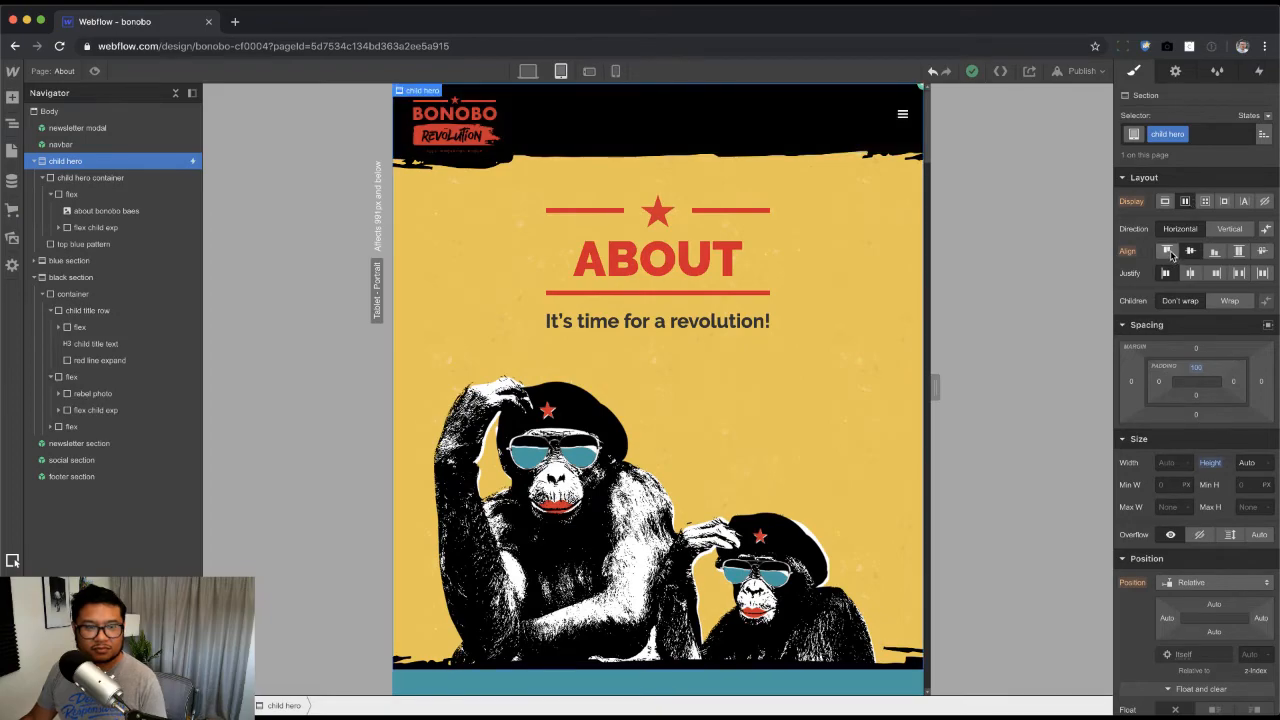
{"action": "left_click", "coordinate": [590, 71]}
{"action": "left_click", "coordinate": [615, 71]}
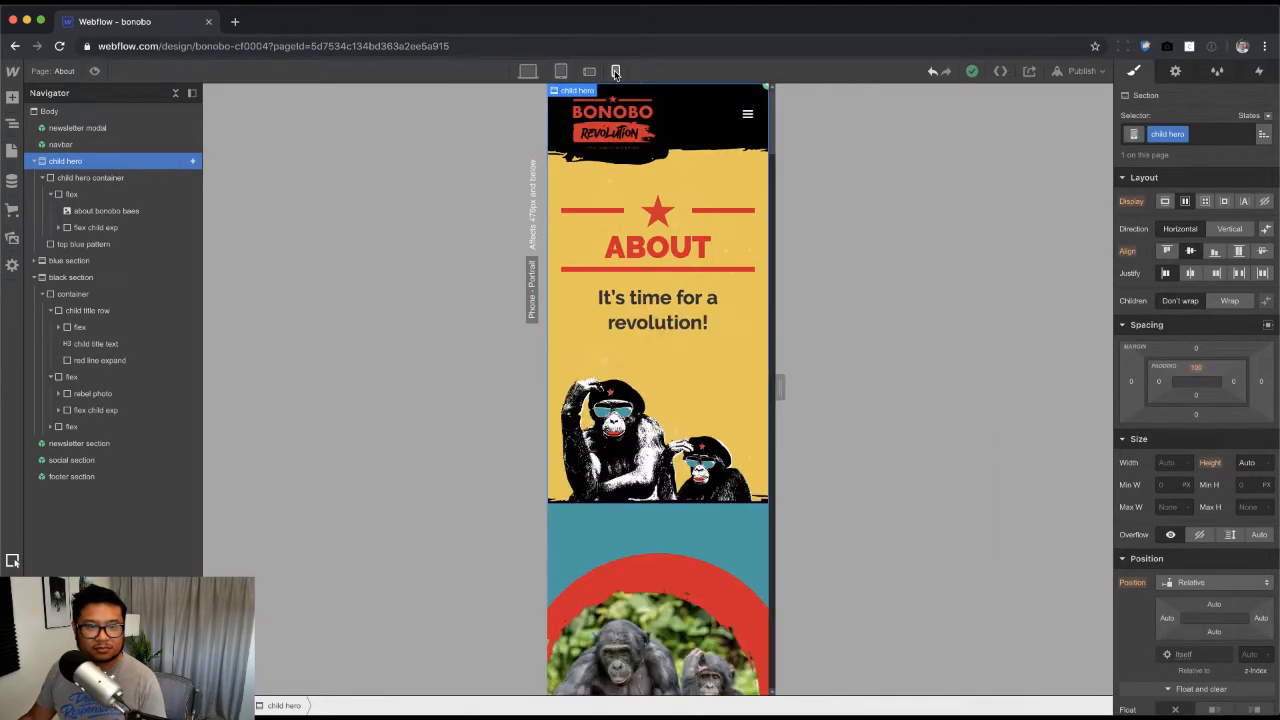
{"action": "left_click", "coordinate": [528, 71]}
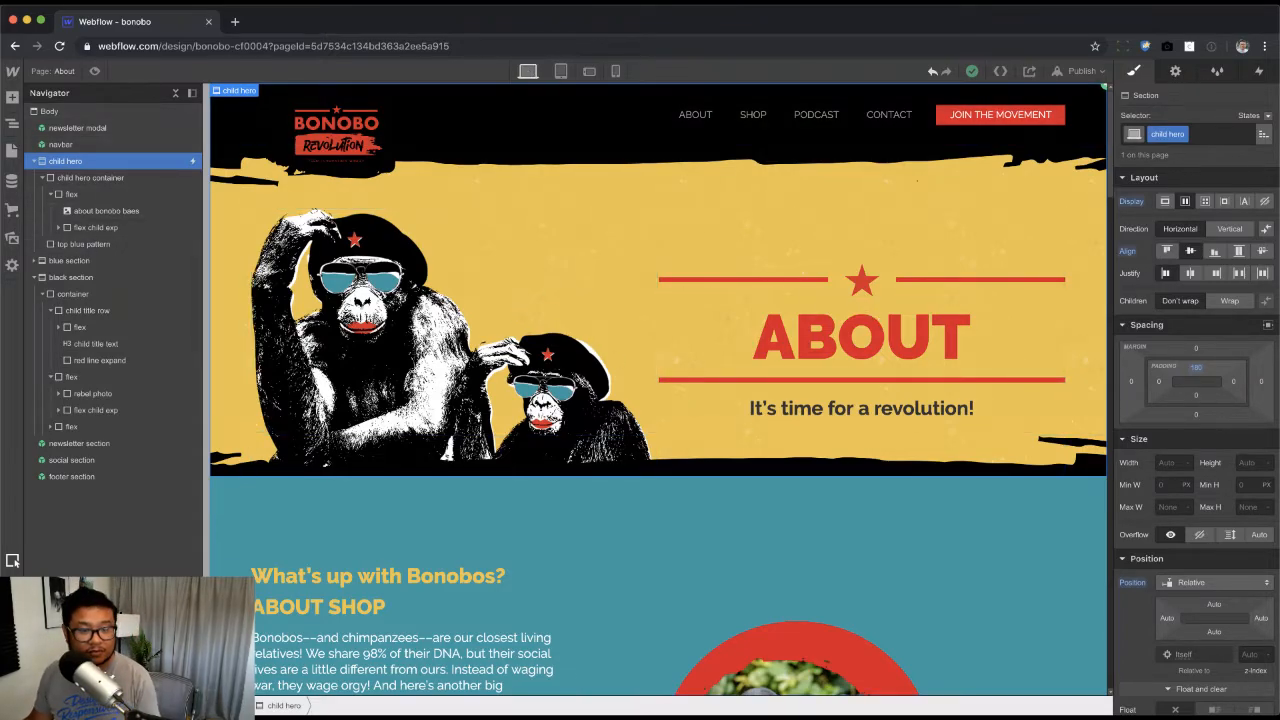
Step: Duplicate the About page as a new page named "shop"
{"action": "left_click", "coordinate": [804, 717]}
{"action": "key", "text": "super+Tab"}
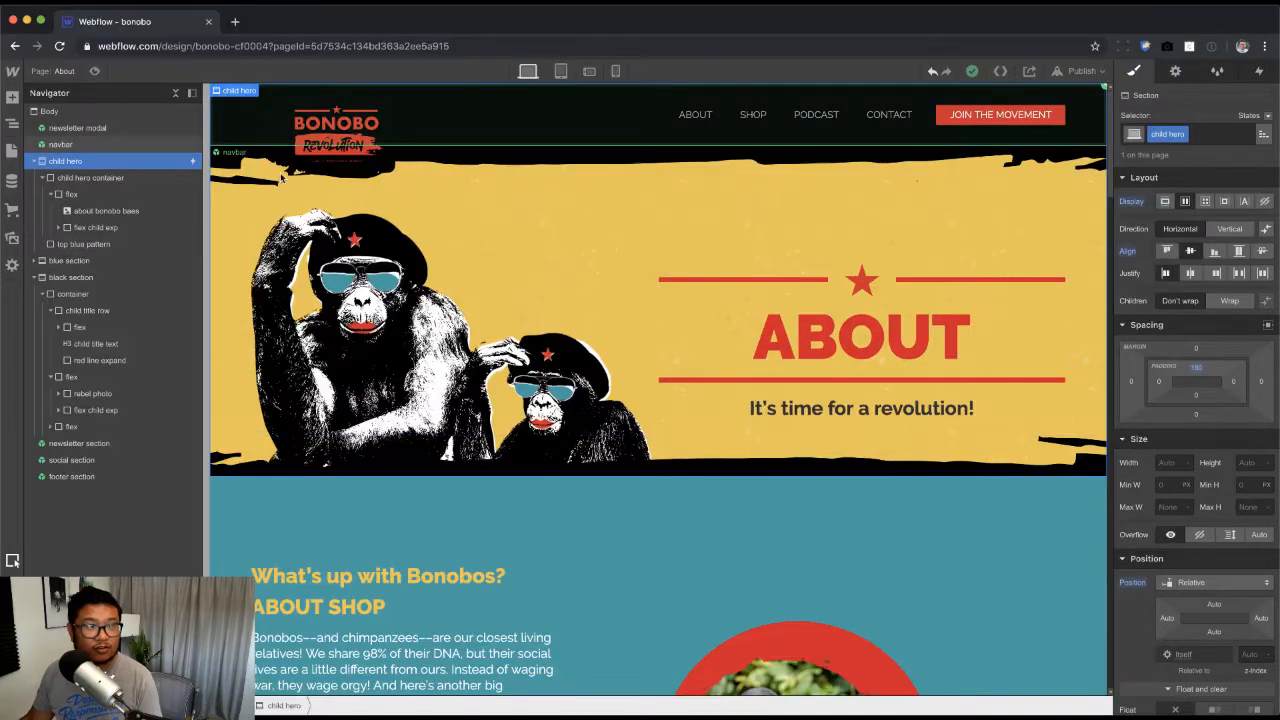
{"action": "left_click", "coordinate": [55, 70]}
{"action": "left_click", "coordinate": [185, 199]}
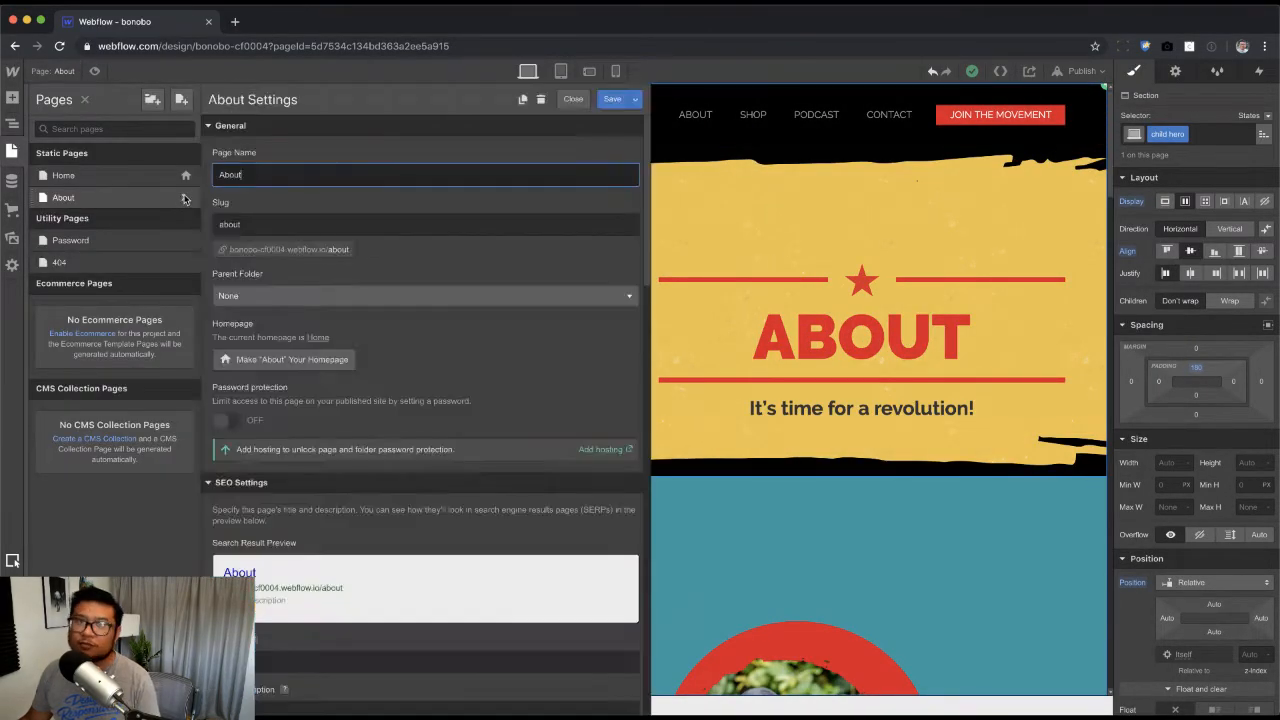
{"action": "left_click", "coordinate": [521, 100]}
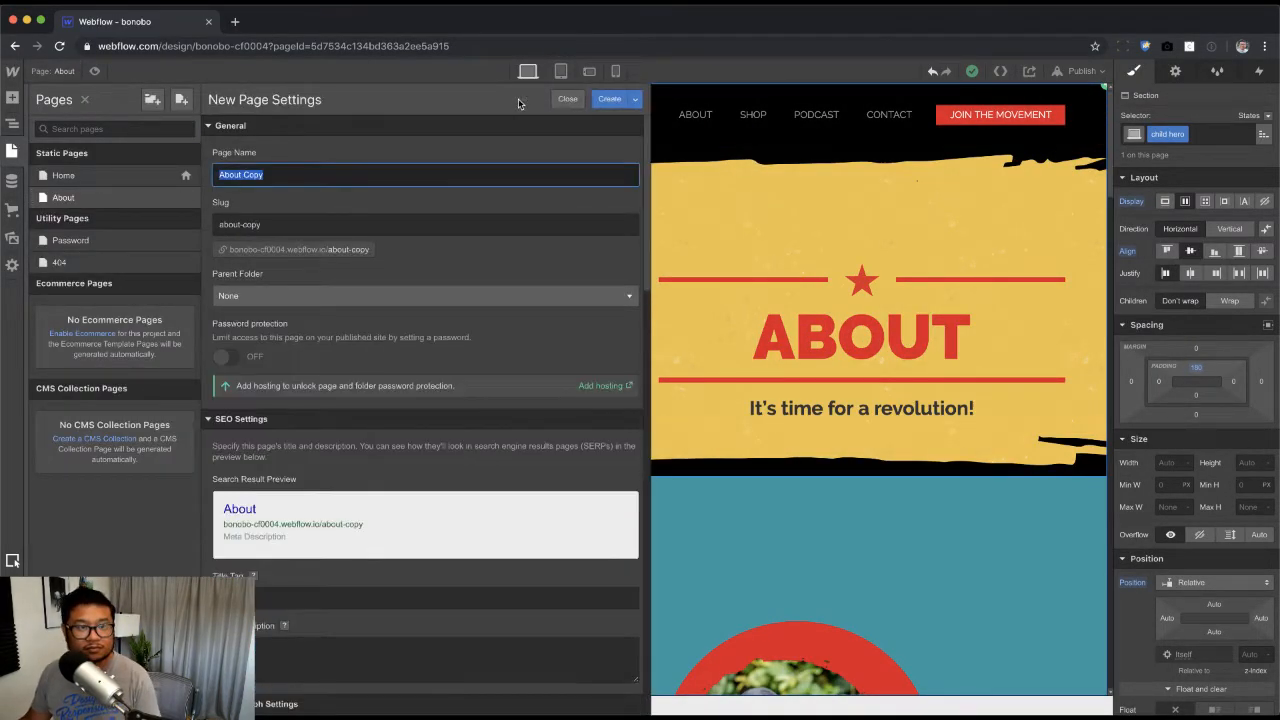
{"action": "type", "text": "shop"}
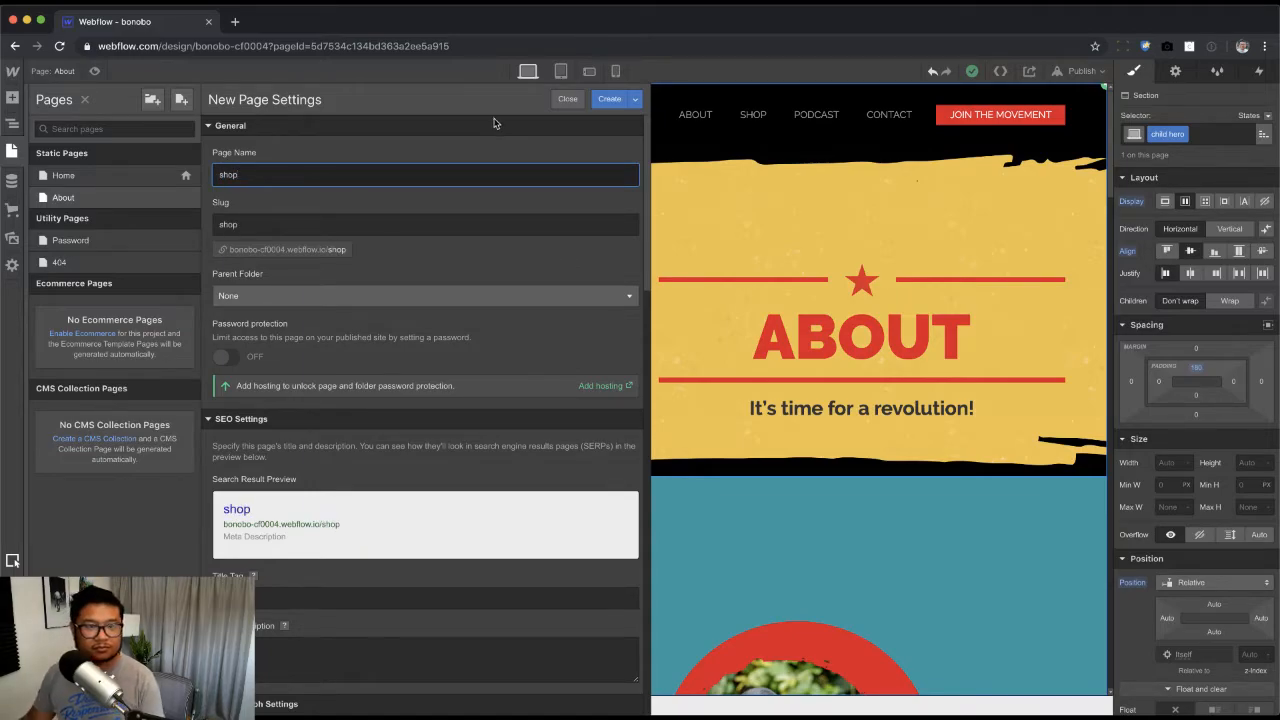
{"action": "left_click", "coordinate": [609, 99]}
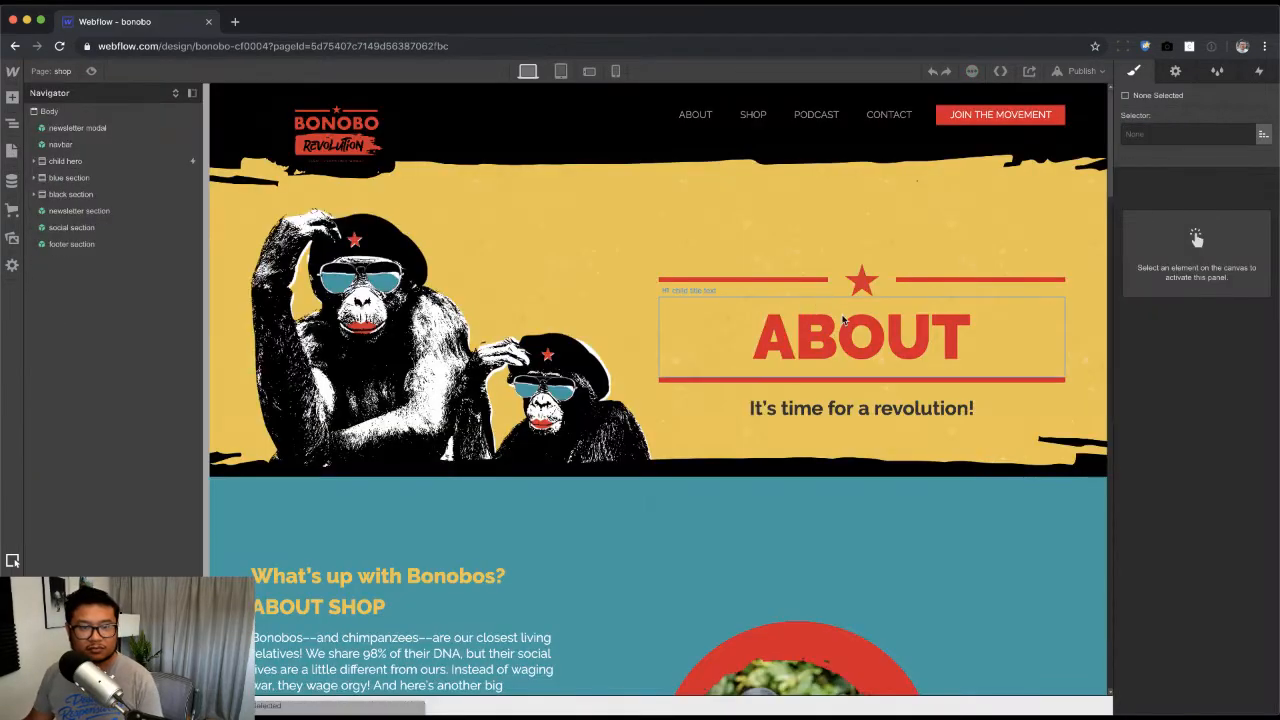
Step: Replace the ABOUT heading in the new page's hero with SHOP
{"action": "double_click", "coordinate": [848, 345]}
{"action": "key", "text": "super+a"}
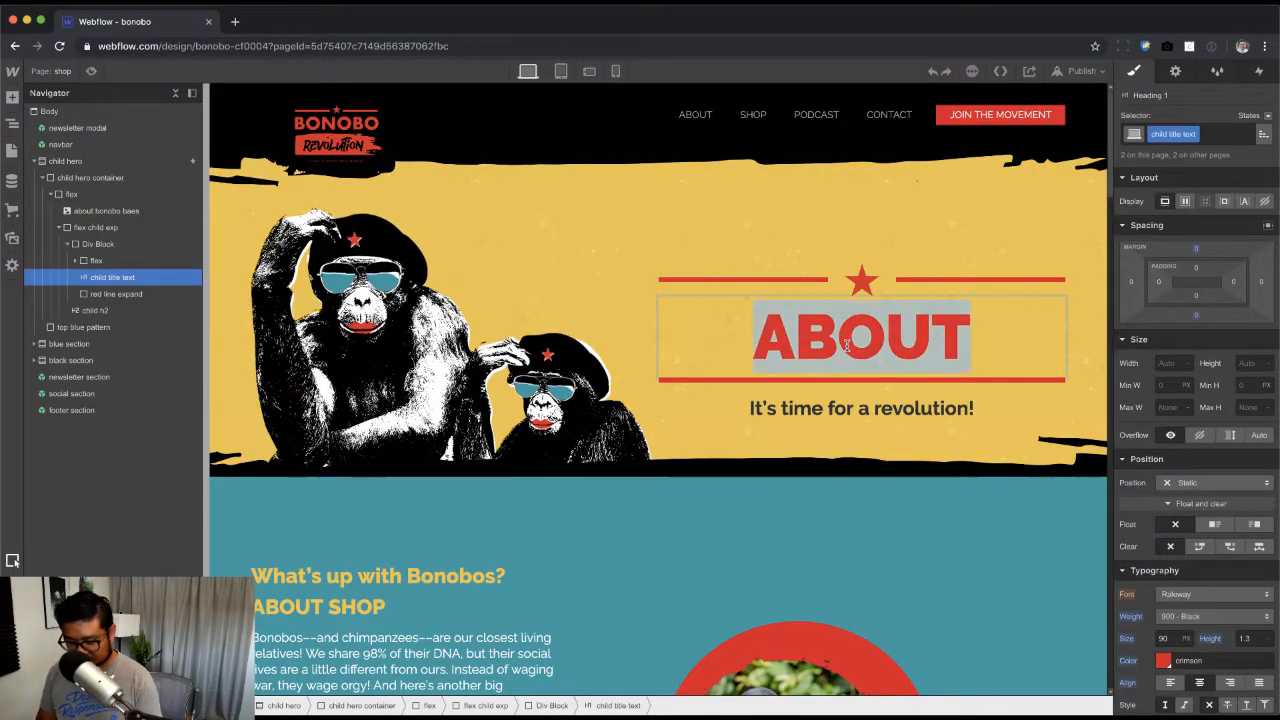
{"action": "type", "text": "SHOP"}
Step: Replace the hero subheading with "Let everyone know how revolutionary you are." copied from the Shop mockup in the design PDF
{"action": "key", "text": "super+Tab"}
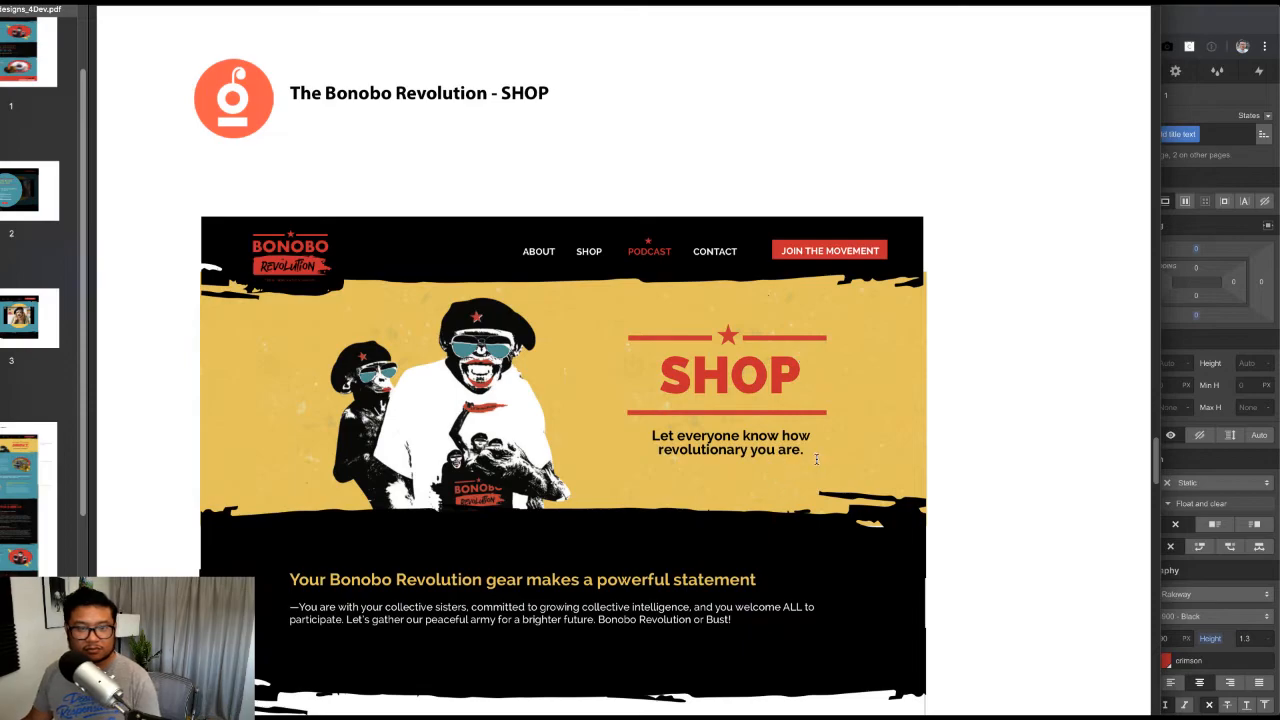
{"action": "left_click_drag", "start_coordinate": [816, 459], "coordinate": [590, 430]}
{"action": "key", "text": "super+c"}
{"action": "key", "text": "super+Tab"}
{"action": "double_click", "coordinate": [810, 417]}
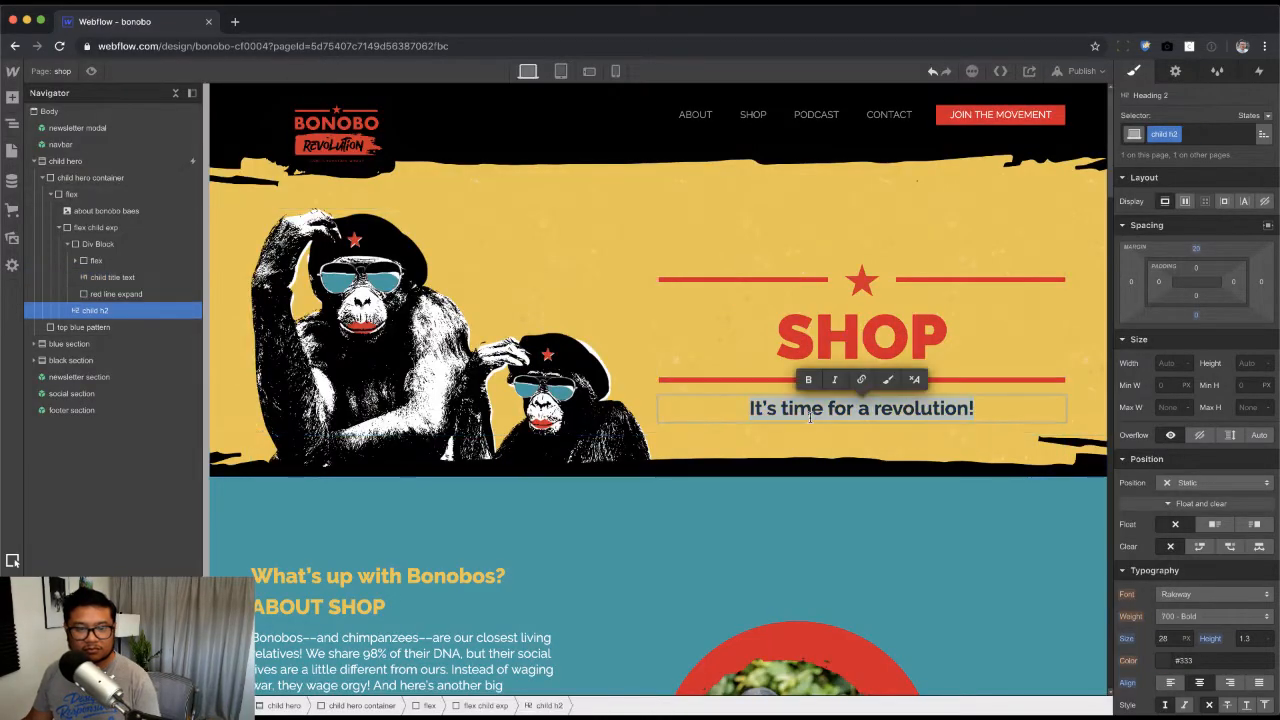
{"action": "key", "text": "super+v"}
{"action": "key", "text": "Escape"}
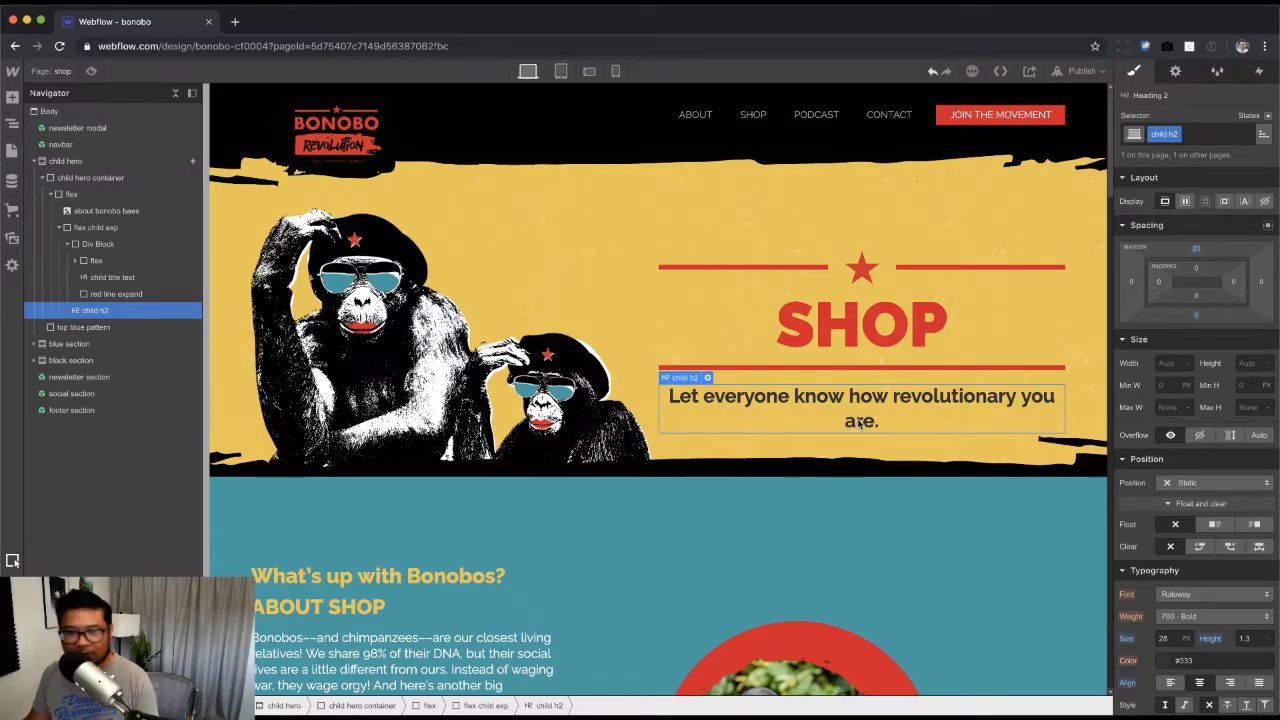
{"action": "key", "text": "super+Tab"}
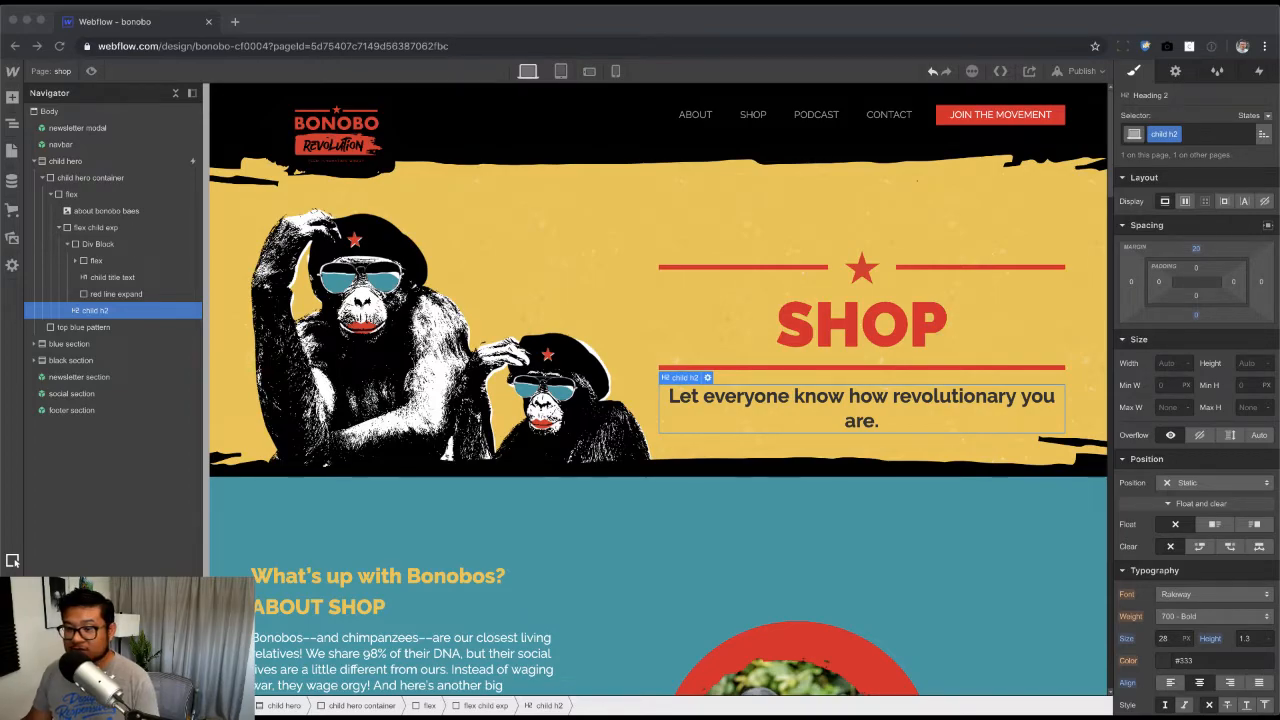
{"action": "left_click_drag", "start_coordinate": [206, 345], "coordinate": [142, 351]}
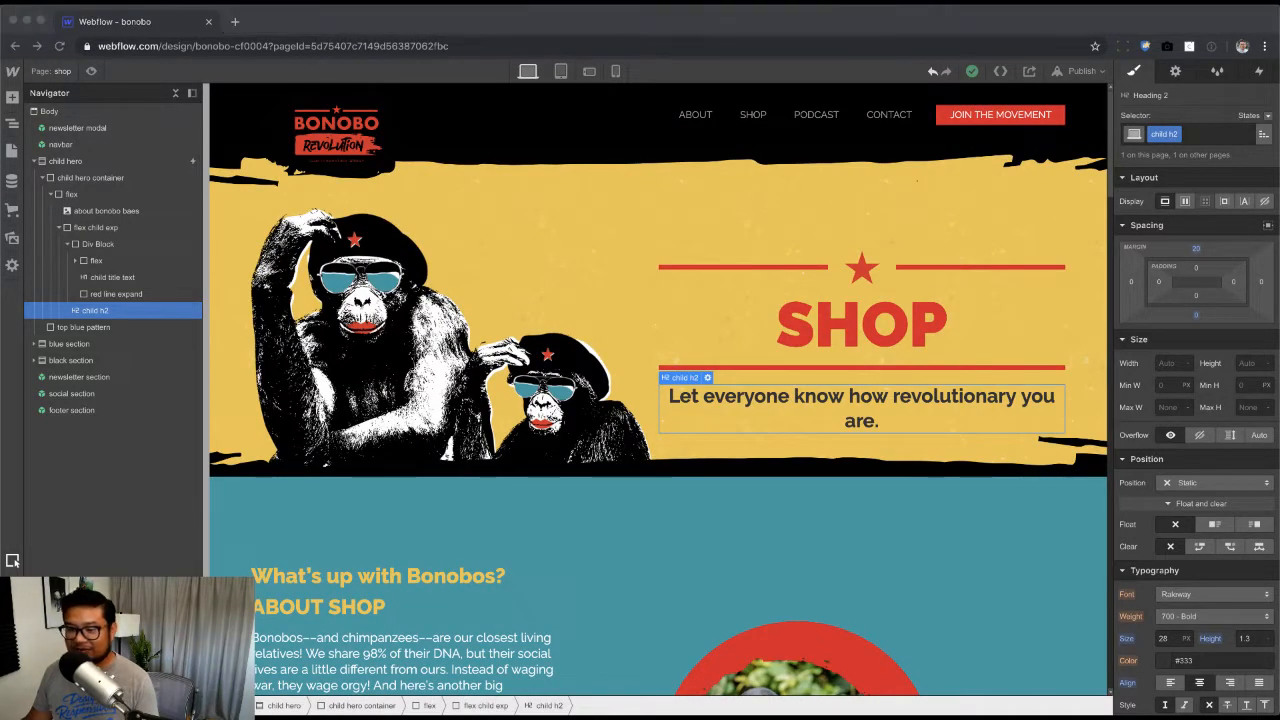
{"action": "left_click_drag", "start_coordinate": [1278, 503], "coordinate": [717, 411]}
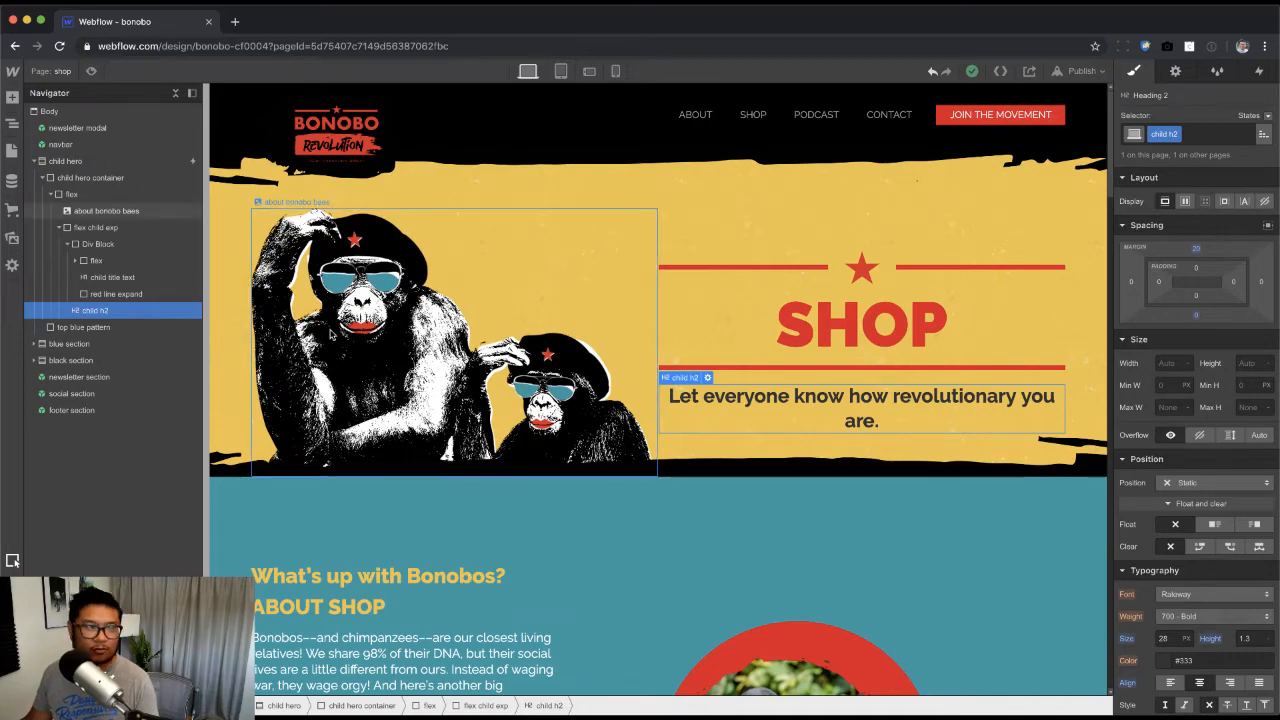
Step: Upload shop_HERO.png and FPO-productThumbnail.jpg from the 04 SHOP folder to the site's assets
{"action": "left_click", "coordinate": [12, 238]}
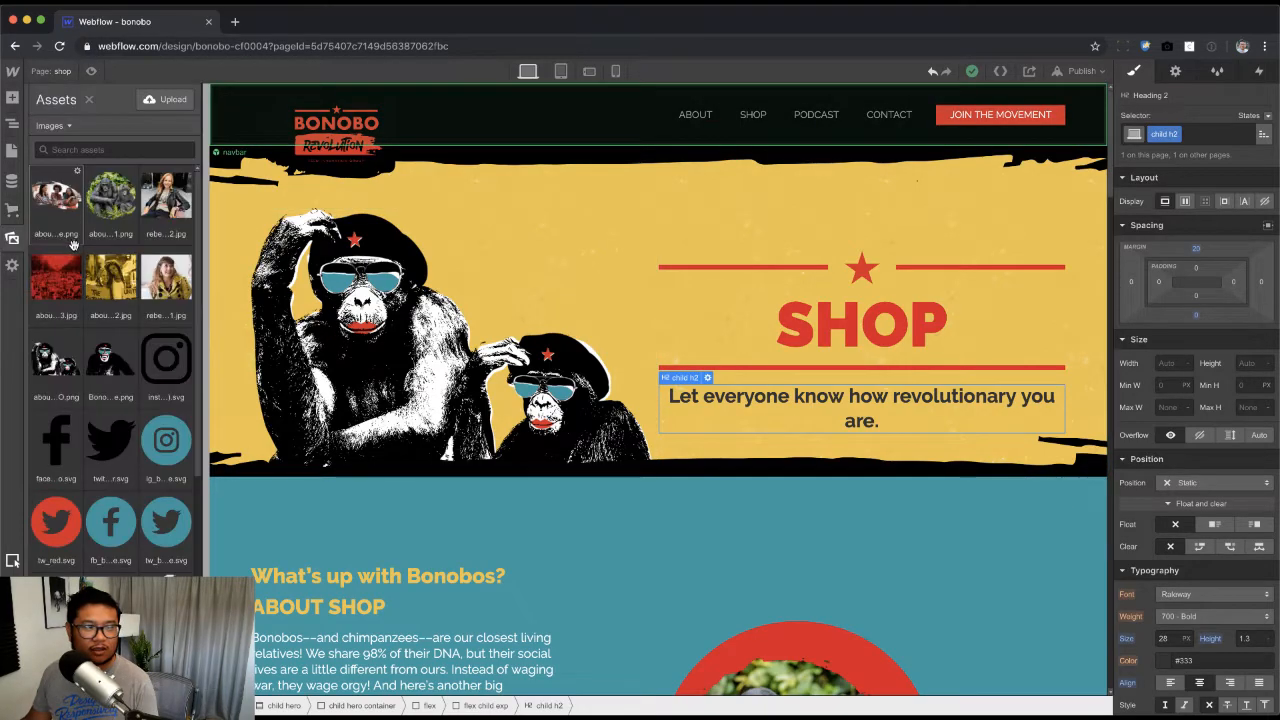
{"action": "left_click", "coordinate": [165, 99]}
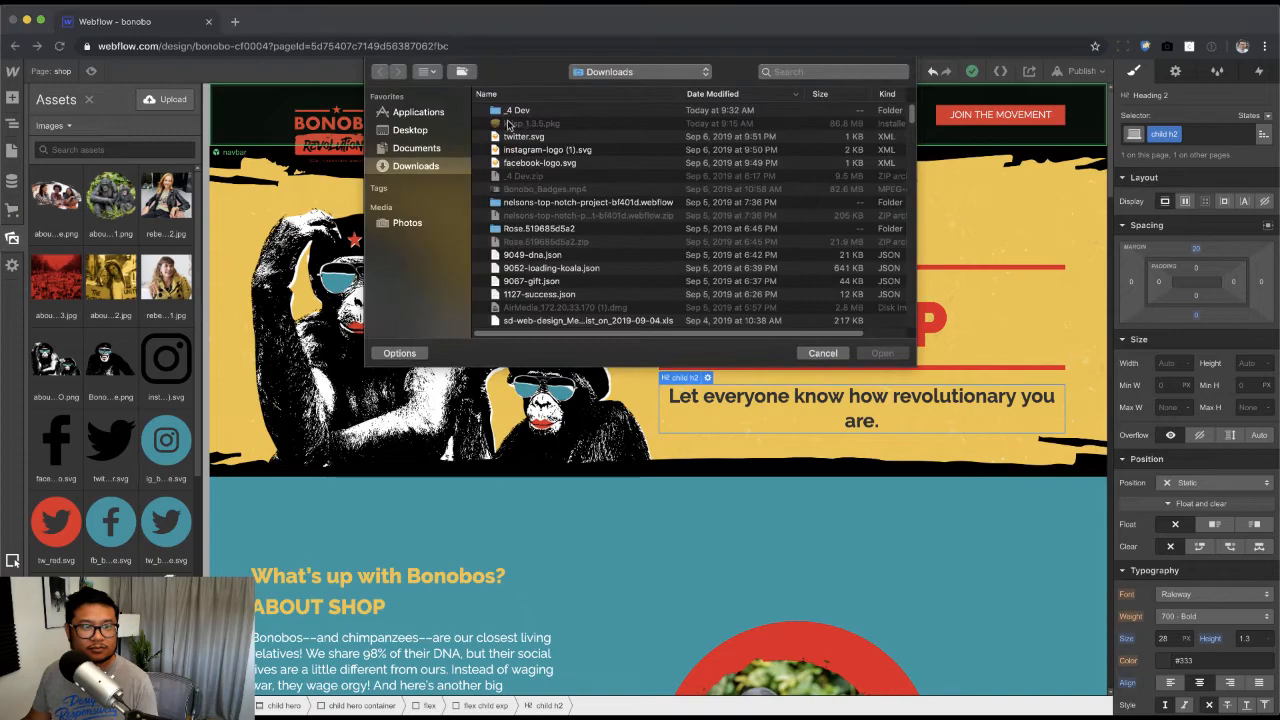
{"action": "double_click", "coordinate": [590, 112]}
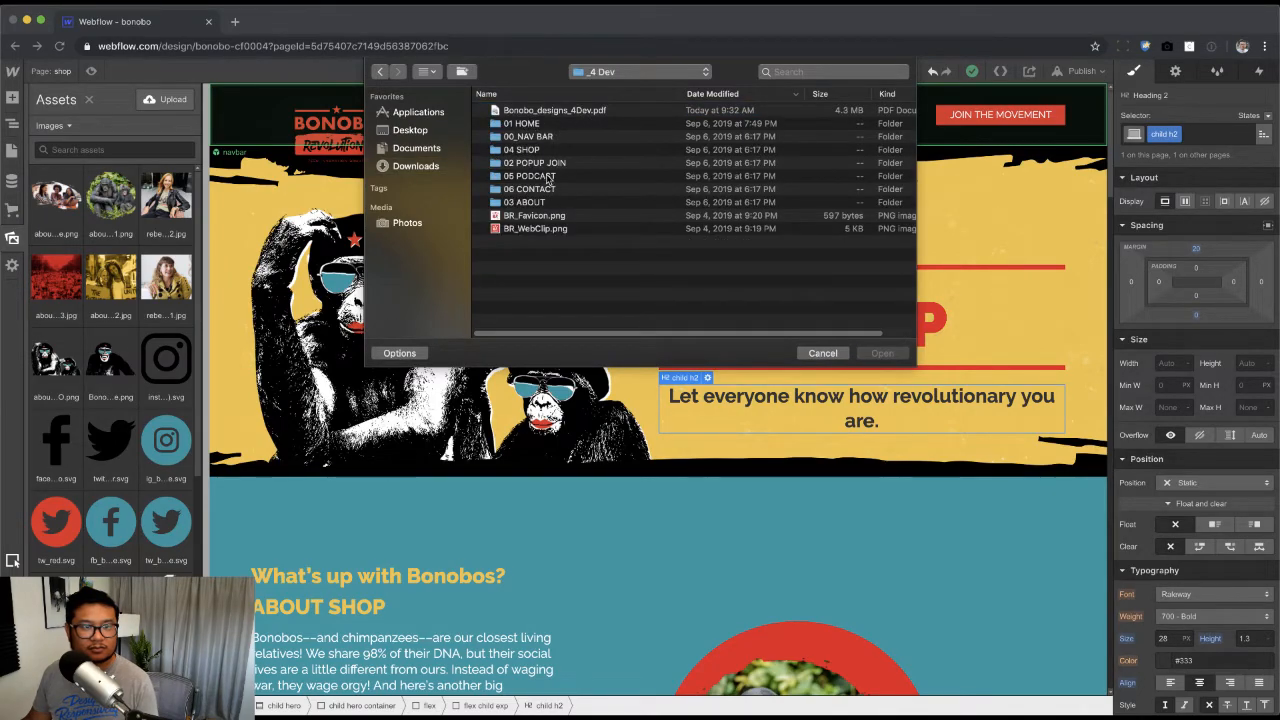
{"action": "double_click", "coordinate": [520, 149]}
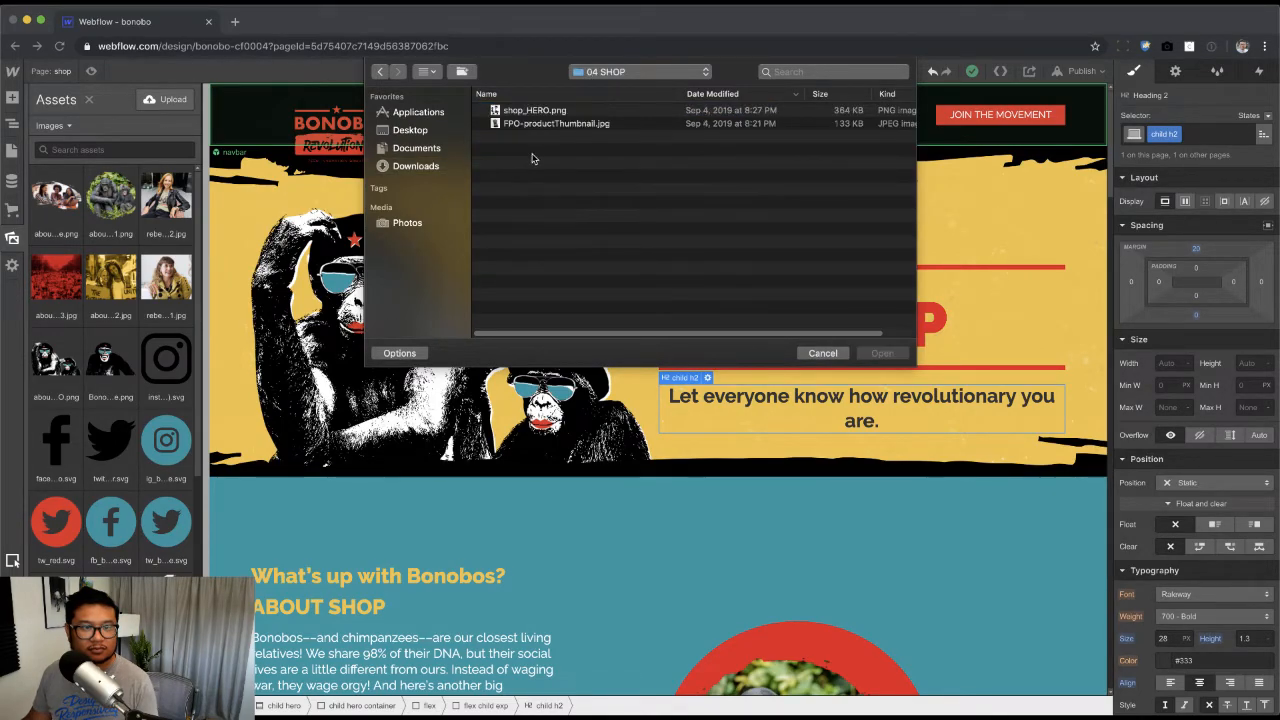
{"action": "key", "text": "super+a"}
{"action": "left_click", "coordinate": [880, 353]}
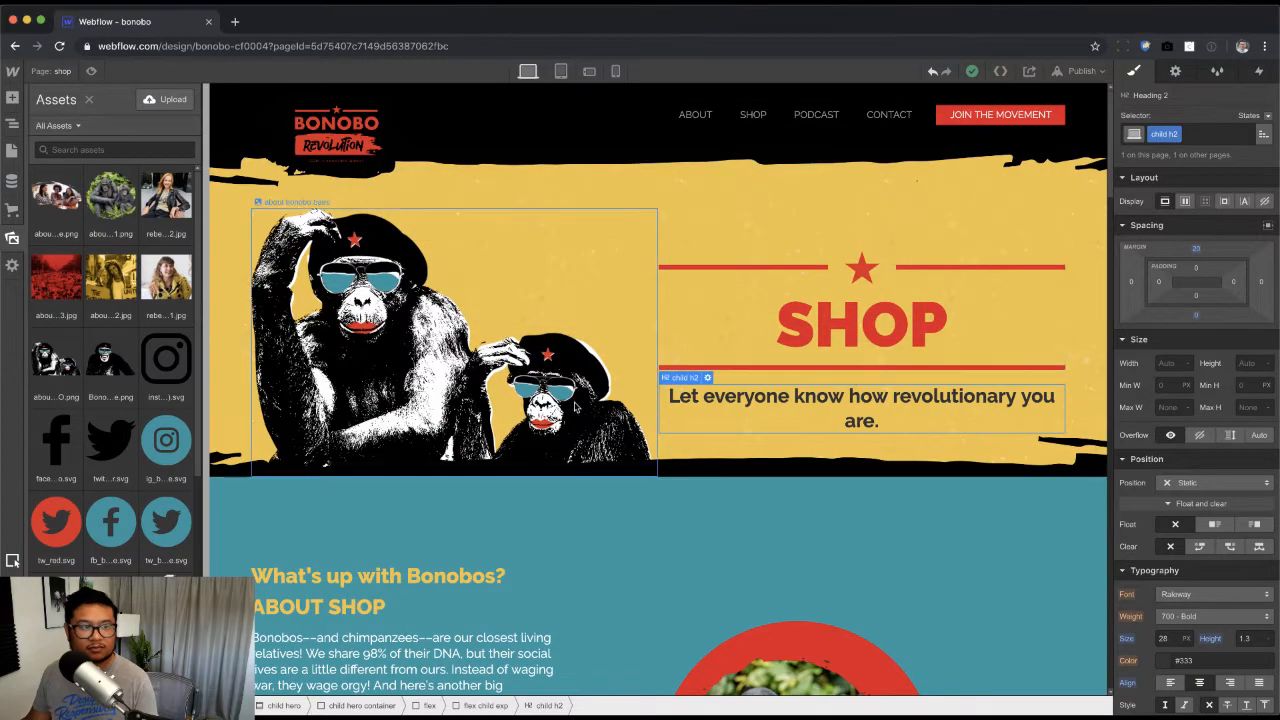
Step: Replace the bonobo image in the Shop hero with shop_HERO.png
{"action": "double_click", "coordinate": [405, 400]}
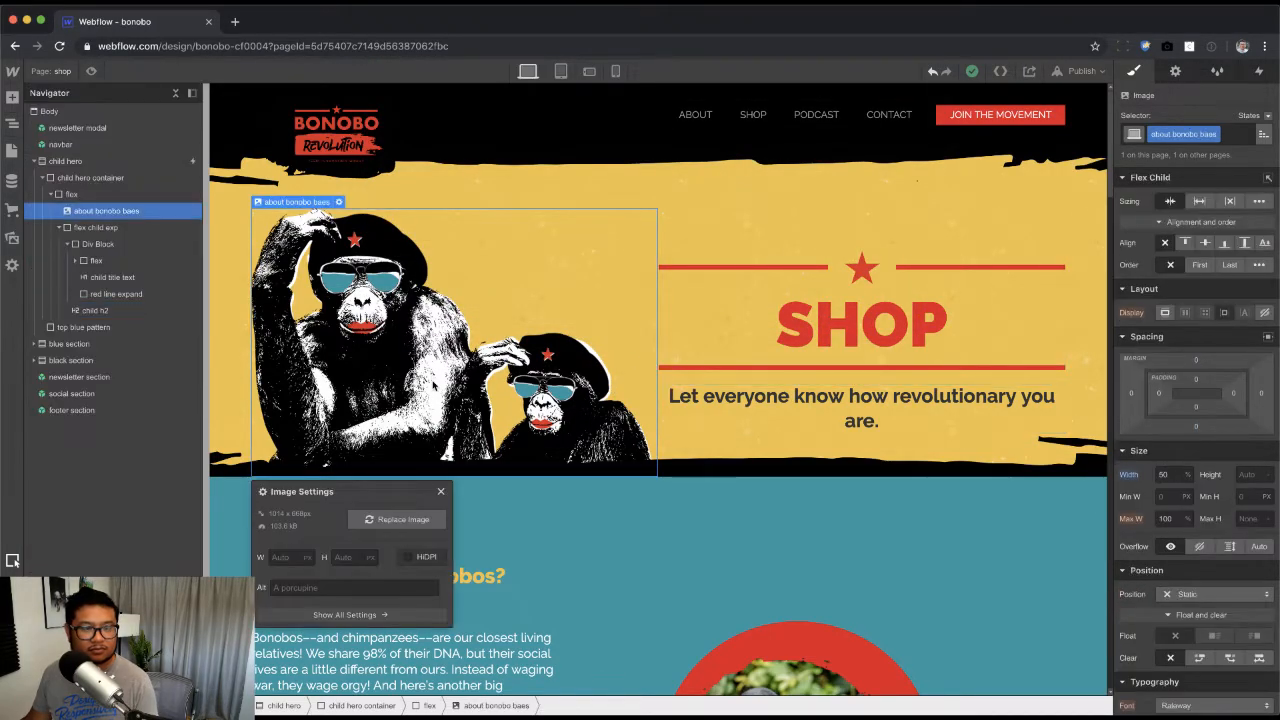
{"action": "left_click", "coordinate": [410, 519]}
{"action": "left_click", "coordinate": [57, 190]}
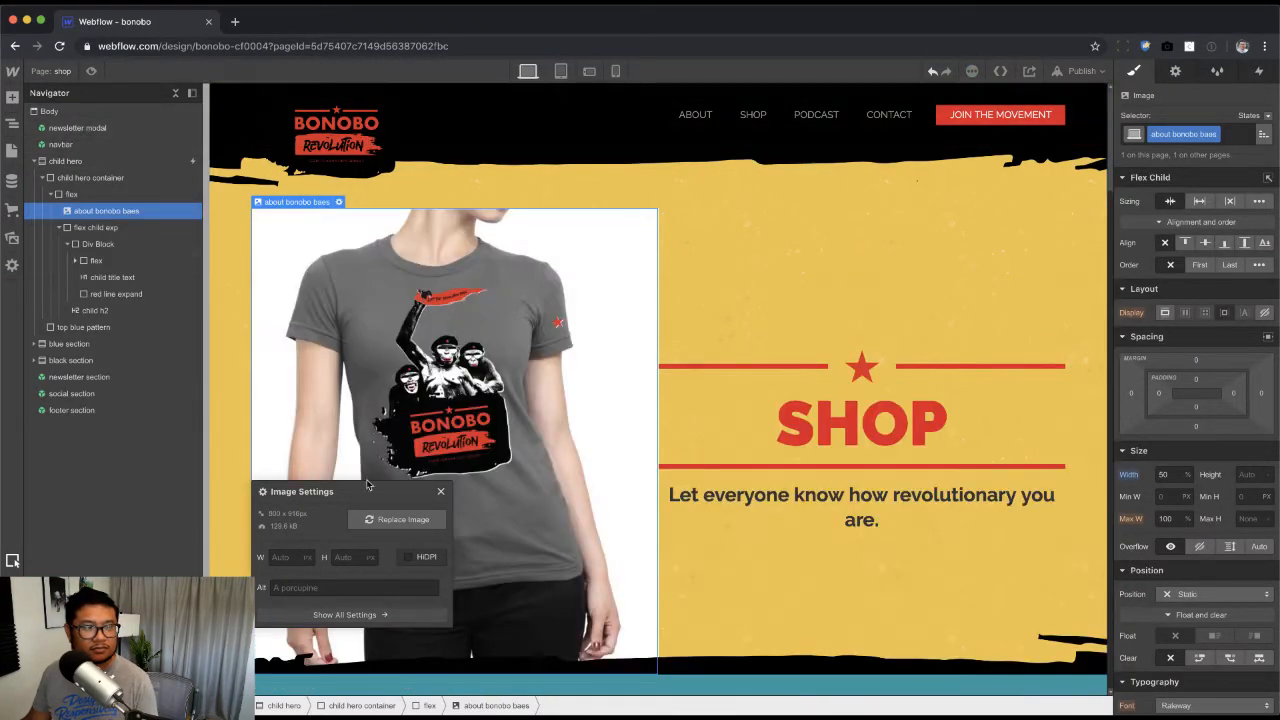
{"action": "left_click", "coordinate": [394, 520]}
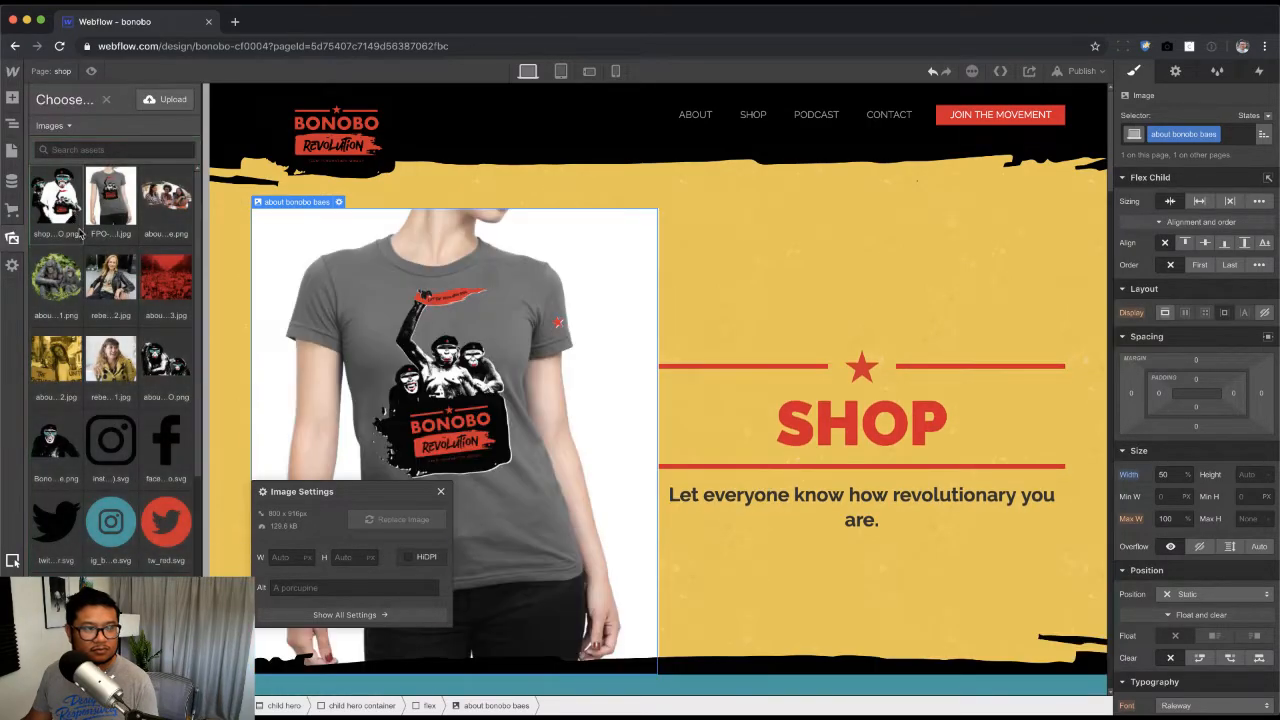
{"action": "left_click", "coordinate": [70, 205]}
{"action": "left_click", "coordinate": [441, 493]}
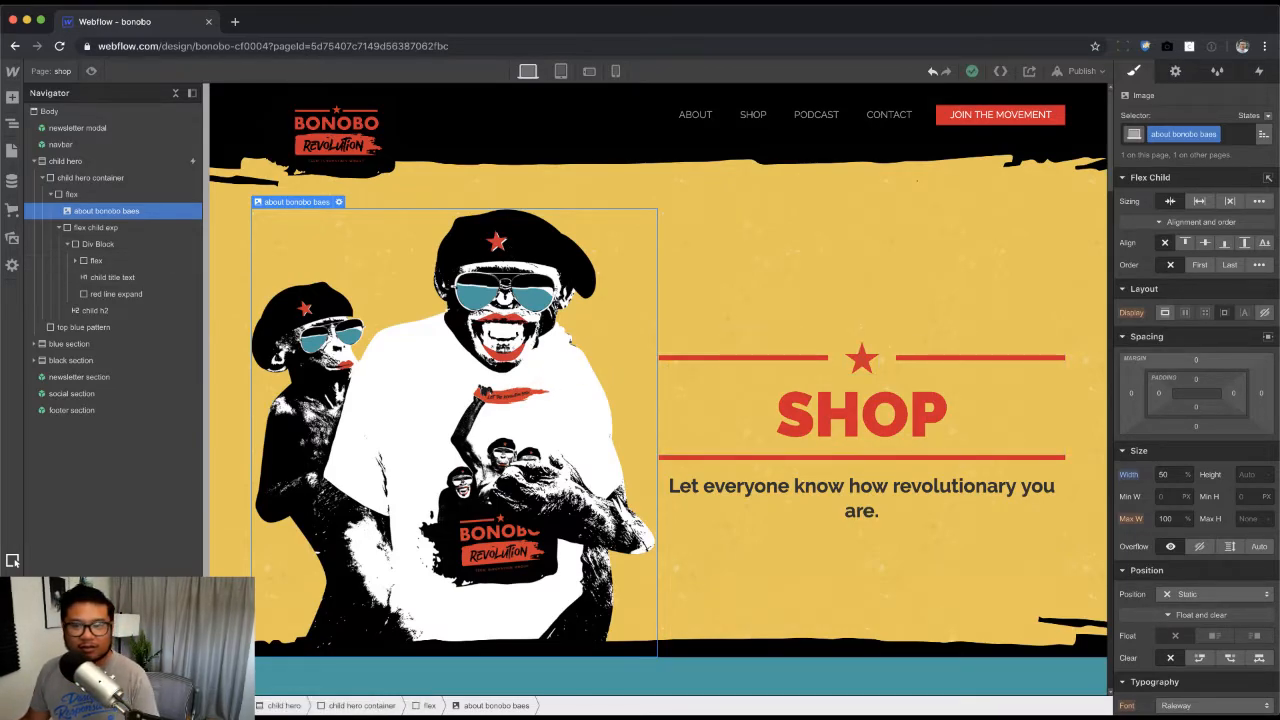
Step: Give the Shop hero image a 30 px right margin on desktop and check the tablet and phone layouts
{"action": "left_click_drag", "start_coordinate": [1261, 394], "coordinate": [1261, 372]}
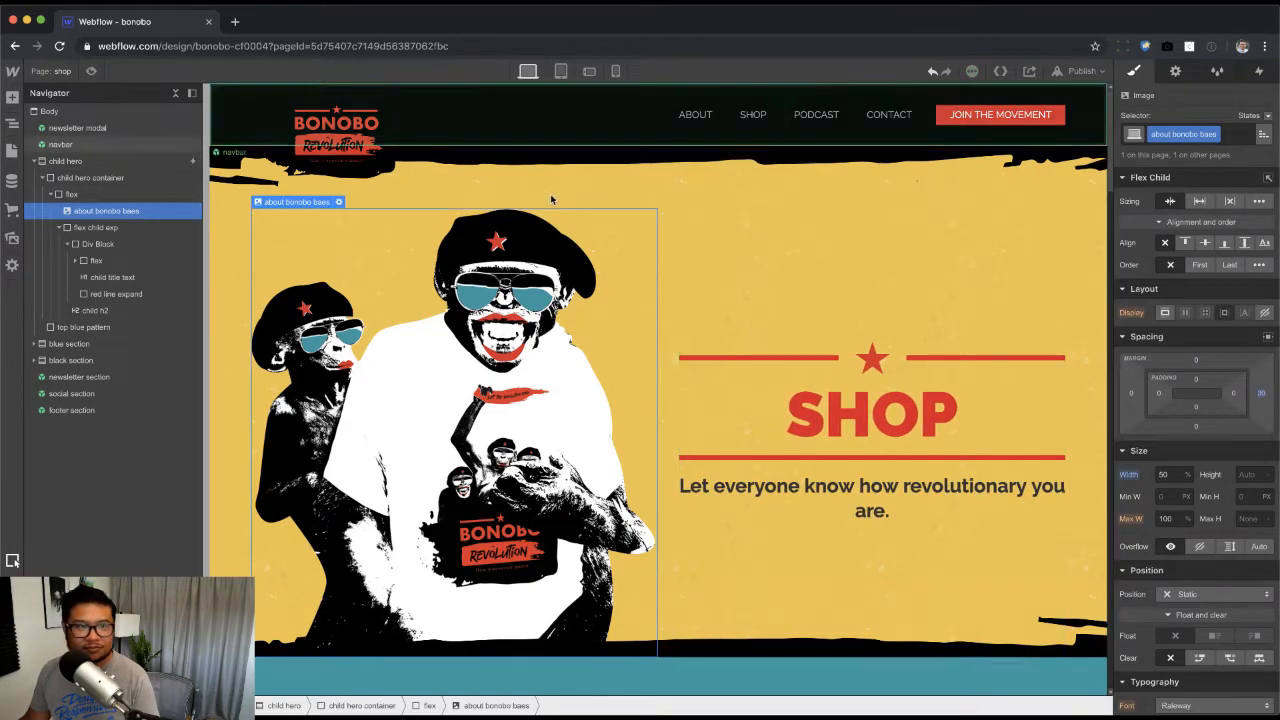
{"action": "left_click", "coordinate": [561, 71]}
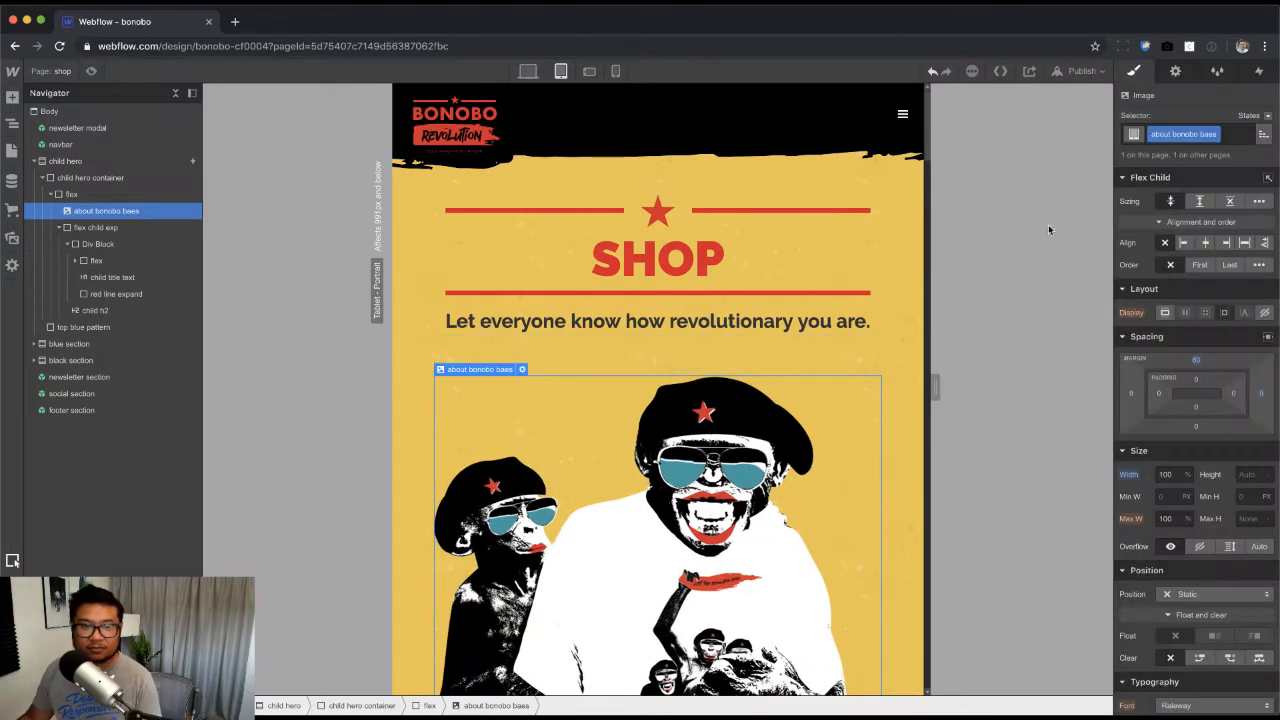
{"action": "left_click", "coordinate": [590, 71]}
{"action": "left_click", "coordinate": [614, 71]}
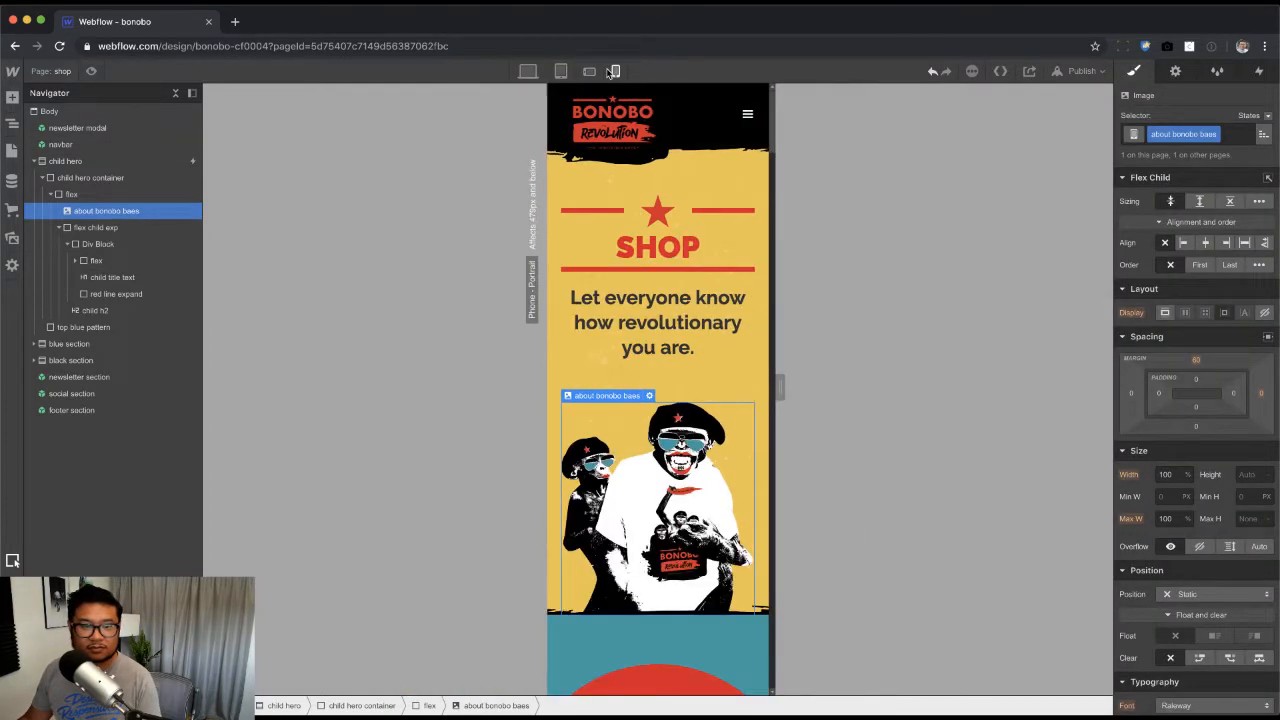
{"action": "left_click", "coordinate": [528, 71]}
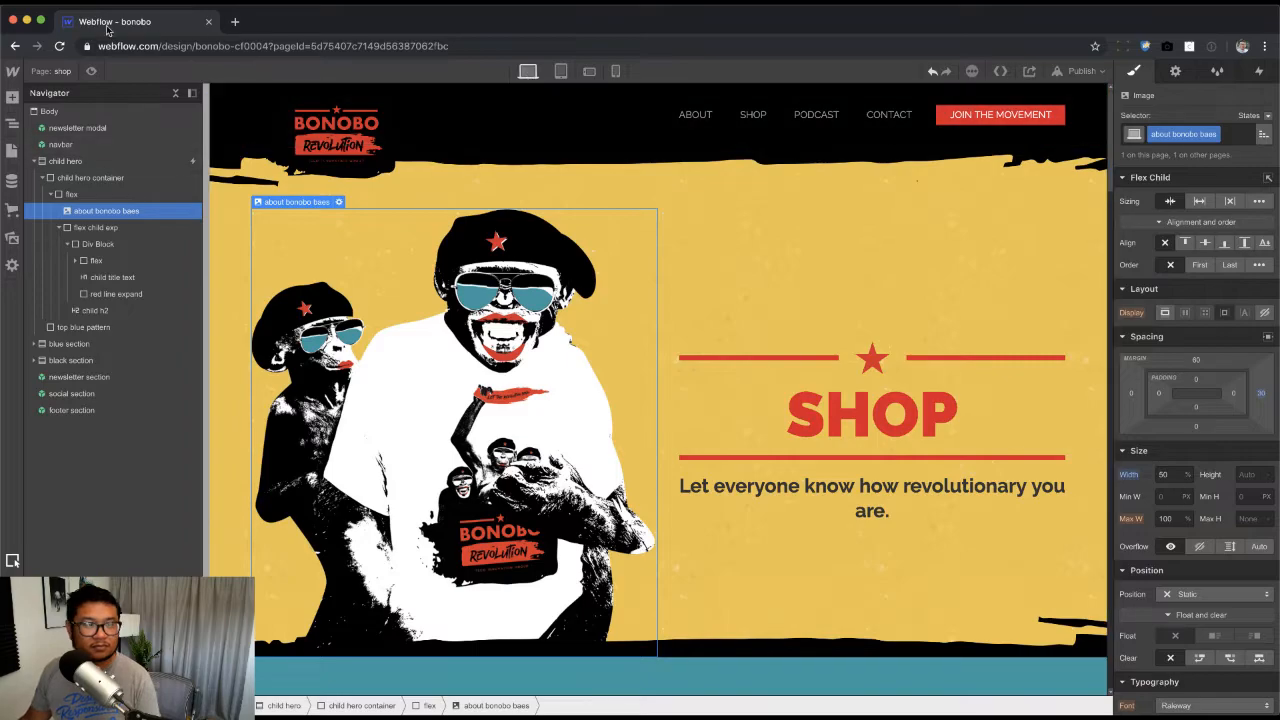
Step: Check the hero layout on the About page and return to the shop page
{"action": "left_click", "coordinate": [50, 71]}
{"action": "left_click", "coordinate": [89, 198]}
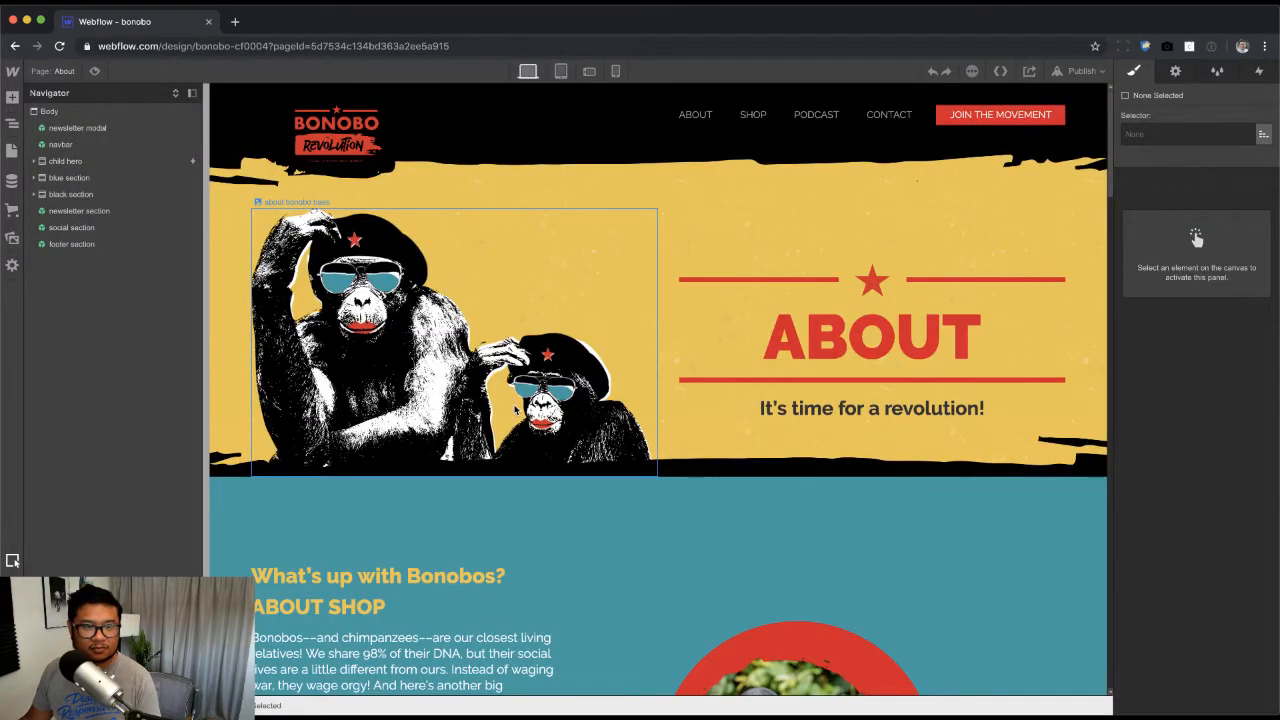
{"action": "left_click", "coordinate": [859, 552]}
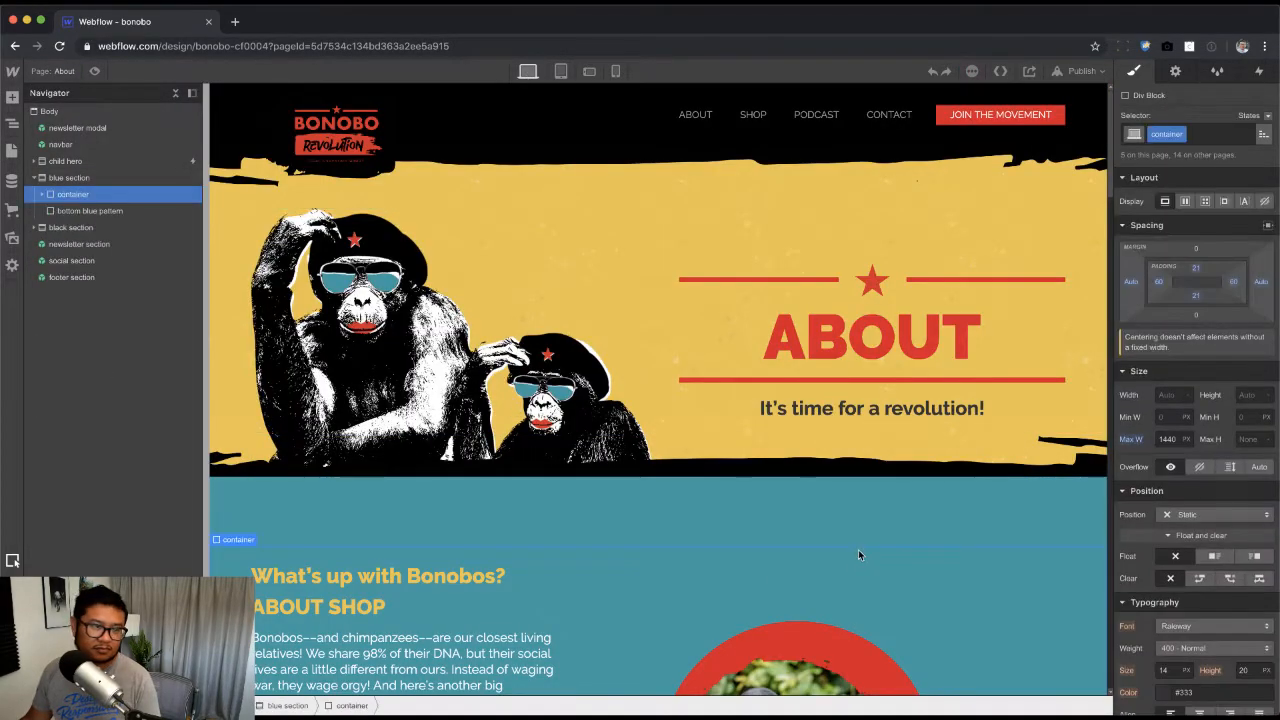
{"action": "left_click", "coordinate": [57, 71]}
{"action": "left_click", "coordinate": [62, 219]}
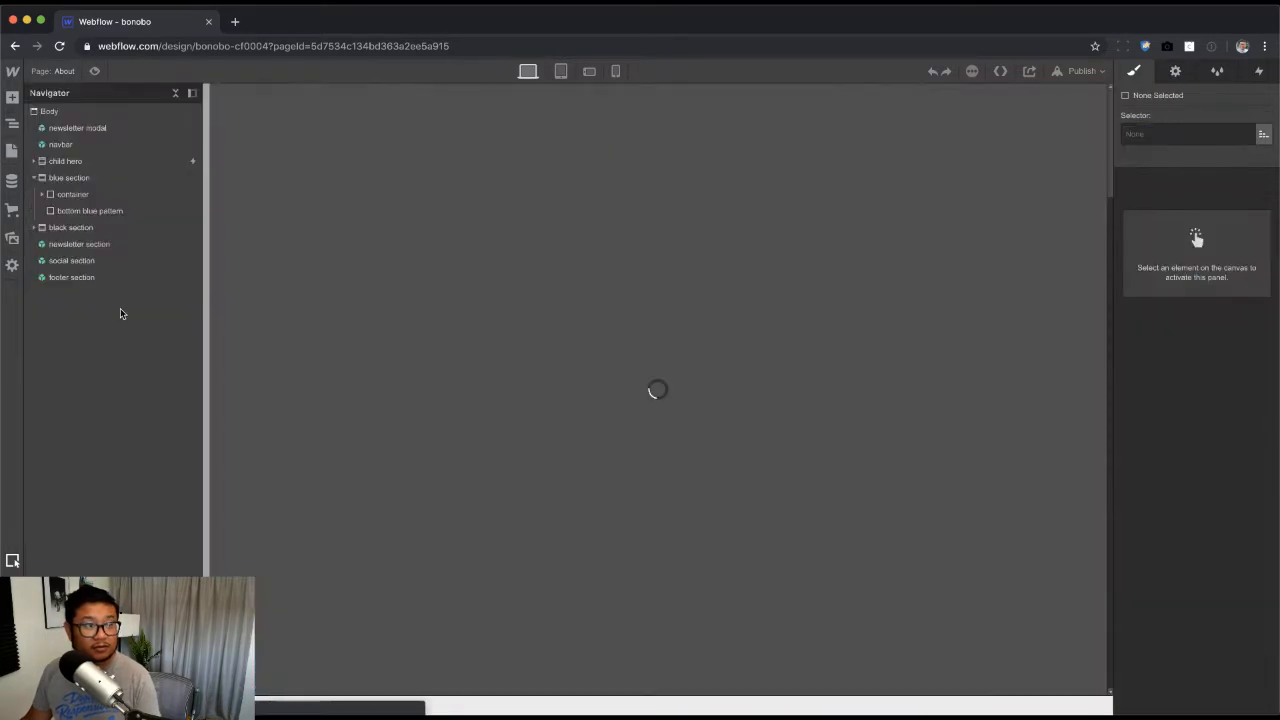
{"action": "left_click", "coordinate": [740, 508]}
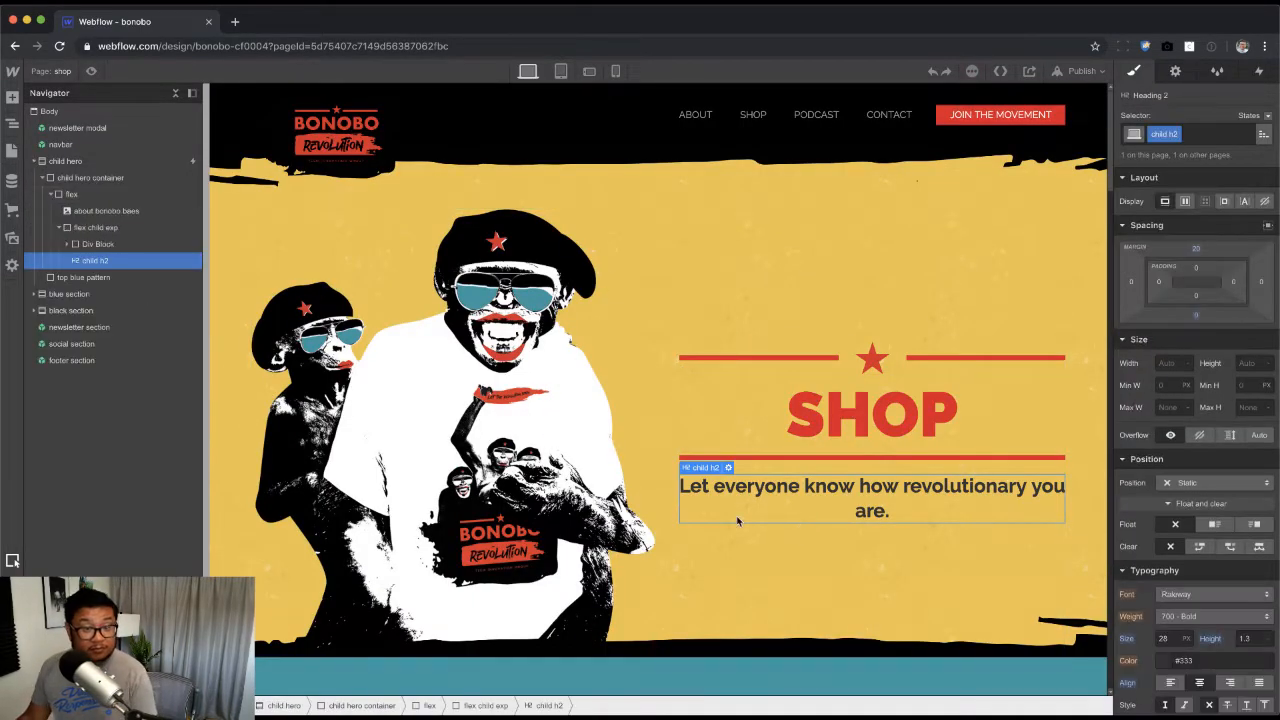
Step: Compare the shop page with its mockup in the design PDF and delete the blue section below the hero
{"action": "scroll", "coordinate": [690, 516], "scroll_direction": "down", "scroll_amount": 3}
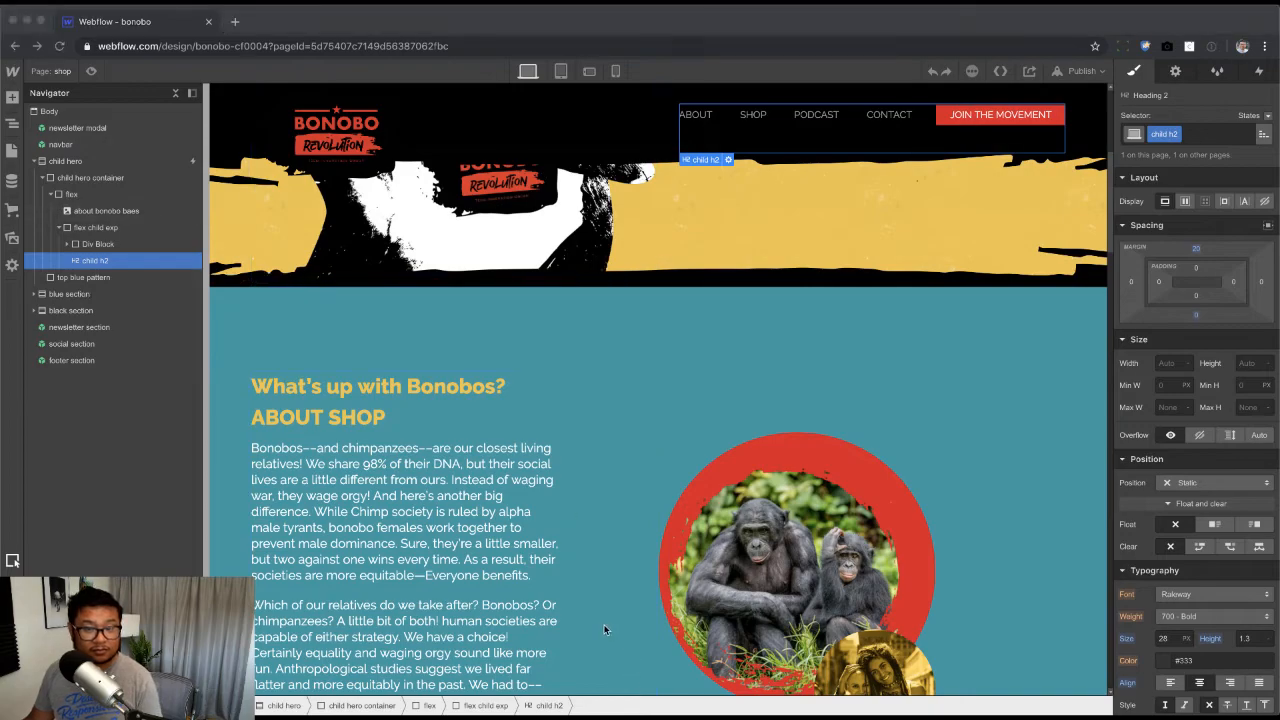
{"action": "key", "text": "super+Tab"}
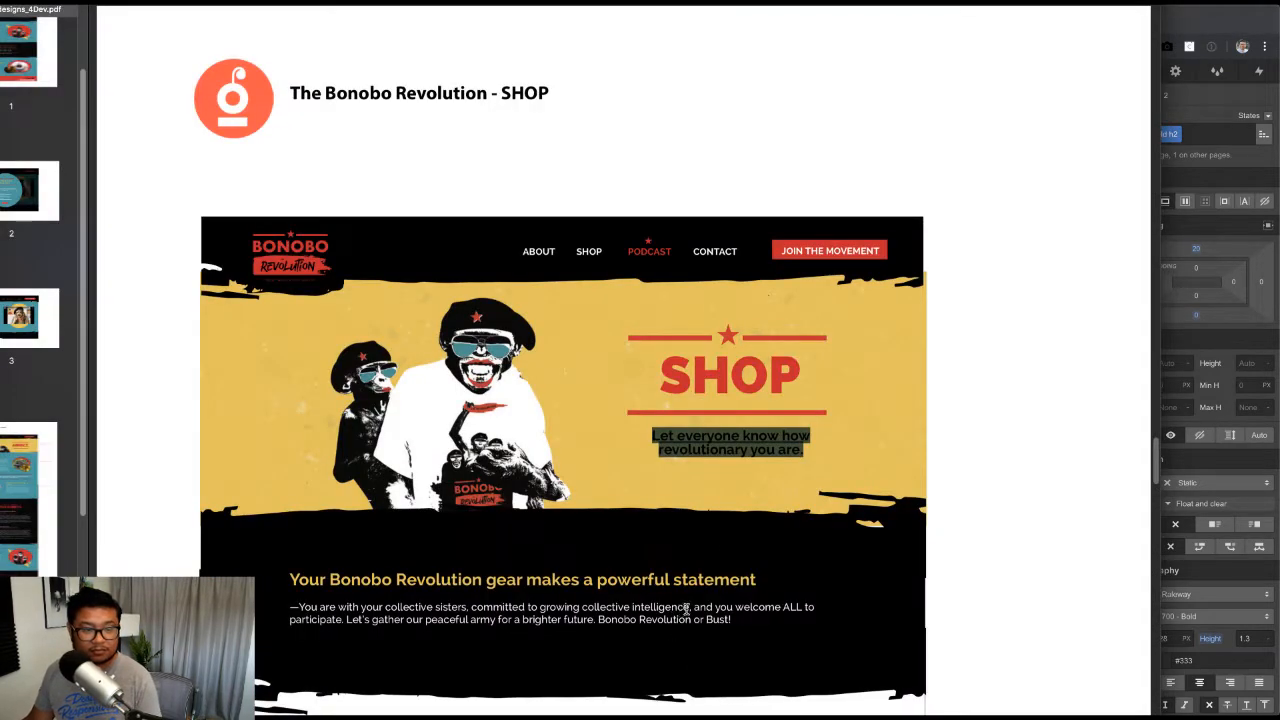
{"action": "left_click", "coordinate": [688, 583]}
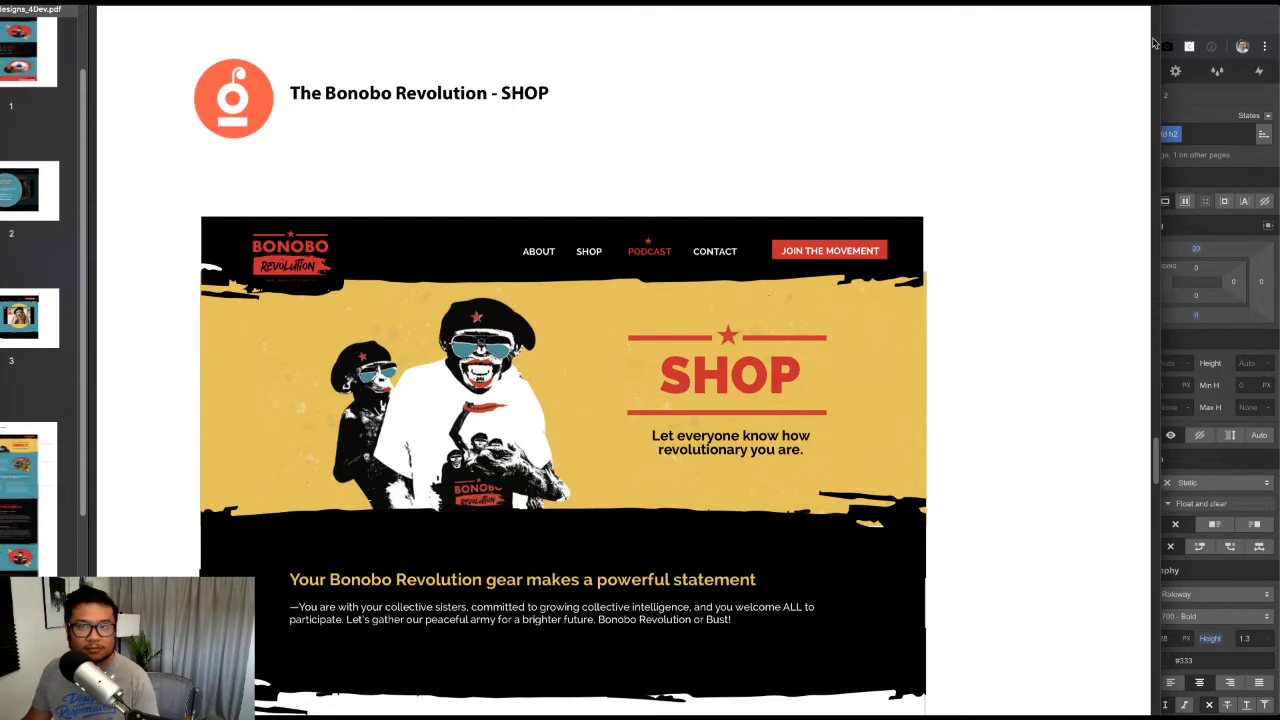
{"action": "left_click", "coordinate": [1200, 21]}
{"action": "scroll", "coordinate": [564, 373], "scroll_direction": "down", "scroll_amount": 1}
{"action": "left_click", "coordinate": [354, 320]}
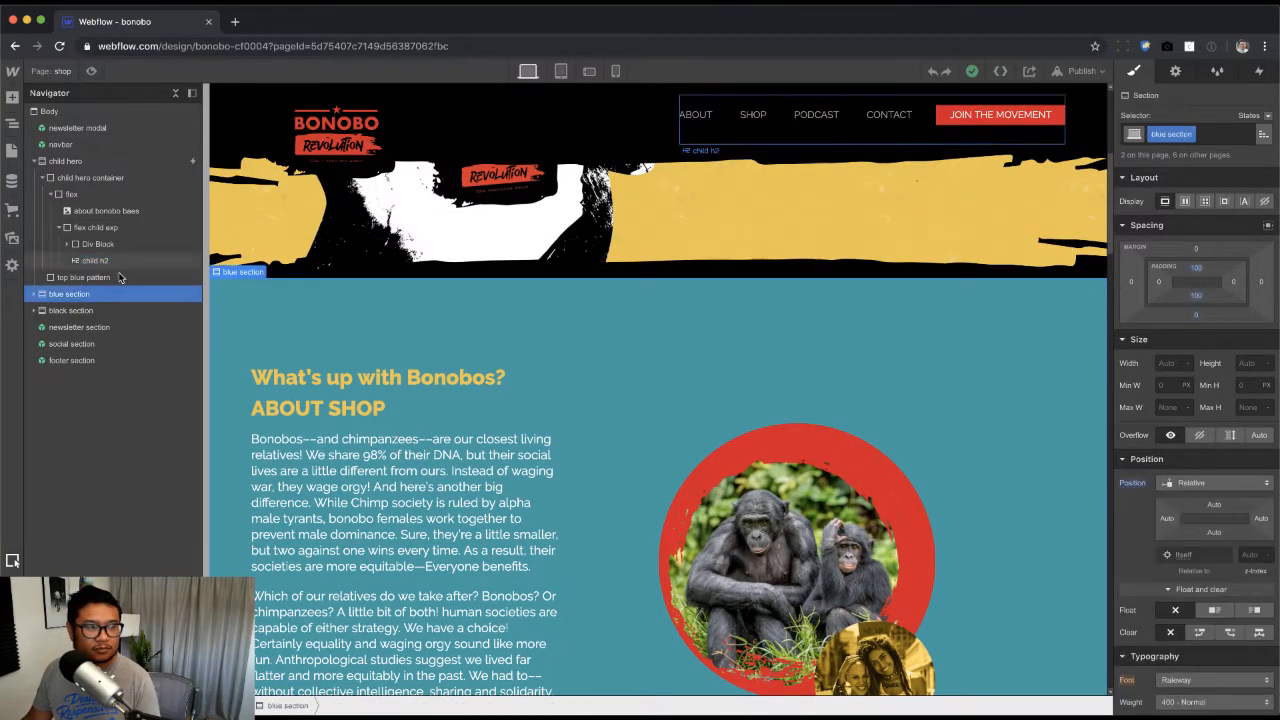
{"action": "key", "text": "Delete"}
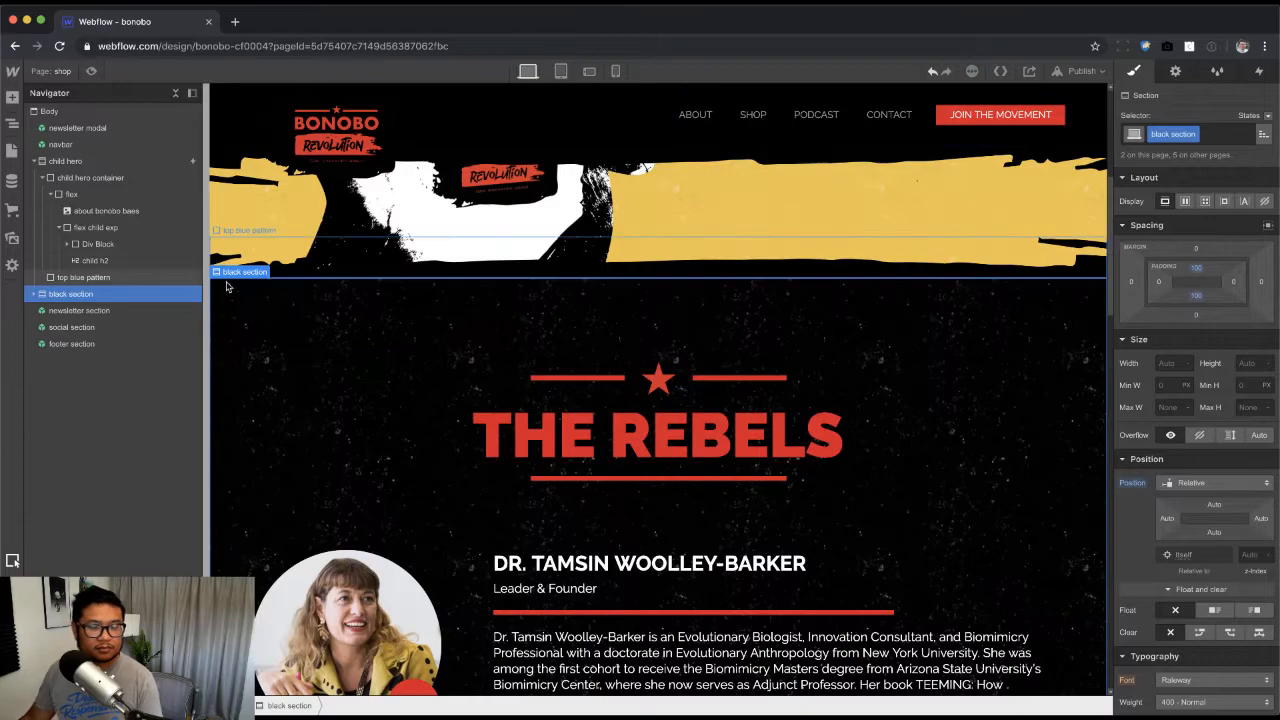
{"action": "key", "text": "super+Tab"}
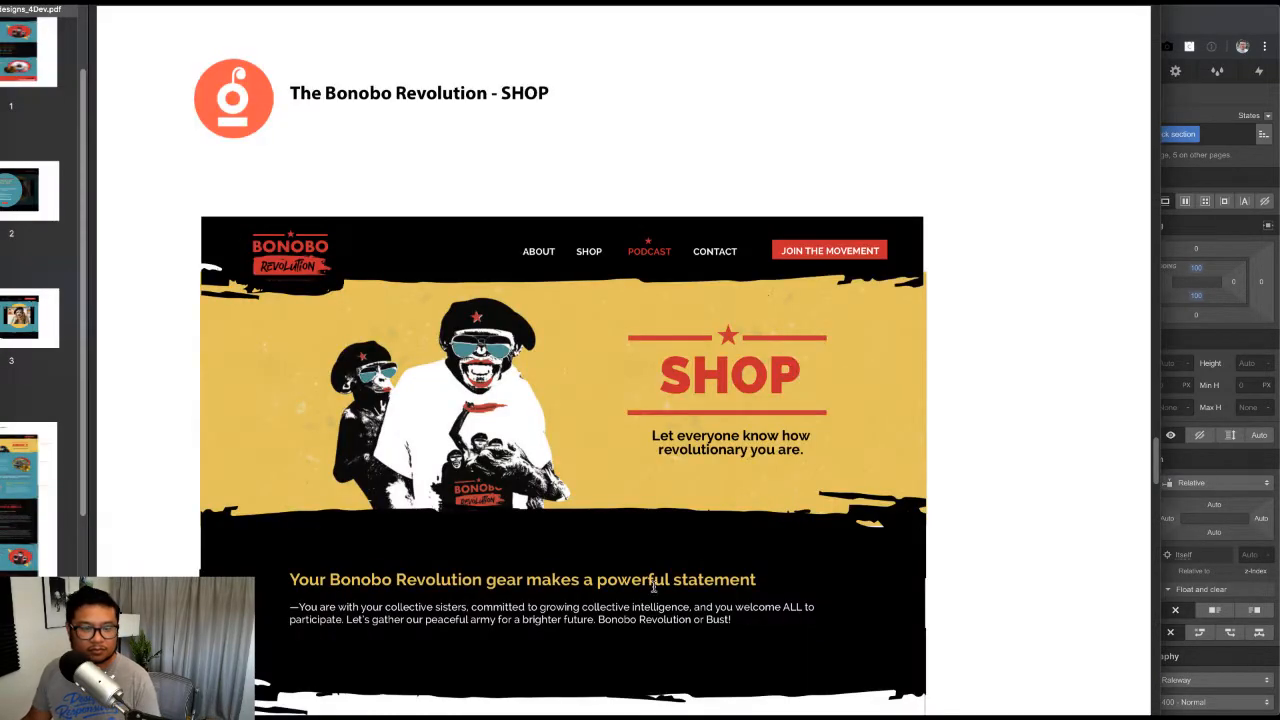
Step: Copy the heading "Your Bonobo Revolution gear makes a powerful statement" from the design PDF and return to the Shop page
{"action": "left_click_drag", "start_coordinate": [757, 580], "coordinate": [283, 578]}
{"action": "key", "text": "super+c"}
{"action": "key", "text": "super+Tab"}
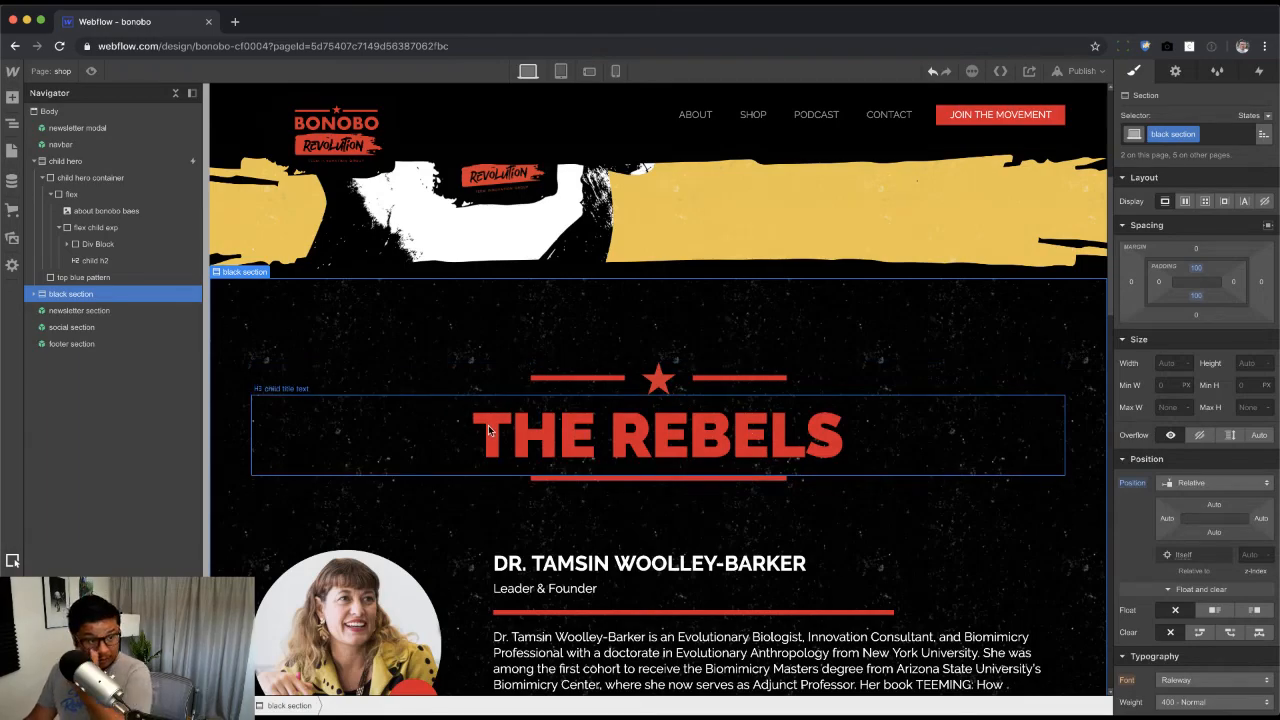
Step: Delete the star divider, the THE REBELS heading and the red line from the black section's title row, and select the empty row
{"action": "left_click", "coordinate": [398, 437]}
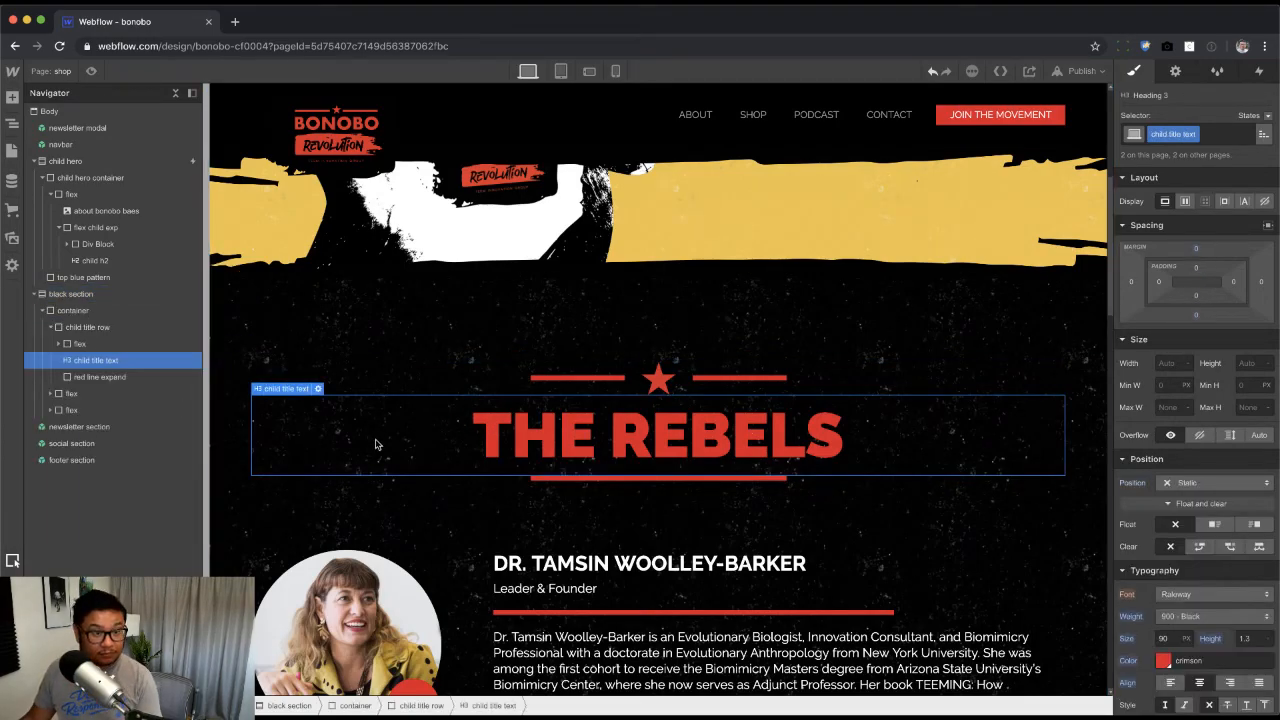
{"action": "left_click", "coordinate": [112, 344]}
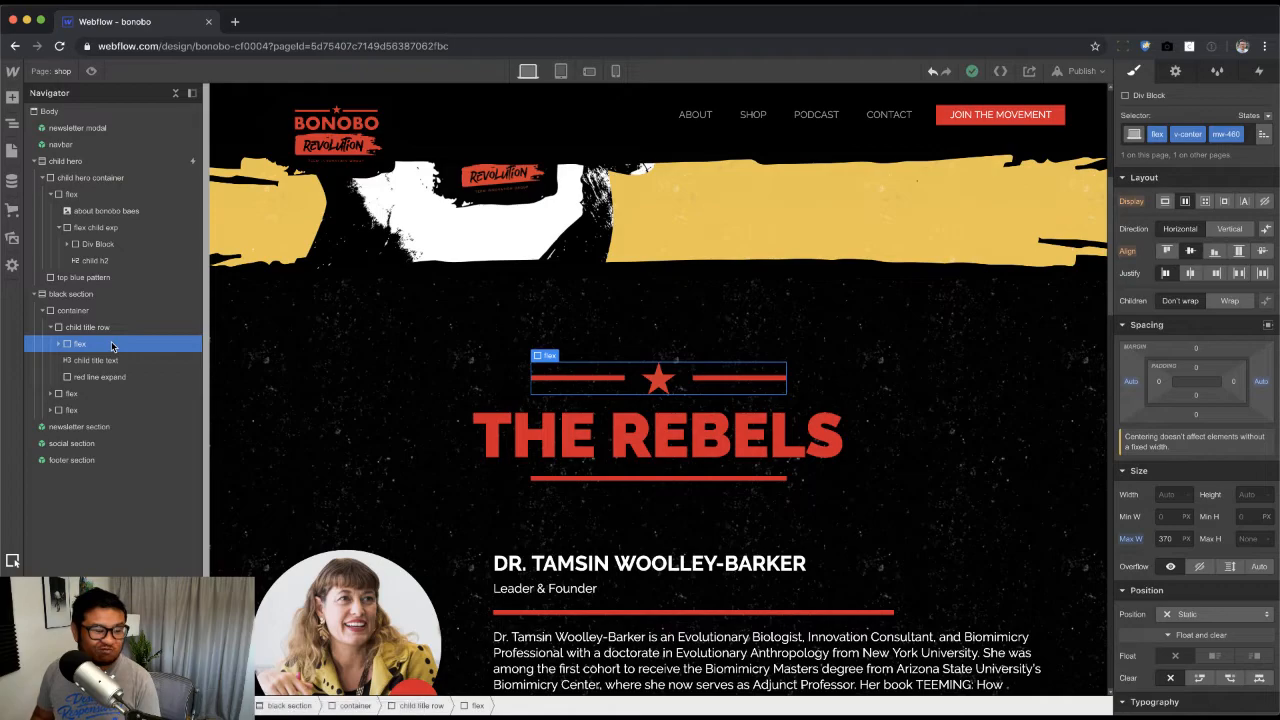
{"action": "key", "text": "Delete"}
{"action": "key", "text": "Delete"}
{"action": "key", "text": "Delete"}
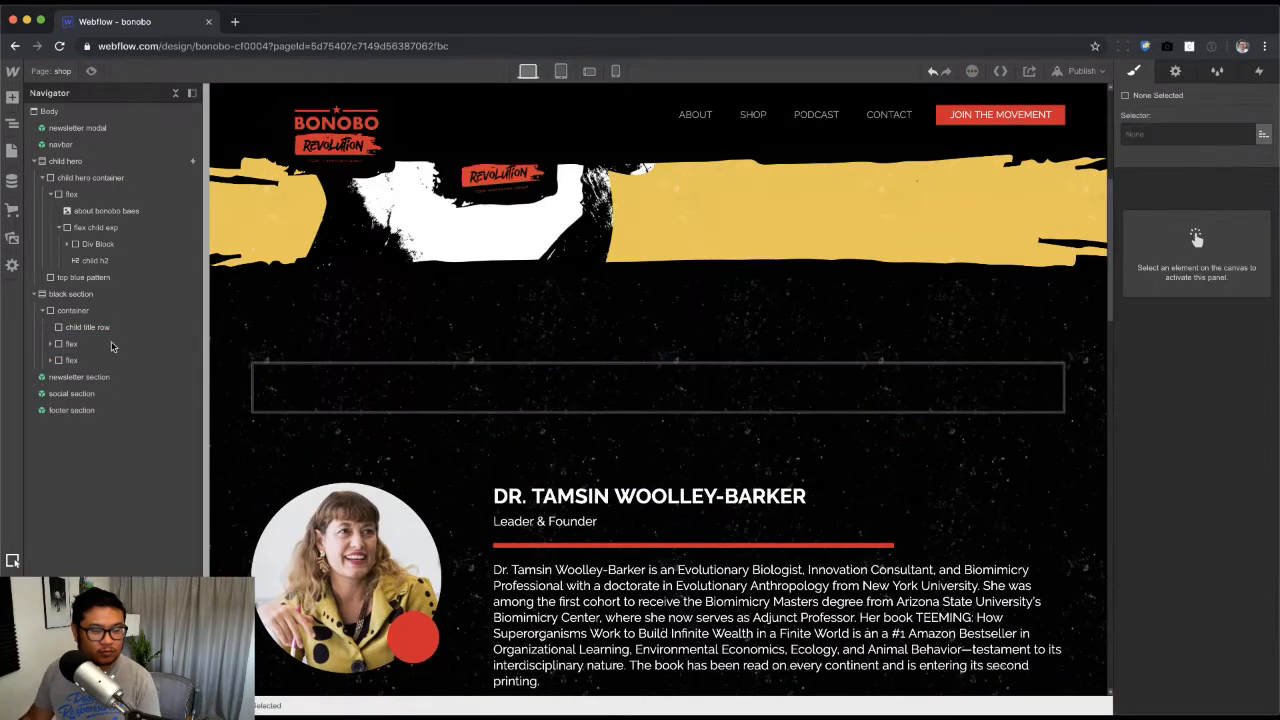
{"action": "key", "text": "super+Tab"}
{"action": "key", "text": "super+Tab"}
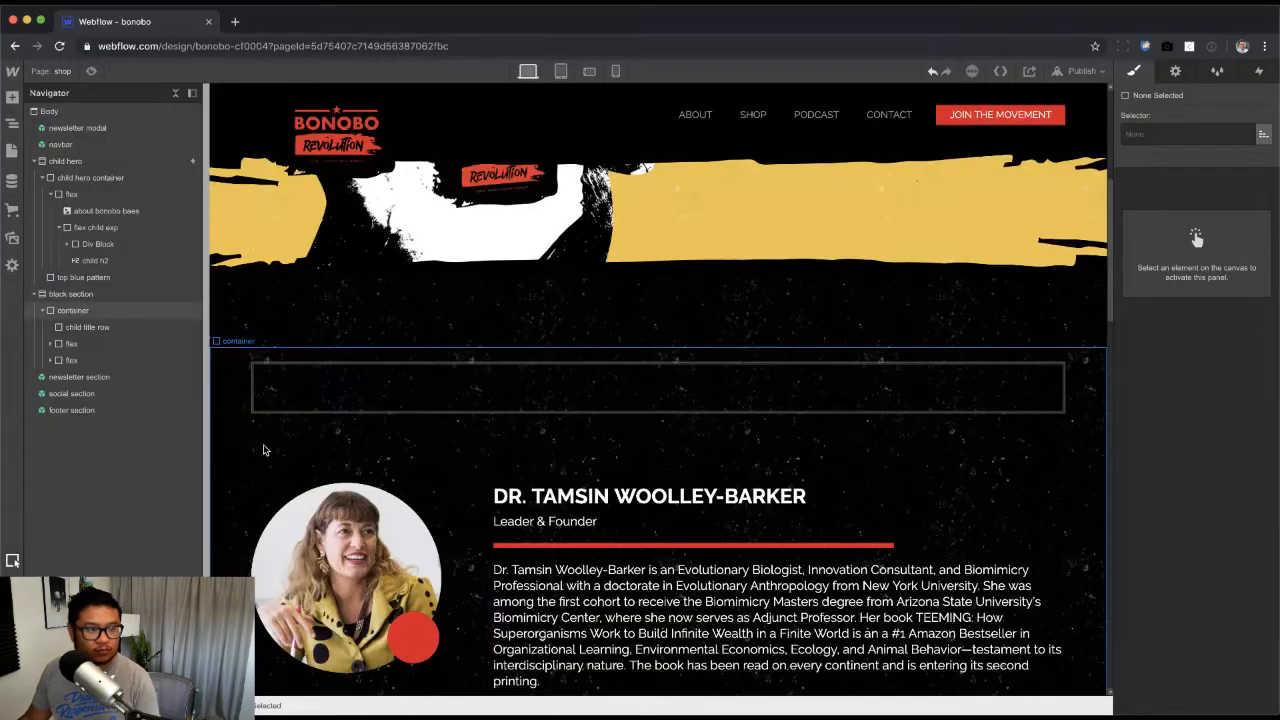
{"action": "left_click", "coordinate": [416, 397]}
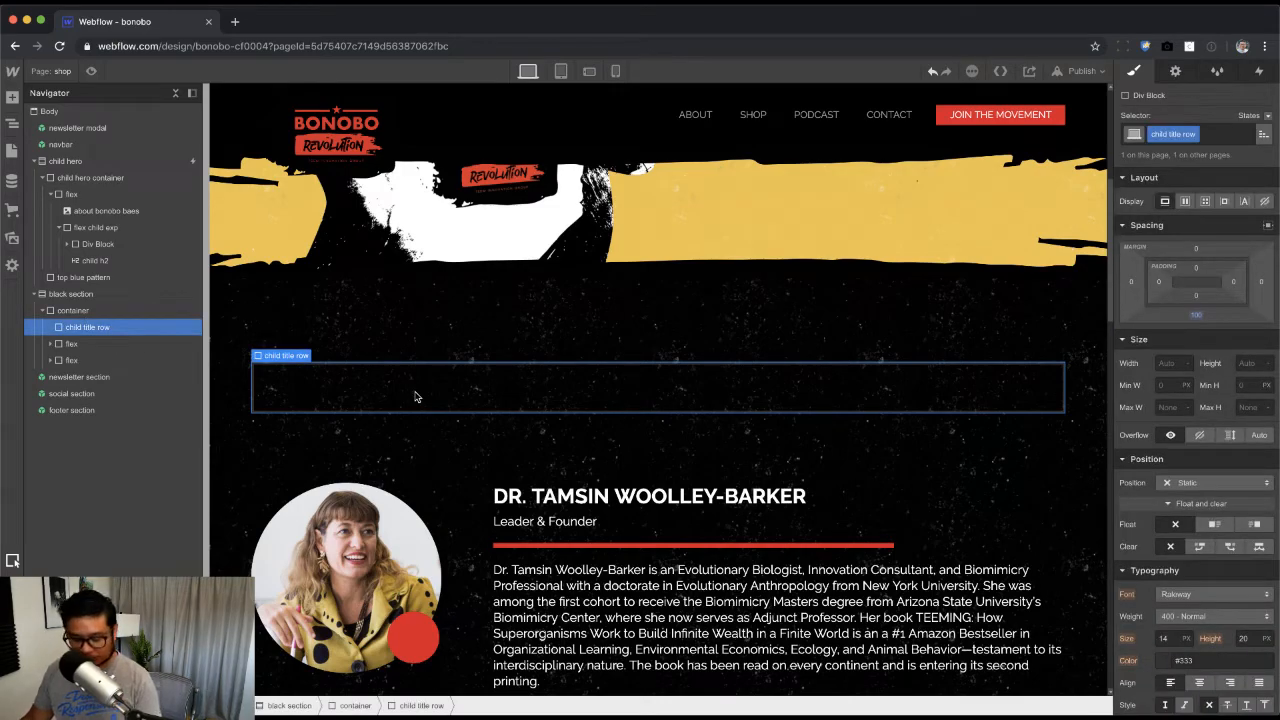
{"action": "key", "text": "super+t"}
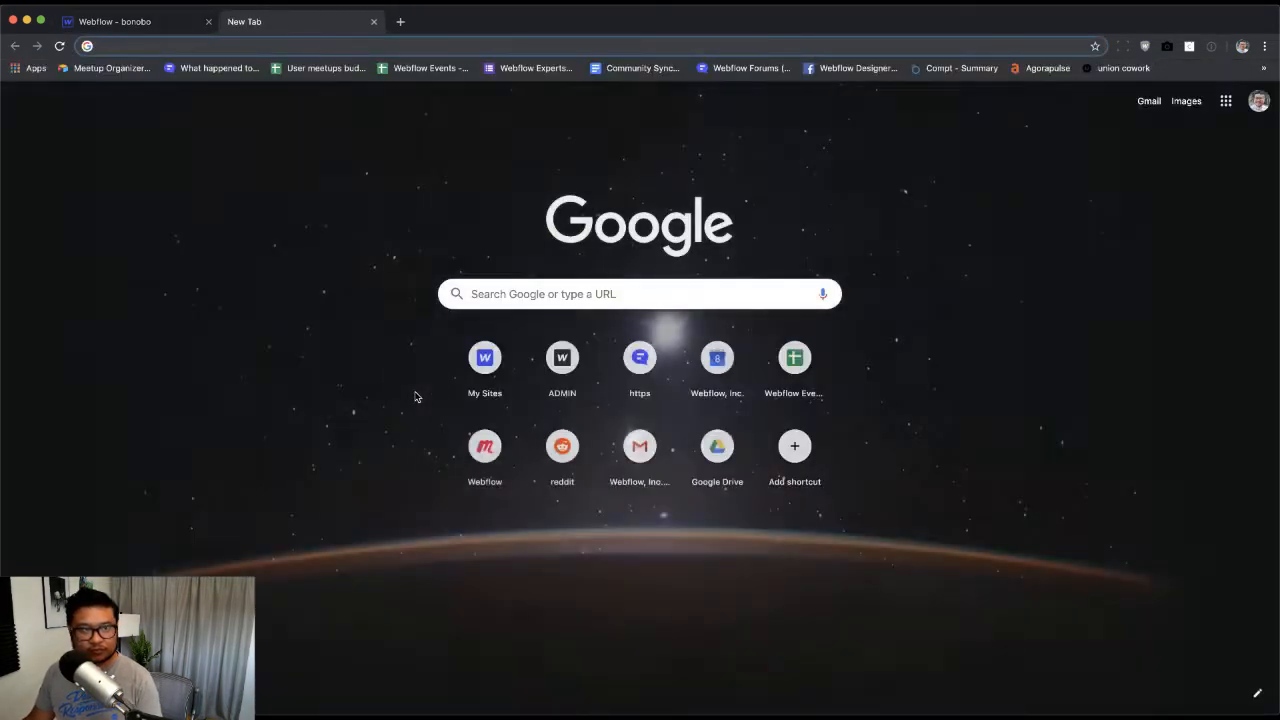
{"action": "key", "text": "super+w"}
{"action": "key", "text": "super+e"}
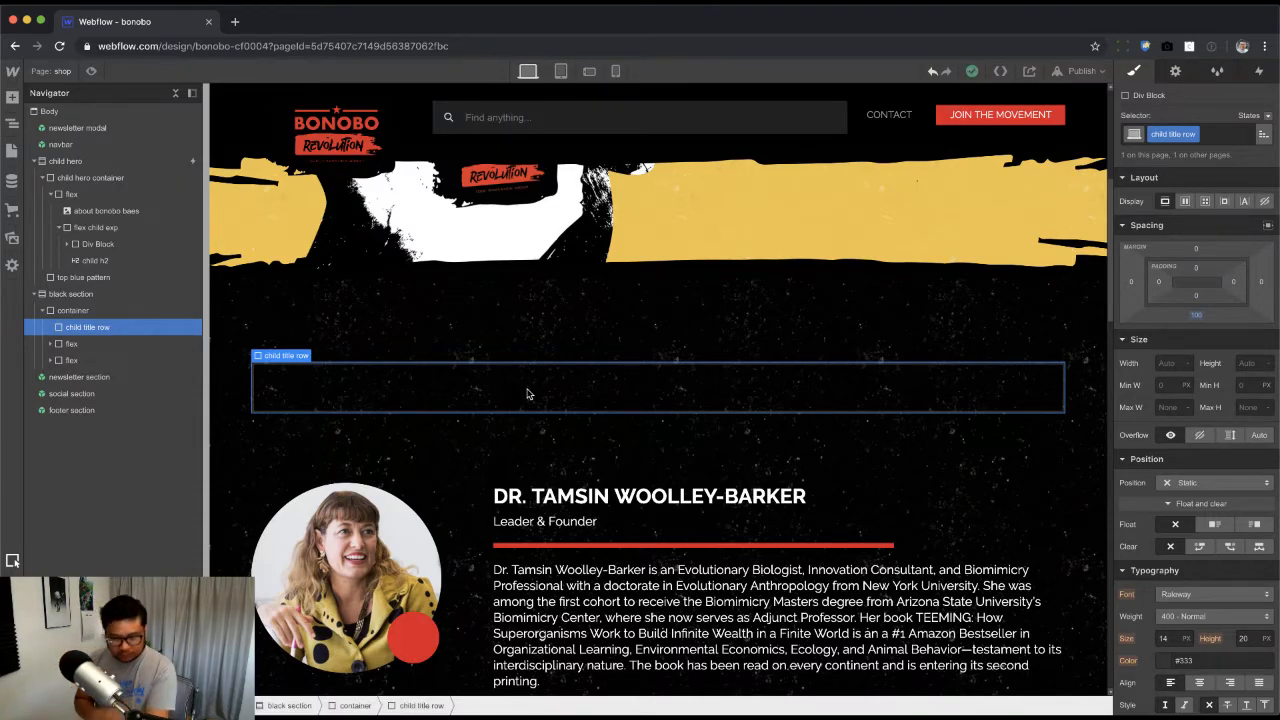
{"action": "key", "text": "super+Tab"}
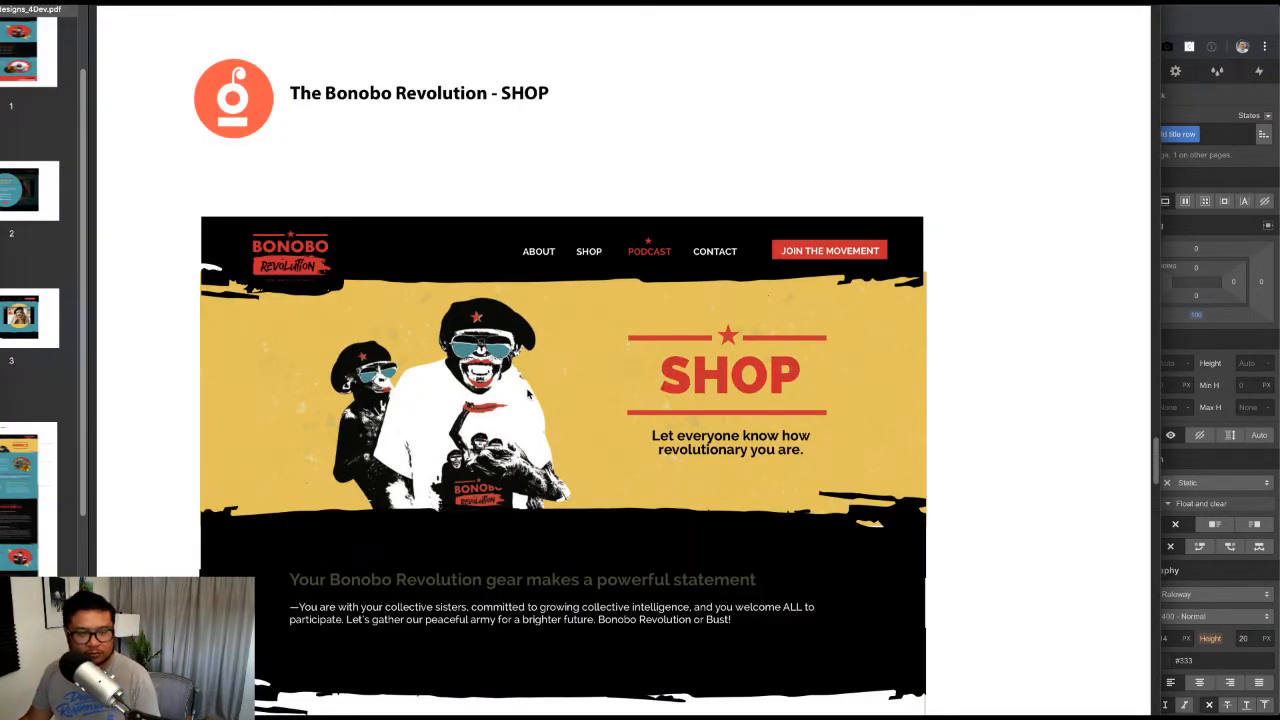
{"action": "key", "text": "super+Tab"}
{"action": "key", "text": "Escape"}
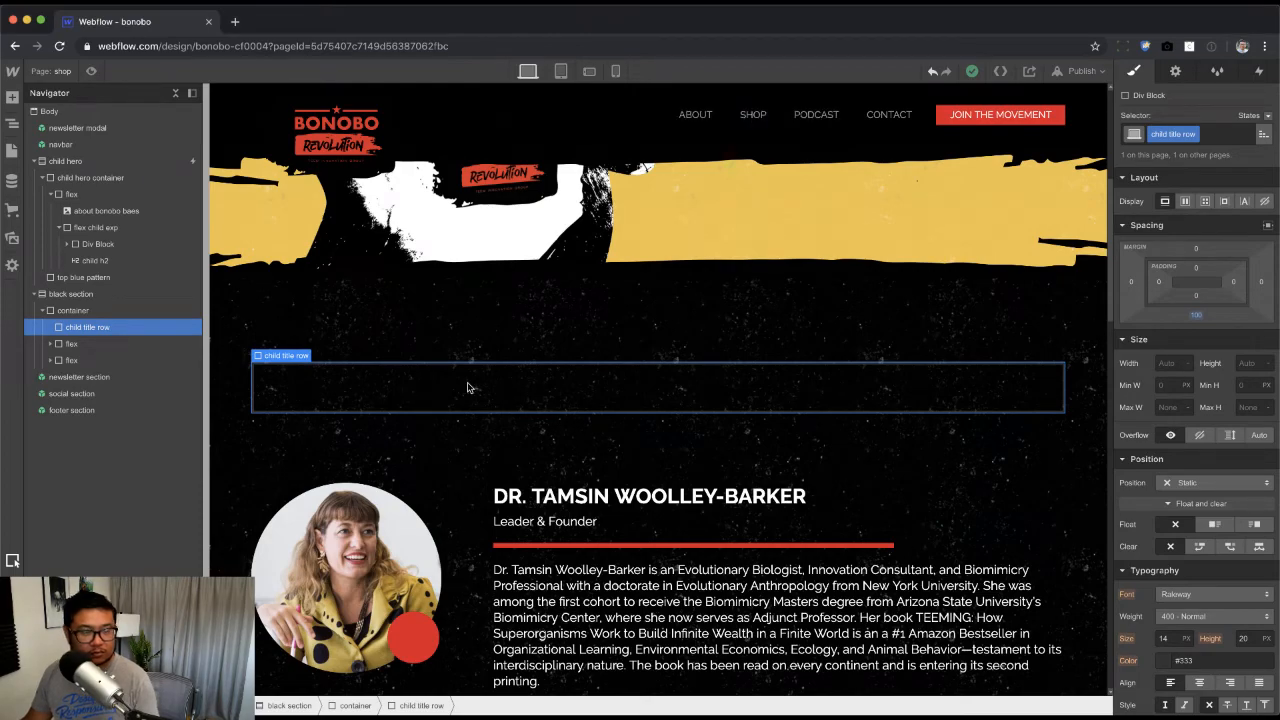
{"action": "key", "text": "super+e"}
{"action": "type", "text": "te"}
{"action": "key", "text": "Return"}
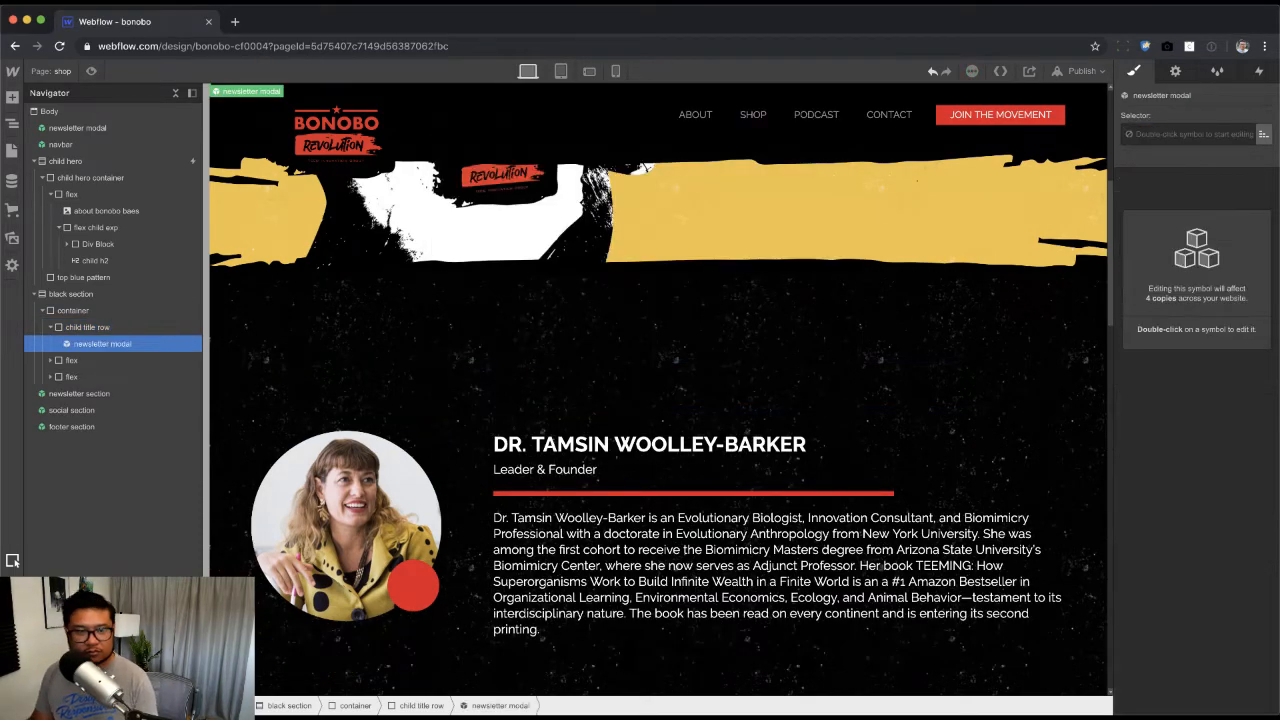
{"action": "key", "text": "Delete"}
Step: Add a text block to the empty title row containing "Your Bonobo Revolution gear makes a powerful statement"
{"action": "key", "text": "super+e"}
{"action": "type", "text": "text"}
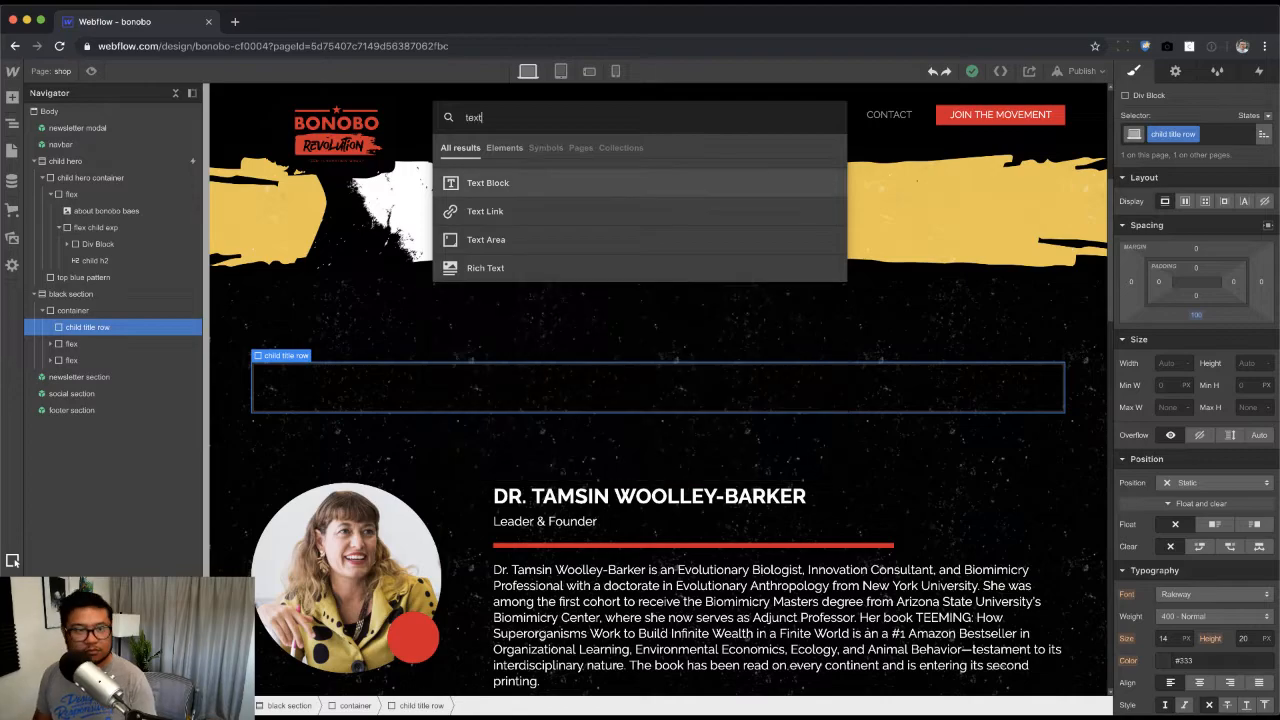
{"action": "key", "text": "Return"}
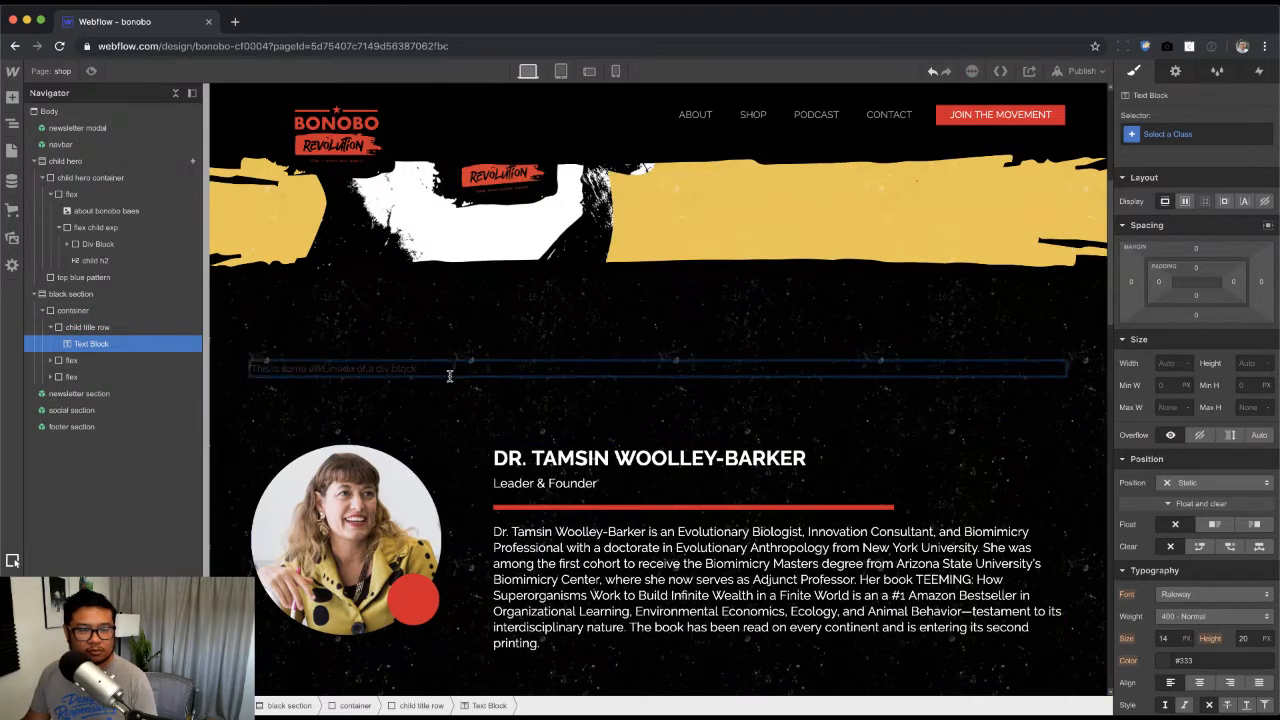
{"action": "double_click", "coordinate": [449, 372]}
{"action": "key", "text": "super+v"}
{"action": "key", "text": "Escape"}
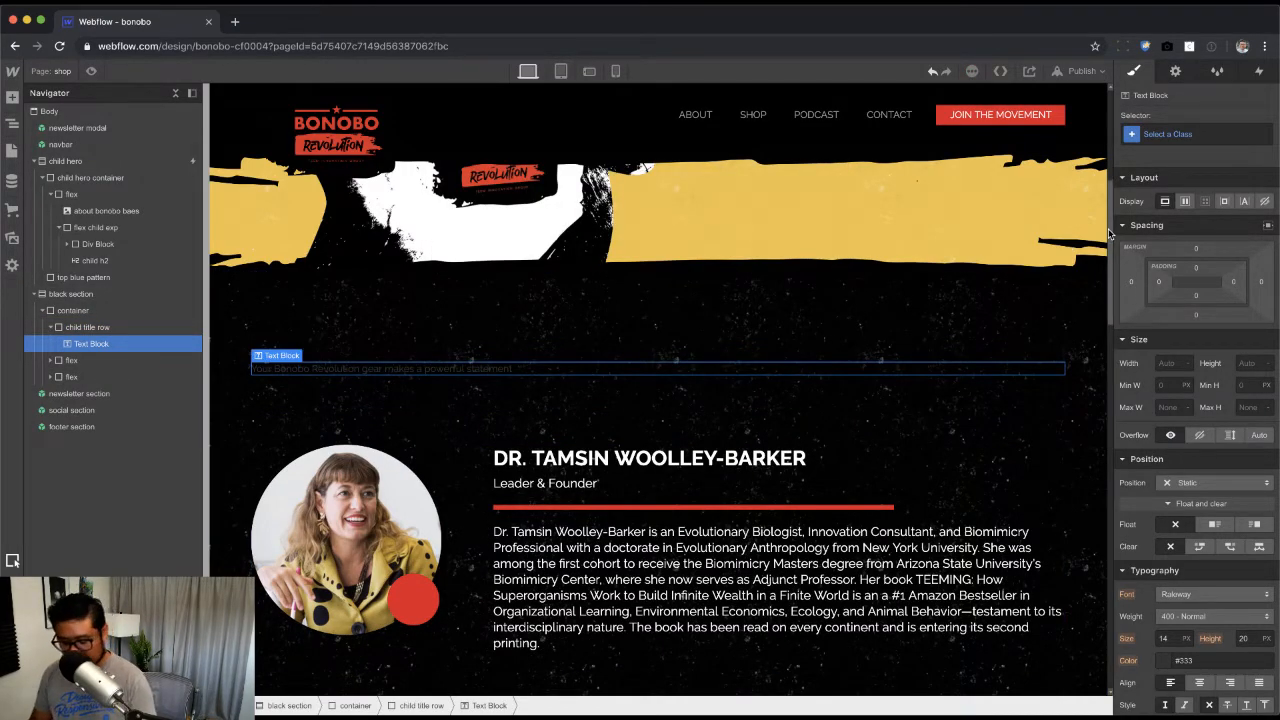
Step: Apply the existing class "yellow bold text" to the new heading text block
{"action": "key", "text": "super+Return"}
{"action": "type", "text": "yell"}
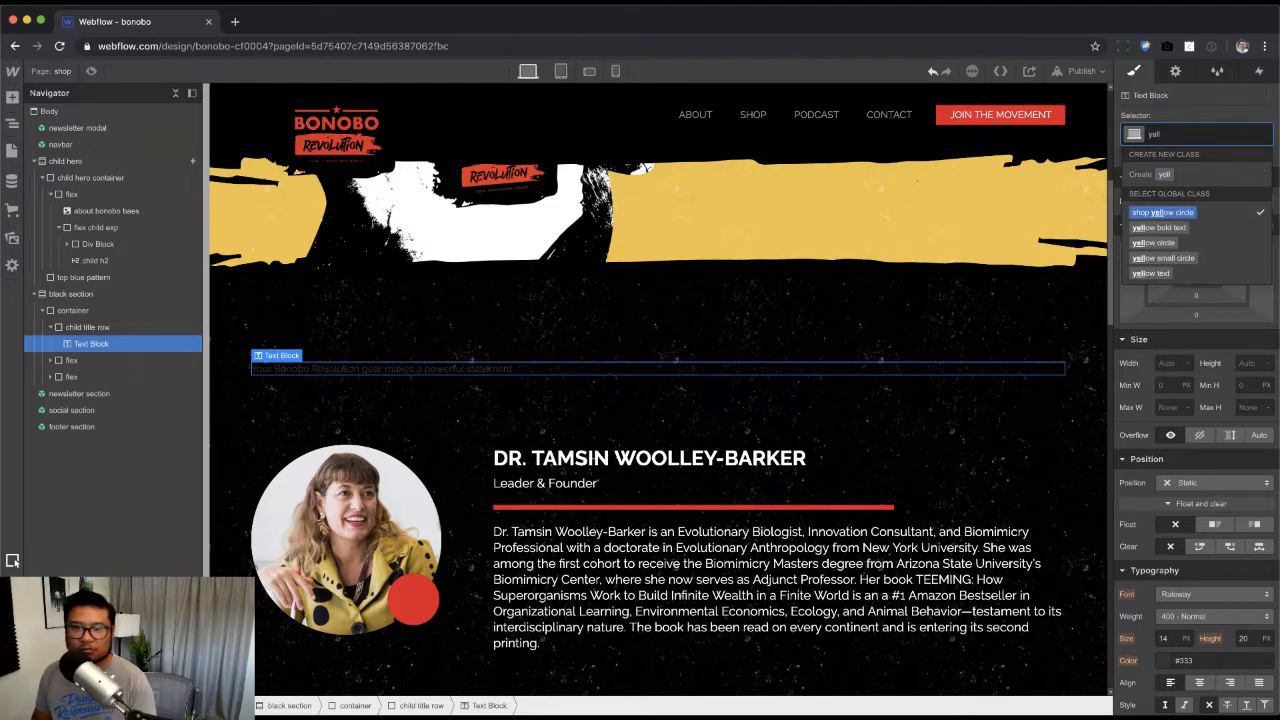
{"action": "key", "text": "Down"}
{"action": "key", "text": "Return"}
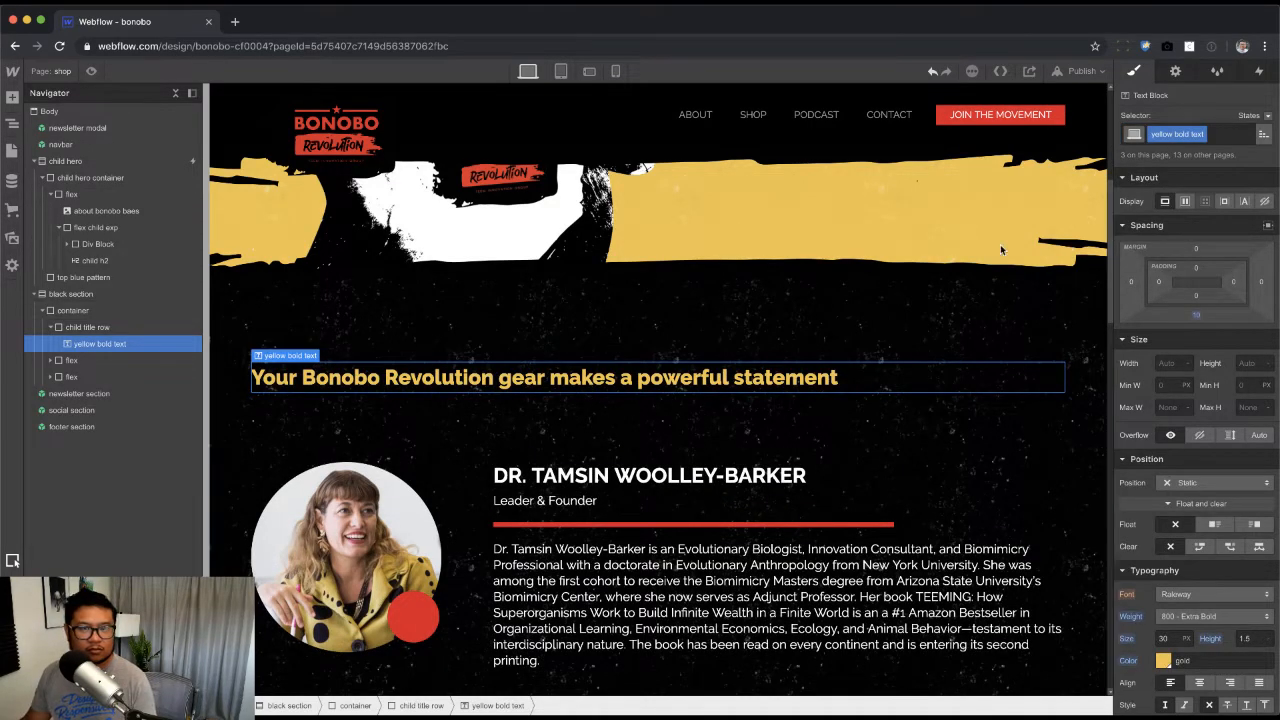
Step: Try centering the title row with a "center" combo class, compare it with the design PDF, and undo the class
{"action": "key", "text": "super+Return"}
{"action": "type", "text": "cebl"}
{"action": "key", "text": "BackSpace"}
{"action": "key", "text": "BackSpace"}
{"action": "key", "text": "BackSpace"}
{"action": "key", "text": "BackSpace"}
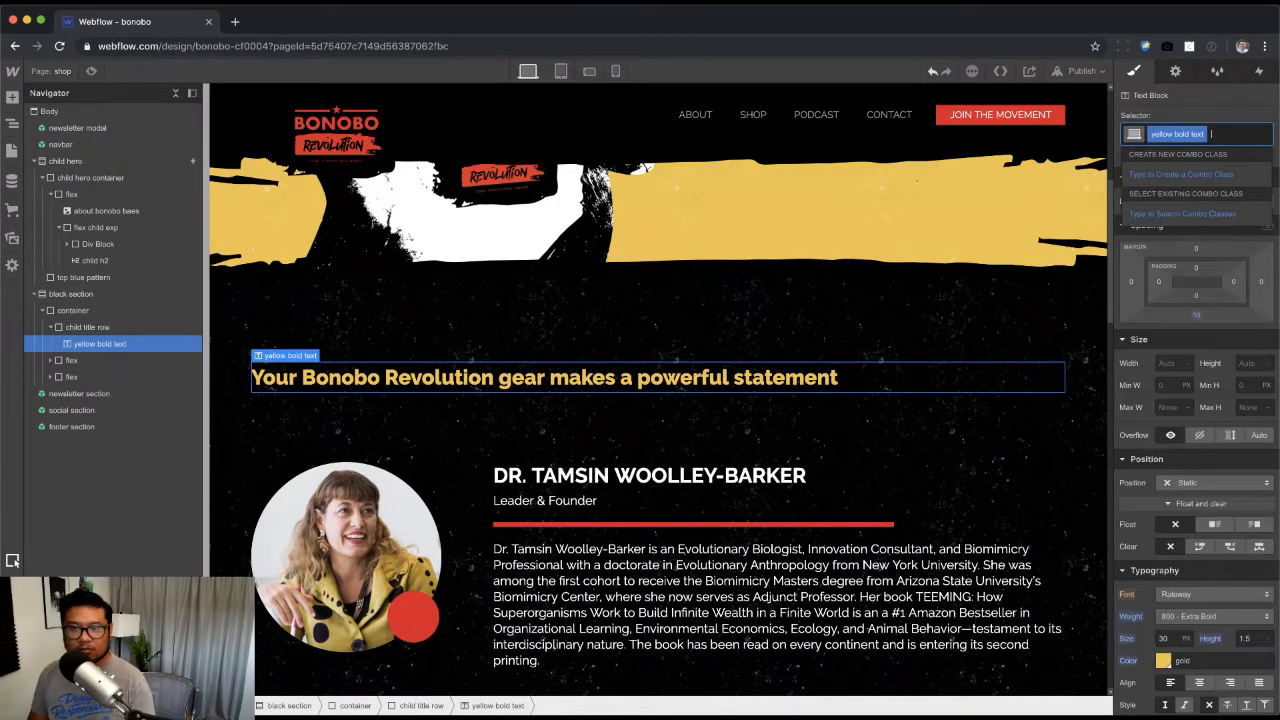
{"action": "left_click", "coordinate": [88, 327]}
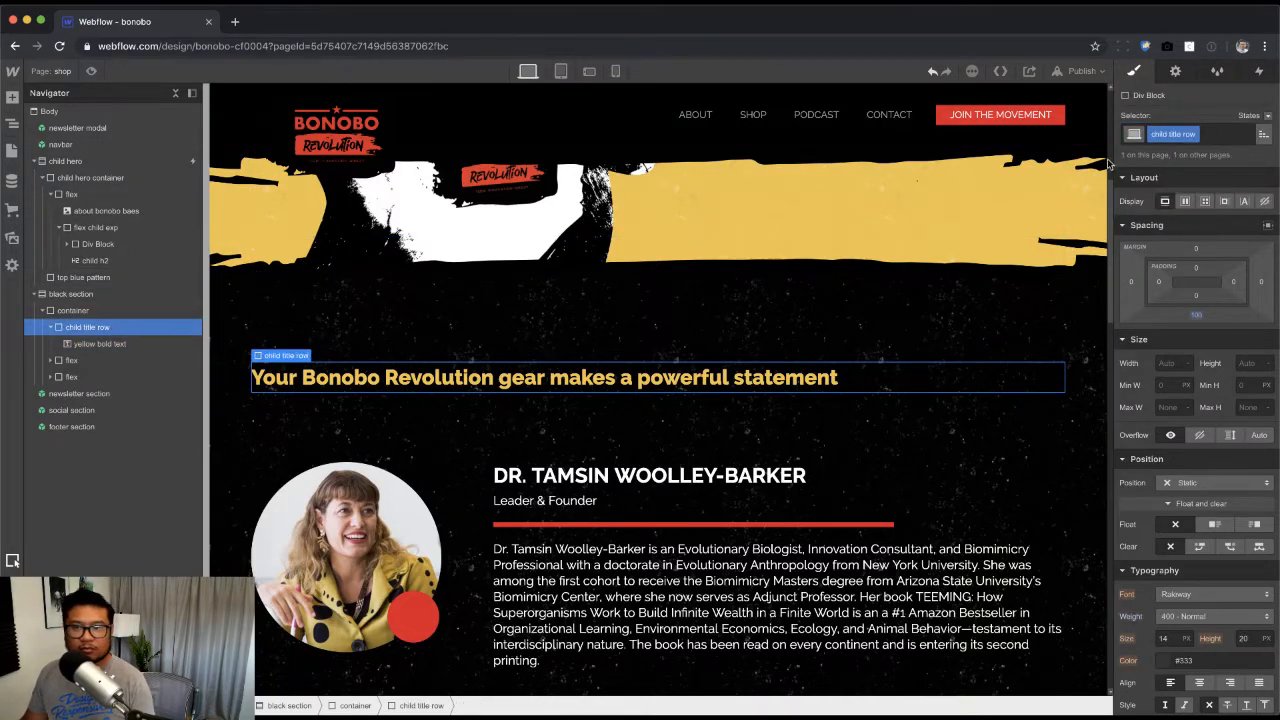
{"action": "left_click", "coordinate": [1225, 135]}
{"action": "type", "text": "center"}
{"action": "key", "text": "Return"}
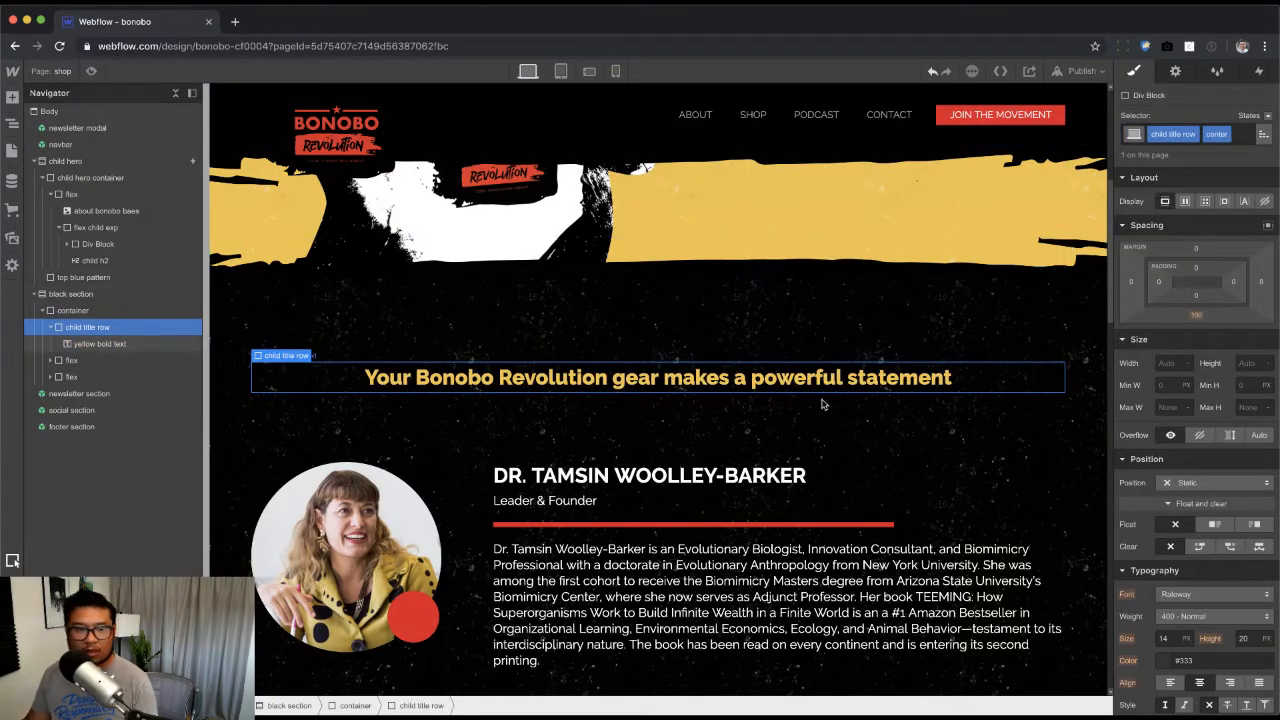
{"action": "key", "text": "super+Tab"}
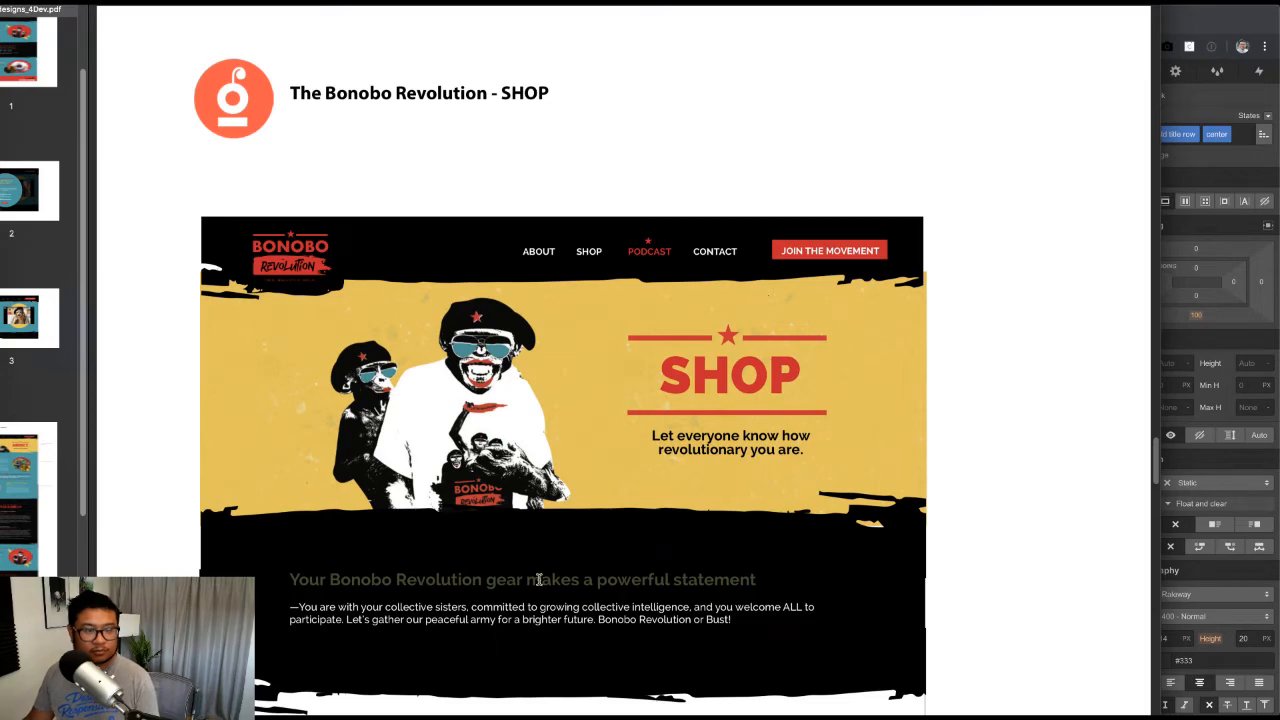
{"action": "key", "text": "super+Tab"}
{"action": "key", "text": "super+z"}
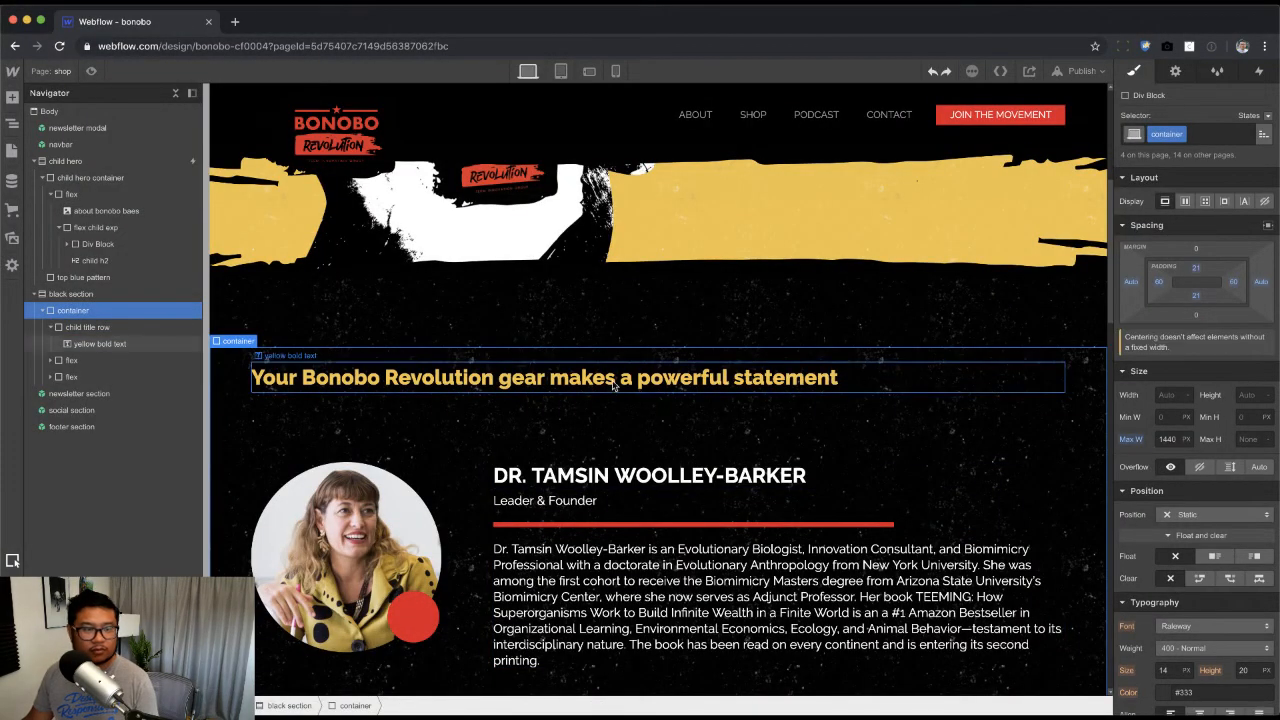
Step: Insert a second text block below the yellow heading in the title row
{"action": "left_click", "coordinate": [613, 389]}
{"action": "key", "text": "super+e"}
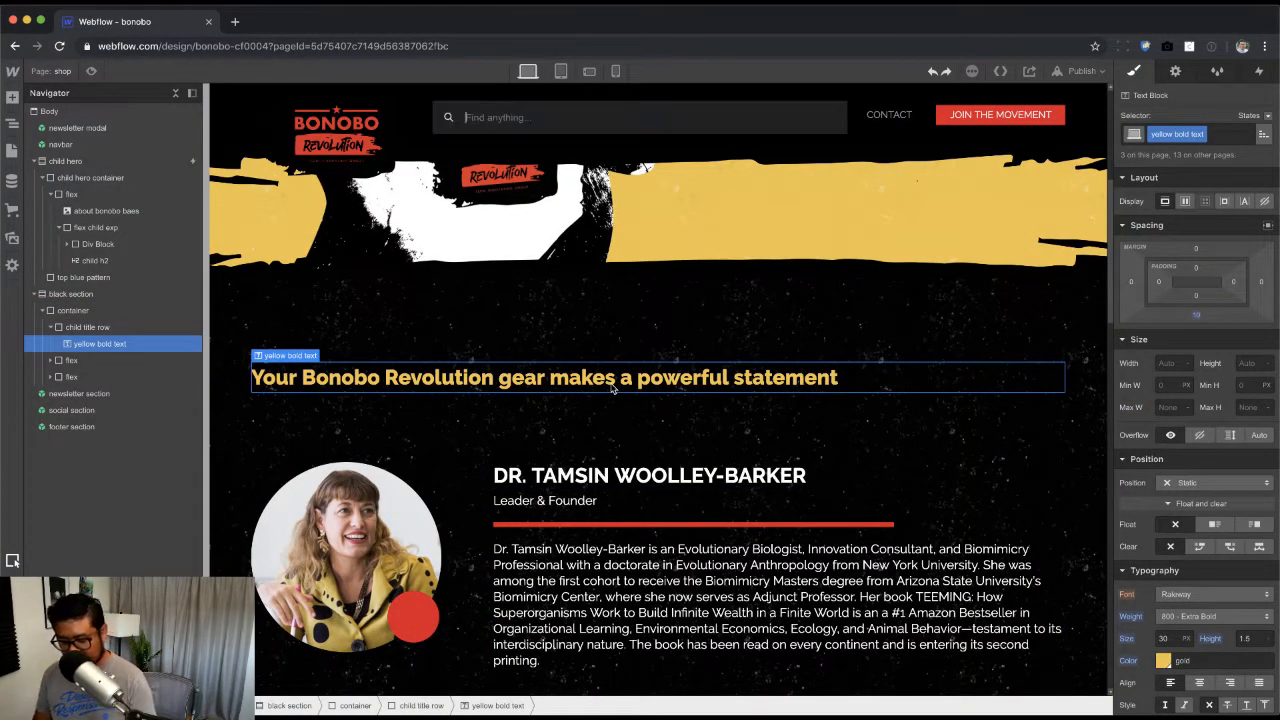
{"action": "type", "text": "te"}
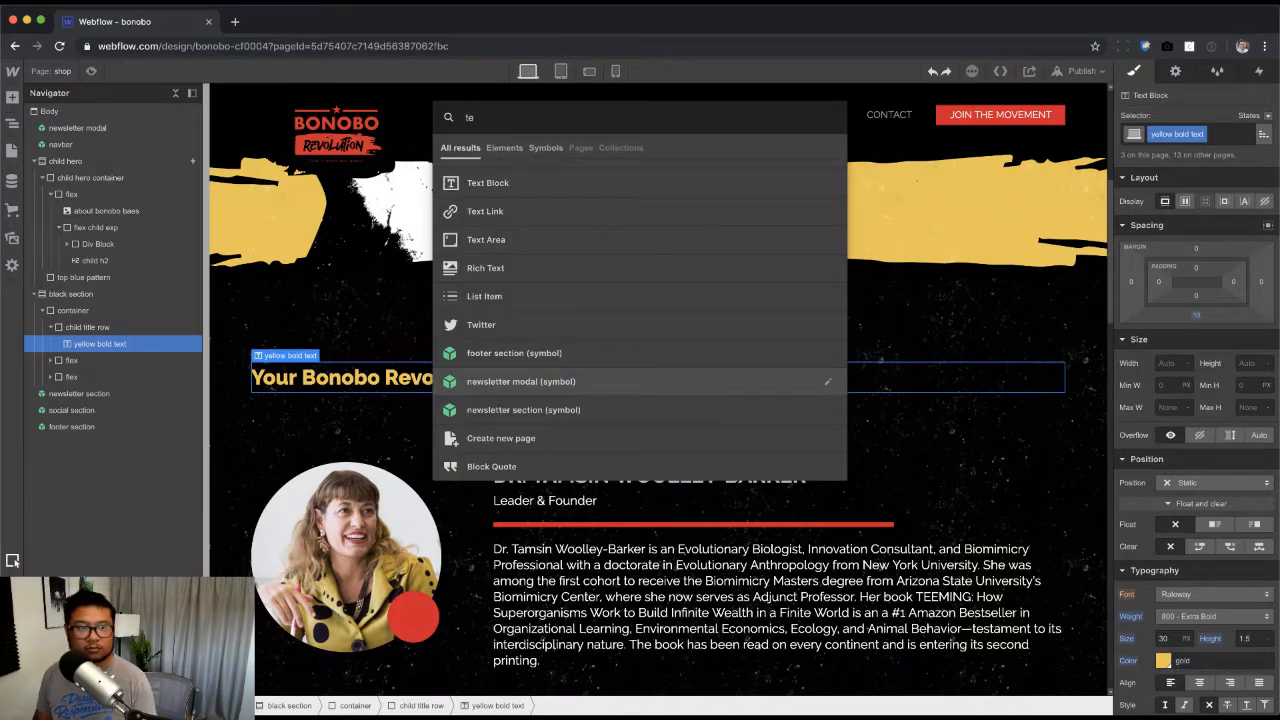
{"action": "type", "text": "xt"}
{"action": "key", "text": "Return"}
Step: Copy the paragraph beginning "—You are with your collective sisters" from the design PDF and return to the Shop page
{"action": "key", "text": "super+Tab"}
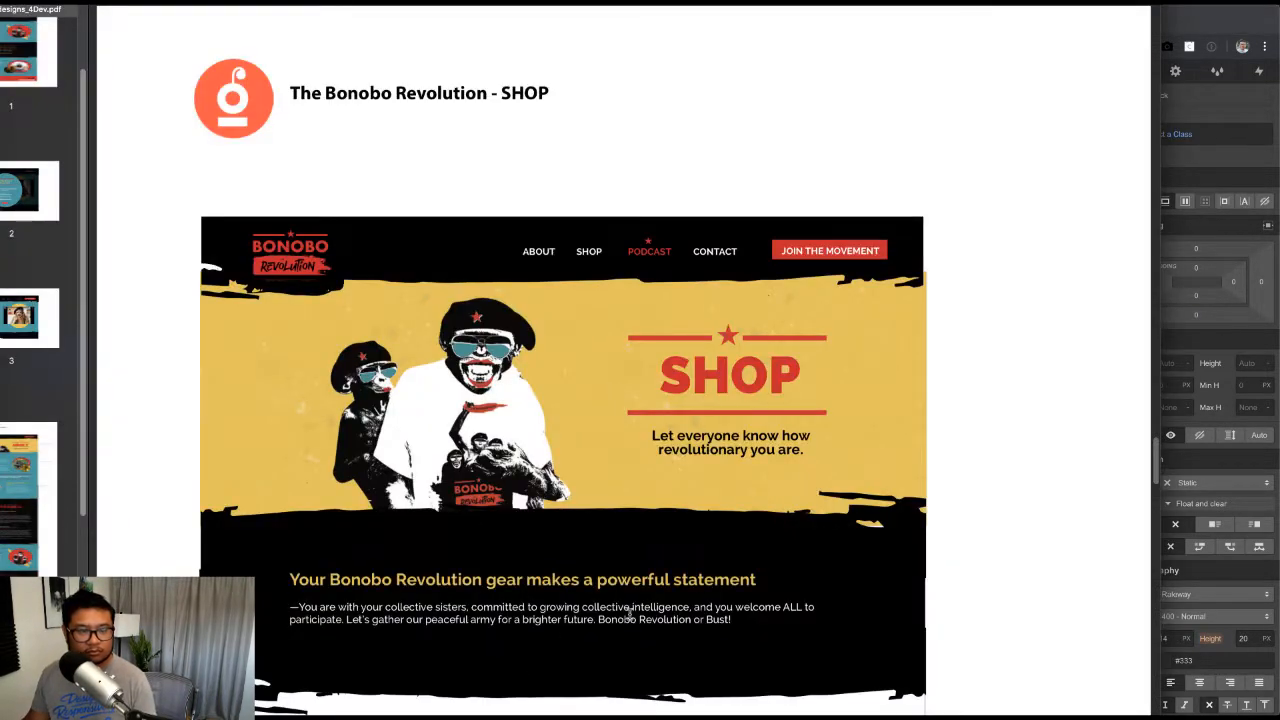
{"action": "left_click_drag", "start_coordinate": [772, 619], "coordinate": [270, 607]}
{"action": "key", "text": "super+Tab"}
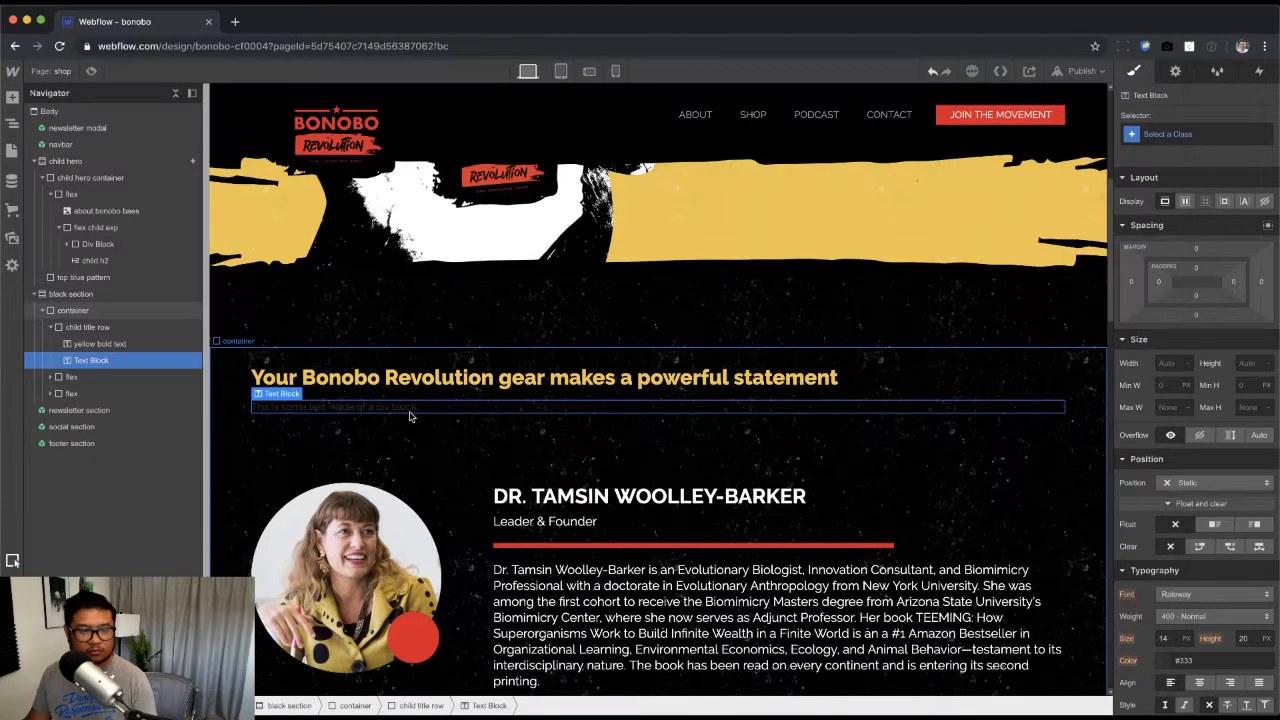
Step: Try the copied paragraph in the second text block with the "white text" class, and delete the block
{"action": "double_click", "coordinate": [409, 416]}
{"action": "key", "text": "super+v"}
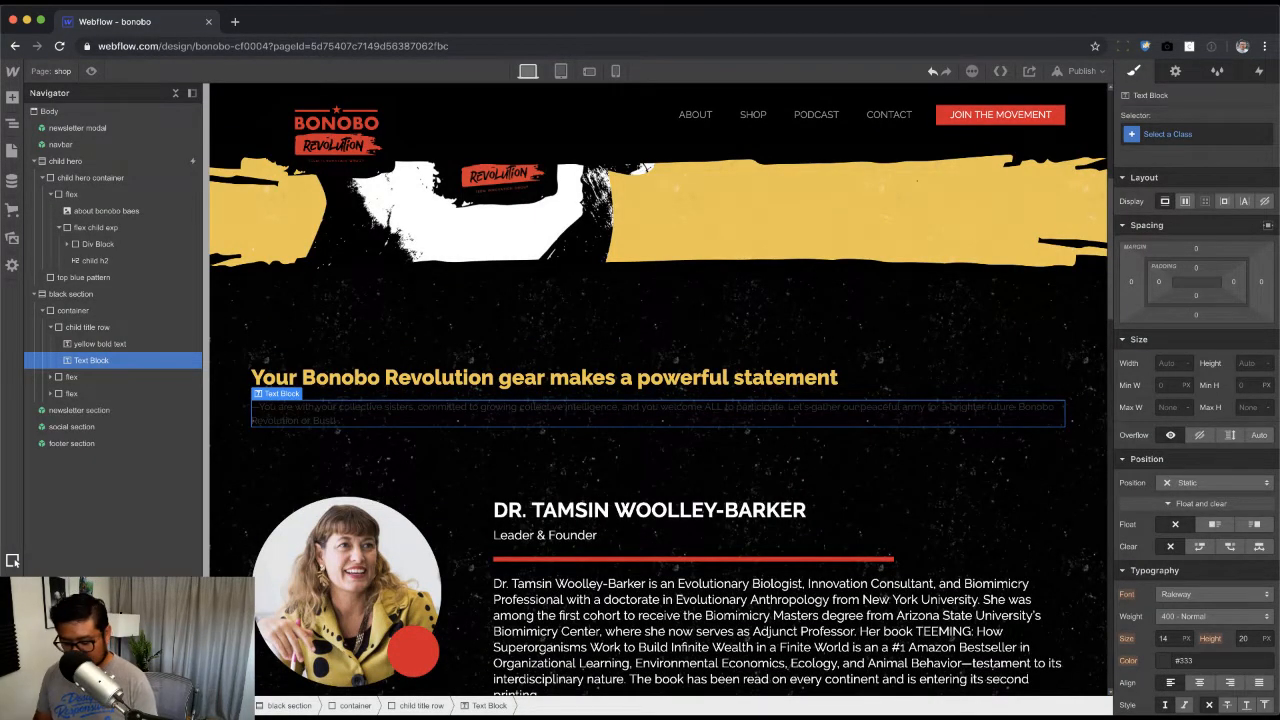
{"action": "key", "text": "super+Return"}
{"action": "type", "text": "white"}
{"action": "key", "text": "Return"}
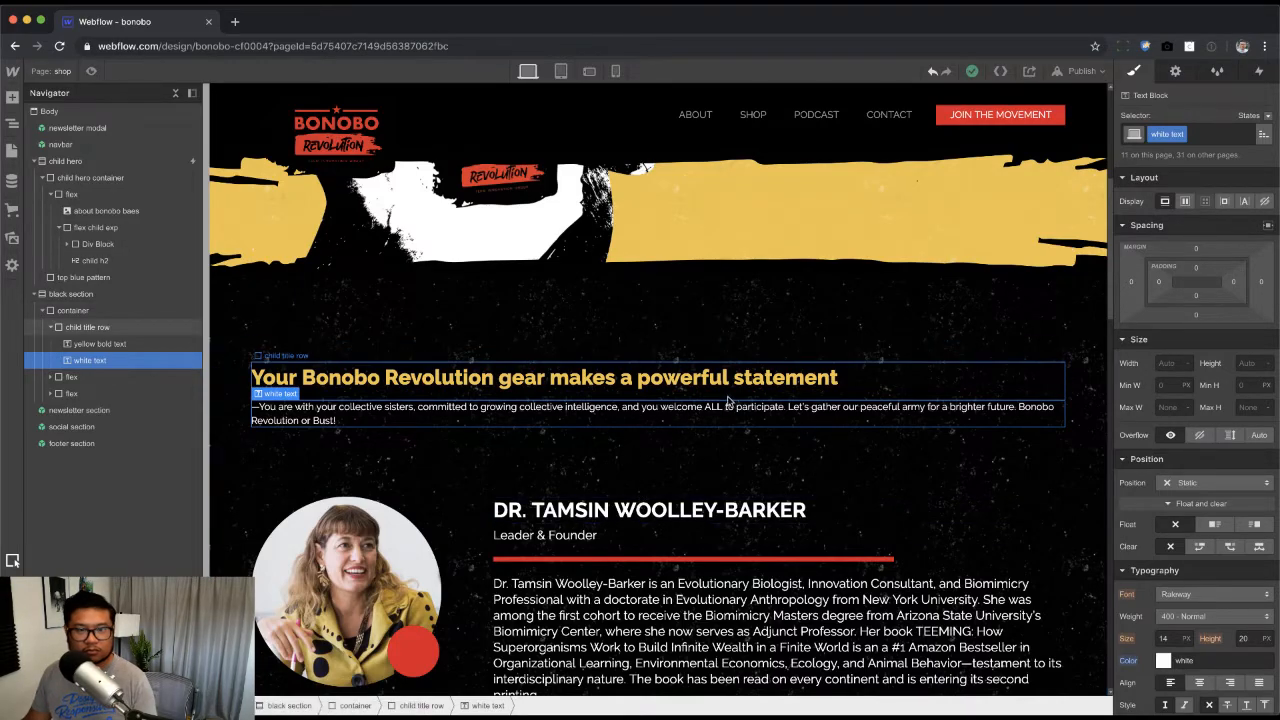
{"action": "key", "text": "Delete"}
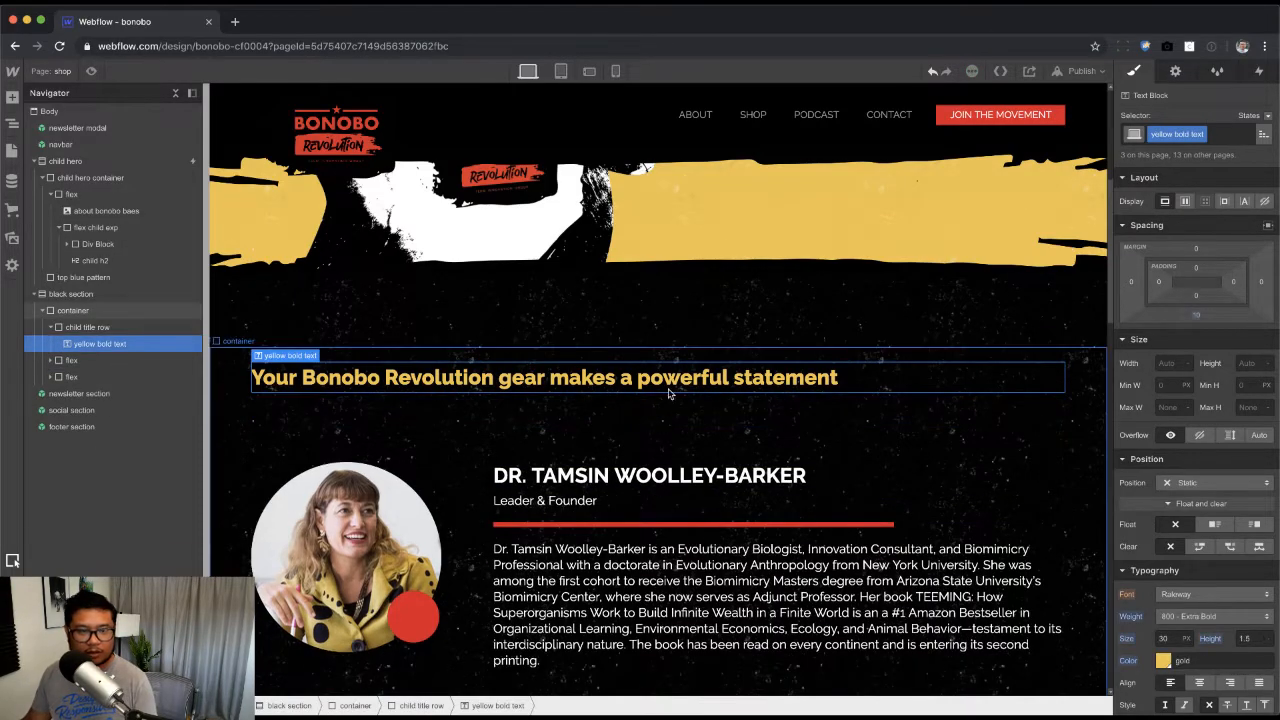
{"action": "key", "text": "super+e"}
{"action": "type", "text": "p"}
{"action": "left_click", "coordinate": [475, 381]}
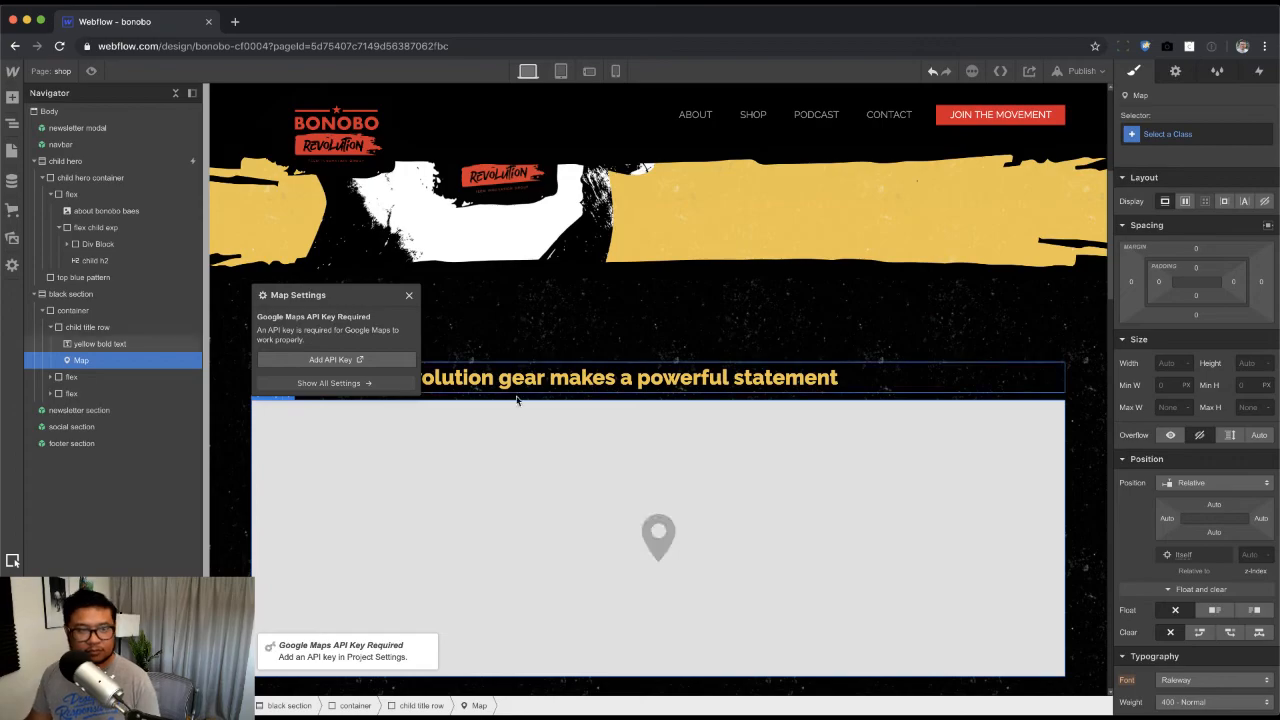
{"action": "key", "text": "super+z"}
Step: Add a paragraph element below the yellow heading and replace its placeholder with the copied "—You are with your collective sisters" text
{"action": "left_click", "coordinate": [549, 380]}
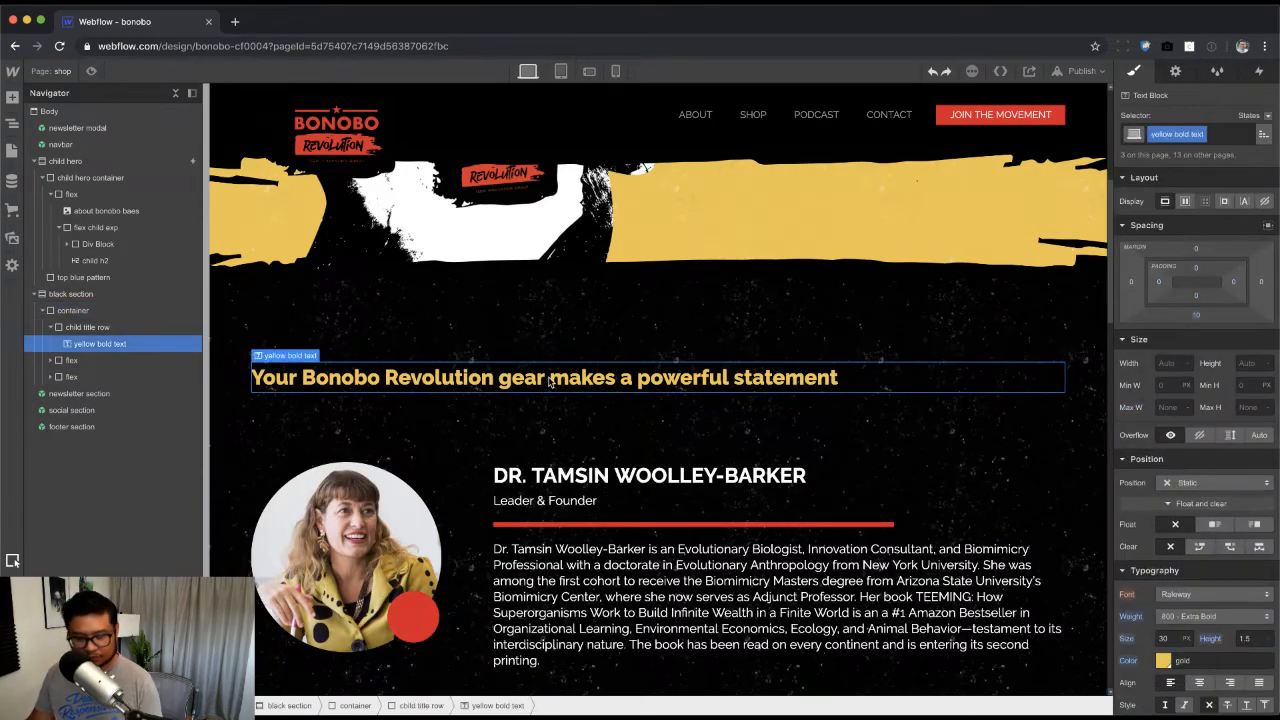
{"action": "key", "text": "super+e"}
{"action": "type", "text": "para"}
{"action": "key", "text": "Return"}
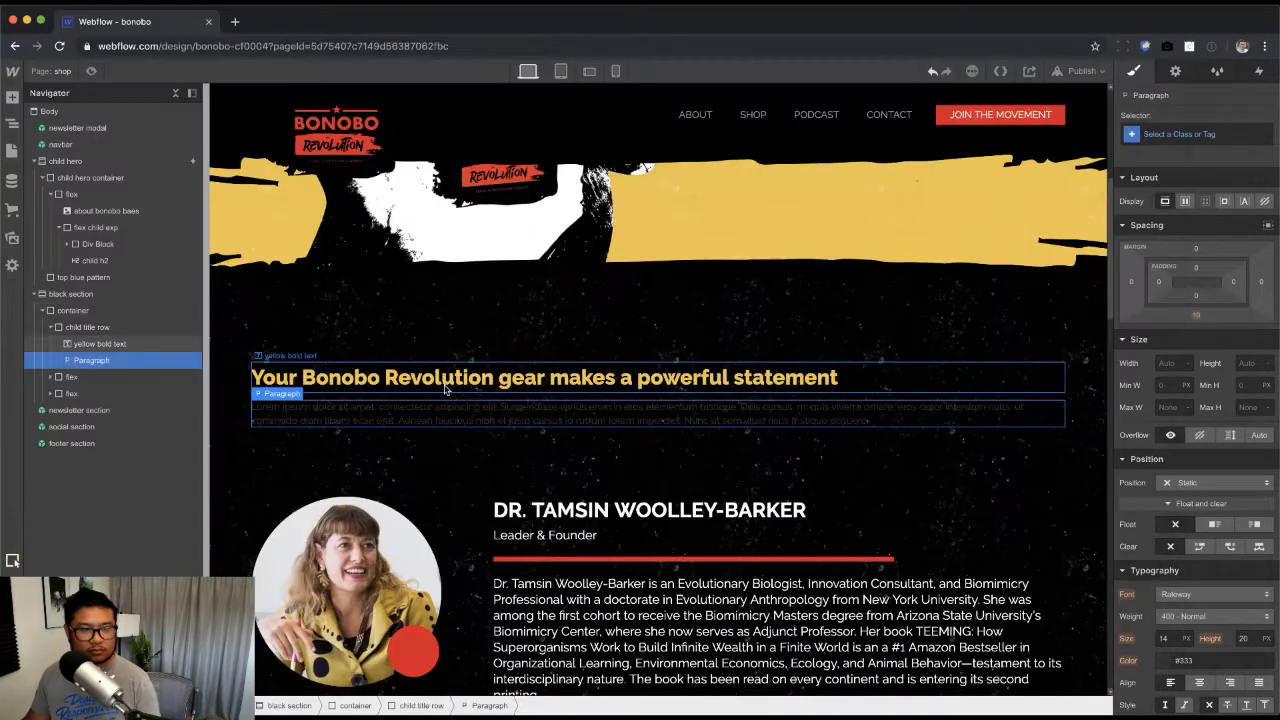
{"action": "double_click", "coordinate": [443, 406]}
{"action": "type", "text": "You are with your collective sisters, committed to growing collective intelligence, and you welcome ALL to participate. Let's gather our peaceful army for a brighter future Bonobo Revolution or Bust!"}
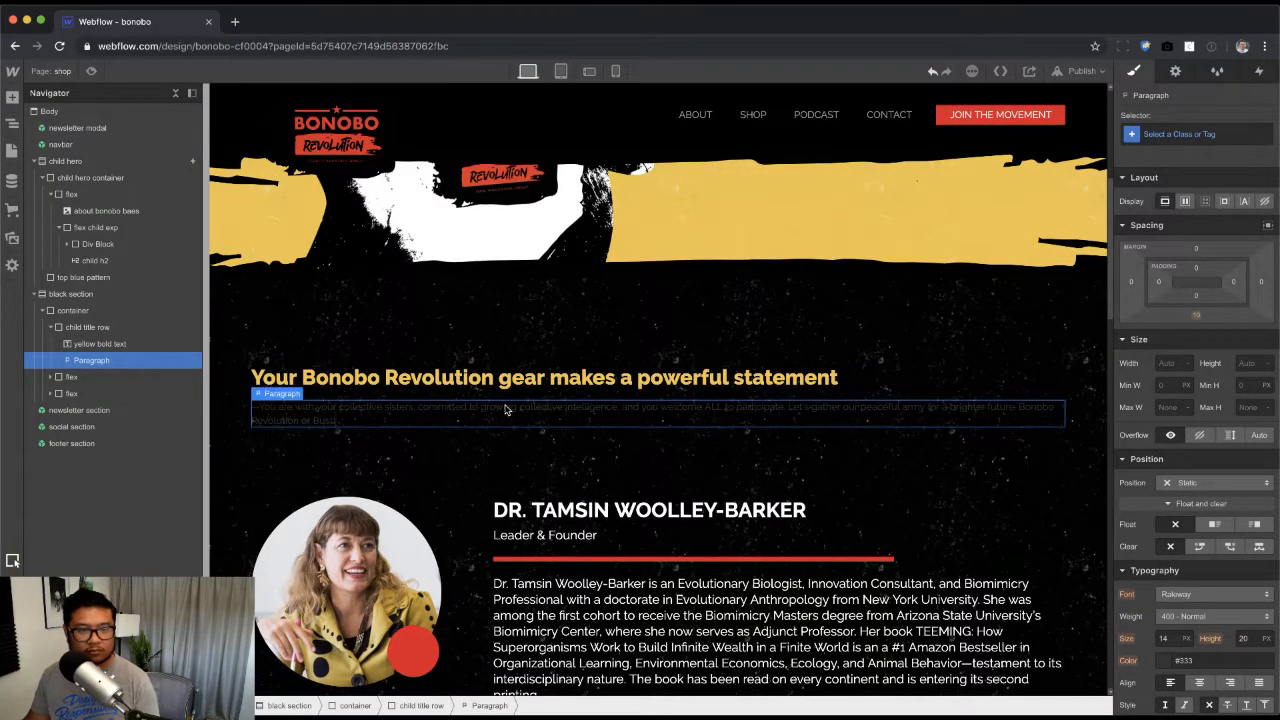
Step: Apply the class "p" and the global combo class "white text" to the new paragraph
{"action": "left_click", "coordinate": [1183, 134]}
{"action": "type", "text": "p"}
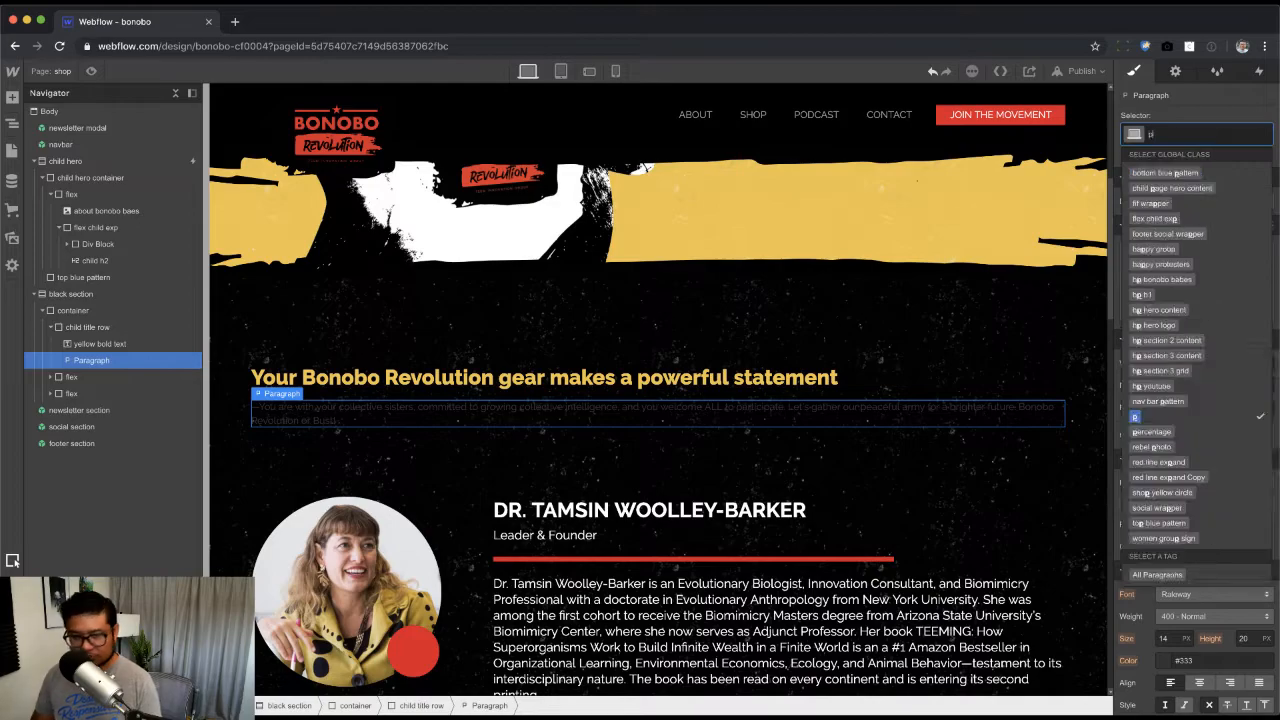
{"action": "key", "text": "Return"}
{"action": "type", "text": "white"}
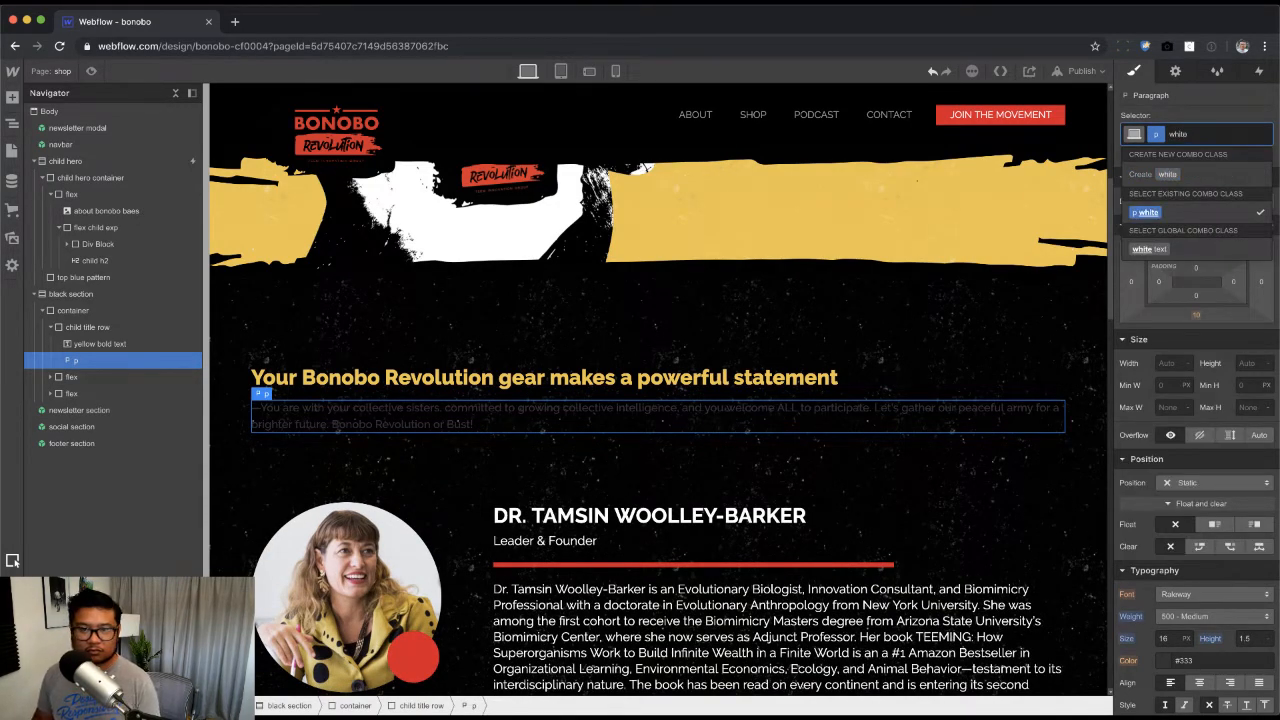
{"action": "key", "text": "Return"}
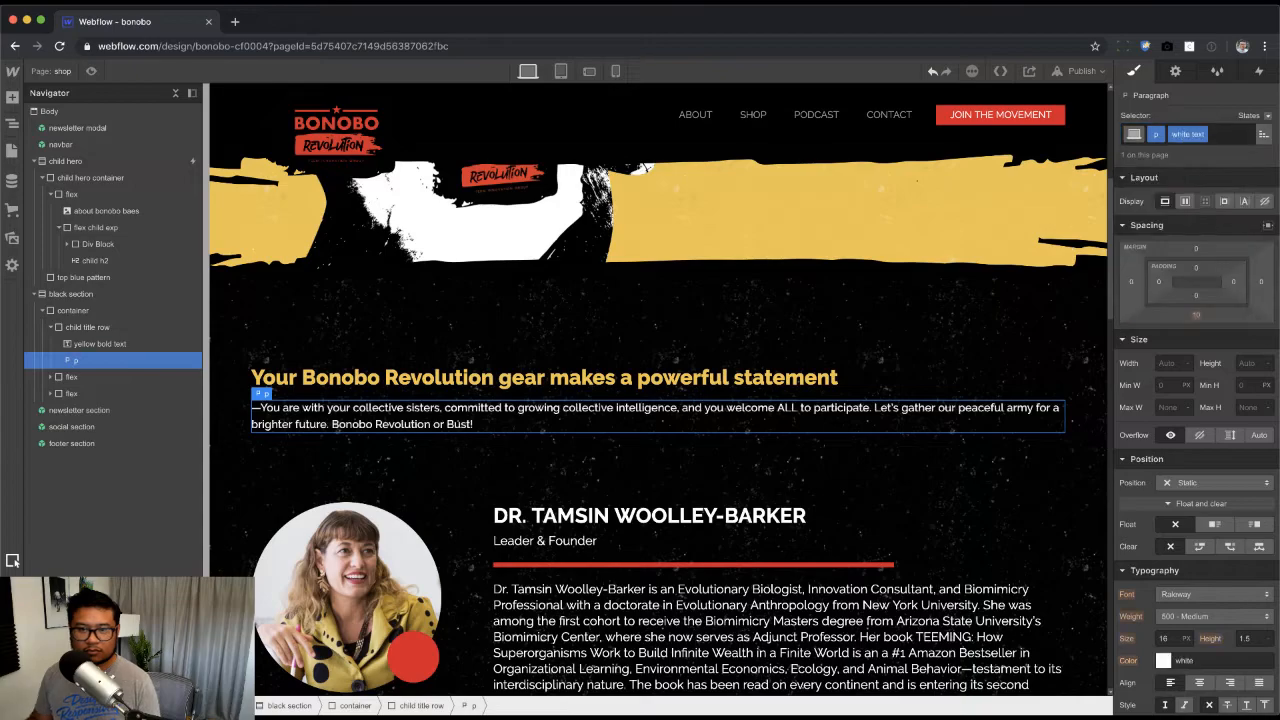
Step: Examine the shop listing and single-product layouts in the design PDF, including the product cards and categories, and return to Webflow
{"action": "left_click", "coordinate": [727, 462]}
{"action": "key", "text": "super+Tab"}
{"action": "scroll", "coordinate": [437, 628], "scroll_direction": "down", "scroll_amount": 2}
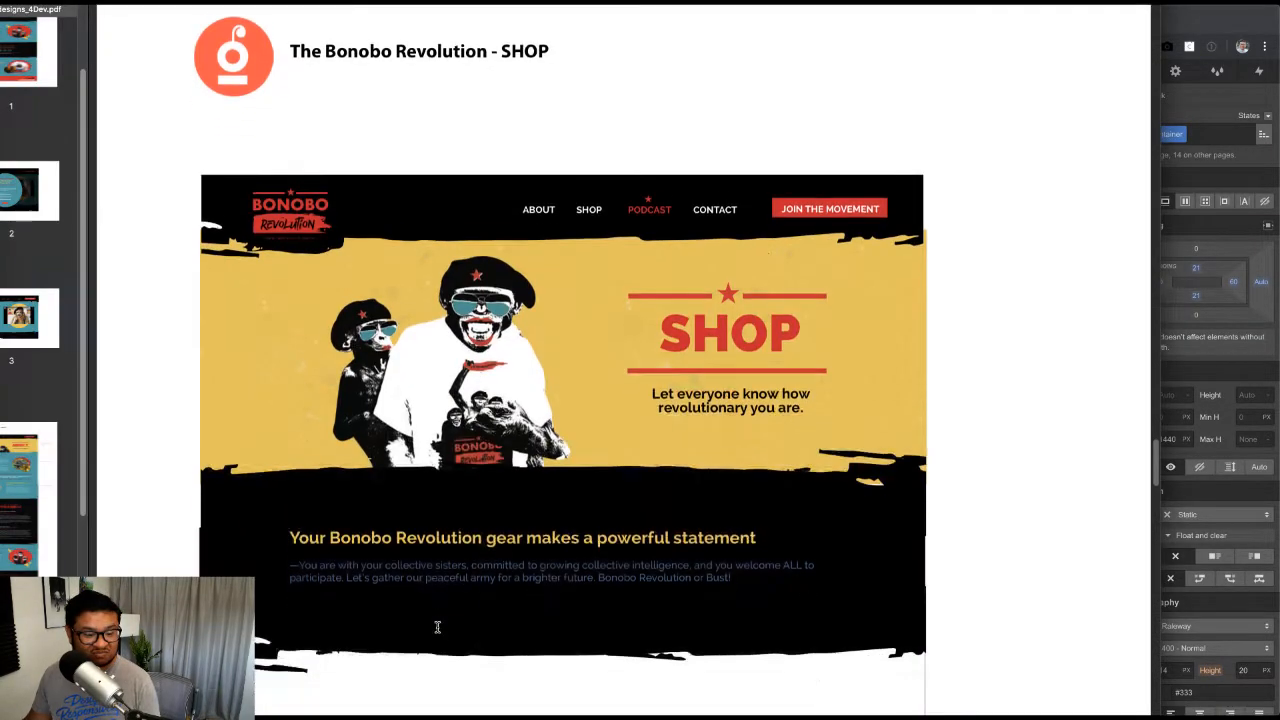
{"action": "scroll", "coordinate": [437, 628], "scroll_direction": "down", "scroll_amount": 10}
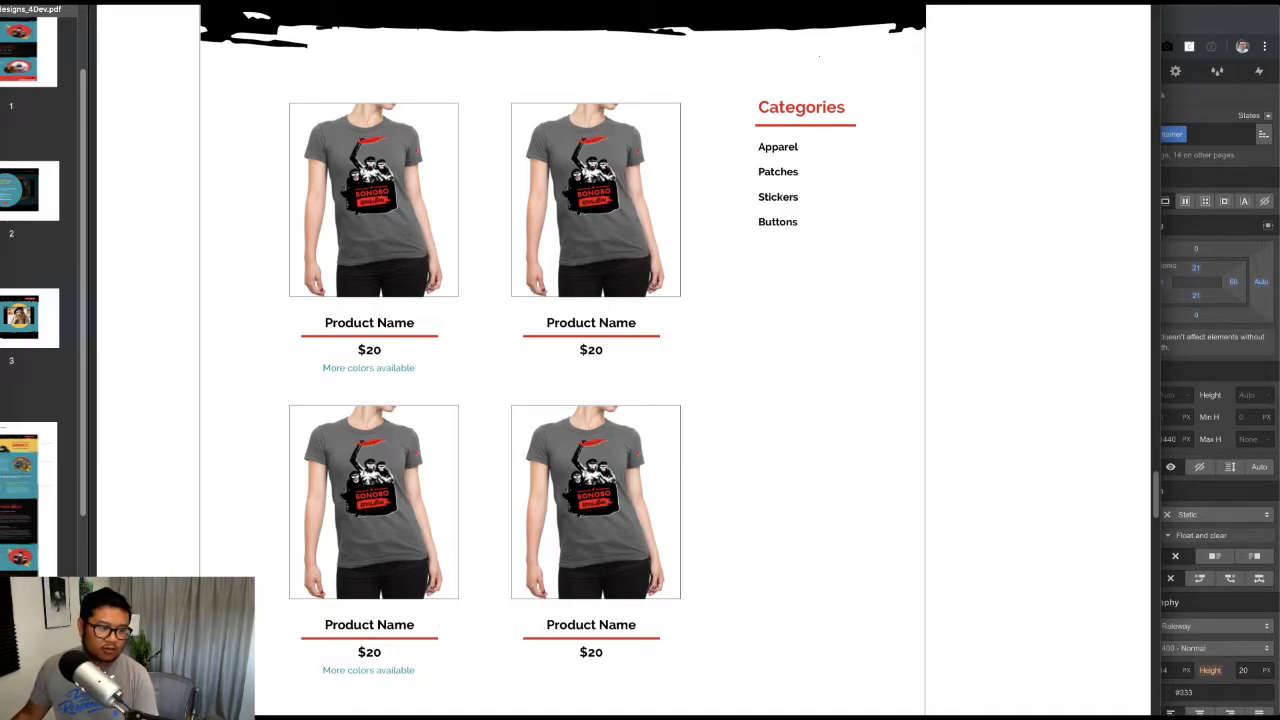
{"action": "key", "text": "Up"}
{"action": "key", "text": "Down"}
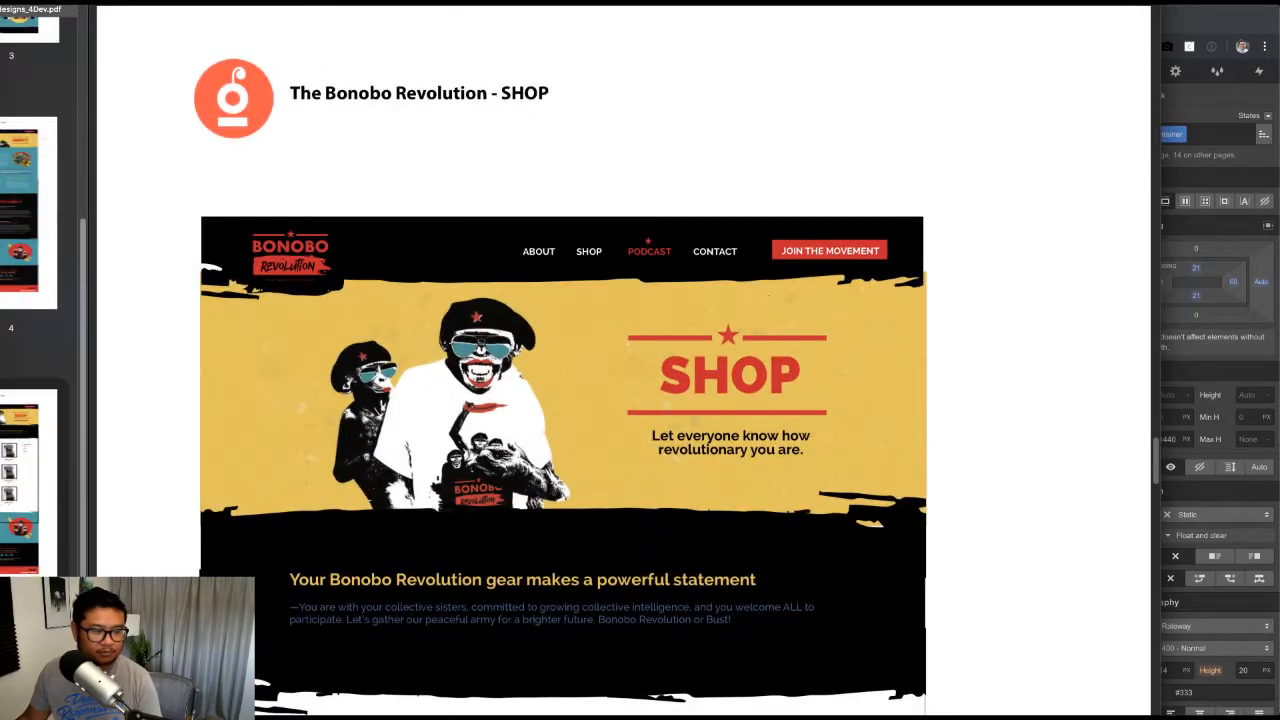
{"action": "key", "text": "Down"}
{"action": "scroll", "coordinate": [624, 360], "scroll_direction": "down", "scroll_amount": 3}
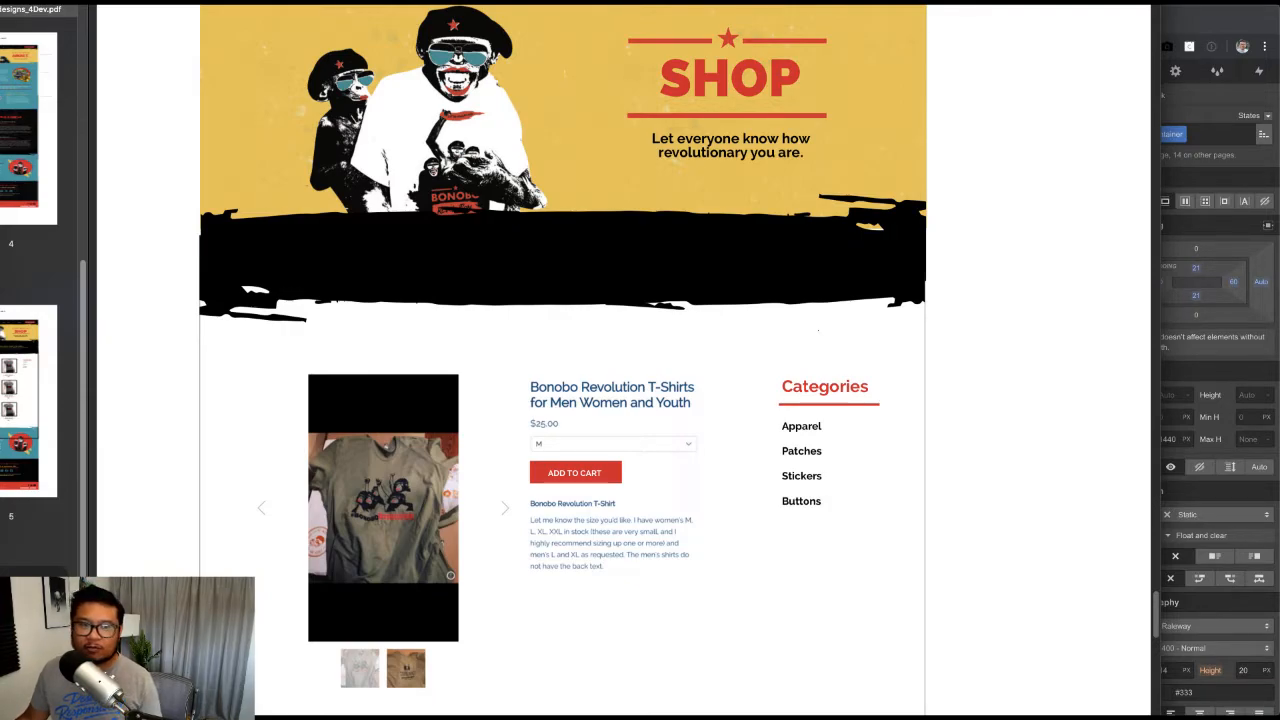
{"action": "scroll", "coordinate": [560, 360], "scroll_direction": "up", "scroll_amount": 2}
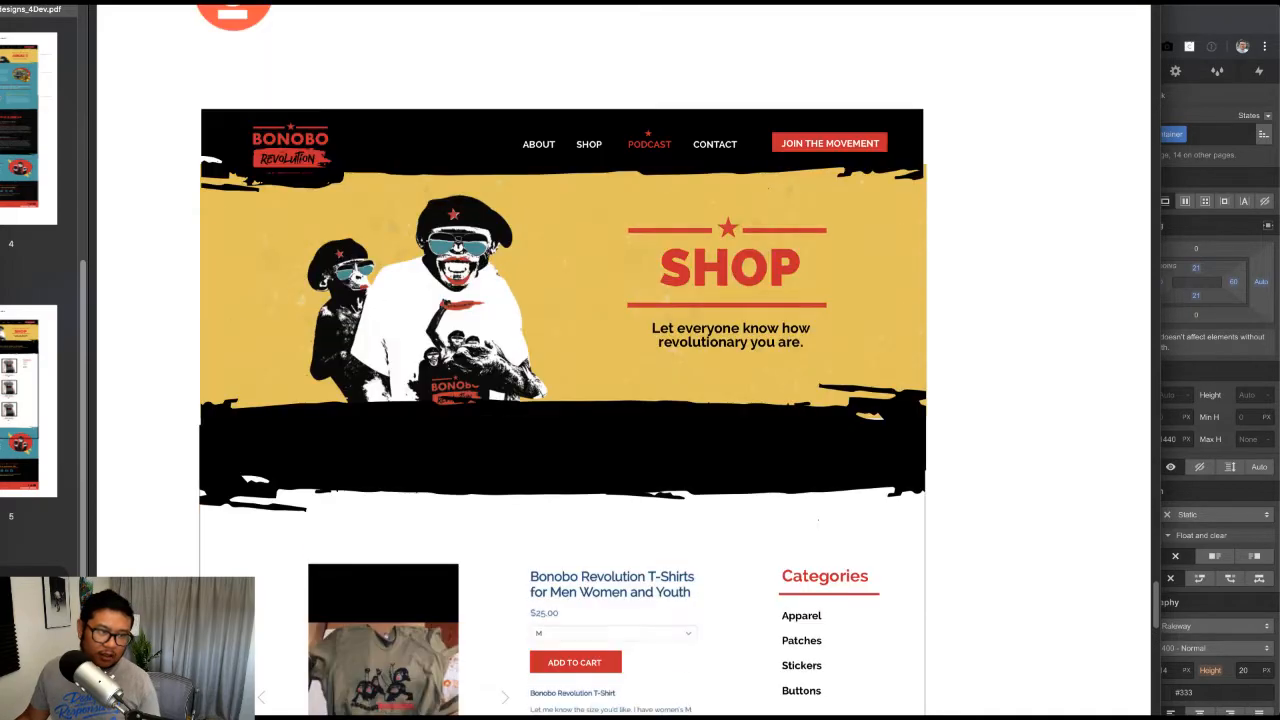
{"action": "left_click", "coordinate": [50, 438]}
{"action": "scroll", "coordinate": [330, 622], "scroll_direction": "down", "scroll_amount": 4}
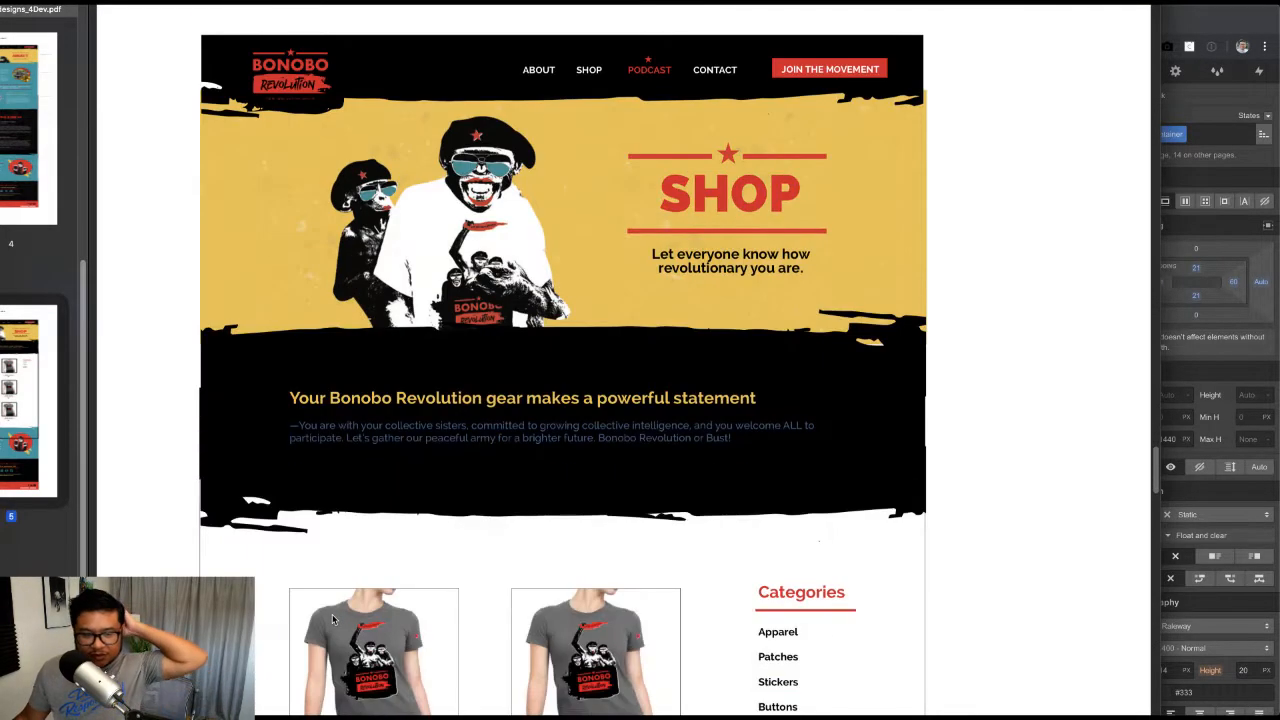
{"action": "scroll", "coordinate": [335, 628], "scroll_direction": "down", "scroll_amount": 1}
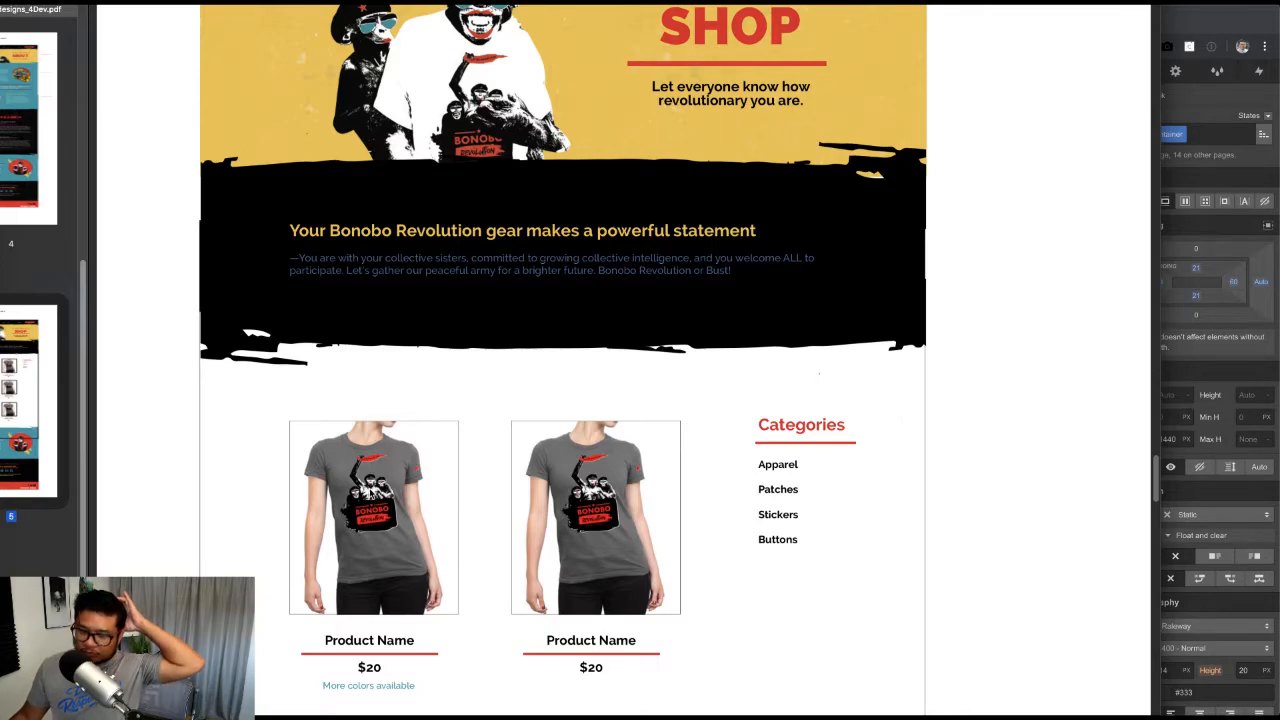
{"action": "left_click", "coordinate": [1173, 21]}
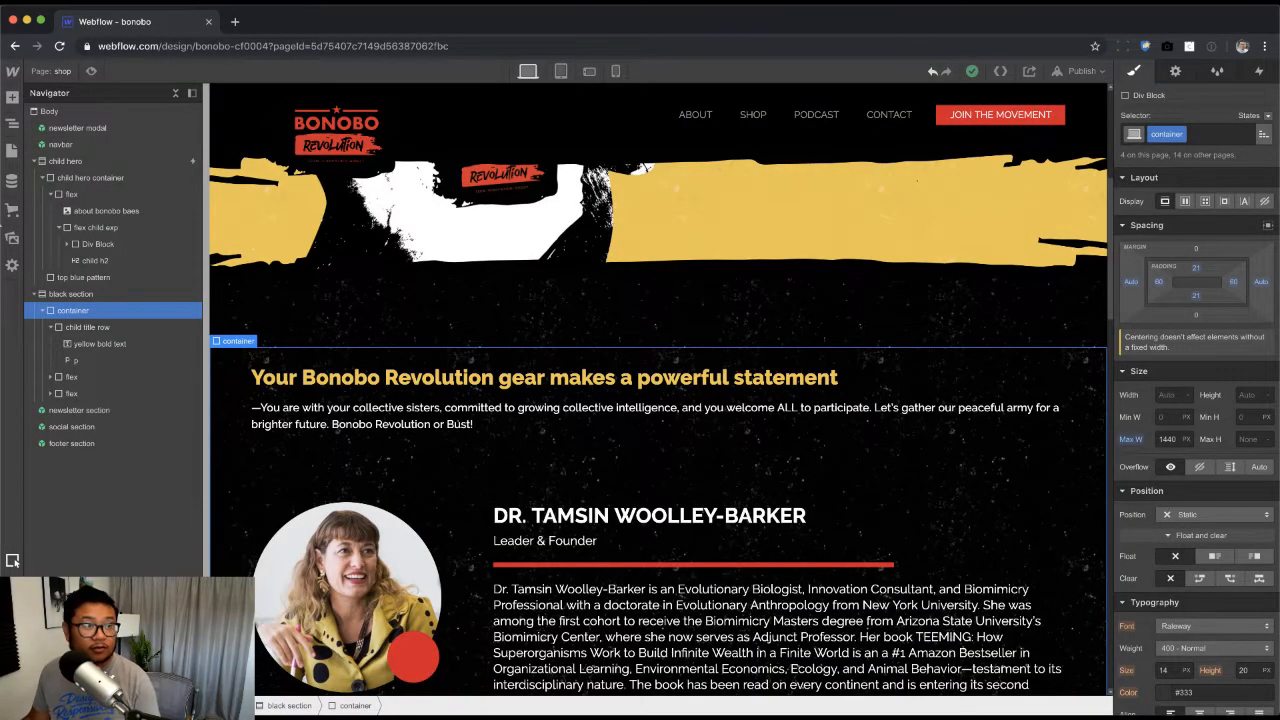
Step: Start a new CMS collection named "products" with the collection URL "product"
{"action": "left_click", "coordinate": [12, 181]}
{"action": "left_click", "coordinate": [179, 102]}
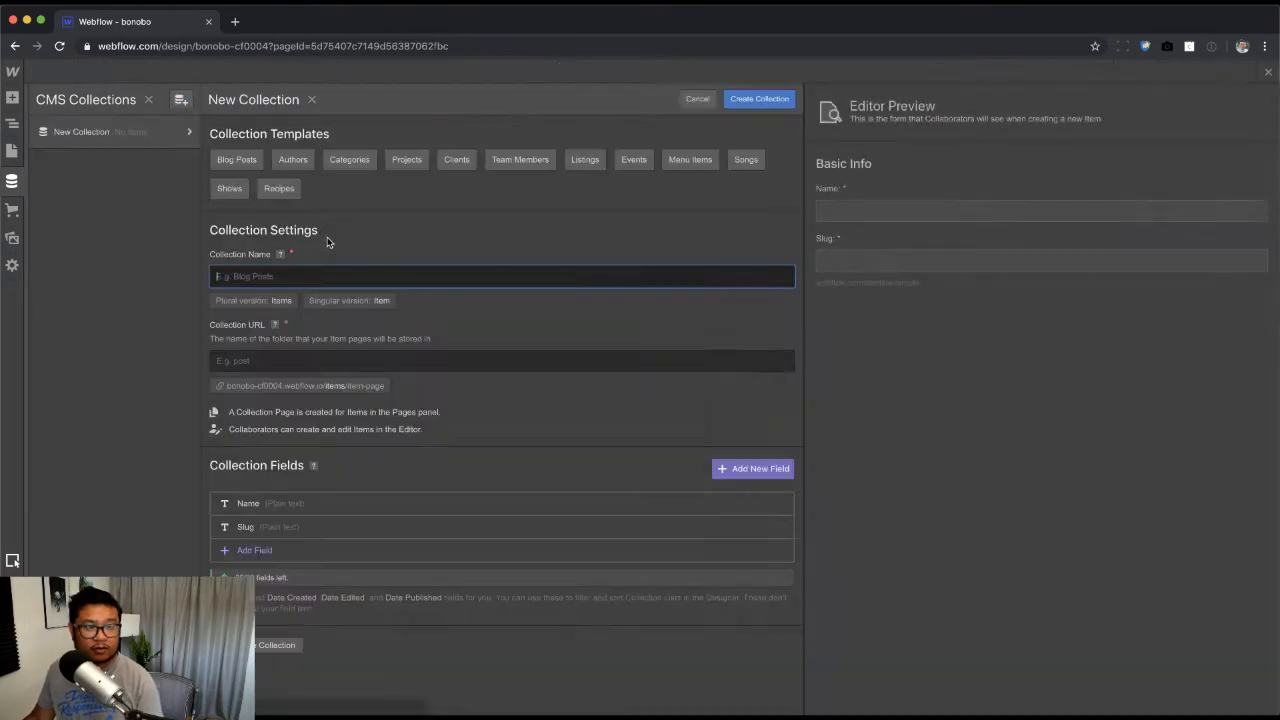
{"action": "type", "text": "pr"}
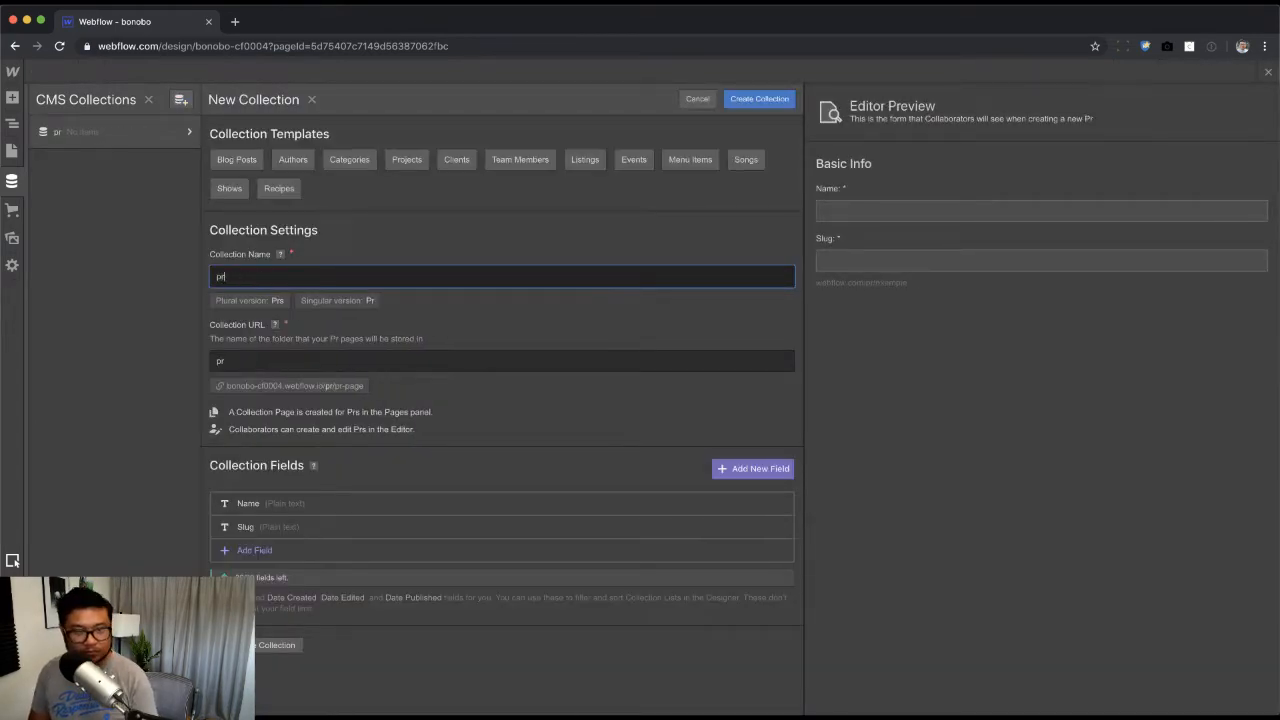
{"action": "type", "text": "oductrs"}
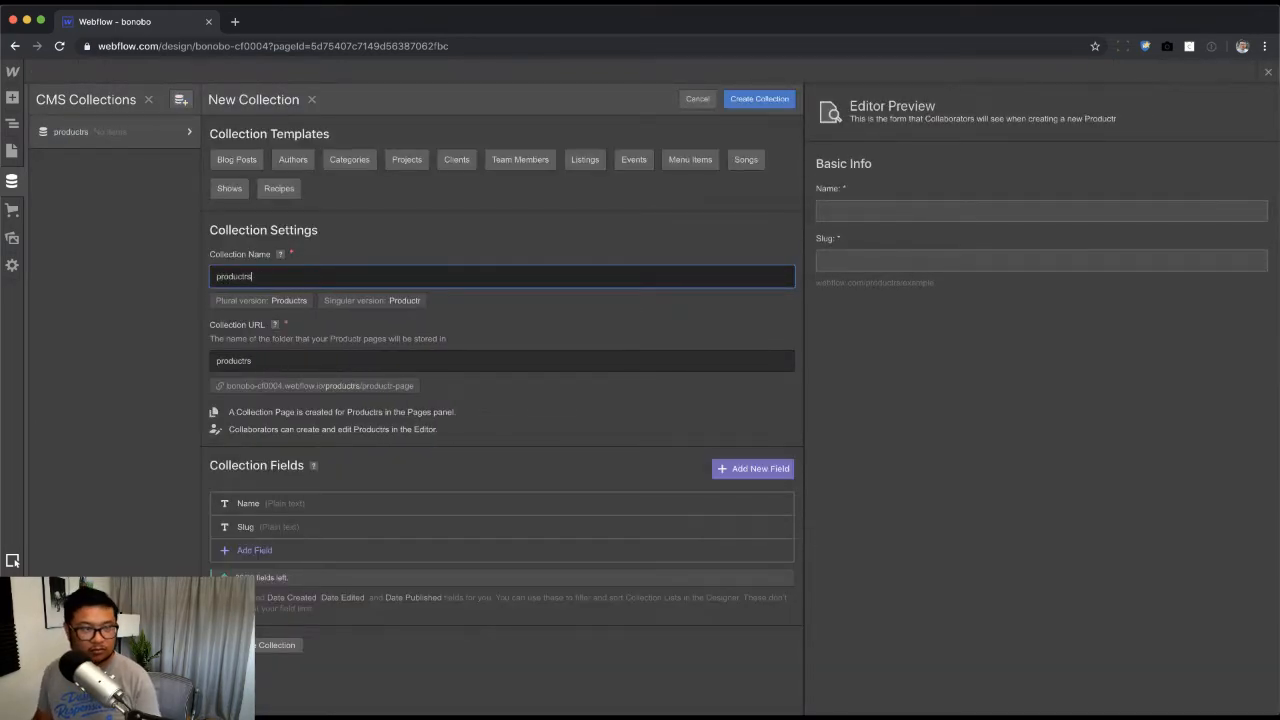
{"action": "key", "text": "BackSpace"}
{"action": "key", "text": "BackSpace"}
{"action": "type", "text": "s"}
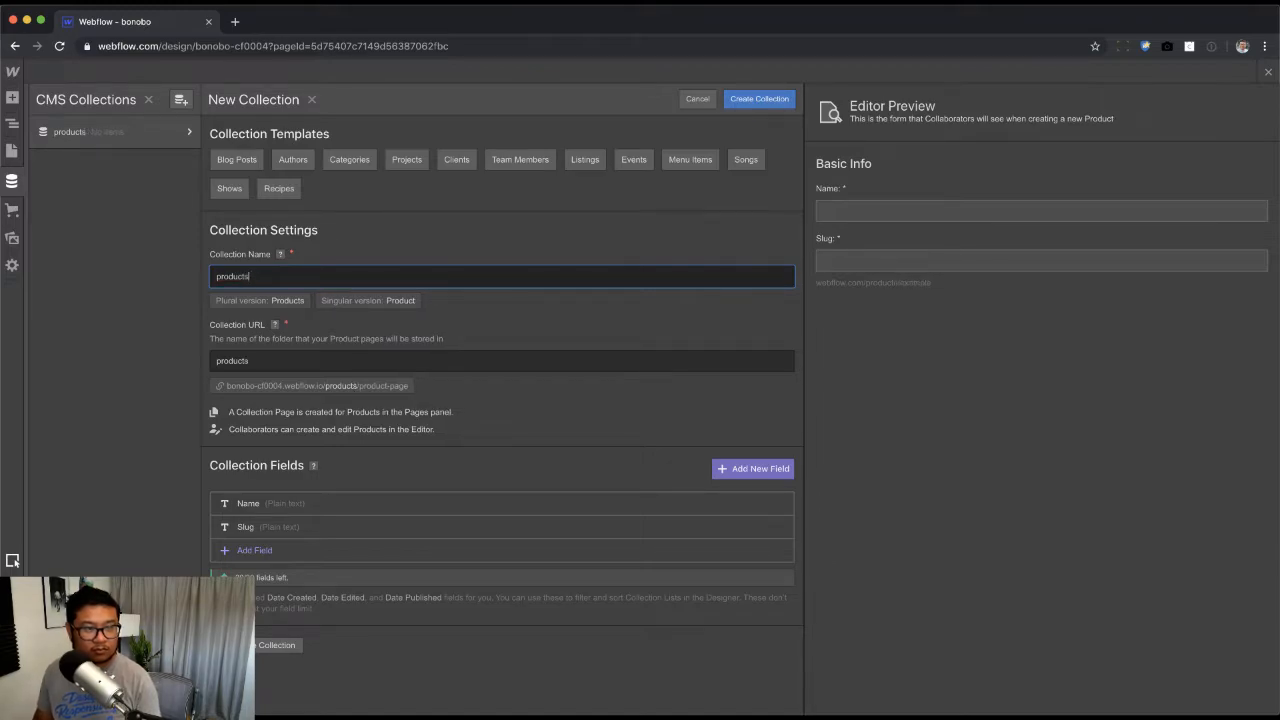
{"action": "key", "text": "Tab"}
{"action": "key", "text": "BackSpace"}
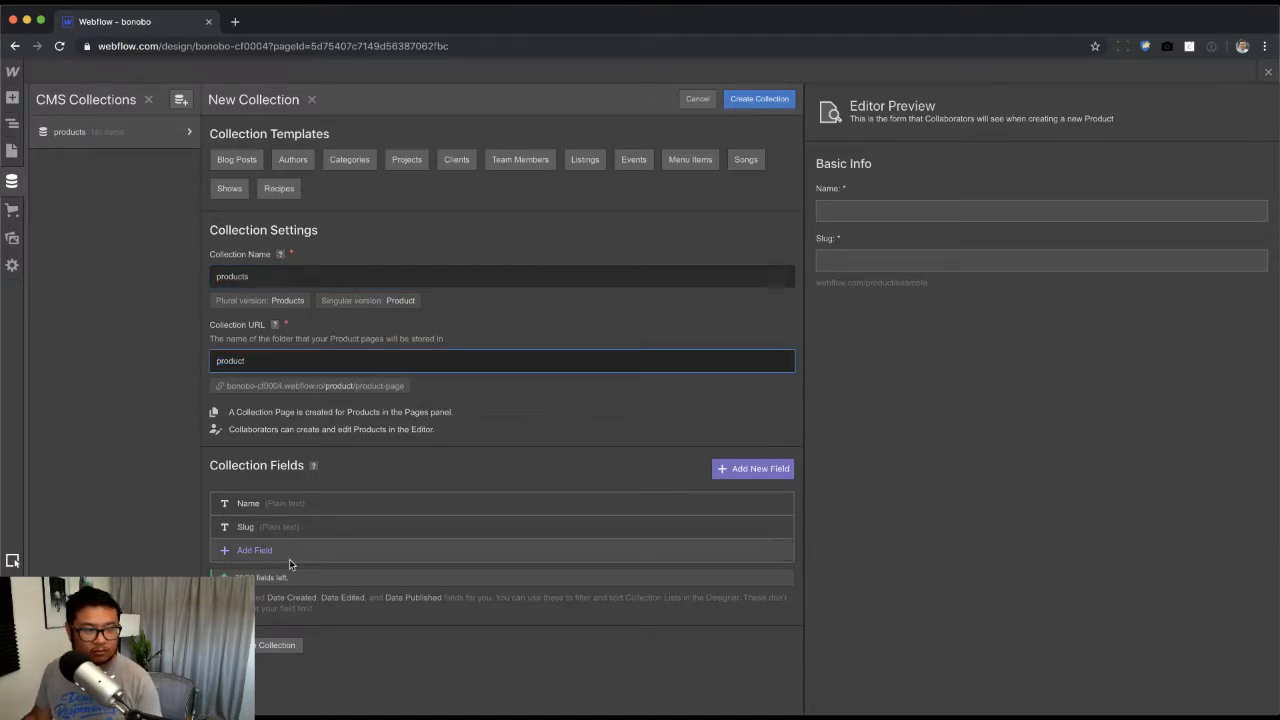
Step: Add a plain text field labelled "price" to the products collection
{"action": "left_click", "coordinate": [256, 550]}
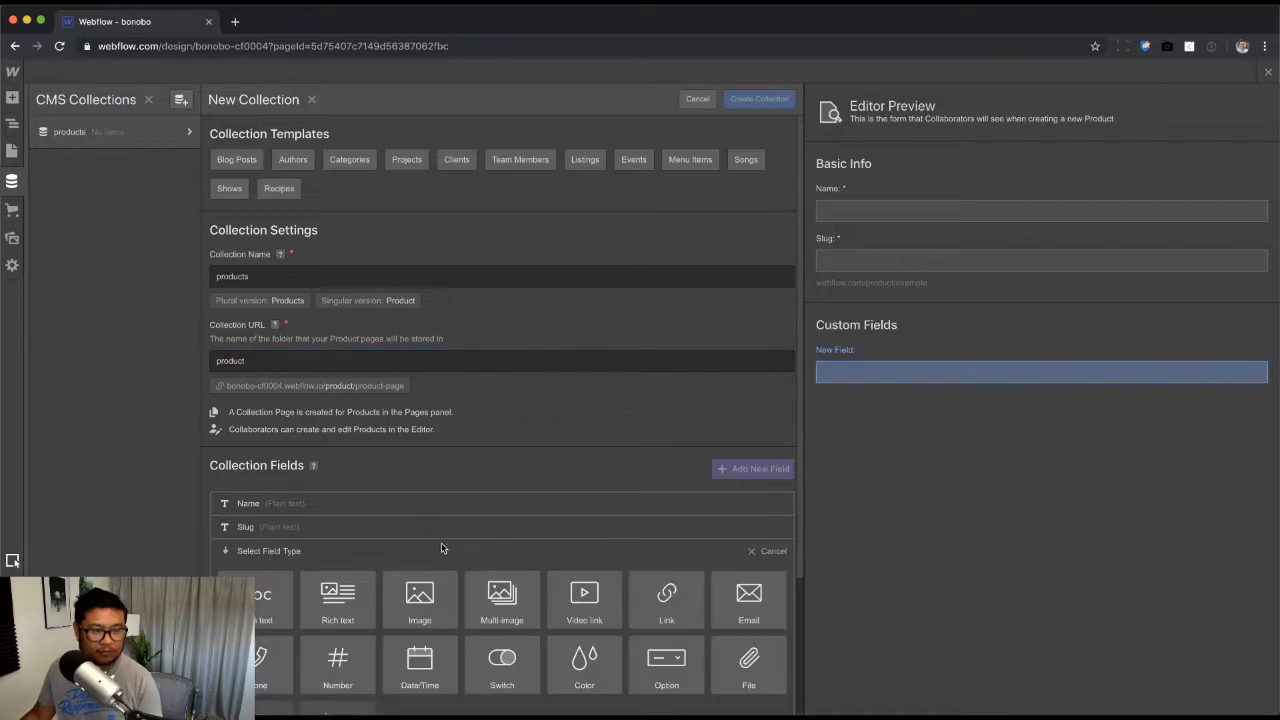
{"action": "left_click", "coordinate": [282, 602]}
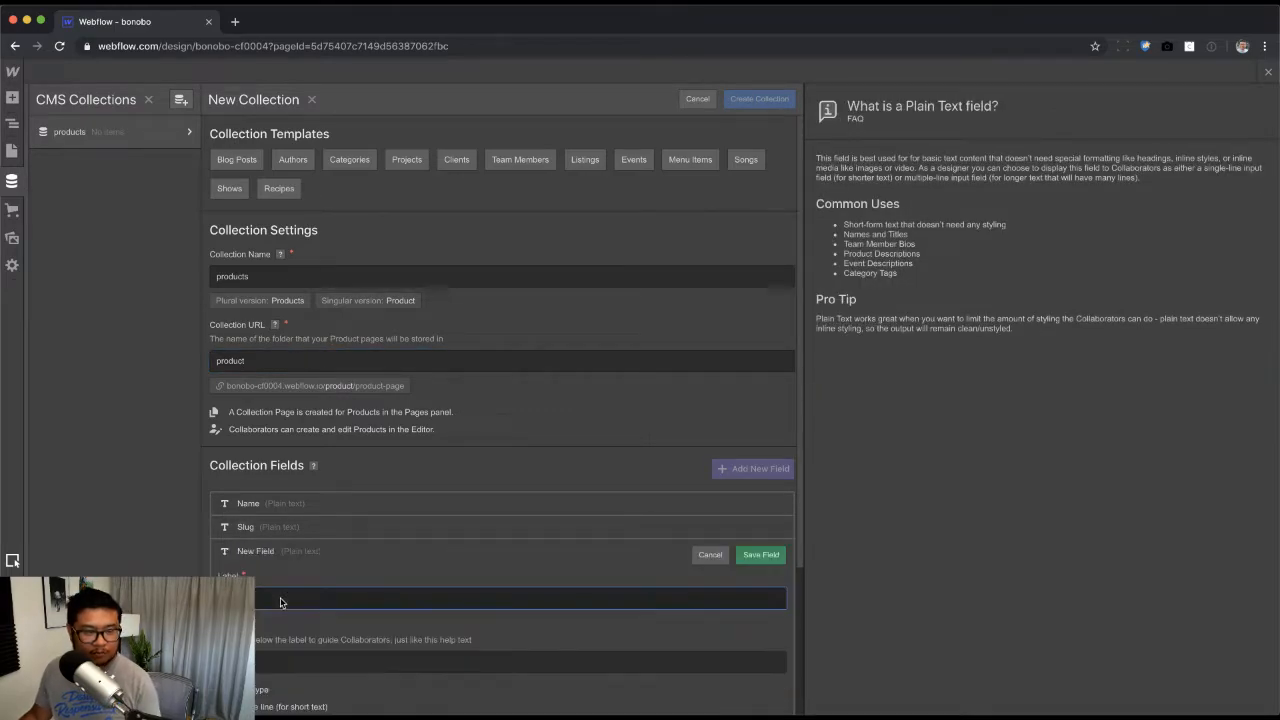
{"action": "type", "text": "price"}
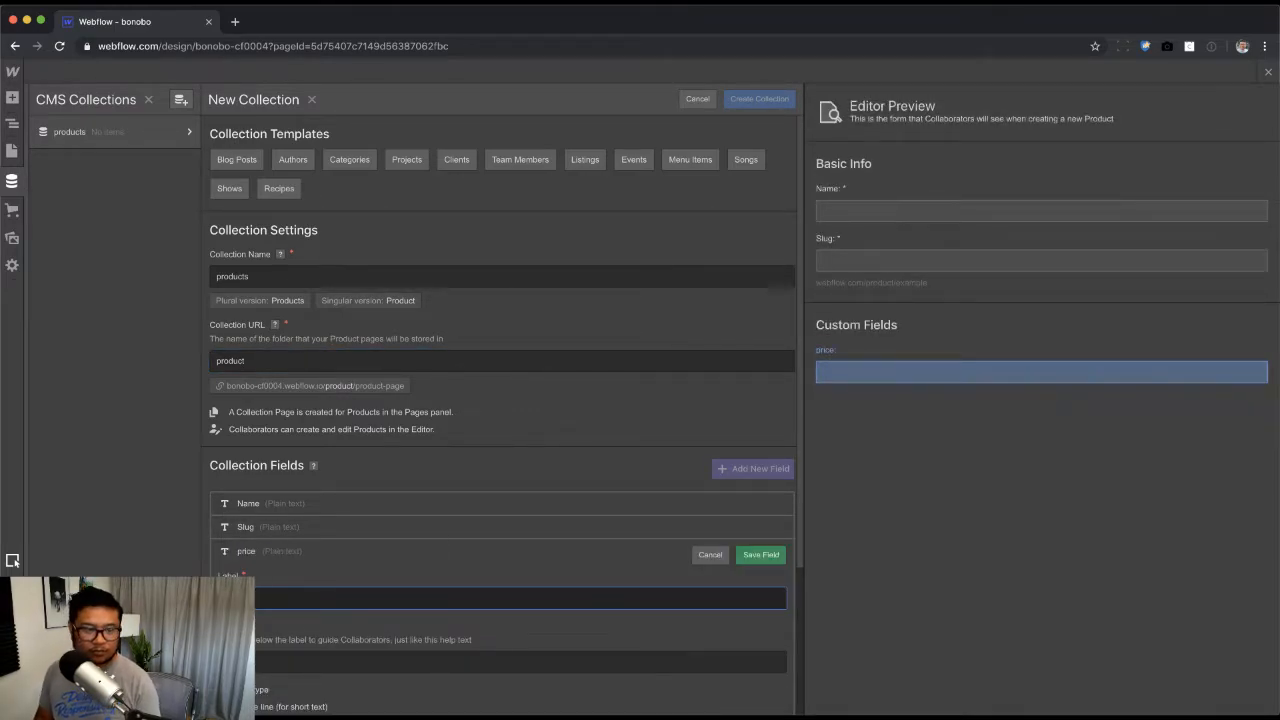
{"action": "key", "text": "Return"}
Step: Check the product cards in the design PDF and add an image field labelled "product image" to the collection
{"action": "key", "text": "super+Tab"}
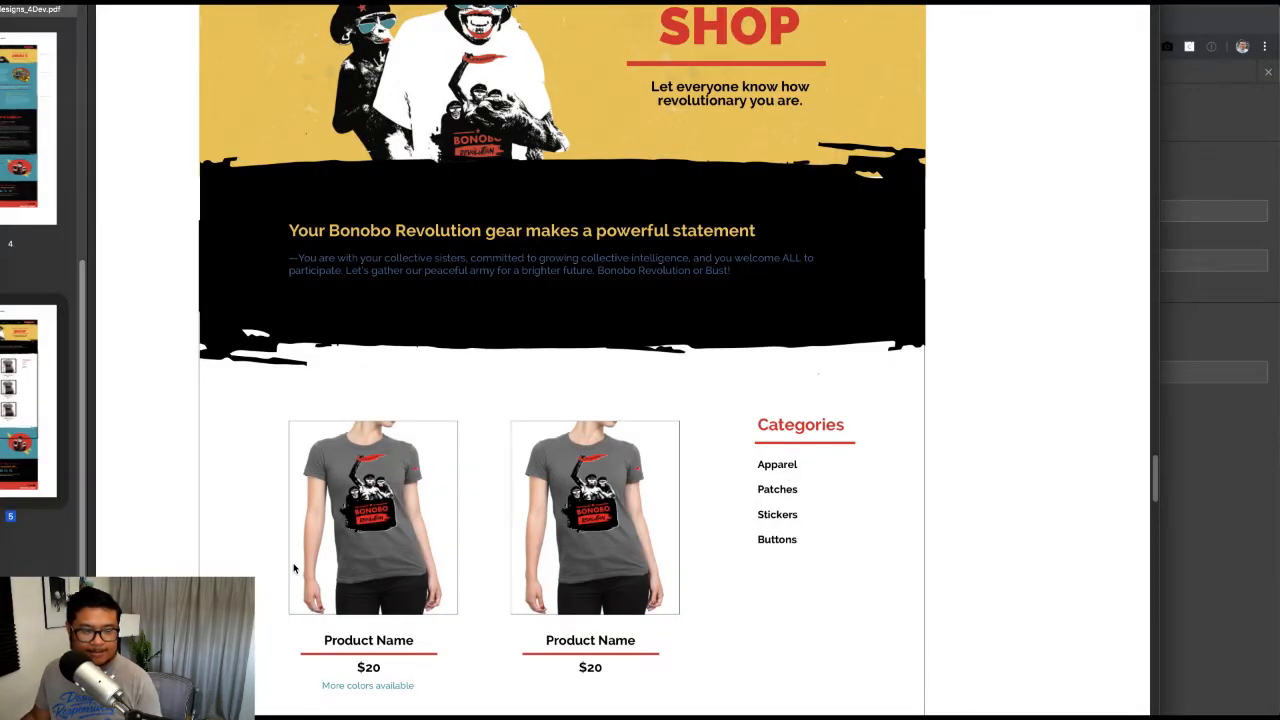
{"action": "scroll", "coordinate": [520, 600], "scroll_direction": "down", "scroll_amount": 5}
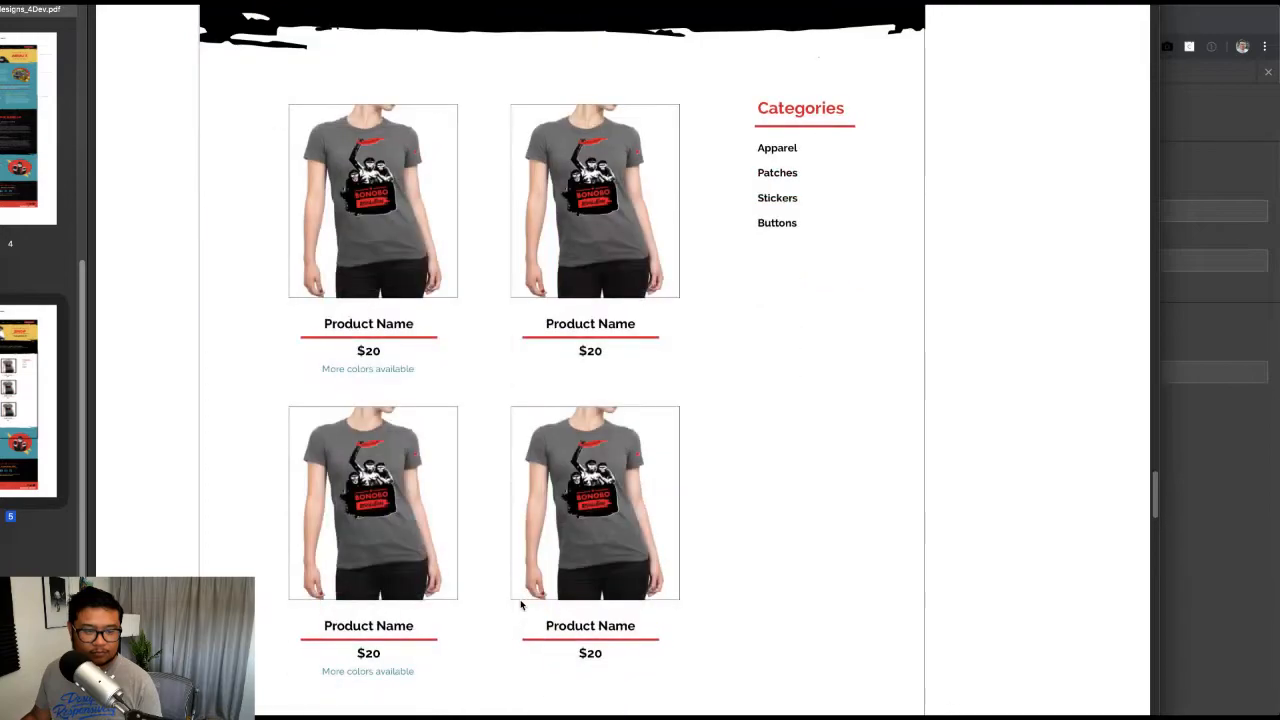
{"action": "scroll", "coordinate": [520, 604], "scroll_direction": "up", "scroll_amount": 3}
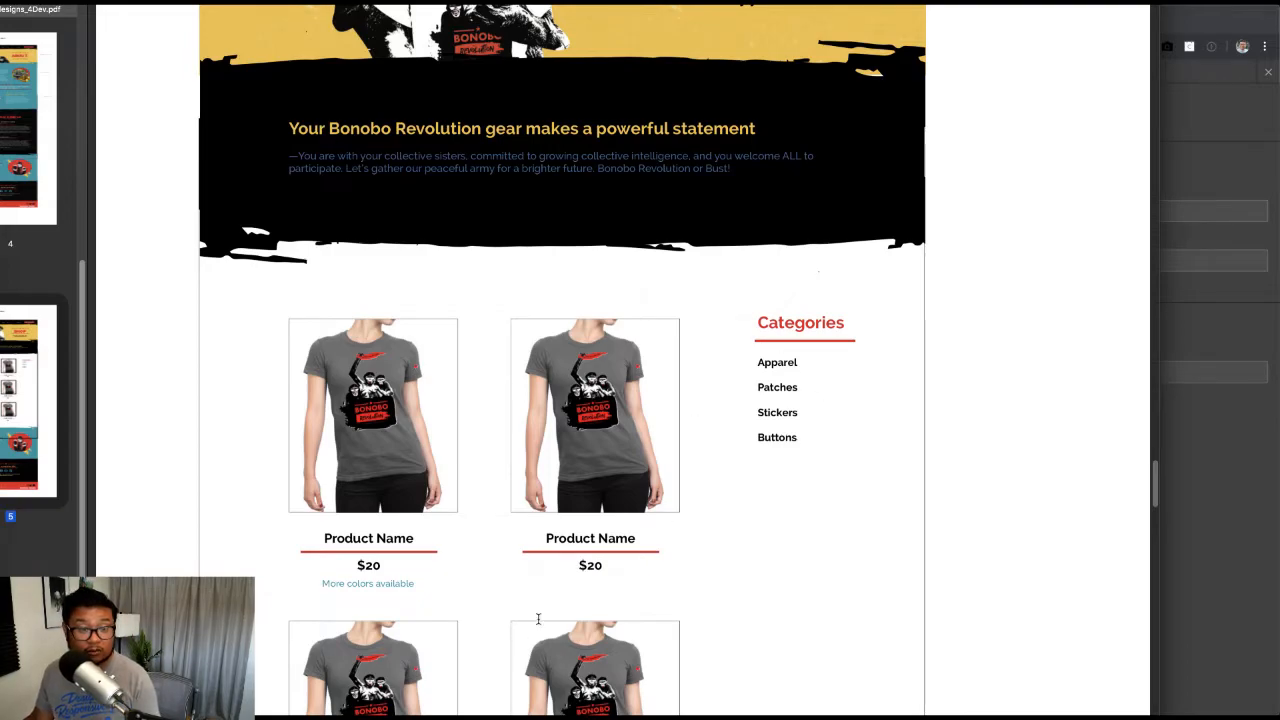
{"action": "scroll", "coordinate": [537, 615], "scroll_direction": "down", "scroll_amount": 1}
{"action": "key", "text": "super+Tab"}
{"action": "left_click", "coordinate": [254, 574]}
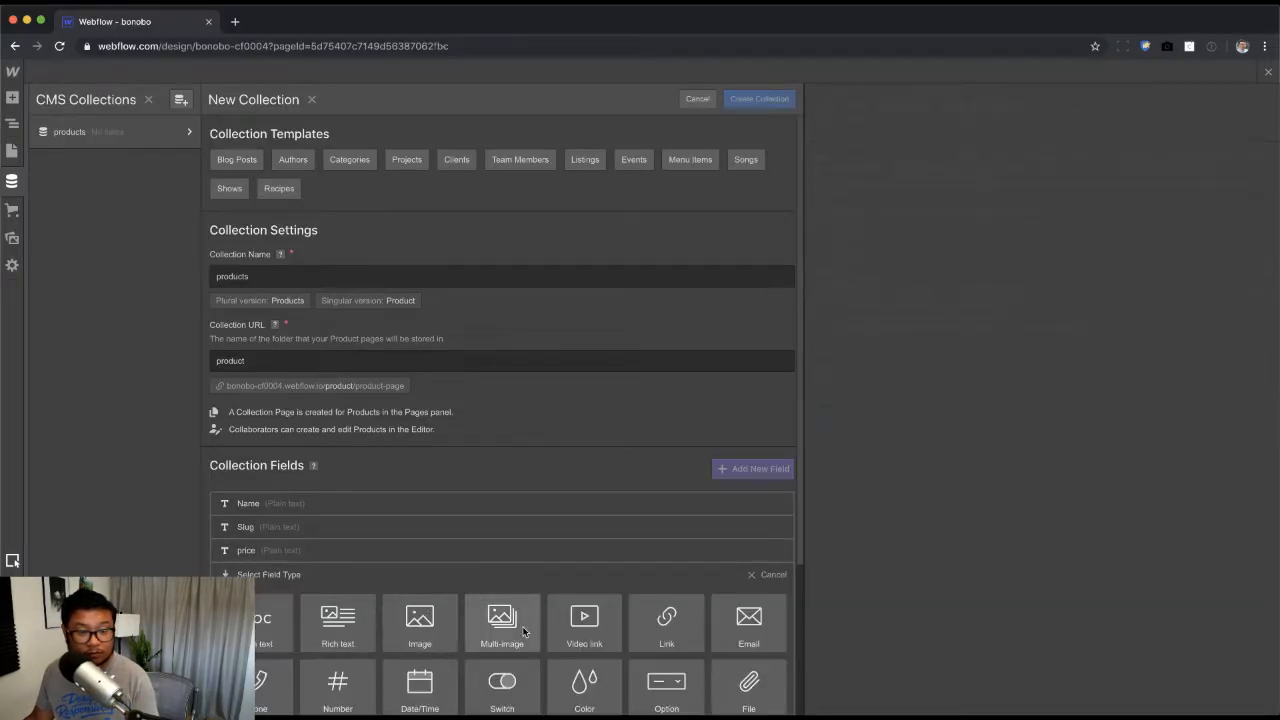
{"action": "left_click", "coordinate": [421, 620]}
{"action": "type", "text": "pro"}
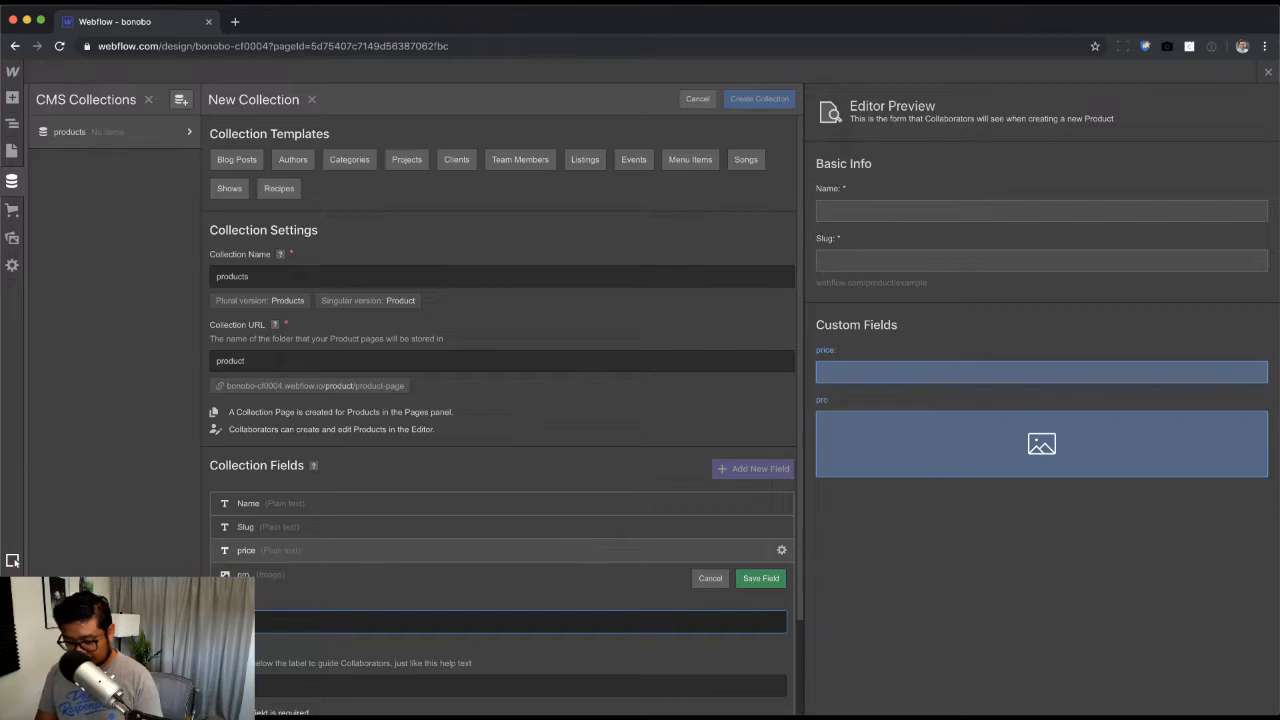
{"action": "type", "text": "duct image"}
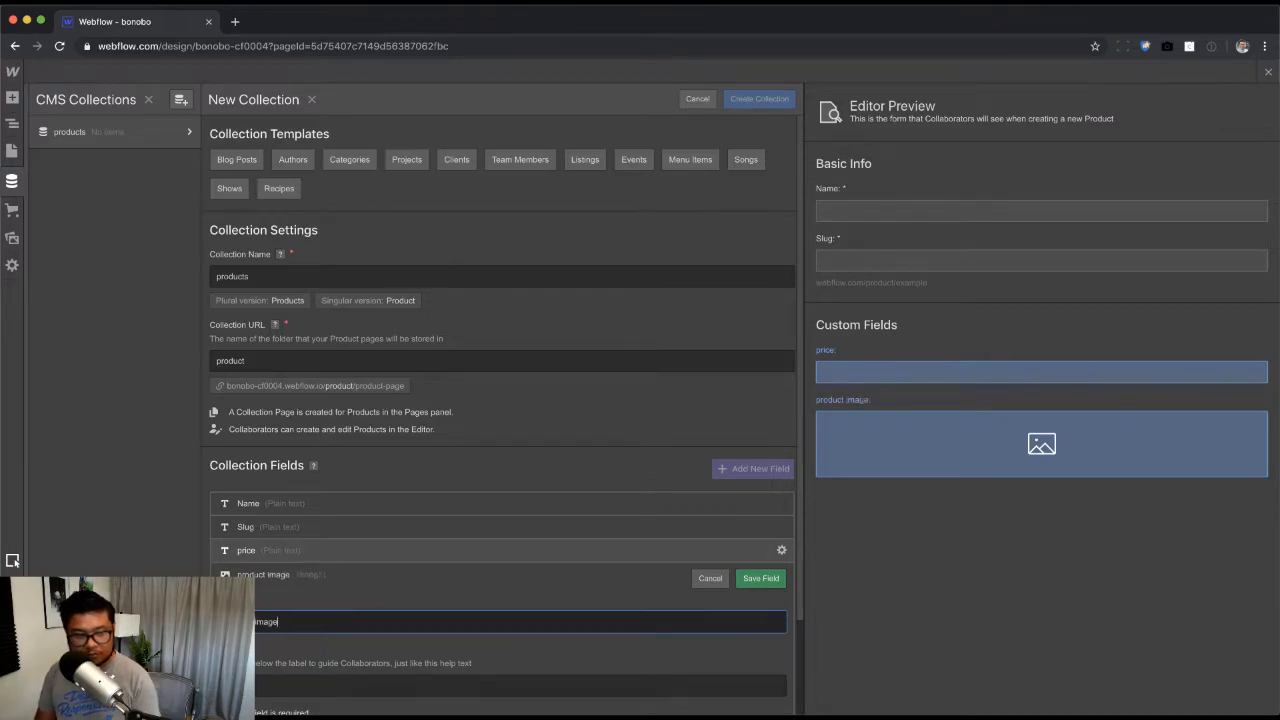
{"action": "key", "text": "Return"}
Step: Compare the collection fields with the product grid in the design PDF and create the products collection
{"action": "key", "text": "super+Tab"}
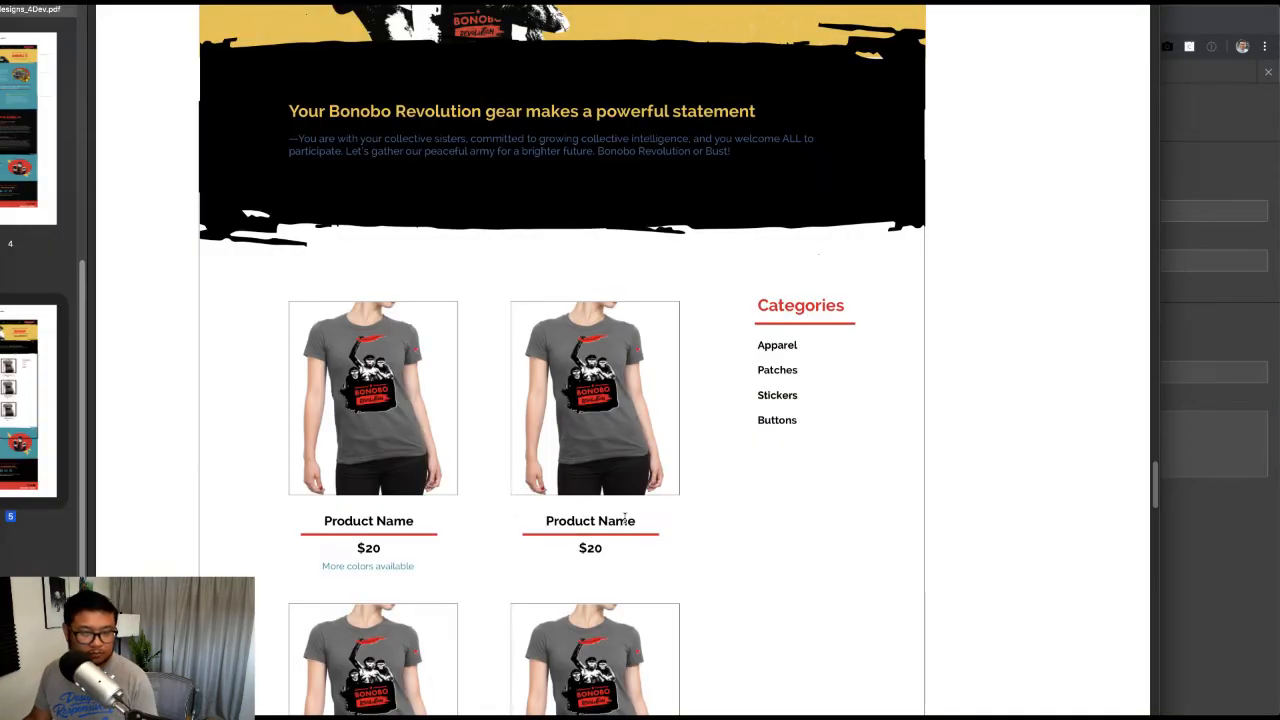
{"action": "scroll", "coordinate": [620, 540], "scroll_direction": "down", "scroll_amount": 5}
{"action": "scroll", "coordinate": [610, 620], "scroll_direction": "up", "scroll_amount": 3}
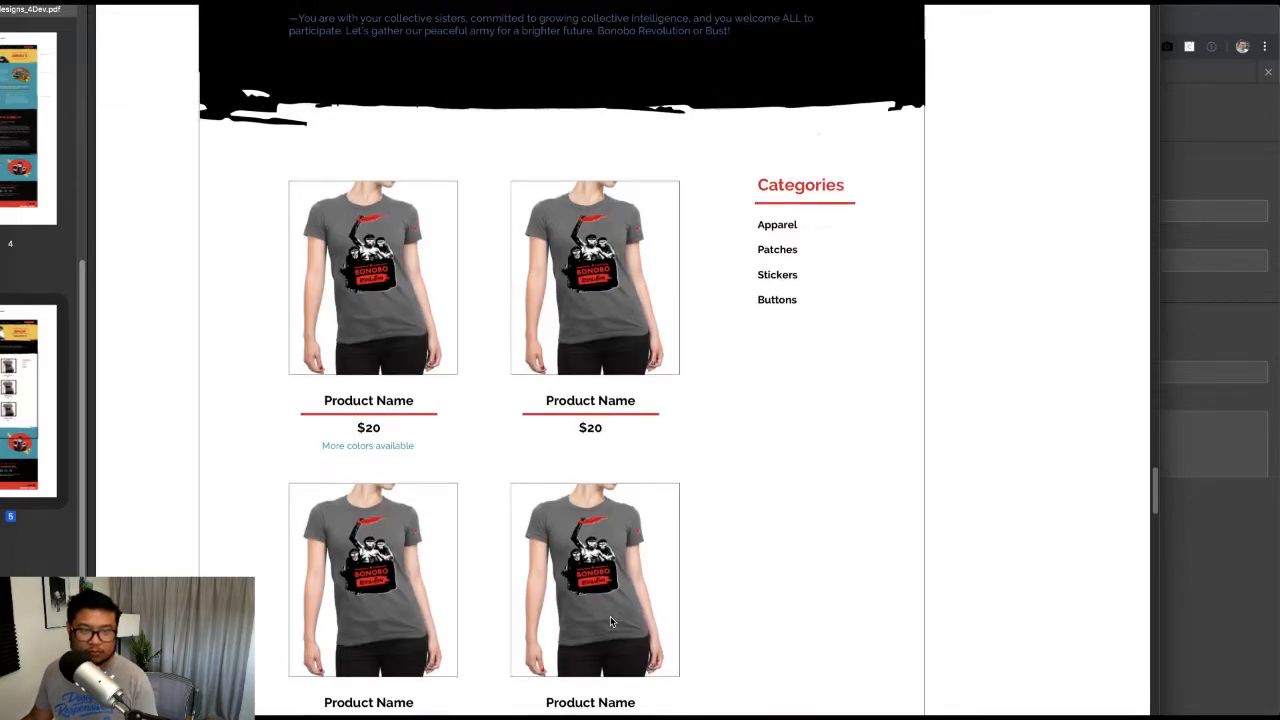
{"action": "key", "text": "super+Tab"}
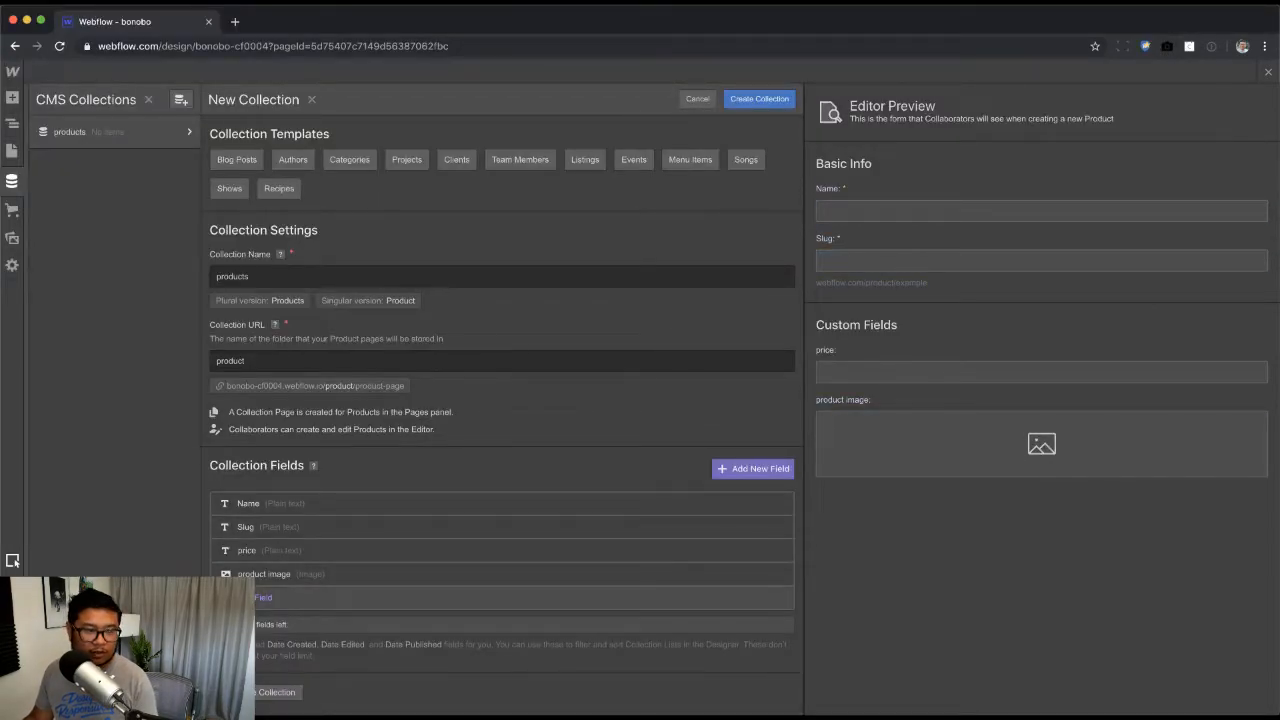
{"action": "left_click", "coordinate": [758, 101]}
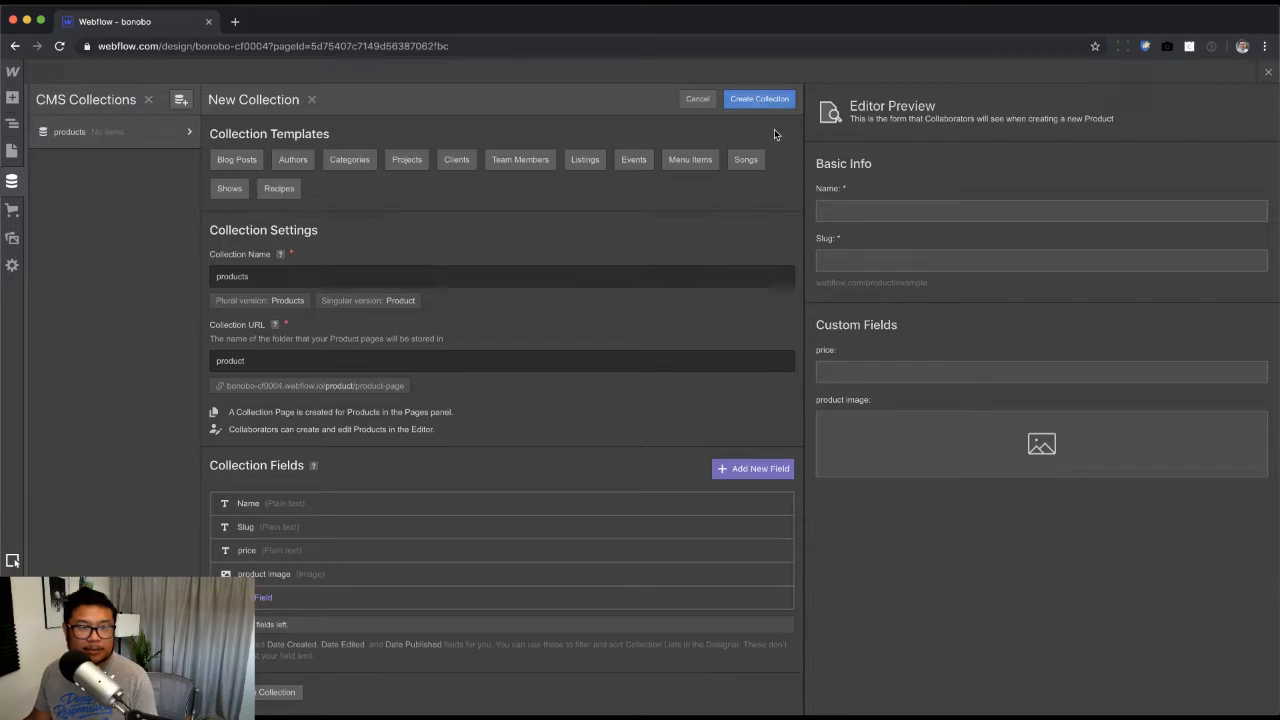
Step: Start a new product item named "shirt 1" with a price of 20
{"action": "left_click", "coordinate": [1236, 99]}
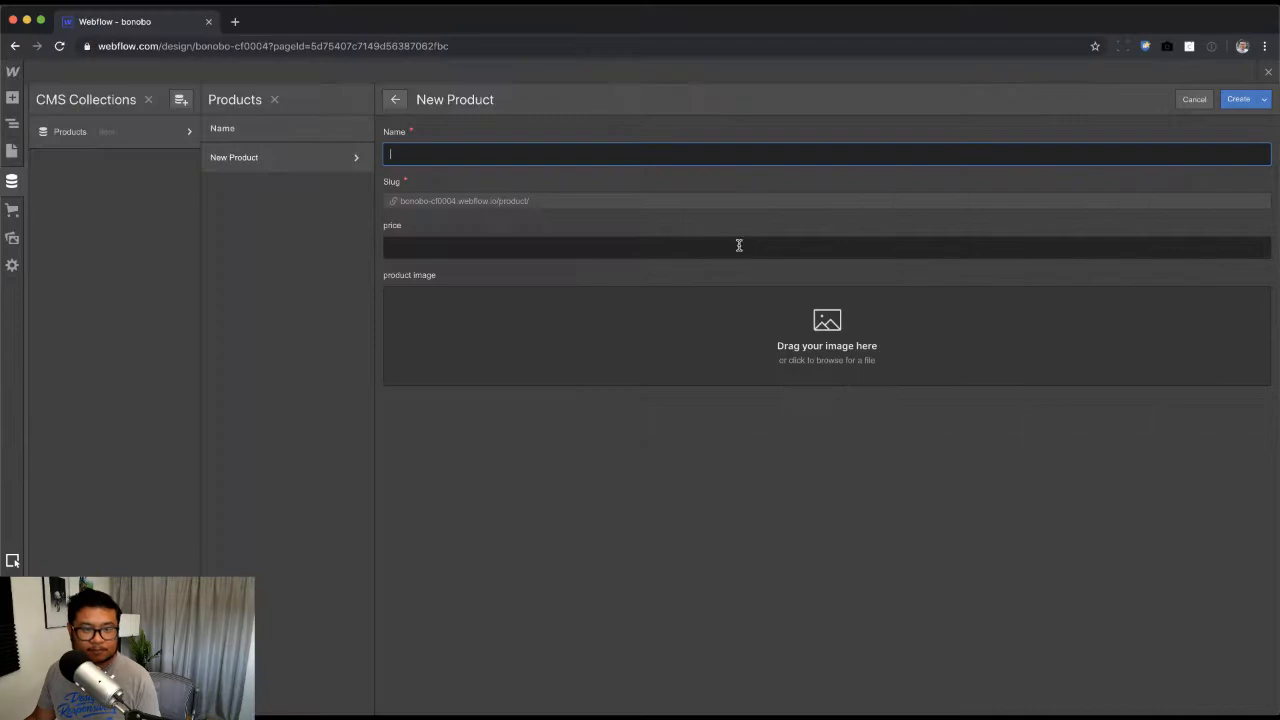
{"action": "type", "text": "shirt"}
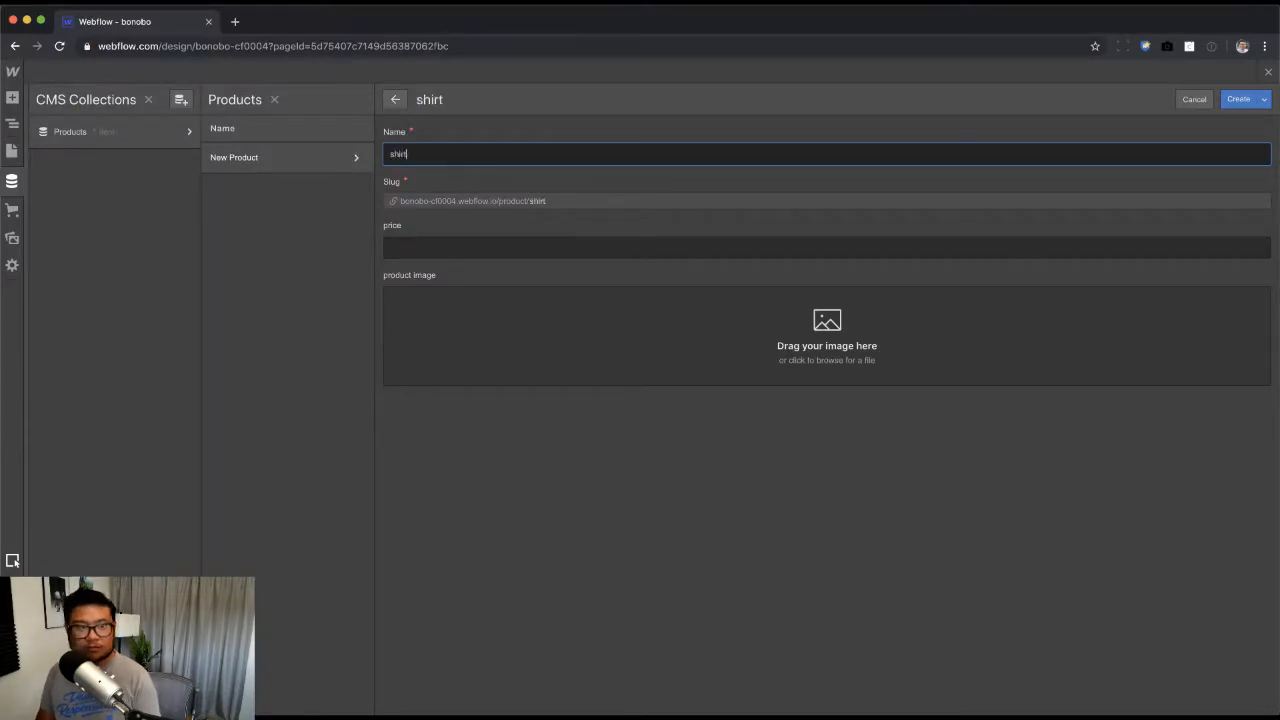
{"action": "type", "text": " 1"}
{"action": "key", "text": "Tab"}
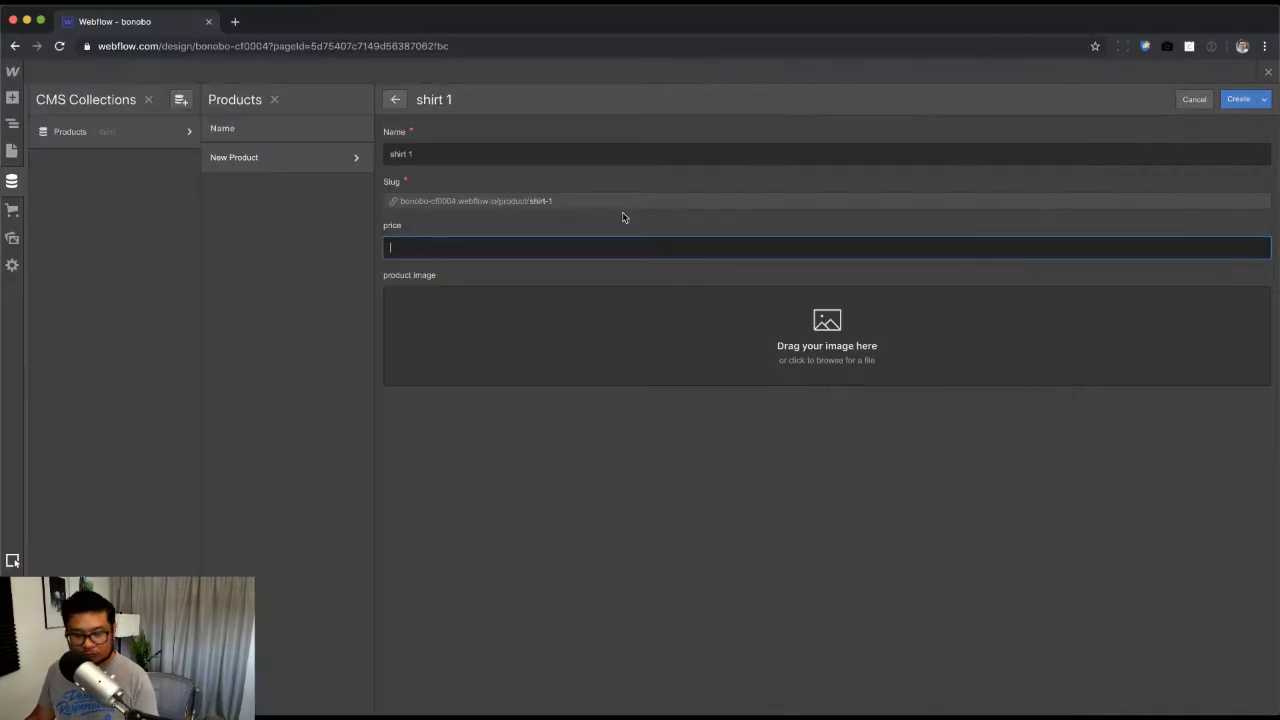
{"action": "type", "text": "20"}
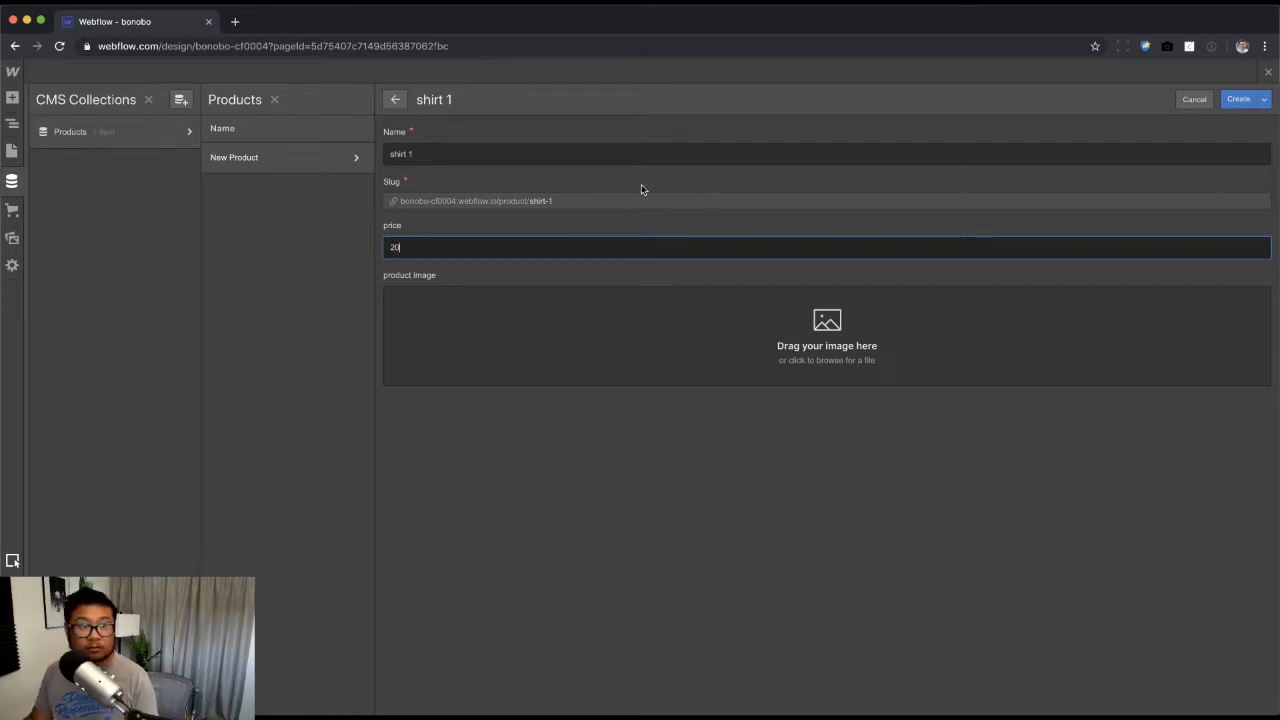
Step: Upload FPO-productThumbnail.jpg as the product image of shirt 1 and create the item
{"action": "left_click", "coordinate": [831, 340]}
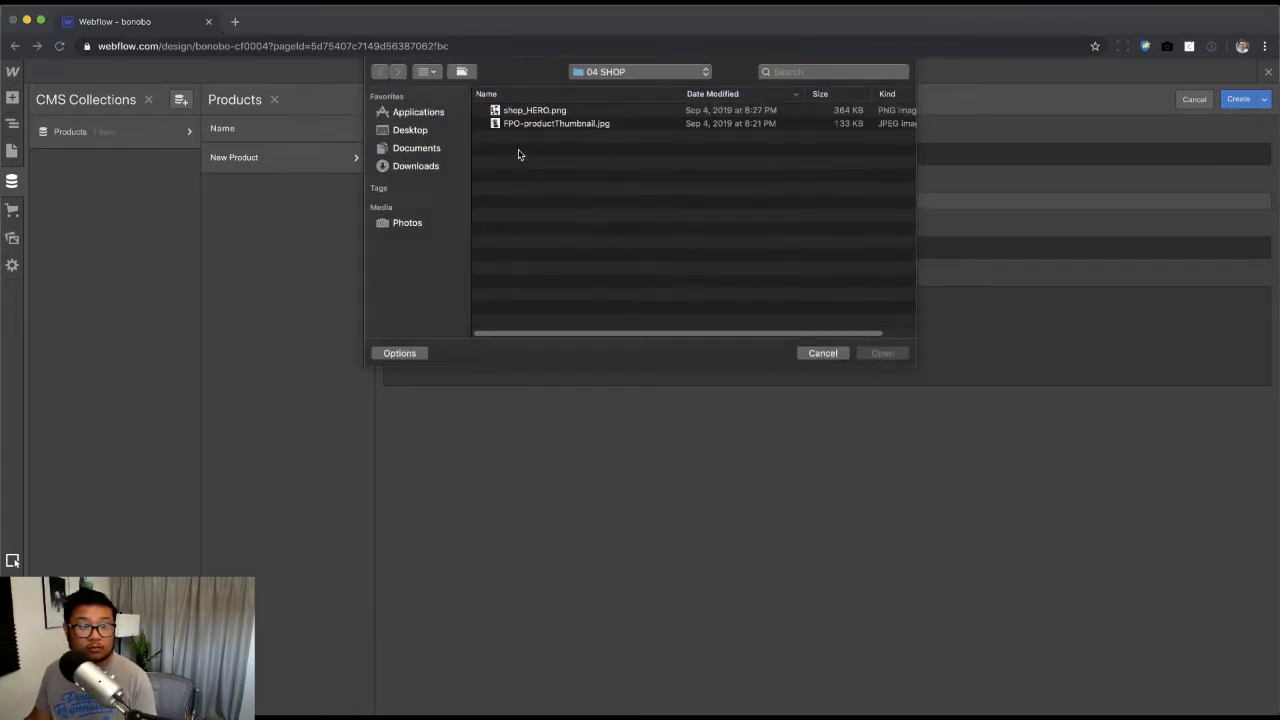
{"action": "left_click", "coordinate": [535, 111]}
{"action": "left_click", "coordinate": [537, 123]}
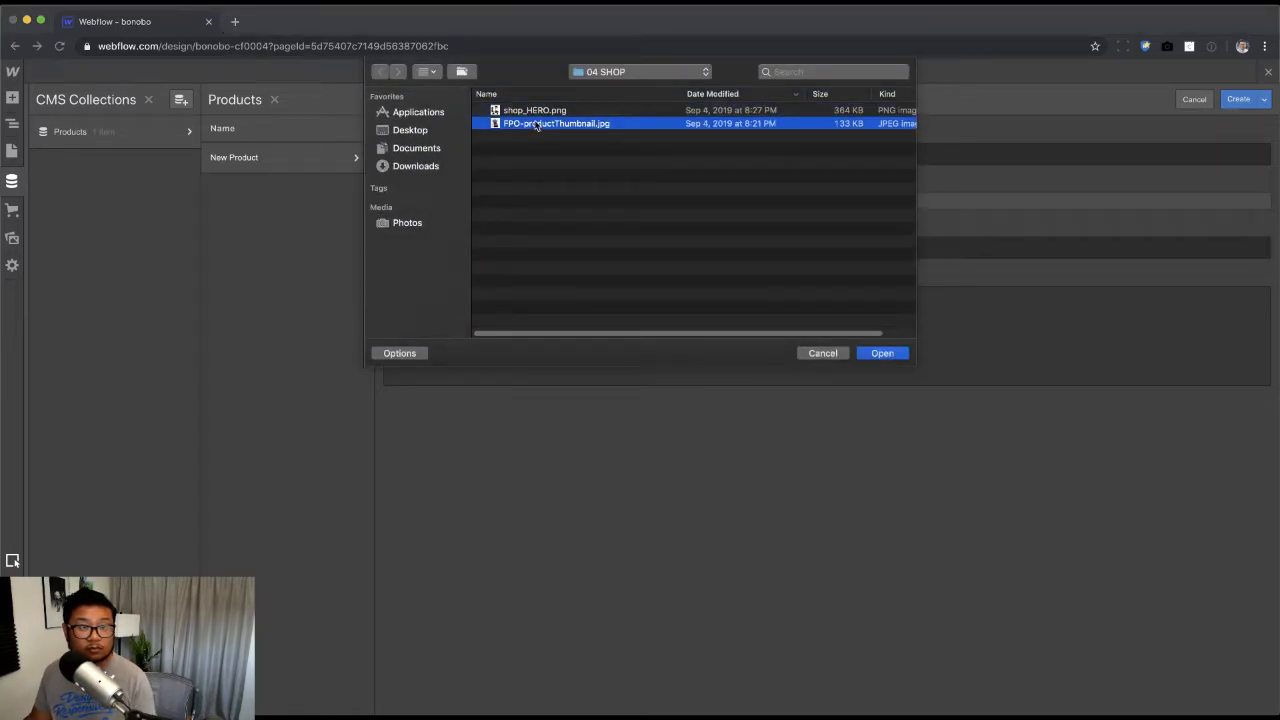
{"action": "double_click", "coordinate": [537, 123]}
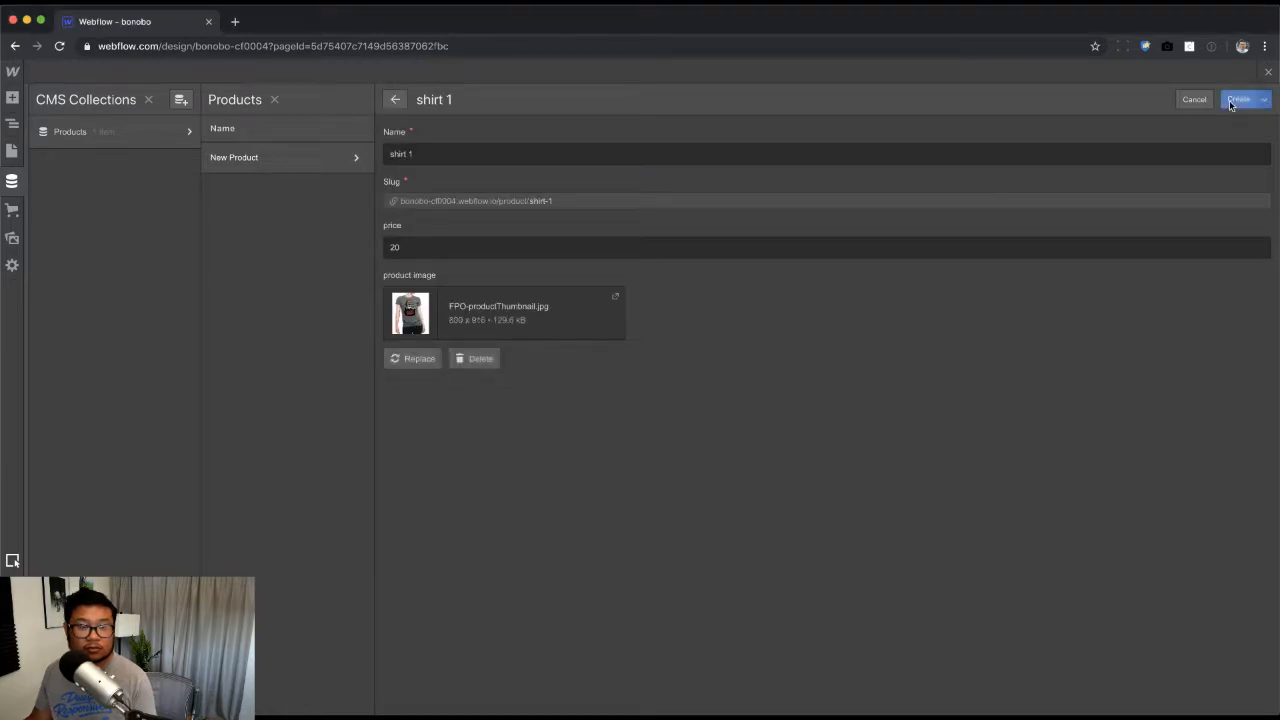
{"action": "left_click", "coordinate": [1238, 99]}
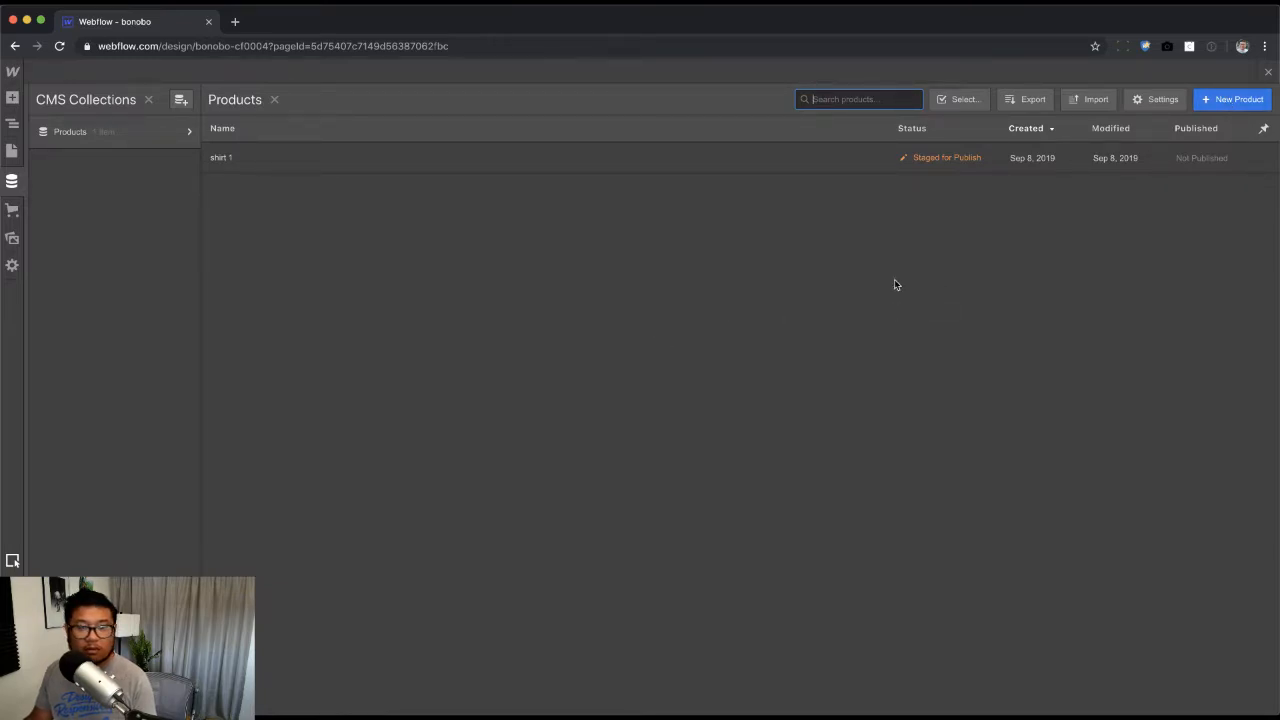
Step: Duplicate the shirt 1 item, name the copy "shirt 2" and create it
{"action": "left_click", "coordinate": [1217, 158]}
{"action": "left_click", "coordinate": [541, 416]}
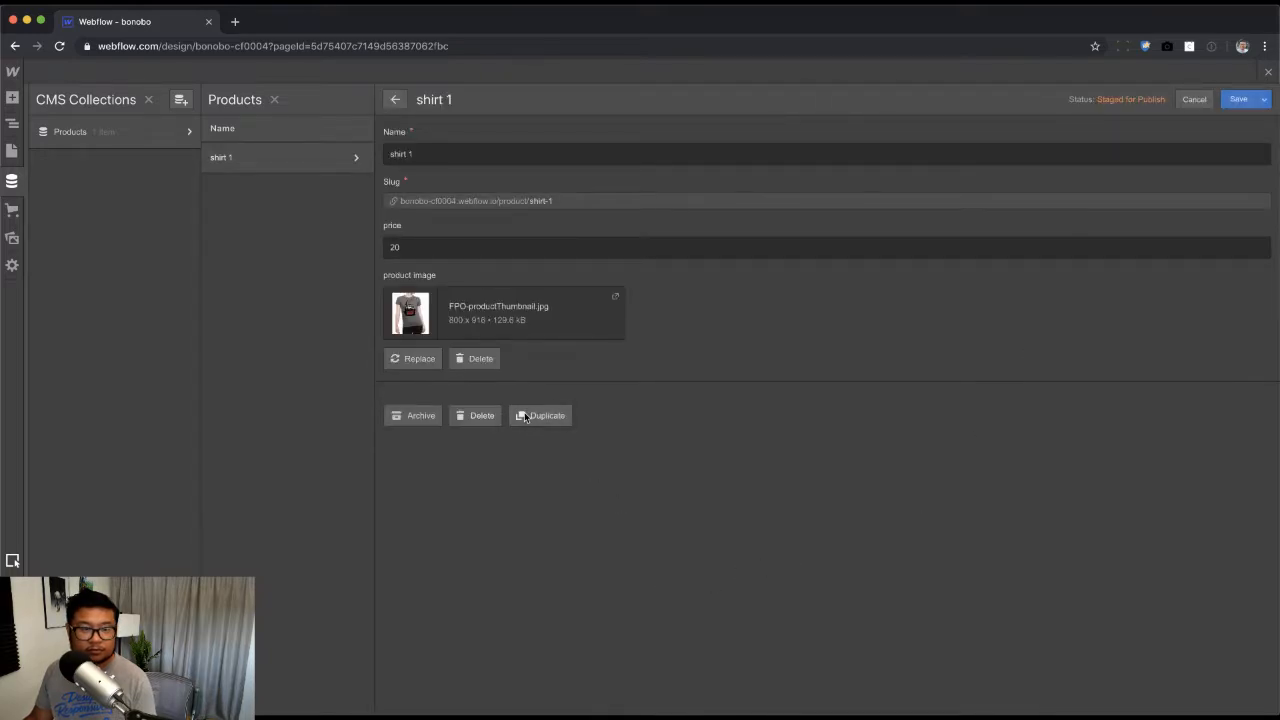
{"action": "key", "text": "BackSpace"}
{"action": "key", "text": "BackSpace"}
{"action": "key", "text": "BackSpace"}
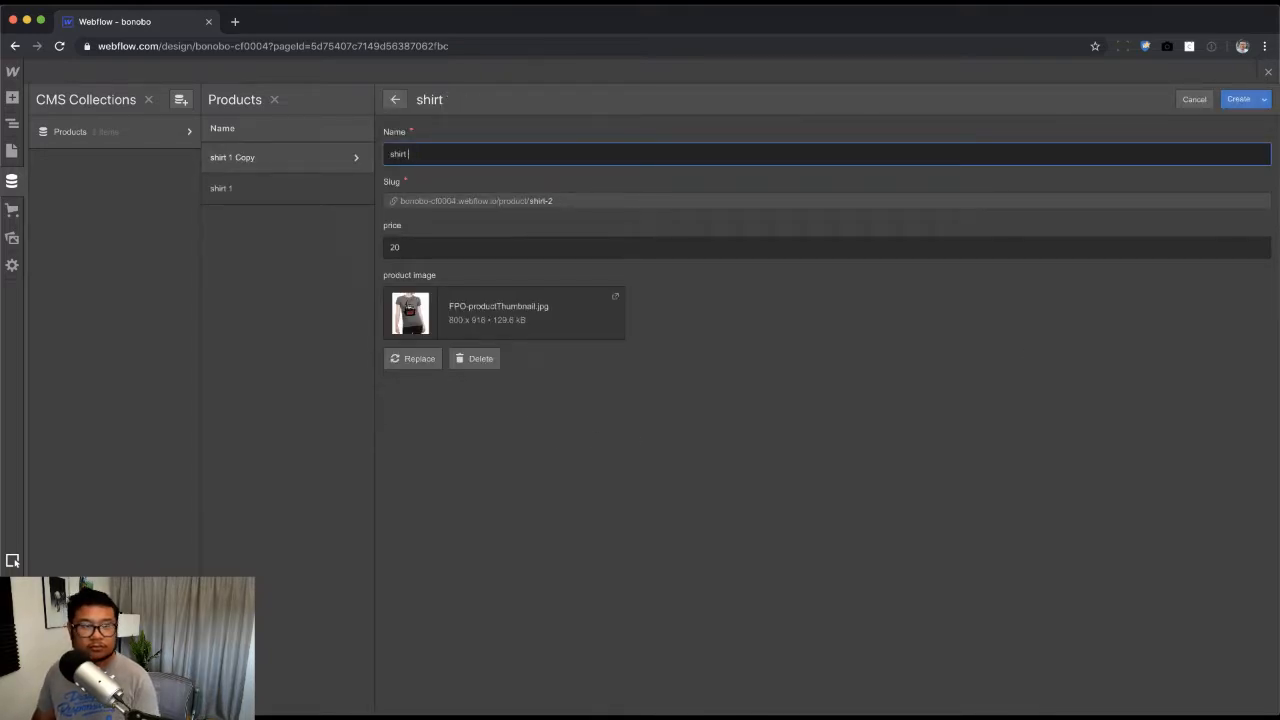
{"action": "type", "text": "2"}
{"action": "key", "text": "Return"}
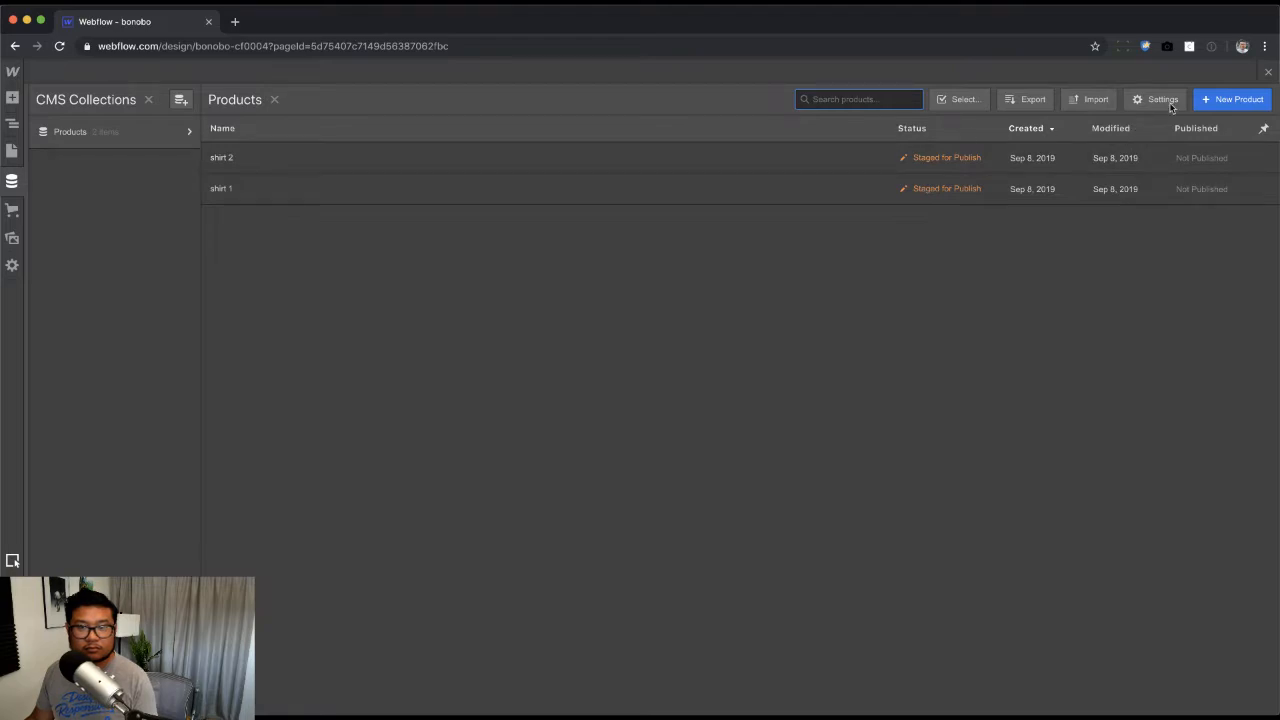
Step: Duplicate the shirt 2 item and name the copy "shirt 3"
{"action": "left_click", "coordinate": [981, 163]}
{"action": "left_click", "coordinate": [536, 422]}
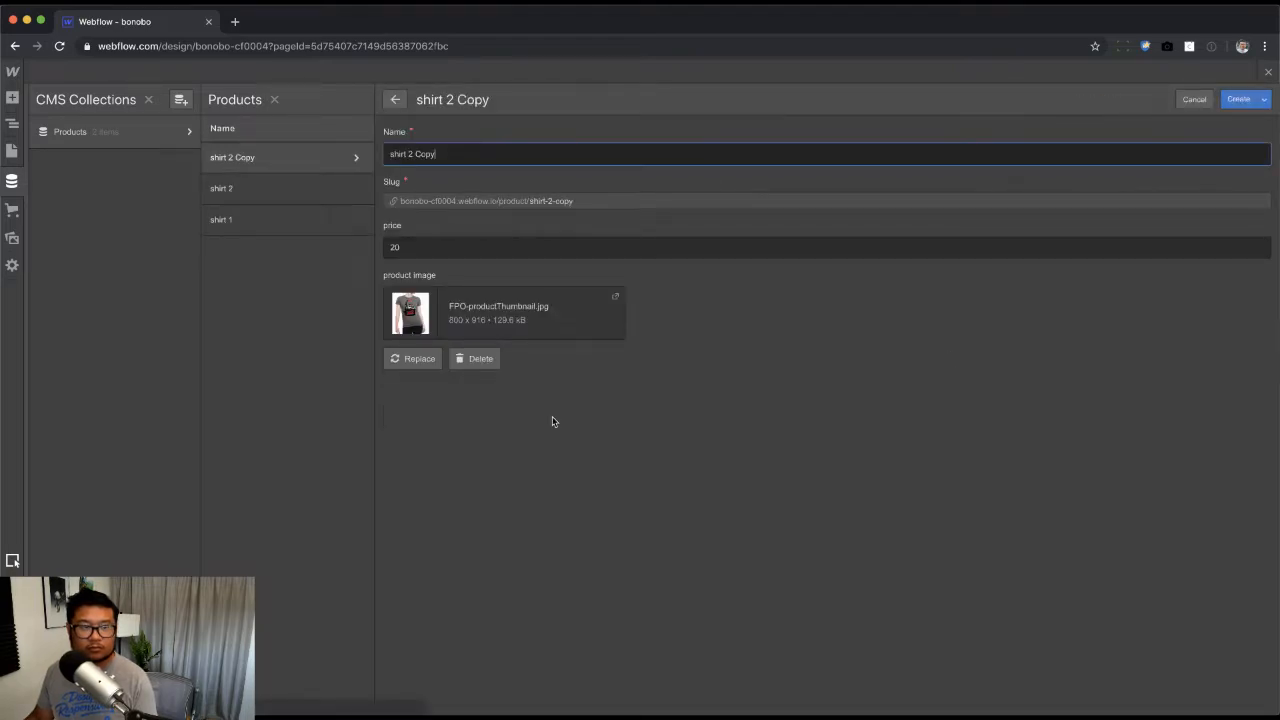
{"action": "key", "text": "BackSpace"}
{"action": "key", "text": "BackSpace"}
{"action": "key", "text": "BackSpace"}
{"action": "type", "text": "3"}
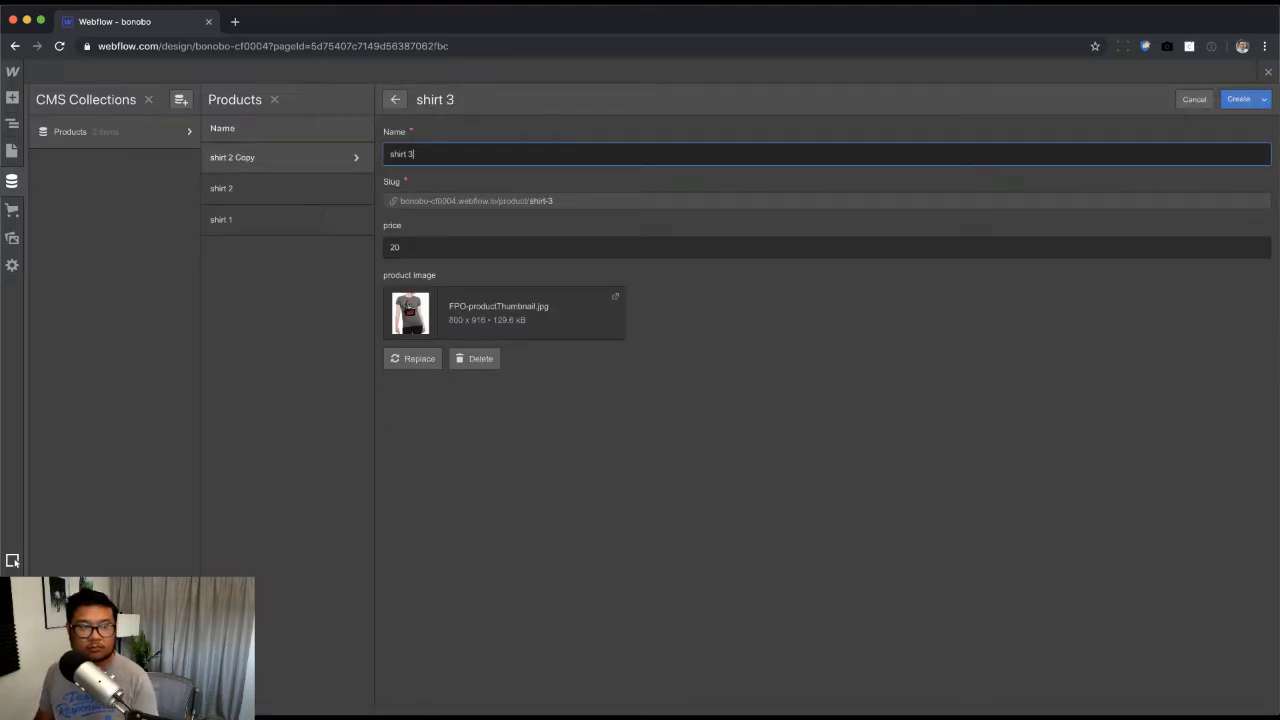
Step: Create the duplicated product as "shirt 3" and return to the Products list
{"action": "key", "text": "Return"}
{"action": "left_click", "coordinate": [1224, 94]}
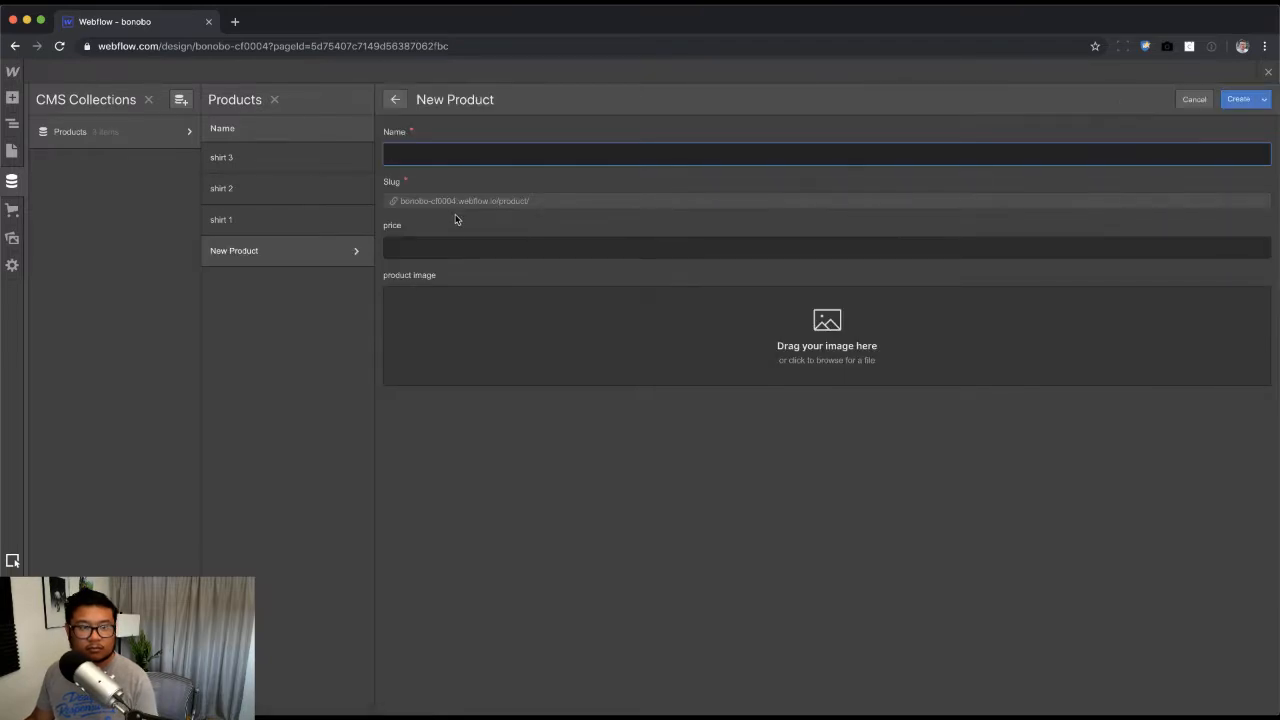
{"action": "left_click", "coordinate": [1194, 99]}
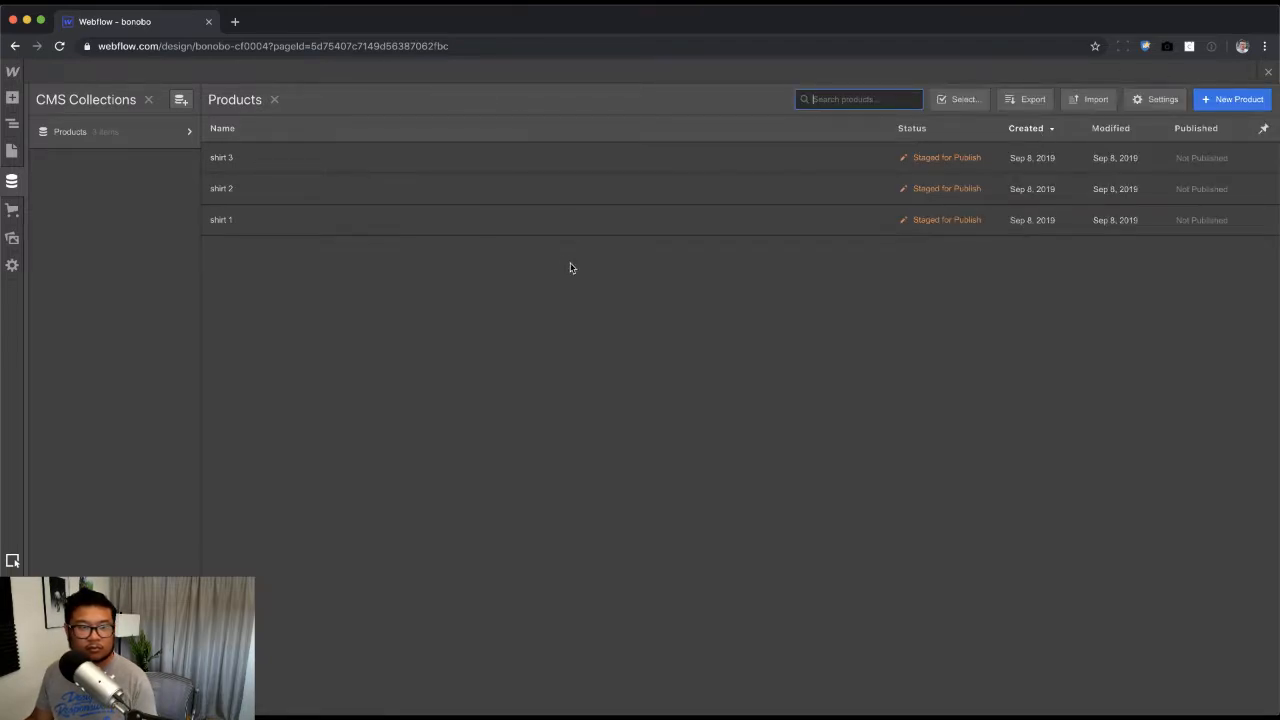
Step: Duplicate the shirt 3 product and create the copy as "shirt 4"
{"action": "left_click", "coordinate": [500, 176]}
{"action": "left_click", "coordinate": [540, 415]}
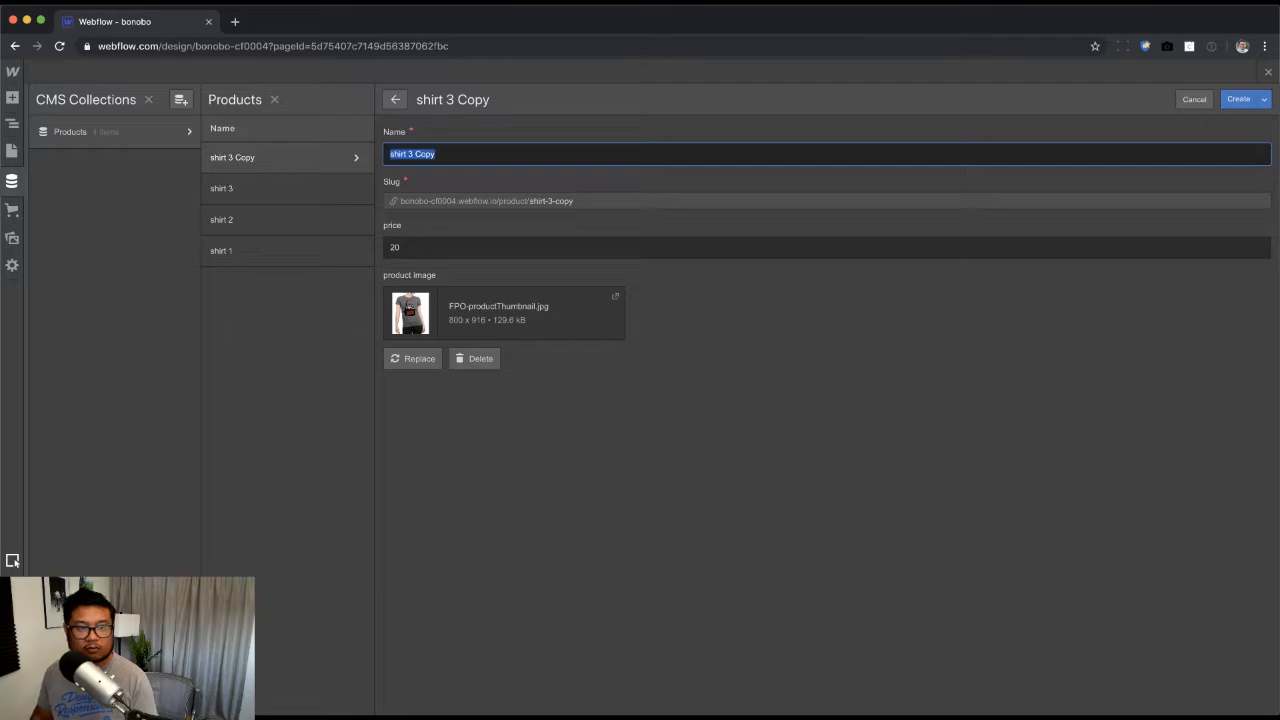
{"action": "key", "text": "Right"}
{"action": "key", "text": "shift+alt+Left"}
{"action": "key", "text": "Return"}
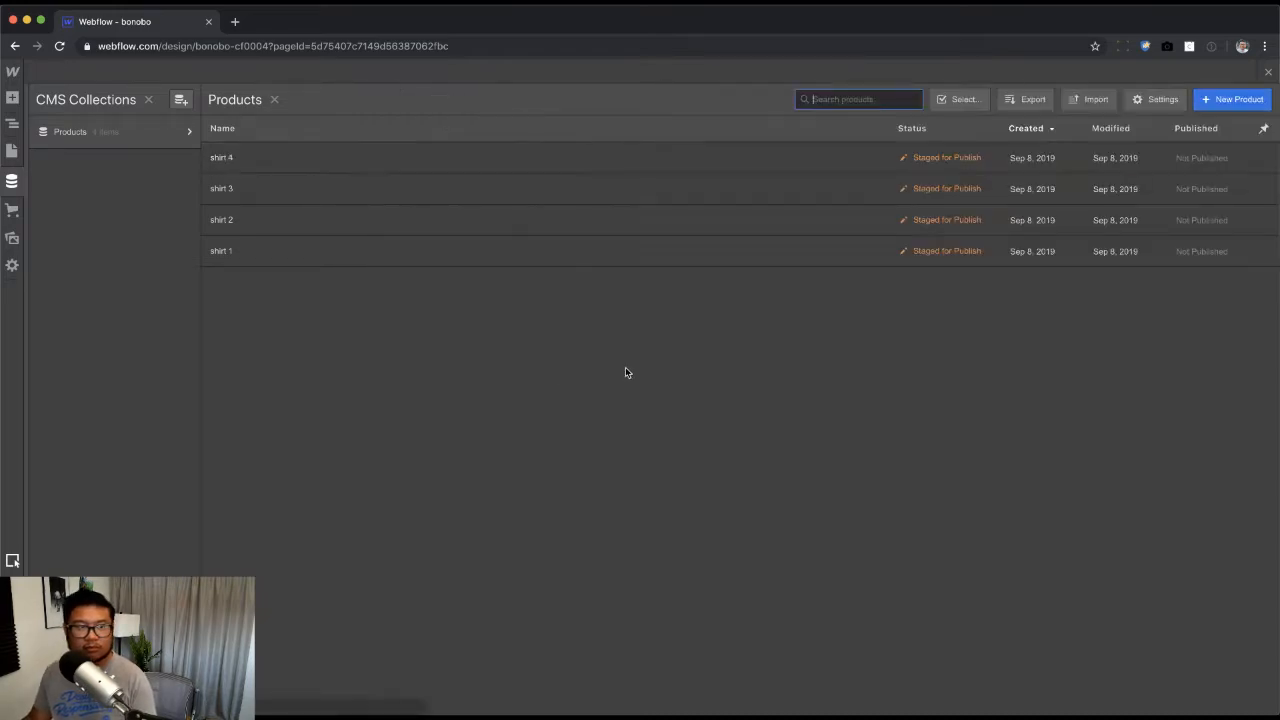
Step: Duplicate the shirt 4 product and create the copy as "shirt 5"
{"action": "left_click", "coordinate": [1051, 157]}
{"action": "left_click", "coordinate": [553, 415]}
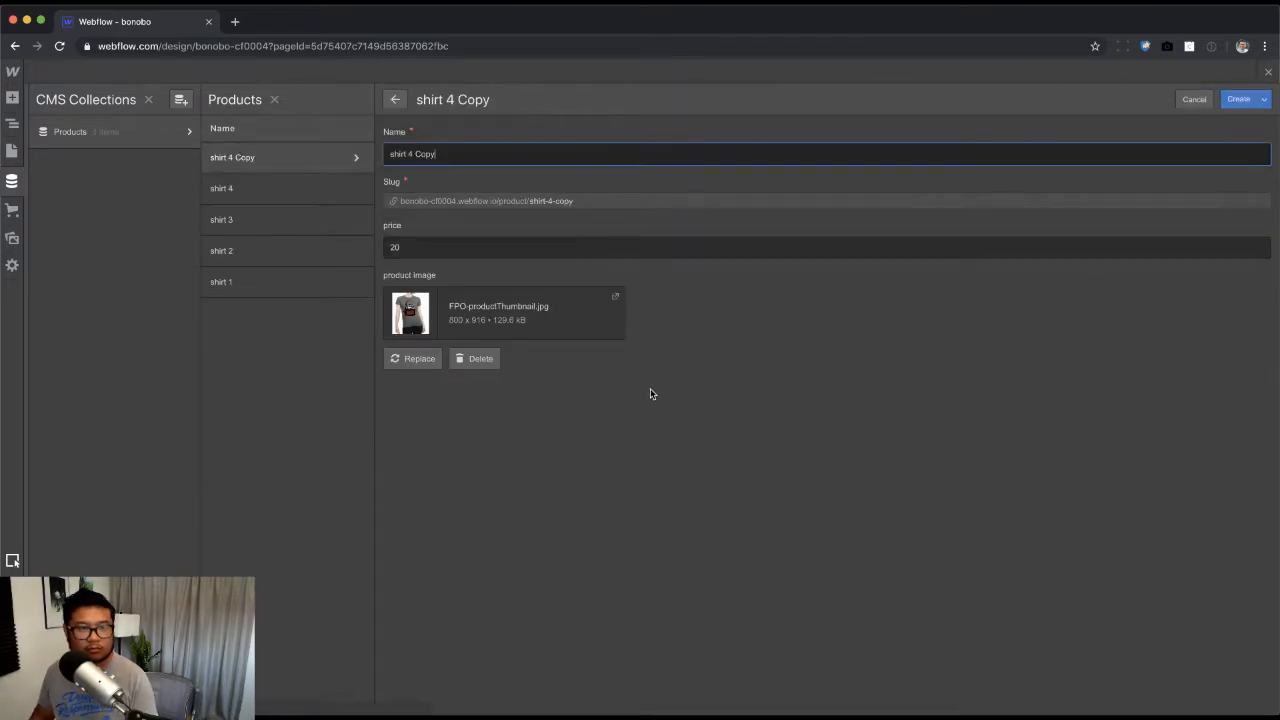
{"action": "key", "text": "shift+alt+Left"}
{"action": "key", "text": "shift+alt+Left"}
{"action": "type", "text": "5"}
{"action": "key", "text": "Return"}
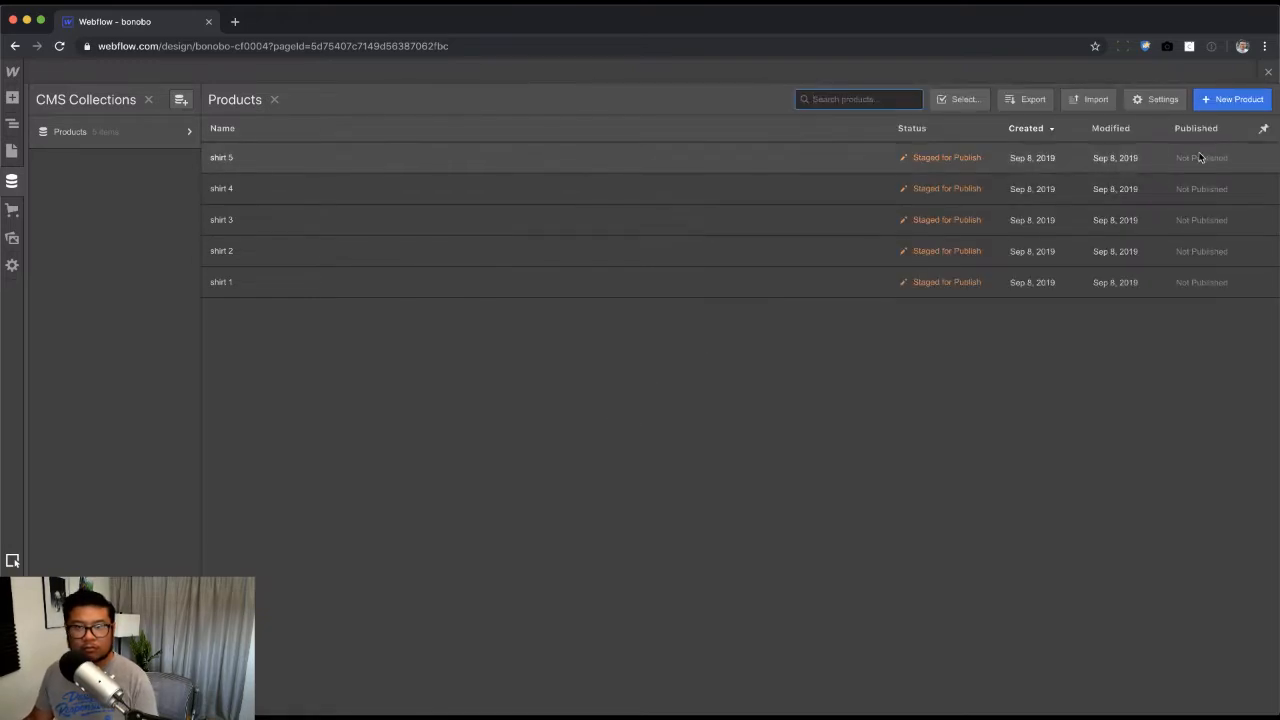
Step: Duplicate the shirt 5 product and create the copy as "shirt 6"
{"action": "left_click", "coordinate": [1130, 158]}
{"action": "left_click", "coordinate": [555, 414]}
{"action": "key", "text": "shift+alt+Left"}
{"action": "key", "text": "shift+alt+Left"}
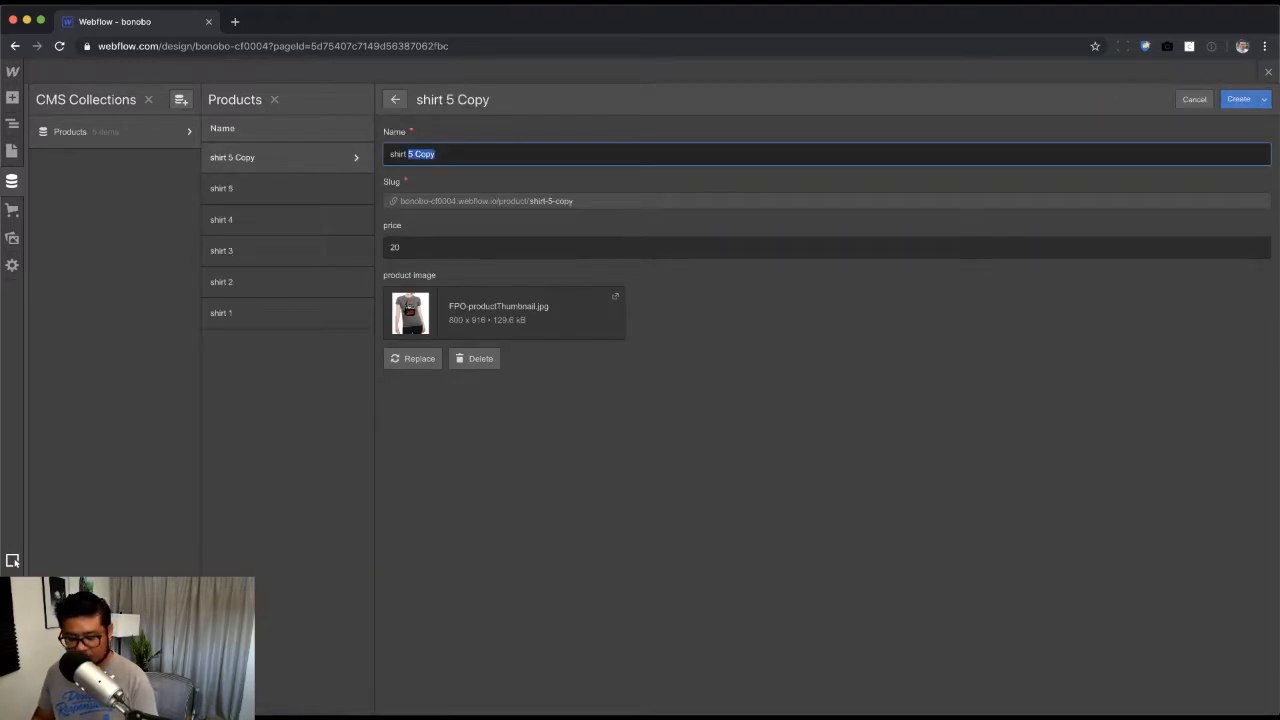
{"action": "type", "text": "6"}
{"action": "key", "text": "Return"}
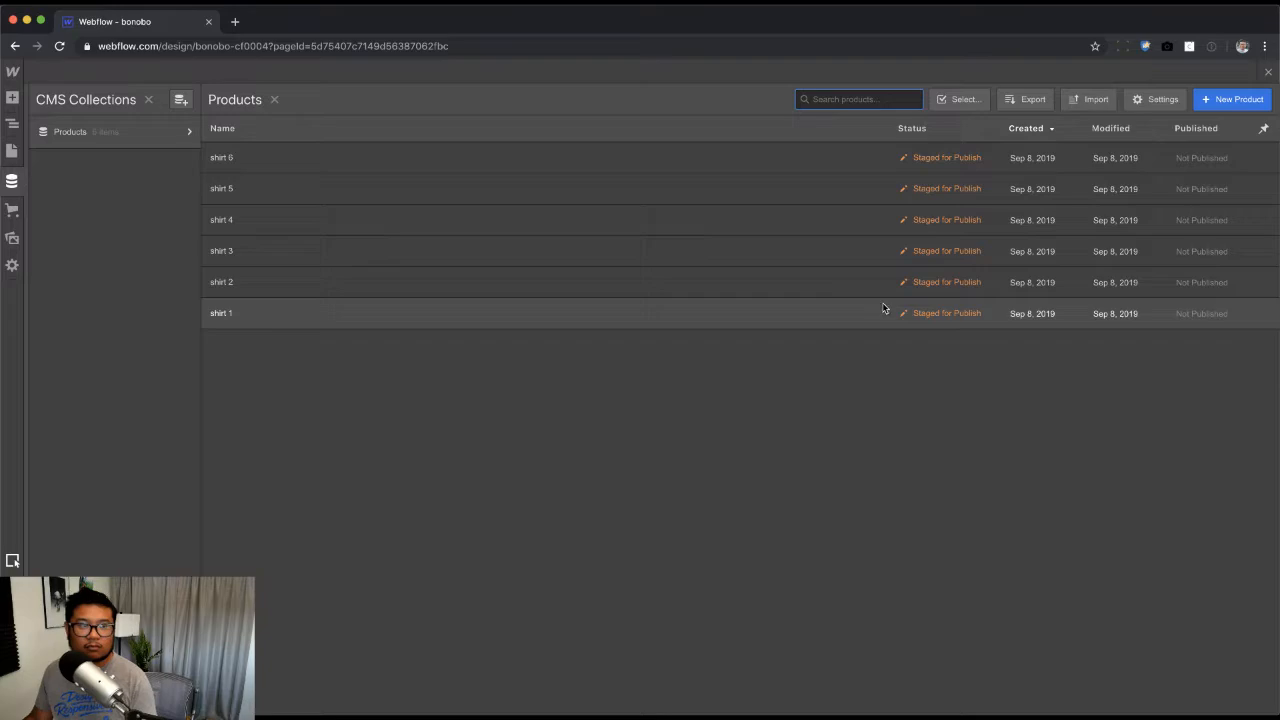
Step: Duplicate the shirt 6 product and create the copy as "shirt 7"
{"action": "left_click", "coordinate": [1010, 160]}
{"action": "left_click", "coordinate": [545, 415]}
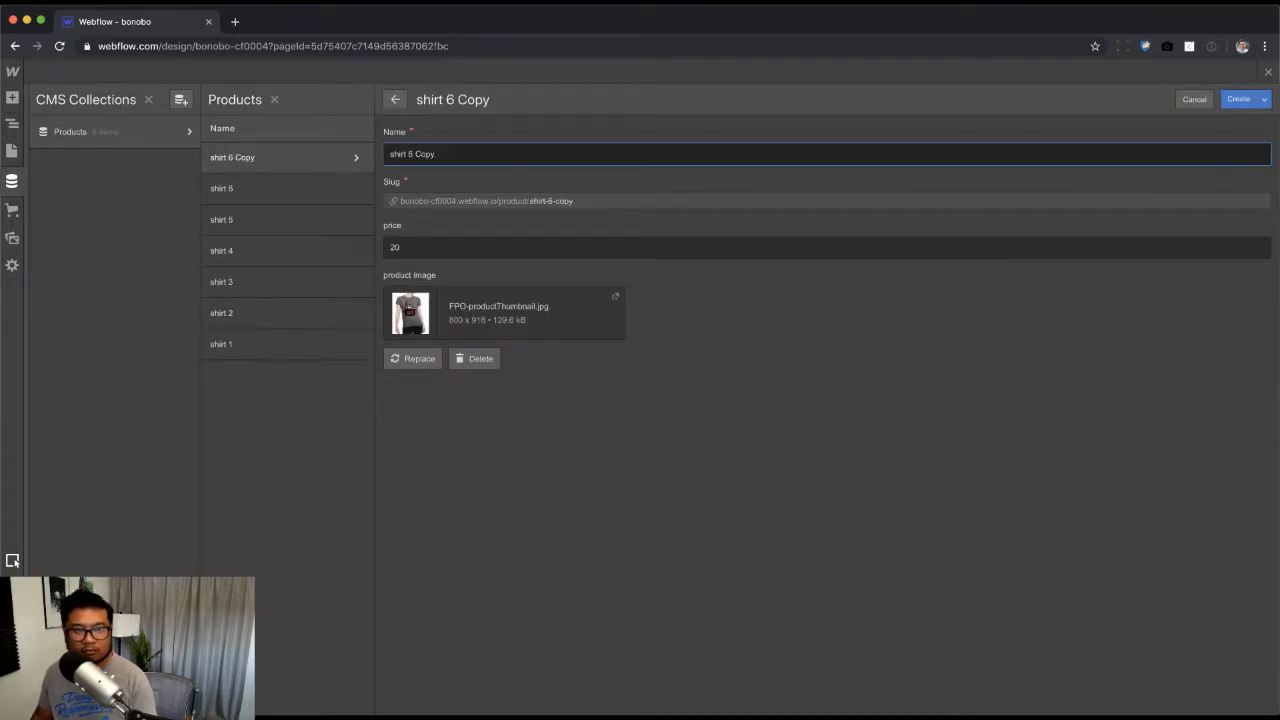
{"action": "key", "text": "shift+alt+Left"}
{"action": "key", "text": "shift+alt+Left"}
{"action": "type", "text": "7"}
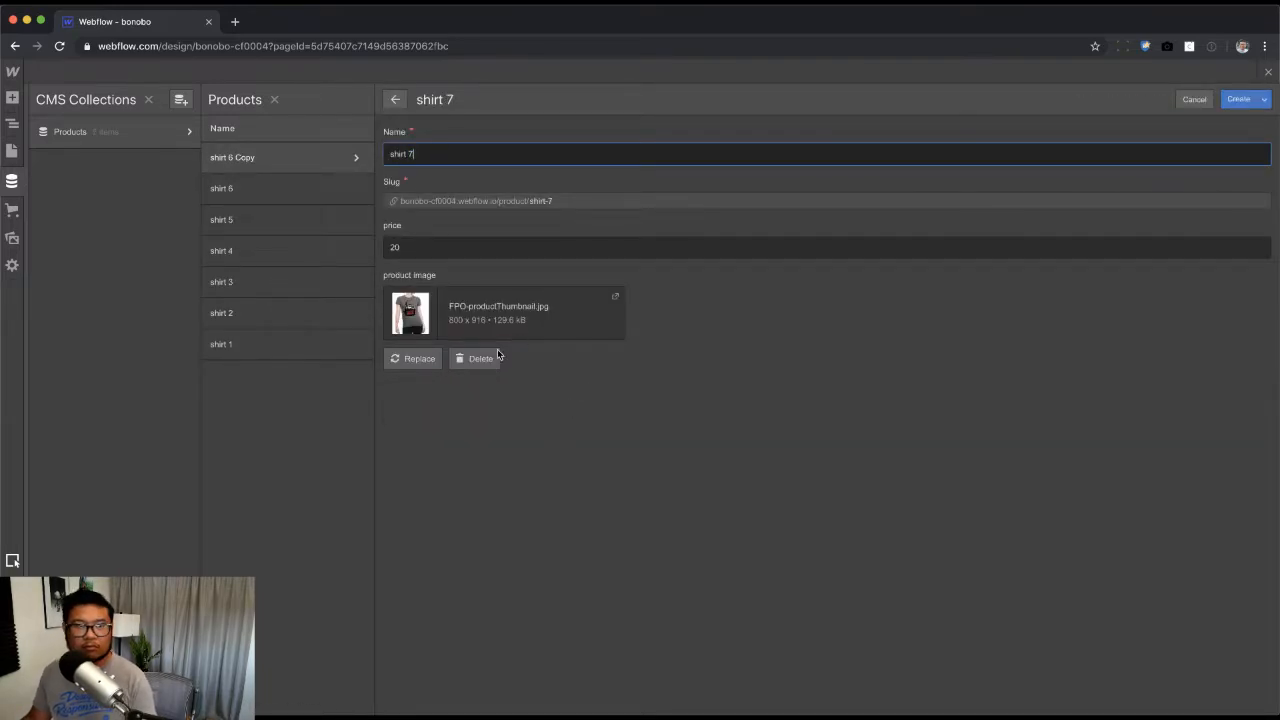
{"action": "key", "text": "Return"}
Step: Duplicate the shirt 7 product and create the copy as "shirt 8"
{"action": "left_click", "coordinate": [1050, 157]}
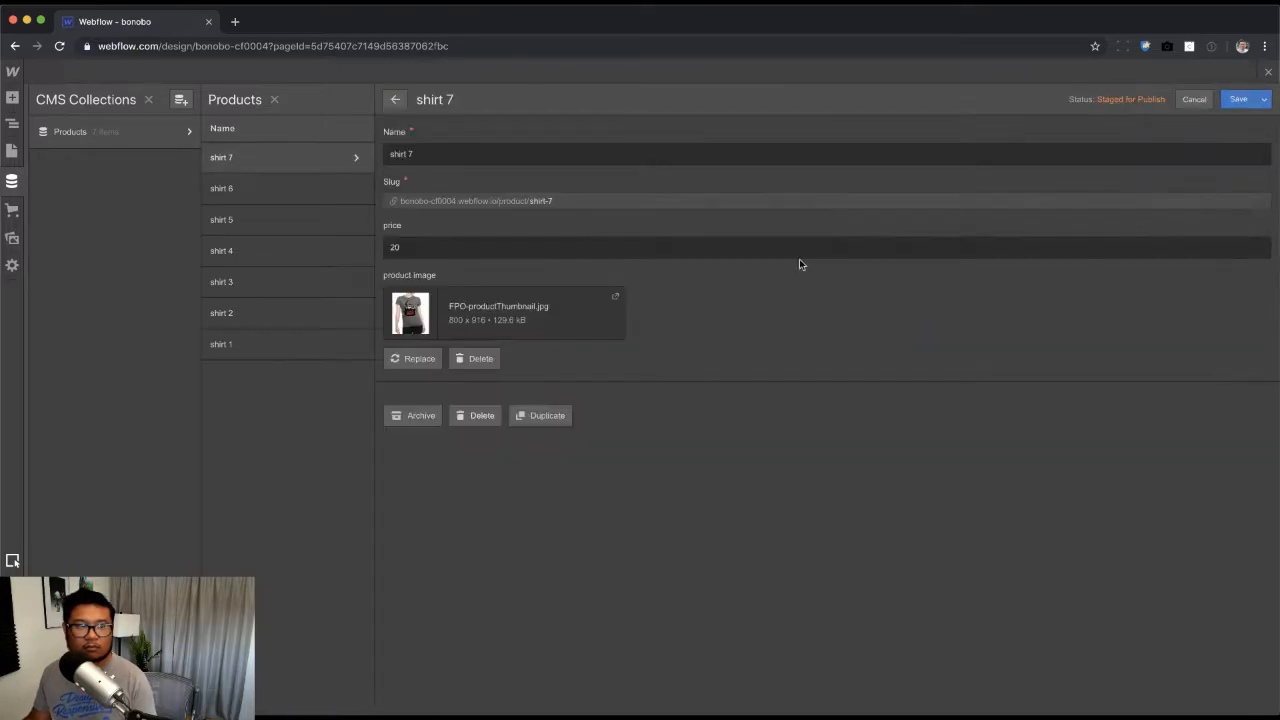
{"action": "left_click", "coordinate": [543, 415]}
{"action": "key", "text": "shift+alt+Left"}
{"action": "key", "text": "shift+alt+Left"}
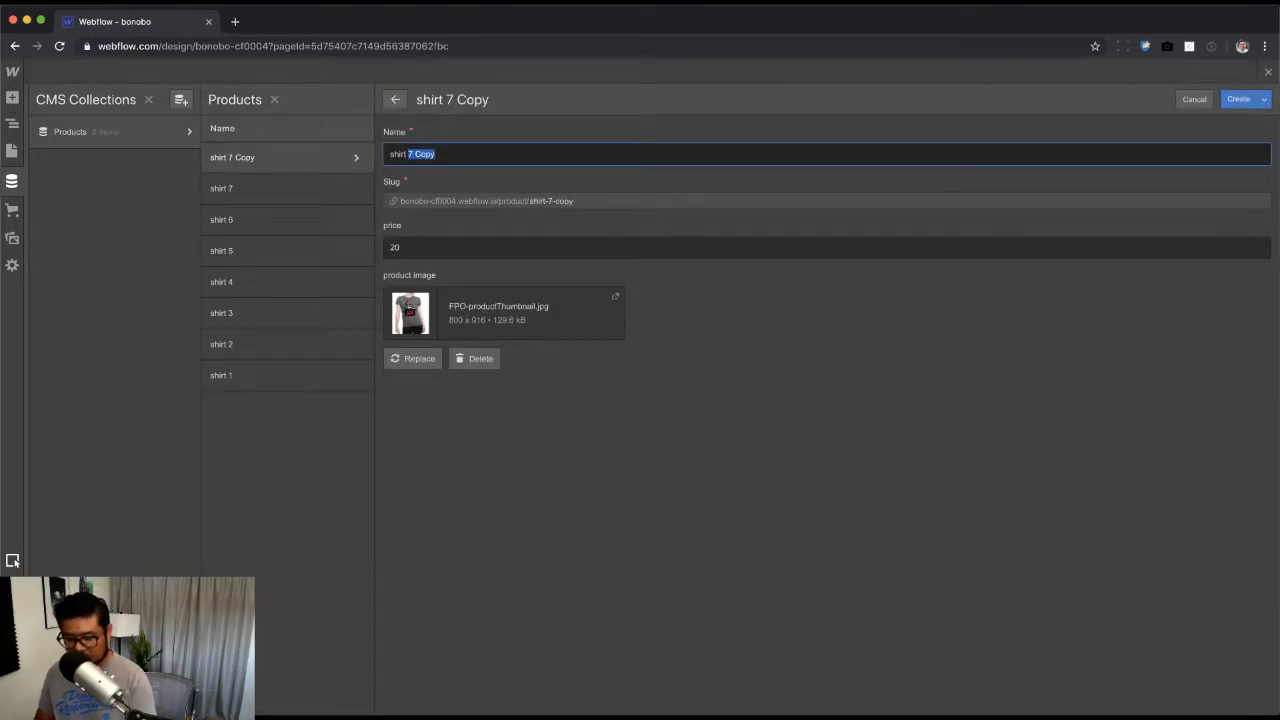
{"action": "type", "text": "8"}
{"action": "key", "text": "Return"}
Step: Duplicate the shirt 8 product and create the copy as "shirt 9"
{"action": "left_click", "coordinate": [1069, 155]}
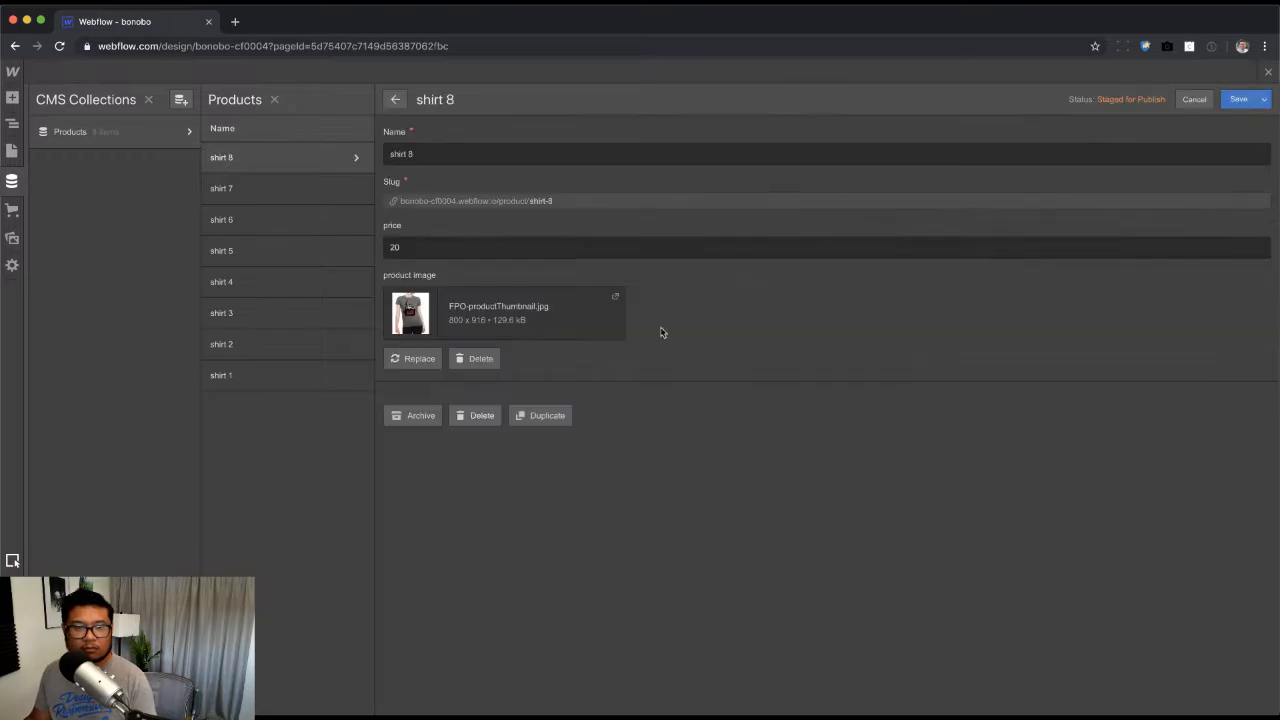
{"action": "left_click", "coordinate": [543, 418]}
{"action": "key", "text": "shift+alt+Left"}
{"action": "key", "text": "shift+alt+Left"}
{"action": "type", "text": "9"}
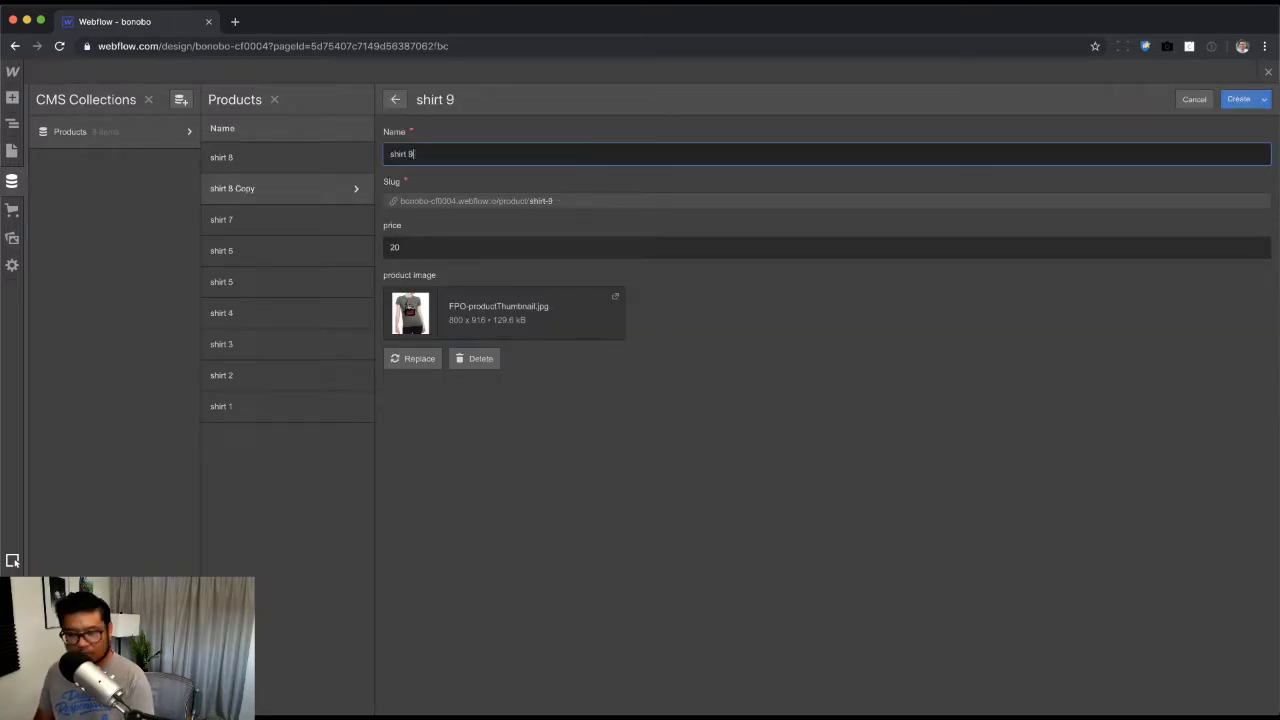
{"action": "key", "text": "Return"}
Step: Duplicate the shirt 9 product, create the copy as "shirt 10", and return to the shop page canvas
{"action": "left_click", "coordinate": [1076, 164]}
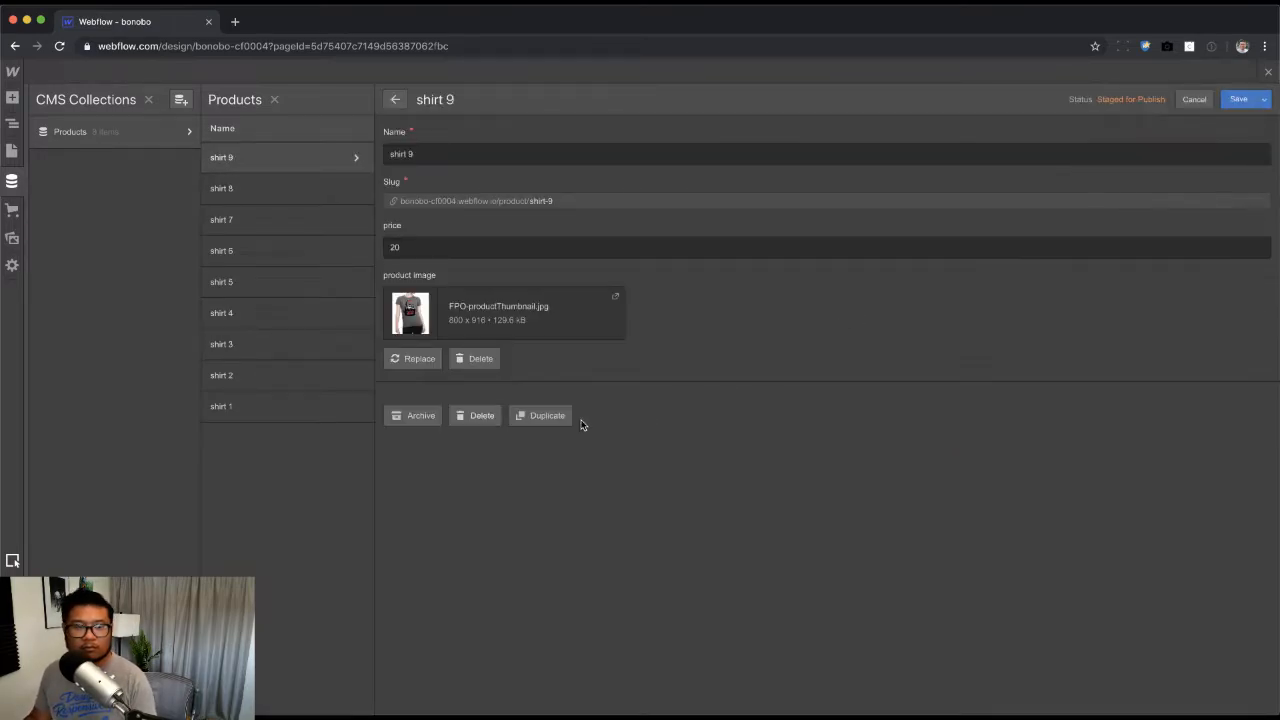
{"action": "left_click", "coordinate": [543, 417]}
{"action": "key", "text": "shift+alt+Left"}
{"action": "key", "text": "shift+alt+Left"}
{"action": "type", "text": "10"}
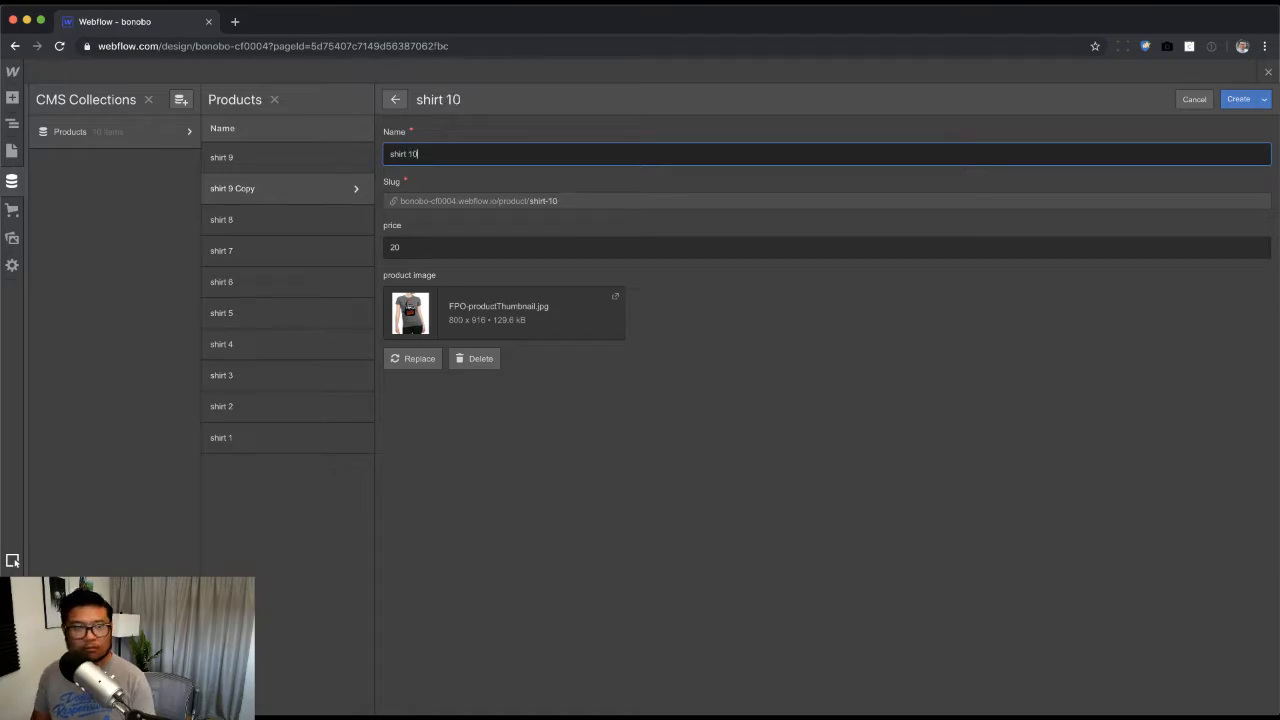
{"action": "key", "text": "Return"}
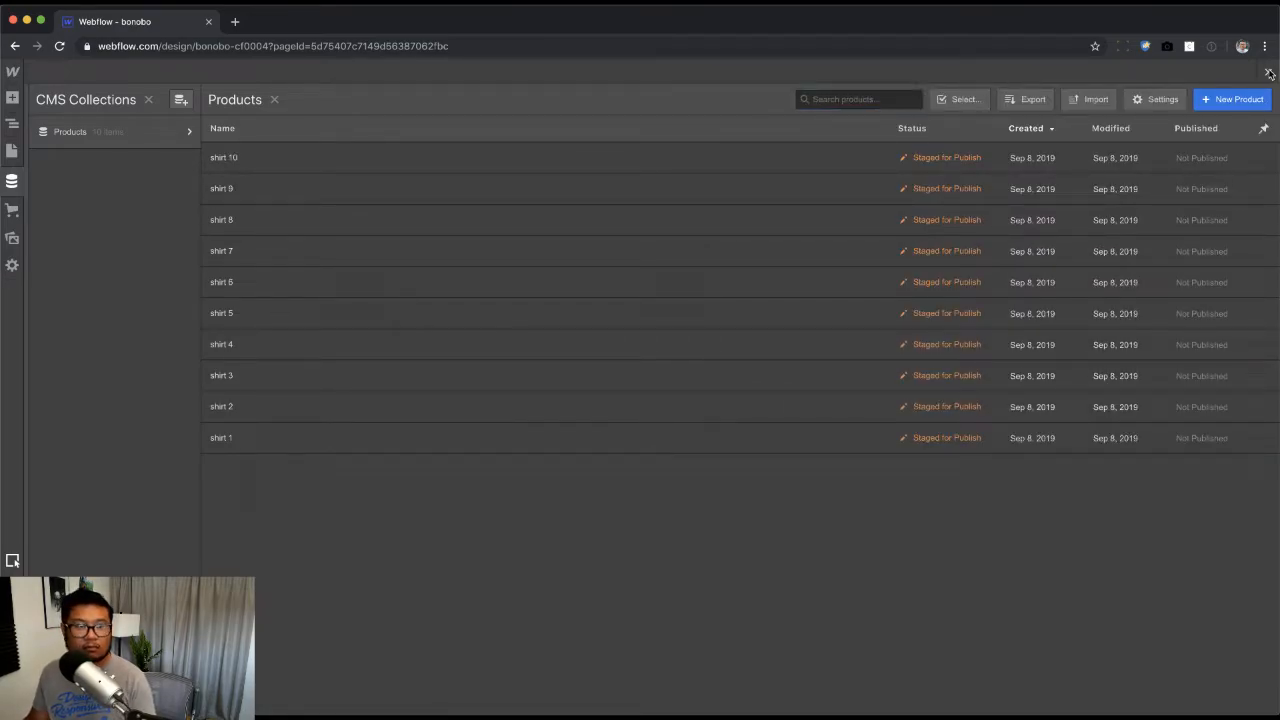
{"action": "left_click", "coordinate": [1269, 74]}
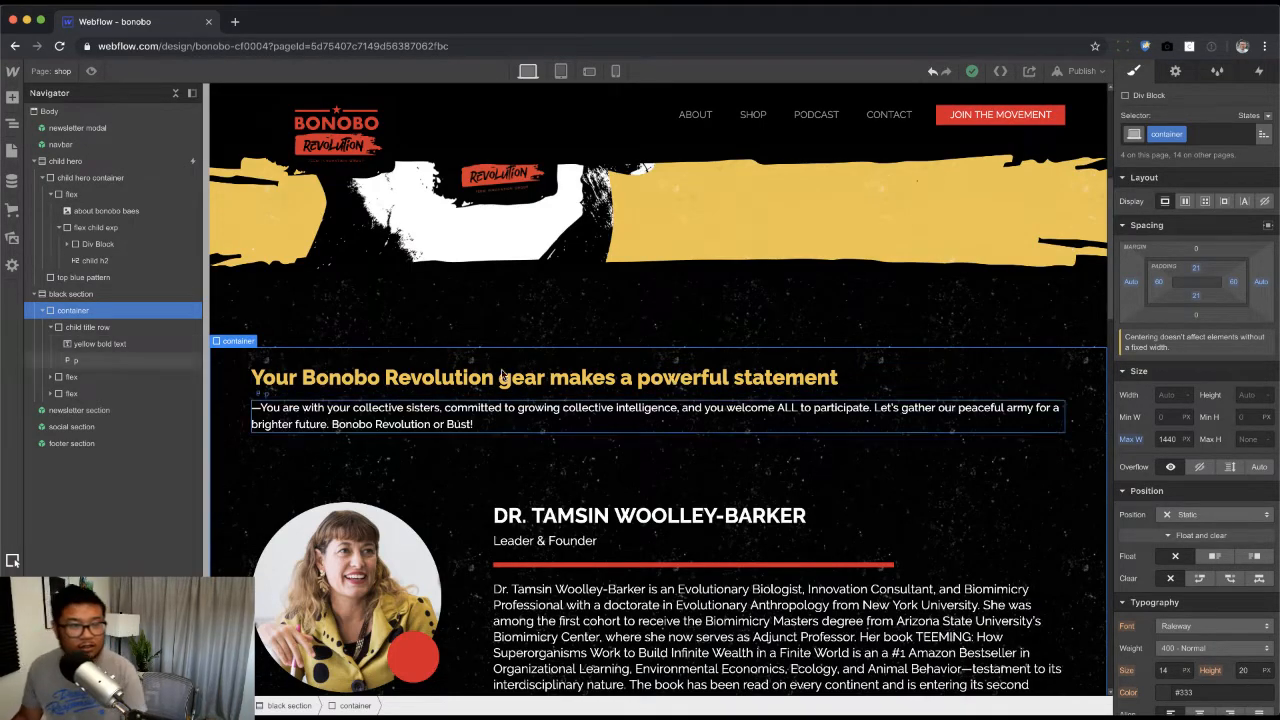
Step: Delete the two flex rows below the child title row in the black section's container
{"action": "left_click", "coordinate": [675, 380]}
{"action": "left_click", "coordinate": [111, 379]}
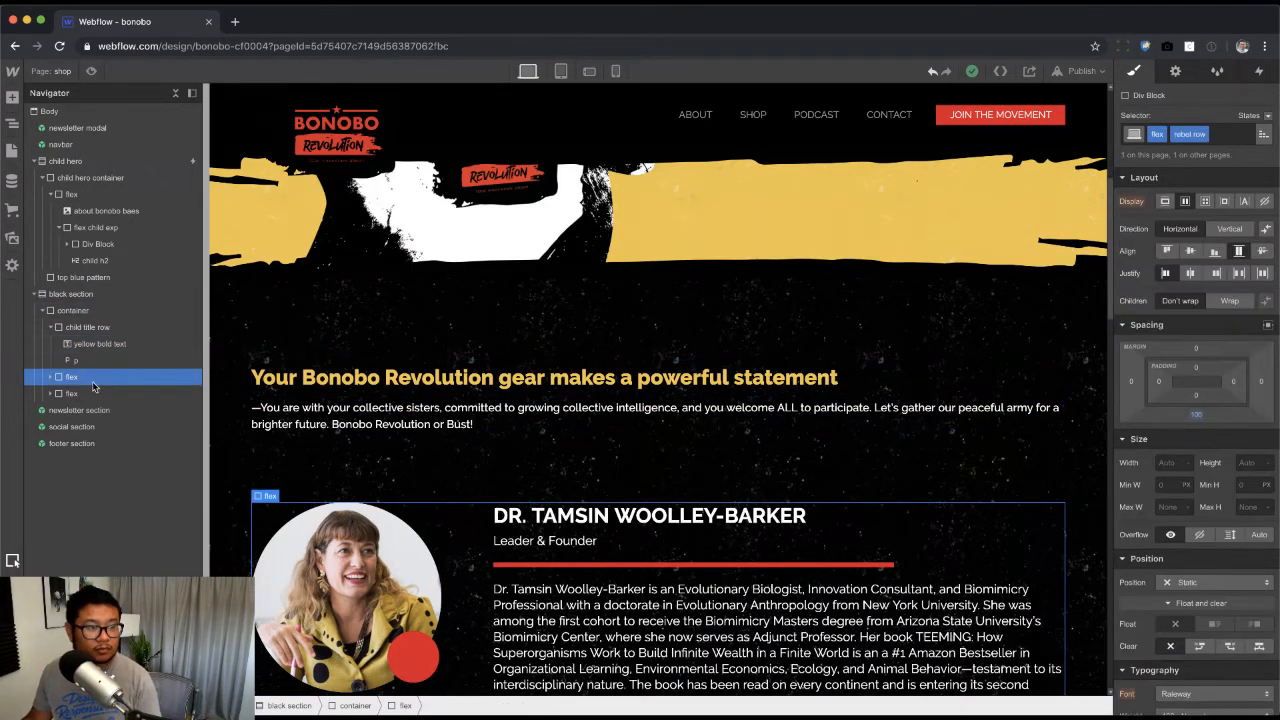
{"action": "key", "text": "Delete"}
{"action": "key", "text": "Delete"}
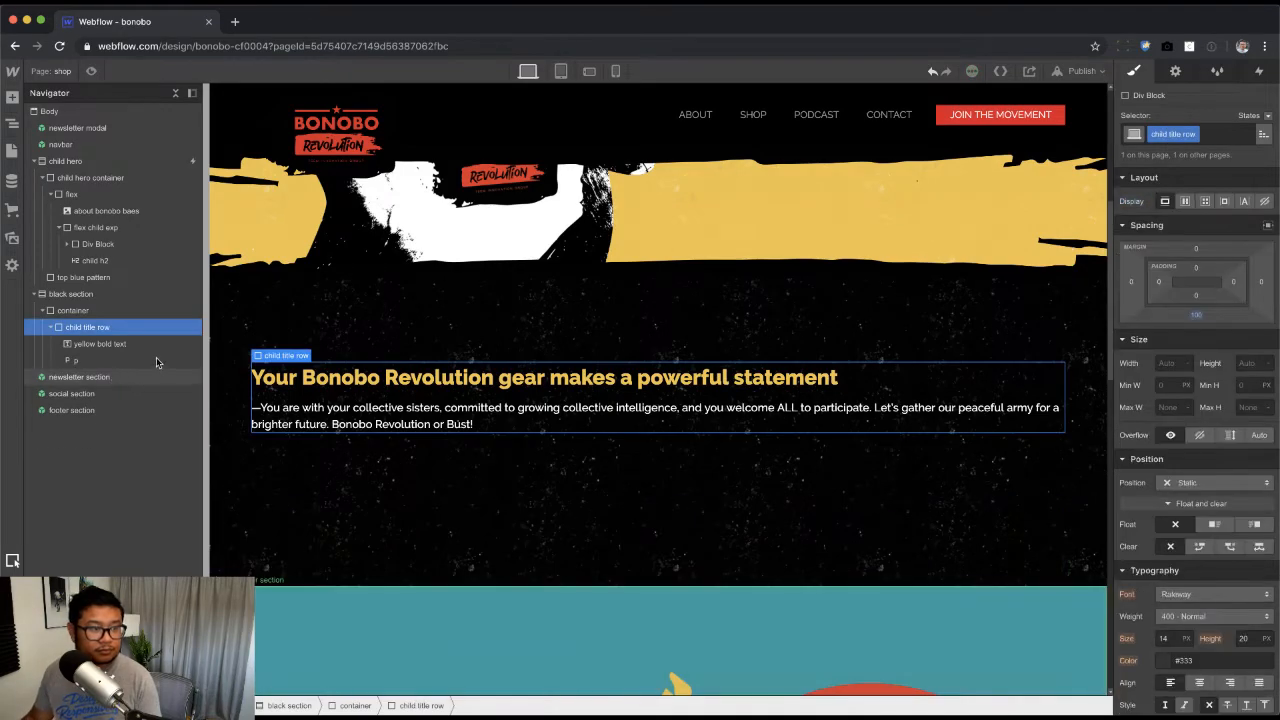
Step: Check the shop design PDF, and remove the child title row class from the div block around the heading and paragraph
{"action": "key", "text": "super+Tab"}
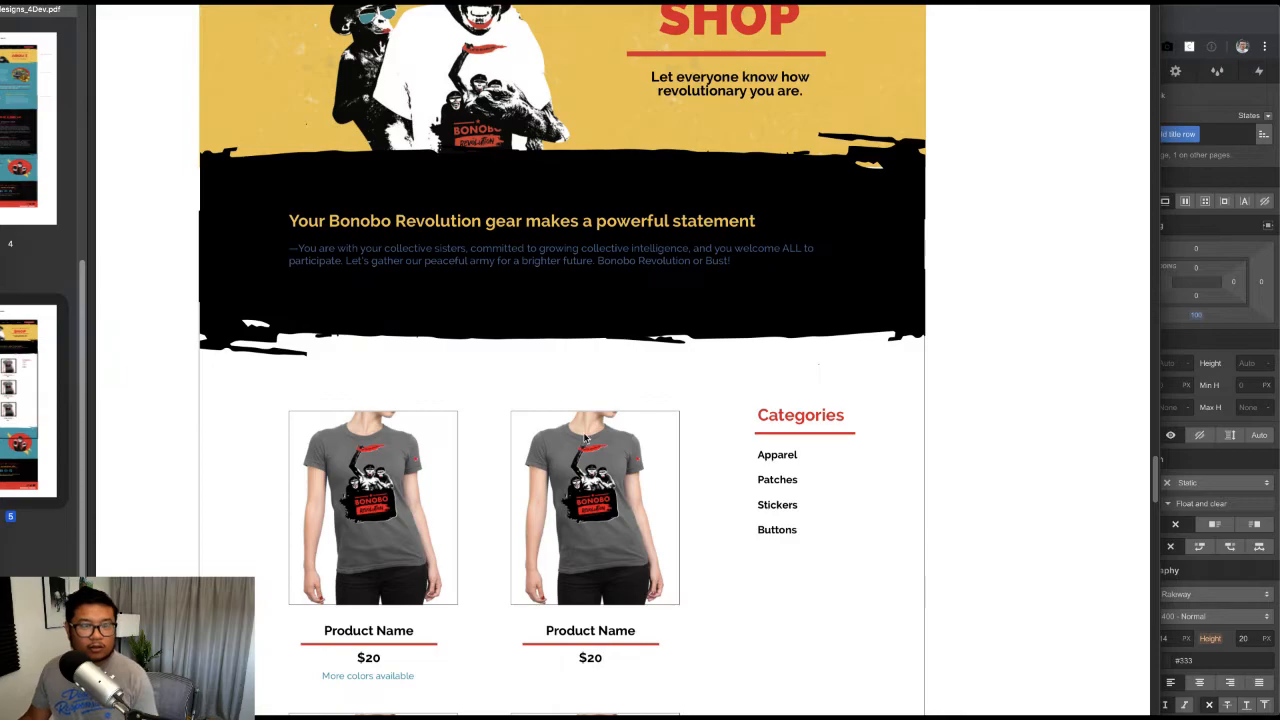
{"action": "key", "text": "super+Tab"}
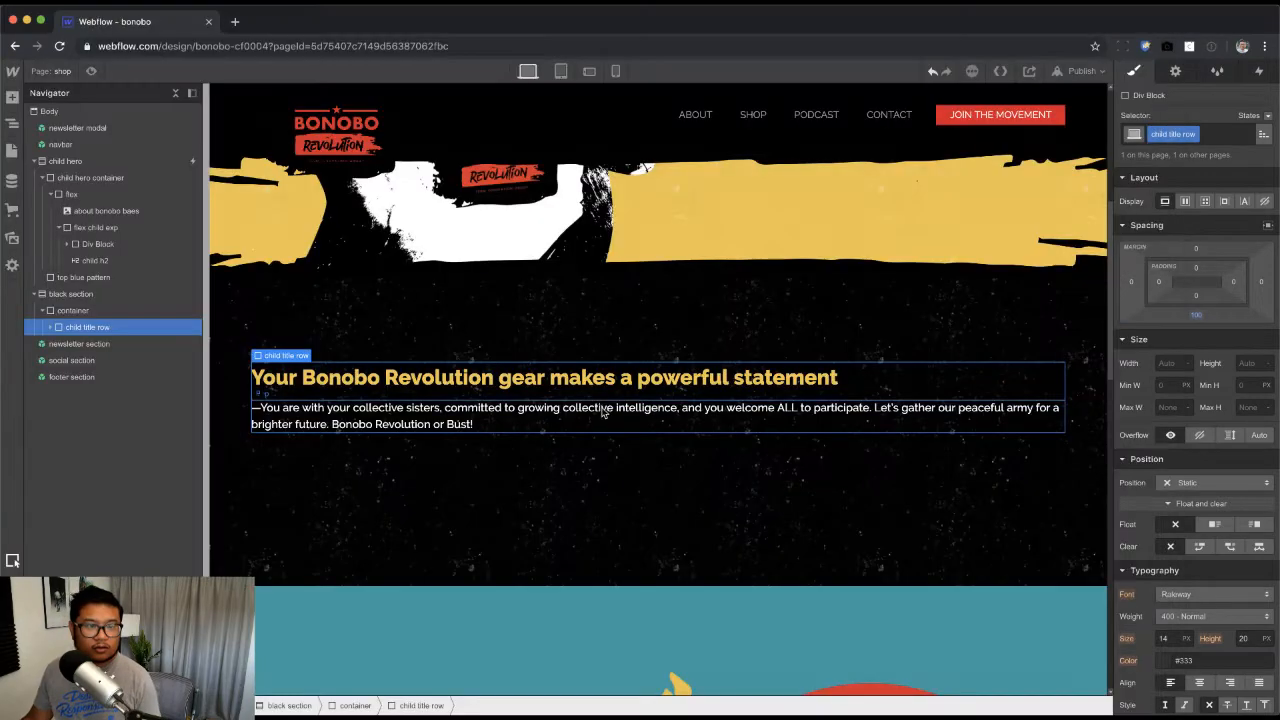
{"action": "left_click", "coordinate": [425, 485]}
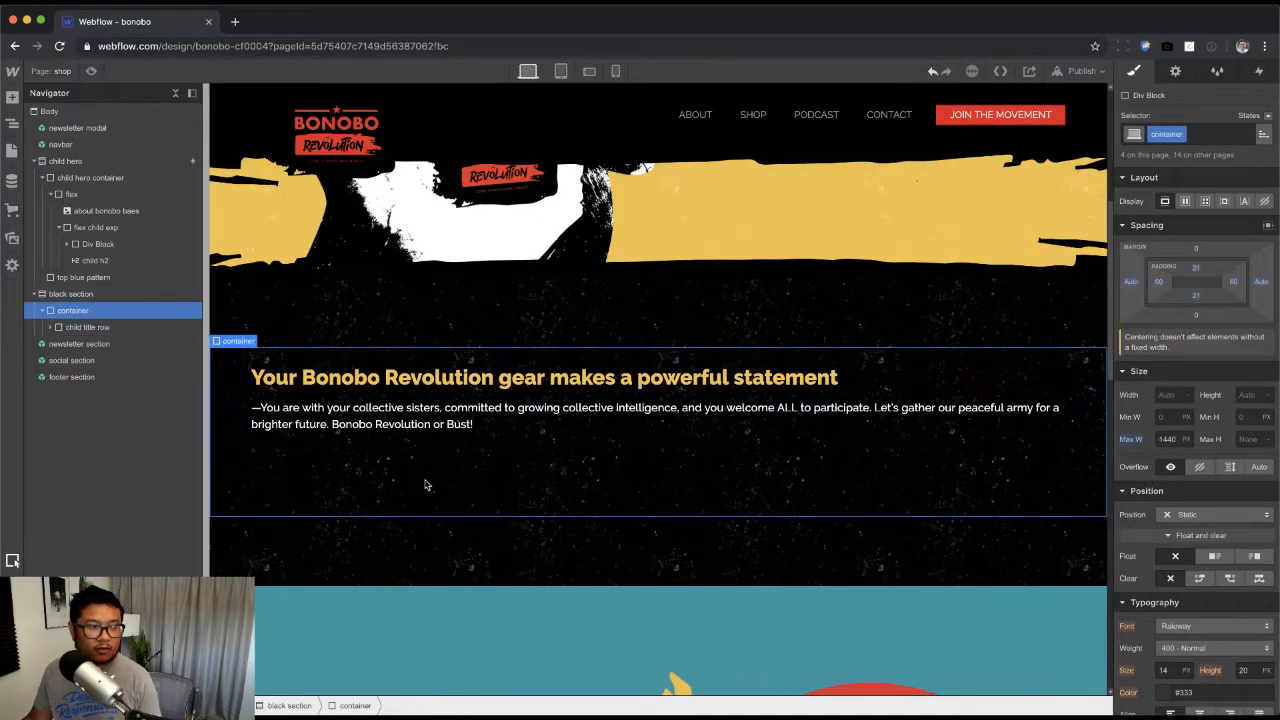
{"action": "left_click", "coordinate": [716, 422]}
{"action": "key", "text": "Up"}
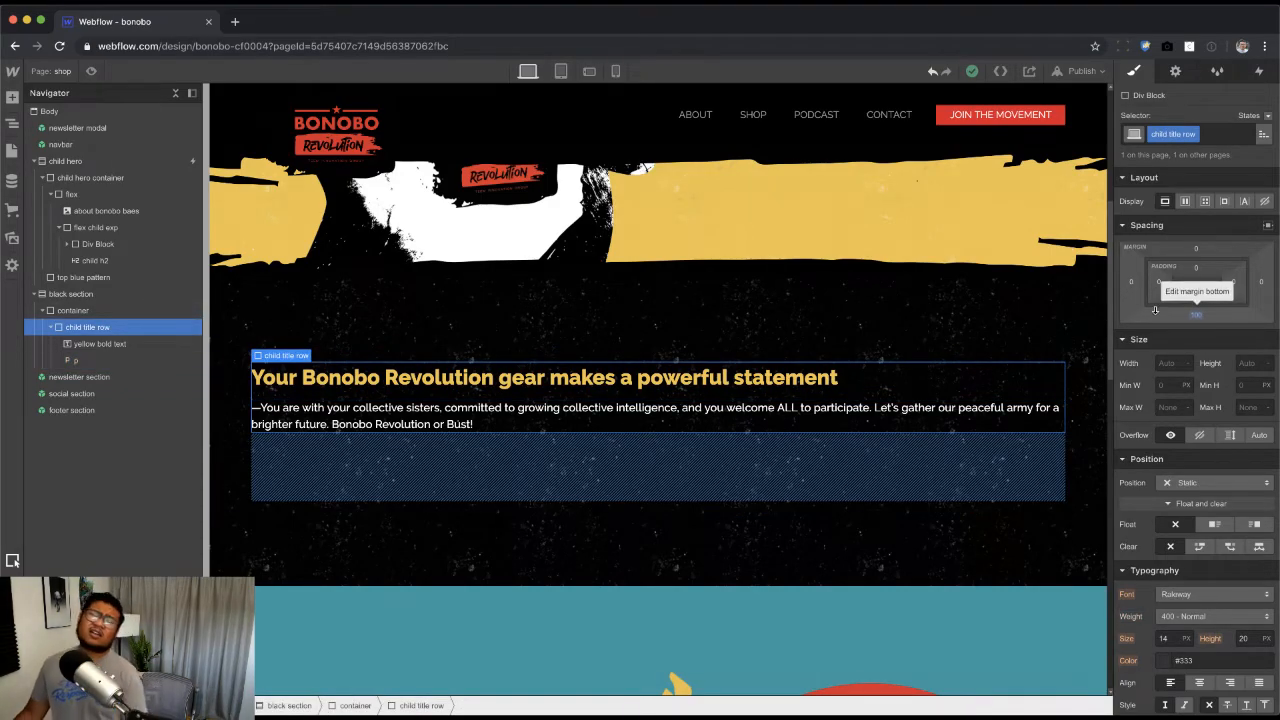
{"action": "left_click", "coordinate": [1193, 133]}
{"action": "left_click", "coordinate": [1172, 186]}
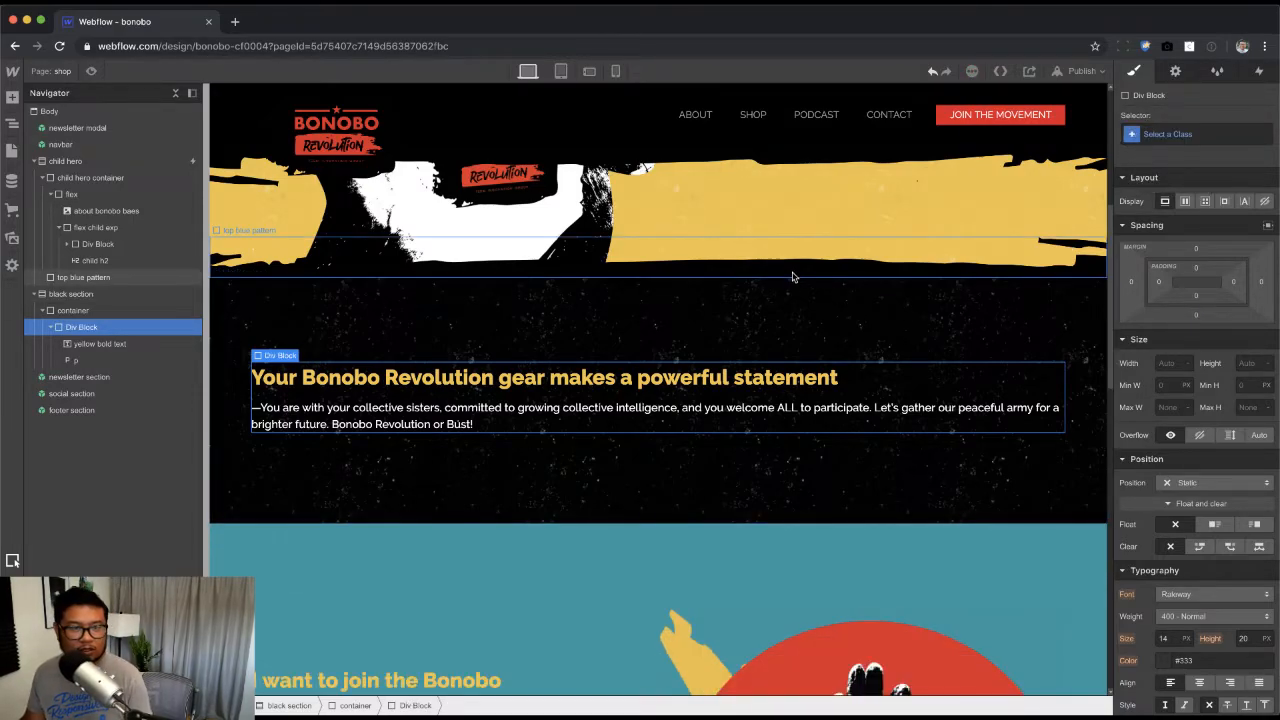
Step: Examine the shop page's black section and the top blue pattern at the bottom of its hero
{"action": "left_click", "coordinate": [810, 321]}
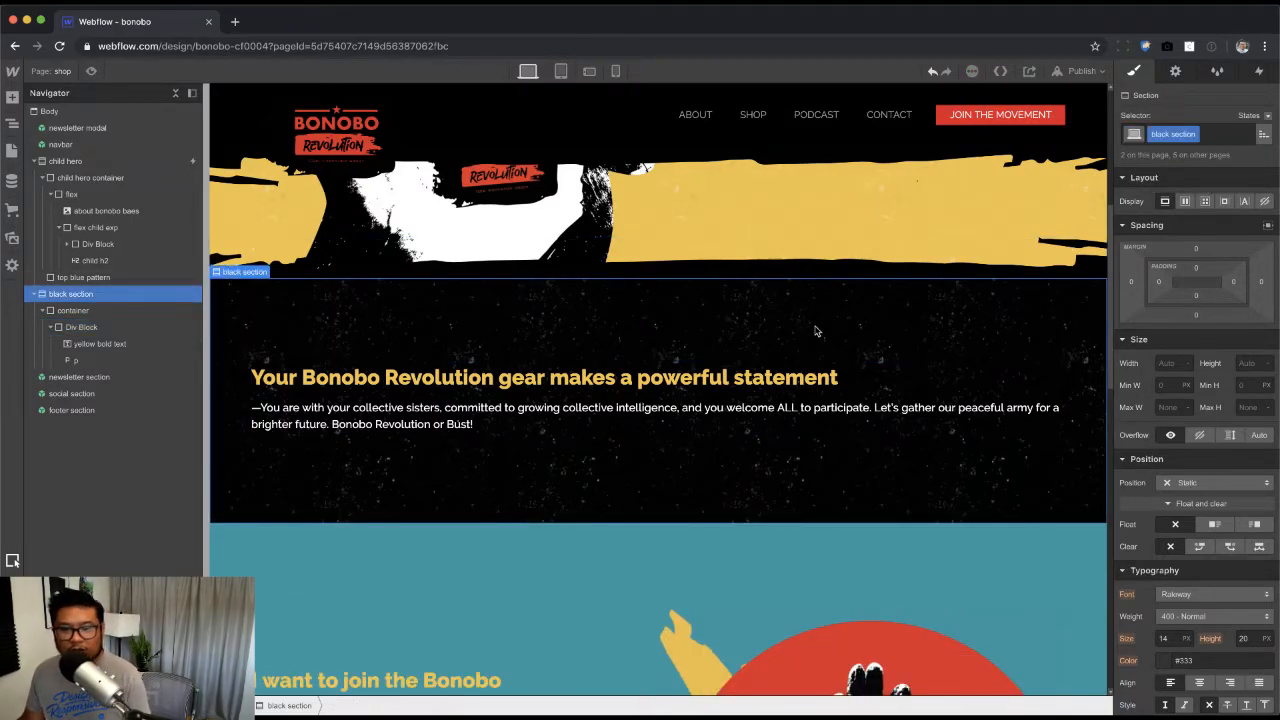
{"action": "left_click", "coordinate": [712, 275]}
{"action": "scroll", "coordinate": [574, 532], "scroll_direction": "down", "scroll_amount": 10}
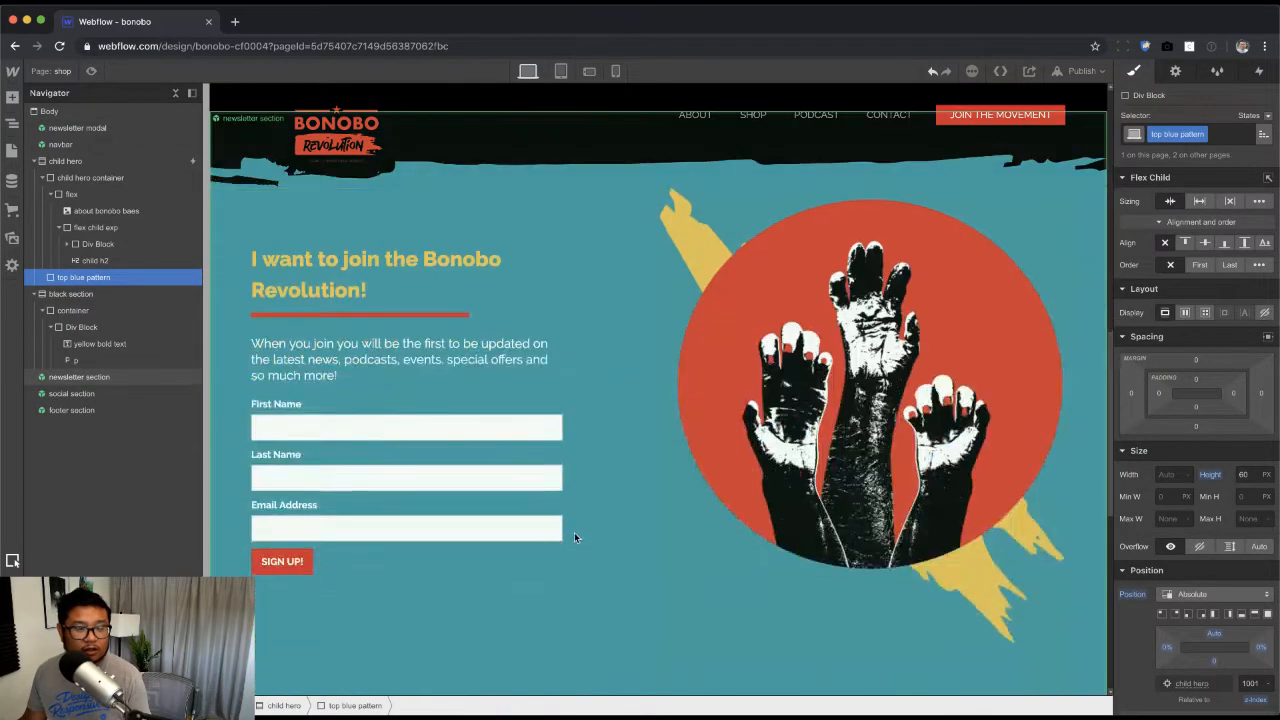
{"action": "scroll", "coordinate": [574, 537], "scroll_direction": "down", "scroll_amount": 3}
{"action": "scroll", "coordinate": [574, 537], "scroll_direction": "up", "scroll_amount": 10}
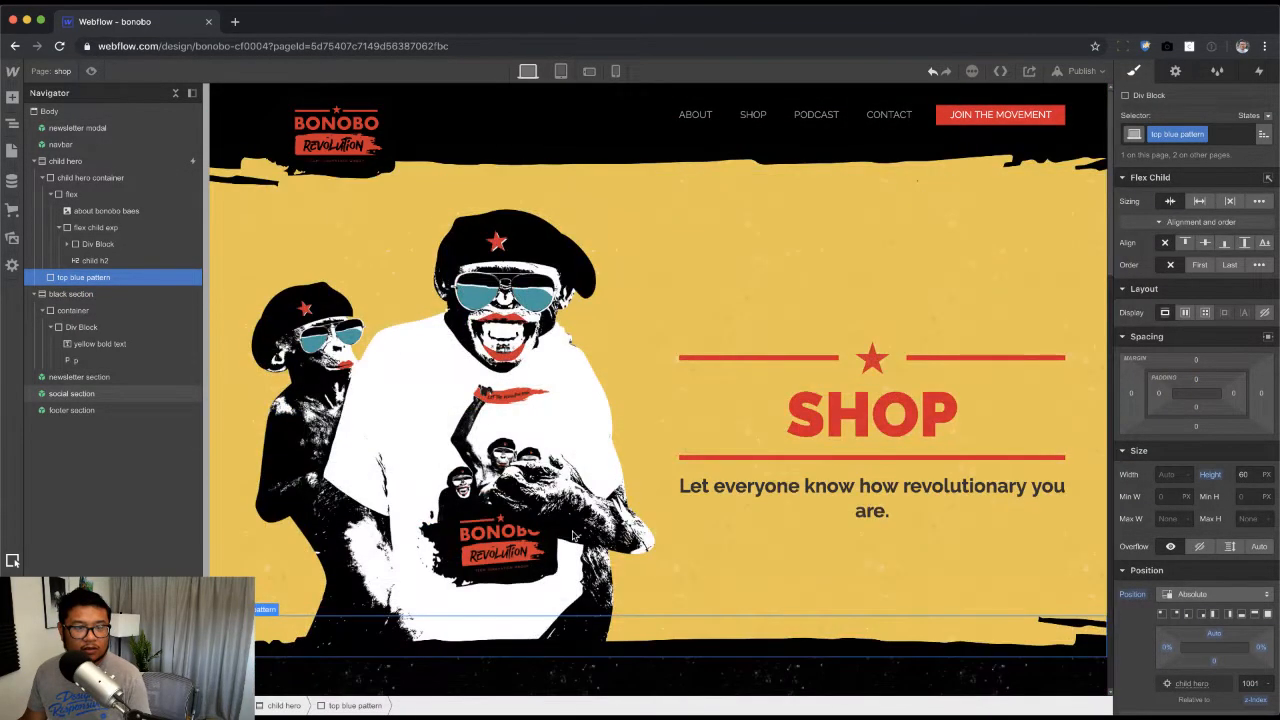
{"action": "scroll", "coordinate": [256, 322], "scroll_direction": "down", "scroll_amount": 5}
Step: Open the Home page to review its section transitions, and inspect the nav bar pattern inside the navbar symbol
{"action": "left_click", "coordinate": [50, 71]}
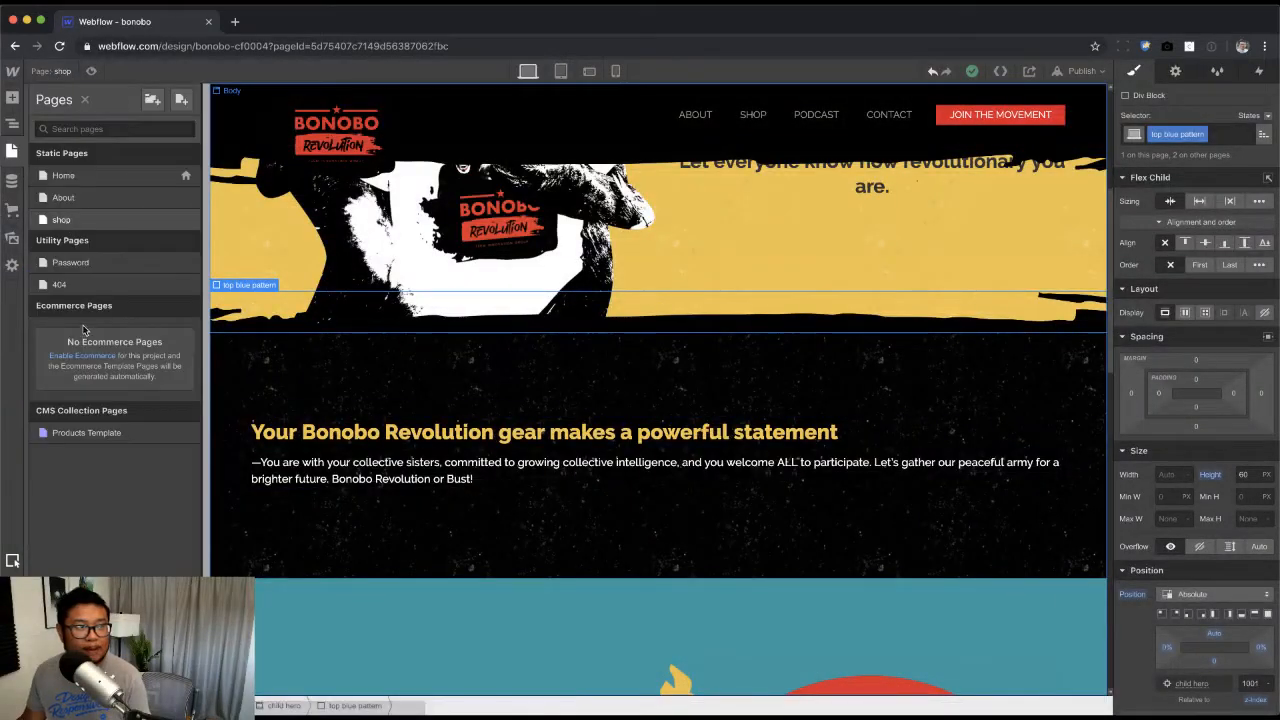
{"action": "left_click", "coordinate": [107, 179]}
{"action": "scroll", "coordinate": [736, 548], "scroll_direction": "down", "scroll_amount": 3}
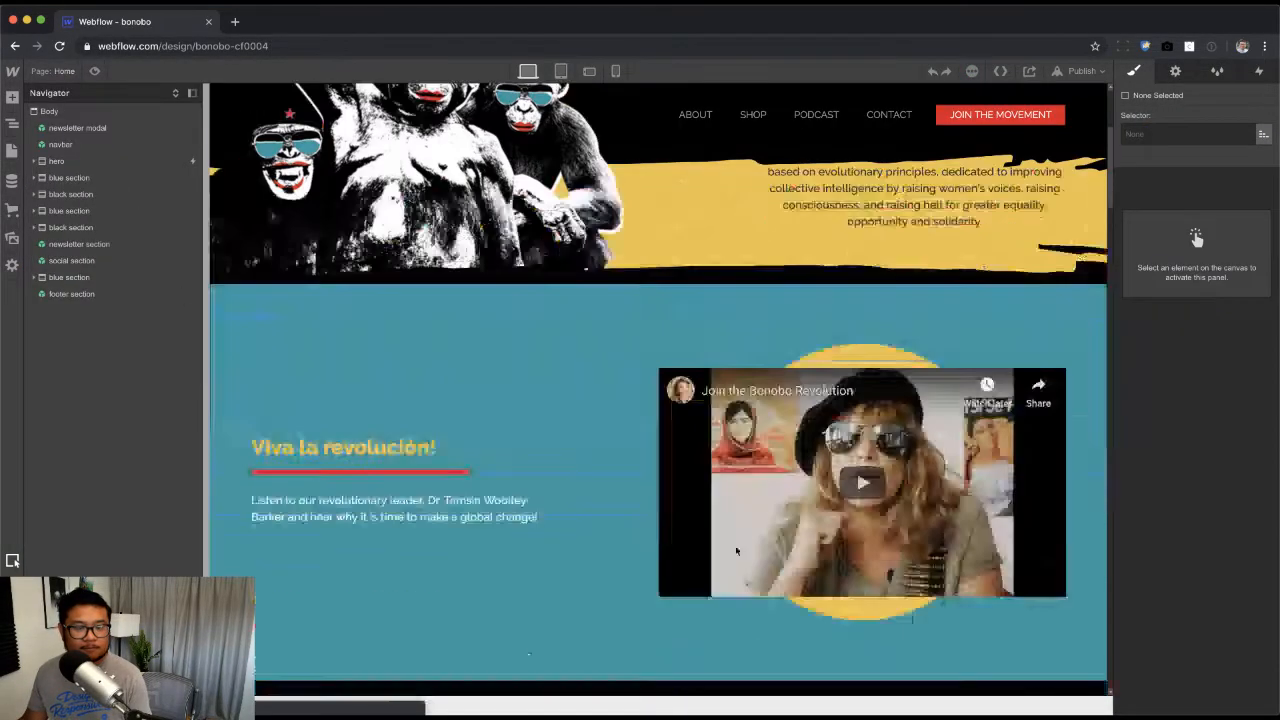
{"action": "scroll", "coordinate": [736, 548], "scroll_direction": "up", "scroll_amount": 2}
{"action": "scroll", "coordinate": [736, 548], "scroll_direction": "down", "scroll_amount": 7}
{"action": "scroll", "coordinate": [736, 548], "scroll_direction": "up", "scroll_amount": 4}
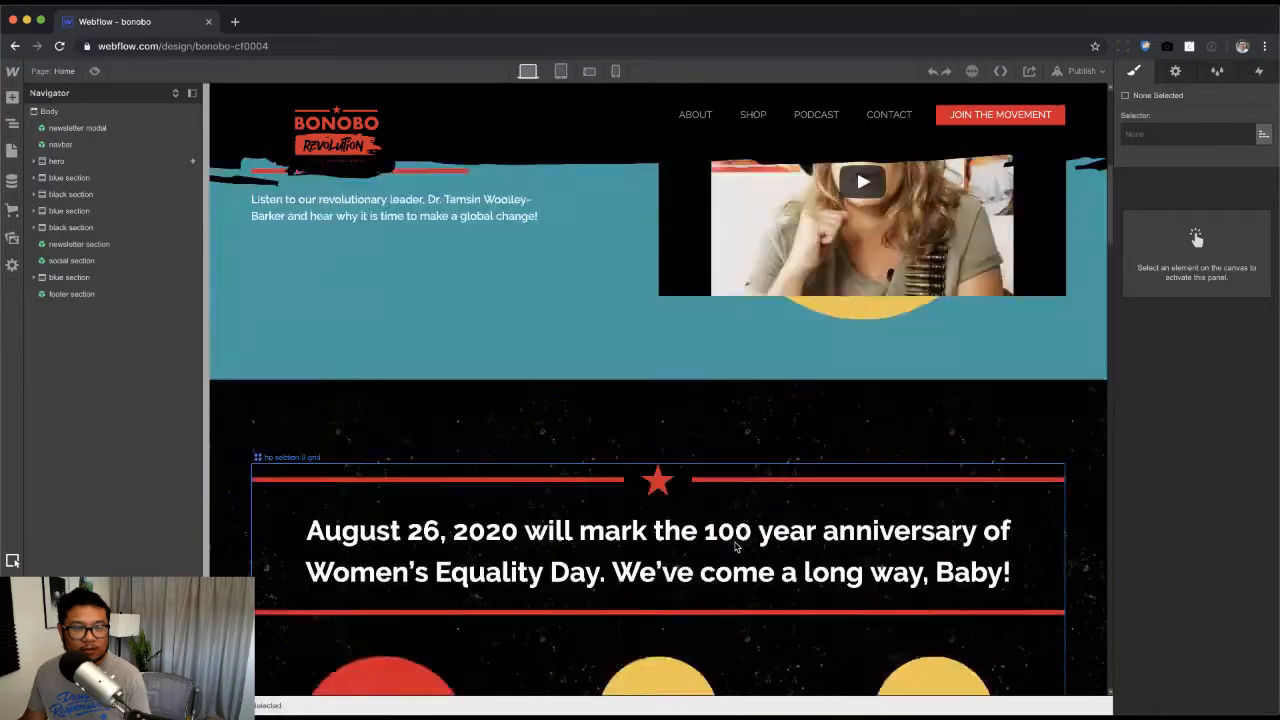
{"action": "scroll", "coordinate": [648, 480], "scroll_direction": "down", "scroll_amount": 8}
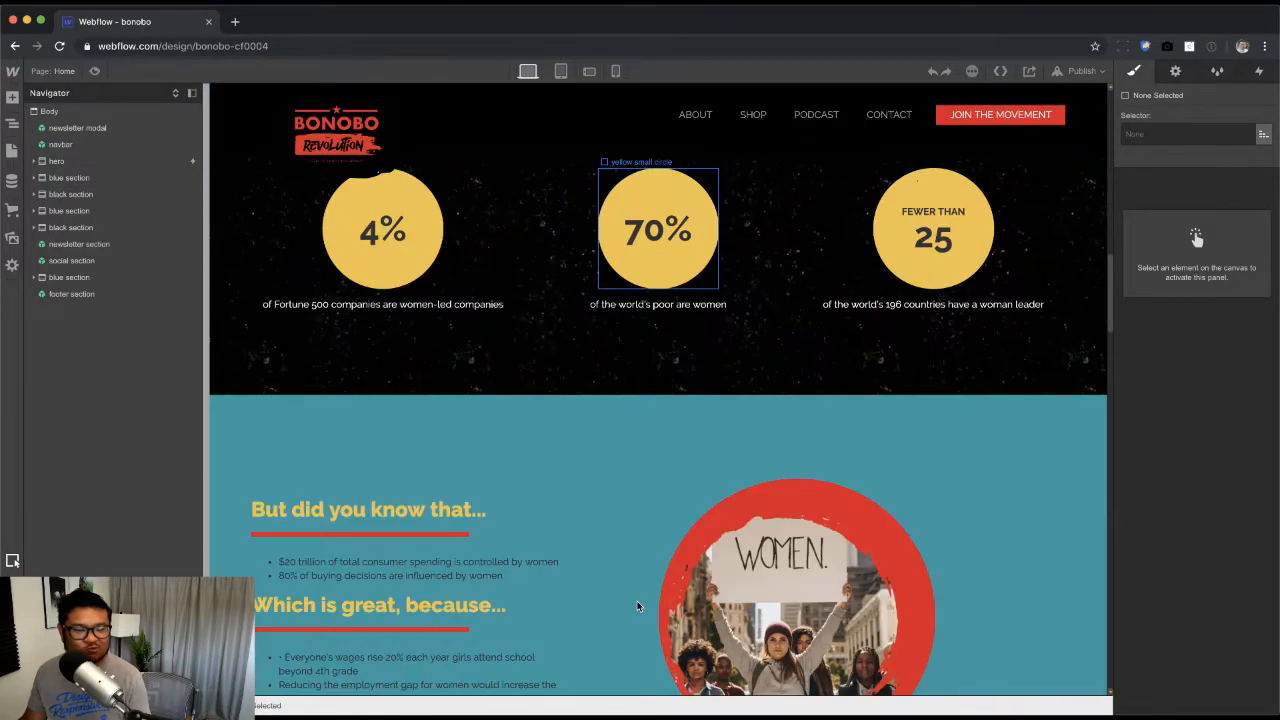
{"action": "scroll", "coordinate": [593, 545], "scroll_direction": "down", "scroll_amount": 15}
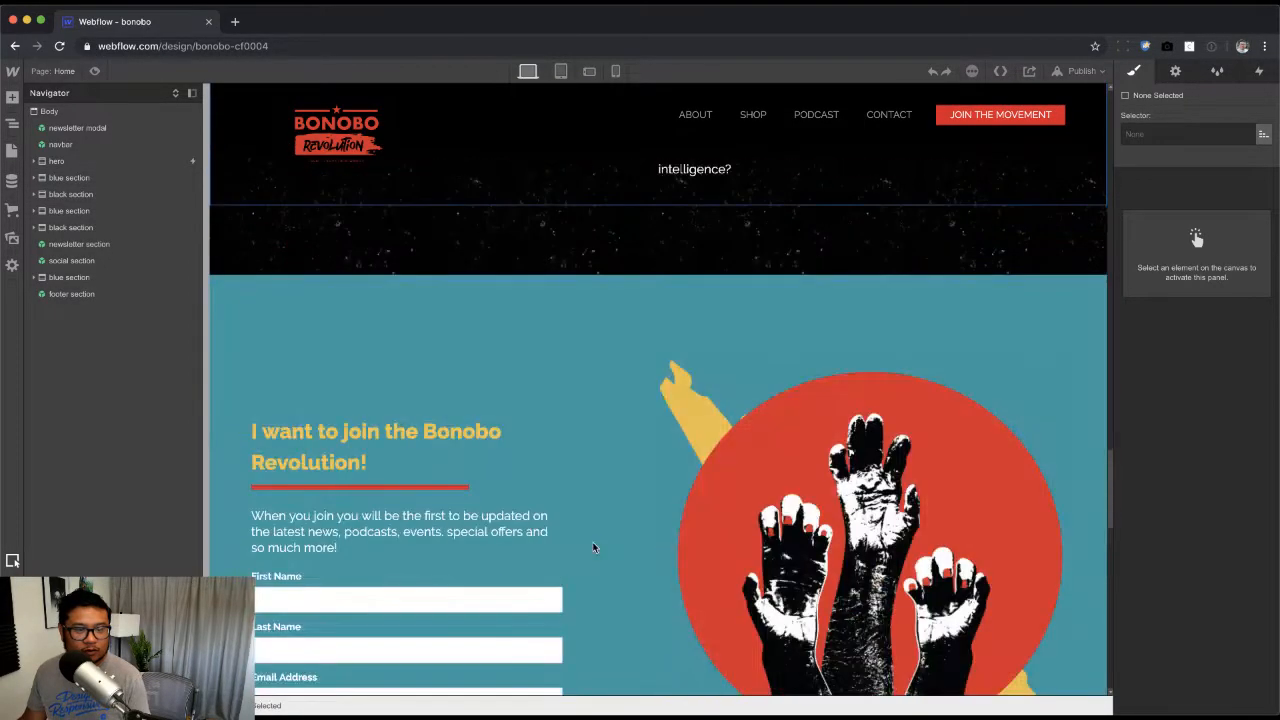
{"action": "scroll", "coordinate": [531, 285], "scroll_direction": "up", "scroll_amount": 20}
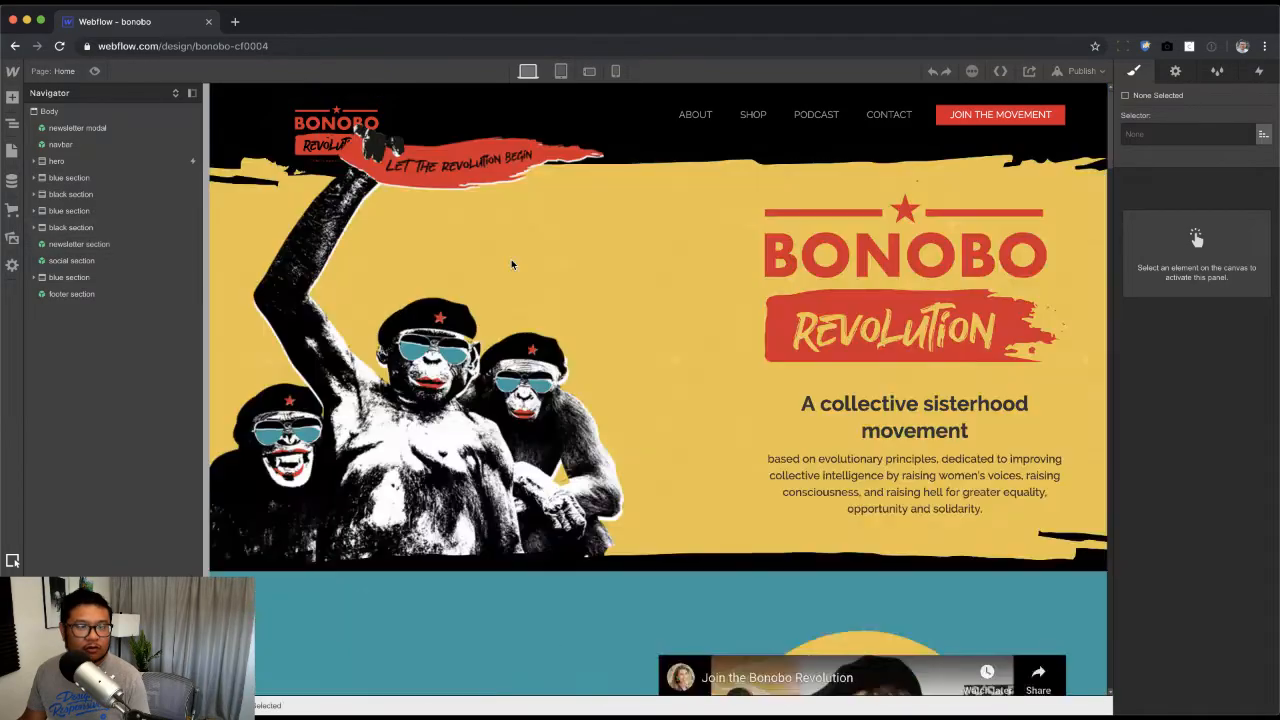
{"action": "double_click", "coordinate": [671, 142]}
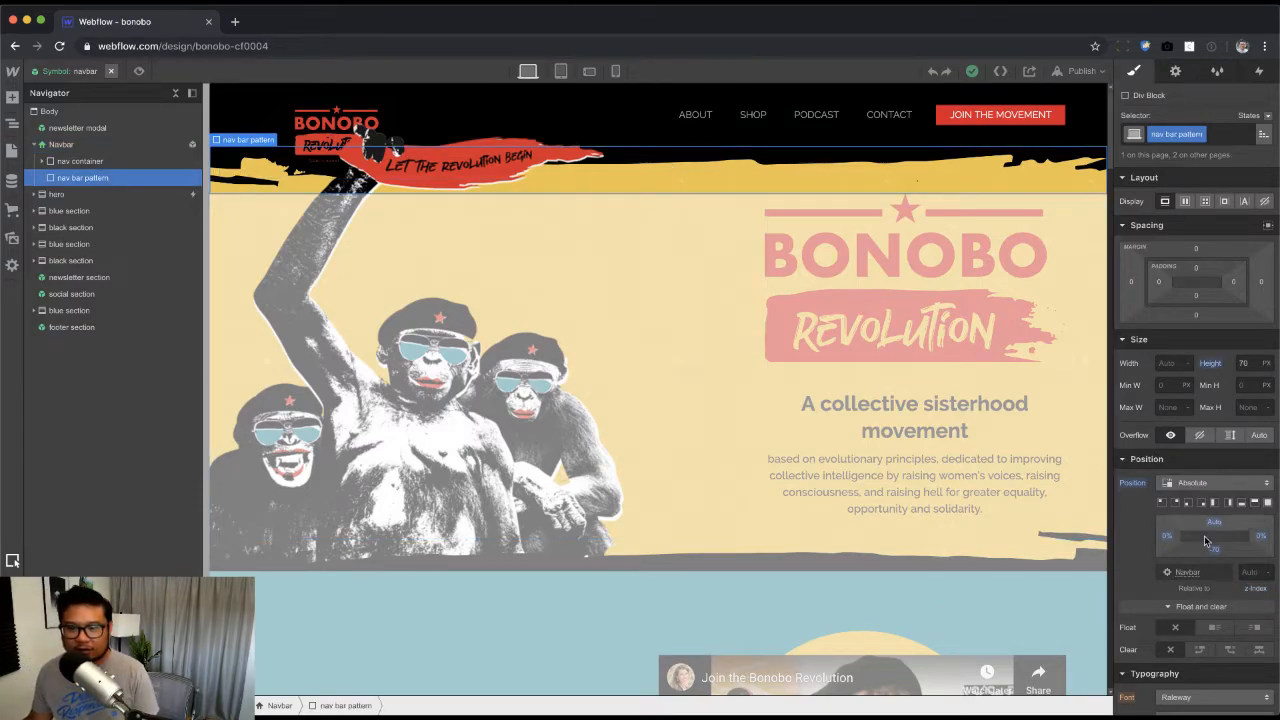
Step: Rename the nav bar pattern class as bottom pattern and leave the navbar symbol
{"action": "left_click", "coordinate": [1228, 138]}
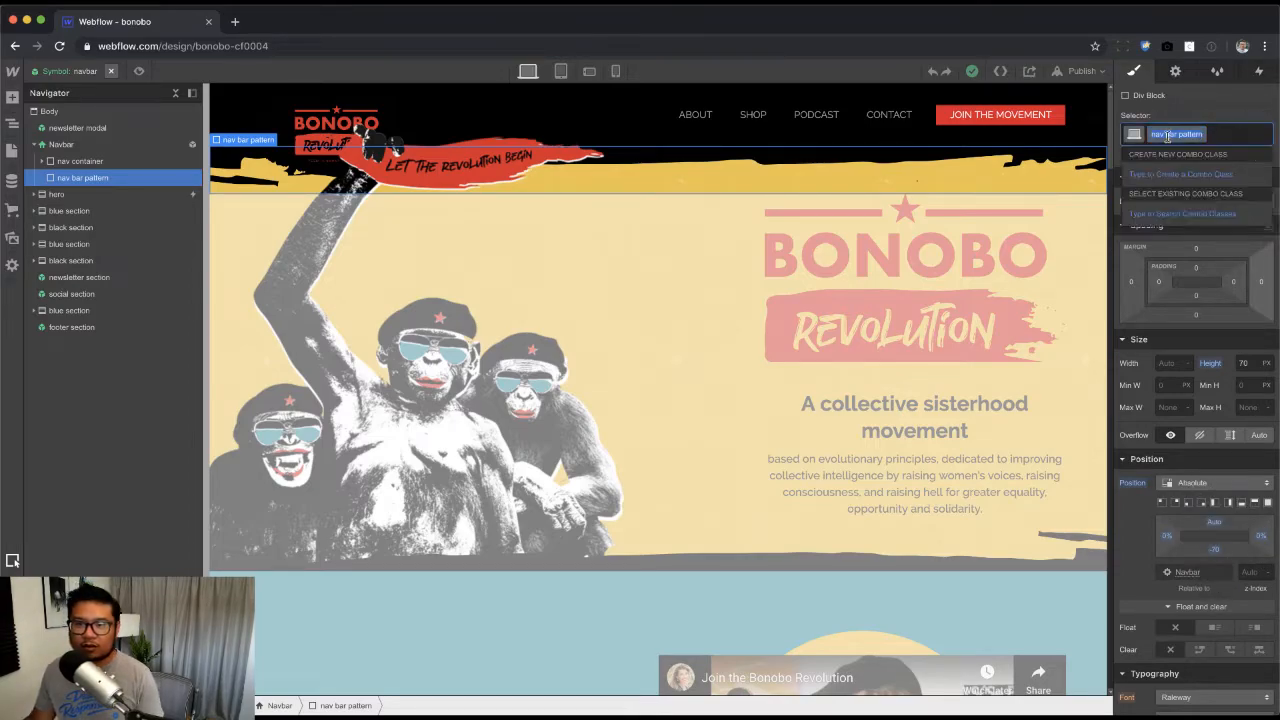
{"action": "type", "text": "bottom bar pattern"}
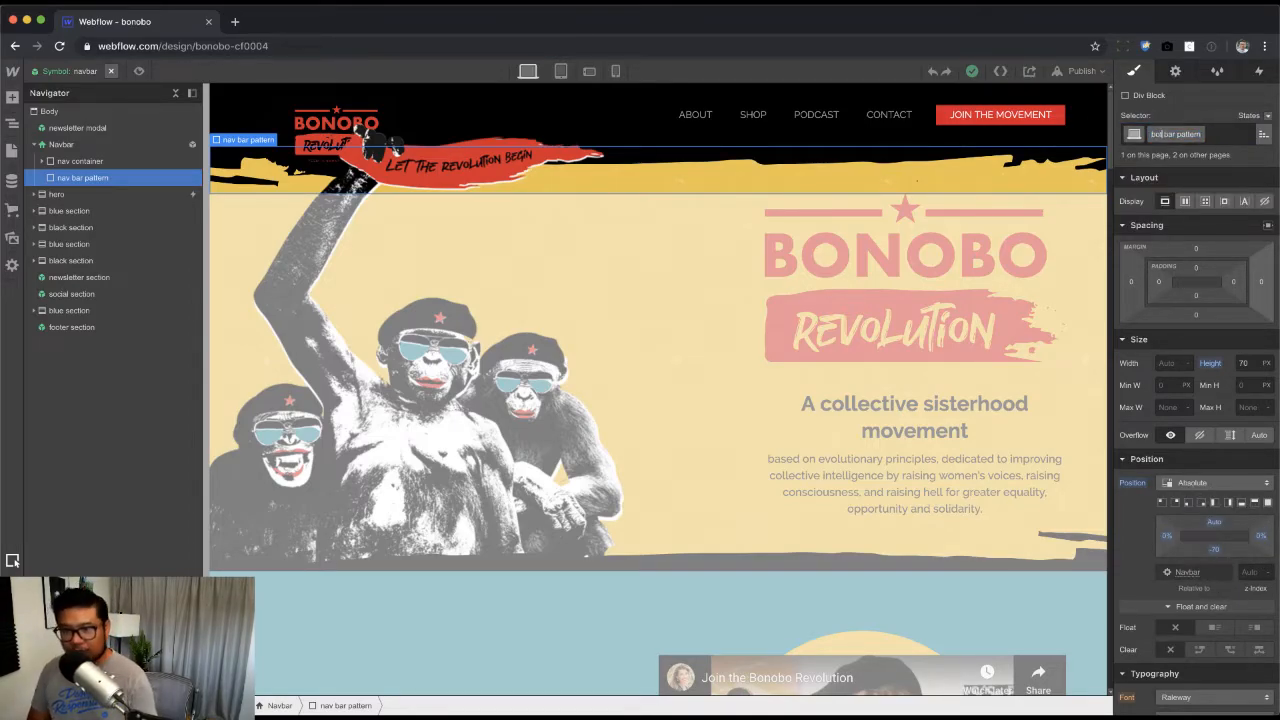
{"action": "key", "text": "alt+shift+Right"}
{"action": "key", "text": "BackSpace"}
{"action": "key", "text": "Return"}
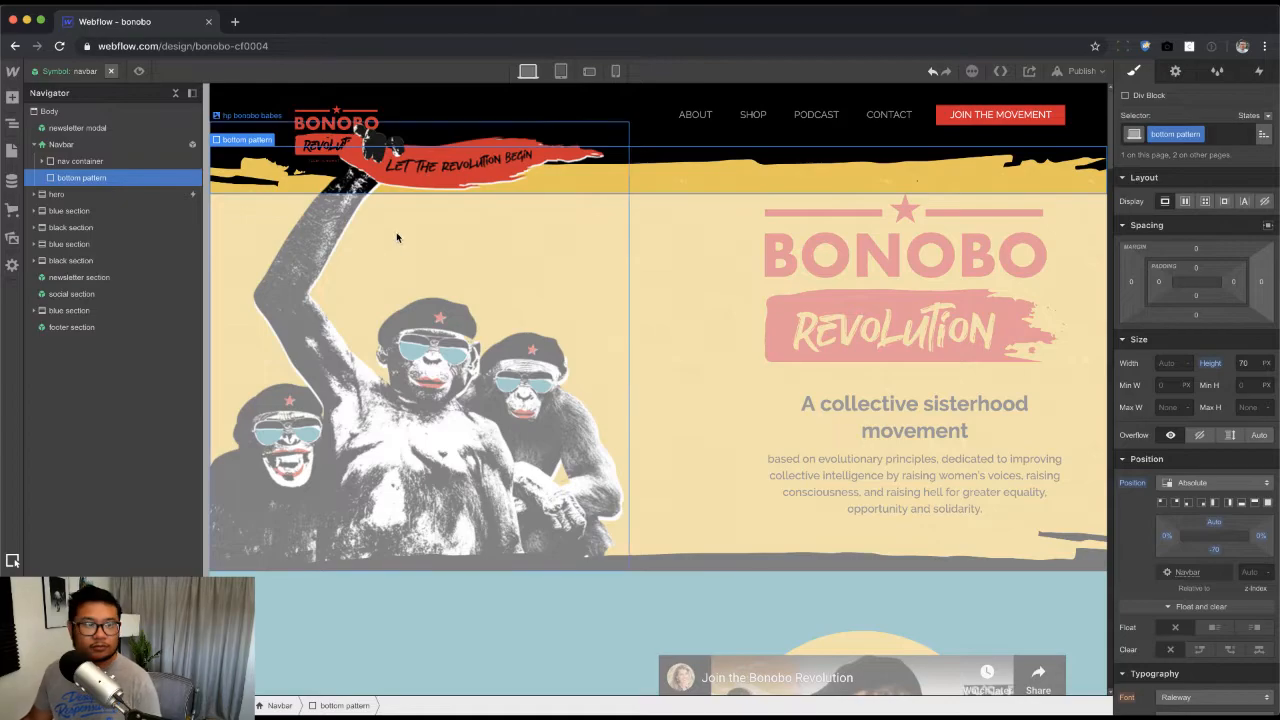
{"action": "left_click", "coordinate": [111, 71]}
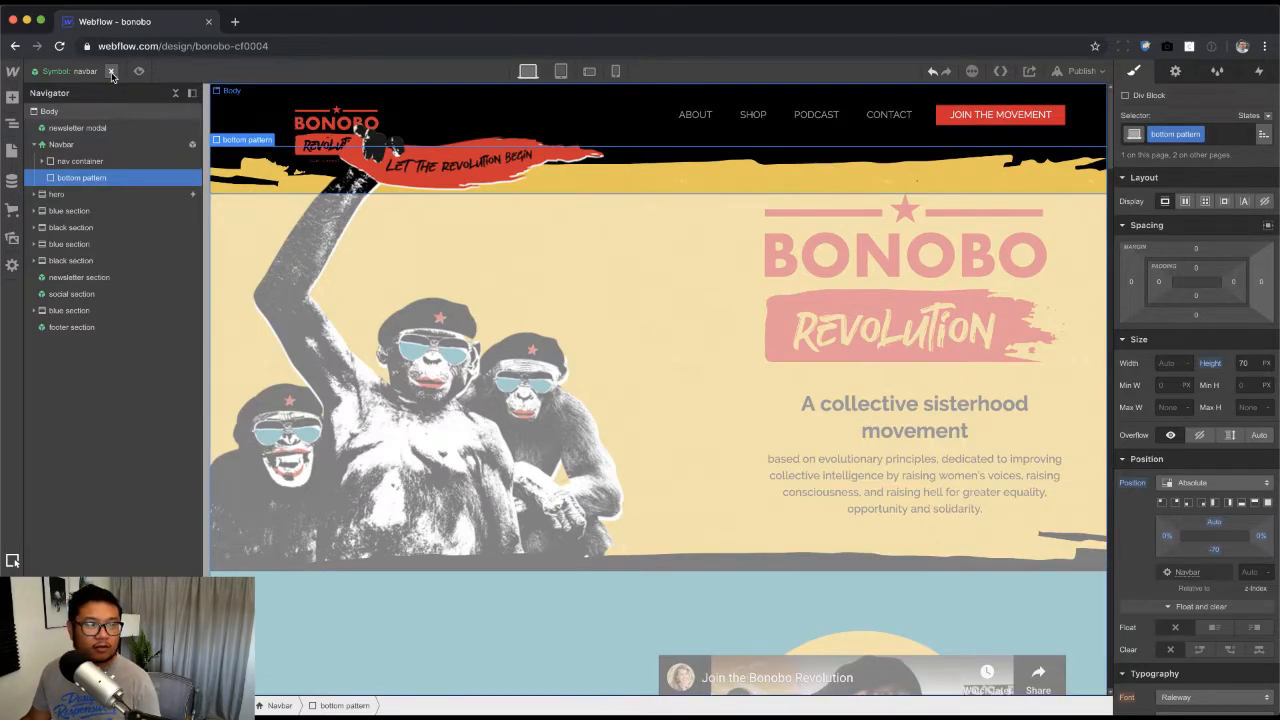
Step: Return to the shop page and inspect the bottom pattern inside its black section
{"action": "left_click", "coordinate": [88, 218]}
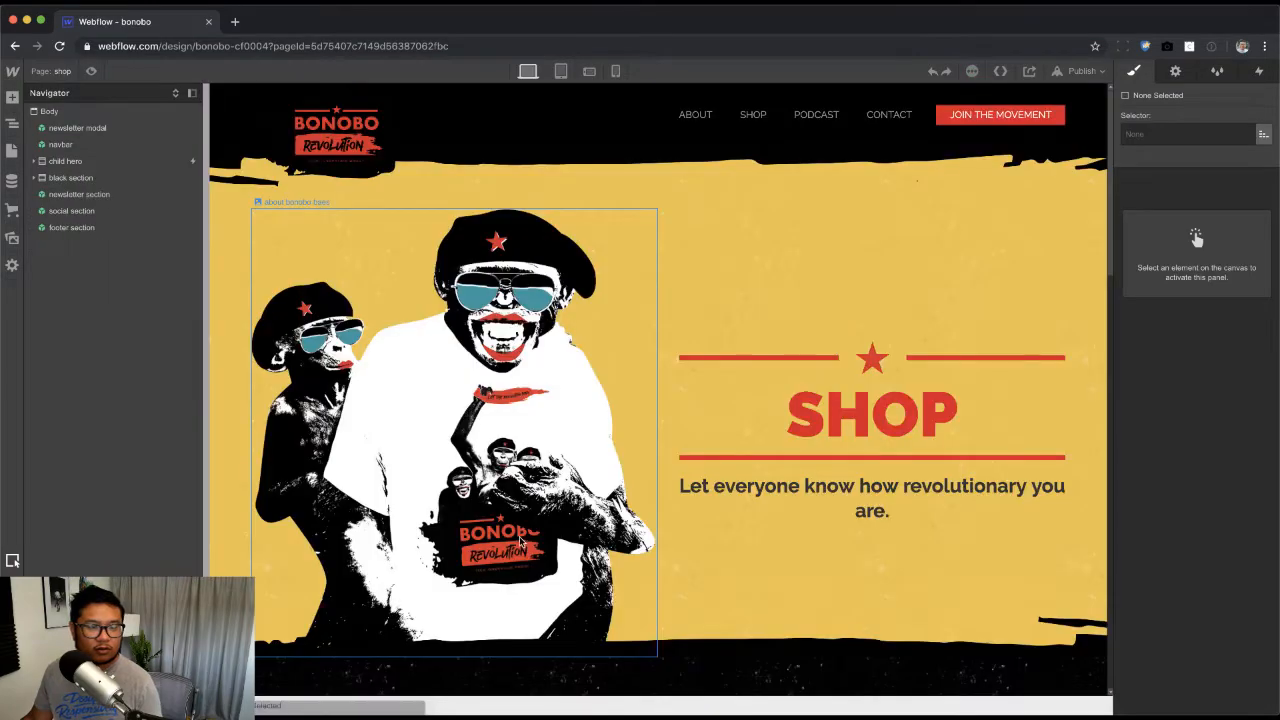
{"action": "scroll", "coordinate": [520, 540], "scroll_direction": "down", "scroll_amount": 5}
{"action": "left_click", "coordinate": [502, 510]}
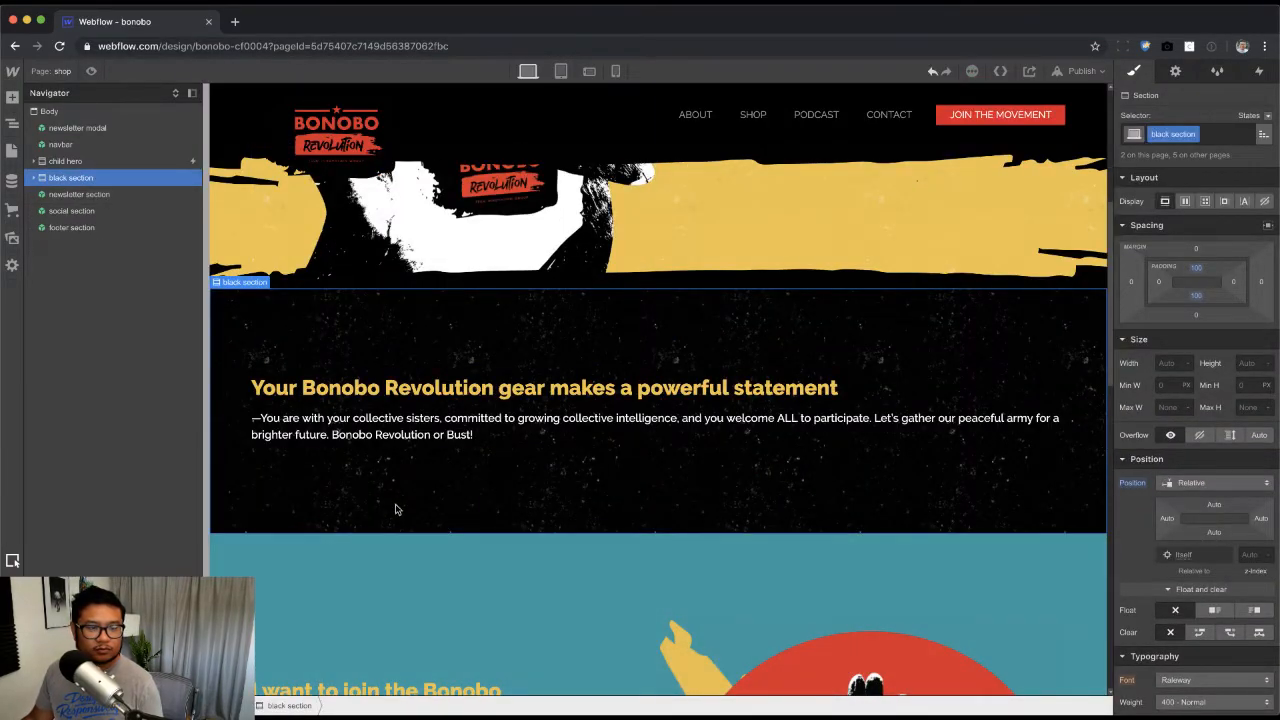
{"action": "left_click", "coordinate": [32, 178]}
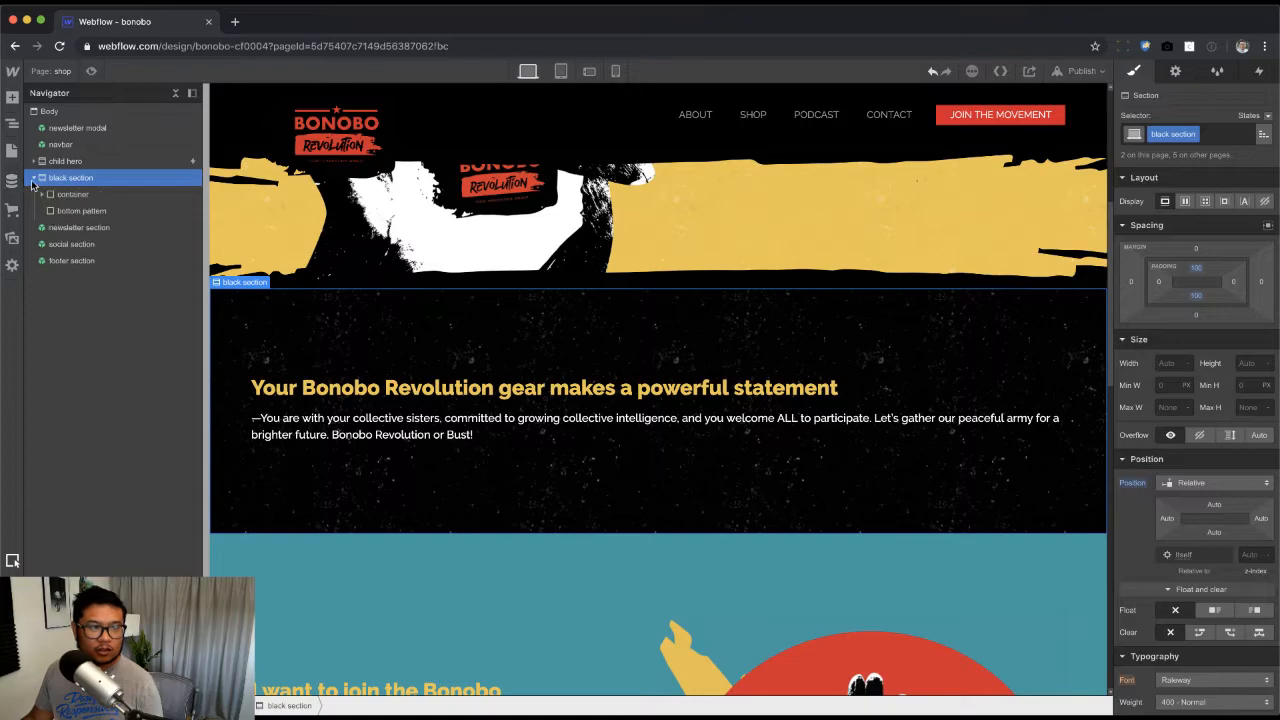
{"action": "left_click", "coordinate": [72, 213]}
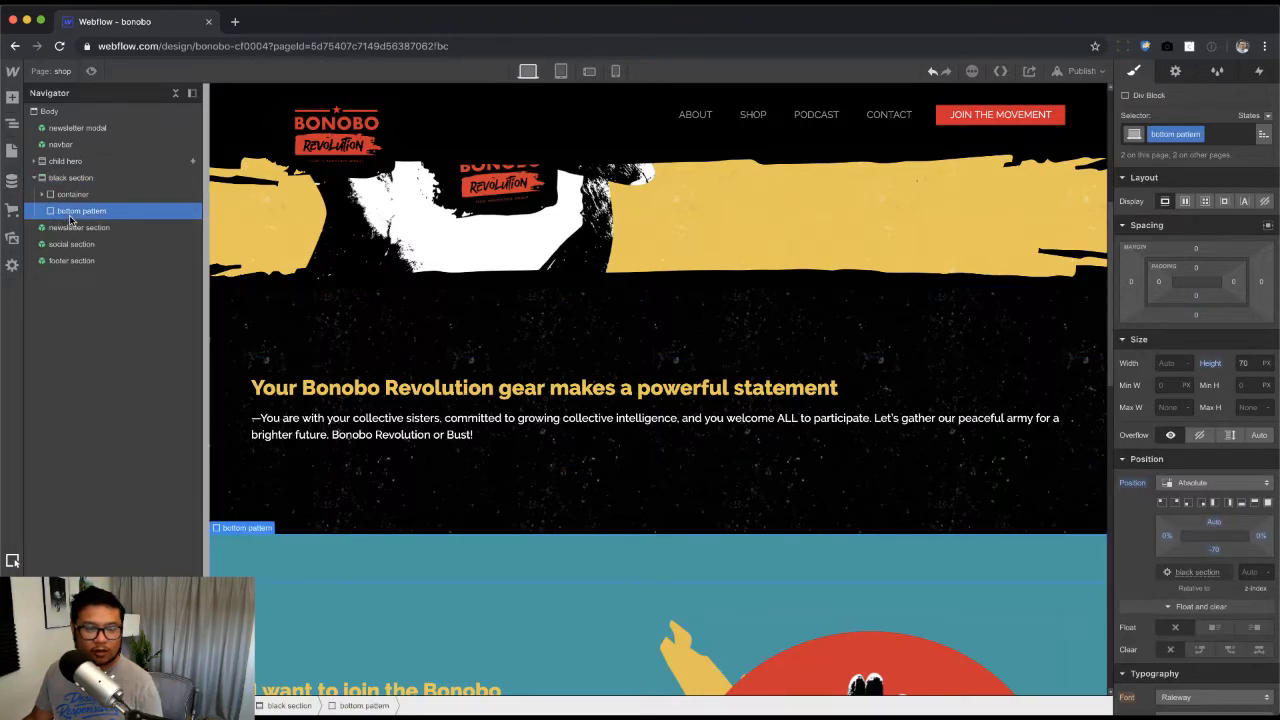
Step: Set the black section's z-index to 1 and check its transition into the newsletter section
{"action": "left_click", "coordinate": [480, 295]}
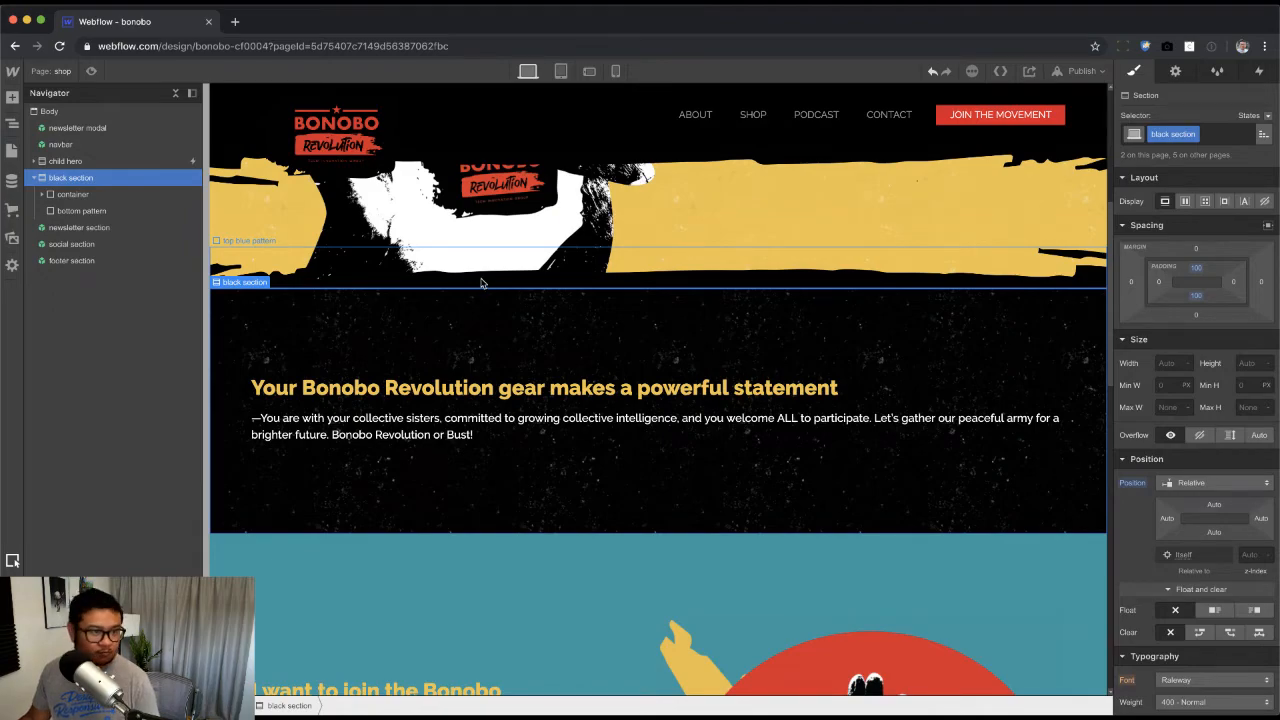
{"action": "left_click", "coordinate": [1209, 137]}
{"action": "left_click", "coordinate": [1256, 556]}
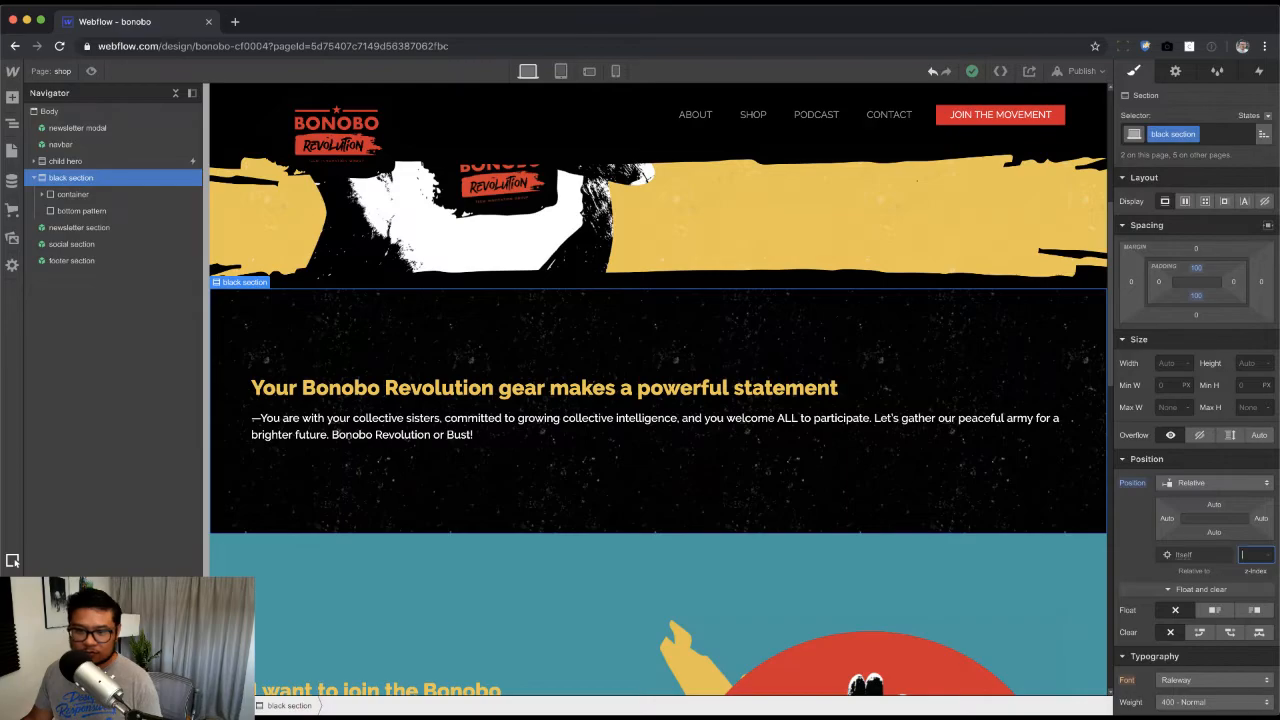
{"action": "type", "text": "1"}
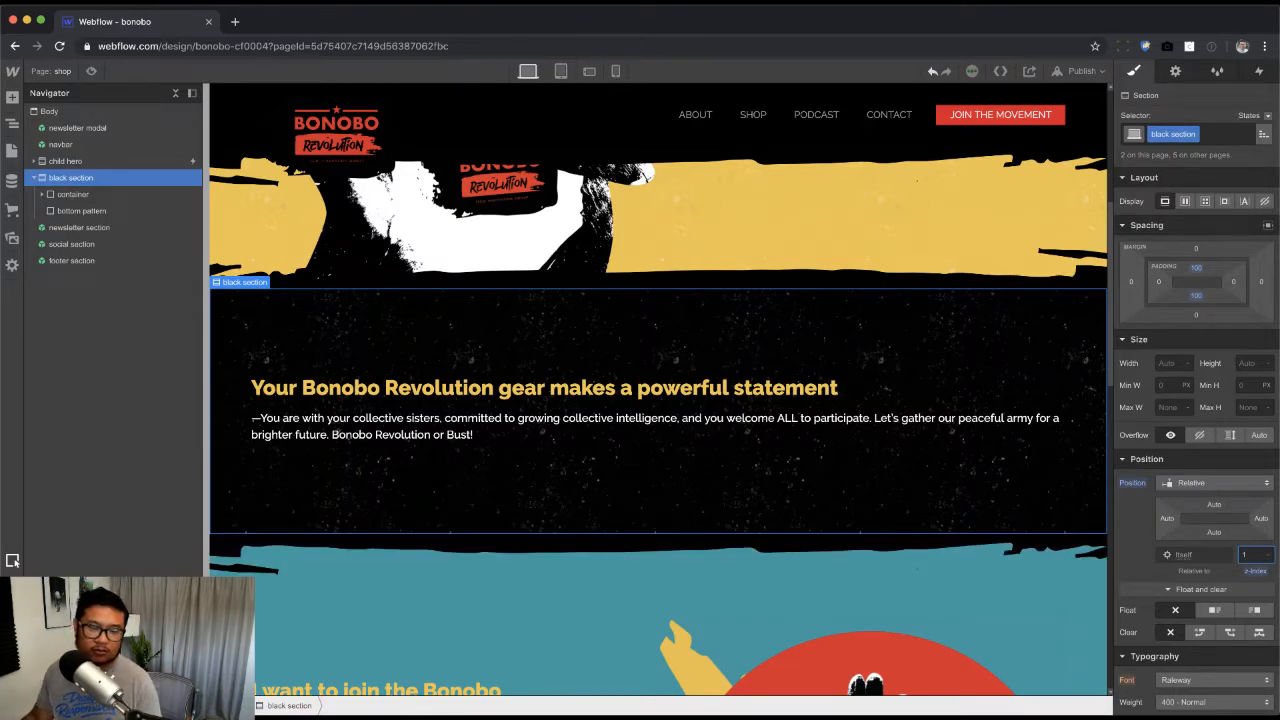
{"action": "scroll", "coordinate": [683, 547], "scroll_direction": "down", "scroll_amount": 1}
{"action": "left_click", "coordinate": [681, 545]}
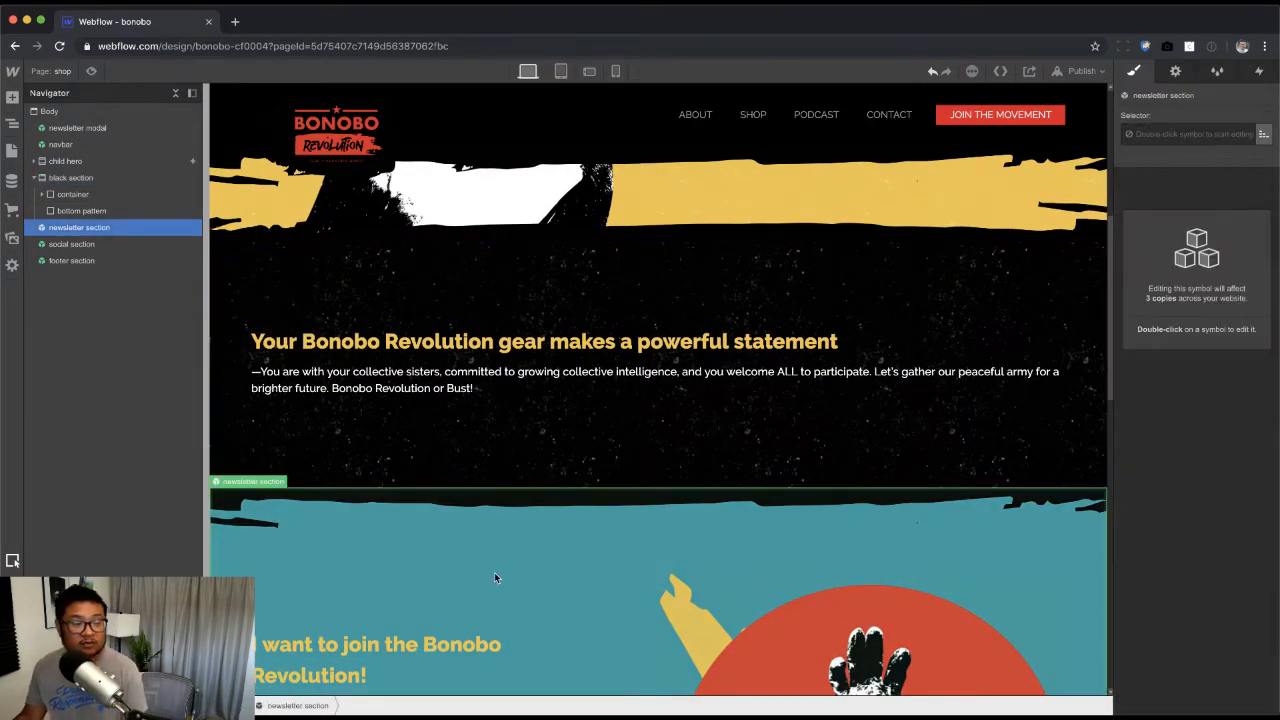
{"action": "scroll", "coordinate": [486, 569], "scroll_direction": "down", "scroll_amount": 6}
{"action": "scroll", "coordinate": [485, 566], "scroll_direction": "up", "scroll_amount": 7}
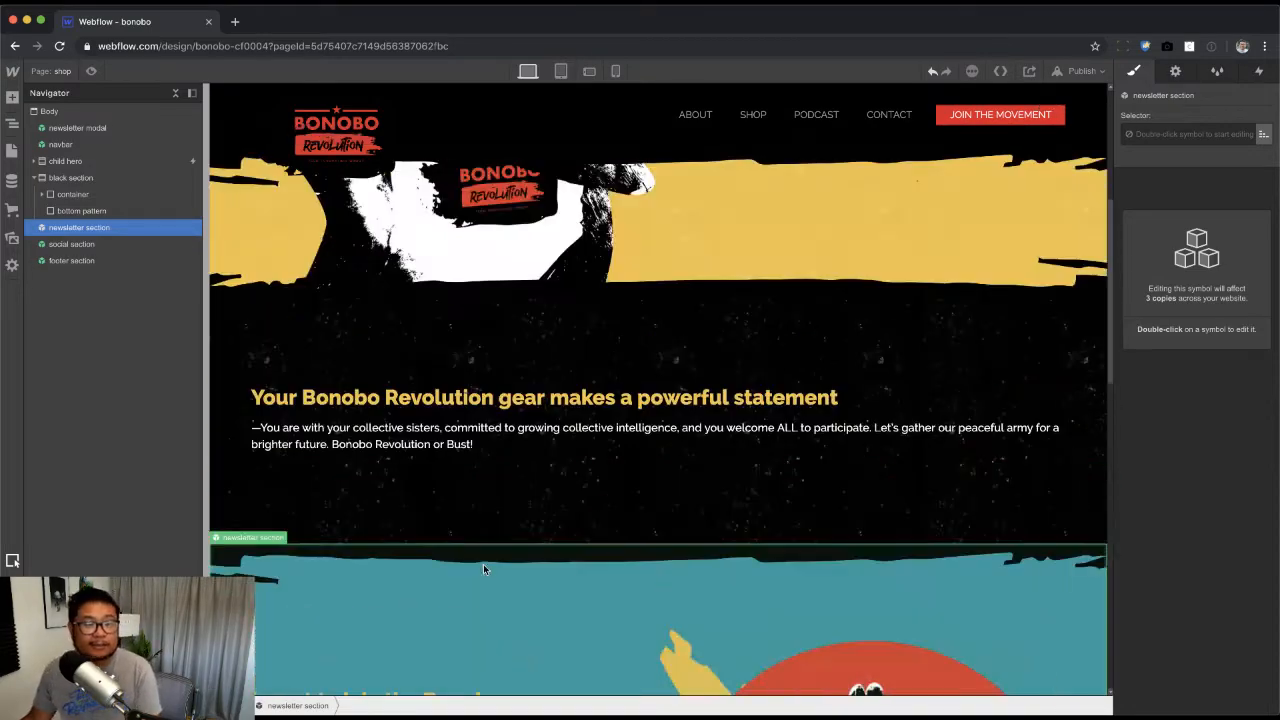
Step: Add a new section to the page body and place it between the black section and the newsletter section
{"action": "left_click", "coordinate": [451, 520]}
{"action": "left_click", "coordinate": [34, 177]}
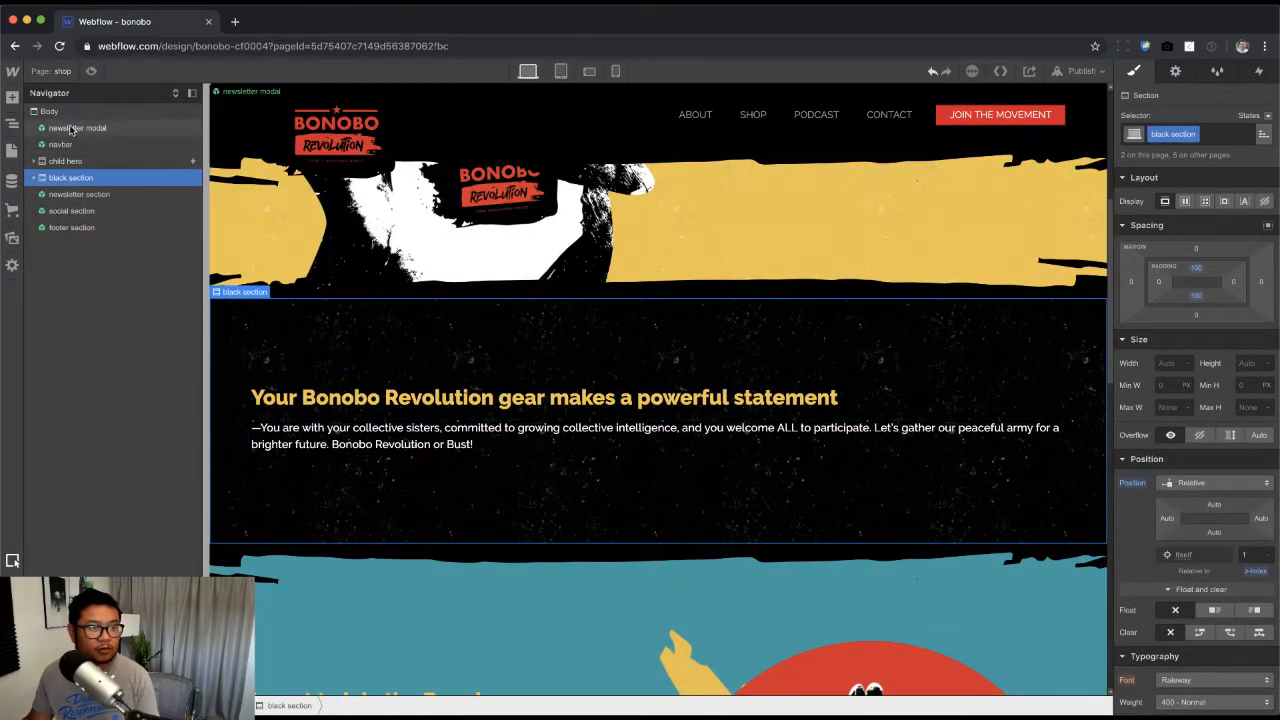
{"action": "left_click", "coordinate": [76, 128]}
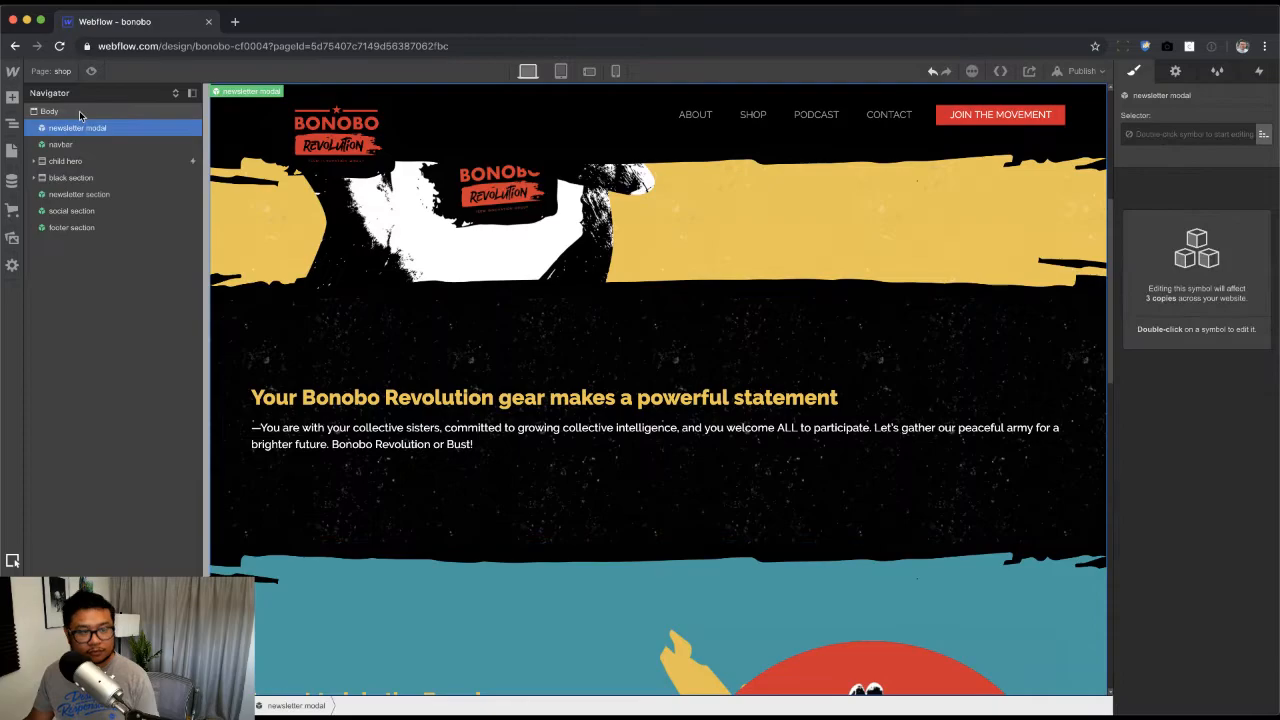
{"action": "left_click", "coordinate": [79, 111]}
{"action": "key", "text": "super+e"}
{"action": "type", "text": "sect"}
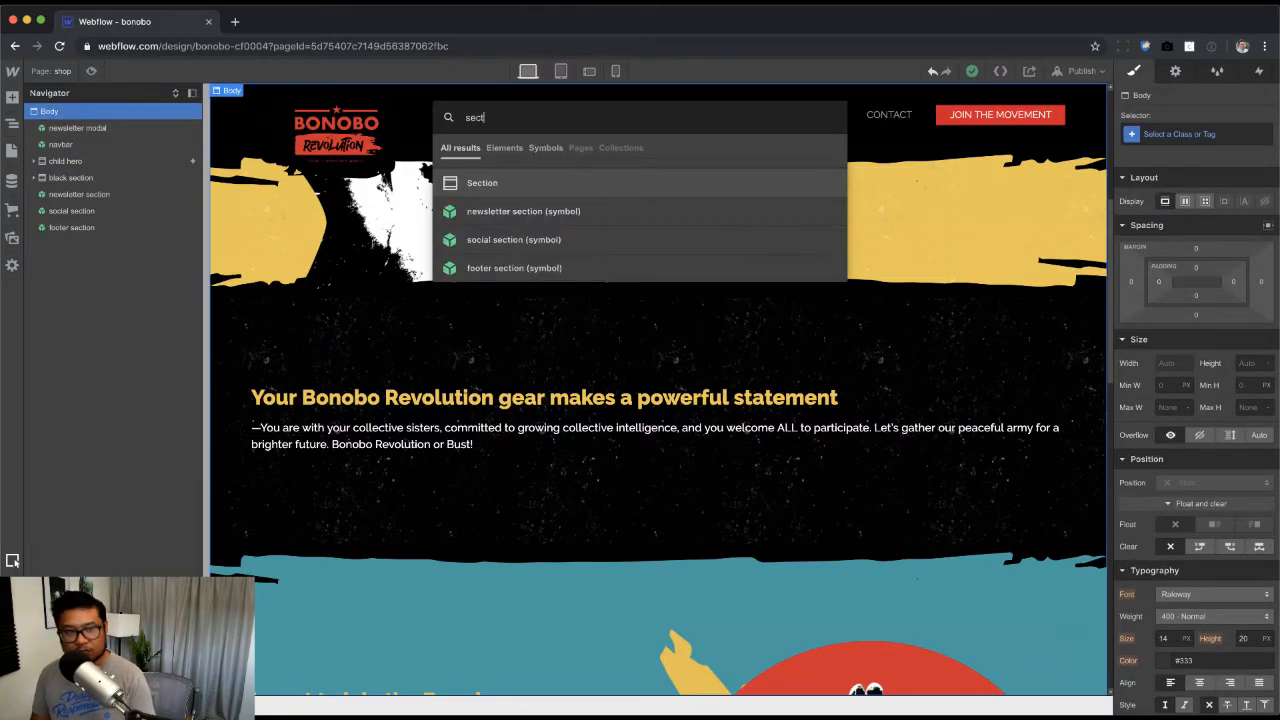
{"action": "key", "text": "Return"}
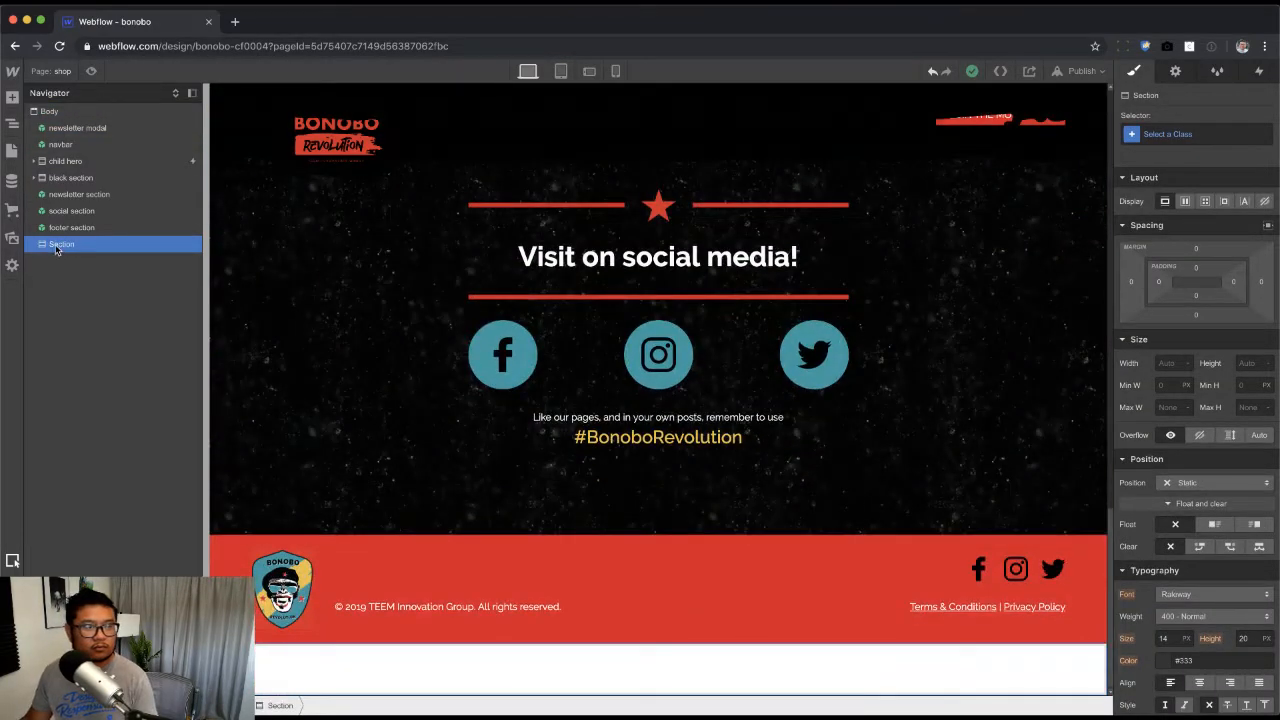
{"action": "left_click_drag", "start_coordinate": [57, 249], "coordinate": [79, 183]}
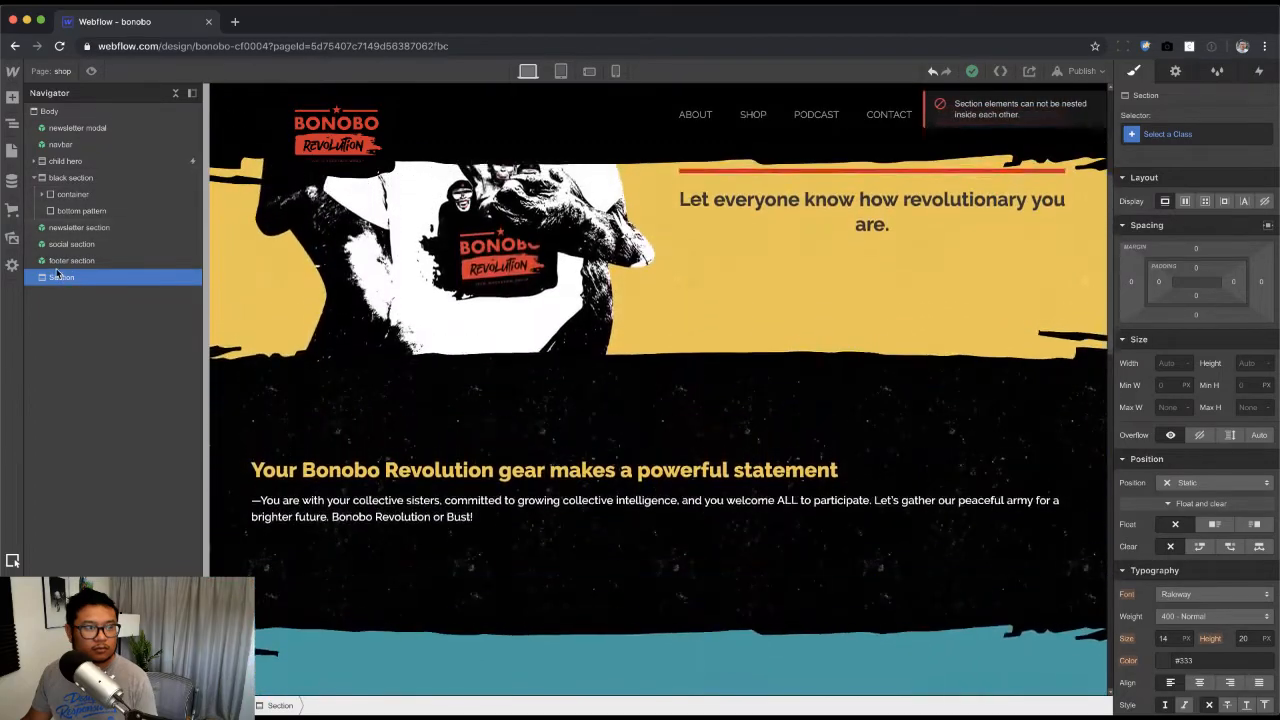
{"action": "left_click_drag", "start_coordinate": [57, 273], "coordinate": [86, 229]}
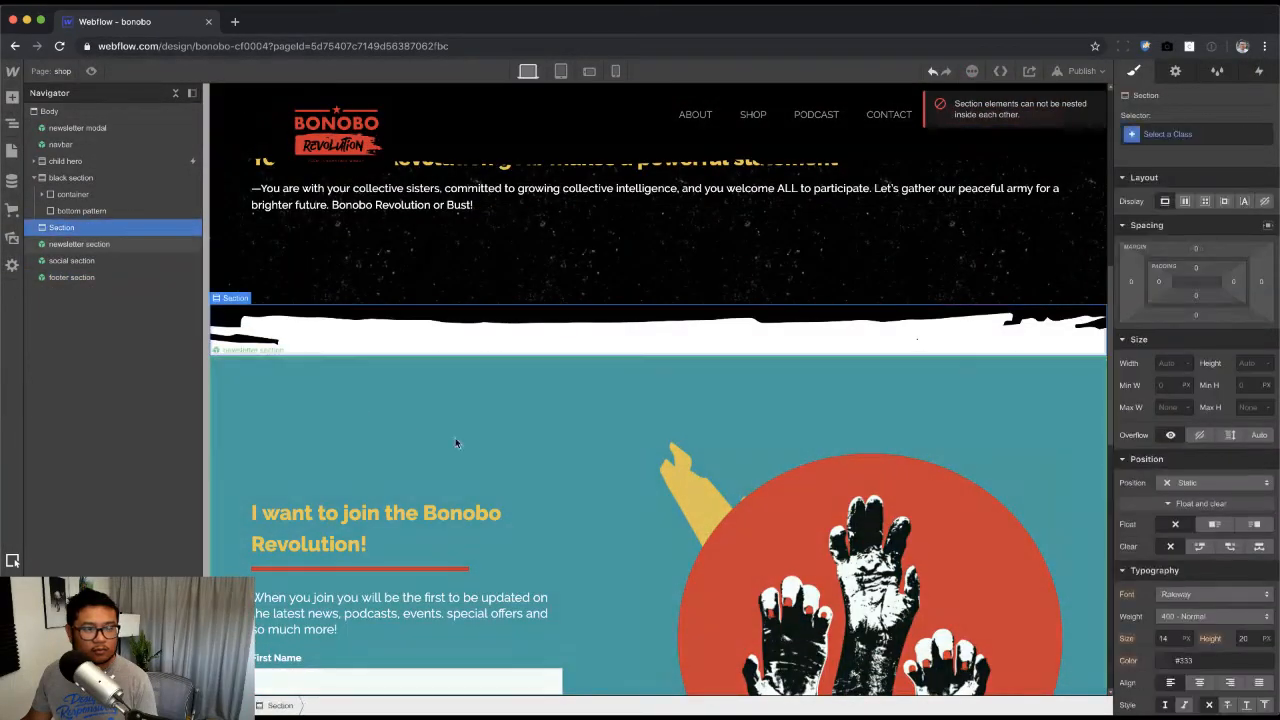
Step: Give the new section the class white section and set its top and bottom padding to 174 px
{"action": "left_click", "coordinate": [1190, 137]}
{"action": "type", "text": "white sect"}
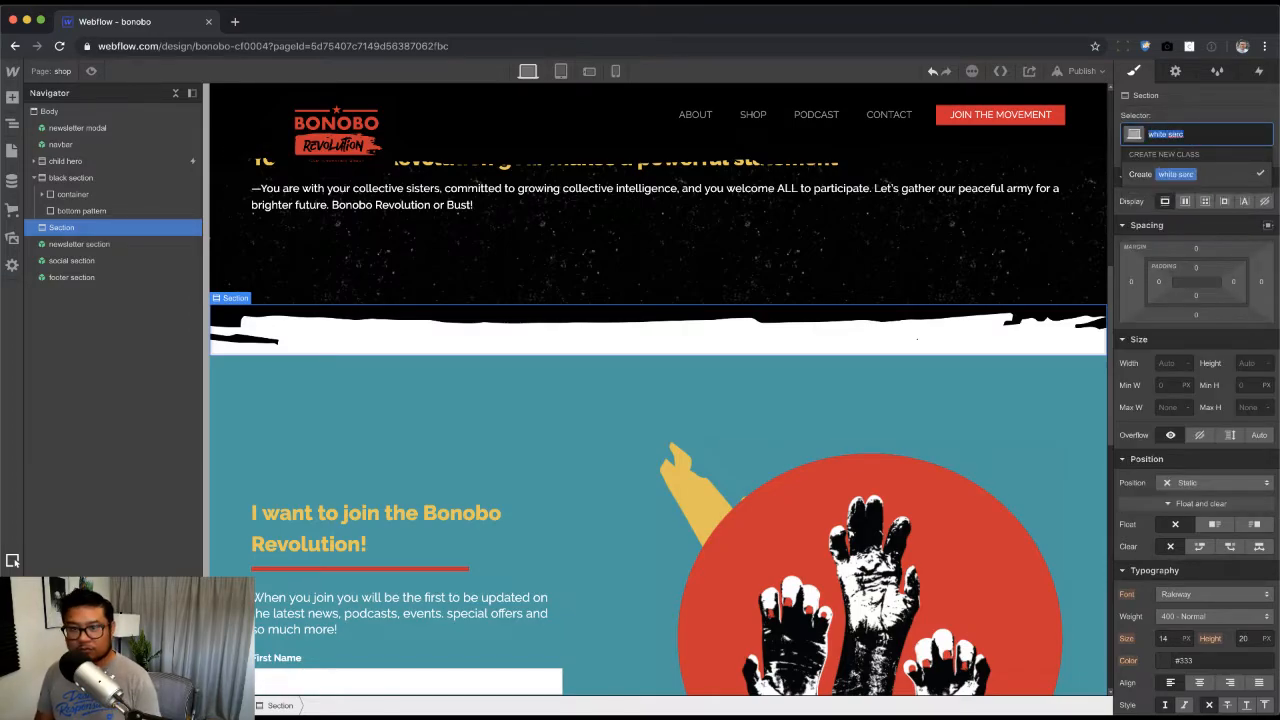
{"action": "type", "text": "ion"}
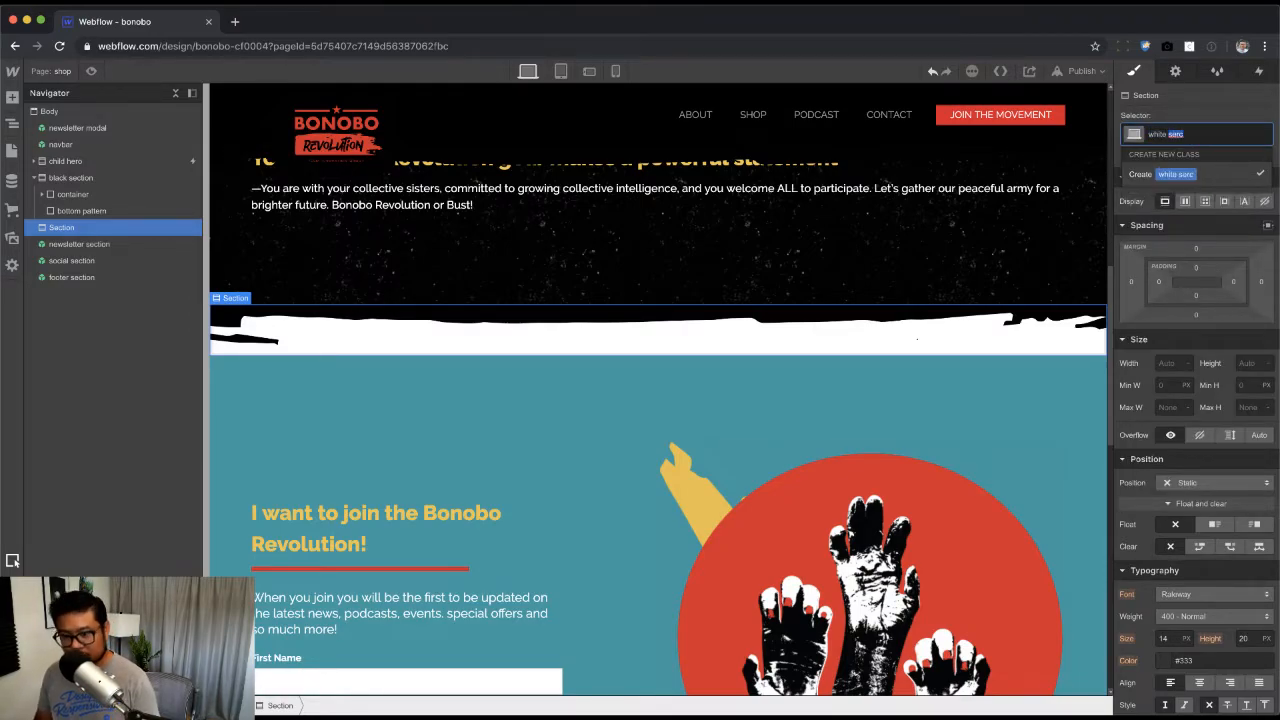
{"action": "key", "text": "Return"}
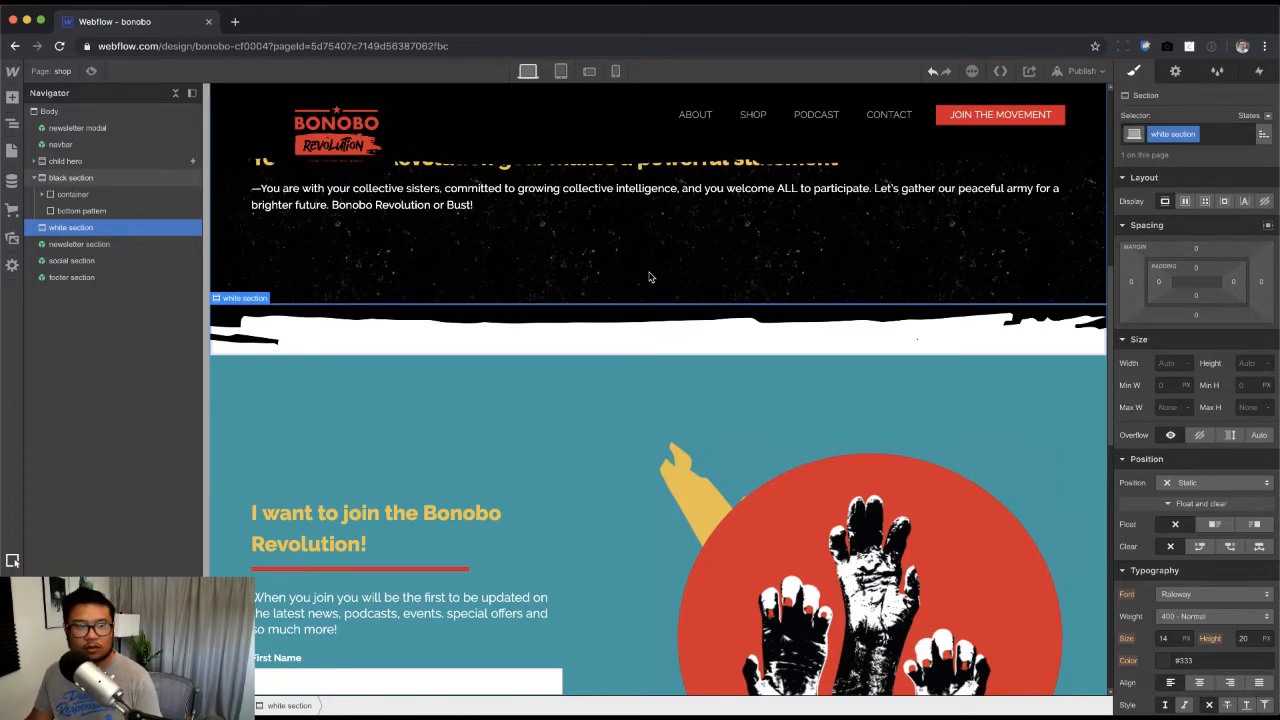
{"action": "left_click_drag", "start_coordinate": [1202, 266], "coordinate": [1236, 631]}
{"action": "key", "text": "super+e"}
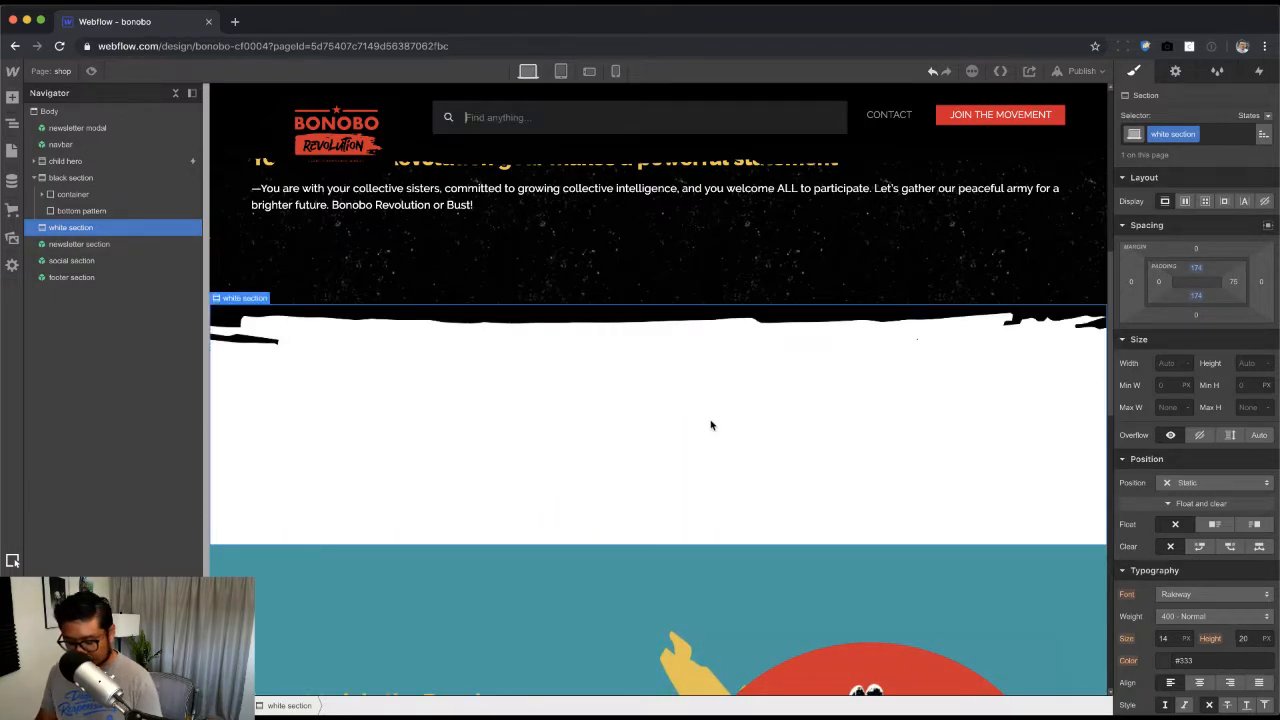
{"action": "type", "text": "cont"}
{"action": "key", "text": "Escape"}
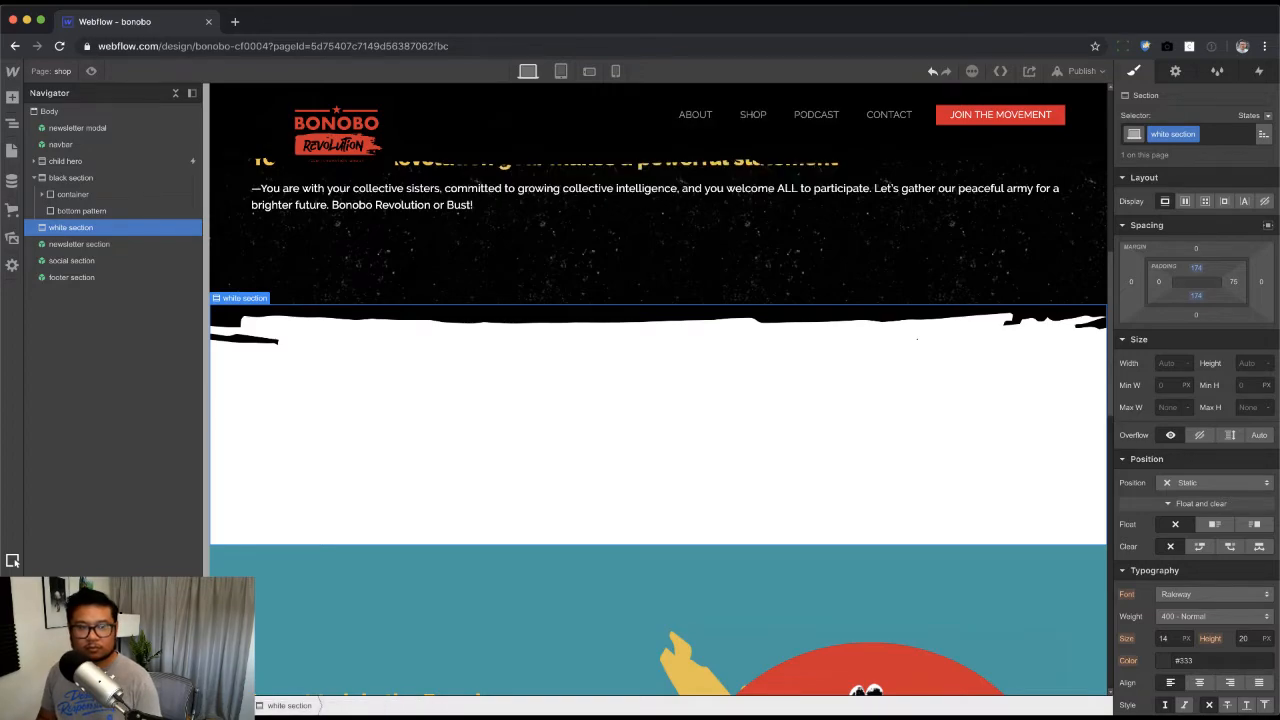
Step: Add a div block inside the white section and assign it the existing container class
{"action": "key", "text": "super+e"}
{"action": "type", "text": "div"}
{"action": "key", "text": "Return"}
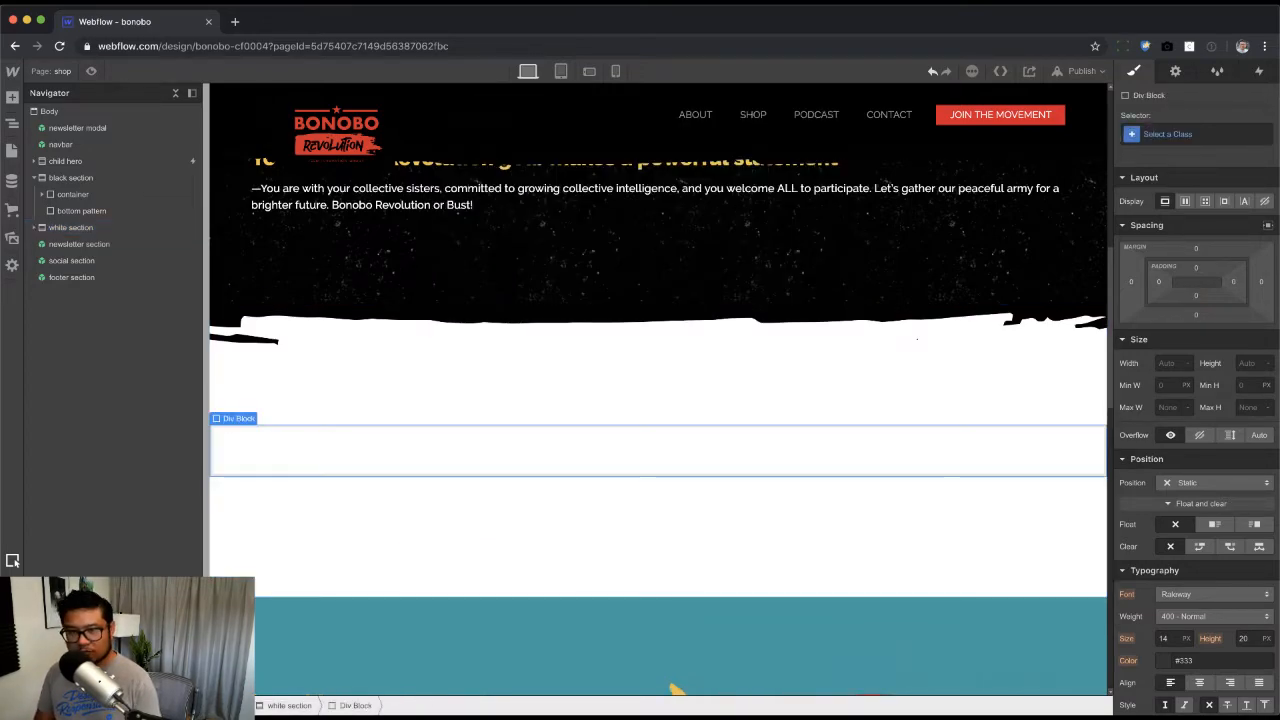
{"action": "key", "text": "super+Return"}
{"action": "type", "text": "con"}
{"action": "key", "text": "Down"}
{"action": "key", "text": "Return"}
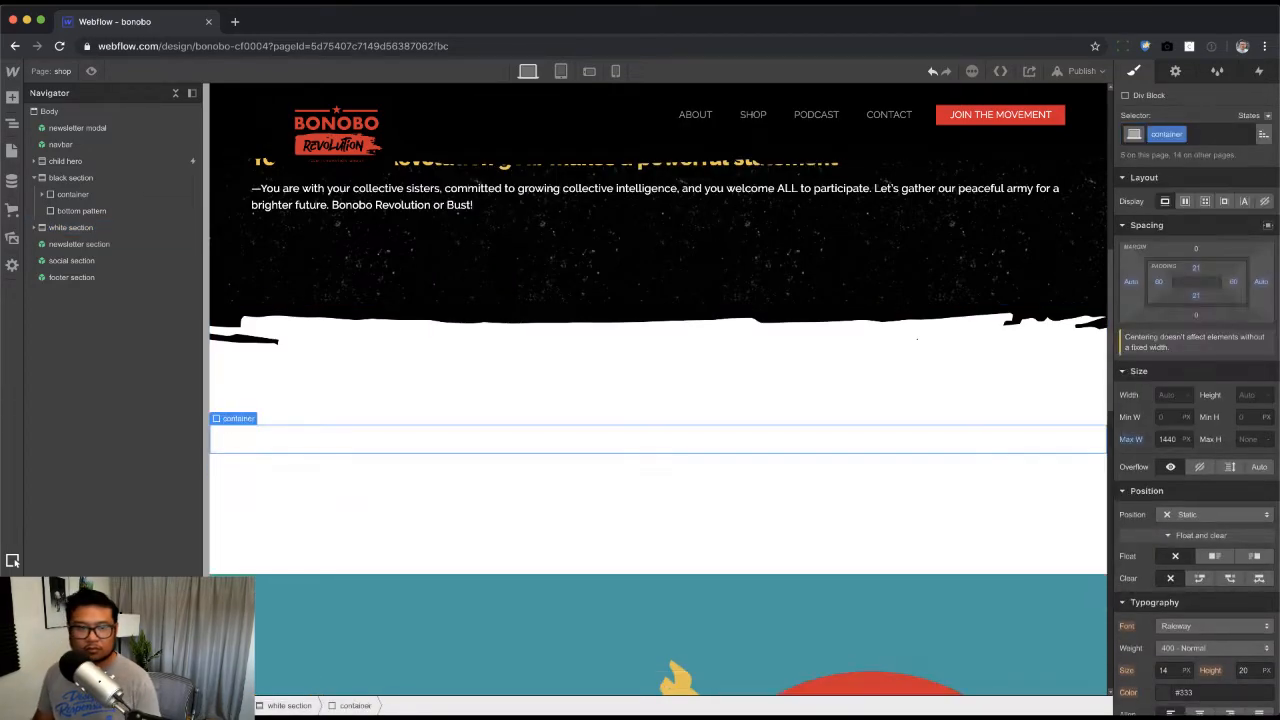
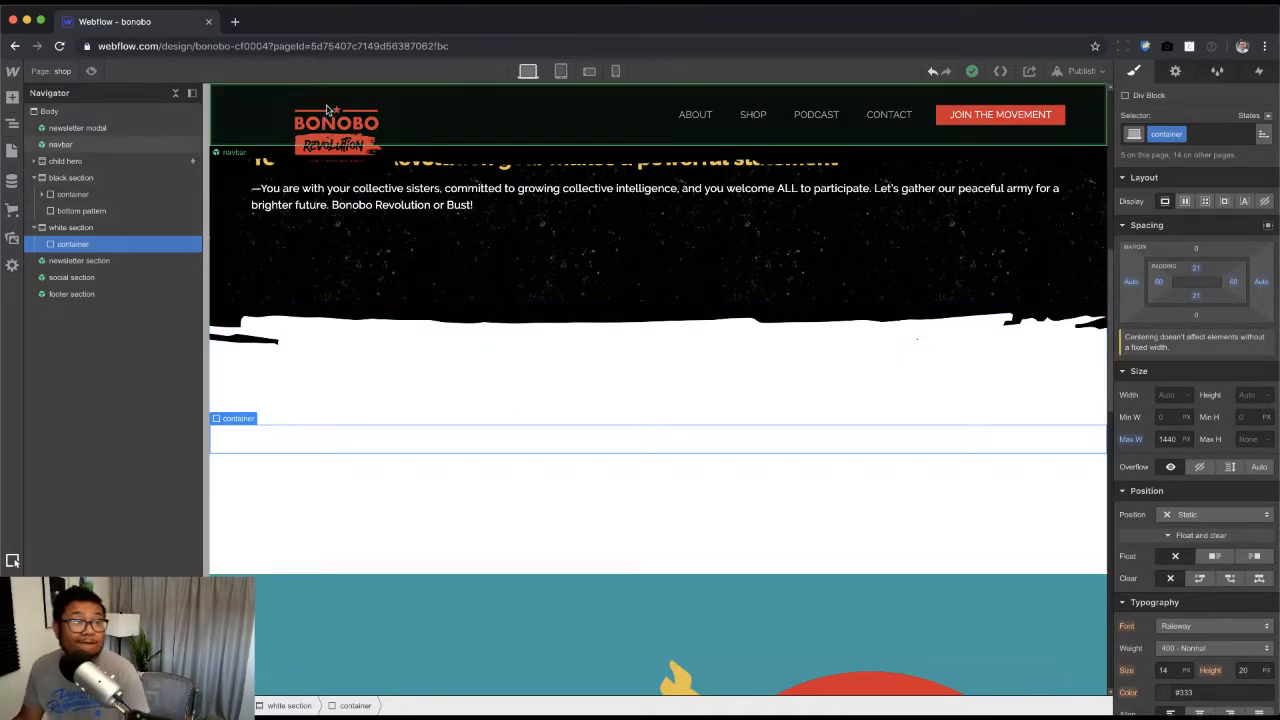
Step: Check the product grid in the shop design PDF, and add a collection list without a source to the white section's container
{"action": "key", "text": "super+Tab"}
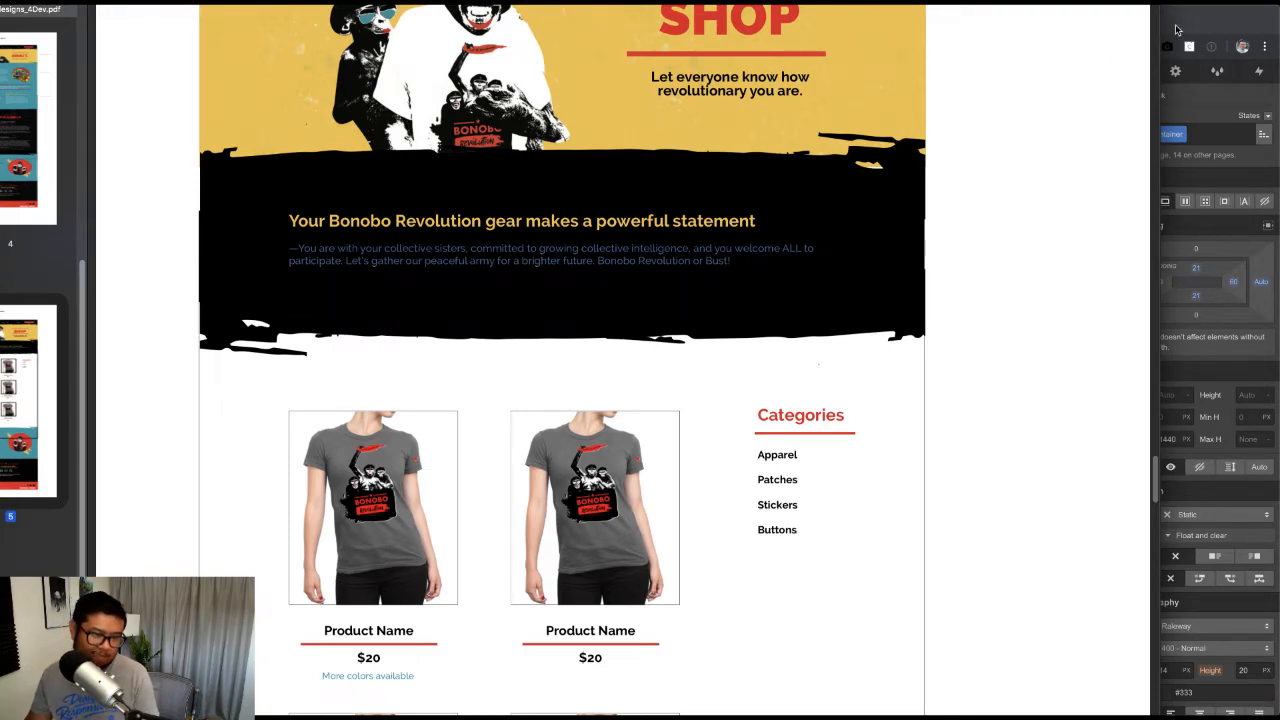
{"action": "scroll", "coordinate": [420, 517], "scroll_direction": "down", "scroll_amount": 3}
{"action": "scroll", "coordinate": [417, 510], "scroll_direction": "up", "scroll_amount": 4}
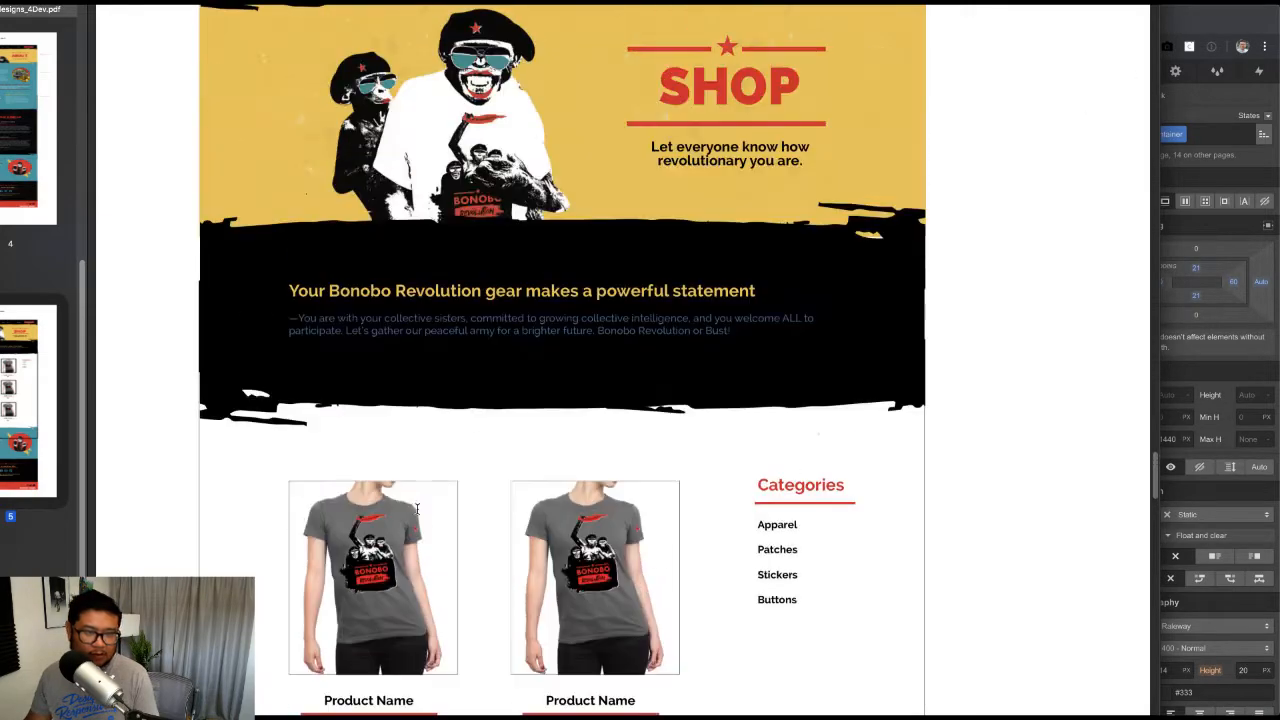
{"action": "left_click", "coordinate": [1199, 93]}
{"action": "key", "text": "a"}
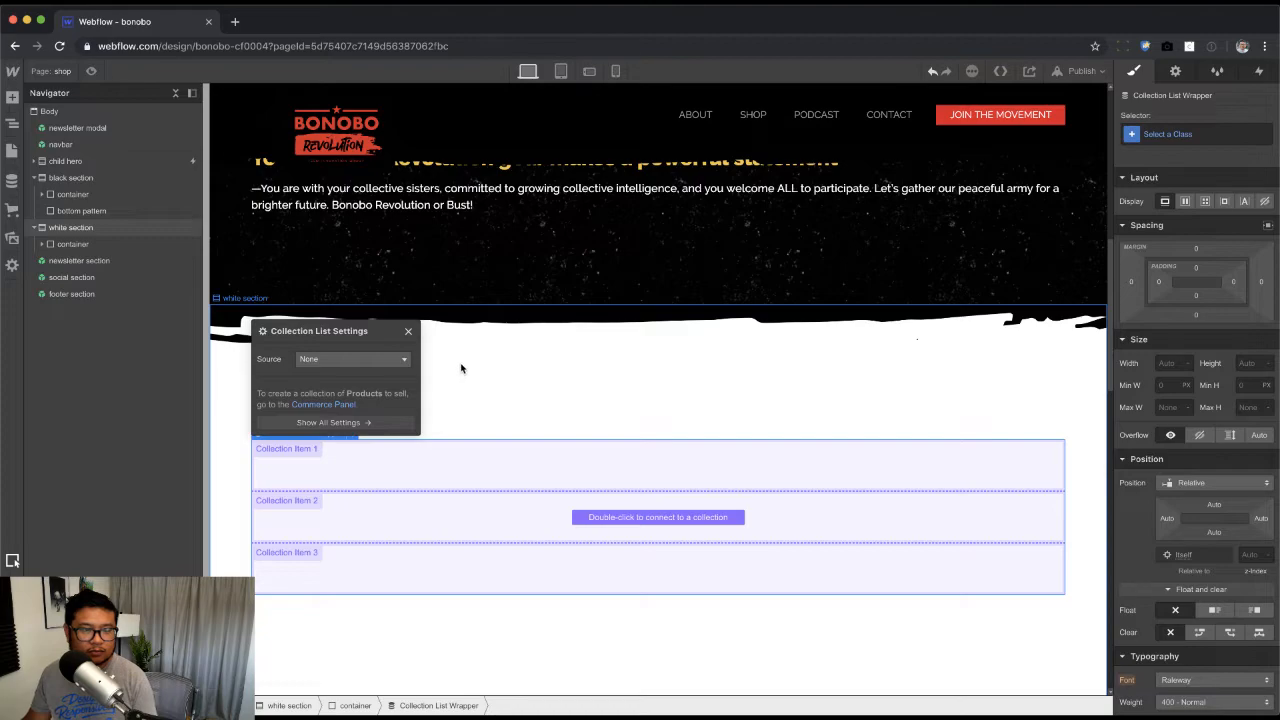
{"action": "left_click", "coordinate": [406, 331]}
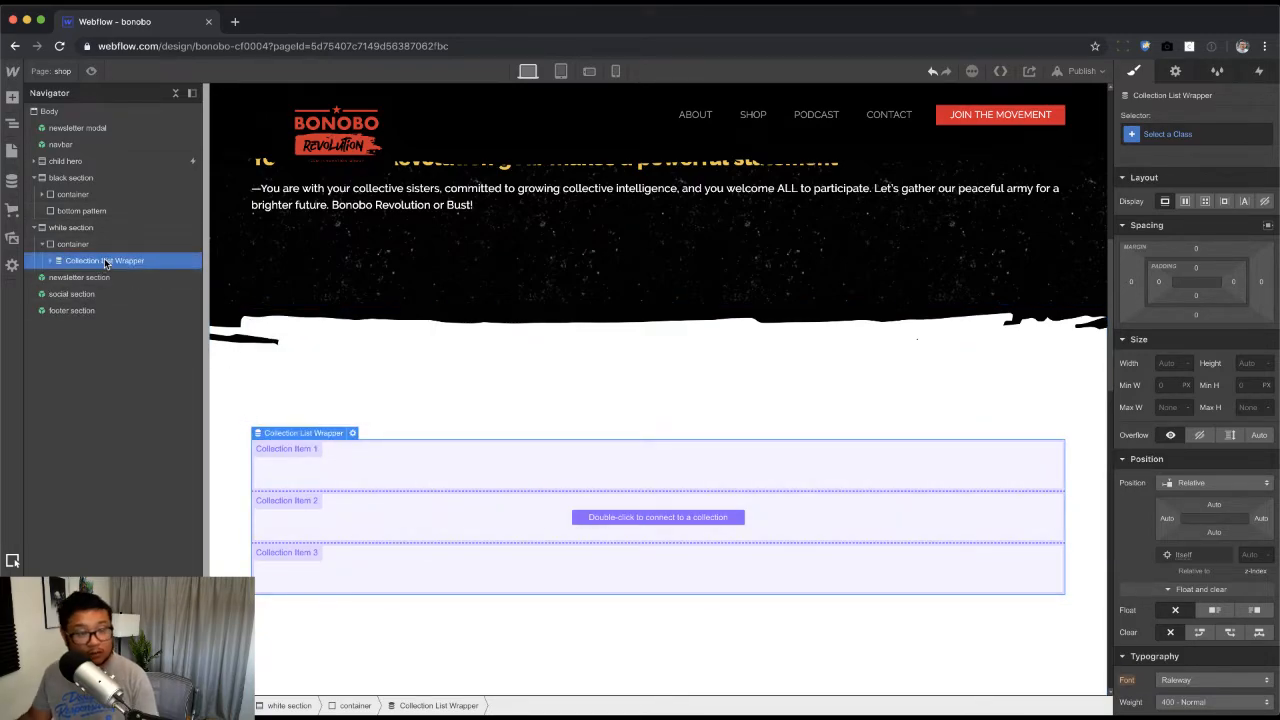
Step: Add a div block with the existing flex class inside the white section's container and nest the collection list wrapper in it
{"action": "left_click", "coordinate": [100, 244]}
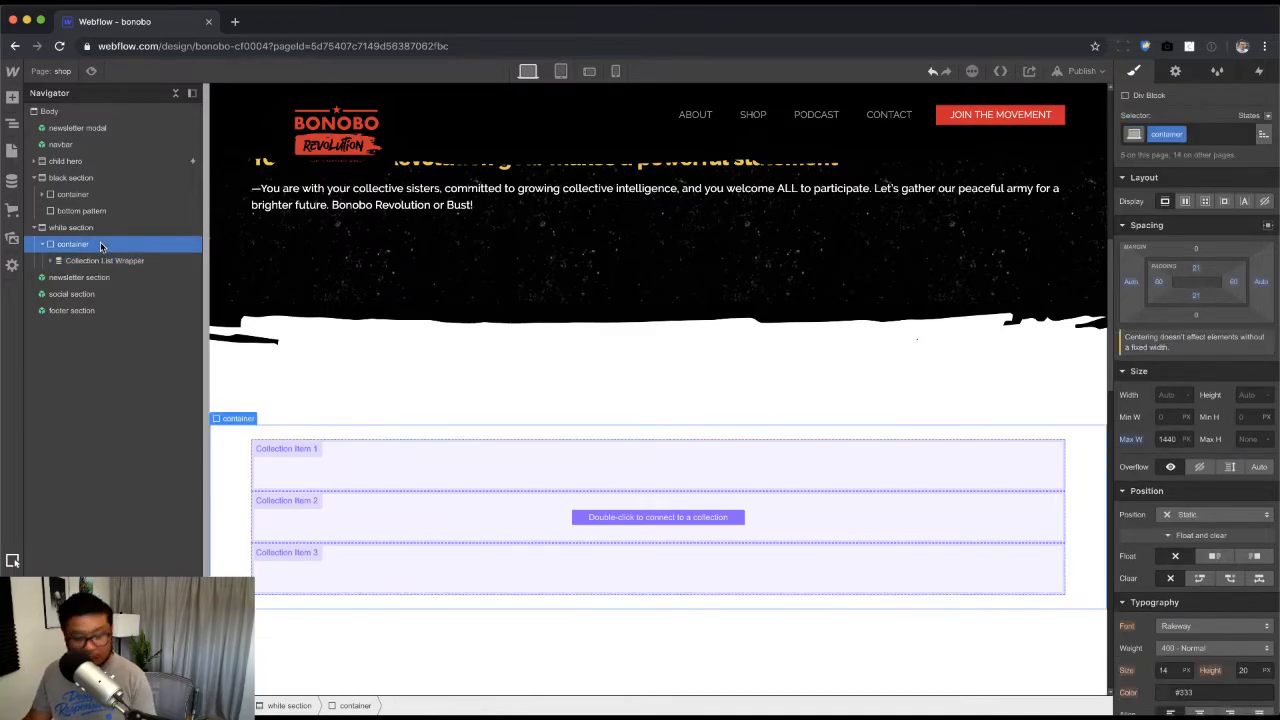
{"action": "key", "text": "super+e"}
{"action": "type", "text": "div"}
{"action": "key", "text": "Return"}
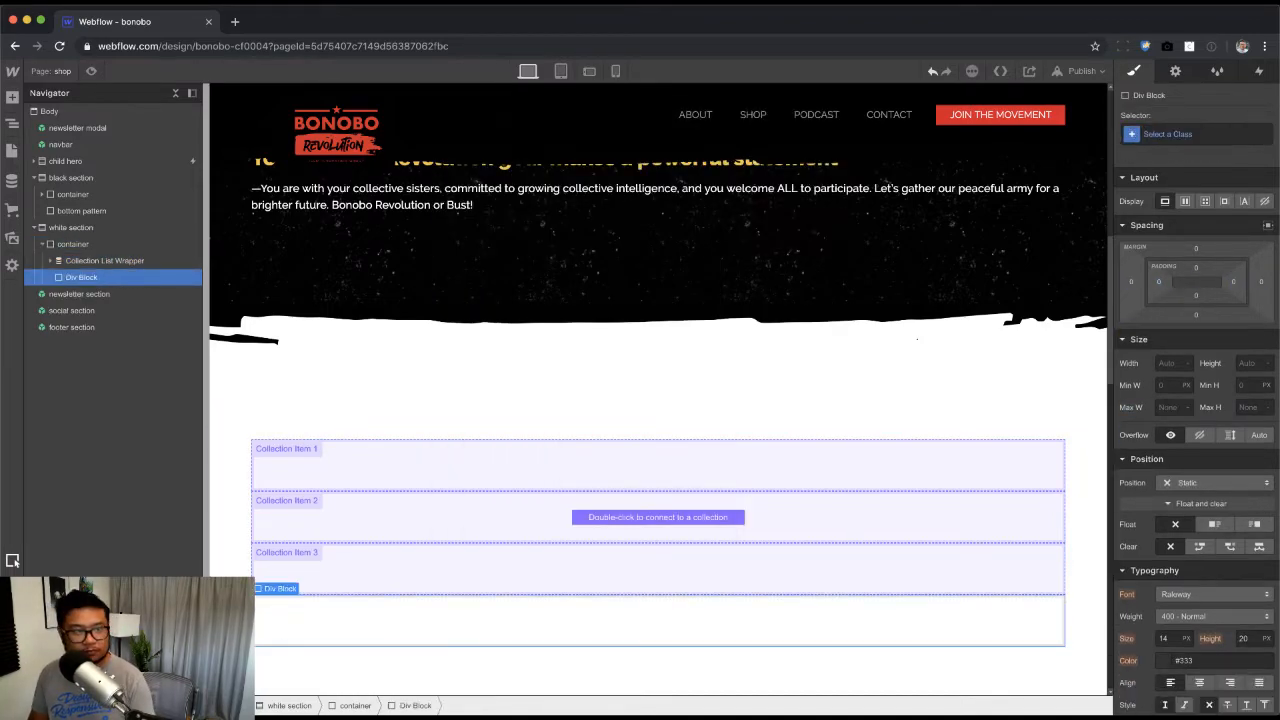
{"action": "key", "text": "super+e"}
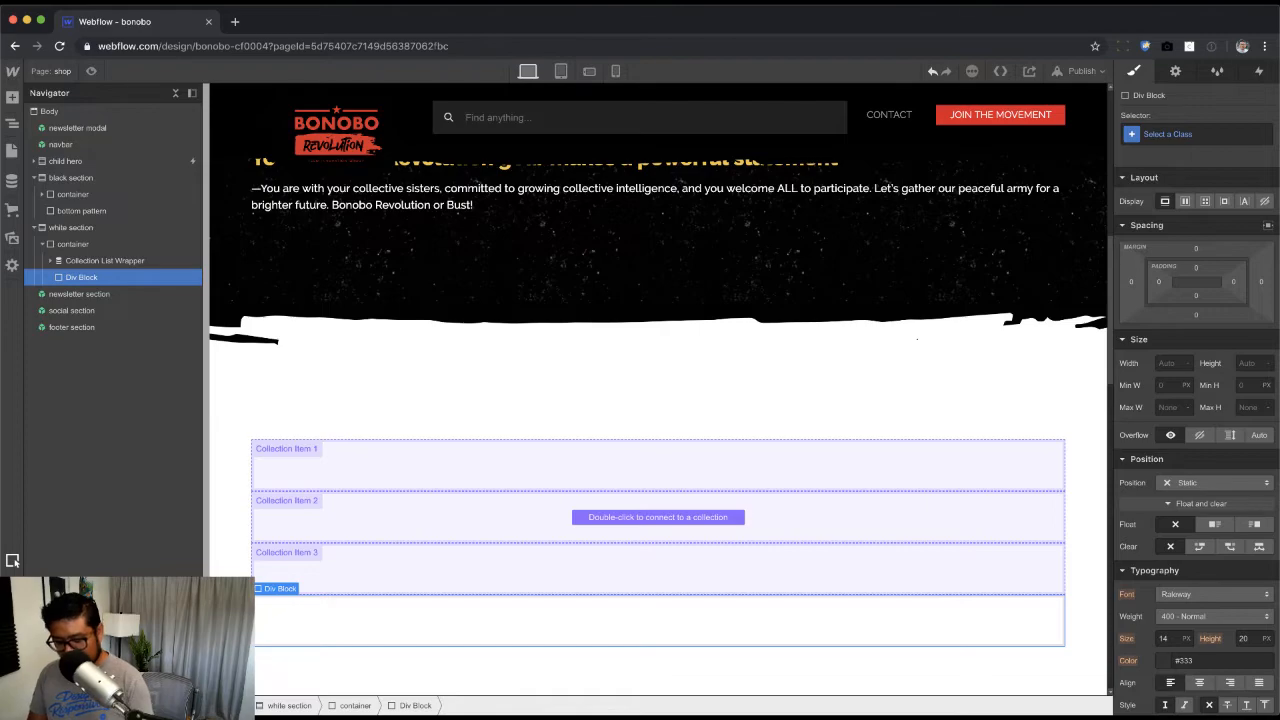
{"action": "key", "text": "Escape"}
{"action": "key", "text": "super+Return"}
{"action": "type", "text": "flex"}
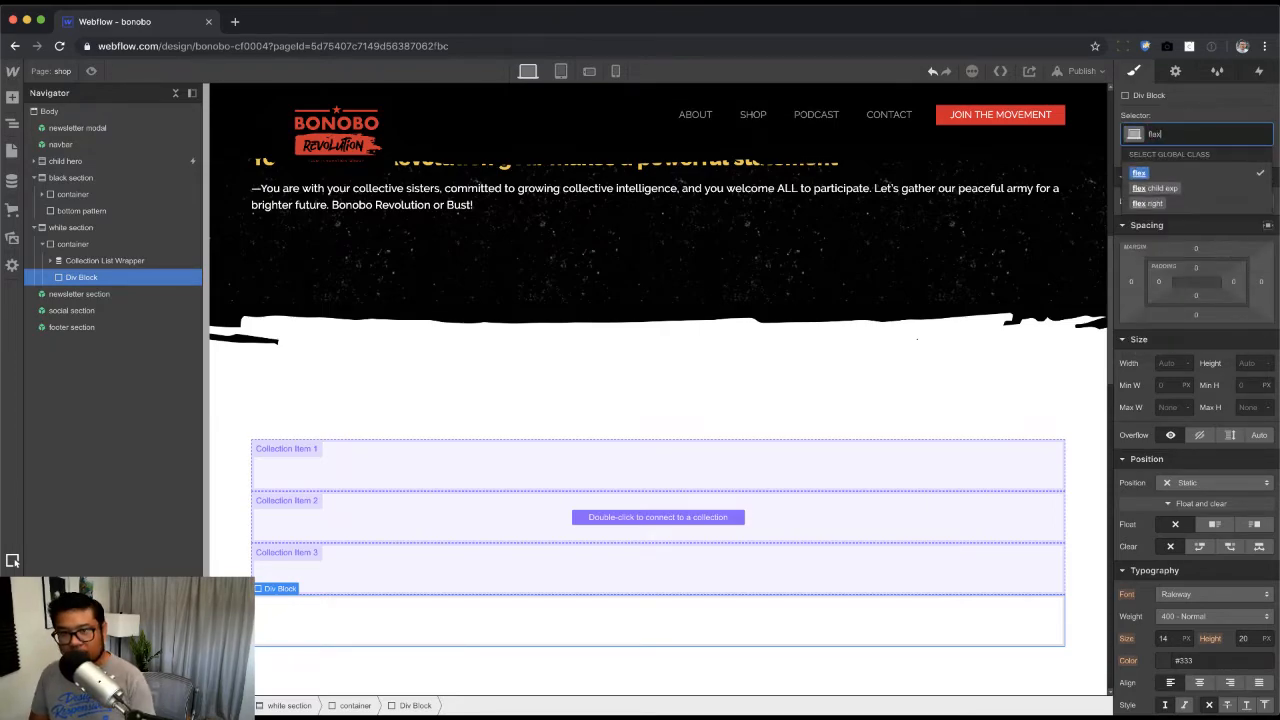
{"action": "key", "text": "Return"}
{"action": "left_click_drag", "start_coordinate": [91, 264], "coordinate": [91, 271]}
{"action": "left_click", "coordinate": [103, 262]}
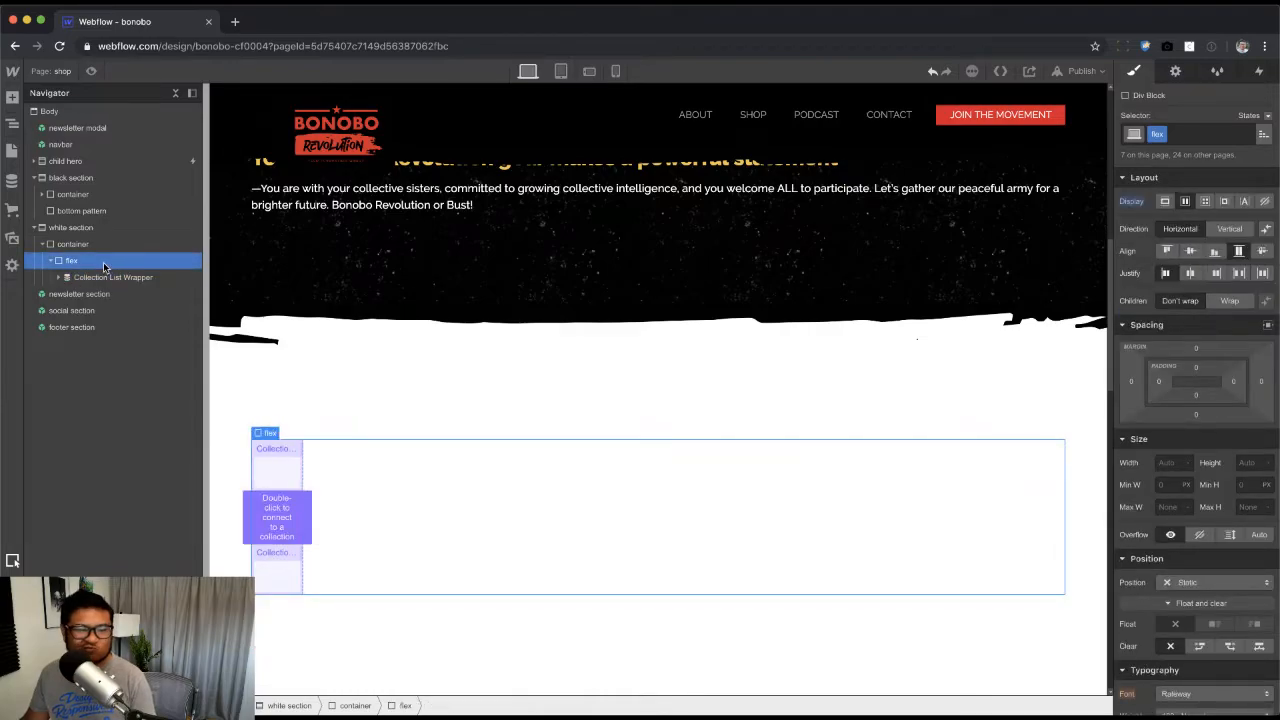
Step: Connect the collection list to the Products source
{"action": "double_click", "coordinate": [272, 506]}
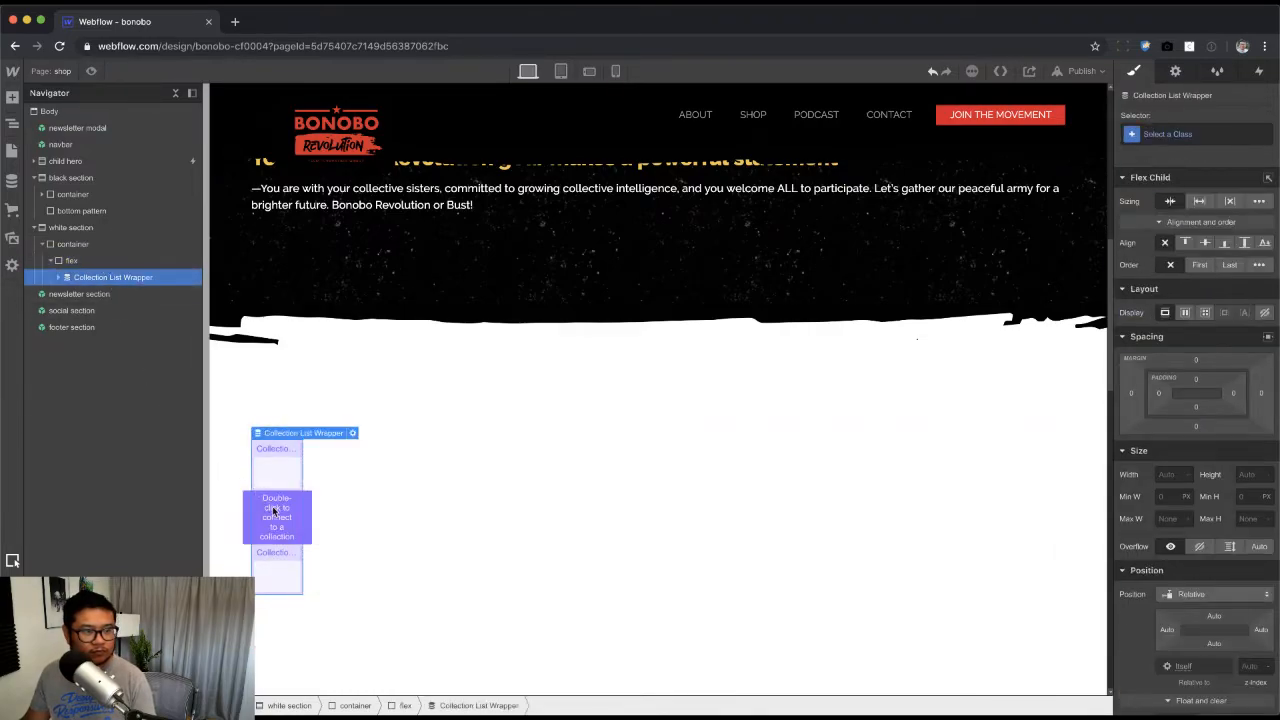
{"action": "left_click", "coordinate": [367, 360]}
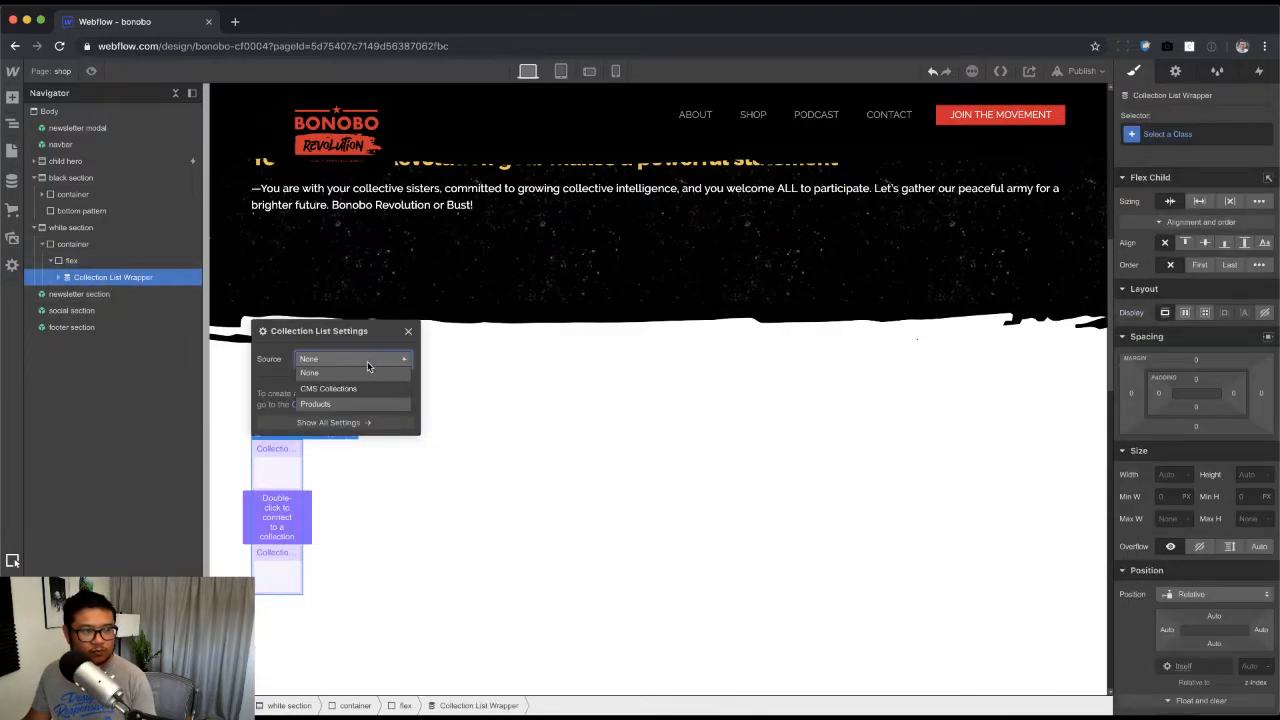
{"action": "left_click", "coordinate": [336, 404]}
{"action": "left_click", "coordinate": [408, 331]}
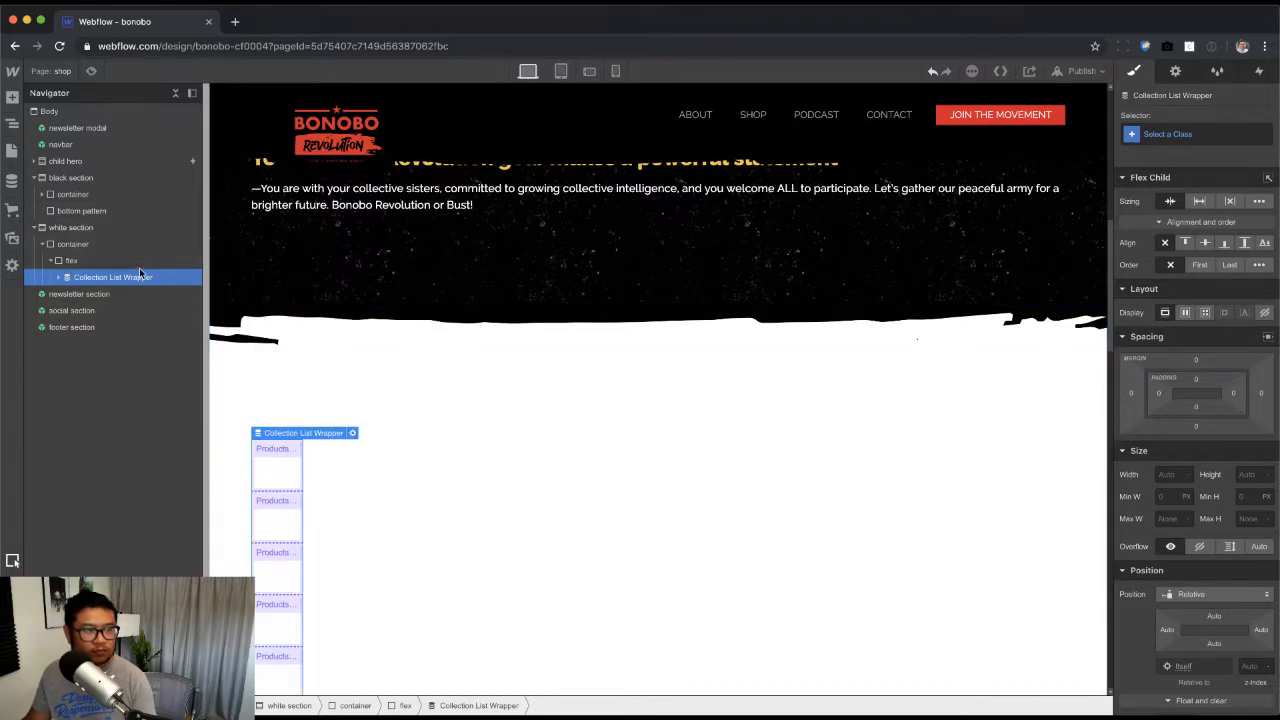
Step: Add a new div block inside the flex block, beside the collection list wrapper
{"action": "left_click", "coordinate": [100, 262]}
{"action": "key", "text": "super+e"}
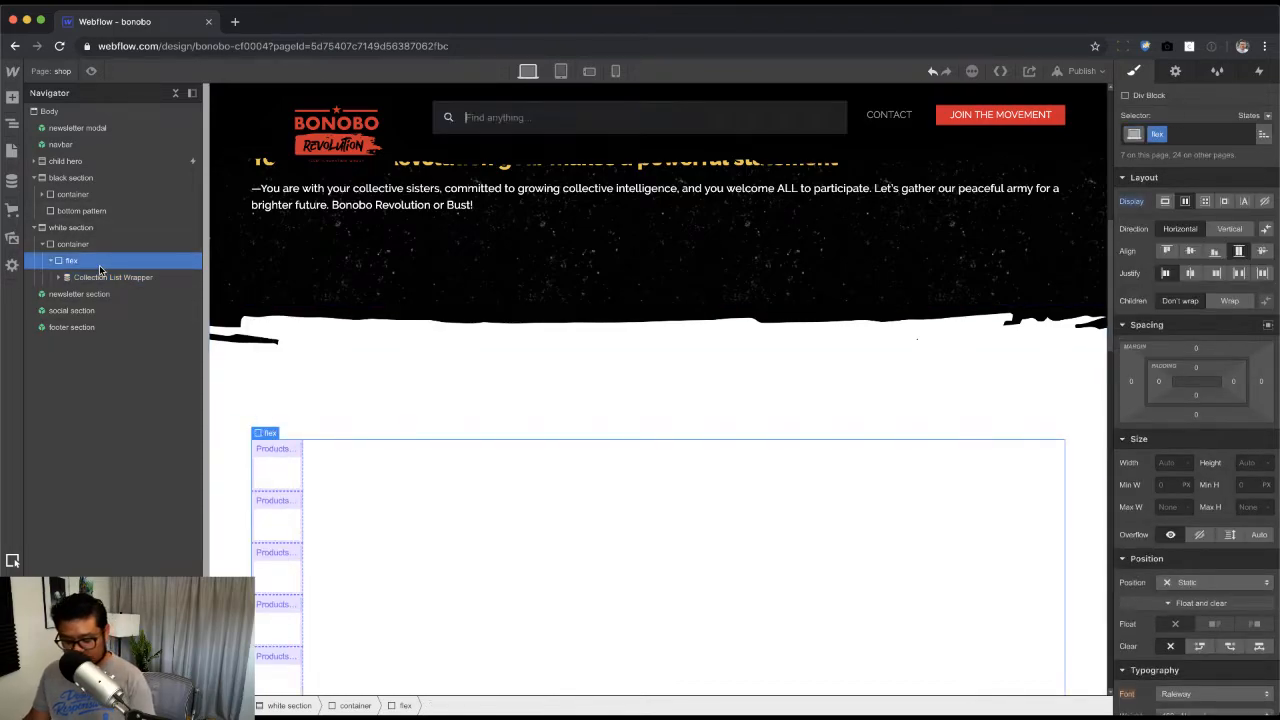
{"action": "type", "text": "d"}
{"action": "key", "text": "Return"}
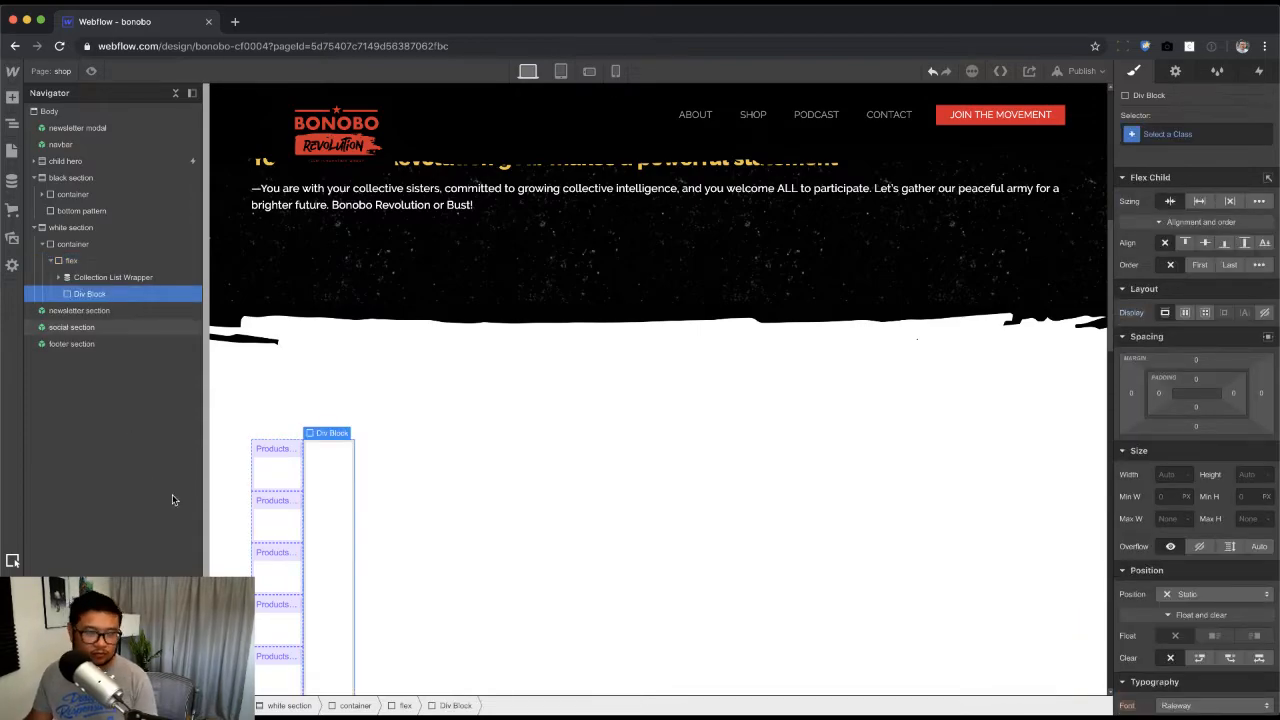
Step: Give the collection list wrapper the class products cl and set its flex child sizing to grow
{"action": "left_click", "coordinate": [120, 277]}
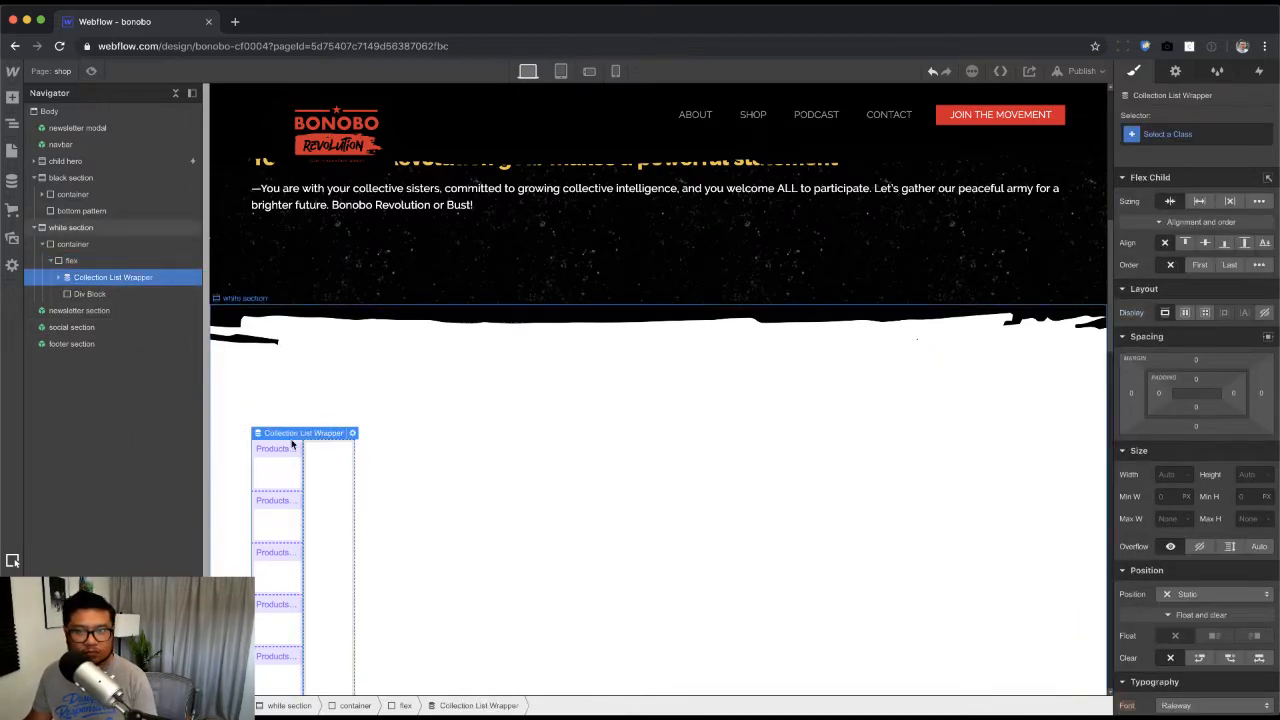
{"action": "left_click", "coordinate": [1176, 135]}
{"action": "type", "text": "pr"}
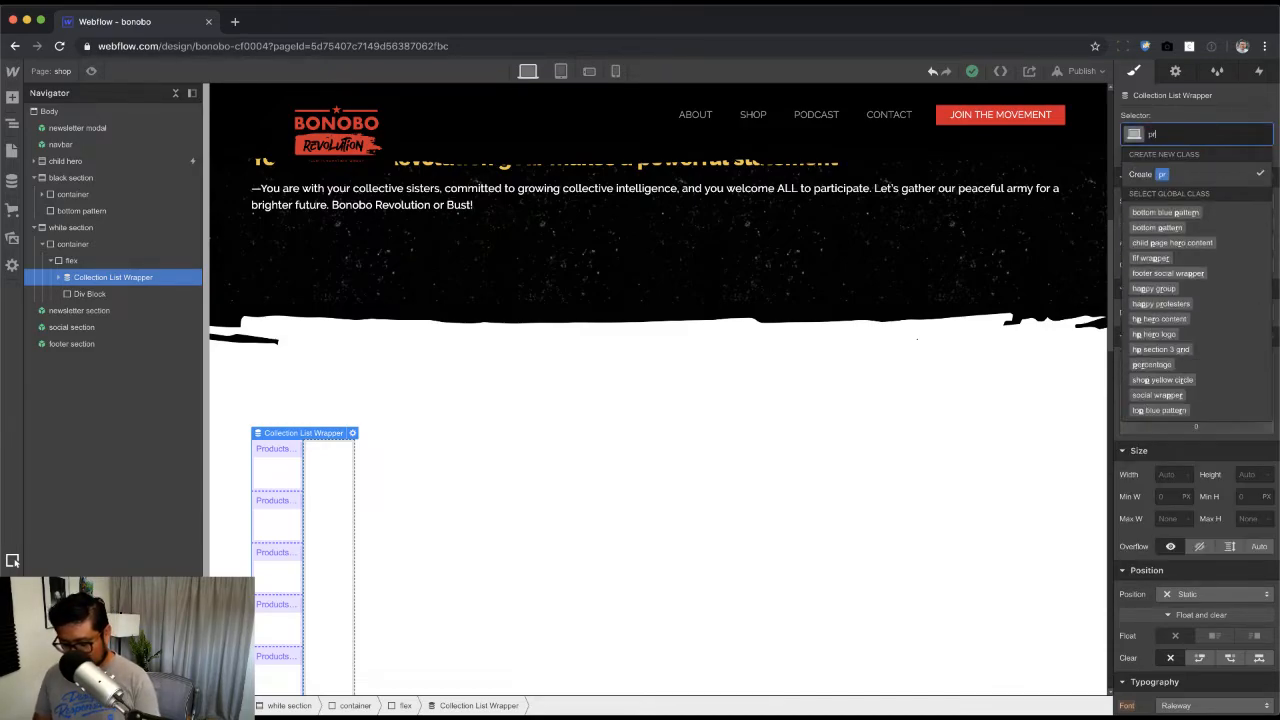
{"action": "type", "text": "oducts cl"}
{"action": "key", "text": "Return"}
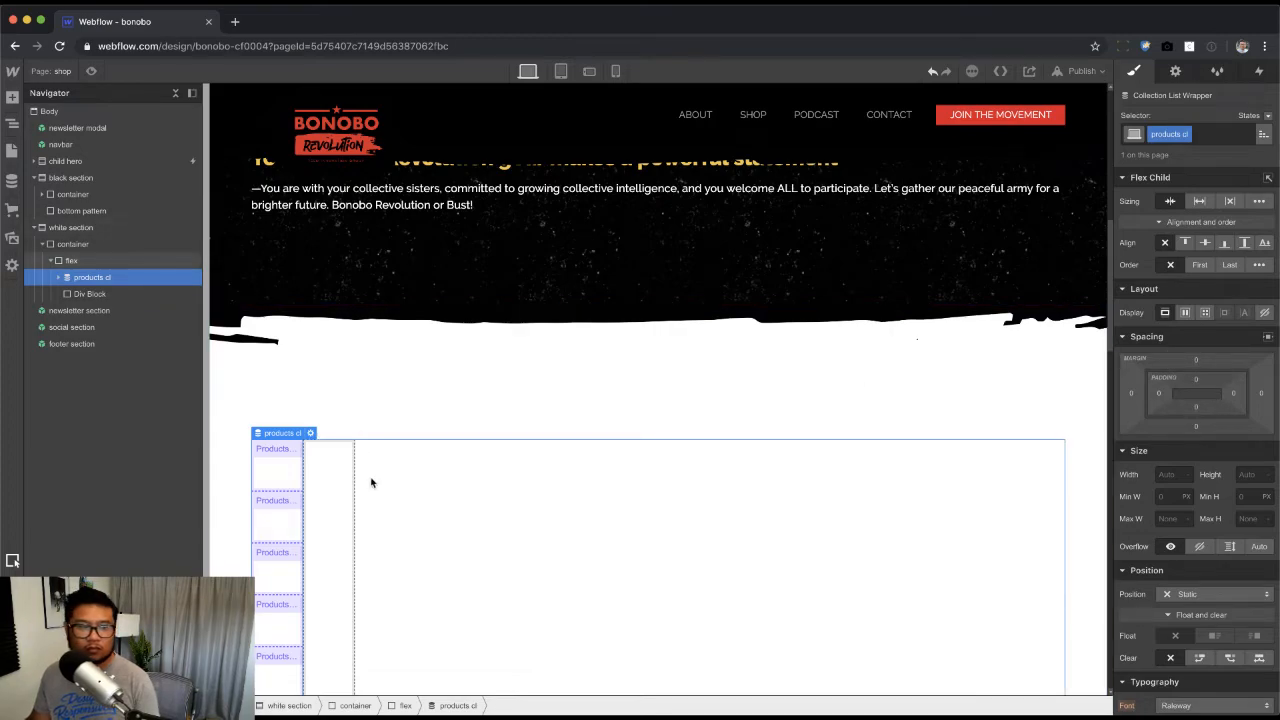
{"action": "left_click", "coordinate": [345, 483]}
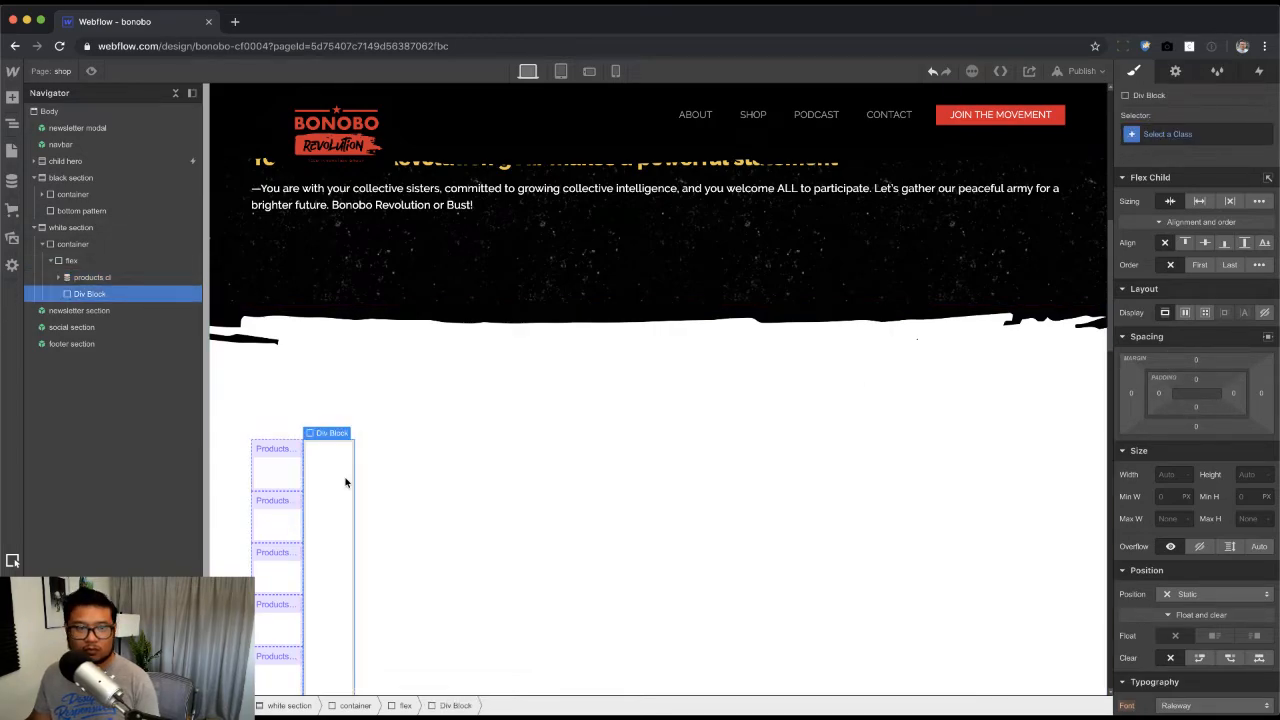
{"action": "left_click", "coordinate": [92, 277]}
{"action": "left_click", "coordinate": [1199, 201]}
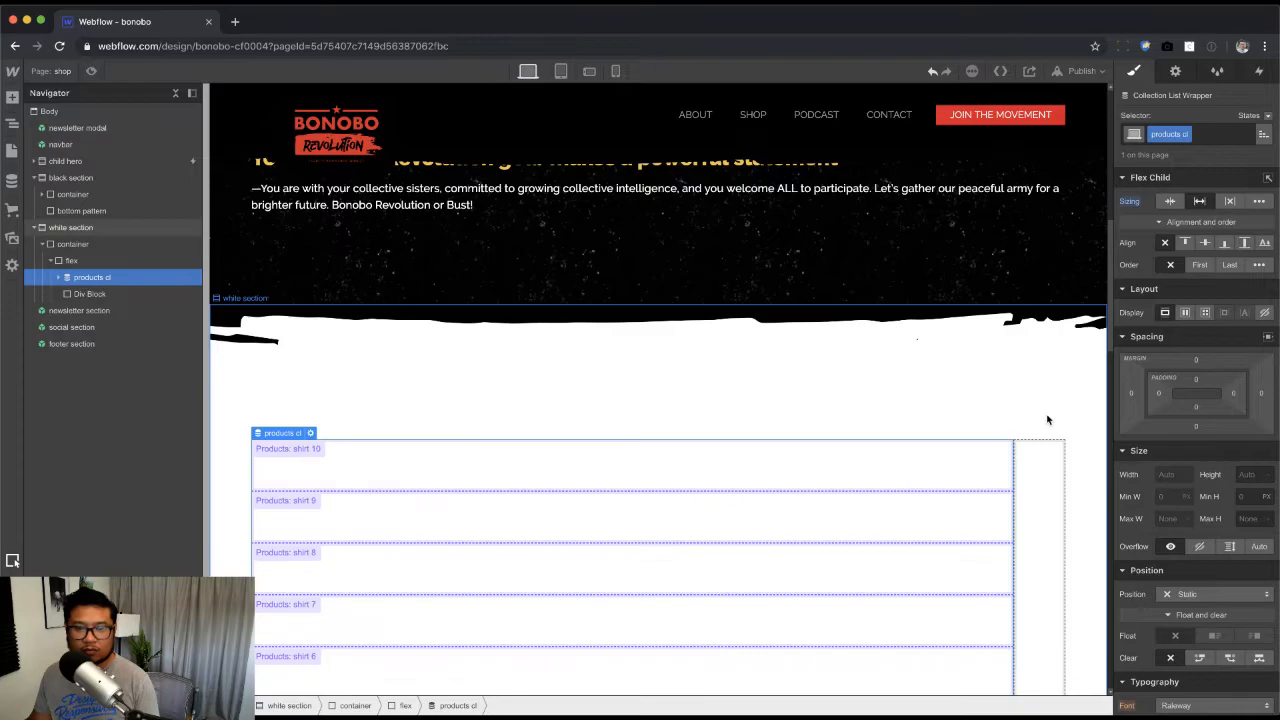
Step: Give the empty div block beside the product list the class categories sidebar
{"action": "left_click", "coordinate": [1040, 450]}
{"action": "left_click", "coordinate": [1183, 140]}
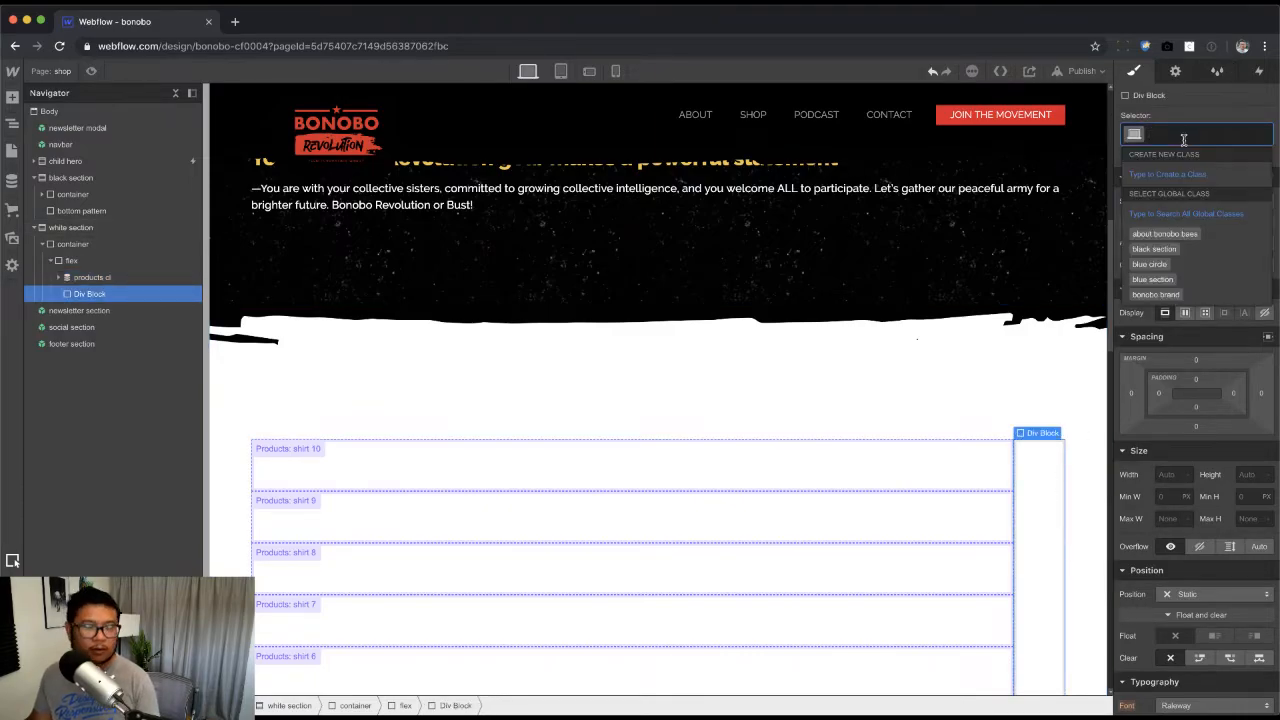
{"action": "left_click", "coordinate": [777, 712]}
{"action": "key", "text": "super+Tab"}
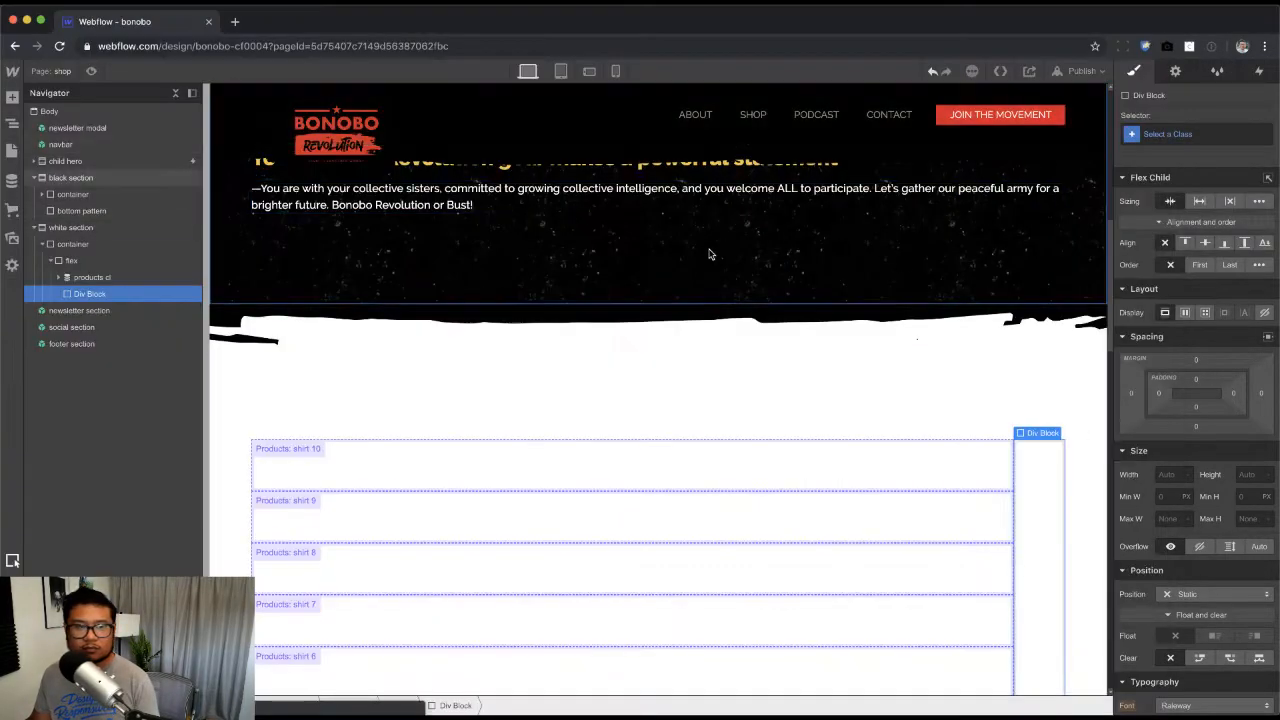
{"action": "left_click", "coordinate": [1185, 134]}
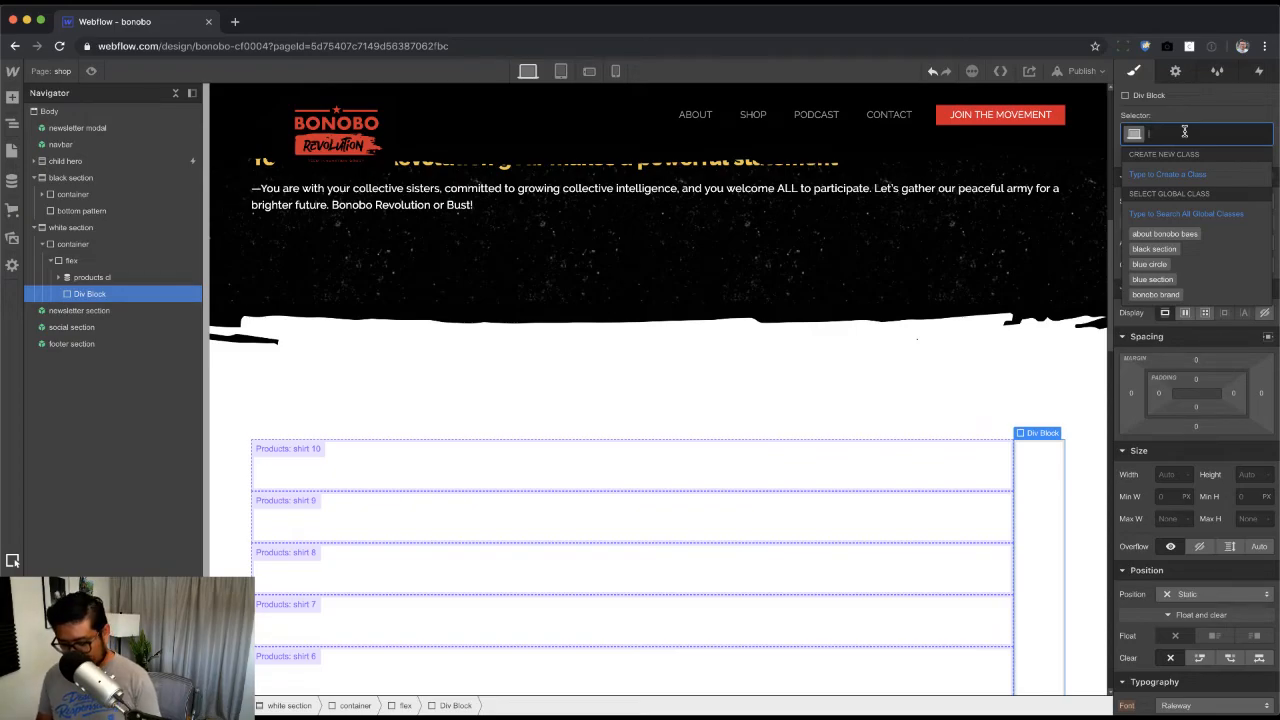
{"action": "type", "text": "categories"}
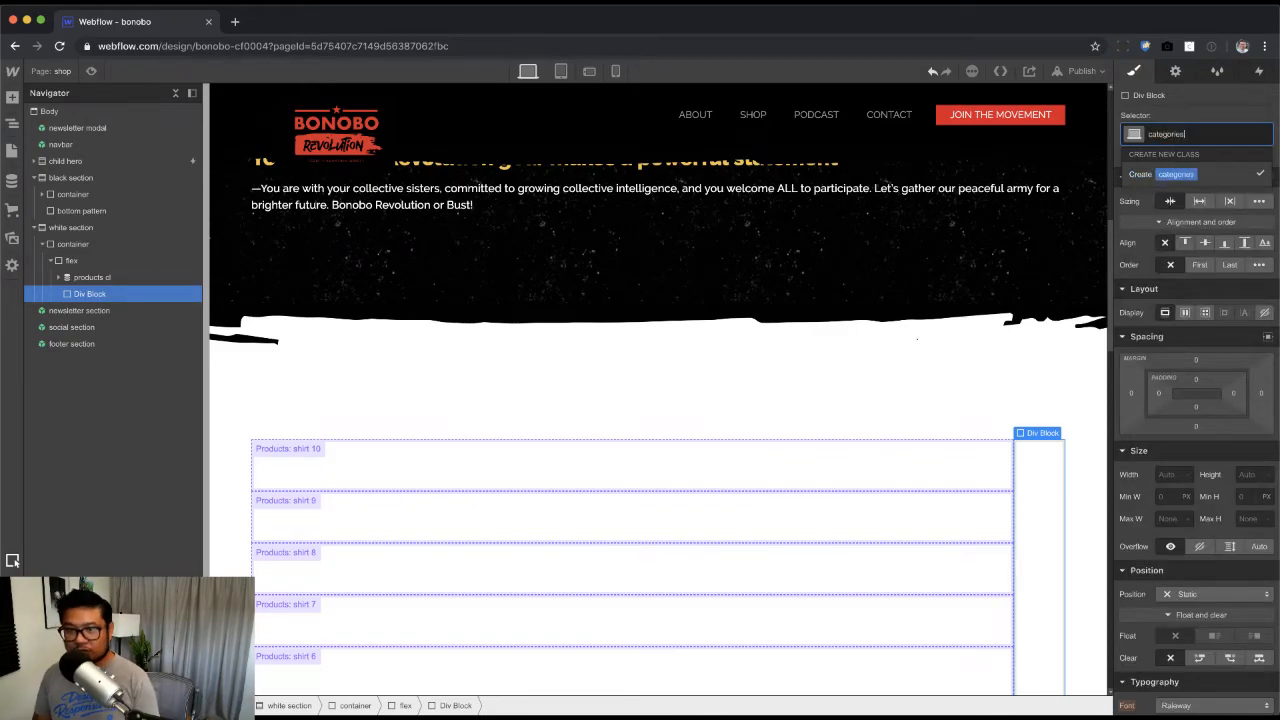
{"action": "type", "text": " sidebar"}
{"action": "key", "text": "Return"}
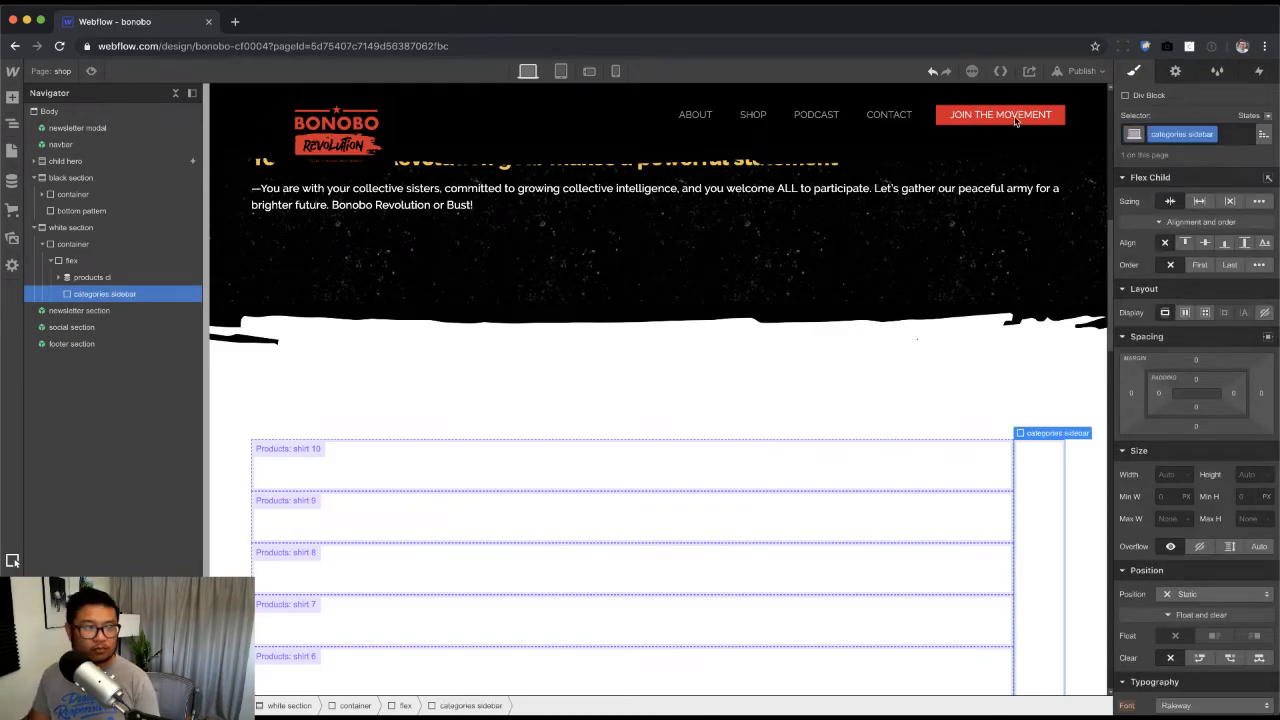
Step: Add the combo class relative to the flex block around the product list and set its position to Relative
{"action": "left_click", "coordinate": [60, 261]}
{"action": "scroll", "coordinate": [1180, 470], "scroll_direction": "down", "scroll_amount": 1}
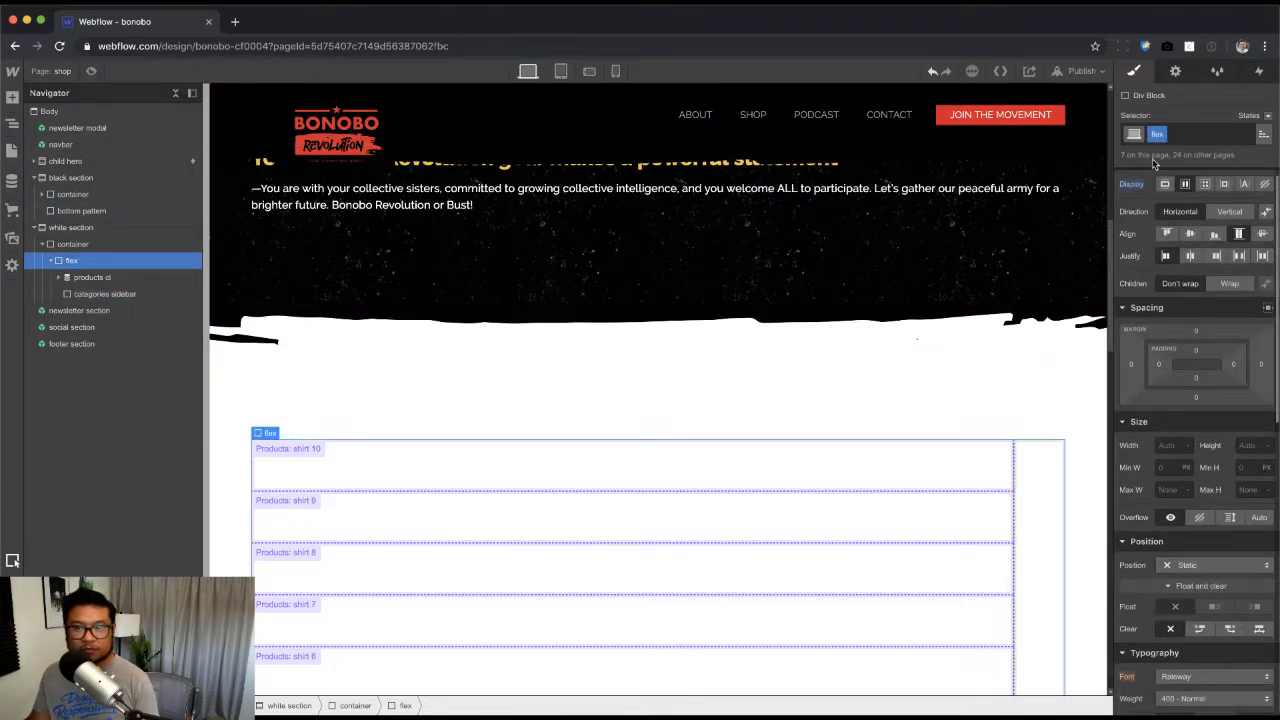
{"action": "left_click", "coordinate": [1195, 134]}
{"action": "type", "text": "relative"}
{"action": "key", "text": "Return"}
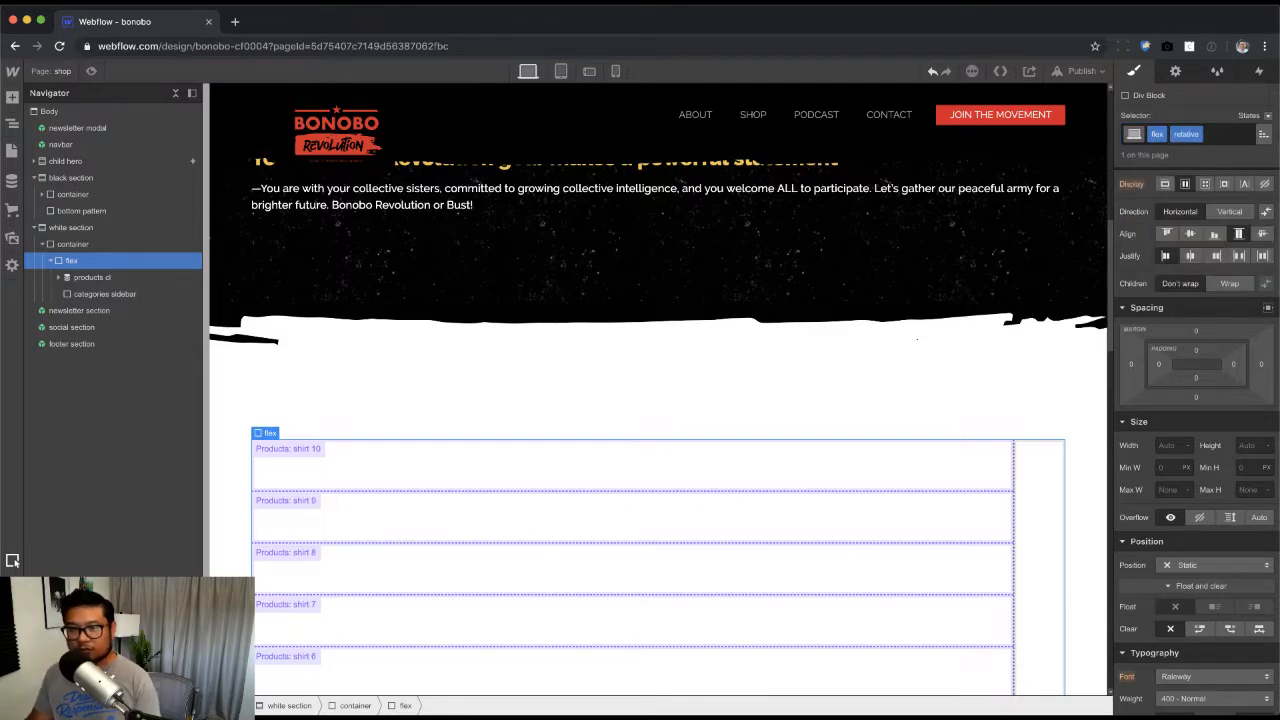
{"action": "left_click", "coordinate": [1209, 566]}
{"action": "left_click", "coordinate": [1202, 581]}
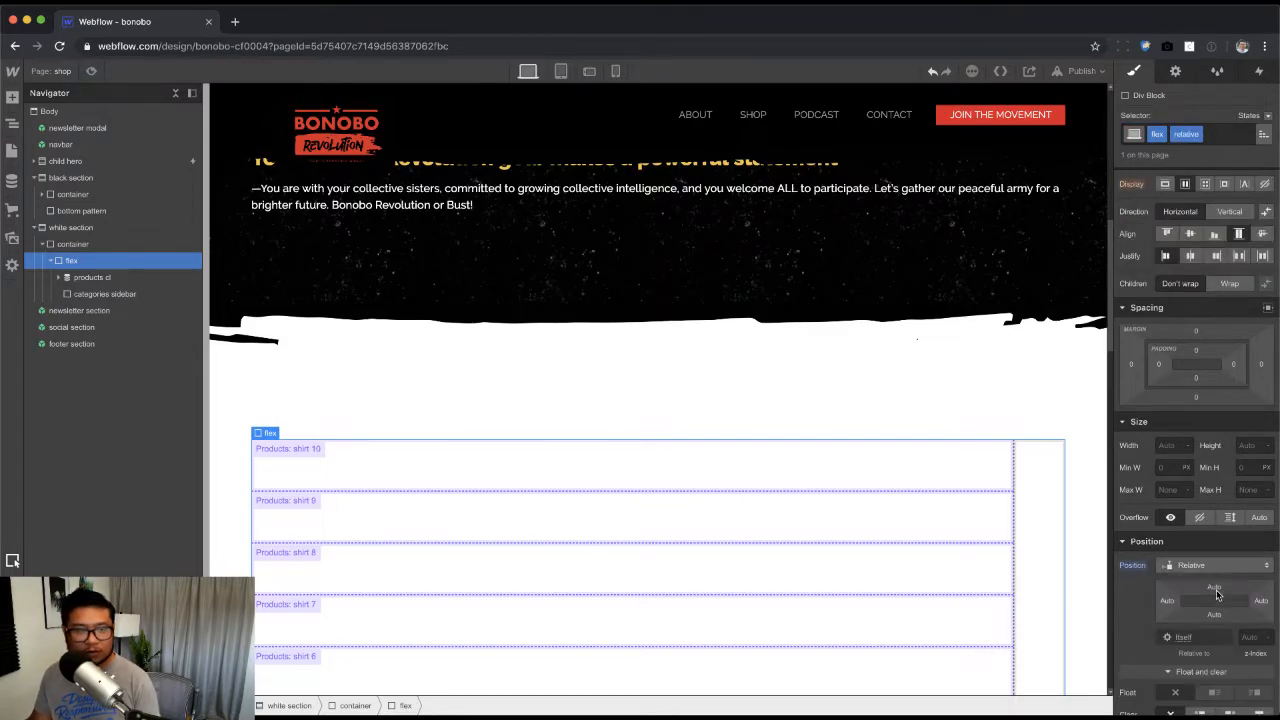
Step: Align the children of the flex block to the start so they no longer stretch to full height
{"action": "left_click", "coordinate": [1032, 488]}
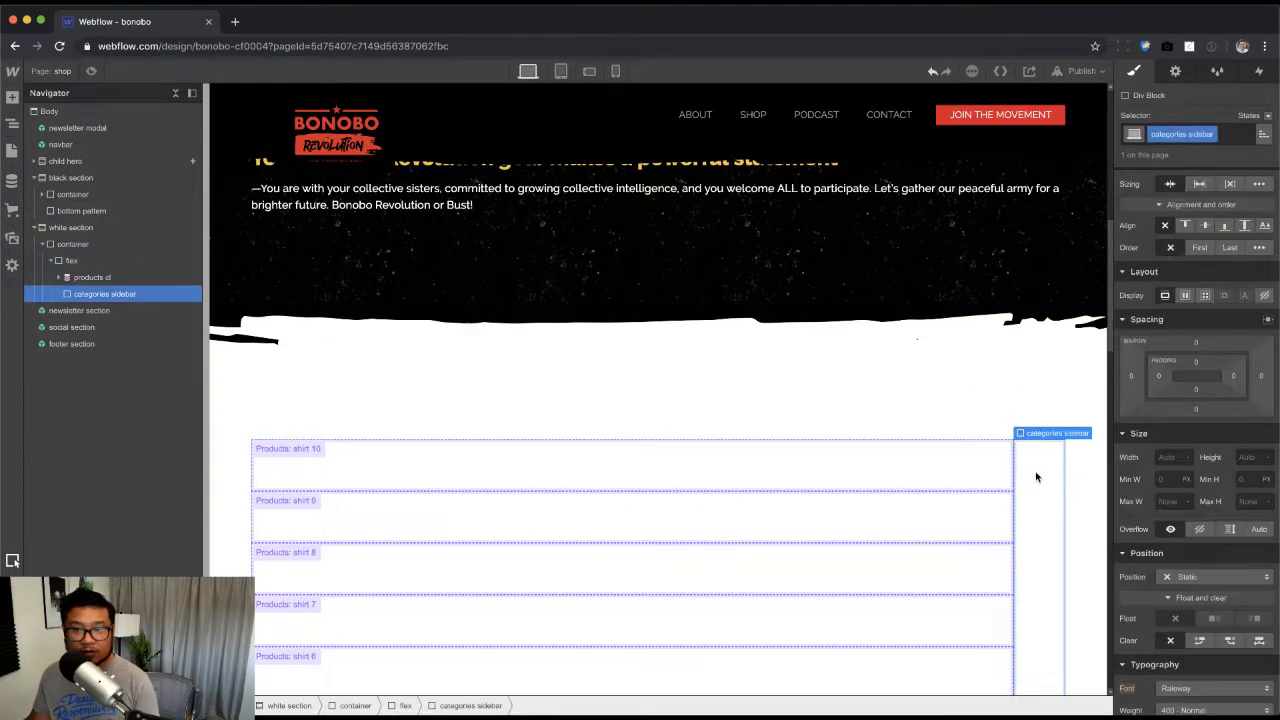
{"action": "left_click", "coordinate": [114, 262]}
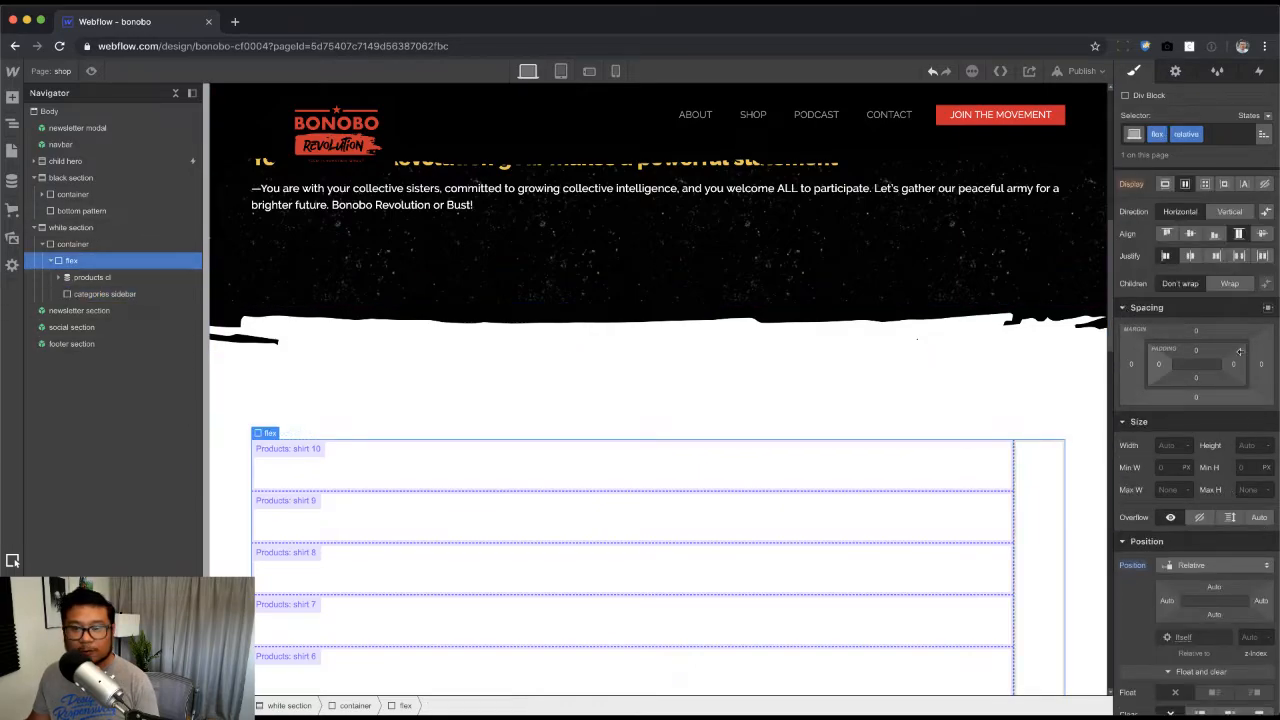
{"action": "left_click", "coordinate": [1166, 233]}
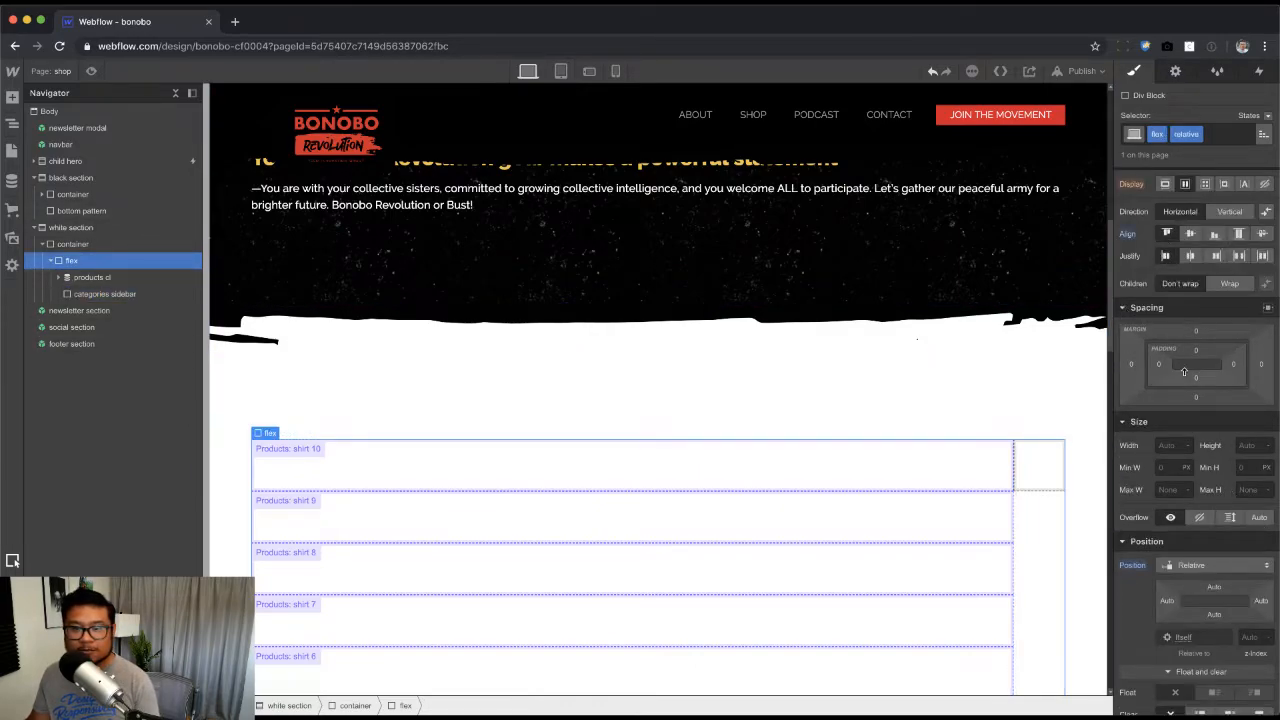
Step: Set the categories sidebar's position to Sticky with a top offset of 50 px
{"action": "left_click", "coordinate": [1024, 471]}
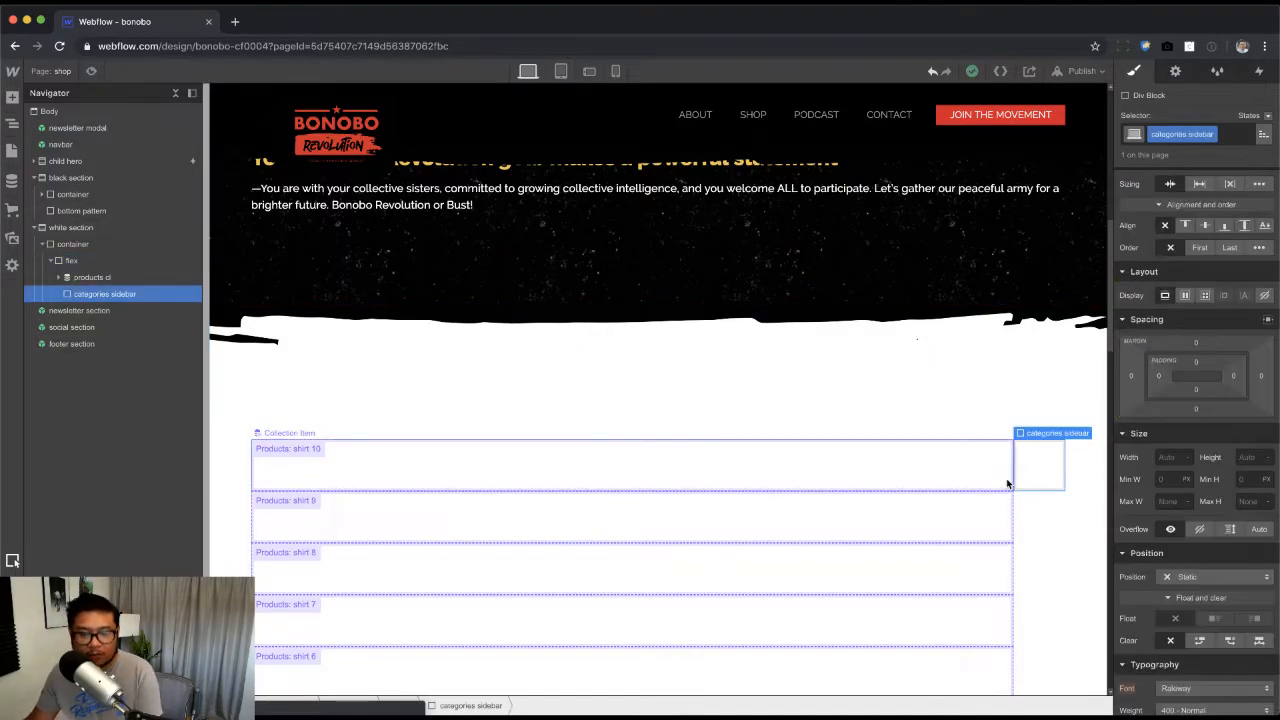
{"action": "left_click", "coordinate": [1217, 578]}
{"action": "left_click", "coordinate": [1209, 644]}
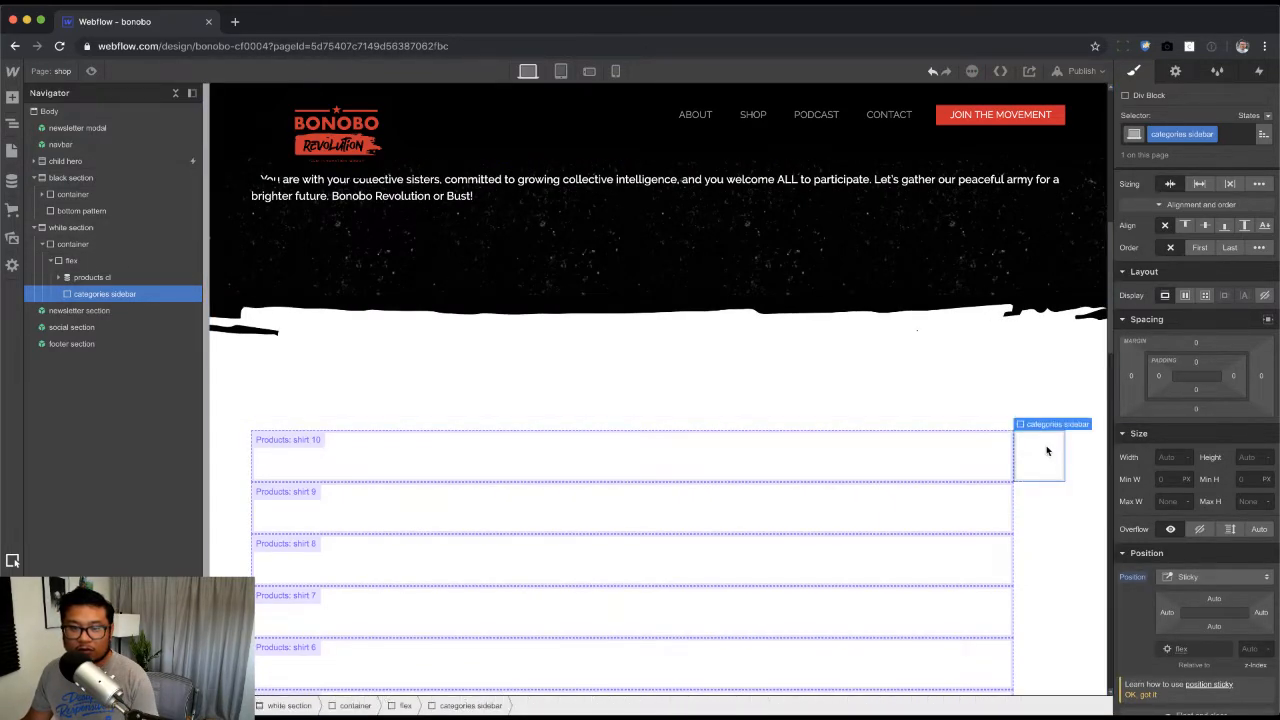
{"action": "left_click", "coordinate": [1214, 598]}
{"action": "type", "text": "50"}
{"action": "key", "text": "Return"}
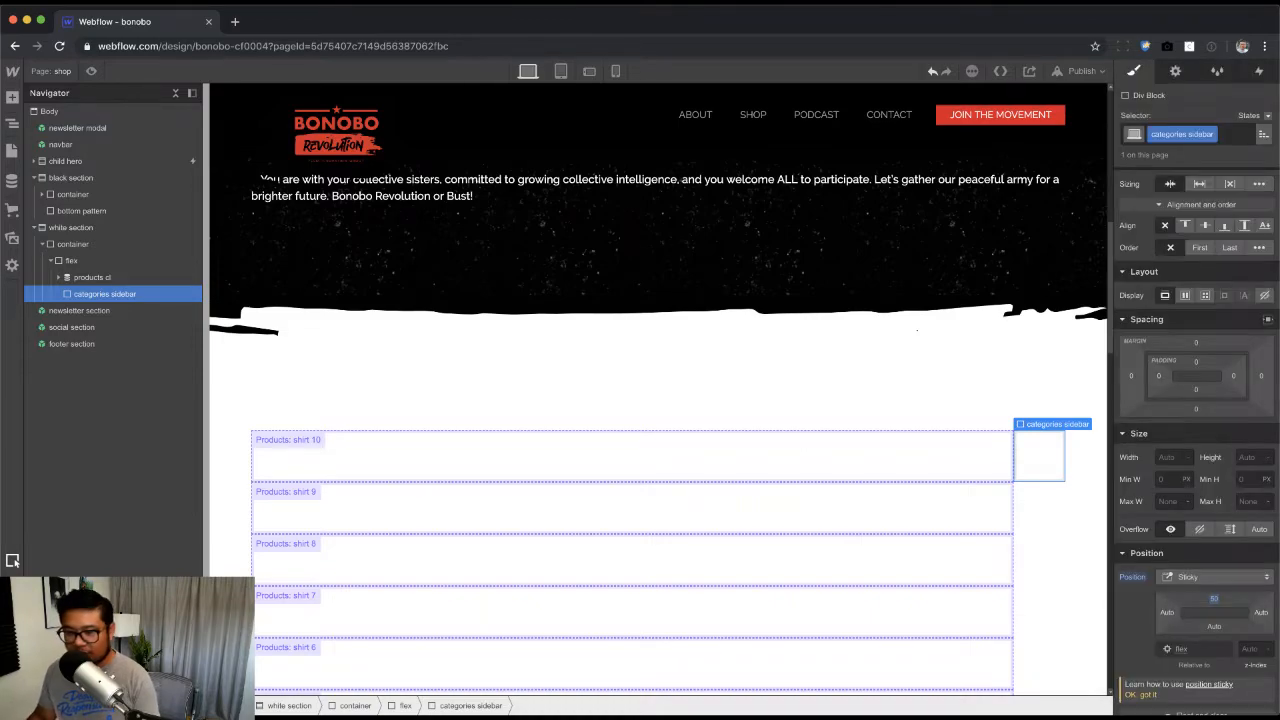
Step: Check the sticky sidebar against the navbar while the page scrolls, and raise its top offset to 160 px
{"action": "scroll", "coordinate": [1110, 370], "scroll_direction": "down", "scroll_amount": 5}
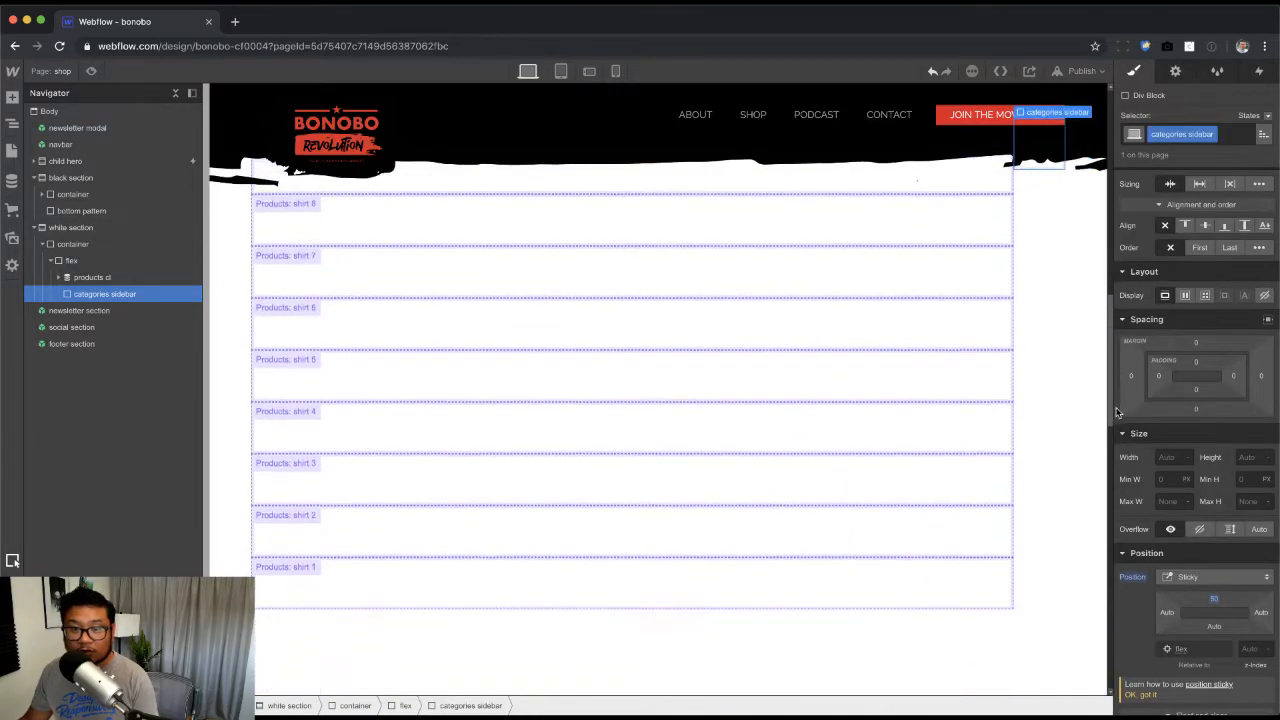
{"action": "mouse_move", "coordinate": [1117, 412]}
{"action": "left_mouse_down"}
{"action": "mouse_move", "coordinate": [1117, 440]}
{"action": "mouse_move", "coordinate": [1117, 398]}
{"action": "mouse_move", "coordinate": [1117, 430]}
{"action": "left_mouse_up"}
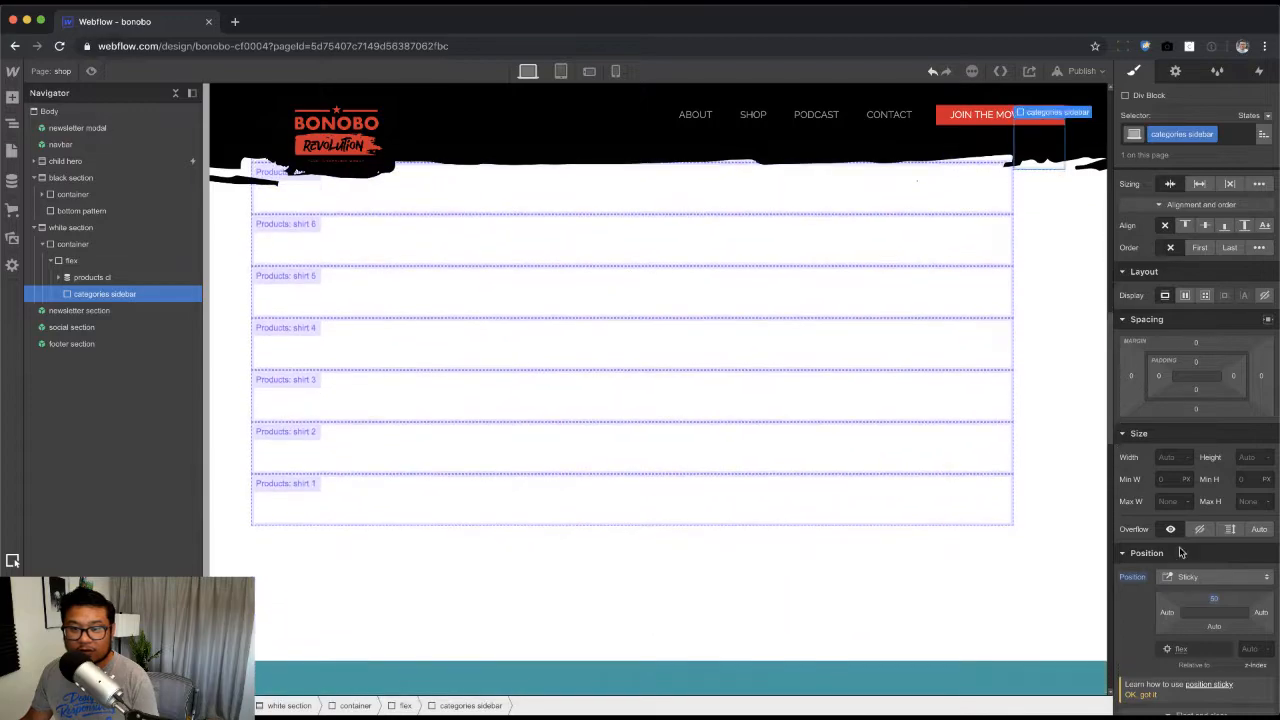
{"action": "left_click_drag", "start_coordinate": [1214, 598], "coordinate": [1221, 643]}
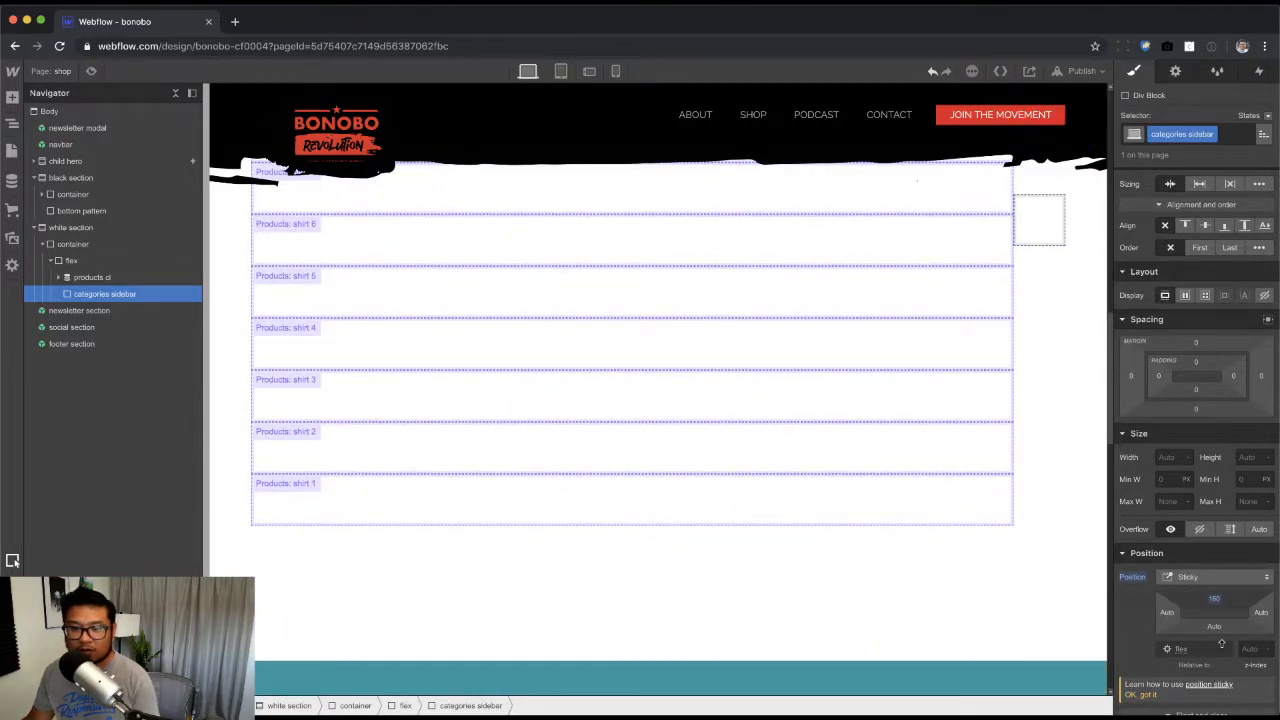
{"action": "left_click_drag", "start_coordinate": [1110, 402], "coordinate": [1109, 353]}
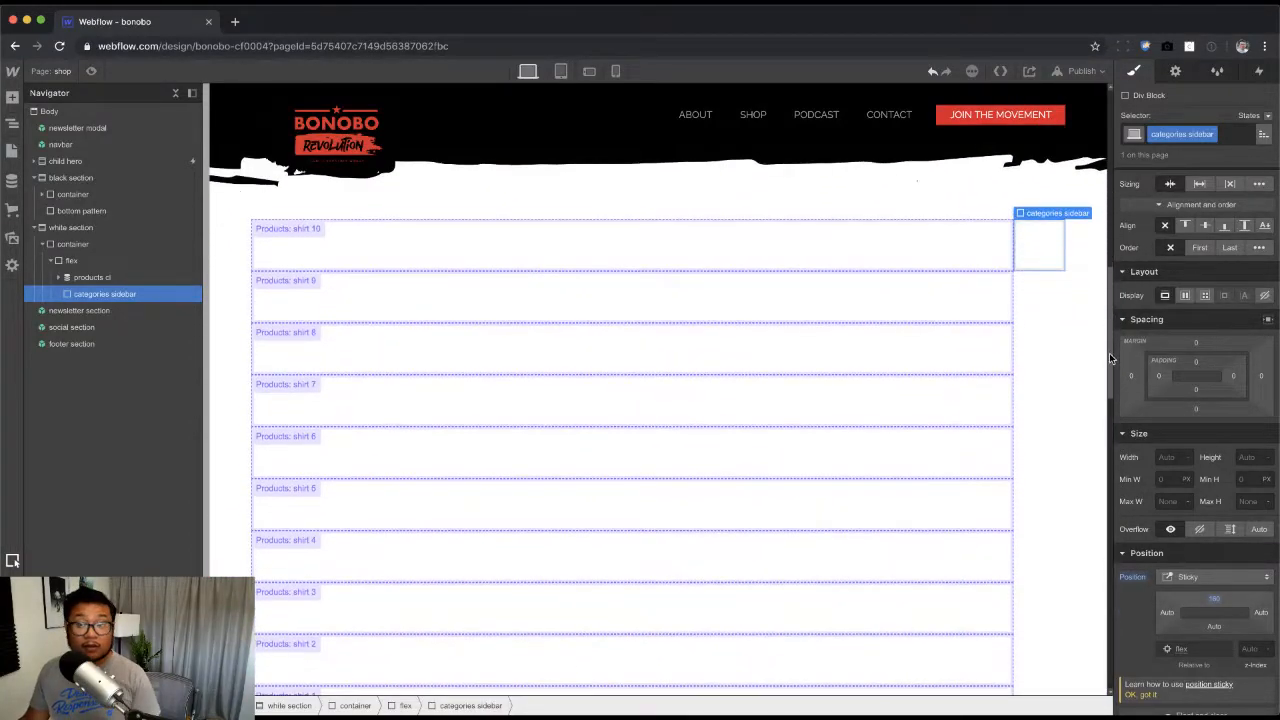
Step: Give the Collection List inside the products list the class products grid and set its display to Grid
{"action": "left_click", "coordinate": [384, 259]}
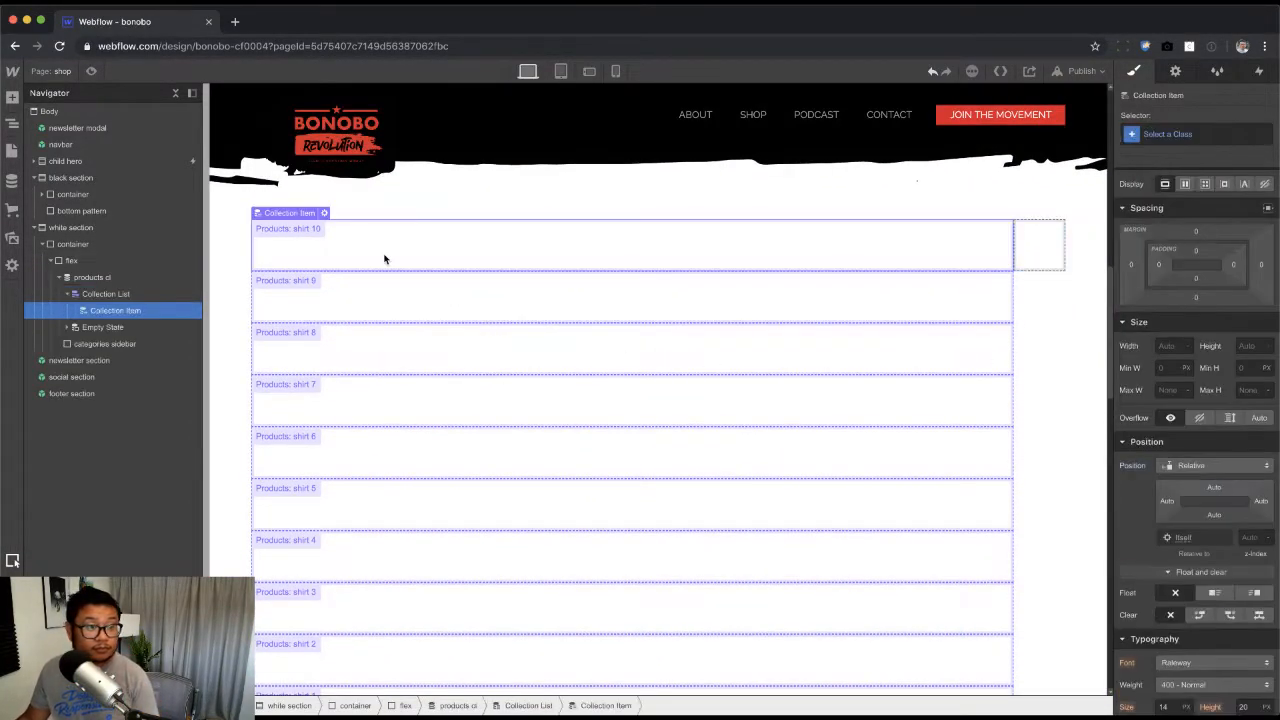
{"action": "left_click", "coordinate": [110, 293]}
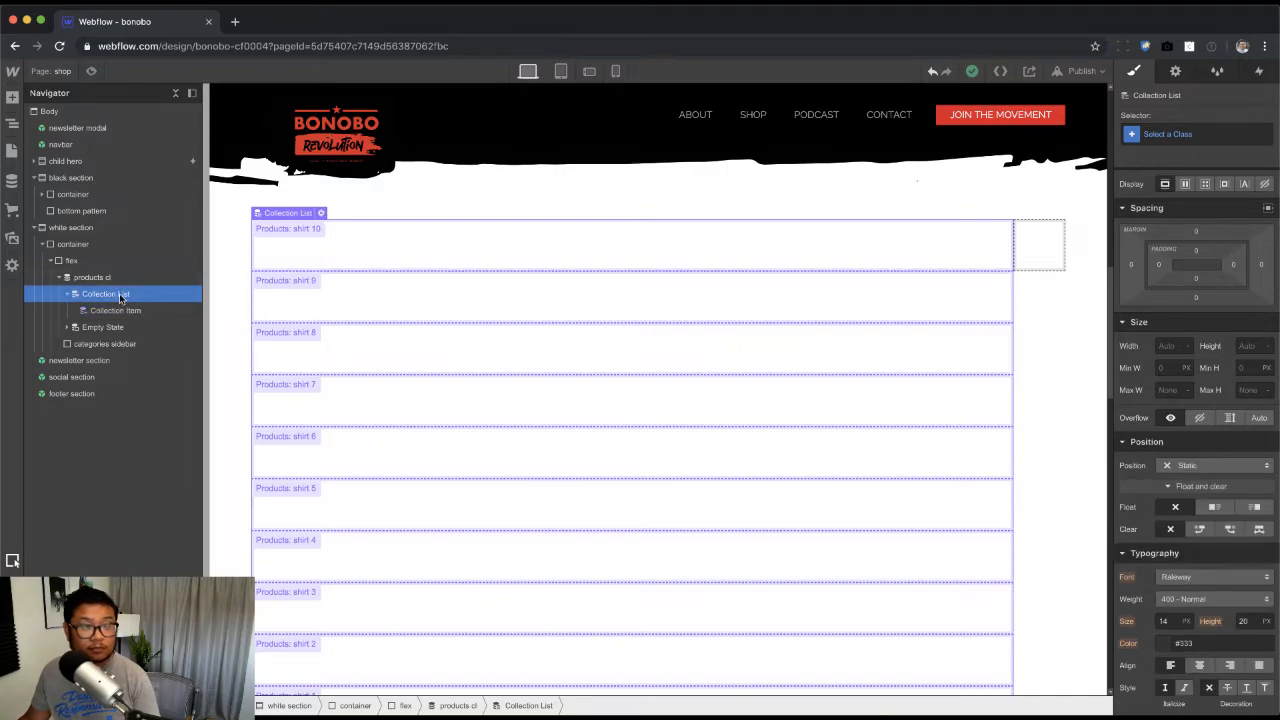
{"action": "left_click", "coordinate": [1182, 133]}
{"action": "type", "text": "products grid"}
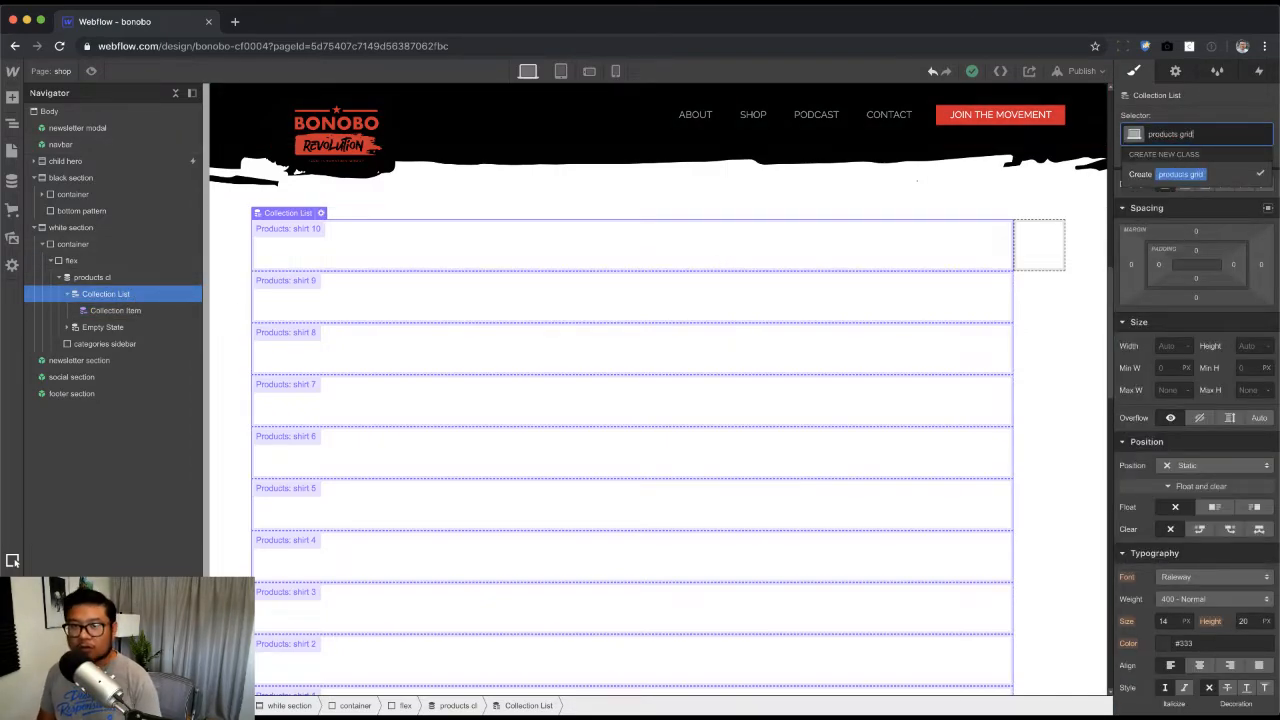
{"action": "key", "text": "Return"}
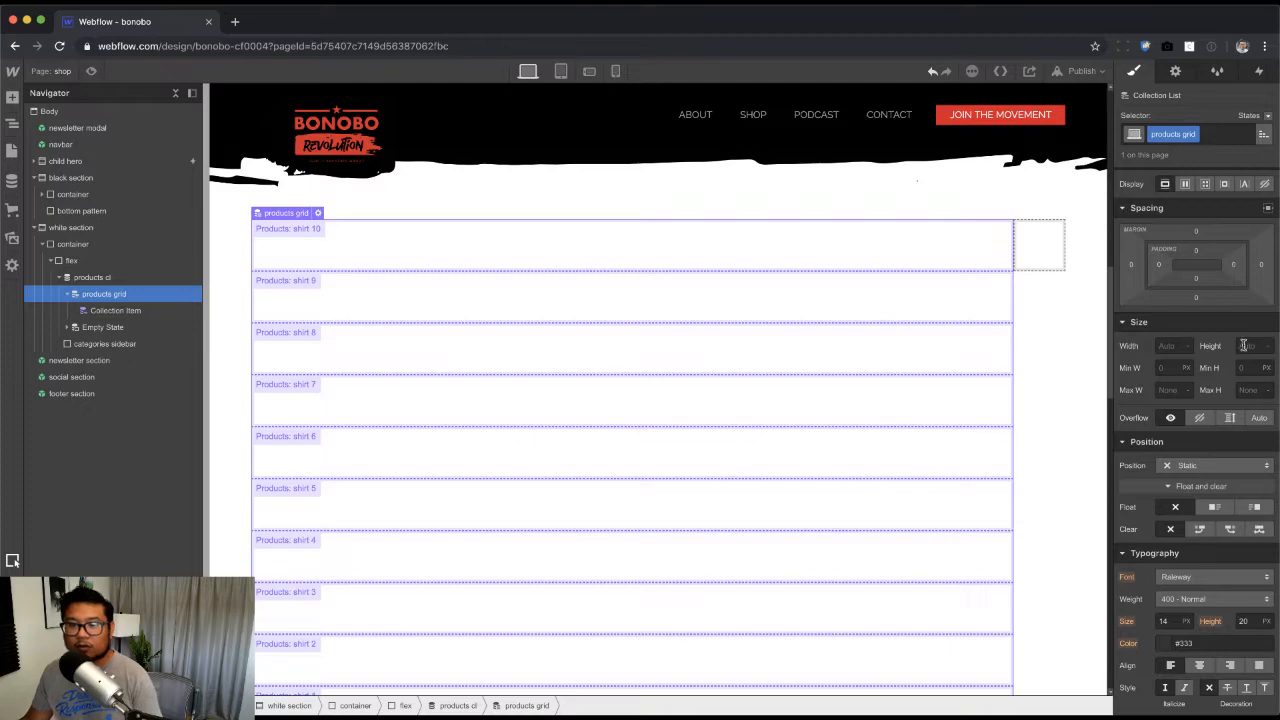
{"action": "left_click", "coordinate": [1205, 184]}
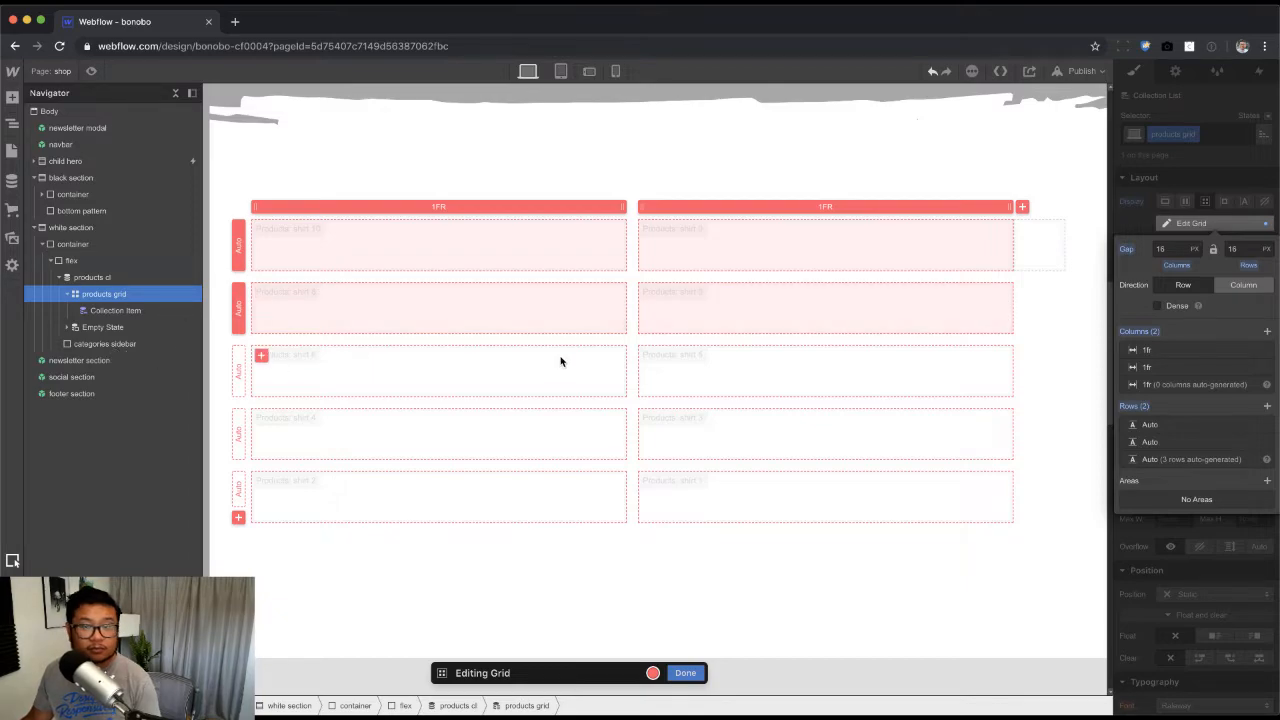
{"action": "left_click", "coordinate": [1030, 233]}
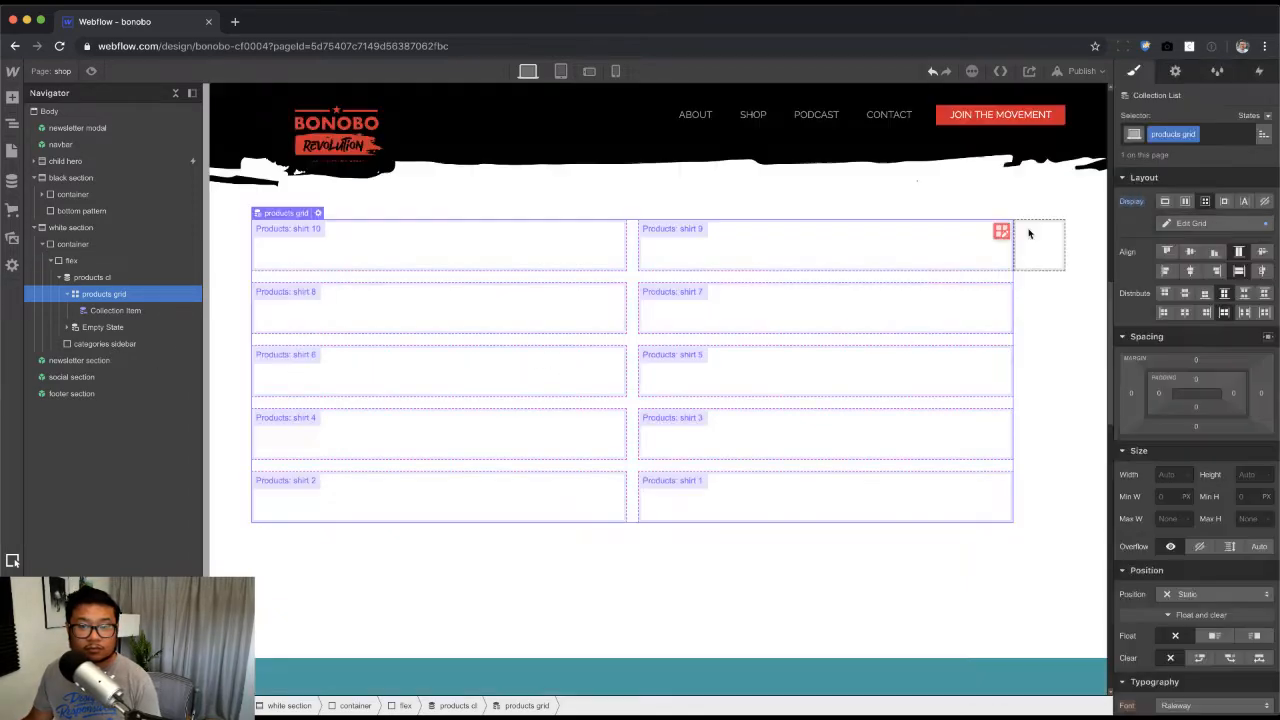
Step: Set the categories sidebar's width to 300 px and its left margin to 75 px
{"action": "left_click", "coordinate": [120, 343]}
{"action": "left_click", "coordinate": [1164, 478]}
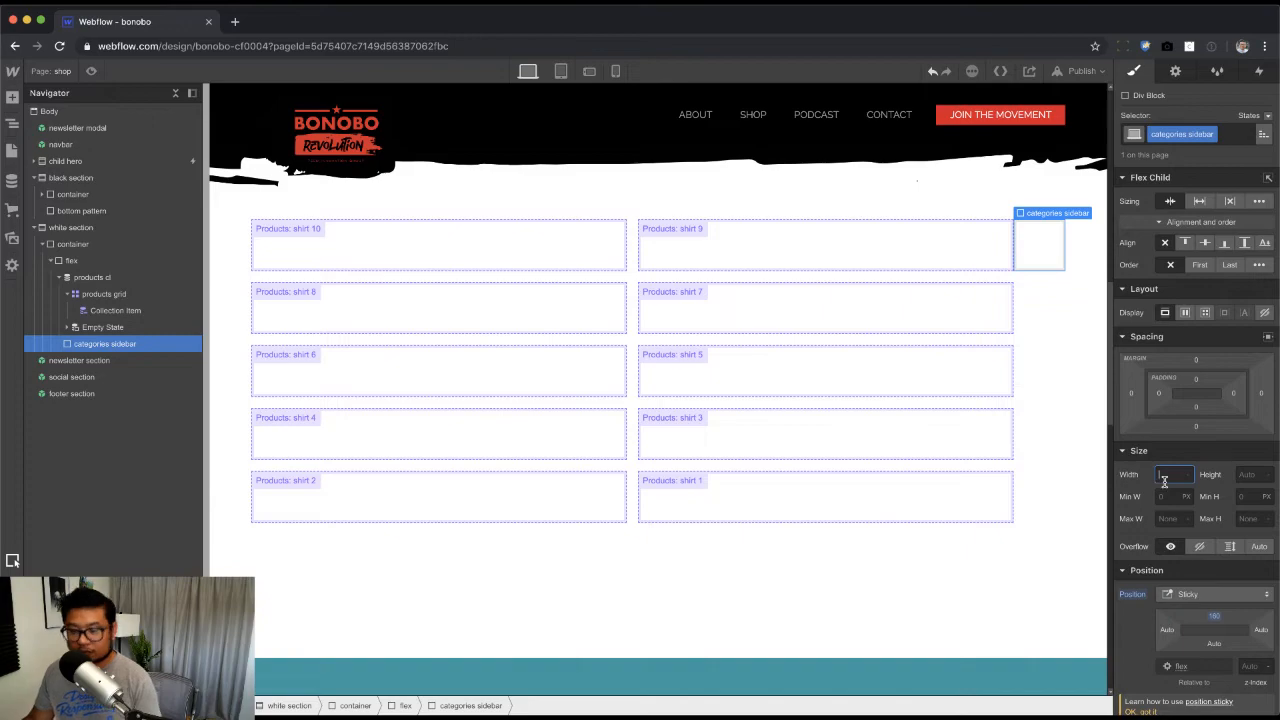
{"action": "key", "text": "Return"}
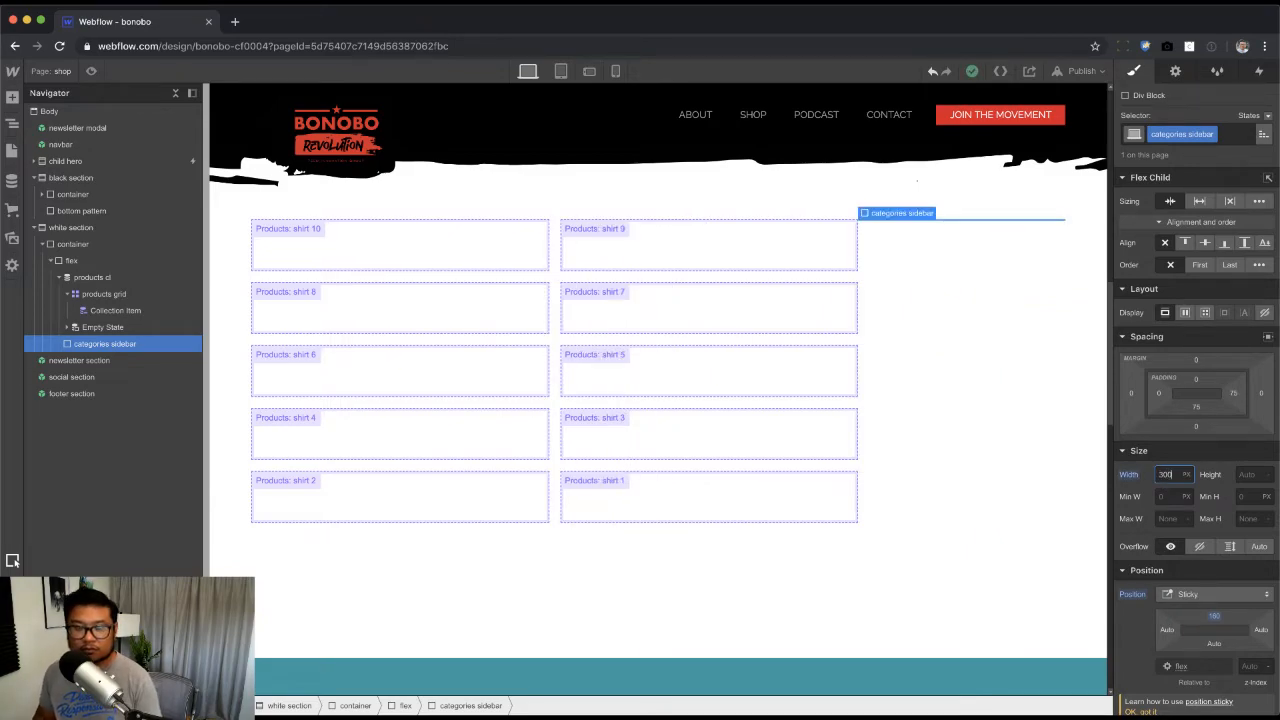
{"action": "left_click", "coordinate": [1130, 391]}
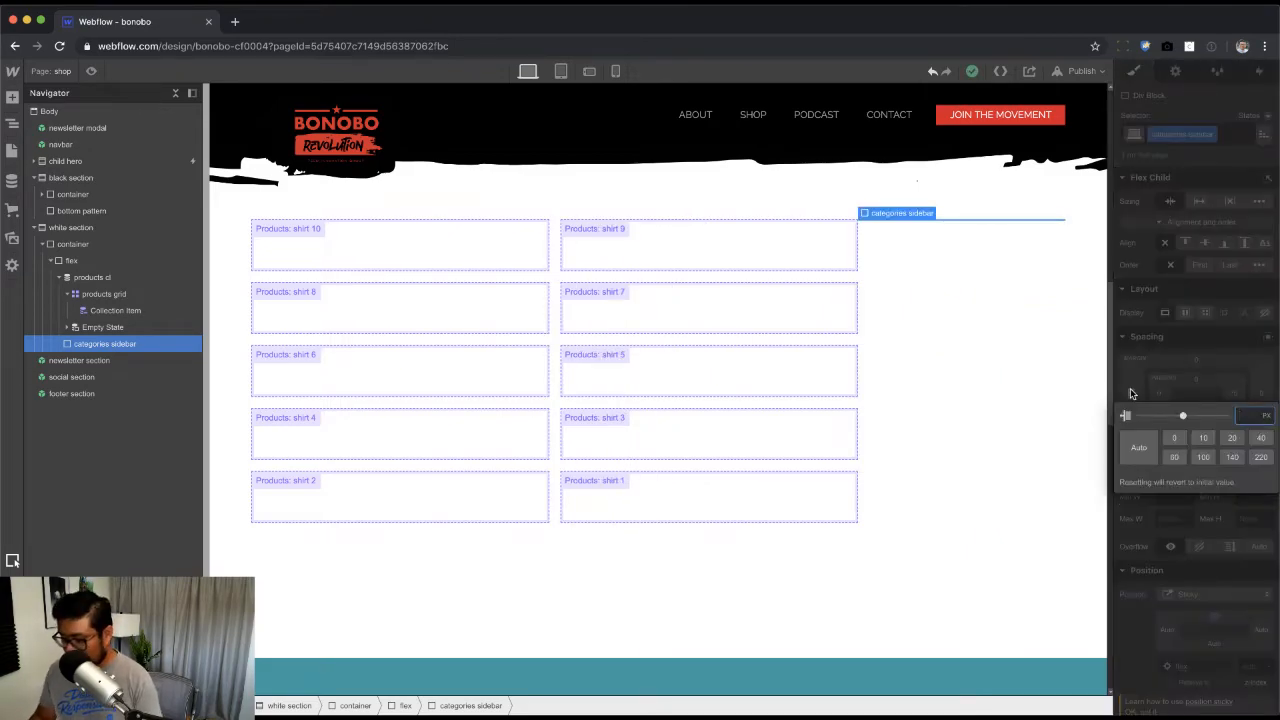
{"action": "type", "text": "75"}
{"action": "key", "text": "Return"}
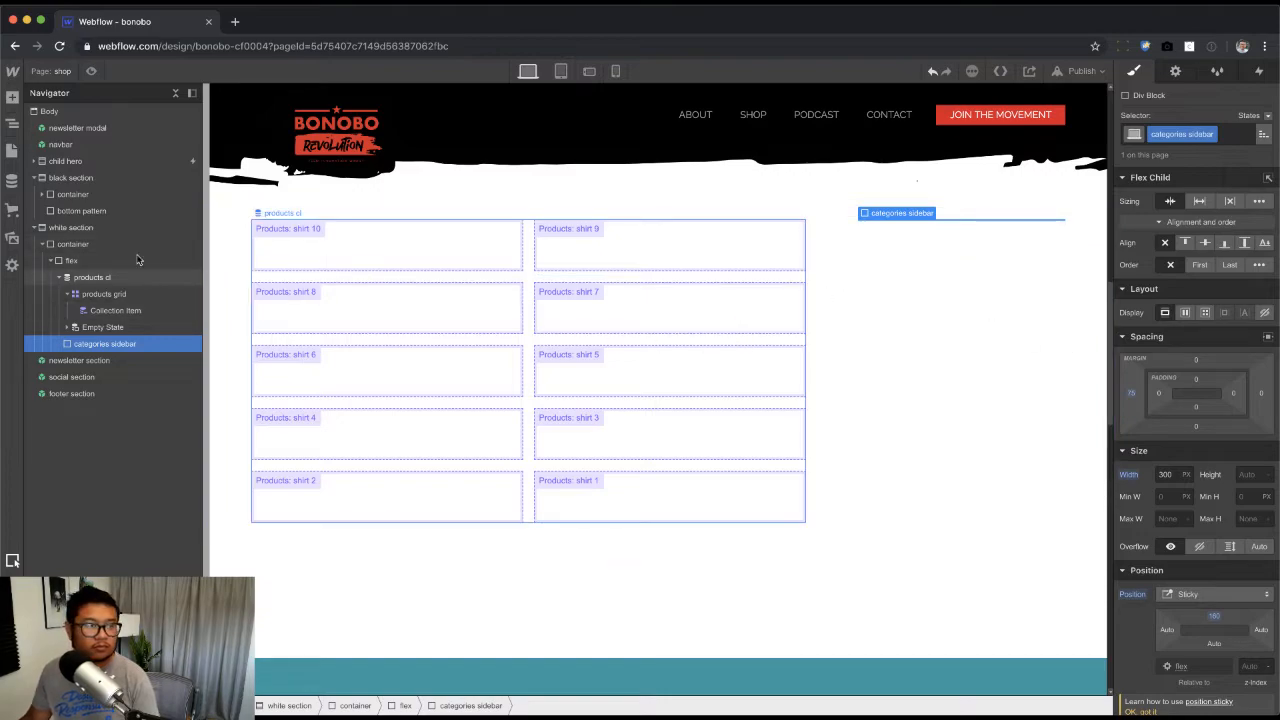
Step: Start a new CMS collection for product categories and change its URL ending from plural to singular
{"action": "left_click", "coordinate": [12, 183]}
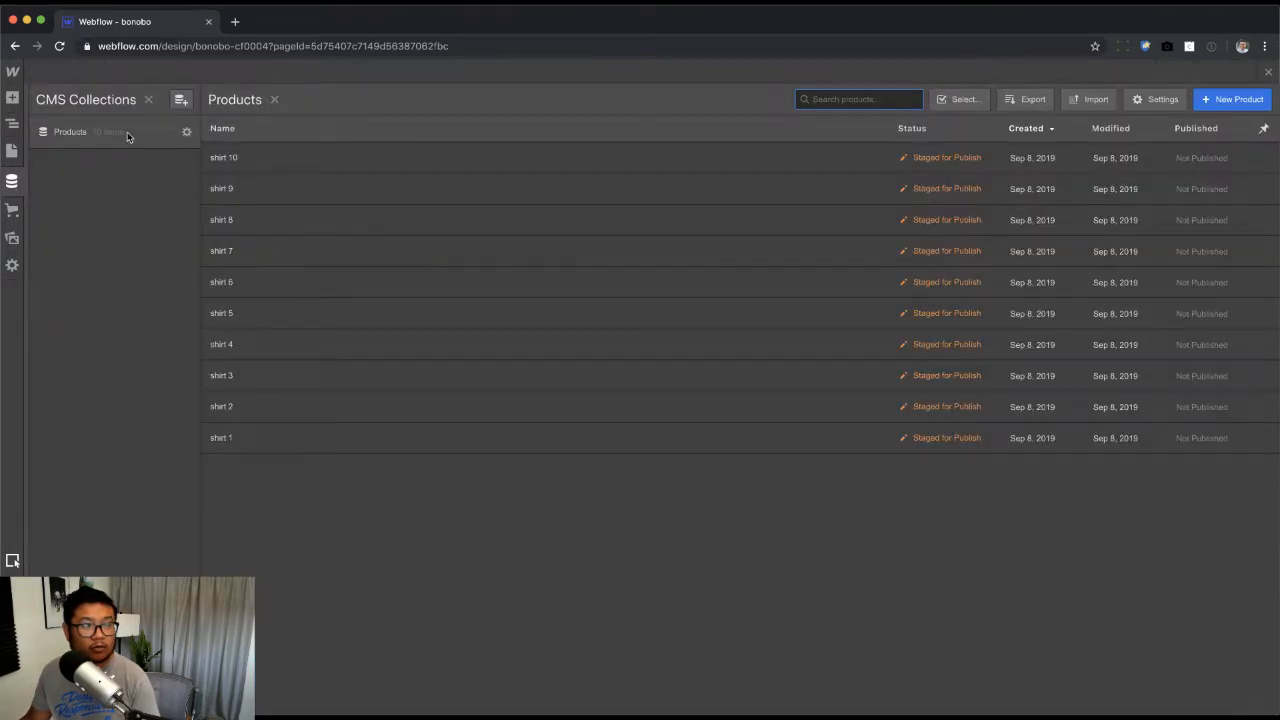
{"action": "left_click", "coordinate": [180, 99]}
{"action": "type", "text": "Produc"}
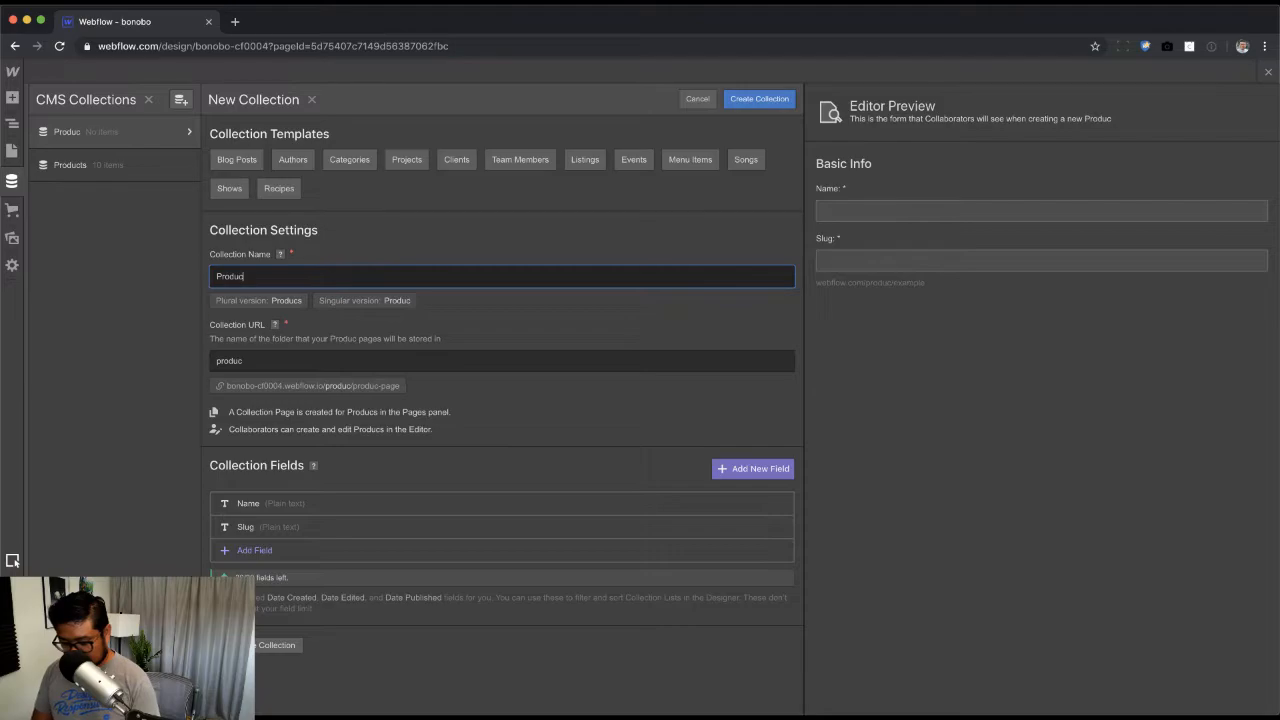
{"action": "type", "text": "t Categbories"}
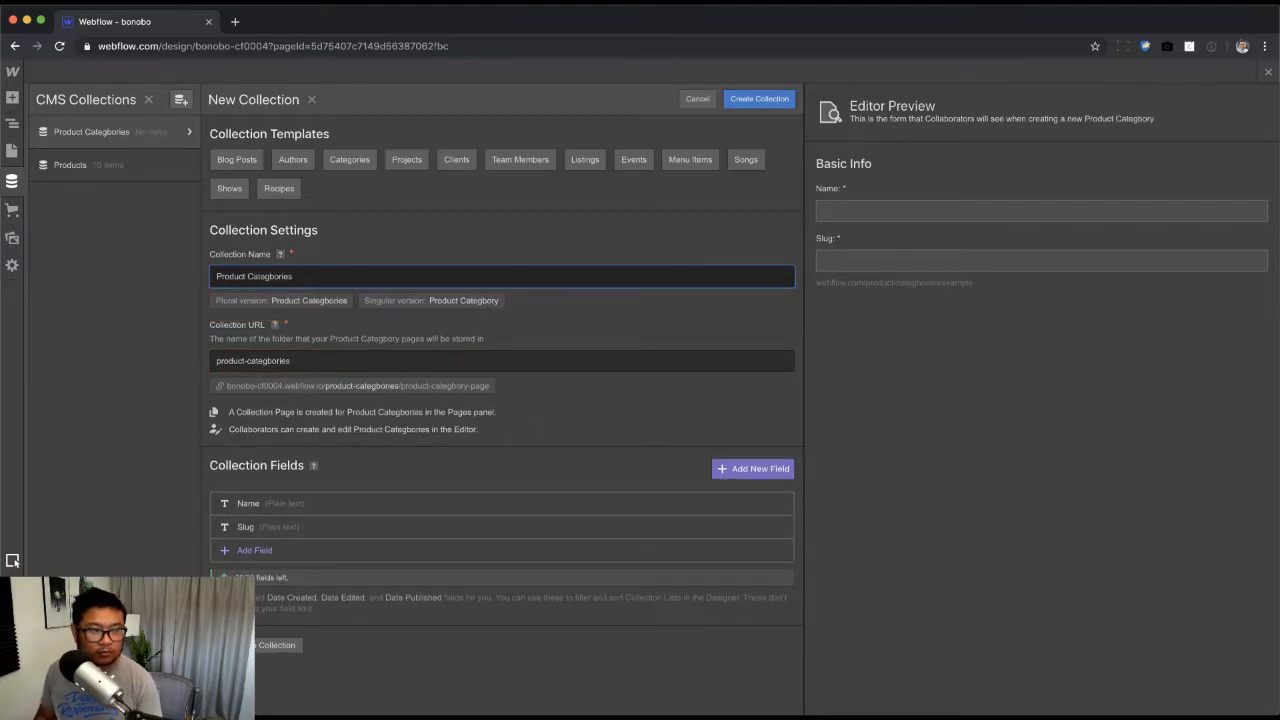
{"action": "key", "text": "Tab"}
{"action": "key", "text": "BackSpace"}
{"action": "key", "text": "BackSpace"}
{"action": "key", "text": "BackSpace"}
{"action": "type", "text": "y"}
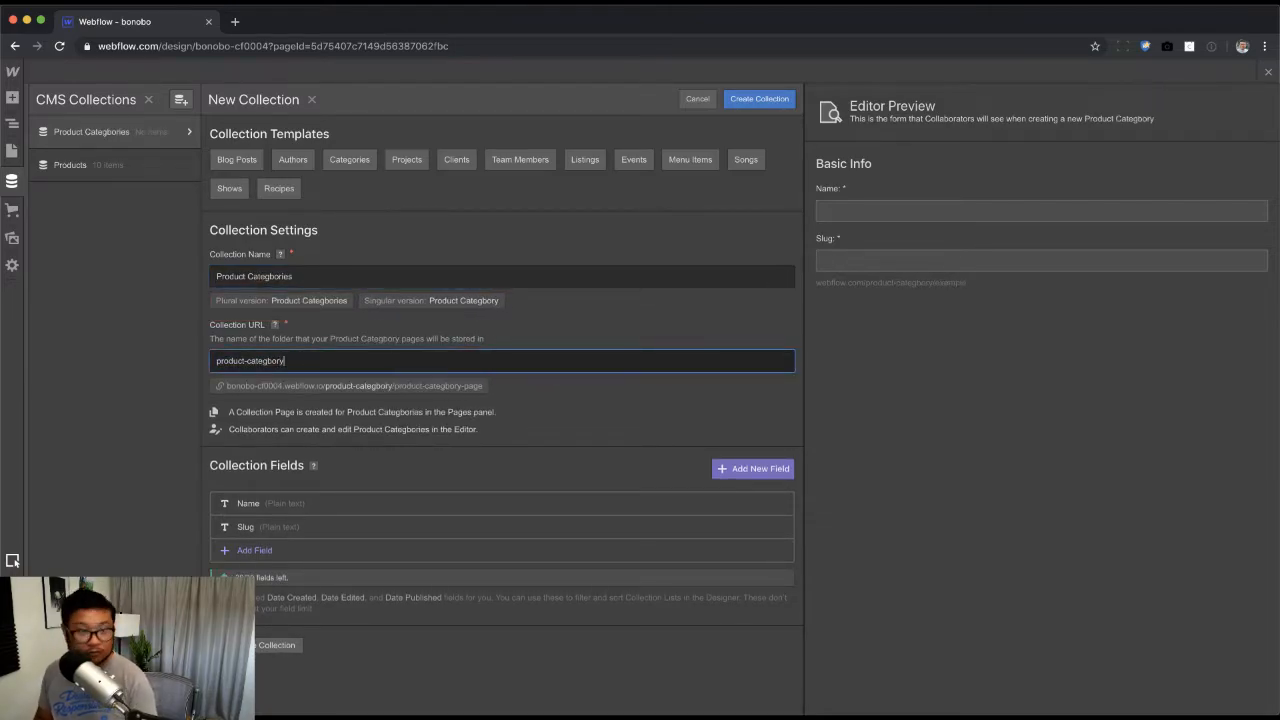
Step: Correct the spelling to Product Categories in the collection name and product-category in its URL, and create the collection
{"action": "key", "text": "shift+Tab"}
{"action": "key", "text": "Right"}
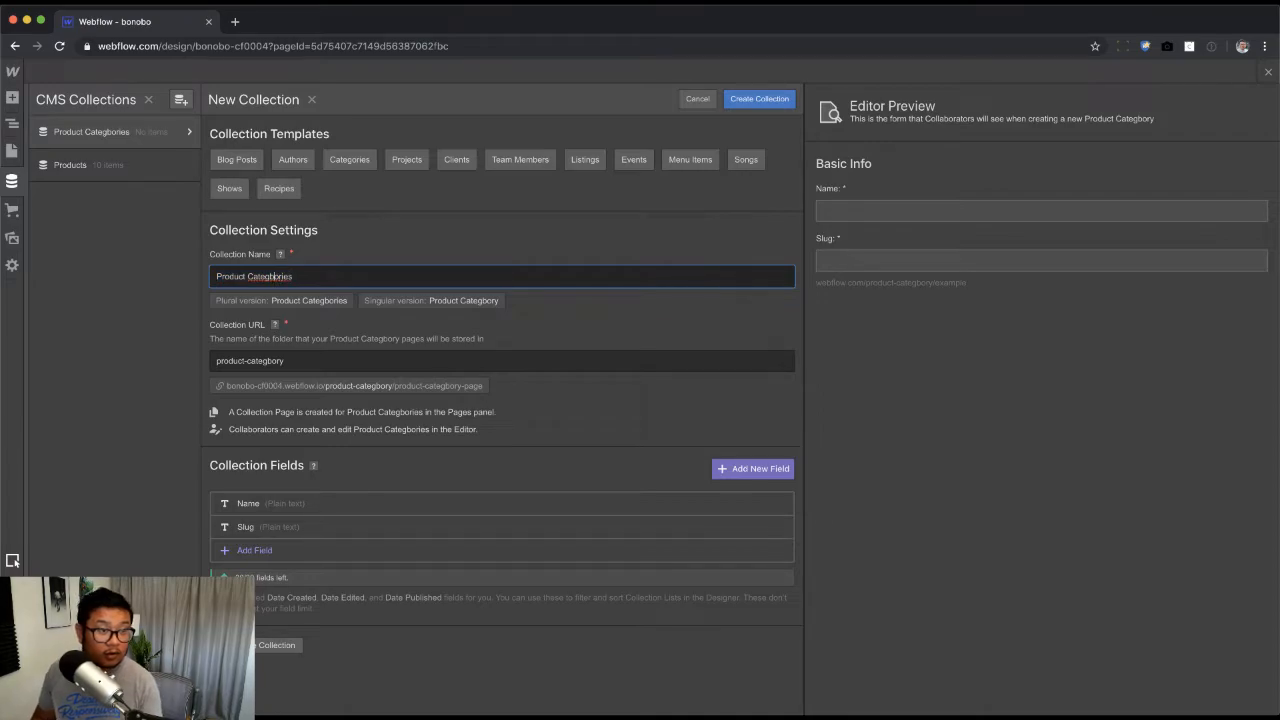
{"action": "key", "text": "Left"}
{"action": "key", "text": "Left"}
{"action": "key", "text": "Left"}
{"action": "key", "text": "Left"}
{"action": "key", "text": "Left"}
{"action": "key", "text": "BackSpace"}
{"action": "left_click", "coordinate": [273, 360]}
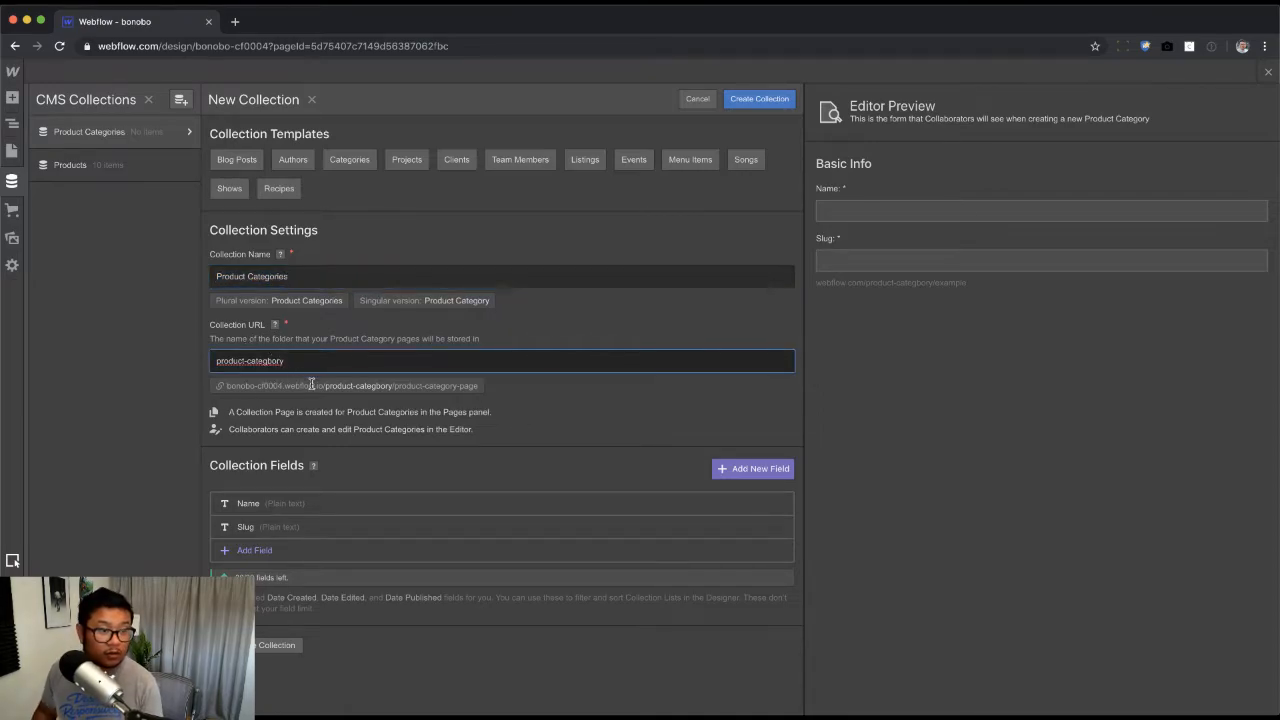
{"action": "key", "text": "BackSpace"}
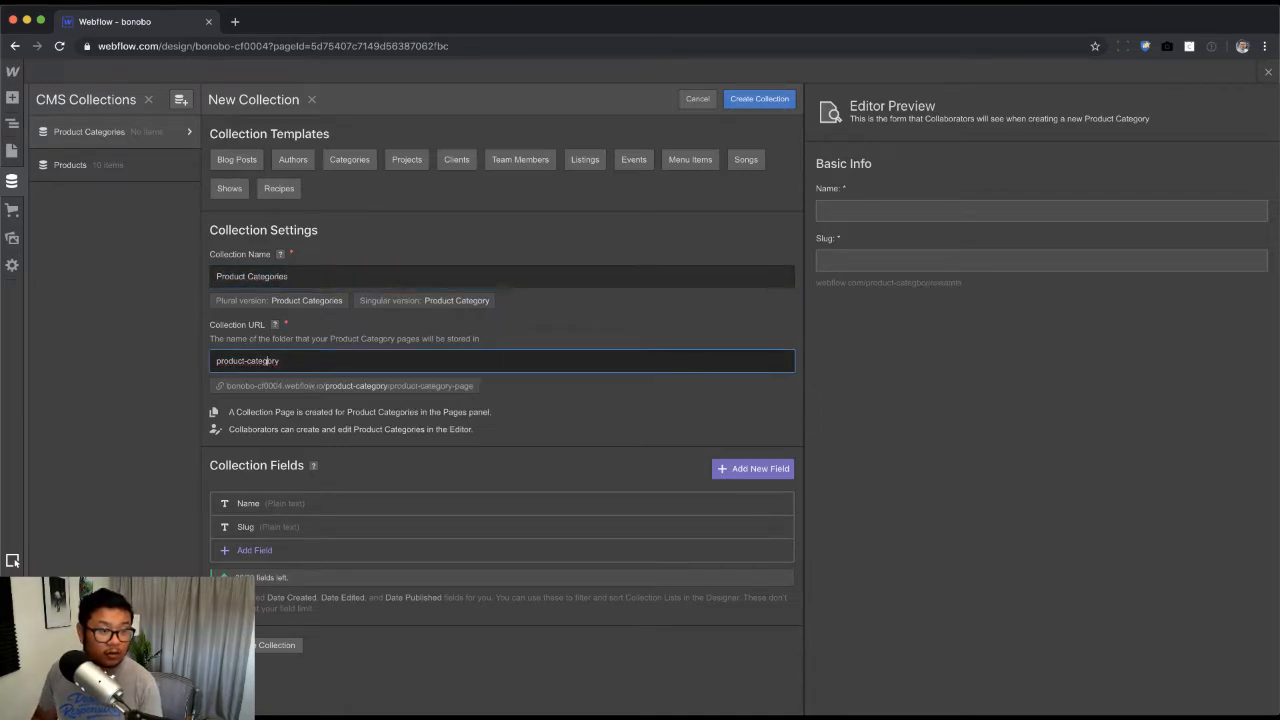
{"action": "left_click", "coordinate": [735, 100]}
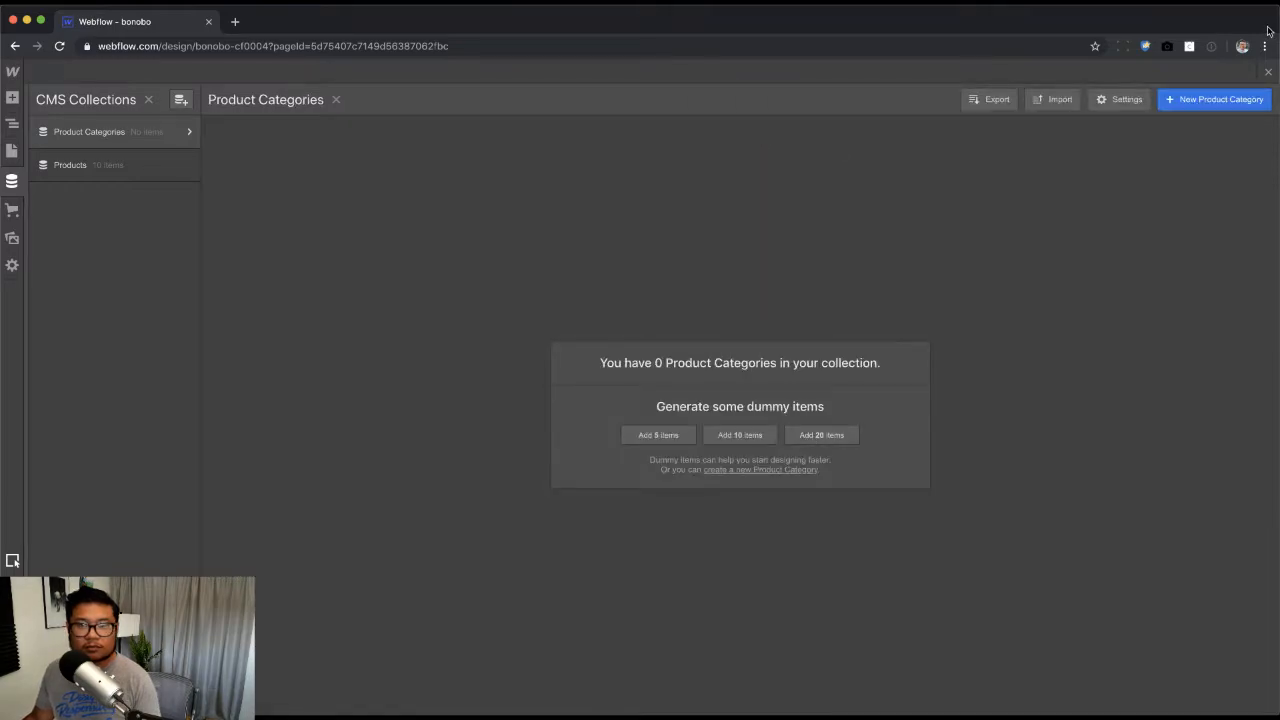
Step: Check the category names in the PDF design and create the product category Apparel
{"action": "left_click", "coordinate": [1216, 100]}
{"action": "key", "text": "super+Tab"}
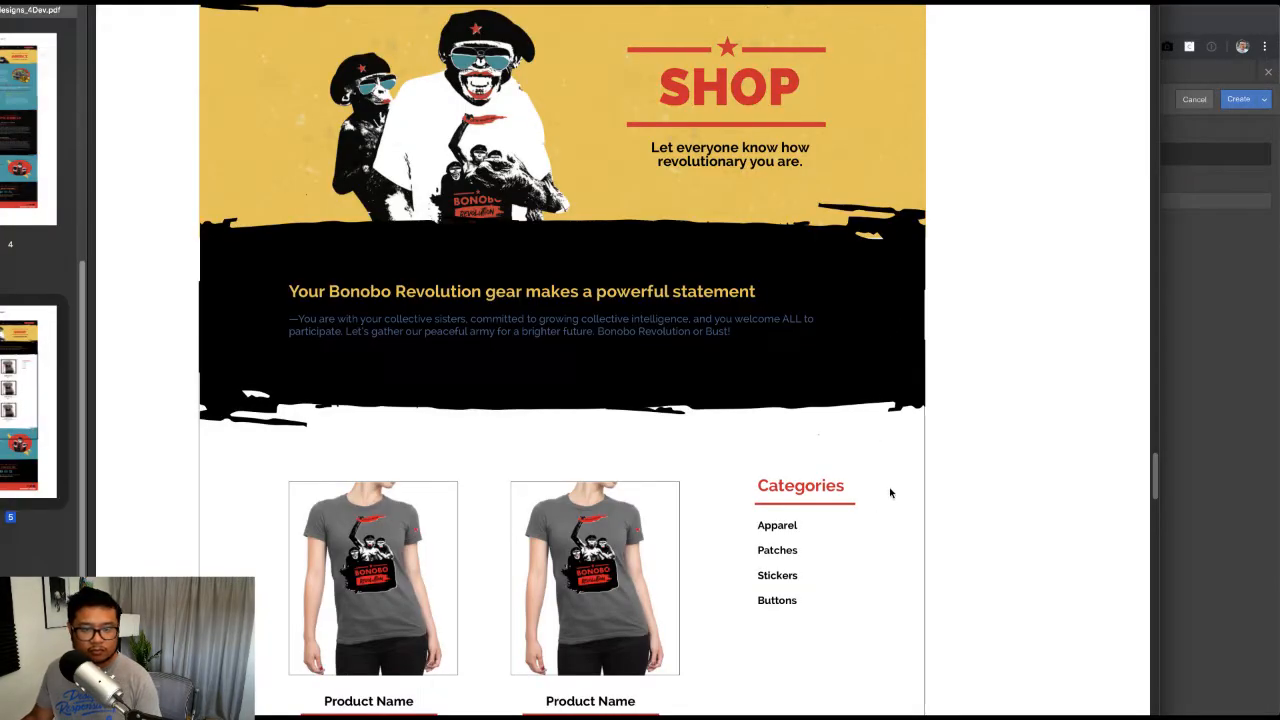
{"action": "key", "text": "super+Tab"}
{"action": "type", "text": "Appearl"}
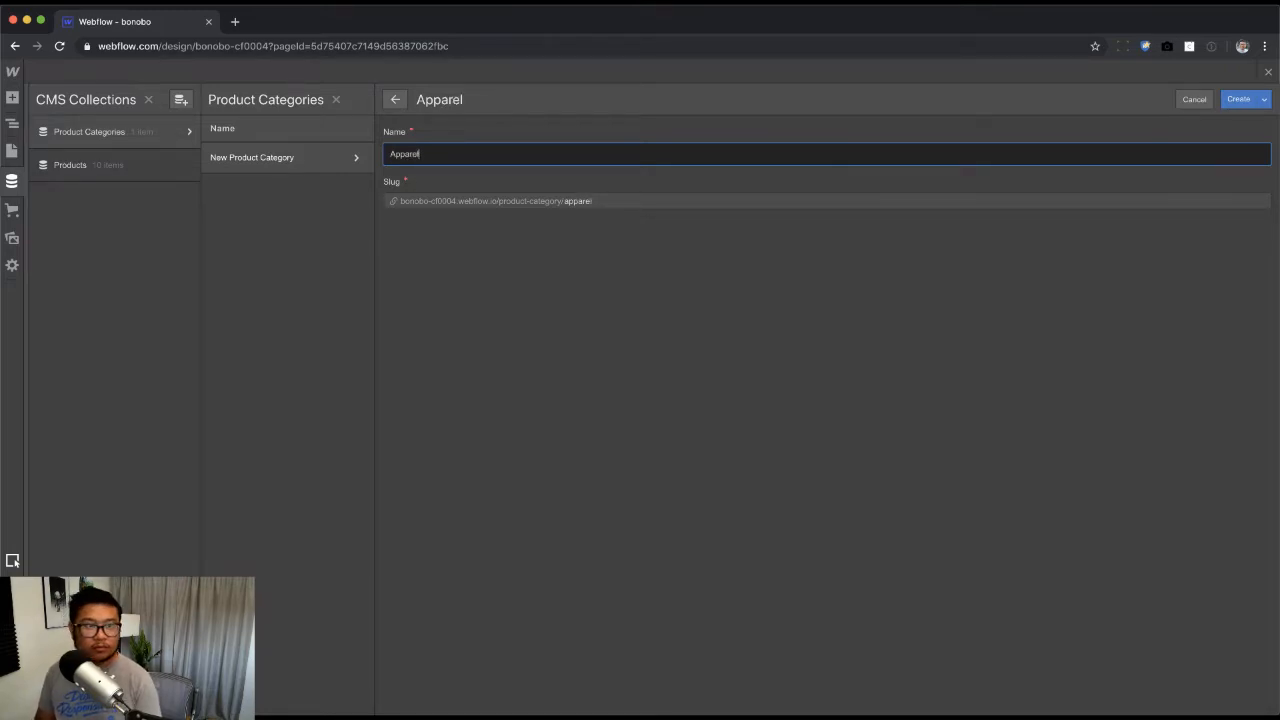
{"action": "left_click", "coordinate": [1238, 99]}
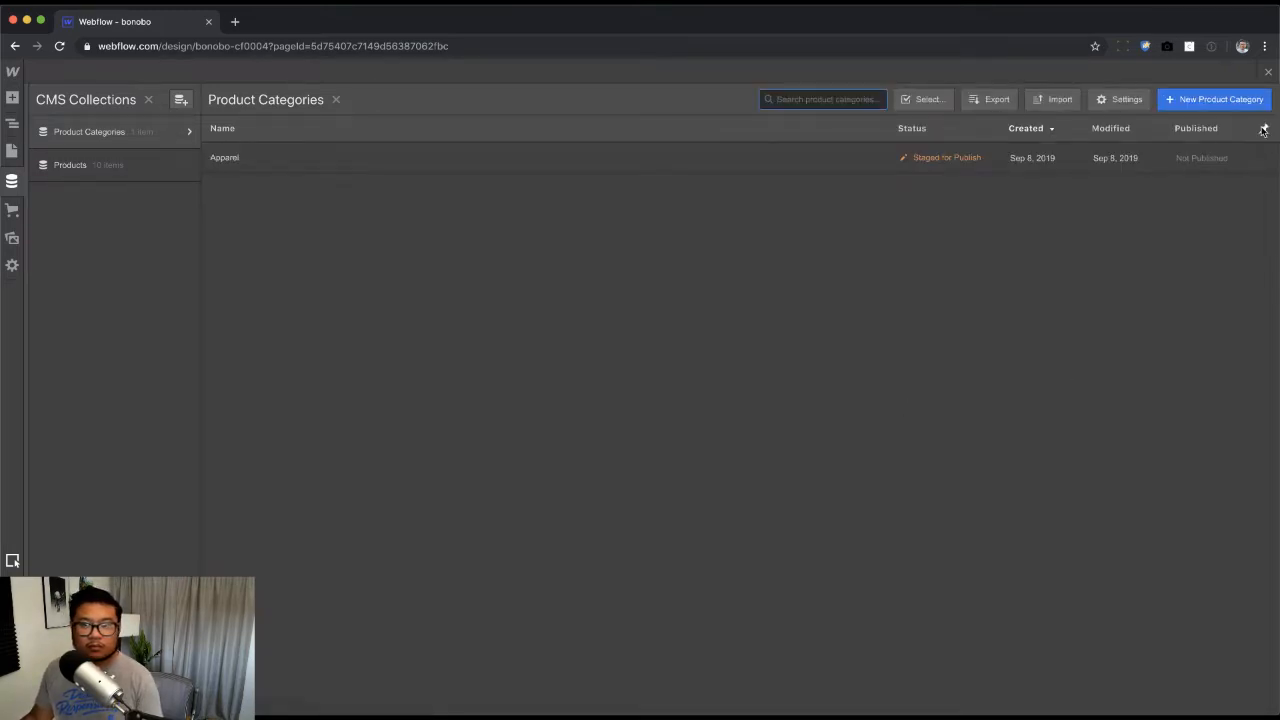
Step: Check the category list in the PDF design again and create the product category Patches
{"action": "left_click", "coordinate": [1213, 95]}
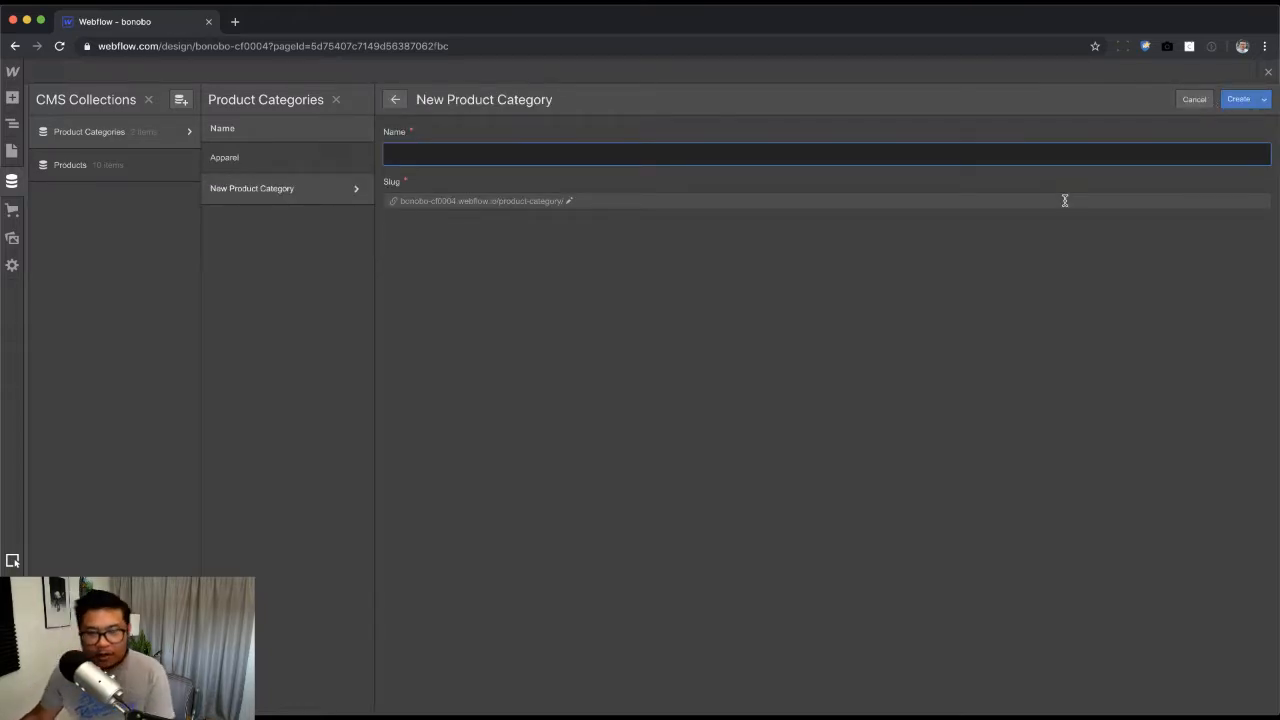
{"action": "key", "text": "super+Tab"}
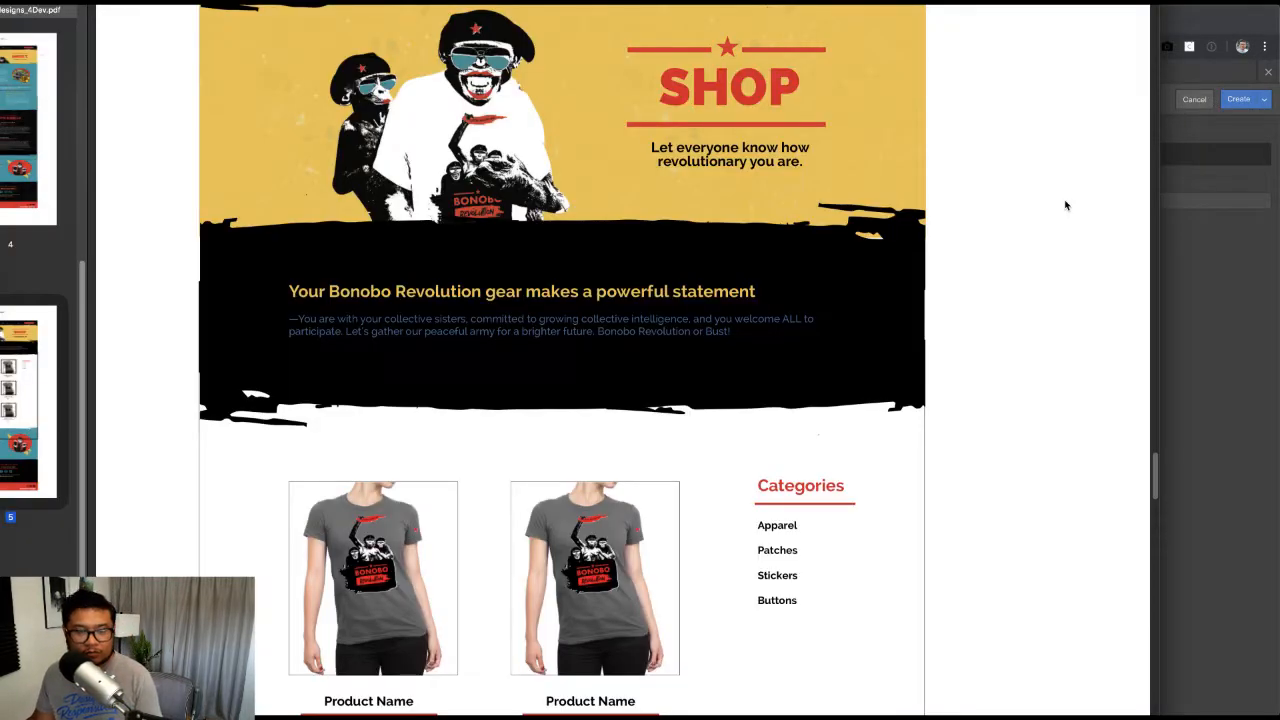
{"action": "key", "text": "super+Tab"}
{"action": "type", "text": "Fi"}
{"action": "key", "text": "BackSpace"}
{"action": "key", "text": "BackSpace"}
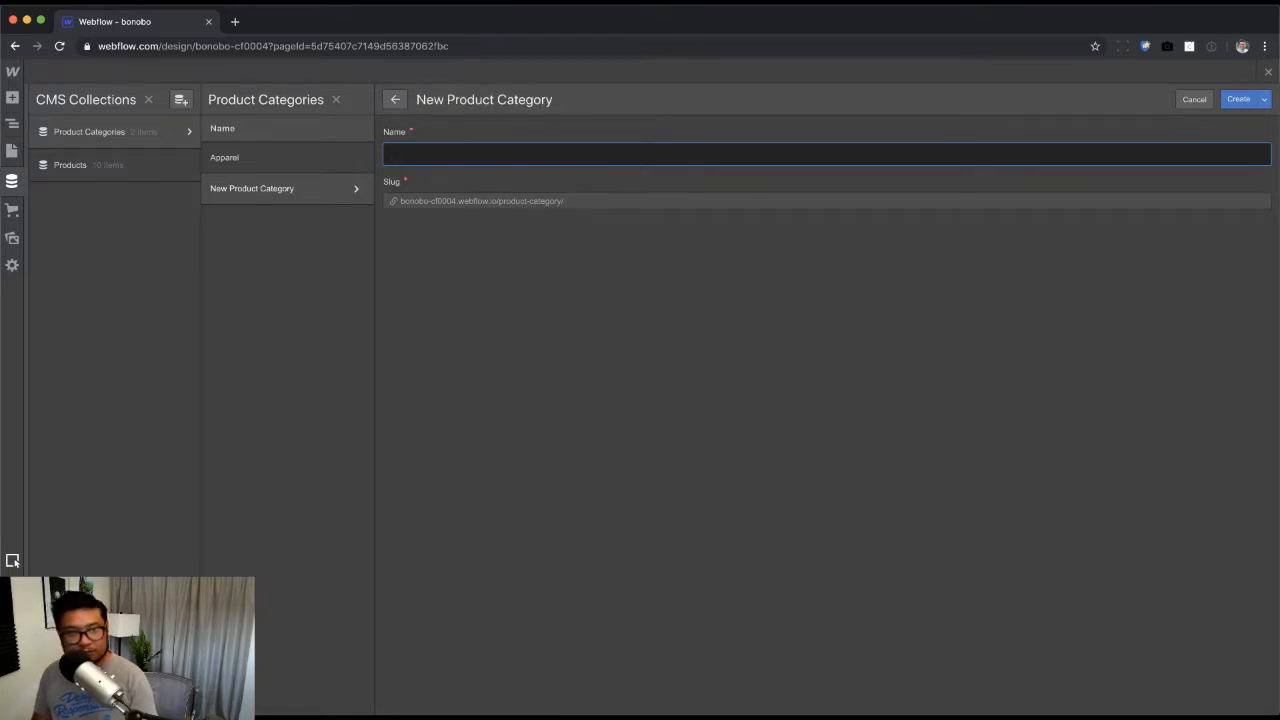
{"action": "type", "text": "Patches"}
{"action": "key", "text": "Return"}
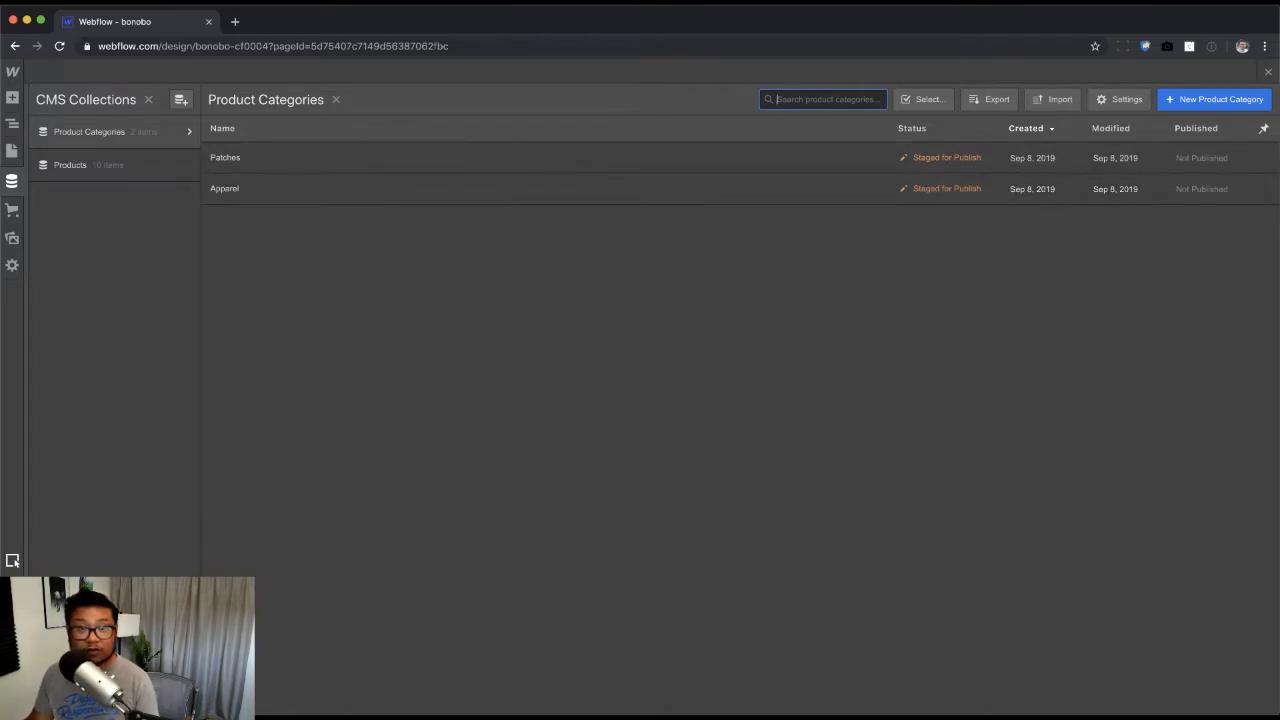
Step: Create two more product categories named Stickers and Buttons
{"action": "left_click", "coordinate": [1264, 100]}
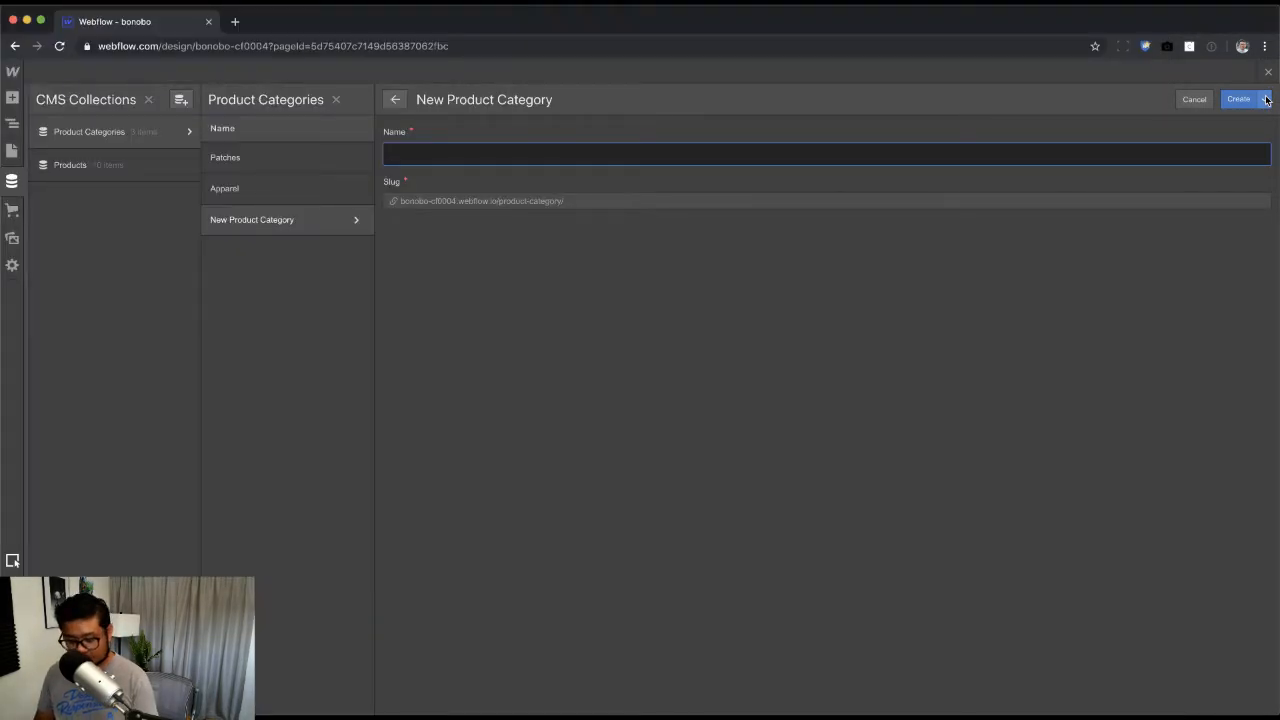
{"action": "type", "text": "Stickers"}
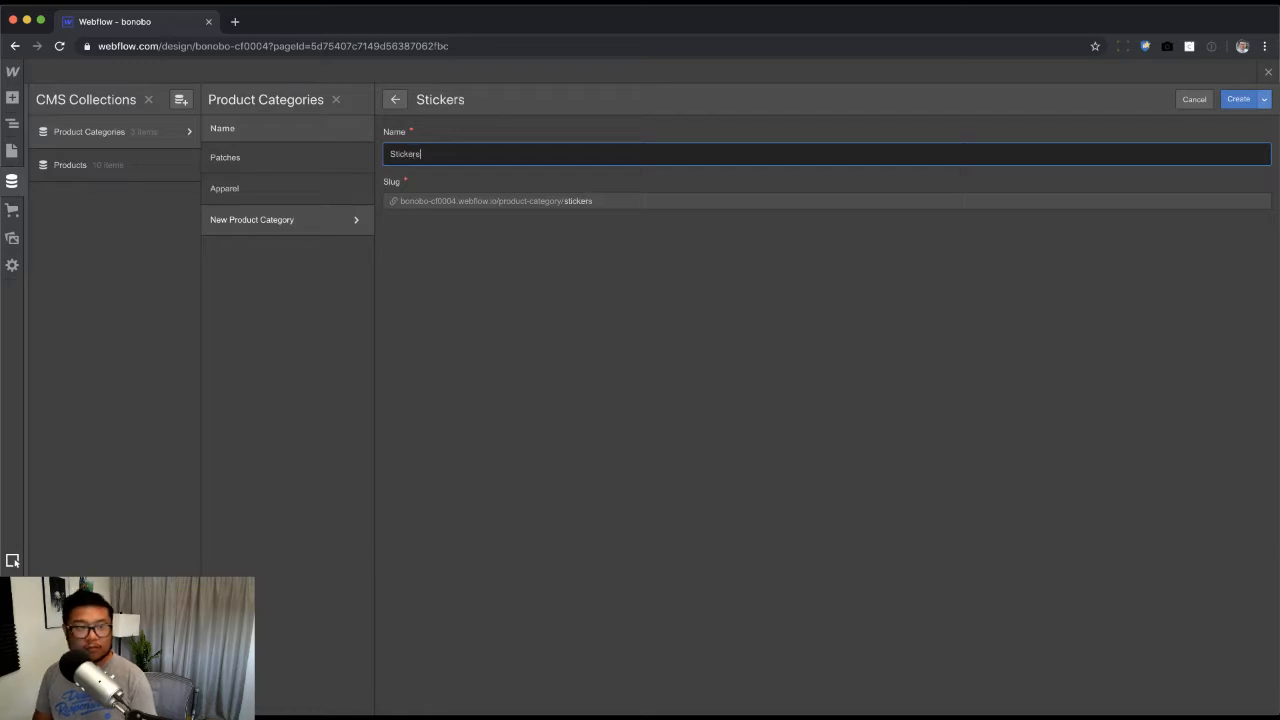
{"action": "key", "text": "Return"}
{"action": "left_click", "coordinate": [1268, 99]}
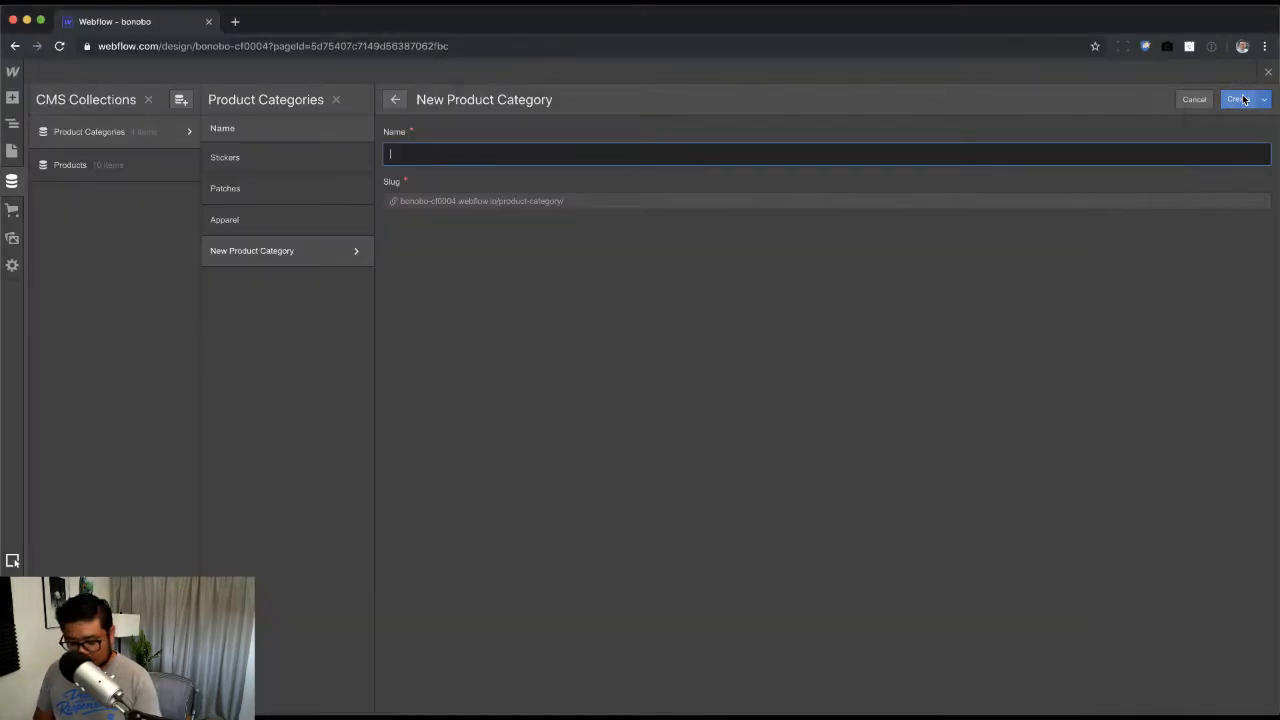
{"action": "type", "text": "Buttons"}
{"action": "key", "text": "Return"}
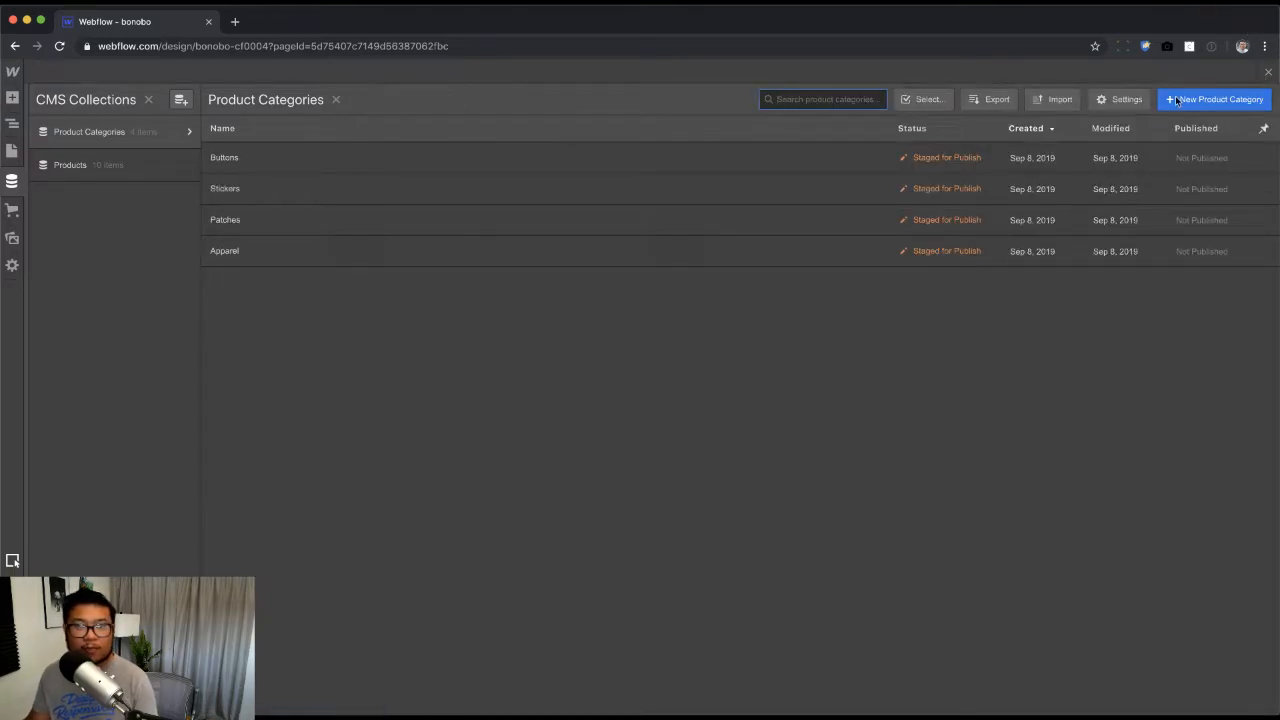
Step: Add a reference field labelled Category to the Products collection, pointing to the Product Categories collection
{"action": "left_click", "coordinate": [105, 168]}
{"action": "left_click", "coordinate": [189, 165]}
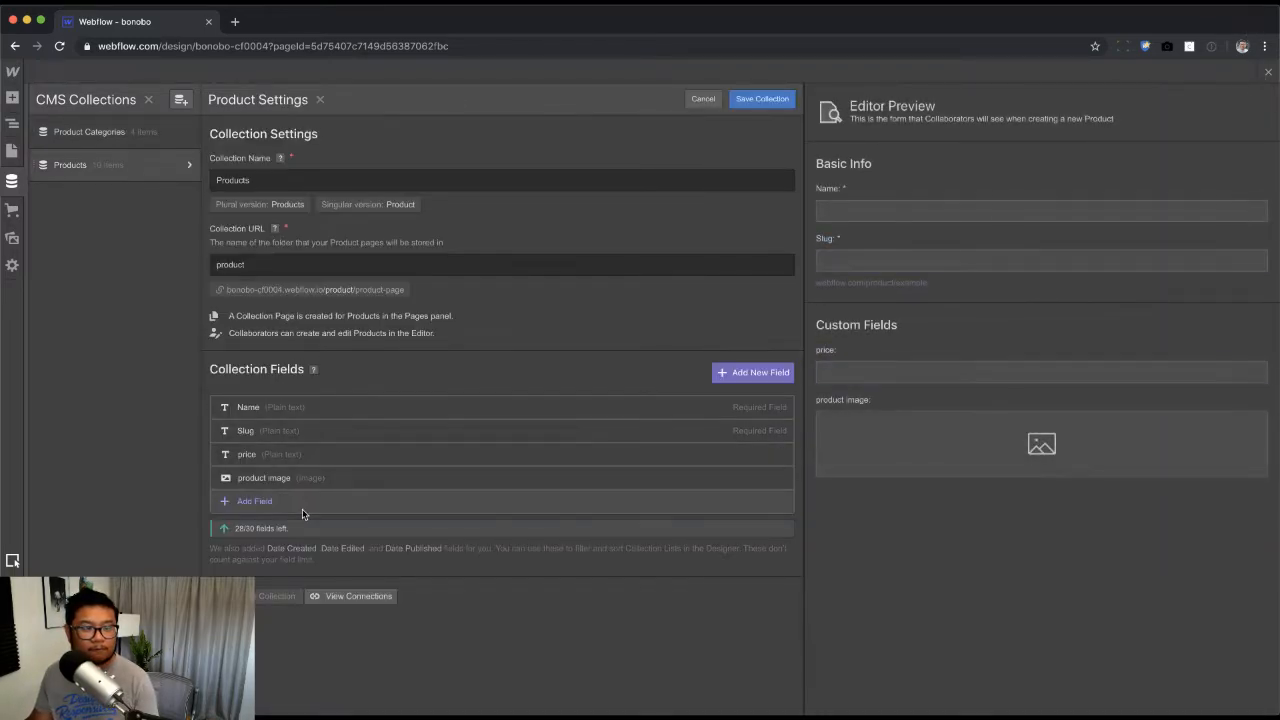
{"action": "left_click", "coordinate": [304, 505]}
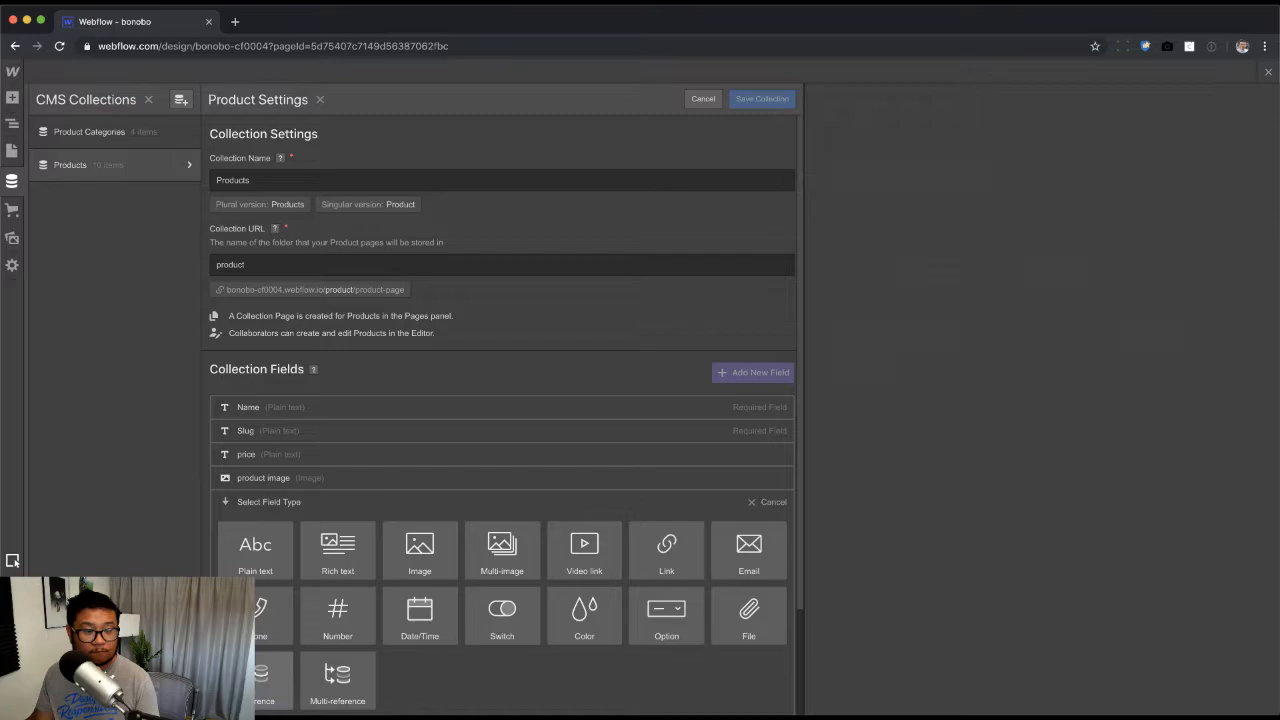
{"action": "left_click", "coordinate": [265, 678]}
{"action": "left_click", "coordinate": [414, 660]}
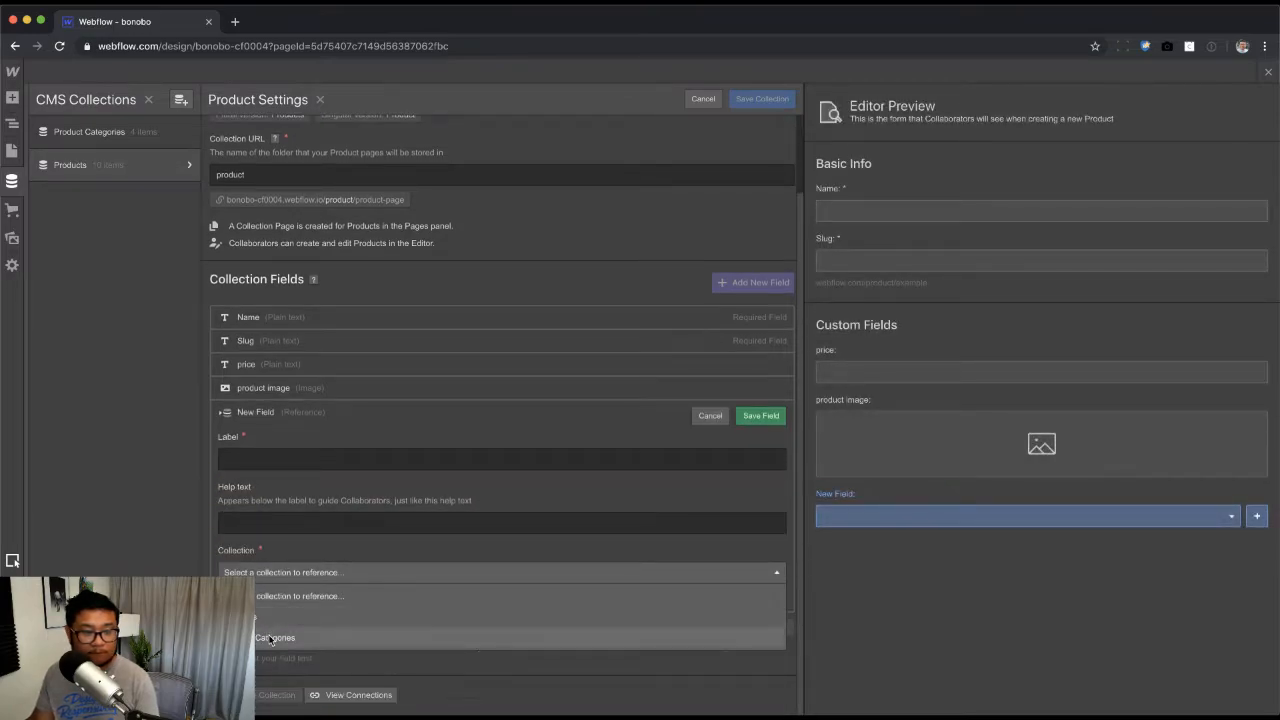
{"action": "left_click", "coordinate": [272, 638]}
{"action": "left_click", "coordinate": [768, 417]}
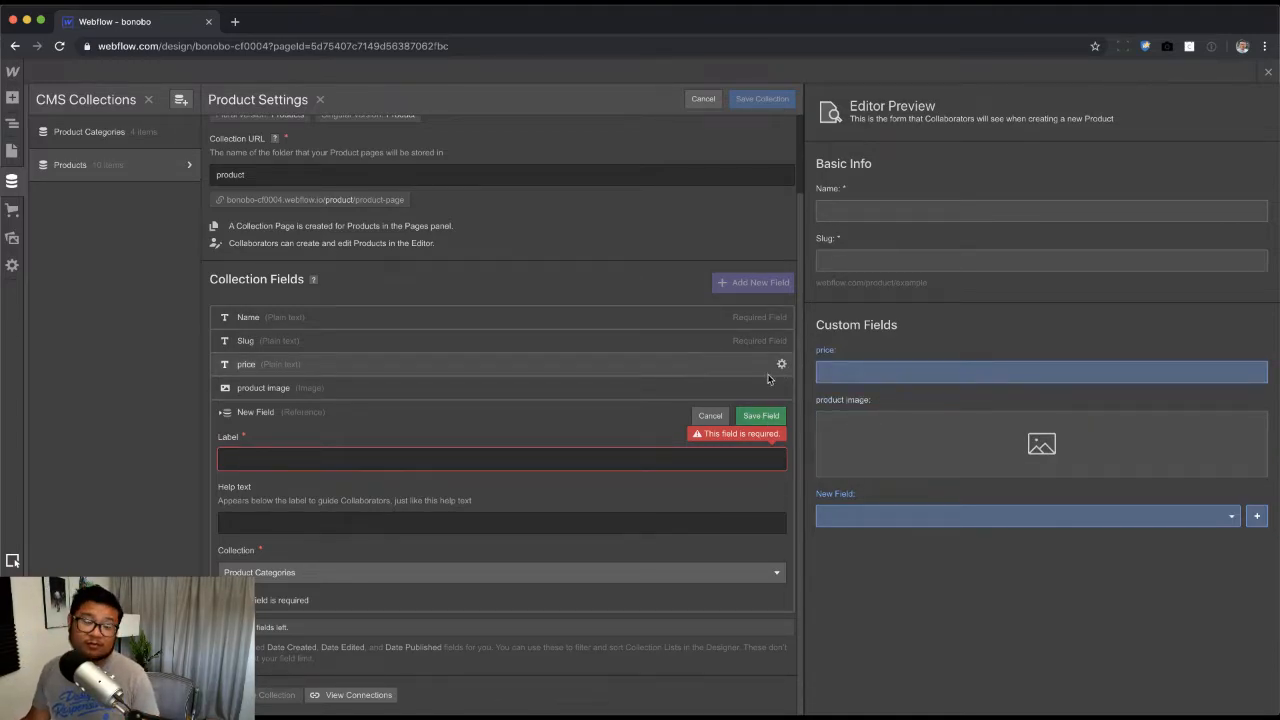
{"action": "left_click", "coordinate": [589, 459]}
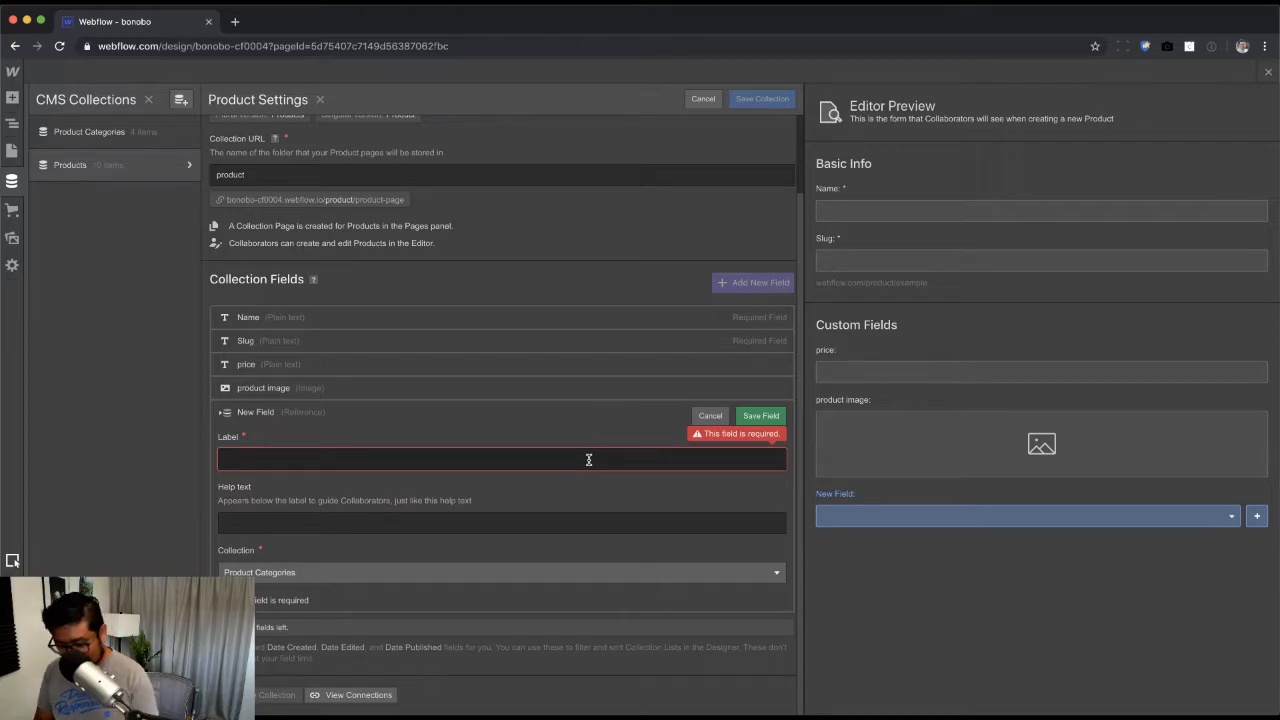
{"action": "type", "text": "Category"}
{"action": "key", "text": "Return"}
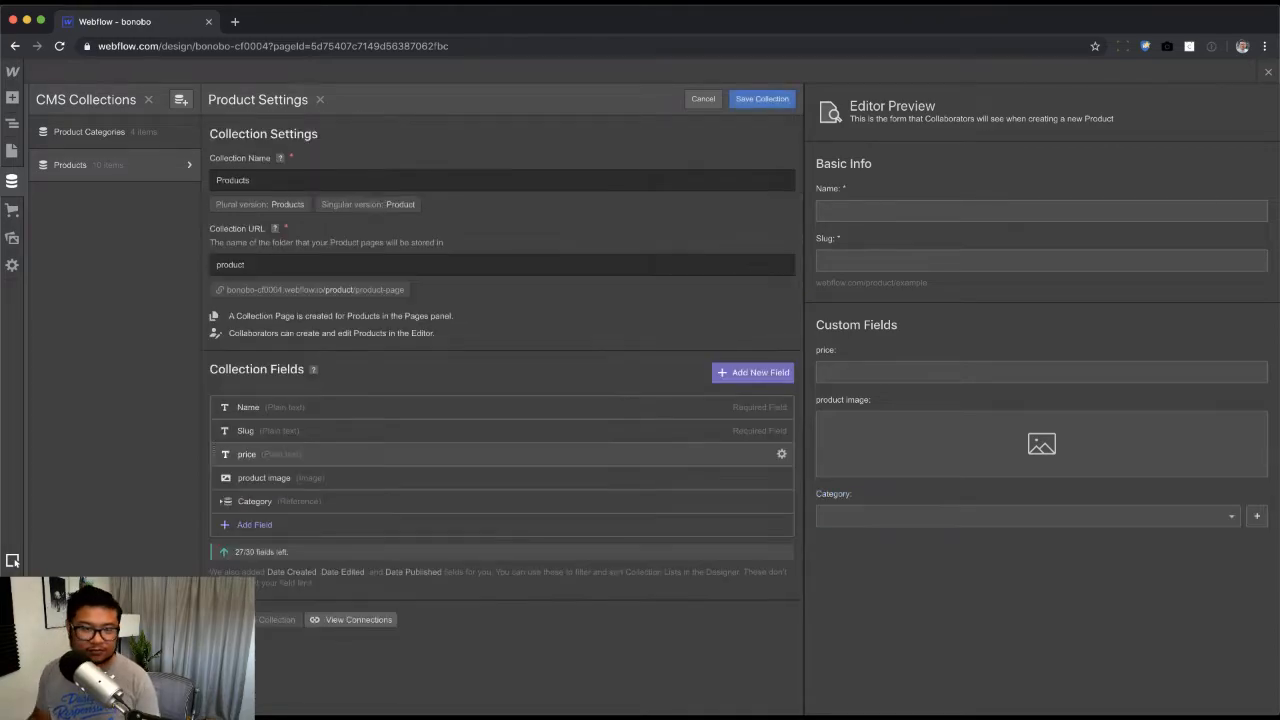
Step: Save the Products collection settings and assign the product shirt 1 to the Apparel category
{"action": "left_click", "coordinate": [762, 99]}
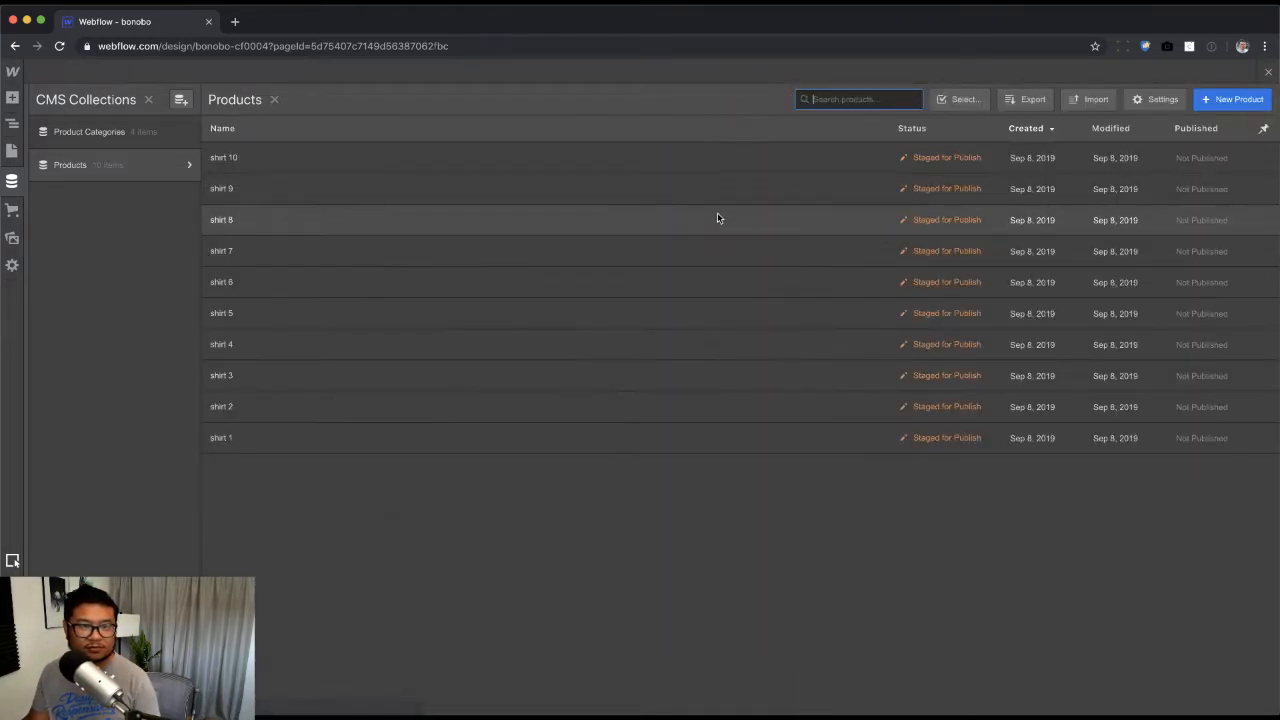
{"action": "left_click", "coordinate": [256, 440]}
{"action": "left_click", "coordinate": [496, 410]}
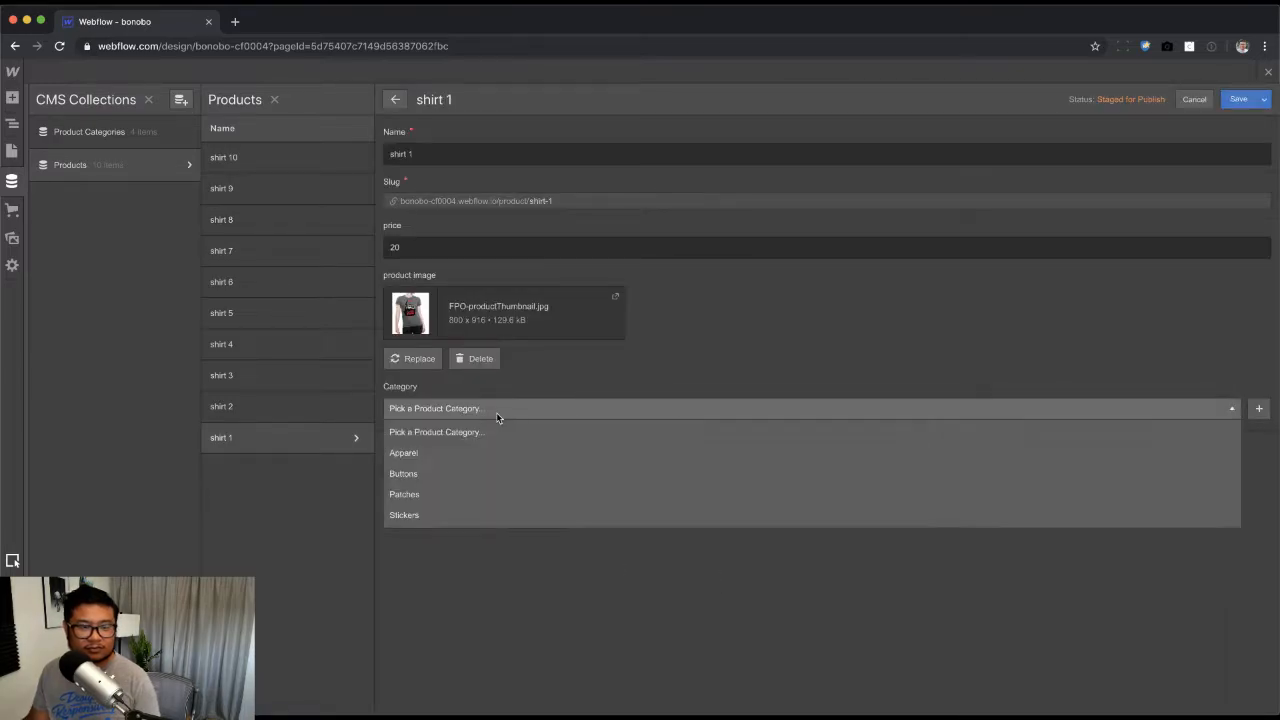
{"action": "left_click", "coordinate": [480, 452]}
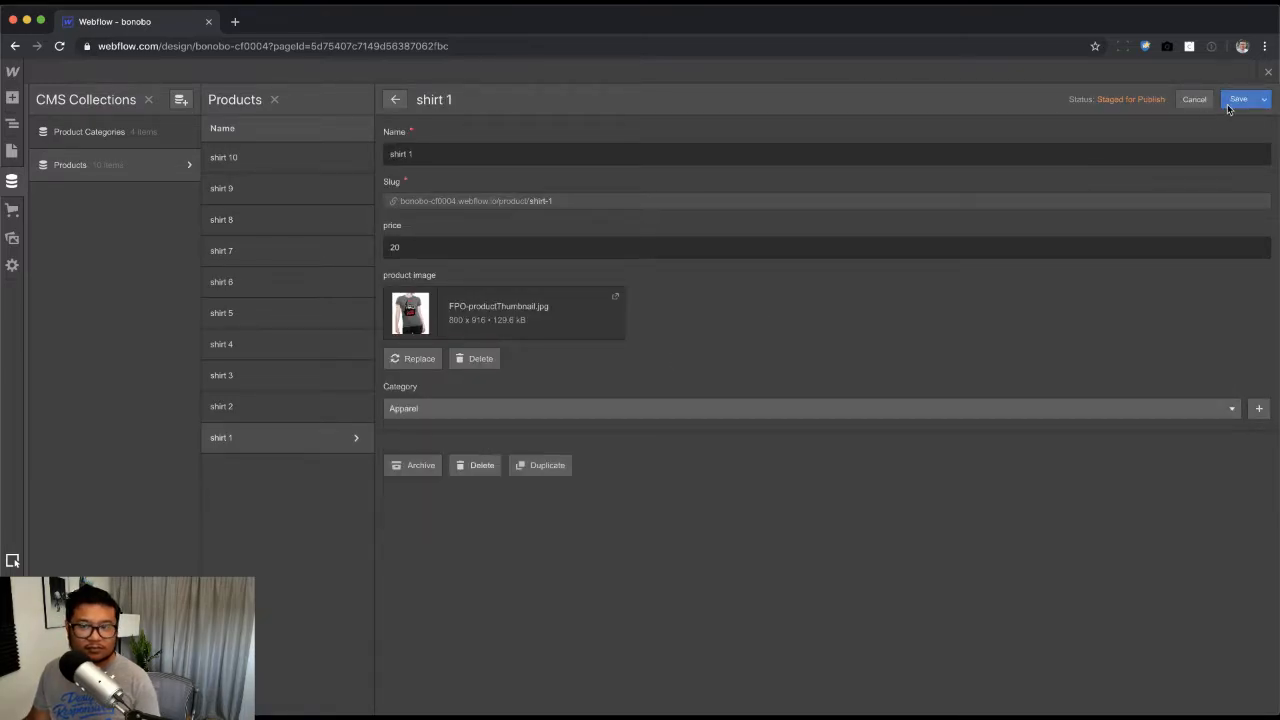
Step: Assign shirt 2 to the Buttons category and shirt 3 to the Apparel category, saving the items
{"action": "left_click", "coordinate": [286, 405]}
{"action": "left_click", "coordinate": [509, 406]}
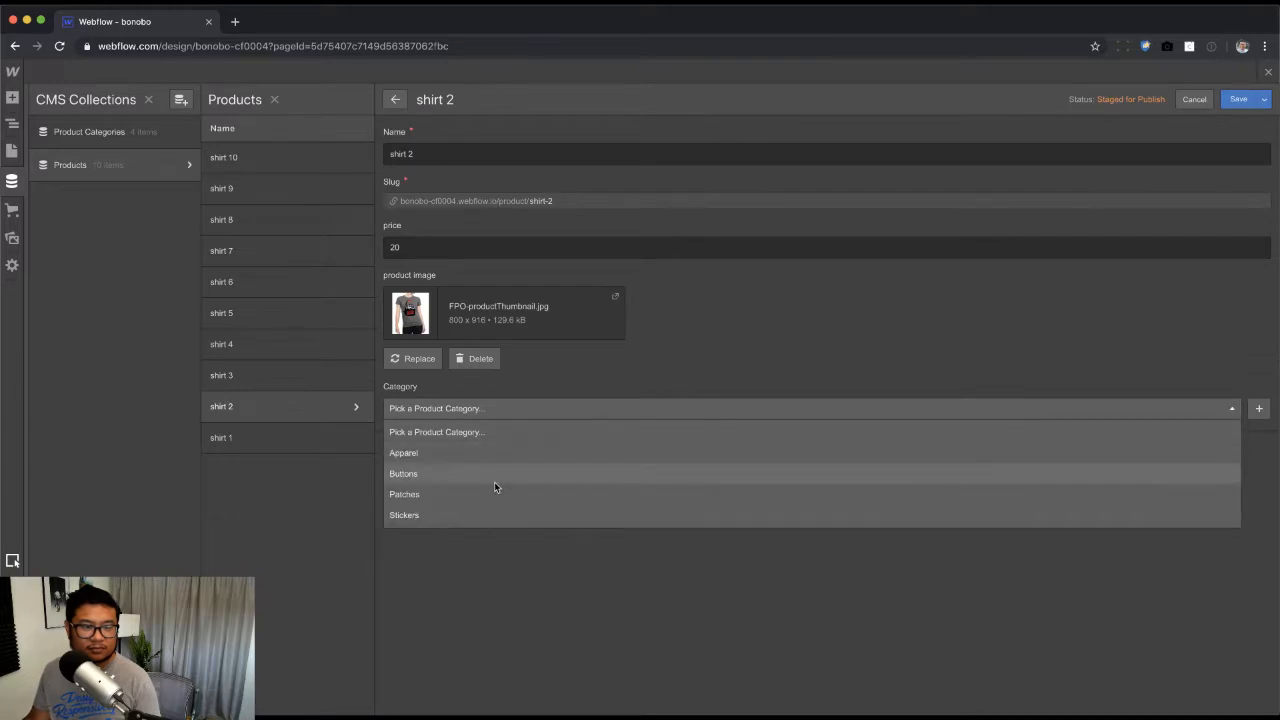
{"action": "left_click", "coordinate": [494, 481]}
{"action": "left_click", "coordinate": [325, 385]}
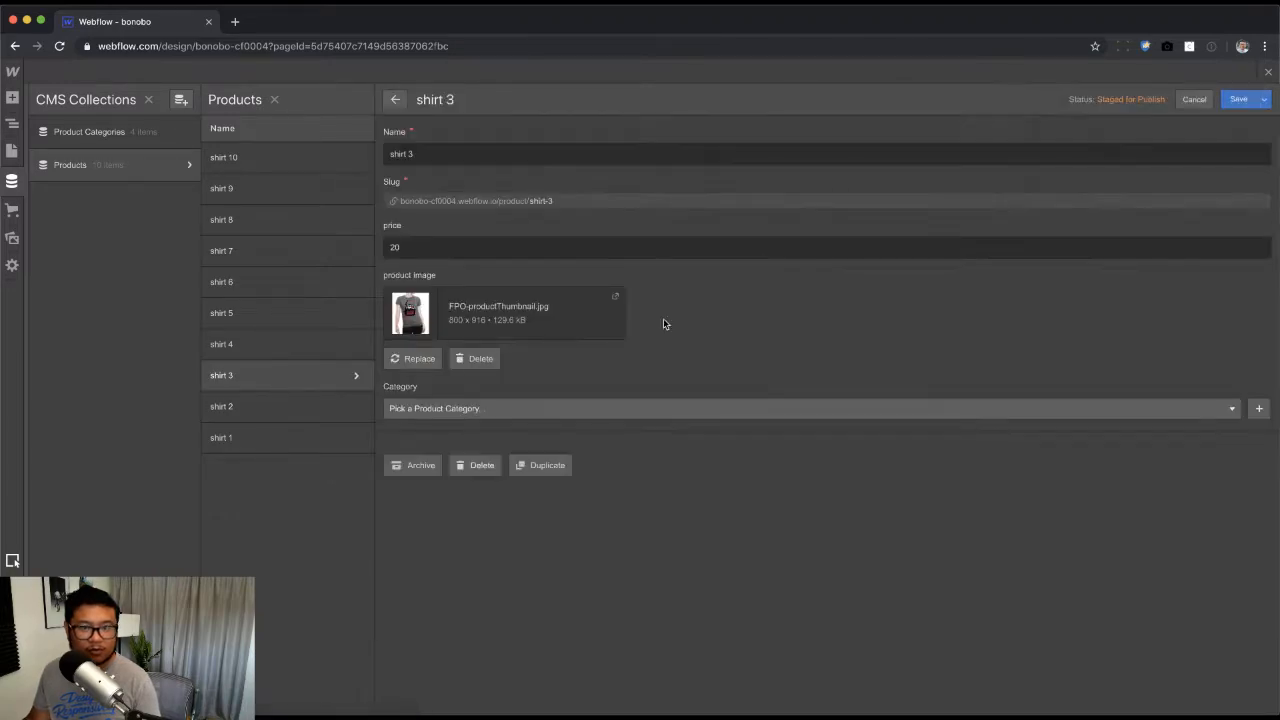
{"action": "left_click", "coordinate": [777, 410]}
{"action": "left_click", "coordinate": [594, 451]}
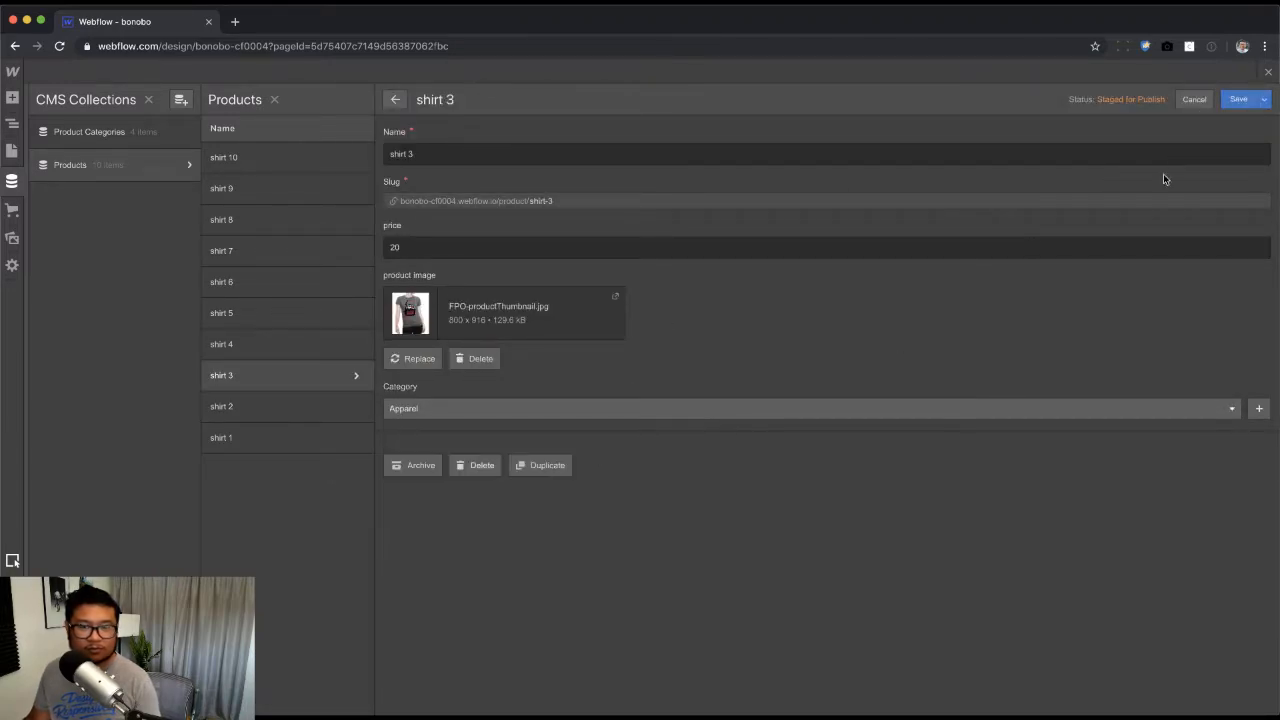
{"action": "left_click", "coordinate": [1241, 100]}
Step: Assign shirt 4 to the Stickers category and shirt 5 to the Buttons category, saving both items
{"action": "left_click", "coordinate": [300, 346]}
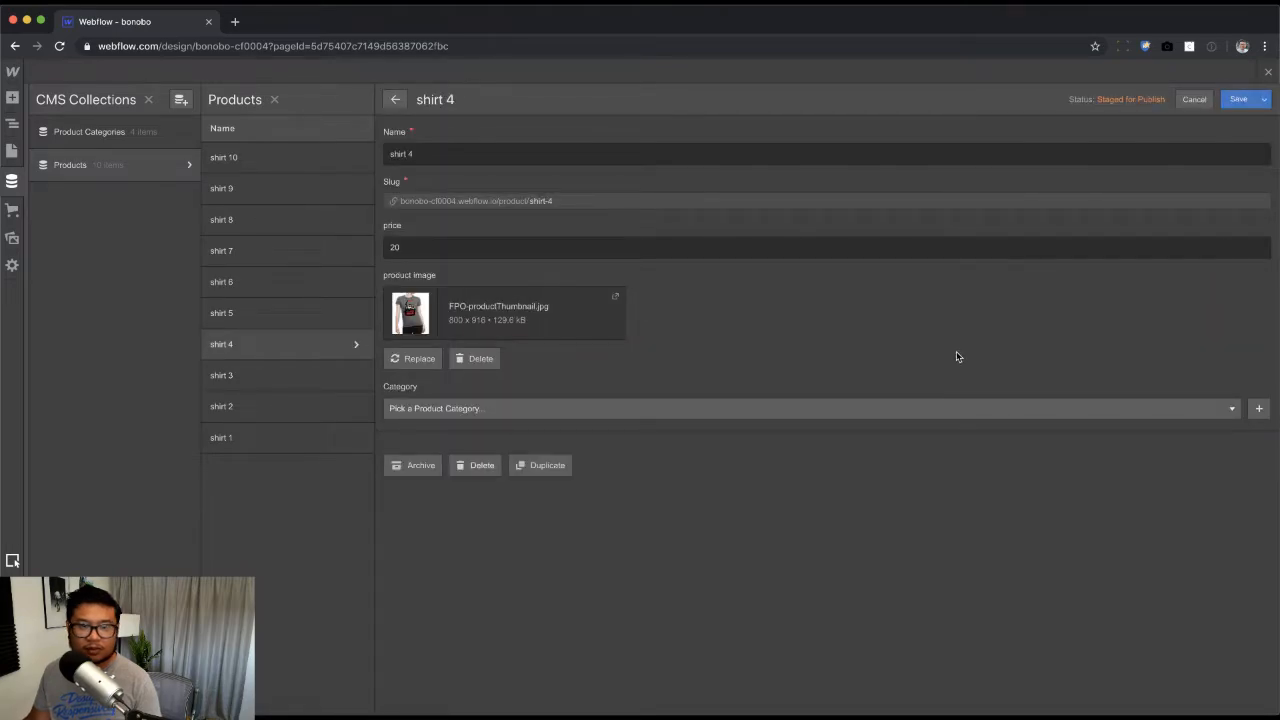
{"action": "left_click", "coordinate": [933, 410]}
{"action": "left_click", "coordinate": [681, 514]}
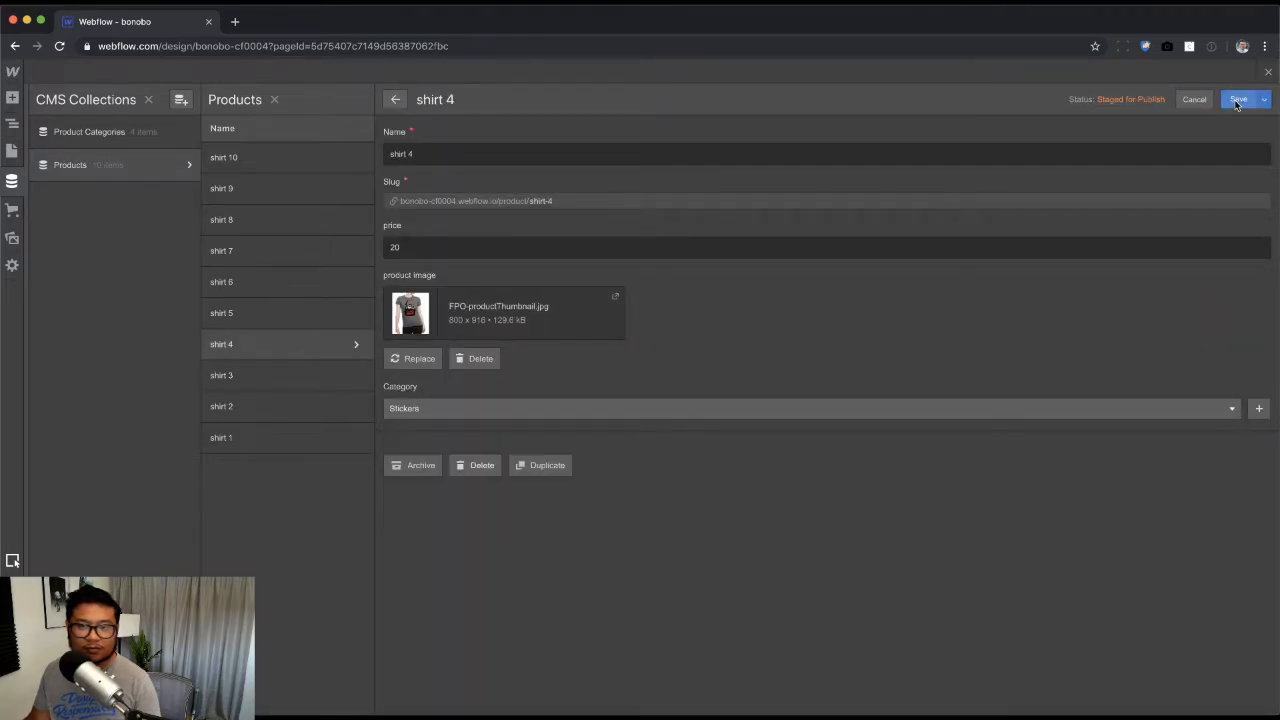
{"action": "left_click", "coordinate": [281, 318]}
{"action": "left_click", "coordinate": [1023, 408]}
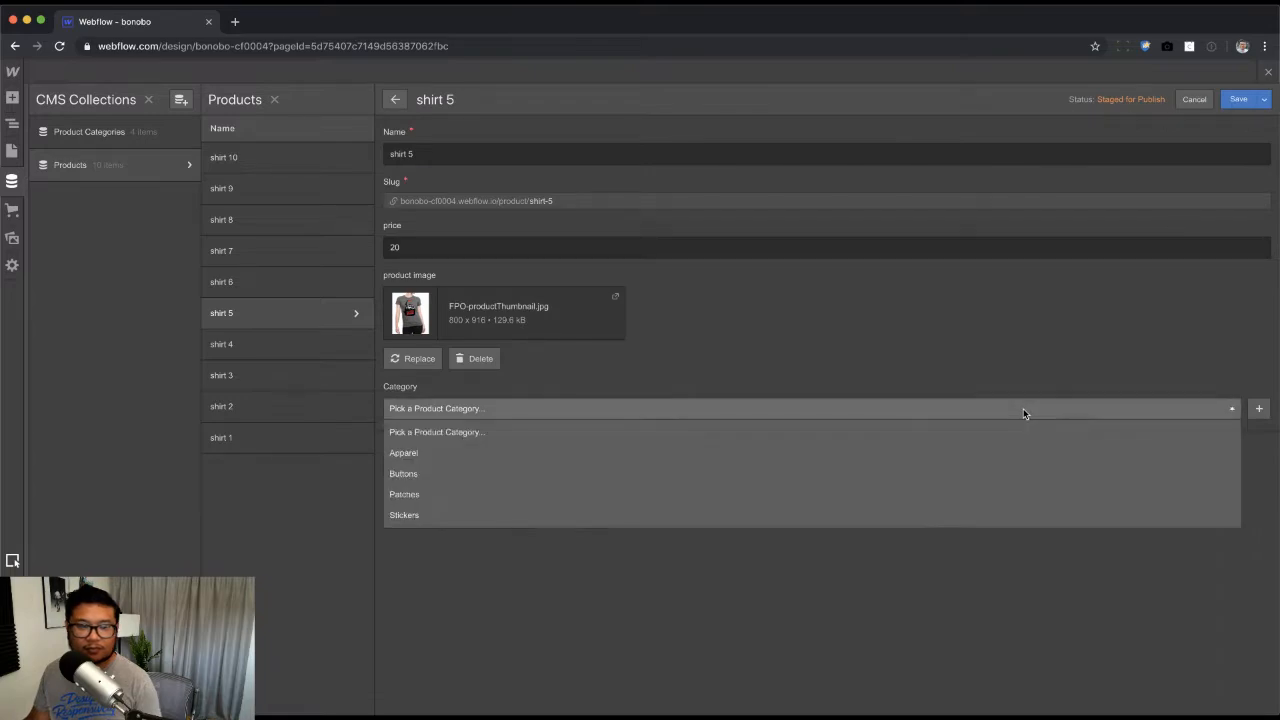
{"action": "left_click", "coordinate": [856, 481]}
{"action": "left_click", "coordinate": [1238, 99]}
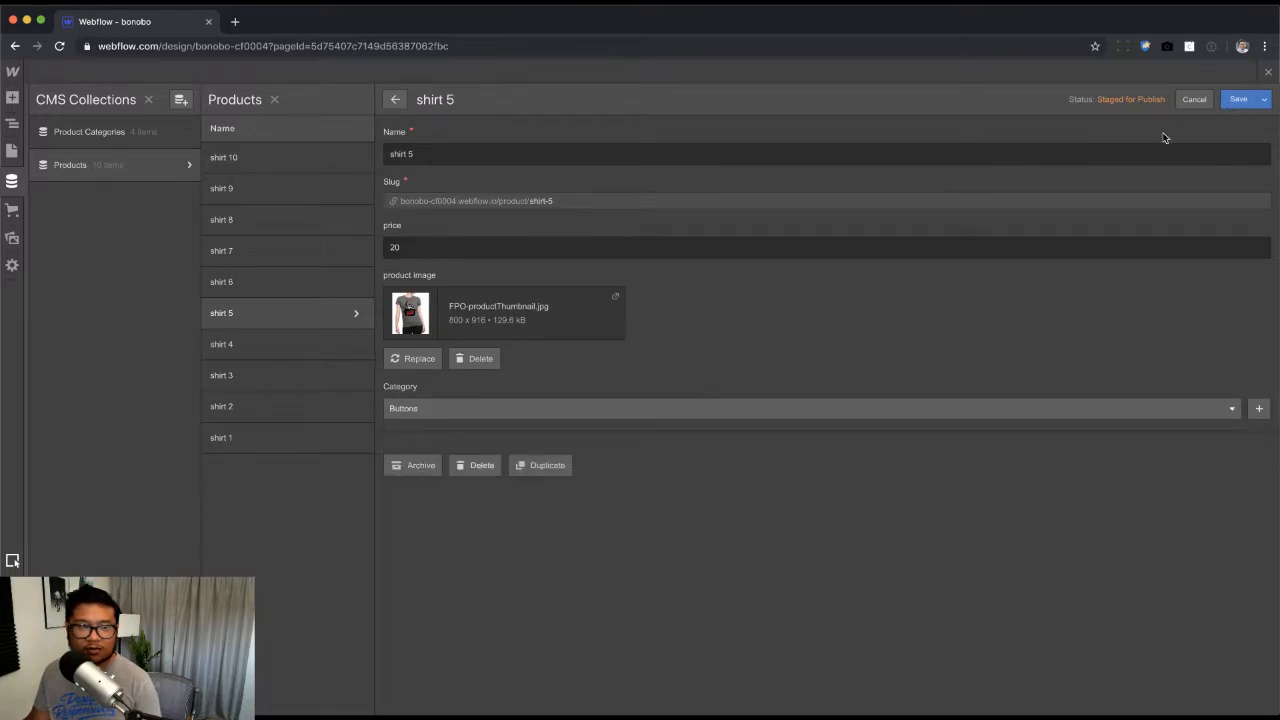
Step: Assign shirt 6 to the Patches category and shirt 7 to the Apparel category, saving both items
{"action": "left_click", "coordinate": [269, 285]}
{"action": "left_click", "coordinate": [683, 410]}
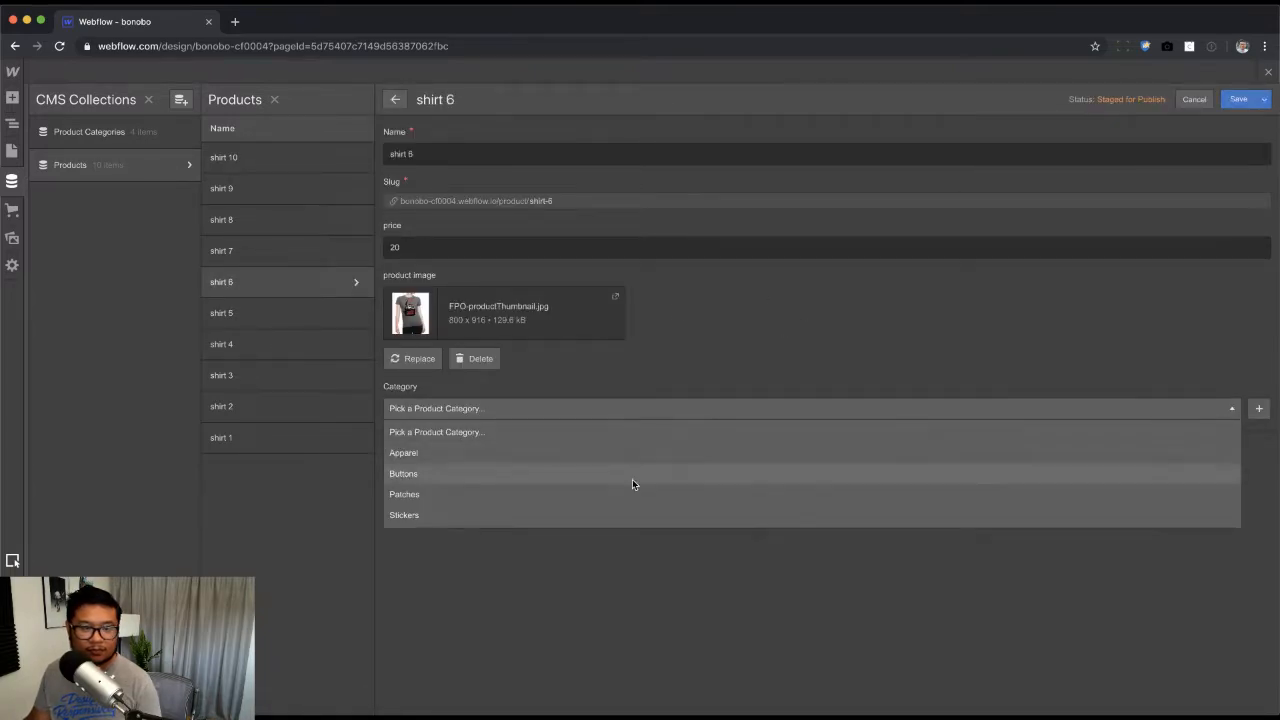
{"action": "left_click", "coordinate": [622, 490]}
{"action": "key", "text": "super+s"}
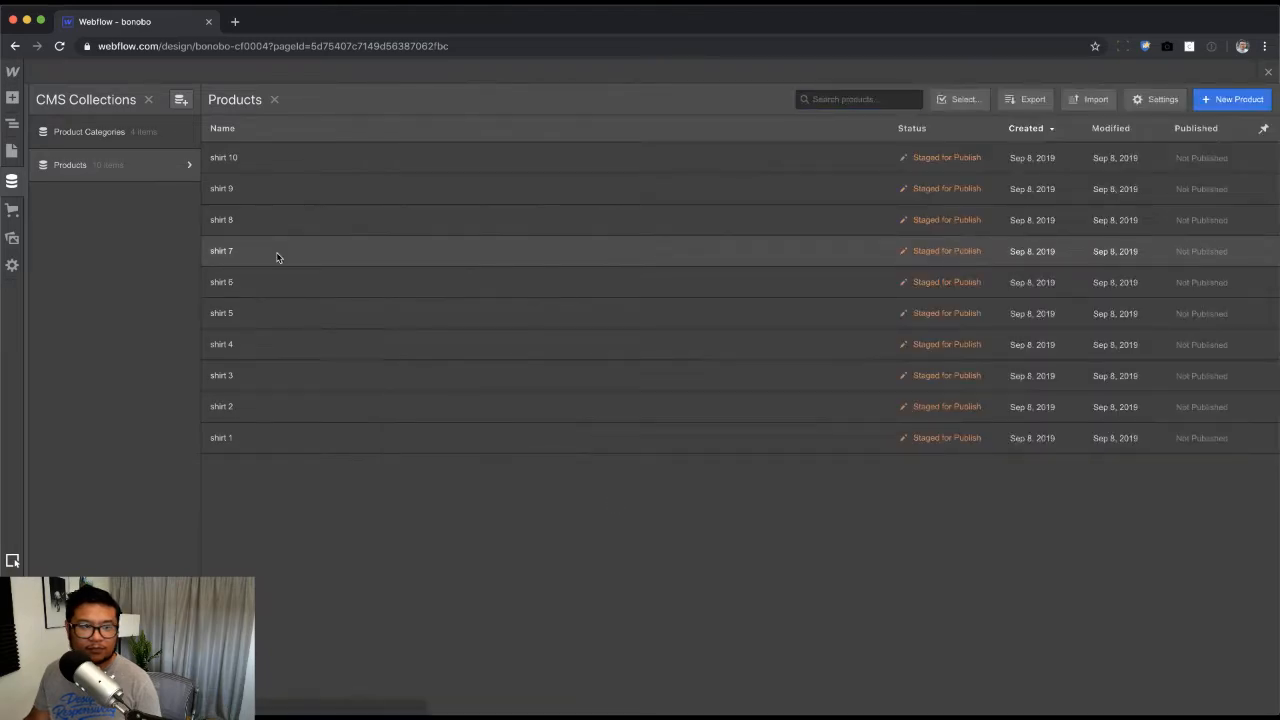
{"action": "left_click", "coordinate": [277, 252]}
{"action": "left_click", "coordinate": [946, 412]}
{"action": "left_click", "coordinate": [728, 453]}
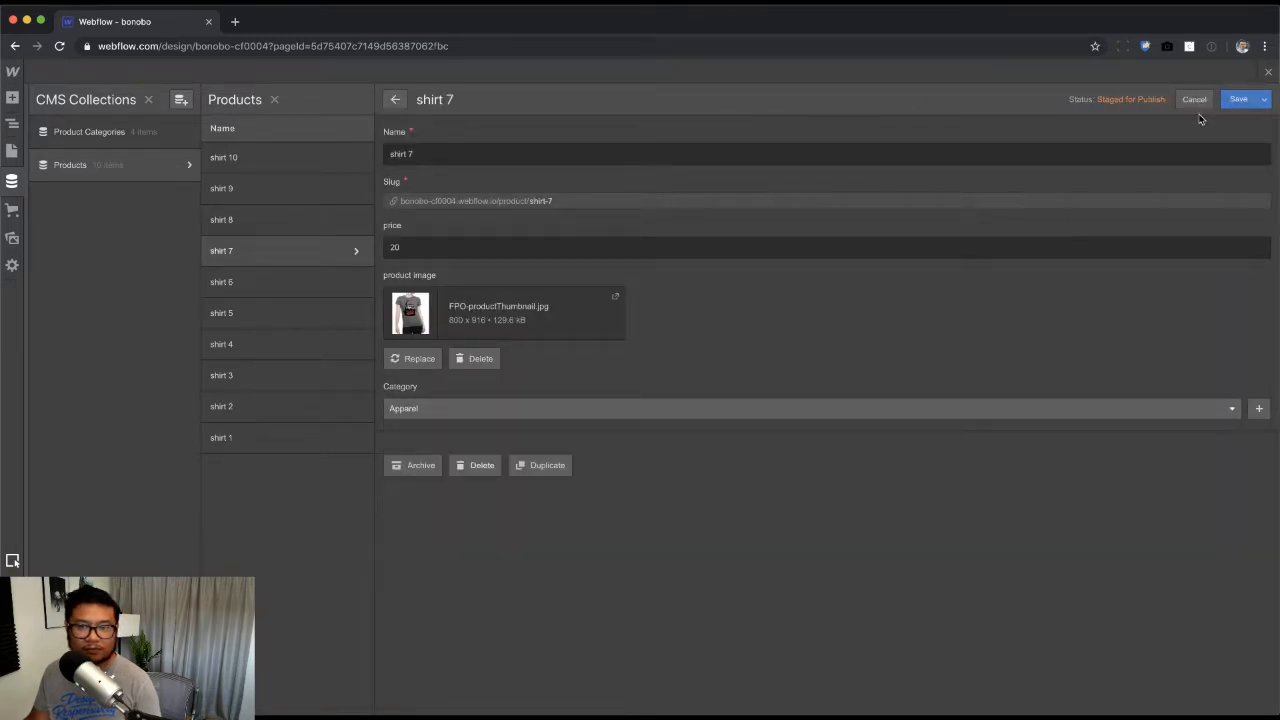
{"action": "left_click", "coordinate": [1230, 104]}
Step: Assign shirt 8 to the Stickers category and shirt 9 to the Patches category, saving both items
{"action": "left_click", "coordinate": [288, 218]}
{"action": "left_click", "coordinate": [701, 410]}
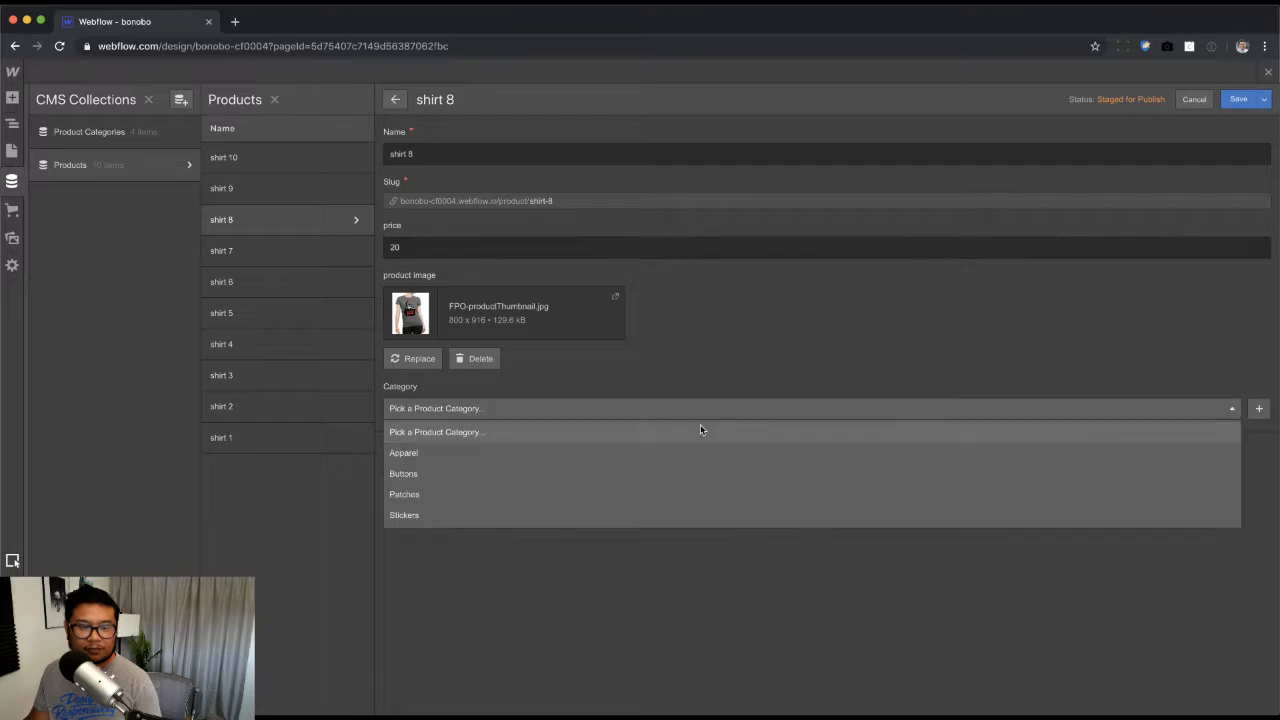
{"action": "left_click", "coordinate": [640, 499]}
{"action": "left_click", "coordinate": [1236, 104]}
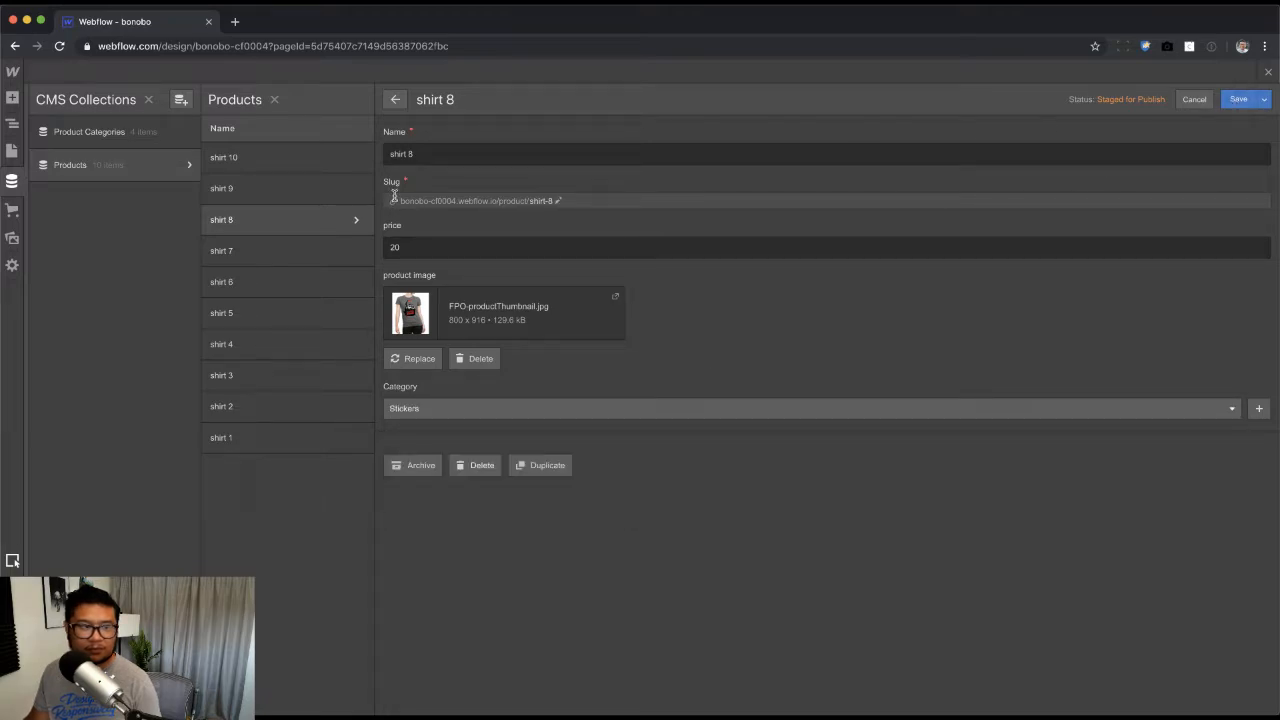
{"action": "left_click", "coordinate": [312, 188]}
{"action": "left_click", "coordinate": [523, 408]}
{"action": "left_click", "coordinate": [465, 493]}
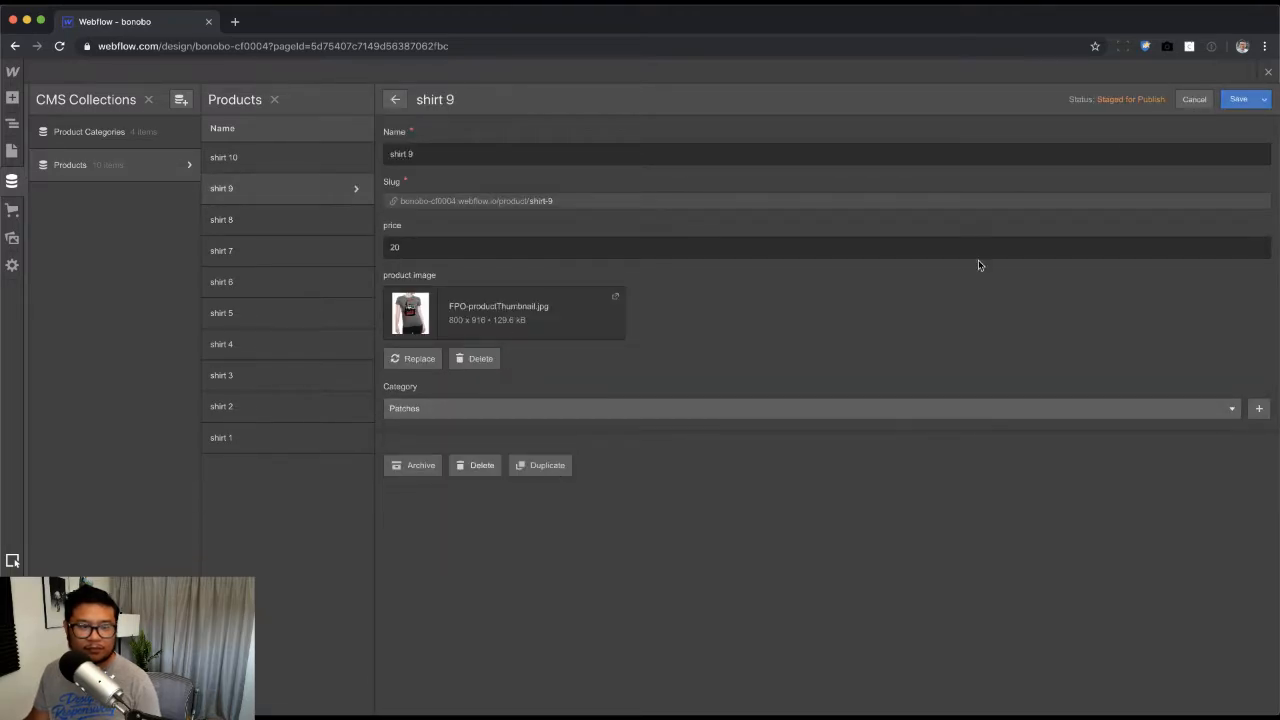
{"action": "left_click", "coordinate": [1236, 100]}
Step: Assign shirt 10 to the Apparel category, save it and return to the shop page design
{"action": "left_click", "coordinate": [280, 157]}
{"action": "left_click", "coordinate": [604, 409]}
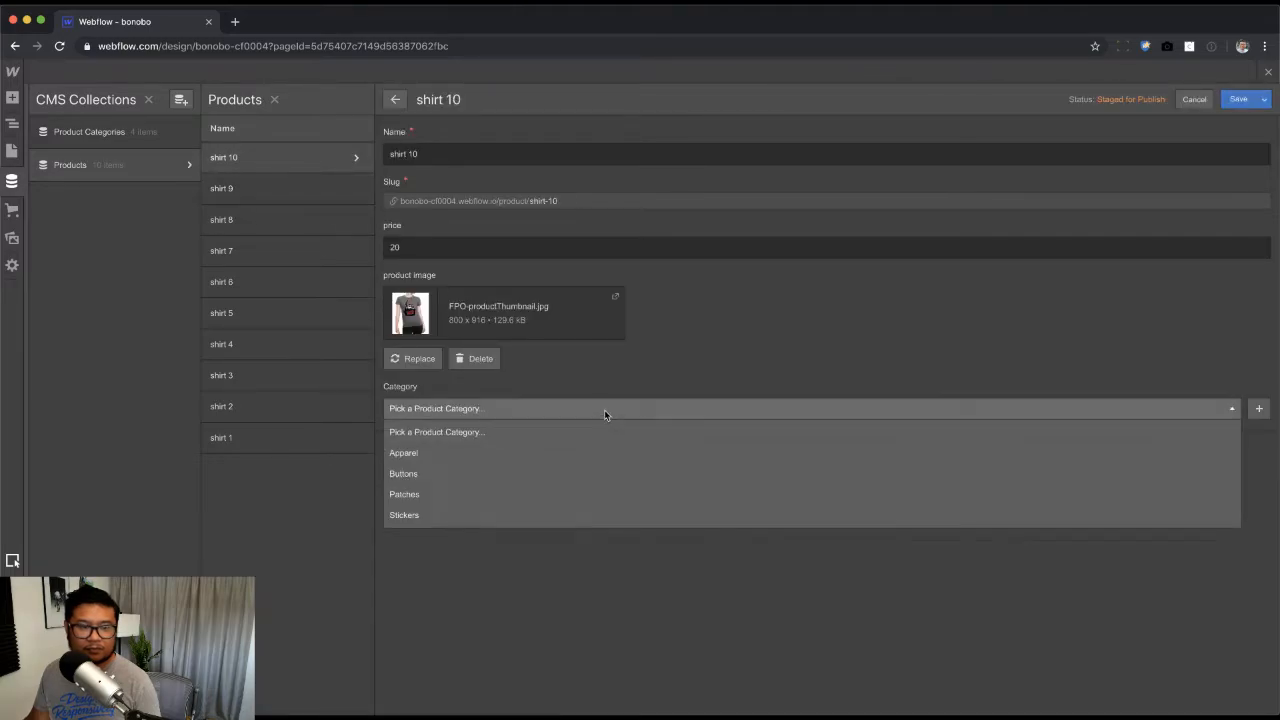
{"action": "left_click", "coordinate": [557, 450]}
{"action": "left_click", "coordinate": [1243, 104]}
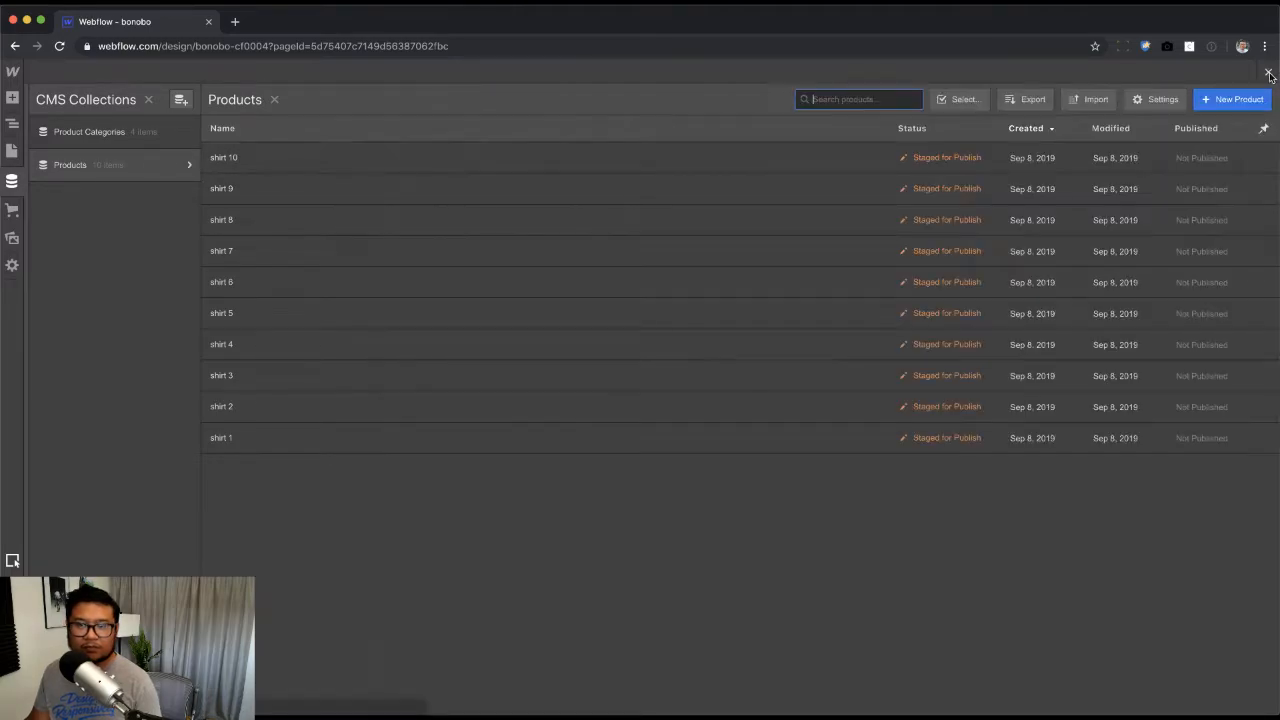
{"action": "left_click", "coordinate": [1268, 74]}
Step: Select the categories sidebar and compare the shop page with the Categories list in the PDF design
{"action": "left_click", "coordinate": [481, 246]}
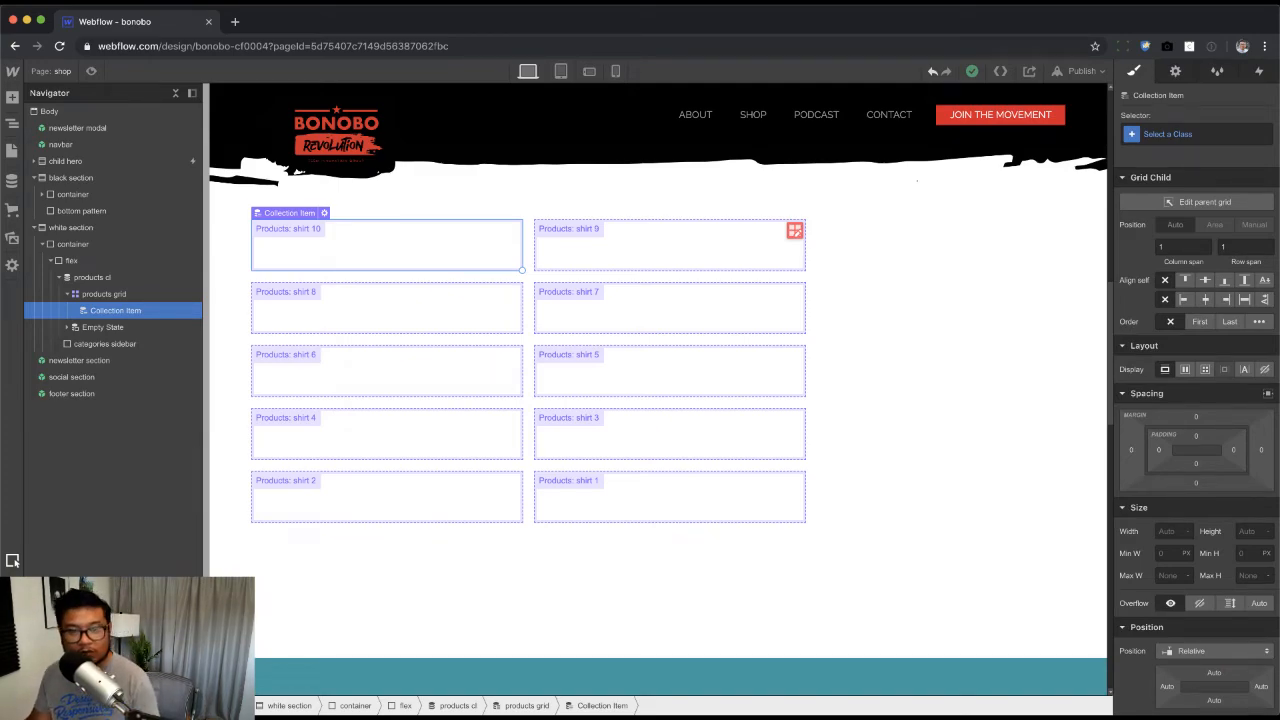
{"action": "left_click", "coordinate": [88, 345]}
{"action": "key", "text": "super+Tab"}
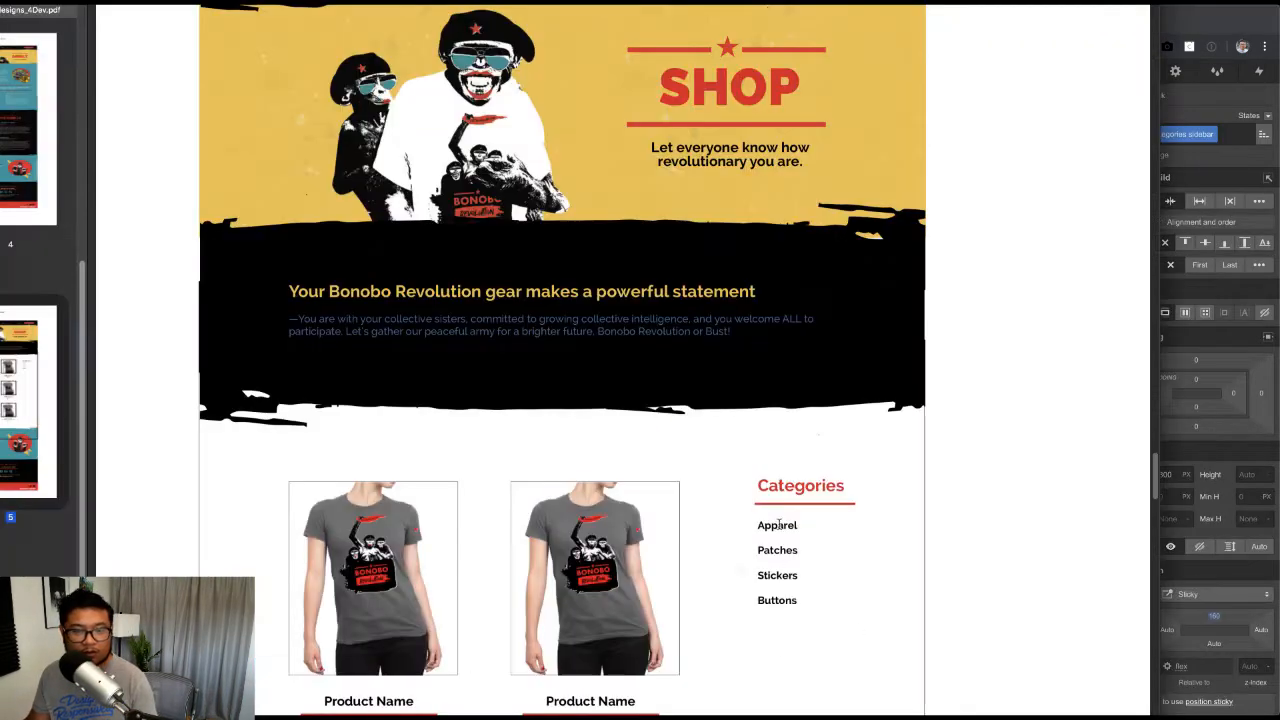
{"action": "key", "text": "super+Tab"}
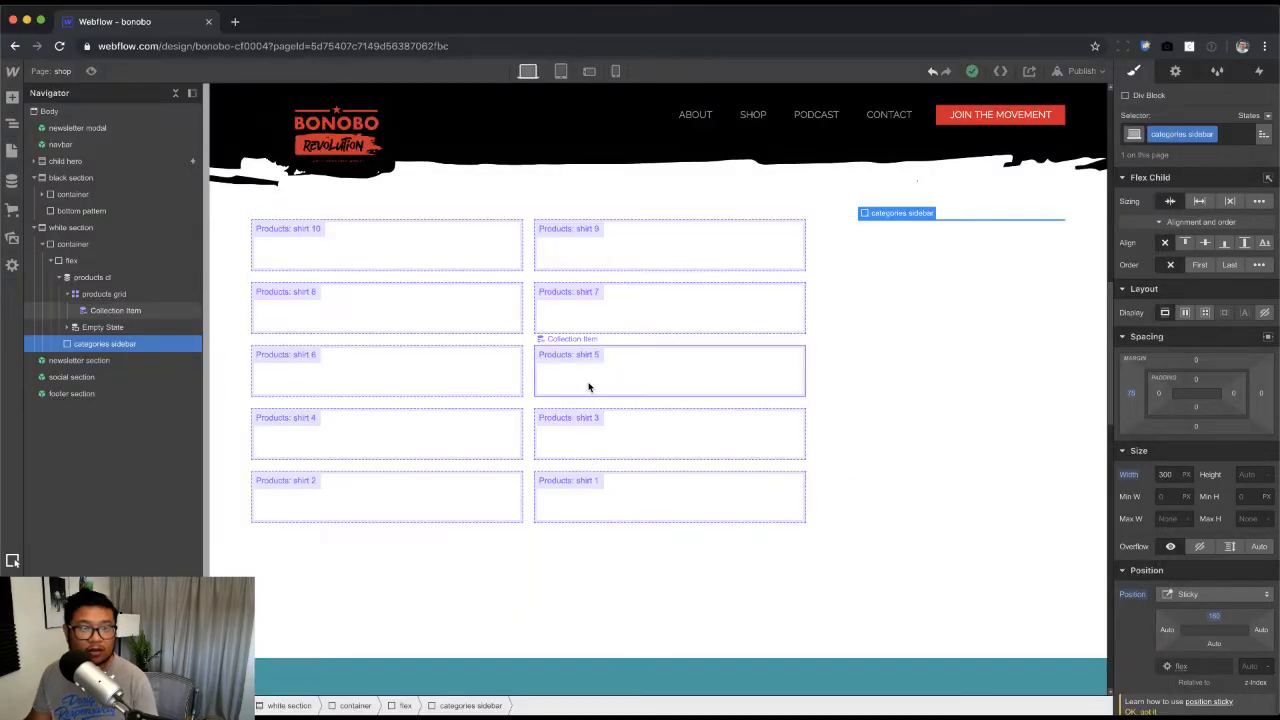
{"action": "scroll", "coordinate": [591, 420], "scroll_direction": "up", "scroll_amount": 10}
{"action": "scroll", "coordinate": [591, 434], "scroll_direction": "down", "scroll_amount": 5}
{"action": "scroll", "coordinate": [591, 434], "scroll_direction": "up", "scroll_amount": 3}
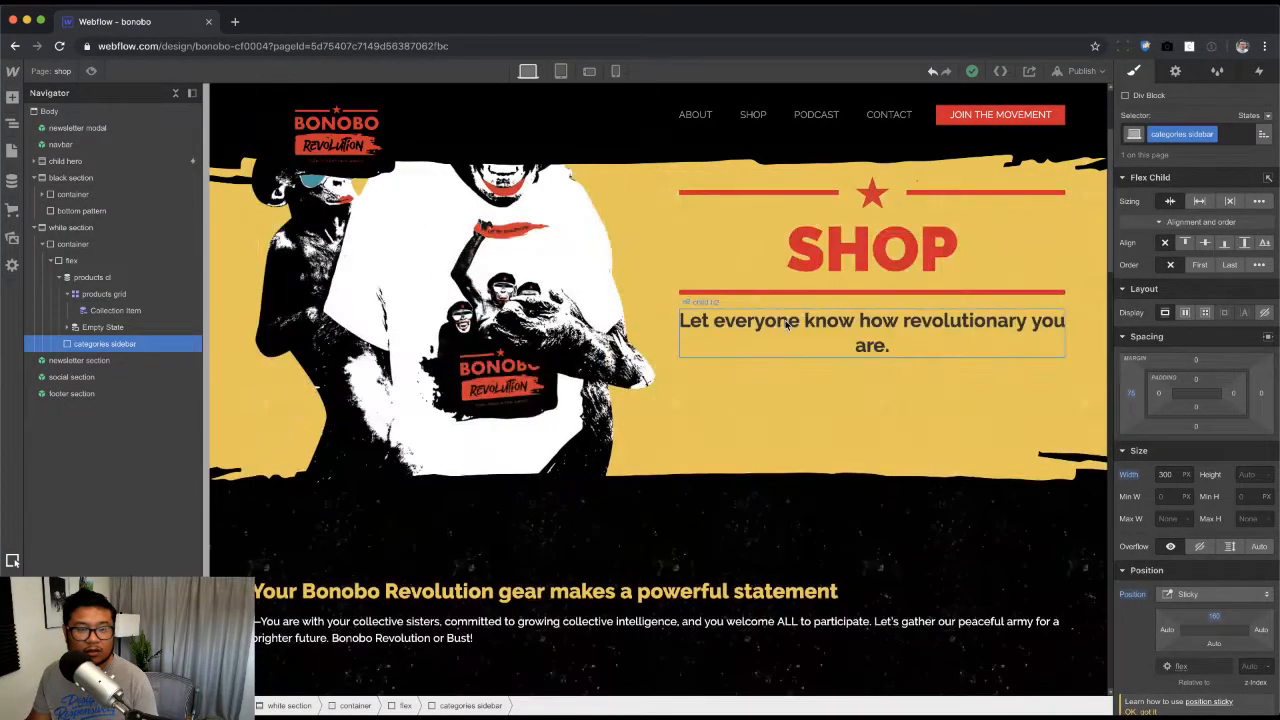
{"action": "scroll", "coordinate": [740, 553], "scroll_direction": "down", "scroll_amount": 4}
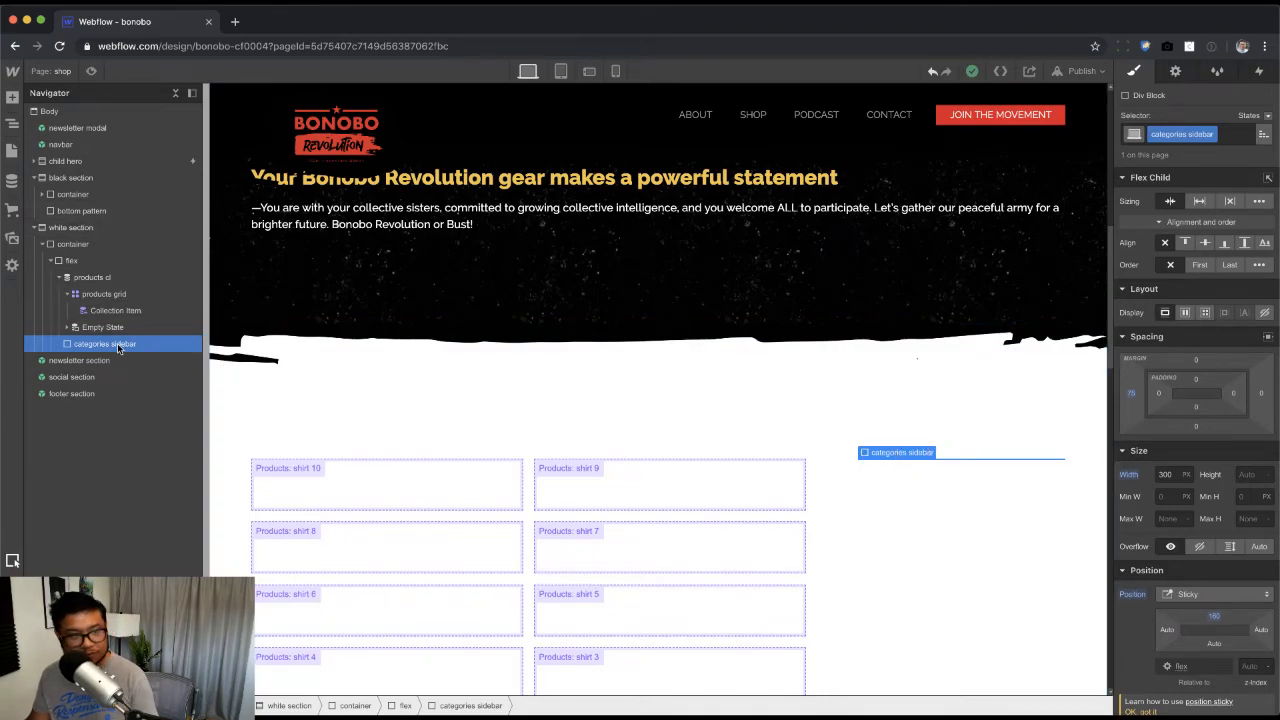
Step: Add a text block inside the categories sidebar and change its text to Categories
{"action": "key", "text": "super+e"}
{"action": "type", "text": "text"}
{"action": "key", "text": "Return"}
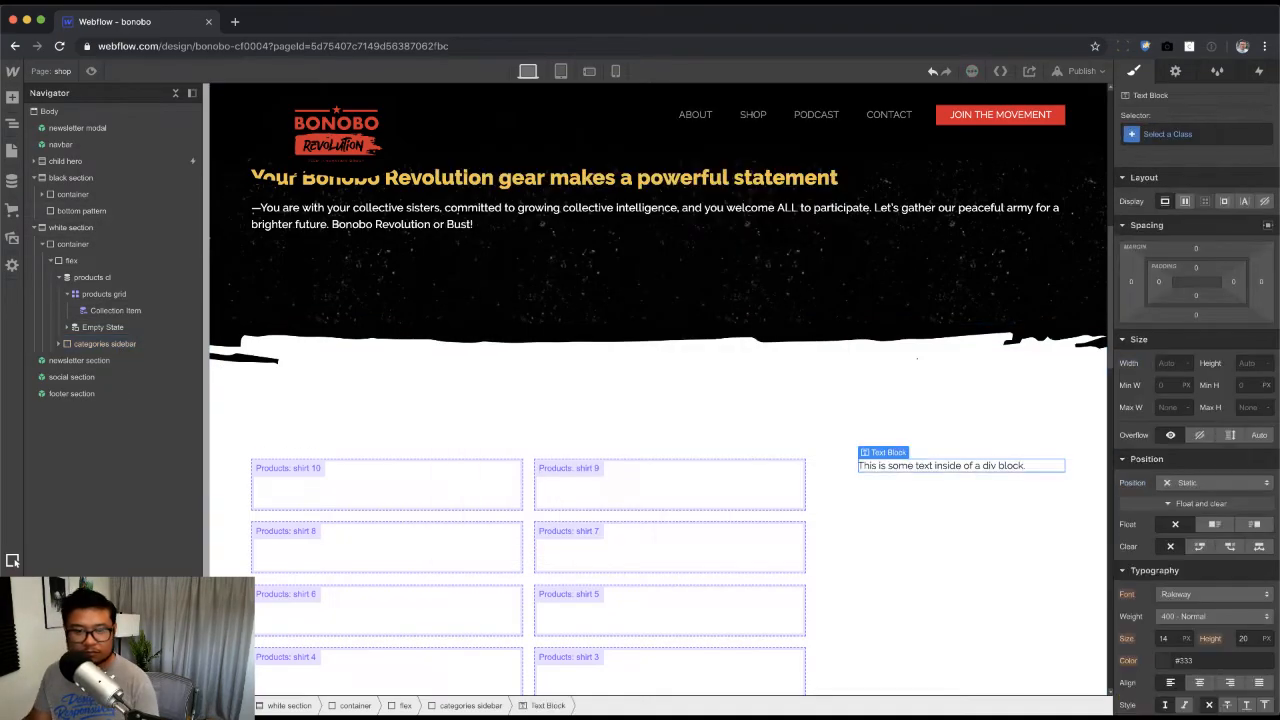
{"action": "double_click", "coordinate": [893, 466]}
{"action": "key", "text": "super+a"}
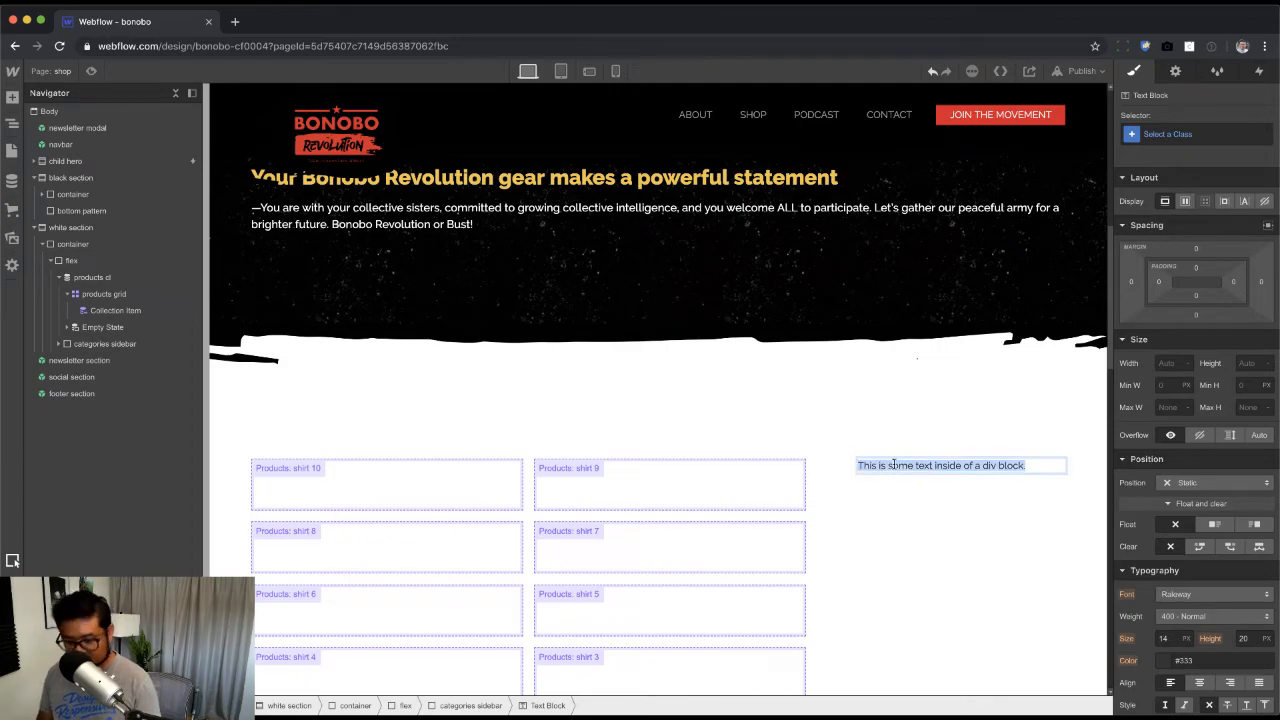
{"action": "type", "text": "Categories"}
{"action": "key", "text": "Escape"}
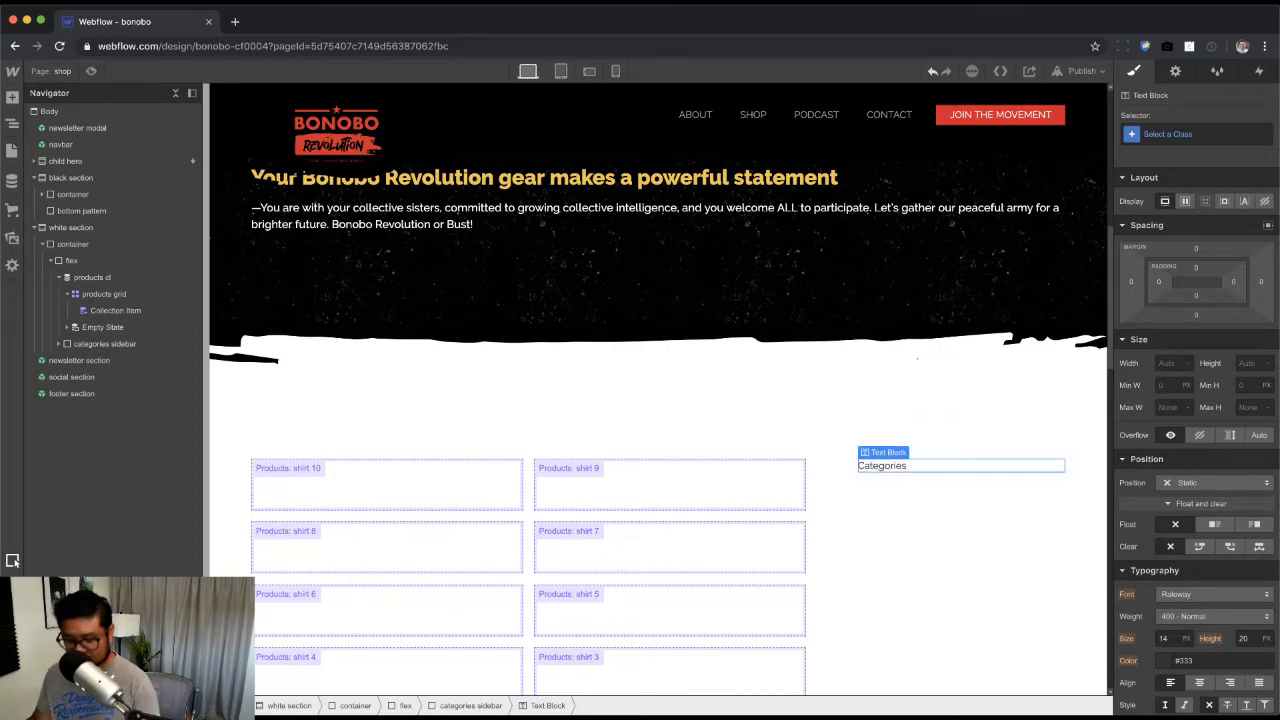
Step: Give the Categories text block a new class named red text and colour it with the saved red swatch
{"action": "key", "text": "super+Return"}
{"action": "type", "text": "red te"}
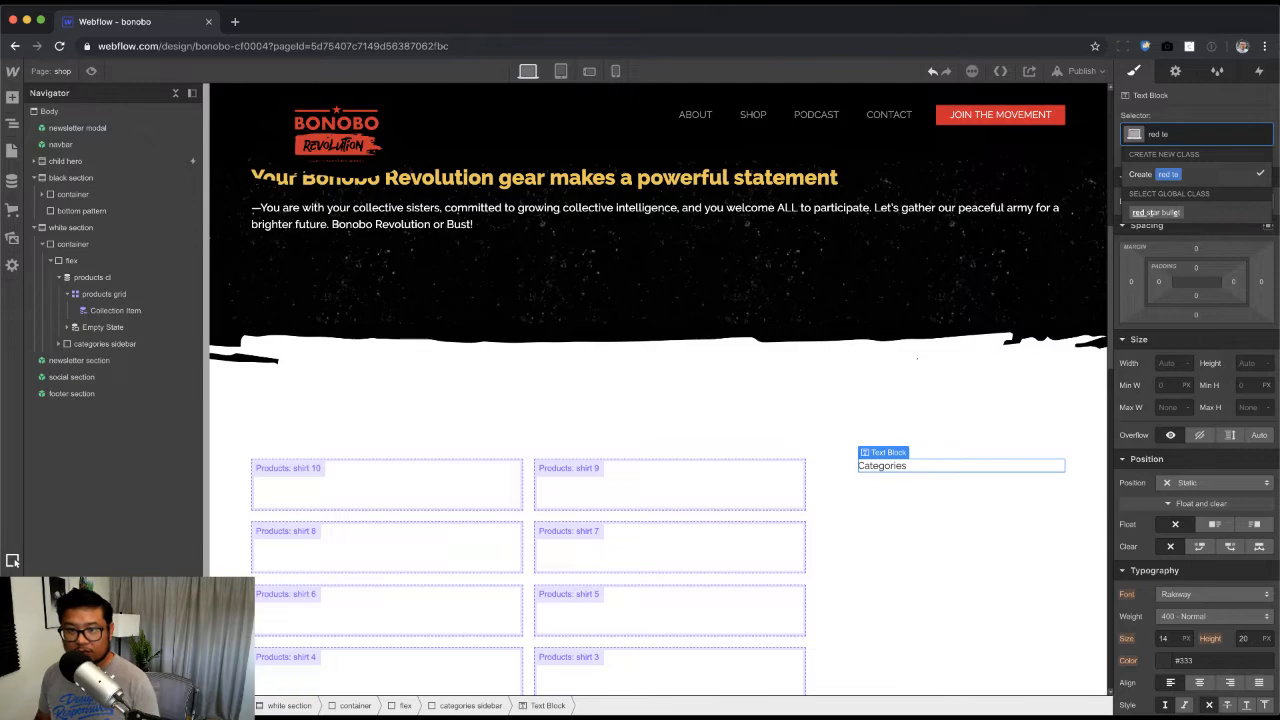
{"action": "type", "text": "xt"}
{"action": "key", "text": "Return"}
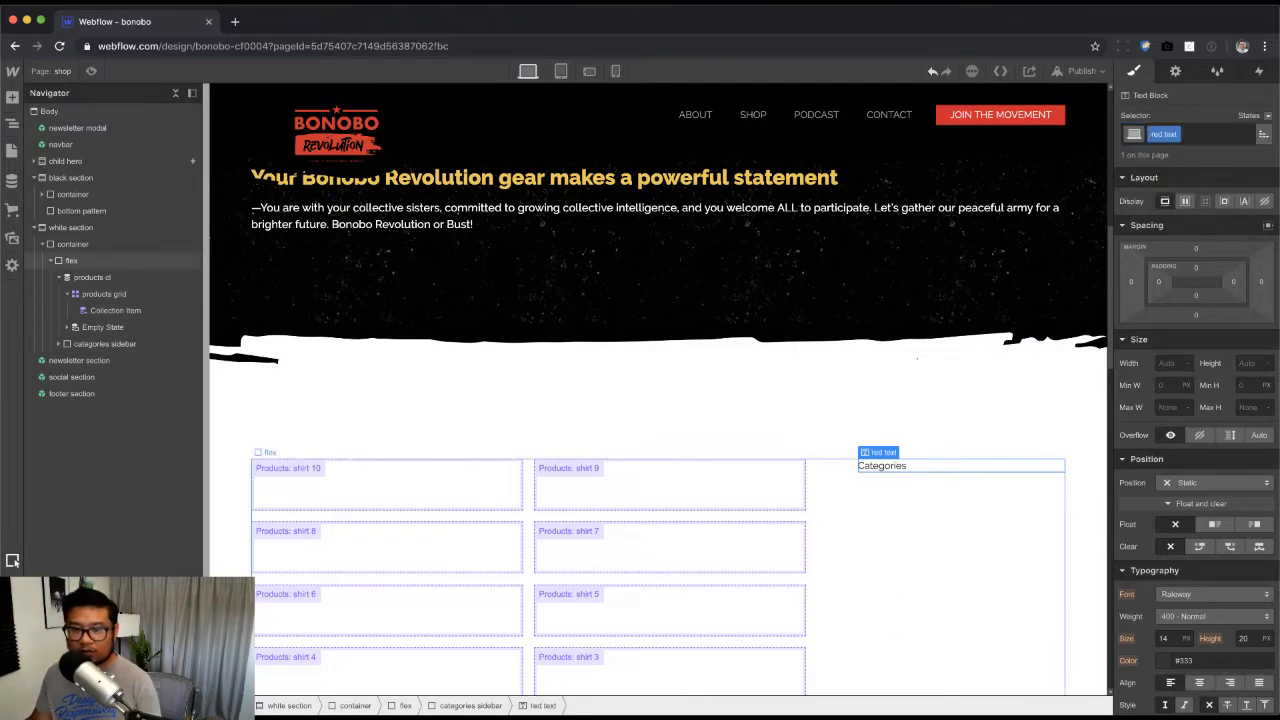
{"action": "scroll", "coordinate": [1195, 450], "scroll_direction": "down", "scroll_amount": 3}
{"action": "left_click", "coordinate": [1163, 491]}
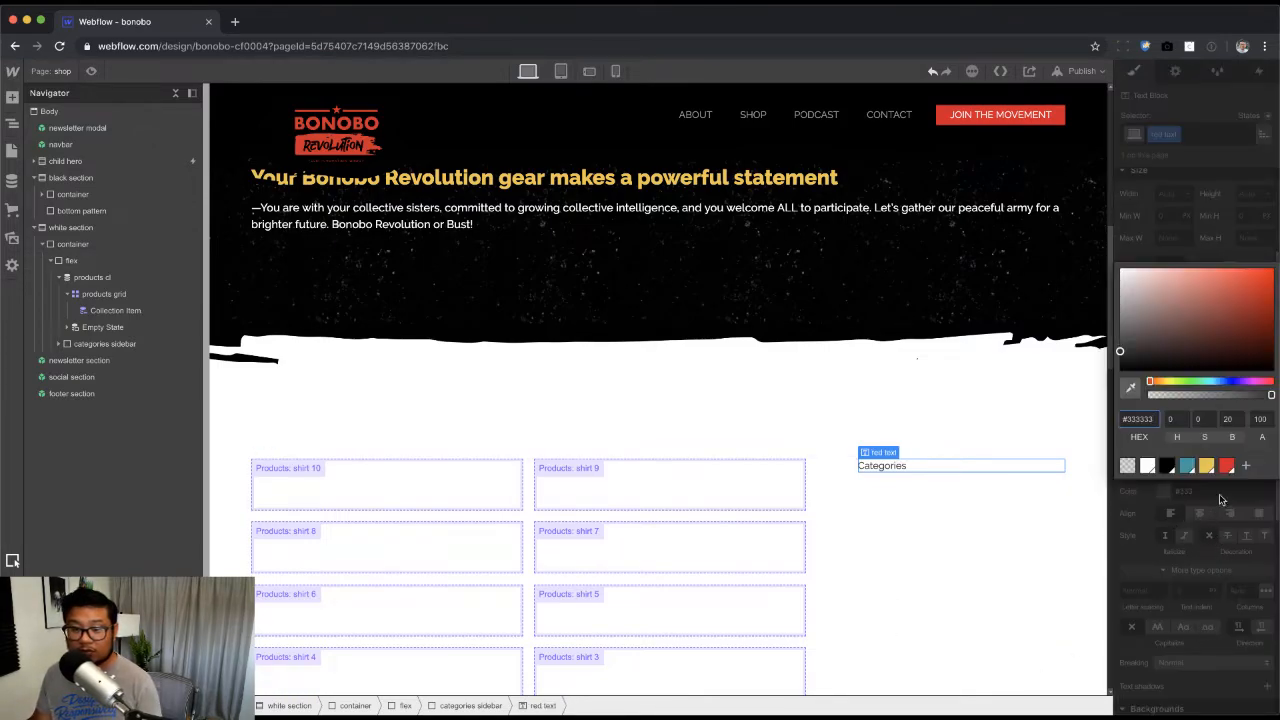
{"action": "left_click", "coordinate": [1226, 466]}
{"action": "left_click", "coordinate": [1218, 525]}
Step: Set the Categories text to weight 700 - Bold, size 24 px and line height 1.3
{"action": "left_click", "coordinate": [1200, 447]}
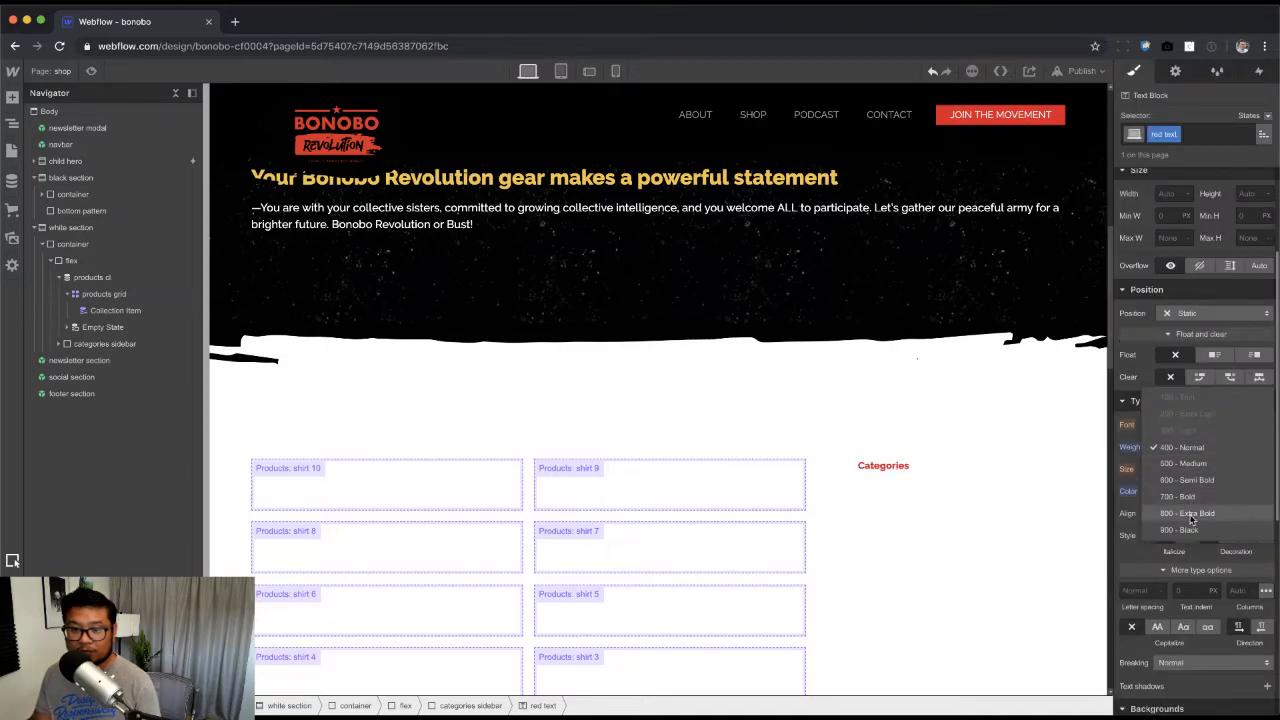
{"action": "left_click", "coordinate": [1180, 496]}
{"action": "left_click", "coordinate": [1167, 470]}
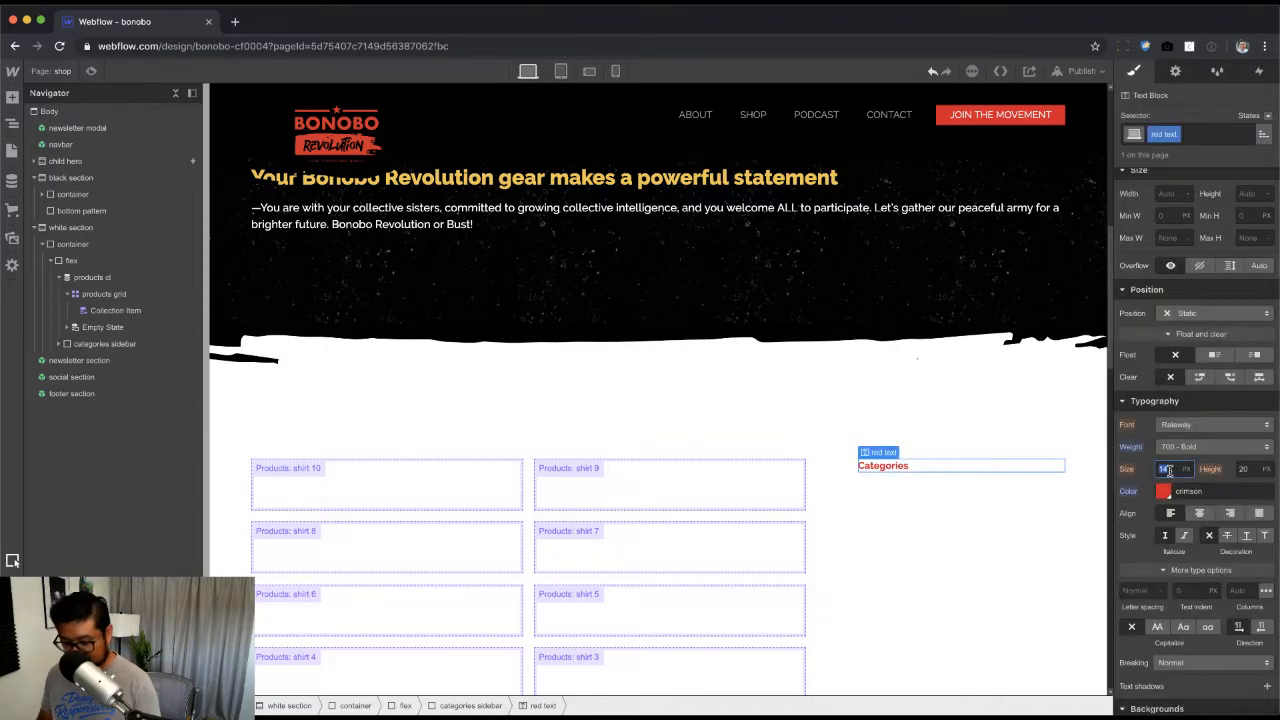
{"action": "type", "text": "20"}
{"action": "key", "text": "Return"}
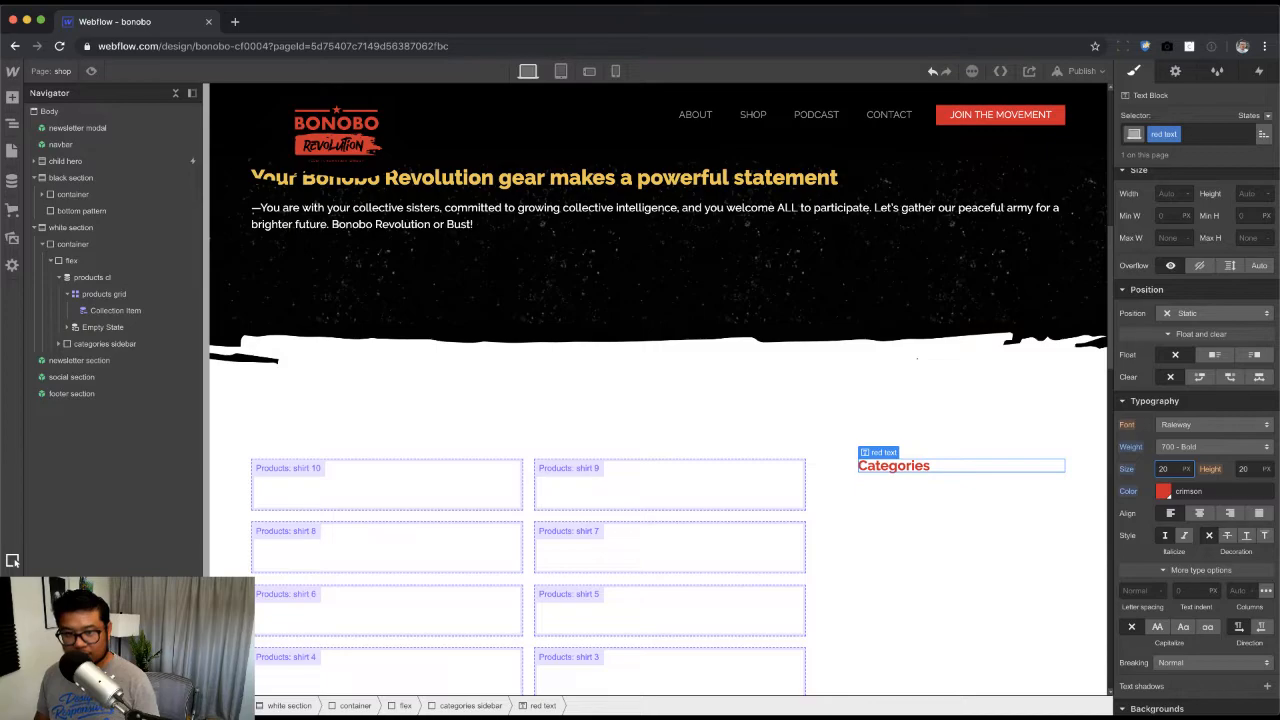
{"action": "type", "text": "24"}
{"action": "key", "text": "Tab"}
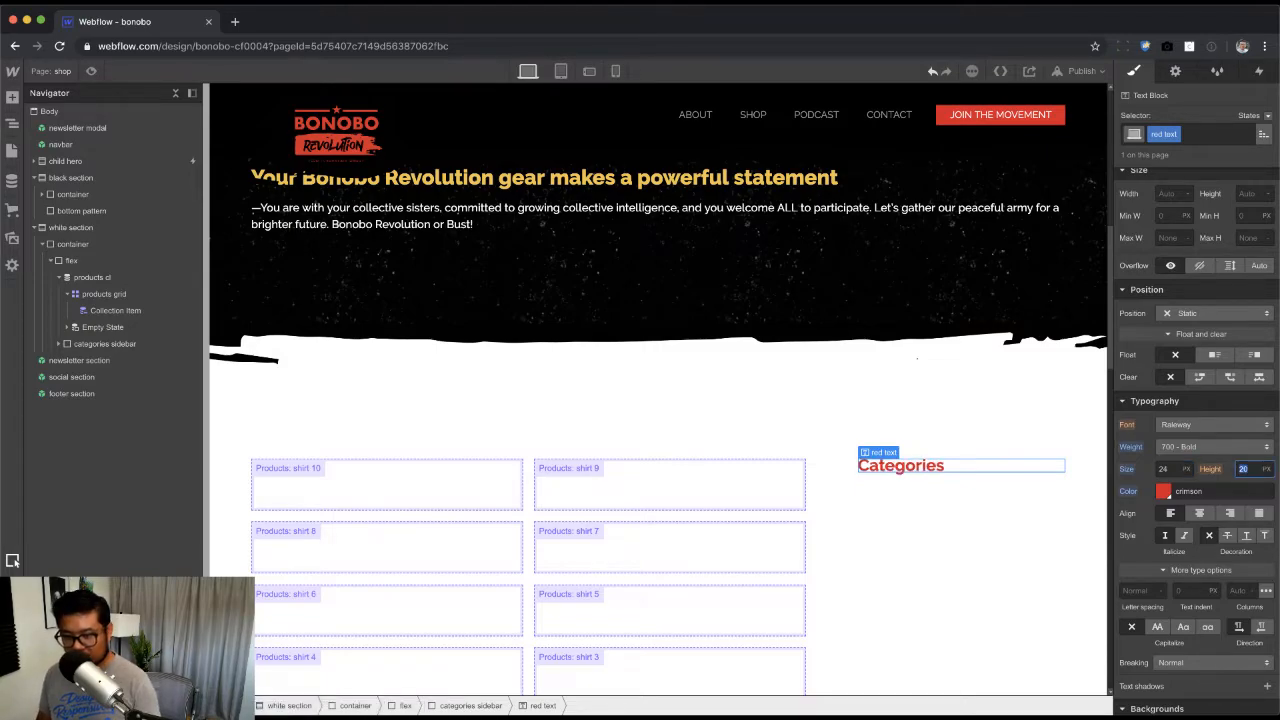
{"action": "type", "text": "1.3"}
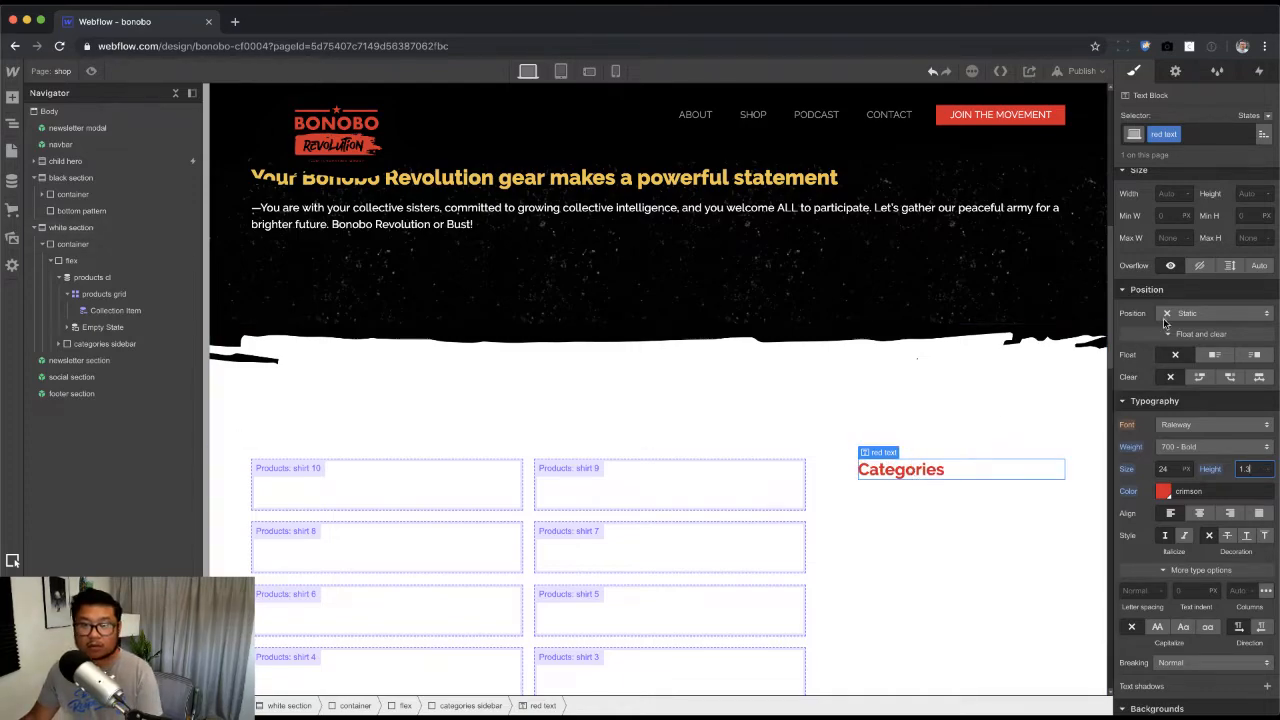
{"action": "scroll", "coordinate": [1200, 330], "scroll_direction": "up", "scroll_amount": 3}
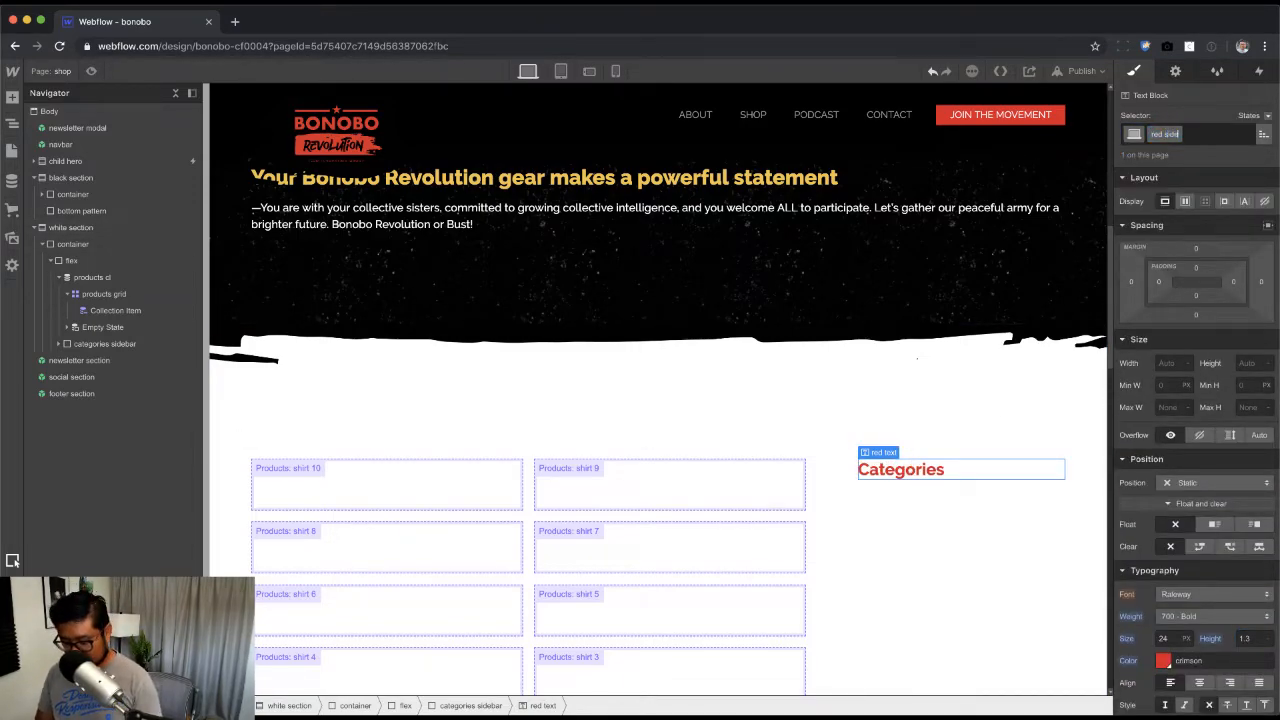
Step: Rename the Categories text block's class as red side title and set its bottom margin to about 10 px
{"action": "type", "text": "e"}
{"action": "key", "text": "Return"}
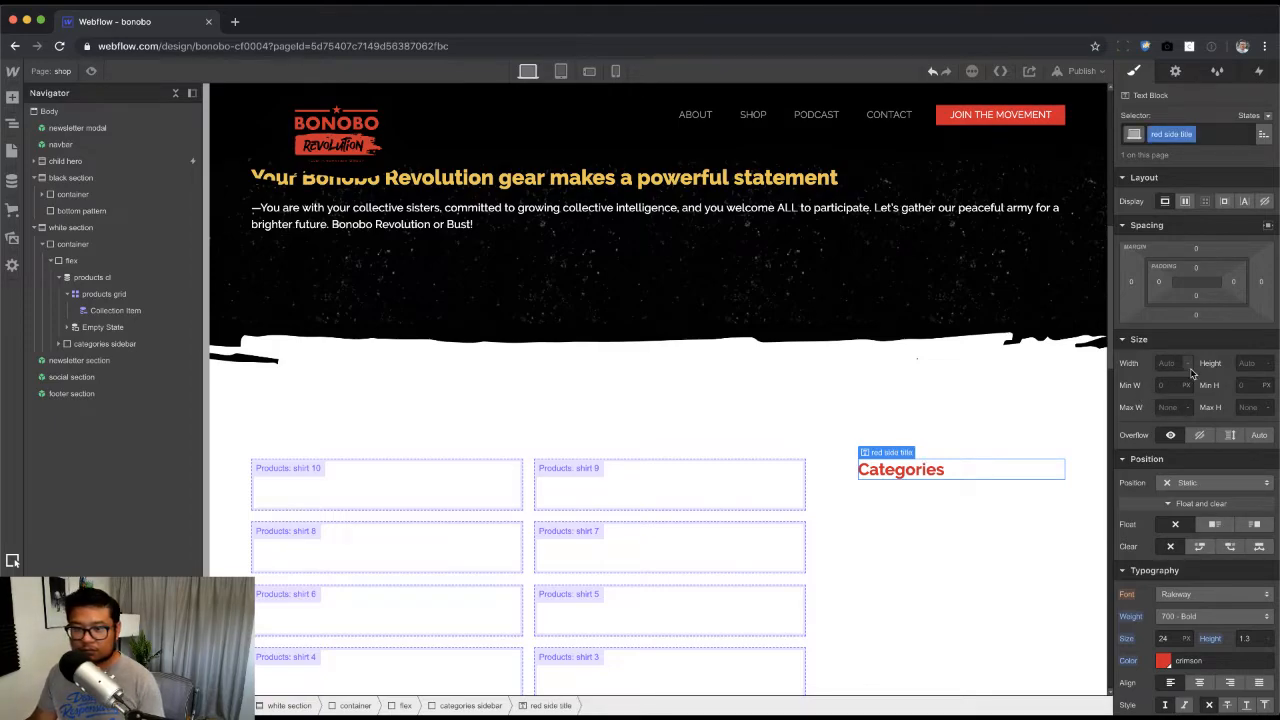
{"action": "left_click", "coordinate": [1196, 315]}
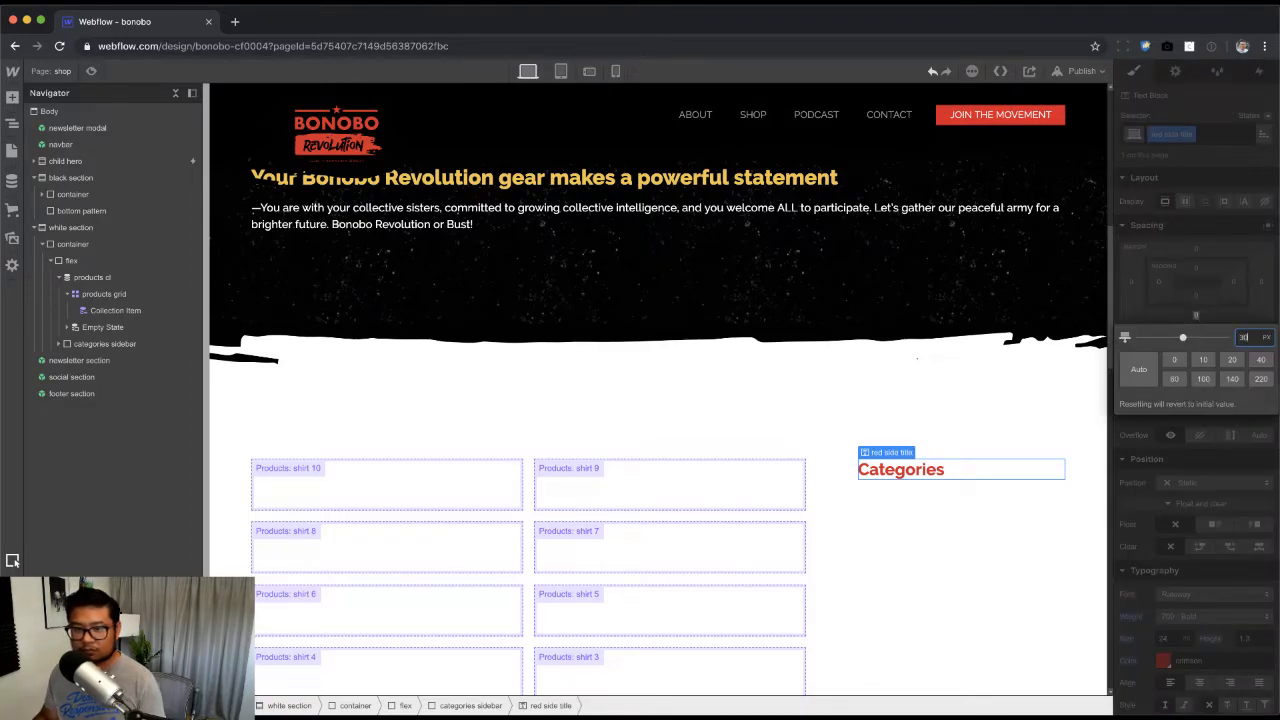
{"action": "type", "text": "30"}
{"action": "key", "text": "Return"}
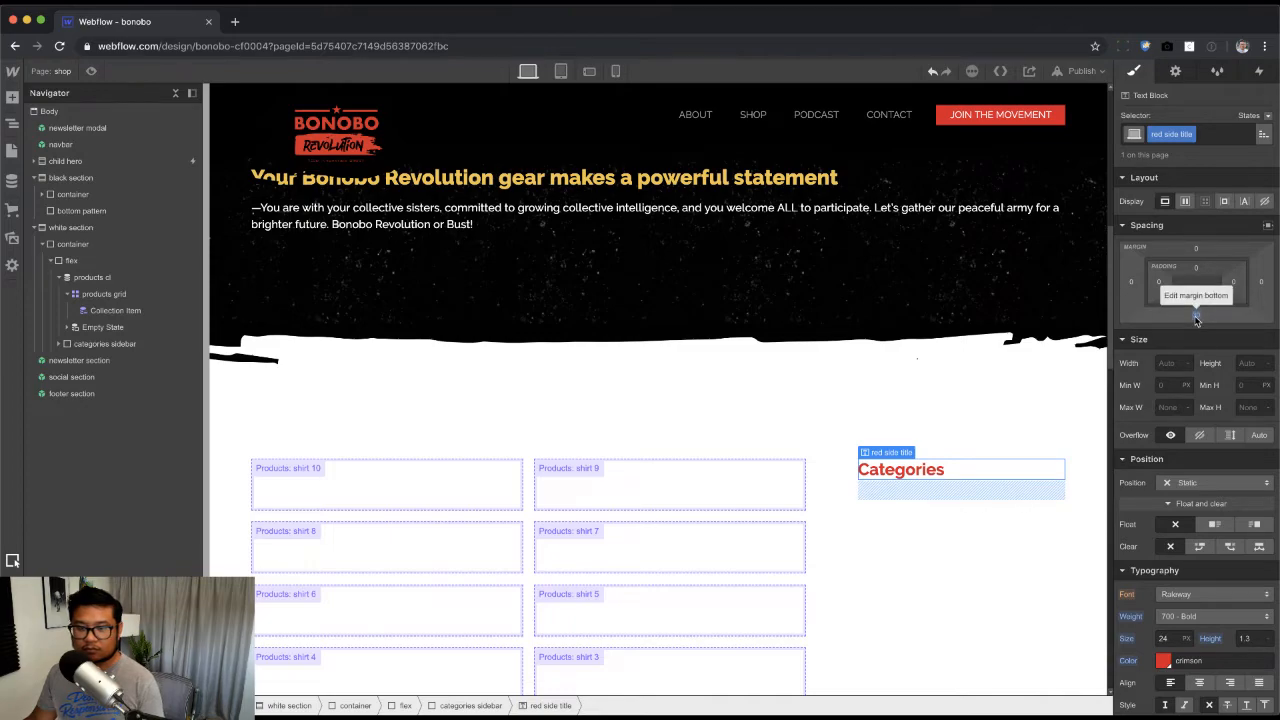
{"action": "left_click_drag", "start_coordinate": [1196, 318], "coordinate": [1203, 277]}
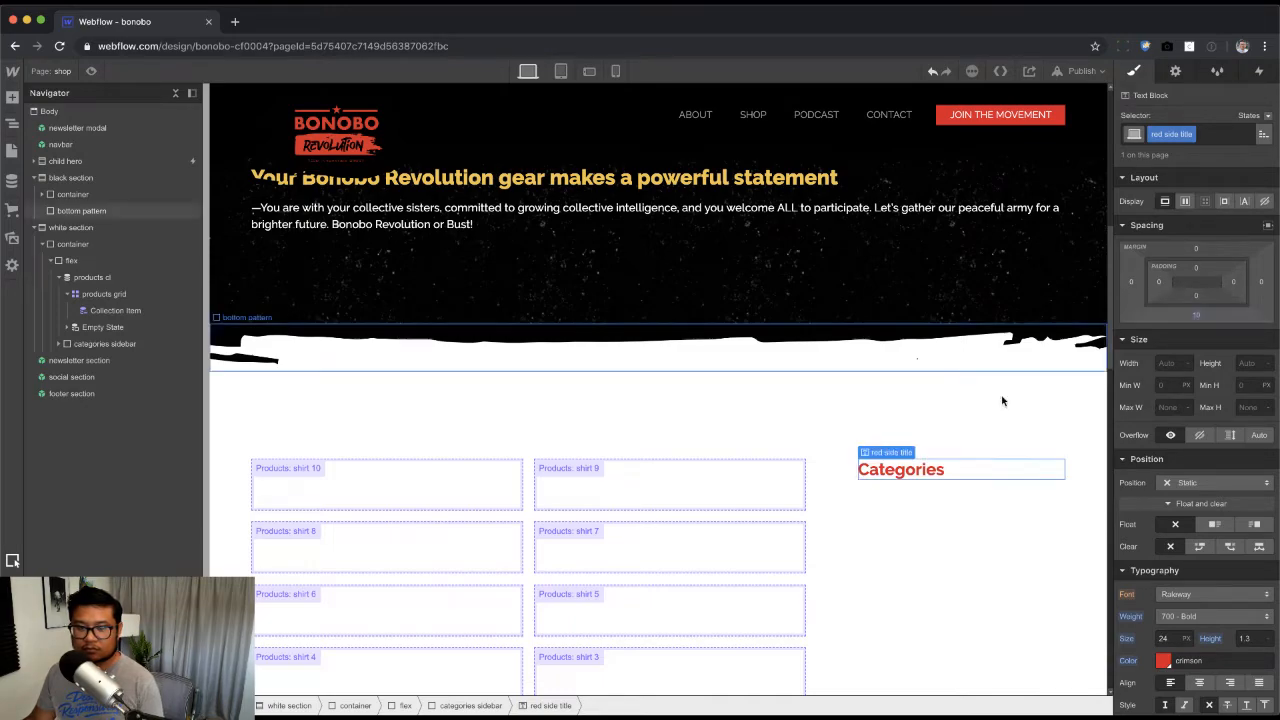
Step: Add a div block directly after the Categories title and apply the existing red line class to it
{"action": "left_click", "coordinate": [938, 465]}
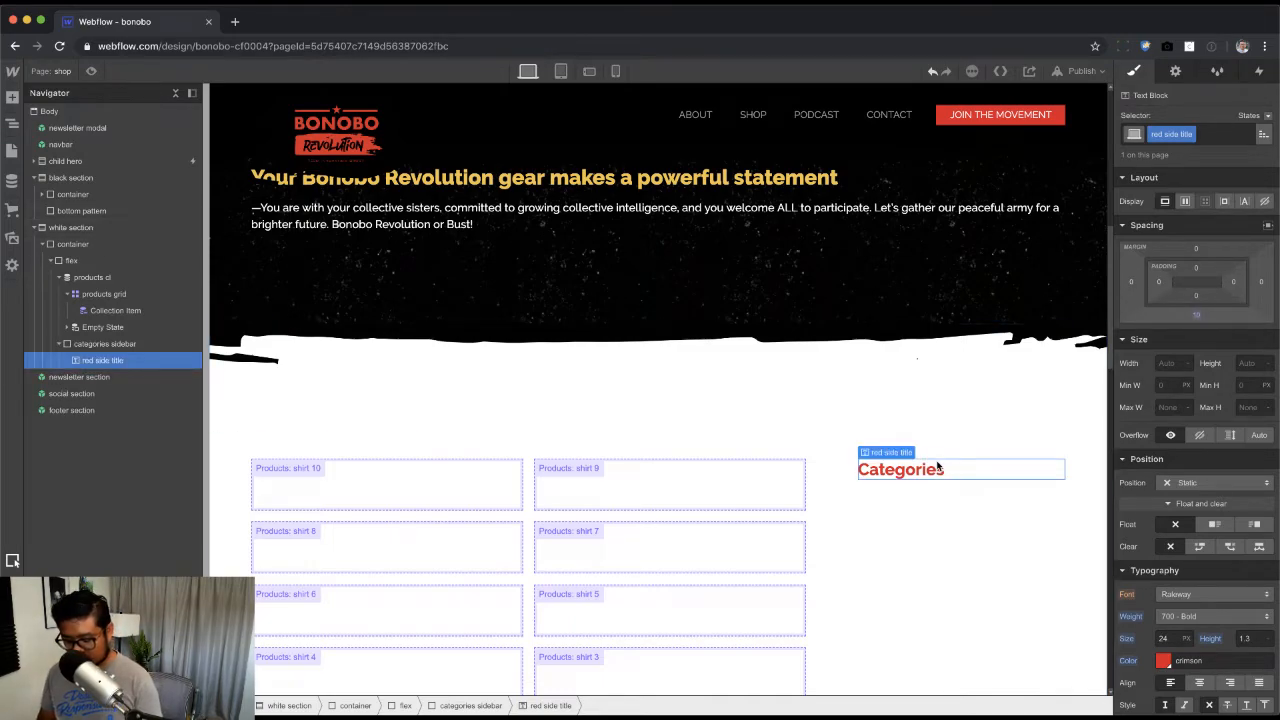
{"action": "key", "text": "super+e"}
{"action": "type", "text": "d"}
{"action": "key", "text": "Return"}
{"action": "key", "text": "super+Return"}
{"action": "type", "text": "red l"}
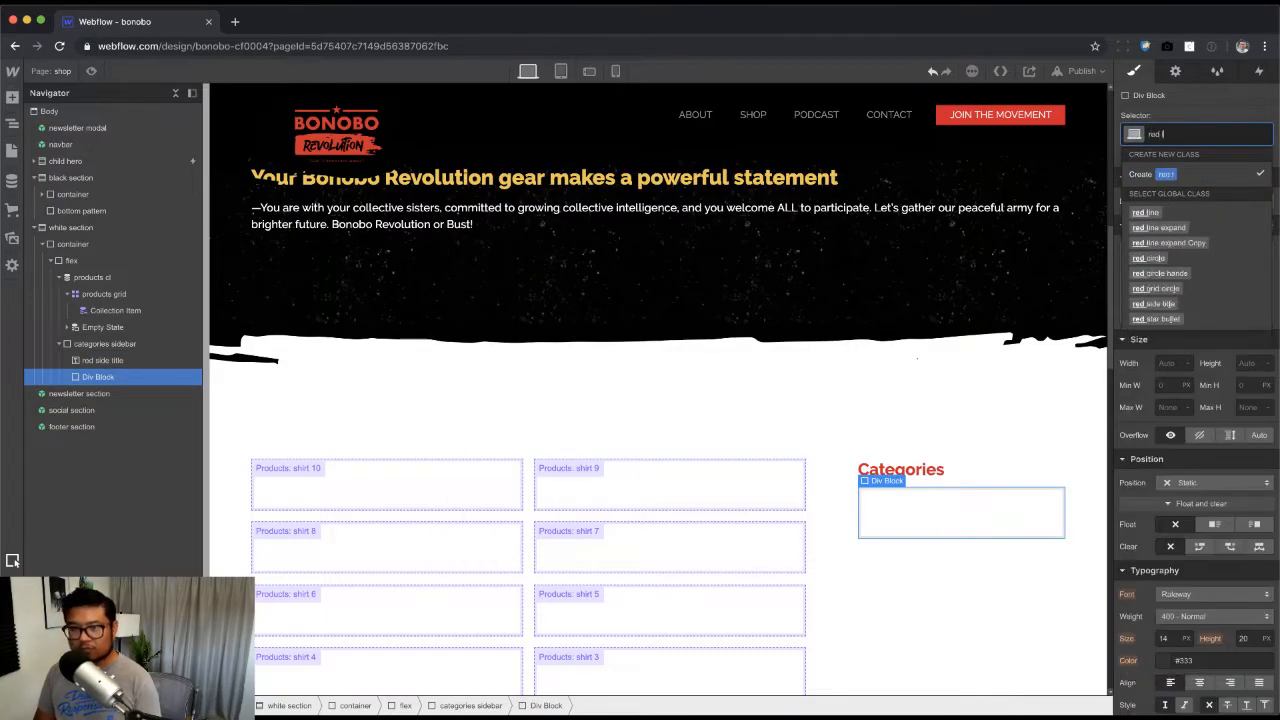
{"action": "type", "text": "ine"}
{"action": "key", "text": "Return"}
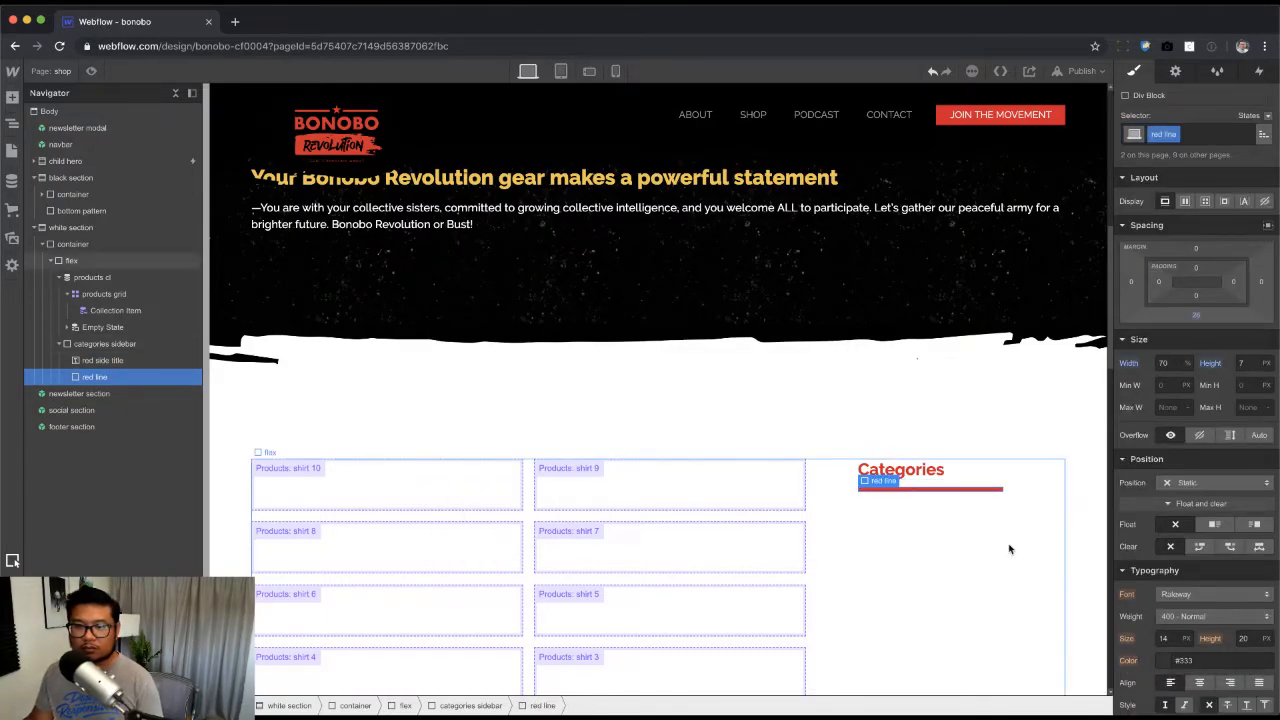
Step: Add a collection list inside the categories sidebar and connect it to the Product Categories collection
{"action": "left_click", "coordinate": [135, 345]}
{"action": "key", "text": "super+e"}
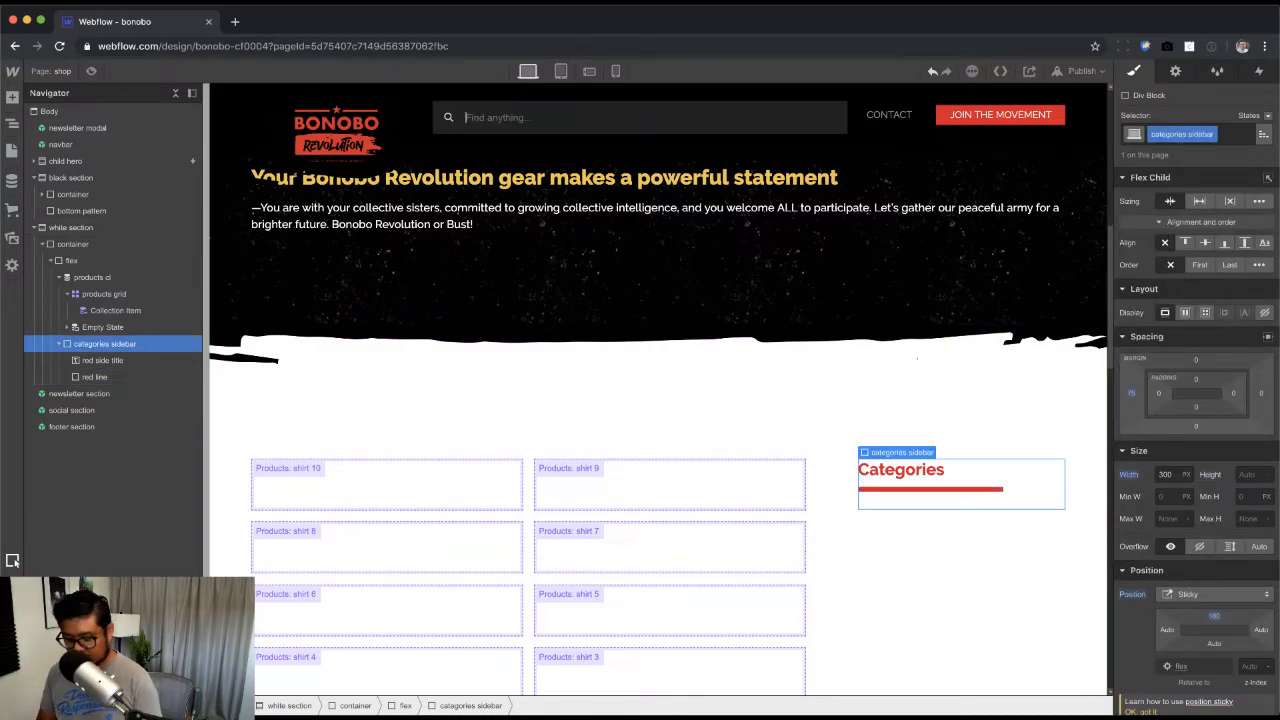
{"action": "type", "text": "coll"}
{"action": "key", "text": "Return"}
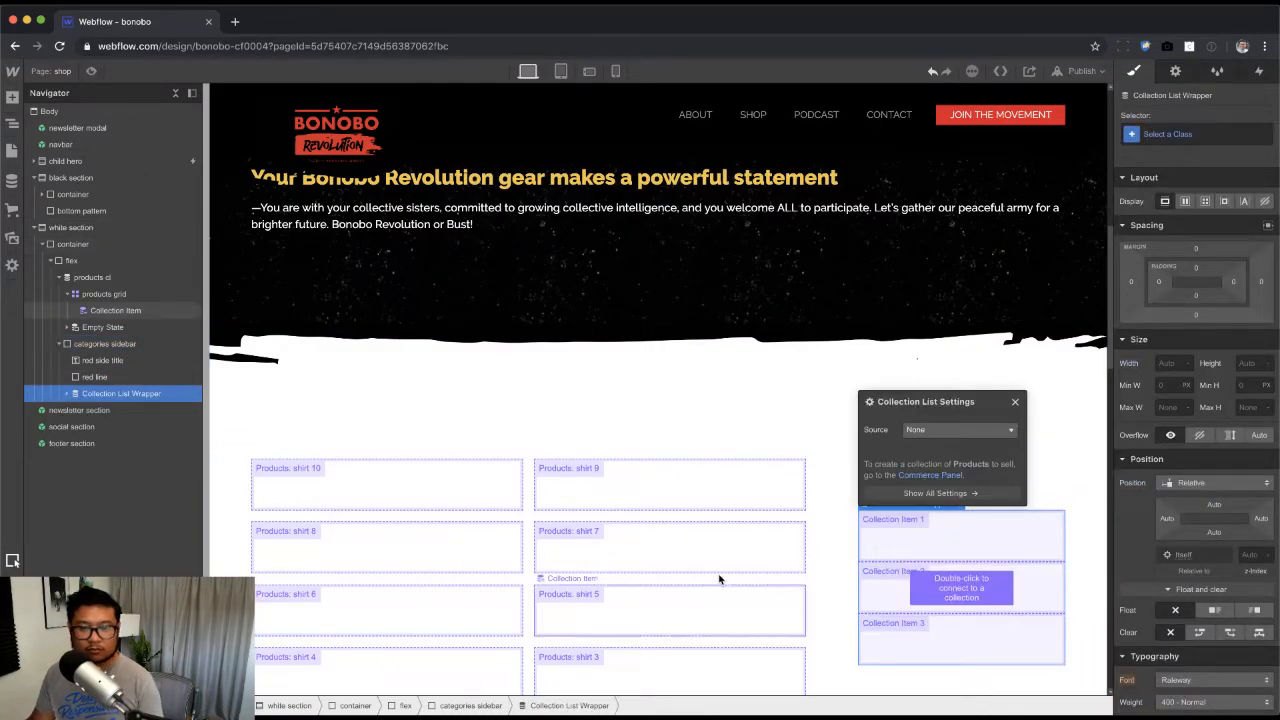
{"action": "left_click", "coordinate": [958, 429]}
{"action": "left_click", "coordinate": [950, 475]}
{"action": "left_click", "coordinate": [1015, 403]}
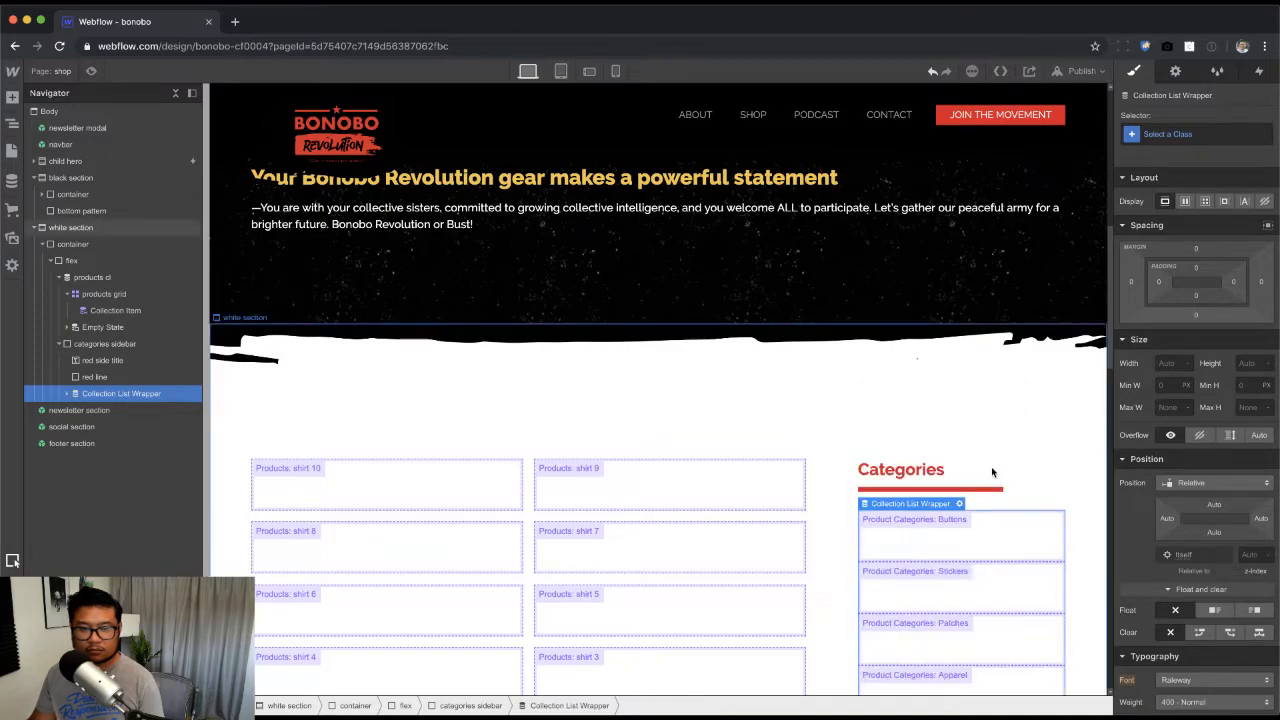
Step: Add a text link inside the collection item of the Product Categories list
{"action": "left_click", "coordinate": [949, 534]}
{"action": "key", "text": "a"}
{"action": "key", "text": "z"}
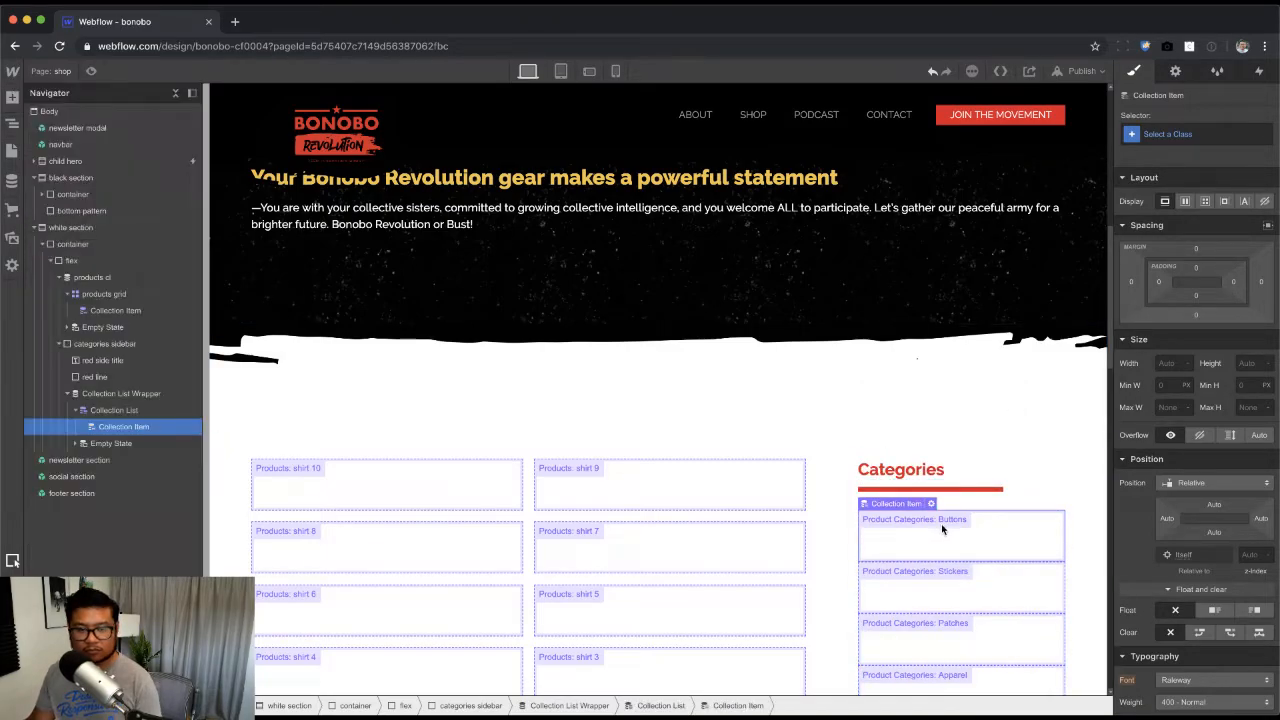
{"action": "key", "text": "super+e"}
{"action": "type", "text": "terxt"}
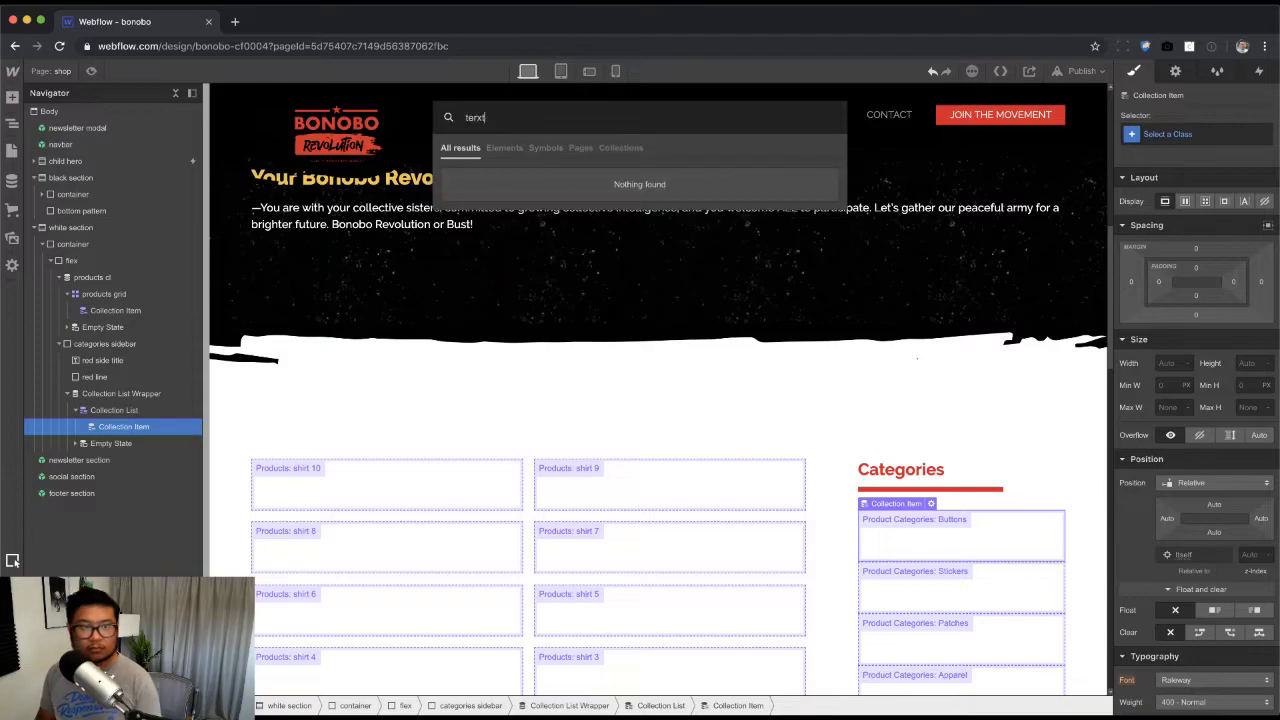
{"action": "type", "text": "link"}
{"action": "key", "text": "Down"}
{"action": "key", "text": "Return"}
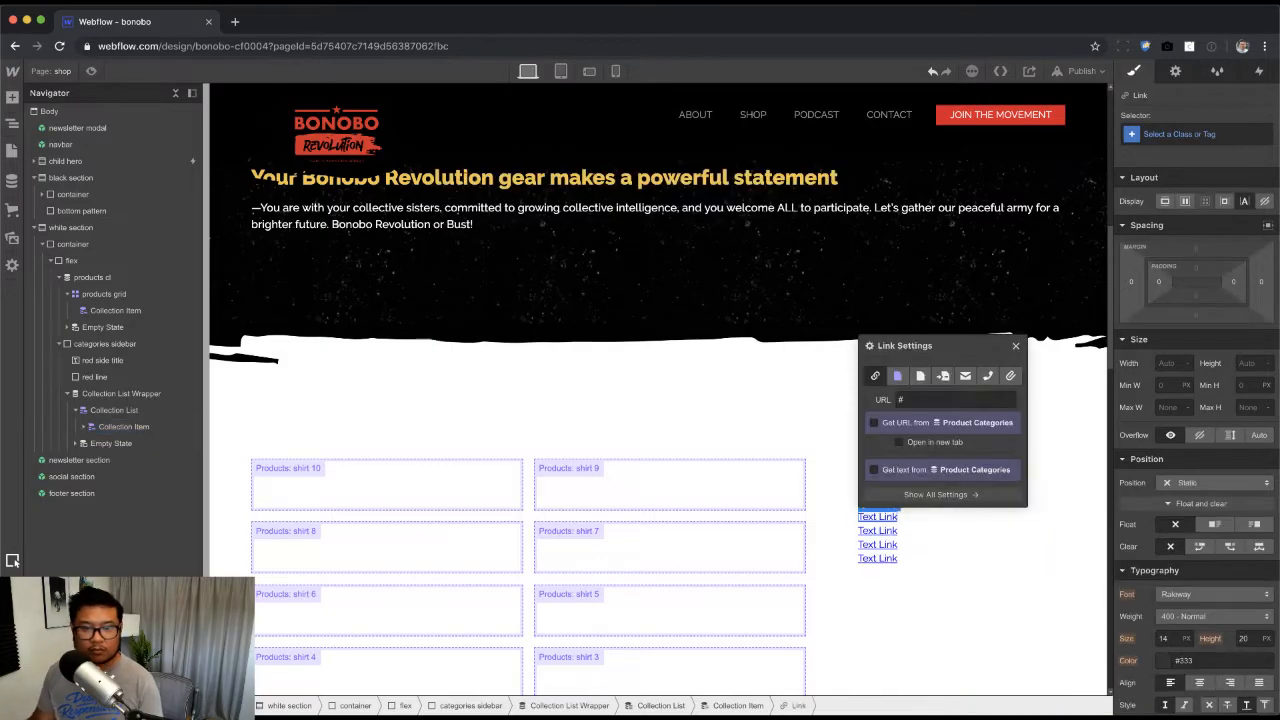
Step: Link the text link to the Current Product Category page and take its text from the category's Name field
{"action": "left_click", "coordinate": [899, 377]}
{"action": "left_click", "coordinate": [905, 400]}
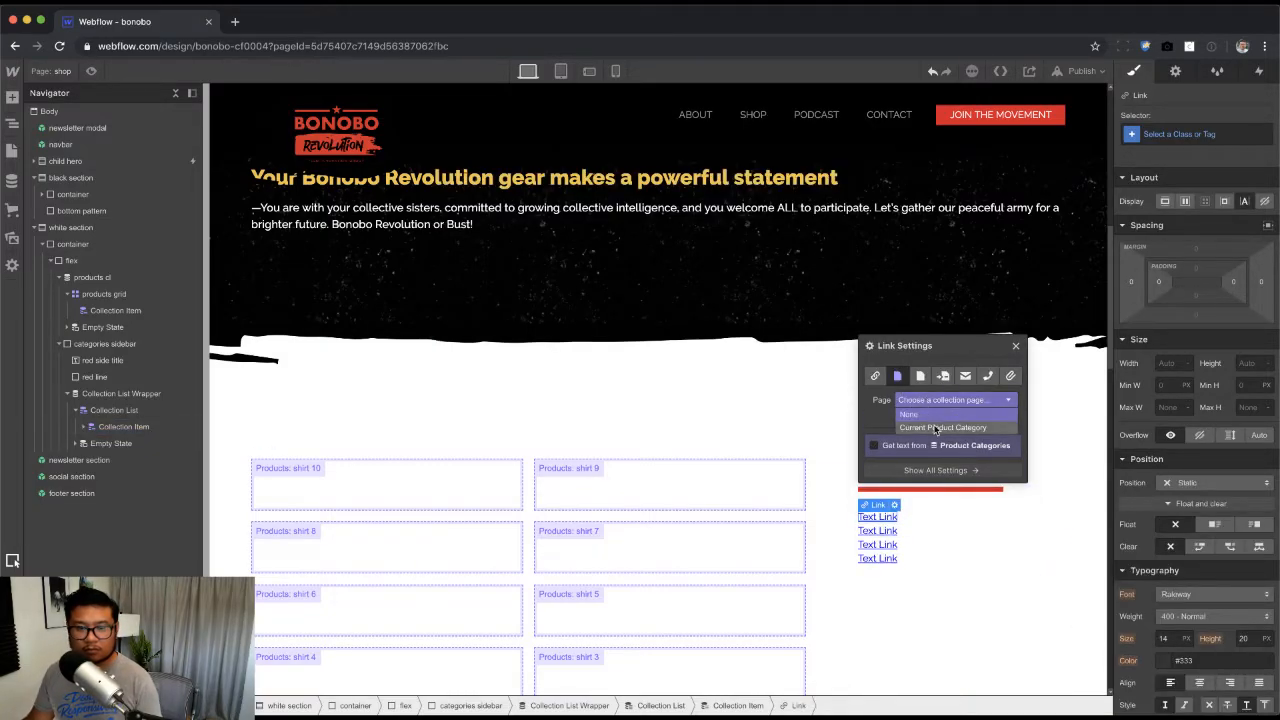
{"action": "left_click", "coordinate": [907, 425]}
{"action": "left_click", "coordinate": [896, 450]}
{"action": "left_click", "coordinate": [922, 462]}
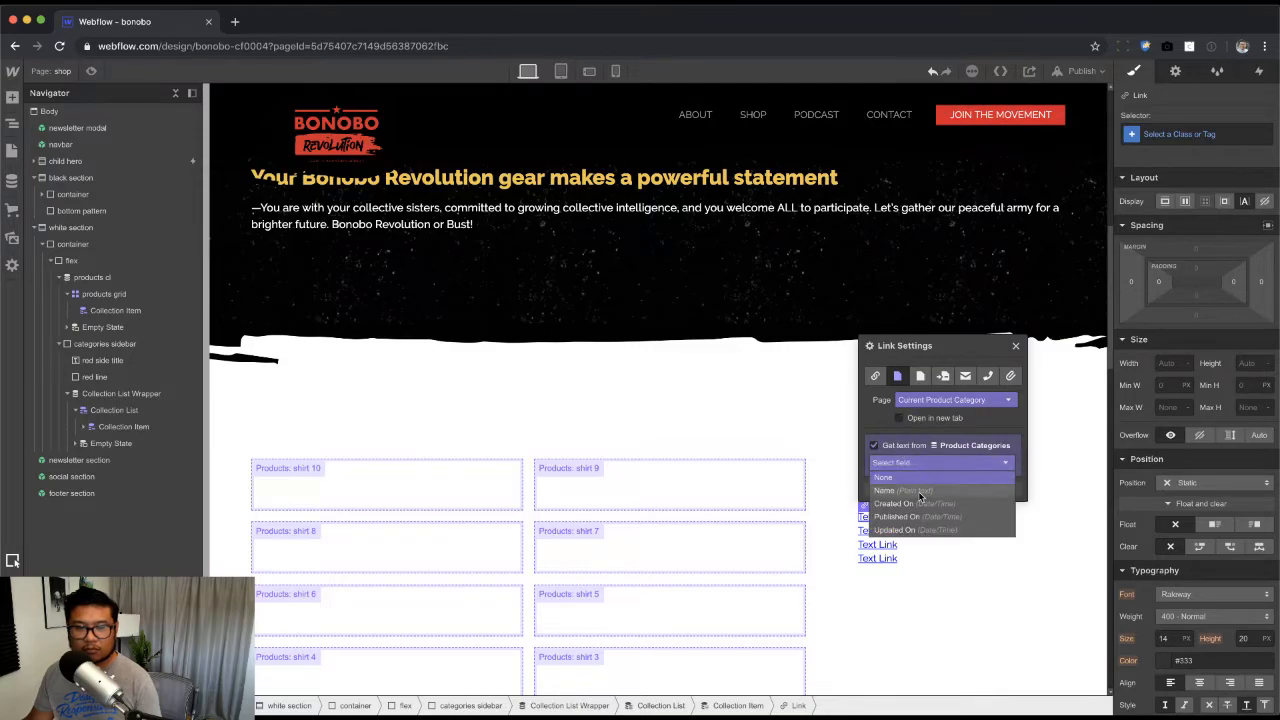
{"action": "left_click", "coordinate": [919, 478]}
{"action": "left_click", "coordinate": [1016, 347]}
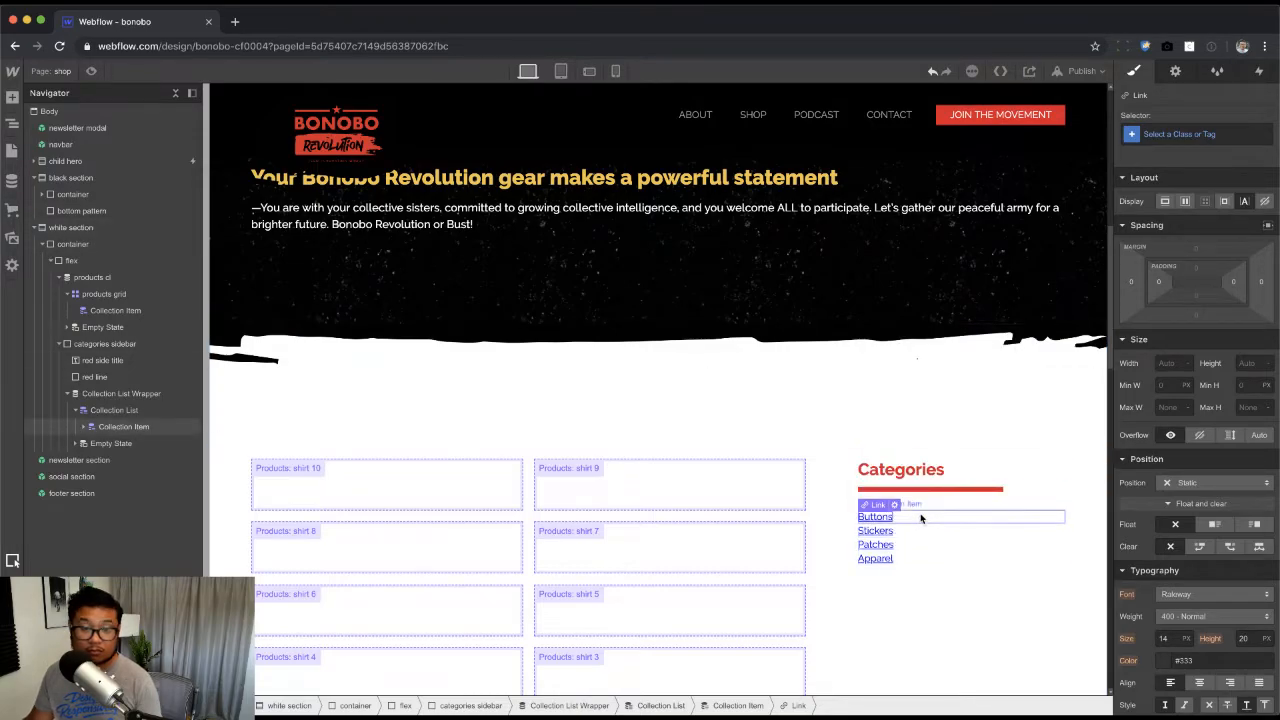
{"action": "left_click", "coordinate": [1012, 516]}
{"action": "left_click", "coordinate": [880, 518]}
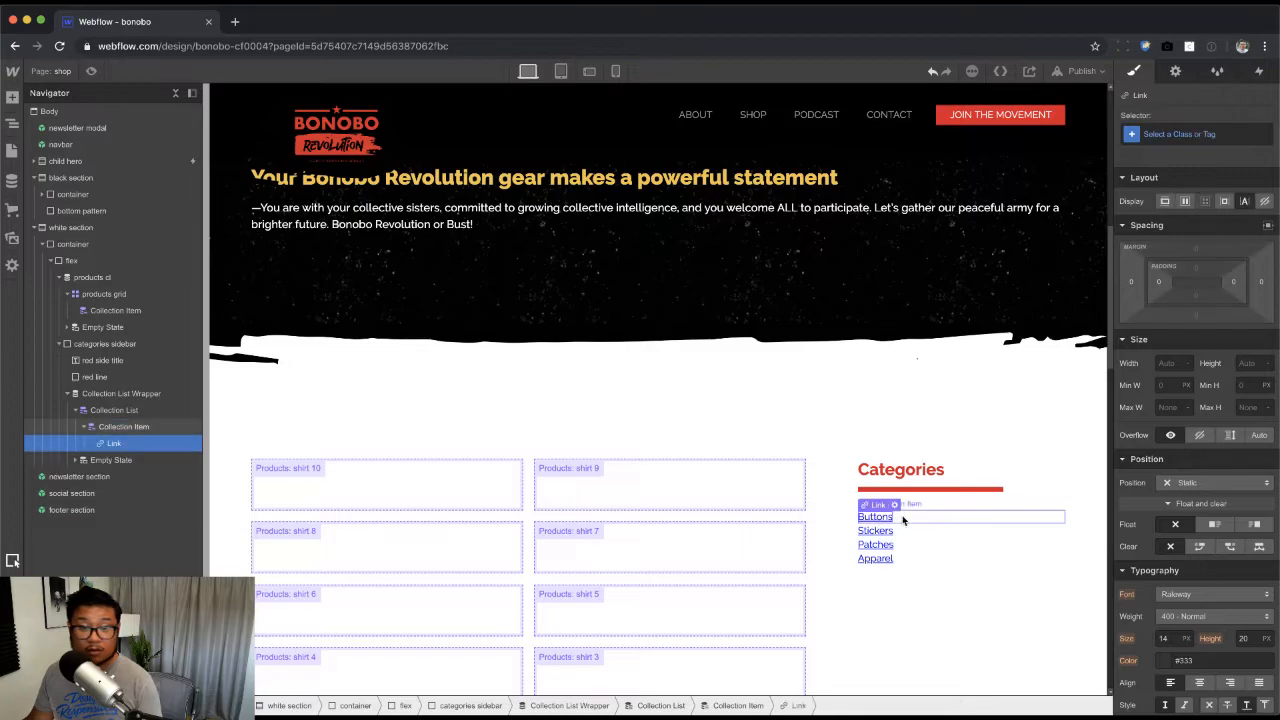
{"action": "left_click", "coordinate": [1214, 135]}
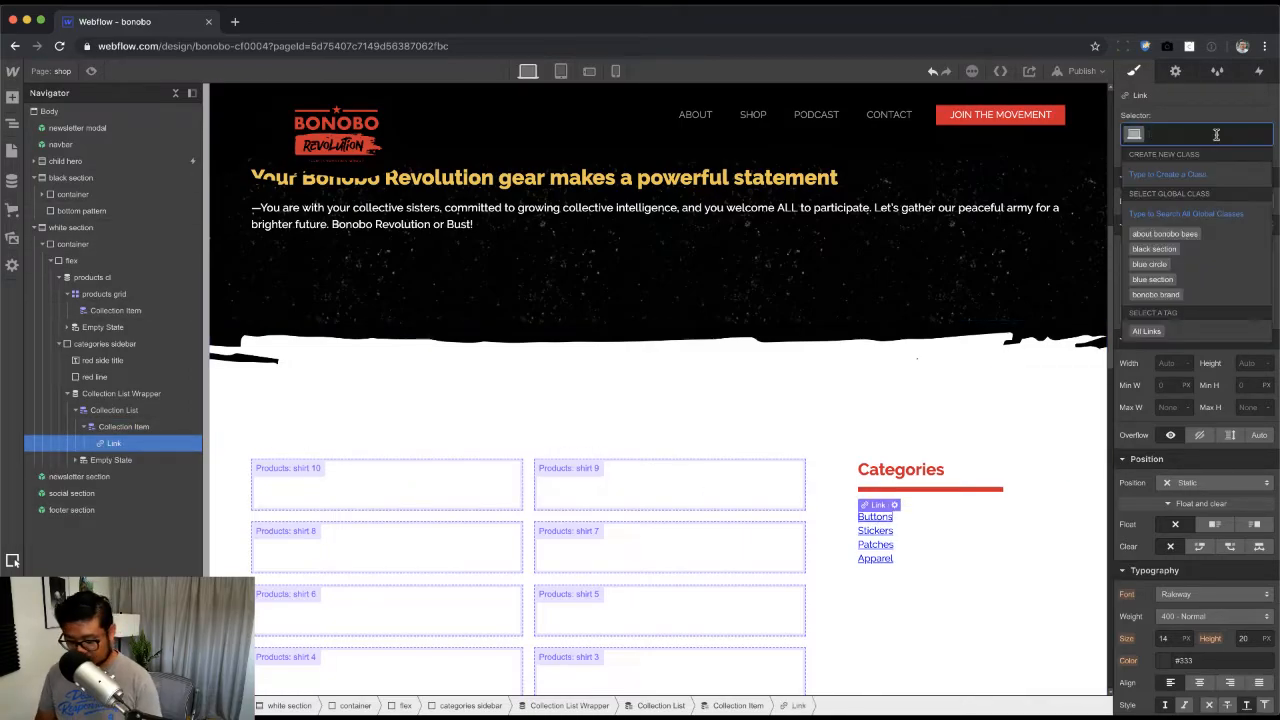
{"action": "type", "text": "inline linke"}
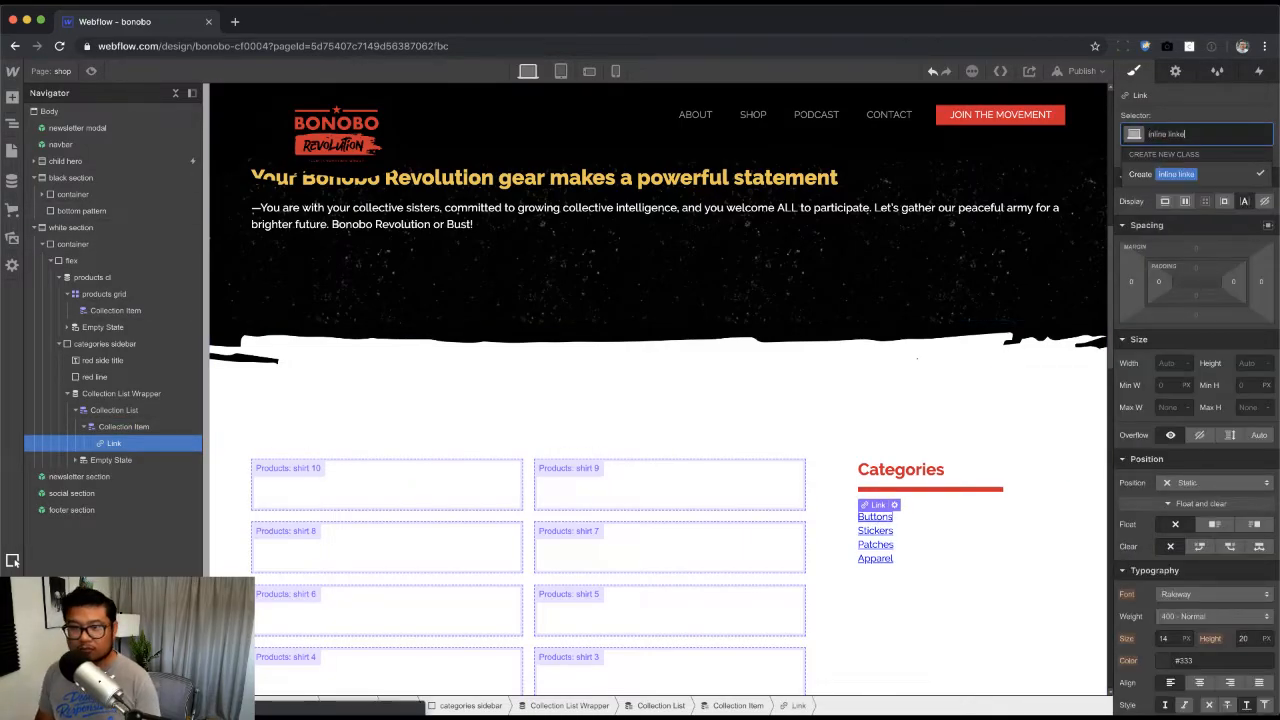
{"action": "key", "text": "Return"}
{"action": "double_click", "coordinate": [1166, 134]}
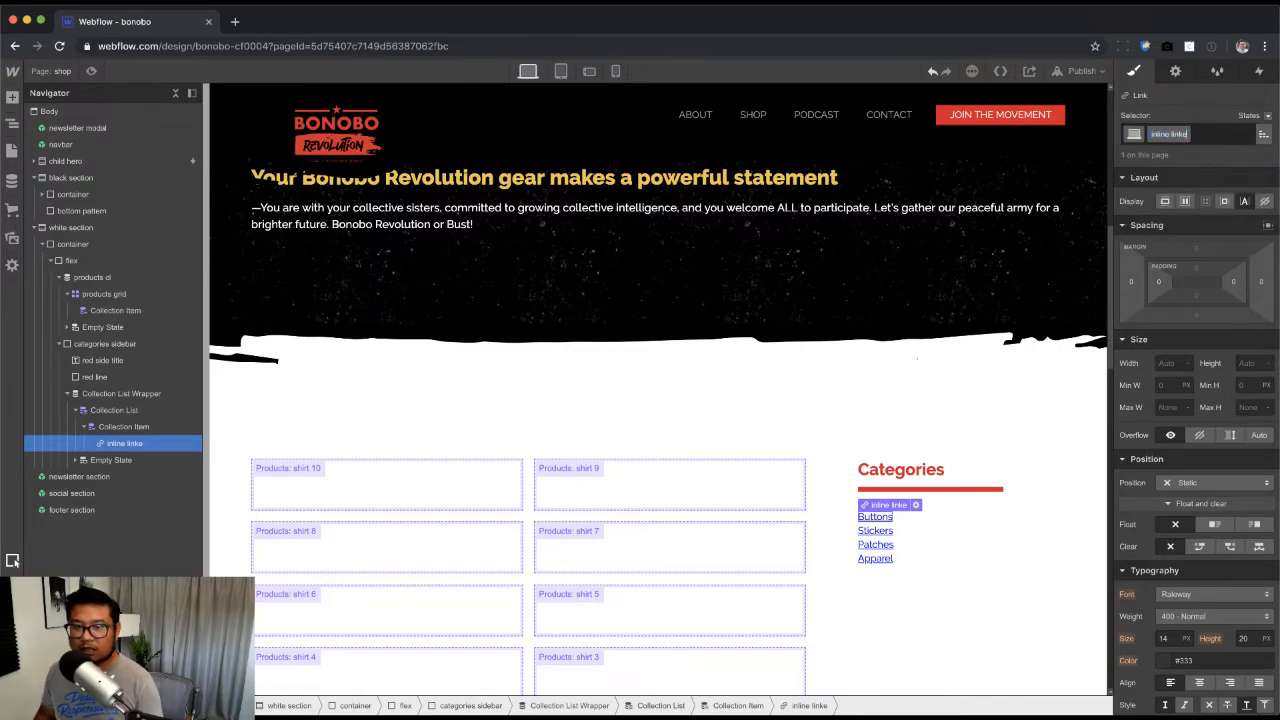
{"action": "key", "text": "BackSpace"}
{"action": "key", "text": "Escape"}
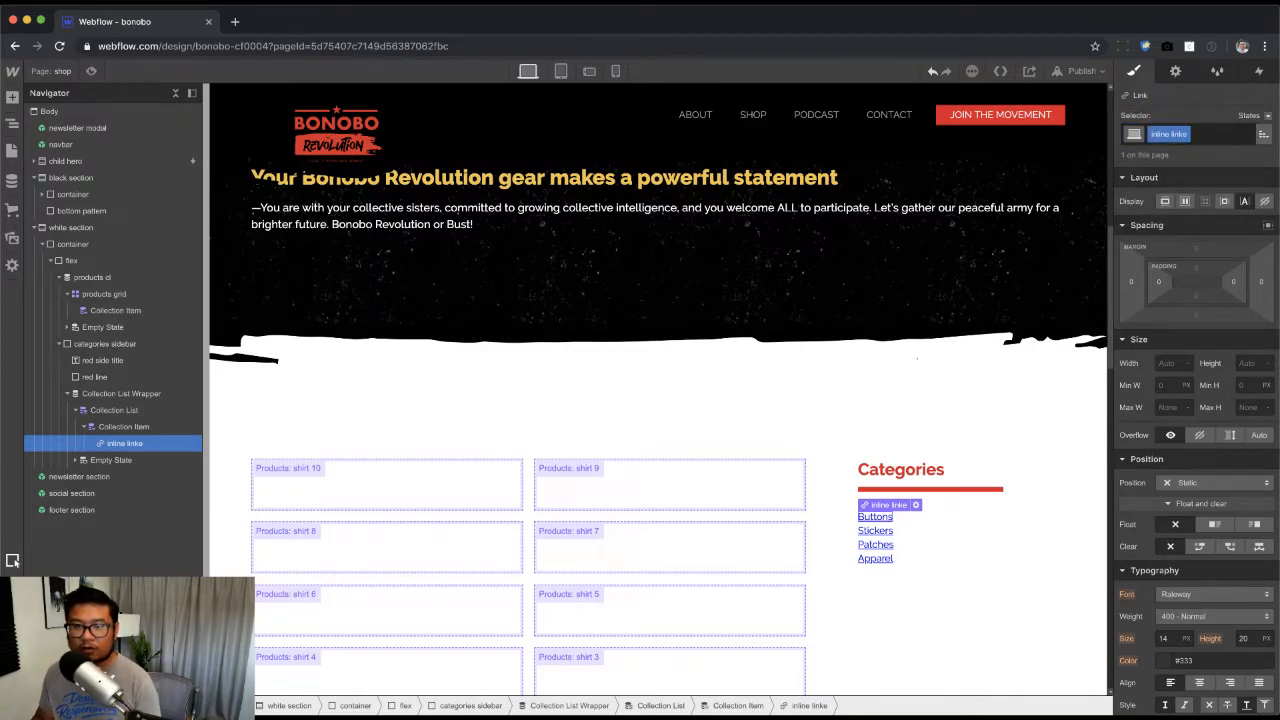
{"action": "left_click", "coordinate": [1184, 134]}
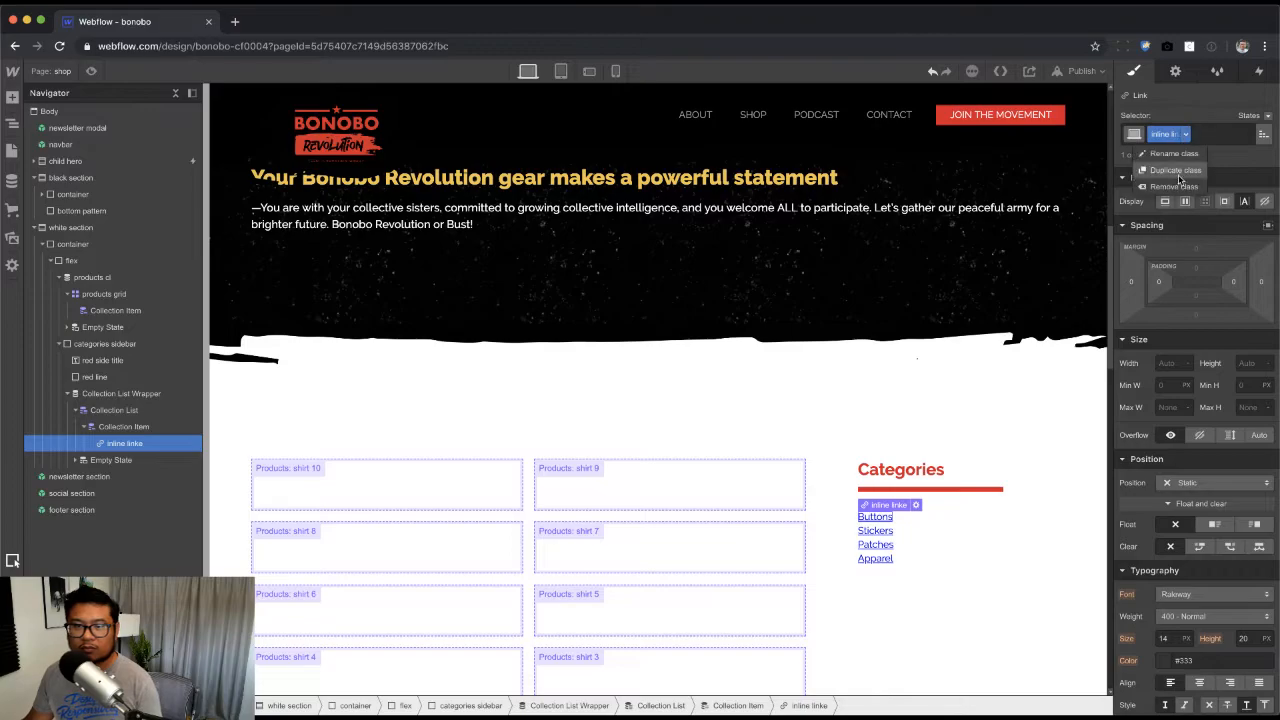
{"action": "left_click", "coordinate": [1182, 186]}
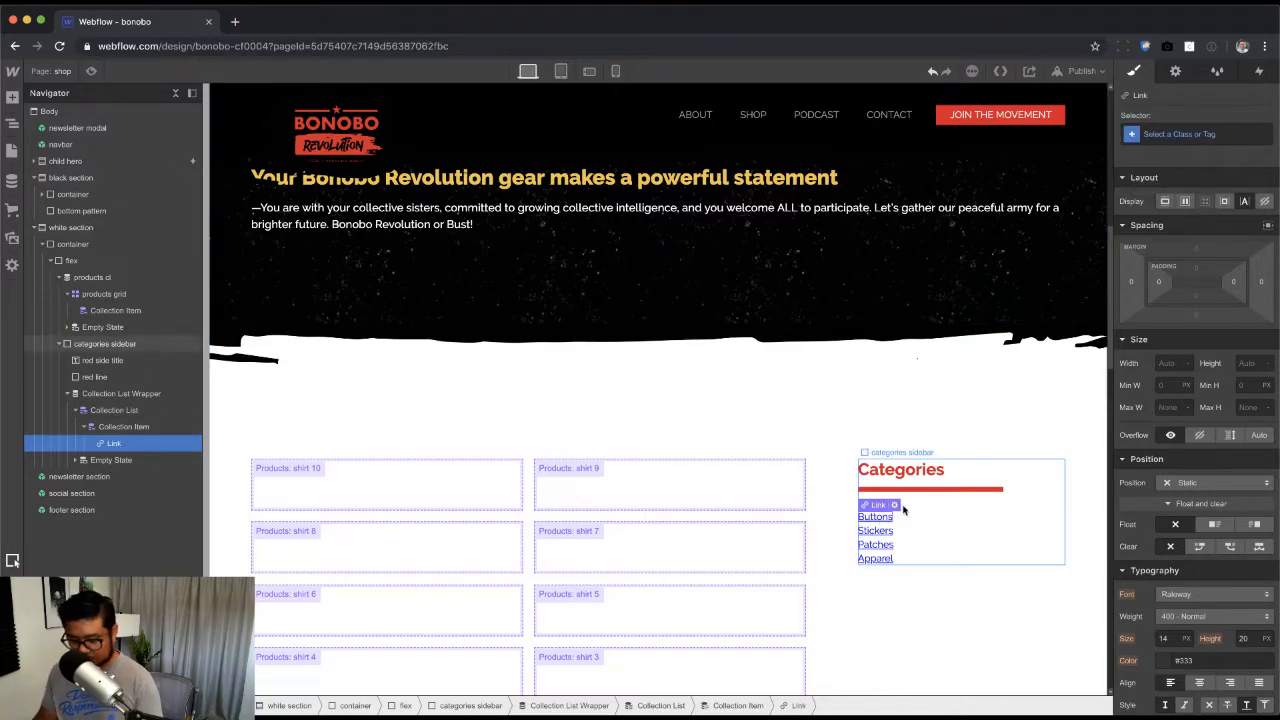
Step: Try the existing inline link class on the category link and undo it
{"action": "key", "text": "super+Return"}
{"action": "type", "text": "inline"}
{"action": "key", "text": "Return"}
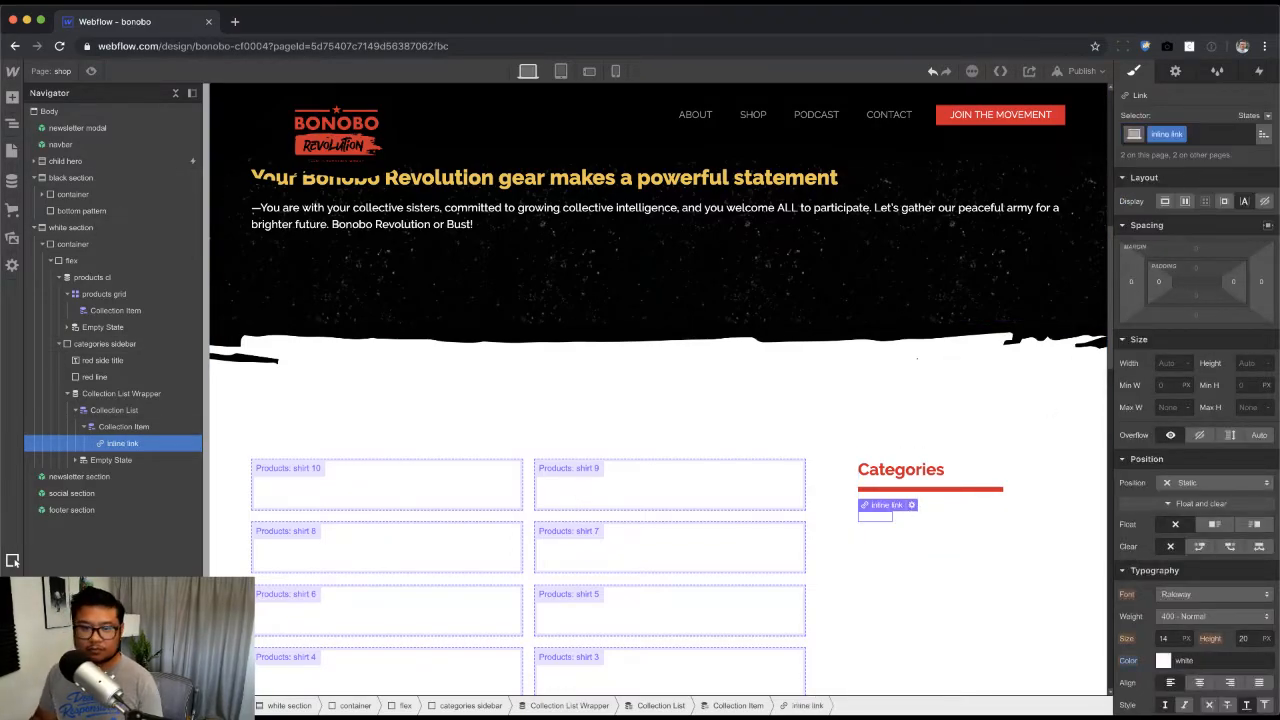
{"action": "key", "text": "super+z"}
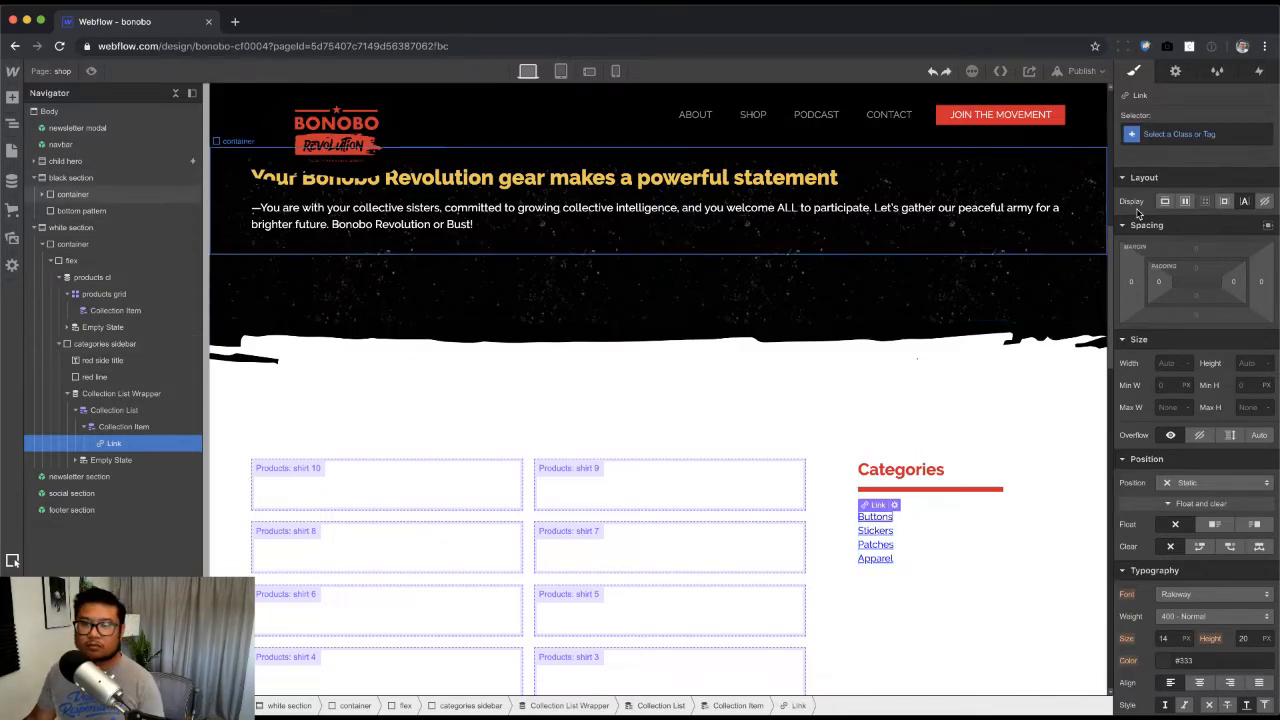
Step: Give the category link a new class named sidebar link
{"action": "key", "text": "super+Return"}
{"action": "type", "text": "sidebar l"}
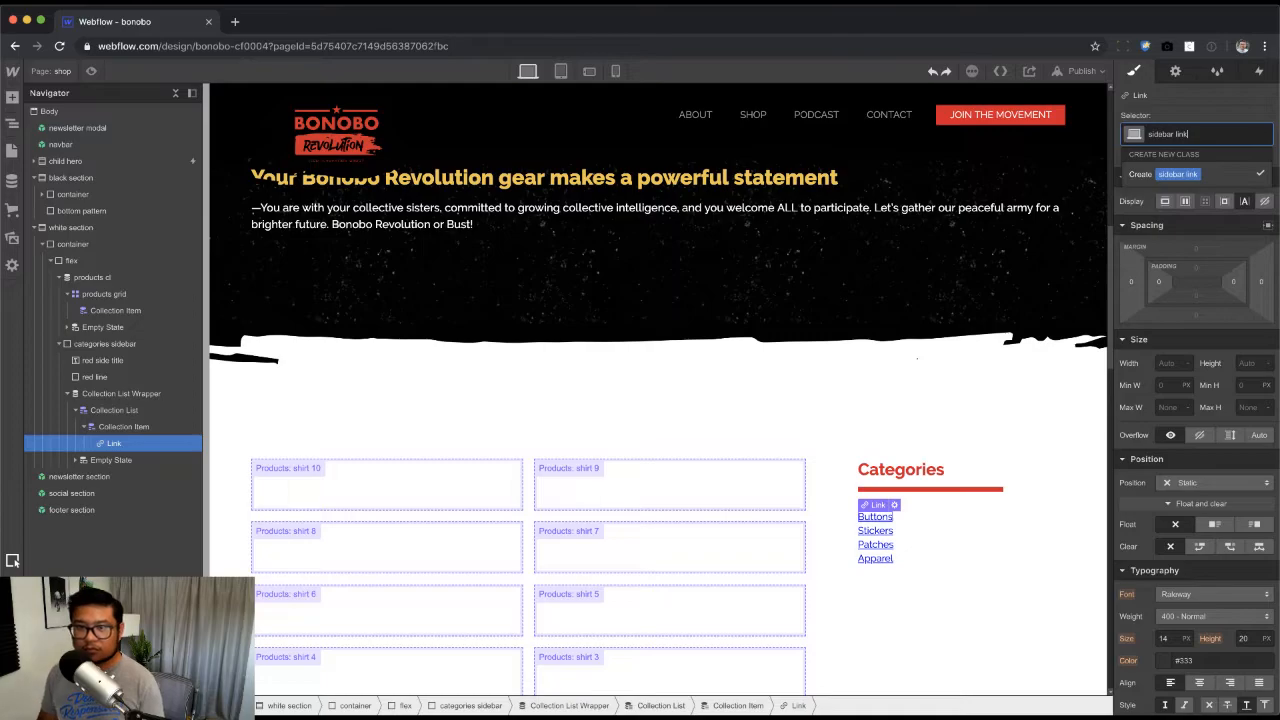
{"action": "type", "text": "ink"}
{"action": "key", "text": "Return"}
Step: Style the sidebar link in the saved black swatch without underline, at size 18 px and line height 1.5
{"action": "scroll", "coordinate": [1217, 470], "scroll_direction": "down", "scroll_amount": 3}
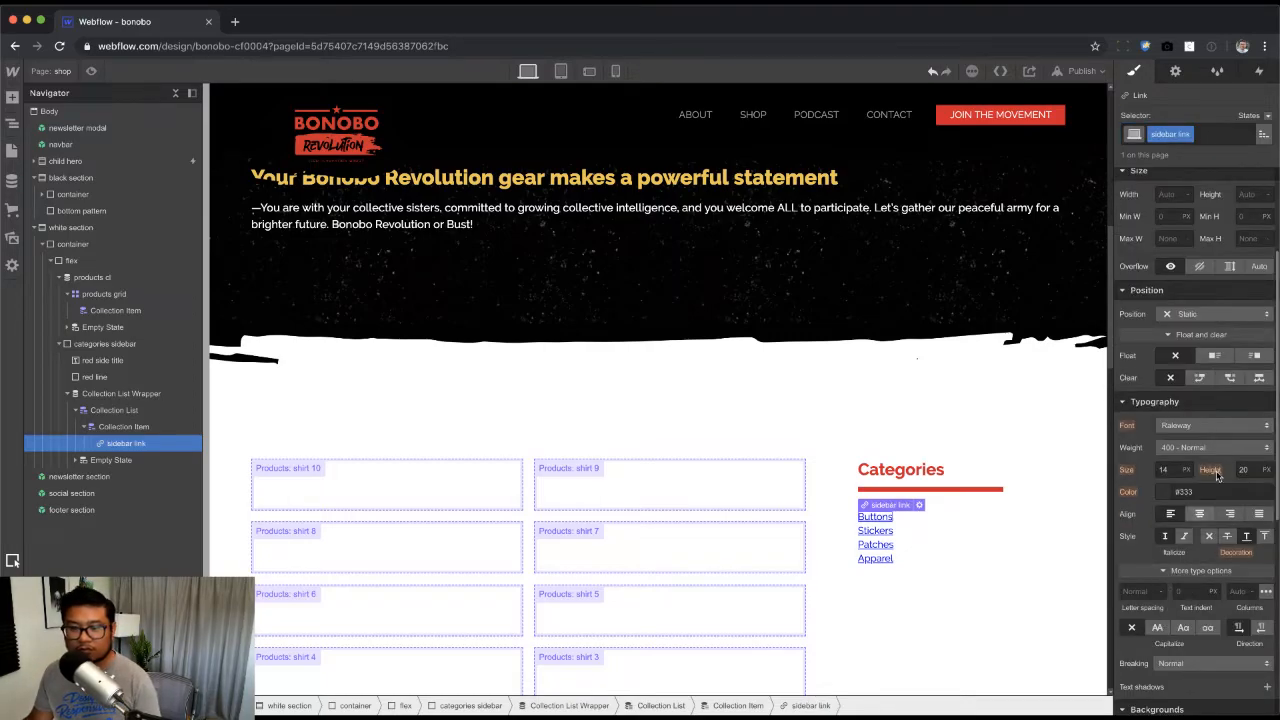
{"action": "left_click", "coordinate": [1165, 492]}
{"action": "left_click", "coordinate": [1166, 466]}
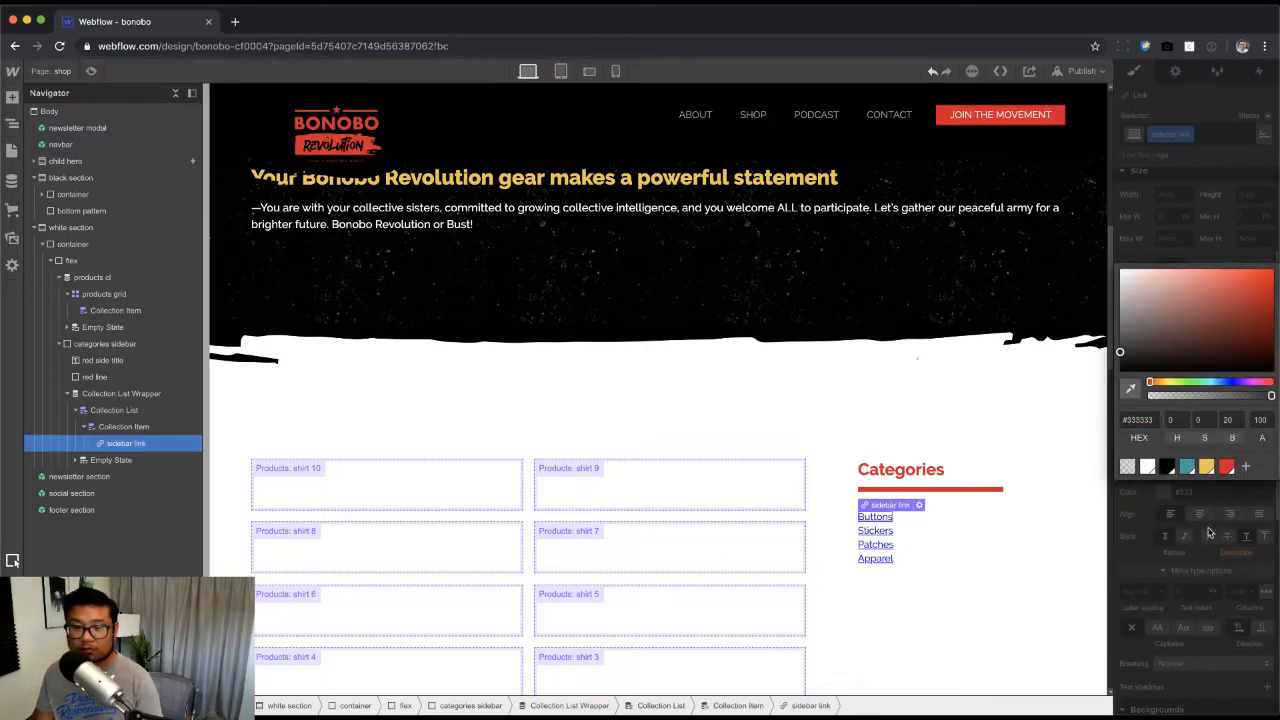
{"action": "left_click", "coordinate": [1209, 531]}
{"action": "left_click", "coordinate": [1209, 536]}
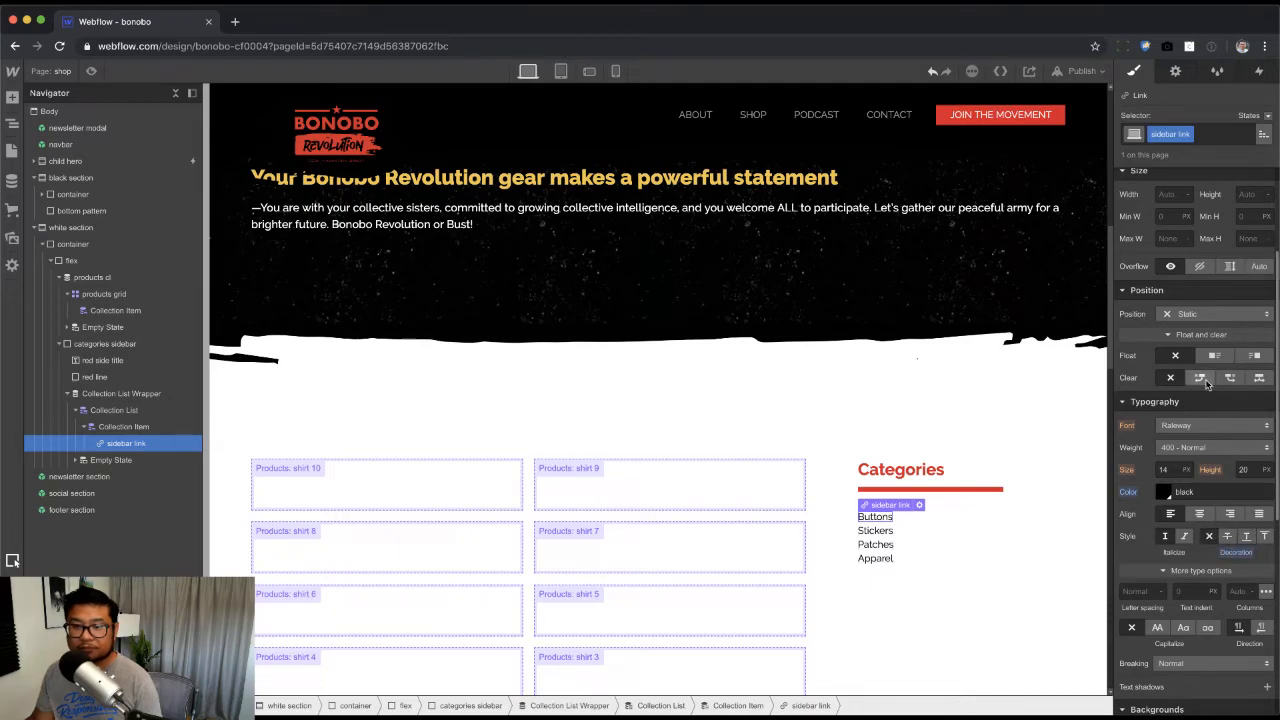
{"action": "type", "text": "18"}
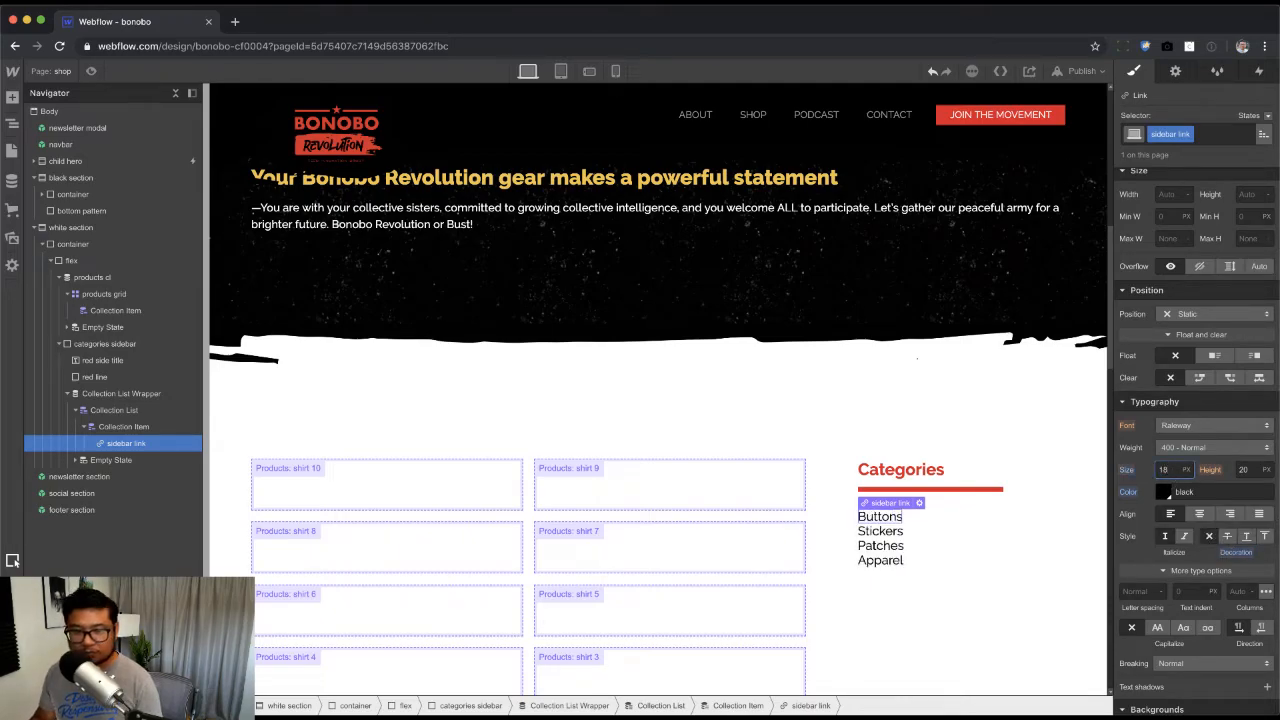
{"action": "key", "text": "Tab"}
{"action": "type", "text": "1.5"}
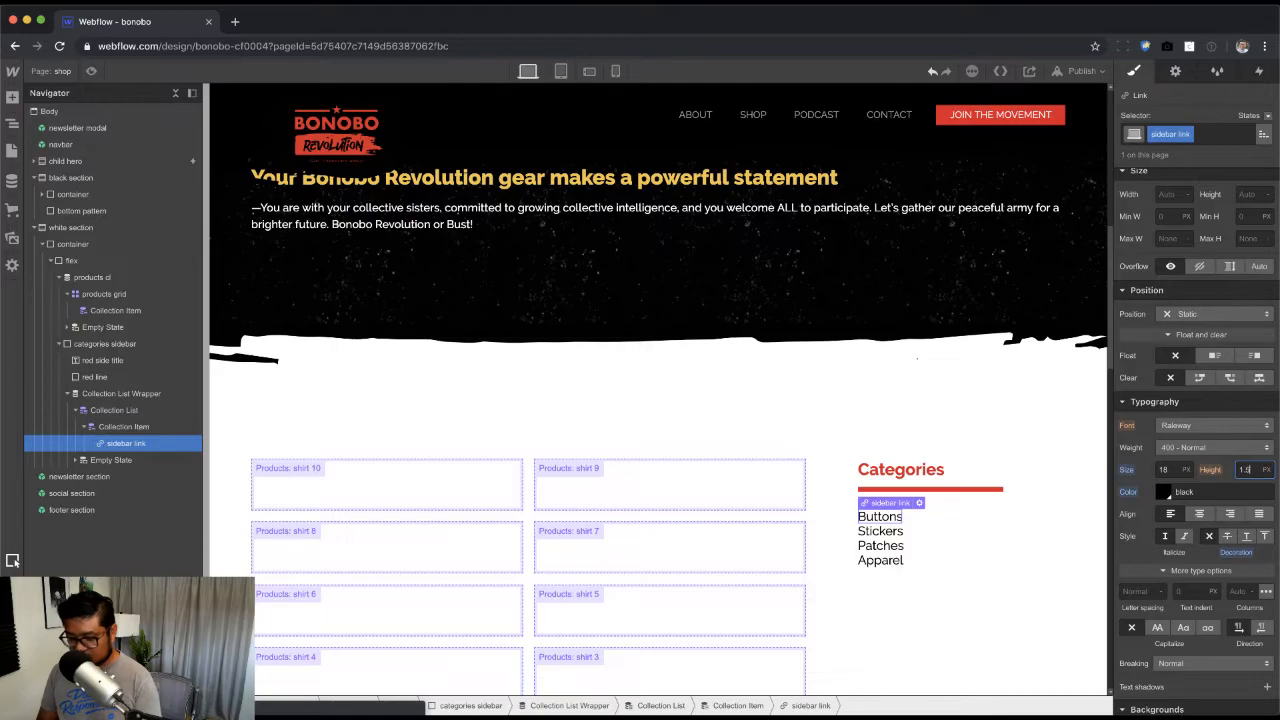
Step: Set the sidebar link's display to inline-block and add a little equal padding above and below it
{"action": "scroll", "coordinate": [1243, 344], "scroll_direction": "up", "scroll_amount": 2}
{"action": "scroll", "coordinate": [1243, 344], "scroll_direction": "up", "scroll_amount": 1}
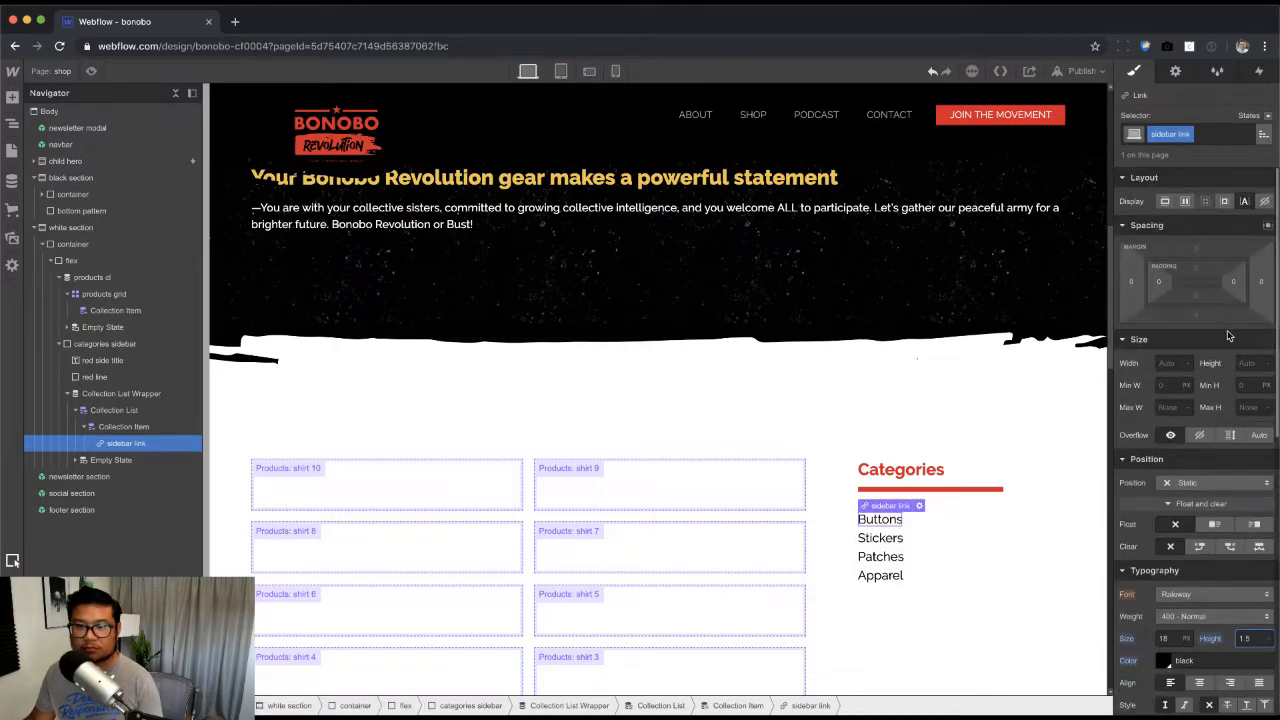
{"action": "left_click", "coordinate": [1224, 201]}
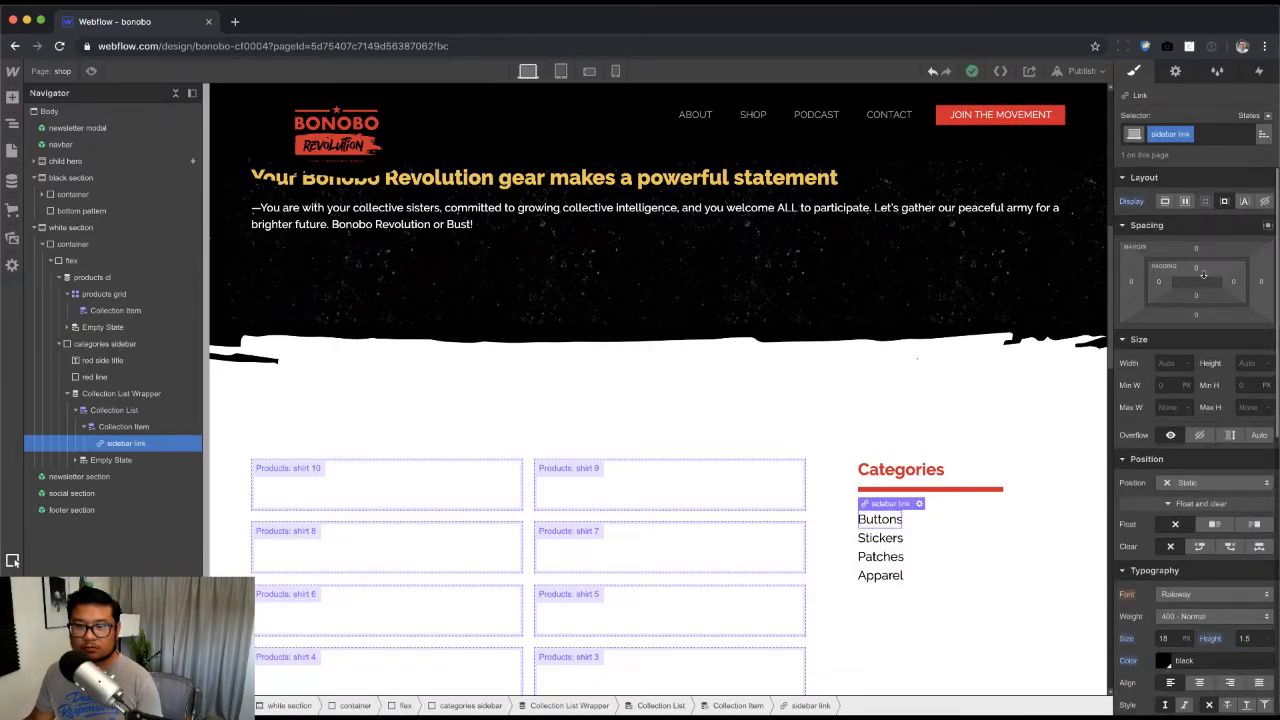
{"action": "left_click_drag", "start_coordinate": [1198, 276], "coordinate": [1196, 280]}
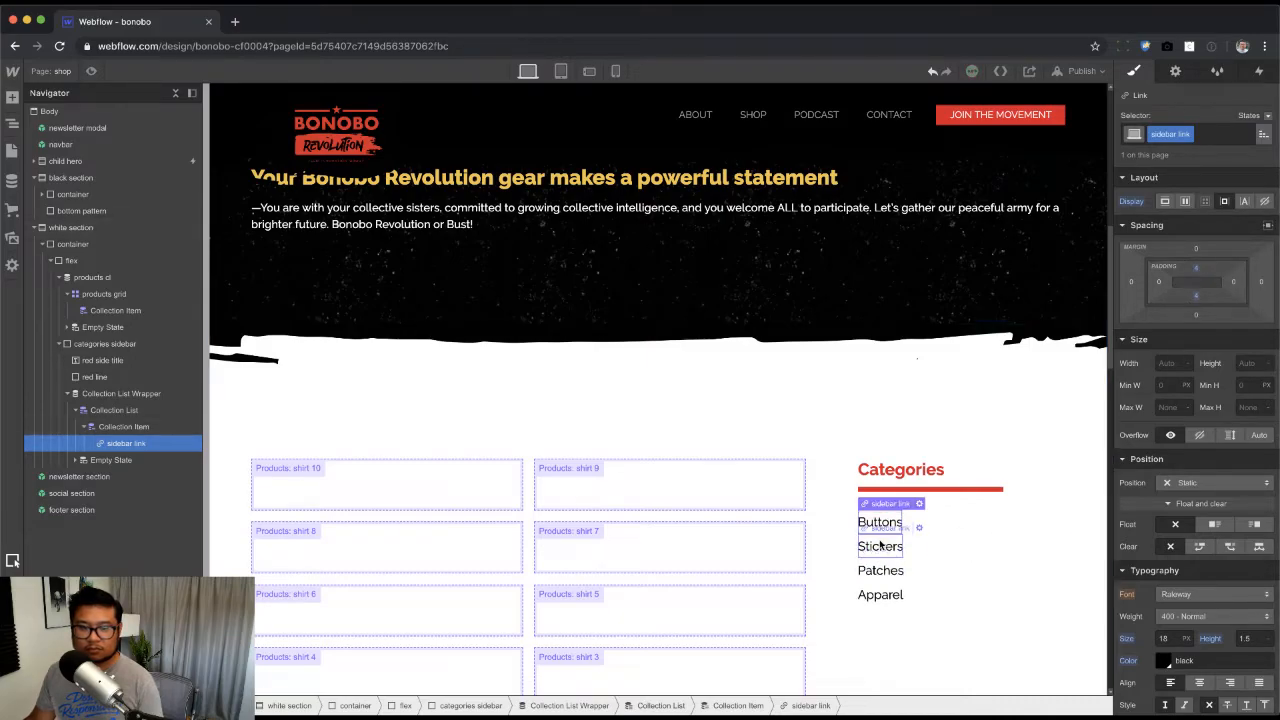
Step: Set the sidebar link's hover-state text colour to the saved crimson swatch
{"action": "left_click", "coordinate": [1266, 116]}
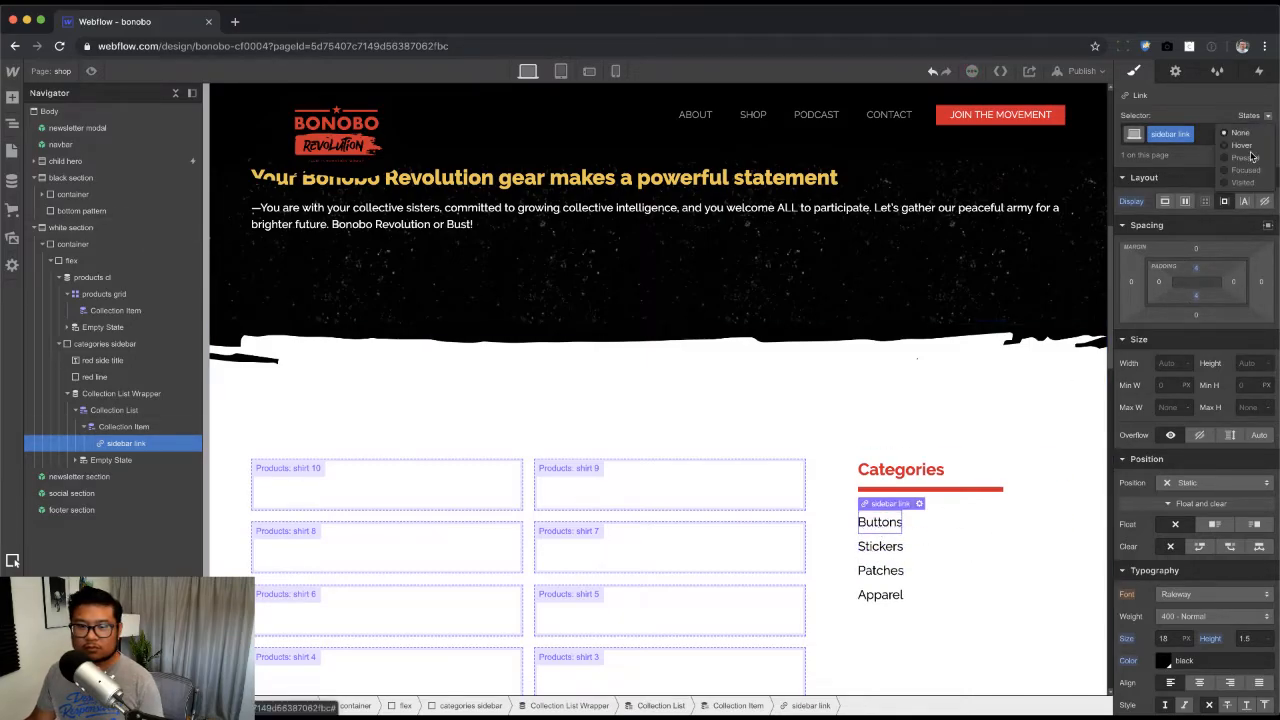
{"action": "left_click", "coordinate": [1240, 145]}
{"action": "scroll", "coordinate": [1175, 480], "scroll_direction": "down", "scroll_amount": 3}
{"action": "left_click", "coordinate": [1164, 472]}
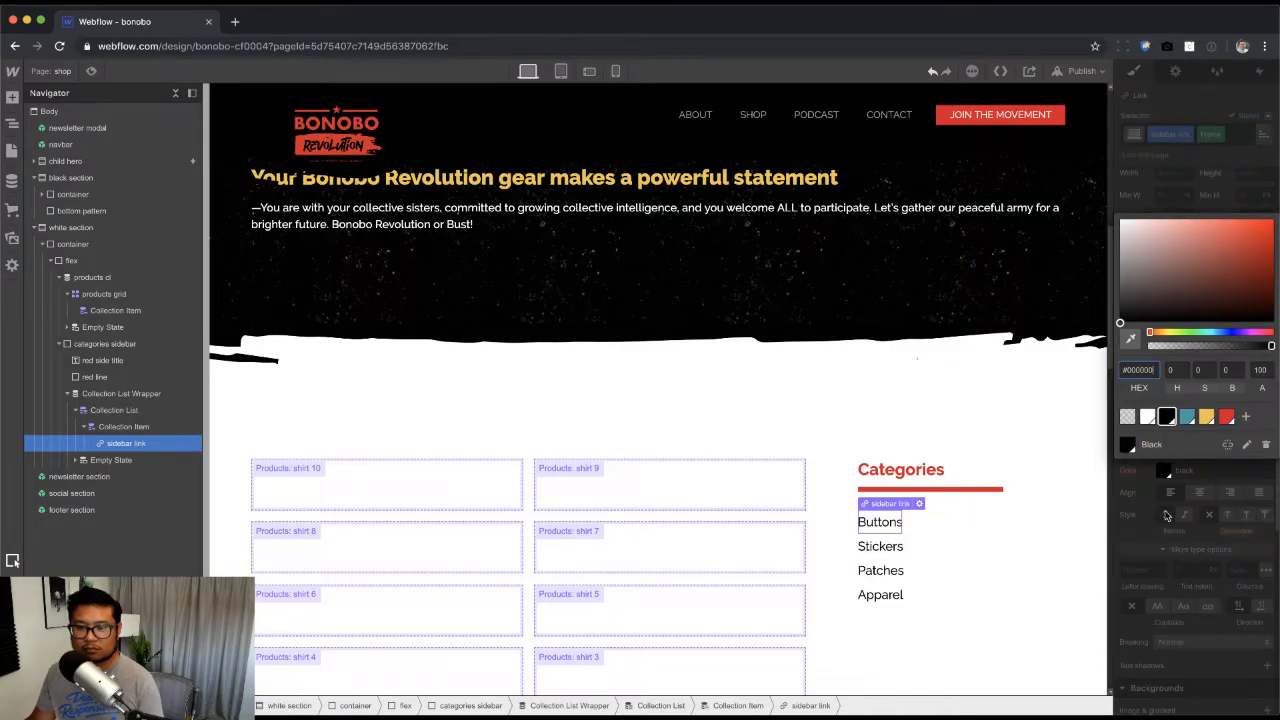
{"action": "left_click", "coordinate": [1228, 418]}
{"action": "left_click", "coordinate": [1208, 540]}
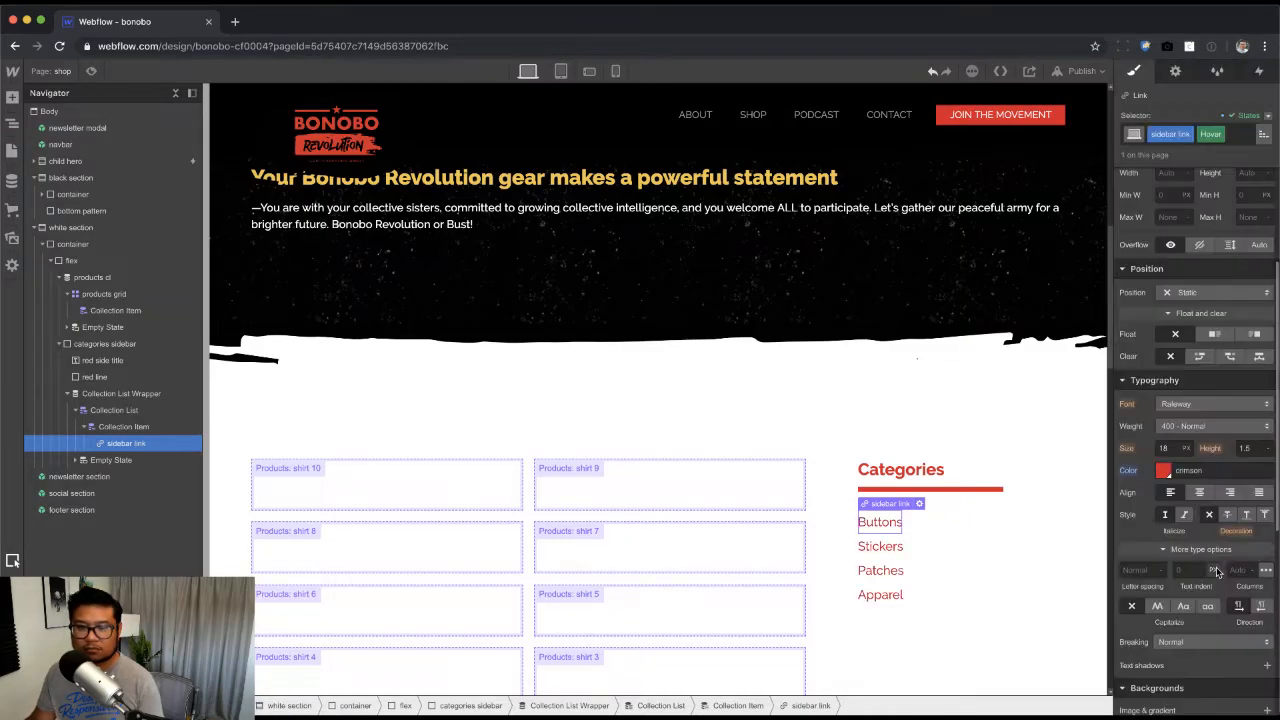
{"action": "left_click", "coordinate": [1028, 595]}
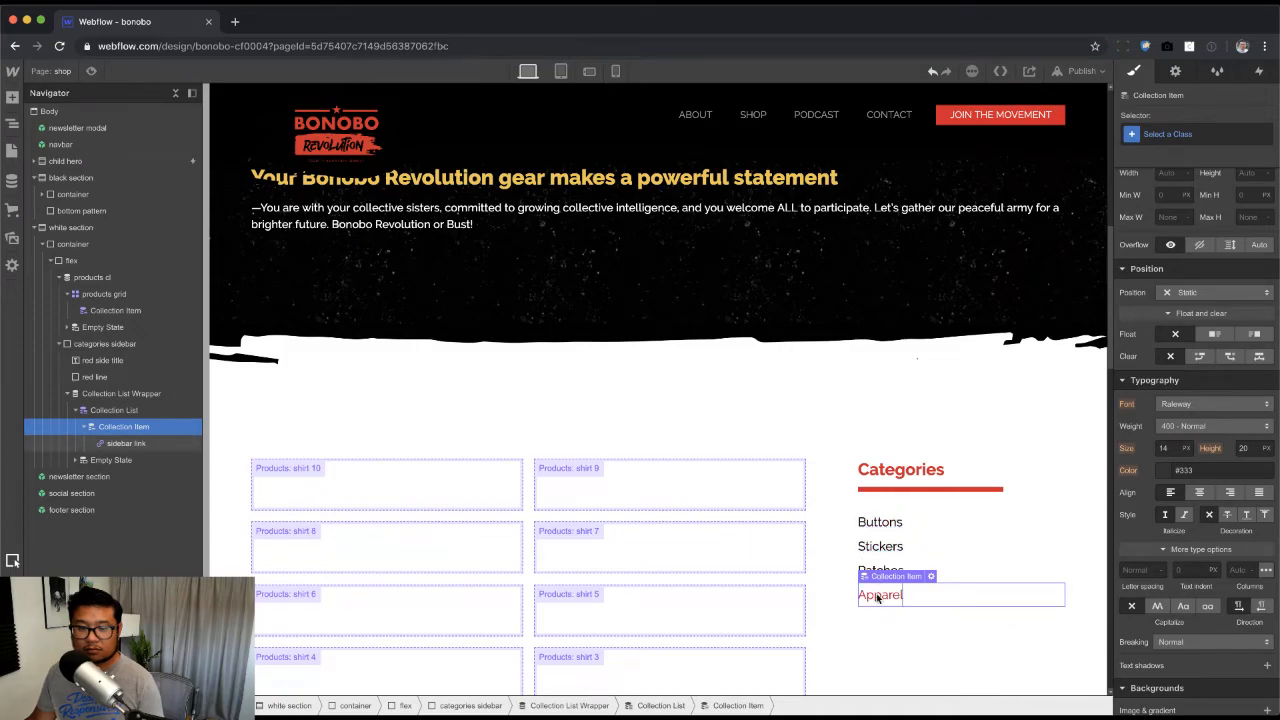
Step: Add a 200 ms ease transition on font colour to the sidebar link's default state
{"action": "left_click", "coordinate": [881, 536]}
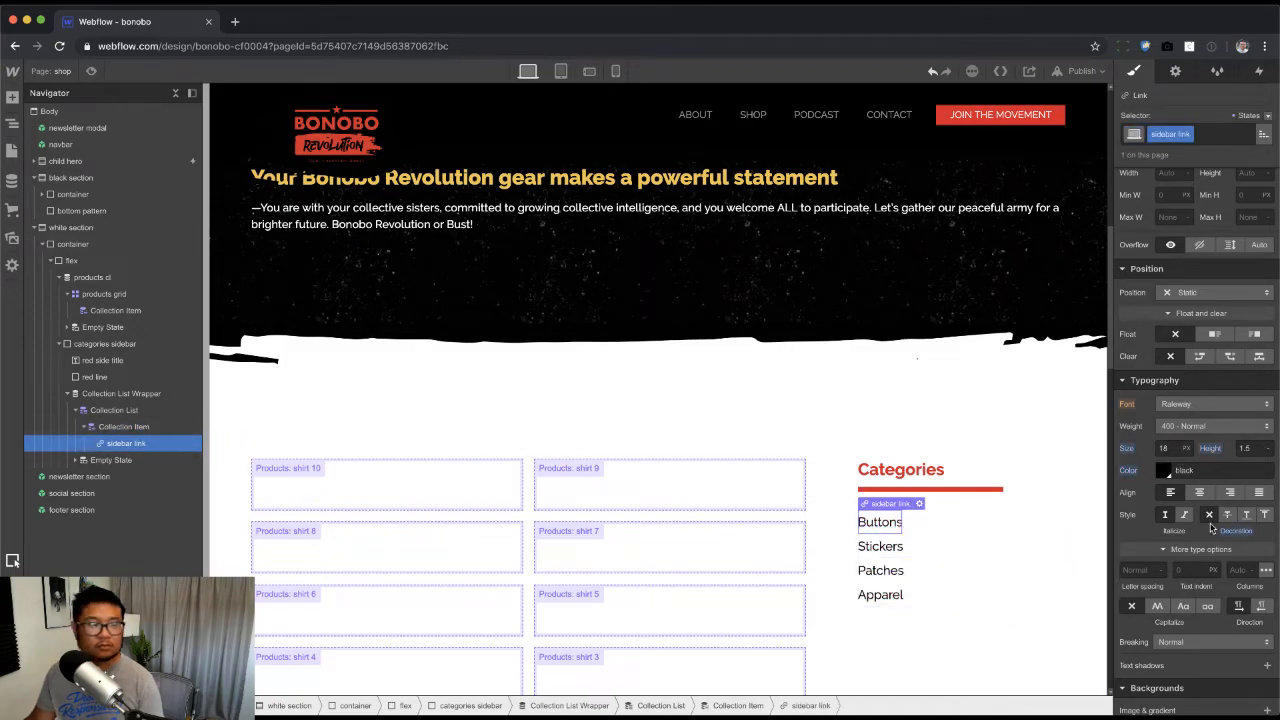
{"action": "scroll", "coordinate": [1230, 560], "scroll_direction": "down", "scroll_amount": 5}
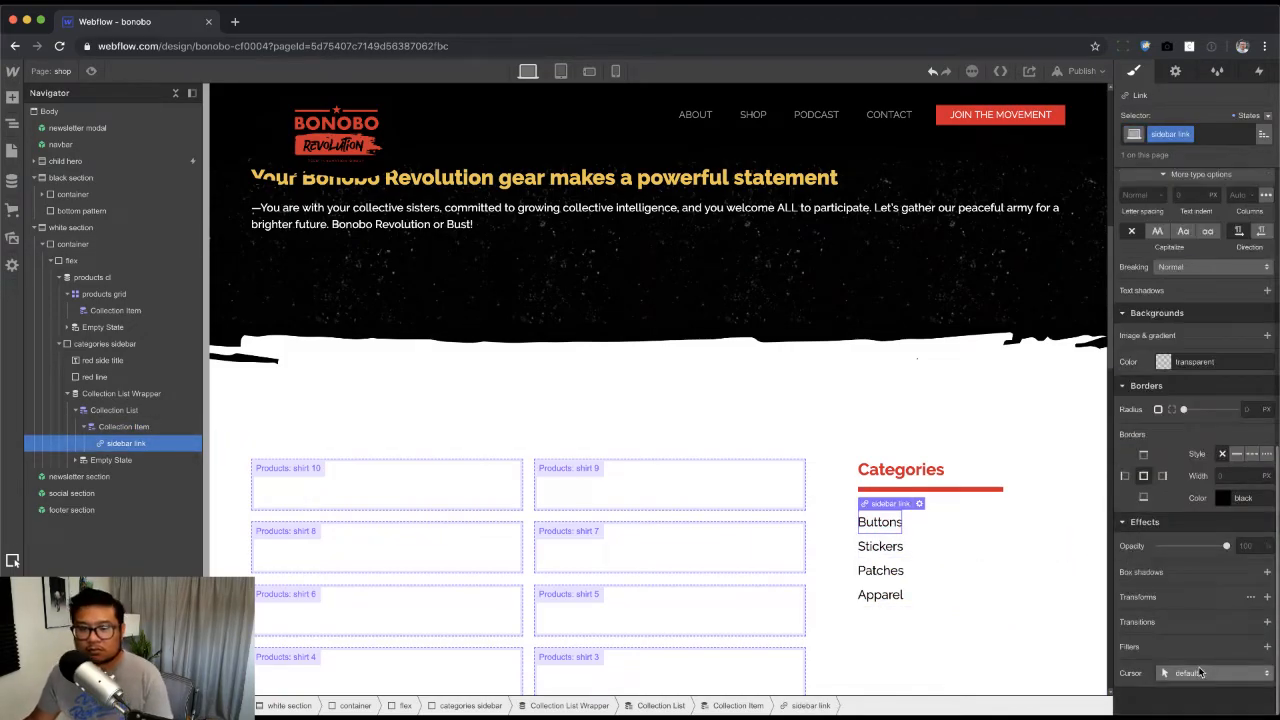
{"action": "left_click", "coordinate": [1268, 622]}
{"action": "left_click", "coordinate": [1210, 566]}
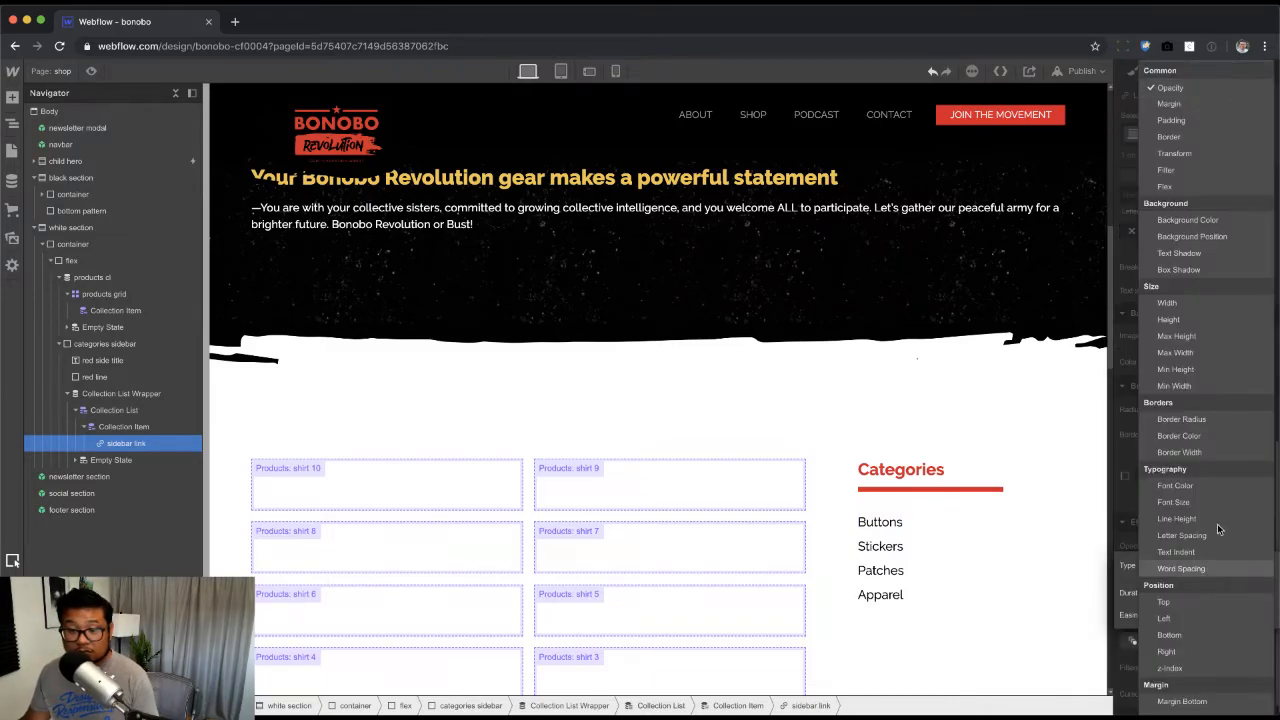
{"action": "scroll", "coordinate": [1211, 461], "scroll_direction": "down", "scroll_amount": 5}
{"action": "left_click", "coordinate": [1196, 281]}
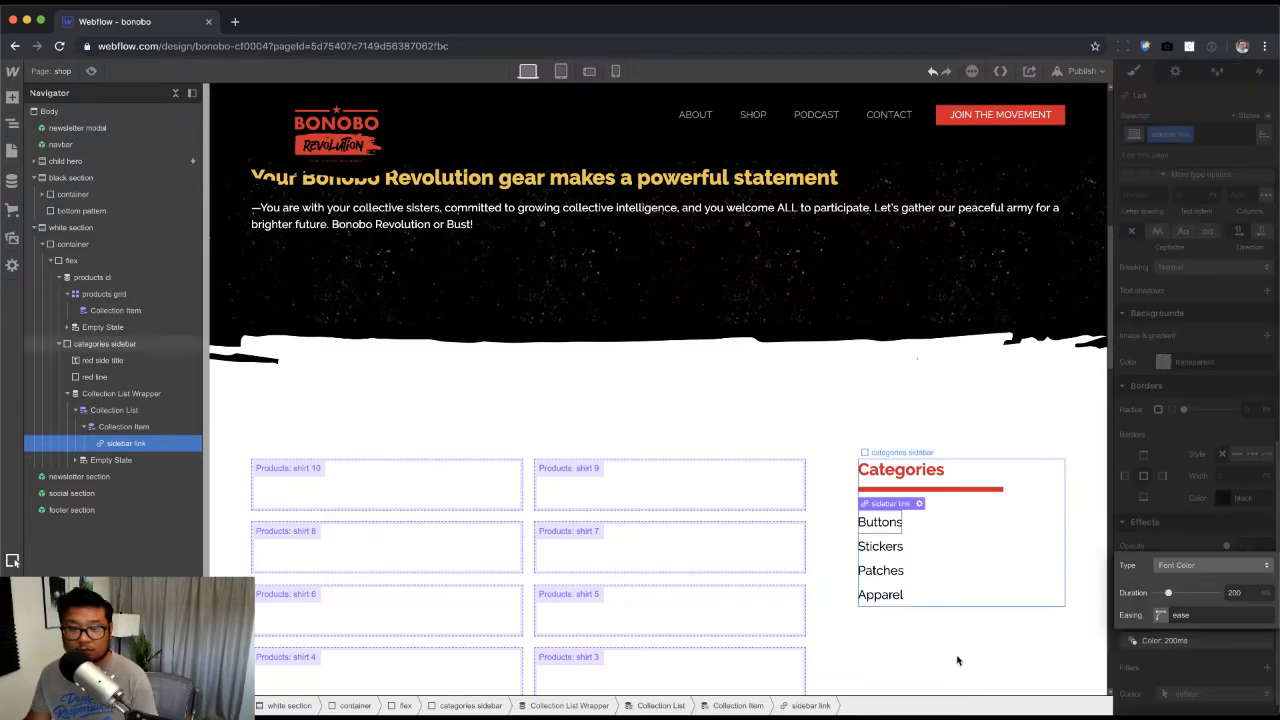
{"action": "left_click", "coordinate": [954, 661]}
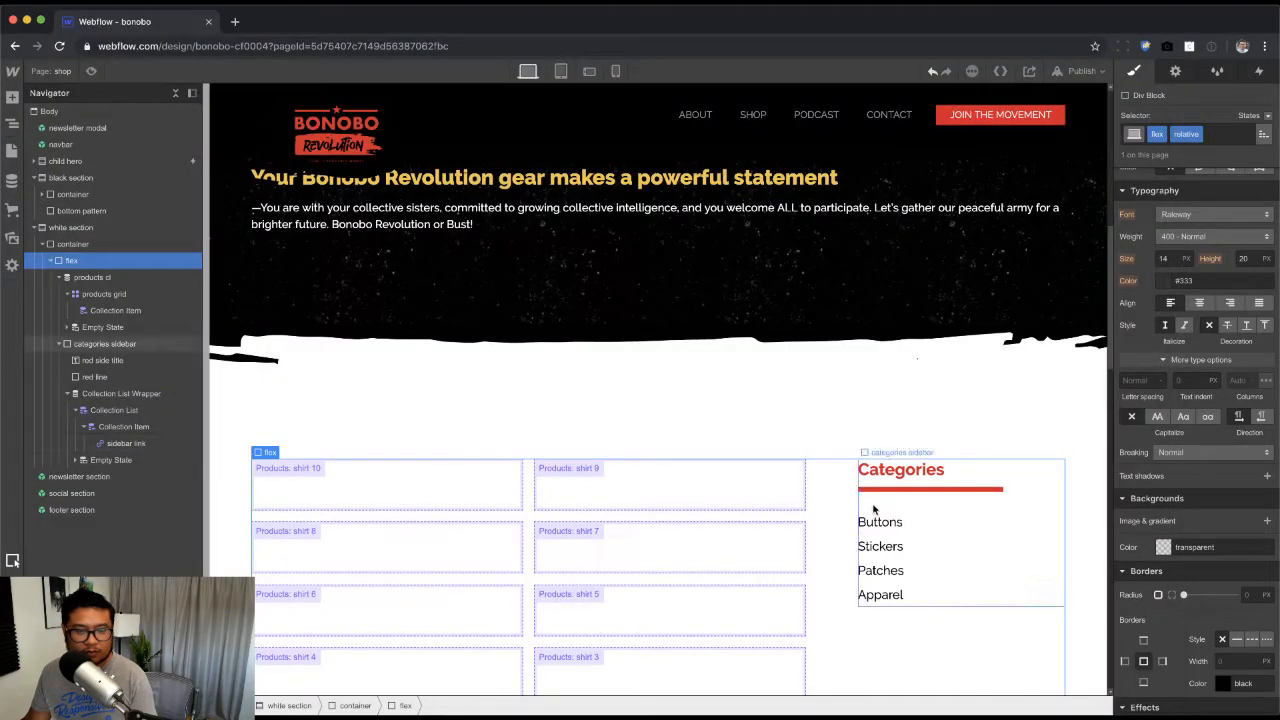
Step: Set the sidebar link's font weight to 600 - Semi Bold
{"action": "left_click", "coordinate": [880, 521]}
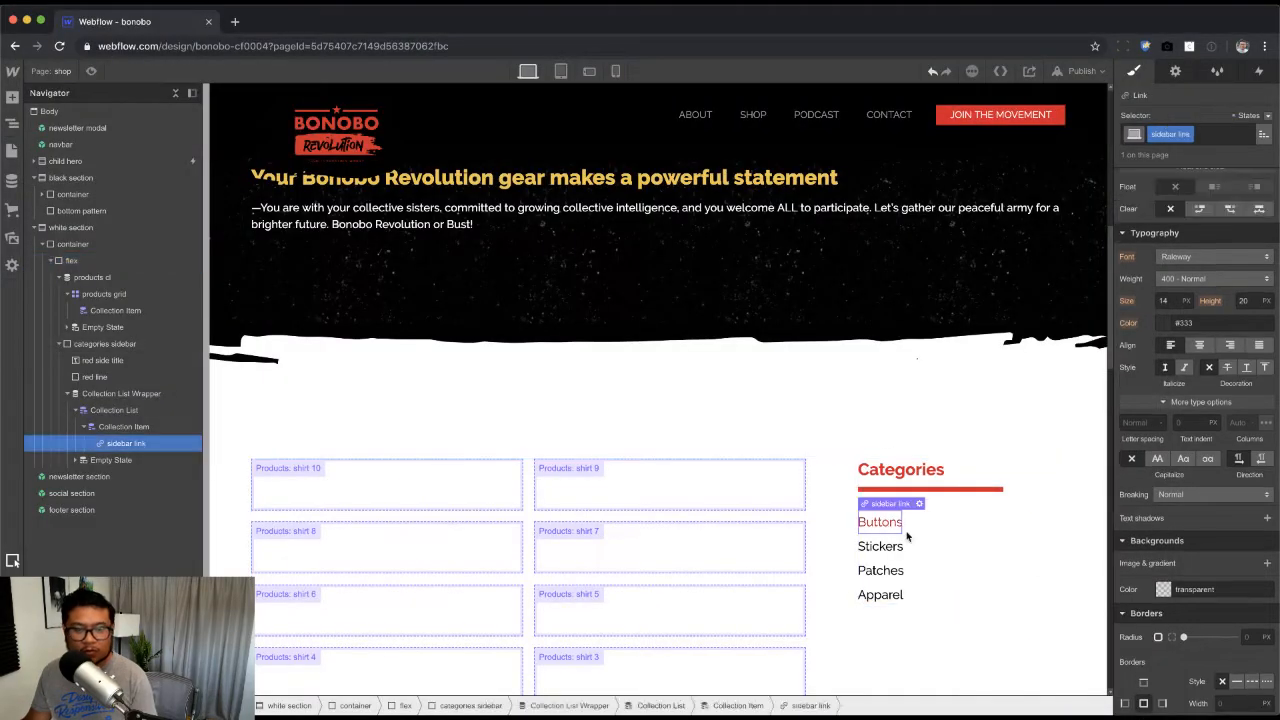
{"action": "scroll", "coordinate": [1172, 437], "scroll_direction": "up", "scroll_amount": 2}
{"action": "scroll", "coordinate": [1172, 437], "scroll_direction": "up", "scroll_amount": 3}
{"action": "left_click", "coordinate": [1200, 389]}
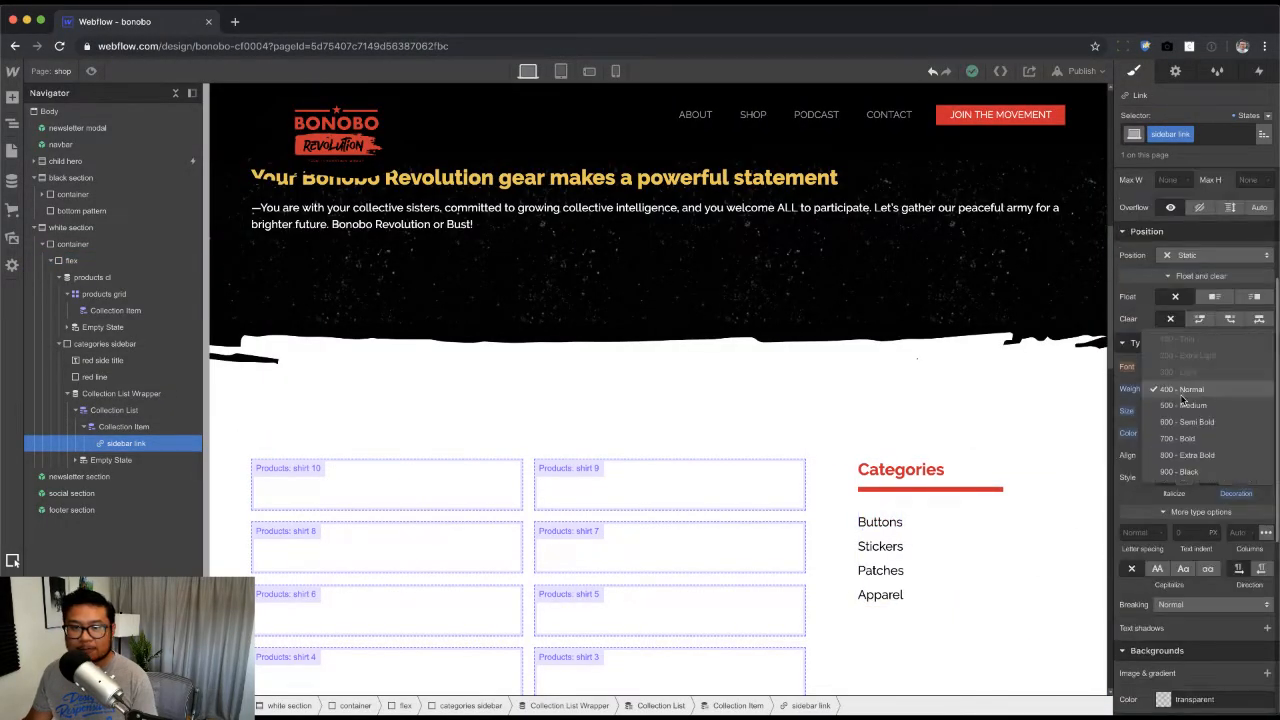
{"action": "left_click", "coordinate": [1185, 437]}
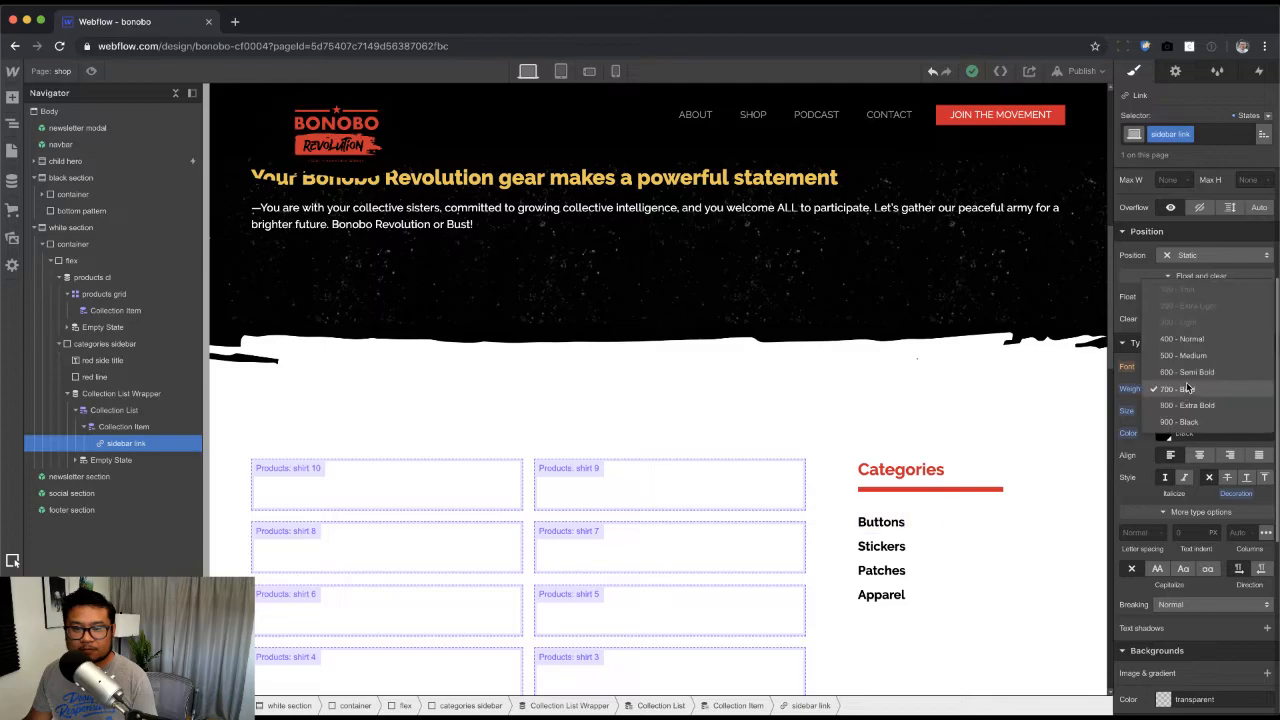
{"action": "left_click", "coordinate": [1186, 386]}
{"action": "left_click", "coordinate": [1189, 373]}
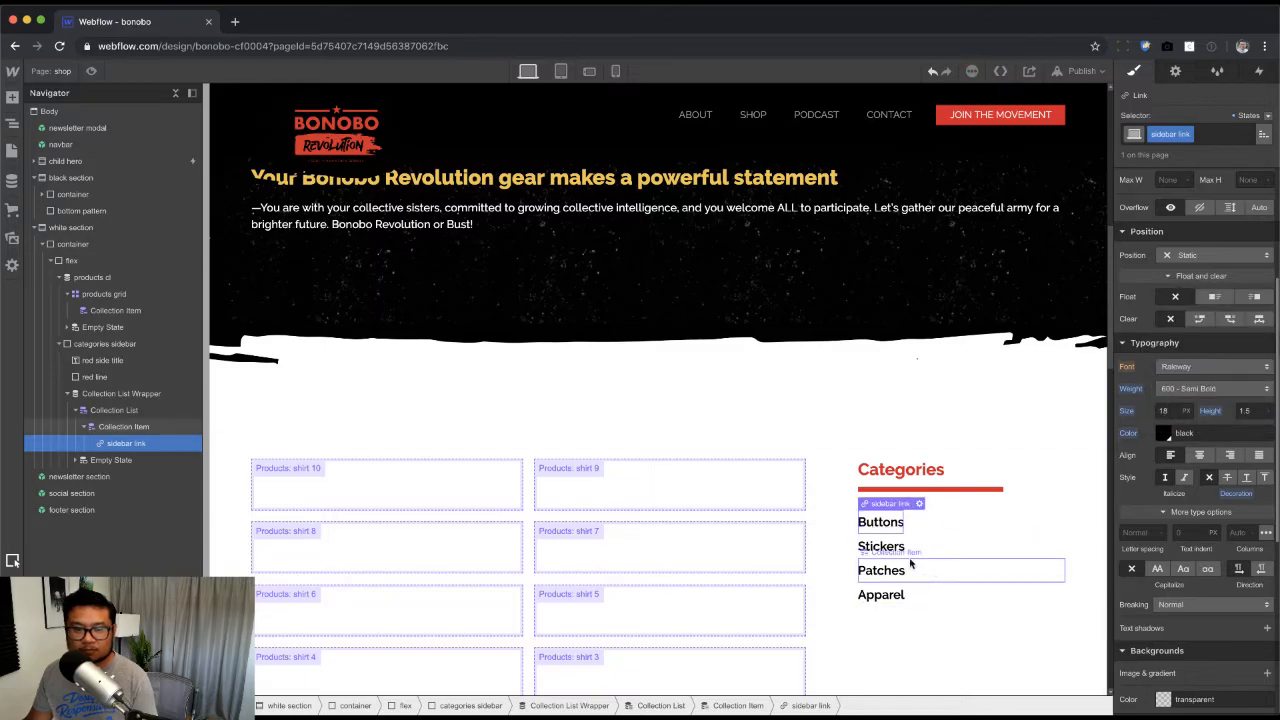
{"action": "left_click", "coordinate": [914, 630]}
Step: Add a link block inside the products grid's collection item and give it the class product card
{"action": "left_click", "coordinate": [404, 487]}
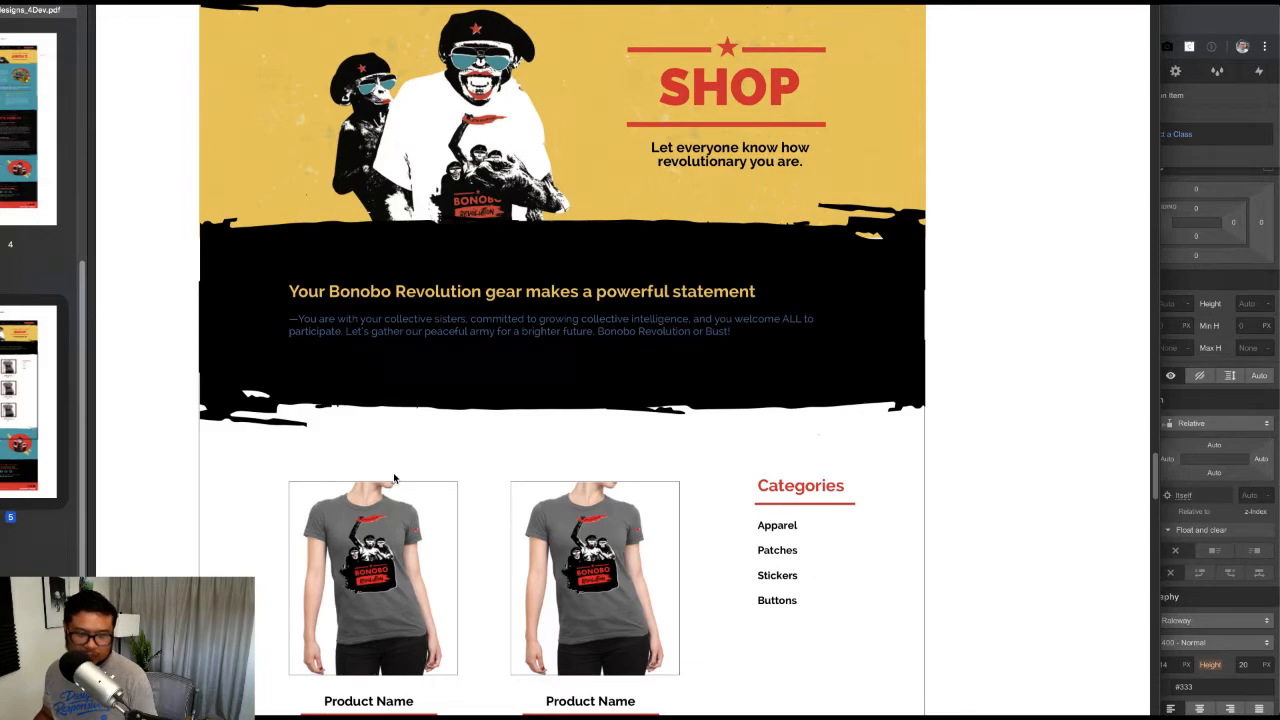
{"action": "key", "text": "super+Tab"}
{"action": "key", "text": "super+e"}
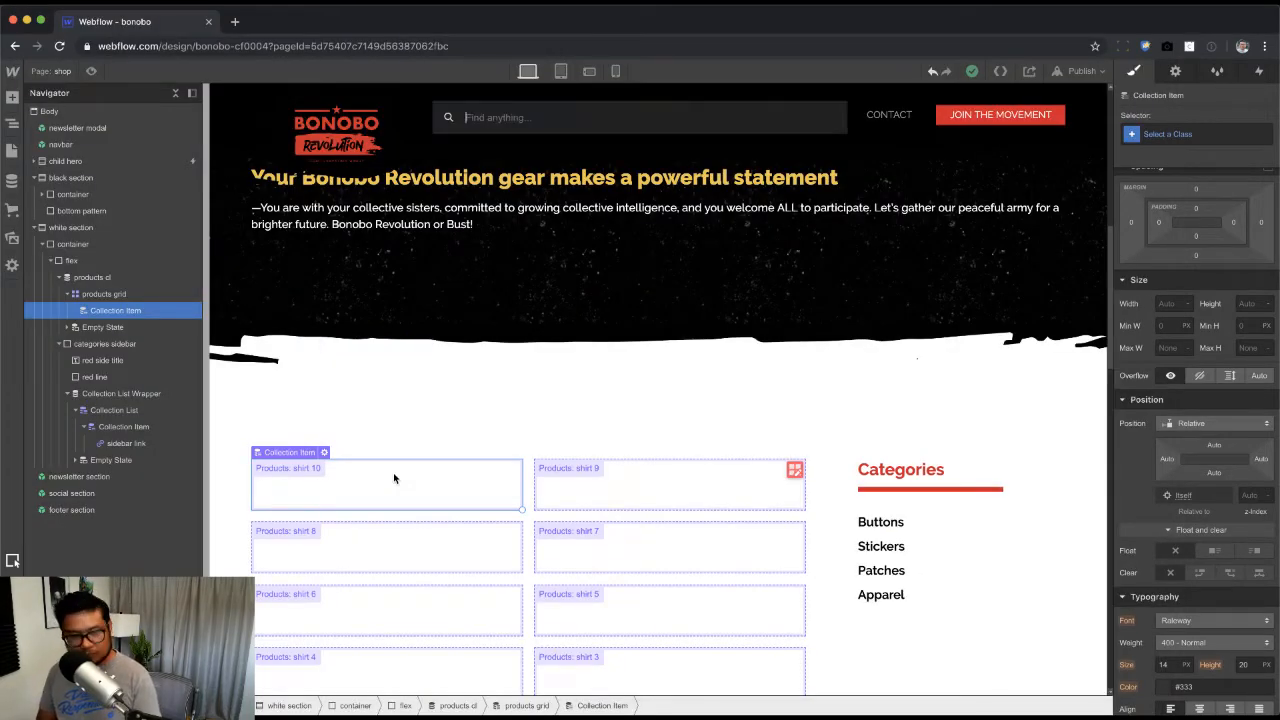
{"action": "type", "text": "link"}
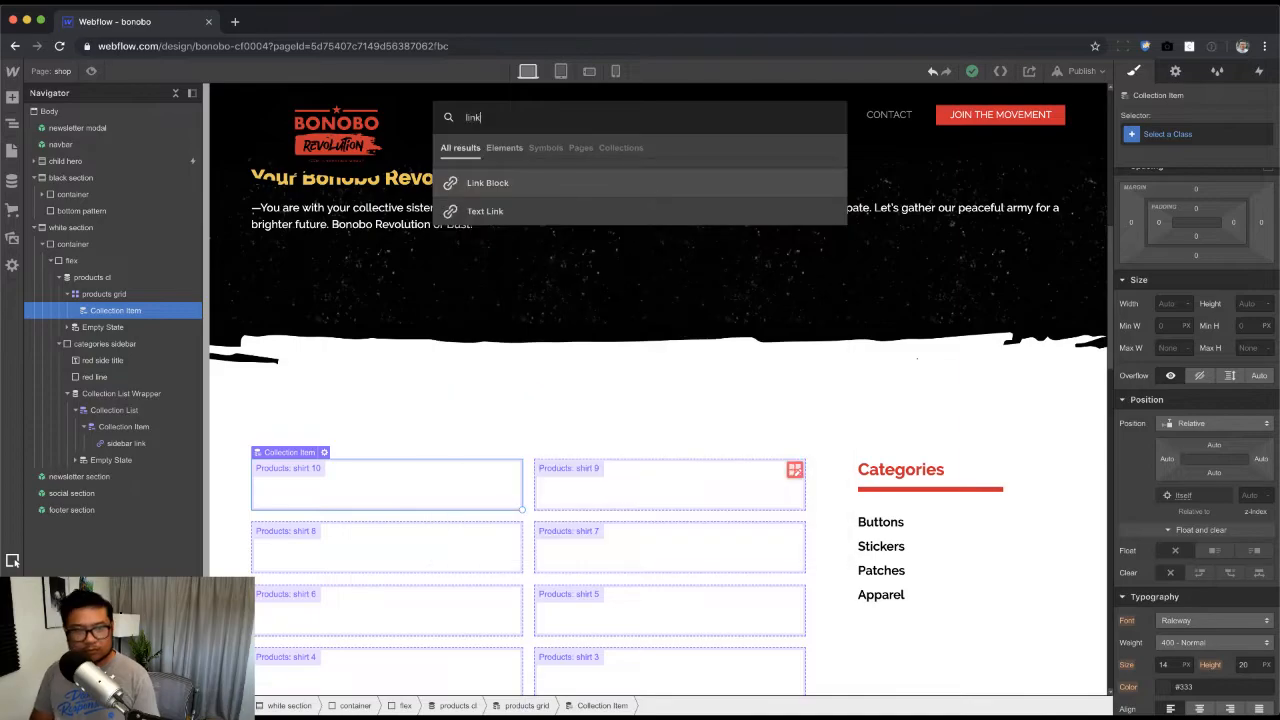
{"action": "key", "text": "Return"}
{"action": "key", "text": "super+Return"}
{"action": "type", "text": "prod"}
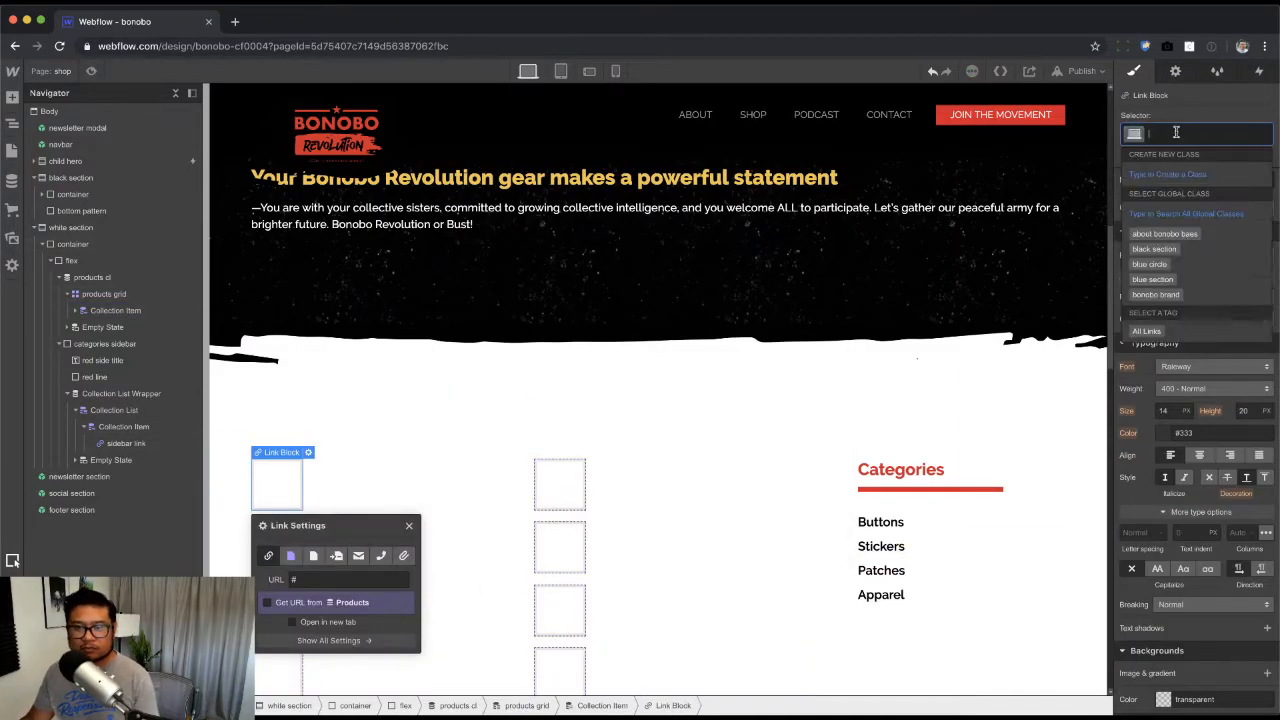
{"action": "type", "text": "uct card"}
{"action": "key", "text": "Return"}
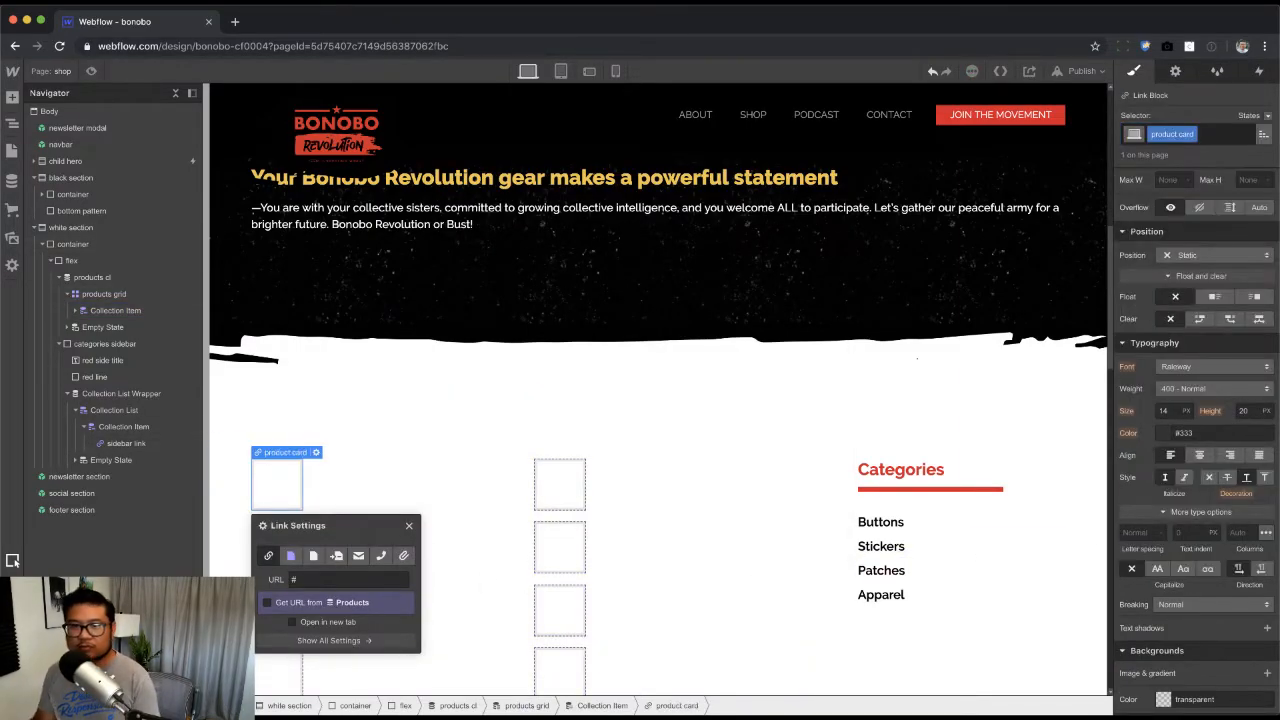
Step: Link the product card to the current product's collection page and set its display to block
{"action": "left_click", "coordinate": [340, 602]}
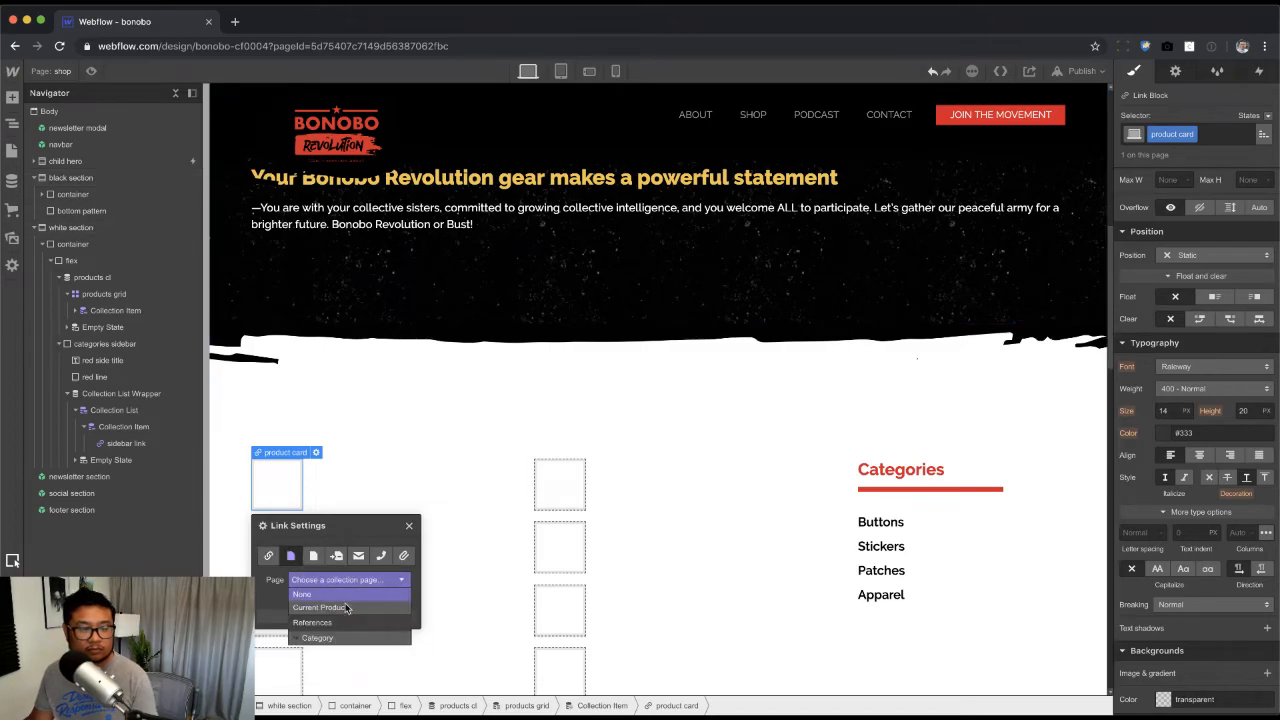
{"action": "left_click", "coordinate": [346, 608]}
{"action": "left_click", "coordinate": [408, 527]}
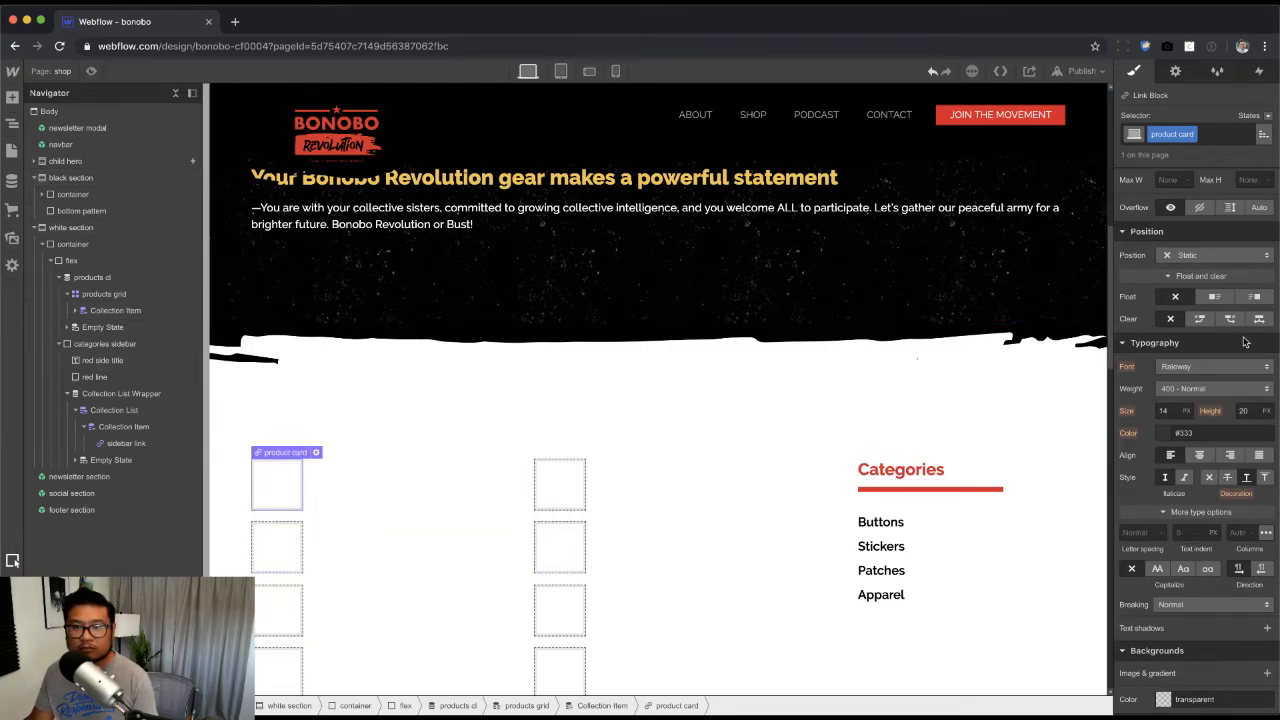
{"action": "scroll", "coordinate": [1164, 203], "scroll_direction": "up", "scroll_amount": 3}
{"action": "left_click", "coordinate": [1164, 203]}
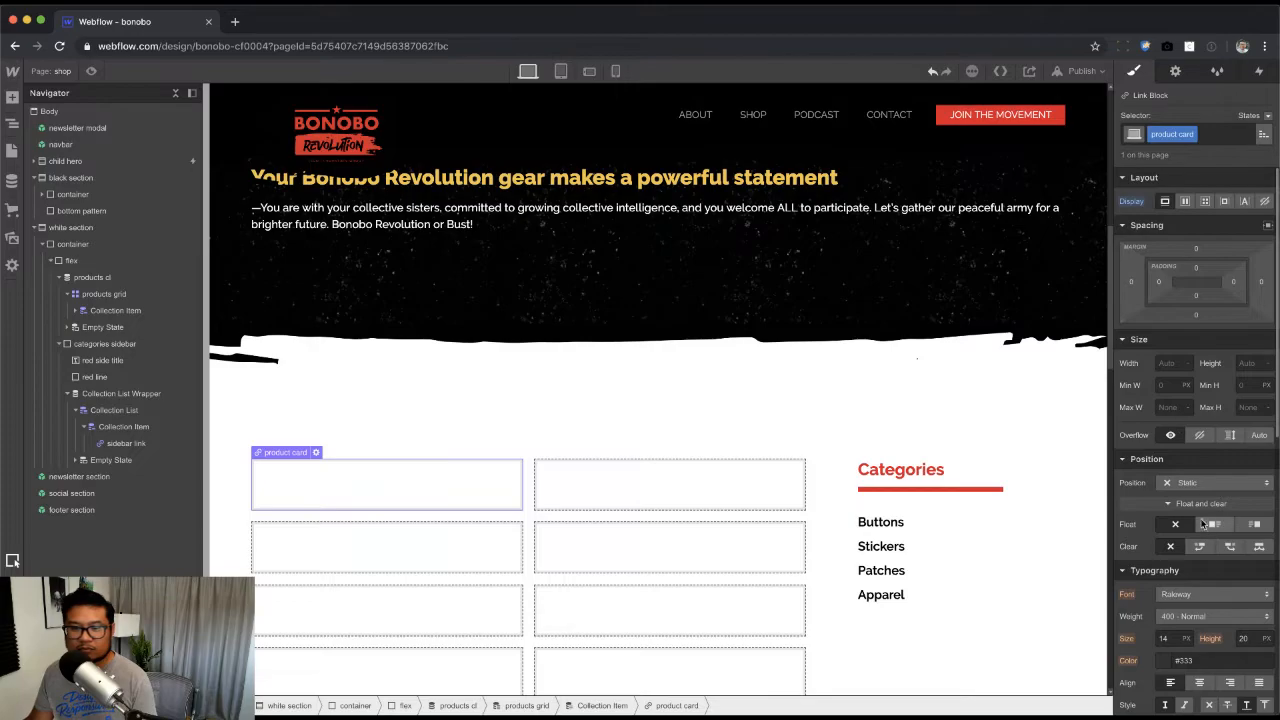
Step: Try a thin solid, mostly transparent black border on the product card and undo it
{"action": "scroll", "coordinate": [1207, 496], "scroll_direction": "down", "scroll_amount": 4}
{"action": "scroll", "coordinate": [1207, 496], "scroll_direction": "down", "scroll_amount": 3}
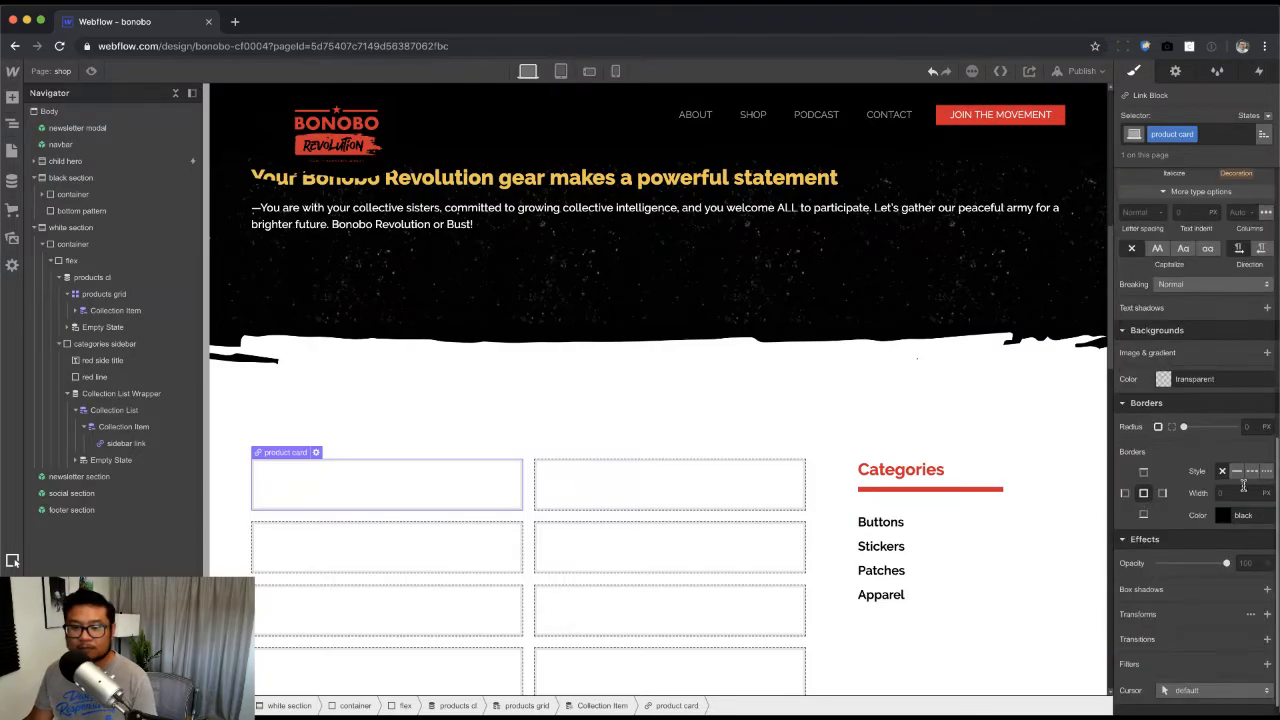
{"action": "left_click", "coordinate": [1238, 478]}
{"action": "left_click", "coordinate": [1240, 515]}
{"action": "left_click_drag", "start_coordinate": [1270, 419], "coordinate": [1156, 419]}
{"action": "left_click", "coordinate": [1199, 197]}
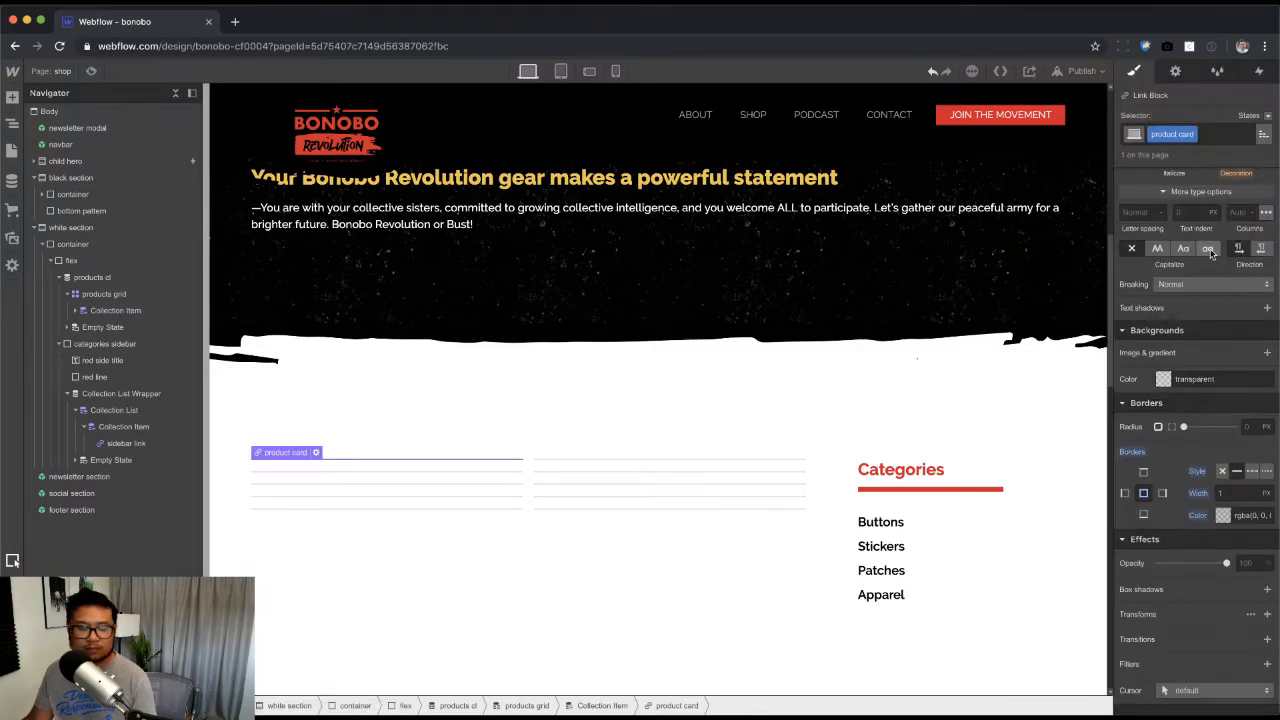
{"action": "key", "text": "super+z"}
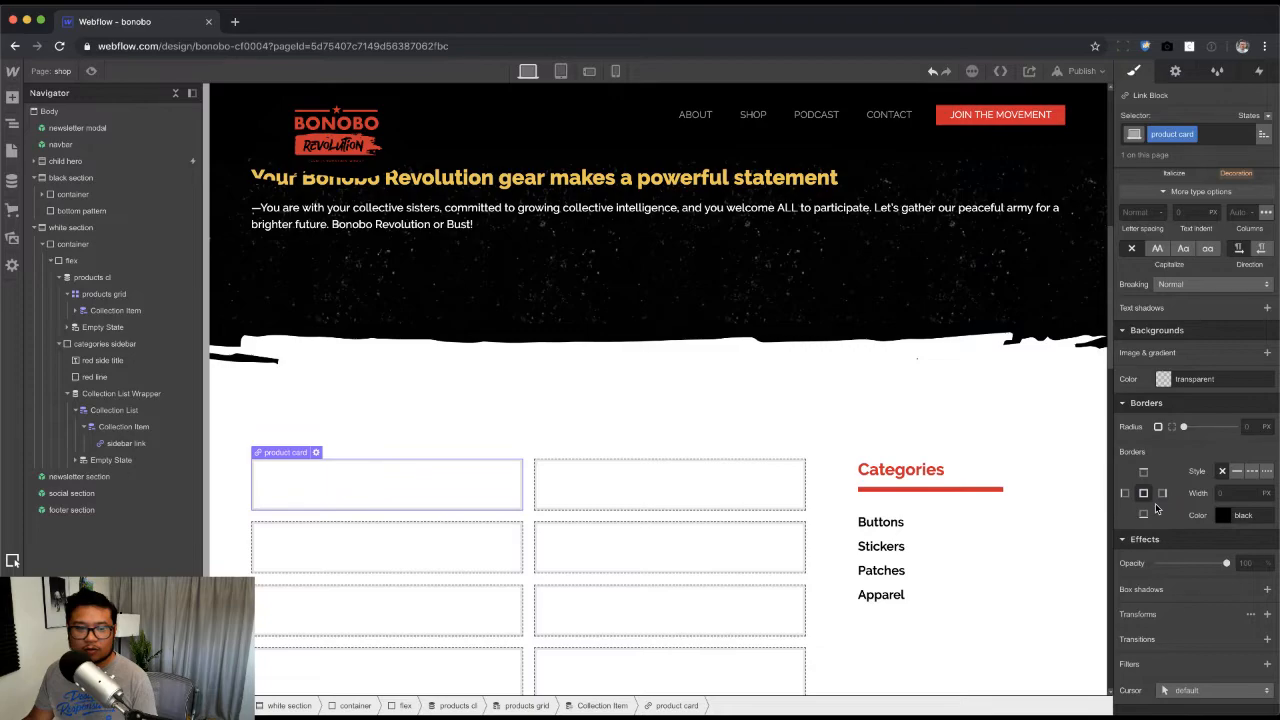
{"action": "key", "text": "super+z"}
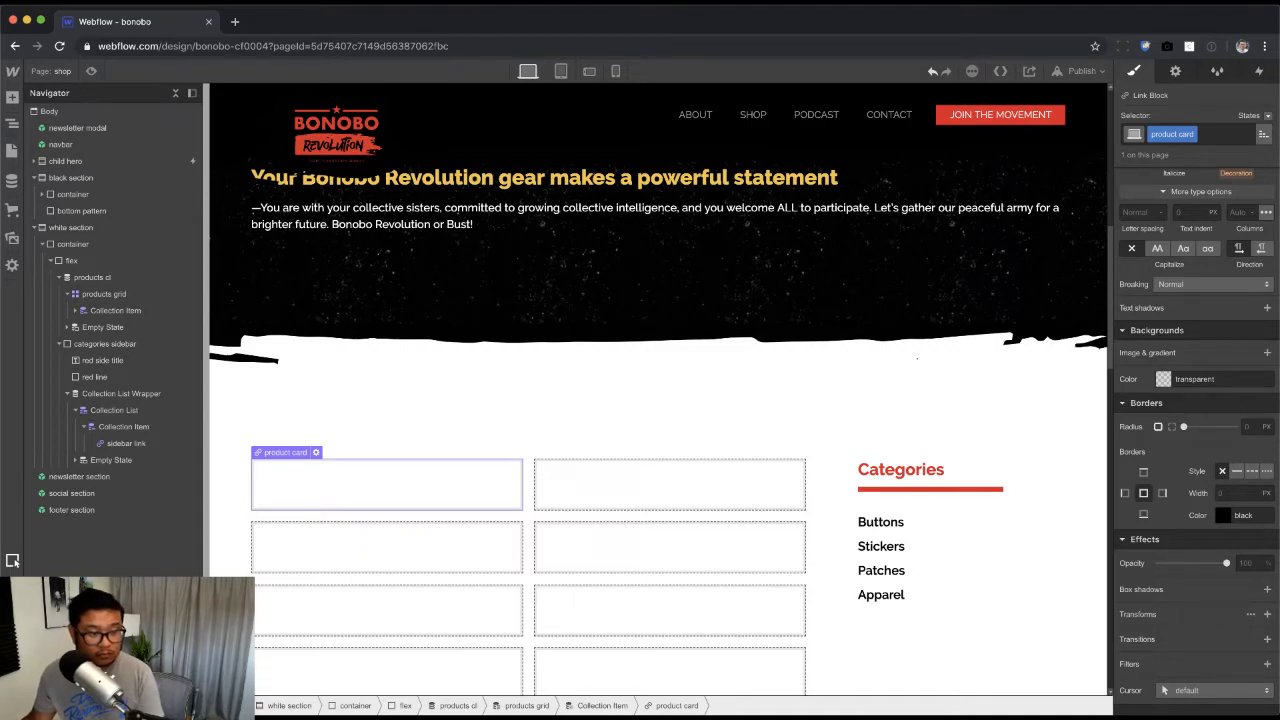
Step: Add a div block inside the product card and give it the class product image
{"action": "left_click", "coordinate": [359, 489]}
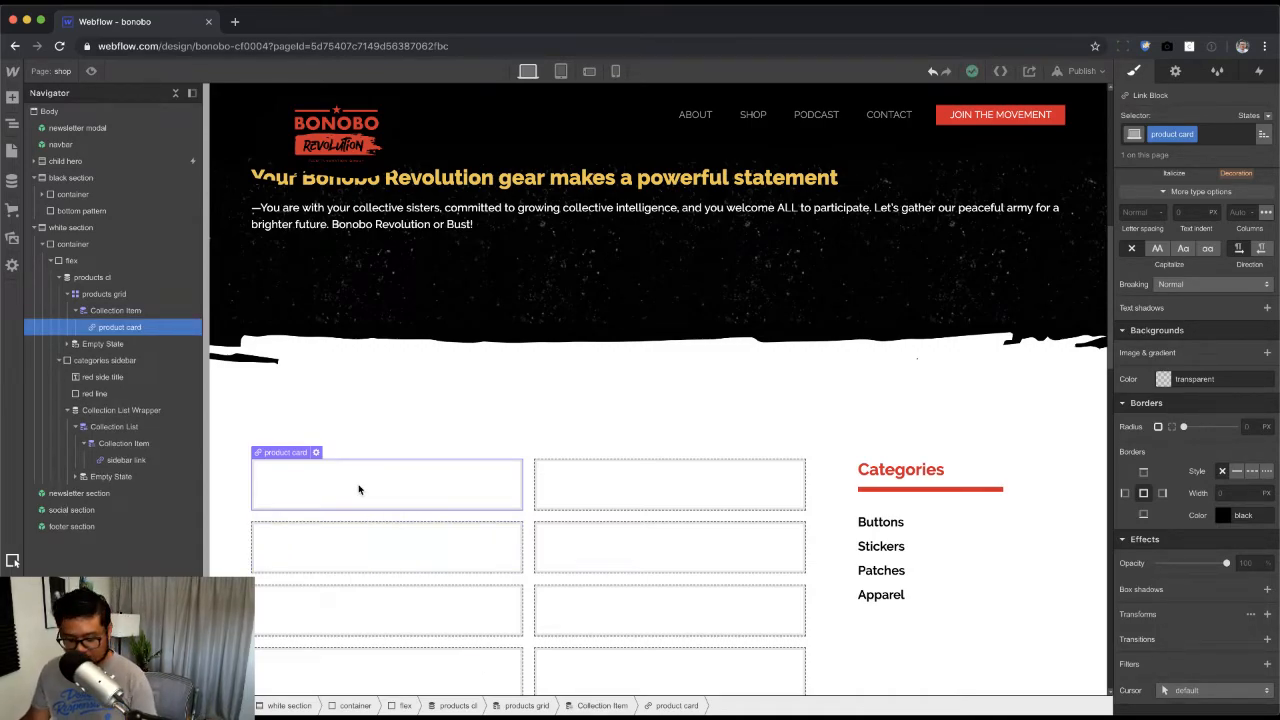
{"action": "key", "text": "super+e"}
{"action": "type", "text": "div"}
{"action": "key", "text": "Return"}
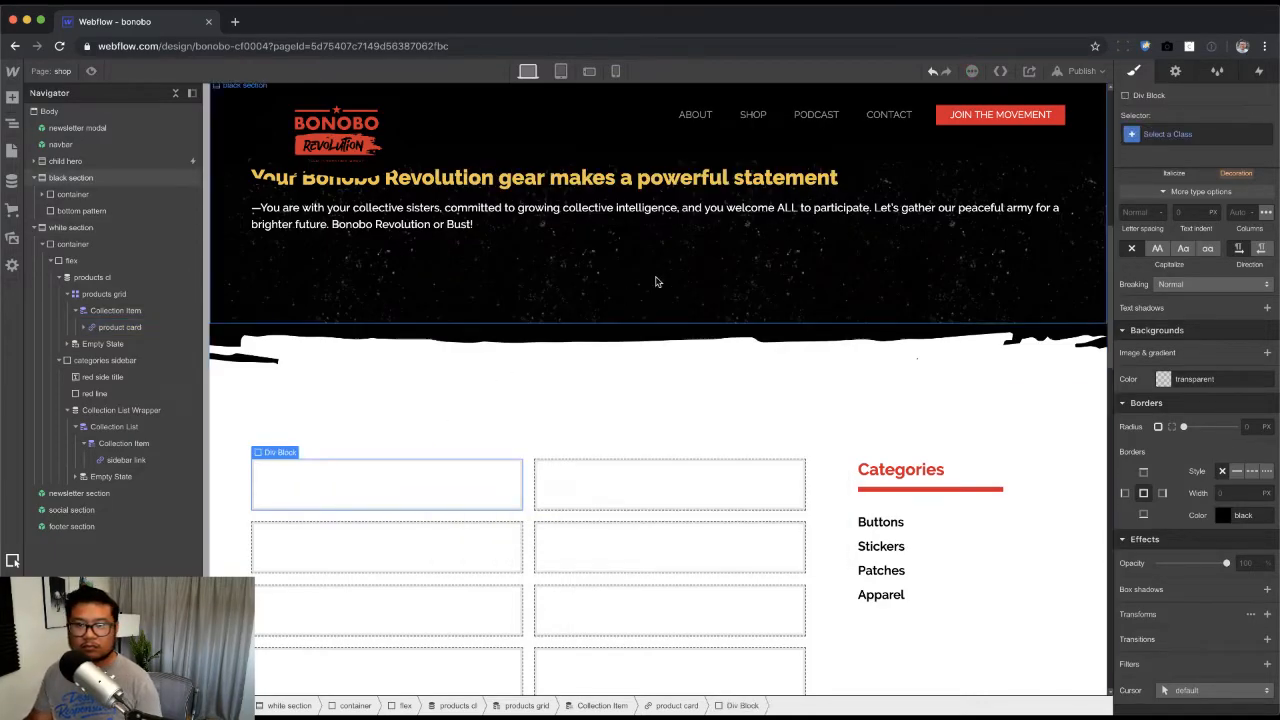
{"action": "left_click", "coordinate": [1167, 133]}
{"action": "type", "text": "product"}
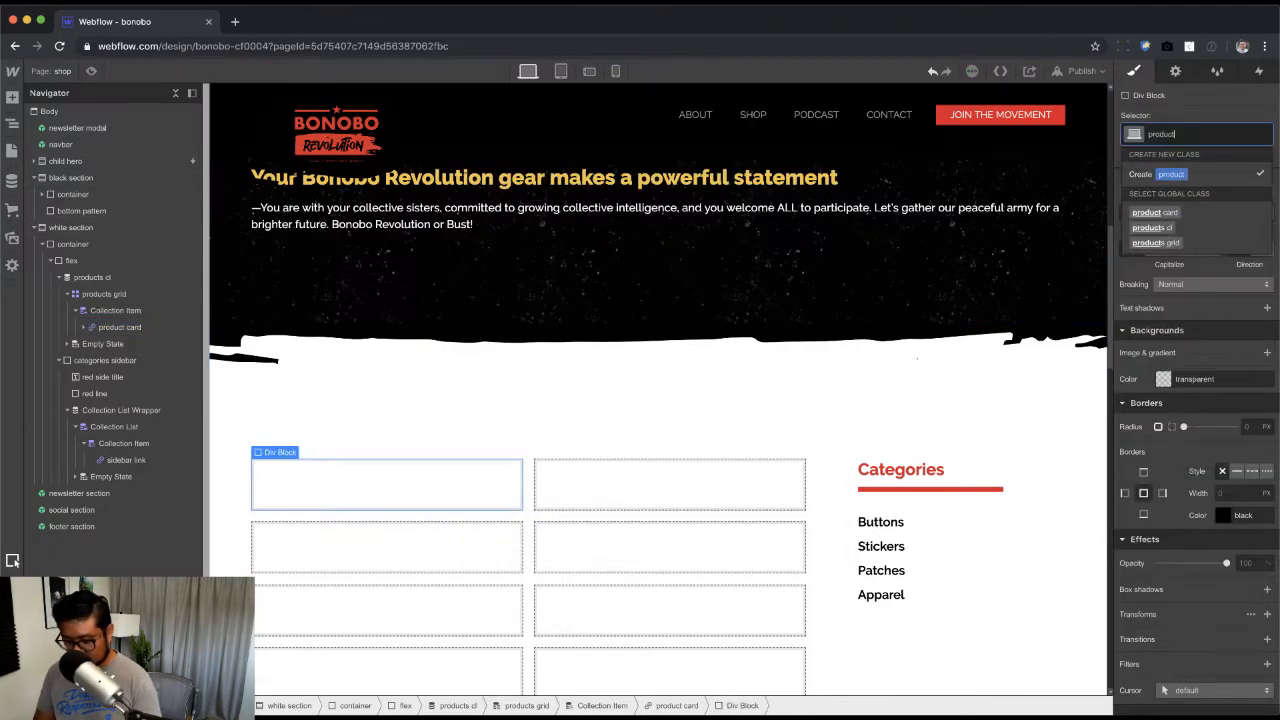
{"action": "type", "text": " iumage"}
{"action": "key", "text": "super+shift+Left"}
{"action": "key", "text": "Right"}
{"action": "key", "text": "alt+shift+Left"}
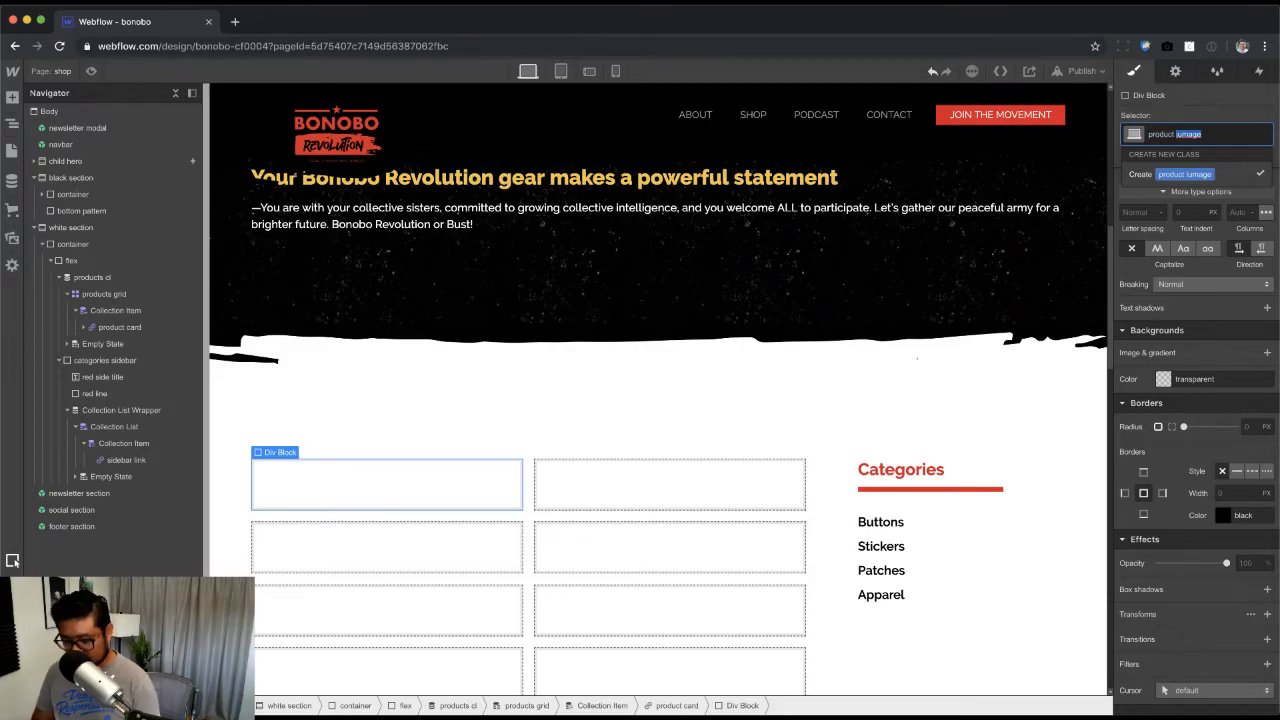
{"action": "type", "text": "image"}
{"action": "key", "text": "Return"}
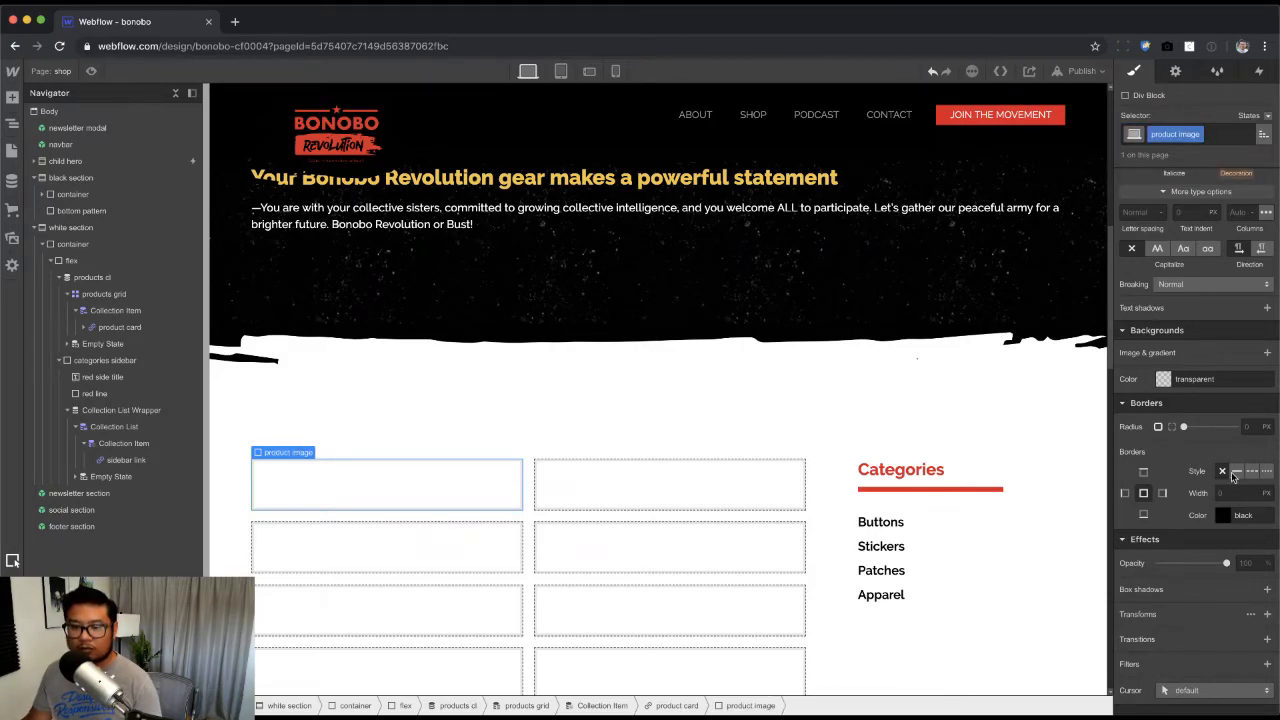
Step: Give the product image div a solid 1 px border in black at 10% opacity
{"action": "left_click", "coordinate": [1236, 471]}
{"action": "left_click", "coordinate": [1222, 515]}
{"action": "left_click", "coordinate": [1260, 443]}
{"action": "type", "text": "1"}
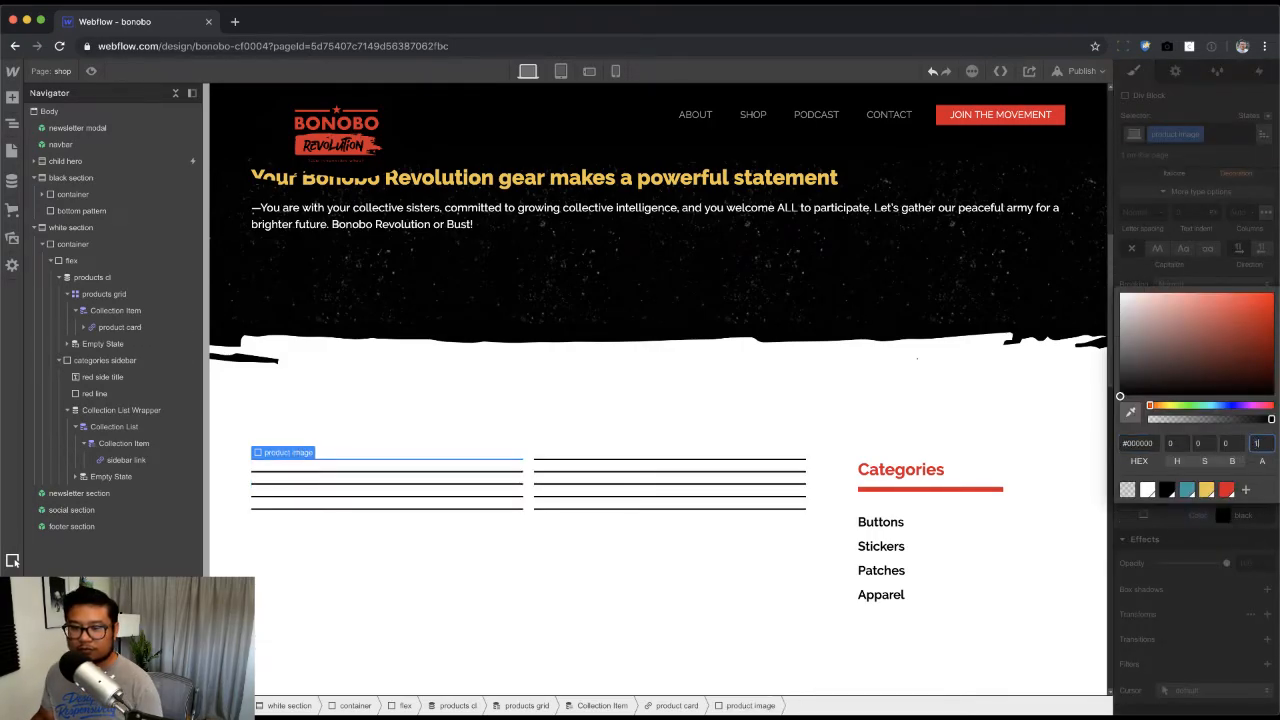
{"action": "type", "text": "0"}
{"action": "left_click", "coordinate": [1196, 190]}
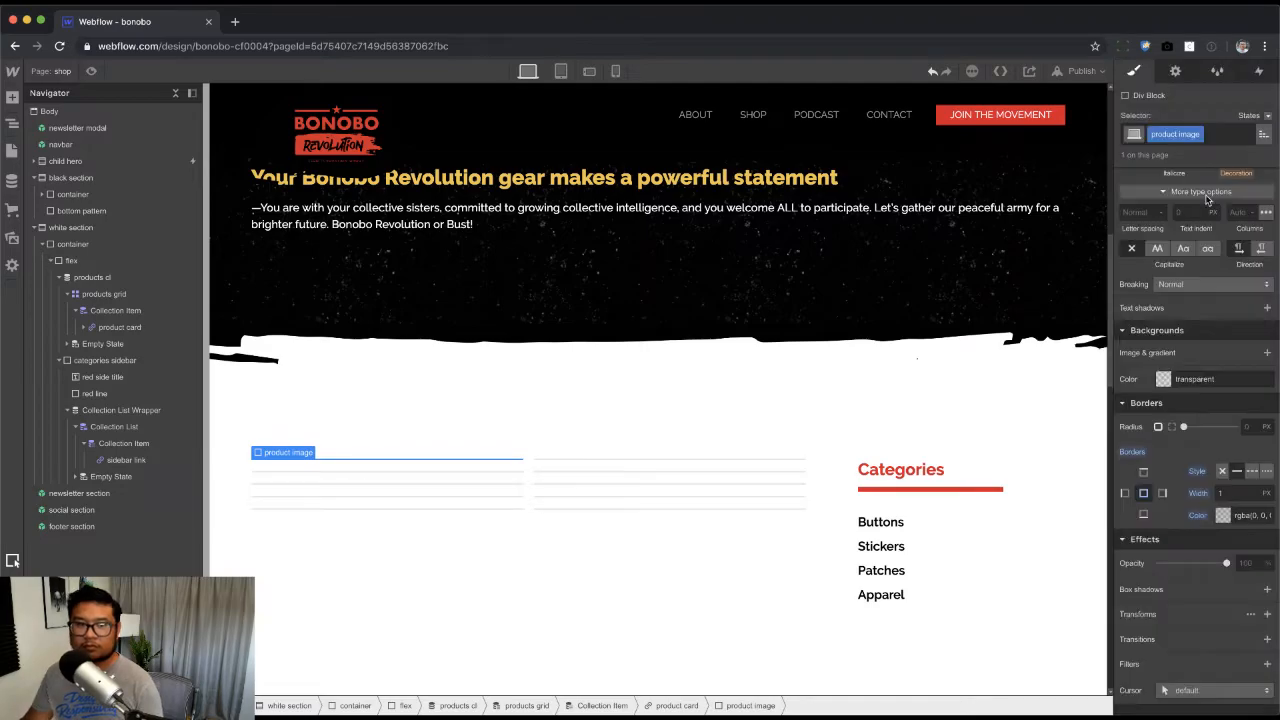
Step: Bind the product image div's background image to the product image field of Products
{"action": "left_click", "coordinate": [1175, 75]}
{"action": "left_click", "coordinate": [1160, 324]}
{"action": "left_click", "coordinate": [1165, 341]}
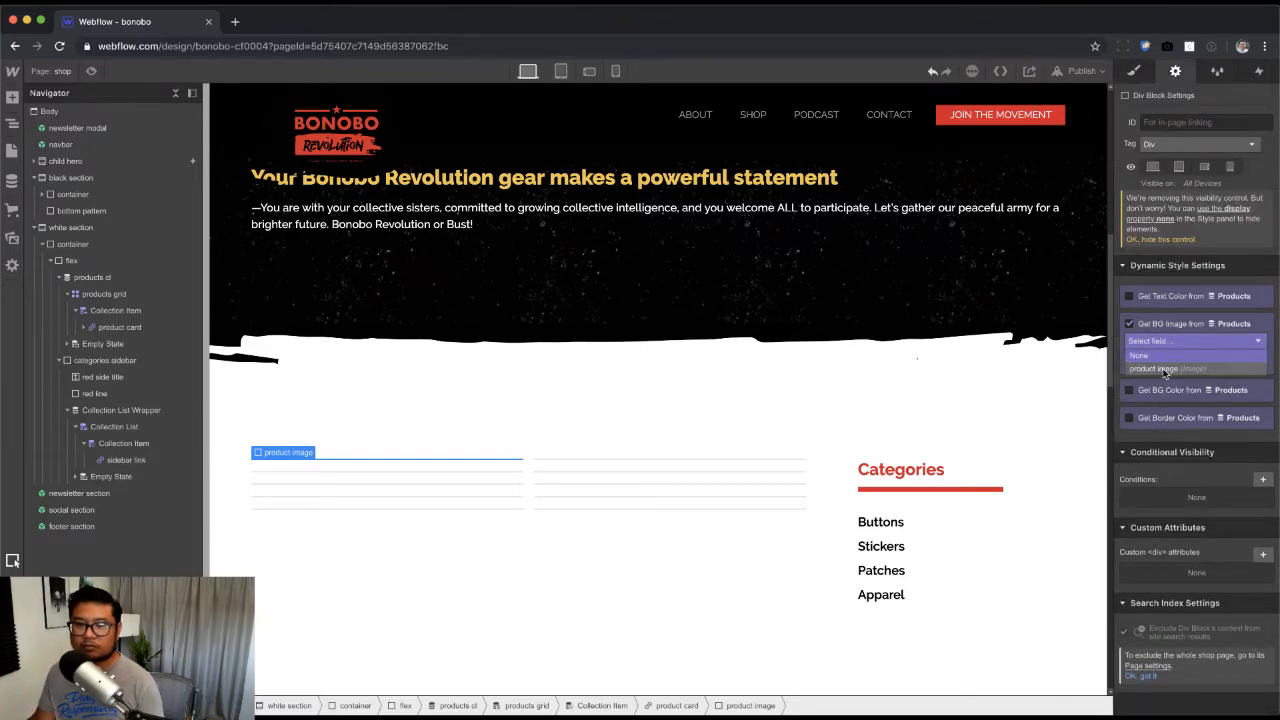
{"action": "left_click", "coordinate": [1165, 369]}
Step: Set the product image div's height to 250 px
{"action": "left_click", "coordinate": [1133, 71]}
{"action": "left_click", "coordinate": [1242, 362]}
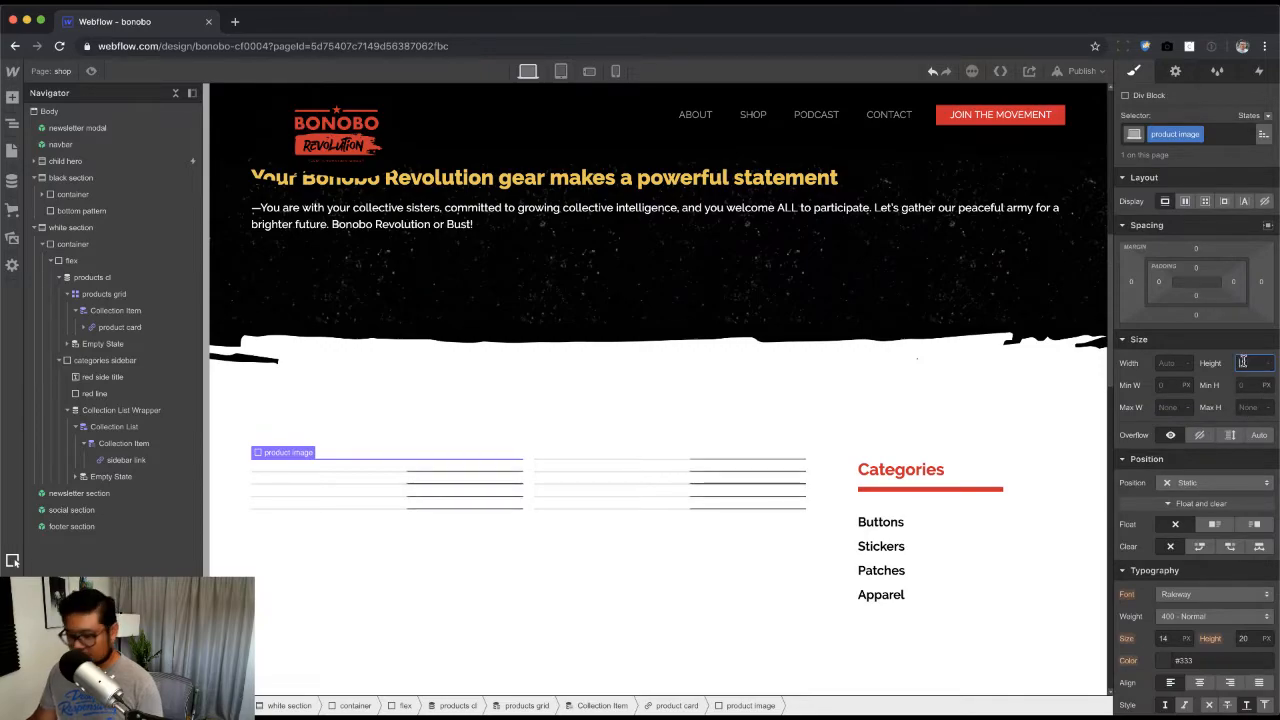
{"action": "type", "text": "20"}
{"action": "key", "text": "Return"}
{"action": "type", "text": "0"}
{"action": "key", "text": "super+a"}
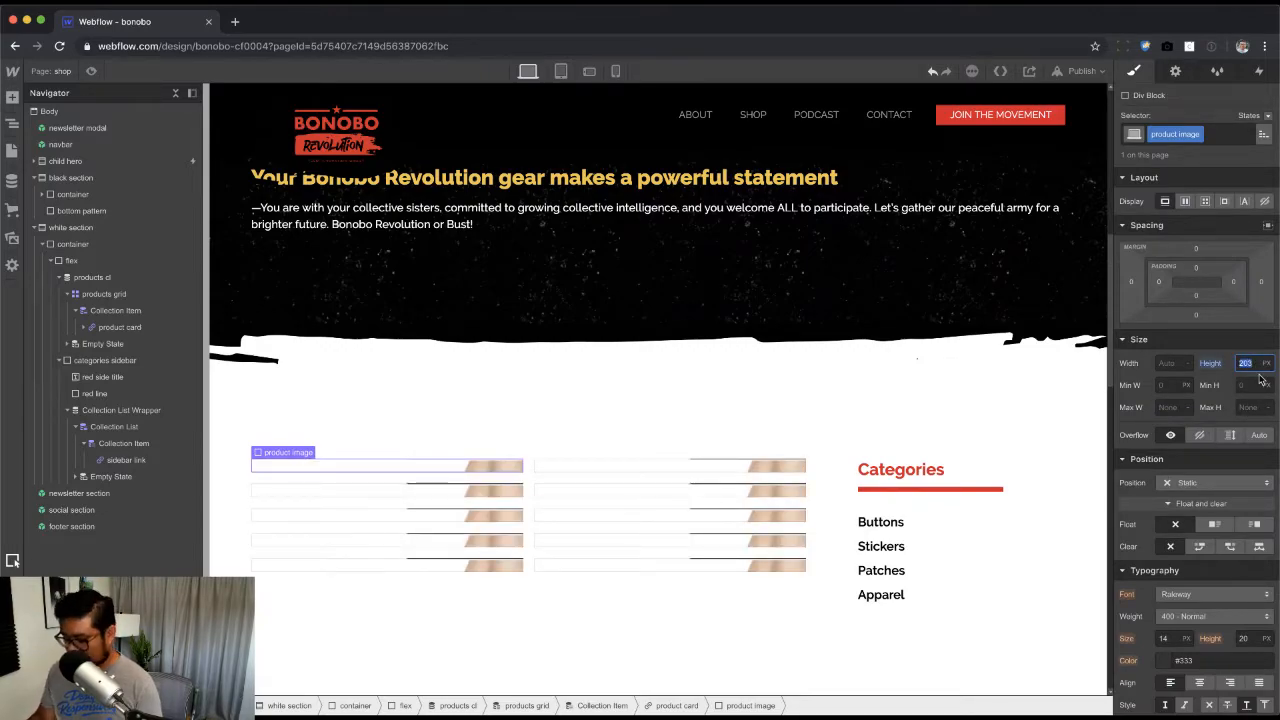
{"action": "type", "text": "250"}
{"action": "key", "text": "Return"}
Step: Add a background image layer to the product image div with Cover sizing, centred position and no tiling
{"action": "scroll", "coordinate": [1205, 569], "scroll_direction": "down", "scroll_amount": 5}
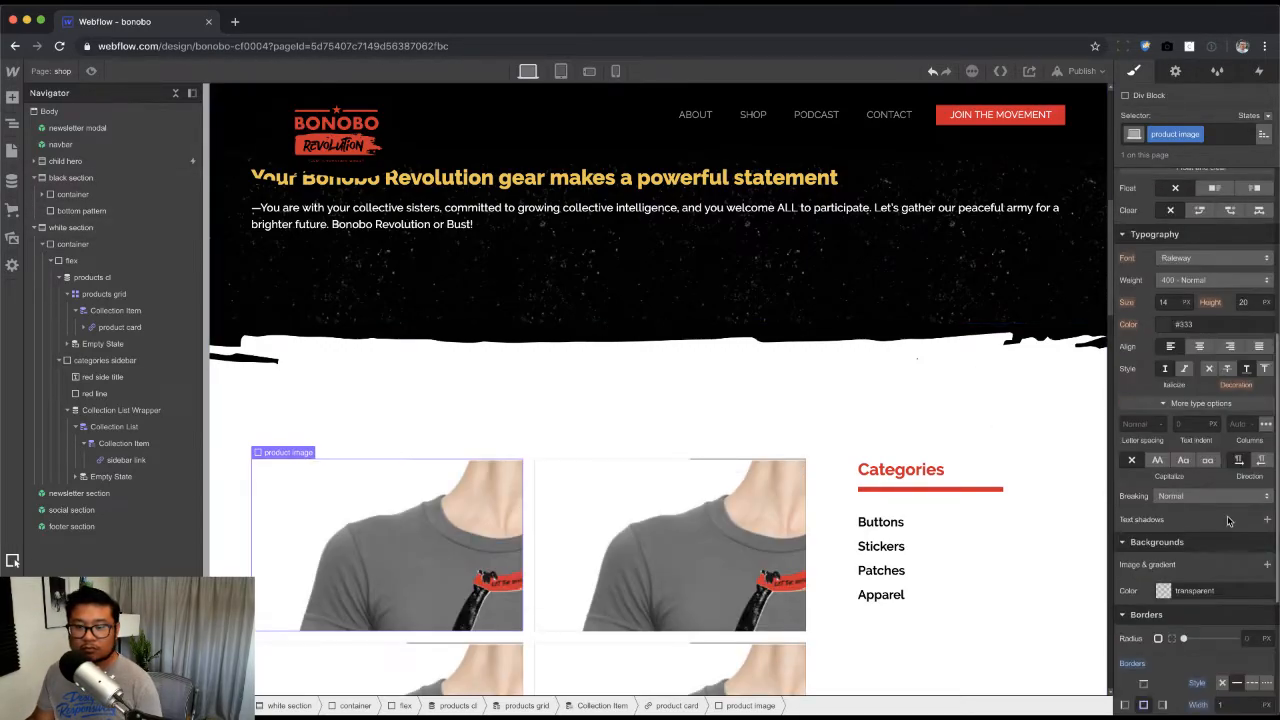
{"action": "left_click", "coordinate": [1267, 564]}
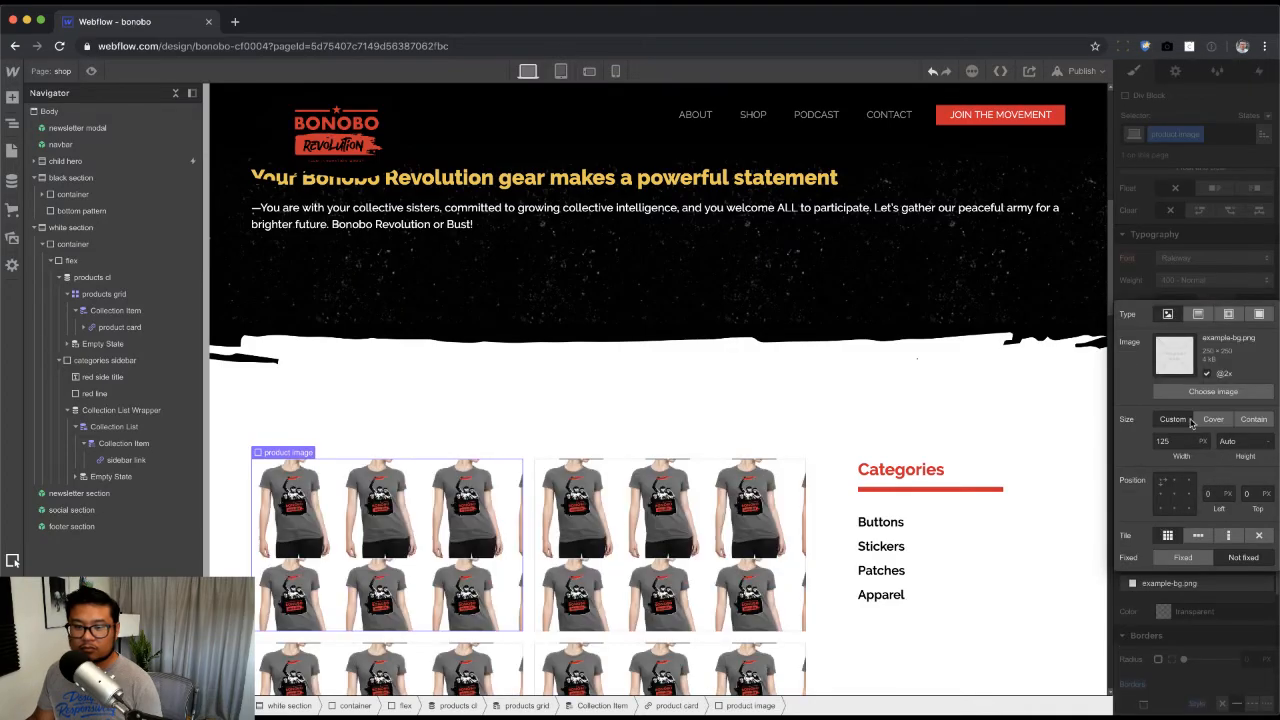
{"action": "left_click", "coordinate": [1210, 420]}
{"action": "left_click", "coordinate": [1174, 494]}
{"action": "left_click", "coordinate": [1259, 535]}
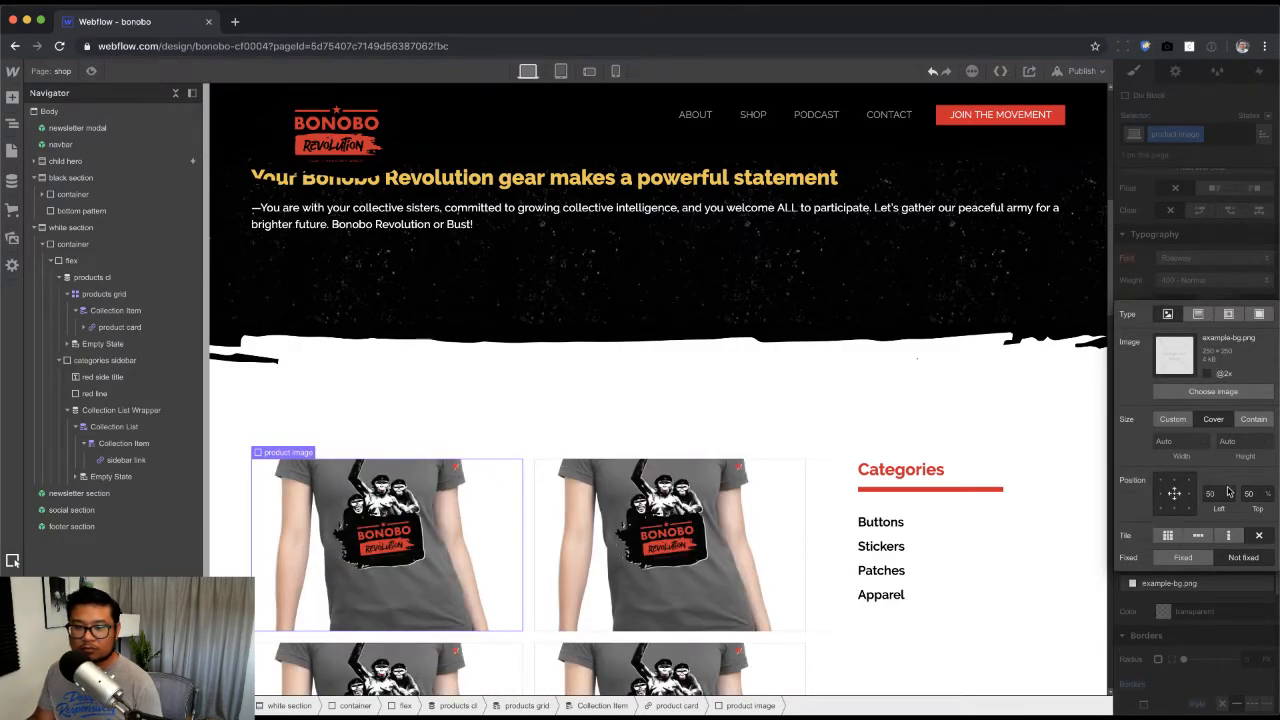
{"action": "left_click", "coordinate": [1227, 257]}
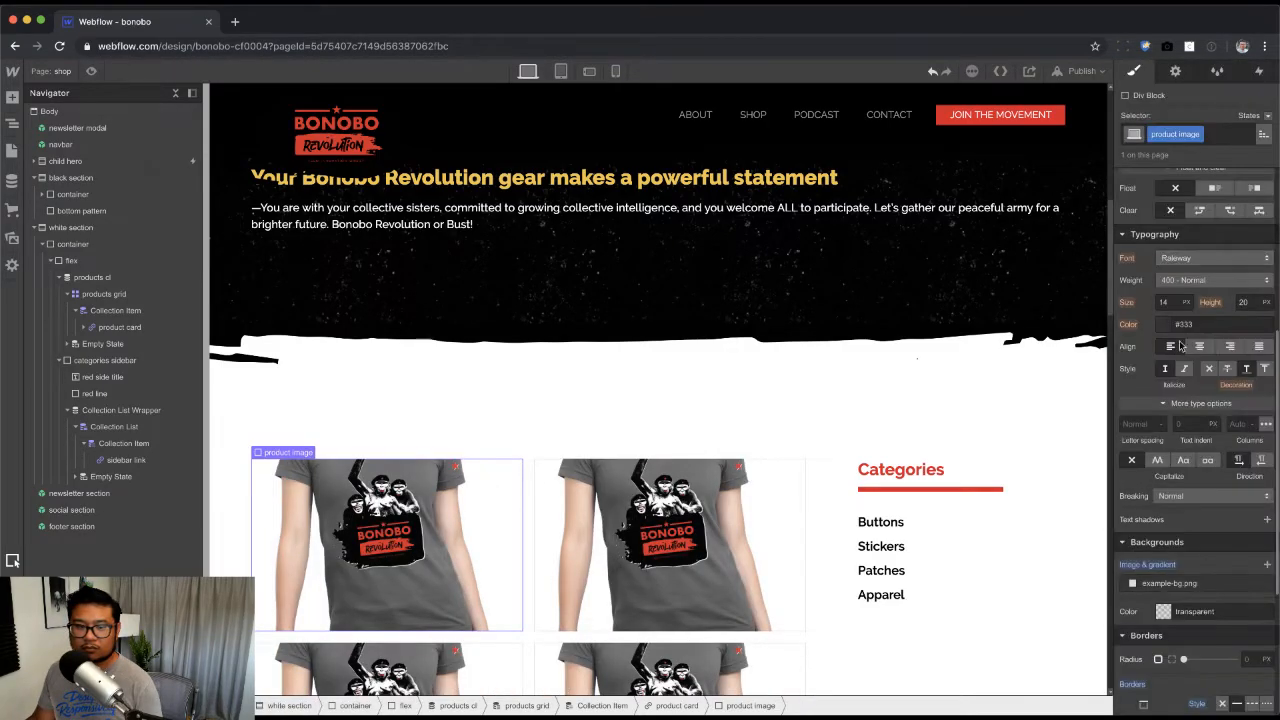
Step: Change the product image background's sizing to Contain
{"action": "left_click", "coordinate": [1174, 585]}
{"action": "left_click", "coordinate": [1253, 420]}
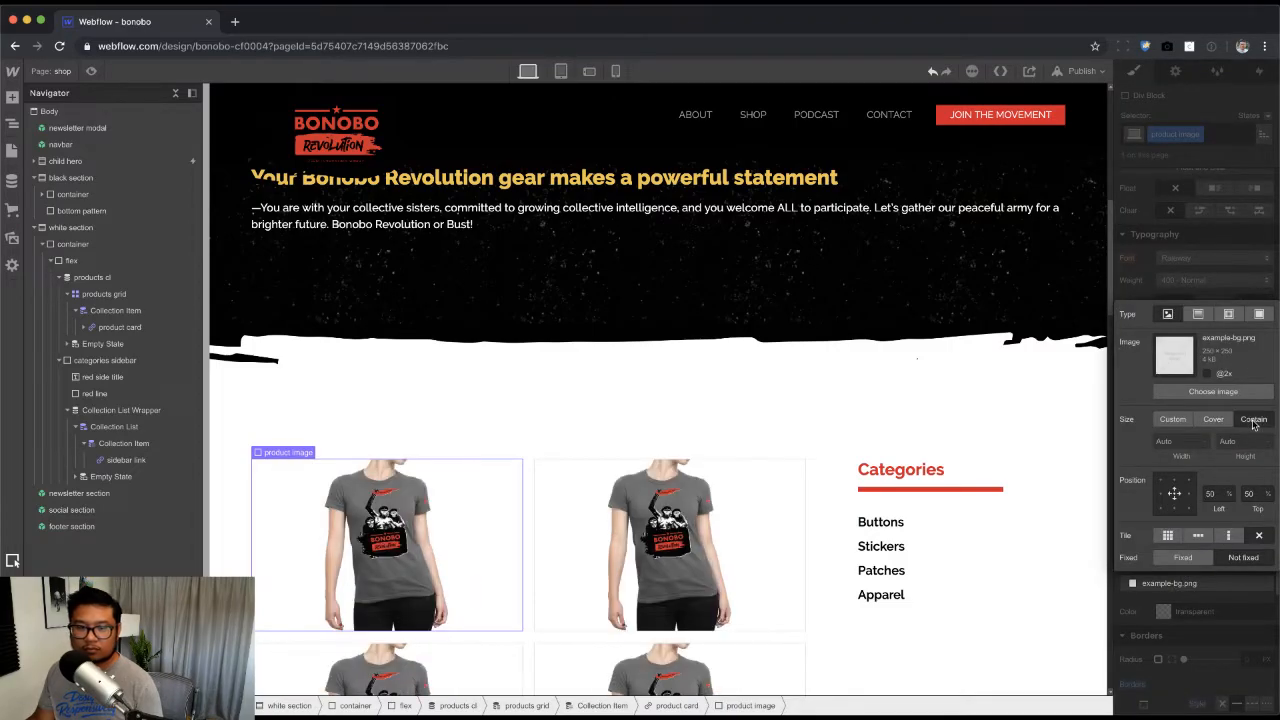
{"action": "left_click", "coordinate": [1245, 257]}
{"action": "scroll", "coordinate": [714, 452], "scroll_direction": "down", "scroll_amount": 4}
{"action": "scroll", "coordinate": [714, 452], "scroll_direction": "up", "scroll_amount": 3}
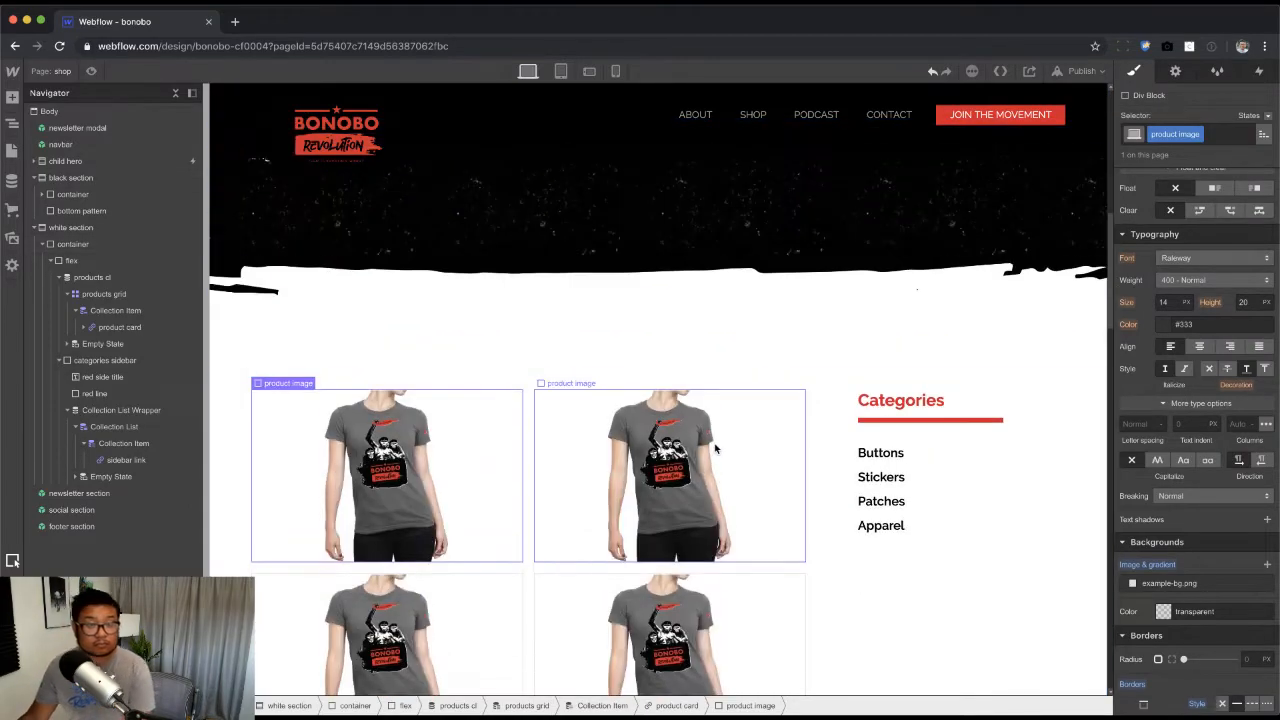
Step: Widen the products grid's column and row gaps to 40 px
{"action": "left_click", "coordinate": [552, 423]}
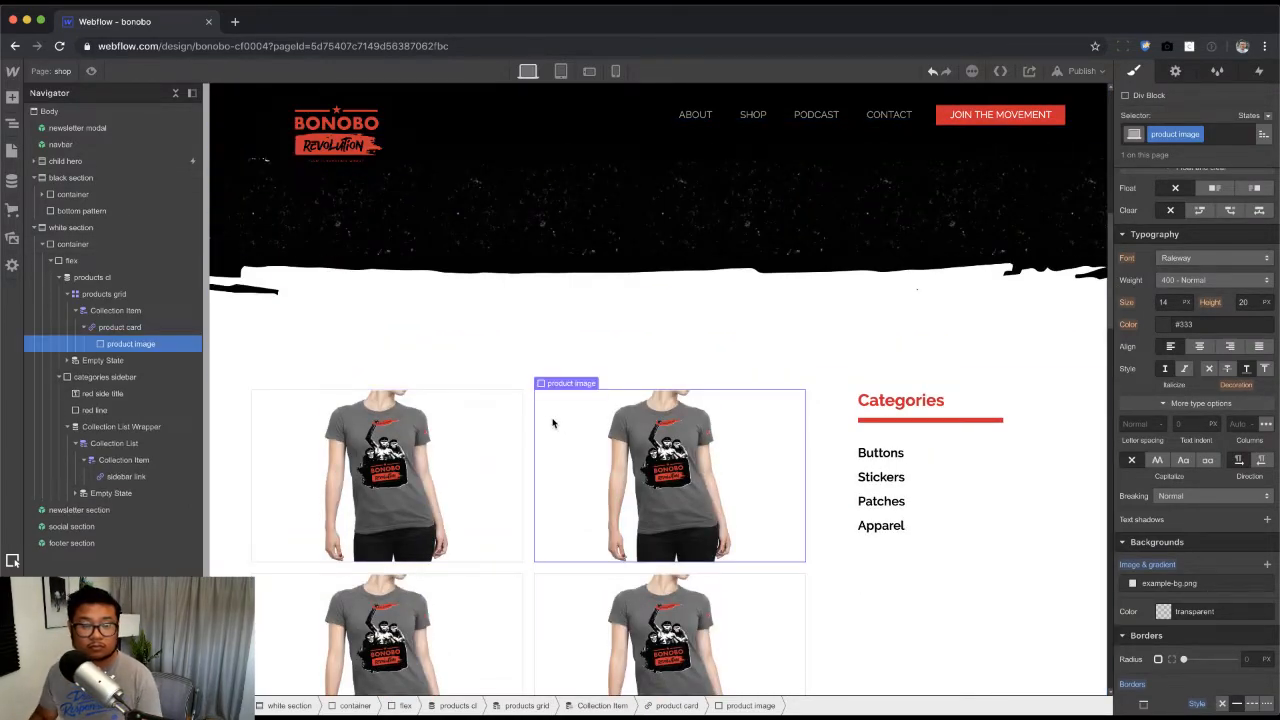
{"action": "key", "text": "Up"}
{"action": "key", "text": "Up"}
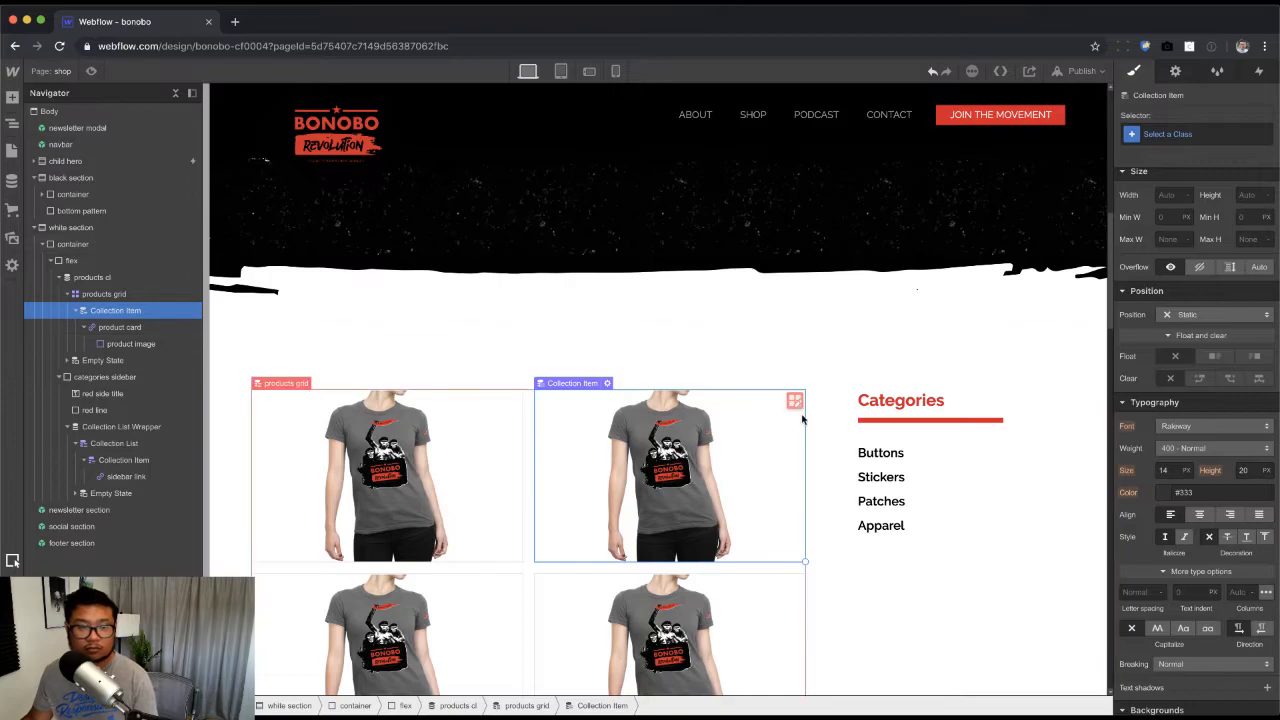
{"action": "left_click", "coordinate": [794, 401]}
{"action": "left_click_drag", "start_coordinate": [531, 442], "coordinate": [550, 443]}
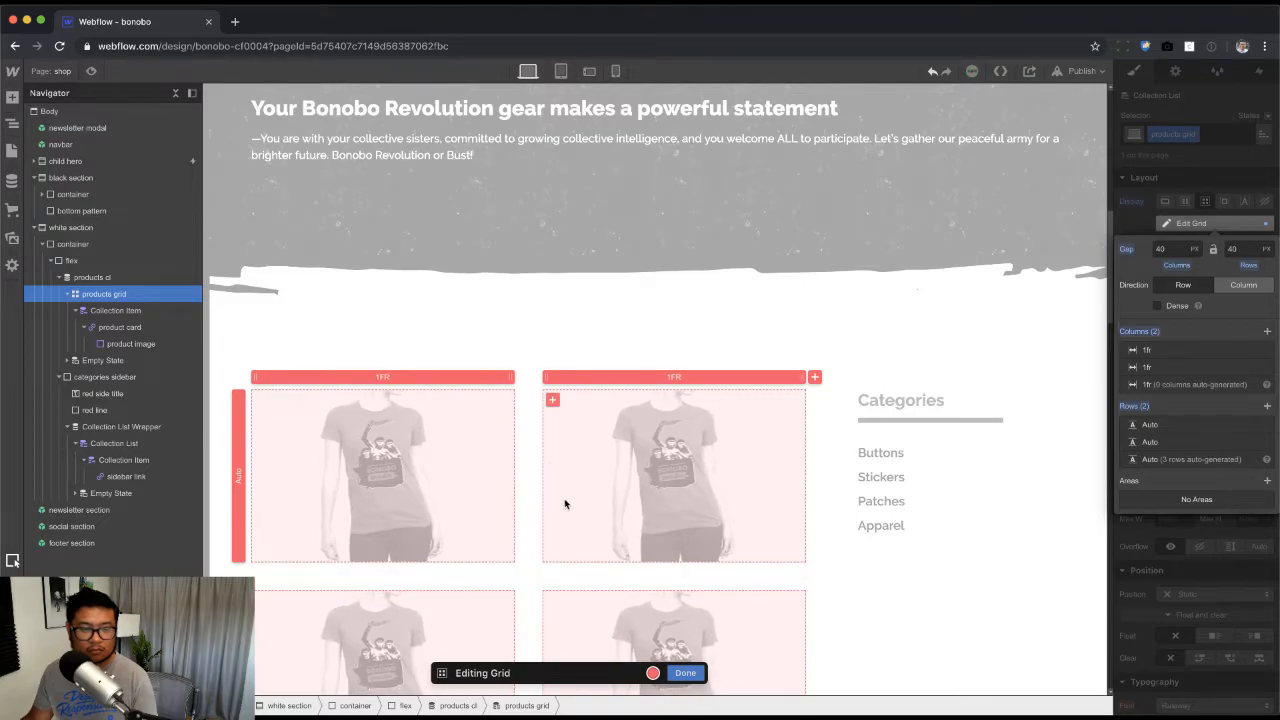
{"action": "left_click", "coordinate": [685, 672]}
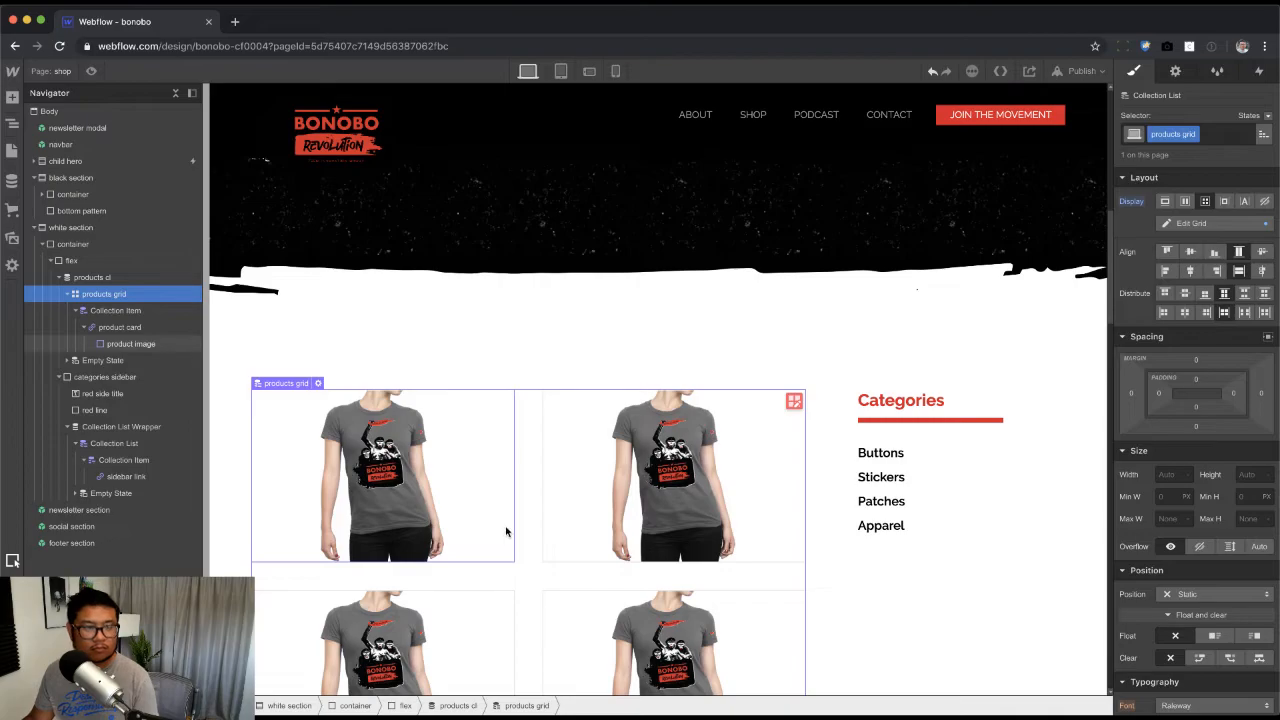
Step: Check in the PDF design how the product name and details are laid out below each product image
{"action": "left_click", "coordinate": [455, 530]}
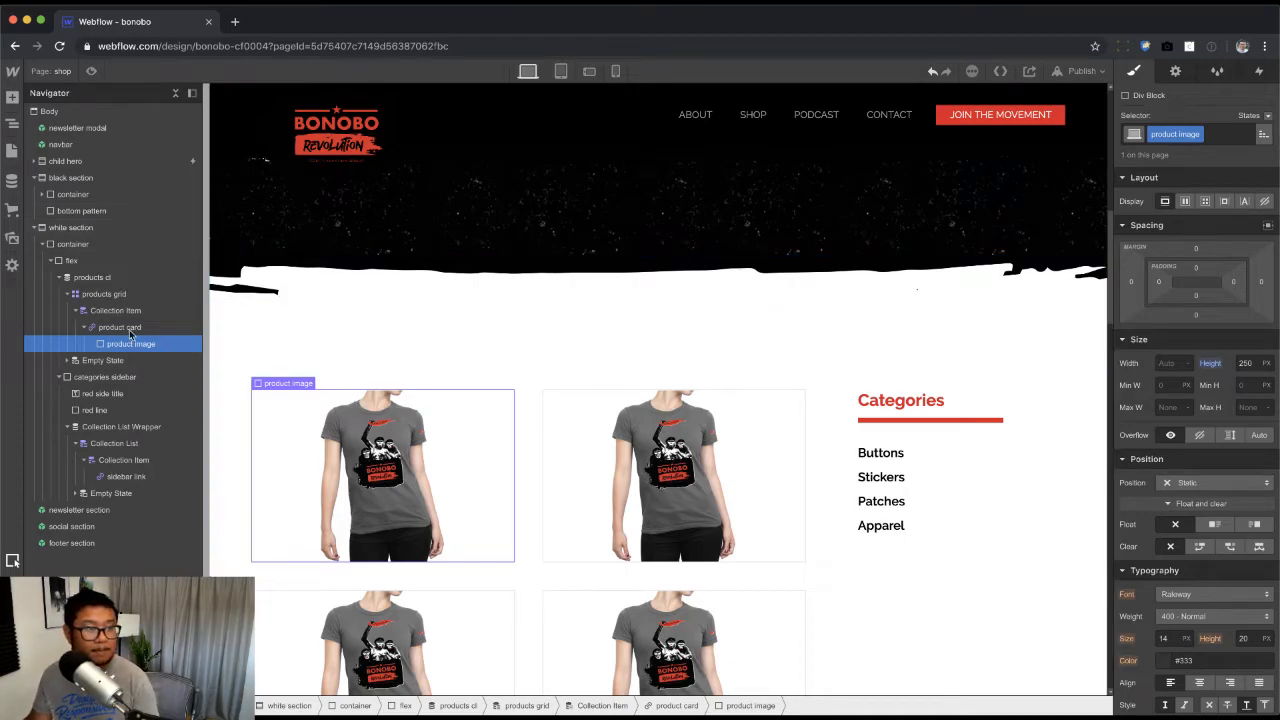
{"action": "left_click", "coordinate": [186, 332]}
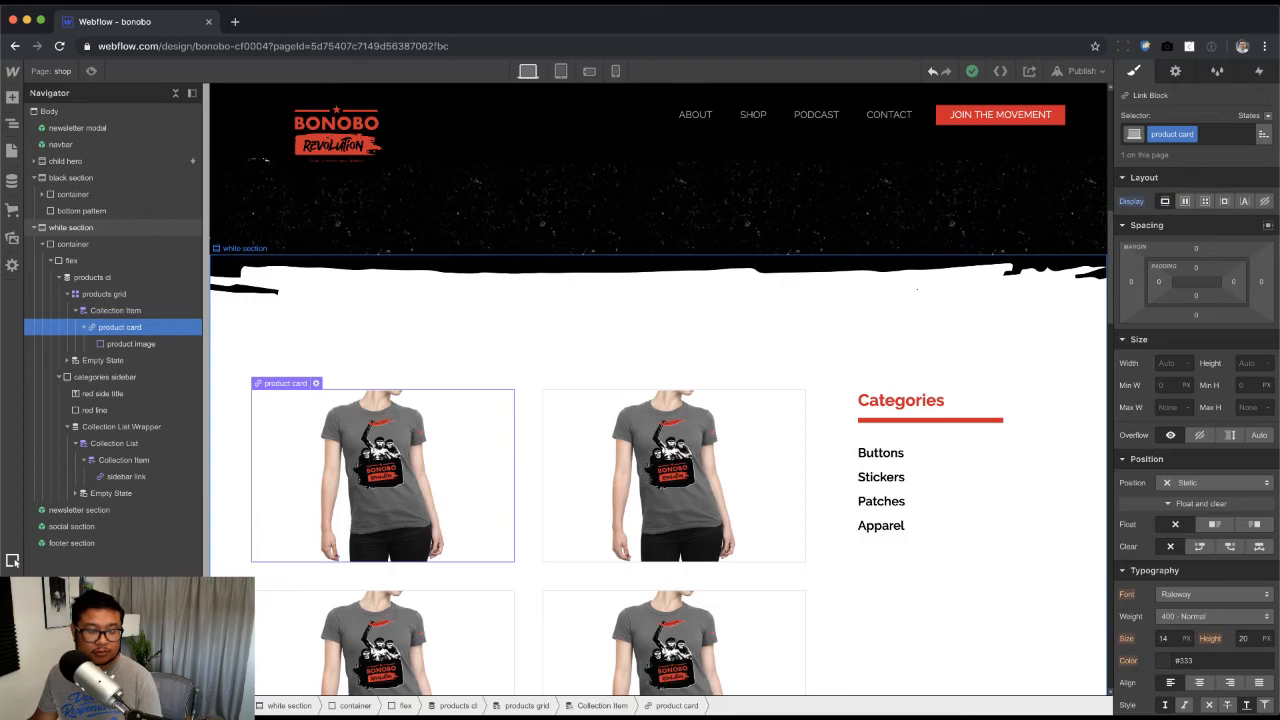
{"action": "key", "text": "super+Tab"}
{"action": "scroll", "coordinate": [456, 663], "scroll_direction": "down", "scroll_amount": 10}
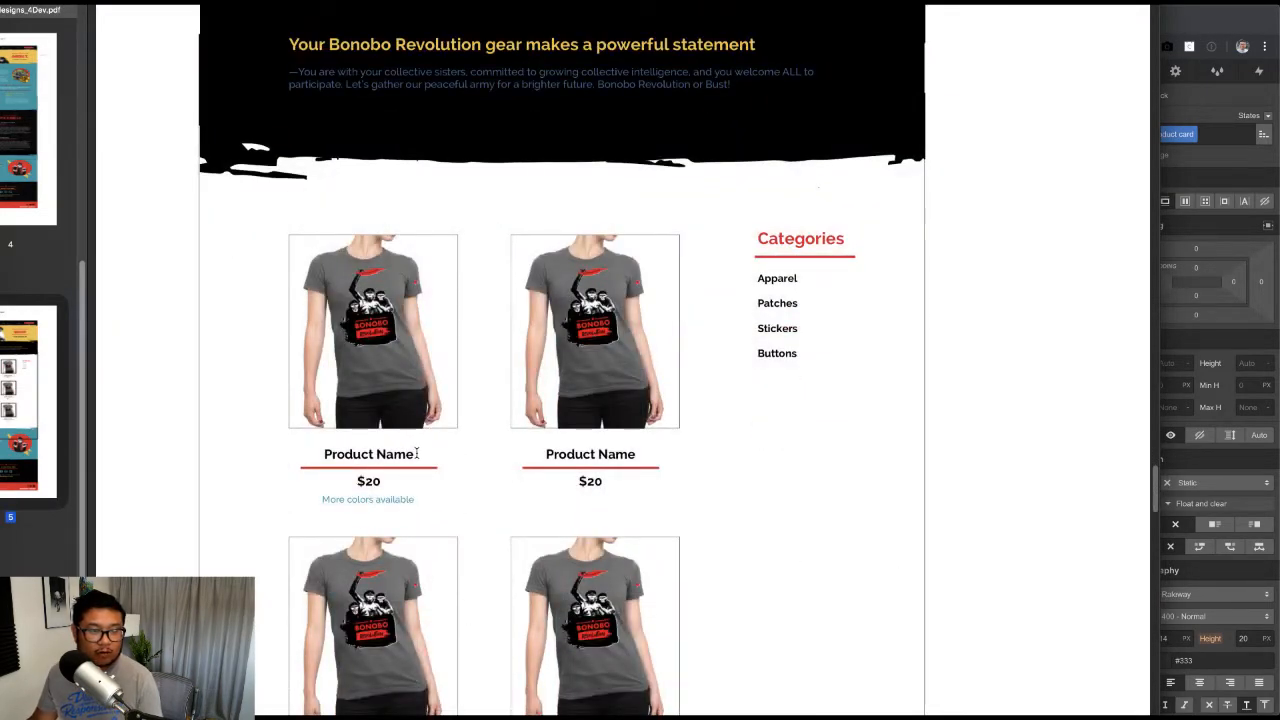
{"action": "left_click_drag", "start_coordinate": [417, 454], "coordinate": [324, 455]}
{"action": "left_click", "coordinate": [517, 494]}
{"action": "key", "text": "super+Tab"}
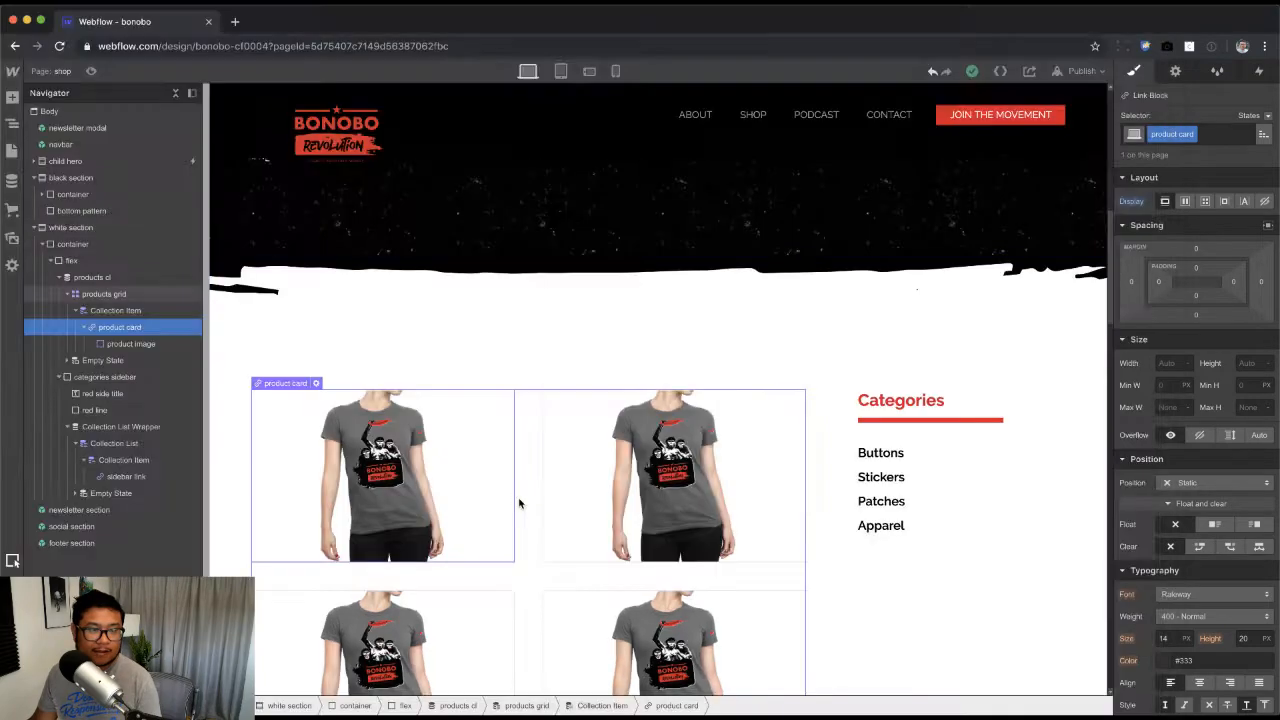
Step: Give the product image div a bottom margin of 20 px
{"action": "left_click", "coordinate": [400, 491]}
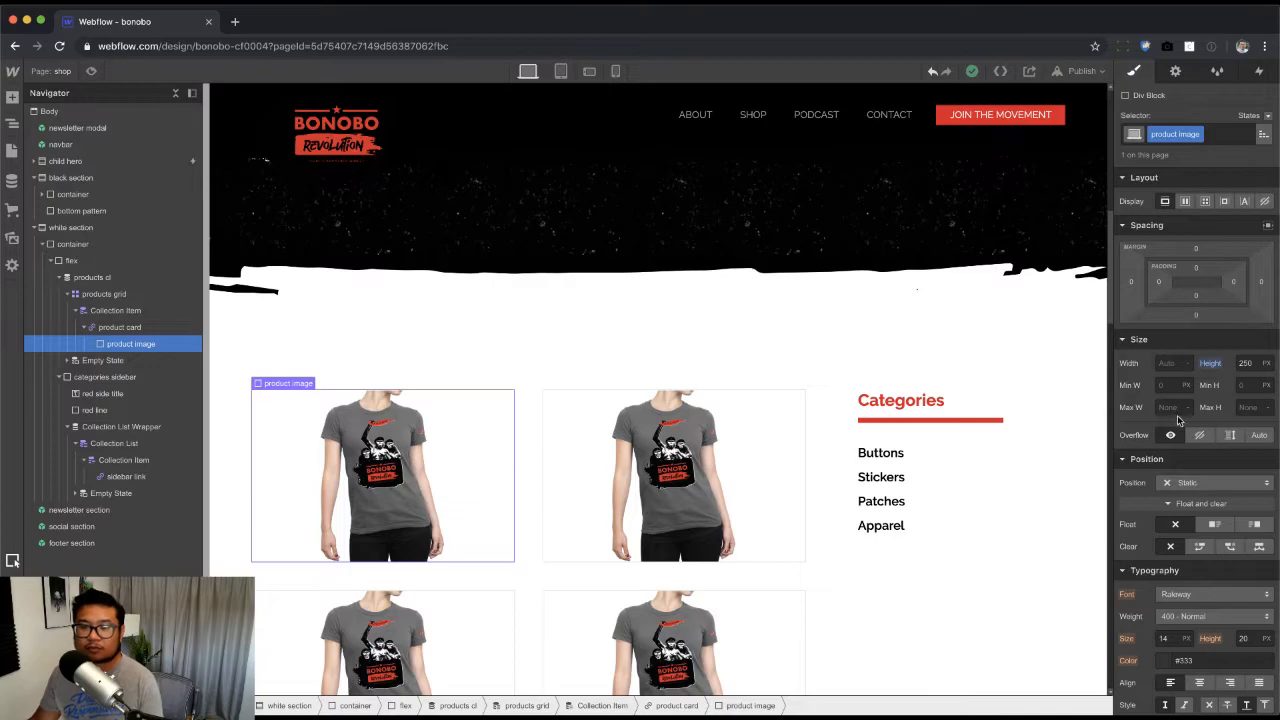
{"action": "left_click", "coordinate": [1197, 316]}
{"action": "type", "text": "20"}
{"action": "key", "text": "Return"}
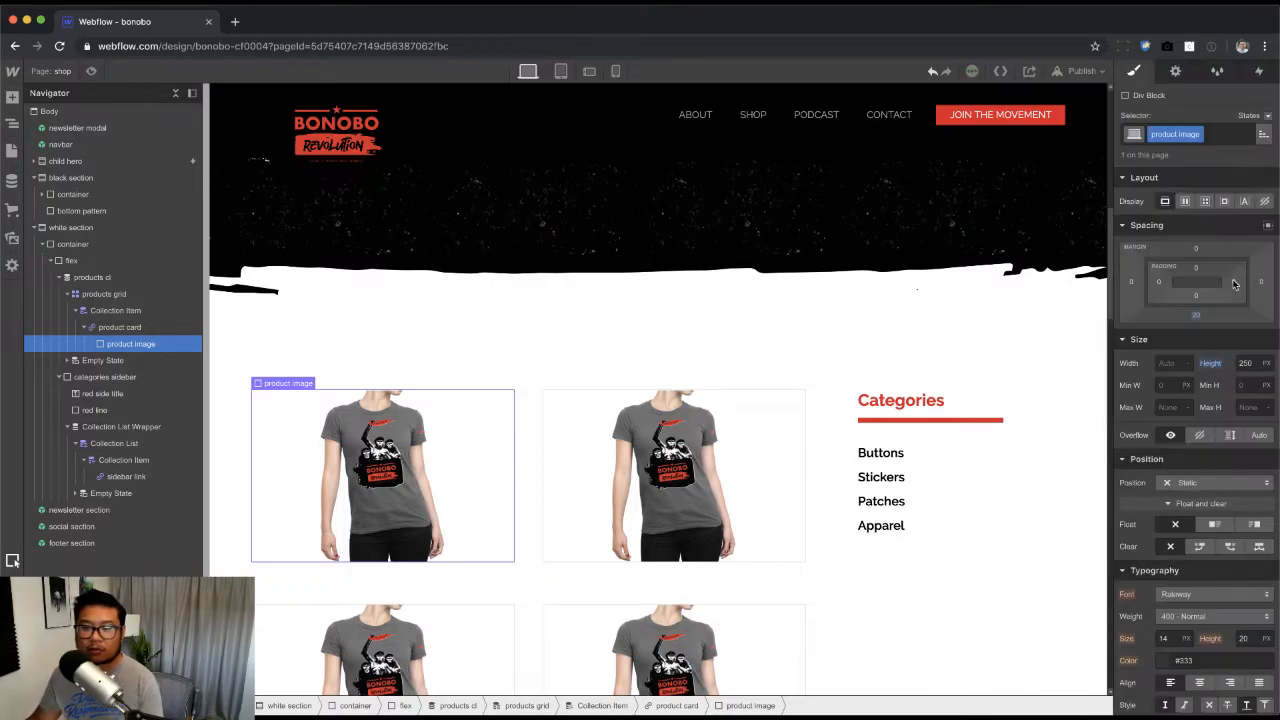
Step: Add a text block inside the product card and bind its text to the Name field of Products
{"action": "left_click", "coordinate": [151, 330]}
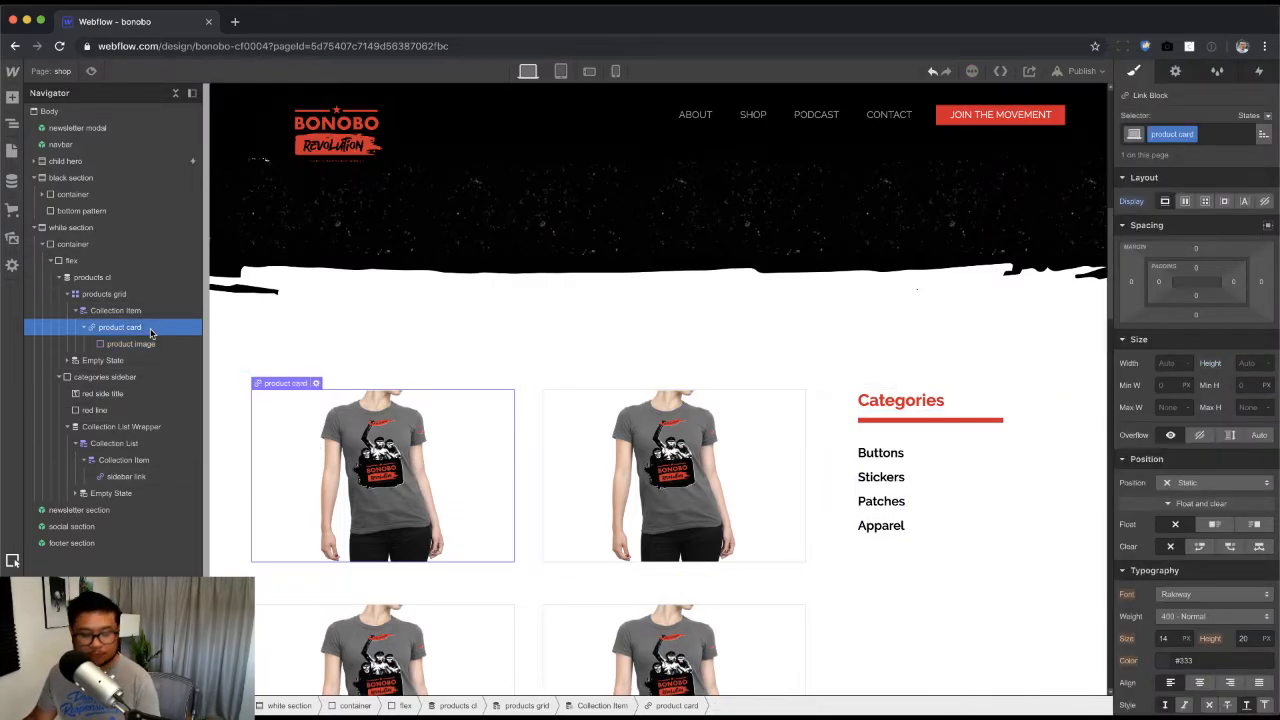
{"action": "key", "text": "super+e"}
{"action": "type", "text": "text"}
{"action": "key", "text": "Return"}
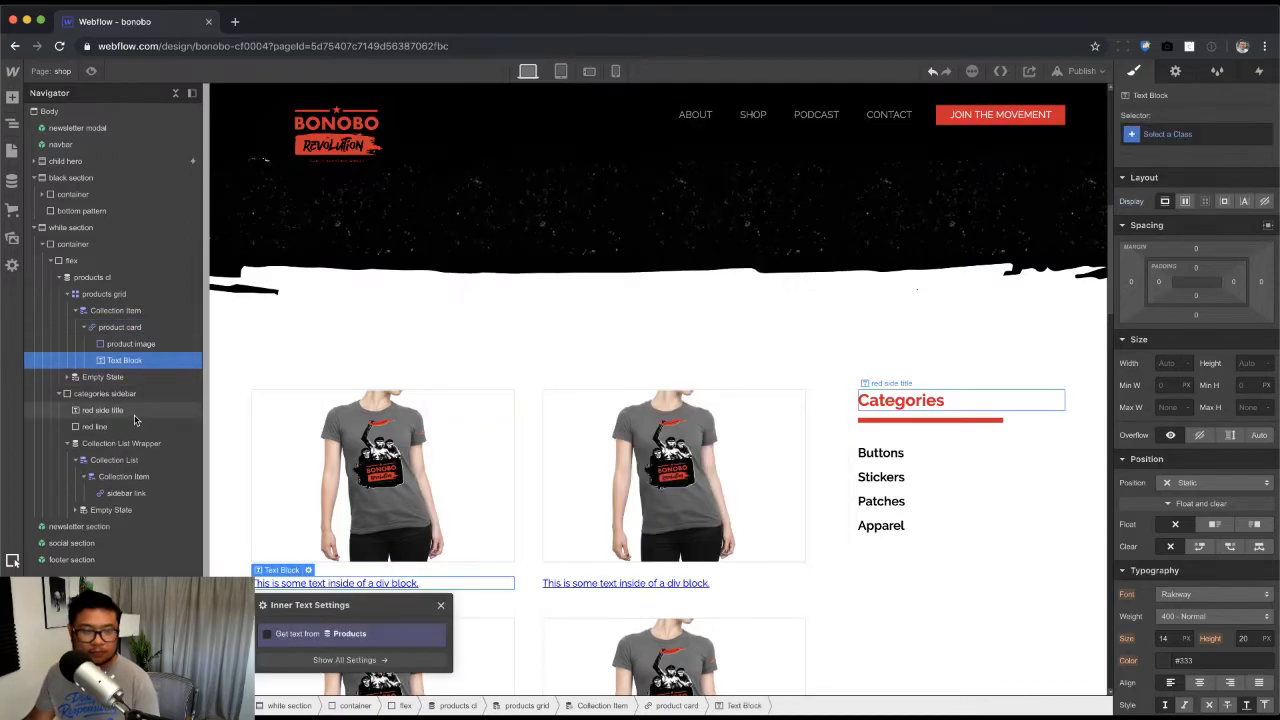
{"action": "left_click", "coordinate": [267, 633]}
{"action": "left_click", "coordinate": [350, 652]}
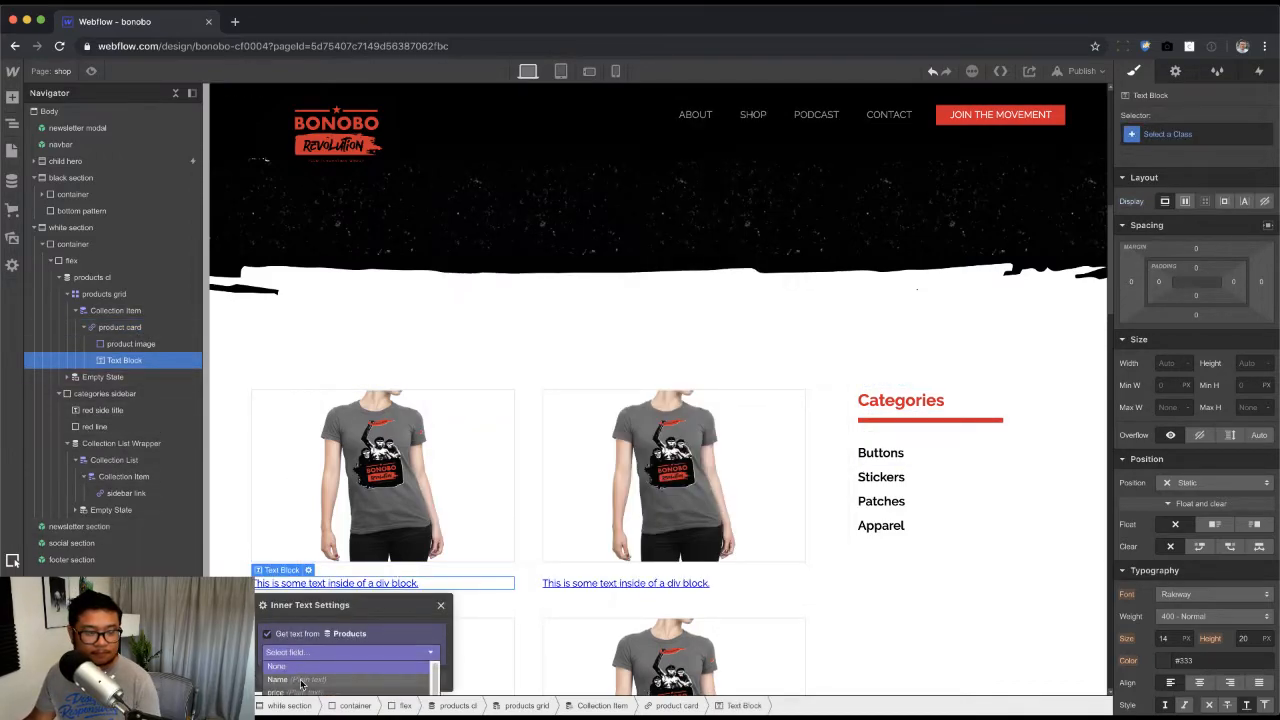
{"action": "left_click", "coordinate": [300, 668]}
{"action": "left_click", "coordinate": [440, 606]}
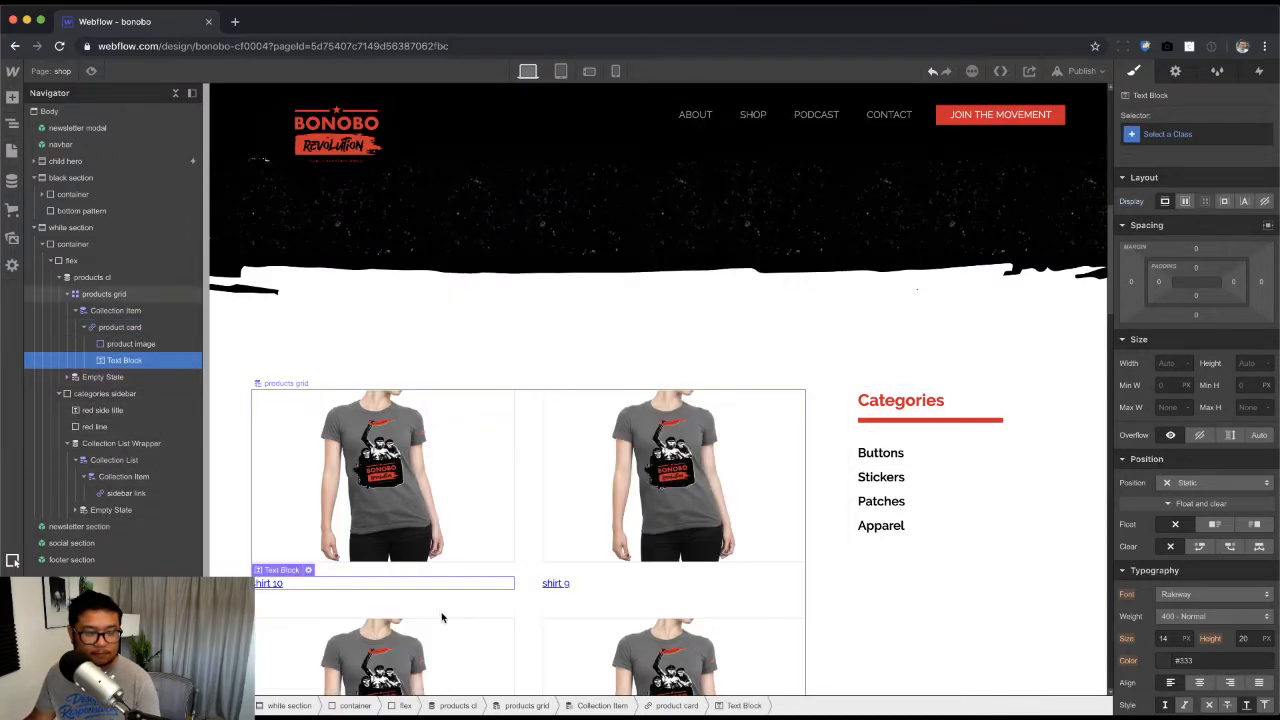
Step: Style the product card's text as centred, without underline and in the black swatch colour
{"action": "left_click", "coordinate": [140, 328]}
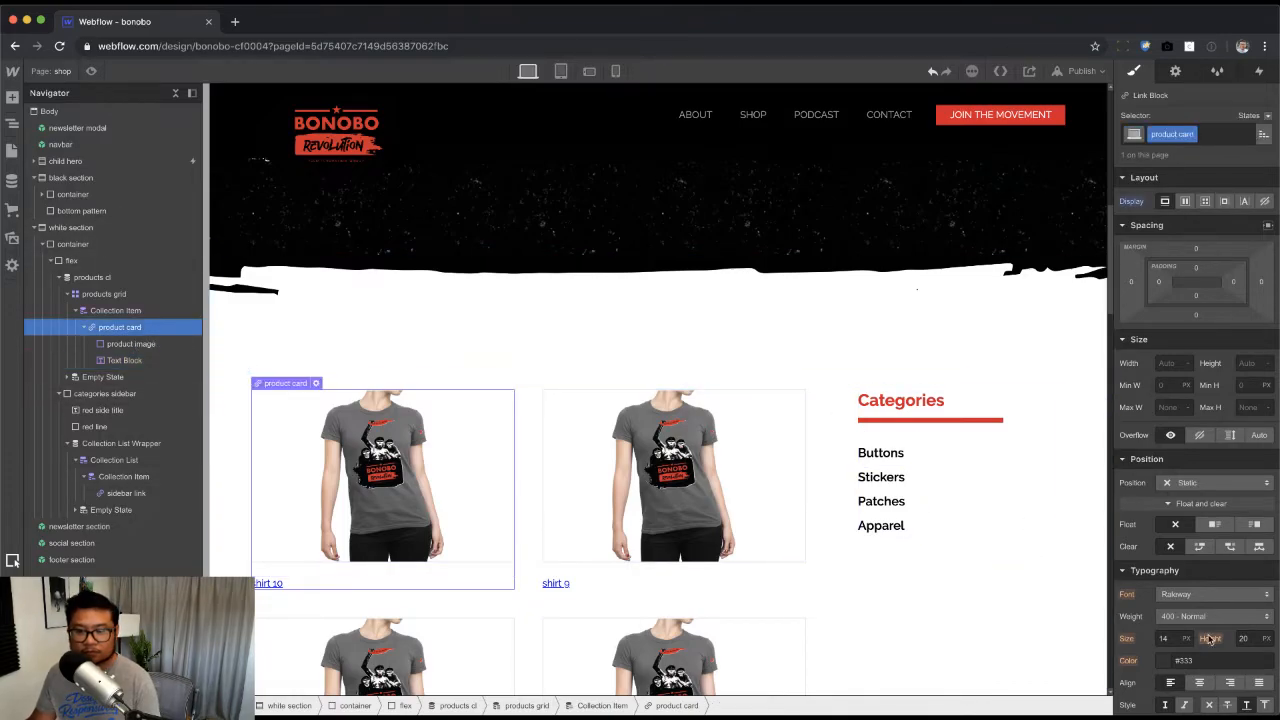
{"action": "scroll", "coordinate": [1192, 680], "scroll_direction": "down", "scroll_amount": 3}
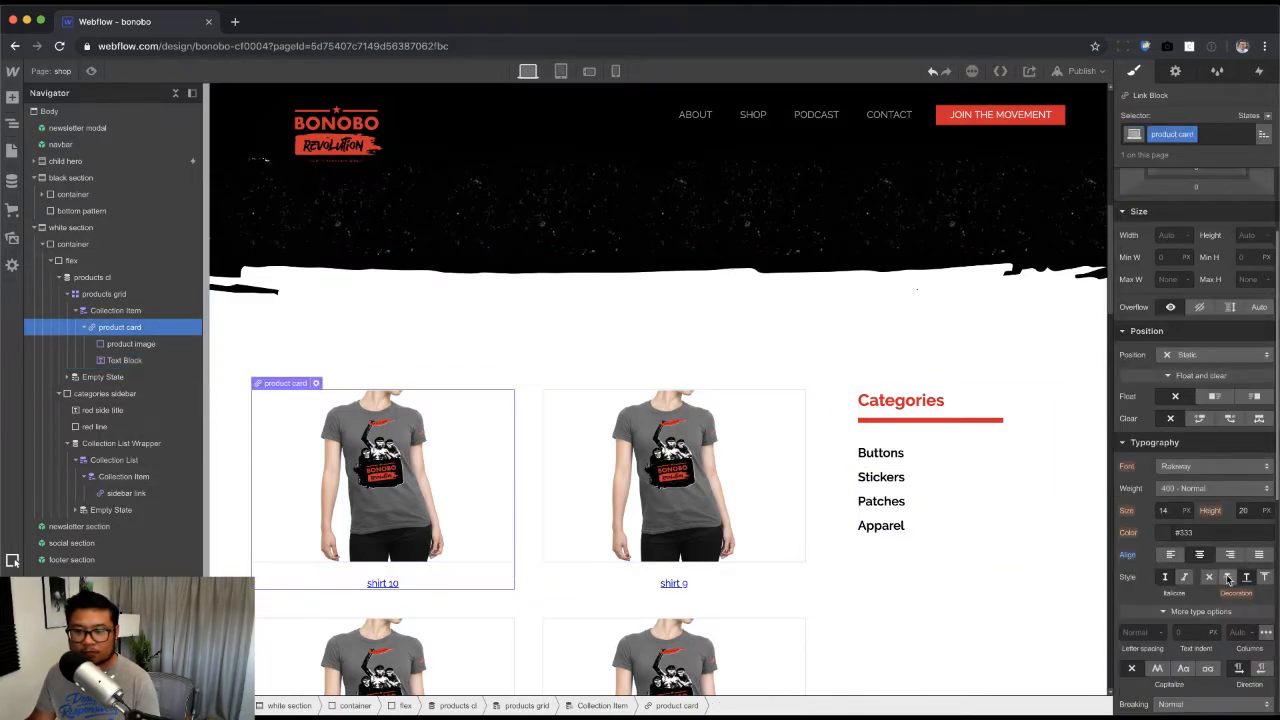
{"action": "left_click", "coordinate": [1164, 534]}
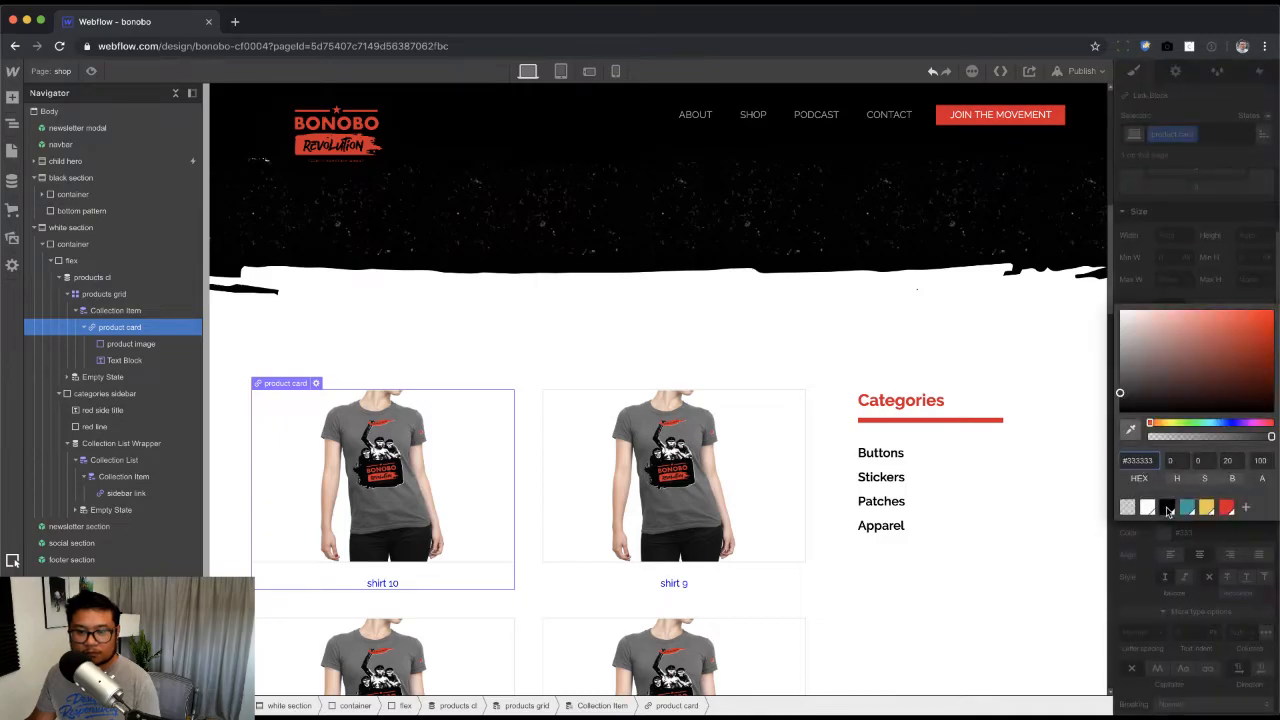
{"action": "left_click", "coordinate": [1168, 510]}
{"action": "left_click", "coordinate": [1211, 264]}
Step: Give the product card's text block the new class product name
{"action": "left_click", "coordinate": [385, 582]}
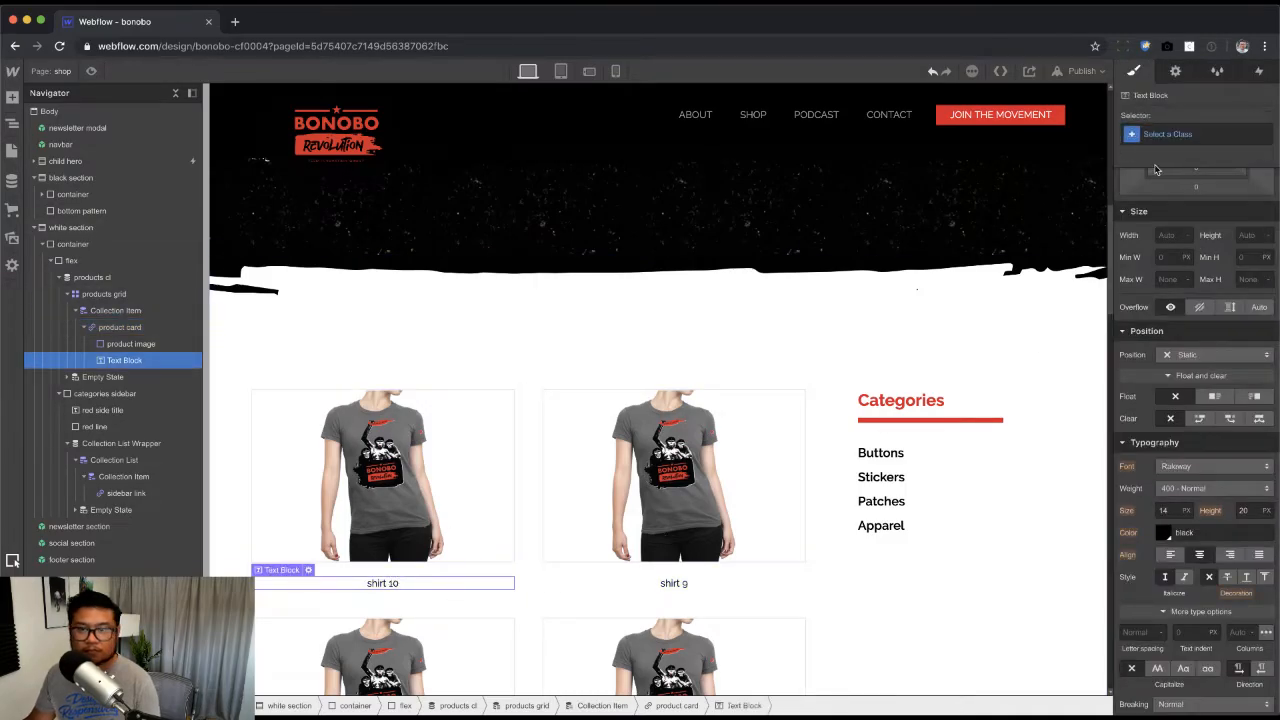
{"action": "left_click", "coordinate": [1195, 134]}
{"action": "type", "text": "product name"}
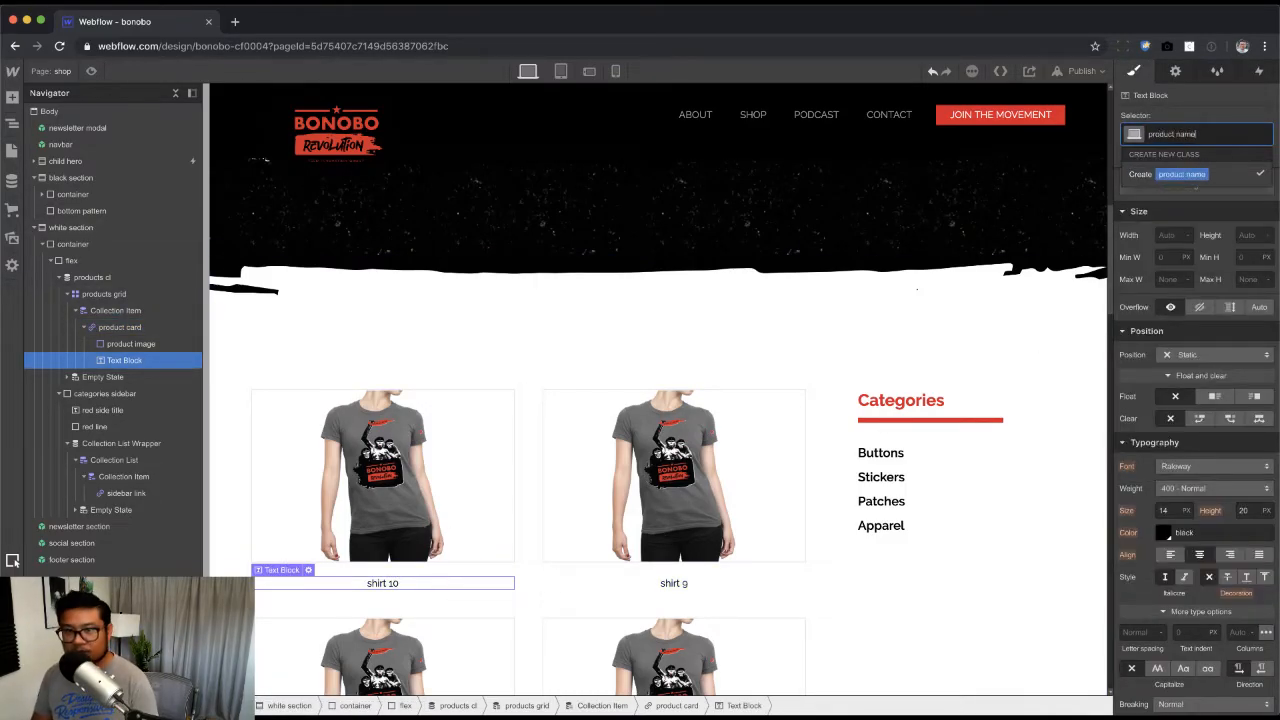
{"action": "key", "text": "Return"}
Step: Set the product name text to 20 px size, 600 Semi Bold weight and 1.3 line height
{"action": "left_click", "coordinate": [1165, 510]}
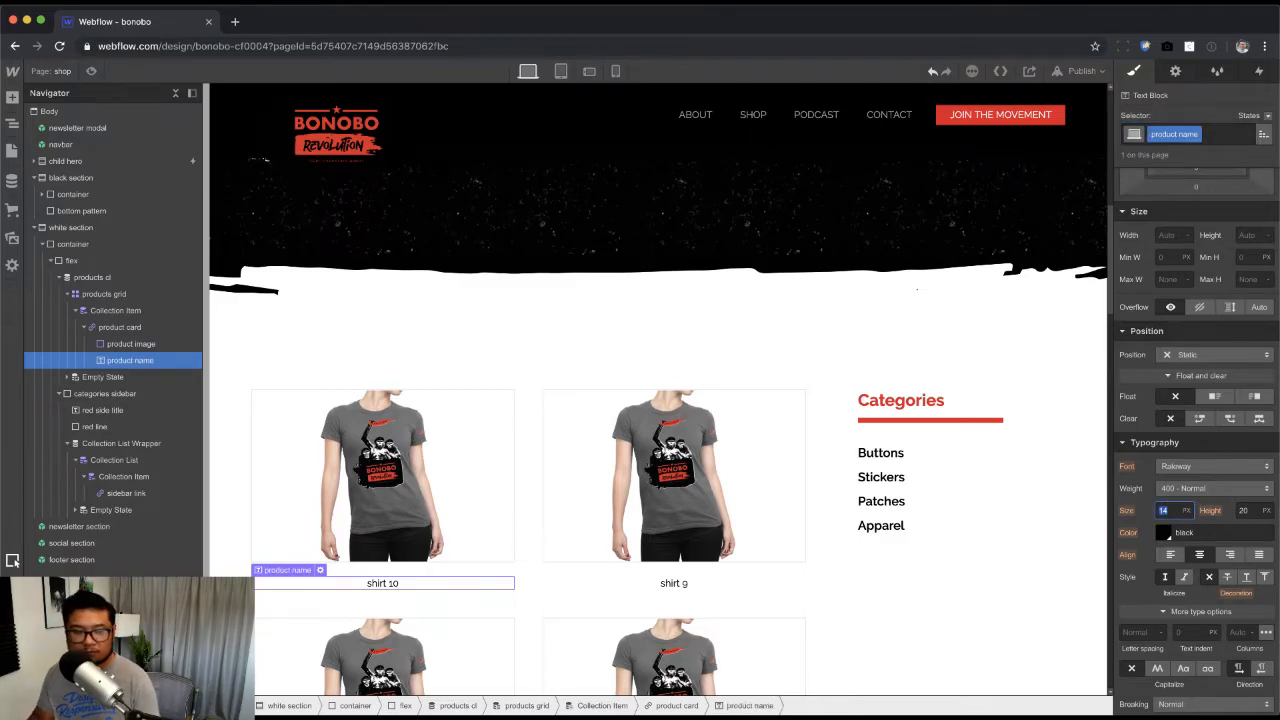
{"action": "type", "text": "20"}
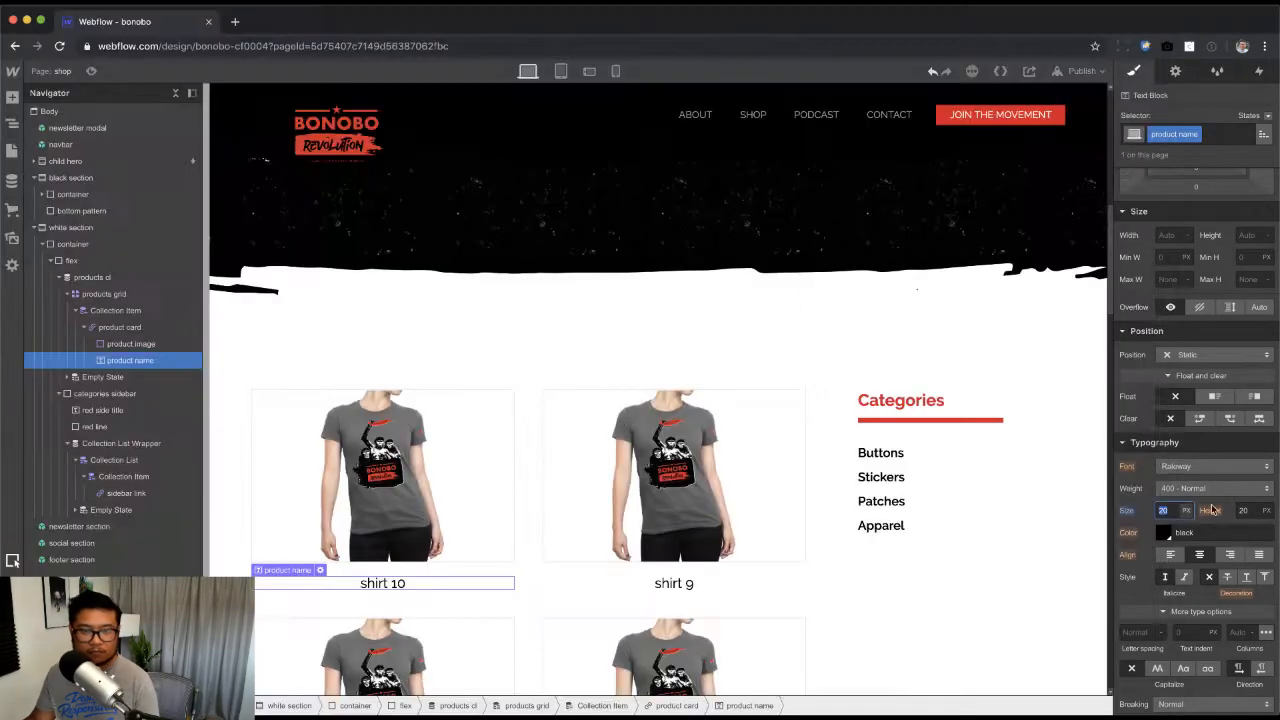
{"action": "left_click", "coordinate": [1198, 489]}
{"action": "left_click", "coordinate": [1190, 538]}
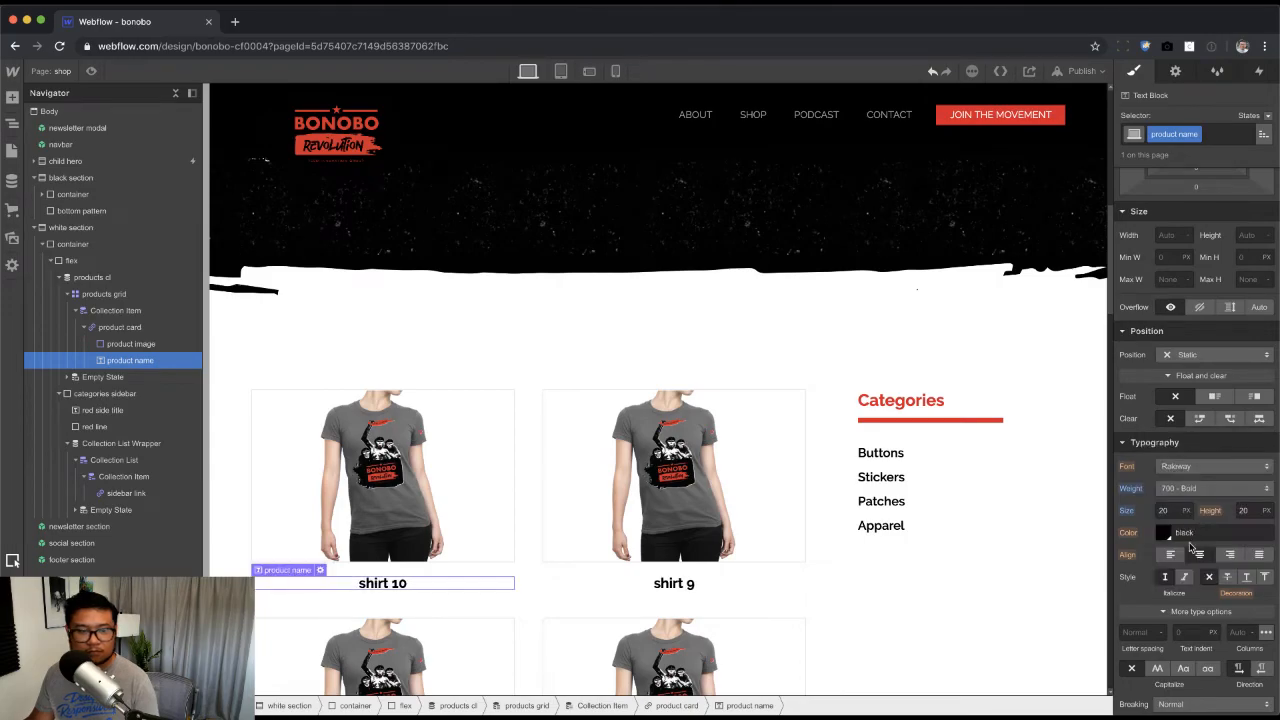
{"action": "left_click", "coordinate": [1203, 490]}
{"action": "left_click", "coordinate": [1195, 476]}
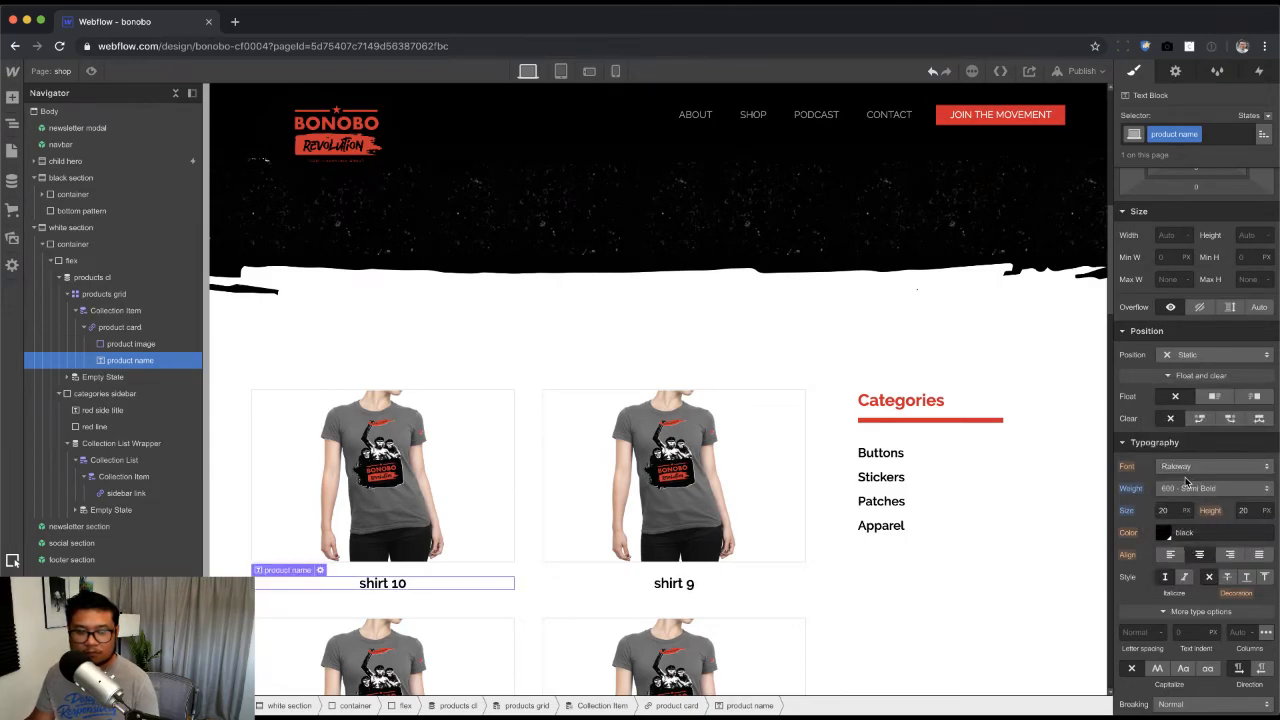
{"action": "left_click", "coordinate": [1243, 510]}
{"action": "type", "text": "1"}
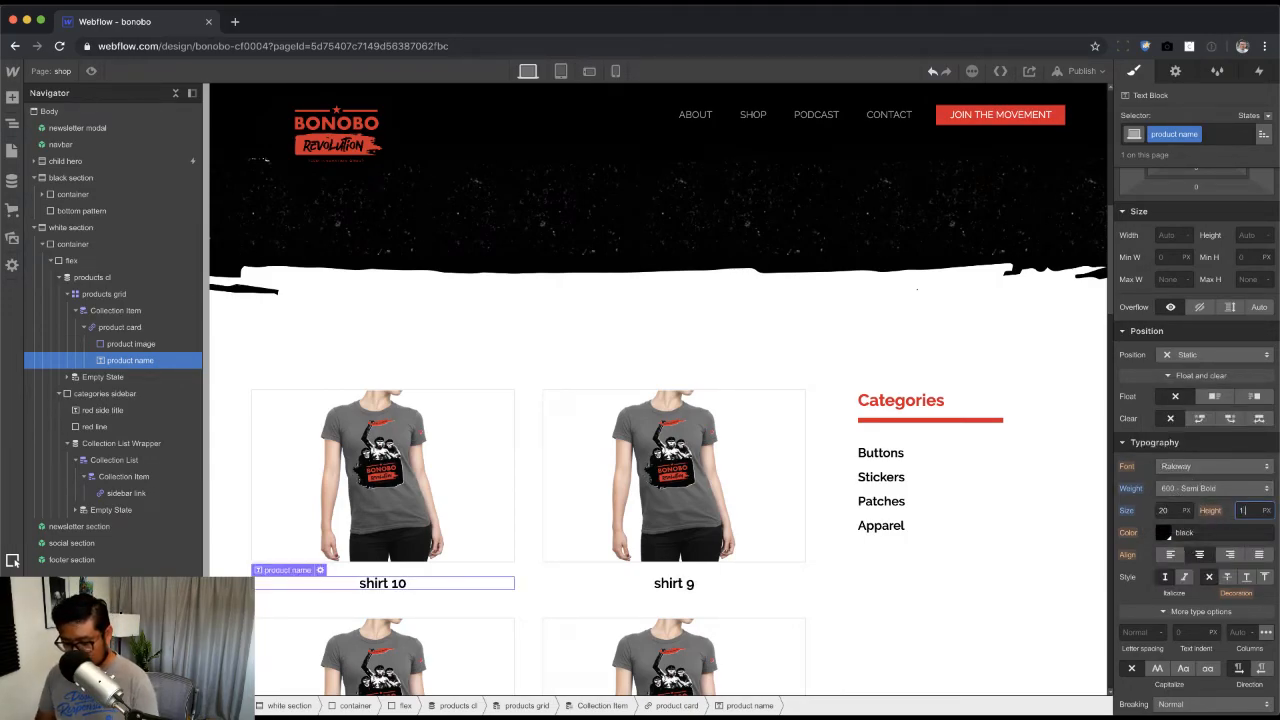
{"action": "type", "text": ".3"}
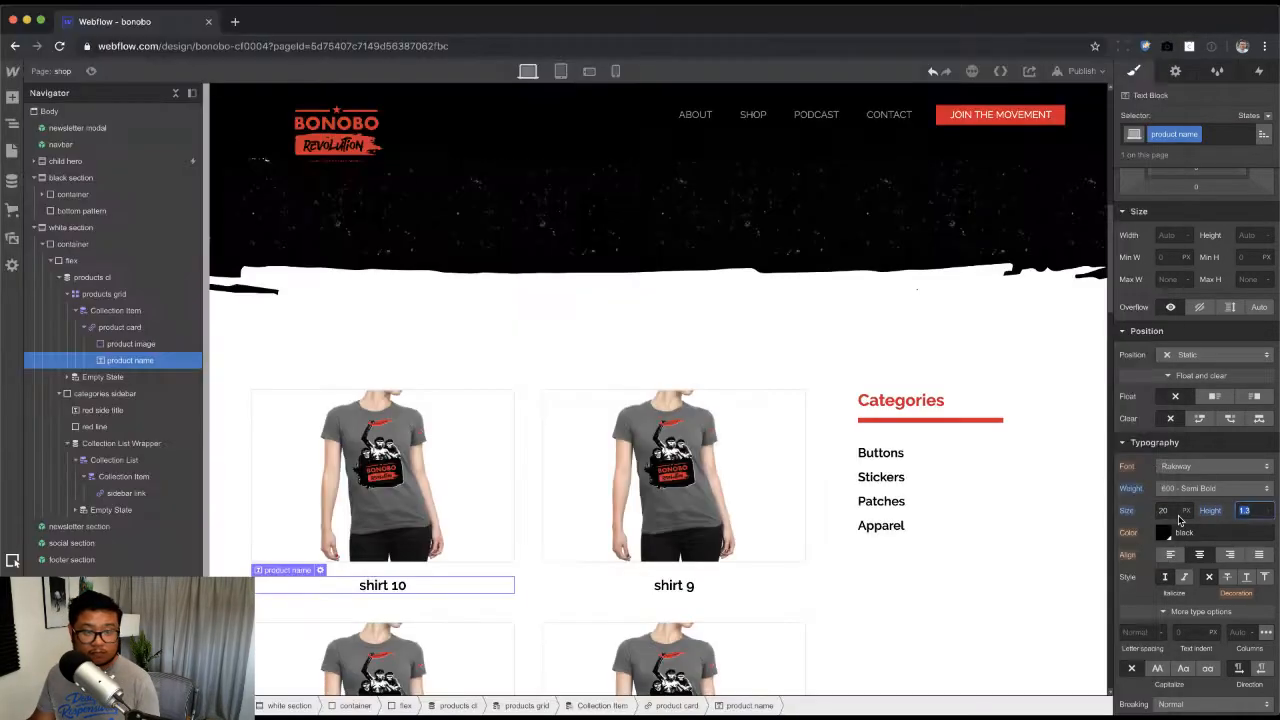
Step: Copy the red line from the categories sidebar into the product card, directly below the product name
{"action": "left_click", "coordinate": [397, 586]}
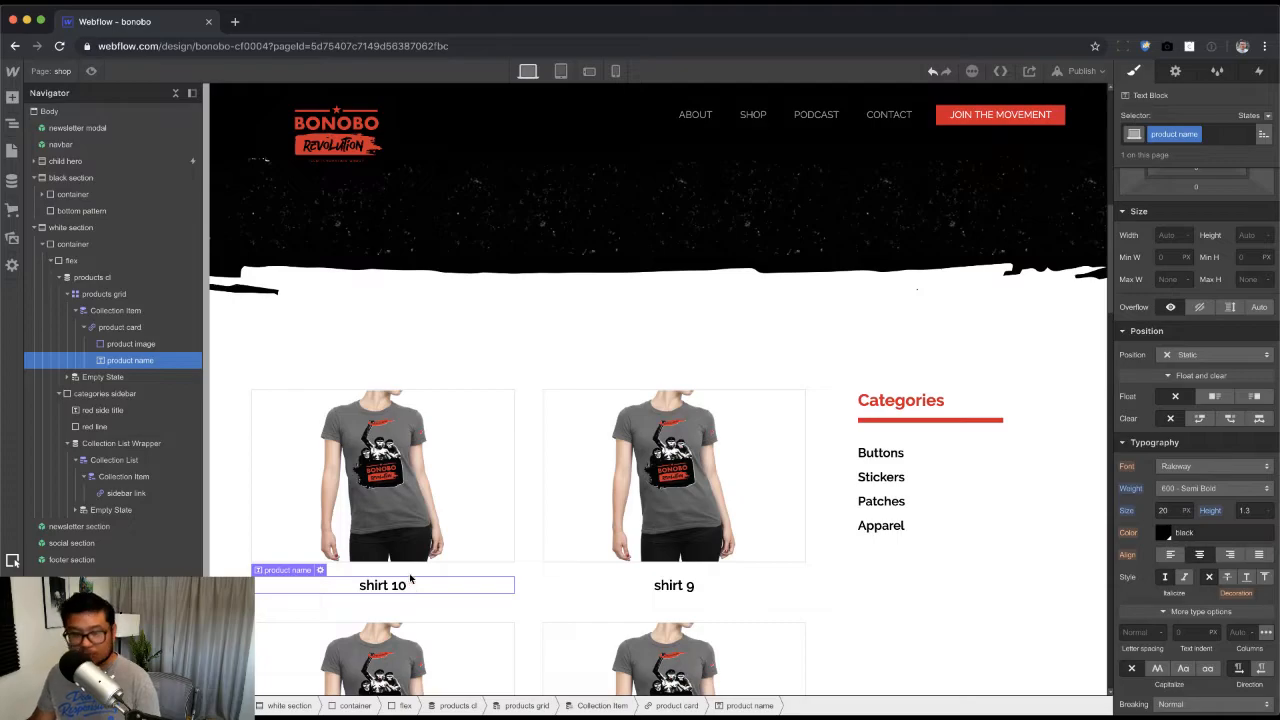
{"action": "left_click_drag", "start_coordinate": [905, 424], "coordinate": [425, 604]}
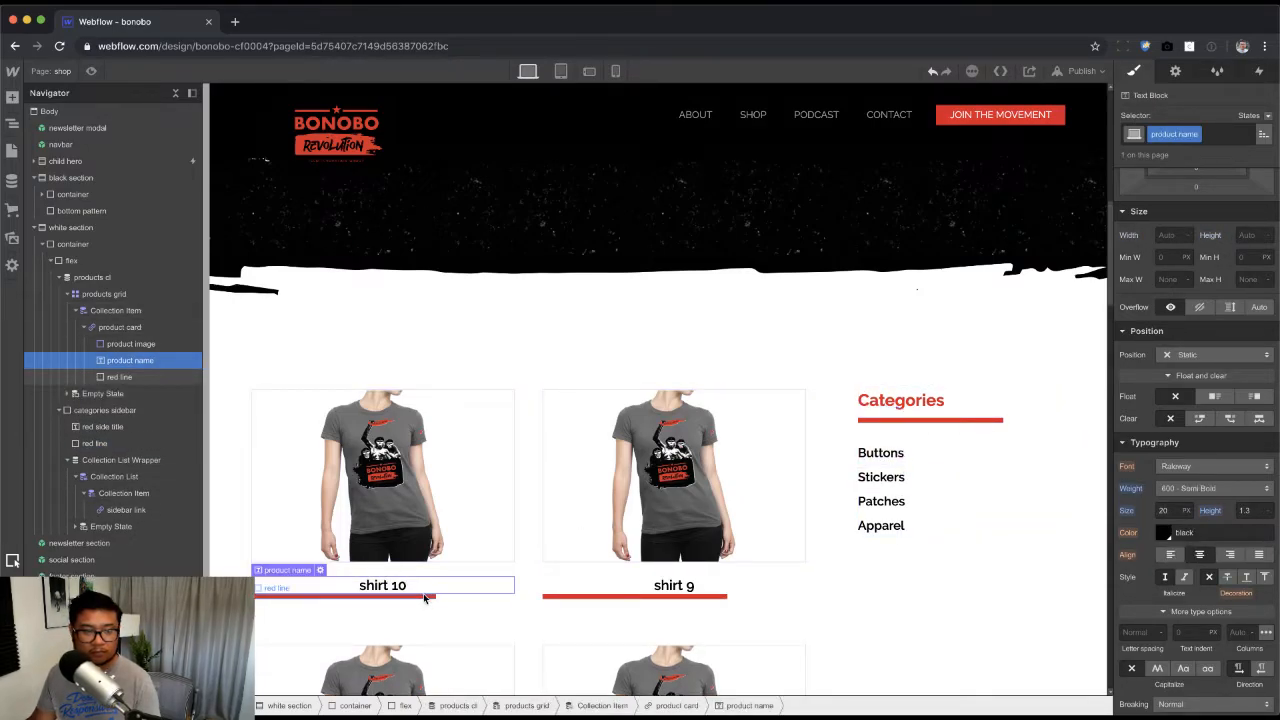
Step: Apply the existing combo class margin to the red line in the product card
{"action": "left_click", "coordinate": [423, 599]}
{"action": "left_click", "coordinate": [1200, 133]}
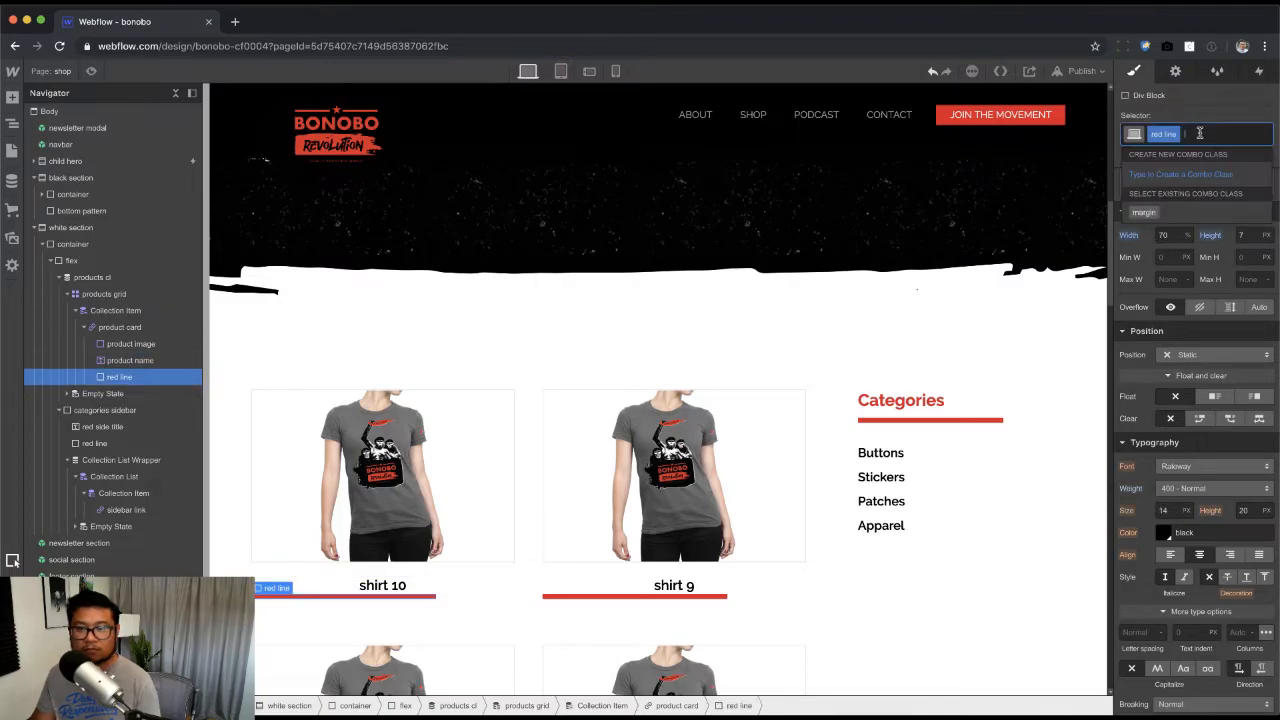
{"action": "left_click", "coordinate": [1148, 212]}
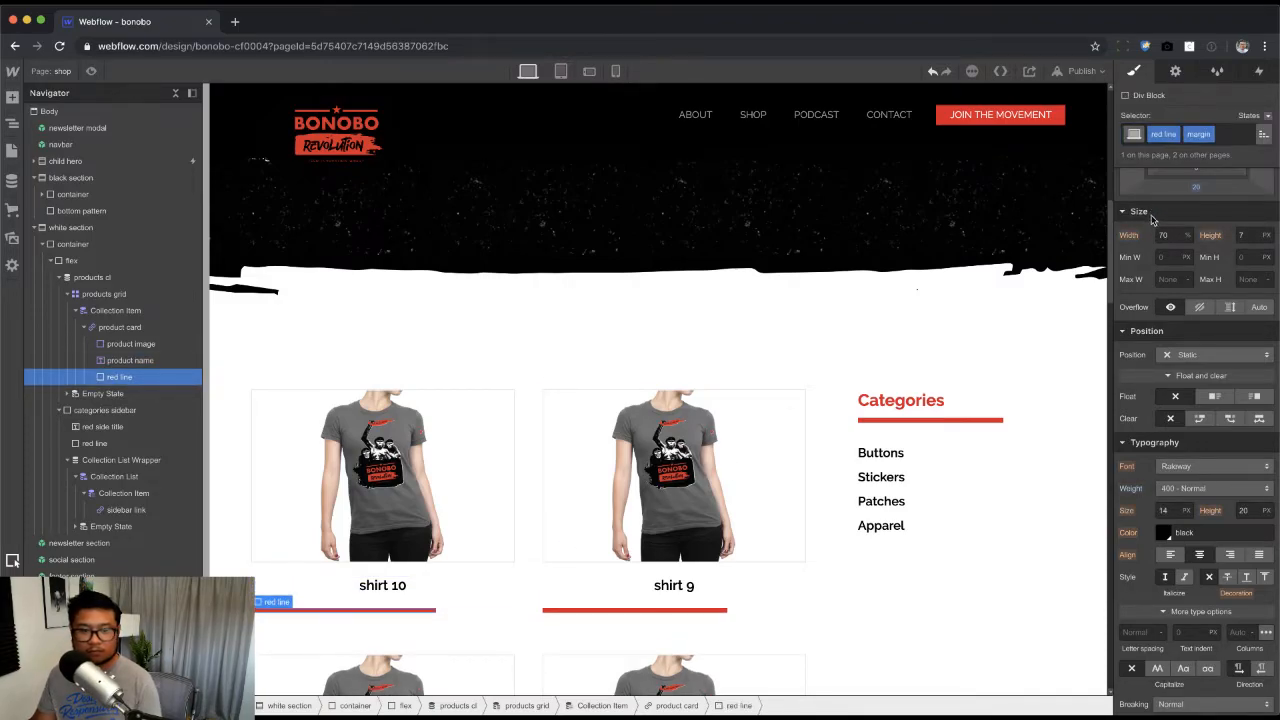
{"action": "scroll", "coordinate": [1150, 229], "scroll_direction": "up", "scroll_amount": 3}
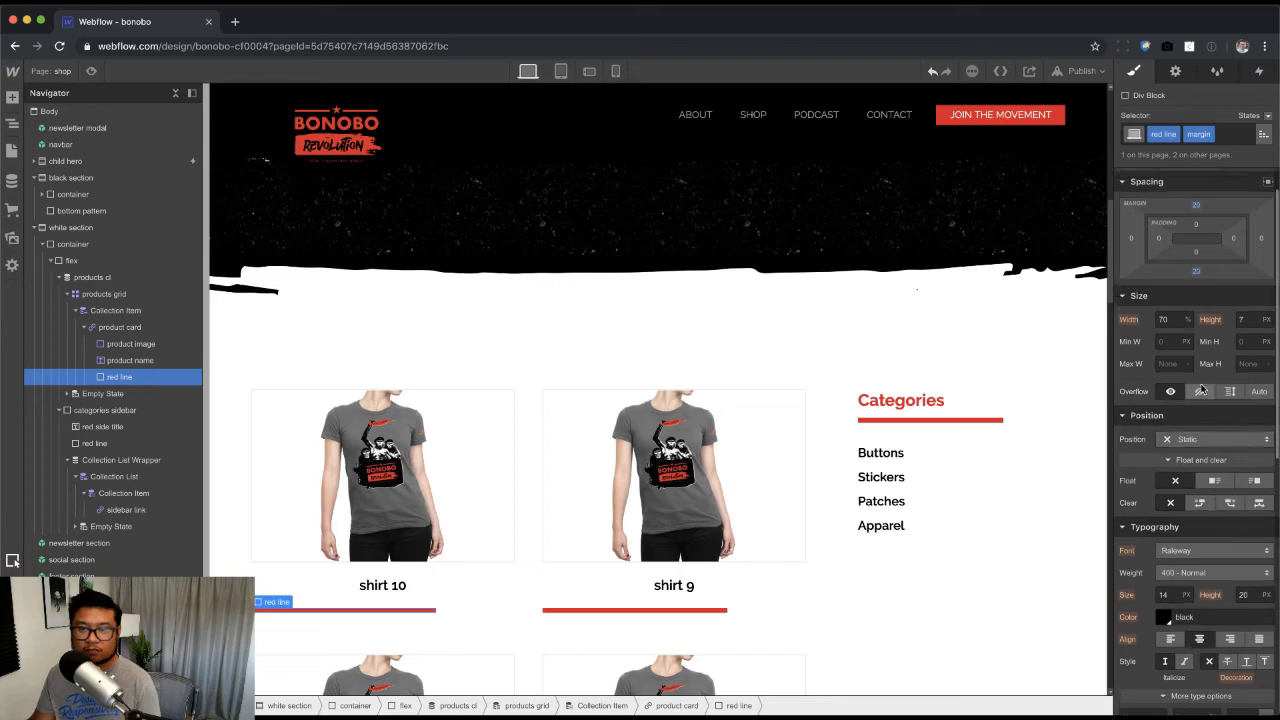
{"action": "left_click", "coordinate": [1229, 133]}
{"action": "type", "text": "center"}
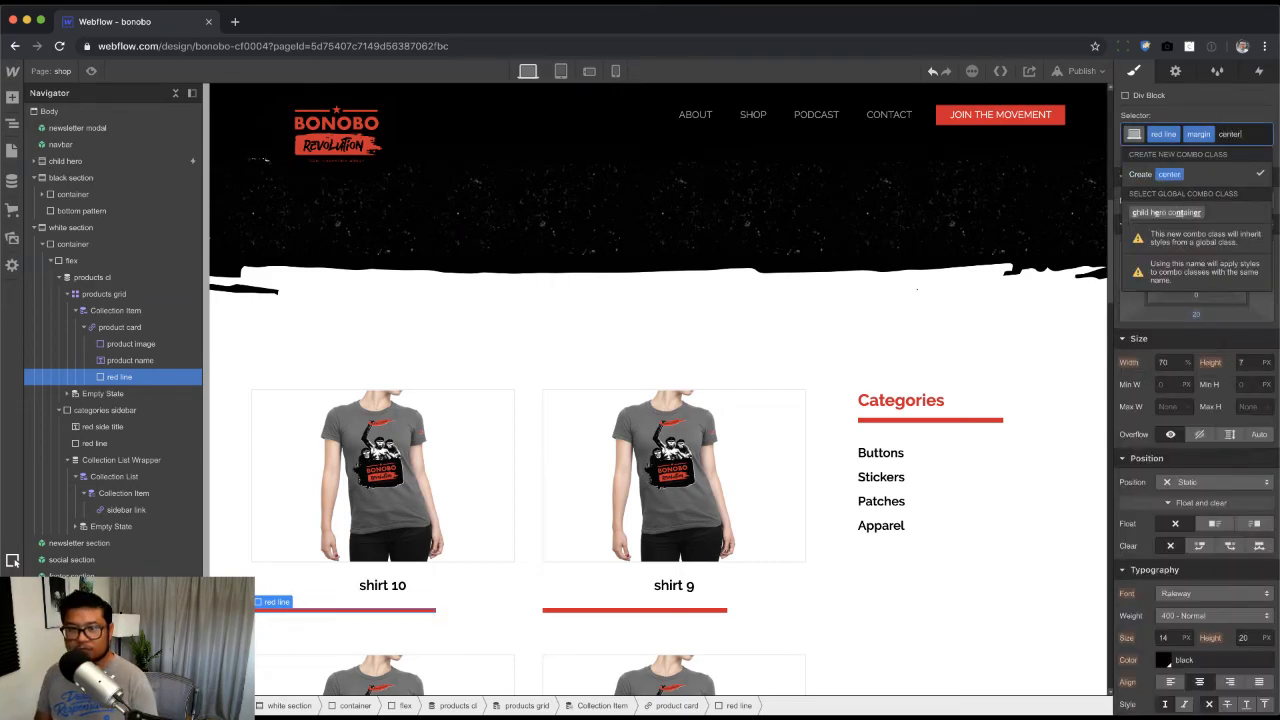
{"action": "key", "text": "Return"}
{"action": "key", "text": "BackSpace"}
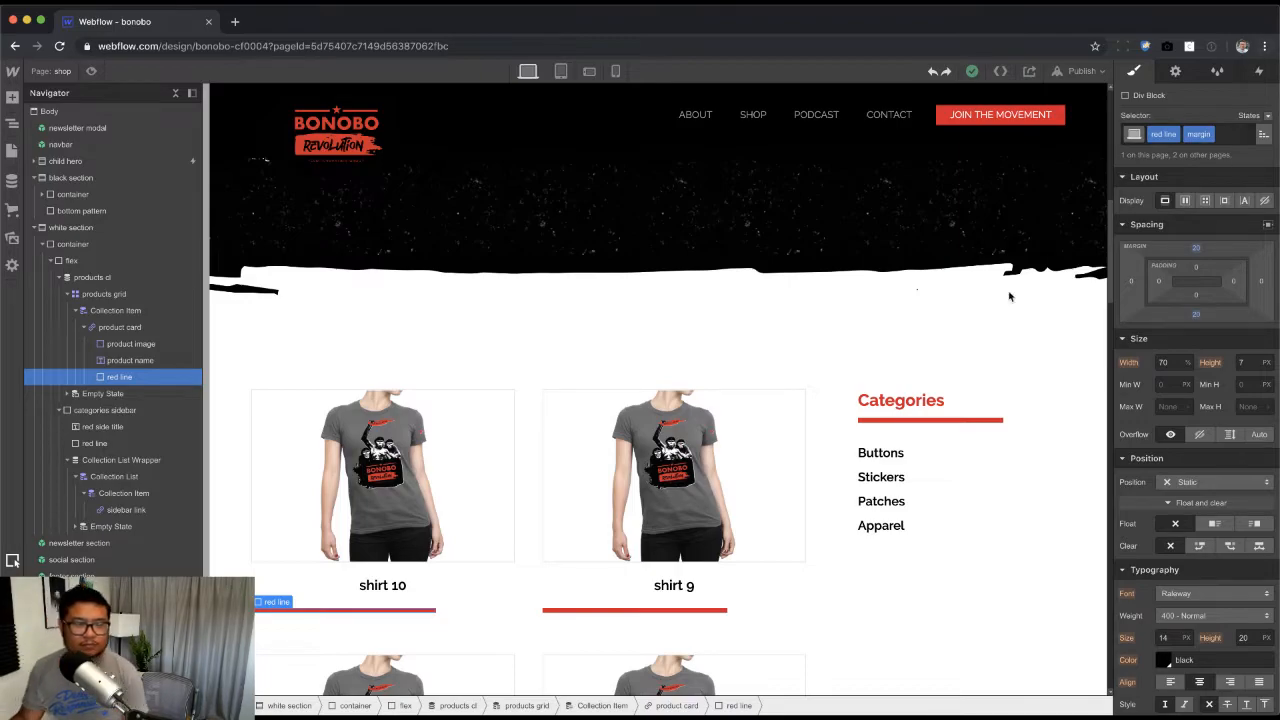
Step: Duplicate the product card red line's margin combo class under the name margin centered
{"action": "left_click", "coordinate": [1222, 134]}
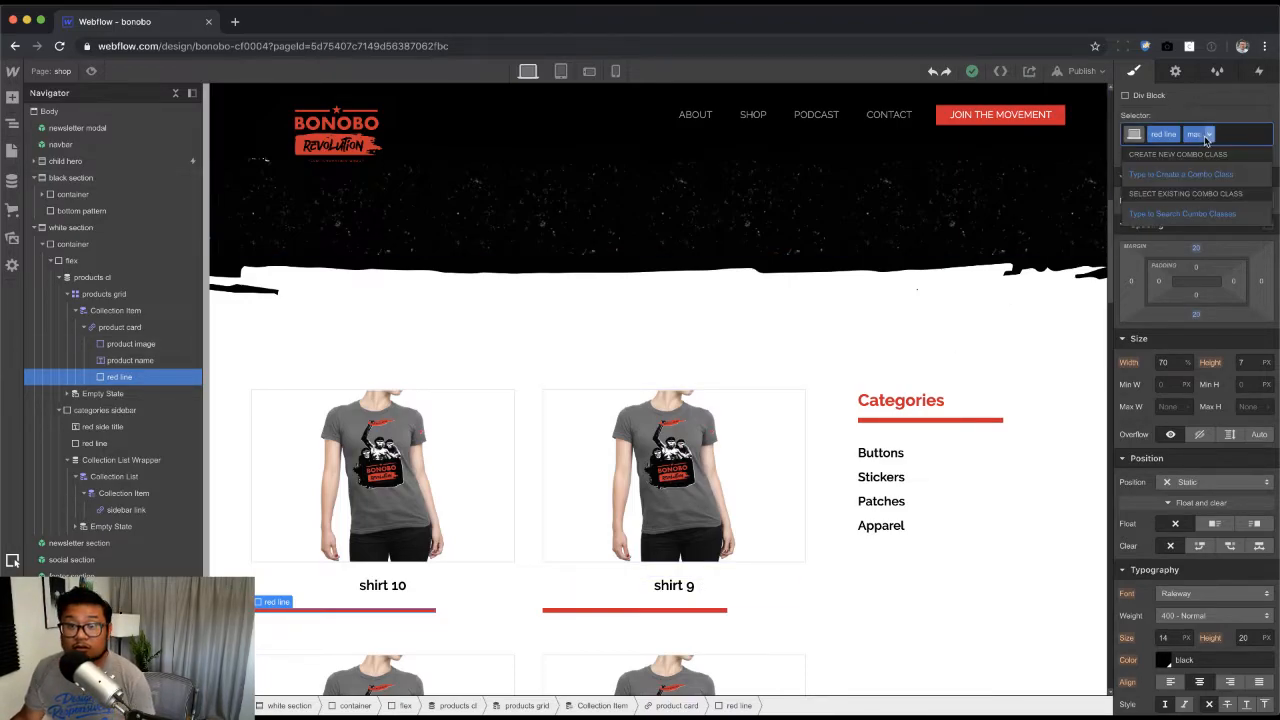
{"action": "left_click", "coordinate": [1208, 134]}
{"action": "left_click", "coordinate": [1203, 168]}
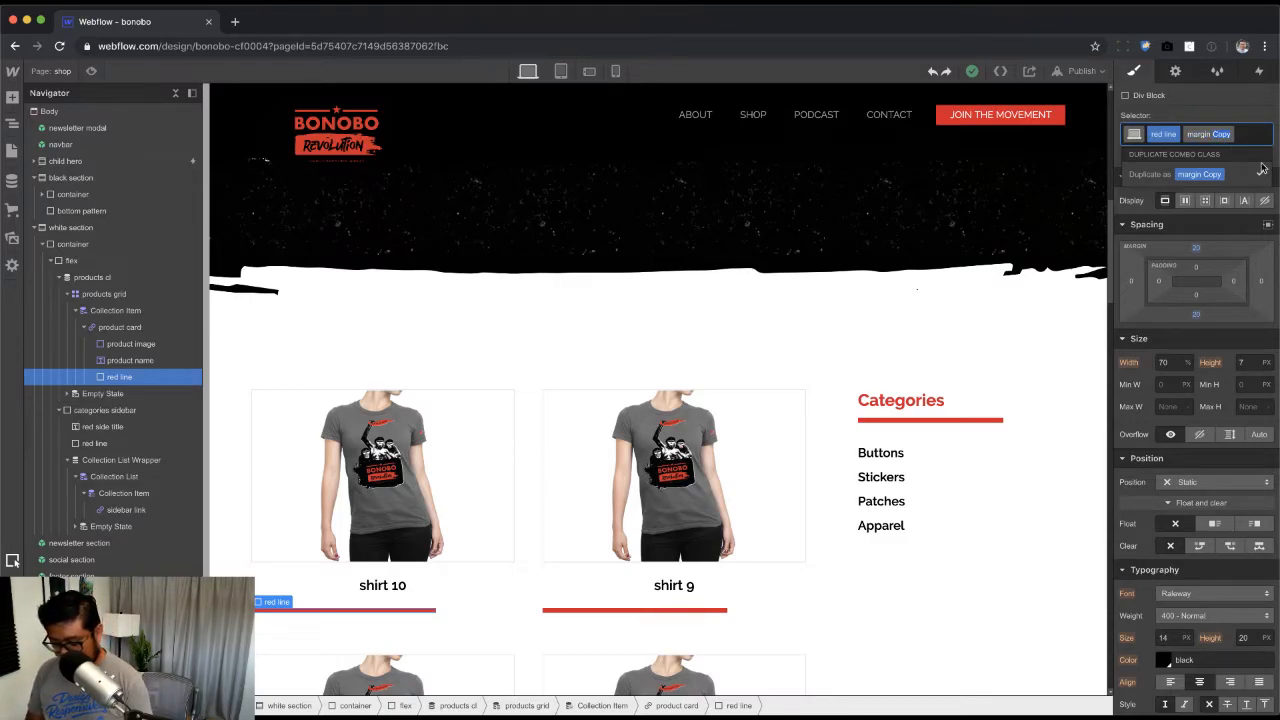
{"action": "type", "text": "centerred"}
{"action": "key", "text": "Return"}
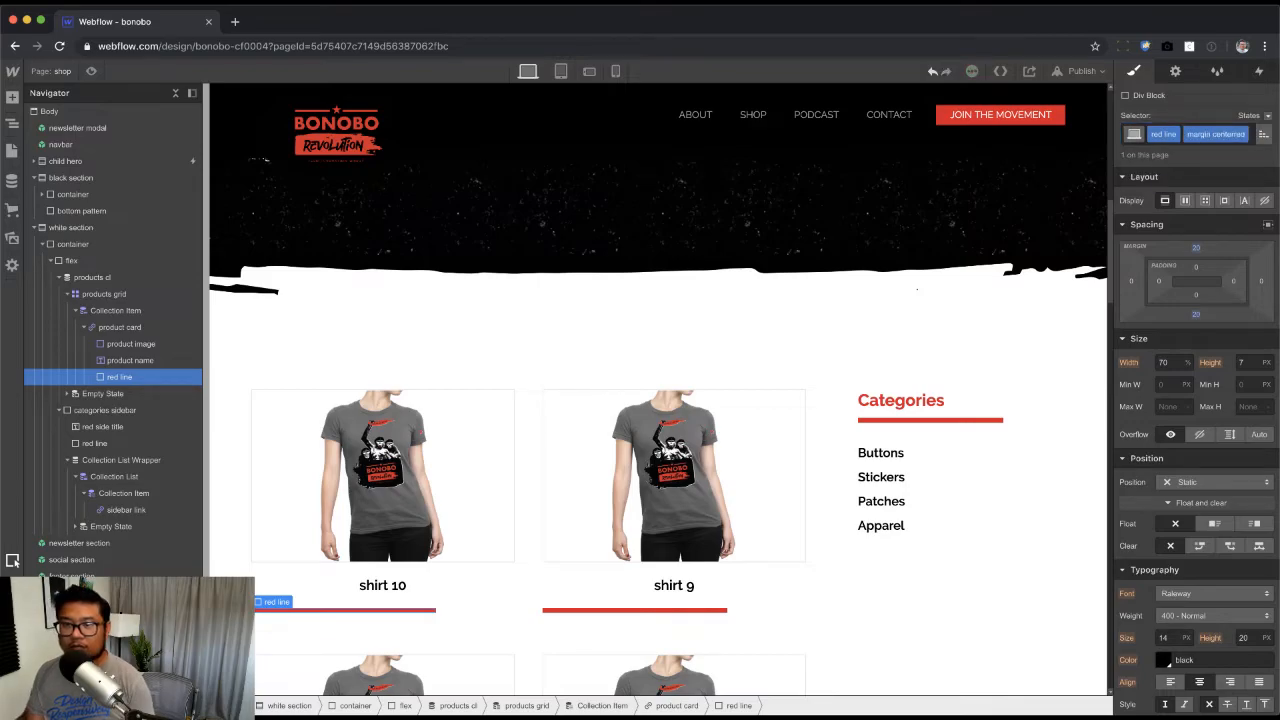
{"action": "double_click", "coordinate": [1220, 135]}
{"action": "left_click", "coordinate": [1232, 134]}
{"action": "key", "text": "BackSpace"}
{"action": "key", "text": "Return"}
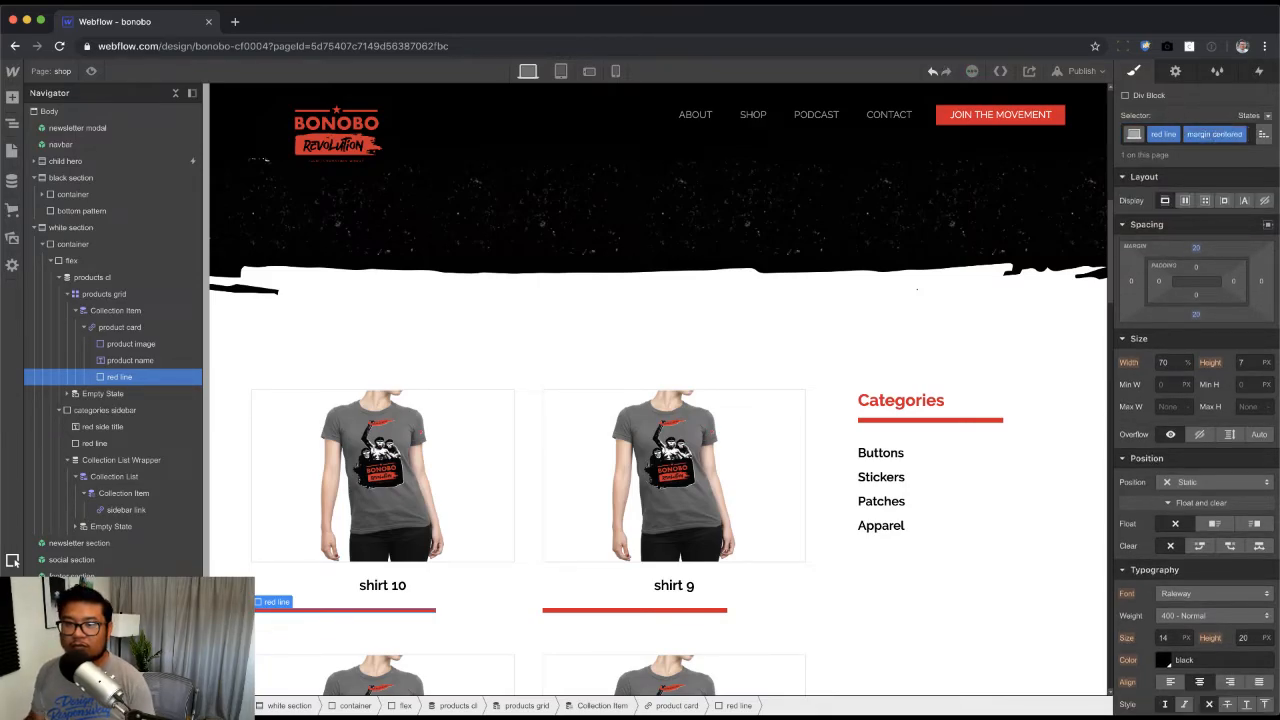
Step: Centre the product card's red line horizontally using auto side margins
{"action": "left_click", "coordinate": [1268, 225]}
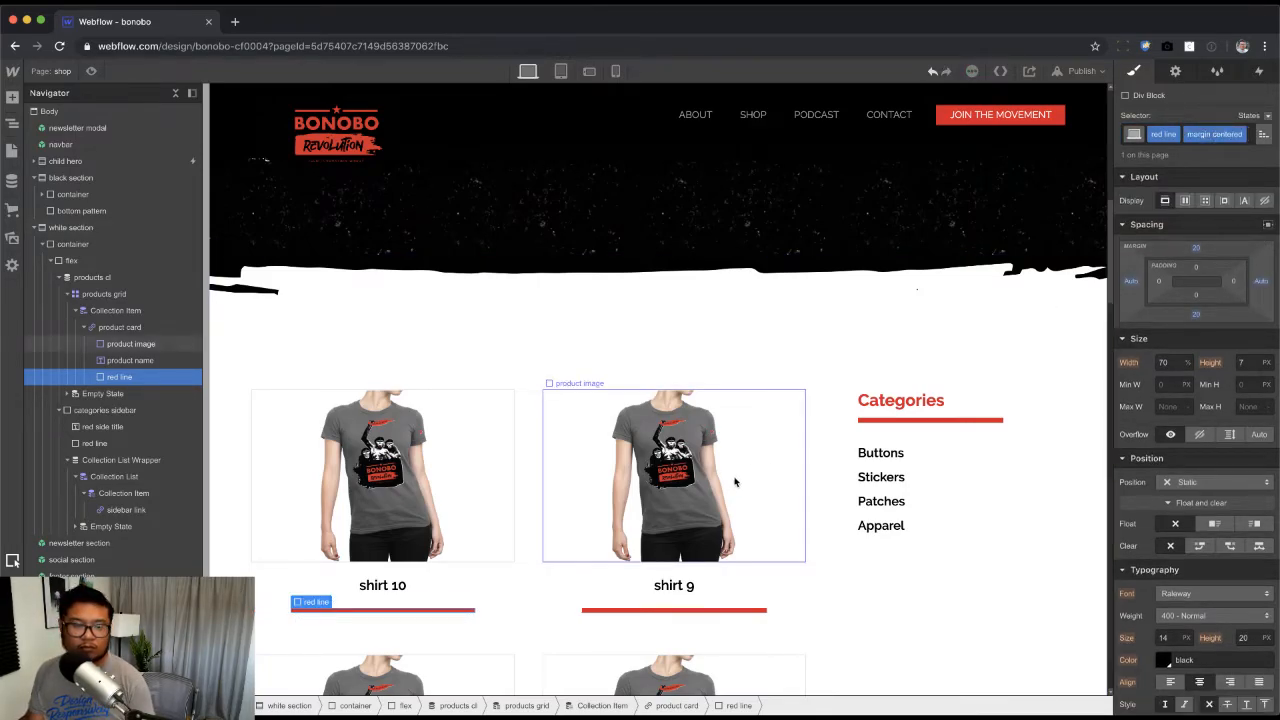
{"action": "key", "text": "super+Tab"}
{"action": "key", "text": "super+Tab"}
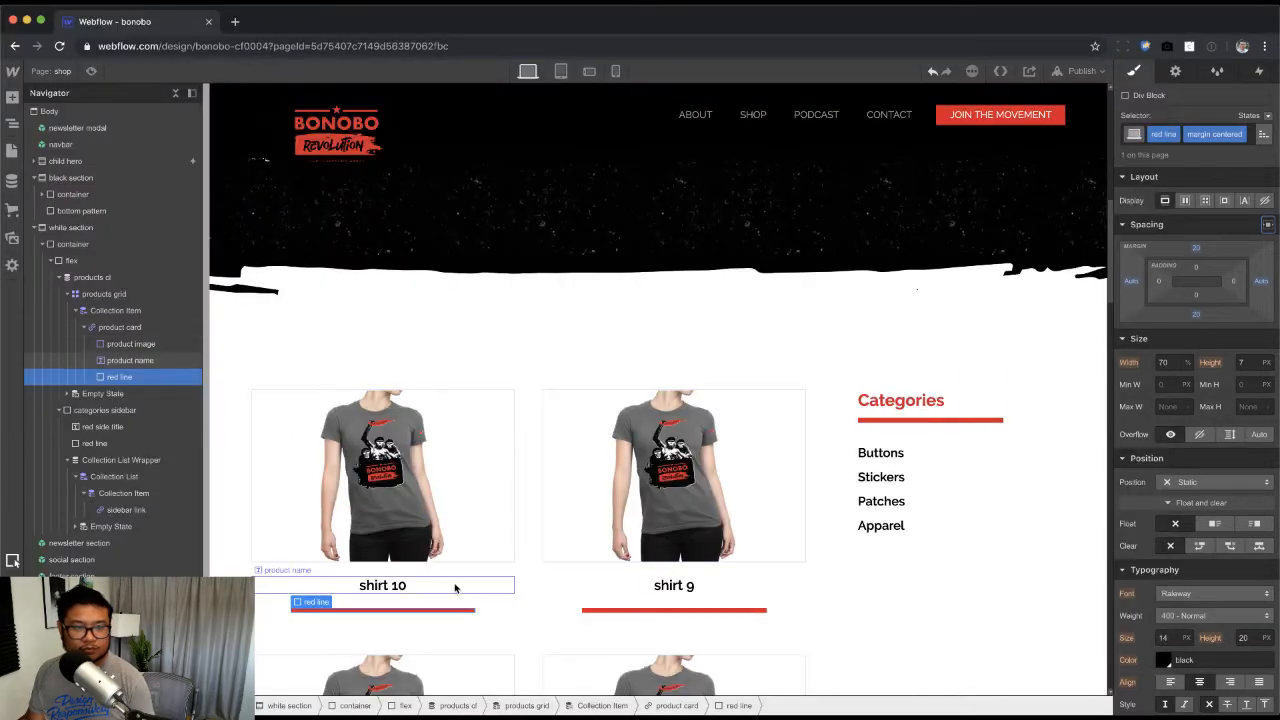
Step: Duplicate the product name text block and place the copy below the red line in the product card
{"action": "left_click", "coordinate": [404, 590]}
{"action": "key", "text": "super+d"}
{"action": "left_click_drag", "start_coordinate": [130, 360], "coordinate": [150, 398]}
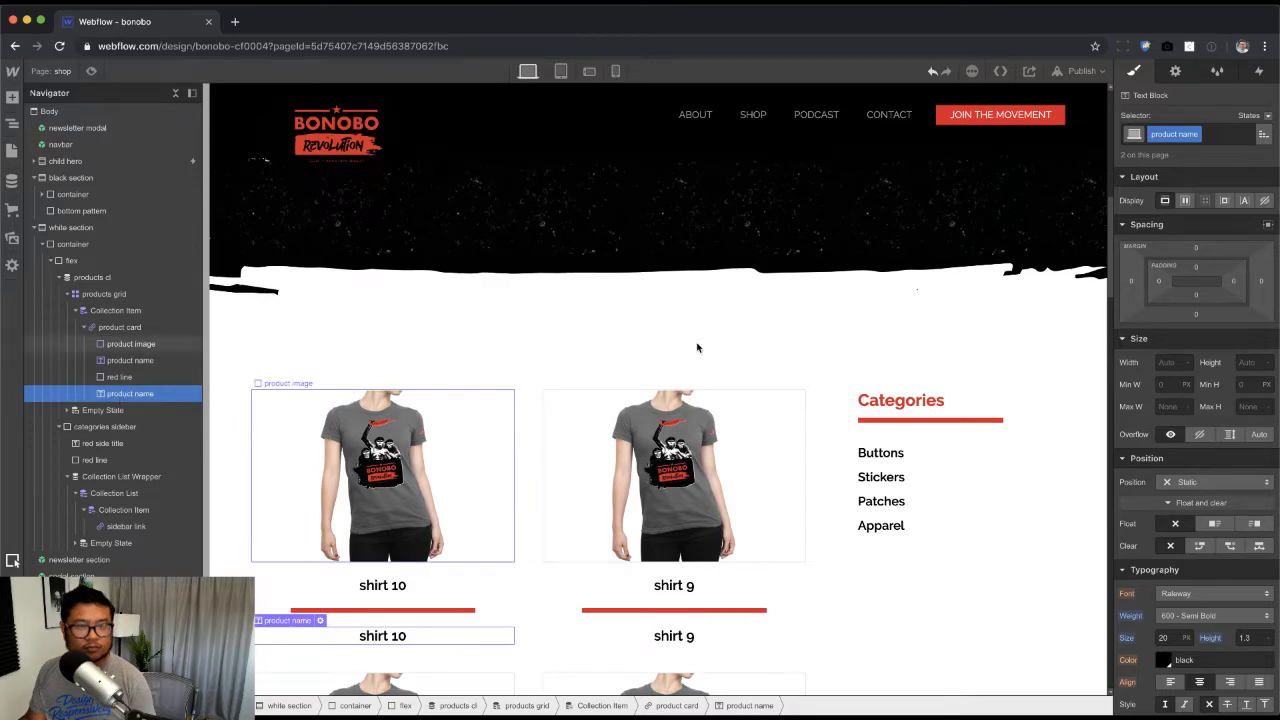
Step: Bind the text block below the red line to the price field of the Products collection
{"action": "left_click", "coordinate": [320, 621]}
{"action": "left_click", "coordinate": [330, 583]}
{"action": "left_click", "coordinate": [295, 624]}
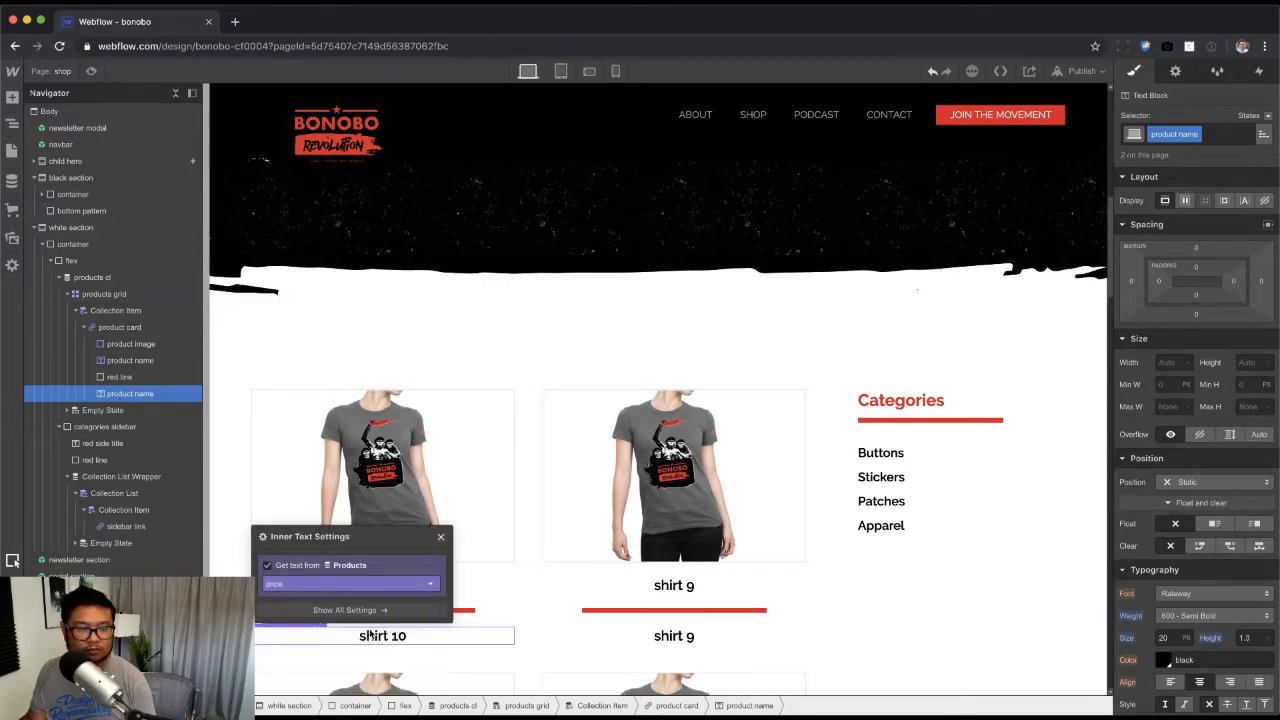
{"action": "left_click", "coordinate": [440, 536]}
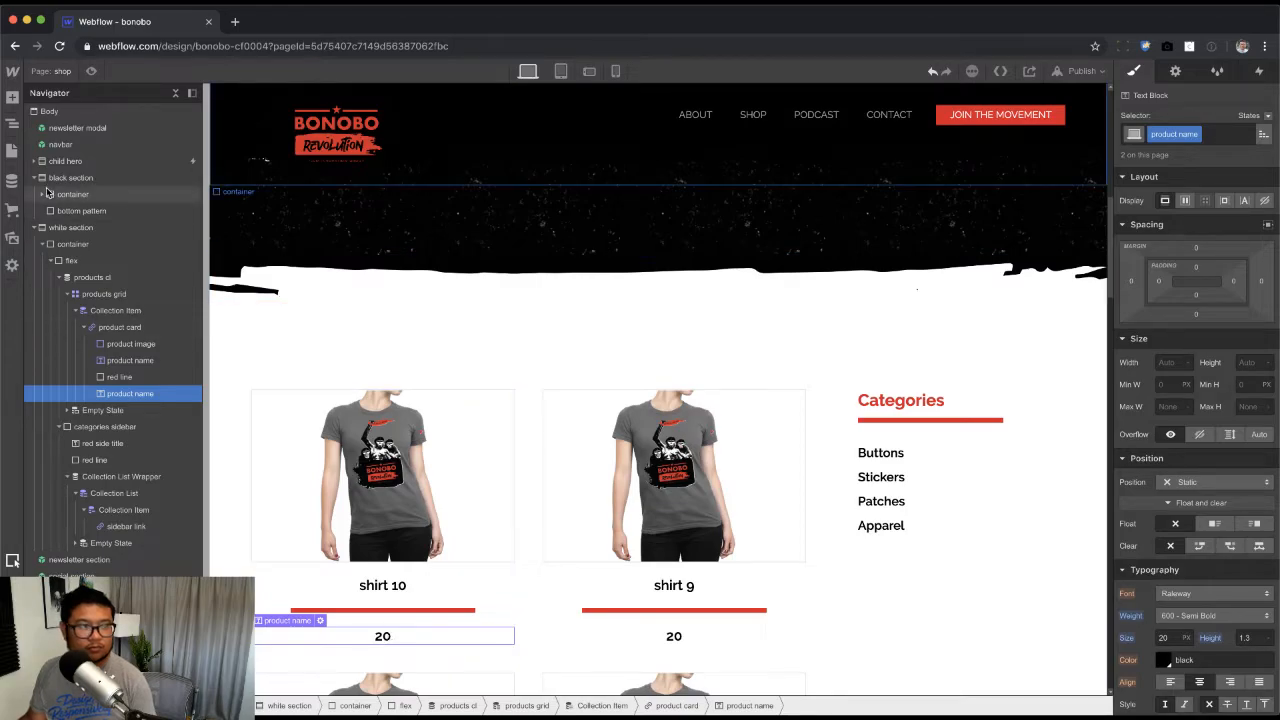
{"action": "left_click", "coordinate": [12, 181]}
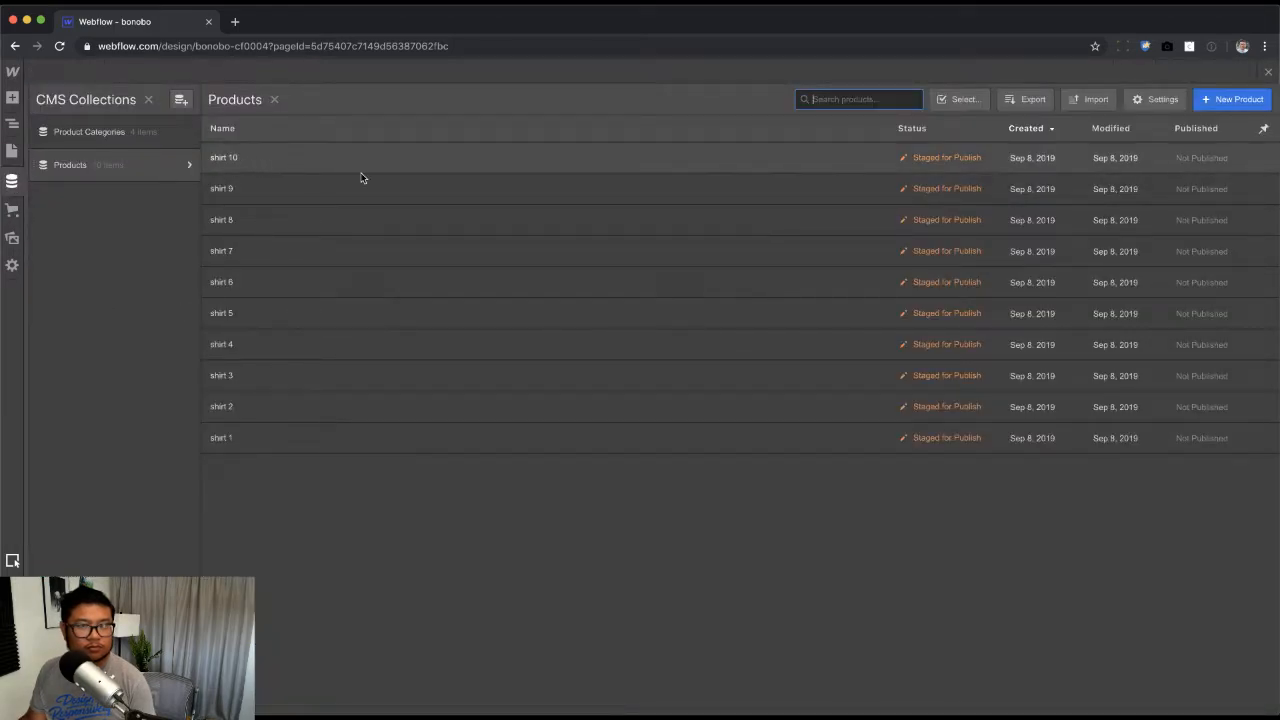
{"action": "left_click", "coordinate": [1268, 72]}
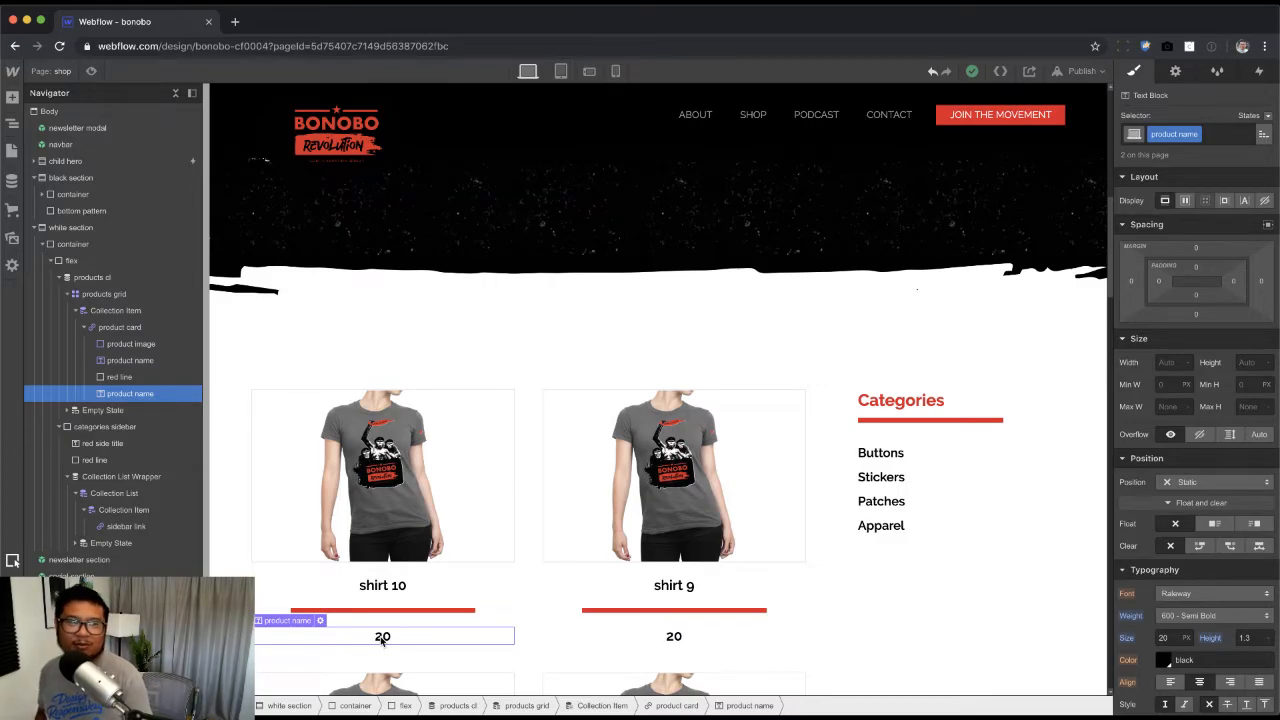
{"action": "left_click", "coordinate": [235, 21]}
{"action": "type", "text": "pxlgk"}
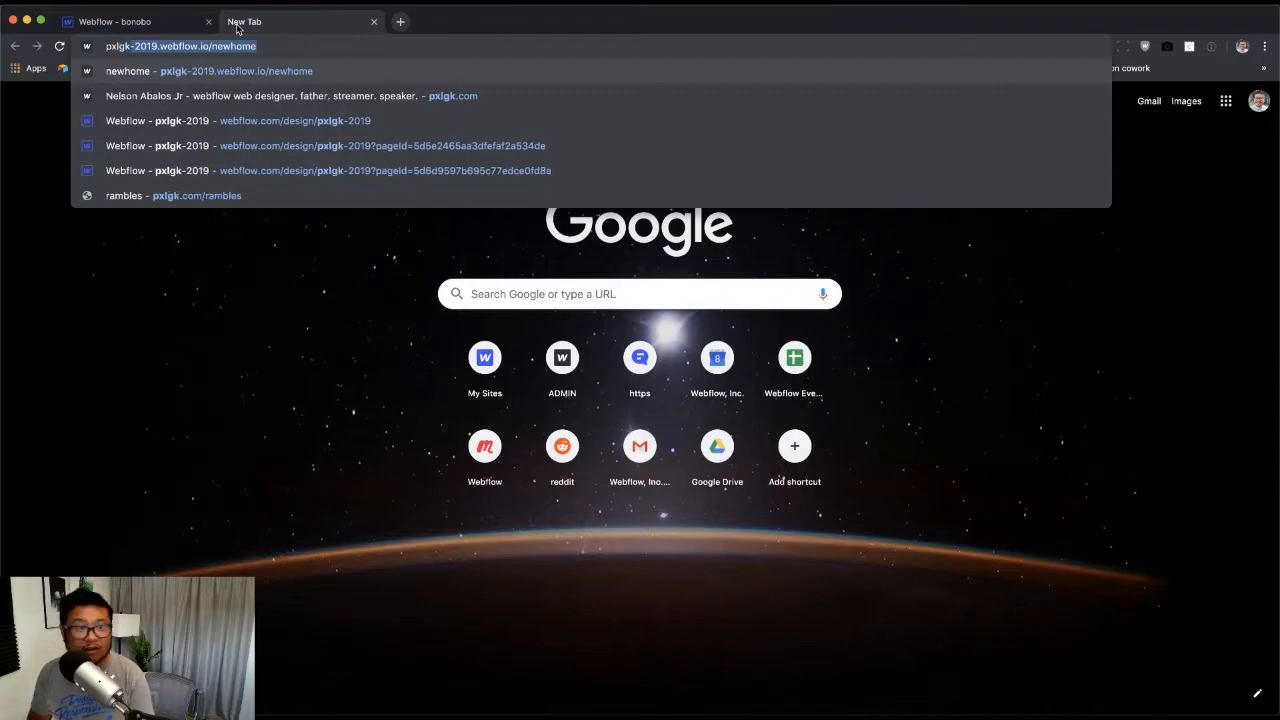
{"action": "key", "text": "Down"}
{"action": "key", "text": "Down"}
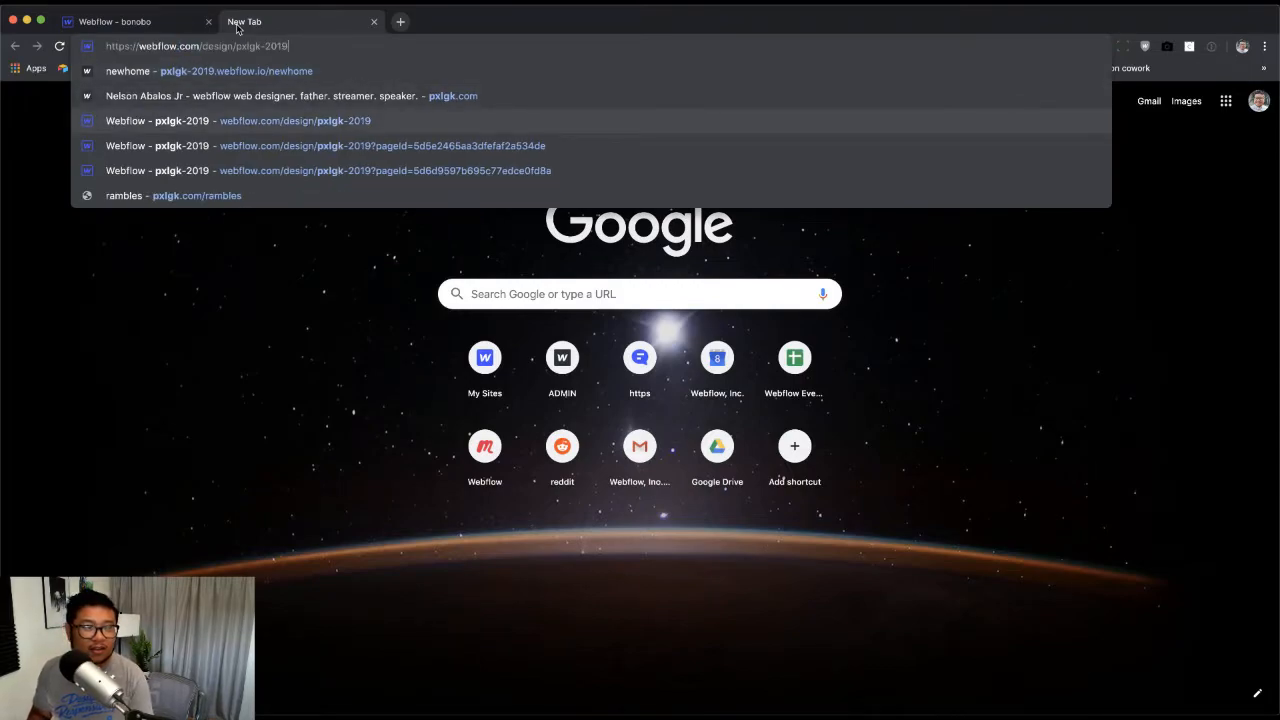
{"action": "key", "text": "Up"}
{"action": "key", "text": "super+a"}
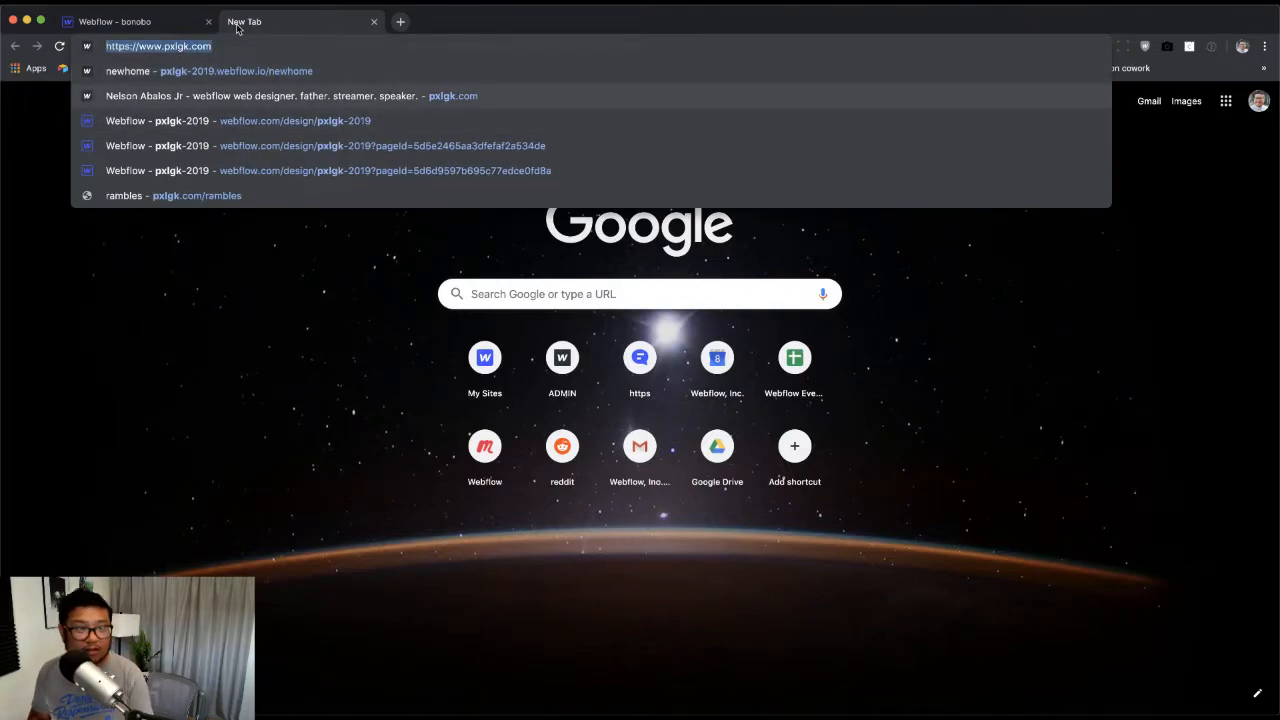
{"action": "key", "text": "Up"}
{"action": "key", "text": "super+a"}
{"action": "key", "text": "super+w"}
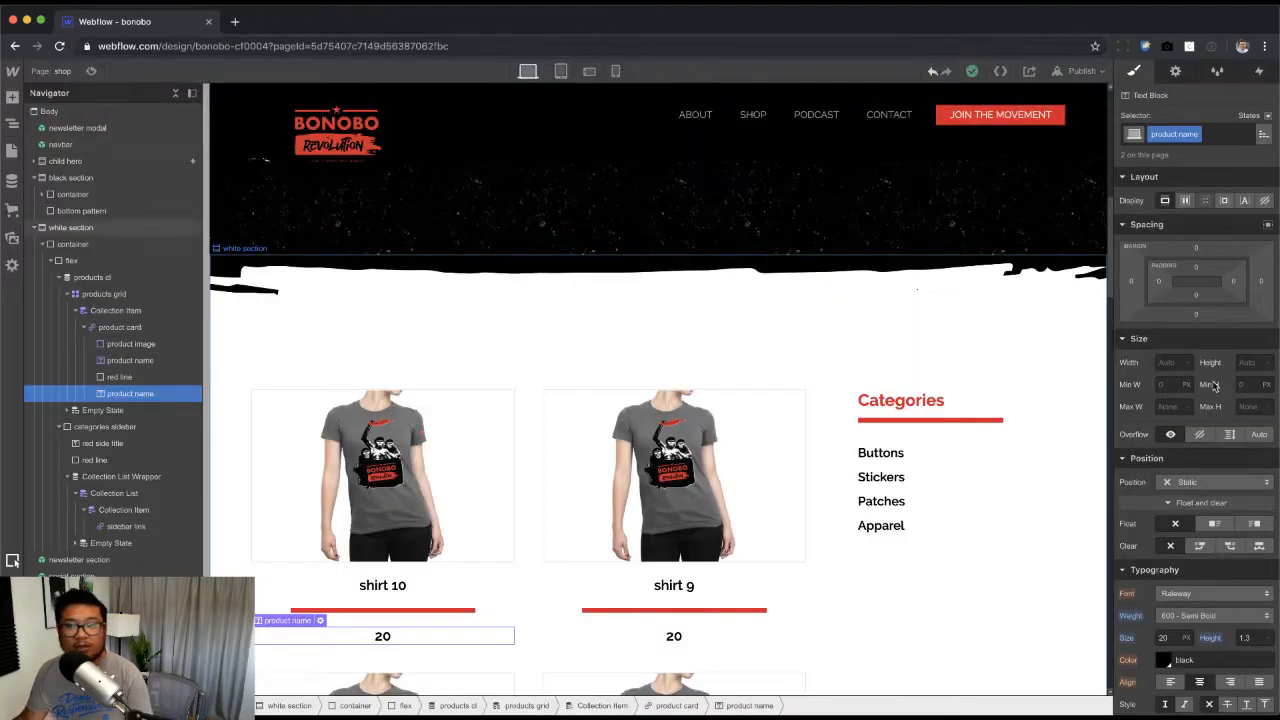
{"action": "key", "text": "super+Tab"}
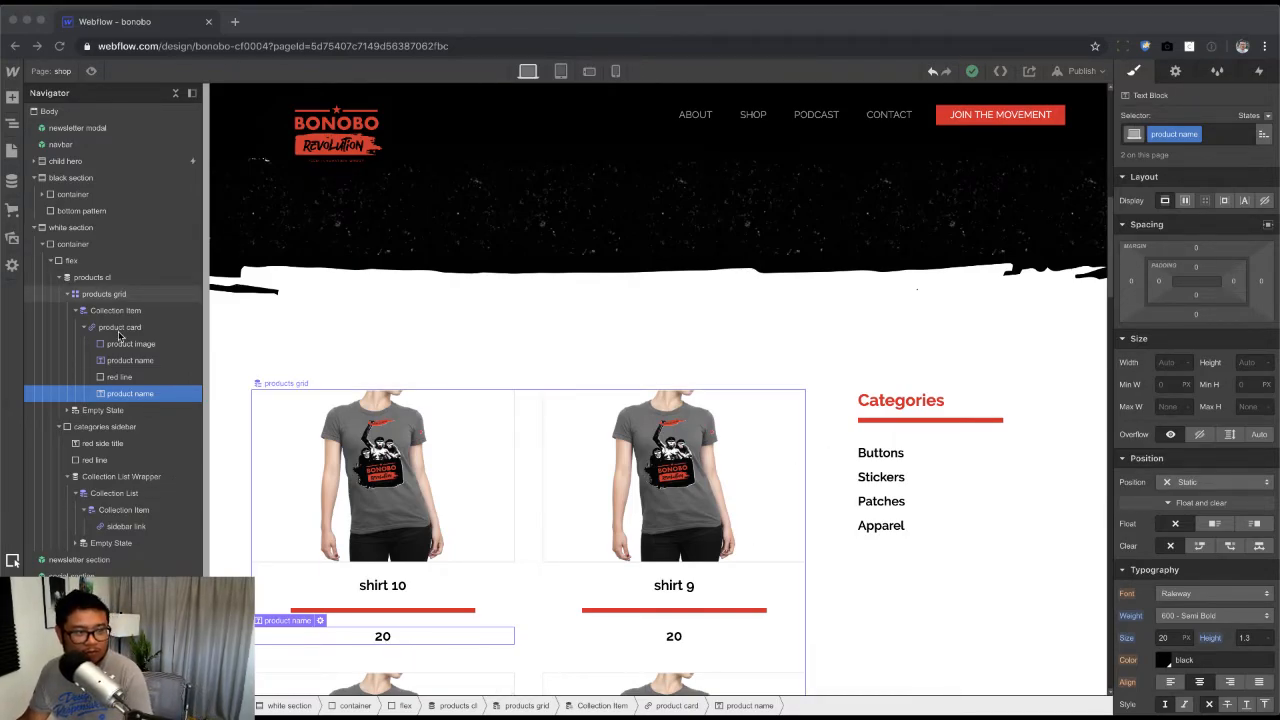
Step: Add a div block with the class flex to the product card and nest the price text inside it
{"action": "left_click", "coordinate": [129, 393]}
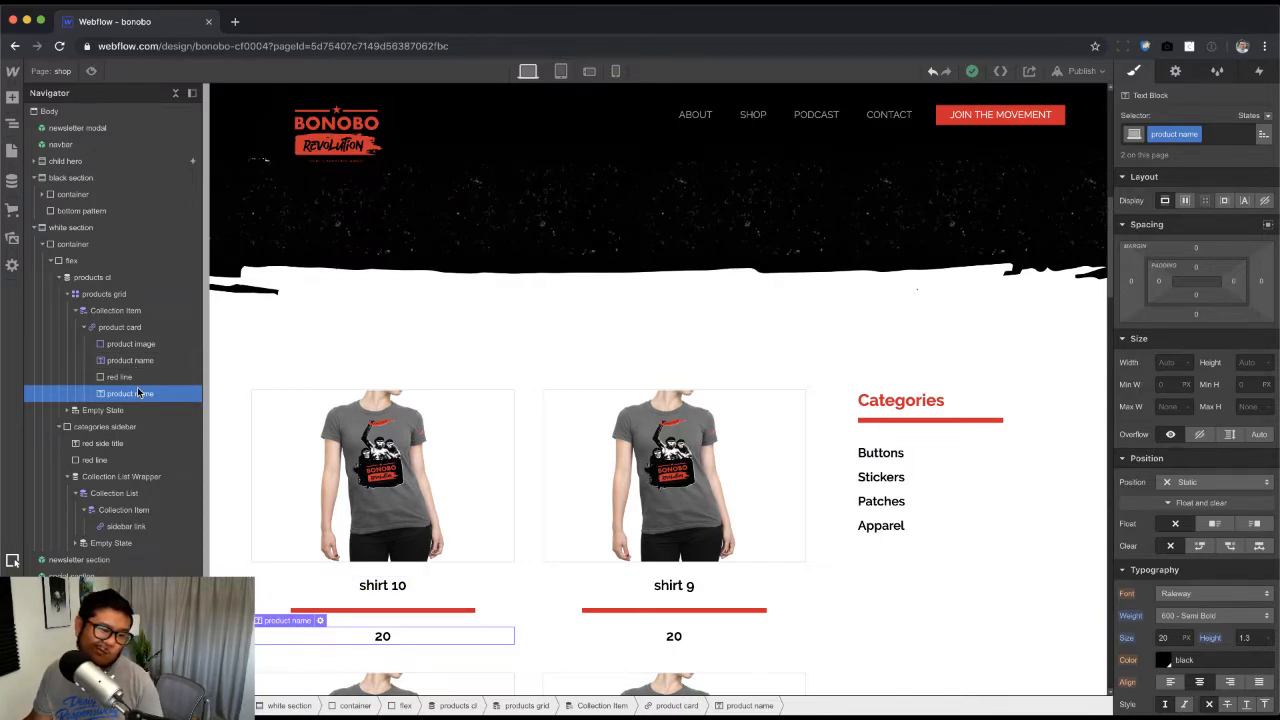
{"action": "key", "text": "super+e"}
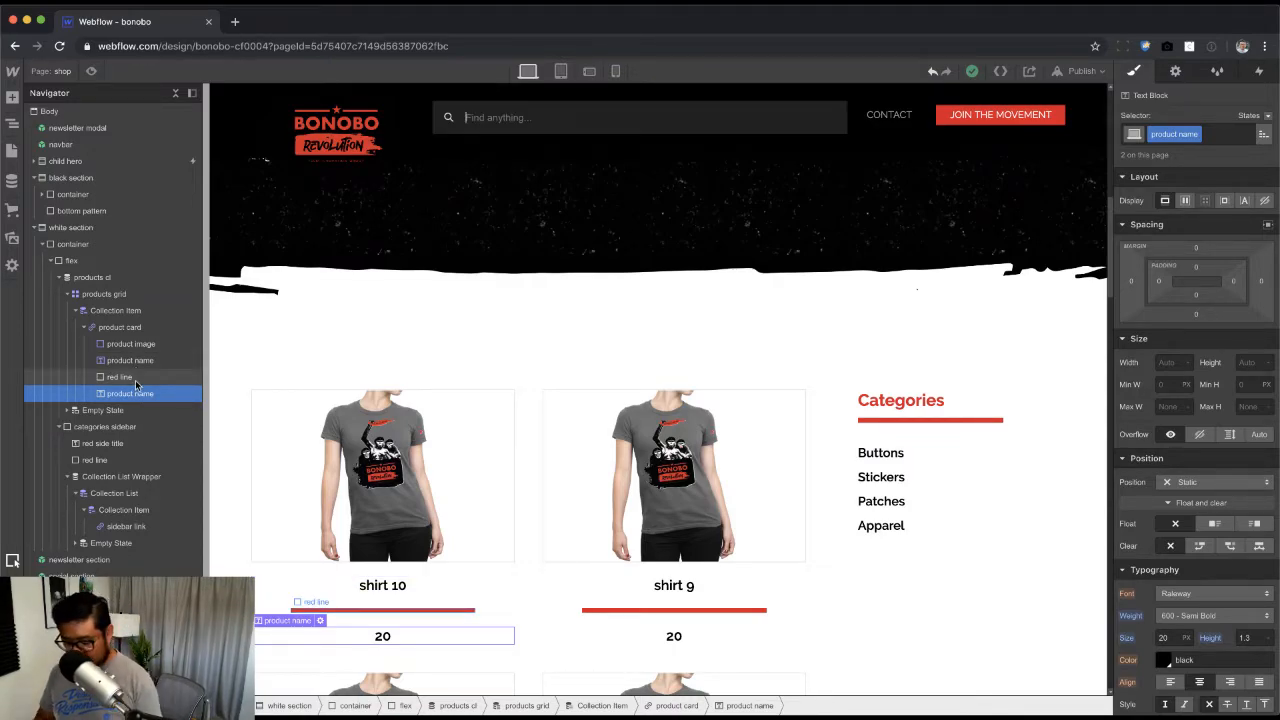
{"action": "key", "text": "Escape"}
{"action": "key", "text": "super+Return"}
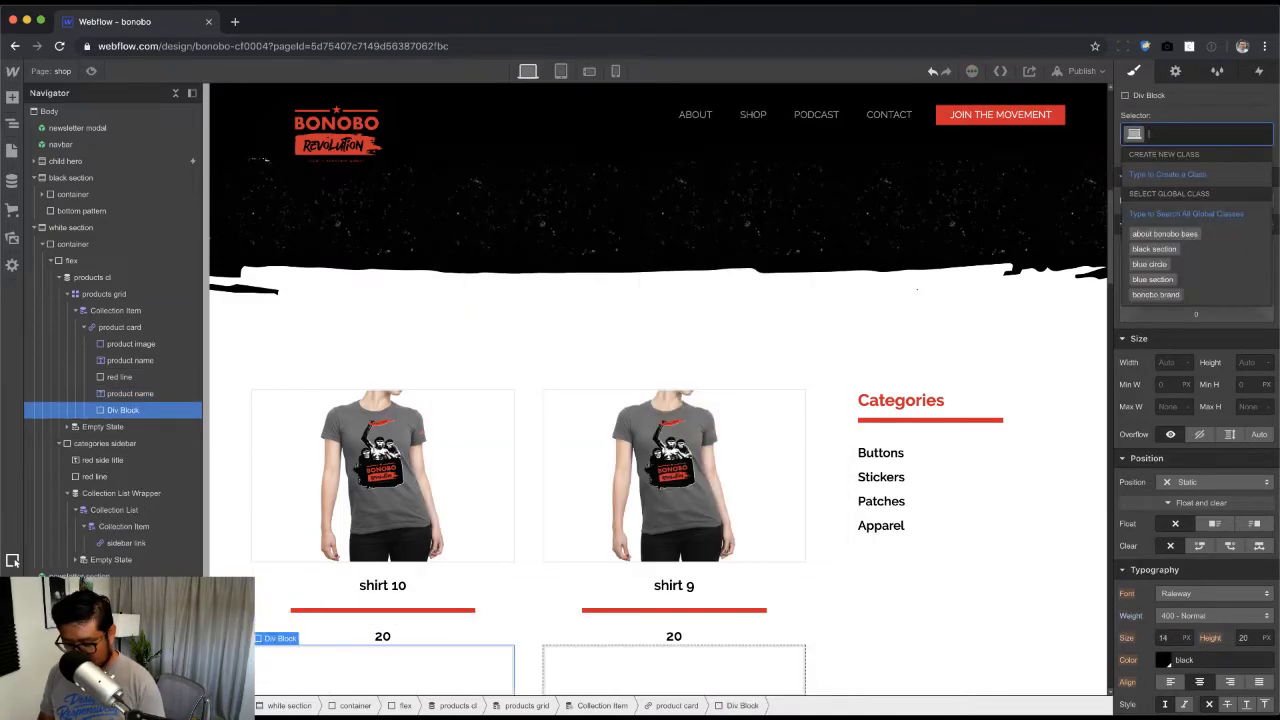
{"action": "type", "text": "flex"}
{"action": "key", "text": "Return"}
{"action": "left_click_drag", "start_coordinate": [131, 395], "coordinate": [129, 402]}
{"action": "left_click", "coordinate": [125, 393]}
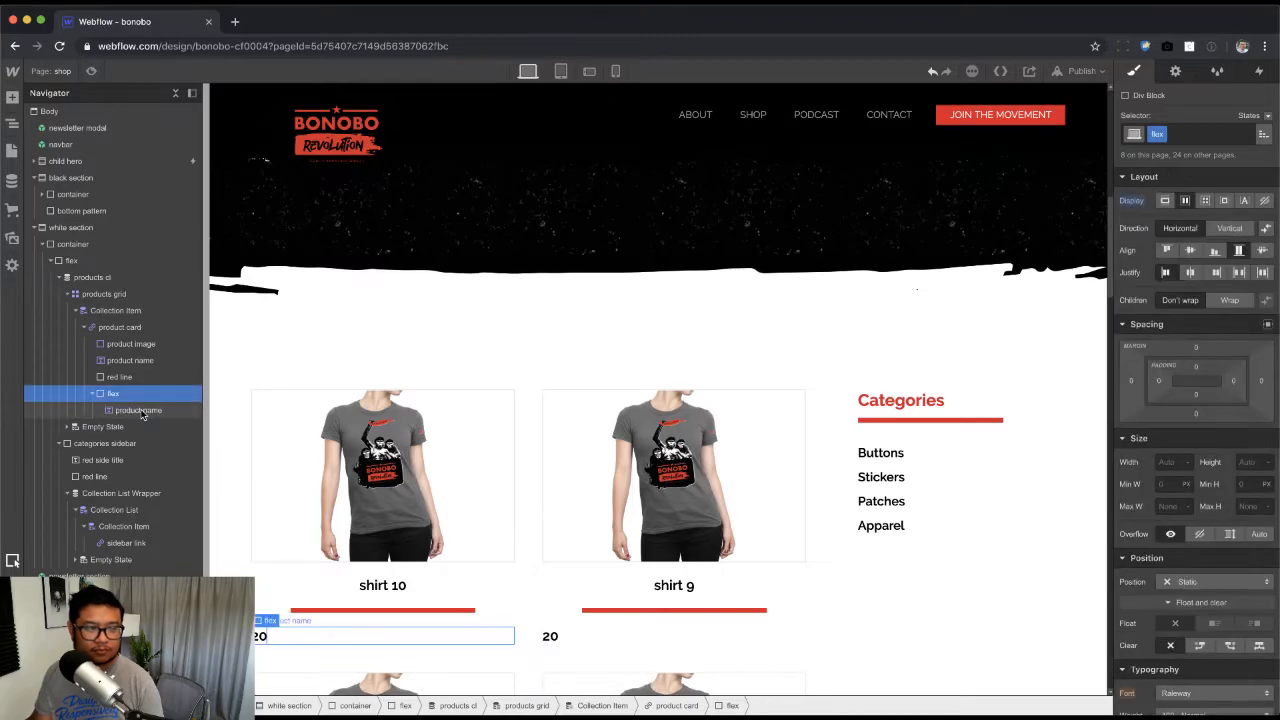
{"action": "left_click", "coordinate": [1203, 133]}
{"action": "type", "text": "co"}
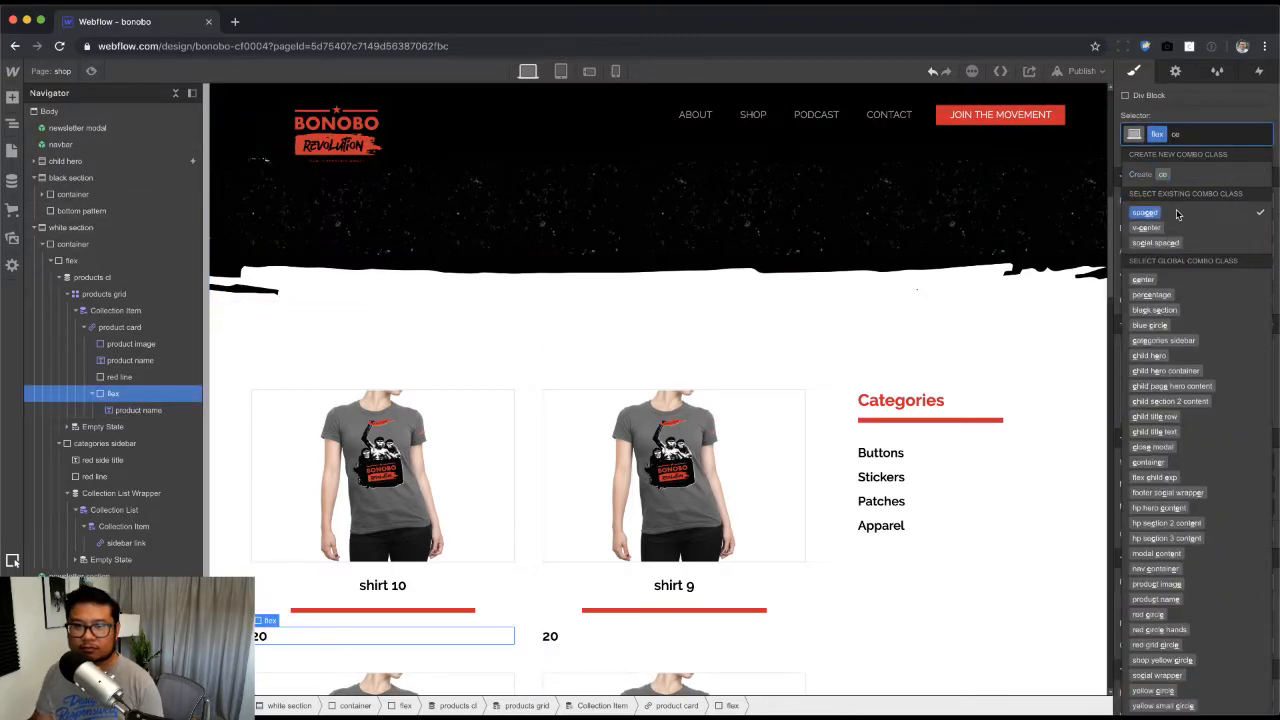
{"action": "type", "text": "nter"}
{"action": "key", "text": "Return"}
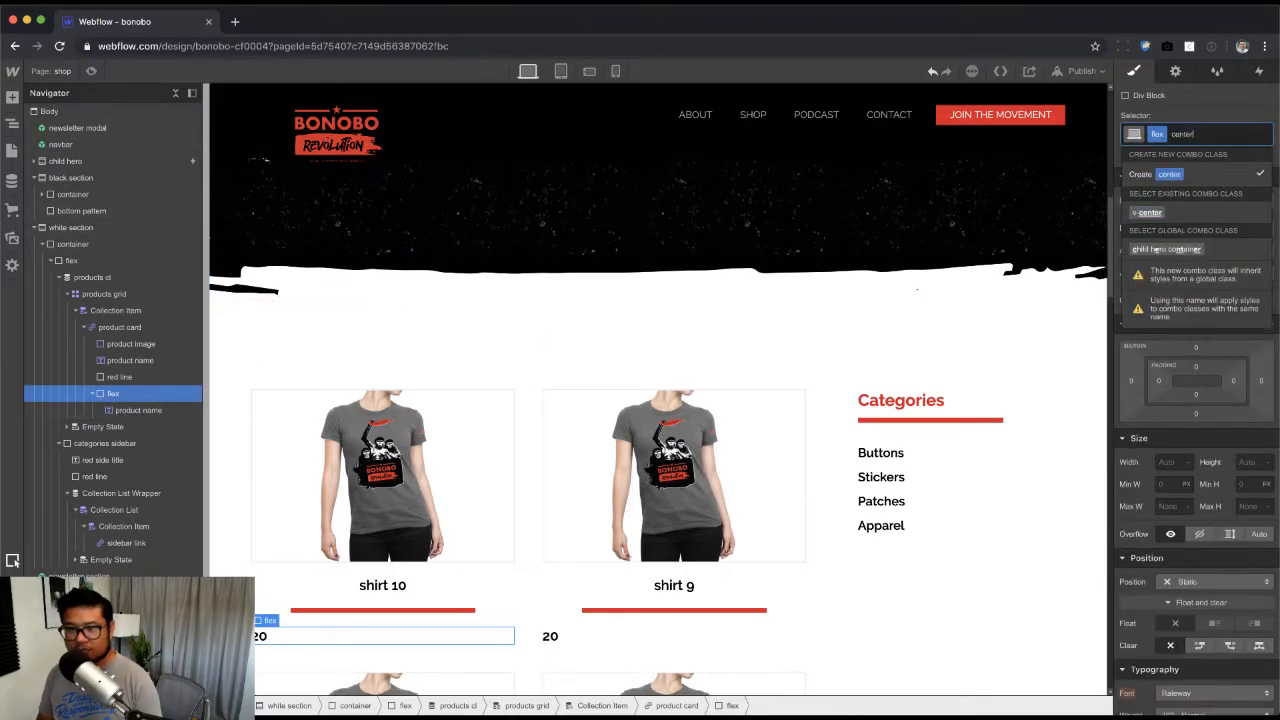
{"action": "key", "text": "super+z"}
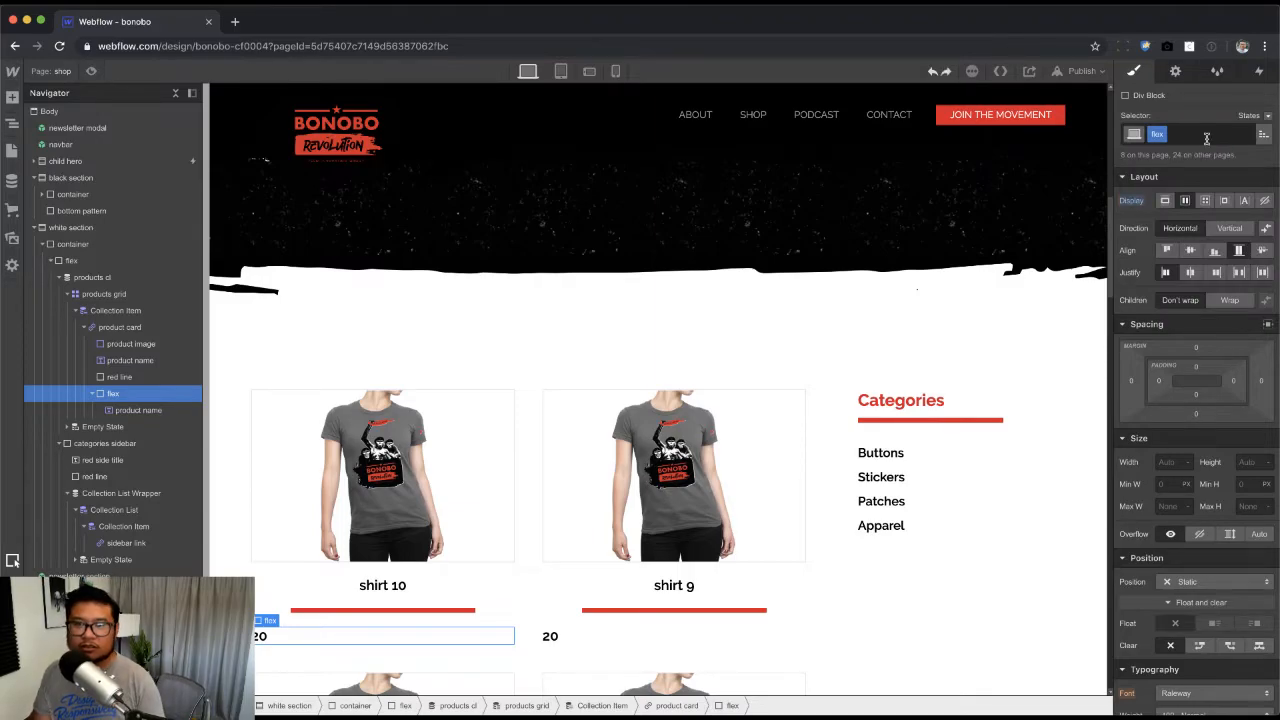
Step: Add the new combo class centered to the price's flex div and justify its contents to the centre
{"action": "left_click", "coordinate": [1206, 135]}
{"action": "type", "text": "centgrered"}
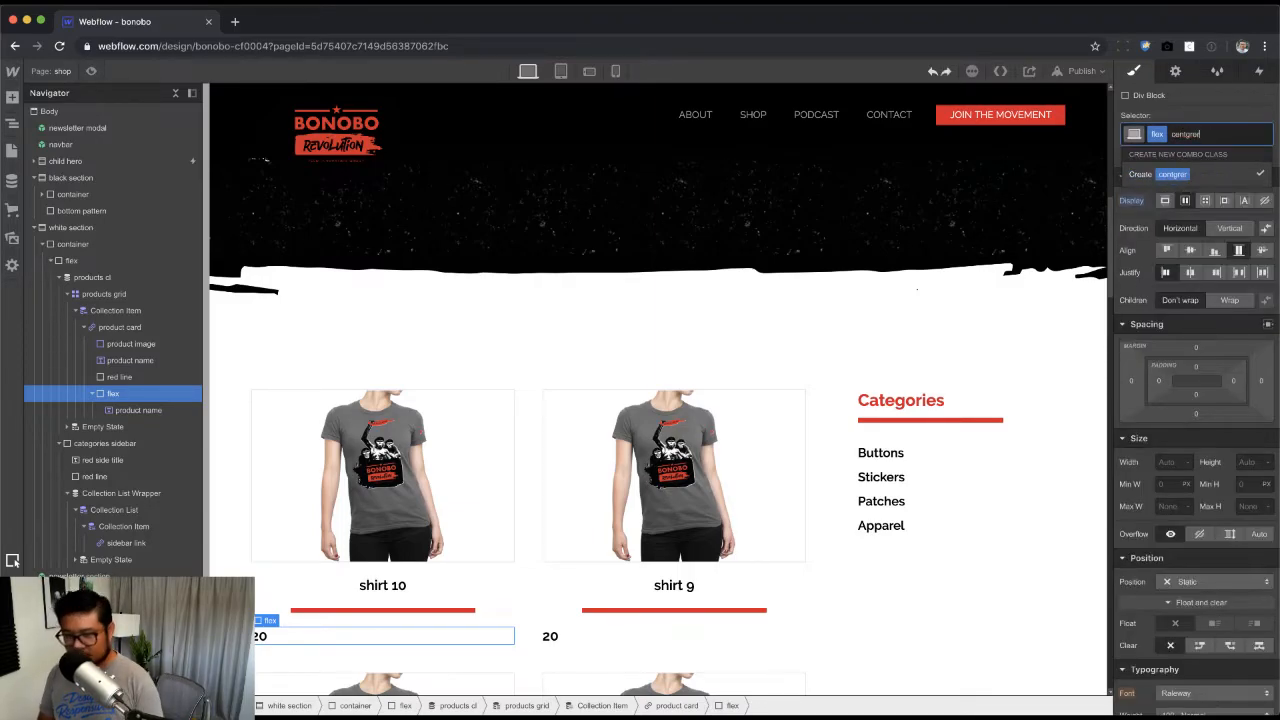
{"action": "type", "text": "cent"}
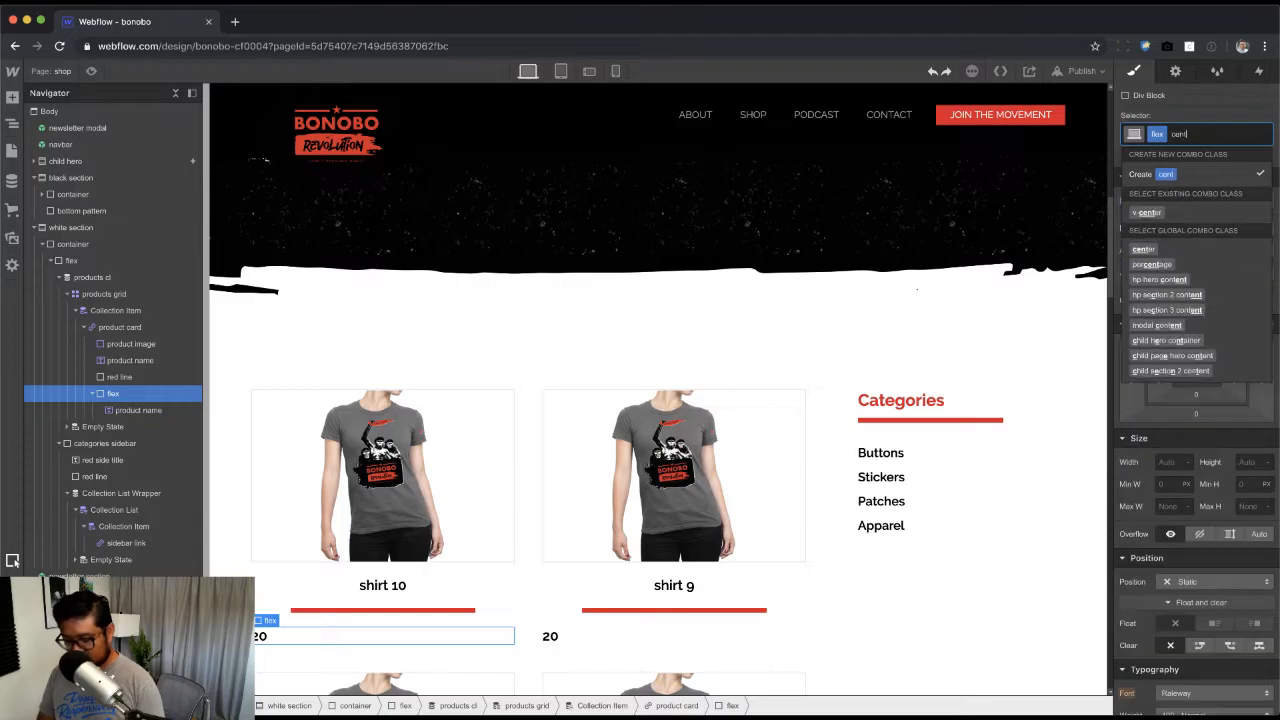
{"action": "type", "text": "ered"}
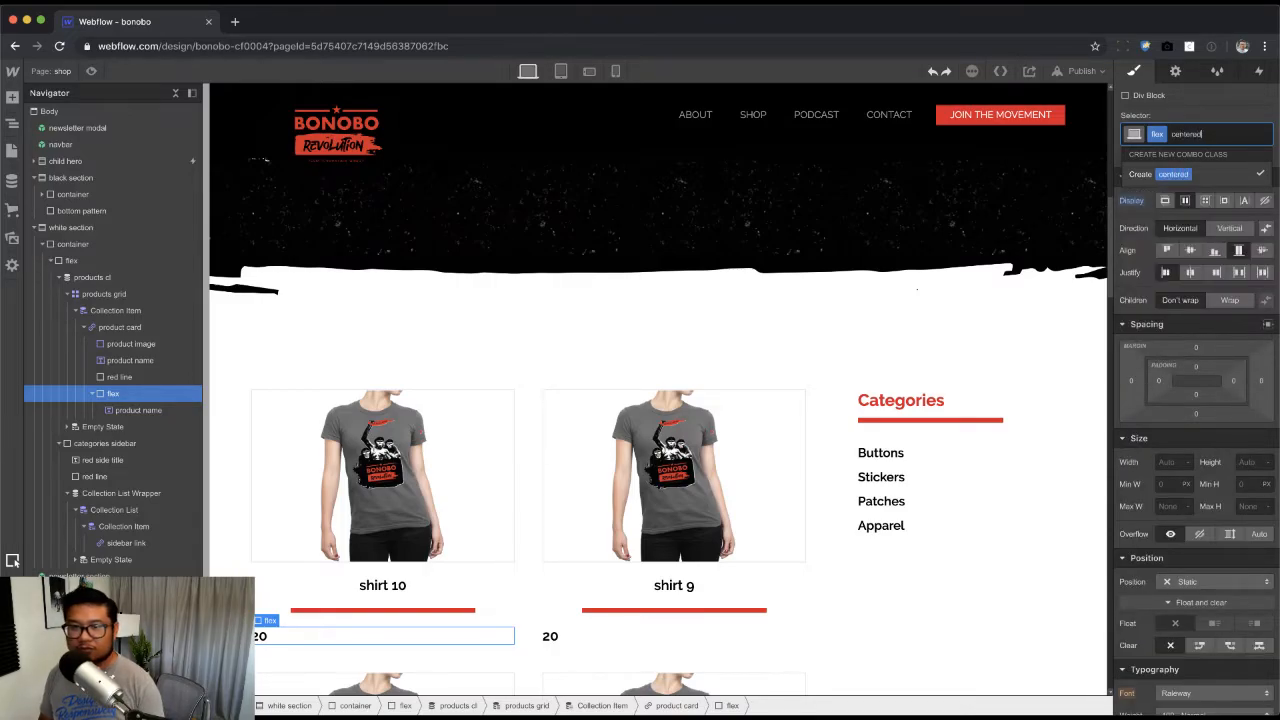
{"action": "key", "text": "Return"}
{"action": "left_click", "coordinate": [1190, 273]}
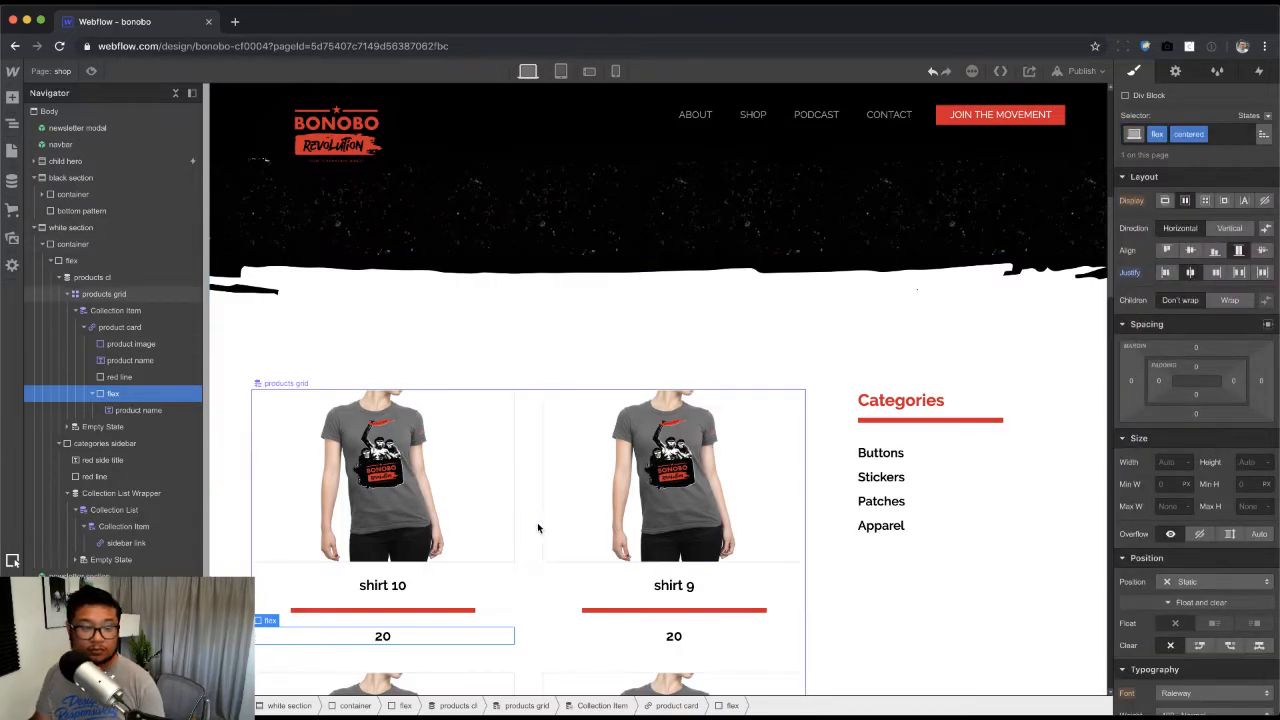
Step: Duplicate the price text inside the card's flex div, unlink the first copy from the Products collection and make it read "$"
{"action": "left_click", "coordinate": [385, 640]}
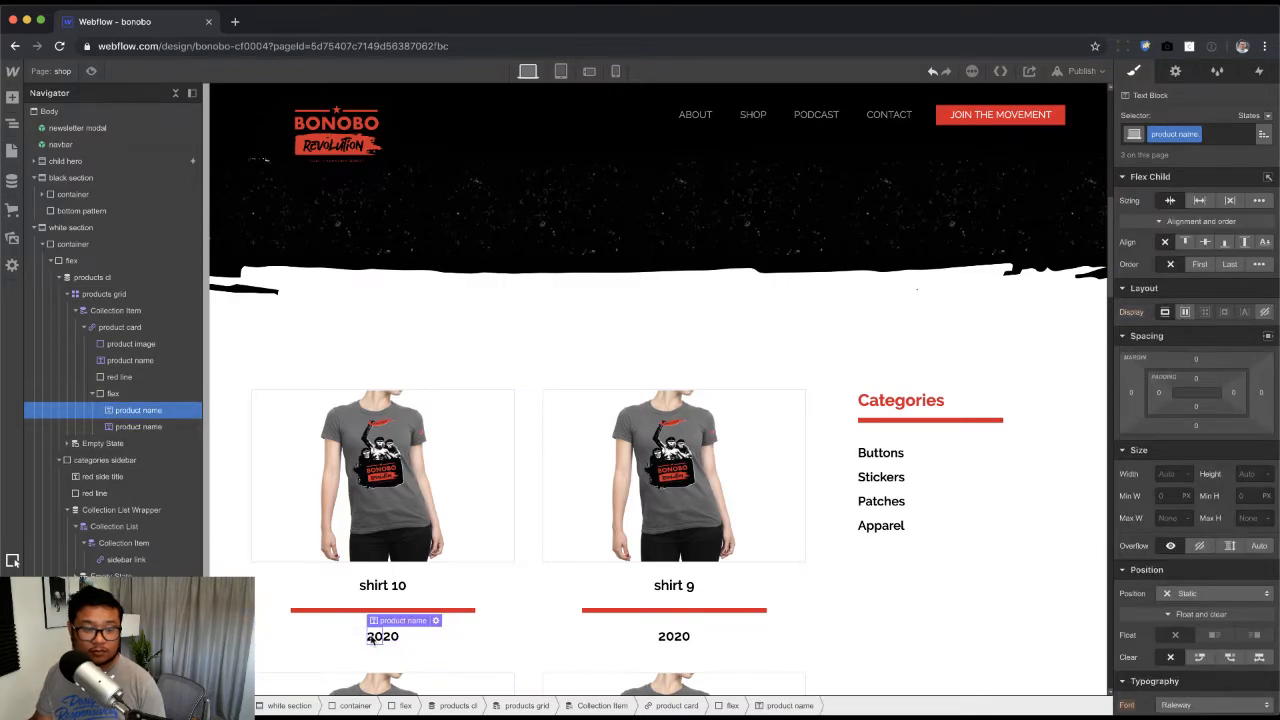
{"action": "double_click", "coordinate": [435, 635]}
{"action": "left_click", "coordinate": [381, 565]}
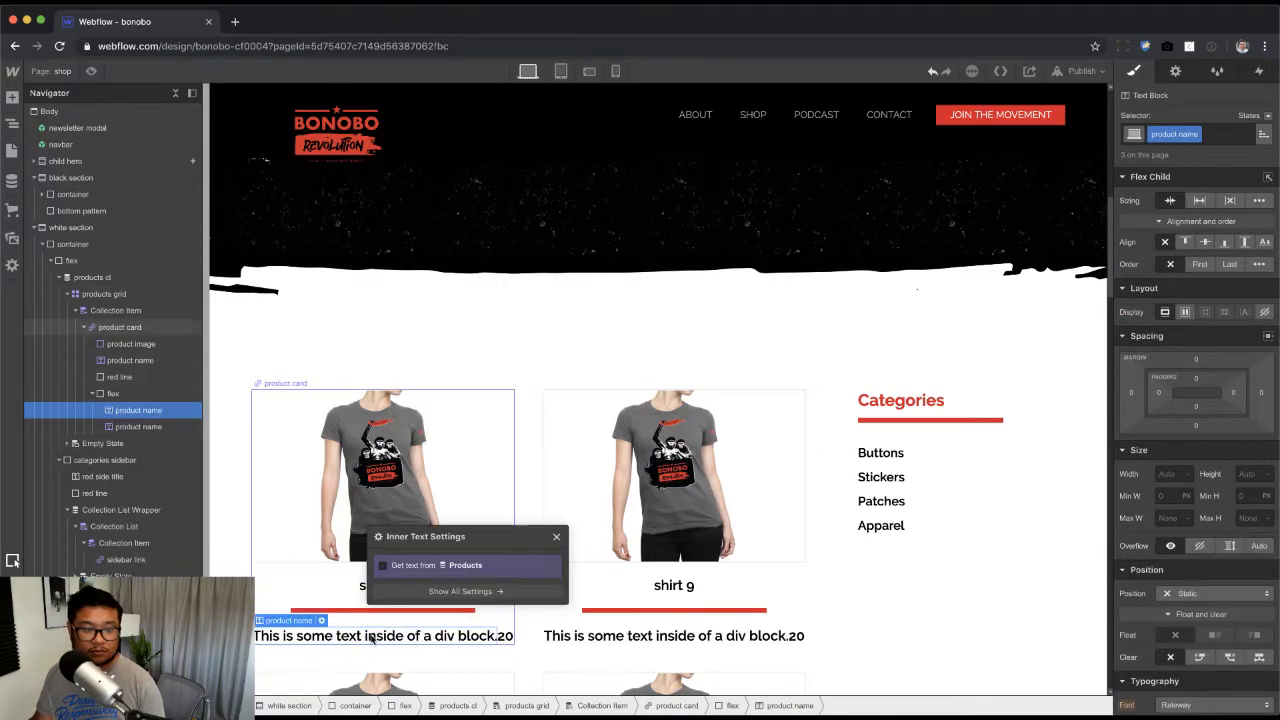
{"action": "double_click", "coordinate": [418, 635]}
{"action": "type", "text": "%"}
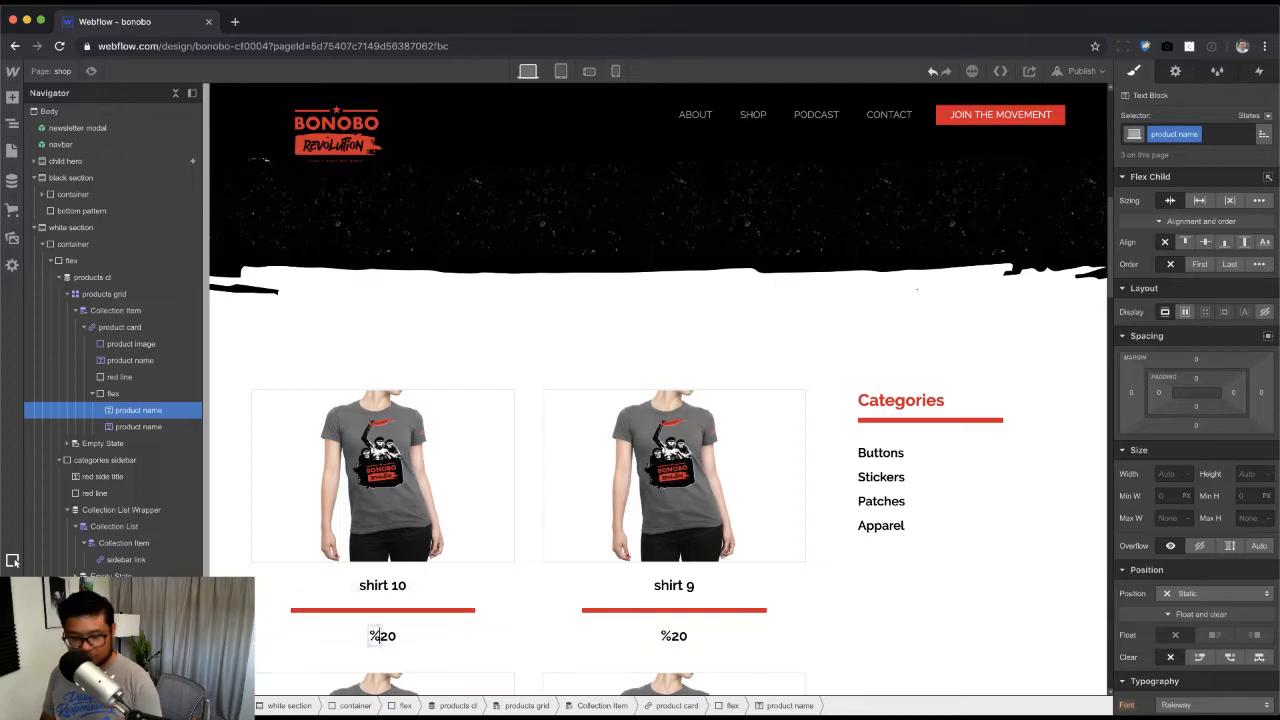
{"action": "key", "text": "BackSpace"}
{"action": "type", "text": "$"}
{"action": "key", "text": "Escape"}
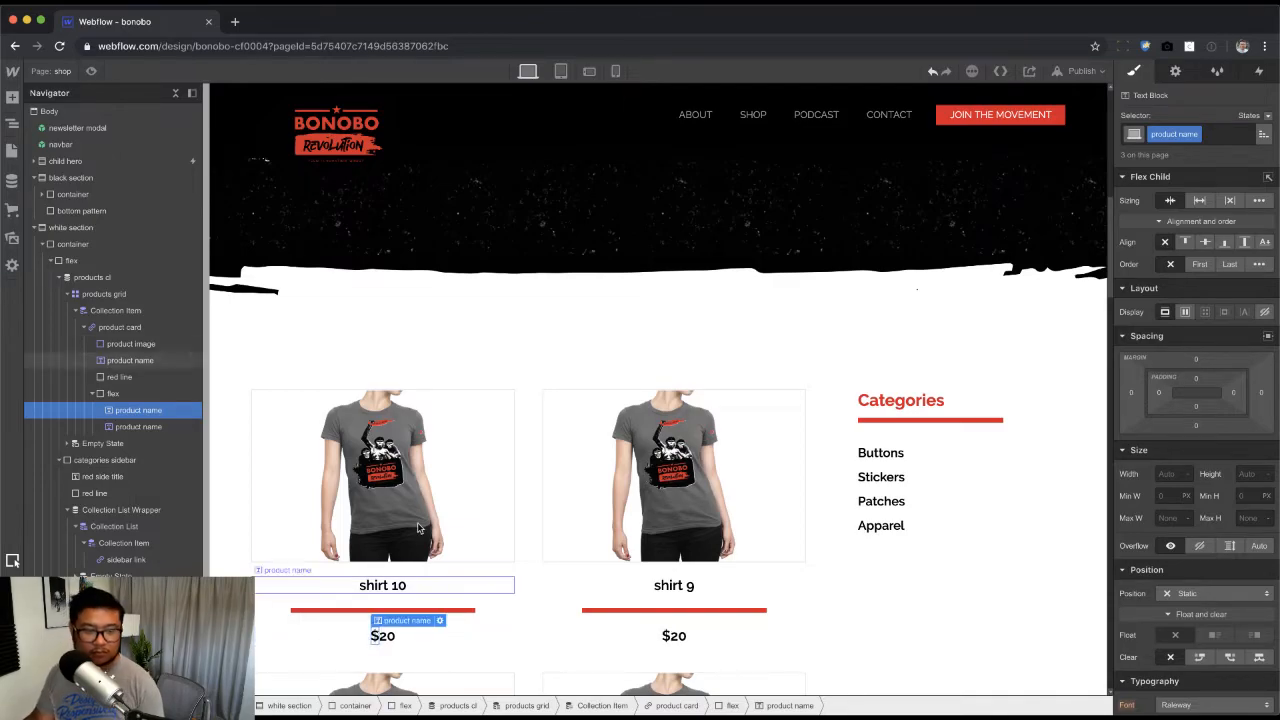
Step: Add a Switch field labelled "Does this have more than 1 color?" to the Products collection and save the collection
{"action": "key", "text": "super+Tab"}
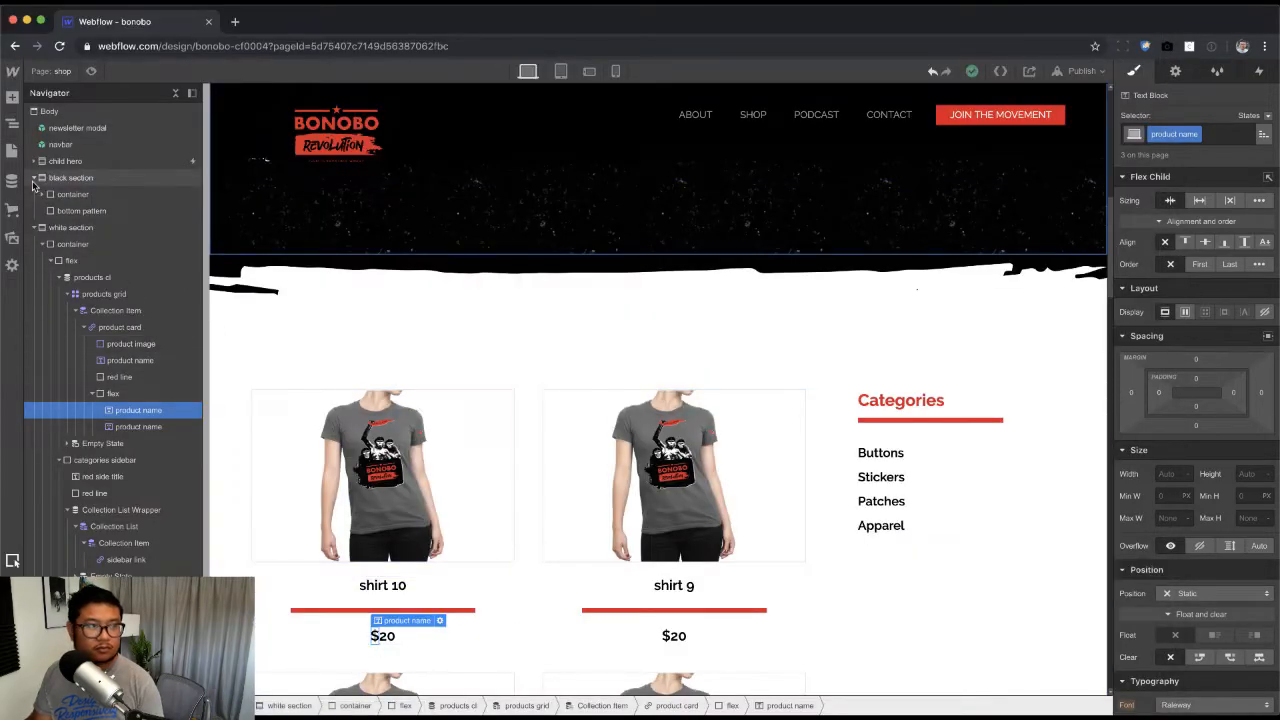
{"action": "left_click", "coordinate": [12, 181]}
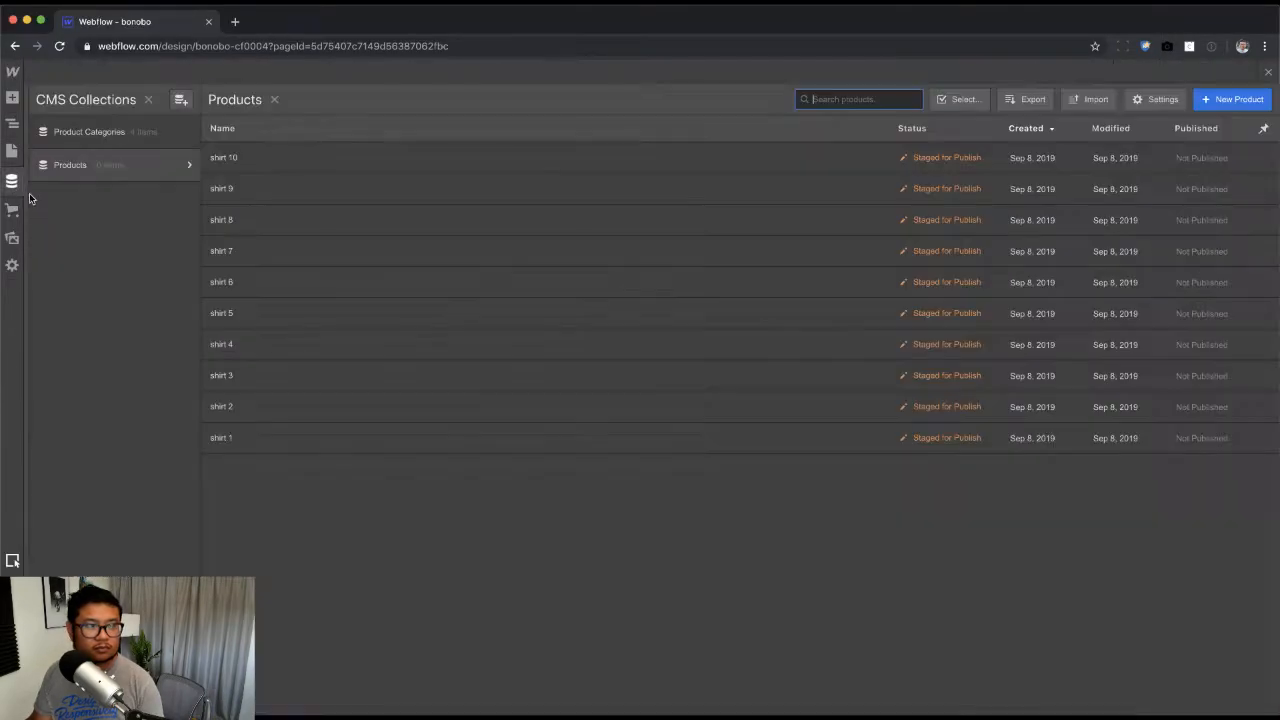
{"action": "left_click", "coordinate": [182, 165]}
{"action": "left_click", "coordinate": [254, 524]}
{"action": "left_click", "coordinate": [502, 637]}
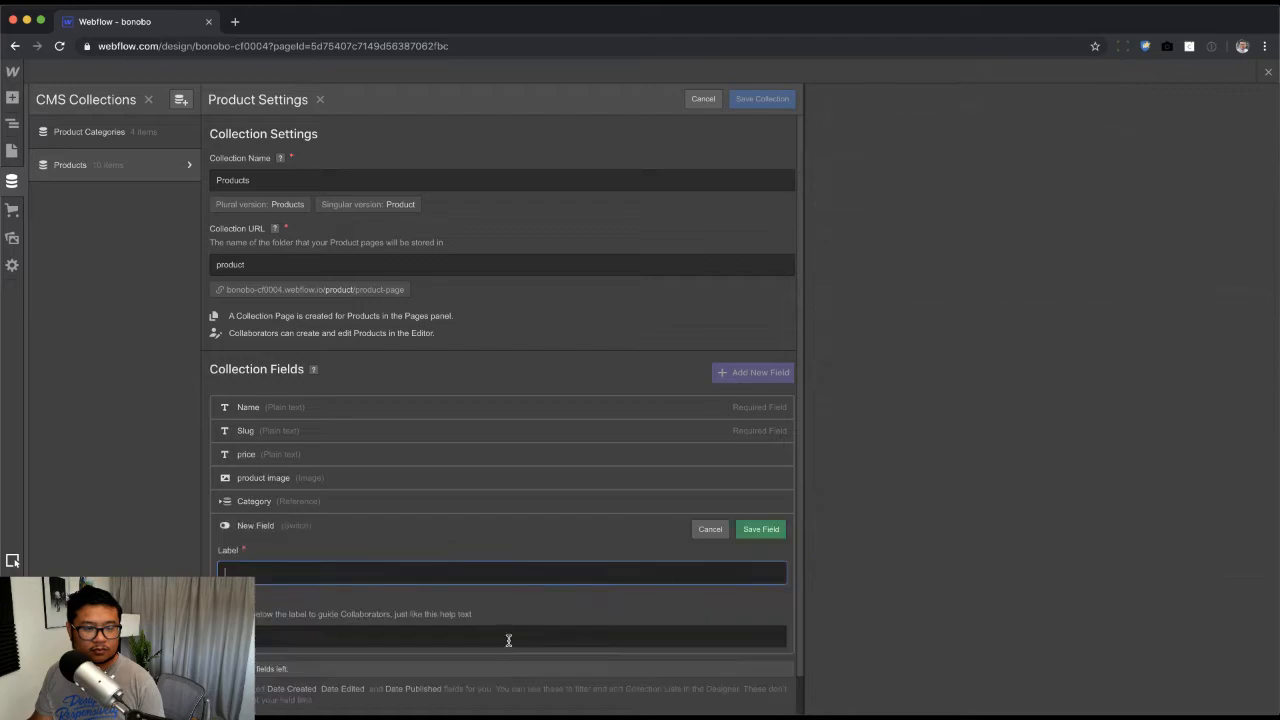
{"action": "type", "text": "More col"}
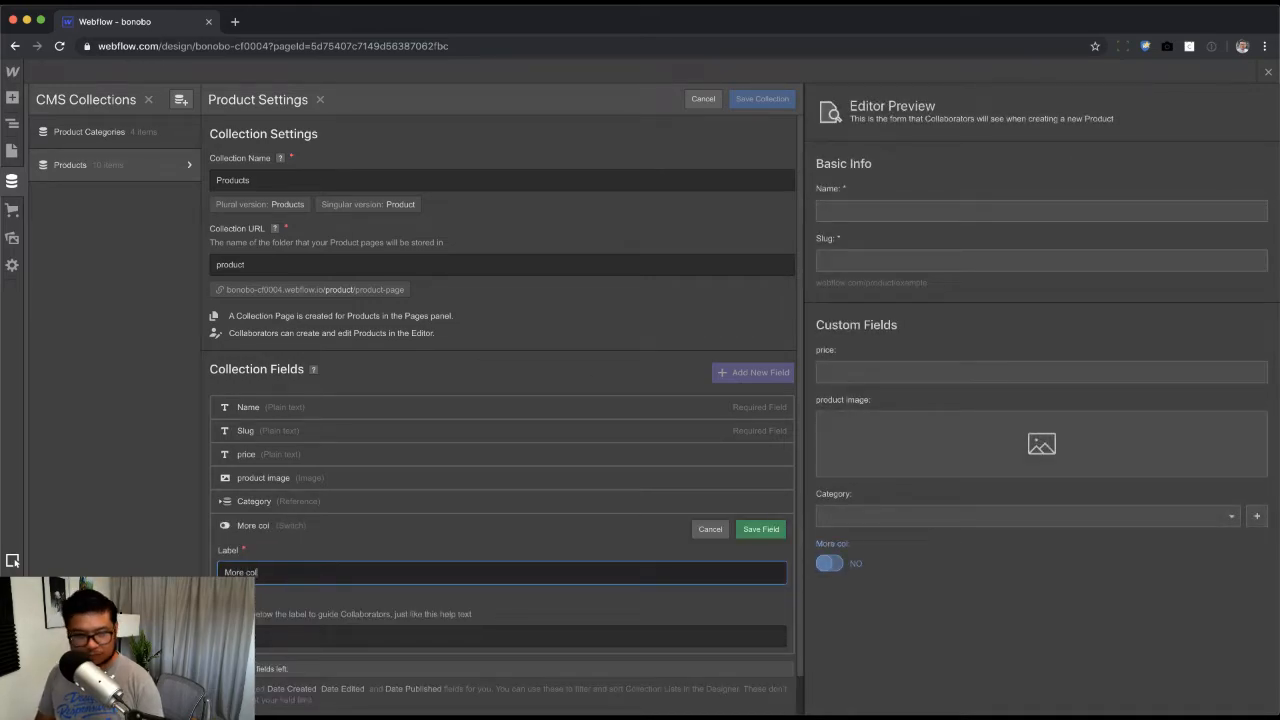
{"action": "key", "text": "super+a"}
{"action": "type", "text": "Does this have "}
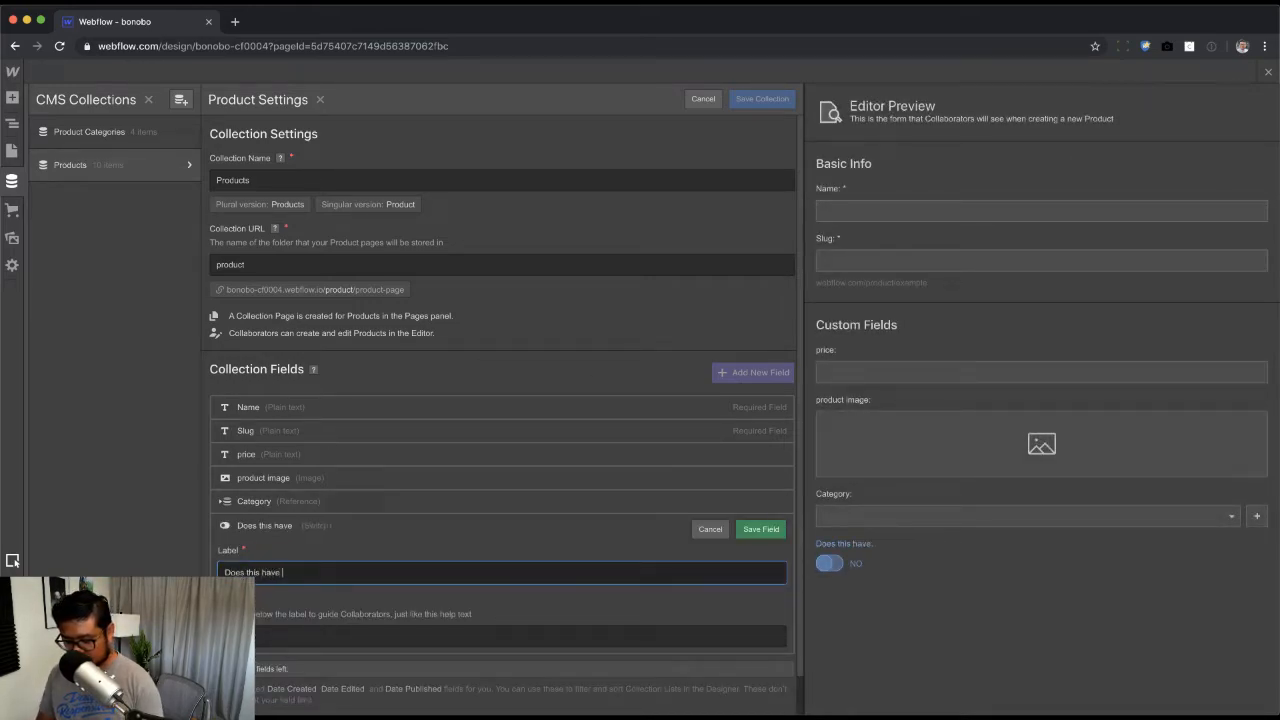
{"action": "type", "text": "more than 1"}
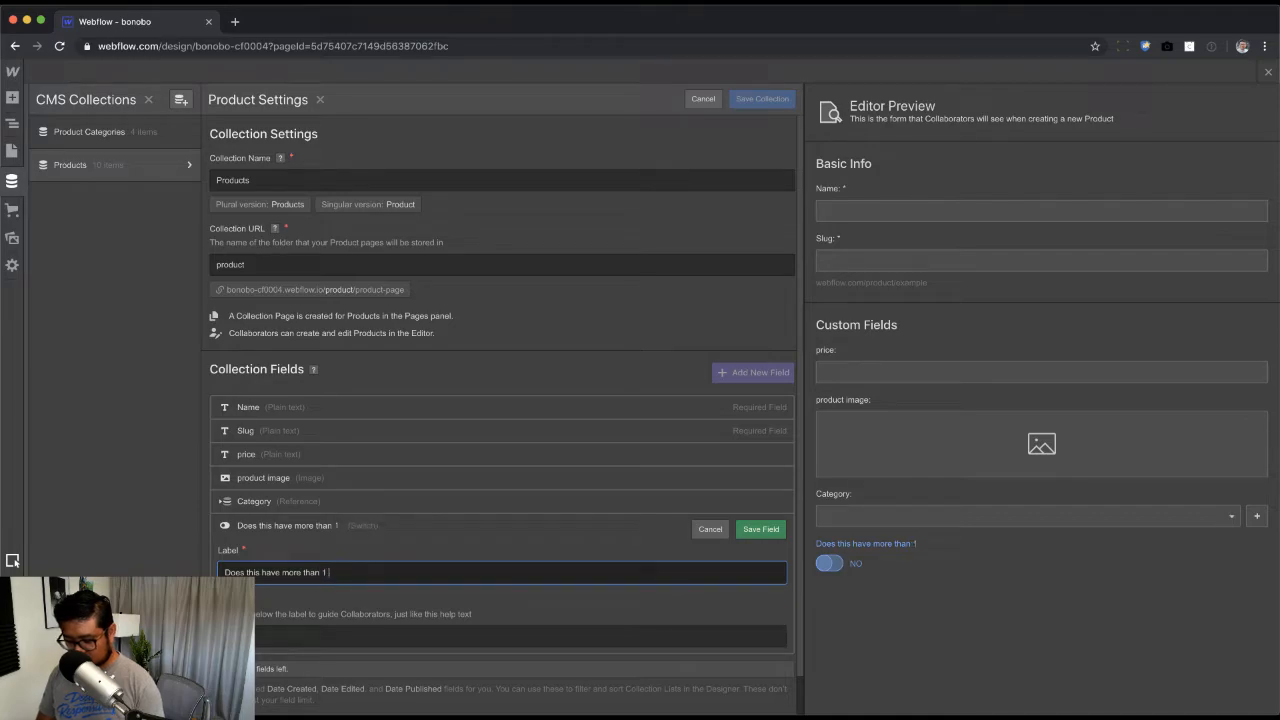
{"action": "type", "text": " color?"}
{"action": "key", "text": "Return"}
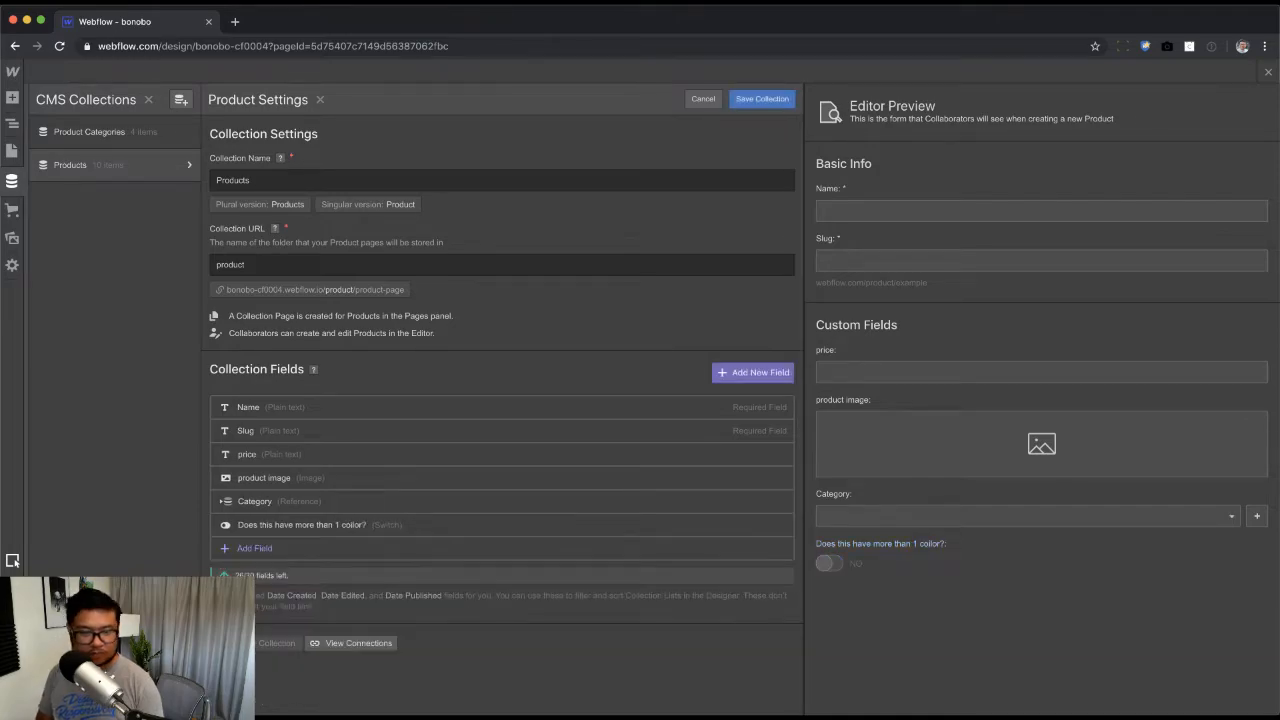
{"action": "left_click", "coordinate": [765, 99]}
Step: Turn on "Does this have more than 1 color?" for shirt 7 and shirt 10, saving each item, and return to the page design
{"action": "left_click", "coordinate": [430, 249]}
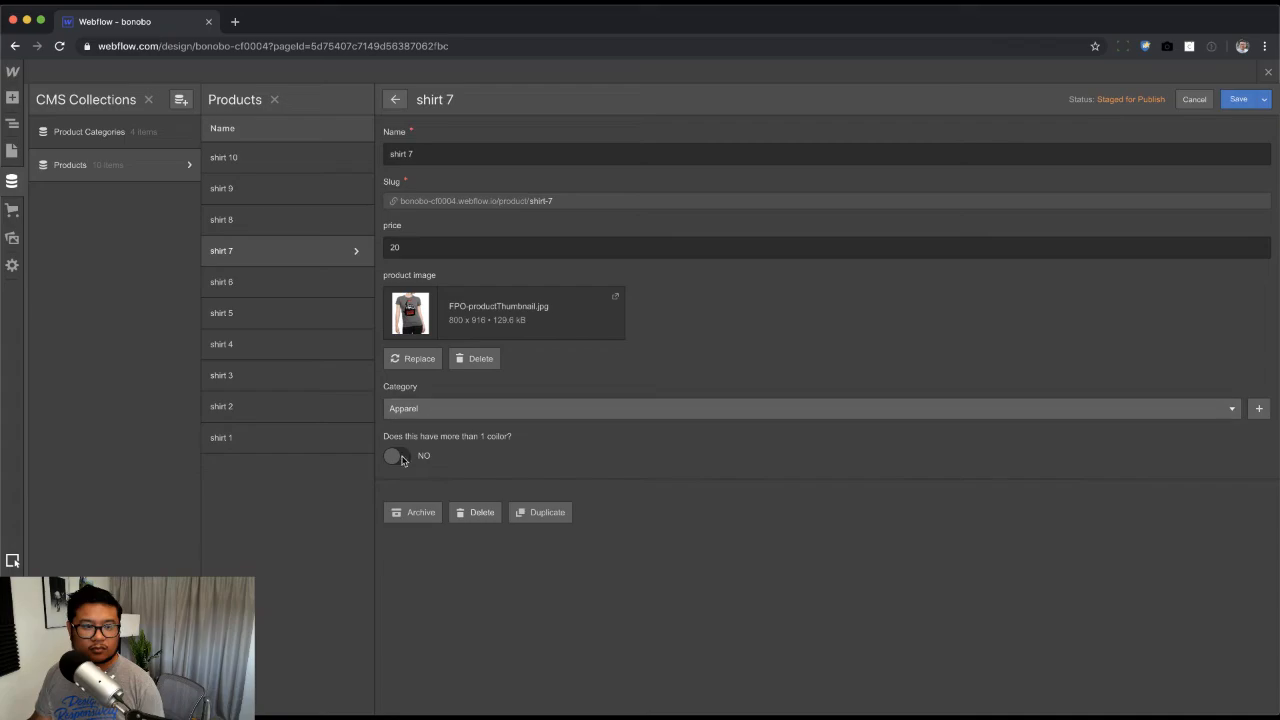
{"action": "left_click", "coordinate": [400, 458]}
{"action": "left_click", "coordinate": [1238, 99]}
{"action": "left_click", "coordinate": [323, 160]}
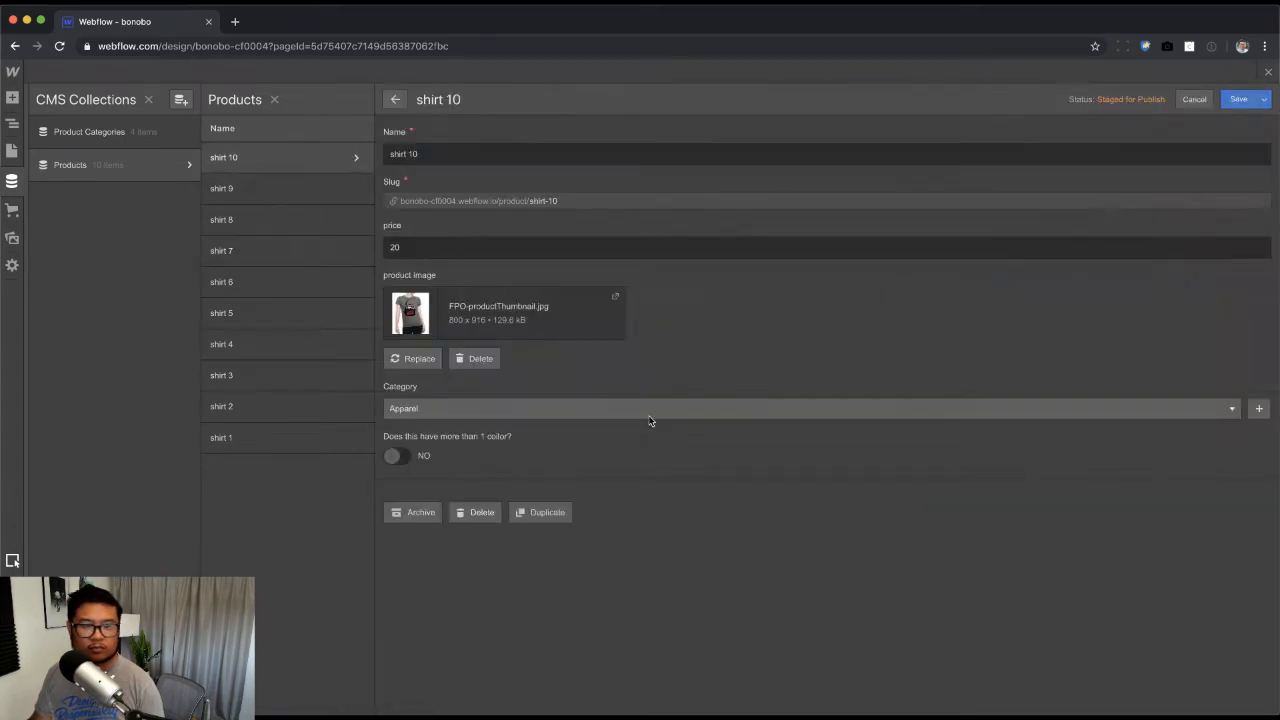
{"action": "left_click", "coordinate": [392, 456]}
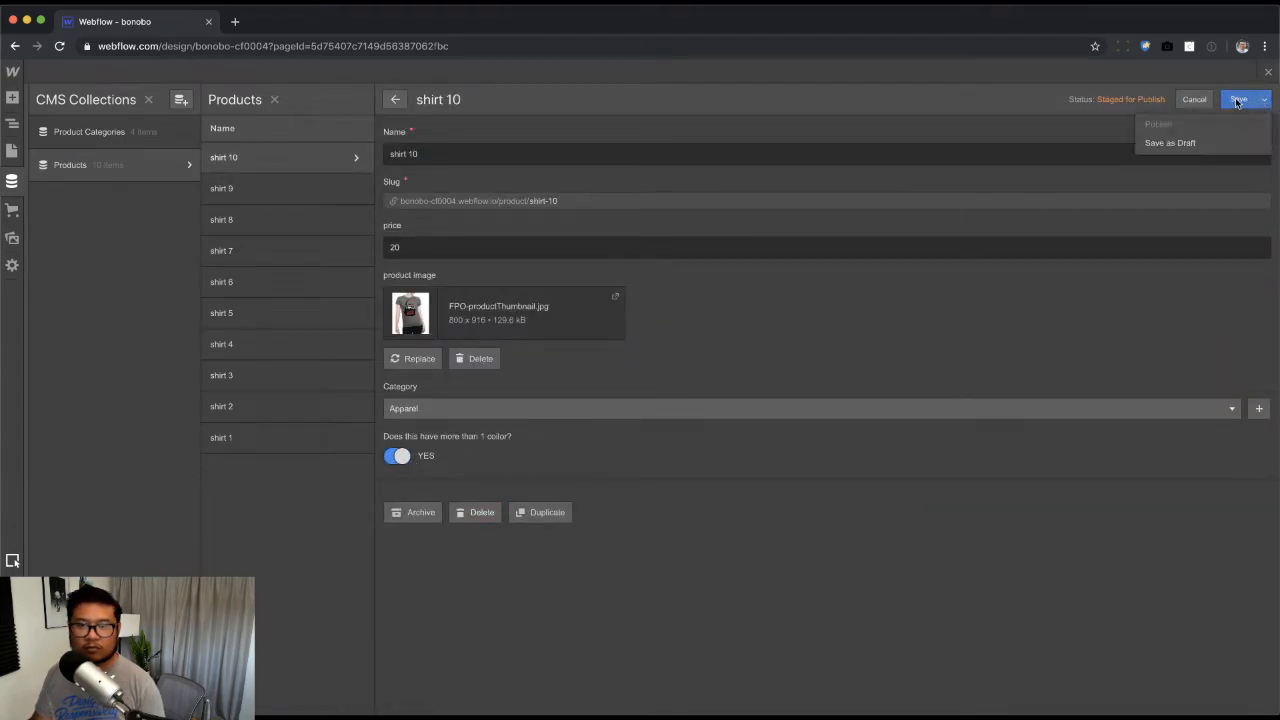
{"action": "left_click", "coordinate": [1238, 101]}
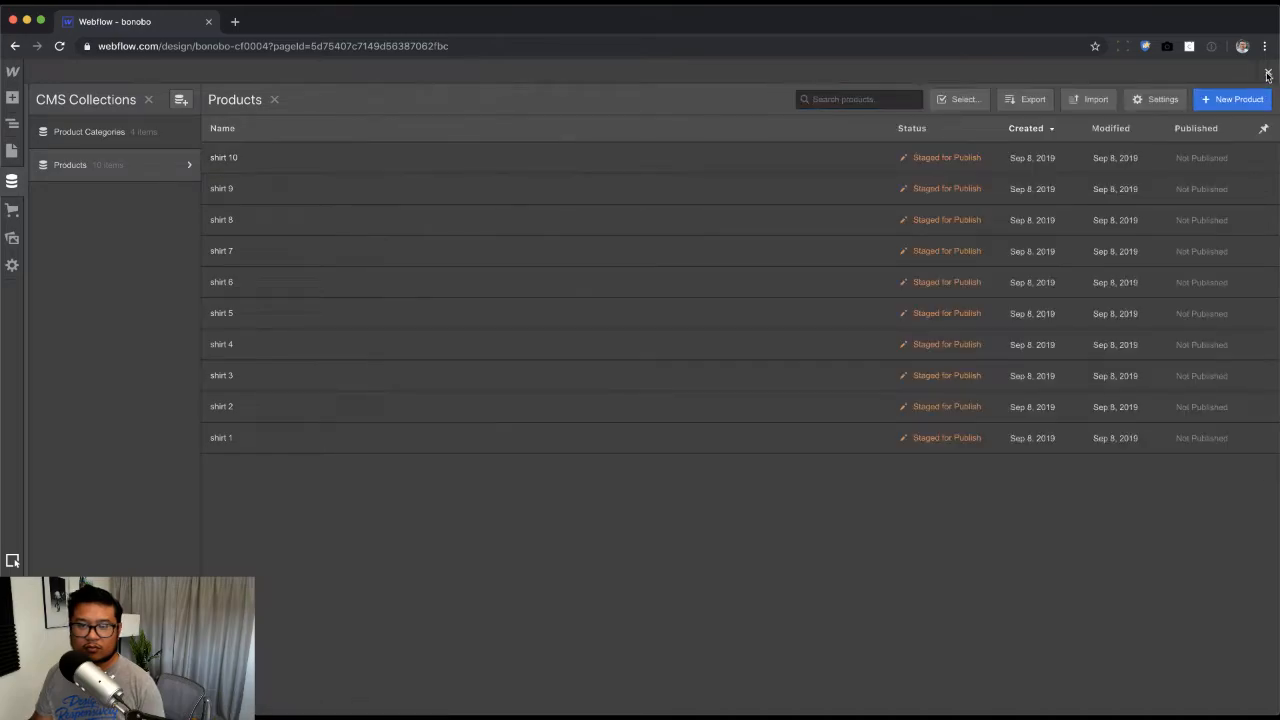
{"action": "left_click", "coordinate": [1267, 74]}
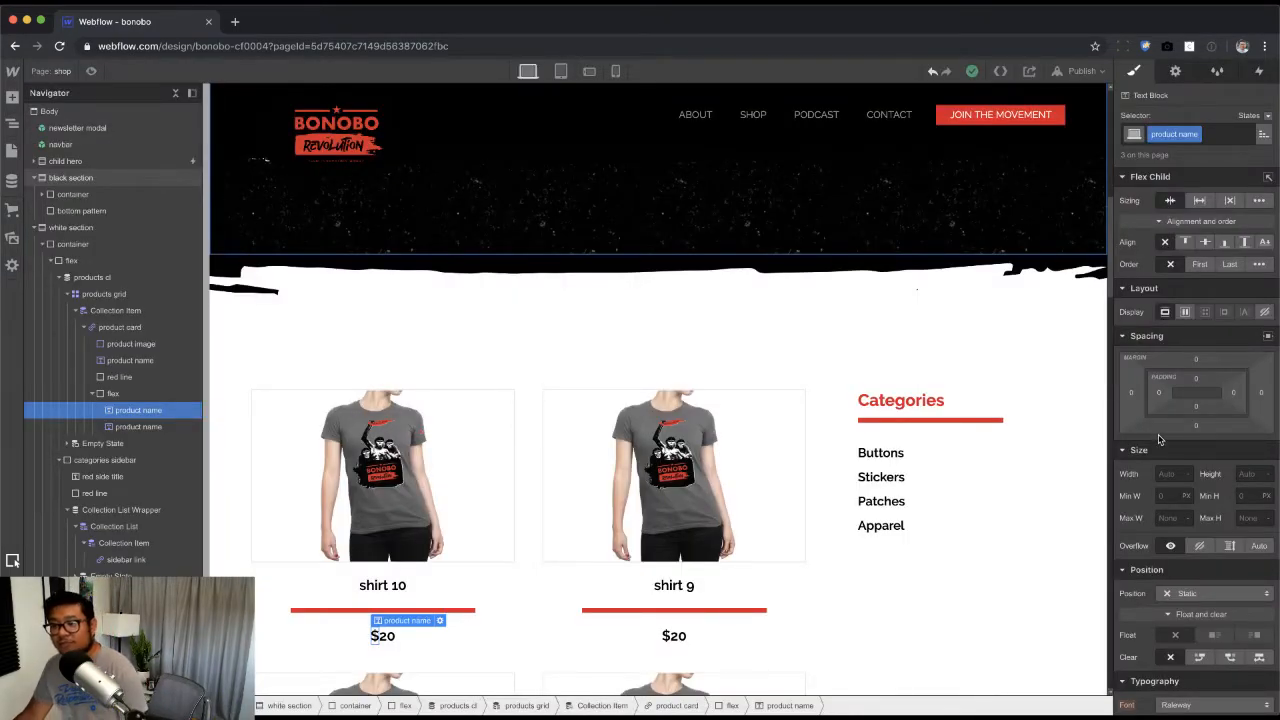
{"action": "left_click", "coordinate": [437, 642]}
{"action": "left_click", "coordinate": [92, 394]}
{"action": "left_click", "coordinate": [146, 328]}
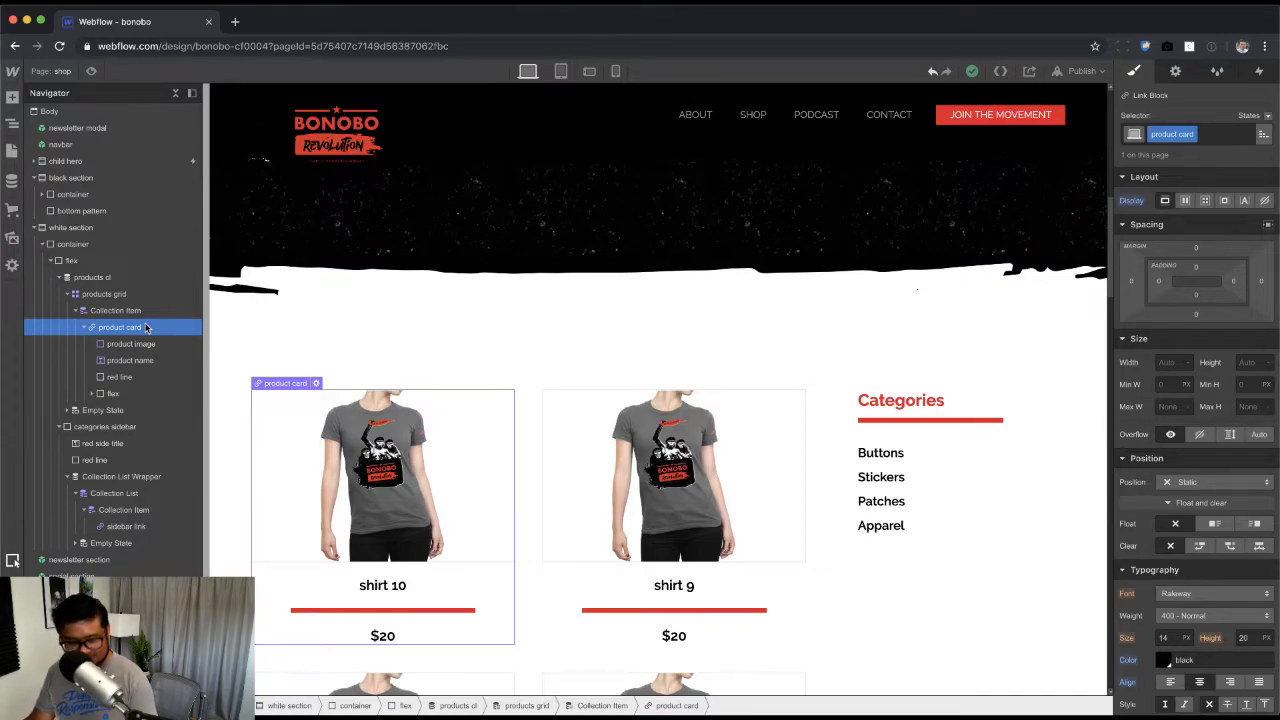
{"action": "key", "text": "super+e"}
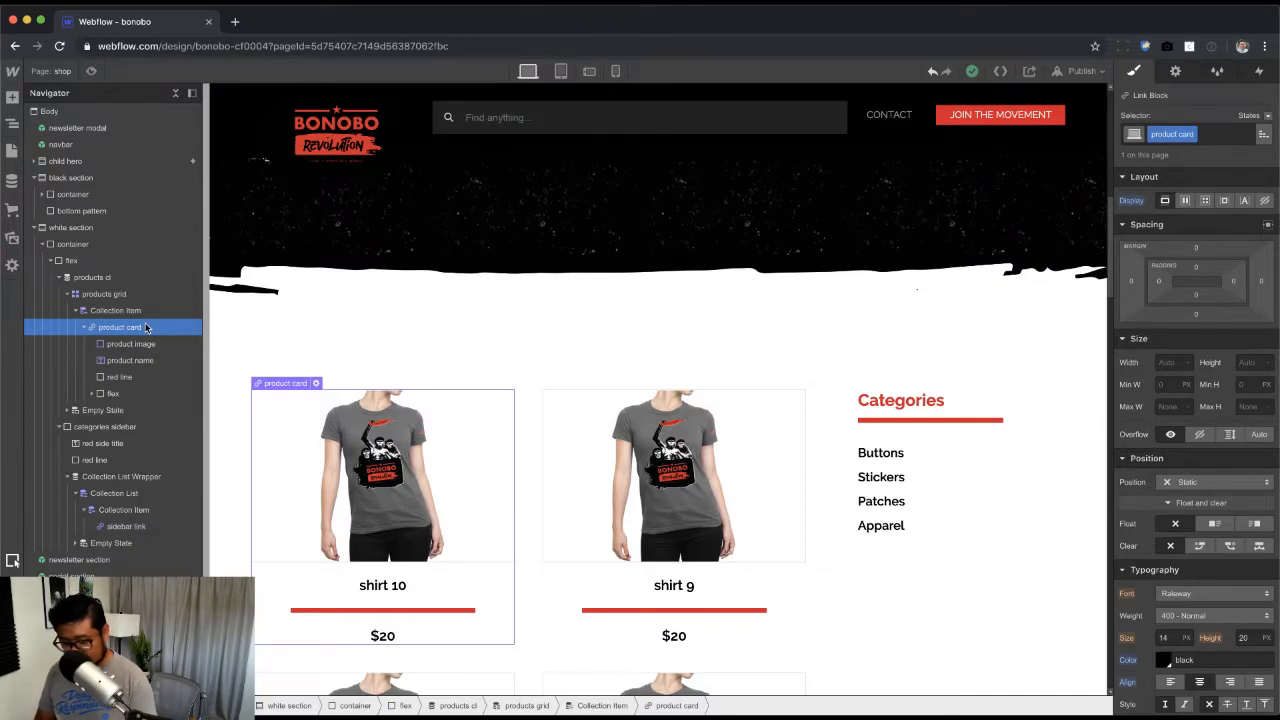
{"action": "type", "text": "div"}
{"action": "key", "text": "Return"}
{"action": "key", "text": "Delete"}
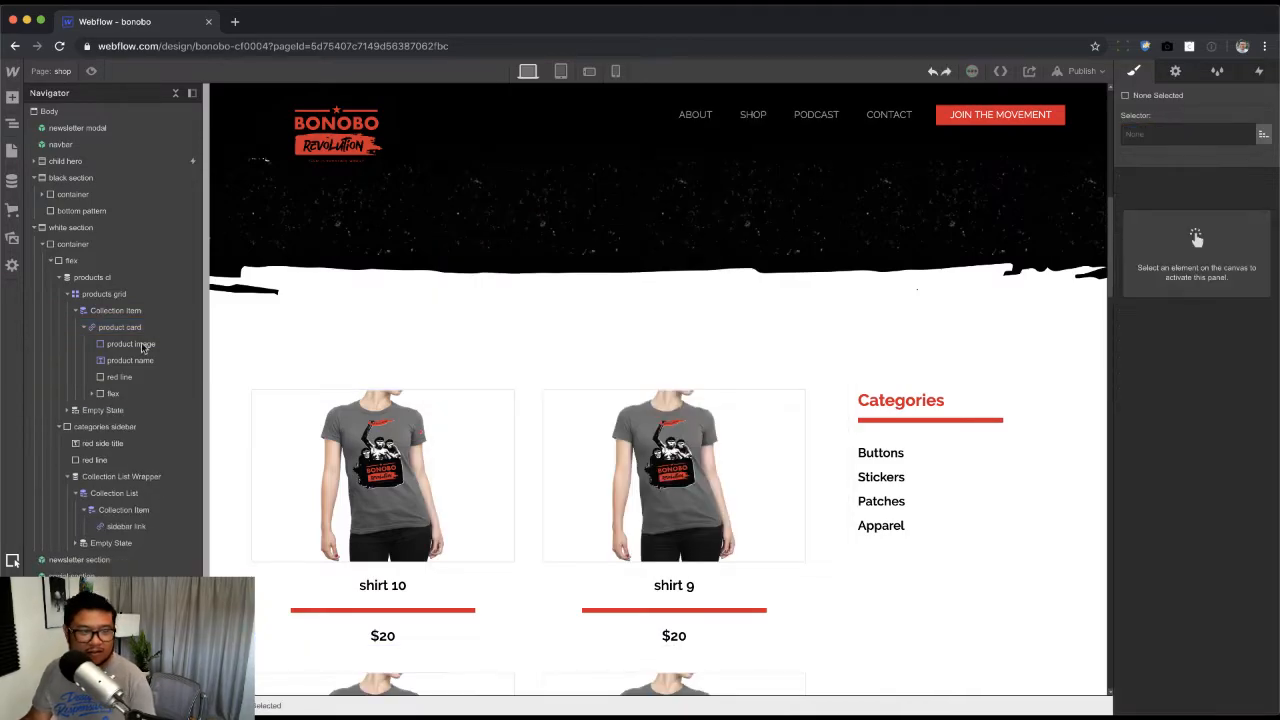
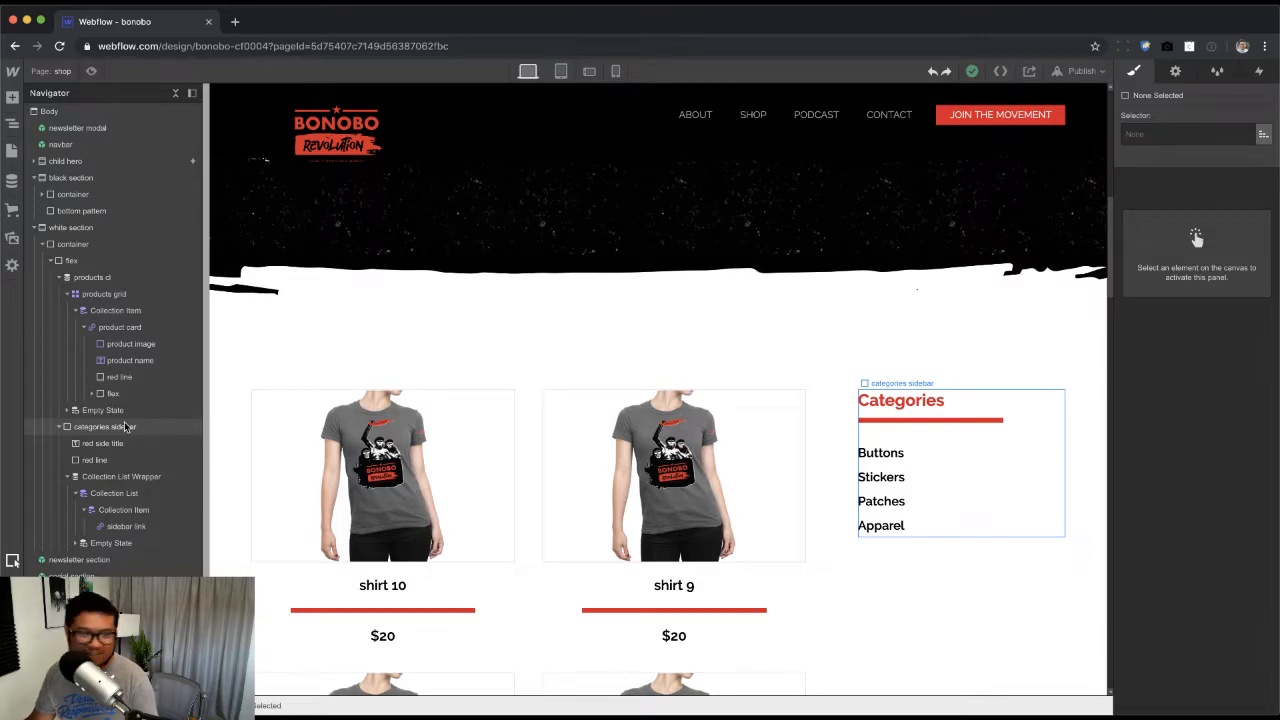
Step: Add a text block below the price in the product card and make it read "More colors available"
{"action": "left_click", "coordinate": [125, 427]}
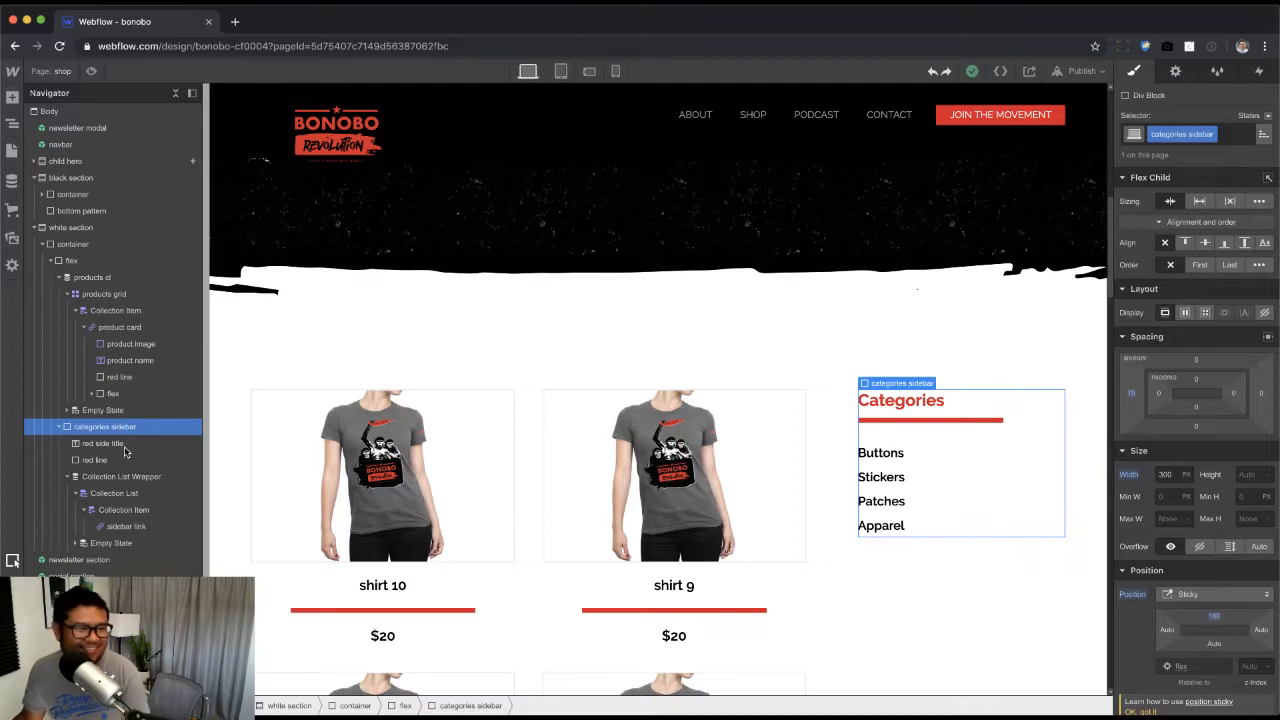
{"action": "left_click", "coordinate": [155, 327]}
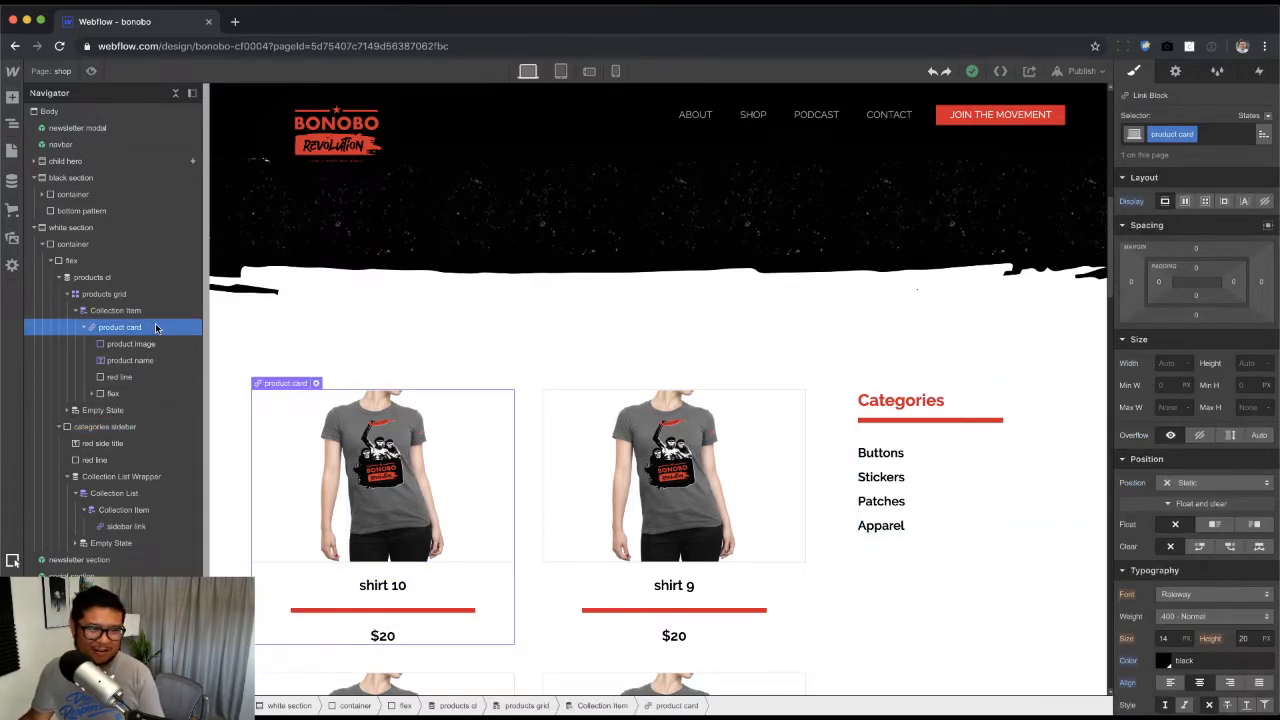
{"action": "key", "text": "super+e"}
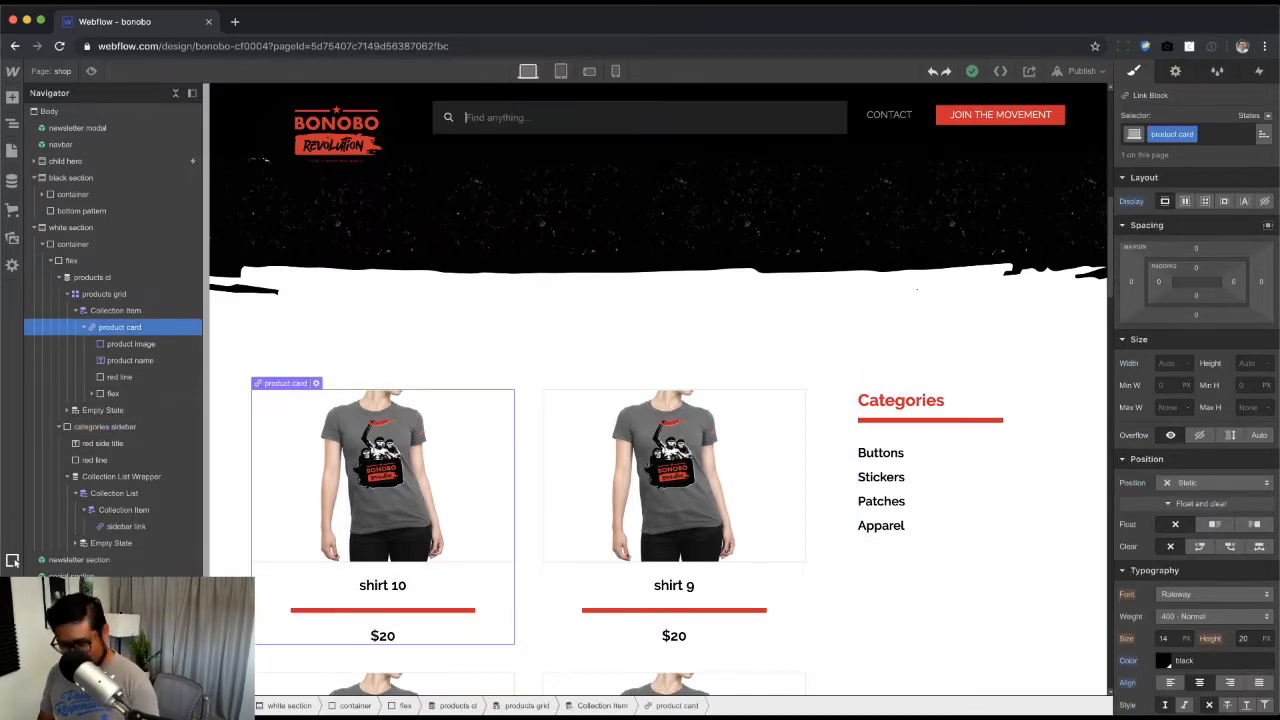
{"action": "type", "text": "text"}
{"action": "key", "text": "Return"}
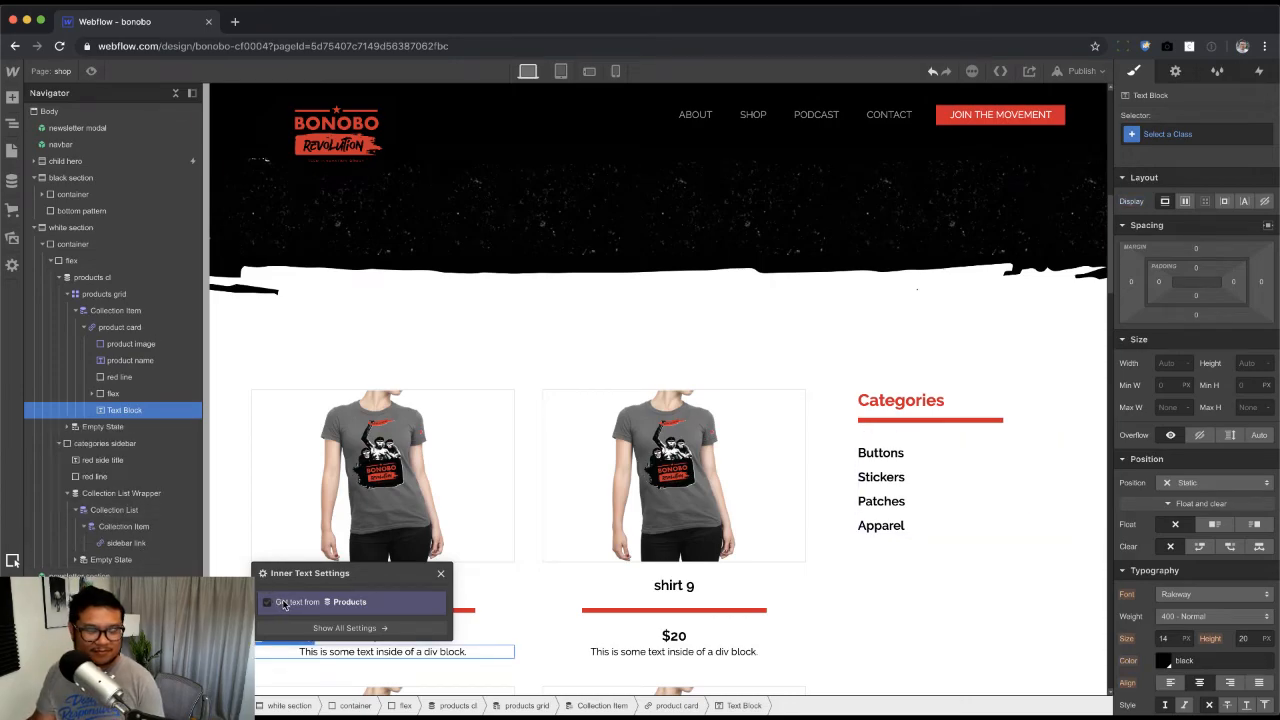
{"action": "left_click", "coordinate": [441, 573]}
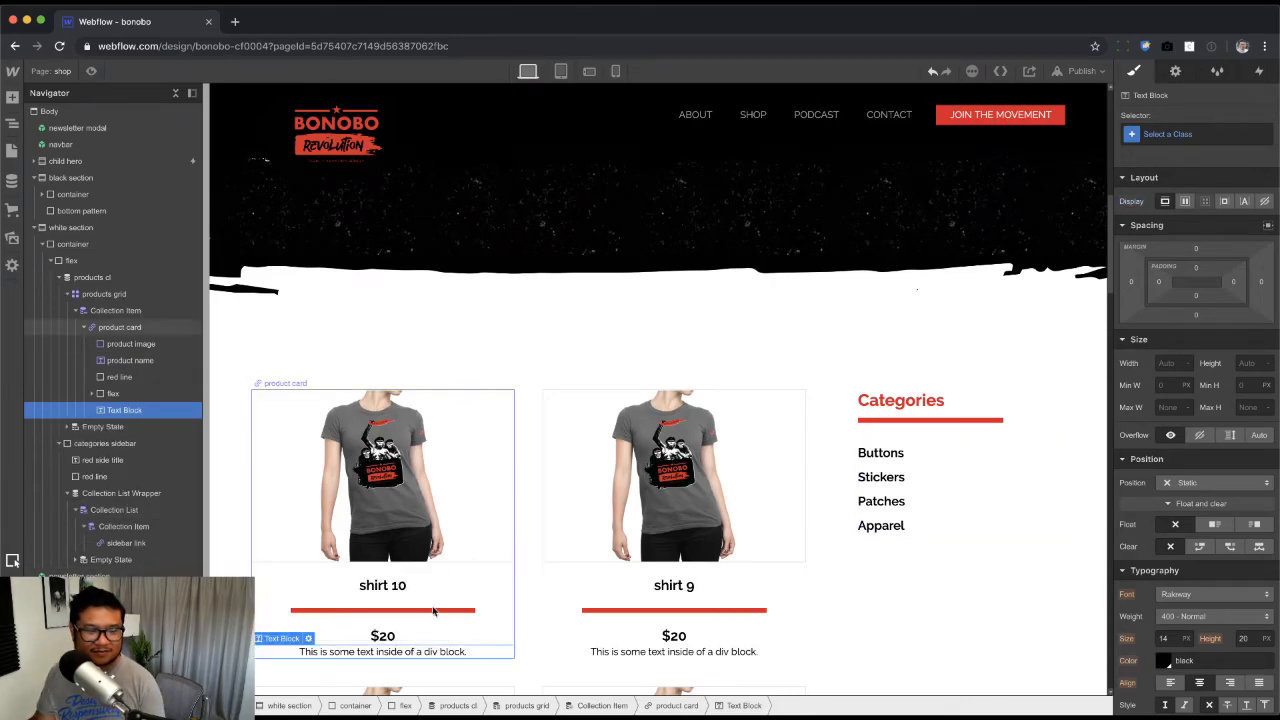
{"action": "double_click", "coordinate": [419, 652]}
{"action": "type", "text": "More "}
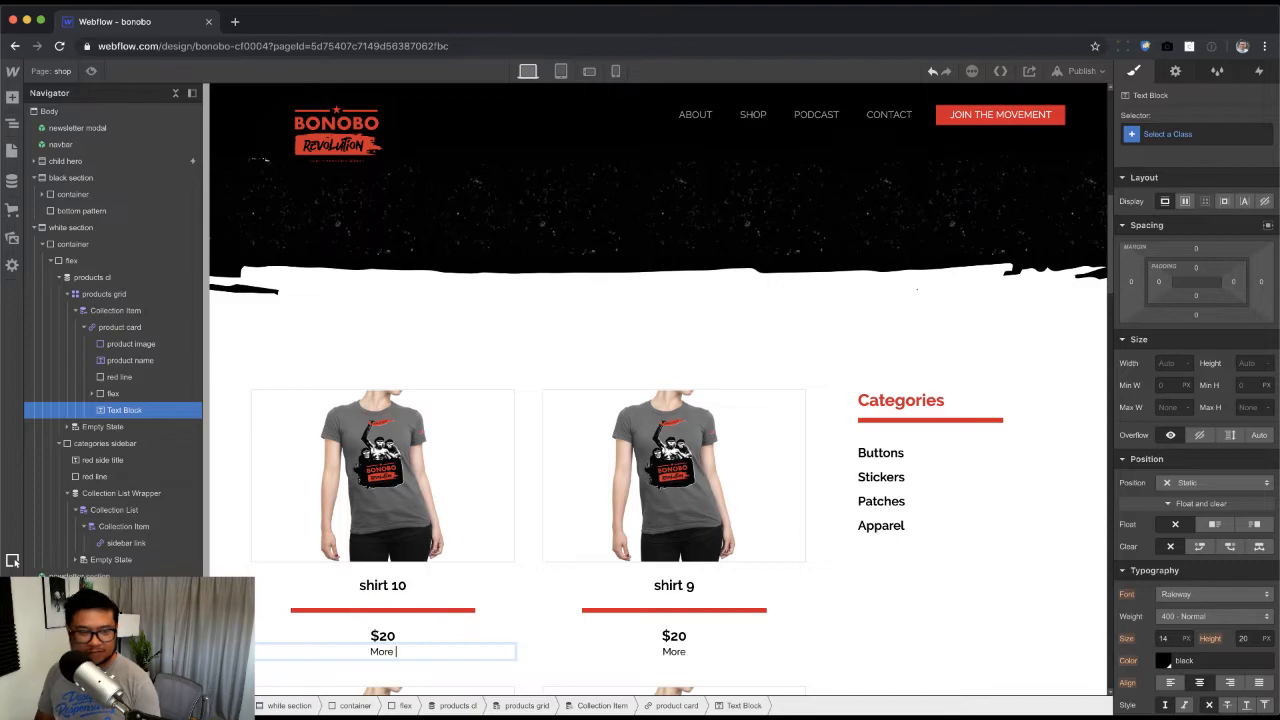
{"action": "type", "text": "color"}
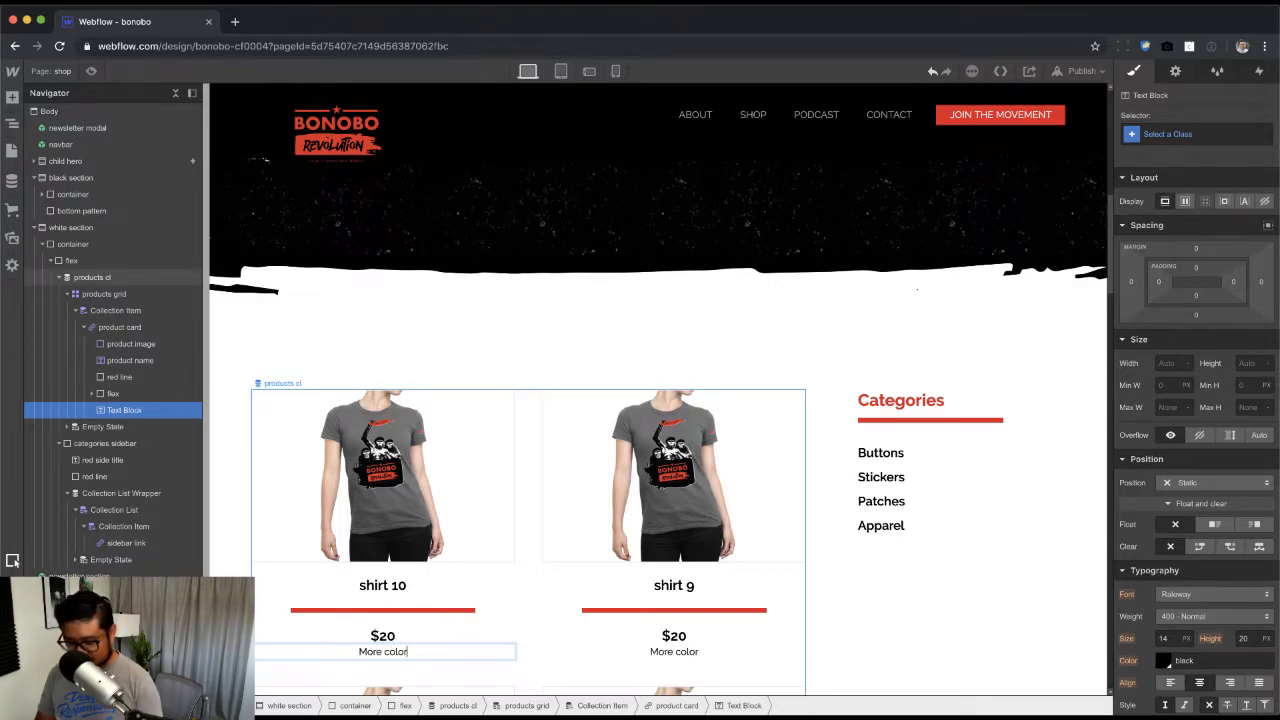
{"action": "type", "text": "s available"}
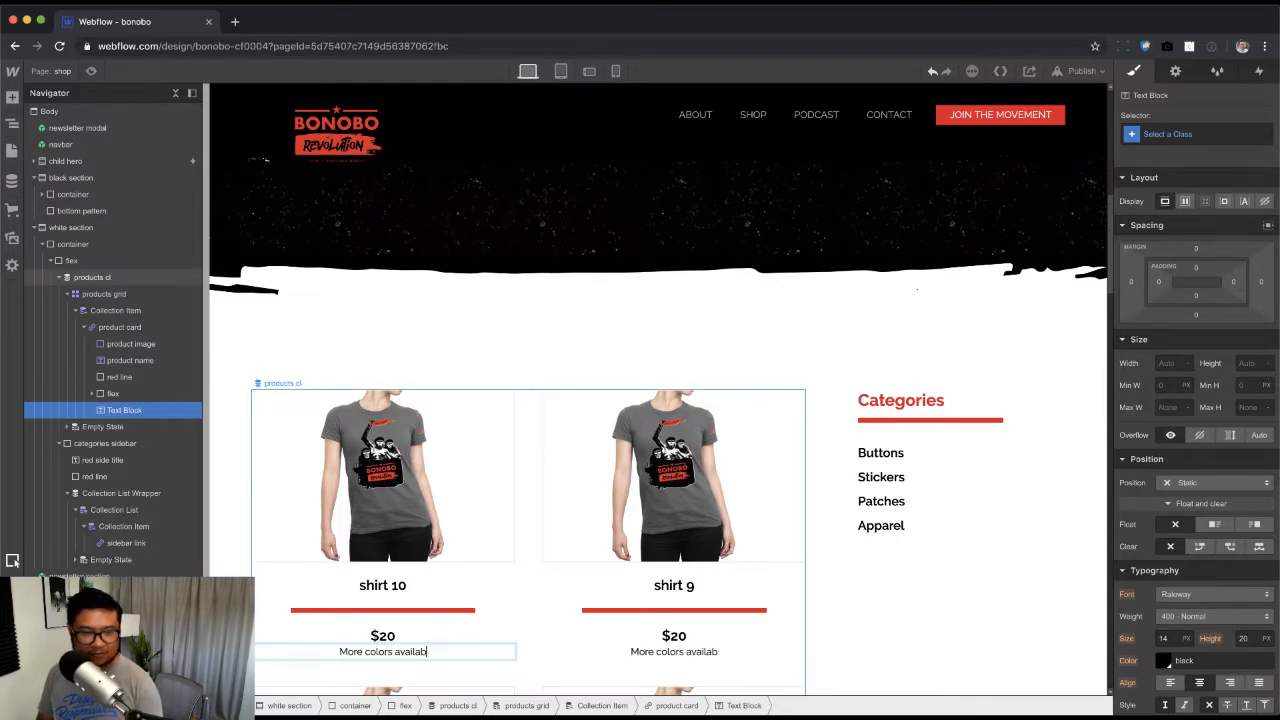
{"action": "key", "text": "Escape"}
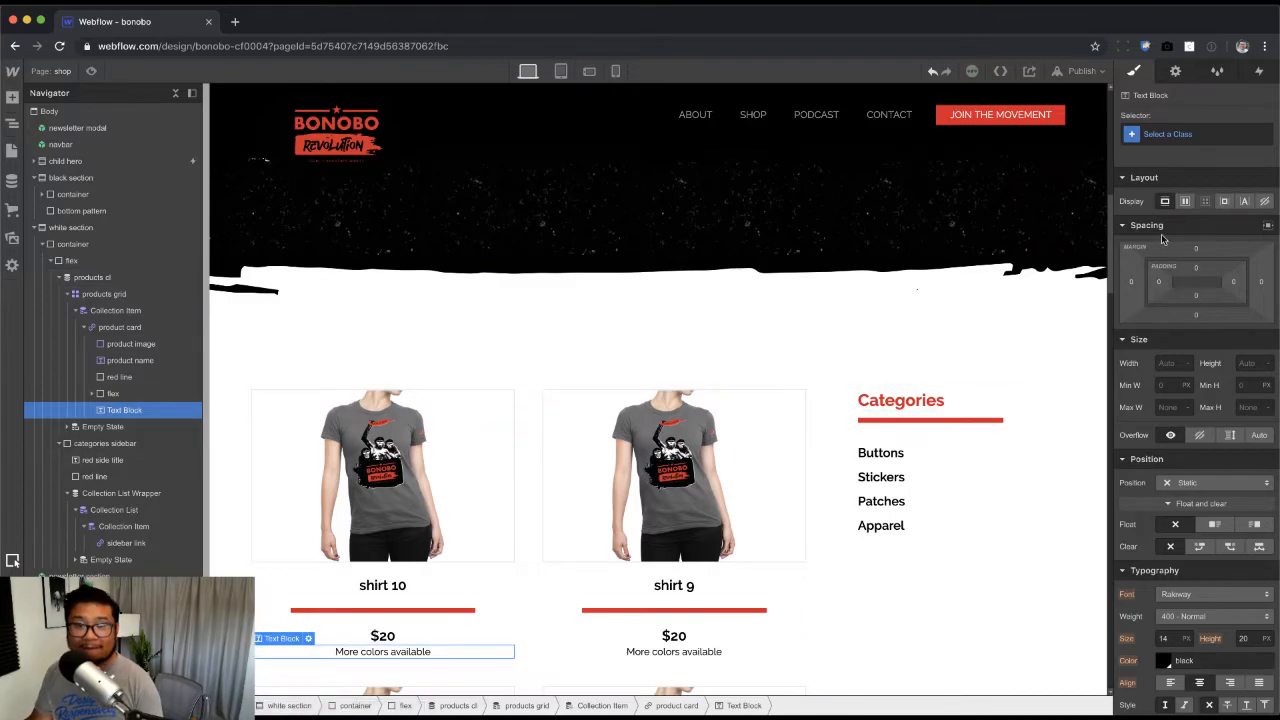
Step: Create the class more colors label on the "More colors available" text block
{"action": "left_click", "coordinate": [1168, 134]}
{"action": "type", "text": "more colors"}
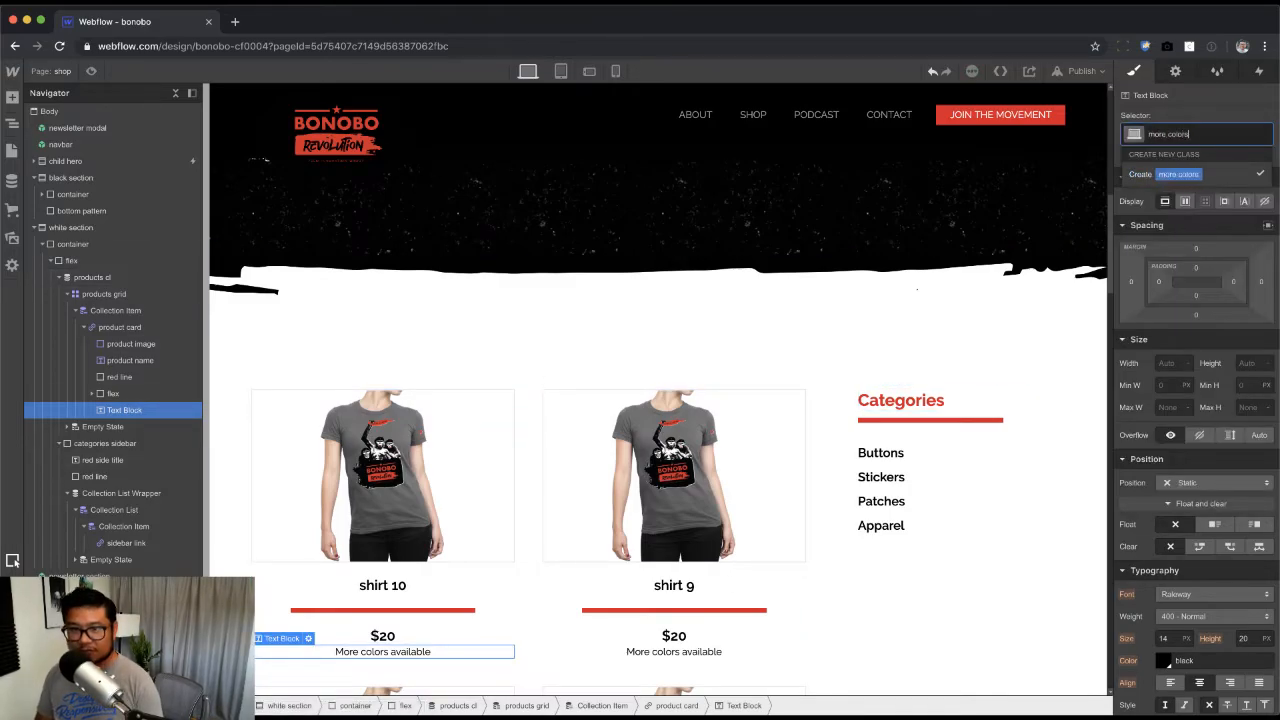
{"action": "type", "text": " label"}
{"action": "key", "text": "Return"}
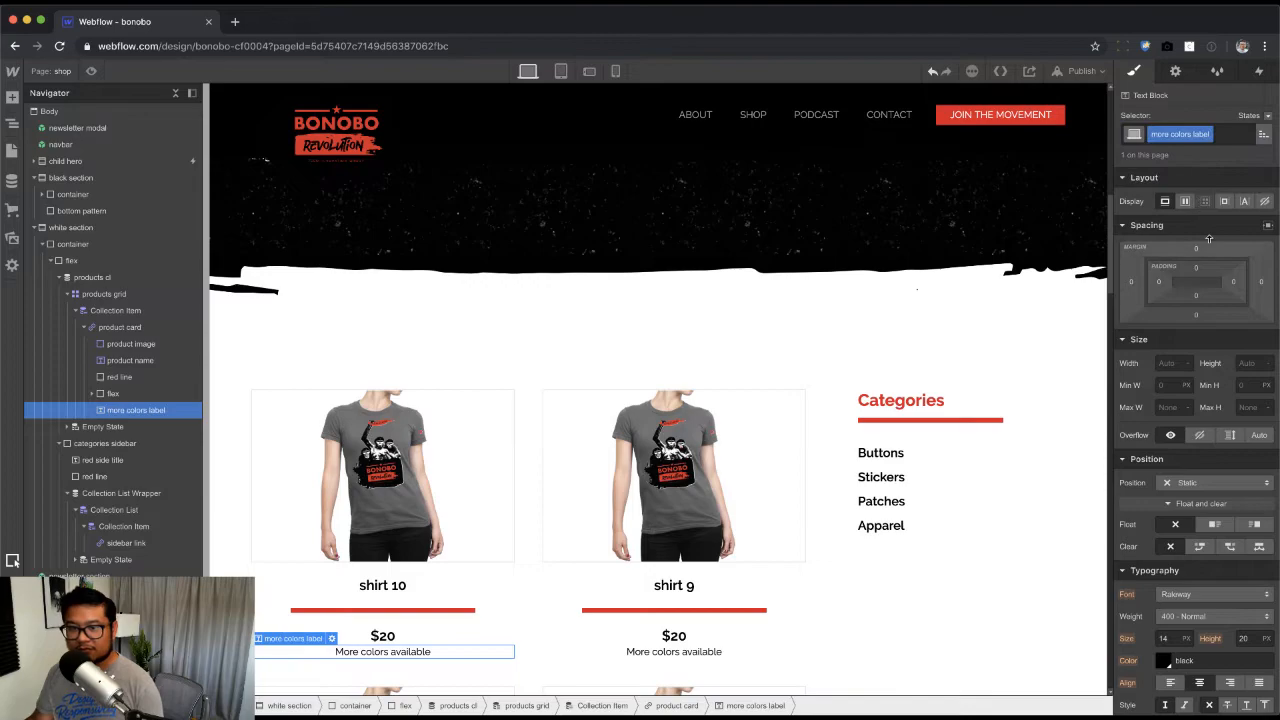
Step: Give the more colors label a small top margin and set its text colour to the Cadet Blue swatch
{"action": "left_click_drag", "start_coordinate": [1194, 250], "coordinate": [1200, 230]}
{"action": "scroll", "coordinate": [1240, 515], "scroll_direction": "down", "scroll_amount": 5}
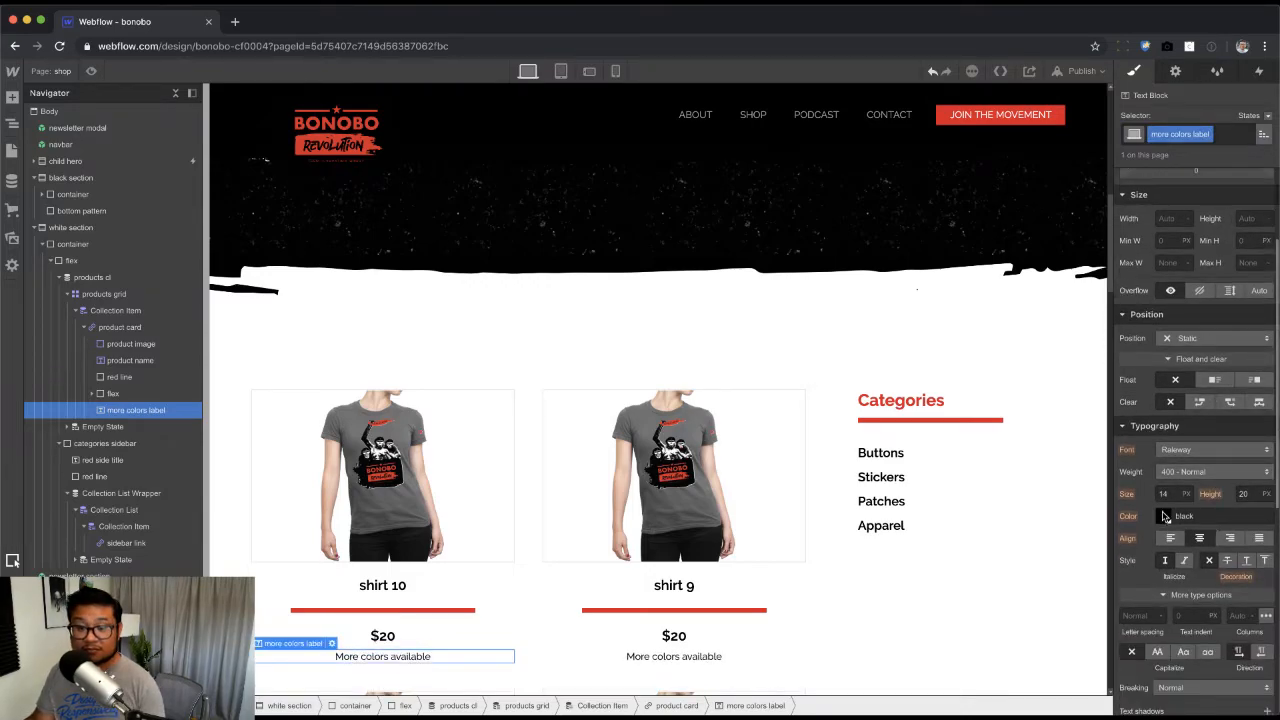
{"action": "left_click", "coordinate": [1213, 517]}
{"action": "left_click", "coordinate": [1185, 463]}
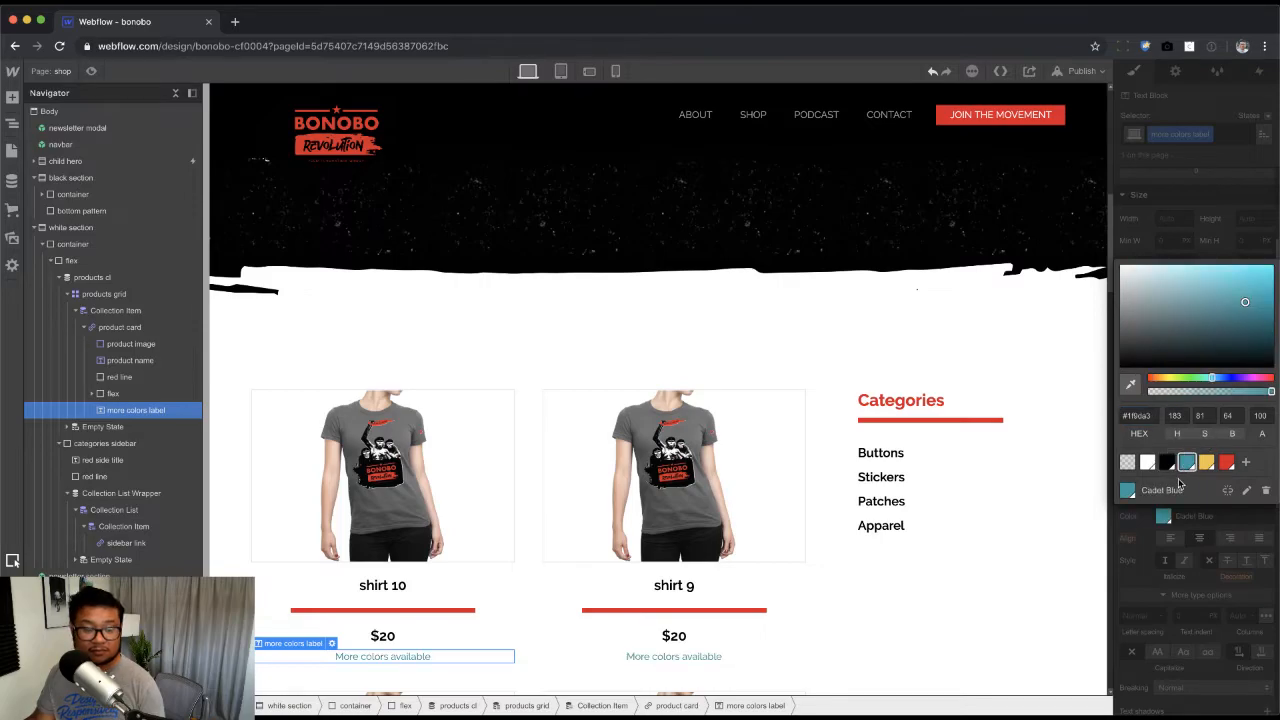
{"action": "left_click", "coordinate": [1205, 226]}
Step: Add a conditional visibility rule showing the more colors label only when "Does this have more than 1 color?" is On
{"action": "left_click", "coordinate": [1175, 71]}
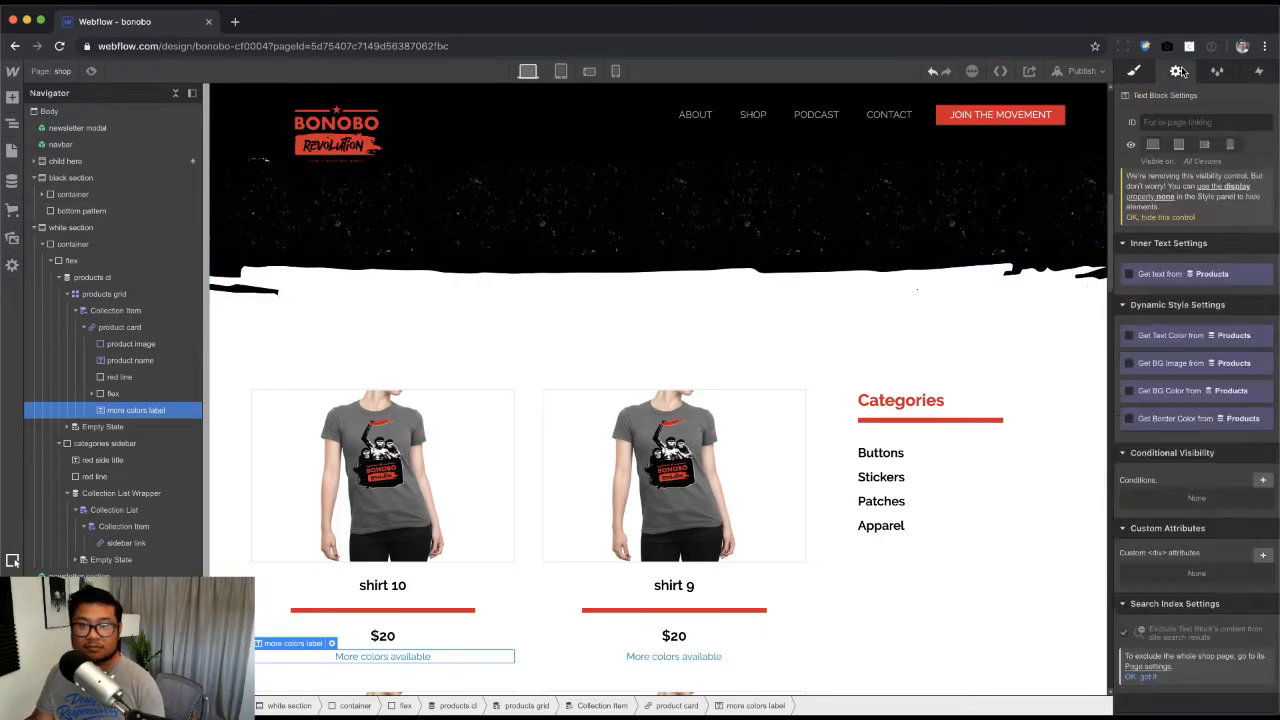
{"action": "left_click", "coordinate": [1262, 480]}
{"action": "left_click", "coordinate": [1195, 549]}
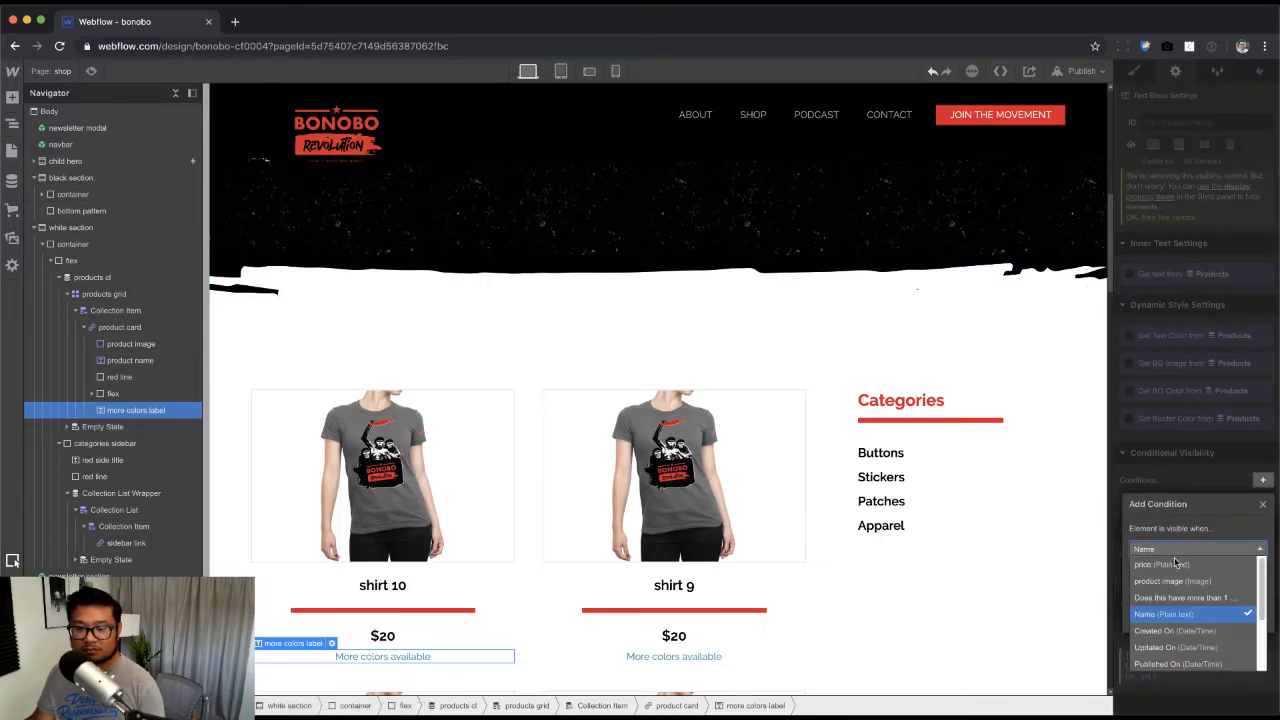
{"action": "left_click", "coordinate": [1188, 599]}
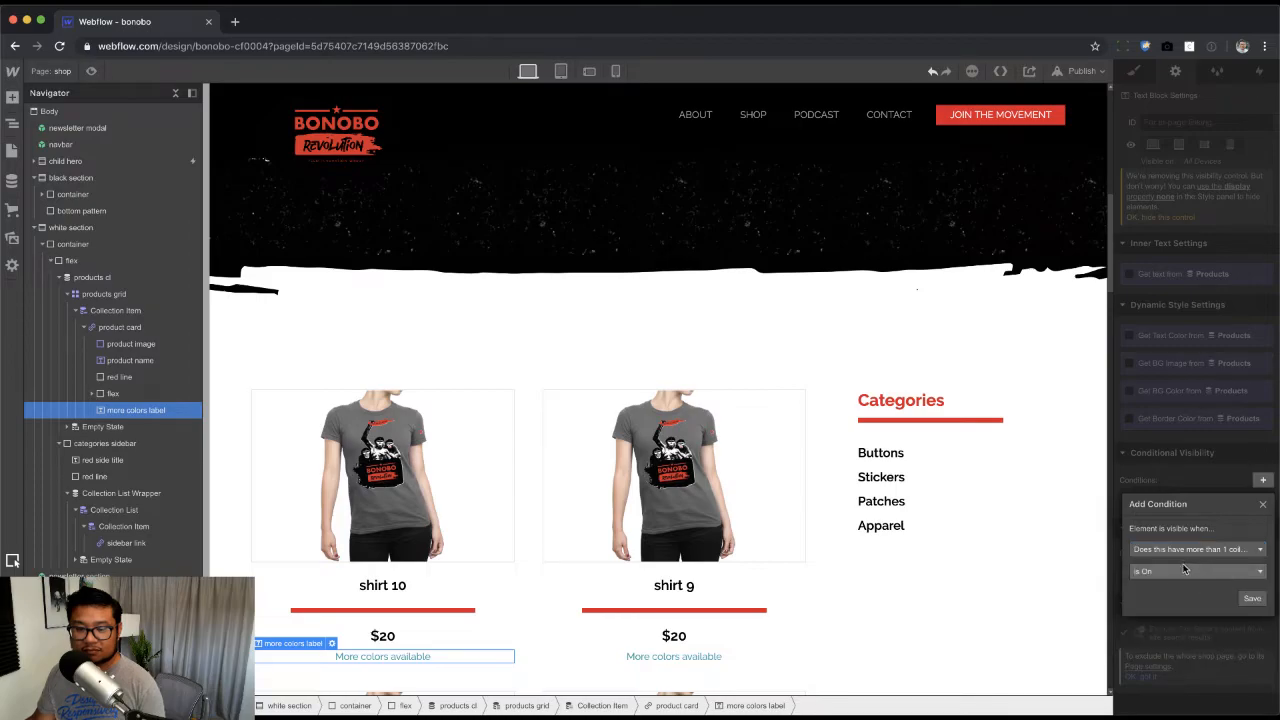
{"action": "left_click", "coordinate": [1250, 600]}
Step: Check the more colors labels throughout the product grid and compare the rest of the shop page with the PDF design
{"action": "left_click", "coordinate": [766, 540]}
{"action": "scroll", "coordinate": [766, 543], "scroll_direction": "down", "scroll_amount": 6}
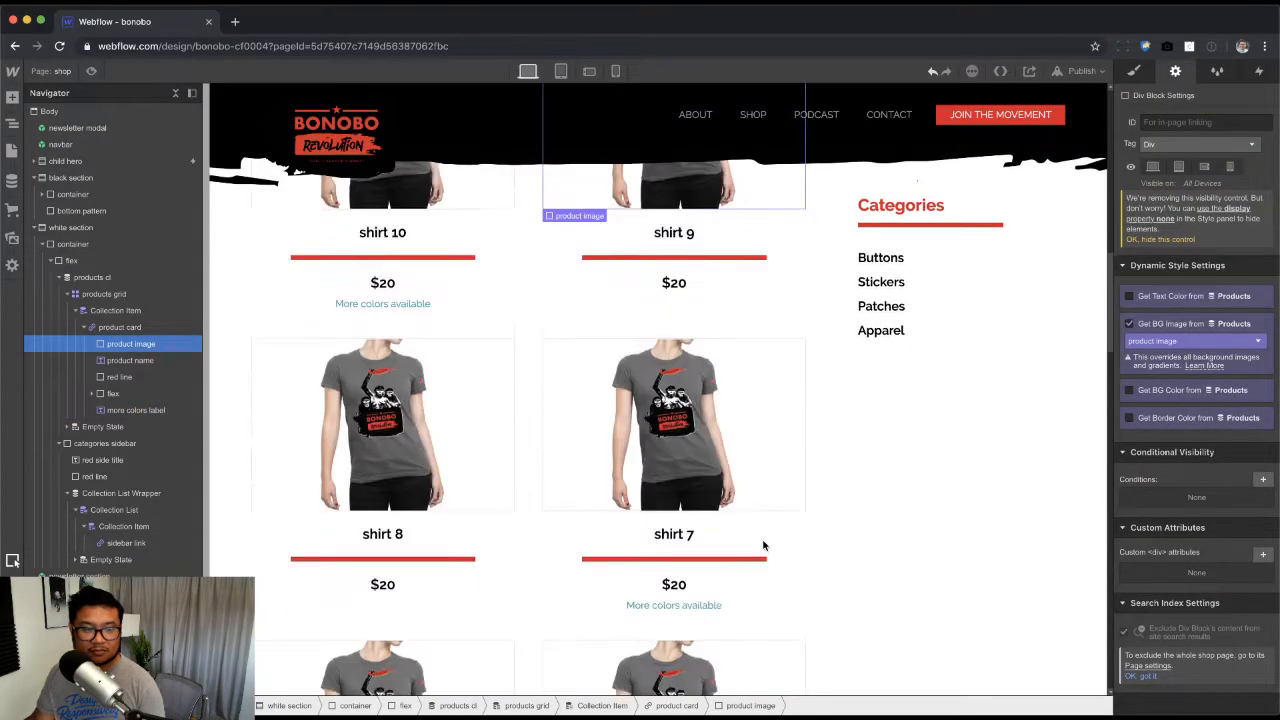
{"action": "scroll", "coordinate": [763, 545], "scroll_direction": "down", "scroll_amount": 10}
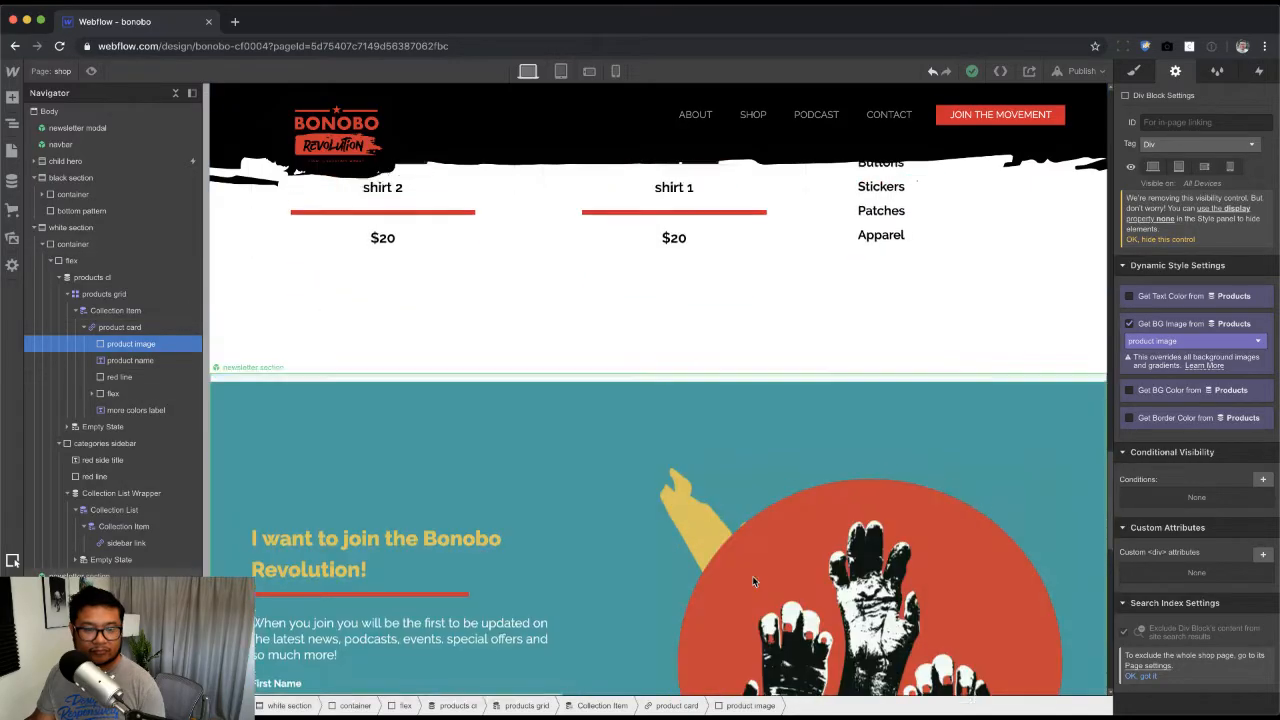
{"action": "scroll", "coordinate": [754, 581], "scroll_direction": "down", "scroll_amount": 10}
{"action": "scroll", "coordinate": [754, 581], "scroll_direction": "up", "scroll_amount": 2}
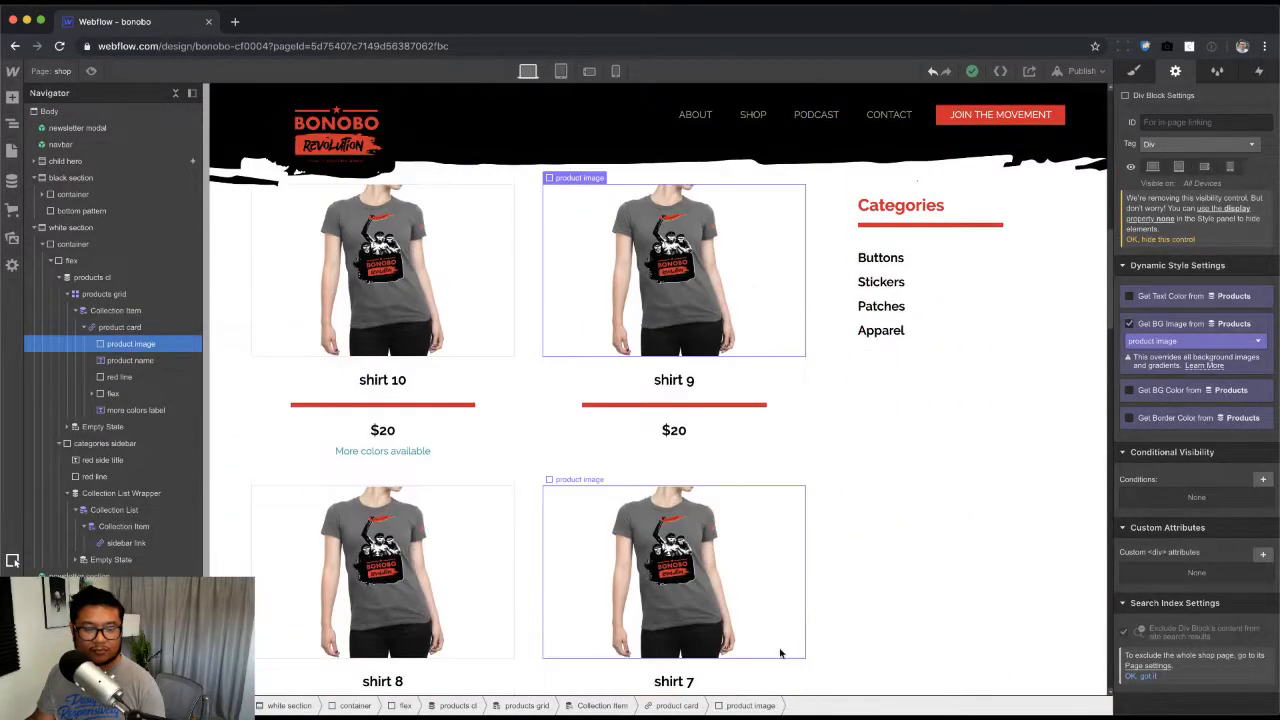
{"action": "left_click", "coordinate": [823, 714]}
{"action": "scroll", "coordinate": [803, 586], "scroll_direction": "down", "scroll_amount": 8}
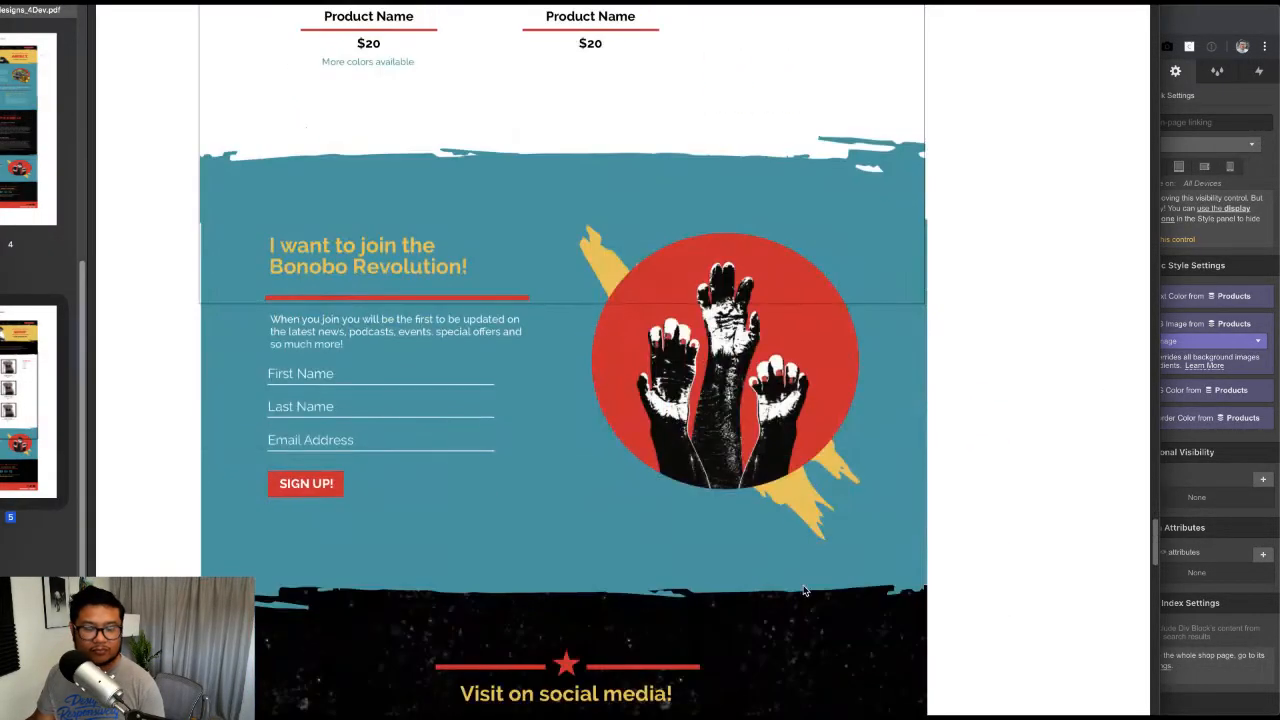
{"action": "key", "text": "super+Tab"}
{"action": "scroll", "coordinate": [860, 520], "scroll_direction": "down", "scroll_amount": 10}
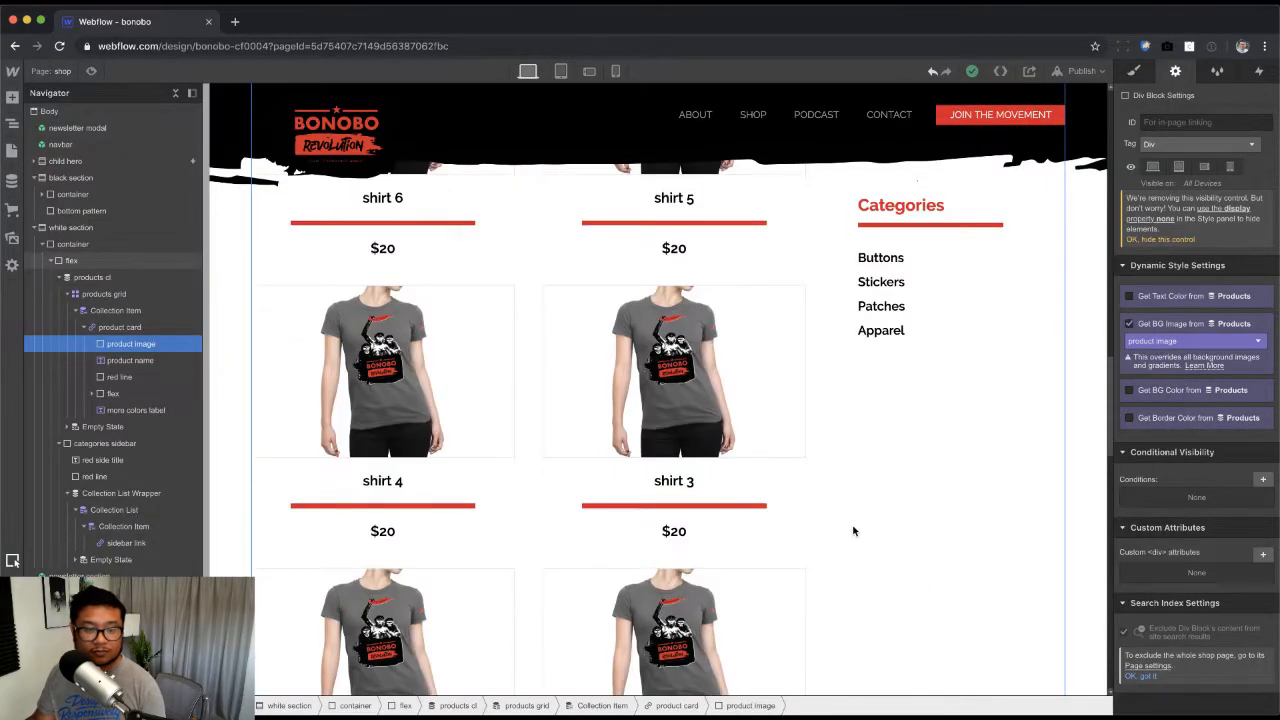
{"action": "scroll", "coordinate": [851, 534], "scroll_direction": "down", "scroll_amount": 5}
{"action": "scroll", "coordinate": [849, 531], "scroll_direction": "up", "scroll_amount": 15}
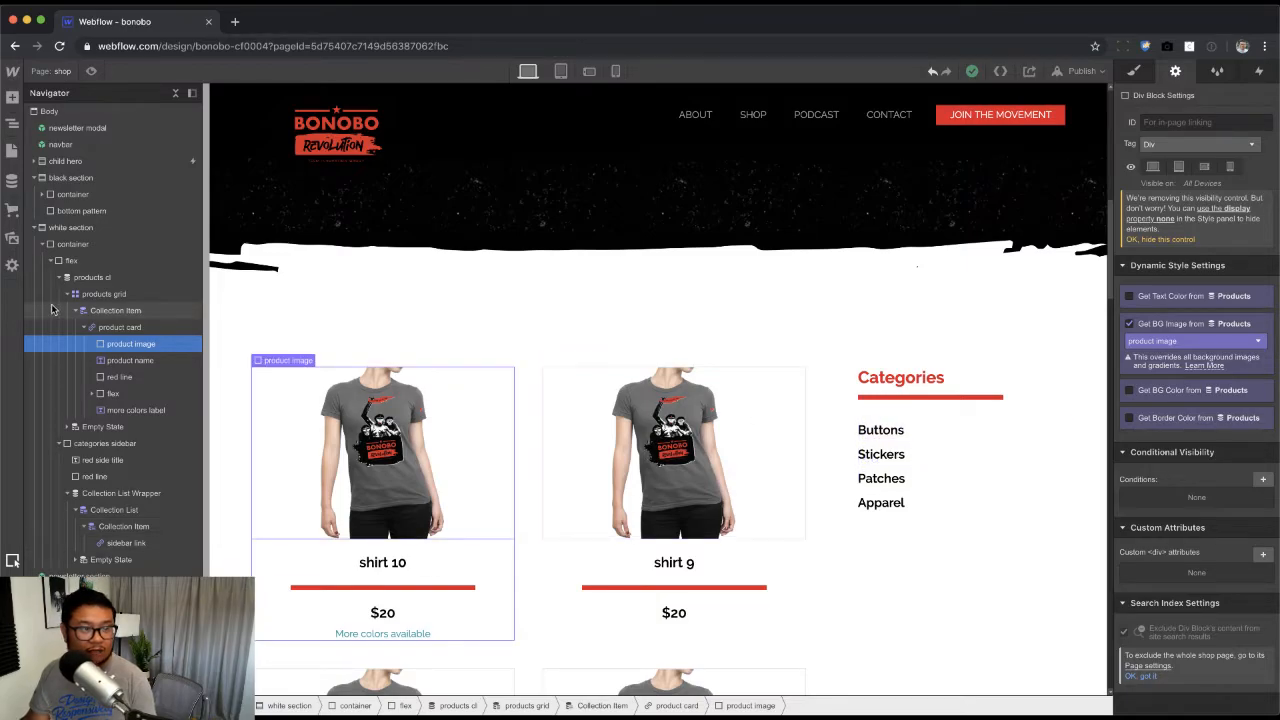
Step: Add an H2 heading inside the white section's container, above the flex block holding the products and categories
{"action": "left_click", "coordinate": [110, 278]}
{"action": "left_click", "coordinate": [100, 261]}
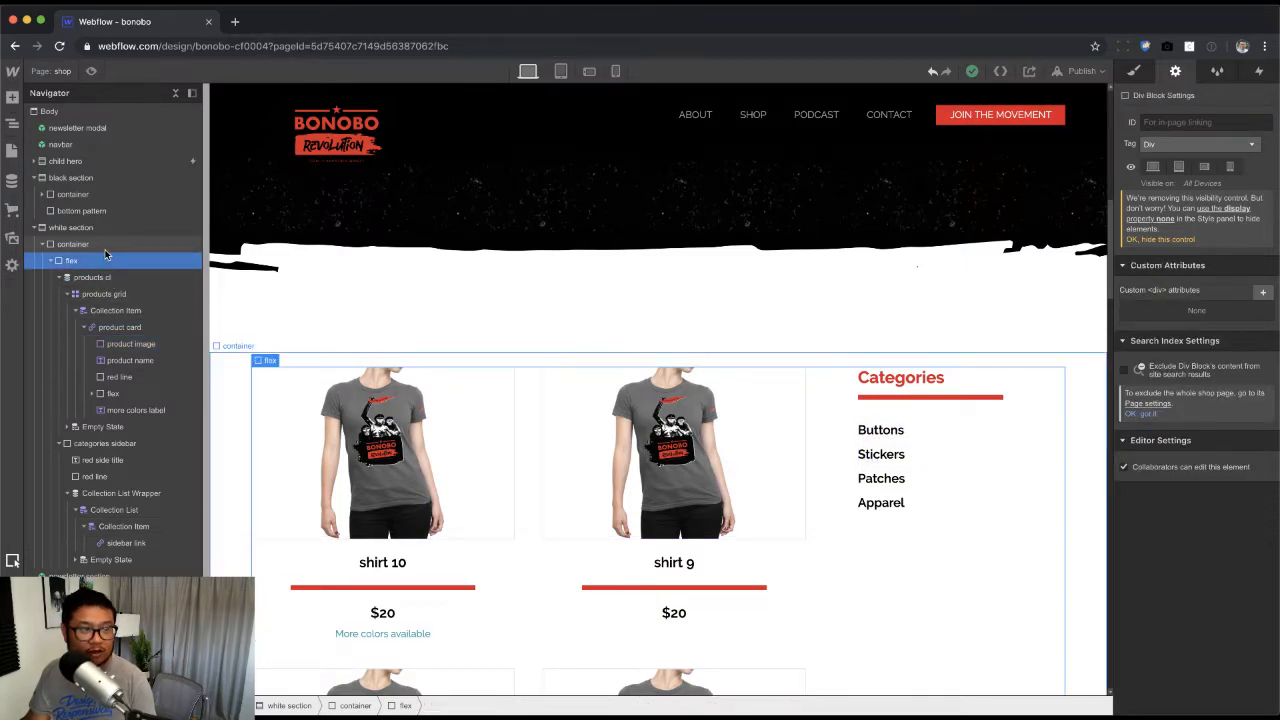
{"action": "left_click", "coordinate": [53, 262]}
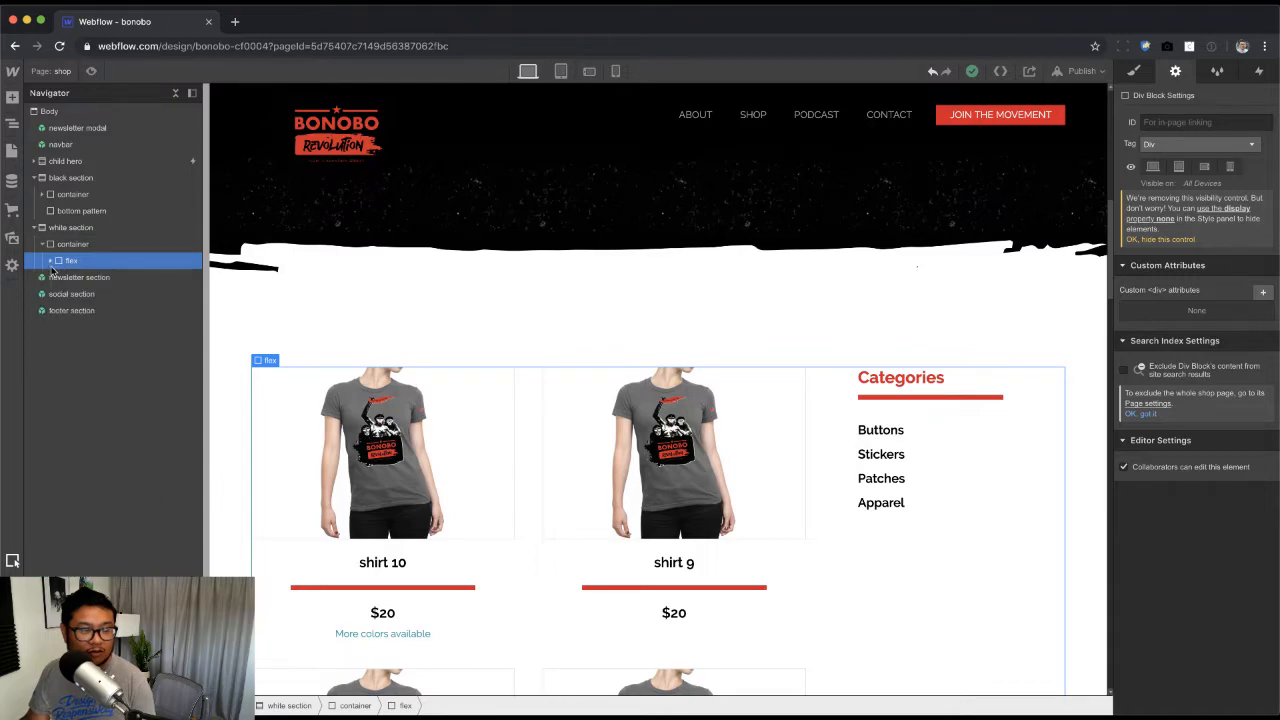
{"action": "left_click", "coordinate": [100, 253]}
{"action": "key", "text": "a"}
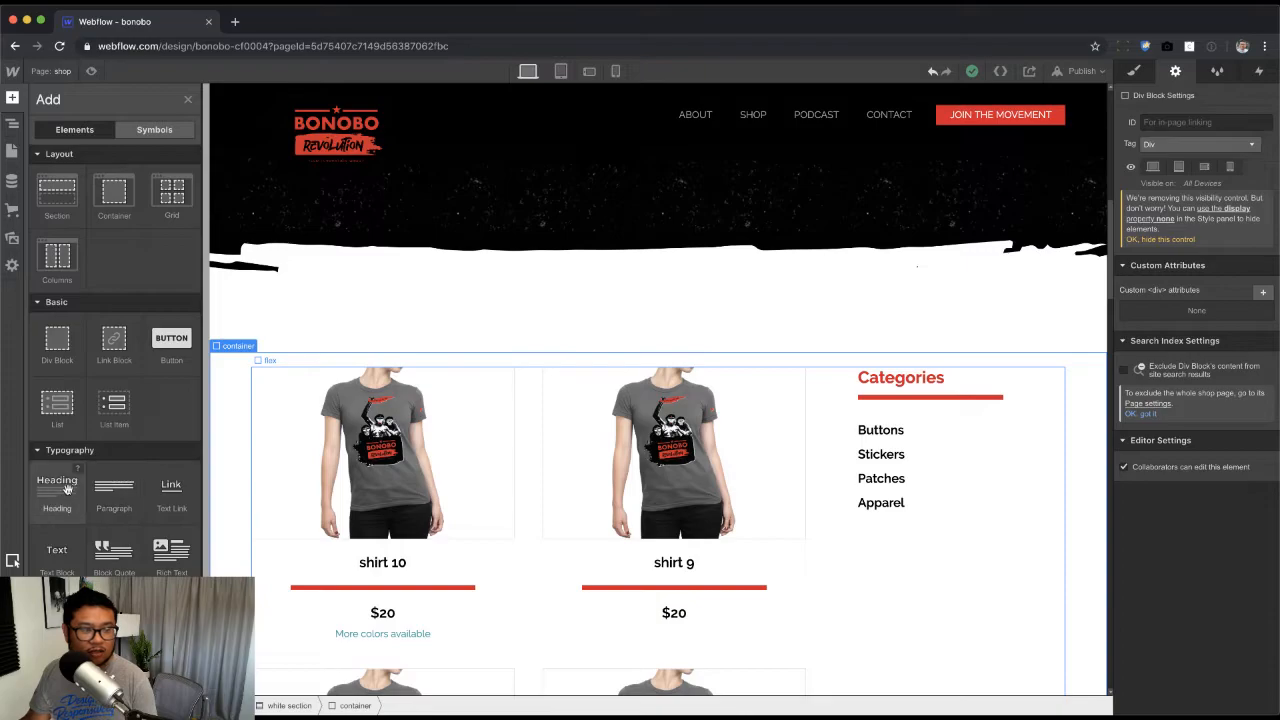
{"action": "left_click_drag", "start_coordinate": [67, 487], "coordinate": [122, 262]}
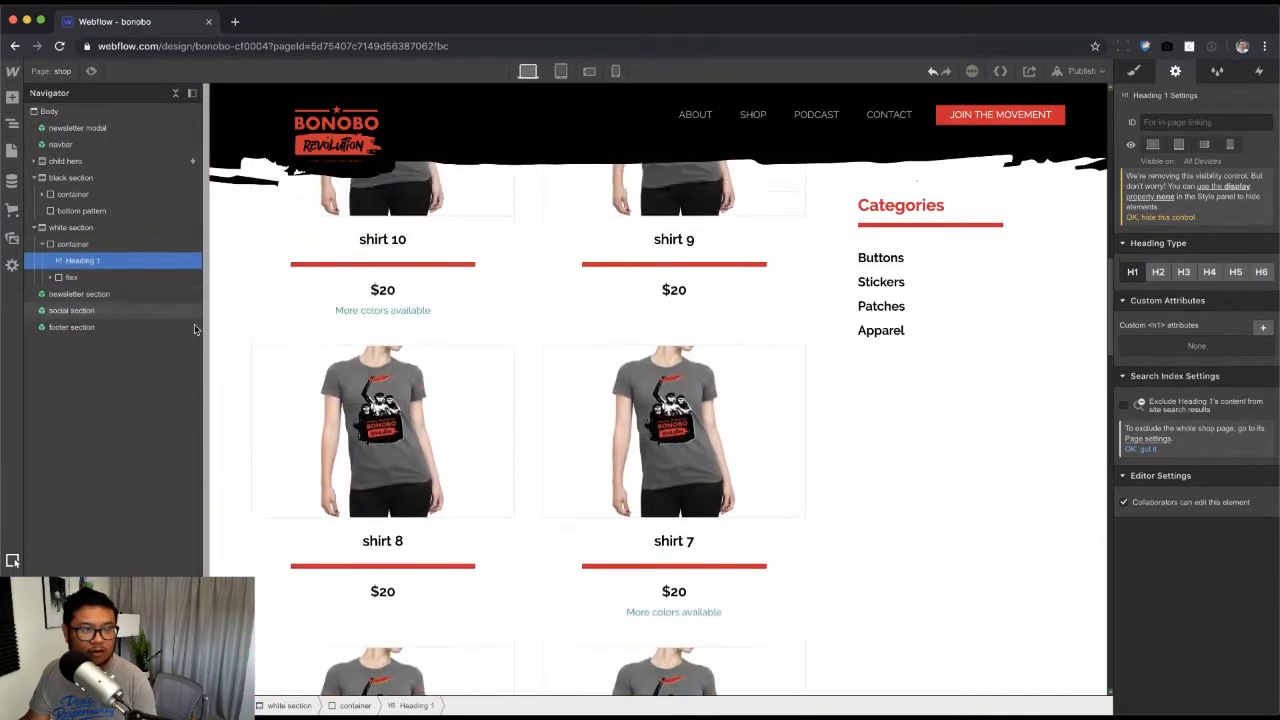
{"action": "left_click", "coordinate": [296, 461]}
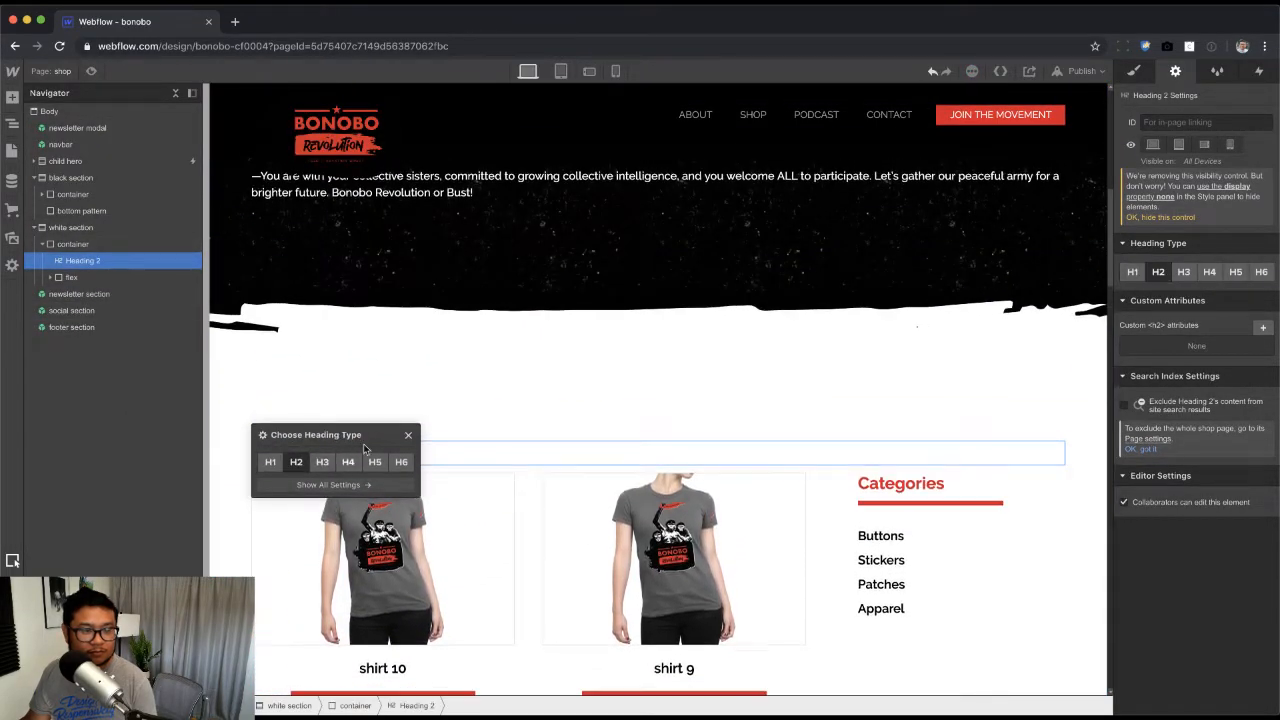
{"action": "left_click", "coordinate": [408, 435]}
Step: Make the new heading read "All products"
{"action": "double_click", "coordinate": [301, 458]}
{"action": "type", "text": "A"}
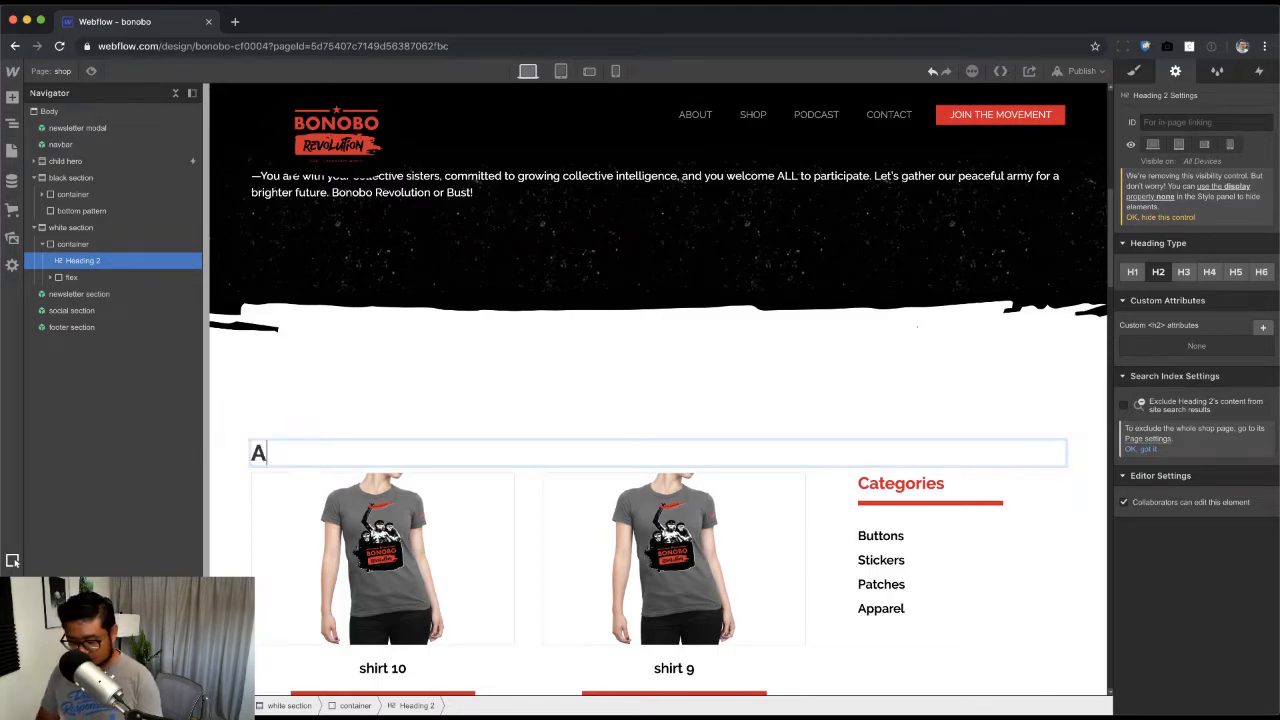
{"action": "type", "text": "ll produic"}
{"action": "key", "text": "BackSpace"}
{"action": "key", "text": "BackSpace"}
{"action": "type", "text": "ct"}
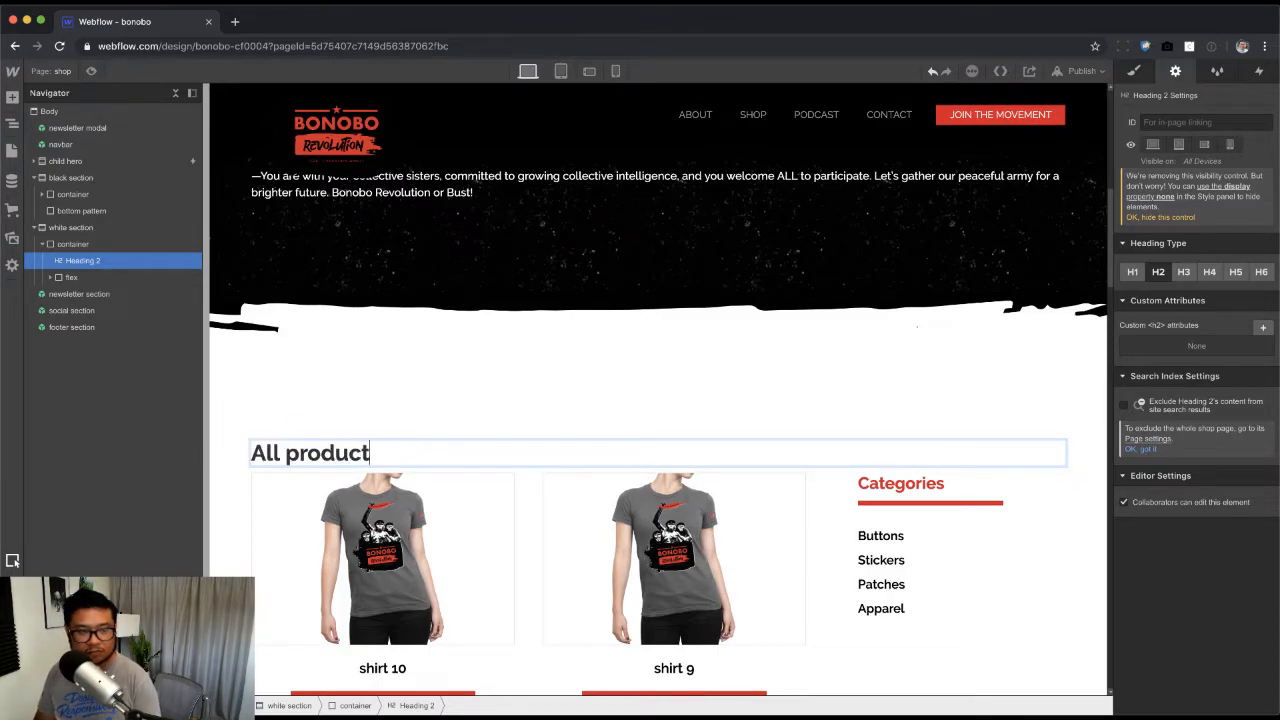
{"action": "type", "text": "s"}
{"action": "key", "text": "Escape"}
Step: Create the class product category title on the "All products" heading
{"action": "left_click", "coordinate": [1134, 71]}
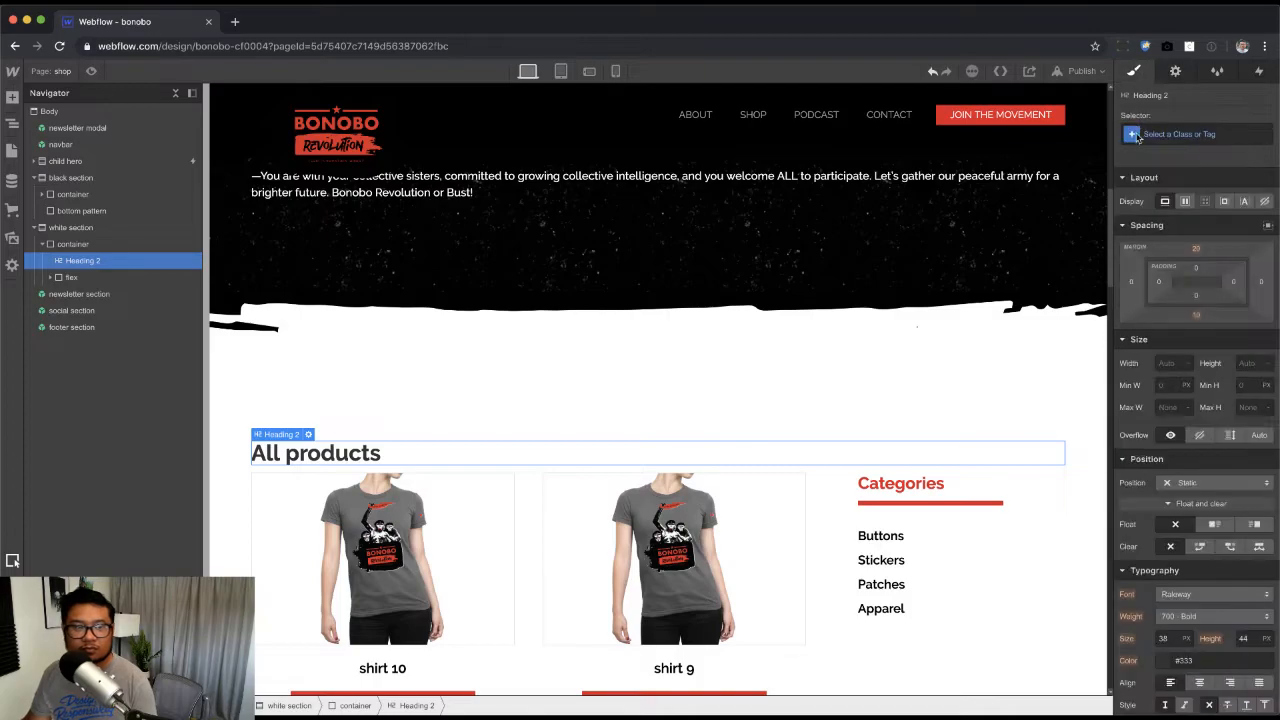
{"action": "left_click", "coordinate": [1160, 134]}
{"action": "type", "text": "pr"}
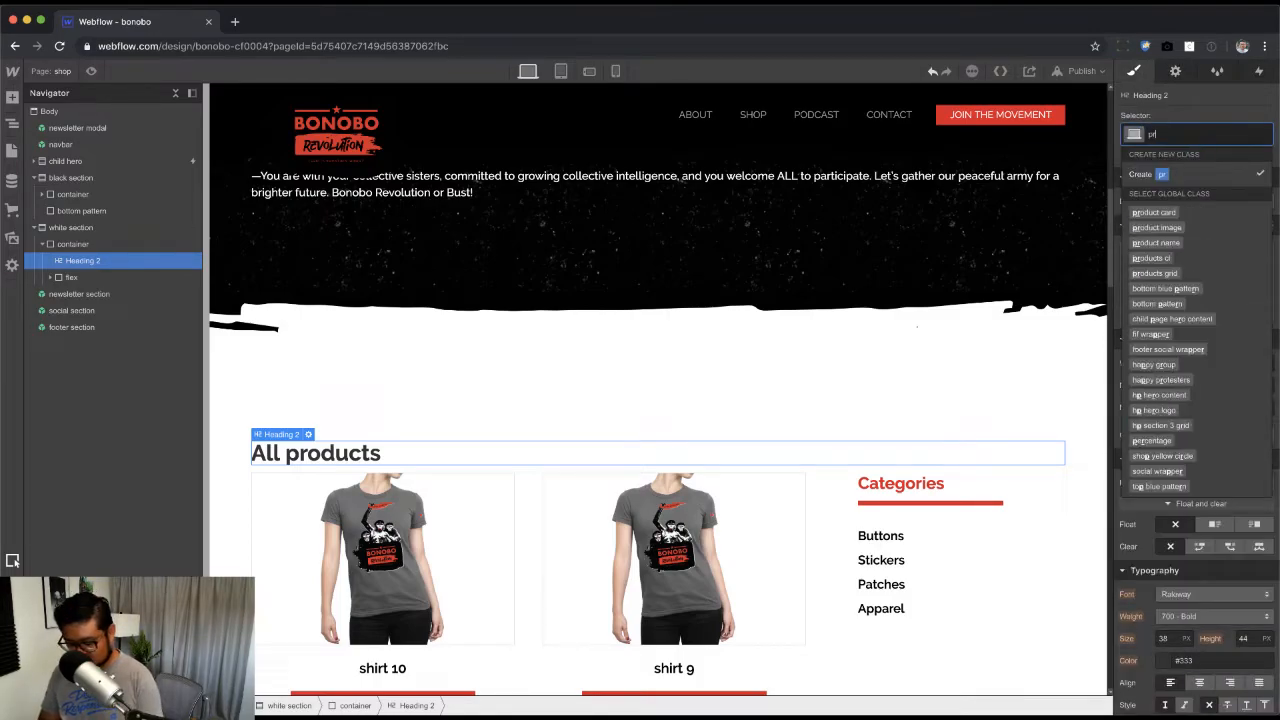
{"action": "type", "text": "oduct category"}
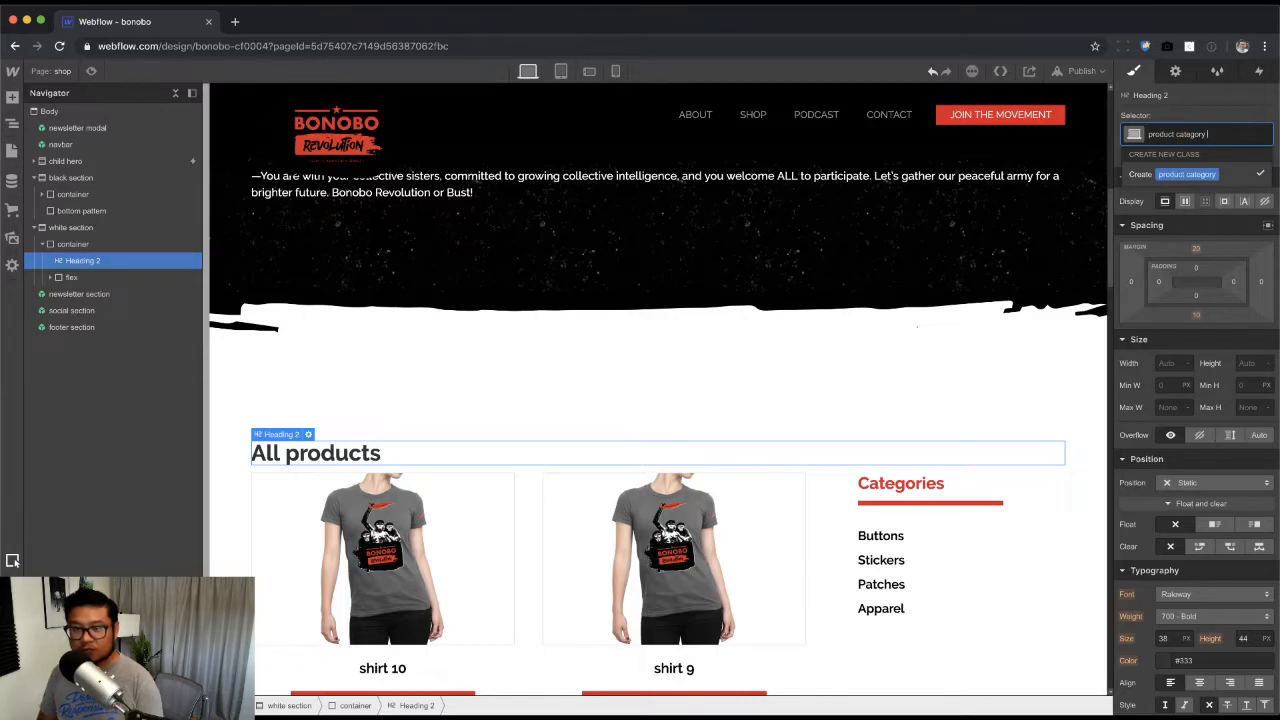
{"action": "type", "text": " title"}
{"action": "key", "text": "Return"}
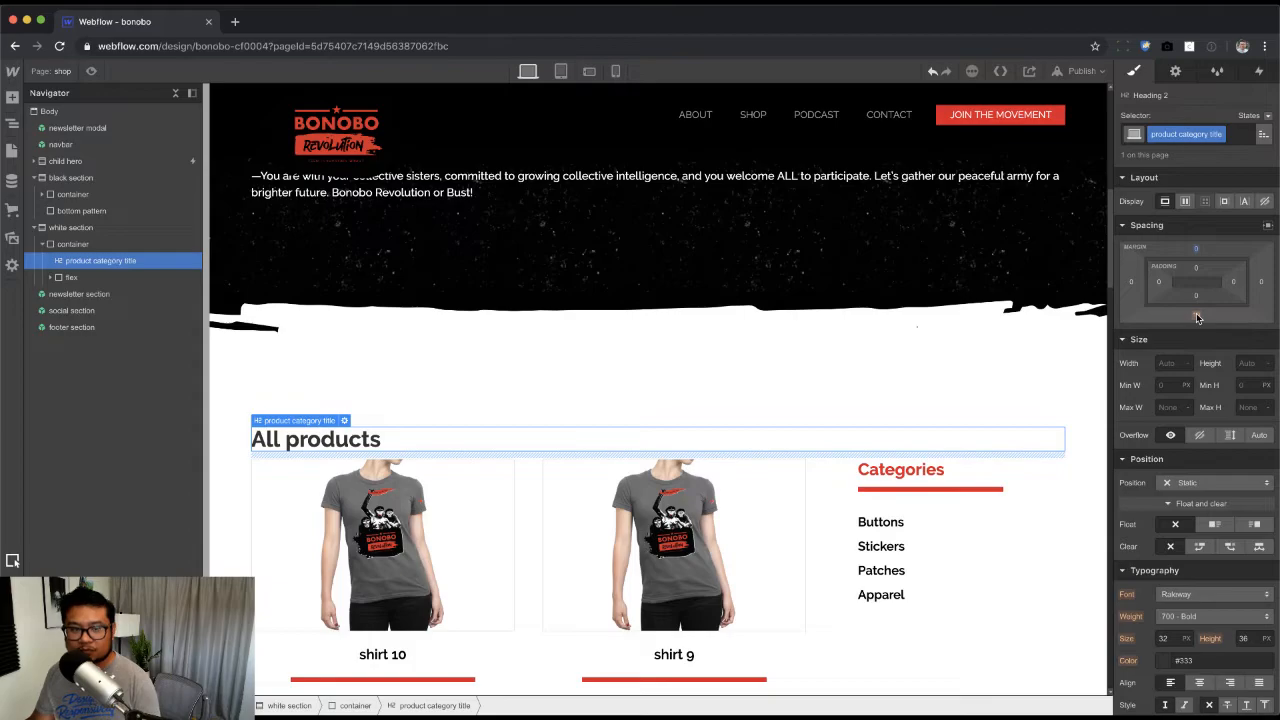
Step: Give the product category title a 30 px bottom margin and 10 px bottom padding
{"action": "left_click", "coordinate": [1196, 315]}
{"action": "type", "text": "30"}
{"action": "key", "text": "Return"}
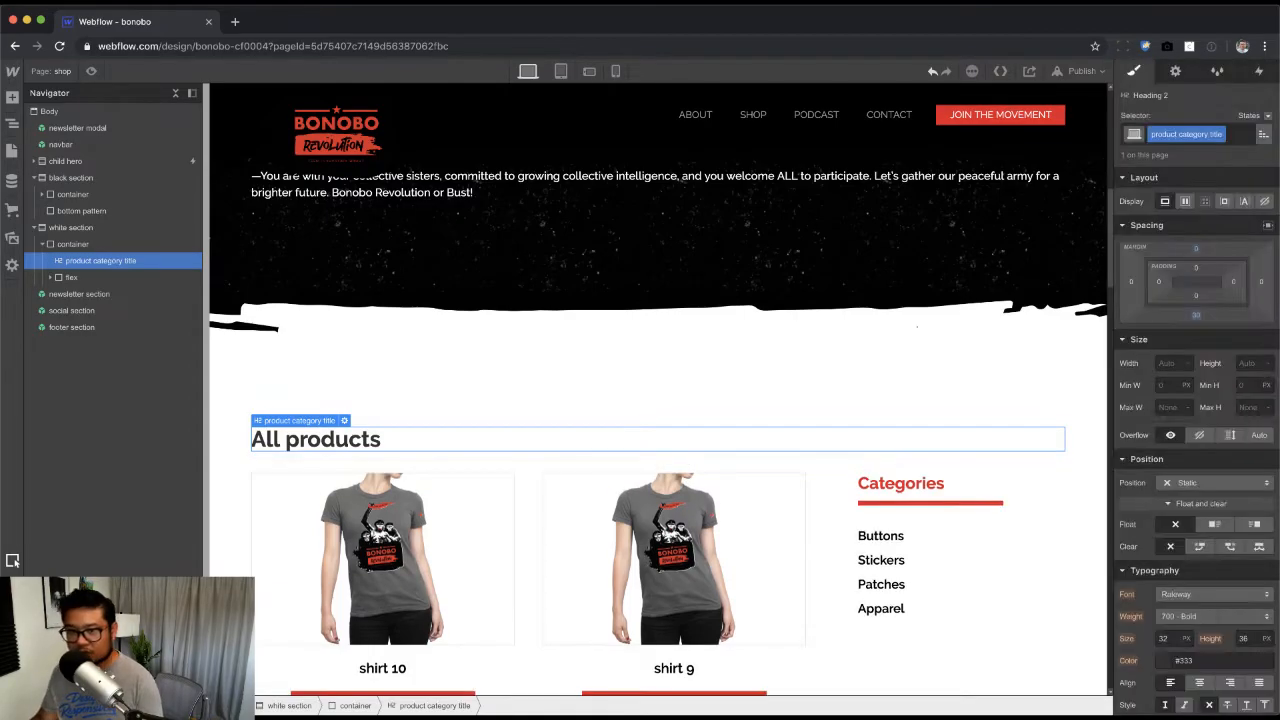
{"action": "left_click", "coordinate": [1198, 297]}
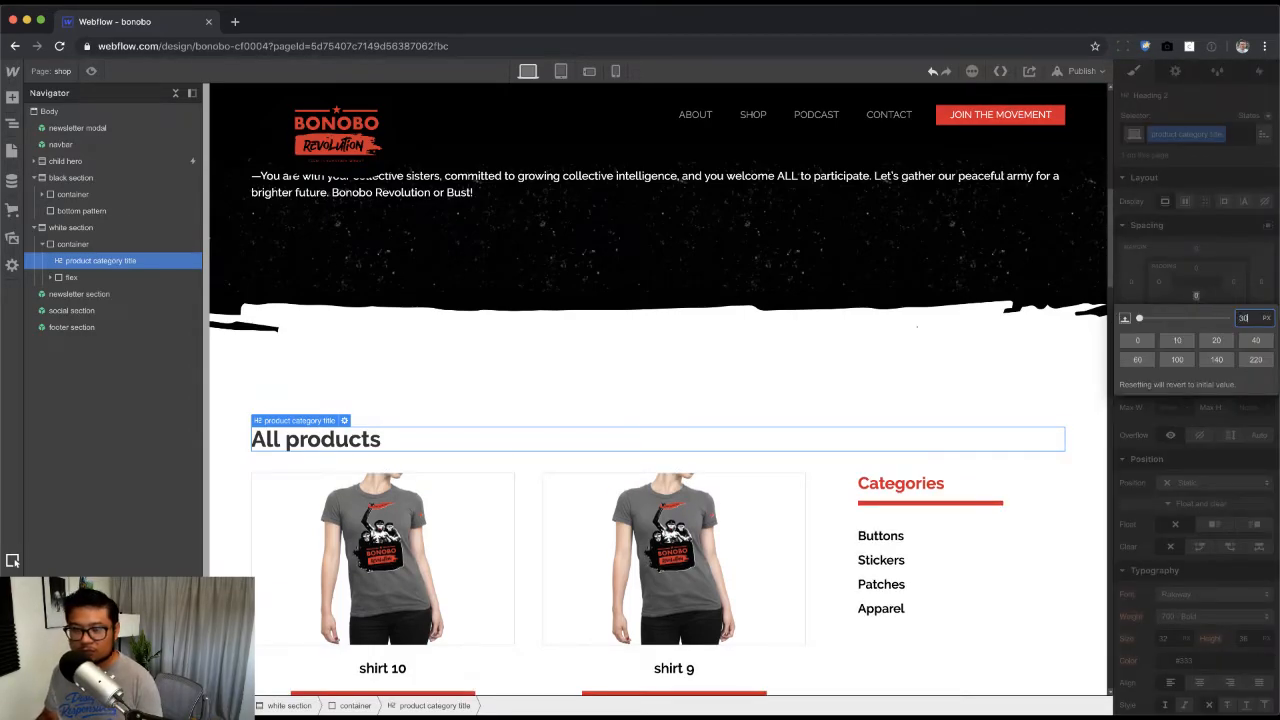
{"action": "type", "text": "10"}
{"action": "key", "text": "Return"}
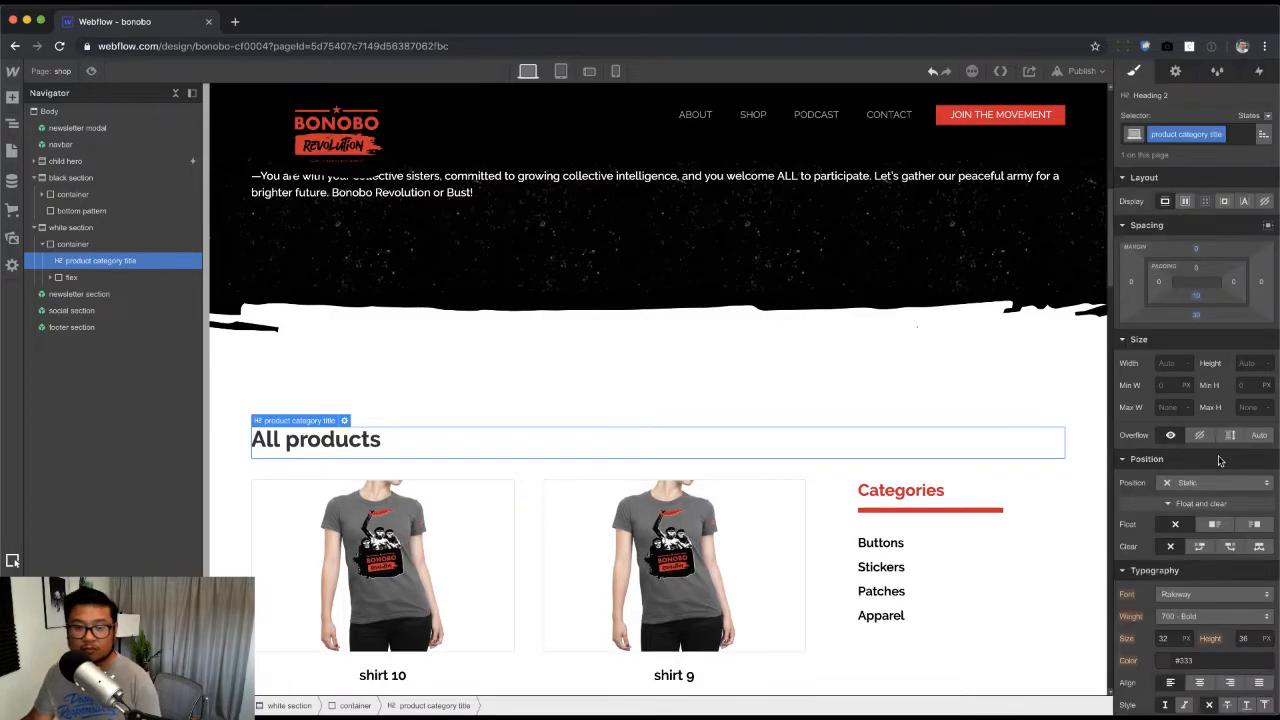
Step: Give the product category title a solid 5 px bottom border in semi-transparent black
{"action": "scroll", "coordinate": [1168, 596], "scroll_direction": "down", "scroll_amount": 5}
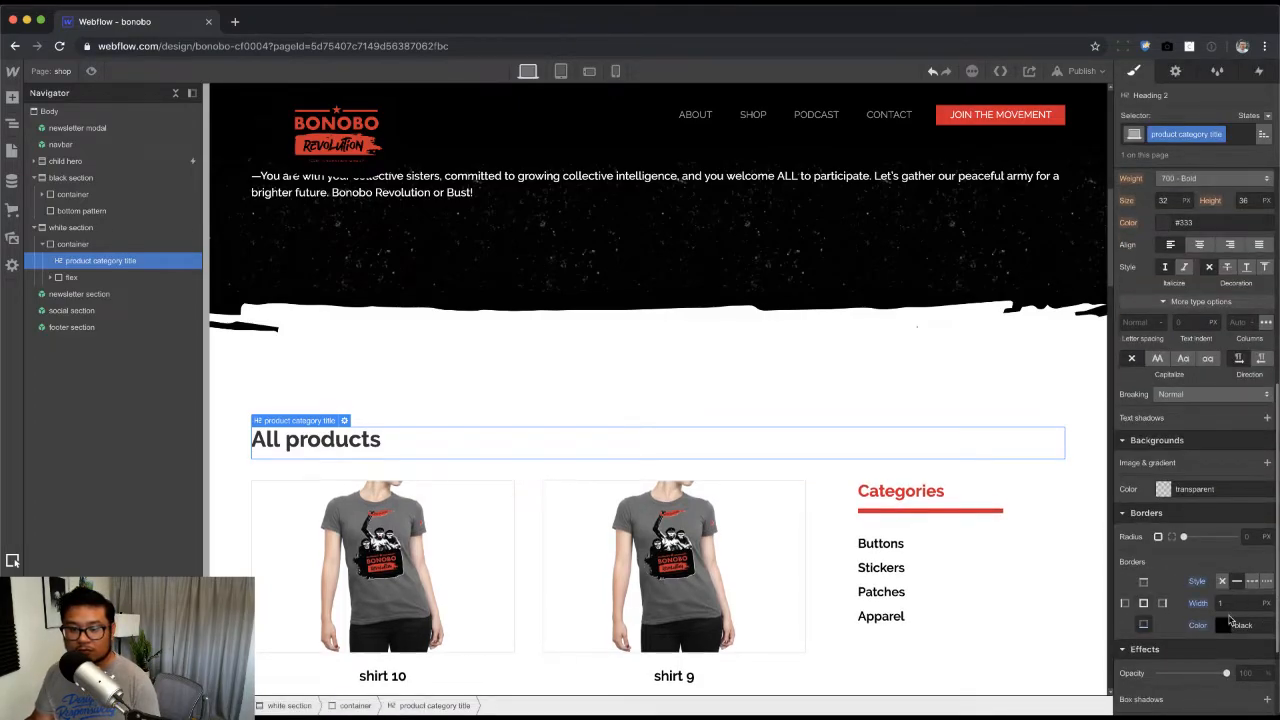
{"action": "left_click", "coordinate": [1232, 622]}
{"action": "left_click", "coordinate": [1169, 602]}
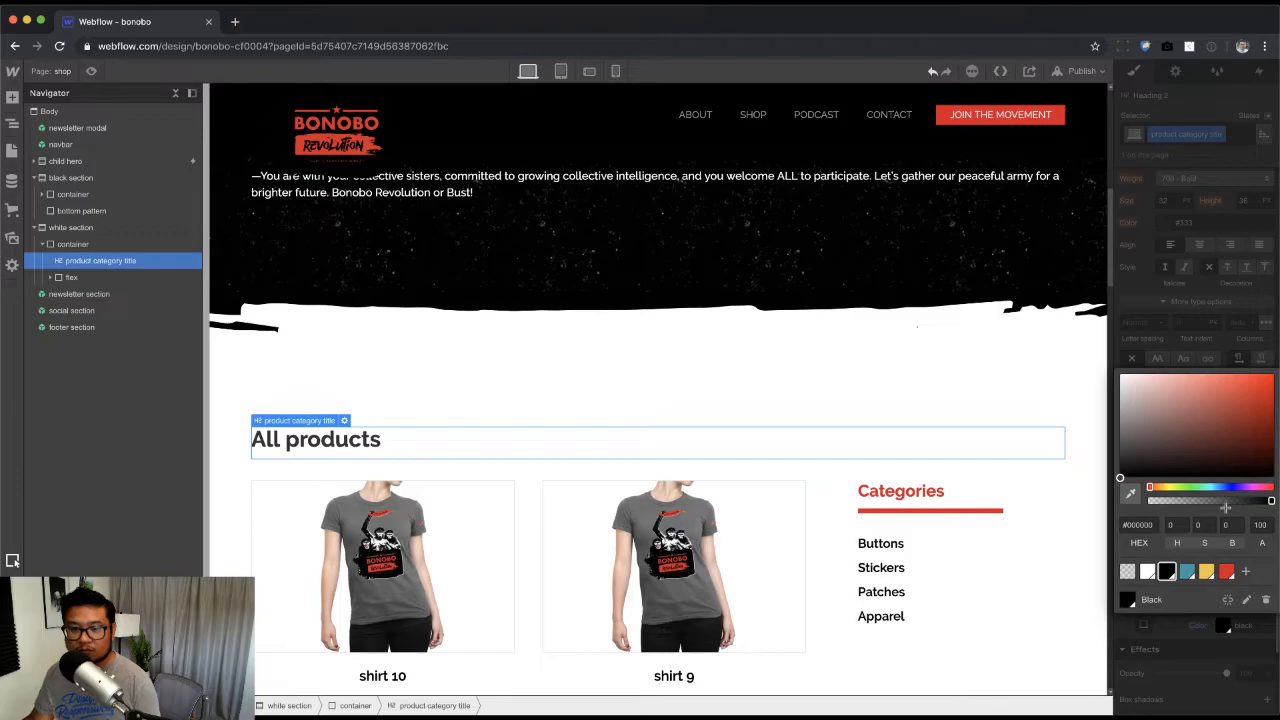
{"action": "left_click_drag", "start_coordinate": [1226, 502], "coordinate": [1164, 491]}
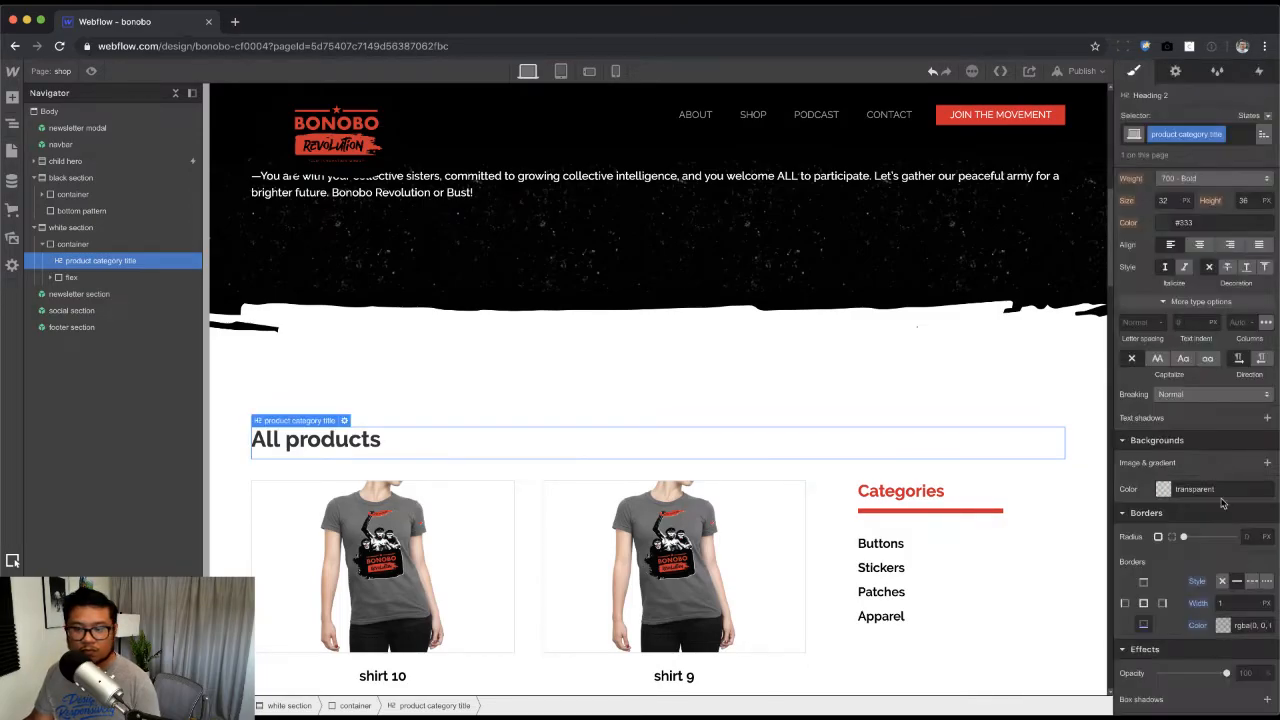
{"action": "left_click", "coordinate": [1242, 600]}
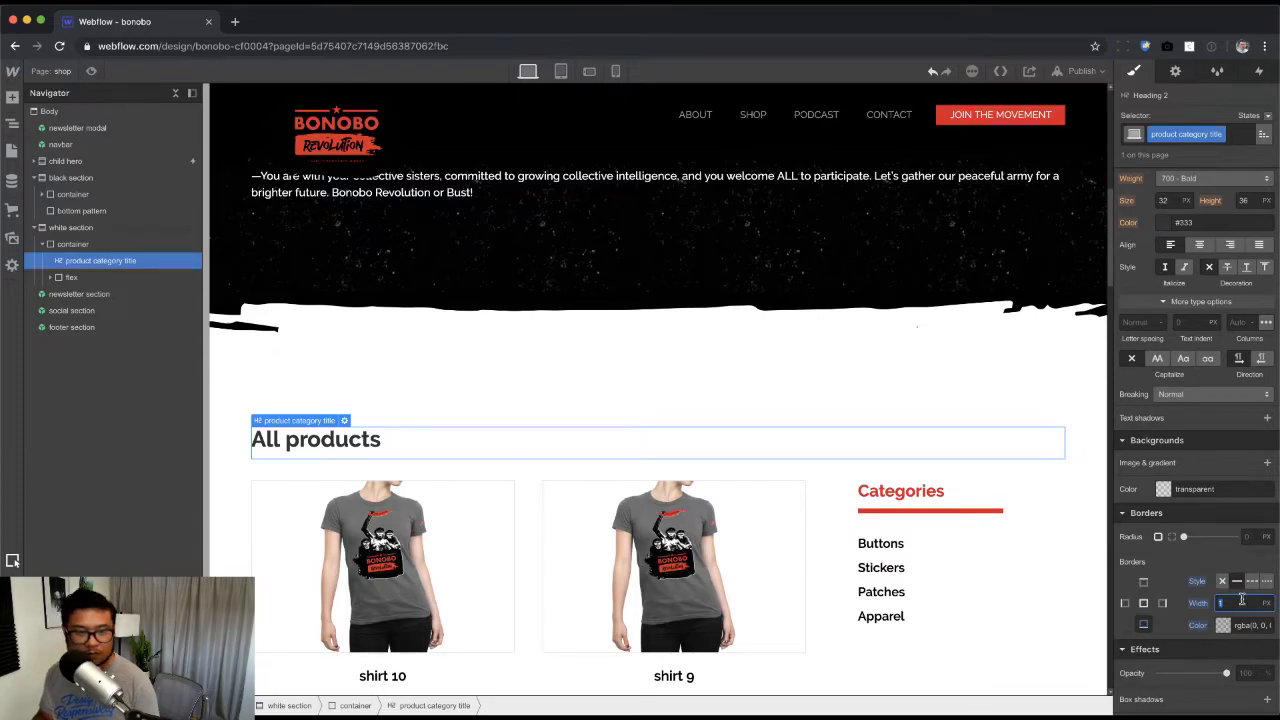
{"action": "left_click", "coordinate": [899, 380]}
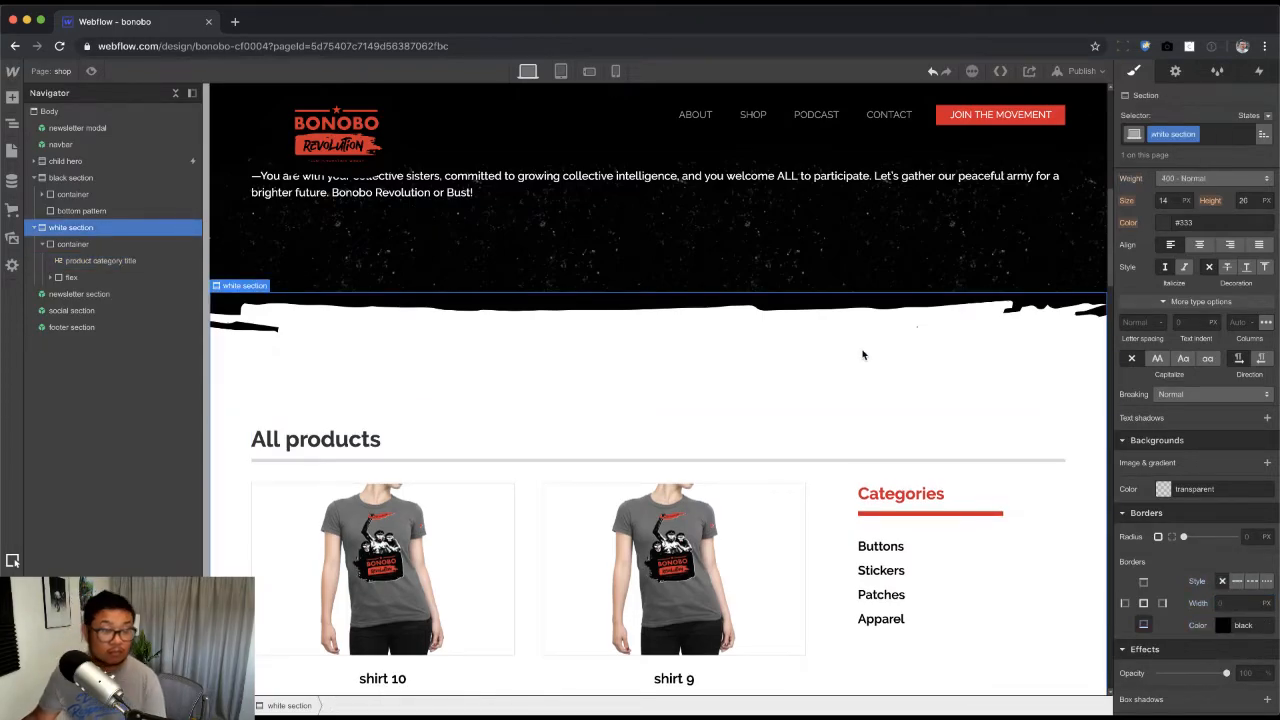
Step: Lower the opacity of the product category title's bottom border colour to 6%
{"action": "left_click", "coordinate": [537, 438]}
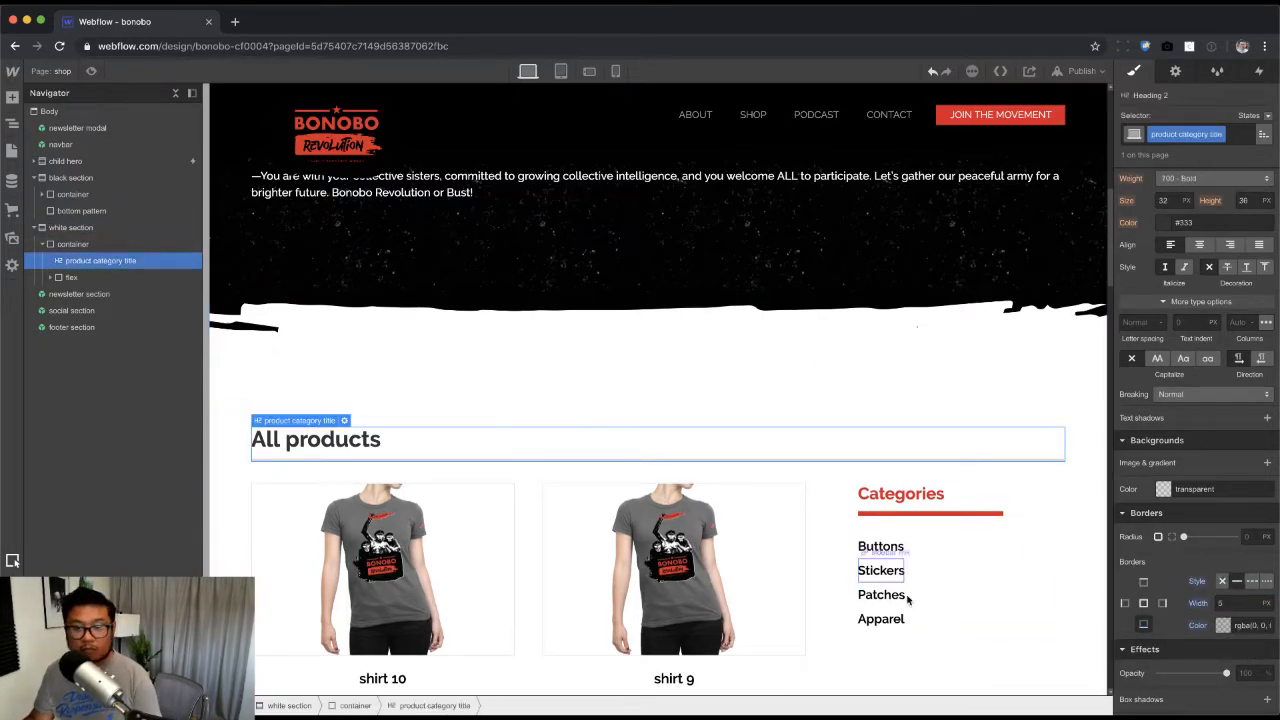
{"action": "left_click", "coordinate": [1222, 625]}
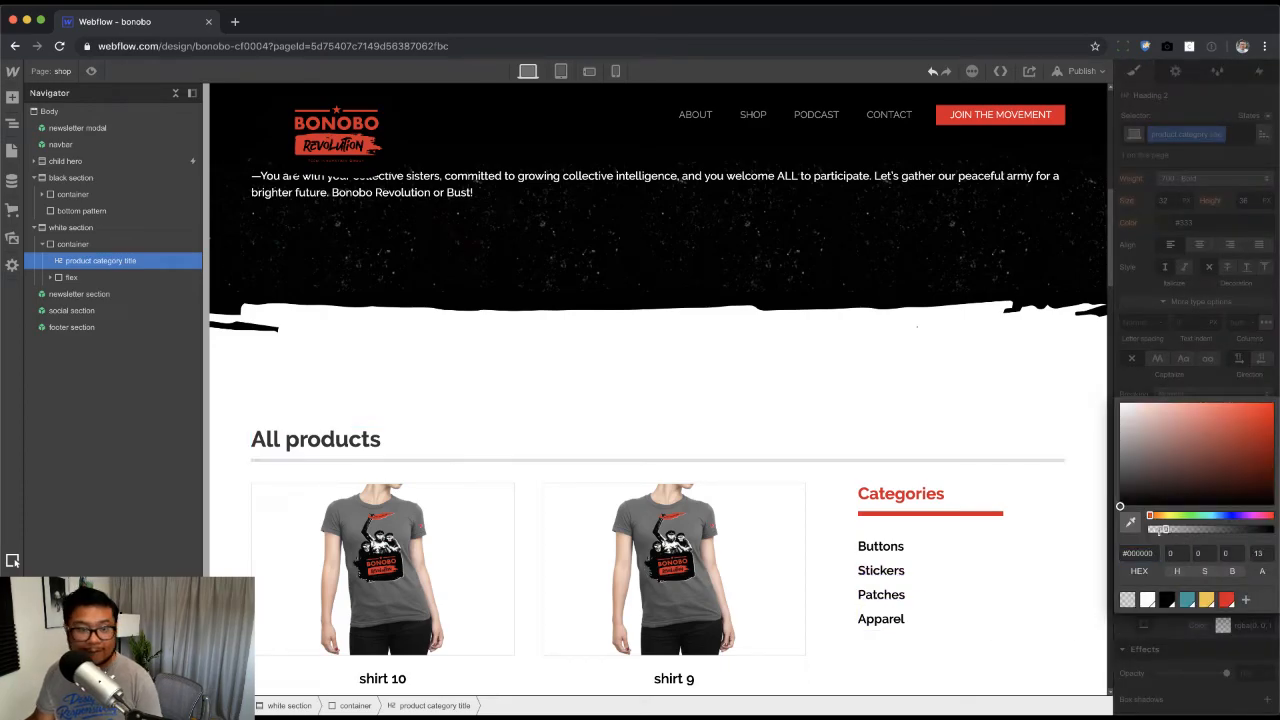
{"action": "left_click_drag", "start_coordinate": [1165, 529], "coordinate": [1156, 529]}
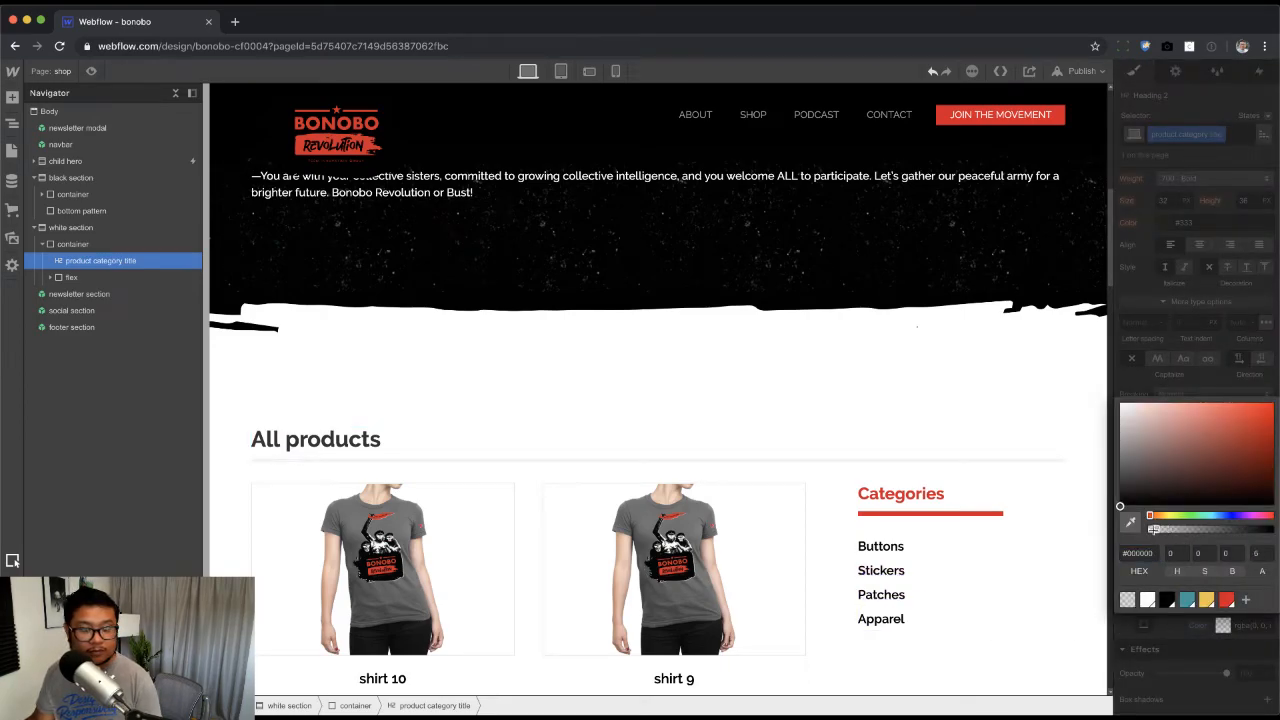
{"action": "left_click", "coordinate": [789, 320]}
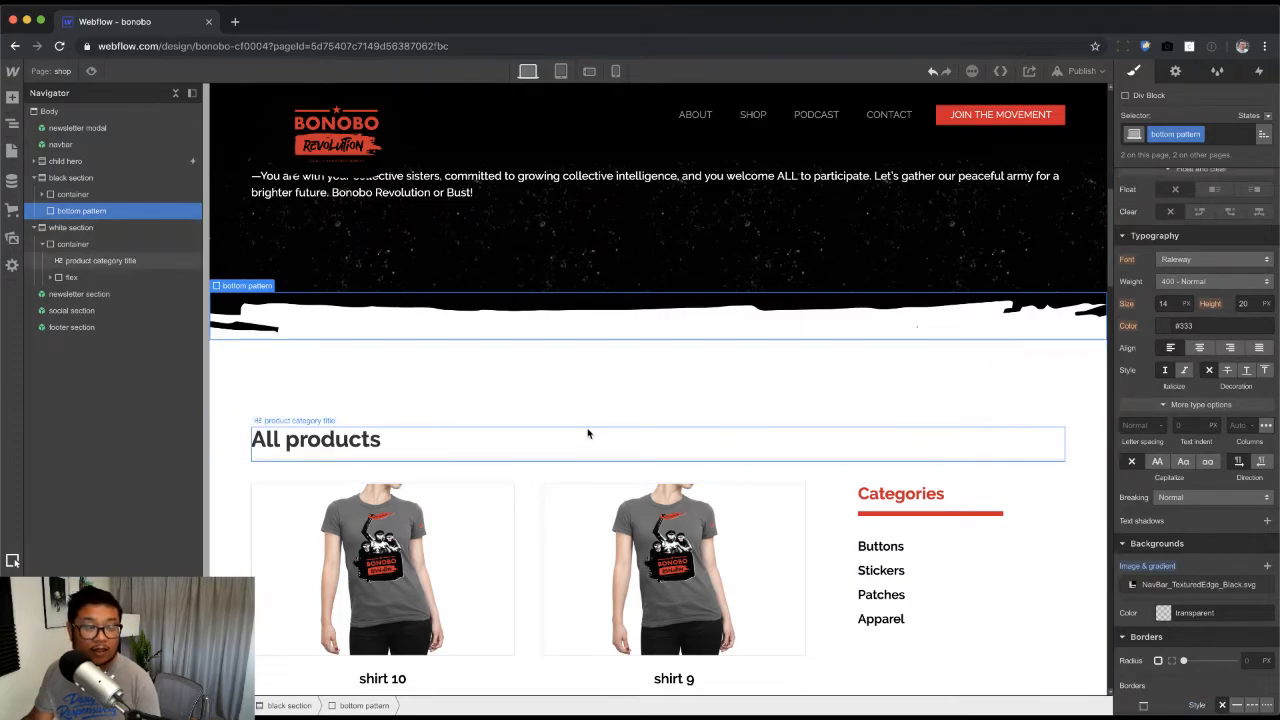
{"action": "left_click", "coordinate": [64, 72]}
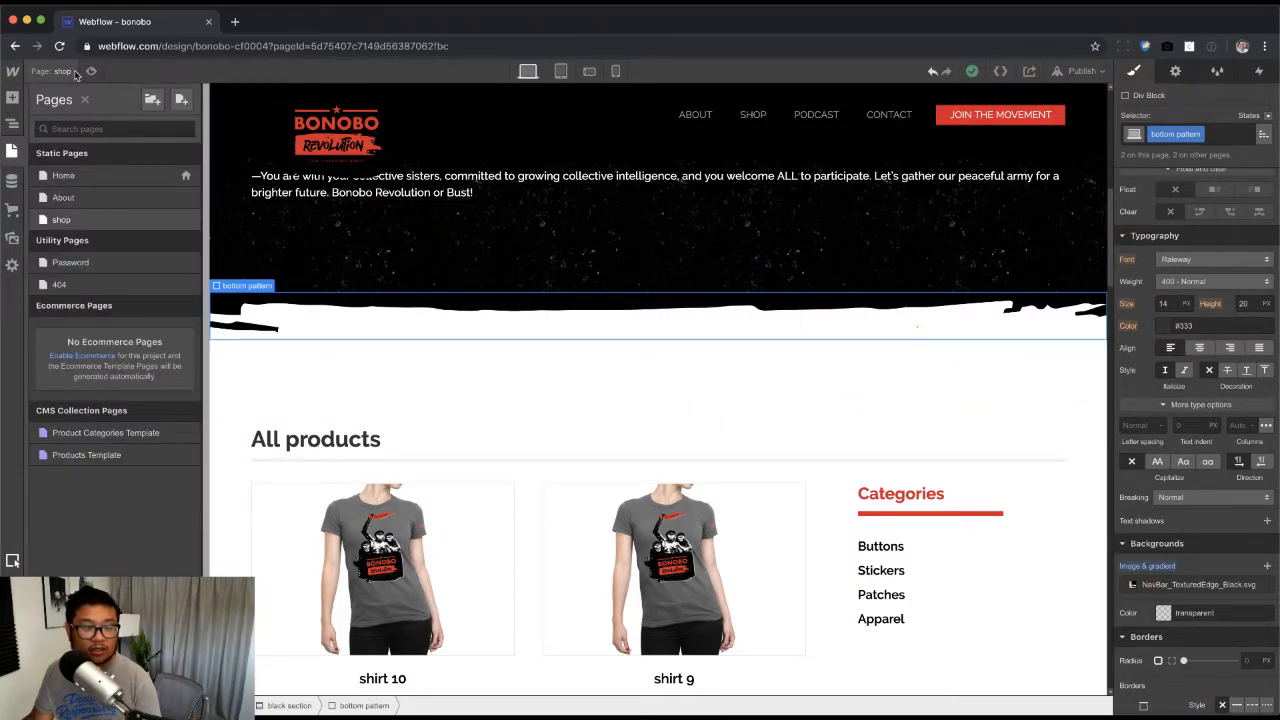
{"action": "left_click", "coordinate": [186, 220]}
{"action": "left_click", "coordinate": [520, 99]}
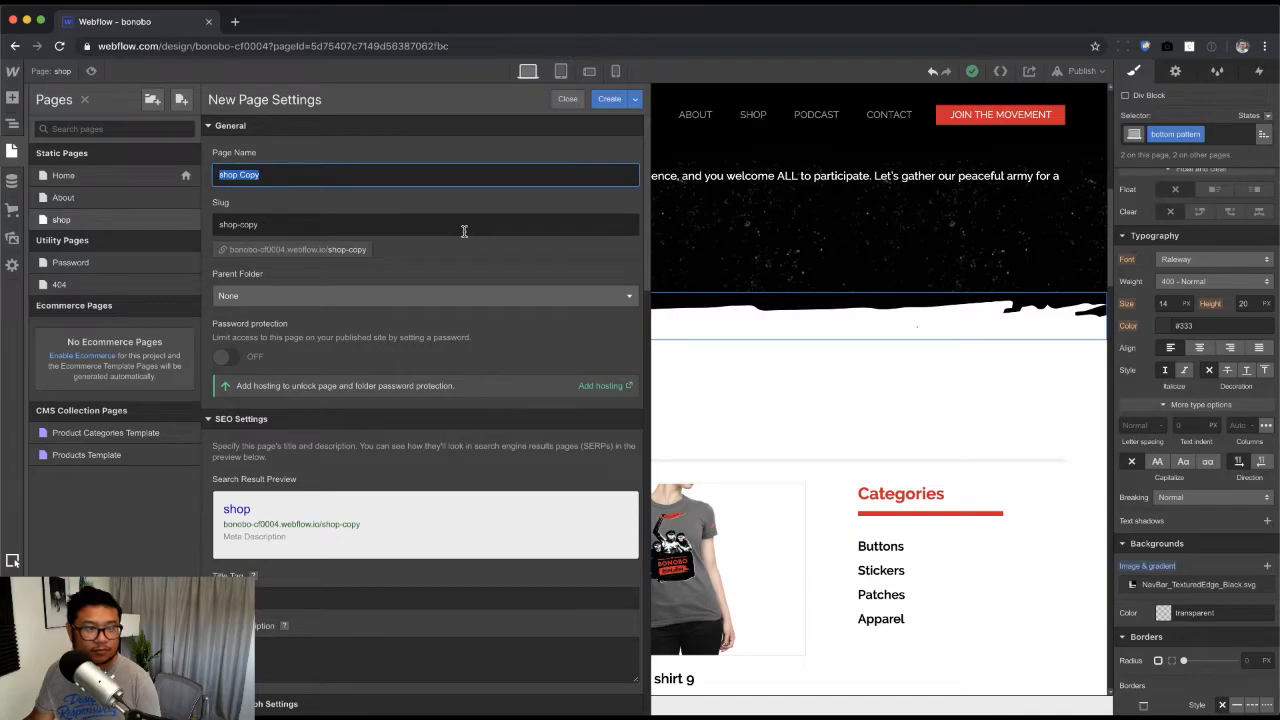
{"action": "left_click", "coordinate": [567, 99]}
{"action": "left_click", "coordinate": [523, 426]}
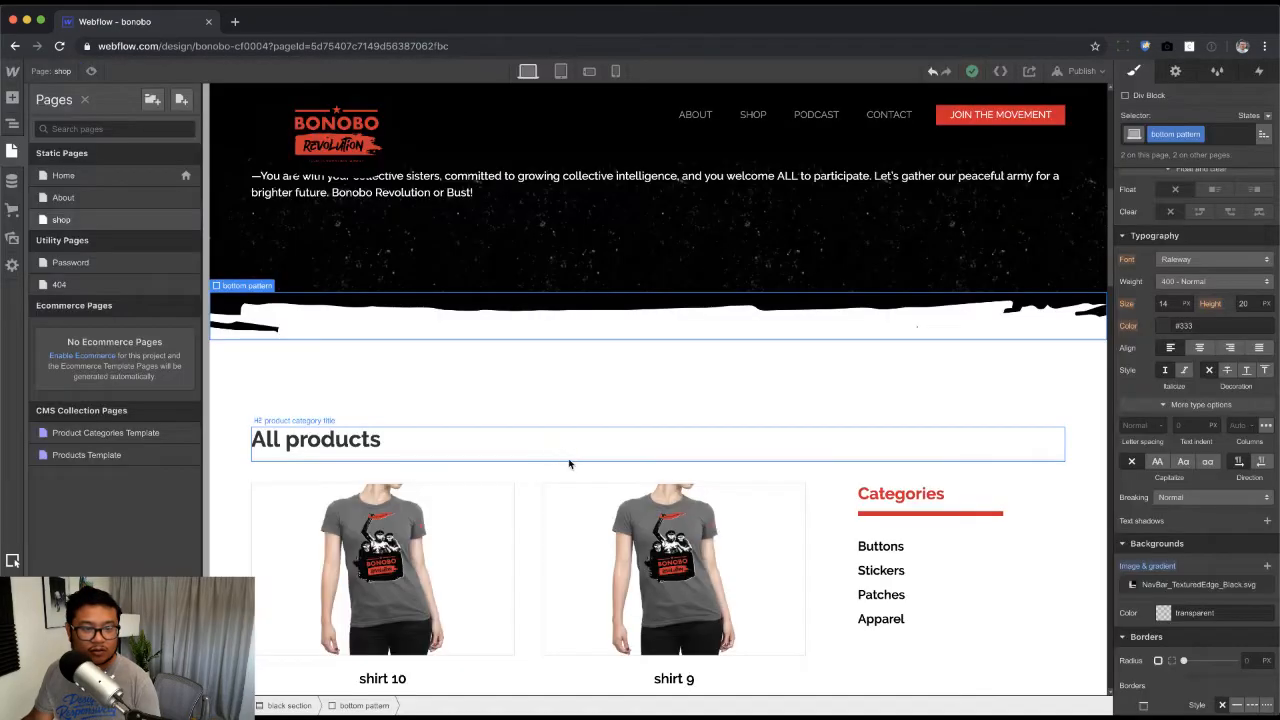
Step: Collapse the black section and white section in the page structure, and open the Product Categories Template page
{"action": "key", "text": "z"}
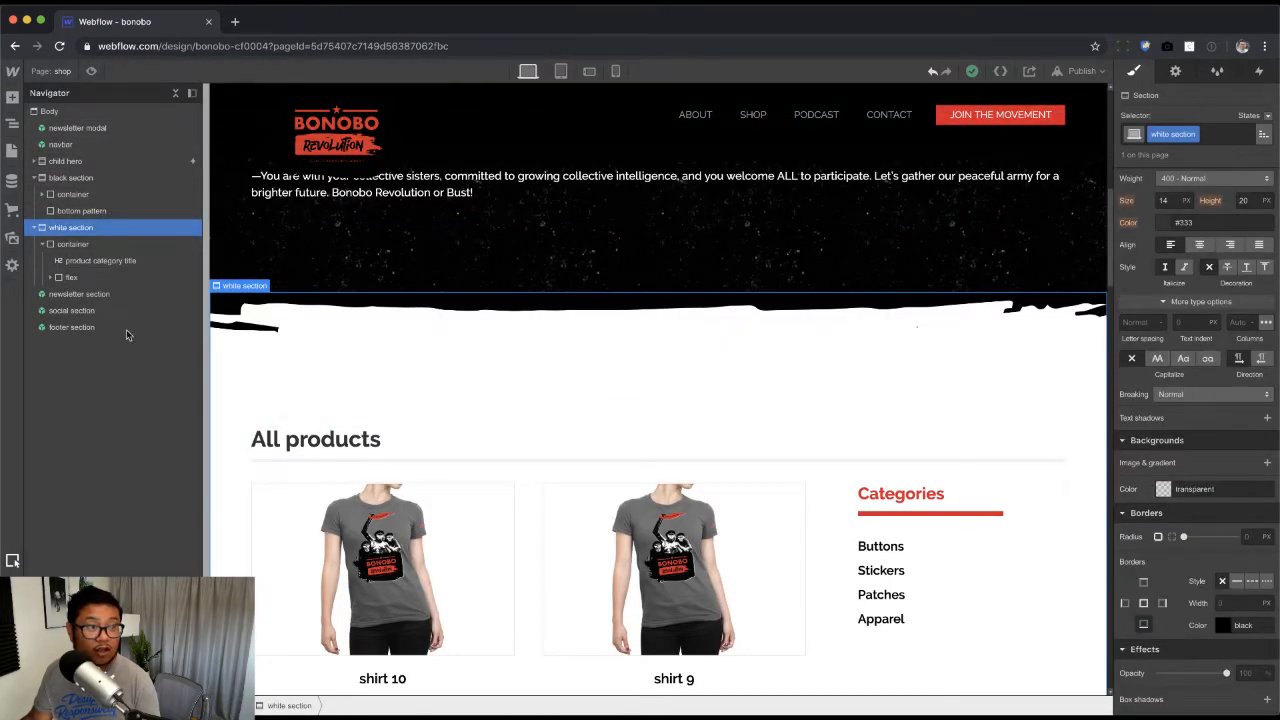
{"action": "left_click", "coordinate": [35, 177]}
{"action": "left_click", "coordinate": [35, 195]}
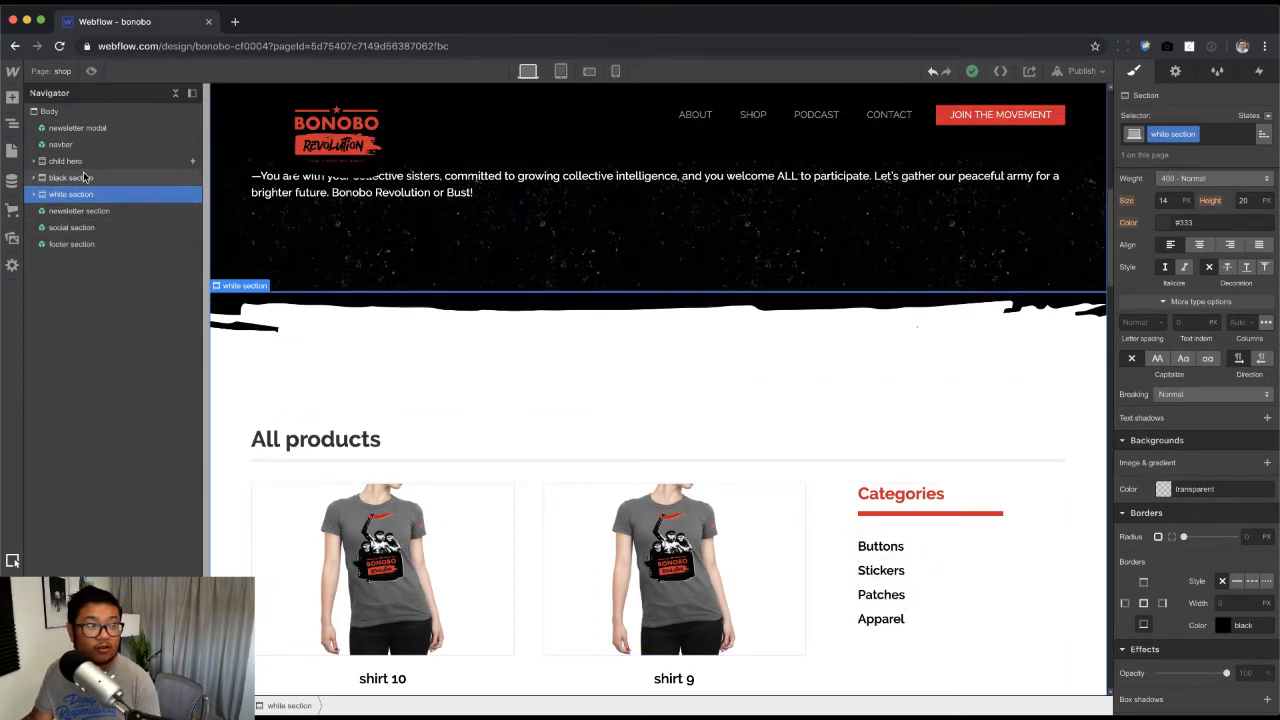
{"action": "key", "text": "p"}
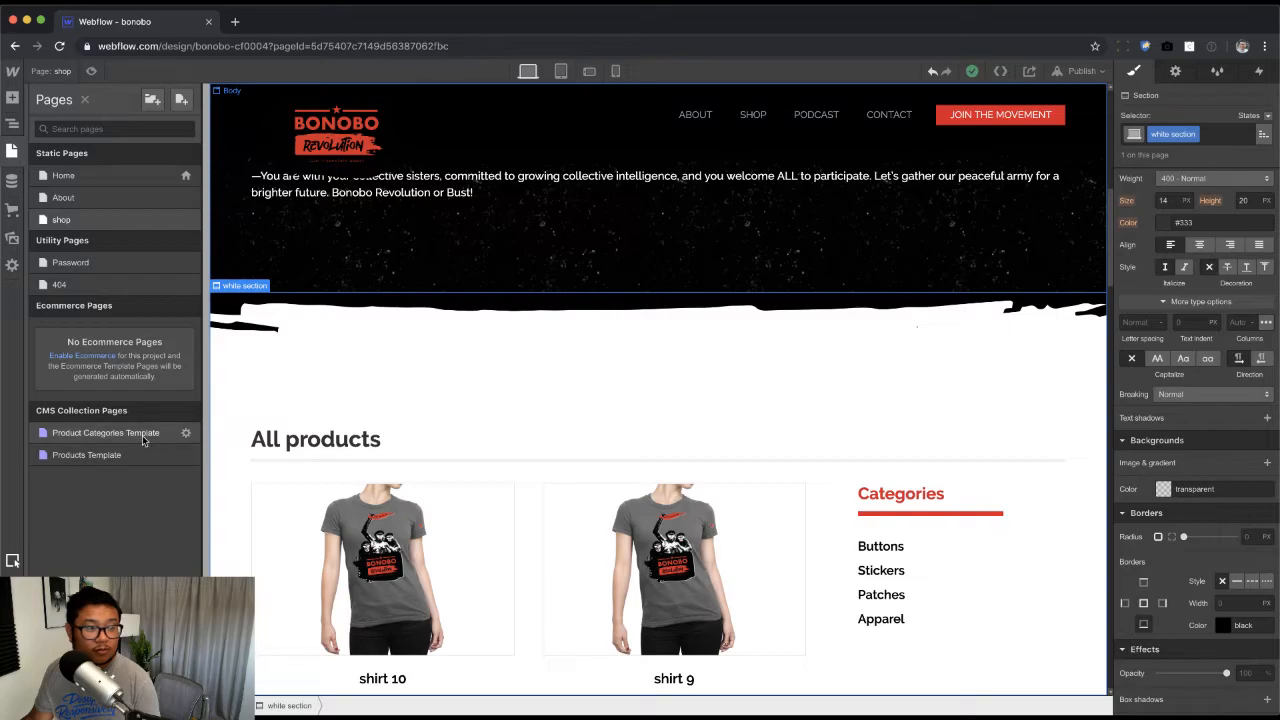
{"action": "left_click", "coordinate": [105, 433]}
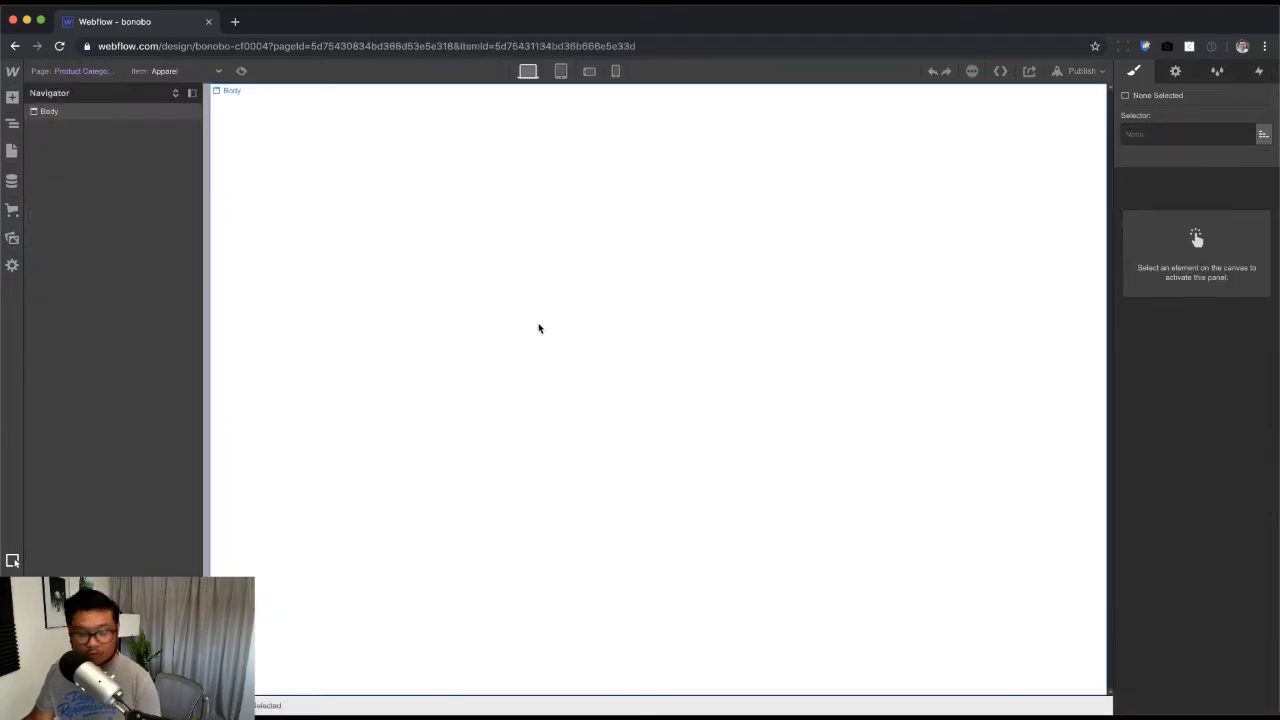
{"action": "key", "text": "super+e"}
{"action": "type", "text": "nav"}
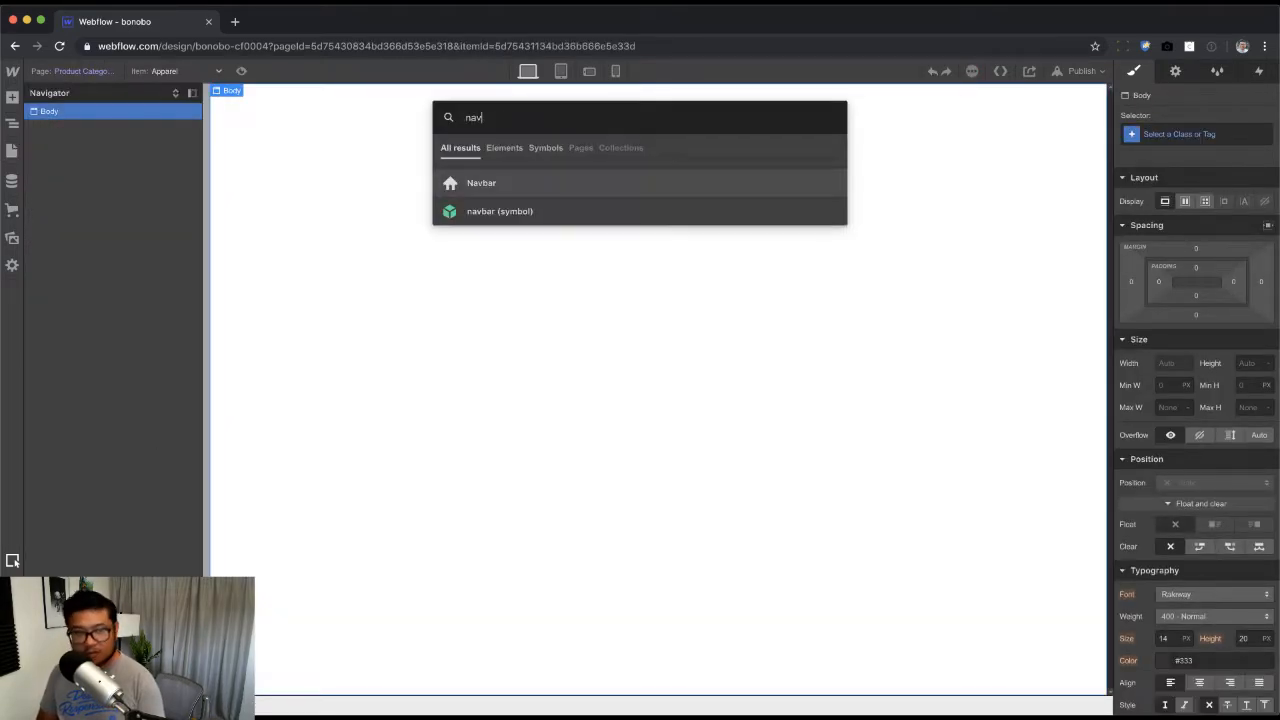
{"action": "key", "text": "Return"}
{"action": "key", "text": "super+z"}
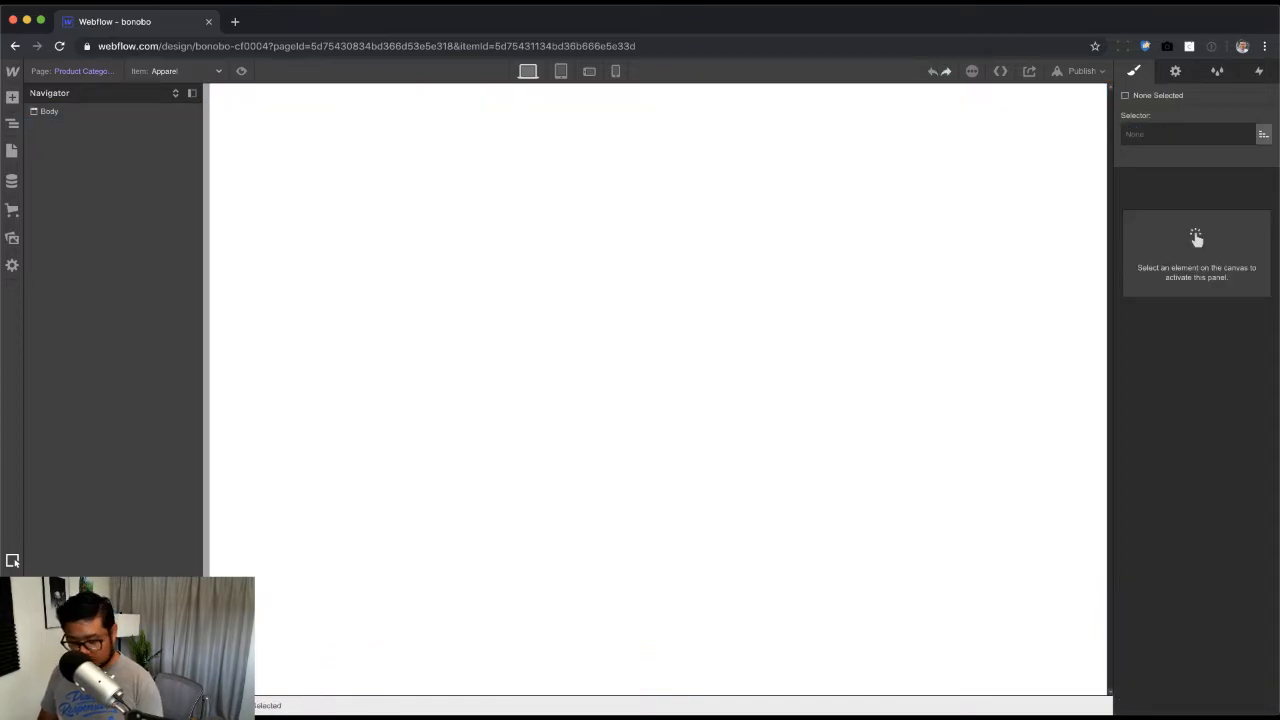
Step: Insert the existing navbar symbol into the body of the Product Categories Template page
{"action": "key", "text": "super+e"}
{"action": "type", "text": "nav"}
{"action": "key", "text": "Down"}
{"action": "key", "text": "Return"}
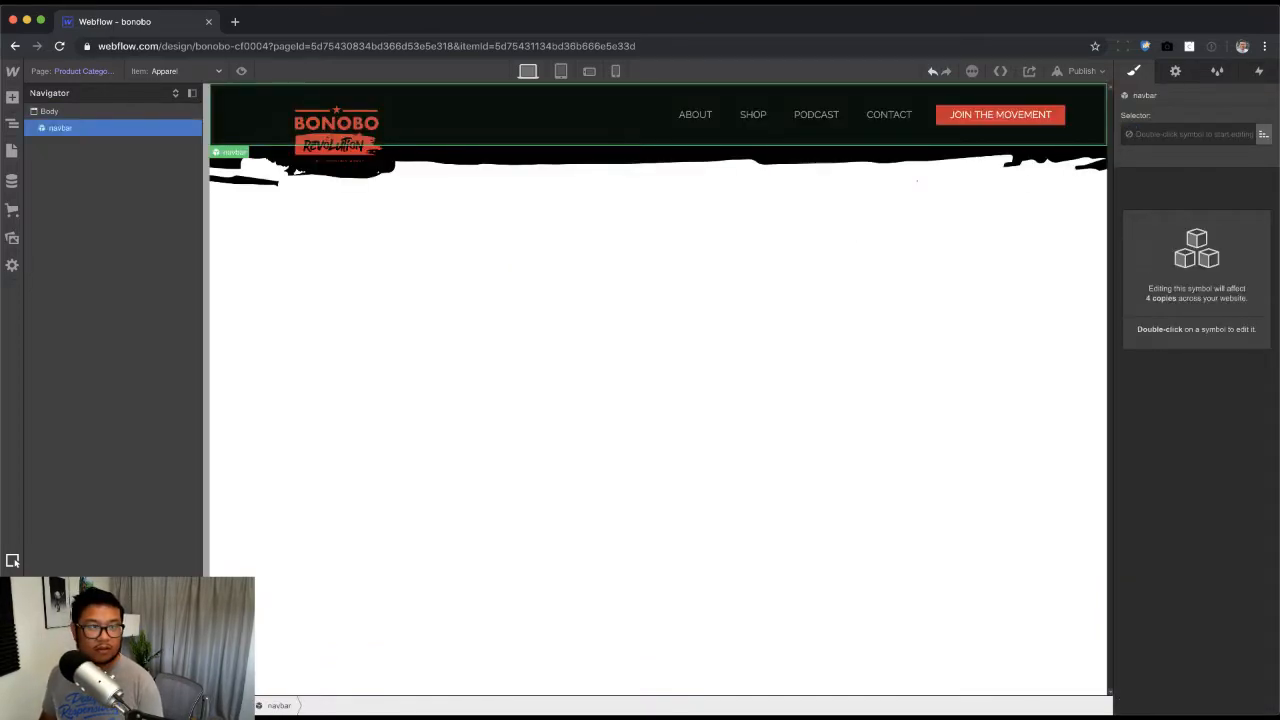
Step: Open the About page
{"action": "key", "text": "p"}
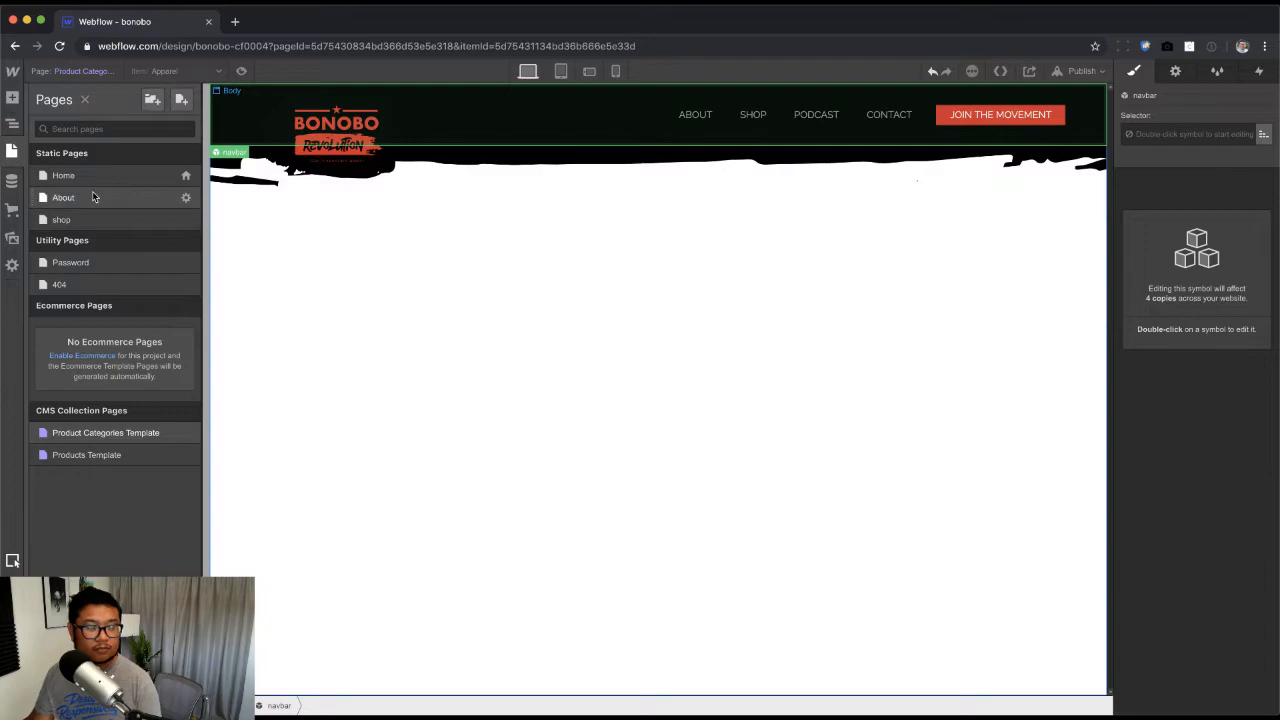
{"action": "left_click", "coordinate": [92, 197]}
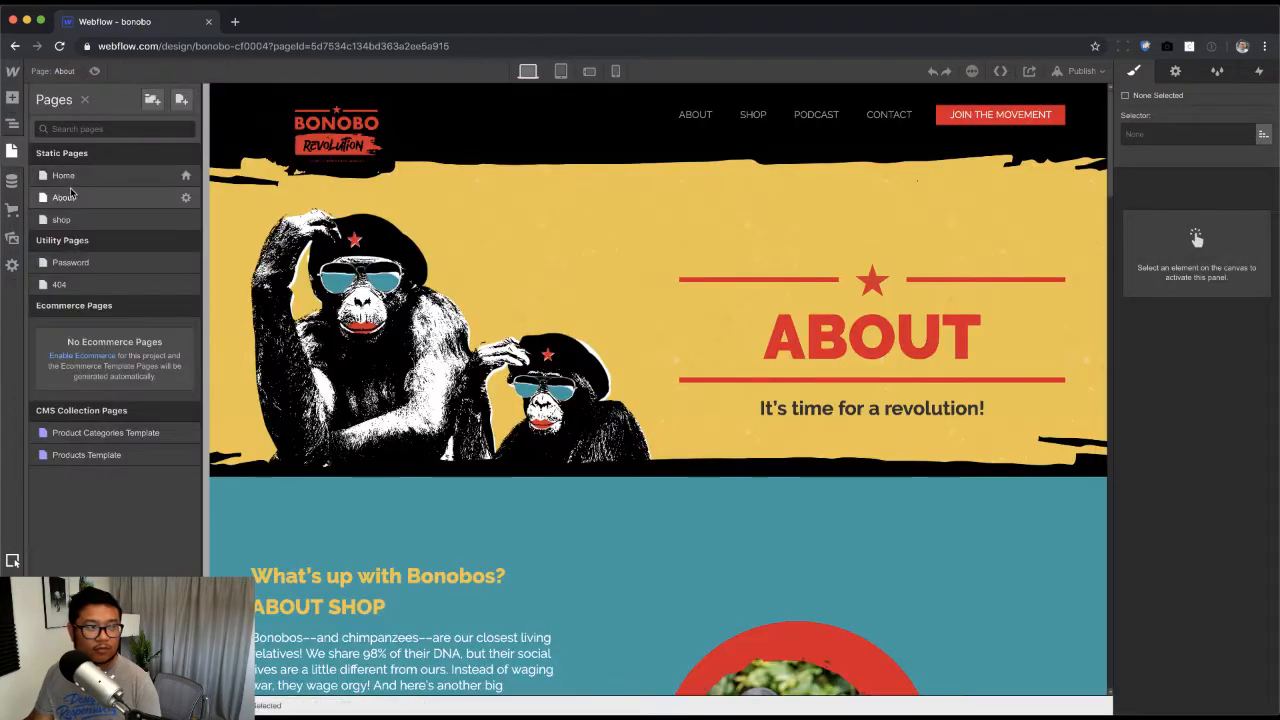
Step: Open the shop page and examine its hero section, black statement section and product list
{"action": "left_click", "coordinate": [62, 219]}
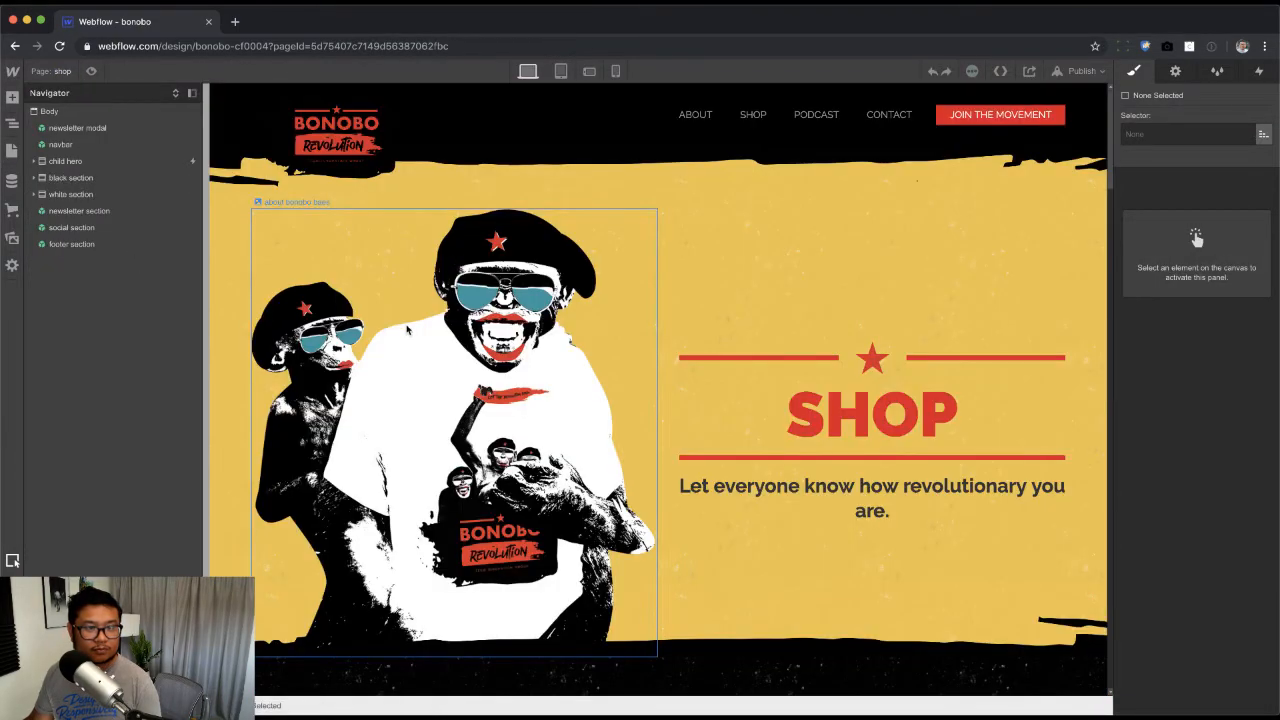
{"action": "left_click", "coordinate": [407, 330]}
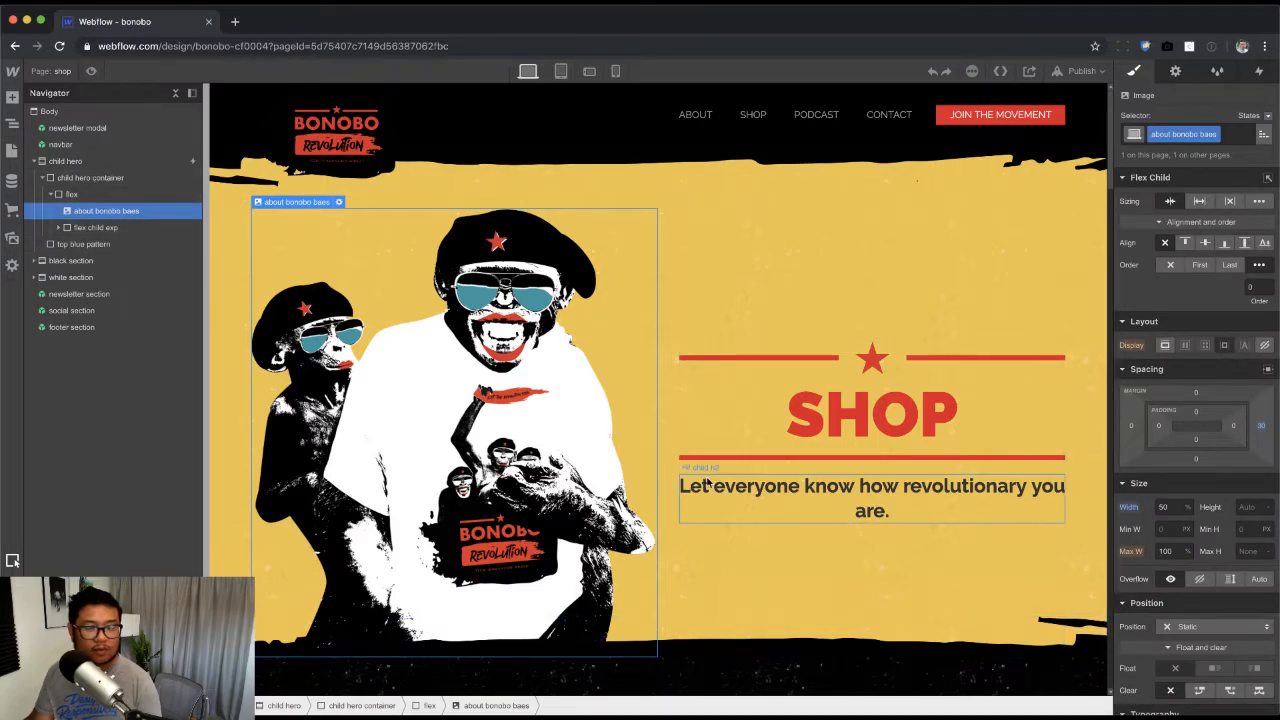
{"action": "scroll", "coordinate": [907, 476], "scroll_direction": "down", "scroll_amount": 3}
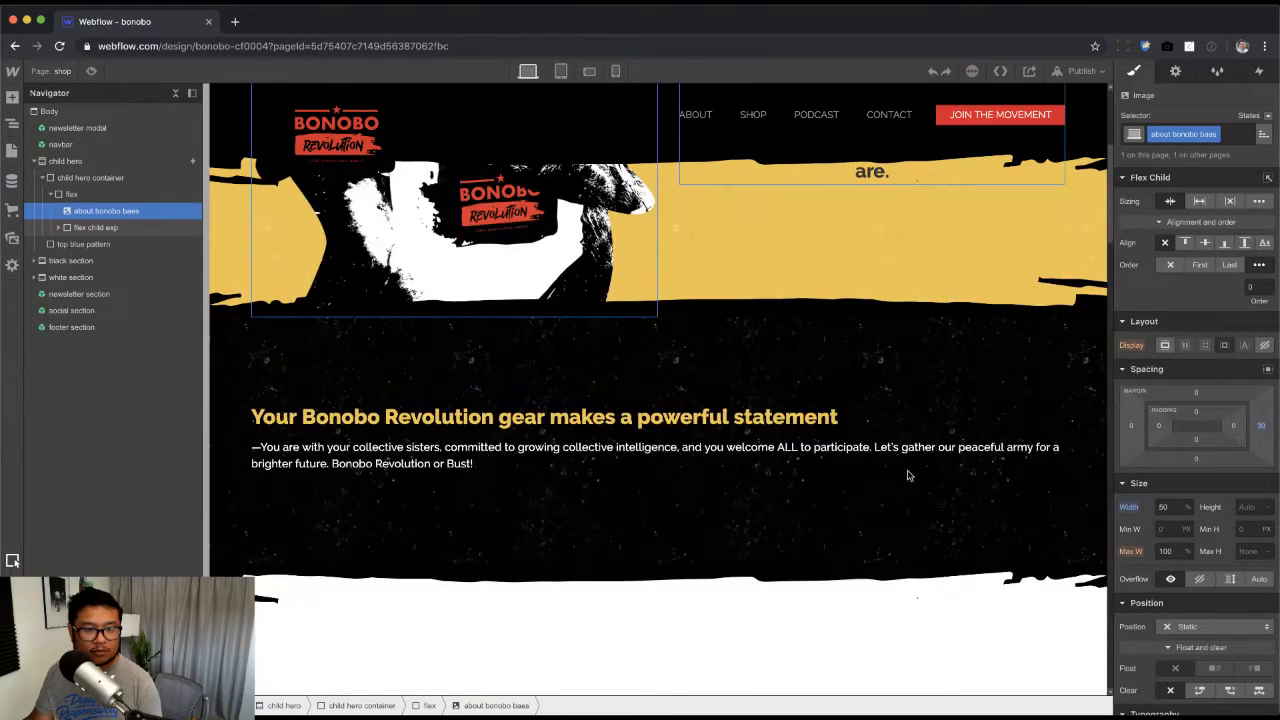
{"action": "scroll", "coordinate": [907, 476], "scroll_direction": "up", "scroll_amount": 3}
{"action": "scroll", "coordinate": [907, 476], "scroll_direction": "down", "scroll_amount": 5}
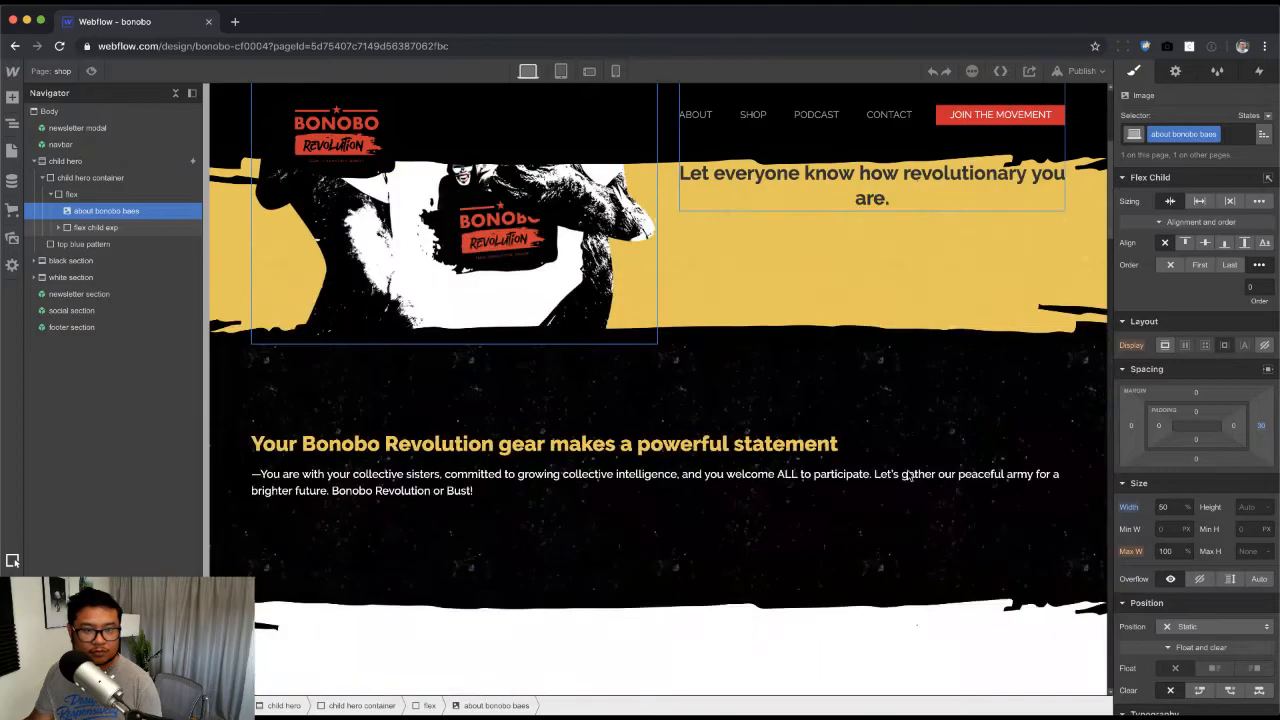
{"action": "scroll", "coordinate": [907, 476], "scroll_direction": "up", "scroll_amount": 5}
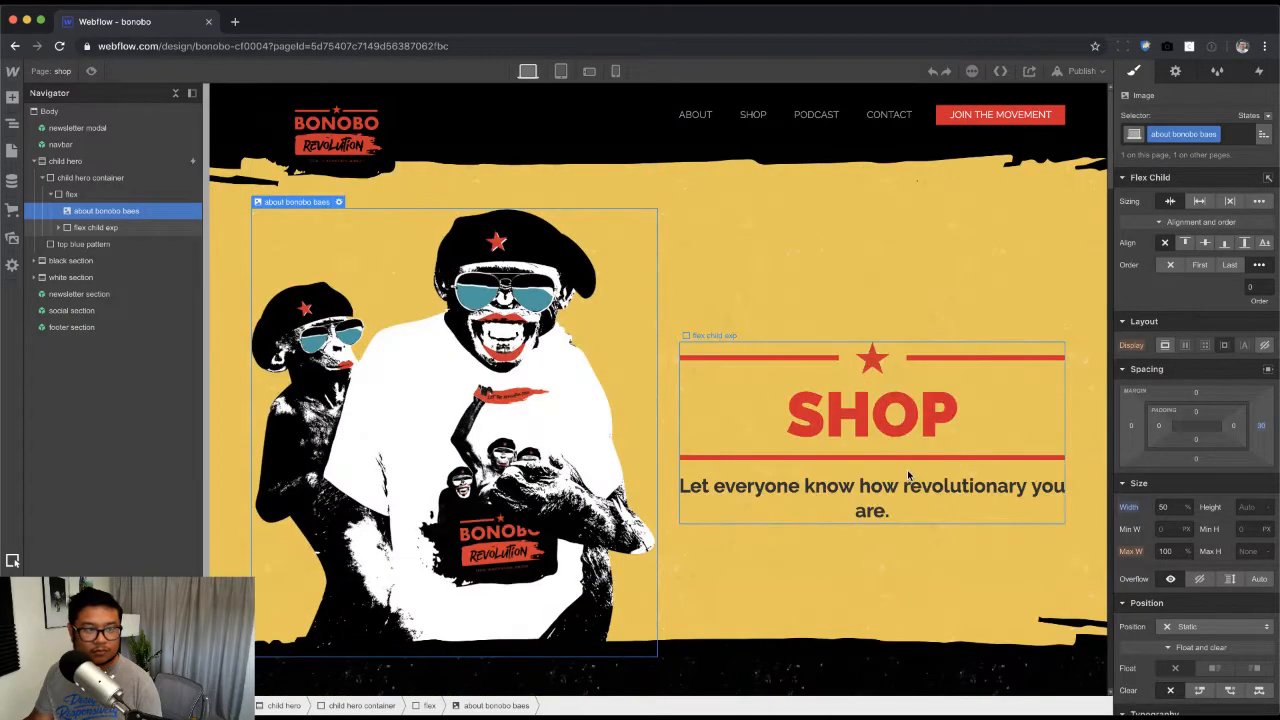
{"action": "left_click", "coordinate": [140, 161]}
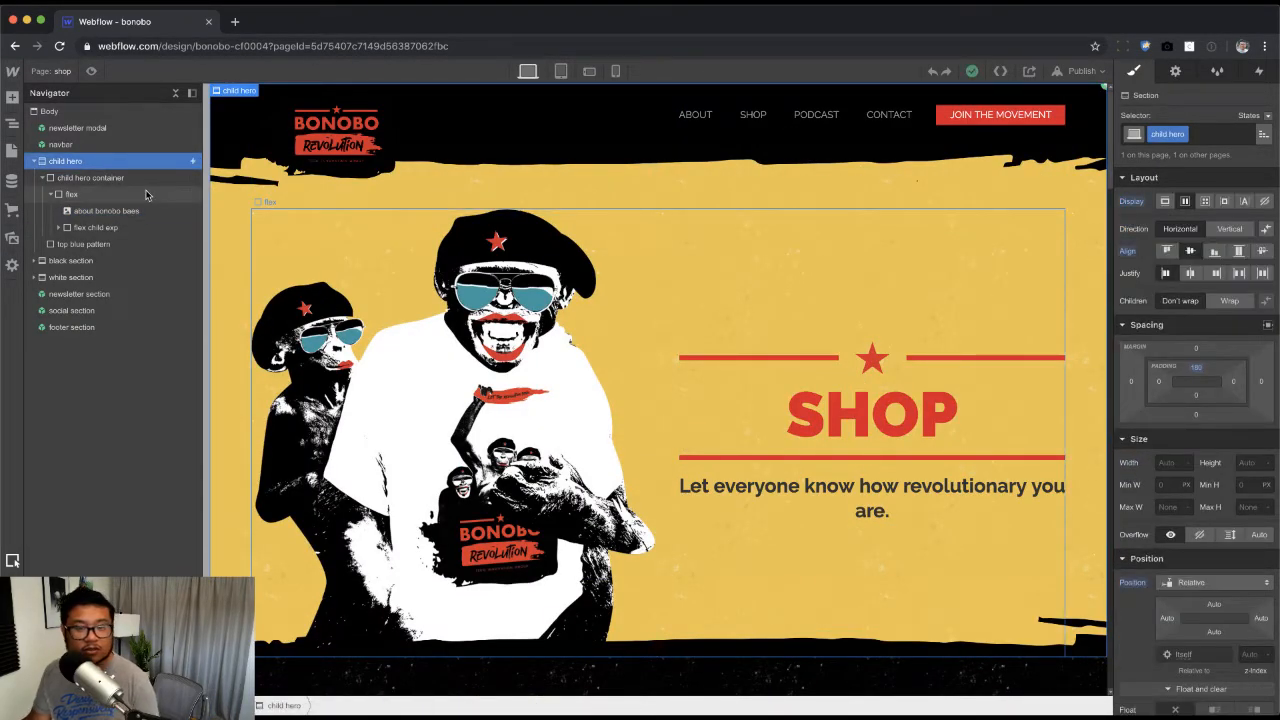
{"action": "scroll", "coordinate": [342, 352], "scroll_direction": "down", "scroll_amount": 5}
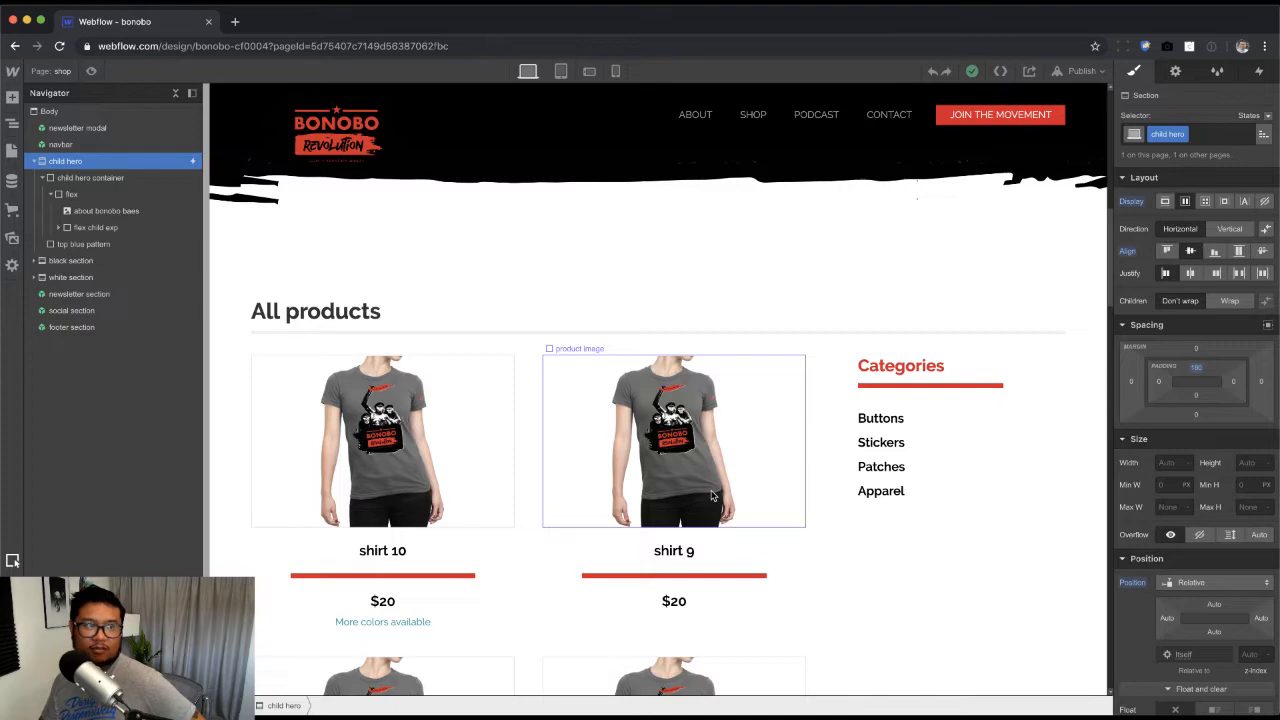
Step: Open the Product Categories Template page and delete its navbar symbol
{"action": "left_click", "coordinate": [50, 71]}
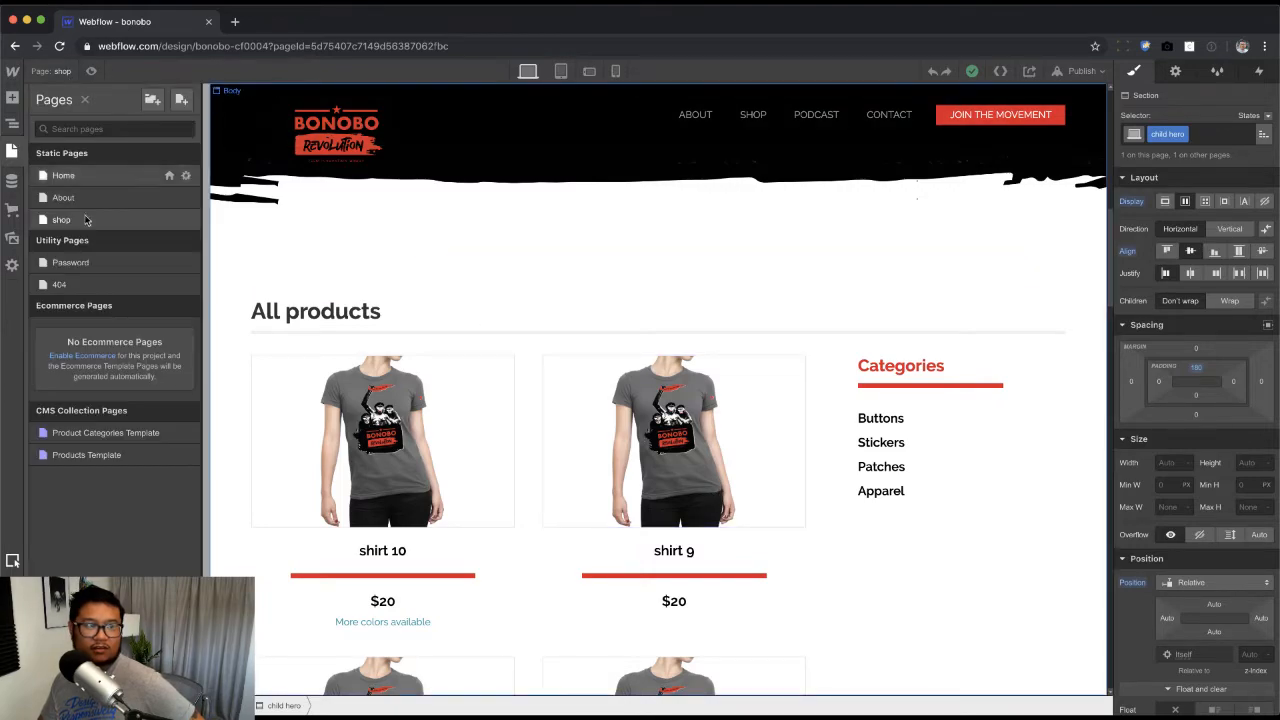
{"action": "left_click", "coordinate": [107, 447]}
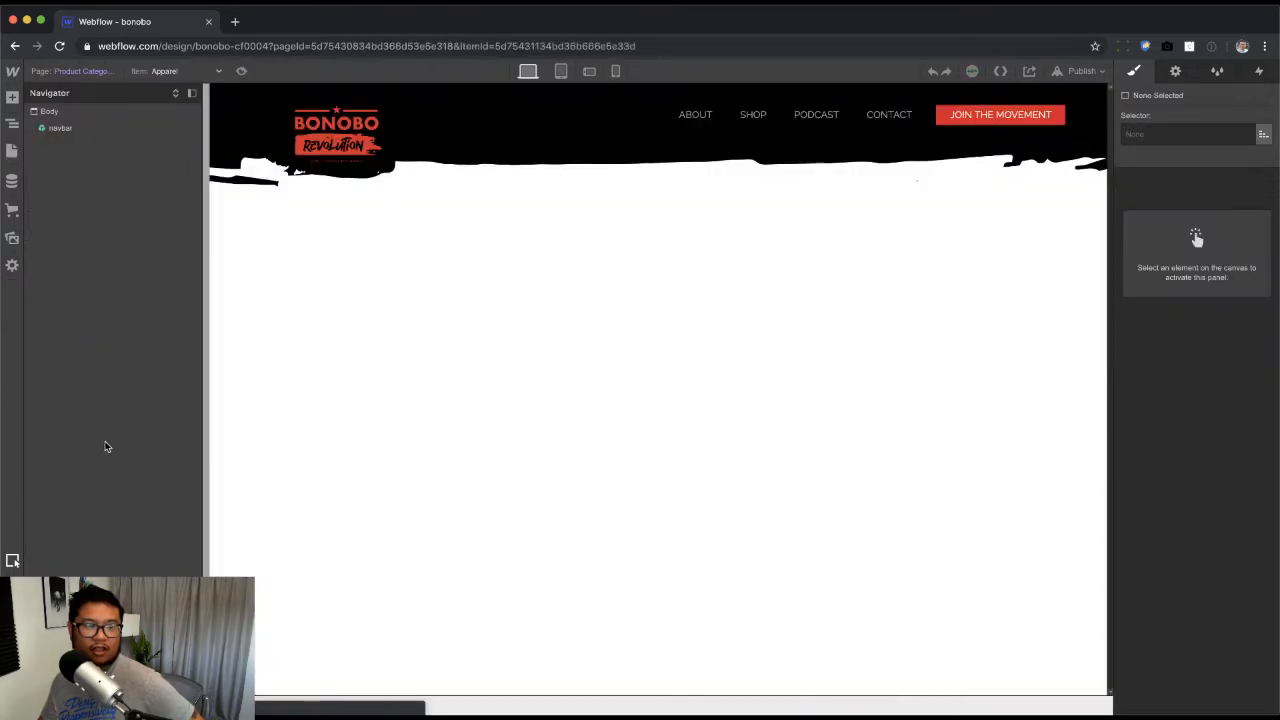
{"action": "left_click", "coordinate": [80, 132]}
{"action": "key", "text": "Delete"}
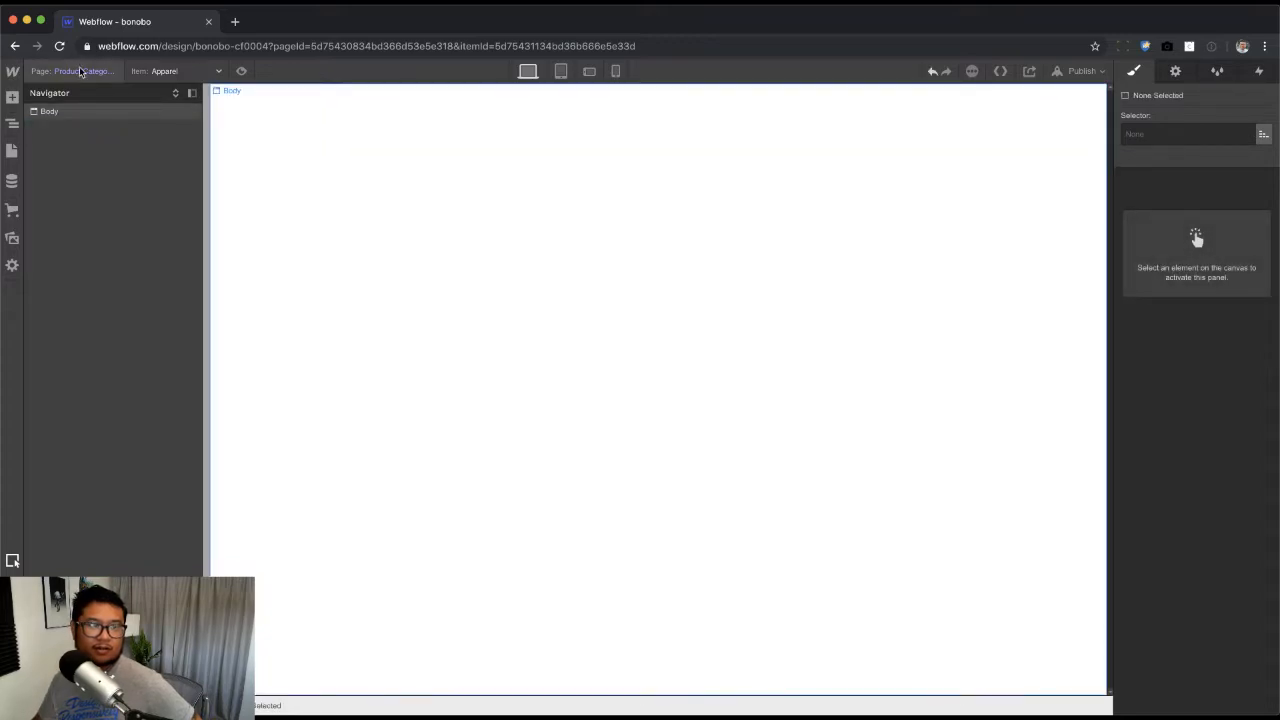
Step: Return to the shop page, review its sections and copy the child hero section
{"action": "left_click", "coordinate": [78, 71]}
{"action": "left_click", "coordinate": [98, 219]}
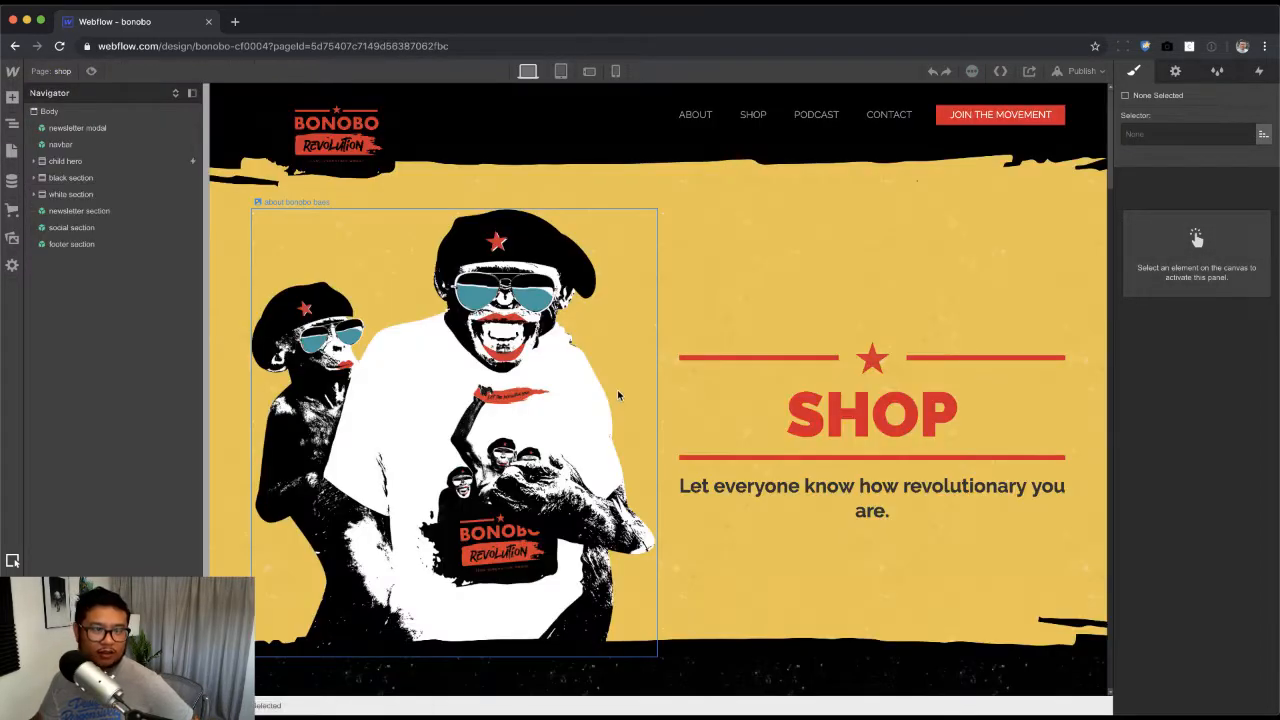
{"action": "scroll", "coordinate": [709, 520], "scroll_direction": "down", "scroll_amount": 5}
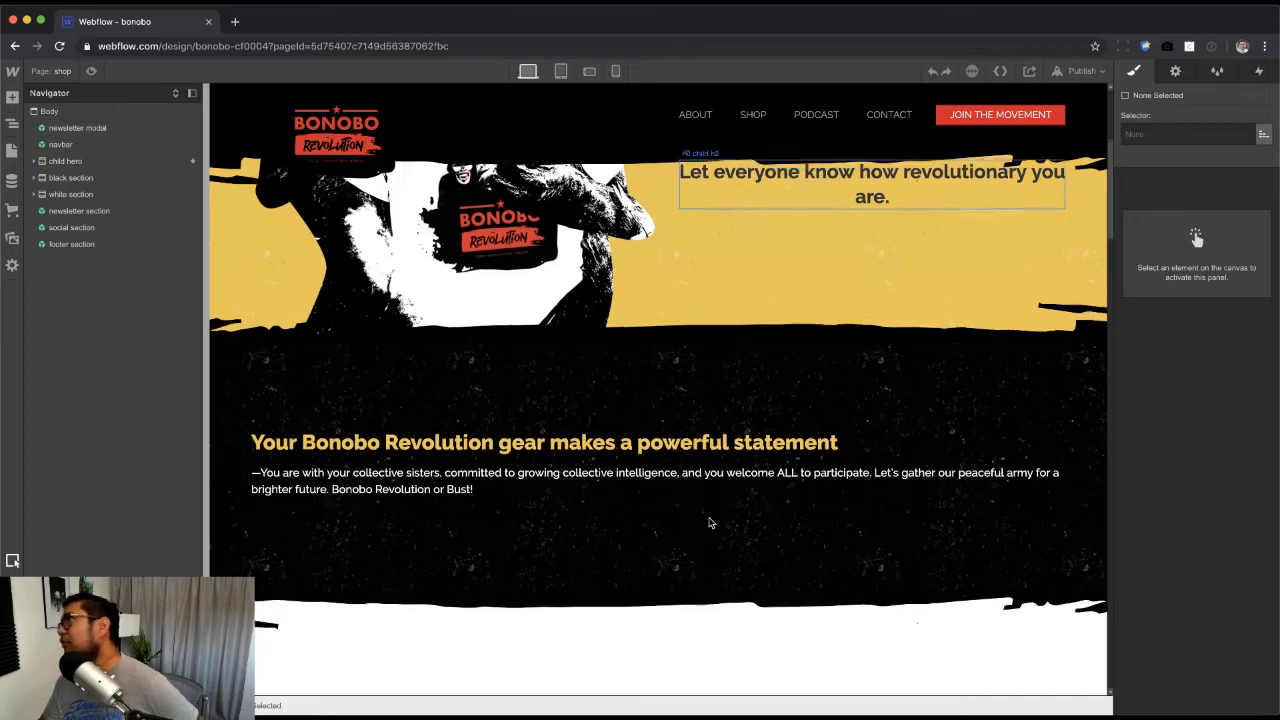
{"action": "scroll", "coordinate": [709, 520], "scroll_direction": "down", "scroll_amount": 4}
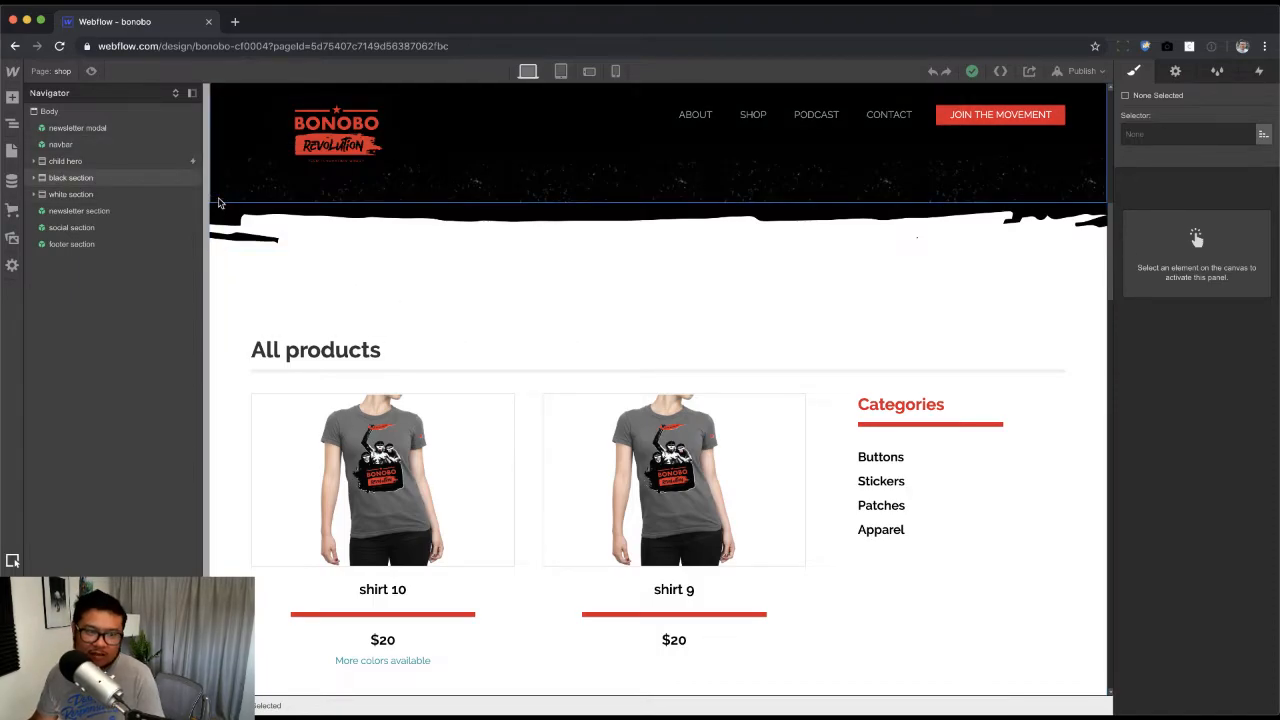
{"action": "scroll", "coordinate": [491, 437], "scroll_direction": "up", "scroll_amount": 5}
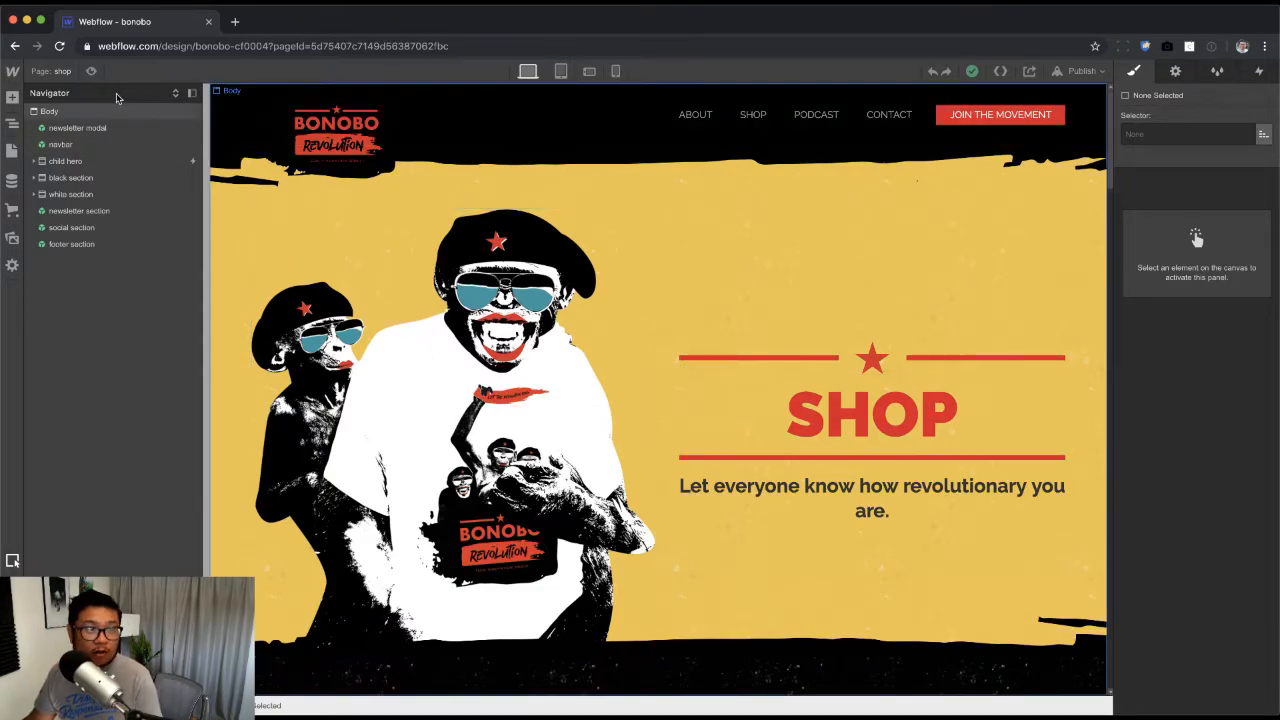
{"action": "left_click", "coordinate": [102, 161]}
Step: Insert the newsletter modal and navbar symbols into the empty Product Categories Template page
{"action": "left_click", "coordinate": [51, 72]}
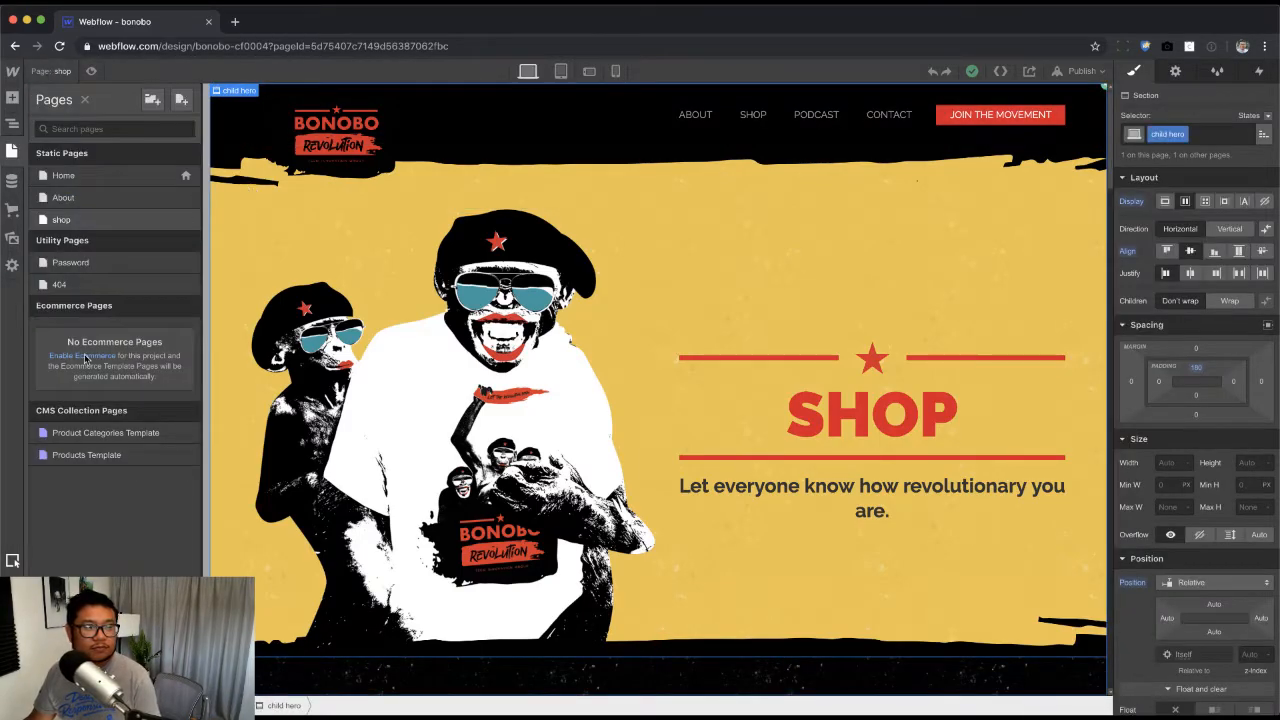
{"action": "left_click", "coordinate": [100, 436]}
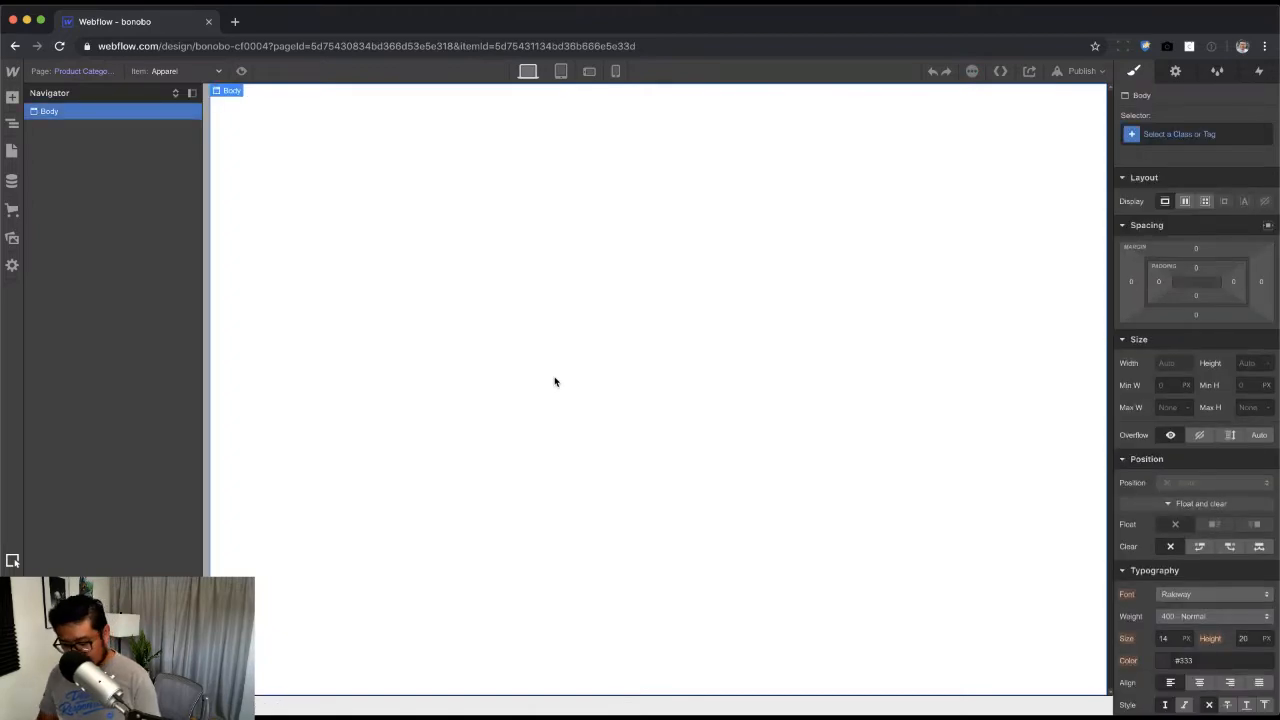
{"action": "key", "text": "super+e"}
{"action": "type", "text": "newsl"}
{"action": "key", "text": "Return"}
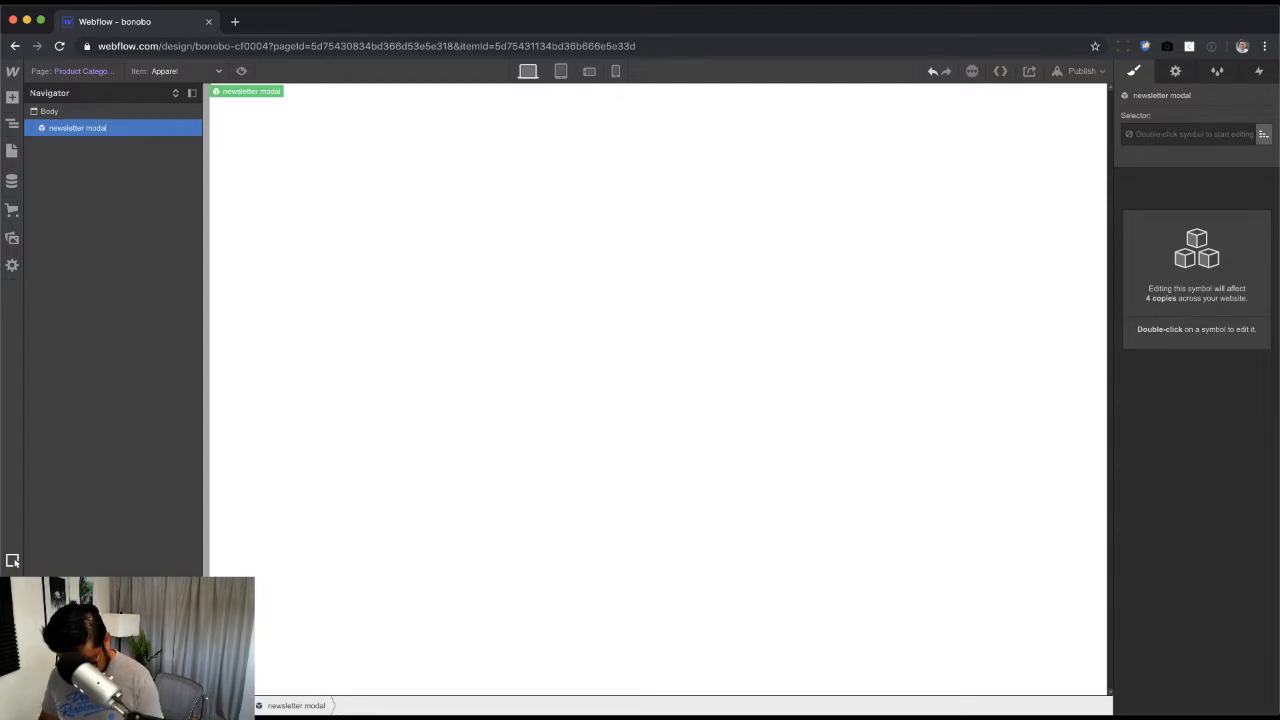
{"action": "key", "text": "super+e"}
{"action": "type", "text": "nav"}
{"action": "key", "text": "Return"}
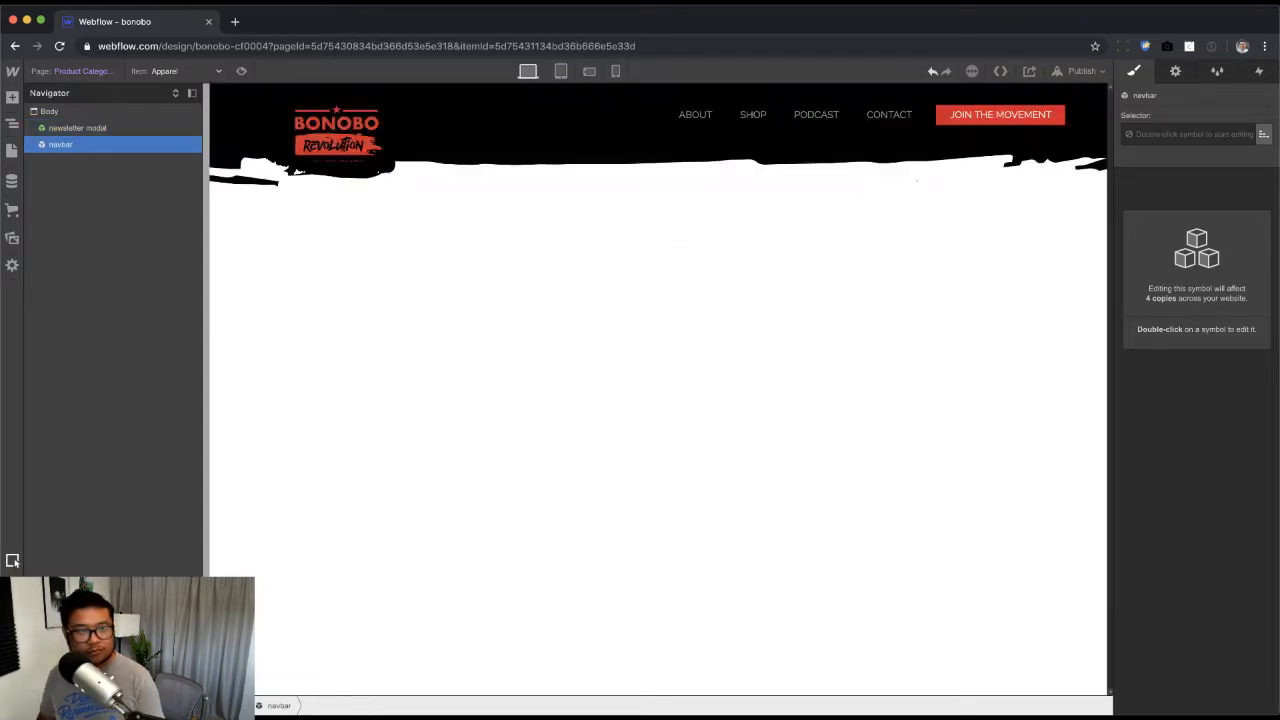
Step: Paste the child hero section below the navbar and check its title and subtitle headings
{"action": "left_click", "coordinate": [531, 548]}
{"action": "key", "text": "super+v"}
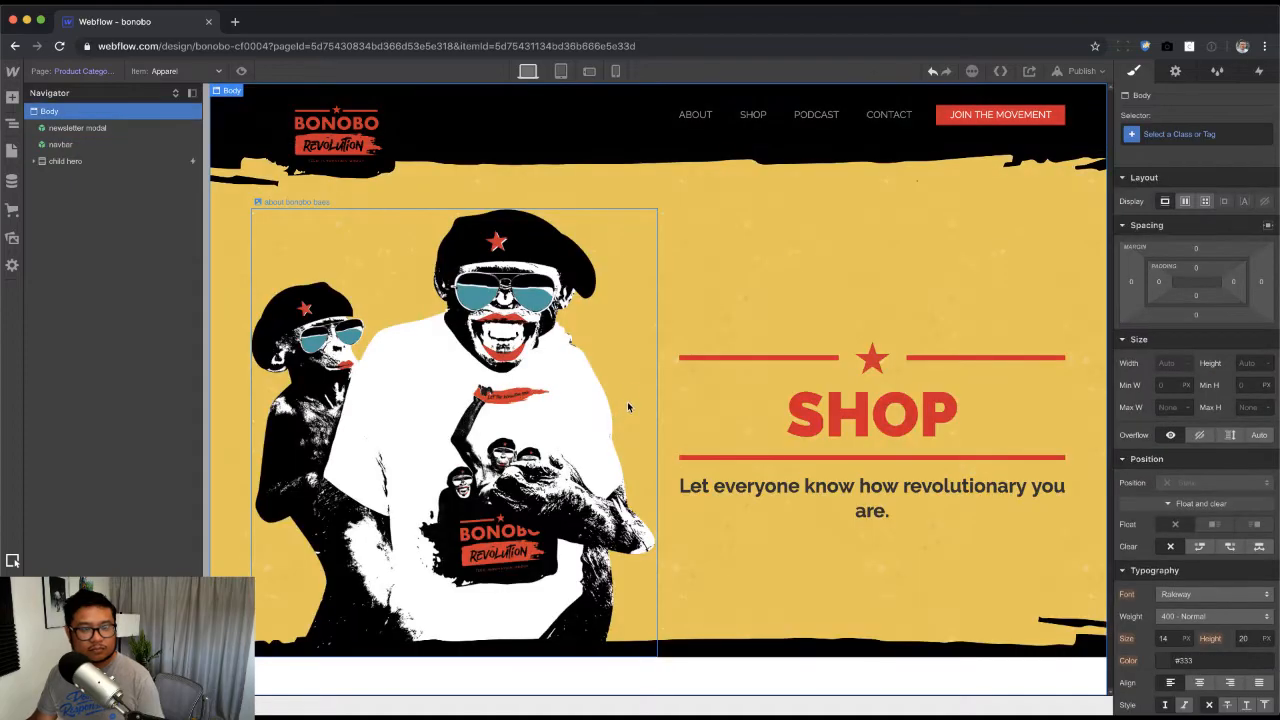
{"action": "left_click", "coordinate": [895, 433]}
{"action": "left_click", "coordinate": [888, 484]}
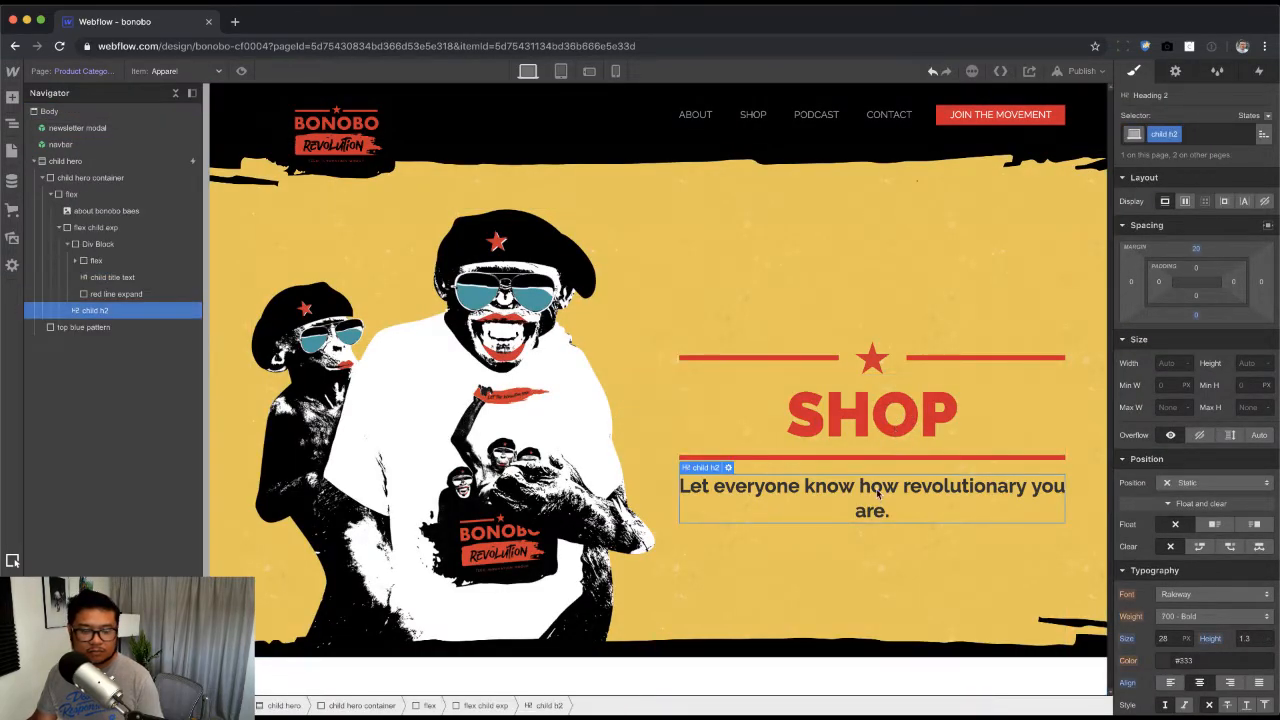
{"action": "left_click", "coordinate": [856, 451]}
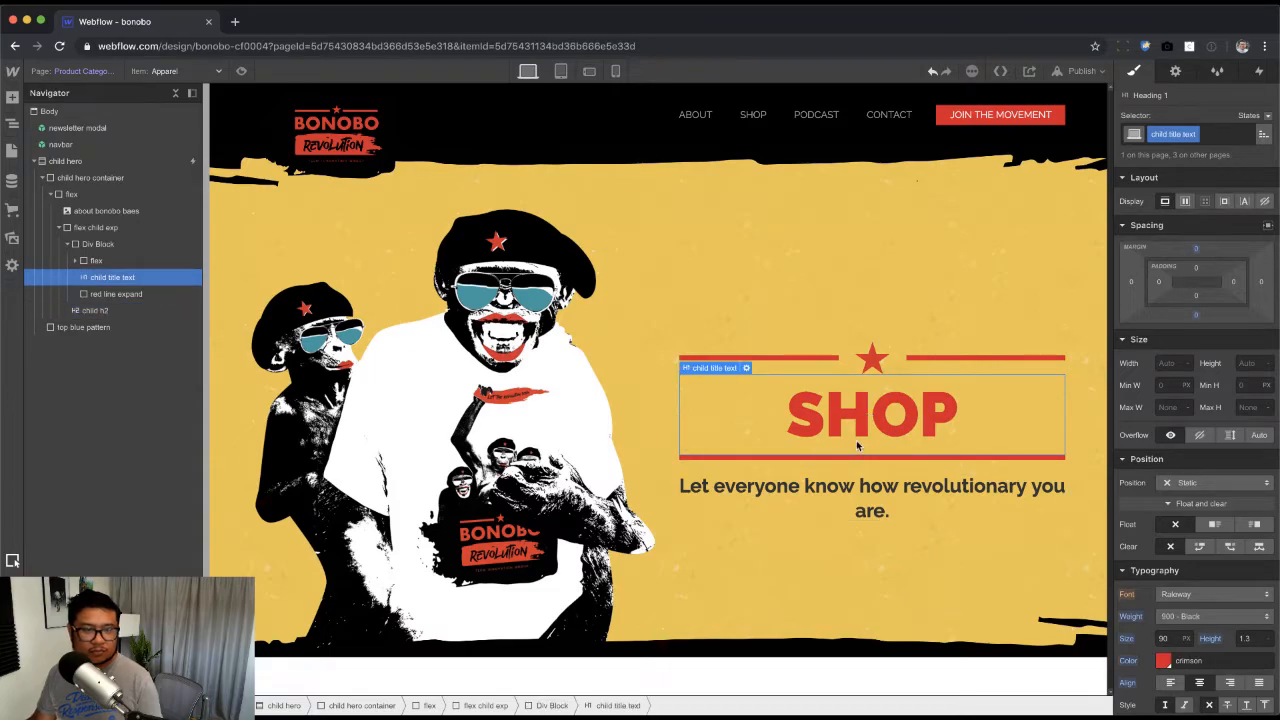
{"action": "left_click", "coordinate": [870, 495]}
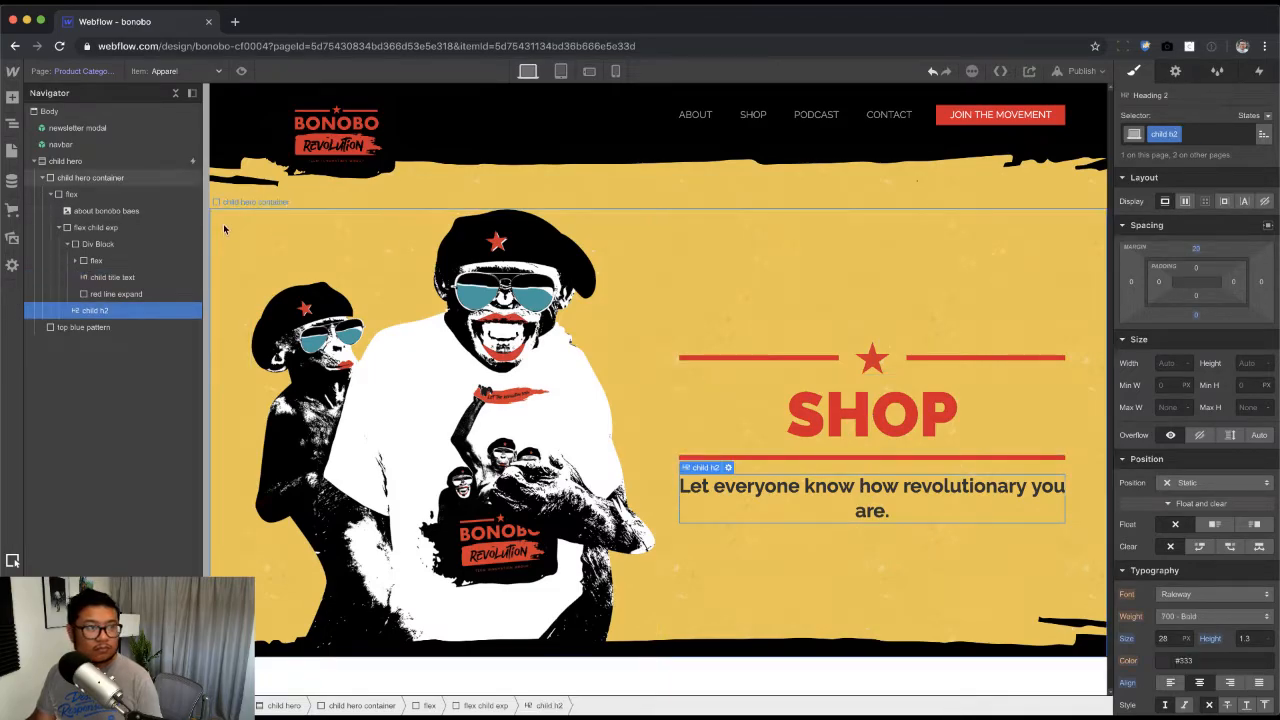
Step: Rename the hero image's class to "hero bonobos"
{"action": "left_click", "coordinate": [468, 348]}
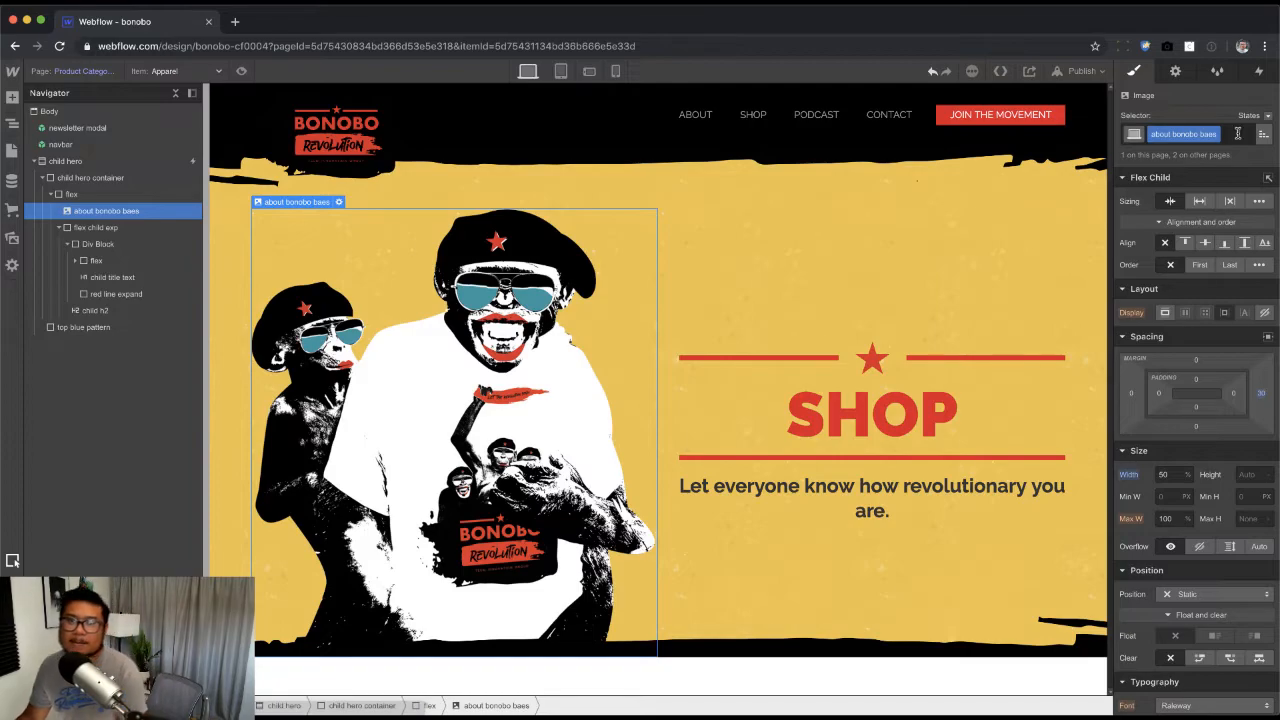
{"action": "double_click", "coordinate": [1170, 133]}
{"action": "type", "text": "hero"}
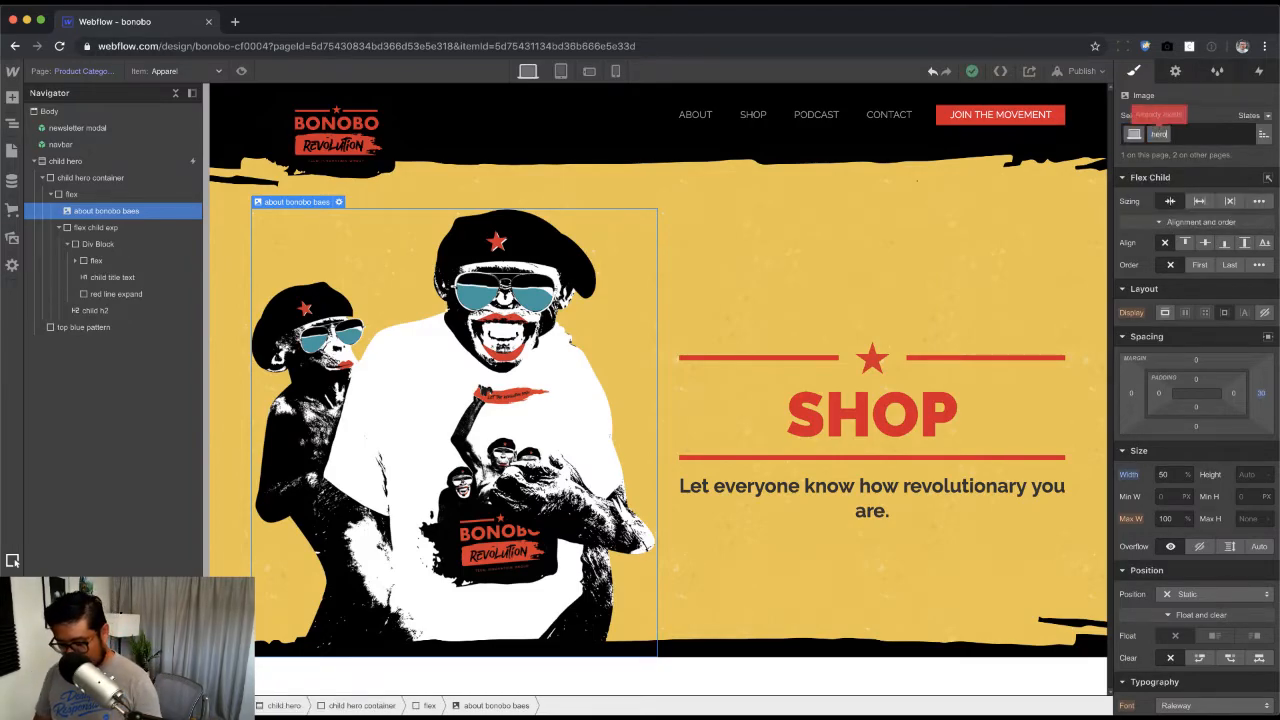
{"action": "type", "text": " bonobos"}
{"action": "key", "text": "Return"}
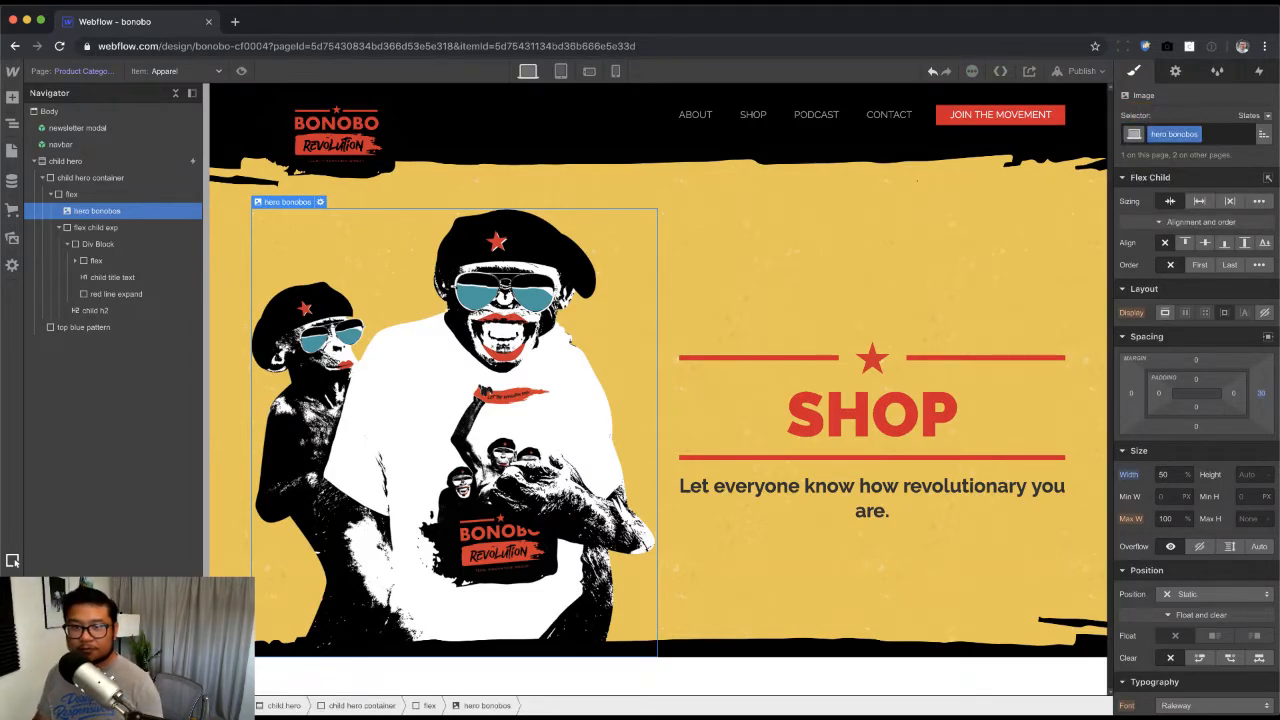
Step: Delete the bonobo image from the hero's flex container
{"action": "left_click", "coordinate": [117, 191]}
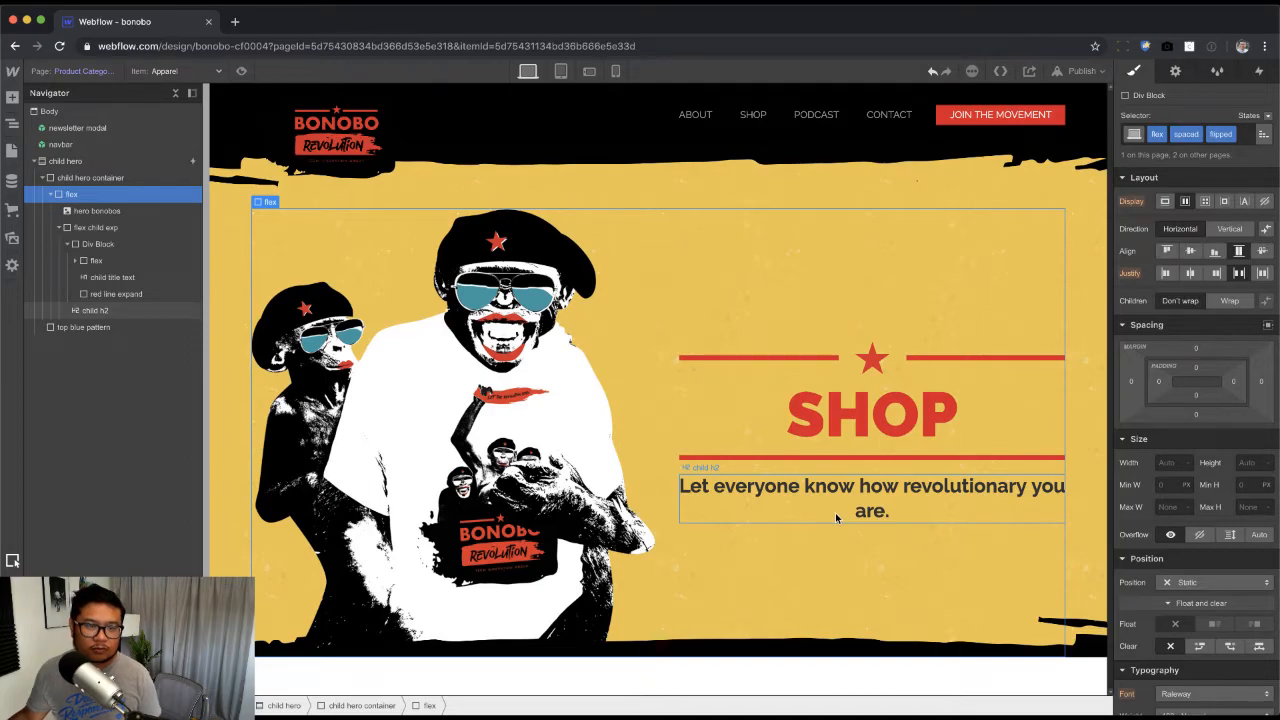
{"action": "left_click", "coordinate": [484, 315]}
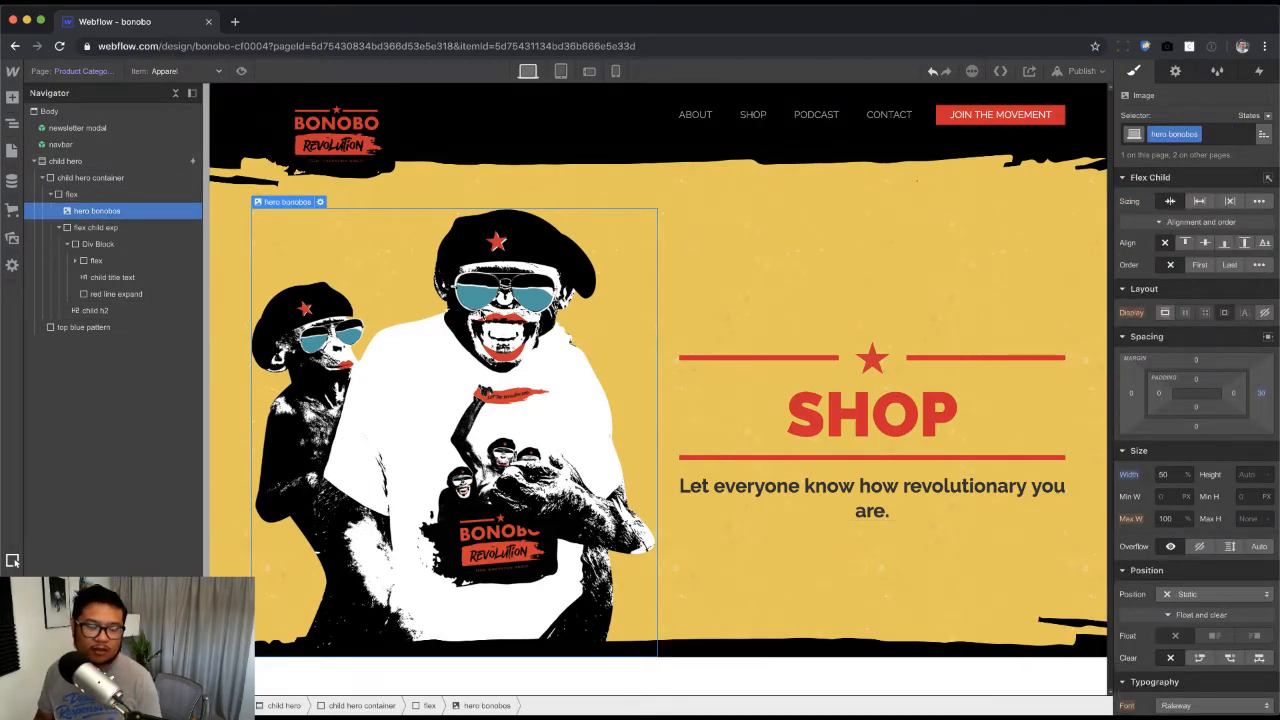
{"action": "key", "text": "Delete"}
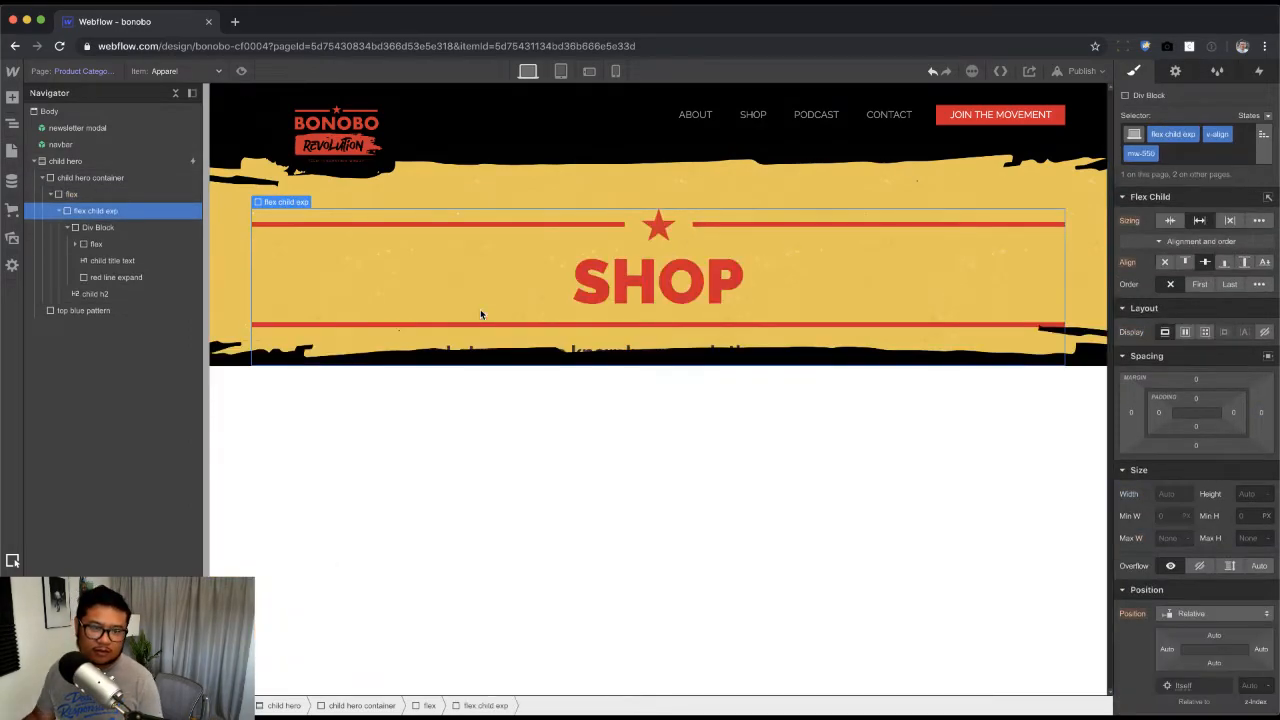
Step: Bind the hero's SHOP title text to the Name field of the Product Categories collection
{"action": "left_click", "coordinate": [687, 284]}
{"action": "left_click", "coordinate": [1175, 71]}
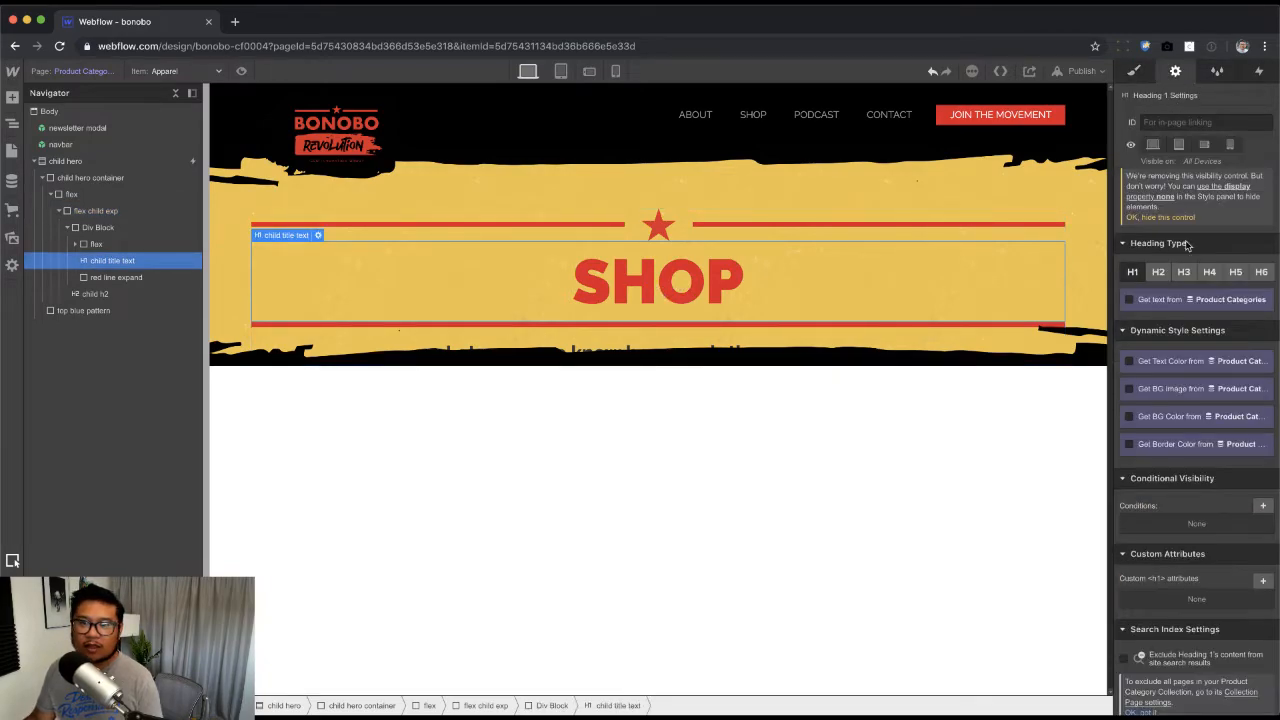
{"action": "left_click", "coordinate": [1129, 299]}
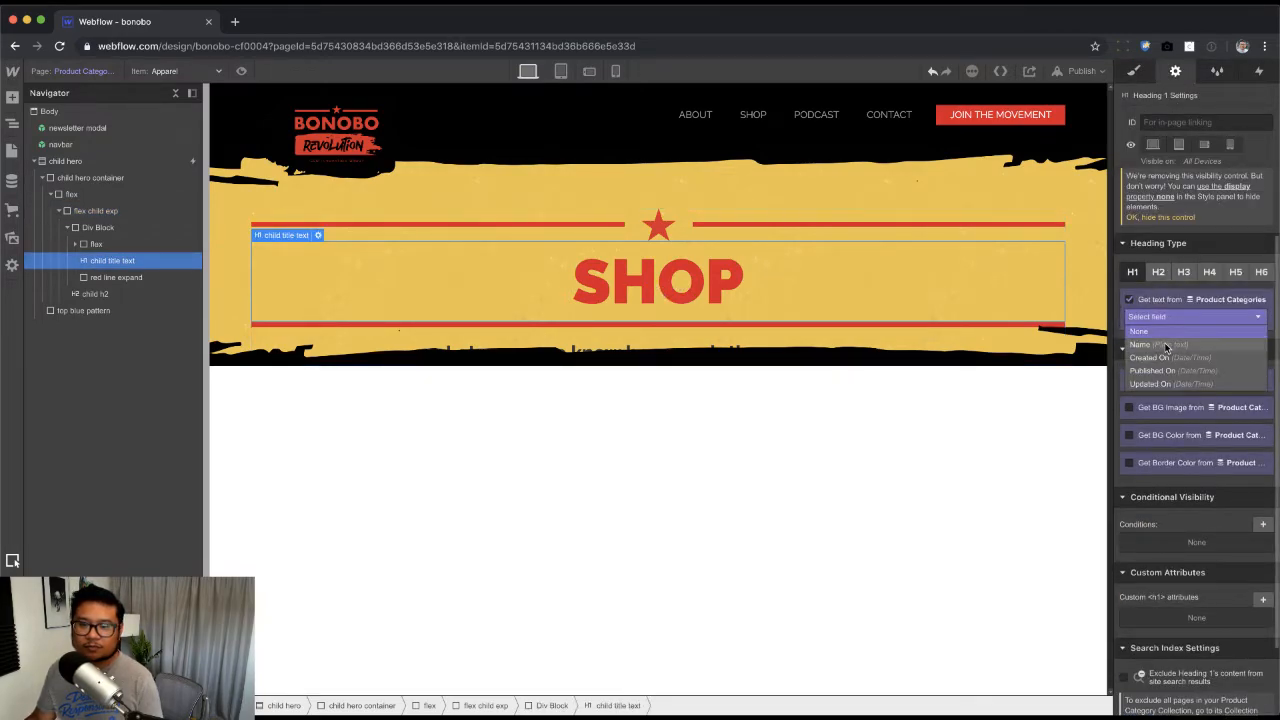
{"action": "left_click", "coordinate": [1166, 346]}
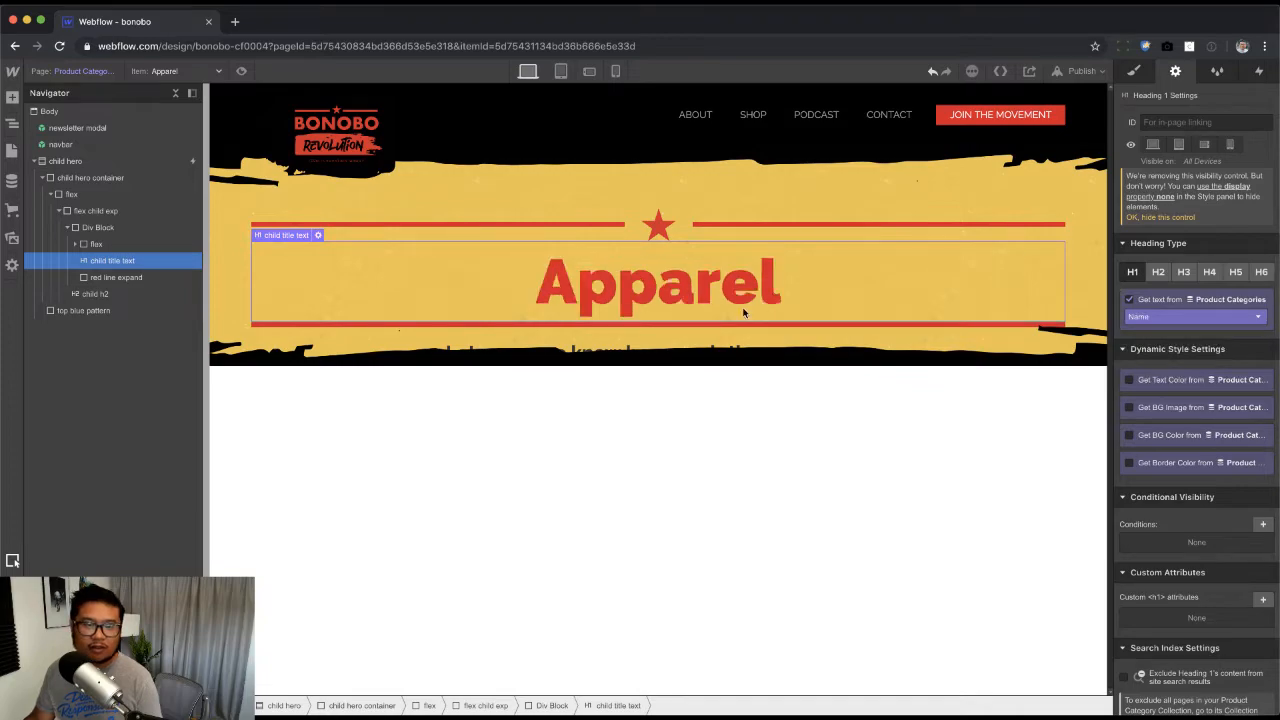
Step: Delete the top blue pattern element and the child h2 tagline from the hero section
{"action": "left_click", "coordinate": [608, 460]}
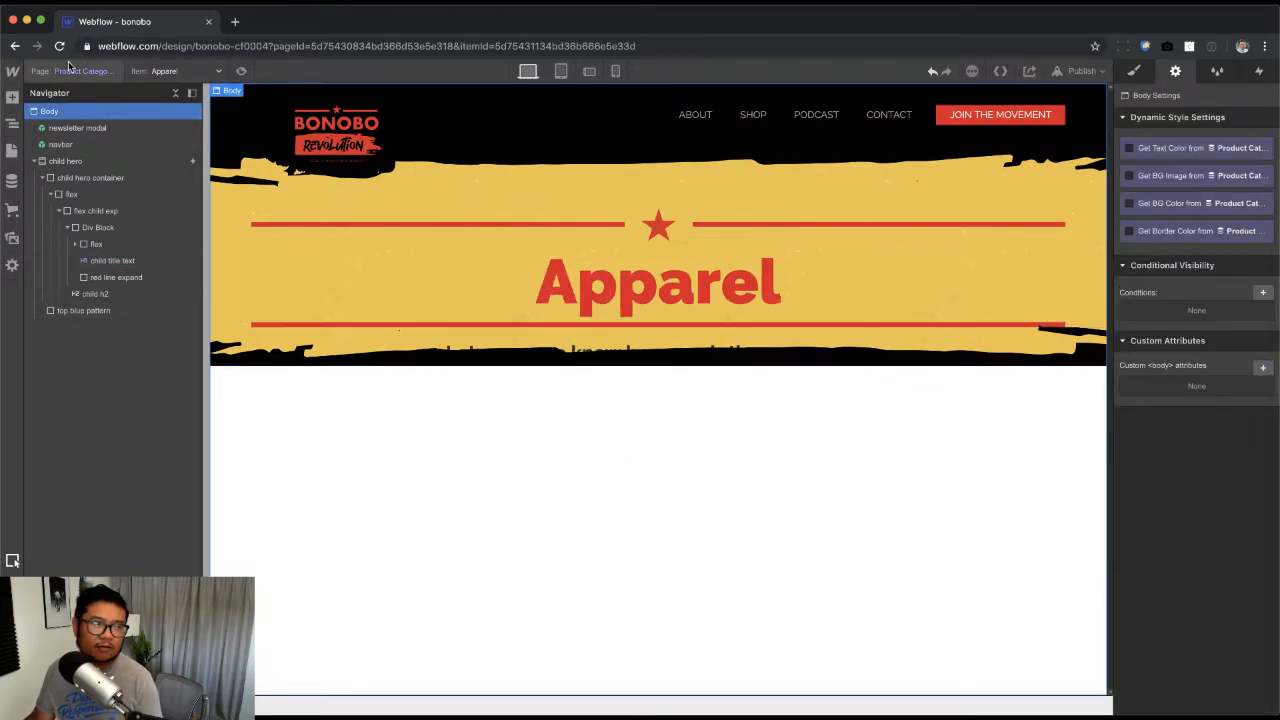
{"action": "left_click", "coordinate": [316, 344]}
{"action": "key", "text": "Delete"}
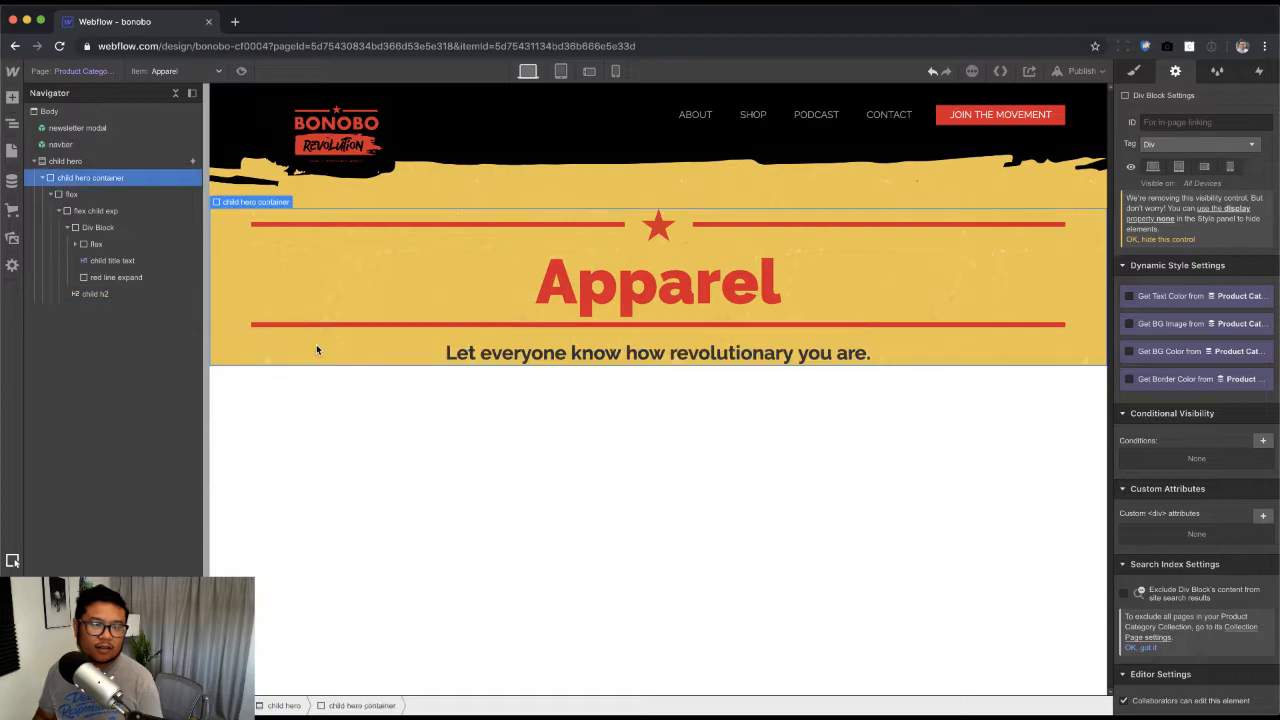
{"action": "double_click", "coordinate": [541, 359]}
{"action": "key", "text": "Delete"}
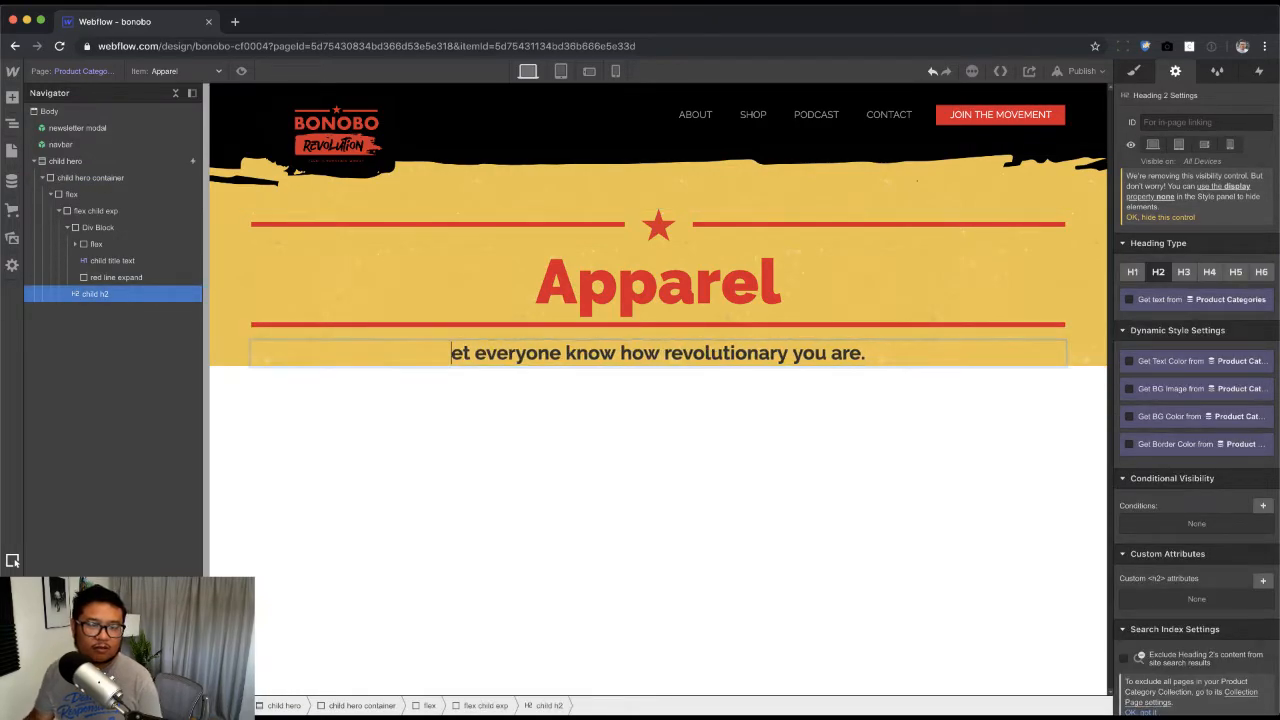
{"action": "key", "text": "Escape"}
{"action": "key", "text": "Delete"}
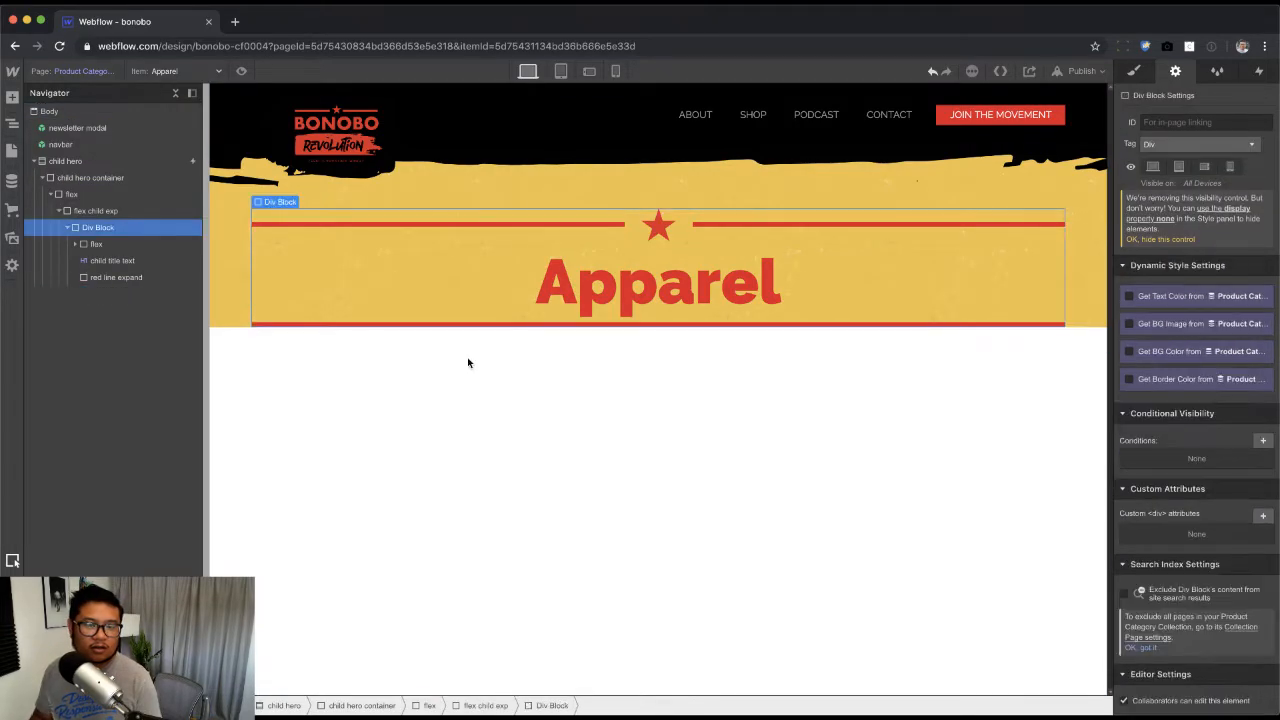
Step: Add a combo class named "shop" to the child hero section
{"action": "left_click", "coordinate": [234, 221]}
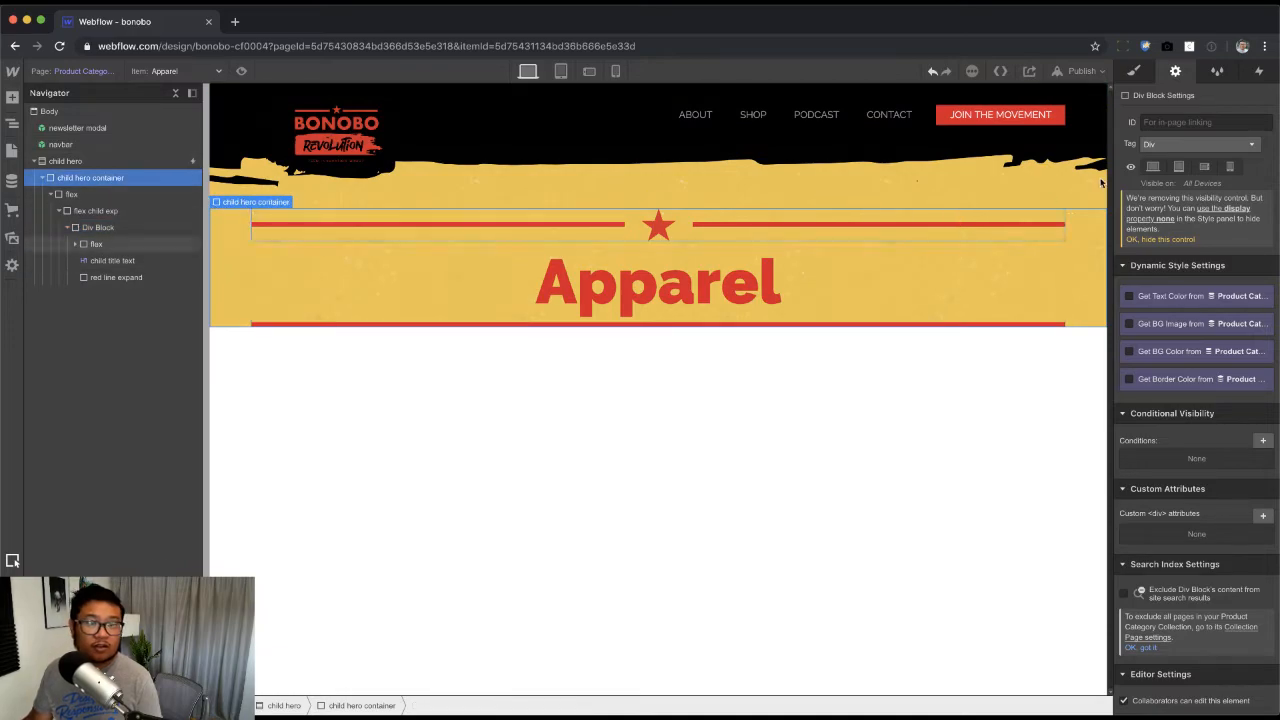
{"action": "left_click", "coordinate": [1136, 73]}
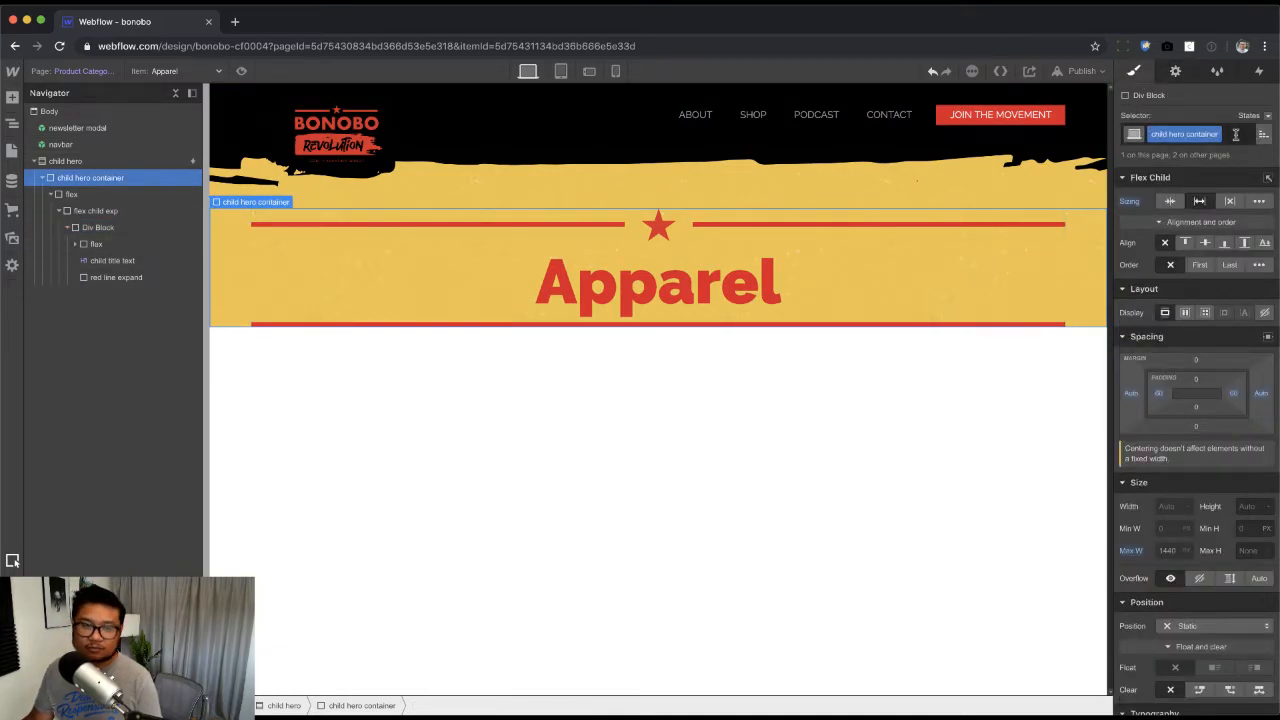
{"action": "left_click", "coordinate": [51, 165]}
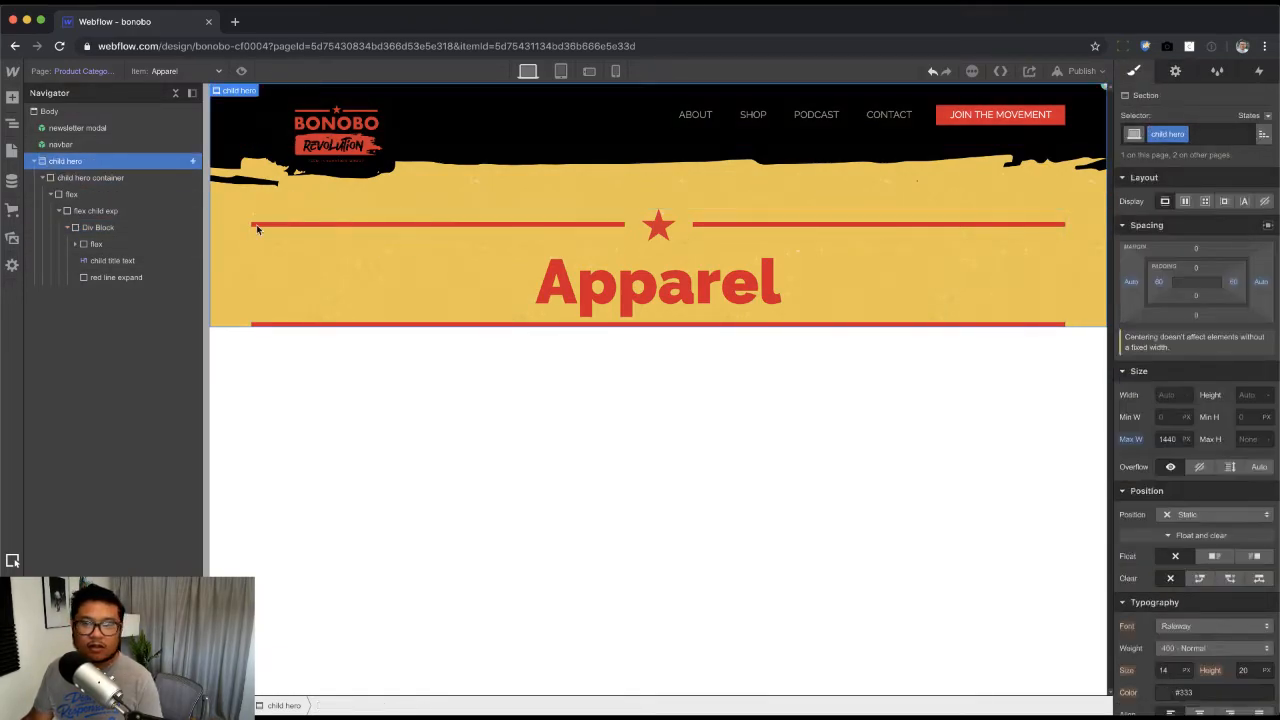
{"action": "left_click", "coordinate": [1202, 137]}
{"action": "type", "text": "shop"}
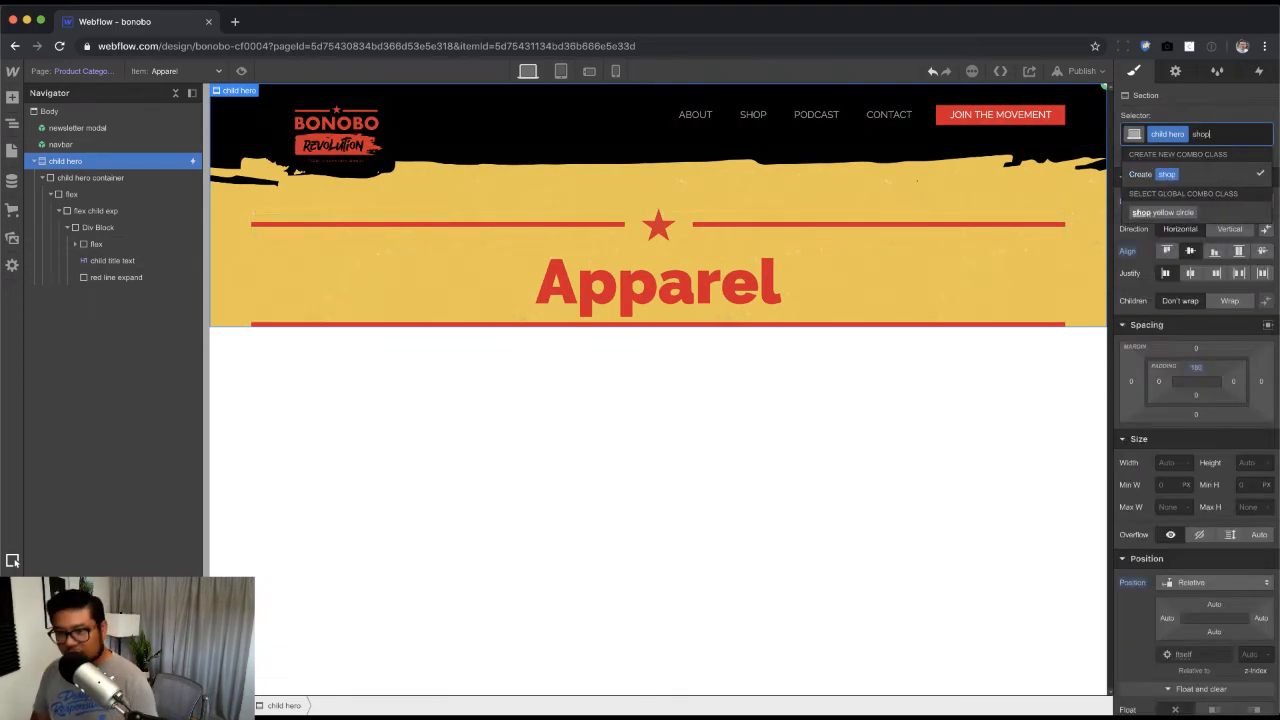
{"action": "key", "text": "Return"}
Step: Add bottom padding to the child hero section beneath the title's lower red line
{"action": "left_click", "coordinate": [1193, 394]}
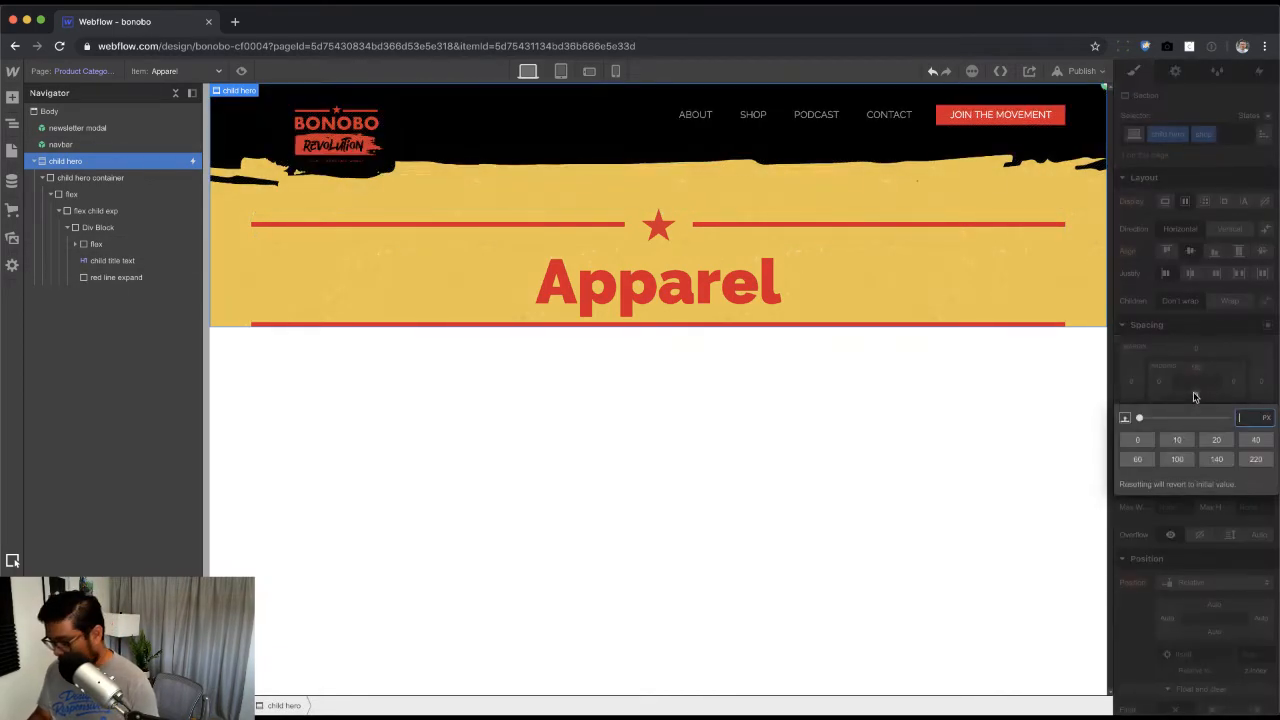
{"action": "type", "text": "180"}
{"action": "key", "text": "Return"}
{"action": "left_click_drag", "start_coordinate": [1201, 398], "coordinate": [1201, 604]}
{"action": "left_click", "coordinate": [791, 594]}
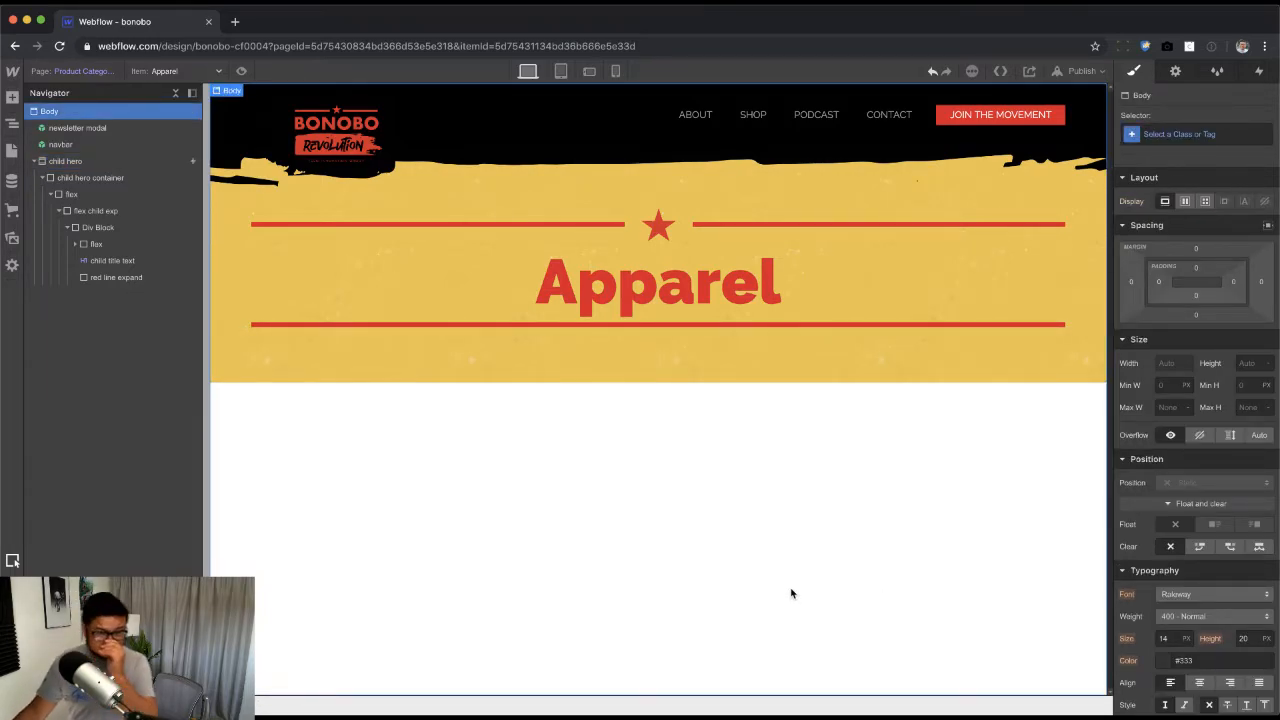
Step: Set the hero's category title text to all caps
{"action": "left_click", "coordinate": [638, 292]}
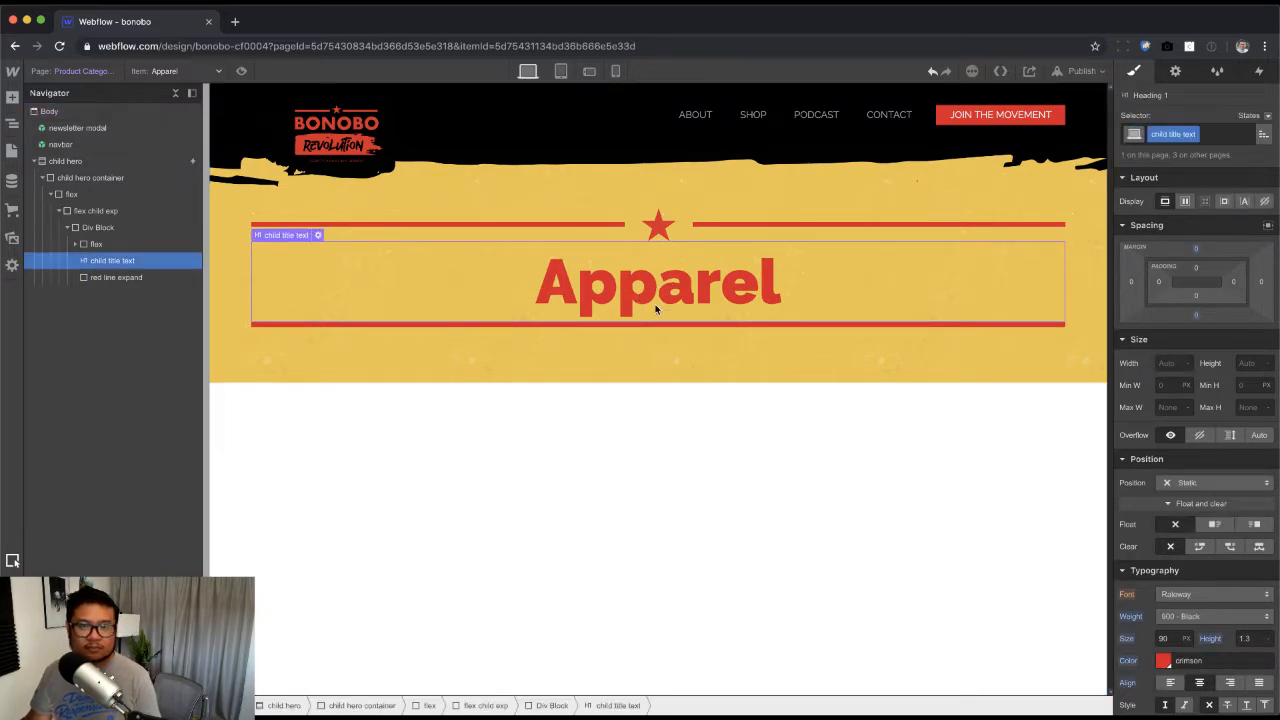
{"action": "scroll", "coordinate": [1203, 636], "scroll_direction": "down", "scroll_amount": 2}
{"action": "left_click", "coordinate": [1157, 707]}
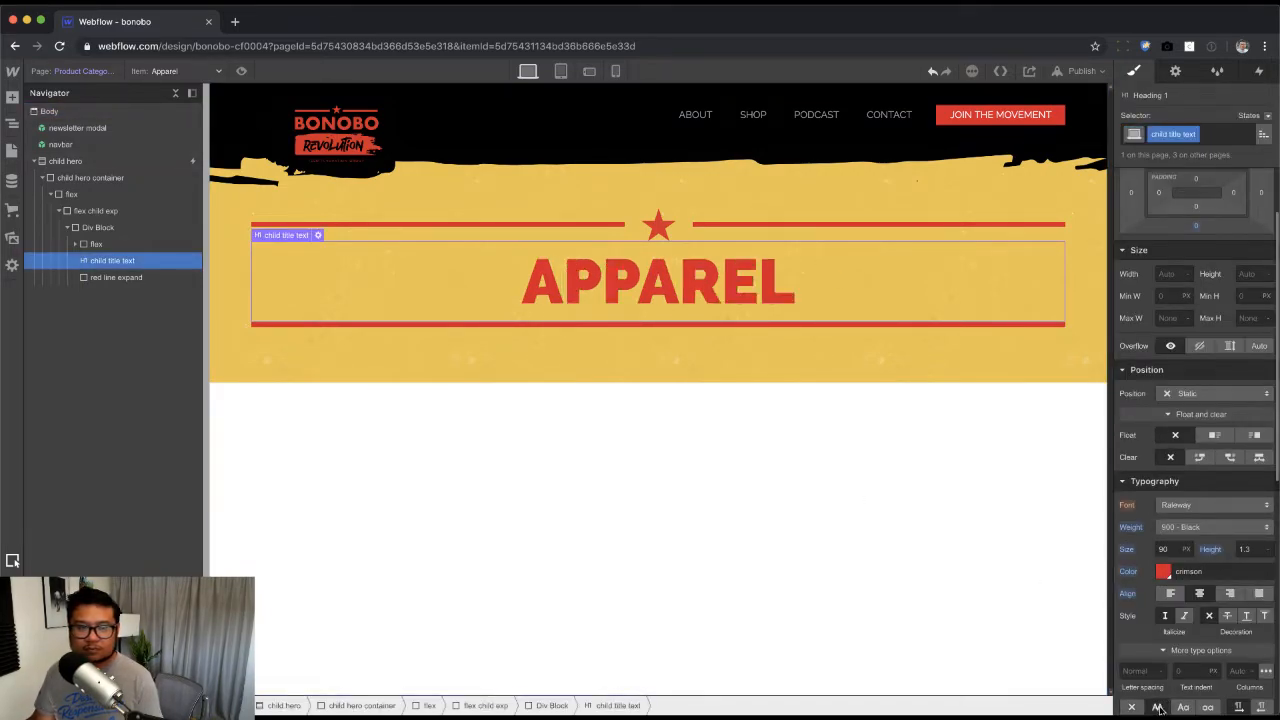
{"action": "left_click", "coordinate": [646, 527]}
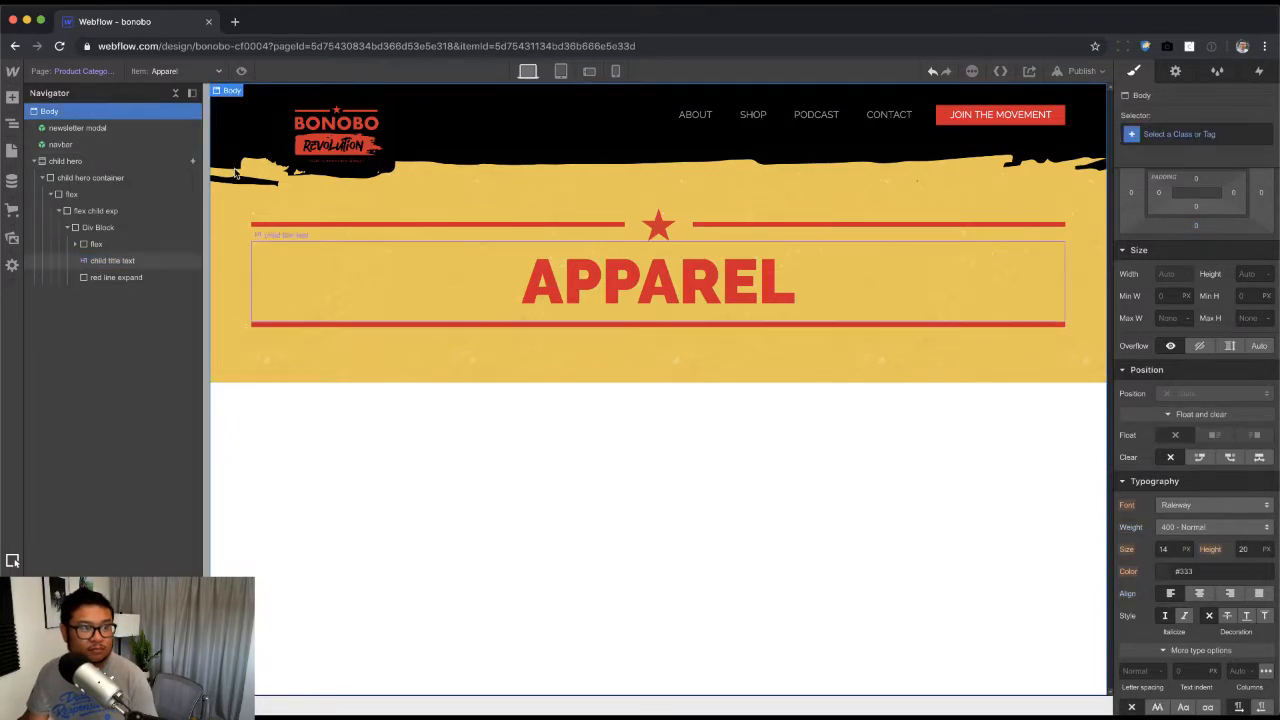
Step: Copy the shop page's white section and paste it below the hero on the Product Categories Template page
{"action": "left_click", "coordinate": [12, 150]}
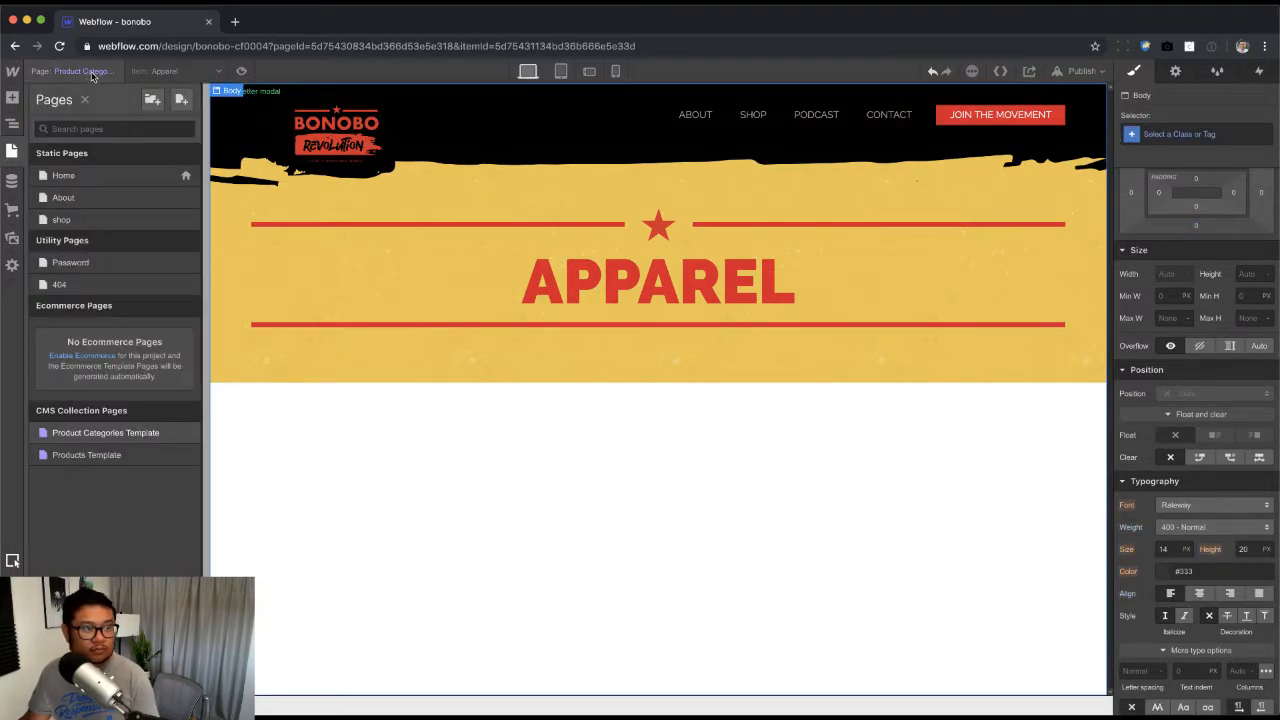
{"action": "left_click", "coordinate": [85, 219]}
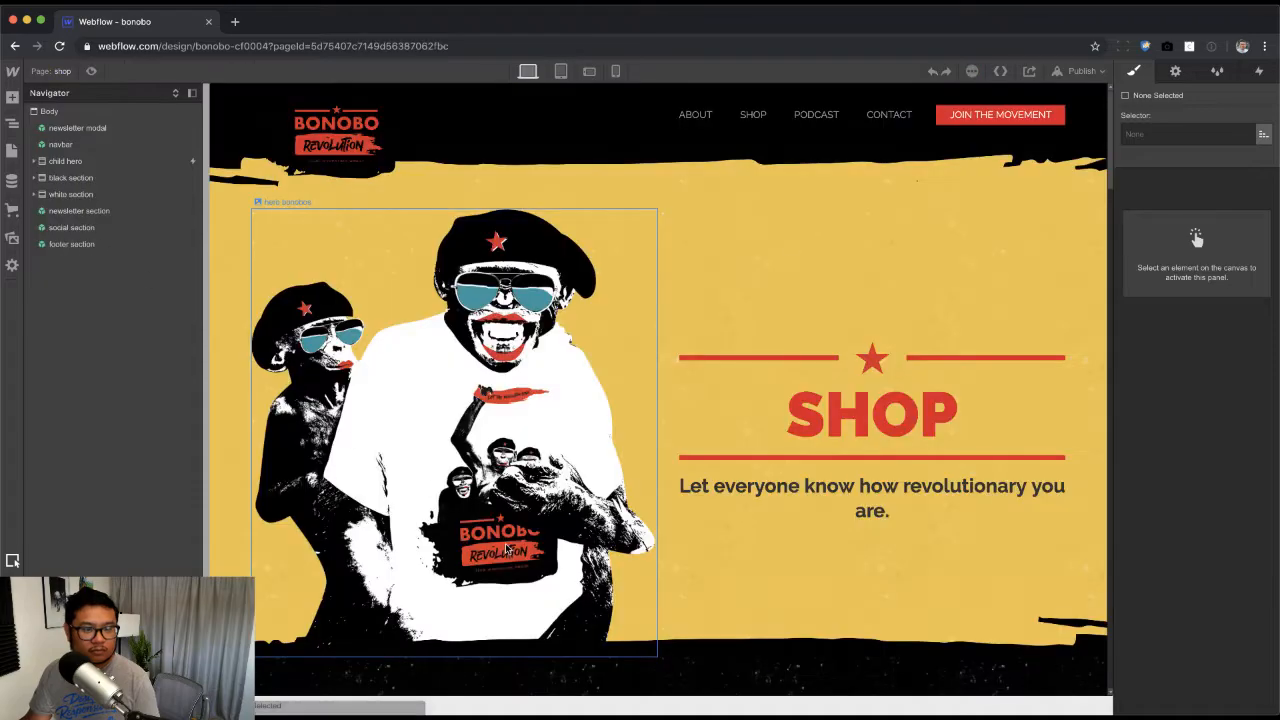
{"action": "scroll", "coordinate": [504, 548], "scroll_direction": "down", "scroll_amount": 5}
{"action": "left_click", "coordinate": [281, 549]}
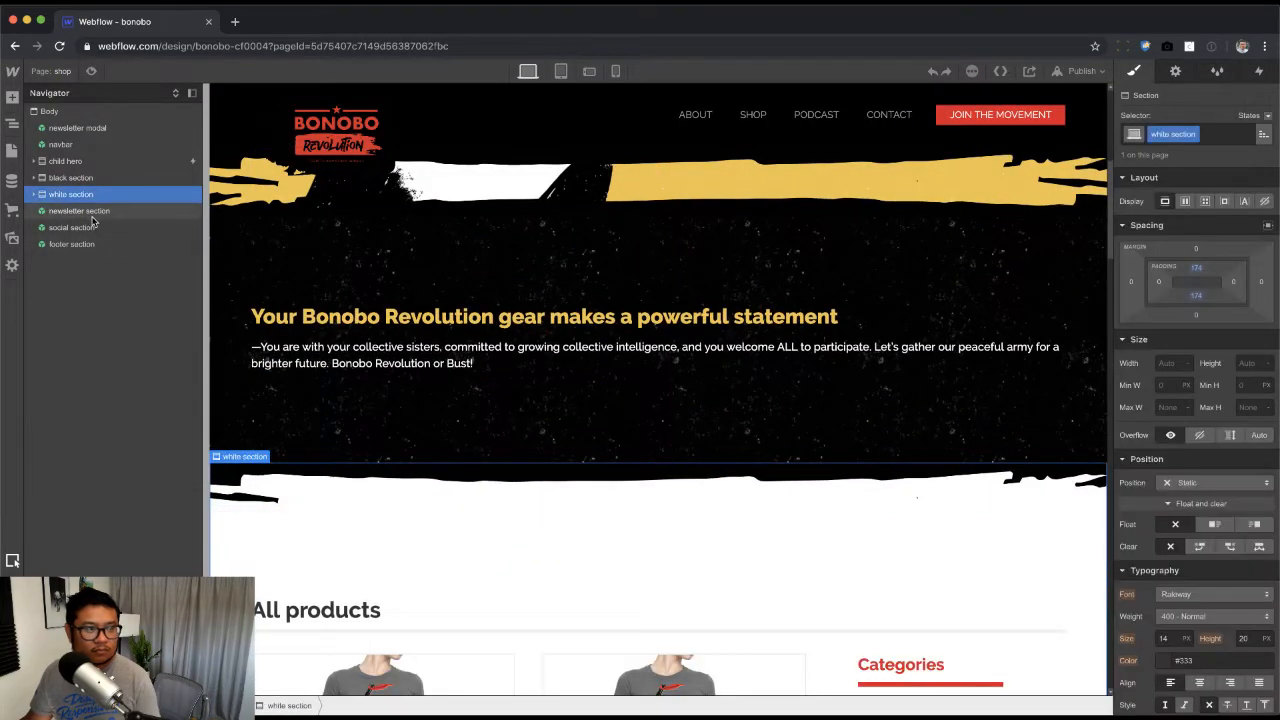
{"action": "left_click", "coordinate": [50, 71]}
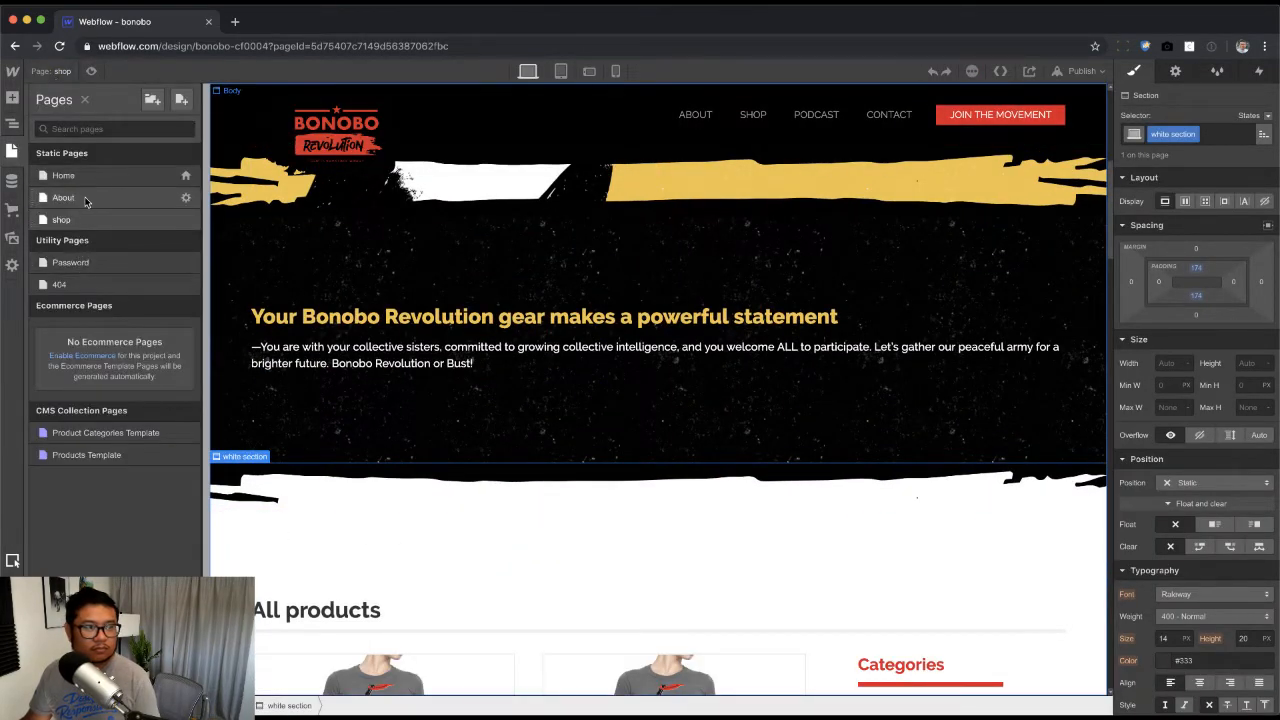
{"action": "left_click", "coordinate": [100, 434]}
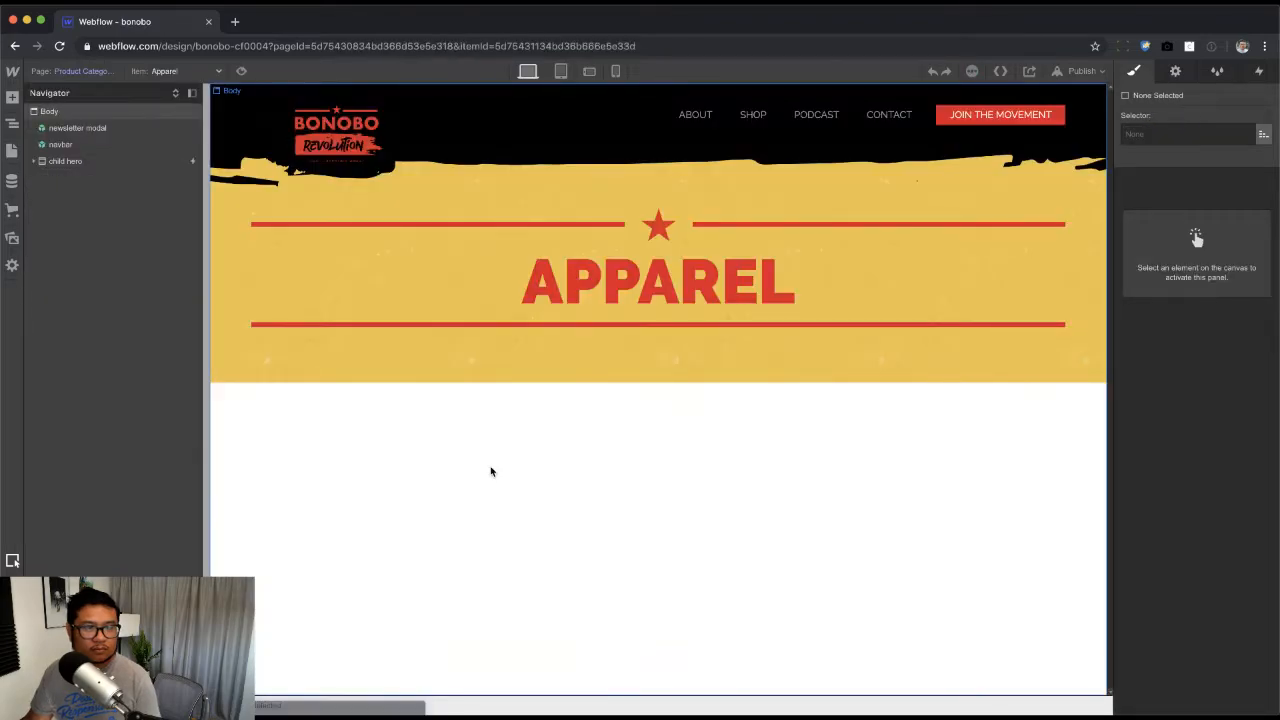
{"action": "left_click", "coordinate": [321, 429]}
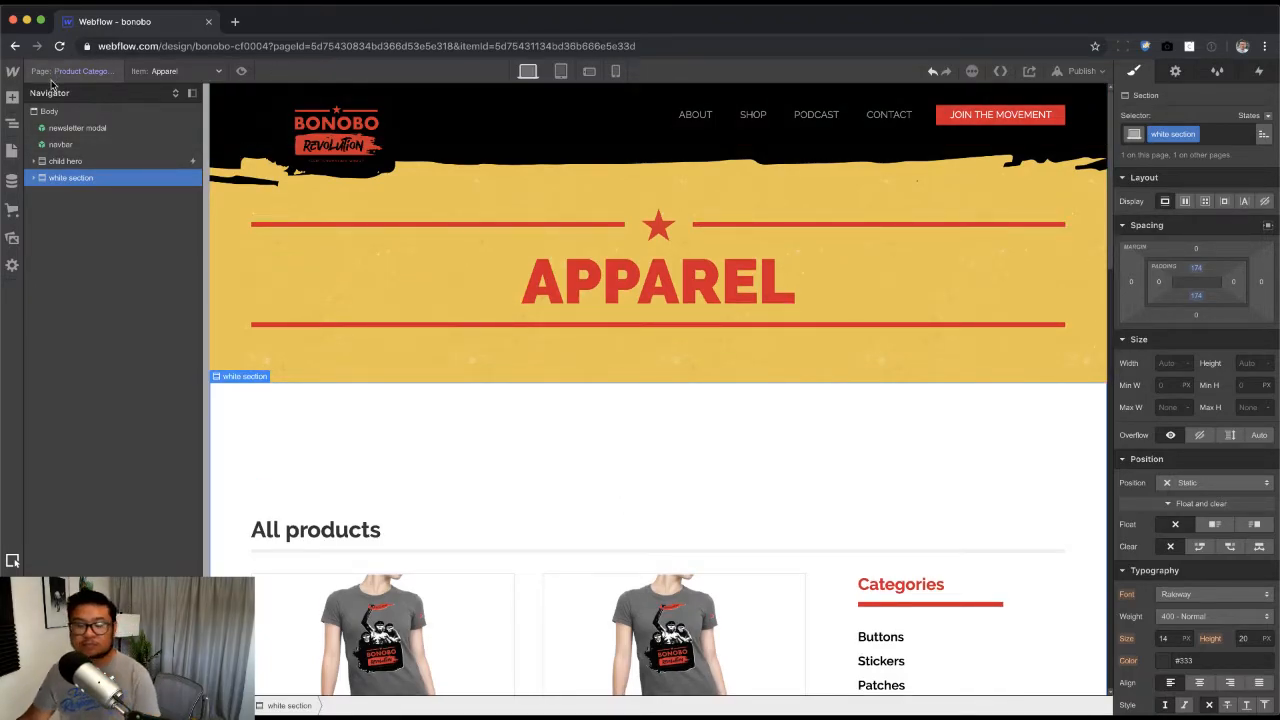
Step: Delete the "All products" heading from the white section
{"action": "scroll", "coordinate": [400, 380], "scroll_direction": "down", "scroll_amount": 3}
{"action": "left_click", "coordinate": [320, 374]}
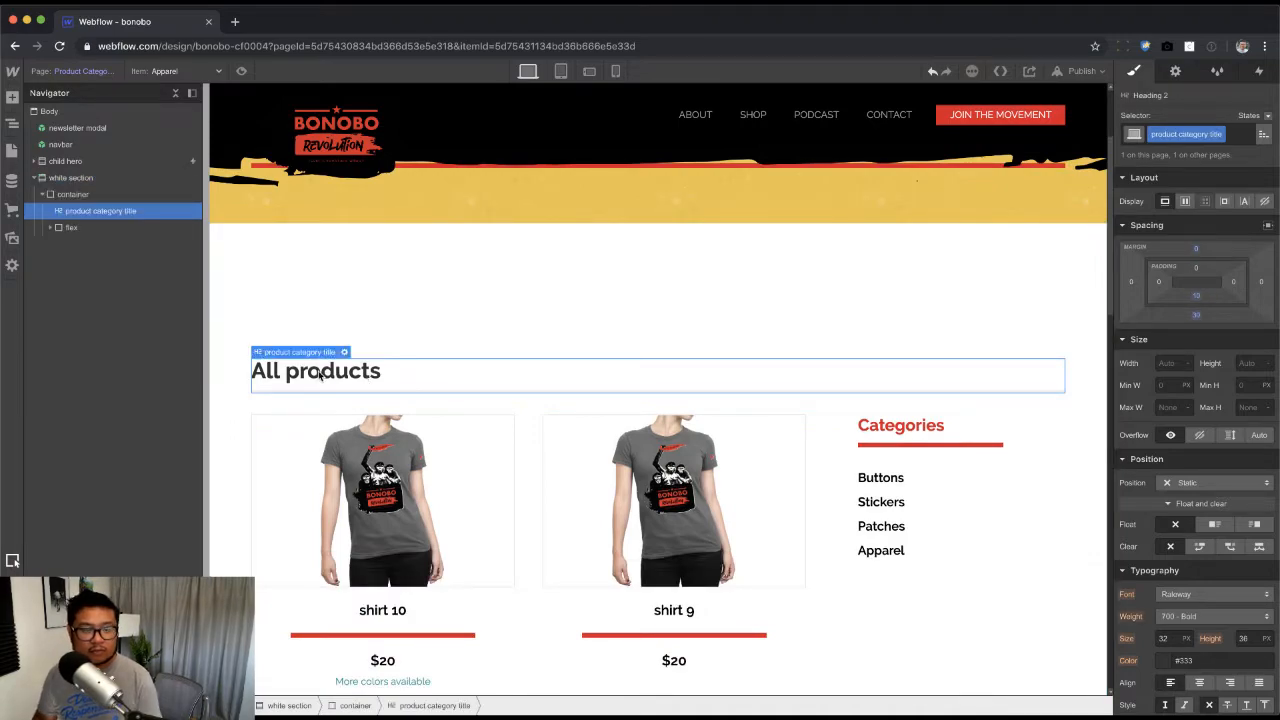
{"action": "key", "text": "Delete"}
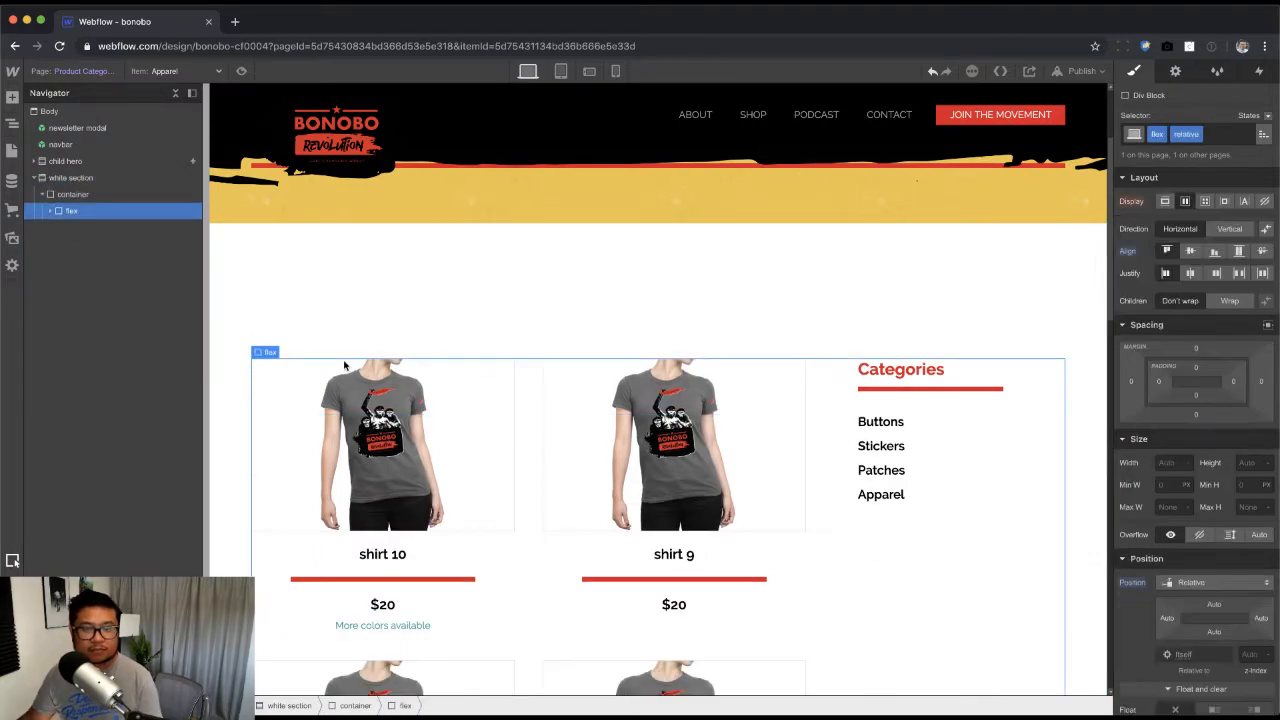
Step: Set the Current-state text color of the categories sidebar link to the Crimson swatch
{"action": "left_click", "coordinate": [912, 428]}
{"action": "left_click", "coordinate": [897, 495]}
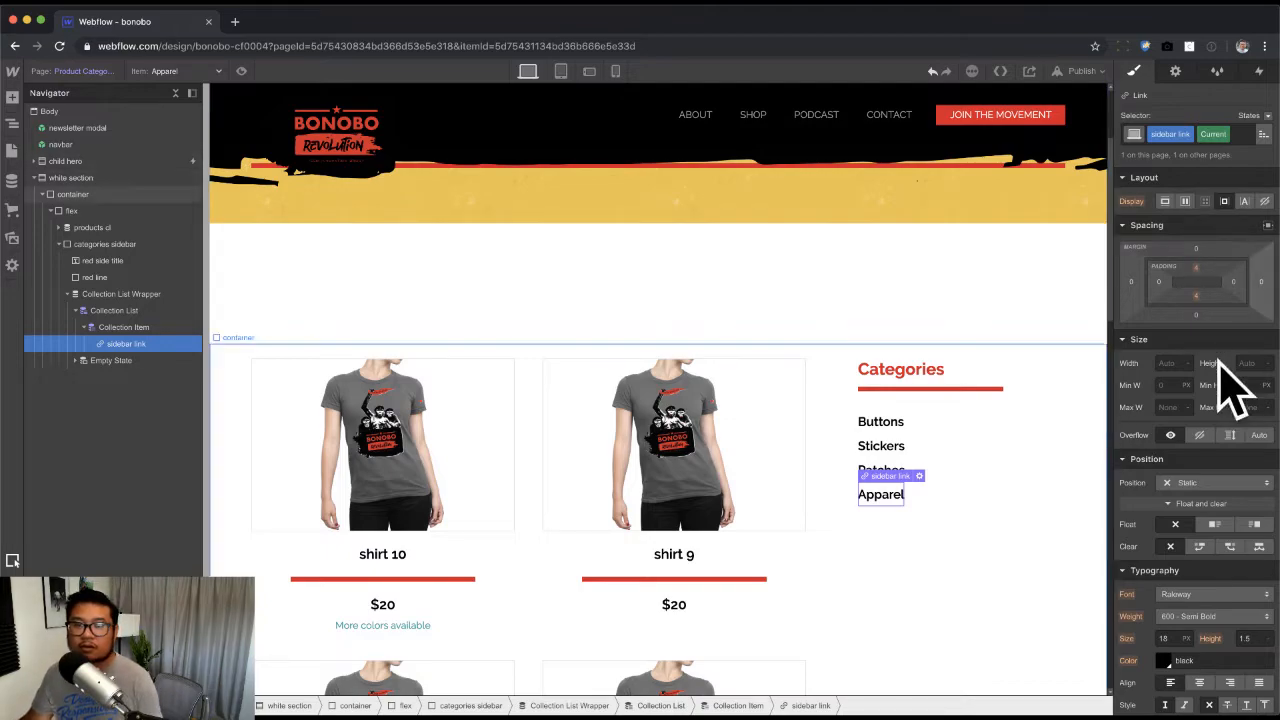
{"action": "scroll", "coordinate": [1165, 452], "scroll_direction": "down", "scroll_amount": 4}
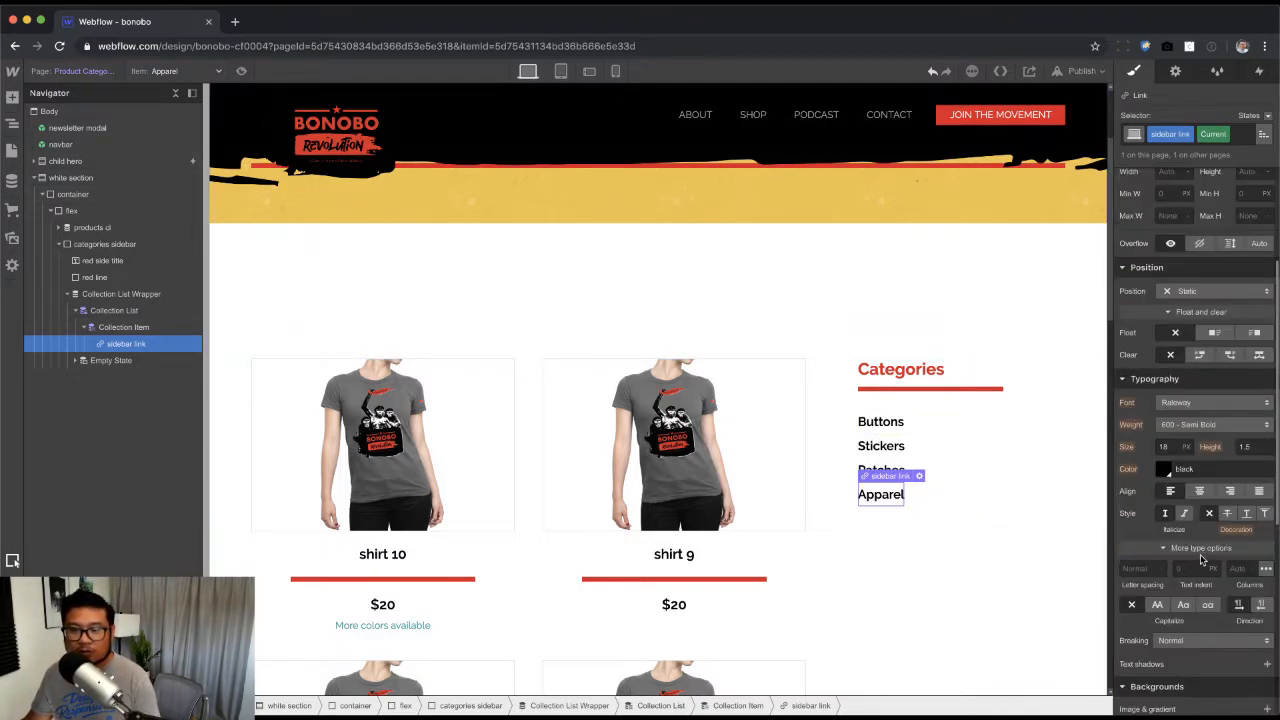
{"action": "left_click", "coordinate": [1166, 469]}
{"action": "left_click", "coordinate": [1226, 414]}
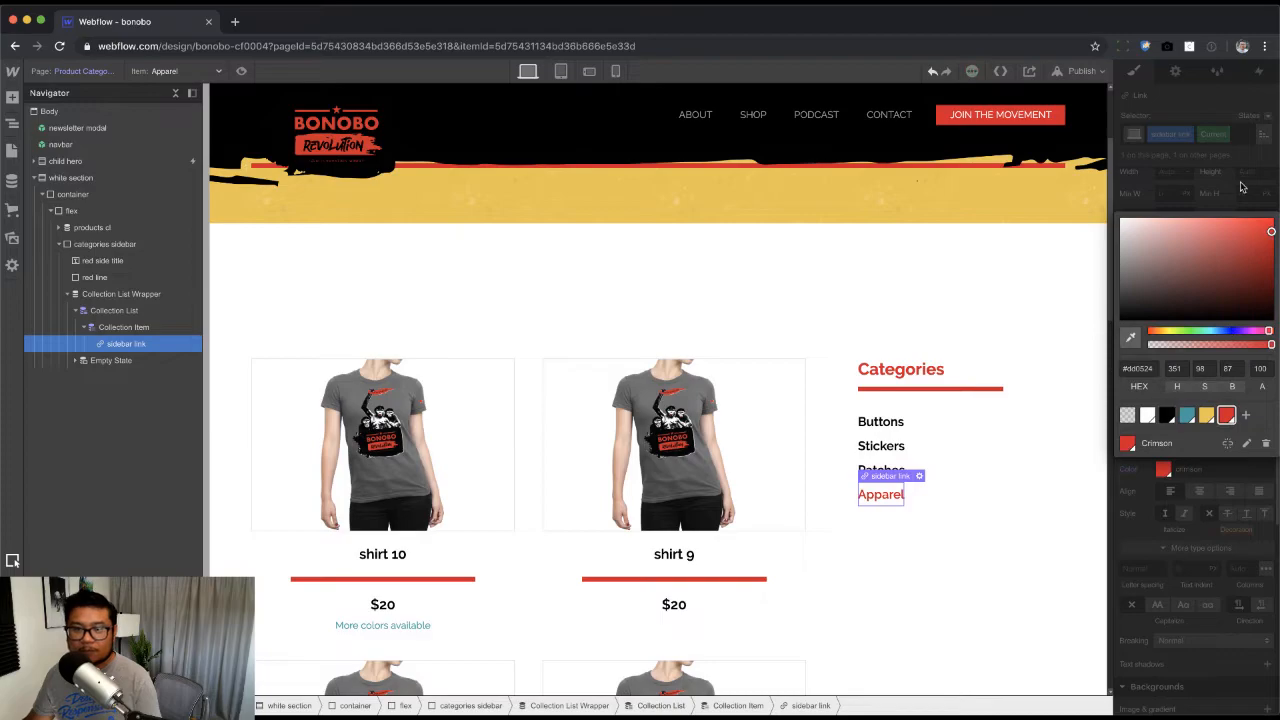
Step: Set the sidebar link's default text color to black at 60% opacity
{"action": "left_click", "coordinate": [882, 421]}
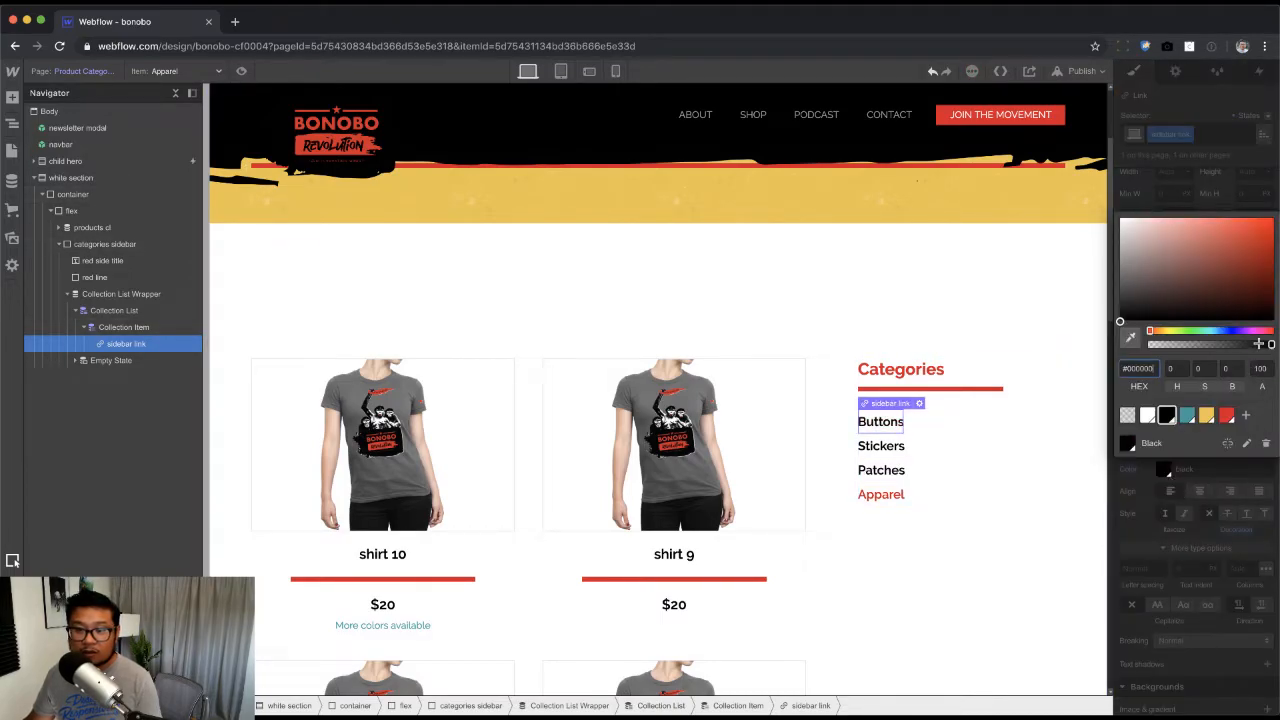
{"action": "left_click_drag", "start_coordinate": [1258, 343], "coordinate": [1209, 372]}
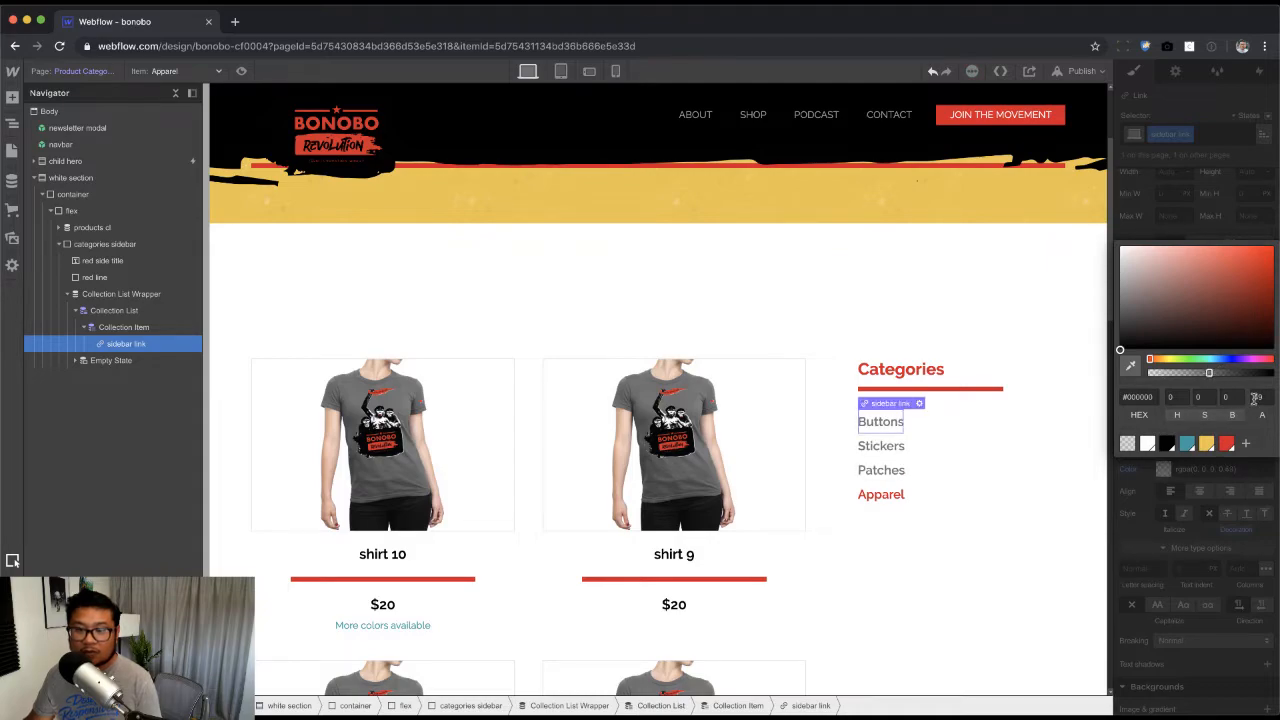
{"action": "left_click", "coordinate": [1256, 397]}
{"action": "type", "text": "5"}
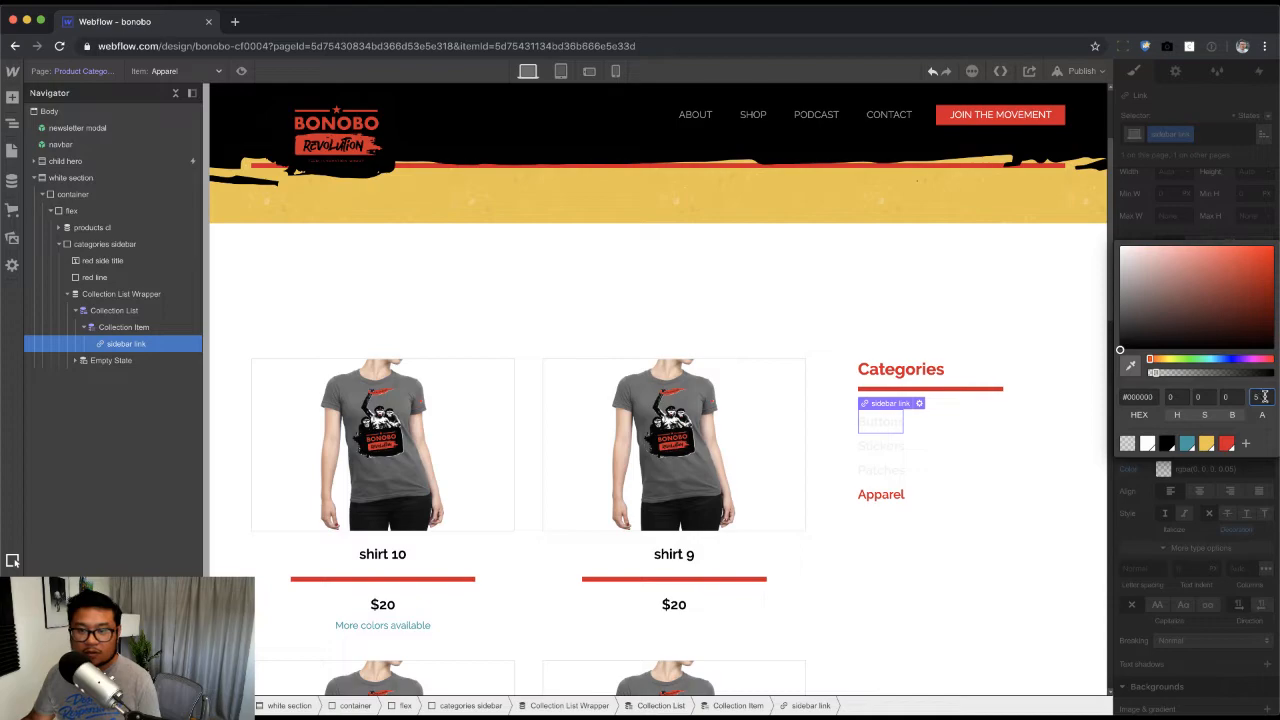
{"action": "type", "text": "0"}
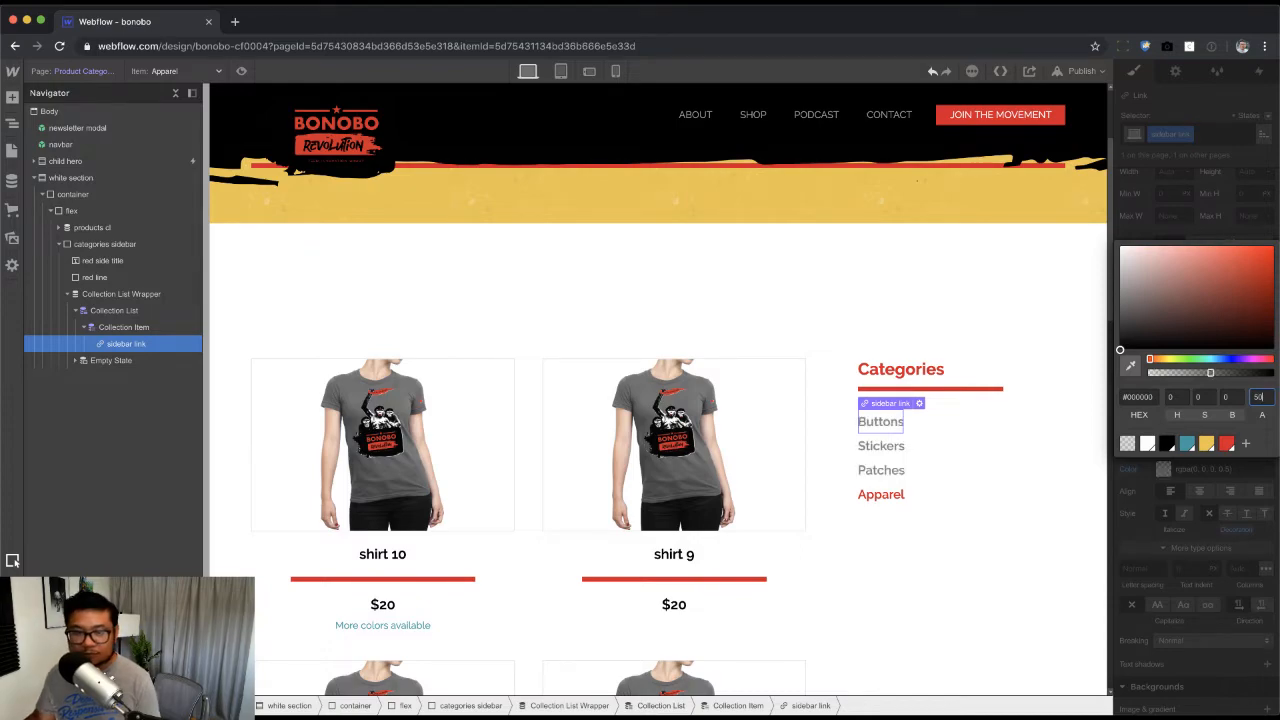
{"action": "double_click", "coordinate": [1262, 397]}
{"action": "left_click", "coordinate": [1235, 196]}
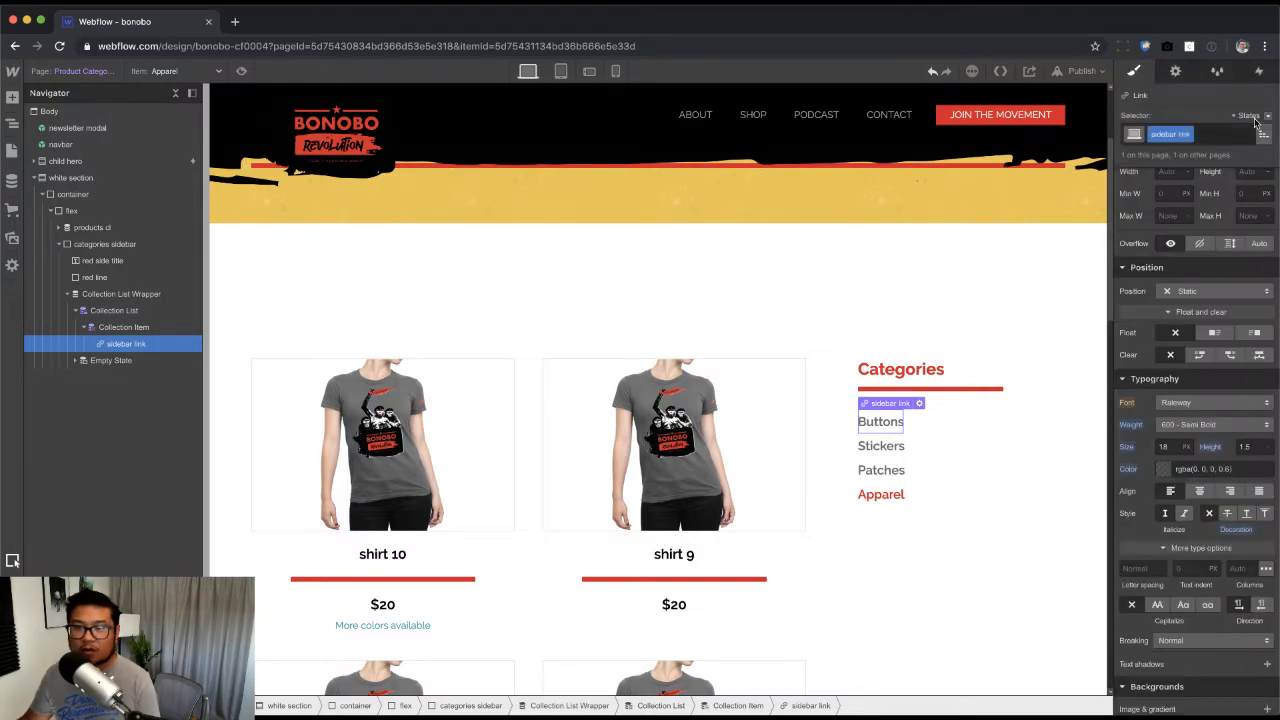
Step: Set the sidebar link's Hover-state text color to the Black swatch
{"action": "left_click", "coordinate": [1268, 117]}
{"action": "left_click", "coordinate": [1242, 145]}
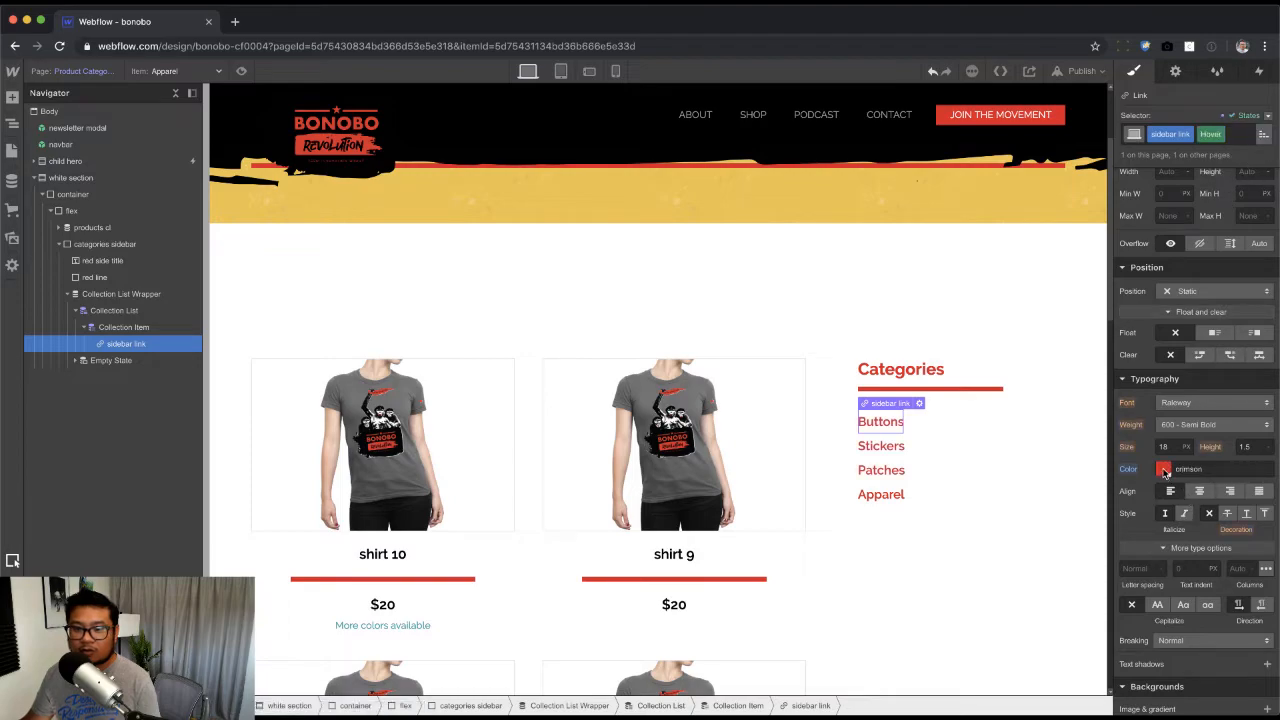
{"action": "left_click", "coordinate": [1164, 469]}
{"action": "left_click", "coordinate": [1170, 418]}
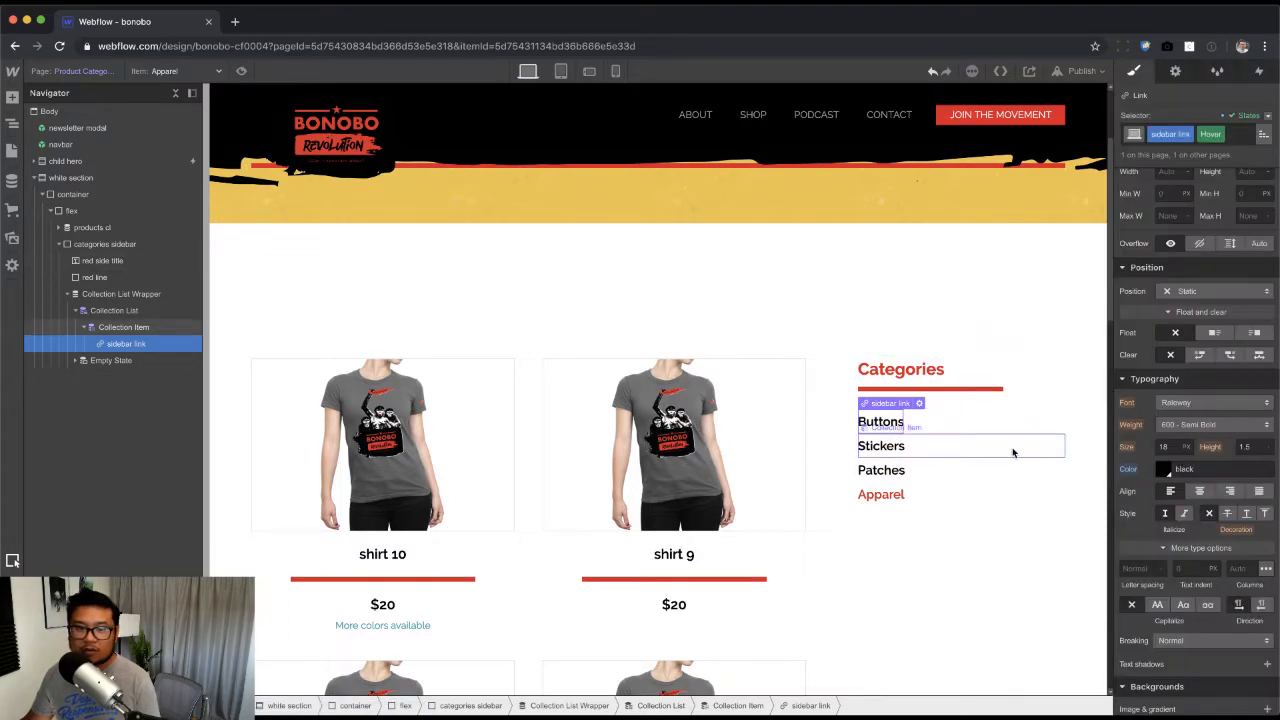
{"action": "left_click", "coordinate": [997, 523]}
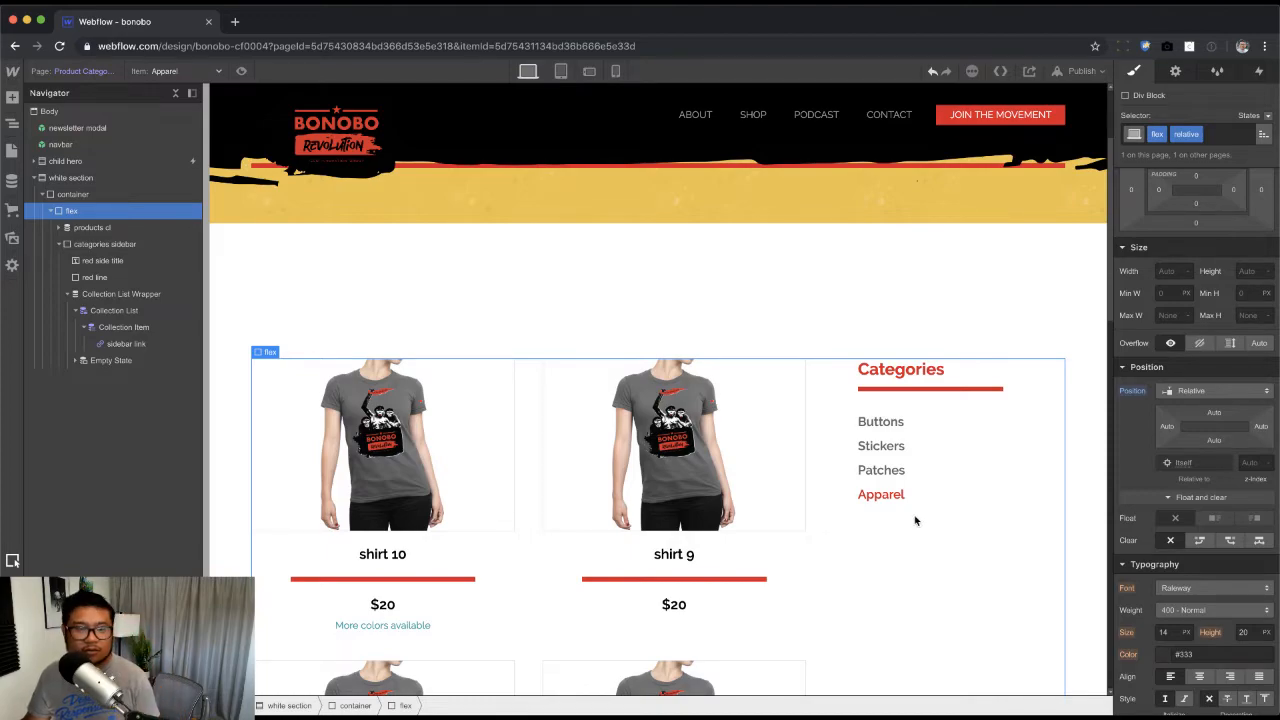
Step: Filter the products grid collection list so Category equals Current Product Category, and review the product cards on the page
{"action": "left_click", "coordinate": [519, 462]}
{"action": "left_click", "coordinate": [1175, 71]}
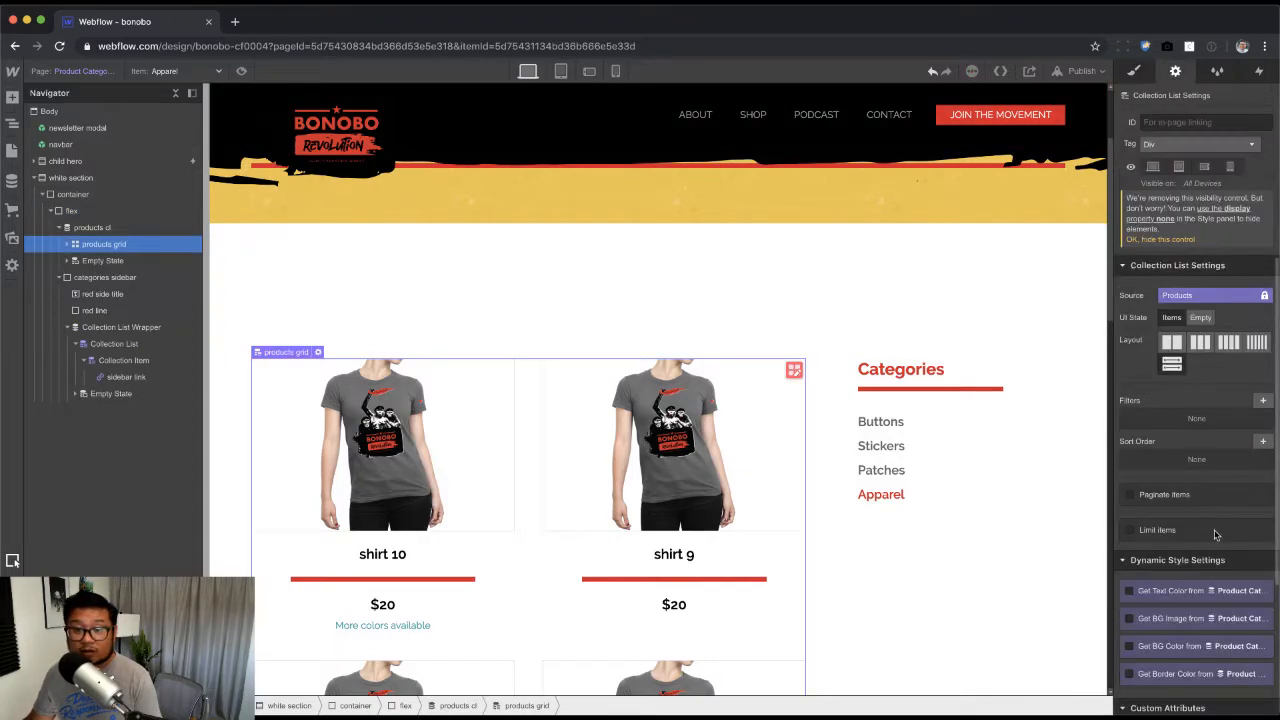
{"action": "left_click", "coordinate": [1260, 401]}
{"action": "left_click", "coordinate": [1195, 451]}
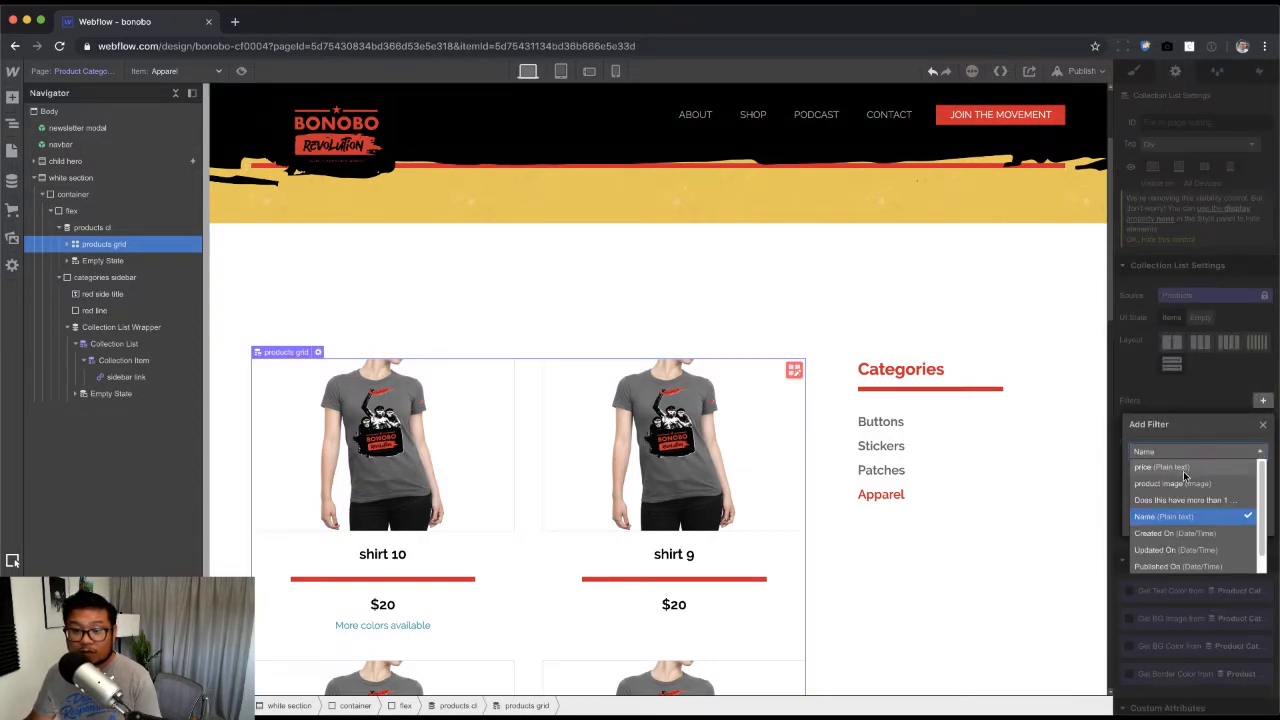
{"action": "left_click", "coordinate": [1181, 563]}
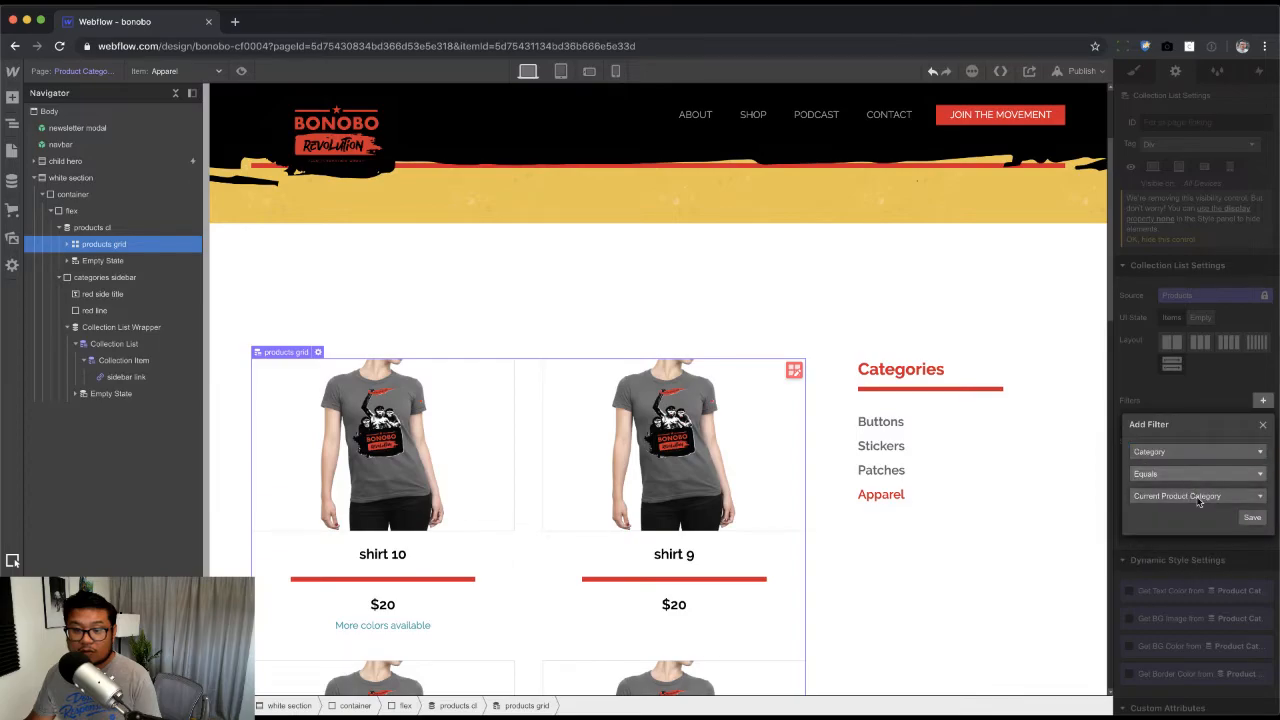
{"action": "left_click", "coordinate": [1250, 519]}
{"action": "scroll", "coordinate": [652, 592], "scroll_direction": "down", "scroll_amount": 4}
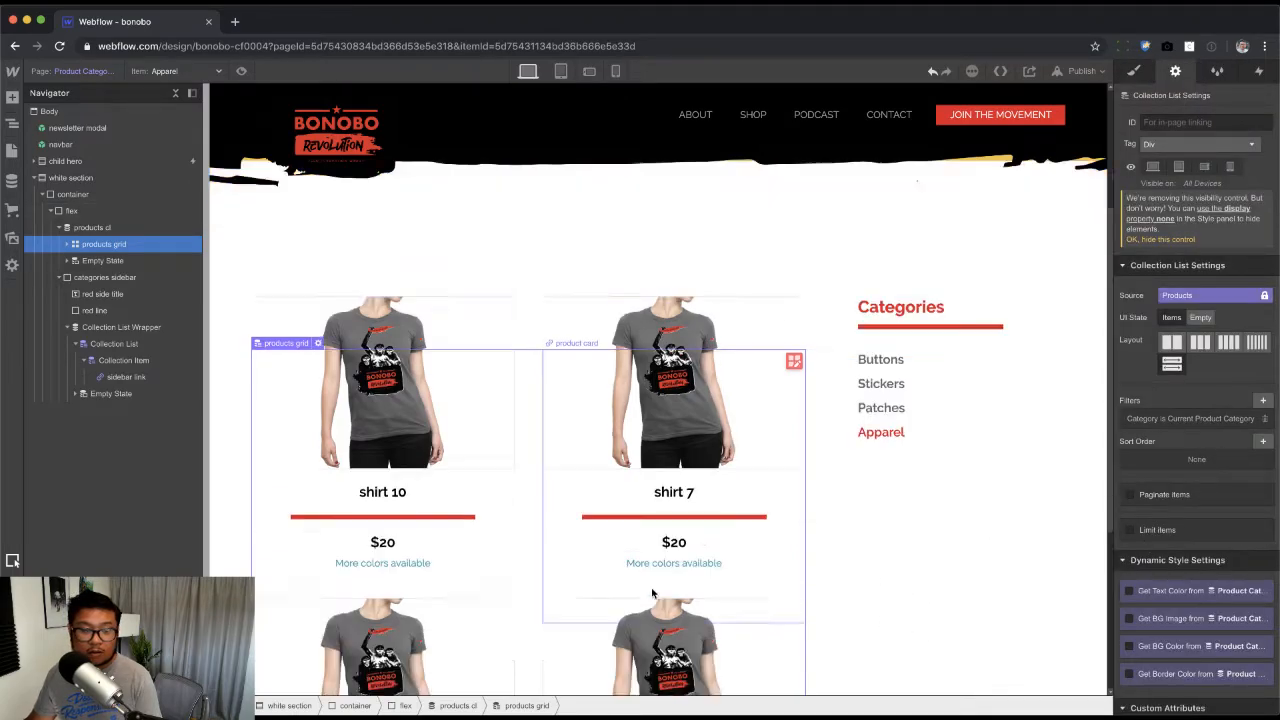
{"action": "scroll", "coordinate": [652, 592], "scroll_direction": "up", "scroll_amount": 5}
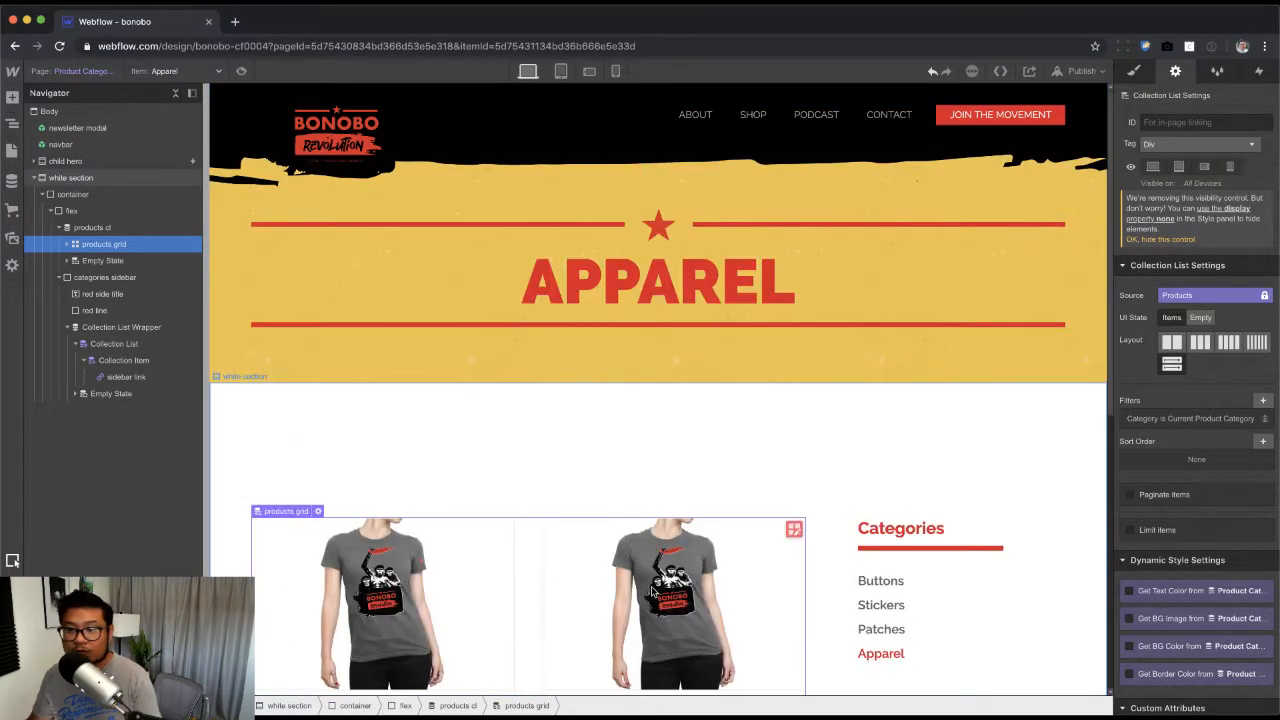
{"action": "scroll", "coordinate": [652, 592], "scroll_direction": "down", "scroll_amount": 2}
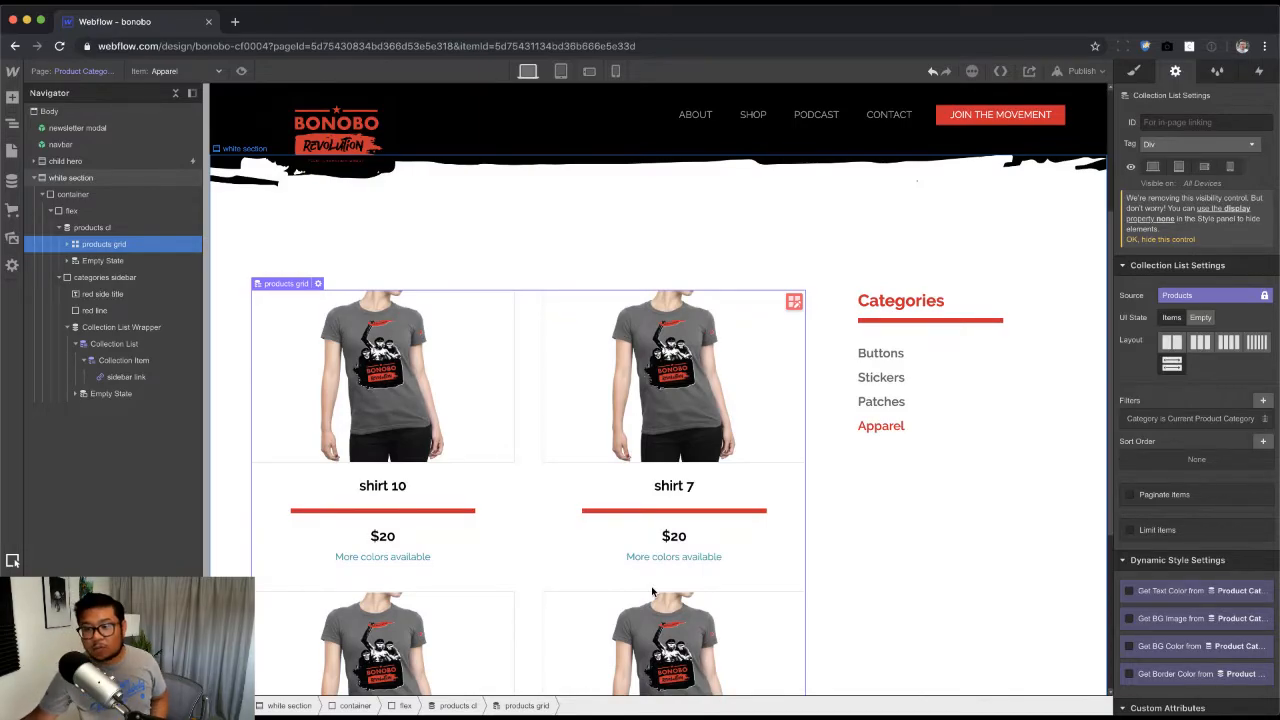
{"action": "scroll", "coordinate": [652, 592], "scroll_direction": "up", "scroll_amount": 3}
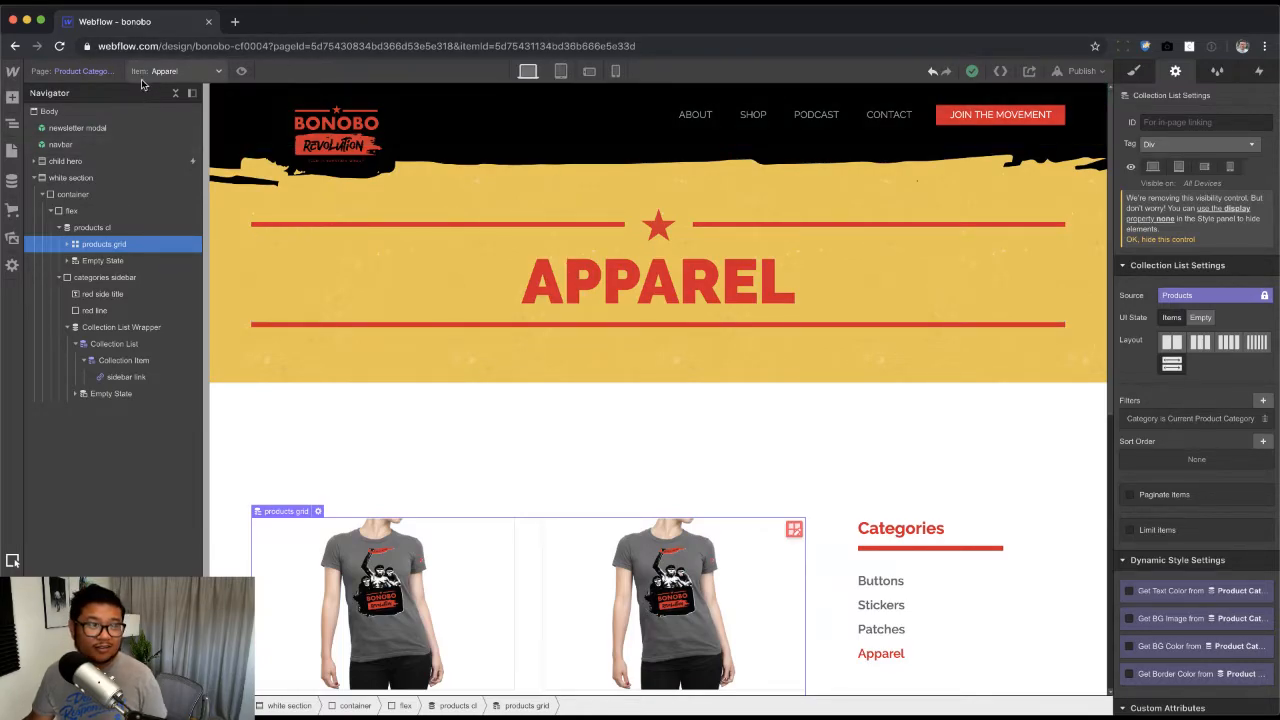
Step: Add the combo class "shop child page" to the white section on the Product Categories Template page
{"action": "left_click", "coordinate": [70, 71]}
{"action": "left_click", "coordinate": [483, 467]}
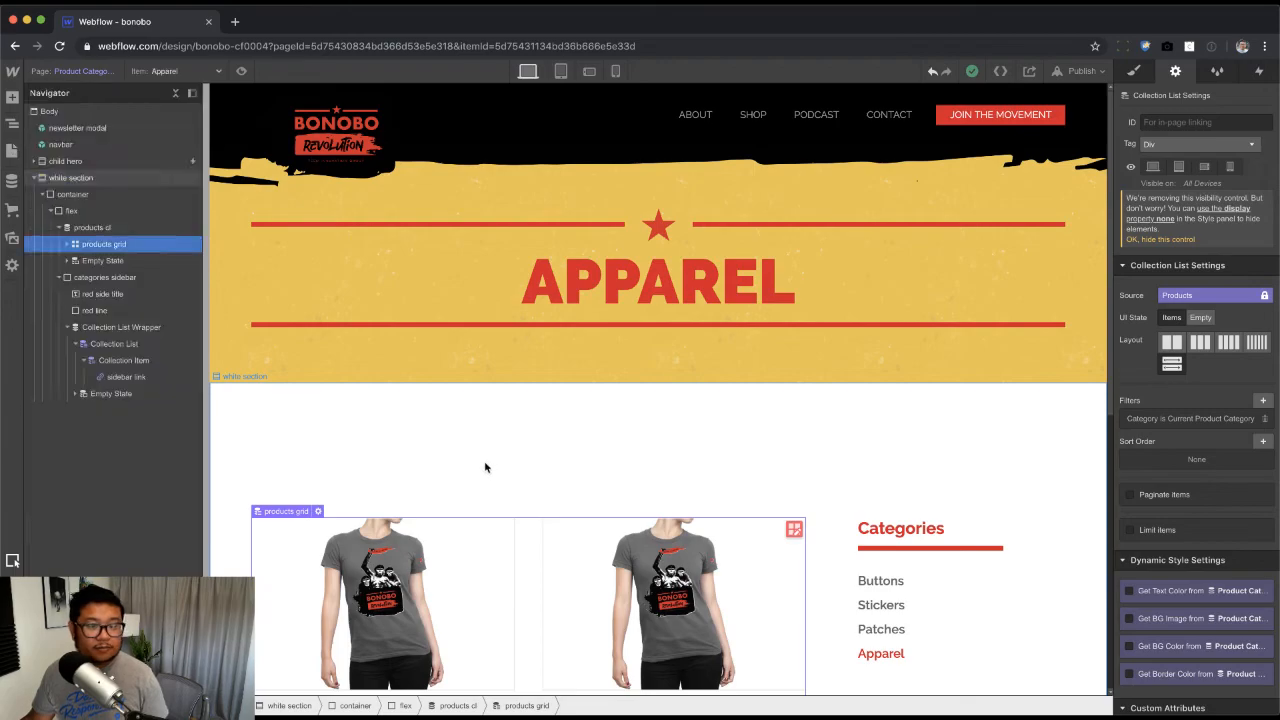
{"action": "left_click", "coordinate": [1134, 71]}
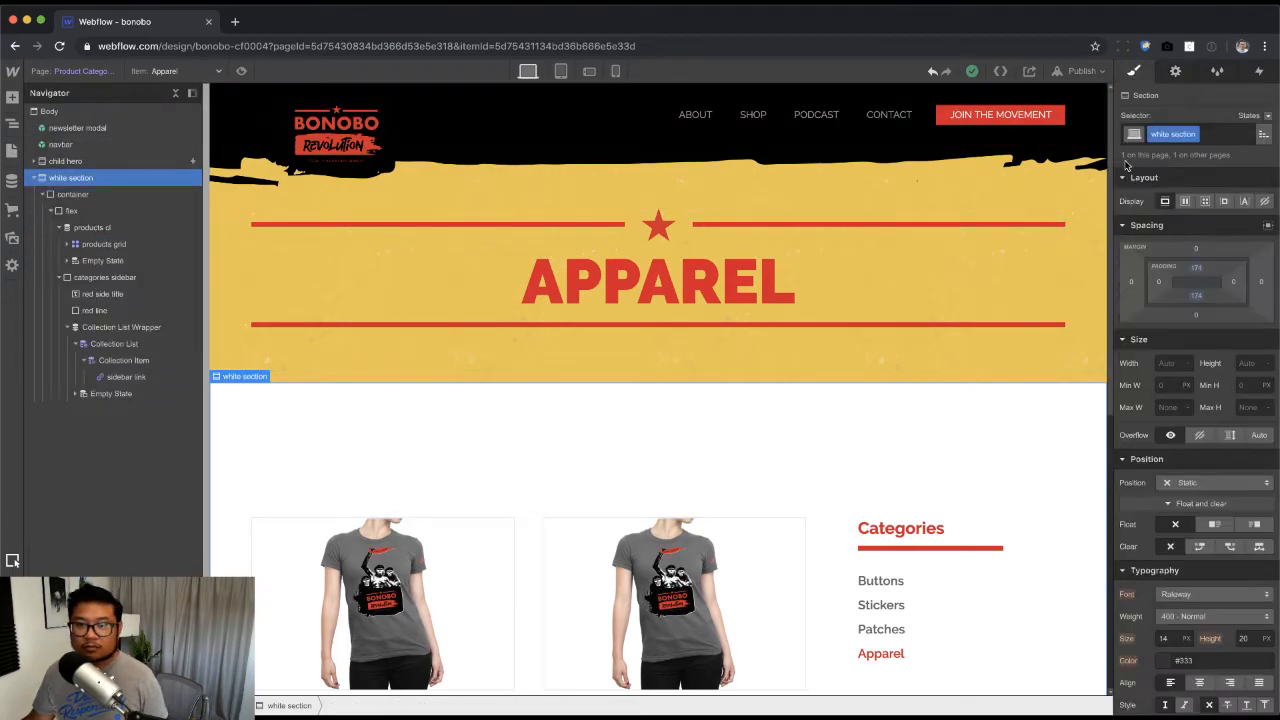
{"action": "left_click", "coordinate": [1215, 131]}
{"action": "type", "text": "sh"}
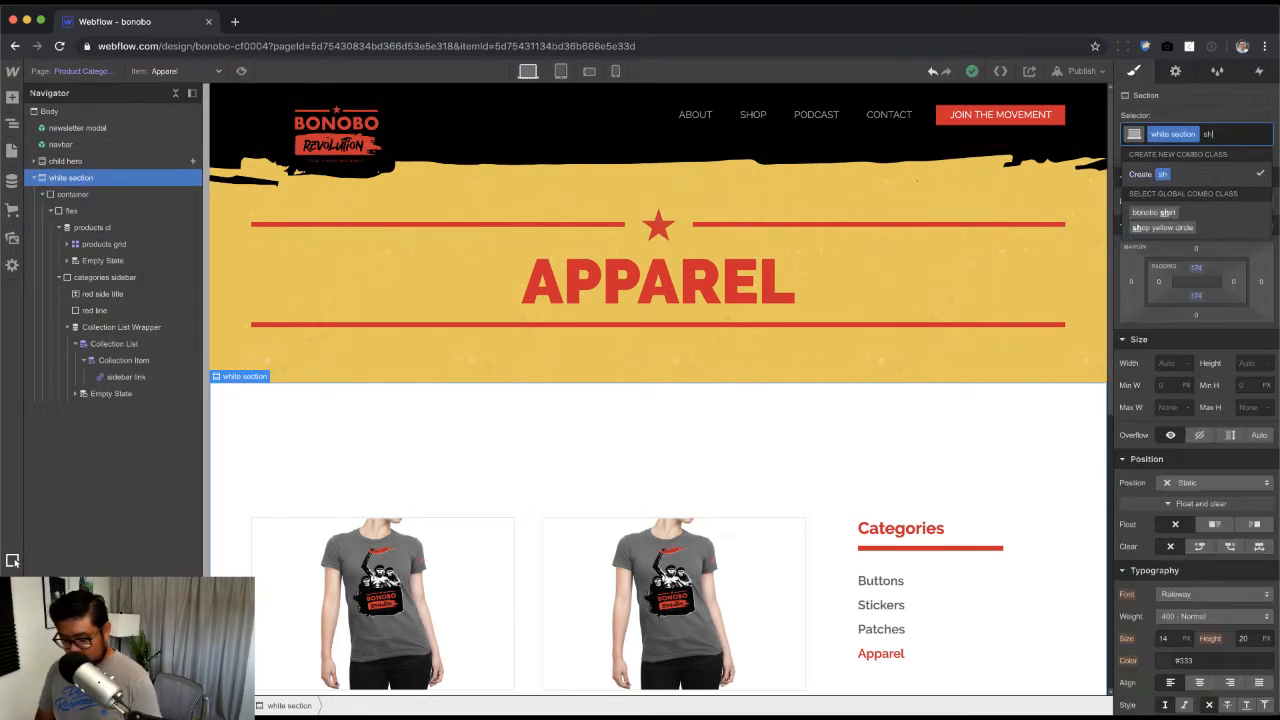
{"action": "type", "text": "op child"}
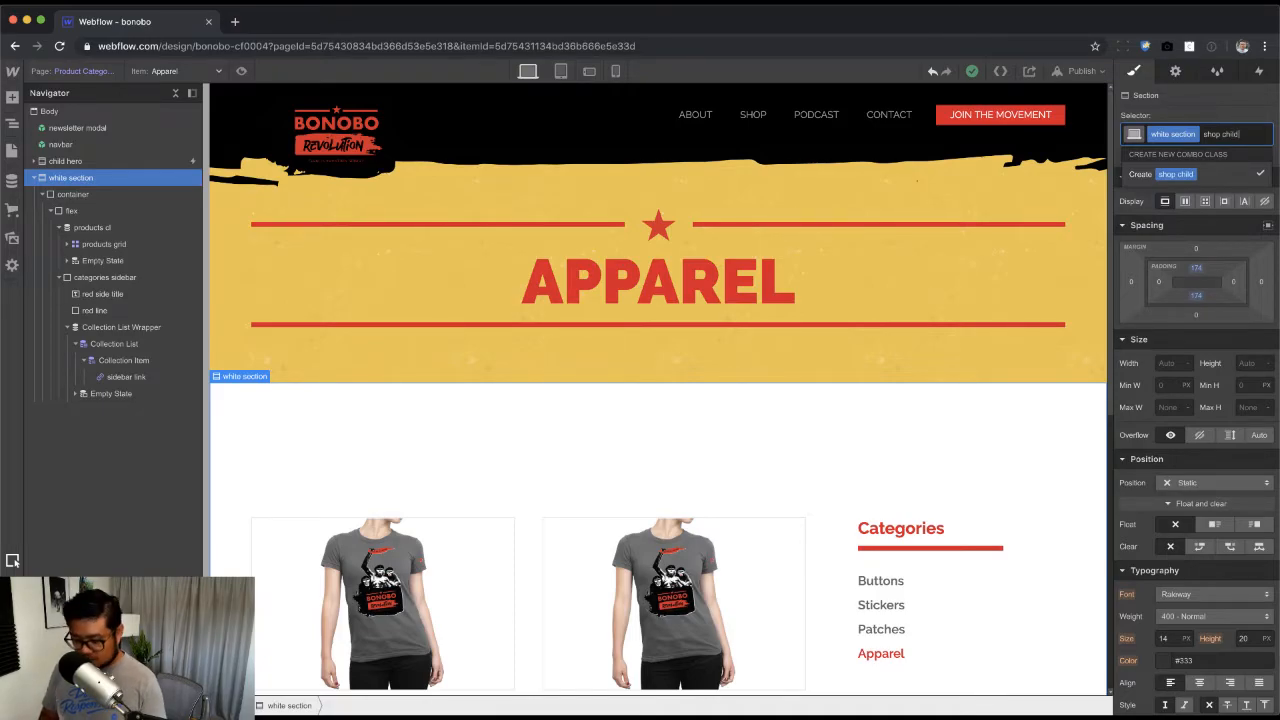
{"action": "type", "text": " page"}
{"action": "key", "text": "Return"}
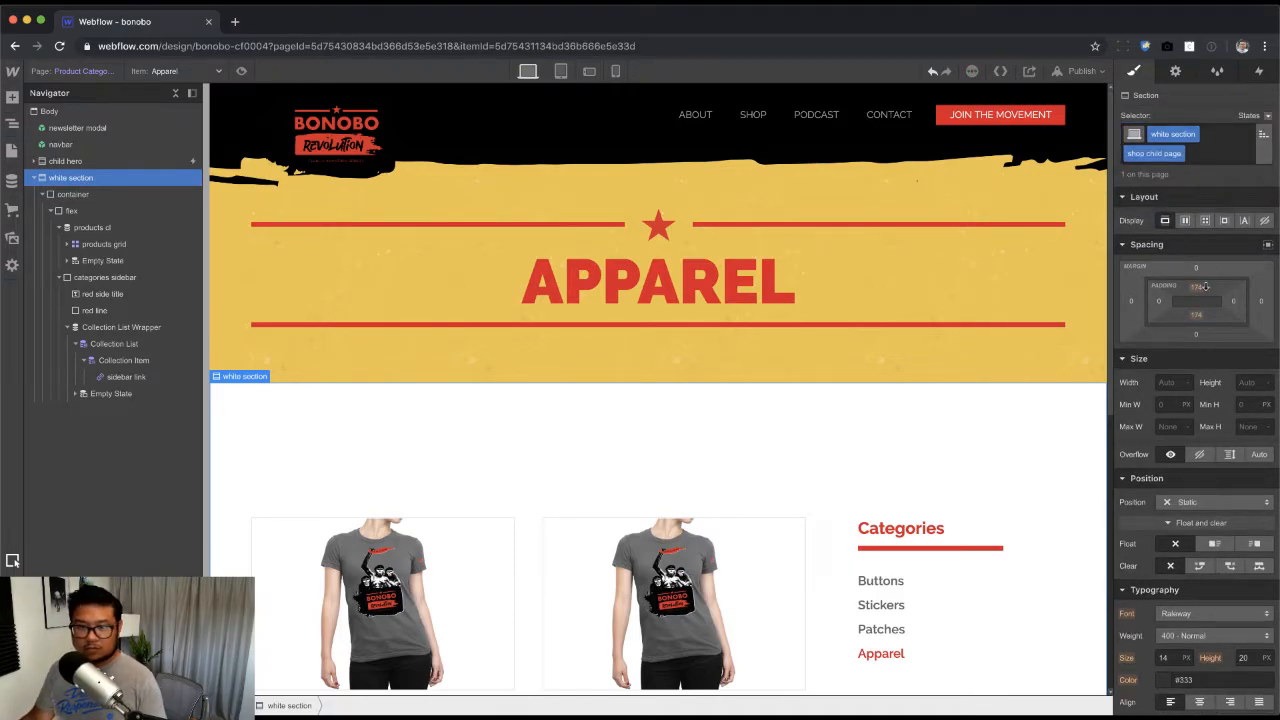
Step: Set the white section's top and bottom padding to 60 px and review the spacing around the products
{"action": "left_click_drag", "start_coordinate": [1205, 287], "coordinate": [1211, 54]}
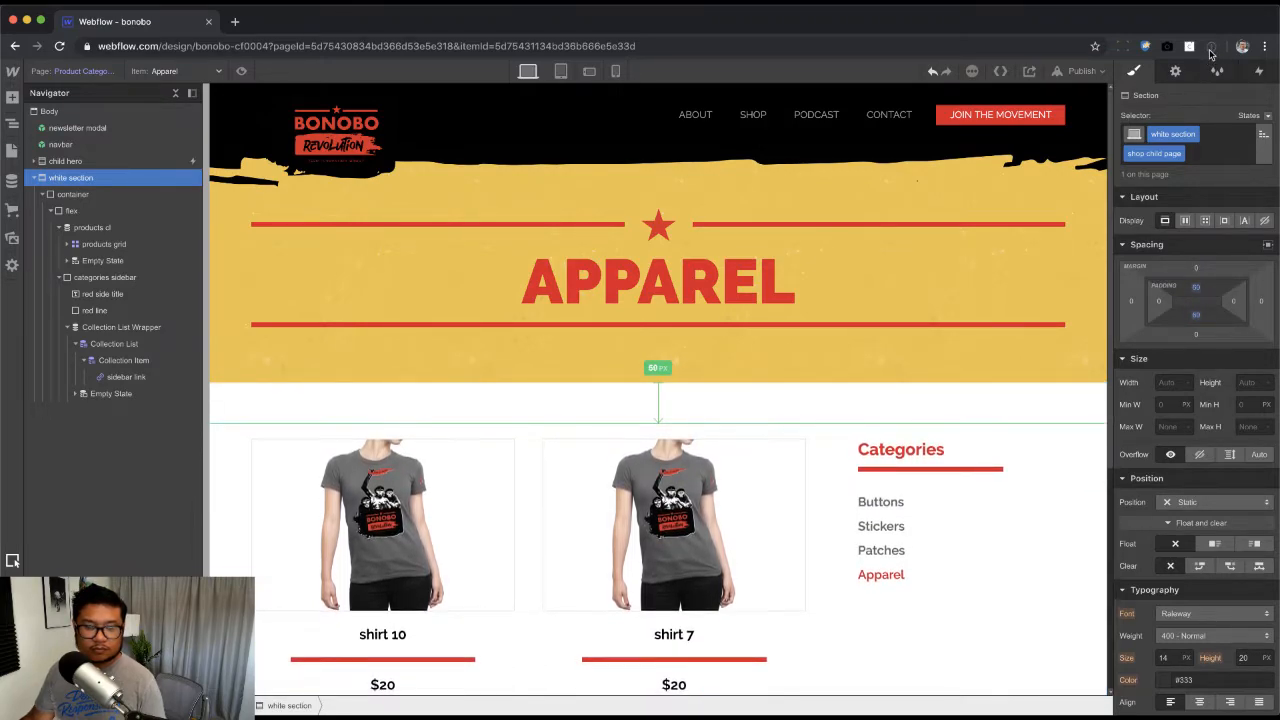
{"action": "scroll", "coordinate": [997, 523], "scroll_direction": "down", "scroll_amount": 5}
{"action": "scroll", "coordinate": [997, 526], "scroll_direction": "down", "scroll_amount": 2}
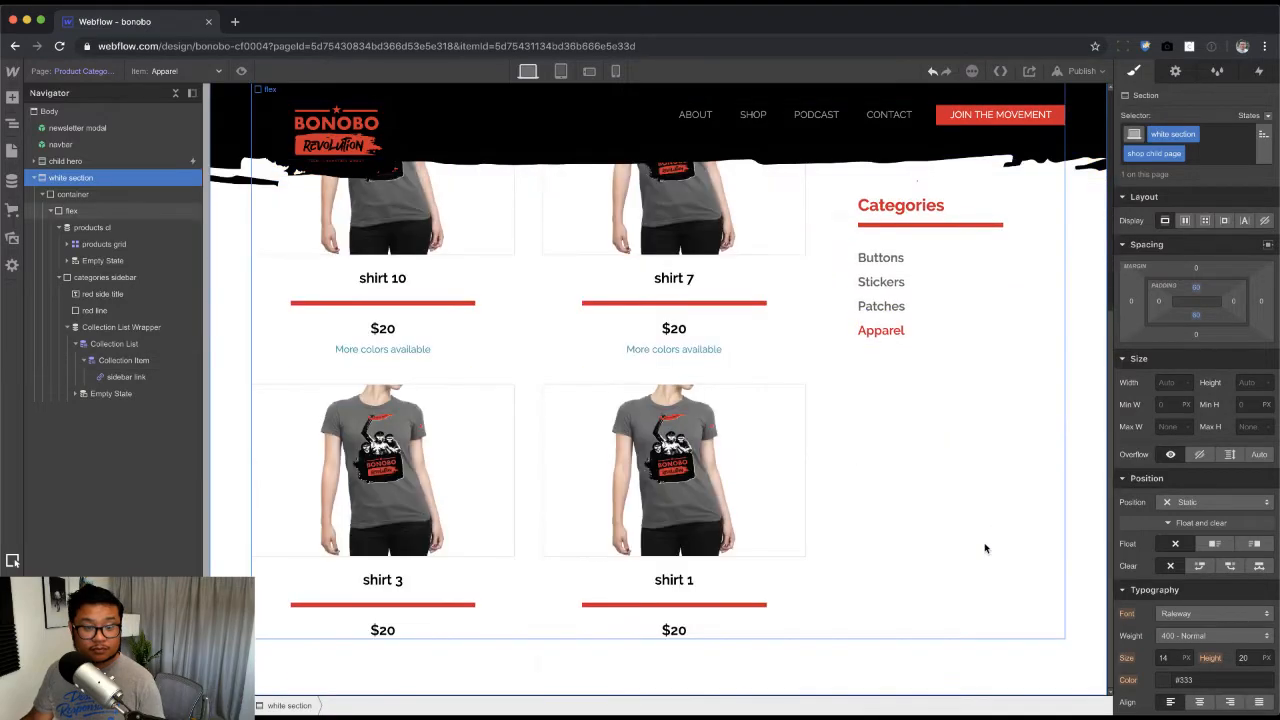
{"action": "scroll", "coordinate": [953, 560], "scroll_direction": "up", "scroll_amount": 5}
{"action": "scroll", "coordinate": [951, 563], "scroll_direction": "down", "scroll_amount": 5}
{"action": "scroll", "coordinate": [950, 565], "scroll_direction": "up", "scroll_amount": 4}
{"action": "scroll", "coordinate": [950, 565], "scroll_direction": "up", "scroll_amount": 3}
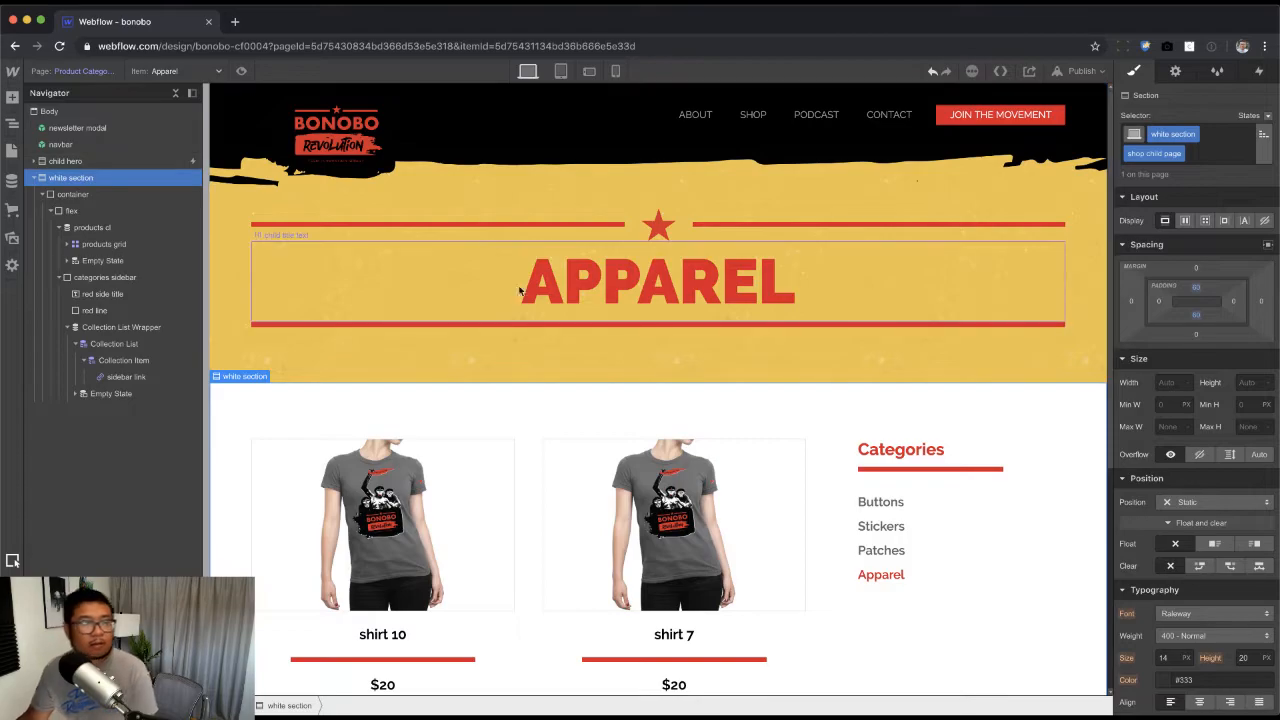
Step: Open the shop page at the tablet breakpoint and inspect the products grid, its flex container and the products collection list
{"action": "left_click", "coordinate": [90, 74]}
{"action": "left_click", "coordinate": [102, 223]}
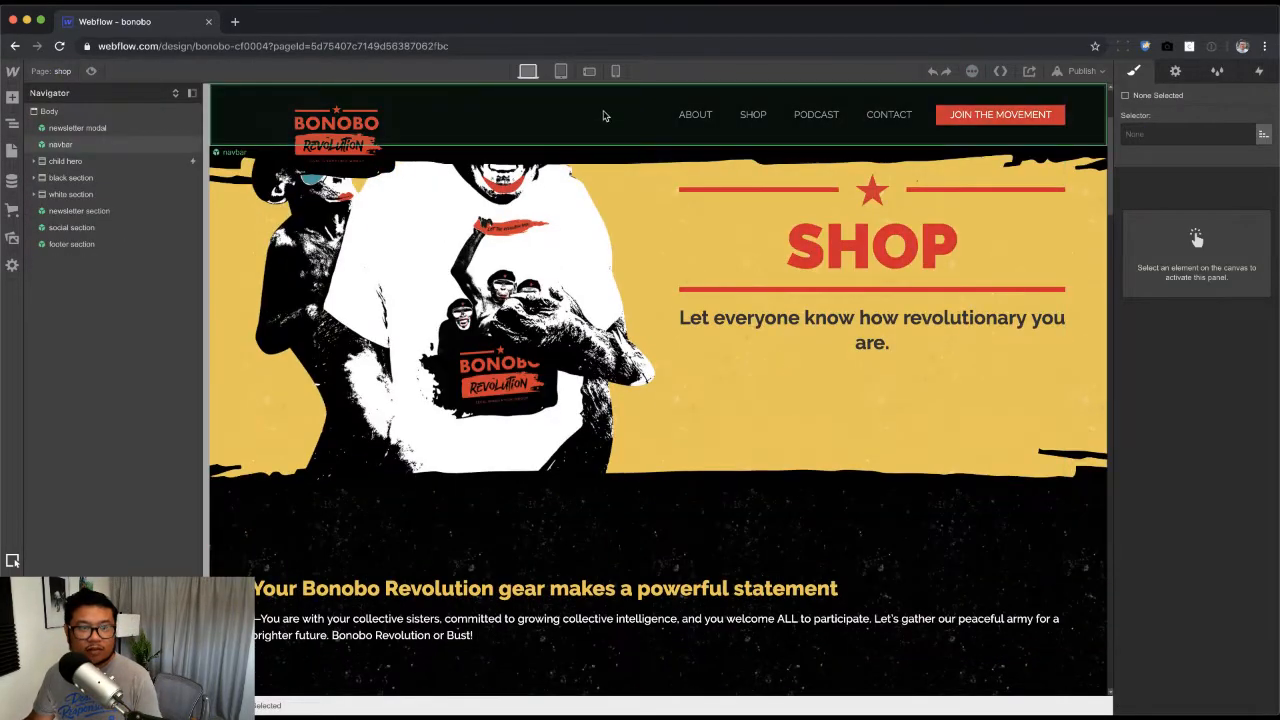
{"action": "left_click", "coordinate": [561, 72]}
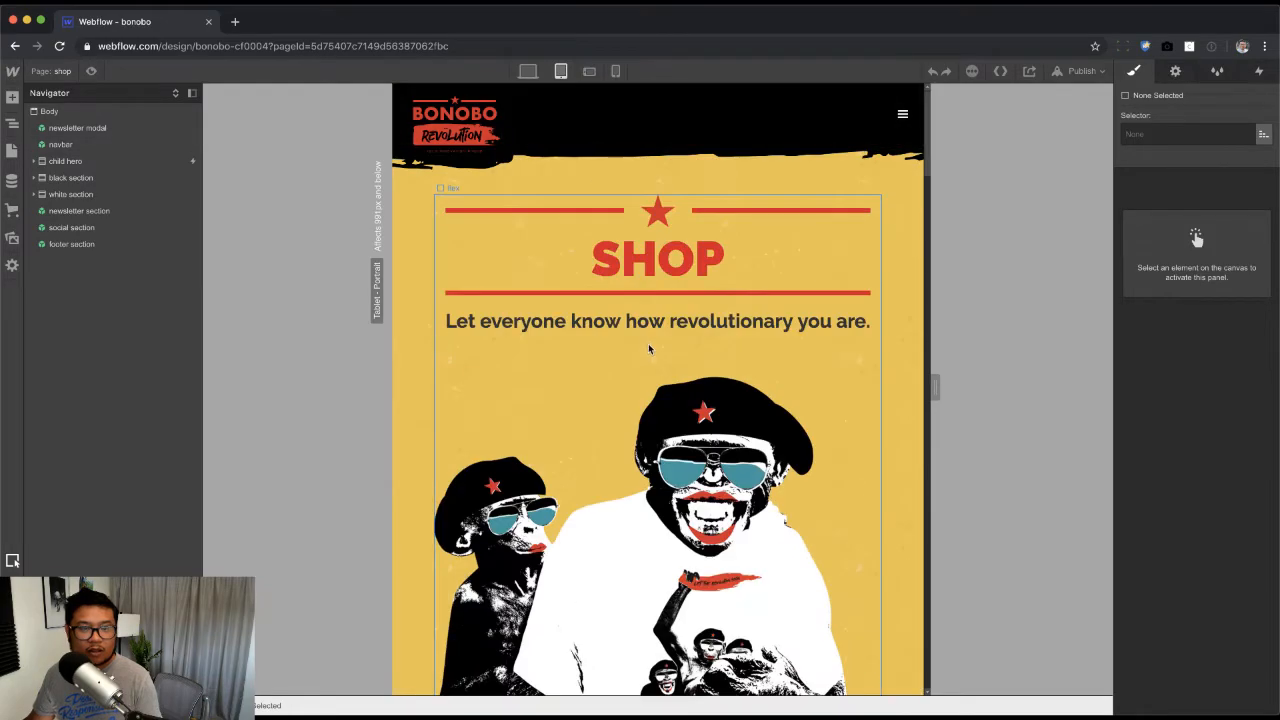
{"action": "scroll", "coordinate": [645, 350], "scroll_direction": "down", "scroll_amount": 10}
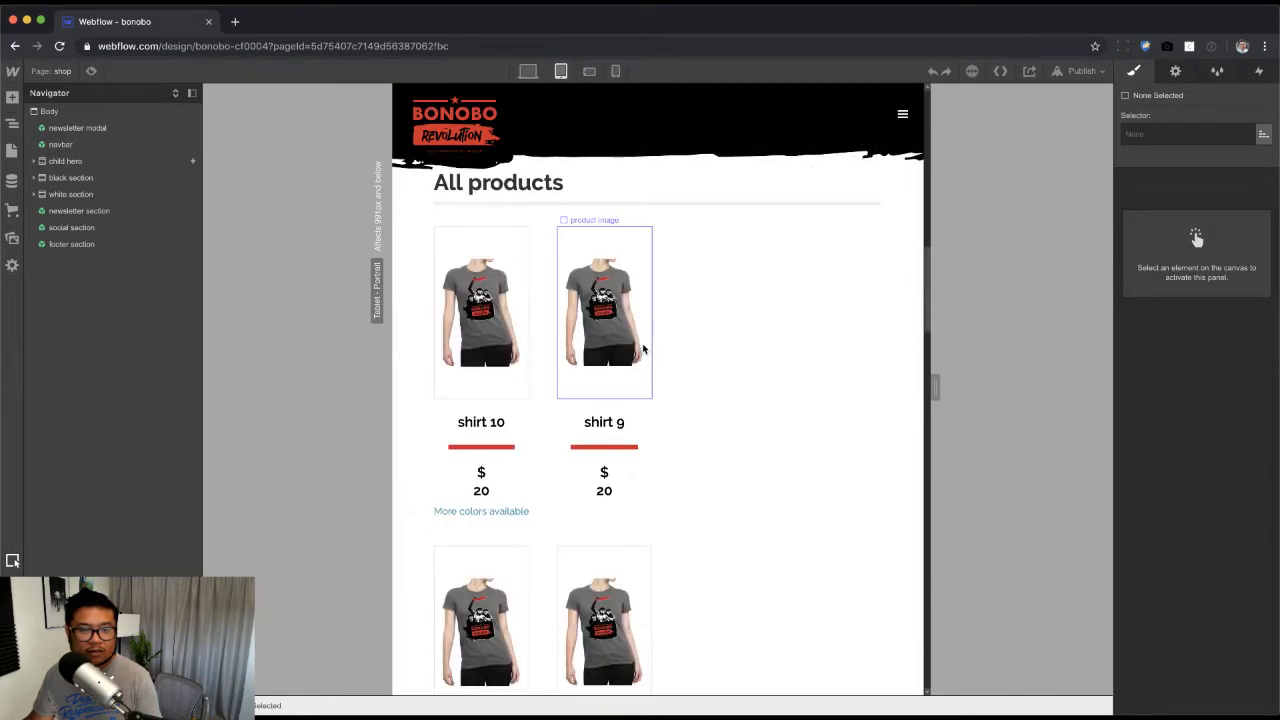
{"action": "left_click", "coordinate": [555, 400]}
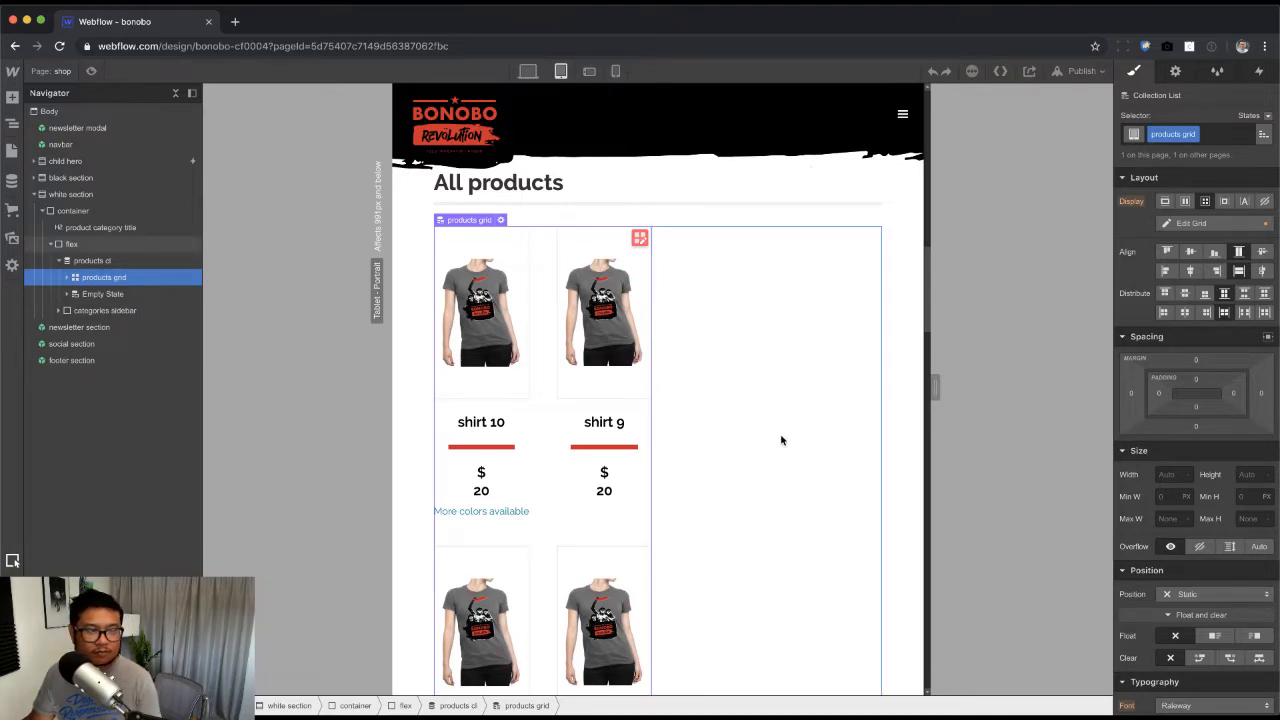
{"action": "left_click", "coordinate": [82, 245]}
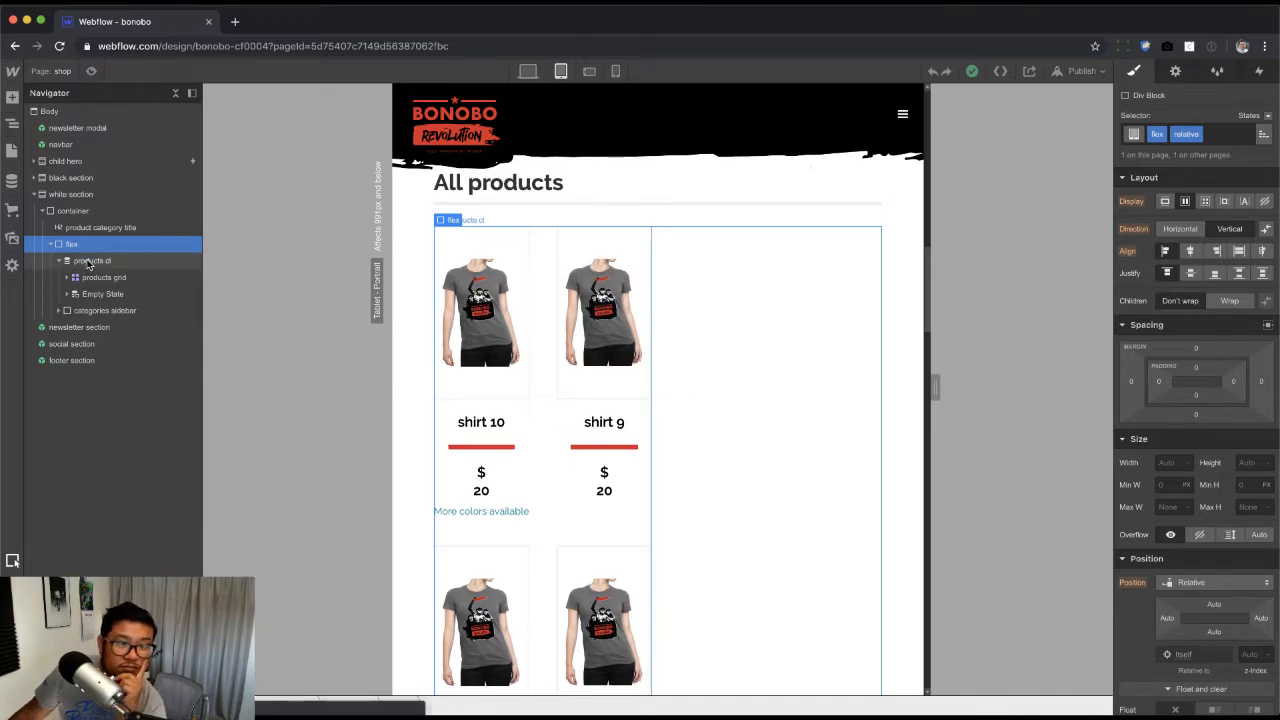
{"action": "left_click", "coordinate": [88, 261]}
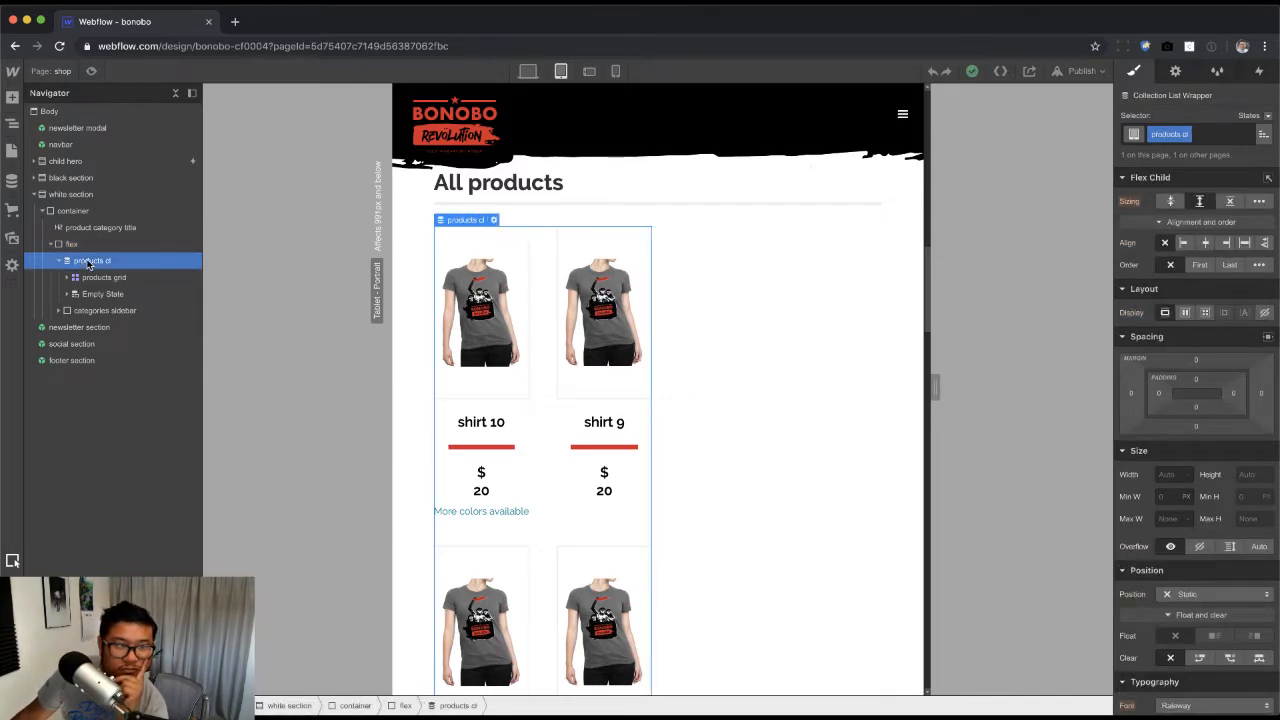
{"action": "scroll", "coordinate": [652, 437], "scroll_direction": "down", "scroll_amount": 7}
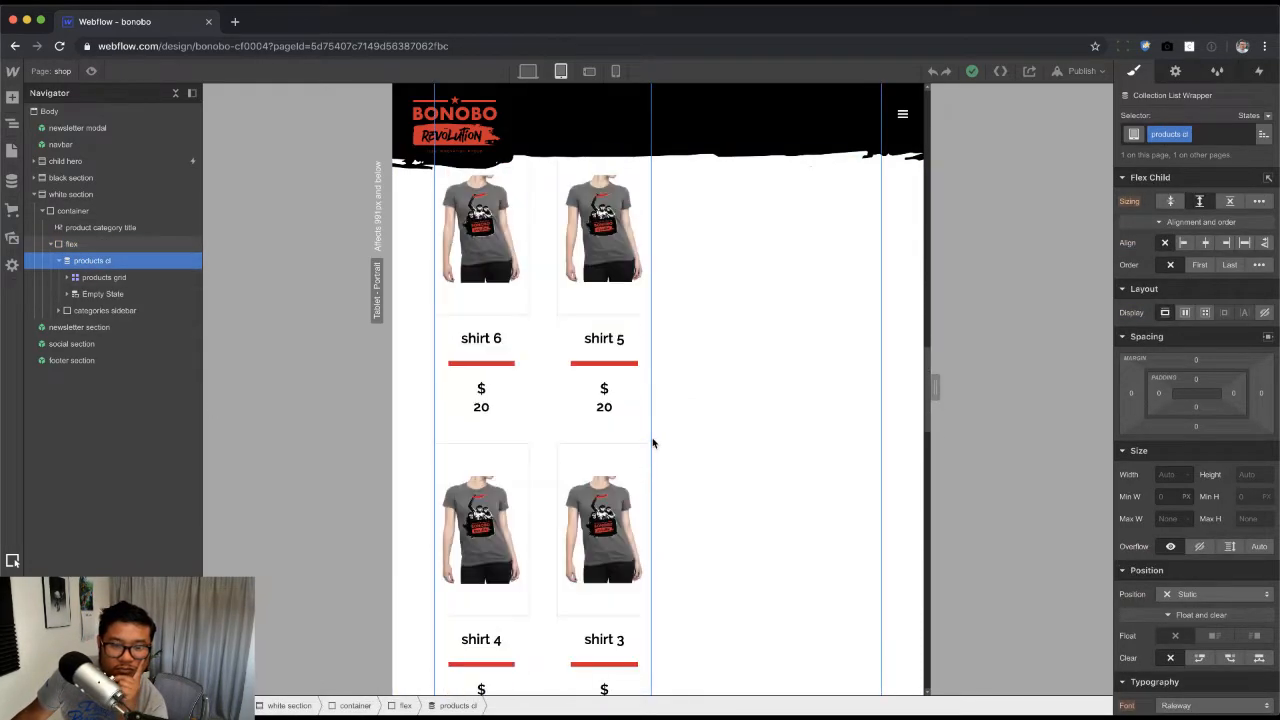
Step: Set the categories sidebar's left margin to 0 at the tablet breakpoint
{"action": "left_click", "coordinate": [100, 310]}
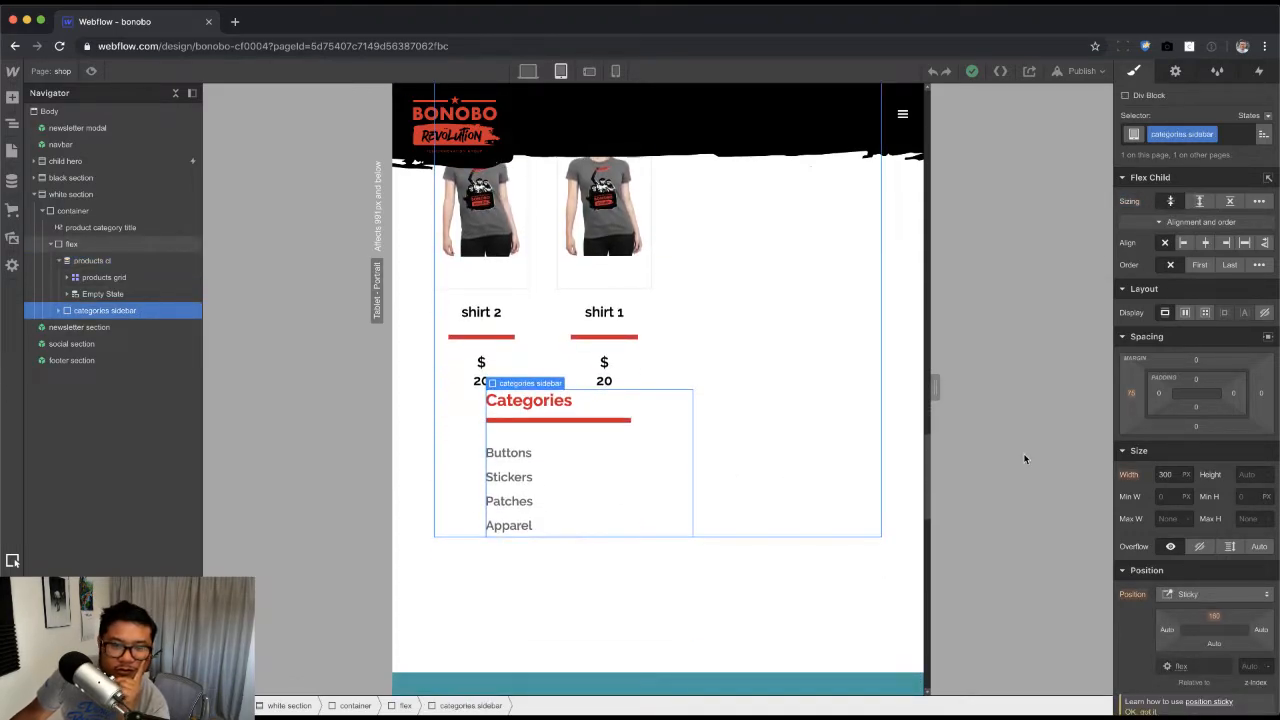
{"action": "left_click", "coordinate": [1132, 396]}
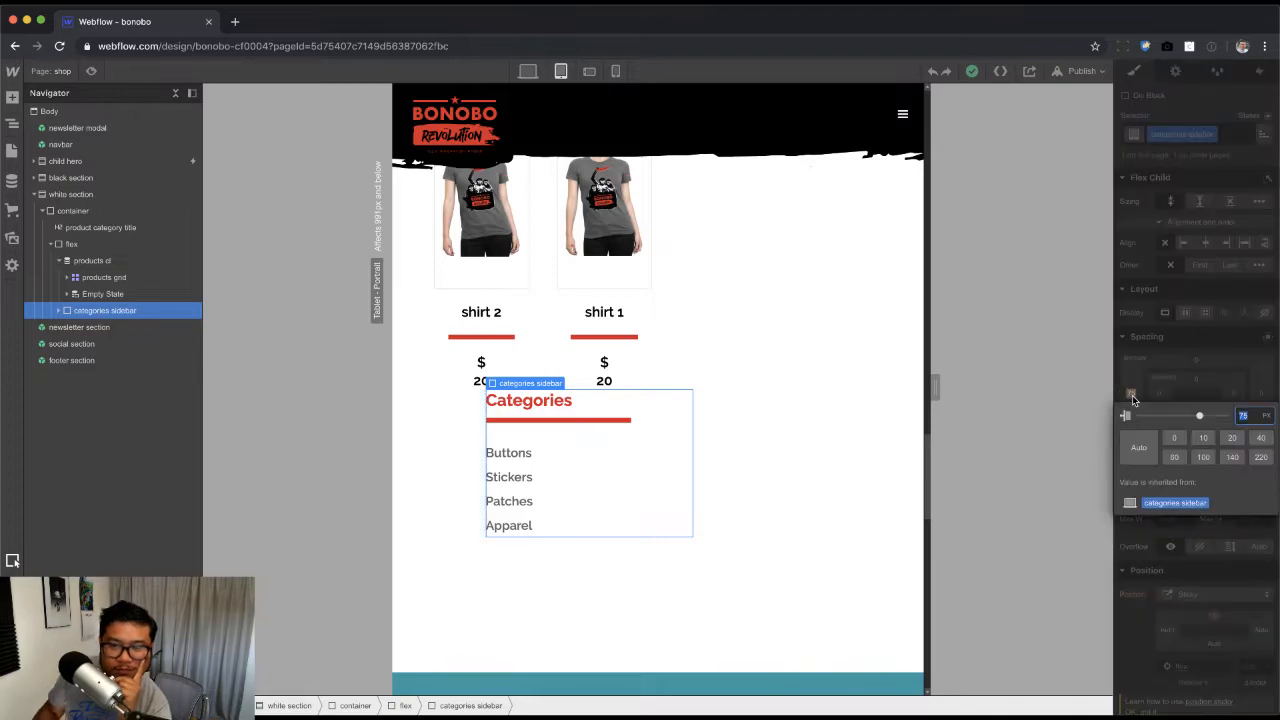
{"action": "type", "text": "0"}
{"action": "key", "text": "Return"}
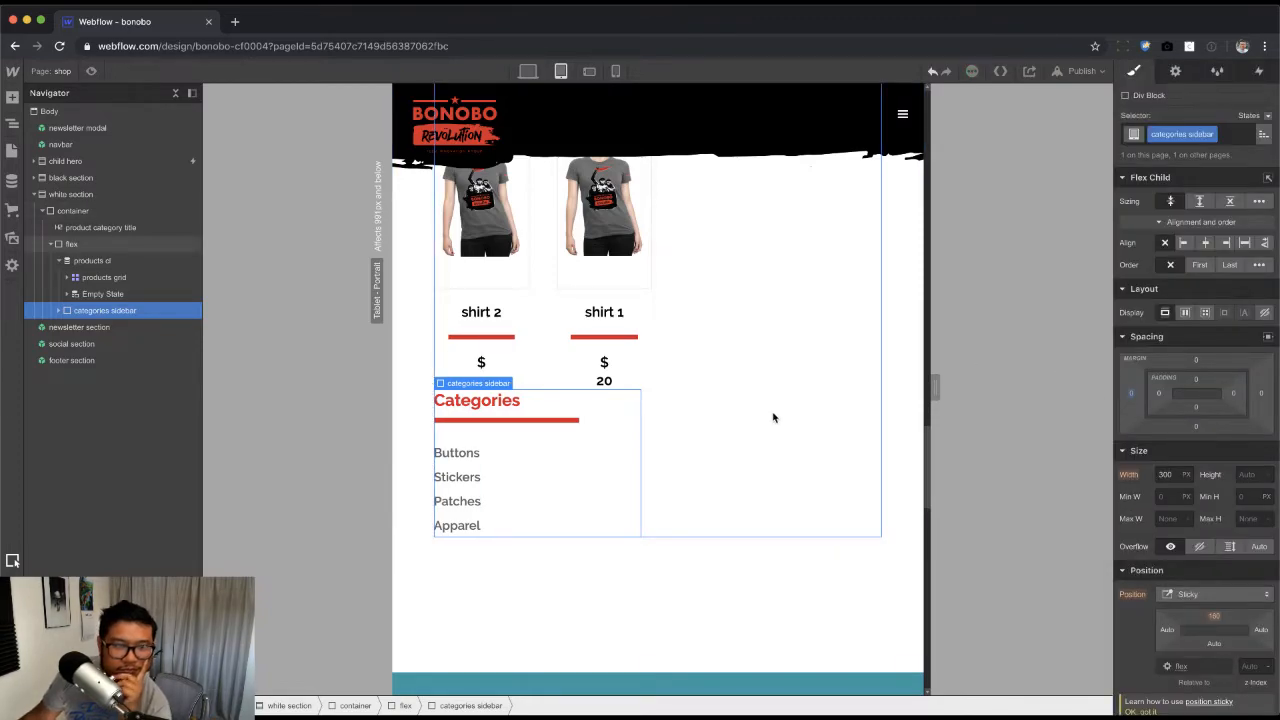
{"action": "scroll", "coordinate": [773, 418], "scroll_direction": "up", "scroll_amount": 10}
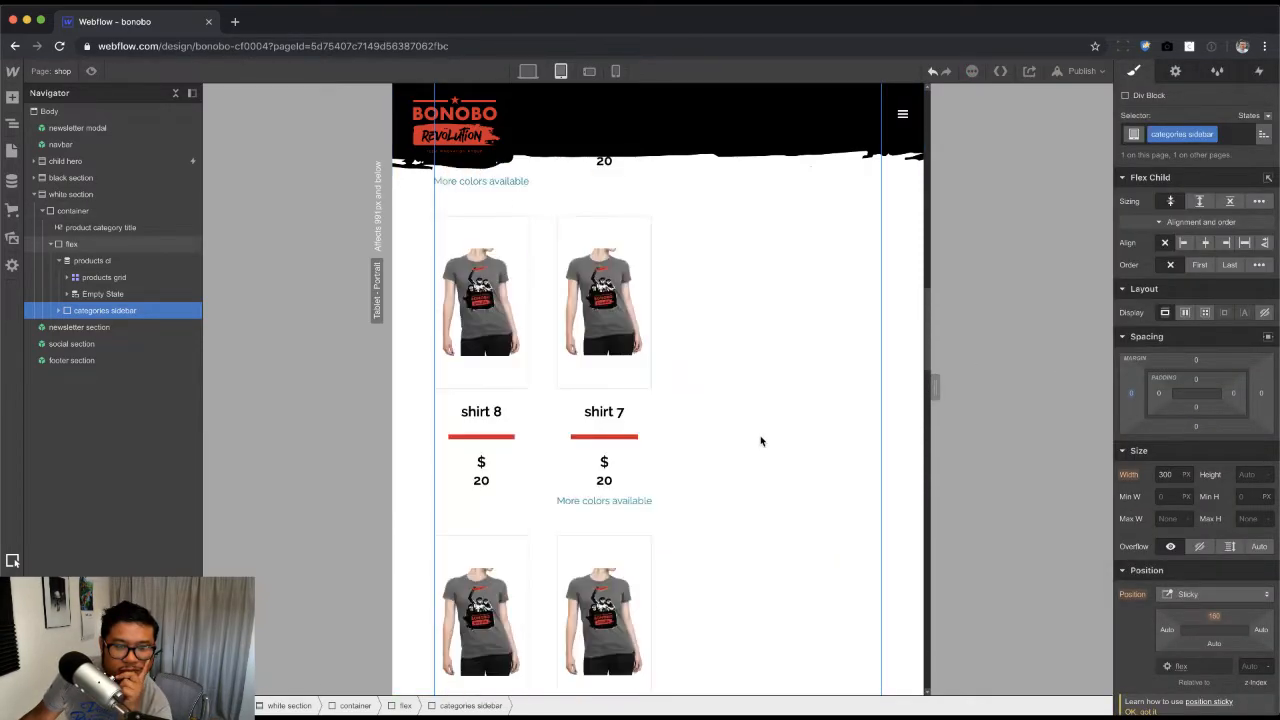
{"action": "scroll", "coordinate": [760, 441], "scroll_direction": "up", "scroll_amount": 6}
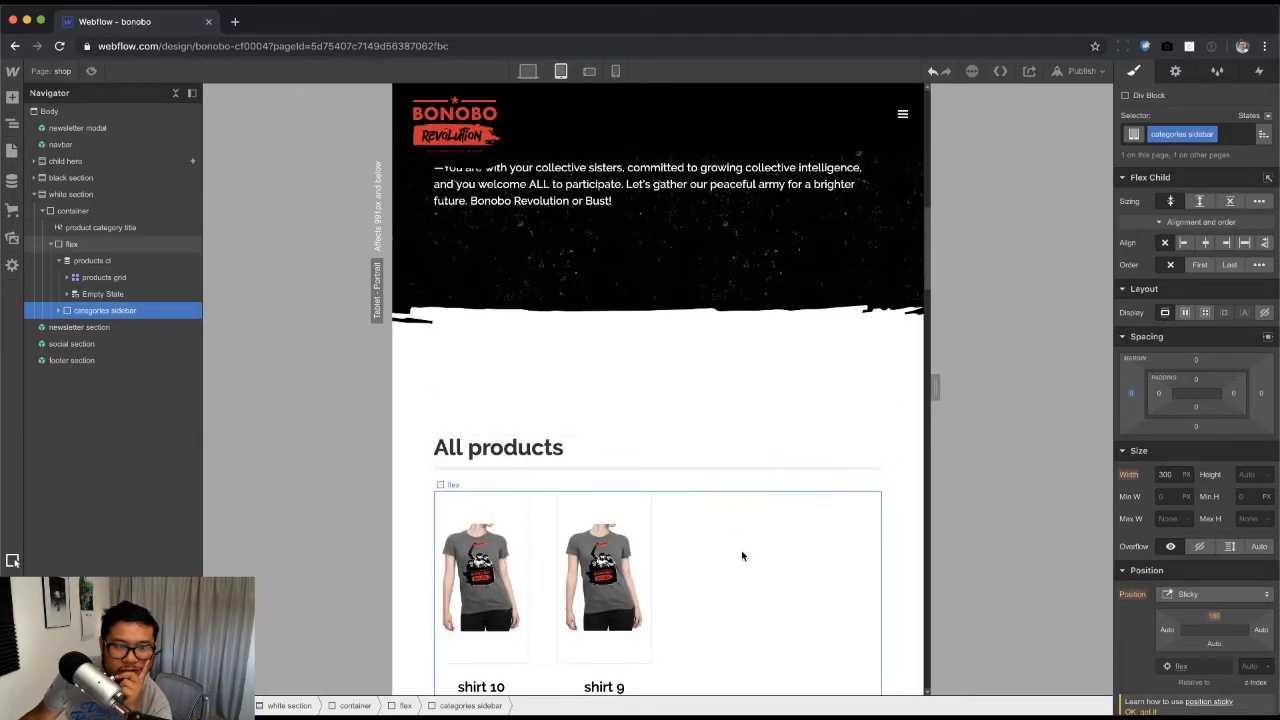
Step: Inspect the flex container and categories sidebar styles in the tablet layout, and return to the desktop breakpoint
{"action": "left_click", "coordinate": [742, 556]}
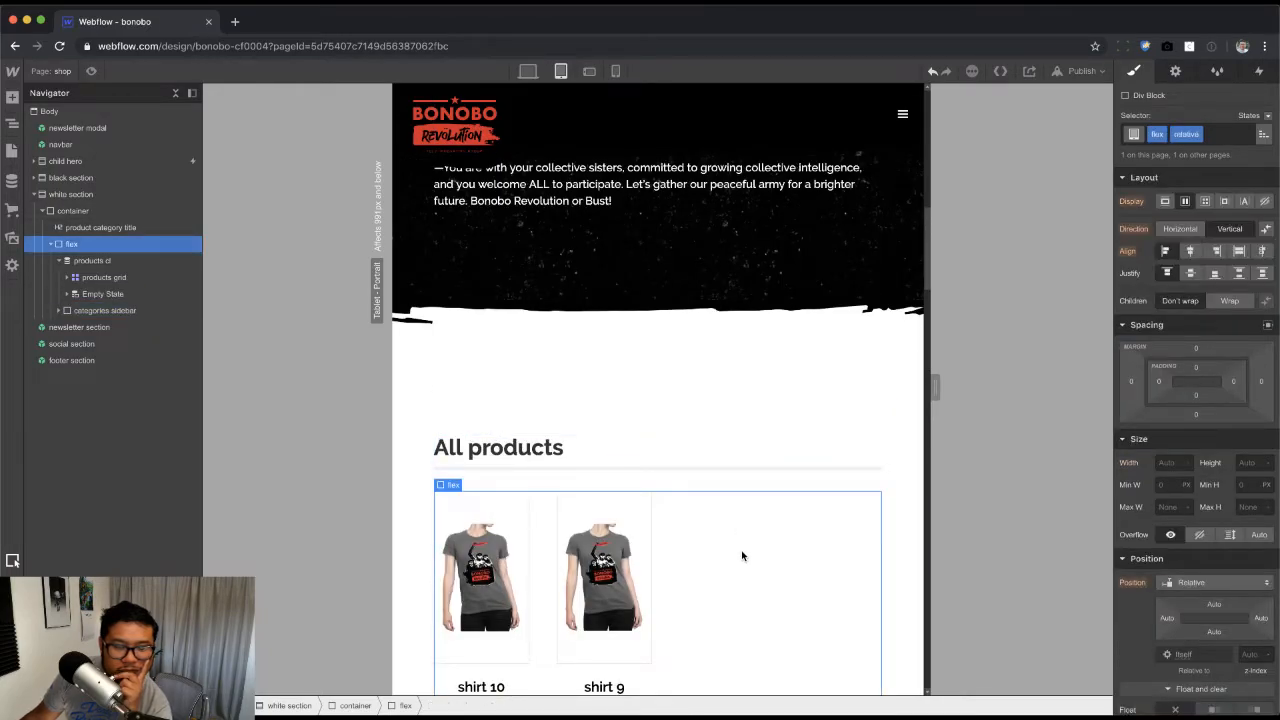
{"action": "scroll", "coordinate": [742, 556], "scroll_direction": "down", "scroll_amount": 14}
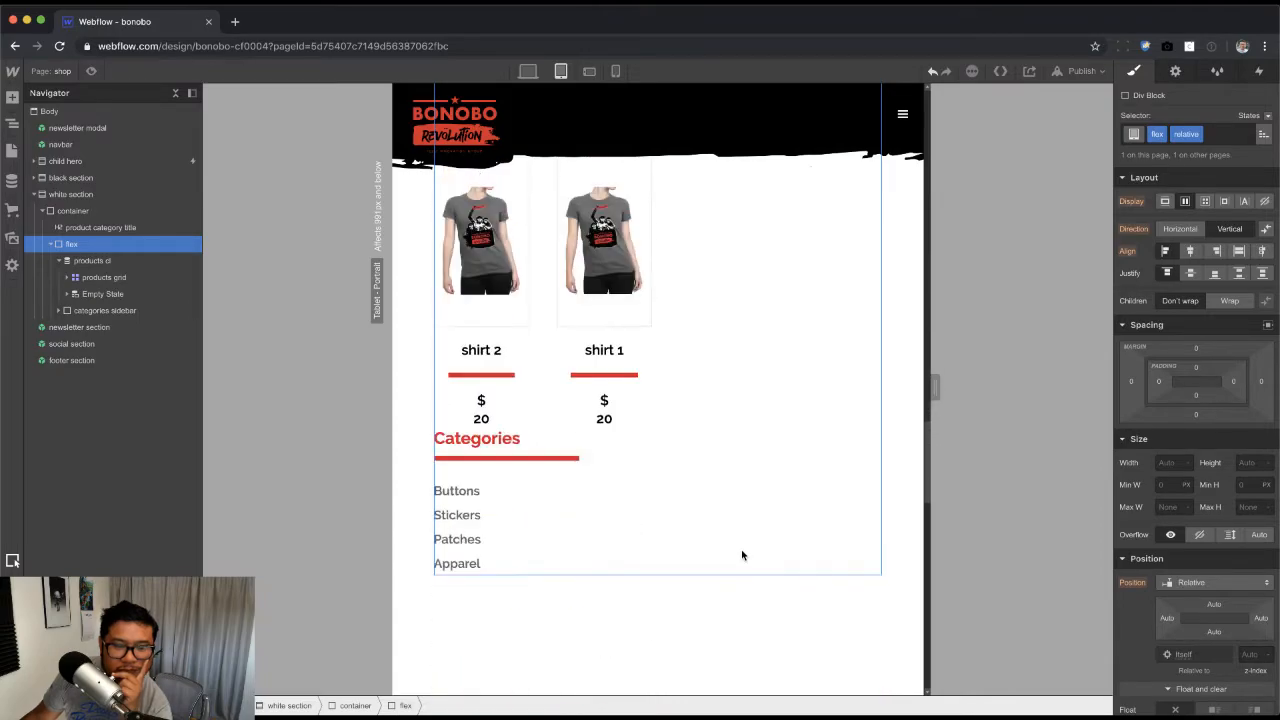
{"action": "left_click", "coordinate": [540, 460]}
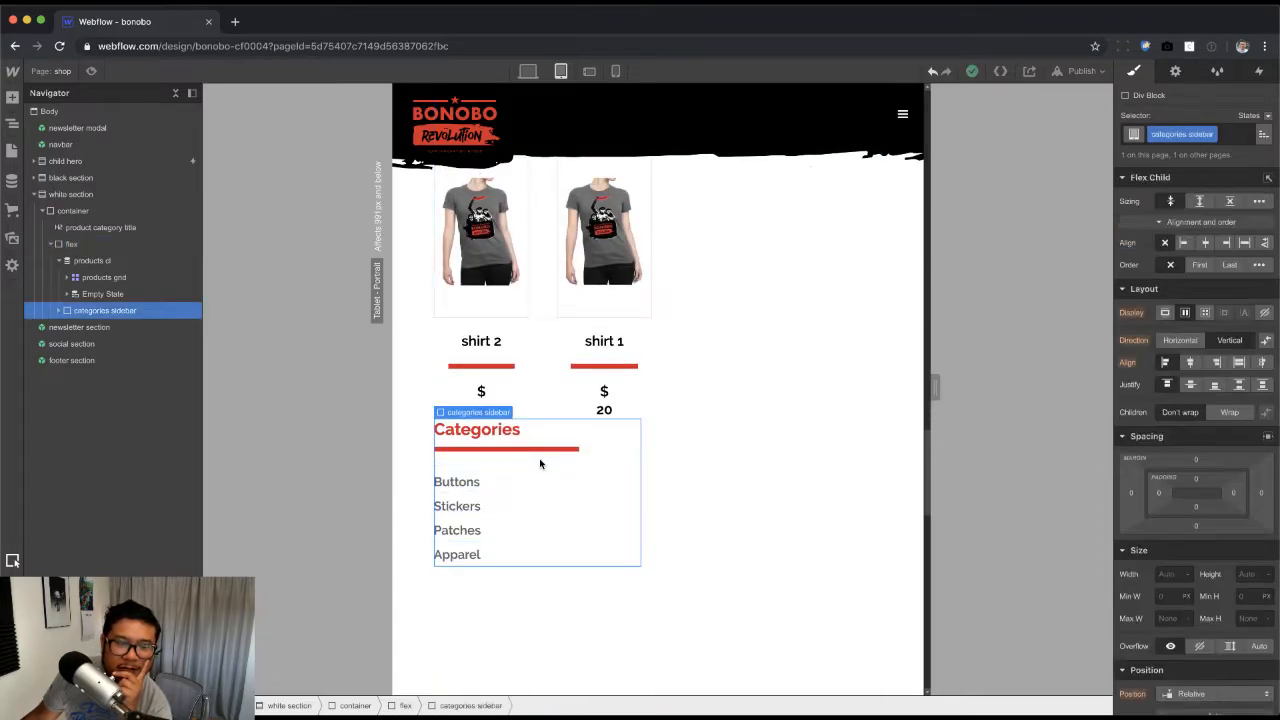
{"action": "scroll", "coordinate": [542, 490], "scroll_direction": "up", "scroll_amount": 14}
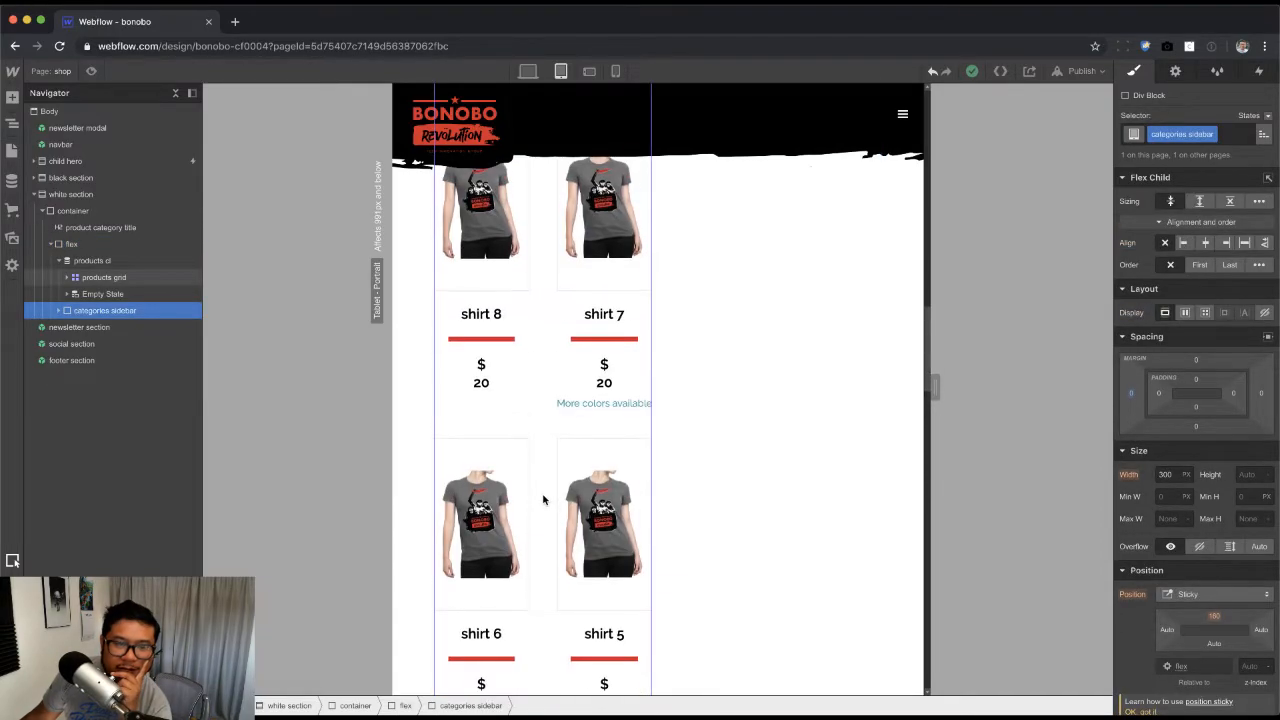
{"action": "left_click", "coordinate": [95, 244]}
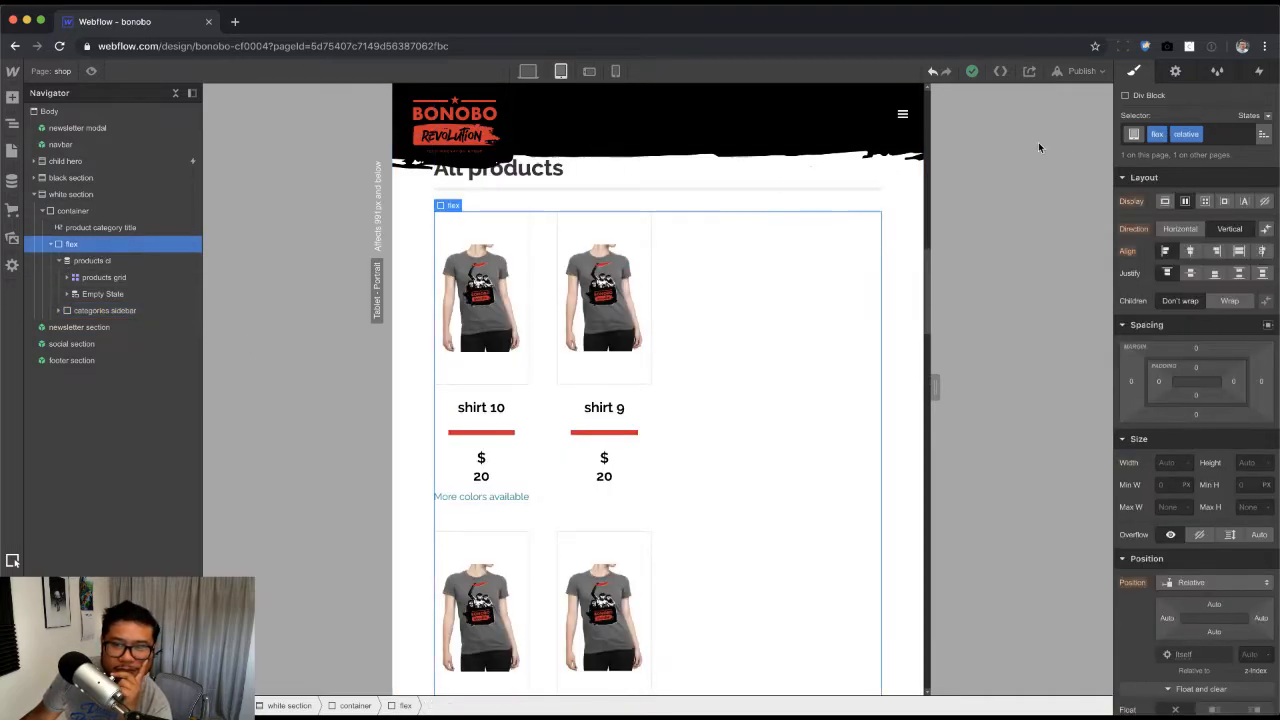
{"action": "left_click", "coordinate": [1223, 133]}
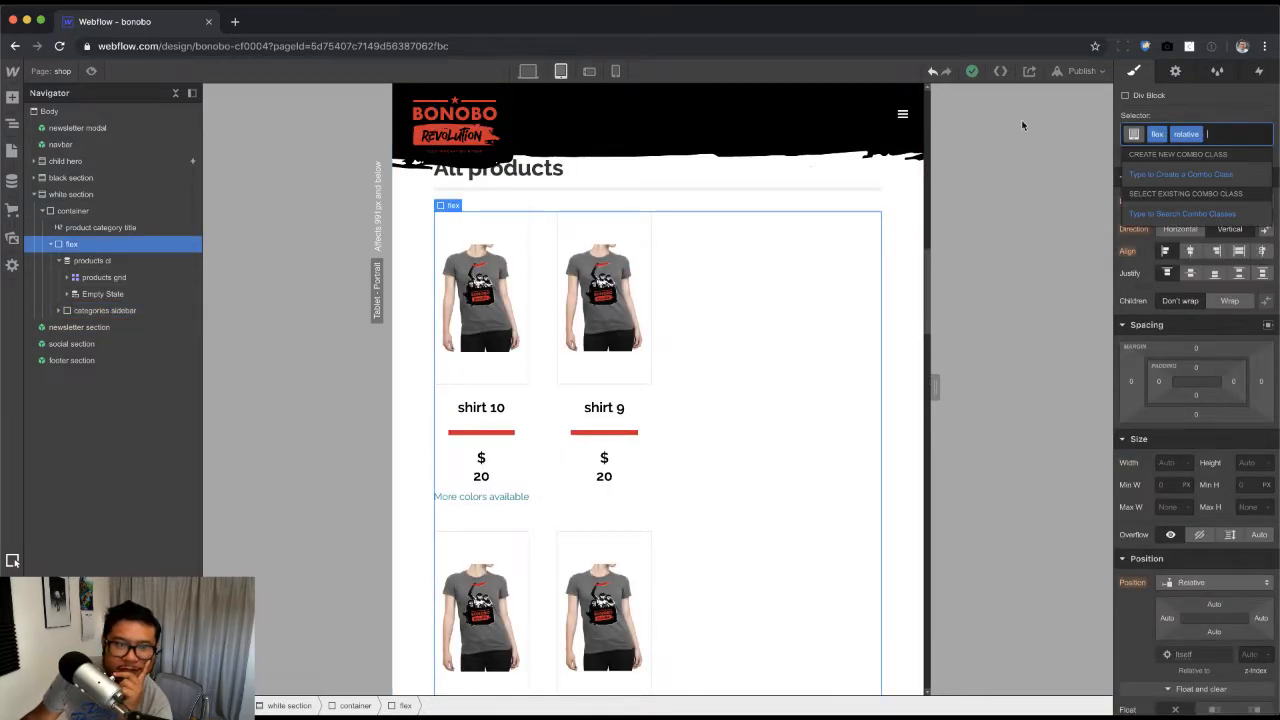
{"action": "left_click", "coordinate": [528, 71]}
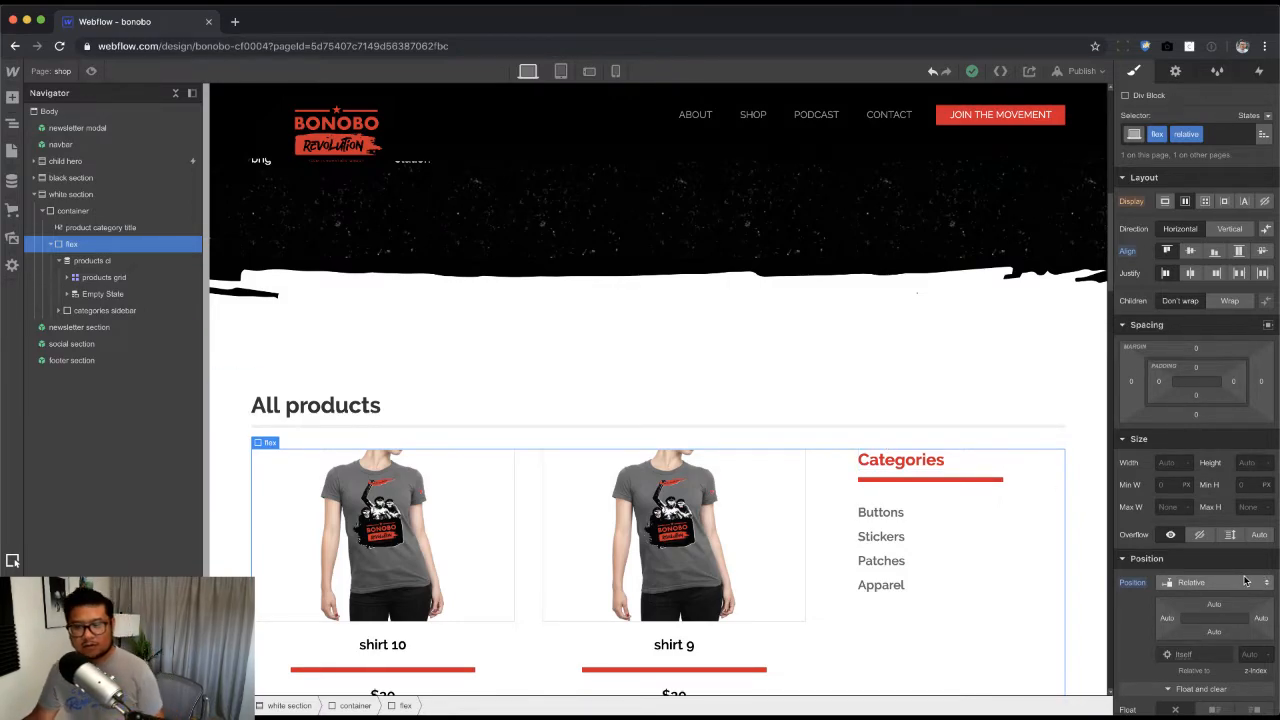
Step: Try resetting the flex container's Relative position, undo the reset, and check how the categories sidebar behaves while scrolling
{"action": "left_click", "coordinate": [1133, 583]}
{"action": "left_click", "coordinate": [1146, 603]}
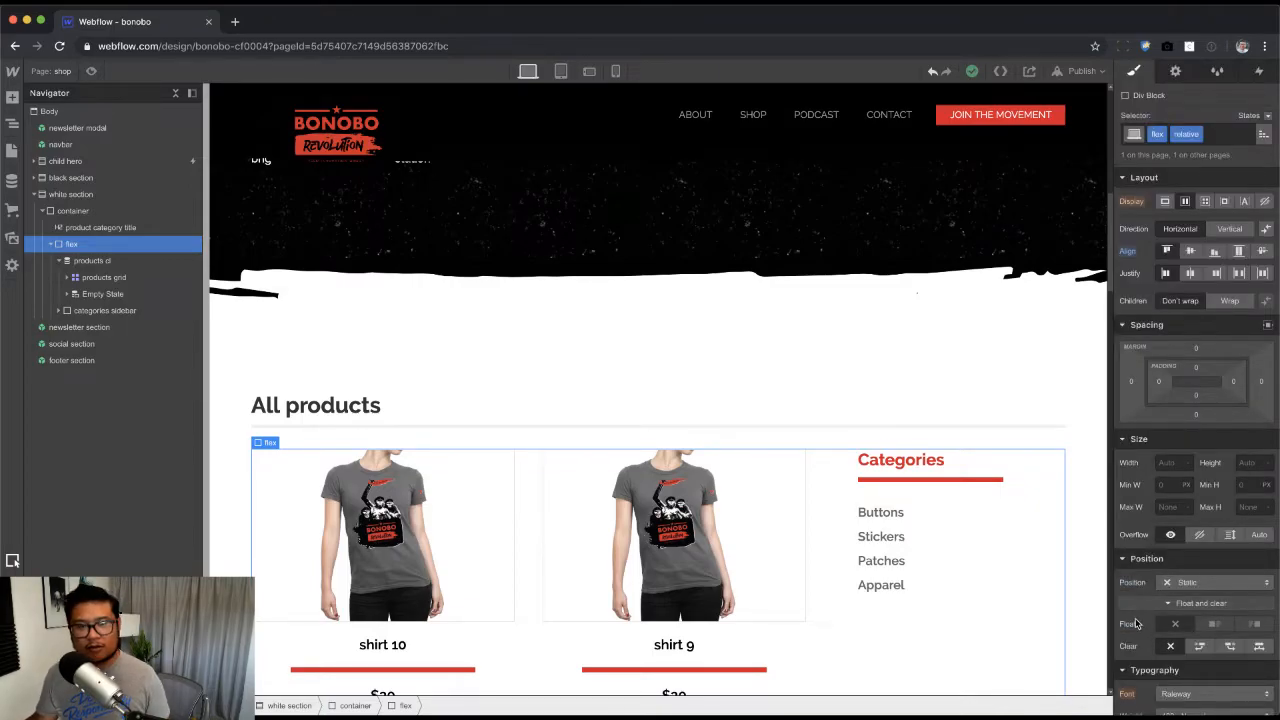
{"action": "key", "text": "super+z"}
{"action": "scroll", "coordinate": [1000, 565], "scroll_direction": "down", "scroll_amount": 8}
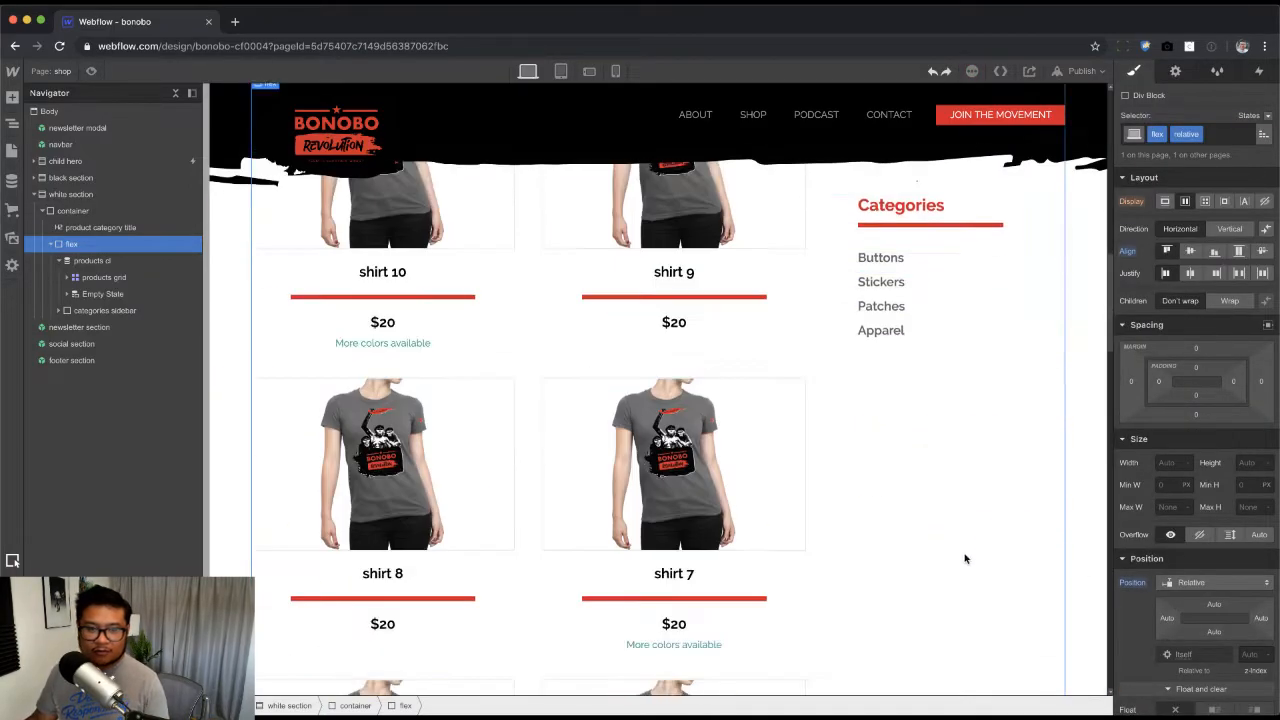
{"action": "scroll", "coordinate": [966, 570], "scroll_direction": "up", "scroll_amount": 10}
{"action": "scroll", "coordinate": [966, 571], "scroll_direction": "down", "scroll_amount": 5}
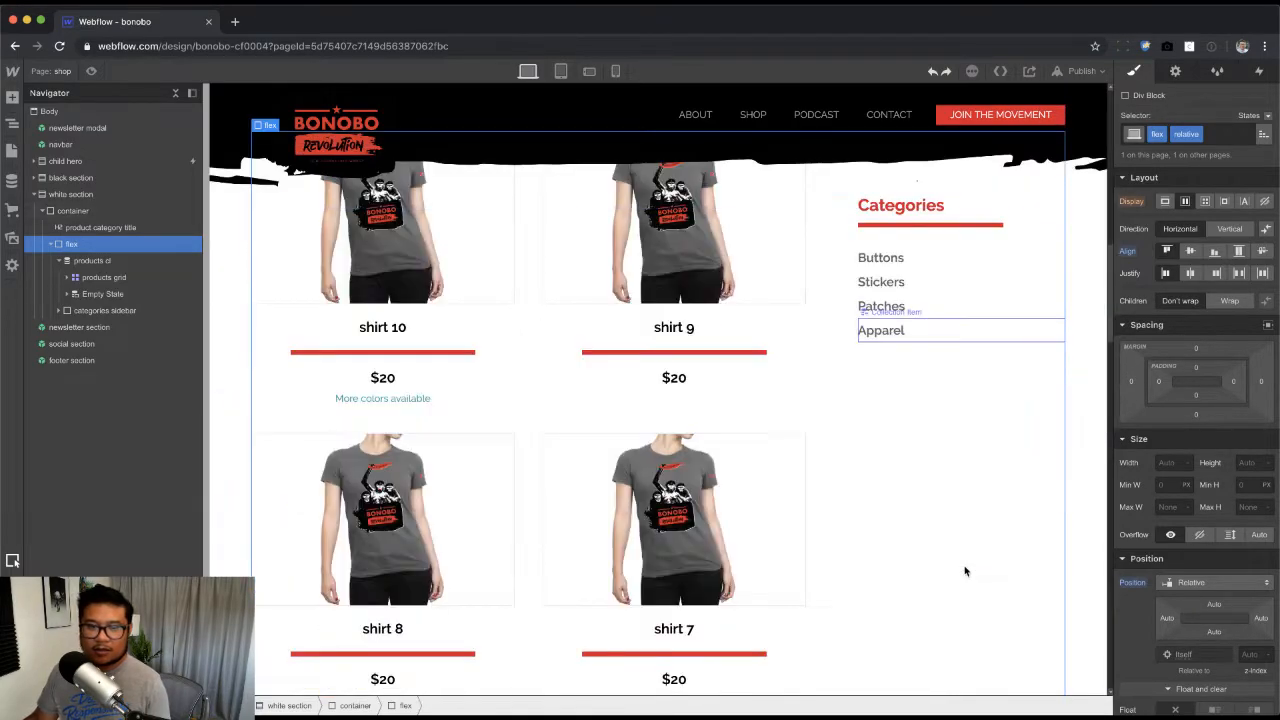
{"action": "scroll", "coordinate": [966, 572], "scroll_direction": "up", "scroll_amount": 8}
{"action": "scroll", "coordinate": [966, 572], "scroll_direction": "down", "scroll_amount": 4}
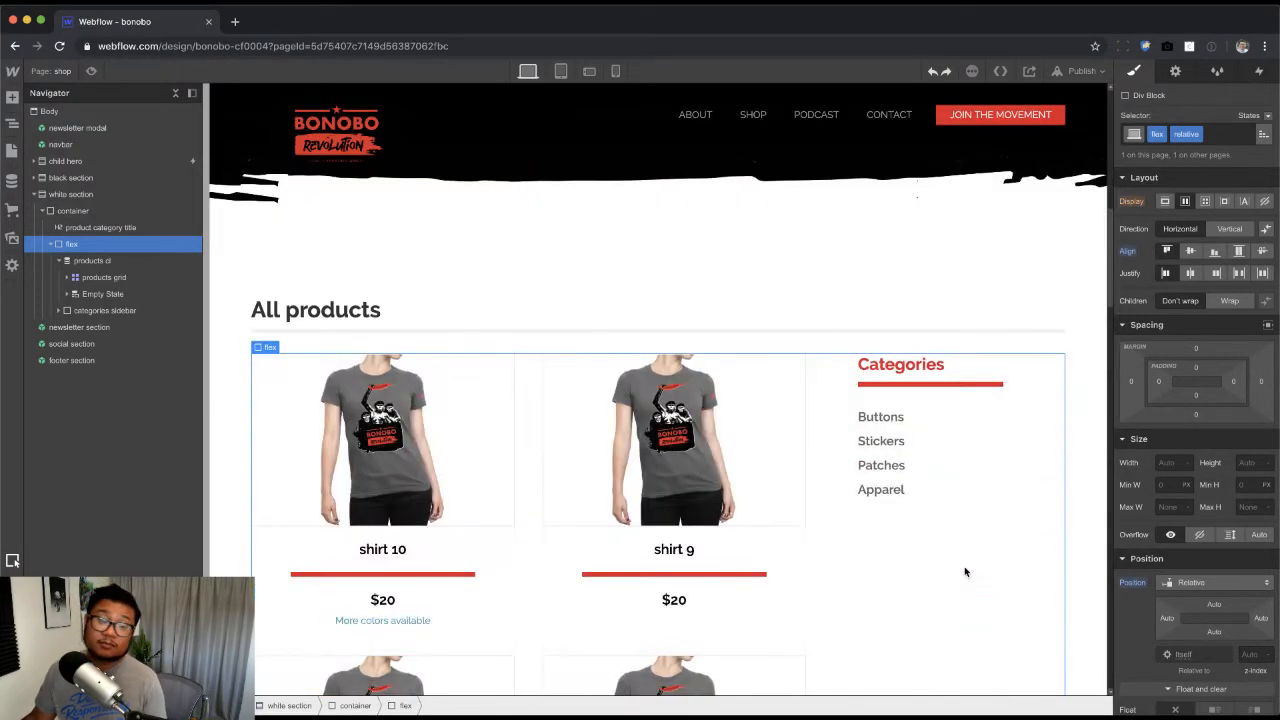
Step: Rename the flex container's "relative" combo class to "shop flex" and check the sidebar while scrolling
{"action": "scroll", "coordinate": [965, 572], "scroll_direction": "down", "scroll_amount": 1}
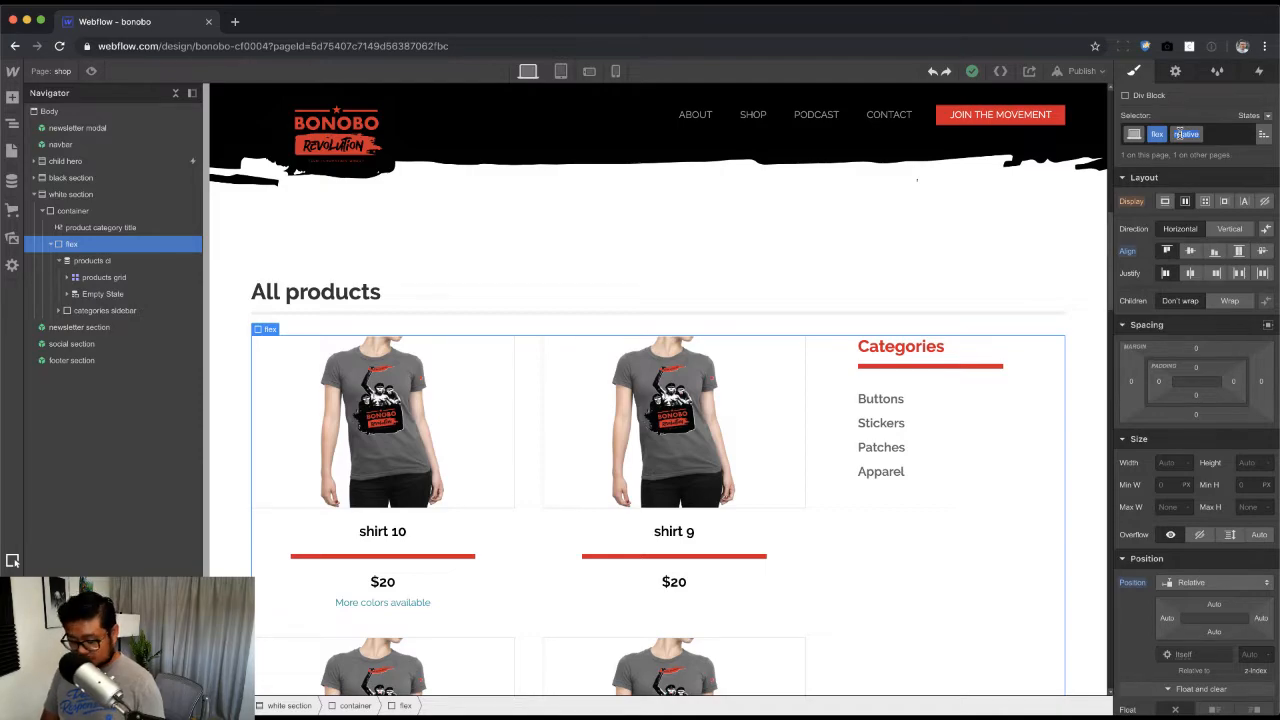
{"action": "type", "text": "snap flex"}
{"action": "key", "text": "Return"}
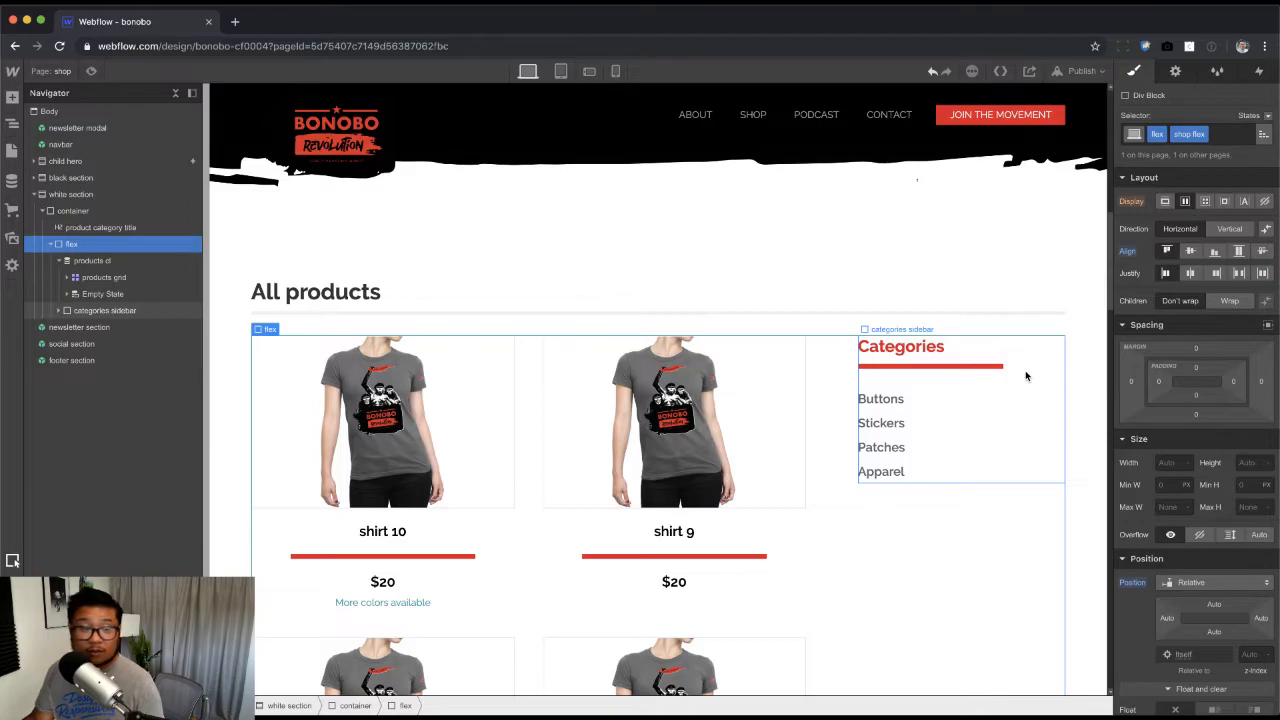
{"action": "scroll", "coordinate": [731, 517], "scroll_direction": "up", "scroll_amount": 3}
{"action": "scroll", "coordinate": [737, 523], "scroll_direction": "down", "scroll_amount": 5}
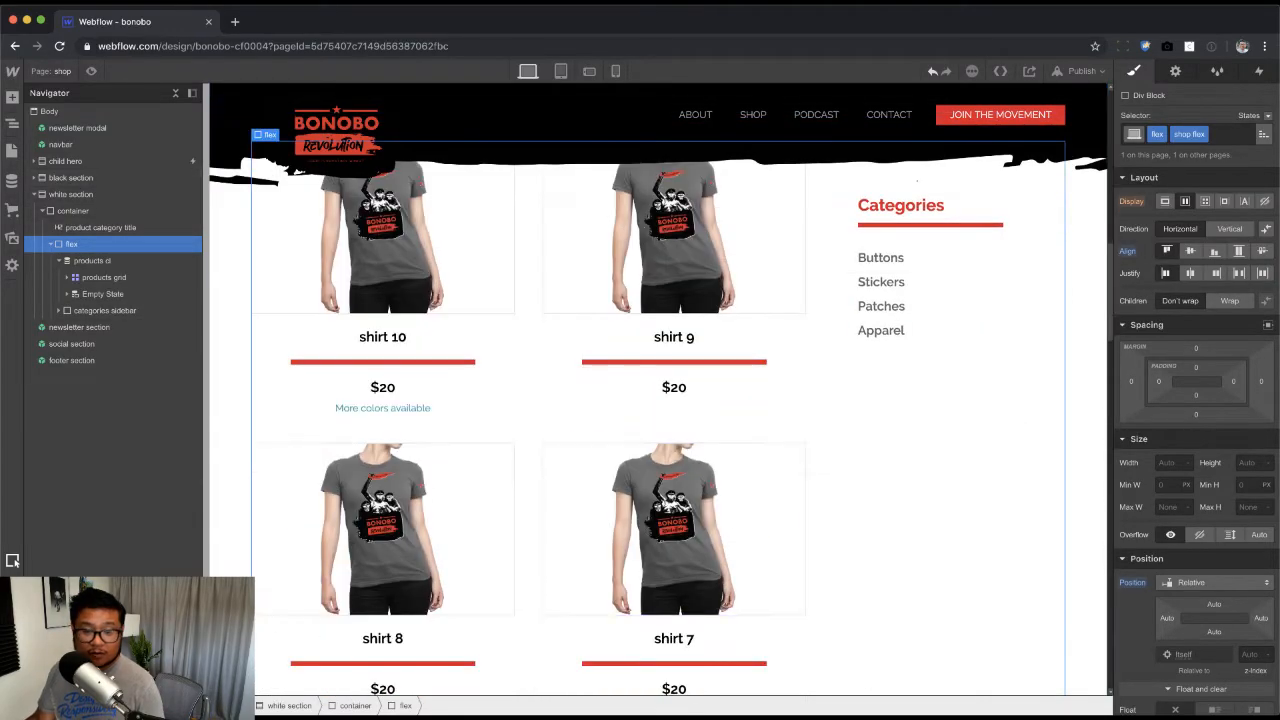
Step: Switch to the design PDF and examine the shop page mockup's product grid and Categories list
{"action": "key", "text": "super+Tab"}
{"action": "scroll", "coordinate": [657, 689], "scroll_direction": "up", "scroll_amount": 10}
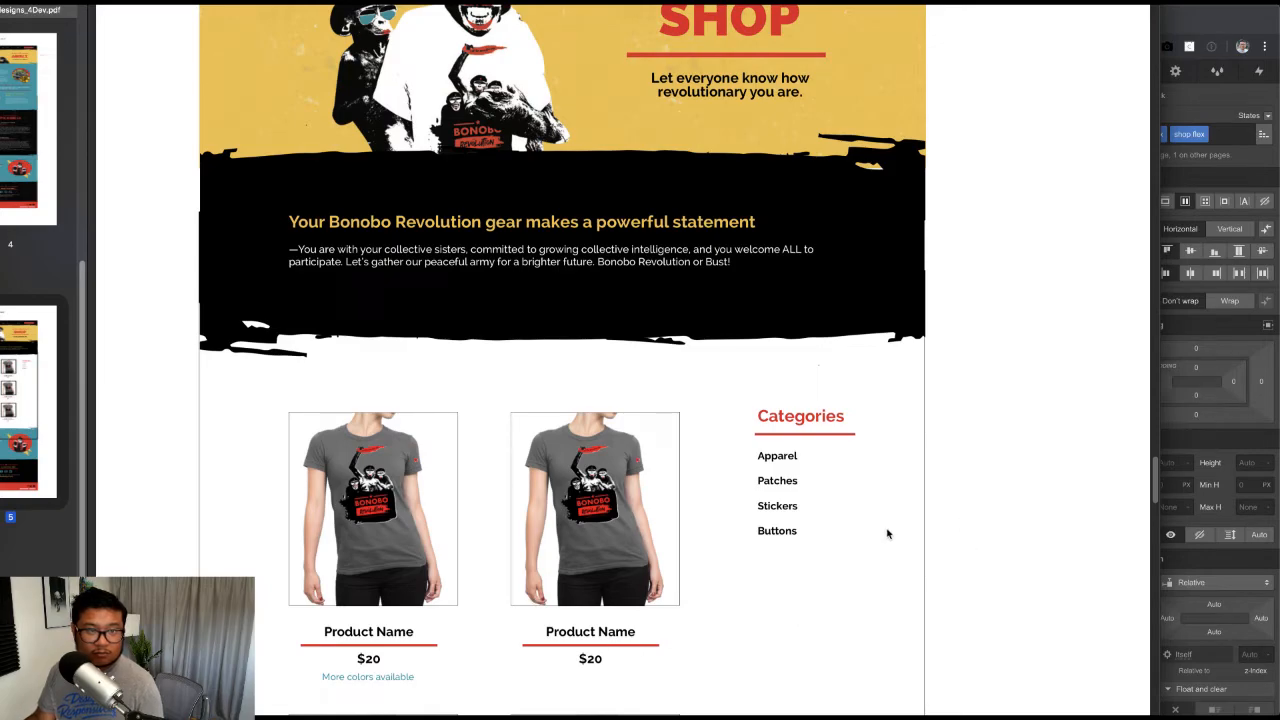
Step: Switch from the design PDF back to Webflow and add a third 1fr column to the products grid
{"action": "scroll", "coordinate": [870, 555], "scroll_direction": "down", "scroll_amount": 5}
{"action": "scroll", "coordinate": [866, 557], "scroll_direction": "up", "scroll_amount": 4}
{"action": "key", "text": "super+Tab"}
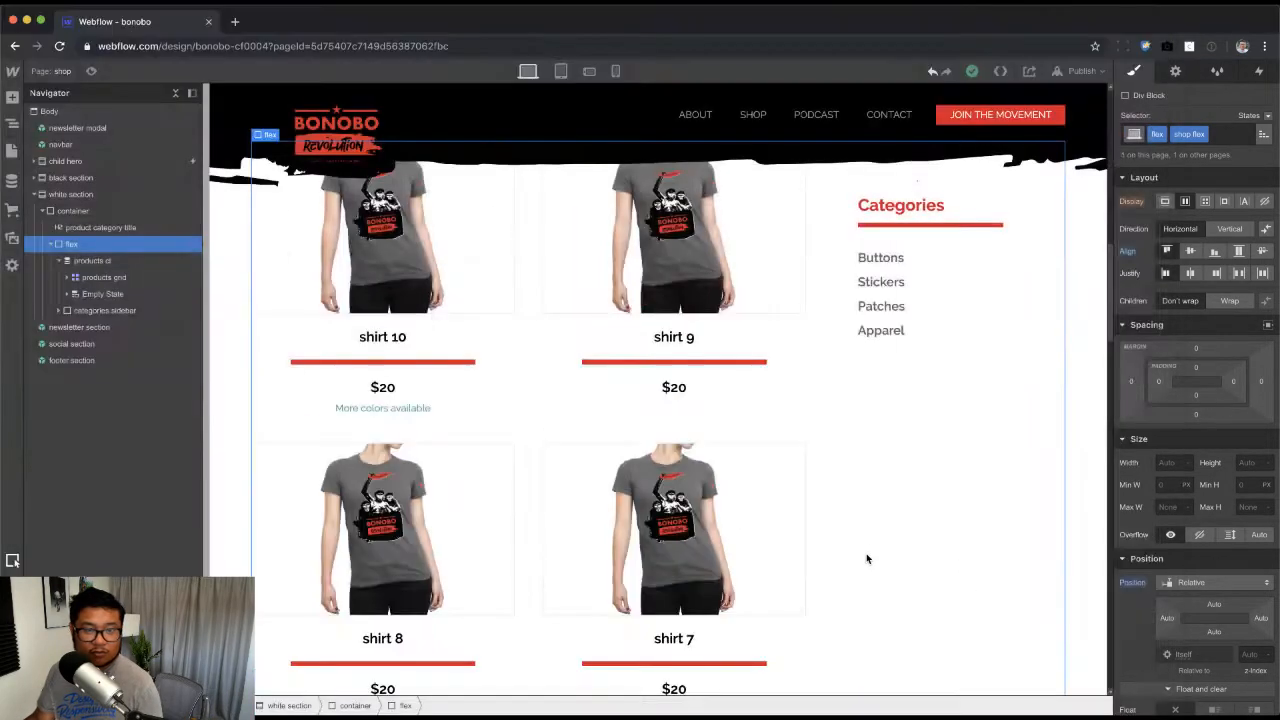
{"action": "left_click", "coordinate": [574, 310]}
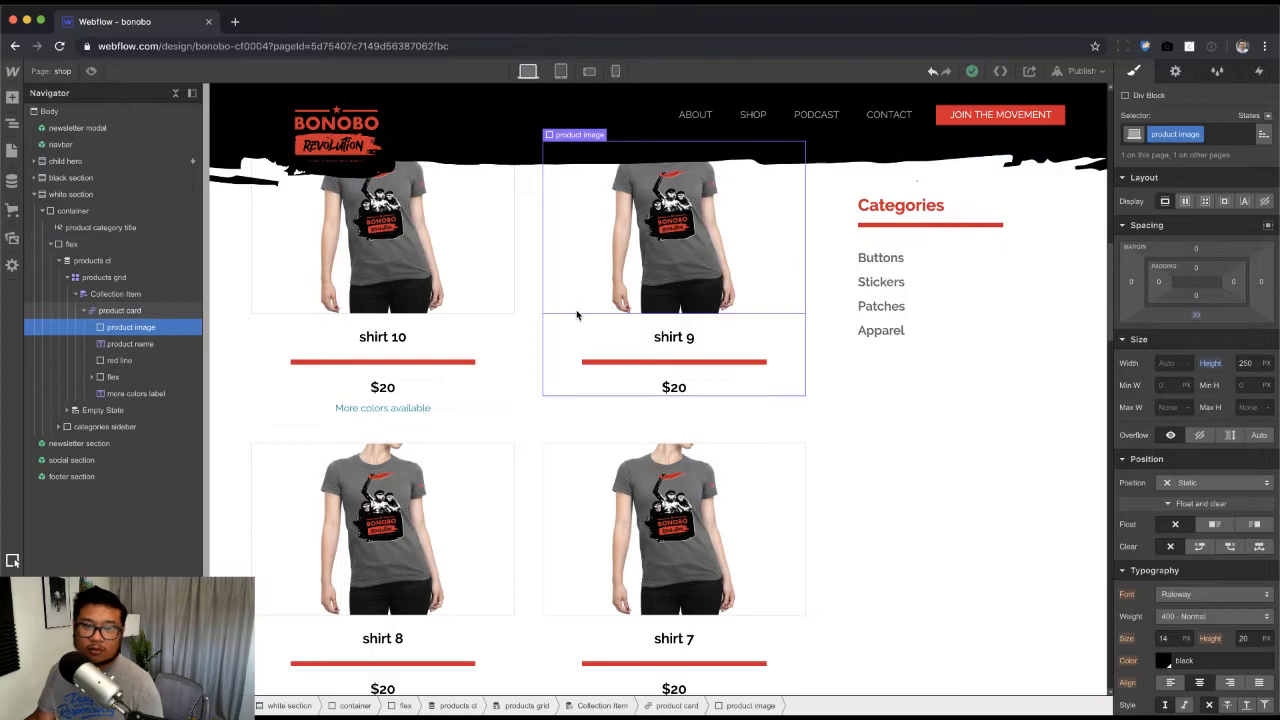
{"action": "left_click", "coordinate": [132, 277]}
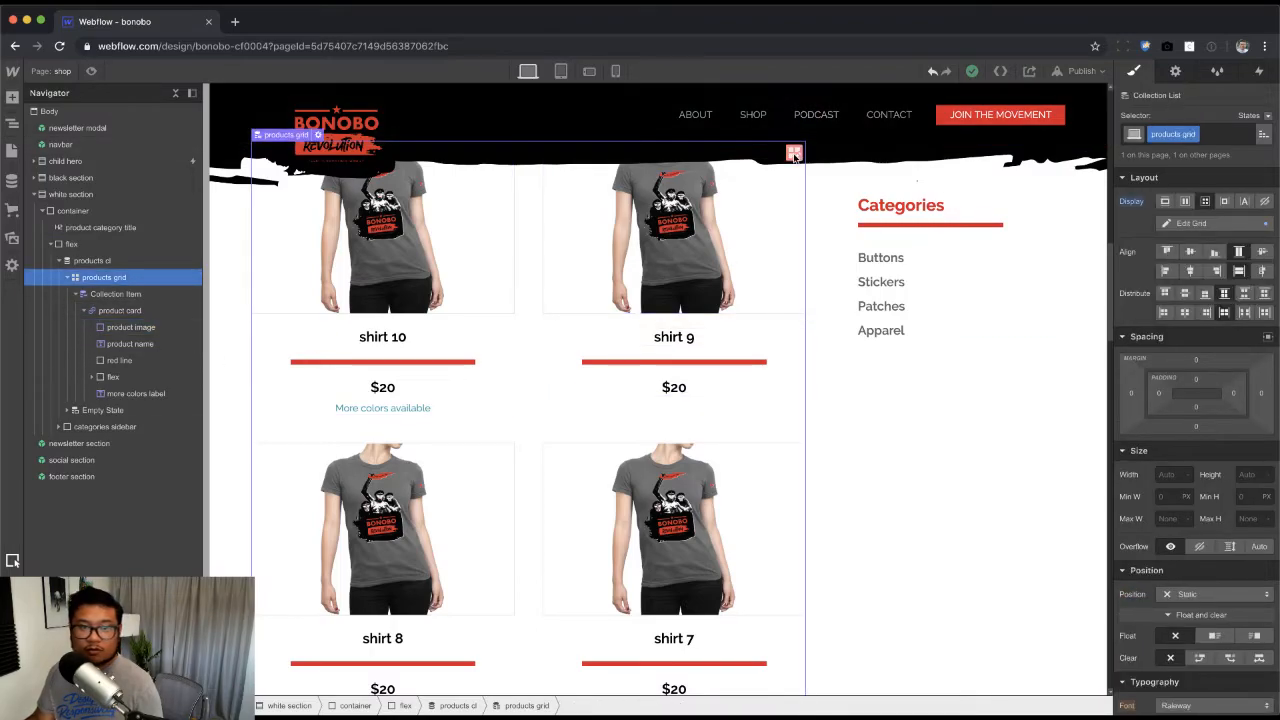
{"action": "left_click", "coordinate": [793, 153]}
{"action": "left_click", "coordinate": [812, 127]}
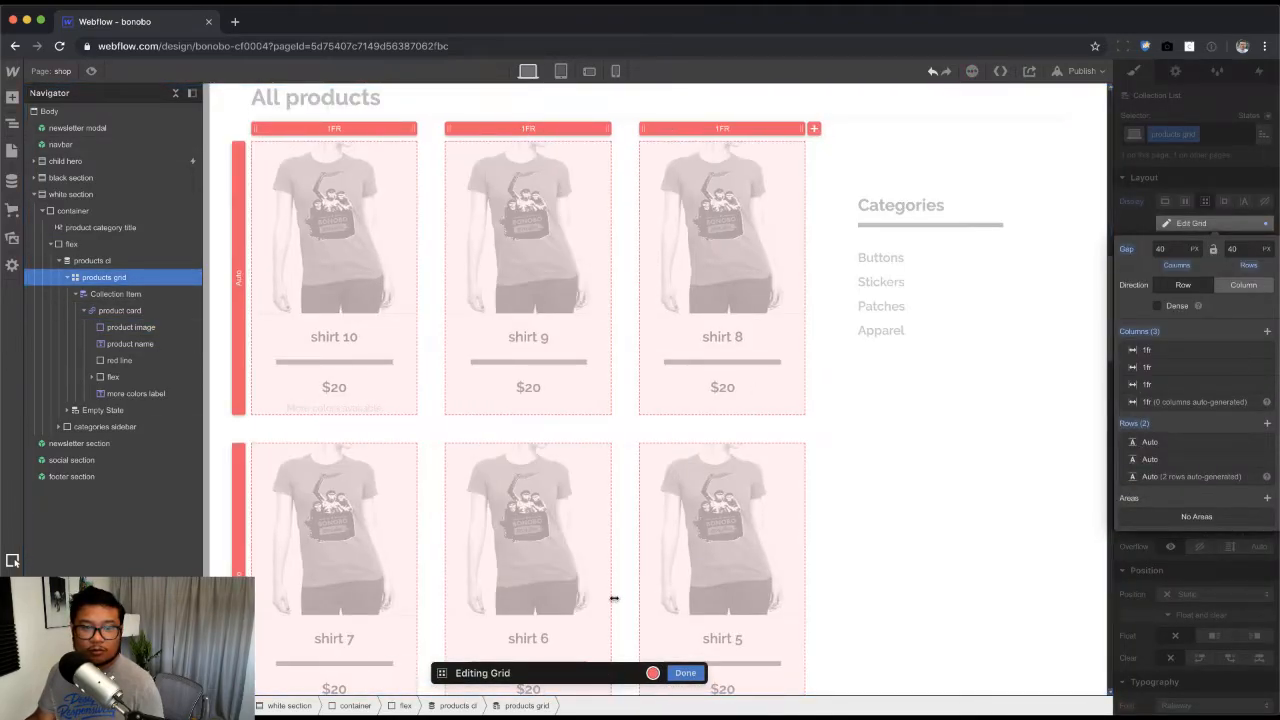
{"action": "left_click", "coordinate": [684, 673]}
{"action": "left_click", "coordinate": [923, 591]}
Step: Examine the three-column product grid and the categories sidebar along the desktop shop page
{"action": "scroll", "coordinate": [905, 625], "scroll_direction": "up", "scroll_amount": 5}
{"action": "scroll", "coordinate": [903, 634], "scroll_direction": "down", "scroll_amount": 3}
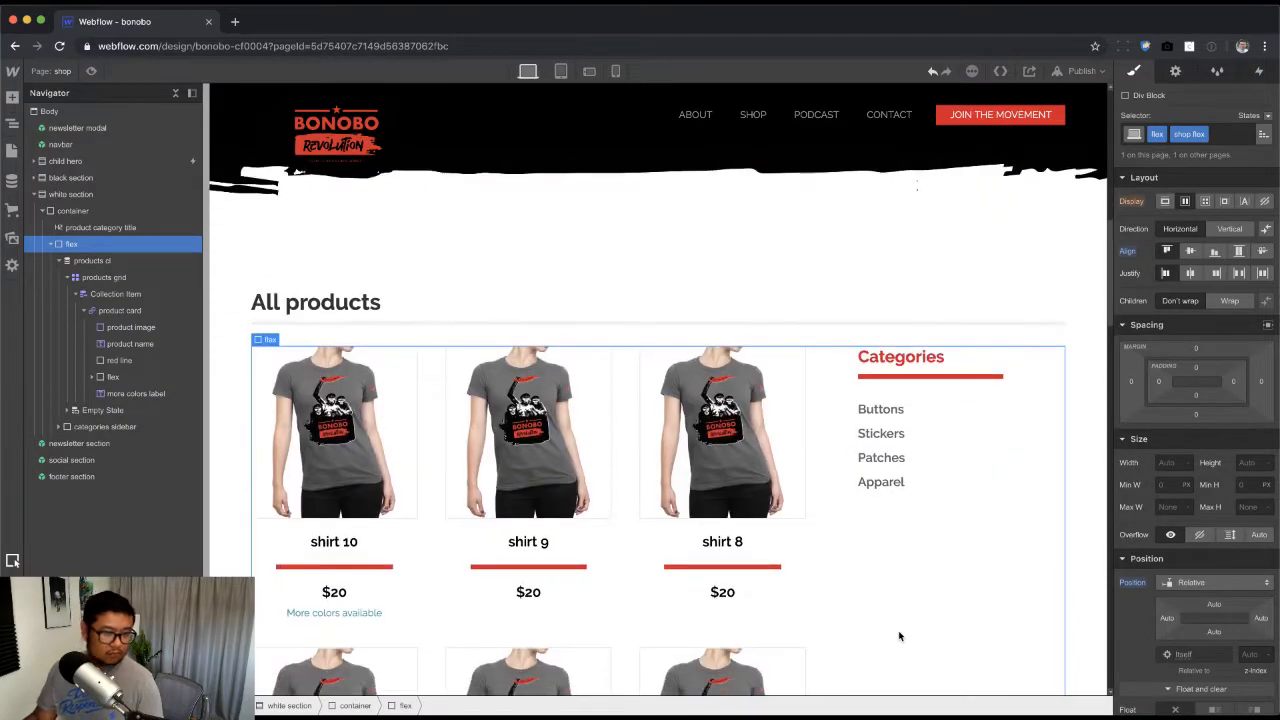
{"action": "scroll", "coordinate": [899, 636], "scroll_direction": "down", "scroll_amount": 12}
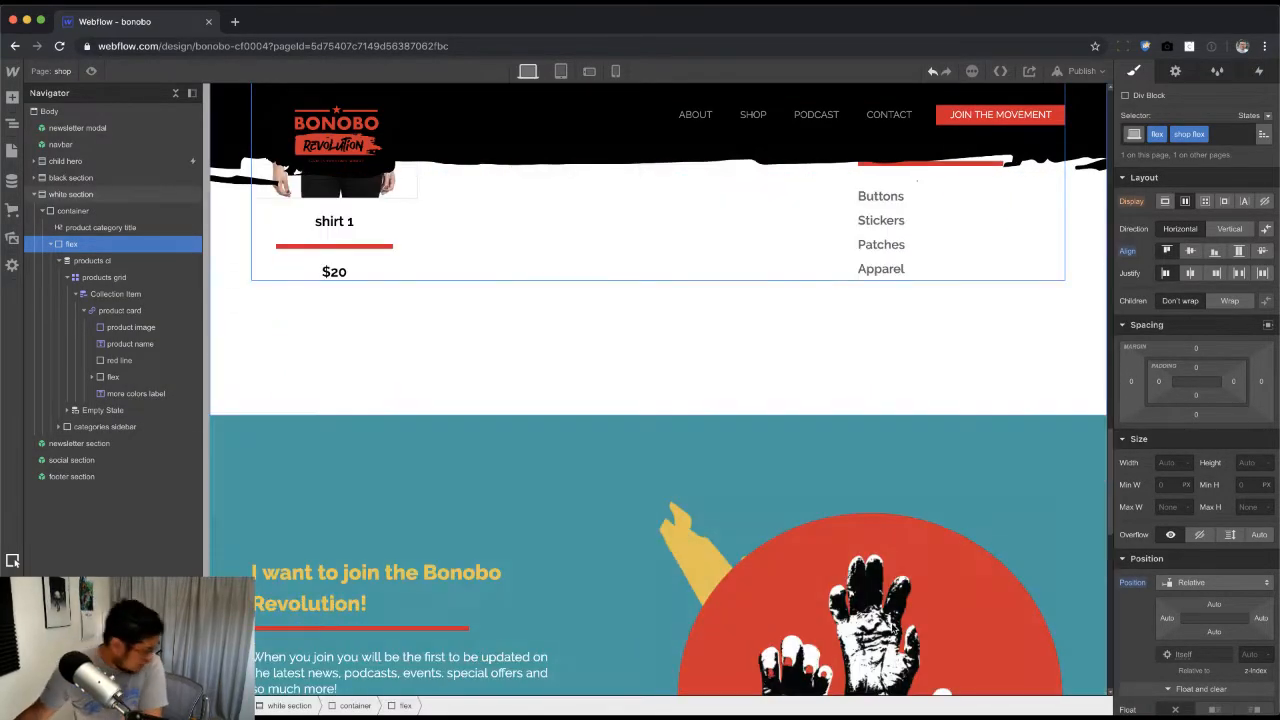
{"action": "scroll", "coordinate": [892, 614], "scroll_direction": "up", "scroll_amount": 10}
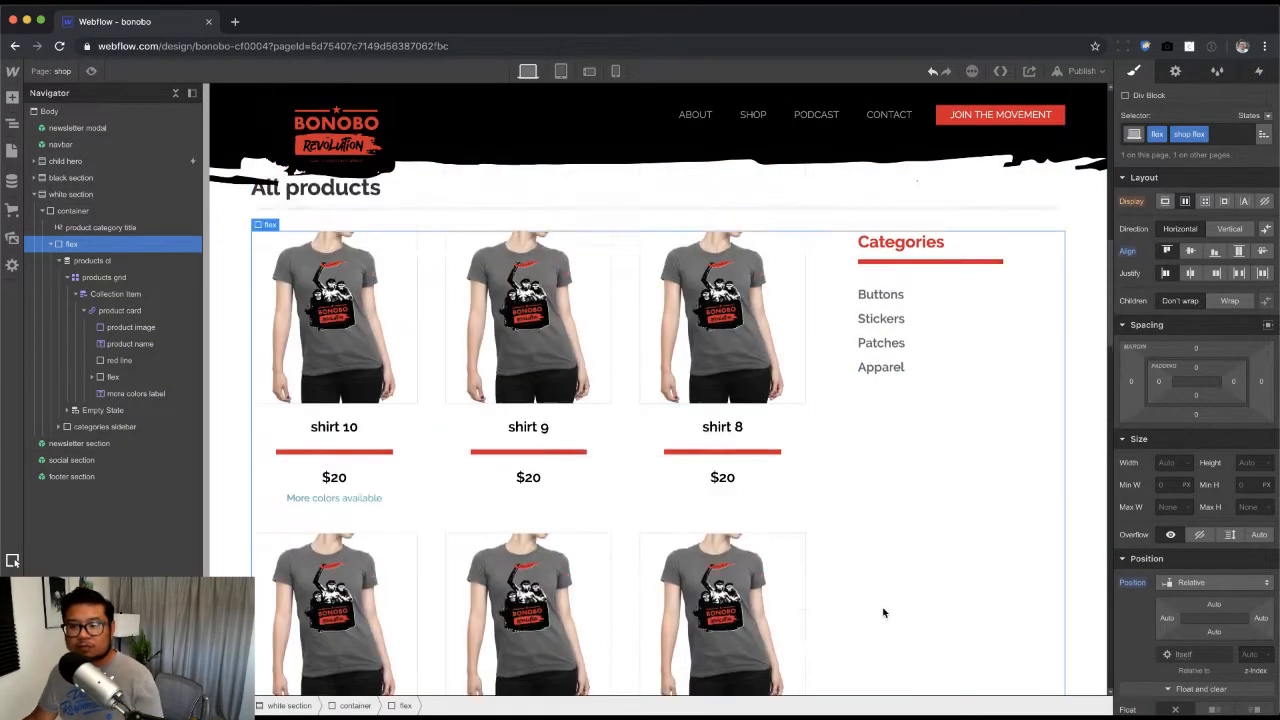
{"action": "scroll", "coordinate": [883, 610], "scroll_direction": "up", "scroll_amount": 3}
{"action": "scroll", "coordinate": [870, 595], "scroll_direction": "down", "scroll_amount": 2}
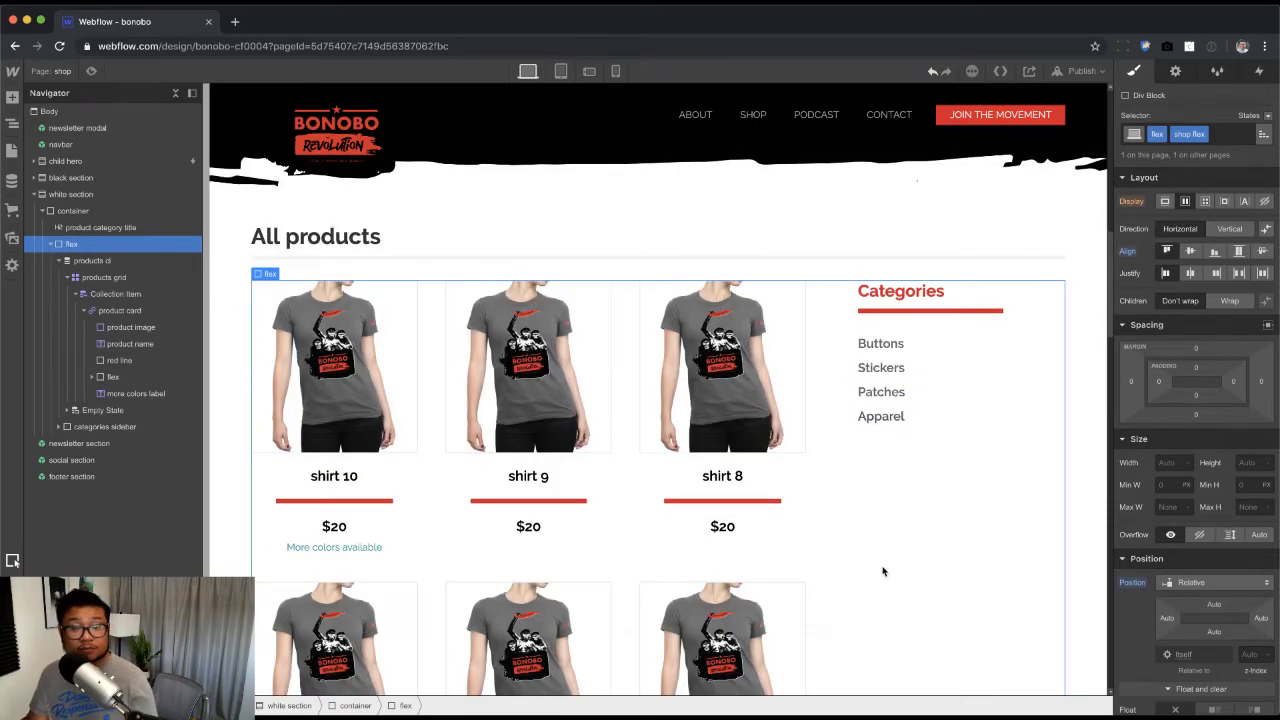
{"action": "scroll", "coordinate": [882, 568], "scroll_direction": "down", "scroll_amount": 3}
{"action": "scroll", "coordinate": [880, 566], "scroll_direction": "up", "scroll_amount": 4}
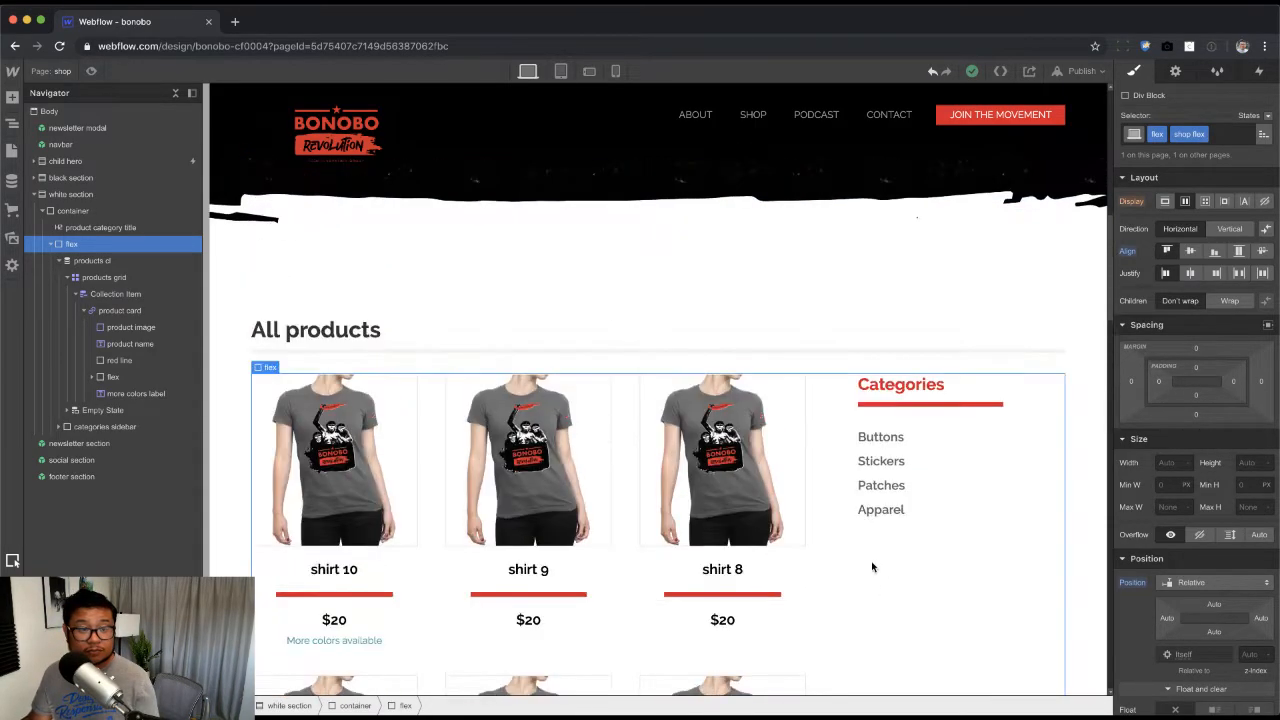
Step: In the tablet breakpoint, reverse the shop flex container's vertical direction to place the categories above the products
{"action": "left_click", "coordinate": [132, 264]}
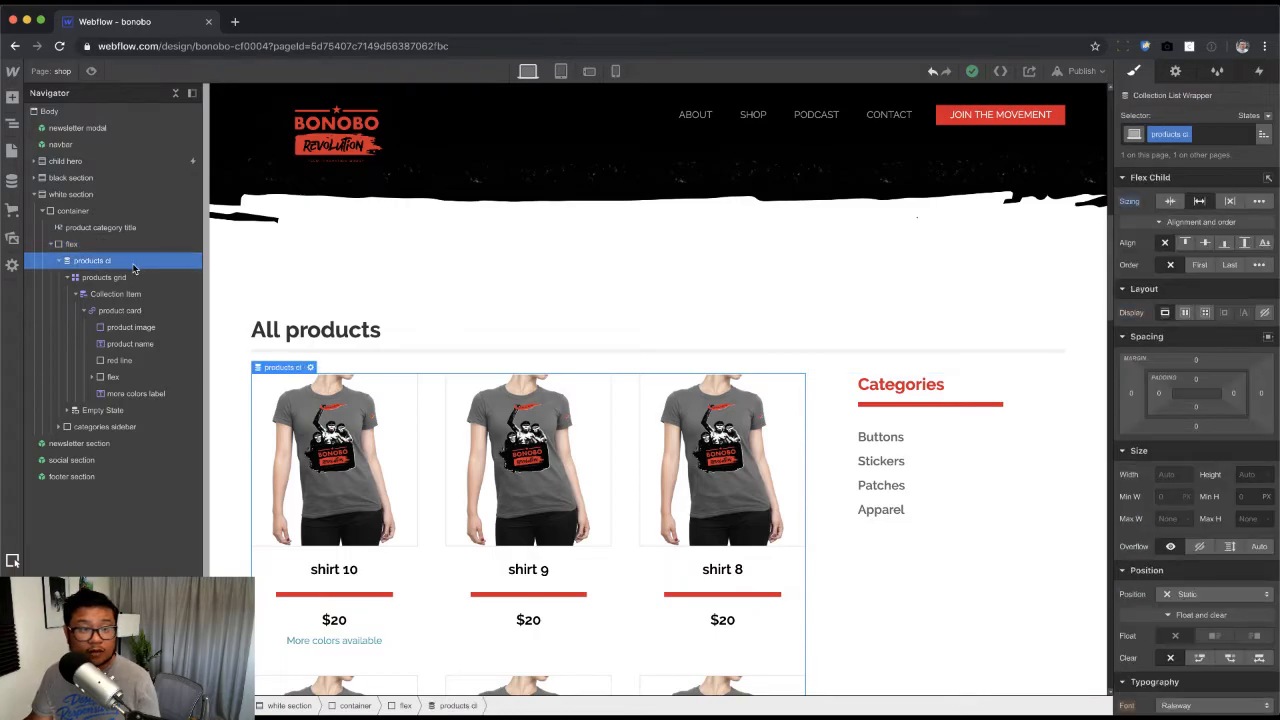
{"action": "left_click", "coordinate": [561, 72]}
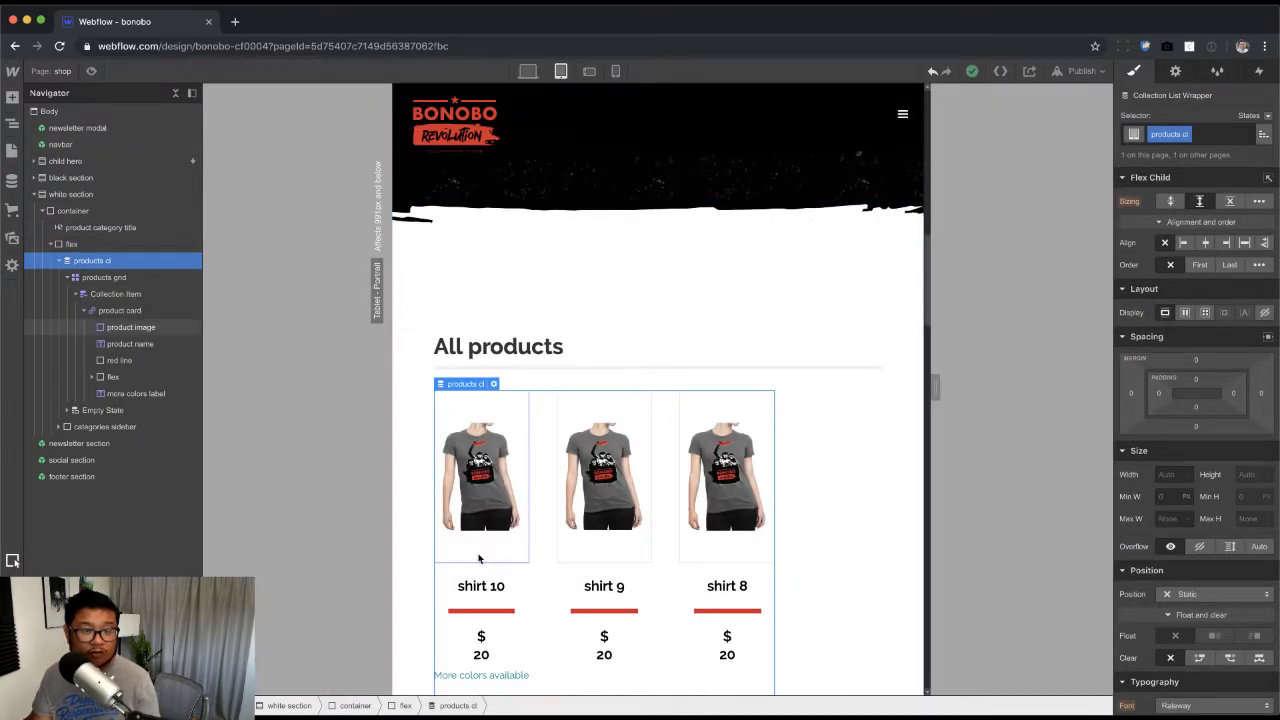
{"action": "left_click", "coordinate": [73, 245]}
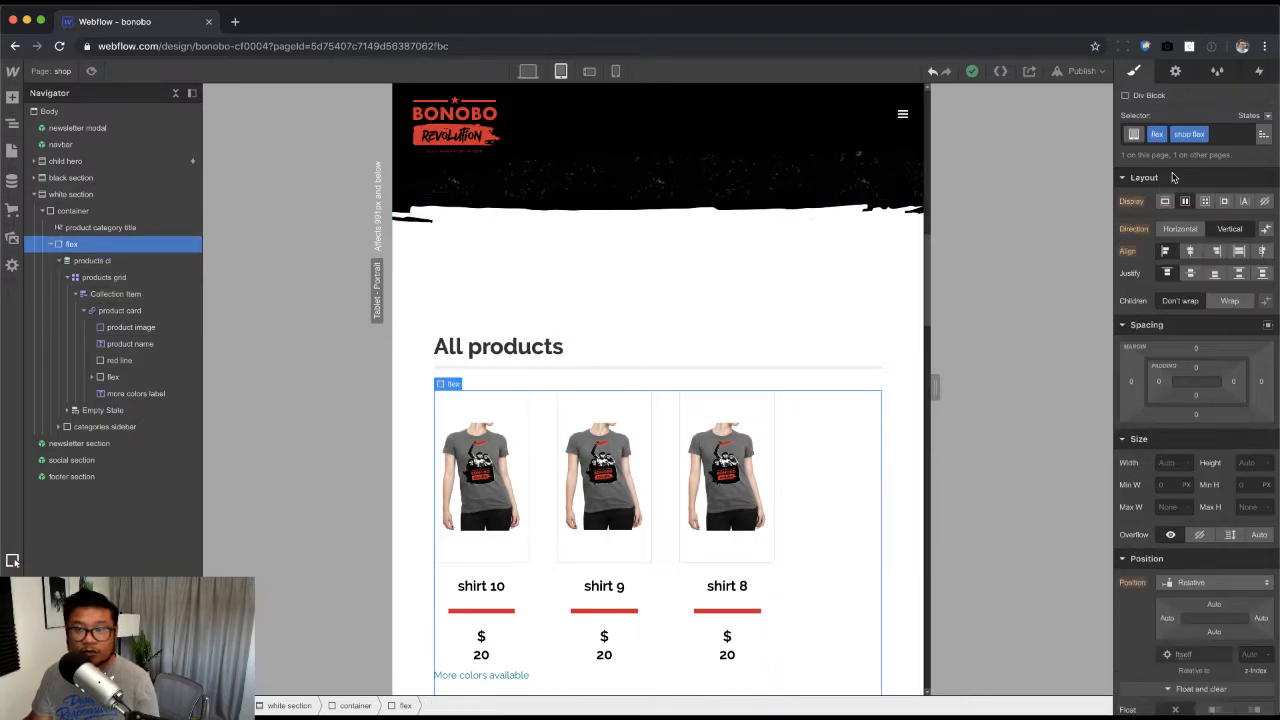
{"action": "left_click", "coordinate": [1265, 229]}
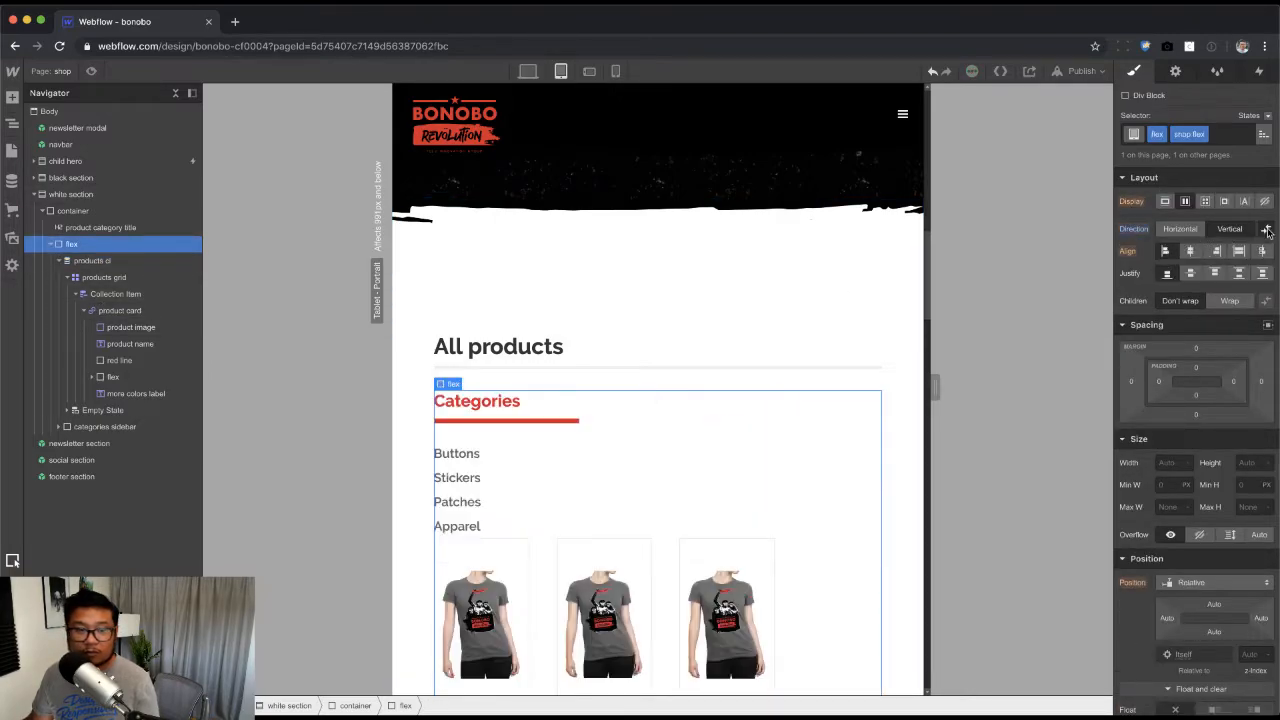
Step: Set the categories sidebar's width to Auto and its flex child alignment to stretch in the tablet layout
{"action": "left_click", "coordinate": [561, 453]}
{"action": "left_click", "coordinate": [580, 436]}
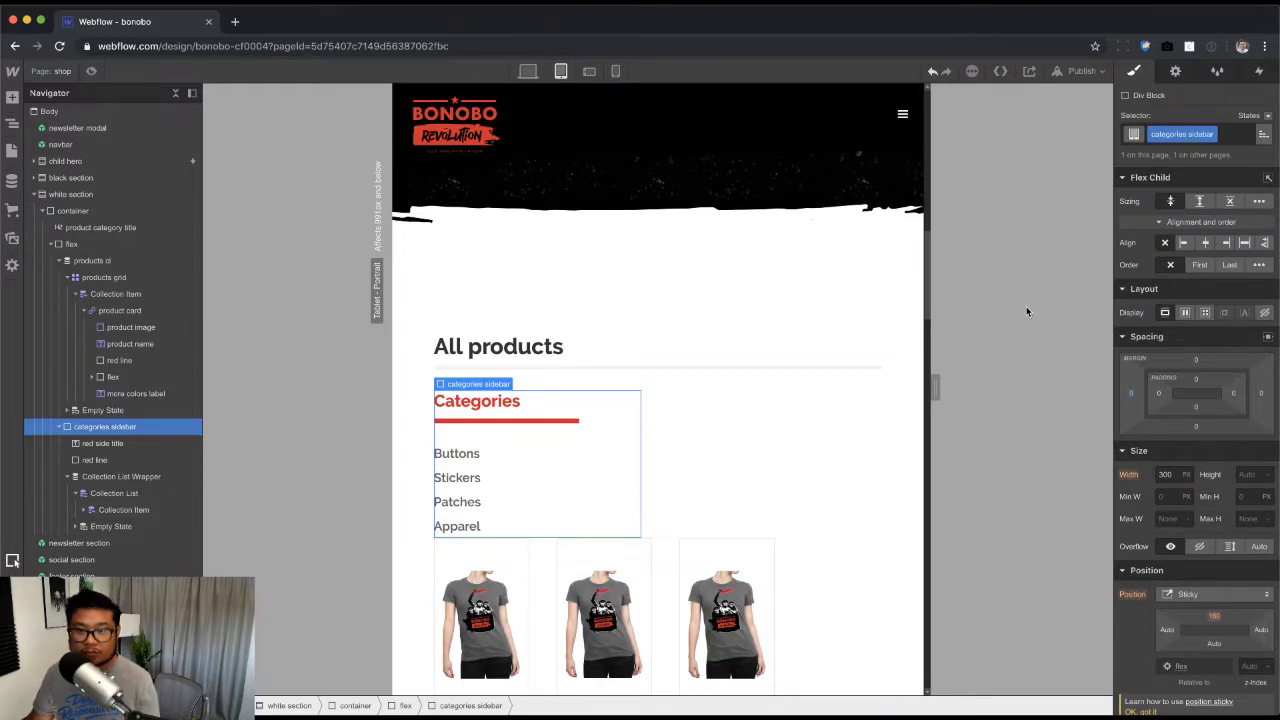
{"action": "left_click", "coordinate": [1244, 243]}
{"action": "left_click", "coordinate": [1186, 474]}
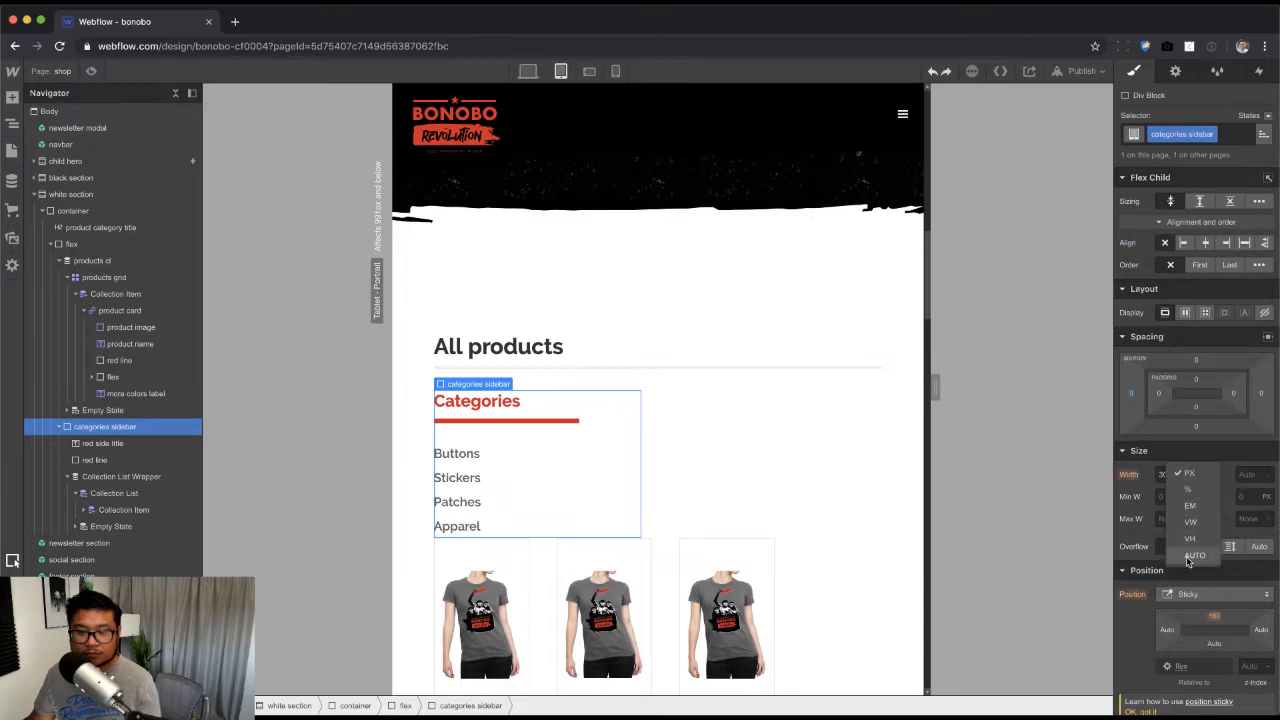
{"action": "left_click", "coordinate": [1192, 555]}
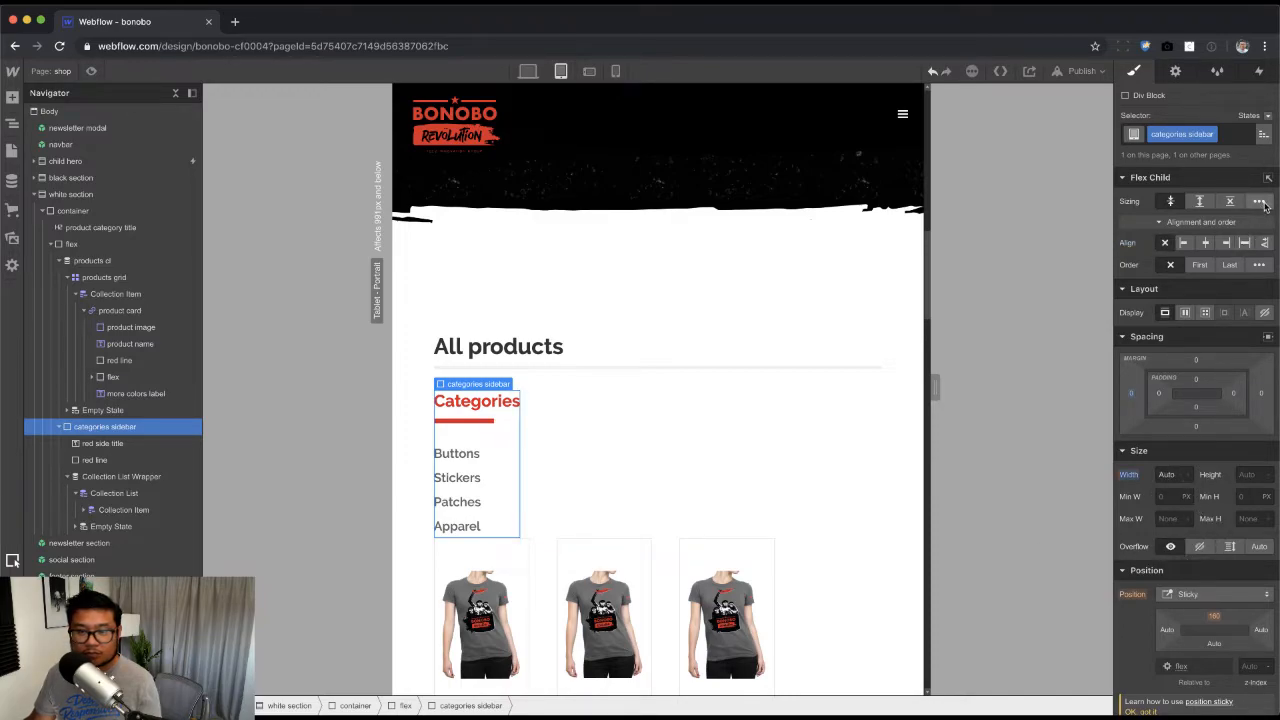
{"action": "left_click", "coordinate": [1244, 243]}
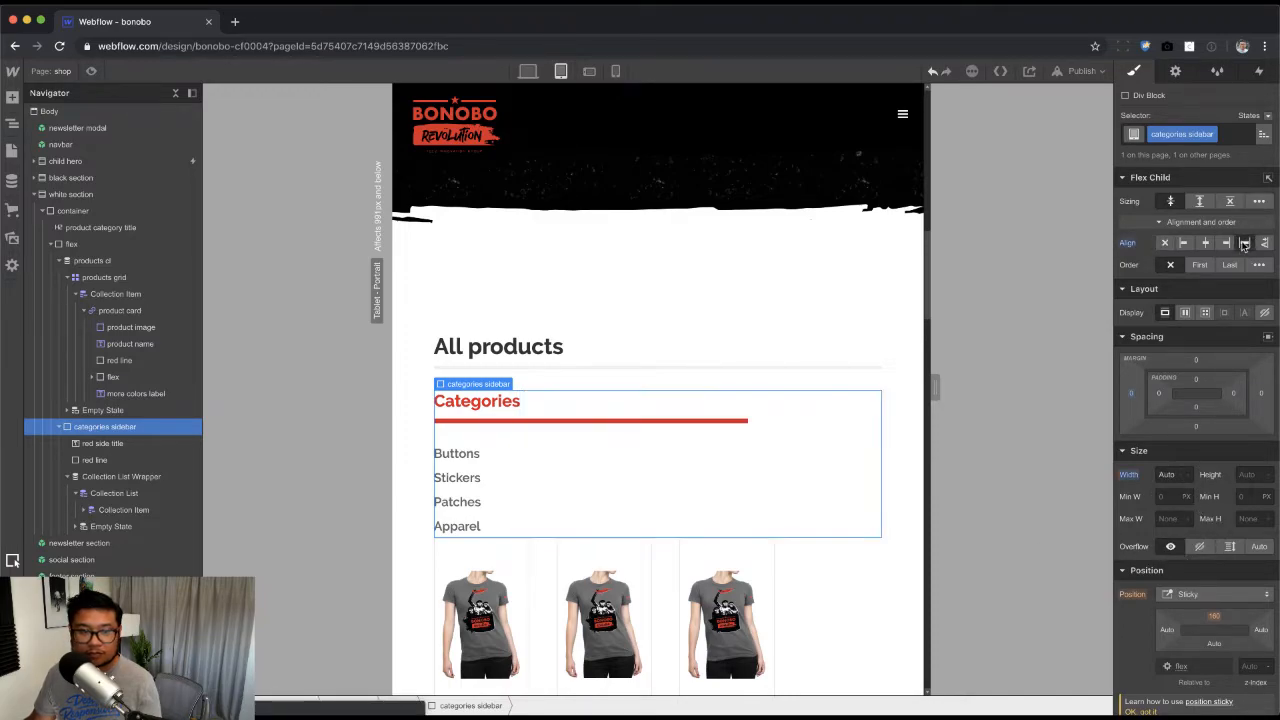
Step: Give the categories Collection List the class "category list" and make it a horizontal flex layout justified with space between
{"action": "left_click", "coordinate": [573, 459]}
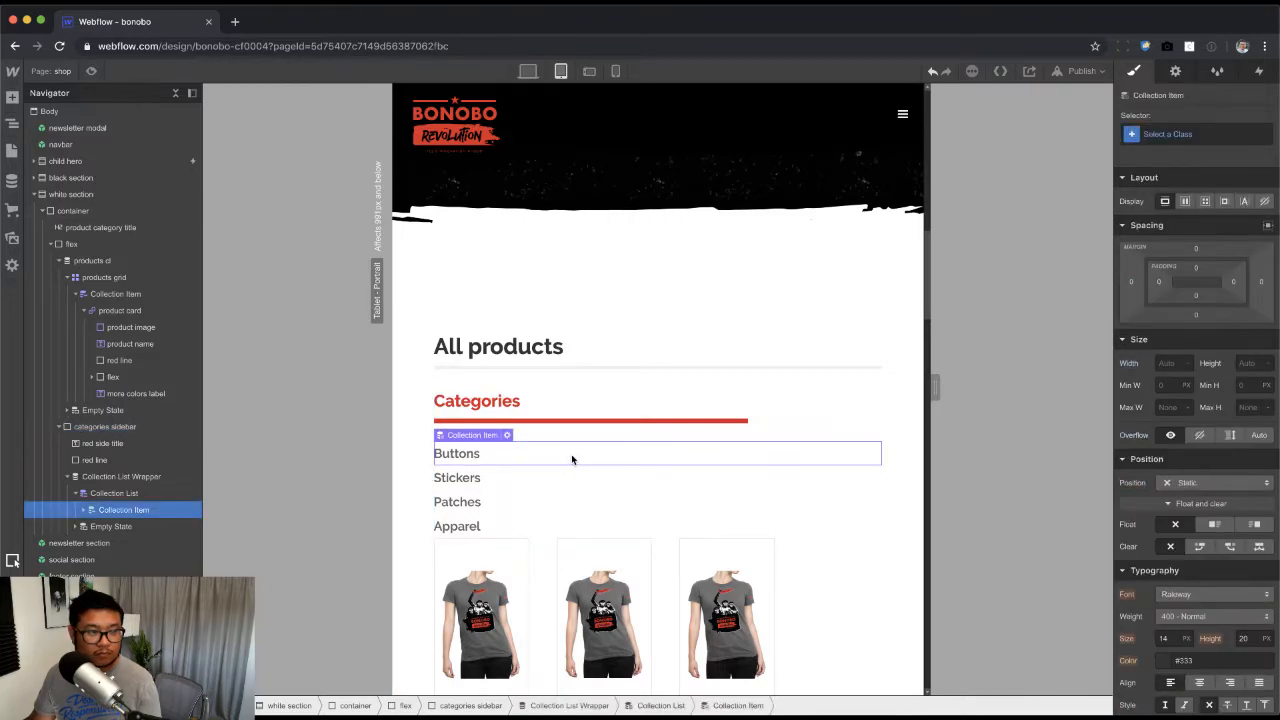
{"action": "left_click", "coordinate": [150, 492]}
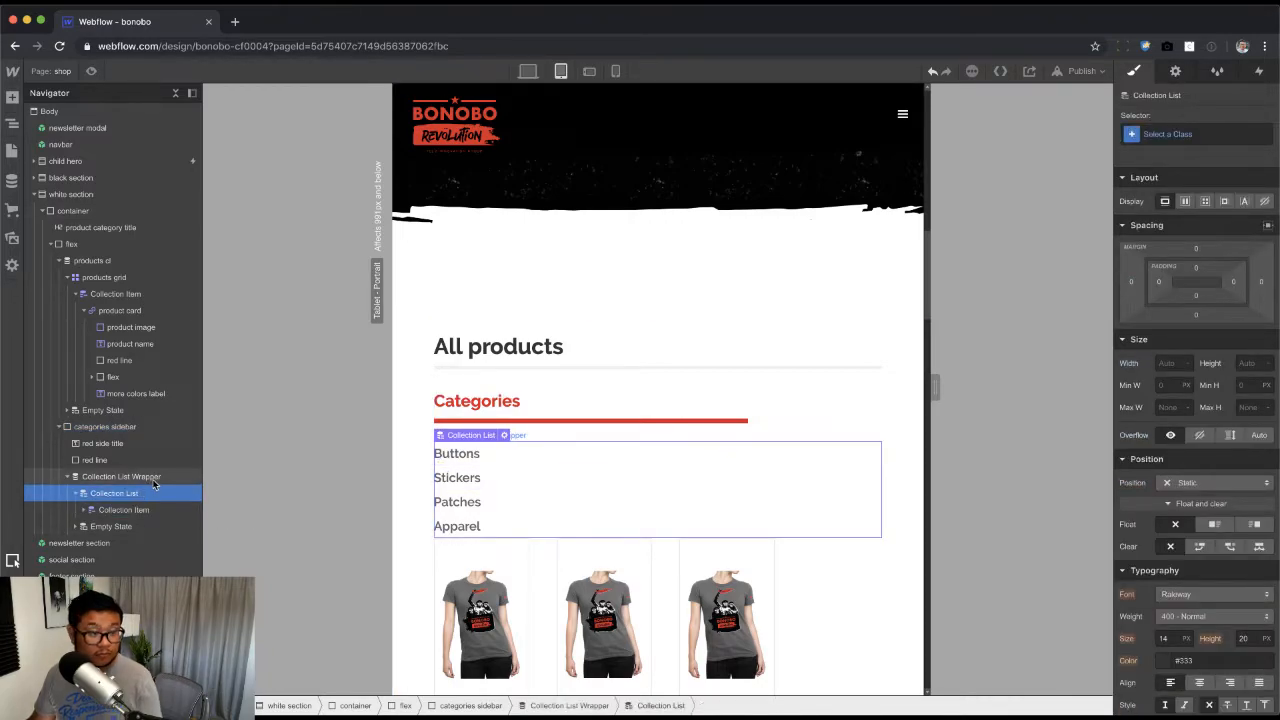
{"action": "type", "text": "category list"}
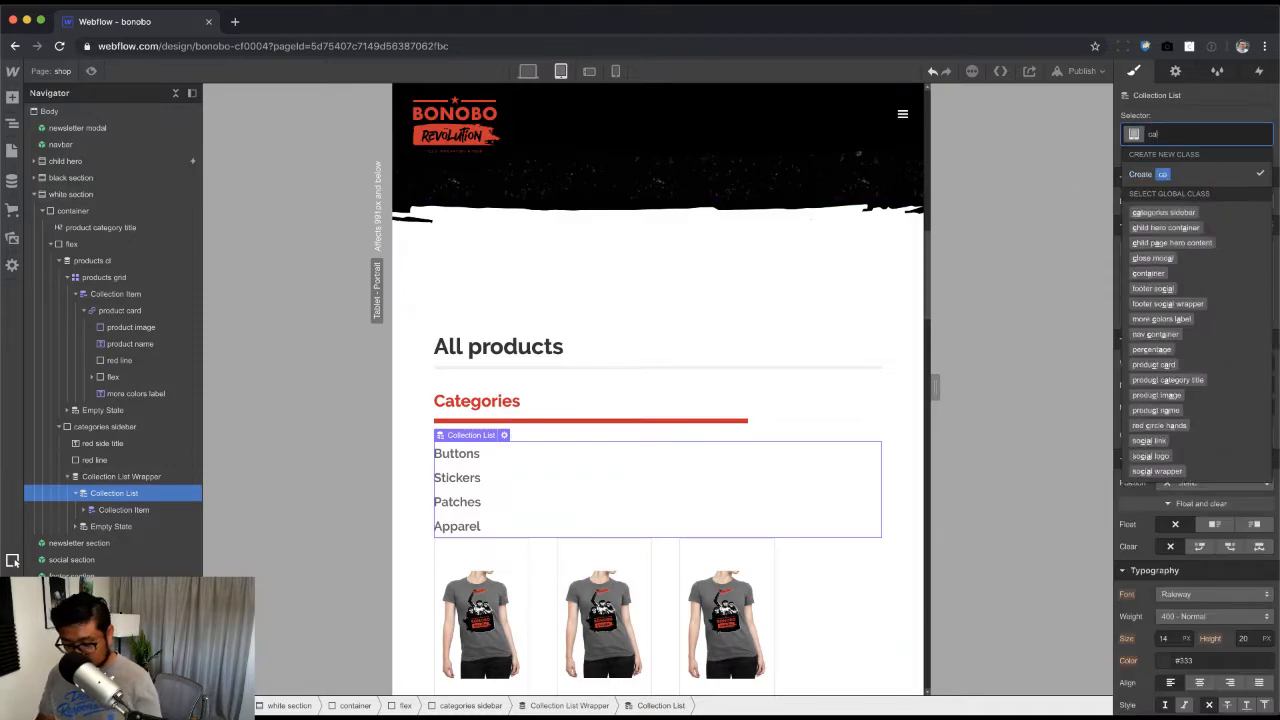
{"action": "key", "text": "Return"}
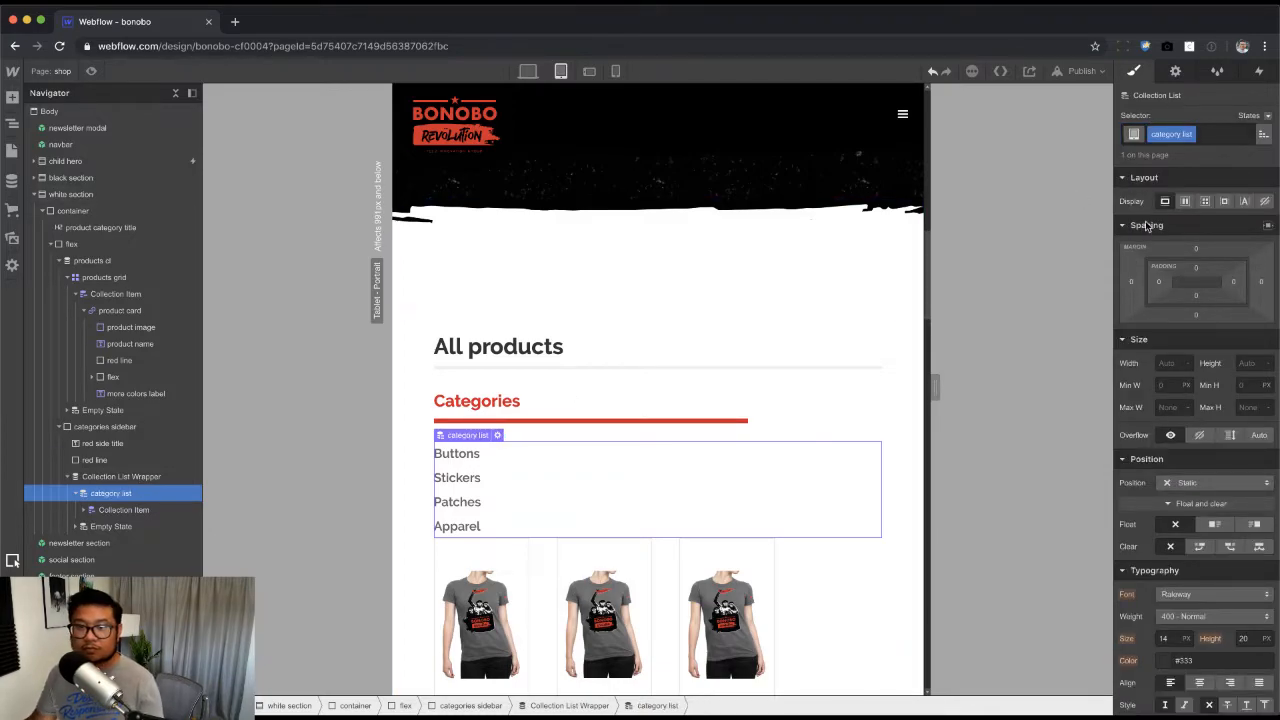
{"action": "left_click", "coordinate": [1185, 202]}
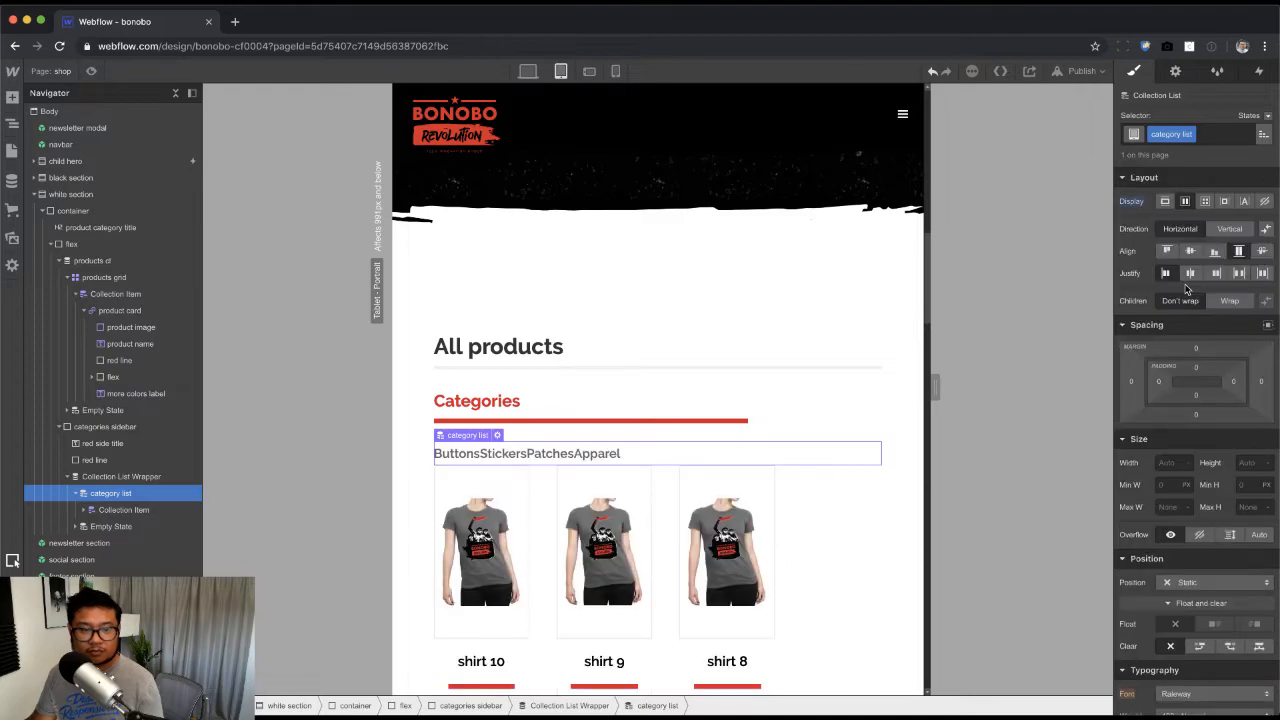
{"action": "left_click", "coordinate": [1238, 274]}
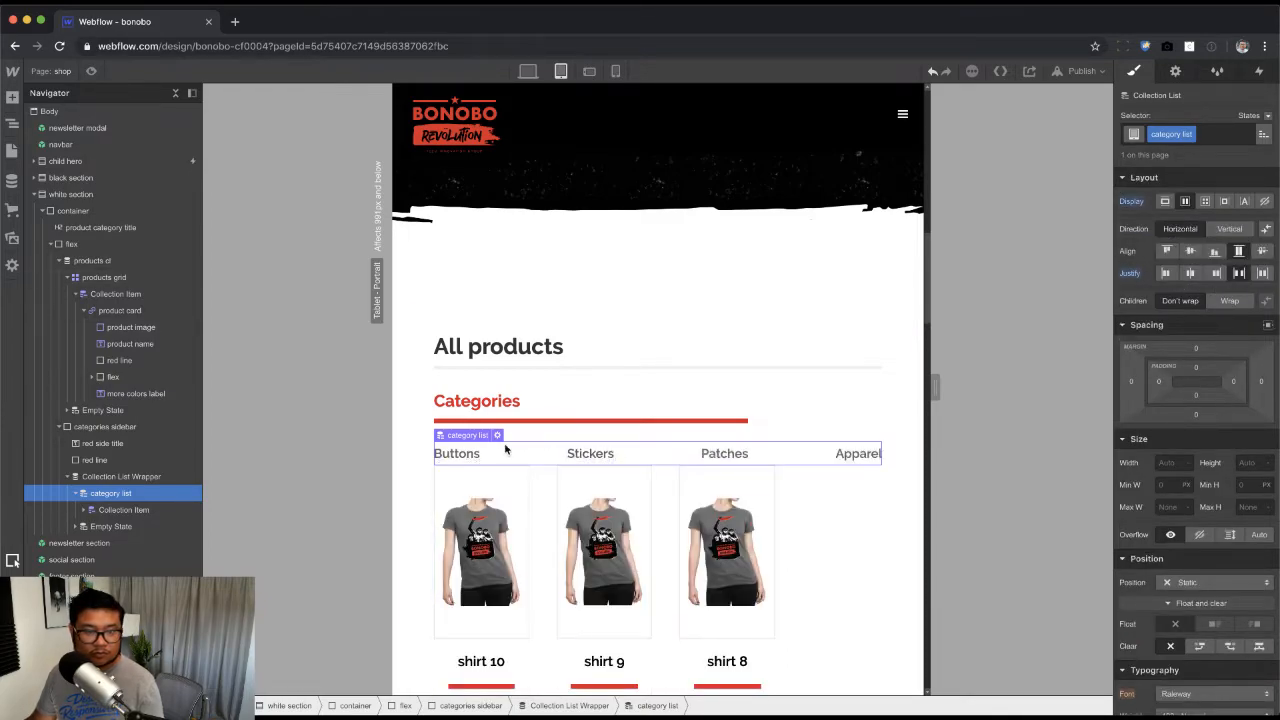
Step: Set the sidebar link's display to Block at the desktop breakpoint and check the category links in the tablet layout
{"action": "left_click", "coordinate": [453, 458]}
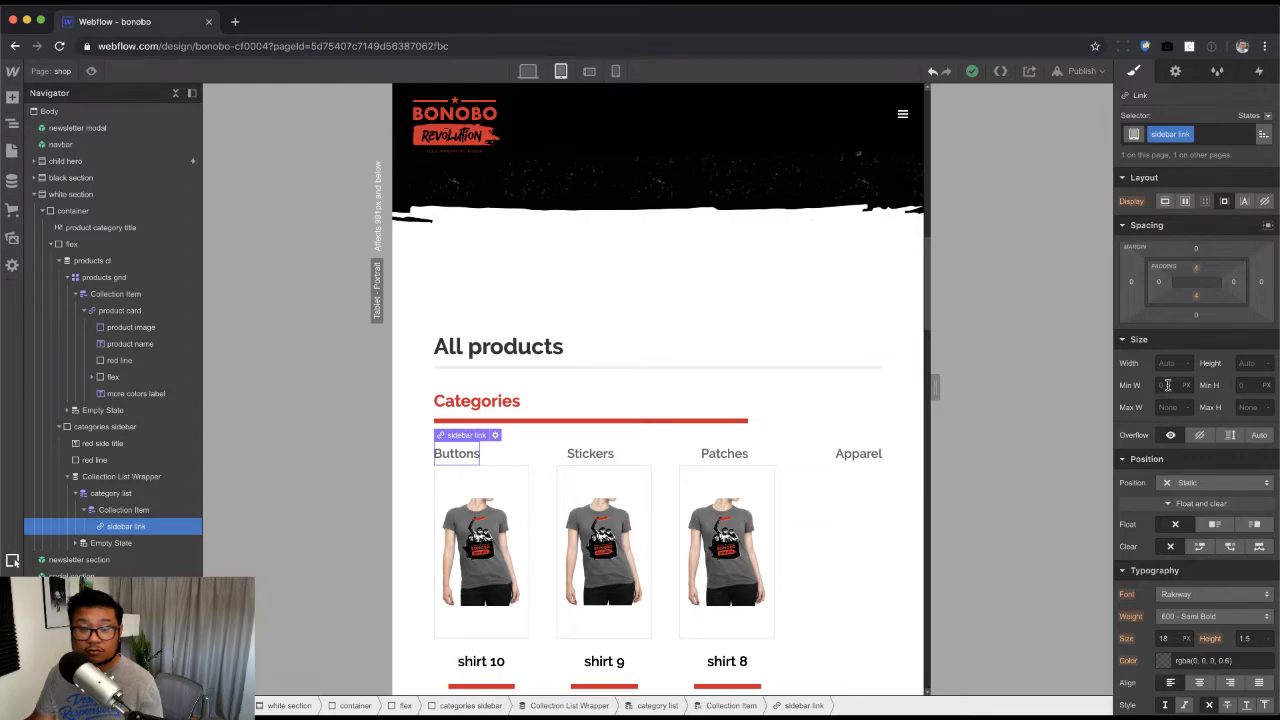
{"action": "left_click", "coordinate": [1165, 202]}
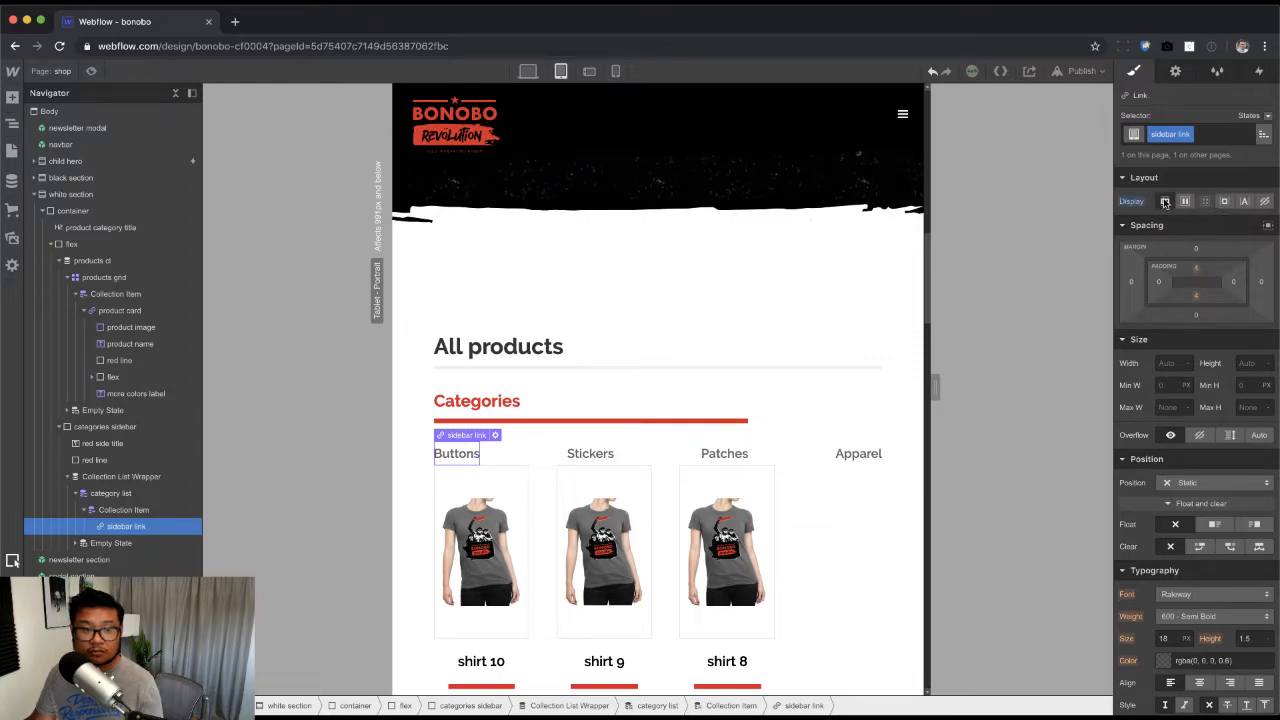
{"action": "left_click", "coordinate": [528, 71]}
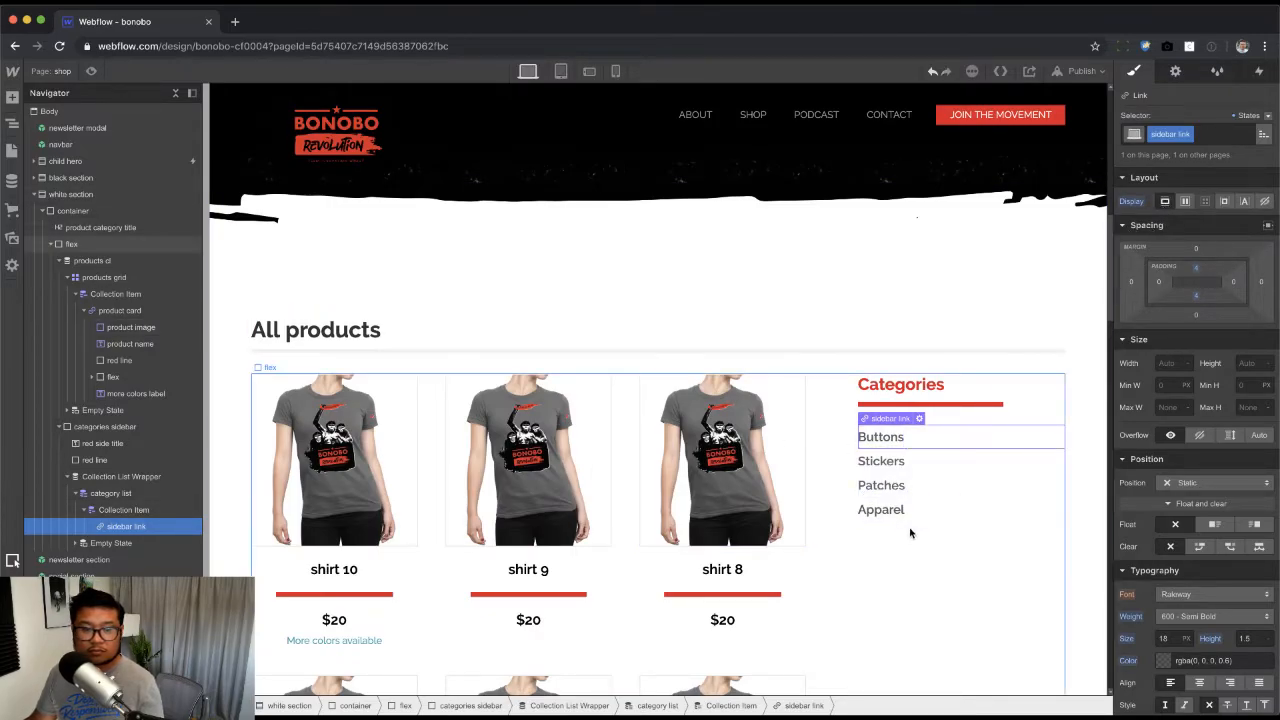
{"action": "left_click", "coordinate": [560, 73]}
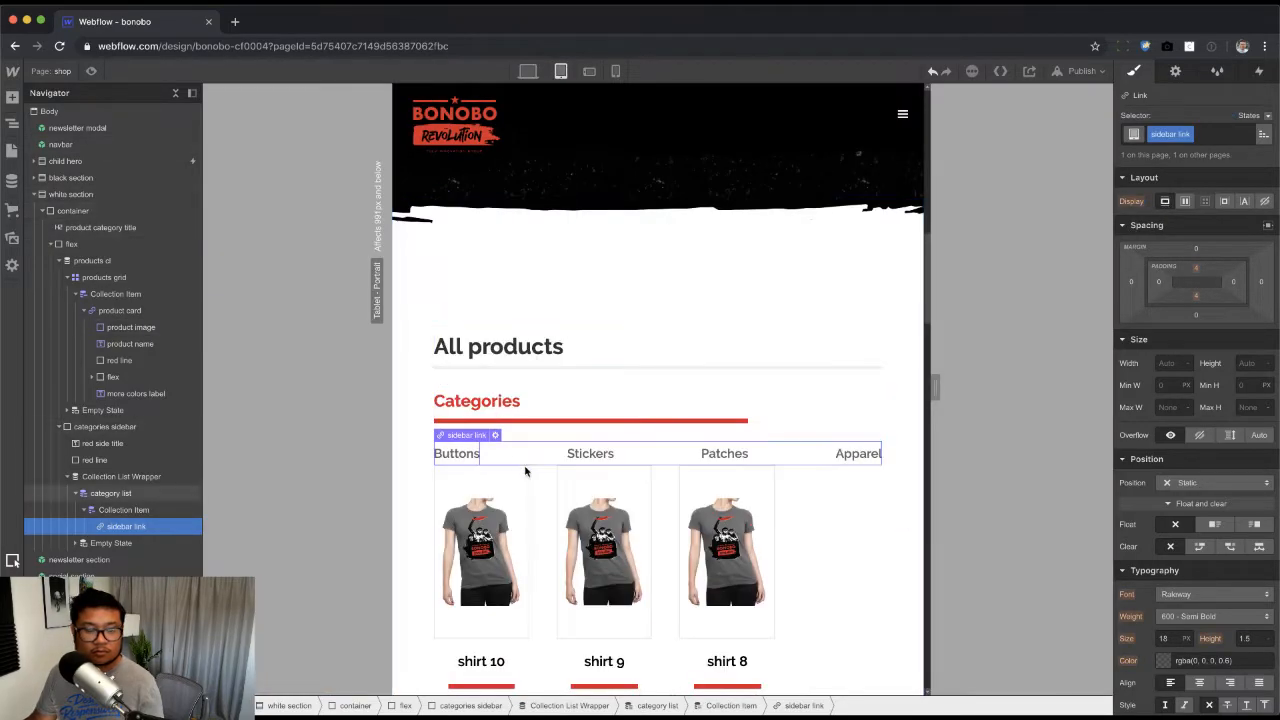
{"action": "left_click", "coordinate": [432, 450]}
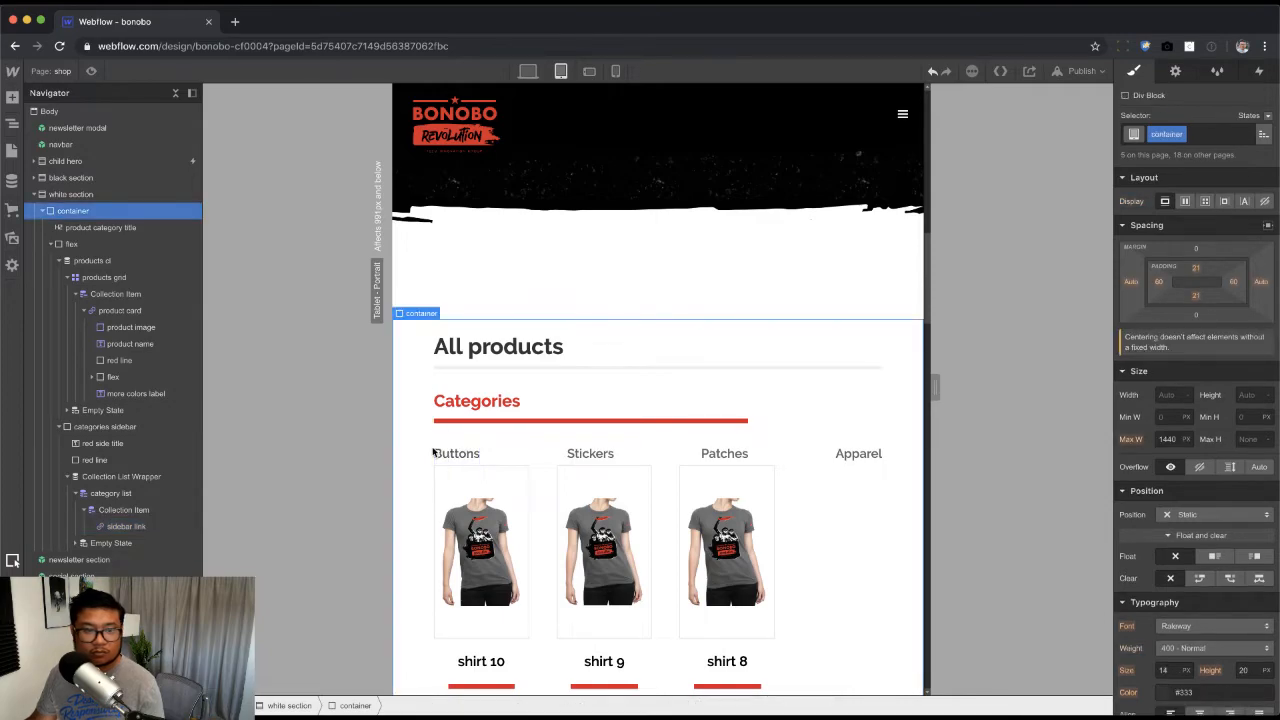
{"action": "left_click", "coordinate": [464, 457]}
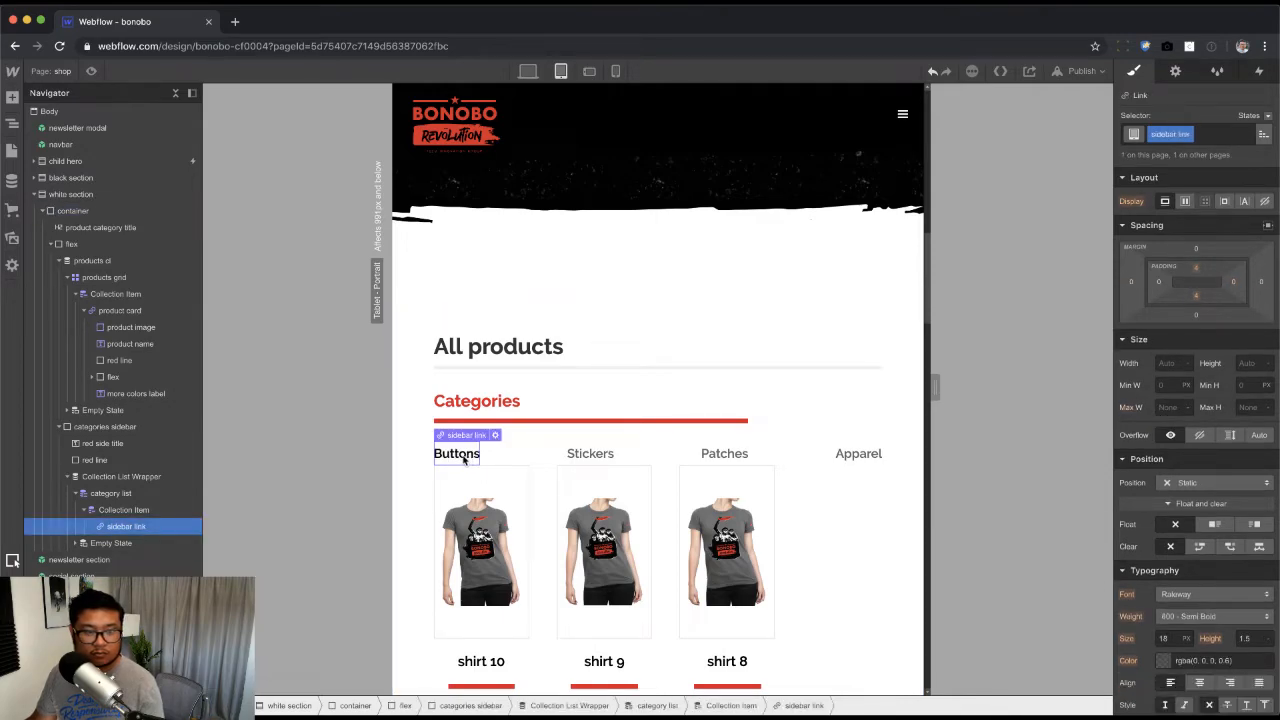
{"action": "scroll", "coordinate": [480, 465], "scroll_direction": "down", "scroll_amount": 3}
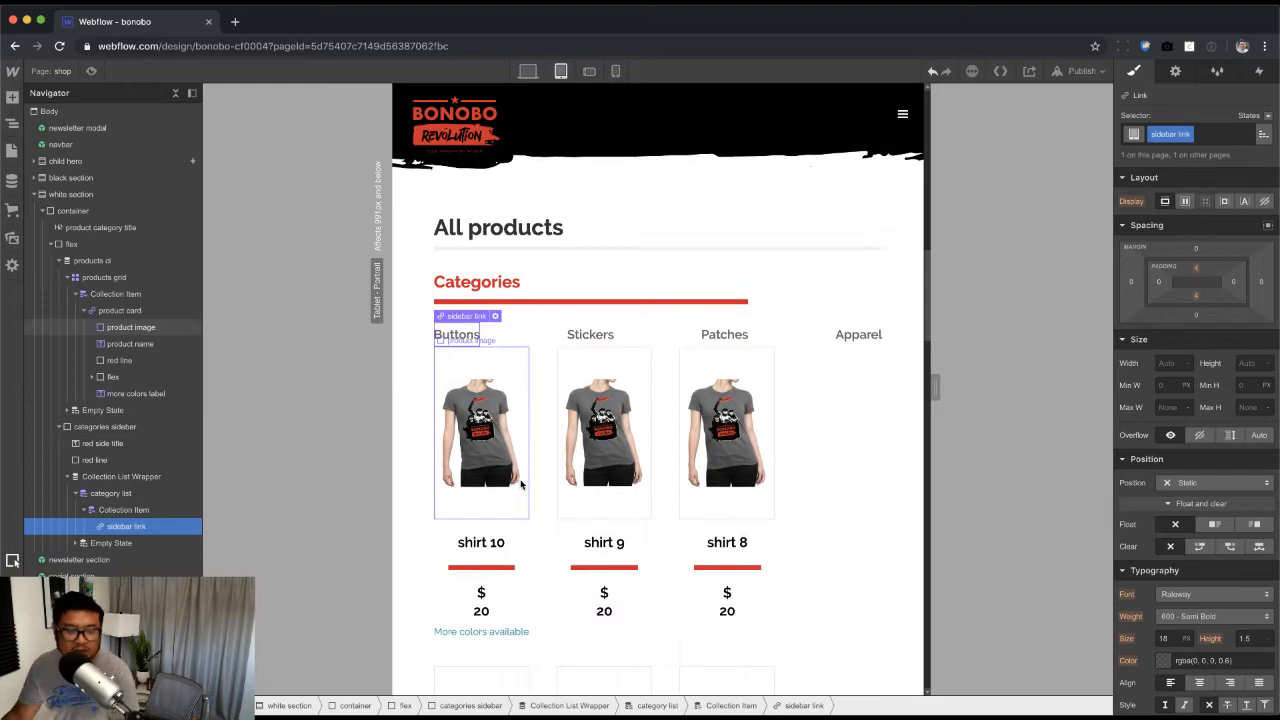
{"action": "scroll", "coordinate": [530, 486], "scroll_direction": "up", "scroll_amount": 1}
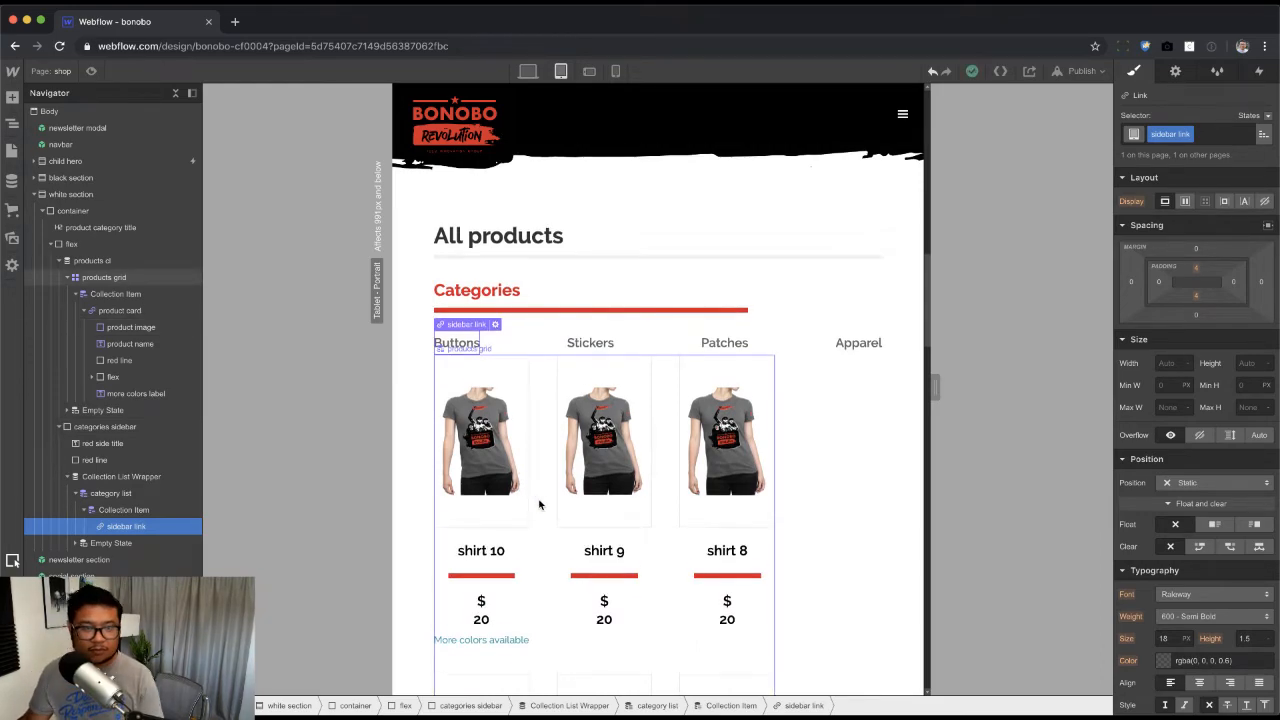
Step: Try a 20 px bottom margin on the category list in the tablet layout and raise it to 40 px
{"action": "left_click", "coordinate": [110, 493]}
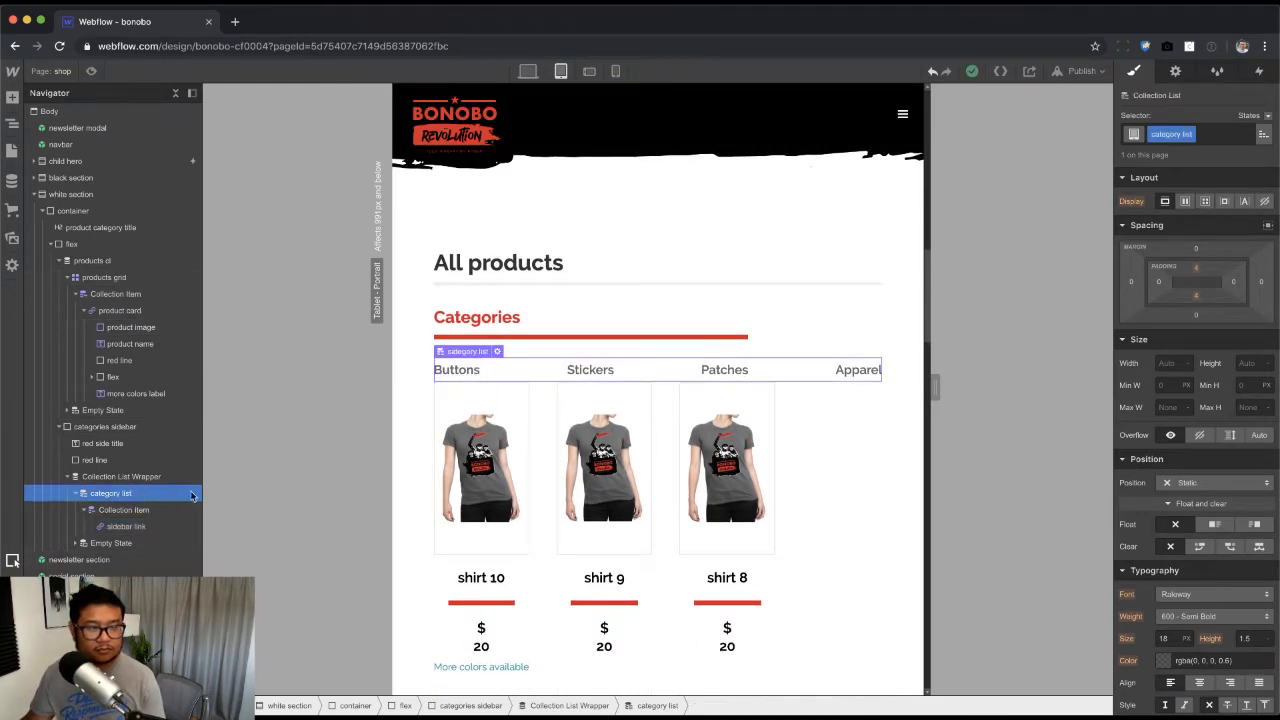
{"action": "left_click", "coordinate": [1196, 416]}
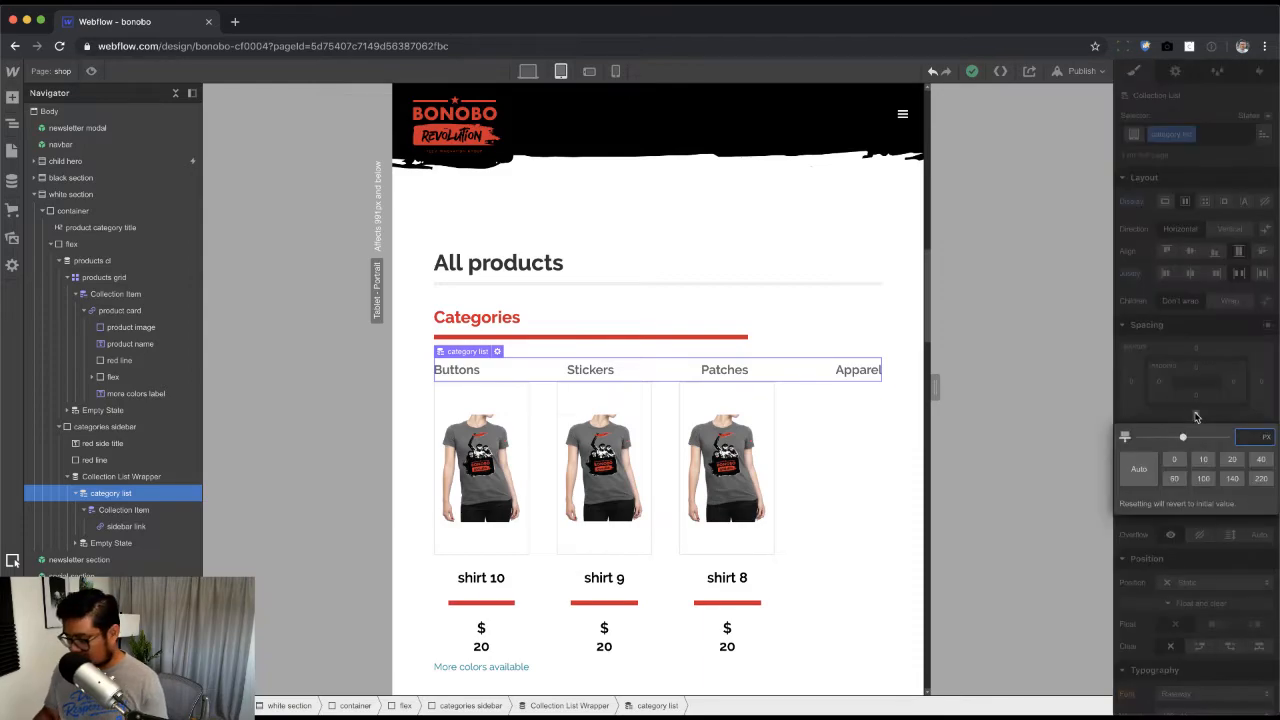
{"action": "type", "text": "20"}
{"action": "key", "text": "Return"}
{"action": "left_click", "coordinate": [1196, 413]}
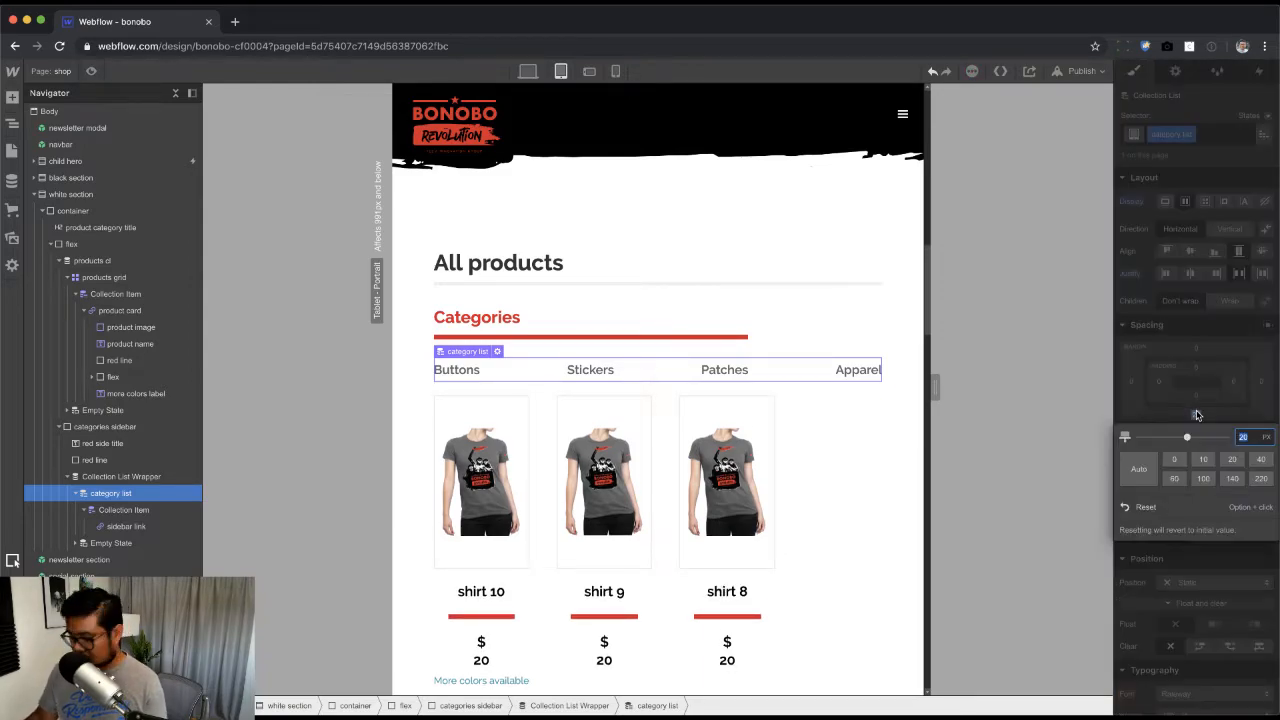
{"action": "type", "text": "40"}
{"action": "key", "text": "Return"}
{"action": "left_click", "coordinate": [830, 463]}
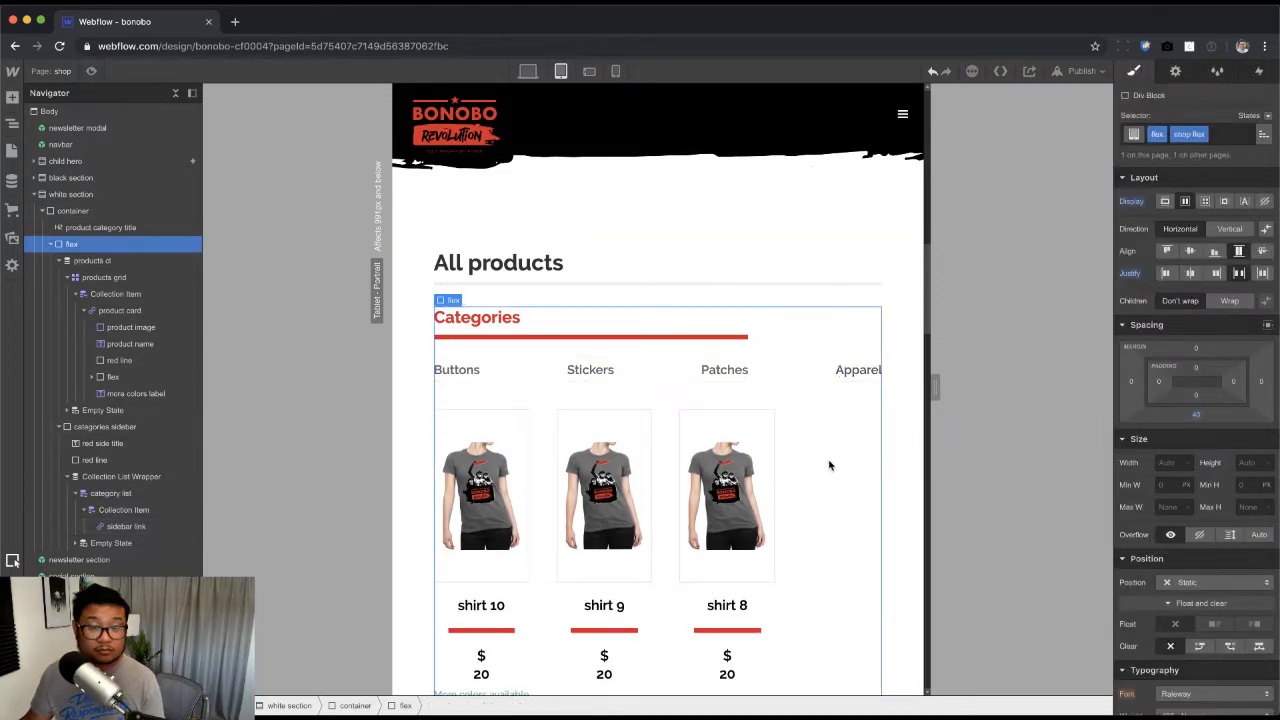
Step: Reset the category list's justification in the tablet layout and give the sidebar links a 30 px right margin
{"action": "left_click", "coordinate": [675, 374]}
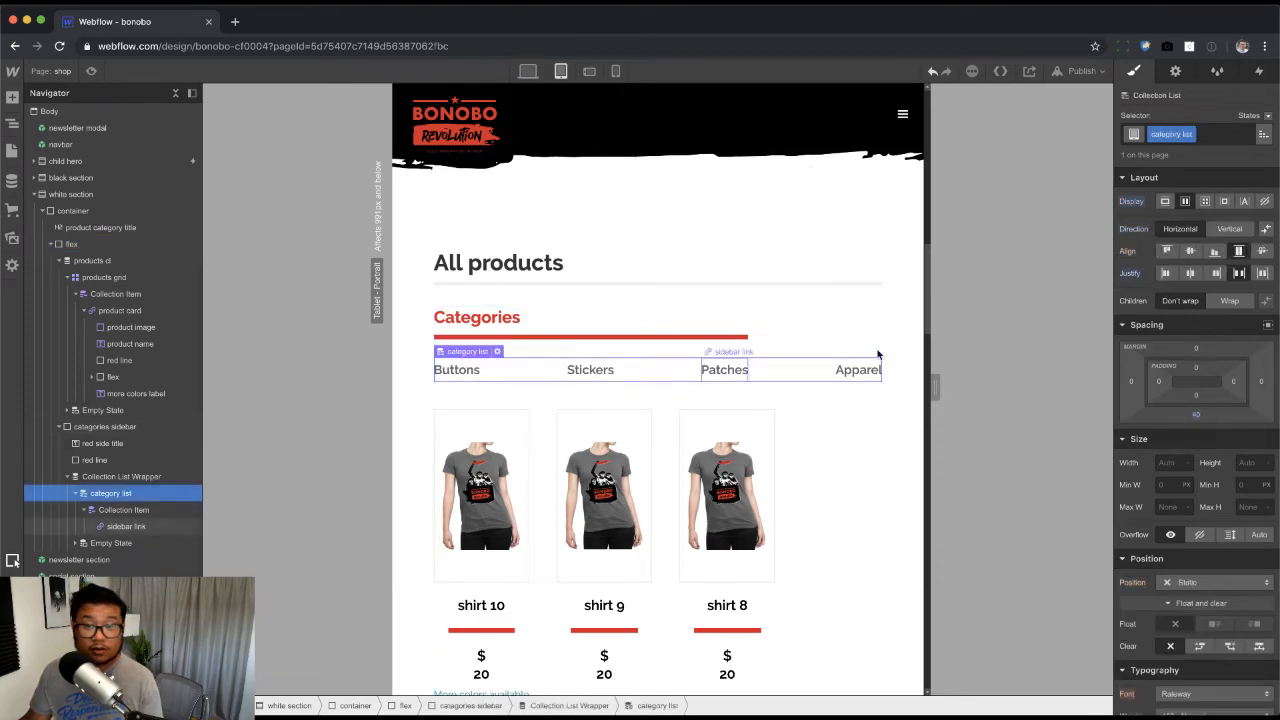
{"action": "left_click", "coordinate": [1130, 275], "text": "alt"}
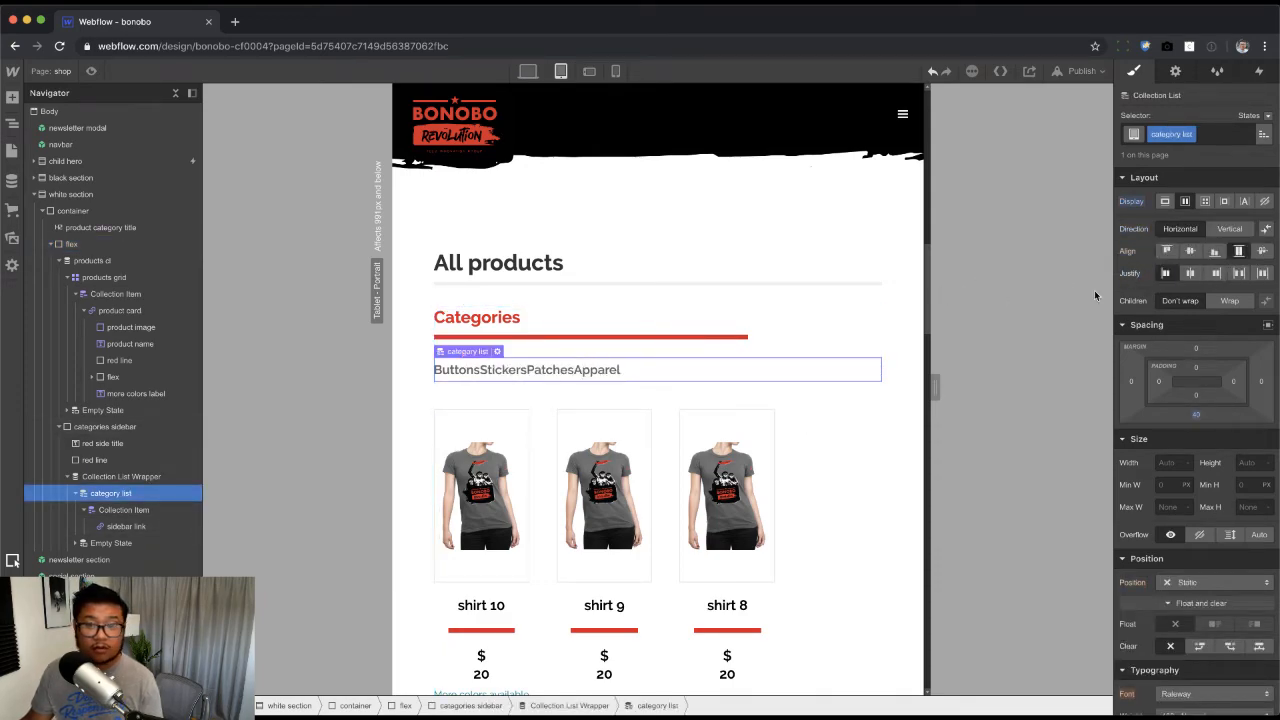
{"action": "left_click", "coordinate": [592, 370]}
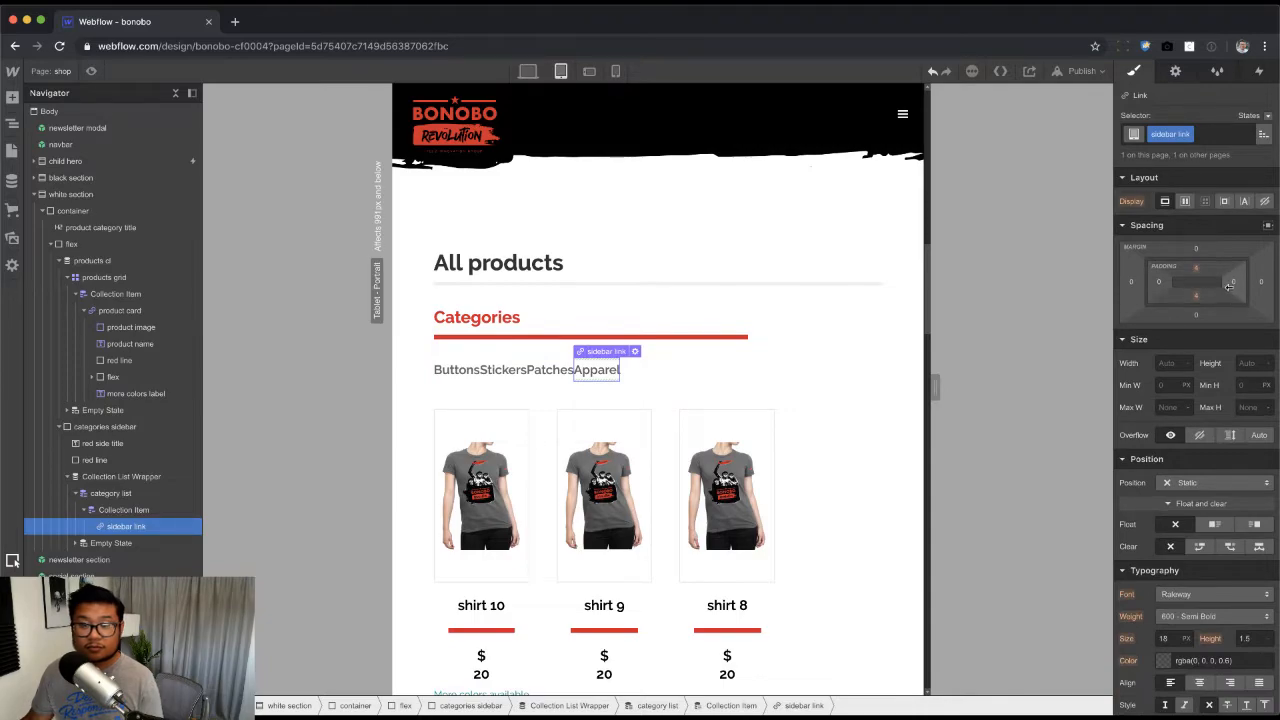
{"action": "left_click_drag", "start_coordinate": [1229, 285], "coordinate": [1262, 283]}
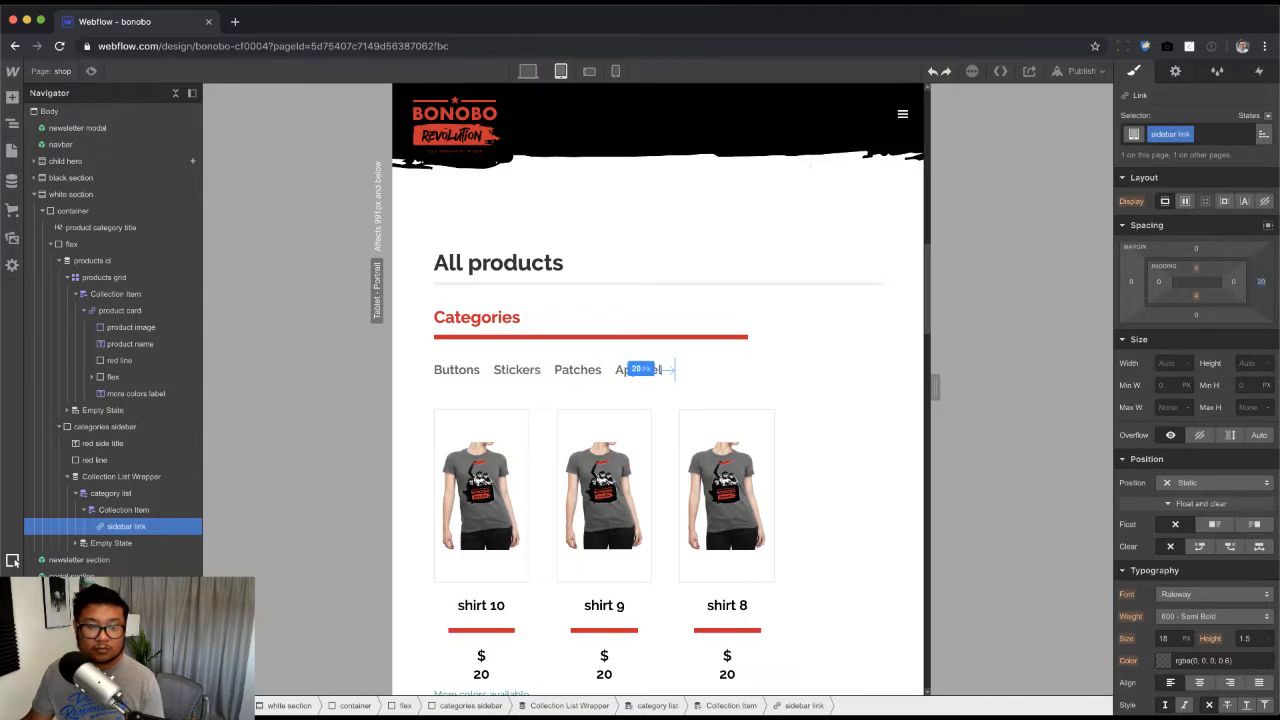
{"action": "left_click_drag", "start_coordinate": [1262, 283], "coordinate": [1270, 283]}
Step: Examine how the categories row and product grid behave while scrolling the shop page in the tablet layout
{"action": "left_click", "coordinate": [831, 495]}
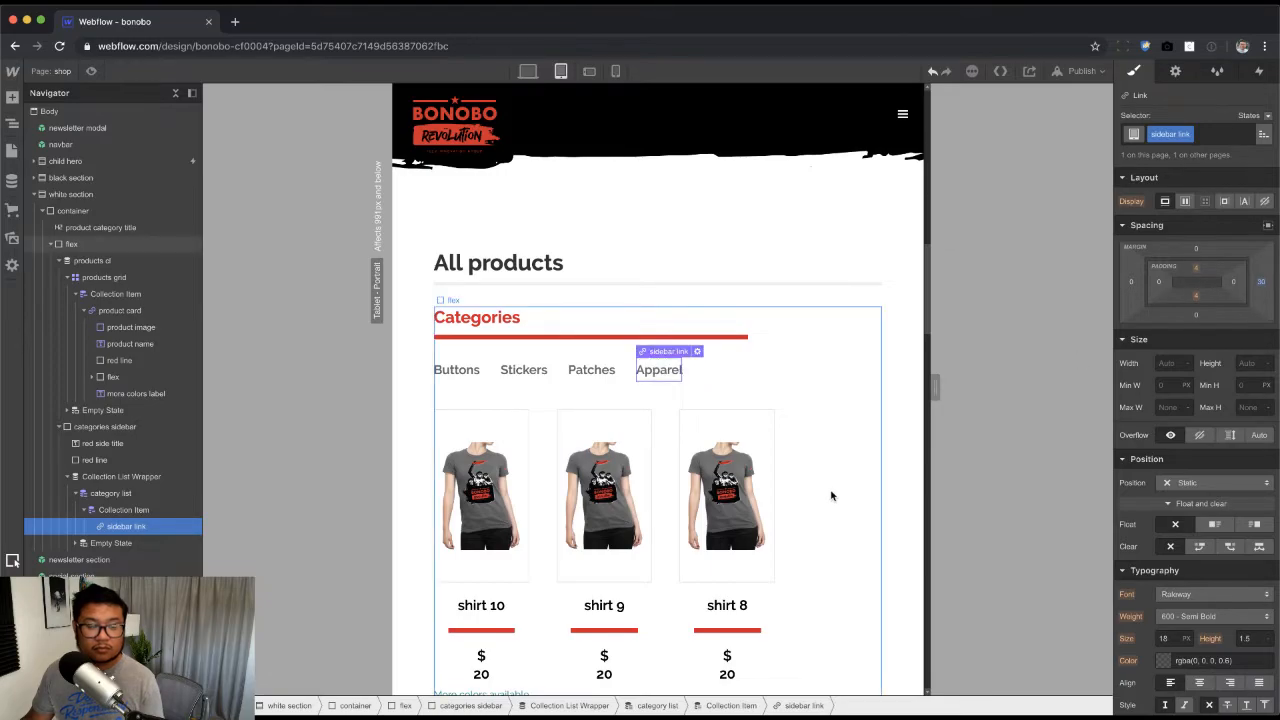
{"action": "scroll", "coordinate": [821, 486], "scroll_direction": "down", "scroll_amount": 2}
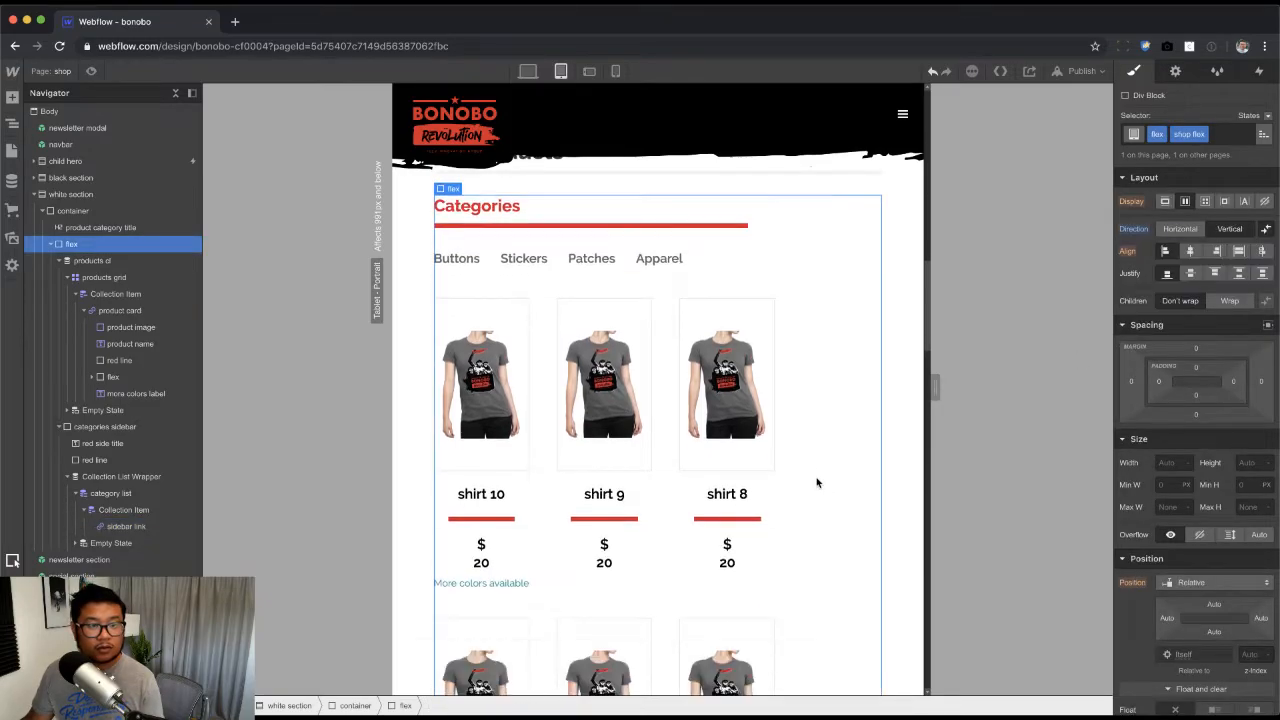
{"action": "left_click", "coordinate": [425, 340]}
{"action": "scroll", "coordinate": [422, 470], "scroll_direction": "up", "scroll_amount": 3}
{"action": "scroll", "coordinate": [423, 480], "scroll_direction": "up", "scroll_amount": 3}
{"action": "scroll", "coordinate": [423, 480], "scroll_direction": "down", "scroll_amount": 3}
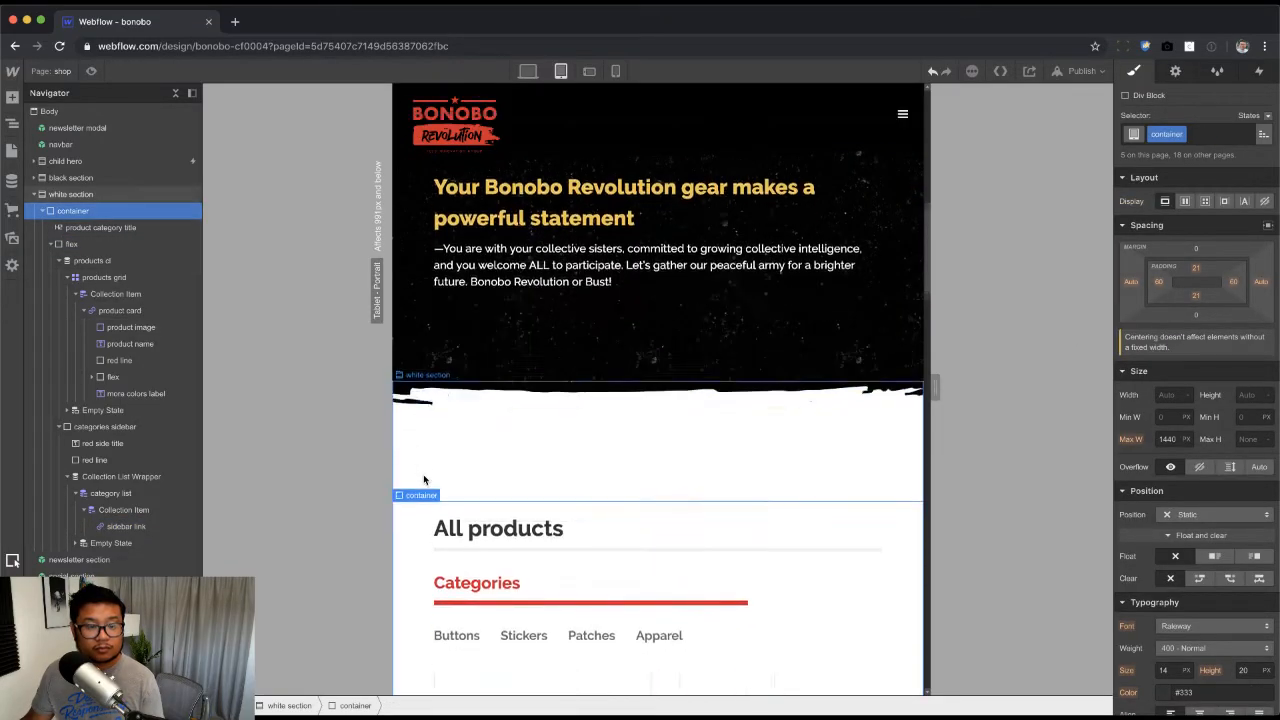
{"action": "scroll", "coordinate": [423, 480], "scroll_direction": "down", "scroll_amount": 6}
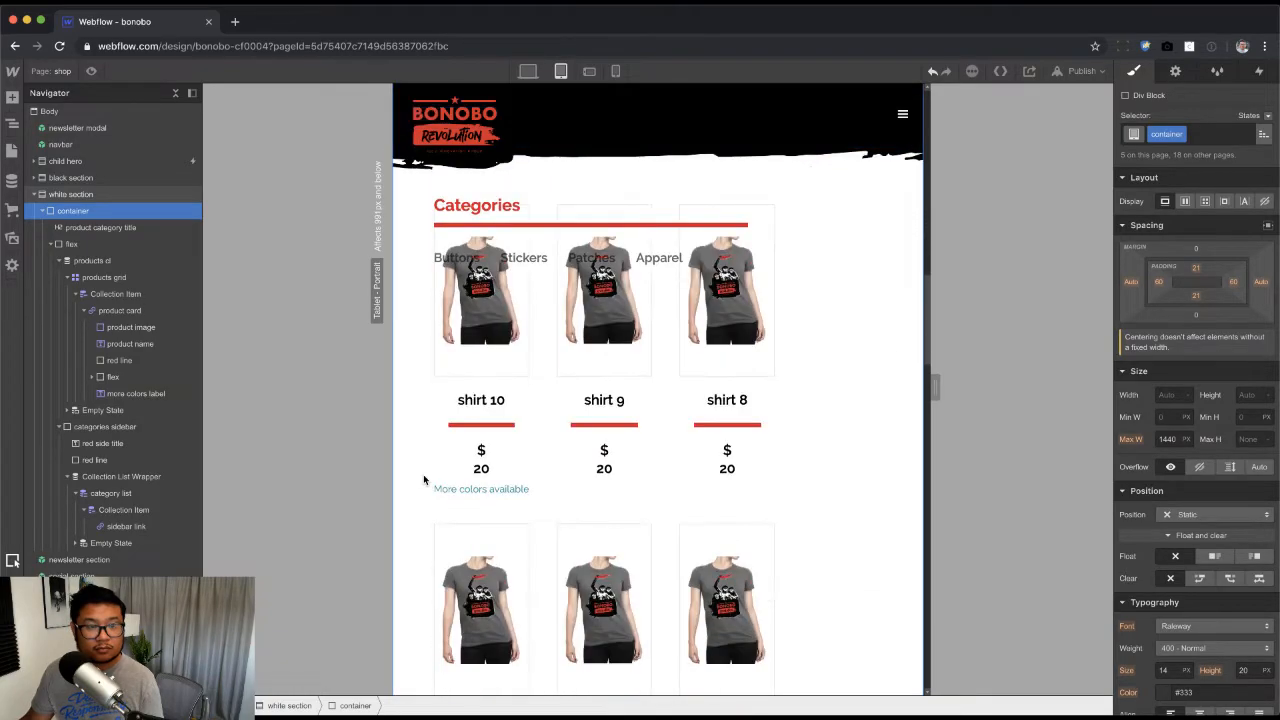
{"action": "scroll", "coordinate": [423, 480], "scroll_direction": "up", "scroll_amount": 6}
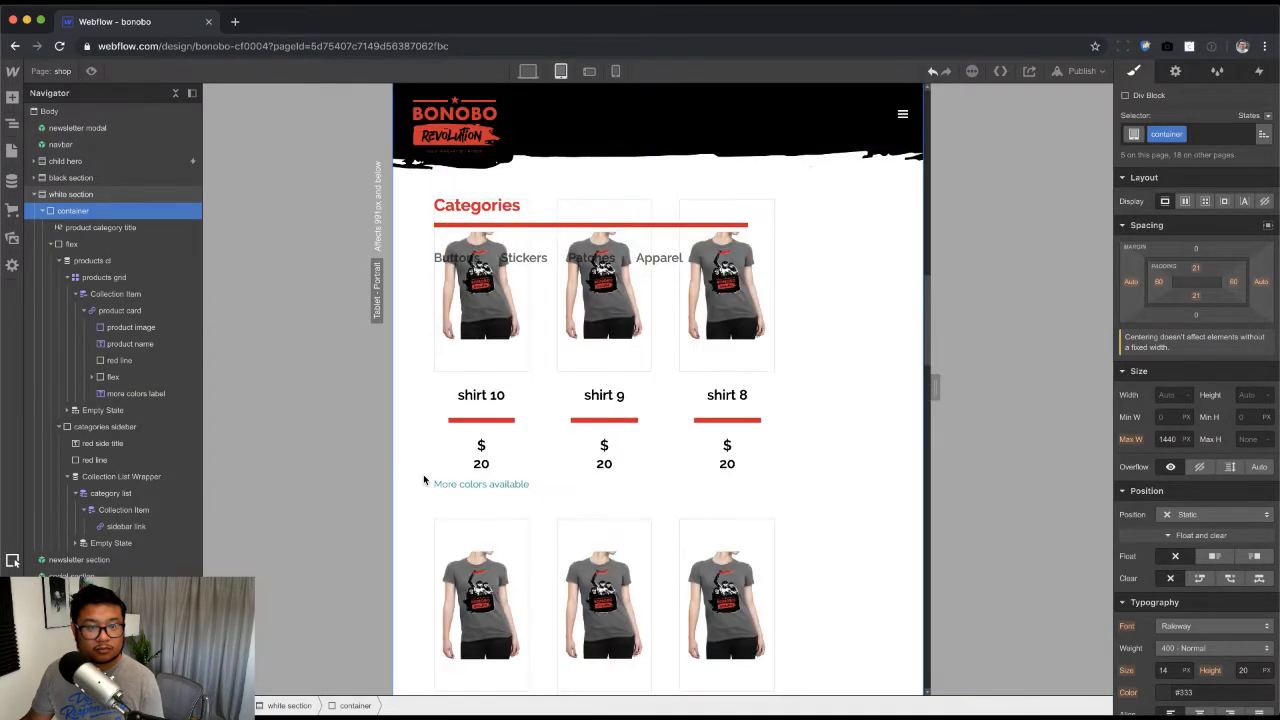
Step: Set the products Collection List Wrapper's flex child alignment to stretch in the tablet layout
{"action": "left_click", "coordinate": [528, 466]}
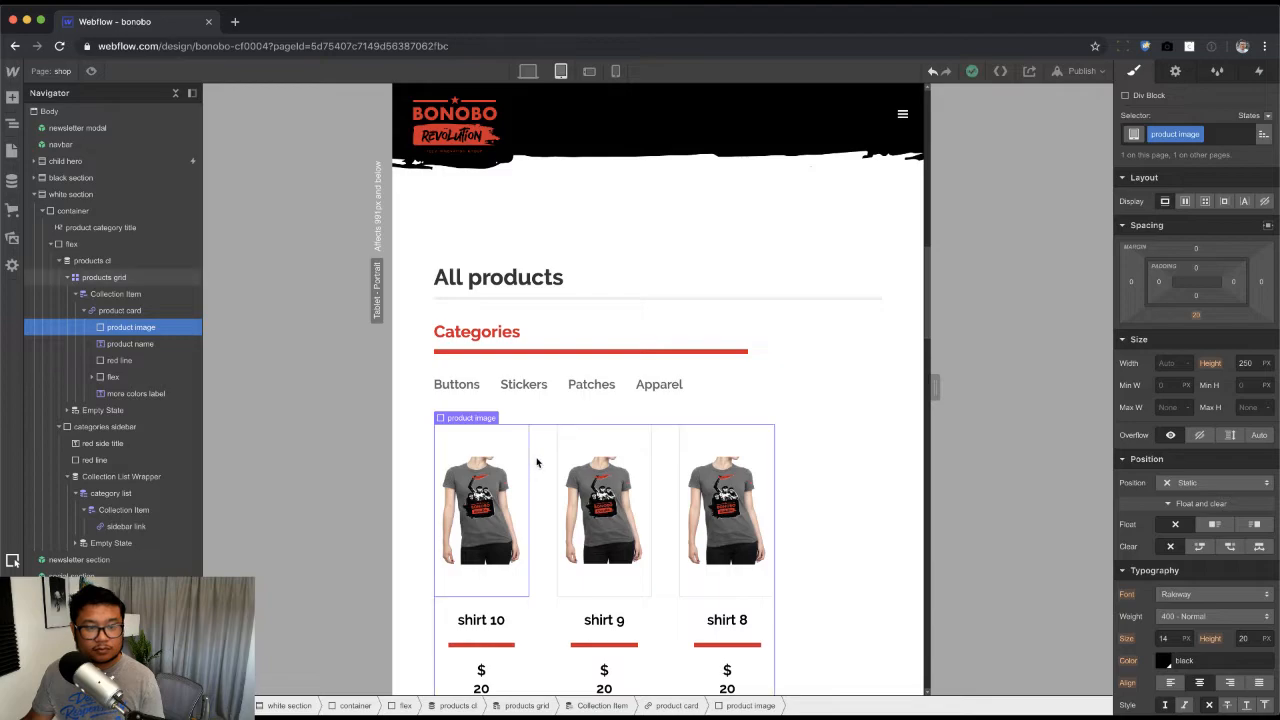
{"action": "left_click", "coordinate": [763, 436]}
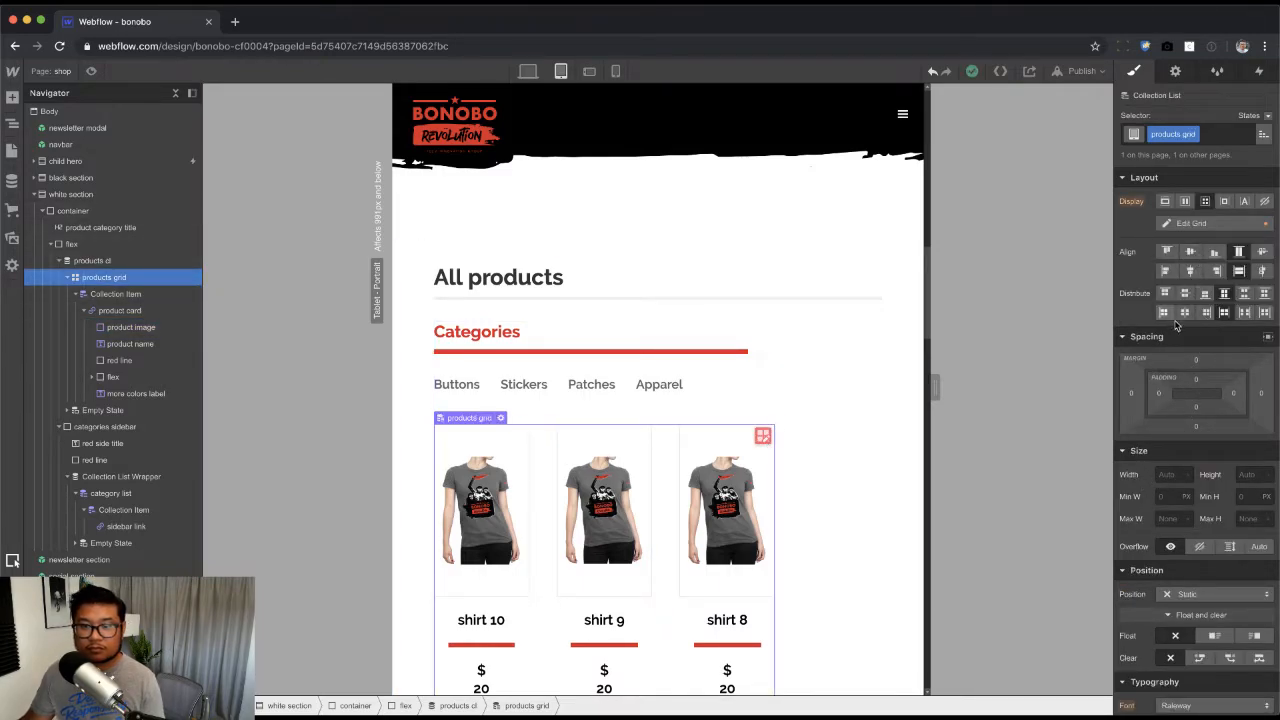
{"action": "left_click", "coordinate": [100, 260]}
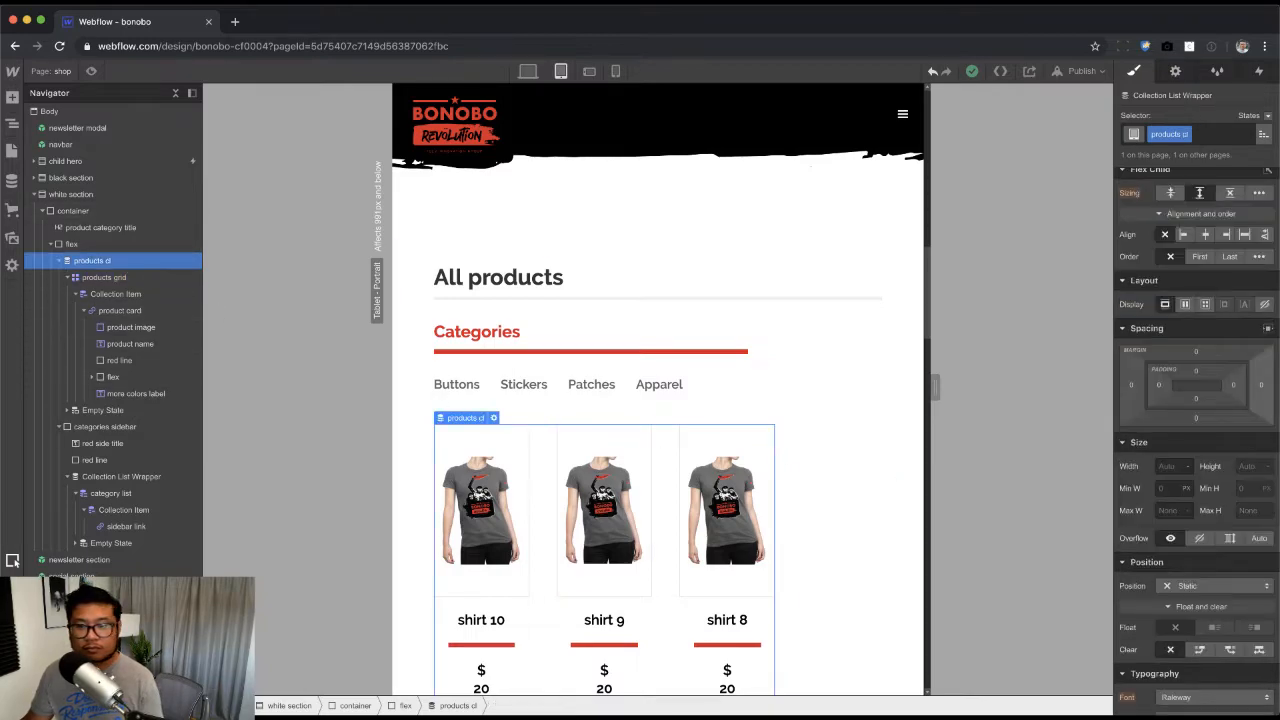
{"action": "left_click", "coordinate": [1245, 236]}
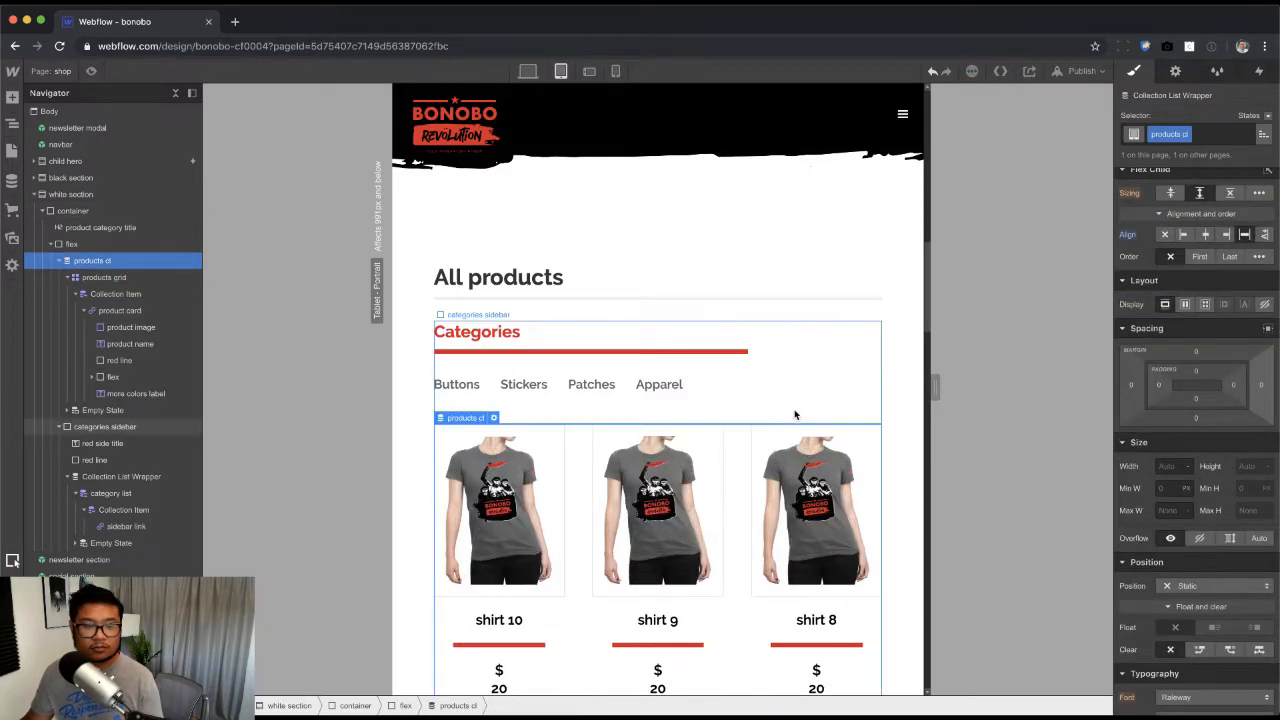
Step: Set the product image's background size to Cover at the tablet and desktop breakpoints and check the grid on a wider tablet canvas
{"action": "left_click", "coordinate": [812, 510]}
{"action": "scroll", "coordinate": [1185, 500], "scroll_direction": "down", "scroll_amount": 8}
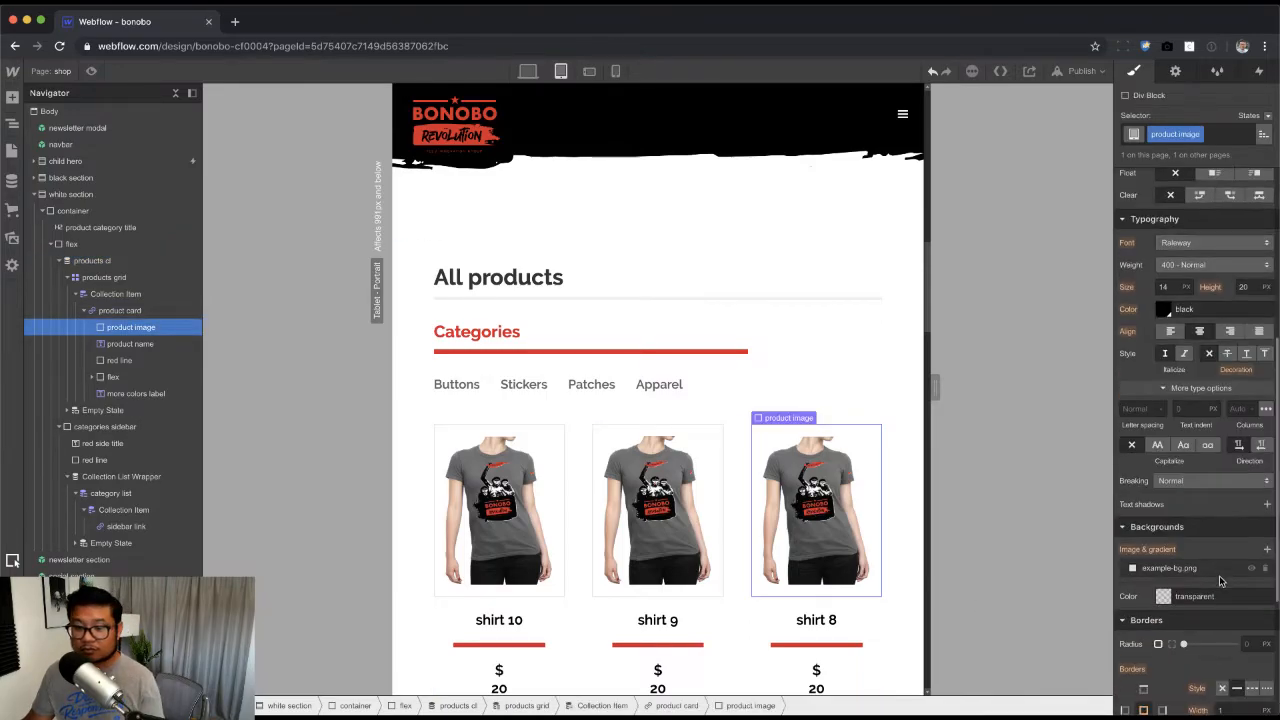
{"action": "left_click", "coordinate": [1175, 559]}
{"action": "left_click", "coordinate": [1213, 396]}
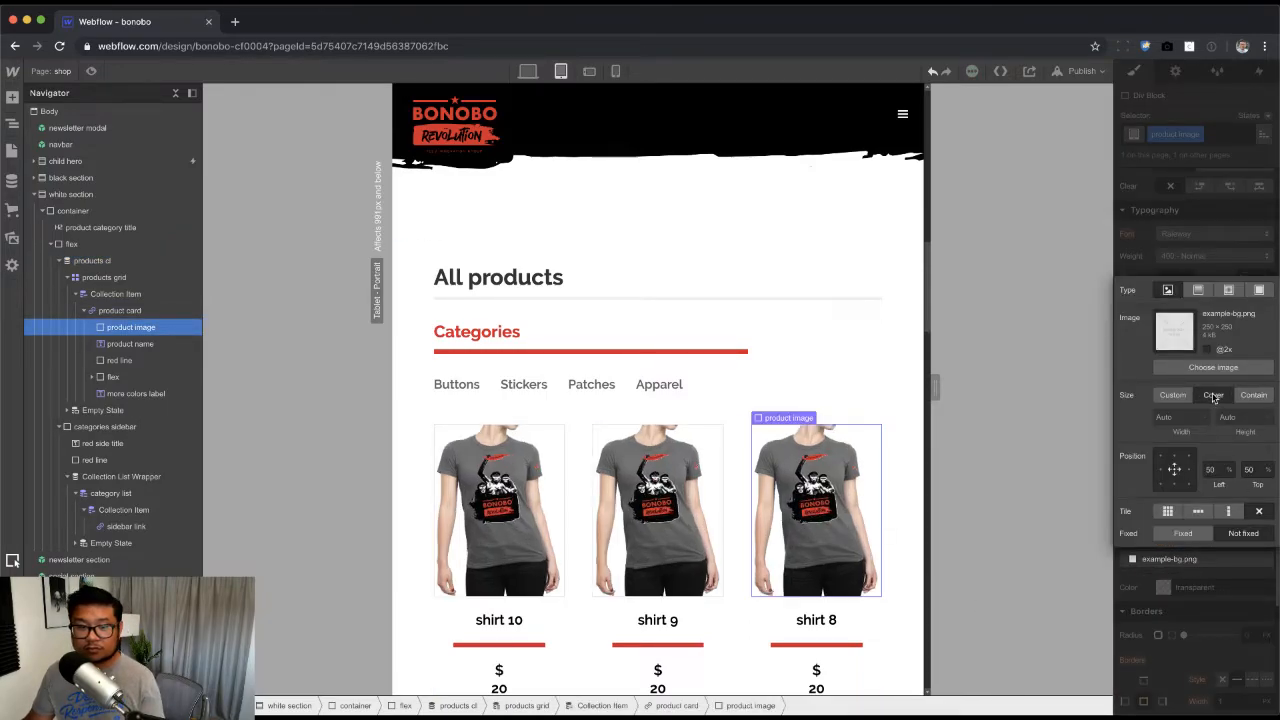
{"action": "left_click", "coordinate": [528, 71]}
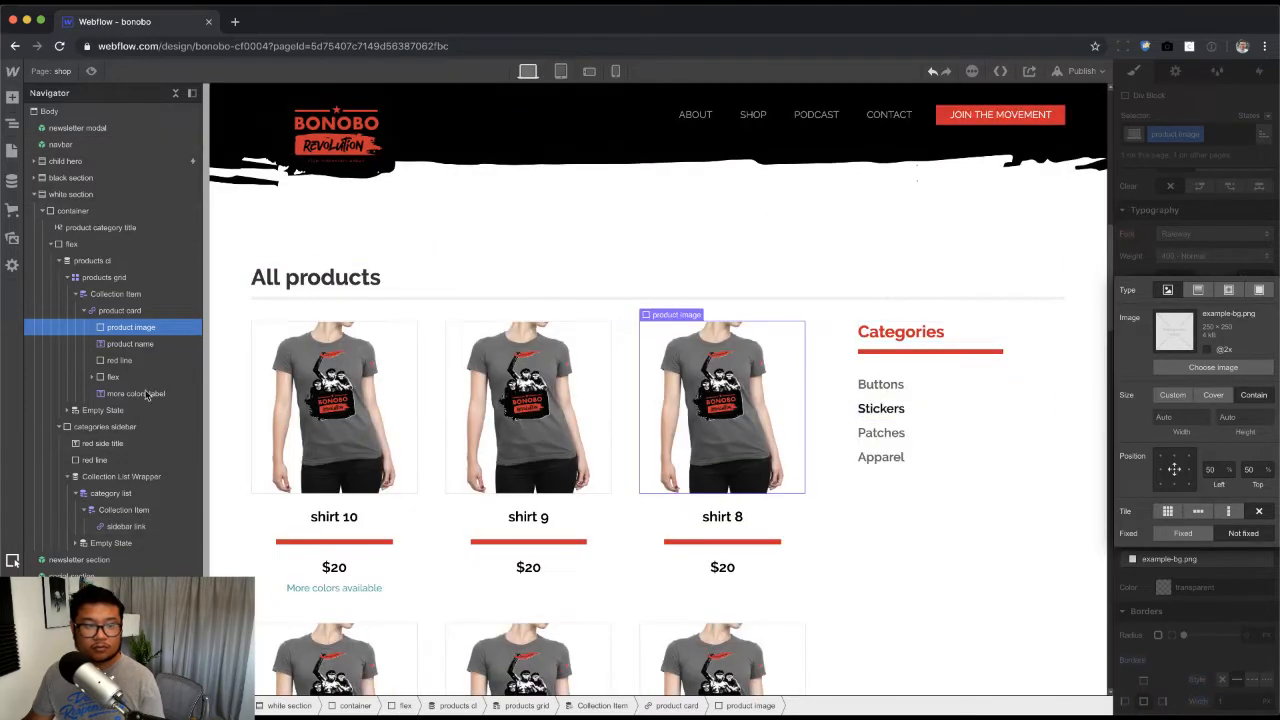
{"action": "mouse_move", "coordinate": [206, 384]}
{"action": "left_mouse_down"}
{"action": "mouse_move", "coordinate": [343, 380]}
{"action": "mouse_move", "coordinate": [207, 378]}
{"action": "left_mouse_up"}
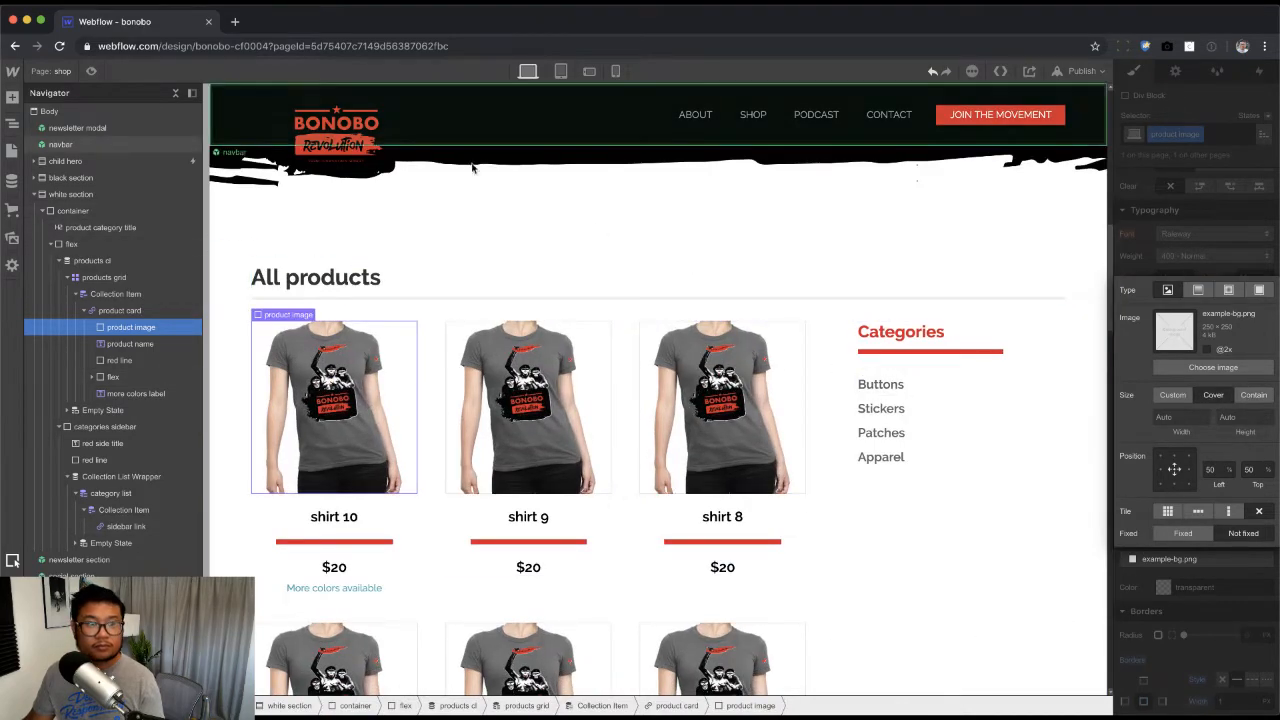
{"action": "left_click", "coordinate": [561, 71]}
{"action": "left_click", "coordinate": [1220, 242]}
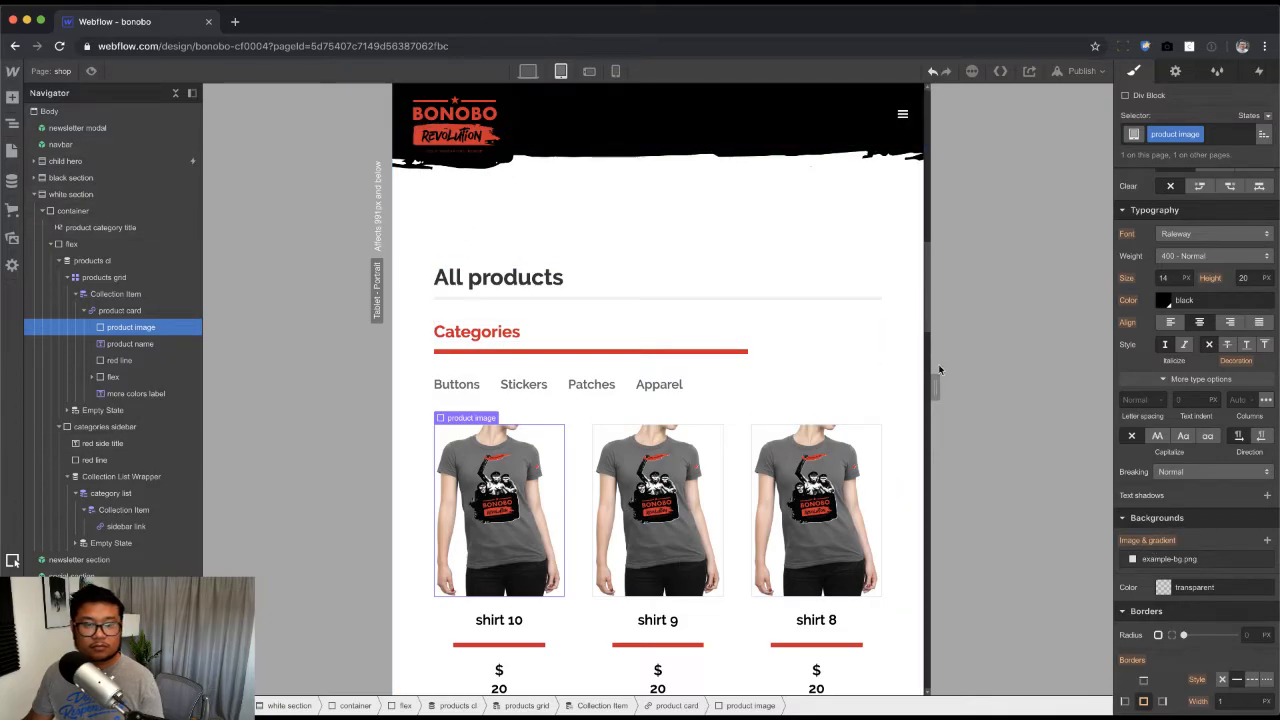
{"action": "left_click_drag", "start_coordinate": [935, 387], "coordinate": [1098, 409]}
{"action": "scroll", "coordinate": [771, 480], "scroll_direction": "down", "scroll_amount": 5}
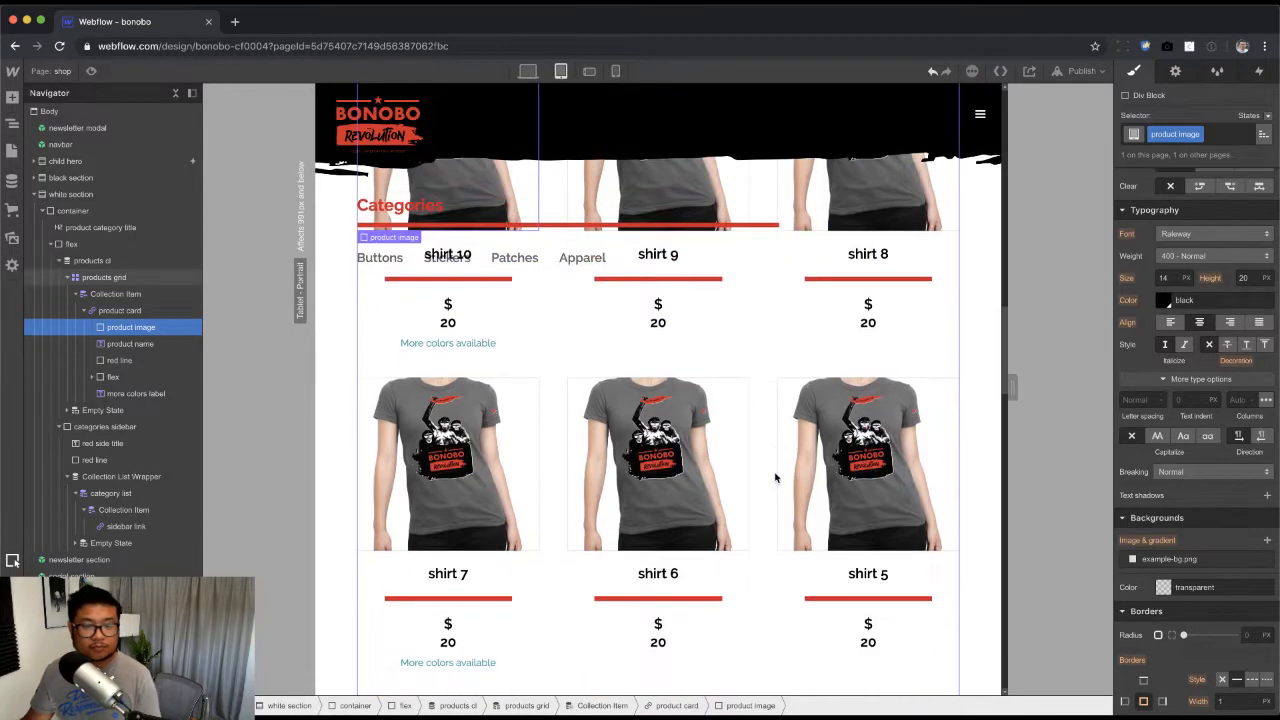
{"action": "scroll", "coordinate": [780, 457], "scroll_direction": "up", "scroll_amount": 6}
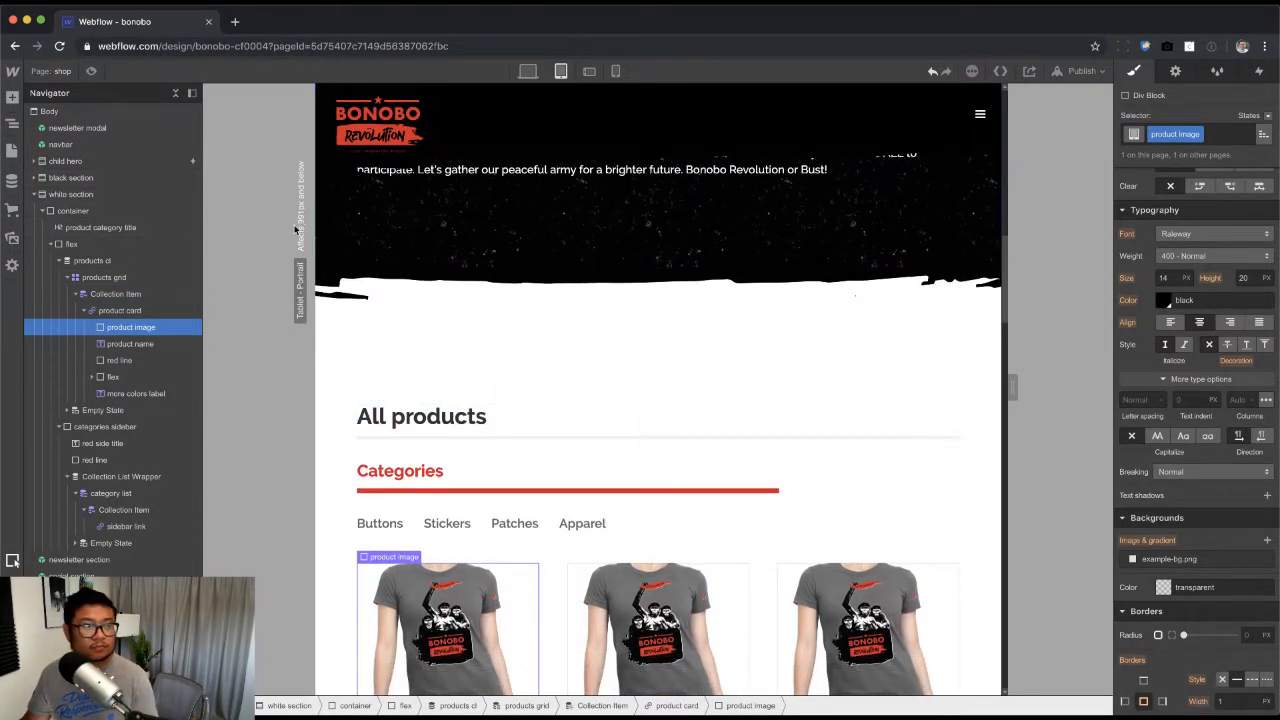
Step: Reduce the products grid to two columns in the phone landscape layout
{"action": "left_click", "coordinate": [589, 71]}
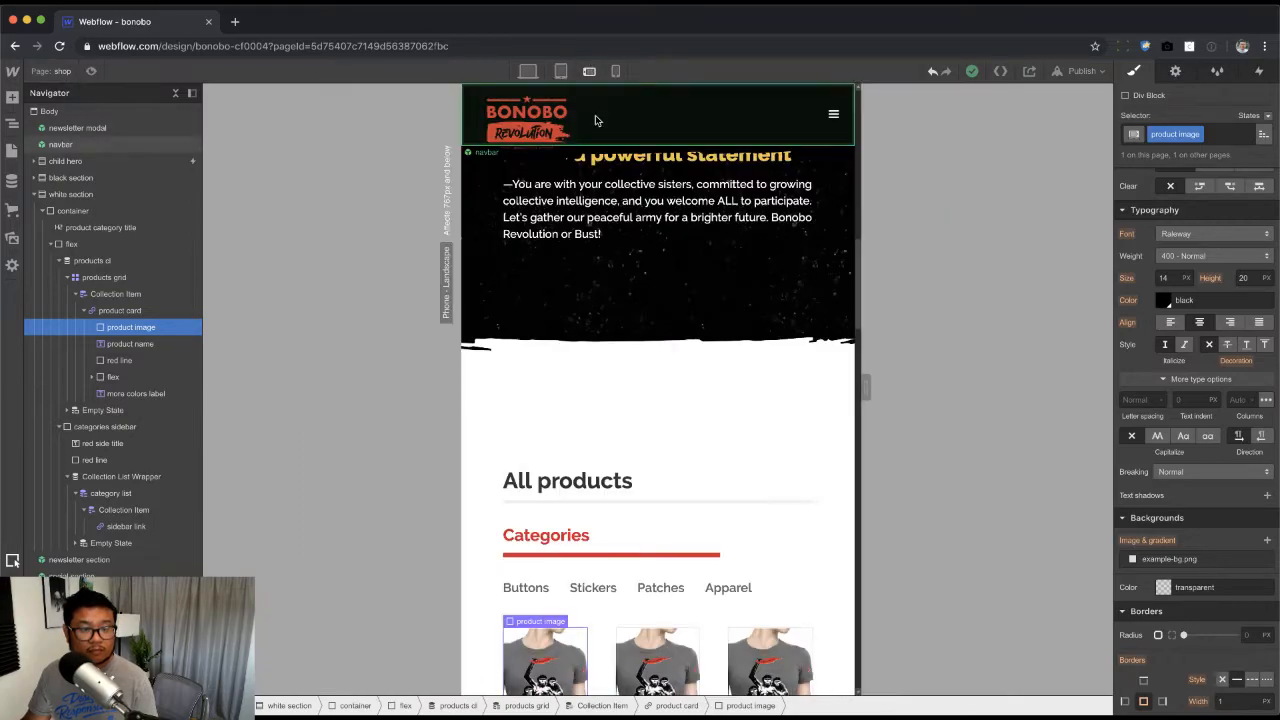
{"action": "scroll", "coordinate": [706, 516], "scroll_direction": "down", "scroll_amount": 4}
{"action": "left_click", "coordinate": [714, 495]}
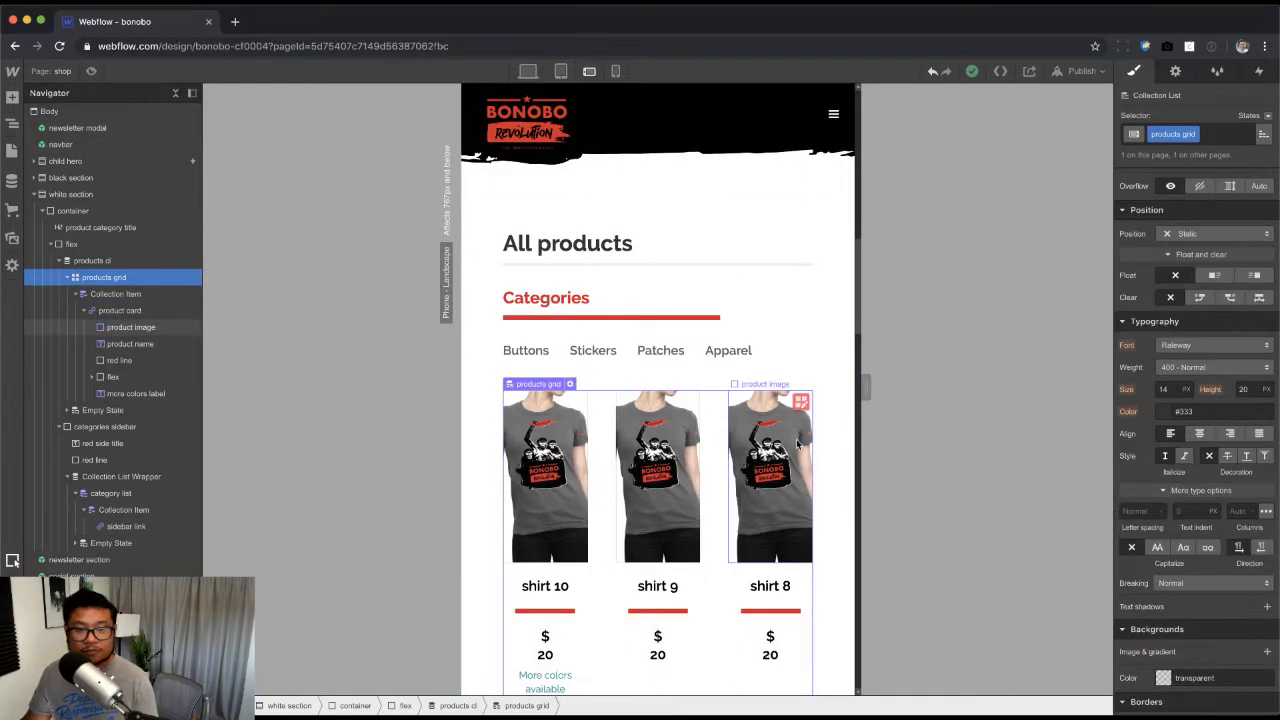
{"action": "left_click", "coordinate": [801, 404]}
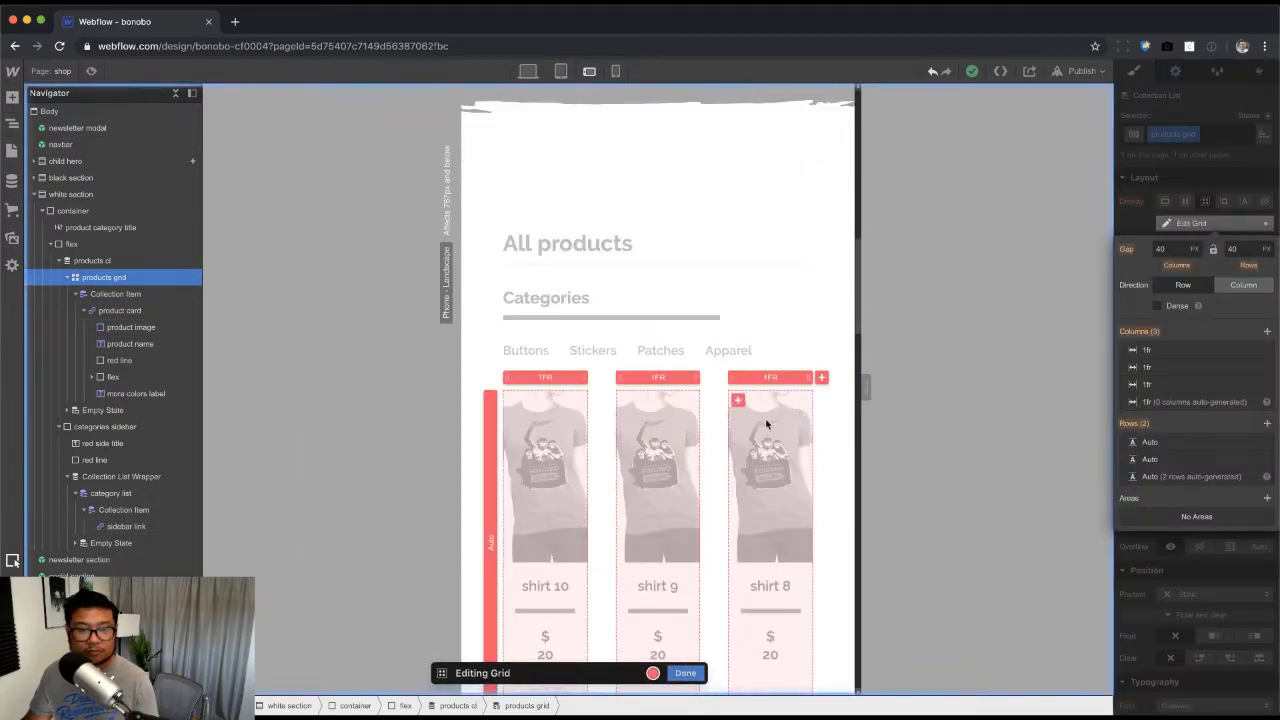
{"action": "left_click", "coordinate": [1263, 385]}
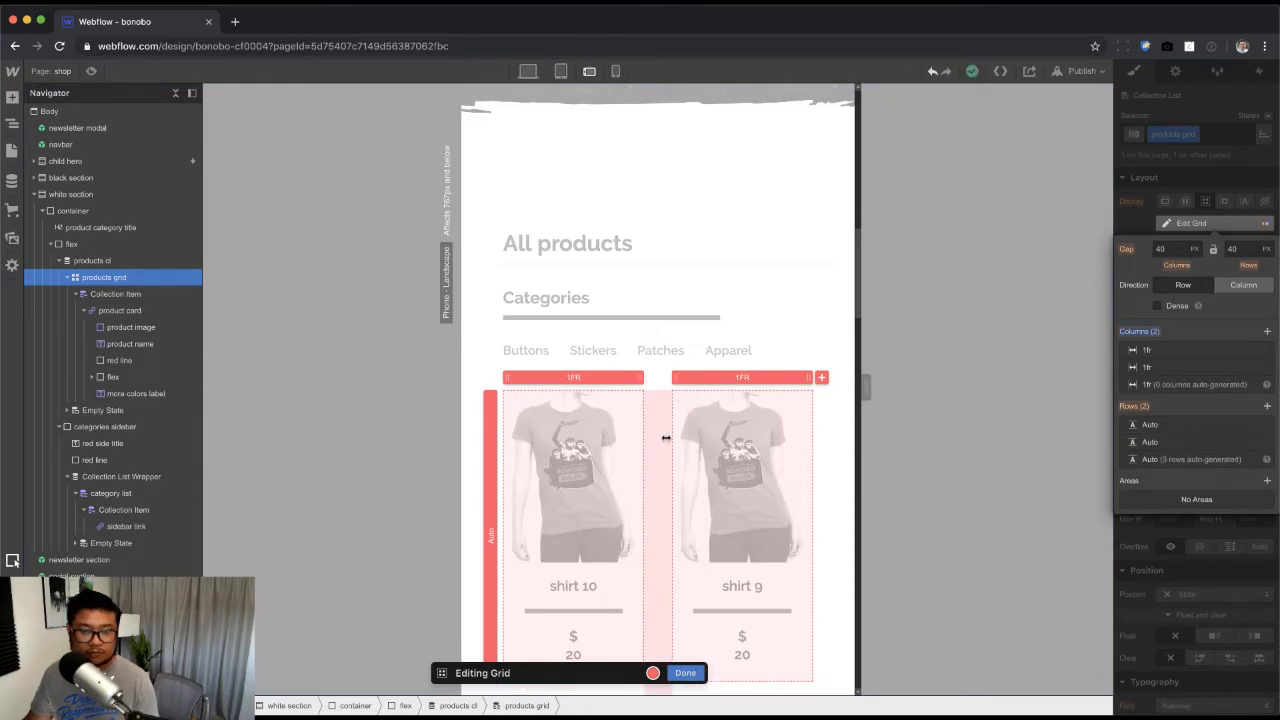
Step: Try a 20 px column gap on the products grid, raise it to 30 px and finish the grid editing
{"action": "scroll", "coordinate": [666, 440], "scroll_direction": "down", "scroll_amount": 3}
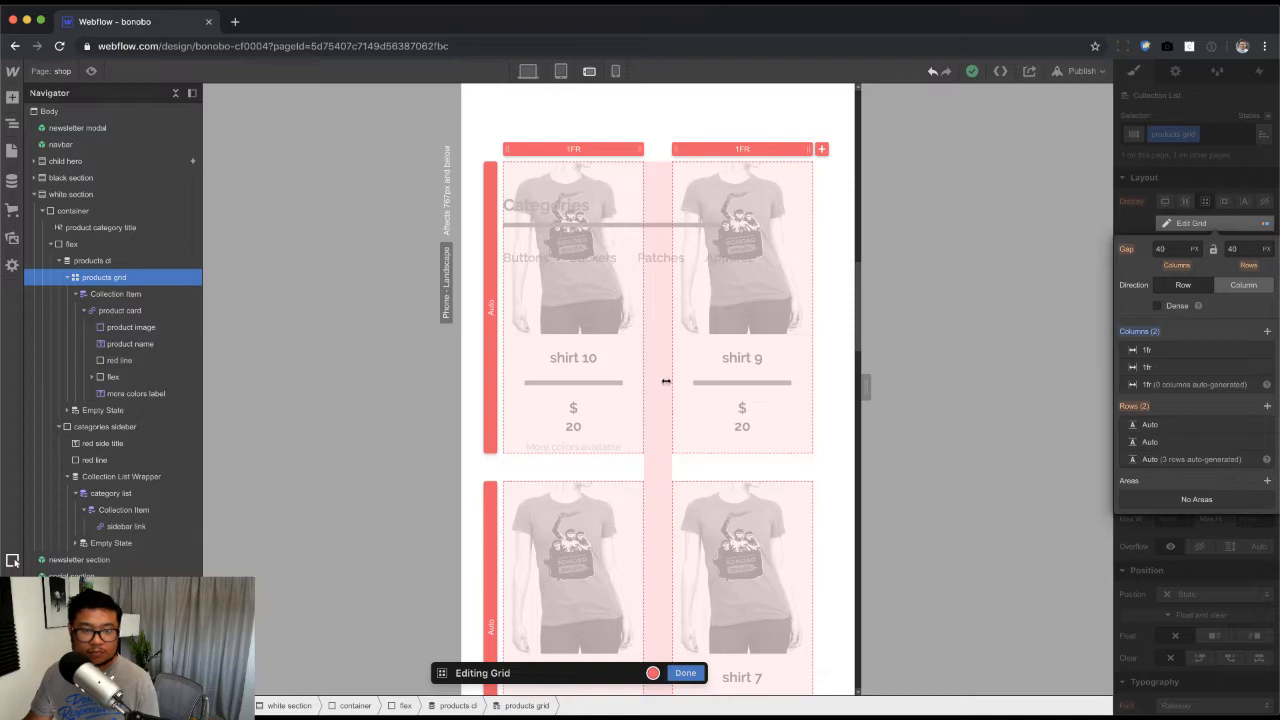
{"action": "left_click_drag", "start_coordinate": [666, 380], "coordinate": [652, 380]}
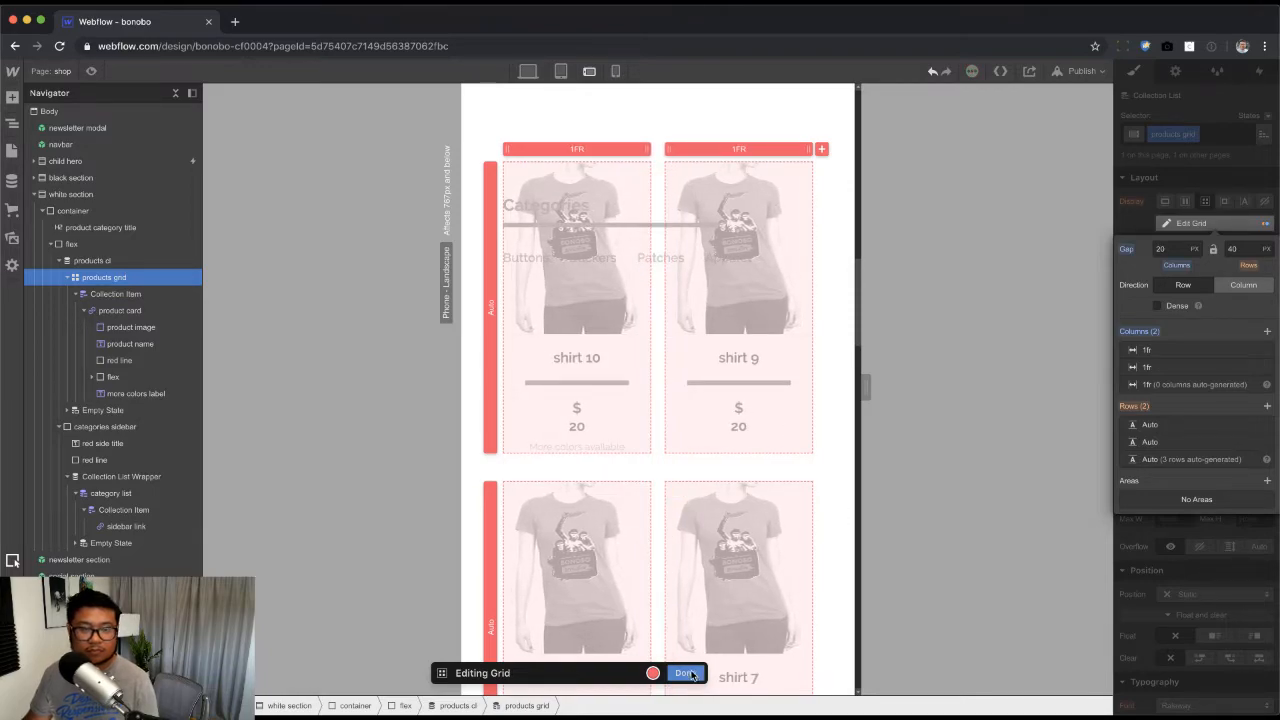
{"action": "left_click_drag", "start_coordinate": [659, 305], "coordinate": [669, 304]}
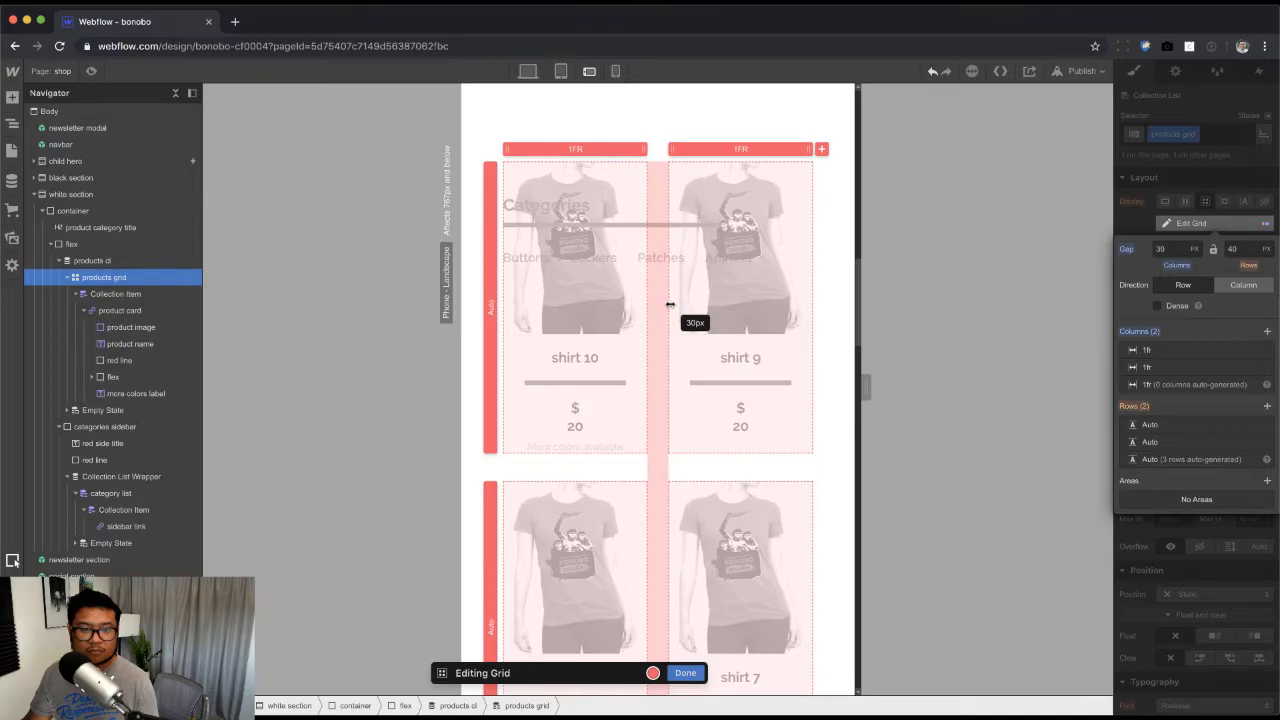
{"action": "left_click", "coordinate": [686, 672]}
Step: Examine how the two-column product grid and the categories row scroll in the phone landscape layout
{"action": "scroll", "coordinate": [784, 601], "scroll_direction": "up", "scroll_amount": 1}
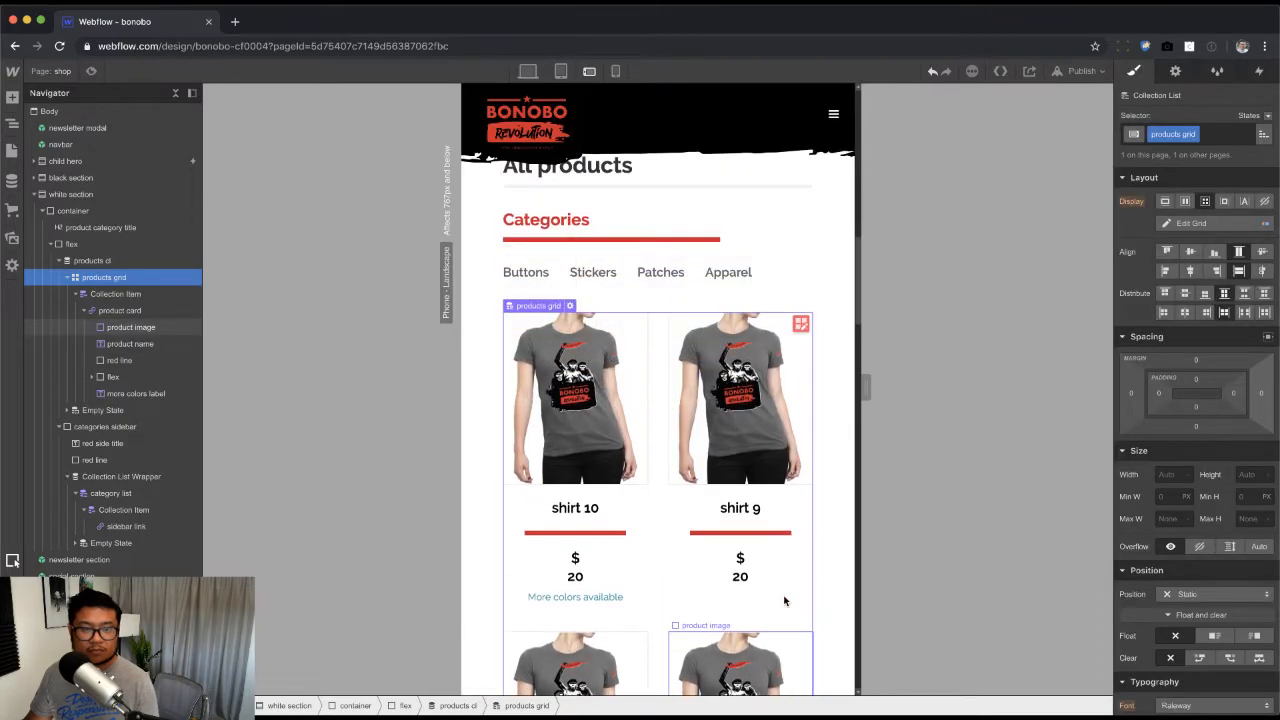
{"action": "scroll", "coordinate": [784, 601], "scroll_direction": "up", "scroll_amount": 2}
{"action": "scroll", "coordinate": [784, 601], "scroll_direction": "down", "scroll_amount": 5}
{"action": "scroll", "coordinate": [784, 601], "scroll_direction": "up", "scroll_amount": 5}
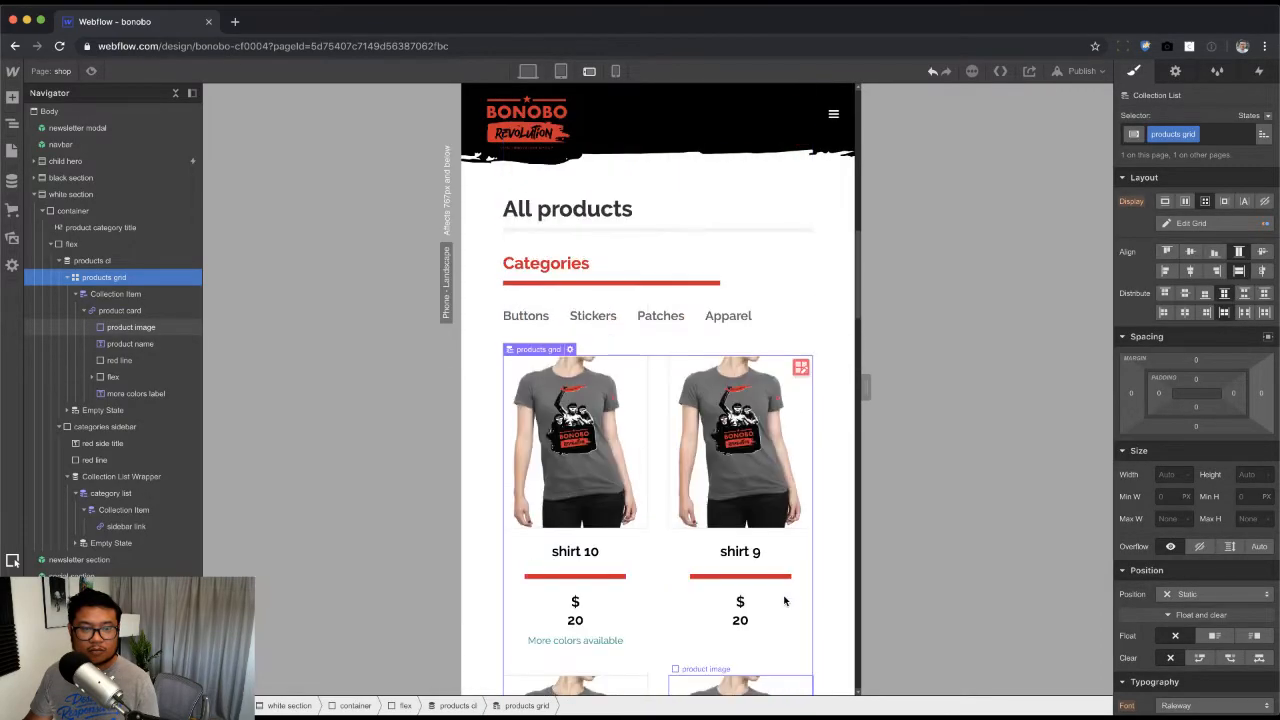
{"action": "scroll", "coordinate": [784, 601], "scroll_direction": "down", "scroll_amount": 5}
{"action": "scroll", "coordinate": [784, 601], "scroll_direction": "up", "scroll_amount": 9}
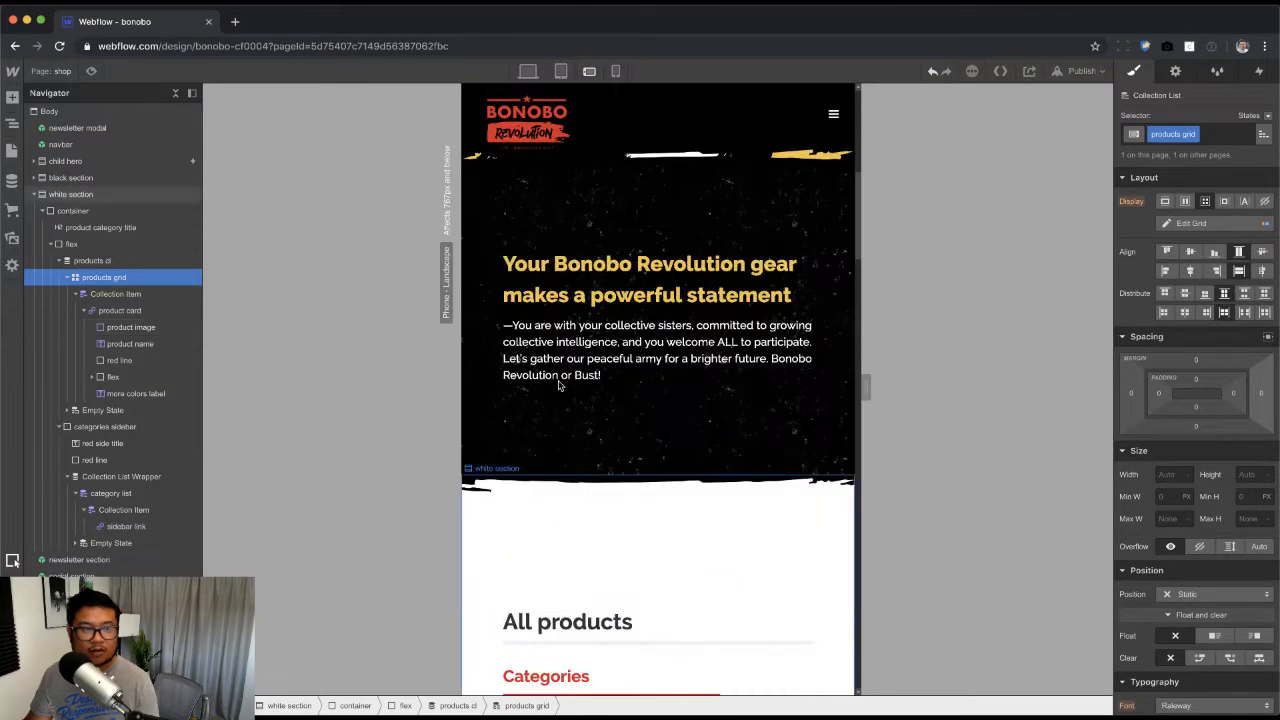
{"action": "scroll", "coordinate": [563, 500], "scroll_direction": "down", "scroll_amount": 4}
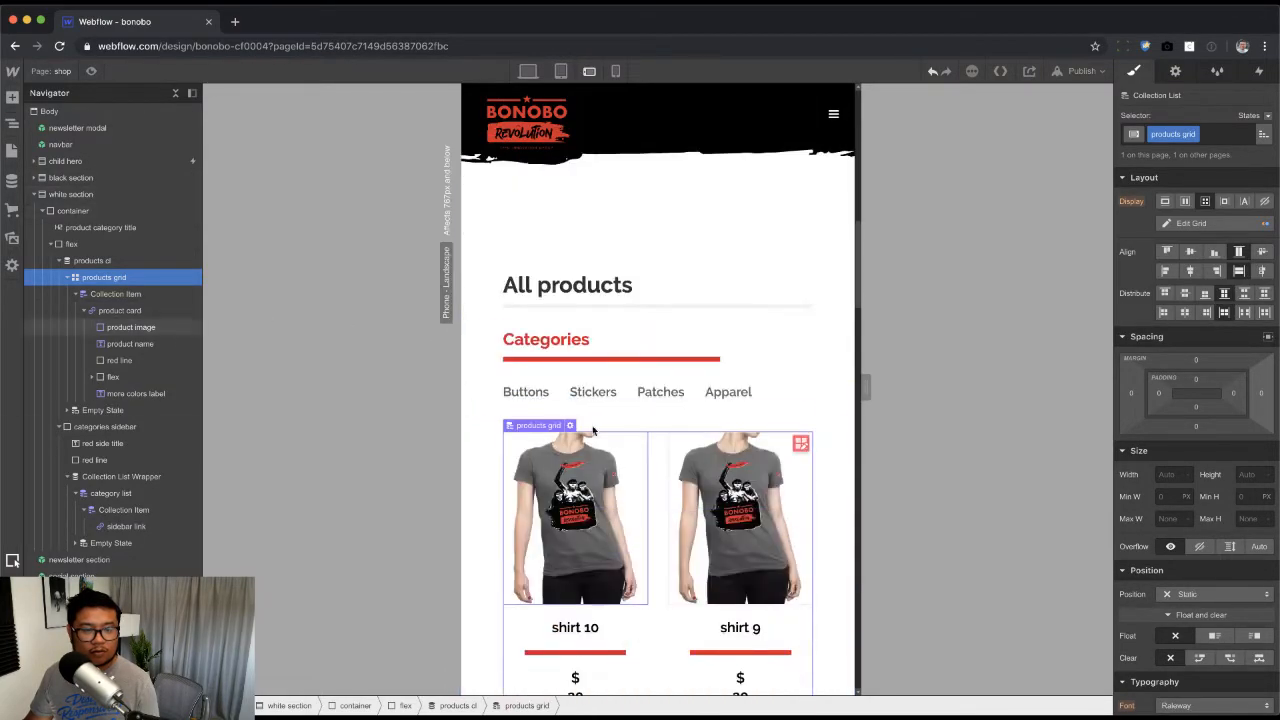
Step: Set the categories sidebar's position to Static in the phone landscape layout and check it along the product list
{"action": "left_click", "coordinate": [557, 378]}
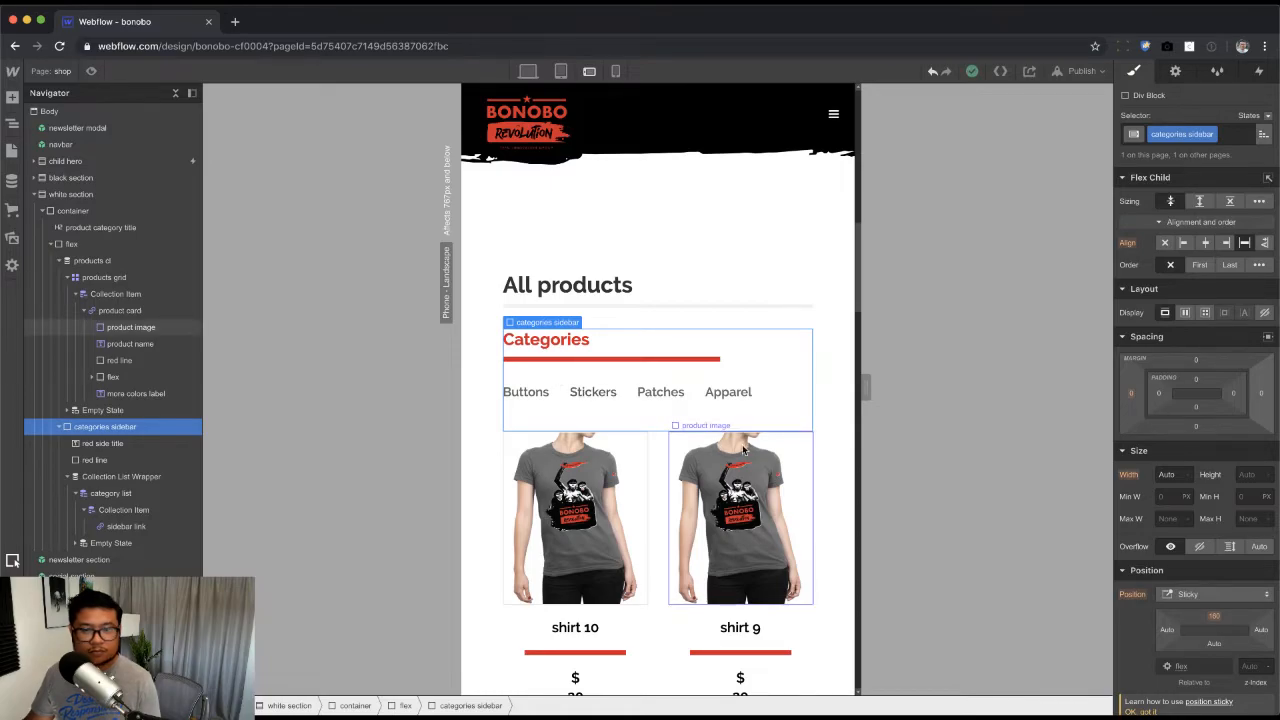
{"action": "left_click", "coordinate": [1227, 600]}
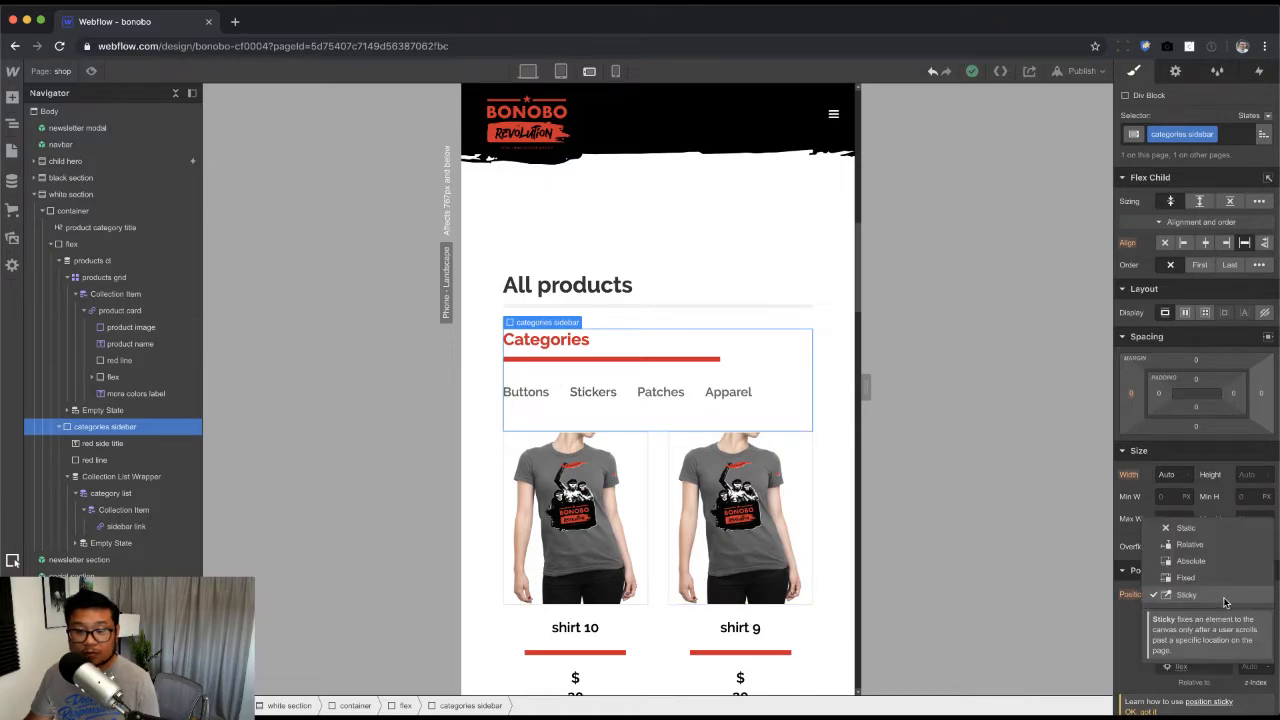
{"action": "left_click", "coordinate": [1195, 528]}
{"action": "scroll", "coordinate": [520, 495], "scroll_direction": "down", "scroll_amount": 12}
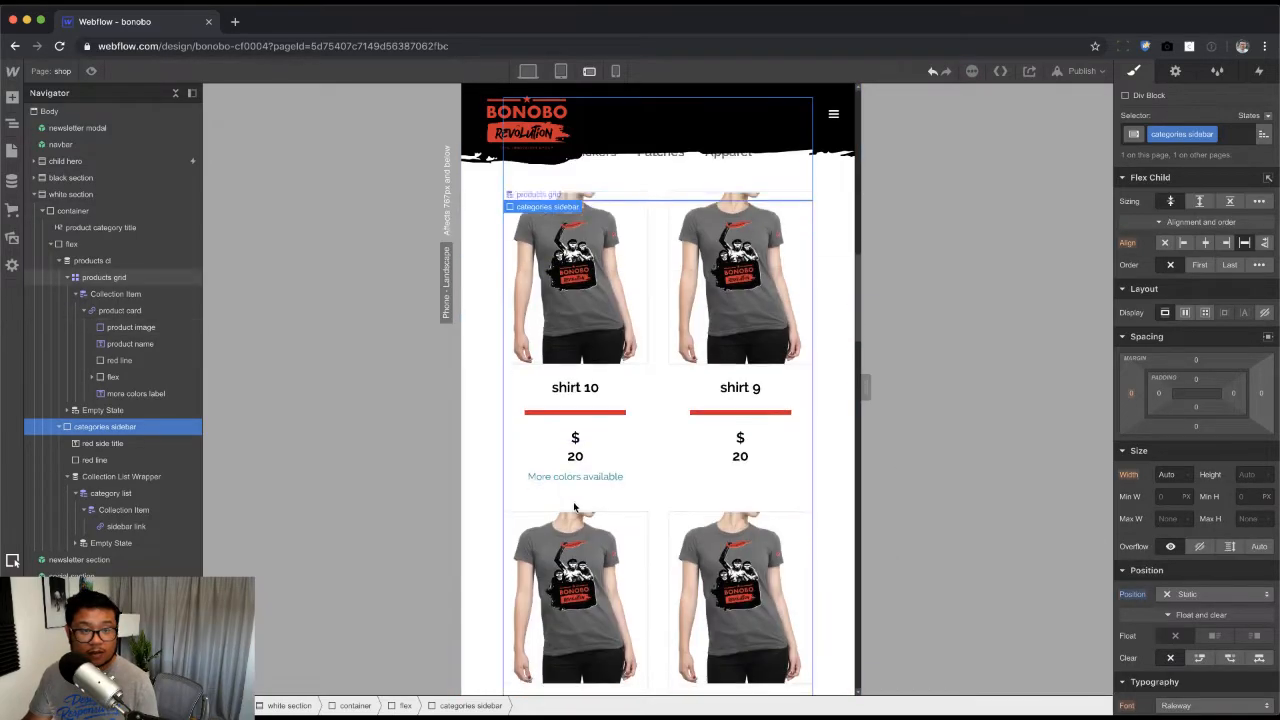
{"action": "scroll", "coordinate": [574, 508], "scroll_direction": "down", "scroll_amount": 5}
{"action": "scroll", "coordinate": [574, 508], "scroll_direction": "up", "scroll_amount": 17}
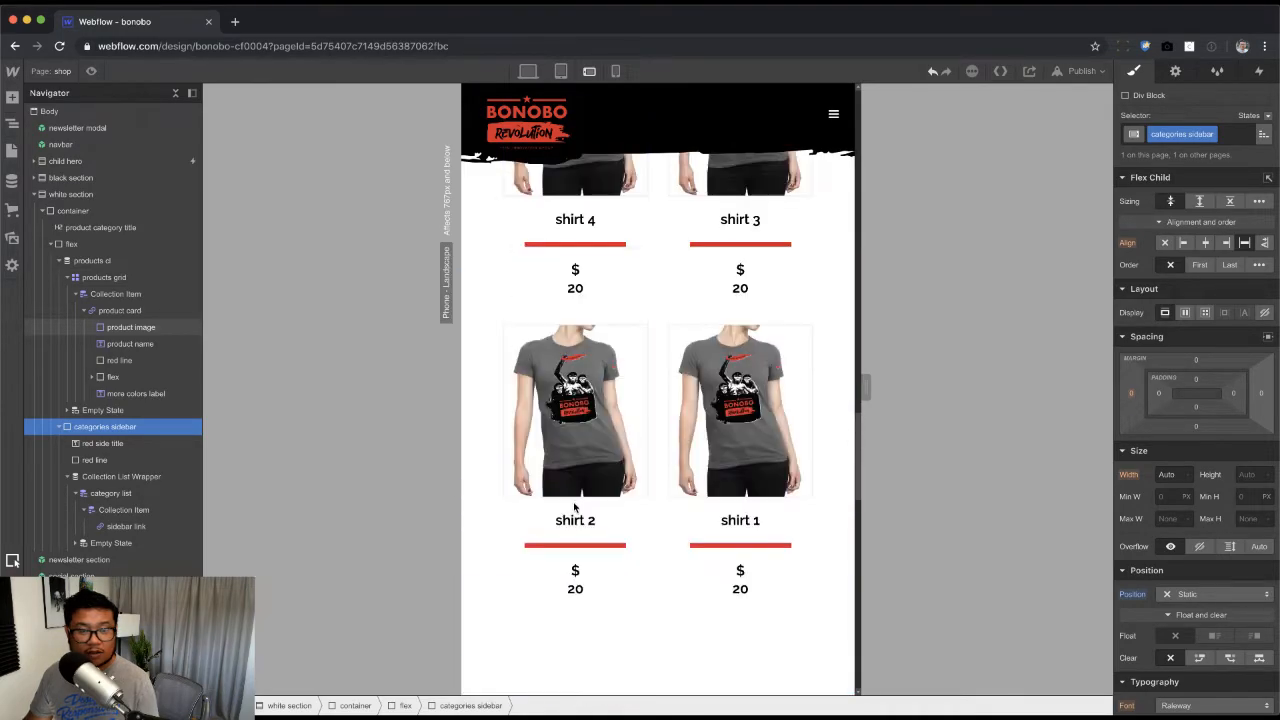
Step: Examine how the categories sidebar and the two-column product grid scroll together in the phone landscape layout
{"action": "scroll", "coordinate": [574, 508], "scroll_direction": "up", "scroll_amount": 3}
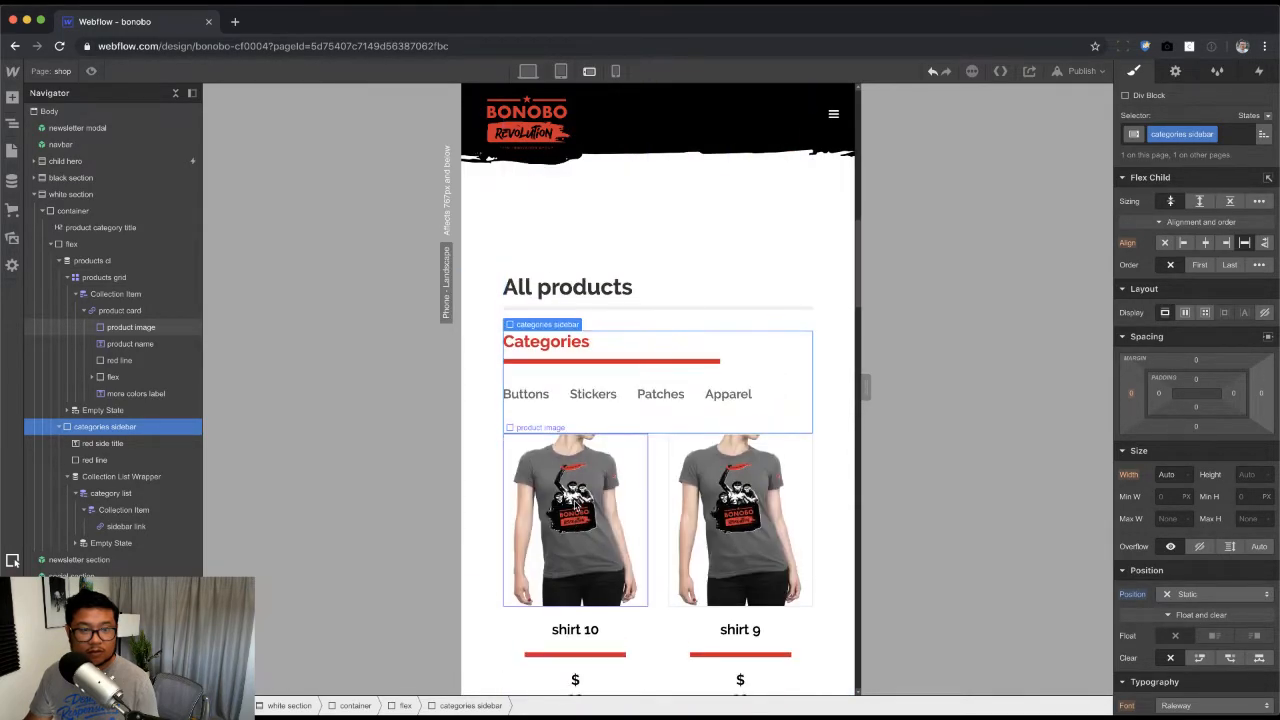
{"action": "left_click", "coordinate": [488, 343]}
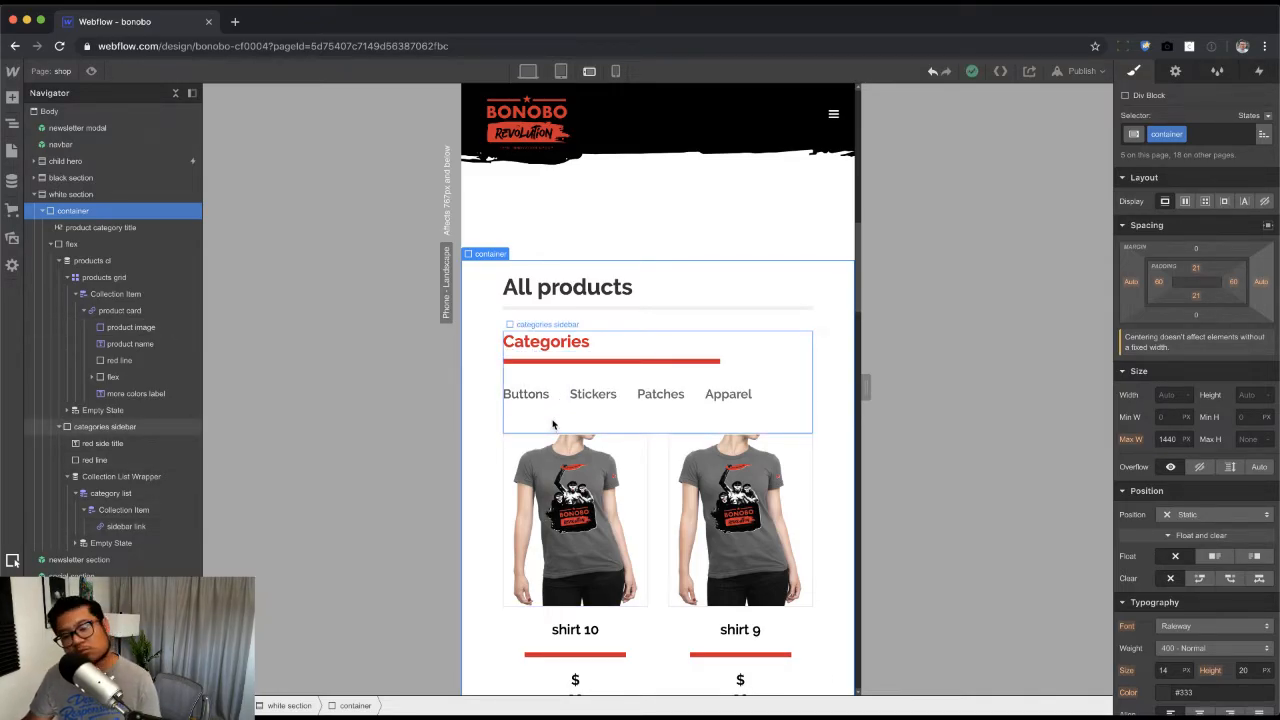
{"action": "scroll", "coordinate": [552, 425], "scroll_direction": "down", "scroll_amount": 10}
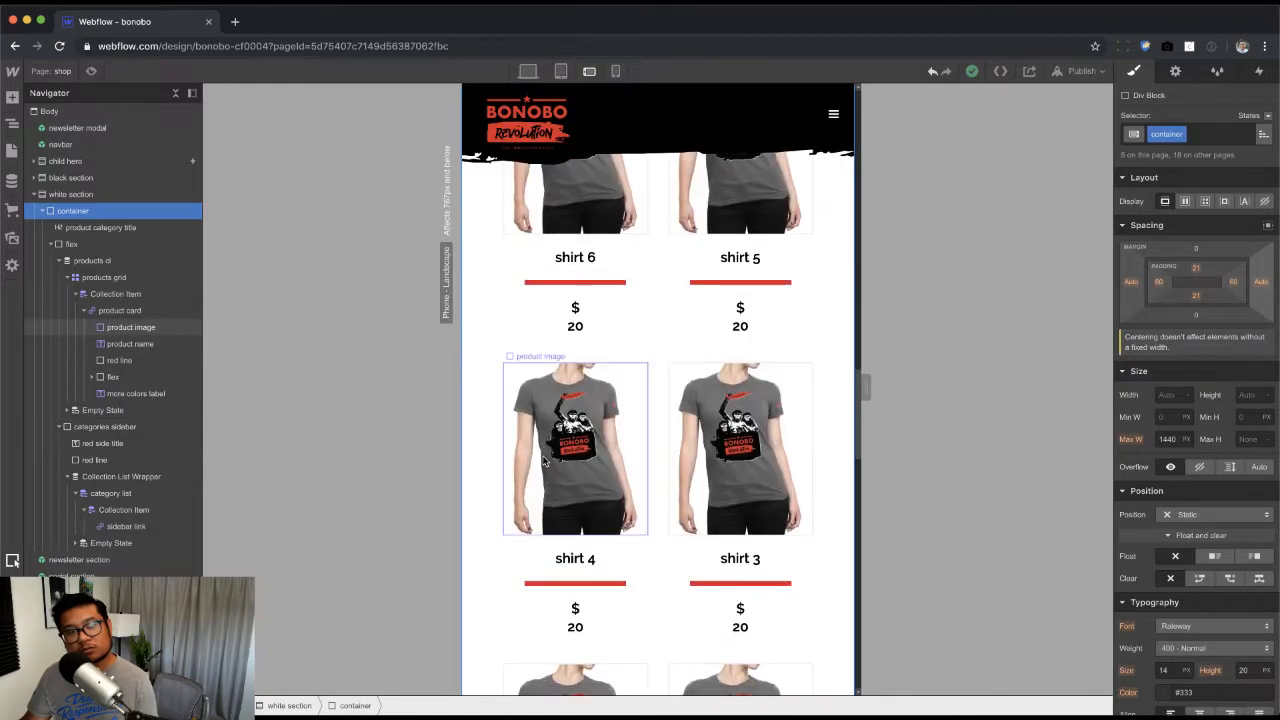
{"action": "scroll", "coordinate": [543, 459], "scroll_direction": "down", "scroll_amount": 4}
{"action": "scroll", "coordinate": [543, 459], "scroll_direction": "up", "scroll_amount": 14}
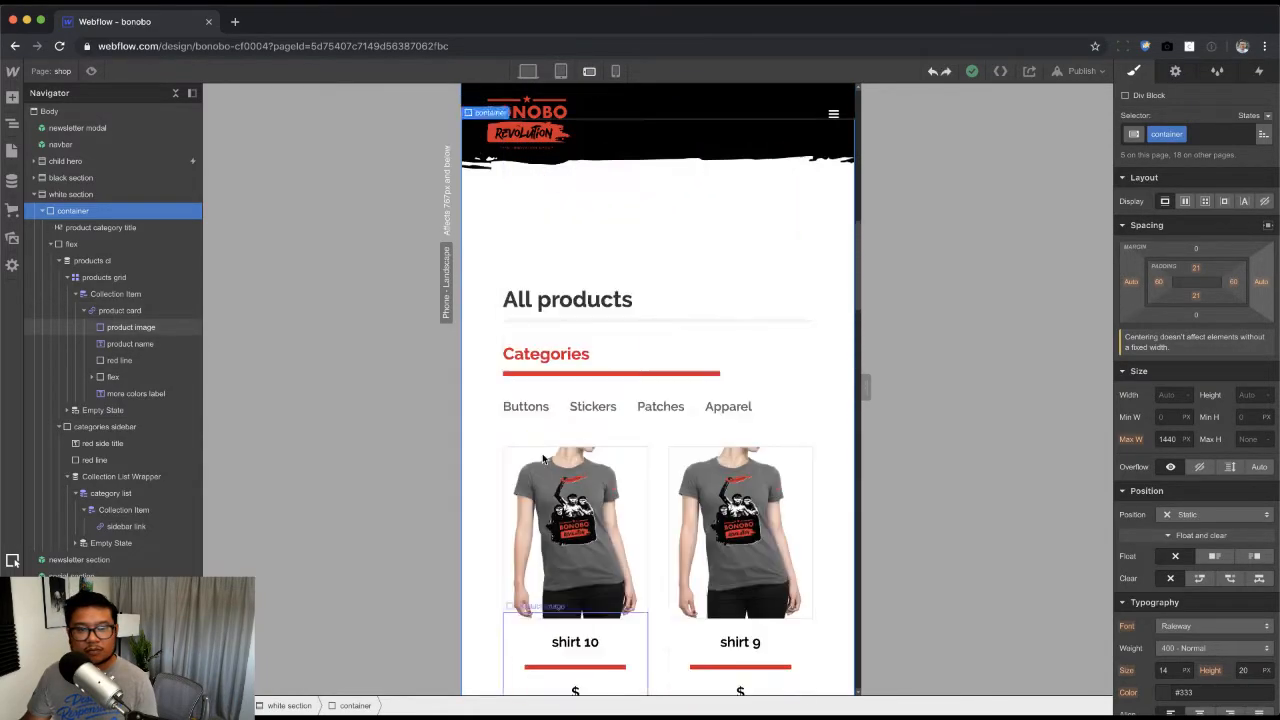
{"action": "scroll", "coordinate": [542, 458], "scroll_direction": "up", "scroll_amount": 4}
{"action": "scroll", "coordinate": [542, 458], "scroll_direction": "down", "scroll_amount": 7}
{"action": "scroll", "coordinate": [543, 458], "scroll_direction": "up", "scroll_amount": 4}
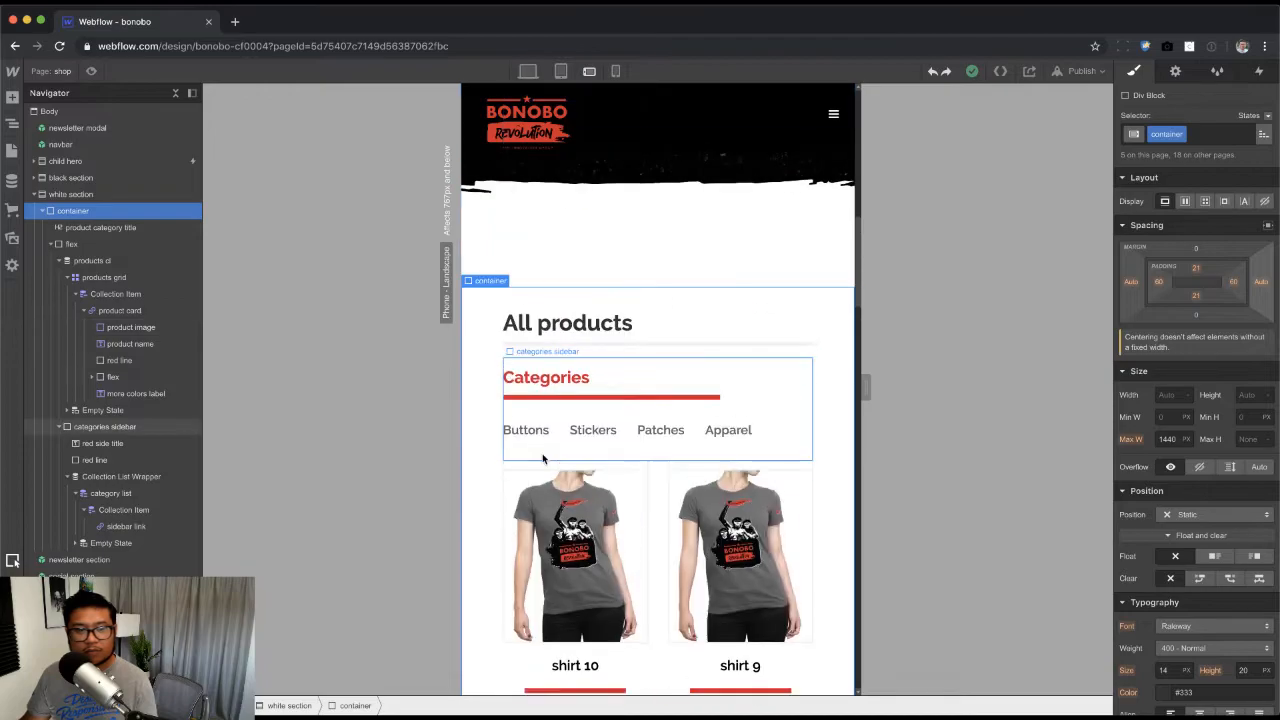
Step: Reset the categories sidebar's position override in the phone landscape layout so it inherits Sticky
{"action": "left_click", "coordinate": [526, 439]}
{"action": "left_click", "coordinate": [549, 474]}
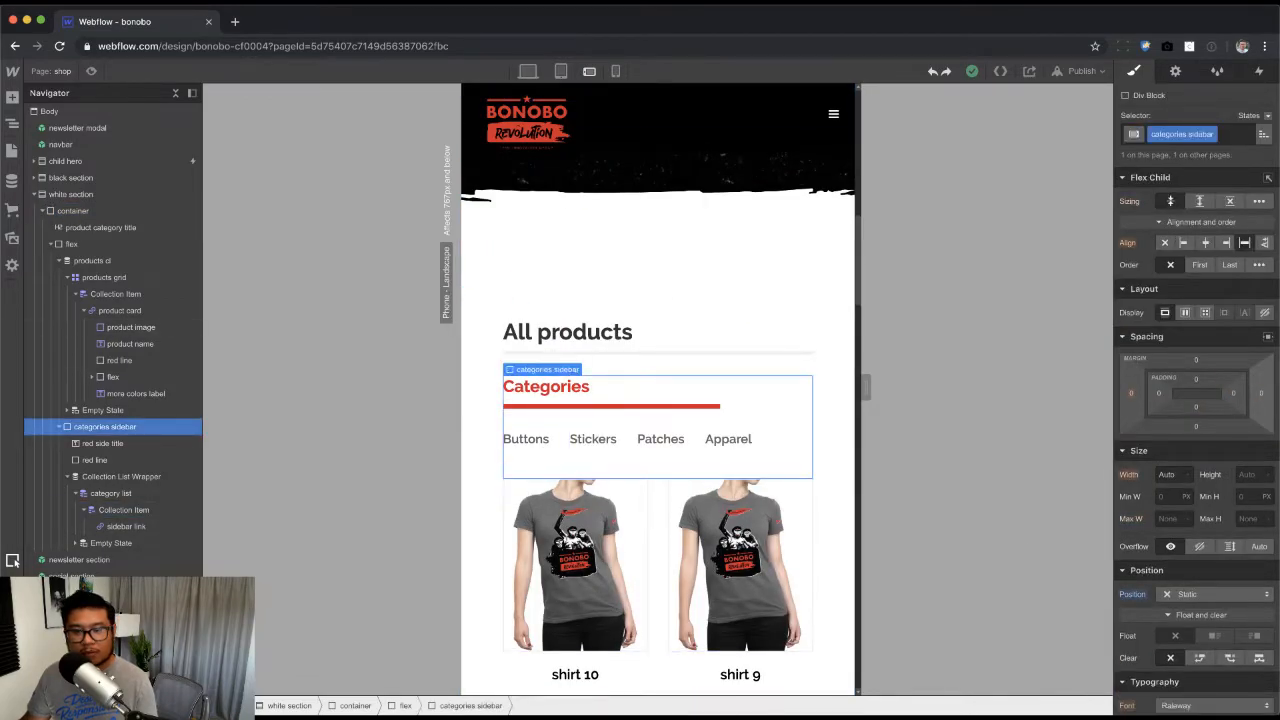
{"action": "left_click", "coordinate": [1250, 598]}
{"action": "left_click", "coordinate": [1131, 594]}
{"action": "left_click", "coordinate": [1132, 597], "text": "alt"}
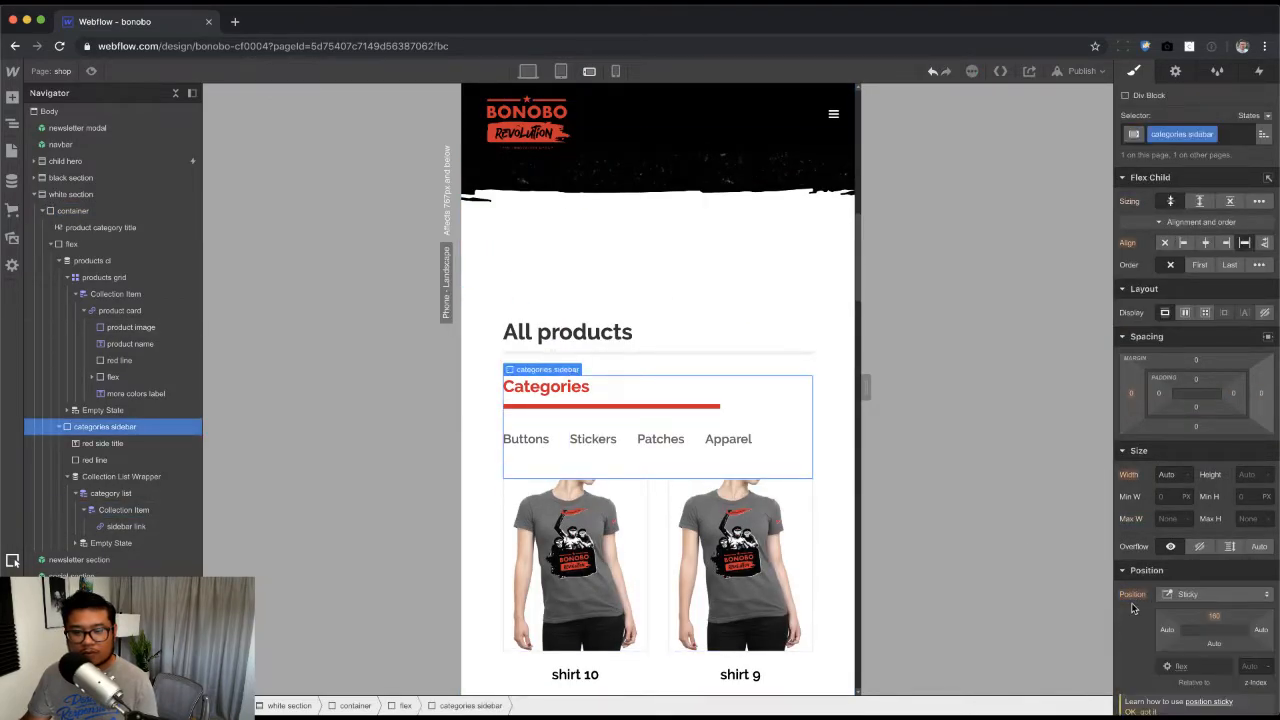
Step: Set the categories sidebar's background color to the White swatch in the phone landscape layout
{"action": "scroll", "coordinate": [600, 520], "scroll_direction": "down", "scroll_amount": 4}
{"action": "scroll", "coordinate": [600, 520], "scroll_direction": "up", "scroll_amount": 3}
{"action": "scroll", "coordinate": [1222, 553], "scroll_direction": "down", "scroll_amount": 4}
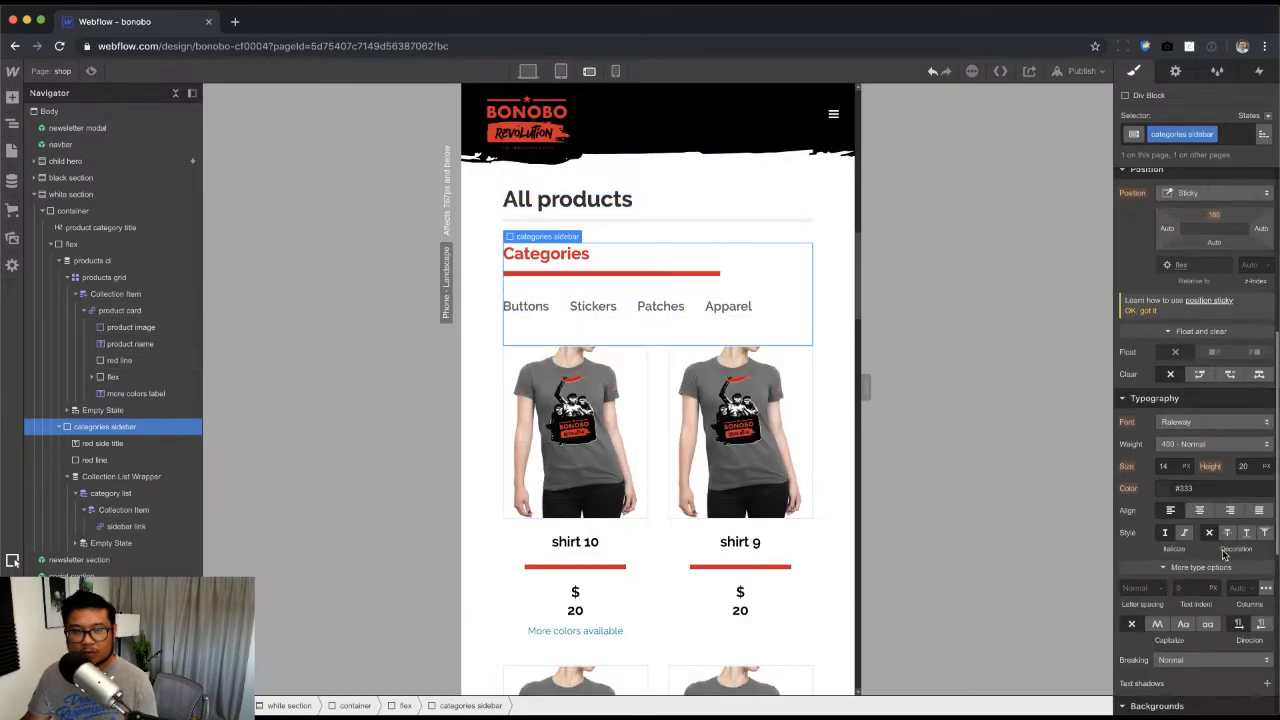
{"action": "scroll", "coordinate": [1212, 550], "scroll_direction": "down", "scroll_amount": 3}
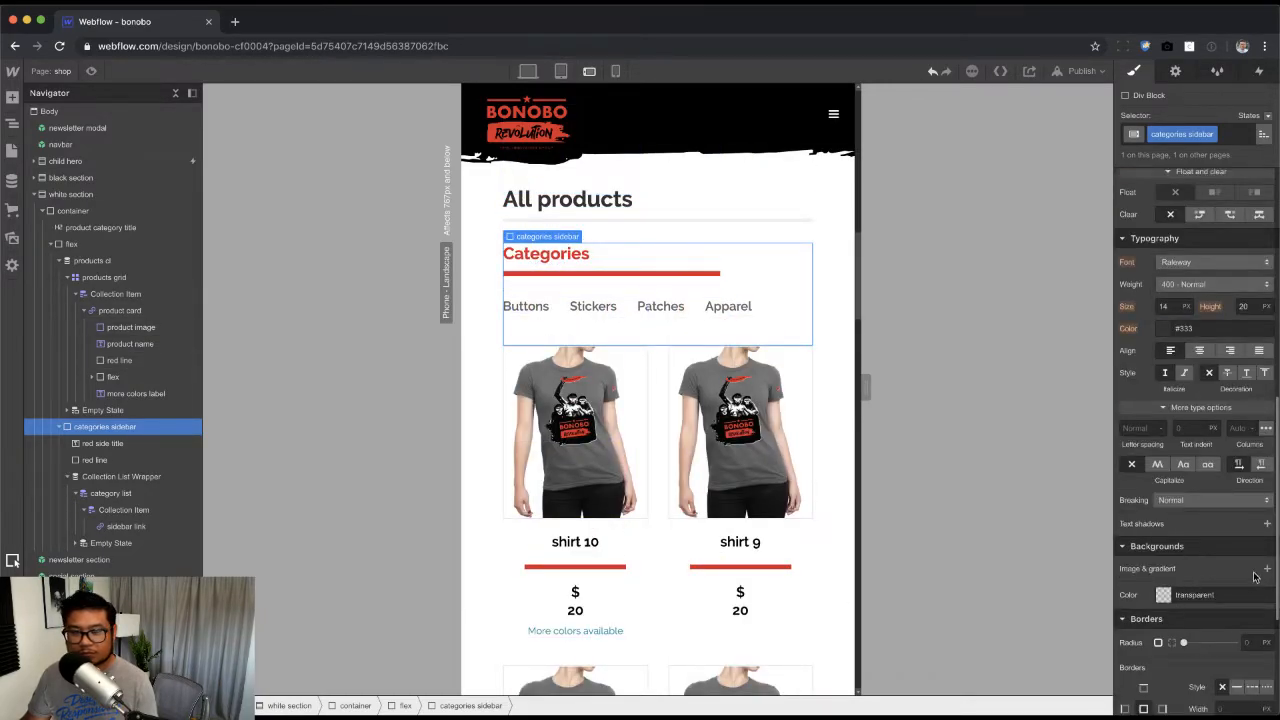
{"action": "left_click", "coordinate": [1163, 597]}
{"action": "left_click", "coordinate": [1148, 569]}
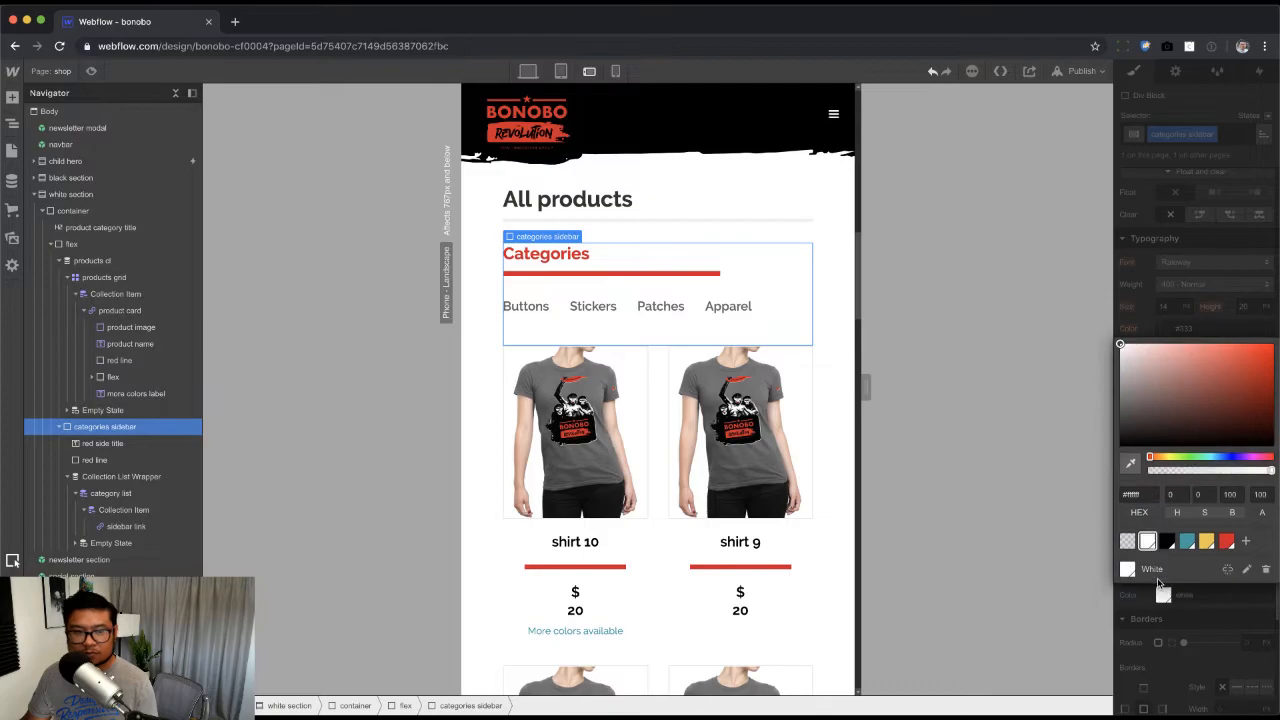
{"action": "left_click", "coordinate": [1193, 253]}
Step: Examine how the sticky categories sidebar with its white background overlaps the products along the whole product list
{"action": "scroll", "coordinate": [785, 455], "scroll_direction": "down", "scroll_amount": 5}
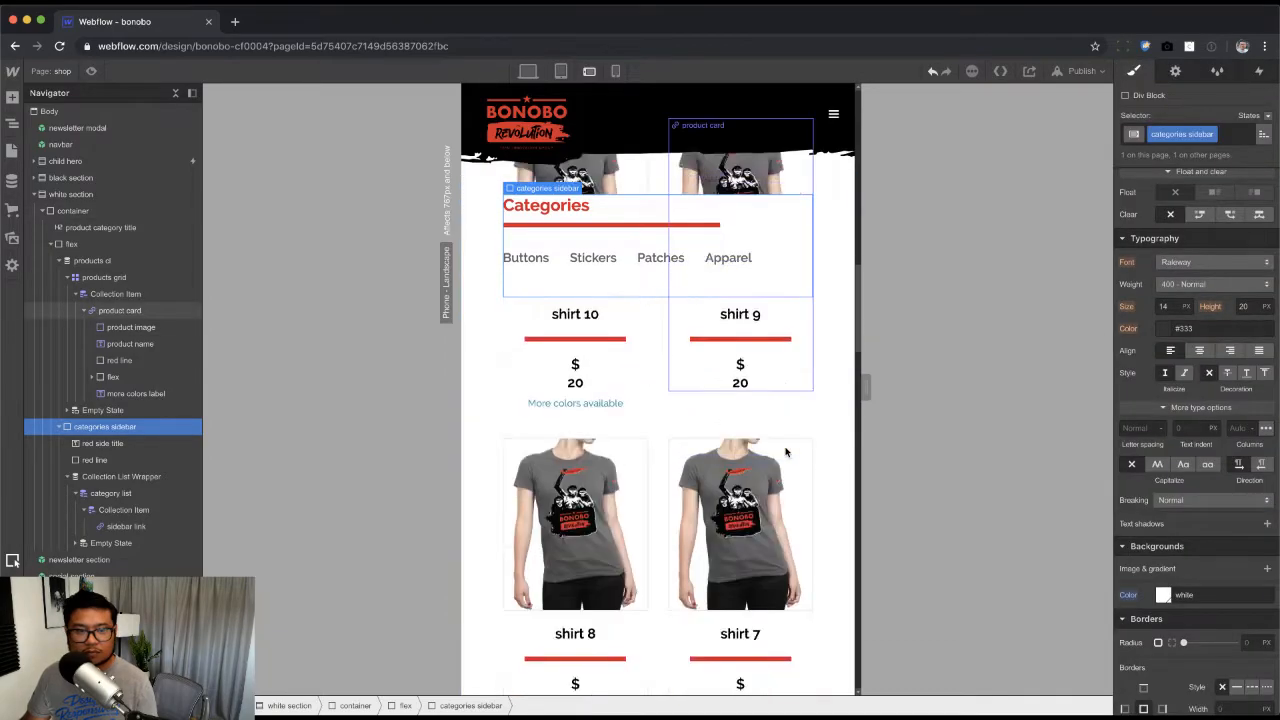
{"action": "scroll", "coordinate": [785, 455], "scroll_direction": "down", "scroll_amount": 3}
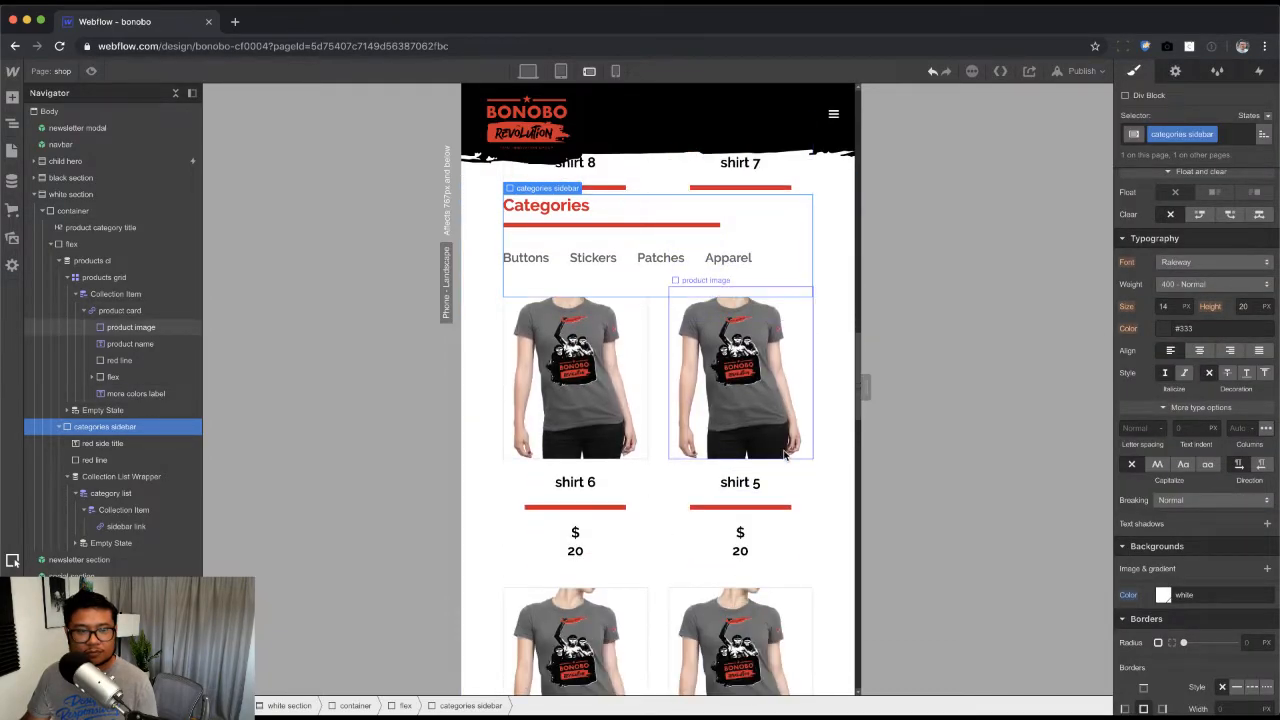
{"action": "scroll", "coordinate": [785, 455], "scroll_direction": "down", "scroll_amount": 10}
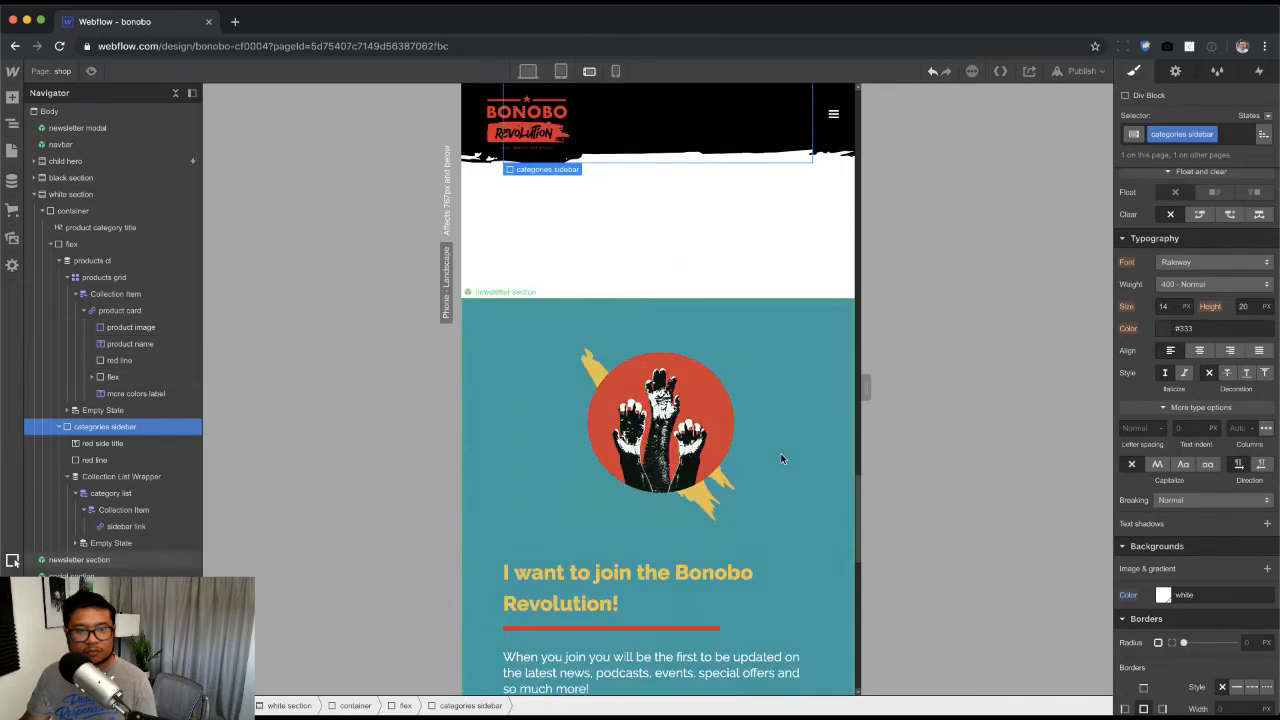
{"action": "scroll", "coordinate": [782, 458], "scroll_direction": "up", "scroll_amount": 10}
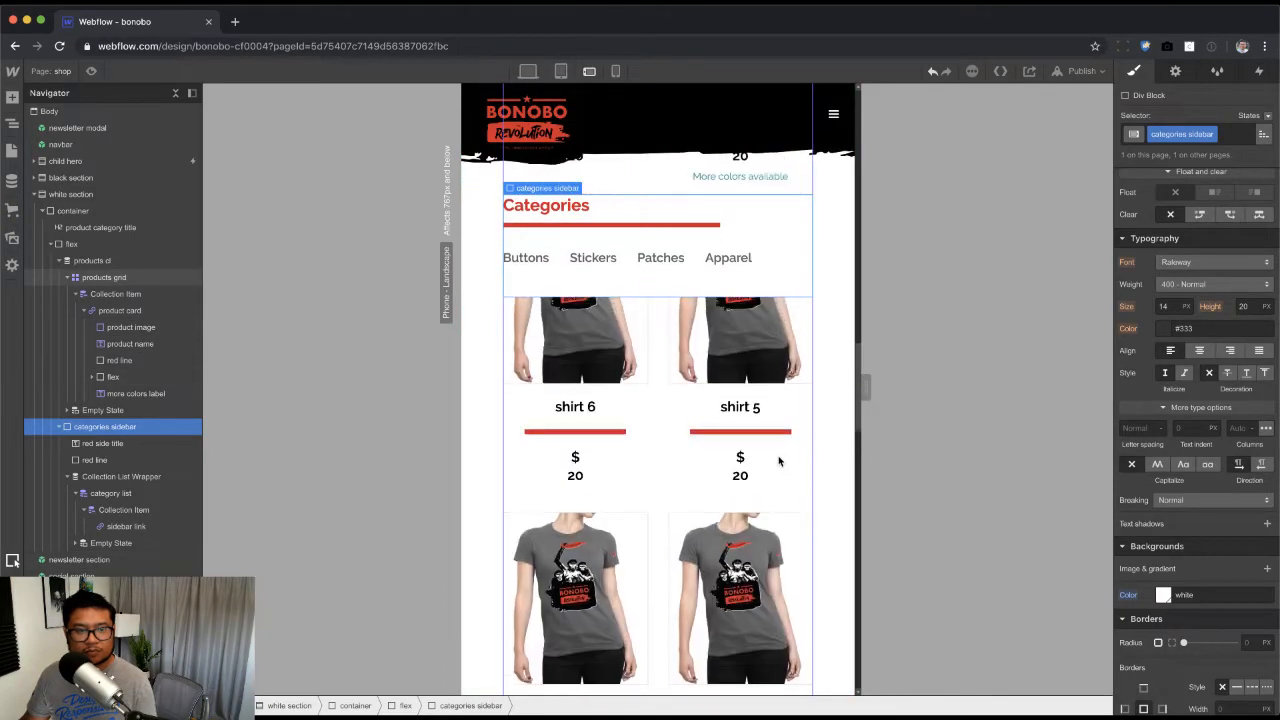
{"action": "scroll", "coordinate": [695, 290], "scroll_direction": "up", "scroll_amount": 5}
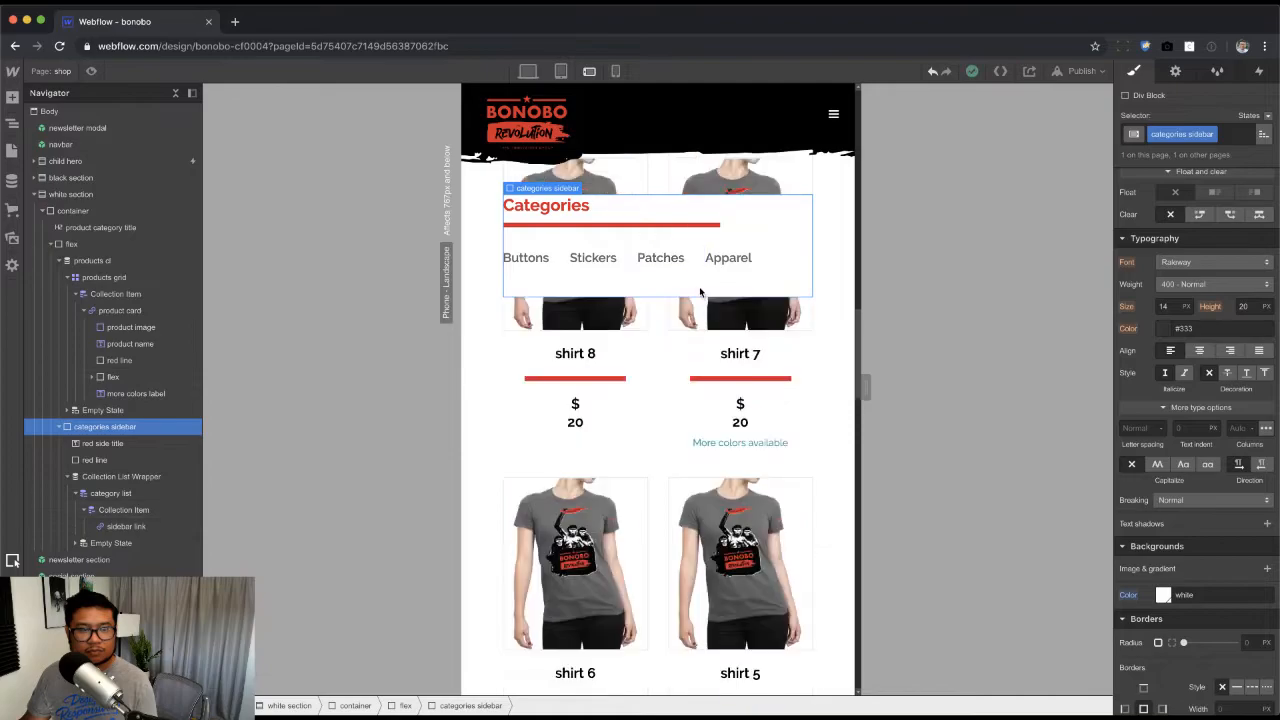
{"action": "scroll", "coordinate": [700, 295], "scroll_direction": "up", "scroll_amount": 3}
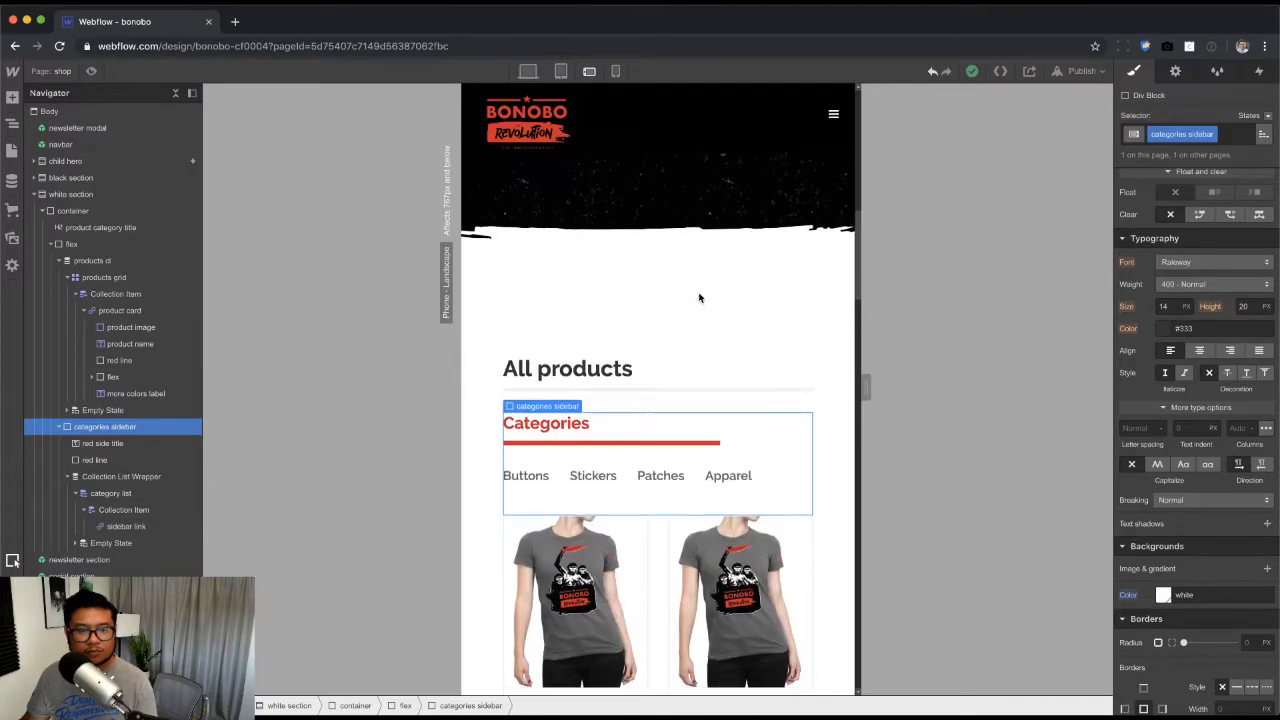
{"action": "scroll", "coordinate": [1182, 462], "scroll_direction": "up", "scroll_amount": 3}
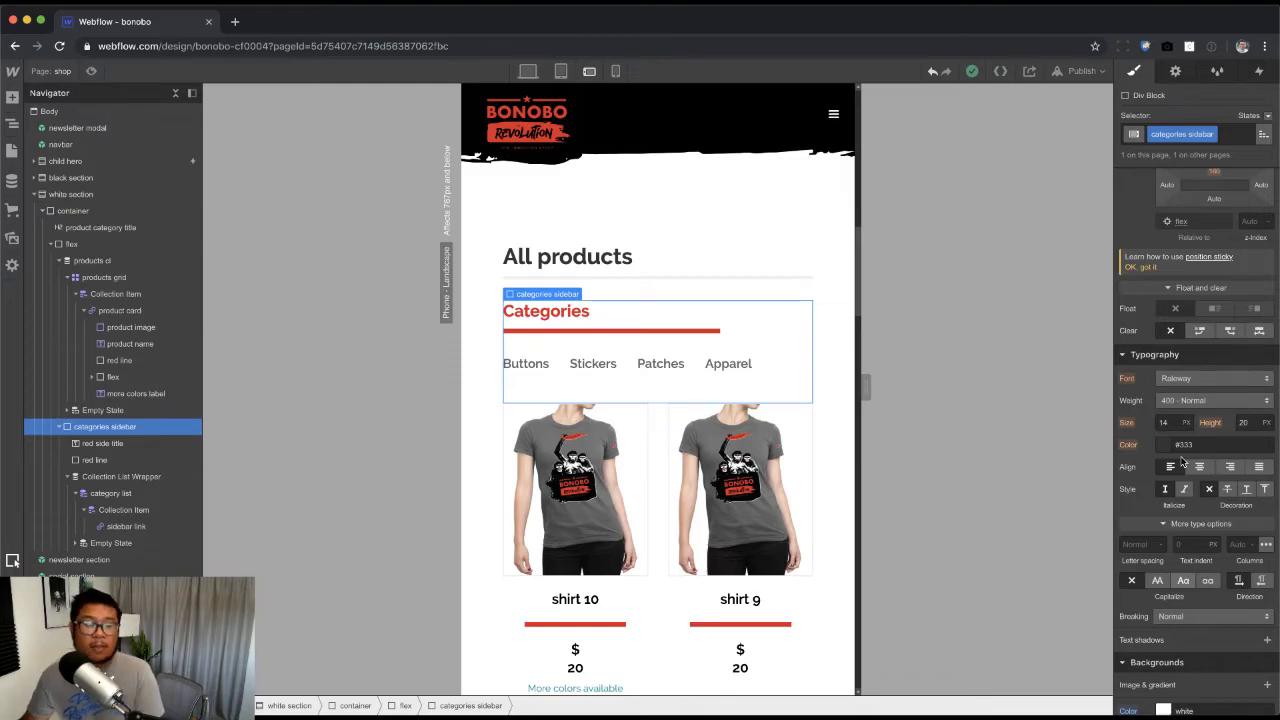
{"action": "scroll", "coordinate": [786, 428], "scroll_direction": "down", "scroll_amount": 3}
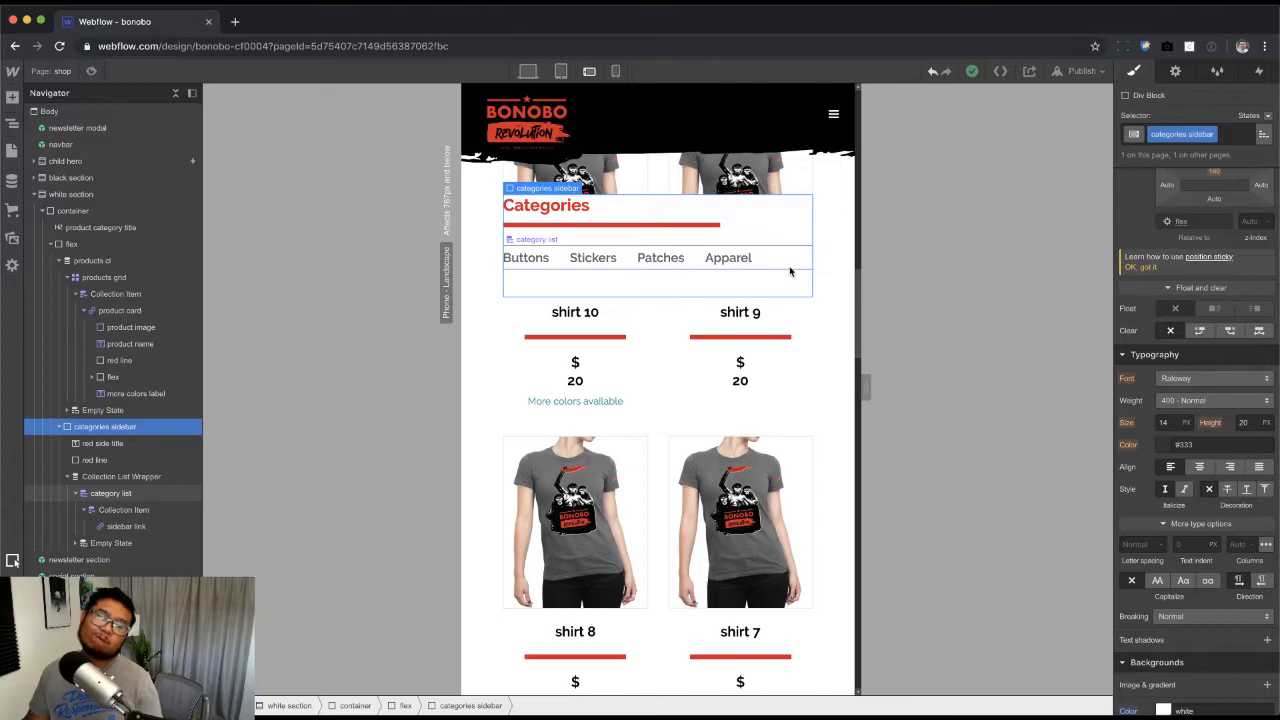
{"action": "scroll", "coordinate": [1130, 668], "scroll_direction": "down", "scroll_amount": 1}
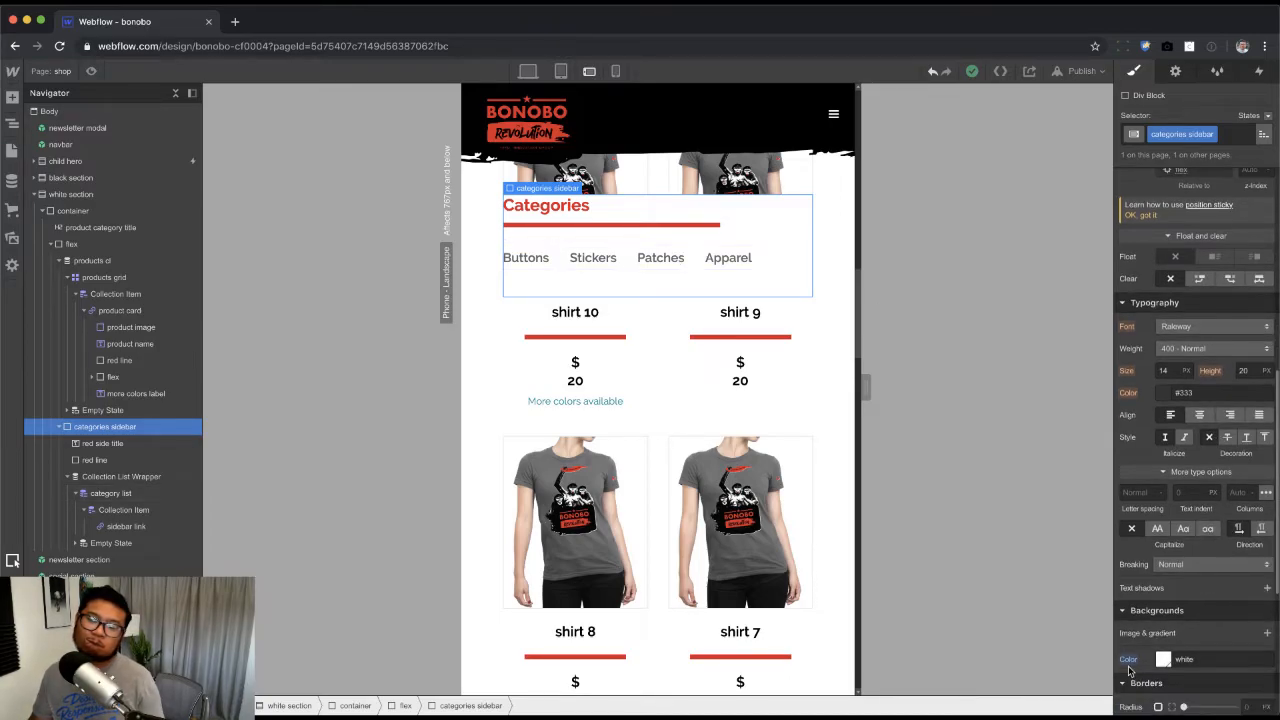
Step: Reset the categories sidebar's background color and set its position to Static in the phone landscape layout
{"action": "left_click", "coordinate": [1146, 662], "text": "alt"}
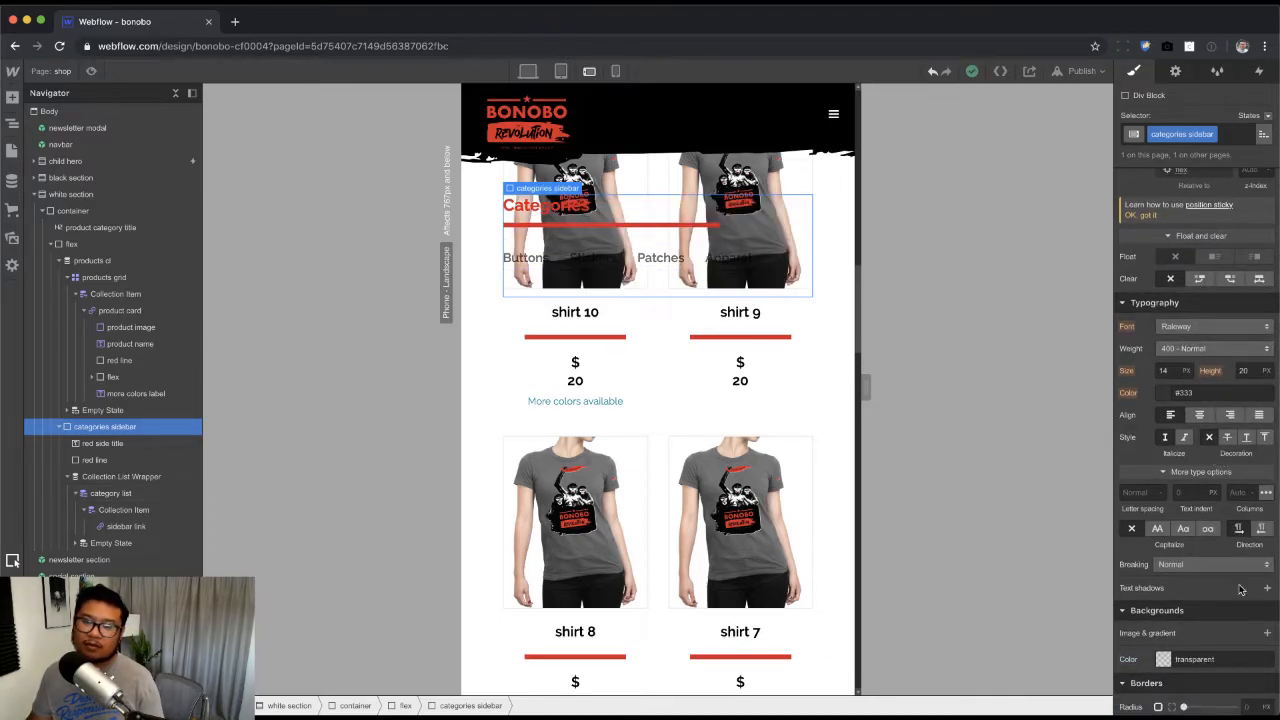
{"action": "scroll", "coordinate": [1236, 610], "scroll_direction": "up", "scroll_amount": 5}
{"action": "scroll", "coordinate": [1236, 610], "scroll_direction": "up", "scroll_amount": 2}
{"action": "left_click", "coordinate": [1215, 412]}
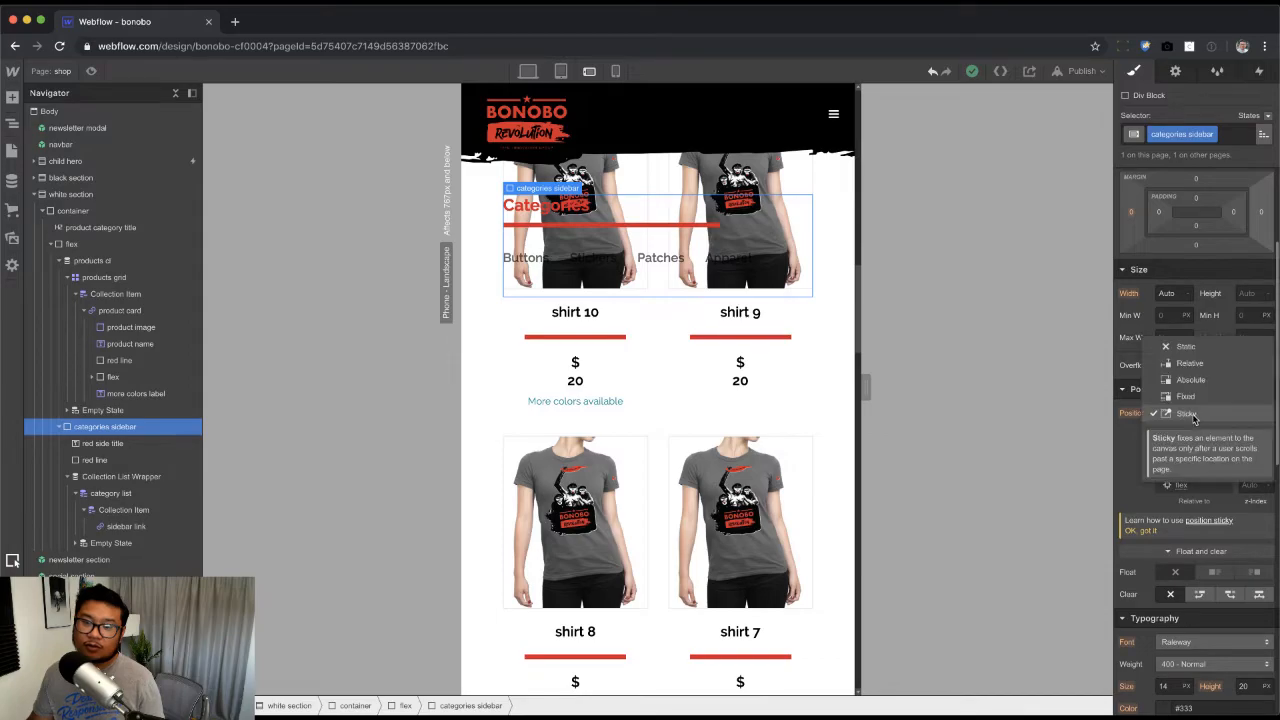
{"action": "left_click", "coordinate": [1195, 355]}
{"action": "scroll", "coordinate": [708, 500], "scroll_direction": "up", "scroll_amount": 10}
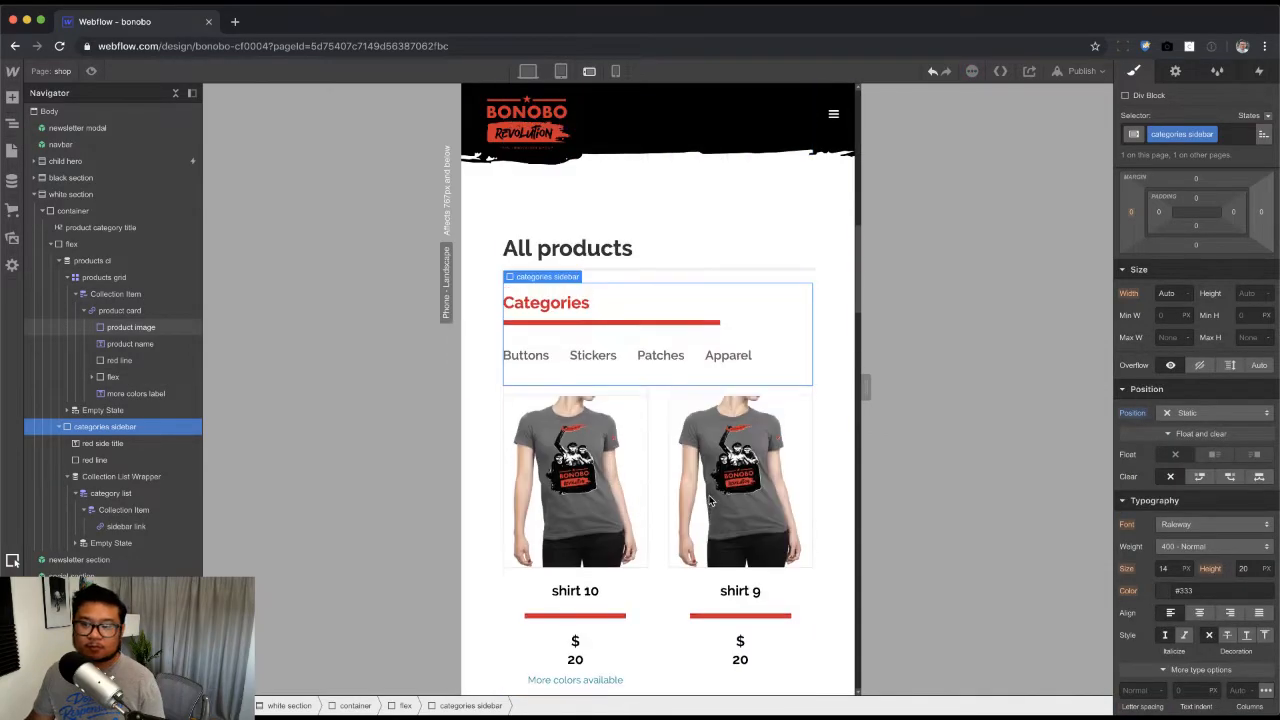
Step: Review the static categories row above the products and its spacing down the list in the phone landscape layout
{"action": "scroll", "coordinate": [709, 500], "scroll_direction": "down", "scroll_amount": 5}
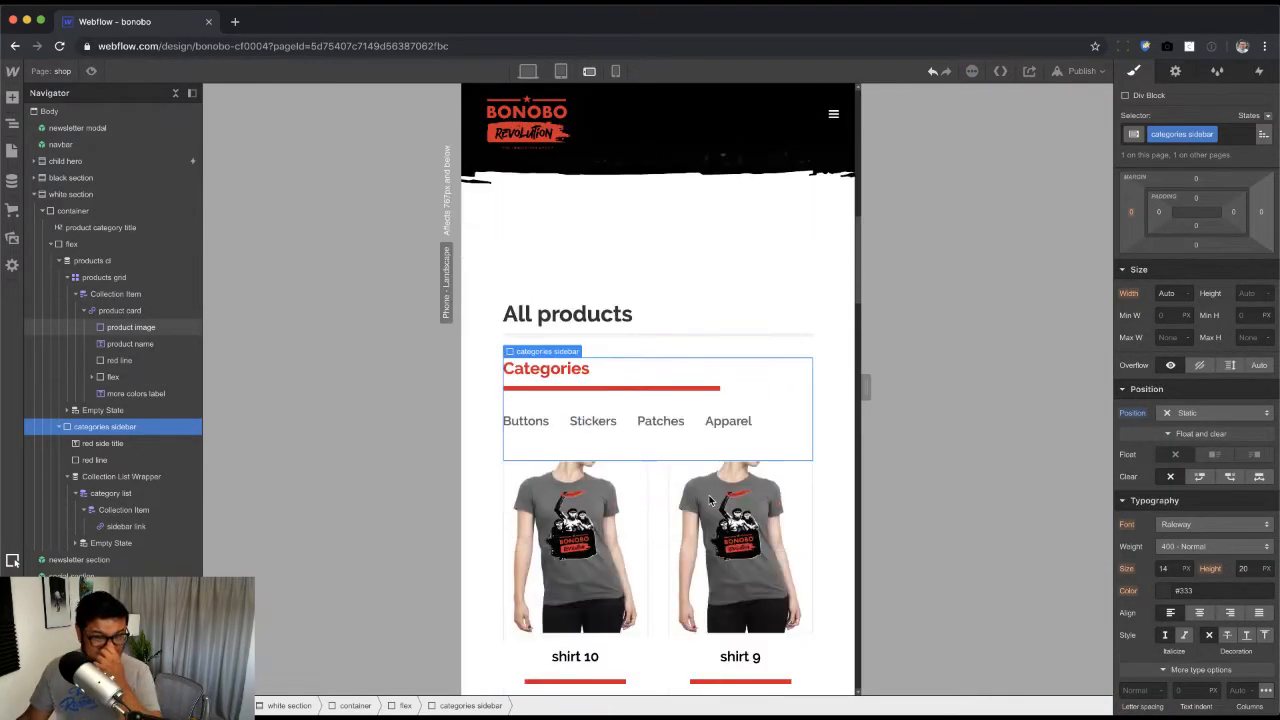
{"action": "scroll", "coordinate": [709, 500], "scroll_direction": "down", "scroll_amount": 1}
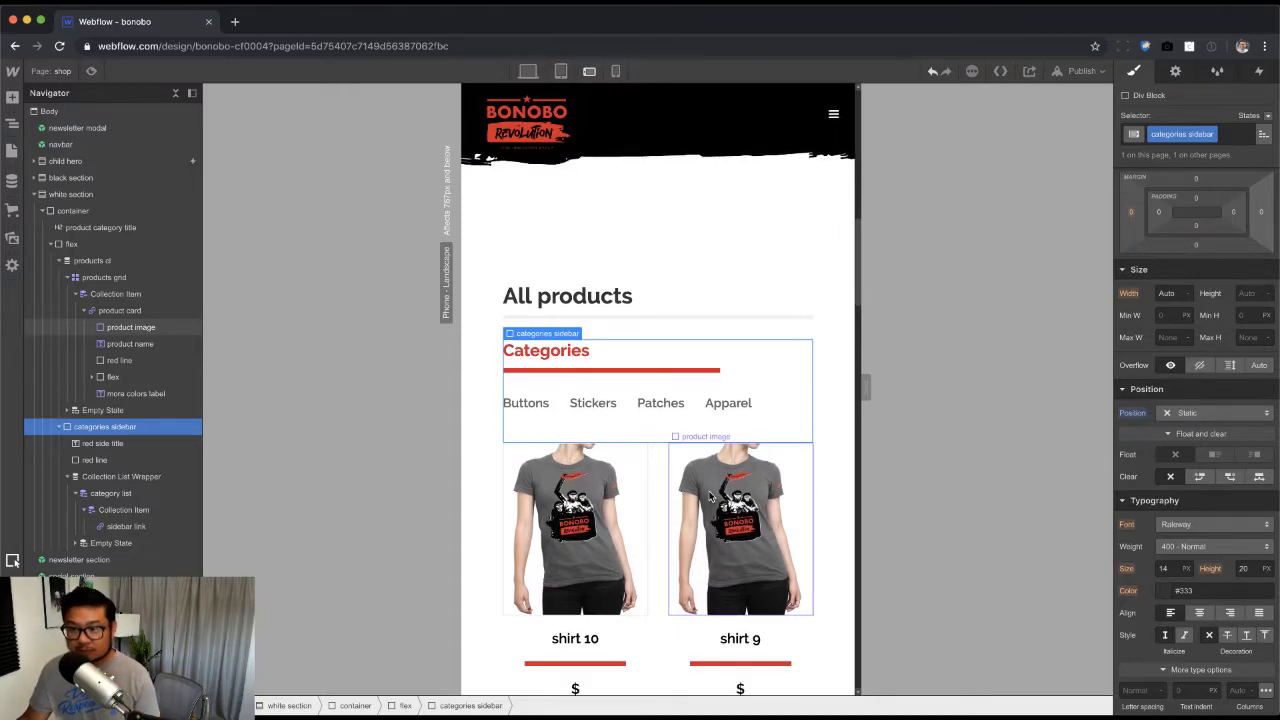
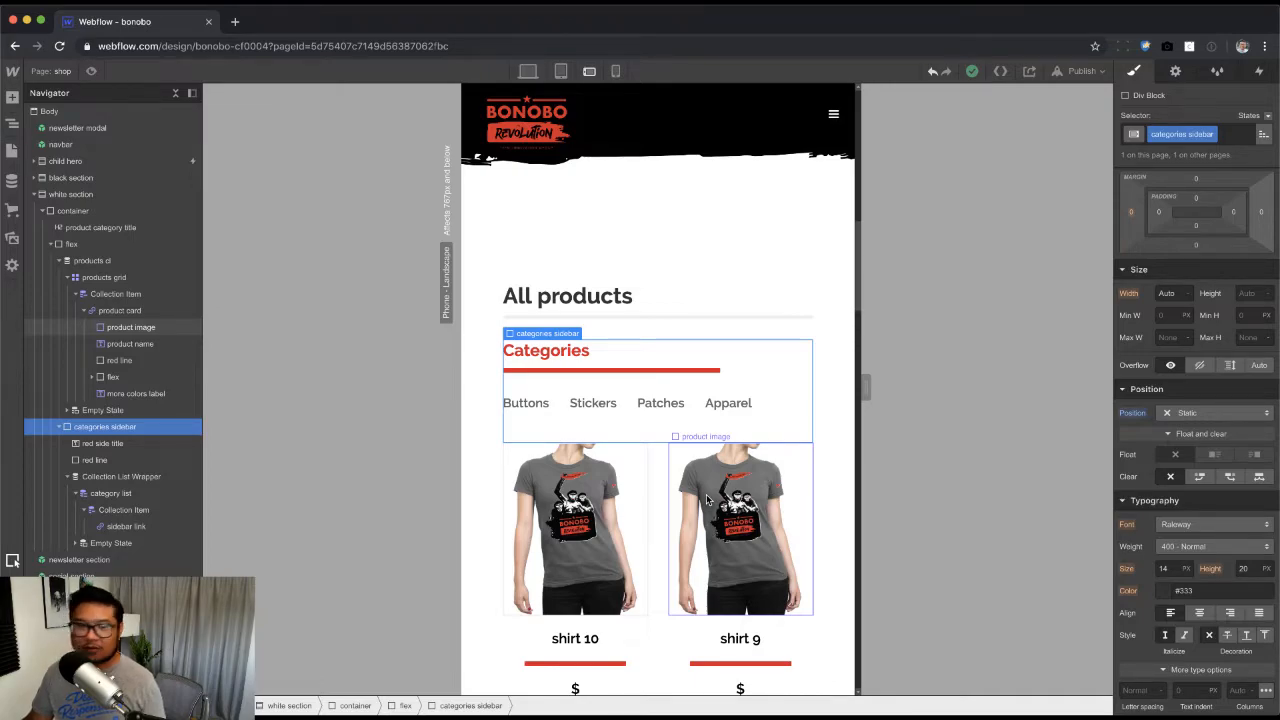
{"action": "scroll", "coordinate": [706, 500], "scroll_direction": "up", "scroll_amount": 1}
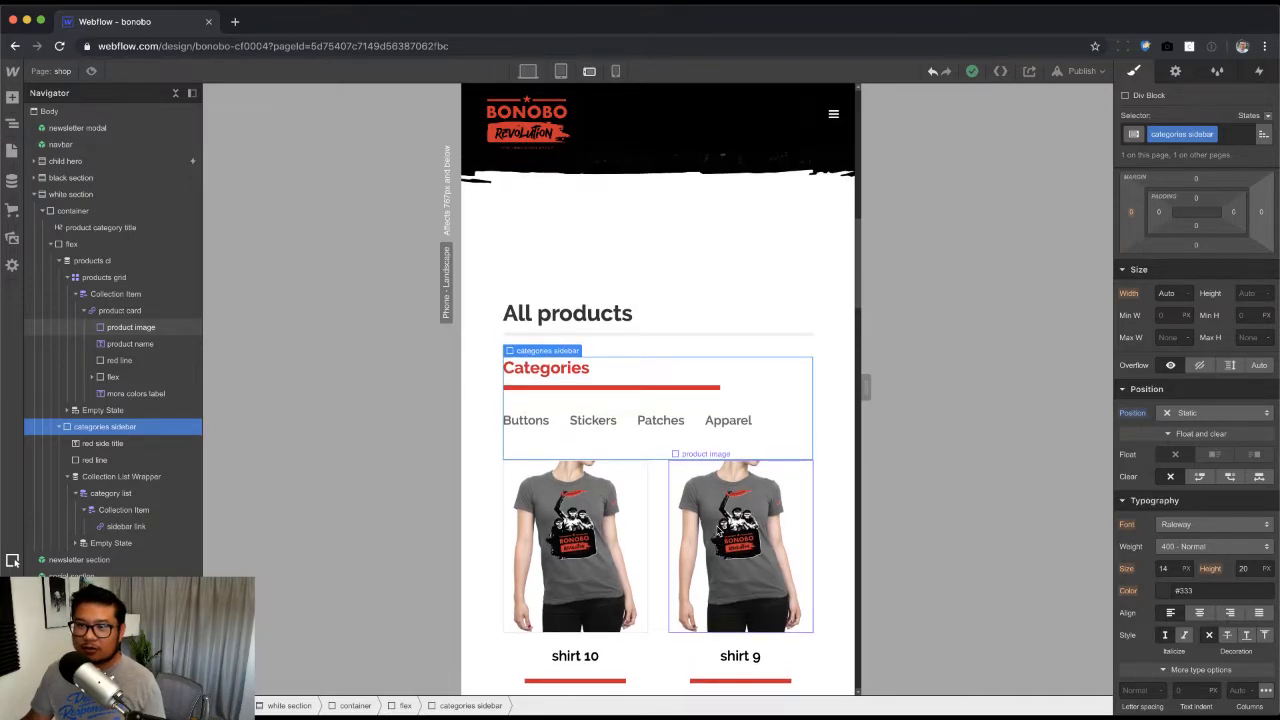
{"action": "scroll", "coordinate": [718, 533], "scroll_direction": "down", "scroll_amount": 1}
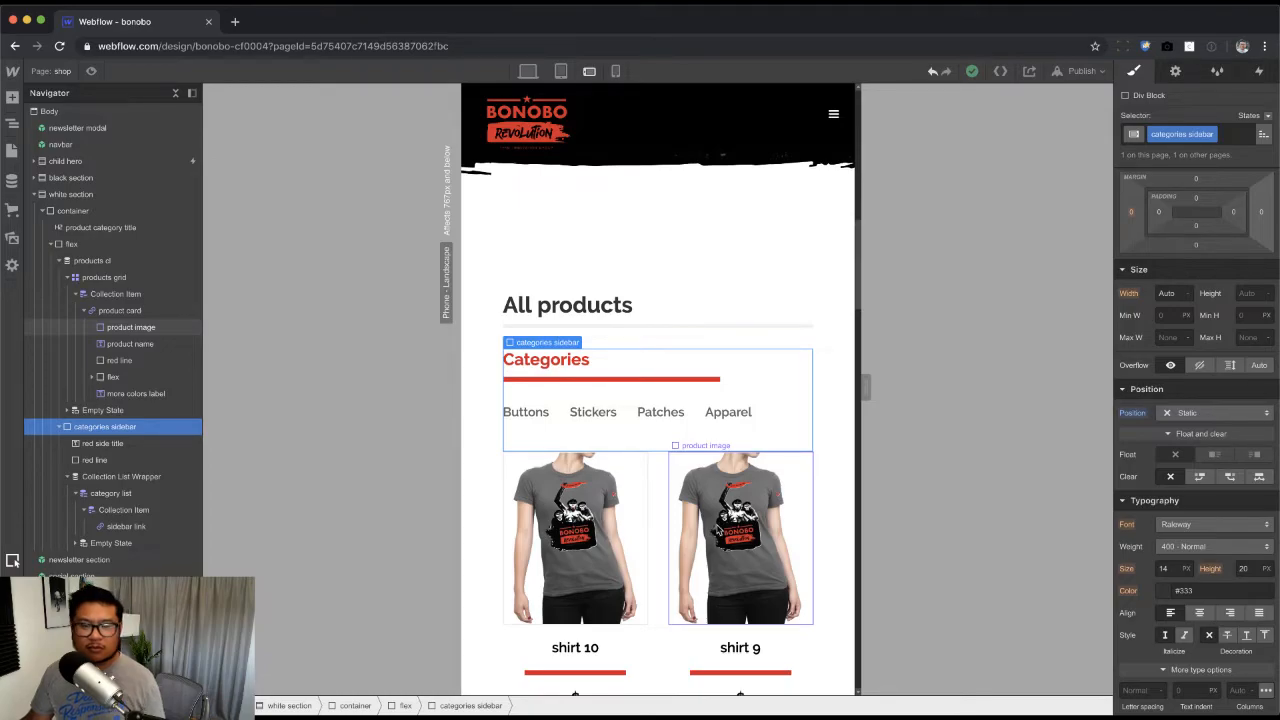
{"action": "scroll", "coordinate": [716, 523], "scroll_direction": "up", "scroll_amount": 2}
{"action": "left_click", "coordinate": [481, 419]}
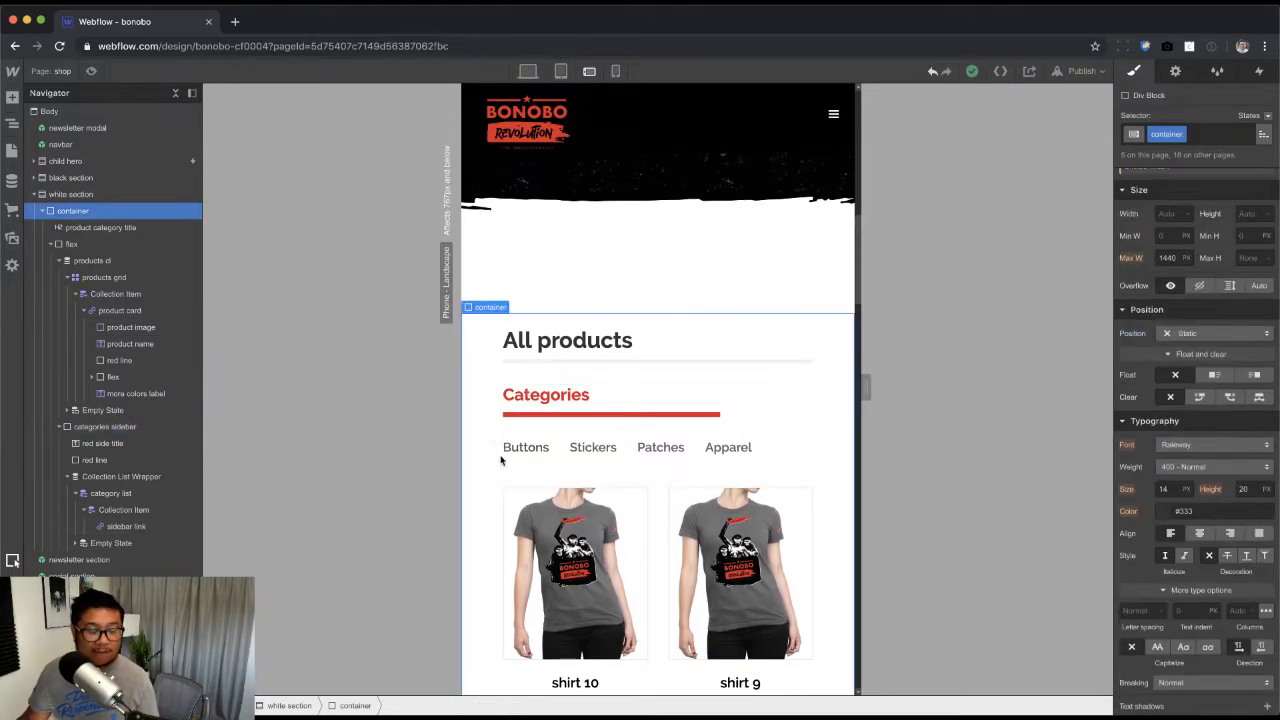
{"action": "scroll", "coordinate": [513, 503], "scroll_direction": "down", "scroll_amount": 8}
{"action": "scroll", "coordinate": [515, 504], "scroll_direction": "down", "scroll_amount": 5}
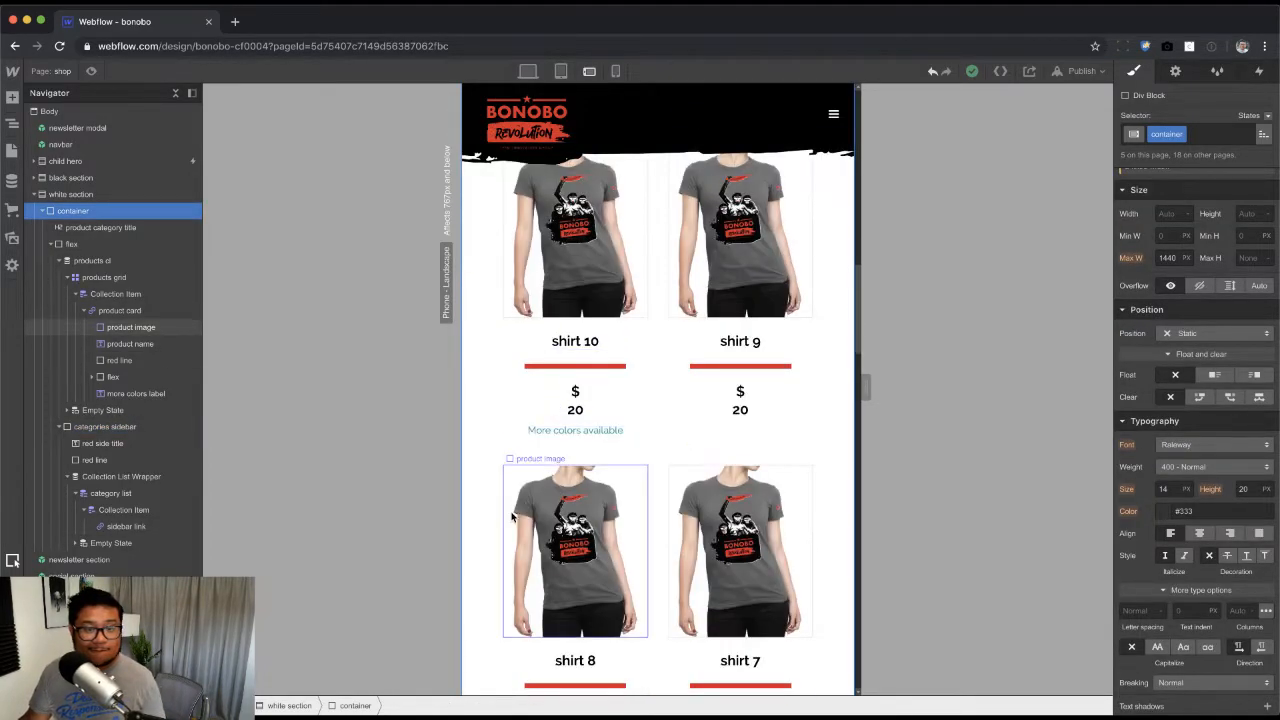
Step: Reduce the products grid to one column in the phone portrait layout and return to the phone landscape layout
{"action": "left_click", "coordinate": [615, 72]}
{"action": "left_click", "coordinate": [651, 320]}
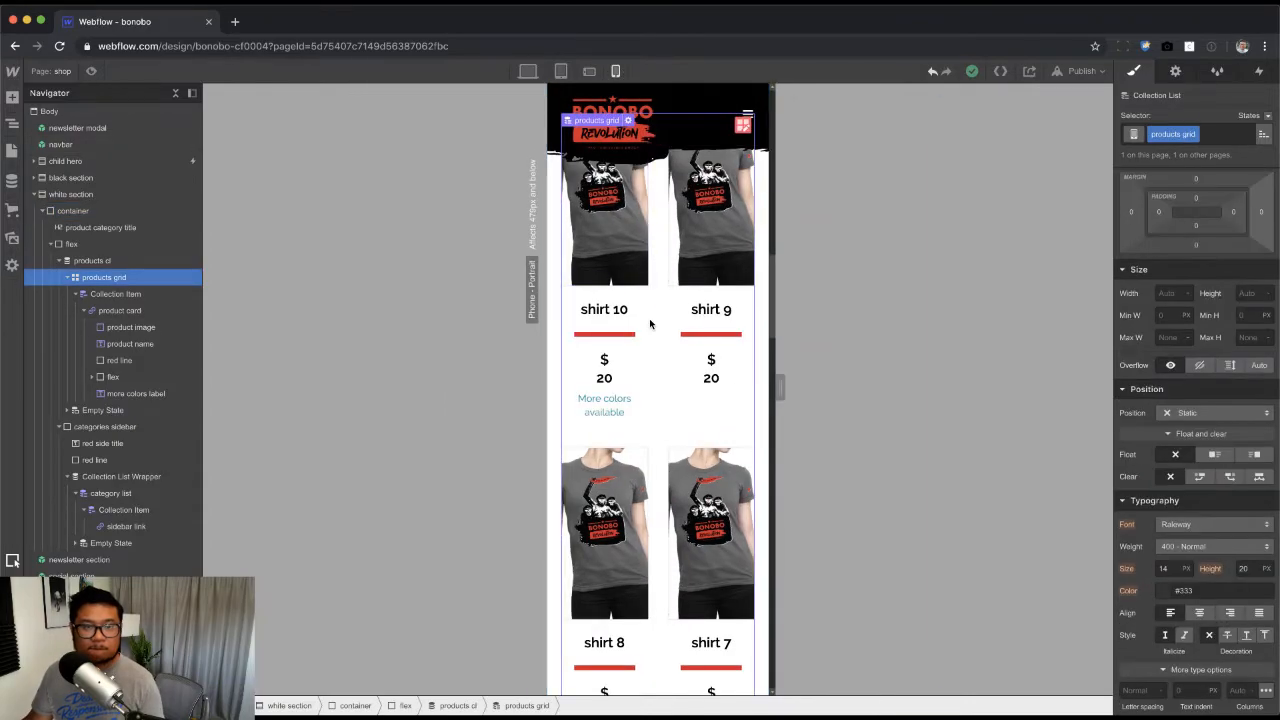
{"action": "left_click", "coordinate": [742, 125]}
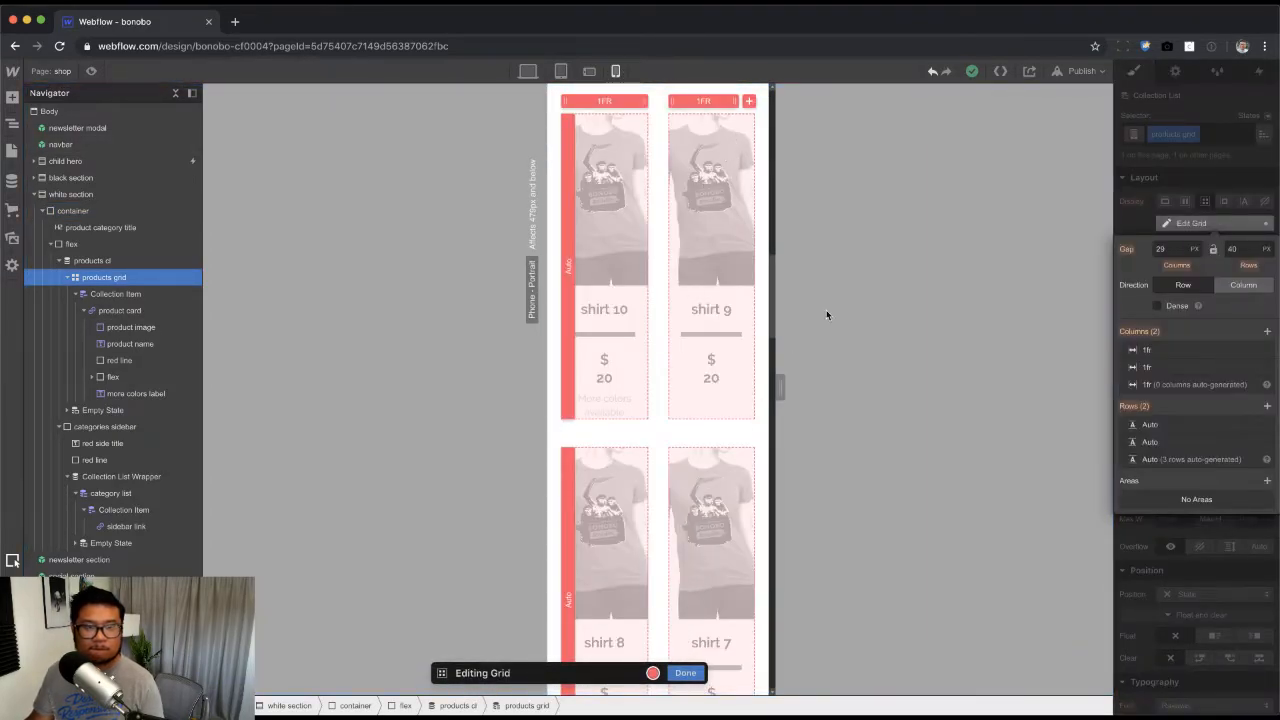
{"action": "left_click", "coordinate": [1265, 352]}
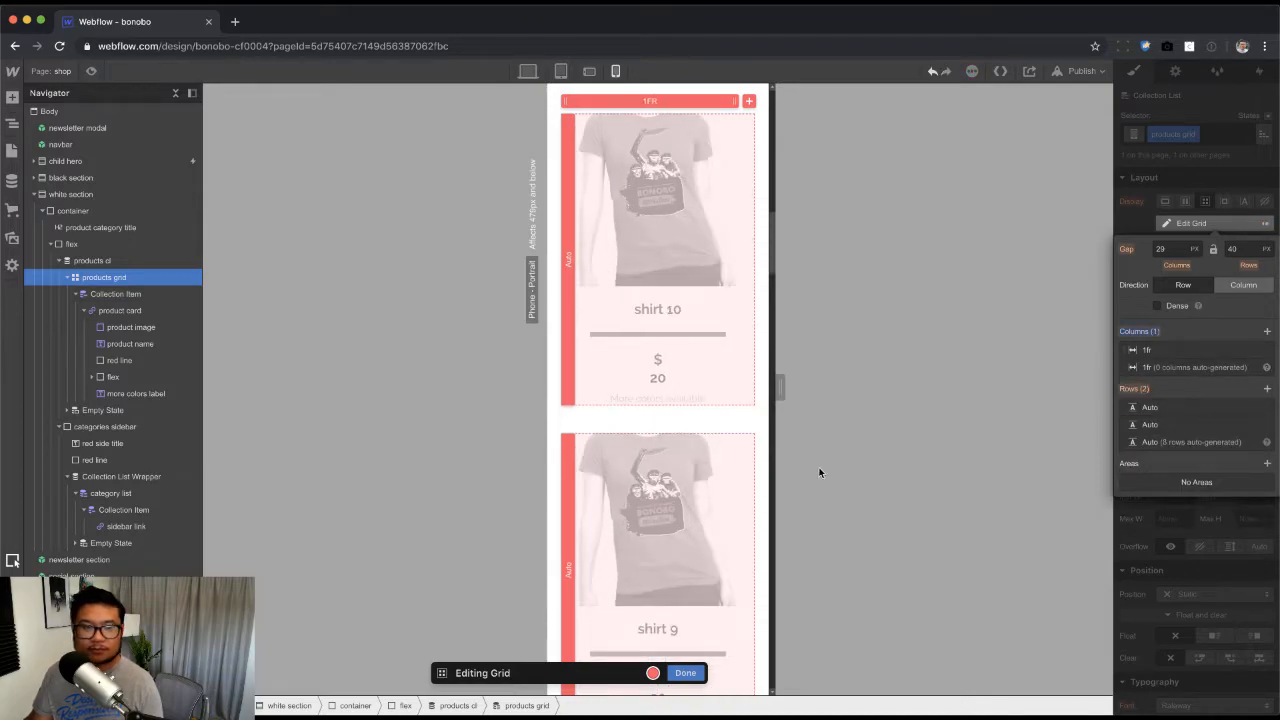
{"action": "left_click", "coordinate": [685, 672]}
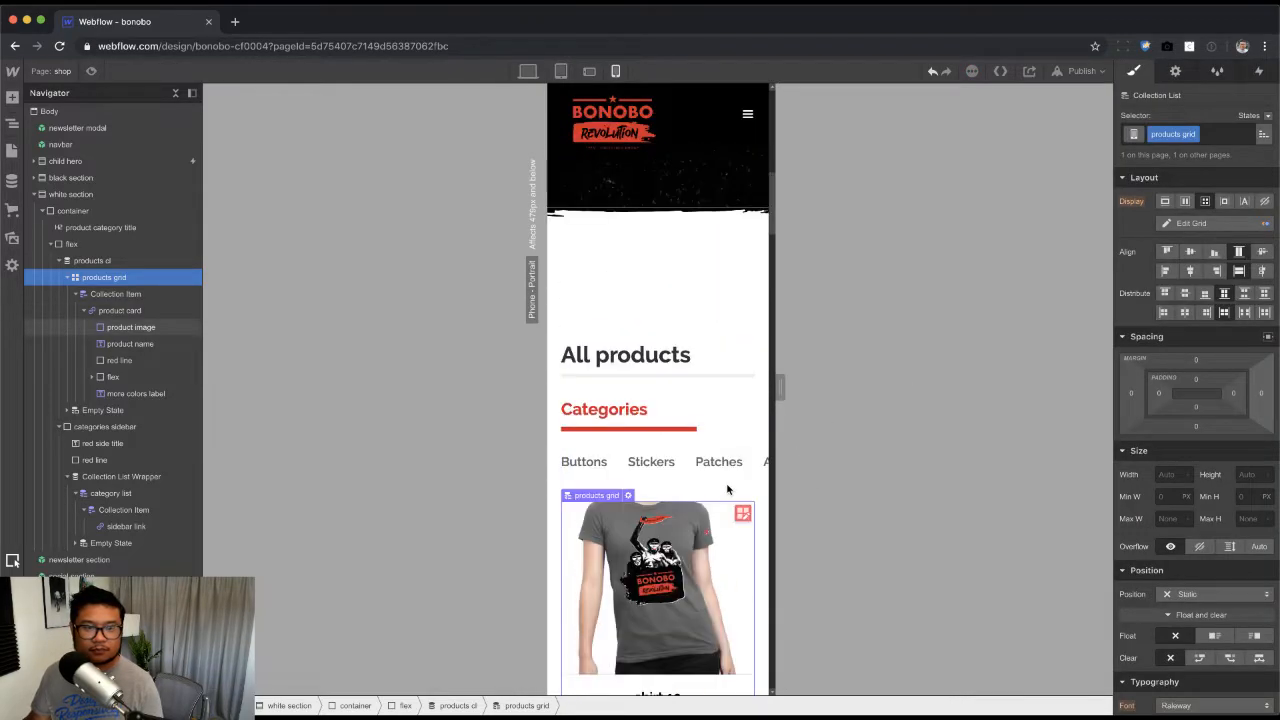
{"action": "scroll", "coordinate": [727, 489], "scroll_direction": "up", "scroll_amount": 3}
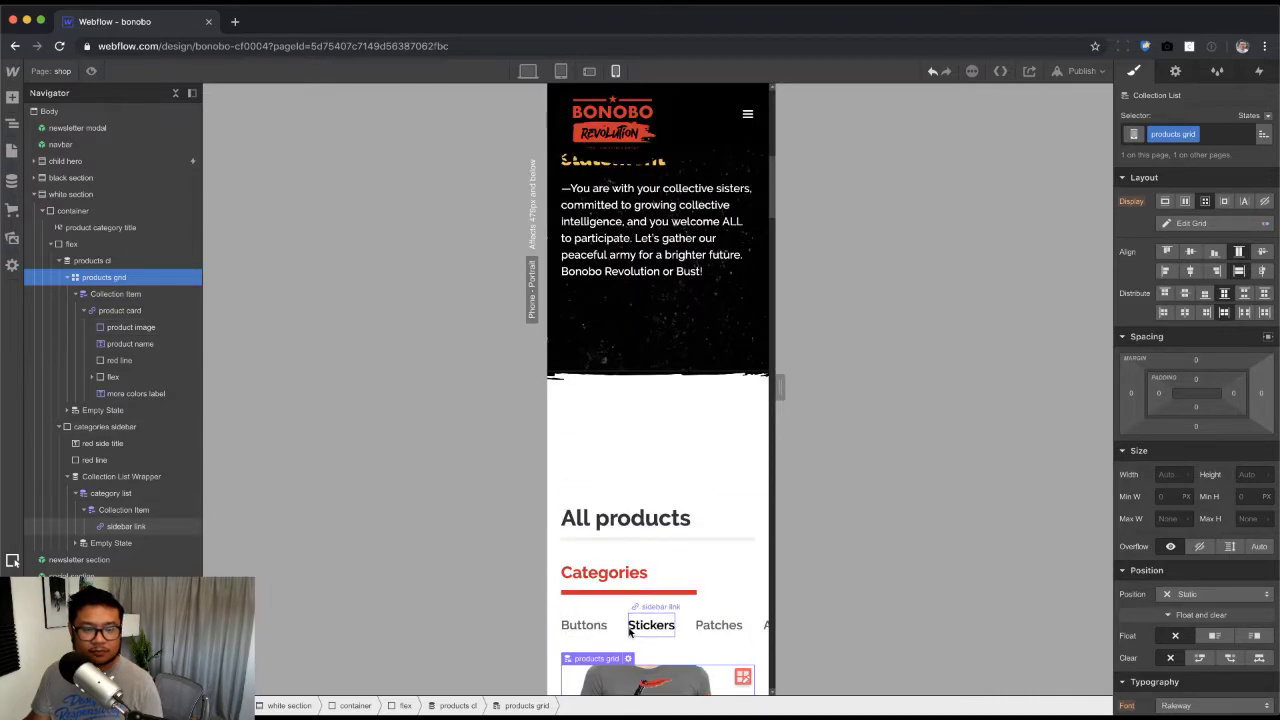
{"action": "left_click", "coordinate": [589, 72]}
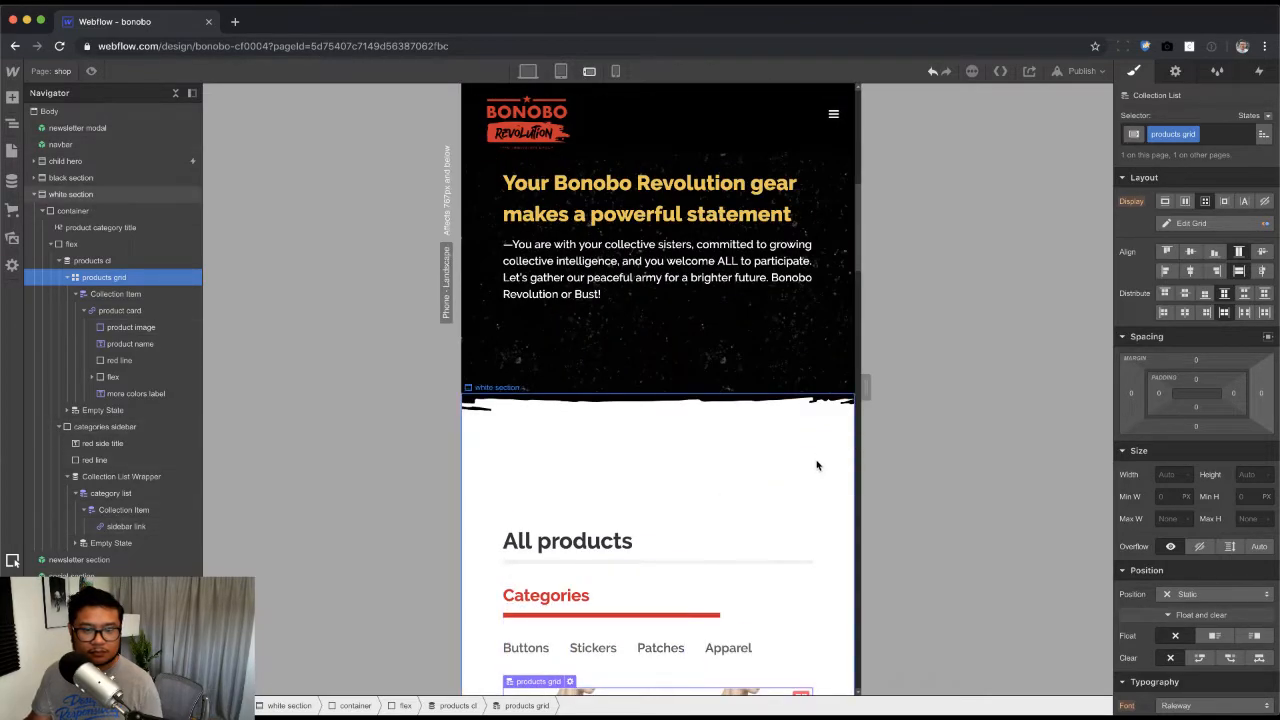
Step: Set the category list's children to wrap in the phone portrait layout and check the row at a wider preview width
{"action": "scroll", "coordinate": [817, 463], "scroll_direction": "down", "scroll_amount": 3}
{"action": "left_click_drag", "start_coordinate": [863, 387], "coordinate": [702, 387]}
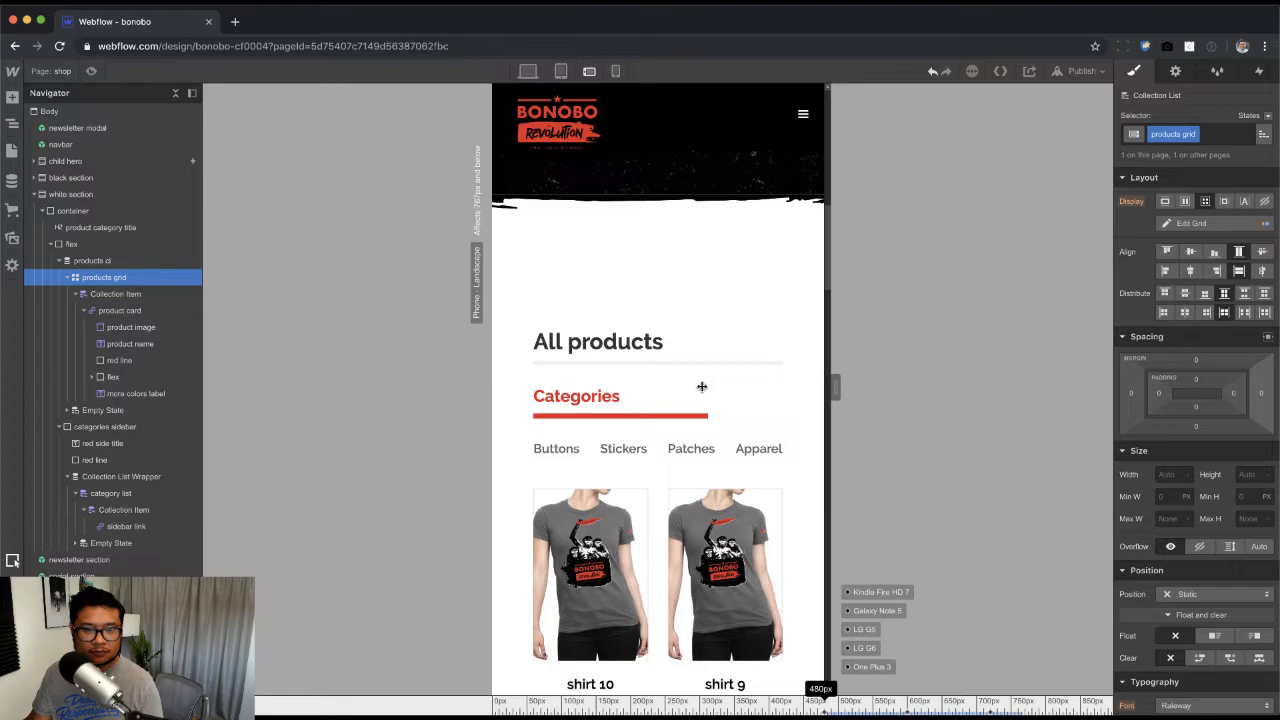
{"action": "left_click", "coordinate": [615, 71]}
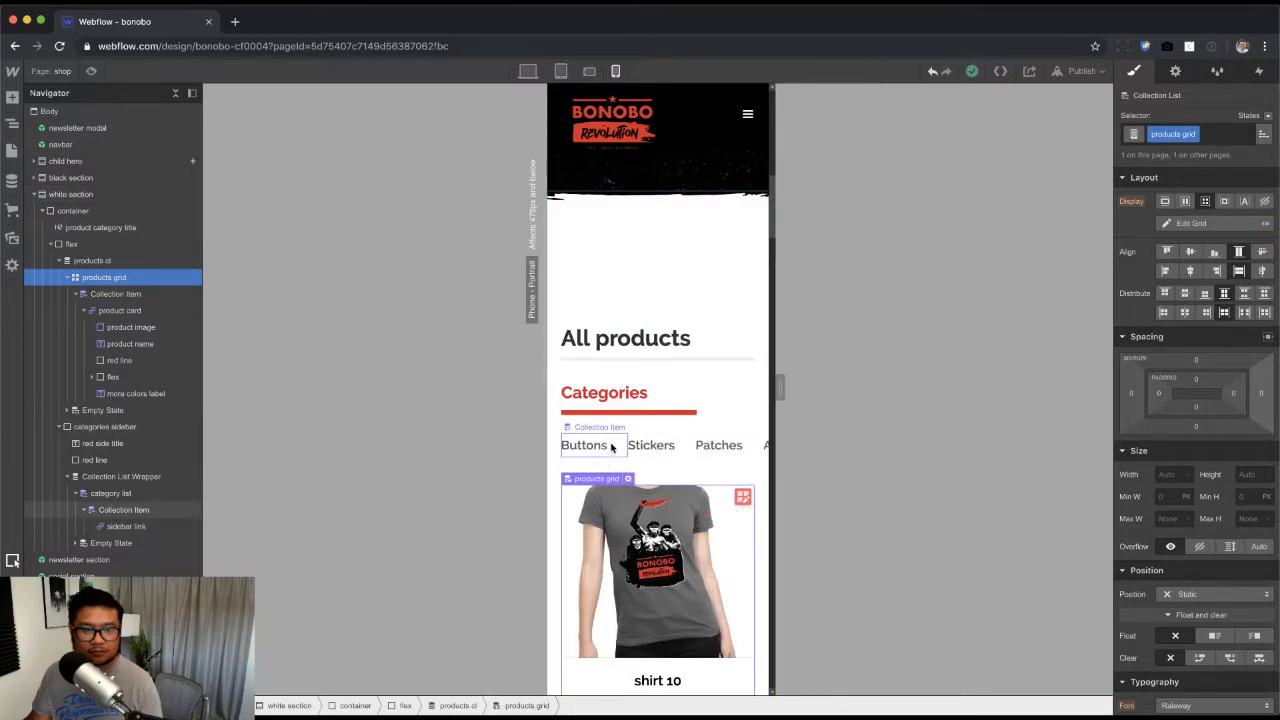
{"action": "left_click", "coordinate": [612, 448]}
{"action": "left_click", "coordinate": [620, 447]}
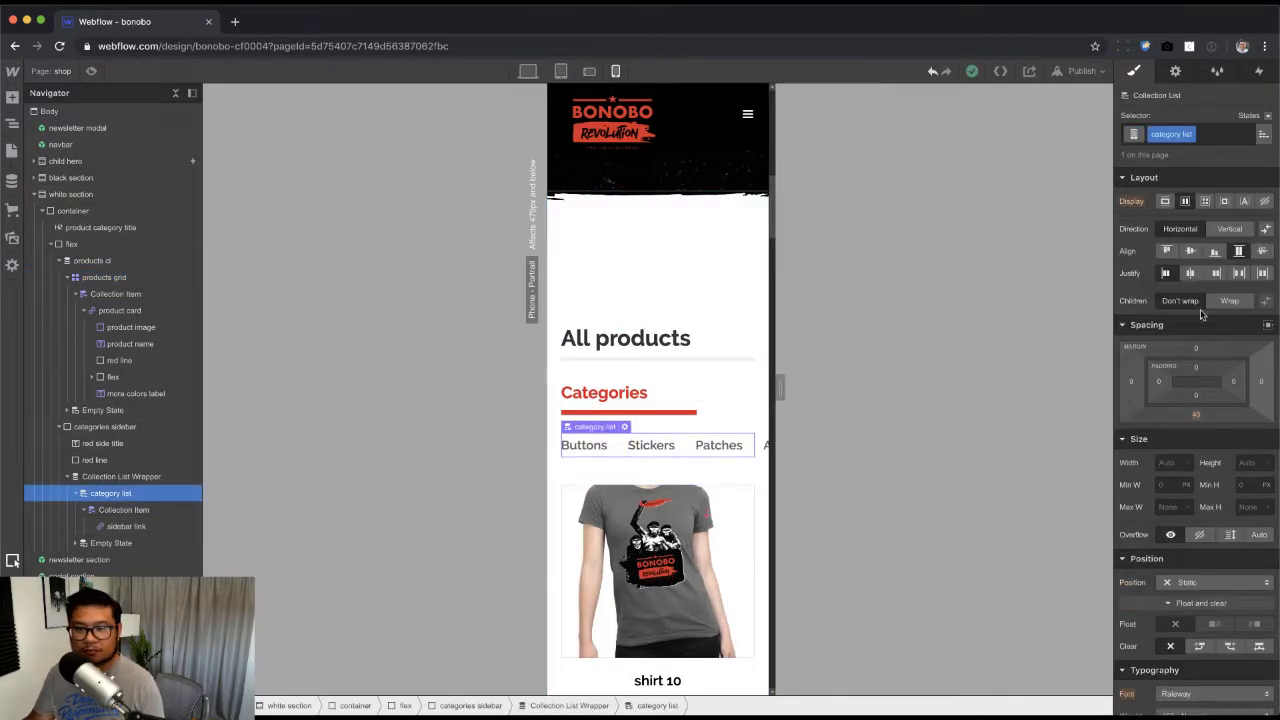
{"action": "left_click", "coordinate": [1230, 301]}
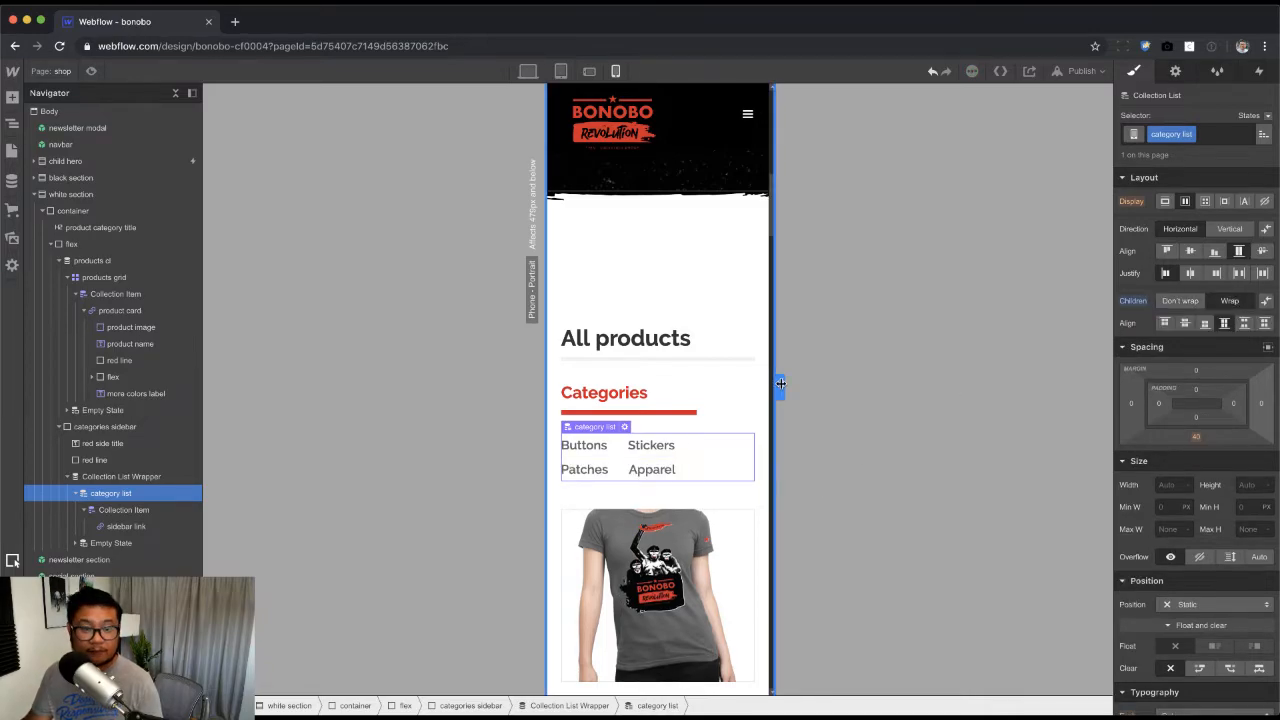
{"action": "left_click_drag", "start_coordinate": [779, 388], "coordinate": [843, 370]}
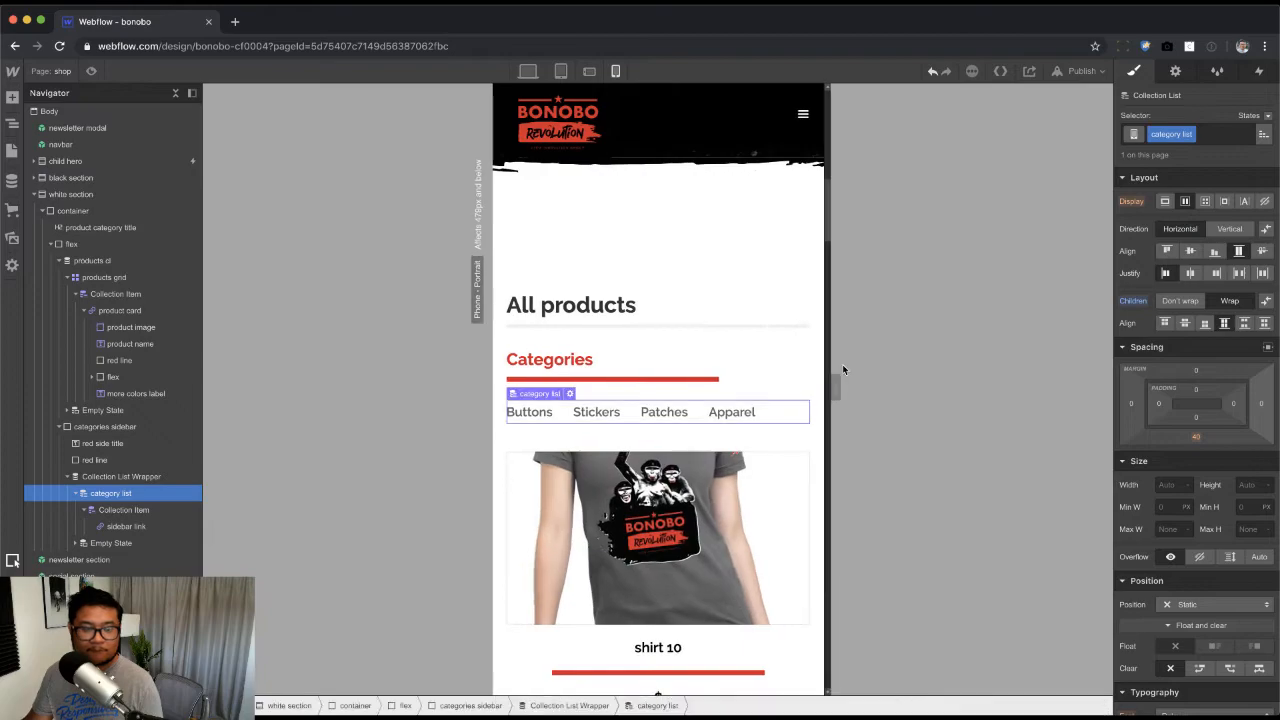
Step: Open the Product Categories Template page and show its categories and products in the tablet layout
{"action": "left_click", "coordinate": [589, 71]}
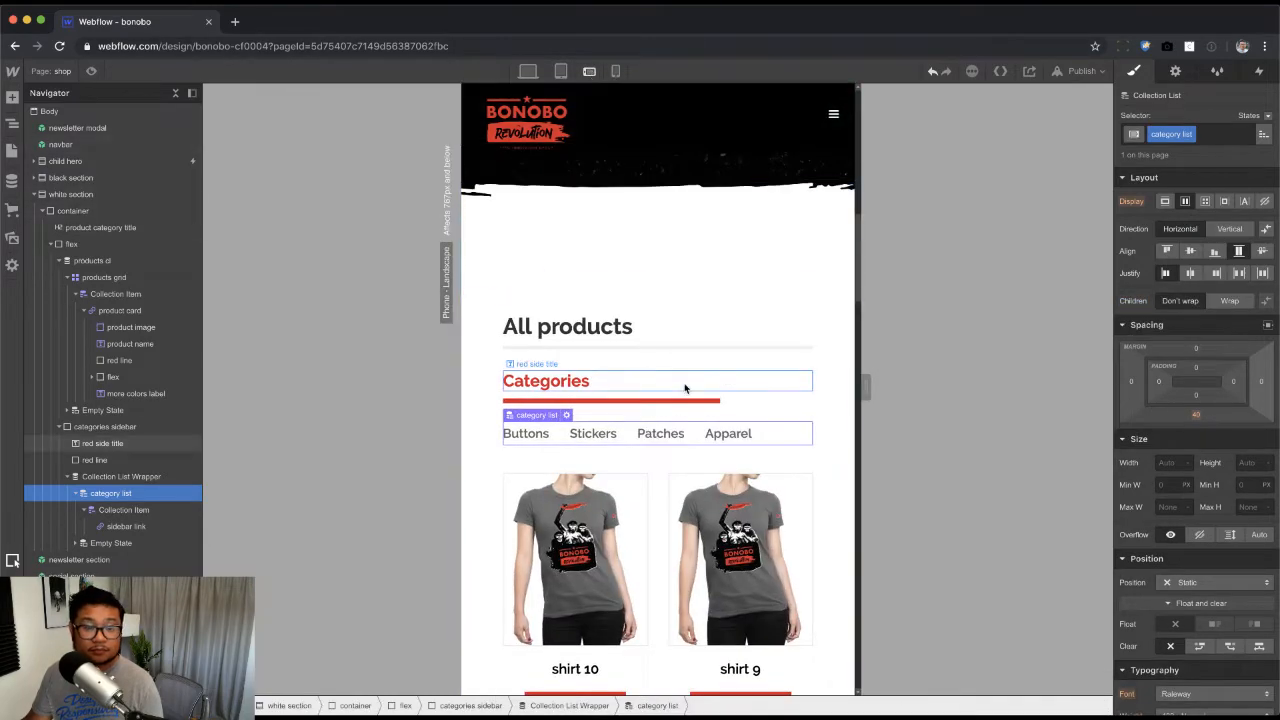
{"action": "left_click", "coordinate": [528, 71]}
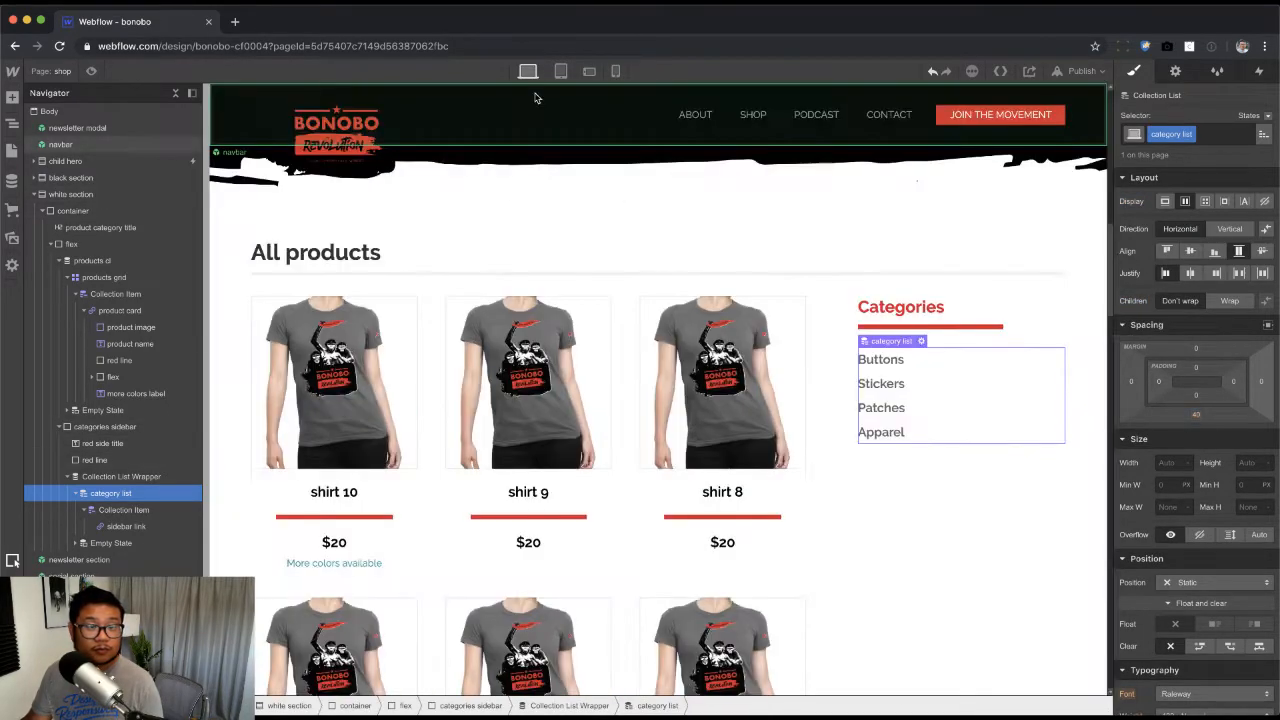
{"action": "left_click", "coordinate": [56, 72]}
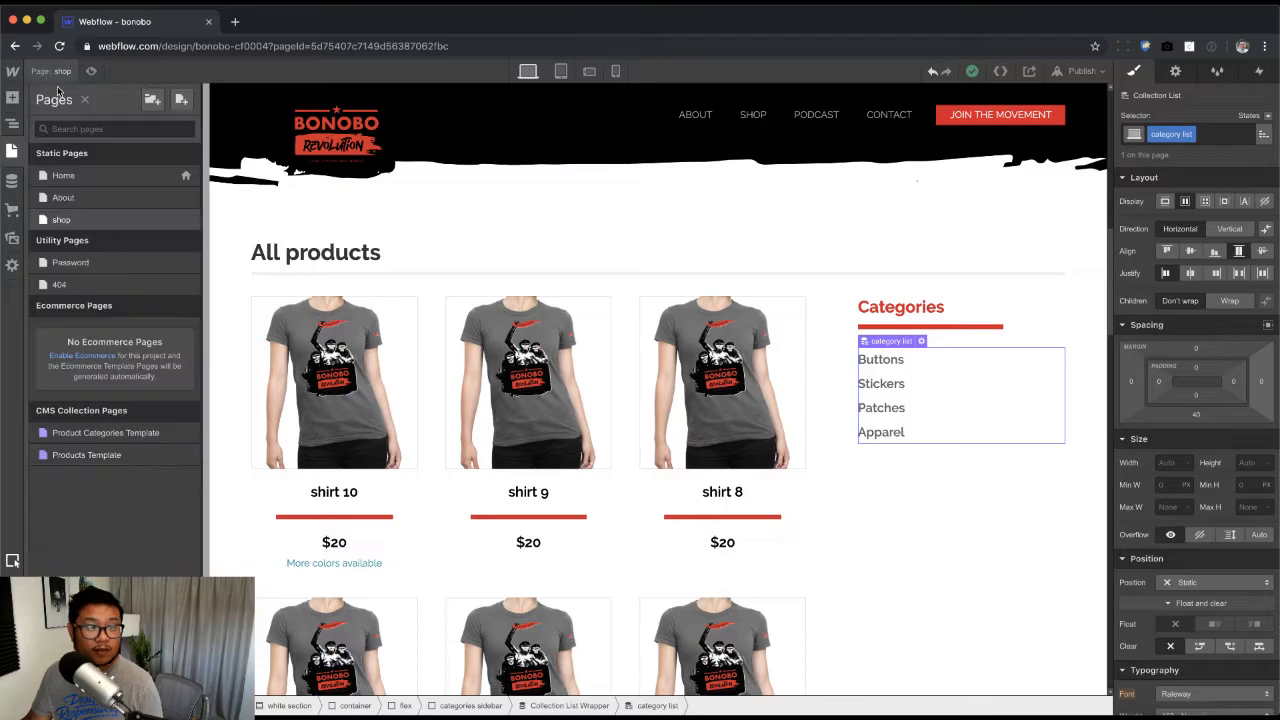
{"action": "left_click", "coordinate": [105, 433]}
{"action": "scroll", "coordinate": [874, 423], "scroll_direction": "down", "scroll_amount": 3}
{"action": "left_click", "coordinate": [564, 72]}
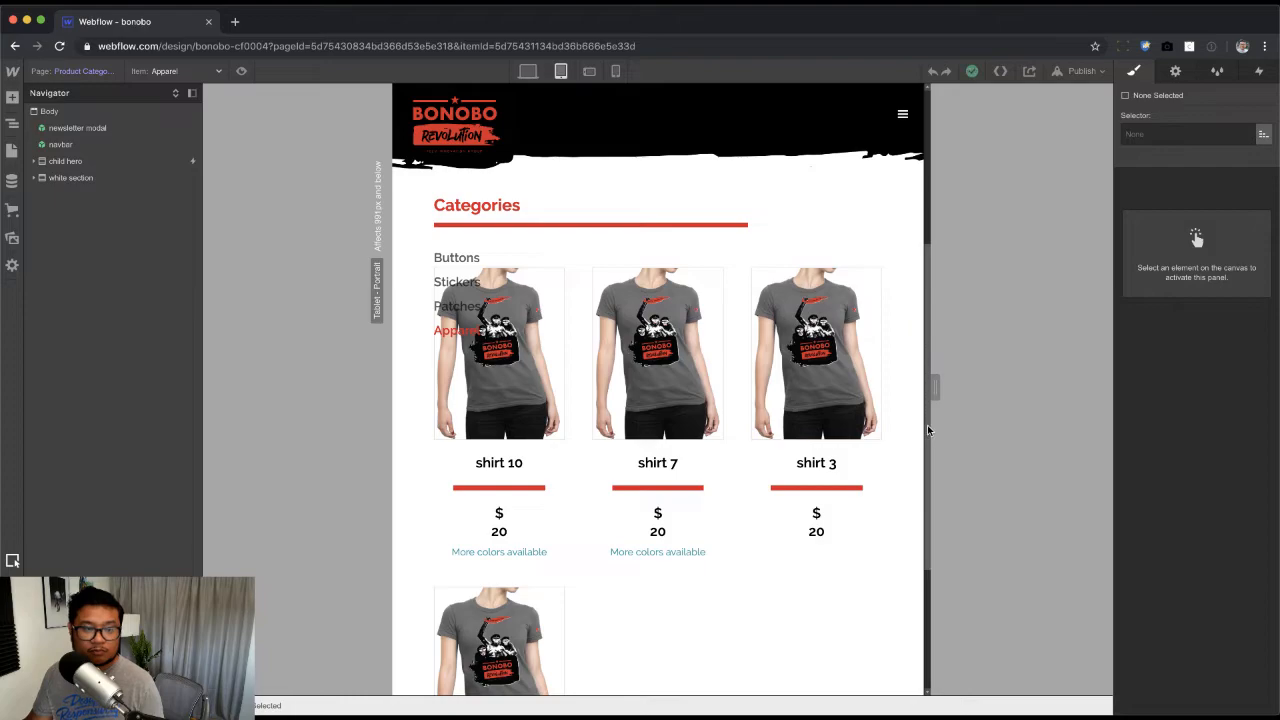
{"action": "left_click_drag", "start_coordinate": [936, 388], "coordinate": [866, 385]}
Step: Apply the existing category list class to the collection list inside the categories sidebar
{"action": "left_click", "coordinate": [494, 257]}
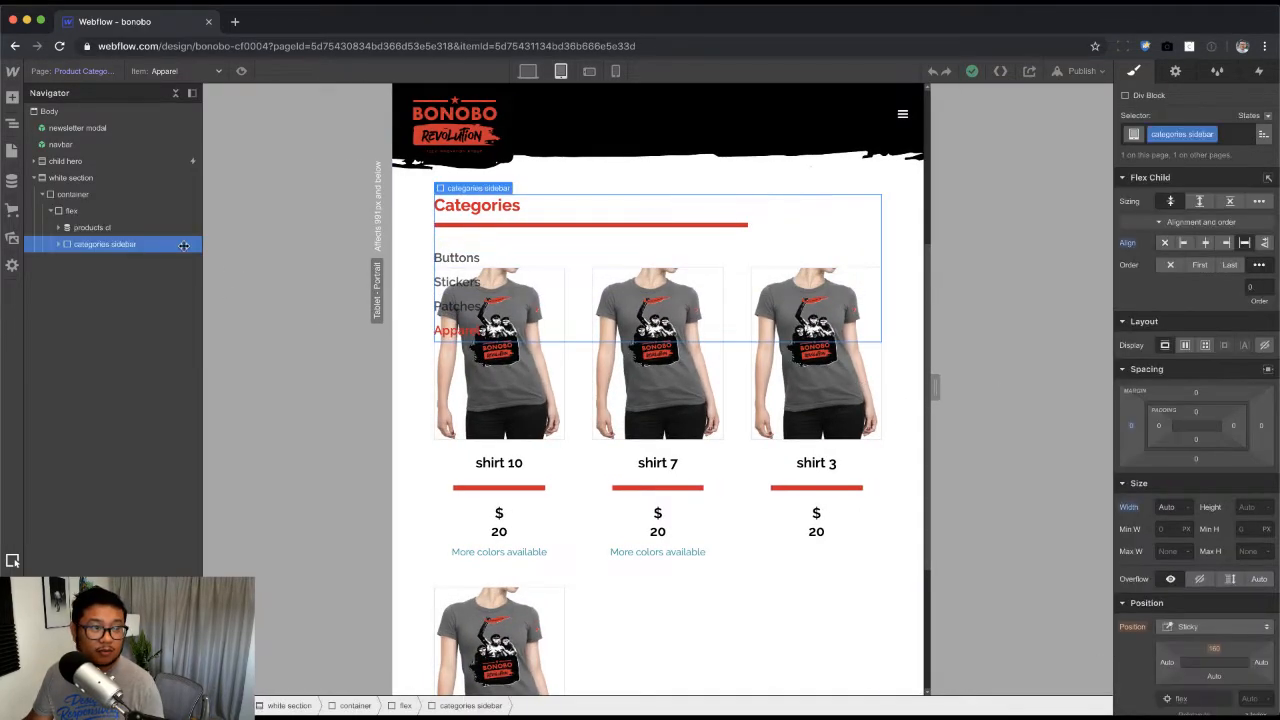
{"action": "left_click", "coordinate": [516, 265]}
{"action": "left_click", "coordinate": [114, 310]}
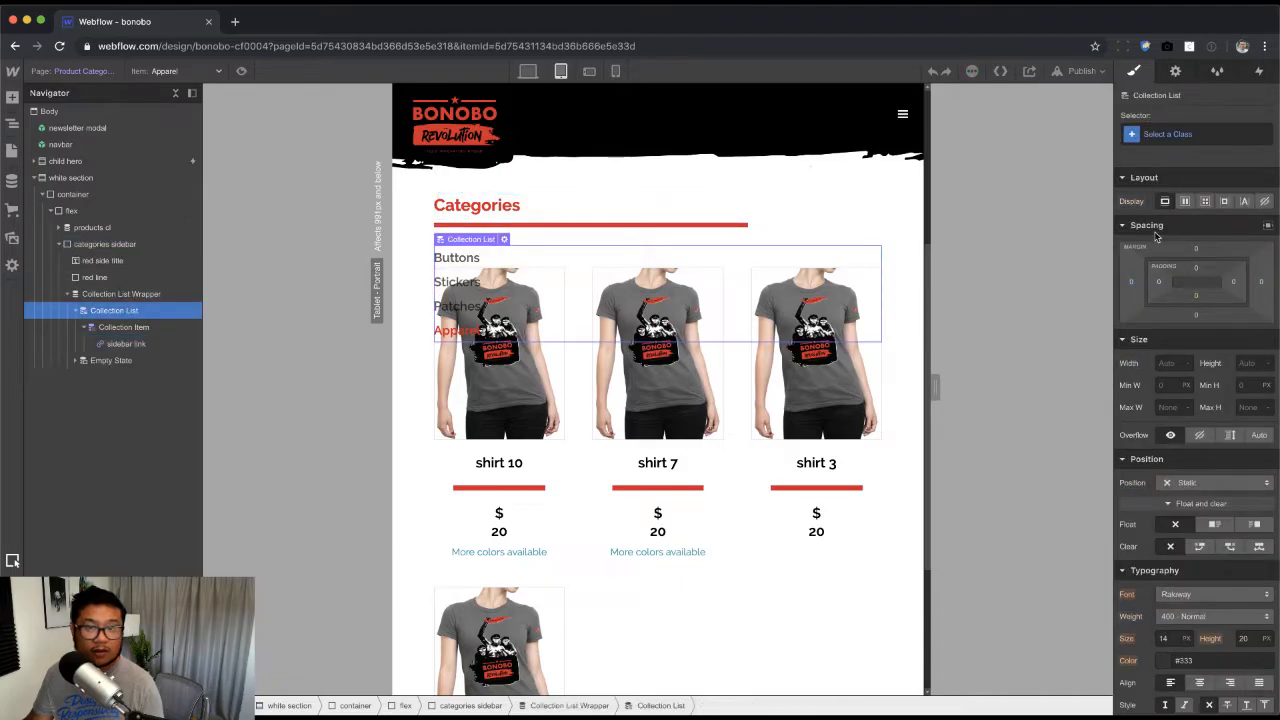
{"action": "left_click", "coordinate": [1200, 134]}
{"action": "type", "text": "cate"}
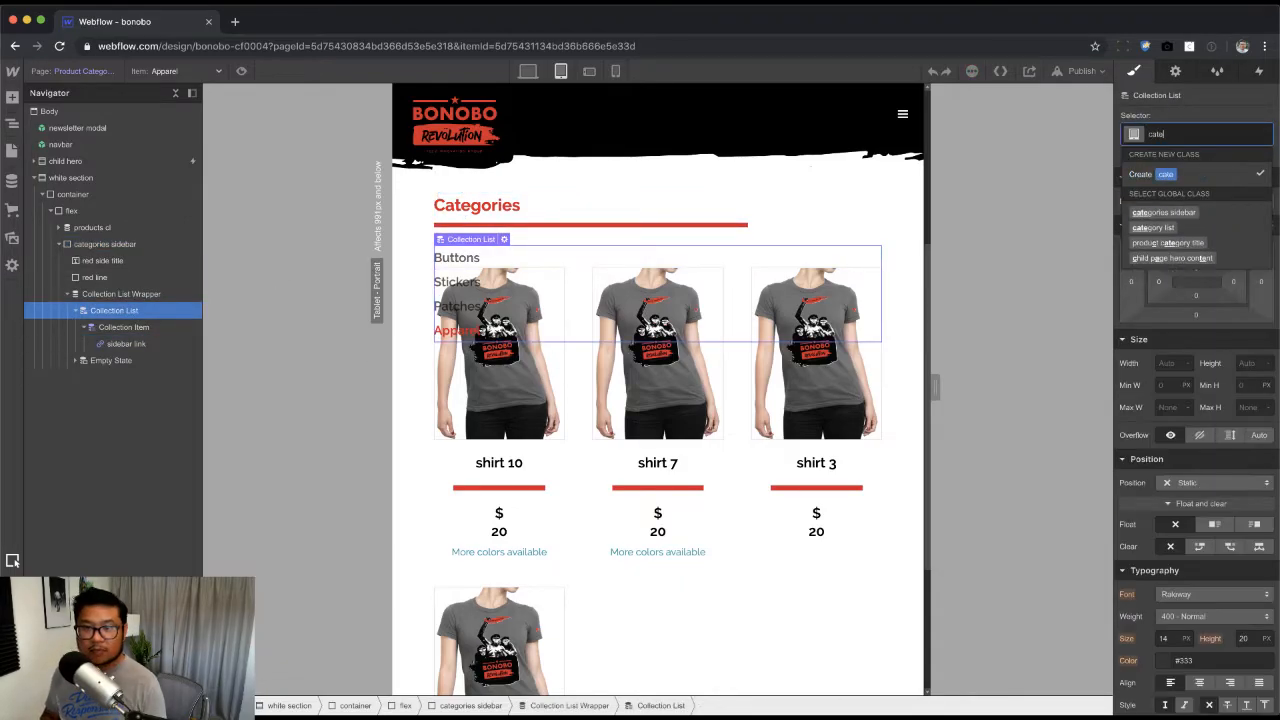
{"action": "key", "text": "Down"}
{"action": "key", "text": "Down"}
{"action": "key", "text": "Return"}
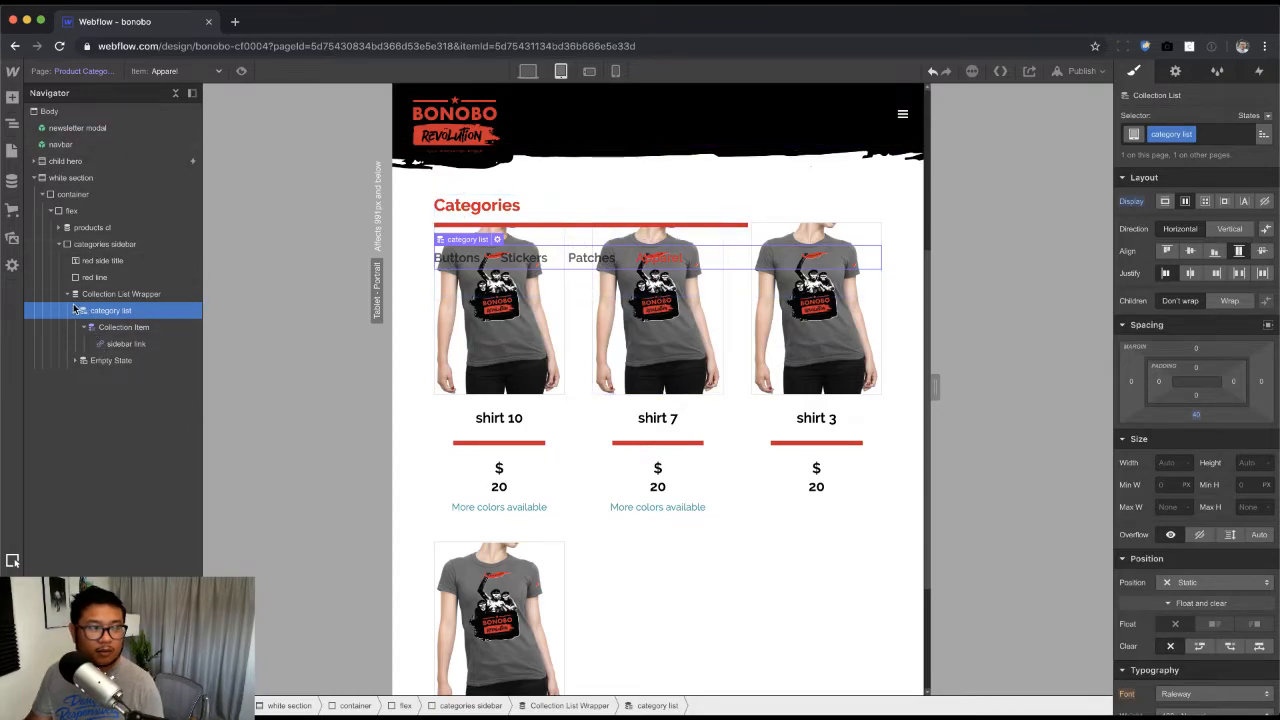
Step: Inspect the styles of the categories sidebar, its parent flex block and the products collection for the cause of the overlap
{"action": "left_click", "coordinate": [112, 294]}
{"action": "left_click", "coordinate": [100, 244]}
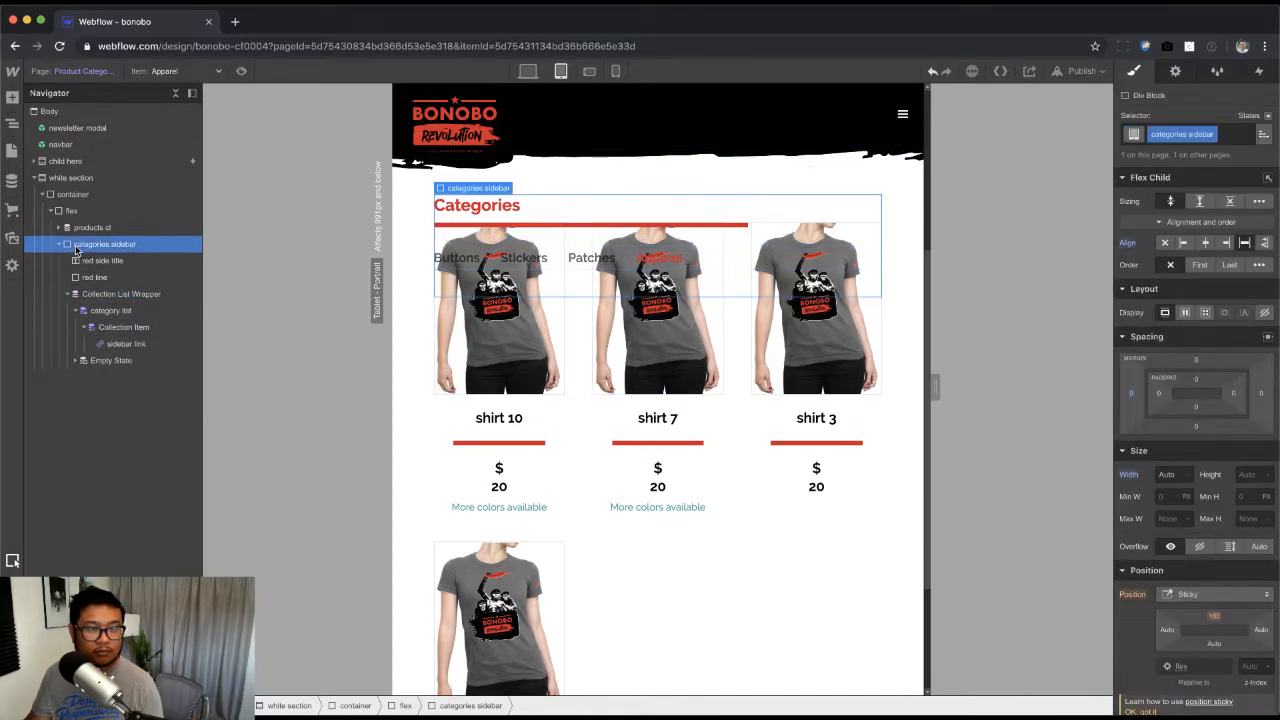
{"action": "left_click", "coordinate": [59, 245]}
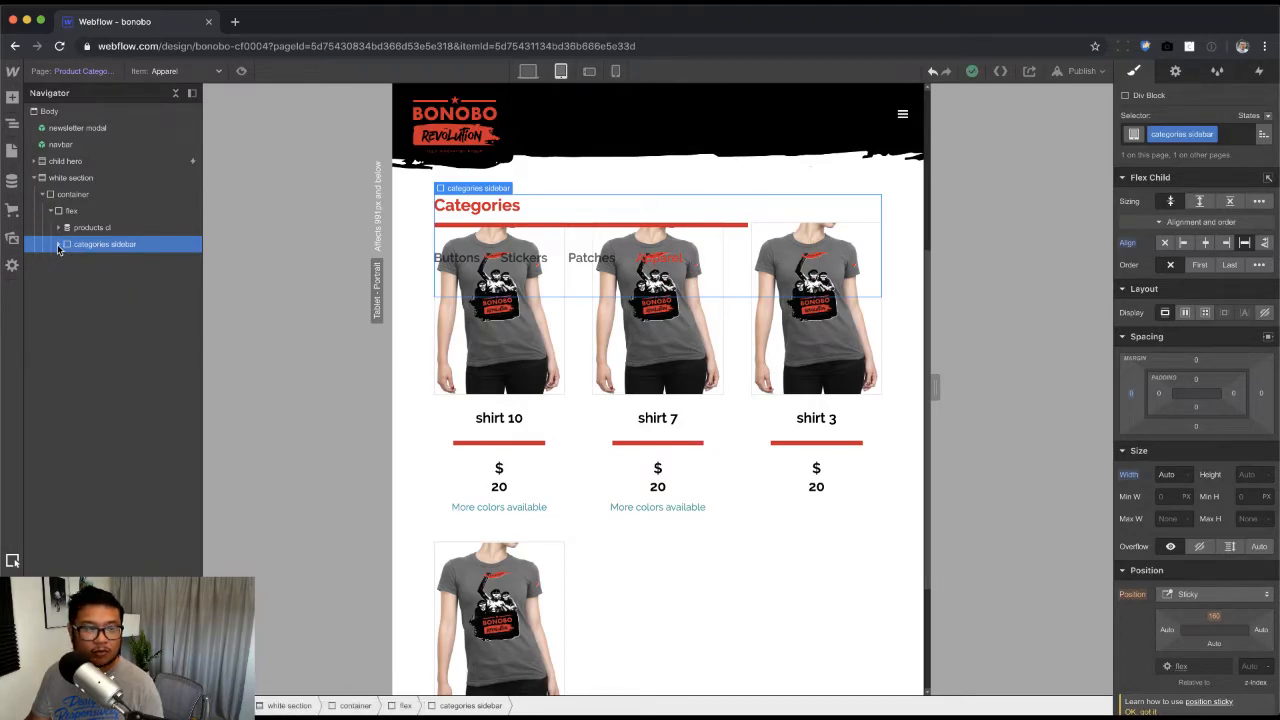
{"action": "left_click", "coordinate": [59, 246]}
{"action": "left_click", "coordinate": [72, 211]}
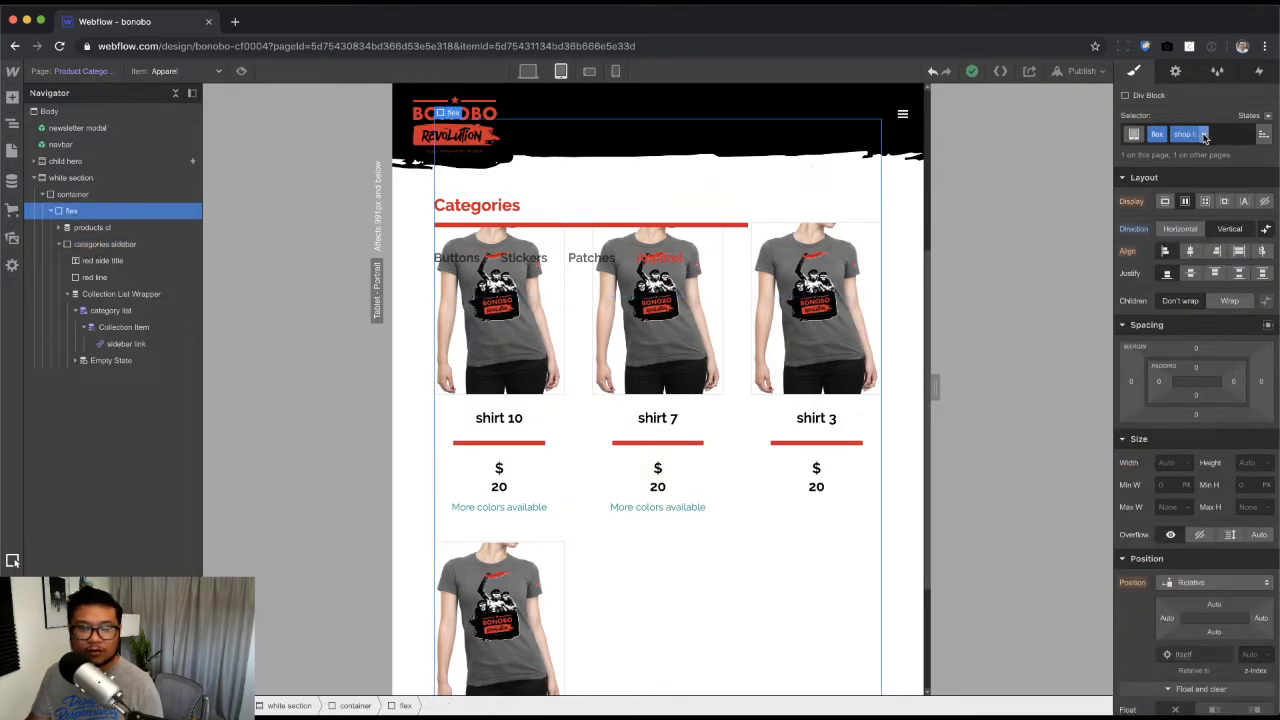
{"action": "left_click", "coordinate": [60, 247]}
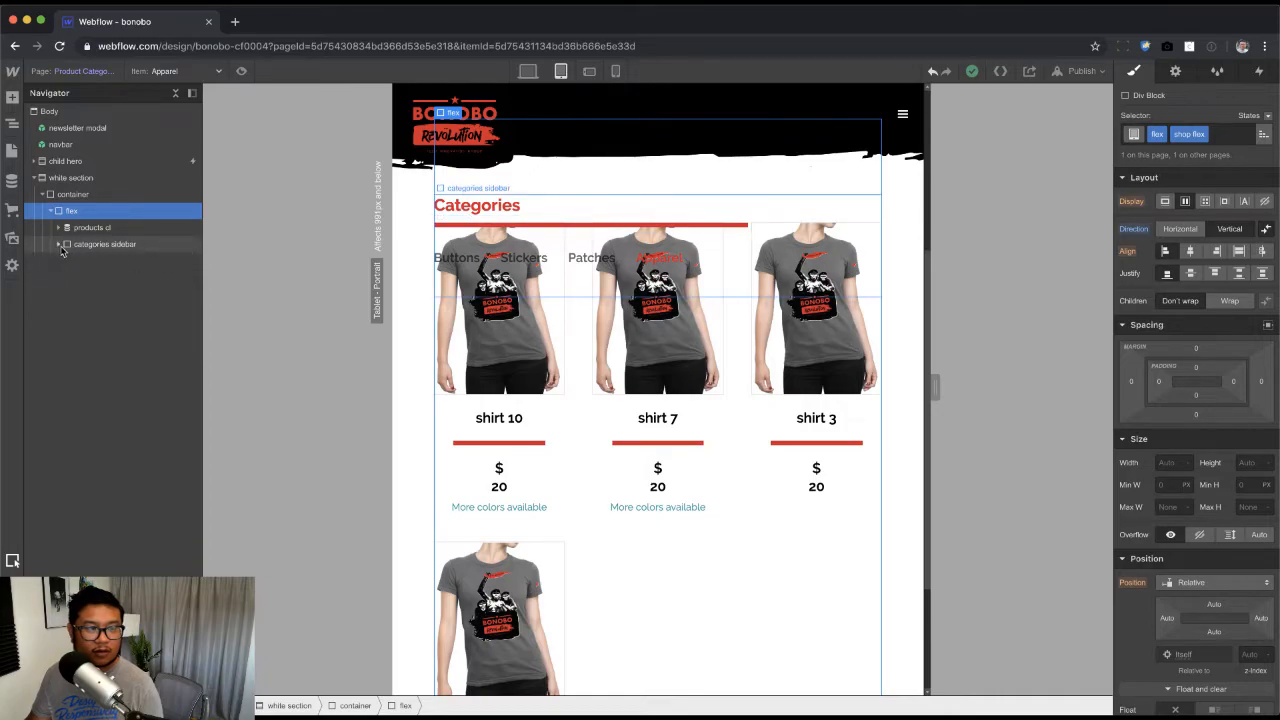
{"action": "left_click", "coordinate": [88, 228]}
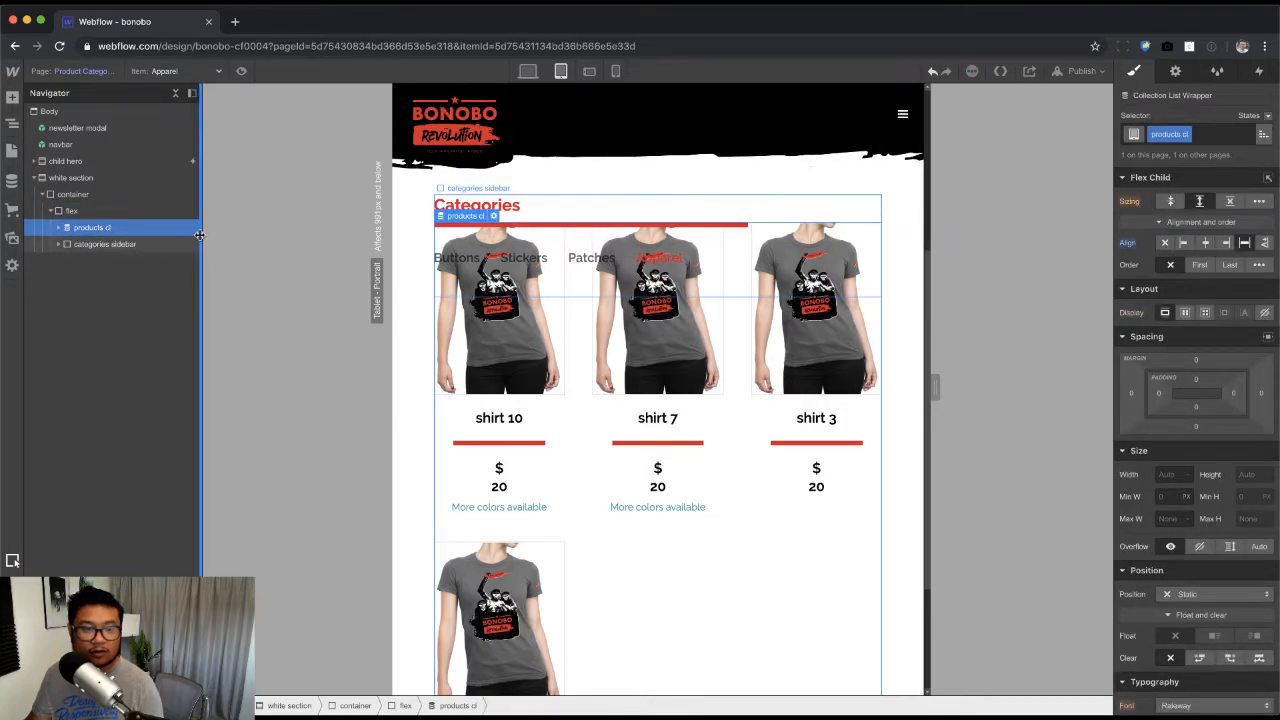
Step: Open the shop page and set the categories sidebar's position to Static in the tablet layout
{"action": "left_click", "coordinate": [80, 71]}
{"action": "left_click", "coordinate": [95, 221]}
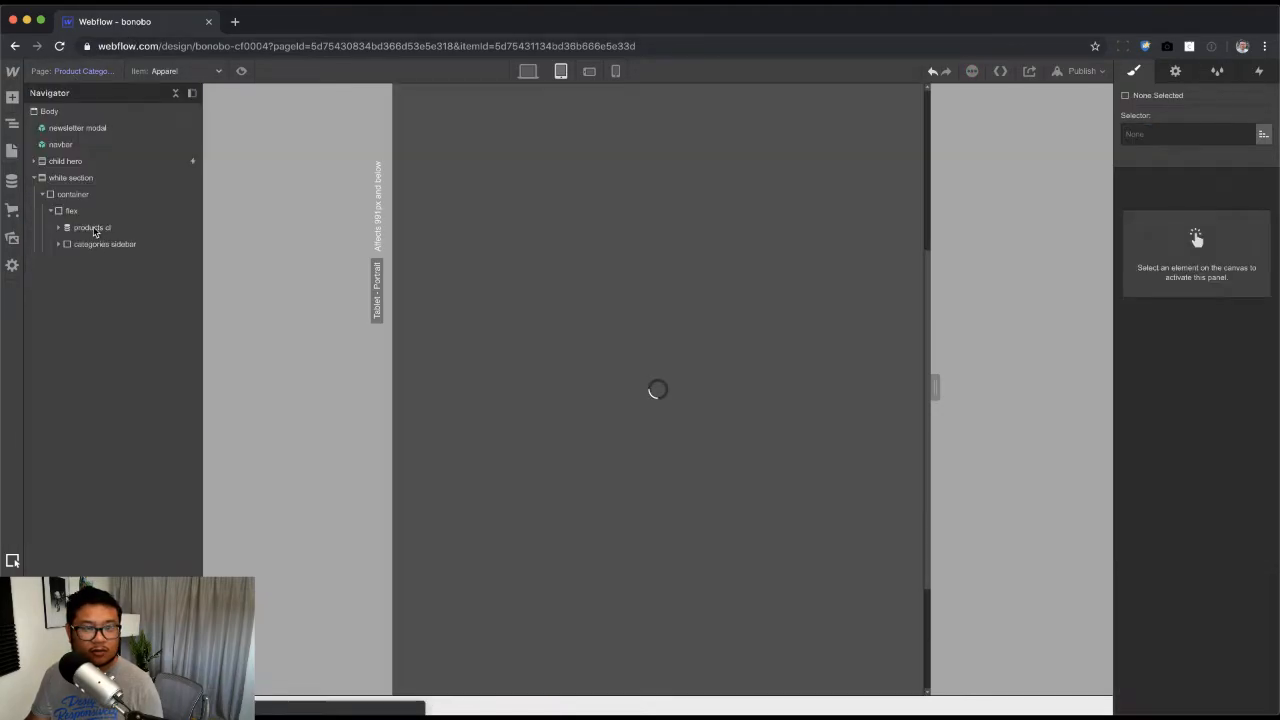
{"action": "scroll", "coordinate": [640, 578], "scroll_direction": "down", "scroll_amount": 12}
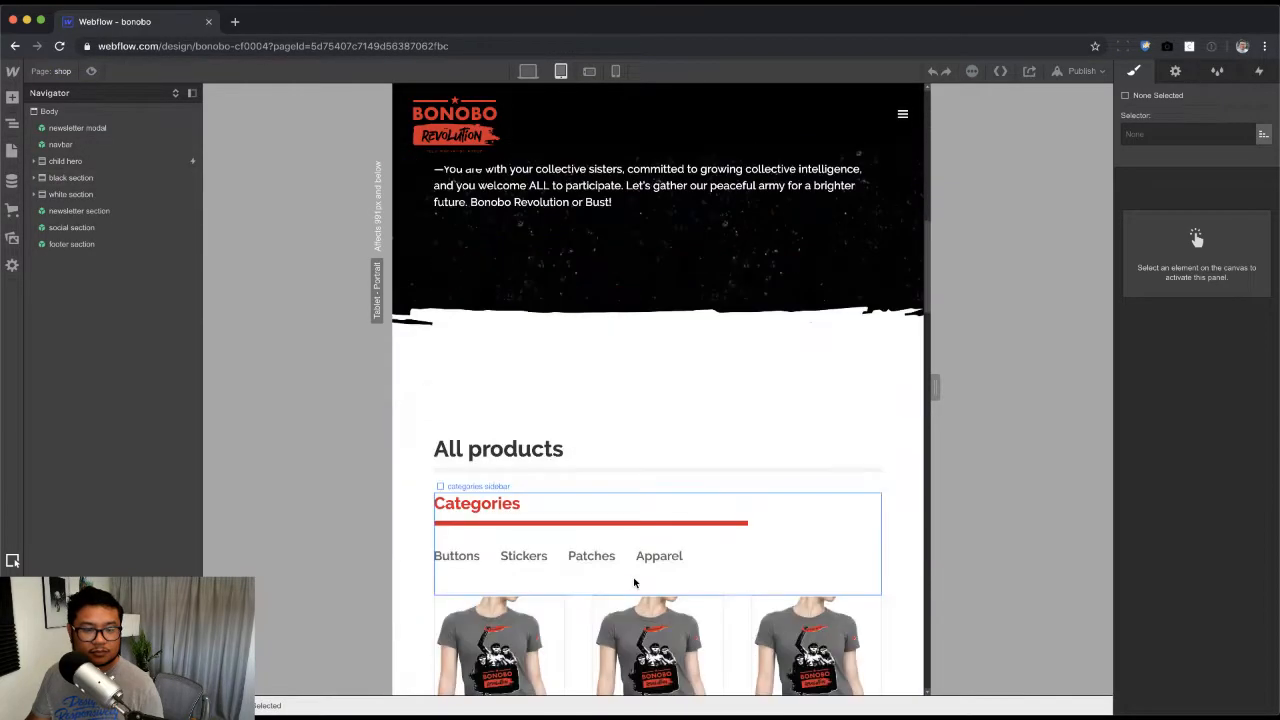
{"action": "scroll", "coordinate": [634, 578], "scroll_direction": "up", "scroll_amount": 5}
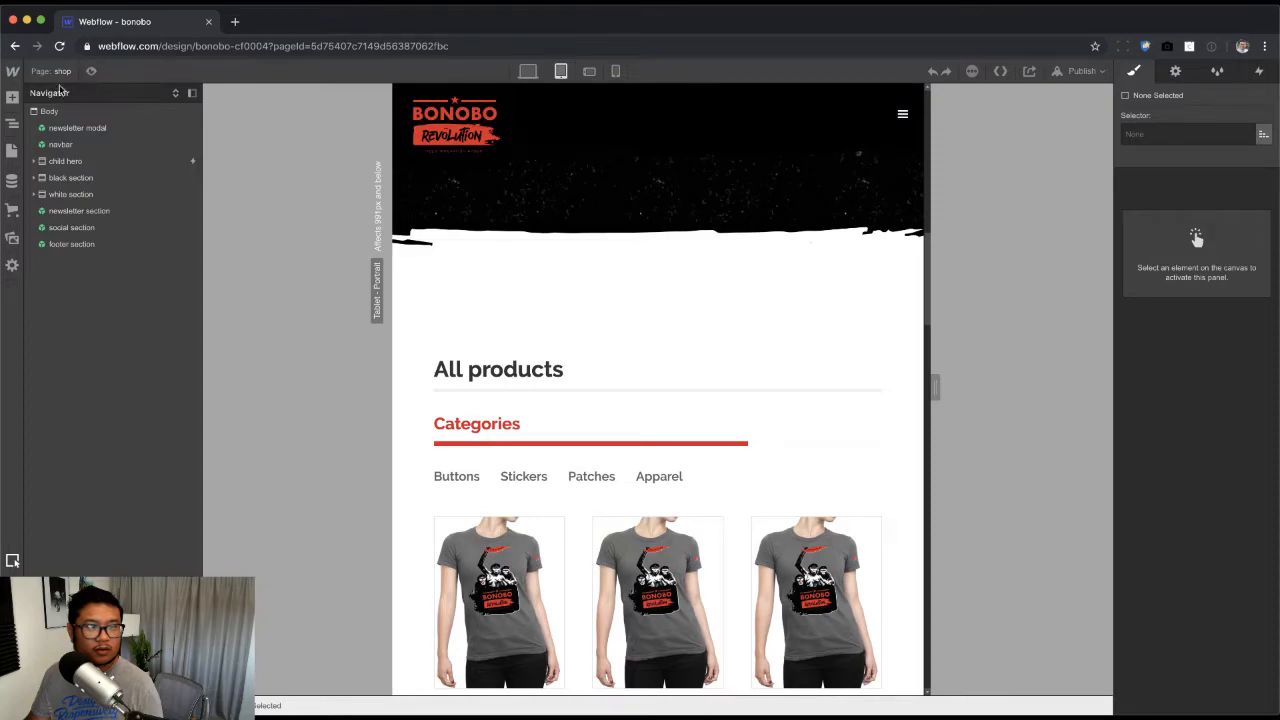
{"action": "left_click", "coordinate": [552, 509]}
{"action": "scroll", "coordinate": [1250, 610], "scroll_direction": "down", "scroll_amount": 2}
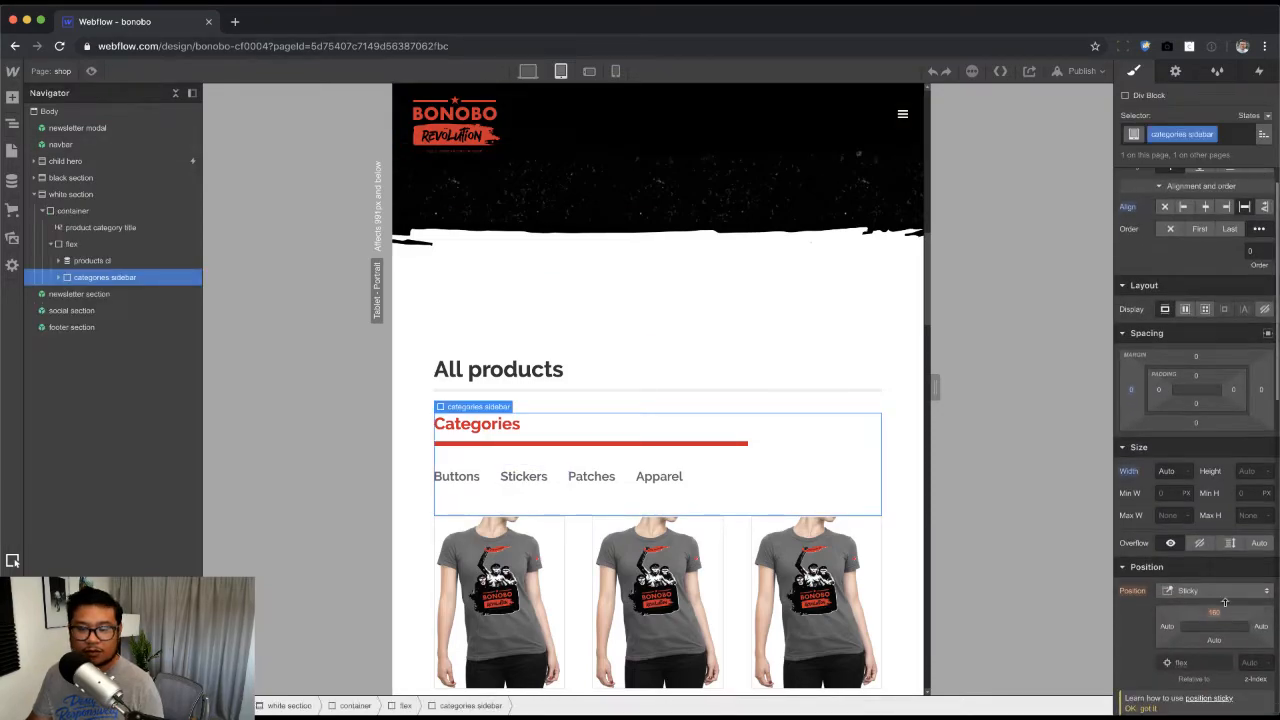
{"action": "left_click", "coordinate": [1230, 590]}
{"action": "left_click", "coordinate": [1200, 540]}
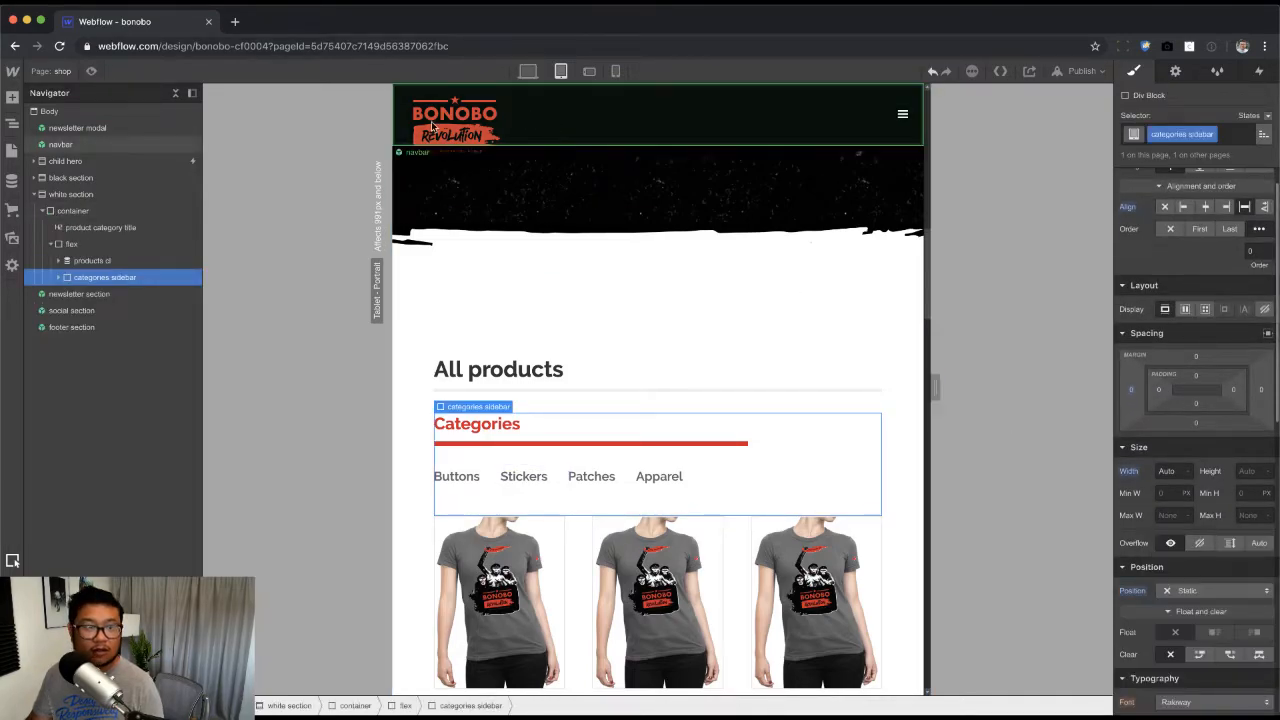
Step: Check the categories sidebar's position setting in both phone layouts and return to the tablet layout
{"action": "left_click", "coordinate": [588, 72]}
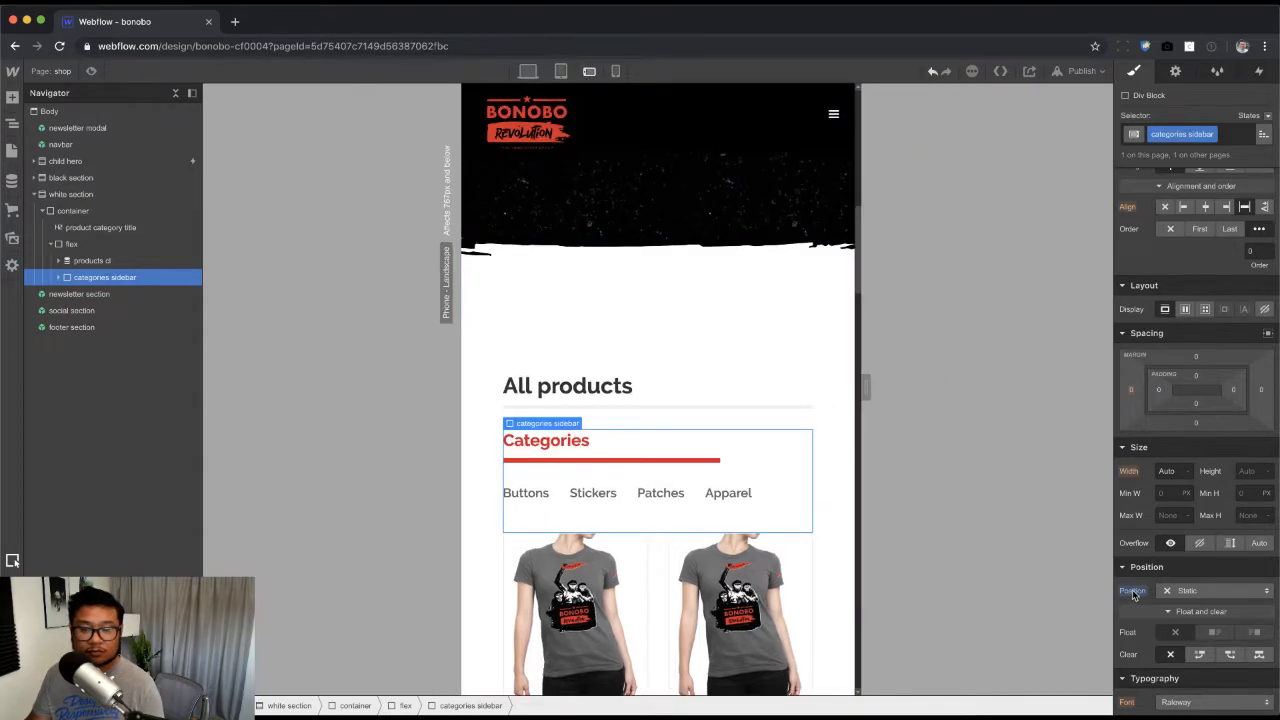
{"action": "left_click", "coordinate": [616, 72]}
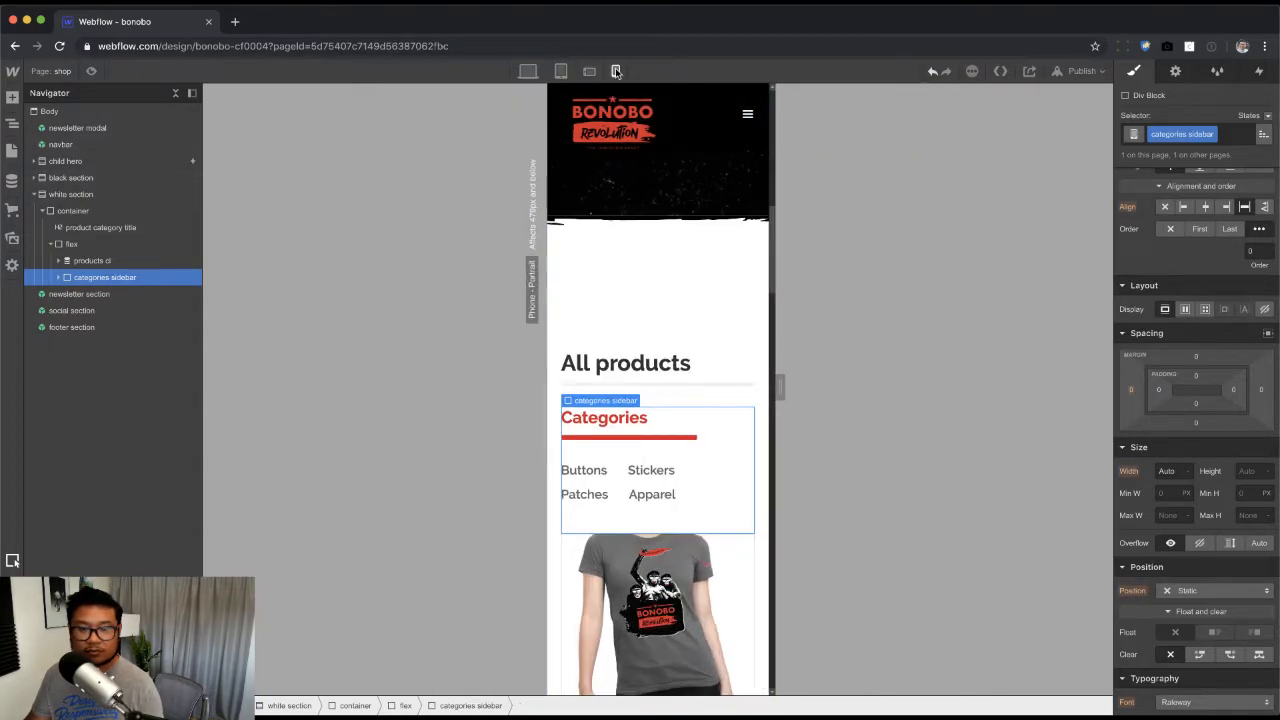
{"action": "left_click", "coordinate": [561, 72]}
Step: Return to the Product Categories Template page and review the categories row and products in the tablet layout
{"action": "left_click", "coordinate": [50, 71]}
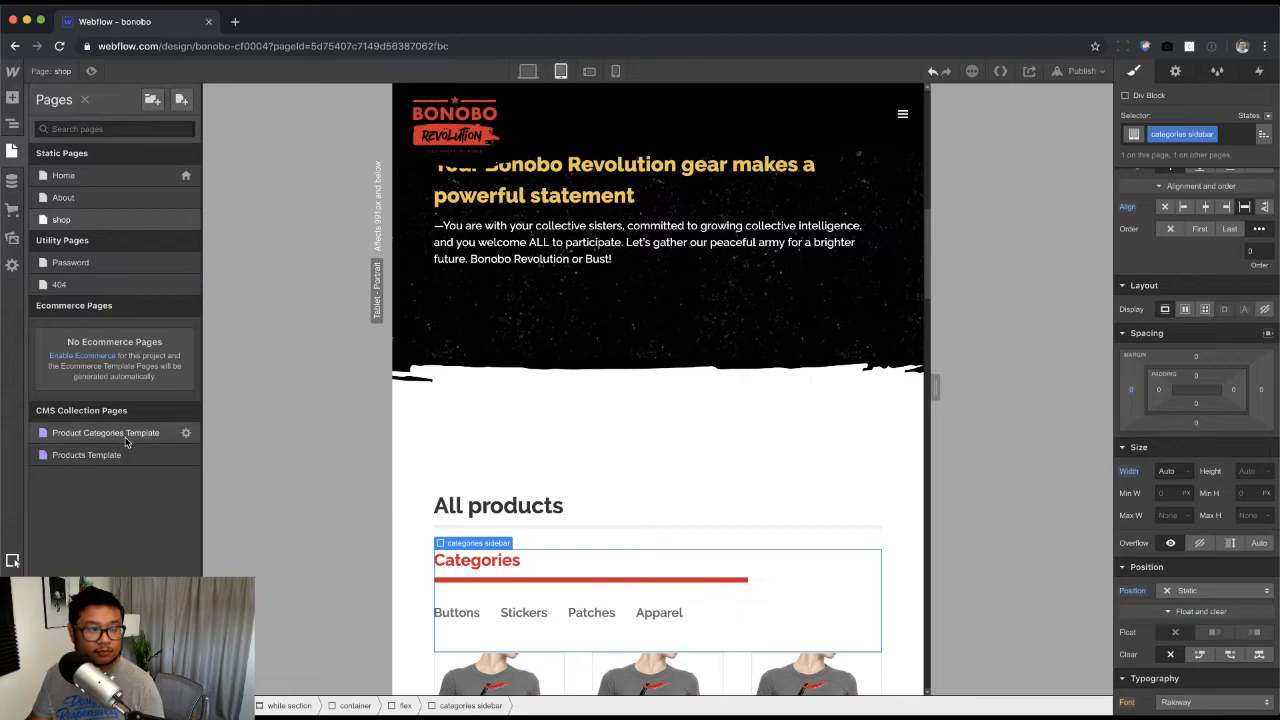
{"action": "left_click", "coordinate": [126, 436]}
{"action": "scroll", "coordinate": [705, 450], "scroll_direction": "down", "scroll_amount": 8}
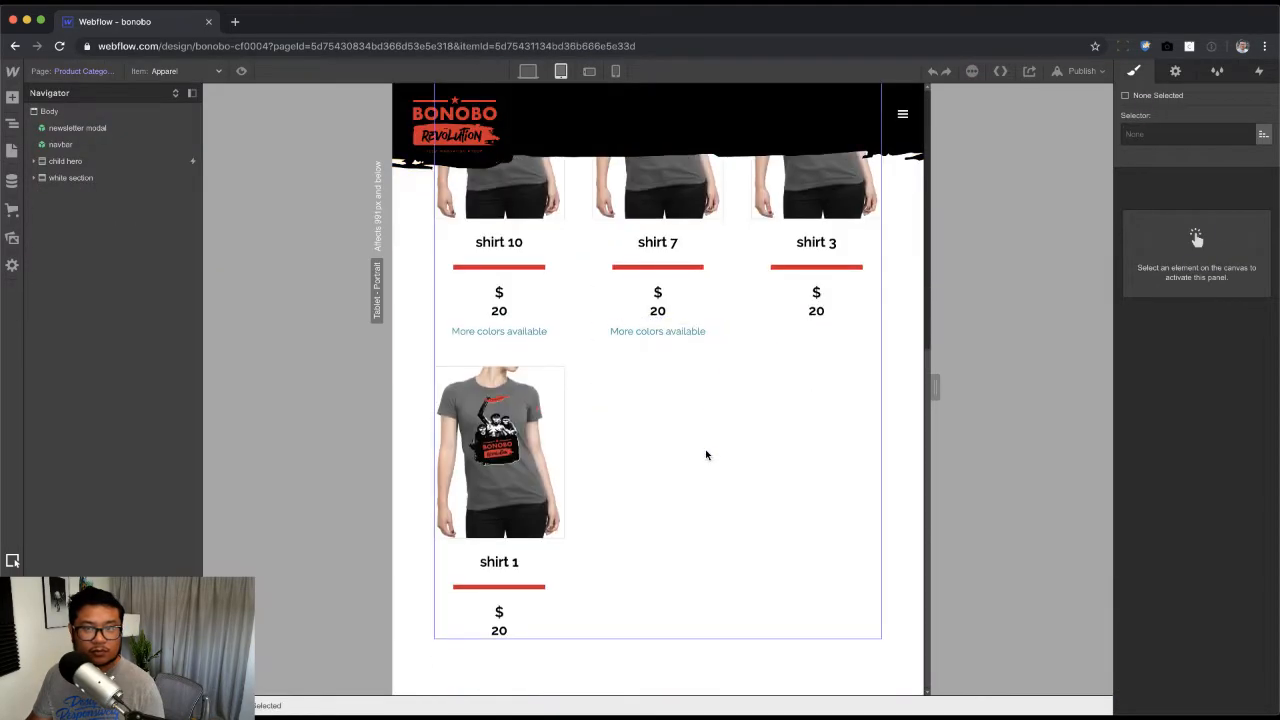
{"action": "scroll", "coordinate": [705, 455], "scroll_direction": "up", "scroll_amount": 5}
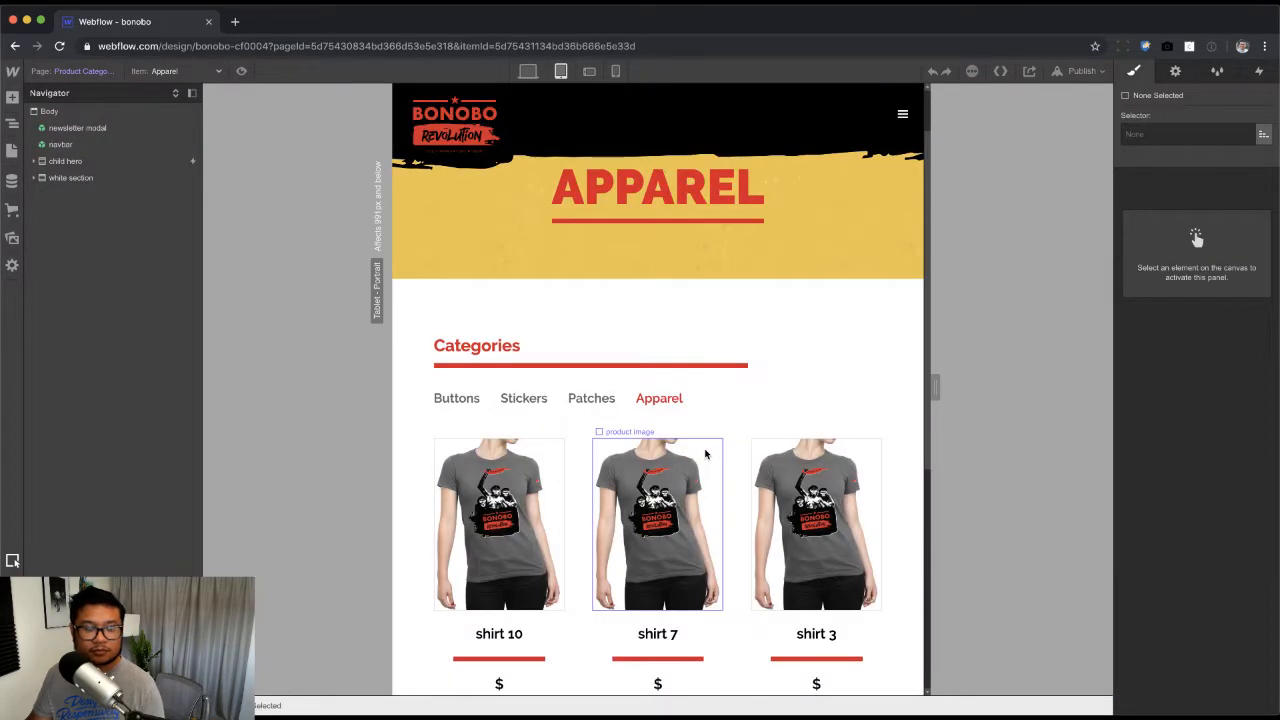
{"action": "scroll", "coordinate": [705, 453], "scroll_direction": "up", "scroll_amount": 1}
{"action": "scroll", "coordinate": [705, 452], "scroll_direction": "down", "scroll_amount": 4}
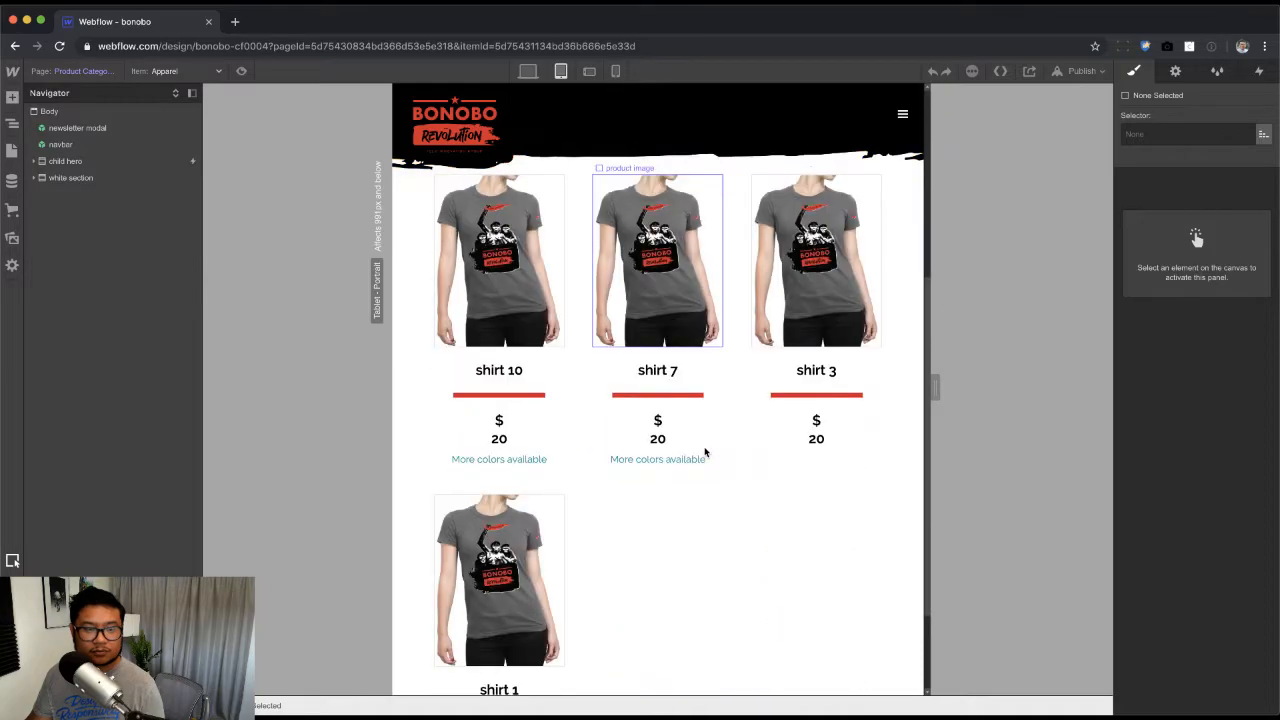
{"action": "scroll", "coordinate": [705, 452], "scroll_direction": "up", "scroll_amount": 4}
Step: Increase the sidebar link's top and bottom padding to 8 px in the tablet layout
{"action": "left_click", "coordinate": [675, 485]}
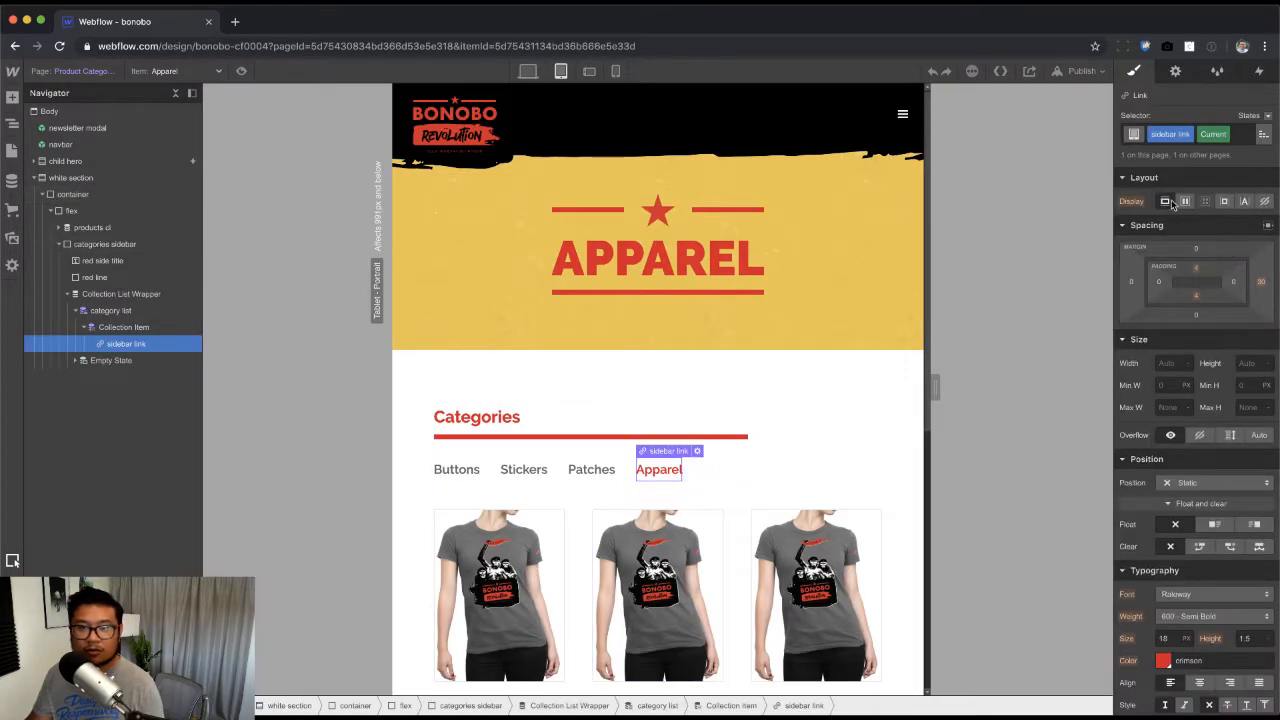
{"action": "scroll", "coordinate": [1250, 686], "scroll_direction": "down", "scroll_amount": 1}
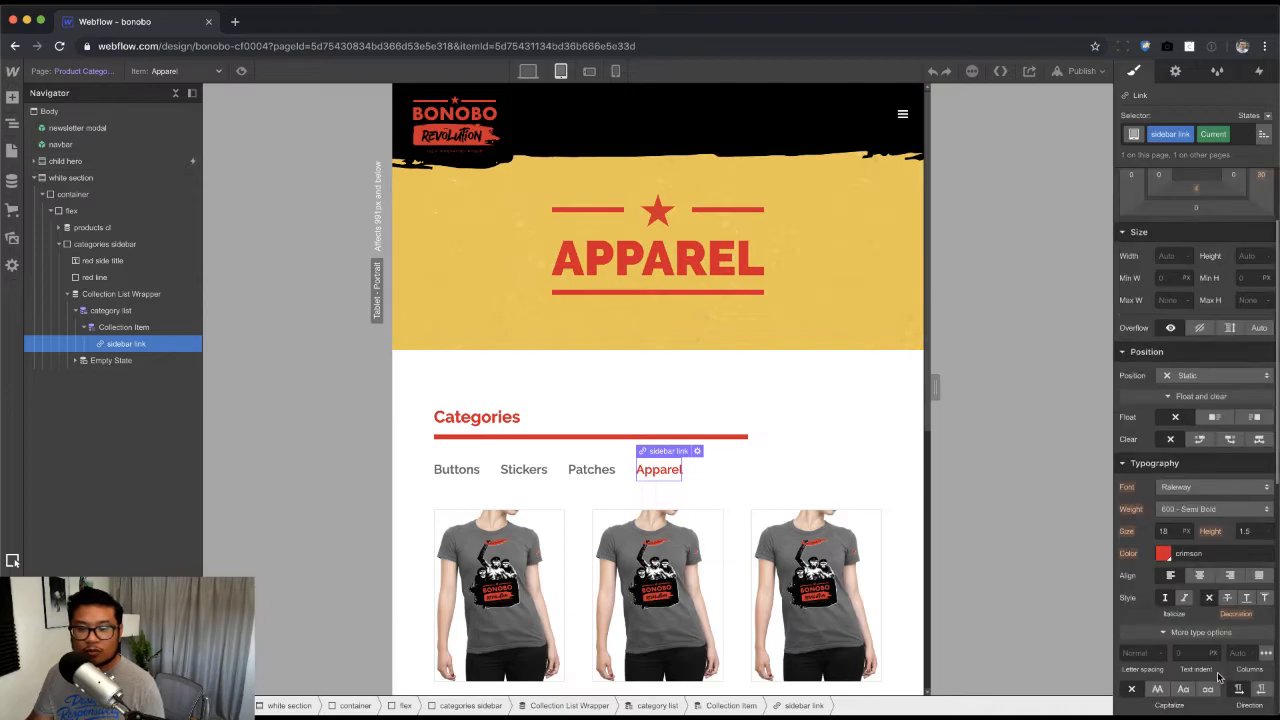
{"action": "scroll", "coordinate": [1250, 686], "scroll_direction": "up", "scroll_amount": 1}
{"action": "left_click", "coordinate": [593, 470]}
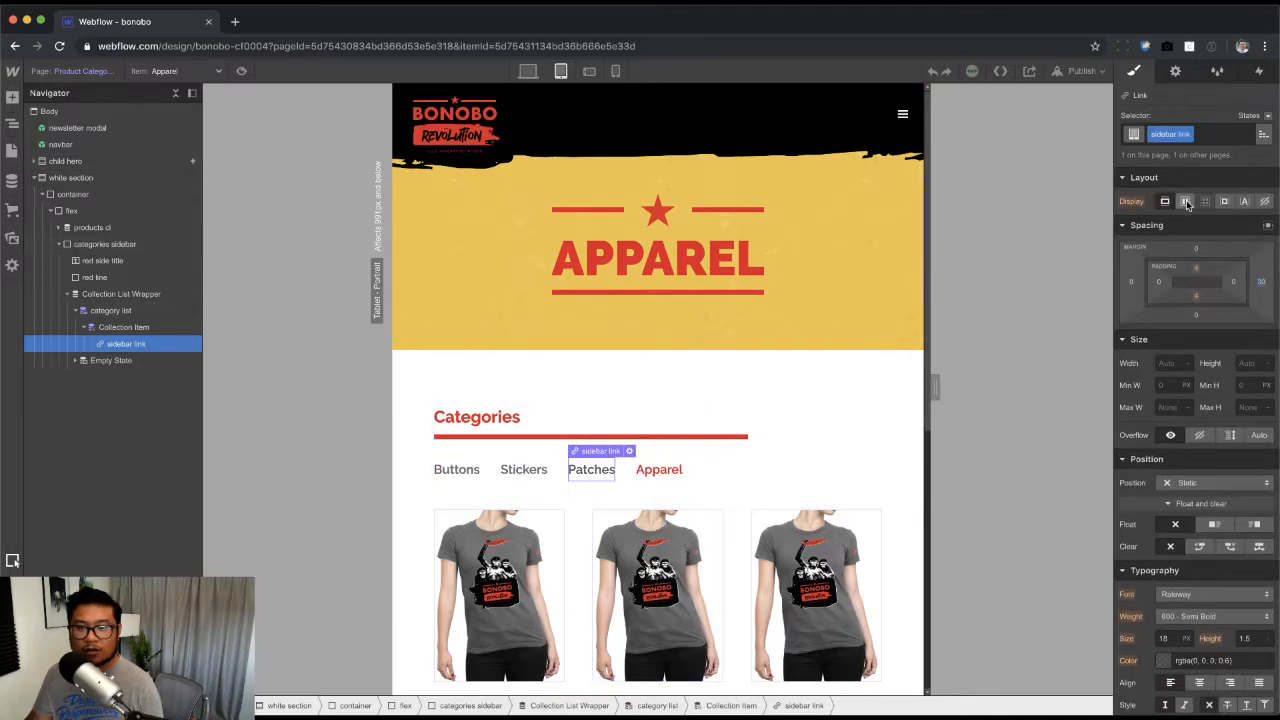
{"action": "left_click_drag", "start_coordinate": [1206, 268], "coordinate": [1208, 274]}
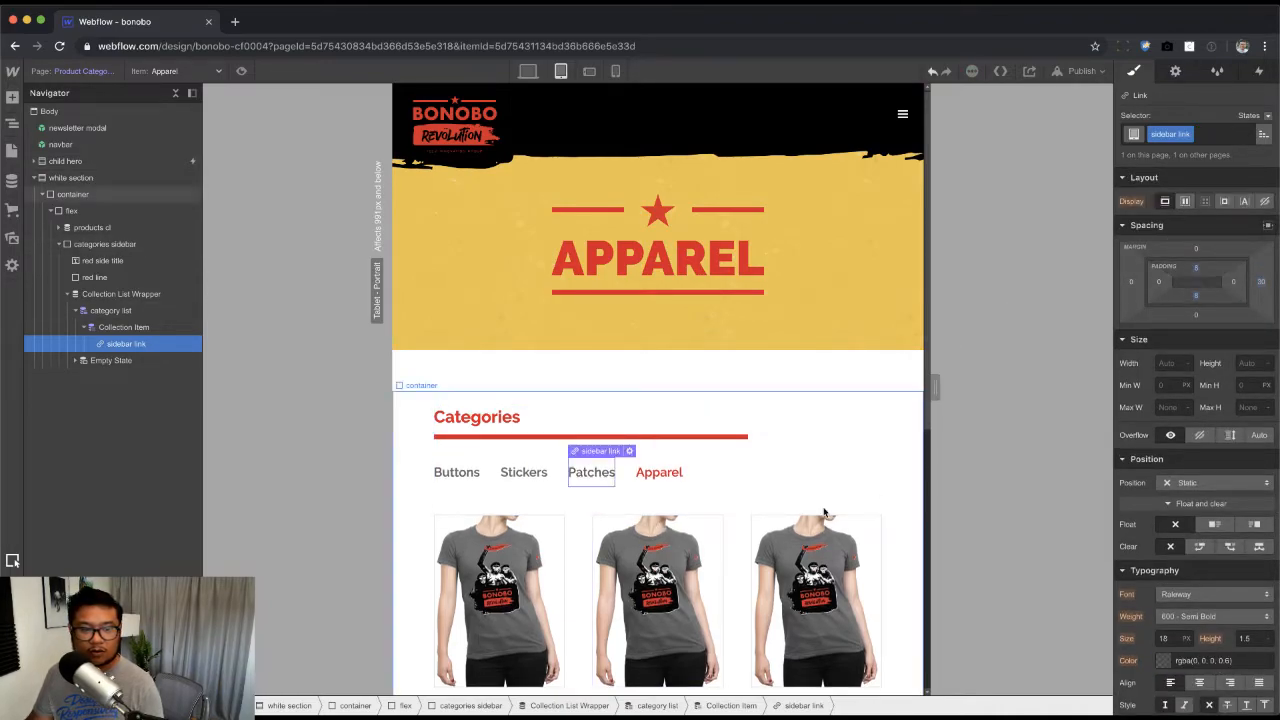
Step: Give the current-state sidebar link (Apparel) a solid crimson bottom border 3 px wide in the tablet layout
{"action": "left_click", "coordinate": [659, 472]}
{"action": "scroll", "coordinate": [1176, 563], "scroll_direction": "down", "scroll_amount": 5}
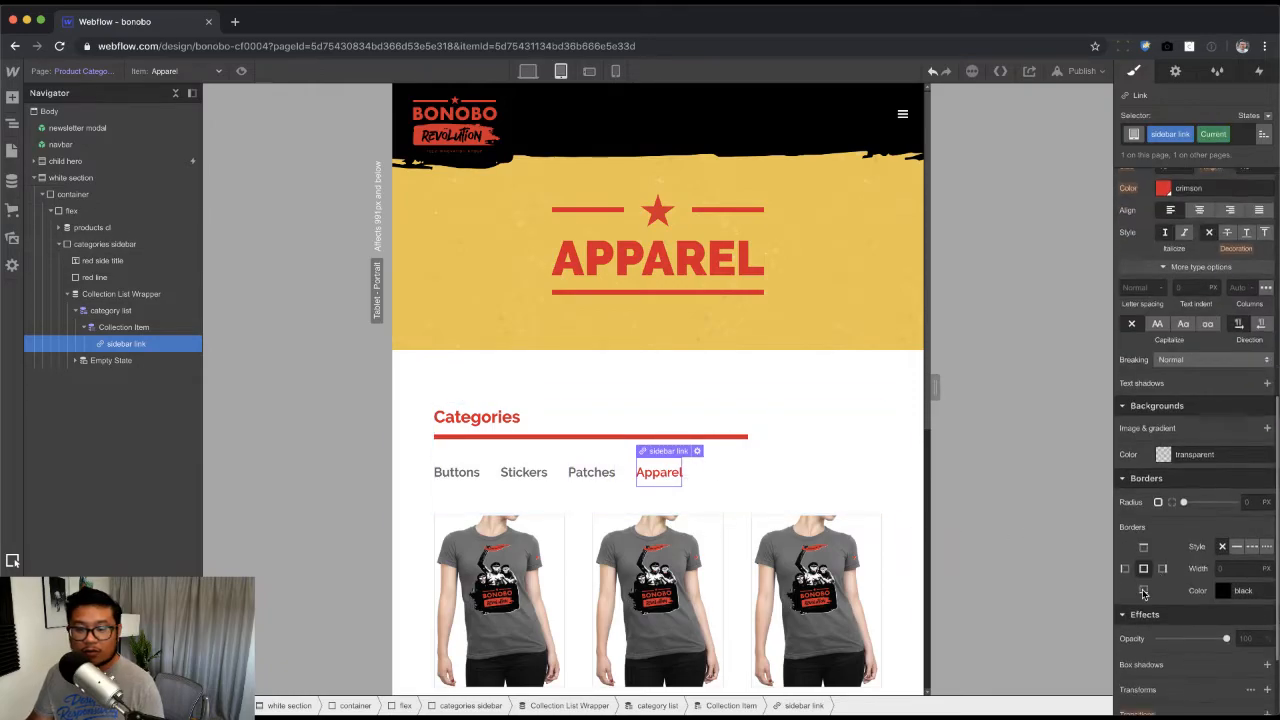
{"action": "left_click", "coordinate": [1223, 591]}
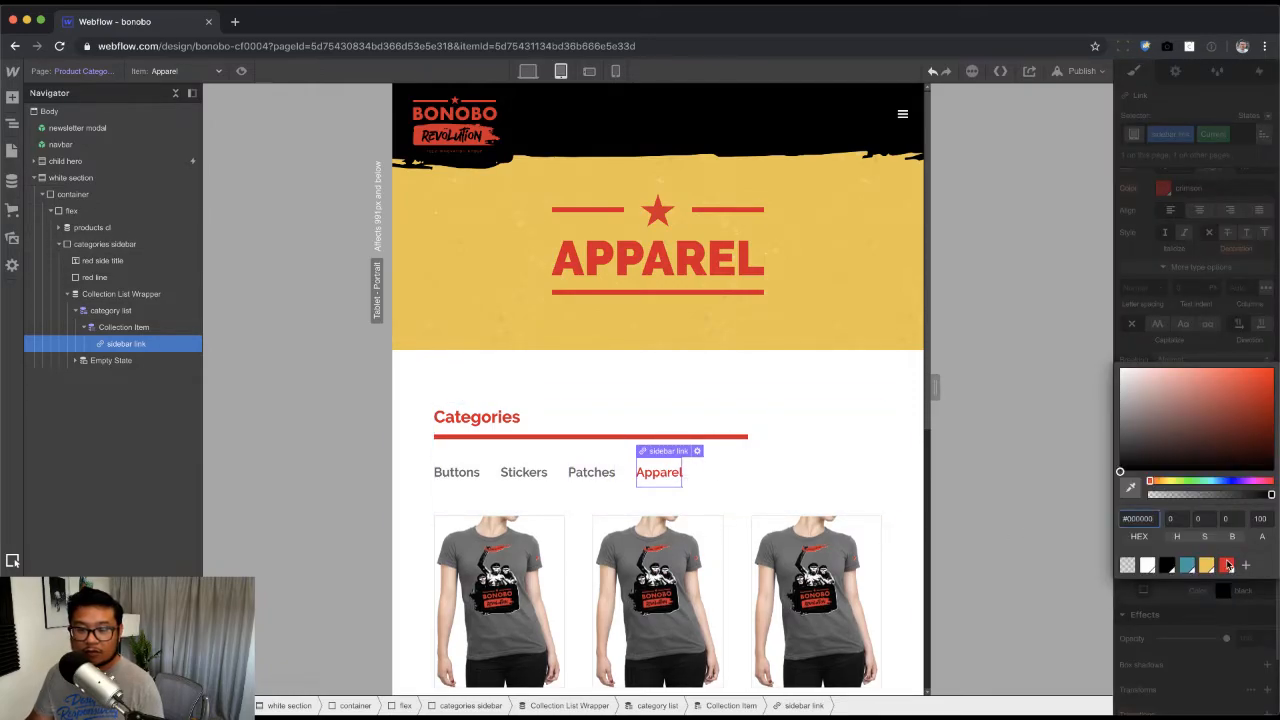
{"action": "left_click", "coordinate": [1229, 567]}
{"action": "left_click", "coordinate": [1235, 568]}
{"action": "left_click", "coordinate": [1235, 568]}
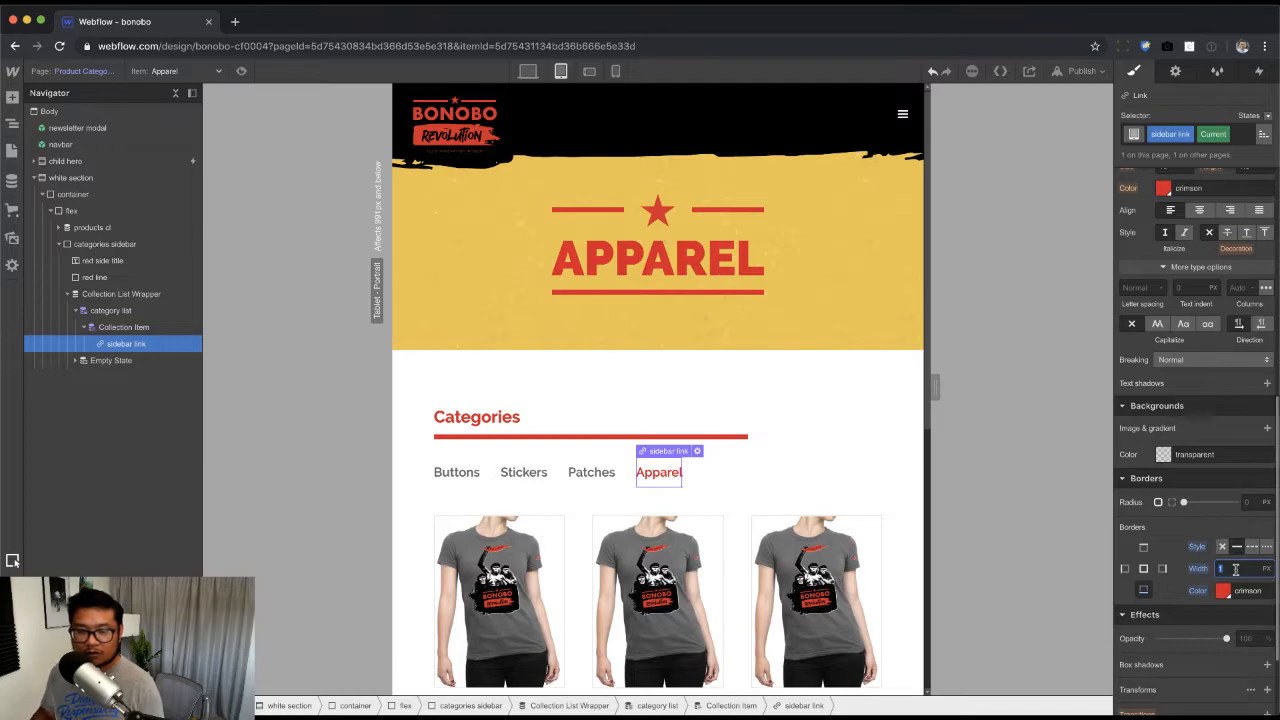
{"action": "type", "text": "3"}
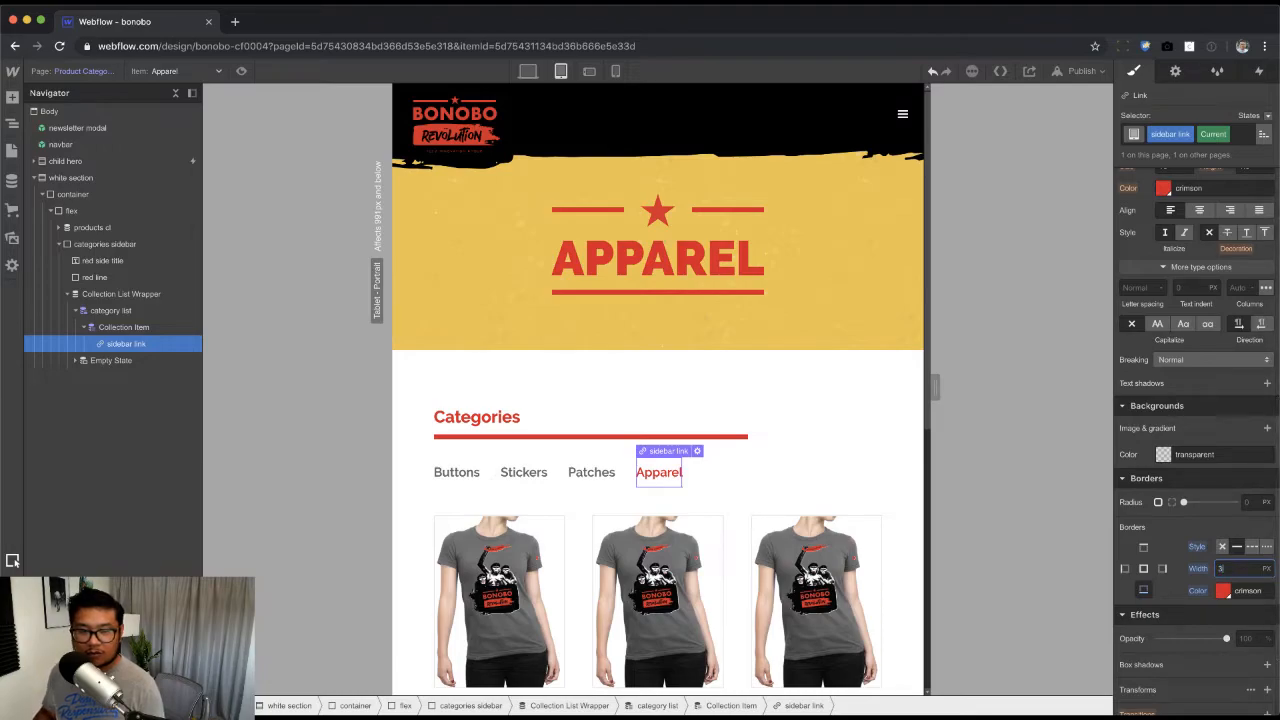
Step: Give the regular sidebar links a matching solid bottom border in a transparent color in the tablet layout
{"action": "left_click", "coordinate": [600, 475]}
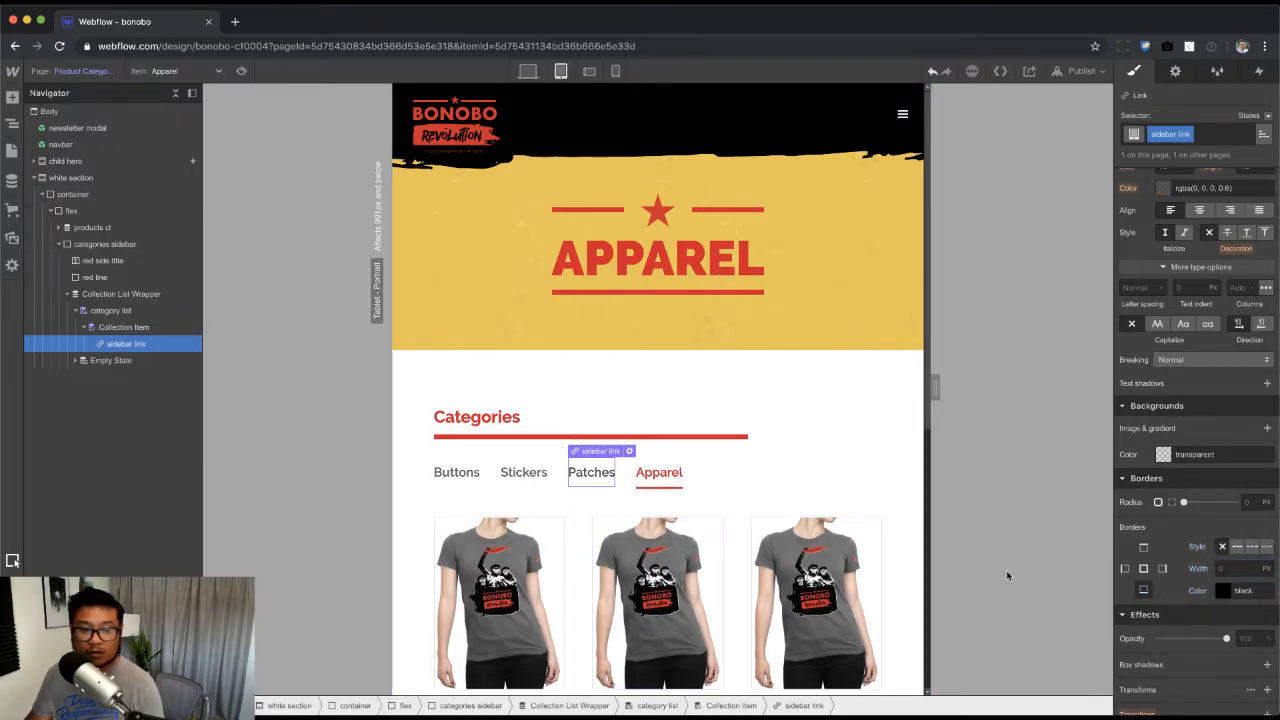
{"action": "left_click", "coordinate": [1237, 548]}
{"action": "left_click", "coordinate": [1238, 568]}
{"action": "type", "text": "32"}
{"action": "key", "text": "Return"}
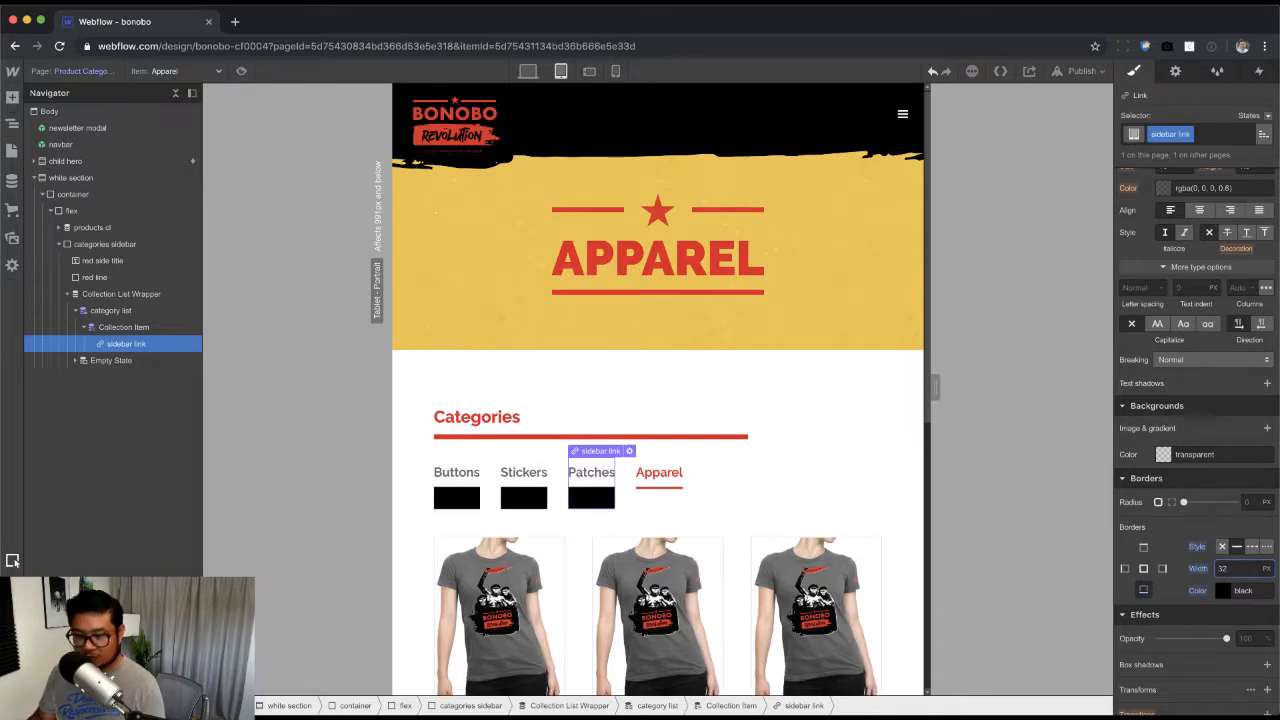
{"action": "left_click", "coordinate": [1223, 590]}
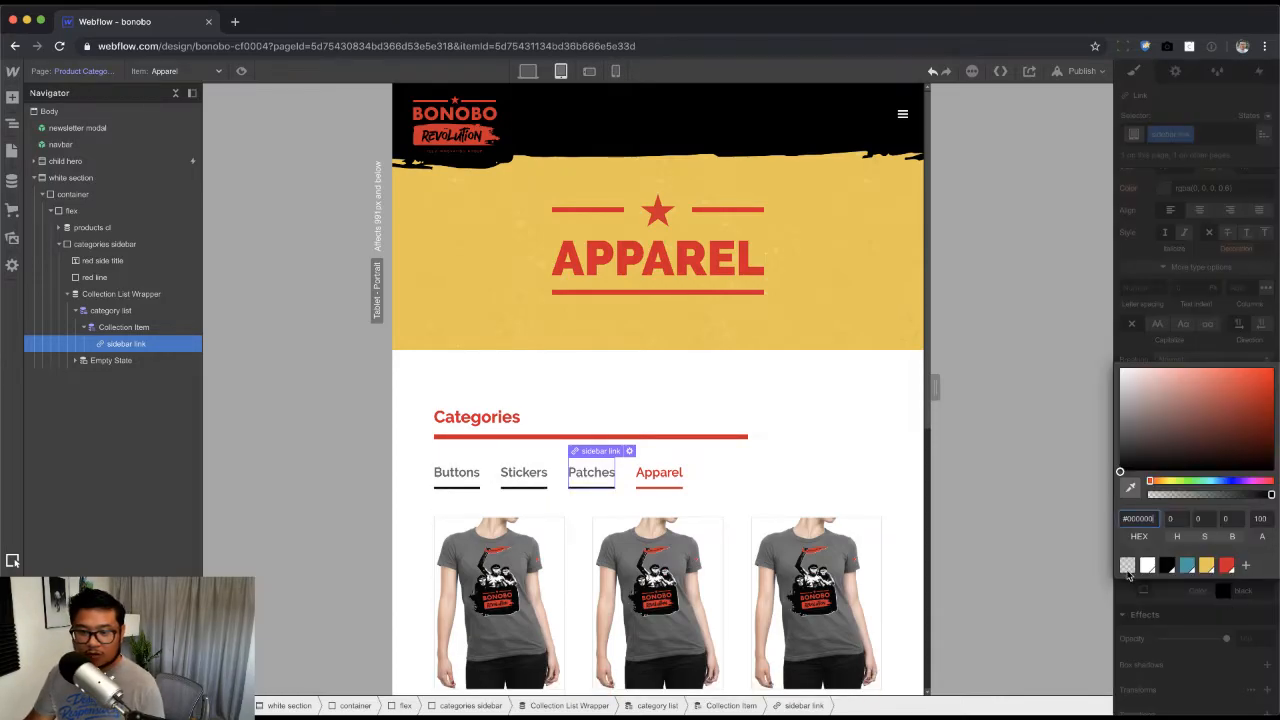
{"action": "left_click", "coordinate": [1082, 336]}
Step: Review the categories row and product grid in the tablet and both phone layouts, and return to the desktop layout
{"action": "left_click", "coordinate": [863, 462]}
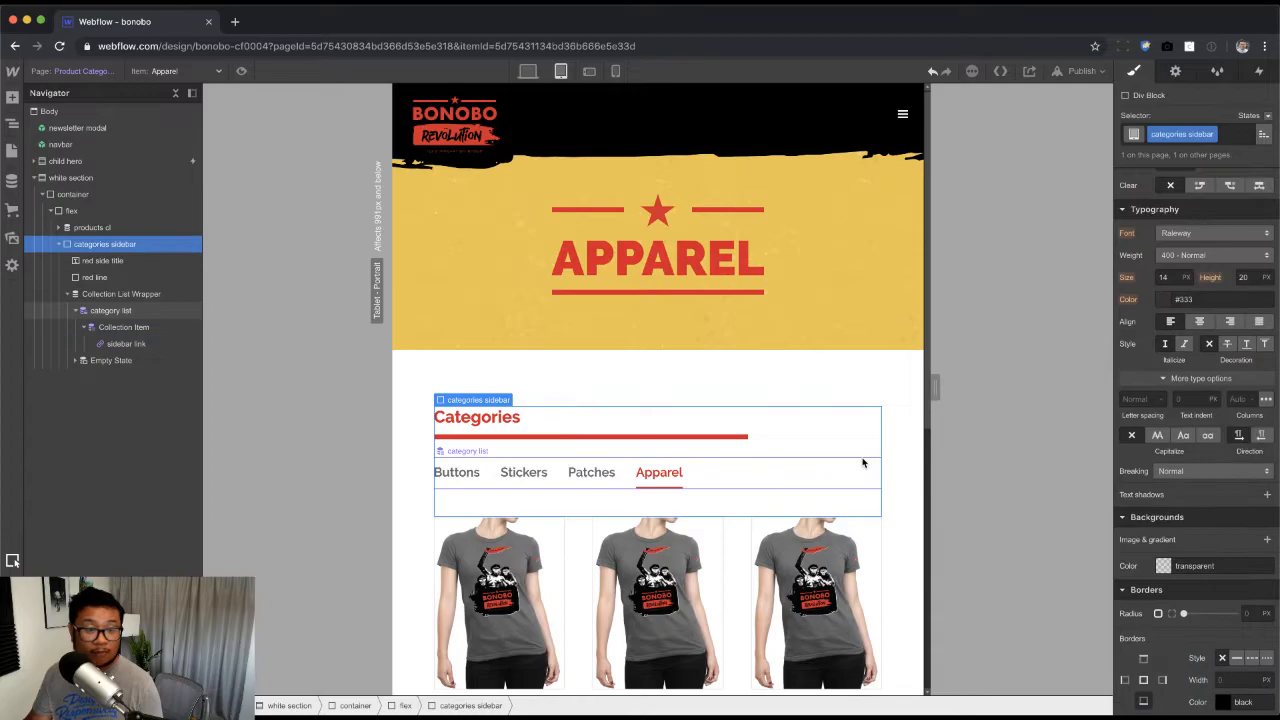
{"action": "left_click", "coordinate": [418, 552]}
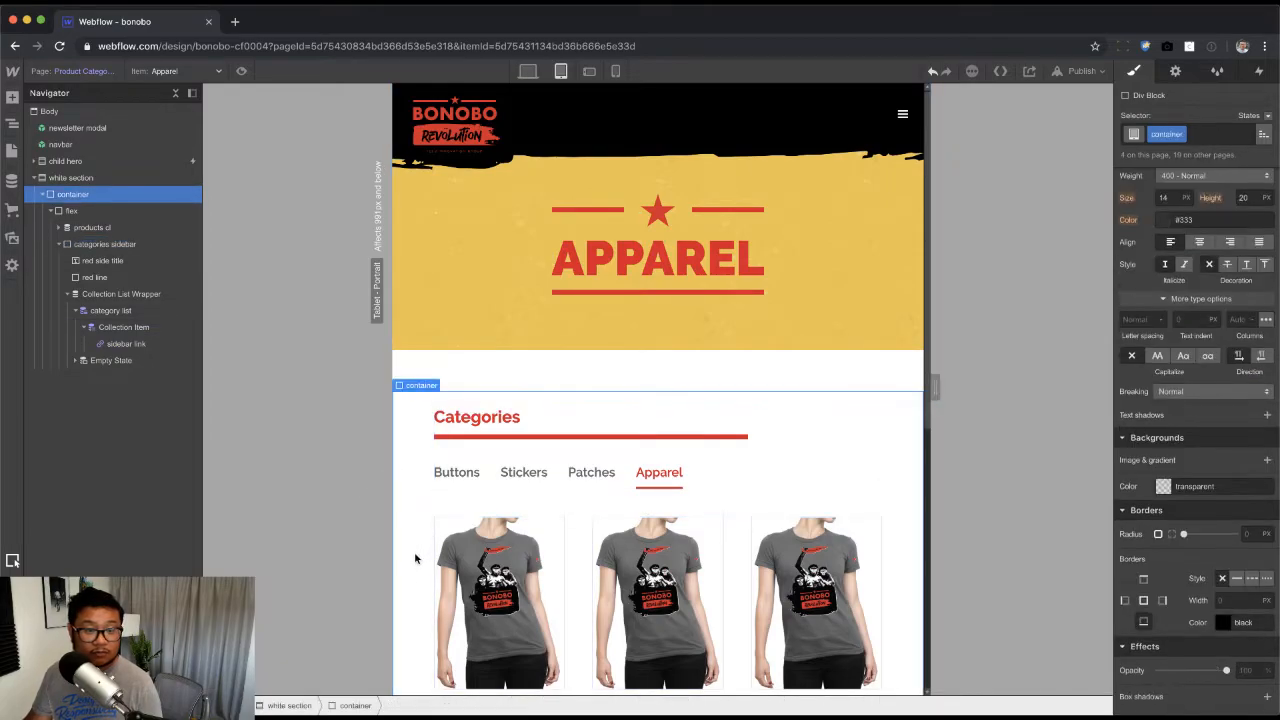
{"action": "scroll", "coordinate": [413, 586], "scroll_direction": "down", "scroll_amount": 3}
{"action": "scroll", "coordinate": [413, 586], "scroll_direction": "up", "scroll_amount": 3}
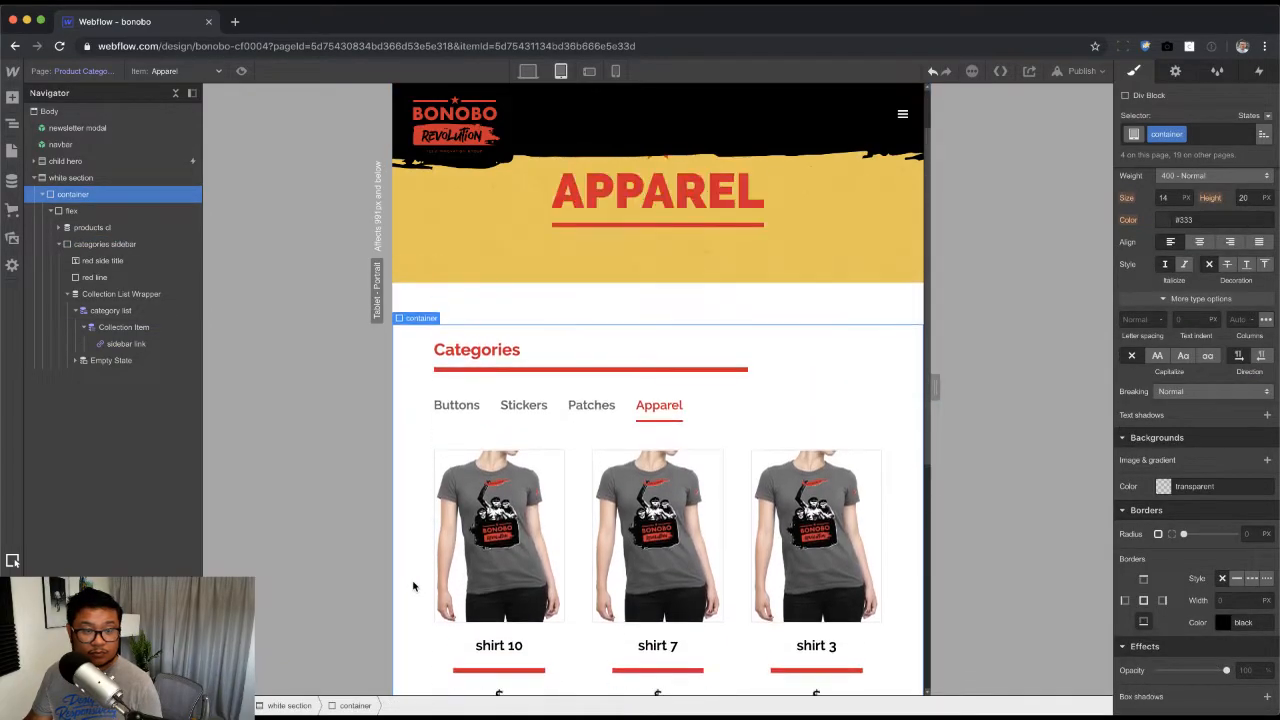
{"action": "scroll", "coordinate": [413, 586], "scroll_direction": "down", "scroll_amount": 3}
{"action": "scroll", "coordinate": [413, 586], "scroll_direction": "up", "scroll_amount": 3}
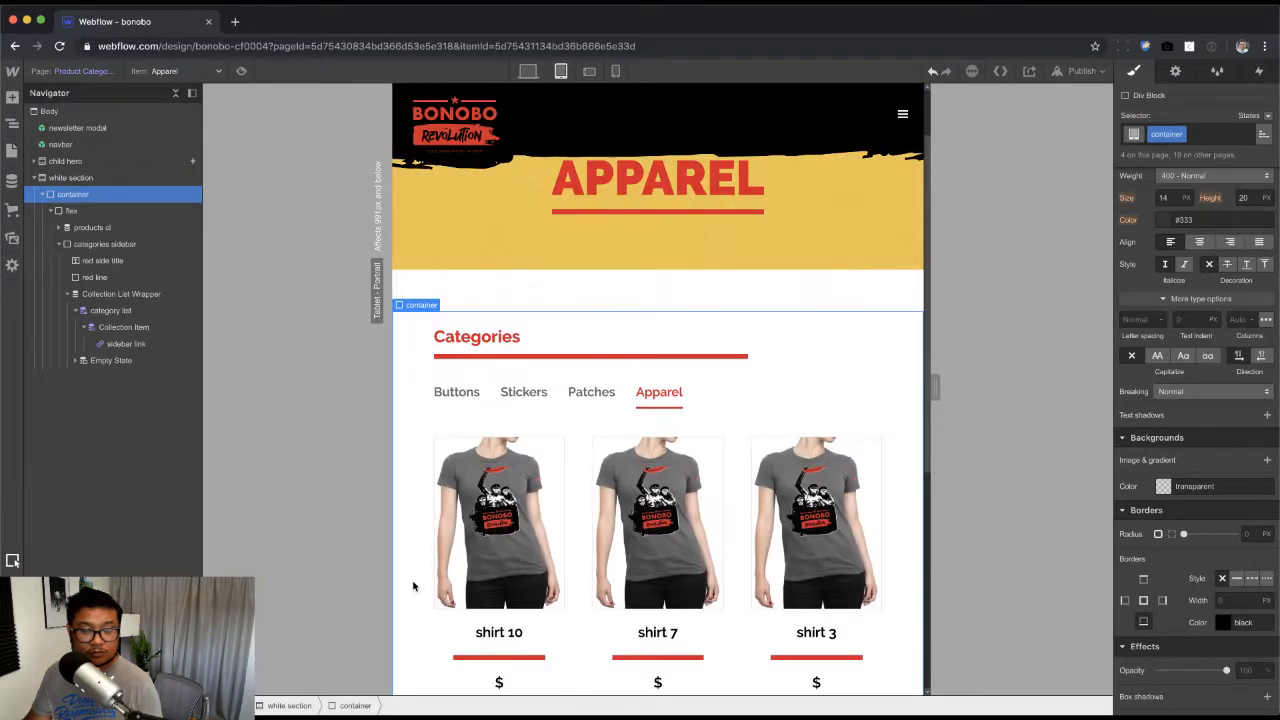
{"action": "left_click", "coordinate": [589, 71]}
{"action": "scroll", "coordinate": [608, 371], "scroll_direction": "down", "scroll_amount": 3}
{"action": "scroll", "coordinate": [608, 371], "scroll_direction": "up", "scroll_amount": 3}
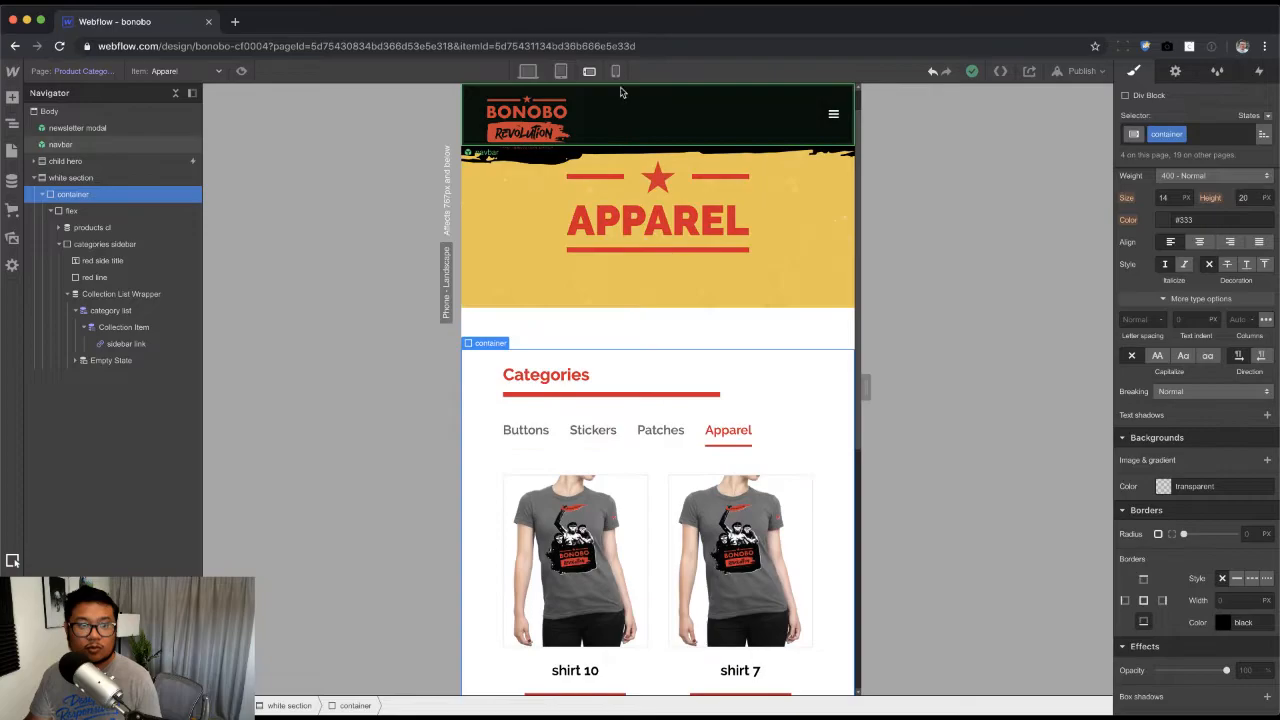
{"action": "left_click", "coordinate": [615, 71]}
{"action": "left_click", "coordinate": [528, 71]}
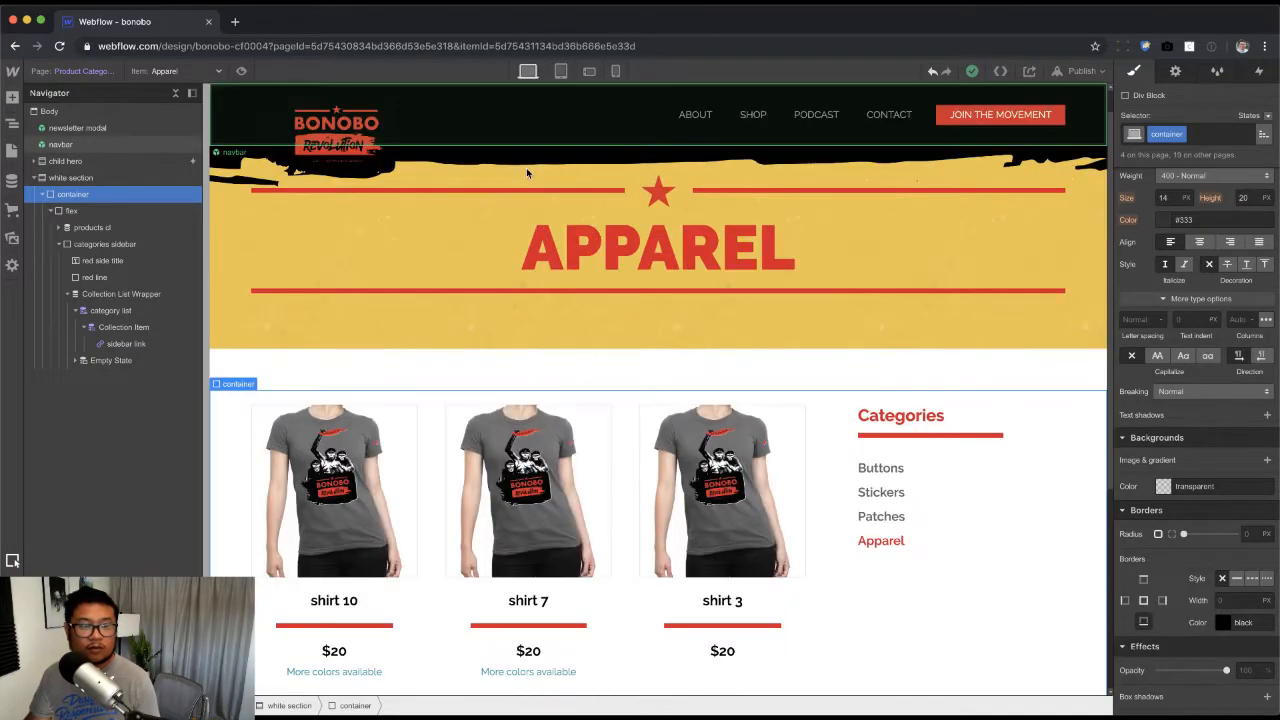
Step: Check the design PDF for the sections that follow the product grid and return to Webflow
{"action": "scroll", "coordinate": [526, 167], "scroll_direction": "down", "scroll_amount": 5}
{"action": "key", "text": "super+Tab"}
{"action": "scroll", "coordinate": [740, 620], "scroll_direction": "down", "scroll_amount": 10}
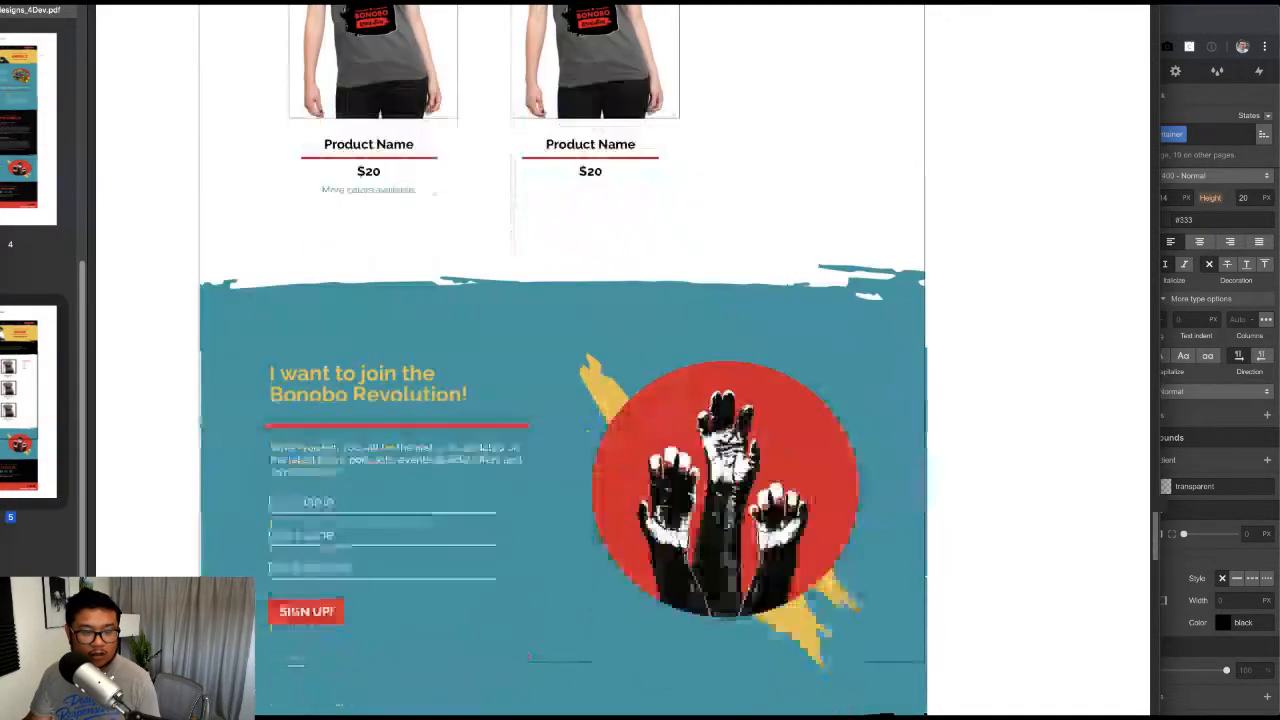
{"action": "scroll", "coordinate": [740, 620], "scroll_direction": "down", "scroll_amount": 5}
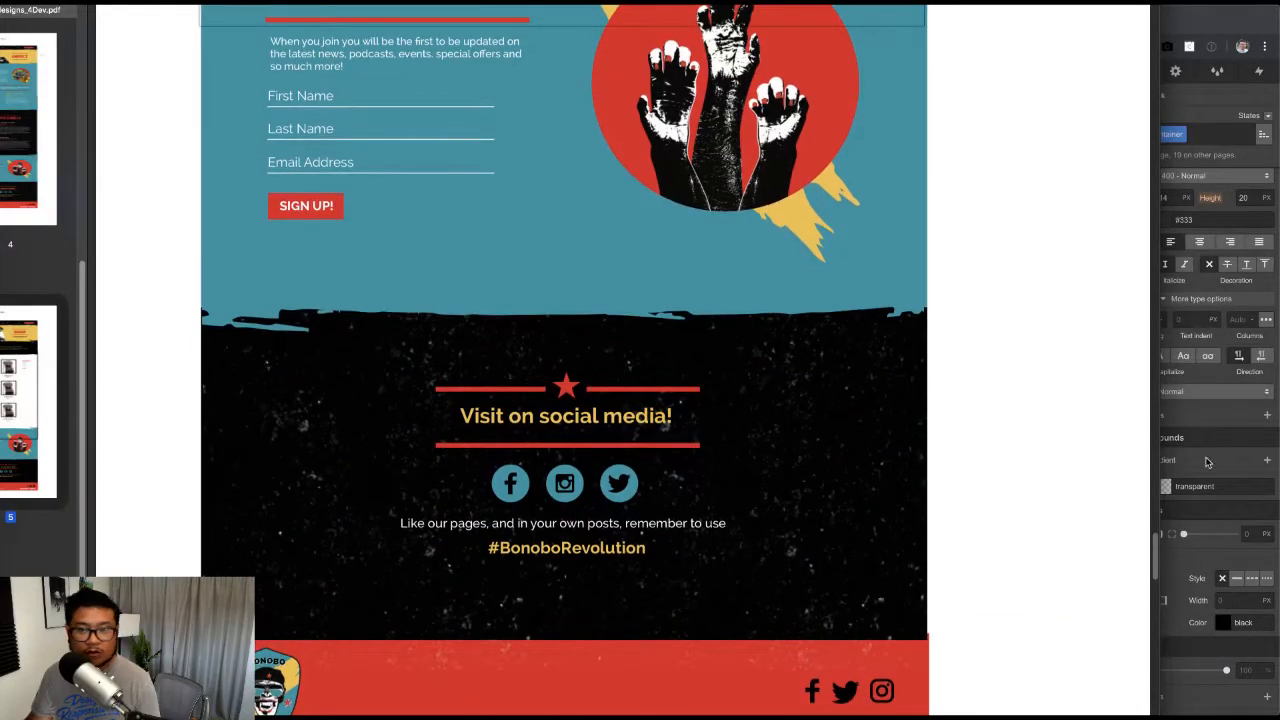
{"action": "key", "text": "super+Tab"}
Step: Add the newsletter section symbol to the page body beneath the white section
{"action": "left_click", "coordinate": [35, 178]}
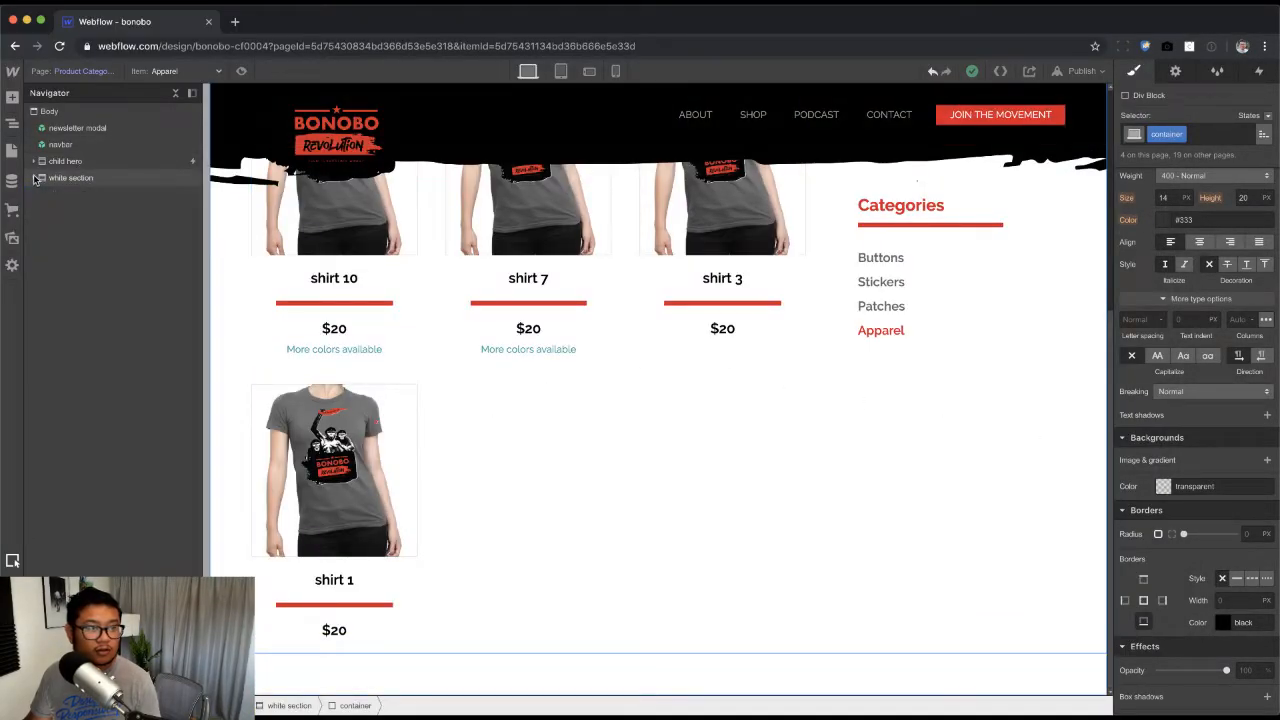
{"action": "left_click", "coordinate": [54, 112]}
{"action": "key", "text": "super+e"}
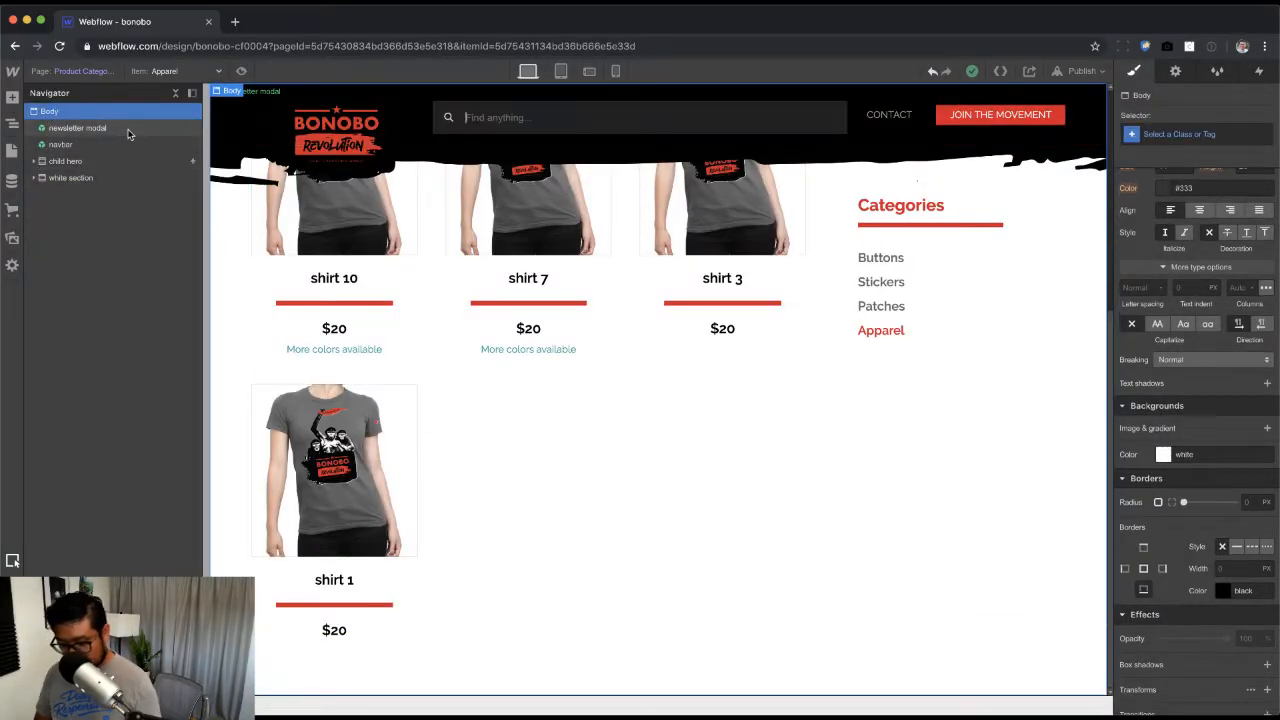
{"action": "type", "text": "news"}
{"action": "key", "text": "Down"}
{"action": "key", "text": "Return"}
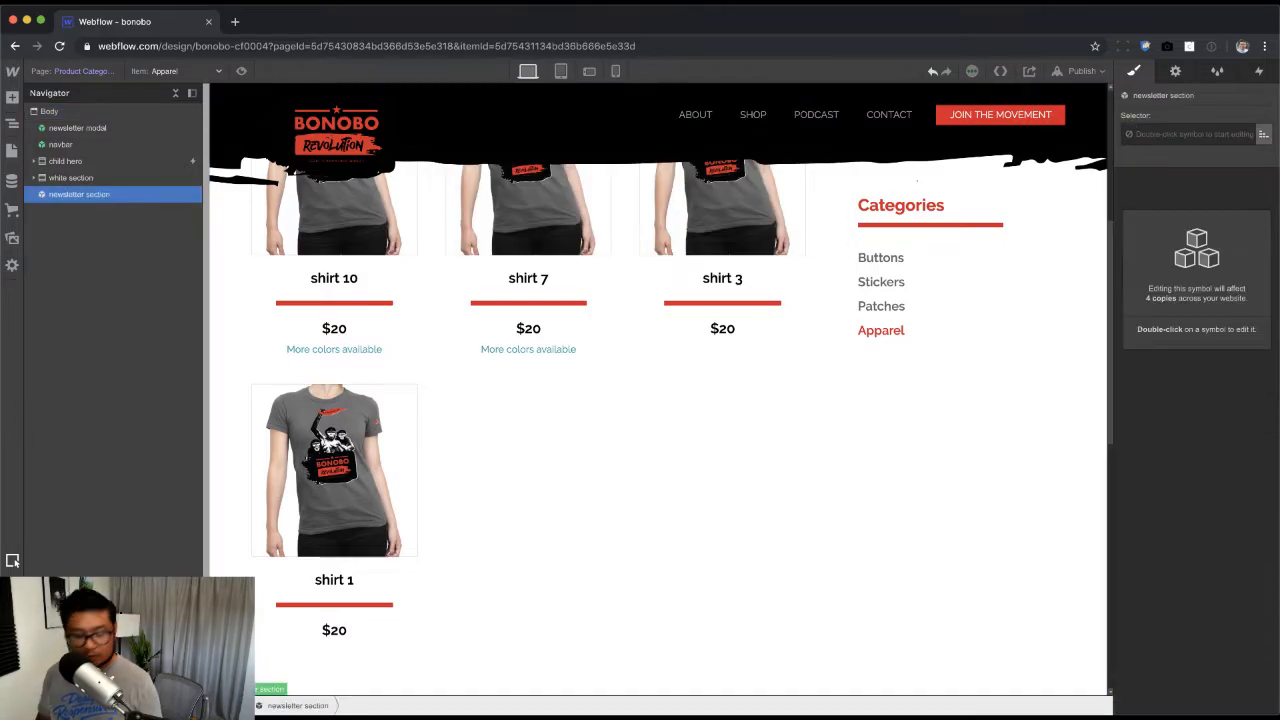
Step: Add the social section and footer section symbols beneath the newsletter section
{"action": "key", "text": "super+e"}
{"action": "type", "text": "soci"}
{"action": "key", "text": "Down"}
{"action": "key", "text": "Return"}
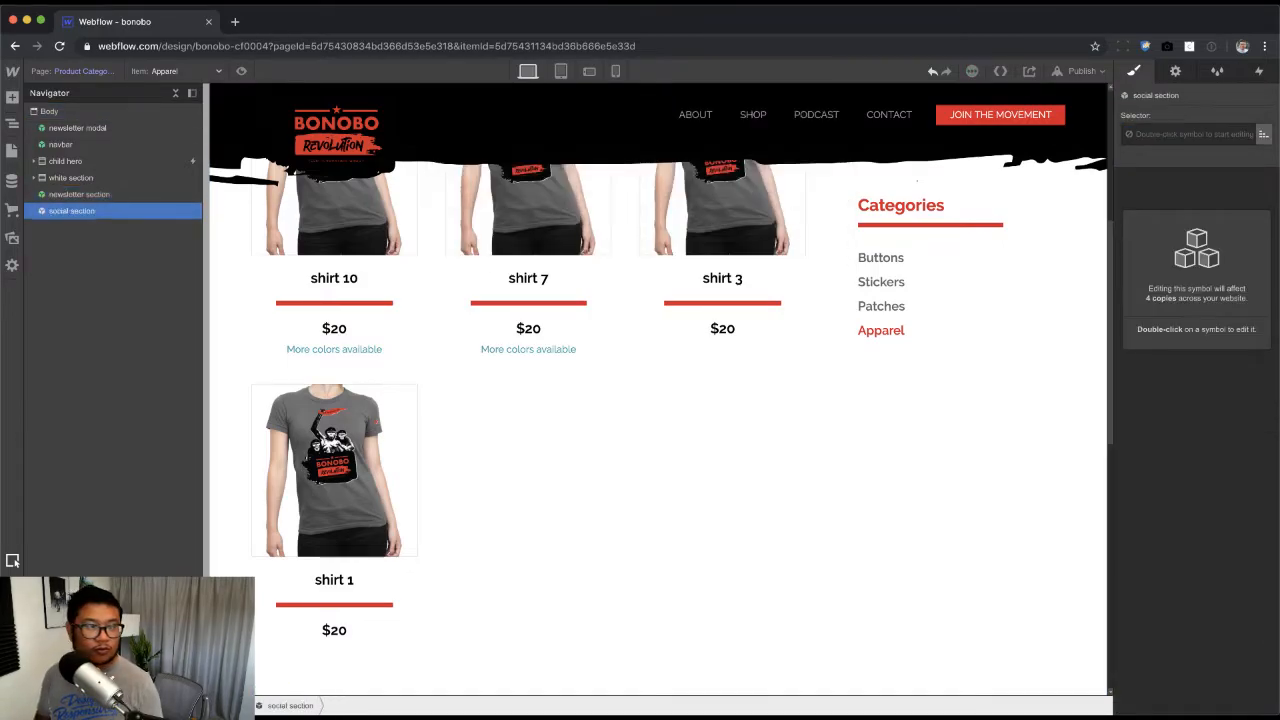
{"action": "key", "text": "super+e"}
{"action": "type", "text": "foot"}
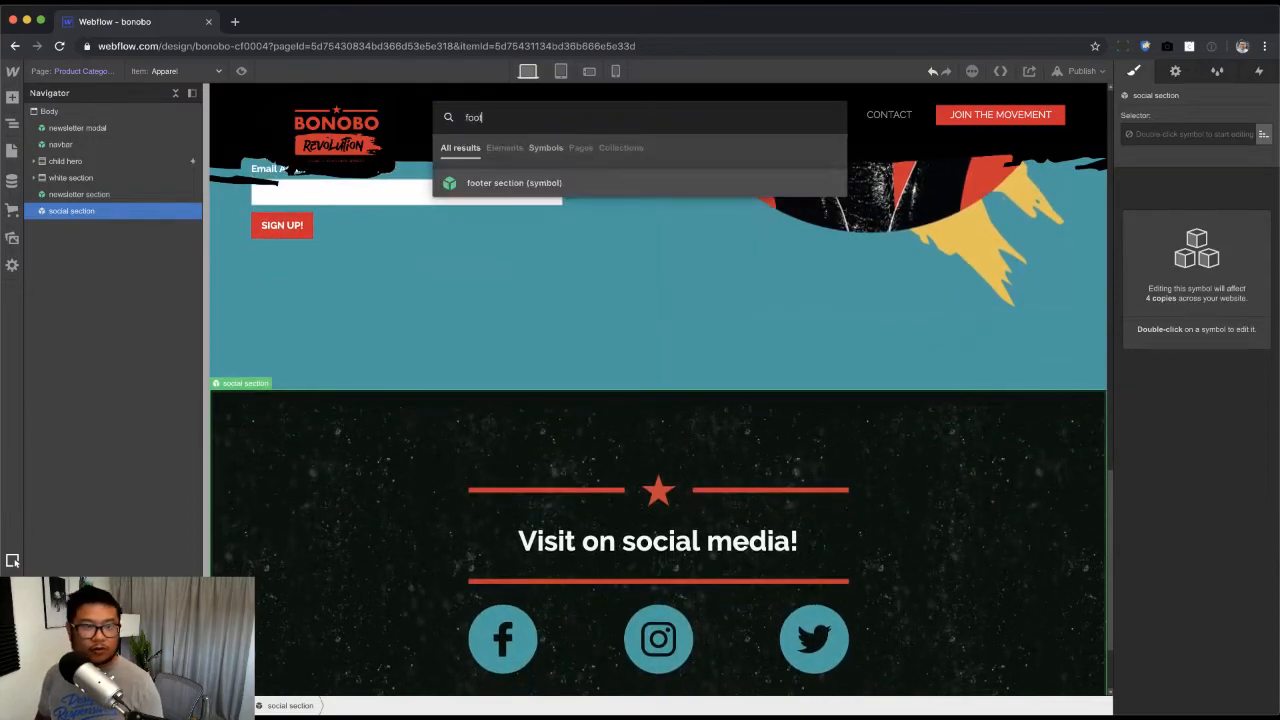
{"action": "key", "text": "Down"}
{"action": "key", "text": "Return"}
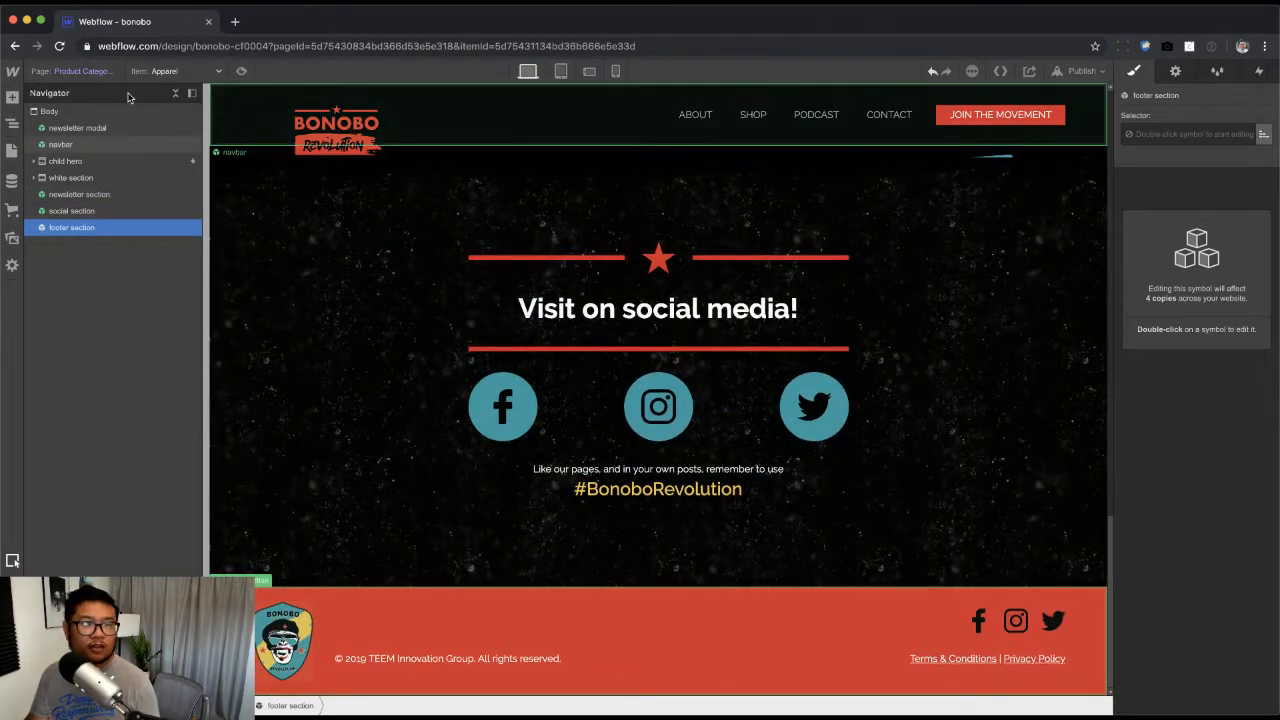
Step: Examine the single product page design in the PDF, including the product details, categories and related products
{"action": "key", "text": "super+Tab"}
{"action": "scroll", "coordinate": [619, 688], "scroll_direction": "down", "scroll_amount": 15}
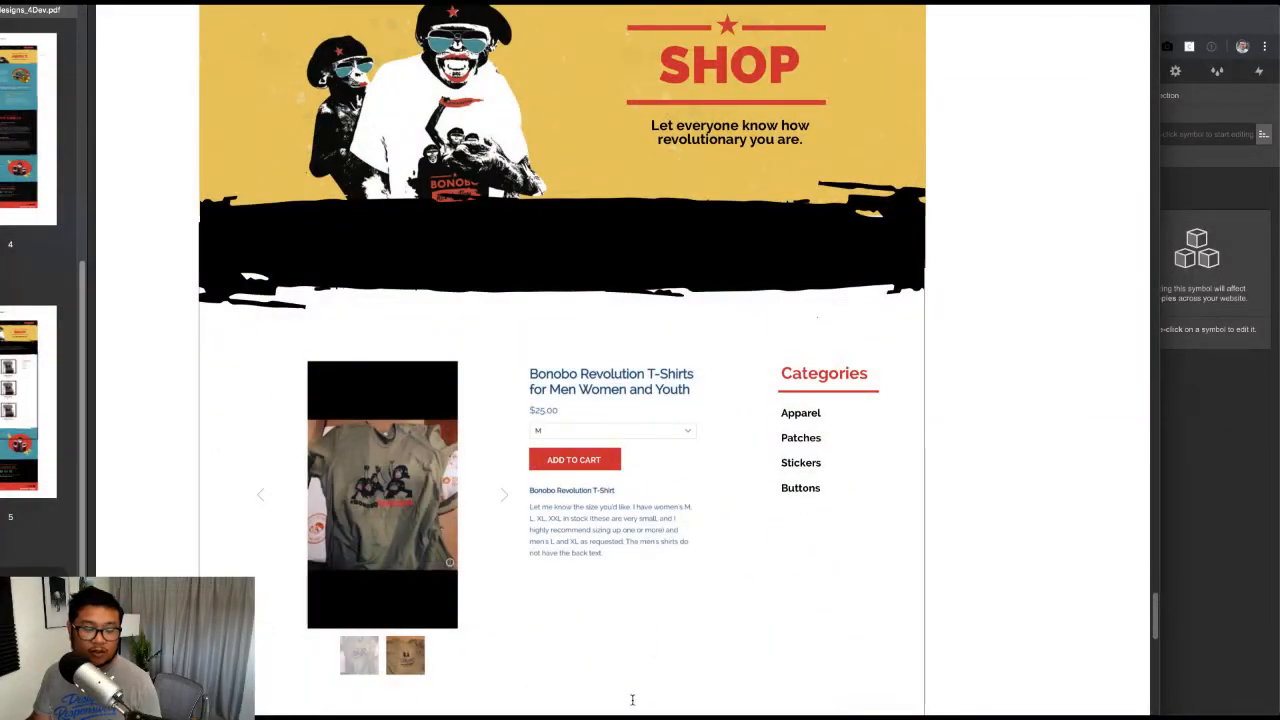
{"action": "scroll", "coordinate": [632, 700], "scroll_direction": "down", "scroll_amount": 3}
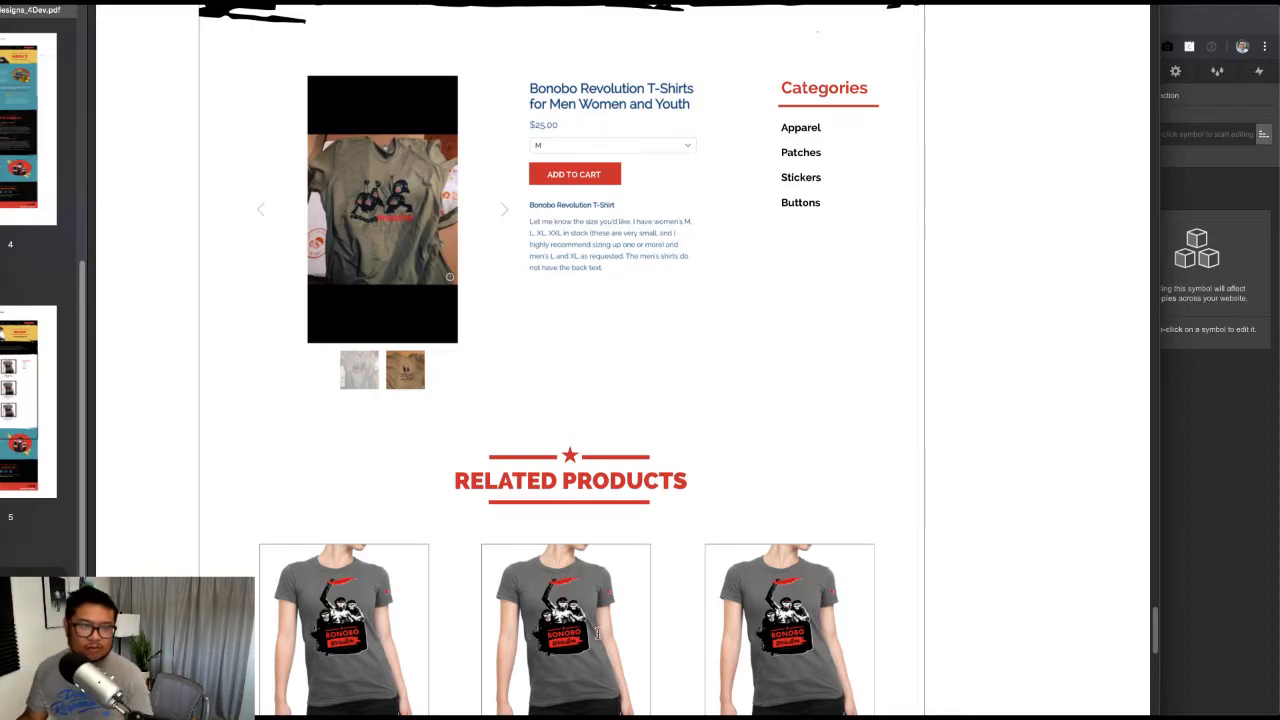
{"action": "scroll", "coordinate": [598, 632], "scroll_direction": "up", "scroll_amount": 10}
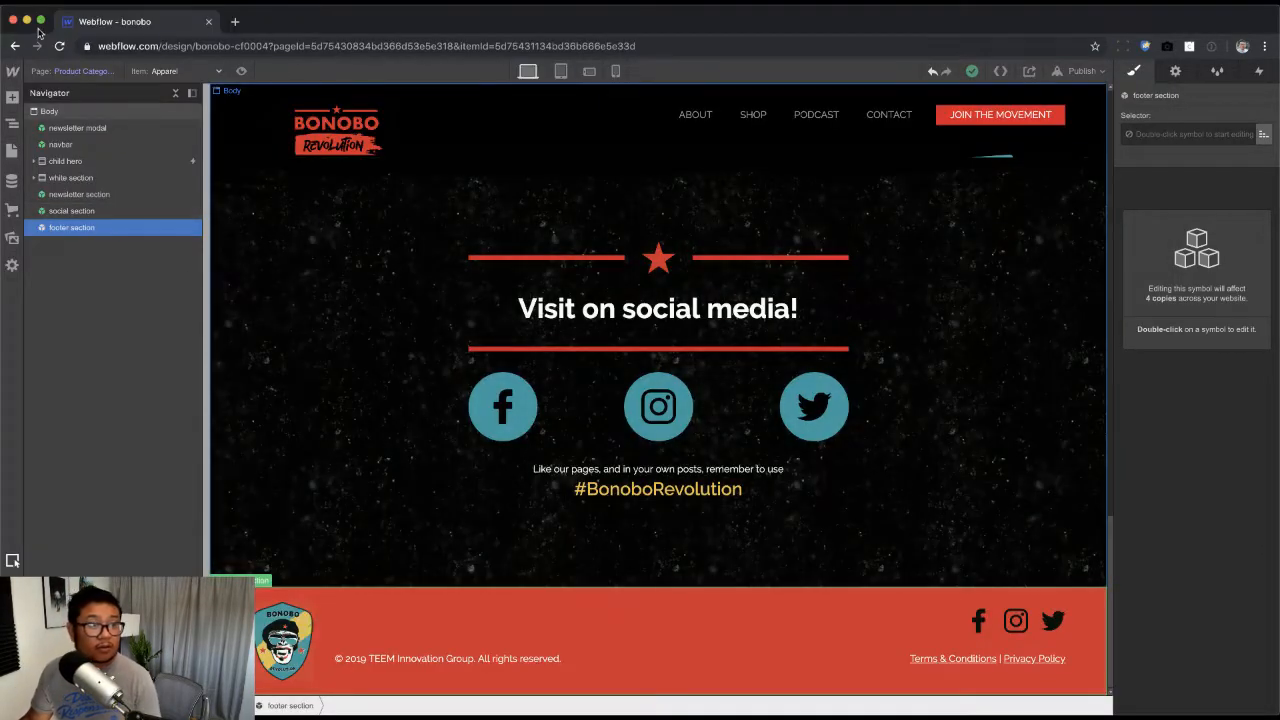
Step: Open the Products Template page and add the navbar symbol beneath the newsletter modal
{"action": "left_click", "coordinate": [77, 128]}
{"action": "left_click", "coordinate": [75, 72]}
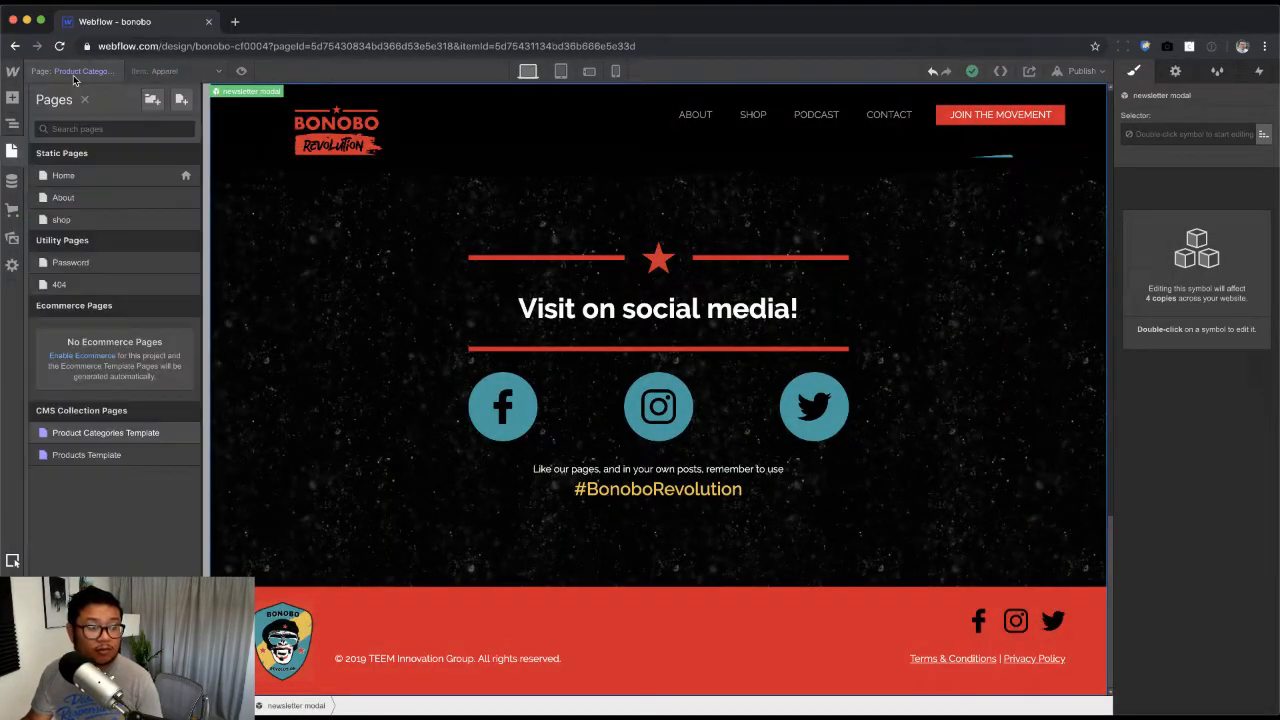
{"action": "left_click", "coordinate": [86, 455]}
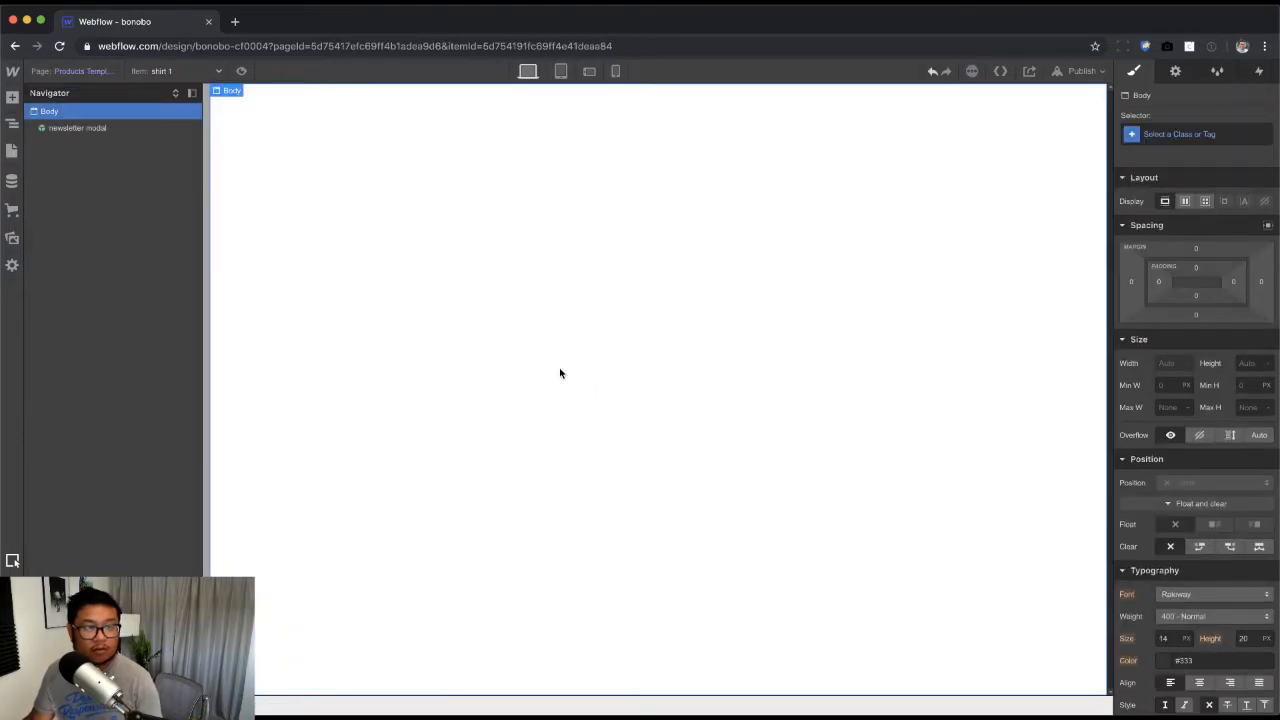
{"action": "key", "text": "super+e"}
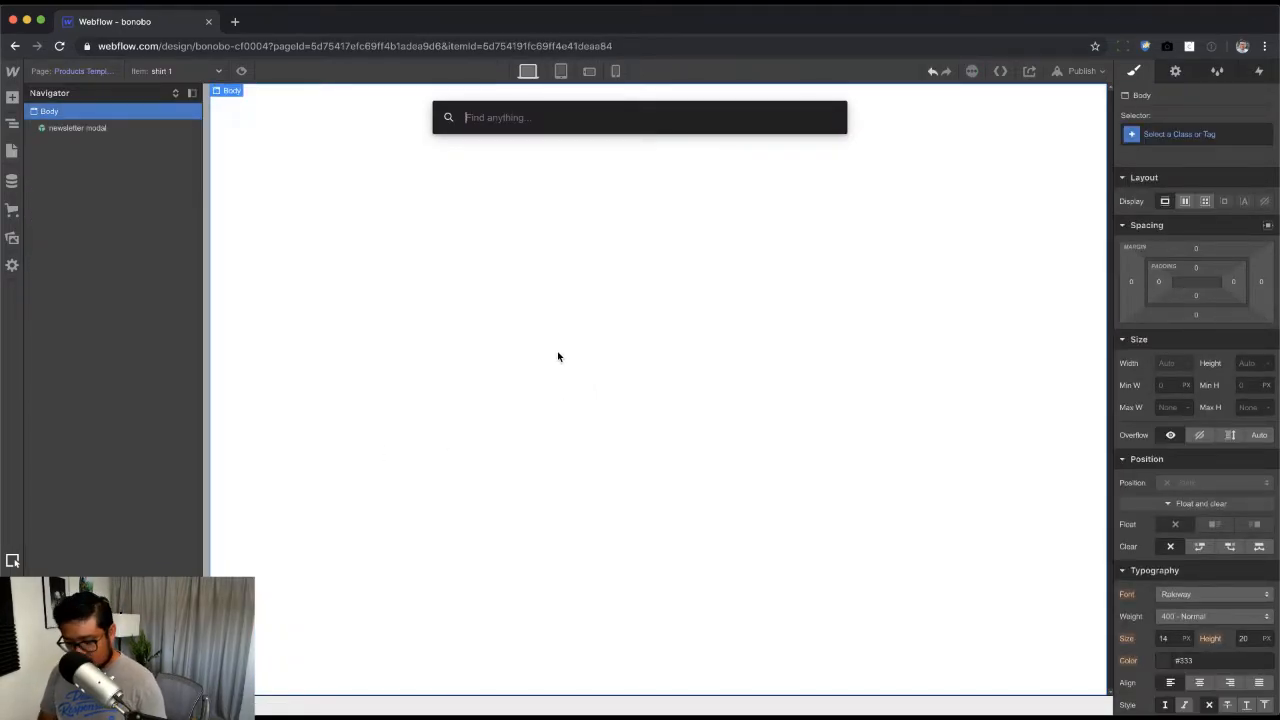
{"action": "type", "text": "nav"}
{"action": "key", "text": "Down"}
{"action": "key", "text": "Return"}
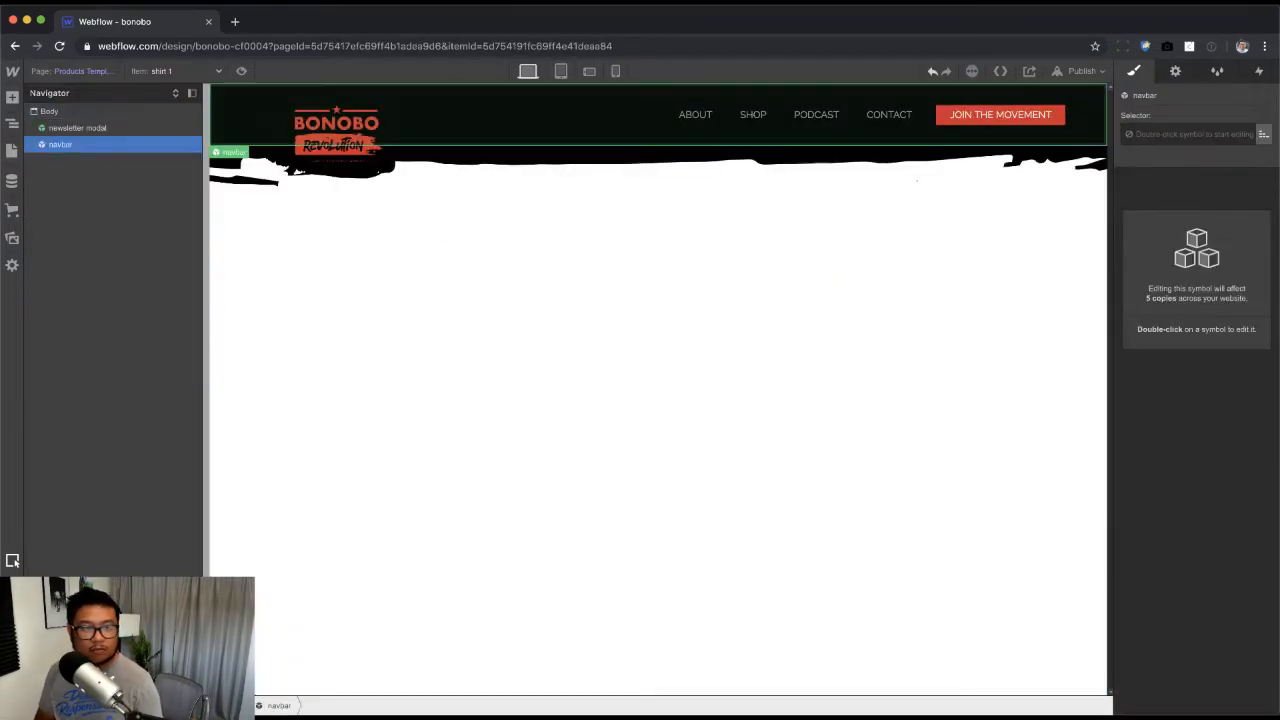
Step: Open the shop page and copy its child hero section
{"action": "left_click", "coordinate": [73, 72]}
{"action": "left_click", "coordinate": [94, 197]}
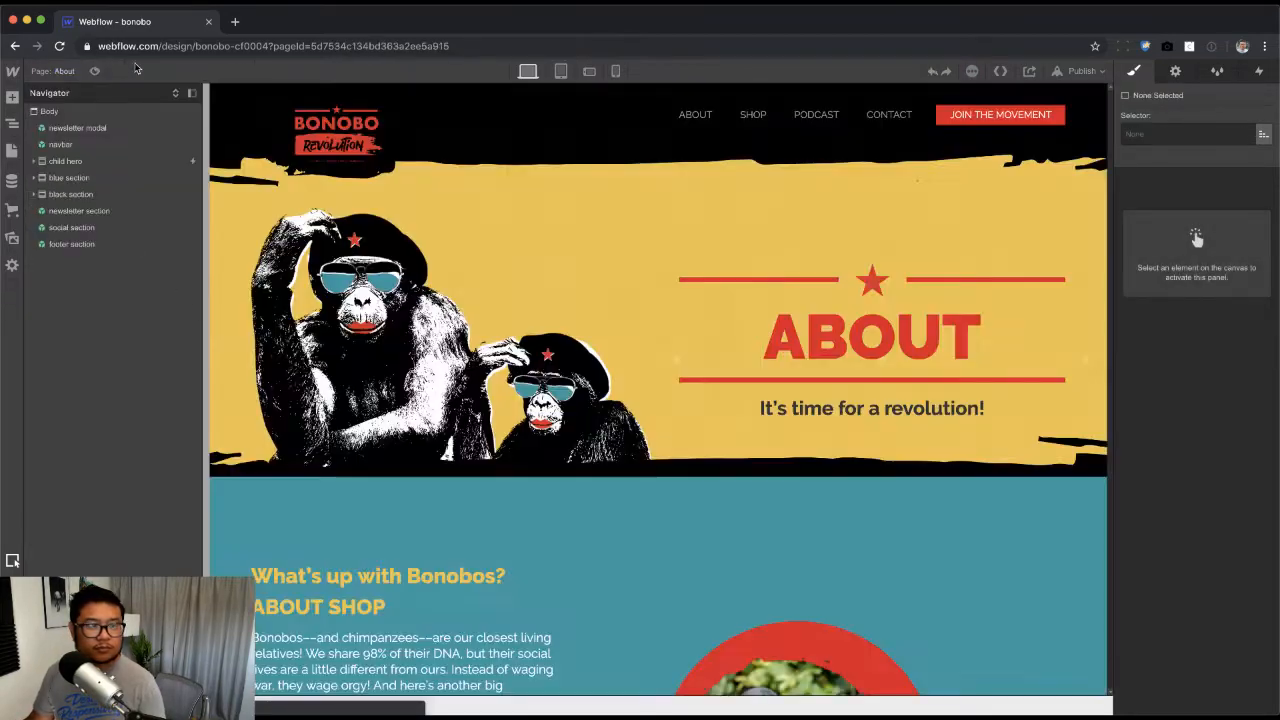
{"action": "left_click", "coordinate": [73, 72]}
{"action": "left_click", "coordinate": [80, 219]}
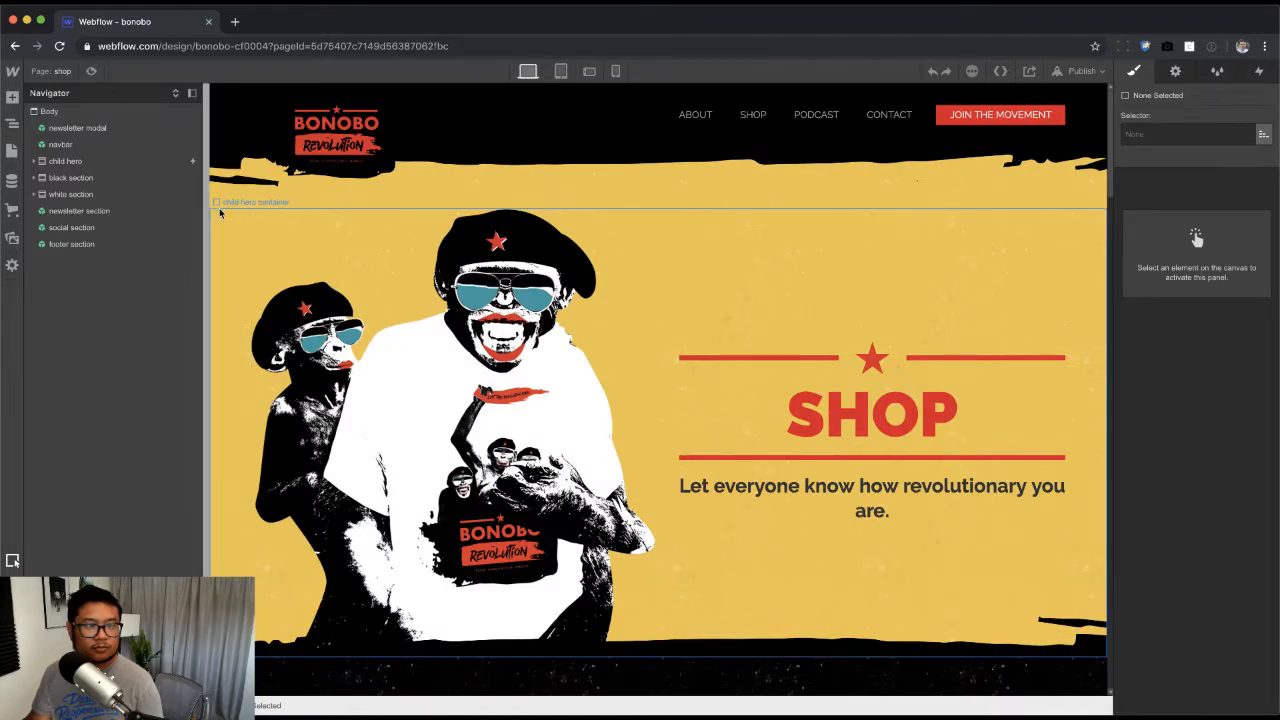
{"action": "left_click", "coordinate": [221, 213]}
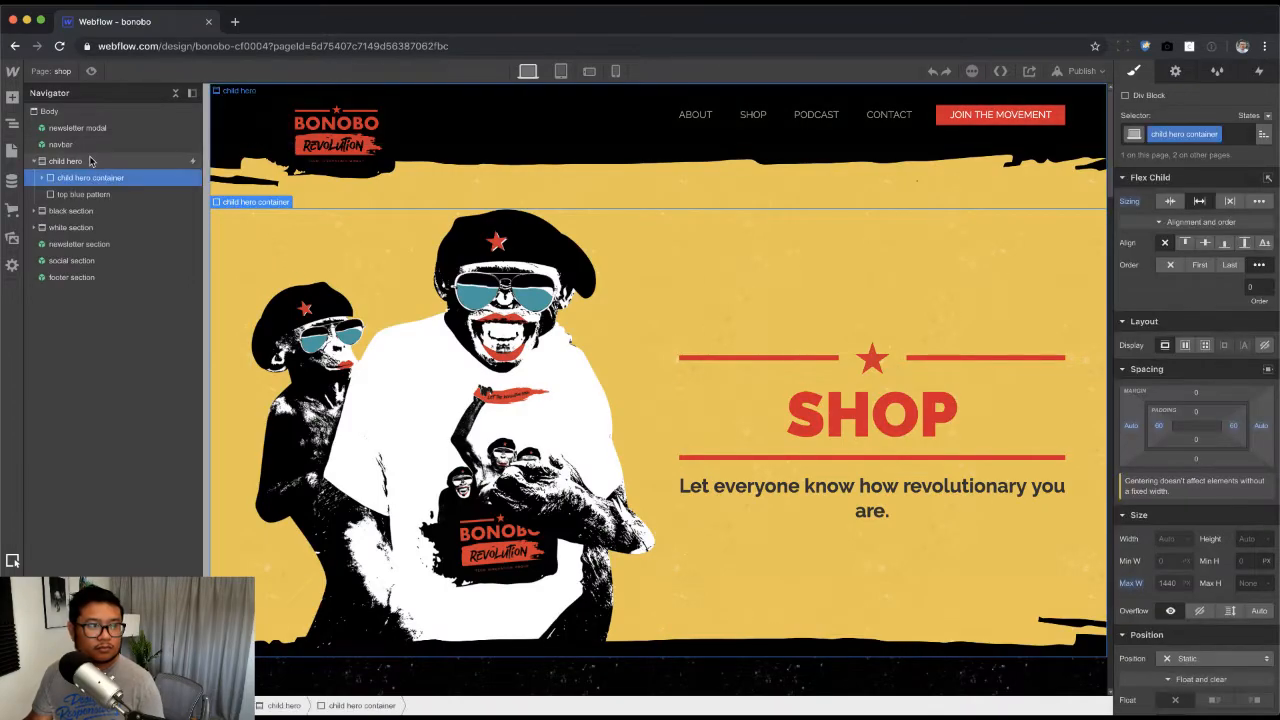
{"action": "left_click", "coordinate": [90, 161]}
{"action": "key", "text": "p"}
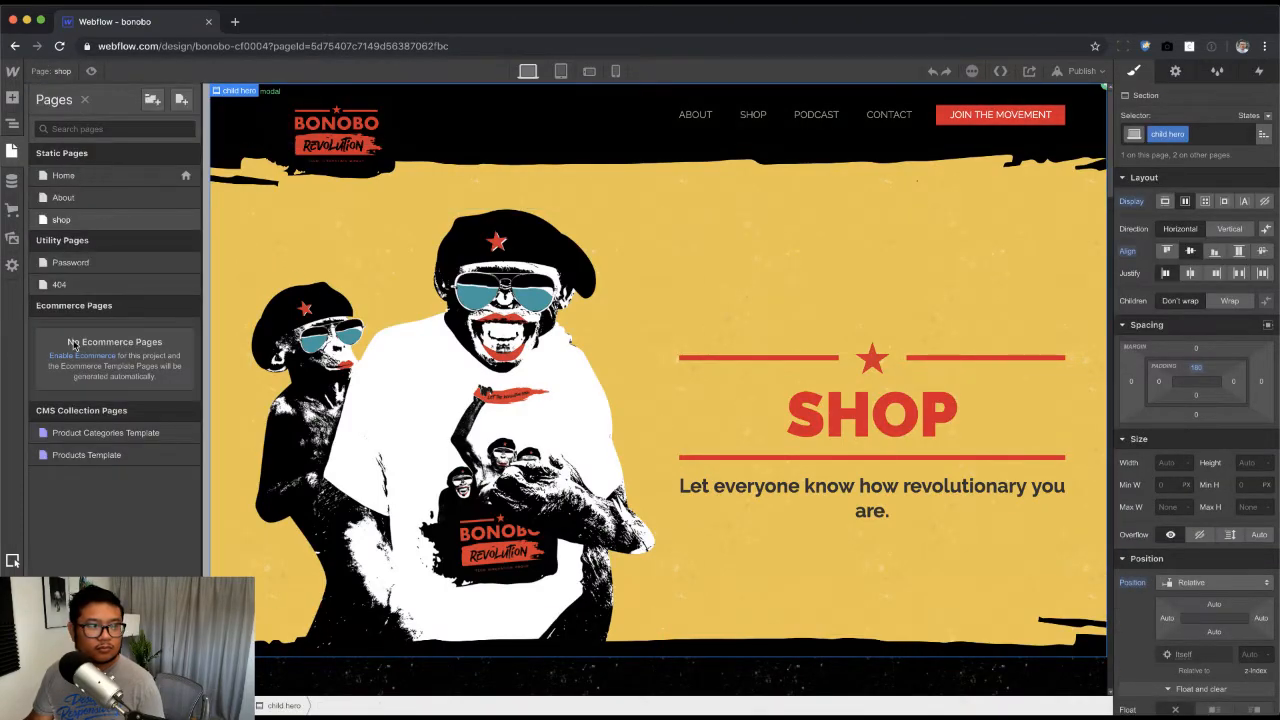
Step: Paste the child hero section beneath the navbar on the Products Template page and compare it with the design PDF
{"action": "left_click", "coordinate": [137, 460]}
{"action": "key", "text": "super+Tab"}
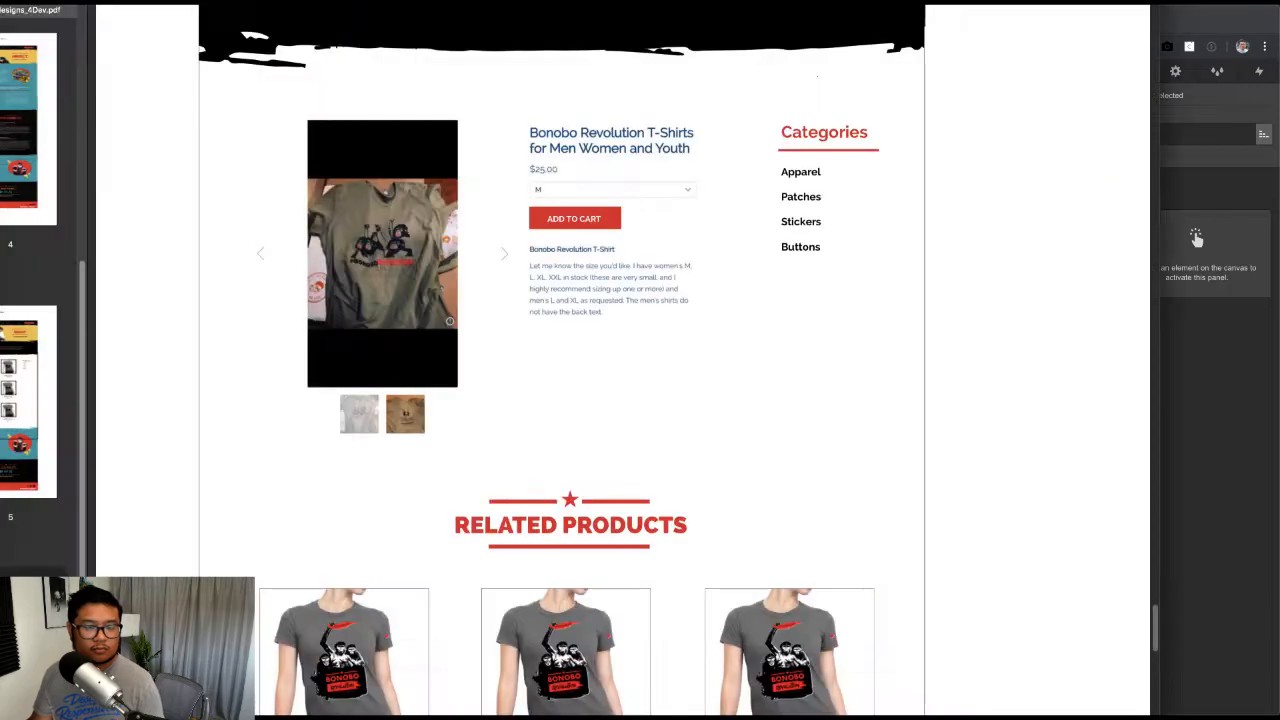
{"action": "scroll", "coordinate": [561, 360], "scroll_direction": "up", "scroll_amount": 5}
{"action": "key", "text": "super+Tab"}
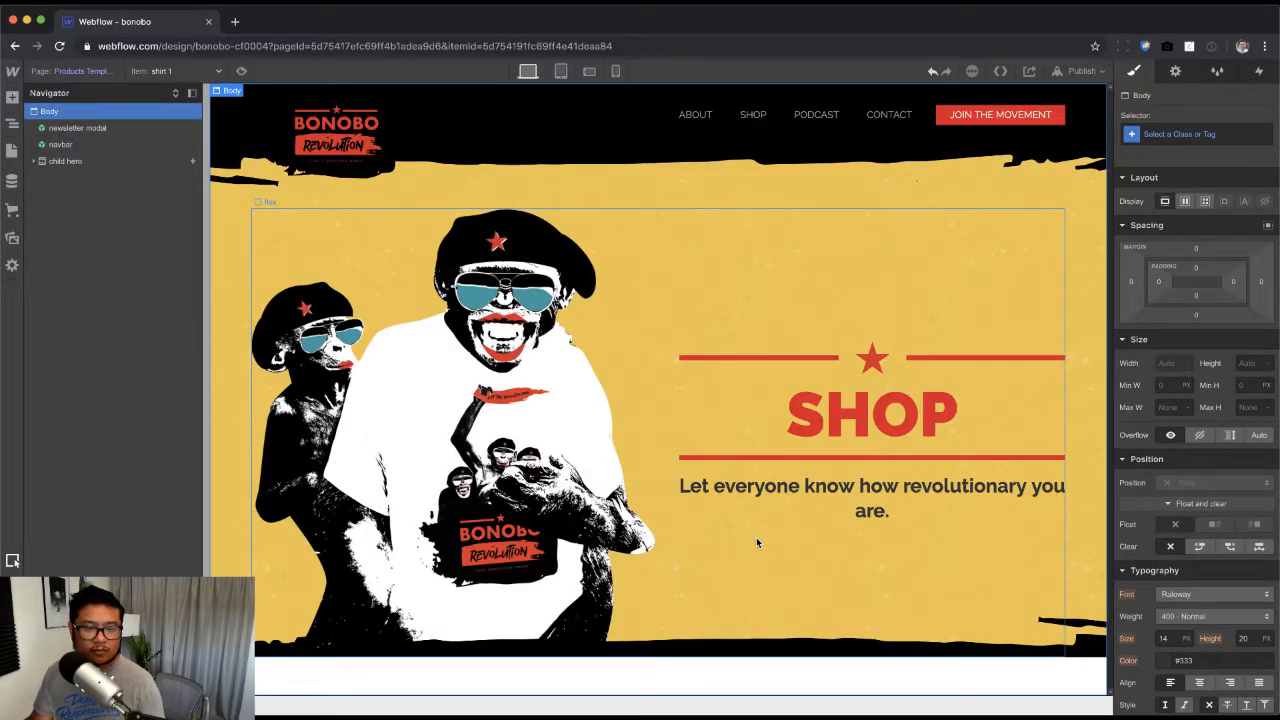
{"action": "key", "text": "super+Tab"}
{"action": "key", "text": "super+Tab"}
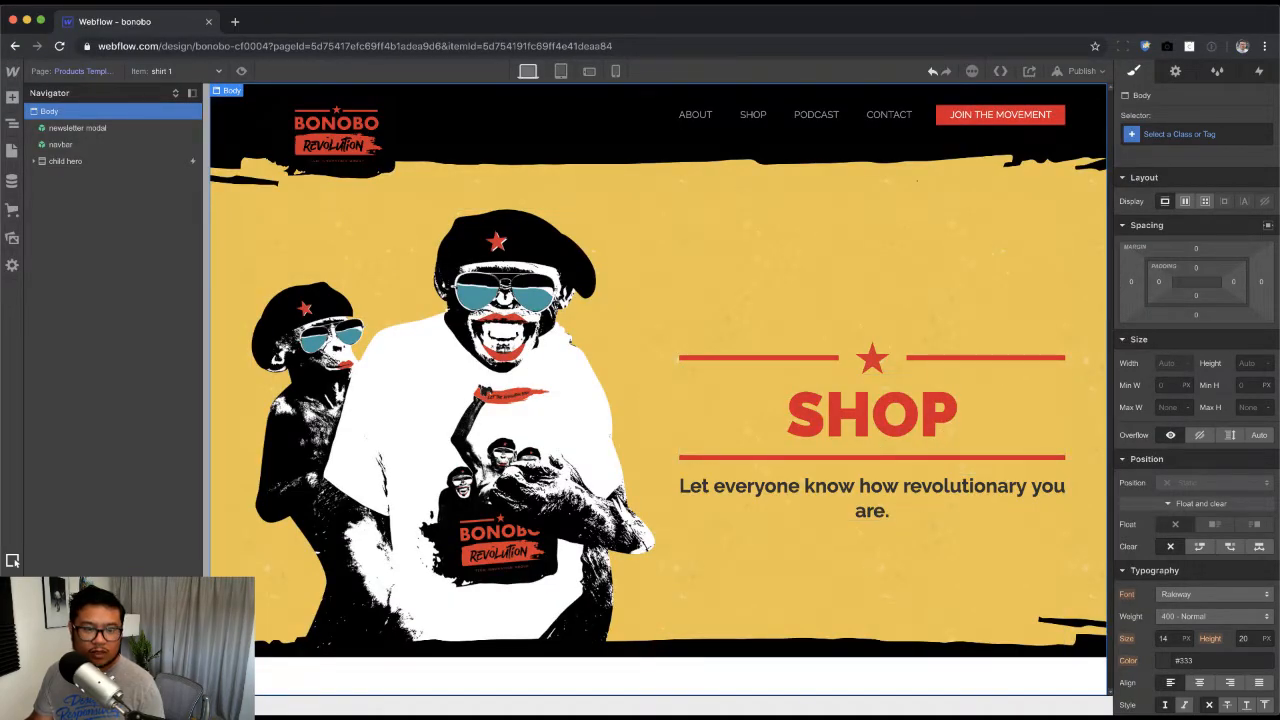
Step: Compare the Products Template page's hero with the single product page in the design PDF, including the black band beneath it
{"action": "key", "text": "super+Tab"}
{"action": "key", "text": "super+Tab"}
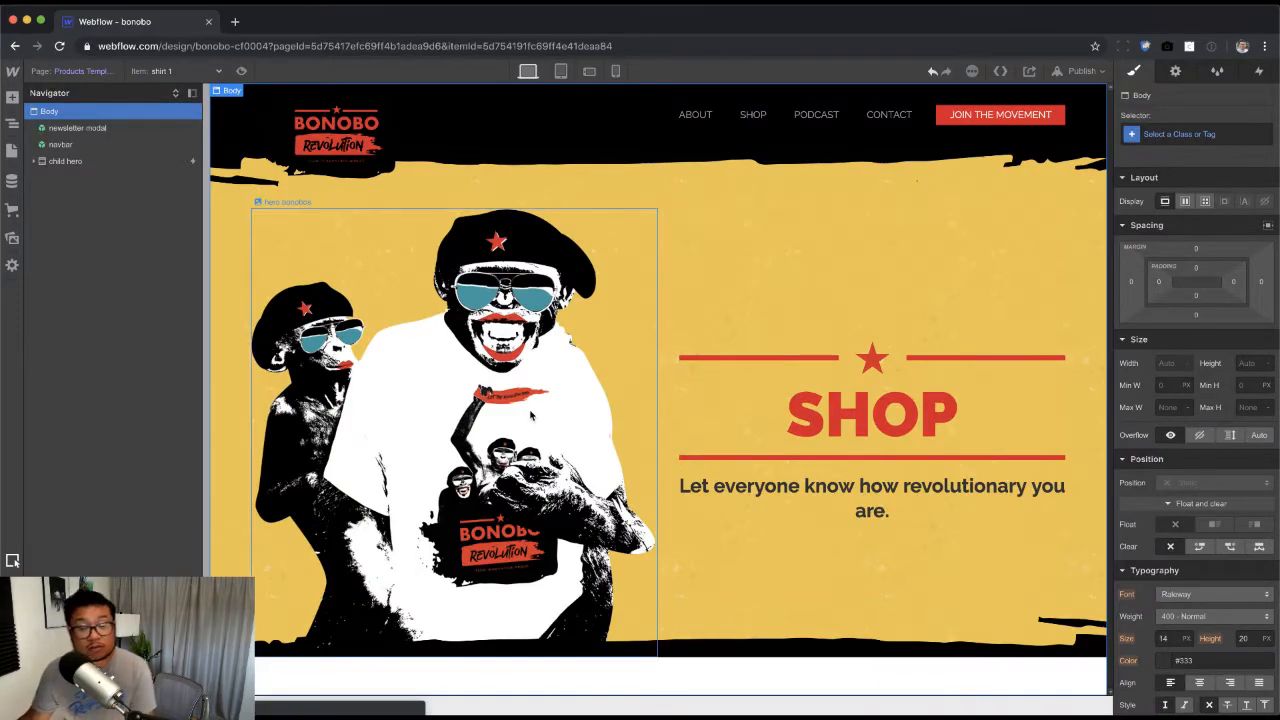
{"action": "key", "text": "super+Tab"}
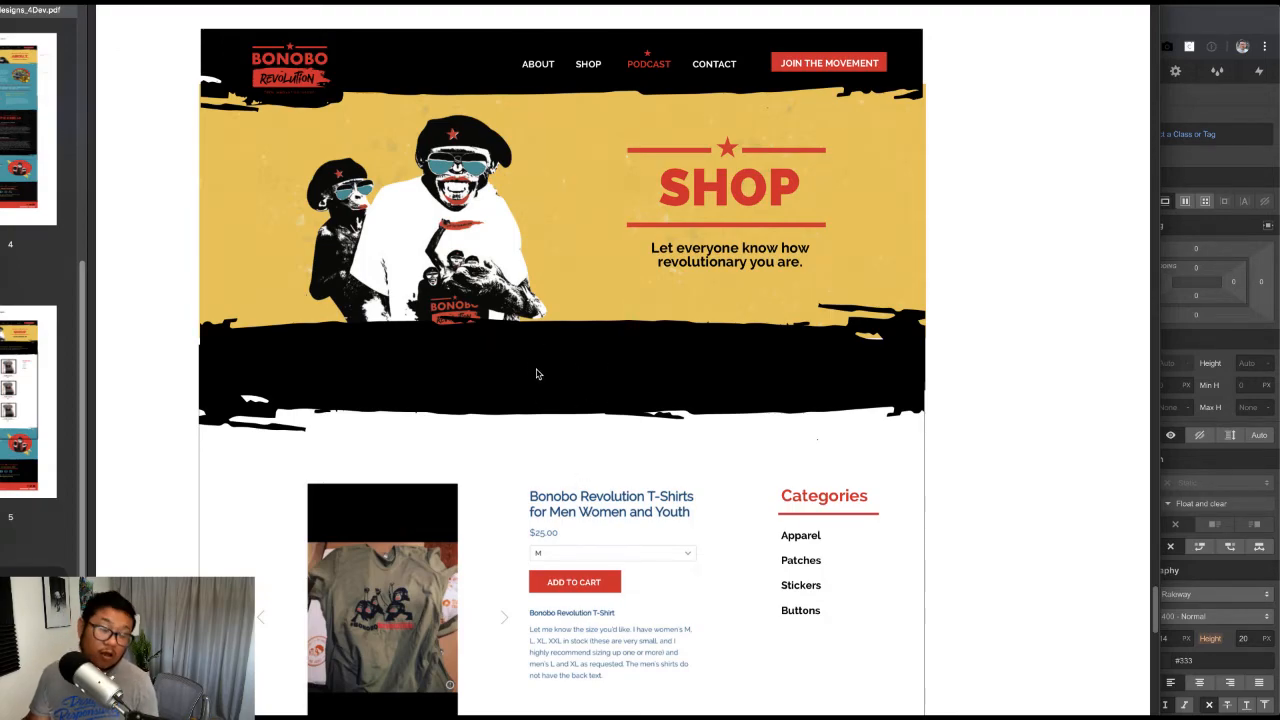
{"action": "key", "text": "super+Tab"}
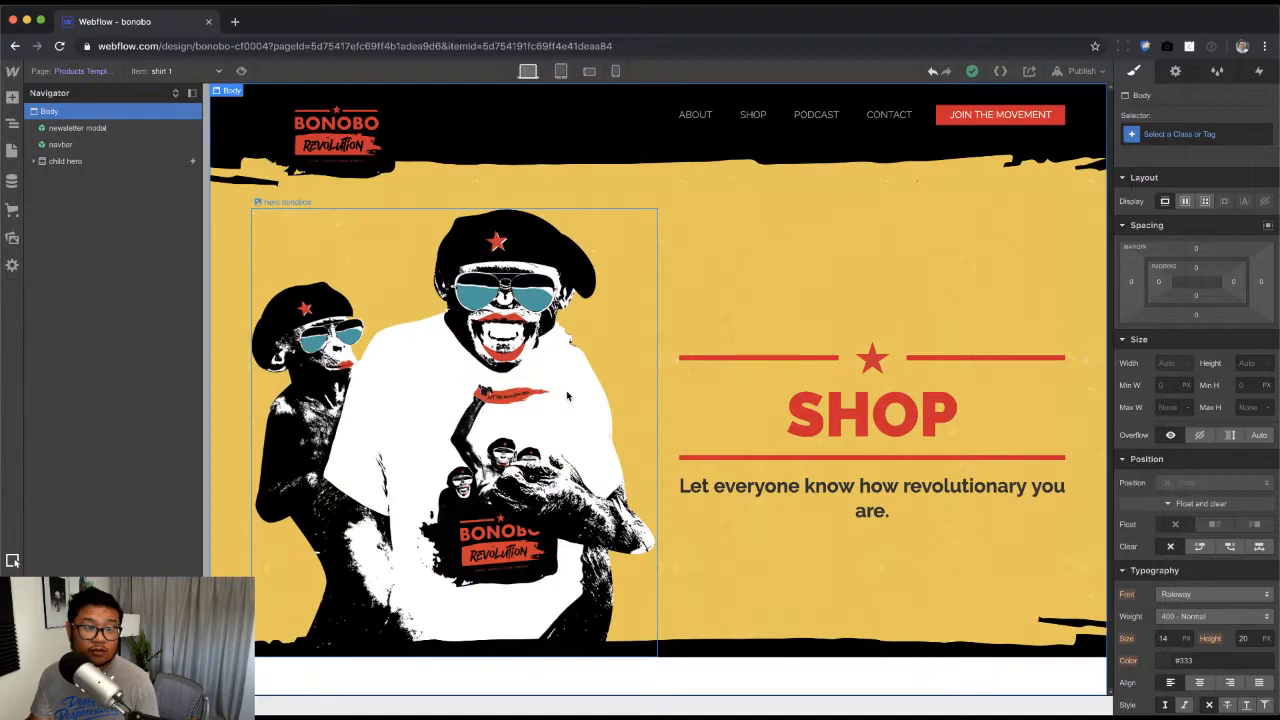
Step: Open the shop page and copy its black section
{"action": "left_click", "coordinate": [85, 71]}
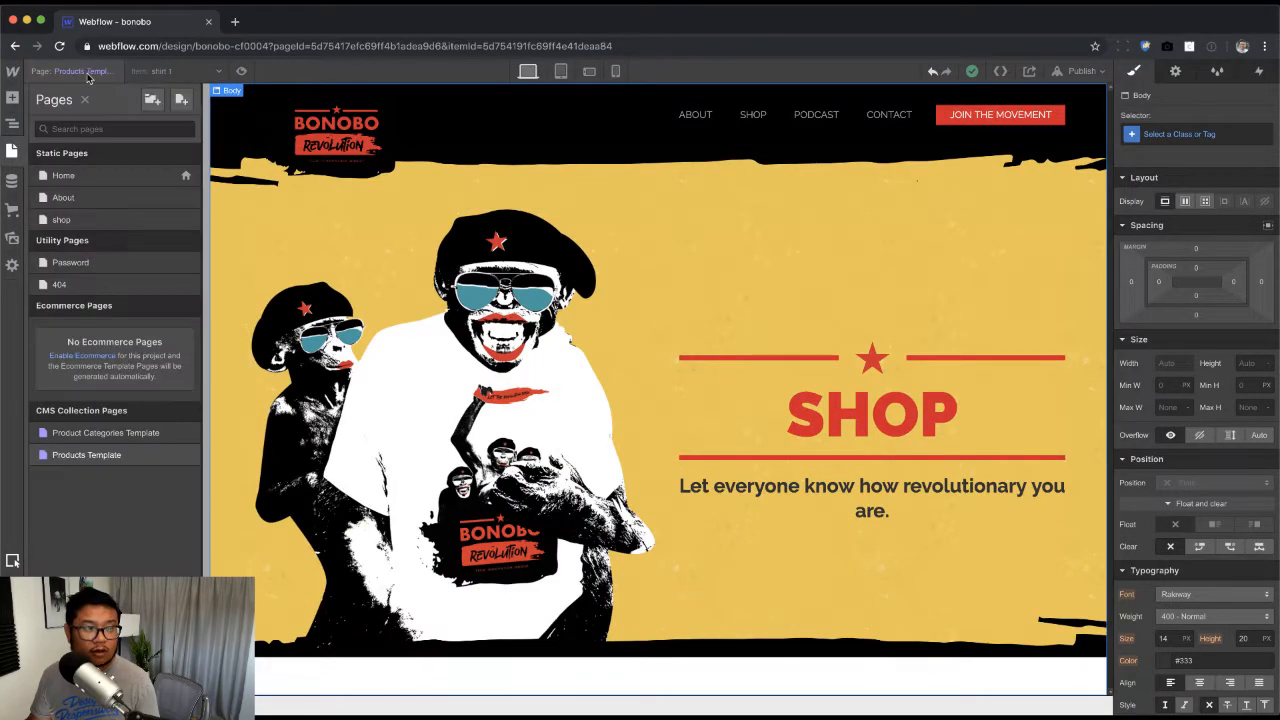
{"action": "left_click", "coordinate": [90, 224]}
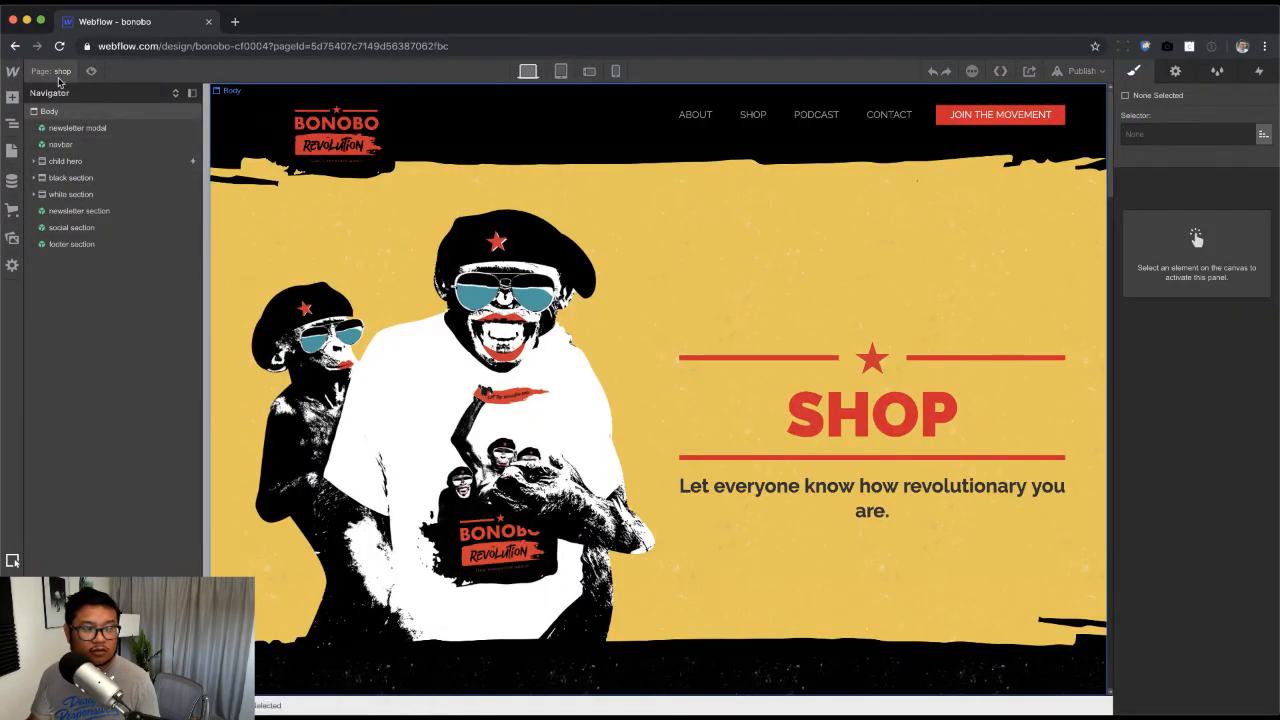
{"action": "scroll", "coordinate": [250, 420], "scroll_direction": "down", "scroll_amount": 5}
{"action": "left_click", "coordinate": [254, 443]}
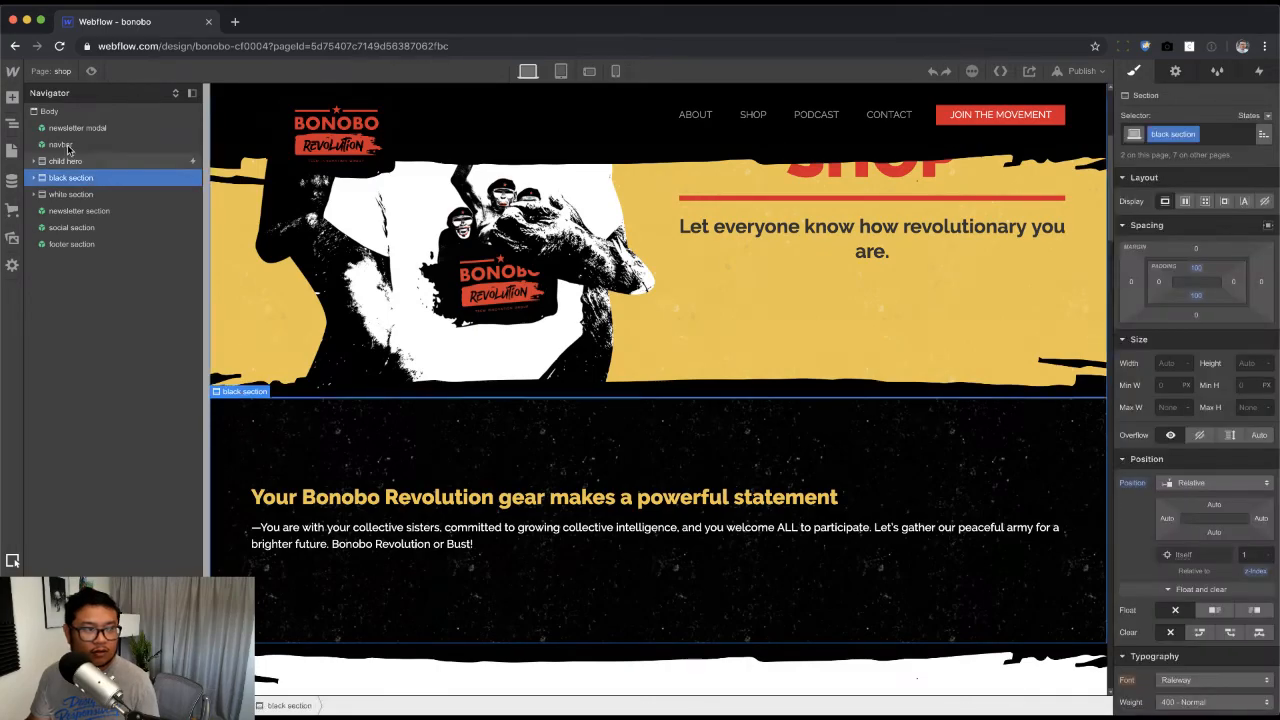
Step: Paste the black section into the Product Categories Template page and place it between the child hero and the white section
{"action": "left_click", "coordinate": [52, 70]}
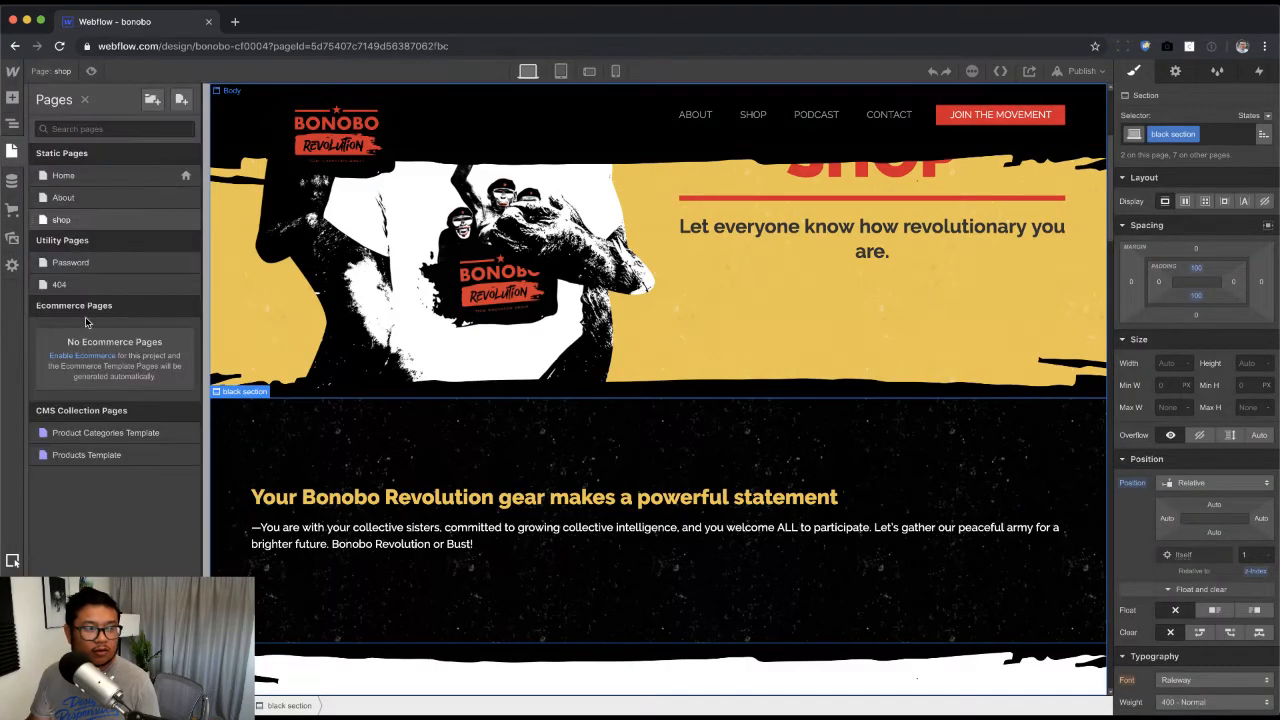
{"action": "left_click", "coordinate": [92, 432]}
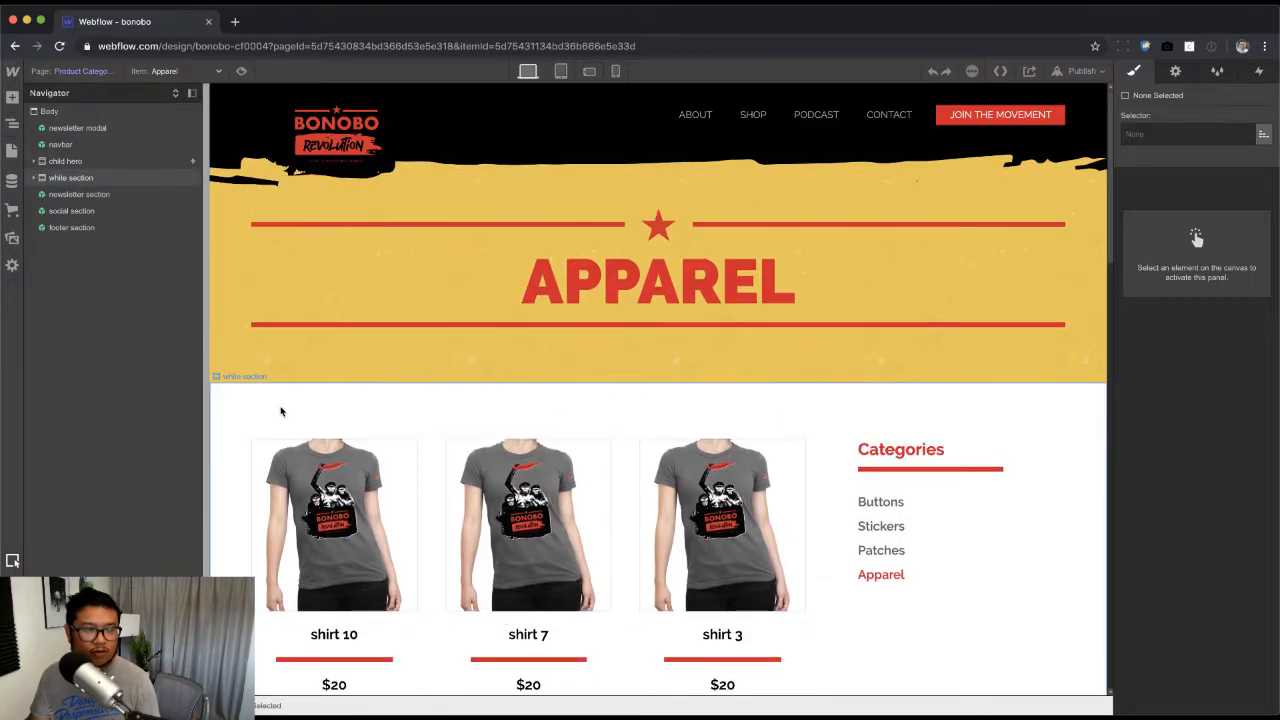
{"action": "left_click", "coordinate": [281, 411]}
{"action": "left_click", "coordinate": [66, 112]}
{"action": "key", "text": "super+v"}
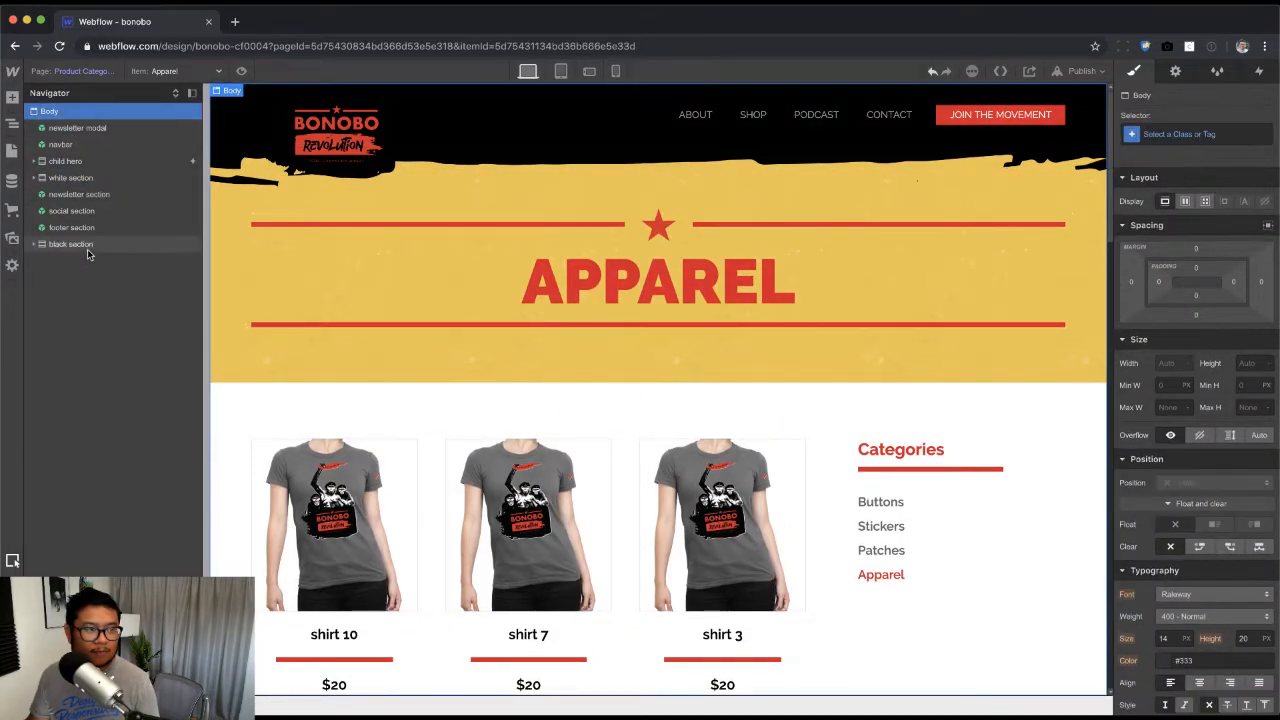
{"action": "left_click_drag", "start_coordinate": [87, 254], "coordinate": [75, 178]}
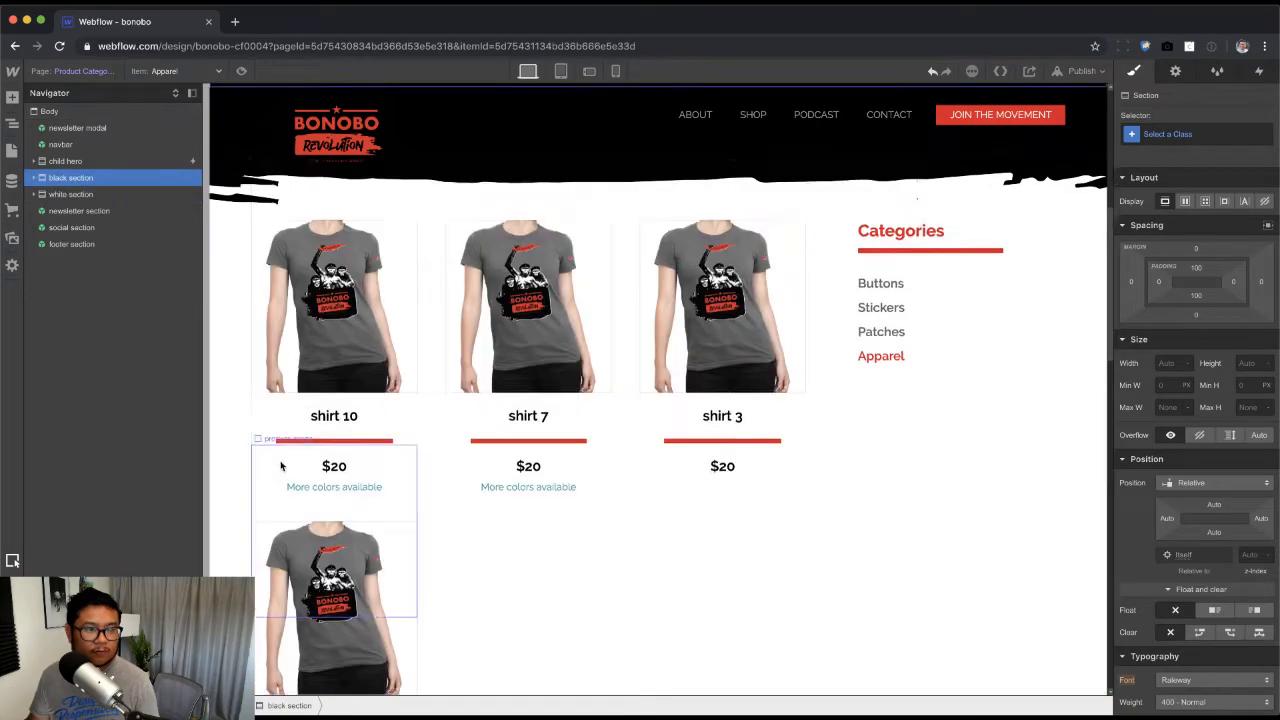
{"action": "scroll", "coordinate": [281, 466], "scroll_direction": "up", "scroll_amount": 5}
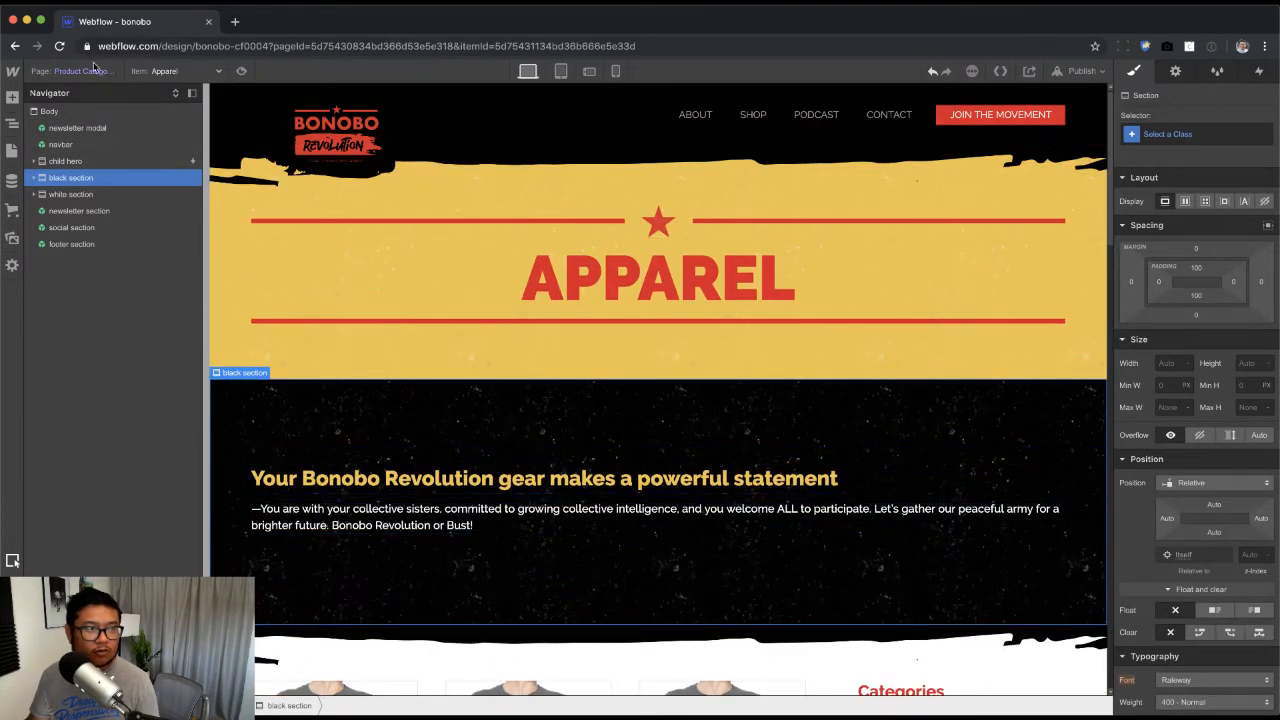
Step: Copy the top blue pattern from the shop page's hero and paste it into the child hero of the Product Categories Template page
{"action": "left_click", "coordinate": [95, 70]}
{"action": "left_click", "coordinate": [60, 219]}
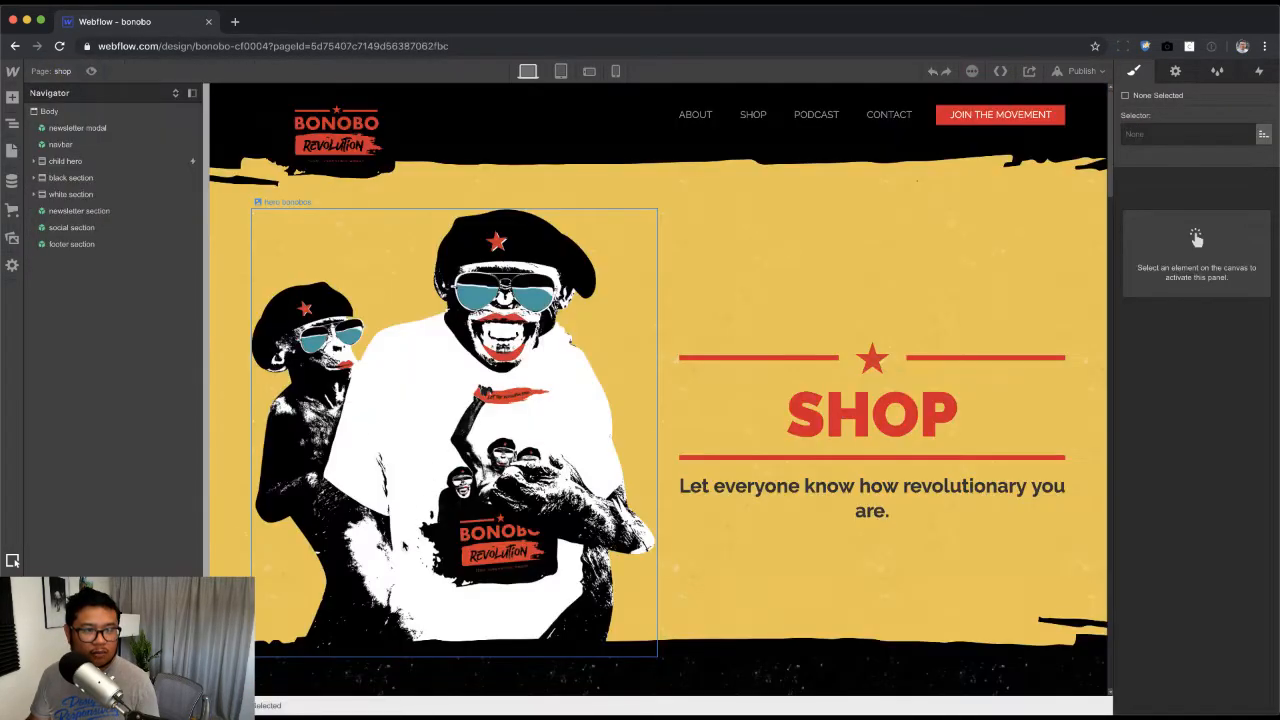
{"action": "left_click", "coordinate": [44, 70]}
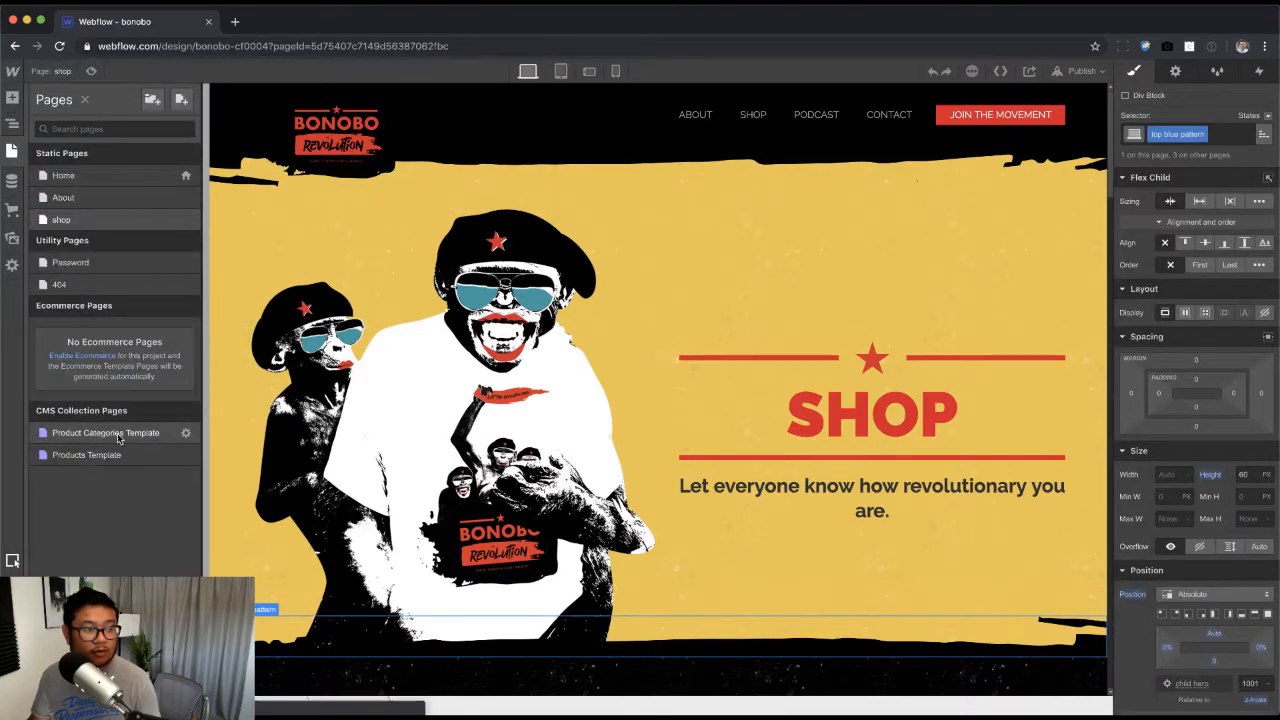
{"action": "left_click", "coordinate": [118, 436]}
{"action": "left_click", "coordinate": [66, 162]}
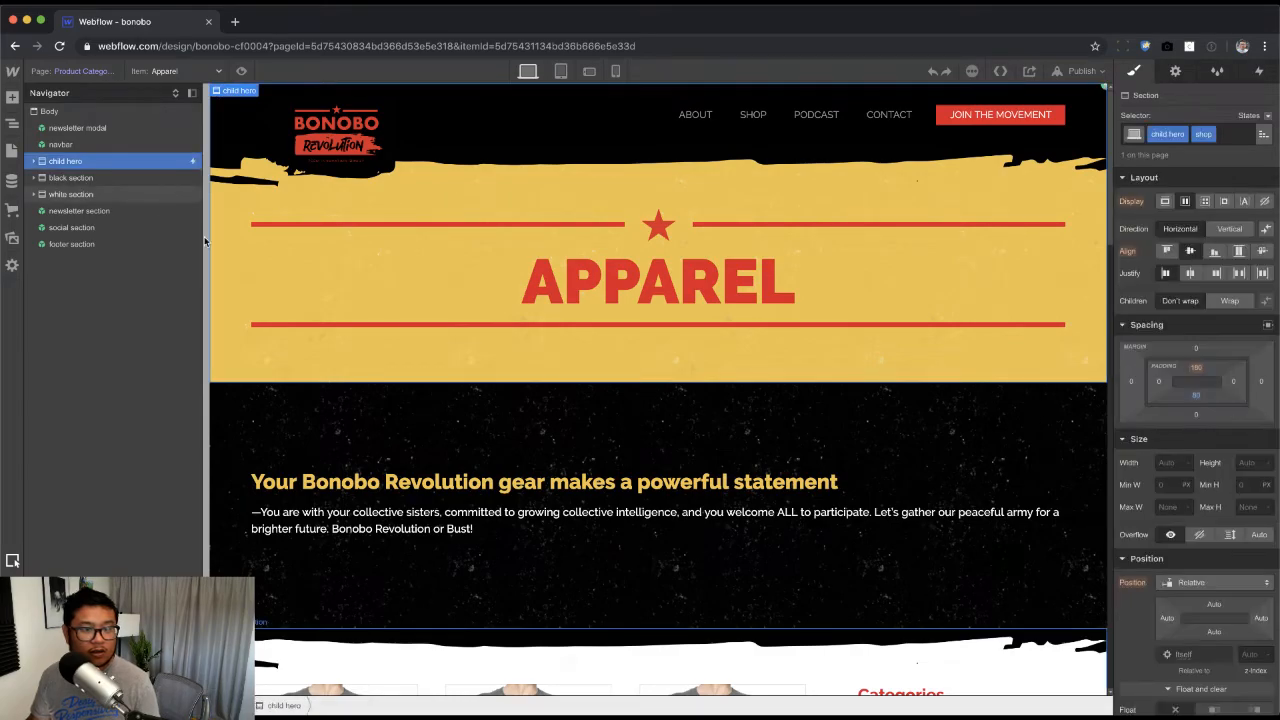
{"action": "left_click", "coordinate": [229, 220]}
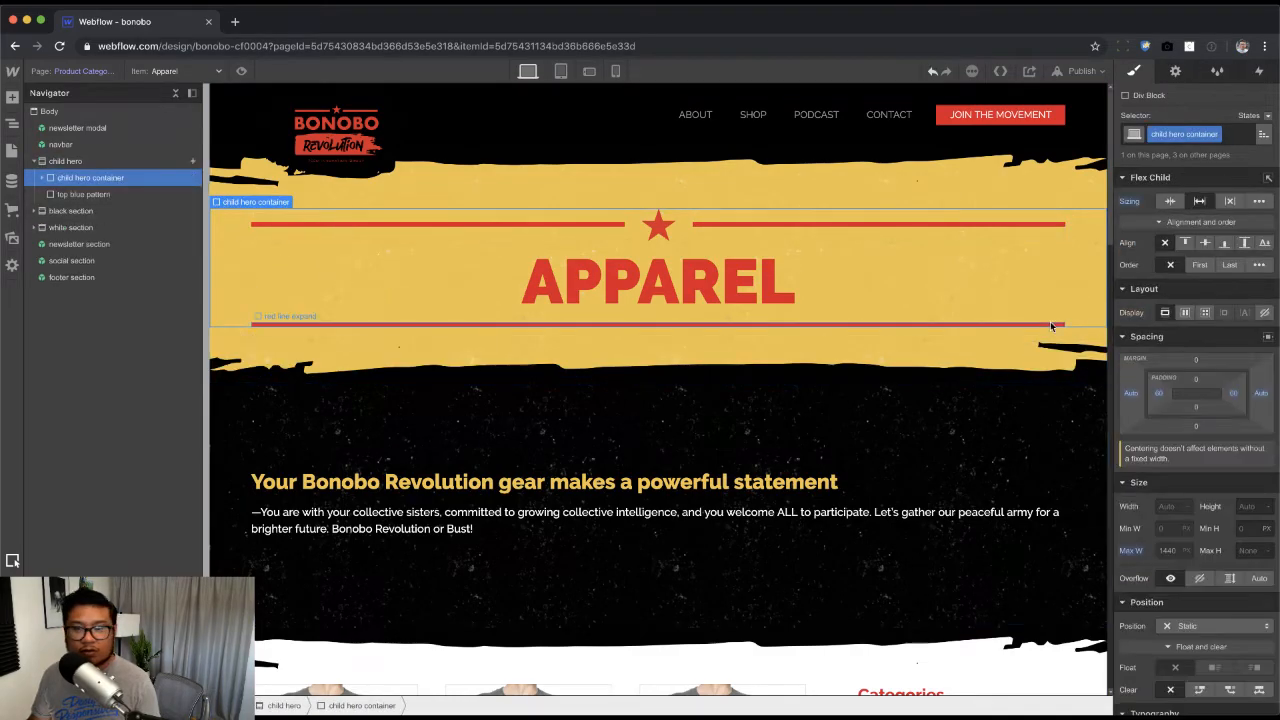
{"action": "left_click", "coordinate": [1040, 179]}
{"action": "left_click", "coordinate": [1040, 192]}
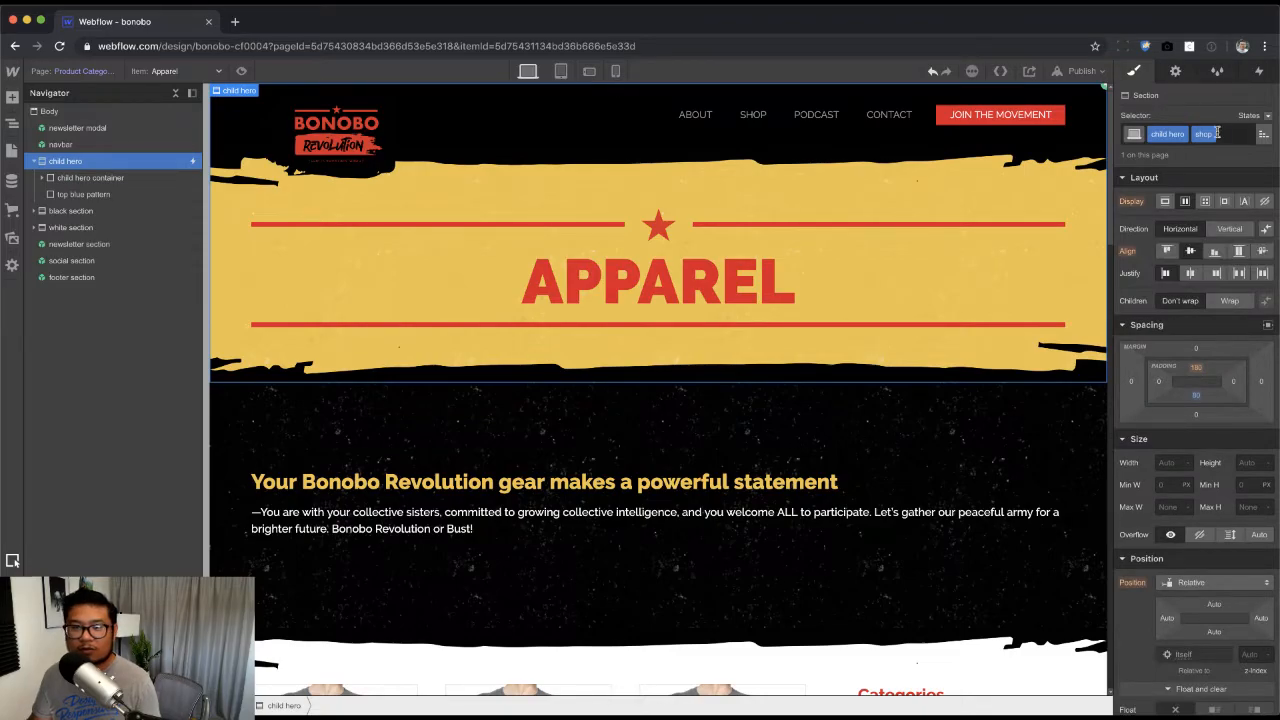
{"action": "left_click", "coordinate": [1217, 133]}
{"action": "left_click", "coordinate": [1208, 188]}
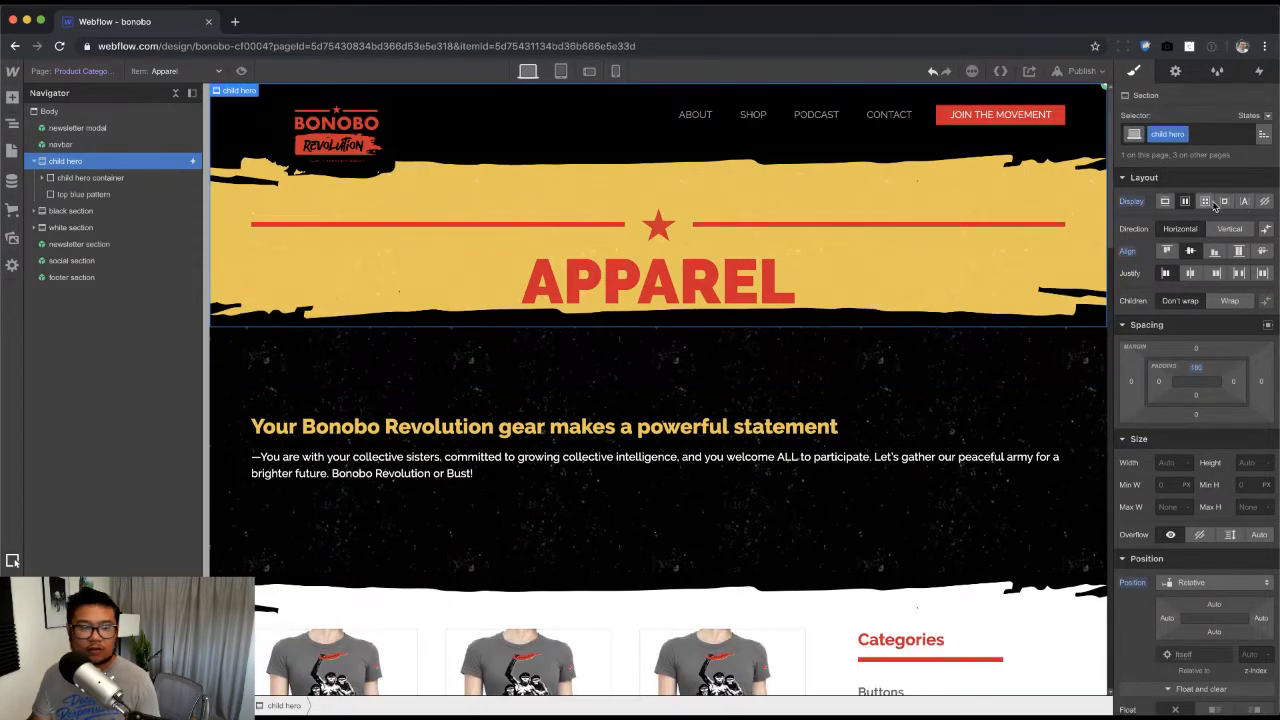
{"action": "key", "text": "ctrl+z"}
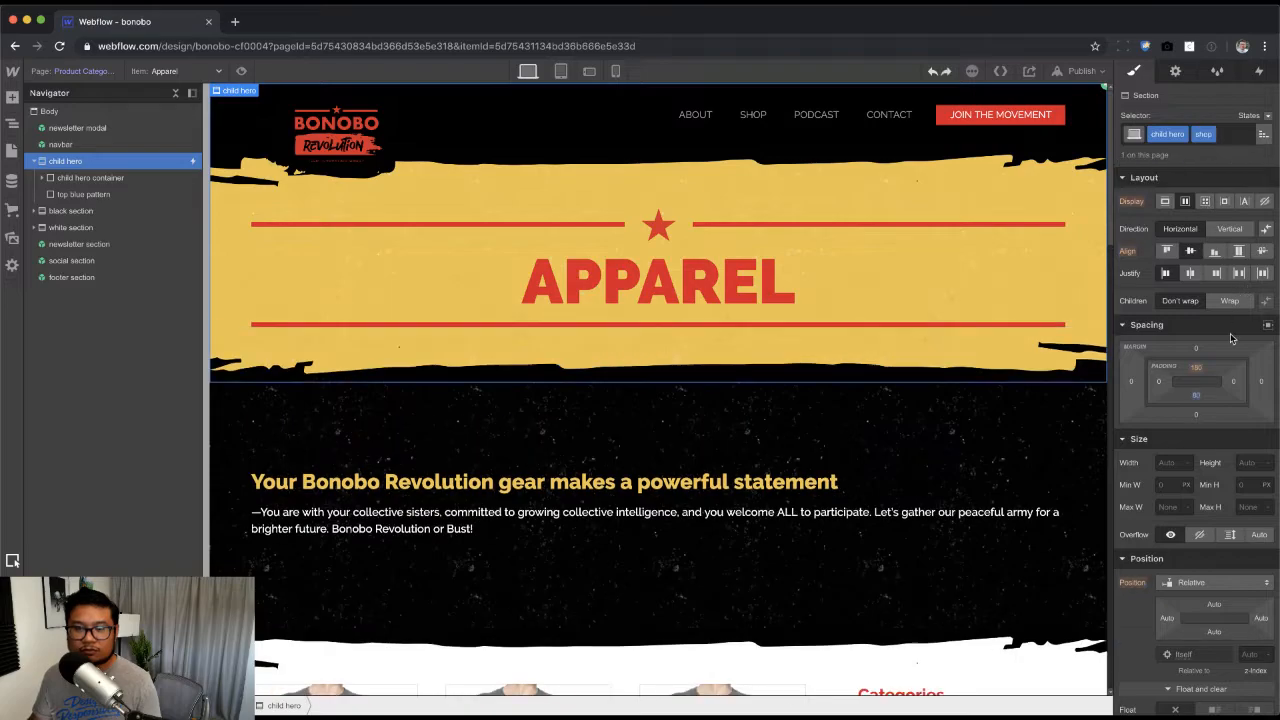
Step: Set the bottom padding of the child hero section to 140 px
{"action": "left_click", "coordinate": [1197, 399]}
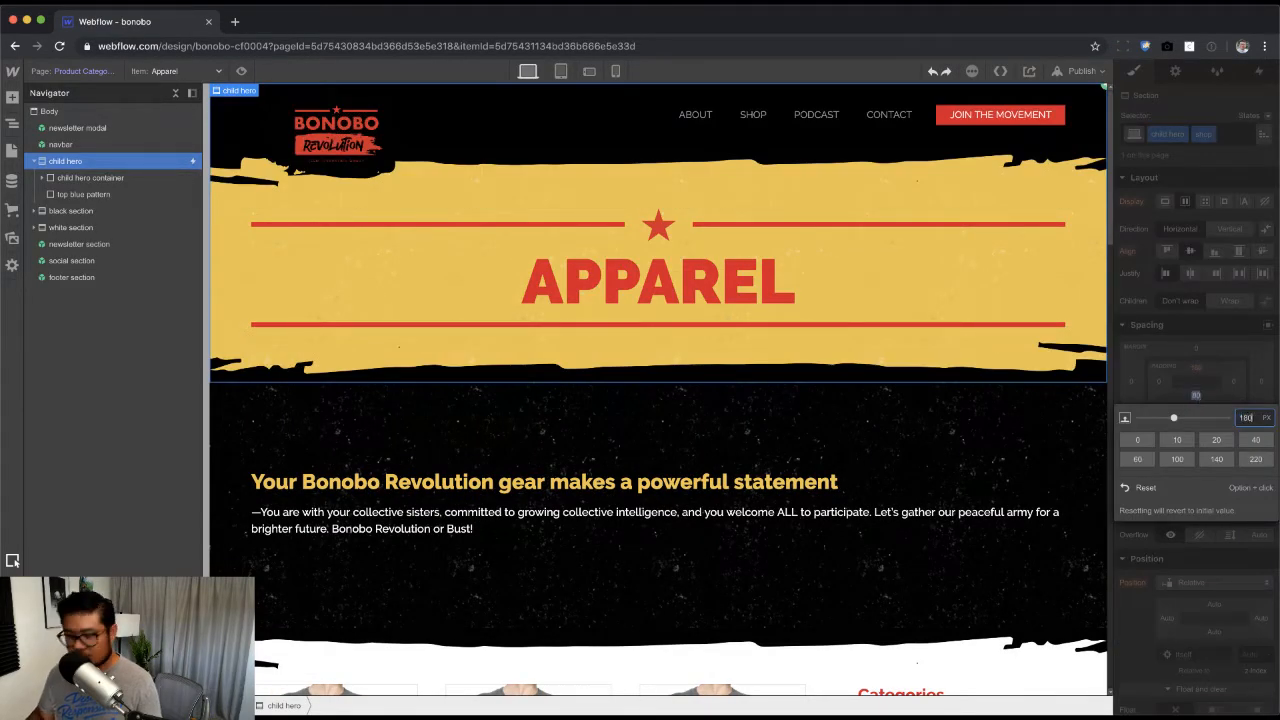
{"action": "type", "text": "180"}
{"action": "key", "text": "Return"}
{"action": "left_click_drag", "start_coordinate": [1196, 398], "coordinate": [1209, 478]}
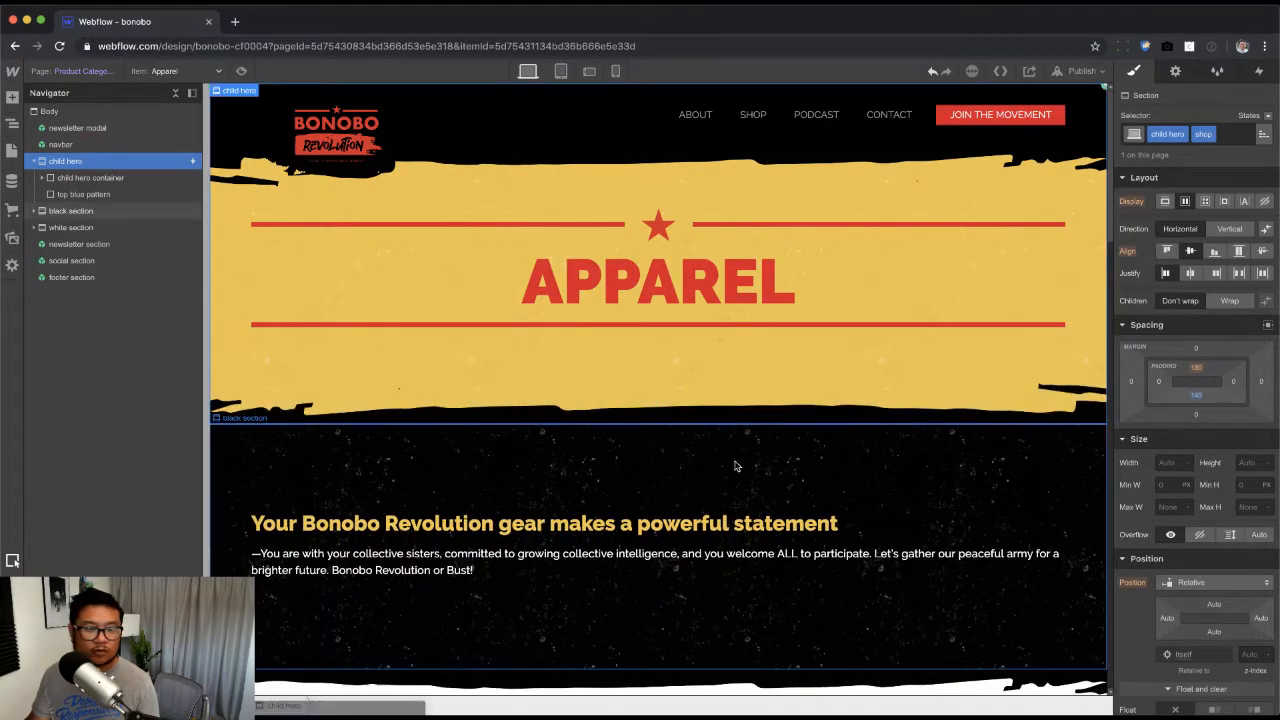
Step: Delete the text container from the black section and give the section a "no content" combo class
{"action": "left_click", "coordinate": [632, 509]}
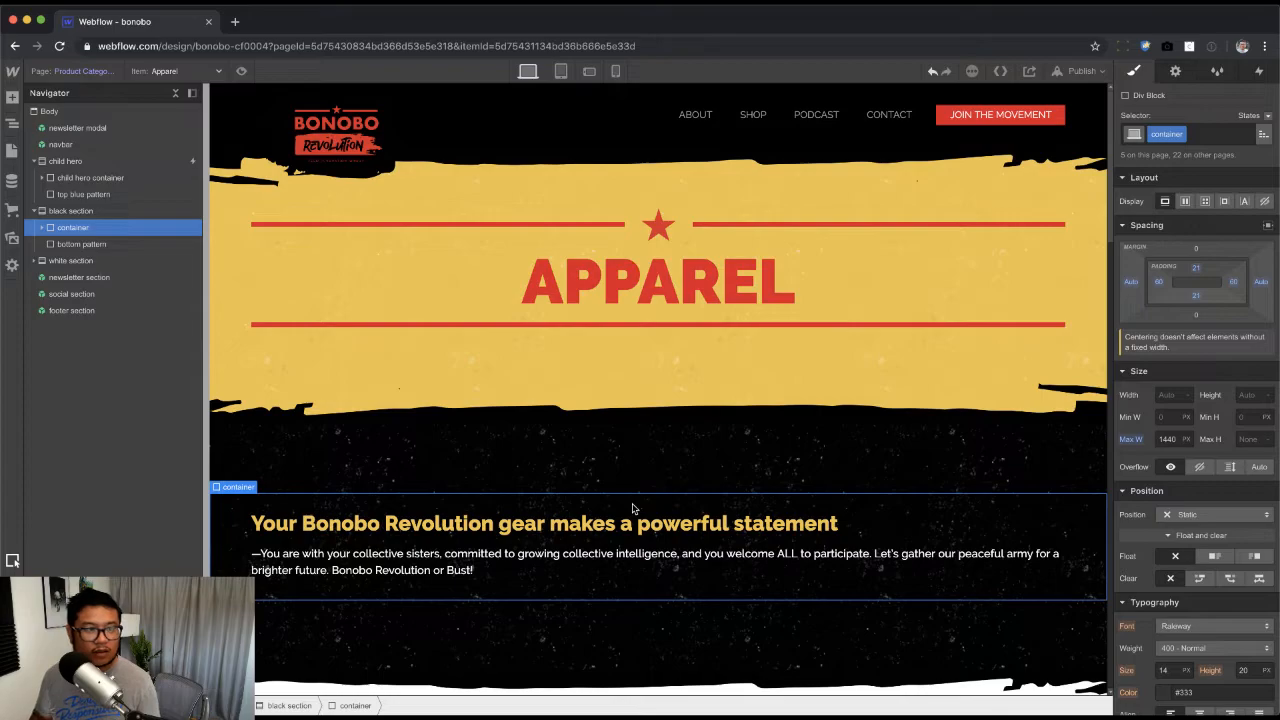
{"action": "key", "text": "Delete"}
{"action": "left_click", "coordinate": [657, 491]}
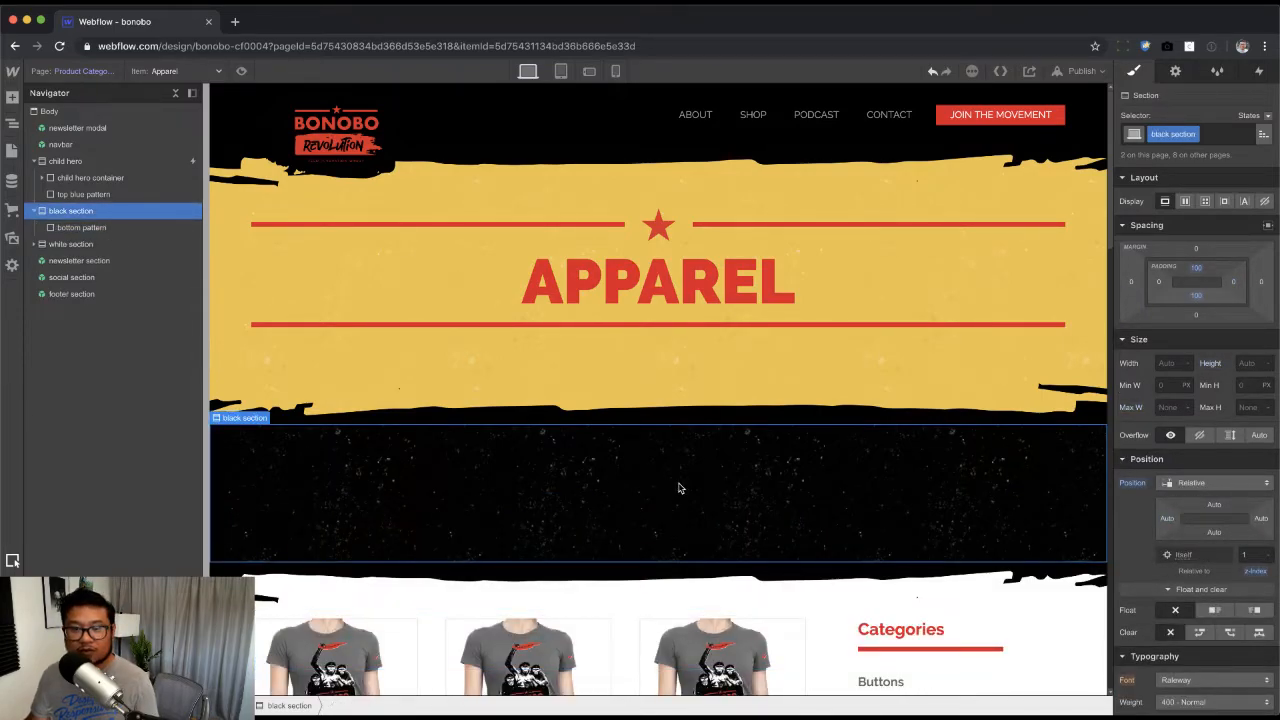
{"action": "left_click", "coordinate": [1206, 134]}
{"action": "type", "text": "no conte"}
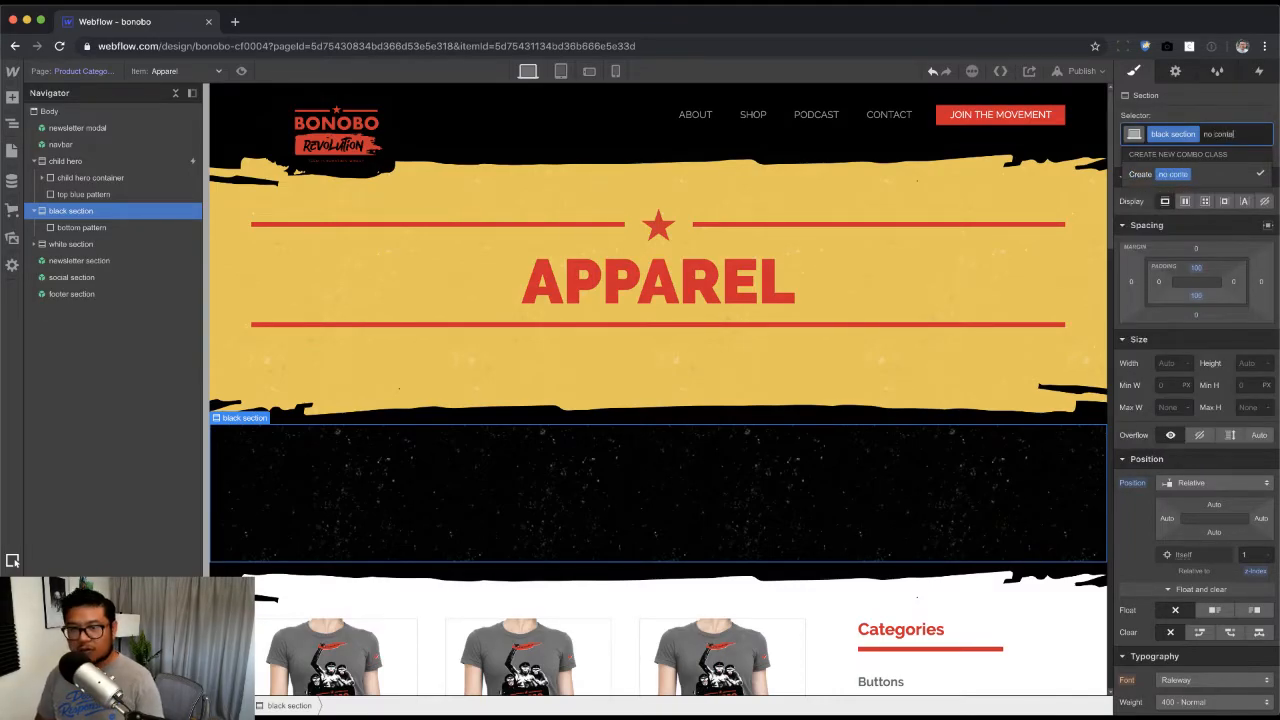
{"action": "type", "text": "nt"}
{"action": "key", "text": "Return"}
Step: Reduce the black section's top and bottom padding to make a thin band and remove its background texture image
{"action": "left_click_drag", "start_coordinate": [1204, 271], "coordinate": [1202, 106]}
{"action": "scroll", "coordinate": [1190, 574], "scroll_direction": "down", "scroll_amount": 10}
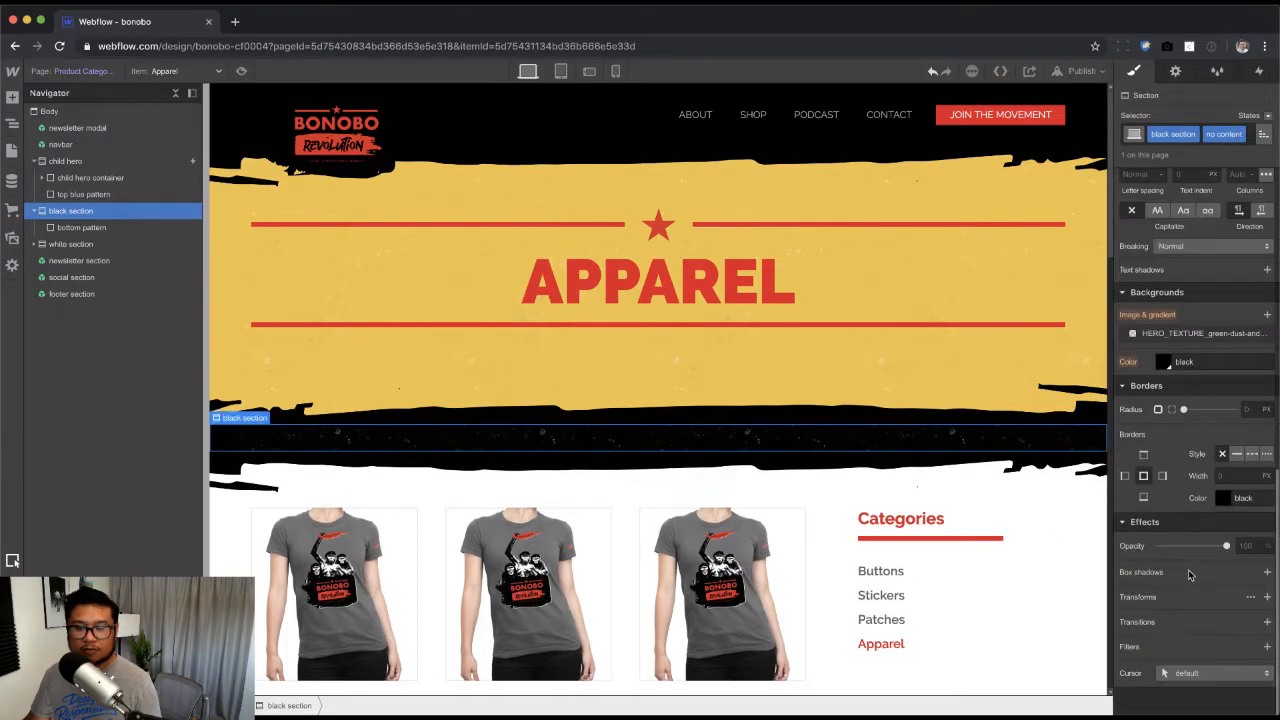
{"action": "left_click", "coordinate": [1267, 335]}
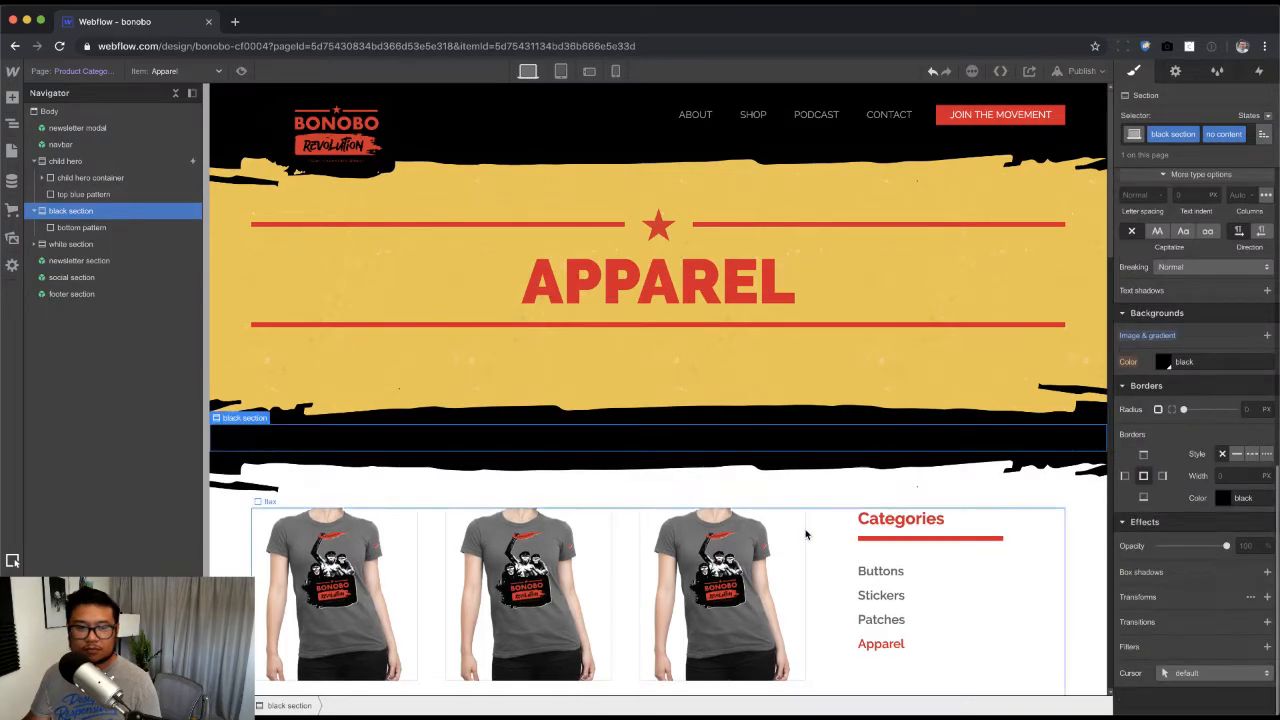
{"action": "left_click", "coordinate": [720, 489]}
Step: Preview the Product Categories Template with the Stickers, Buttons and Patches items and check the hero heading
{"action": "left_click", "coordinate": [289, 264]}
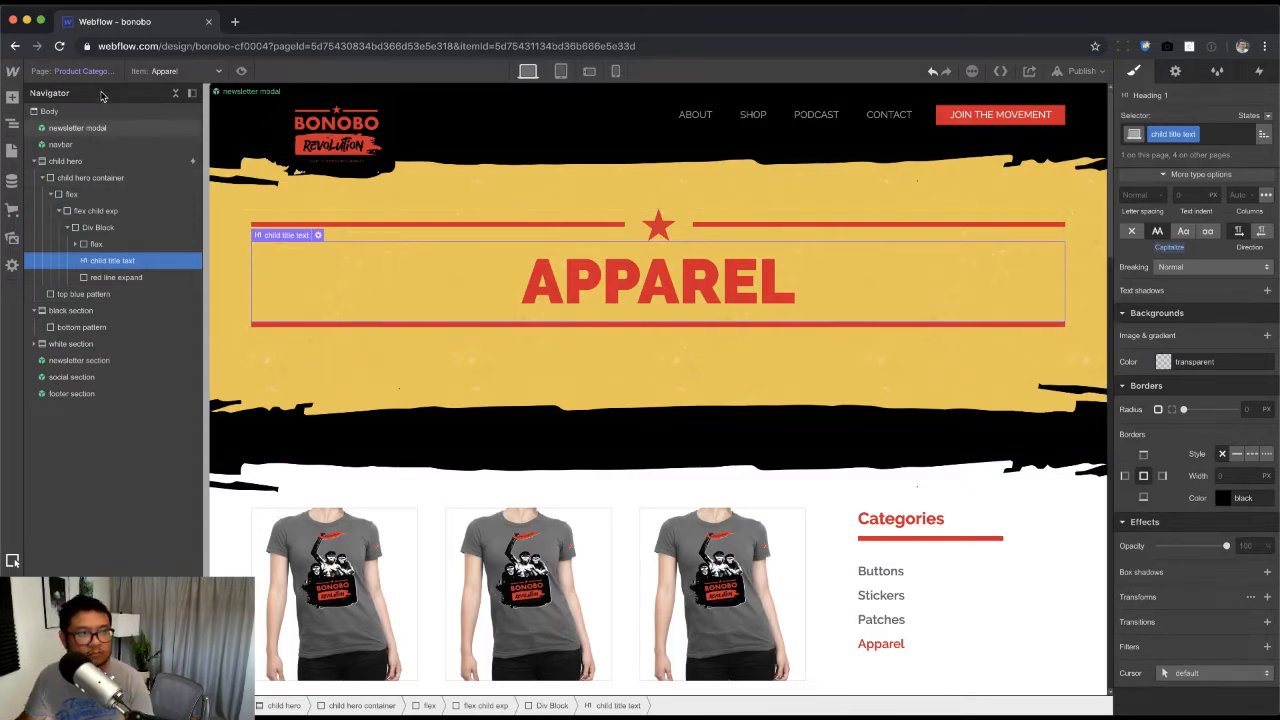
{"action": "left_click", "coordinate": [165, 71]}
{"action": "left_click", "coordinate": [168, 140]}
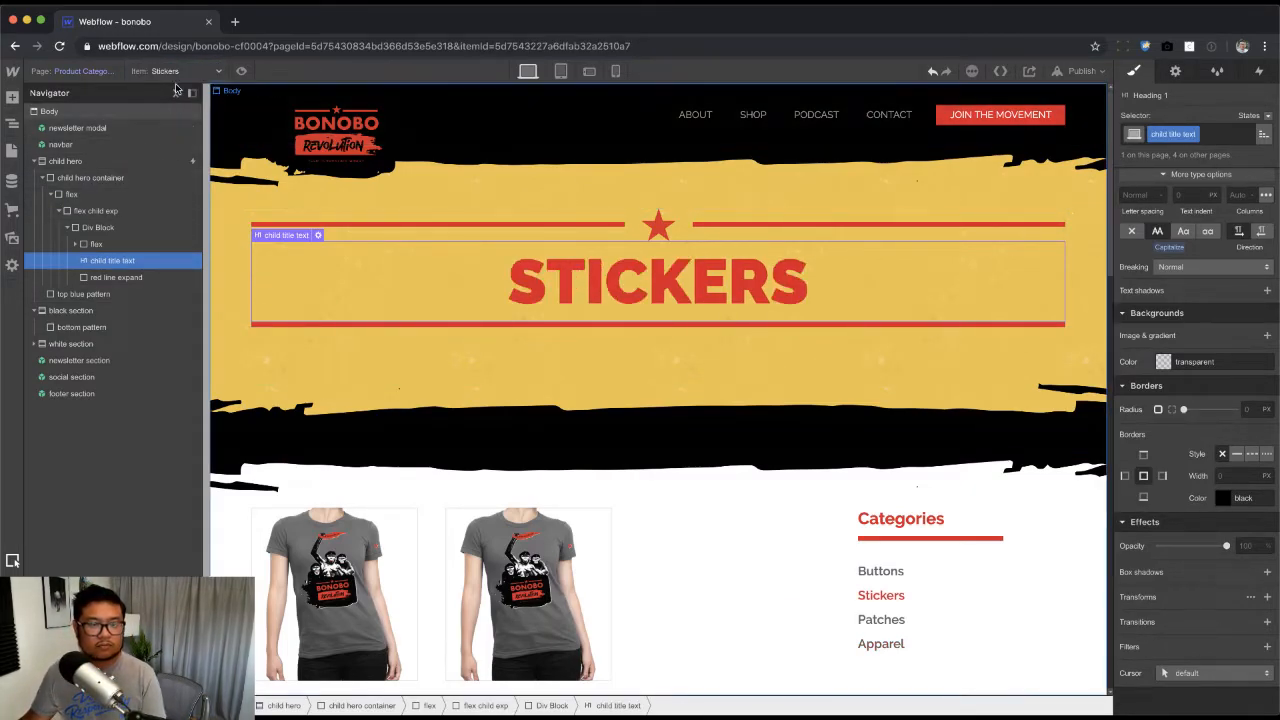
{"action": "left_click", "coordinate": [166, 70]}
{"action": "left_click", "coordinate": [167, 108]}
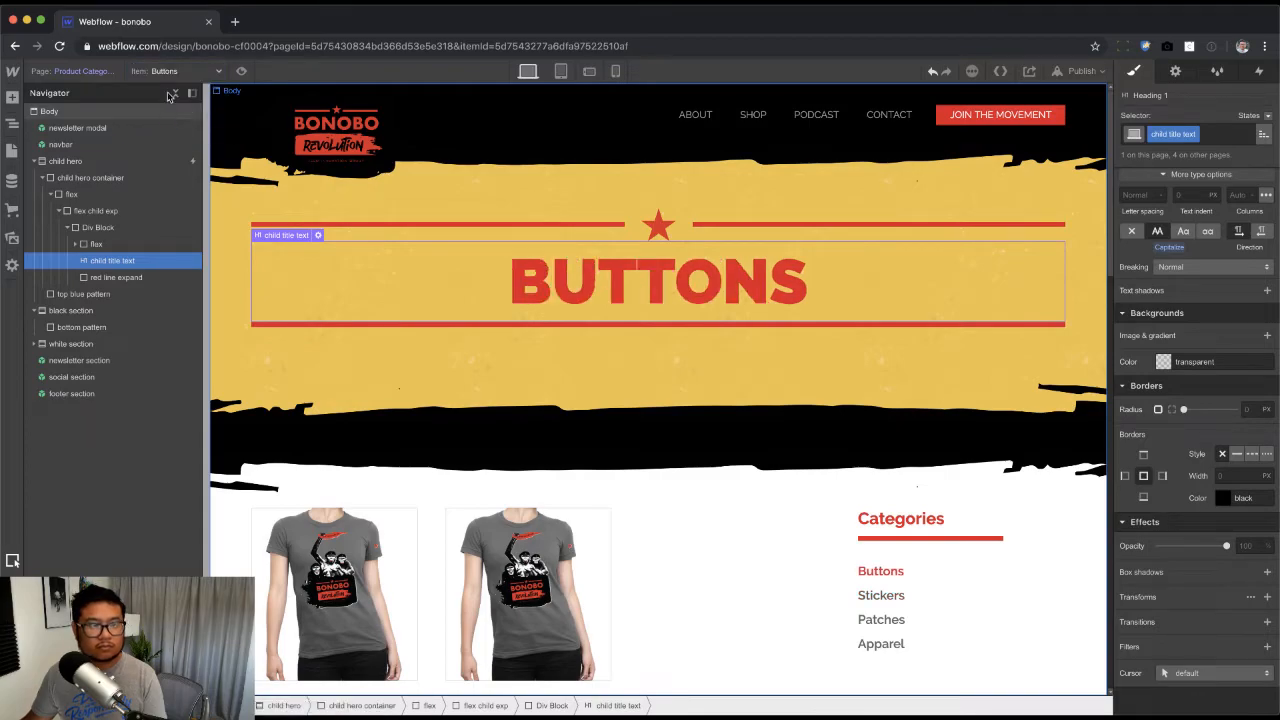
{"action": "left_click", "coordinate": [168, 71]}
{"action": "left_click", "coordinate": [166, 121]}
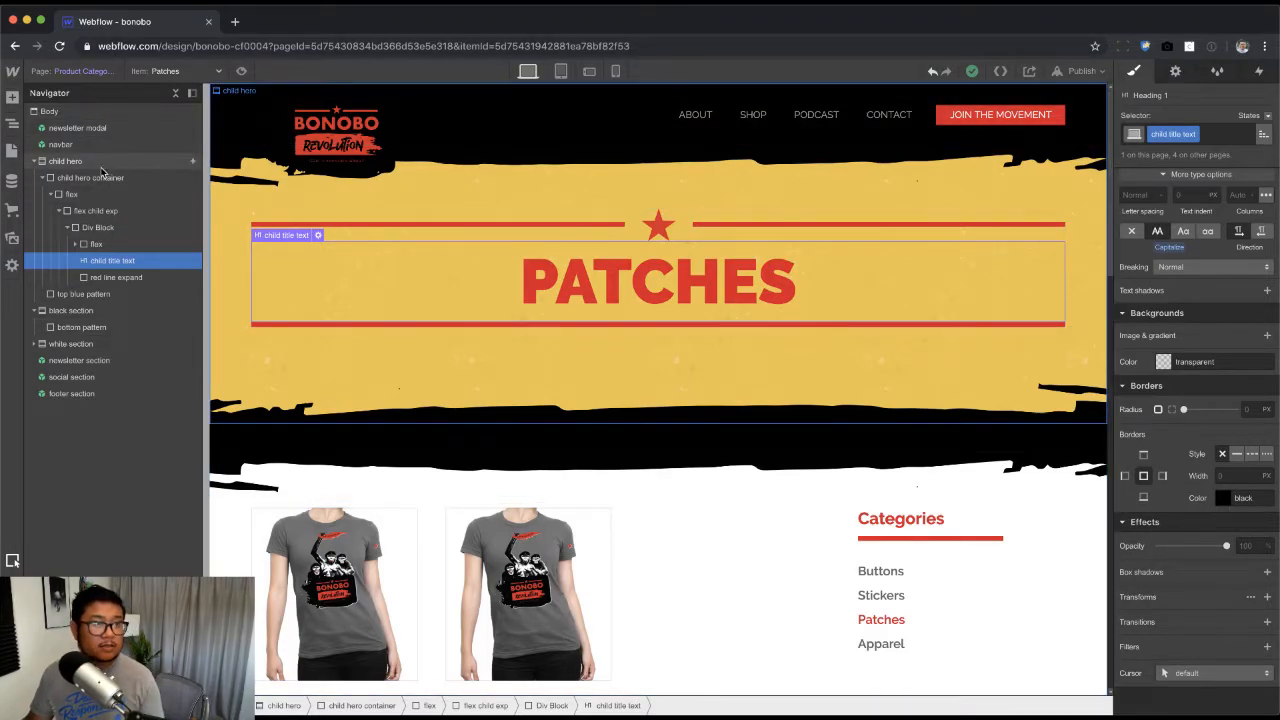
Step: Copy the child hero section from the Product Categories Template and open the Products Template page
{"action": "left_click", "coordinate": [70, 71]}
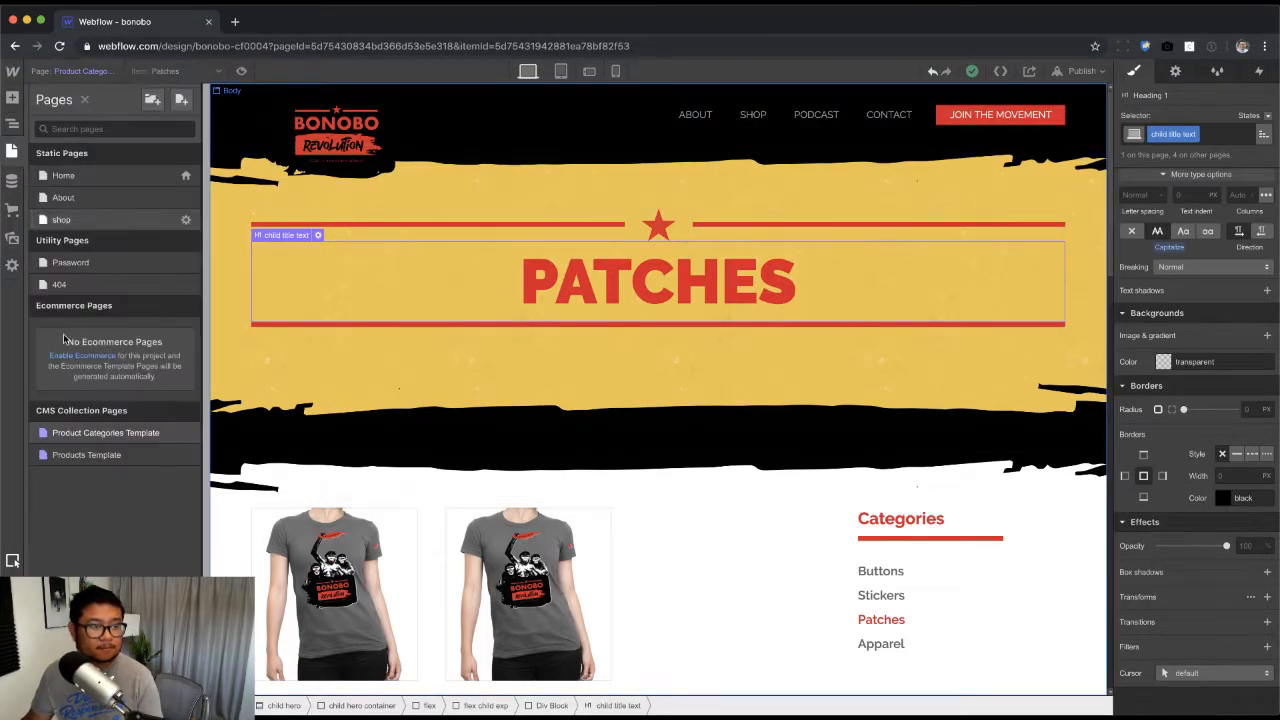
{"action": "left_click", "coordinate": [338, 370]}
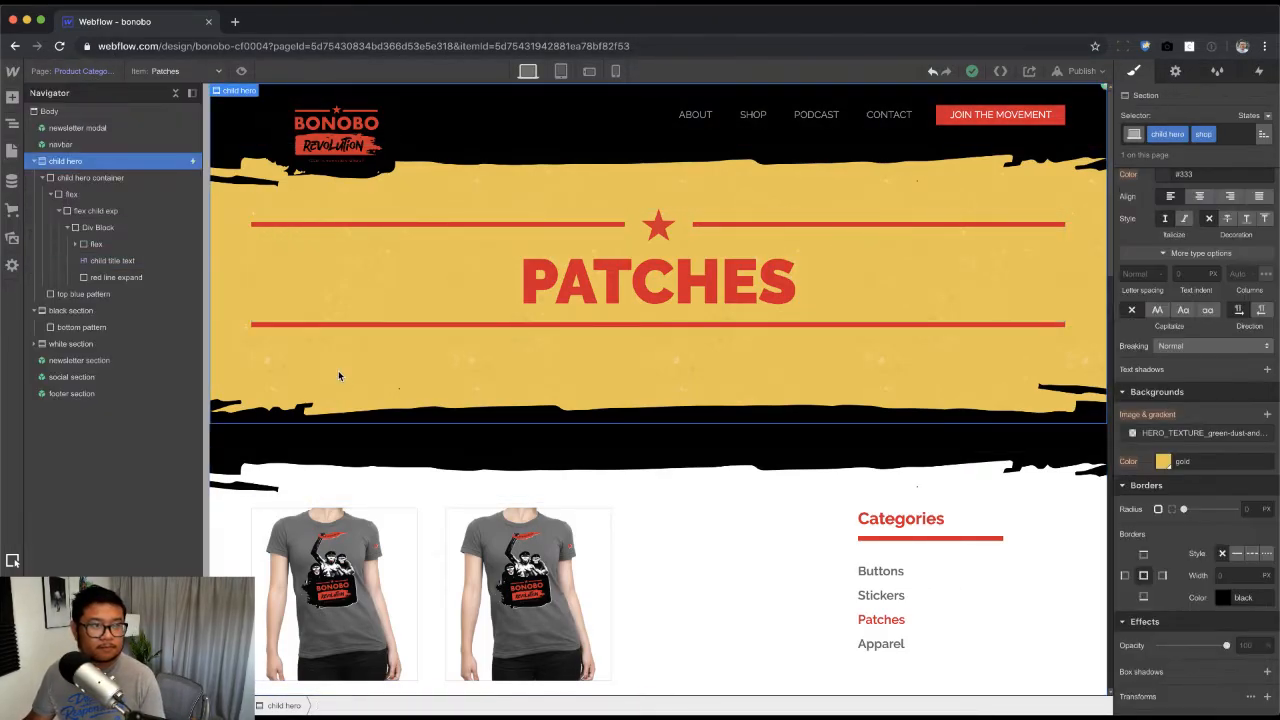
{"action": "left_click", "coordinate": [70, 72]}
{"action": "left_click", "coordinate": [94, 452]}
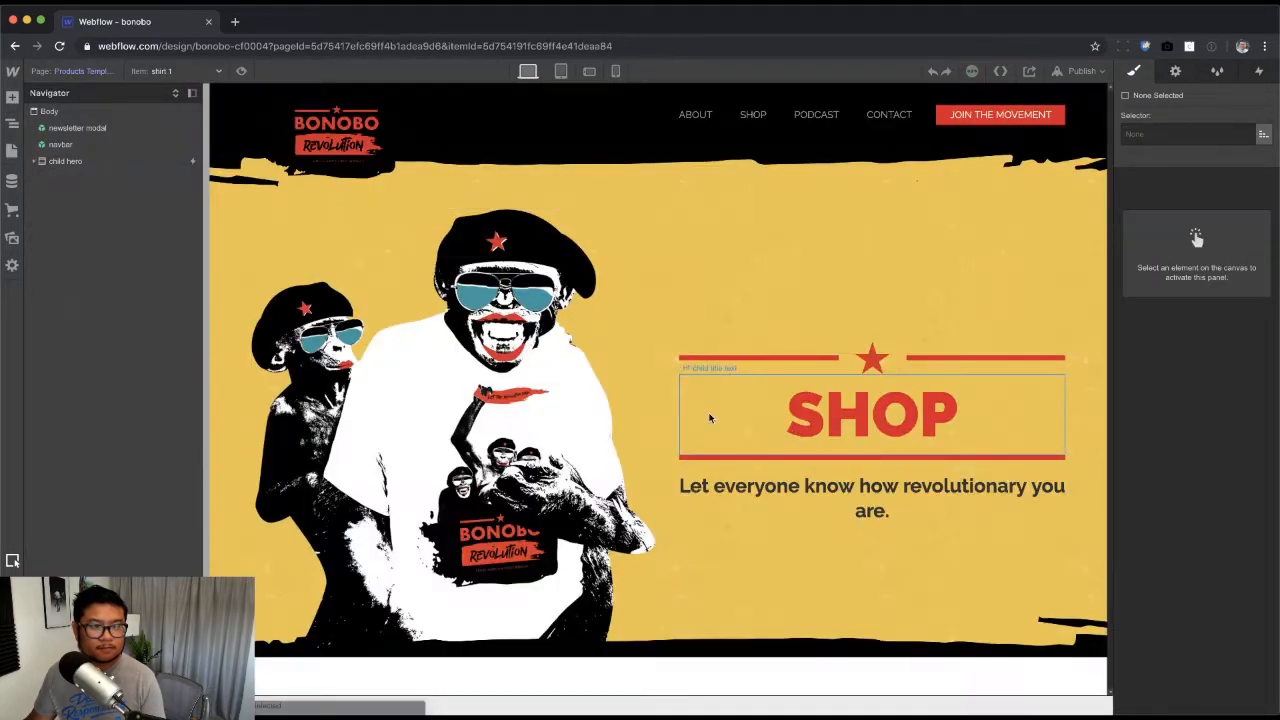
Step: Delete the existing child hero from the Products Template page and try to paste the copied category hero beneath the navbar
{"action": "left_click", "coordinate": [630, 425]}
{"action": "left_click", "coordinate": [236, 252]}
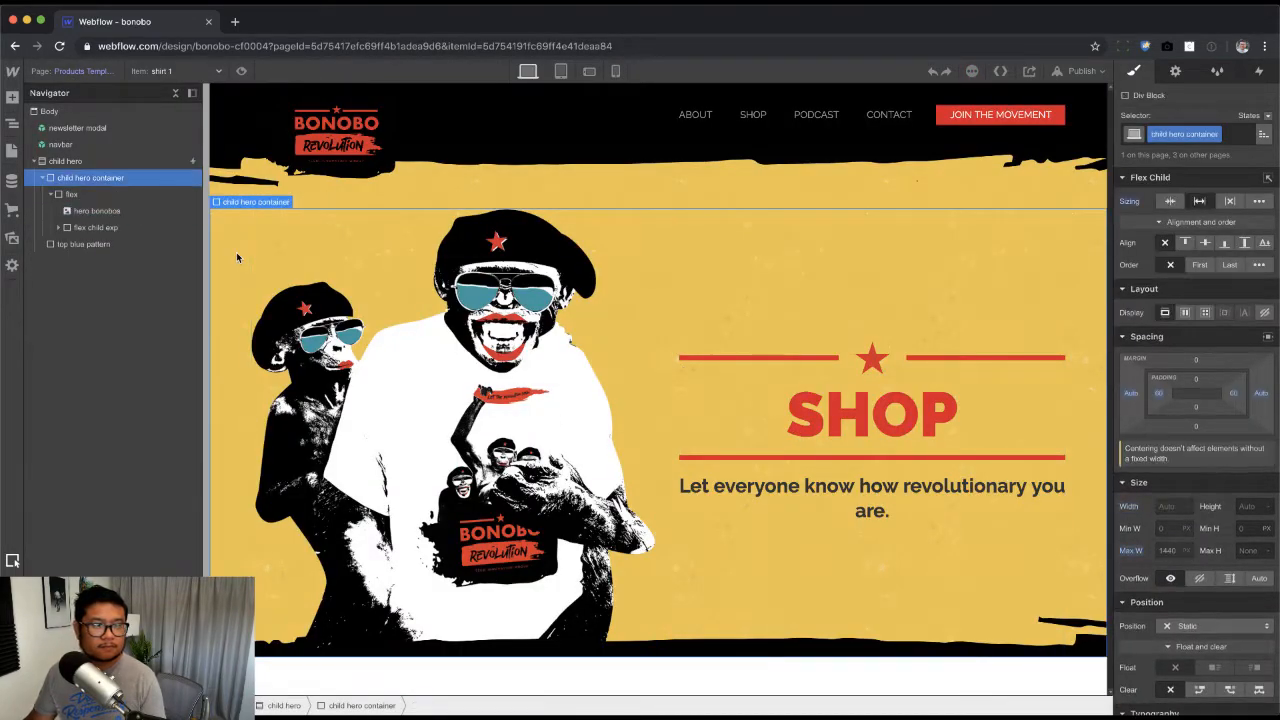
{"action": "left_click", "coordinate": [107, 161]}
{"action": "key", "text": "Delete"}
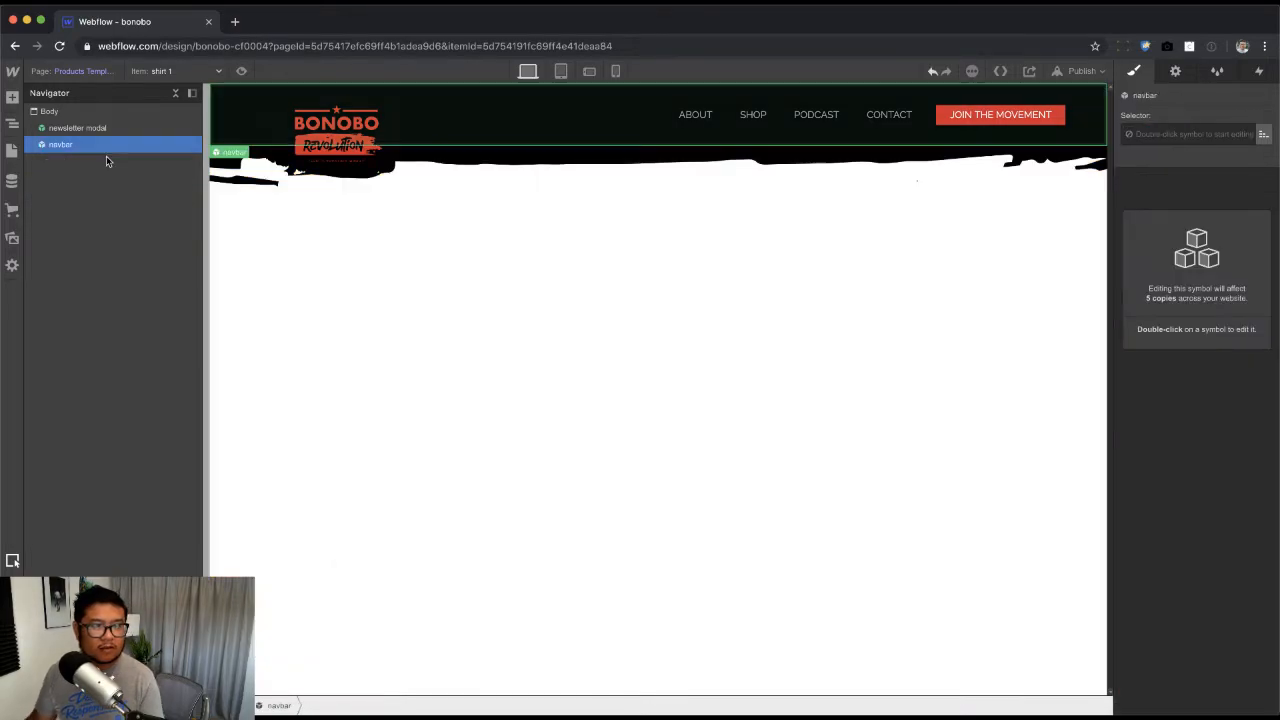
Step: Open the Product Categories Template page and expand its child hero section to inspect the structure
{"action": "left_click", "coordinate": [84, 72]}
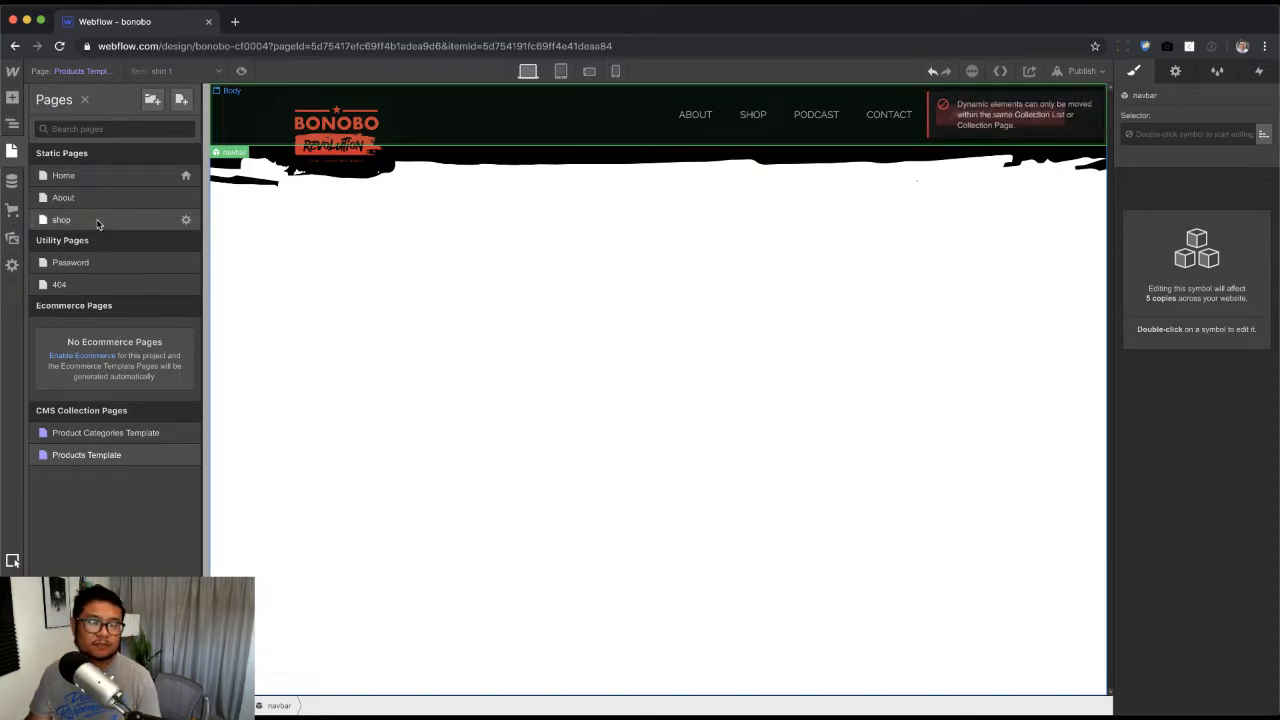
{"action": "left_click", "coordinate": [120, 432]}
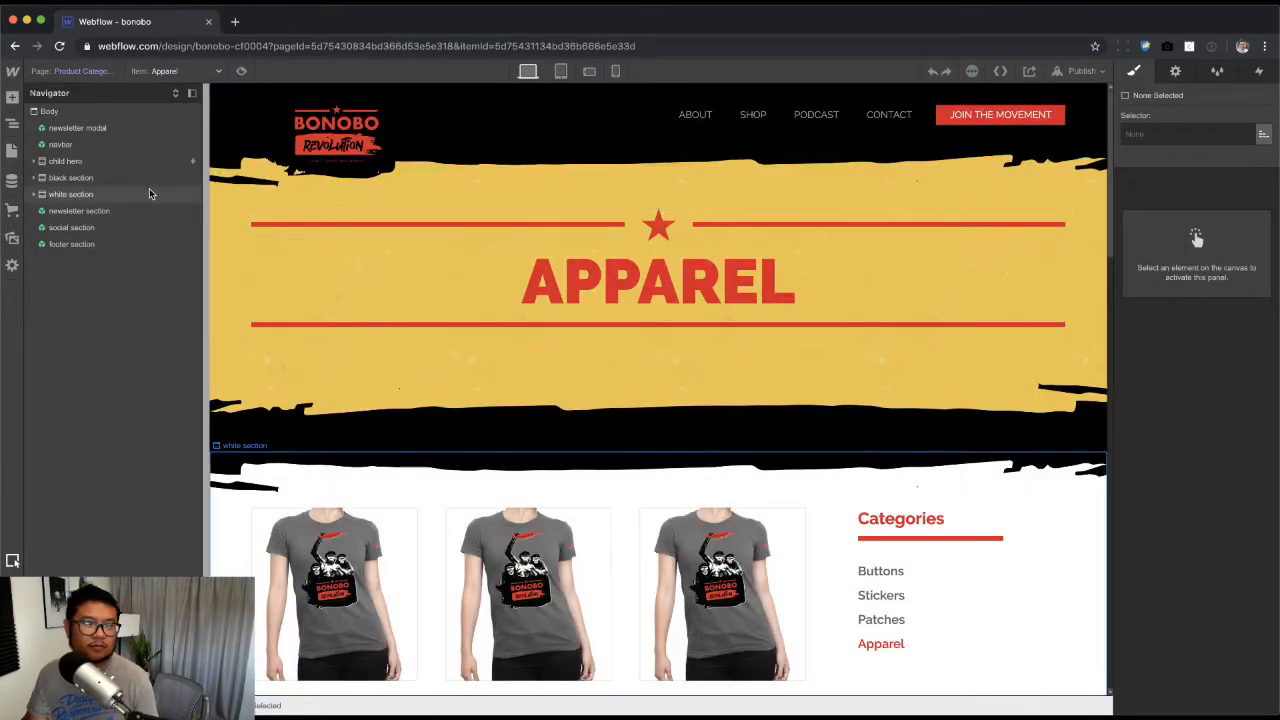
{"action": "left_click", "coordinate": [42, 161]}
{"action": "left_click", "coordinate": [33, 162]}
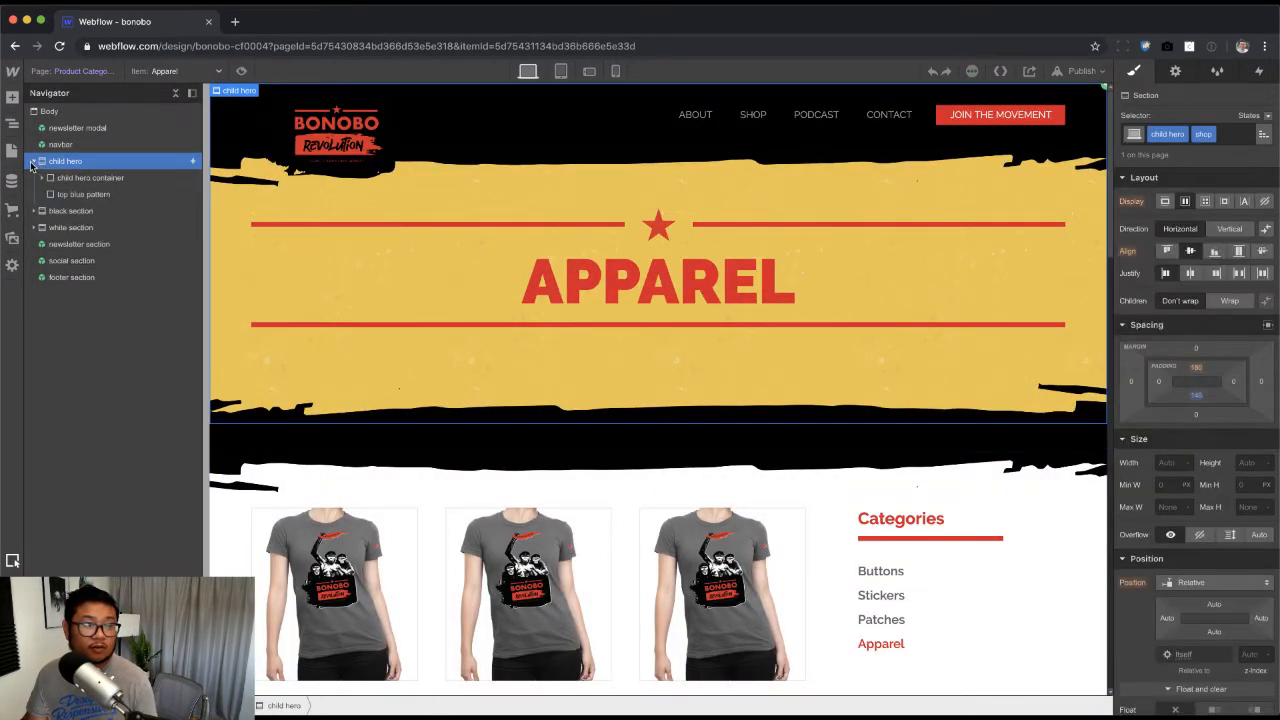
{"action": "left_click", "coordinate": [12, 150]}
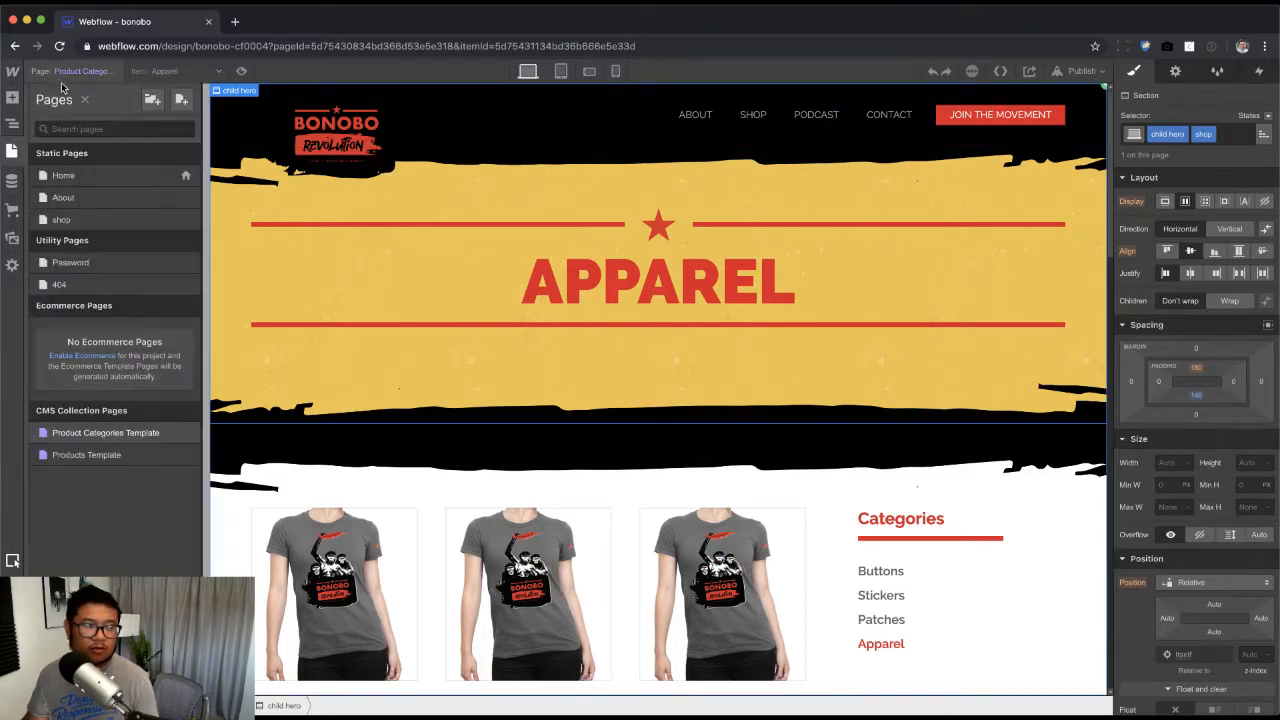
Step: Copy the child hero section from the shop page and paste it into the Products Template page
{"action": "left_click", "coordinate": [100, 226]}
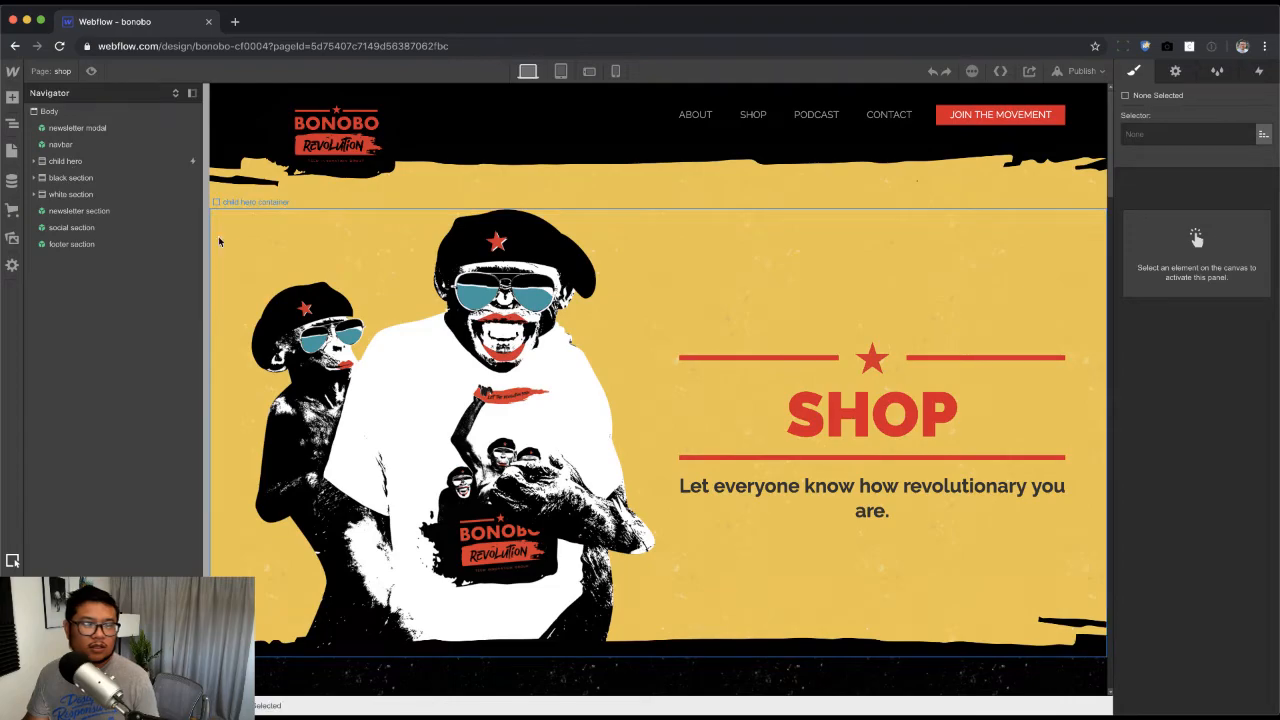
{"action": "left_click", "coordinate": [219, 241]}
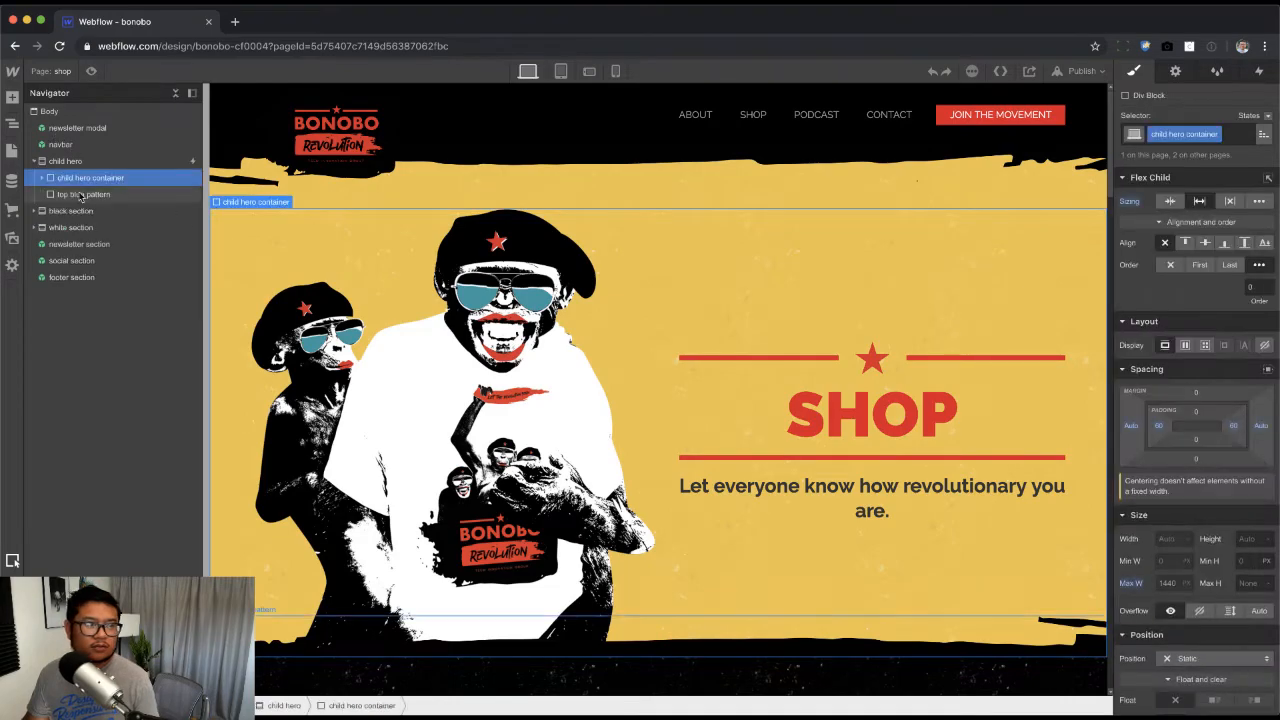
{"action": "left_click", "coordinate": [80, 162]}
{"action": "left_click", "coordinate": [54, 72]}
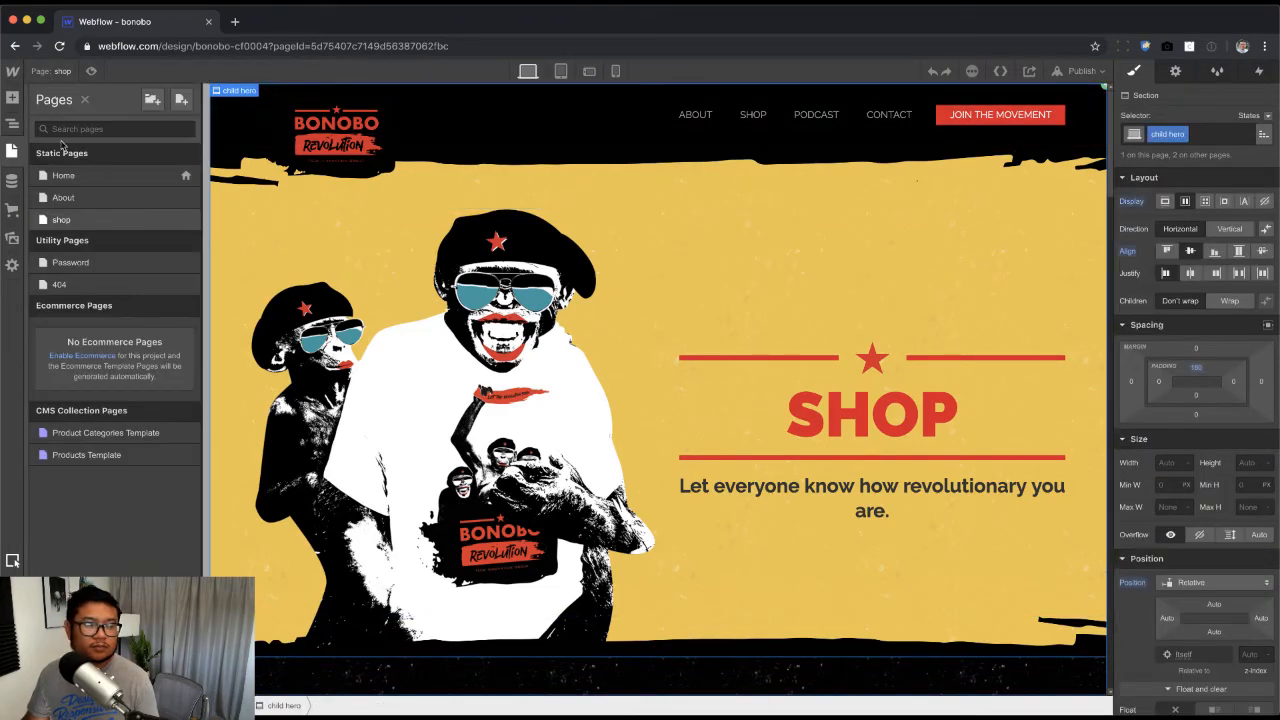
{"action": "left_click", "coordinate": [87, 455]}
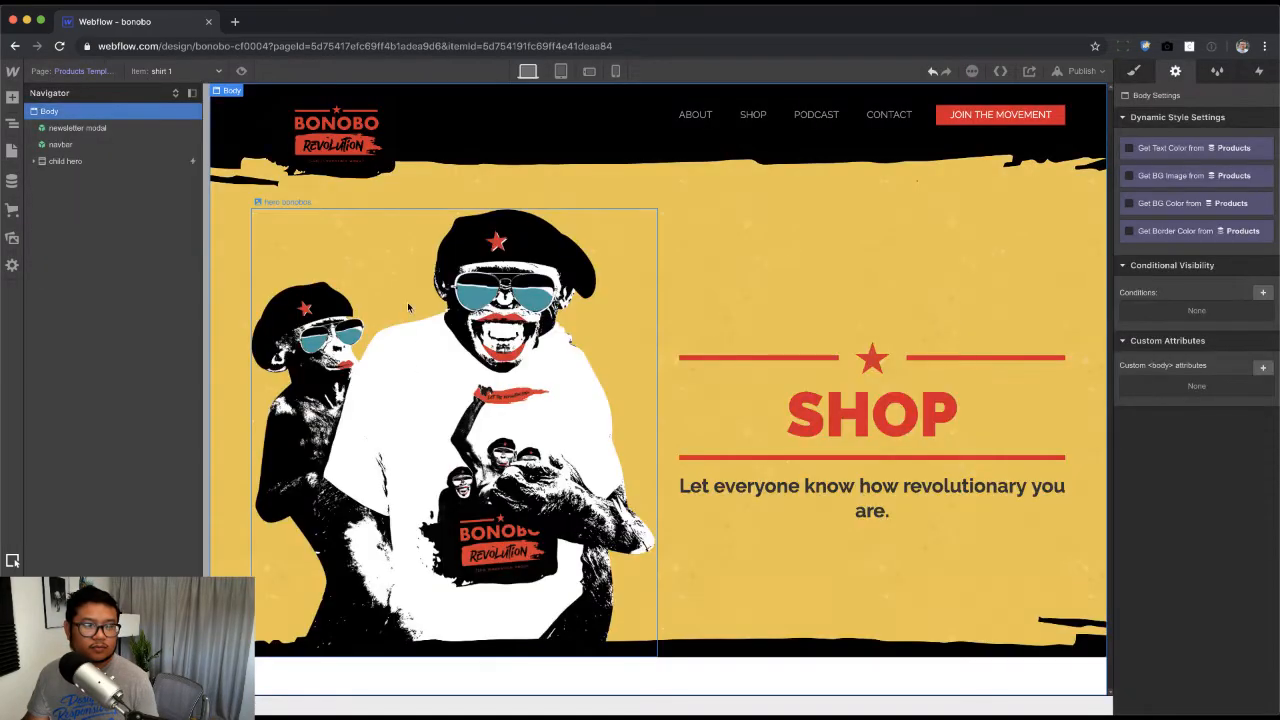
Step: Unlink the hero heading on the Product Categories Template from the Product Categories text field
{"action": "left_click", "coordinate": [54, 72]}
{"action": "left_click", "coordinate": [95, 433]}
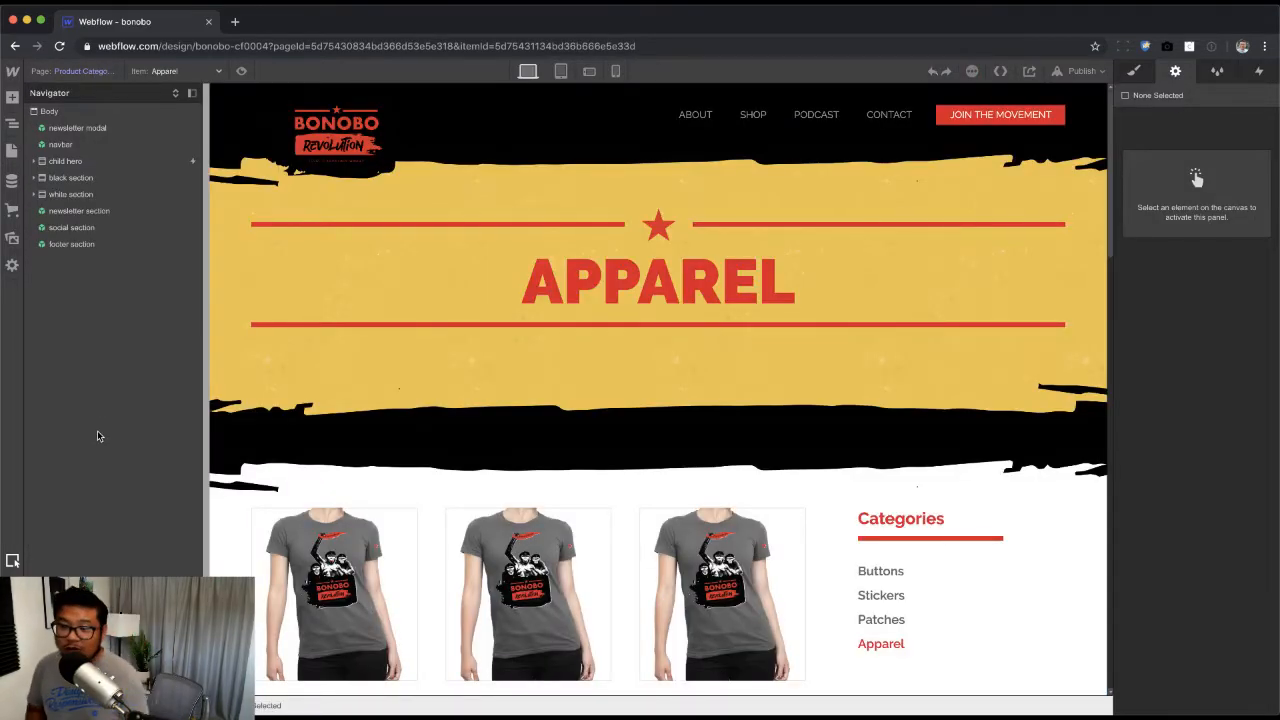
{"action": "left_click", "coordinate": [335, 294]}
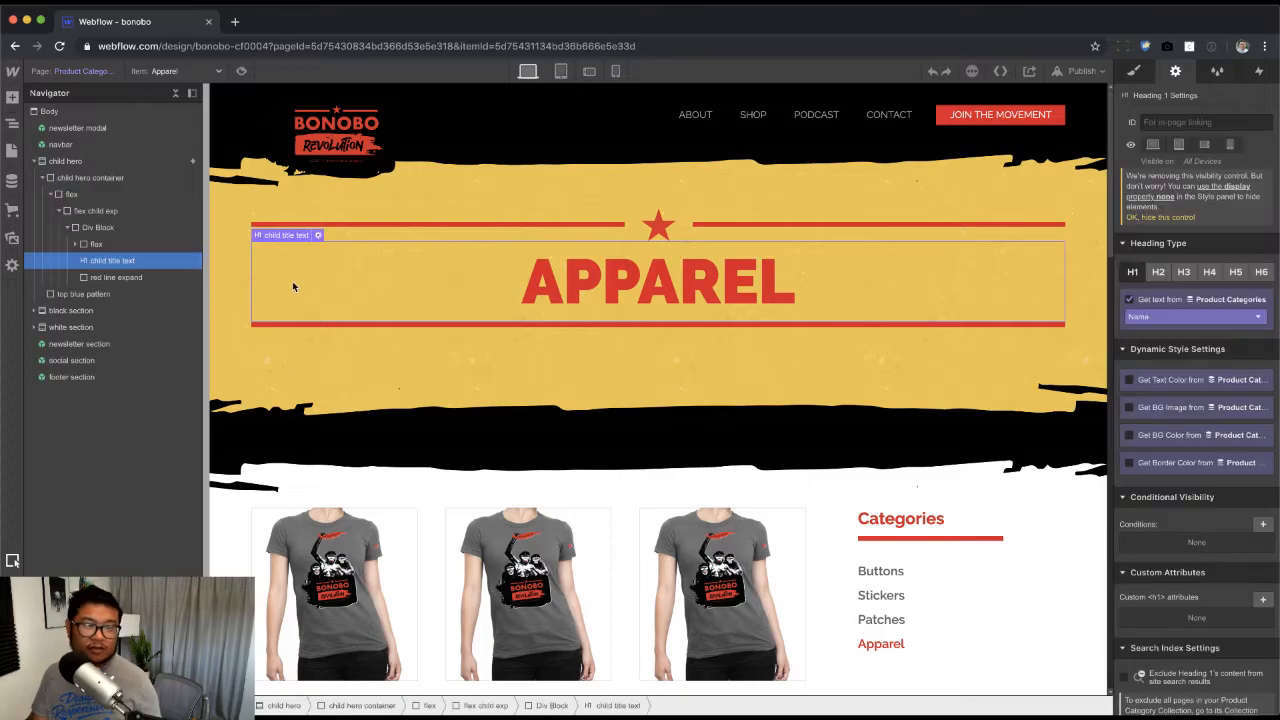
{"action": "left_click", "coordinate": [74, 194]}
{"action": "left_click", "coordinate": [90, 177]}
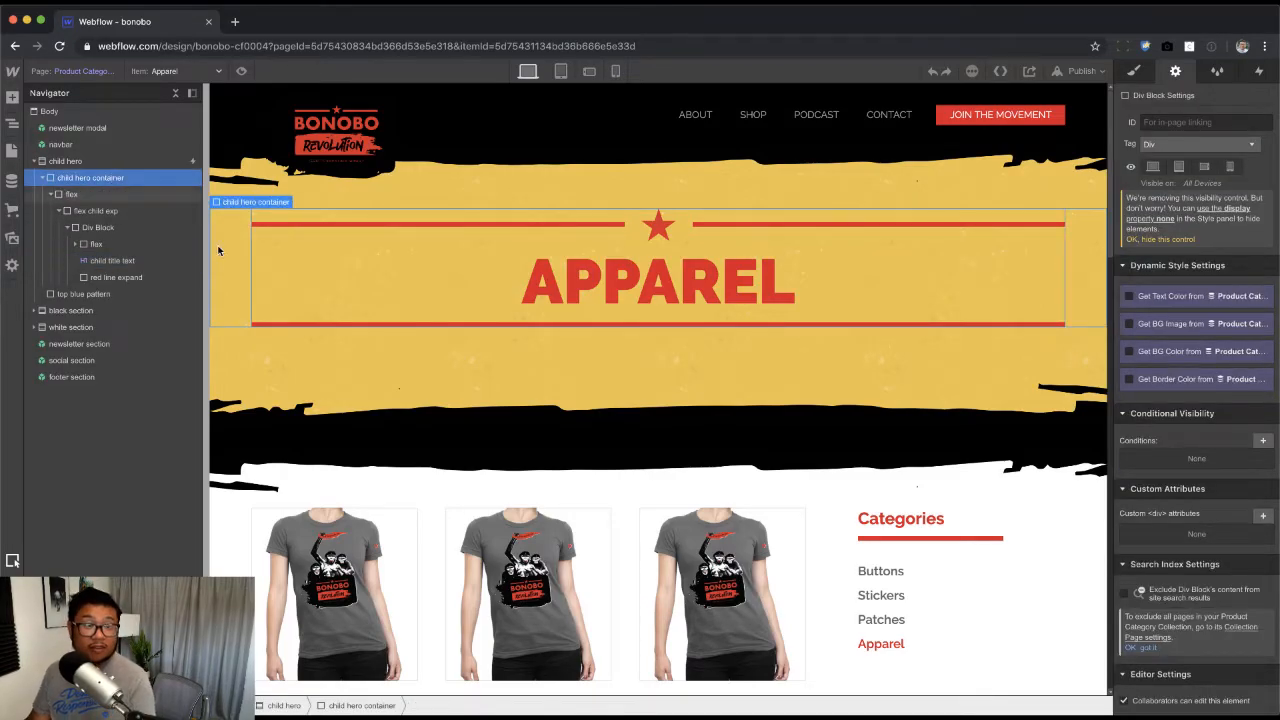
{"action": "left_click", "coordinate": [618, 284]}
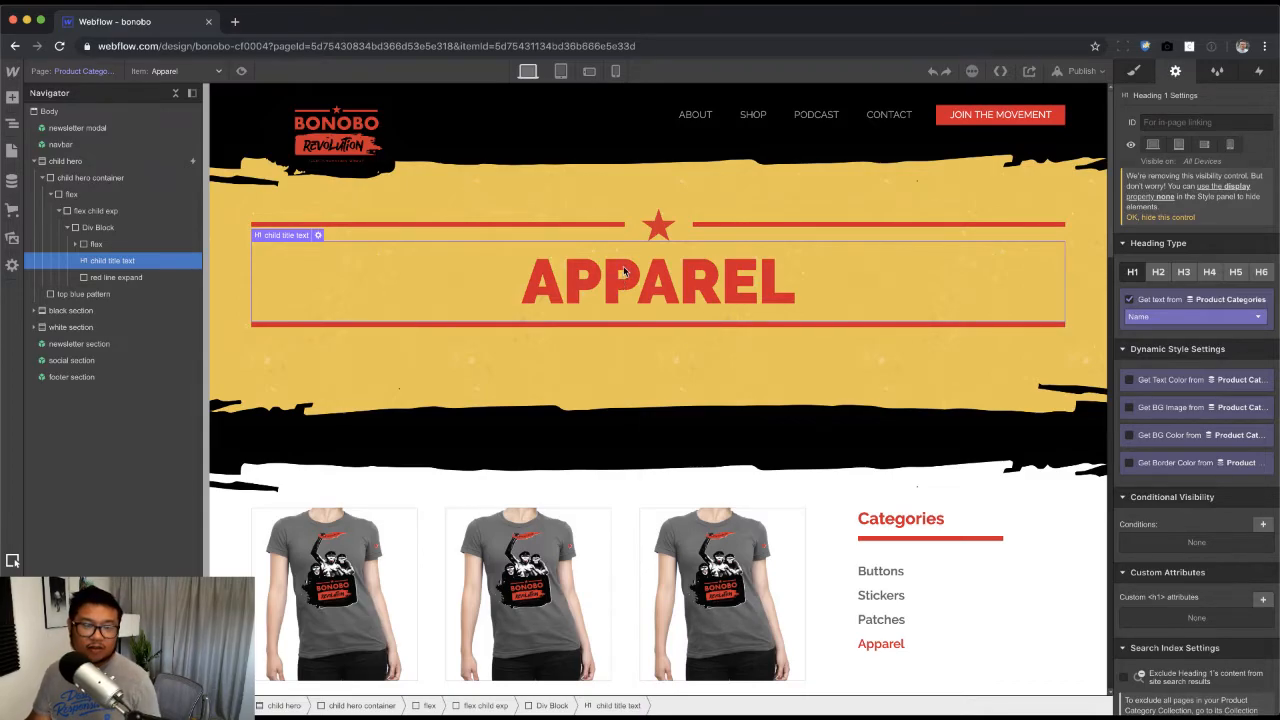
{"action": "left_click", "coordinate": [1141, 302]}
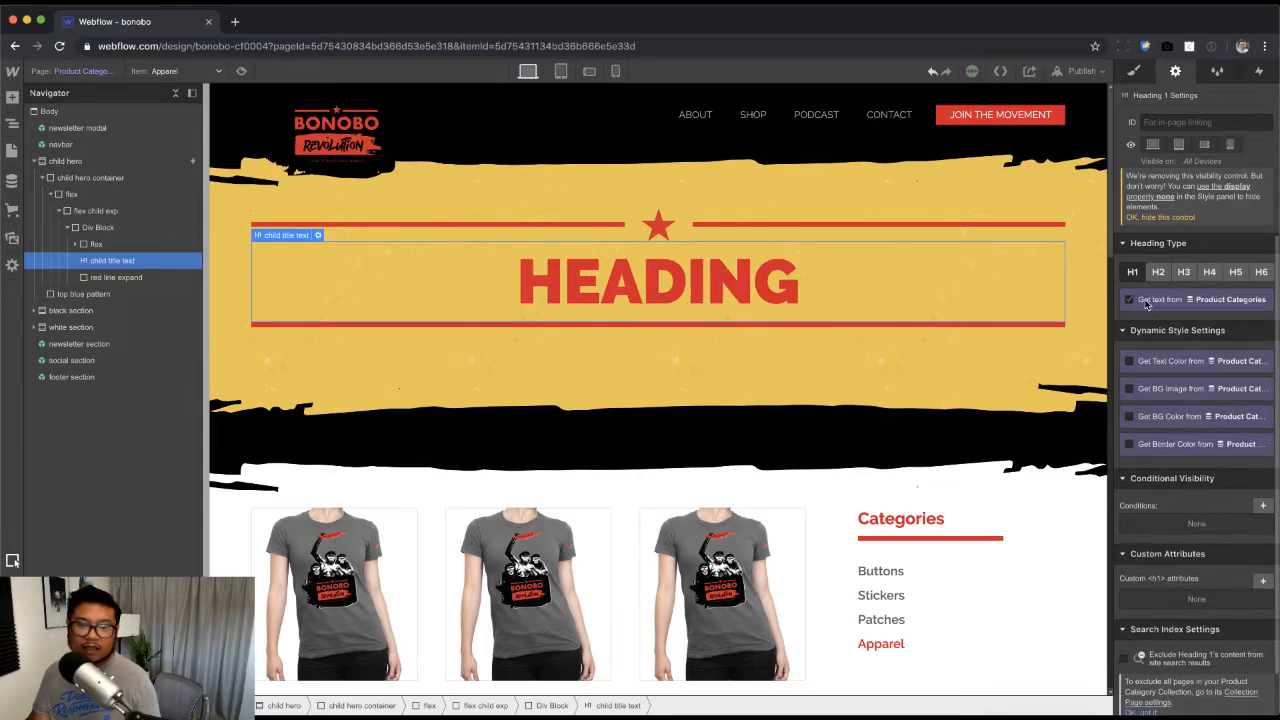
Step: Replace the child hero on the Products Template page with a copy of the Product Categories Template's child hero
{"action": "left_click", "coordinate": [102, 162]}
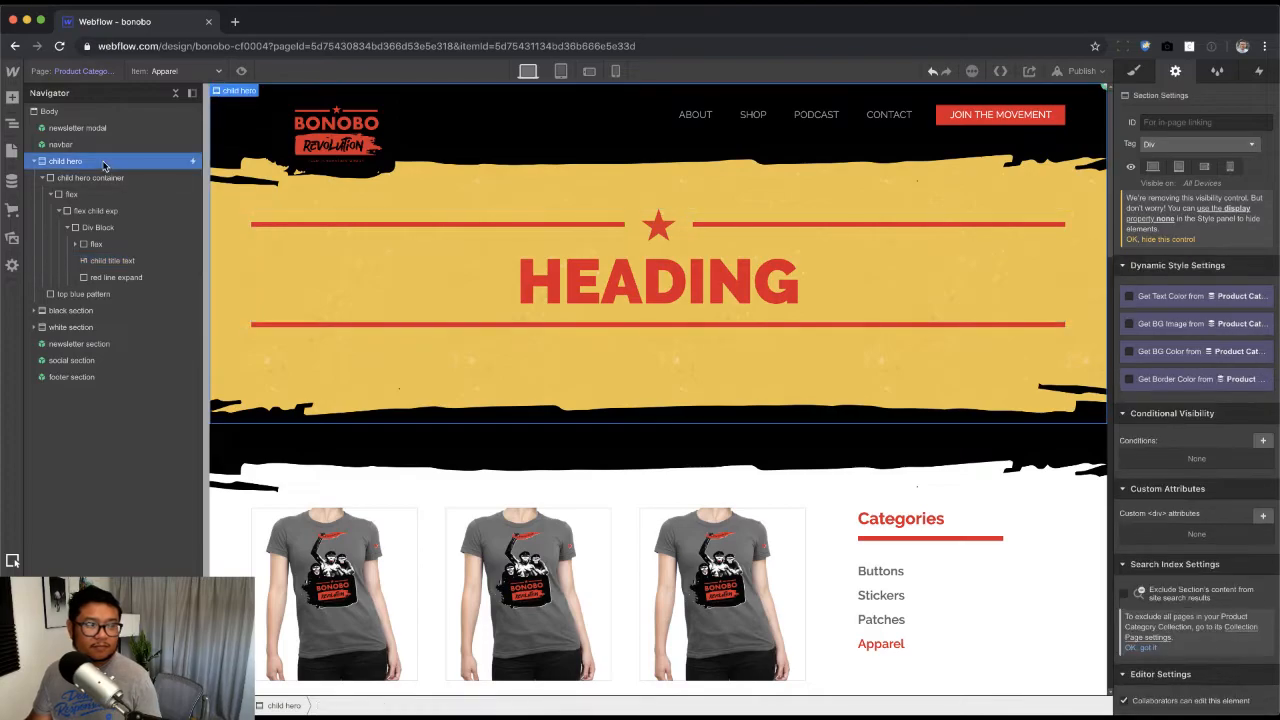
{"action": "left_click", "coordinate": [85, 71]}
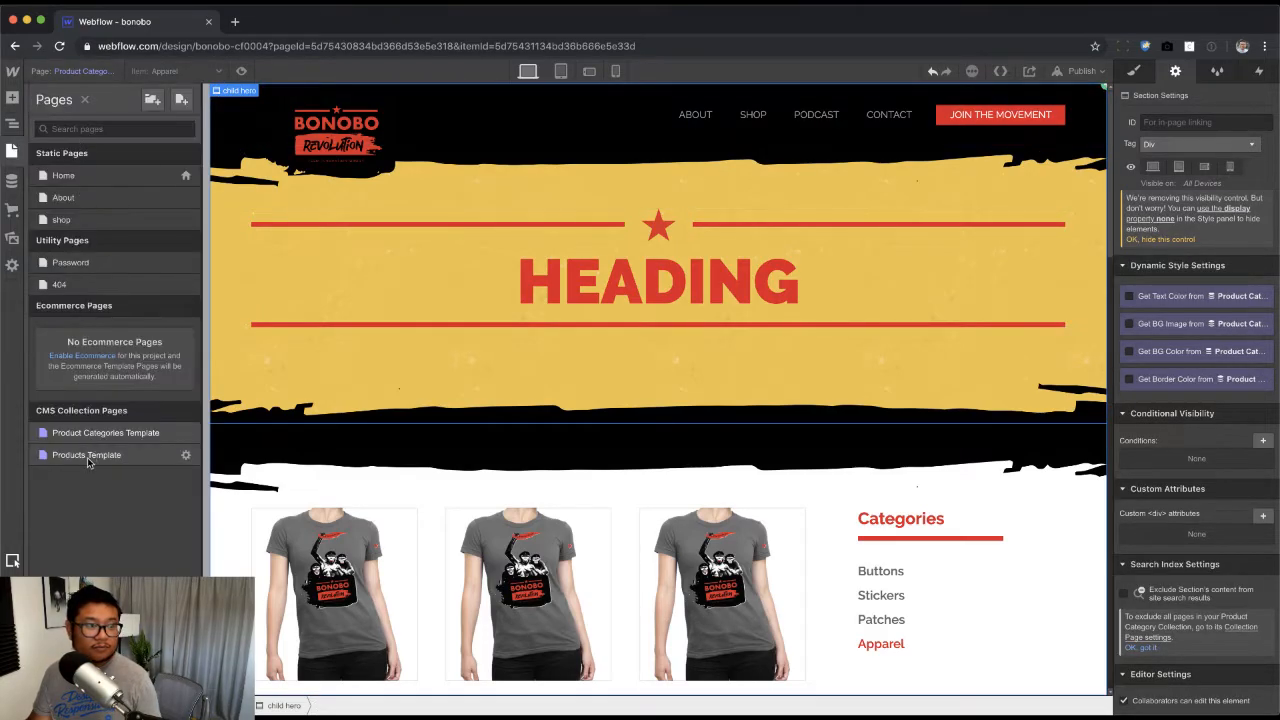
{"action": "left_click", "coordinate": [90, 458]}
{"action": "left_click", "coordinate": [85, 164]}
{"action": "key", "text": "Delete"}
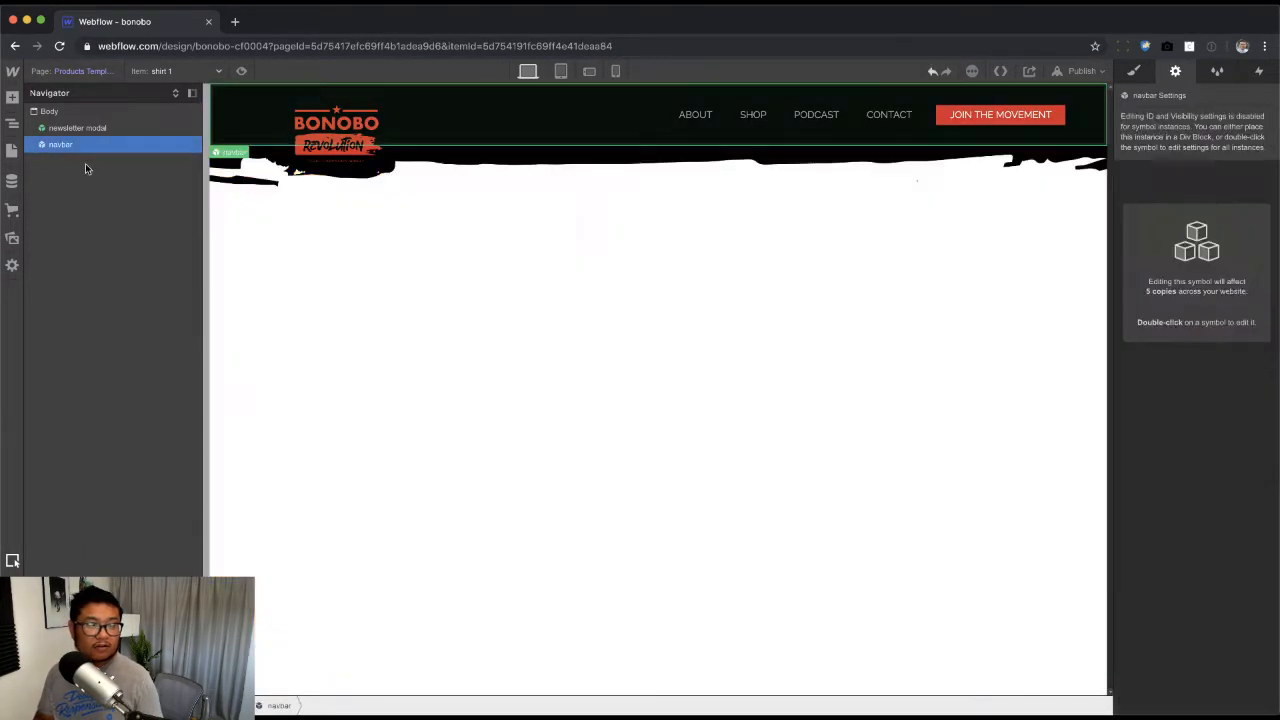
{"action": "key", "text": "super+v"}
Step: Bind the Products Template hero heading to the Products Name field and check the shop design mockup
{"action": "left_click", "coordinate": [610, 272]}
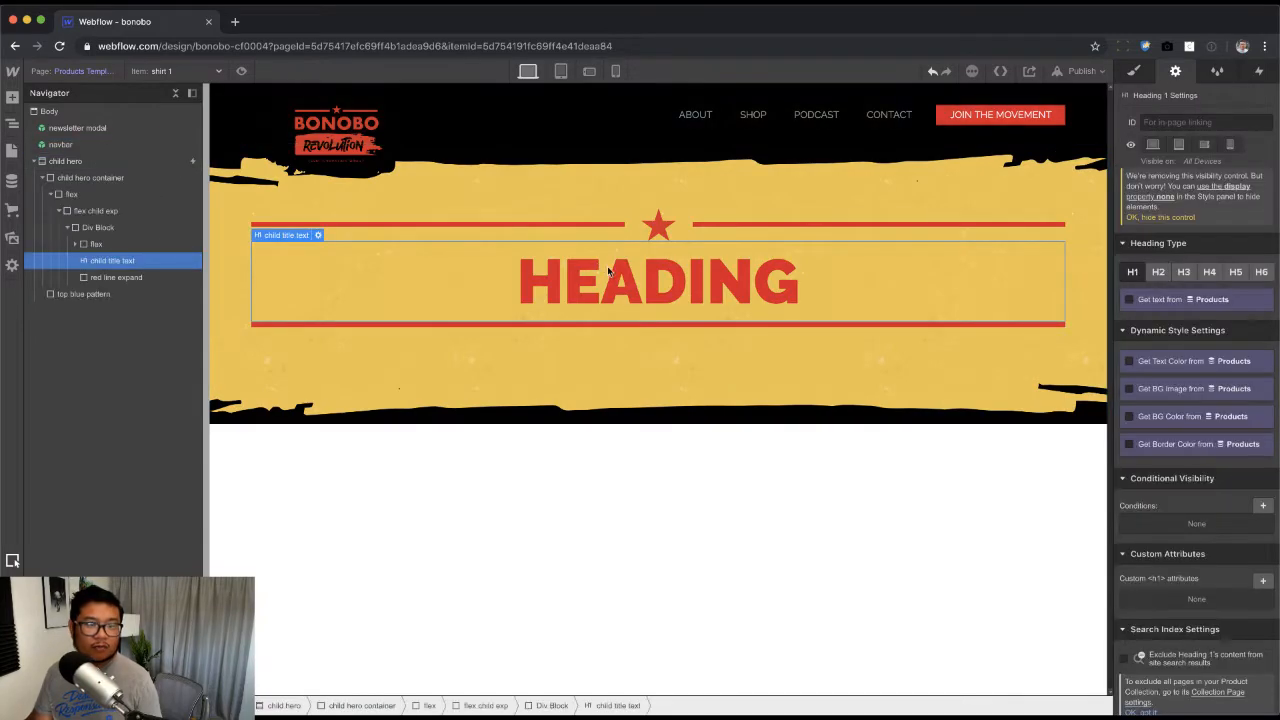
{"action": "left_click", "coordinate": [1162, 304]}
{"action": "left_click", "coordinate": [1164, 316]}
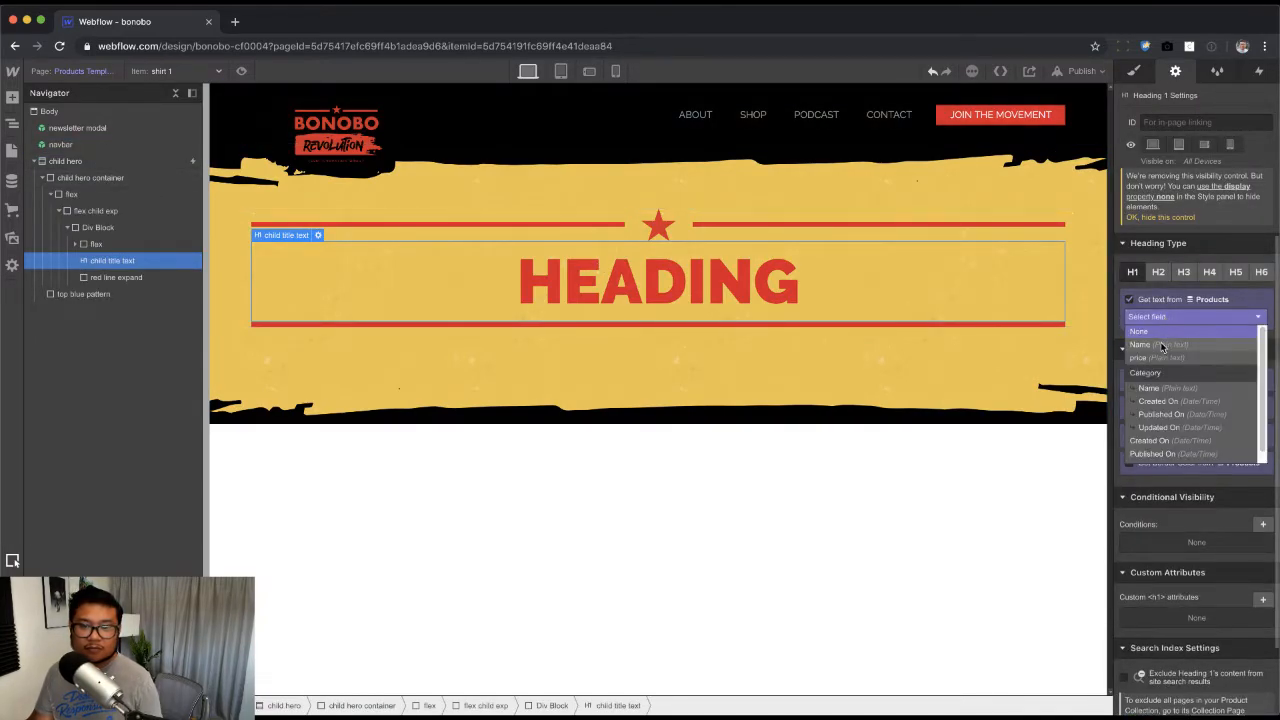
{"action": "left_click", "coordinate": [1159, 341]}
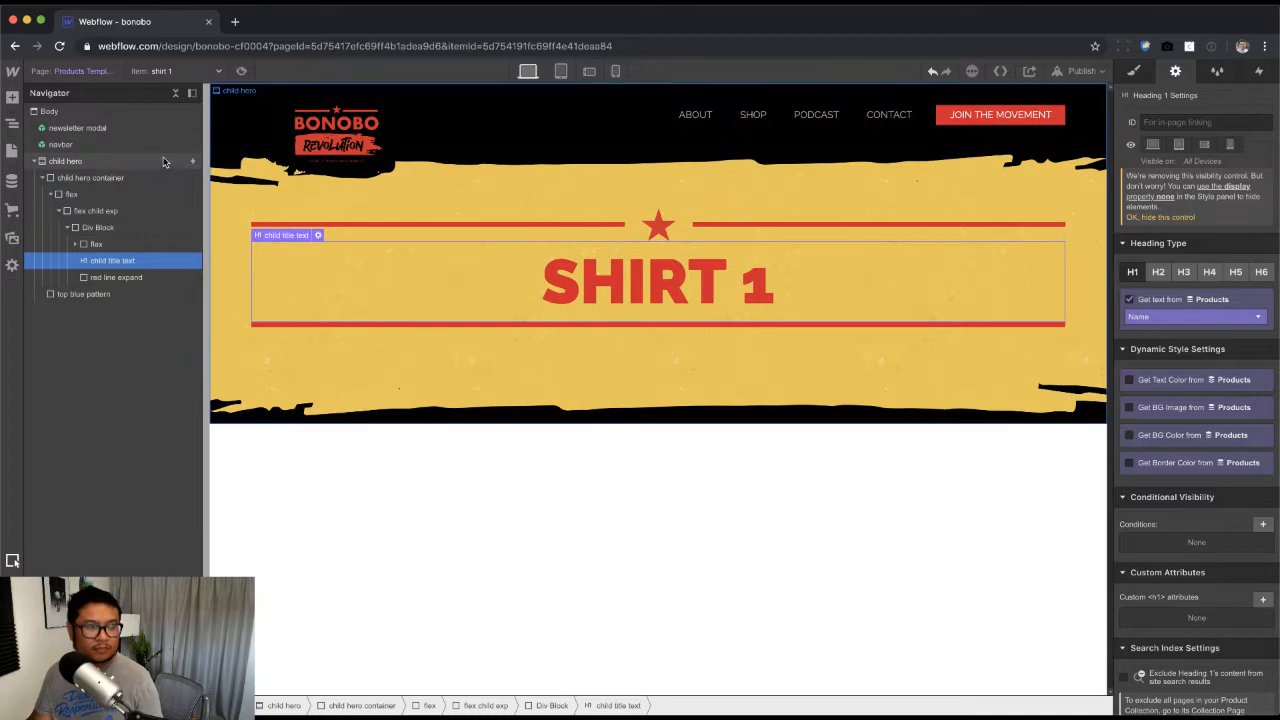
{"action": "key", "text": "super+Tab"}
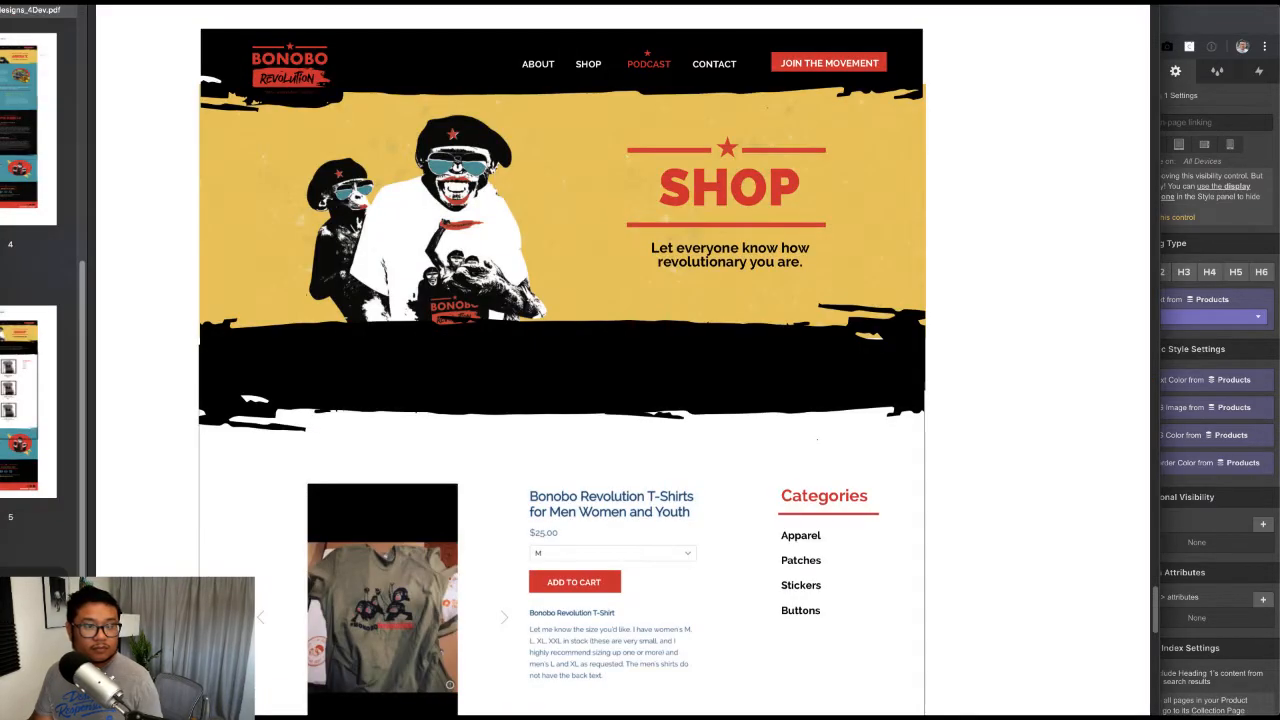
{"action": "key", "text": "super+Tab"}
Step: Bind the hero heading on the Product Categories Template to the Product Categories Name field again
{"action": "left_click", "coordinate": [97, 76]}
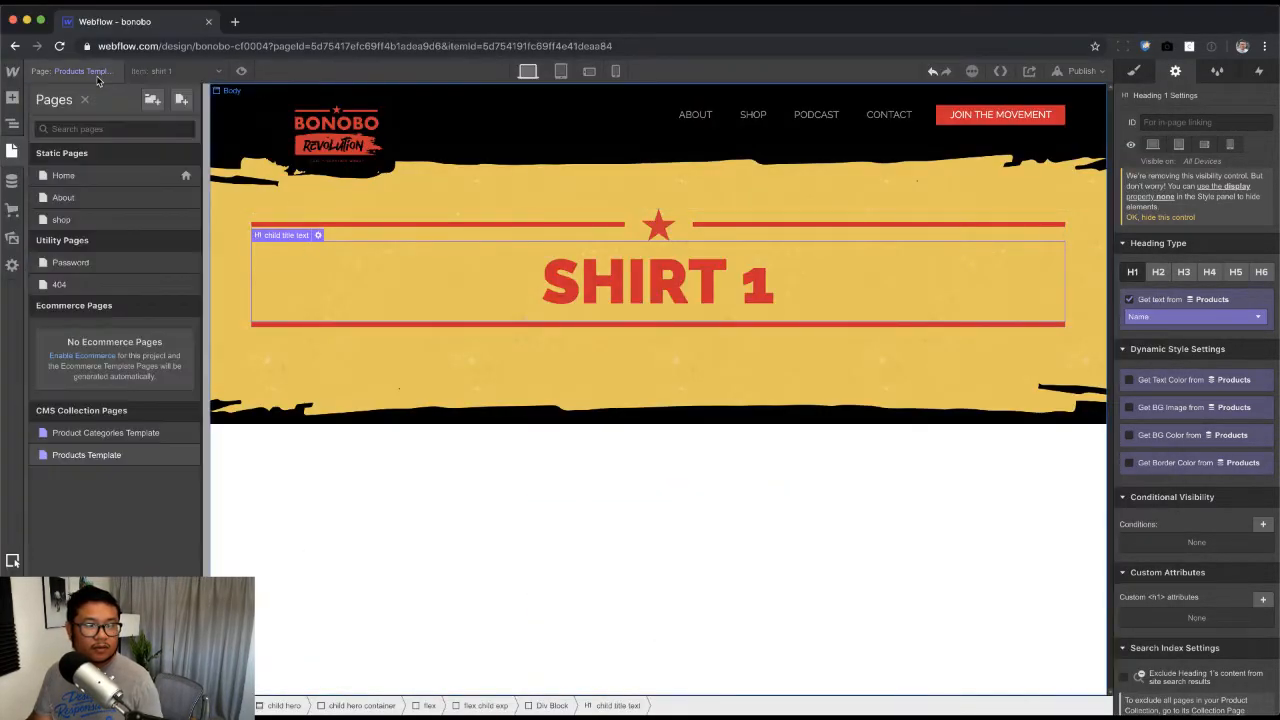
{"action": "left_click", "coordinate": [79, 222]}
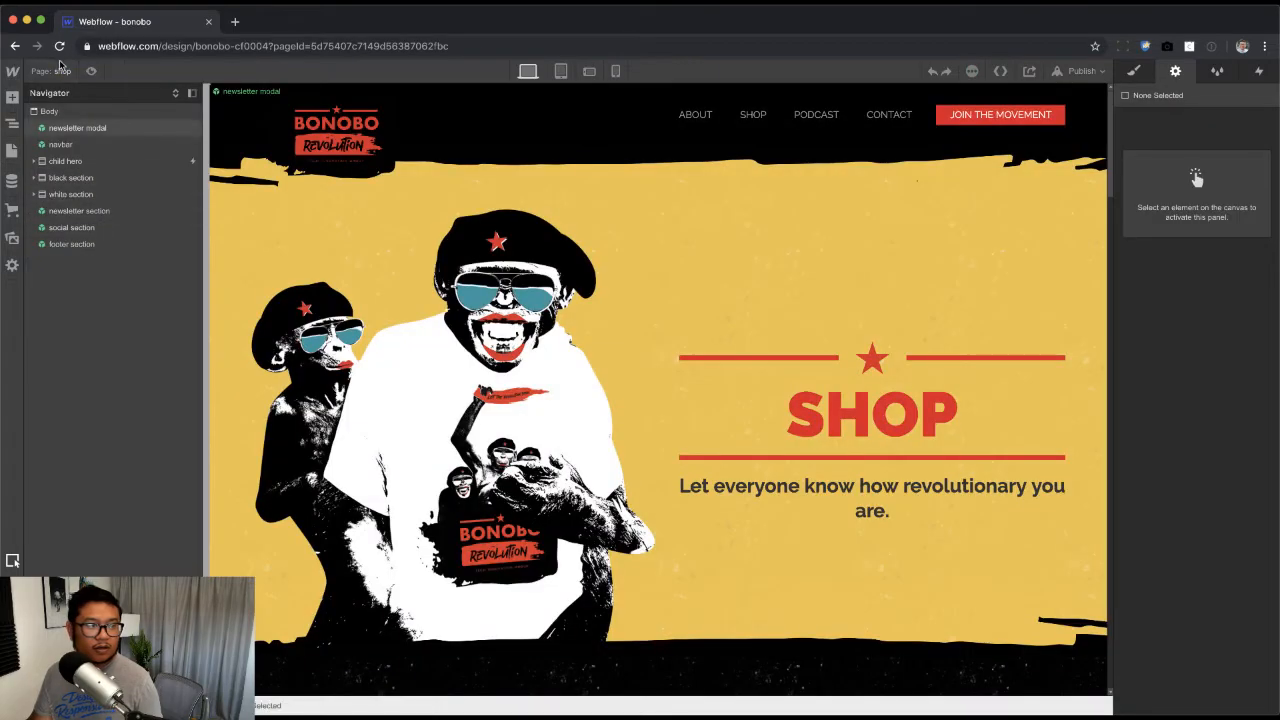
{"action": "left_click", "coordinate": [105, 433]}
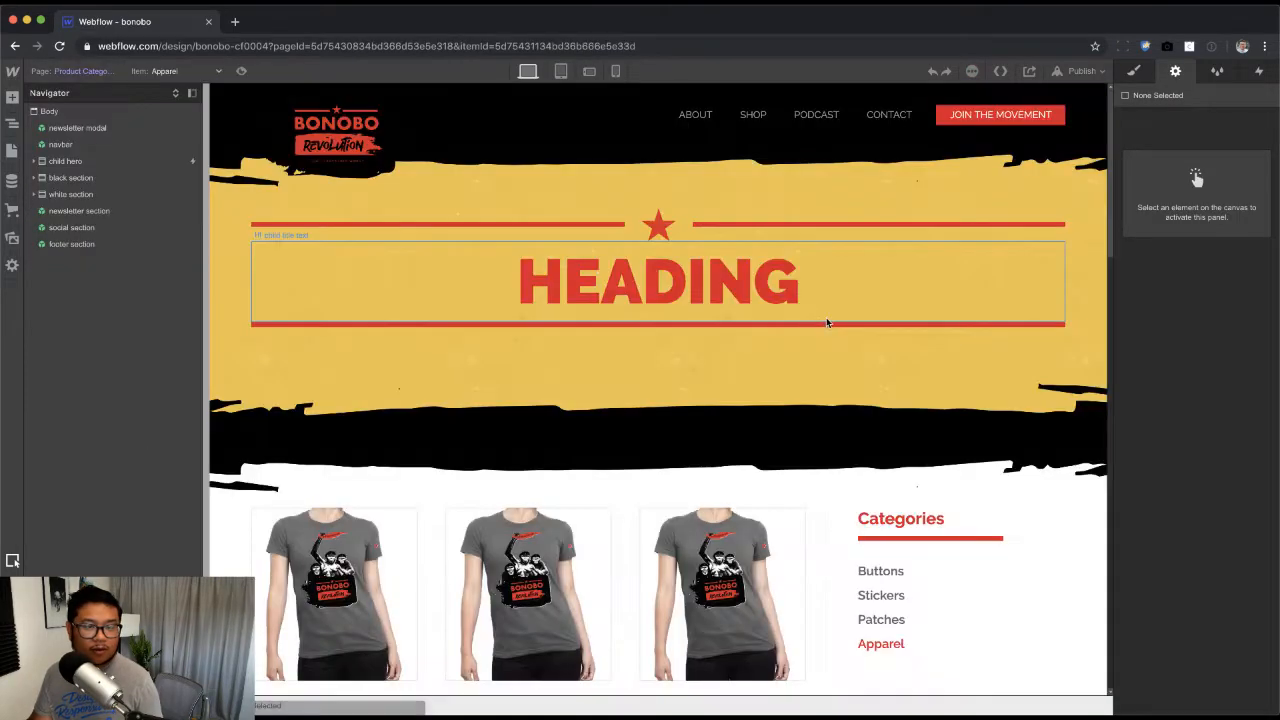
{"action": "left_click", "coordinate": [949, 311]}
{"action": "left_click", "coordinate": [1130, 299]}
{"action": "left_click", "coordinate": [1150, 316]}
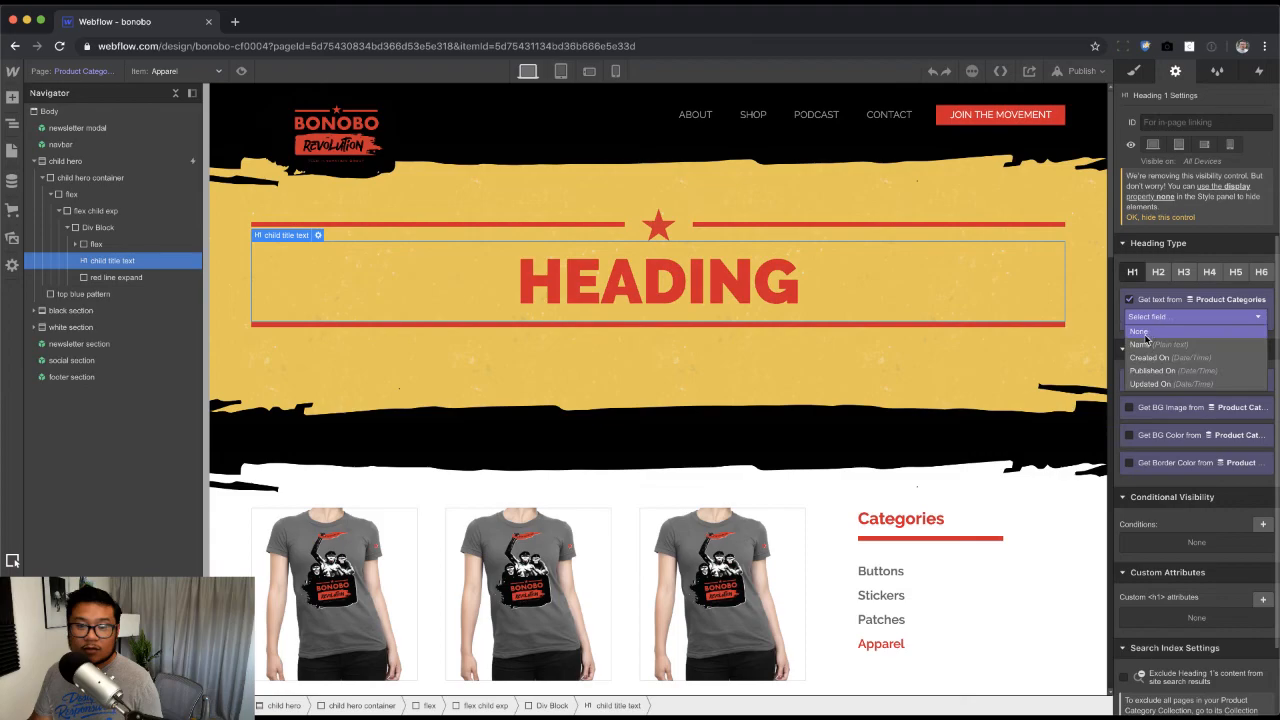
{"action": "left_click", "coordinate": [1150, 345]}
Step: Copy the black section from the Product Categories Template and paste it beneath the child hero on the Products Template page
{"action": "left_click", "coordinate": [84, 72]}
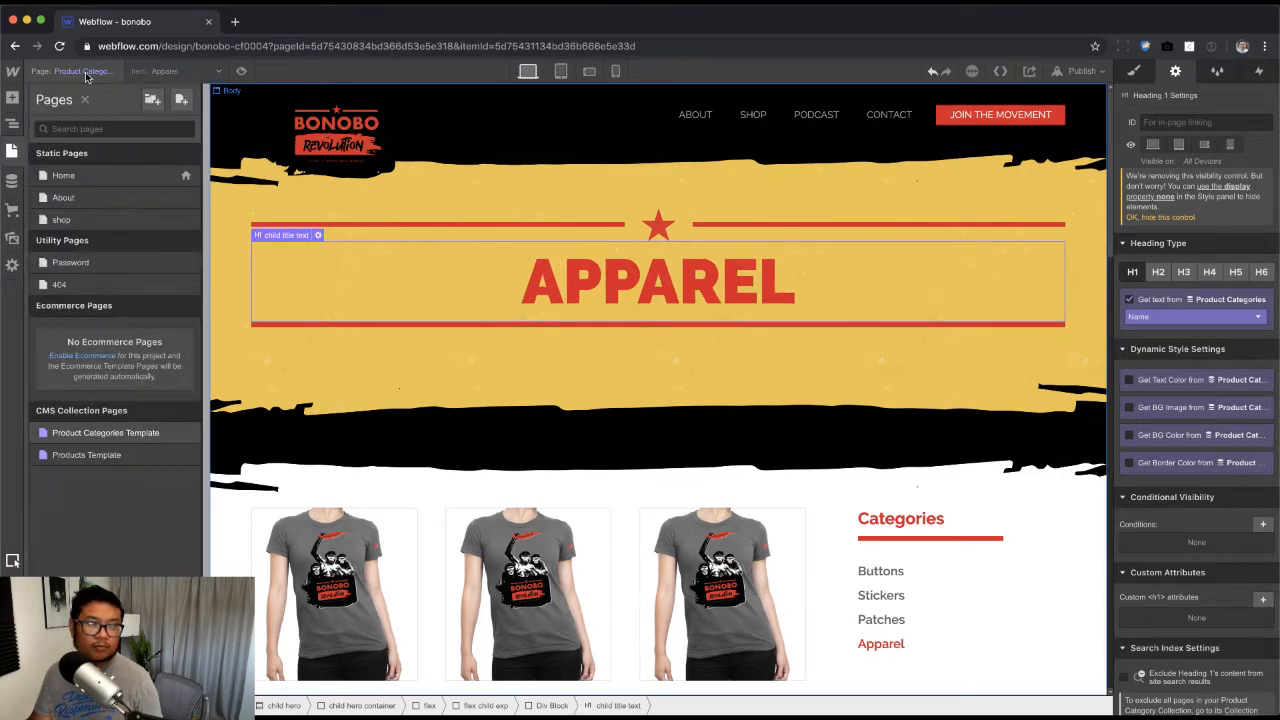
{"action": "left_click", "coordinate": [306, 447]}
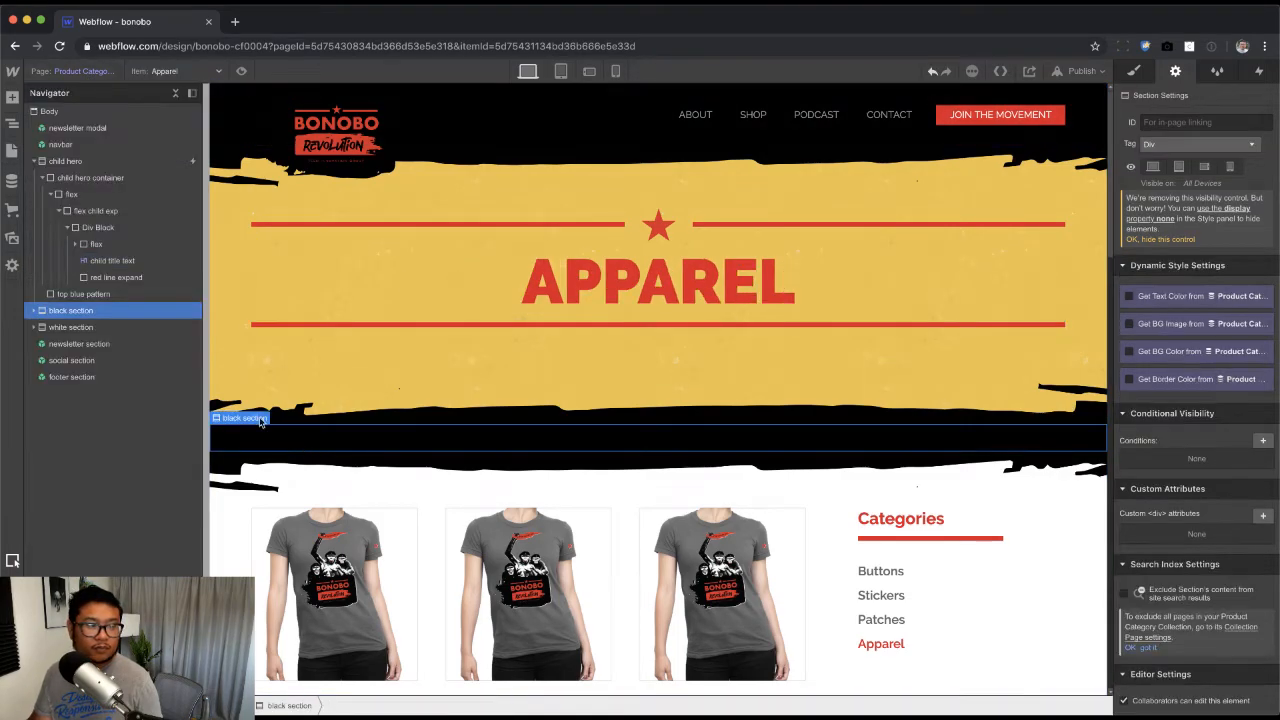
{"action": "left_click", "coordinate": [80, 71]}
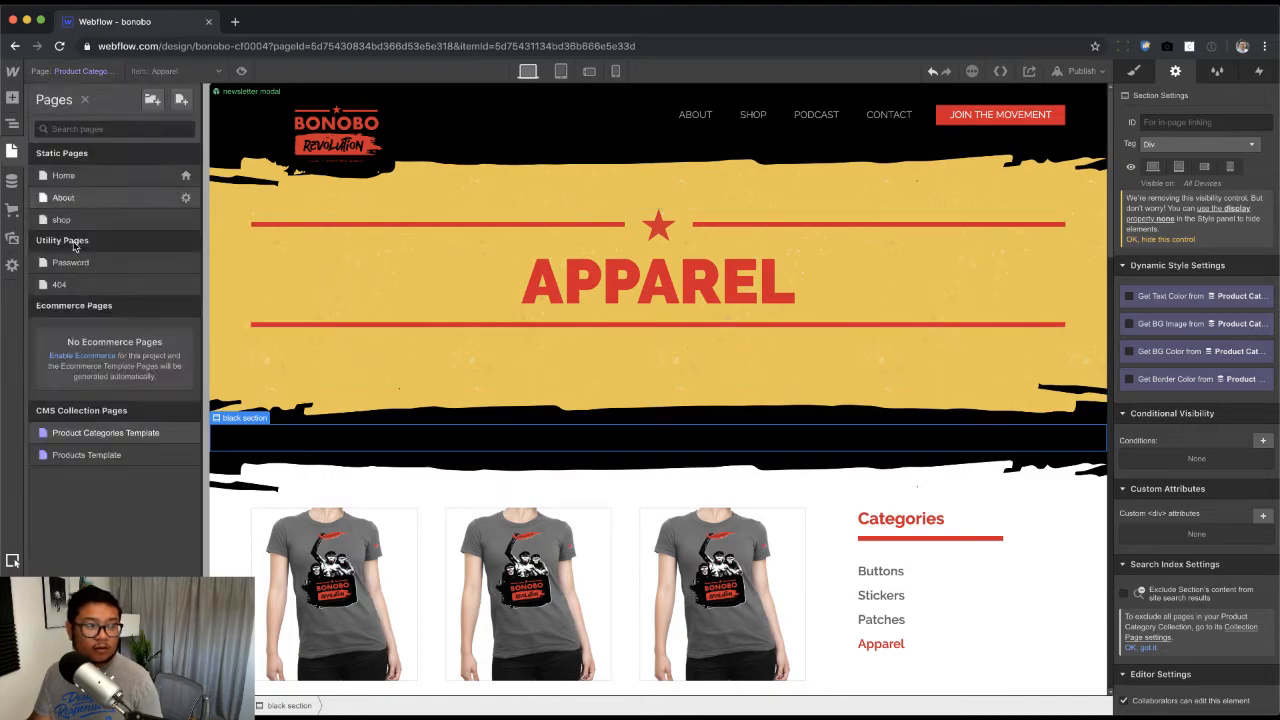
{"action": "left_click", "coordinate": [110, 466]}
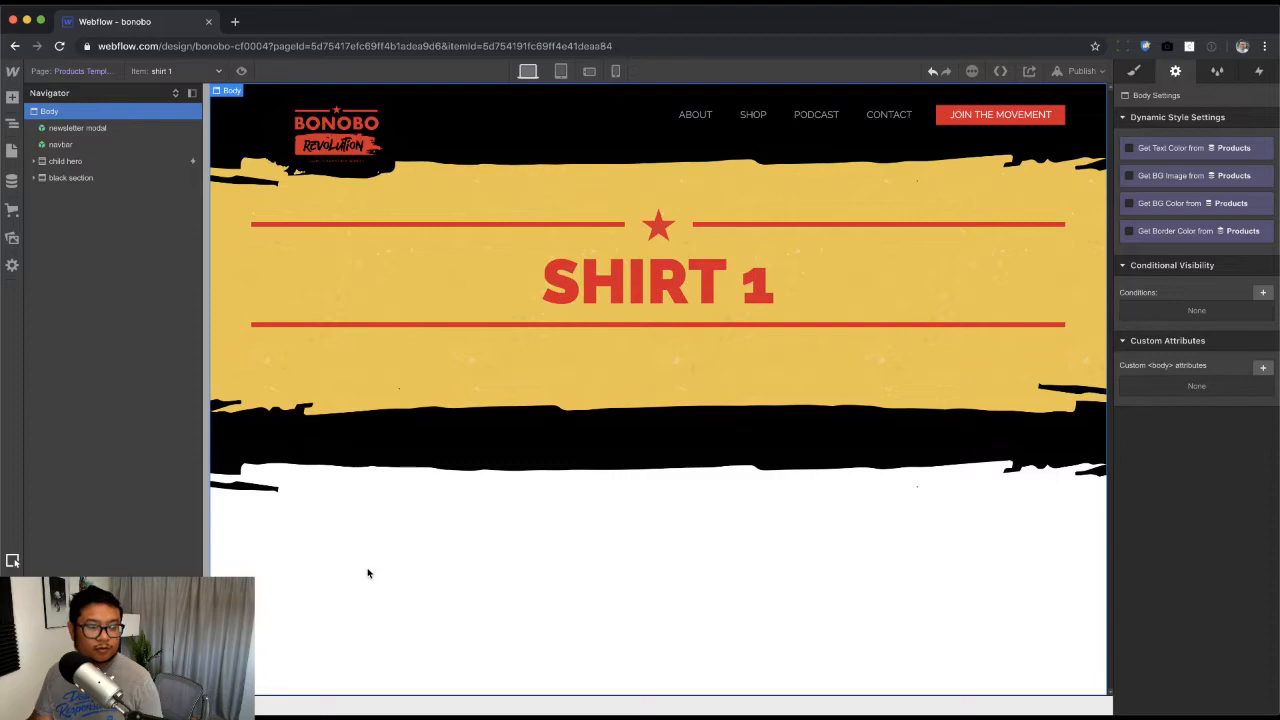
Step: Copy the white section with the All products list from the shop page and paste it beneath the Products Template's black section
{"action": "left_click", "coordinate": [75, 71]}
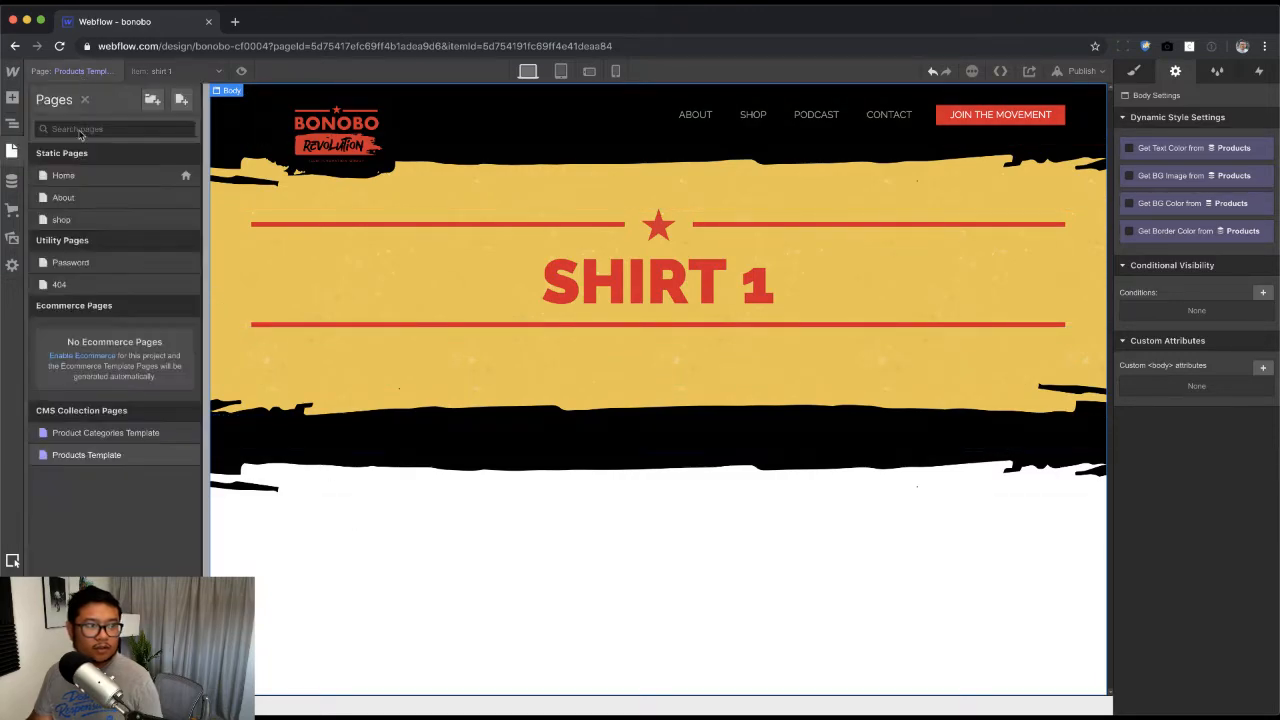
{"action": "left_click", "coordinate": [77, 220]}
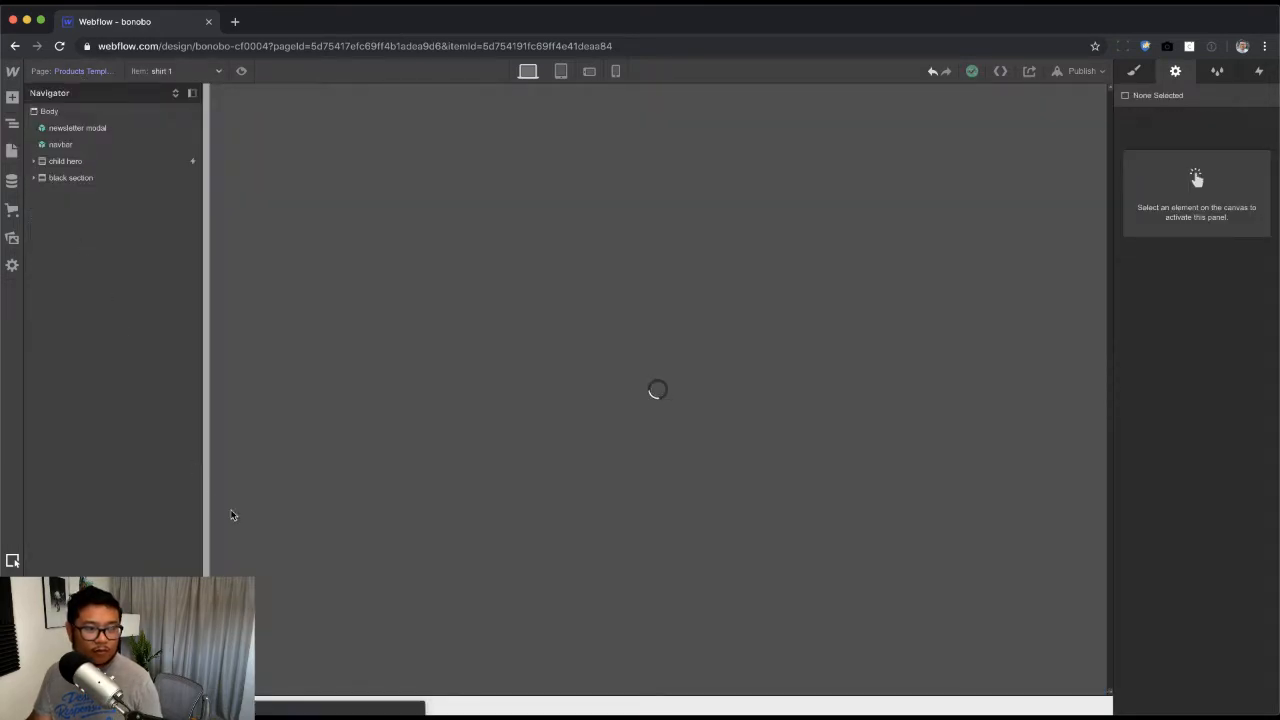
{"action": "scroll", "coordinate": [481, 605], "scroll_direction": "down", "scroll_amount": 10}
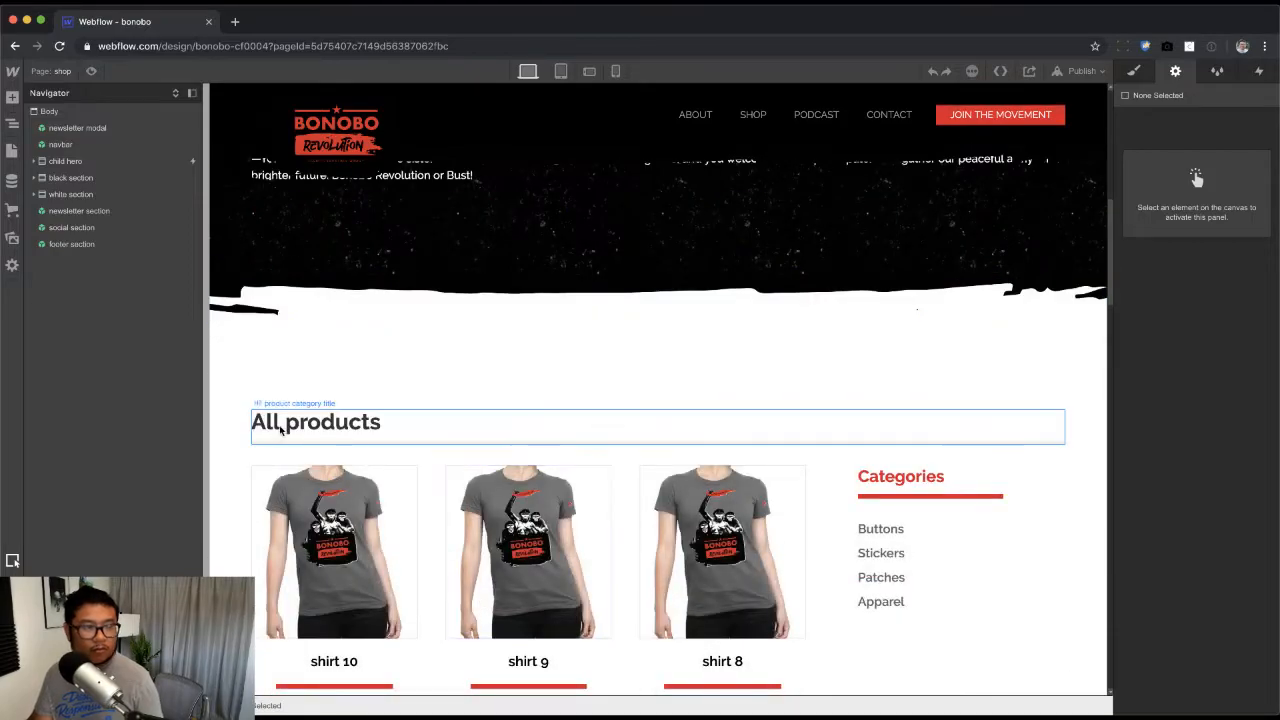
{"action": "left_click", "coordinate": [300, 422]}
{"action": "left_click", "coordinate": [71, 194]}
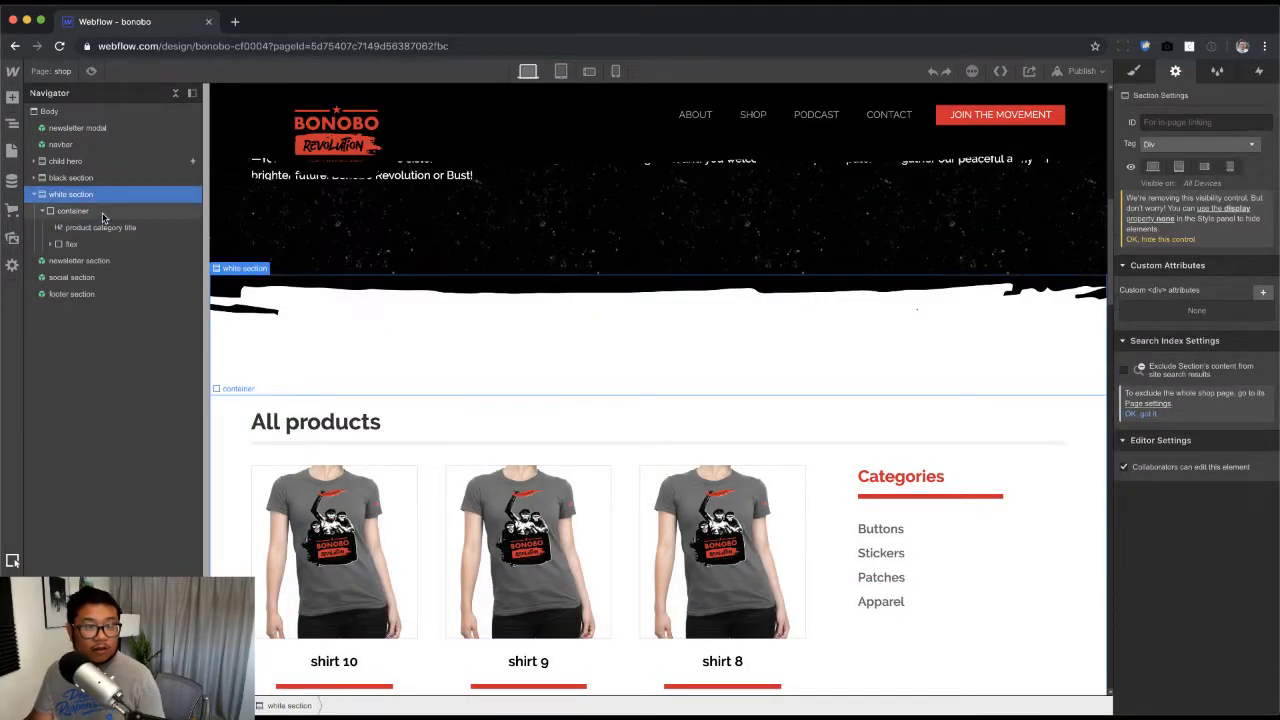
{"action": "left_click", "coordinate": [58, 71]}
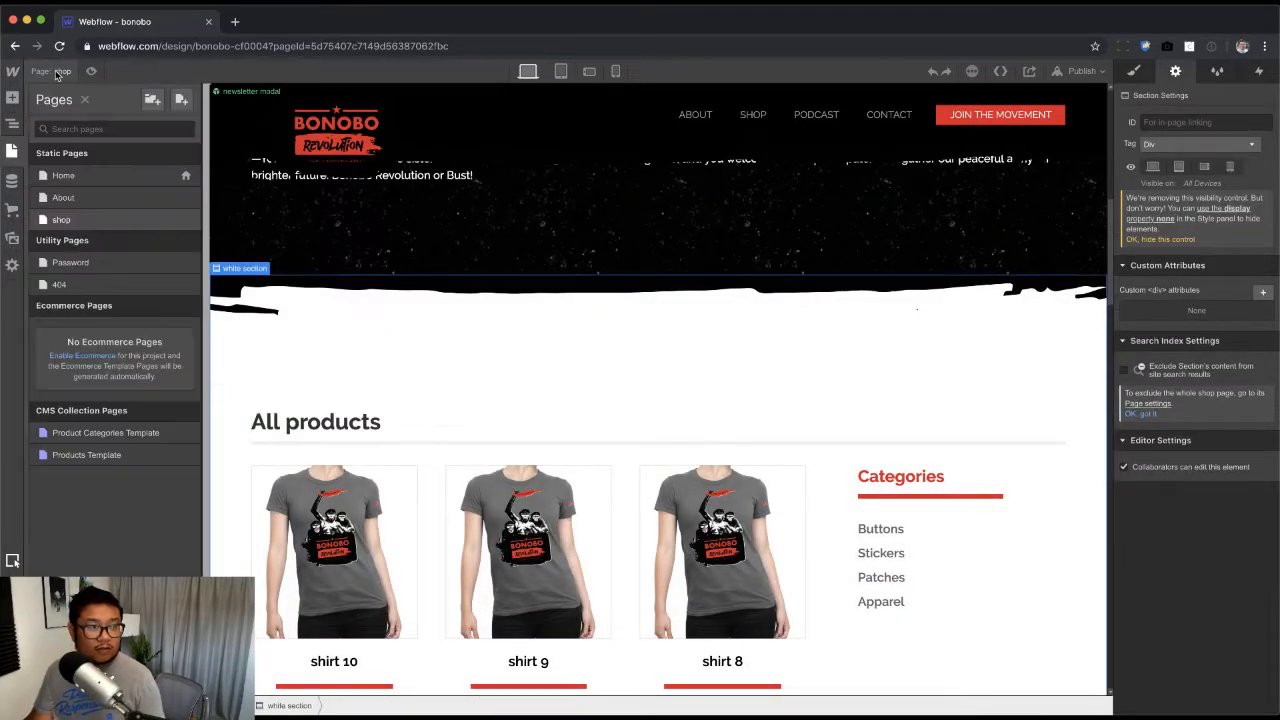
{"action": "left_click", "coordinate": [100, 456]}
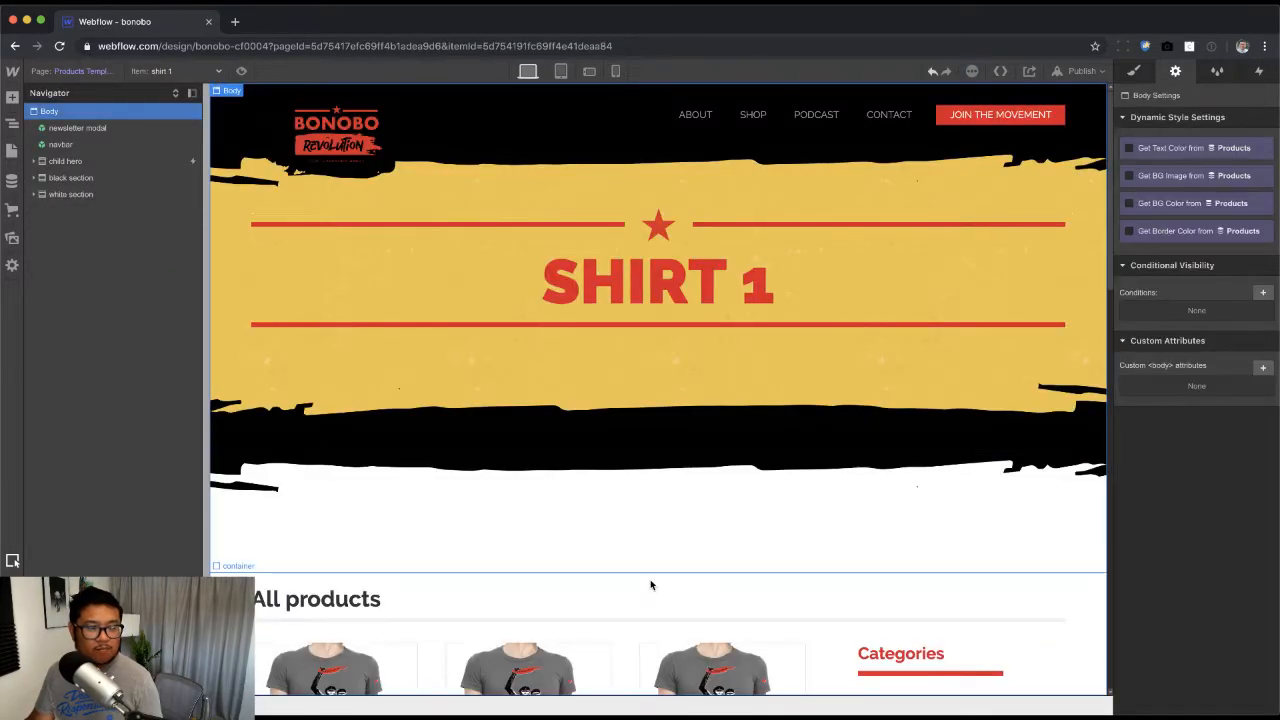
{"action": "scroll", "coordinate": [650, 585], "scroll_direction": "down", "scroll_amount": 3}
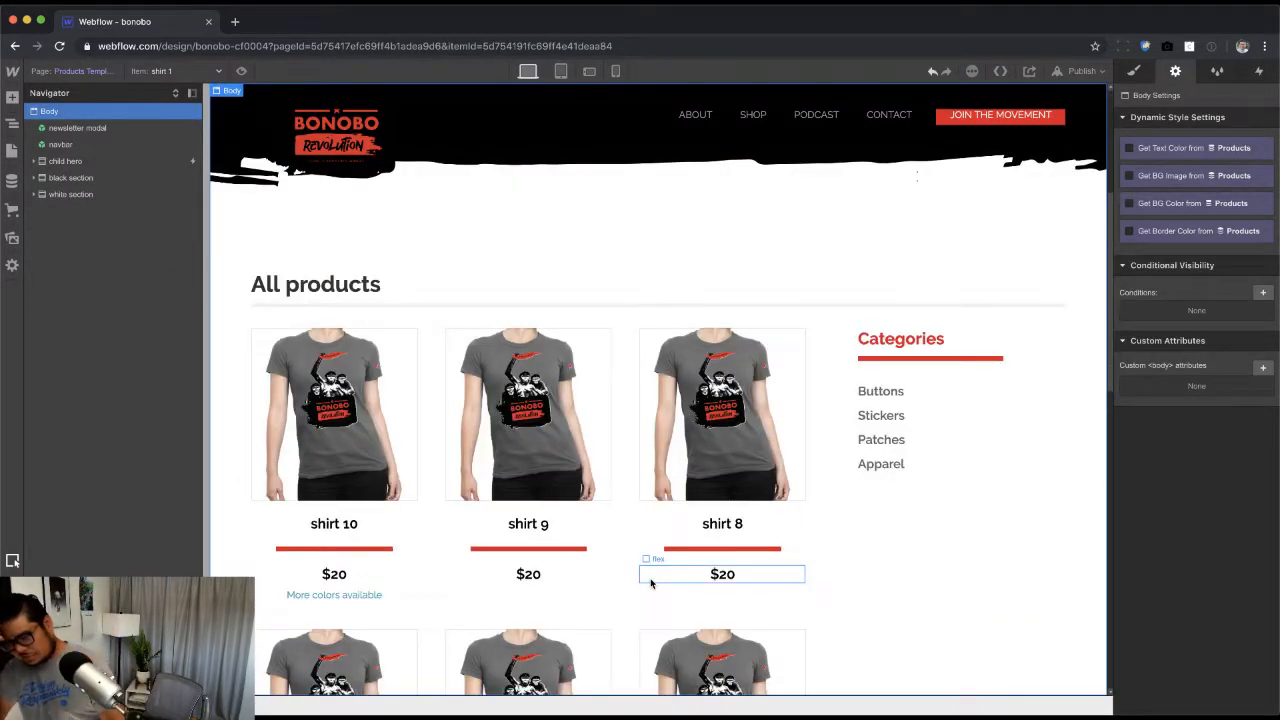
Step: Compare the white section with the shop product mockup and delete its products collection list
{"action": "key", "text": "super+Tab"}
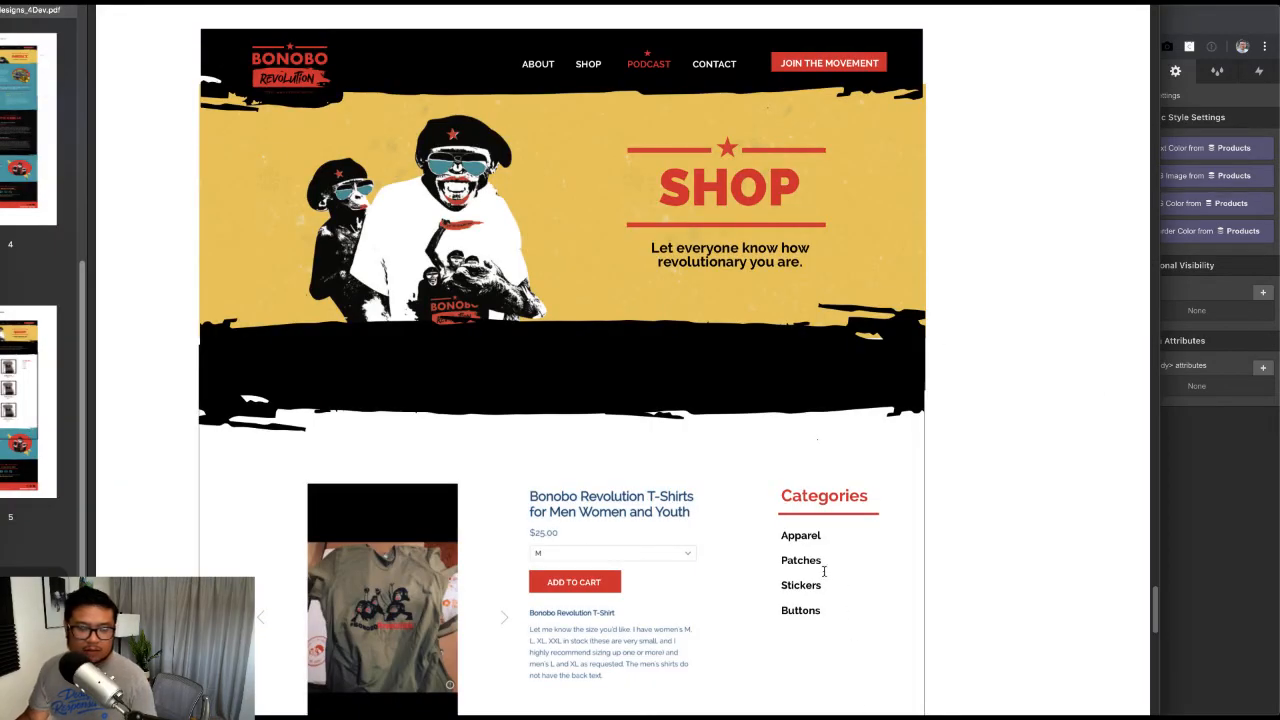
{"action": "key", "text": "super+Tab"}
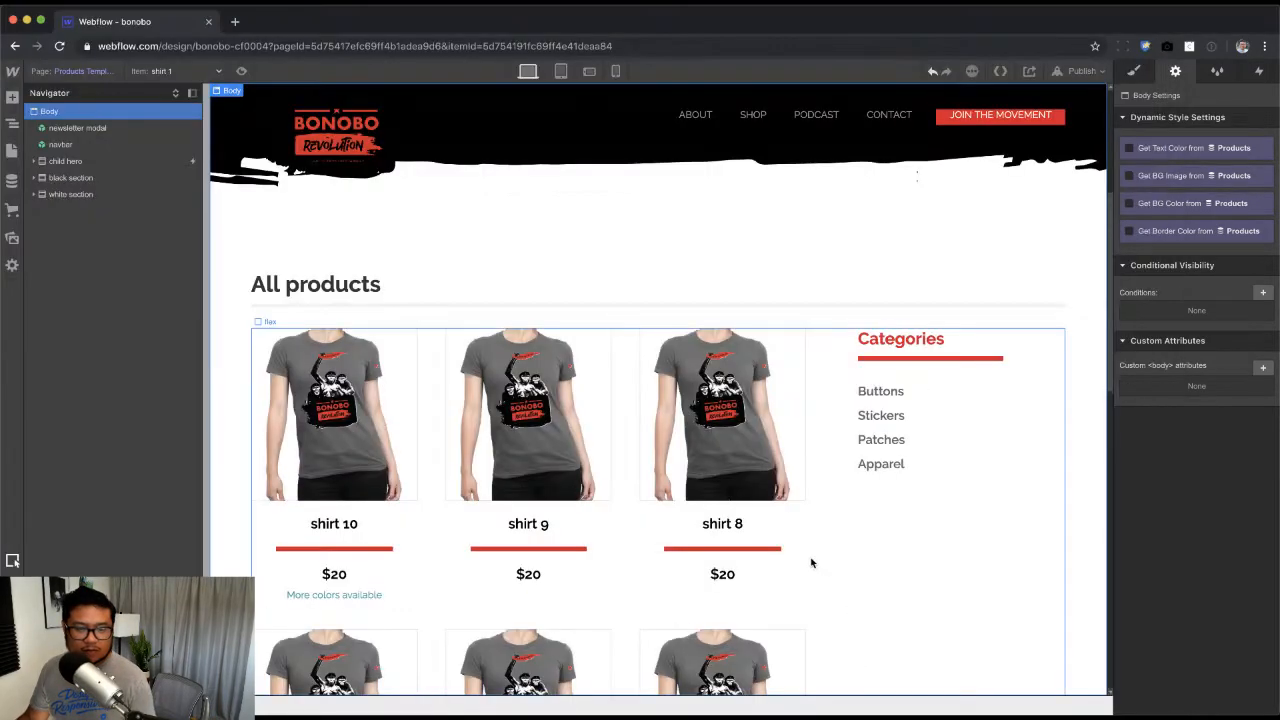
{"action": "left_click", "coordinate": [703, 491]}
{"action": "left_click", "coordinate": [108, 261]}
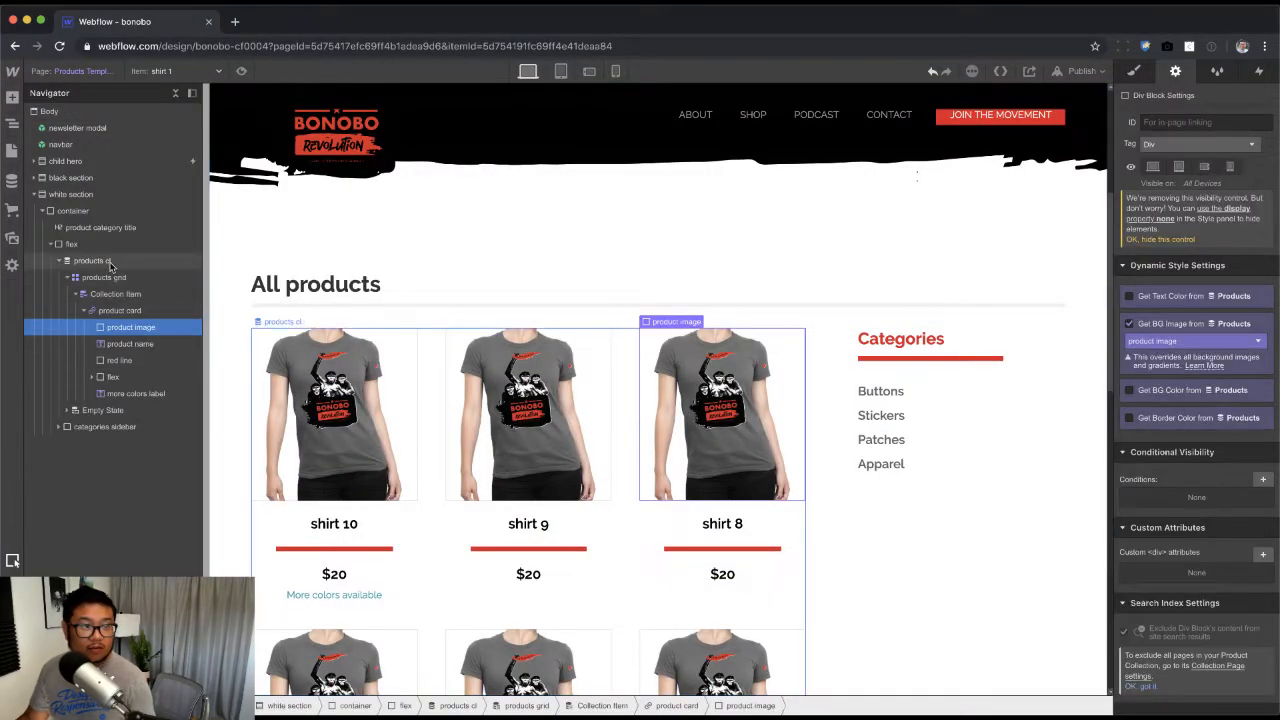
{"action": "key", "text": "Delete"}
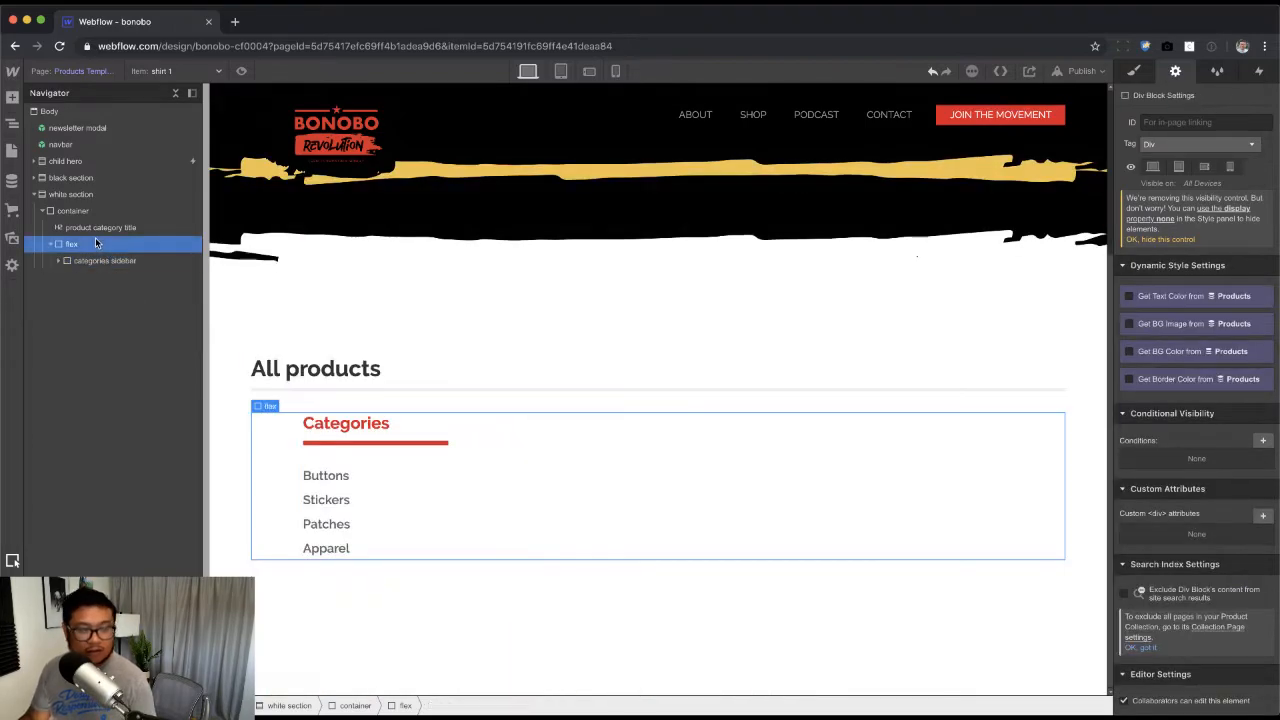
Step: Add a div block to the white section's flex container and place it before the categories sidebar
{"action": "key", "text": "super+e"}
{"action": "key", "text": "Return"}
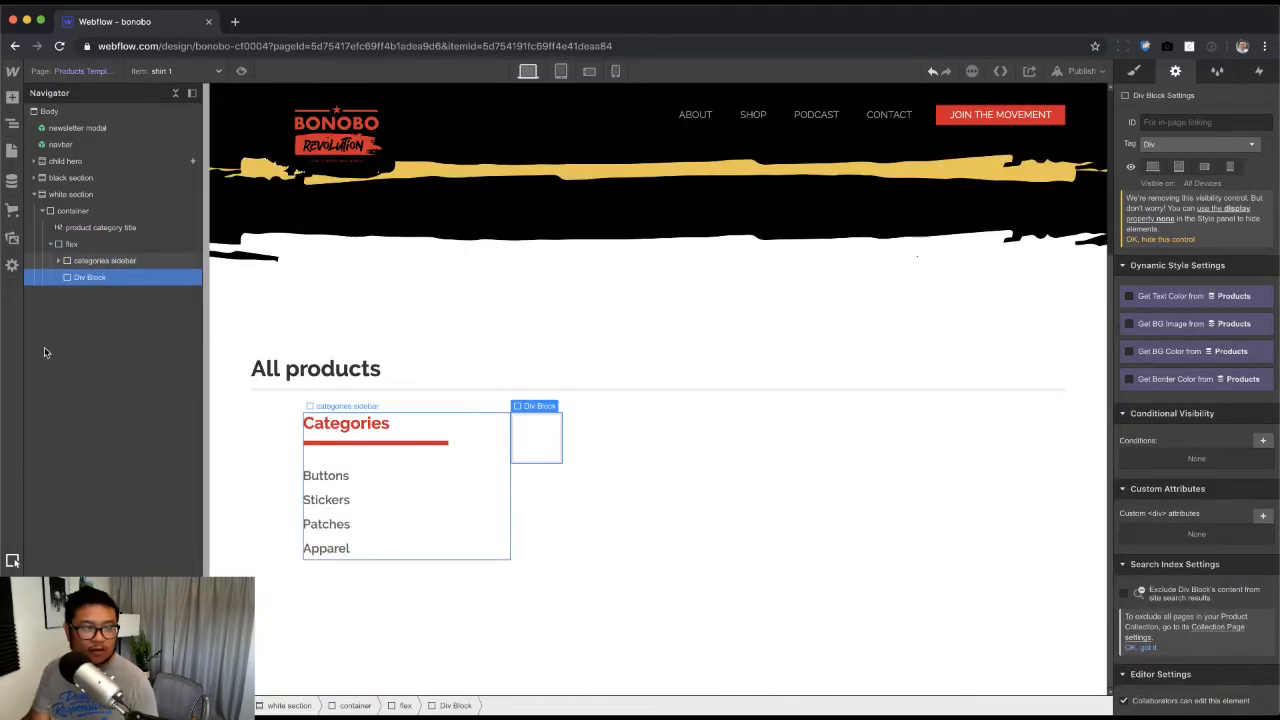
{"action": "left_click_drag", "start_coordinate": [90, 284], "coordinate": [92, 256]}
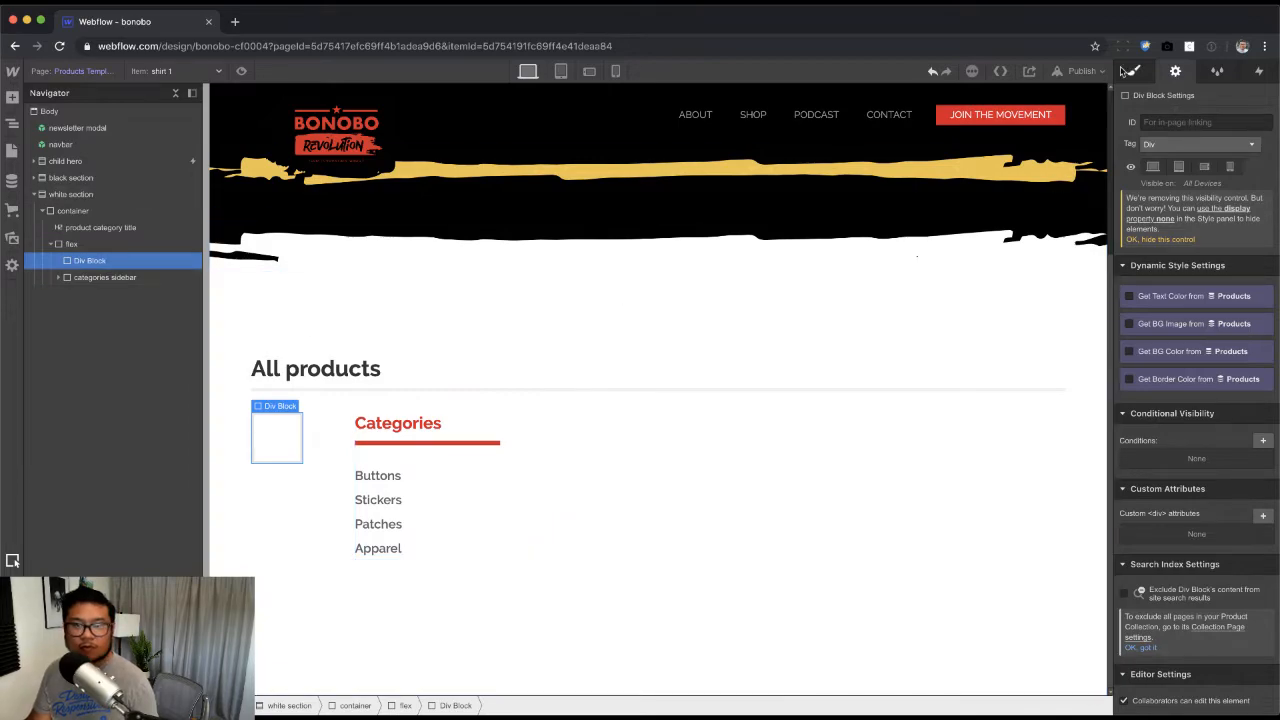
Step: Give the new div block the class "shopify wrapper" and set its flex sizing to grow
{"action": "left_click", "coordinate": [1133, 70]}
{"action": "left_click", "coordinate": [1198, 133]}
{"action": "type", "text": "shopi"}
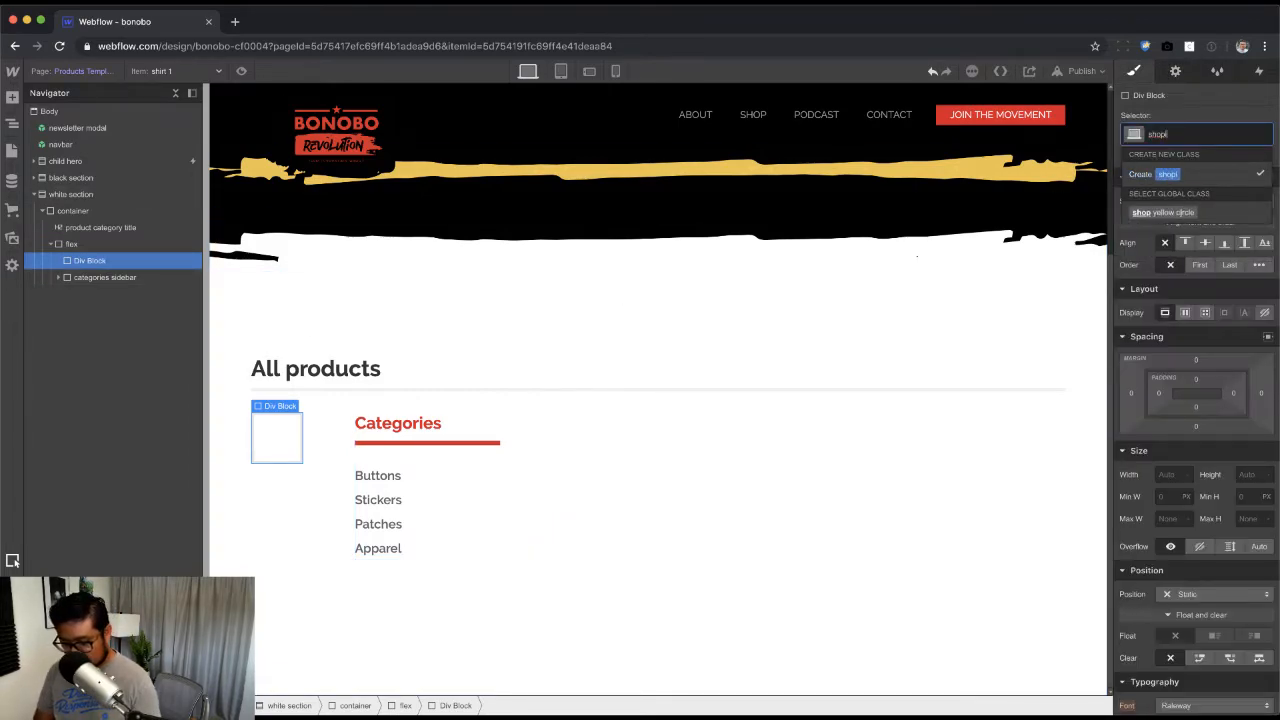
{"action": "type", "text": "fy wrapper"}
{"action": "key", "text": "Return"}
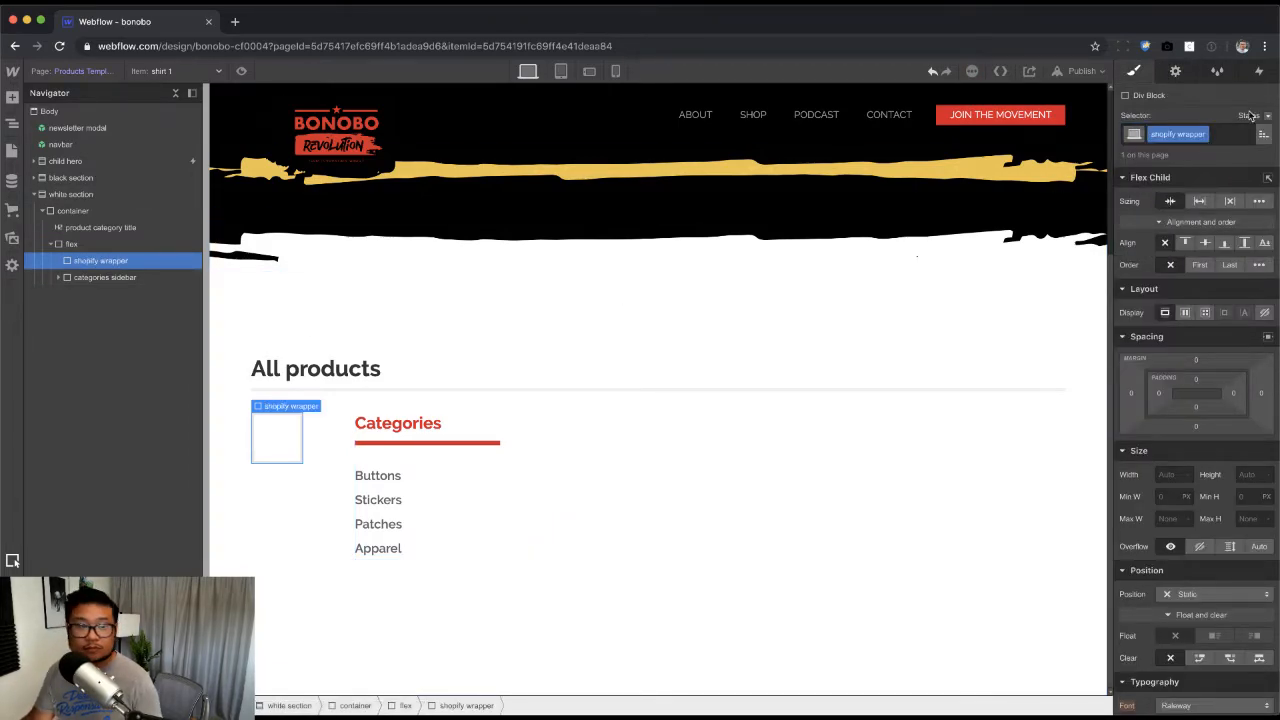
{"action": "left_click", "coordinate": [1199, 201]}
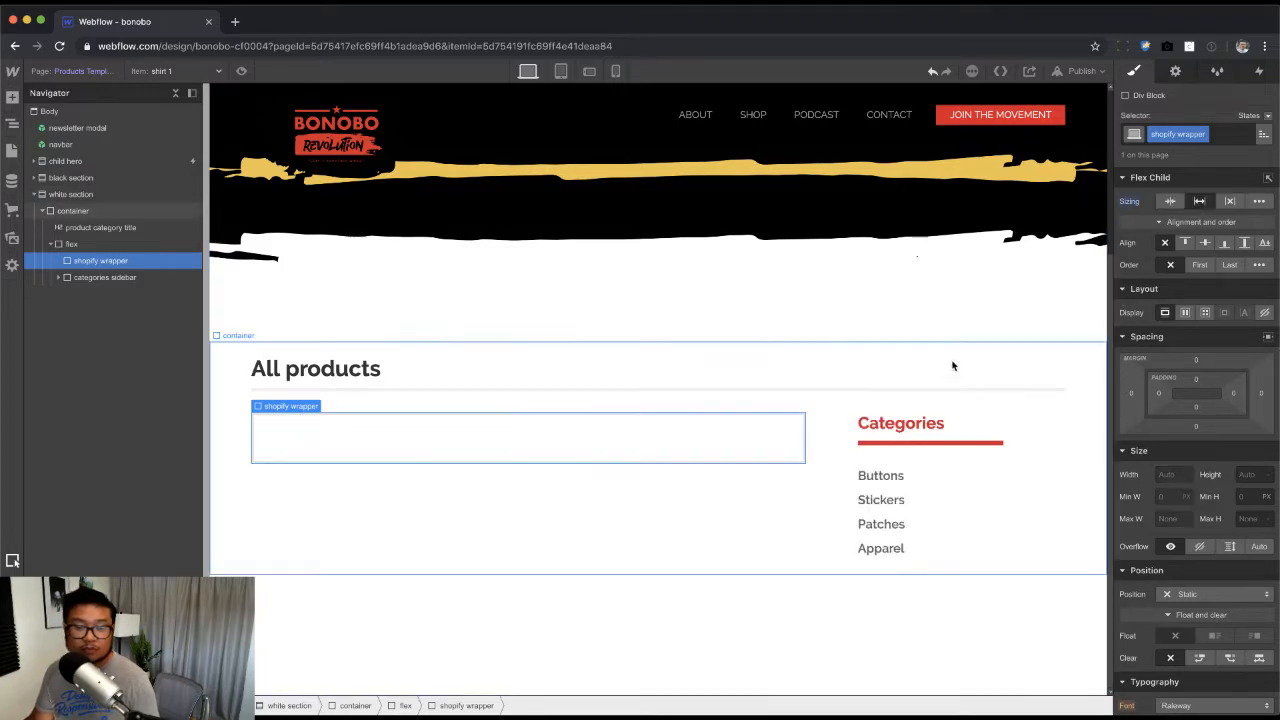
Step: Check the product page mockup and delete the All products heading from the white section
{"action": "key", "text": "super+Tab"}
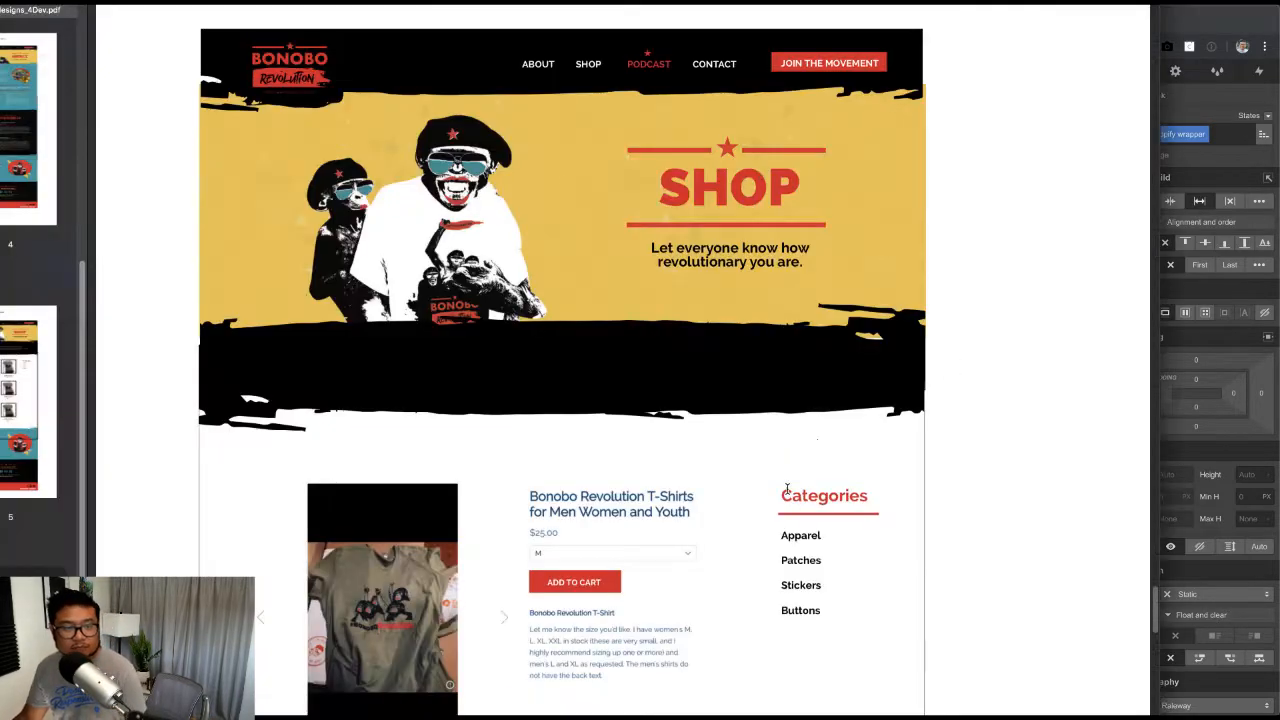
{"action": "key", "text": "super+Tab"}
{"action": "left_click", "coordinate": [443, 370]}
{"action": "key", "text": "super+Tab"}
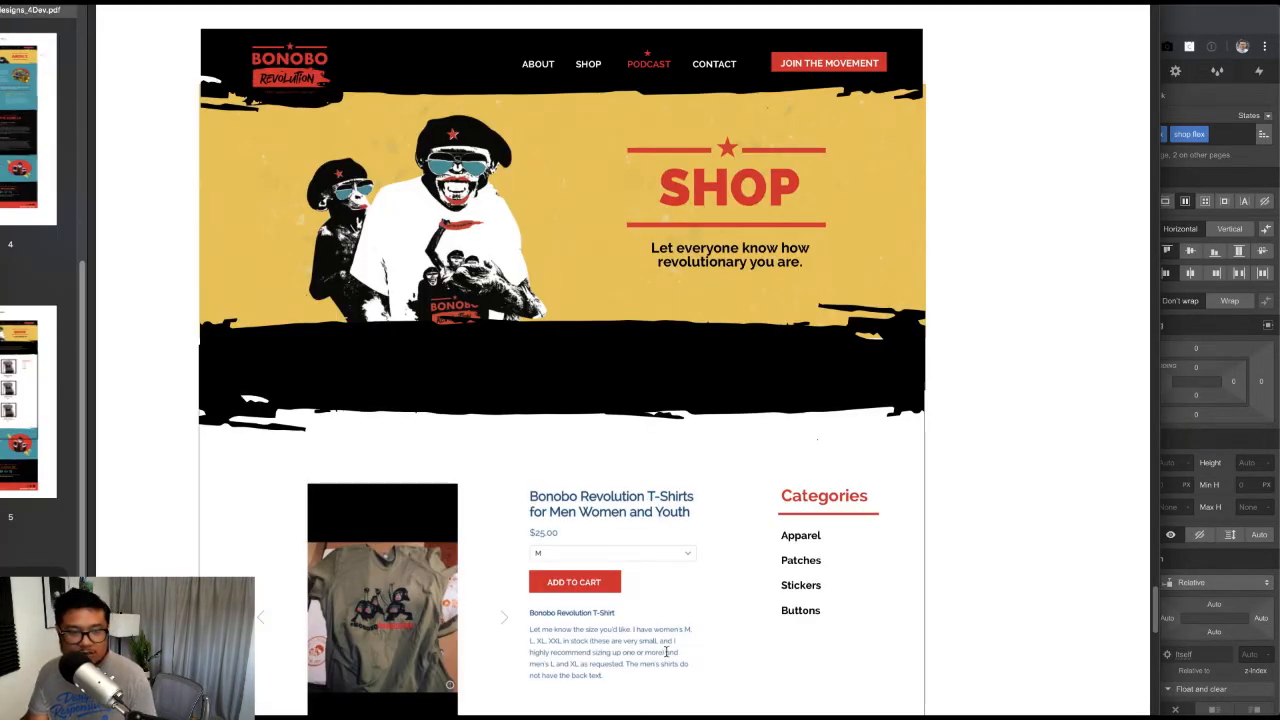
{"action": "scroll", "coordinate": [681, 631], "scroll_direction": "down", "scroll_amount": 1}
{"action": "scroll", "coordinate": [681, 631], "scroll_direction": "down", "scroll_amount": 5}
{"action": "key", "text": "super+Tab"}
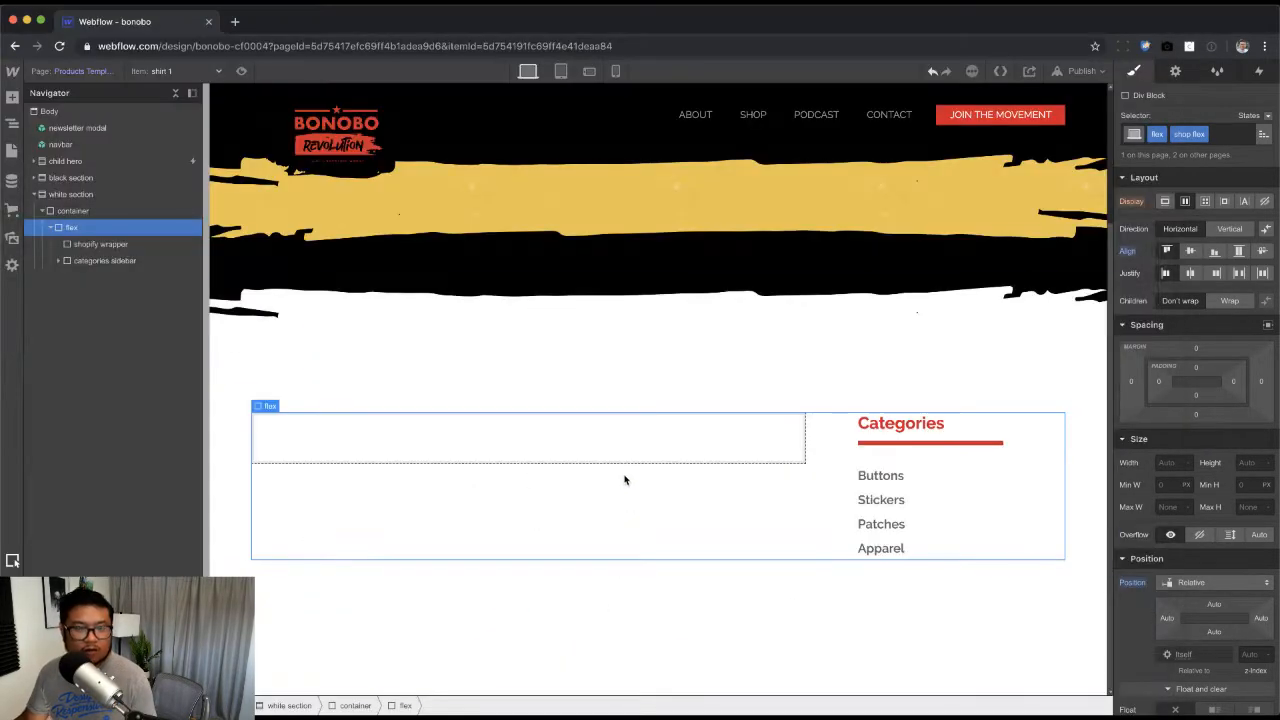
Step: Copy the div block holding the star divider and "Together, we have limitless potential" text from the About page
{"action": "left_click", "coordinate": [94, 70]}
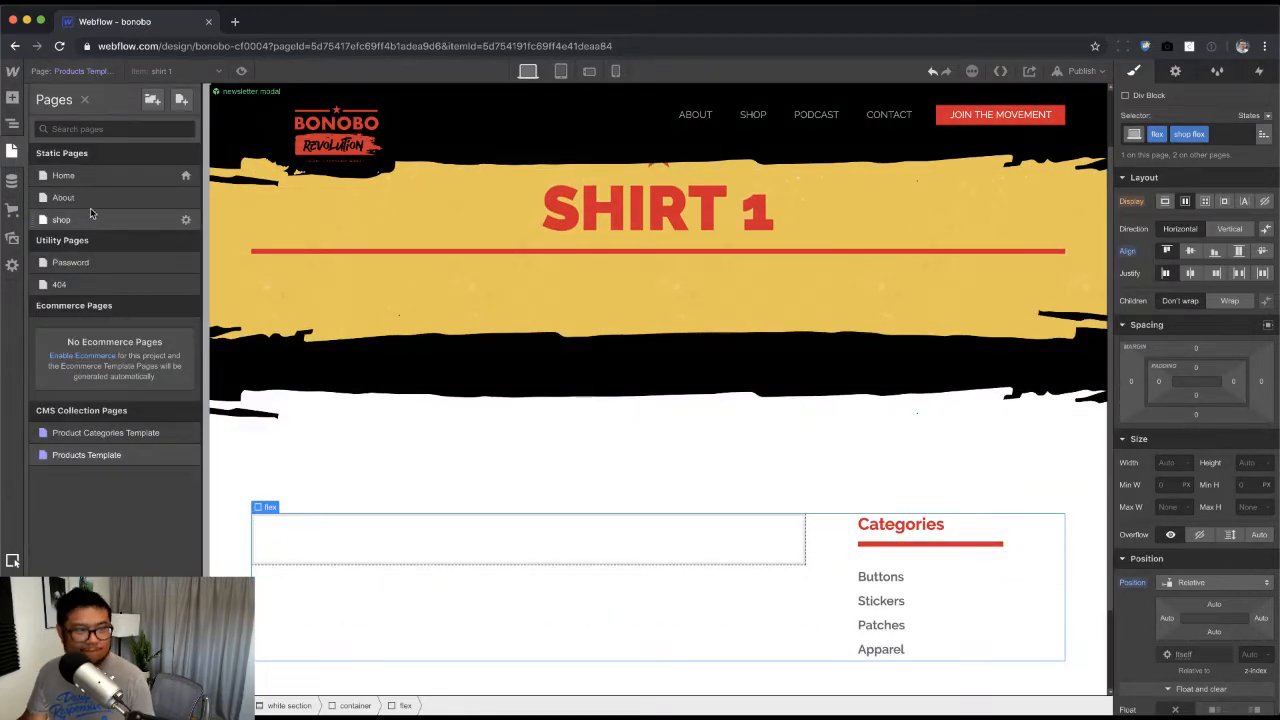
{"action": "left_click", "coordinate": [63, 197]}
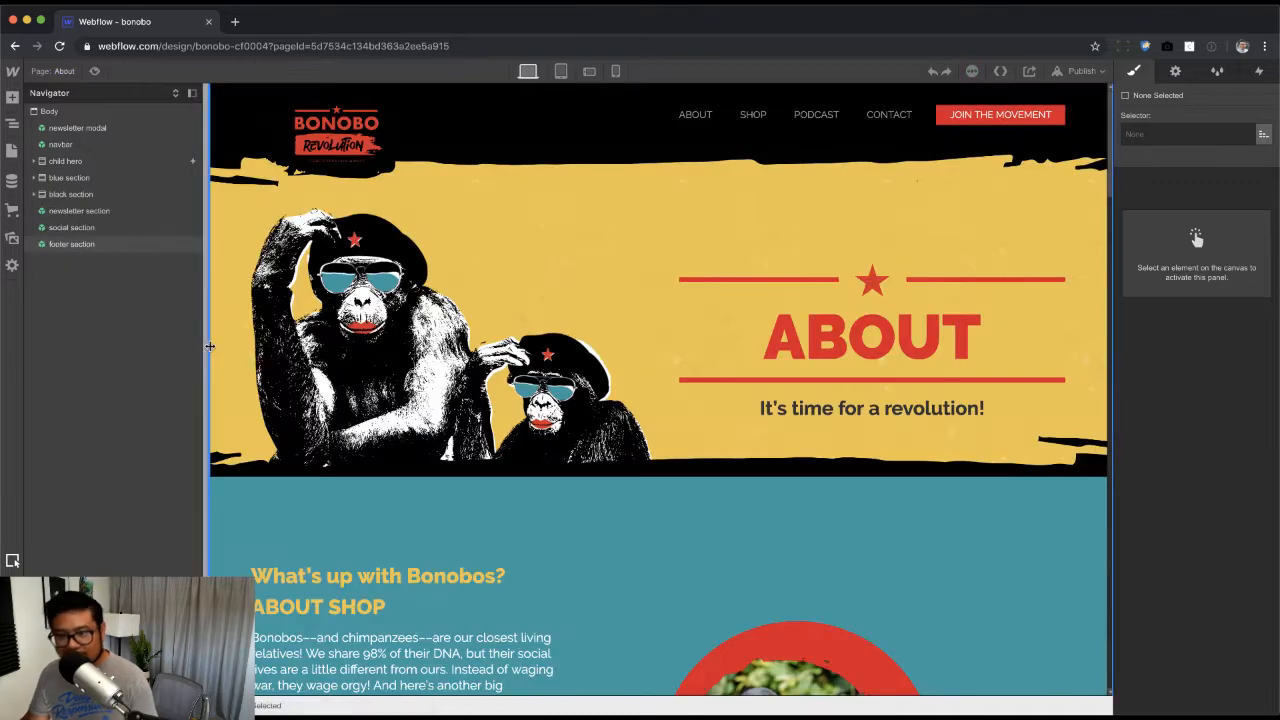
{"action": "scroll", "coordinate": [433, 519], "scroll_direction": "down", "scroll_amount": 5}
{"action": "scroll", "coordinate": [433, 519], "scroll_direction": "down", "scroll_amount": 20}
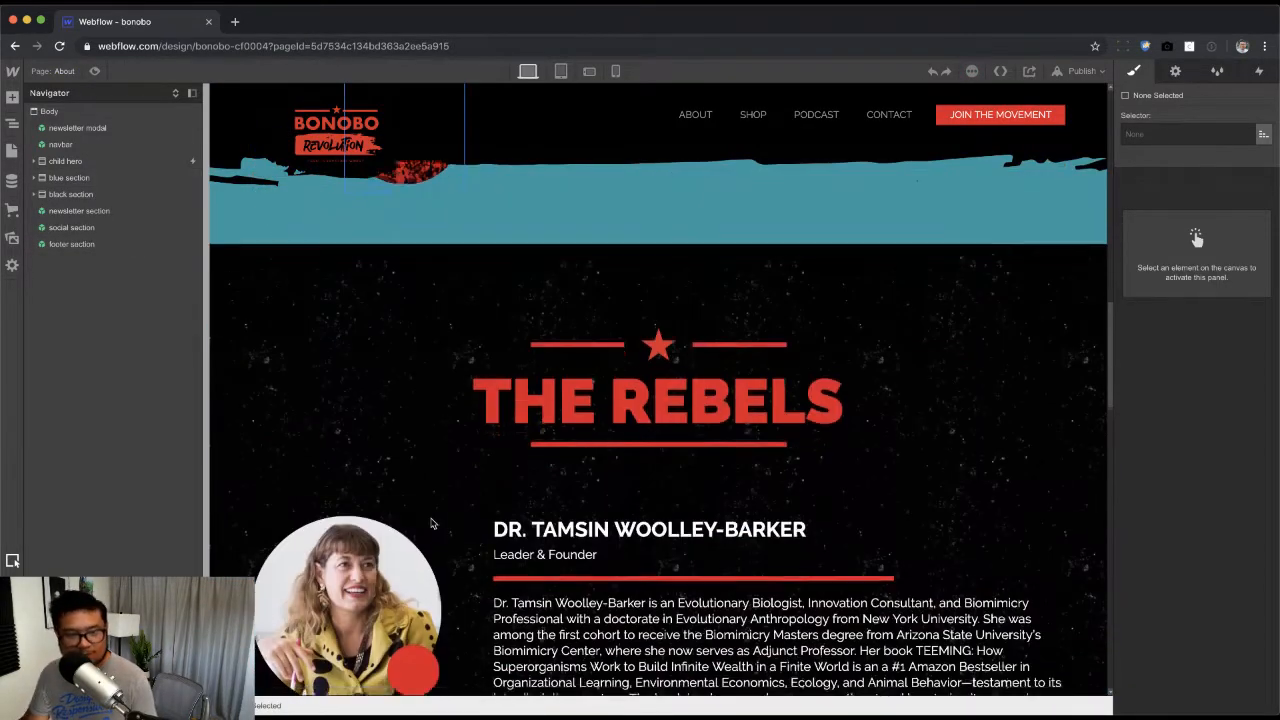
{"action": "scroll", "coordinate": [432, 523], "scroll_direction": "up", "scroll_amount": 15}
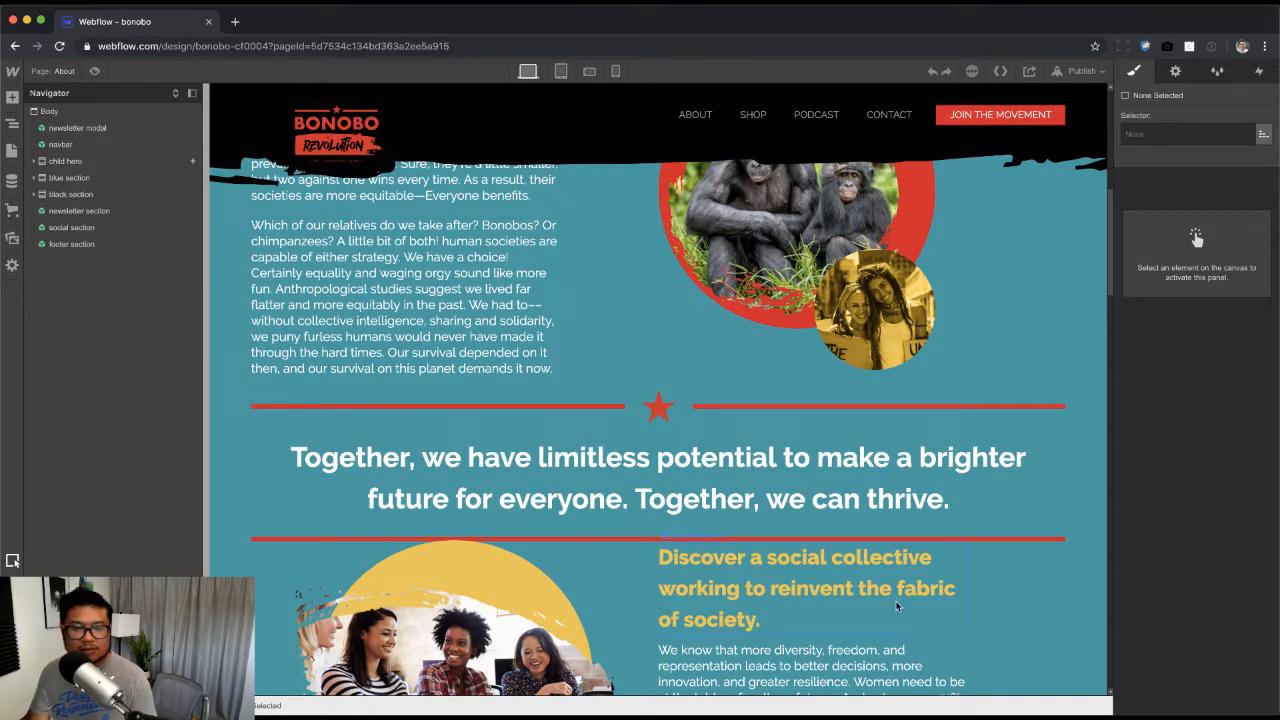
{"action": "scroll", "coordinate": [880, 572], "scroll_direction": "up", "scroll_amount": 3}
{"action": "scroll", "coordinate": [880, 572], "scroll_direction": "down", "scroll_amount": 4}
{"action": "left_click", "coordinate": [539, 340]}
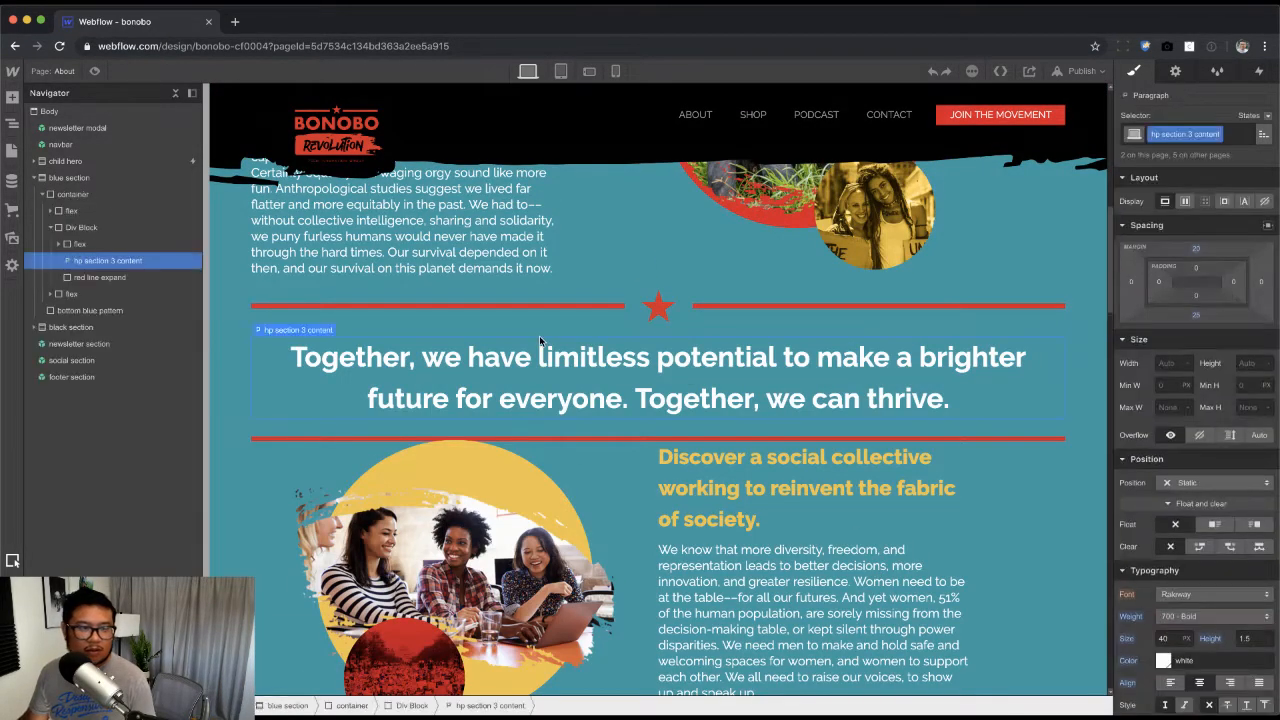
{"action": "key", "text": "Up"}
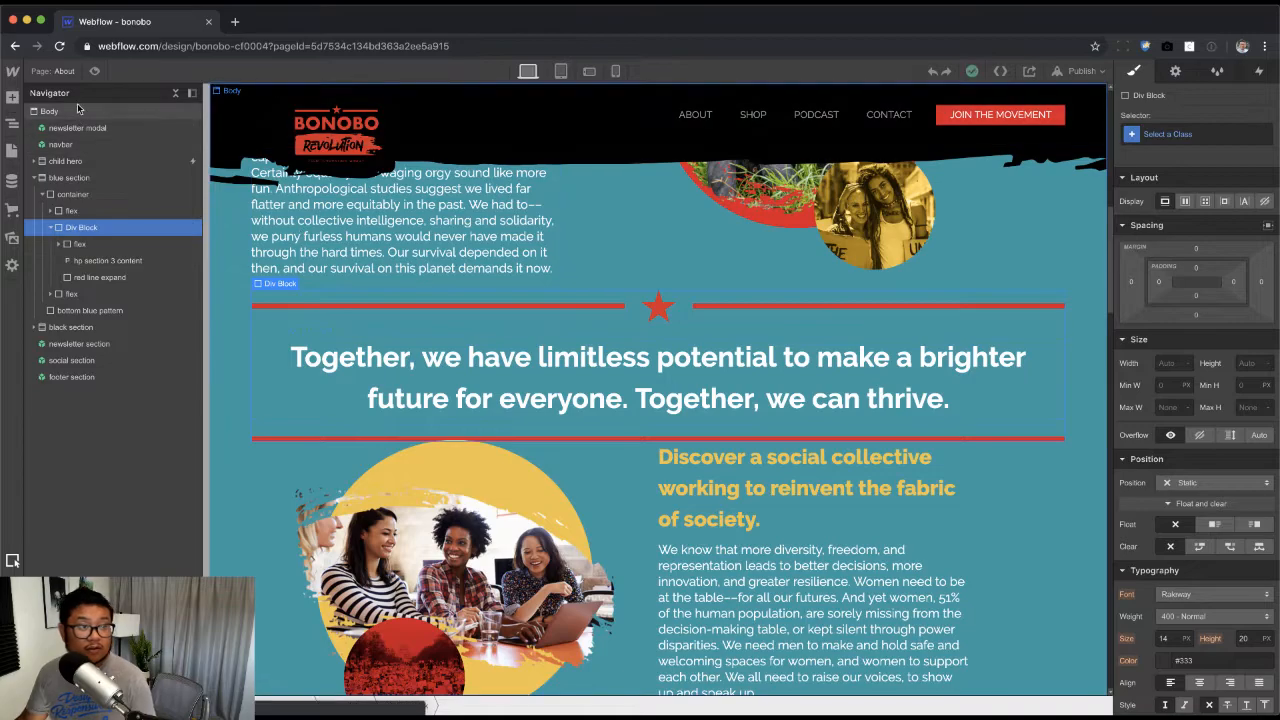
Step: Paste the copied star divider block beneath the flex container in the Products Template's white section
{"action": "left_click", "coordinate": [62, 71]}
{"action": "left_click", "coordinate": [80, 455]}
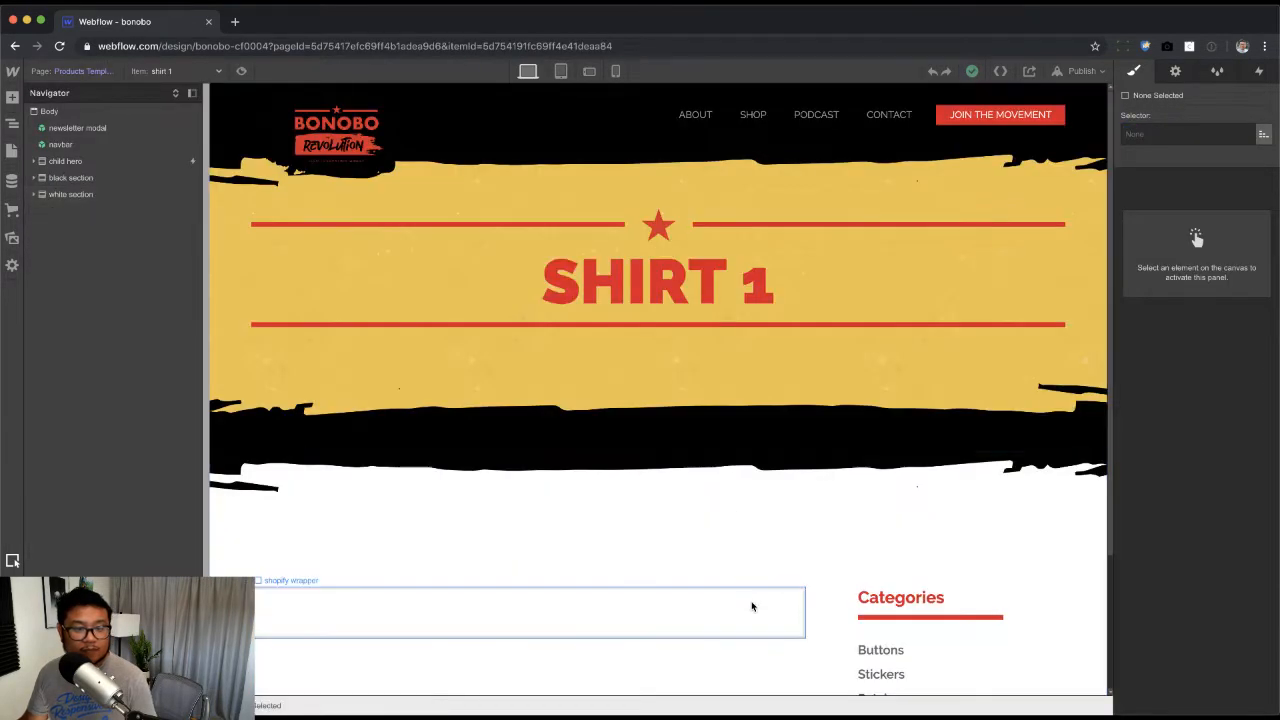
{"action": "left_click", "coordinate": [72, 194]}
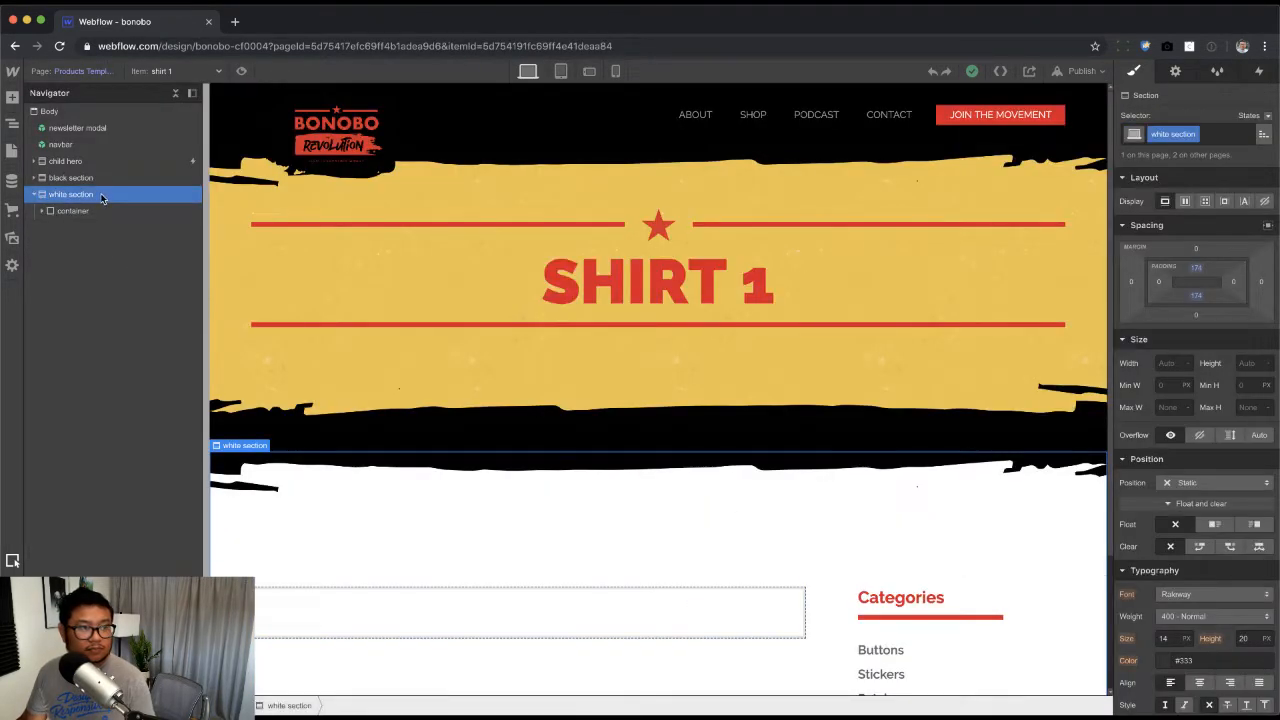
{"action": "left_click", "coordinate": [45, 213]}
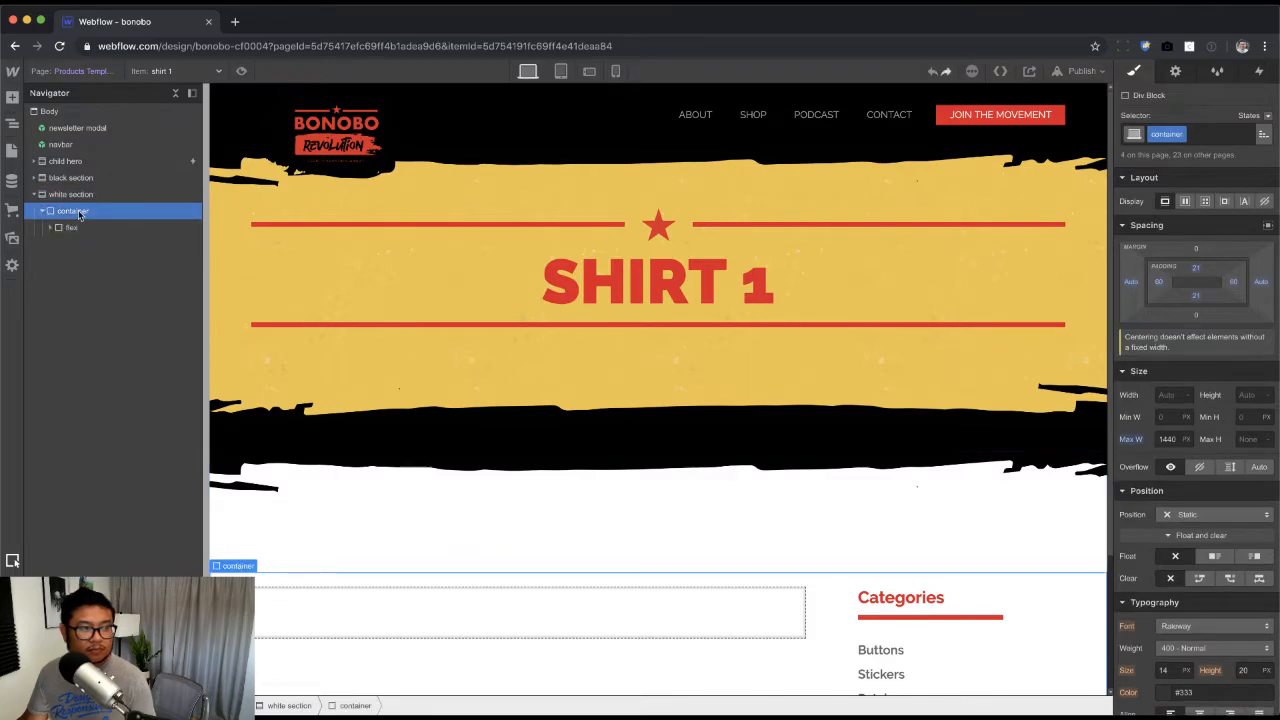
{"action": "left_click", "coordinate": [85, 244]}
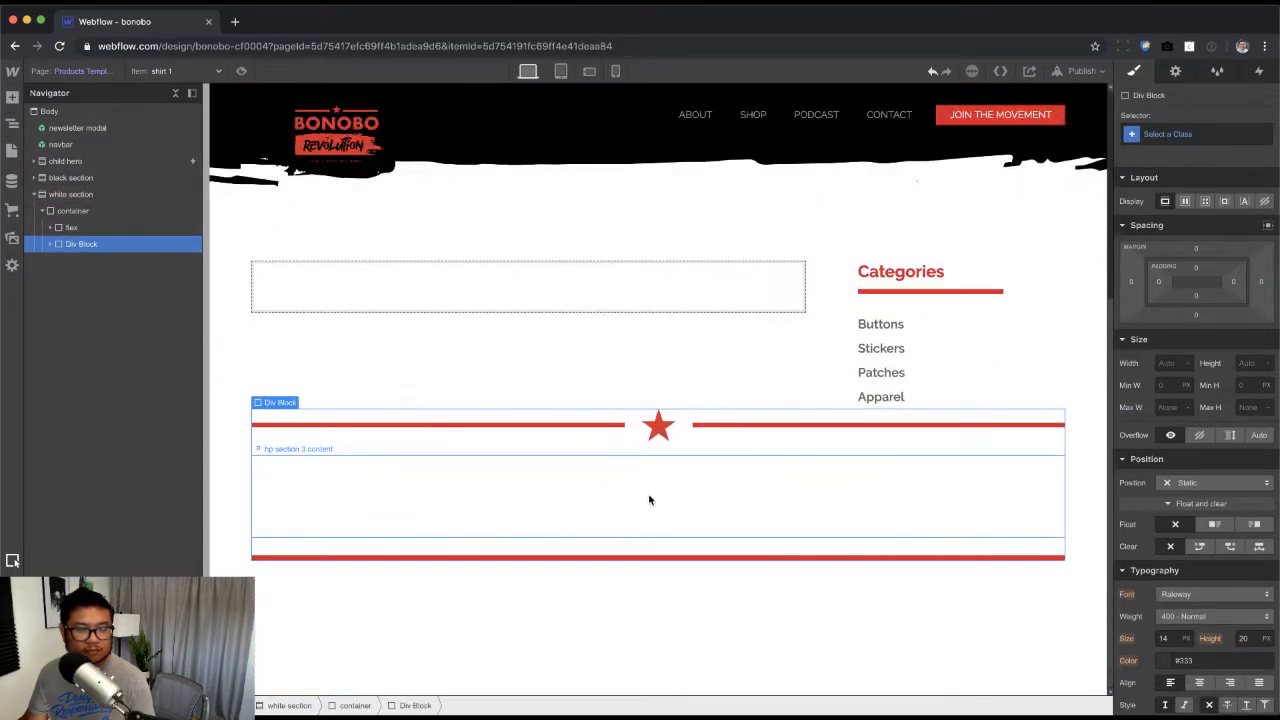
Step: Replace the pasted block's paragraph text with RELATED PRODUCTS copied from the mockup
{"action": "left_click", "coordinate": [650, 500]}
{"action": "key", "text": "super+Tab"}
{"action": "scroll", "coordinate": [666, 282], "scroll_direction": "down", "scroll_amount": 4}
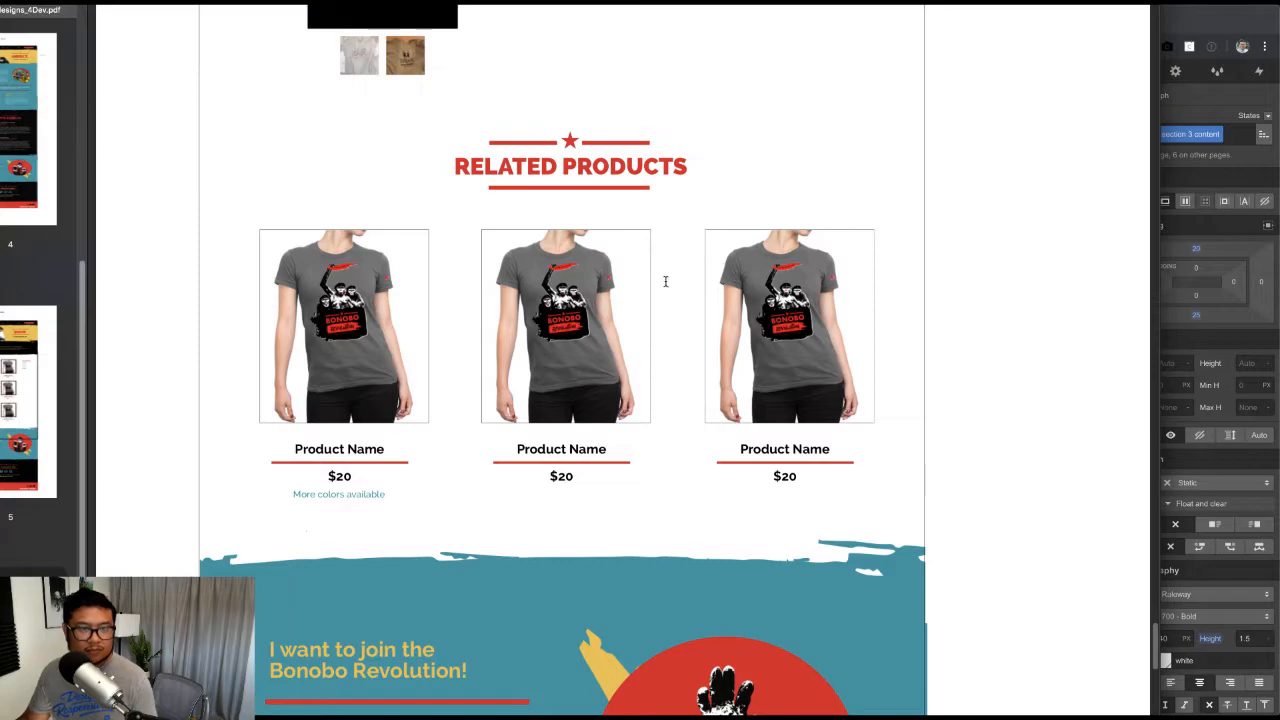
{"action": "left_click_drag", "start_coordinate": [688, 166], "coordinate": [454, 166]}
{"action": "key", "text": "super+c"}
{"action": "key", "text": "super+Tab"}
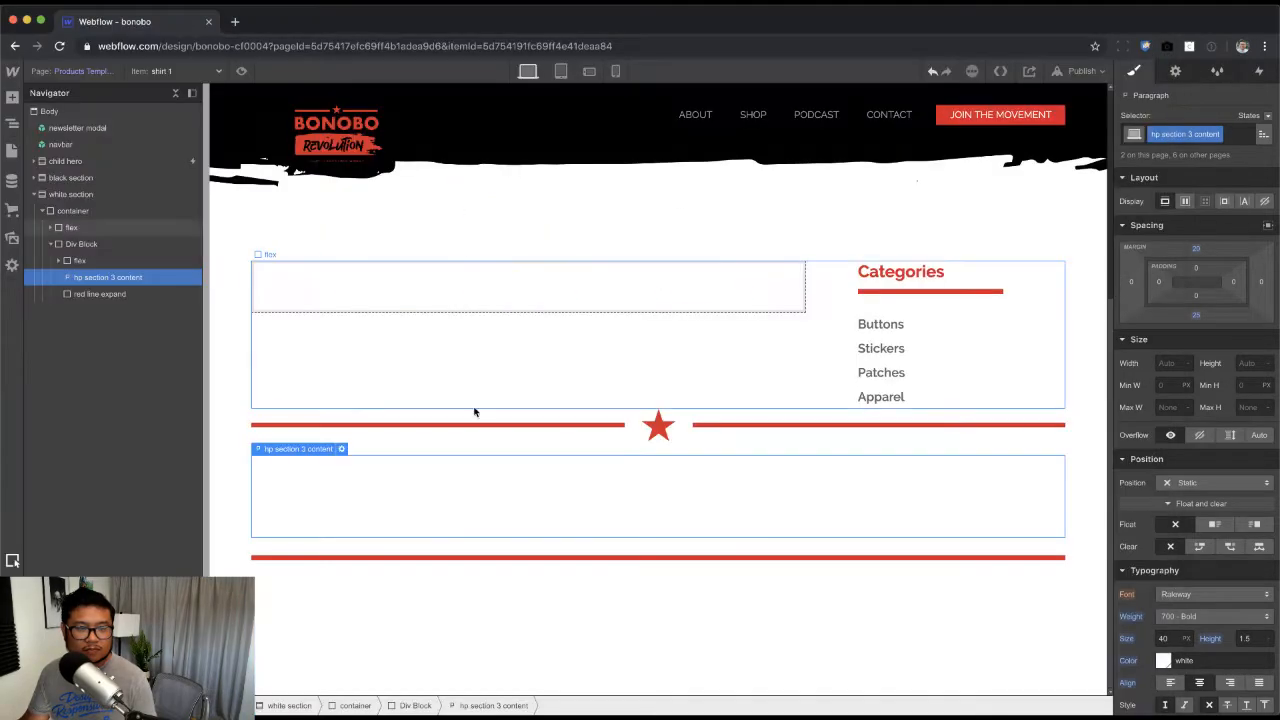
{"action": "double_click", "coordinate": [517, 479]}
{"action": "key", "text": "super+v"}
{"action": "key", "text": "Escape"}
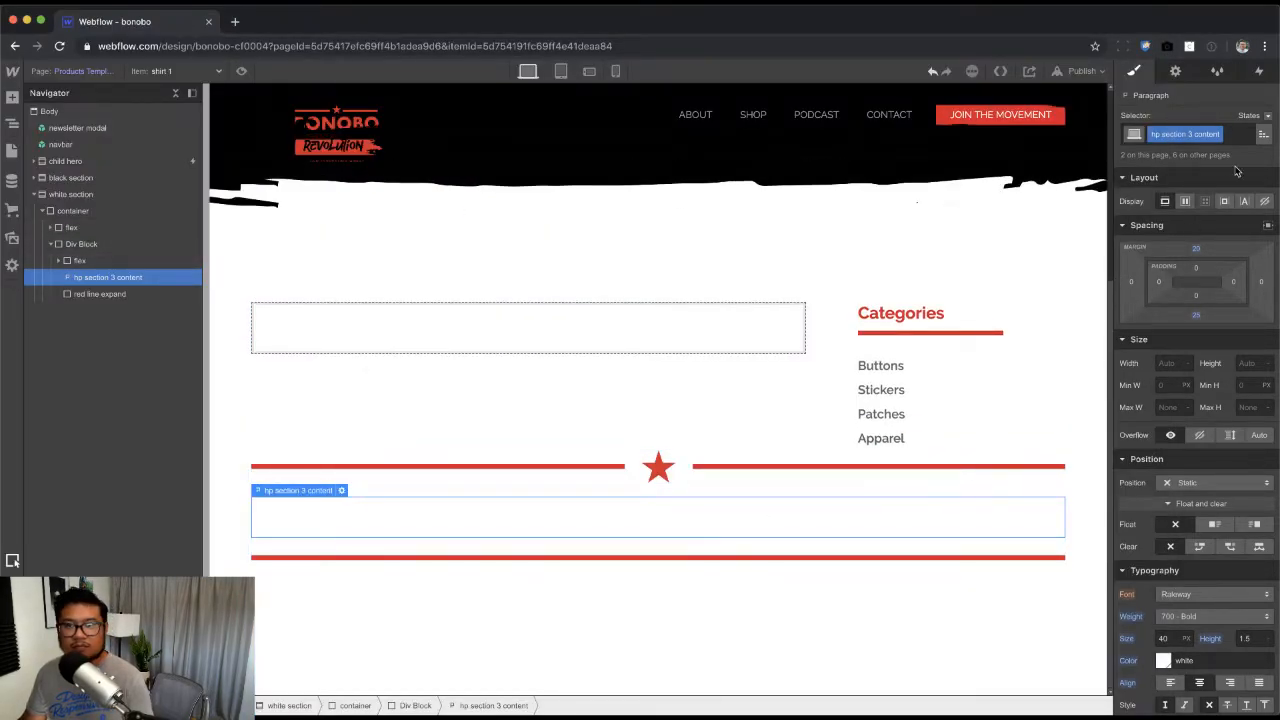
Step: Try replacing the RELATED PRODUCTS paragraph's class with "red side title"
{"action": "left_click", "coordinate": [1238, 134]}
{"action": "key", "text": "BackSpace"}
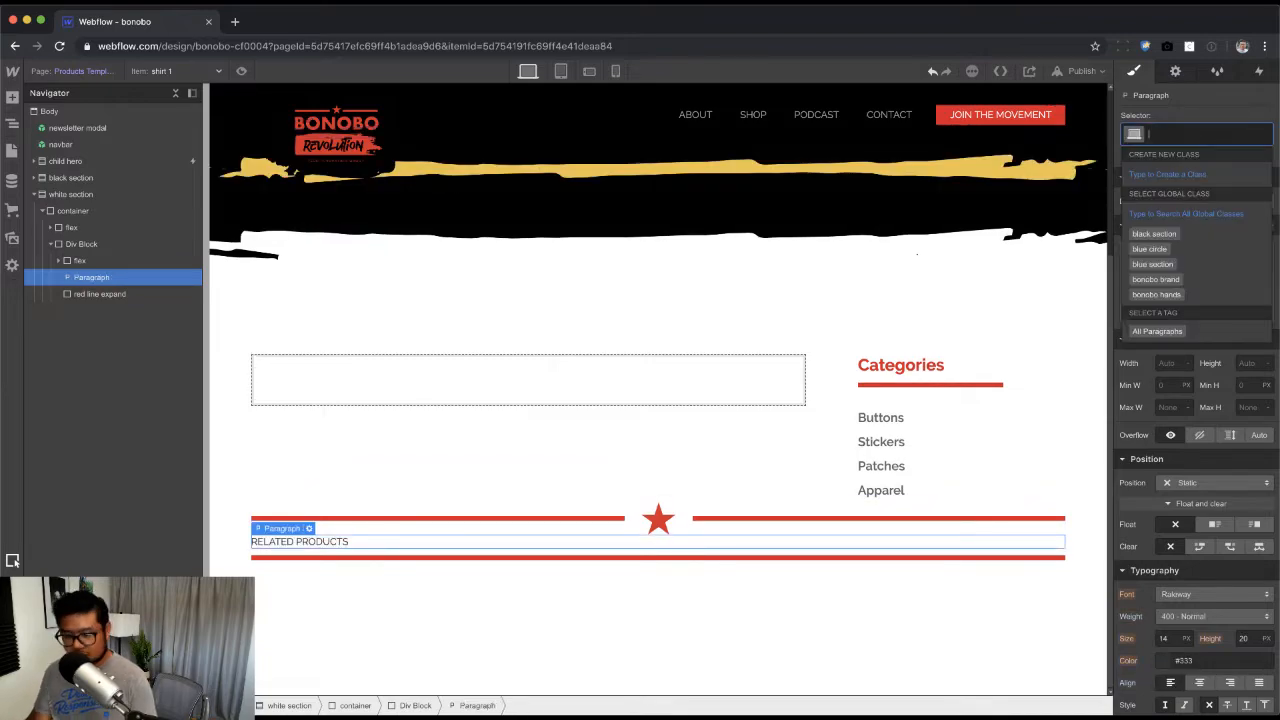
{"action": "type", "text": "red"}
{"action": "key", "text": "Down"}
{"action": "key", "text": "Down"}
{"action": "key", "text": "Down"}
{"action": "key", "text": "Down"}
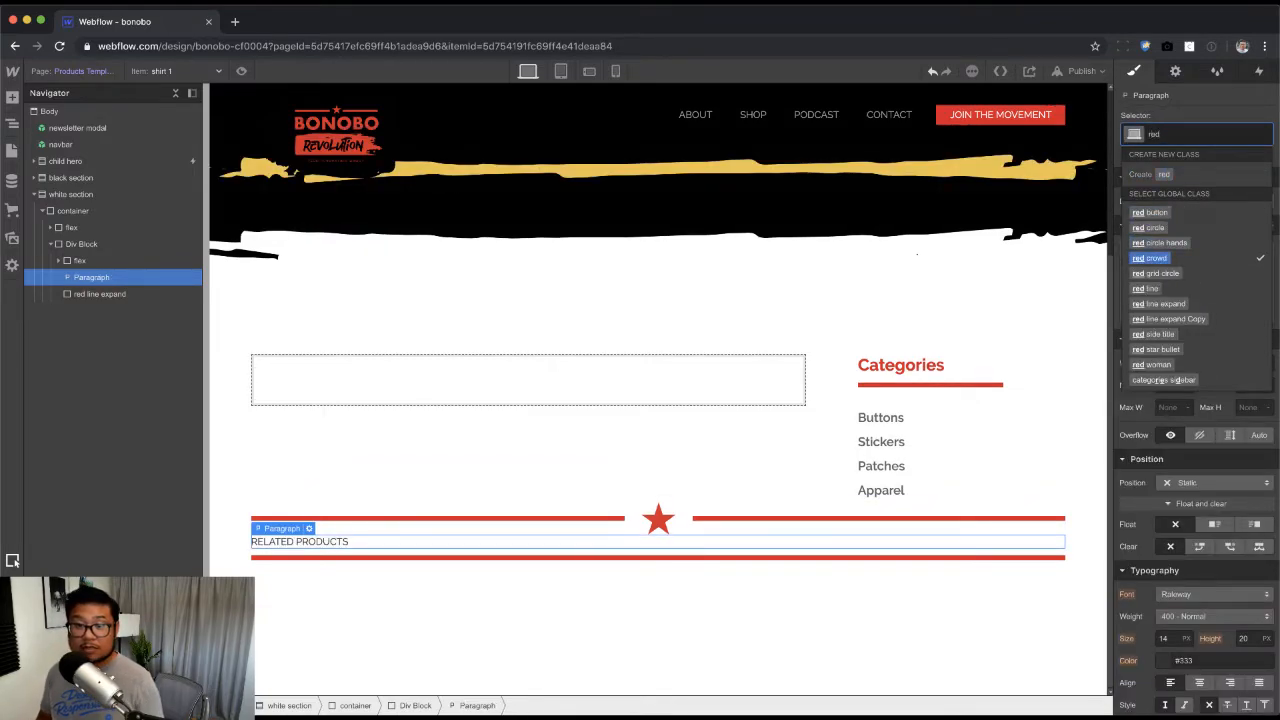
{"action": "key", "text": "Down"}
{"action": "key", "text": "Down"}
{"action": "key", "text": "Down"}
{"action": "key", "text": "Down"}
{"action": "key", "text": "Down"}
{"action": "key", "text": "Return"}
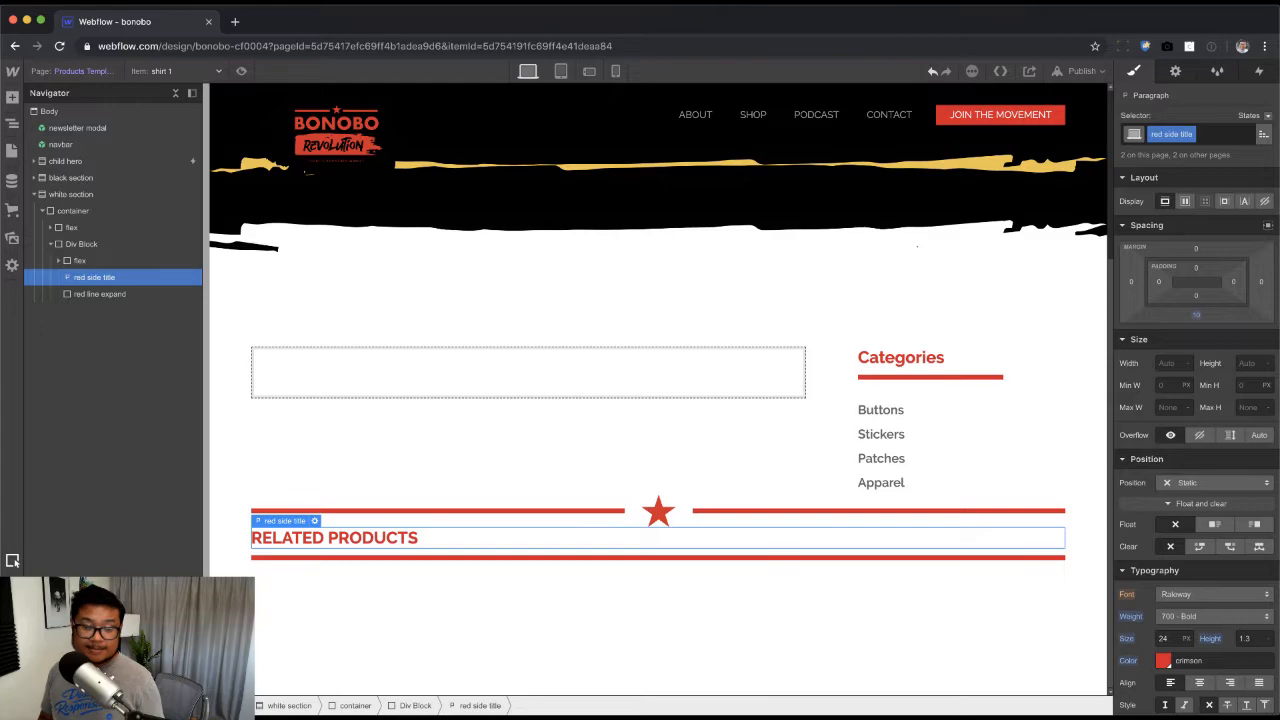
{"action": "key", "text": "super+z"}
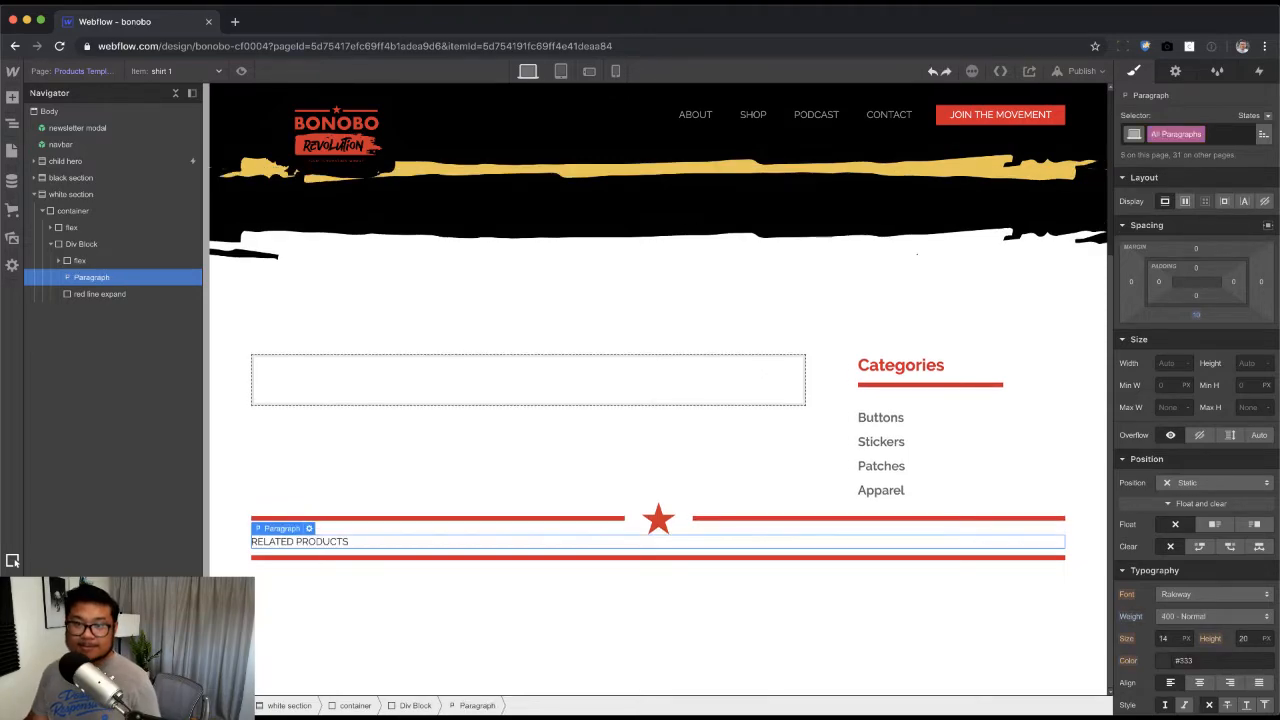
Step: Delete the RELATED PRODUCTS paragraph and add a text block inside the star divider's div block
{"action": "left_click", "coordinate": [337, 540]}
{"action": "key", "text": "Delete"}
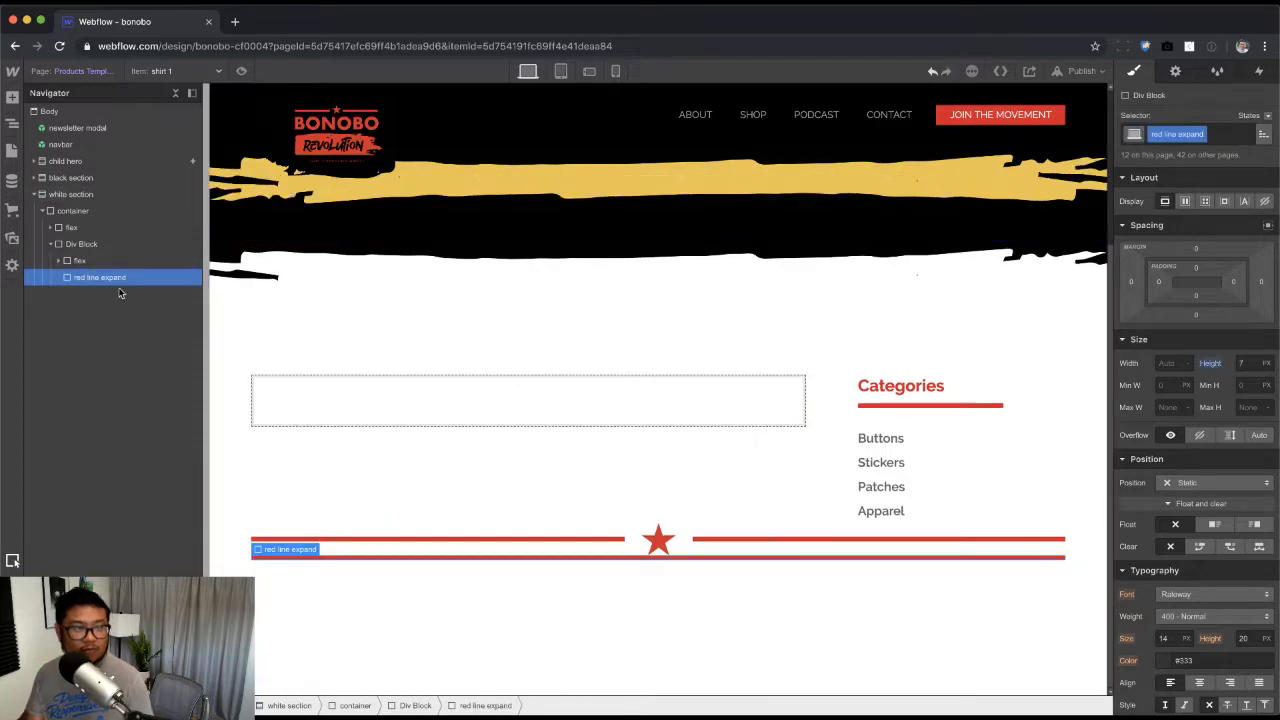
{"action": "left_click", "coordinate": [91, 262]}
{"action": "left_click", "coordinate": [79, 245]}
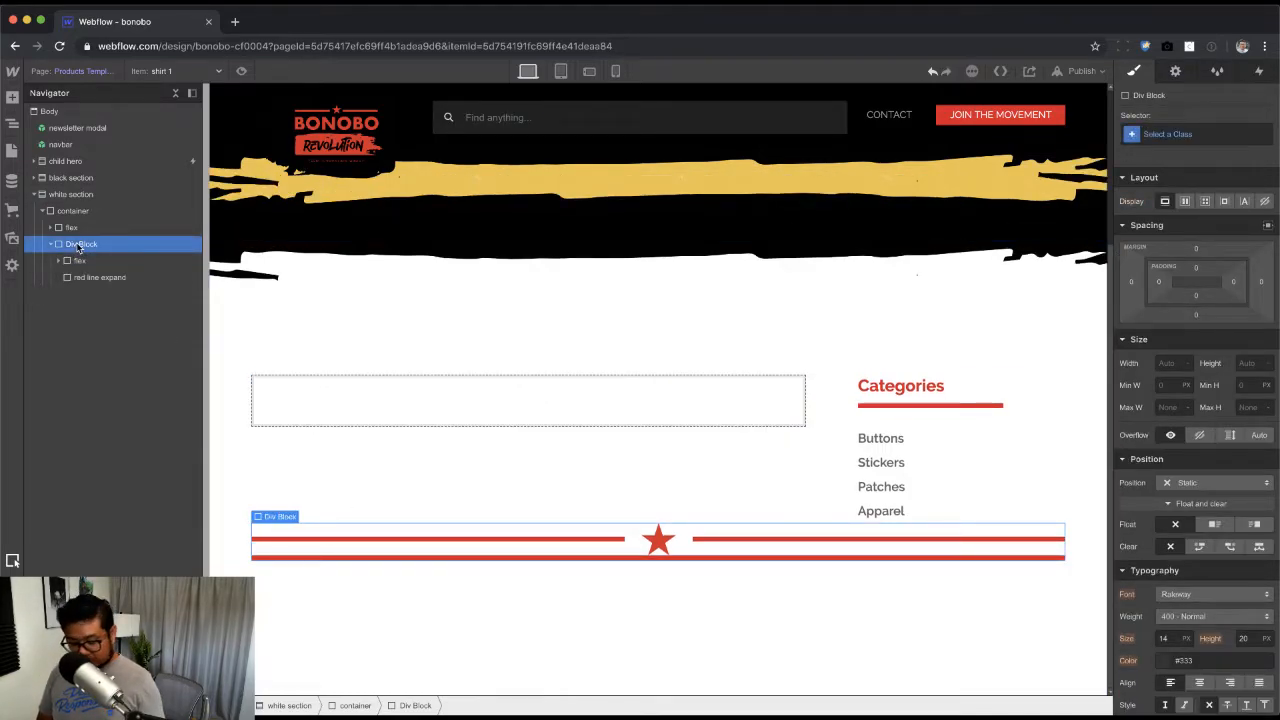
{"action": "type", "text": "text"}
{"action": "key", "text": "Return"}
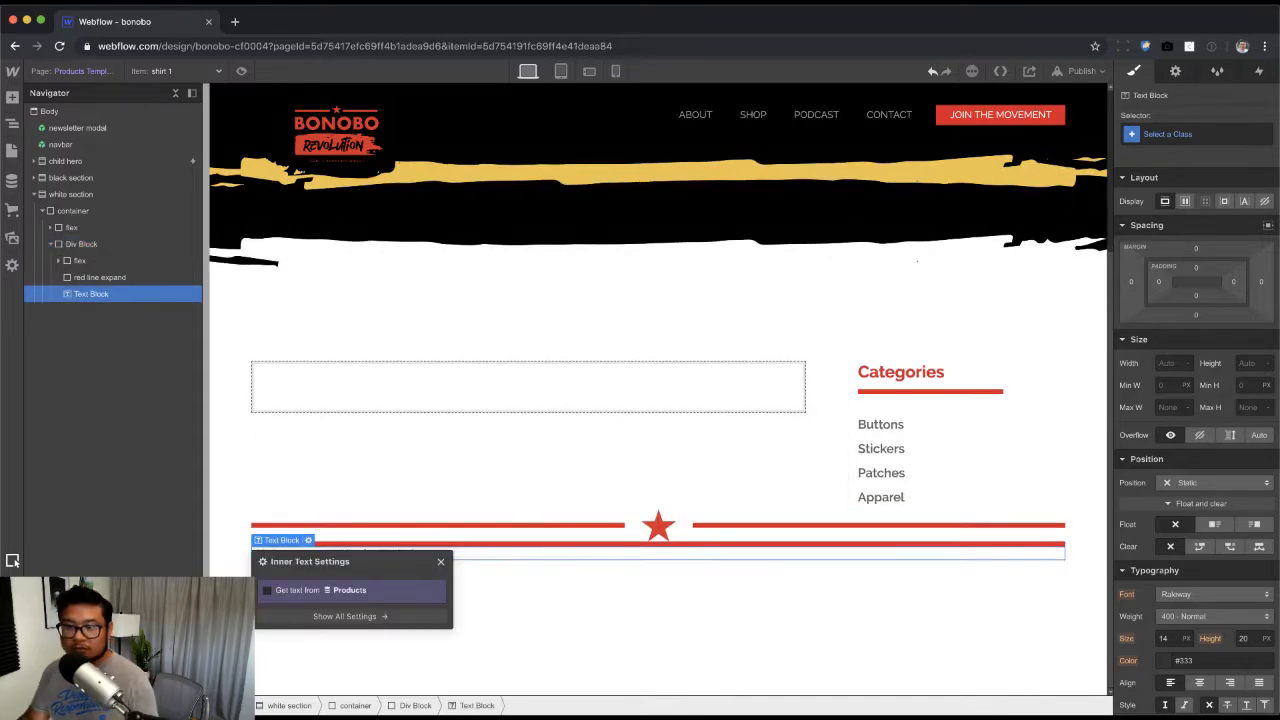
Step: Replace the new text block's placeholder text with RELATED
{"action": "left_click", "coordinate": [440, 558]}
{"action": "double_click", "coordinate": [322, 552]}
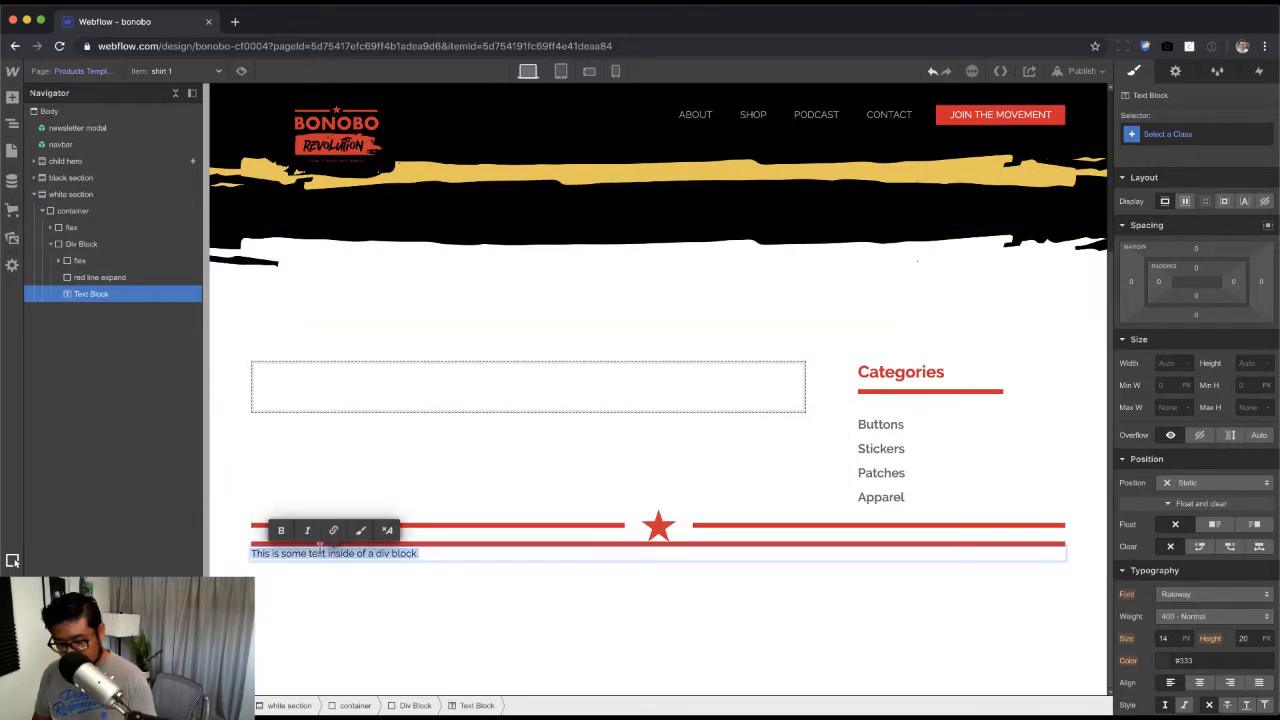
{"action": "type", "text": "RELATED"}
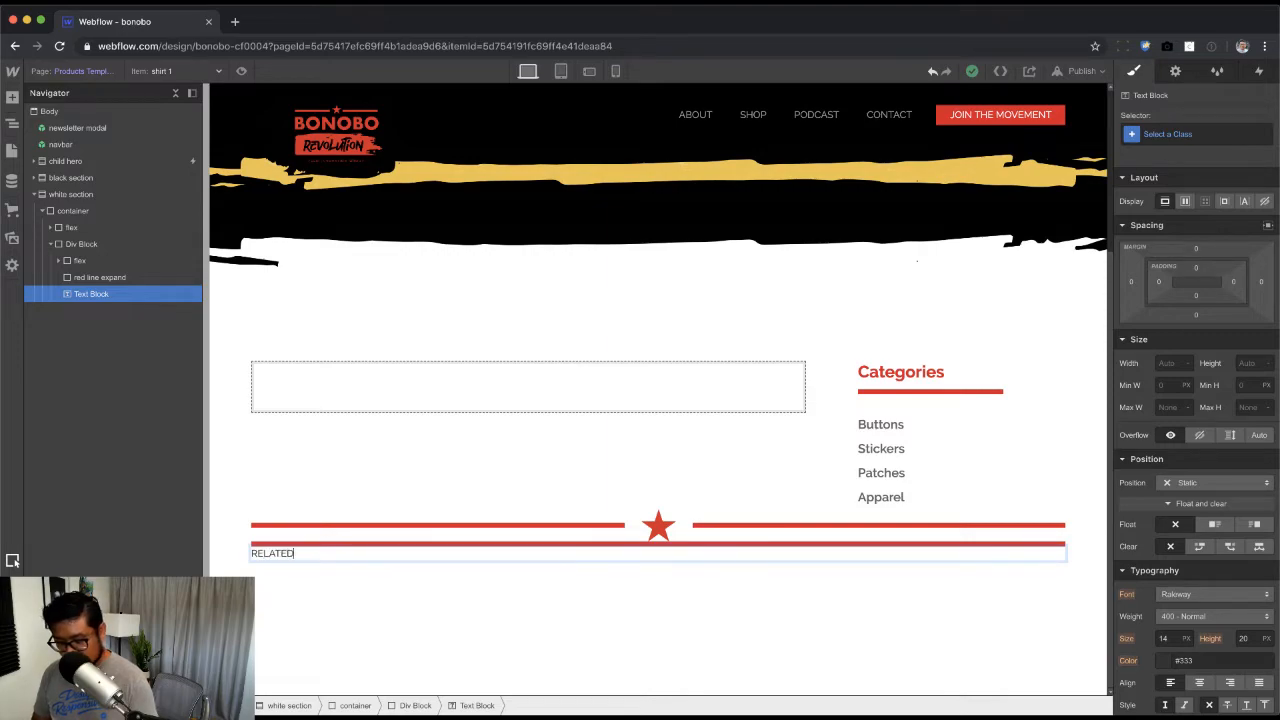
Step: Continue the new text block's wording with PRODUCTS after RELATED
{"action": "type", "text": " PRODUCTRS"}
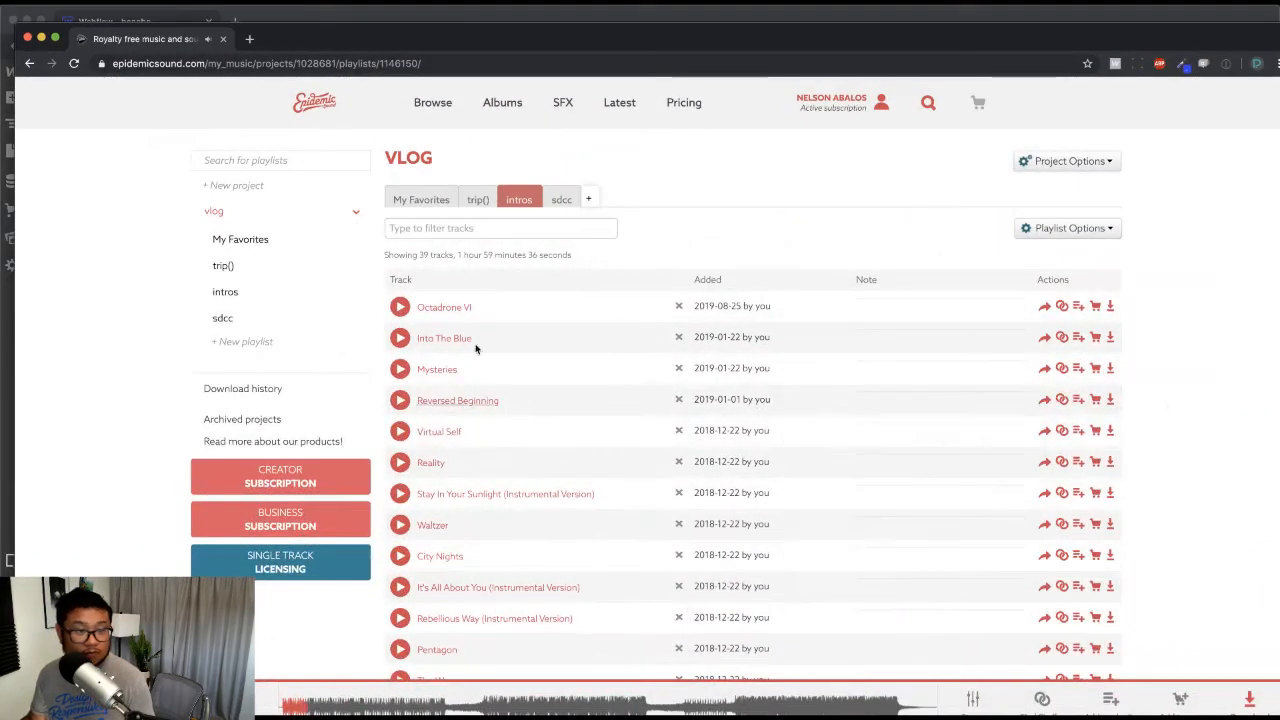
Step: Pick background music on Epidemic Sound: play In My Bed from the intros playlist, and Wear The Crown from Pure Indigo's tracks
{"action": "scroll", "coordinate": [477, 577], "scroll_direction": "down", "scroll_amount": 15}
{"action": "scroll", "coordinate": [474, 574], "scroll_direction": "up", "scroll_amount": 2}
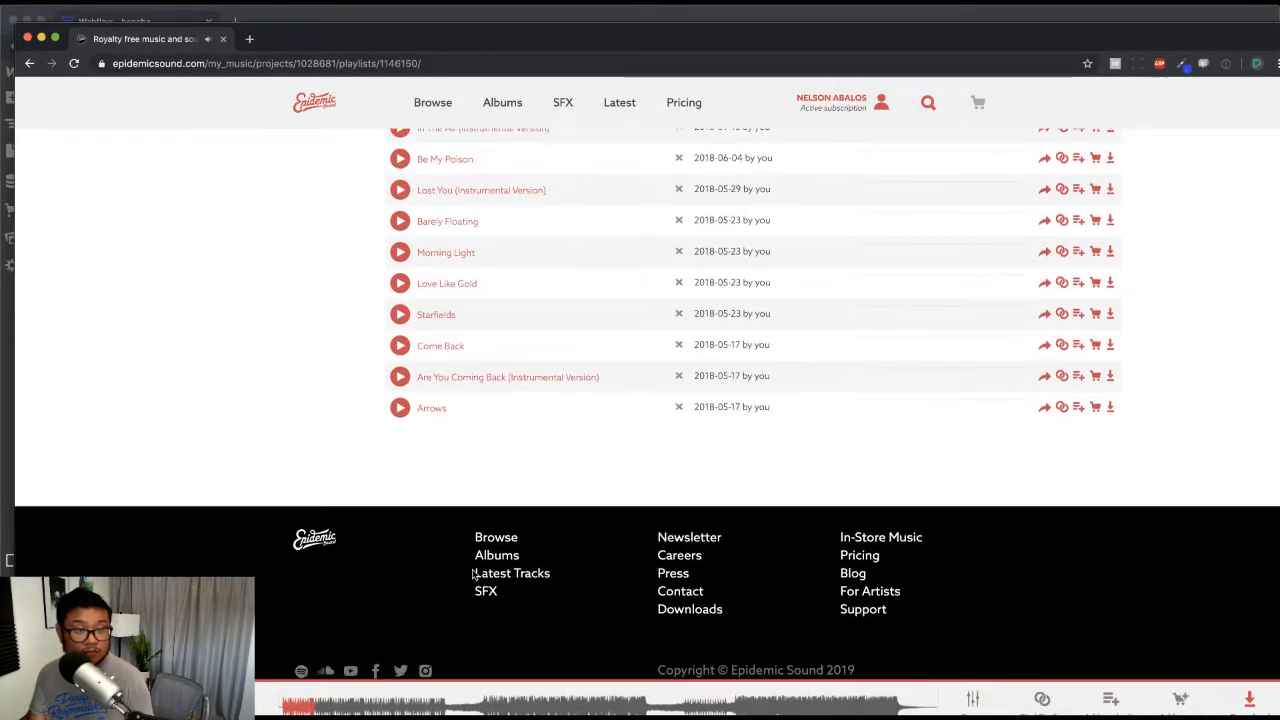
{"action": "scroll", "coordinate": [474, 574], "scroll_direction": "up", "scroll_amount": 4}
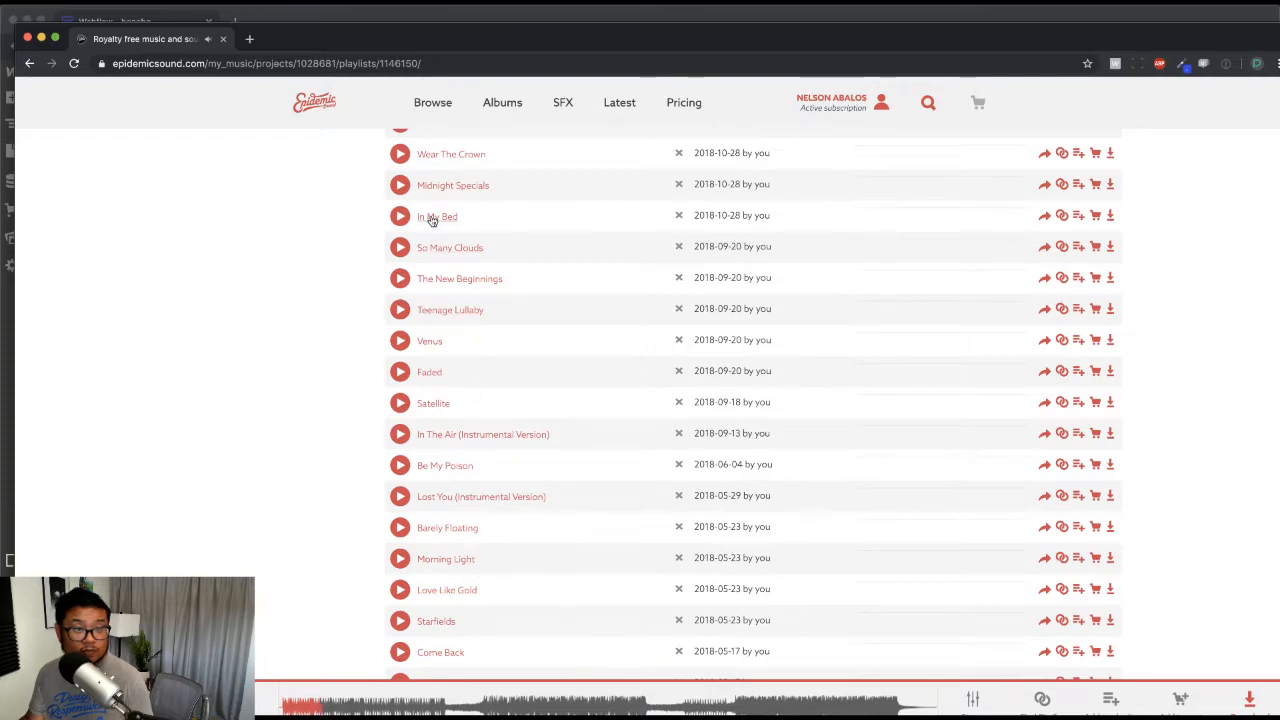
{"action": "left_click", "coordinate": [401, 219]}
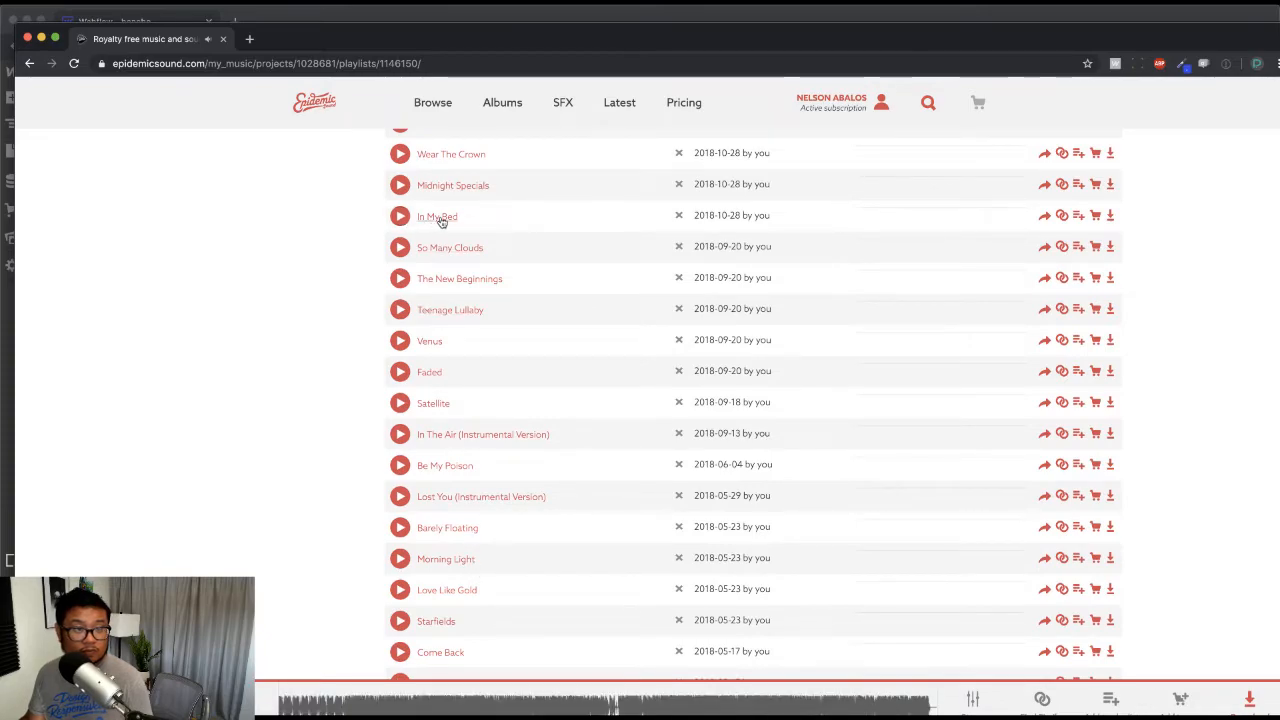
{"action": "left_click", "coordinate": [196, 707]}
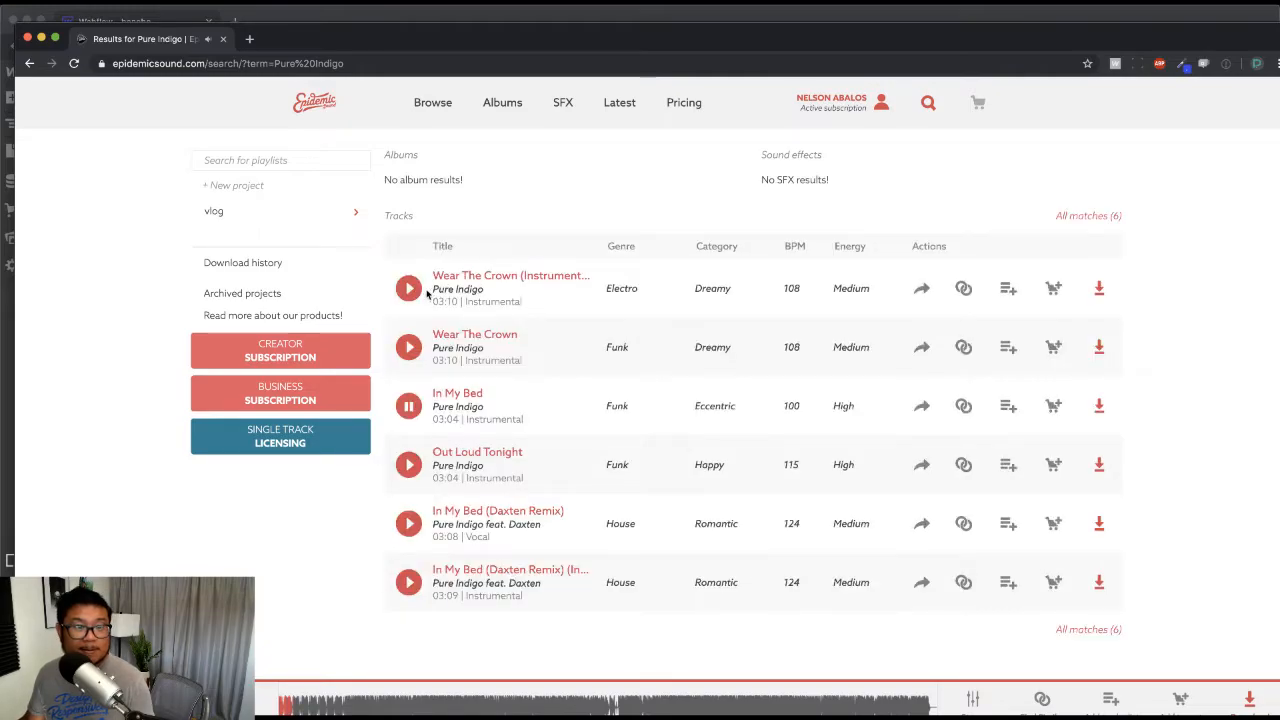
{"action": "left_click", "coordinate": [410, 350]}
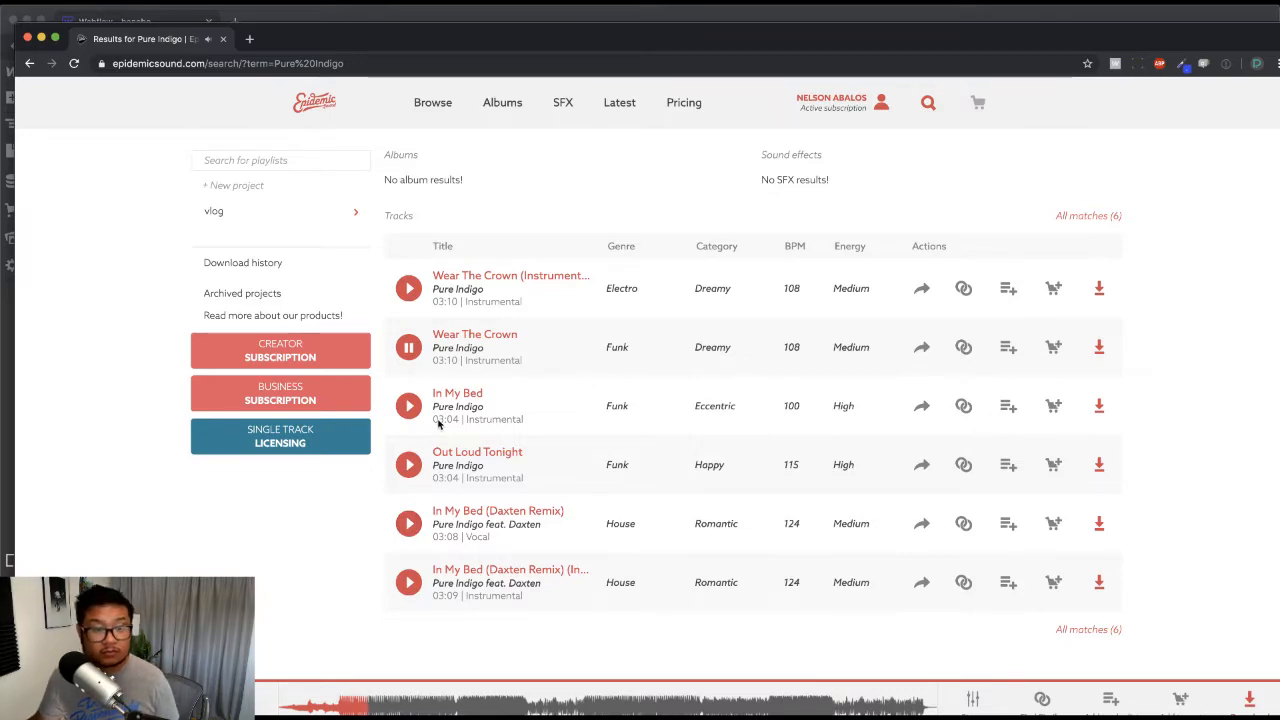
{"action": "left_click", "coordinate": [399, 19]}
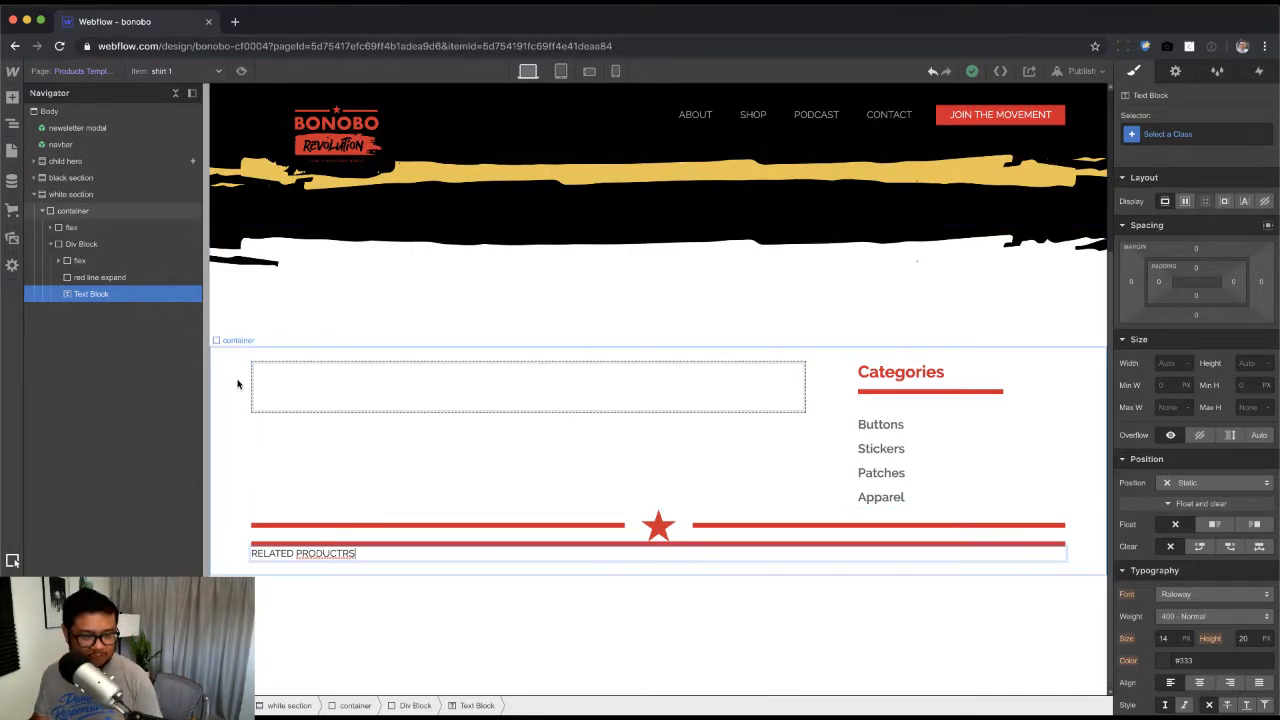
Step: Correct the text block's spelling to RELATED PRODUCTS and move it above the red line expand element within its div block
{"action": "key", "text": "BackSpace"}
{"action": "key", "text": "BackSpace"}
{"action": "key", "text": "Escape"}
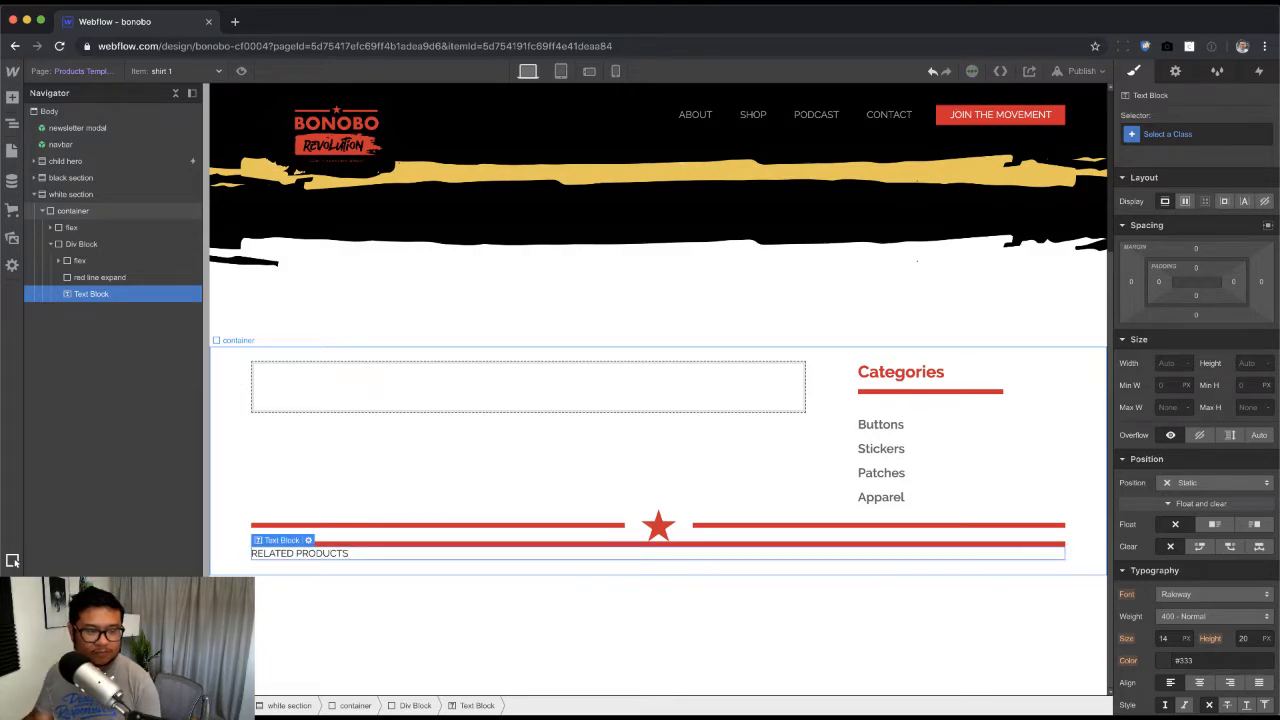
{"action": "left_click_drag", "start_coordinate": [94, 291], "coordinate": [128, 270]}
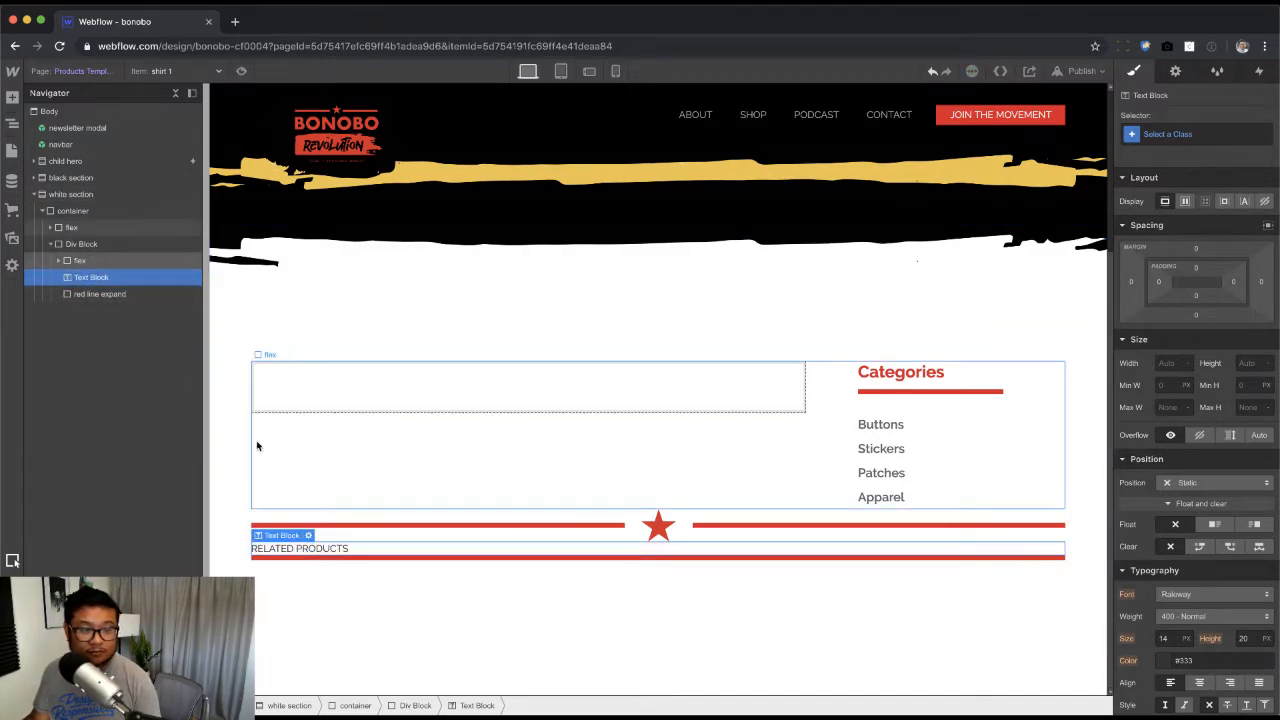
Step: Create the class "red bold text" for the RELATED PRODUCTS text block
{"action": "left_click", "coordinate": [1178, 128]}
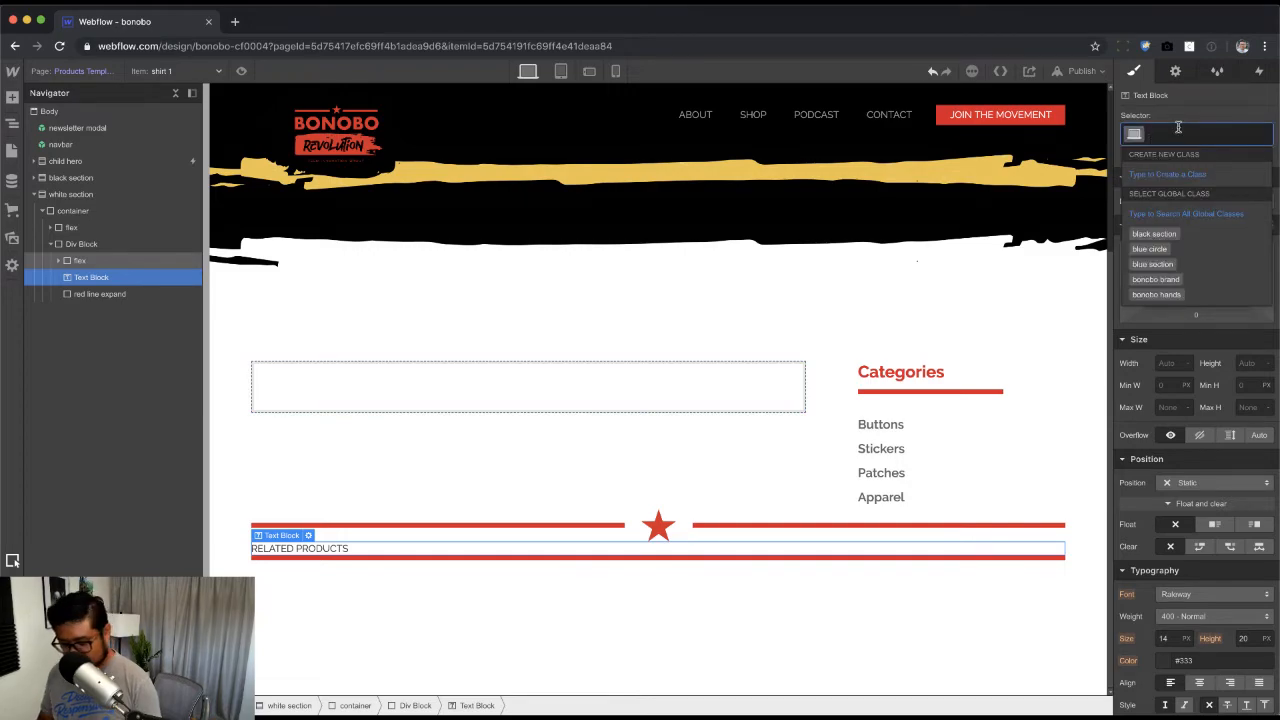
{"action": "type", "text": "re"}
{"action": "key", "text": "BackSpace"}
{"action": "key", "text": "BackSpace"}
{"action": "type", "text": "t"}
{"action": "key", "text": "BackSpace"}
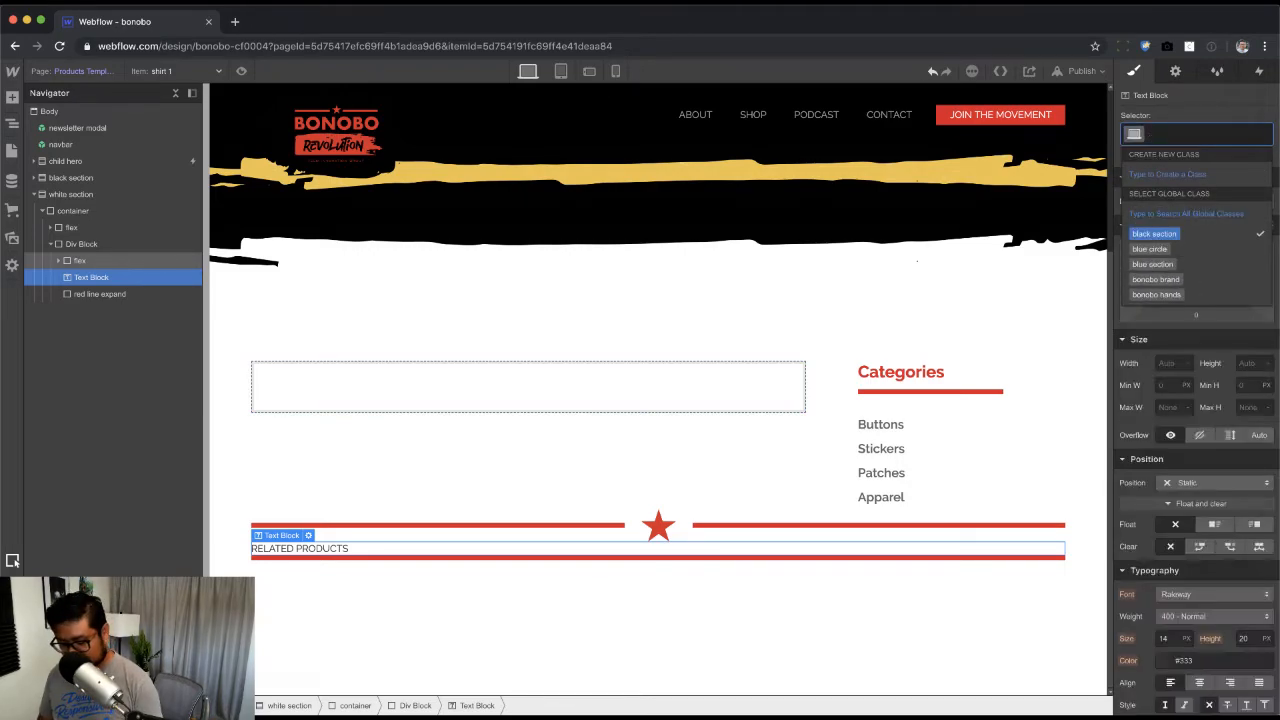
{"action": "type", "text": "red bold text"}
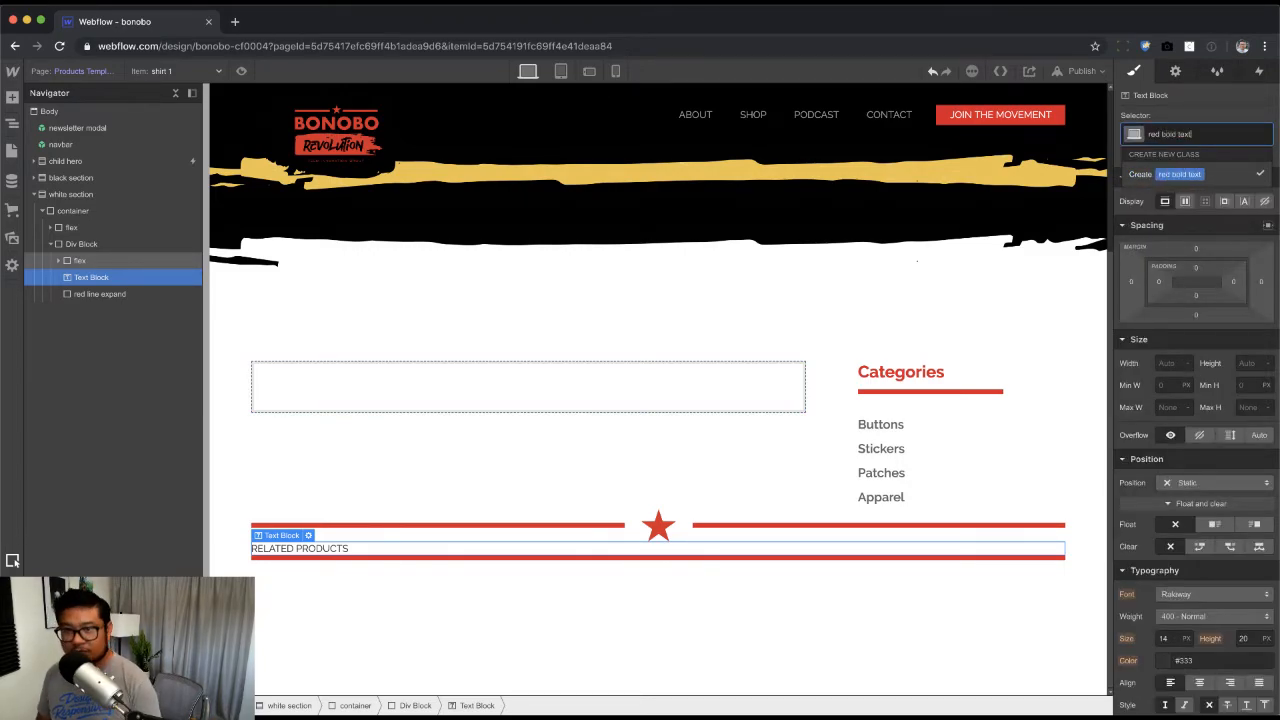
{"action": "key", "text": "Return"}
Step: Centre the RELATED PRODUCTS text and style it at 30 px, weight 700 - Bold, in the crimson colour
{"action": "left_click", "coordinate": [1200, 683]}
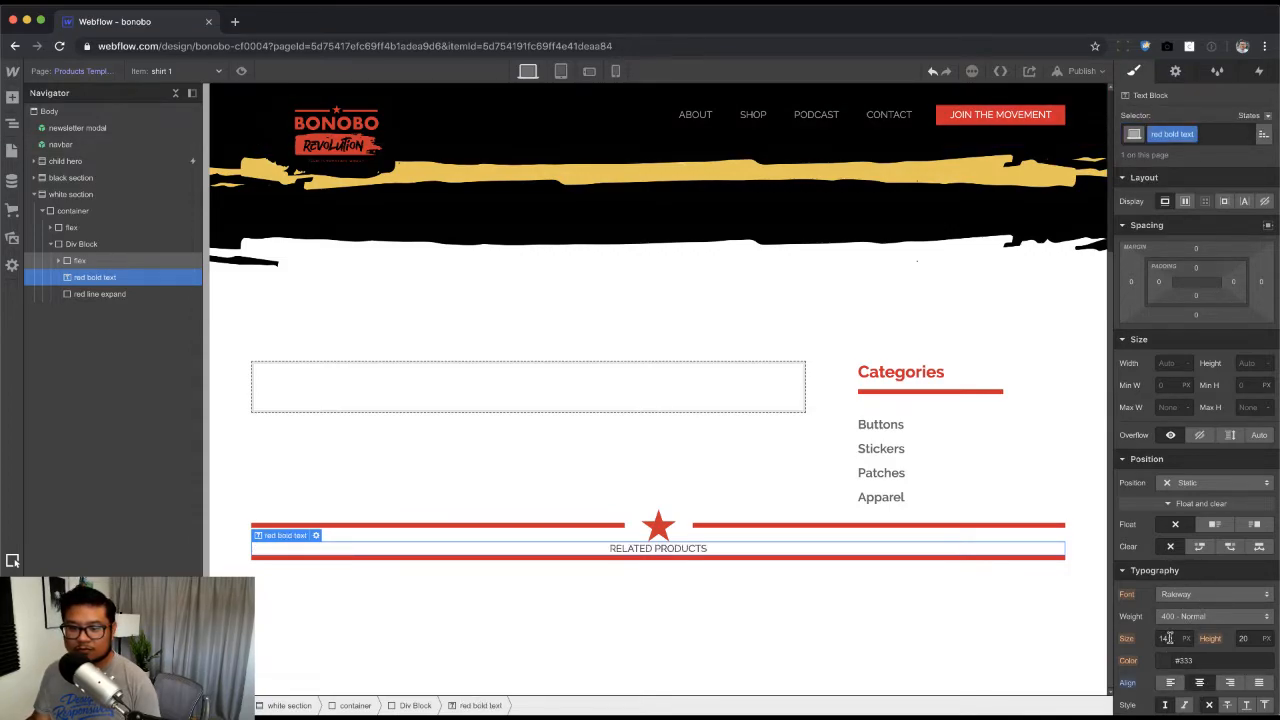
{"action": "left_click", "coordinate": [1165, 638]}
{"action": "type", "text": "30"}
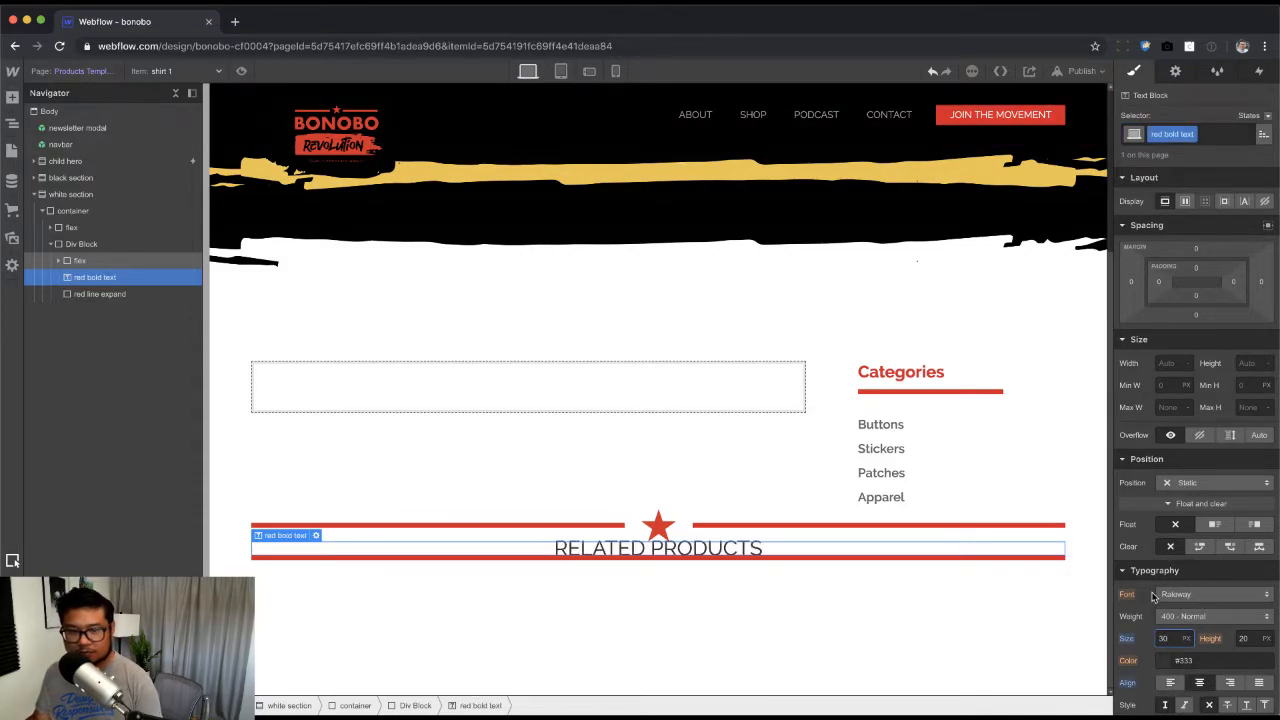
{"action": "left_click", "coordinate": [1190, 616]}
{"action": "left_click", "coordinate": [1188, 666]}
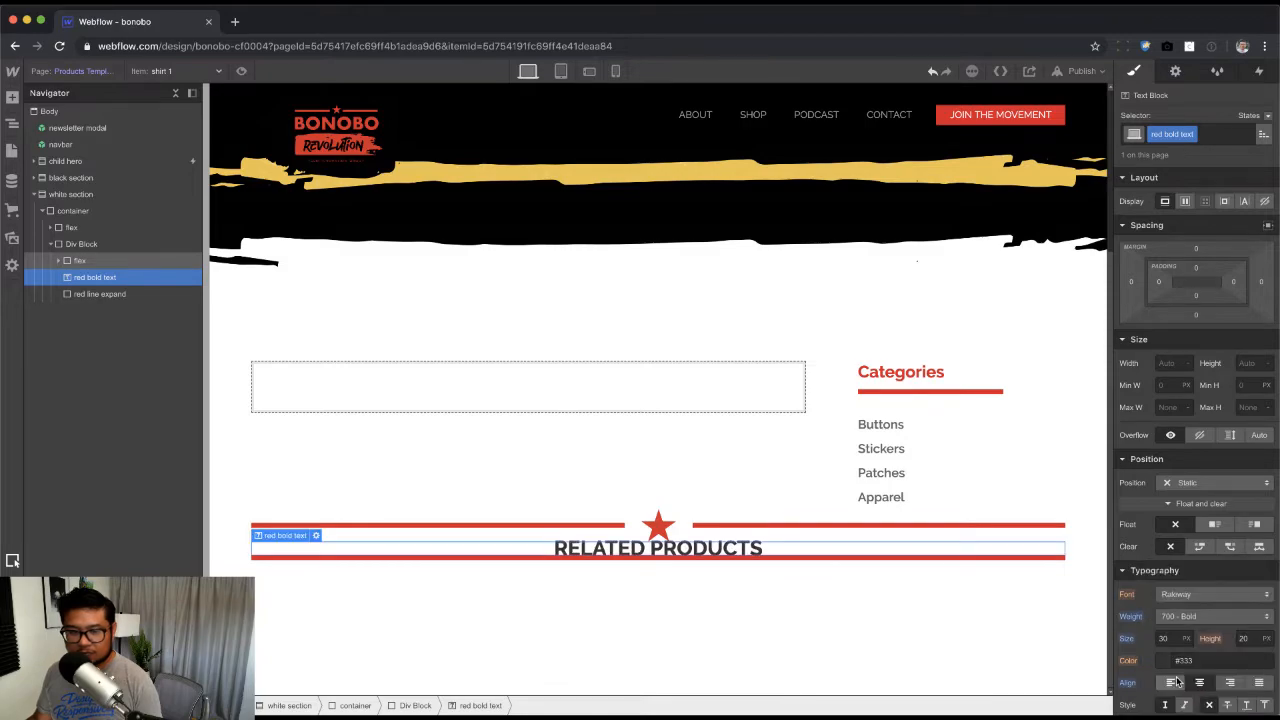
{"action": "left_click", "coordinate": [1186, 660]}
{"action": "type", "text": "crimson"}
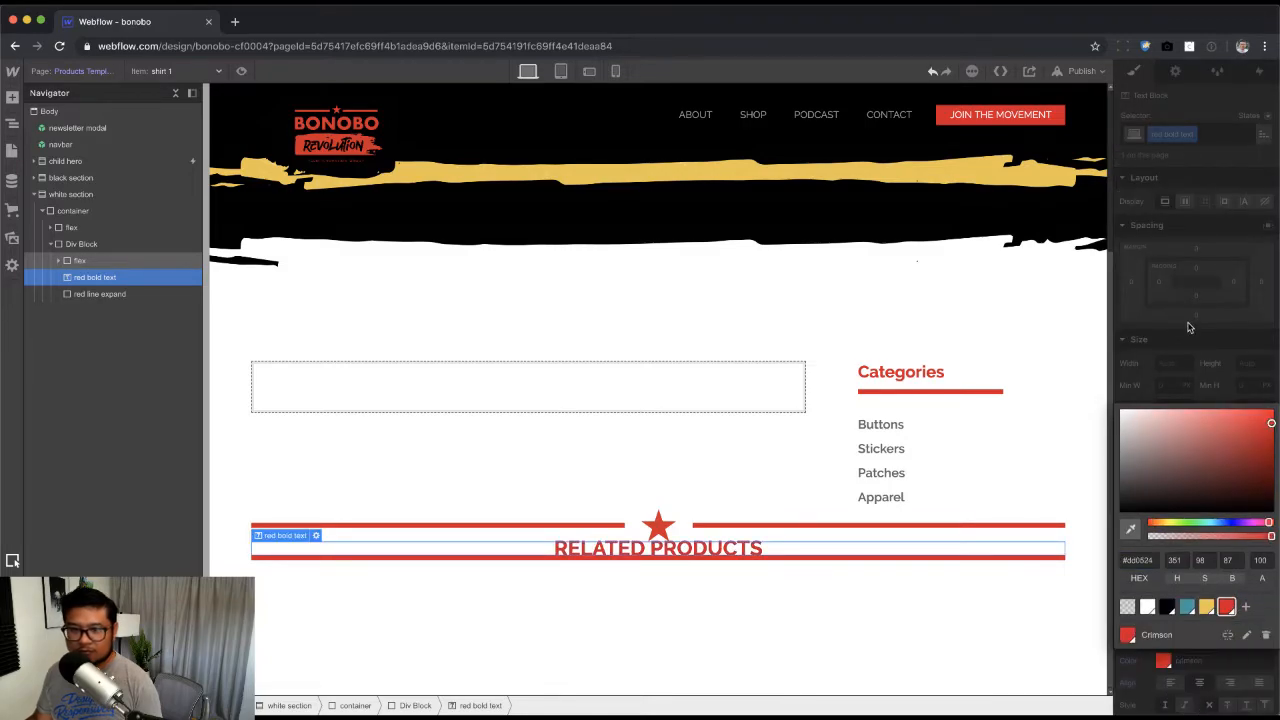
{"action": "key", "text": "Return"}
Step: Give the RELATED PRODUCTS text 15 px of top and bottom padding and a line height of 1.3
{"action": "left_click_drag", "start_coordinate": [1205, 310], "coordinate": [1201, 301]}
{"action": "left_click", "coordinate": [1243, 638]}
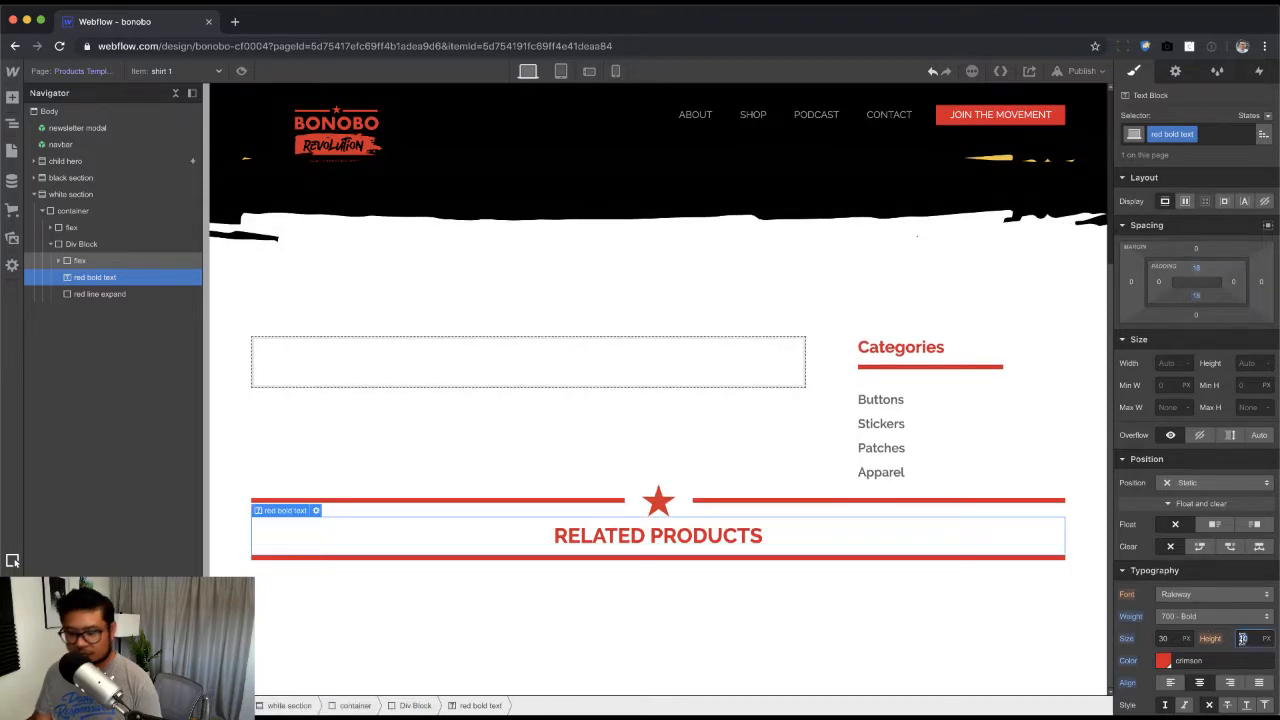
{"action": "type", "text": "1.3-"}
{"action": "key", "text": "Return"}
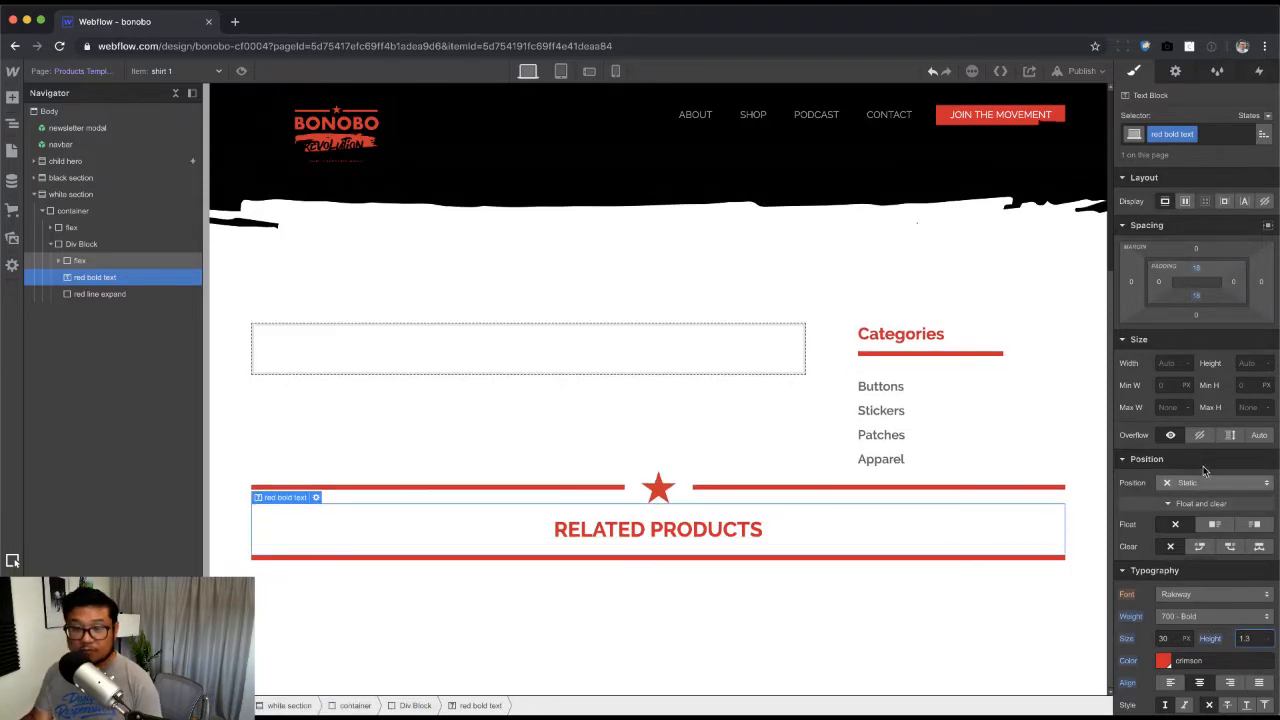
{"action": "mouse_move", "coordinate": [1207, 265]}
{"action": "left_mouse_down"}
{"action": "mouse_move", "coordinate": [1208, 247]}
{"action": "mouse_move", "coordinate": [1210, 262]}
{"action": "left_mouse_up"}
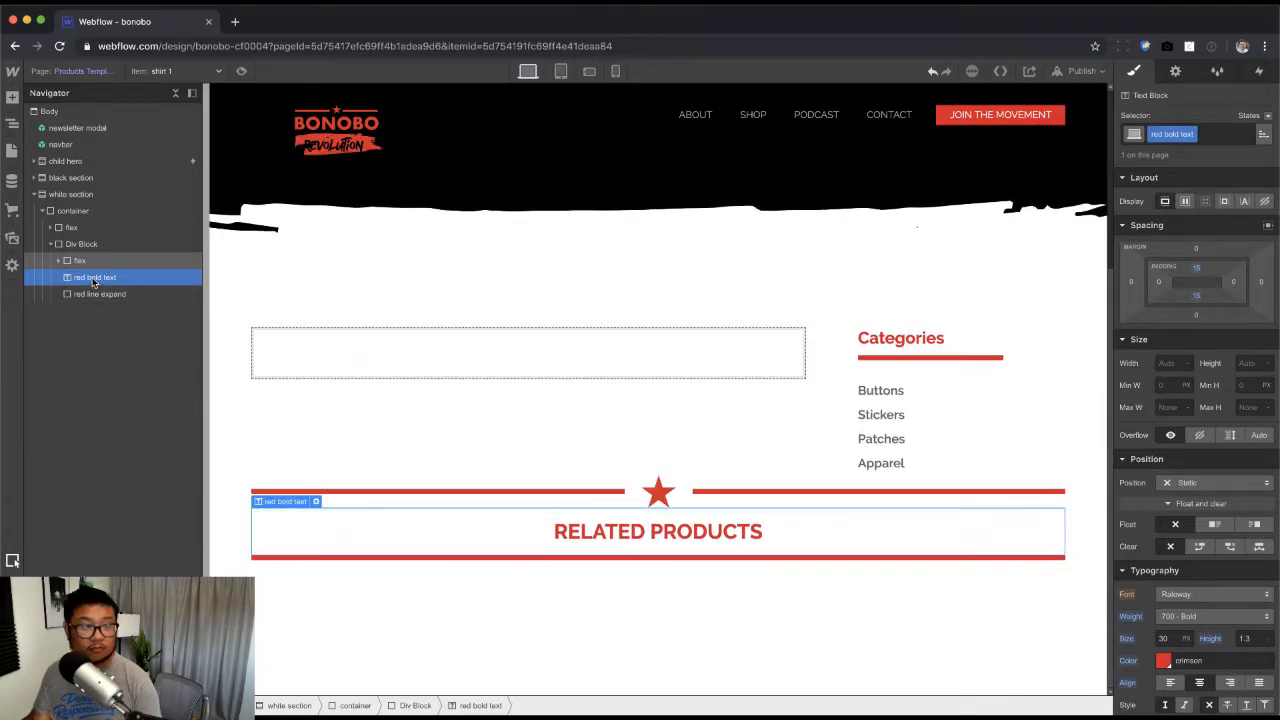
Step: Try the mw-460 class with automatic side margins on the div block around the heading, and undo both changes
{"action": "left_click", "coordinate": [90, 244]}
{"action": "key", "text": "super+Return"}
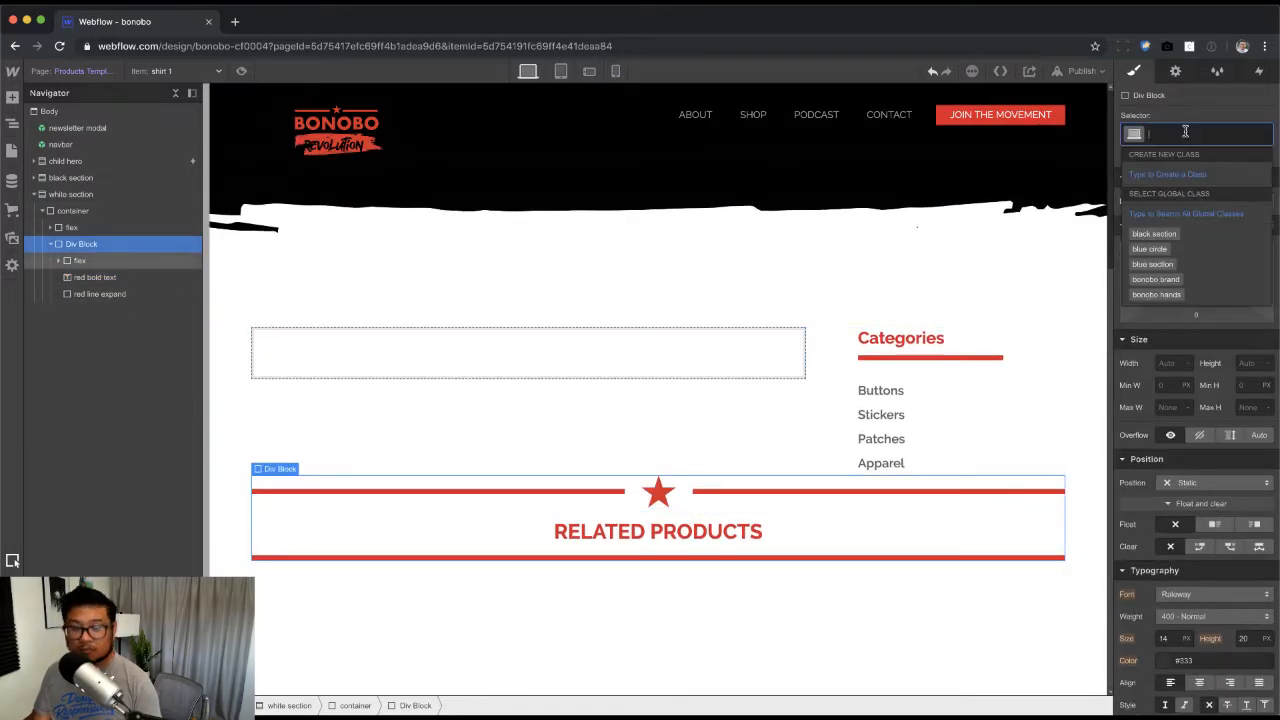
{"action": "type", "text": "mw"}
{"action": "left_click", "coordinate": [1146, 212]}
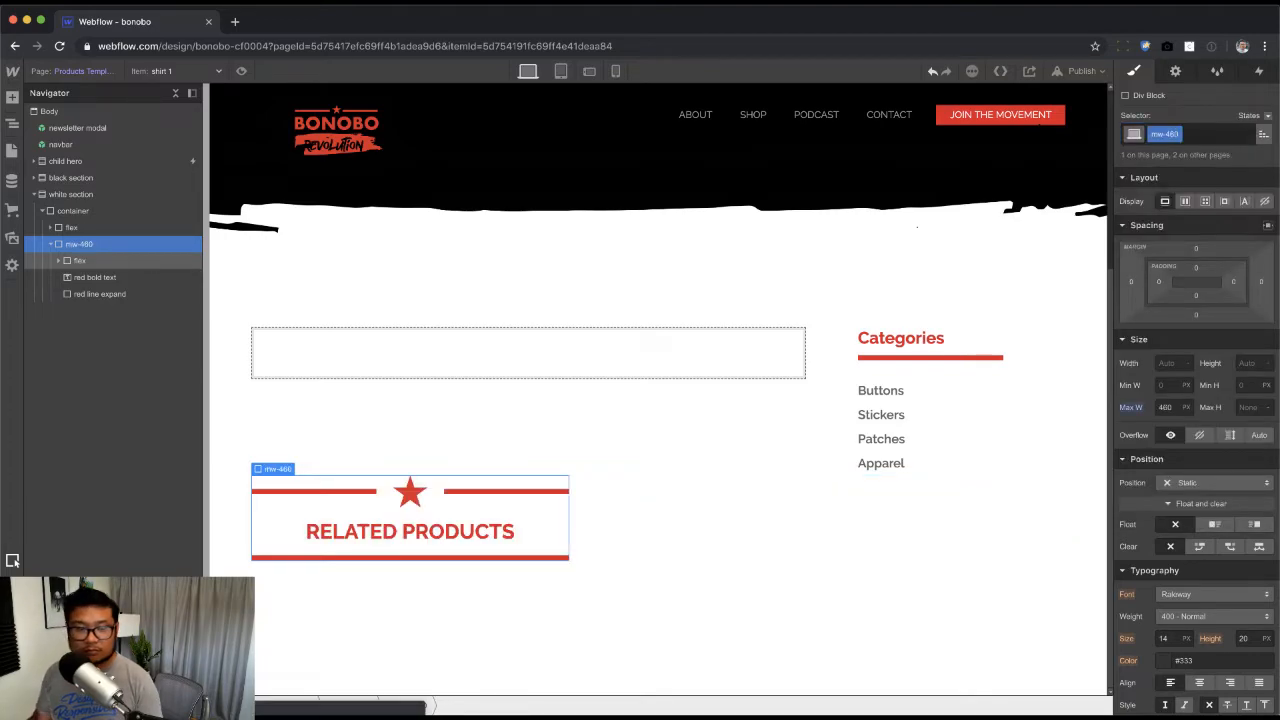
{"action": "left_click", "coordinate": [1268, 227]}
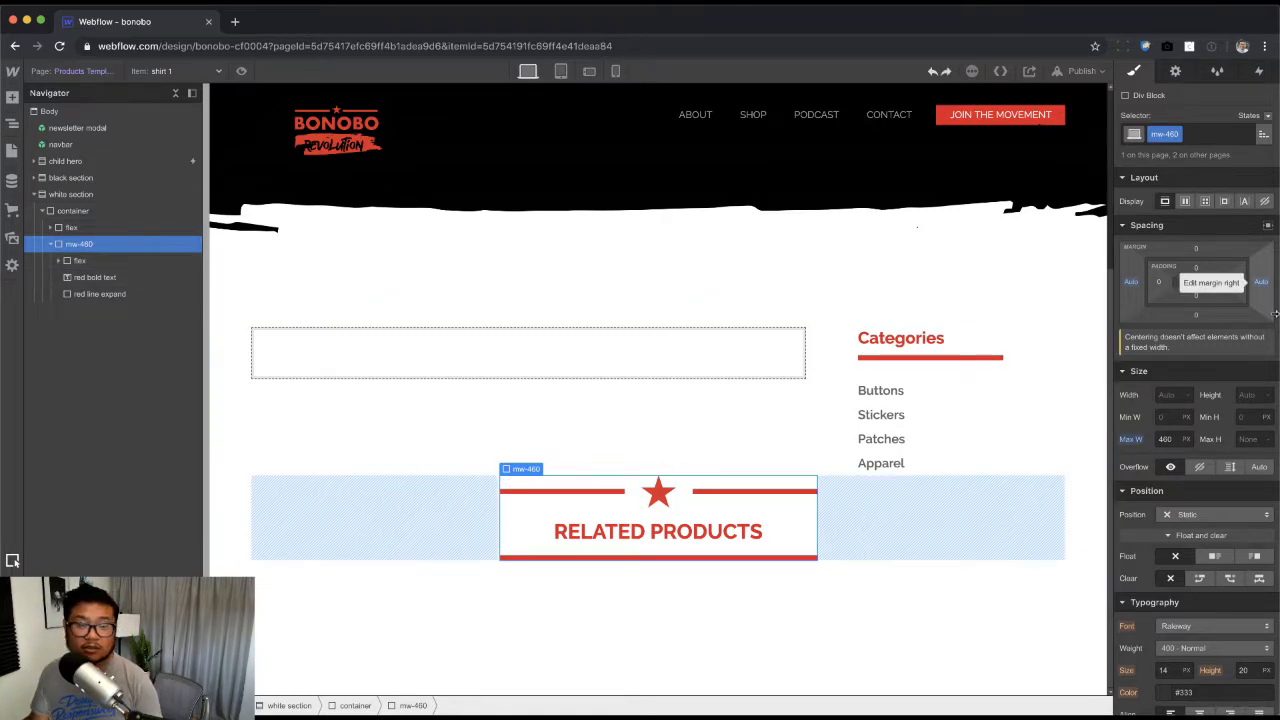
{"action": "key", "text": "super+z"}
{"action": "key", "text": "super+z"}
Step: Create the class "related title row" for the div block that holds the star row and the heading
{"action": "left_click", "coordinate": [1196, 132]}
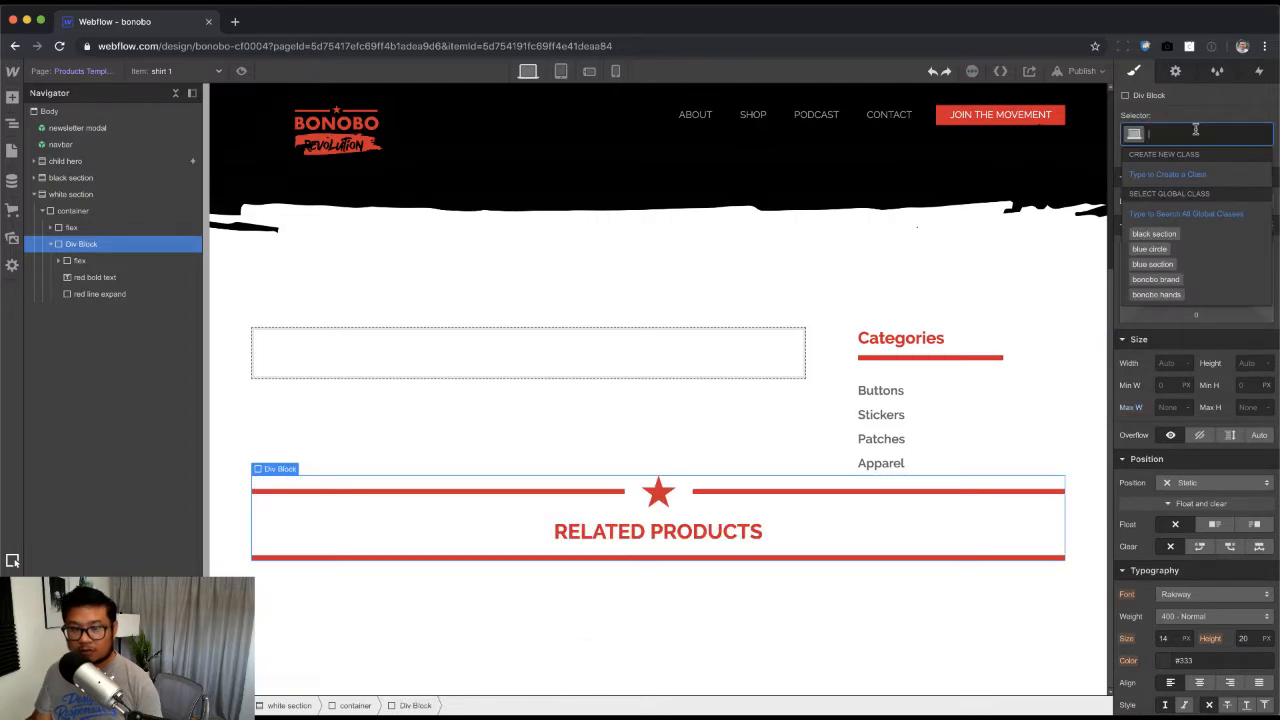
{"action": "type", "text": "related "}
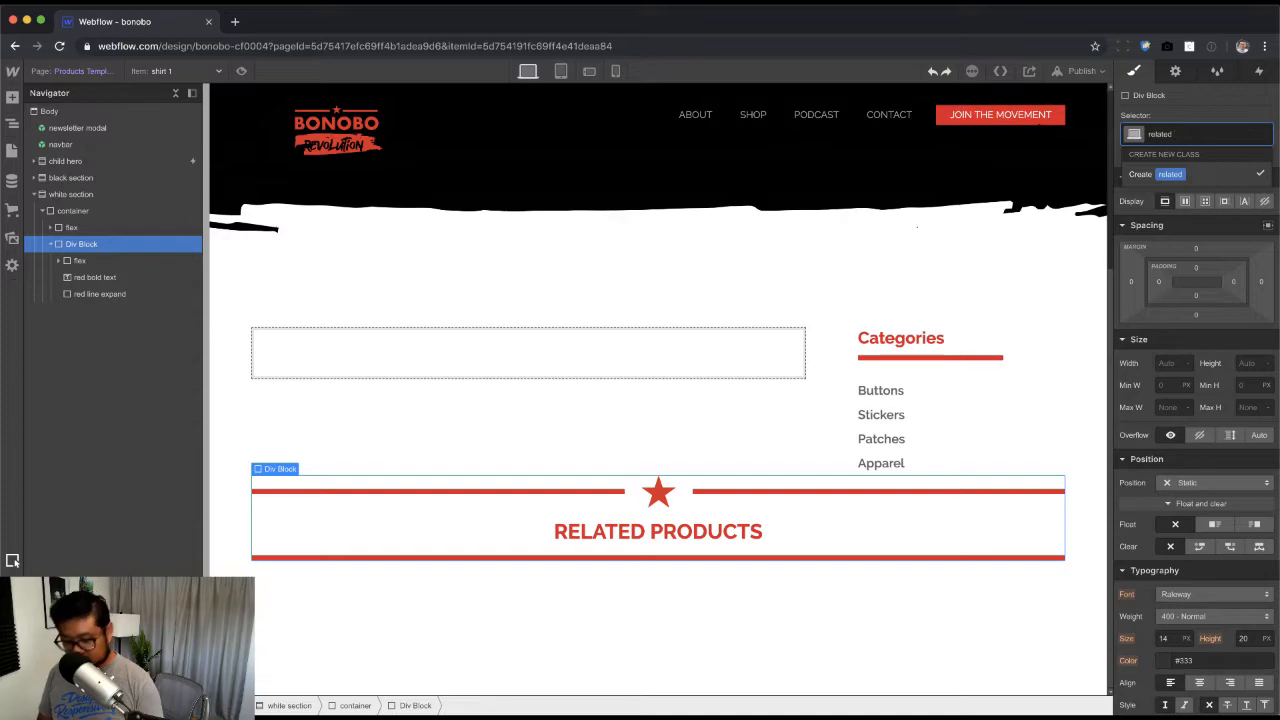
{"action": "type", "text": "title row"}
{"action": "key", "text": "Return"}
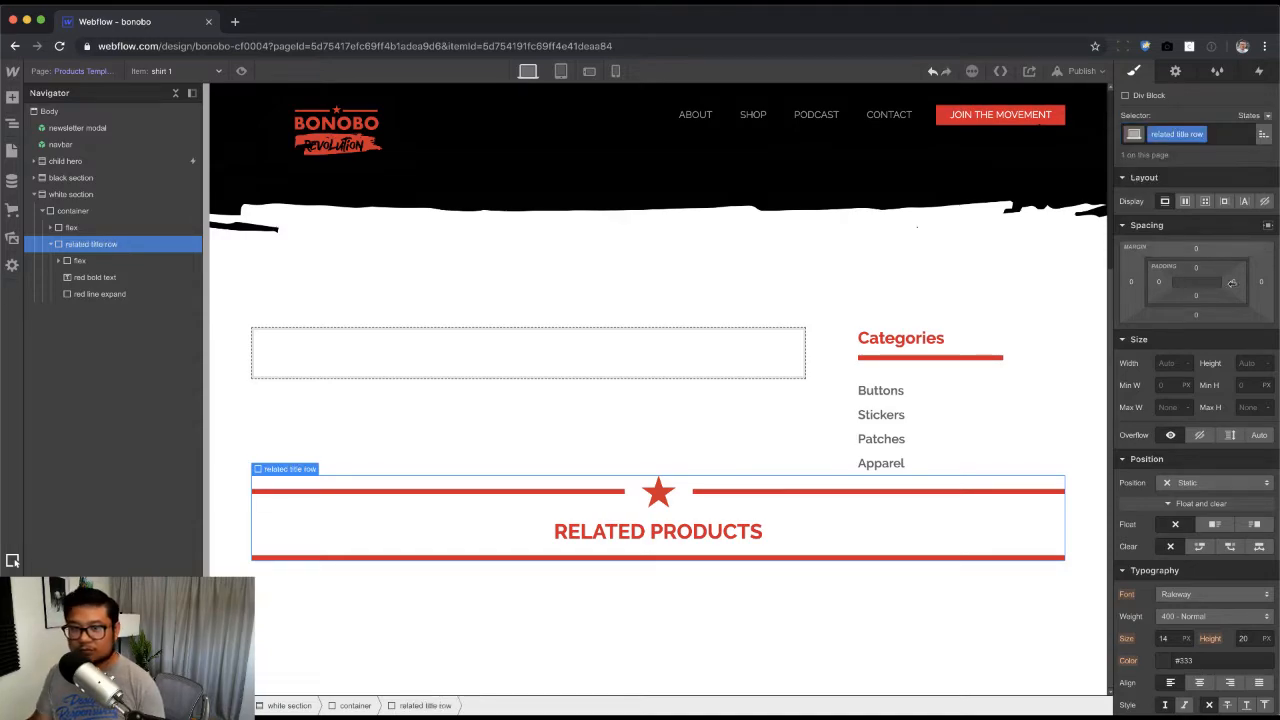
Step: Limit the related title row to a maximum width of 460 px and centre it with automatic side margins
{"action": "left_click", "coordinate": [1178, 408]}
{"action": "type", "text": "146"}
{"action": "key", "text": "super+a"}
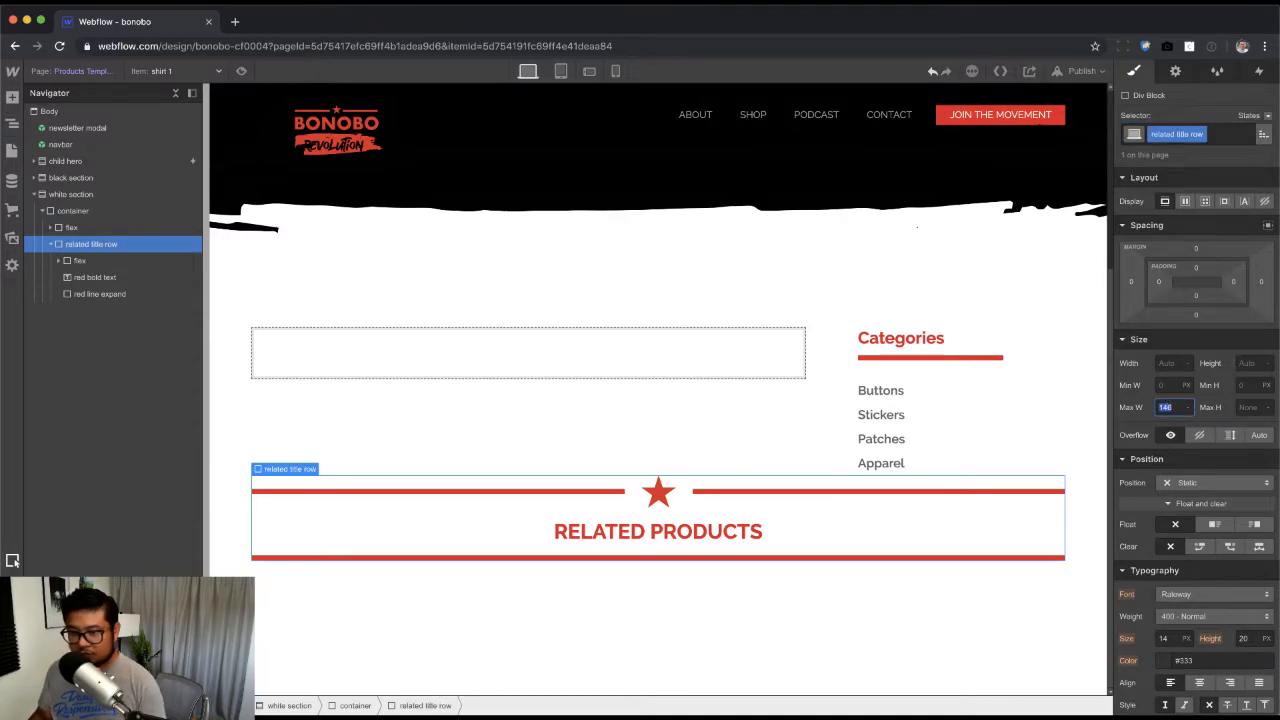
{"action": "key", "text": "Return"}
{"action": "left_click", "coordinate": [1268, 225]}
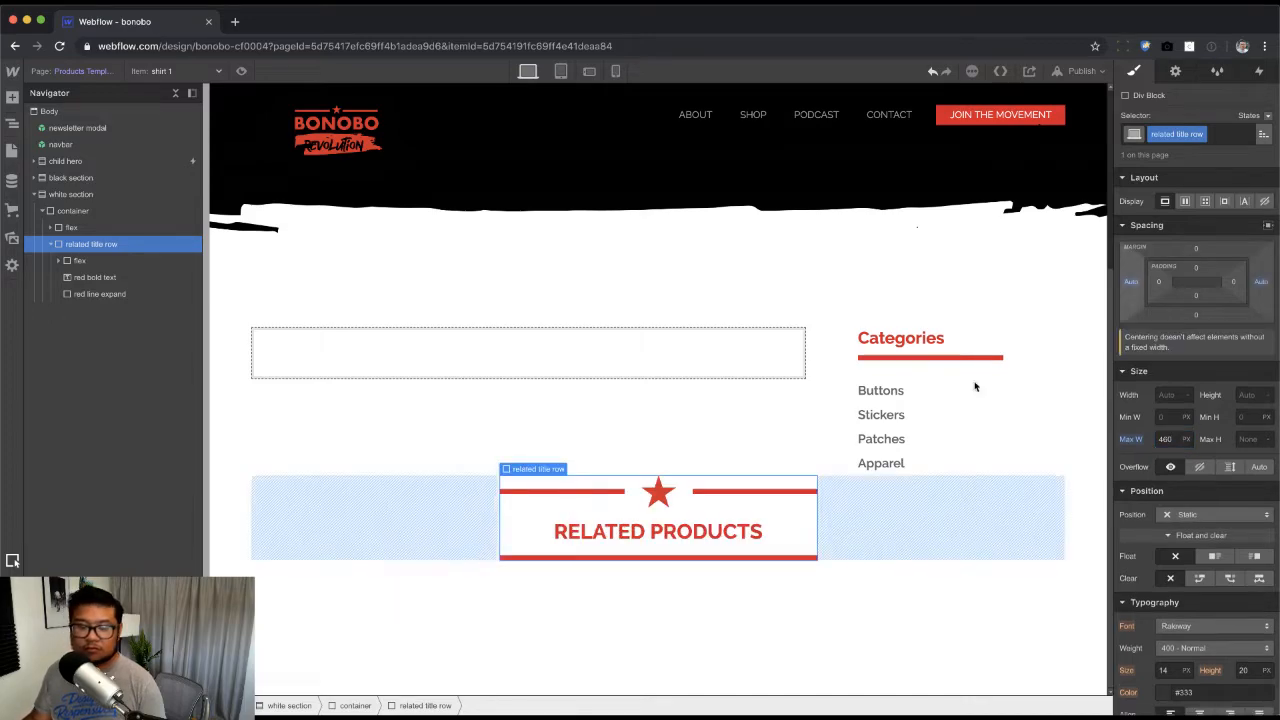
Step: Compare the heading with the PDF design and set the RELATED PRODUCTS text's weight to 900 - Black
{"action": "key", "text": "super+Tab"}
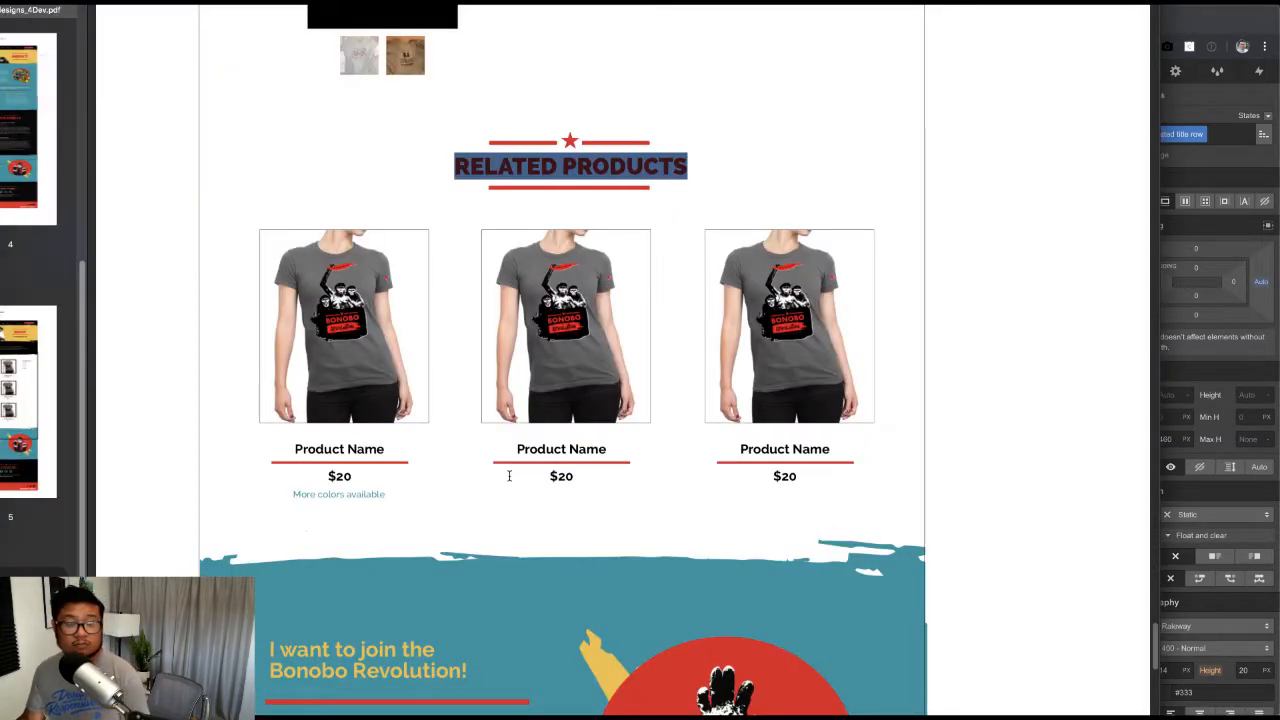
{"action": "key", "text": "super+Tab"}
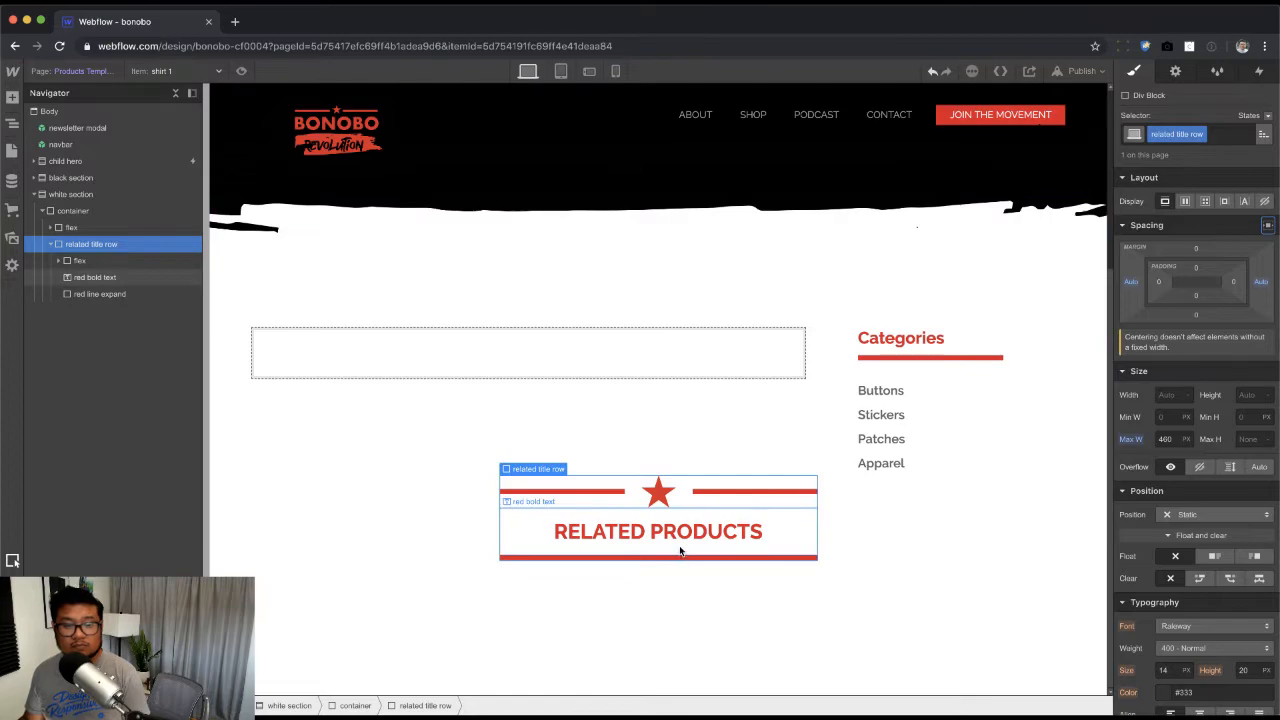
{"action": "left_click", "coordinate": [680, 554]}
{"action": "left_click", "coordinate": [1205, 616]}
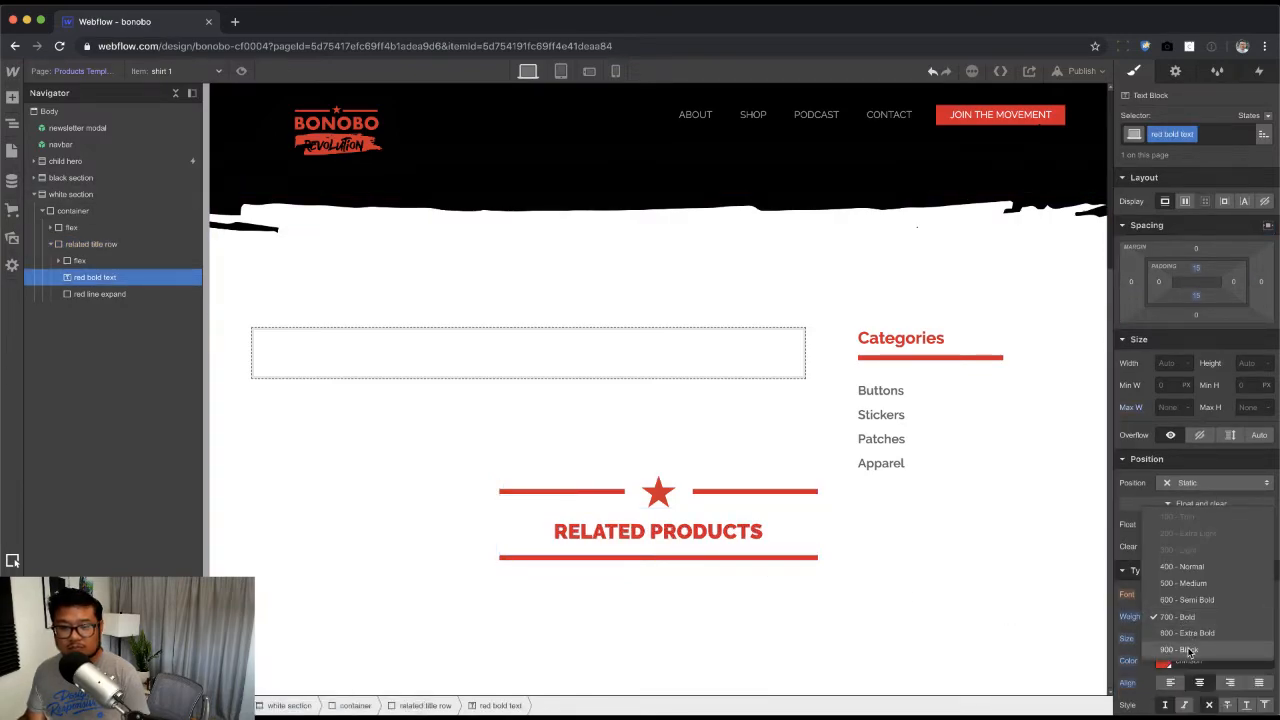
{"action": "left_click", "coordinate": [1190, 650]}
{"action": "key", "text": "super+Tab"}
{"action": "key", "text": "super+Tab"}
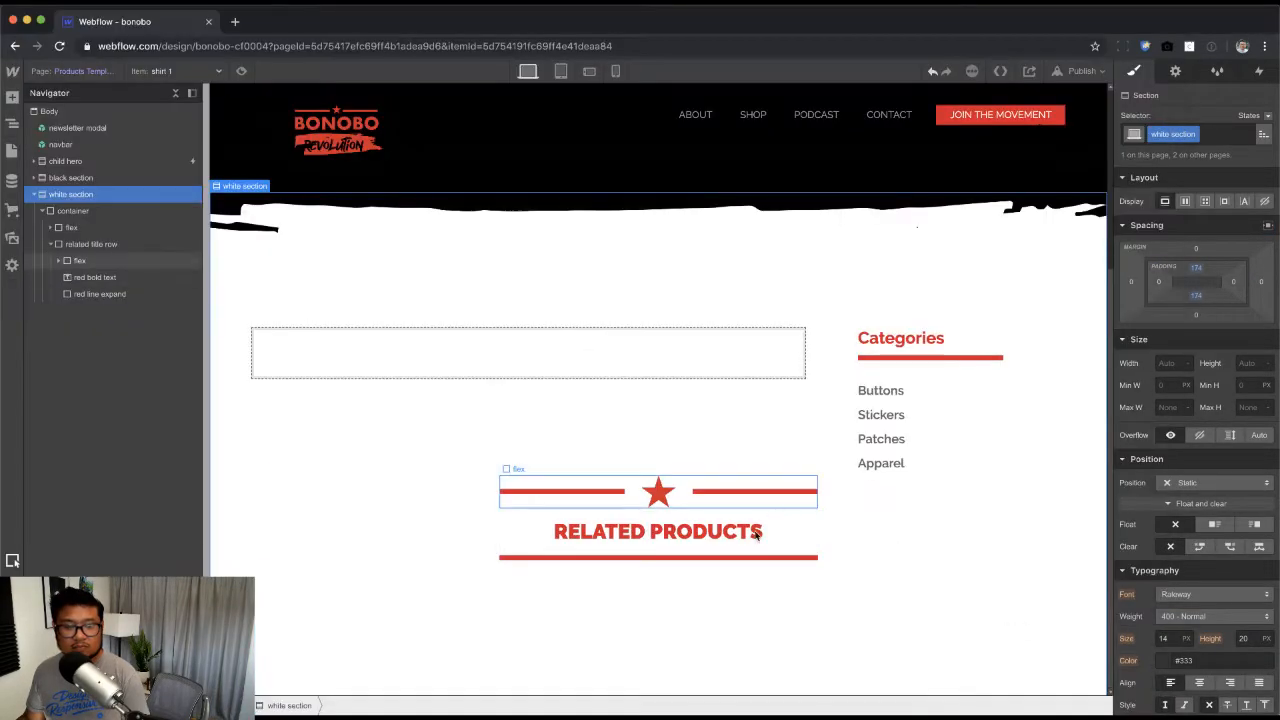
Step: Enlarge the RELATED PRODUCTS text to about 44 px so that it nearly fills the title row on a single line
{"action": "left_click", "coordinate": [1166, 638]}
{"action": "key", "text": "shift+Up"}
{"action": "key", "text": "shift+Up"}
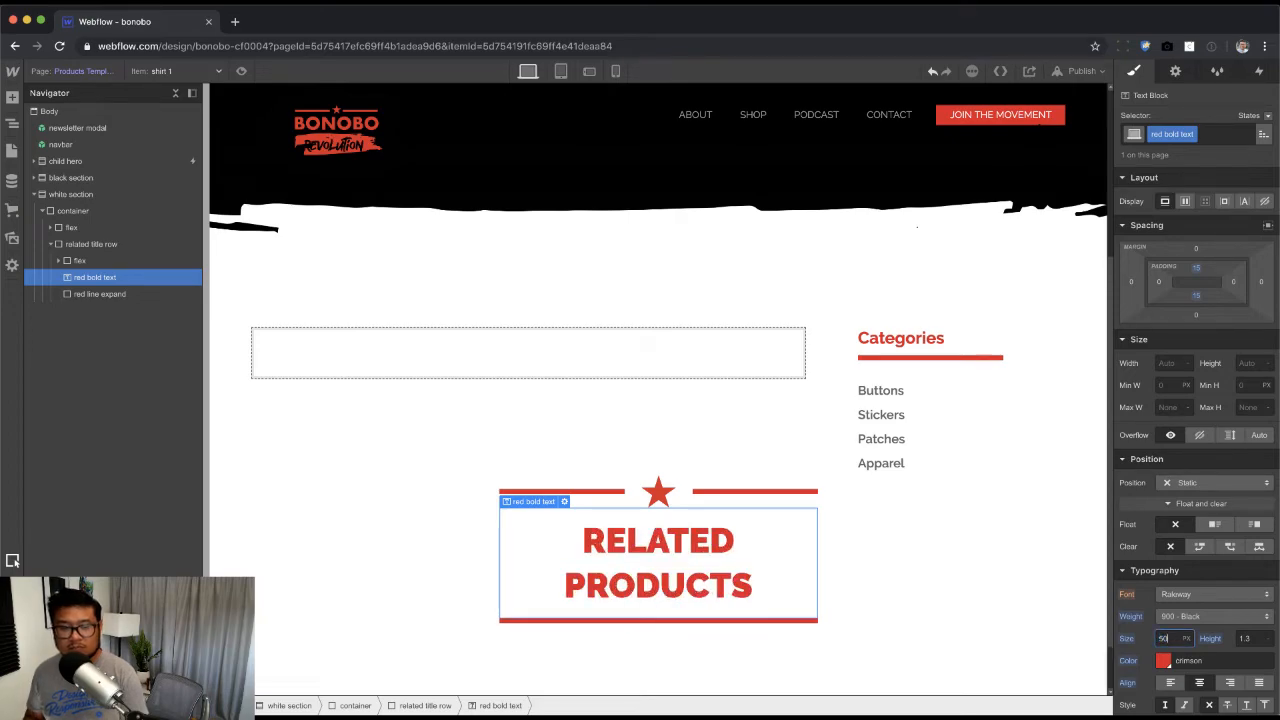
{"action": "key", "text": "shift+Down"}
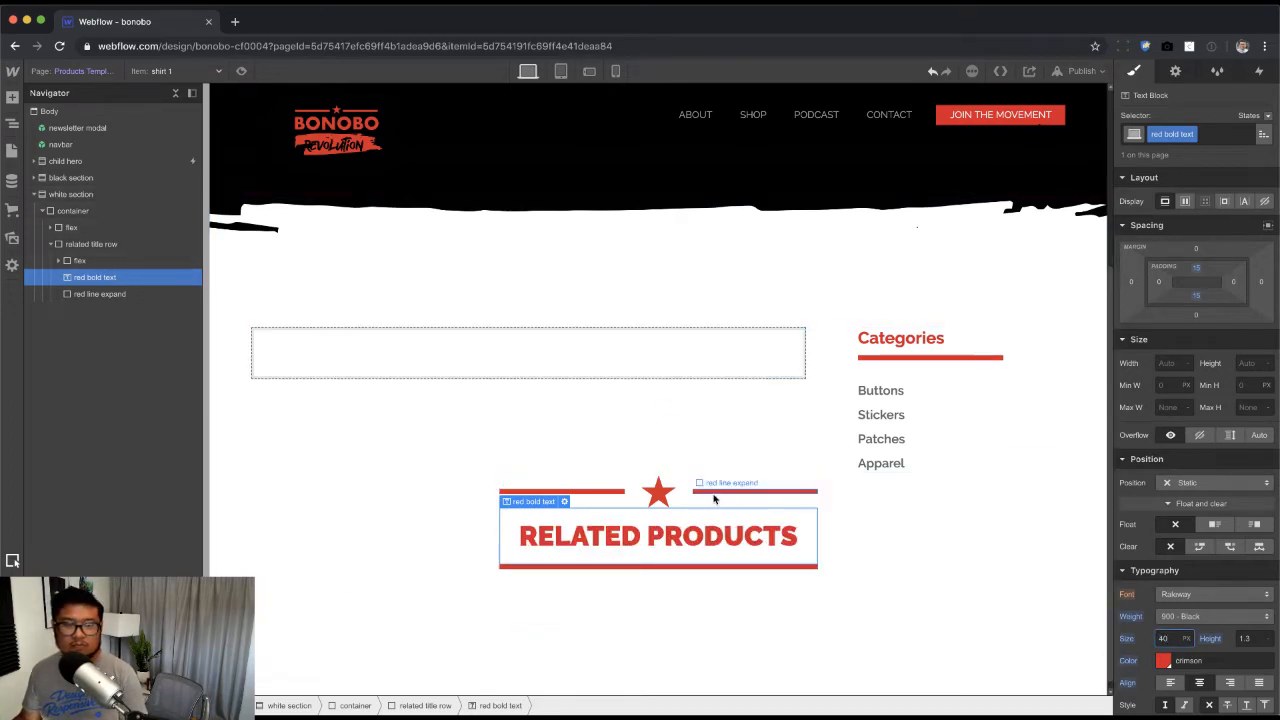
{"action": "key", "text": "Up"}
{"action": "key", "text": "Up"}
{"action": "key", "text": "Up"}
{"action": "key", "text": "Up"}
{"action": "key", "text": "Up"}
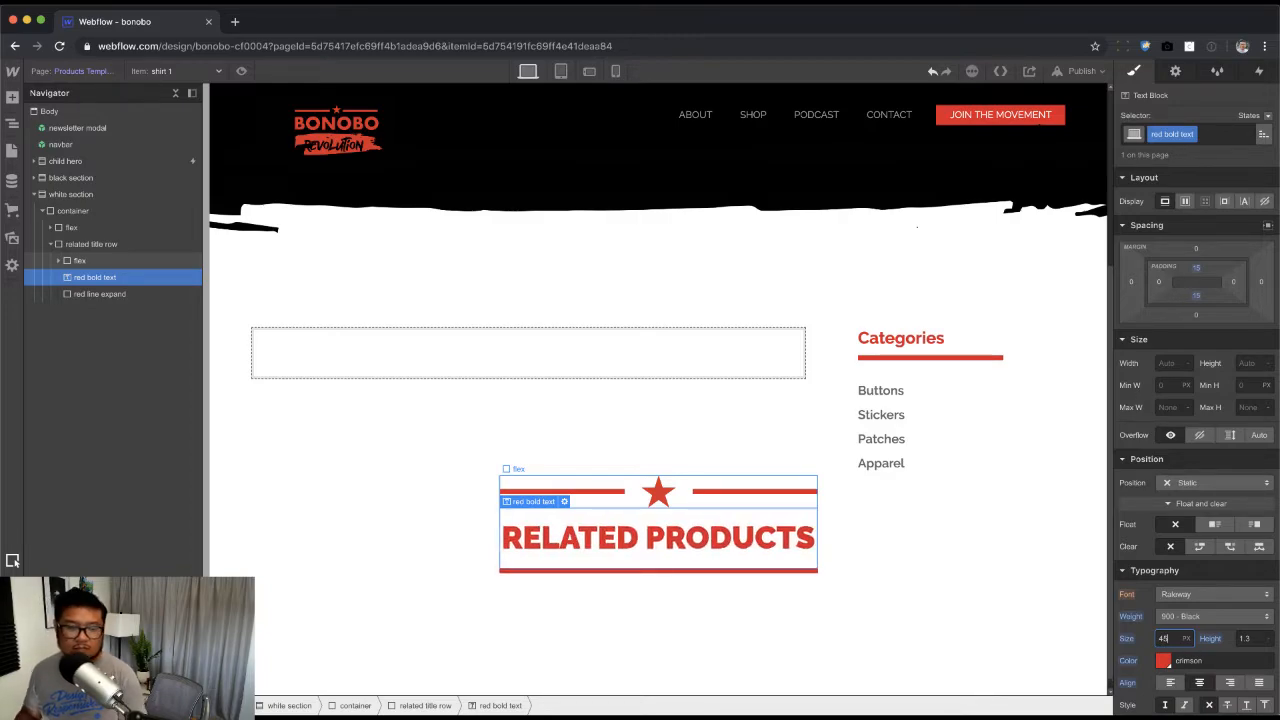
{"action": "key", "text": "Up"}
{"action": "key", "text": "Down"}
{"action": "key", "text": "Down"}
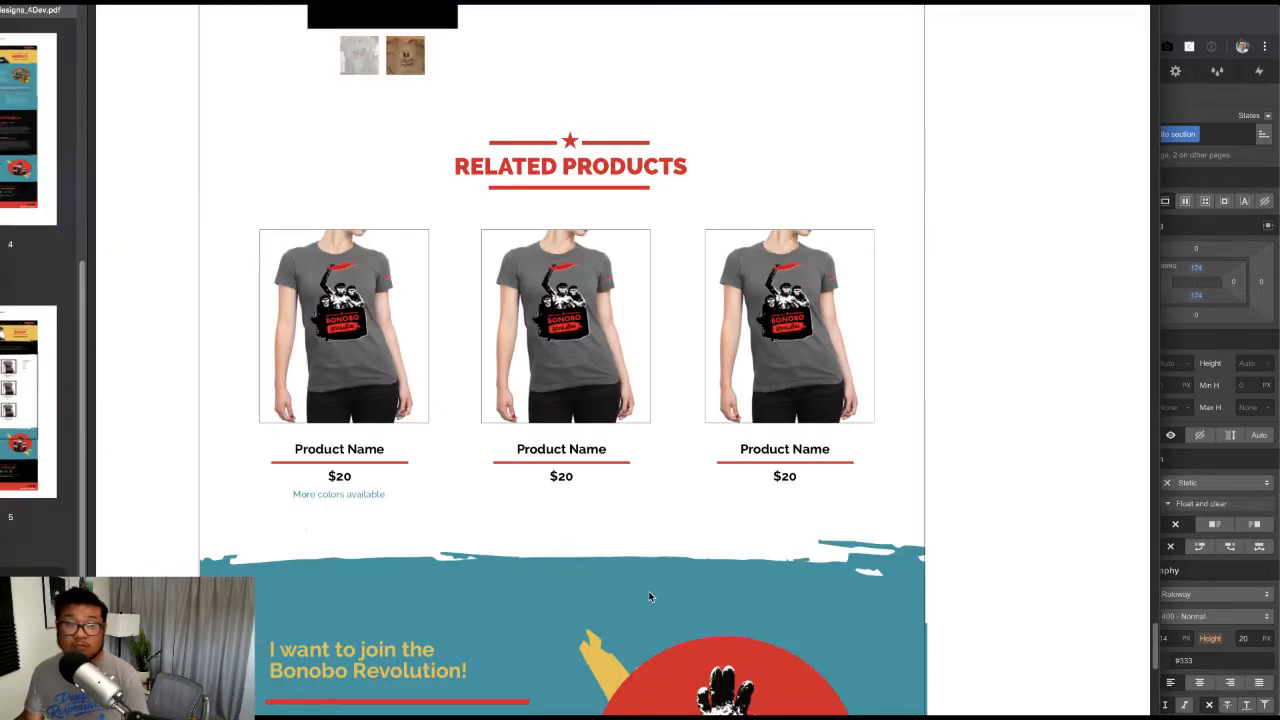
Step: Compare the Related Products section on the page with the PDF design
{"action": "key", "text": "super+Tab"}
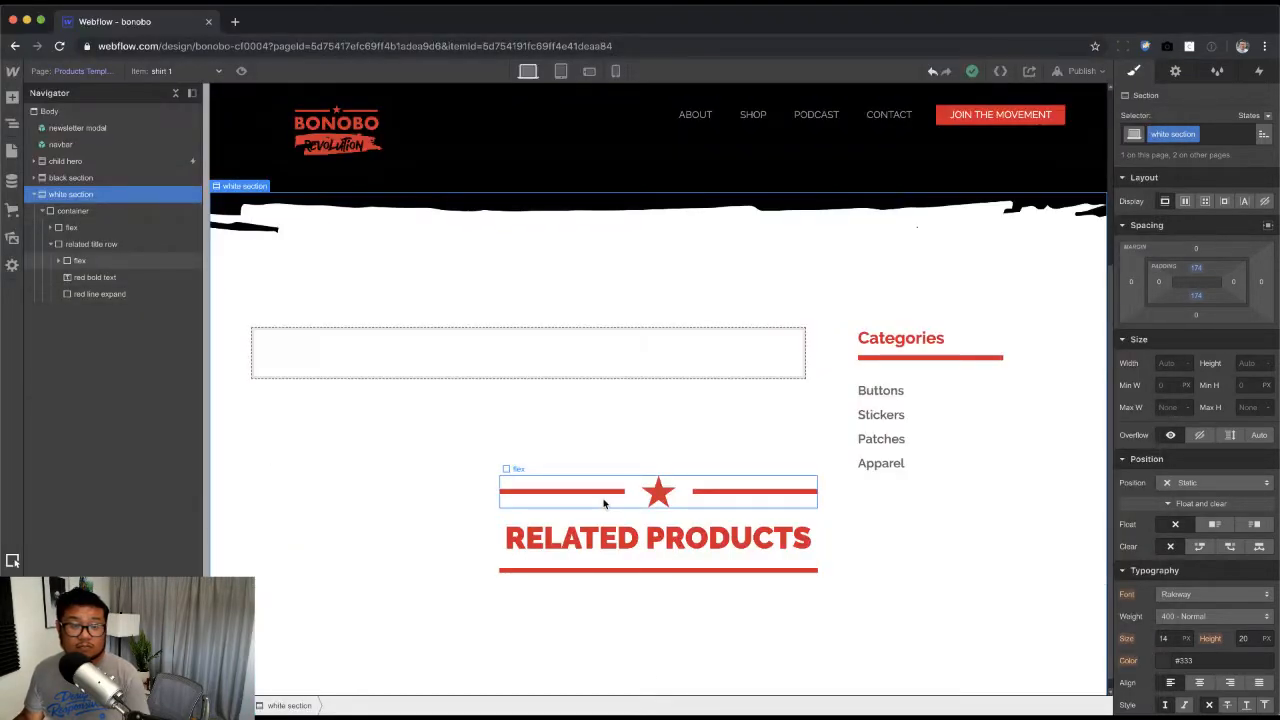
{"action": "key", "text": "super+Tab"}
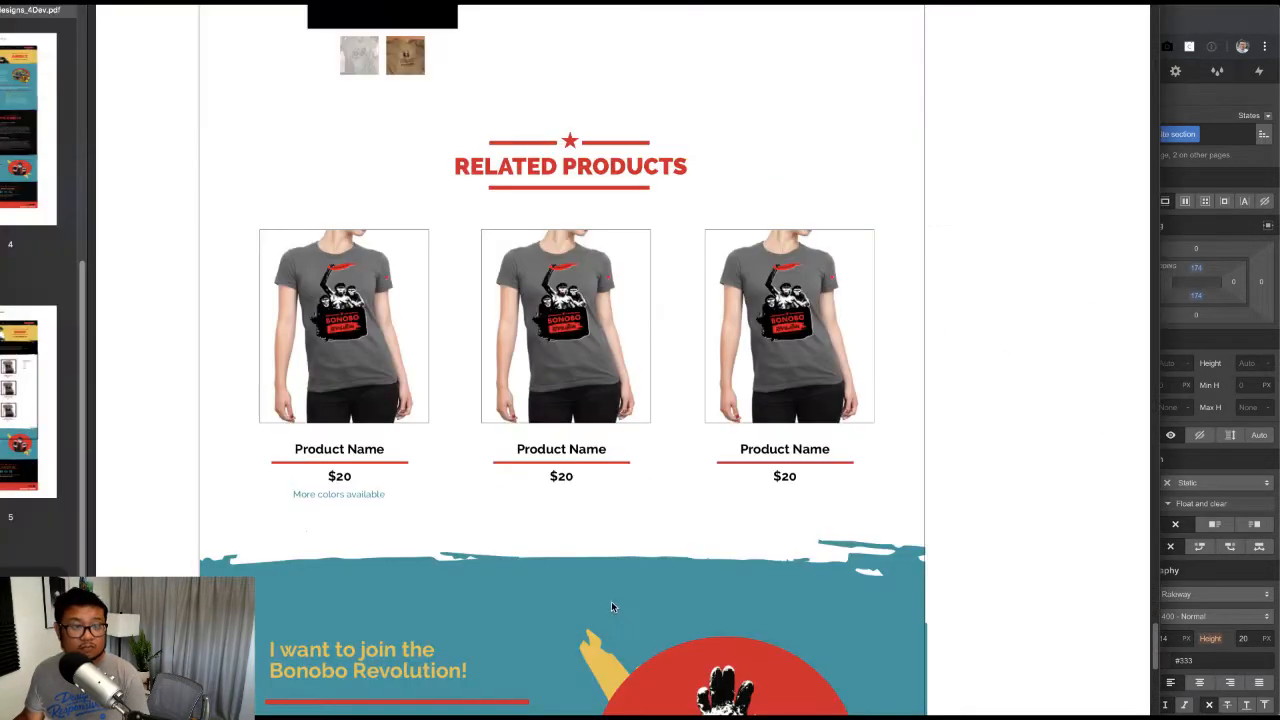
{"action": "key", "text": "super+Tab"}
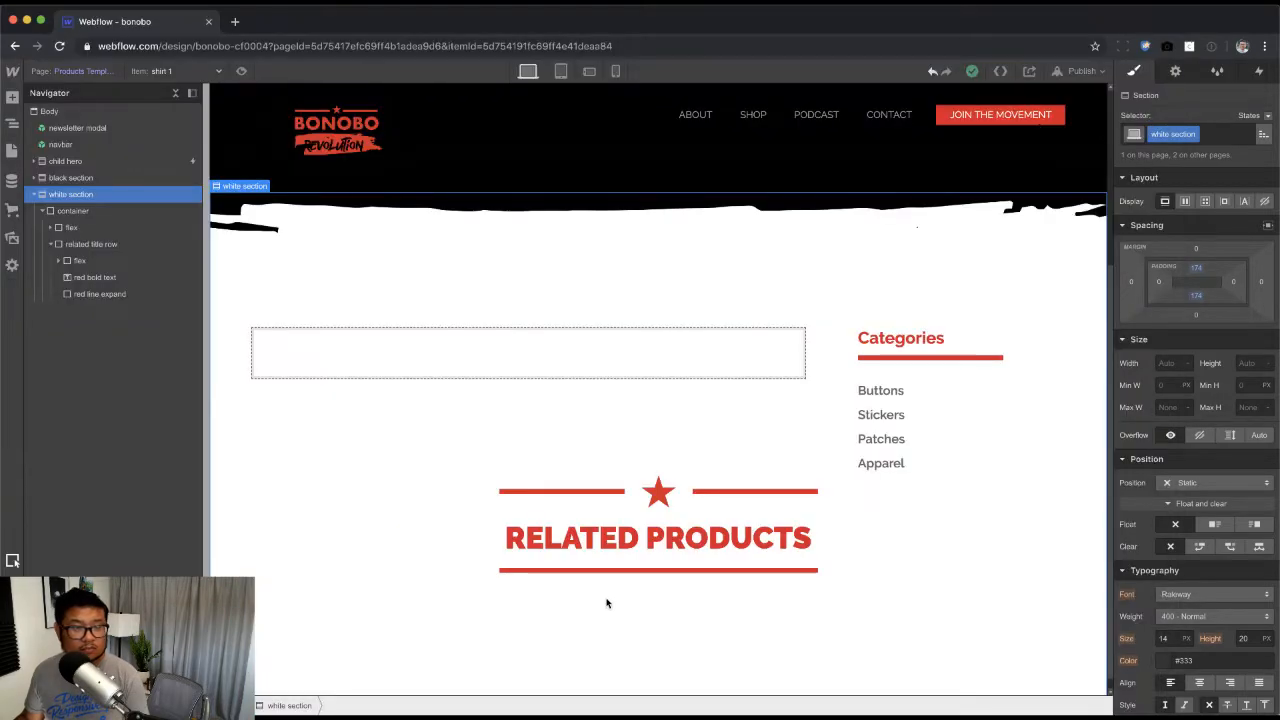
{"action": "left_click", "coordinate": [109, 247]}
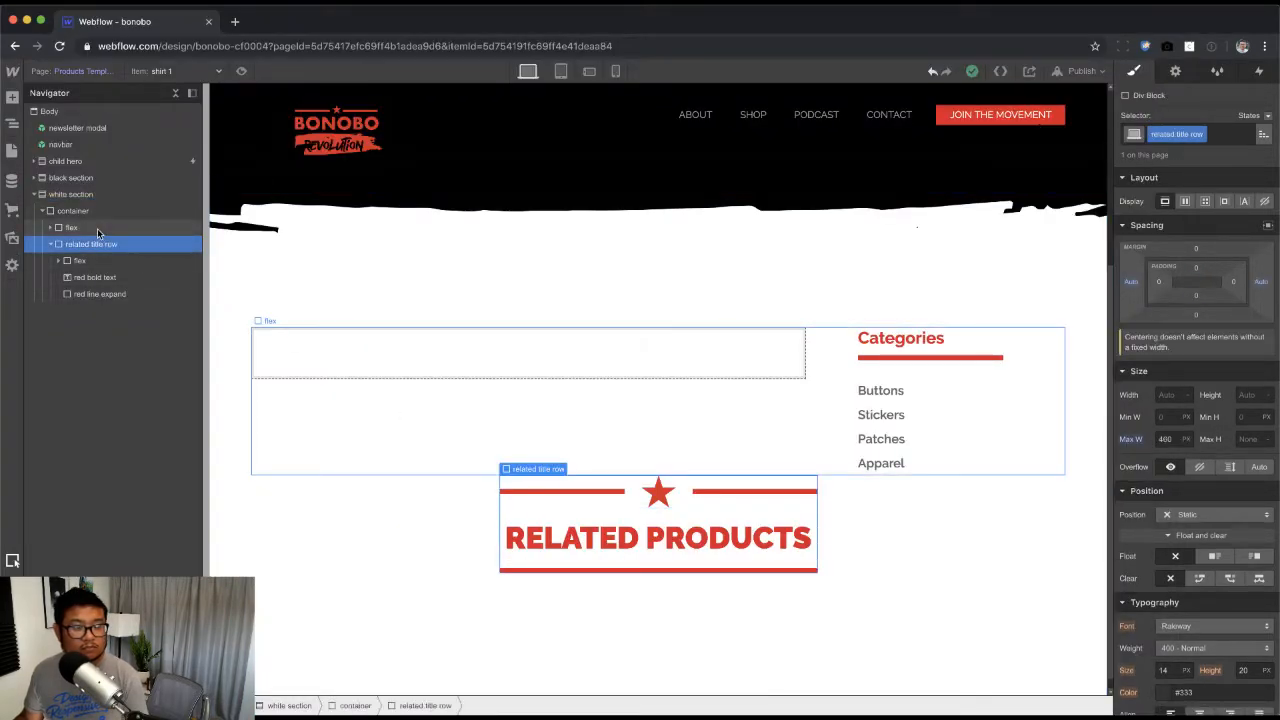
{"action": "left_click", "coordinate": [100, 228]}
{"action": "left_click", "coordinate": [50, 245]}
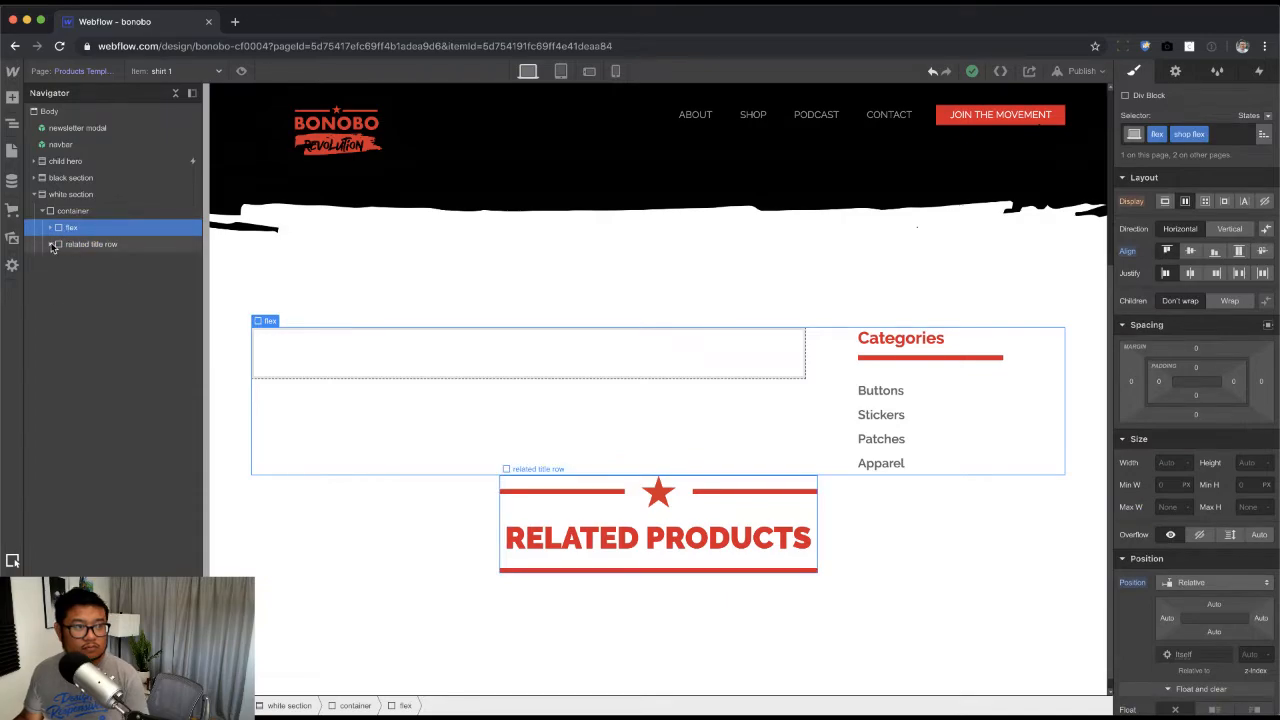
{"action": "left_click", "coordinate": [92, 212]}
{"action": "key", "text": "super+e"}
{"action": "type", "text": "coll"}
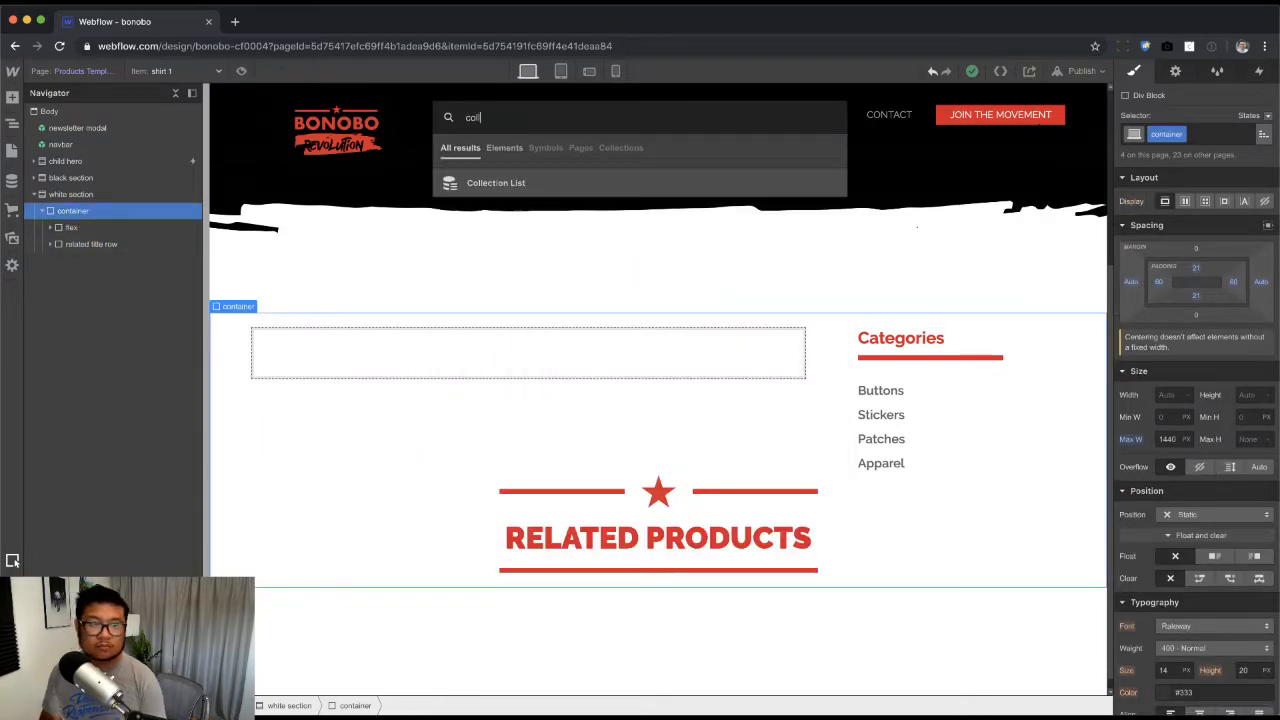
{"action": "key", "text": "Return"}
{"action": "key", "text": "super+z"}
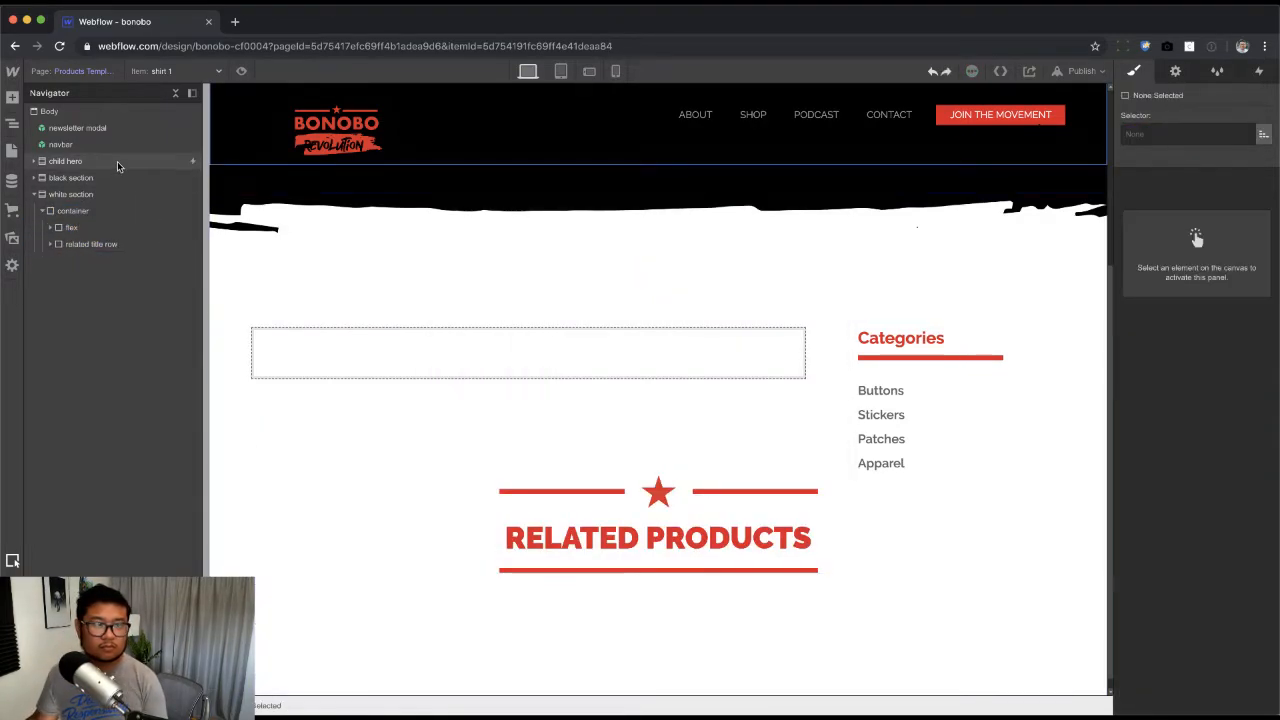
Step: Open the shop page and copy its products cl collection list from the white section
{"action": "left_click", "coordinate": [70, 71]}
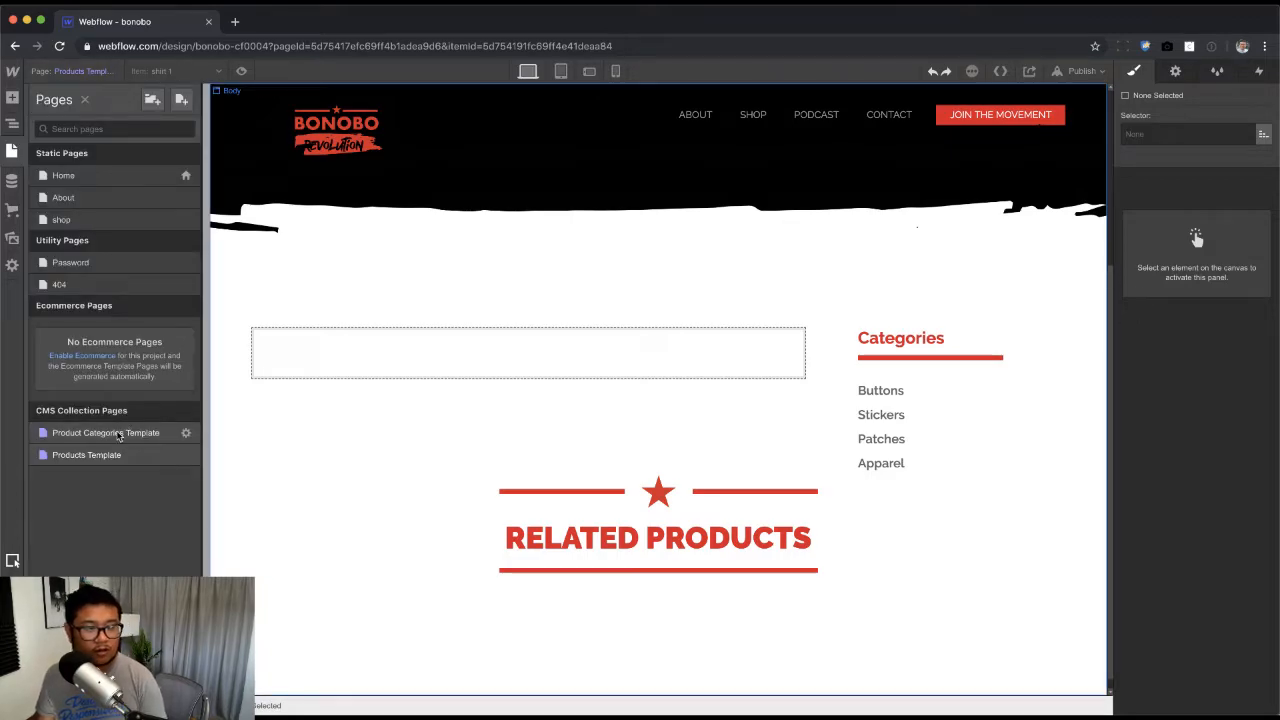
{"action": "left_click", "coordinate": [79, 224]}
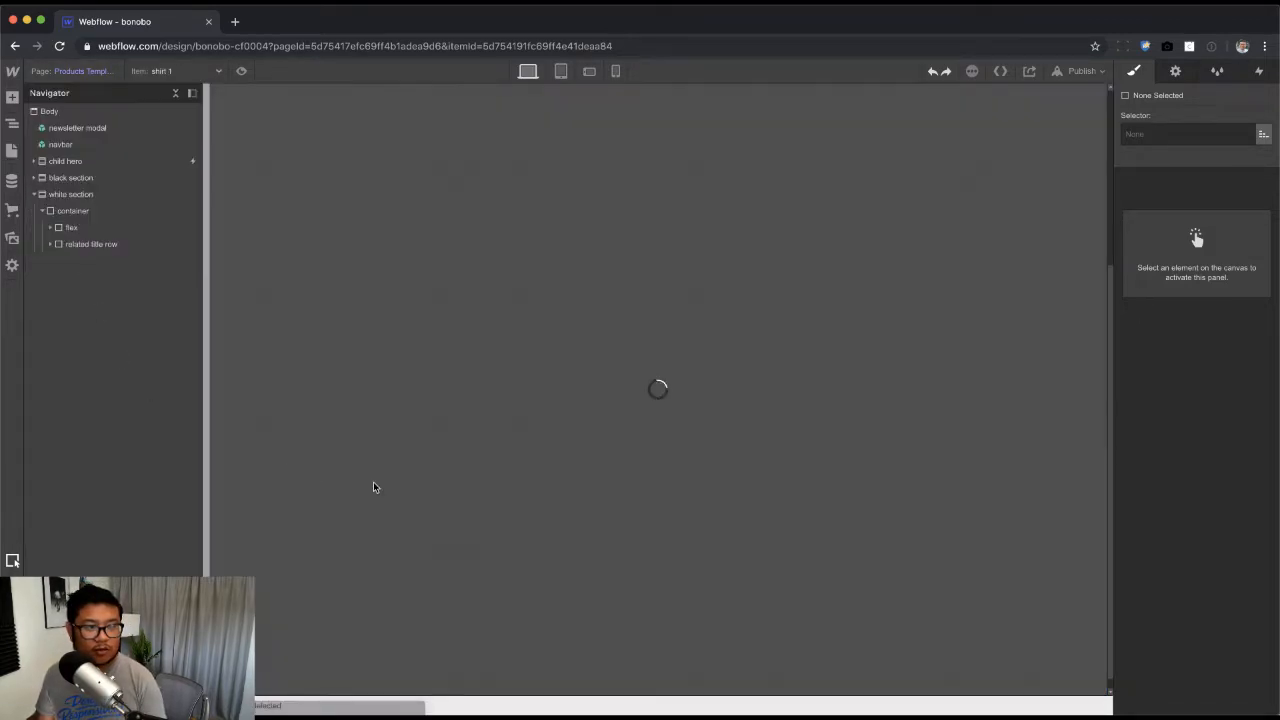
{"action": "scroll", "coordinate": [502, 542], "scroll_direction": "down", "scroll_amount": 10}
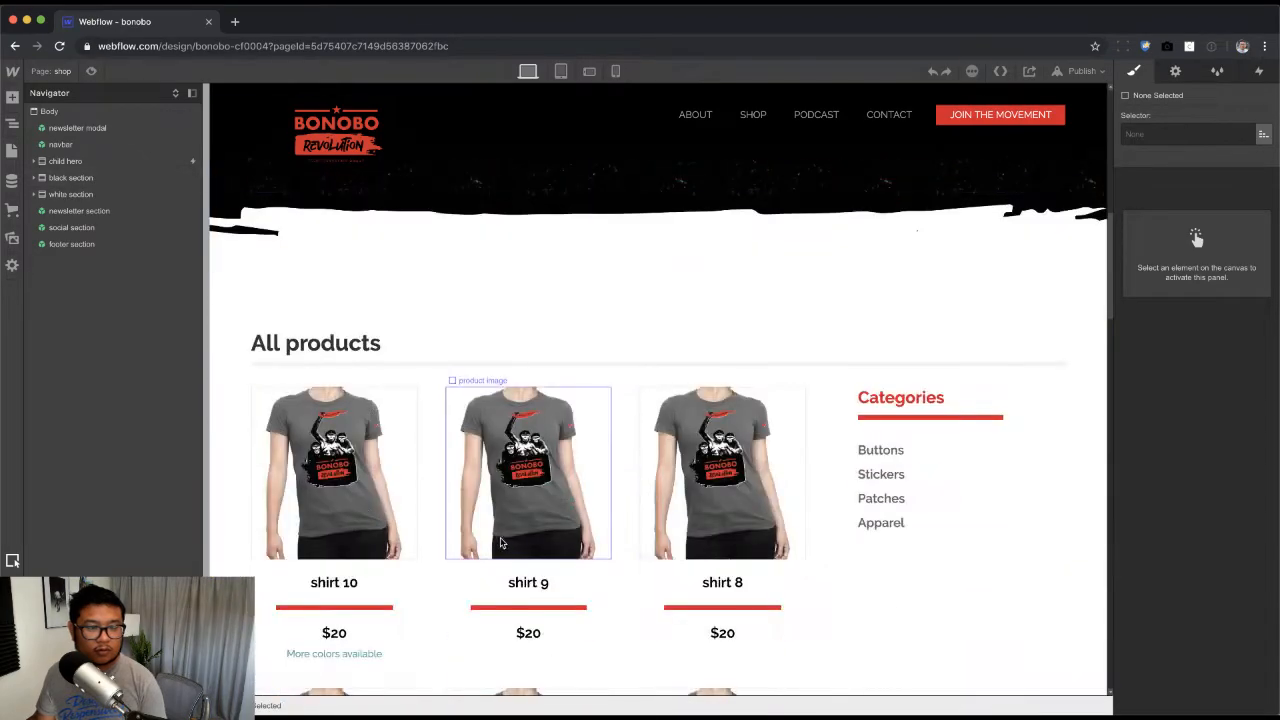
{"action": "left_click", "coordinate": [462, 443]}
{"action": "left_click", "coordinate": [110, 260]}
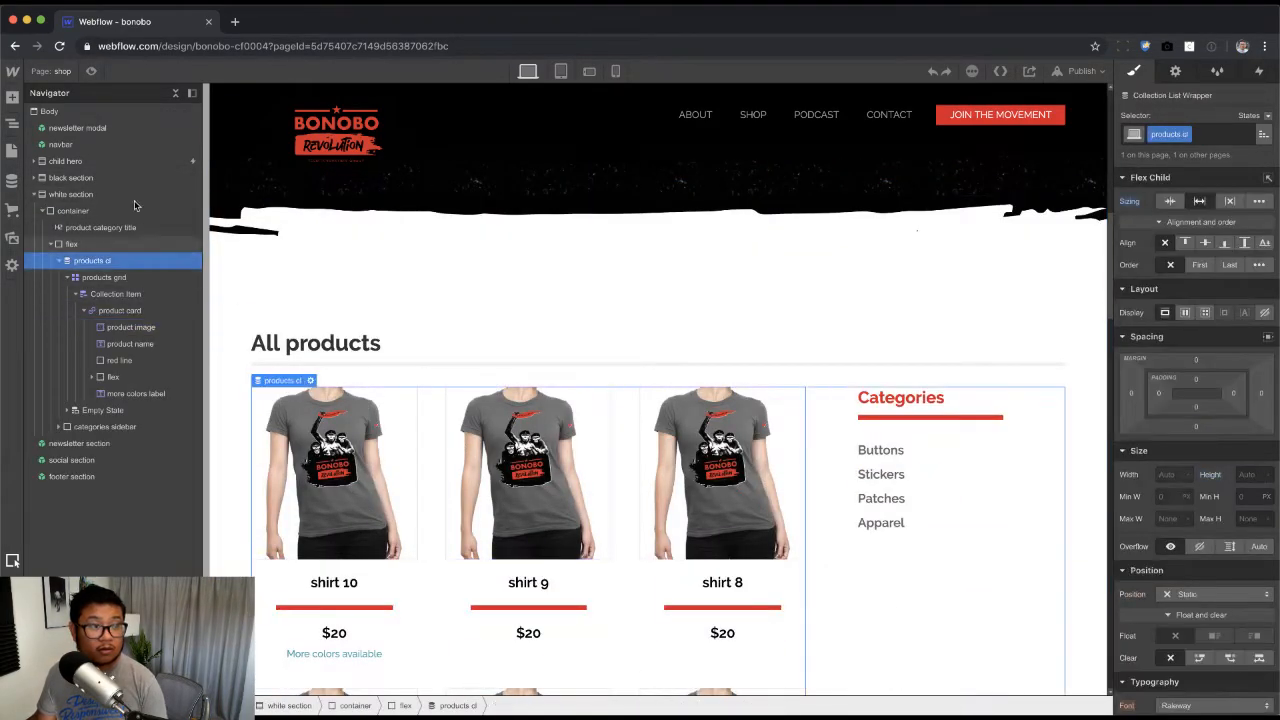
Step: Return to the Products Template page and paste the products cl collection list into the white section's container, below the related title row
{"action": "left_click", "coordinate": [60, 71]}
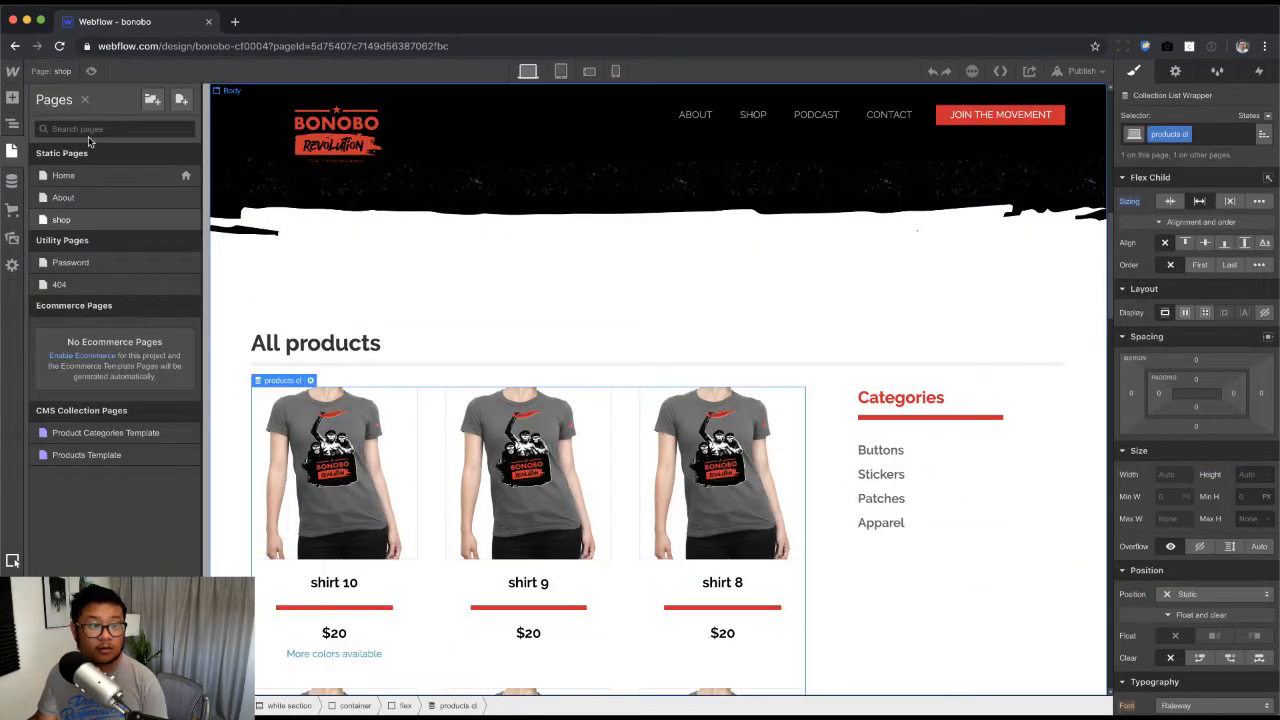
{"action": "left_click", "coordinate": [108, 456]}
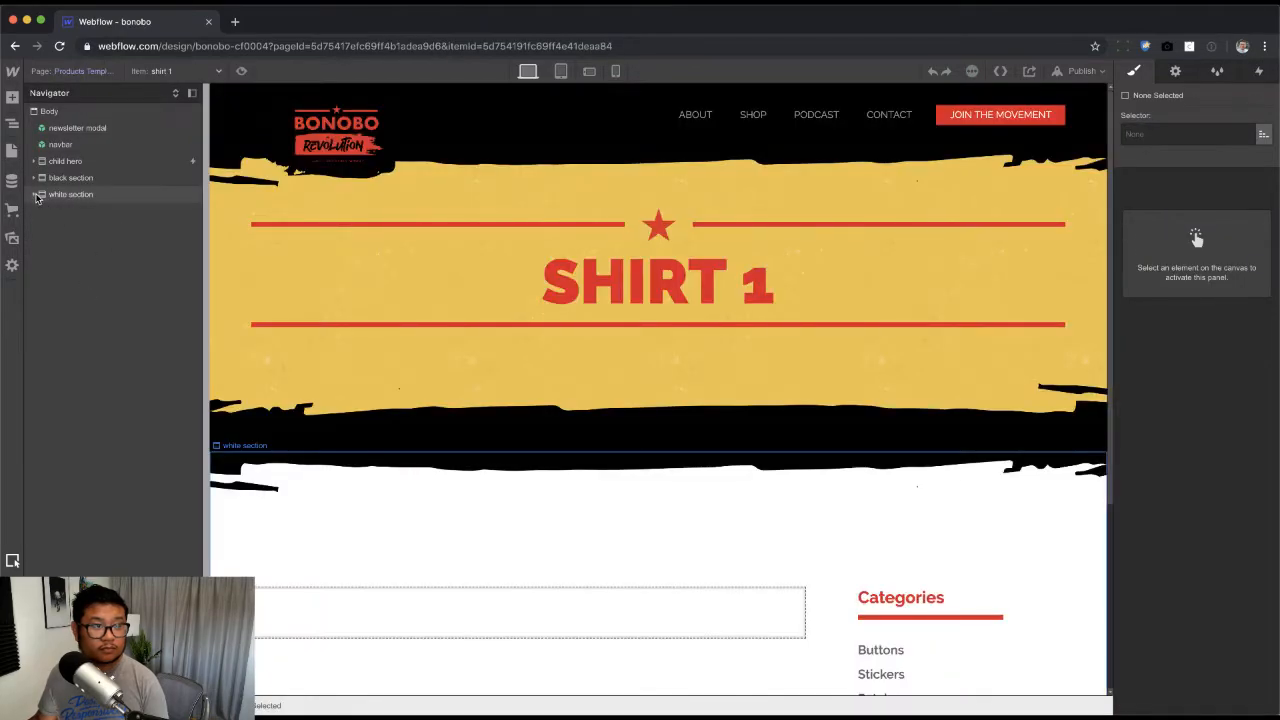
{"action": "left_click", "coordinate": [42, 196]}
{"action": "left_click", "coordinate": [42, 211]}
{"action": "left_click", "coordinate": [72, 211]}
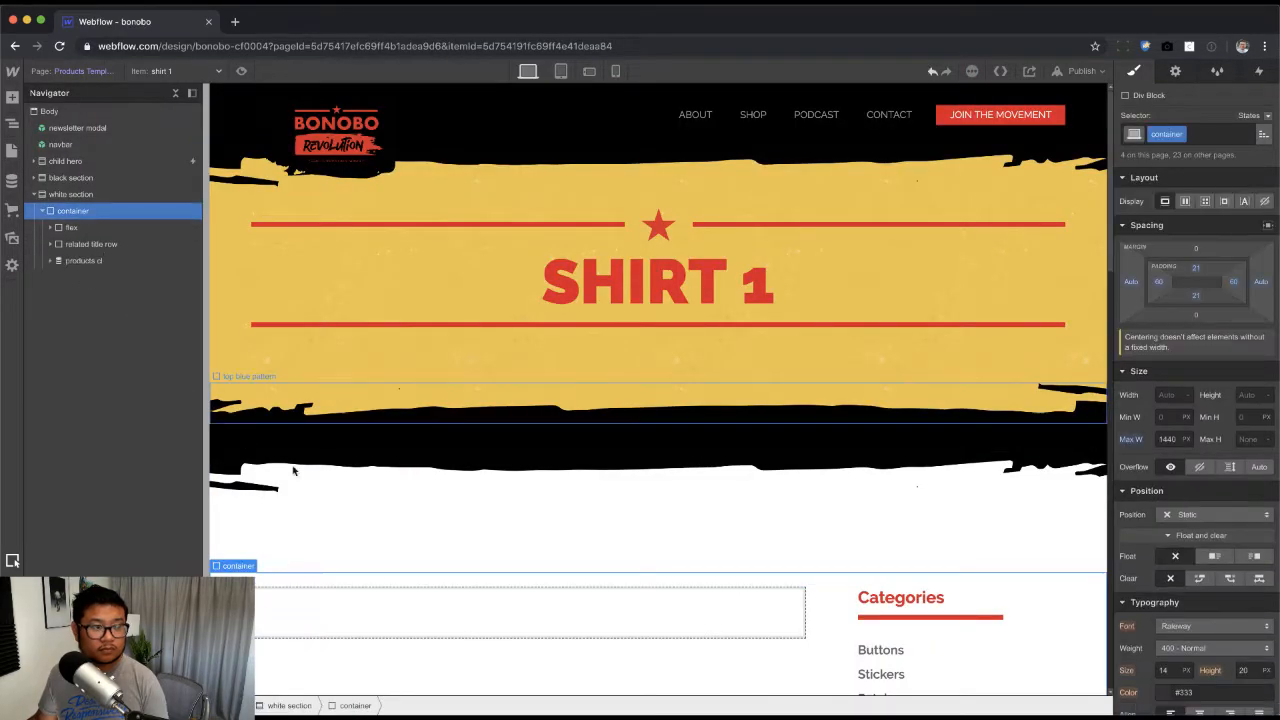
{"action": "scroll", "coordinate": [555, 537], "scroll_direction": "down", "scroll_amount": 3}
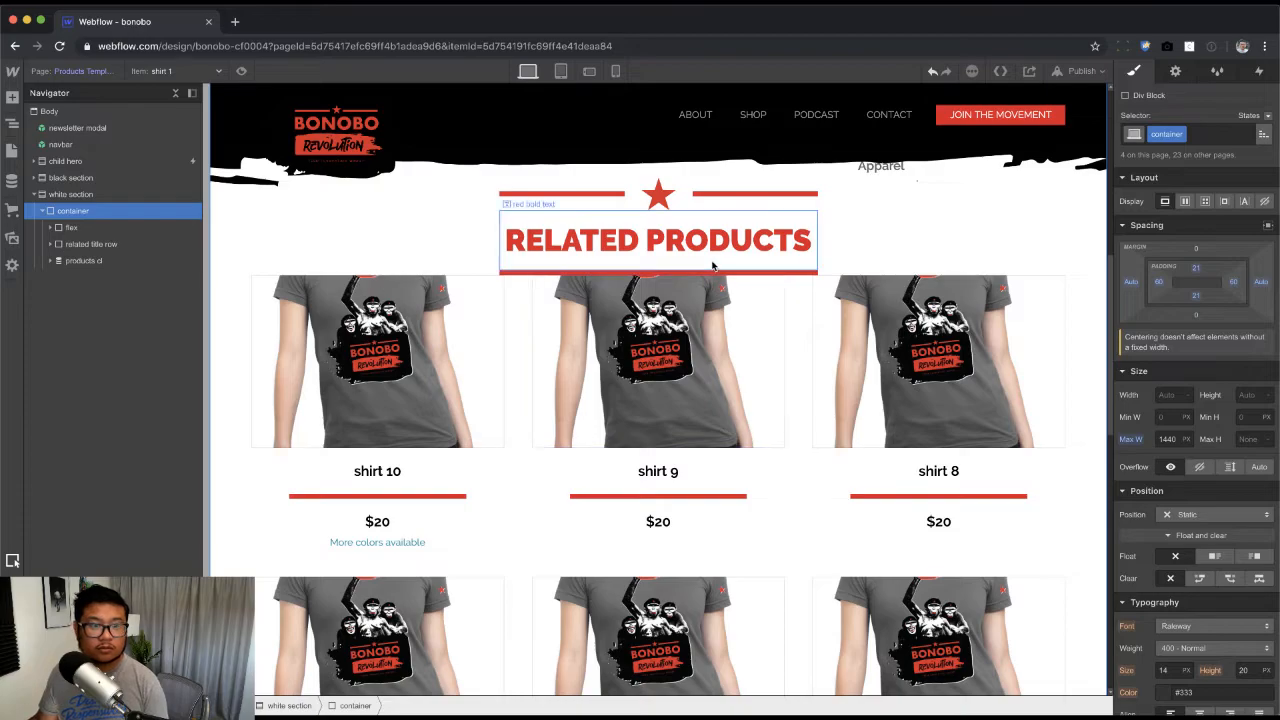
Step: Give the related title row a bottom margin of 40 px and a top margin of 100 px
{"action": "left_click", "coordinate": [810, 240]}
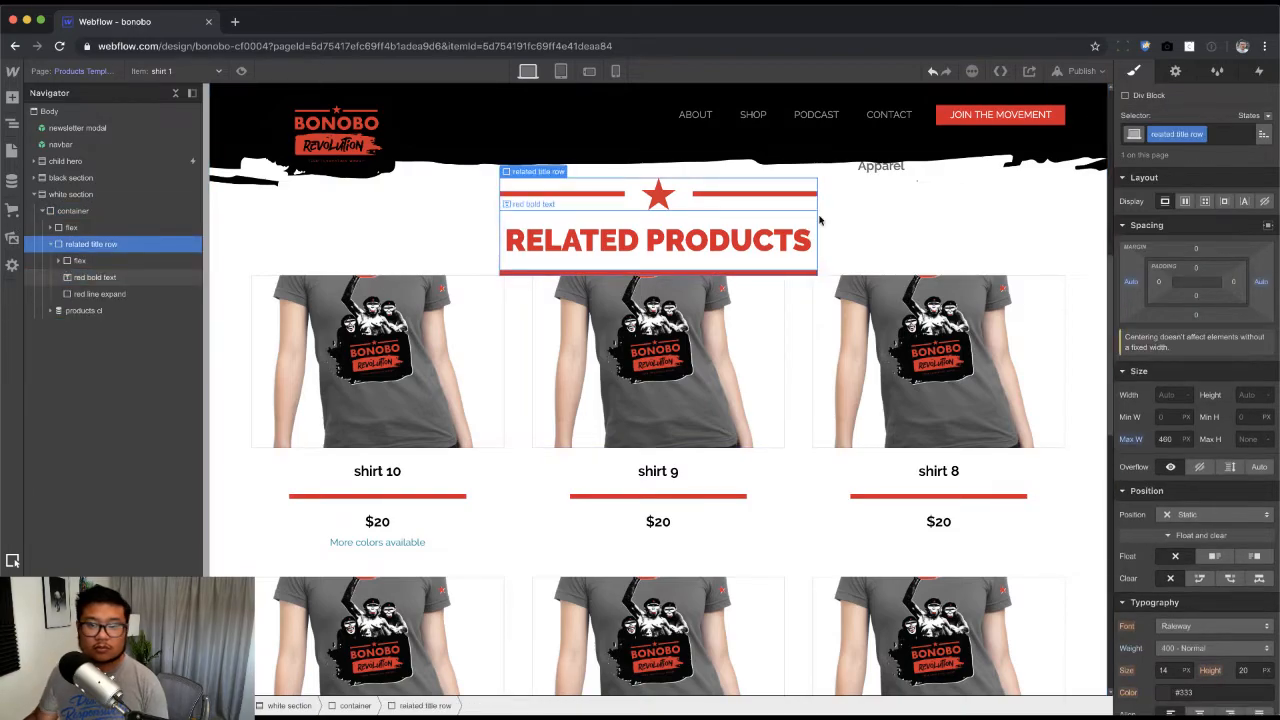
{"action": "left_click", "coordinate": [816, 221]}
{"action": "left_click", "coordinate": [1197, 316]}
{"action": "type", "text": "40"}
{"action": "key", "text": "Return"}
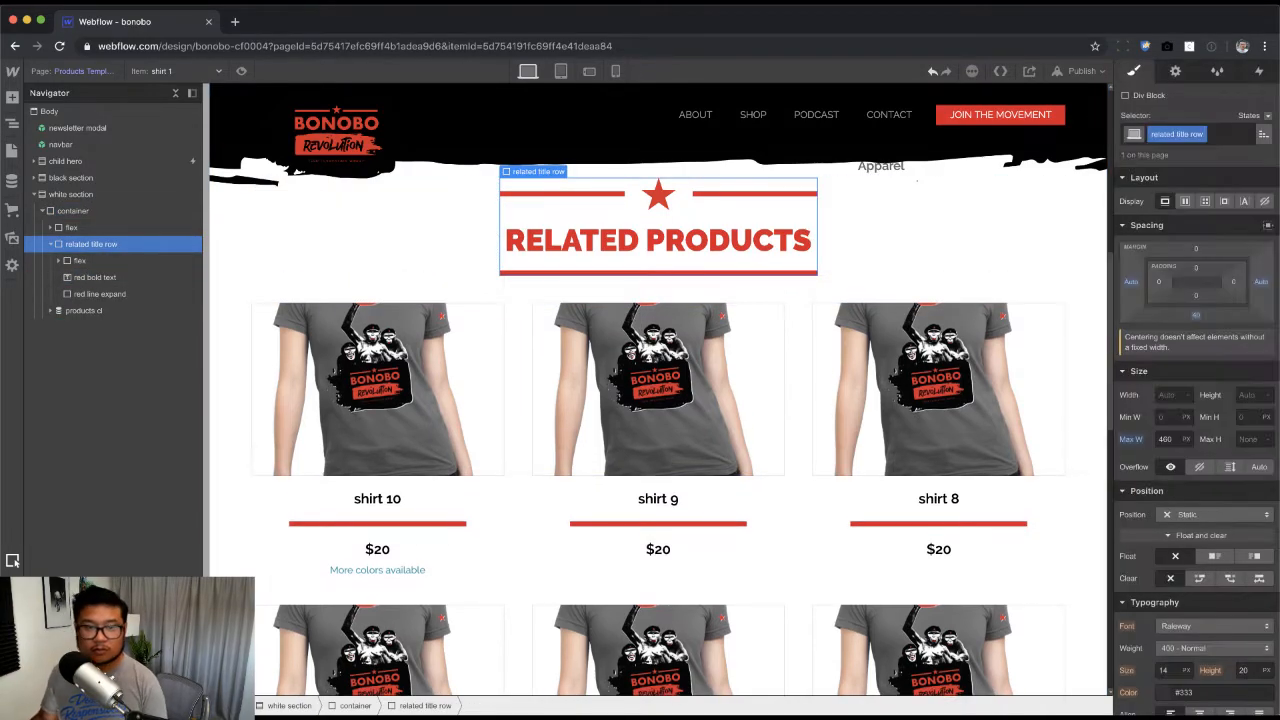
{"action": "scroll", "coordinate": [757, 503], "scroll_direction": "up", "scroll_amount": 2}
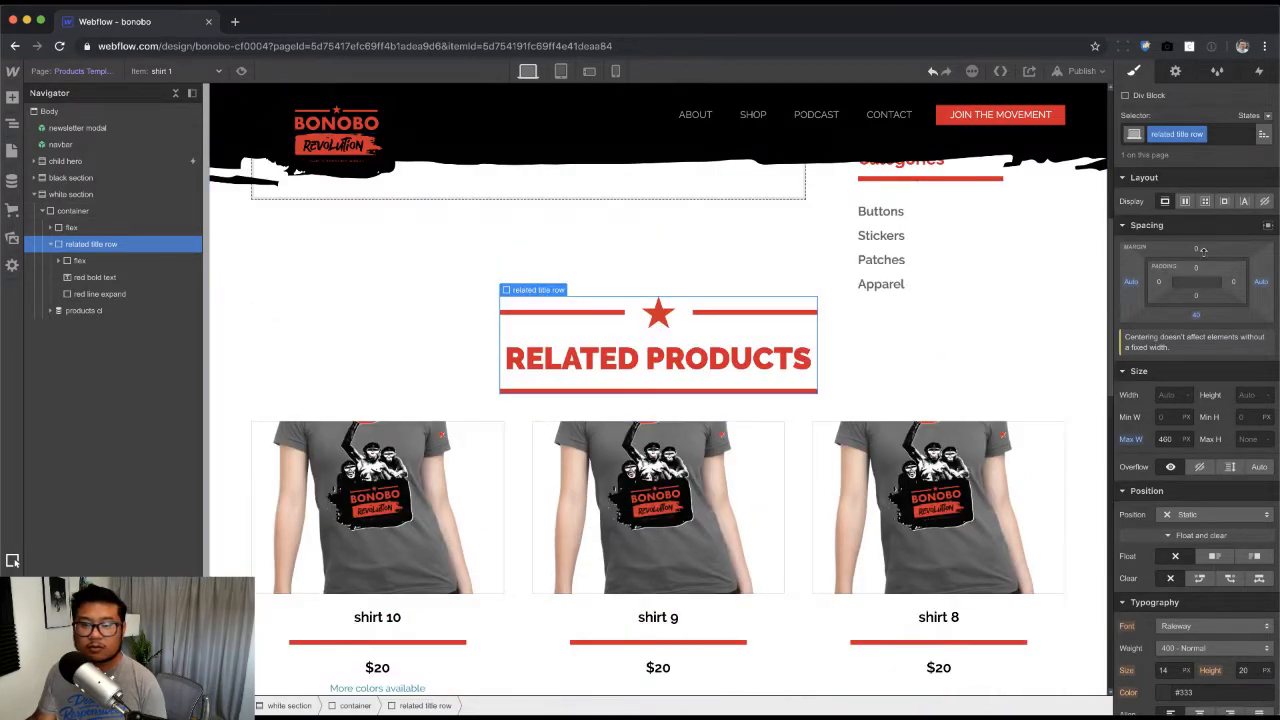
{"action": "left_click", "coordinate": [1195, 247]}
{"action": "type", "text": "100"}
{"action": "key", "text": "Return"}
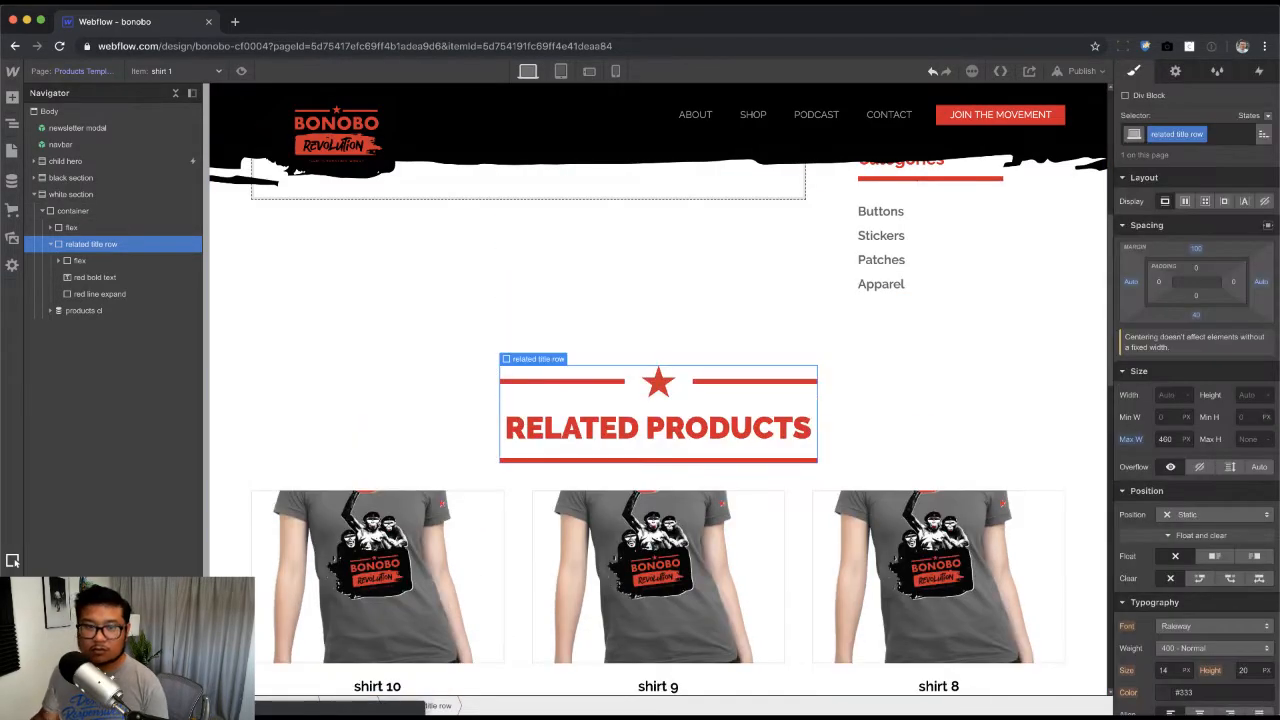
Step: Filter the related products collection list so that Category equals Category of Current Product
{"action": "scroll", "coordinate": [733, 432], "scroll_direction": "down", "scroll_amount": 2}
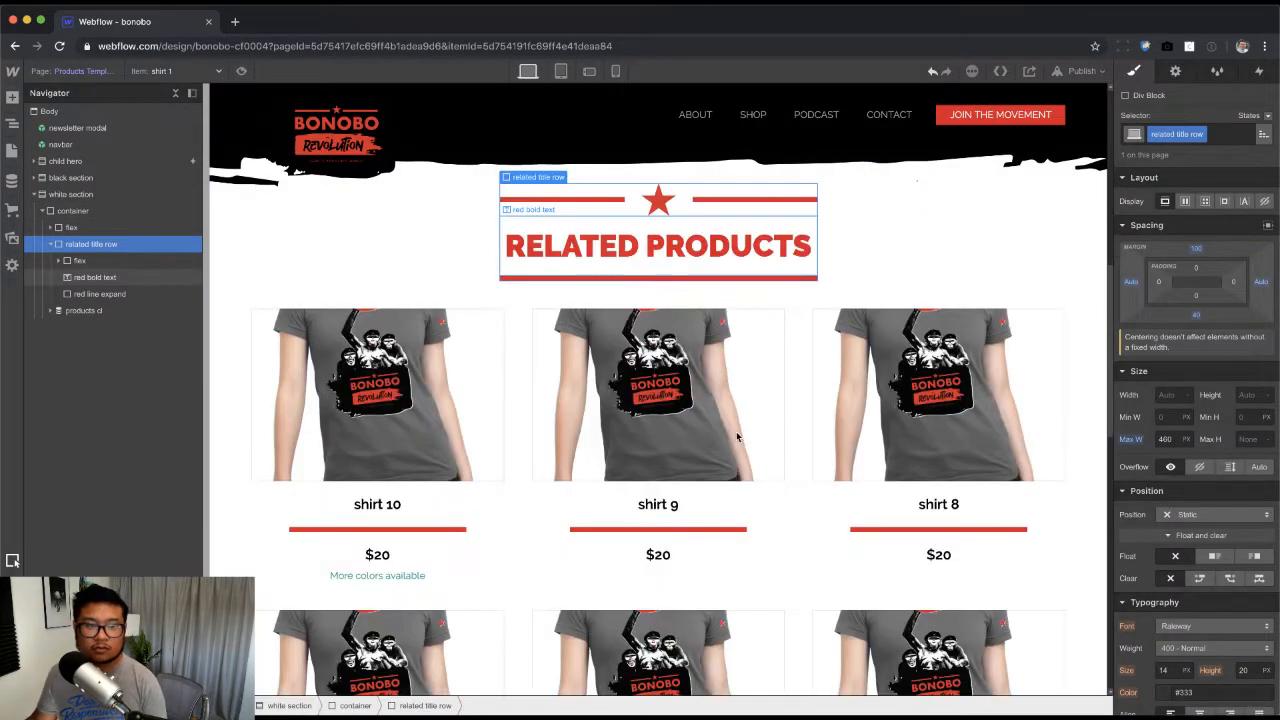
{"action": "left_click", "coordinate": [410, 431]}
{"action": "left_click", "coordinate": [1175, 71]}
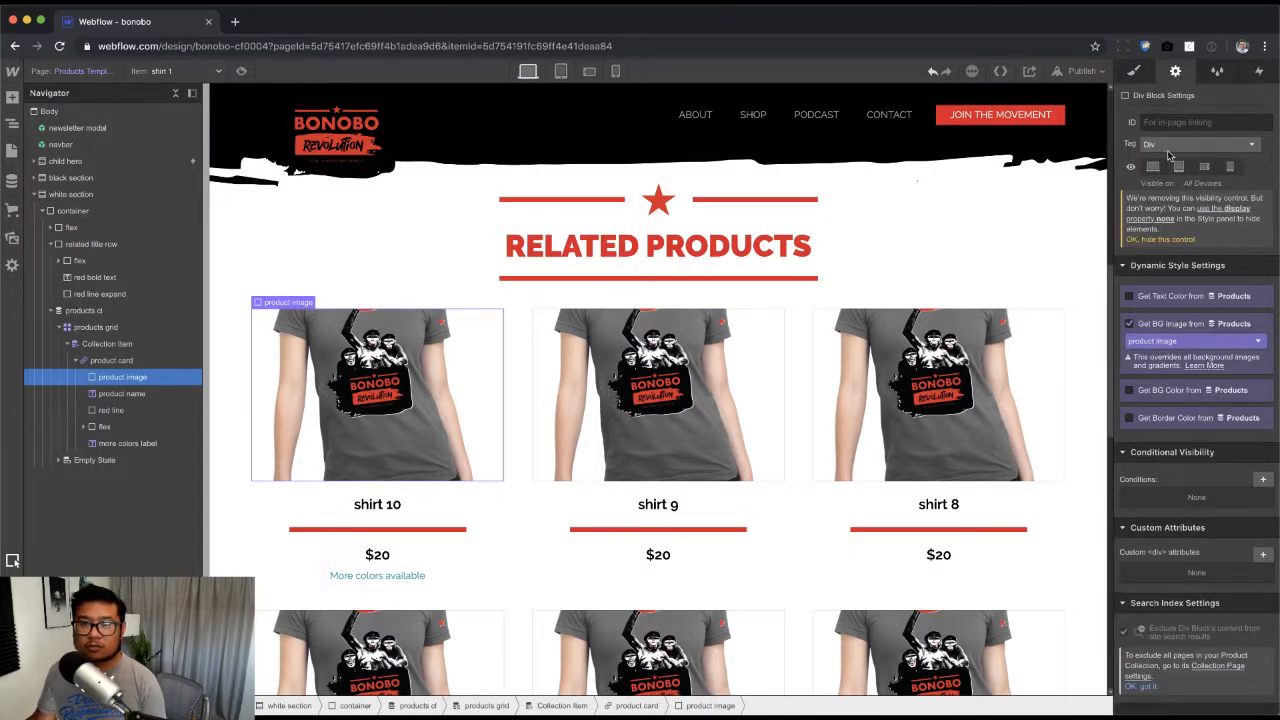
{"action": "left_click", "coordinate": [107, 343]}
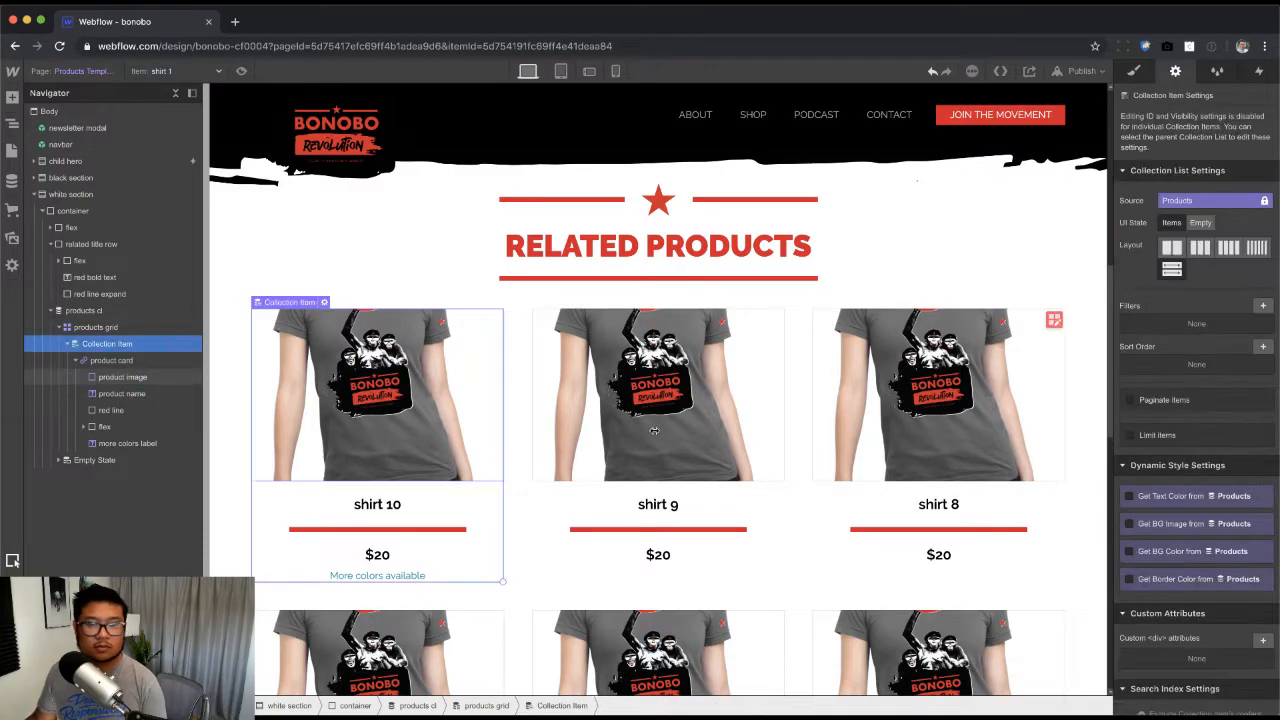
{"action": "left_click", "coordinate": [1263, 305]}
{"action": "left_click", "coordinate": [1163, 360]}
{"action": "left_click", "coordinate": [1188, 470]}
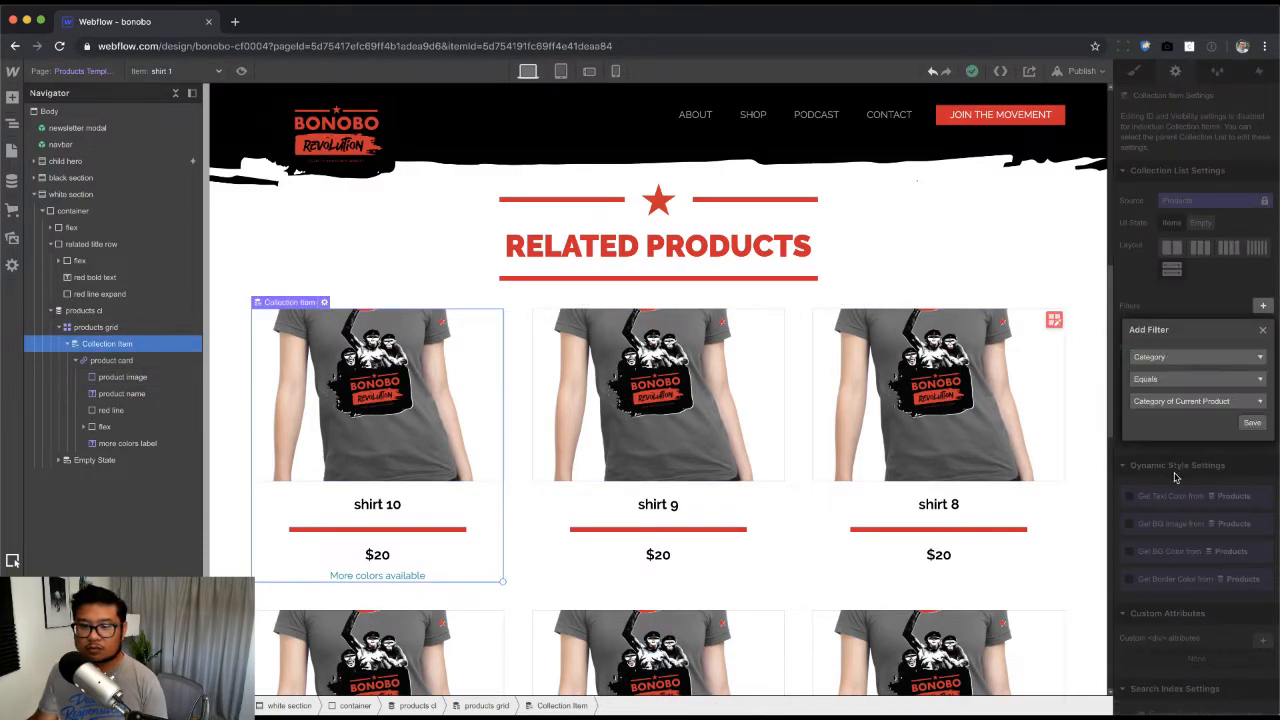
{"action": "left_click", "coordinate": [1252, 424]}
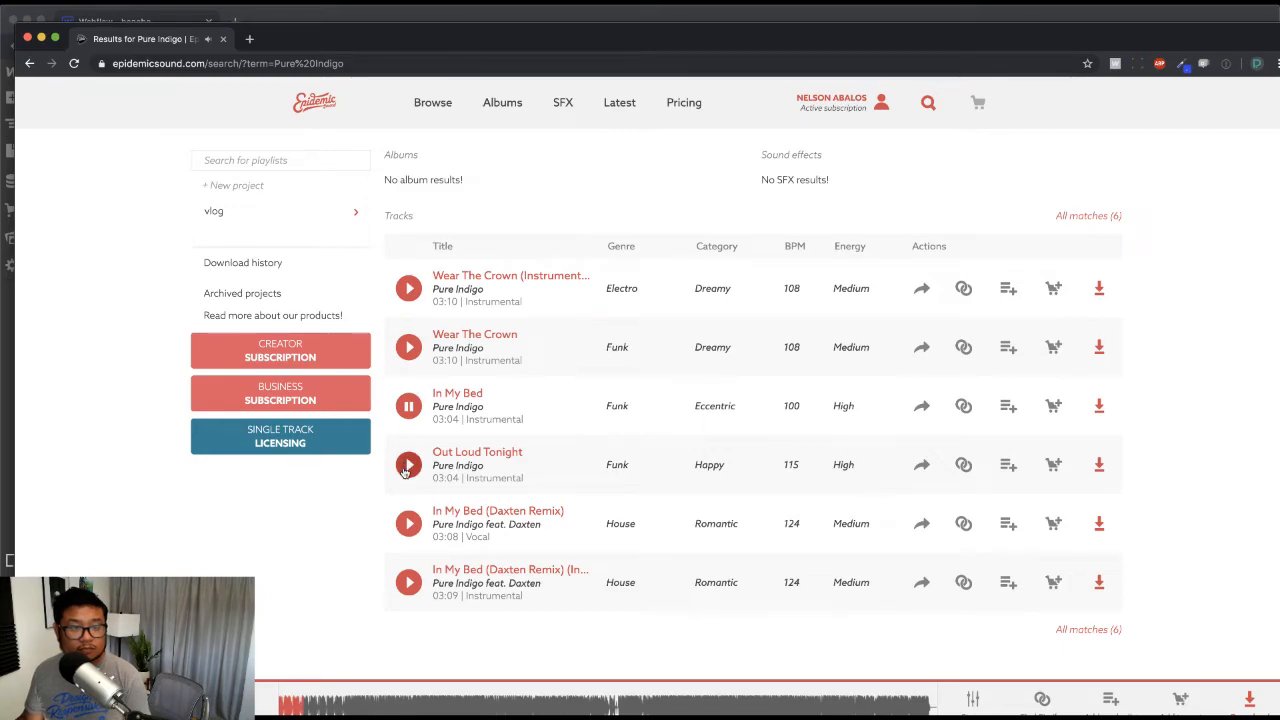
Step: Preview Out Loud Tonight, play In My Bed (Daxten Remix) on Epidemic Sound, and return to Webflow
{"action": "left_click", "coordinate": [406, 468]}
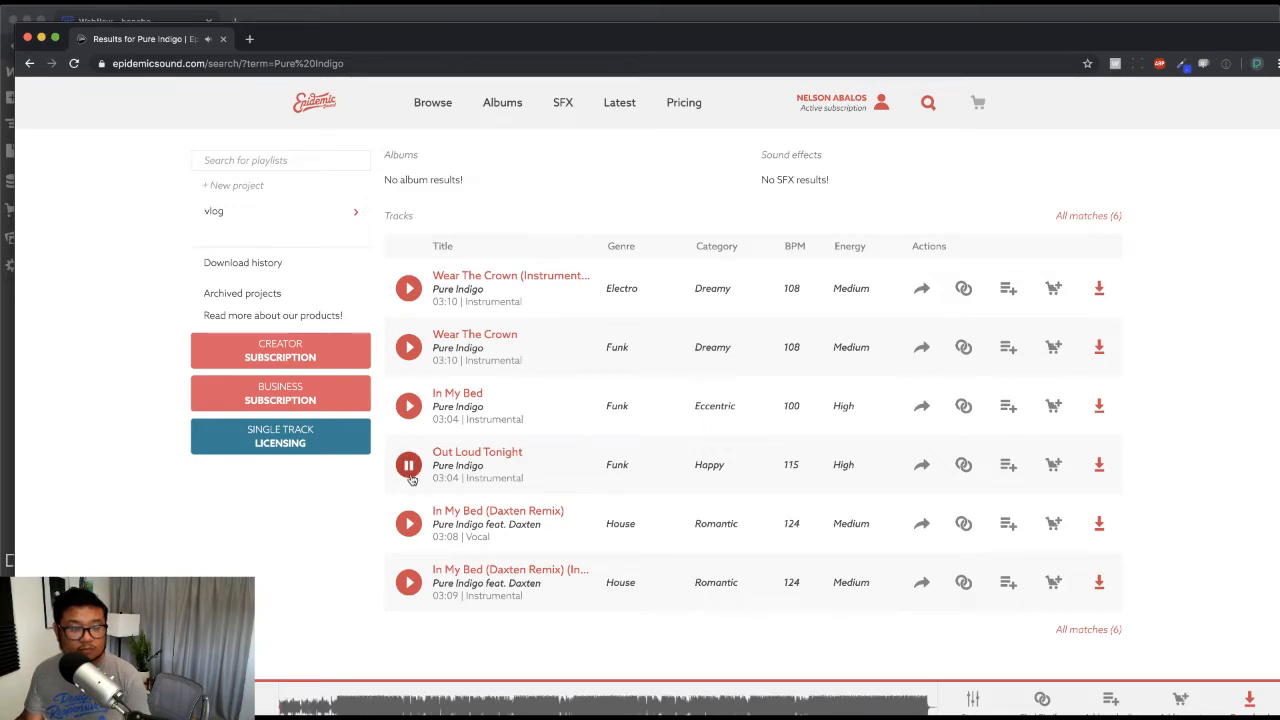
{"action": "left_click", "coordinate": [406, 526]}
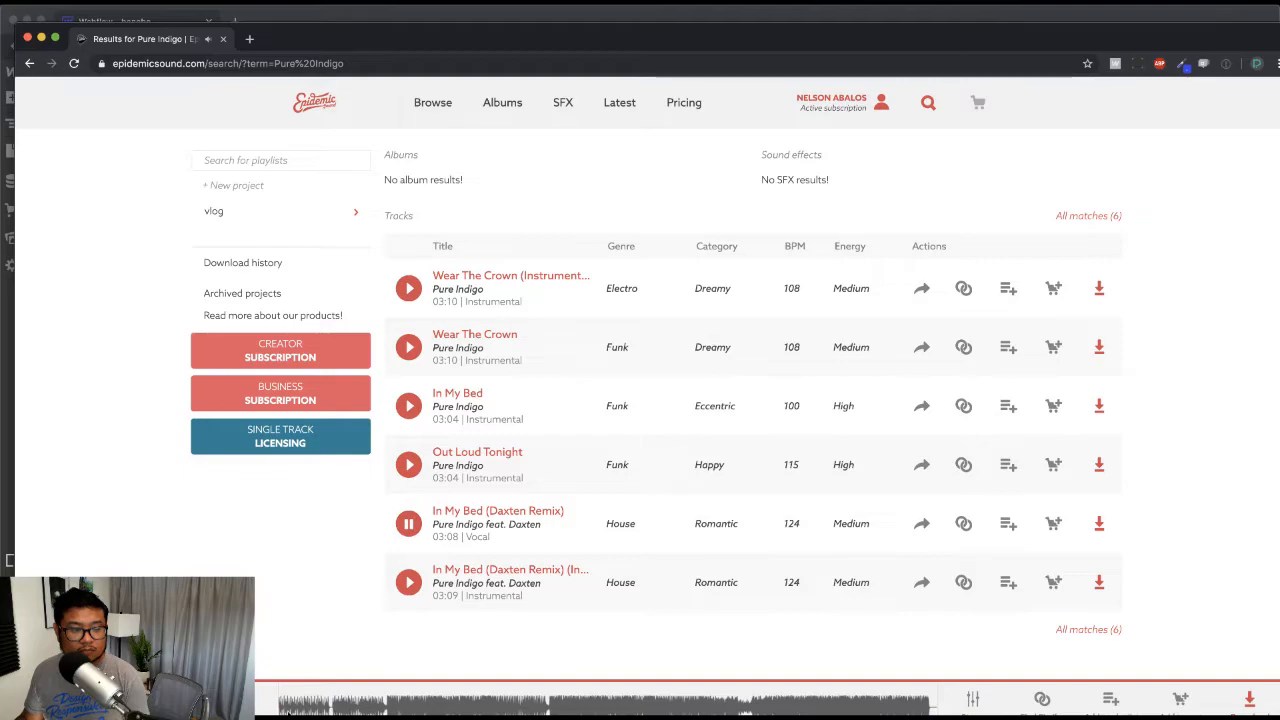
{"action": "left_click", "coordinate": [408, 522]}
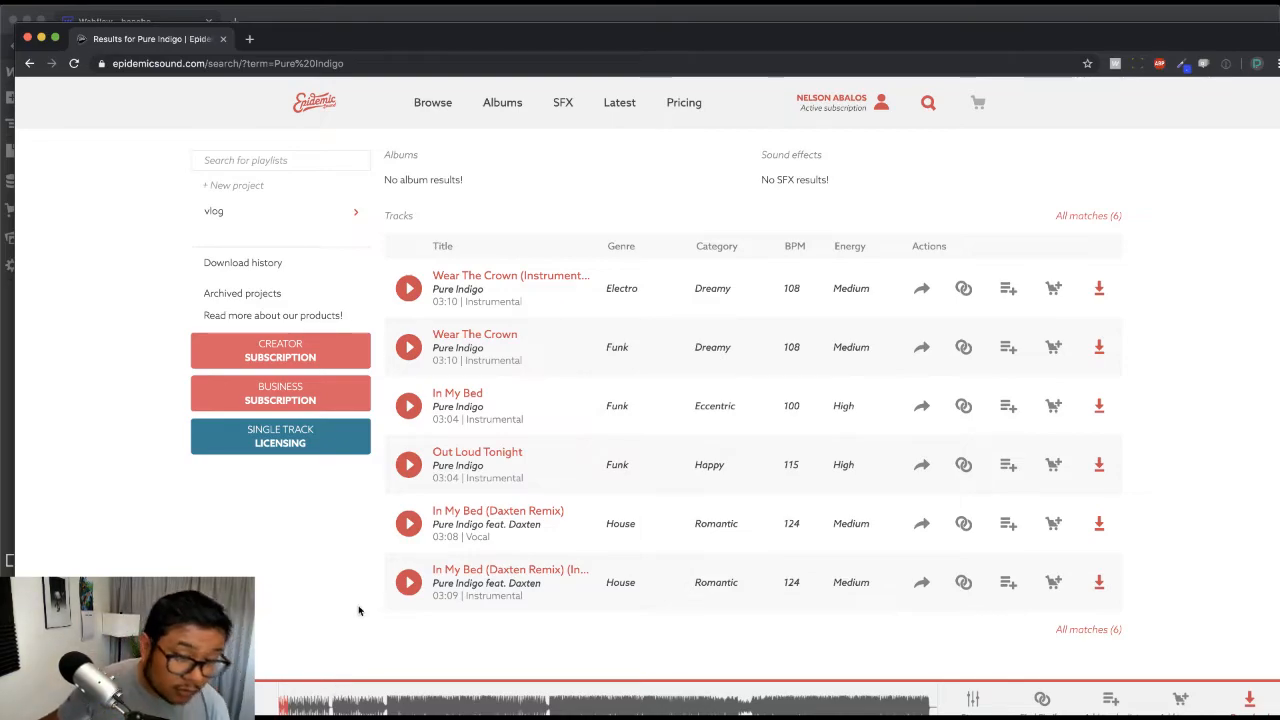
{"action": "left_click", "coordinate": [408, 522]}
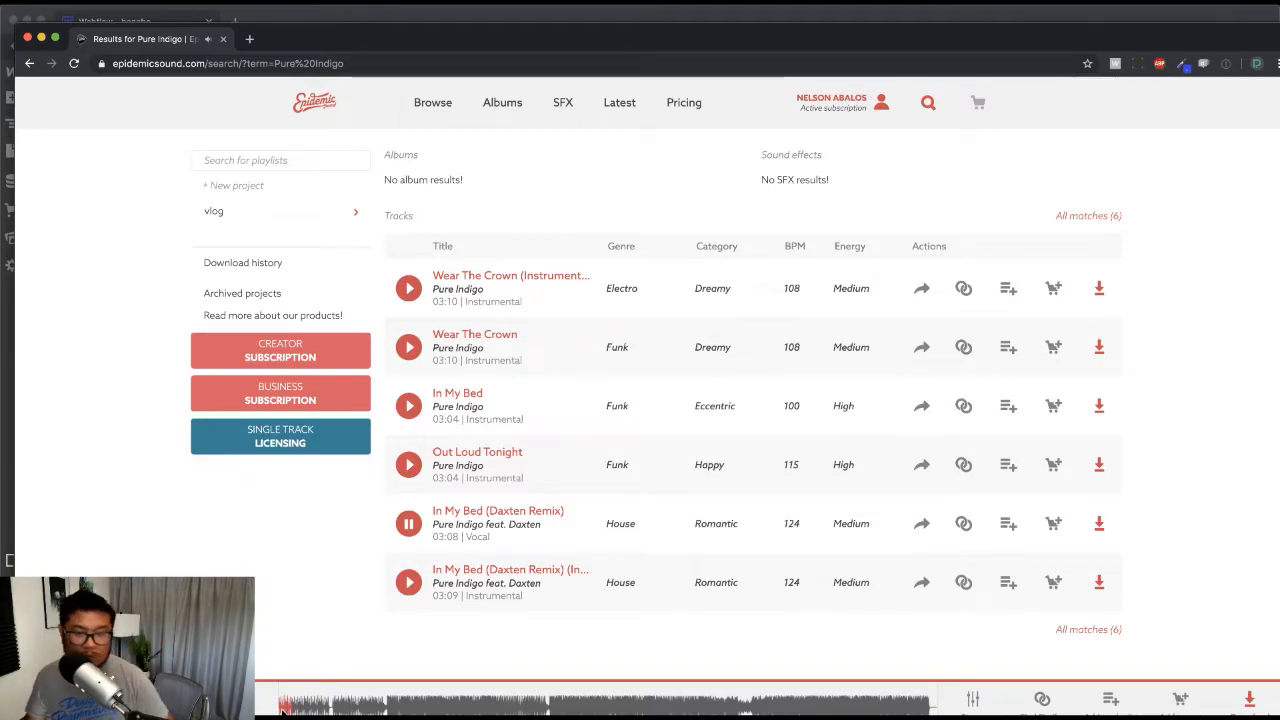
{"action": "left_click", "coordinate": [409, 14]}
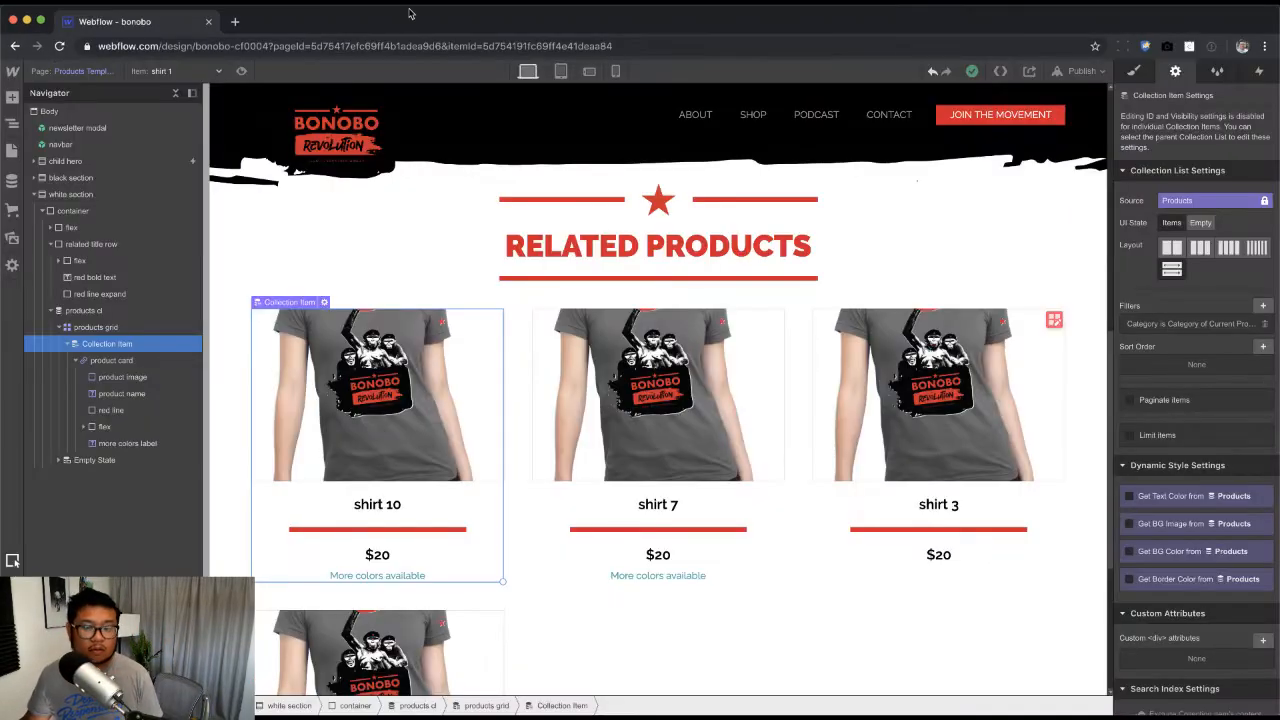
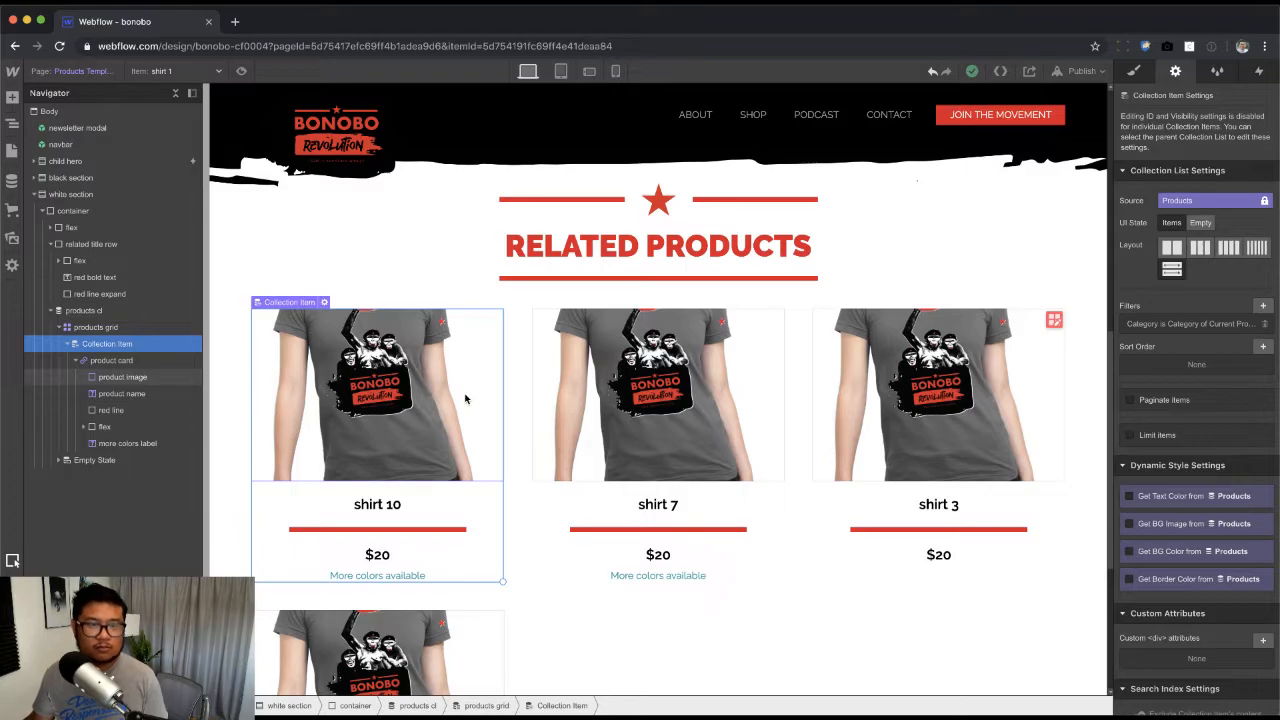
Step: Review the product template page and its filtered related products list against the PDF design's product layout
{"action": "scroll", "coordinate": [465, 399], "scroll_direction": "up", "scroll_amount": 10}
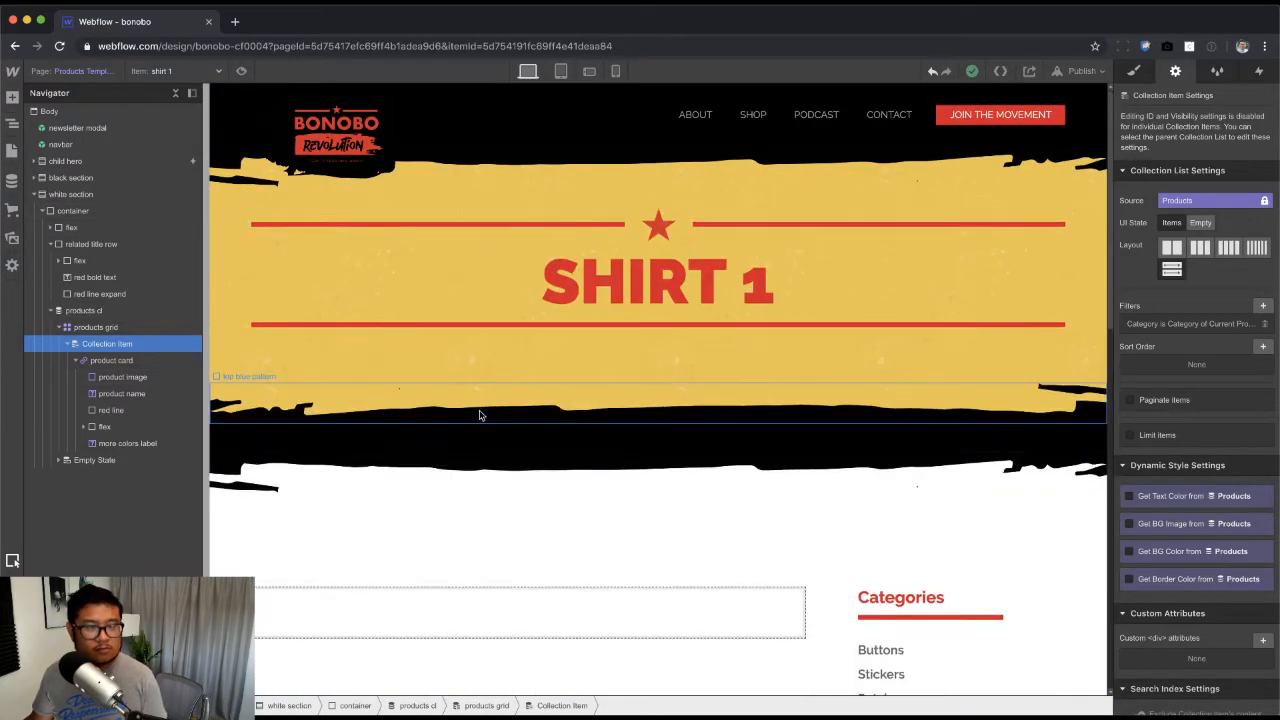
{"action": "scroll", "coordinate": [479, 415], "scroll_direction": "down", "scroll_amount": 10}
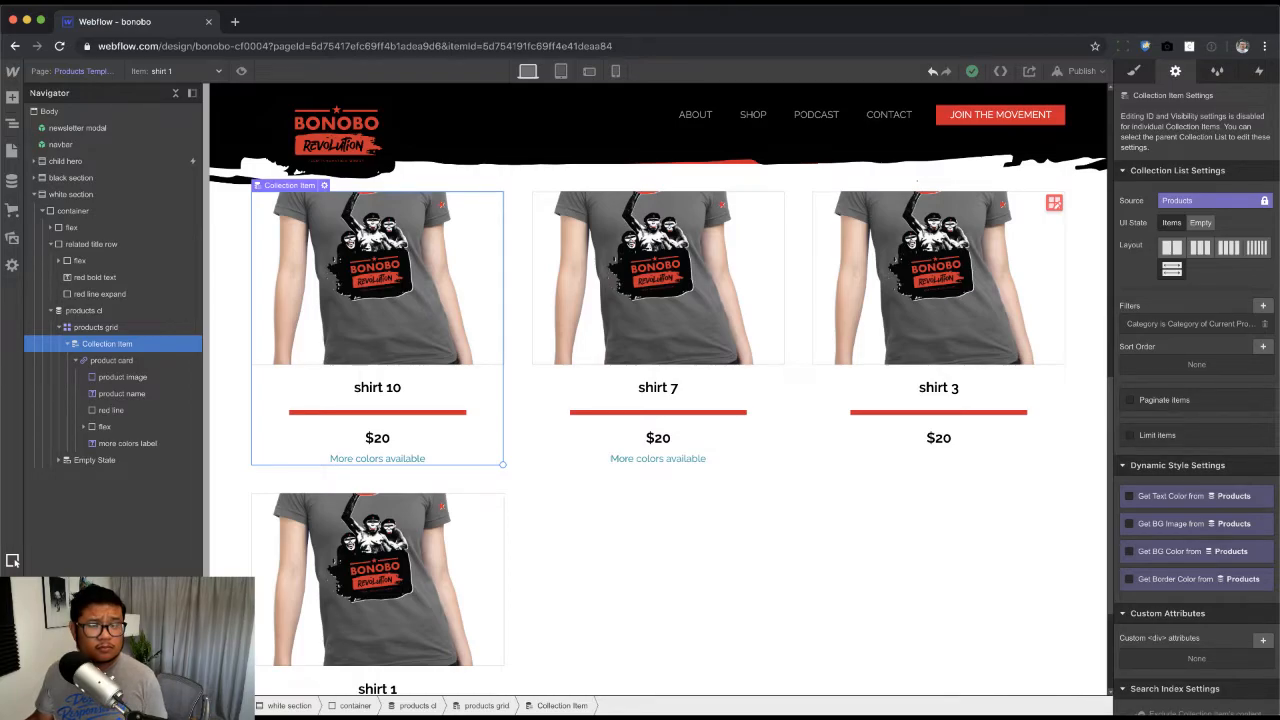
{"action": "scroll", "coordinate": [520, 437], "scroll_direction": "up", "scroll_amount": 5}
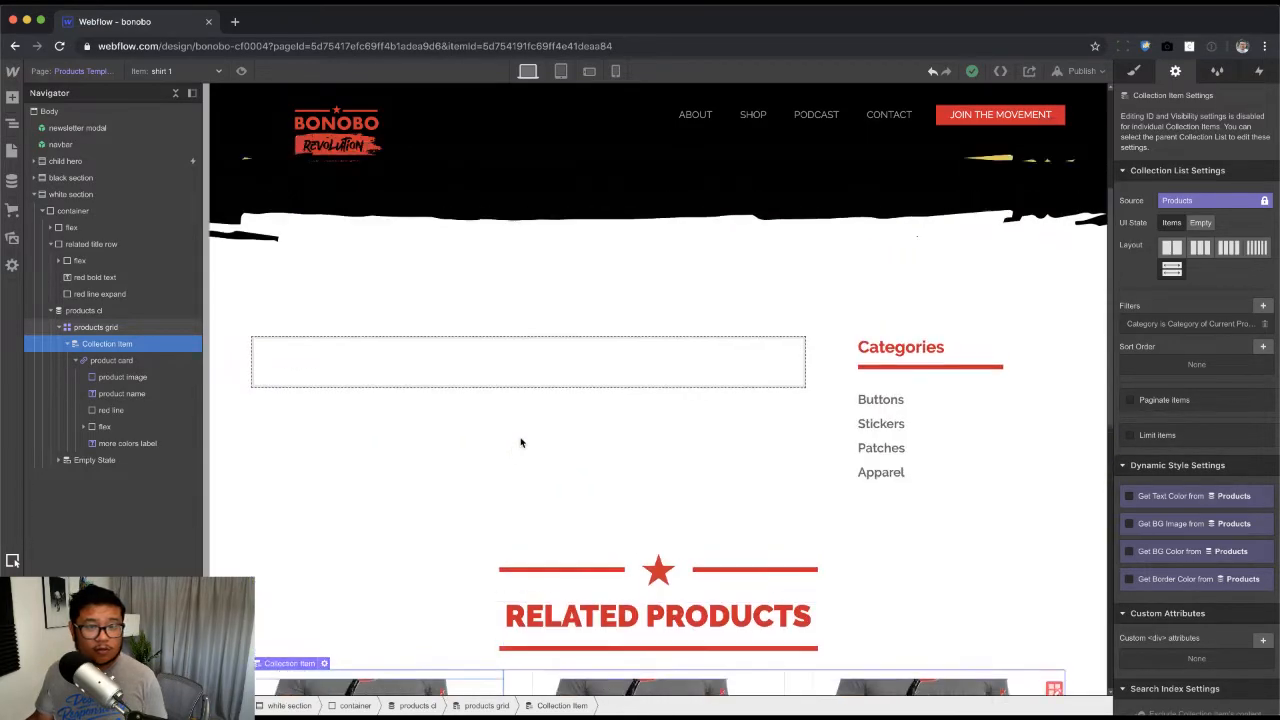
{"action": "key", "text": "super+Tab"}
{"action": "scroll", "coordinate": [738, 555], "scroll_direction": "up", "scroll_amount": 4}
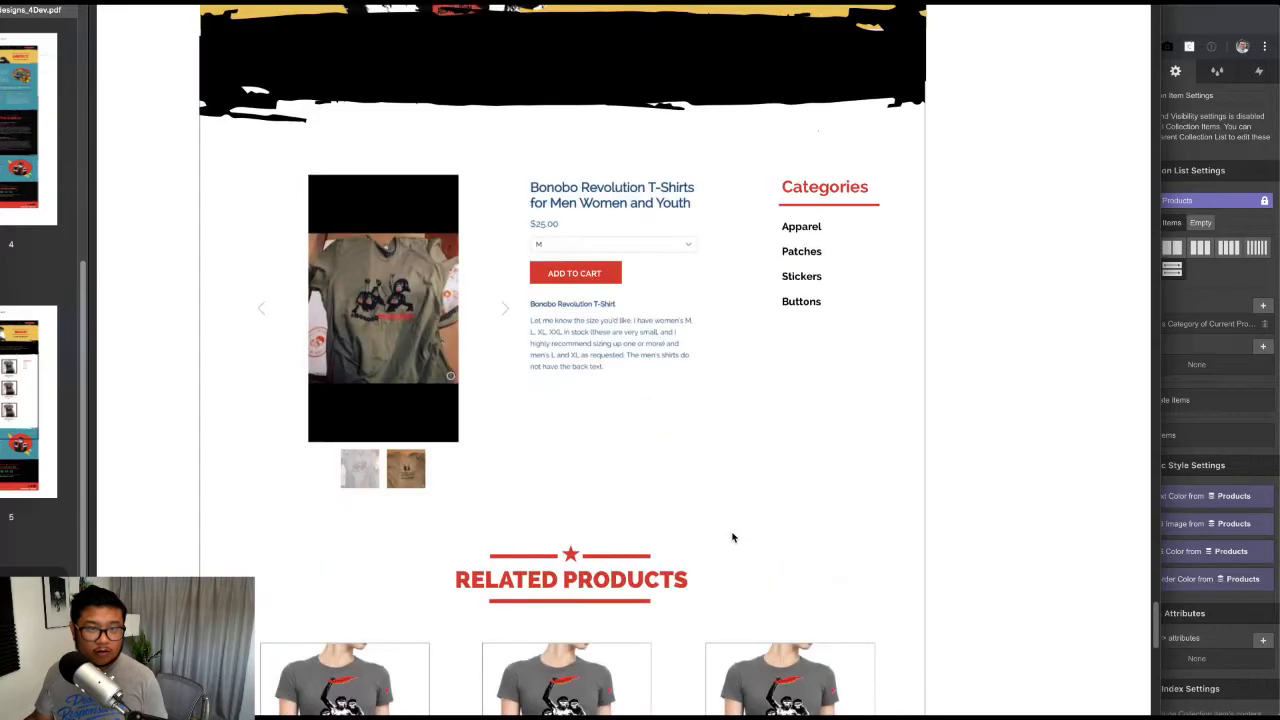
{"action": "key", "text": "super+Tab"}
{"action": "scroll", "coordinate": [702, 500], "scroll_direction": "down", "scroll_amount": 5}
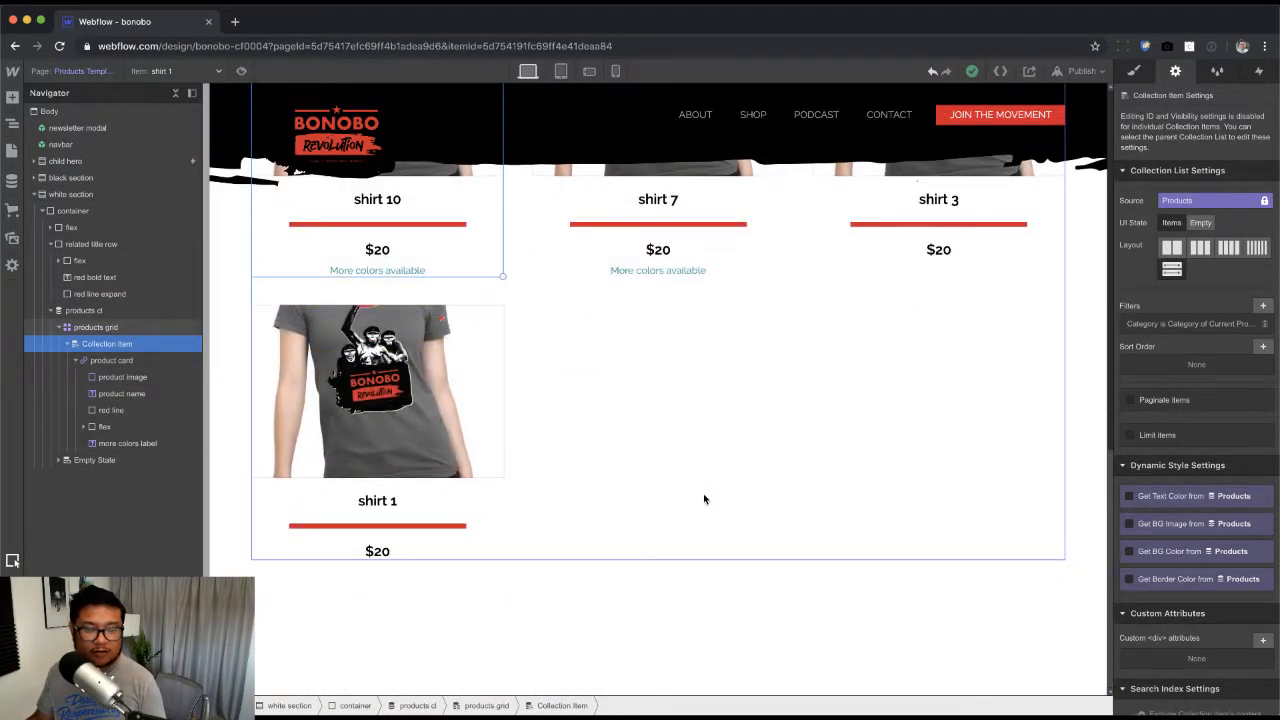
Step: Check the PDF design below the product list, and add the newsletter section symbol at the end of the page body
{"action": "key", "text": "super+Tab"}
{"action": "scroll", "coordinate": [714, 662], "scroll_direction": "down", "scroll_amount": 10}
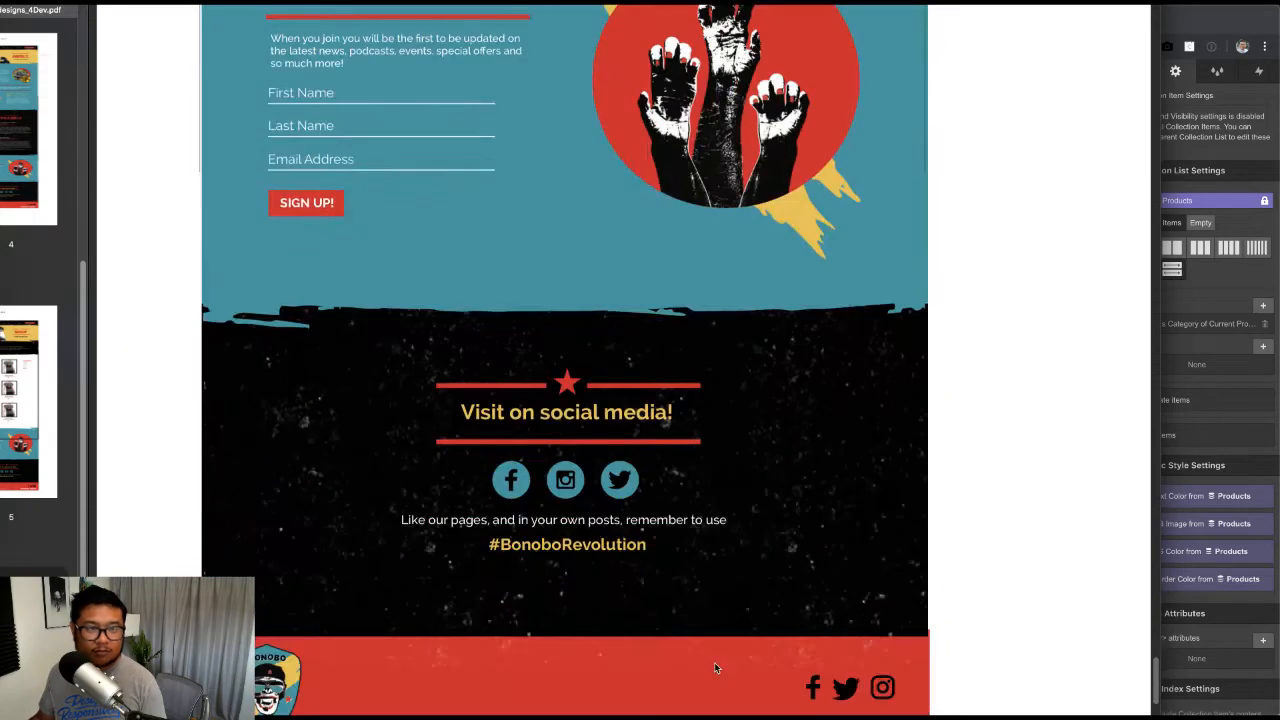
{"action": "scroll", "coordinate": [714, 668], "scroll_direction": "up", "scroll_amount": 3}
{"action": "key", "text": "super+Tab"}
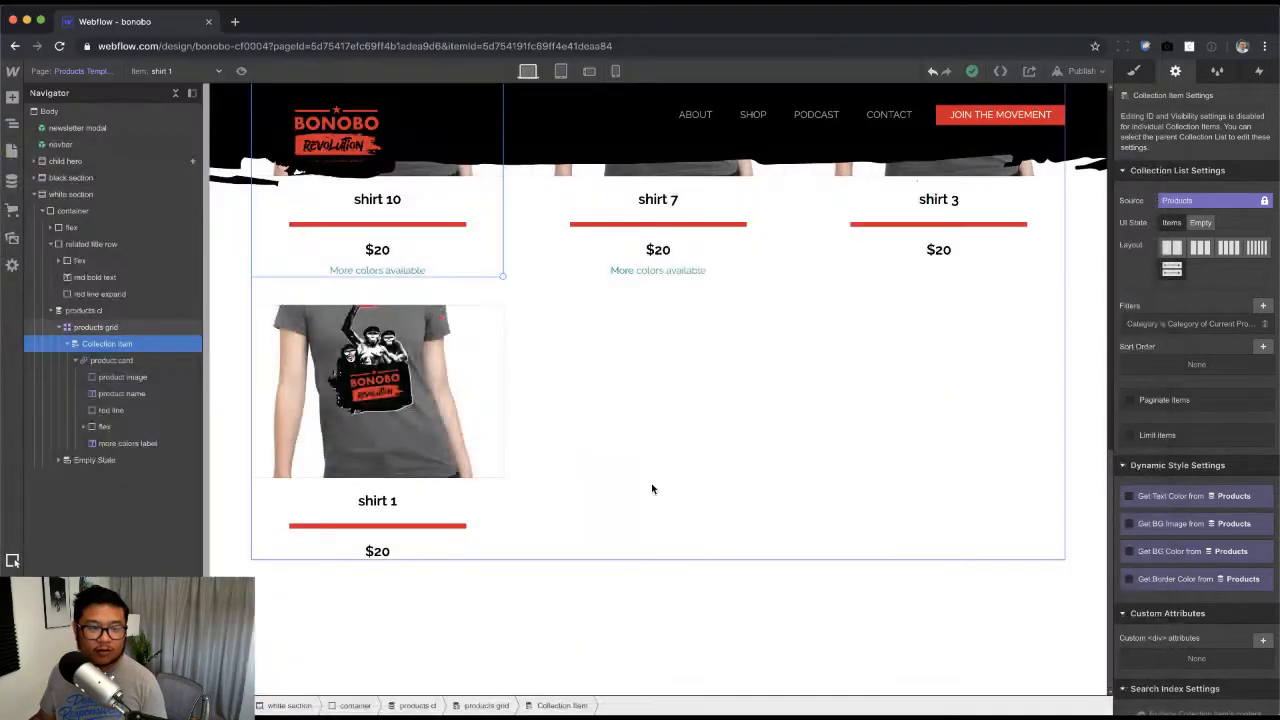
{"action": "left_click", "coordinate": [54, 112]}
{"action": "key", "text": "super+e"}
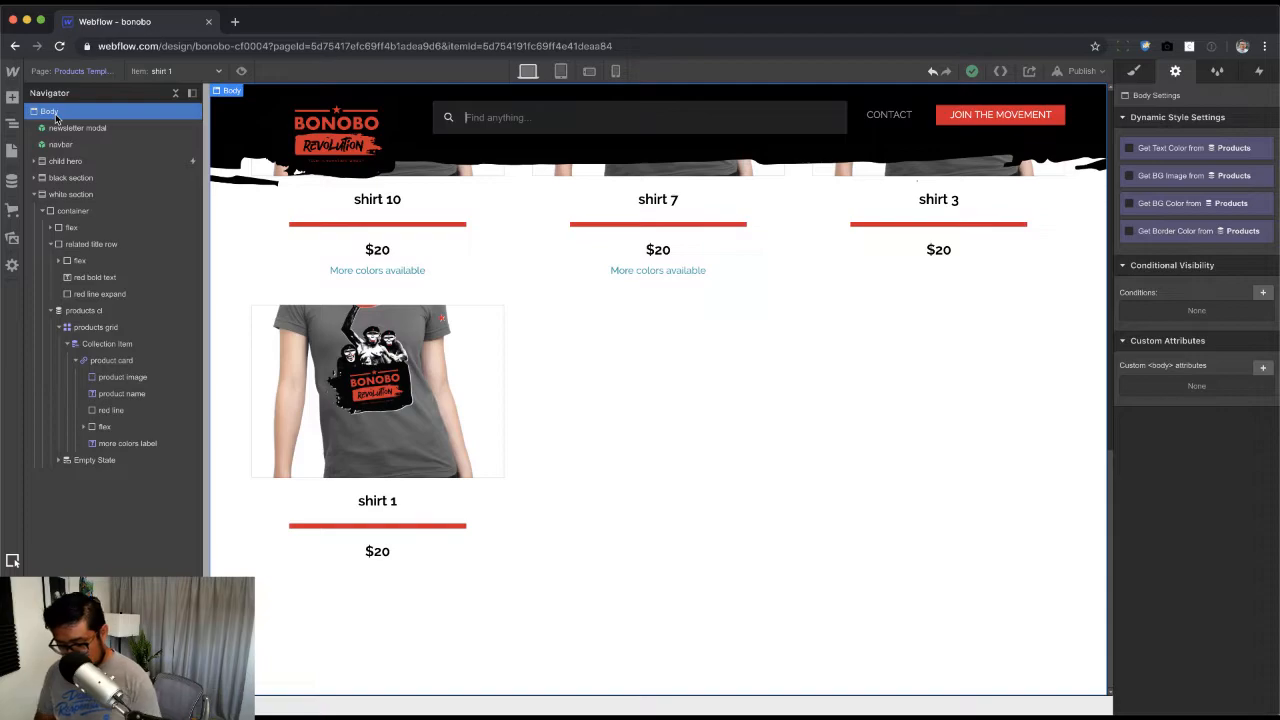
{"action": "type", "text": "news"}
{"action": "key", "text": "Down"}
{"action": "key", "text": "Return"}
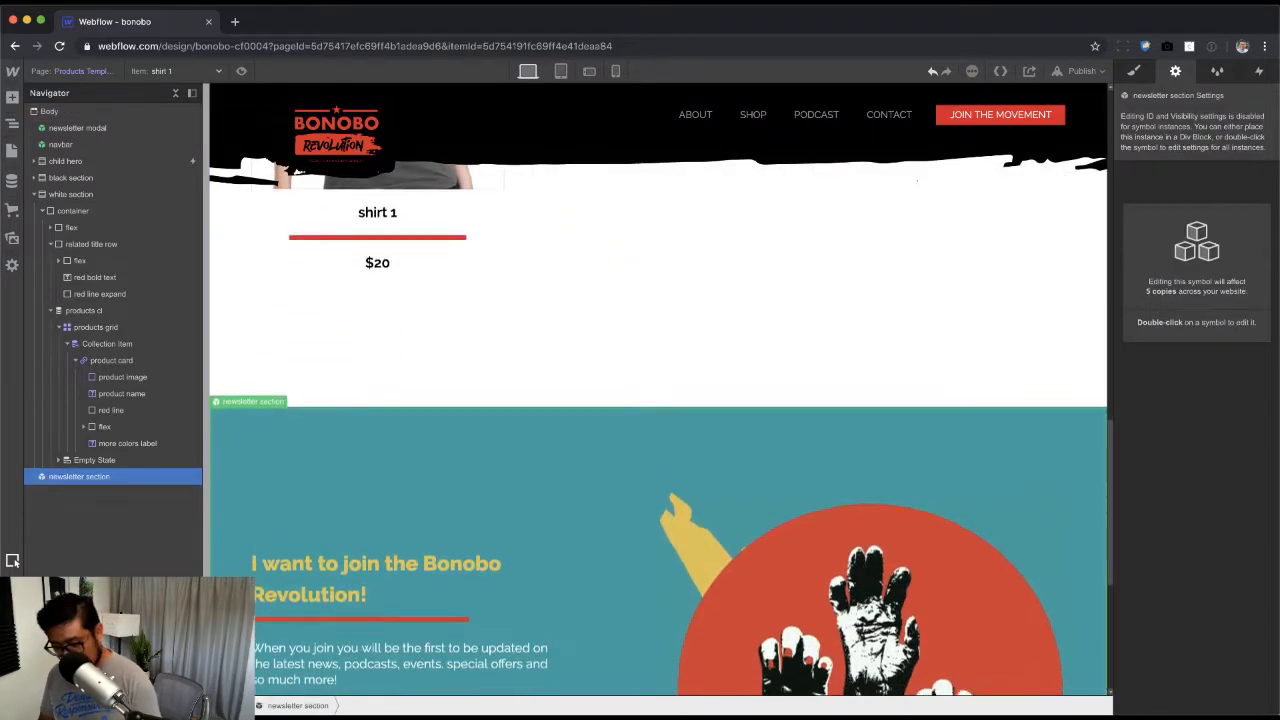
Step: Add the social section and footer section symbols below the newsletter section
{"action": "key", "text": "super+e"}
{"action": "type", "text": "soci"}
{"action": "key", "text": "Down"}
{"action": "key", "text": "Return"}
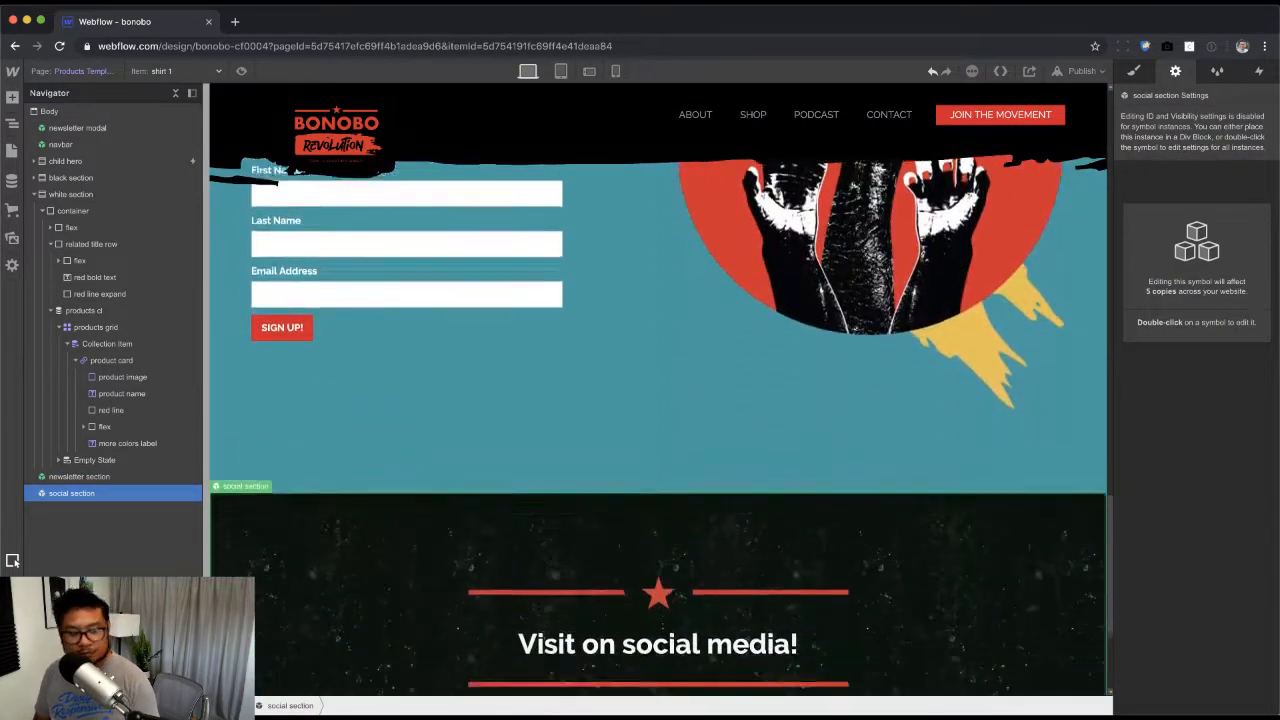
{"action": "key", "text": "super+e"}
{"action": "type", "text": "foo"}
{"action": "key", "text": "Return"}
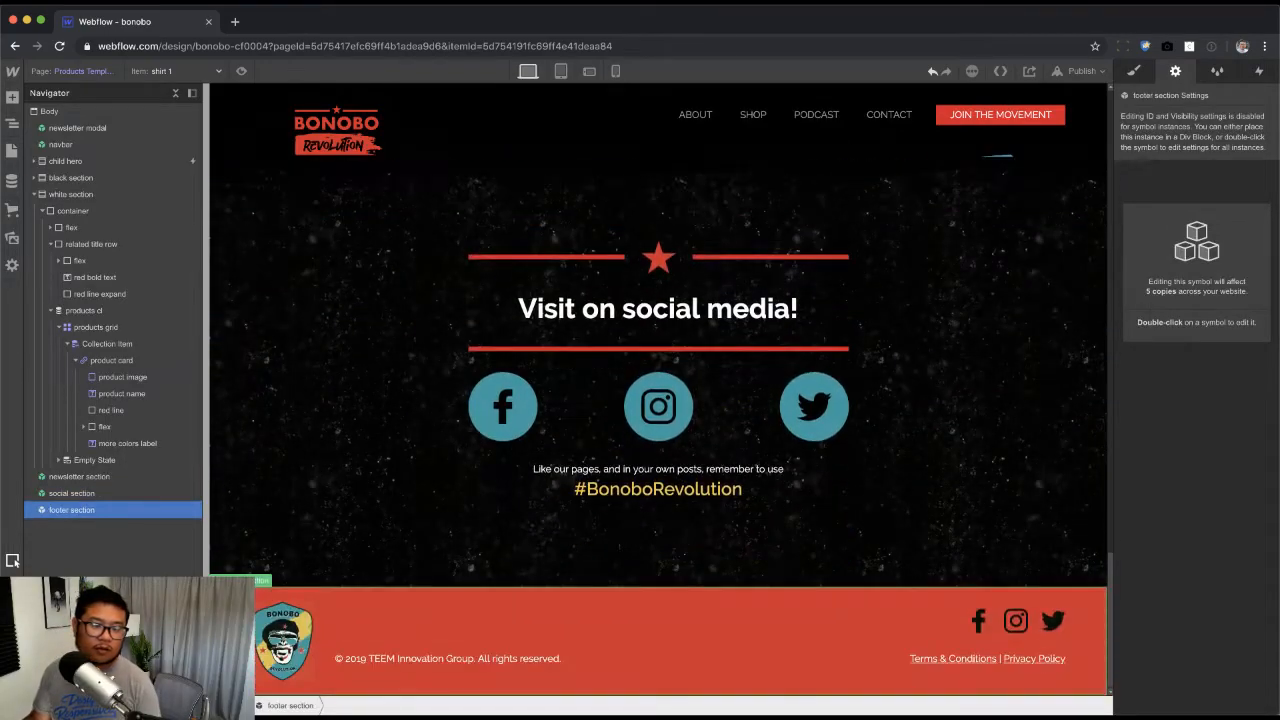
Step: Review the upper part of the product template page at the tablet, mobile landscape, mobile portrait and desktop breakpoints
{"action": "scroll", "coordinate": [533, 275], "scroll_direction": "up", "scroll_amount": 15}
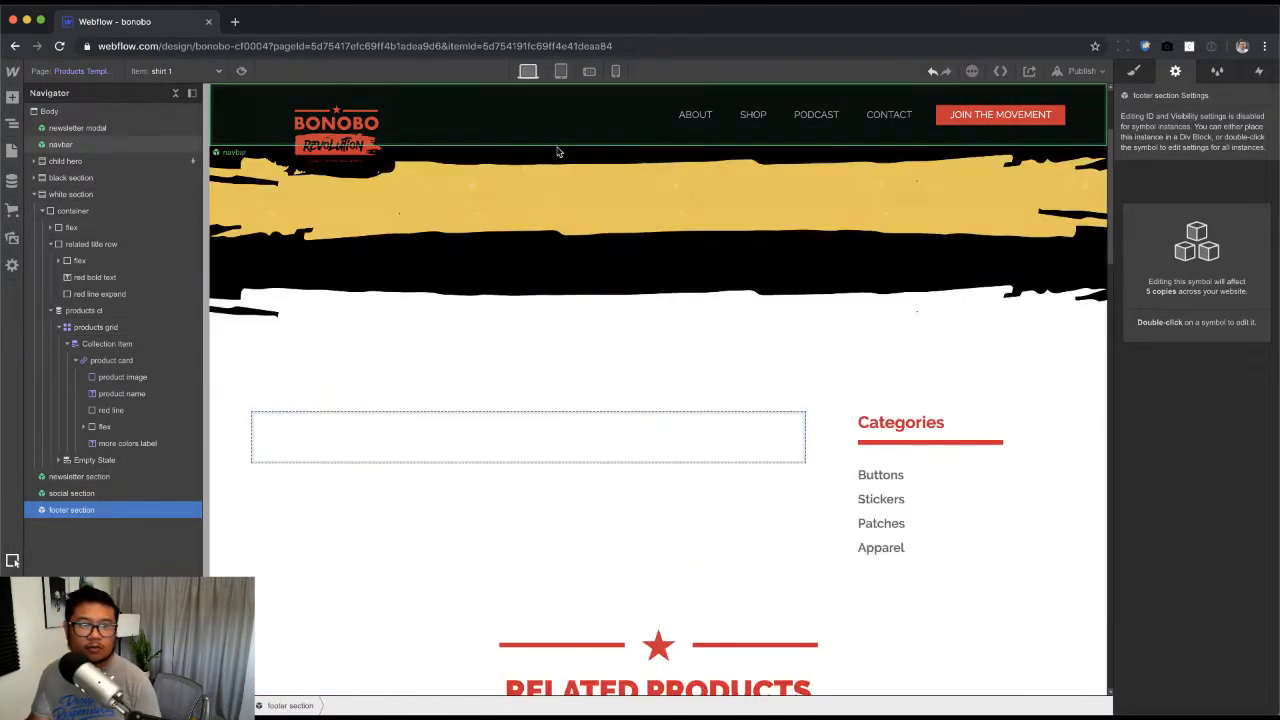
{"action": "left_click", "coordinate": [564, 88]}
{"action": "left_click", "coordinate": [561, 72]}
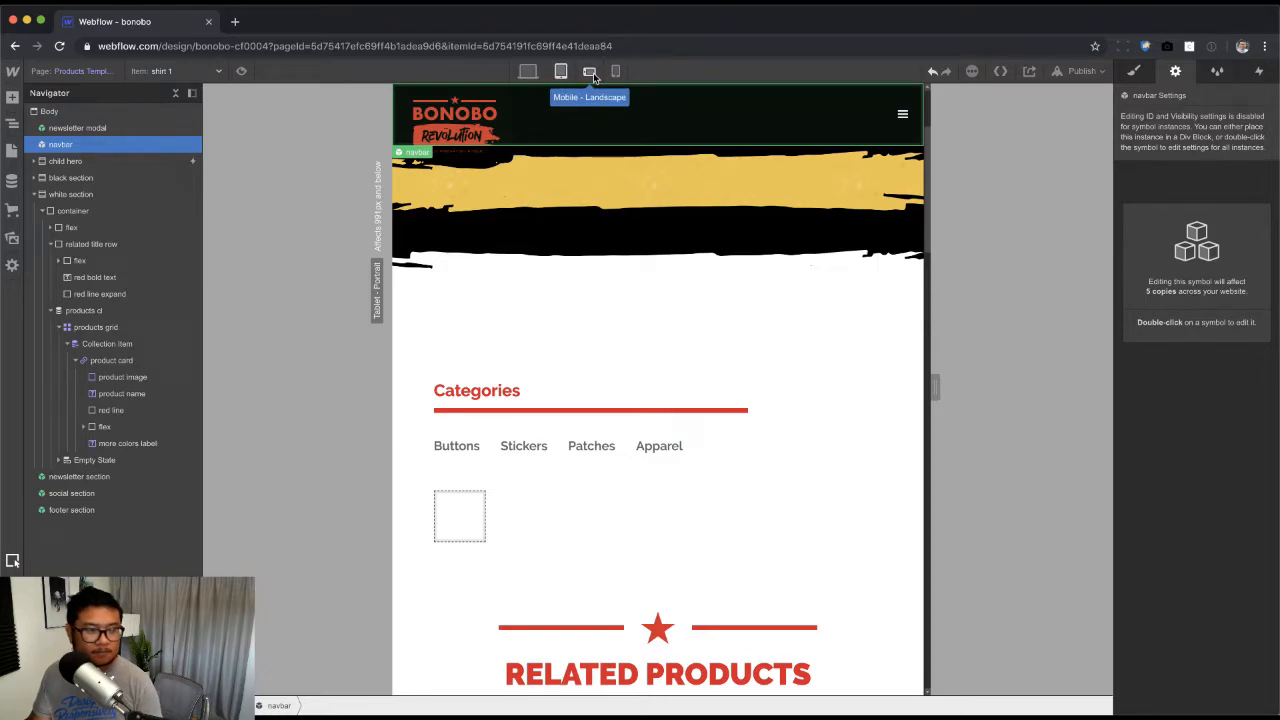
{"action": "left_click", "coordinate": [590, 72]}
{"action": "left_click", "coordinate": [615, 72]}
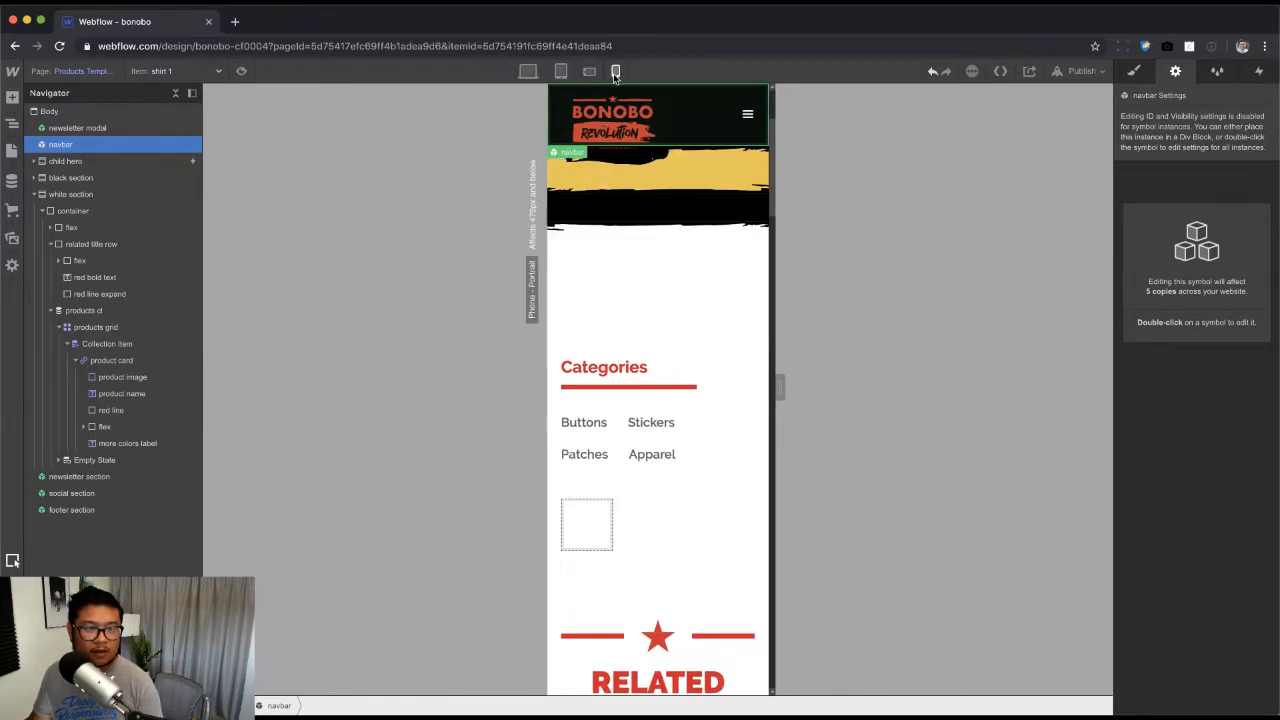
{"action": "left_click", "coordinate": [590, 72]}
{"action": "left_click", "coordinate": [561, 72]}
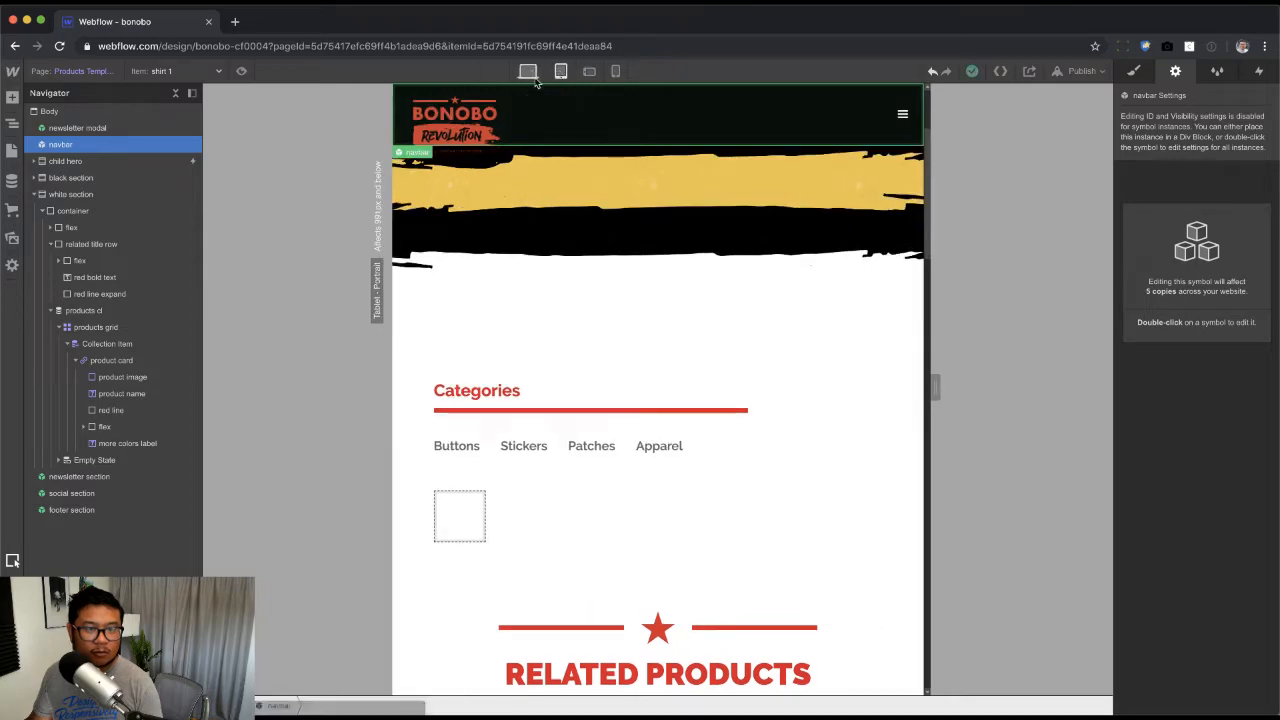
{"action": "left_click", "coordinate": [528, 72]}
Step: Set the white section's top and bottom padding to 100 px on the desktop breakpoint
{"action": "left_click", "coordinate": [553, 376]}
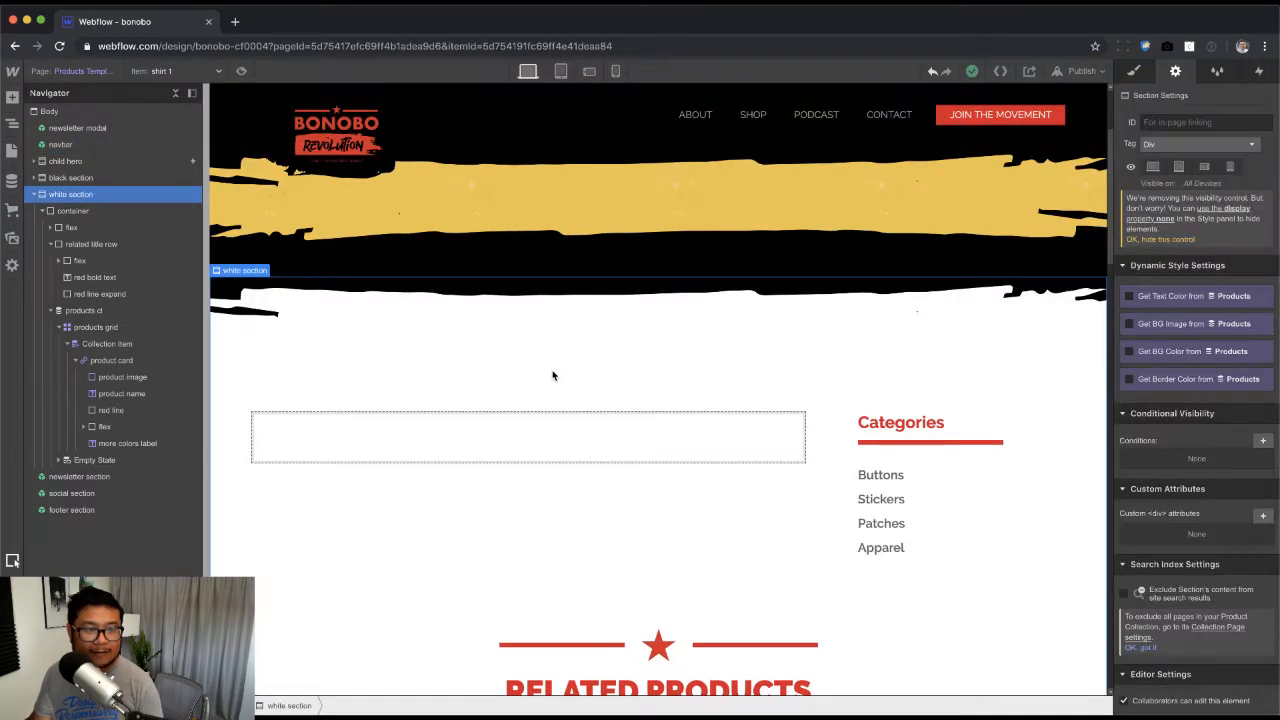
{"action": "left_click", "coordinate": [1133, 71]}
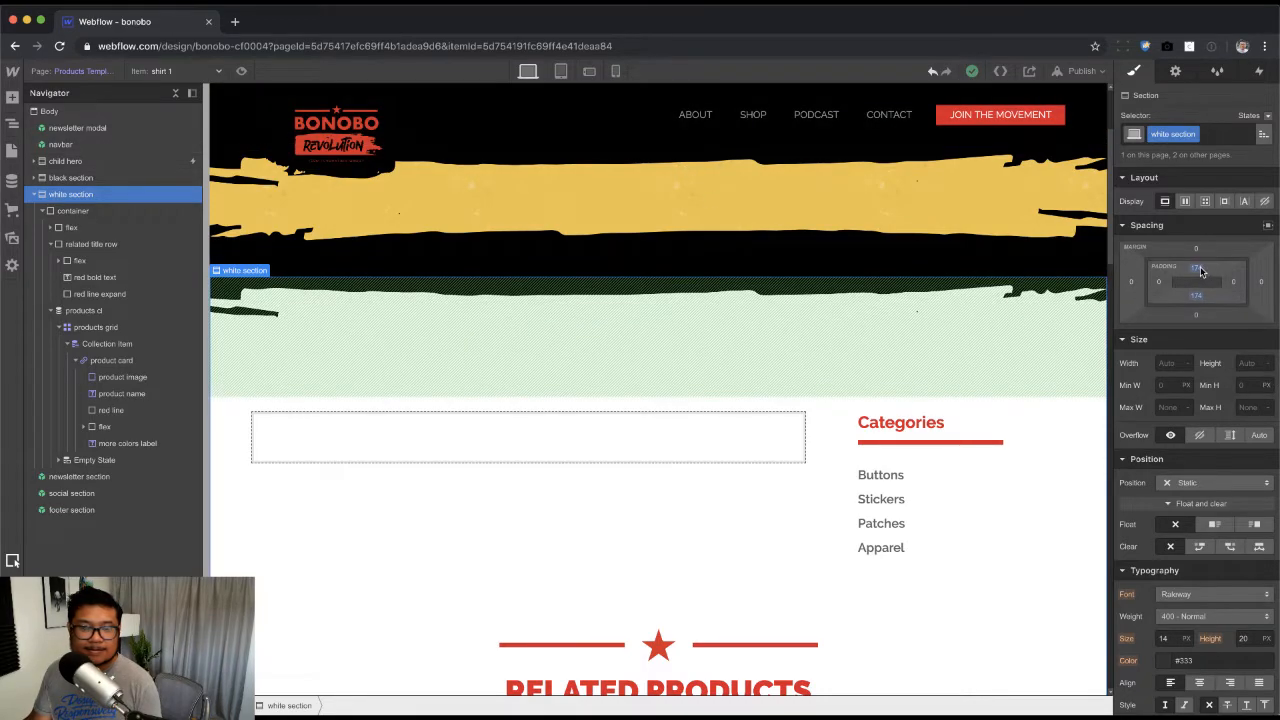
{"action": "left_click_drag", "start_coordinate": [1196, 267], "coordinate": [1206, 112]}
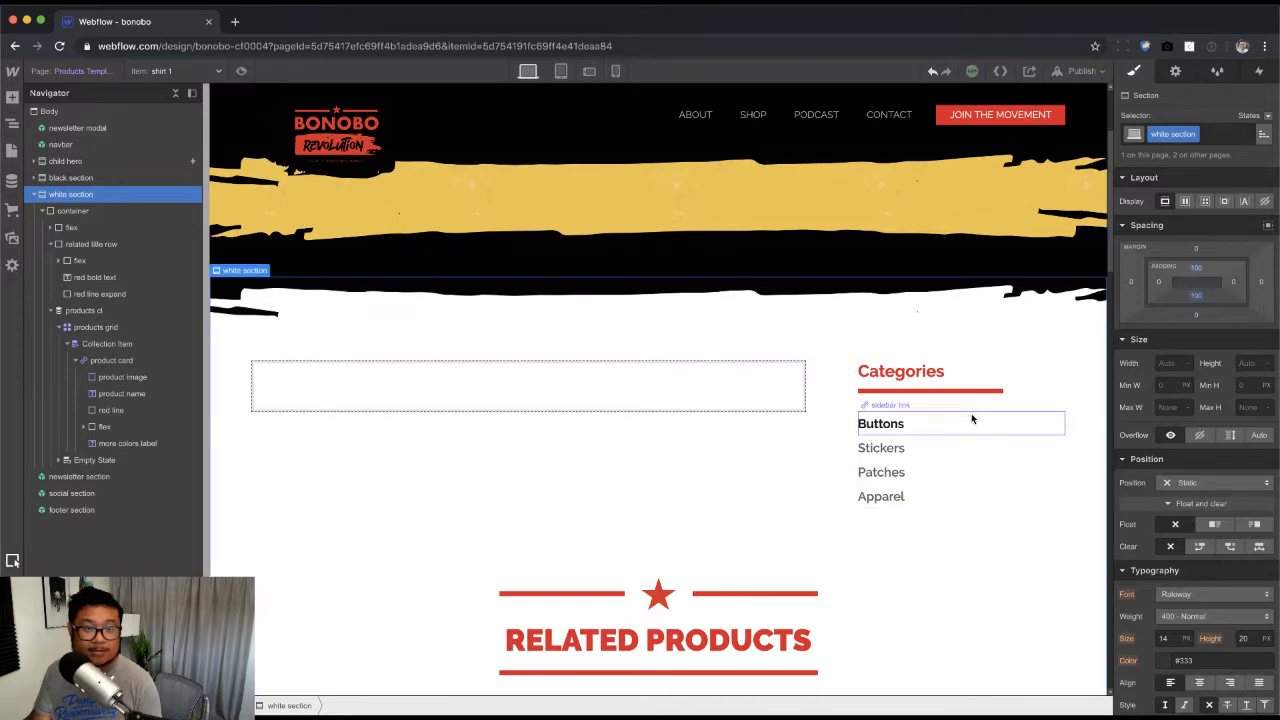
Step: Set the white section's top and bottom padding to 50 px on mobile landscape, and check it on mobile portrait
{"action": "left_click", "coordinate": [557, 70]}
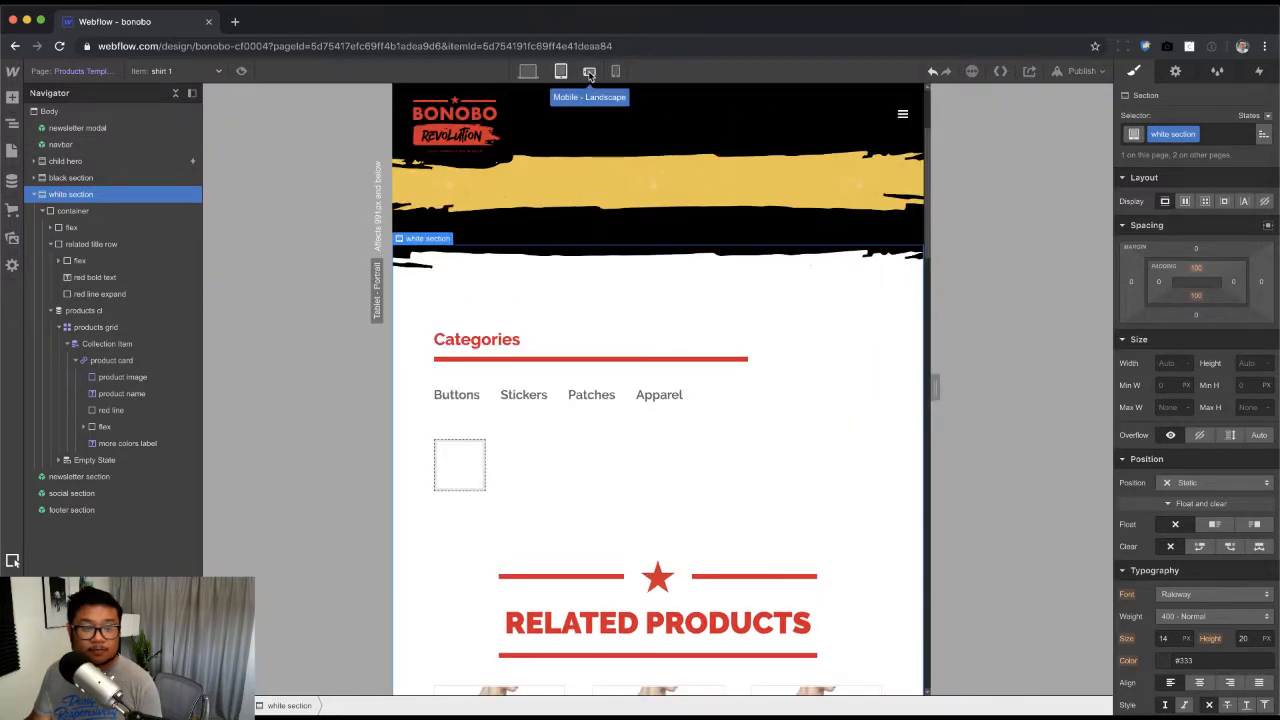
{"action": "left_click", "coordinate": [614, 72]}
{"action": "left_click", "coordinate": [614, 72]}
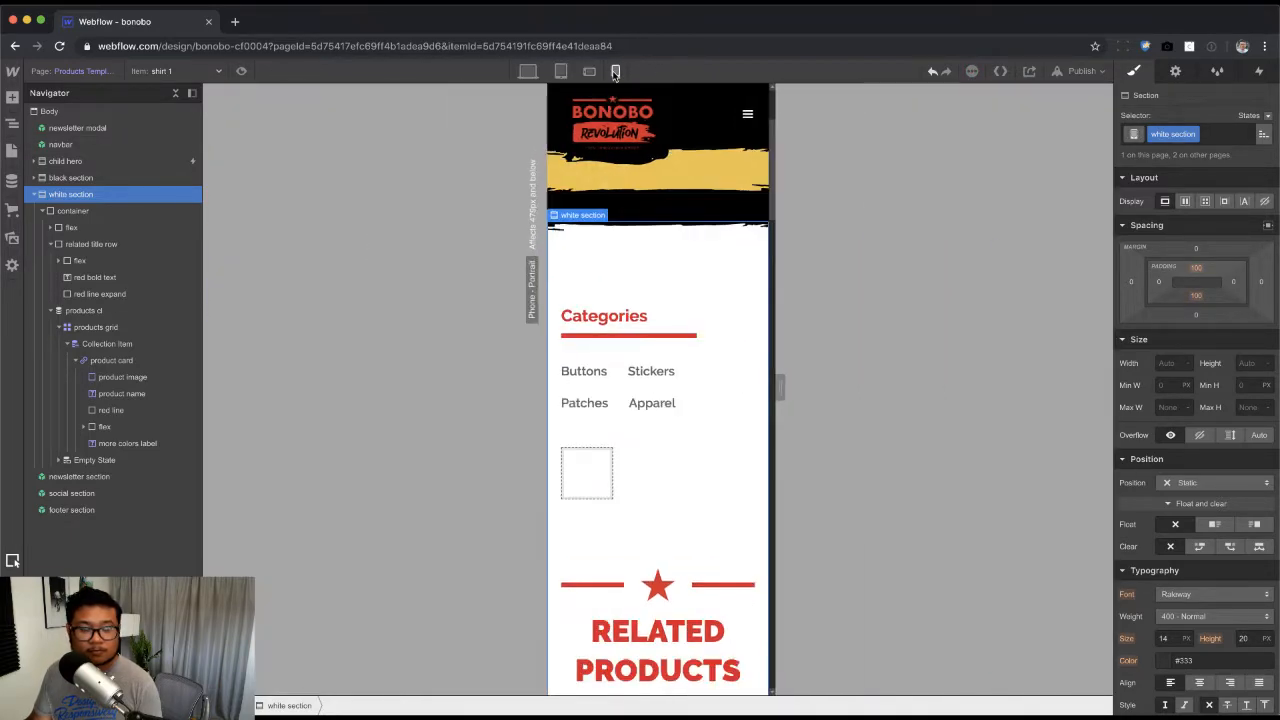
{"action": "left_click", "coordinate": [589, 71]}
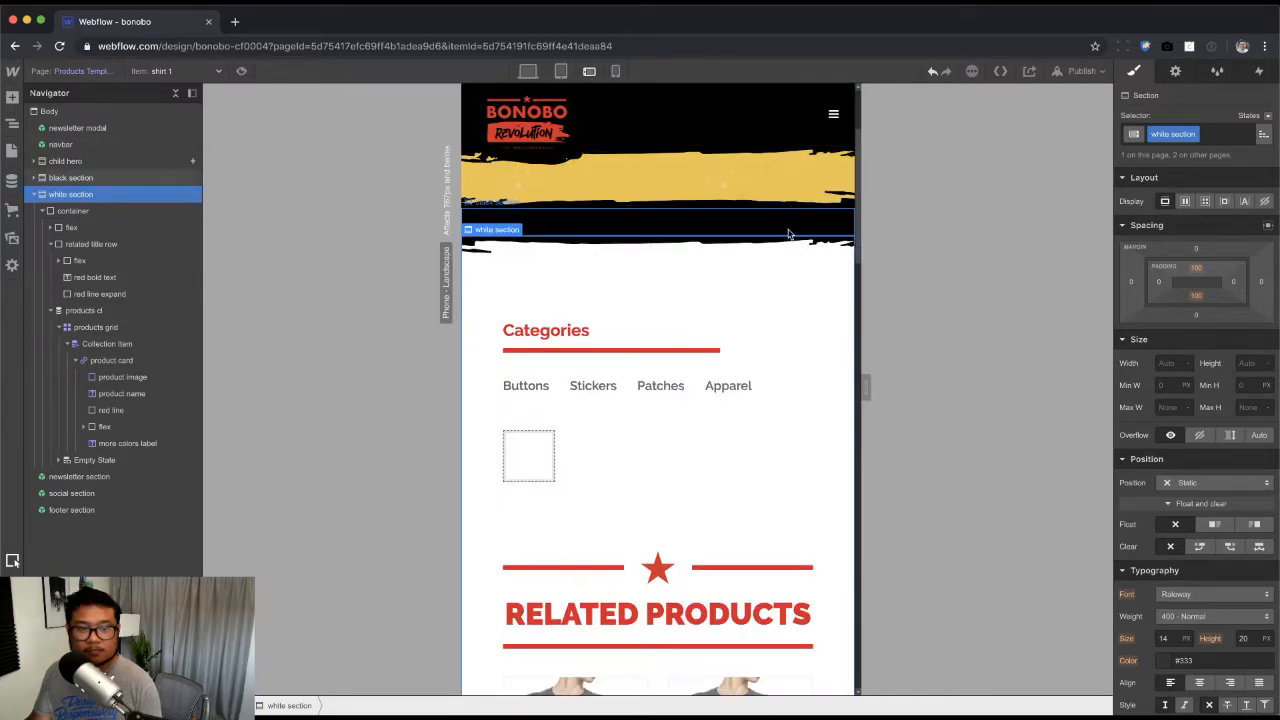
{"action": "left_click_drag", "start_coordinate": [1207, 274], "coordinate": [1194, 165]}
{"action": "left_click", "coordinate": [615, 71]}
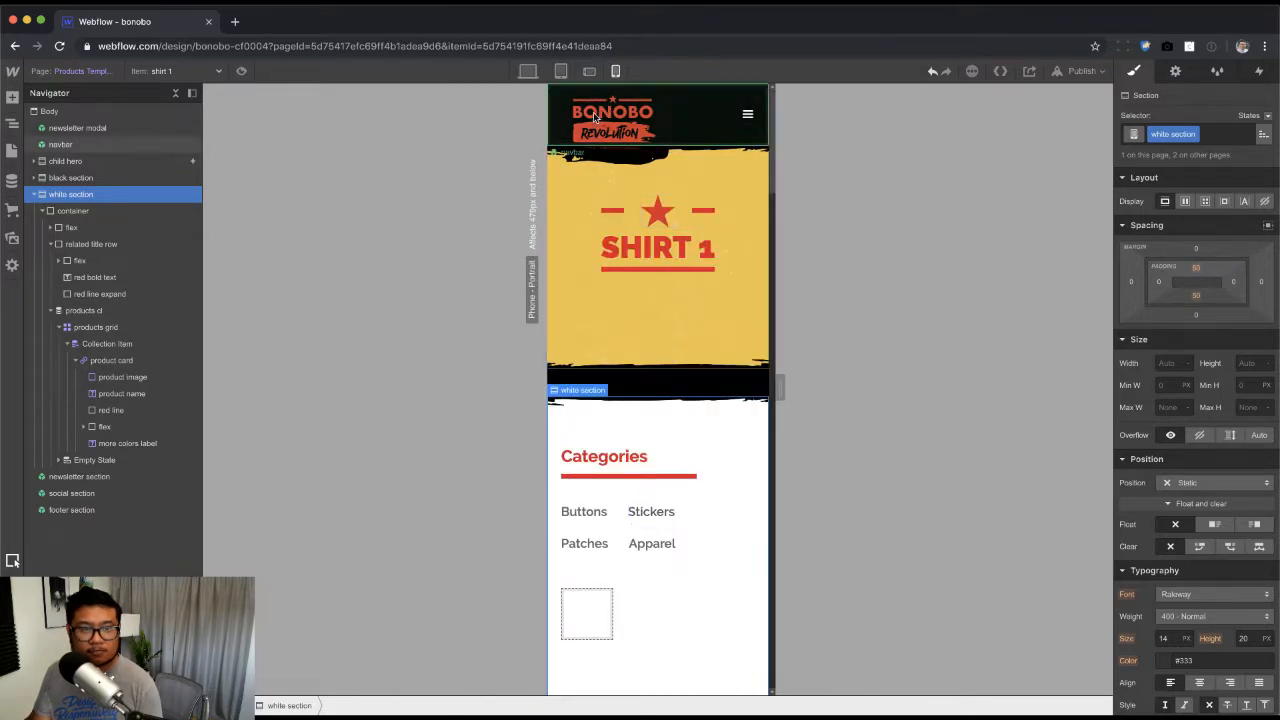
Step: Reduce the child hero section's bottom padding on the mobile breakpoints down to 70 px, and return to the desktop view
{"action": "left_click", "coordinate": [561, 71]}
{"action": "left_click", "coordinate": [529, 335]}
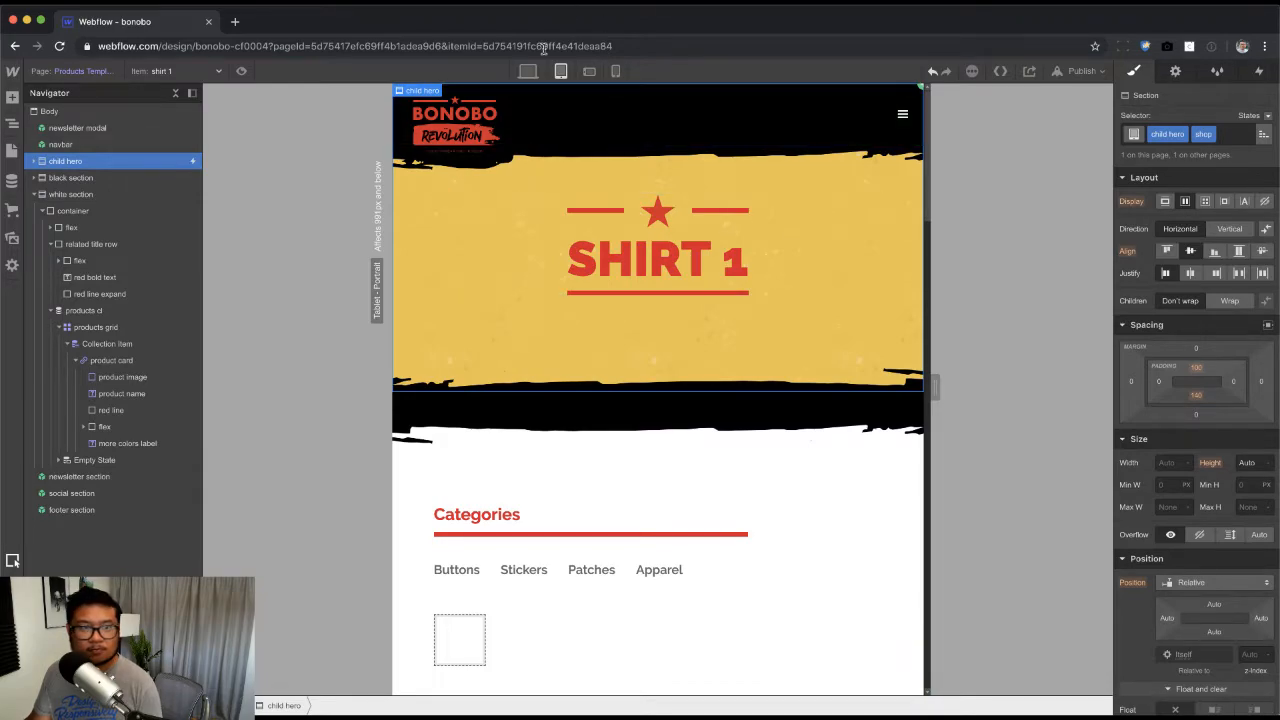
{"action": "left_click", "coordinate": [589, 71]}
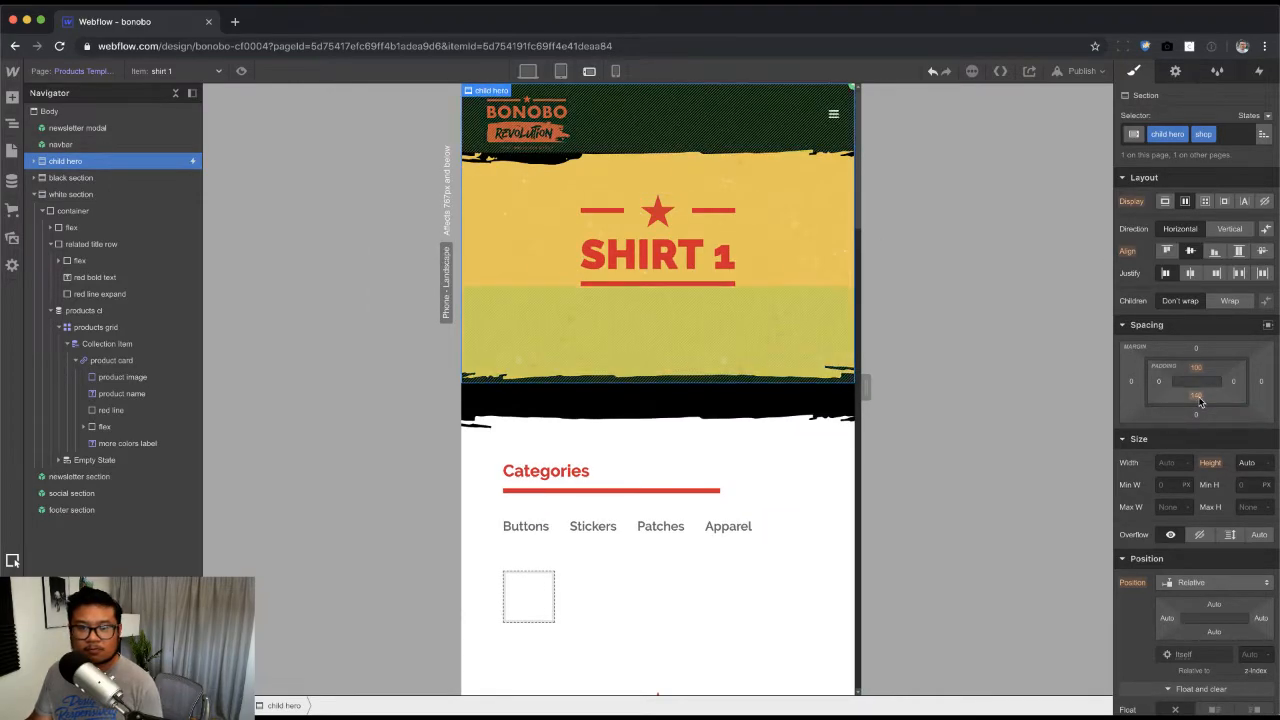
{"action": "left_click_drag", "start_coordinate": [1205, 403], "coordinate": [1207, 479]}
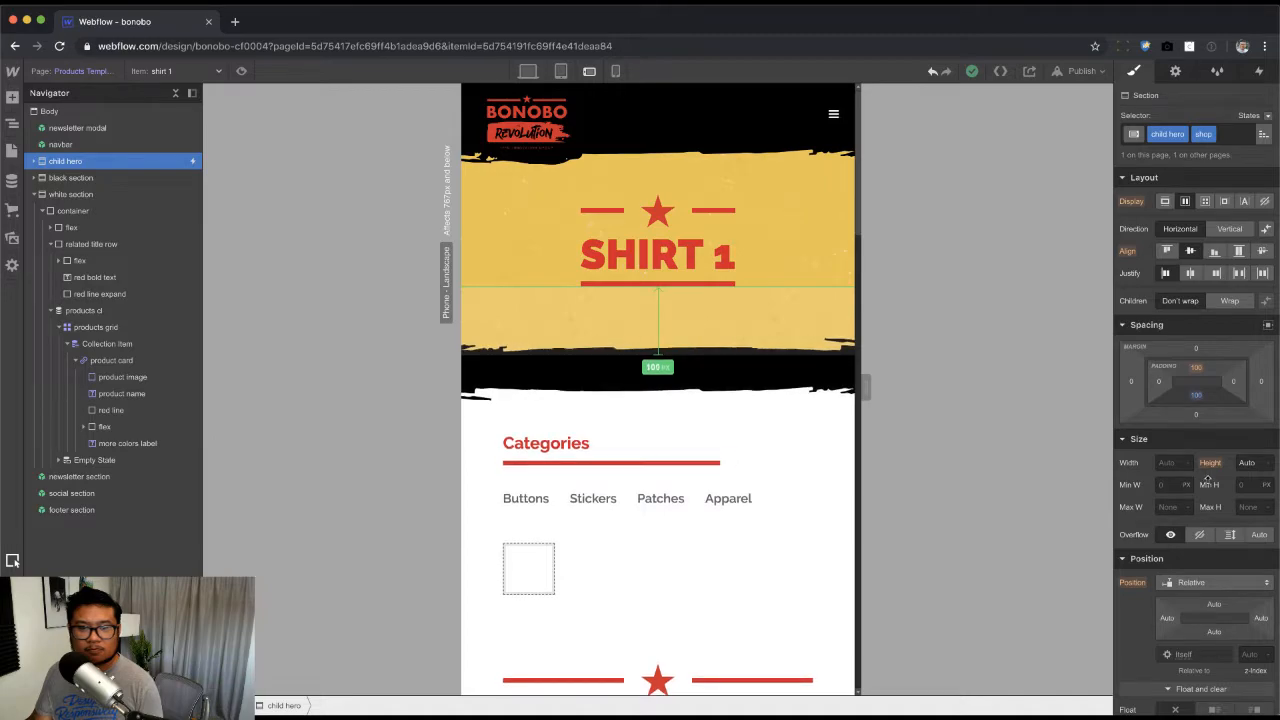
{"action": "left_click", "coordinate": [615, 71]}
{"action": "left_click_drag", "start_coordinate": [1196, 395], "coordinate": [1212, 457]}
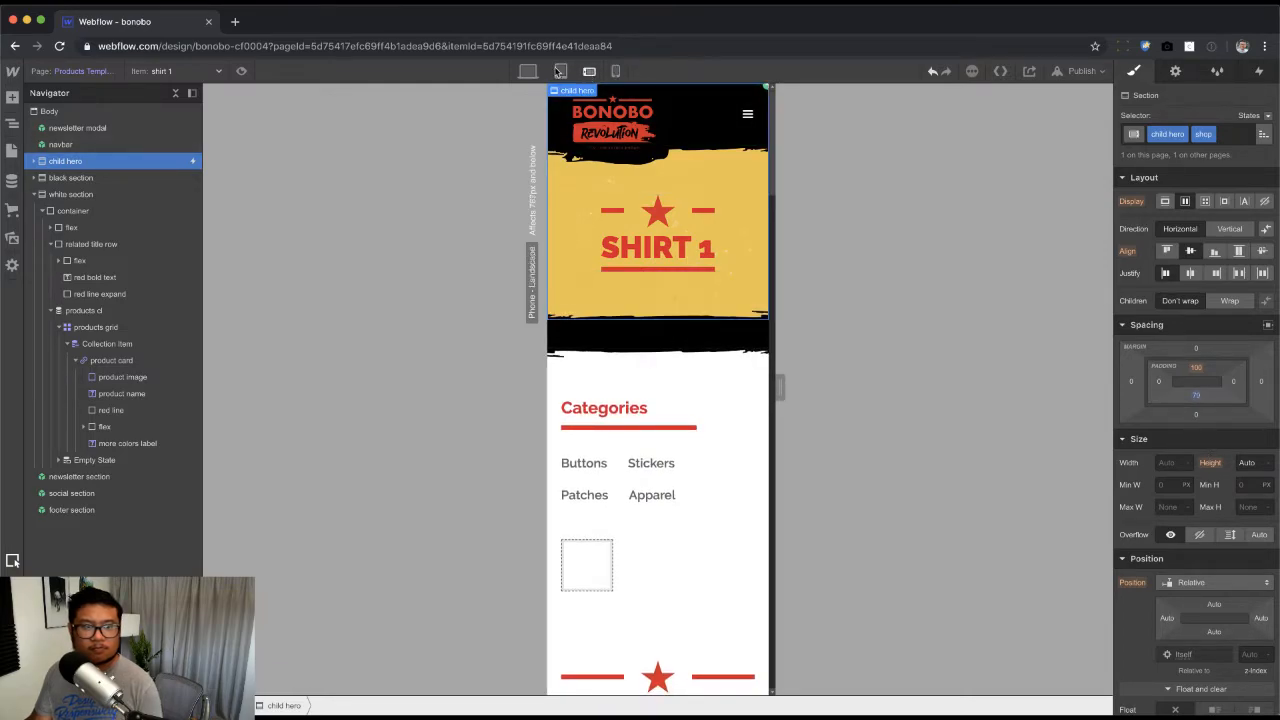
{"action": "left_click", "coordinate": [528, 71]}
{"action": "scroll", "coordinate": [548, 347], "scroll_direction": "down", "scroll_amount": 5}
{"action": "scroll", "coordinate": [679, 555], "scroll_direction": "up", "scroll_amount": 5}
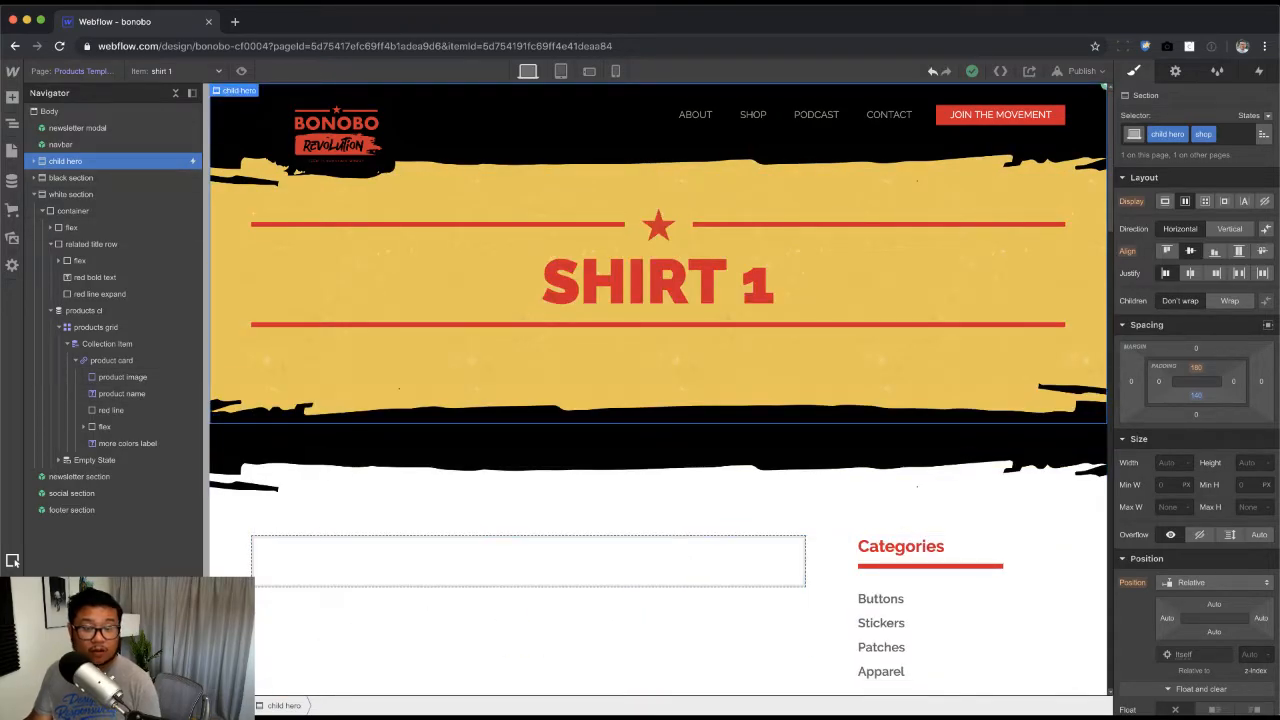
Step: Examine the PODCAST page layout in the PDF design and the site's existing list of pages
{"action": "key", "text": "super+Tab"}
{"action": "scroll", "coordinate": [620, 360], "scroll_direction": "down", "scroll_amount": 10}
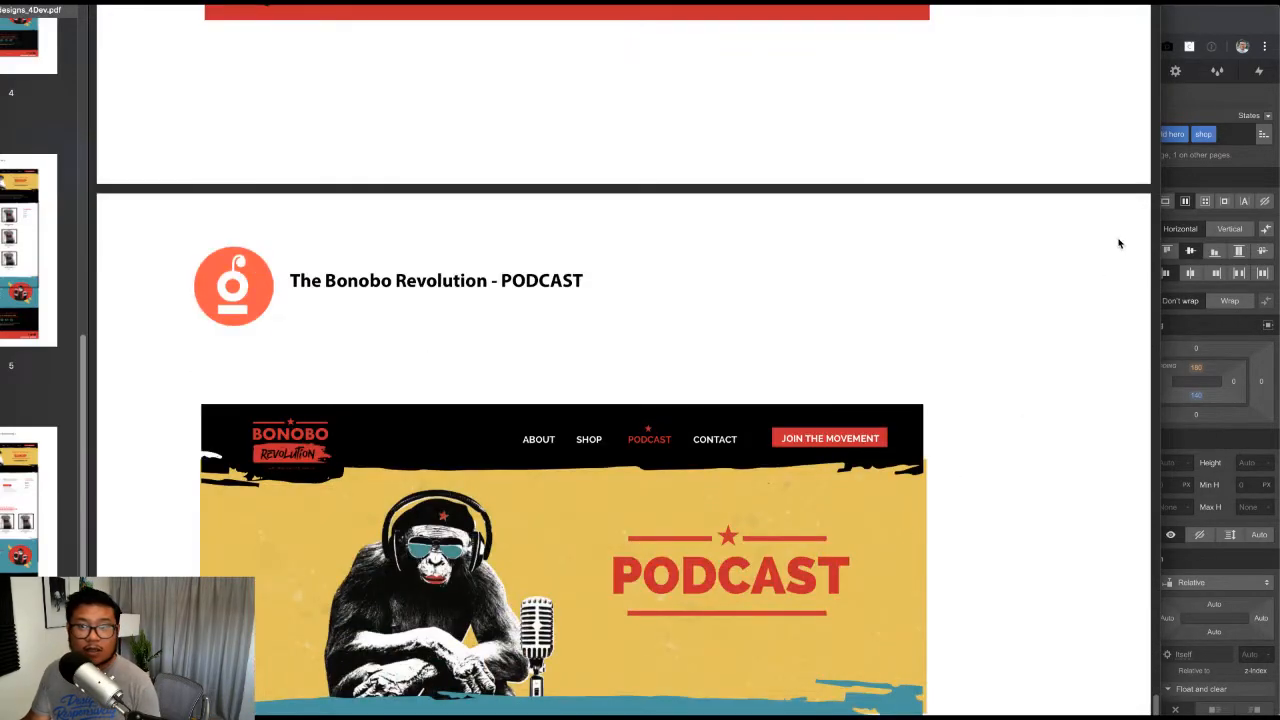
{"action": "key", "text": "super+Tab"}
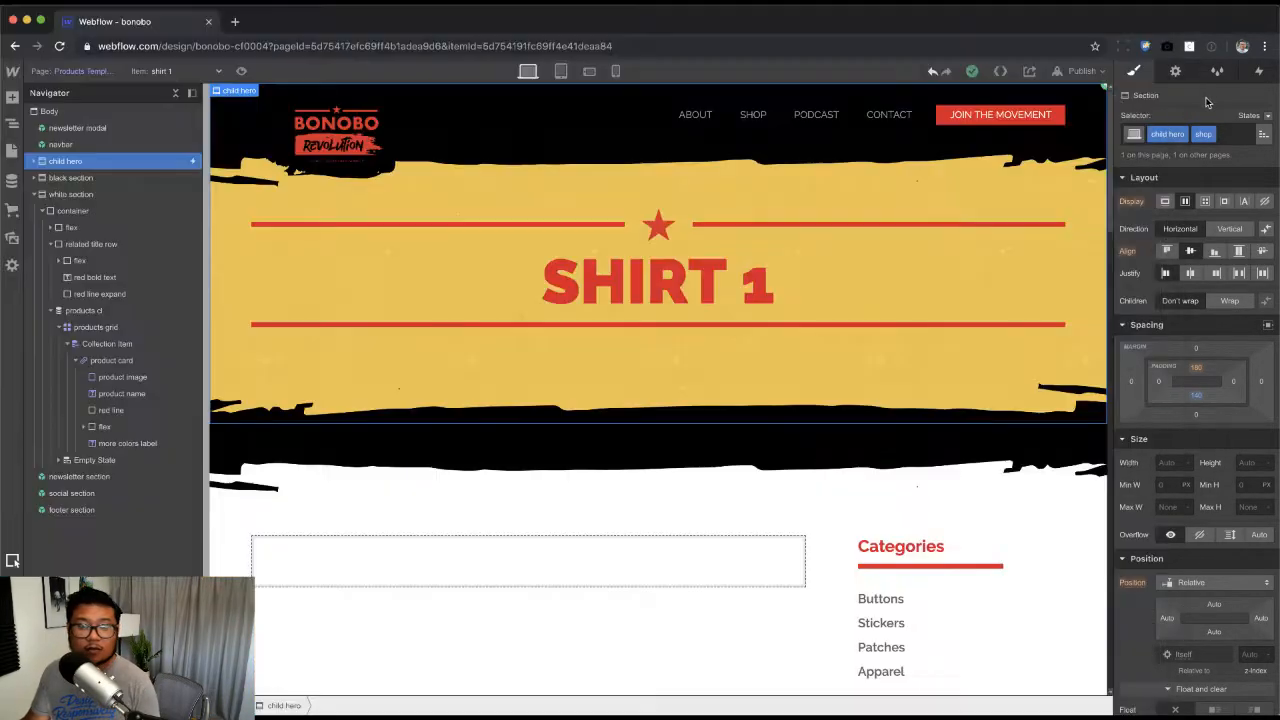
{"action": "left_click", "coordinate": [73, 72]}
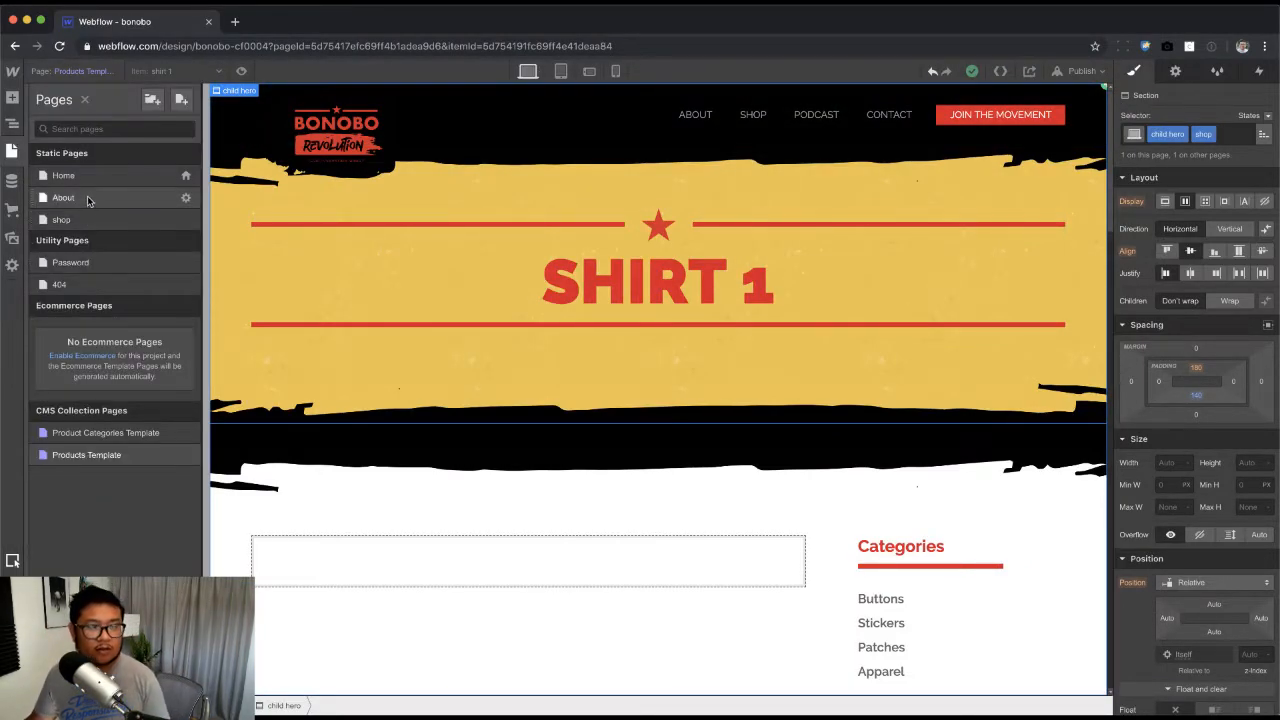
{"action": "key", "text": "super+Tab"}
{"action": "scroll", "coordinate": [624, 440], "scroll_direction": "down", "scroll_amount": 5}
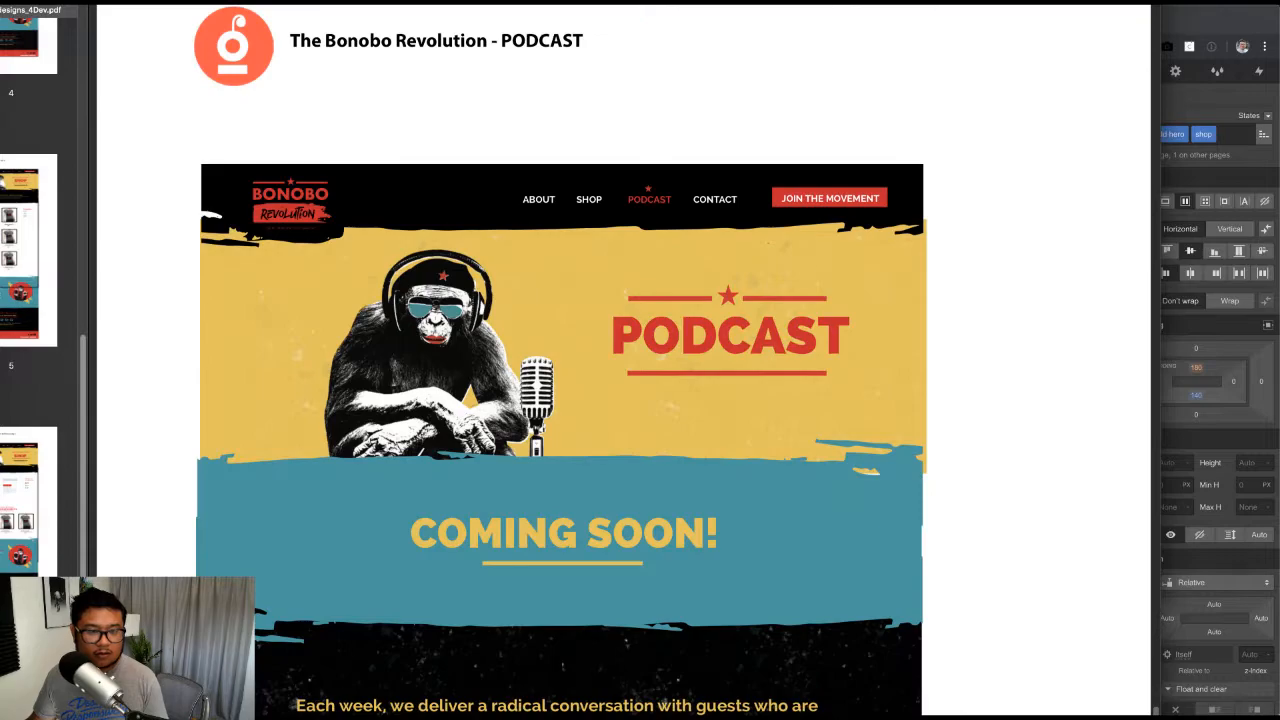
{"action": "left_click", "coordinate": [1206, 22]}
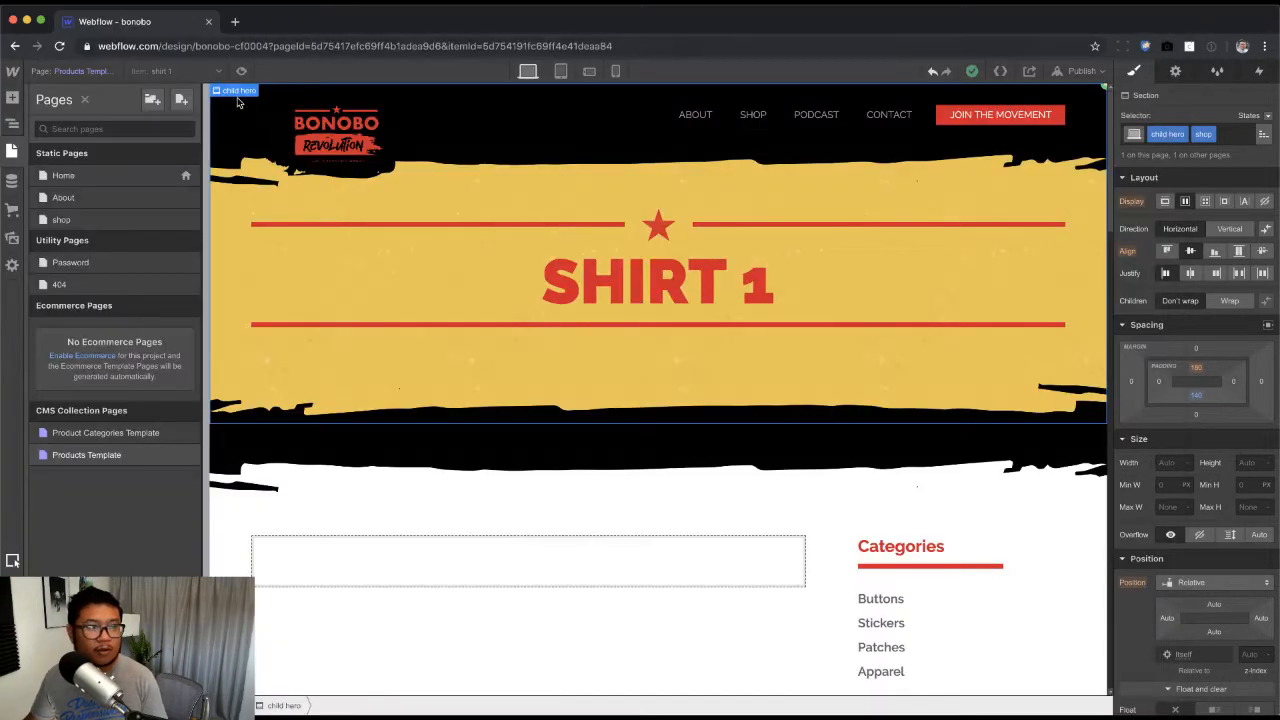
{"action": "key", "text": "z"}
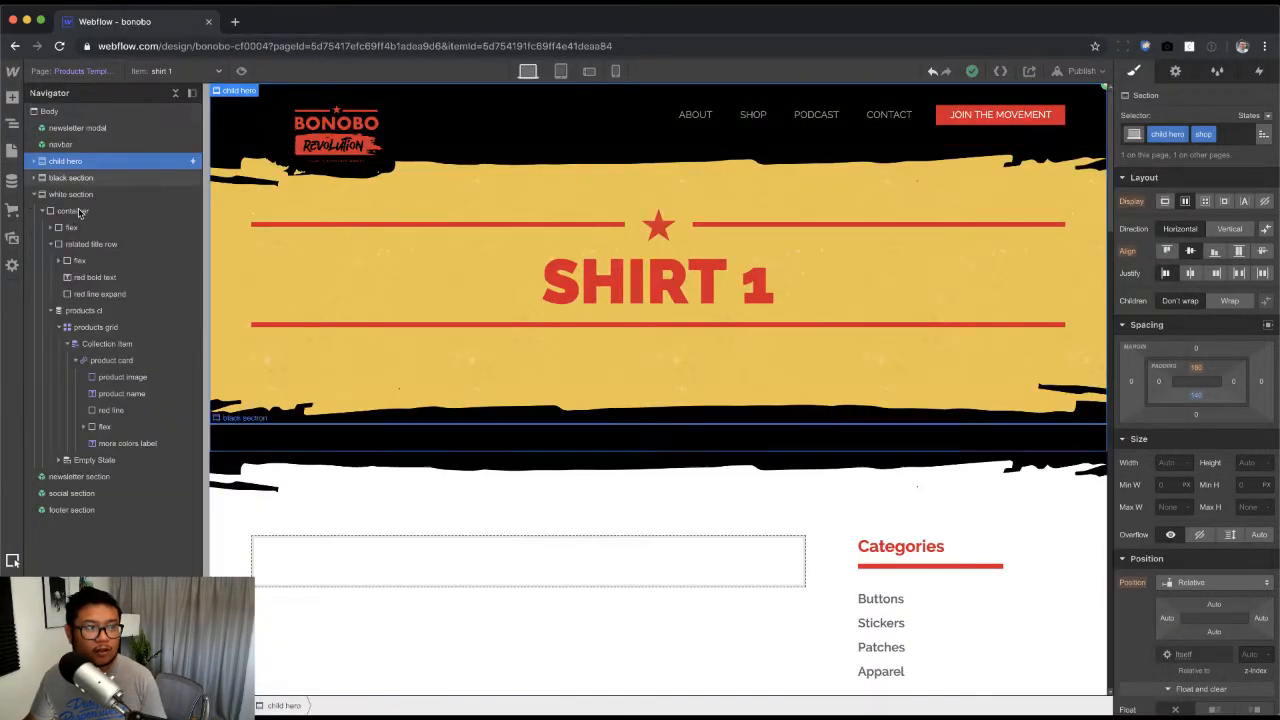
Step: Duplicate the About page and create the copy as a new page named podcast
{"action": "left_click", "coordinate": [90, 71]}
{"action": "left_click", "coordinate": [104, 197]}
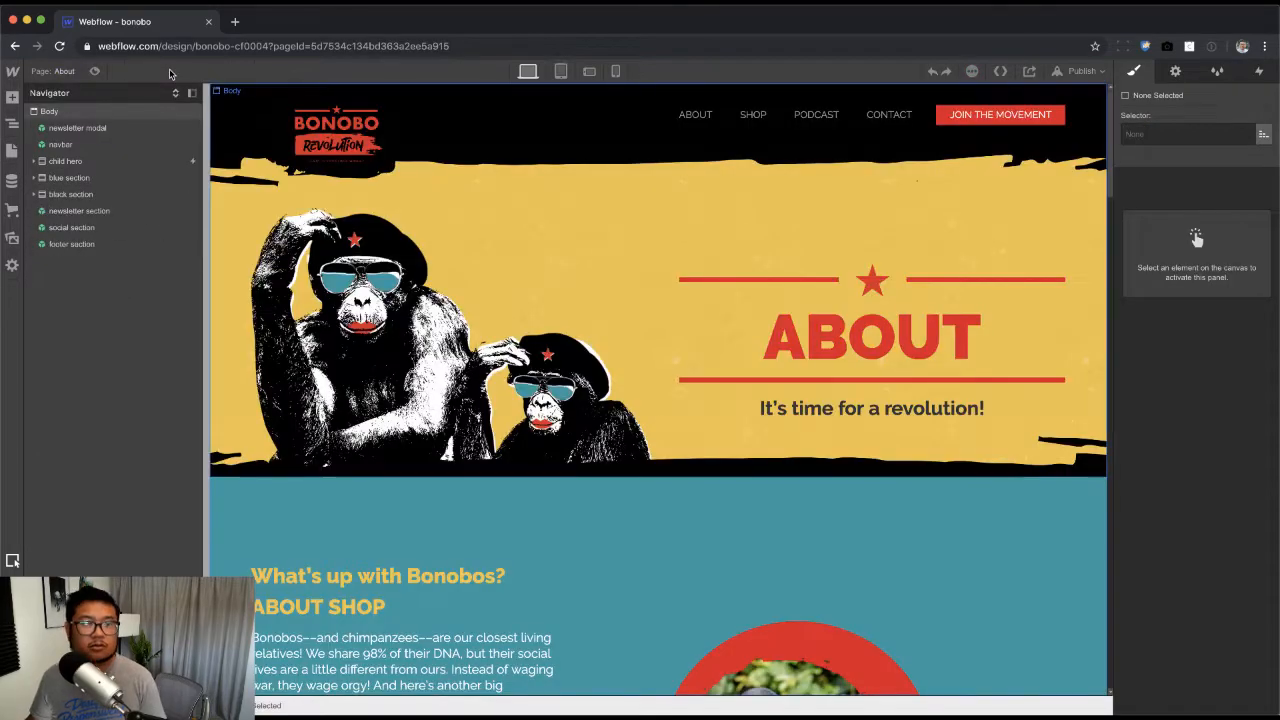
{"action": "left_click", "coordinate": [63, 71]}
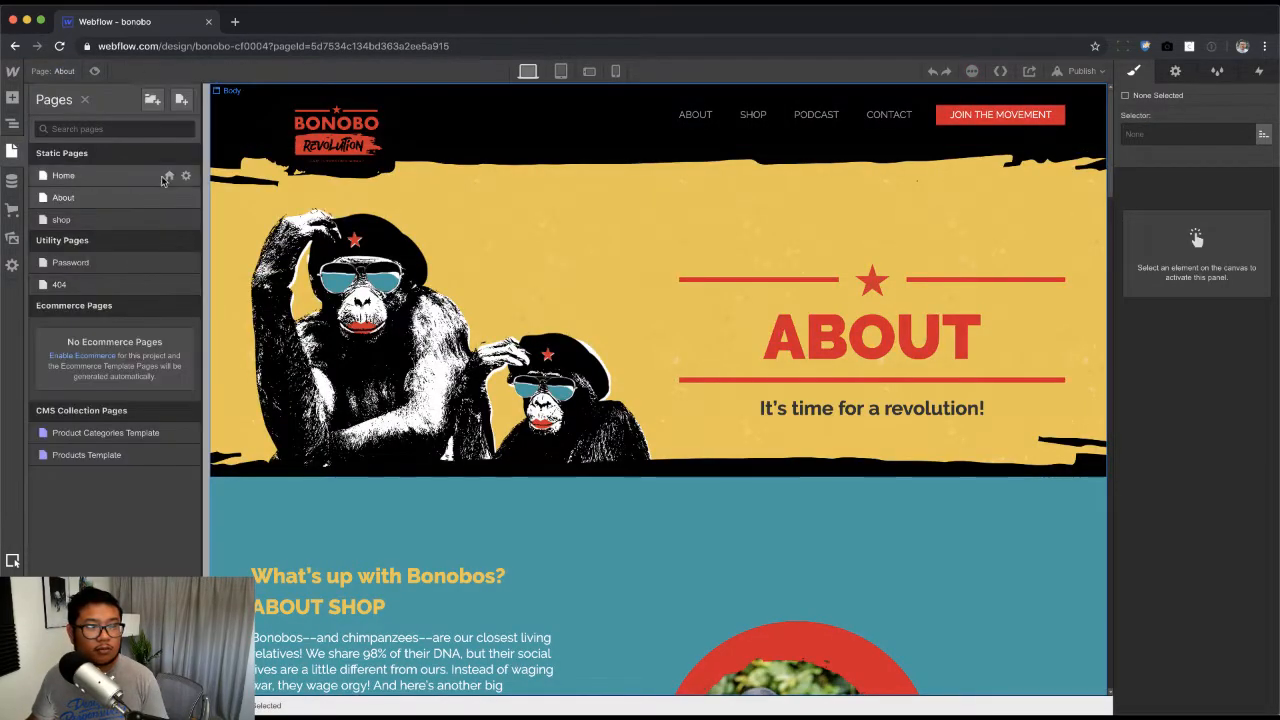
{"action": "left_click", "coordinate": [190, 197]}
{"action": "left_click", "coordinate": [522, 99]}
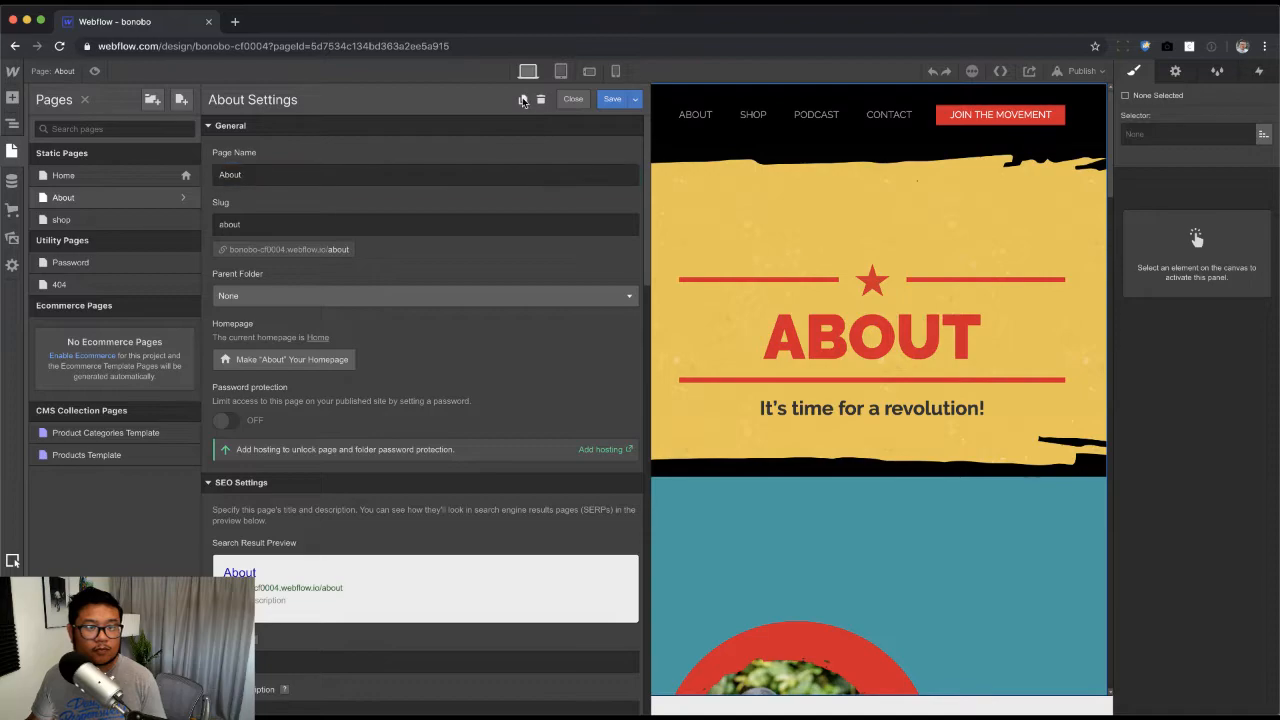
{"action": "type", "text": "podcast"}
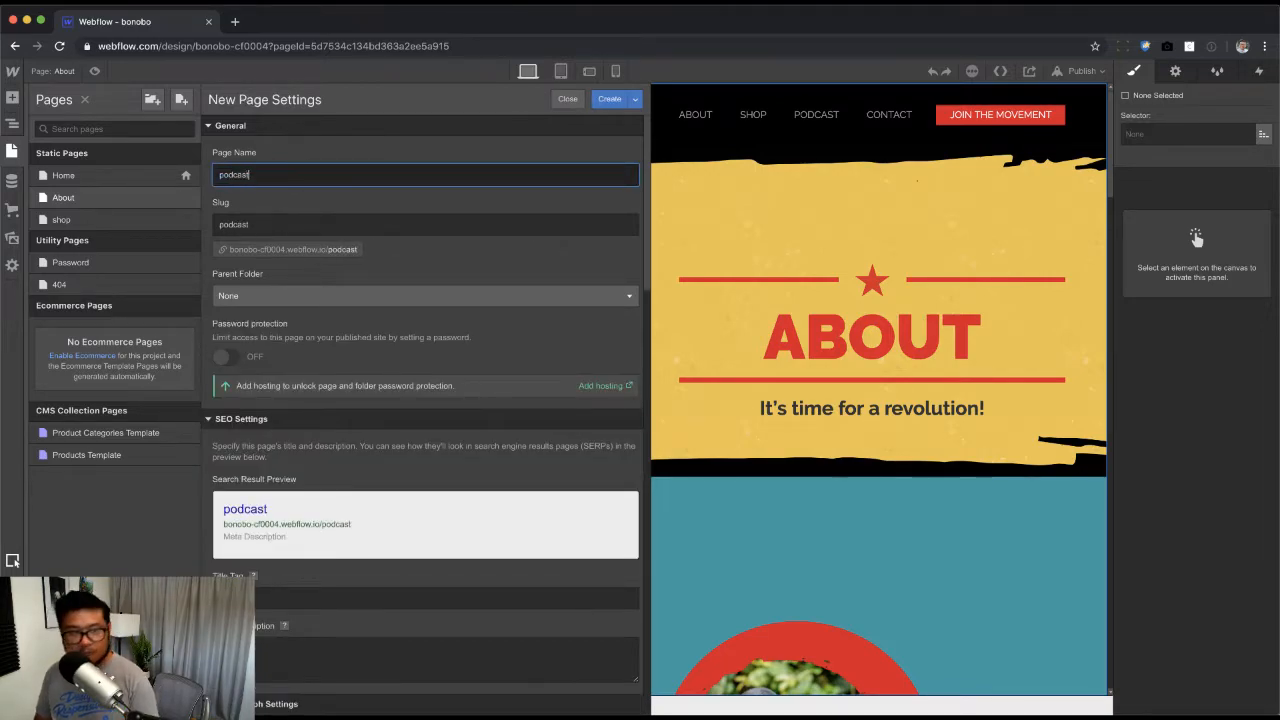
{"action": "key", "text": "Return"}
Step: Replace the ABOUT hero title on the podcast page with PODCAST, copied from the PDF design
{"action": "key", "text": "super+Tab"}
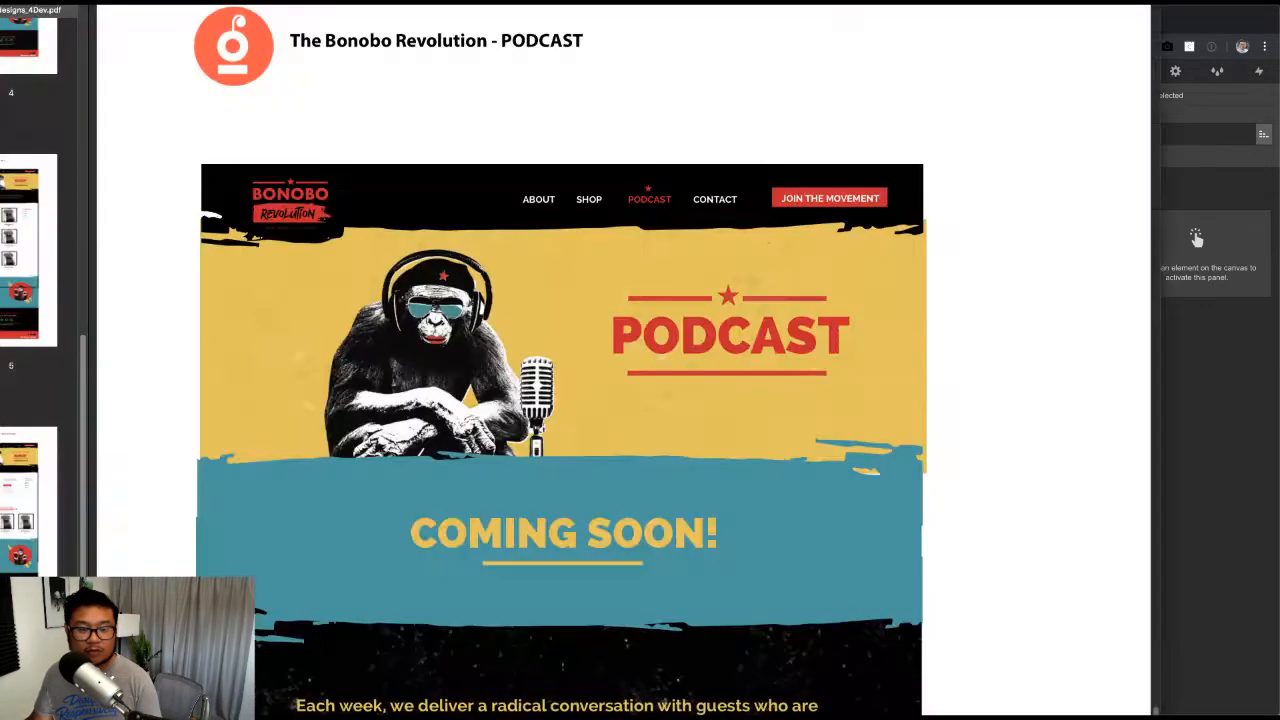
{"action": "double_click", "coordinate": [737, 309]}
{"action": "key", "text": "super+c"}
{"action": "key", "text": "super+Tab"}
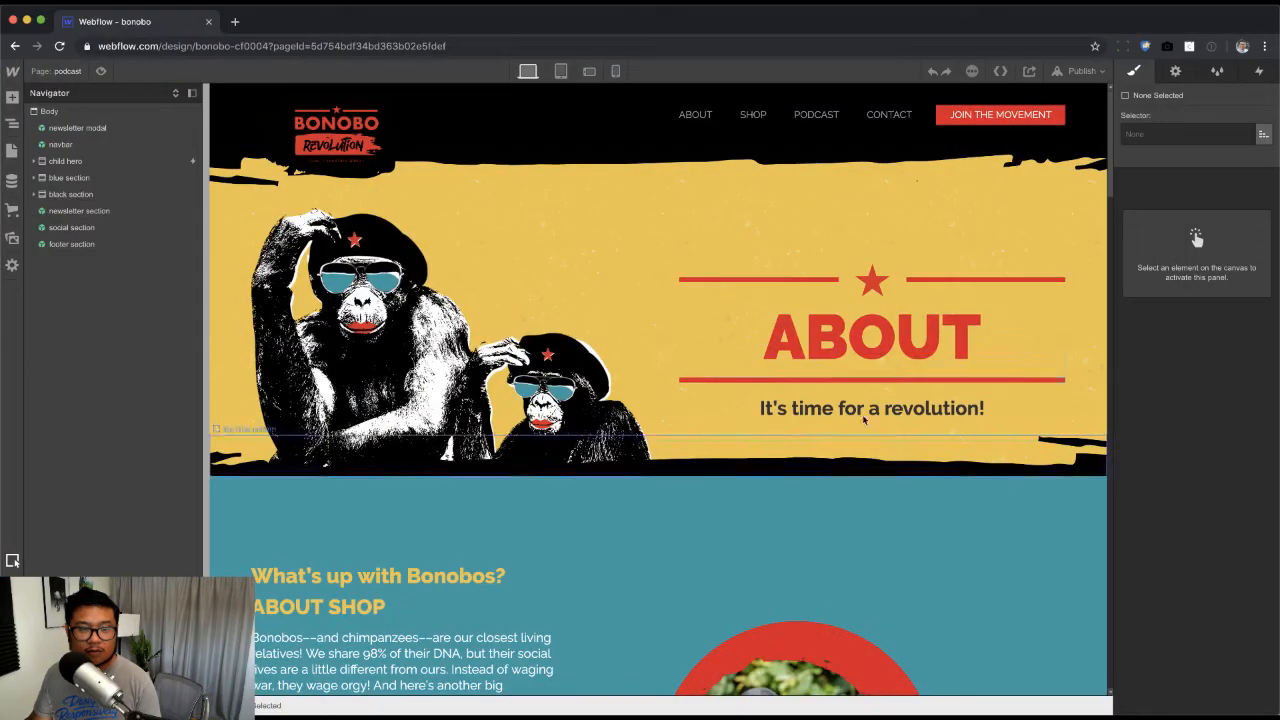
{"action": "double_click", "coordinate": [858, 337]}
{"action": "key", "text": "super+shift+v"}
{"action": "key", "text": "super+a"}
{"action": "key", "text": "super+v"}
Step: Remove the "It's time for a revolution!" subtitle under the PODCAST title in the child hero
{"action": "left_click", "coordinate": [904, 410]}
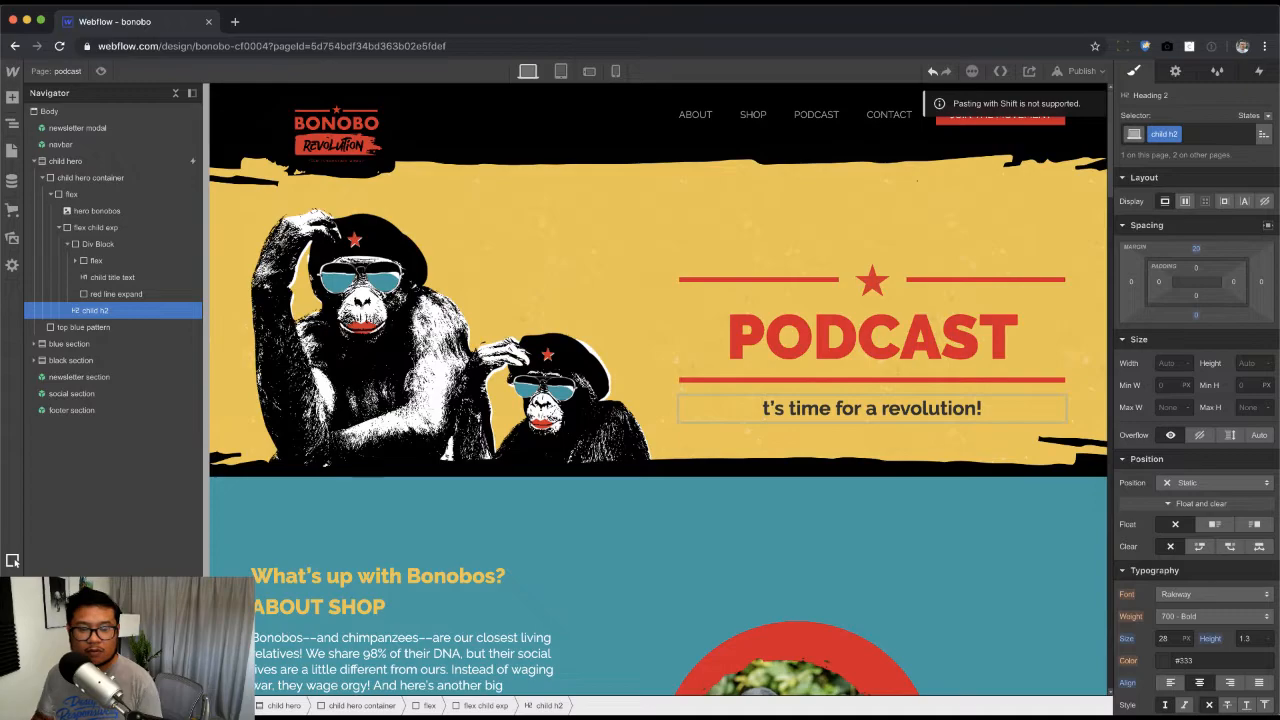
{"action": "key", "text": "Delete"}
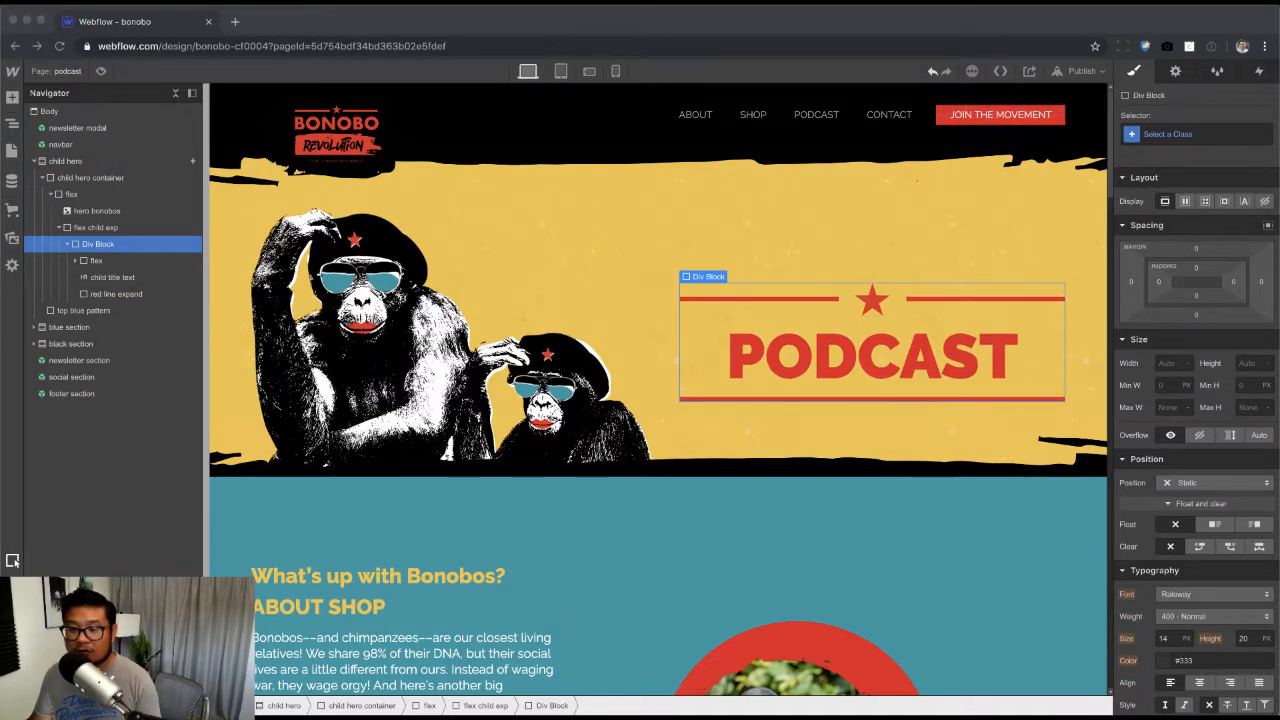
{"action": "left_click_drag", "start_coordinate": [1214, 560], "coordinate": [900, 543]}
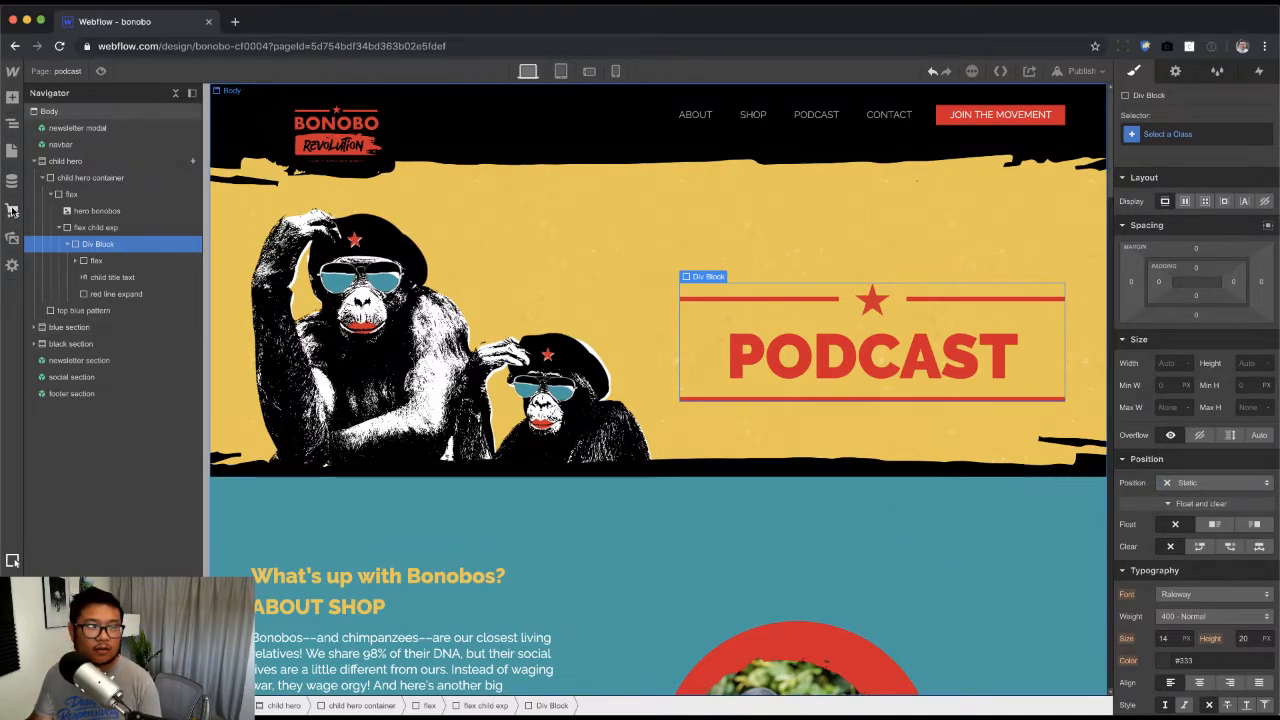
Step: Replace the hero bonobos image with the headphones-and-microphone bonobo image uploaded from the PODCAST folder in _4 Dev
{"action": "double_click", "coordinate": [418, 333]}
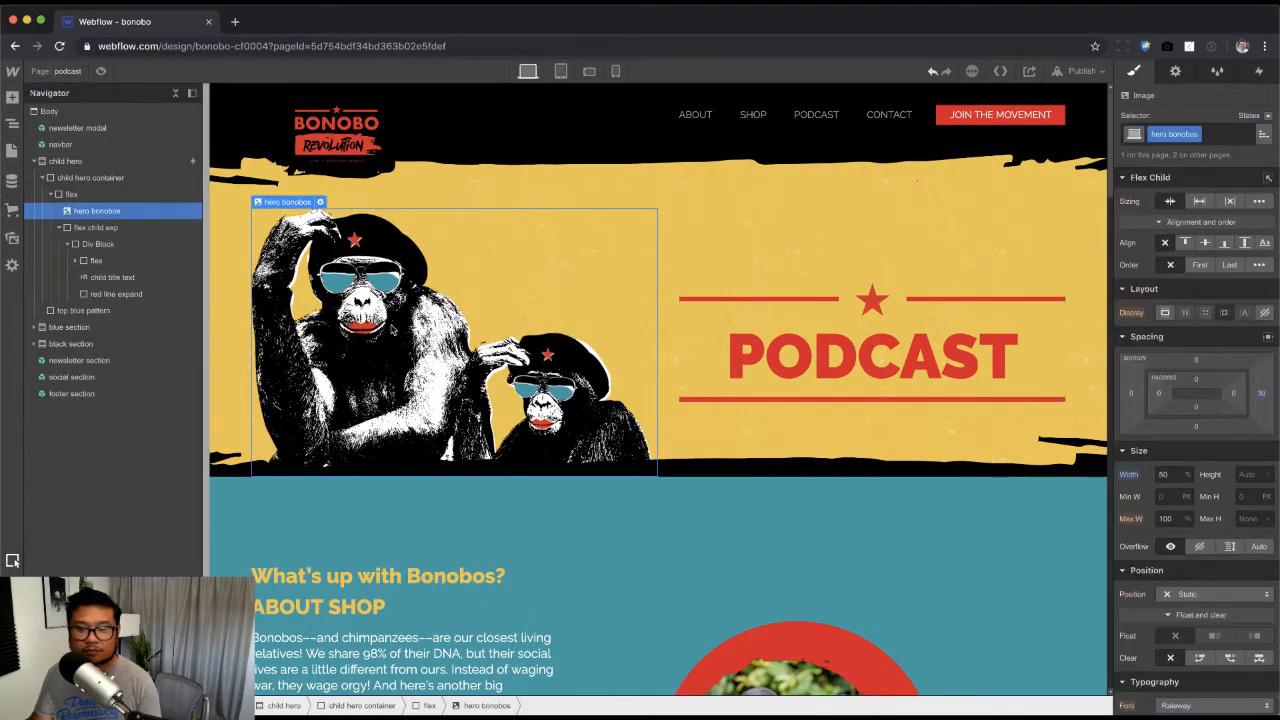
{"action": "left_click", "coordinate": [397, 519]}
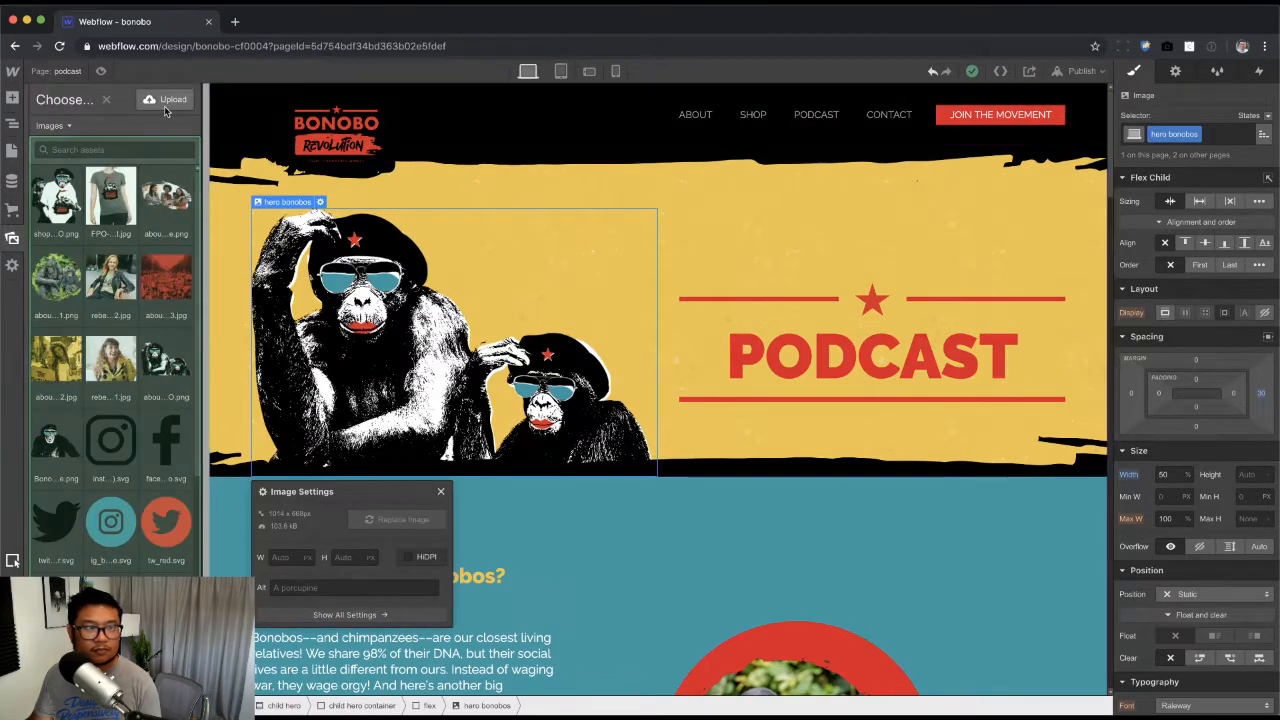
{"action": "left_click", "coordinate": [165, 99]}
{"action": "left_click", "coordinate": [629, 75]}
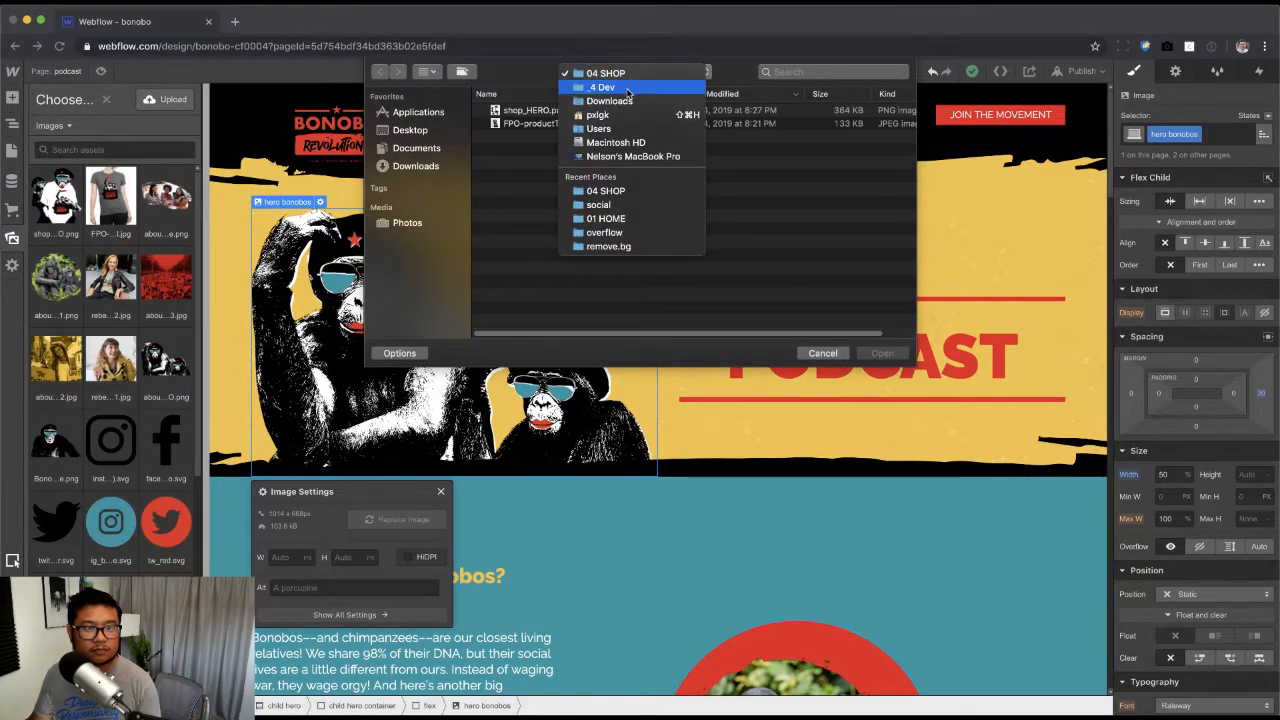
{"action": "left_click", "coordinate": [630, 90]}
{"action": "double_click", "coordinate": [545, 176]}
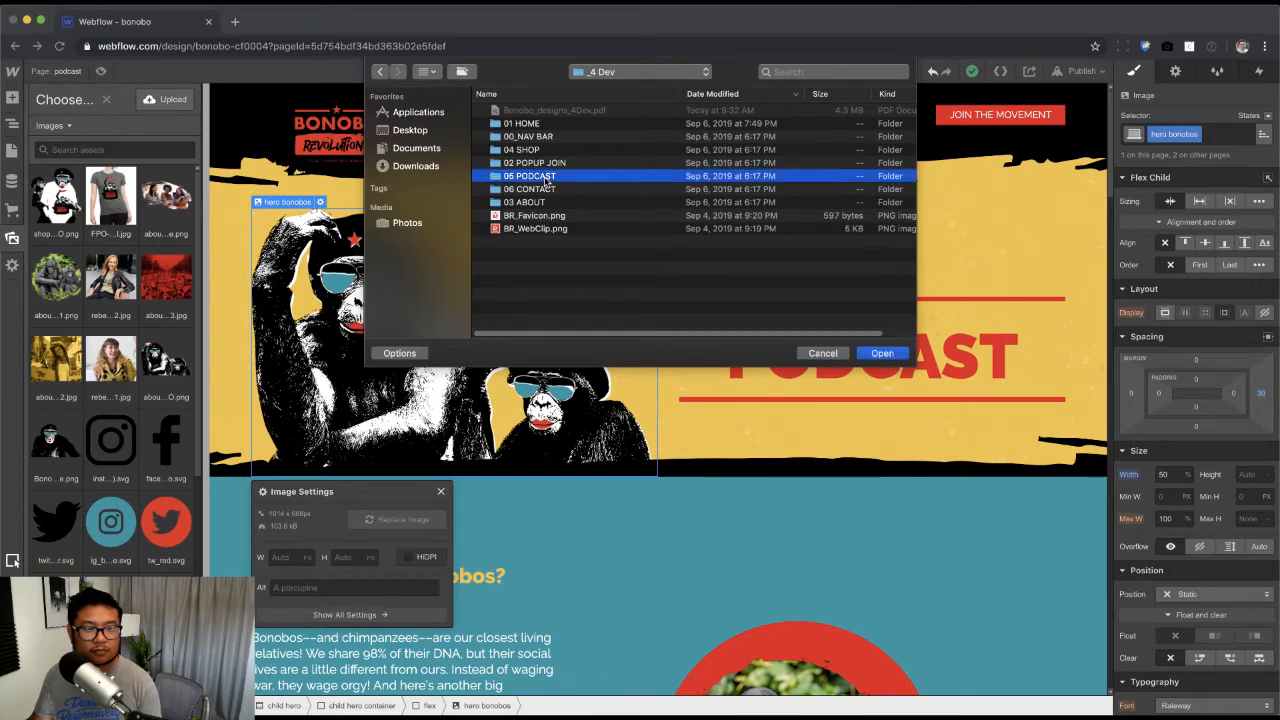
{"action": "double_click", "coordinate": [541, 110]}
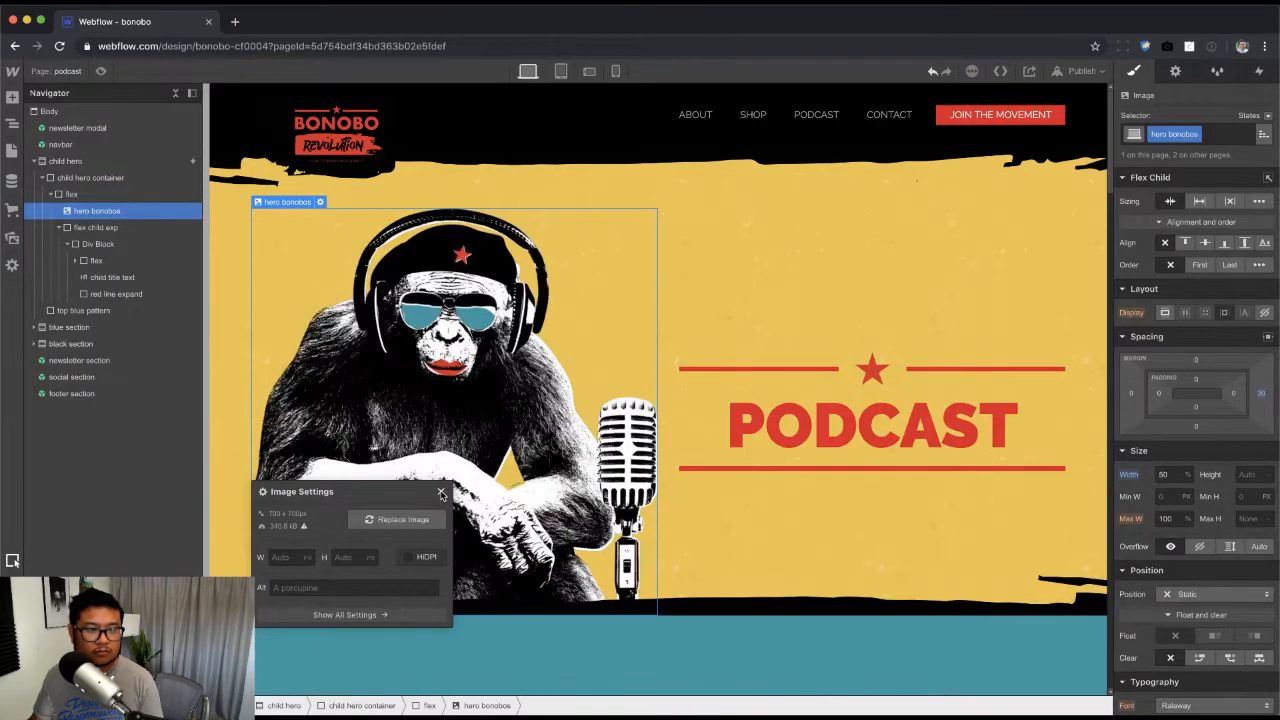
{"action": "left_click", "coordinate": [442, 494]}
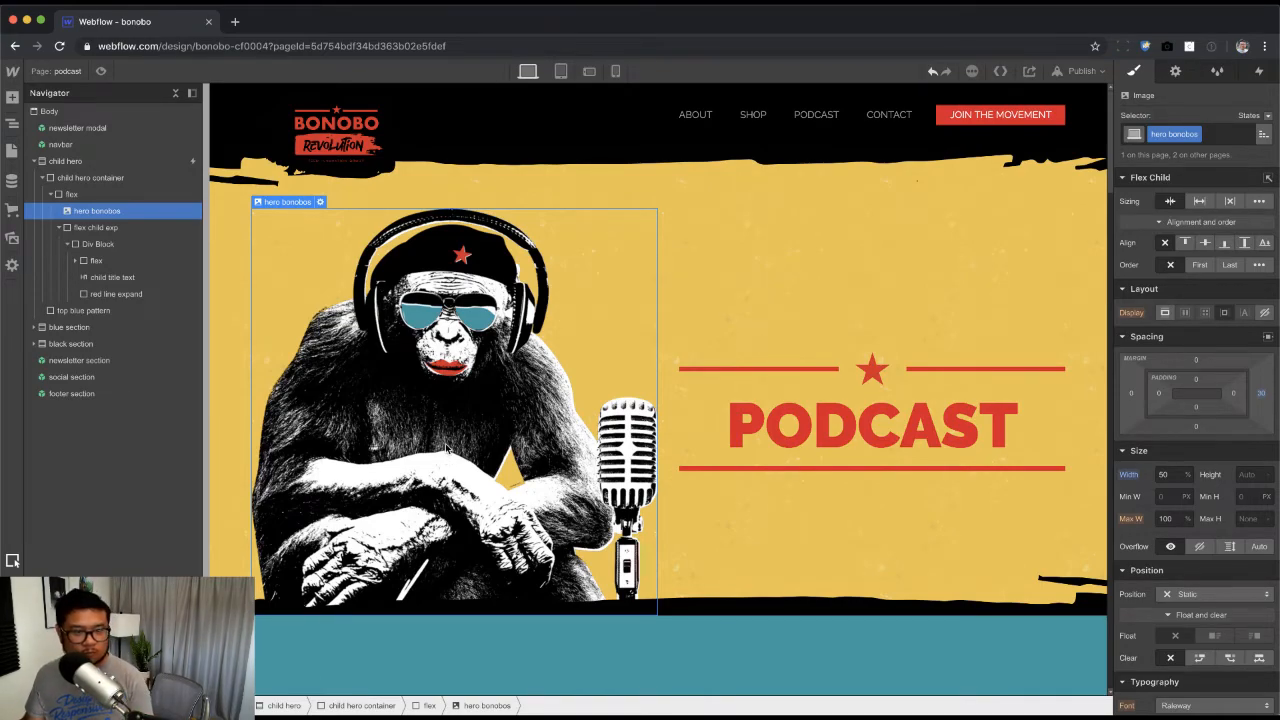
Step: Compare the podcast hero and the section beneath it with the PODCAST page in the PDF design
{"action": "key", "text": "super+Tab"}
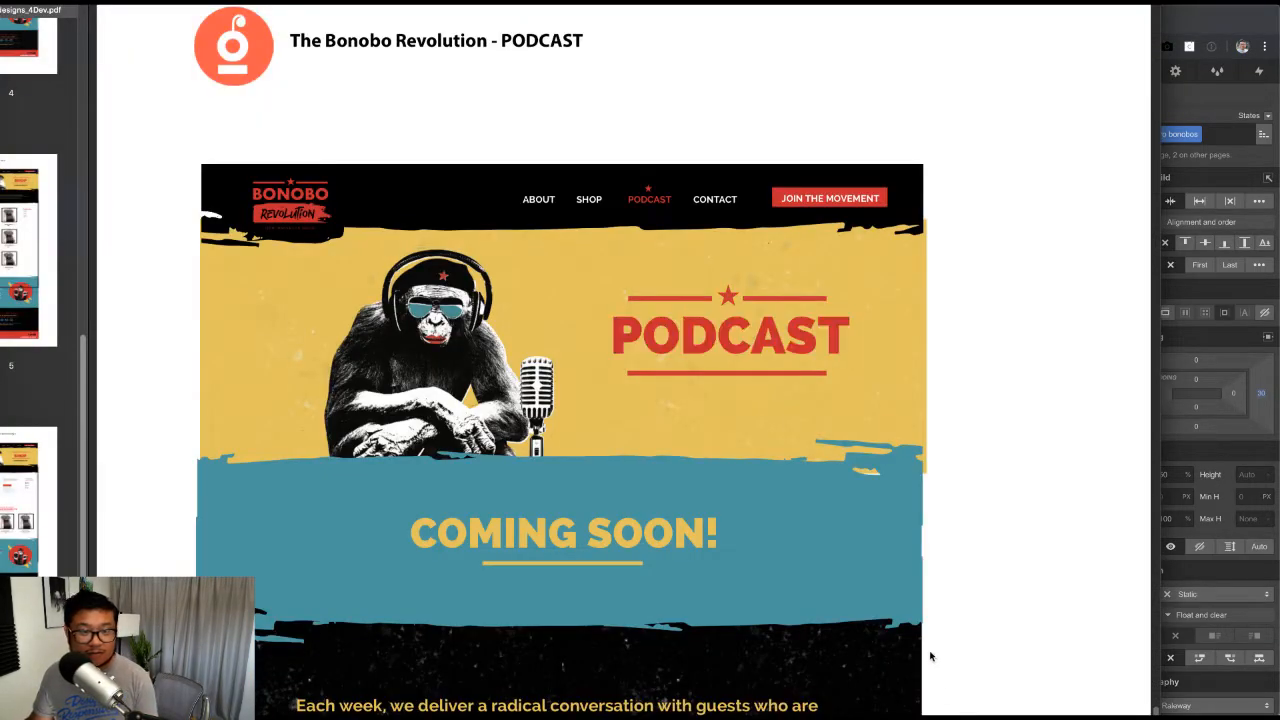
{"action": "left_click_drag", "start_coordinate": [708, 530], "coordinate": [353, 514]}
{"action": "left_click_drag", "start_coordinate": [743, 665], "coordinate": [783, 614]}
{"action": "key", "text": "super+Tab"}
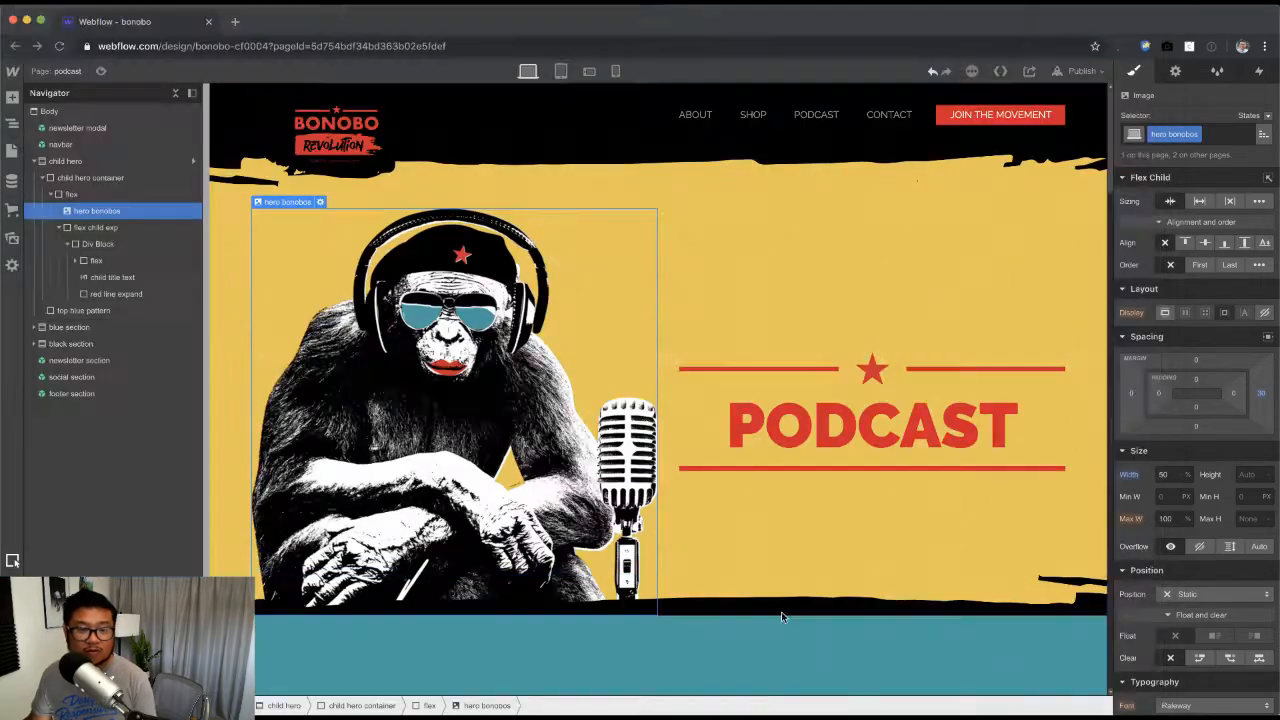
{"action": "key", "text": "super+Tab"}
{"action": "left_click", "coordinate": [707, 606]}
{"action": "key", "text": "super+Tab"}
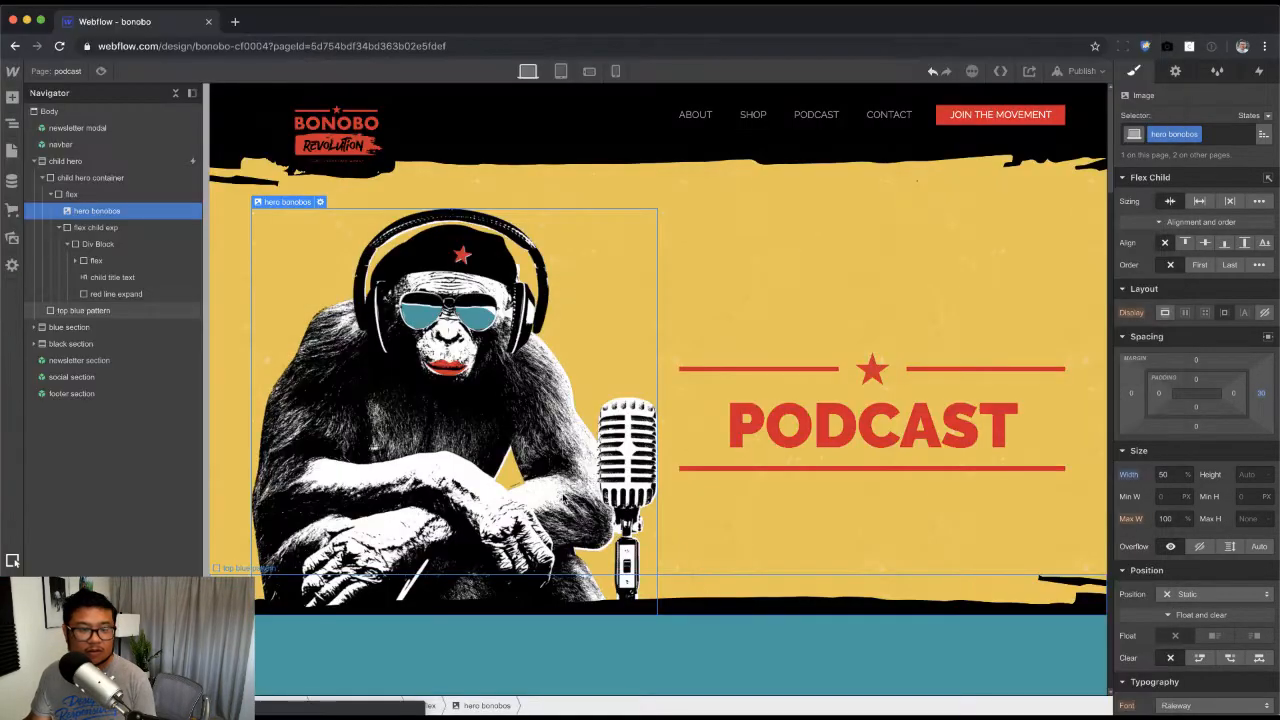
Step: Delete all the About content blocks inside the blue section's container, keeping the container and bottom blue pattern
{"action": "scroll", "coordinate": [576, 581], "scroll_direction": "down", "scroll_amount": 5}
{"action": "left_click", "coordinate": [503, 471]}
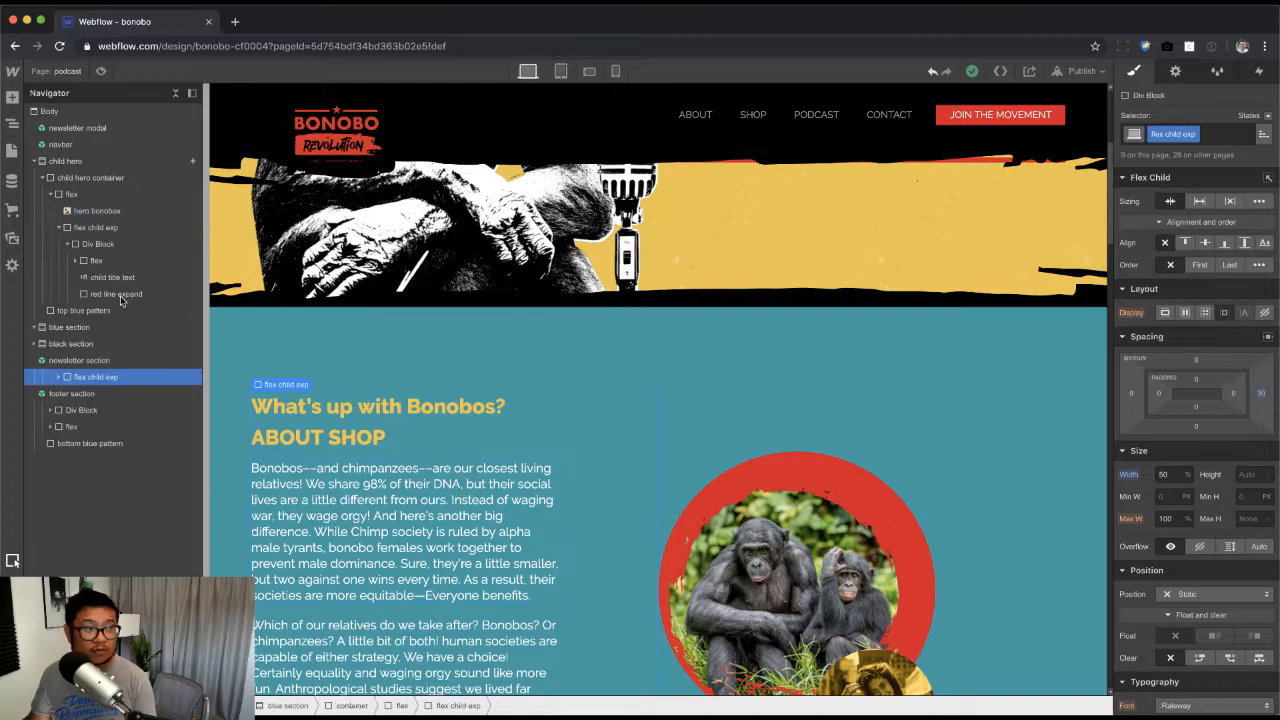
{"action": "left_click", "coordinate": [111, 358]}
{"action": "key", "text": "Delete"}
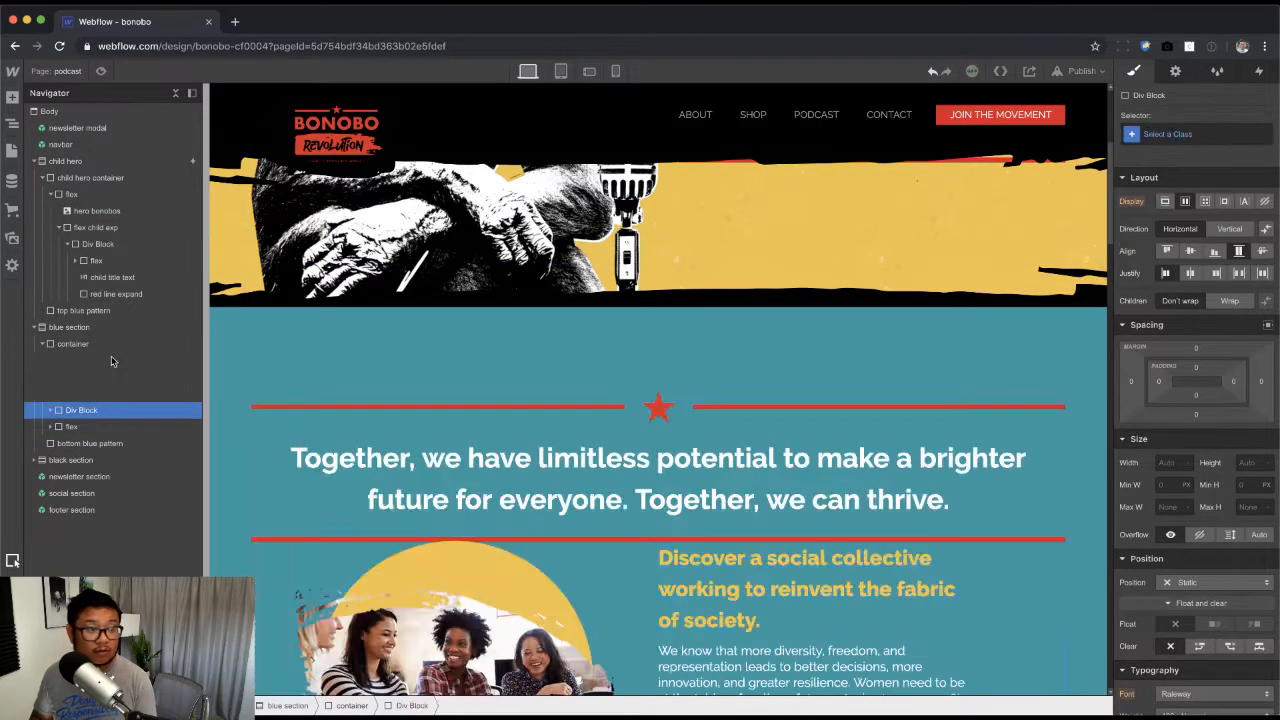
{"action": "key", "text": "Delete"}
{"action": "key", "text": "Delete"}
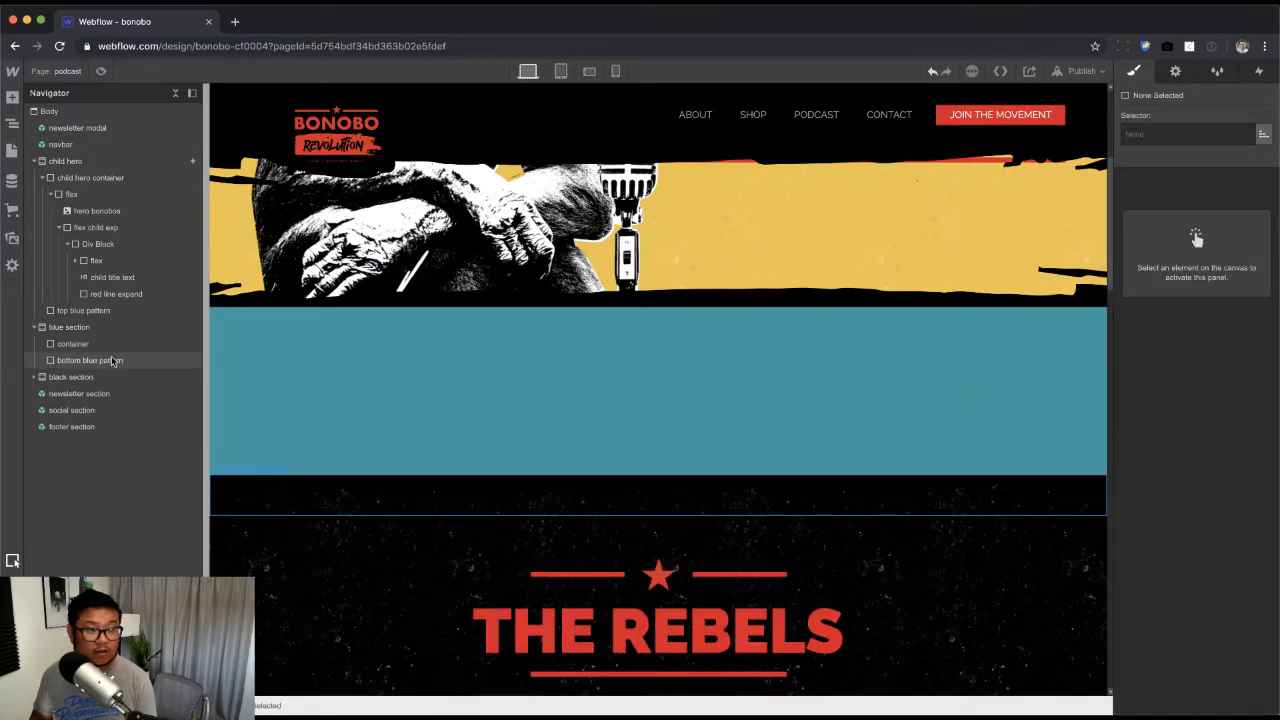
Step: Add a text block reading "COMING SOON!" to the blue section's container, following the PDF design
{"action": "key", "text": "super+Tab"}
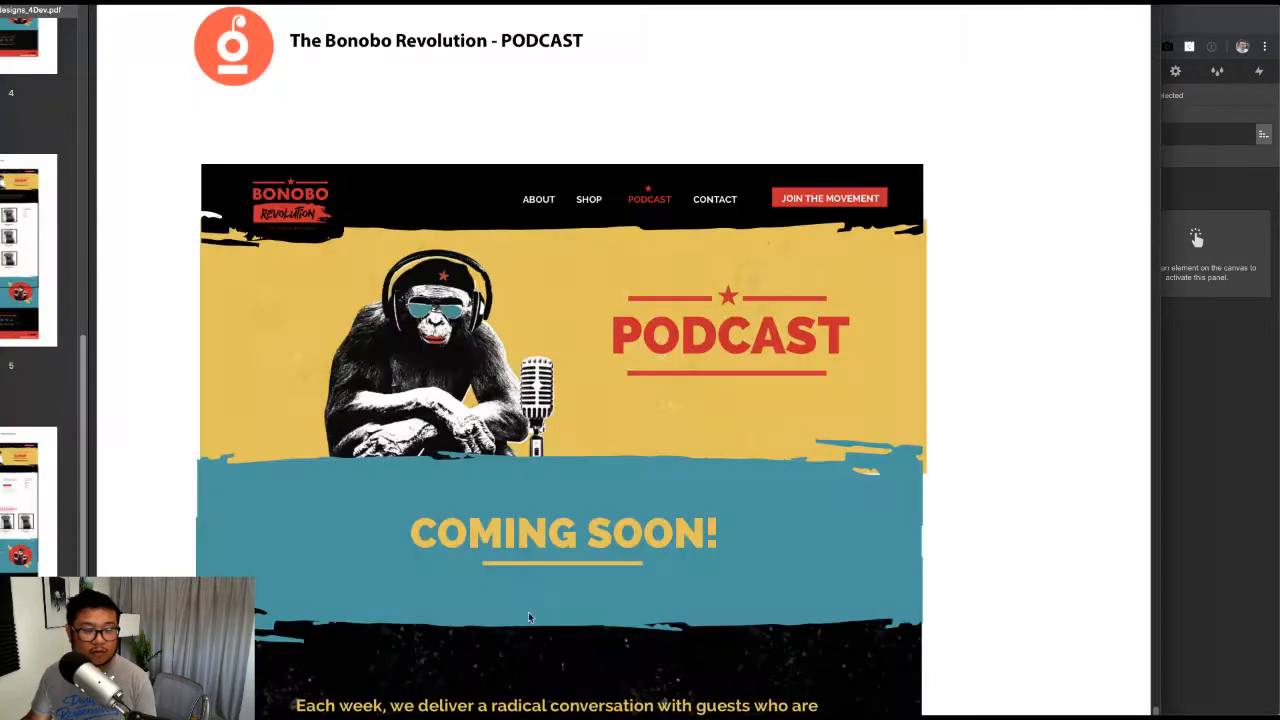
{"action": "scroll", "coordinate": [560, 360], "scroll_direction": "down", "scroll_amount": 3}
{"action": "key", "text": "super+Tab"}
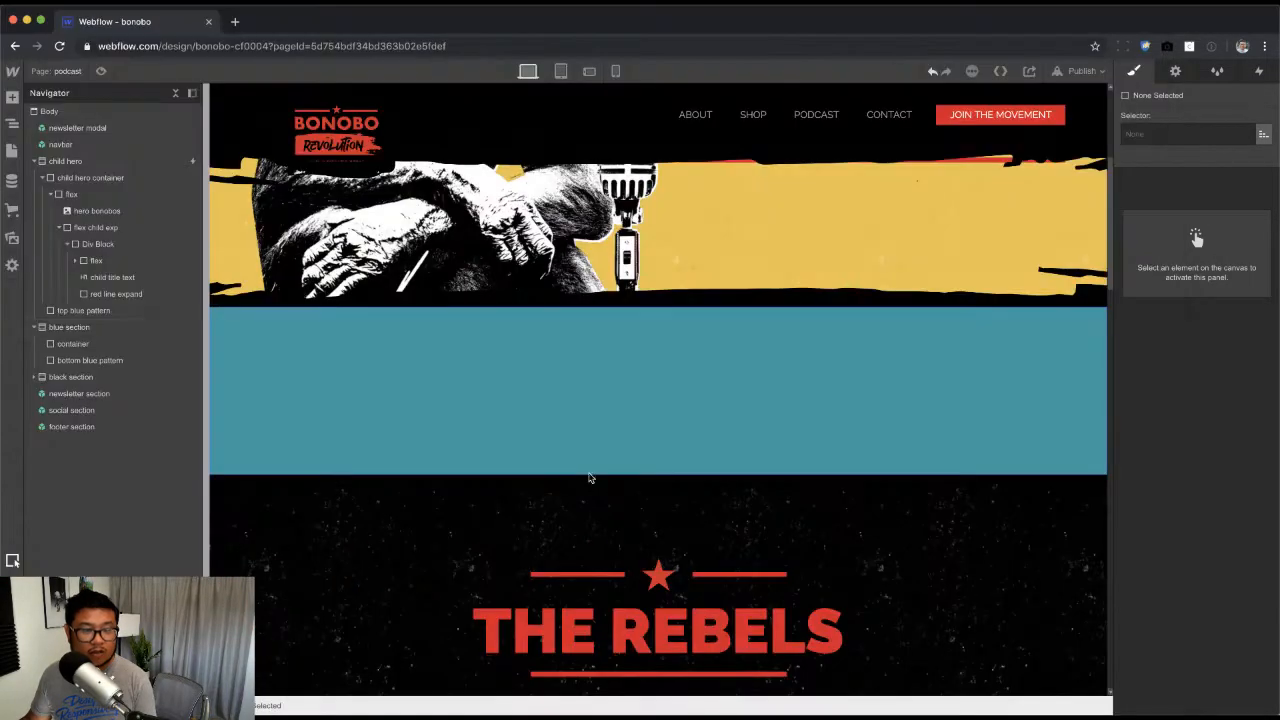
{"action": "left_click", "coordinate": [99, 345]}
{"action": "key", "text": "a"}
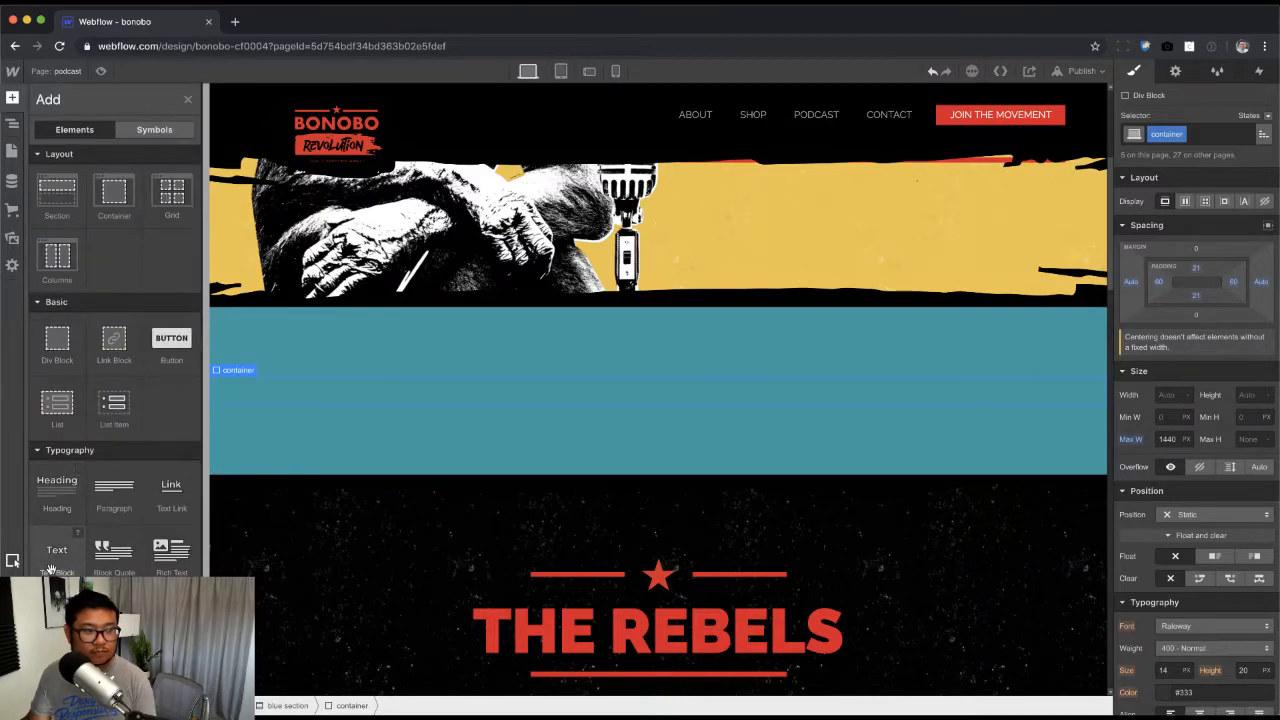
{"action": "left_click_drag", "start_coordinate": [52, 568], "coordinate": [585, 450]}
{"action": "double_click", "coordinate": [349, 401]}
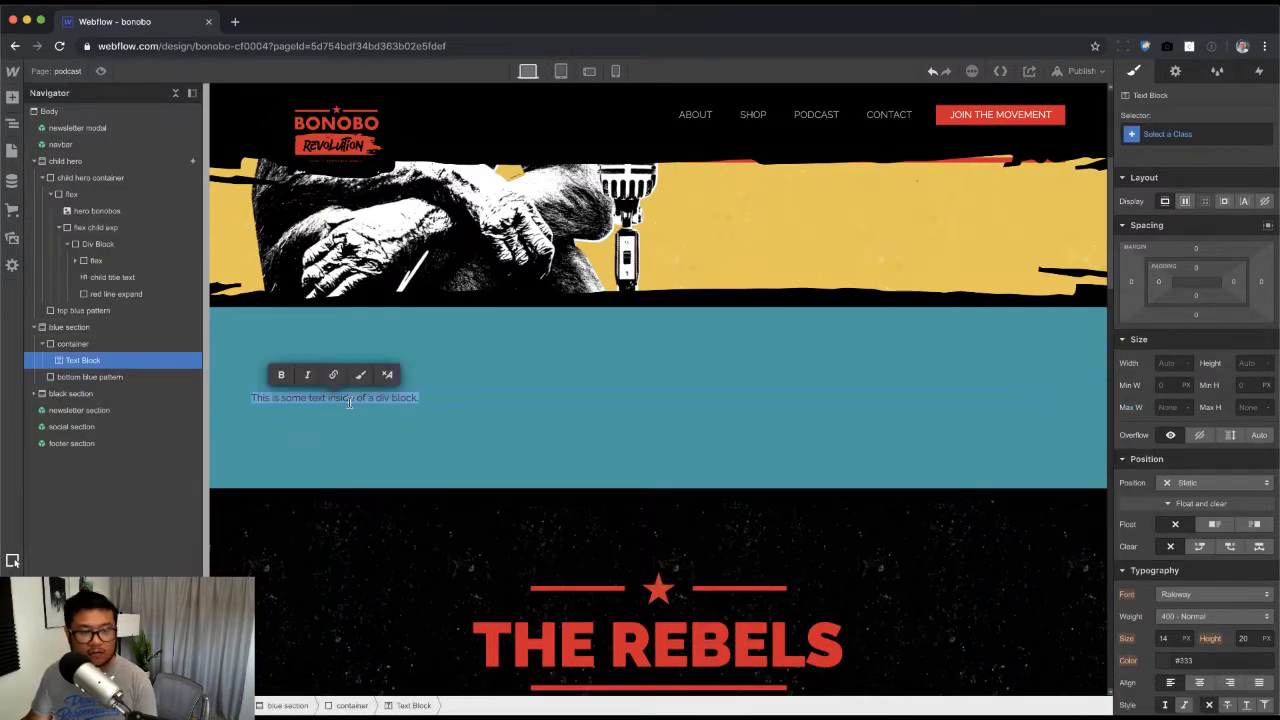
{"action": "type", "text": "COMING SOON"}
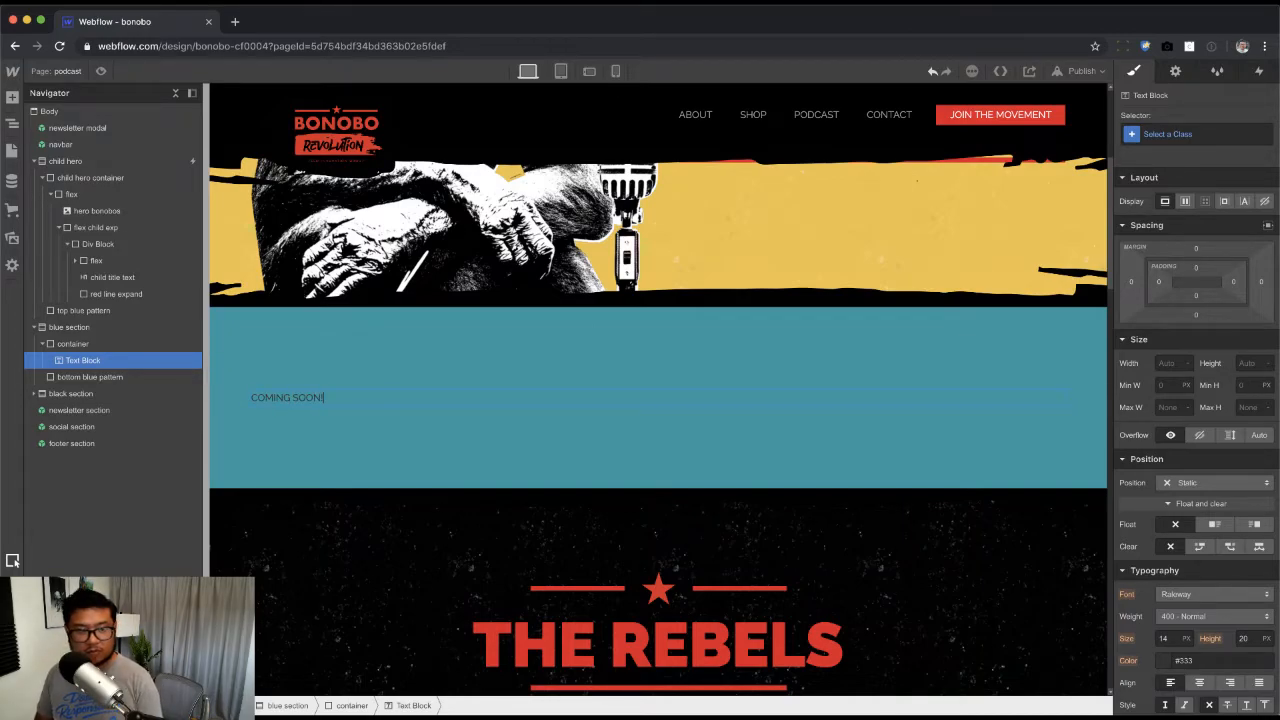
{"action": "key", "text": "Escape"}
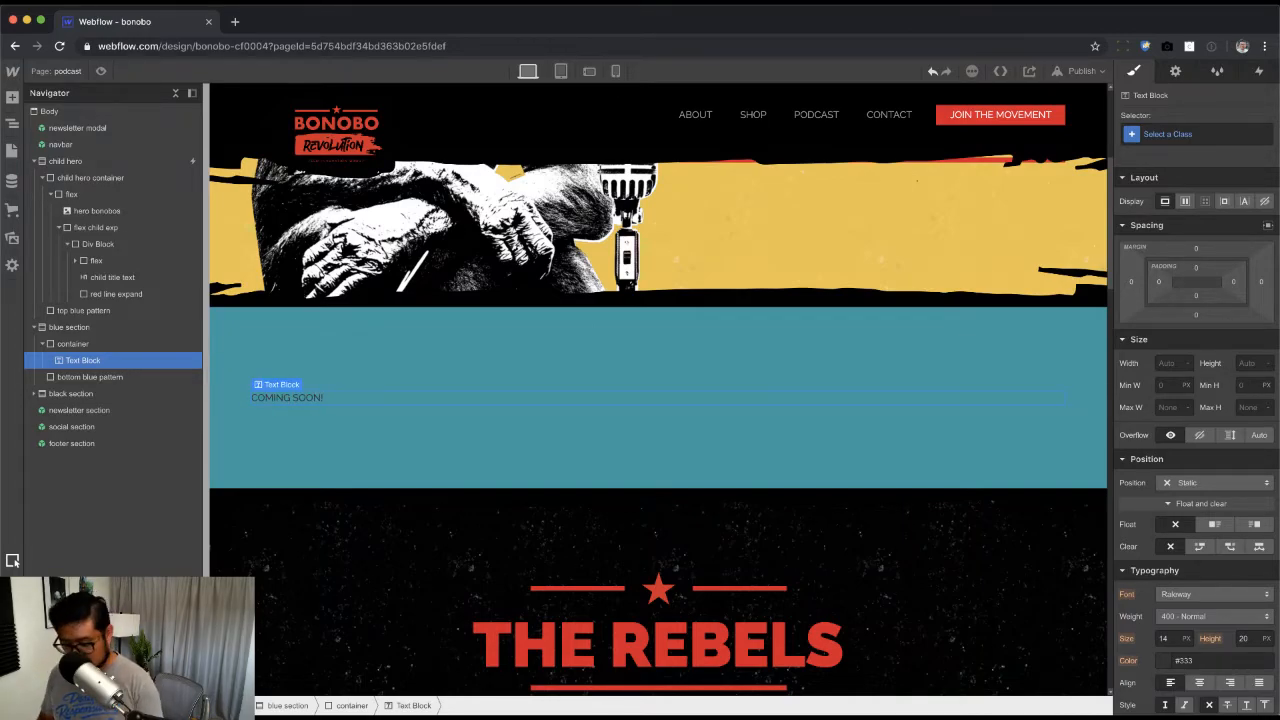
Step: Apply the existing yellow bold text class to the COMING SOON! text block
{"action": "key", "text": "super+Return"}
{"action": "type", "text": "yell"}
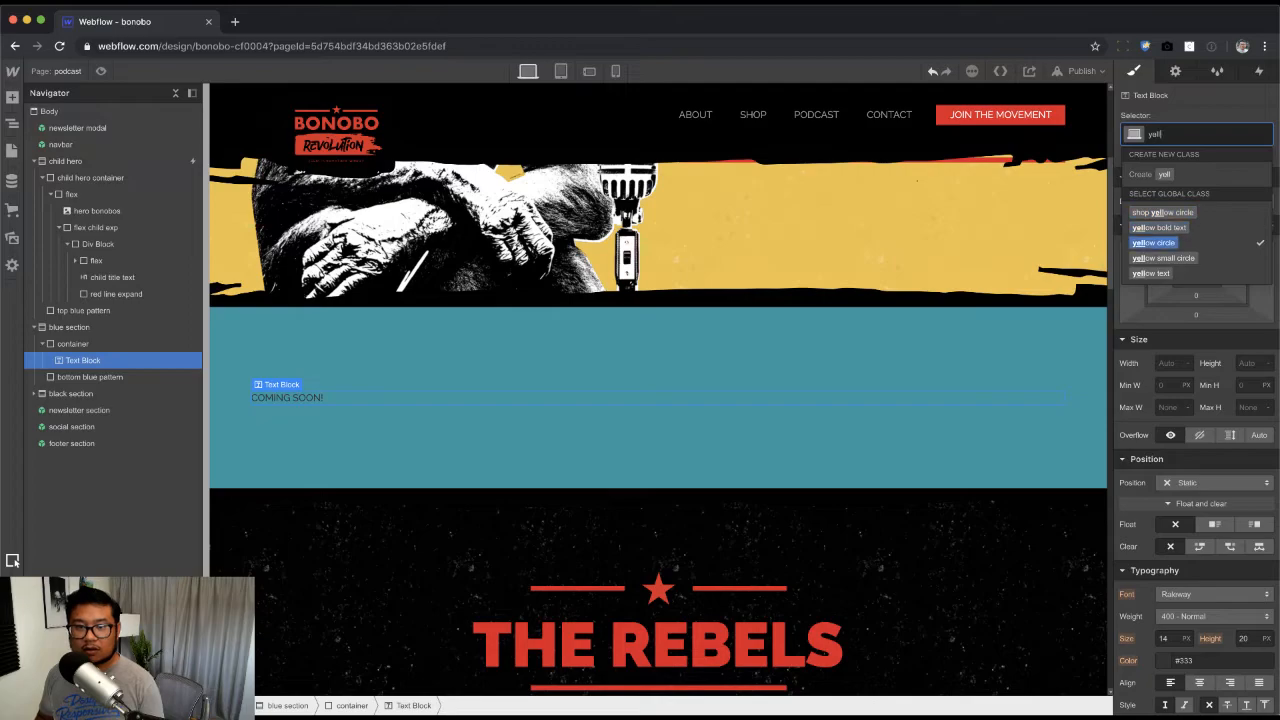
{"action": "key", "text": "Down"}
{"action": "key", "text": "Up"}
{"action": "key", "text": "Up"}
{"action": "key", "text": "Return"}
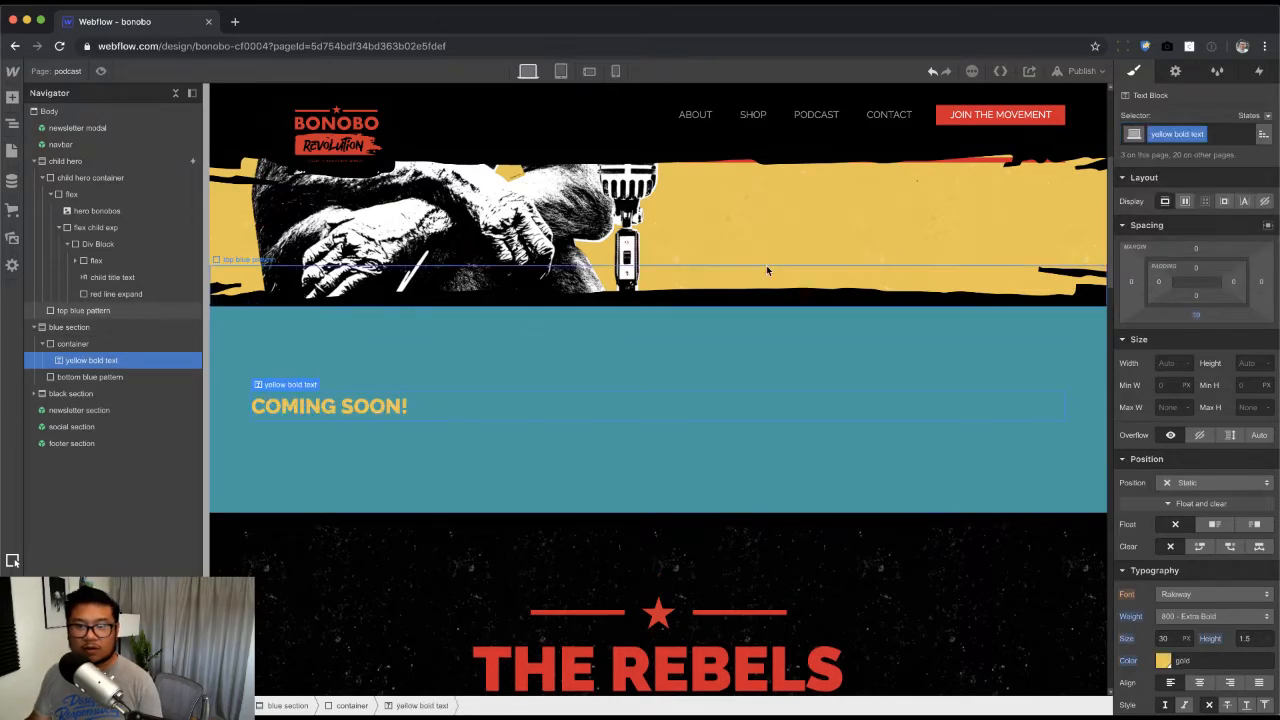
Step: Add the center combo class to the COMING SOON! text block
{"action": "type", "text": "co"}
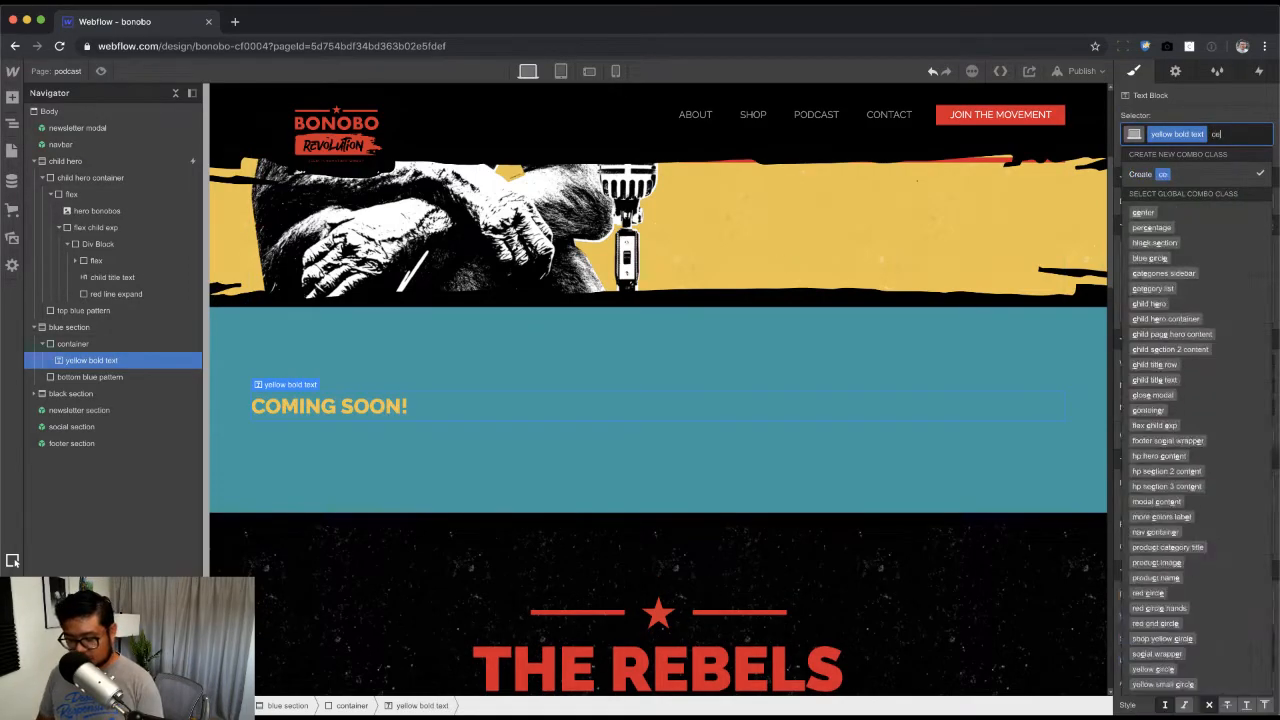
{"action": "type", "text": "net"}
{"action": "key", "text": "BackSpace"}
{"action": "key", "text": "BackSpace"}
{"action": "type", "text": "ter"}
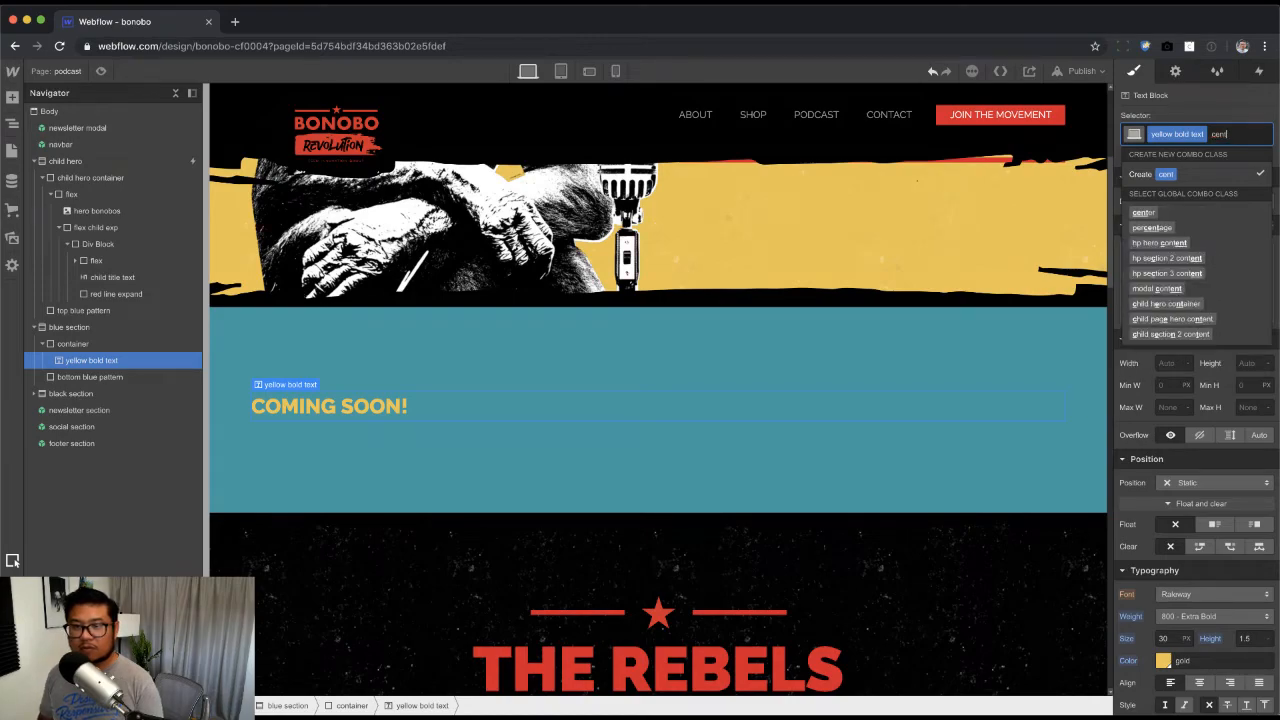
{"action": "key", "text": "Return"}
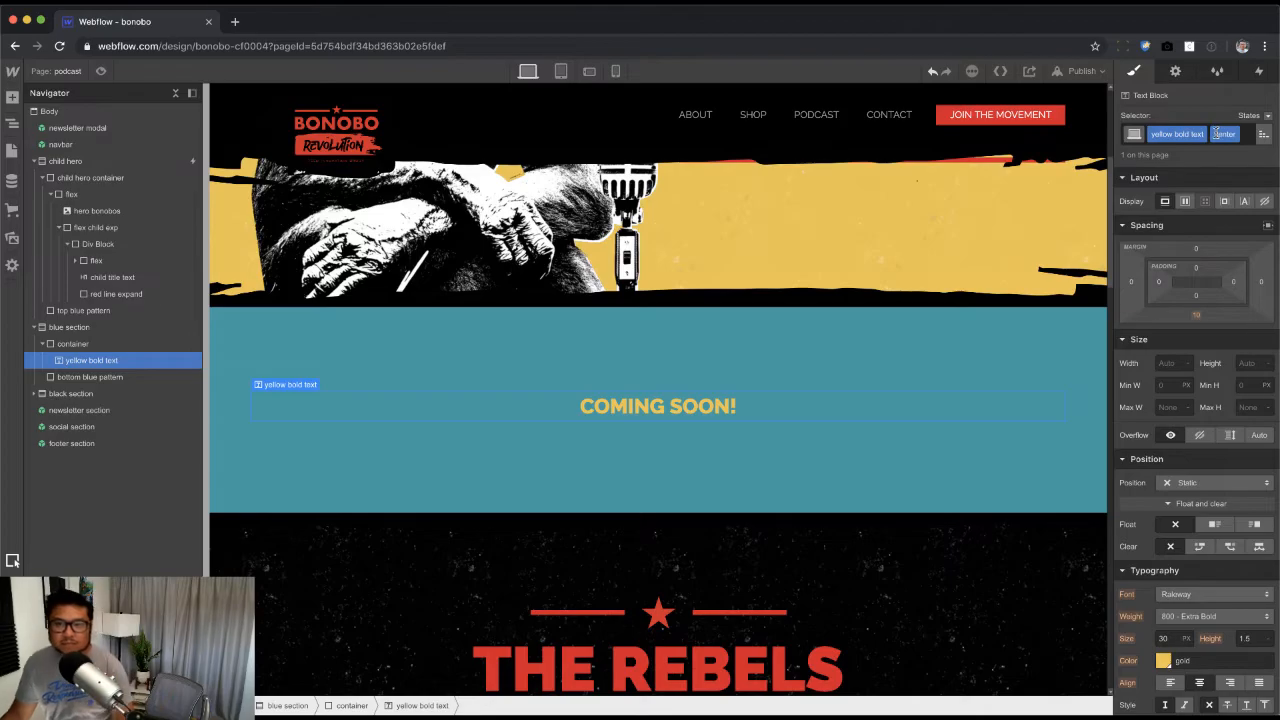
Step: Compare the blue and black sections of the podcast page with the PDF design
{"action": "scroll", "coordinate": [591, 508], "scroll_direction": "down", "scroll_amount": 3}
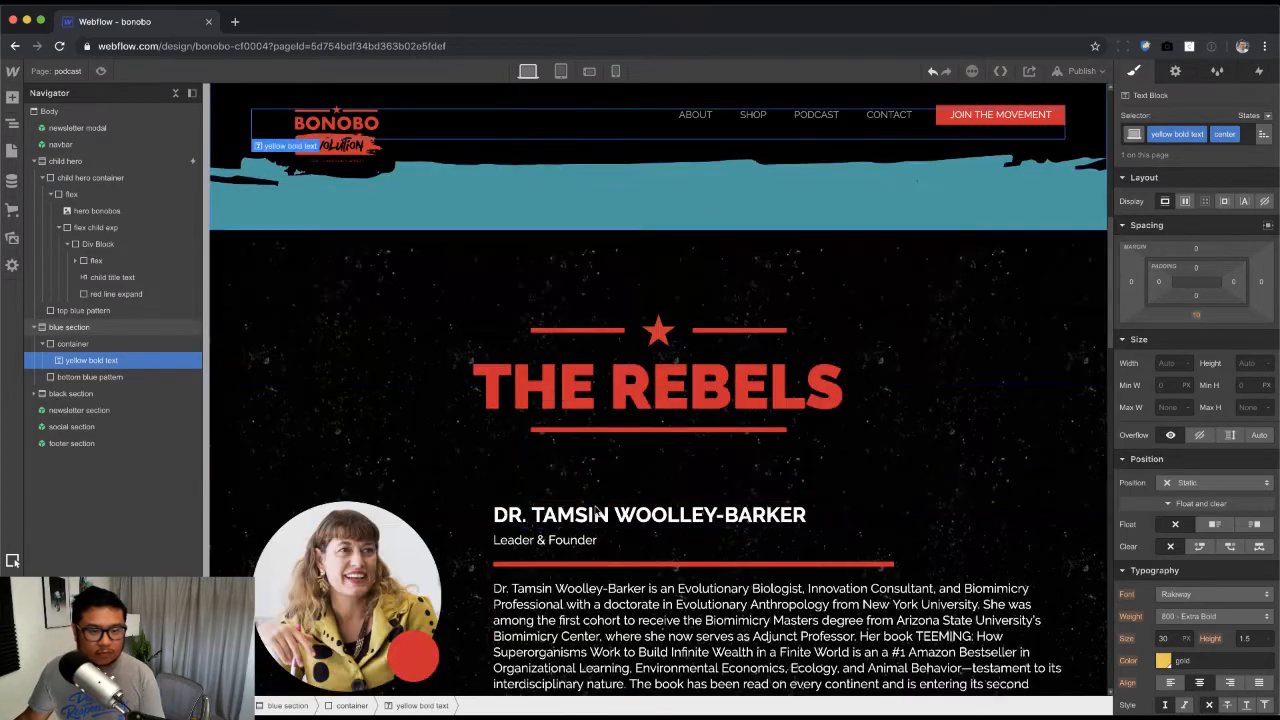
{"action": "key", "text": "super+Tab"}
{"action": "scroll", "coordinate": [857, 577], "scroll_direction": "up", "scroll_amount": 4}
{"action": "key", "text": "super+Tab"}
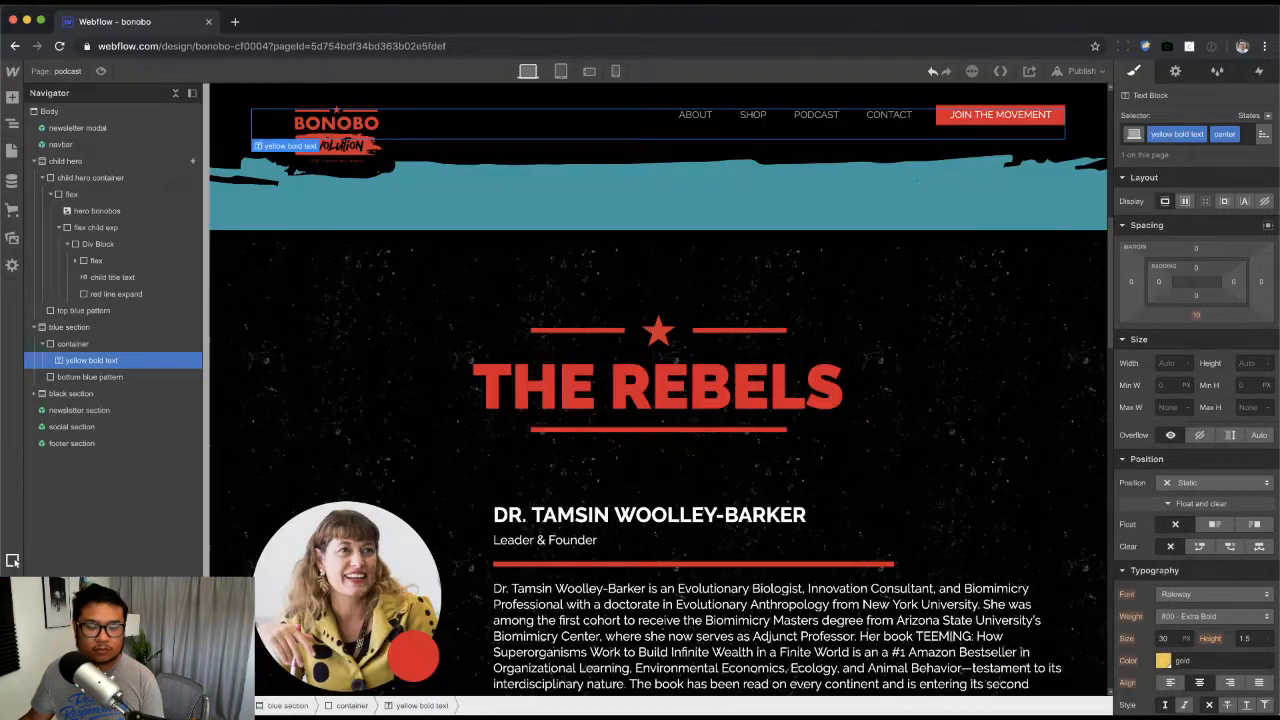
{"action": "scroll", "coordinate": [857, 577], "scroll_direction": "up", "scroll_amount": 4}
{"action": "scroll", "coordinate": [857, 577], "scroll_direction": "up", "scroll_amount": 3}
{"action": "scroll", "coordinate": [857, 577], "scroll_direction": "down", "scroll_amount": 5}
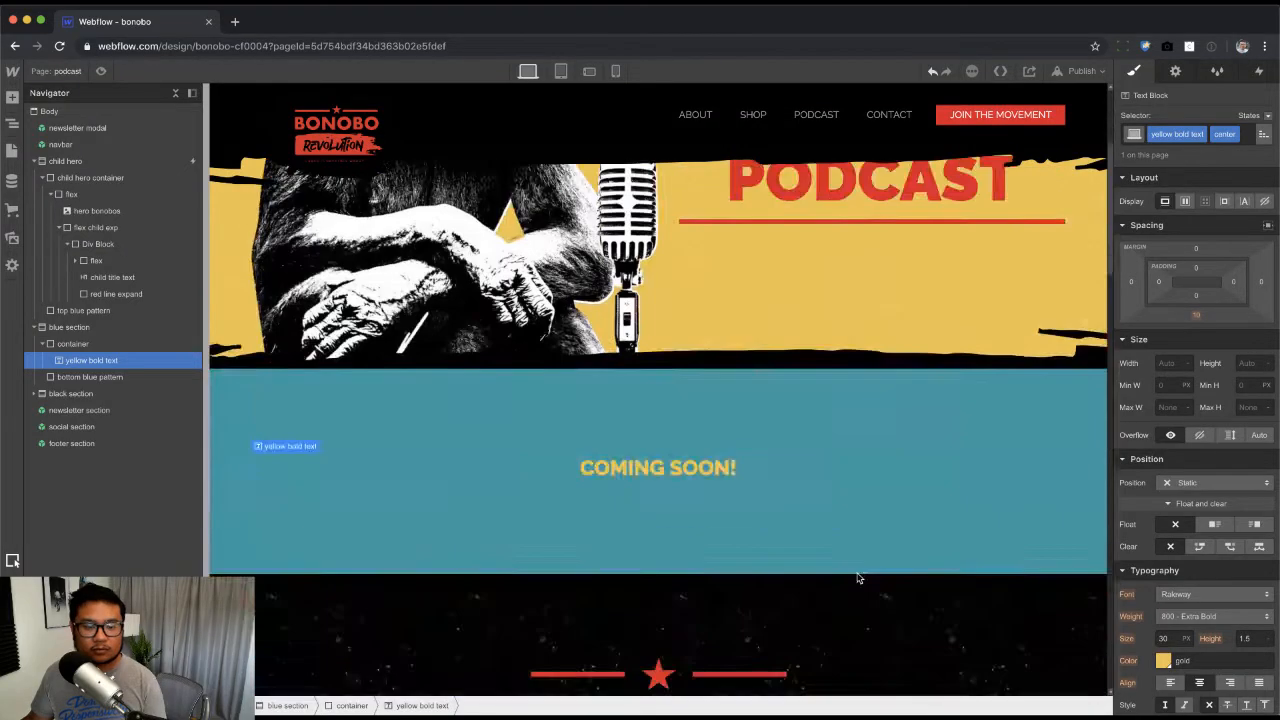
{"action": "key", "text": "super+Tab"}
{"action": "scroll", "coordinate": [636, 555], "scroll_direction": "down", "scroll_amount": 5}
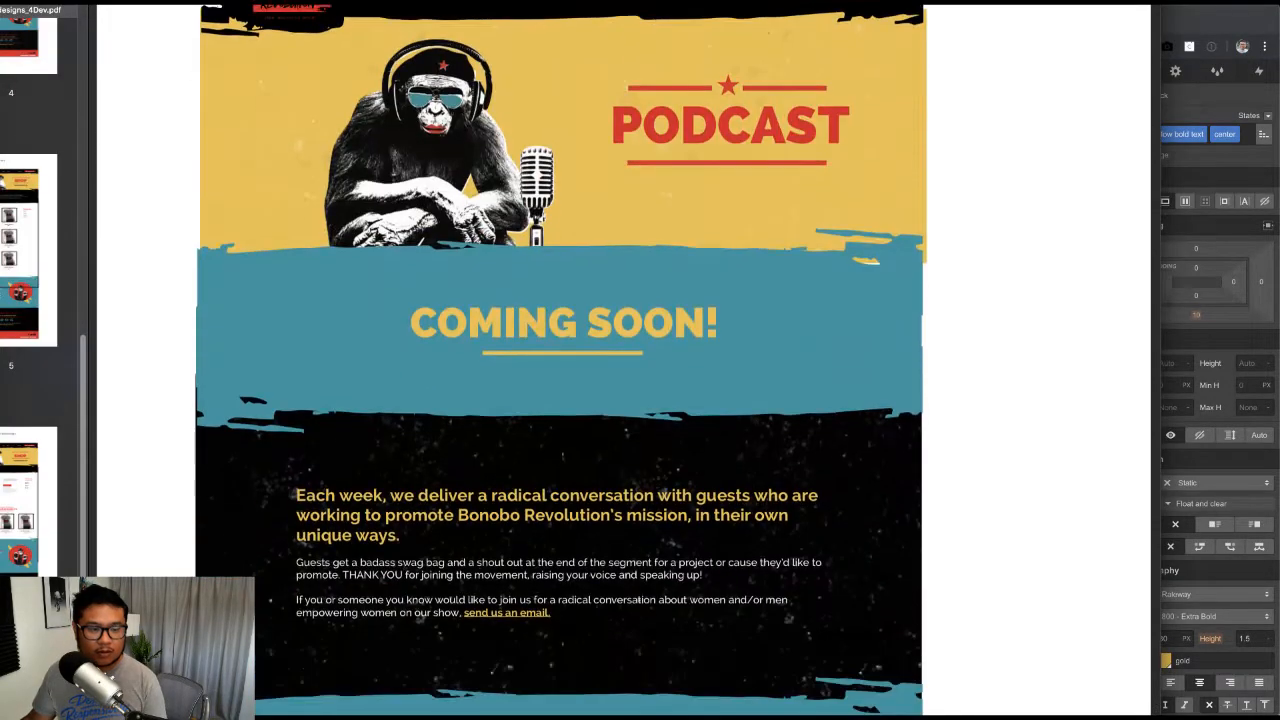
{"action": "key", "text": "super+Tab"}
Step: Delete THE REBELS title row and both team member rows from the black section's container
{"action": "scroll", "coordinate": [740, 660], "scroll_direction": "down", "scroll_amount": 2}
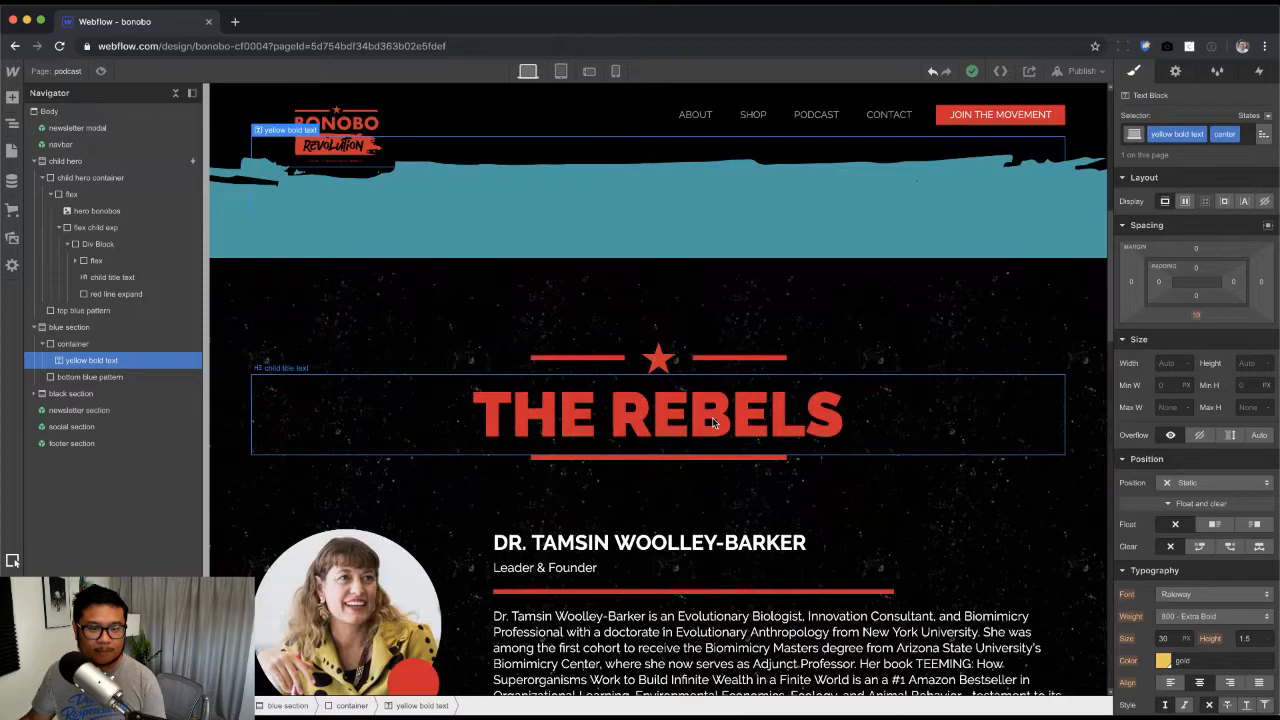
{"action": "left_click", "coordinate": [716, 424]}
{"action": "left_click", "coordinate": [91, 428]}
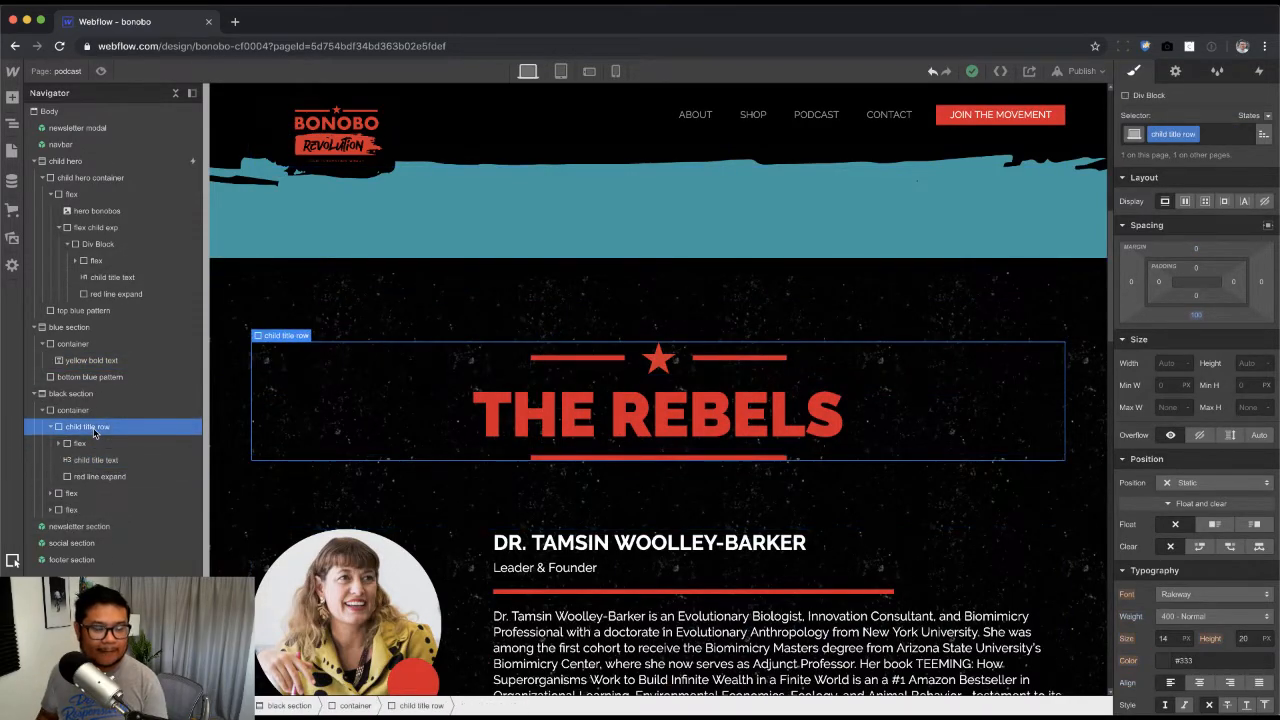
{"action": "key", "text": "Delete"}
{"action": "key", "text": "Delete"}
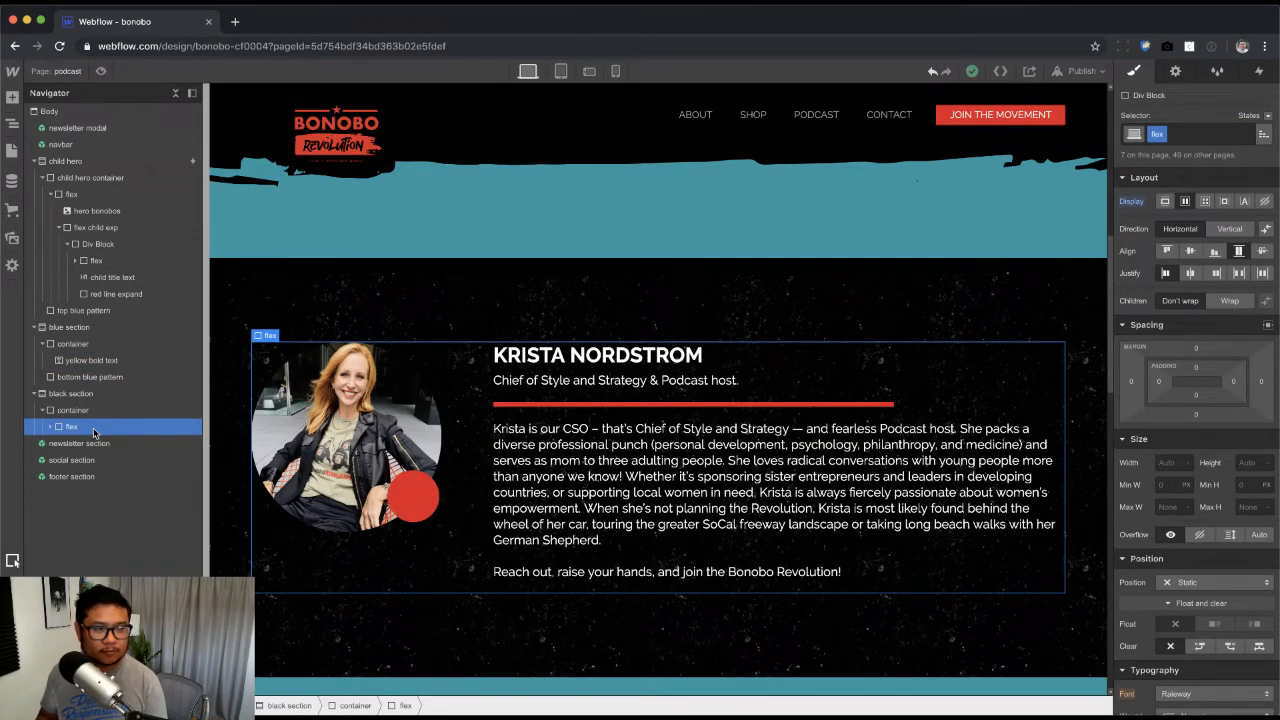
{"action": "key", "text": "Delete"}
Step: Copy the yellow "Each week, we deliver a radical conversation" statement from the black section of the PDF design
{"action": "key", "text": "super+Tab"}
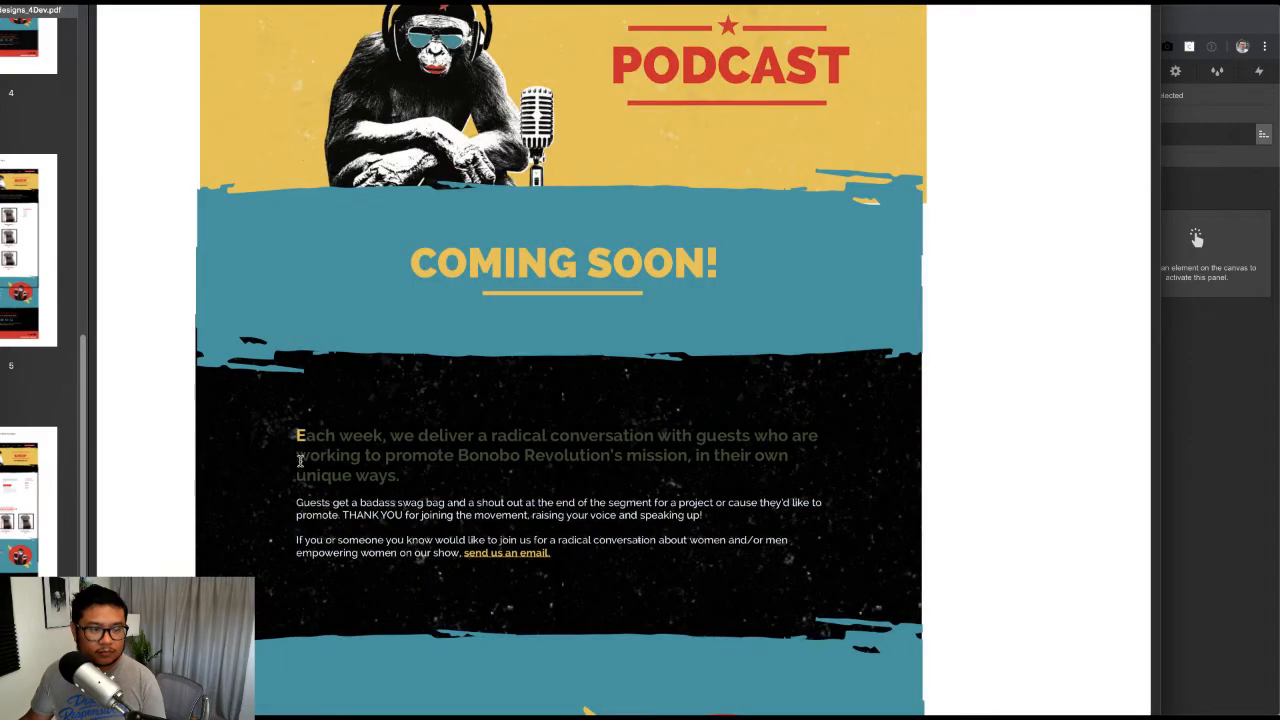
{"action": "left_click_drag", "start_coordinate": [280, 420], "coordinate": [408, 472]}
{"action": "key", "text": "super+Tab"}
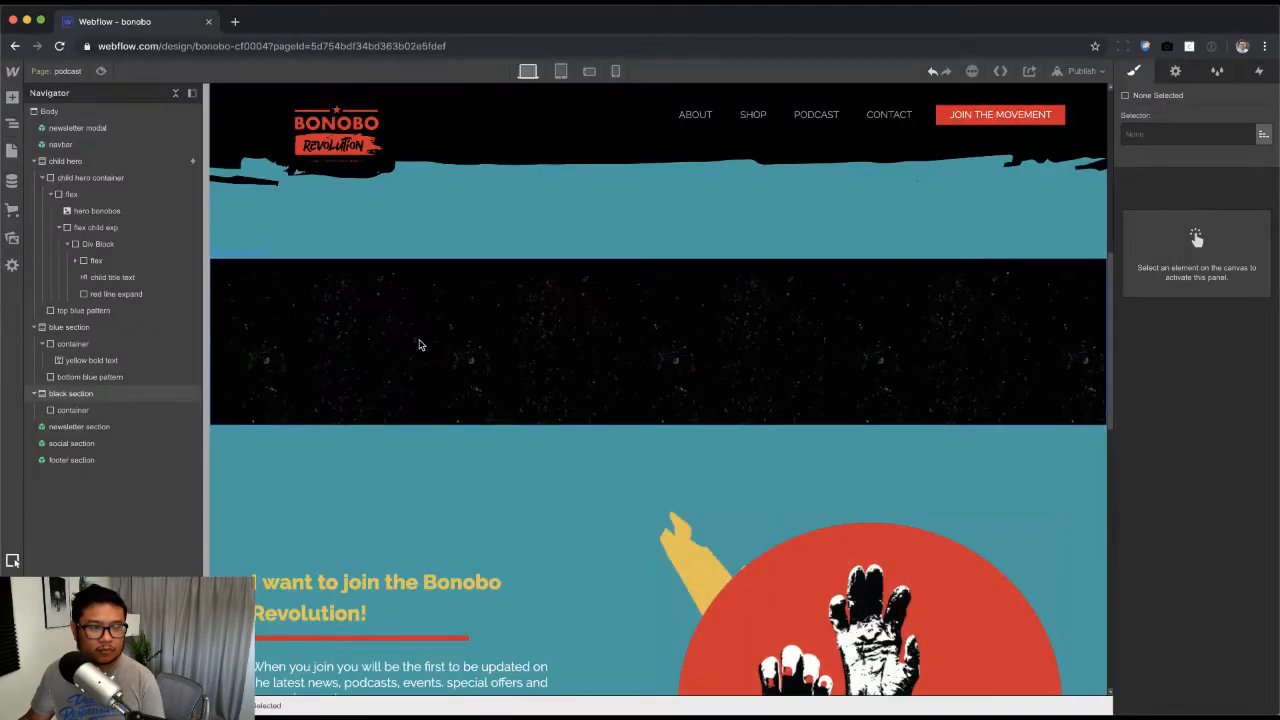
Step: Add a div block inside the black section's container and apply the existing mw-460 class to it
{"action": "left_click", "coordinate": [419, 349]}
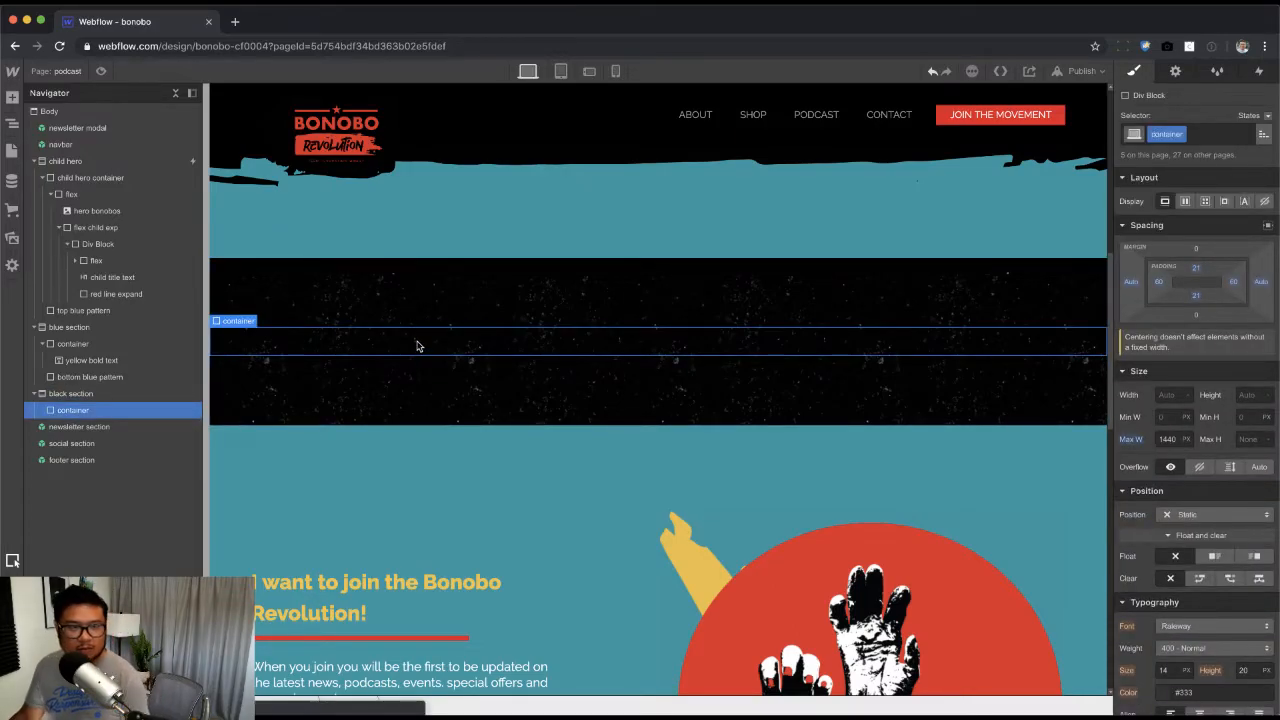
{"action": "key", "text": "super+Tab"}
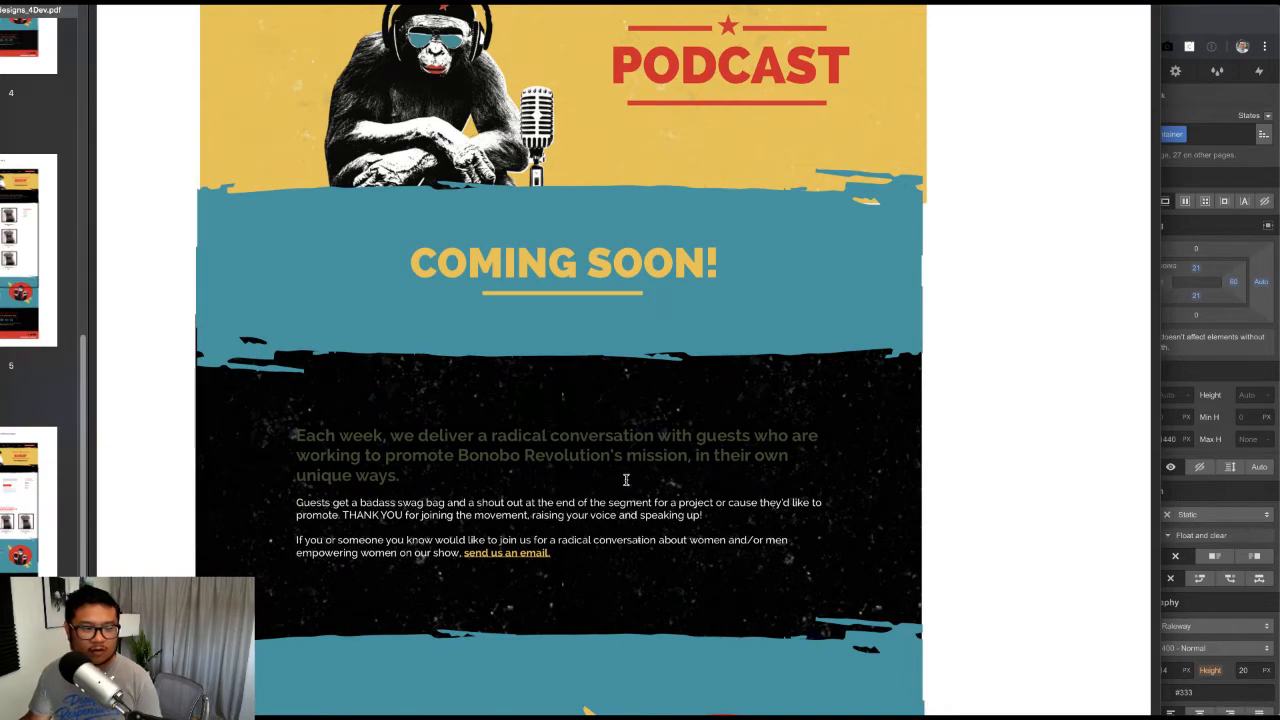
{"action": "key", "text": "super+Tab"}
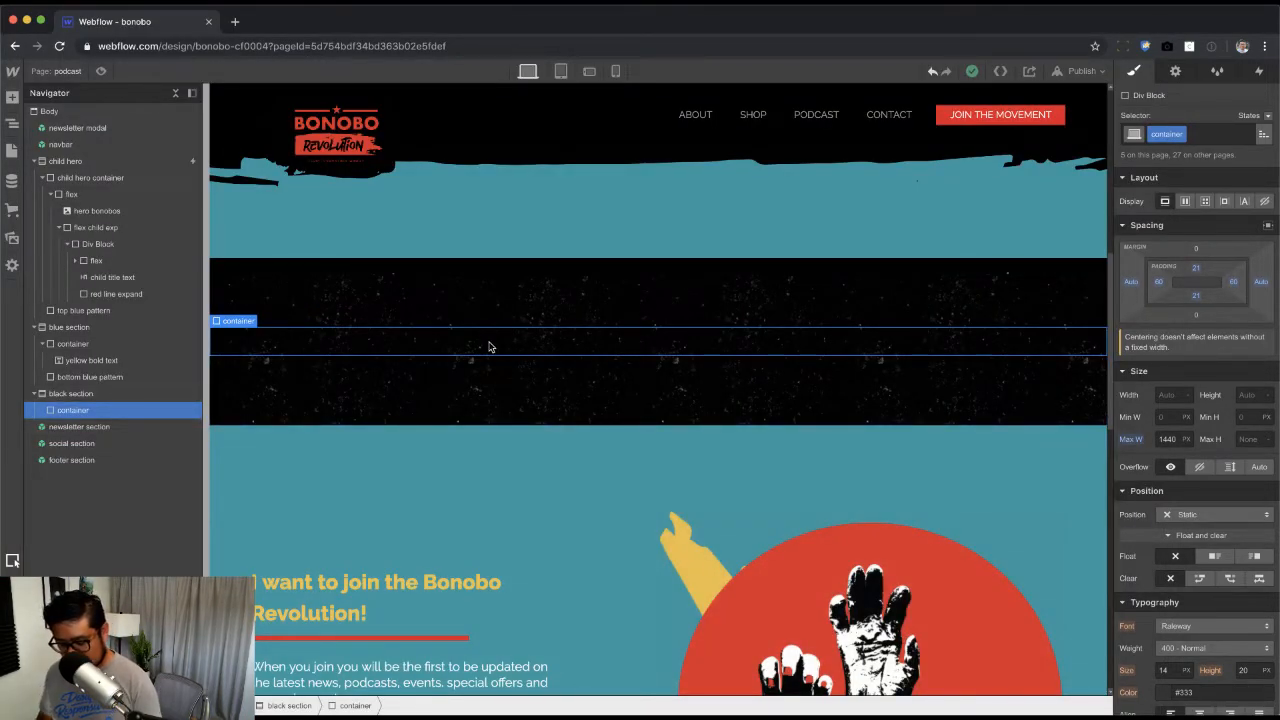
{"action": "key", "text": "super+e"}
{"action": "type", "text": "di"}
{"action": "key", "text": "Return"}
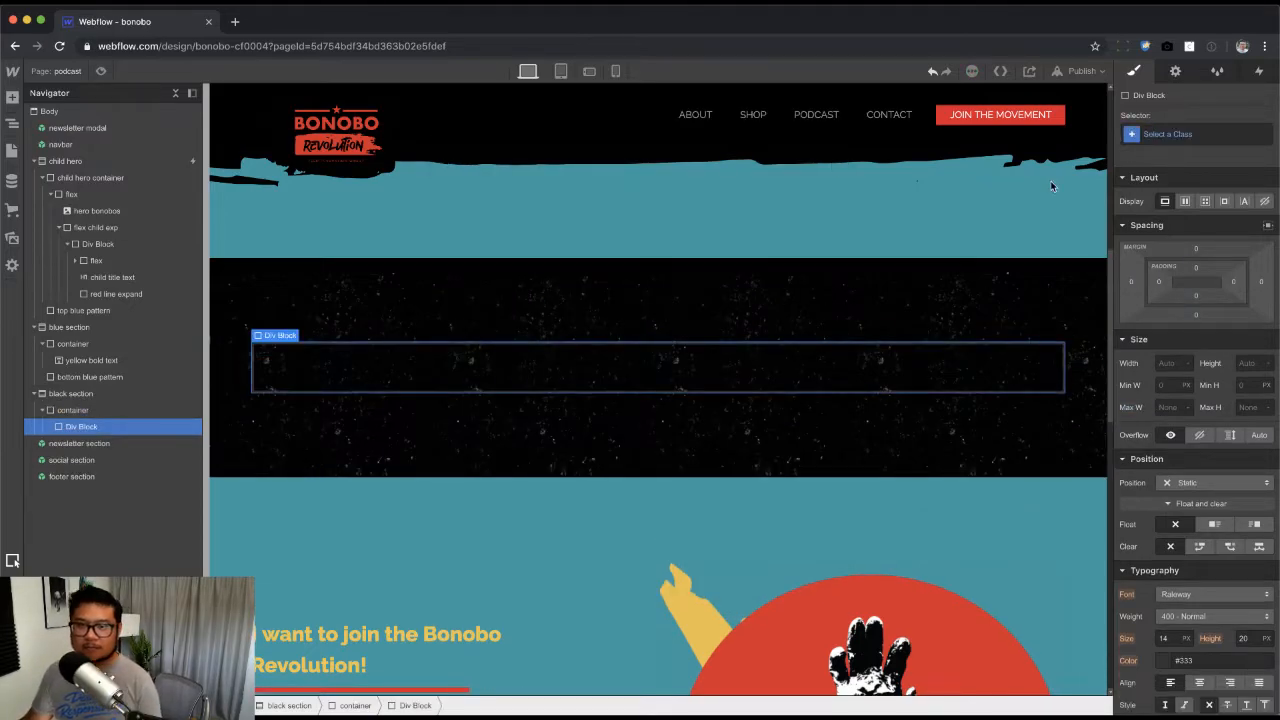
{"action": "left_click", "coordinate": [1175, 135]}
{"action": "type", "text": "mw"}
{"action": "key", "text": "Down"}
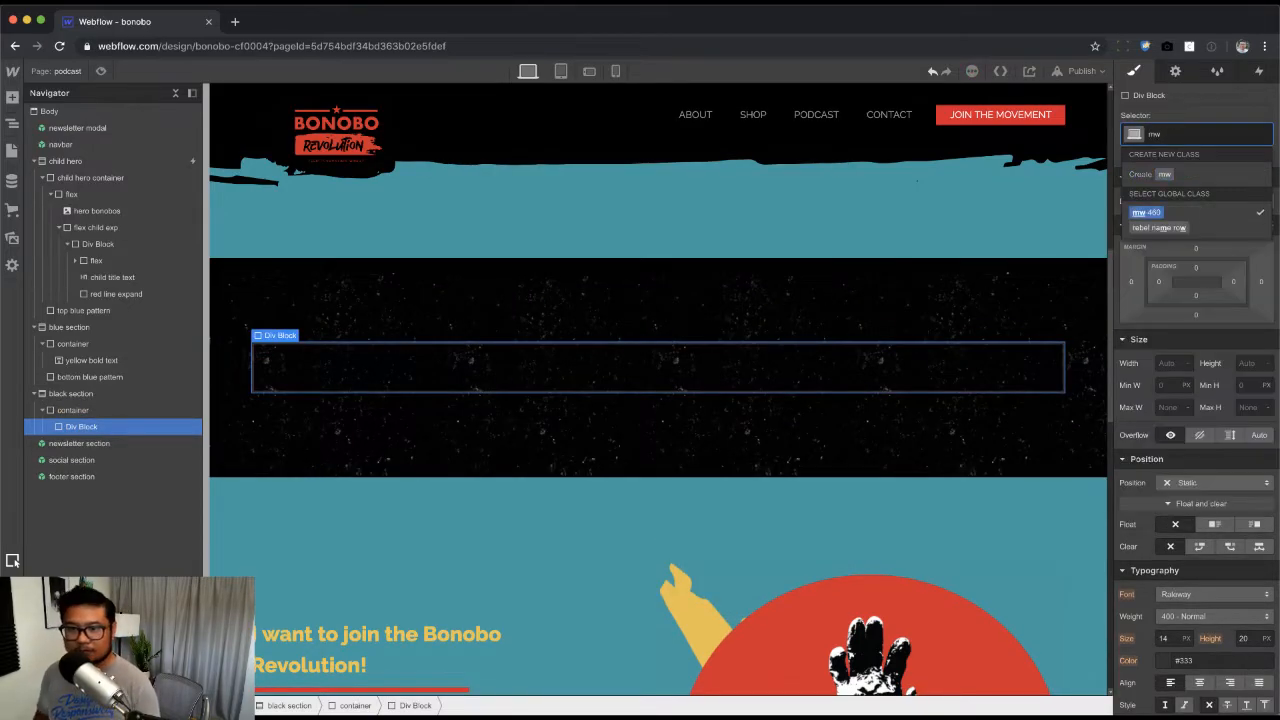
{"action": "key", "text": "Return"}
Step: Try centering the new div block with a margin center combo class and automatic side margins
{"action": "left_click", "coordinate": [1211, 137]}
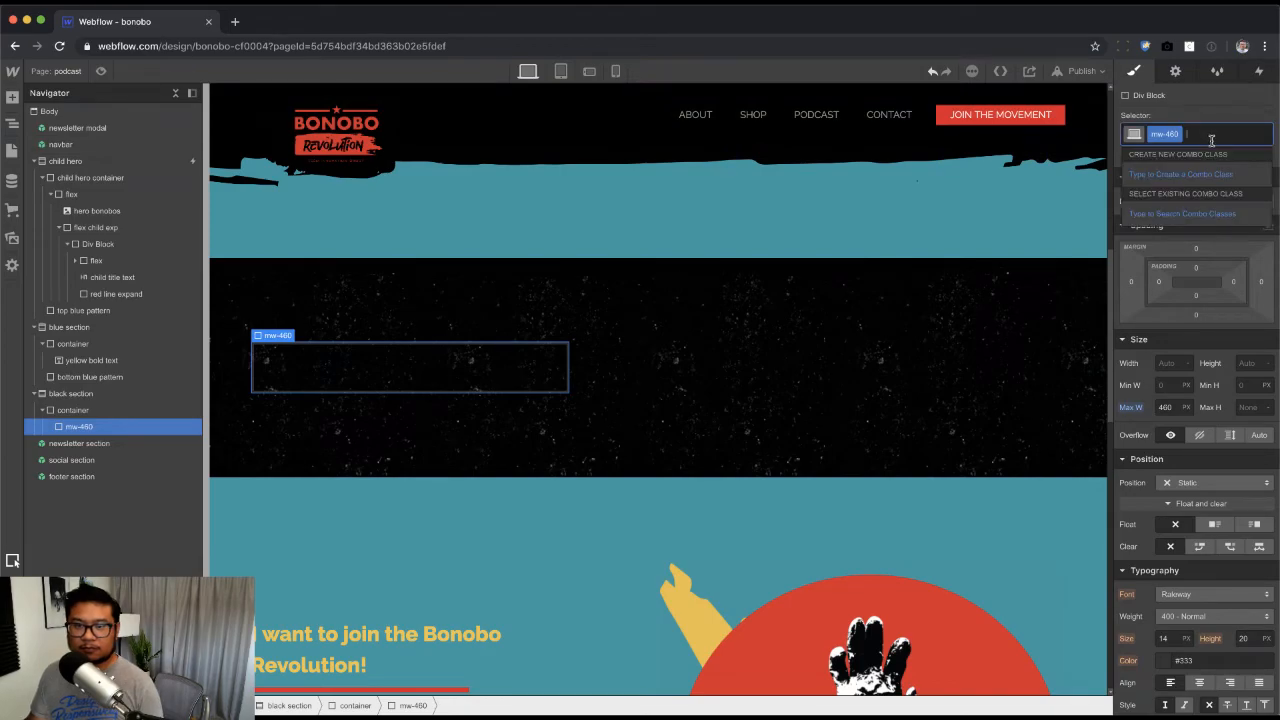
{"action": "type", "text": "margin-center"}
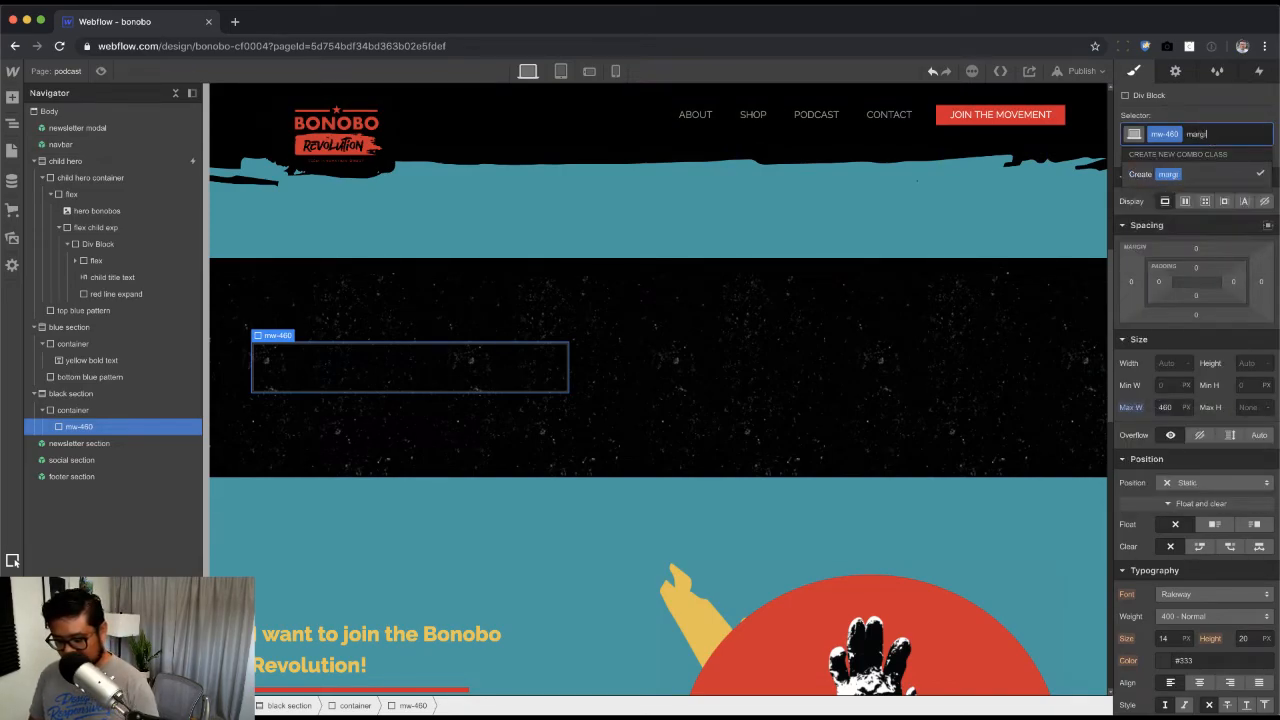
{"action": "key", "text": "Return"}
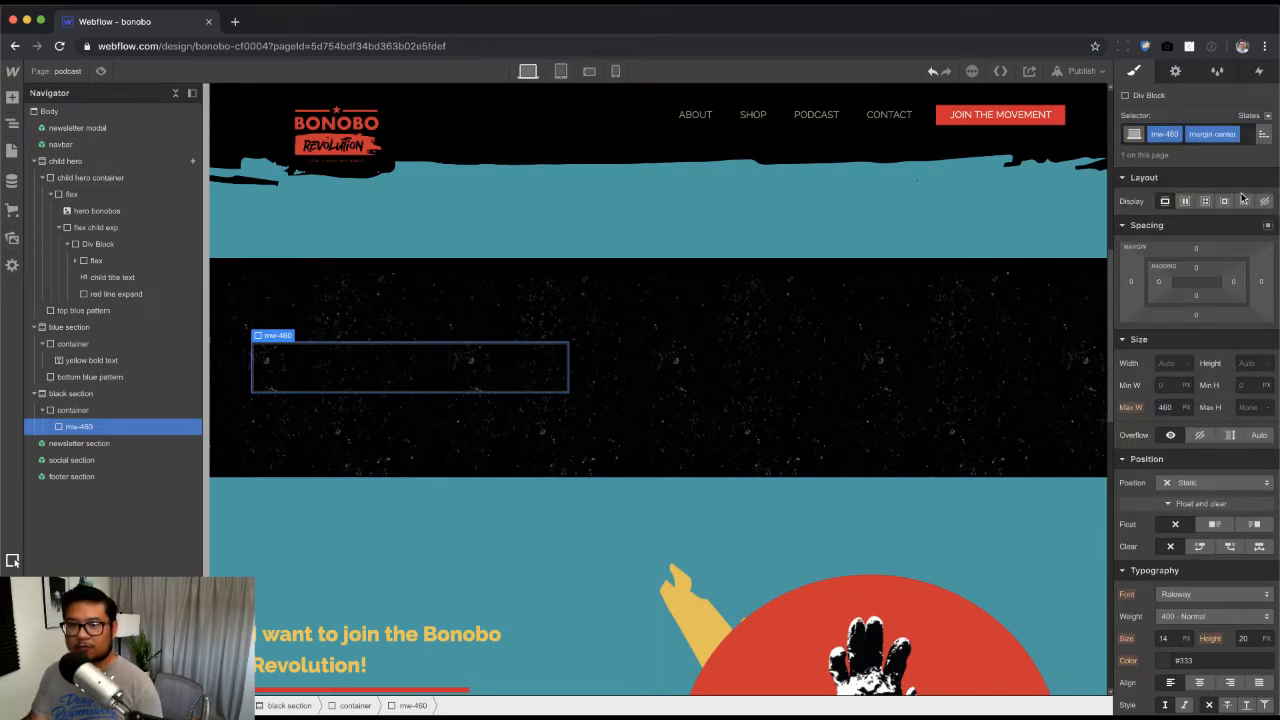
{"action": "left_click", "coordinate": [1267, 225]}
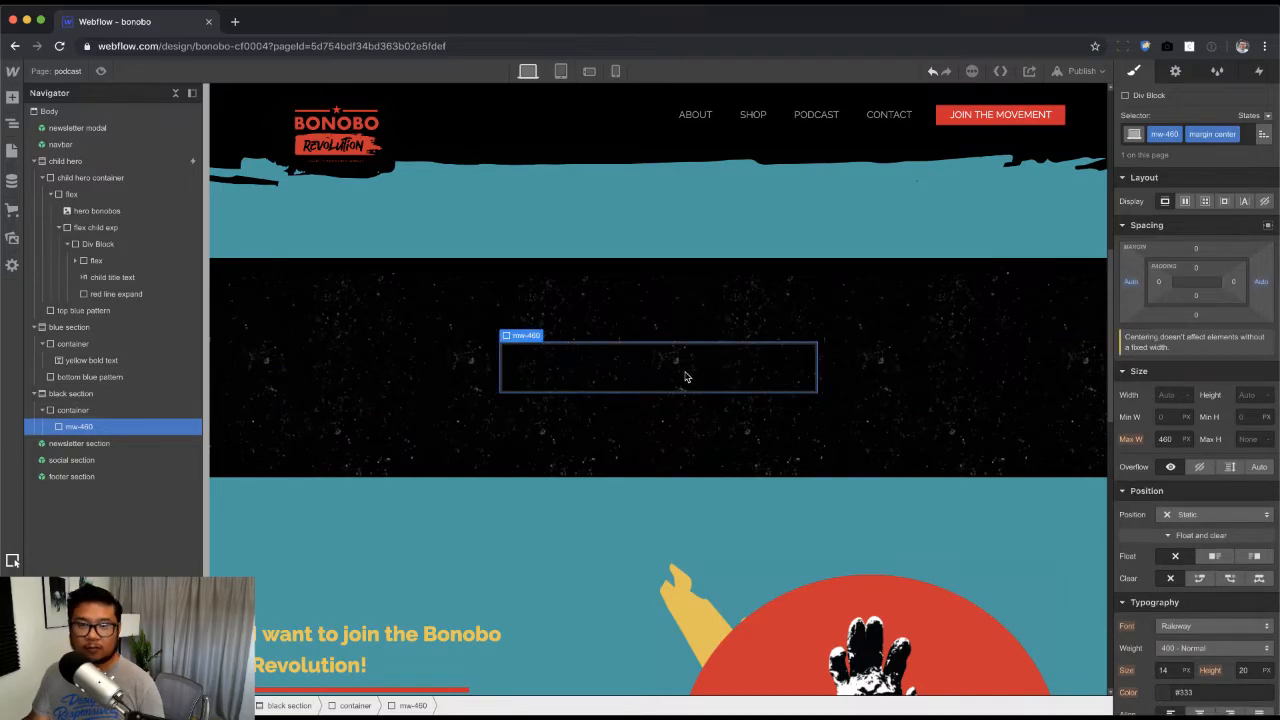
{"action": "key", "text": "super+z"}
{"action": "key", "text": "super+z"}
{"action": "key", "text": "super+z"}
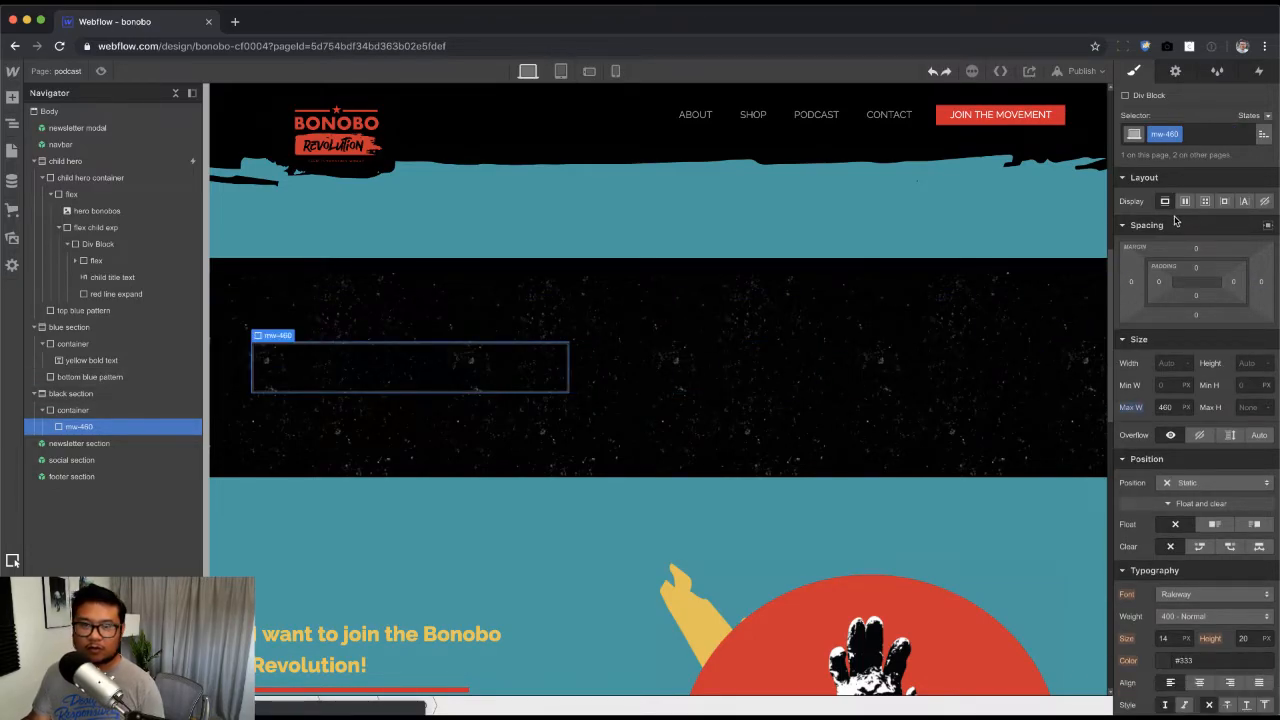
Step: Set the maximum width of the black section's unclassed div block to 700 px
{"action": "left_click", "coordinate": [1167, 407]}
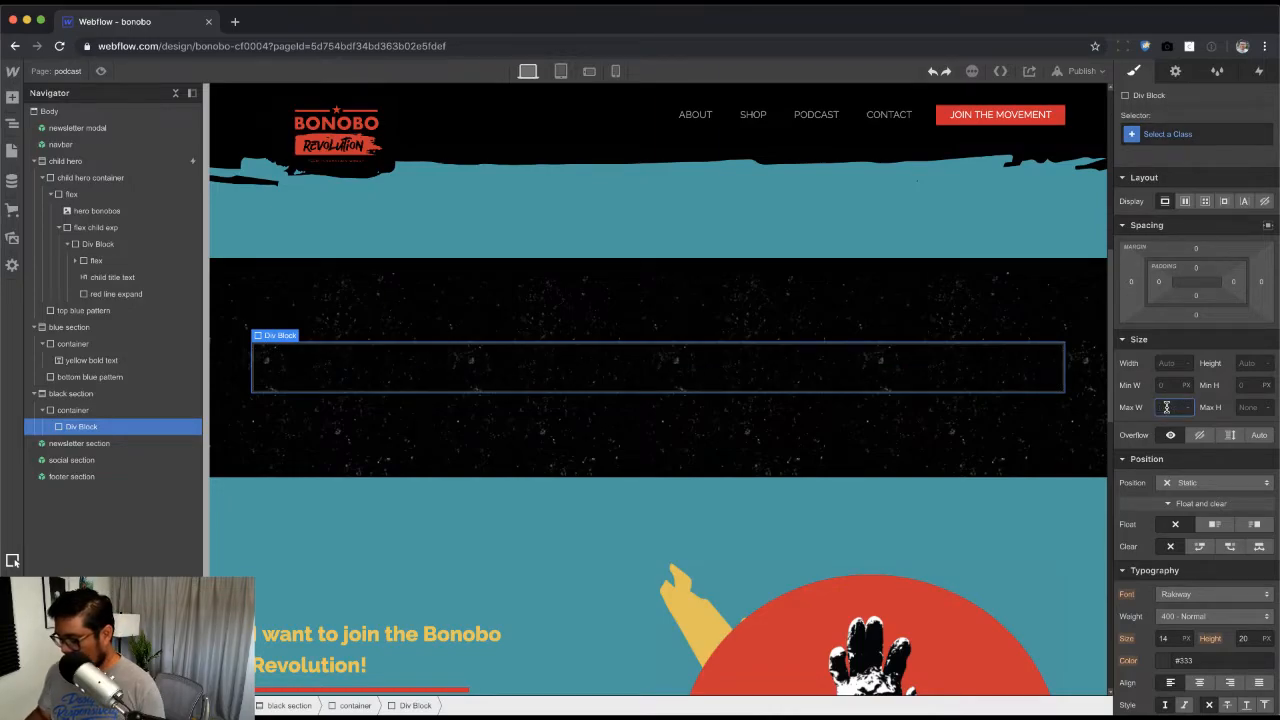
{"action": "type", "text": "700"}
{"action": "key", "text": "Return"}
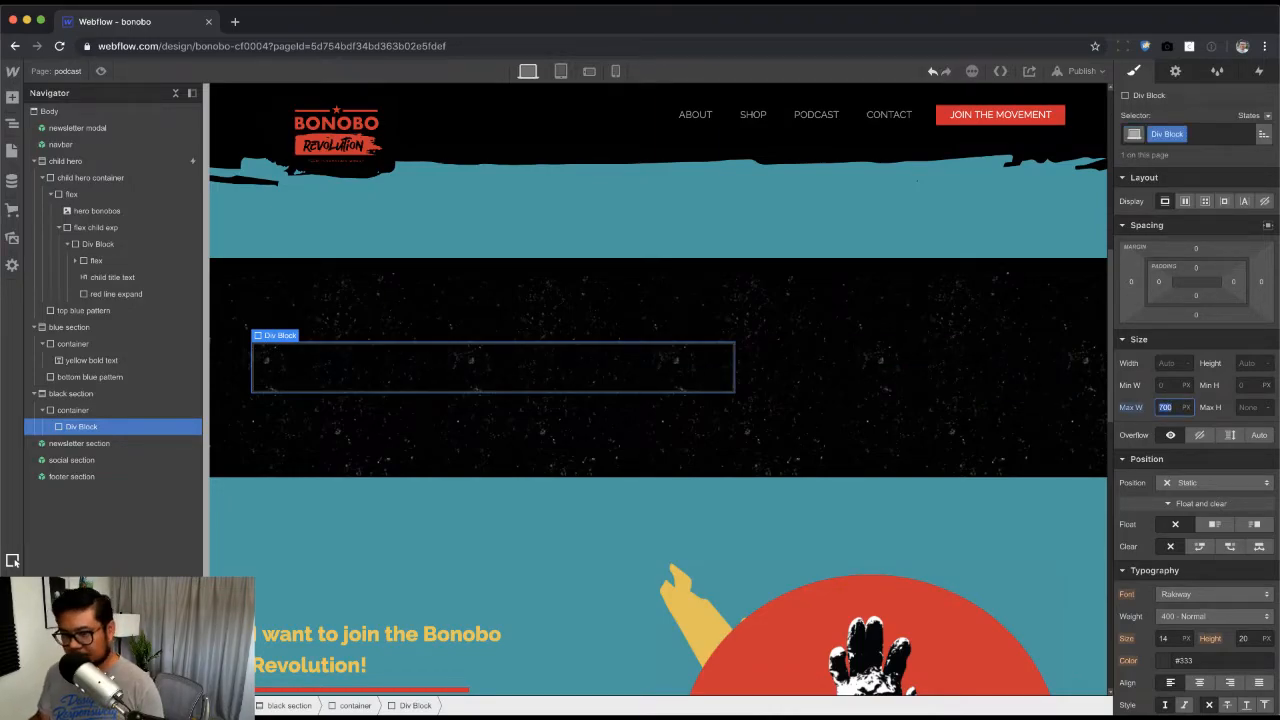
Step: Delete the div block and the old container from the black section
{"action": "key", "text": "Delete"}
{"action": "left_click", "coordinate": [613, 356]}
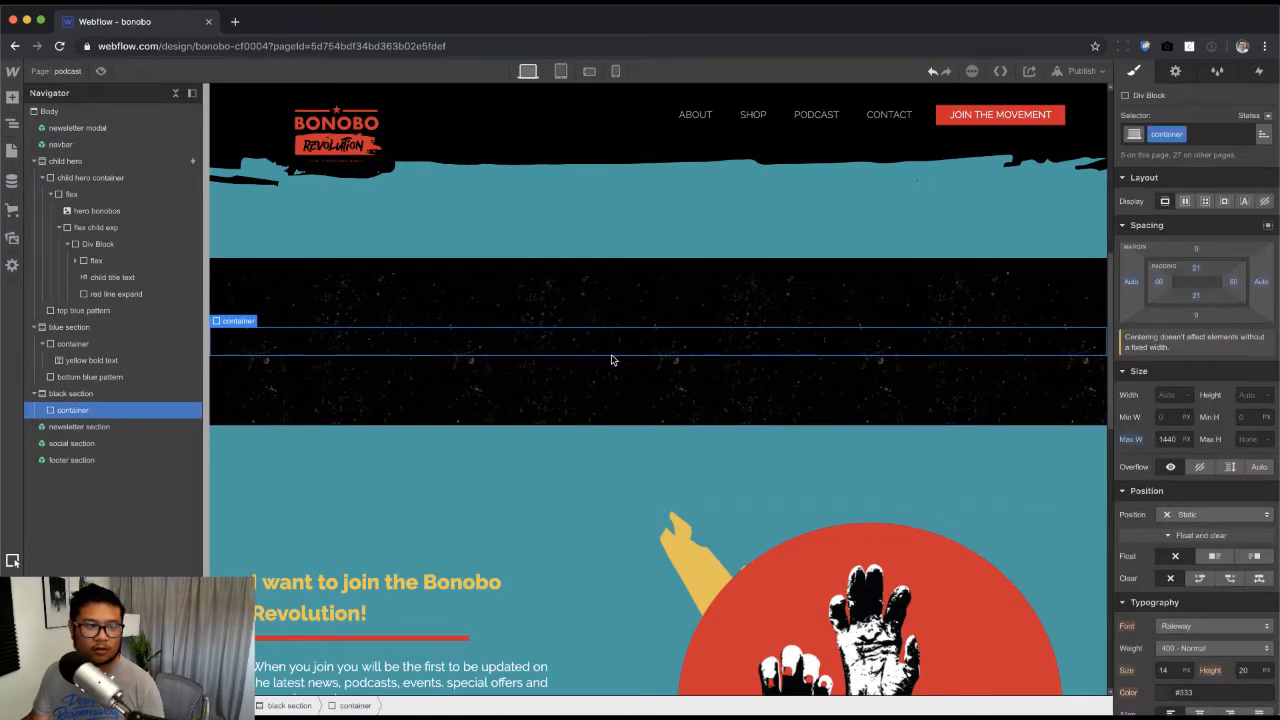
{"action": "key", "text": "Delete"}
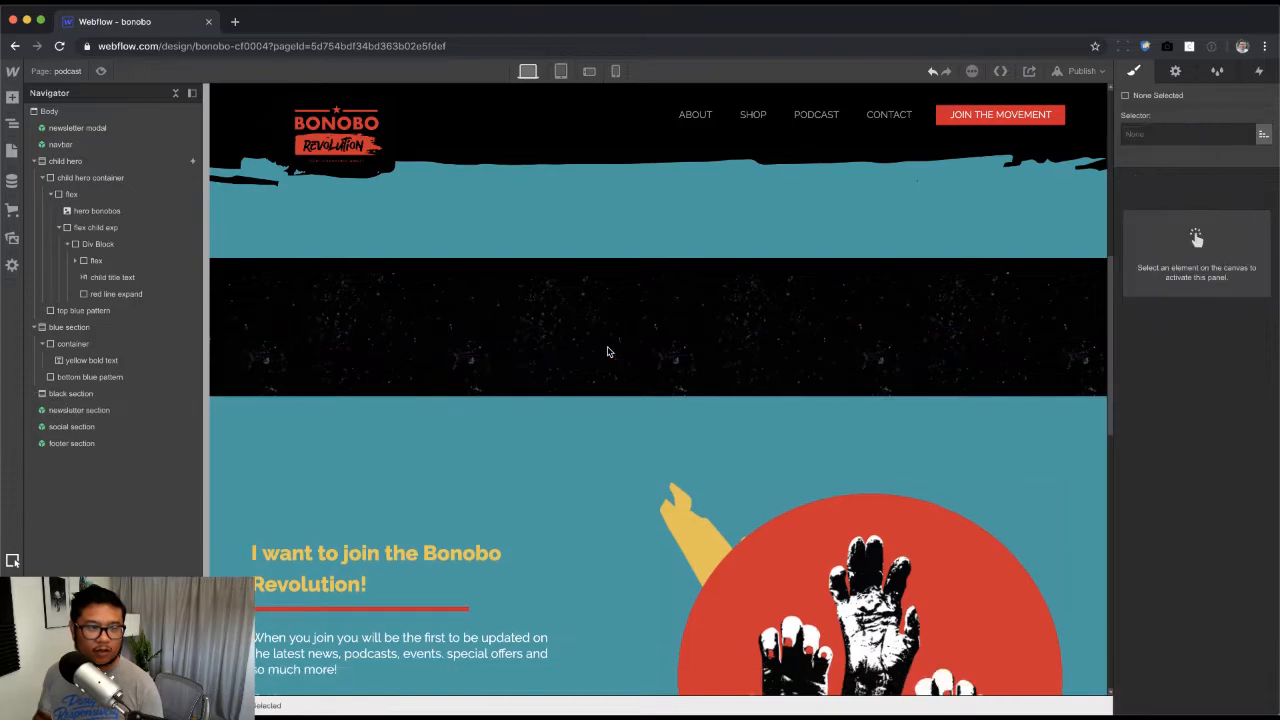
Step: Add a Container element inside the empty black section
{"action": "left_click", "coordinate": [629, 330]}
{"action": "key", "text": "super+e"}
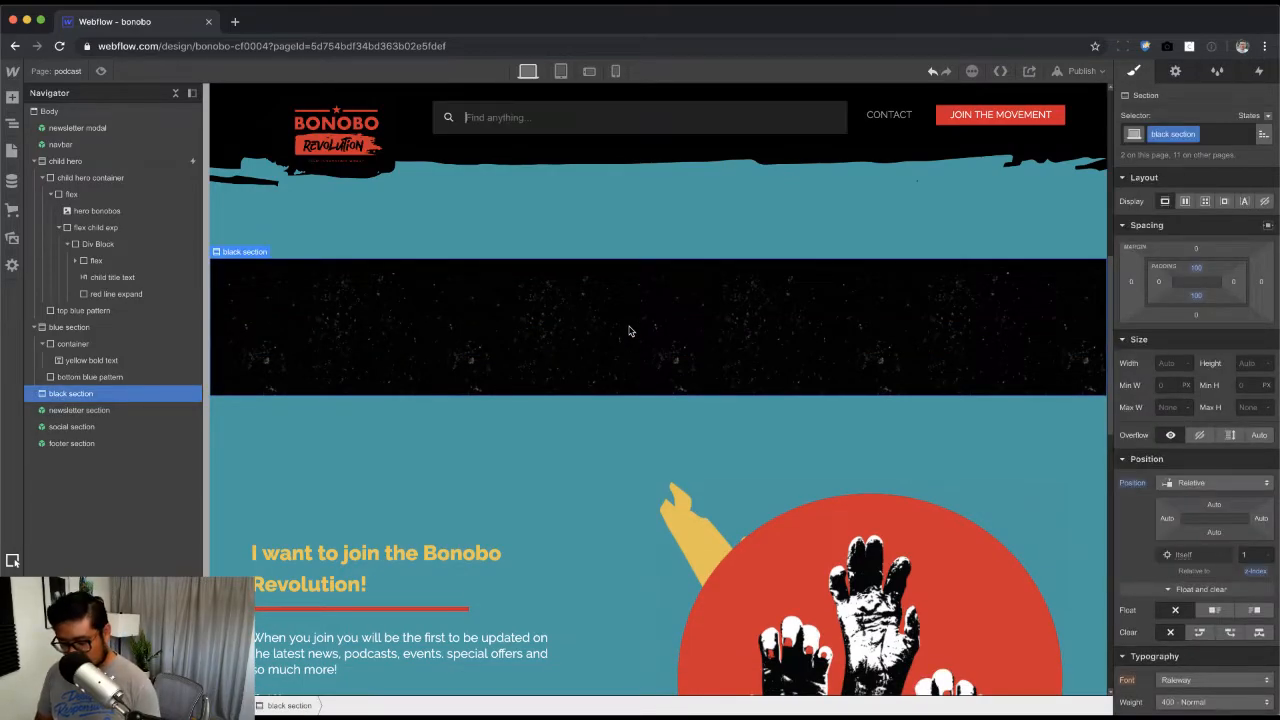
{"action": "type", "text": "cont"}
{"action": "key", "text": "Return"}
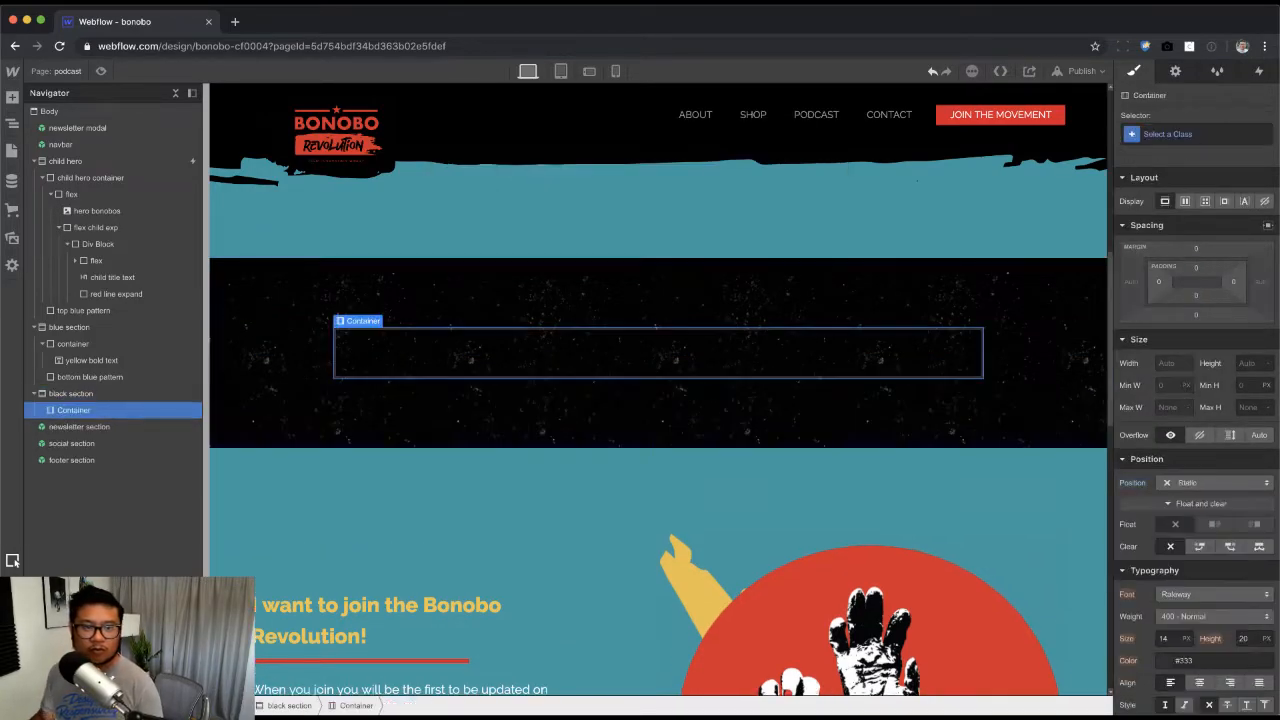
Step: Add a text block to the new container and replace its placeholder with the copied "Each week, we deliver a radical conversation" statement
{"action": "key", "text": "super+e"}
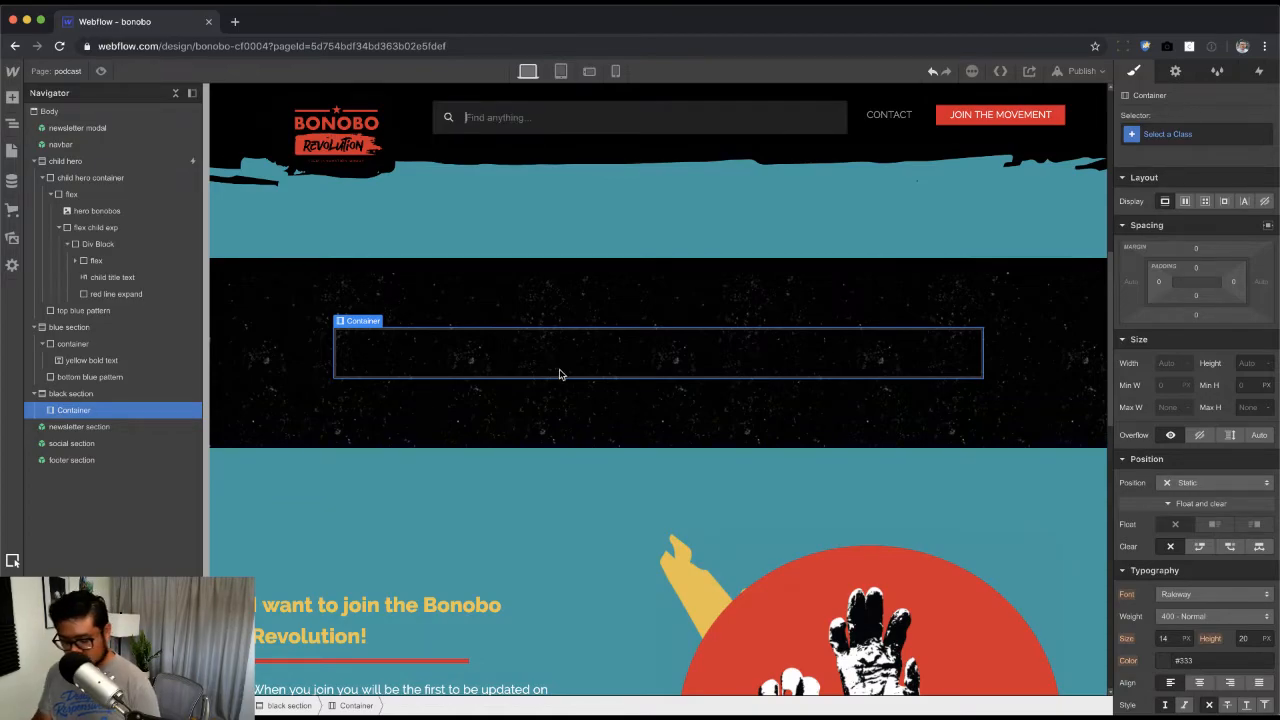
{"action": "type", "text": "text"}
{"action": "key", "text": "Return"}
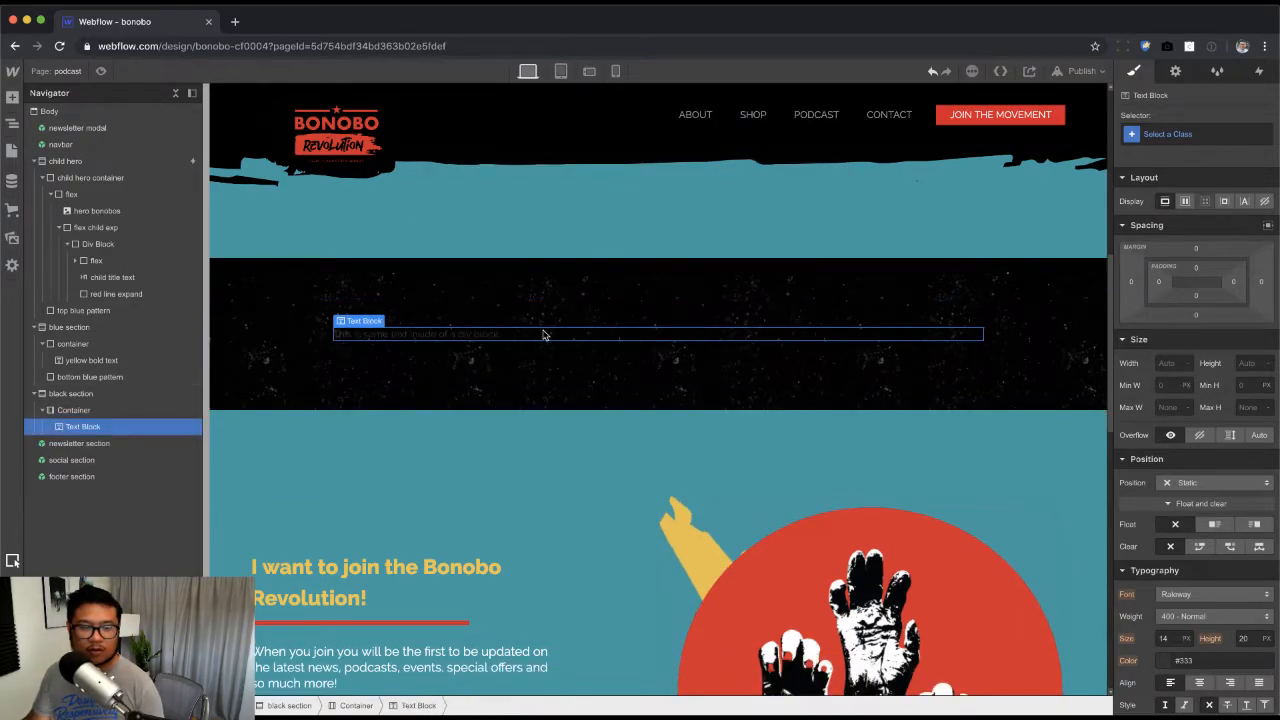
{"action": "double_click", "coordinate": [543, 331]}
{"action": "type", "text": "Each week we deliver a radical conversation with guests who are working to promote Bonobo Revolution's mission, in their own unique way!"}
{"action": "key", "text": "Escape"}
Step: Apply the existing yellow bold text class to the black section's text block
{"action": "key", "text": "super+Return"}
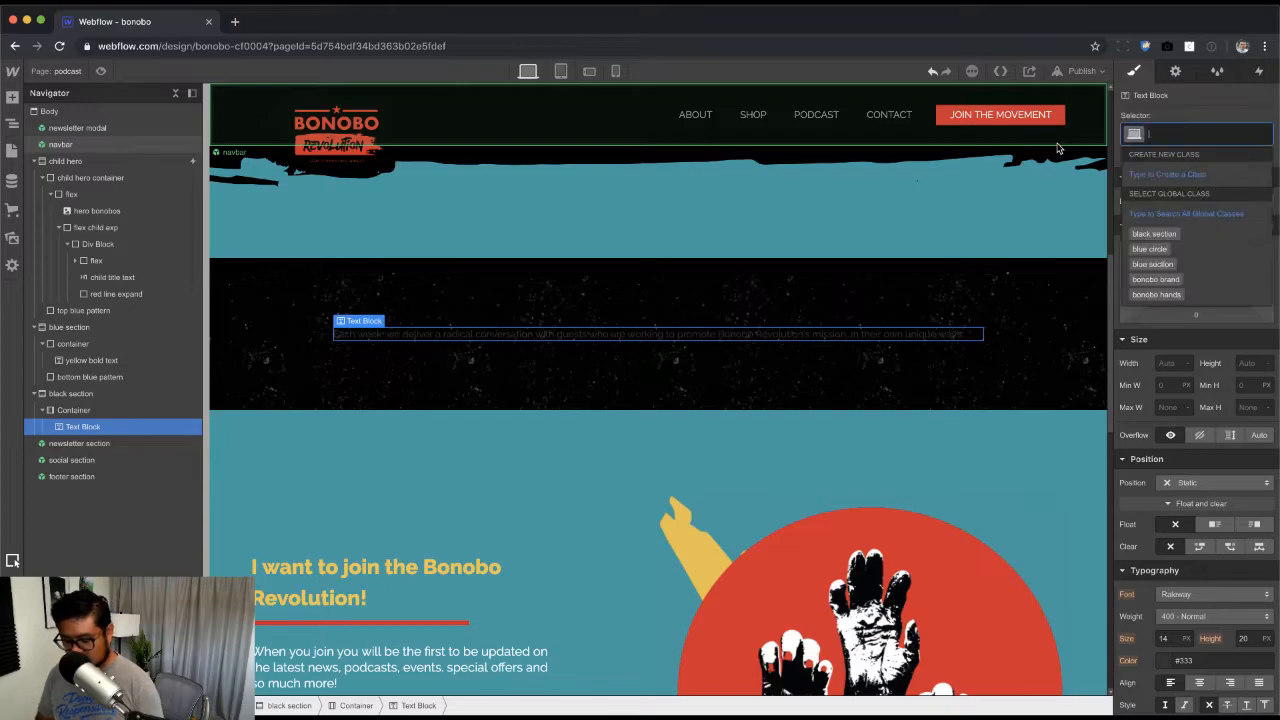
{"action": "type", "text": "yell"}
{"action": "key", "text": "Return"}
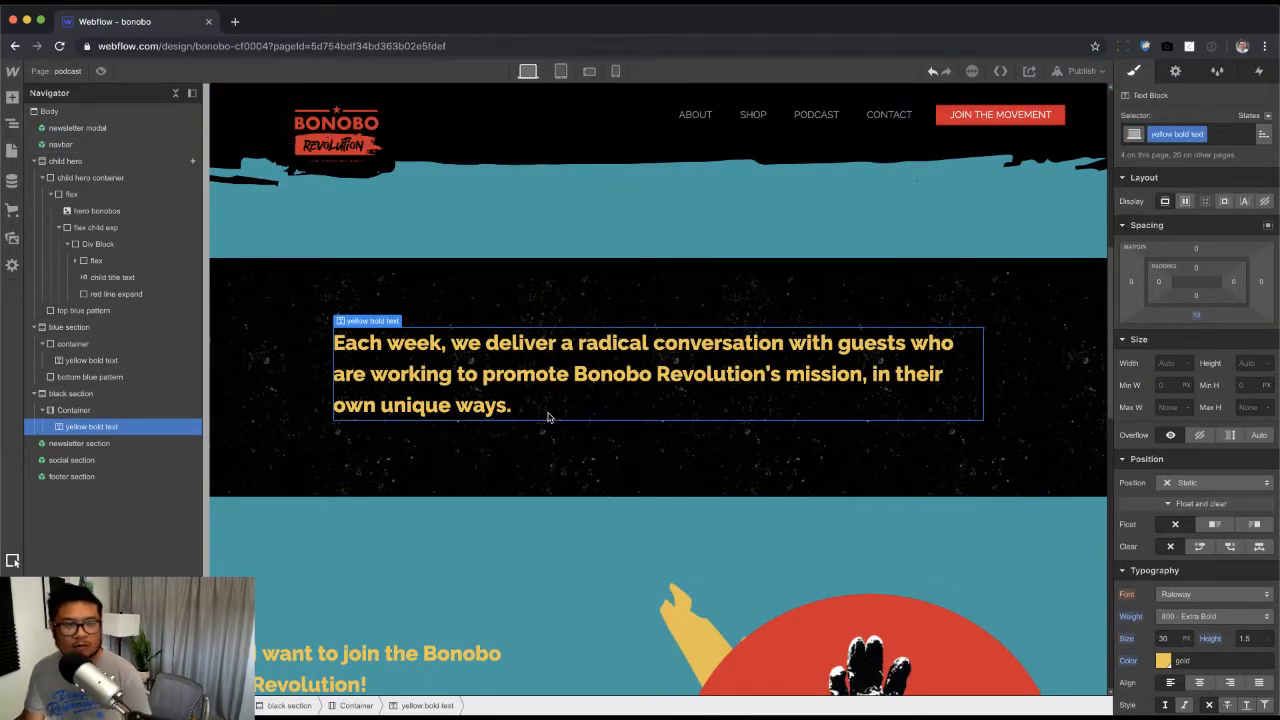
Step: Copy the "Guests get a badass swag bag" paragraph from the PDF design
{"action": "key", "text": "super+Tab"}
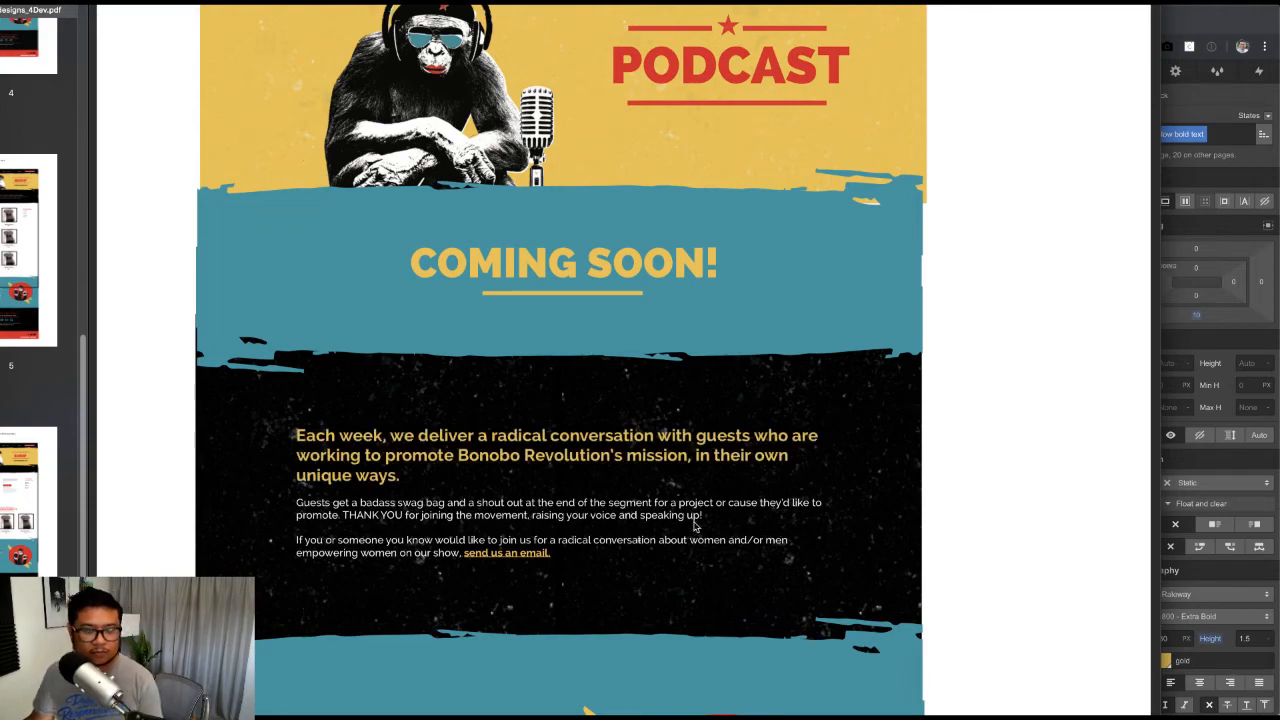
{"action": "left_click_drag", "start_coordinate": [704, 521], "coordinate": [305, 506]}
{"action": "key", "text": "super+Tab"}
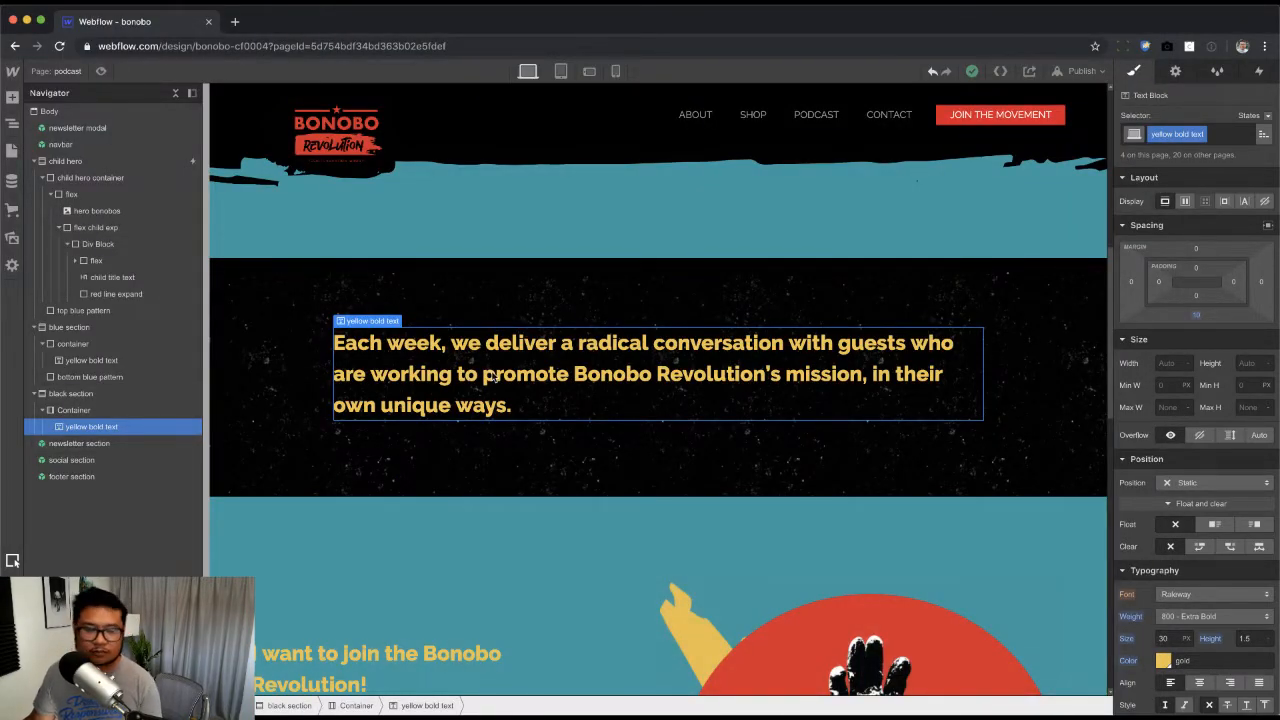
Step: Delete the yellow bold text block from the black section's container
{"action": "key", "text": "Delete"}
{"action": "left_click", "coordinate": [571, 360]}
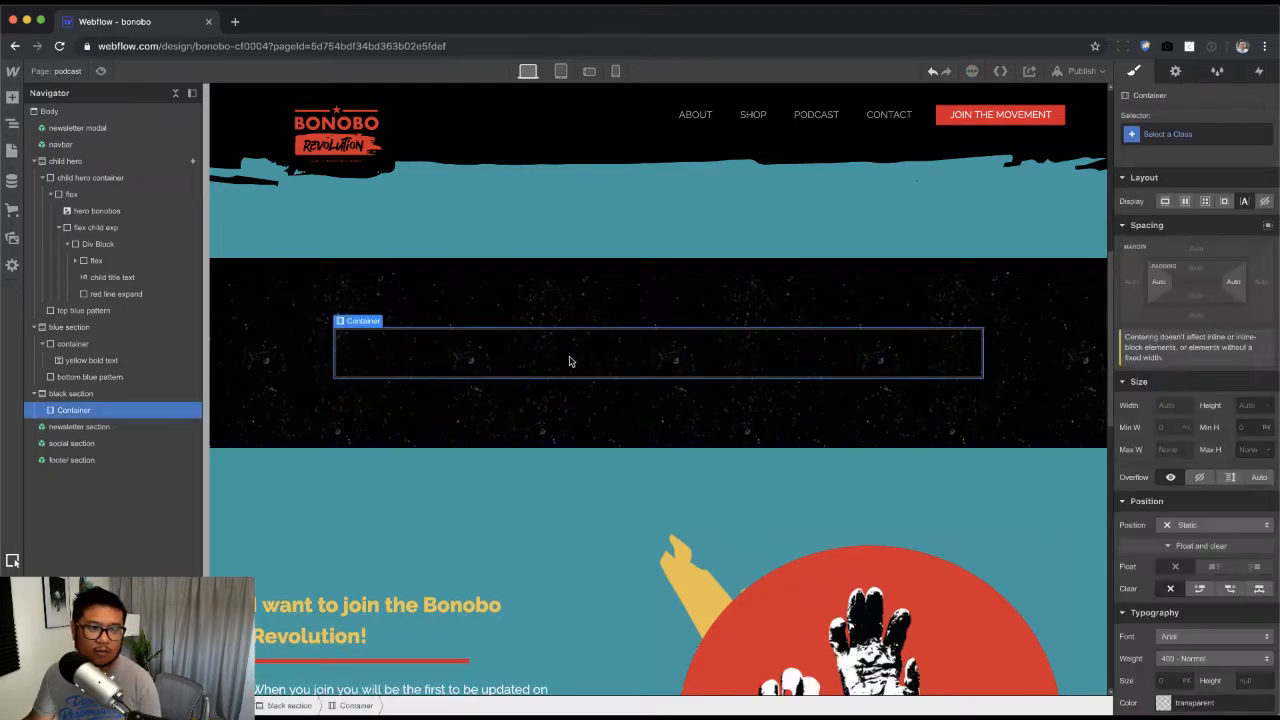
{"action": "key", "text": "Escape"}
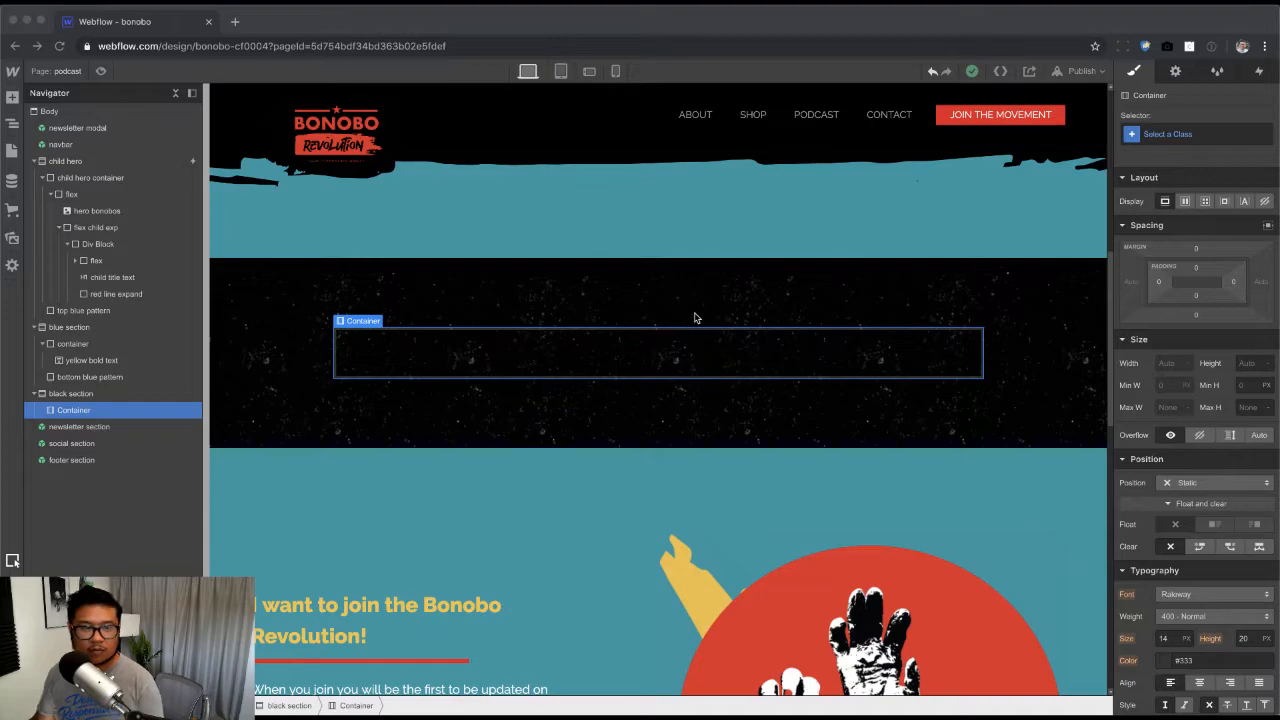
Step: Add a Rich Text element inside the black section's container
{"action": "left_click", "coordinate": [634, 365]}
{"action": "key", "text": "d"}
{"action": "key", "text": "super+e"}
{"action": "type", "text": "rich"}
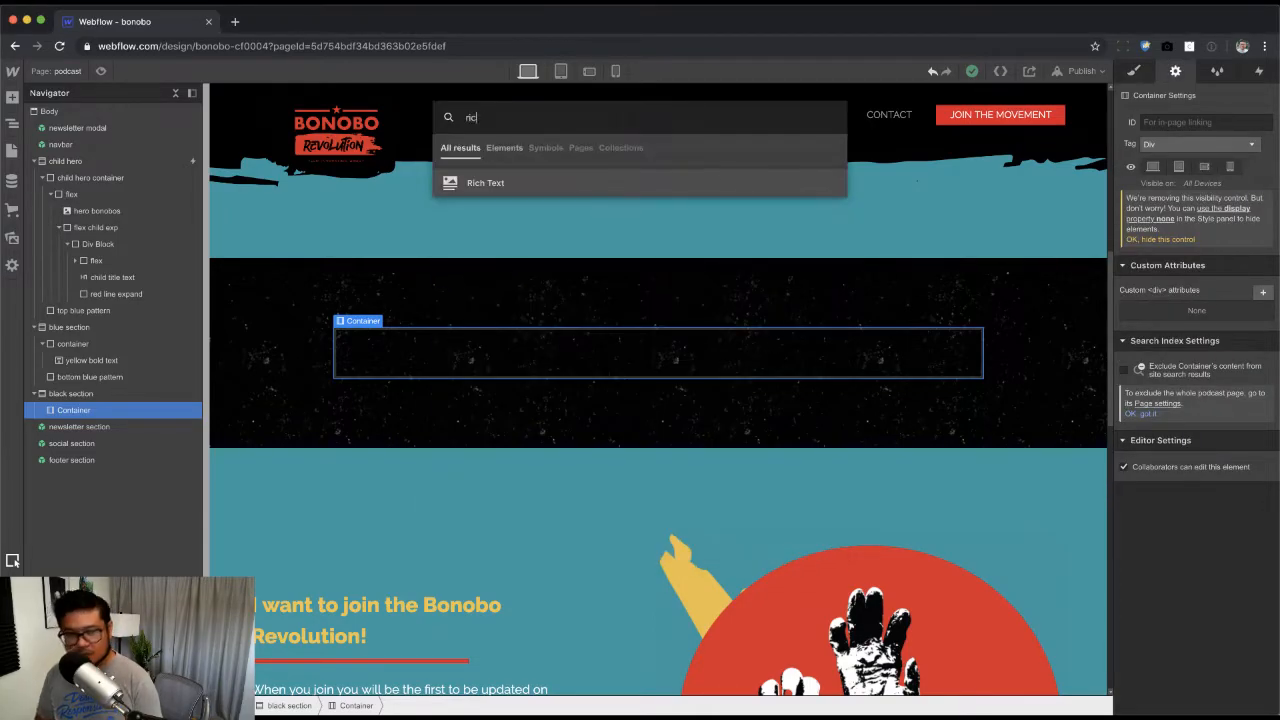
{"action": "key", "text": "Return"}
Step: Replace the first placeholder paragraph of the rich text block with the copied "Guests get a badass swag bag" paragraph
{"action": "triple_click", "coordinate": [576, 362]}
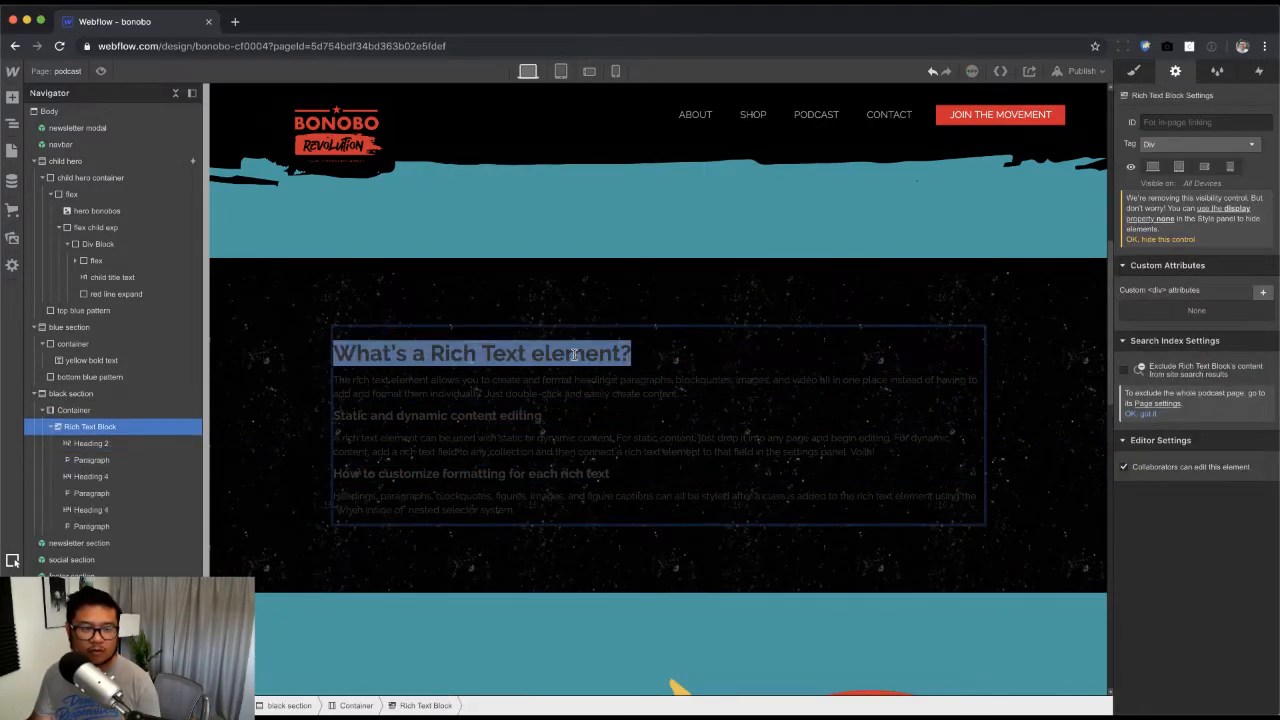
{"action": "key", "text": "super+Tab"}
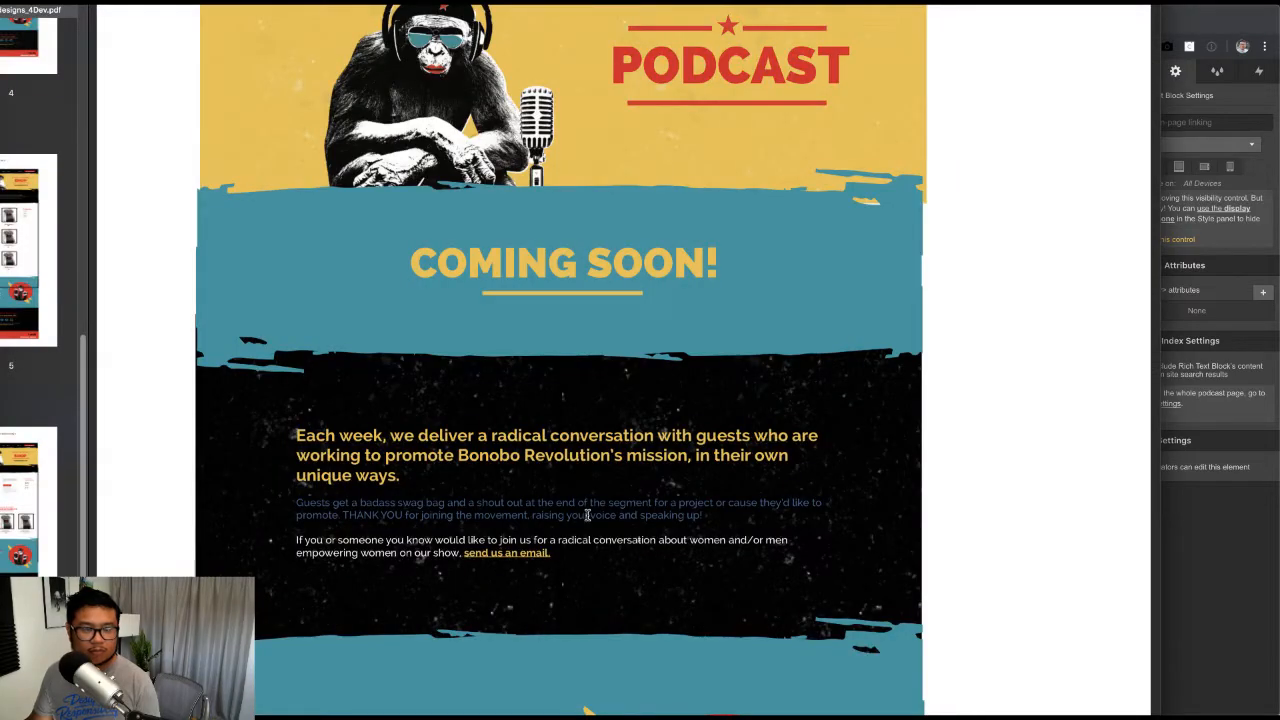
{"action": "key", "text": "super+Tab"}
{"action": "left_click", "coordinate": [500, 403]}
{"action": "triple_click", "coordinate": [335, 388]}
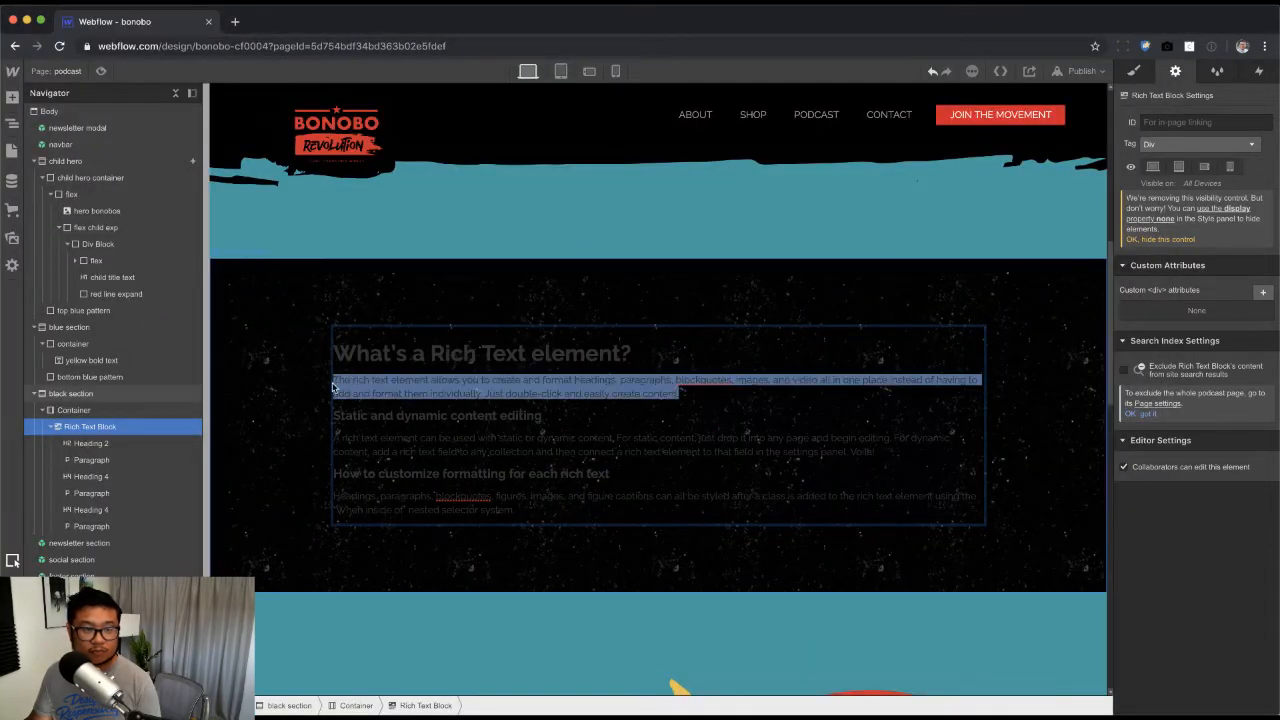
Step: Add the PDF's "If you or someone you know would like to join us" paragraph below and delete the remaining placeholder headings and paragraphs
{"action": "key", "text": "super+Tab"}
{"action": "left_click_drag", "start_coordinate": [571, 553], "coordinate": [279, 539]}
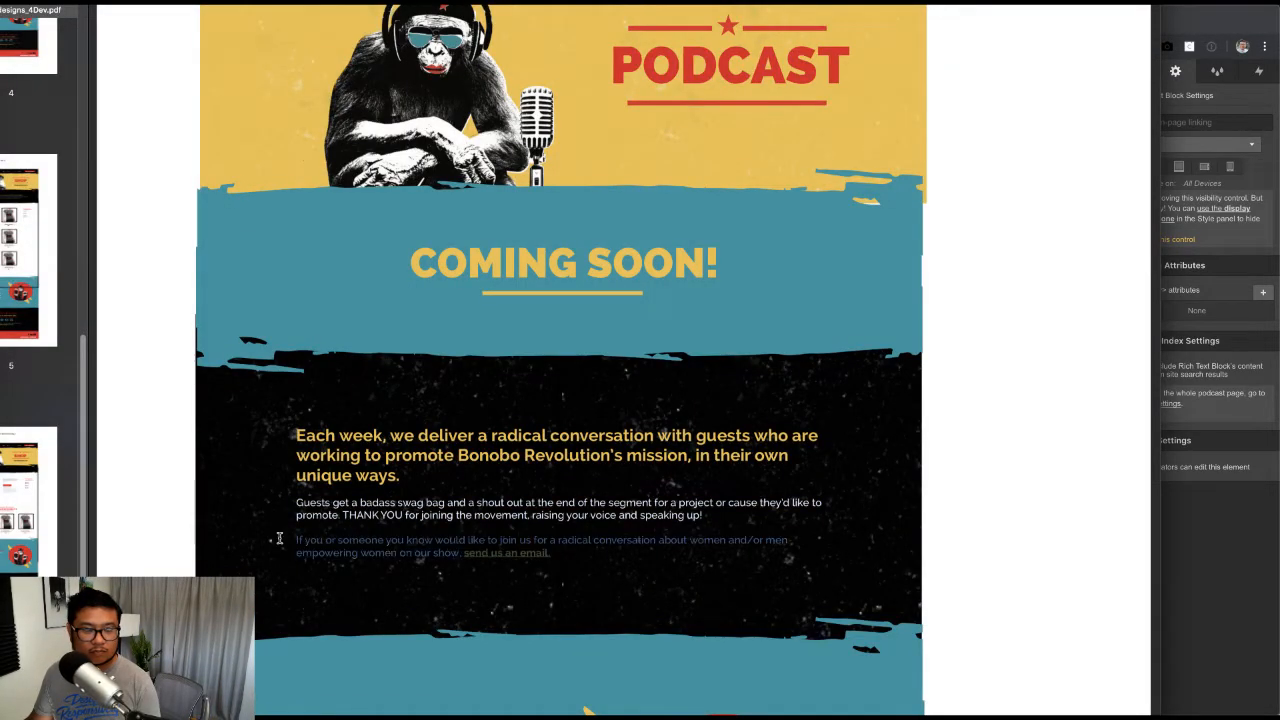
{"action": "key", "text": "super+Tab"}
{"action": "type", "text": "If you or someone you know would like to join us for a radical conversation about women and/or then empowering women on our show, send us an email."}
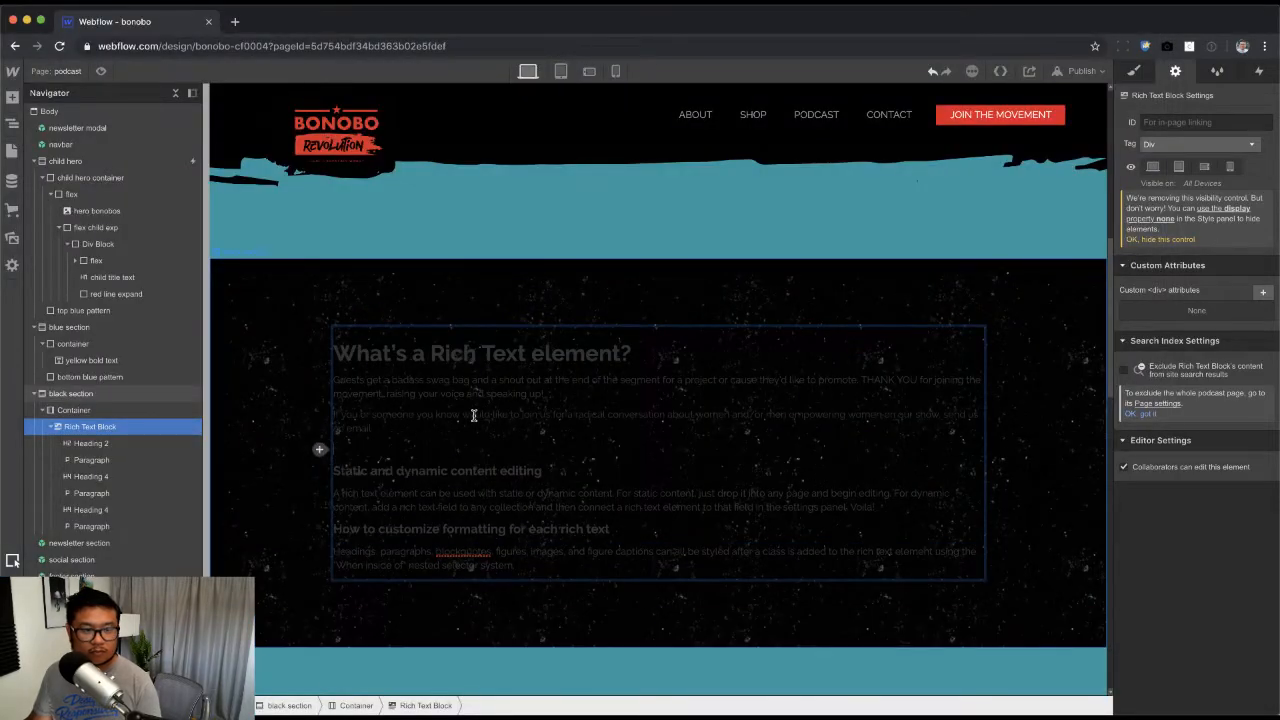
{"action": "left_click_drag", "start_coordinate": [528, 560], "coordinate": [289, 446]}
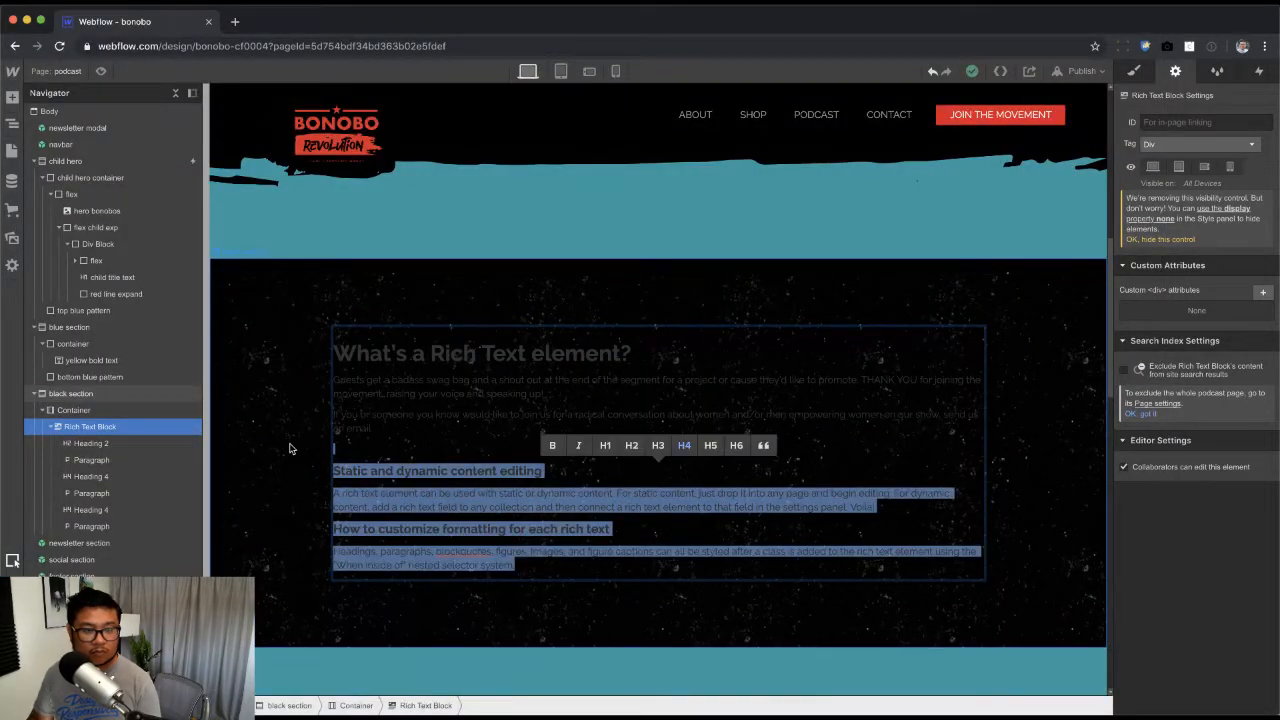
{"action": "key", "text": "BackSpace"}
Step: Replace the rich text block's placeholder heading with the PDF's "Each week, we deliver a radical conversation" text
{"action": "key", "text": "super+Tab"}
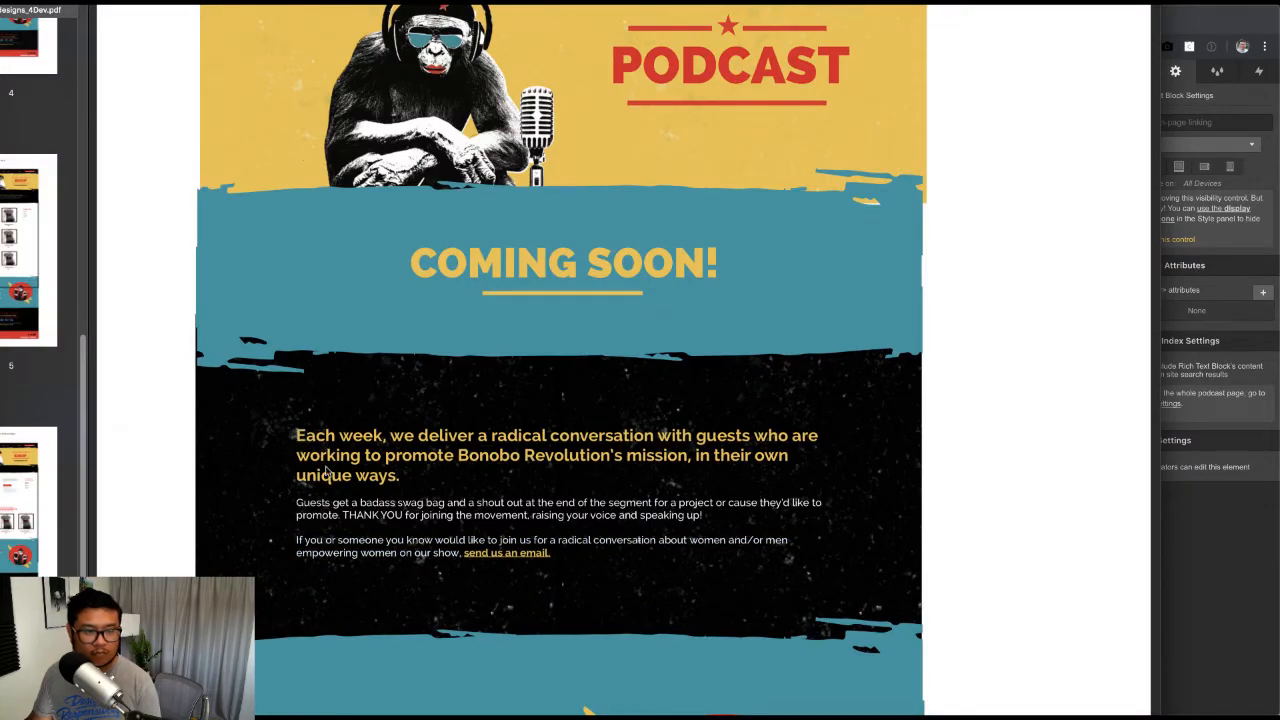
{"action": "left_click_drag", "start_coordinate": [295, 437], "coordinate": [399, 481]}
{"action": "key", "text": "super+Tab"}
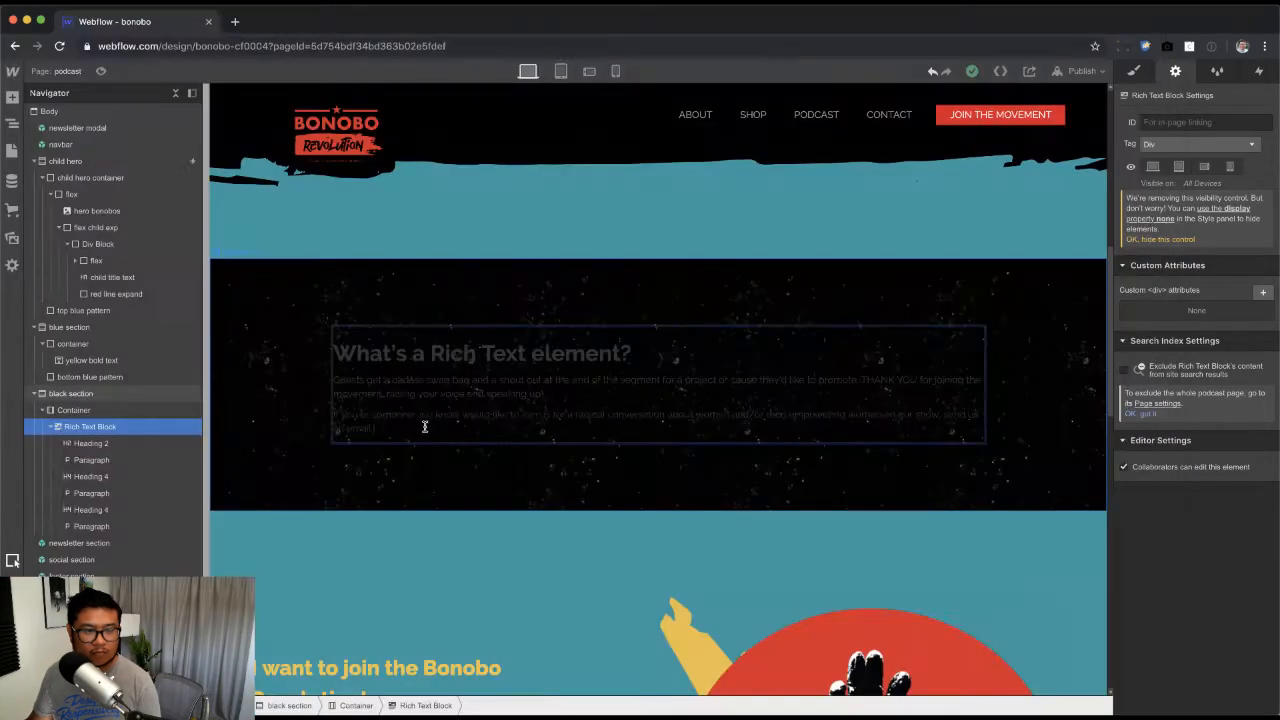
{"action": "triple_click", "coordinate": [408, 354]}
{"action": "left_click", "coordinate": [406, 354]}
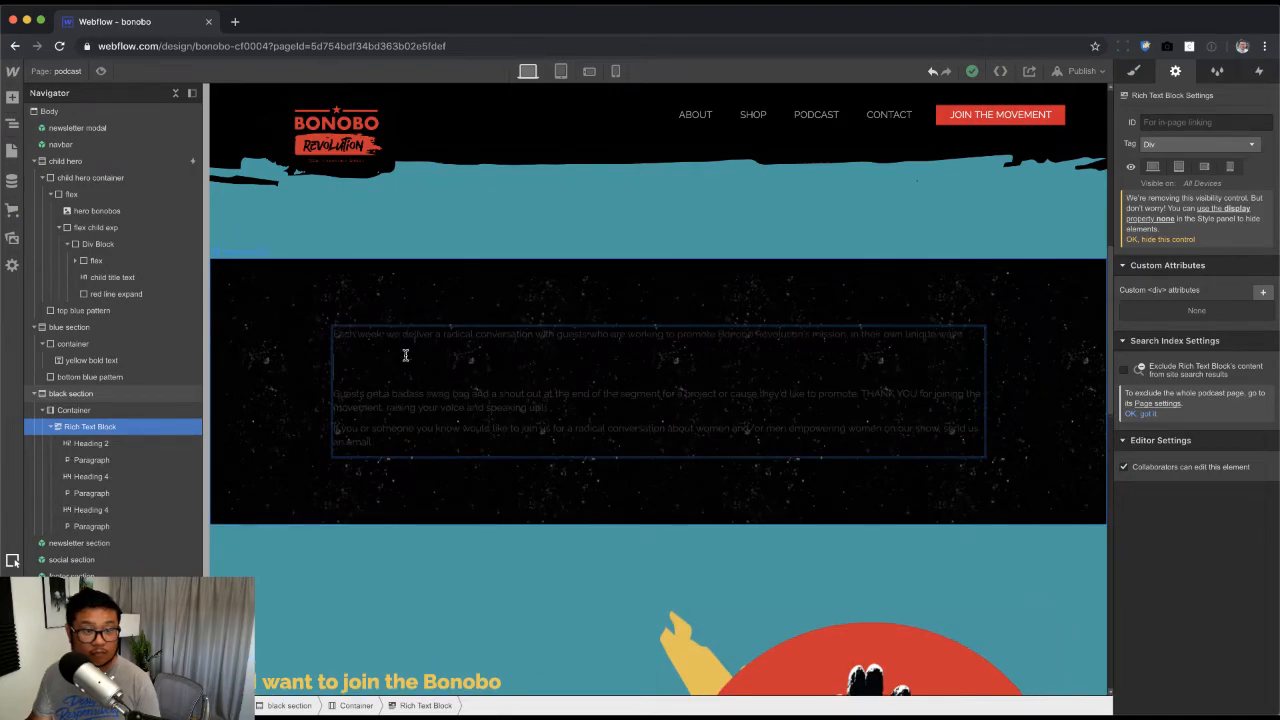
{"action": "triple_click", "coordinate": [408, 354]}
{"action": "key", "text": "super+v"}
Step: Format the "Each week, we deliver a radical conversation" text as a Heading 3
{"action": "left_click_drag", "start_coordinate": [965, 335], "coordinate": [333, 335]}
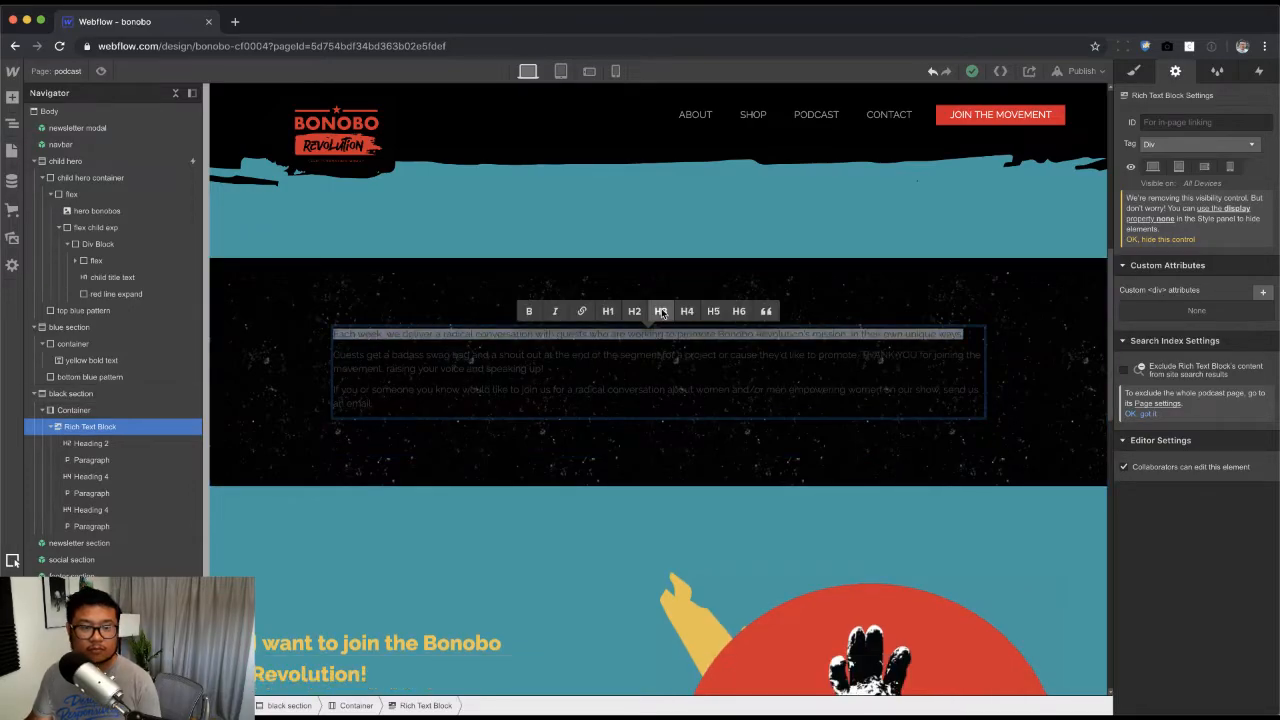
{"action": "left_click", "coordinate": [660, 313]}
{"action": "left_click", "coordinate": [684, 408]}
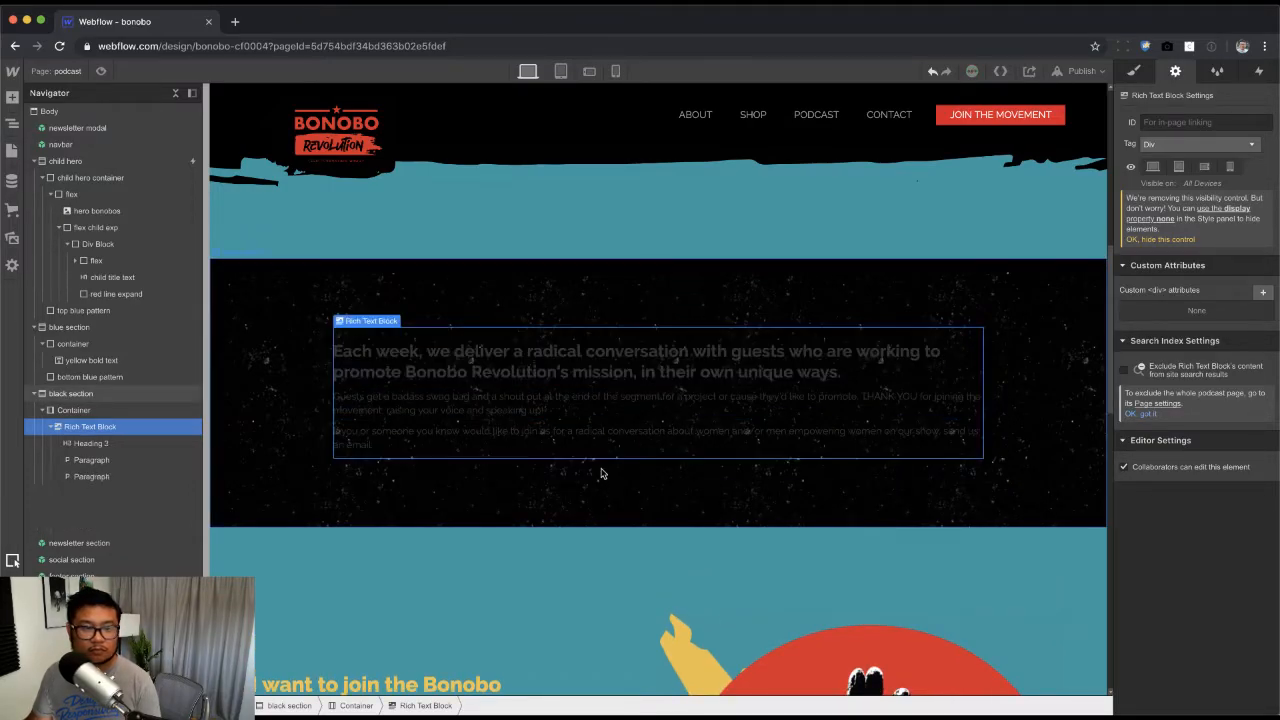
{"action": "left_click", "coordinate": [360, 358]}
{"action": "left_click", "coordinate": [1133, 74]}
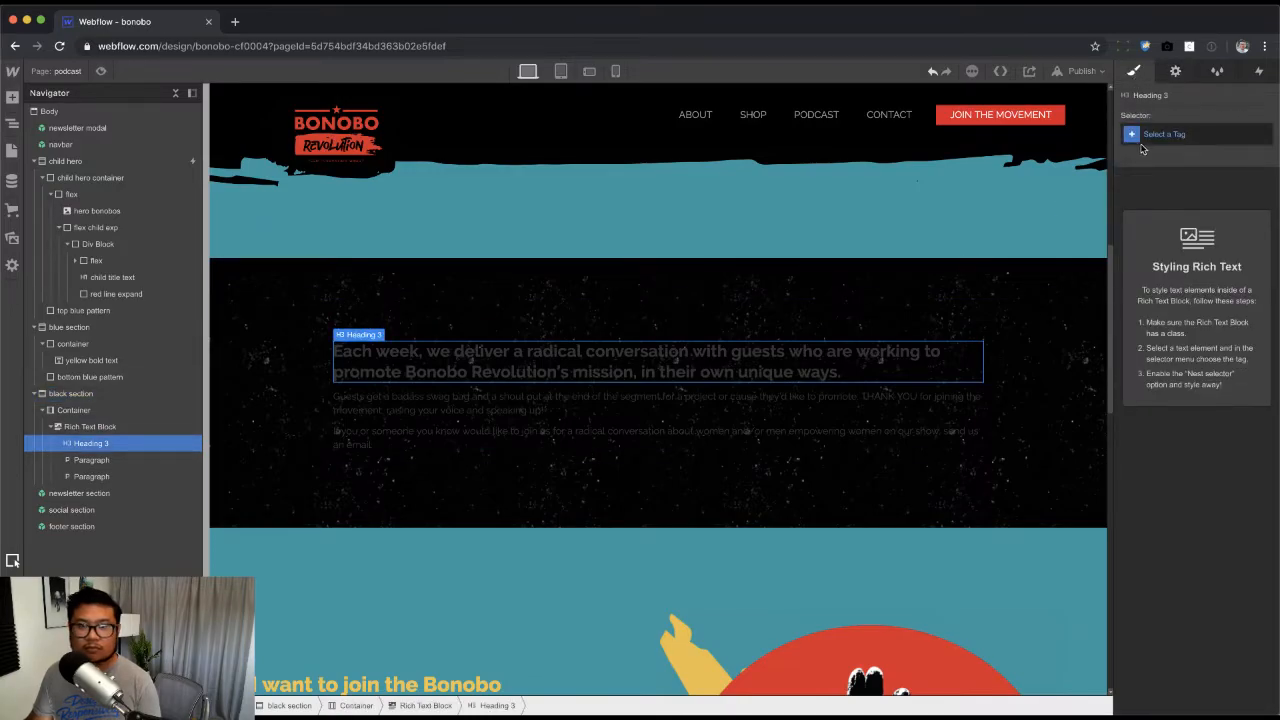
{"action": "left_click", "coordinate": [1130, 136]}
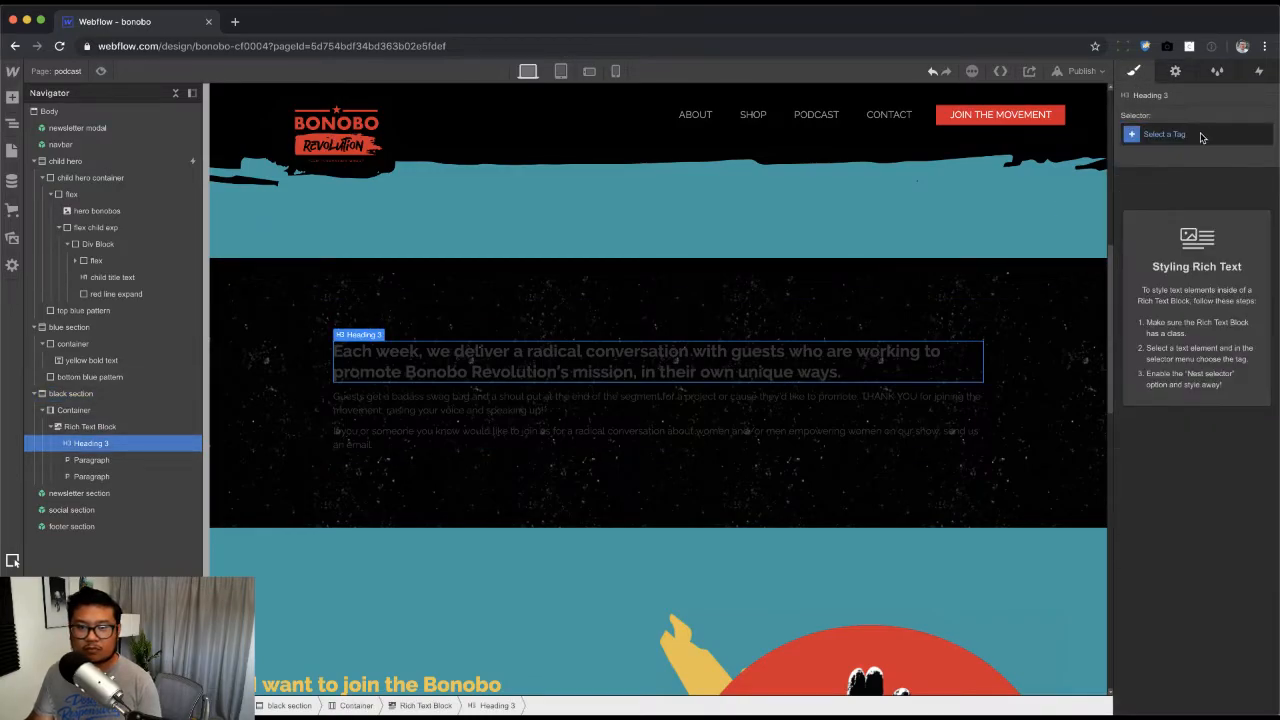
{"action": "left_click", "coordinate": [1159, 172]}
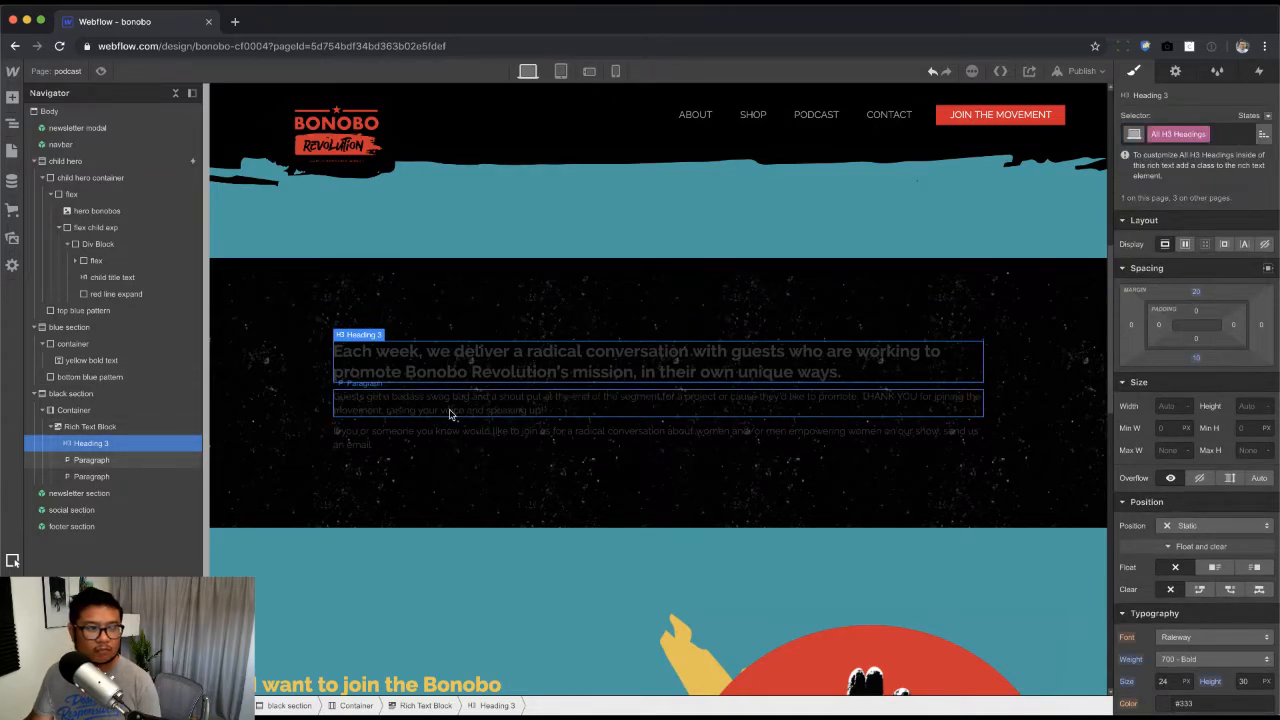
{"action": "key", "text": "super+z"}
Step: Apply the existing "white text" class to the rich text block in the black section
{"action": "left_click", "coordinate": [148, 428]}
{"action": "left_click", "coordinate": [1240, 134]}
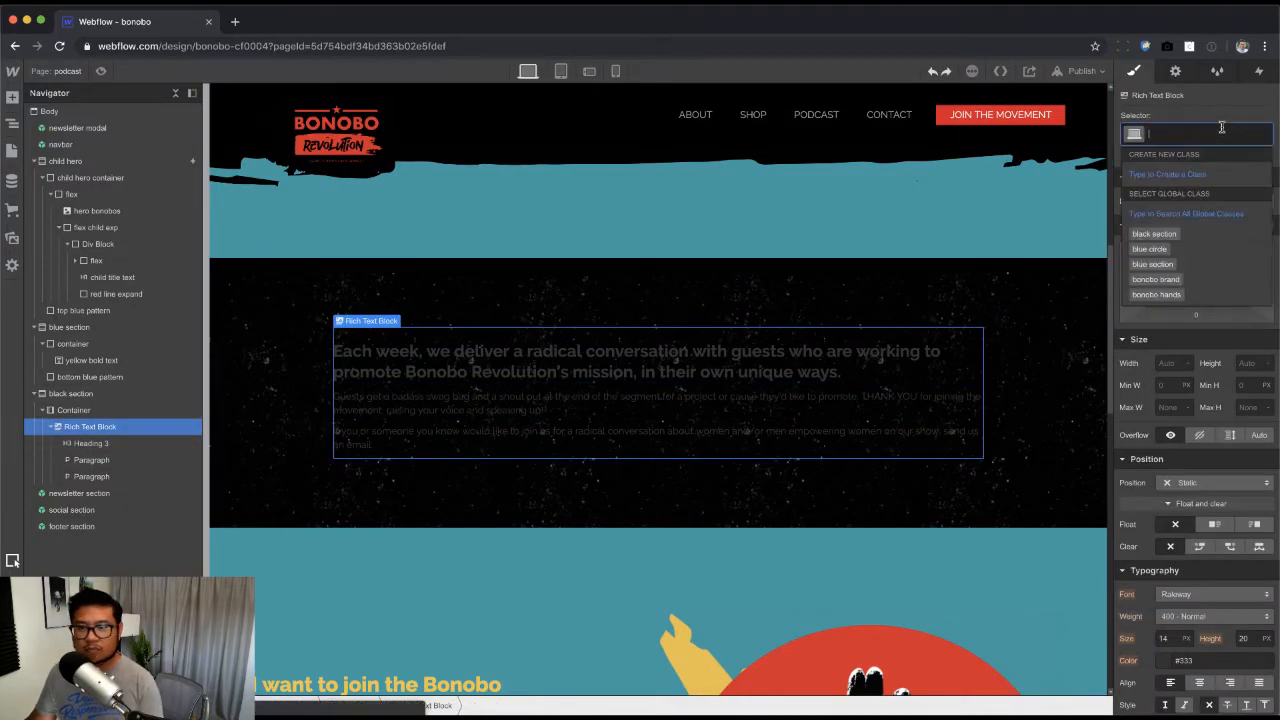
{"action": "type", "text": "white"}
{"action": "key", "text": "Down"}
{"action": "key", "text": "Down"}
{"action": "key", "text": "Return"}
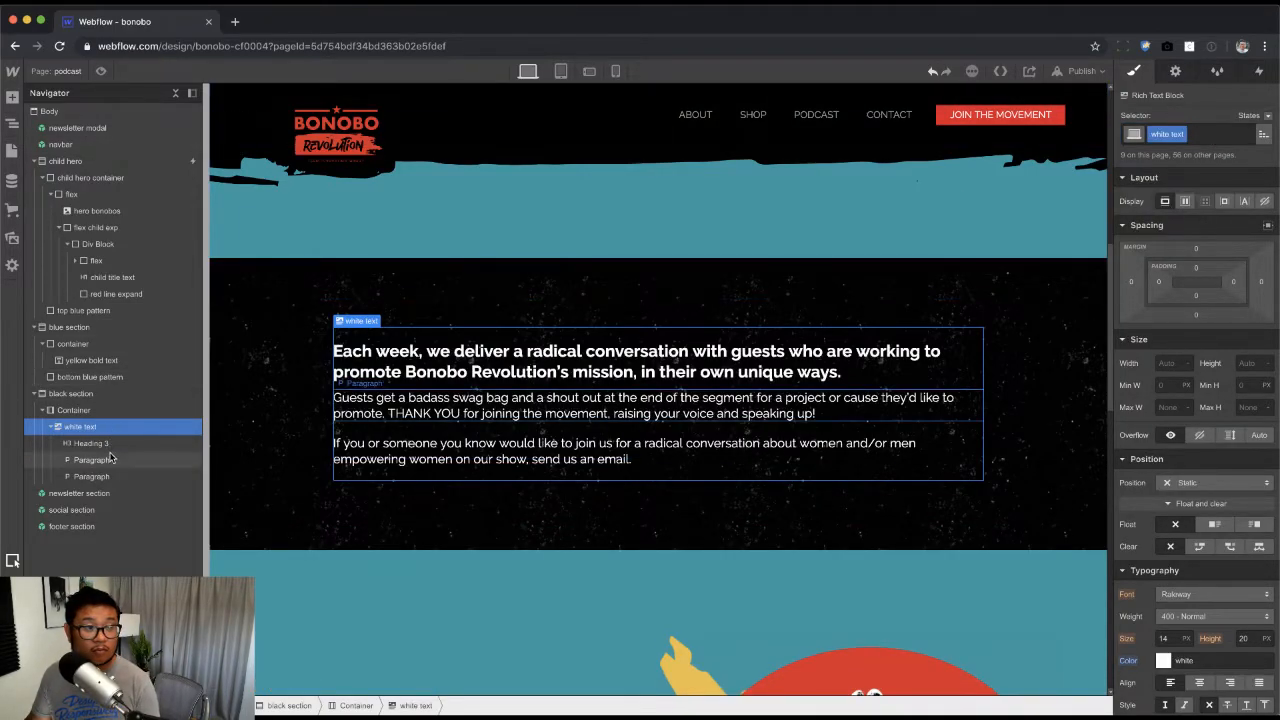
Step: Nest the All H3 Headings selector inside the white text class and set its font colour to the yellow swatch
{"action": "left_click", "coordinate": [575, 365]}
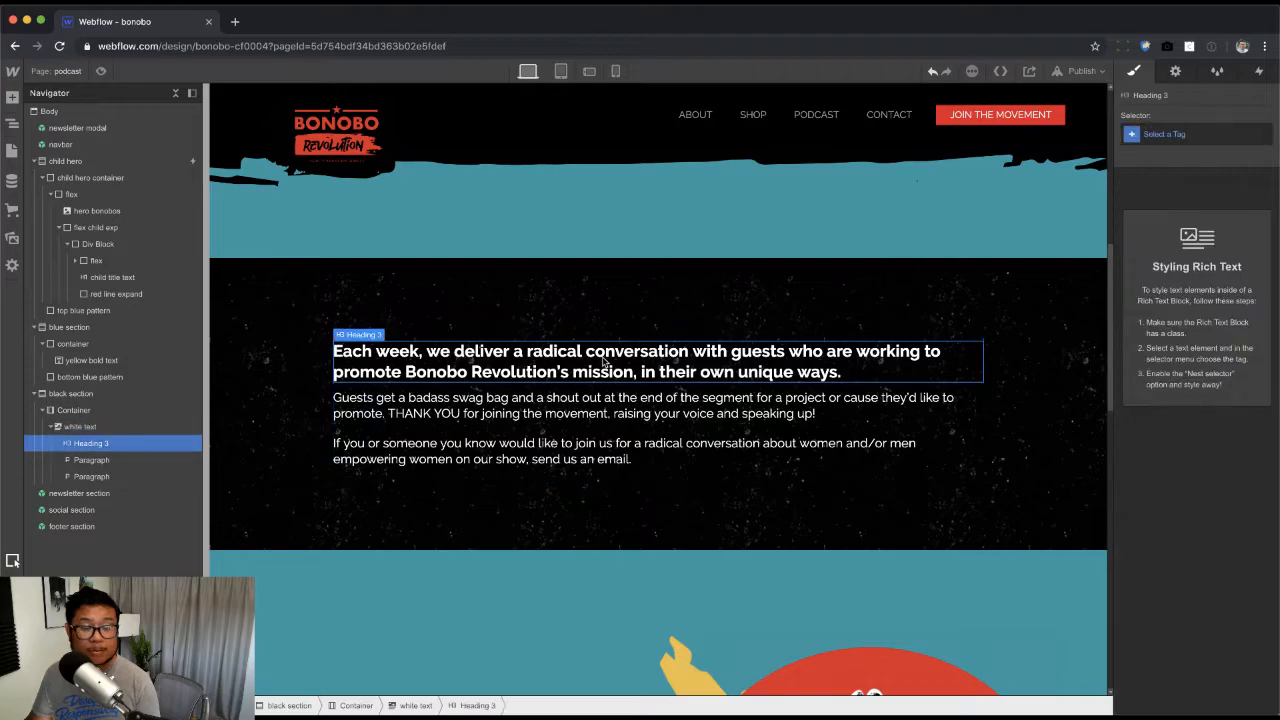
{"action": "left_click", "coordinate": [1163, 134]}
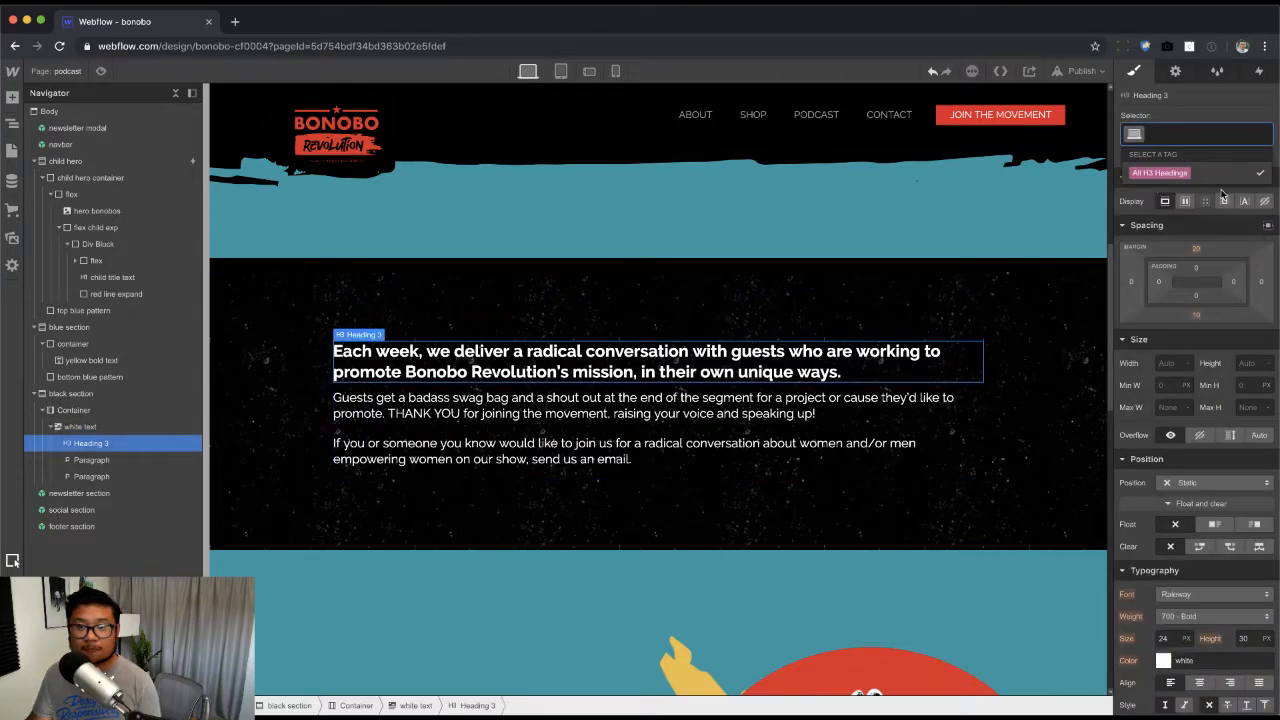
{"action": "left_click", "coordinate": [1219, 170]}
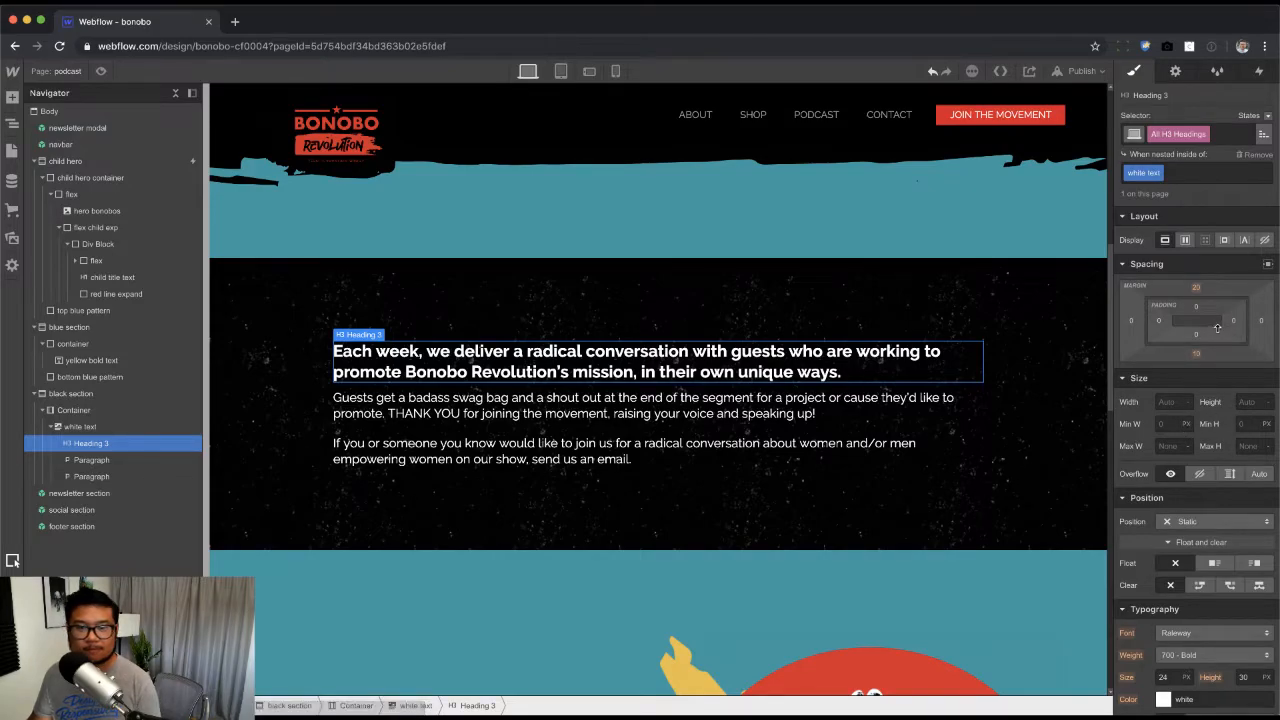
{"action": "scroll", "coordinate": [1225, 500], "scroll_direction": "down", "scroll_amount": 3}
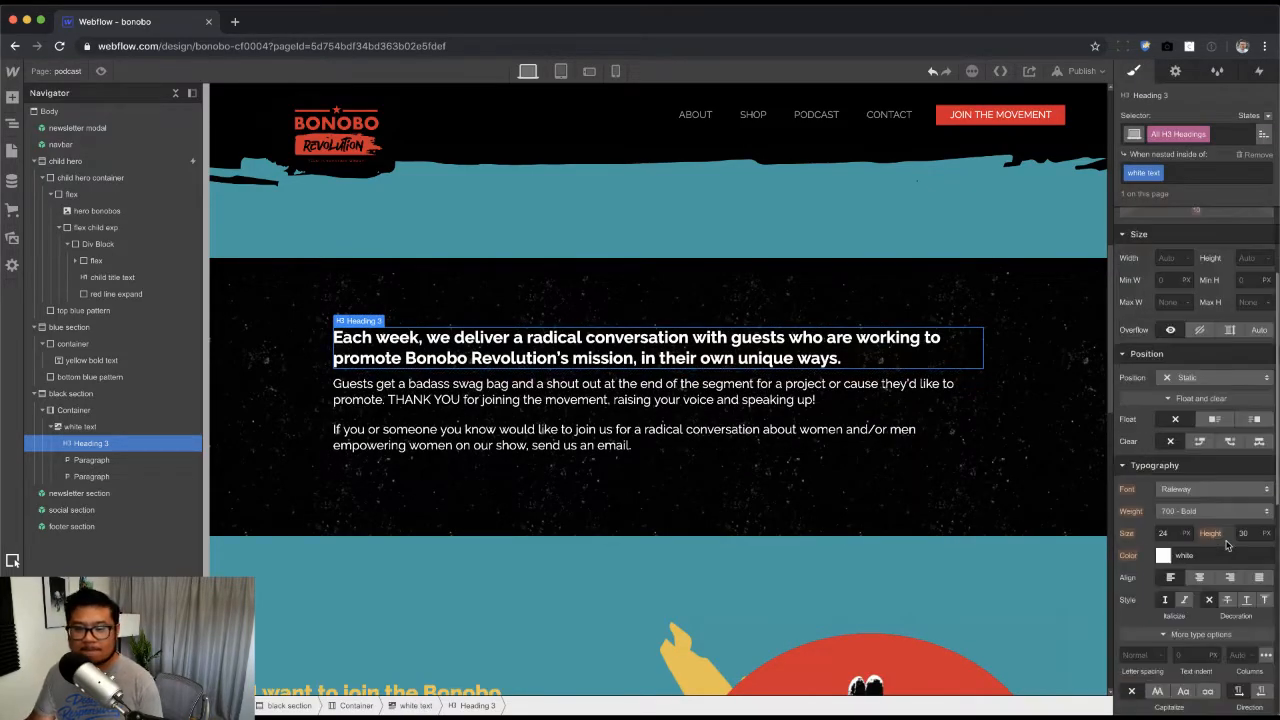
{"action": "left_click", "coordinate": [1165, 555]}
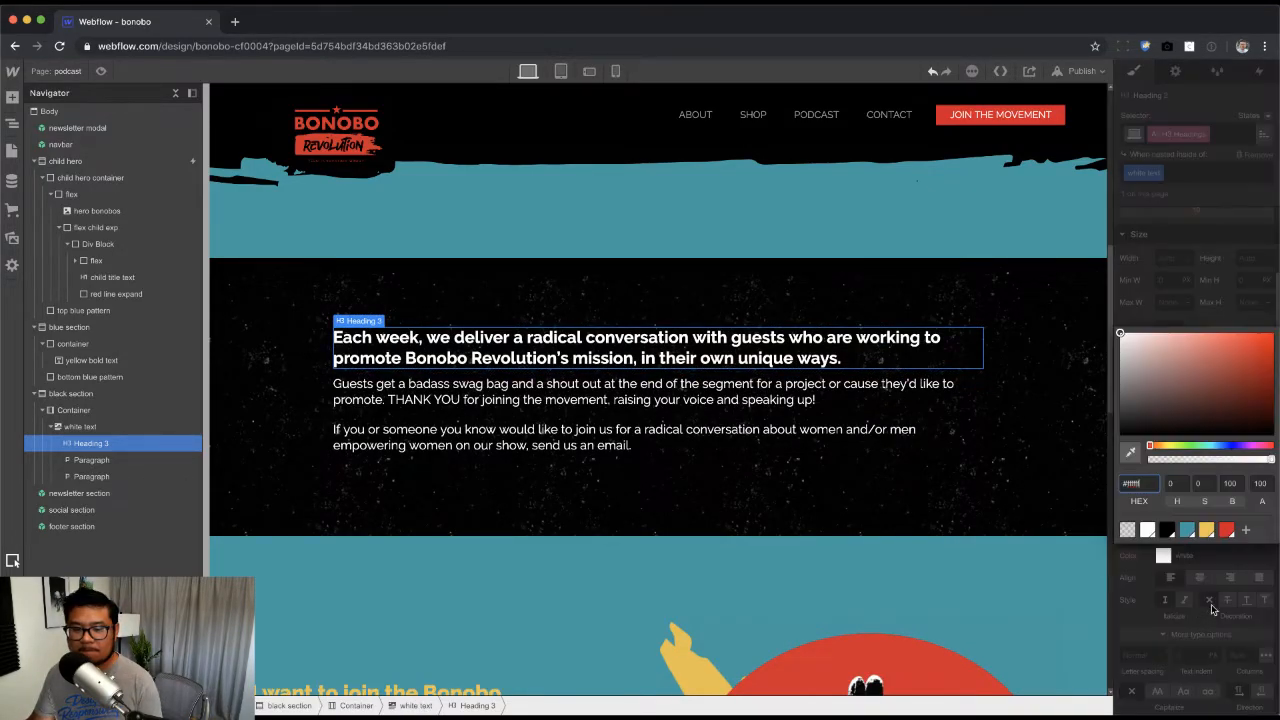
{"action": "left_click", "coordinate": [1206, 501]}
Step: Check the last paragraph against the PDF design and turn its words "send us an email" into a link
{"action": "left_click", "coordinate": [775, 438]}
{"action": "key", "text": "super+Tab"}
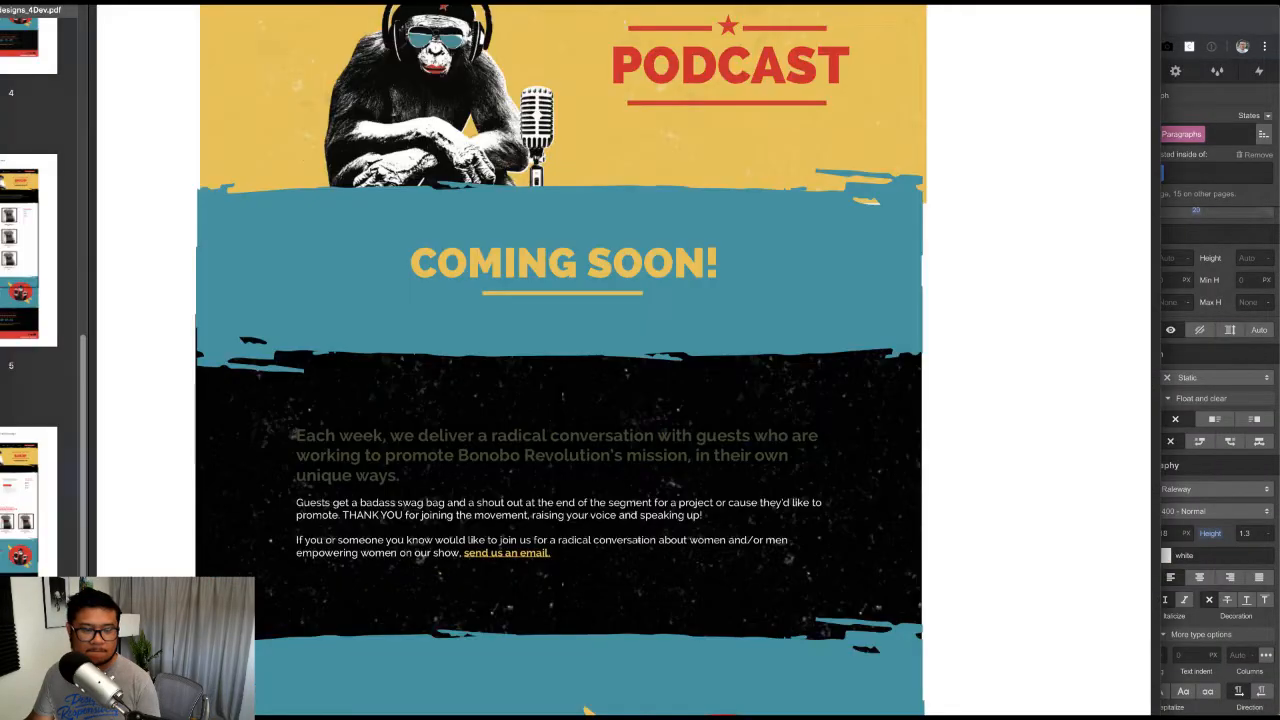
{"action": "key", "text": "super+Tab"}
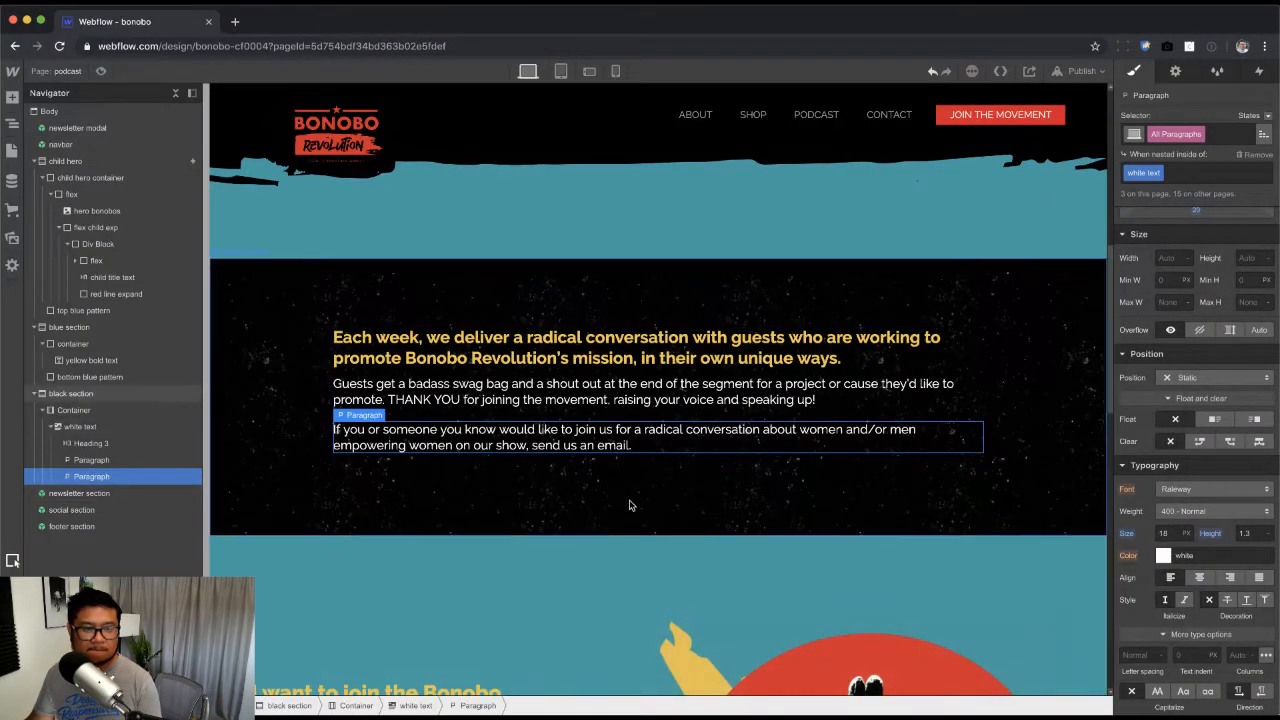
{"action": "key", "text": "super+Tab"}
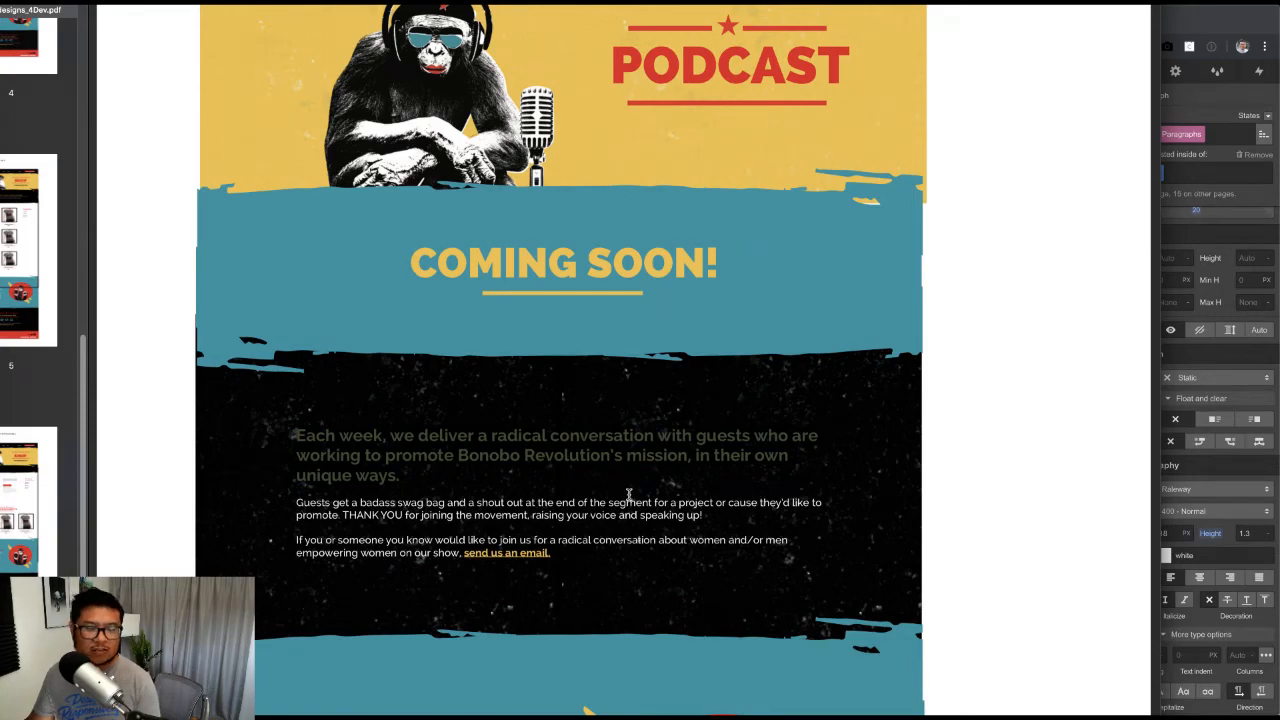
{"action": "key", "text": "super+Tab"}
{"action": "double_click", "coordinate": [581, 447]}
{"action": "left_click_drag", "start_coordinate": [533, 446], "coordinate": [631, 446]}
{"action": "left_click", "coordinate": [514, 420]}
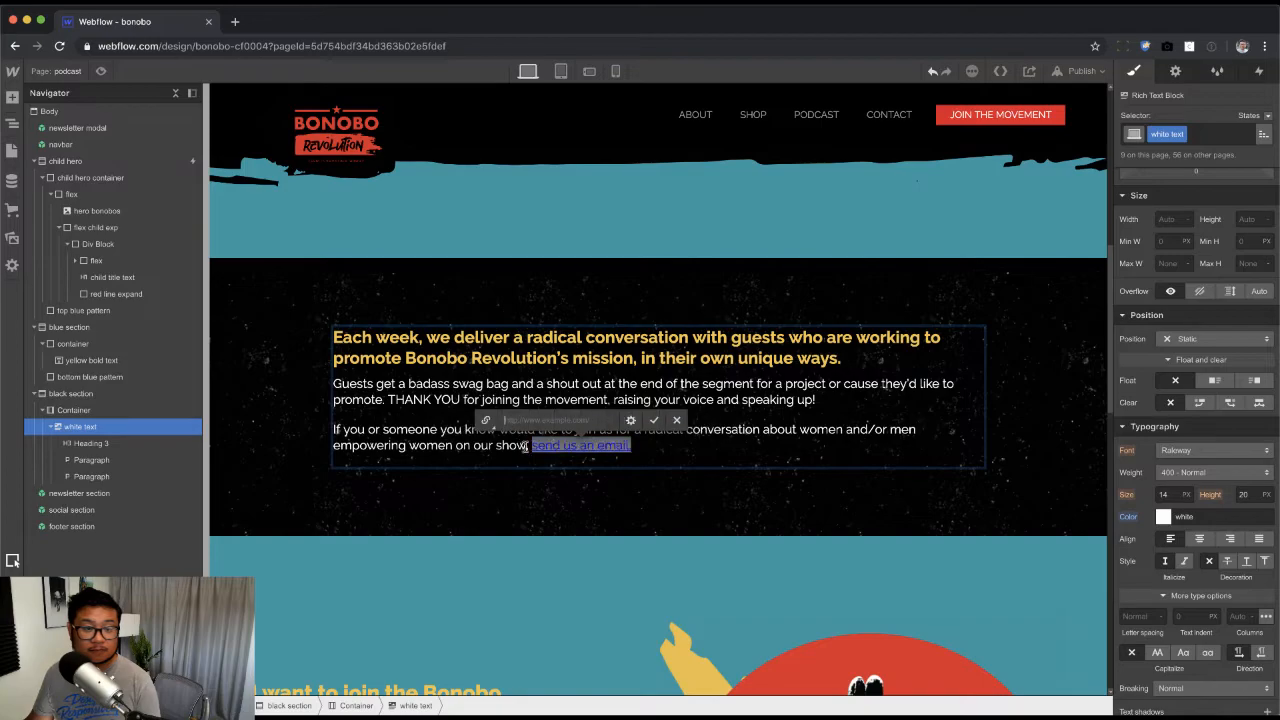
Step: Make the "send us an email" link an e-mail link and enter a placeholder e-mail address
{"action": "left_click", "coordinate": [631, 421]}
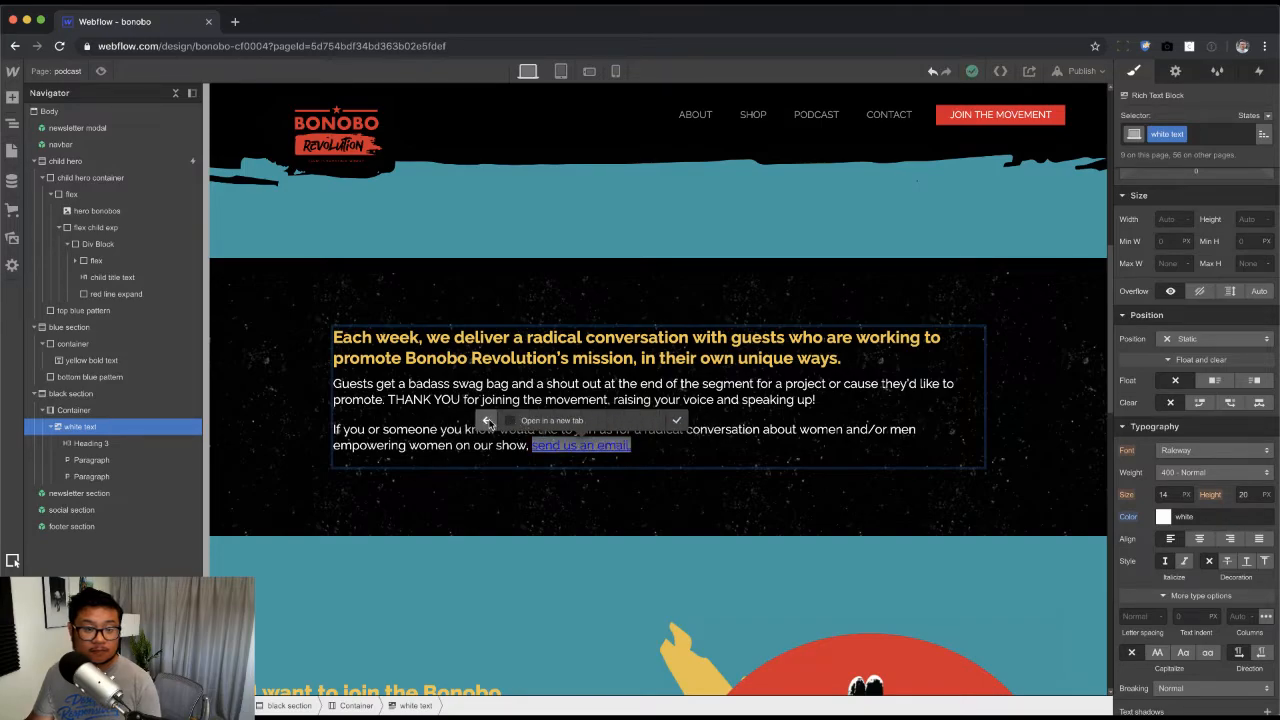
{"action": "left_click", "coordinate": [486, 420]}
{"action": "left_click", "coordinate": [486, 420]}
{"action": "left_click", "coordinate": [648, 420]}
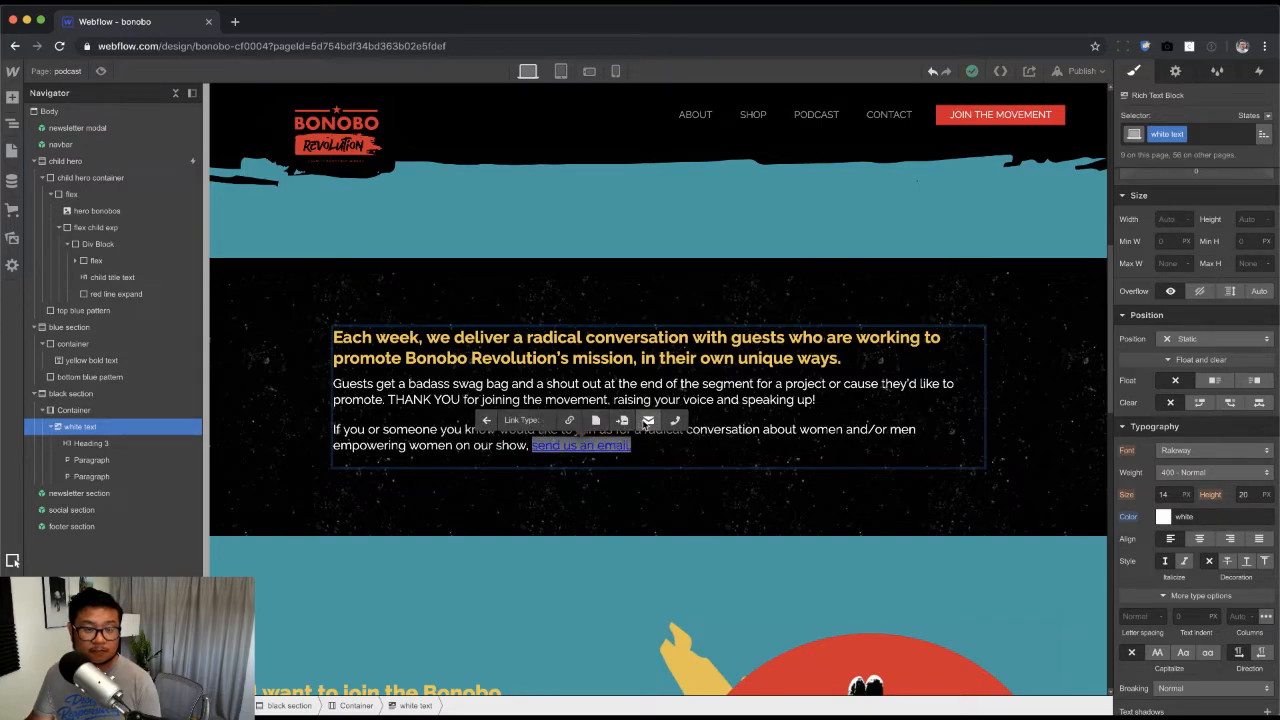
{"action": "type", "text": "ex"}
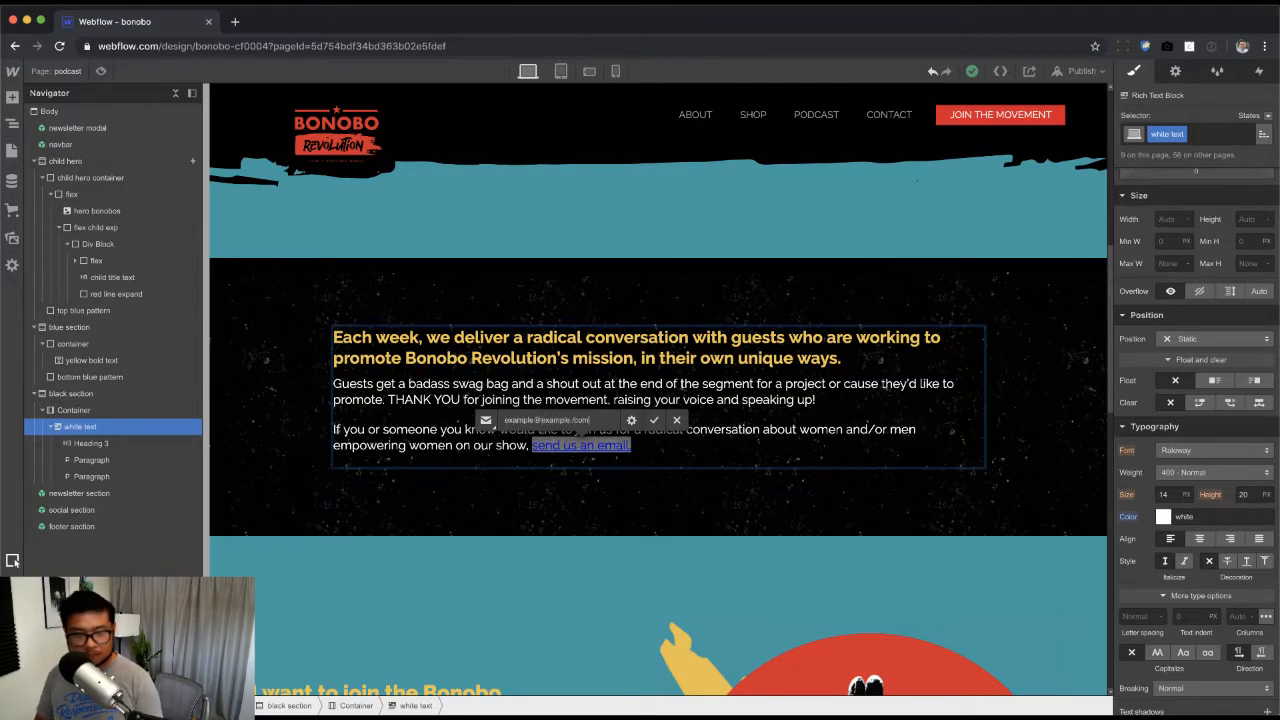
{"action": "type", "text": "ample@example.com"}
{"action": "key", "text": "Return"}
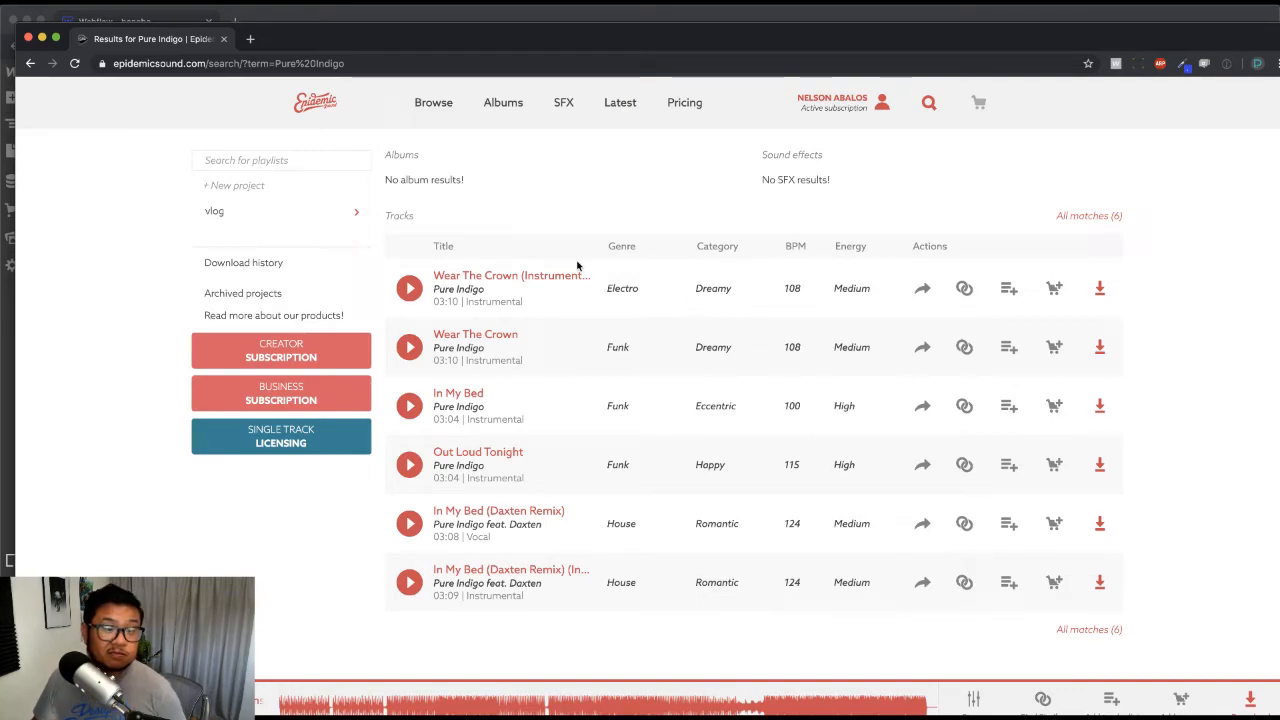
Step: Browse the Epidemic Sound albums, play Sunset Sailing and The Next Ten Vol. 1, and return to Webflow
{"action": "left_click", "coordinate": [508, 104]}
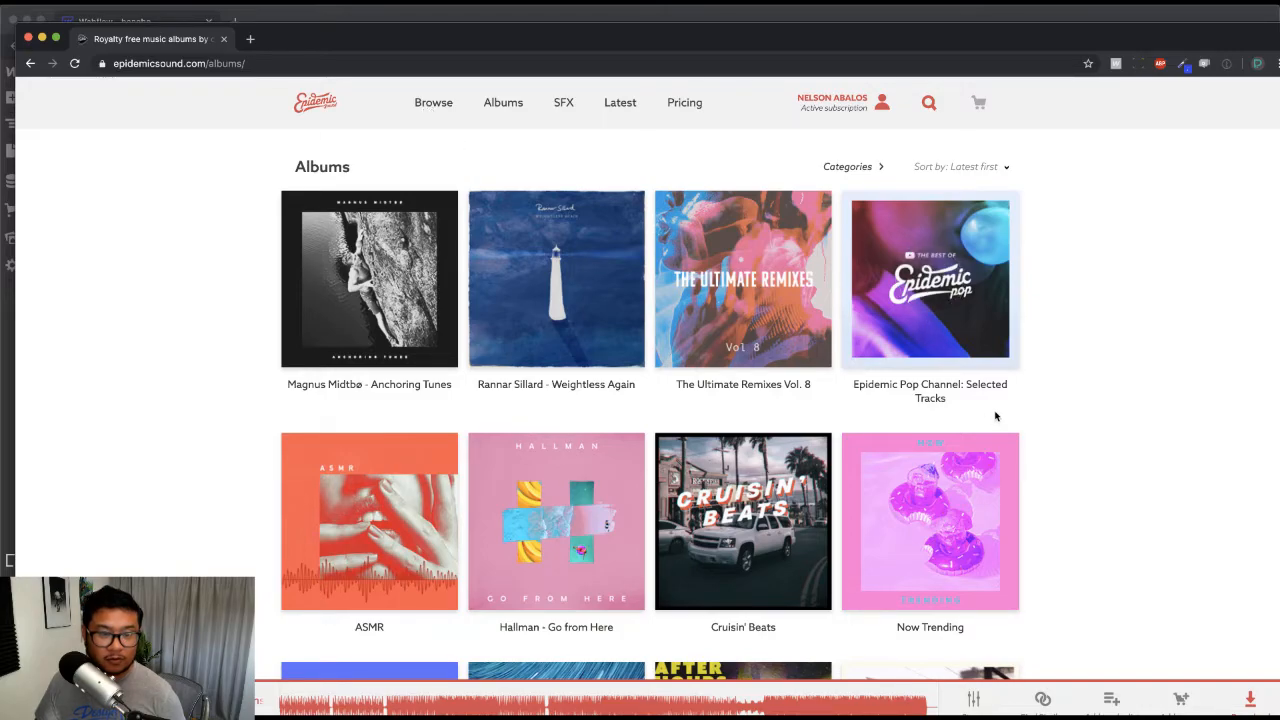
{"action": "scroll", "coordinate": [995, 416], "scroll_direction": "down", "scroll_amount": 3}
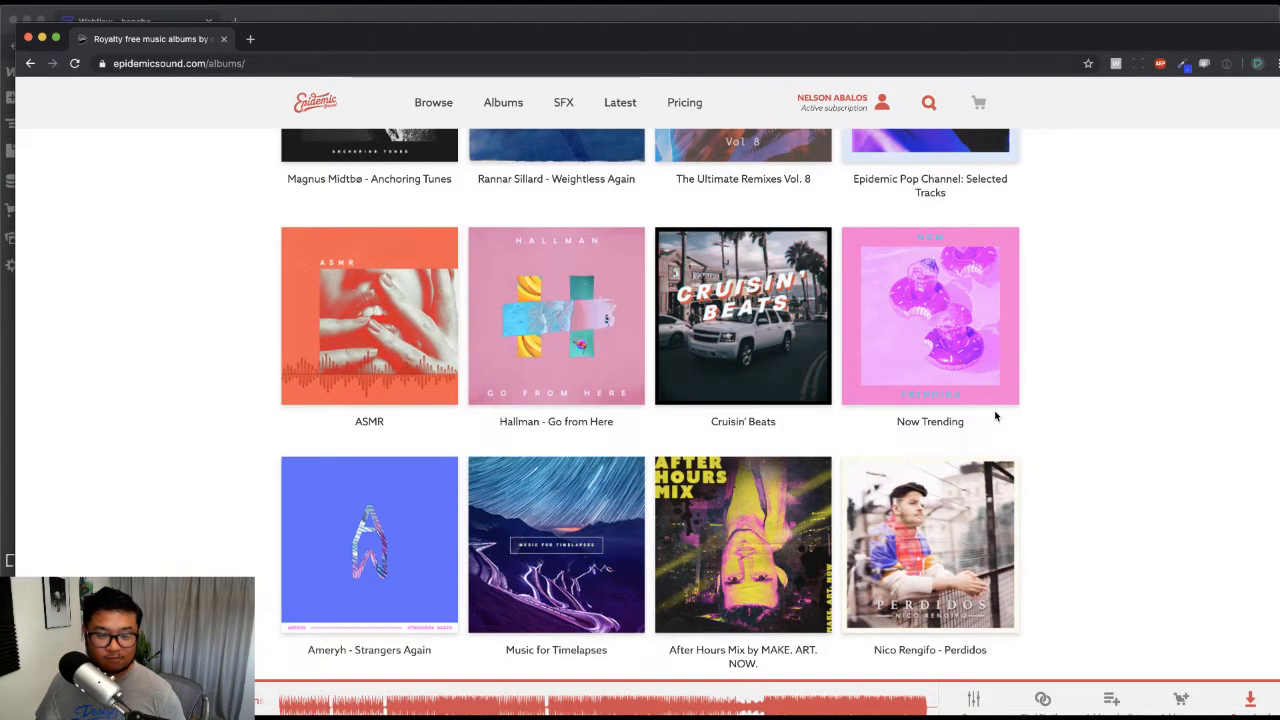
{"action": "scroll", "coordinate": [995, 416], "scroll_direction": "down", "scroll_amount": 3}
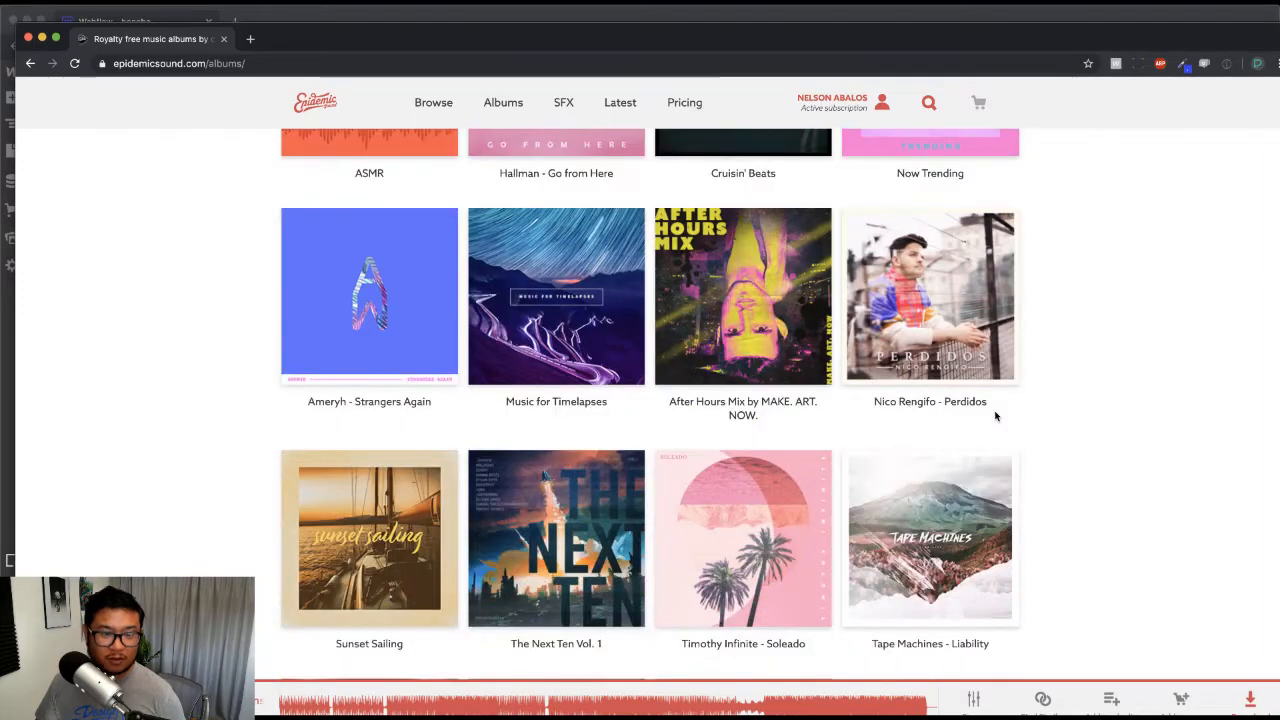
{"action": "scroll", "coordinate": [995, 416], "scroll_direction": "down", "scroll_amount": 3}
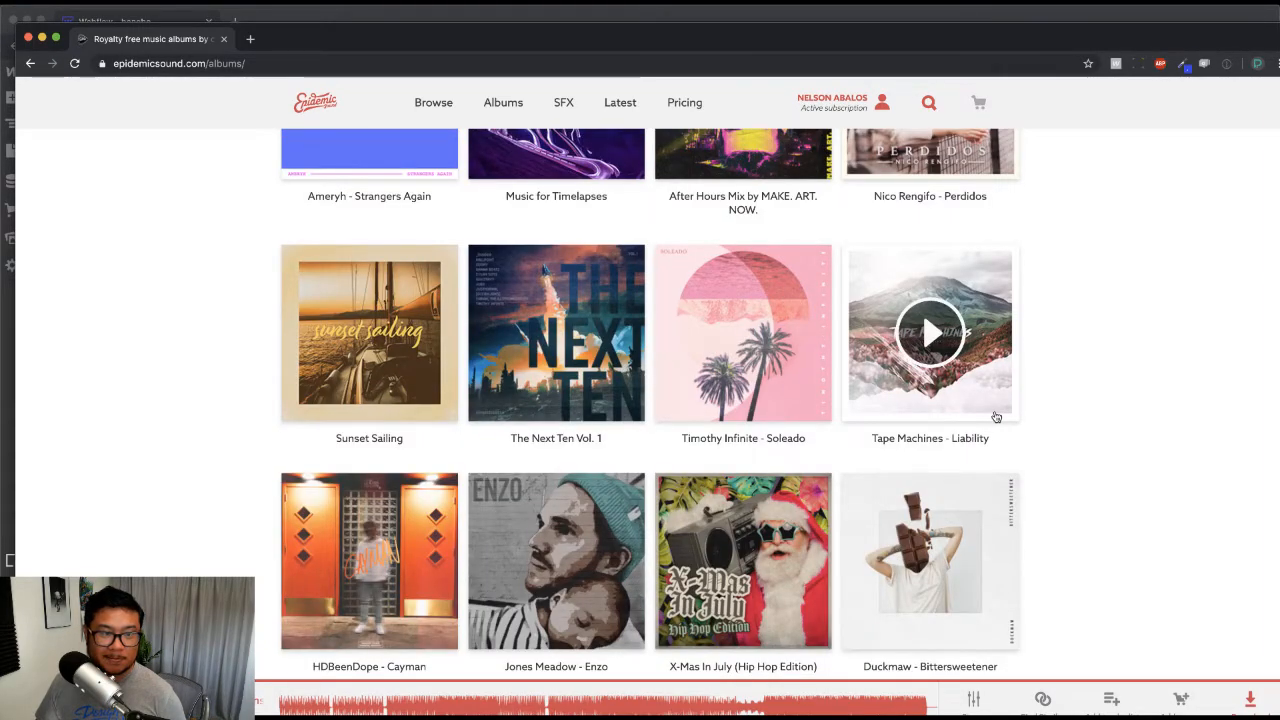
{"action": "left_click", "coordinate": [372, 347]}
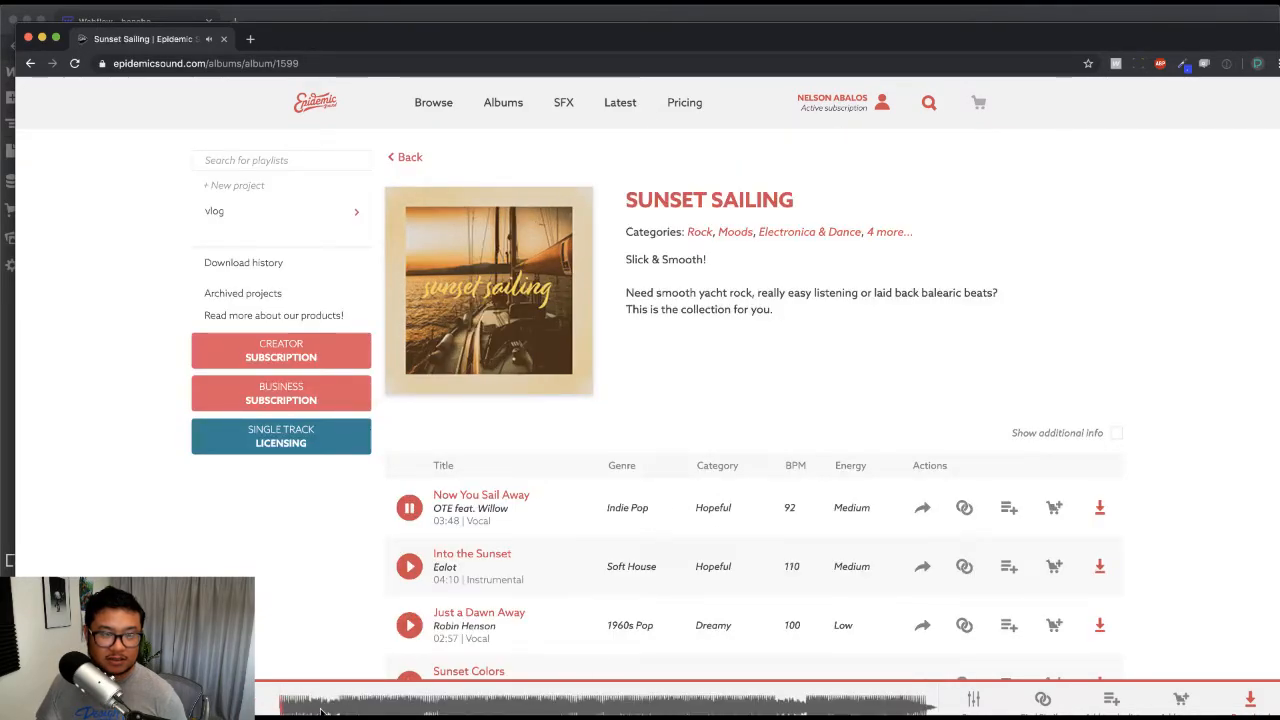
{"action": "left_click", "coordinate": [30, 63]}
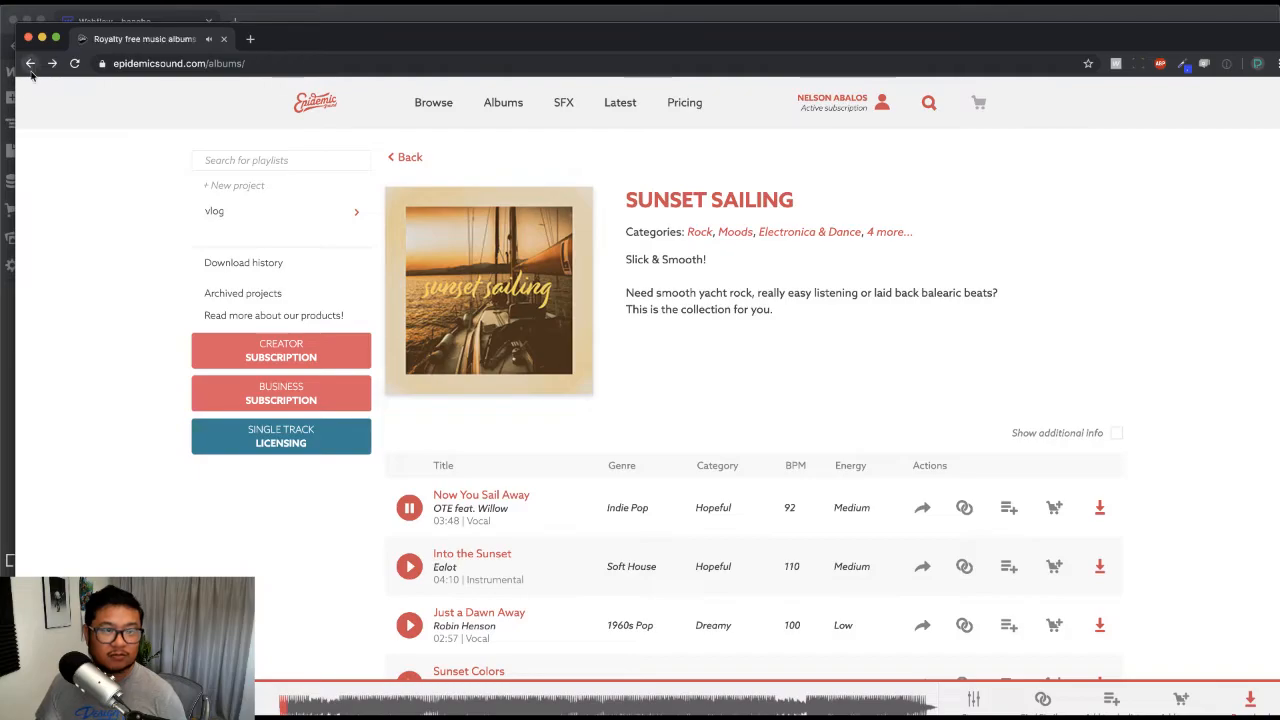
{"action": "left_click", "coordinate": [510, 421]}
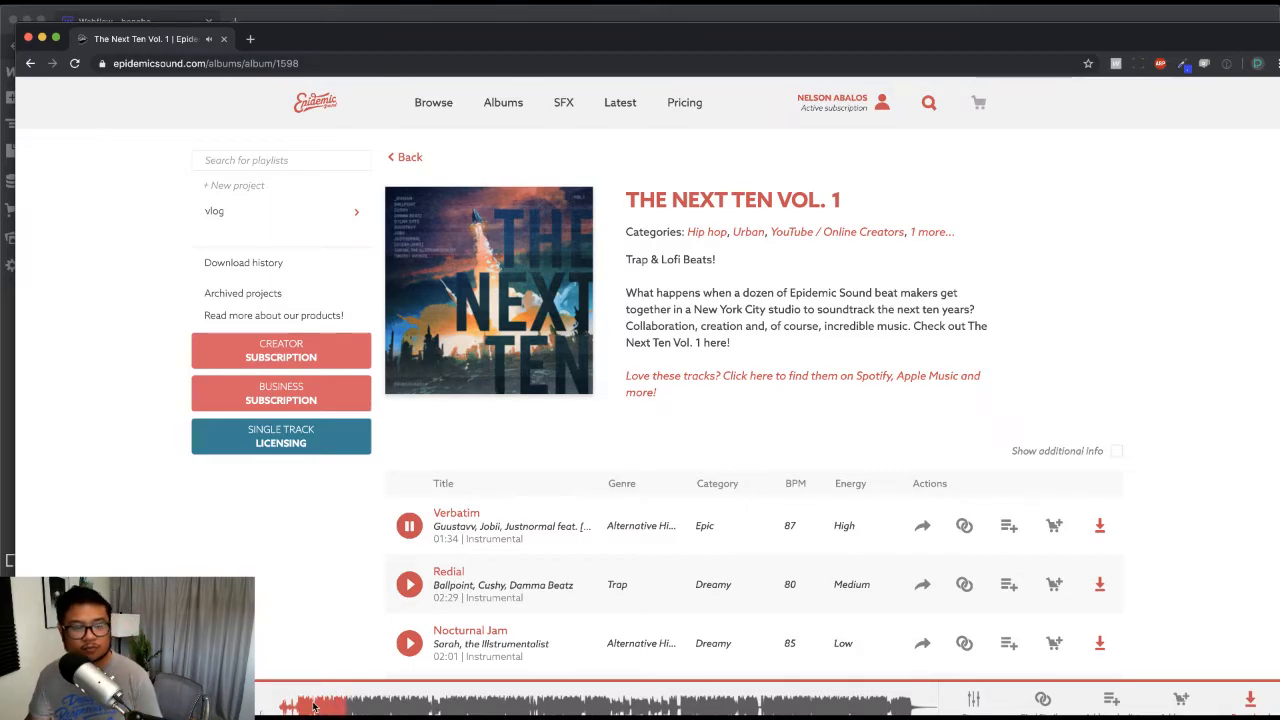
{"action": "left_click", "coordinate": [373, 16]}
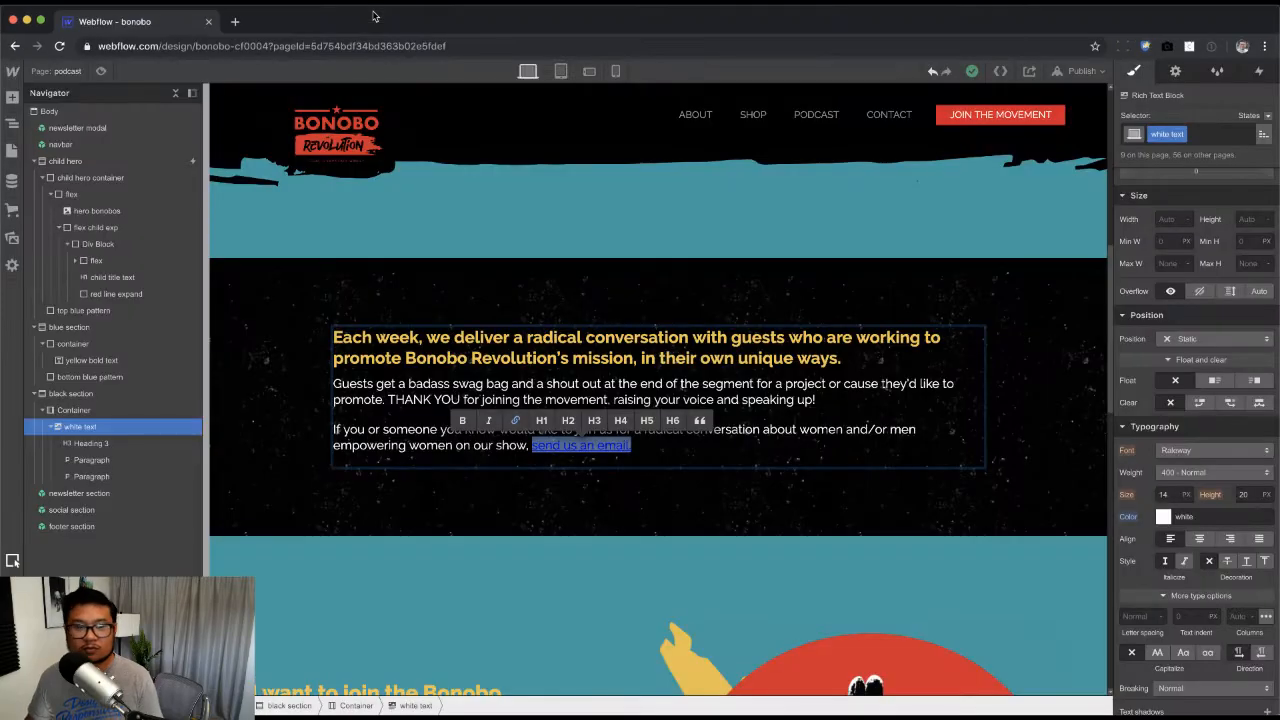
Step: Nest the All Links selector inside the white text class and set its font colour to the Gold swatch
{"action": "left_click", "coordinate": [778, 403]}
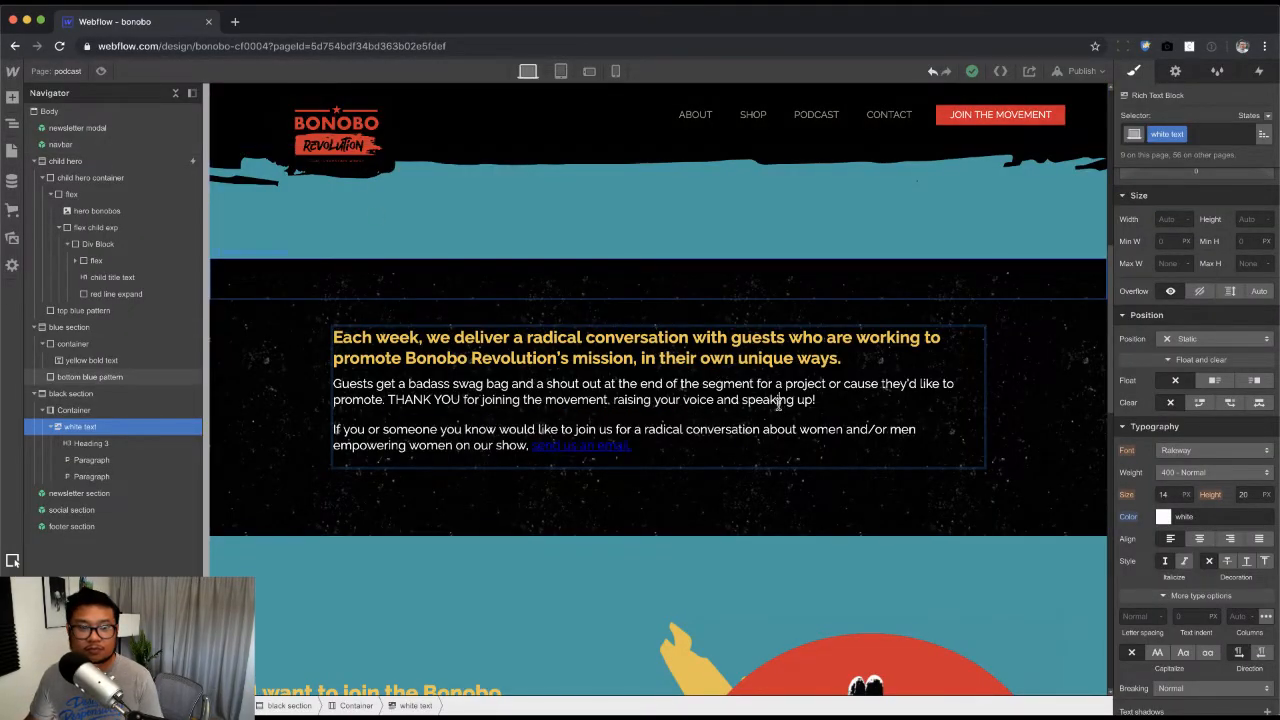
{"action": "left_click", "coordinate": [581, 445]}
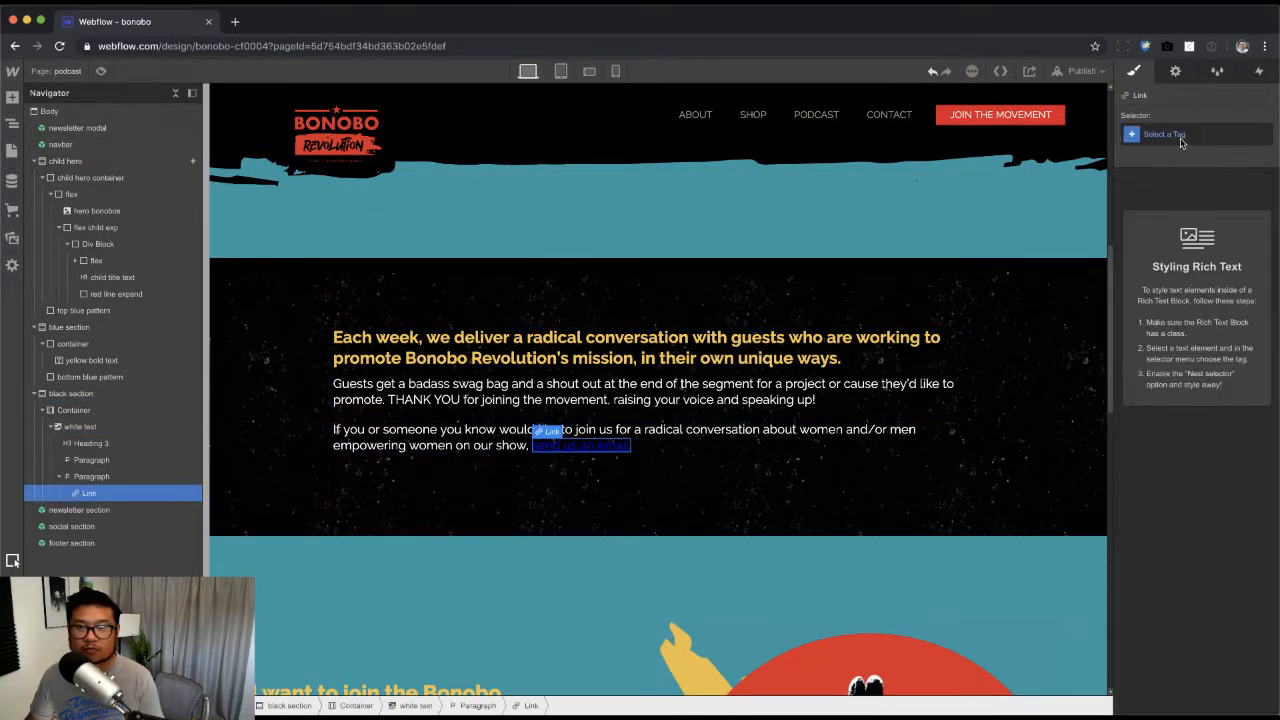
{"action": "left_click", "coordinate": [1181, 143]}
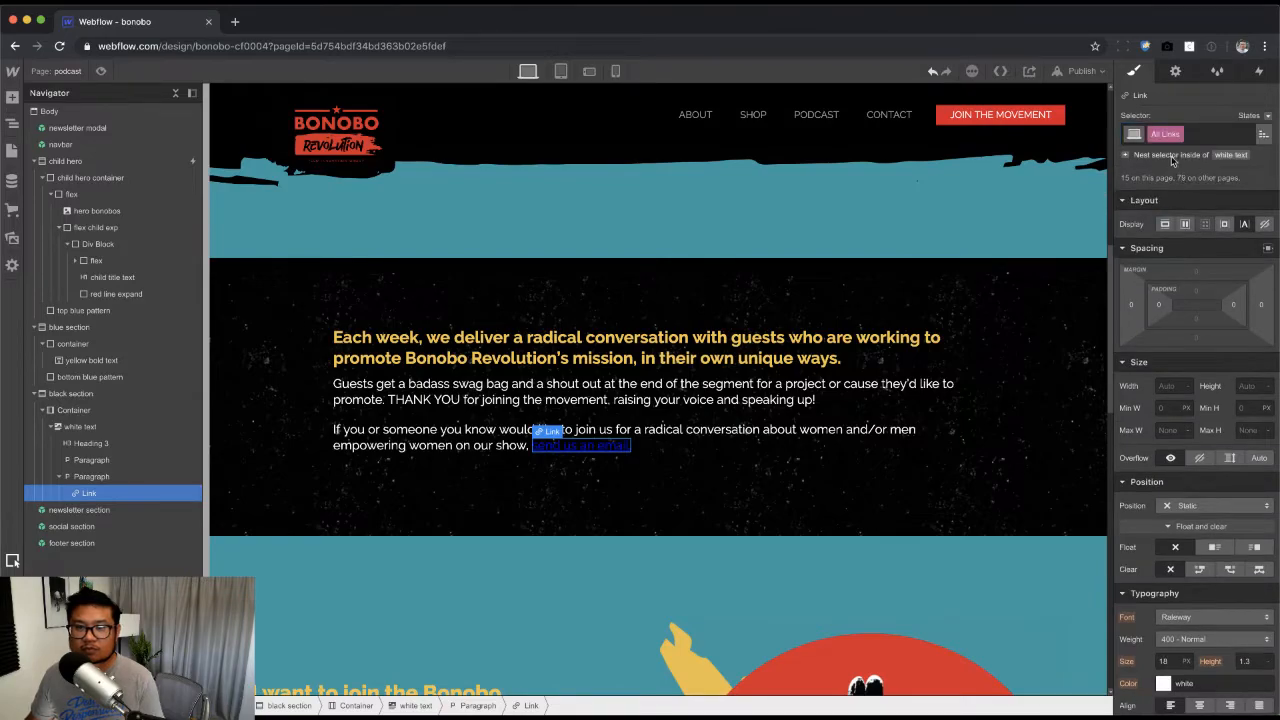
{"action": "left_click", "coordinate": [1173, 158]}
{"action": "scroll", "coordinate": [1210, 612], "scroll_direction": "down", "scroll_amount": 3}
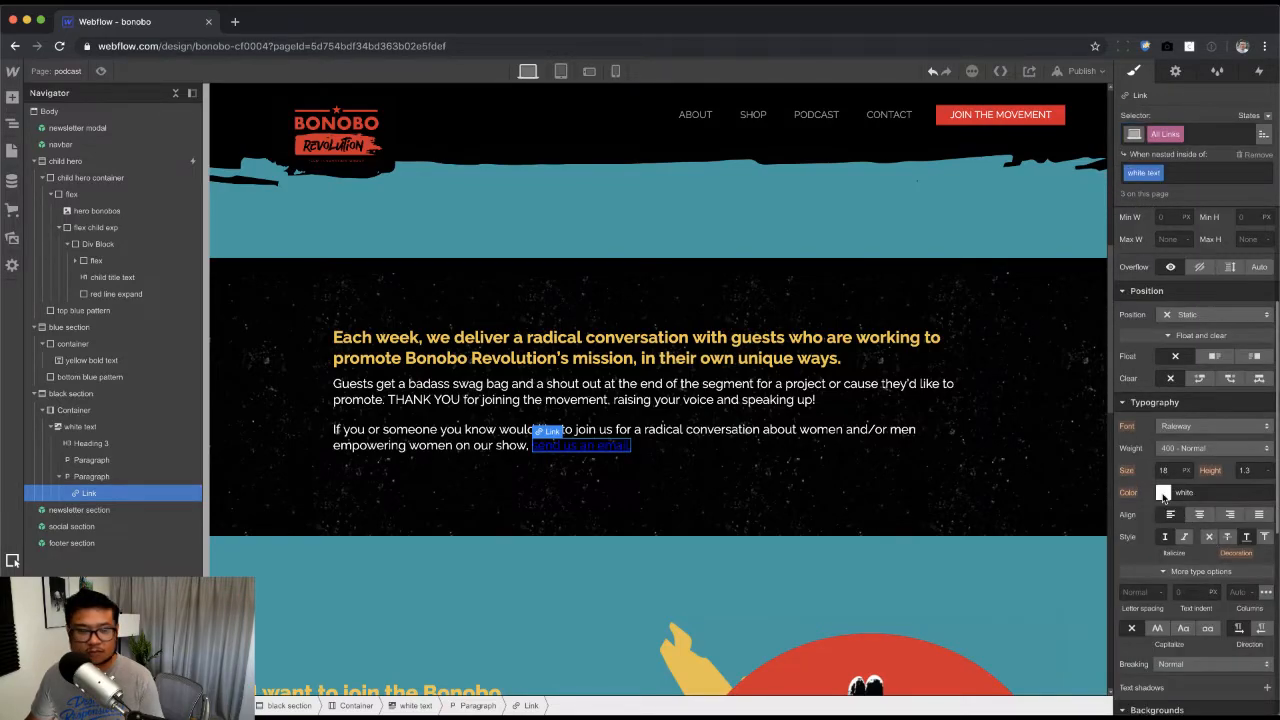
{"action": "left_click", "coordinate": [1163, 493]}
{"action": "left_click", "coordinate": [1209, 471]}
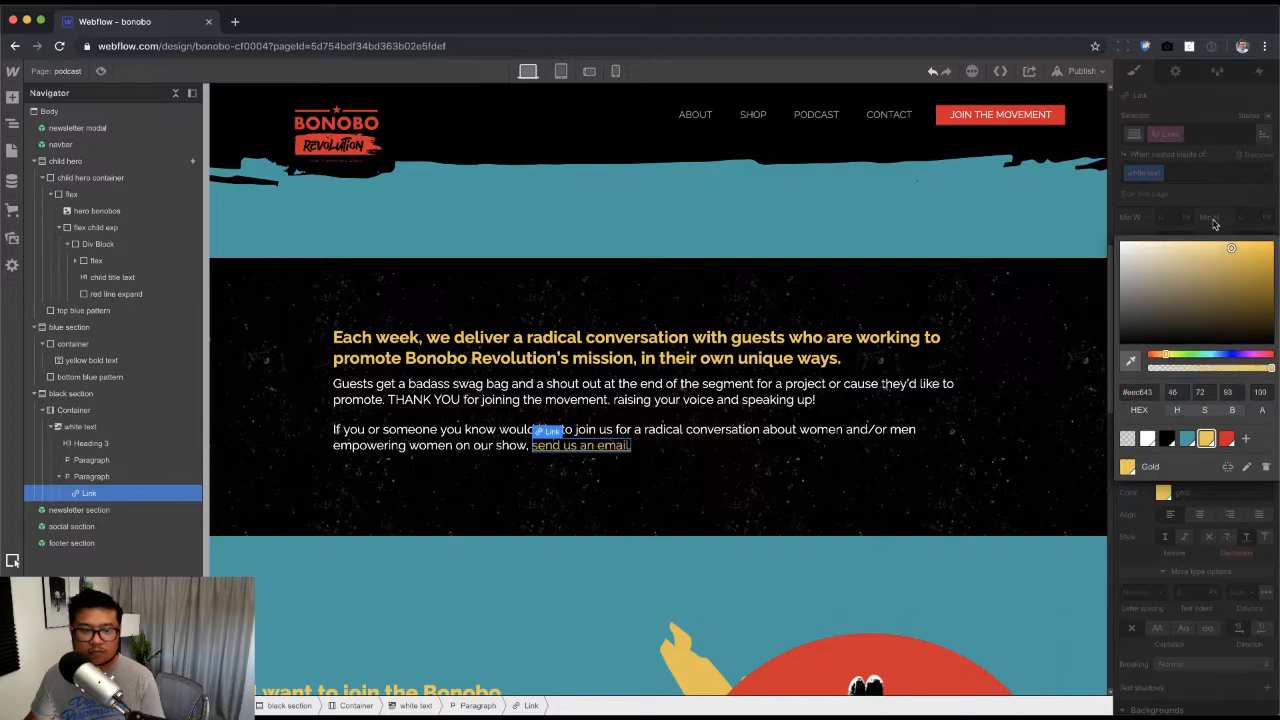
{"action": "left_click", "coordinate": [1214, 220]}
Step: Compare the black, newsletter and social sections with the podcast page in the PDF design, then return to Webflow and review the page
{"action": "left_click", "coordinate": [874, 405]}
{"action": "key", "text": "super+Tab"}
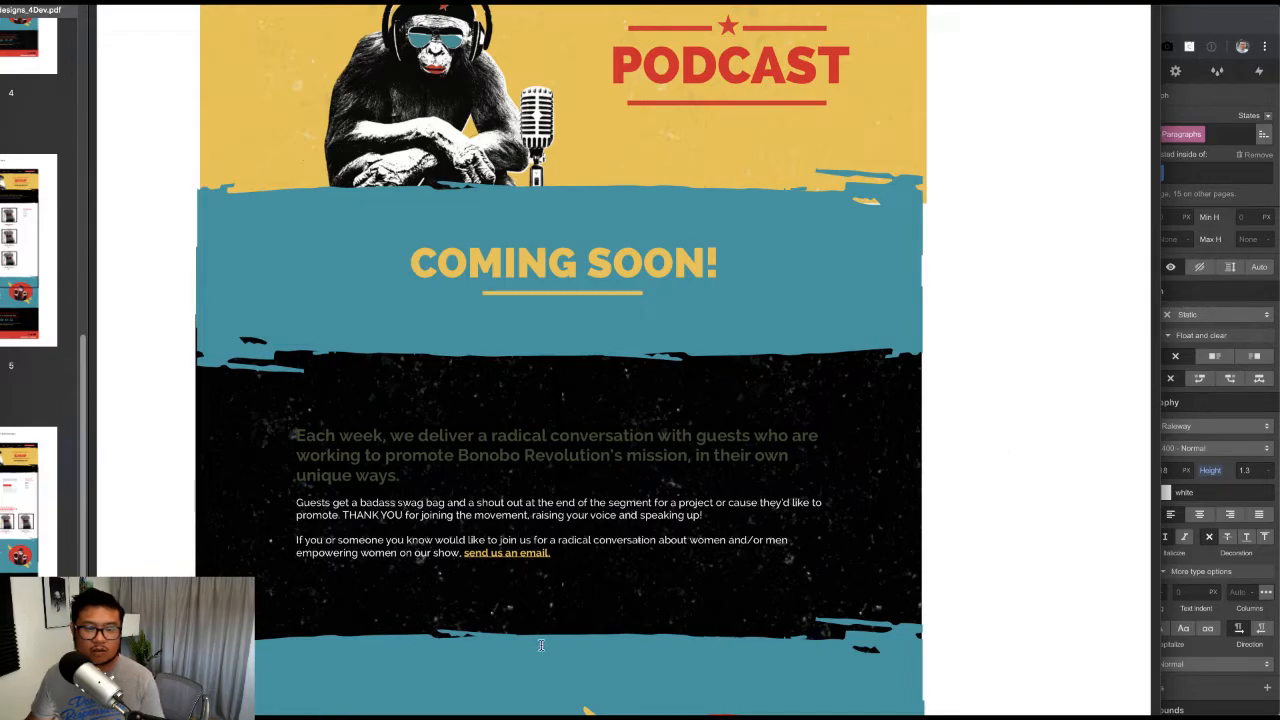
{"action": "key", "text": "super+Tab"}
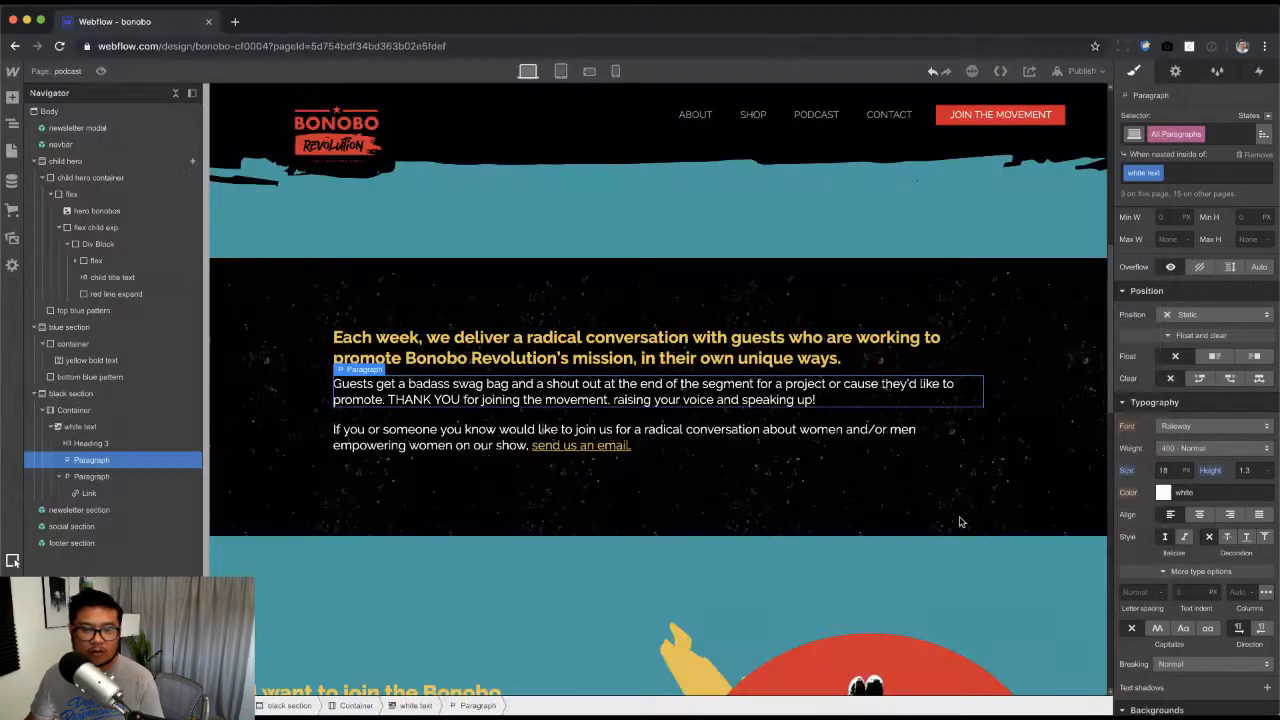
{"action": "left_click", "coordinate": [453, 610]}
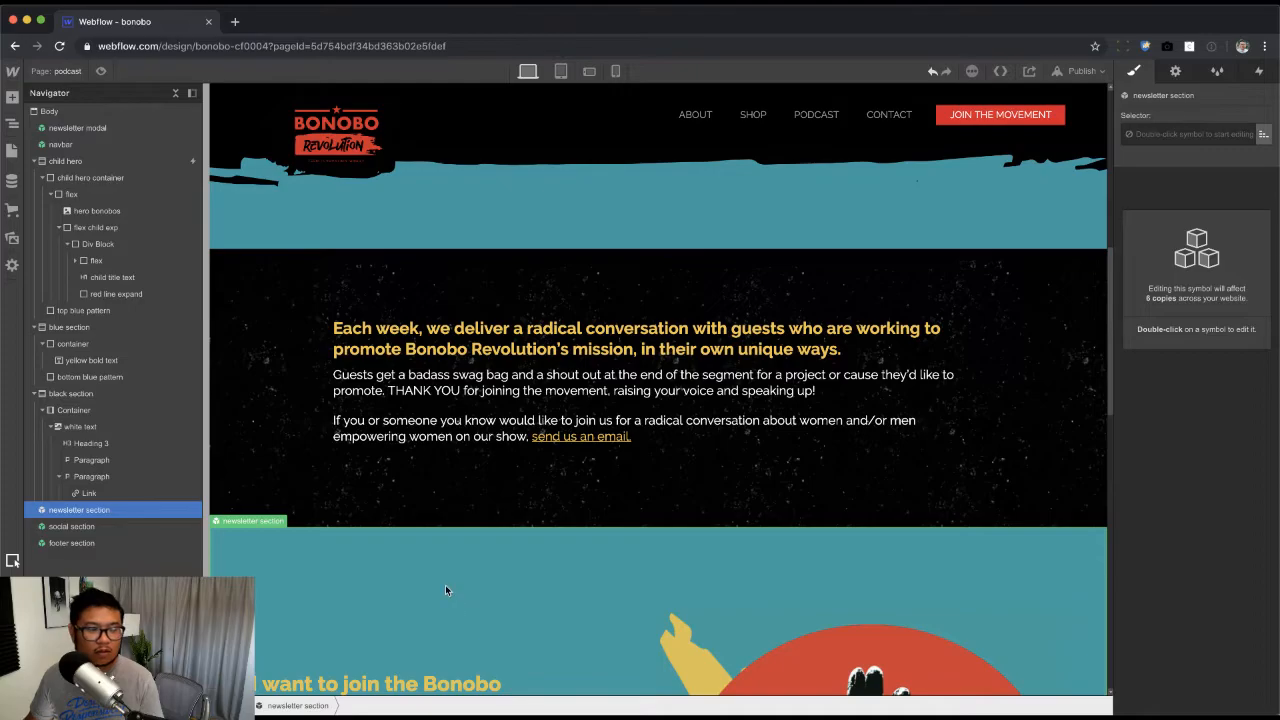
{"action": "key", "text": "super+Tab"}
{"action": "scroll", "coordinate": [870, 683], "scroll_direction": "down", "scroll_amount": 5}
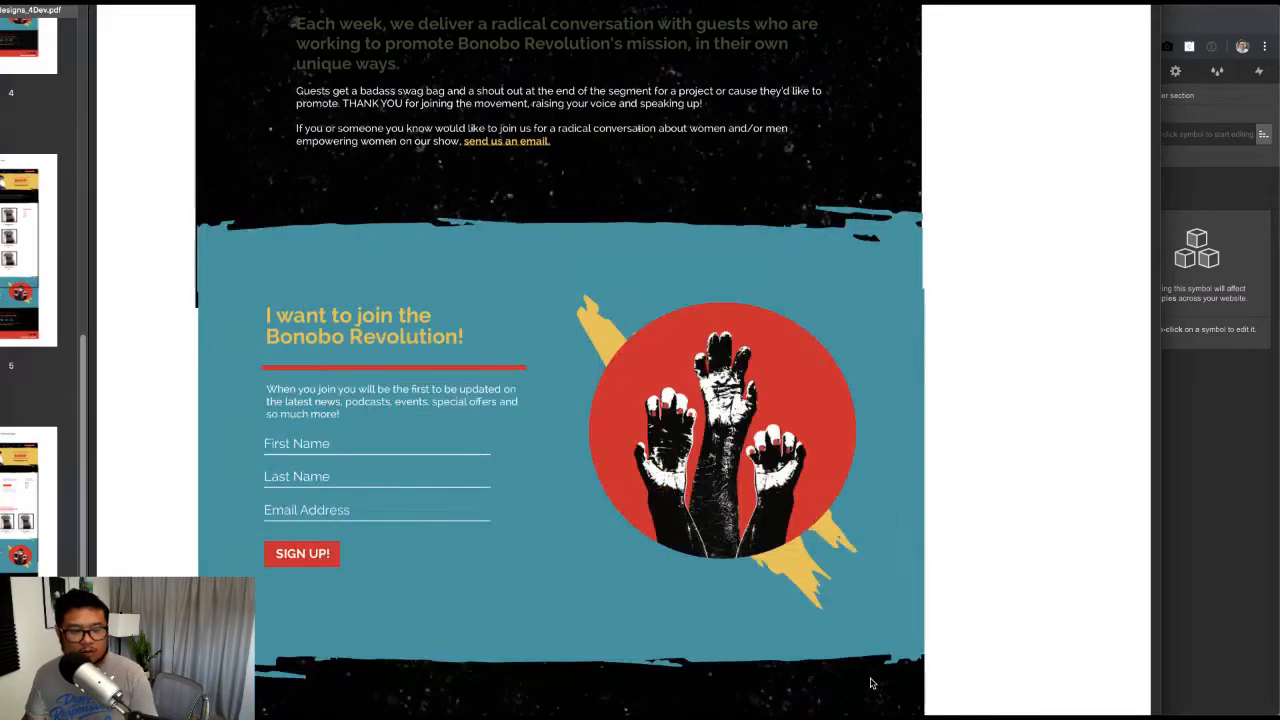
{"action": "scroll", "coordinate": [870, 683], "scroll_direction": "down", "scroll_amount": 4}
{"action": "key", "text": "super+Tab"}
{"action": "scroll", "coordinate": [750, 623], "scroll_direction": "down", "scroll_amount": 8}
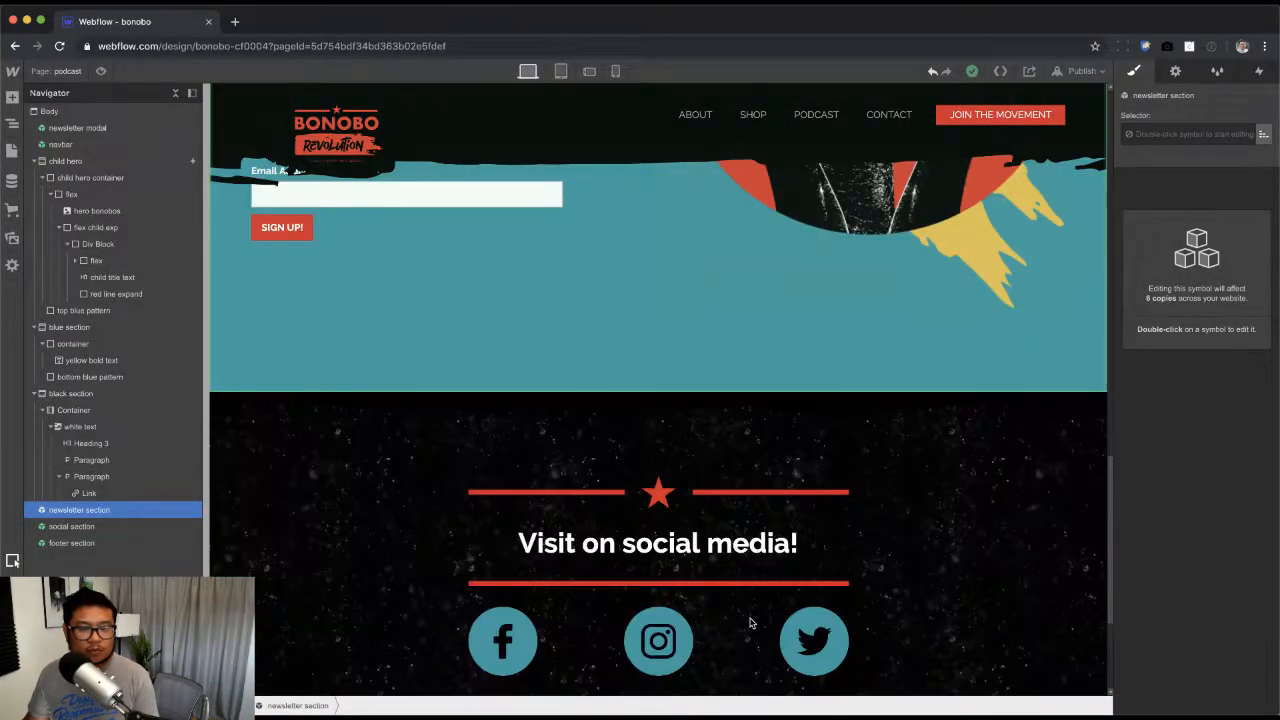
{"action": "scroll", "coordinate": [750, 623], "scroll_direction": "down", "scroll_amount": 3}
{"action": "scroll", "coordinate": [750, 623], "scroll_direction": "up", "scroll_amount": 10}
{"action": "scroll", "coordinate": [750, 623], "scroll_direction": "down", "scroll_amount": 4}
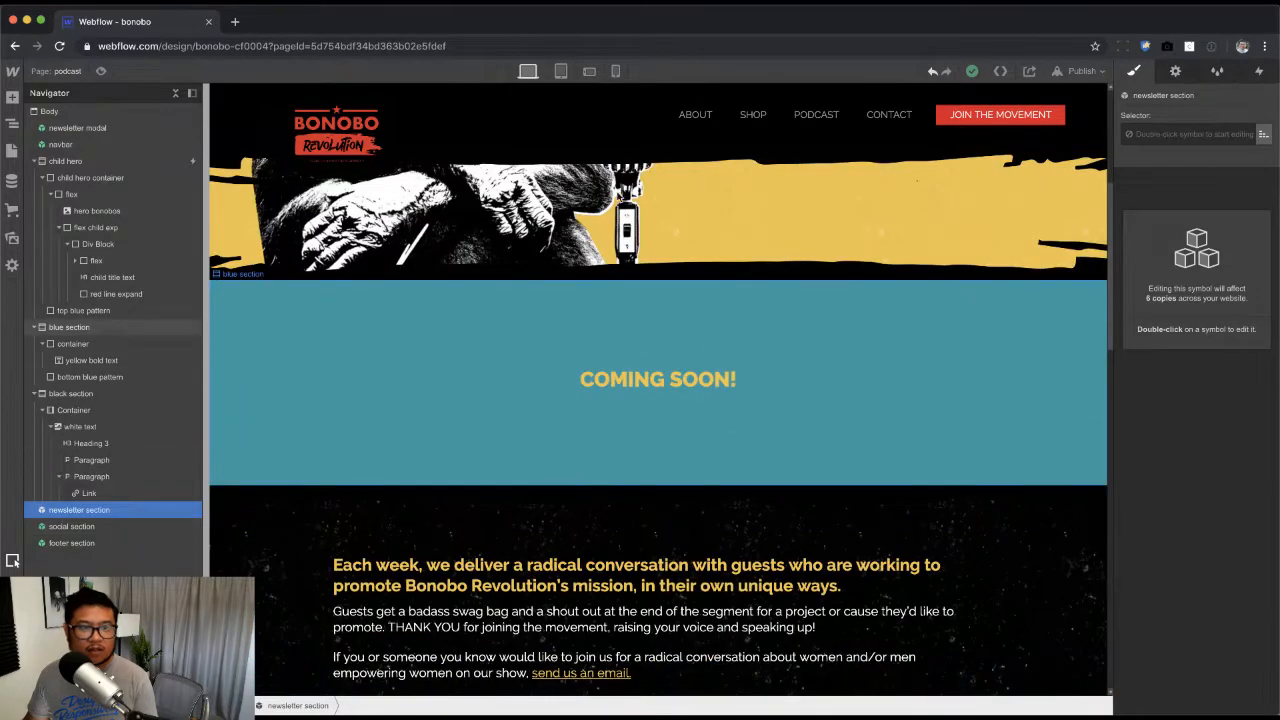
Step: Give the black section's container 40 px of left and right padding at the phone landscape breakpoint
{"action": "left_click", "coordinate": [561, 71]}
{"action": "left_click", "coordinate": [589, 71]}
{"action": "left_click", "coordinate": [615, 71]}
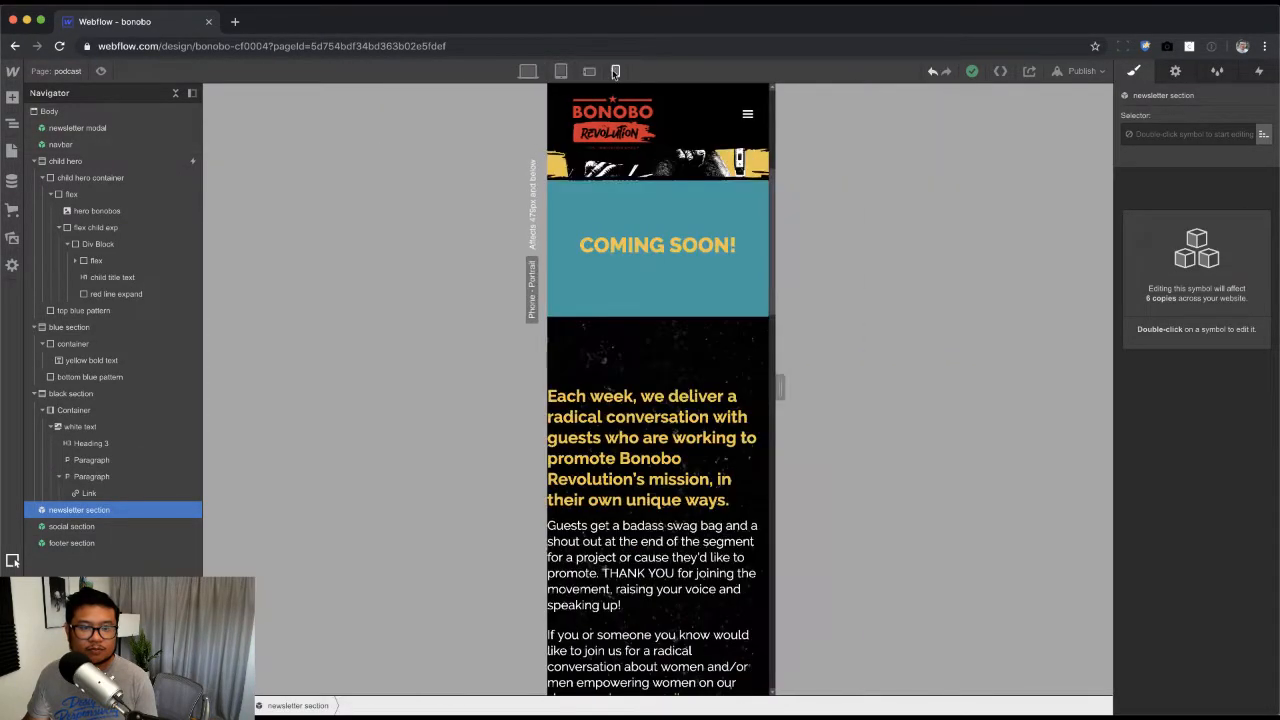
{"action": "left_click", "coordinate": [589, 71]}
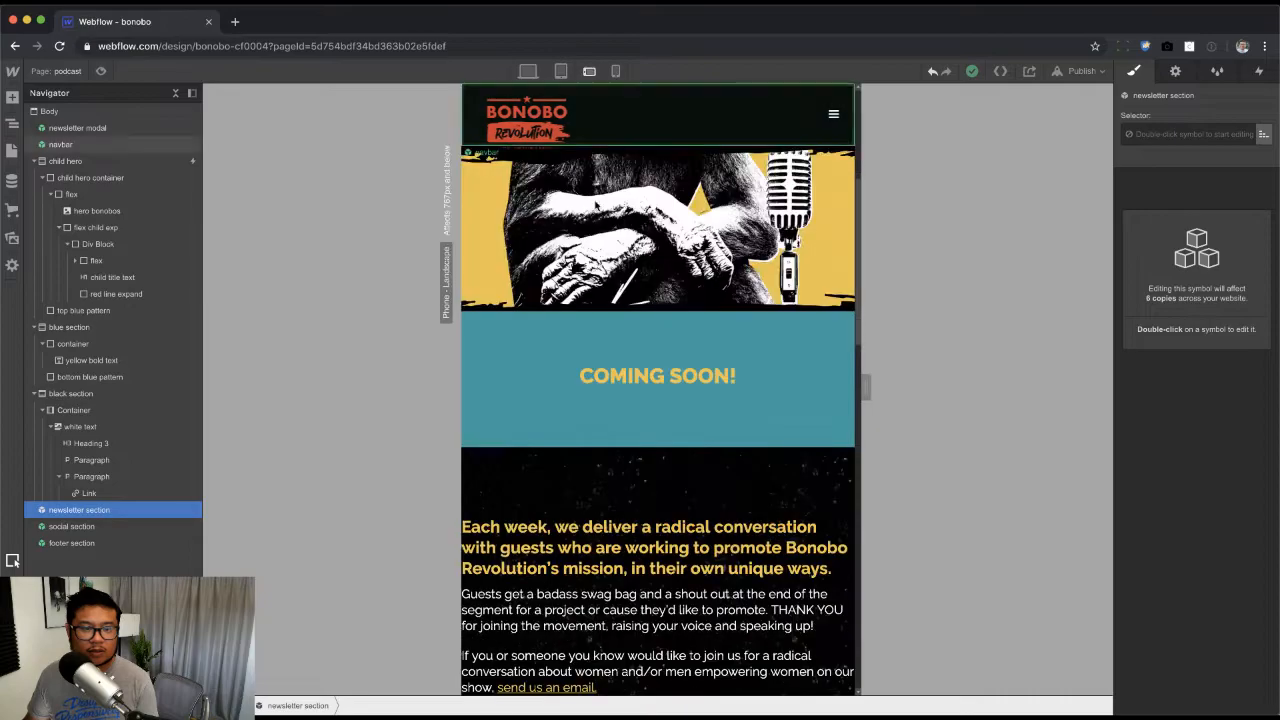
{"action": "left_click", "coordinate": [558, 593]}
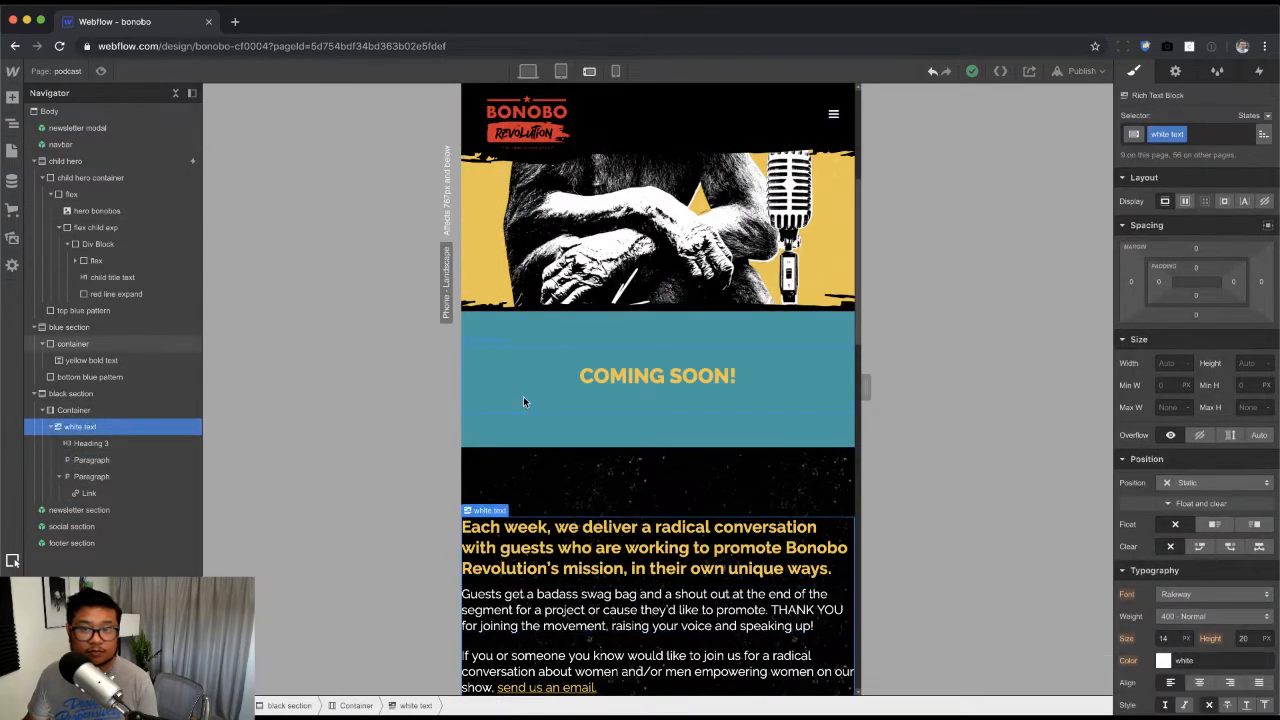
{"action": "left_click", "coordinate": [108, 411]}
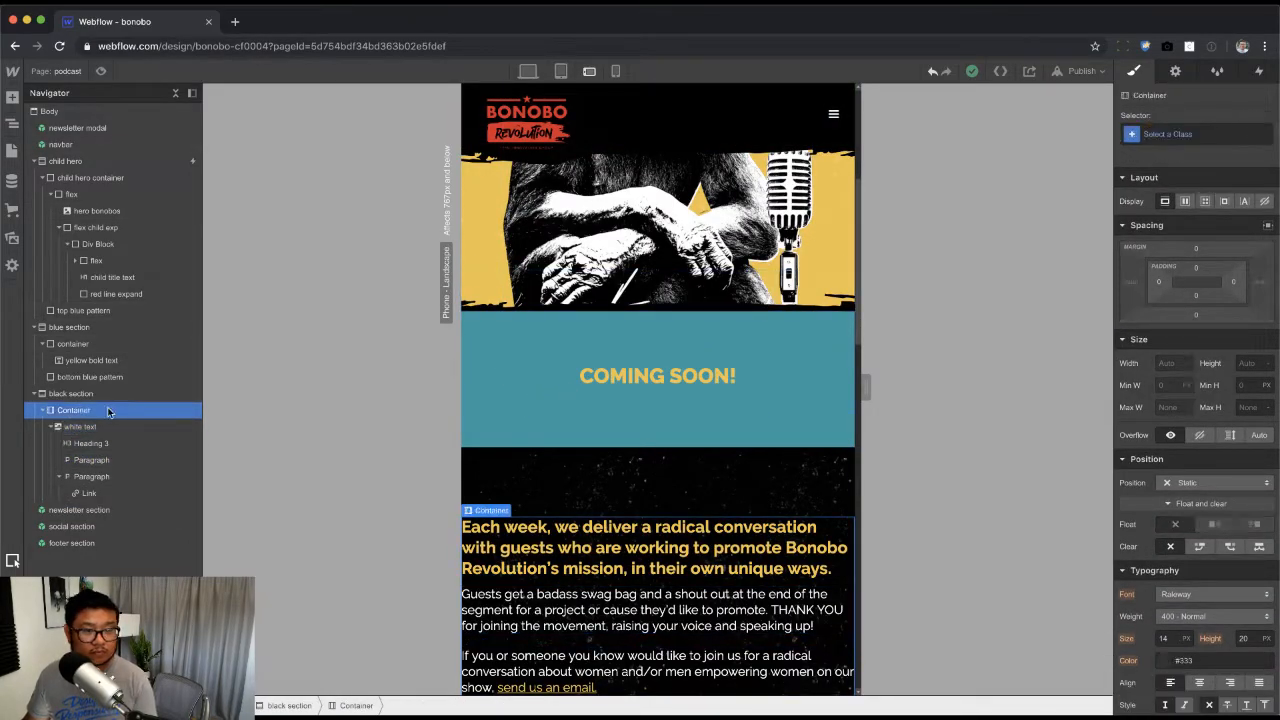
{"action": "left_click", "coordinate": [562, 71]}
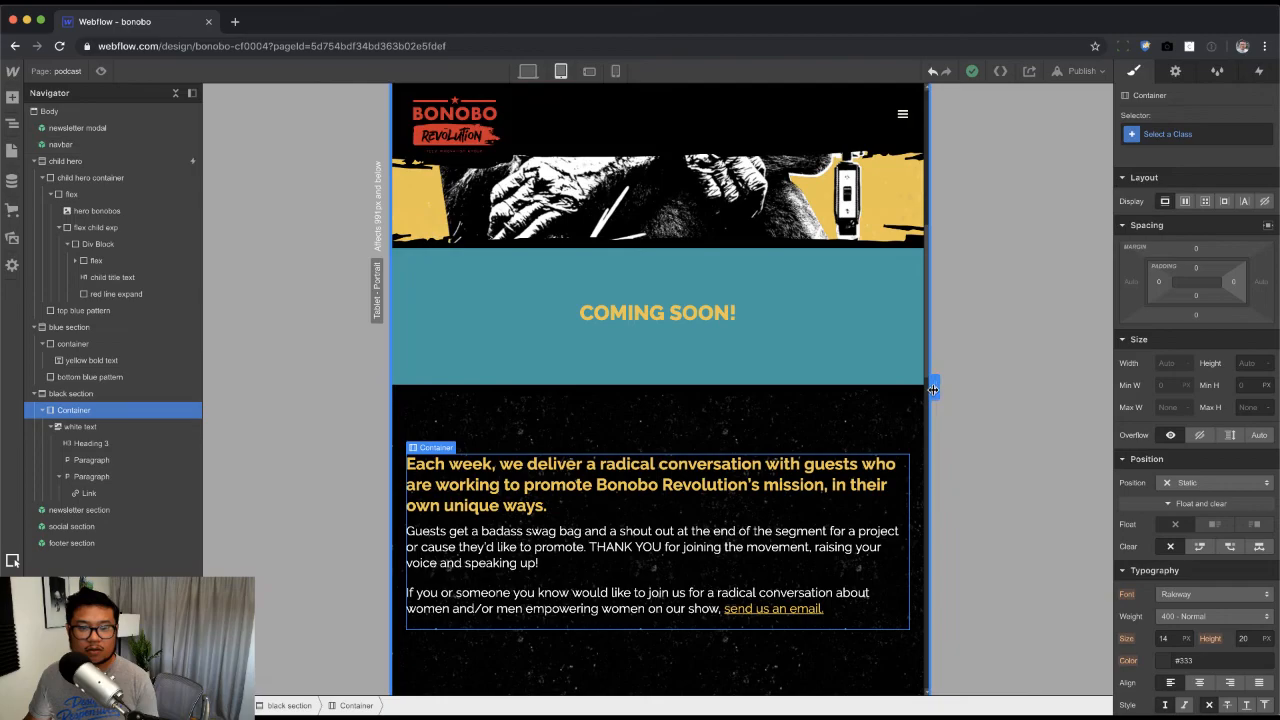
{"action": "left_click_drag", "start_coordinate": [934, 386], "coordinate": [831, 386]}
{"action": "left_click", "coordinate": [589, 71]}
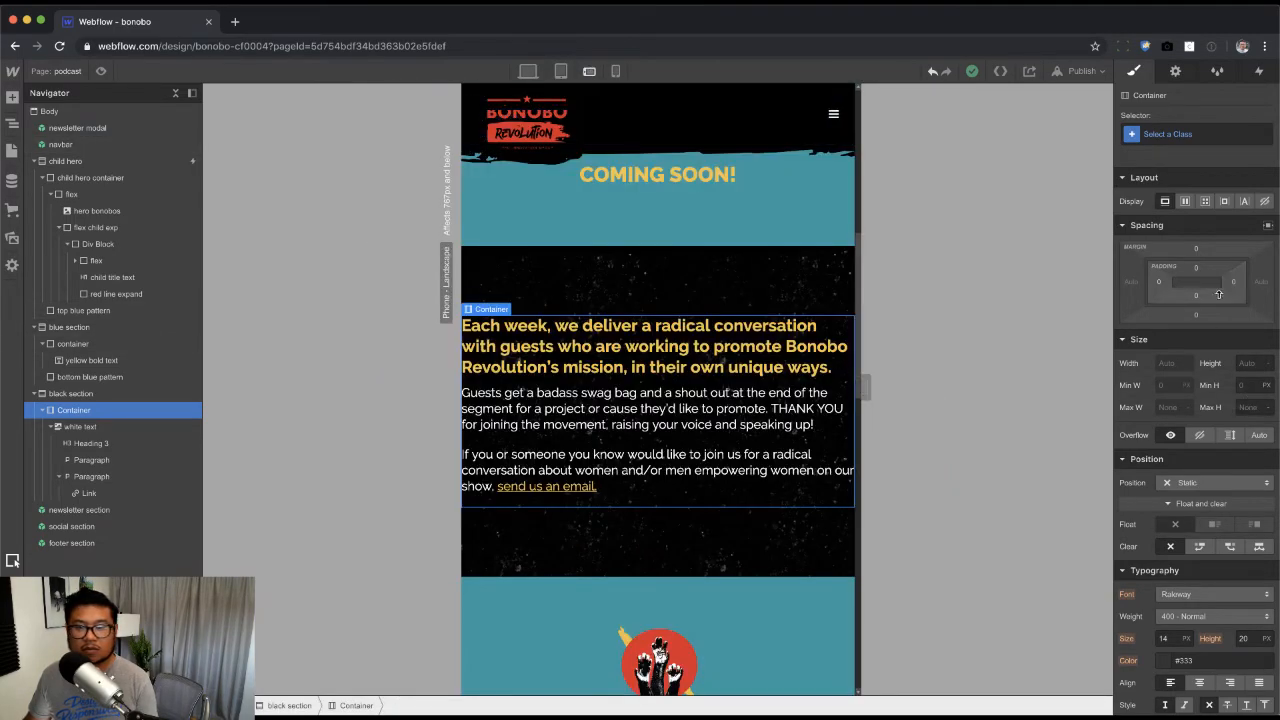
{"action": "left_click_drag", "start_coordinate": [1165, 285], "coordinate": [1147, 286]}
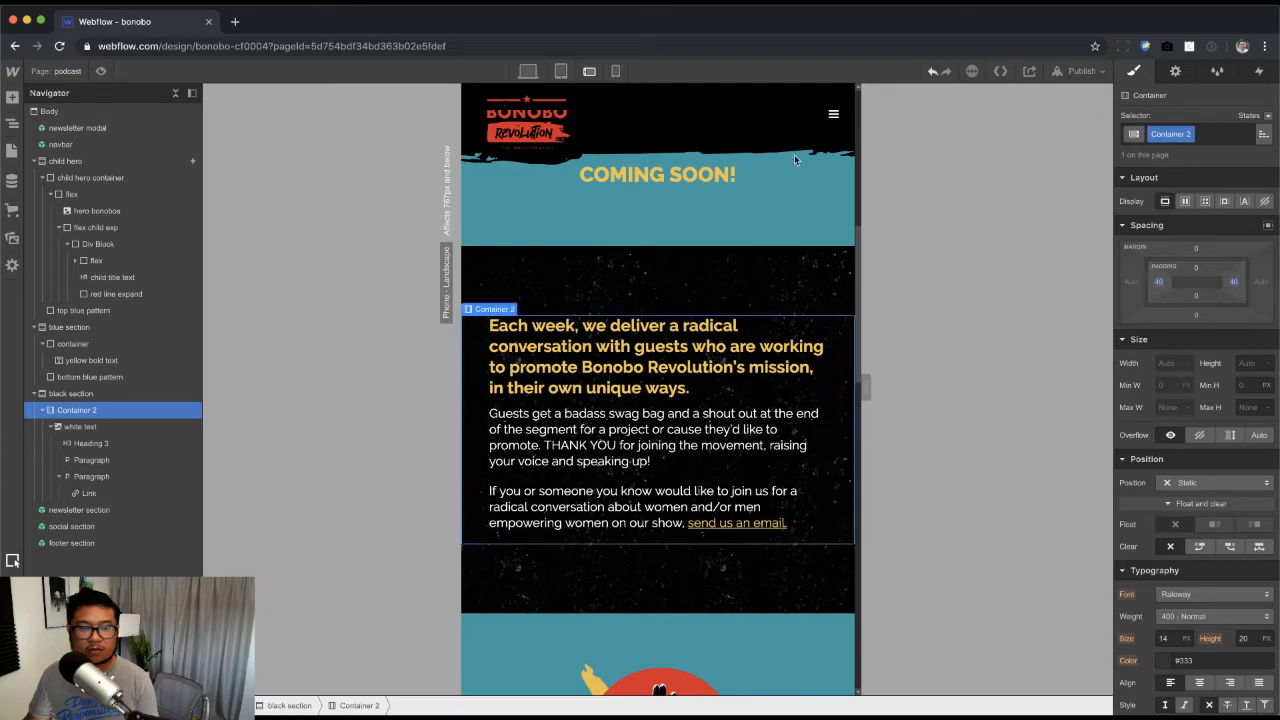
Step: Check the black section at the phone portrait and desktop breakpoints, then switch to the PDF and examine the Contact page design
{"action": "left_click", "coordinate": [616, 71]}
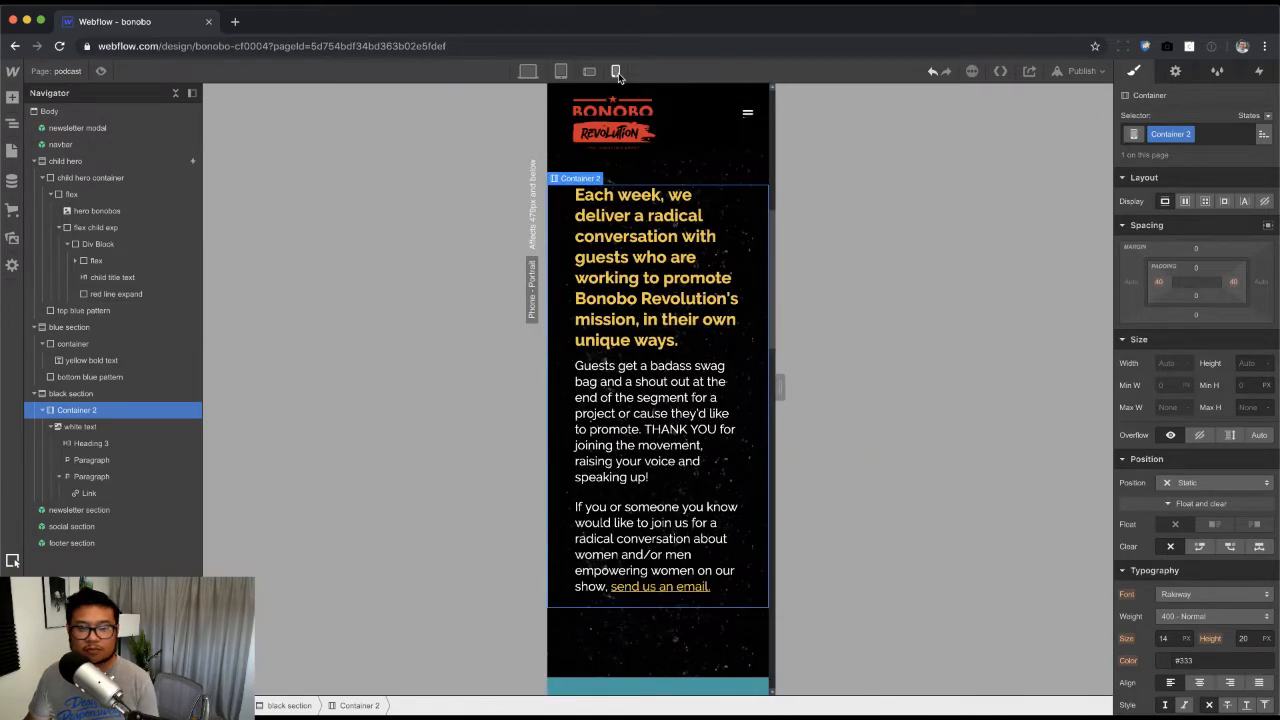
{"action": "left_click", "coordinate": [528, 71]}
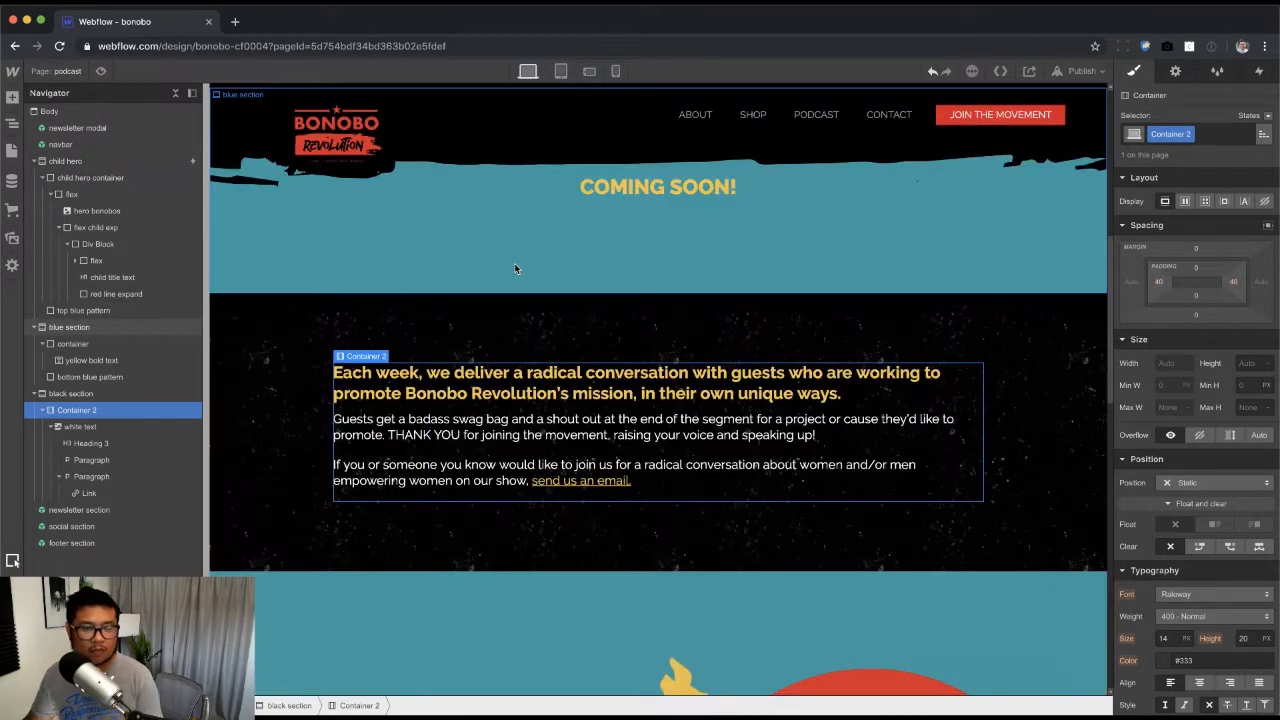
{"action": "scroll", "coordinate": [603, 555], "scroll_direction": "down", "scroll_amount": 4}
{"action": "scroll", "coordinate": [601, 547], "scroll_direction": "up", "scroll_amount": 10}
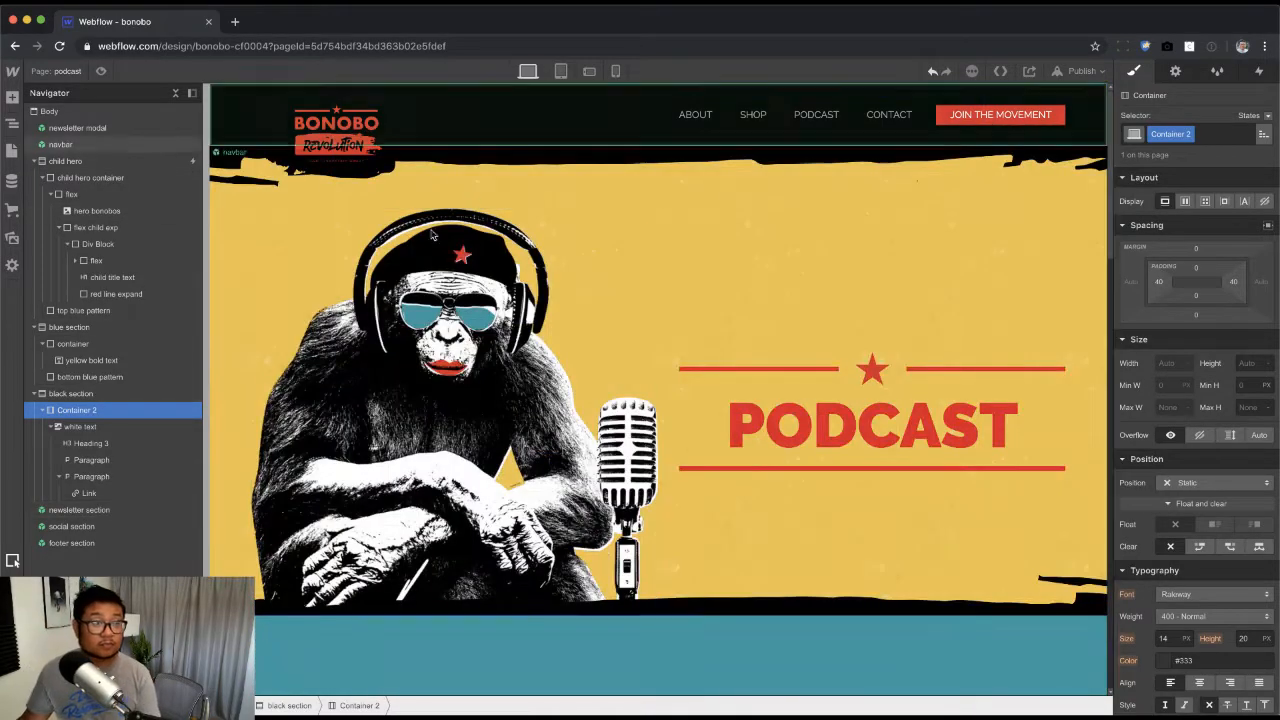
{"action": "key", "text": "super+Tab"}
{"action": "scroll", "coordinate": [516, 670], "scroll_direction": "down", "scroll_amount": 15}
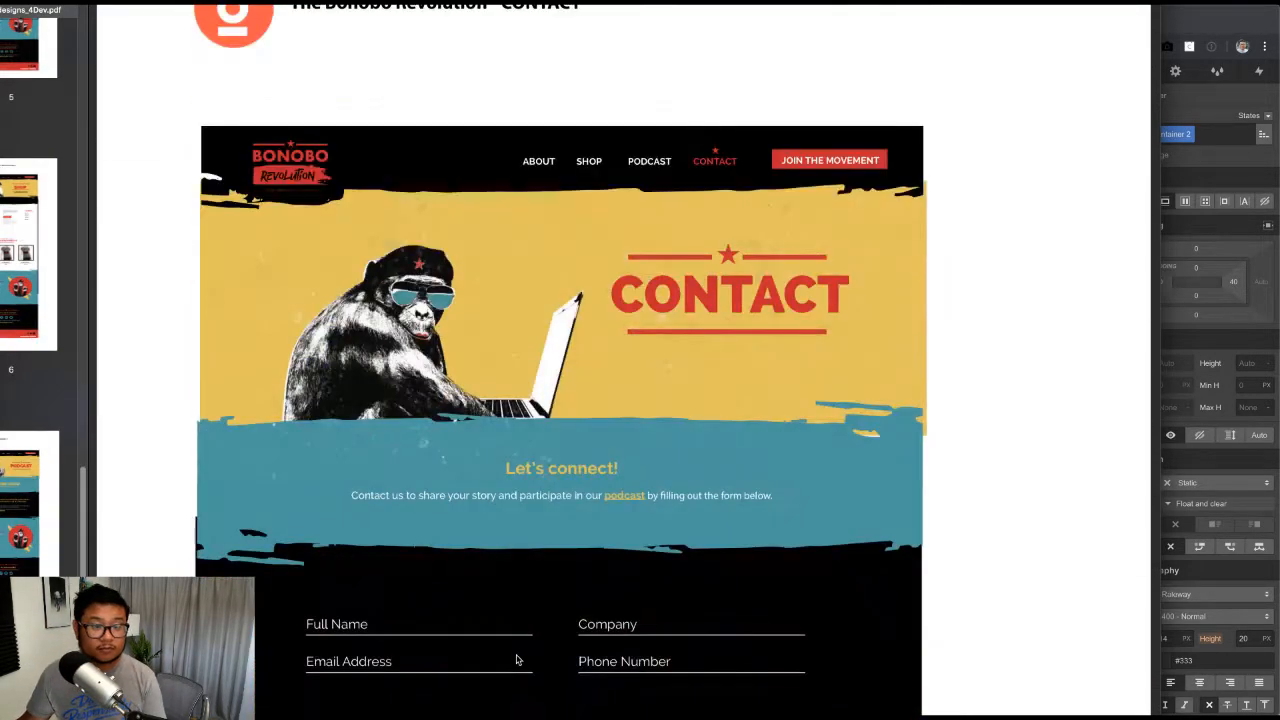
{"action": "scroll", "coordinate": [516, 655], "scroll_direction": "down", "scroll_amount": 4}
{"action": "scroll", "coordinate": [514, 657], "scroll_direction": "up", "scroll_amount": 9}
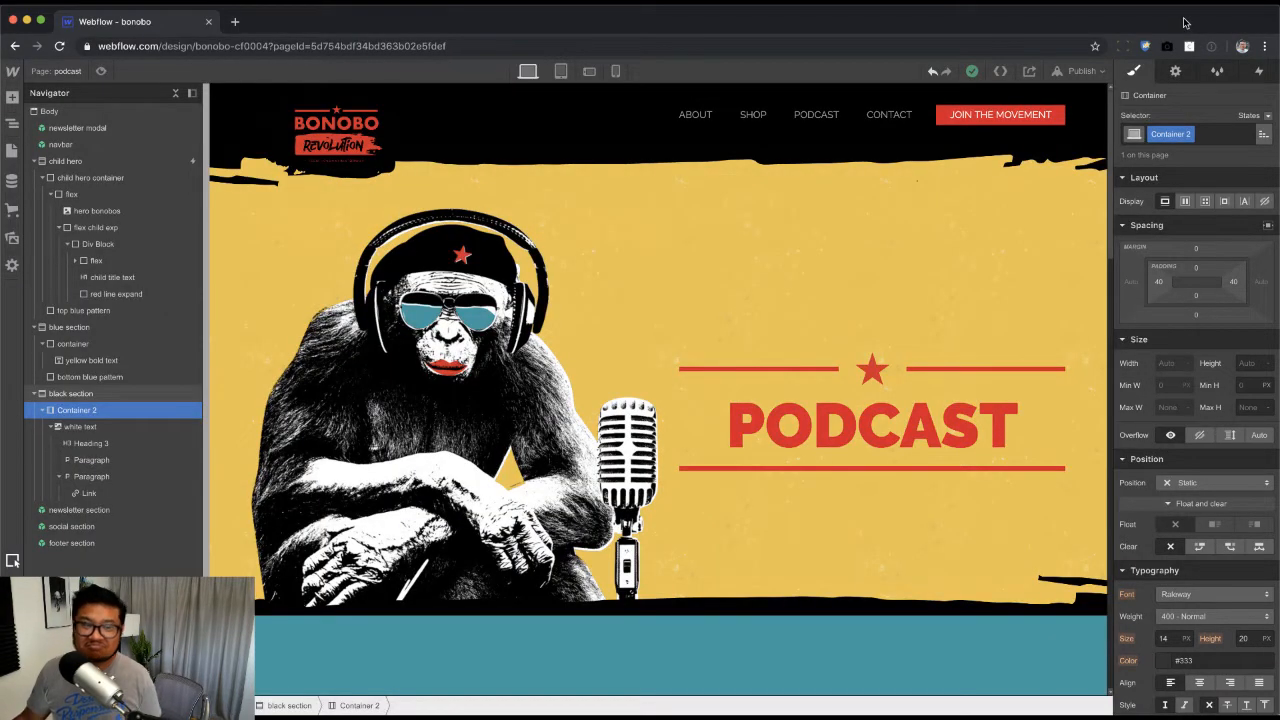
Step: Duplicate the podcast page in Webflow and create the copy under the name contact
{"action": "left_click", "coordinate": [63, 71]}
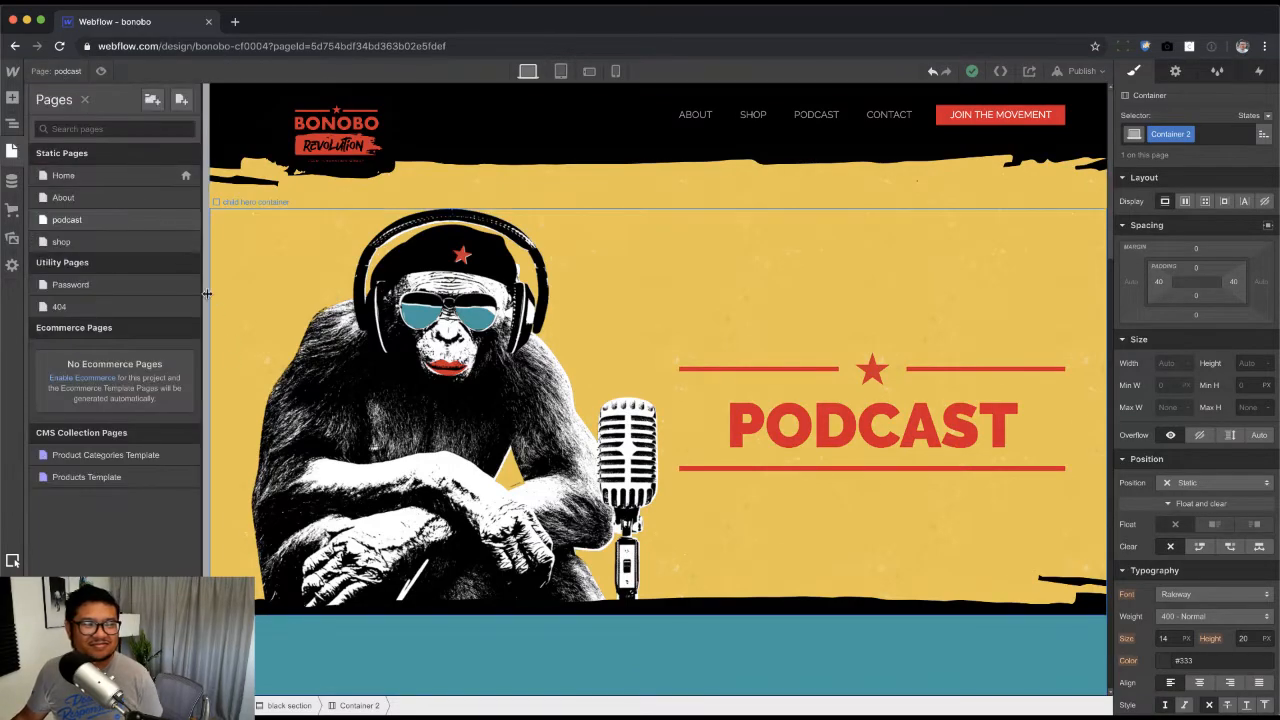
{"action": "left_click", "coordinate": [186, 222]}
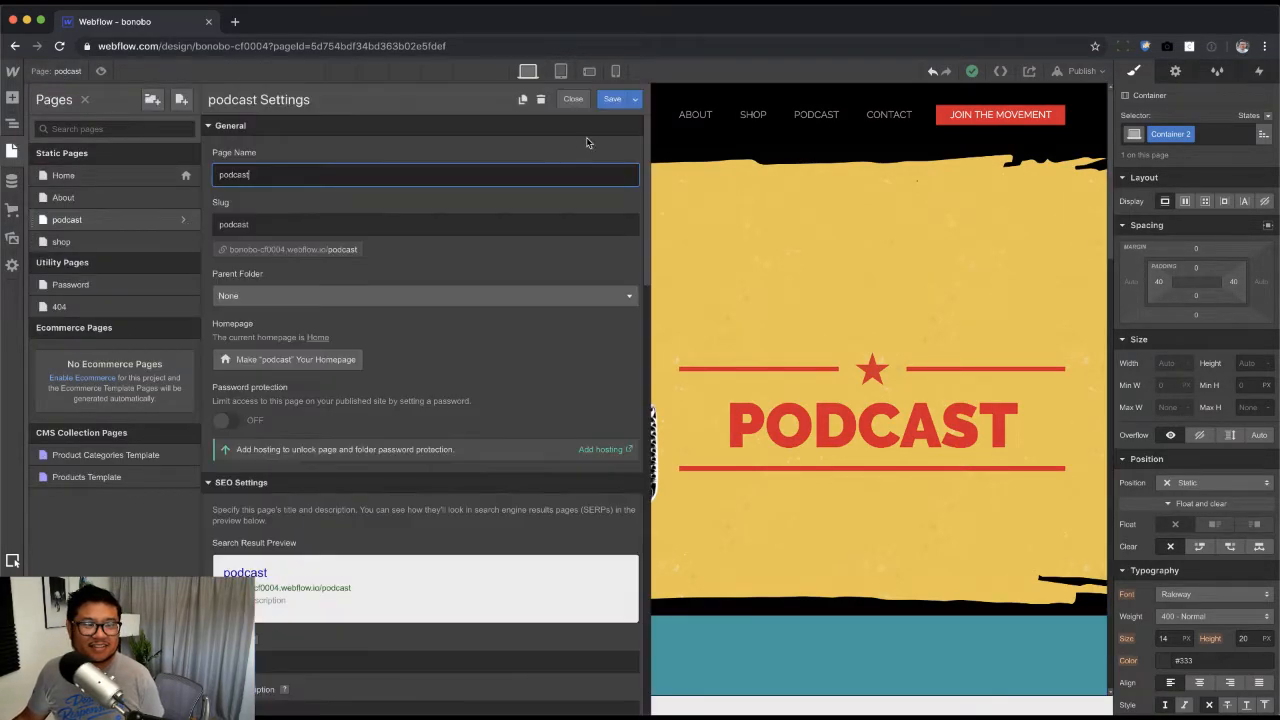
{"action": "left_click", "coordinate": [522, 100]}
{"action": "type", "text": "contact"}
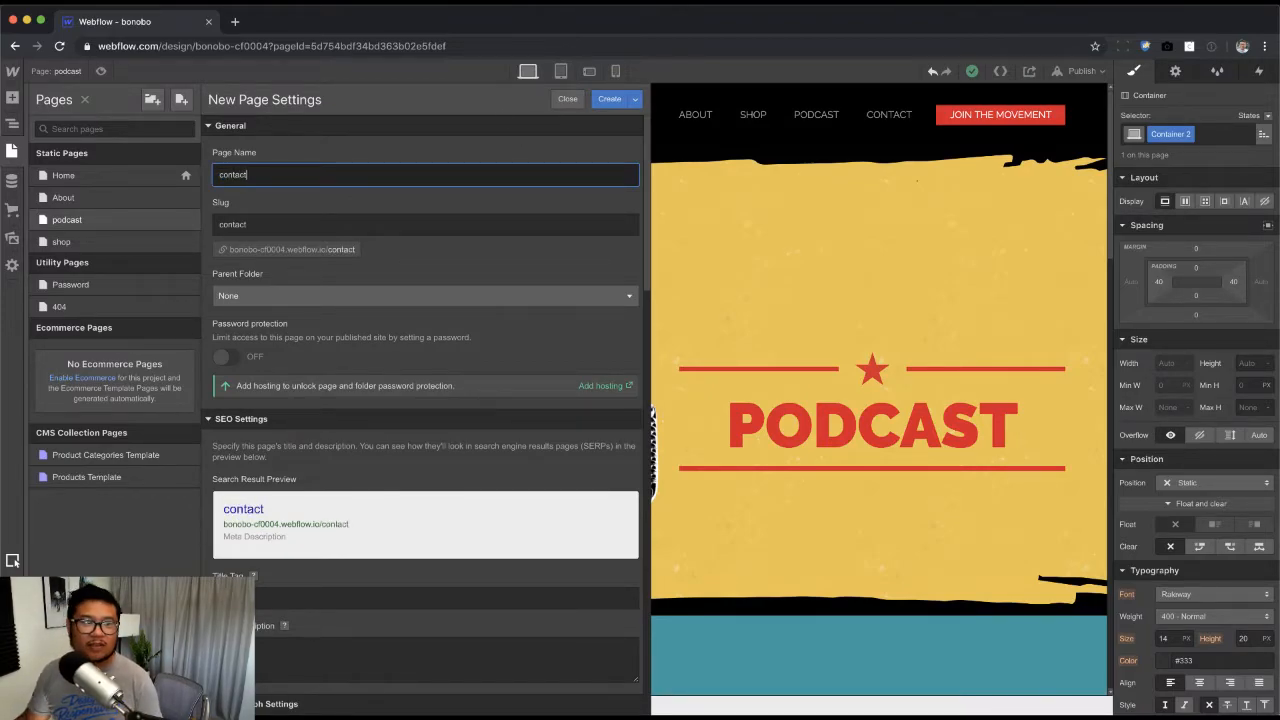
{"action": "key", "text": "Return"}
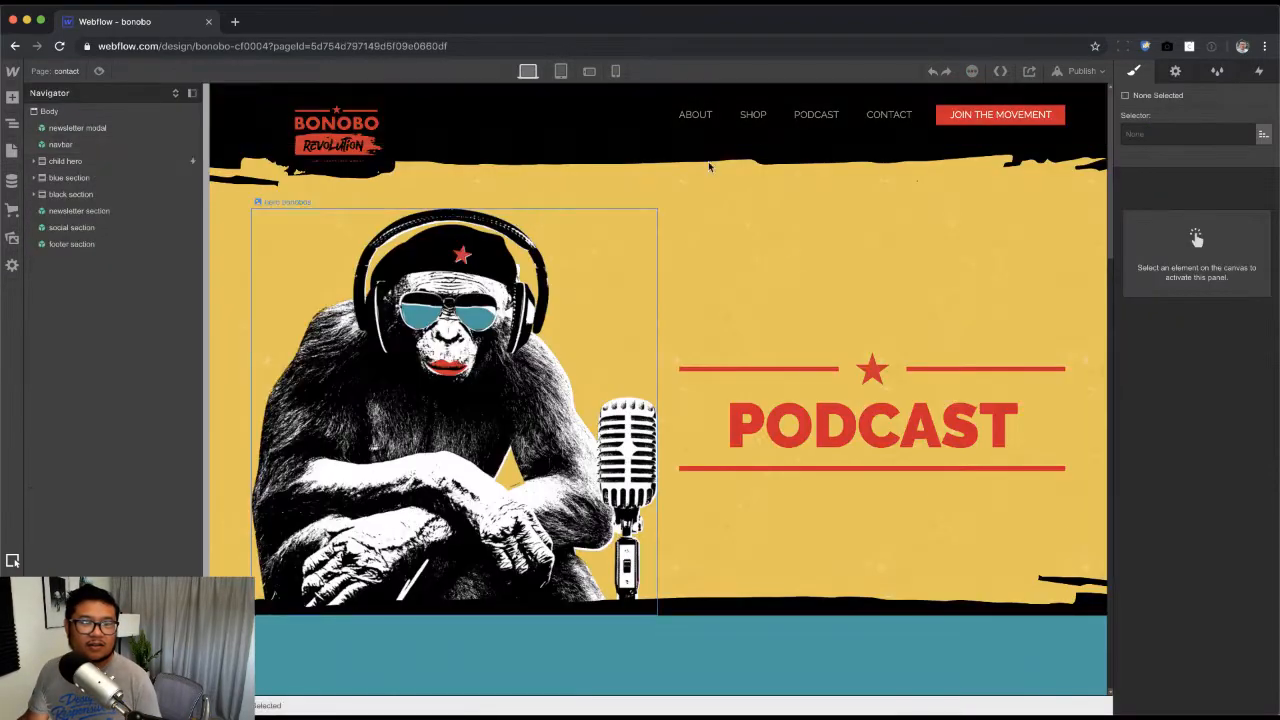
Step: Open the navbar symbol for editing and link its CONTACT item to the contact page
{"action": "left_click", "coordinate": [886, 128]}
{"action": "double_click", "coordinate": [886, 126]}
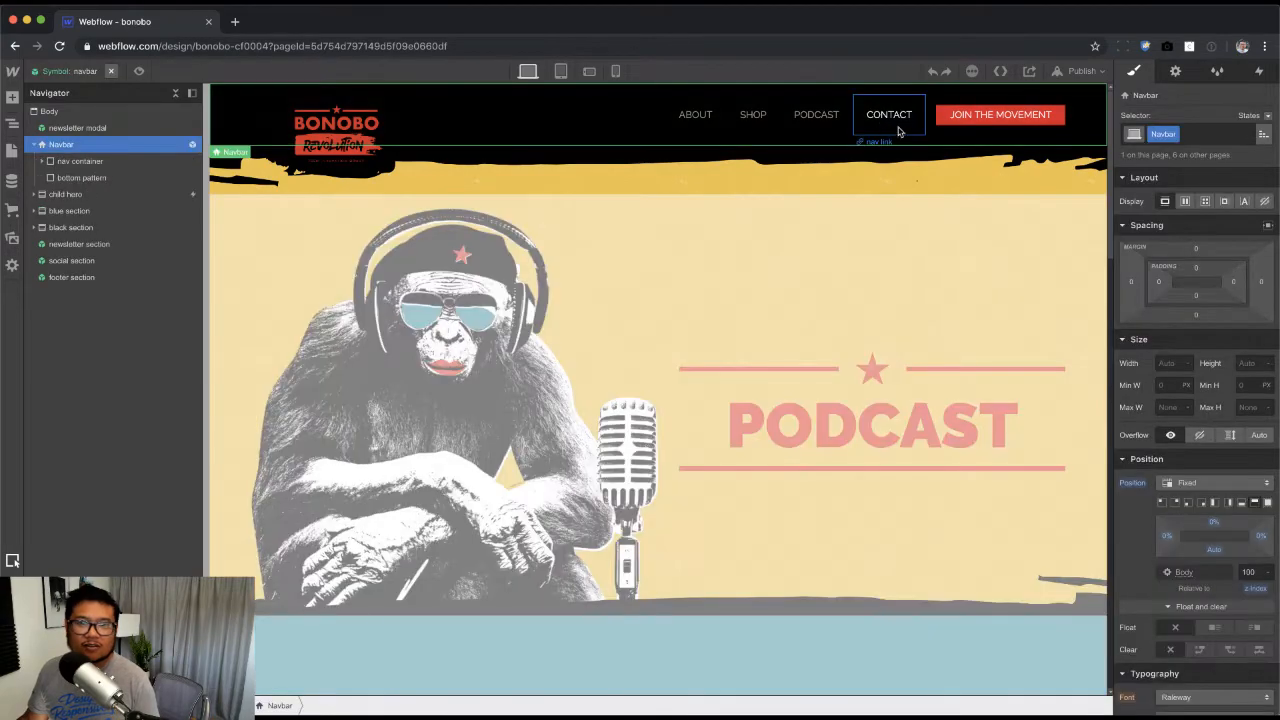
{"action": "left_click", "coordinate": [892, 126]}
{"action": "left_click", "coordinate": [1175, 71]}
{"action": "left_click", "coordinate": [1158, 274]}
{"action": "left_click", "coordinate": [1210, 298]}
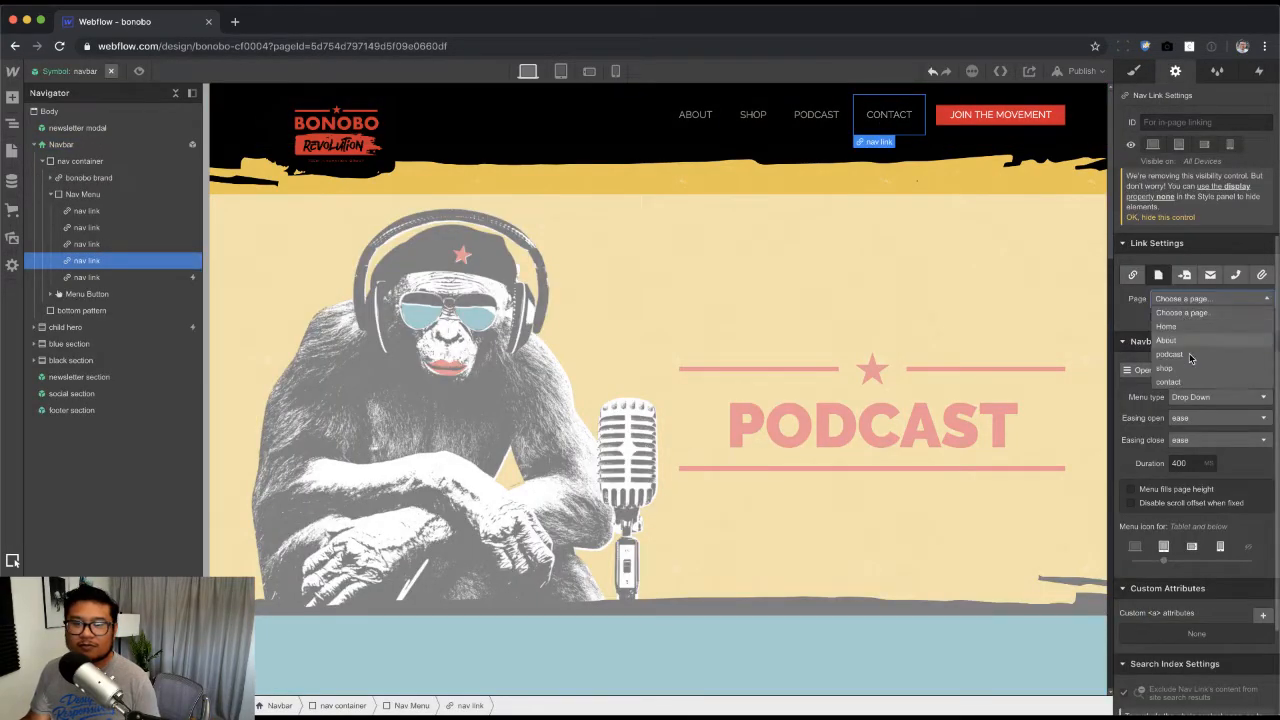
{"action": "left_click", "coordinate": [1200, 383]}
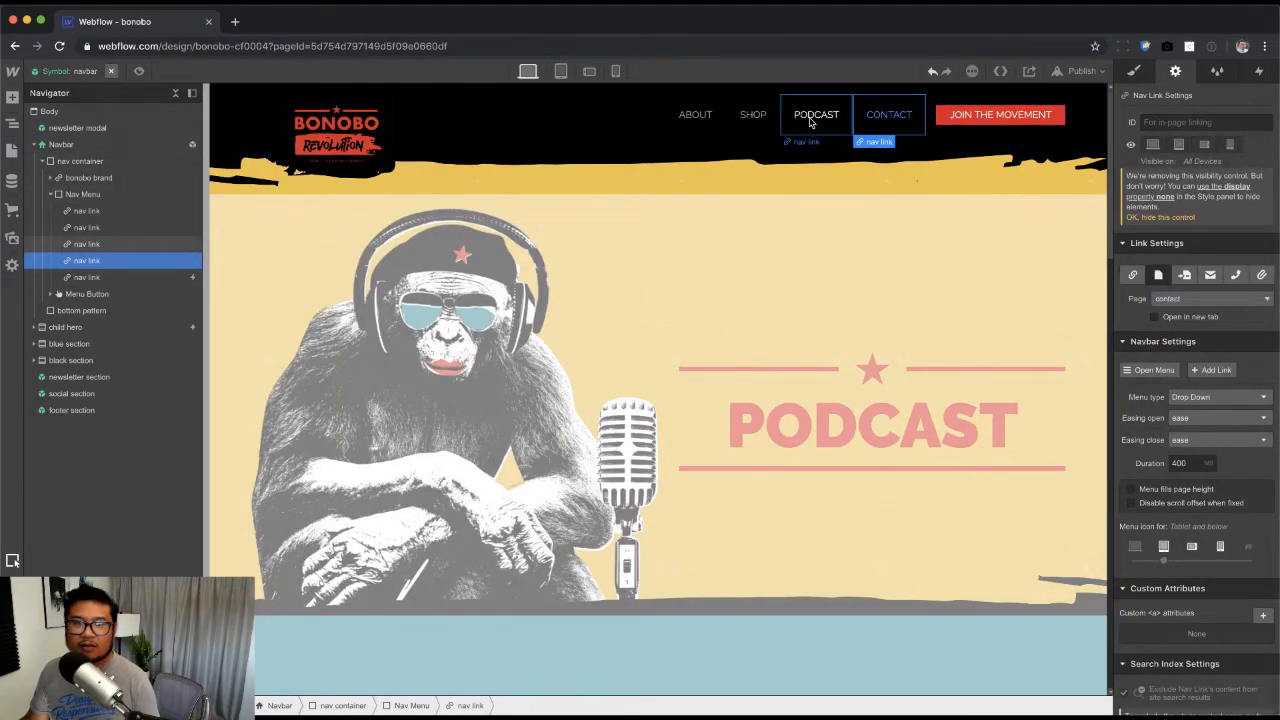
Step: Point the navbar's PODCAST link to the shop page
{"action": "left_click", "coordinate": [816, 115]}
{"action": "left_click", "coordinate": [1176, 300]}
{"action": "left_click", "coordinate": [1190, 360]}
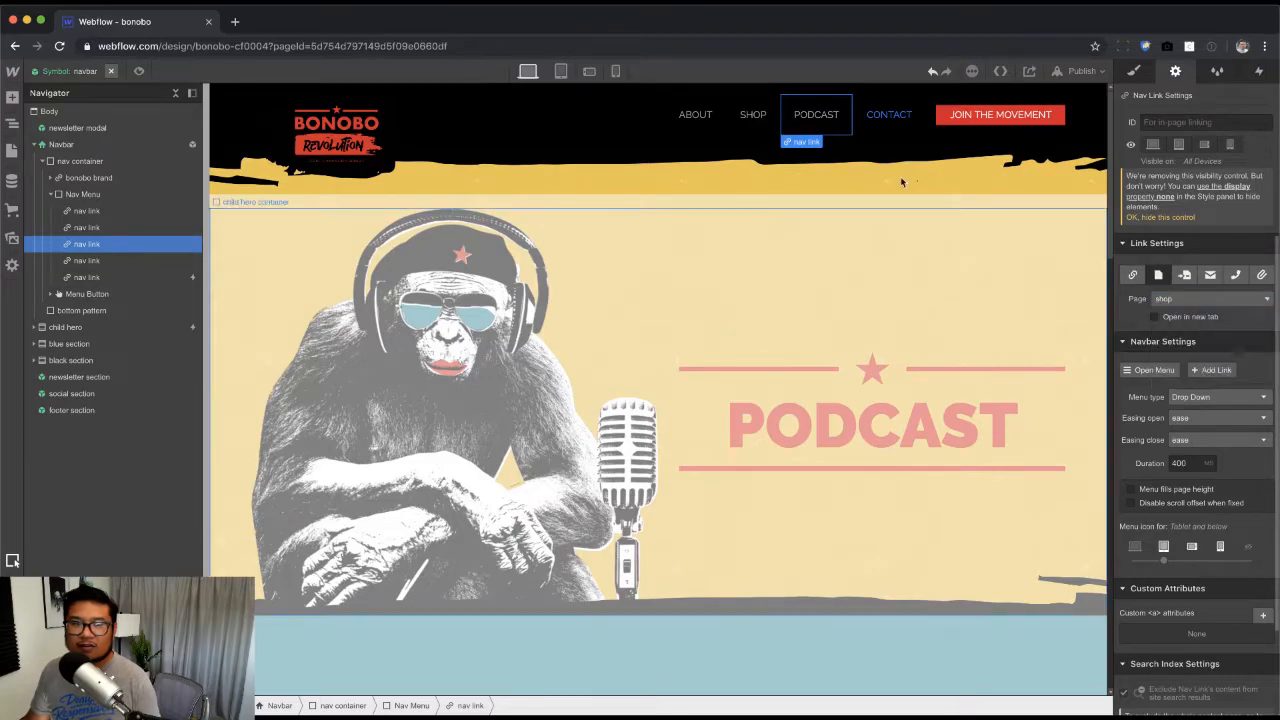
Step: Change the navbar's SHOP item to a page link and point it to the shop page
{"action": "left_click", "coordinate": [753, 115]}
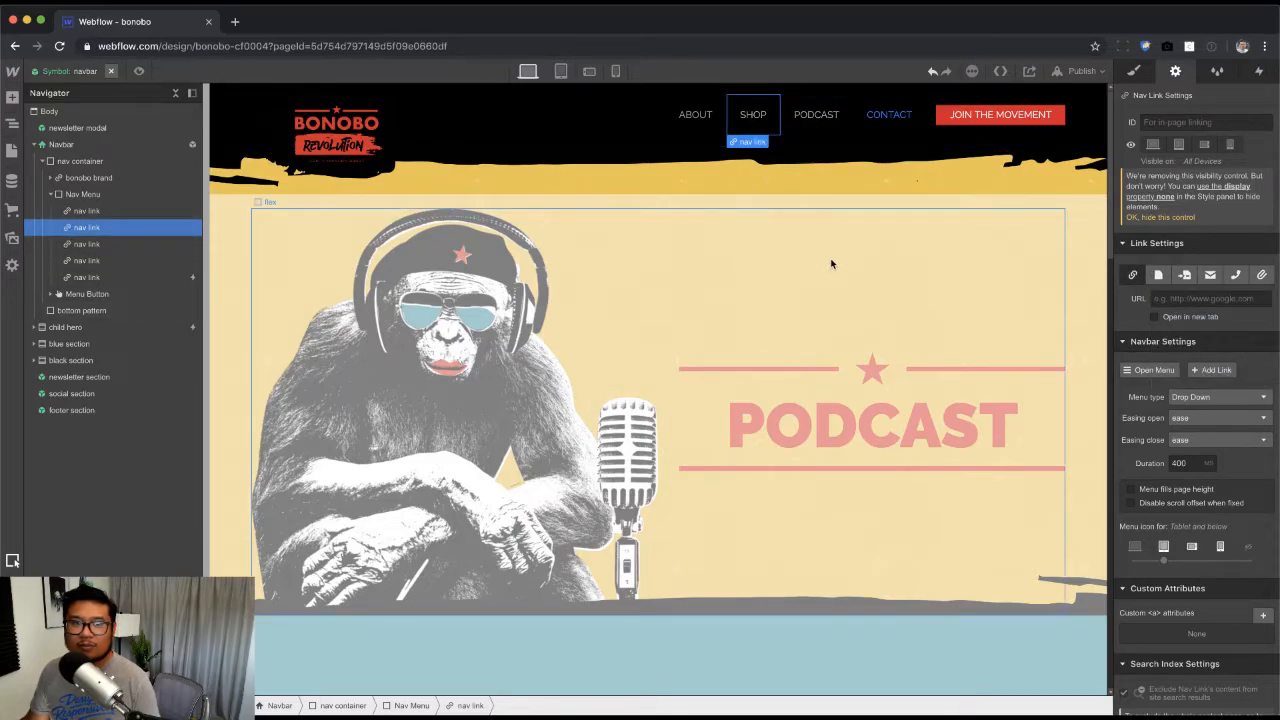
{"action": "left_click", "coordinate": [1158, 274]}
{"action": "left_click", "coordinate": [1180, 298]}
{"action": "left_click", "coordinate": [1165, 368]}
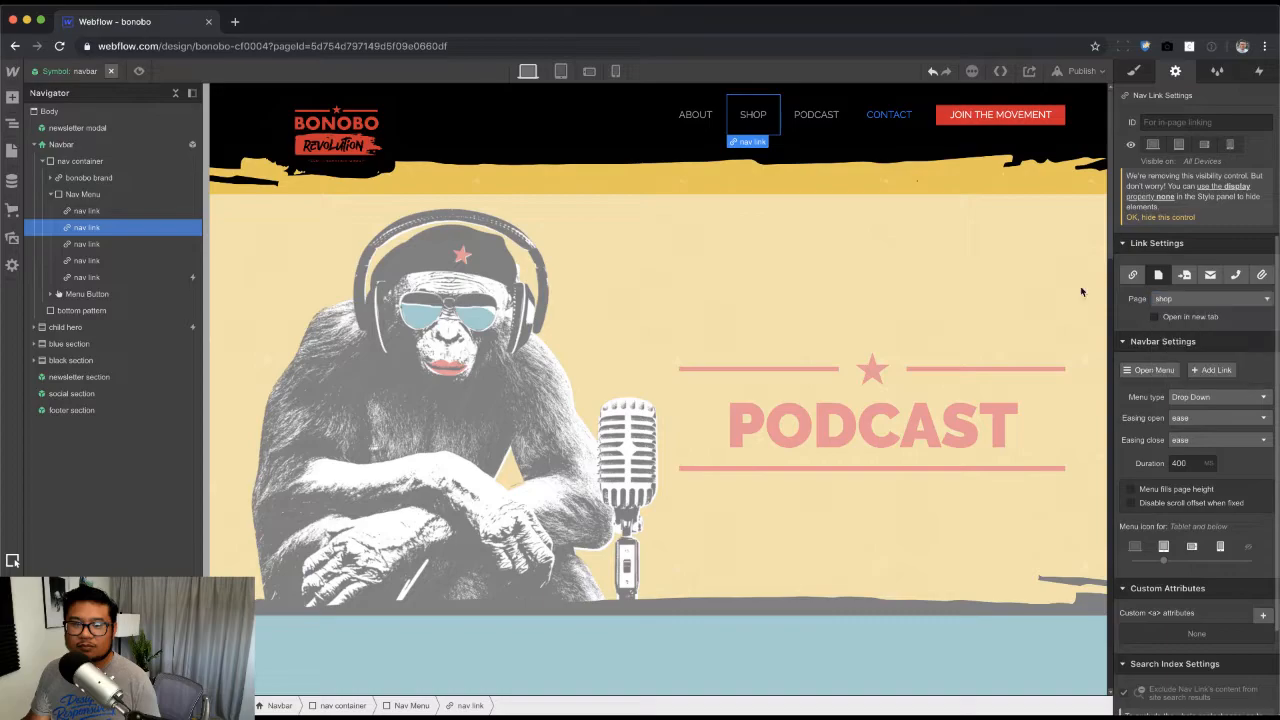
Step: Point the navbar's PODCAST link to the podcast page and its ABOUT link to the About page
{"action": "left_click", "coordinate": [816, 115]}
{"action": "left_click", "coordinate": [1190, 298]}
{"action": "left_click", "coordinate": [1170, 354]}
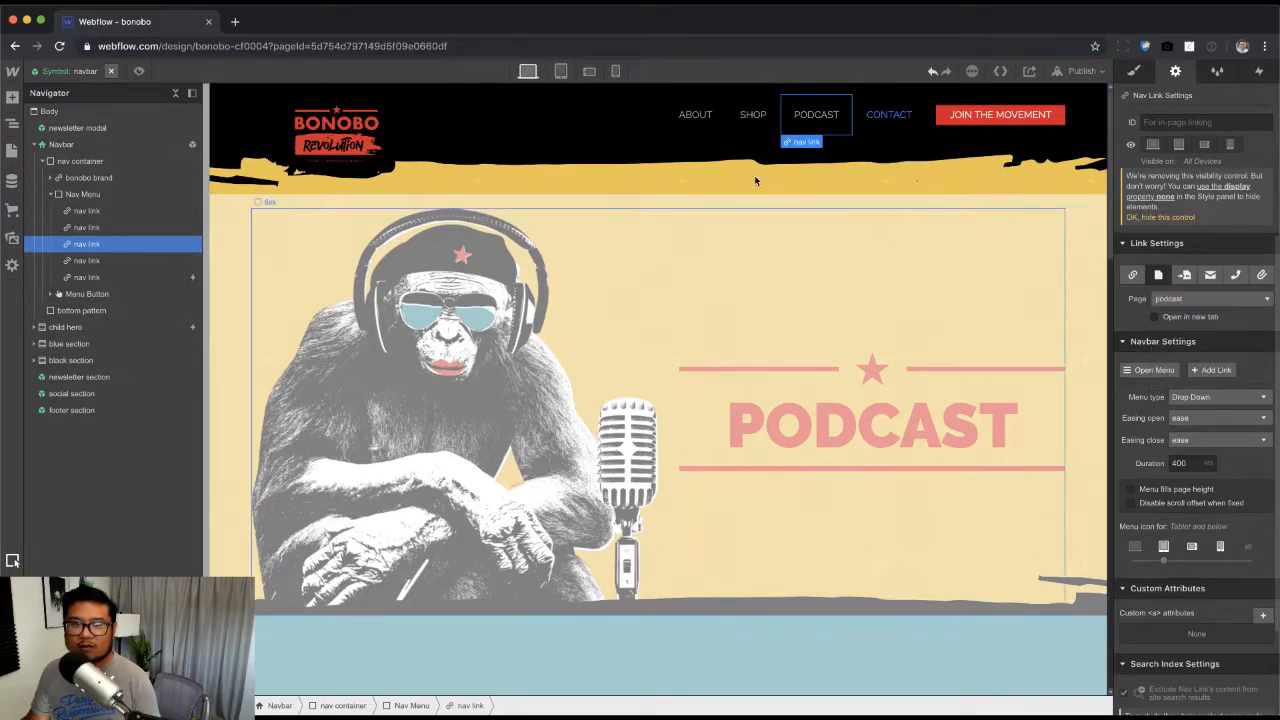
{"action": "left_click", "coordinate": [695, 115]}
{"action": "left_click", "coordinate": [1178, 303]}
{"action": "left_click", "coordinate": [1175, 341]}
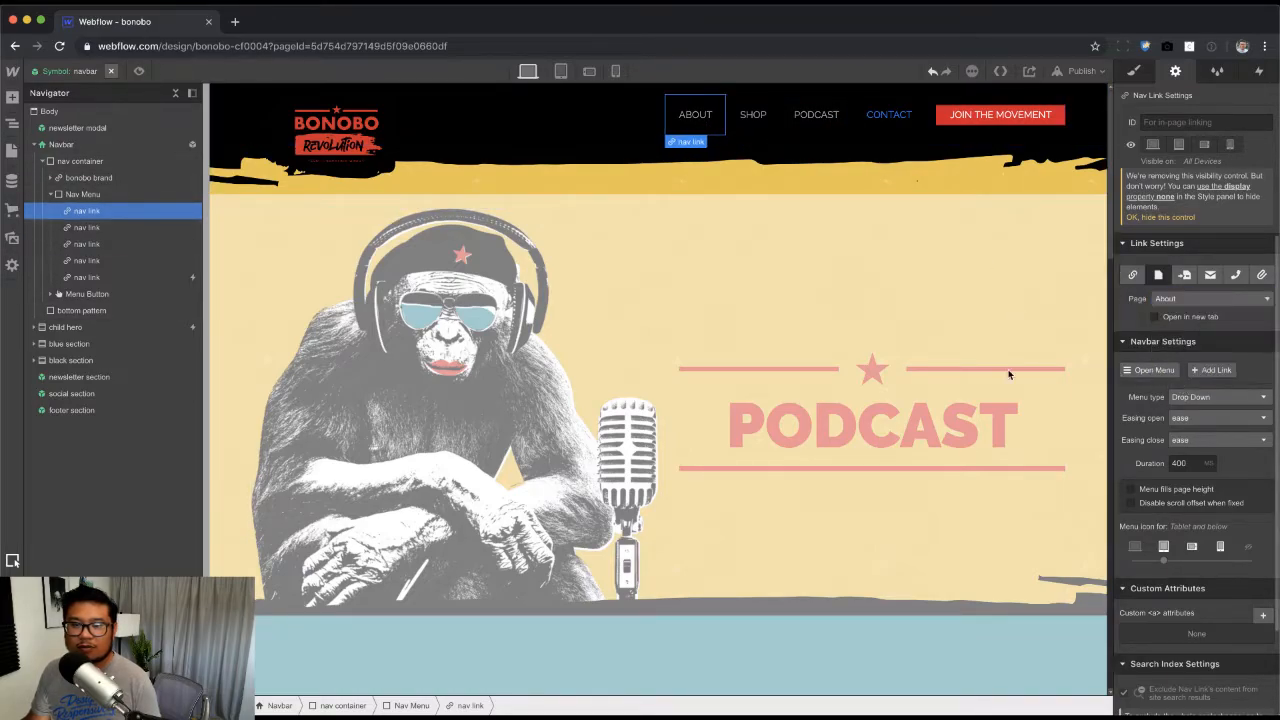
Step: Check the footer's Terms & Conditions and Privacy Policy links and the page setting of the navbar's CONTACT link
{"action": "left_click", "coordinate": [930, 379]}
{"action": "scroll", "coordinate": [850, 400], "scroll_direction": "down", "scroll_amount": 15}
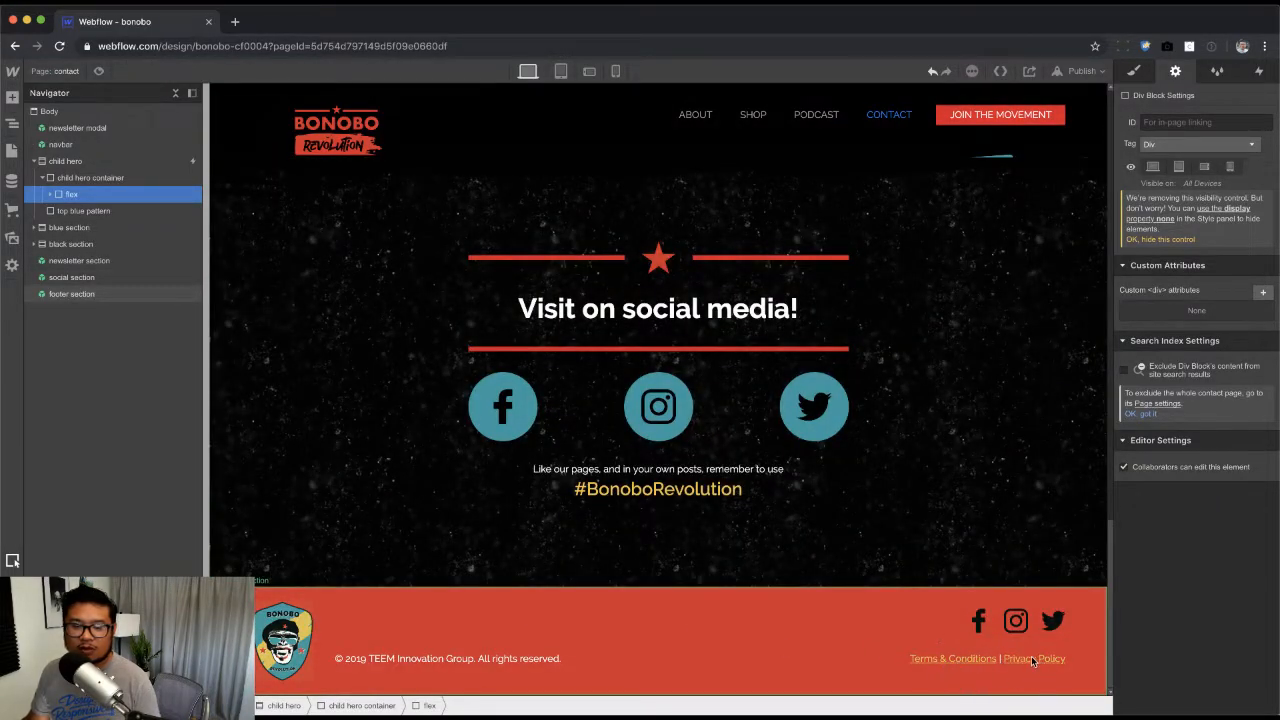
{"action": "left_click", "coordinate": [960, 669]}
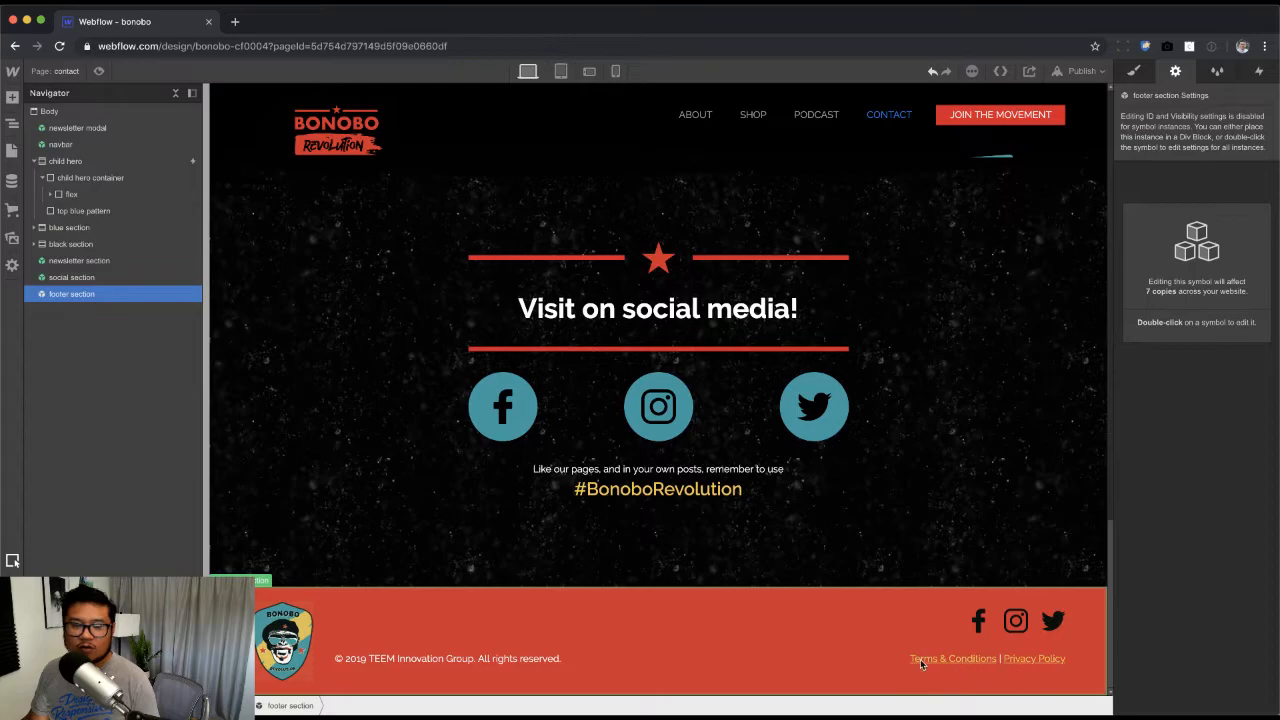
{"action": "scroll", "coordinate": [900, 627], "scroll_direction": "up", "scroll_amount": 15}
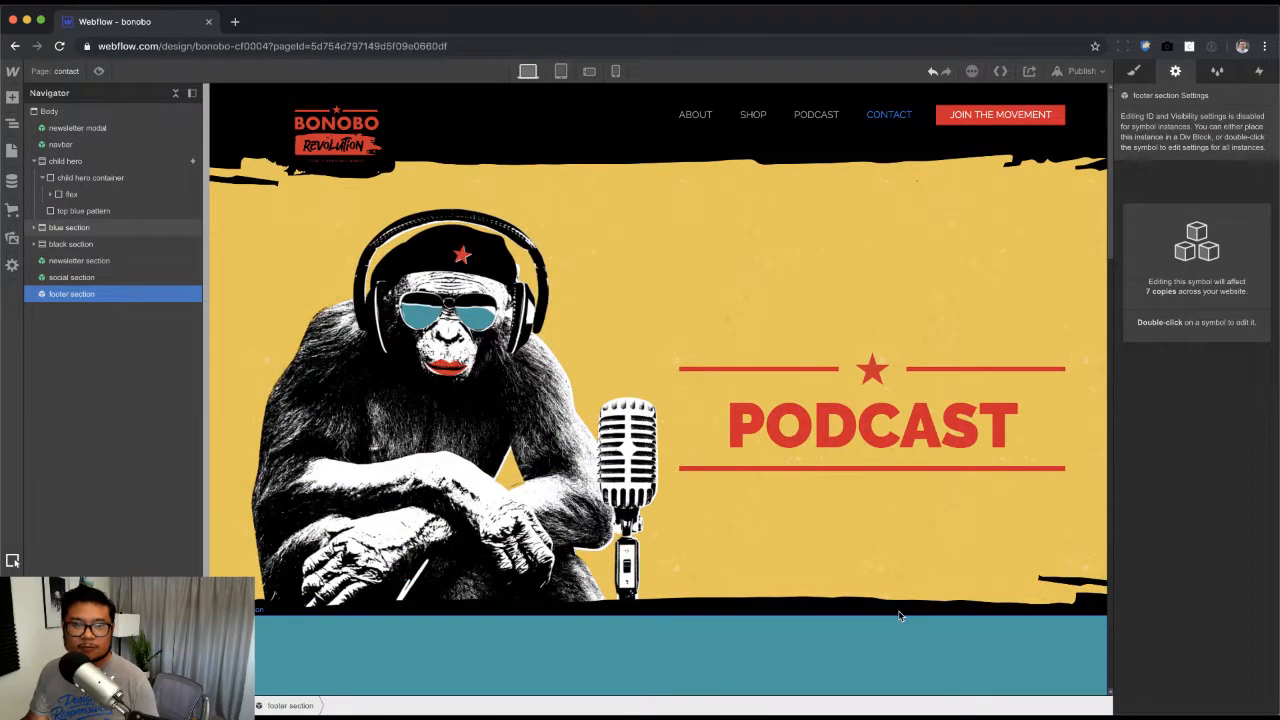
{"action": "double_click", "coordinate": [880, 126]}
{"action": "left_click", "coordinate": [895, 124]}
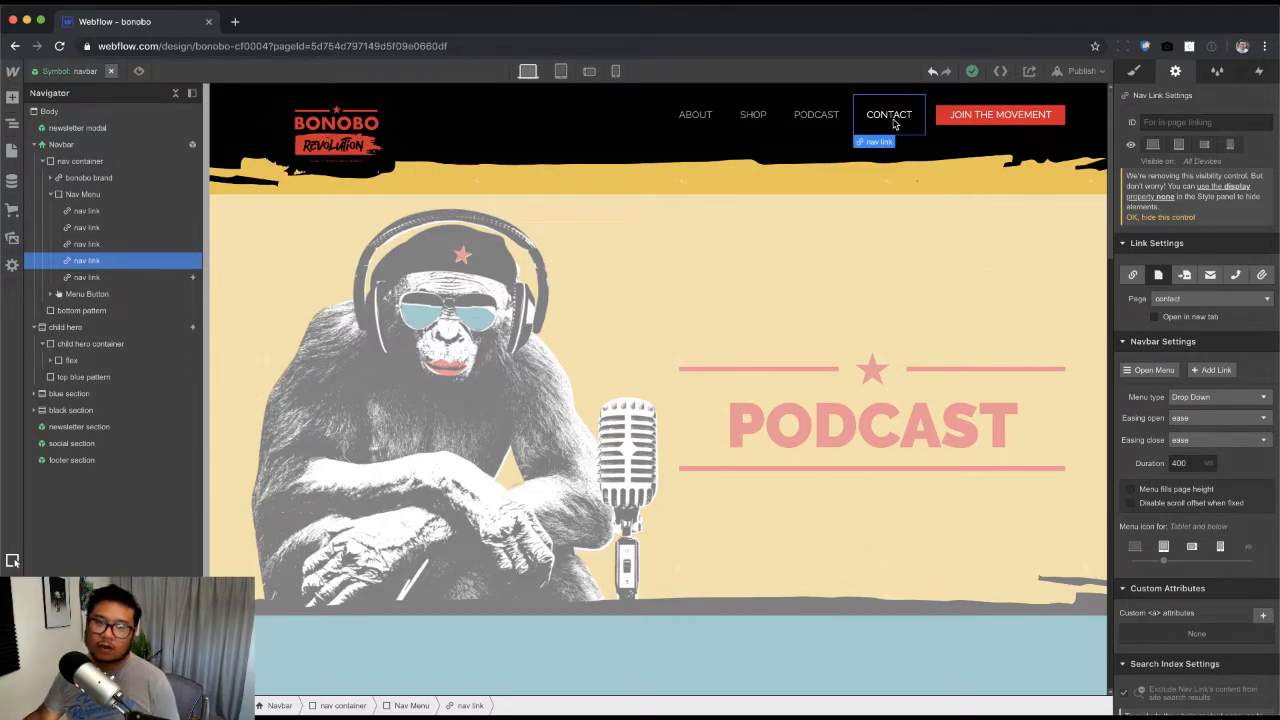
{"action": "right_click", "coordinate": [895, 124]}
{"action": "left_click", "coordinate": [887, 107]}
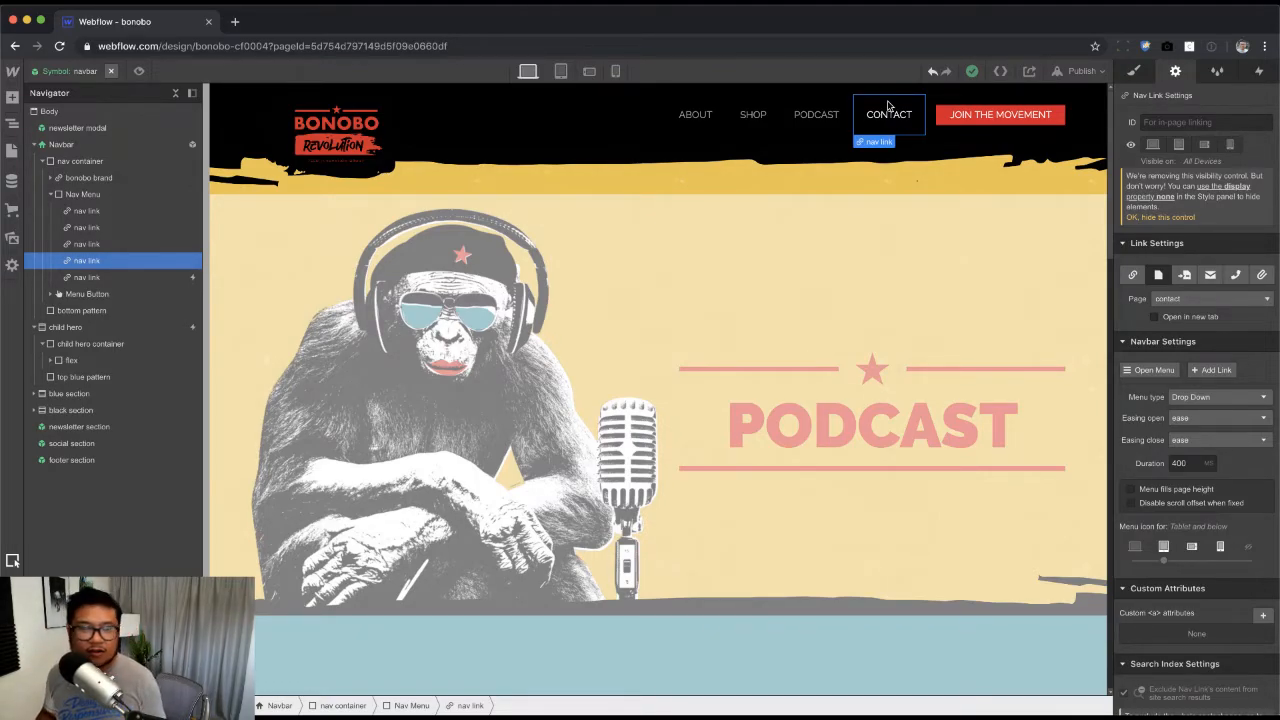
{"action": "left_click", "coordinate": [903, 237]}
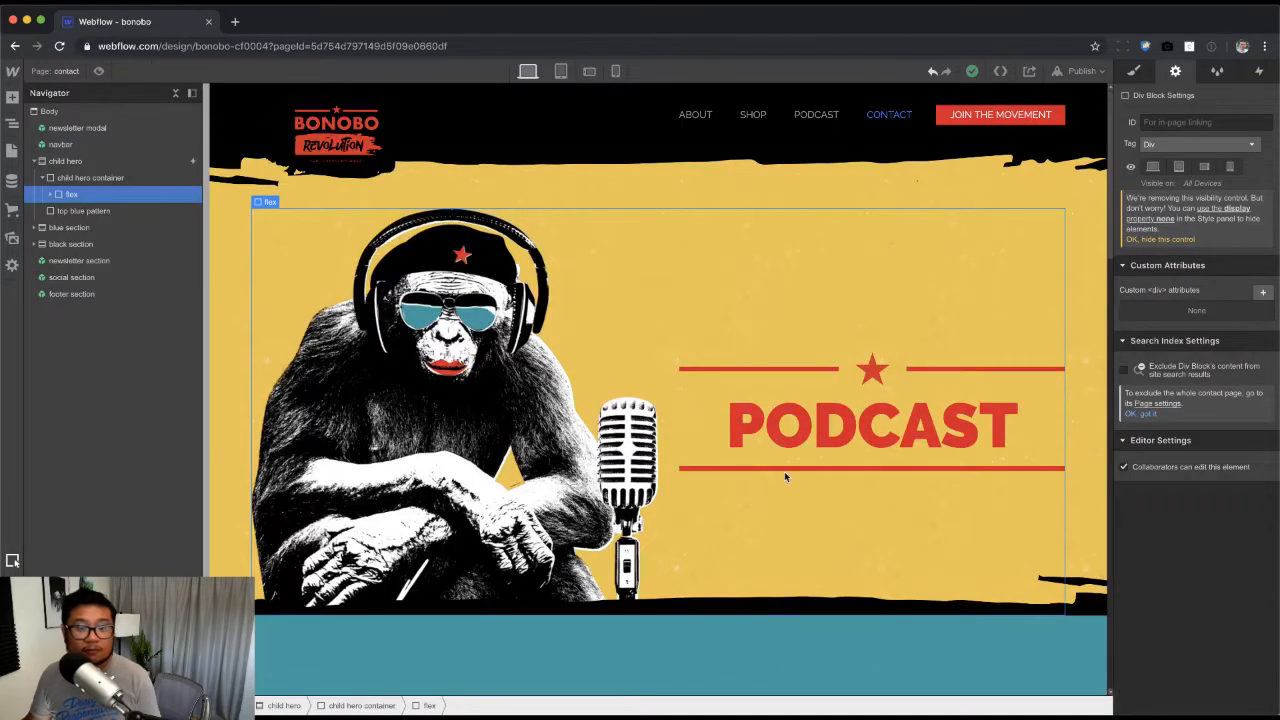
Step: Open the navbar symbol for editing and set the text color of the CONTACT link's Current state to the Crimson swatch
{"action": "double_click", "coordinate": [885, 125]}
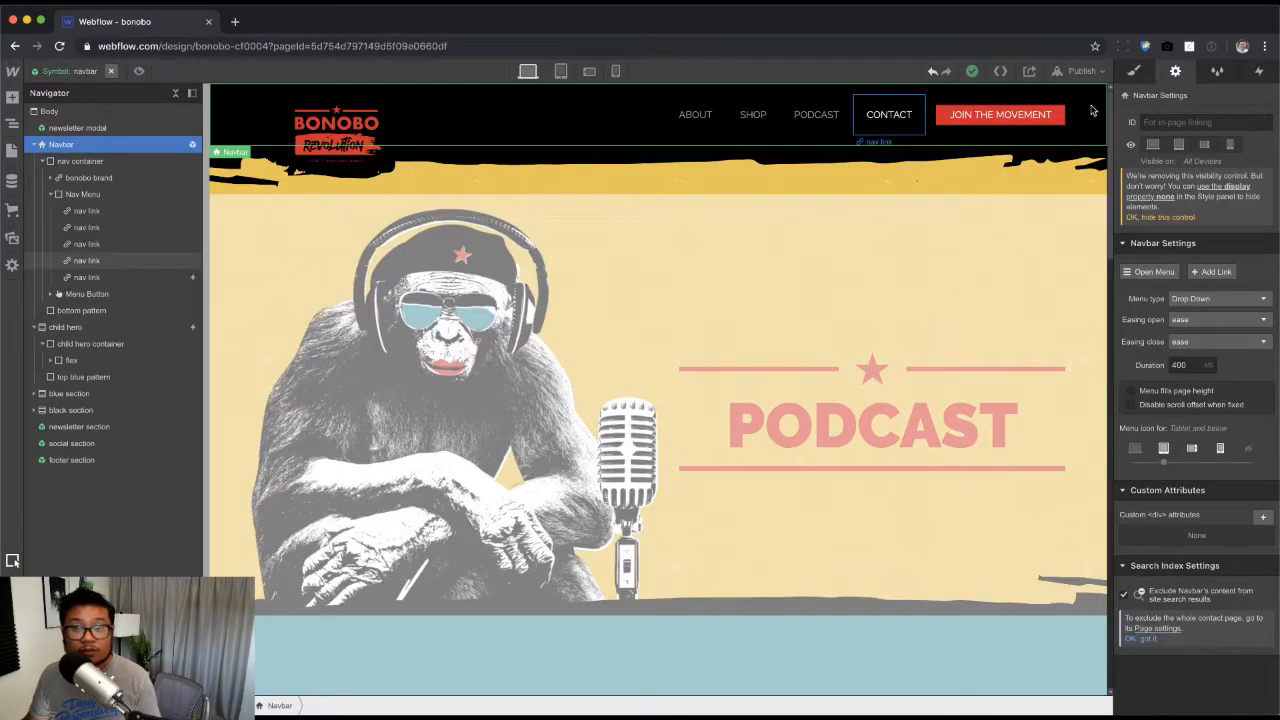
{"action": "left_click", "coordinate": [889, 114]}
{"action": "left_click", "coordinate": [1133, 71]}
{"action": "scroll", "coordinate": [1226, 566], "scroll_direction": "down", "scroll_amount": 5}
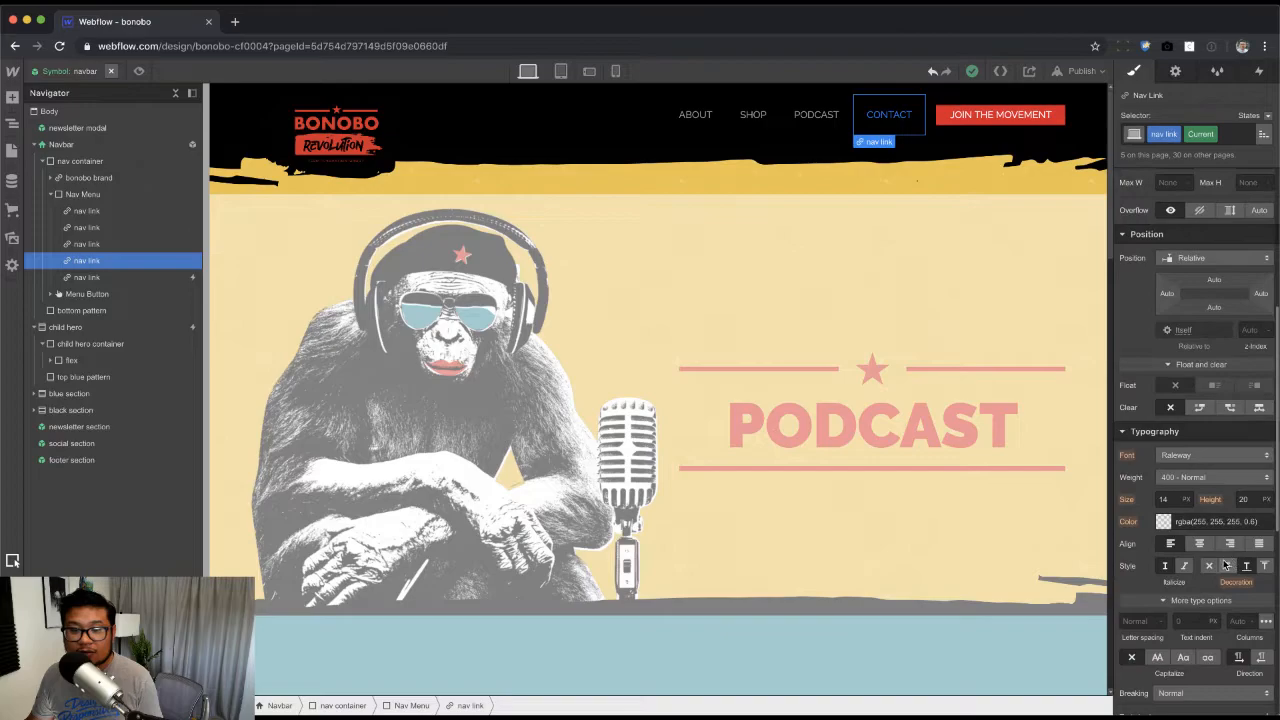
{"action": "left_click", "coordinate": [1163, 521]}
{"action": "left_click", "coordinate": [1227, 491]}
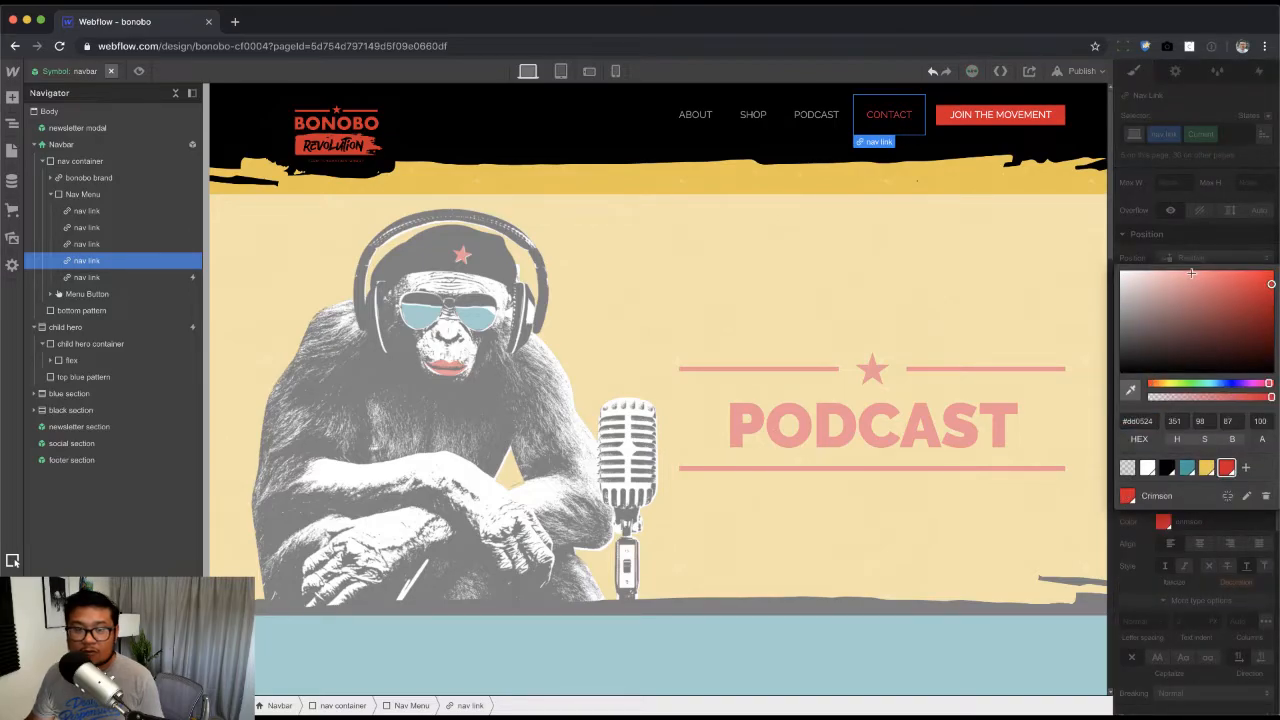
{"action": "left_click", "coordinate": [1166, 194]}
Step: Compare the navbar with the PDF design, set the nav link font weight to 700 - Bold, and leave the symbol
{"action": "key", "text": "super+Tab"}
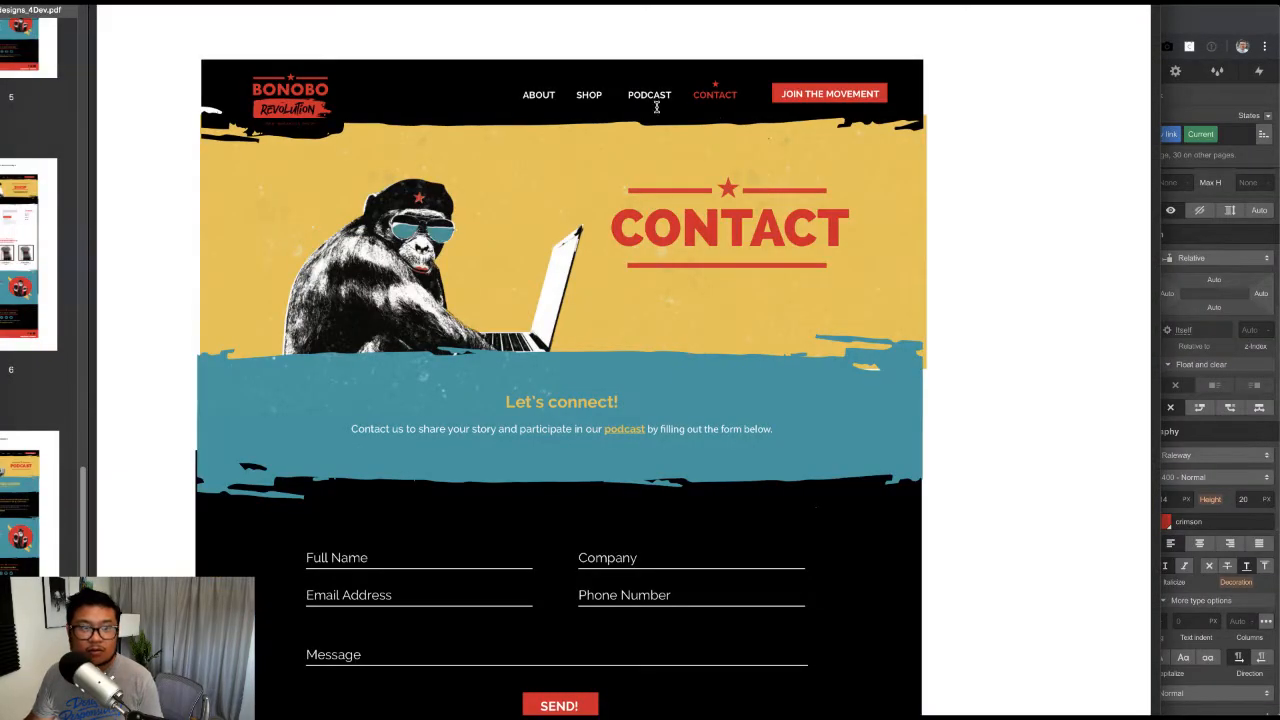
{"action": "key", "text": "super+Tab"}
{"action": "left_click", "coordinate": [816, 114]}
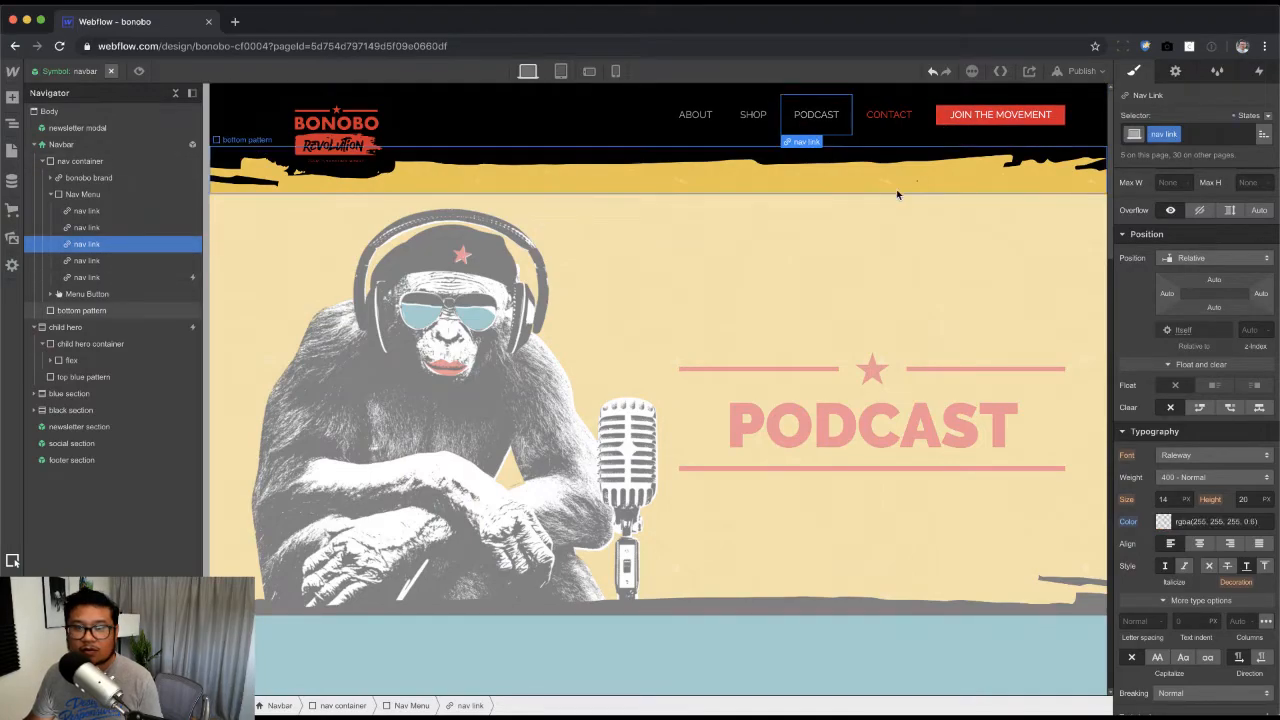
{"action": "left_click", "coordinate": [1185, 477]}
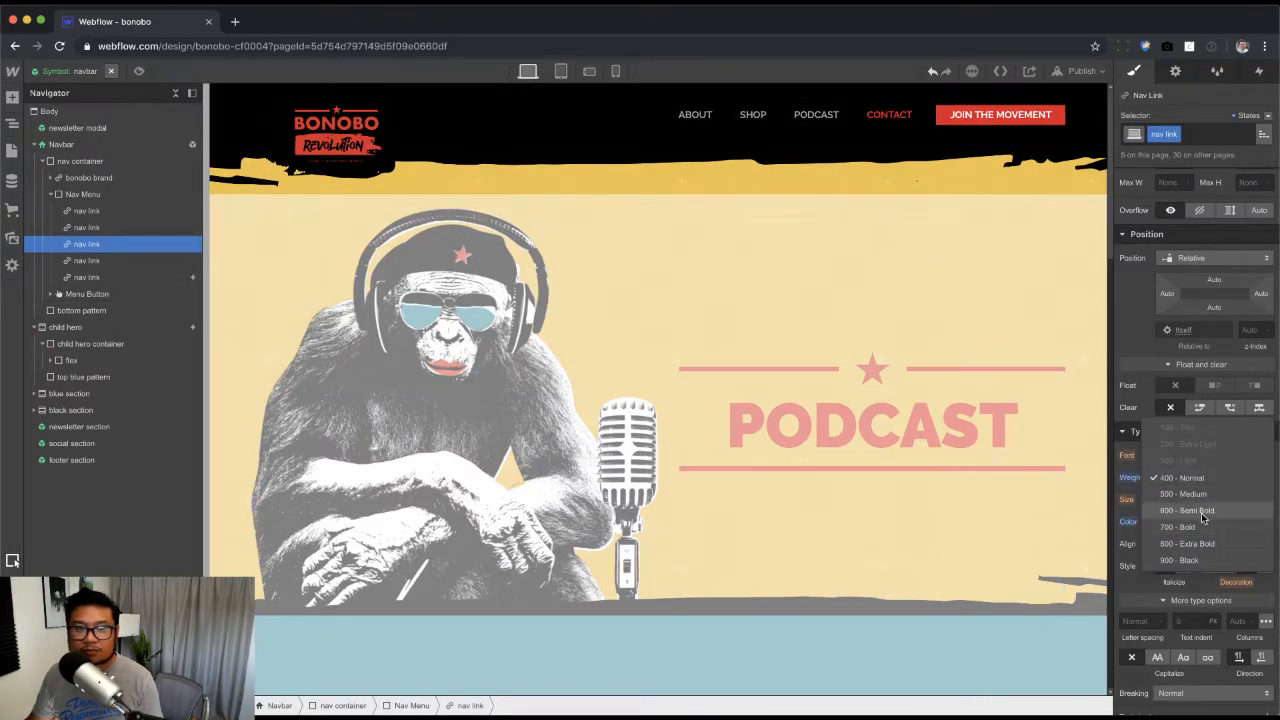
{"action": "left_click", "coordinate": [1200, 512]}
{"action": "left_click", "coordinate": [1187, 480]}
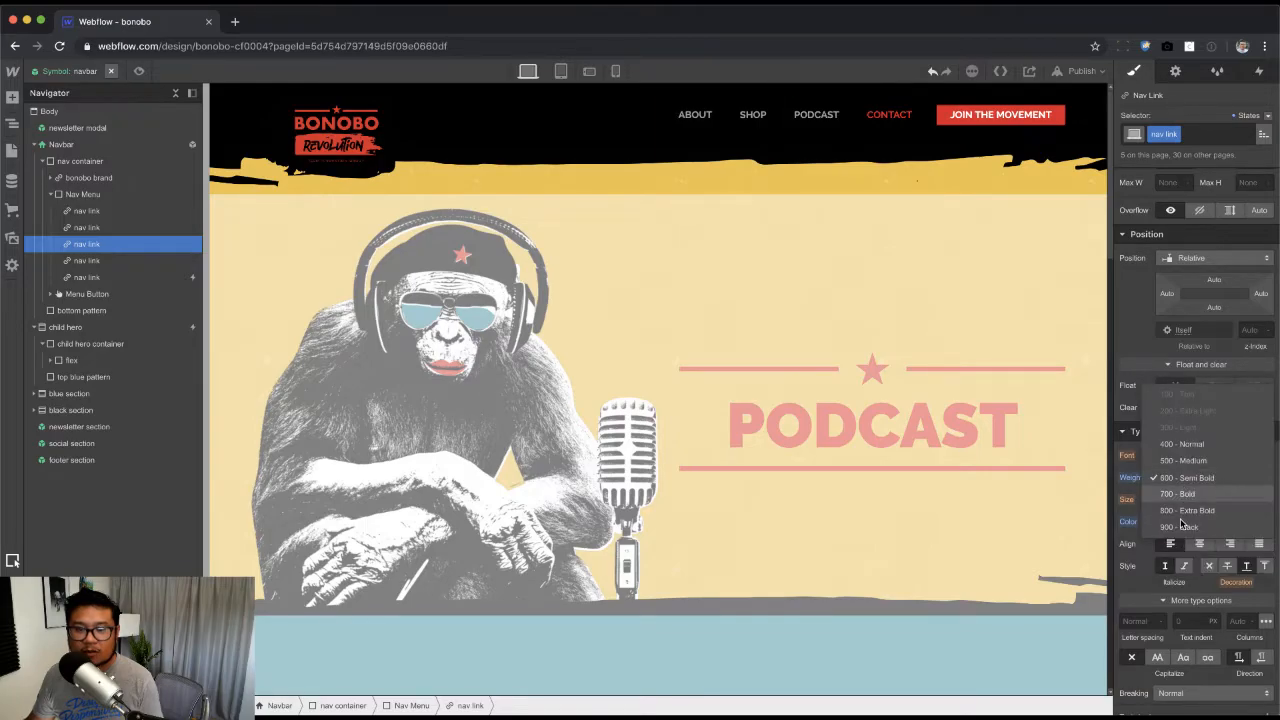
{"action": "left_click", "coordinate": [1181, 496]}
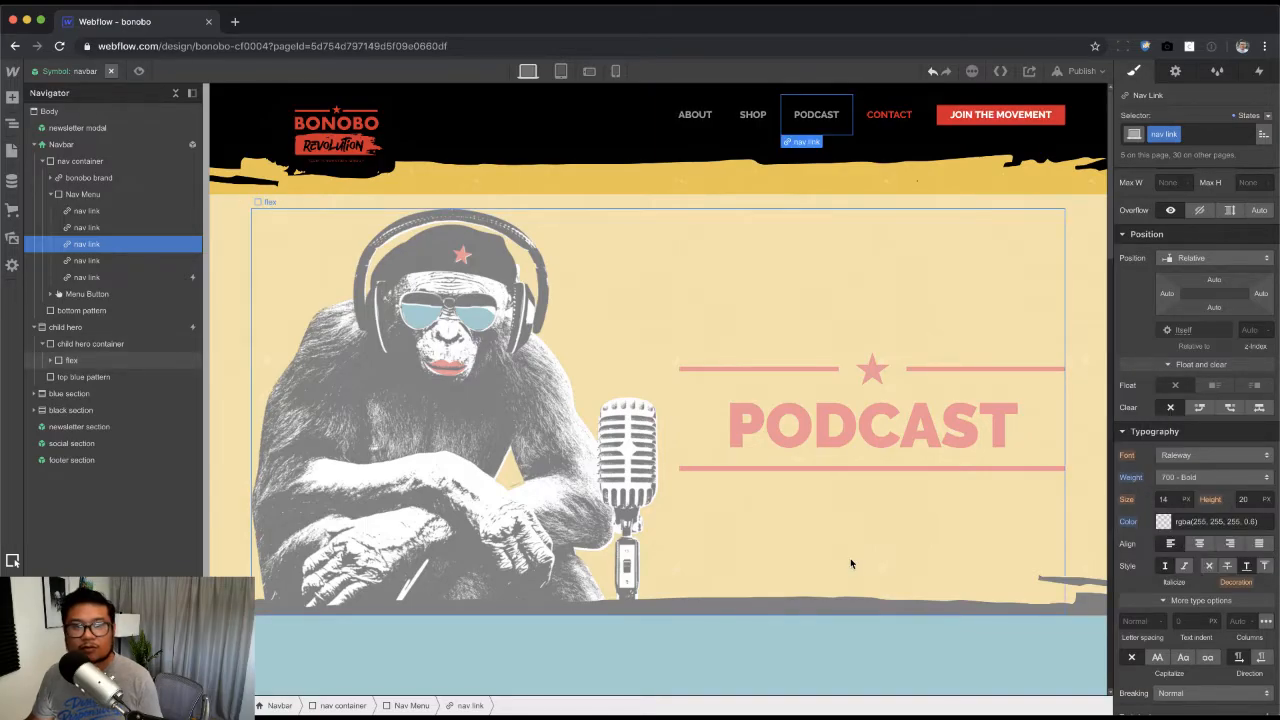
{"action": "double_click", "coordinate": [826, 647]}
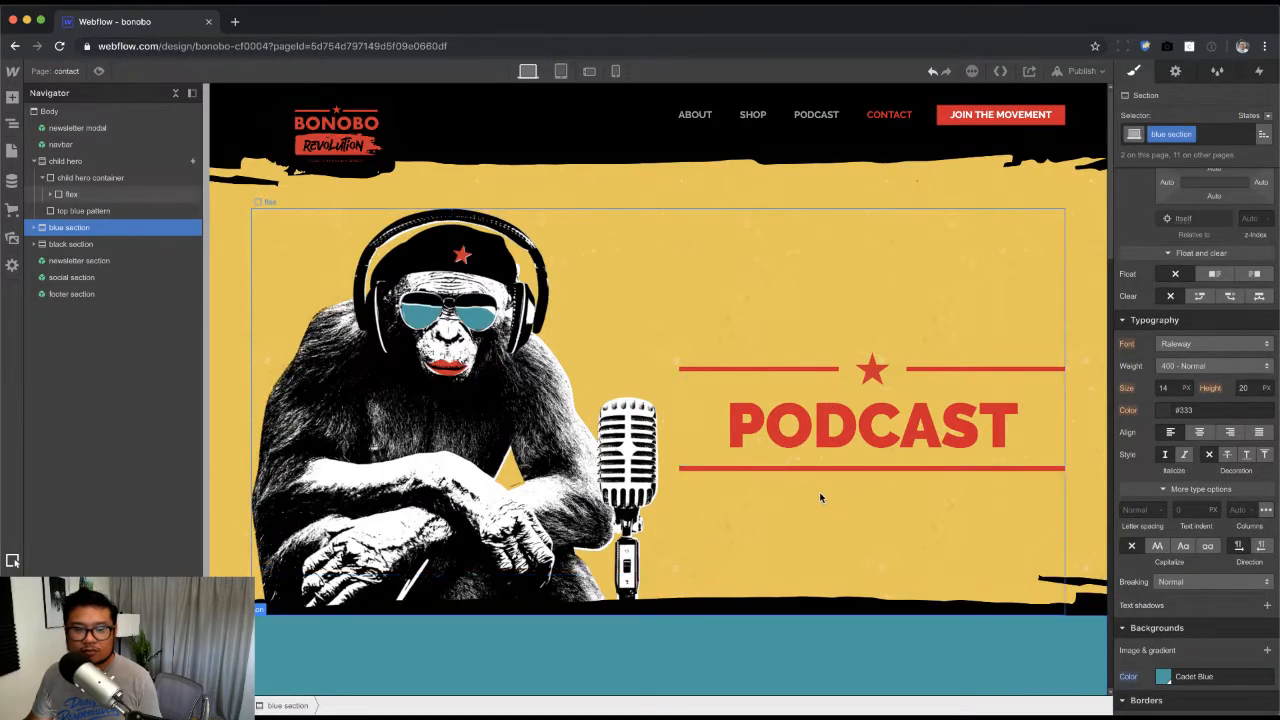
Step: Replace the hero title text with CONTACT, following the PDF design
{"action": "left_click", "coordinate": [833, 468]}
{"action": "left_click", "coordinate": [842, 446]}
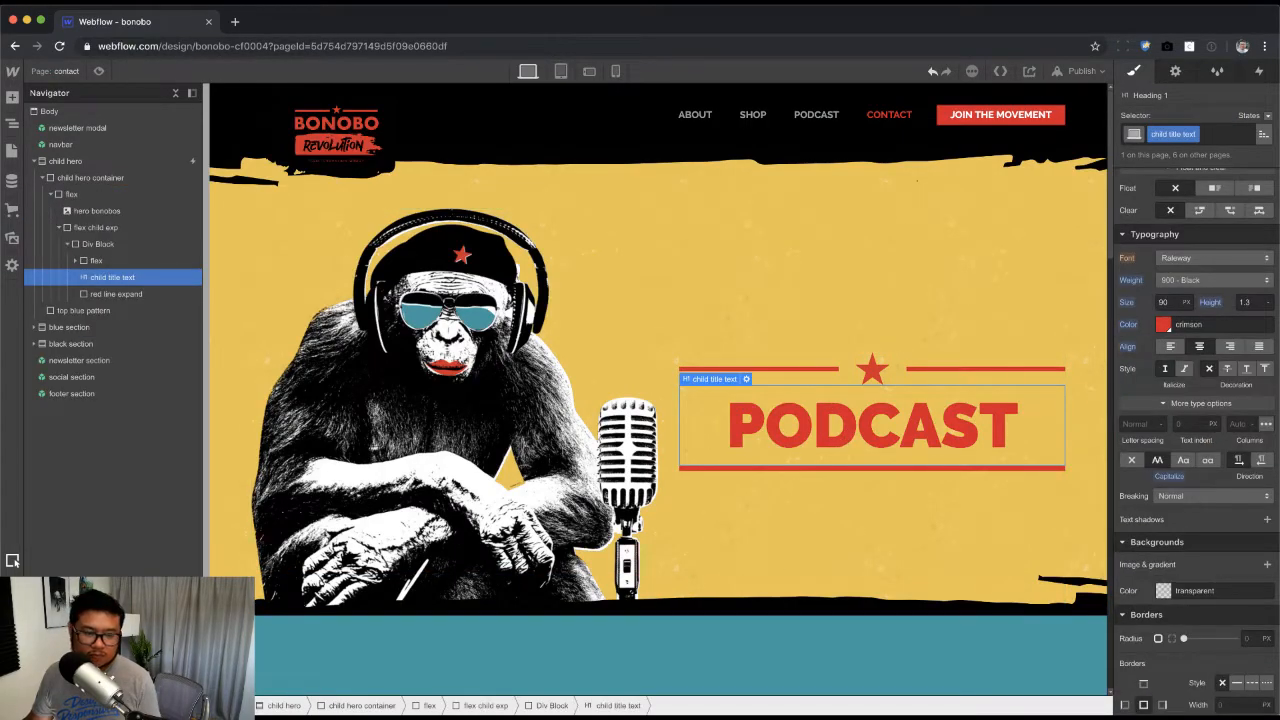
{"action": "key", "text": "super+Tab"}
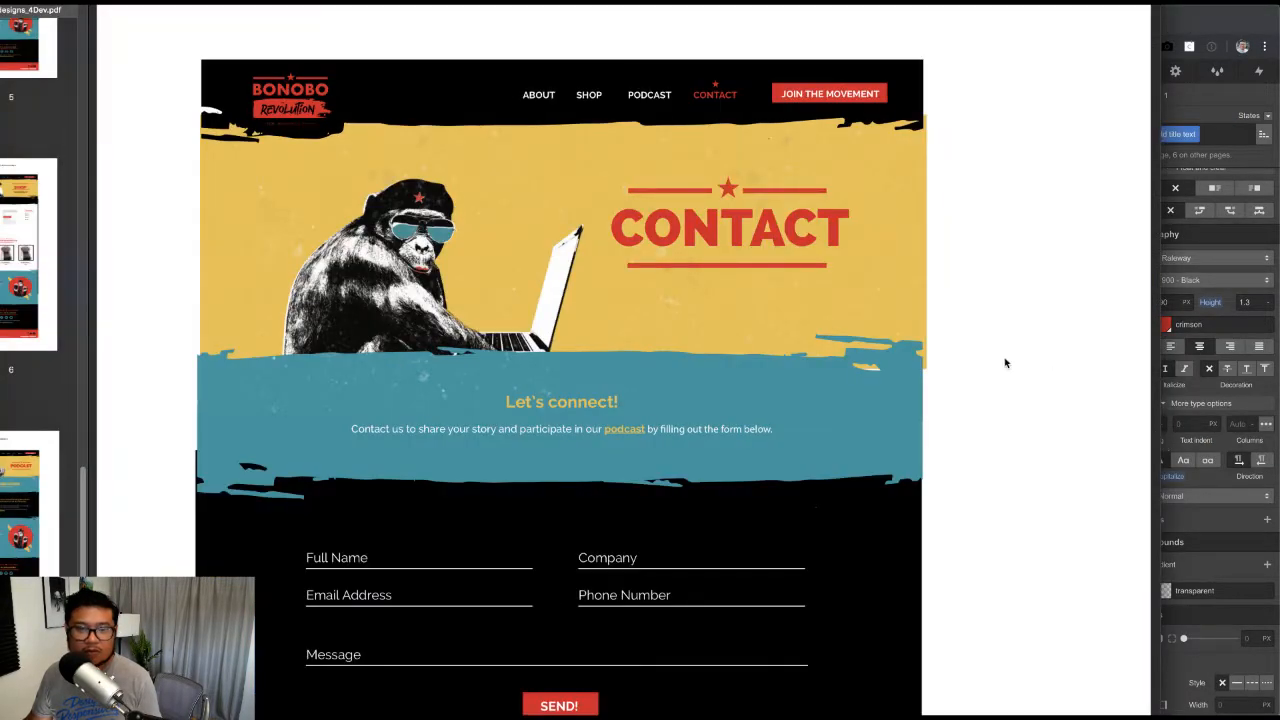
{"action": "key", "text": "super+Tab"}
{"action": "double_click", "coordinate": [862, 425]}
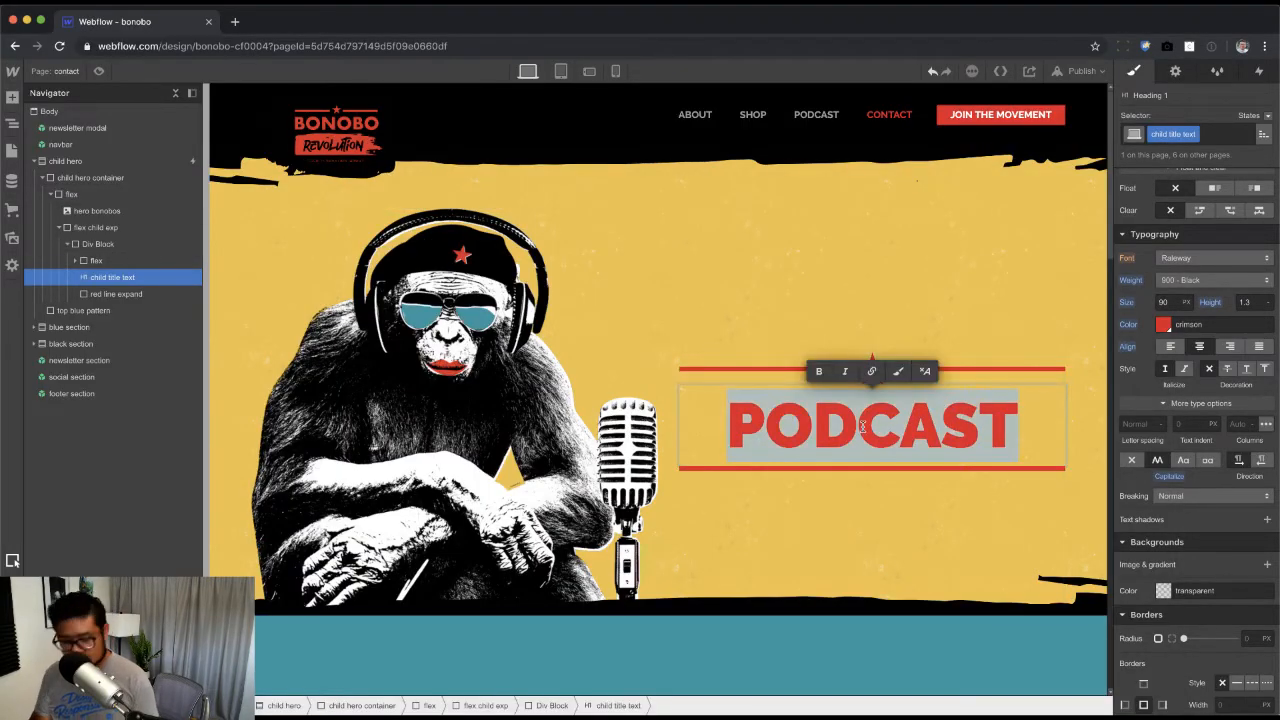
{"action": "type", "text": "CONTACT"}
{"action": "key", "text": "Escape"}
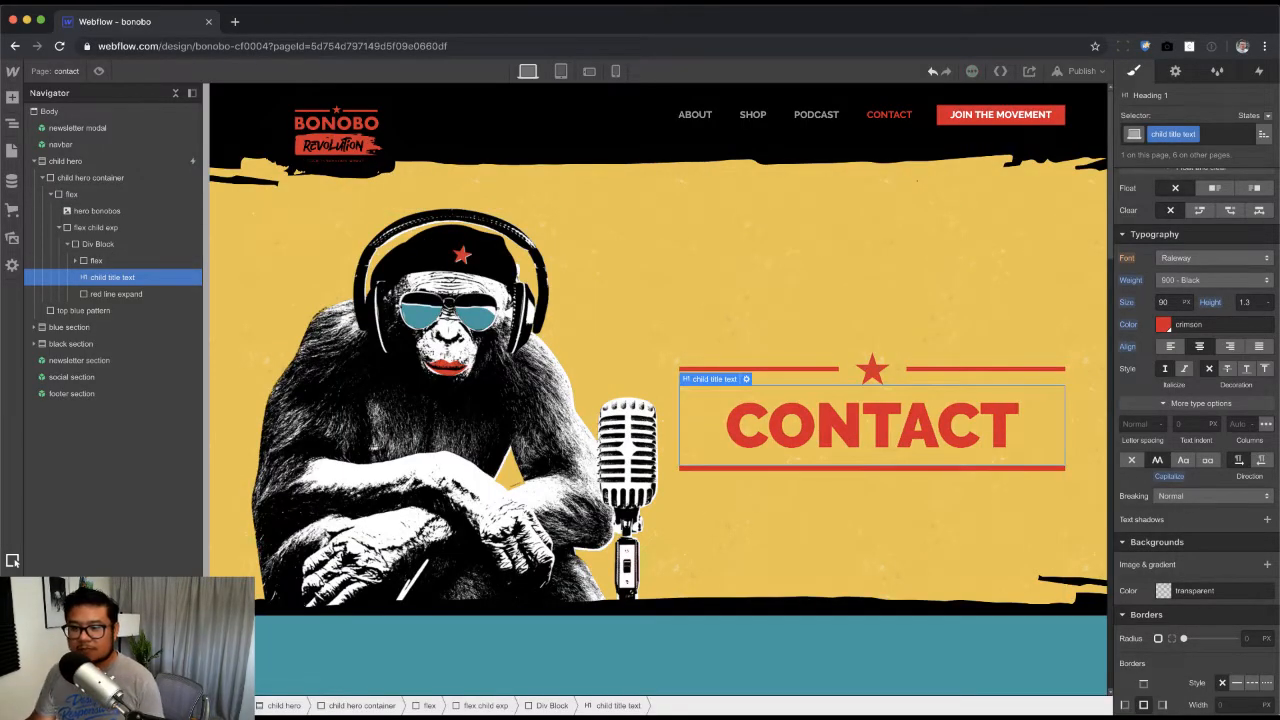
Step: Replace the hero bonobo image with the newly uploaded picture from the 06 CONTACT folder
{"action": "key", "text": "super+Tab"}
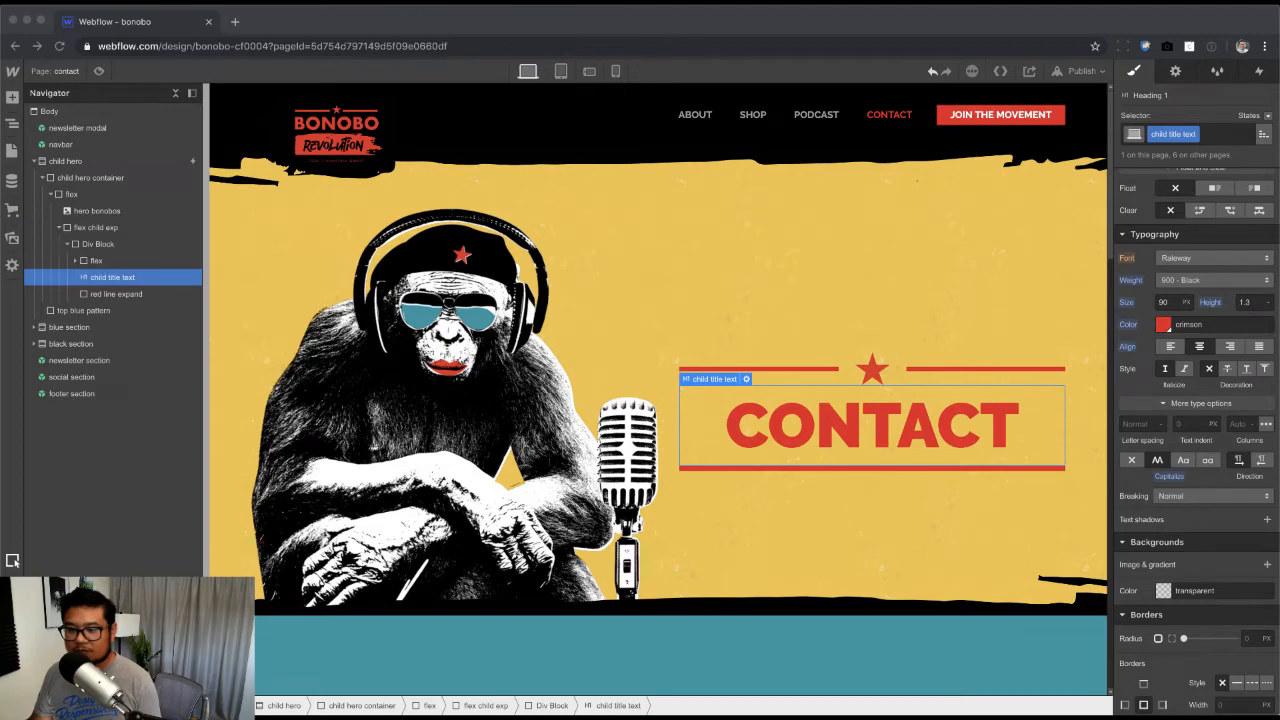
{"action": "left_click", "coordinate": [460, 433]}
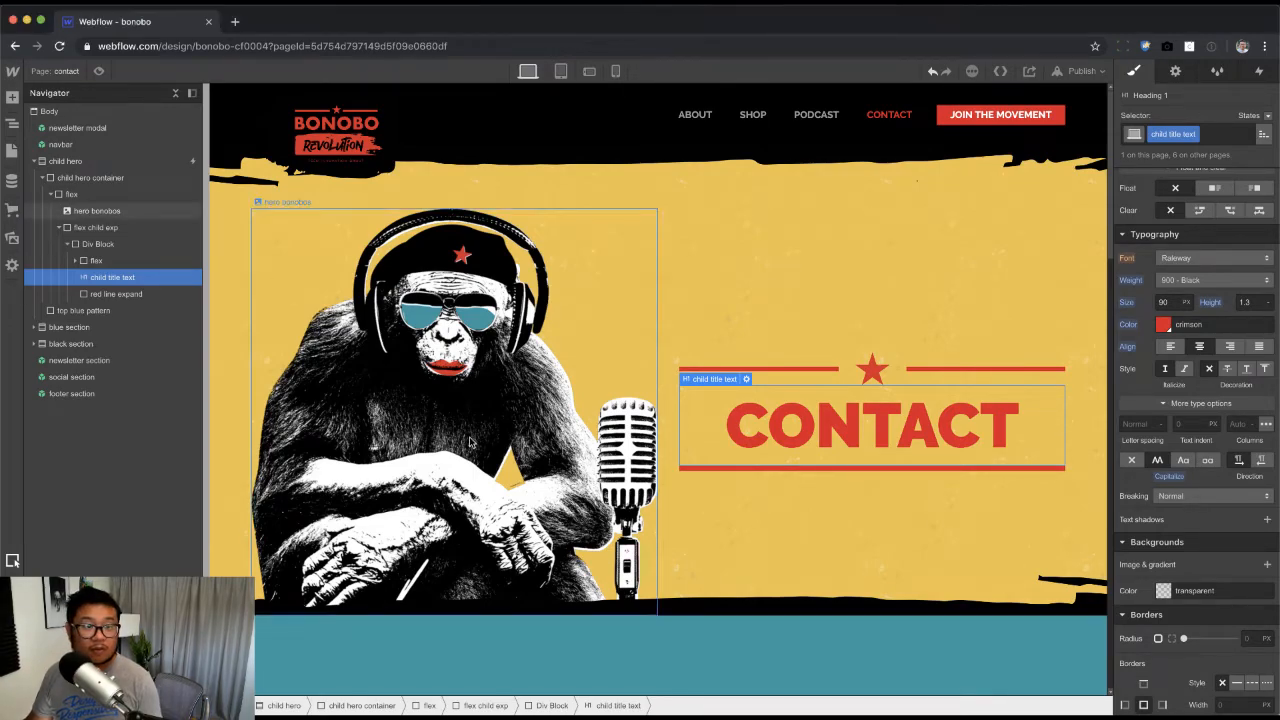
{"action": "left_click", "coordinate": [468, 439]}
{"action": "left_click", "coordinate": [320, 202]}
{"action": "left_click", "coordinate": [389, 280]}
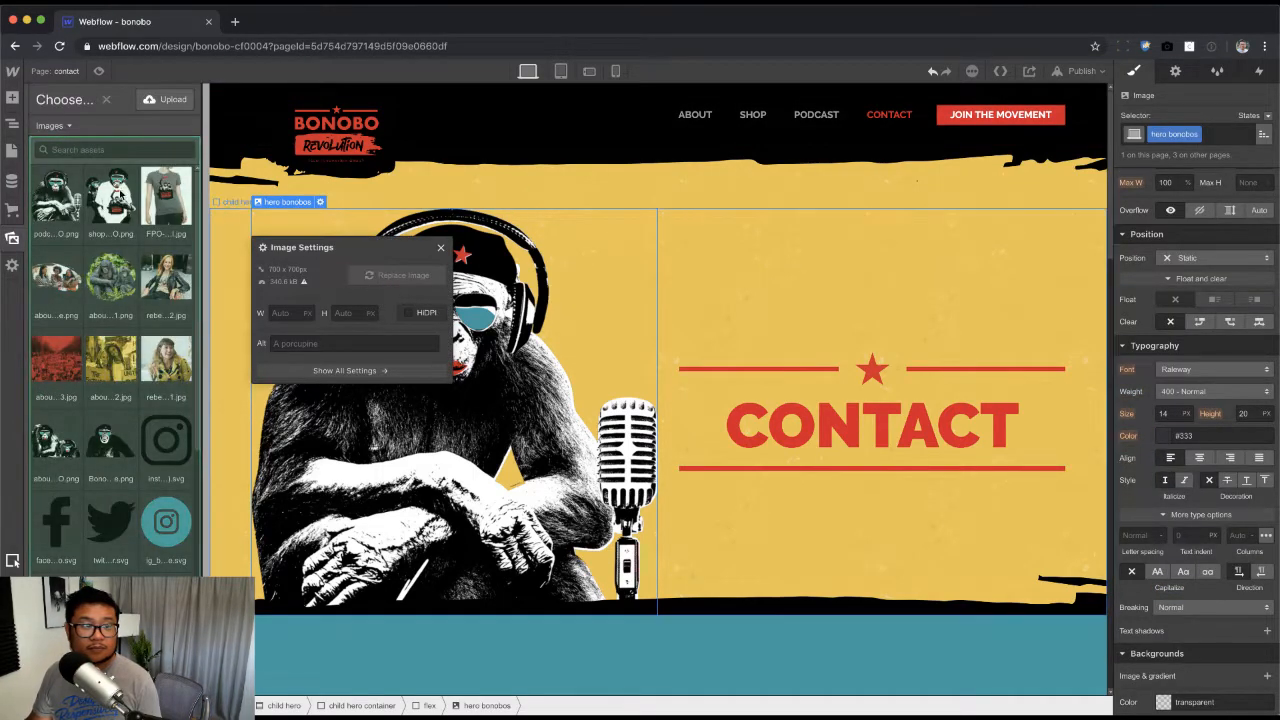
{"action": "left_click", "coordinate": [165, 99]}
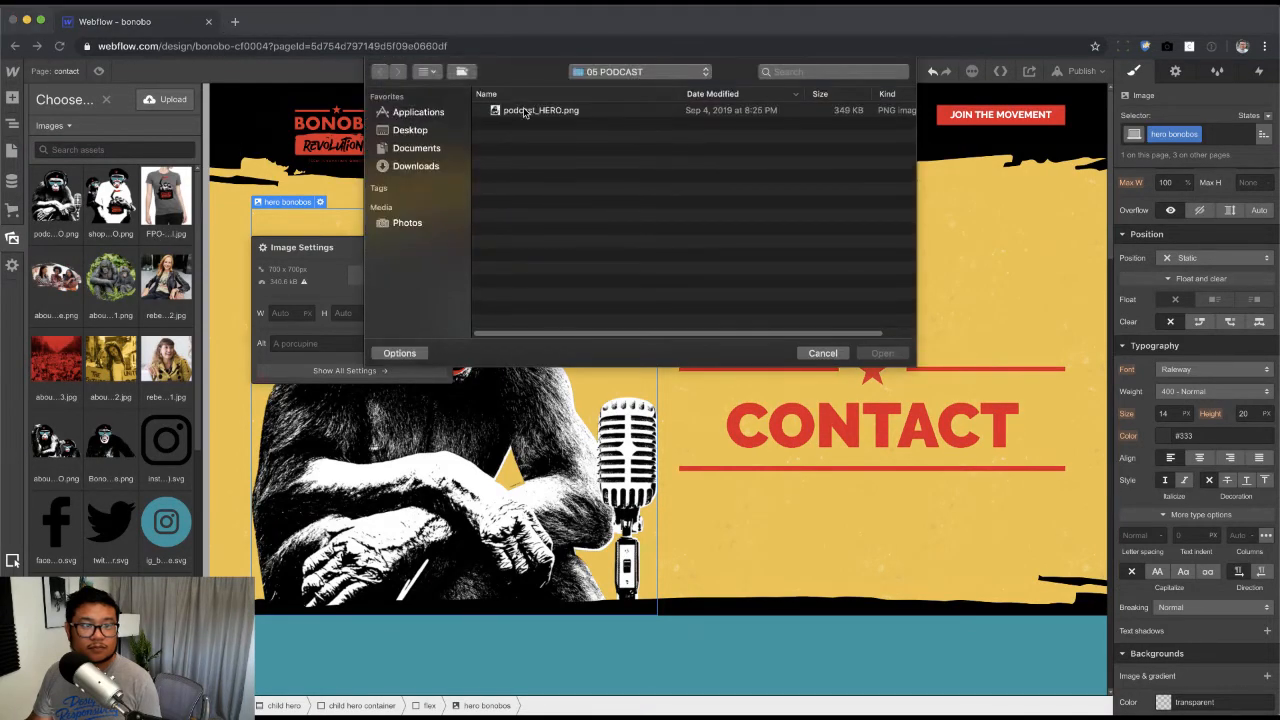
{"action": "left_click", "coordinate": [606, 75]}
{"action": "left_click", "coordinate": [603, 87]}
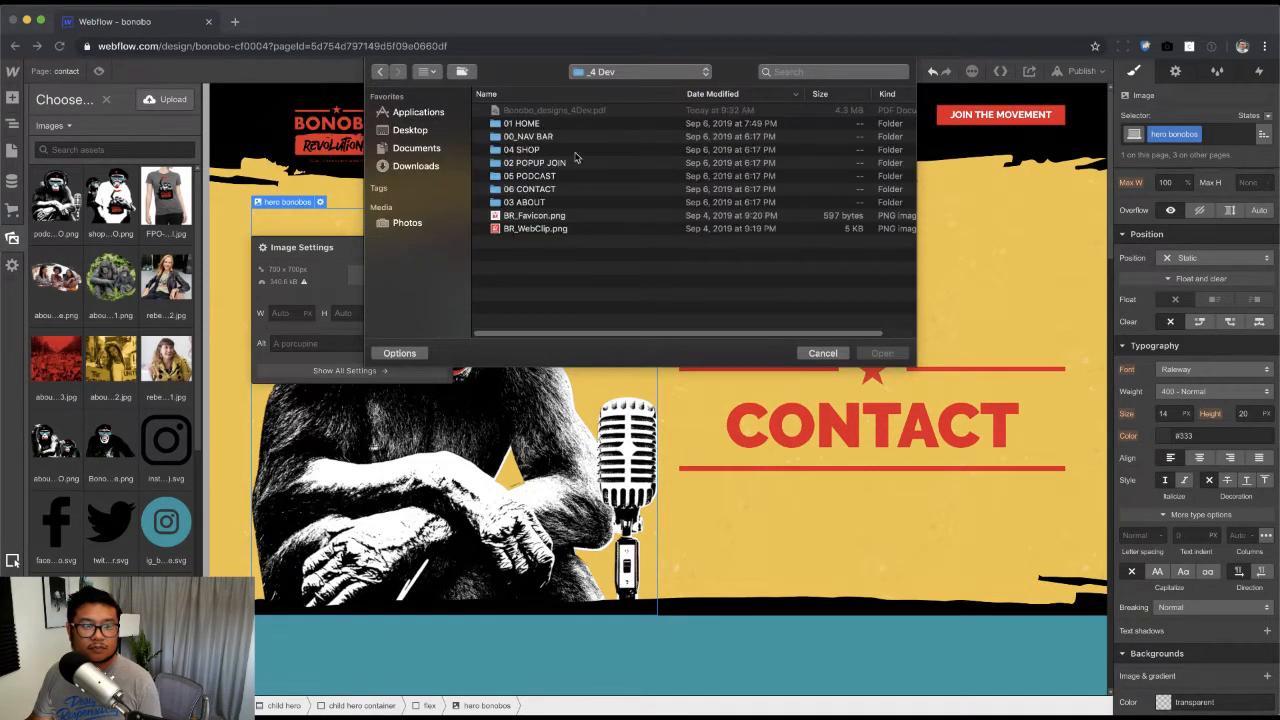
{"action": "double_click", "coordinate": [550, 194]}
{"action": "double_click", "coordinate": [535, 110]}
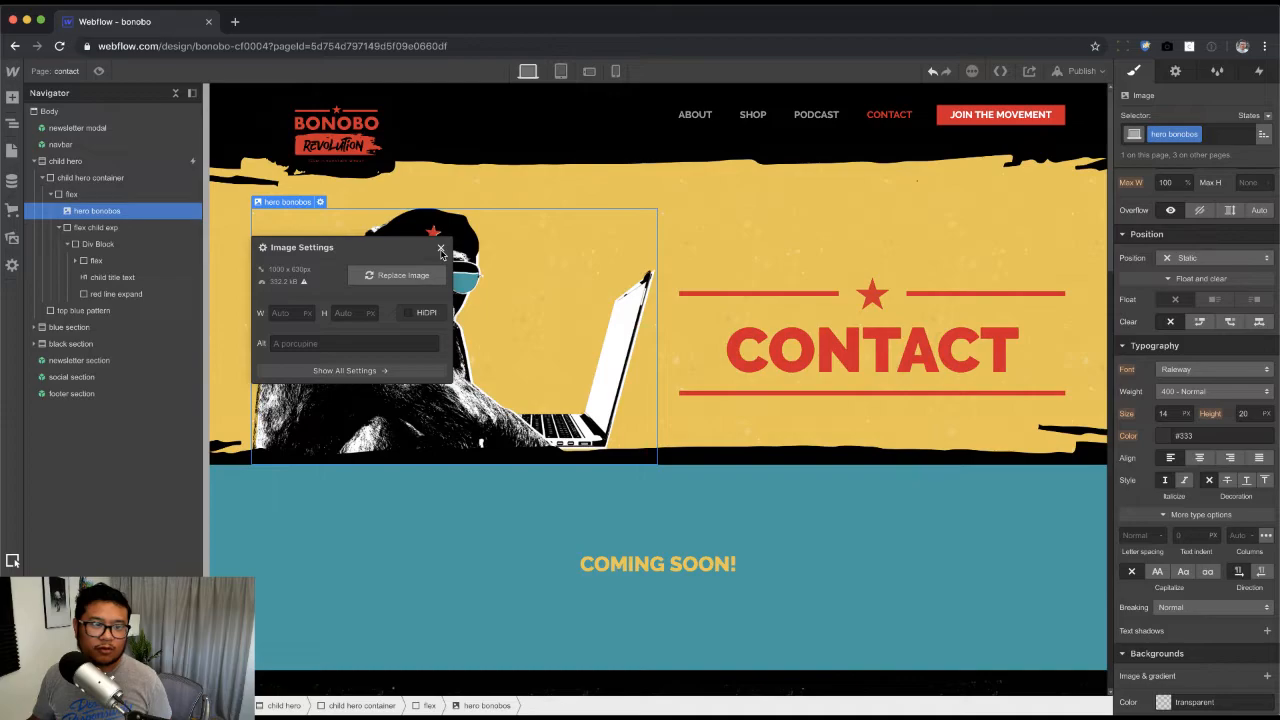
{"action": "left_click", "coordinate": [441, 250]}
Step: Copy "Let's connect!" from the PDF design and replace the blue section's yellow heading with it
{"action": "scroll", "coordinate": [768, 443], "scroll_direction": "down", "scroll_amount": 3}
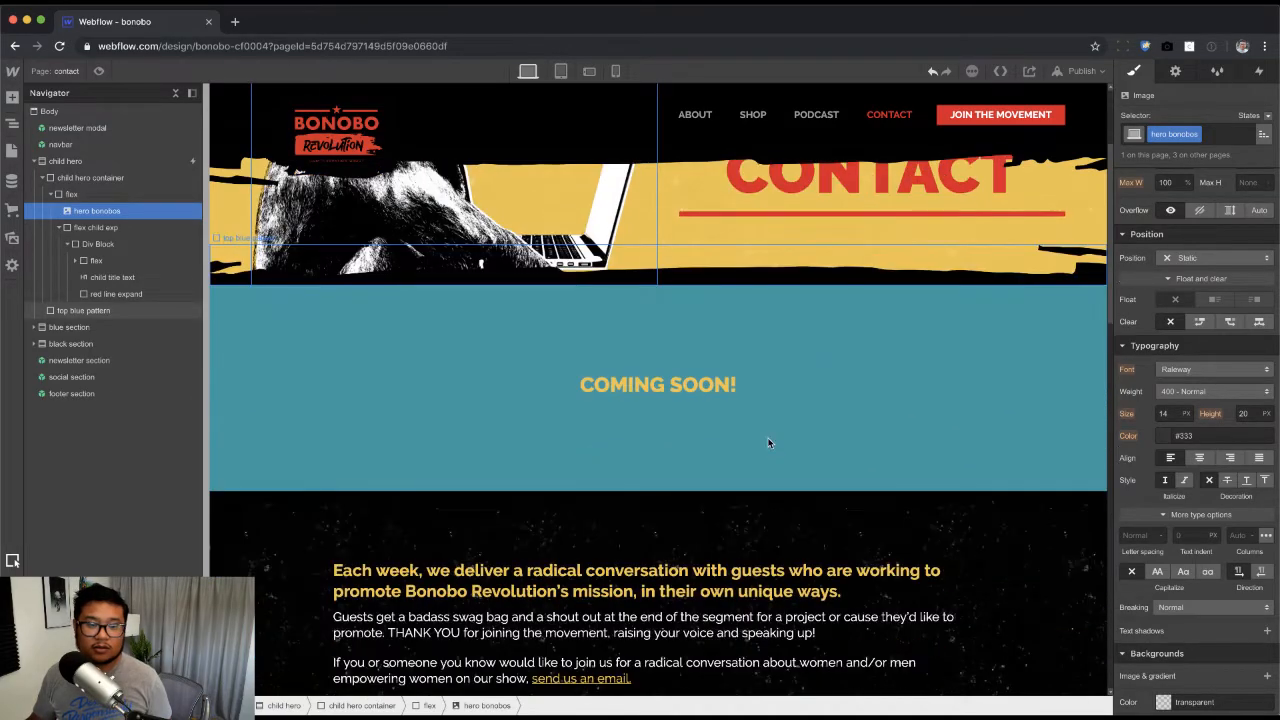
{"action": "scroll", "coordinate": [767, 437], "scroll_direction": "up", "scroll_amount": 3}
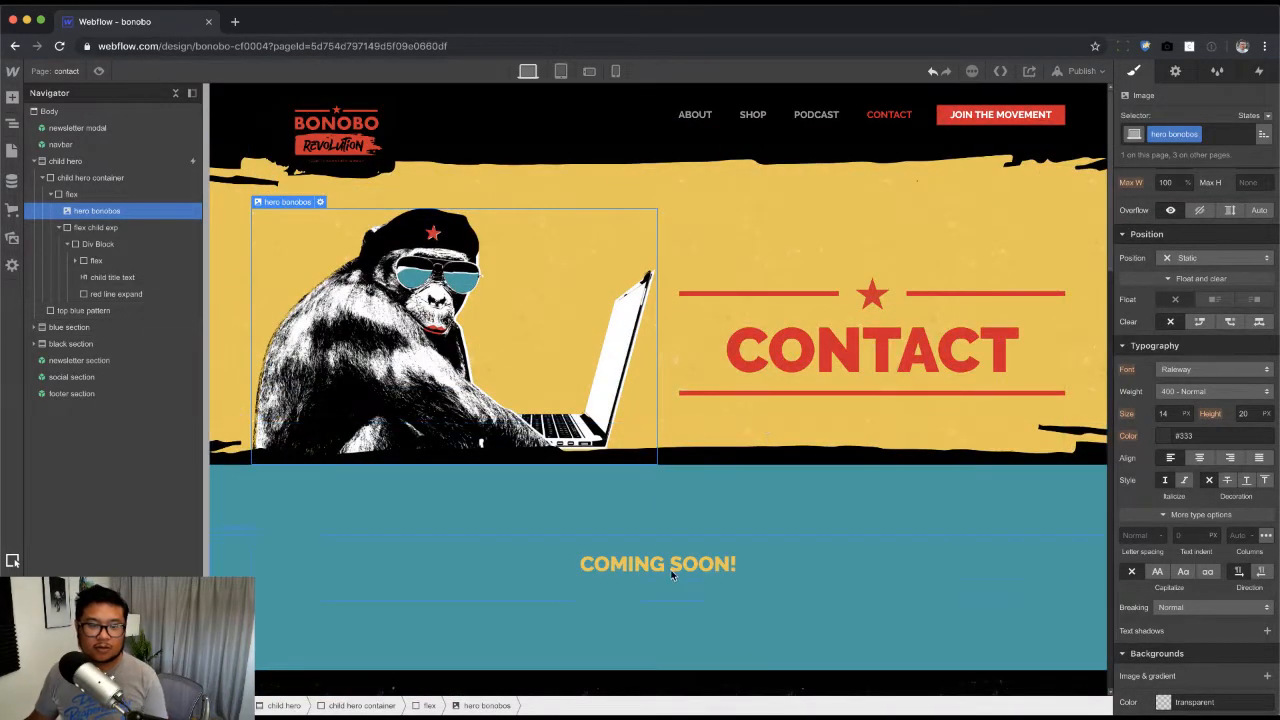
{"action": "scroll", "coordinate": [671, 574], "scroll_direction": "down", "scroll_amount": 1}
{"action": "key", "text": "super+Tab"}
{"action": "left_click_drag", "start_coordinate": [630, 405], "coordinate": [370, 400]}
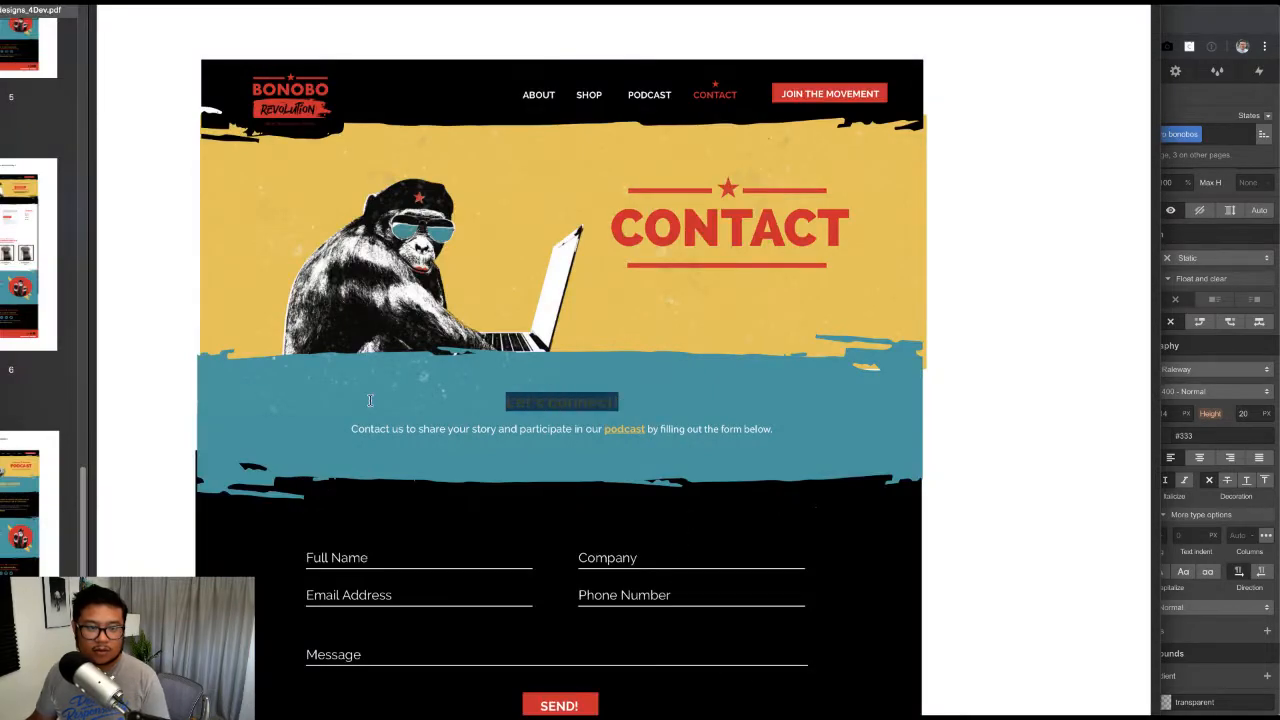
{"action": "key", "text": "super+c"}
{"action": "key", "text": "super+Tab"}
{"action": "double_click", "coordinate": [700, 553]}
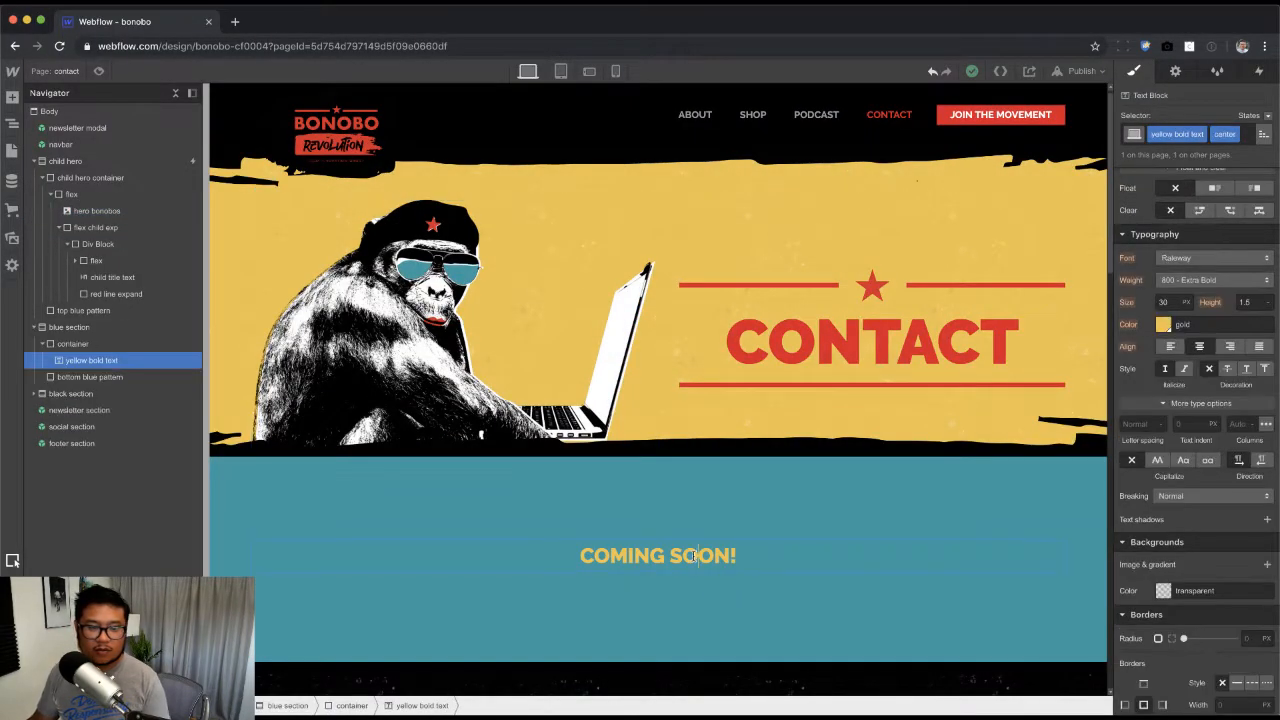
{"action": "key", "text": "super+v"}
{"action": "key", "text": "super+a"}
{"action": "key", "text": "super+v"}
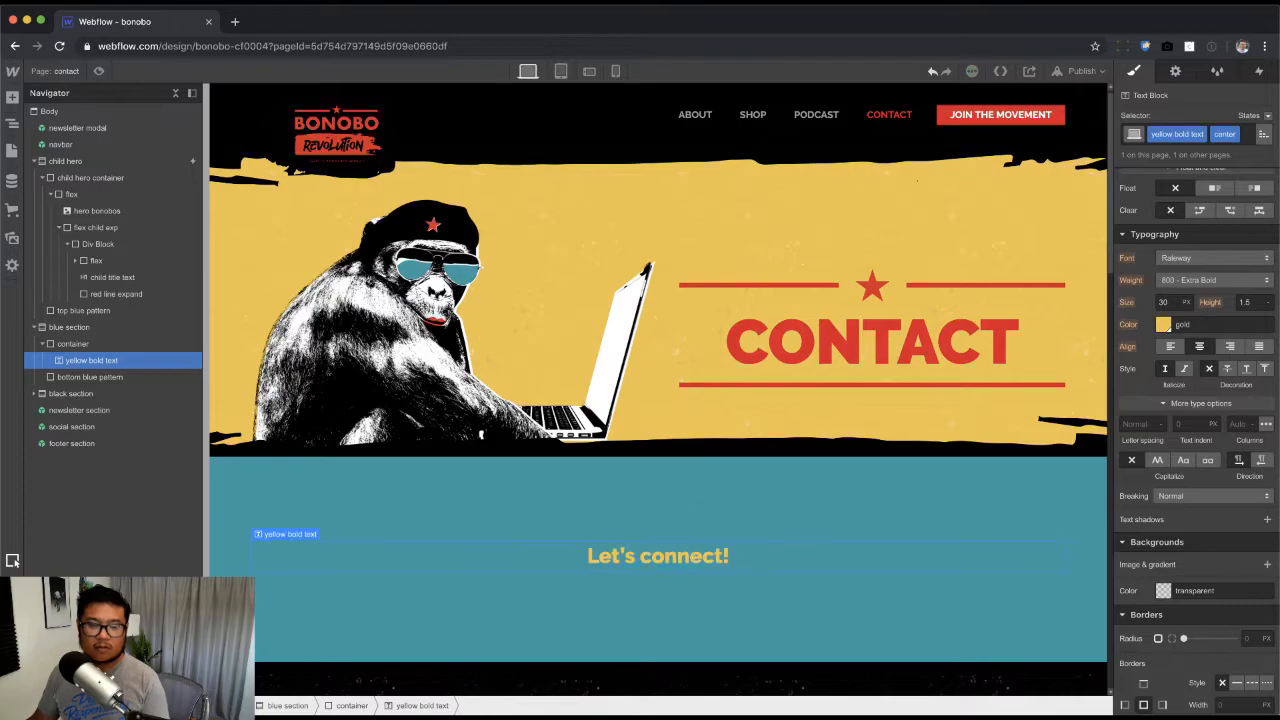
Step: Add a text block below the "Let's connect!" heading and fill it with the "Contact us to share your story" sentence from the PDF
{"action": "key", "text": "super+Tab"}
{"action": "left_click_drag", "start_coordinate": [777, 433], "coordinate": [348, 428]}
{"action": "key", "text": "super+c"}
{"action": "key", "text": "super+Tab"}
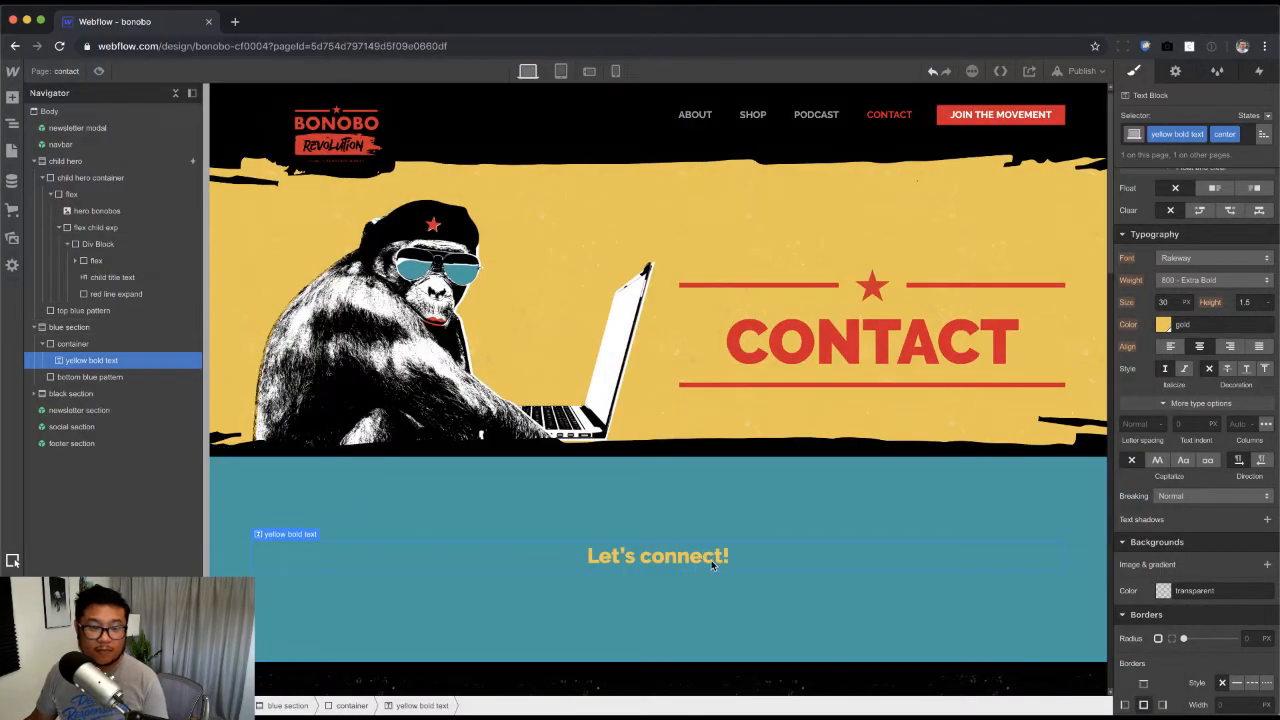
{"action": "key", "text": "super+e"}
{"action": "type", "text": "text"}
{"action": "key", "text": "Return"}
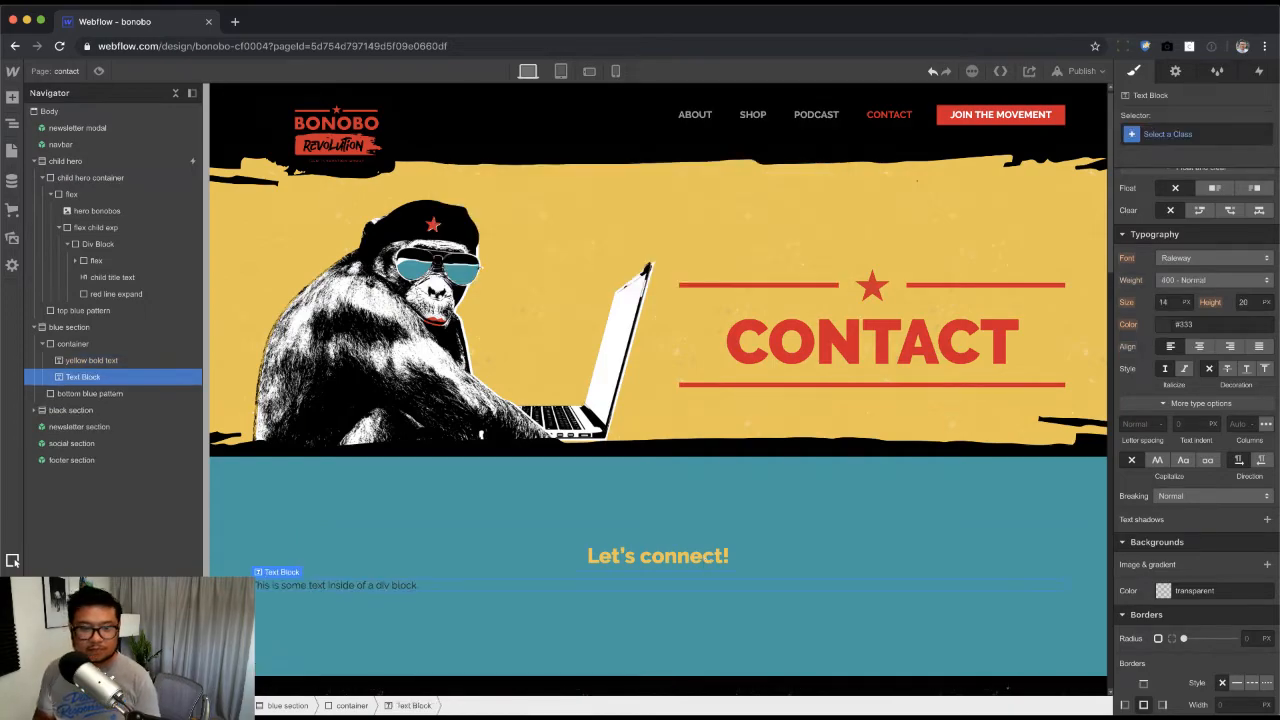
{"action": "double_click", "coordinate": [690, 582]}
{"action": "key", "text": "super+v"}
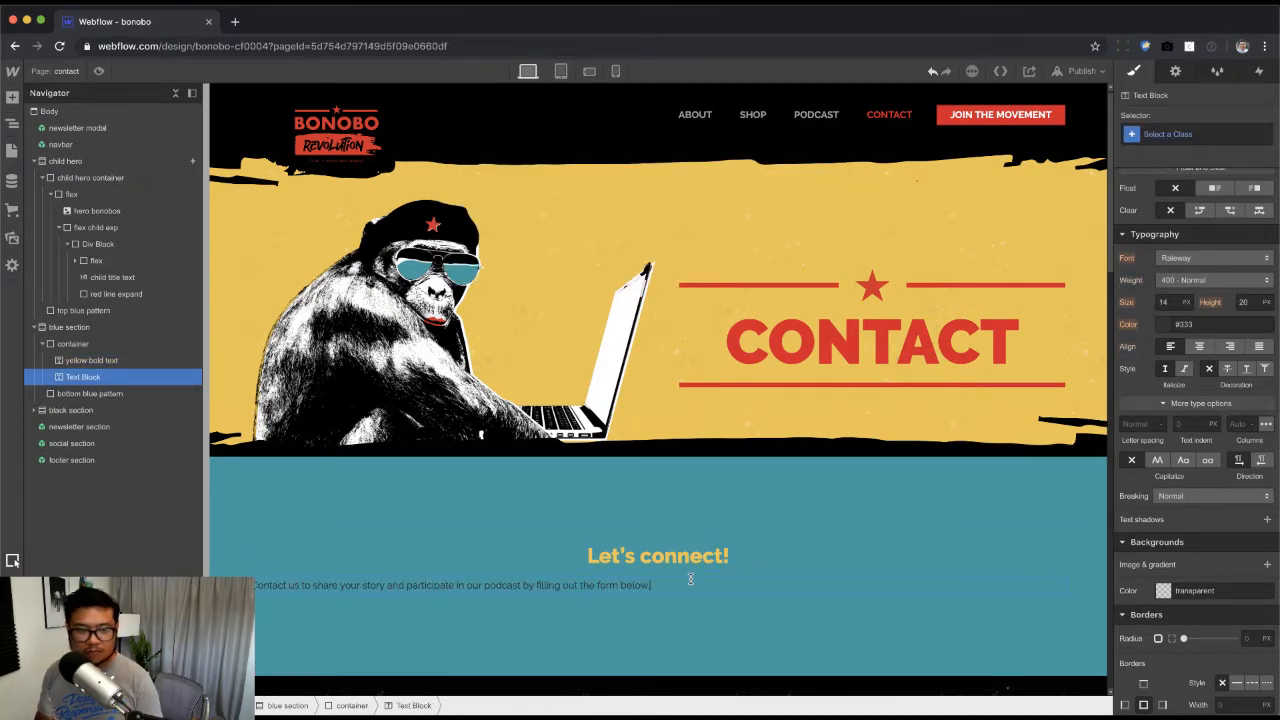
{"action": "key", "text": "super+Return"}
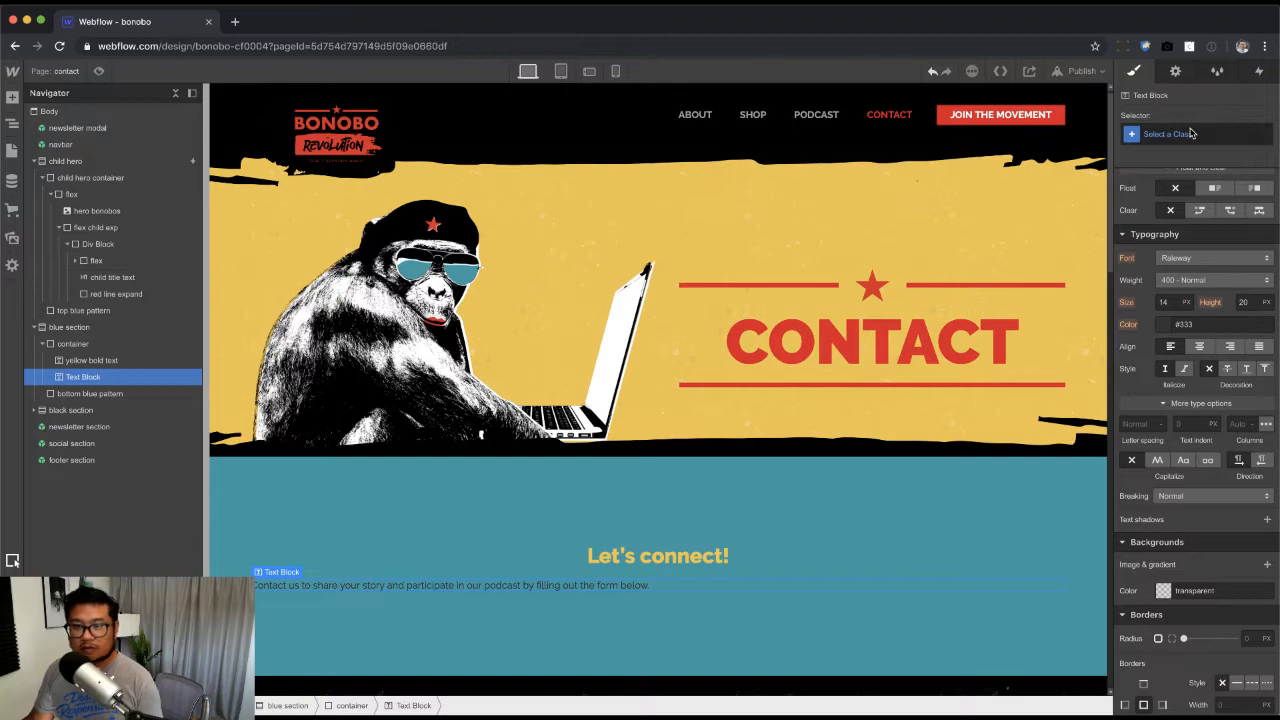
{"action": "left_click", "coordinate": [766, 566]}
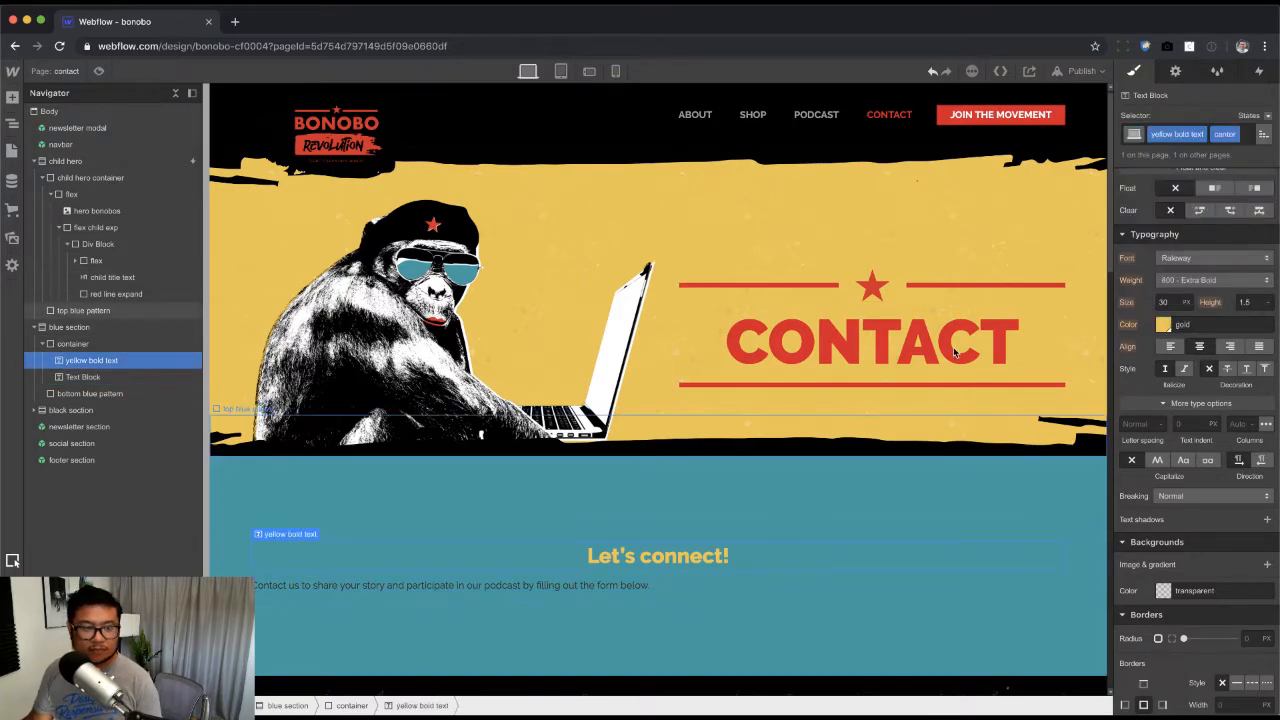
{"action": "key", "text": "Up"}
{"action": "left_click", "coordinate": [1211, 132]}
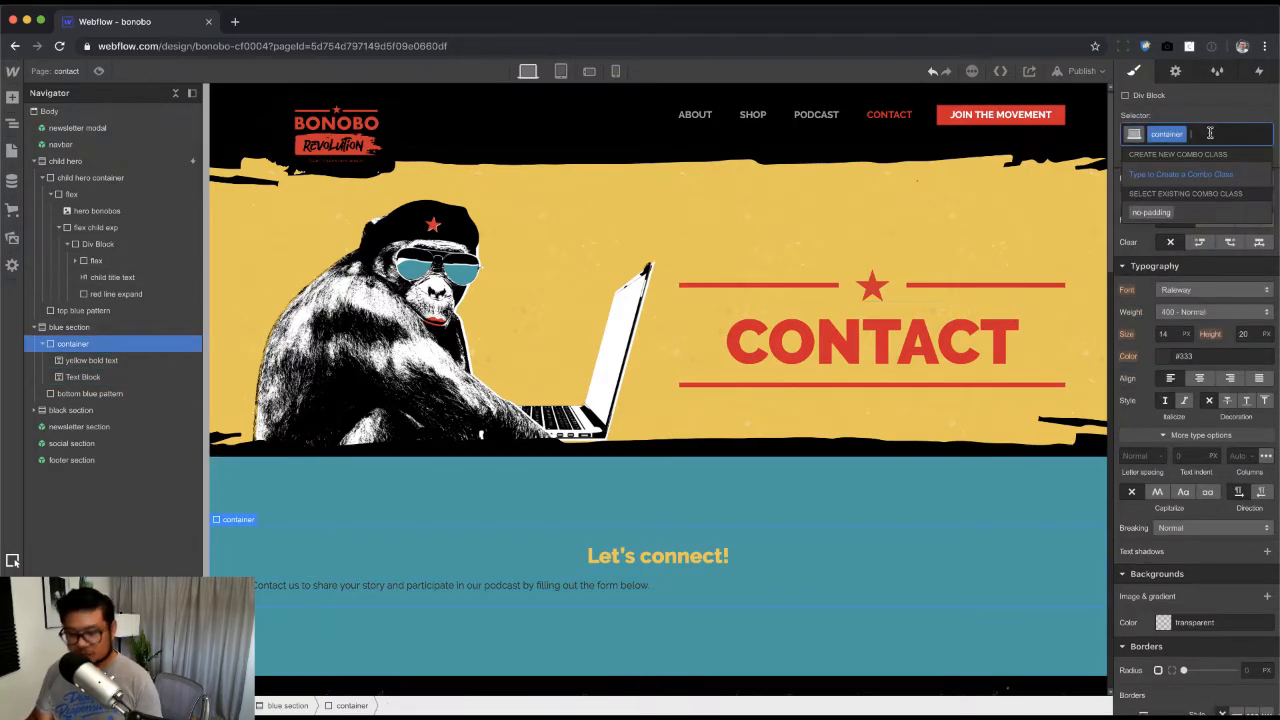
{"action": "key", "text": "Escape"}
{"action": "left_click", "coordinate": [777, 578]}
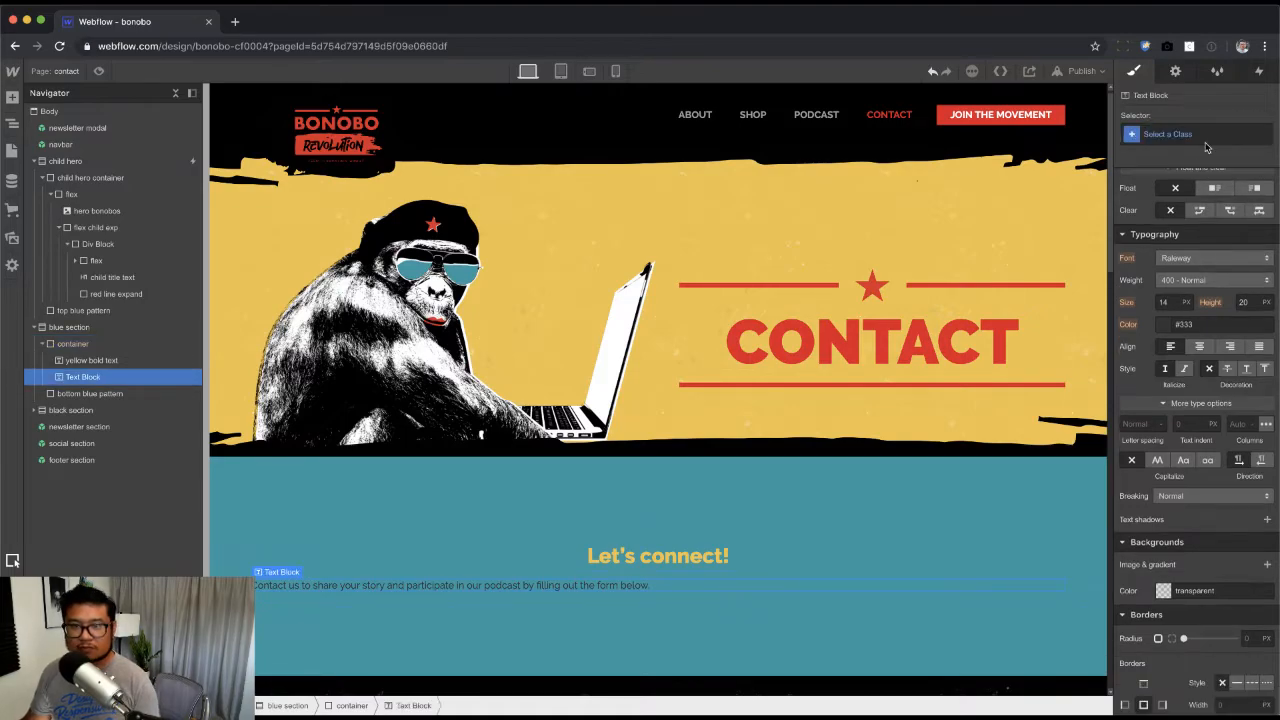
{"action": "key", "text": "super+Return"}
{"action": "type", "text": "white"}
{"action": "key", "text": "Down"}
{"action": "key", "text": "Return"}
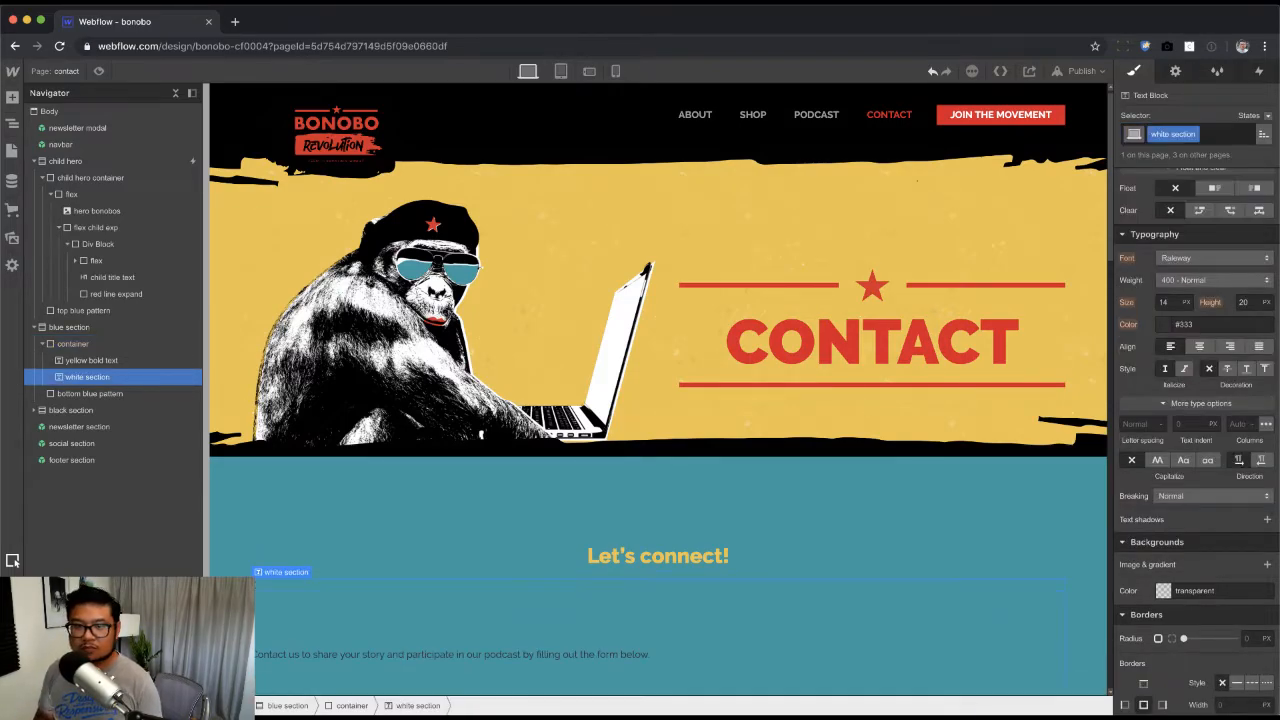
{"action": "key", "text": "super+z"}
Step: Give the "Contact us to share your story" text block the "white text" class plus a "center" combo class
{"action": "key", "text": "super+Return"}
{"action": "type", "text": "white"}
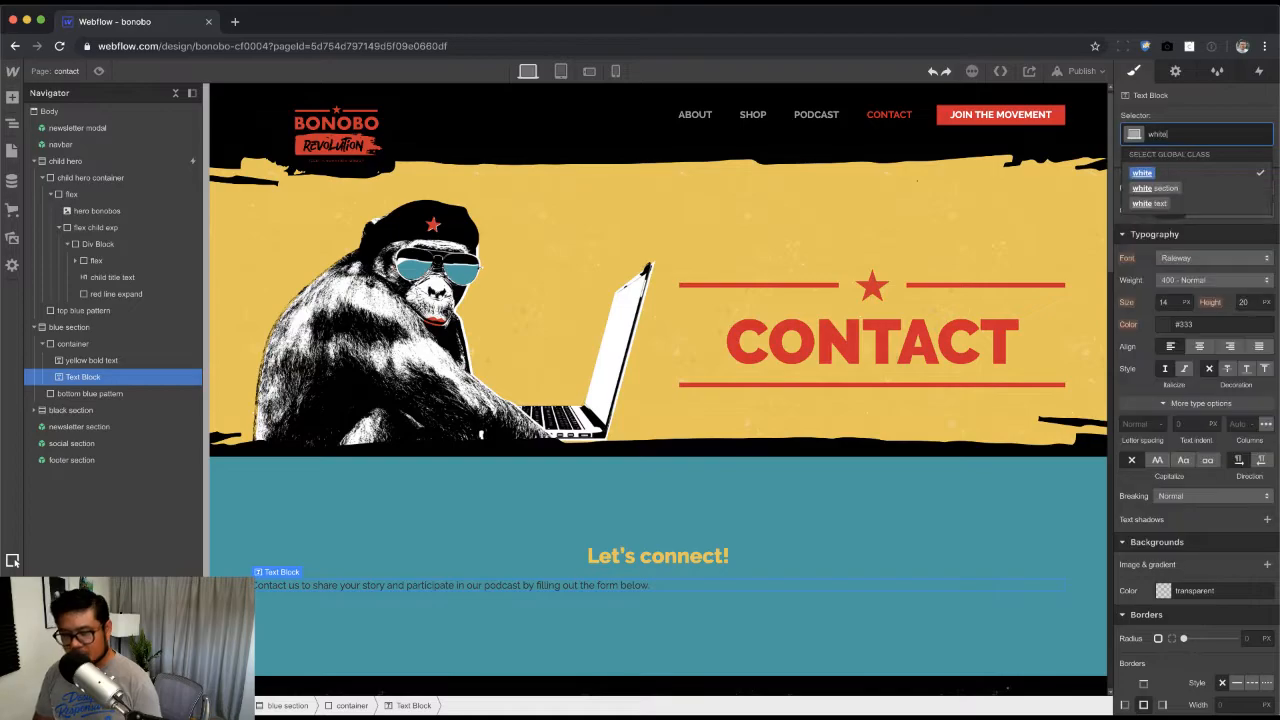
{"action": "key", "text": "Down"}
{"action": "key", "text": "Down"}
{"action": "key", "text": "Return"}
{"action": "key", "text": "super+Return"}
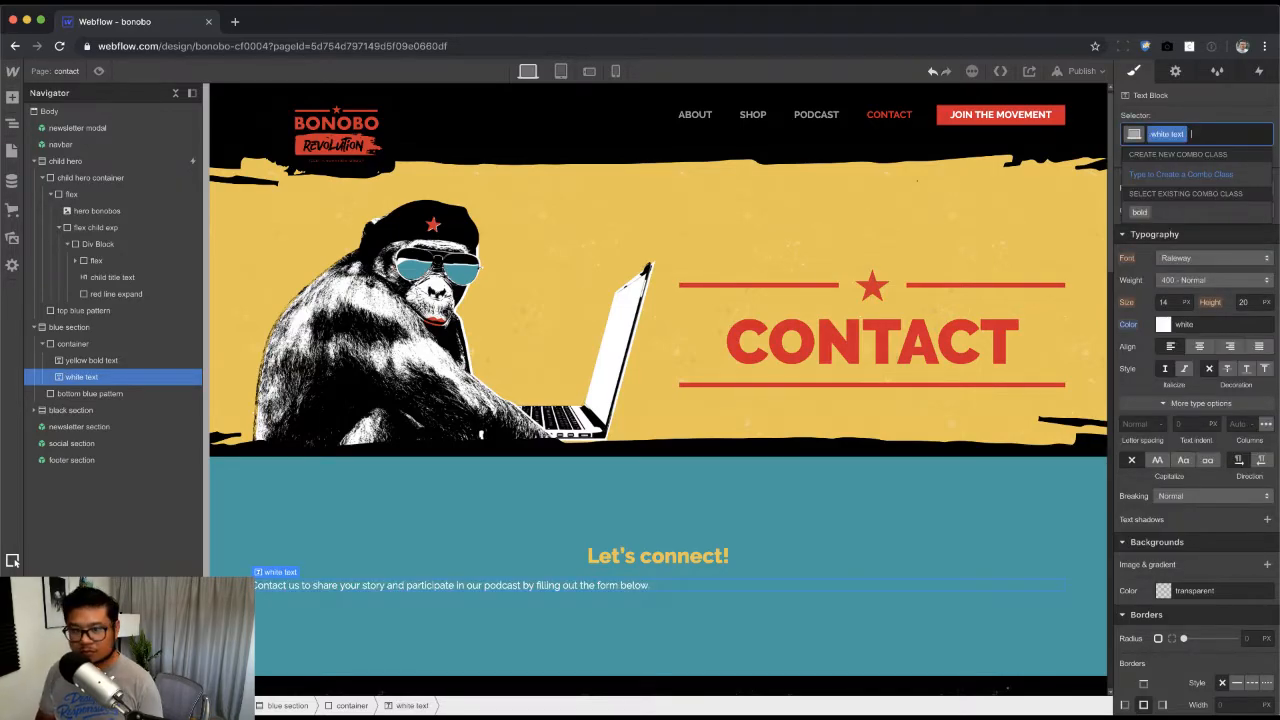
{"action": "type", "text": "cen"}
{"action": "key", "text": "Return"}
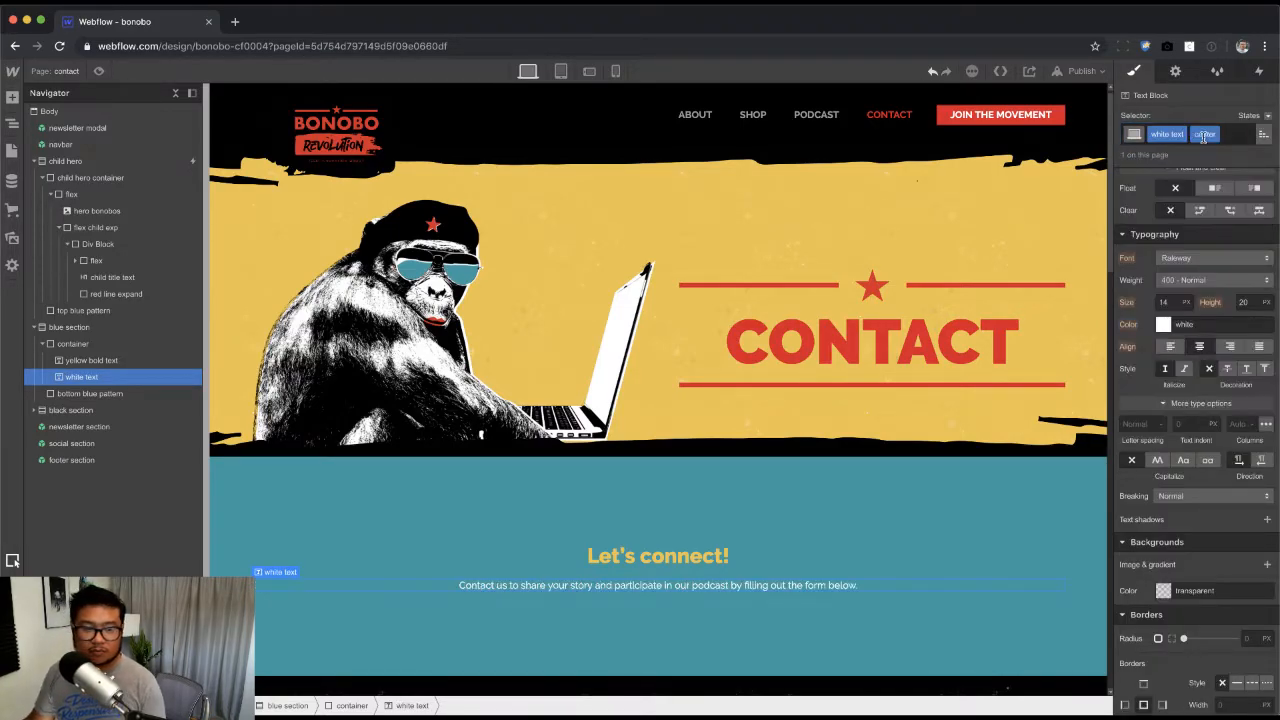
Step: Check the PDF design and delete the leftover podcast rich text from the black section's container
{"action": "key", "text": "super+Tab"}
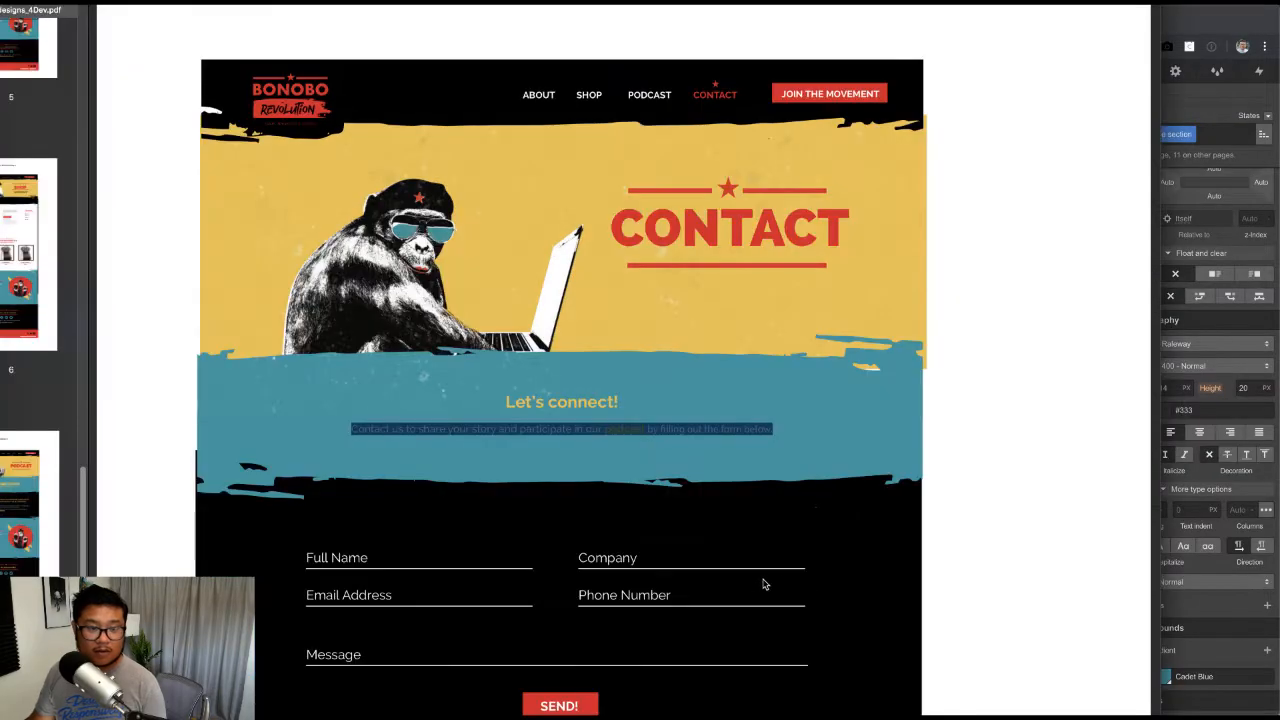
{"action": "key", "text": "super+Tab"}
{"action": "scroll", "coordinate": [687, 492], "scroll_direction": "down", "scroll_amount": 5}
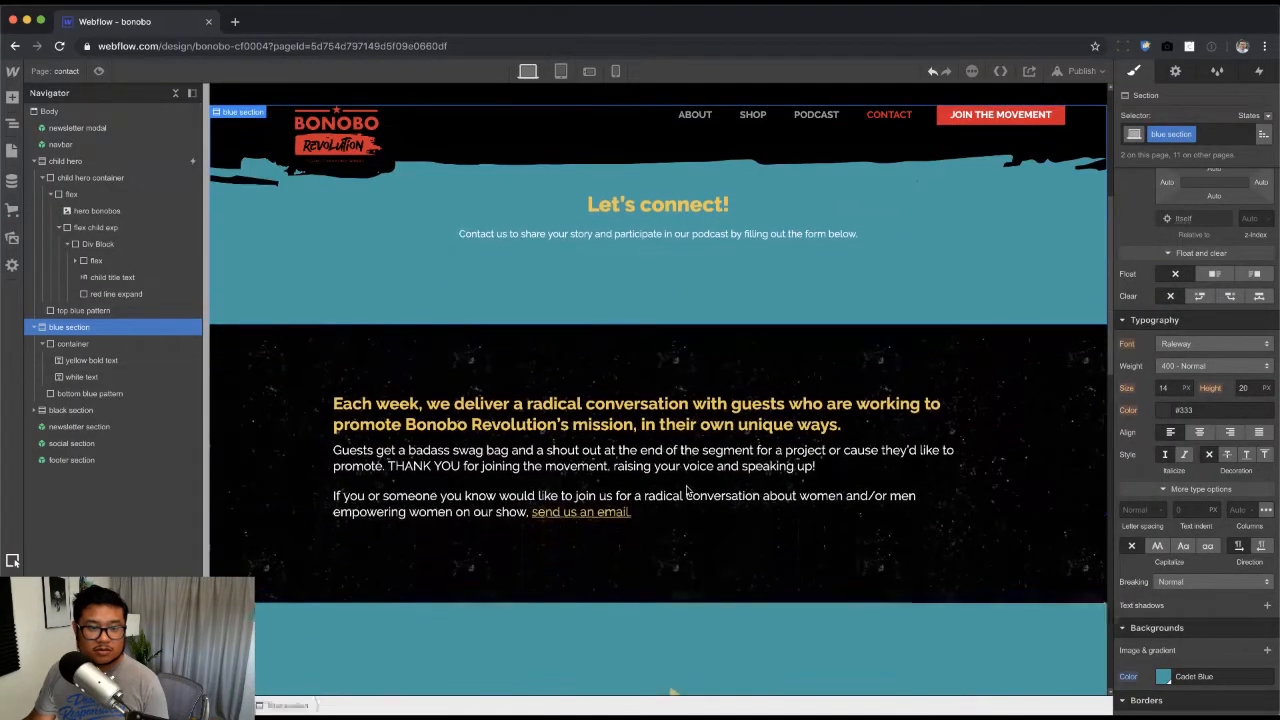
{"action": "left_click", "coordinate": [687, 440]}
{"action": "key", "text": "super+Tab"}
{"action": "key", "text": "super+Tab"}
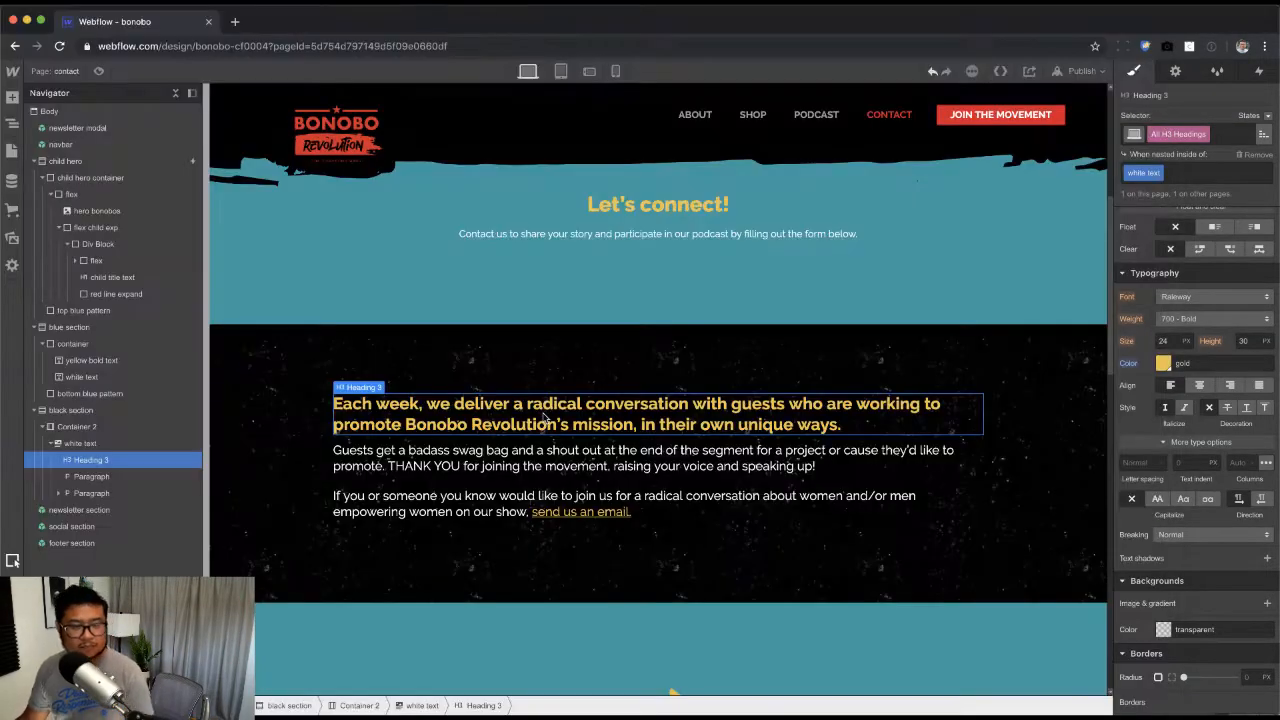
{"action": "left_click", "coordinate": [126, 446]}
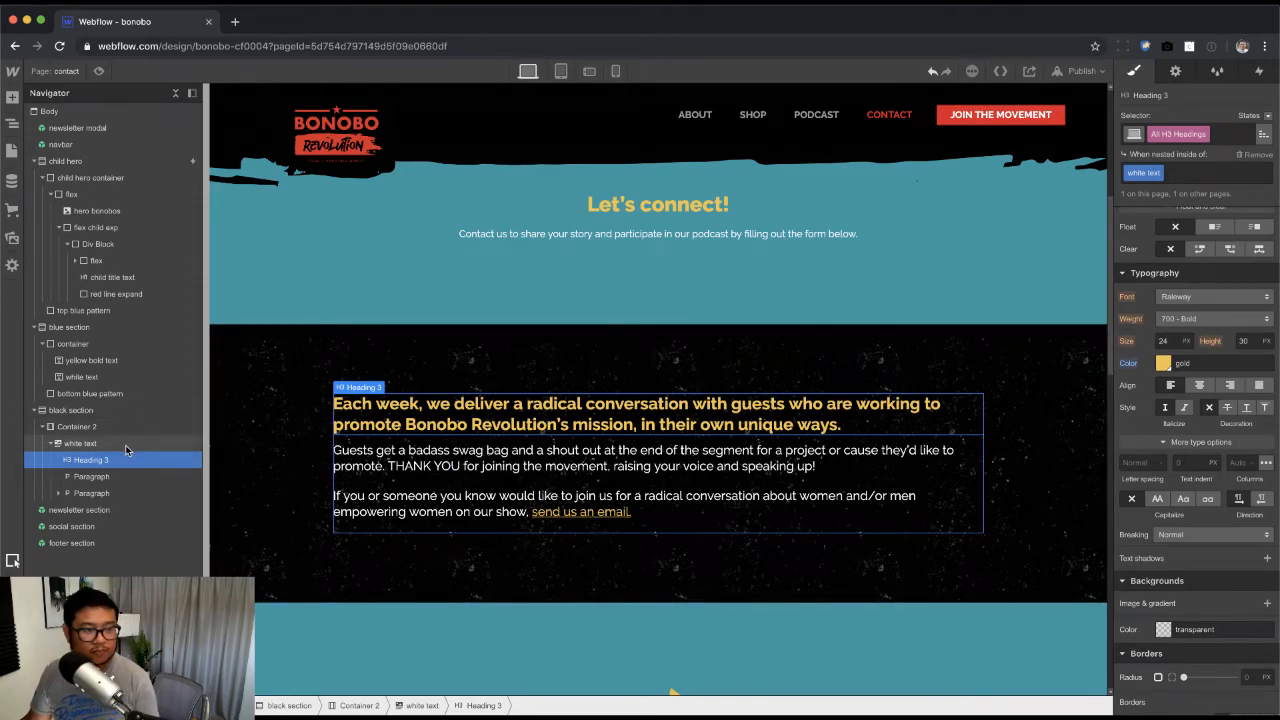
{"action": "key", "text": "Delete"}
Step: Rename the class of the black section's empty container to "960 container"
{"action": "left_click", "coordinate": [98, 426]}
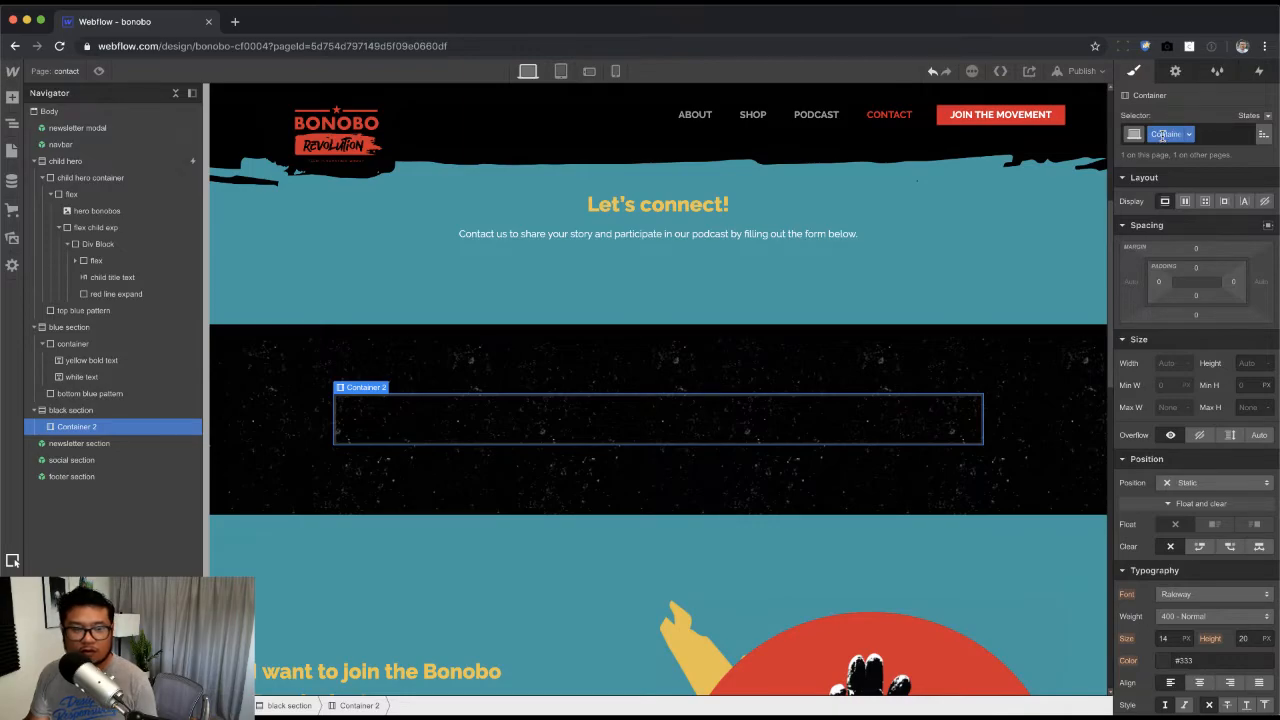
{"action": "double_click", "coordinate": [1162, 135]}
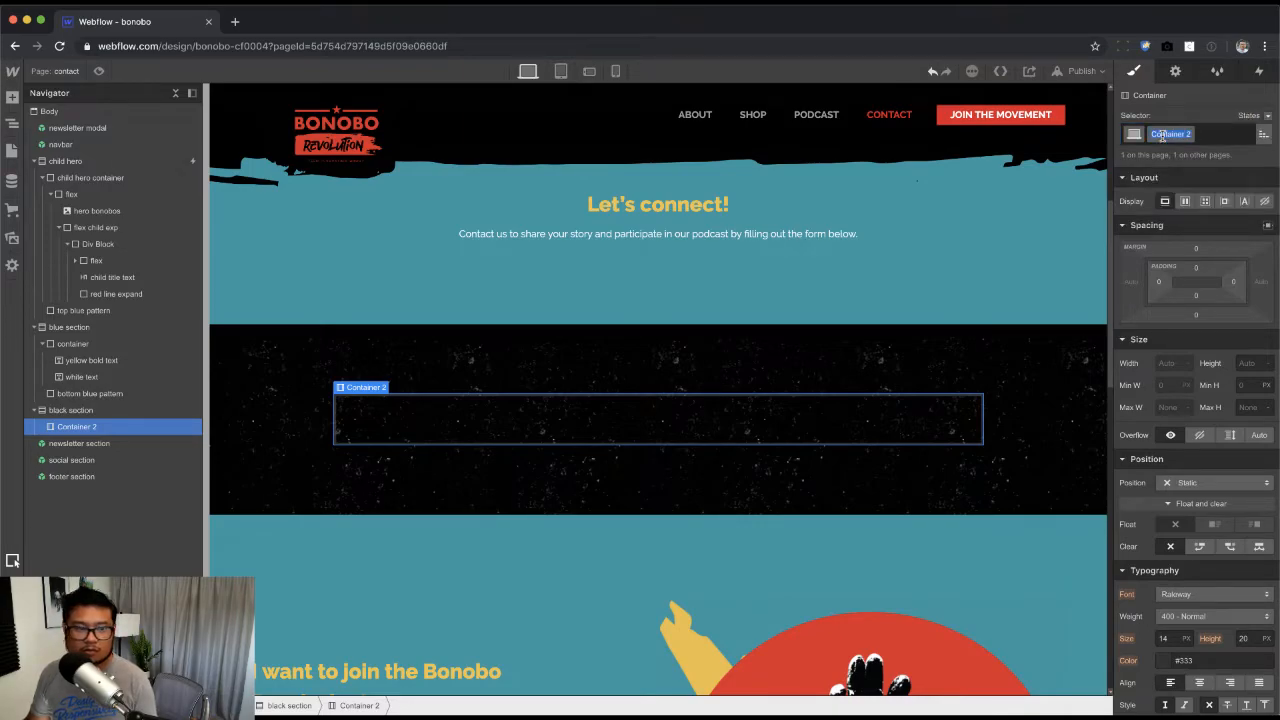
{"action": "type", "text": "regular"}
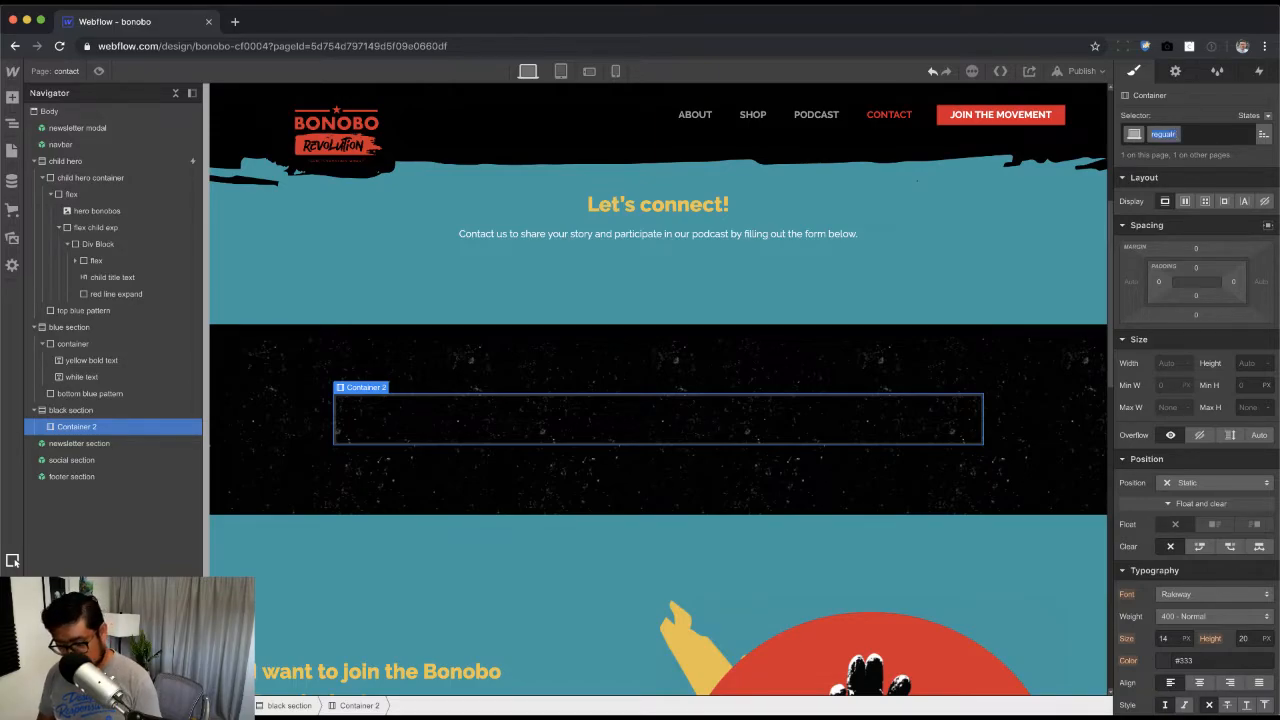
{"action": "type", "text": "960 container"}
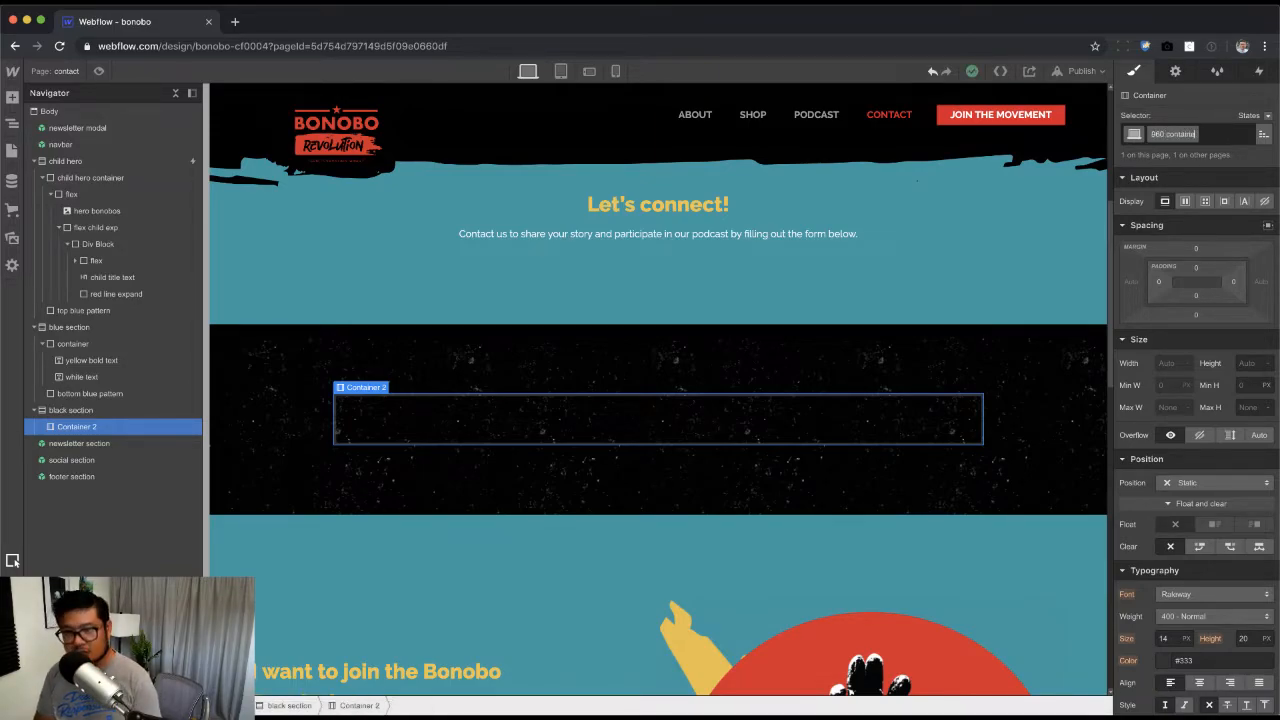
{"action": "key", "text": "Return"}
{"action": "key", "text": "super+Tab"}
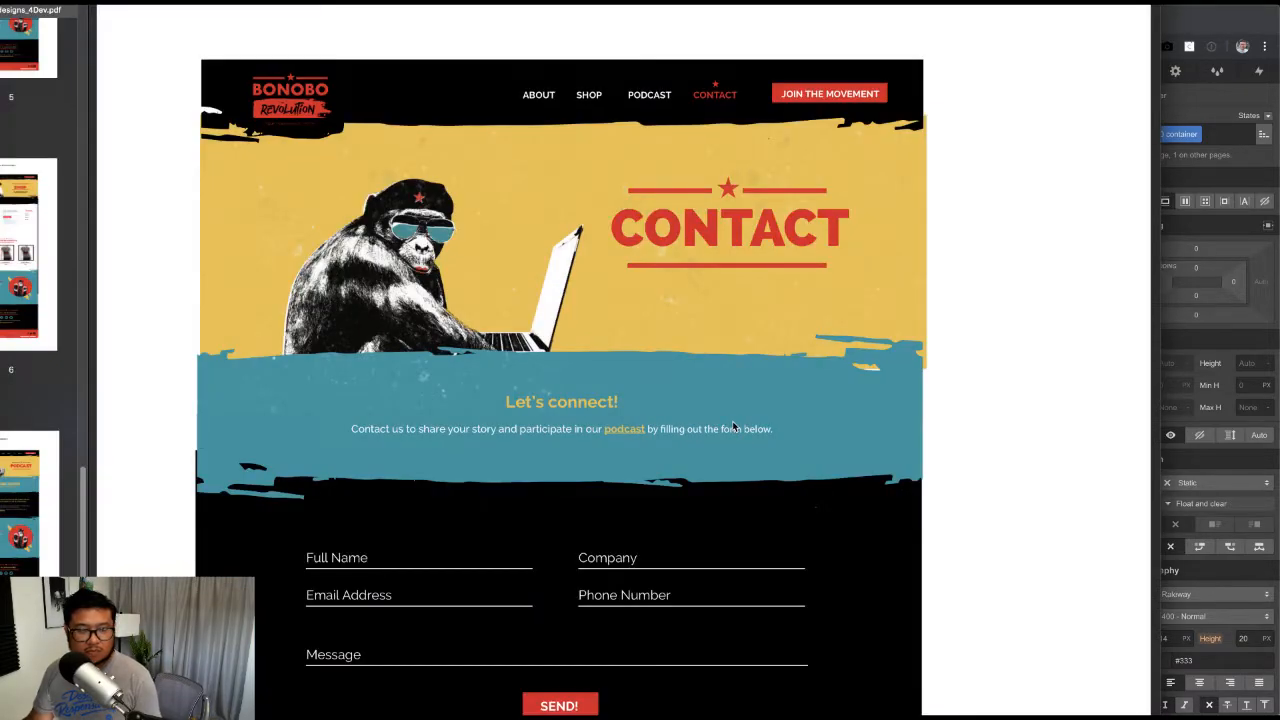
{"action": "key", "text": "super+Tab"}
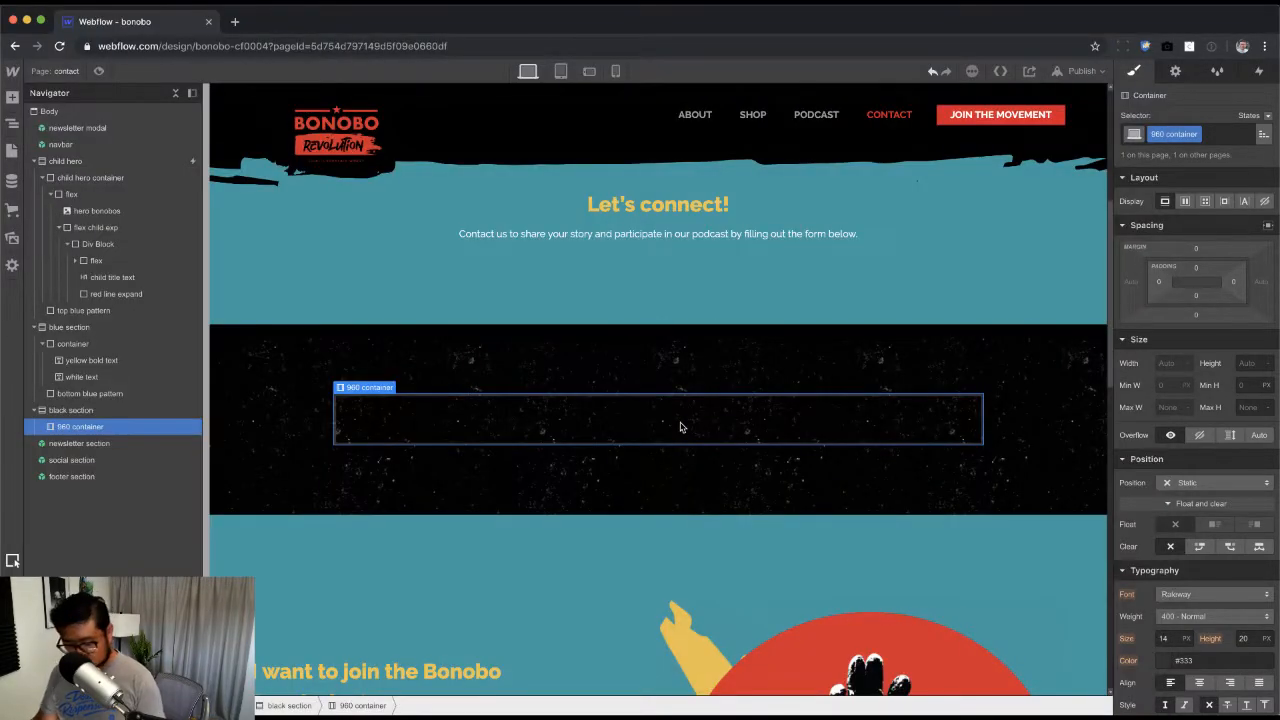
{"action": "key", "text": "super+e"}
{"action": "type", "text": "div"}
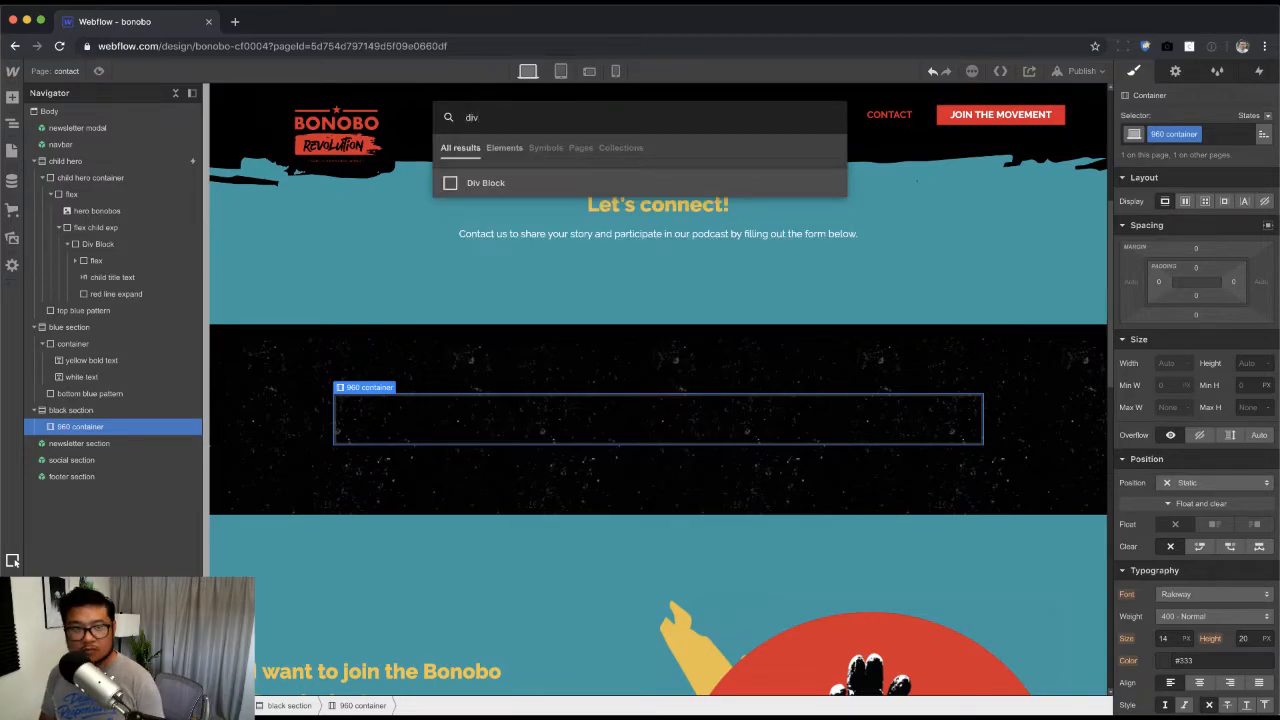
{"action": "key", "text": "Return"}
{"action": "key", "text": "super+Return"}
{"action": "type", "text": "flex"}
{"action": "key", "text": "Return"}
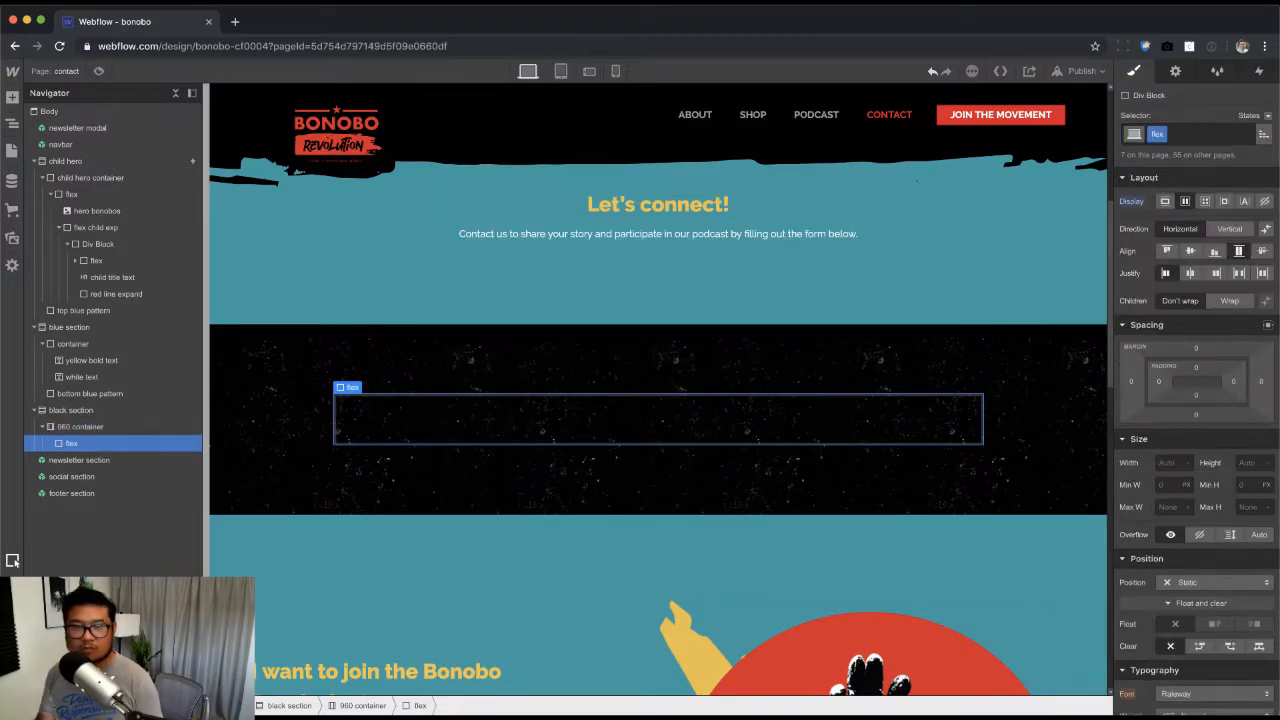
{"action": "key", "text": "super+Tab"}
{"action": "key", "text": "super+Tab"}
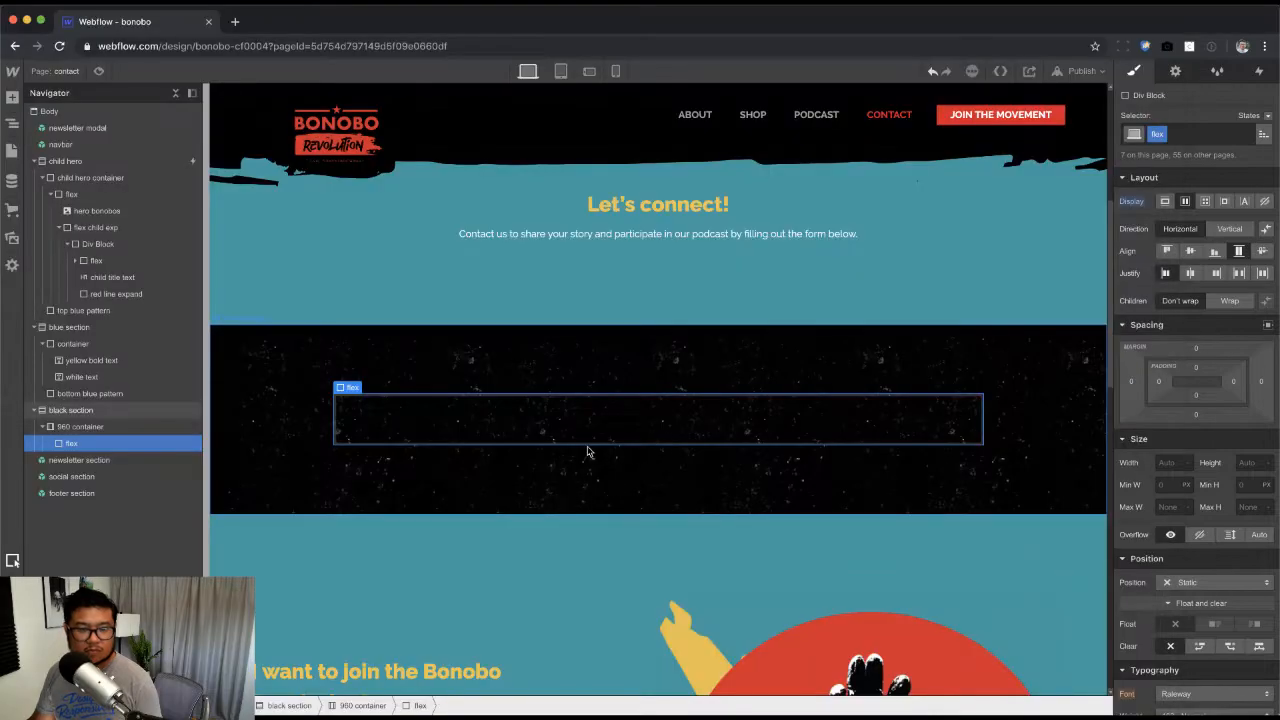
{"action": "key", "text": "super+Tab"}
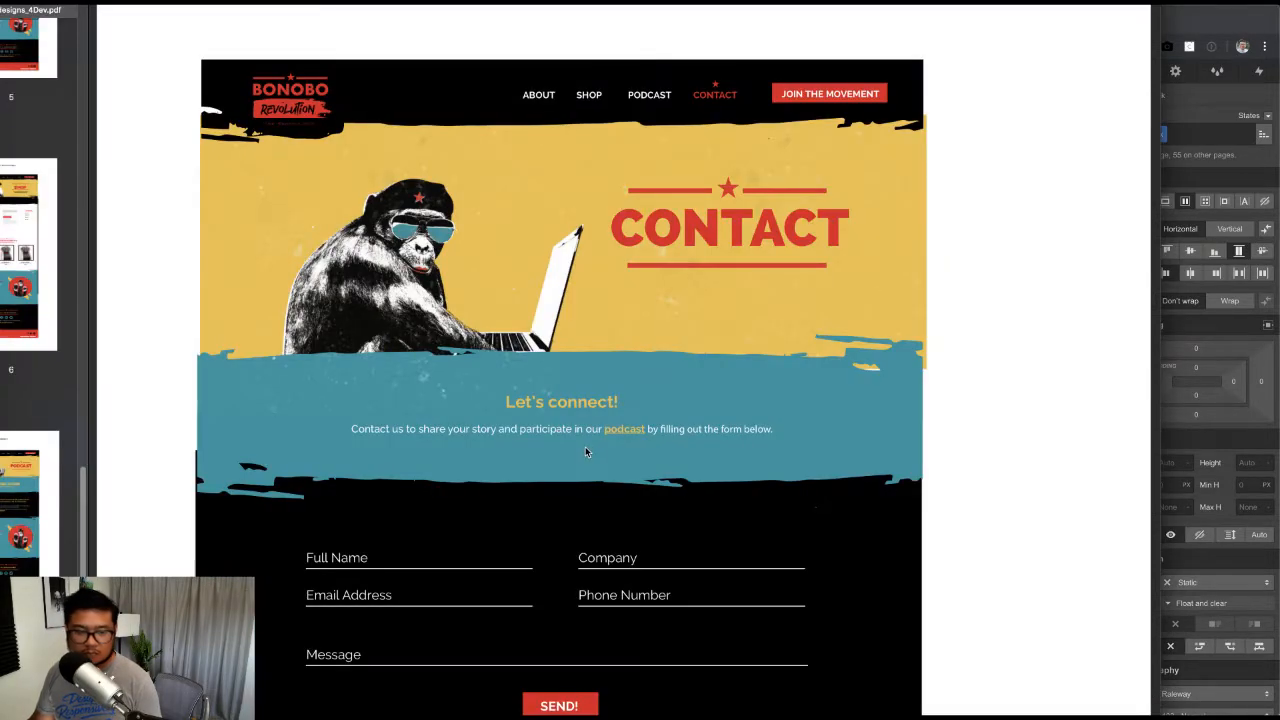
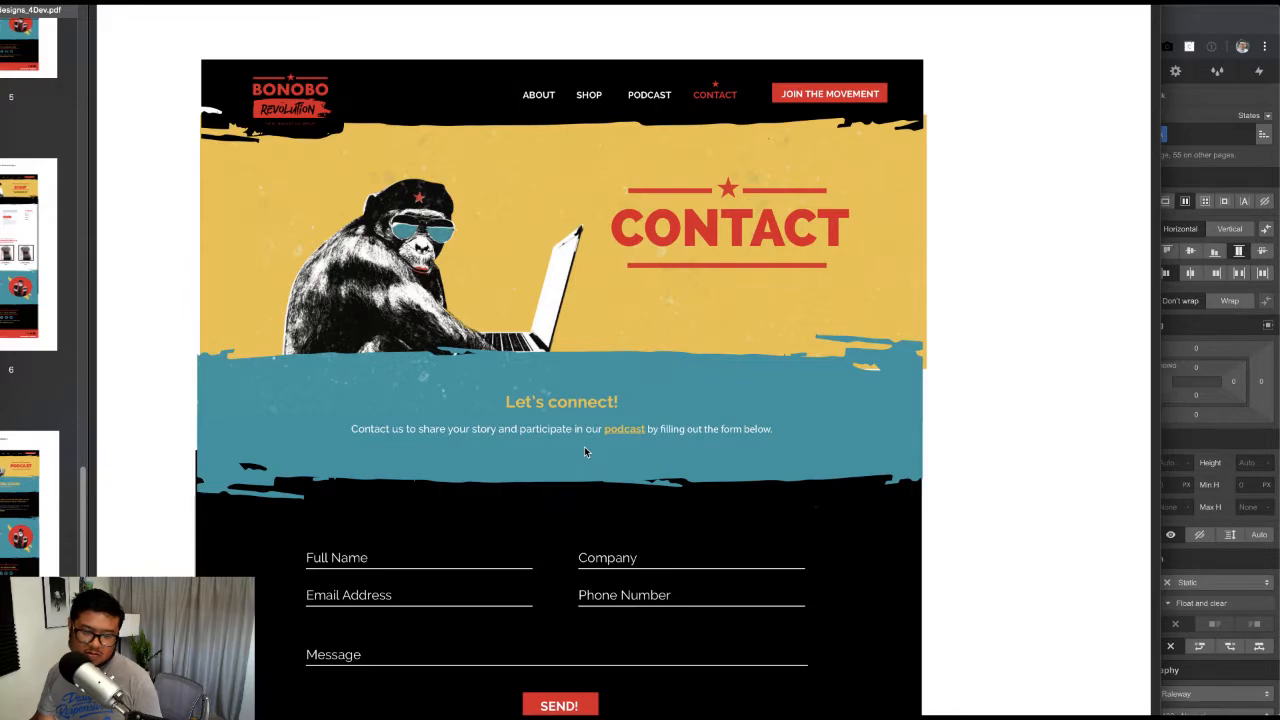
{"action": "key", "text": "super+Tab"}
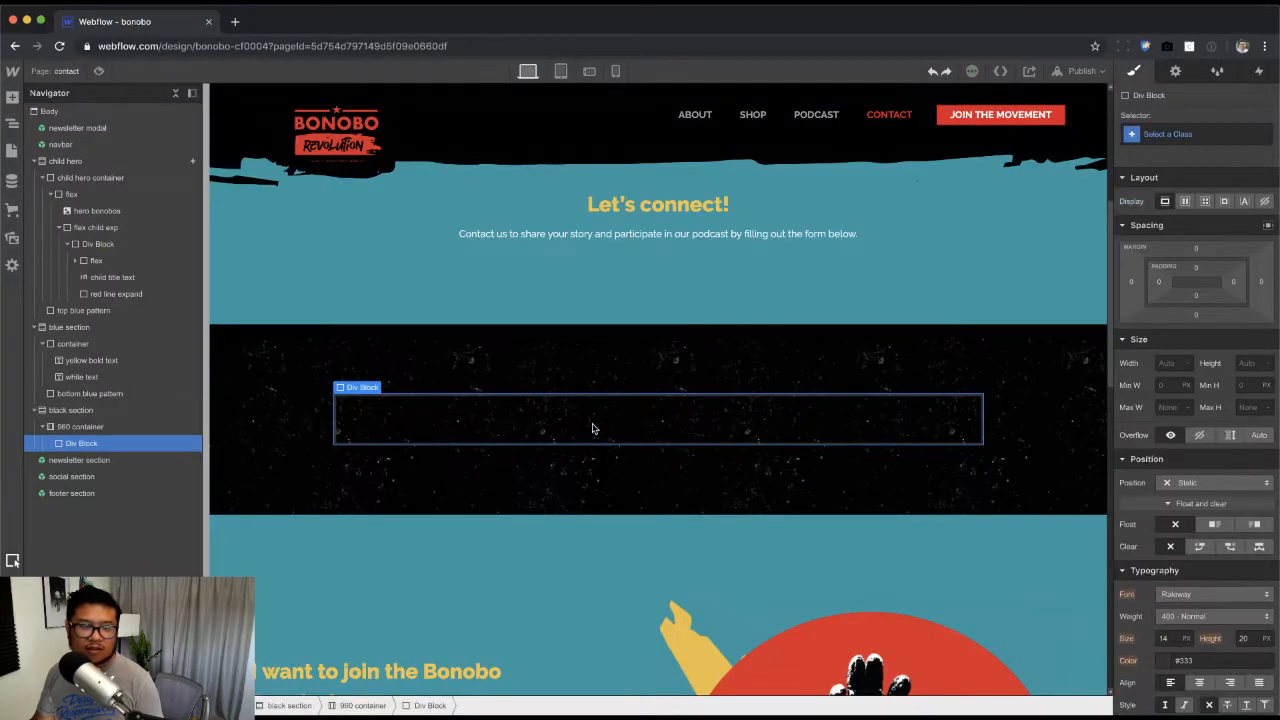
{"action": "key", "text": "Delete"}
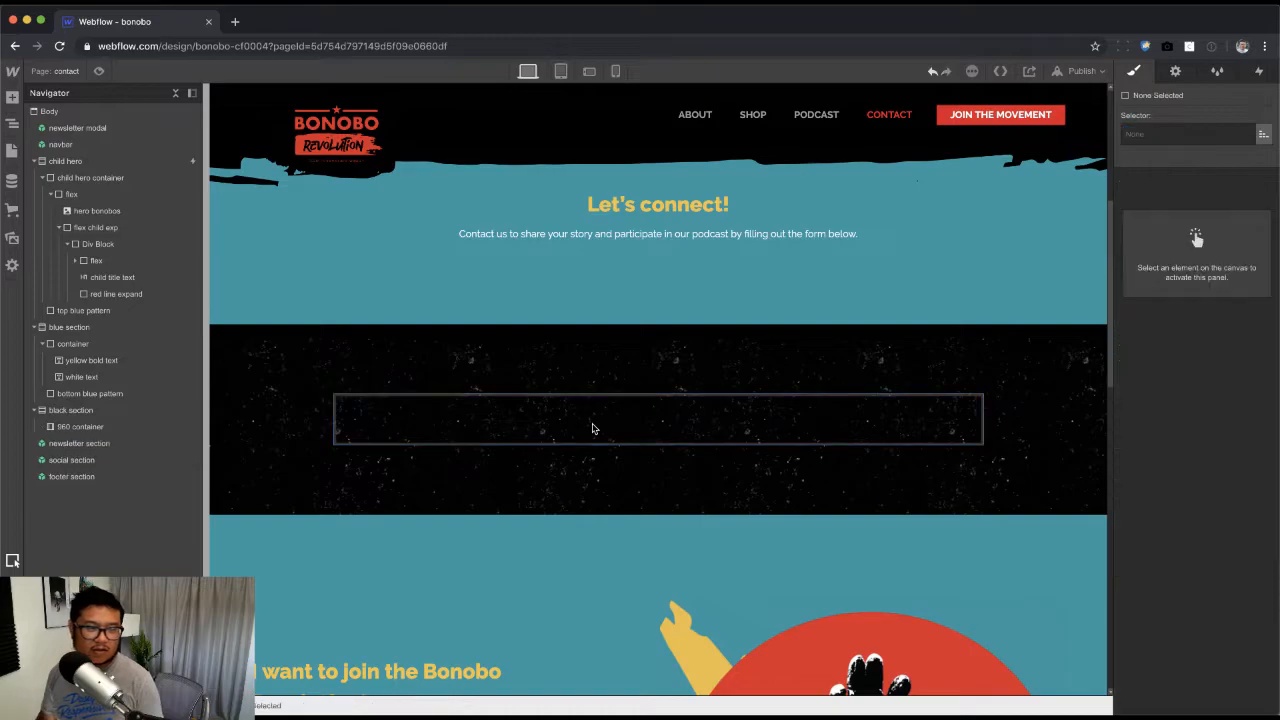
{"action": "left_click", "coordinate": [524, 428]}
{"action": "key", "text": "super+e"}
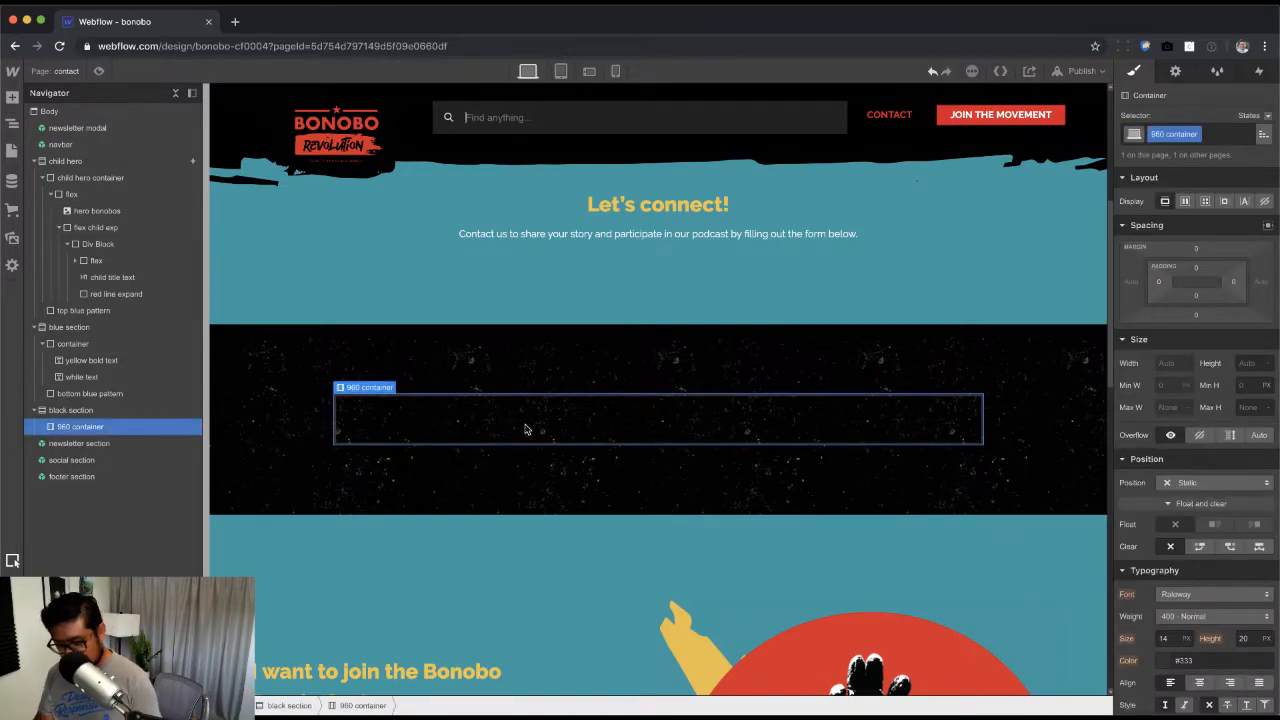
{"action": "type", "text": "grid"}
{"action": "key", "text": "Escape"}
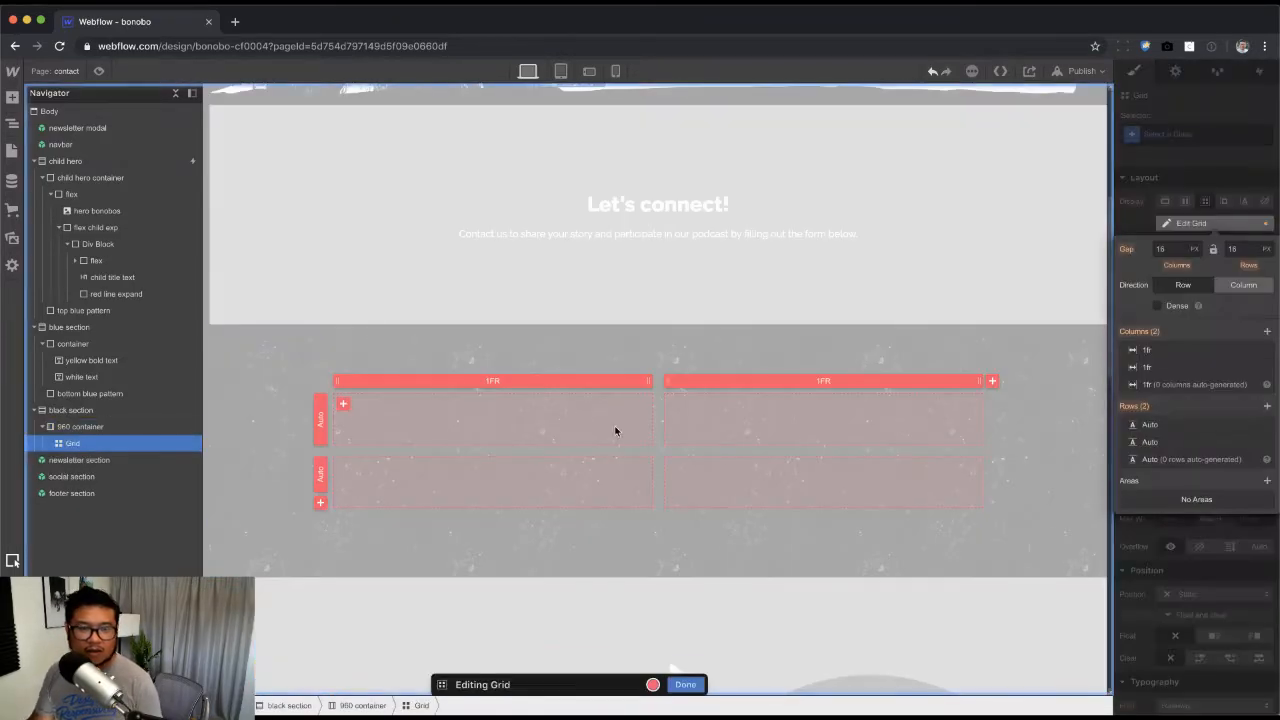
{"action": "key", "text": "super+Tab"}
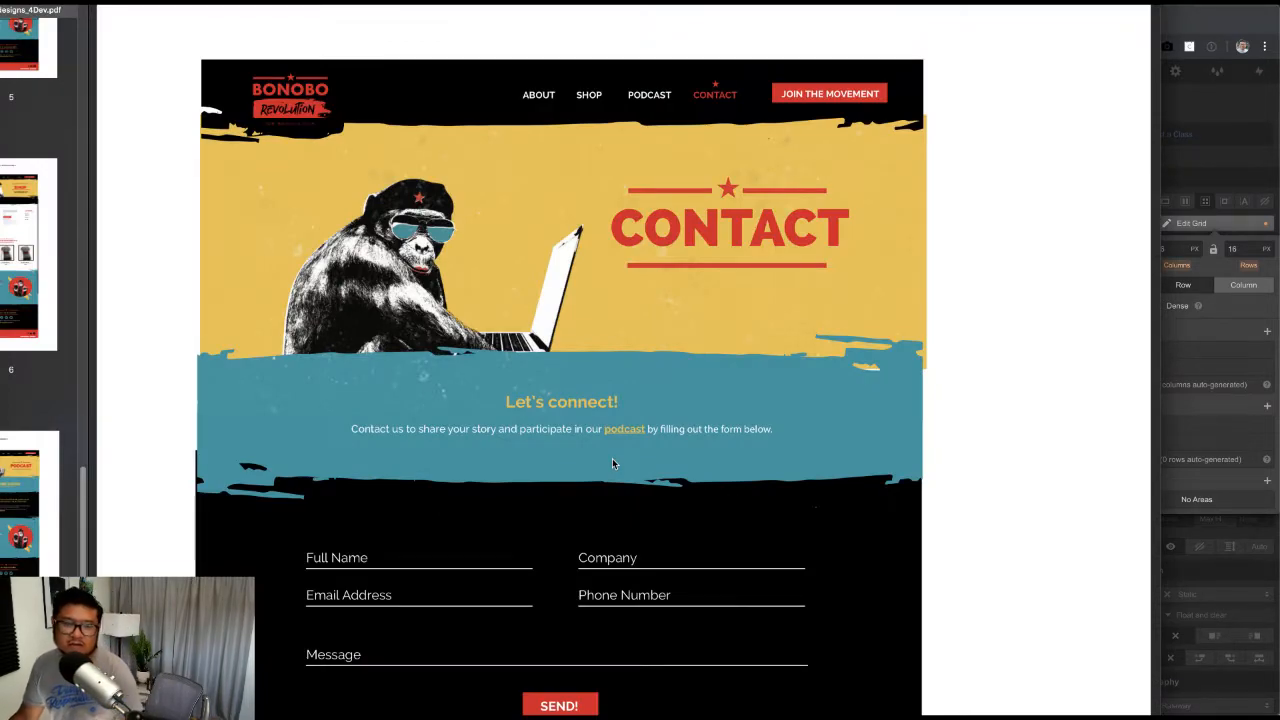
{"action": "key", "text": "super+Tab"}
{"action": "key", "text": "super+z"}
Step: Insert a form block into the black section's 960 container
{"action": "left_click", "coordinate": [597, 431]}
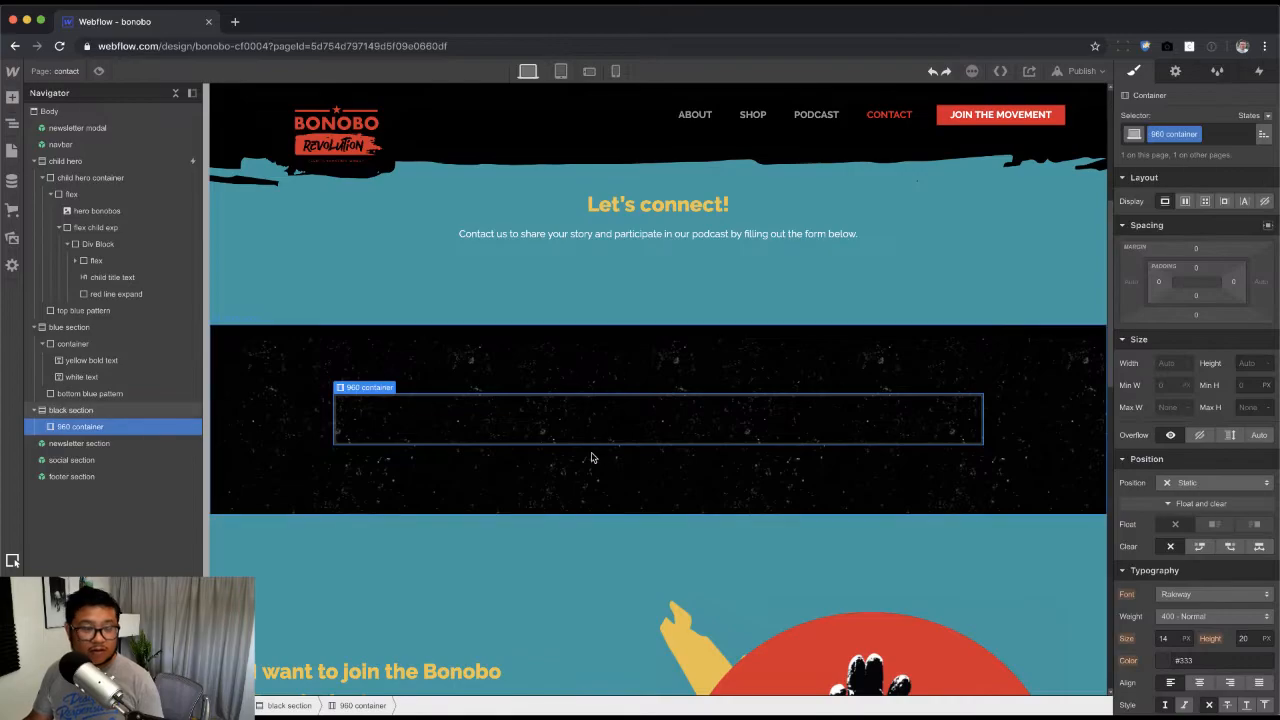
{"action": "key", "text": "super+e"}
{"action": "type", "text": "form"}
{"action": "key", "text": "Return"}
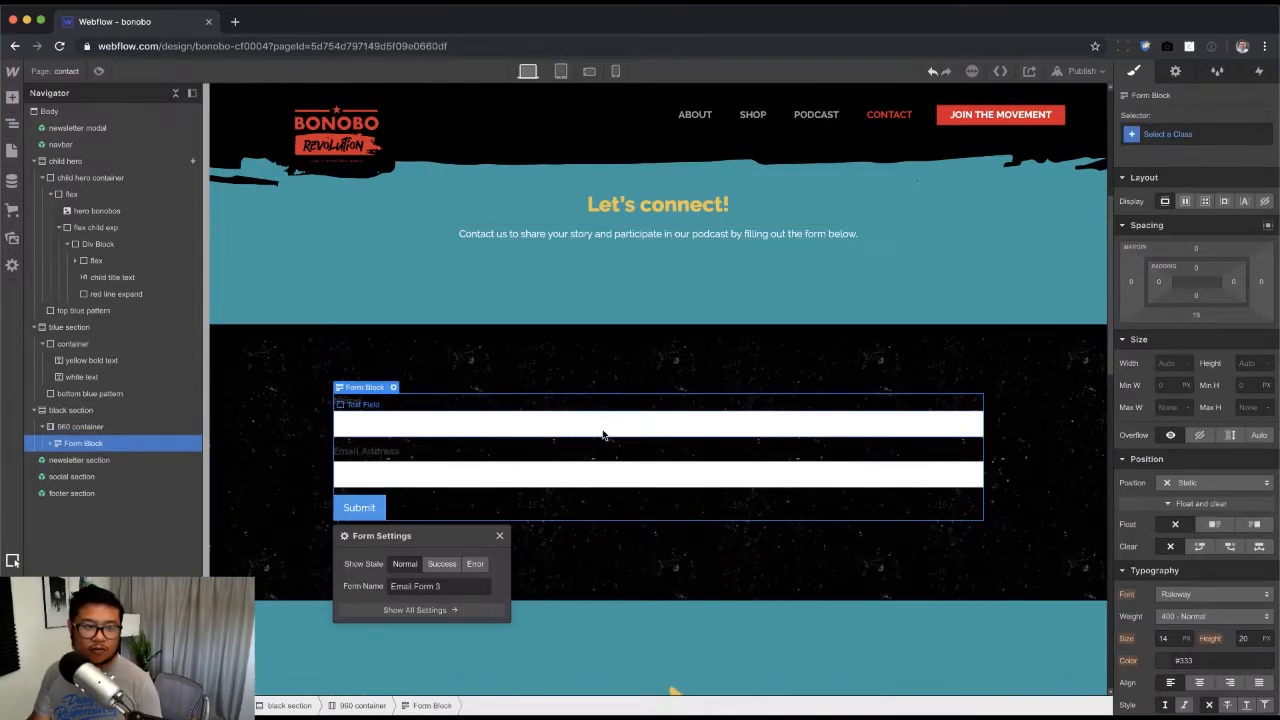
Step: Add a div block inside the form and nest the Name label and its text field in it
{"action": "left_click", "coordinate": [51, 443]}
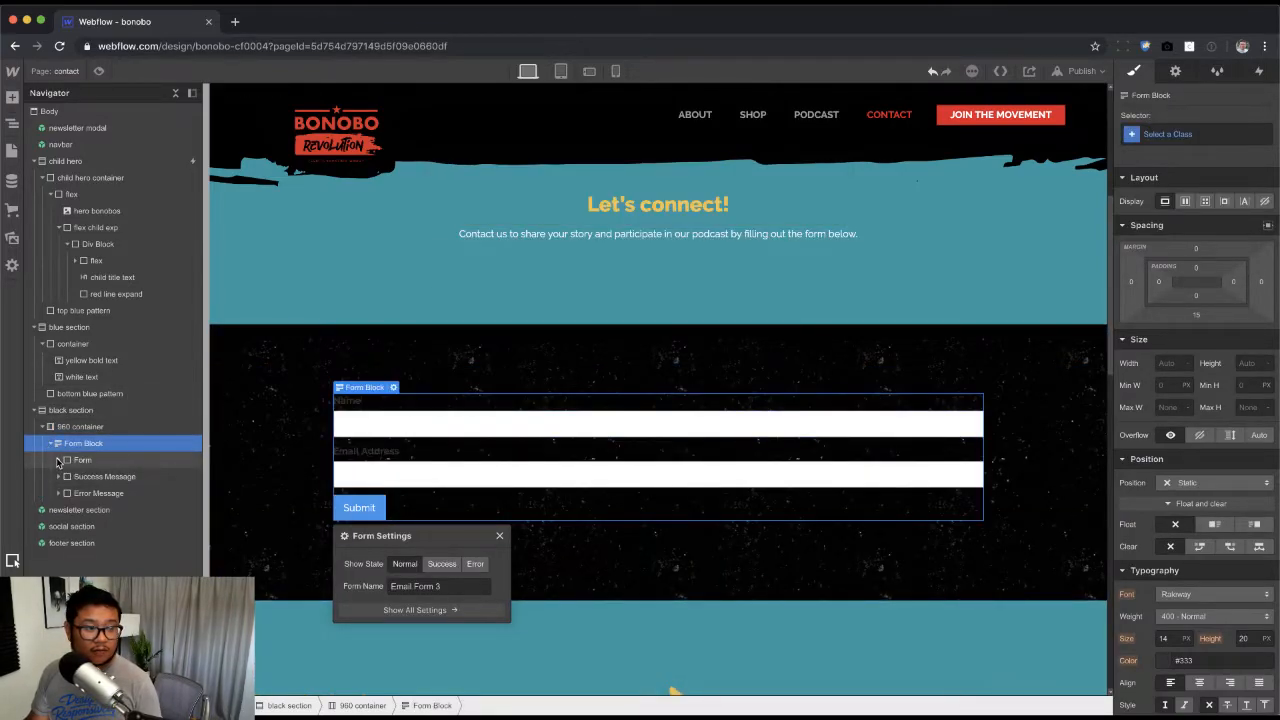
{"action": "left_click", "coordinate": [59, 460]}
{"action": "left_click", "coordinate": [85, 462]}
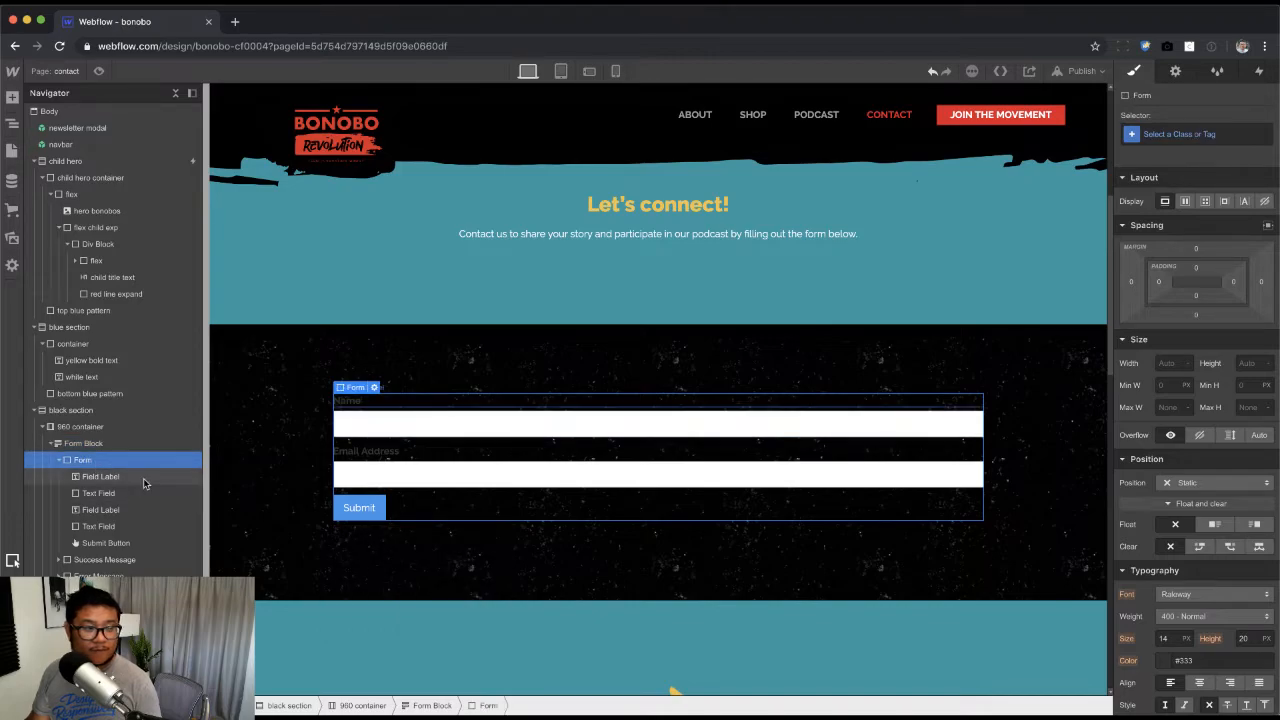
{"action": "left_click", "coordinate": [112, 479]}
{"action": "key", "text": "super+e"}
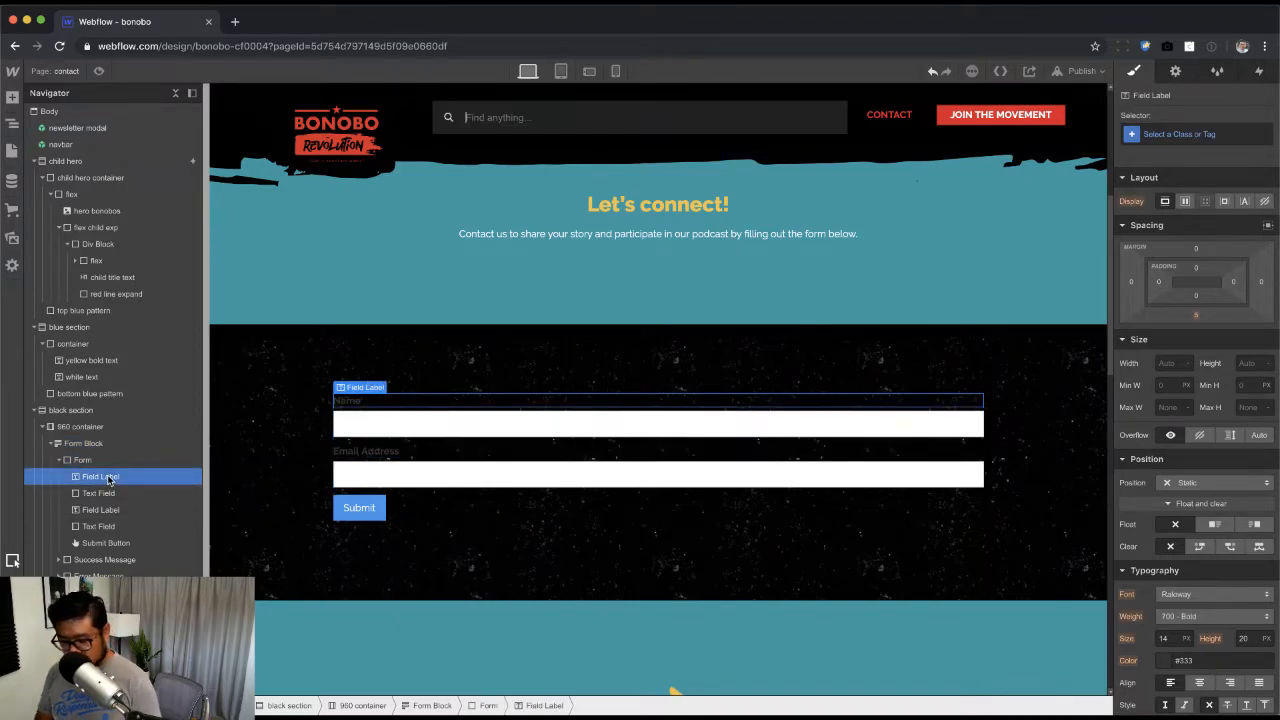
{"action": "type", "text": "div"}
{"action": "key", "text": "Return"}
{"action": "mouse_move", "coordinate": [110, 478]}
{"action": "left_mouse_down"}
{"action": "mouse_move", "coordinate": [149, 509]}
{"action": "mouse_move", "coordinate": [100, 478]}
{"action": "left_mouse_up"}
Step: Add a second div block inside the form and nest the Email Address label and its text field in it
{"action": "left_click", "coordinate": [84, 460]}
{"action": "key", "text": "super+e"}
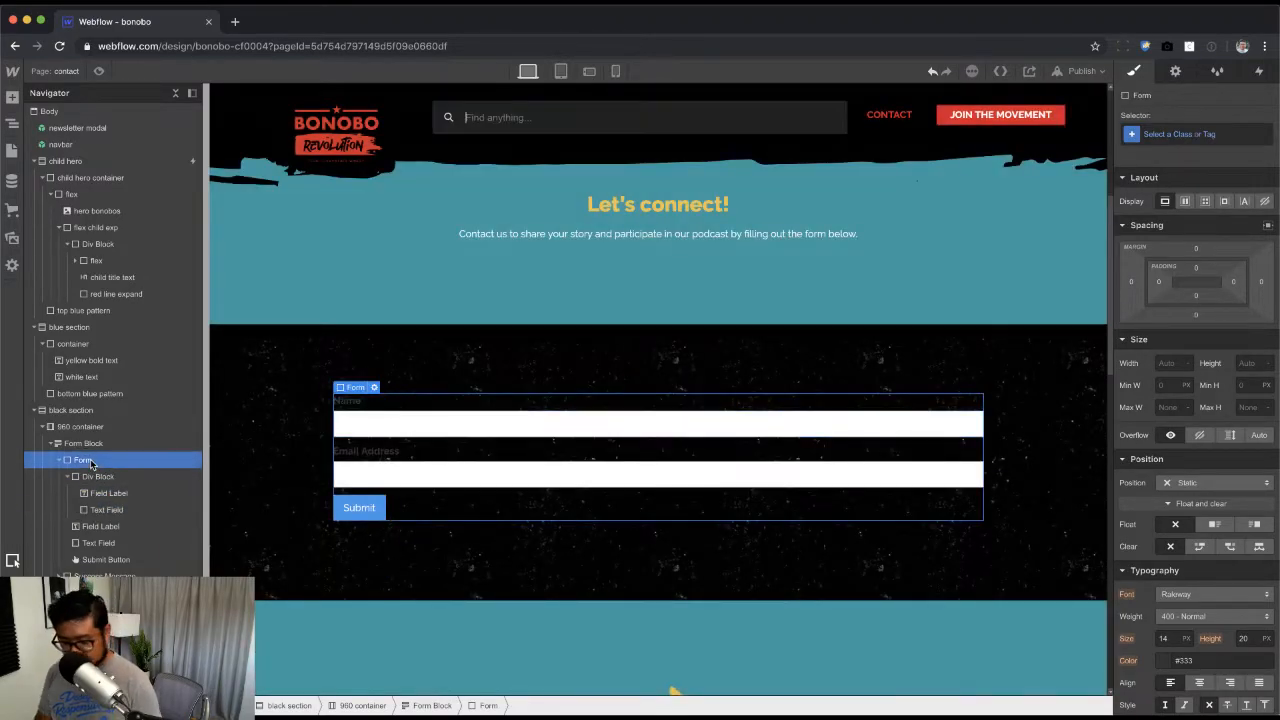
{"action": "type", "text": "div"}
{"action": "key", "text": "Return"}
{"action": "left_click_drag", "start_coordinate": [88, 573], "coordinate": [100, 540]}
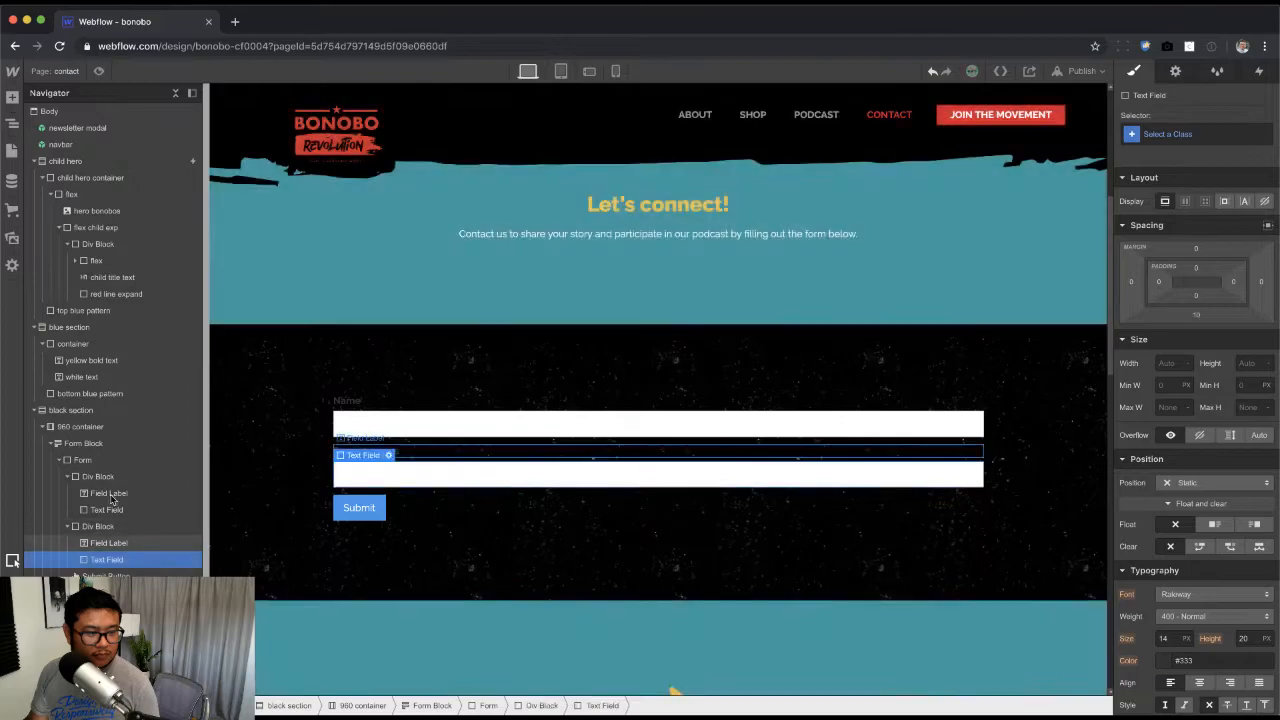
Step: Add a third, empty div block inside the form
{"action": "left_click", "coordinate": [86, 464]}
{"action": "key", "text": "super+e"}
{"action": "type", "text": "d"}
{"action": "key", "text": "Return"}
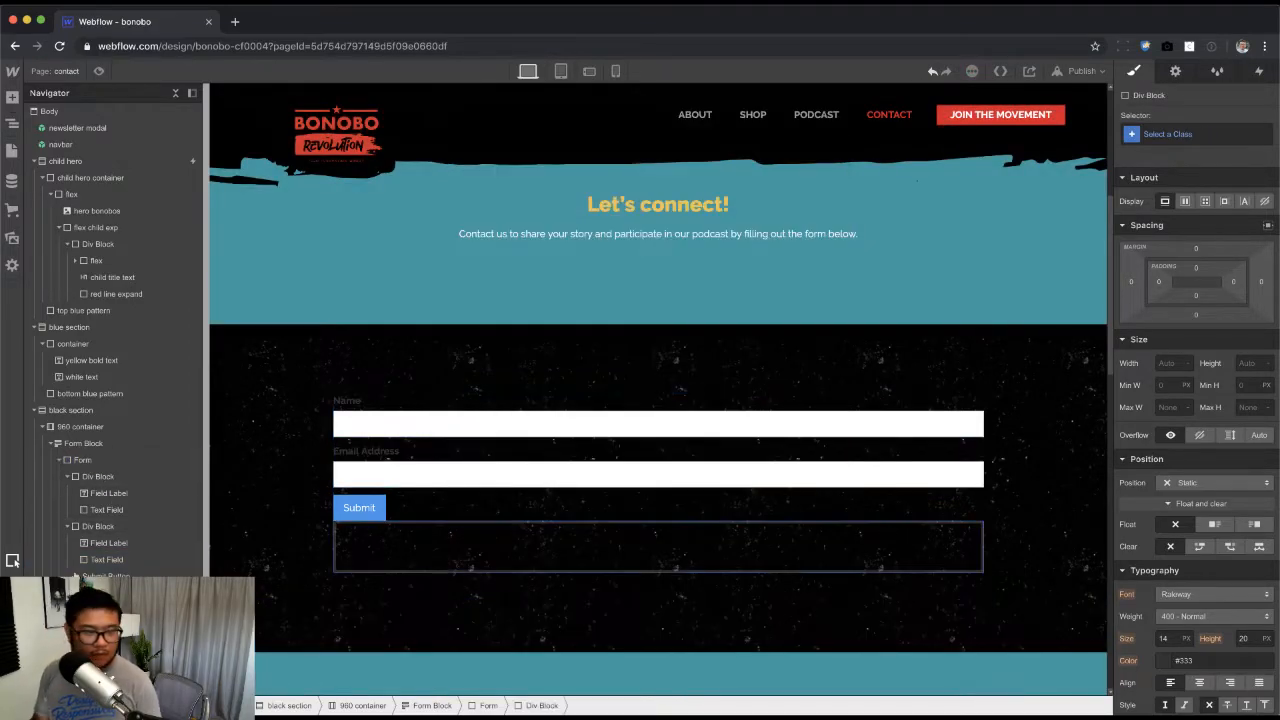
Step: Remove the empty div block and paste two copies of the Email Address div block into the form
{"action": "left_click_drag", "start_coordinate": [100, 593], "coordinate": [97, 532]}
{"action": "key", "text": "super+Tab"}
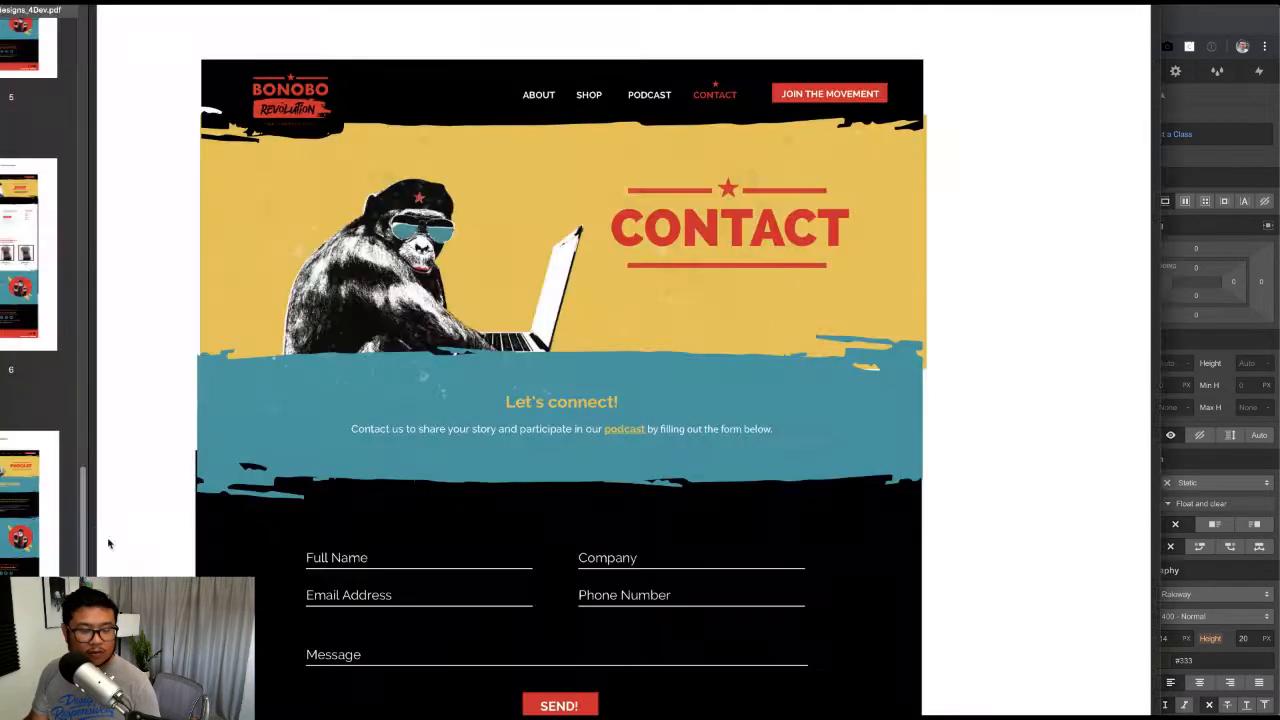
{"action": "key", "text": "super+Tab"}
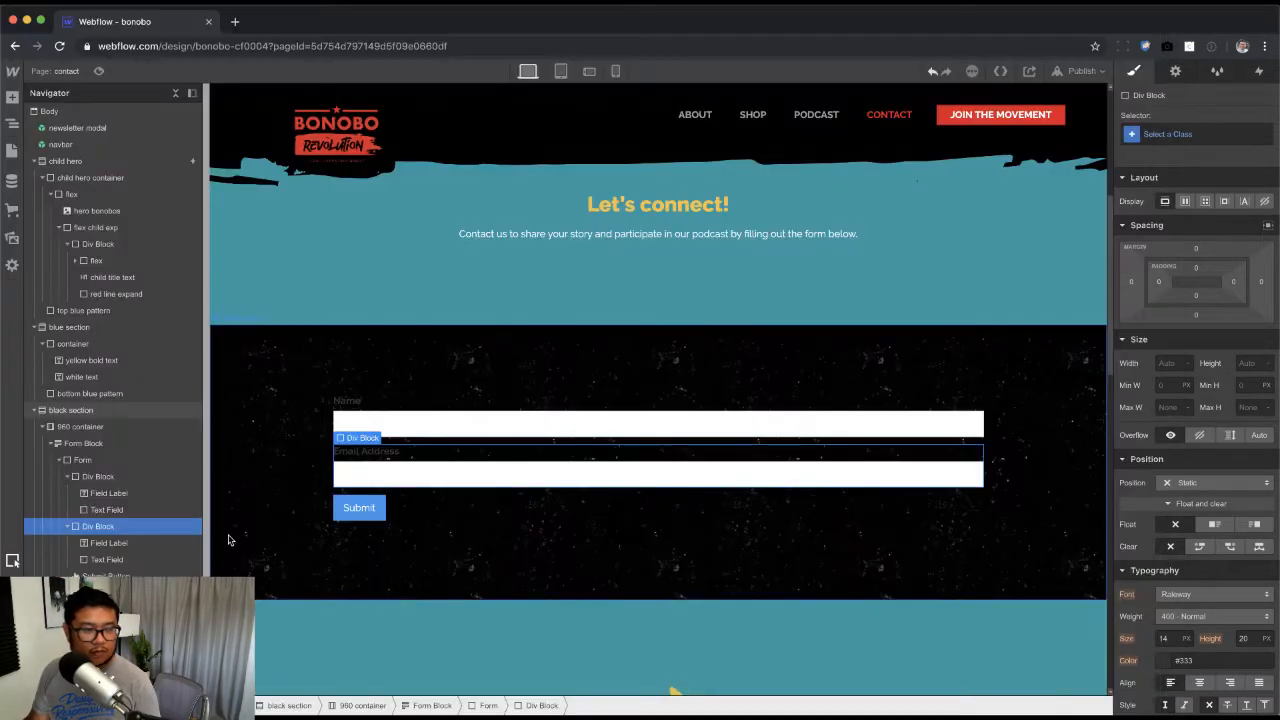
{"action": "key", "text": "super+v"}
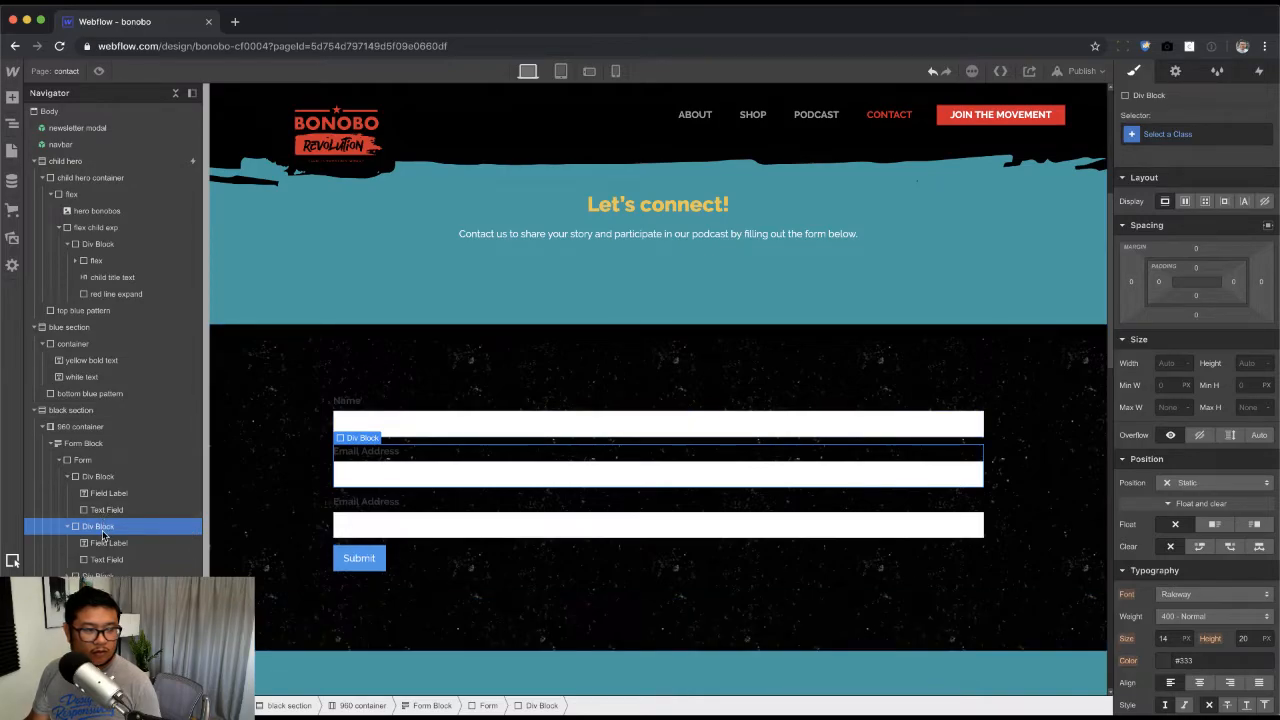
{"action": "key", "text": "super+v"}
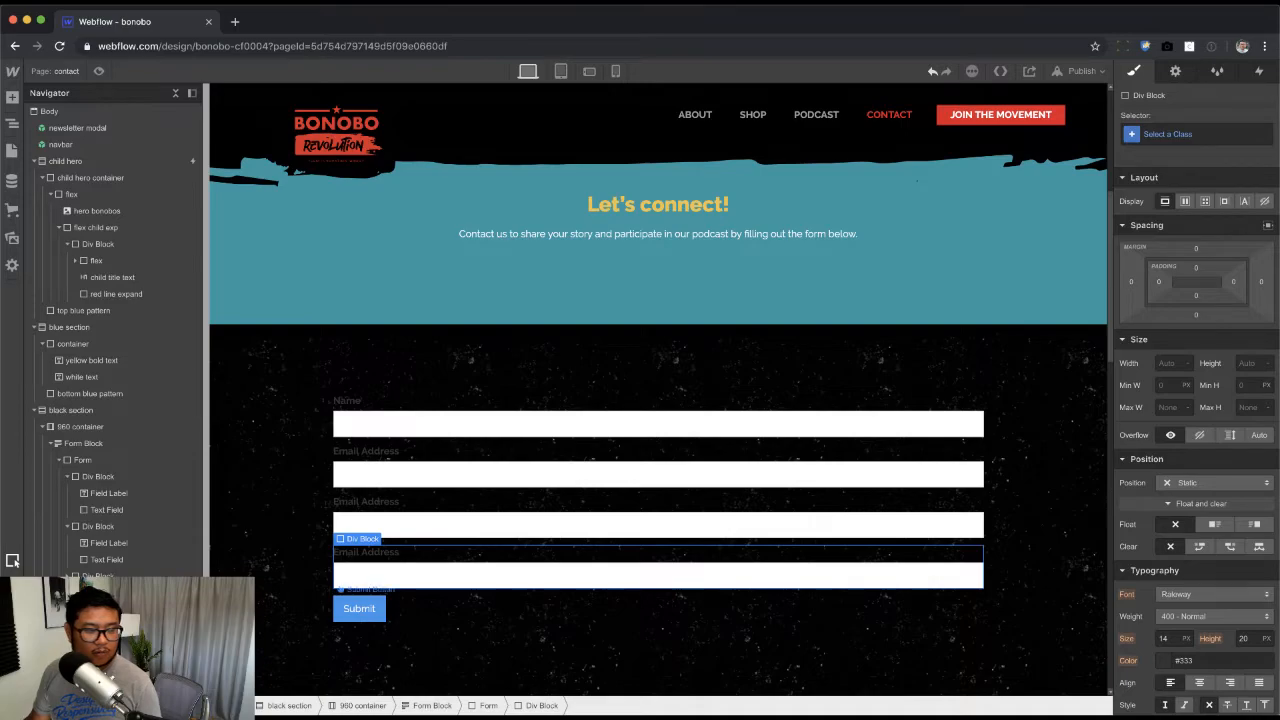
Step: Add a text area to the form as its own element, between the last Email Address div block and the Submit button
{"action": "key", "text": "a"}
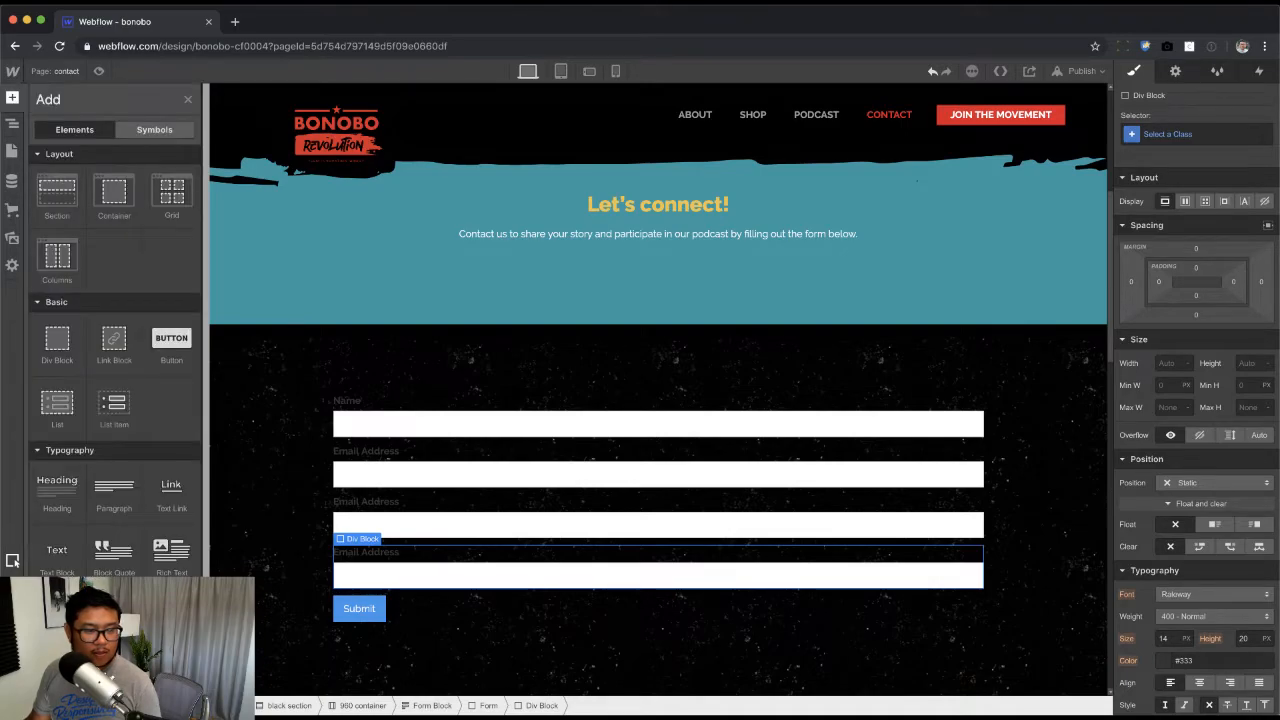
{"action": "key", "text": "super+Tab"}
{"action": "key", "text": "super+Tab"}
{"action": "scroll", "coordinate": [88, 534], "scroll_direction": "down", "scroll_amount": 5}
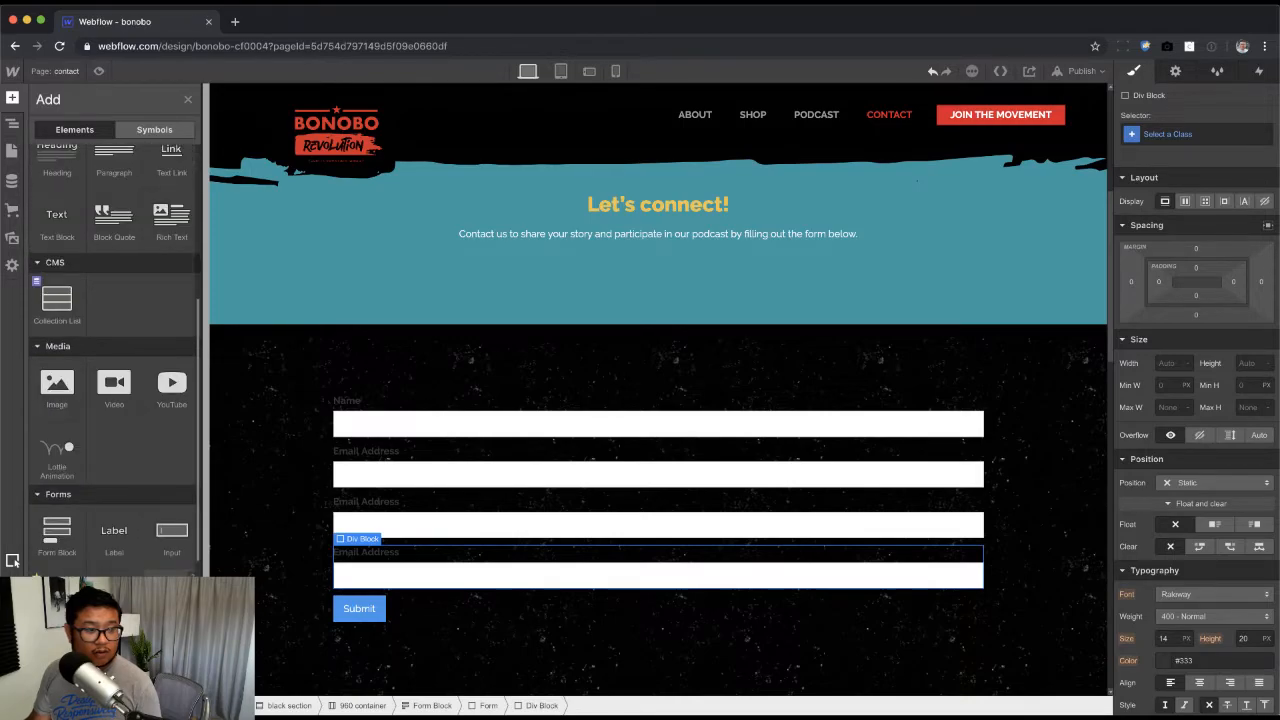
{"action": "scroll", "coordinate": [114, 400], "scroll_direction": "down", "scroll_amount": 2}
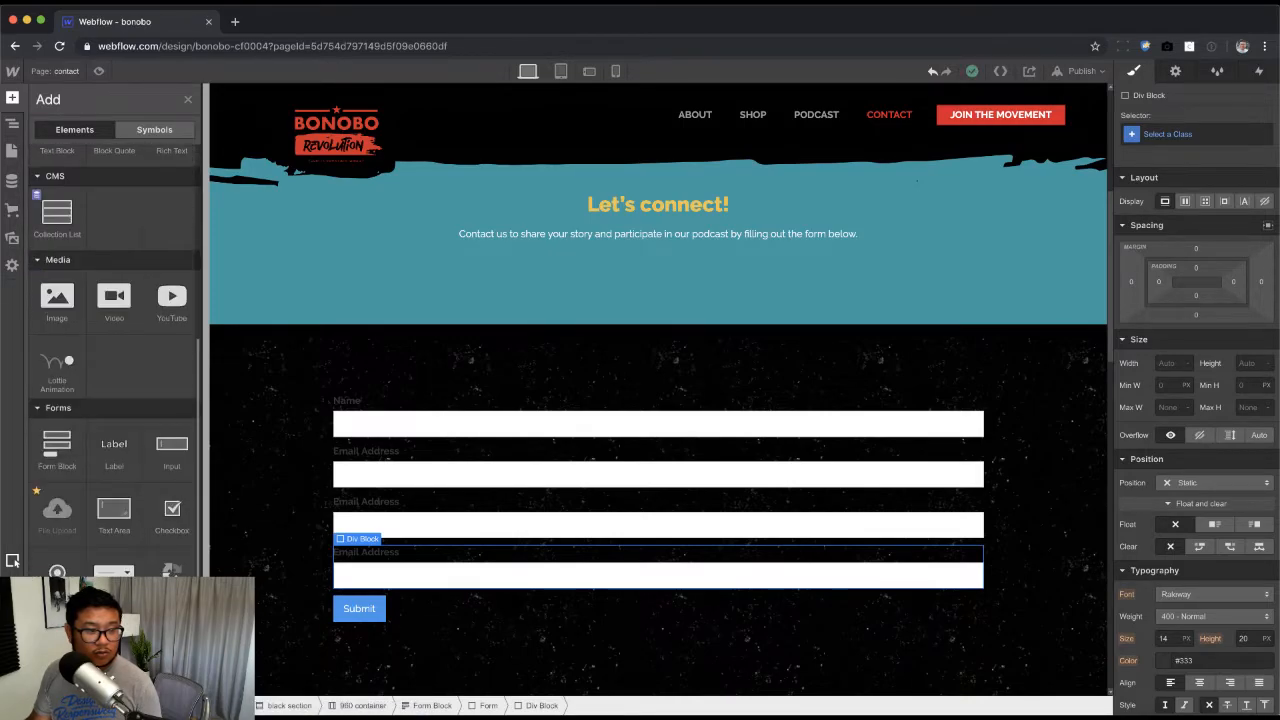
{"action": "left_click_drag", "start_coordinate": [114, 508], "coordinate": [480, 590]}
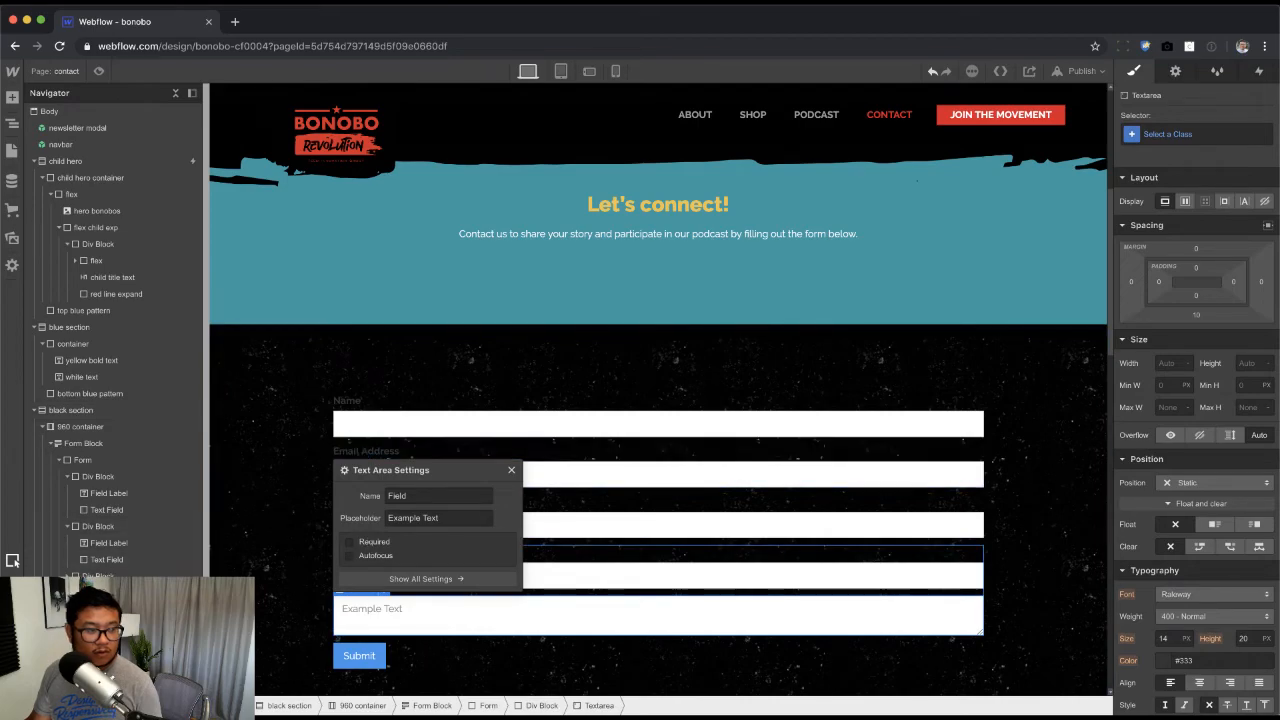
{"action": "key", "text": "Up"}
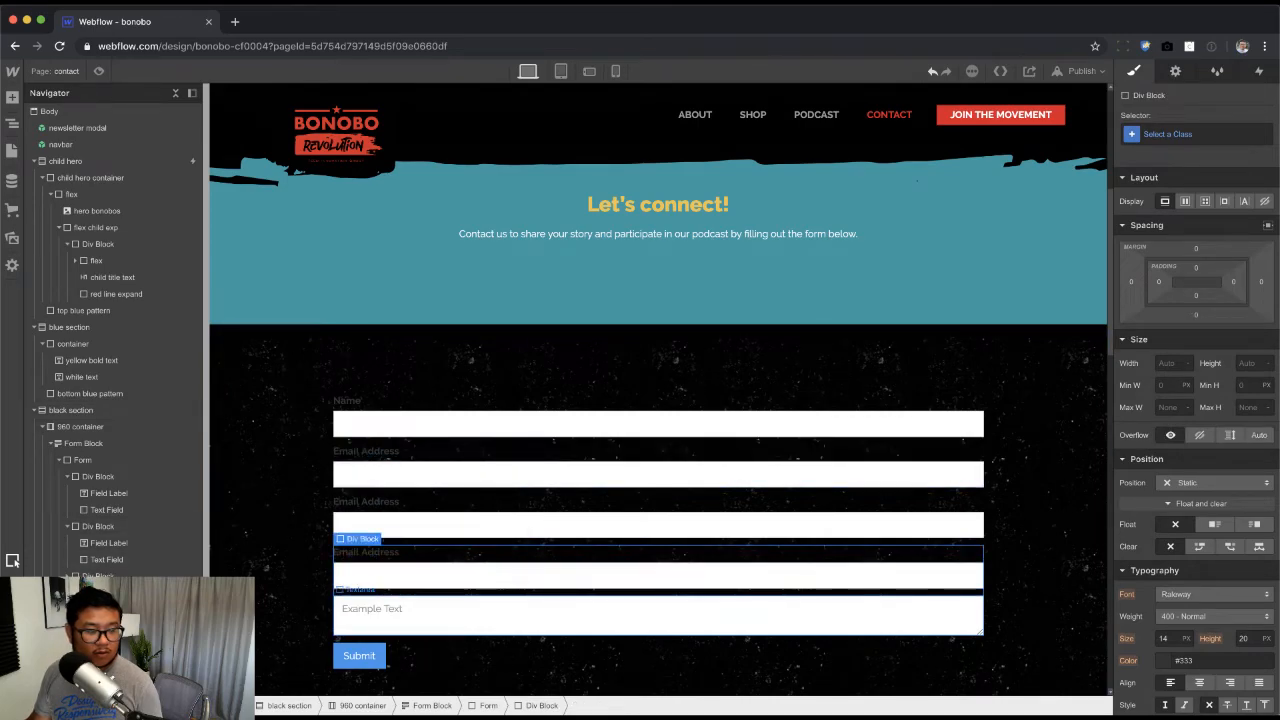
{"action": "left_click_drag", "start_coordinate": [108, 676], "coordinate": [88, 682]}
Step: Lay out the form as a two-column grid and name its class "contact form grid"
{"action": "left_click", "coordinate": [84, 462]}
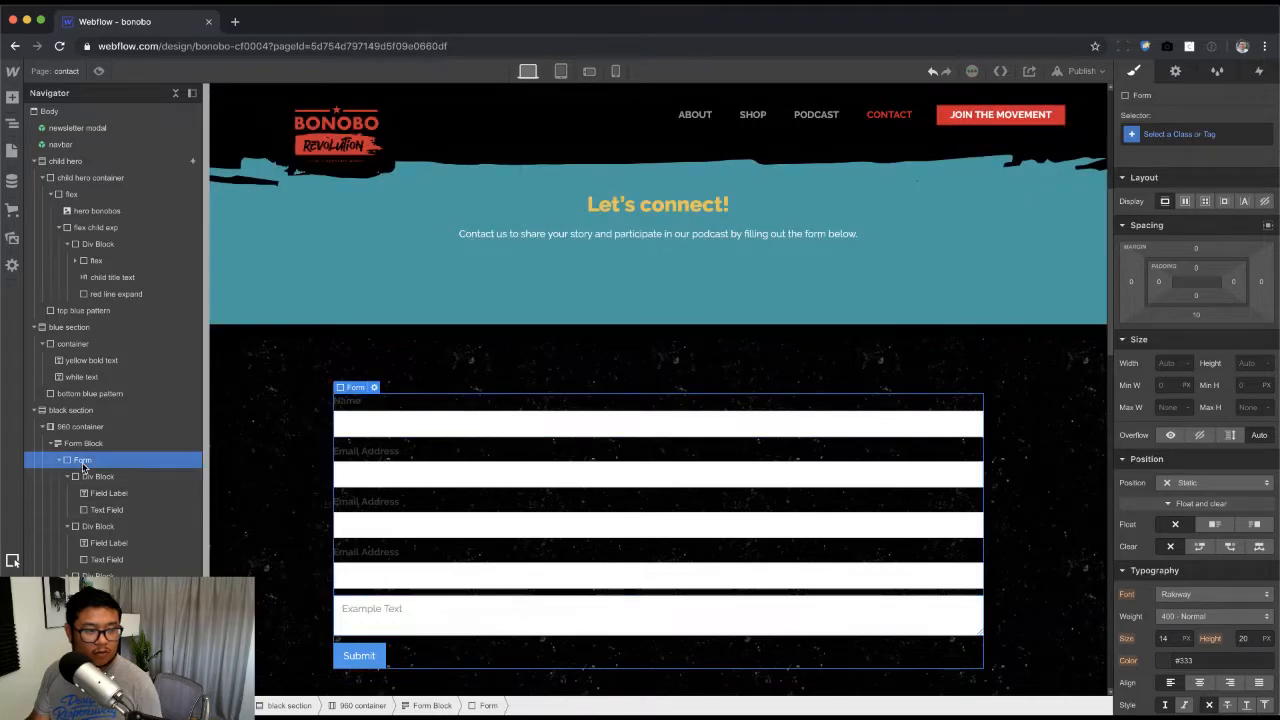
{"action": "left_click", "coordinate": [1204, 201]}
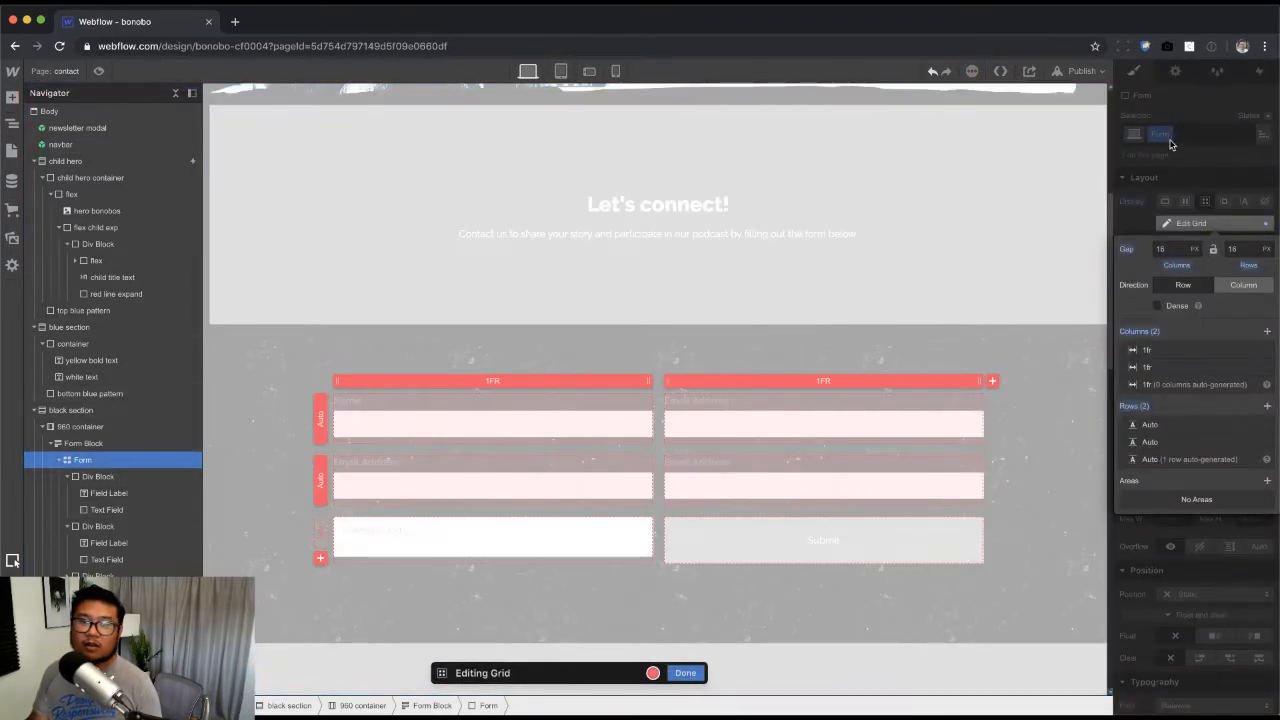
{"action": "left_click", "coordinate": [1165, 140]}
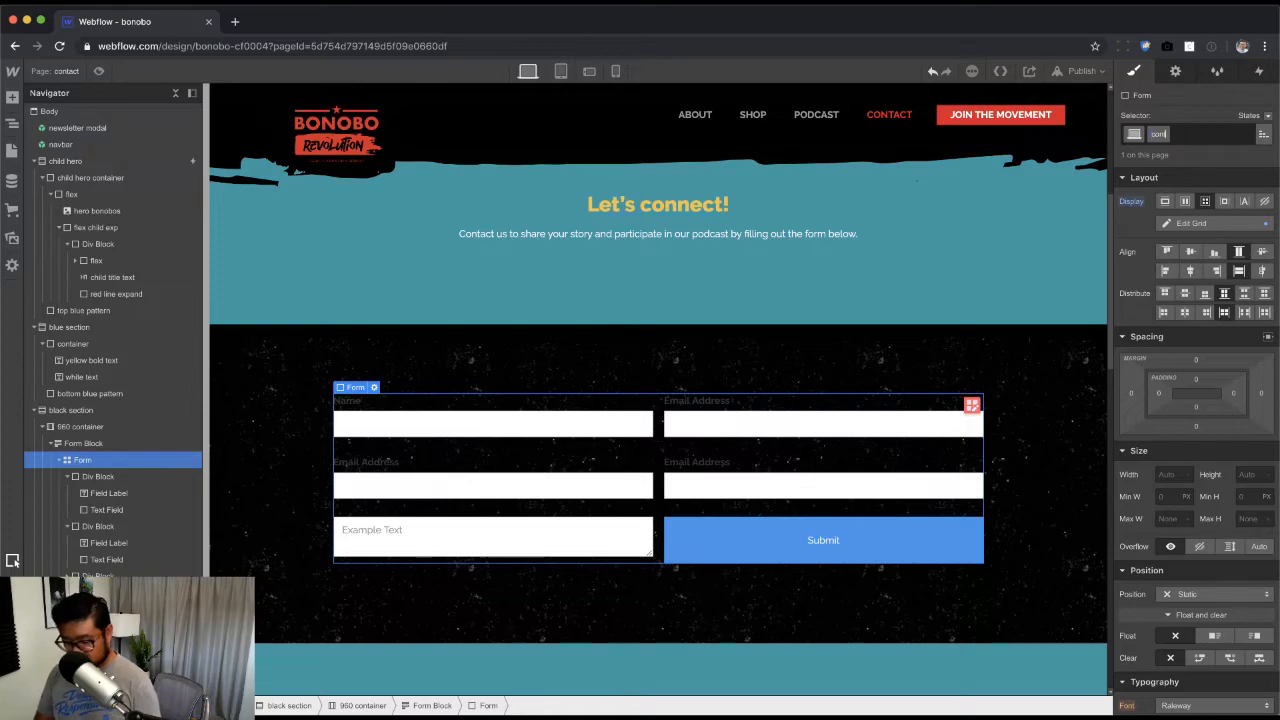
{"action": "type", "text": "contact form grid"}
{"action": "key", "text": "Return"}
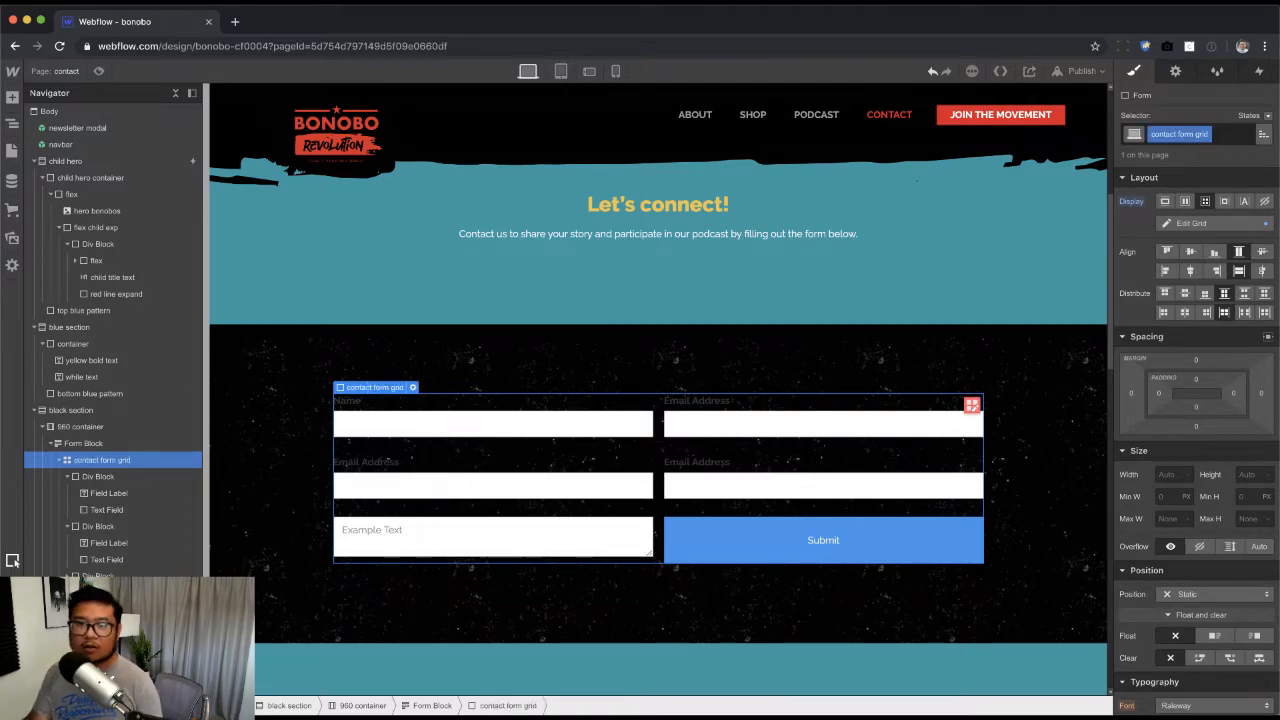
Step: Make the text area and the Submit button each span both columns of the form grid
{"action": "left_click", "coordinate": [557, 539]}
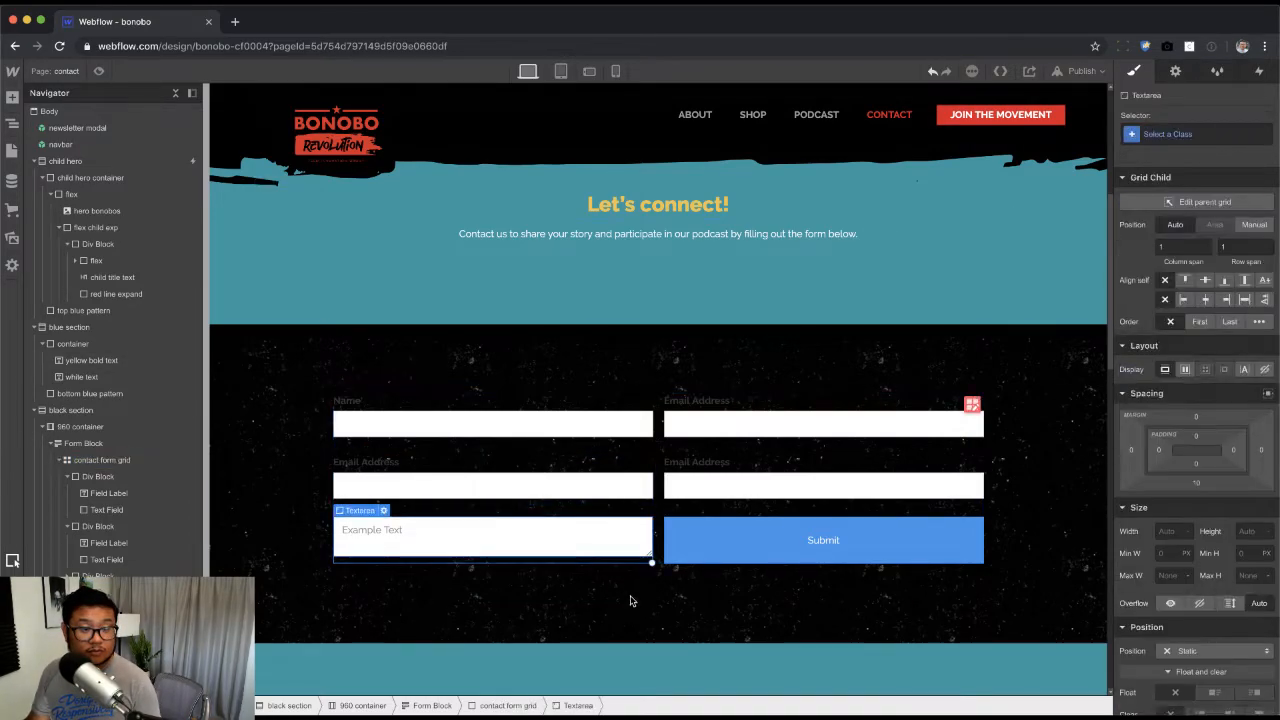
{"action": "left_click_drag", "start_coordinate": [808, 567], "coordinate": [807, 564]}
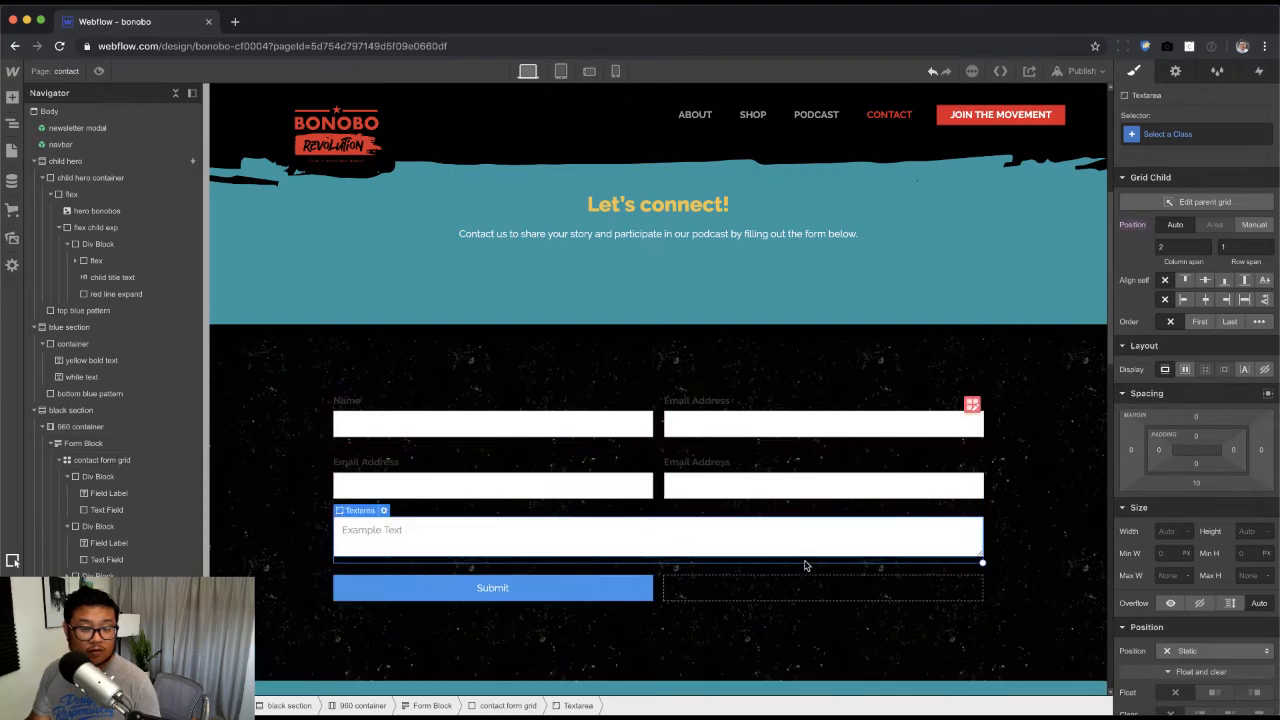
{"action": "left_click", "coordinate": [583, 597]}
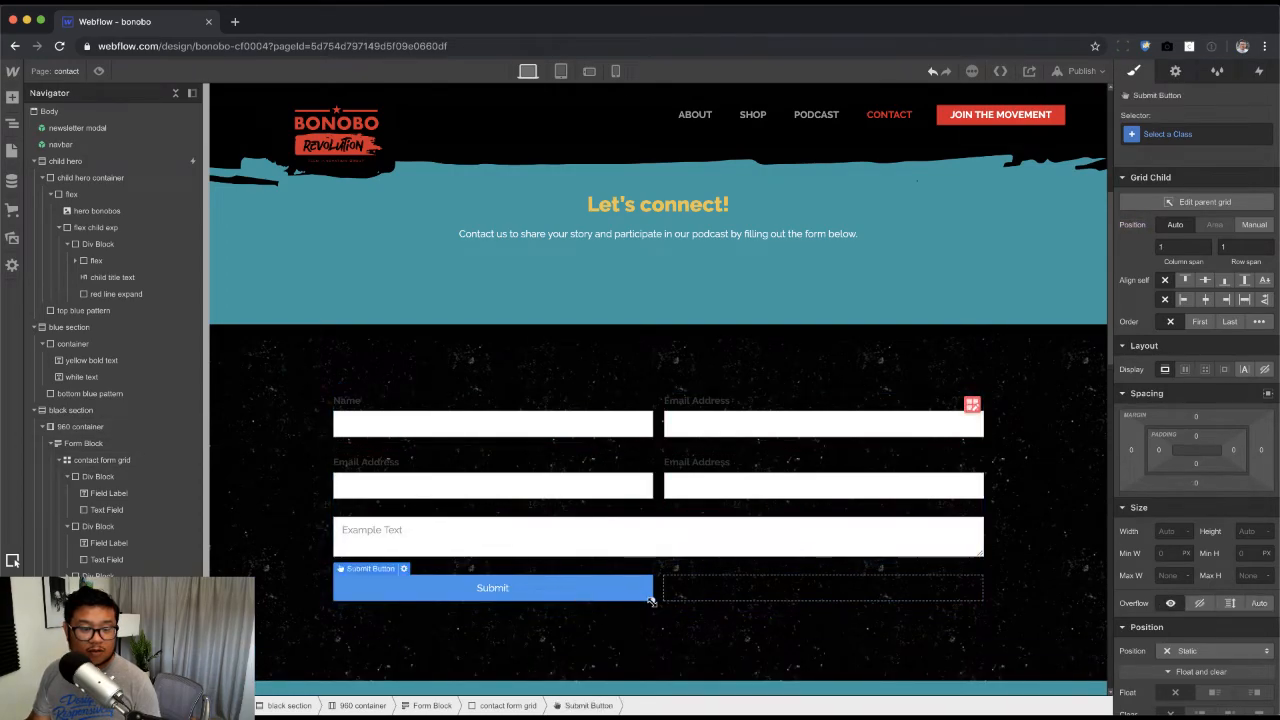
{"action": "left_click_drag", "start_coordinate": [653, 601], "coordinate": [767, 606]}
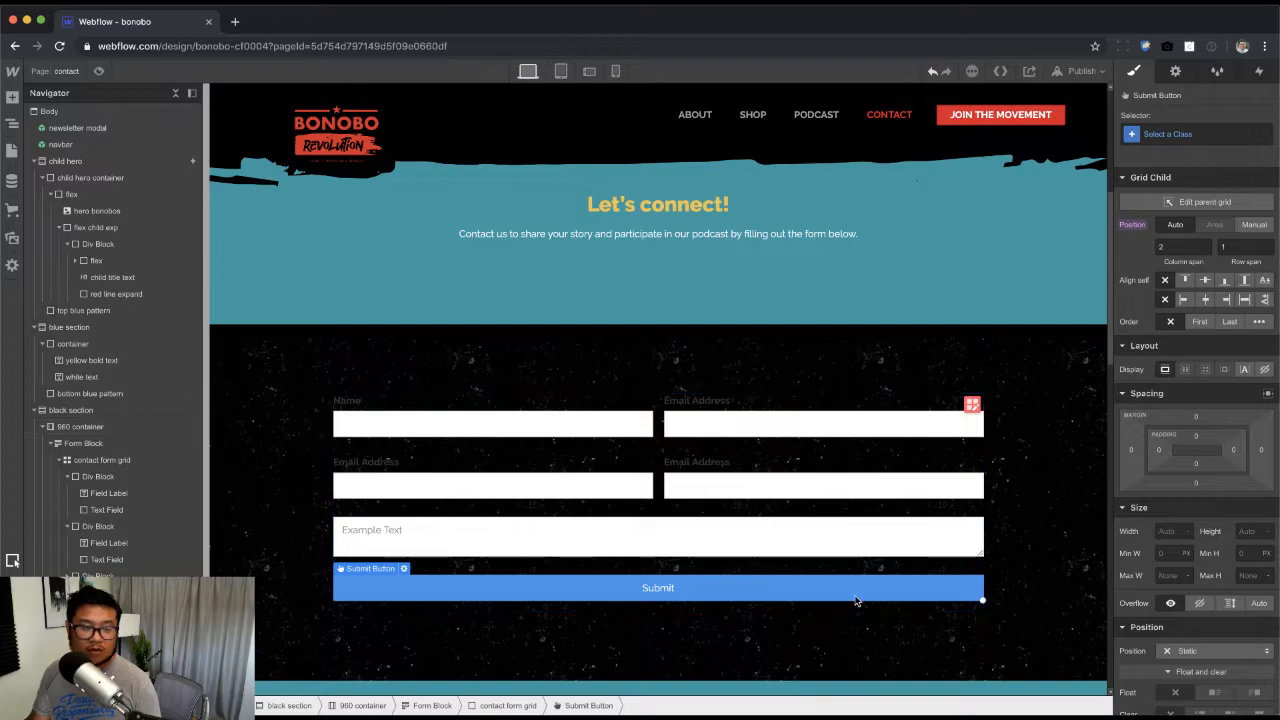
Step: Give the Submit button a maximum width of 300 px and self-align it to the center of its grid row
{"action": "left_click", "coordinate": [1168, 576]}
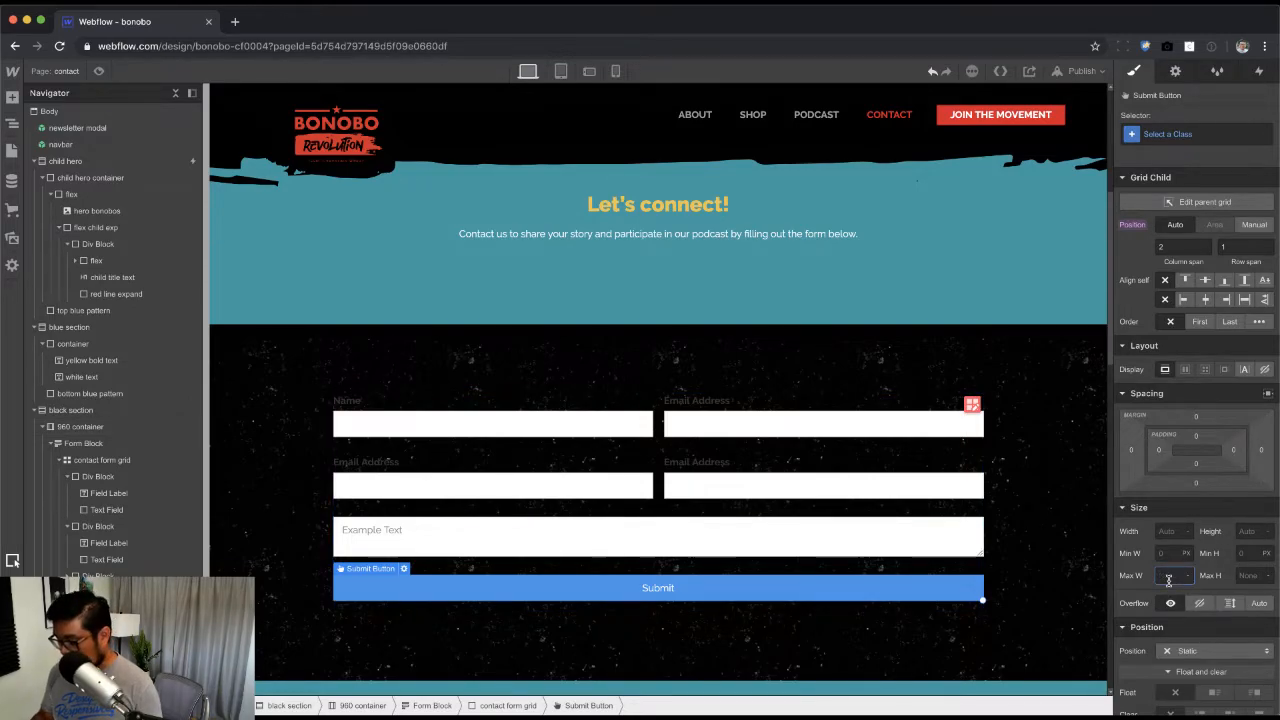
{"action": "type", "text": "300"}
{"action": "key", "text": "Return"}
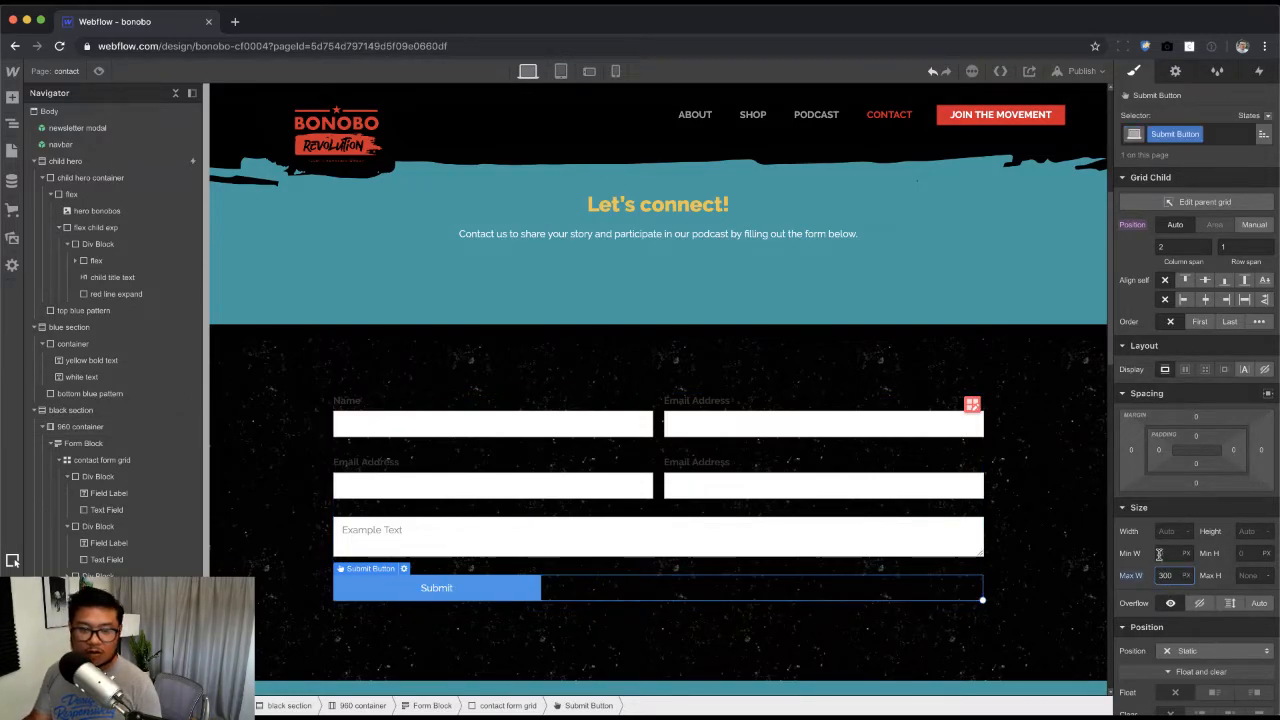
{"action": "left_click", "coordinate": [1267, 394]}
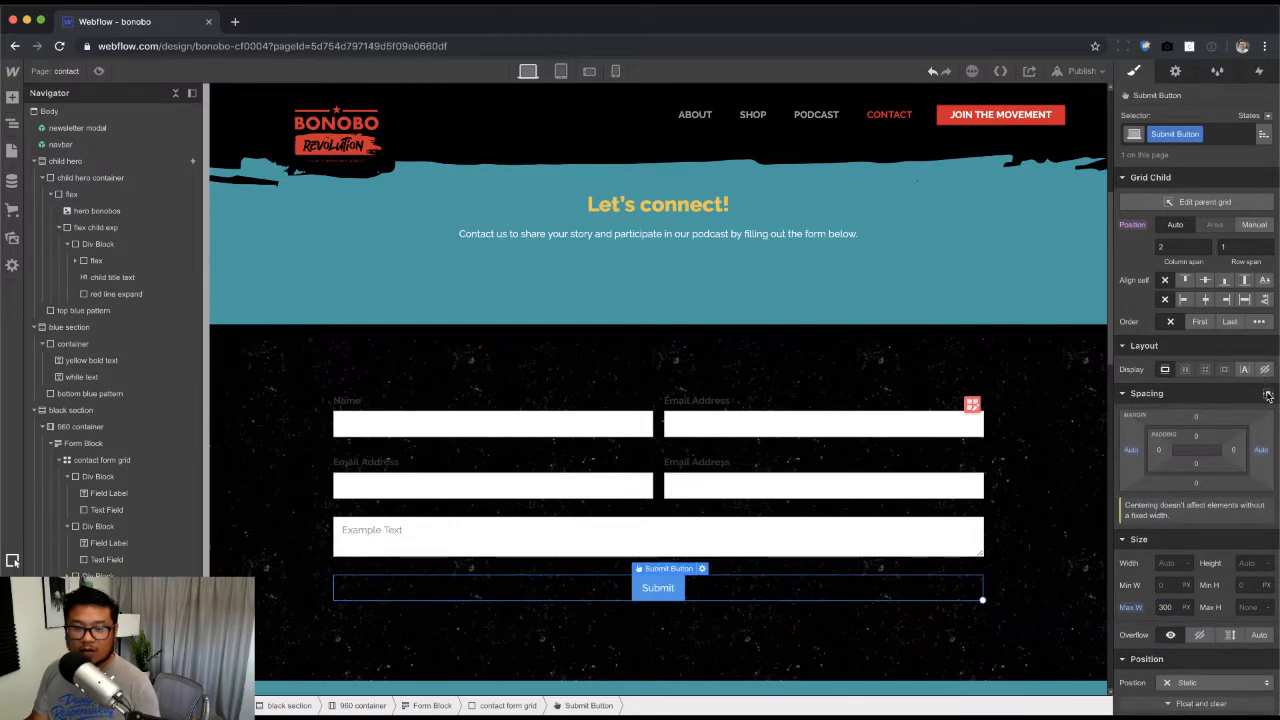
{"action": "left_click", "coordinate": [1267, 394]}
{"action": "left_click", "coordinate": [1206, 299]}
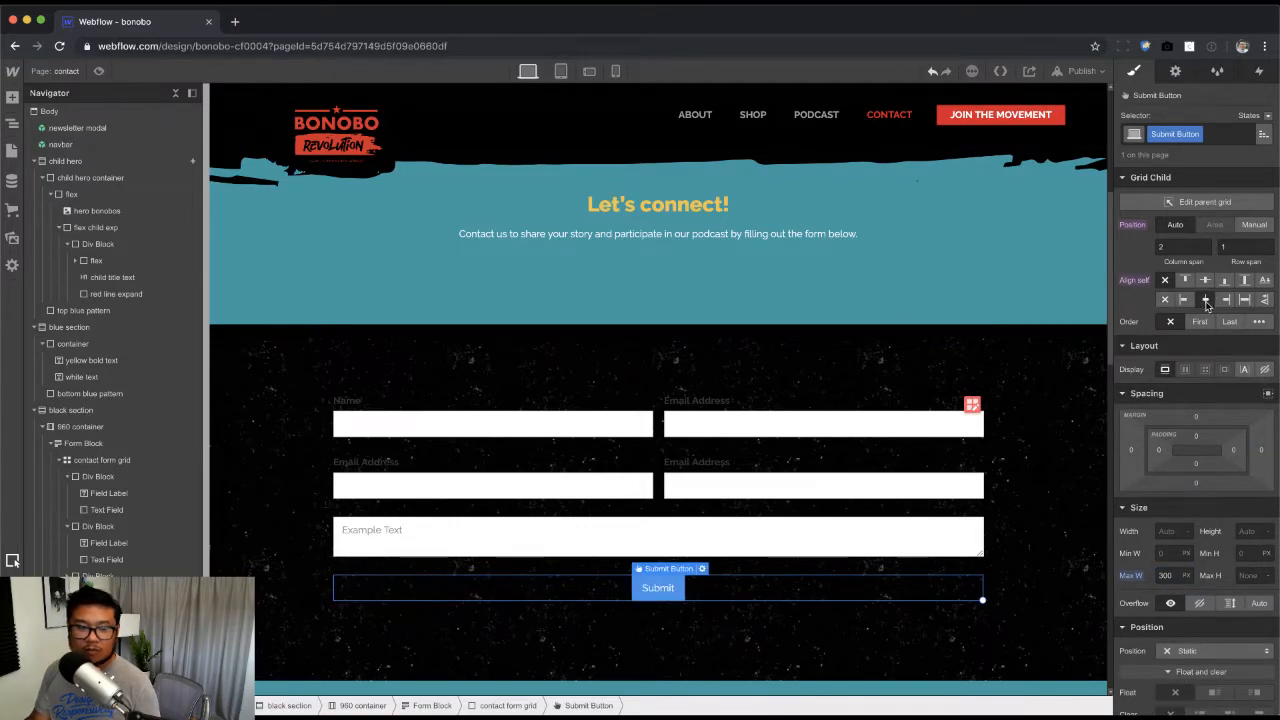
Step: Clear the Submit button's maximum width and give it 37 px of padding on its left and right sides
{"action": "left_click", "coordinate": [1146, 577]}
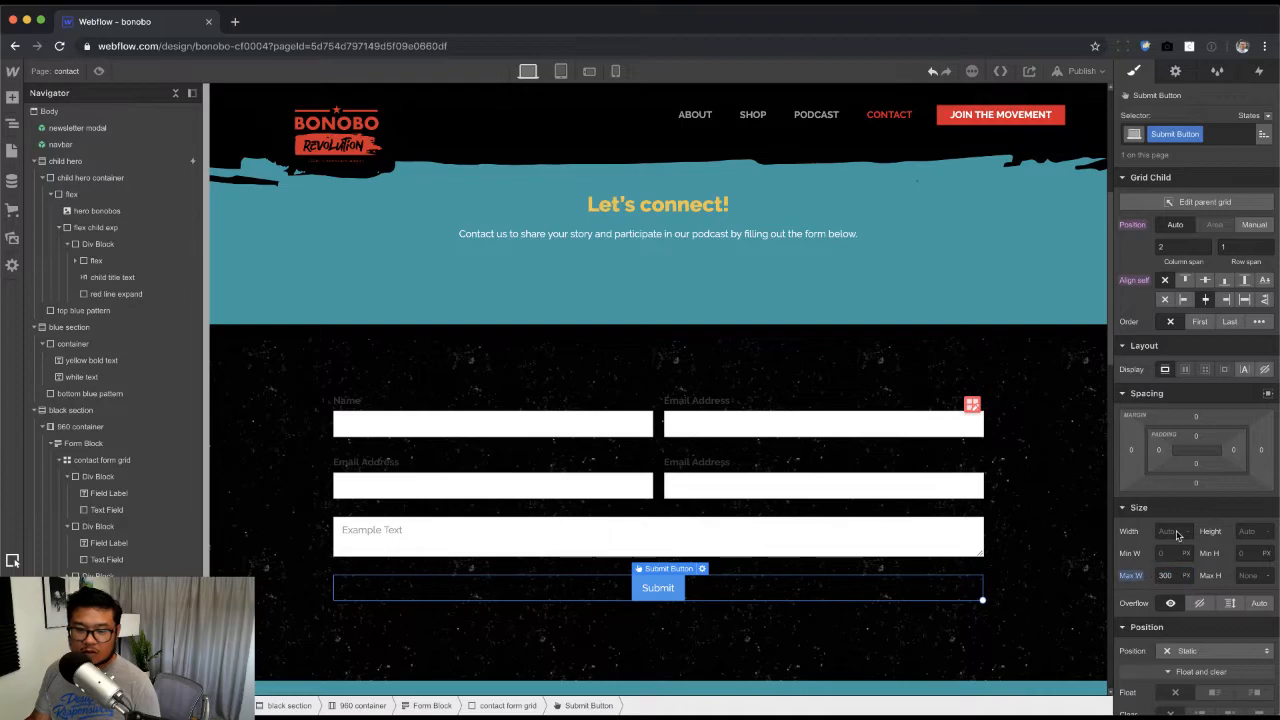
{"action": "left_click", "coordinate": [1131, 585], "text": "alt"}
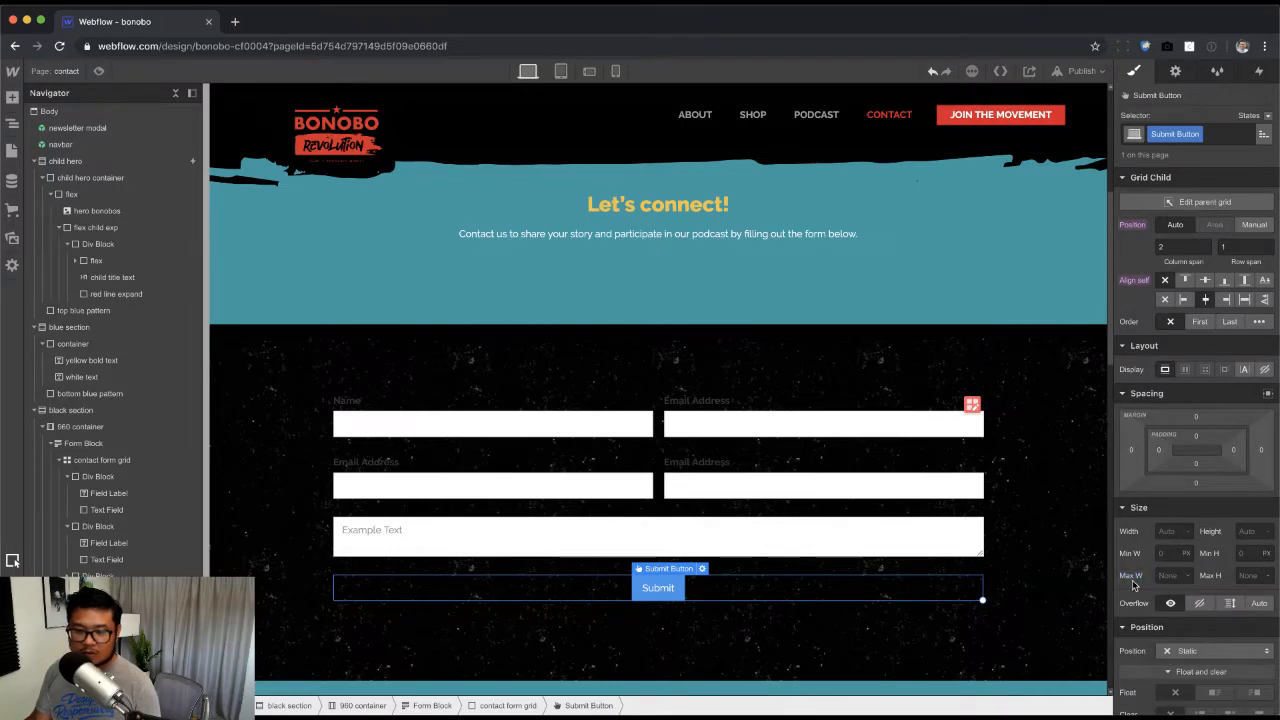
{"action": "left_click_drag", "start_coordinate": [1159, 449], "coordinate": [1162, 449]}
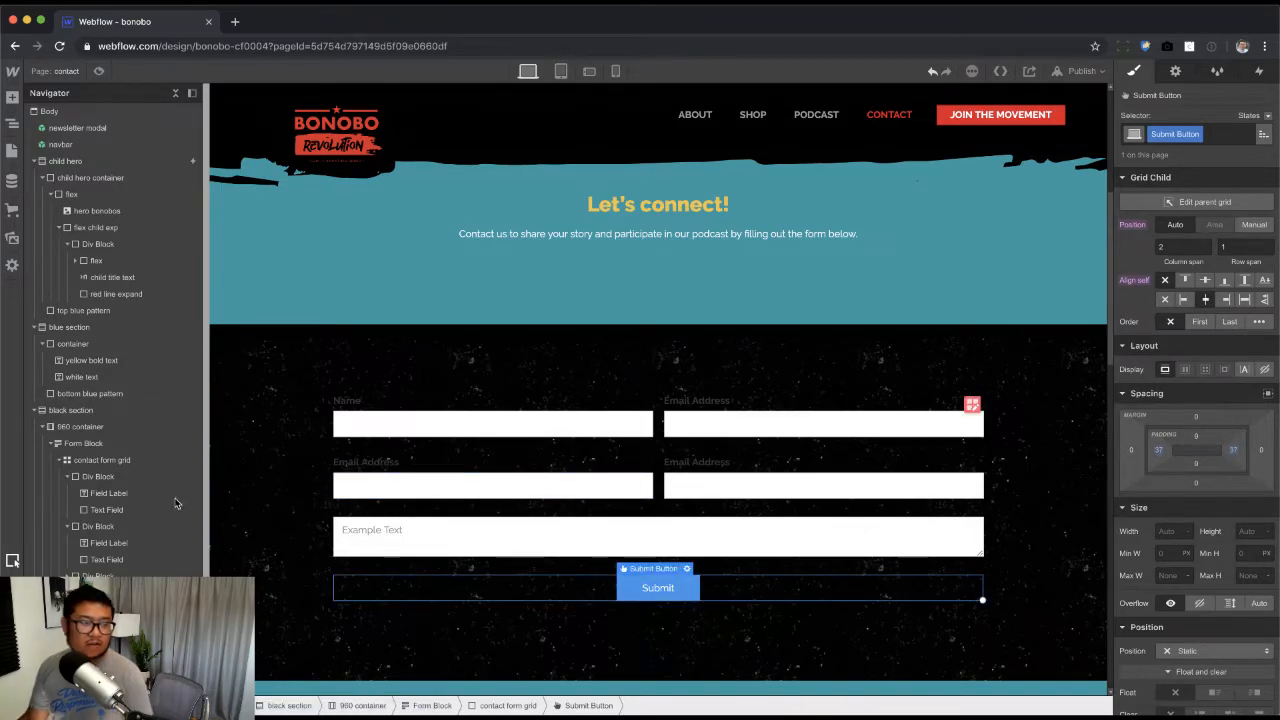
Step: Set the text color of the contact form grid to white
{"action": "left_click", "coordinate": [130, 459]}
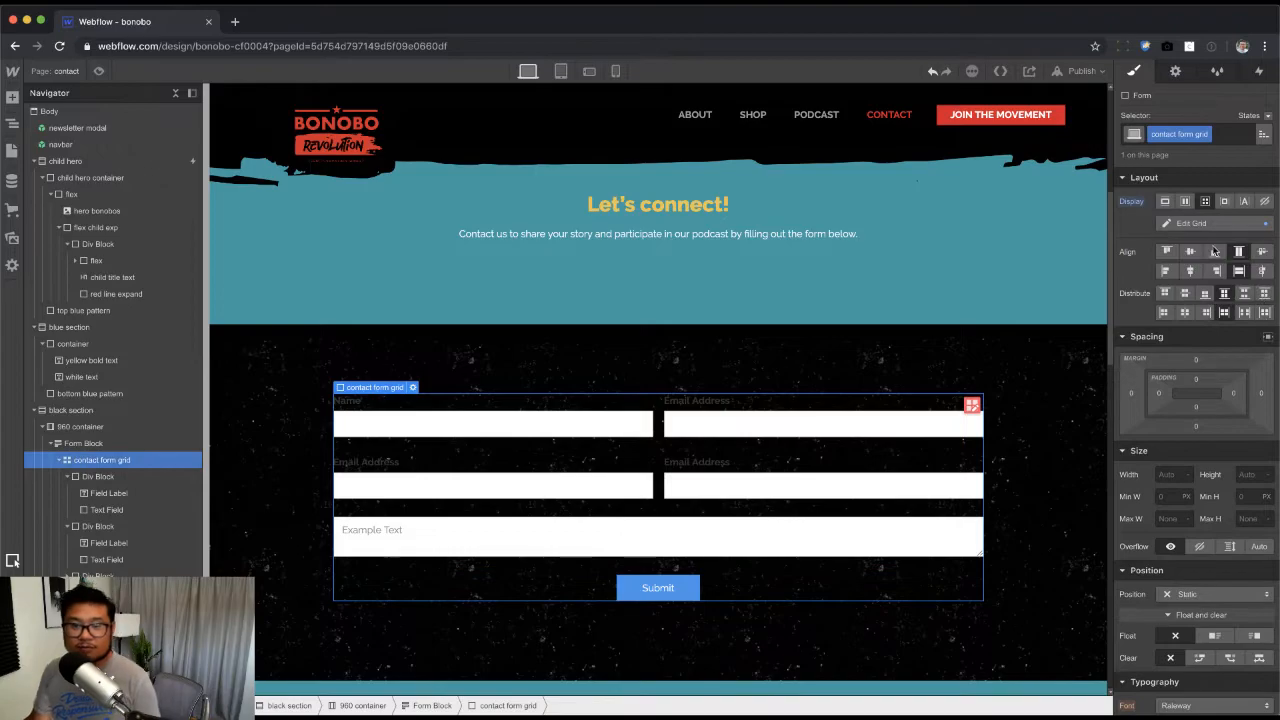
{"action": "scroll", "coordinate": [1181, 658], "scroll_direction": "down", "scroll_amount": 4}
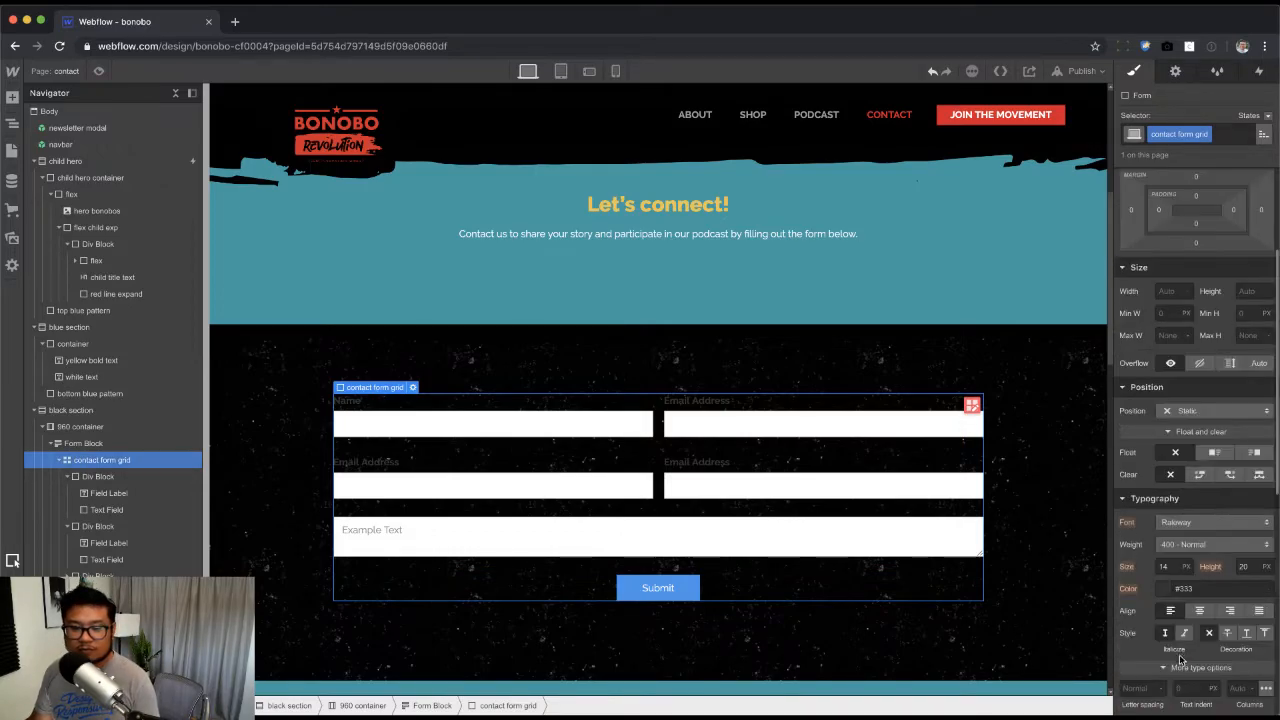
{"action": "left_click", "coordinate": [1204, 587]}
{"action": "type", "text": "white"}
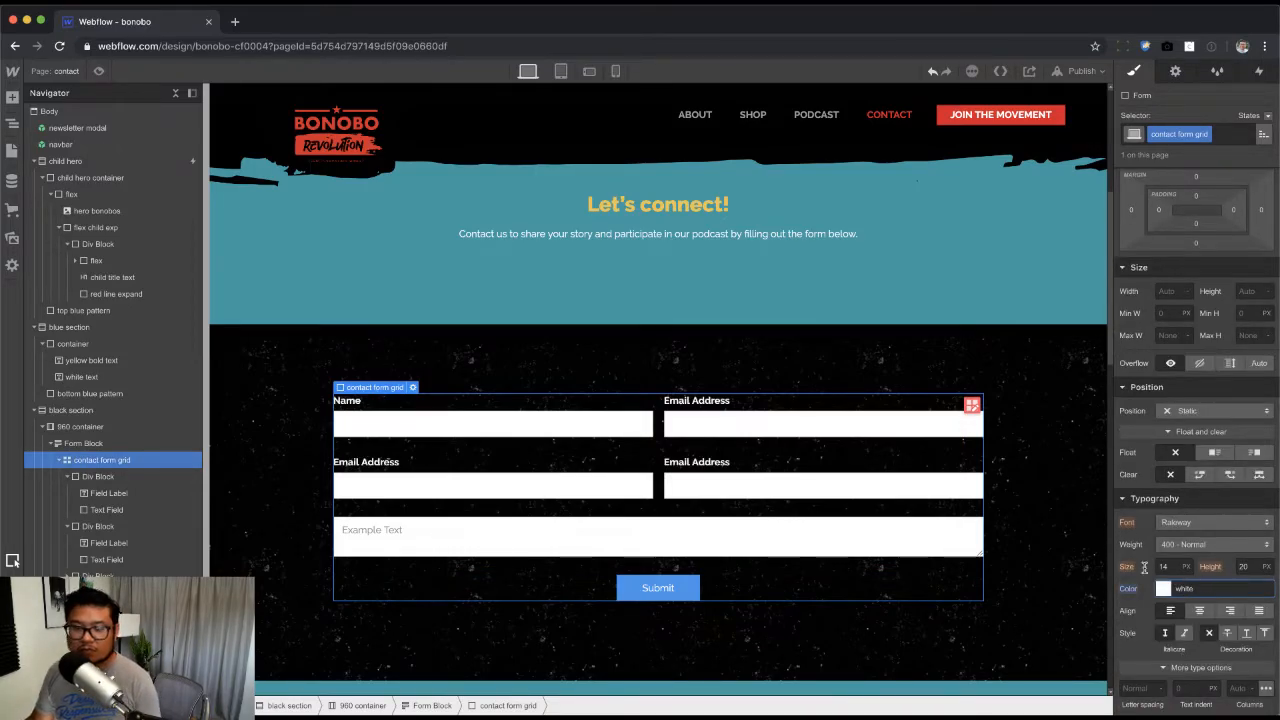
{"action": "left_click", "coordinate": [396, 534]}
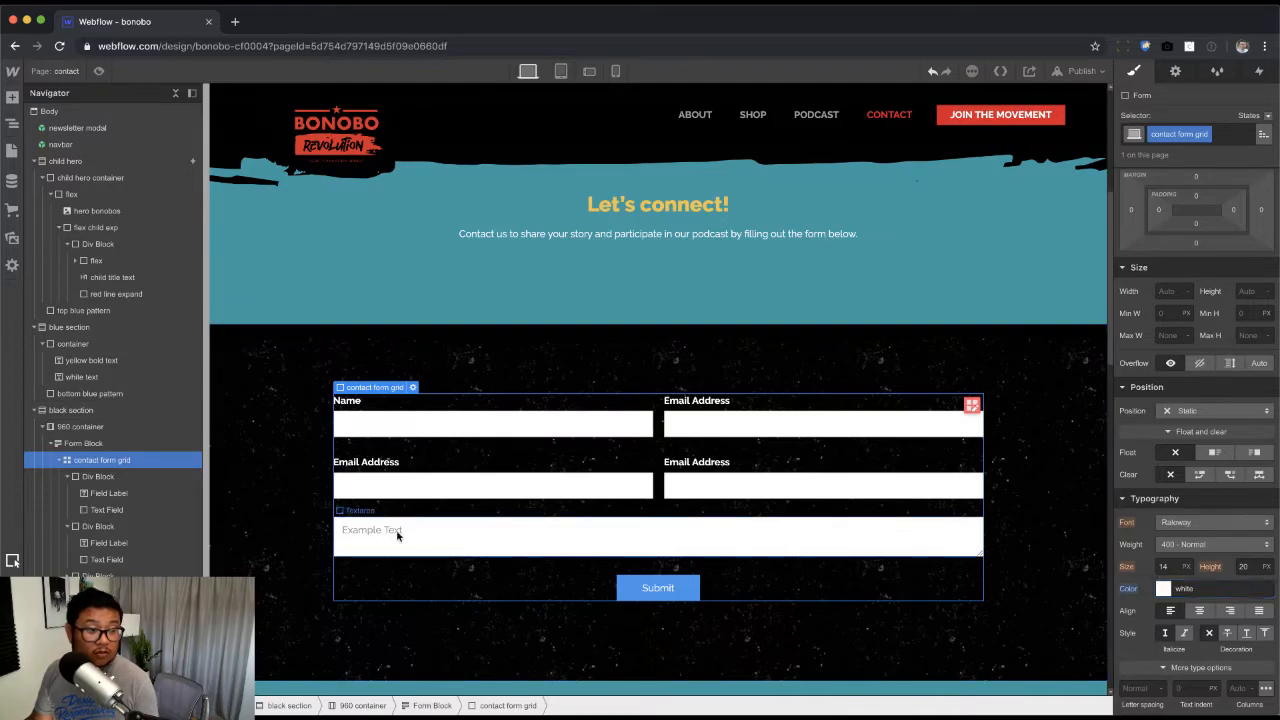
{"action": "left_click", "coordinate": [396, 529]}
{"action": "scroll", "coordinate": [580, 630], "scroll_direction": "down", "scroll_amount": 1}
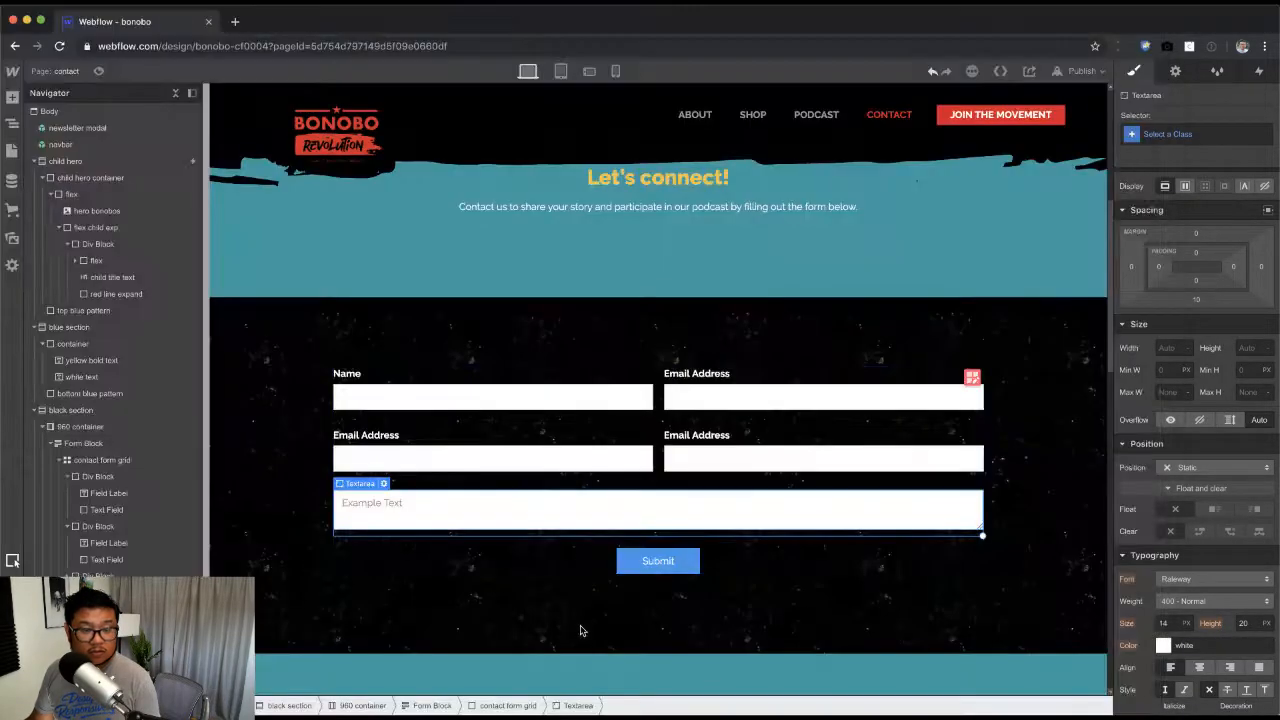
Step: Replace the Submit button's class with the existing "red button" class
{"action": "left_click", "coordinate": [658, 562]}
{"action": "left_click", "coordinate": [1215, 134]}
{"action": "type", "text": "reb"}
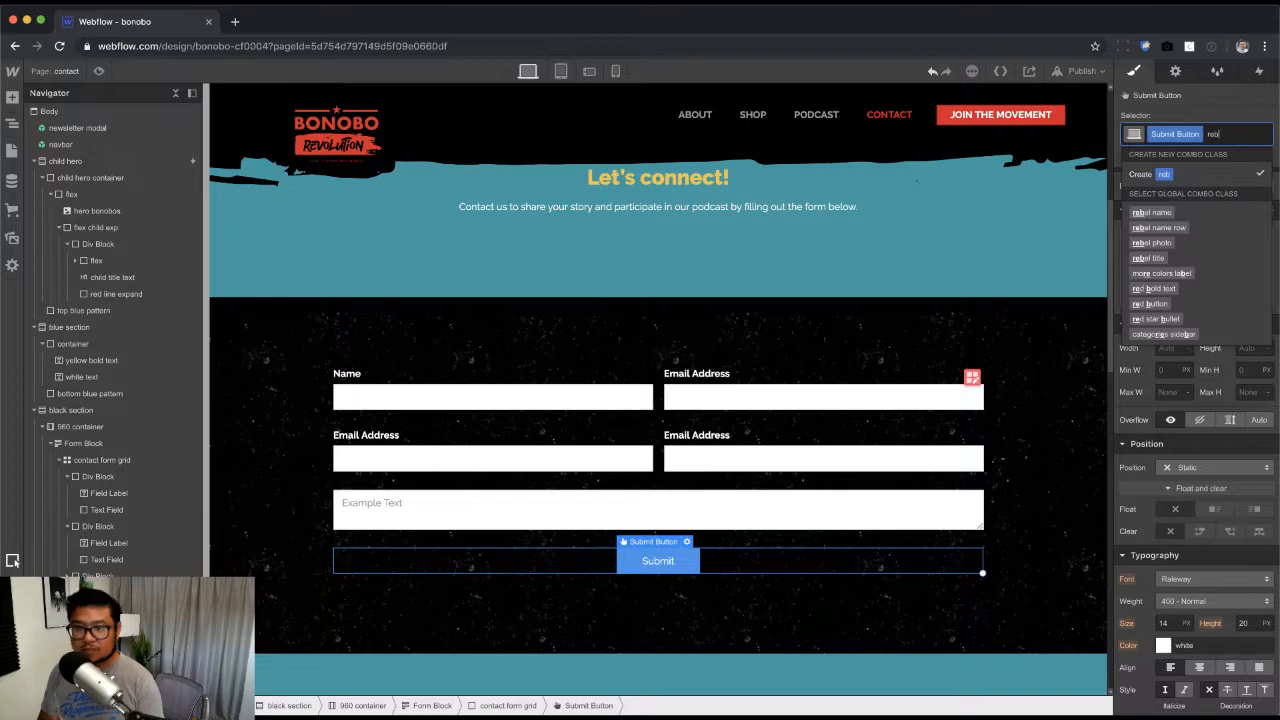
{"action": "key", "text": "BackSpace"}
{"action": "type", "text": "d"}
{"action": "key", "text": "BackSpace"}
{"action": "key", "text": "BackSpace"}
{"action": "key", "text": "BackSpace"}
{"action": "key", "text": "BackSpace"}
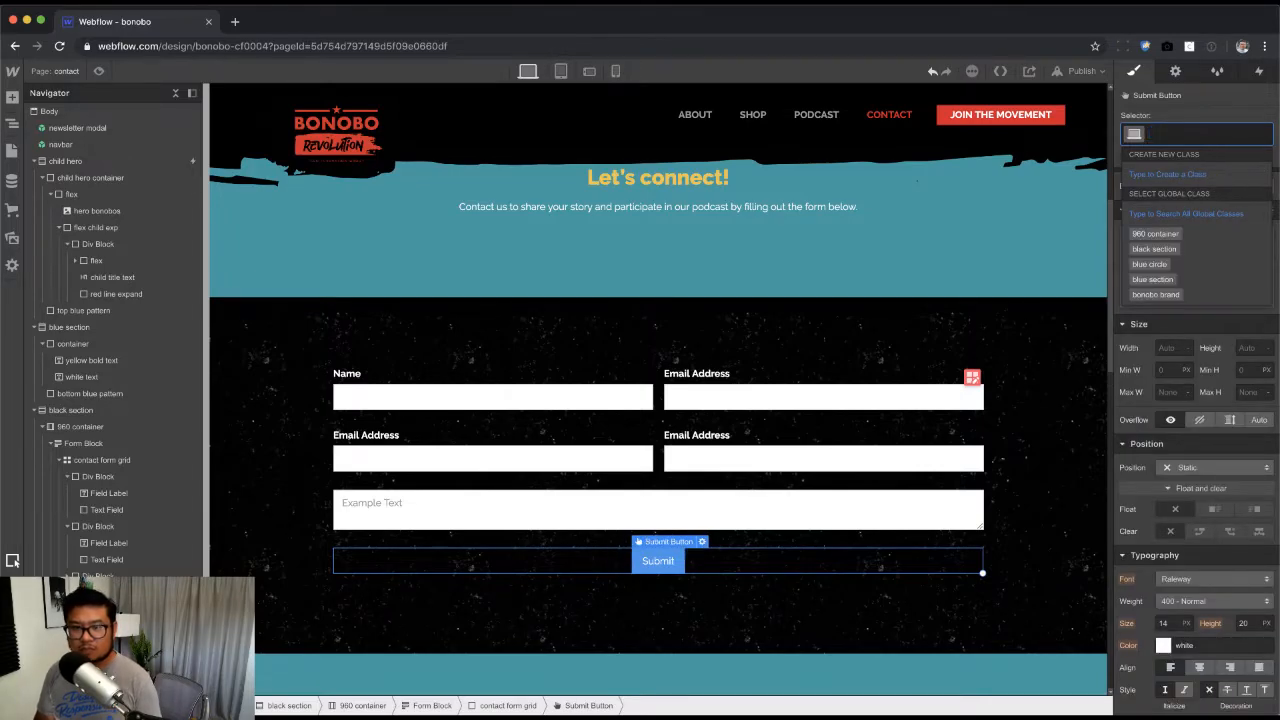
{"action": "type", "text": "red"}
{"action": "key", "text": "Down"}
{"action": "key", "text": "Down"}
{"action": "key", "text": "Return"}
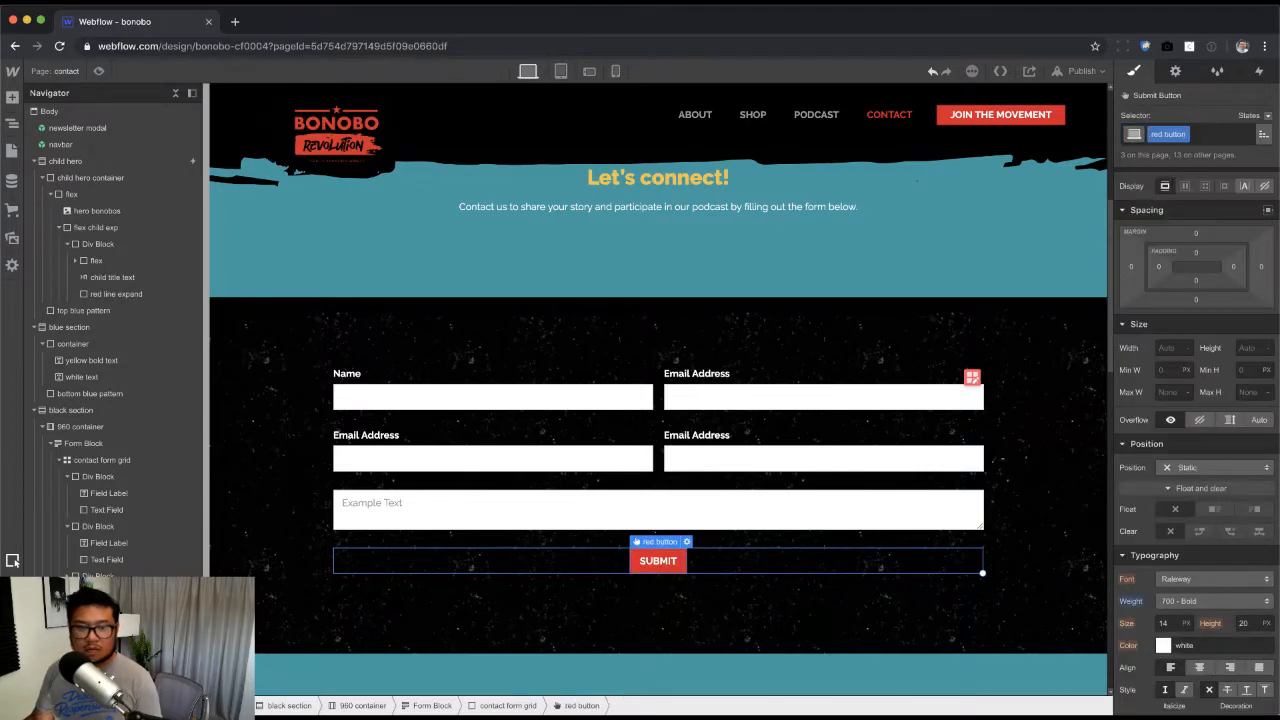
Step: Check the submit button in the PDF design and change the form's button text to SEND
{"action": "key", "text": "super+Tab"}
{"action": "key", "text": "super+Tab"}
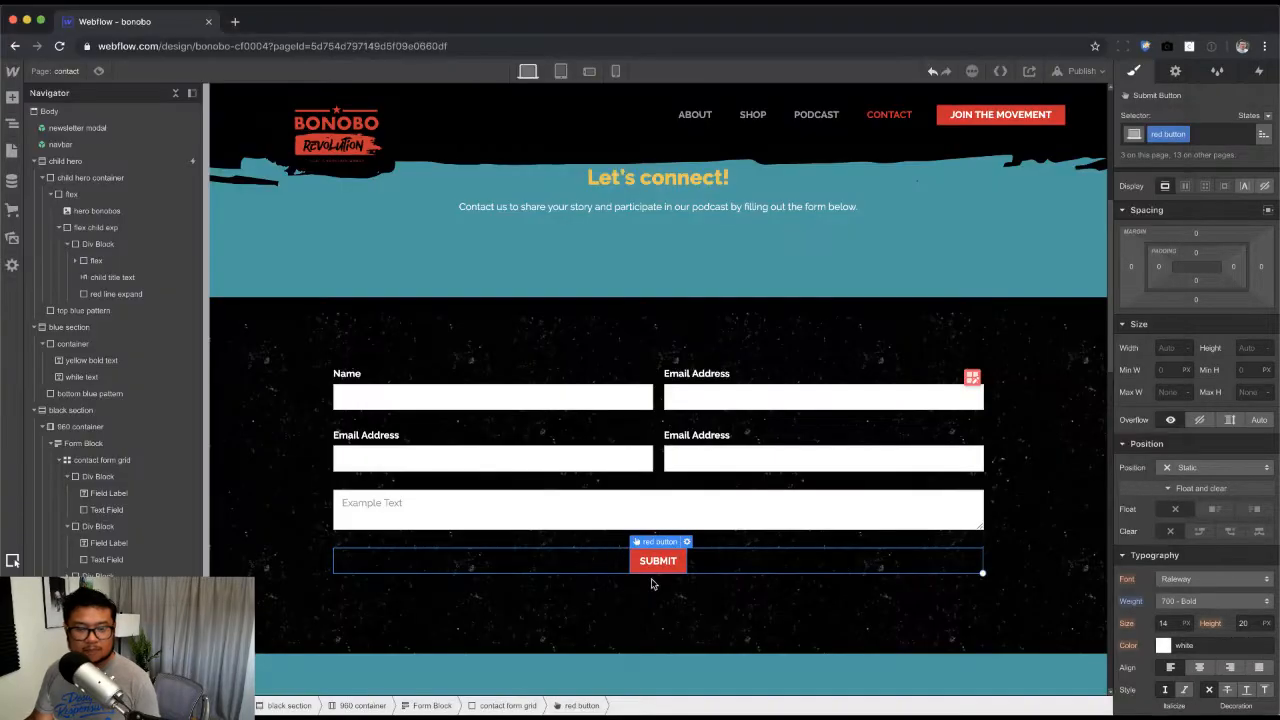
{"action": "left_click", "coordinate": [659, 562]}
{"action": "double_click", "coordinate": [658, 563]}
{"action": "left_click", "coordinate": [698, 617]}
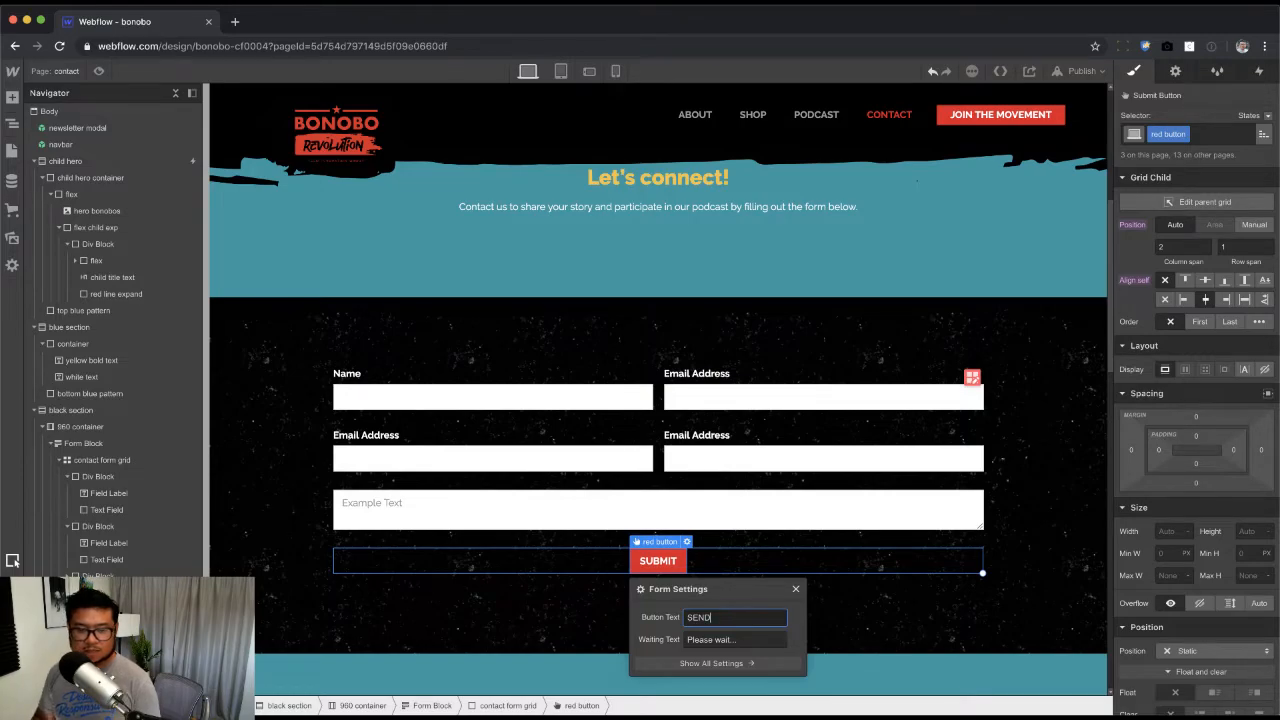
{"action": "left_click", "coordinate": [760, 572]}
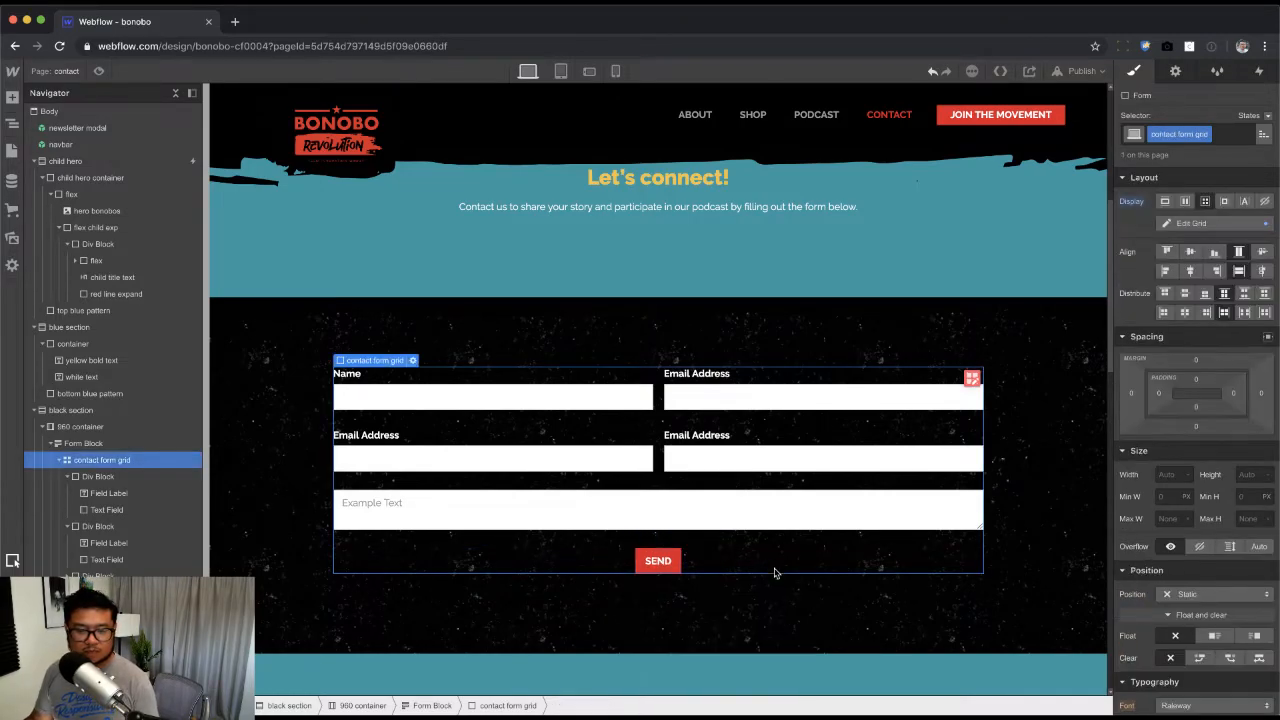
Step: Compare the contact form section with the Contact page in the PDF design
{"action": "key", "text": "super+Tab"}
{"action": "key", "text": "super+Tab"}
{"action": "scroll", "coordinate": [725, 626], "scroll_direction": "down", "scroll_amount": 15}
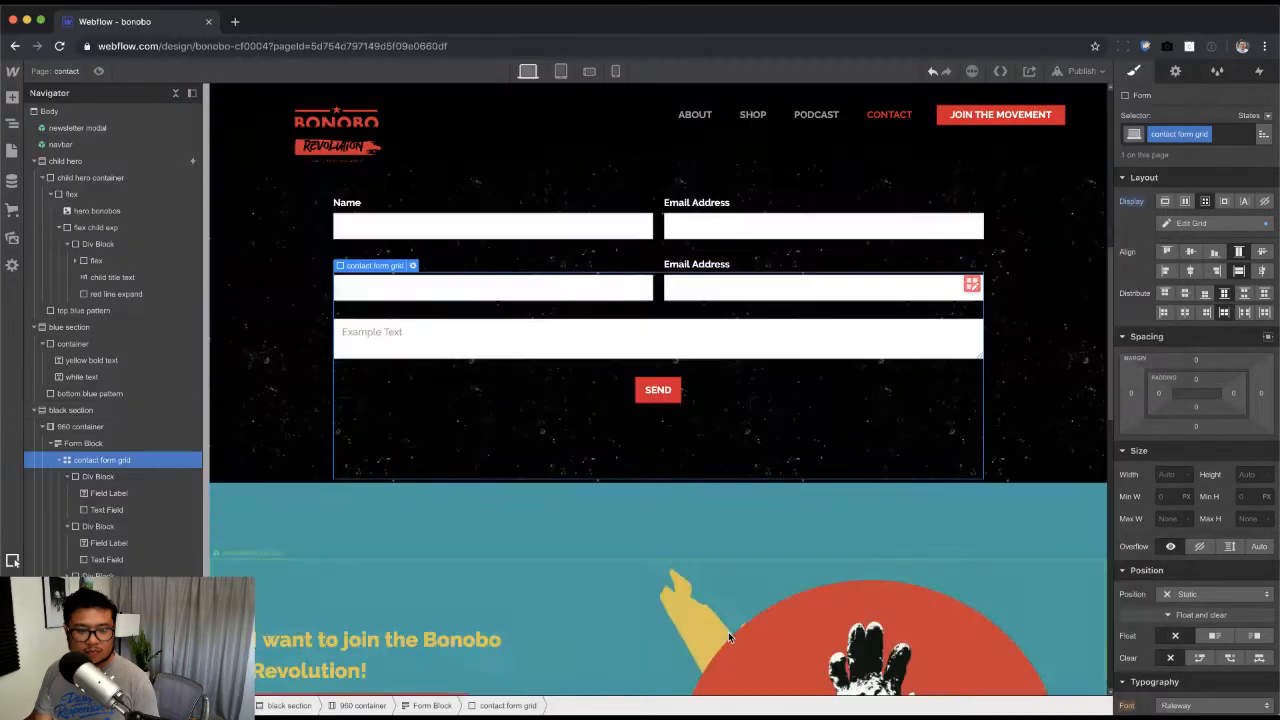
{"action": "scroll", "coordinate": [721, 625], "scroll_direction": "up", "scroll_amount": 10}
{"action": "scroll", "coordinate": [721, 625], "scroll_direction": "down", "scroll_amount": 5}
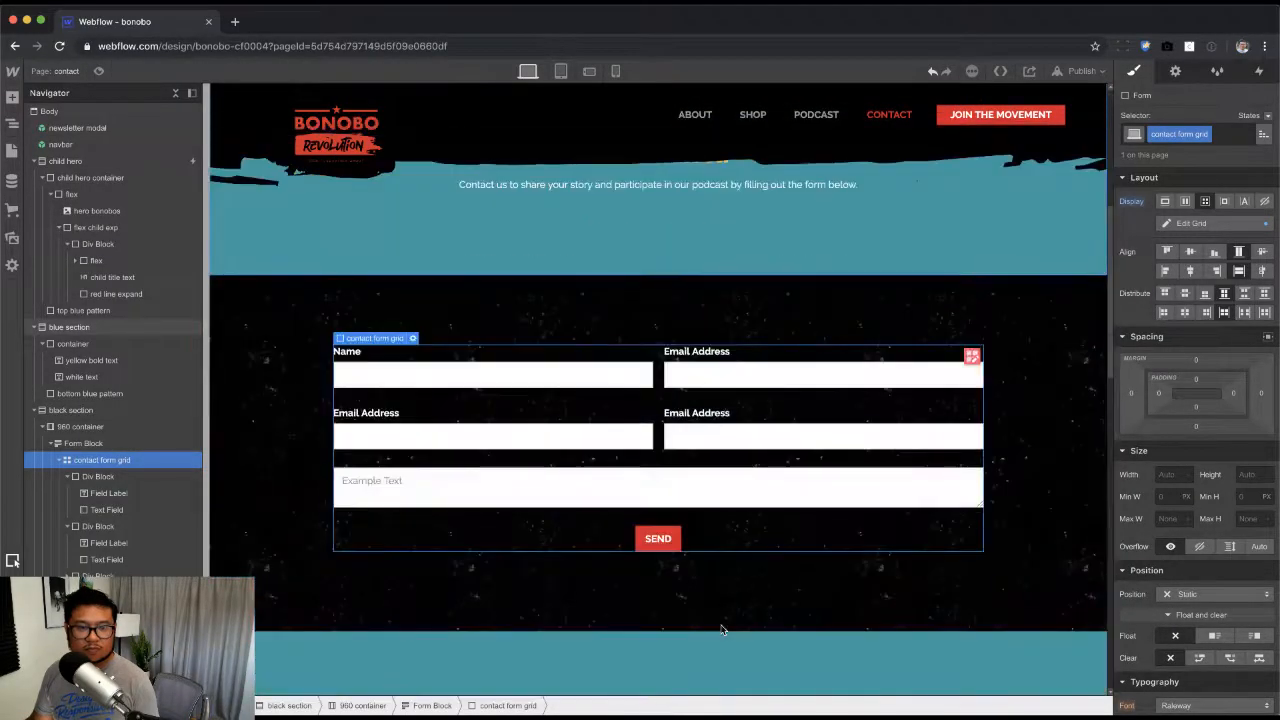
{"action": "key", "text": "super+Tab"}
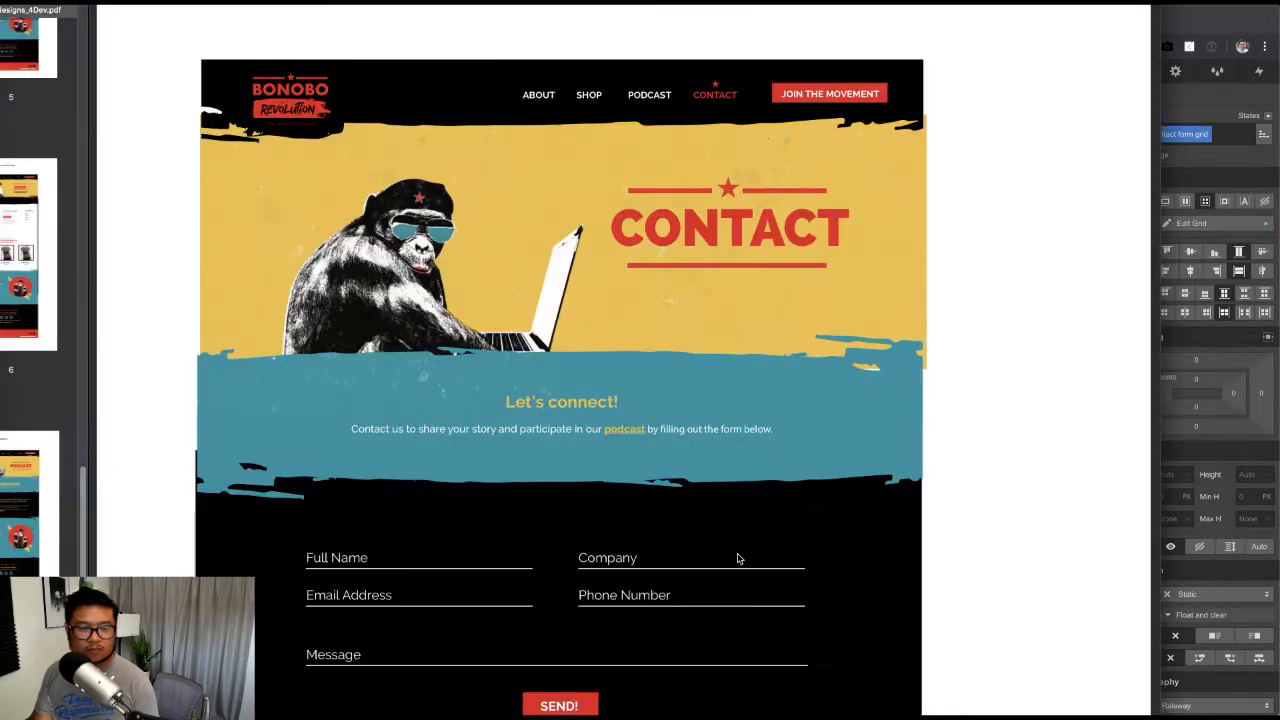
{"action": "key", "text": "super+Tab"}
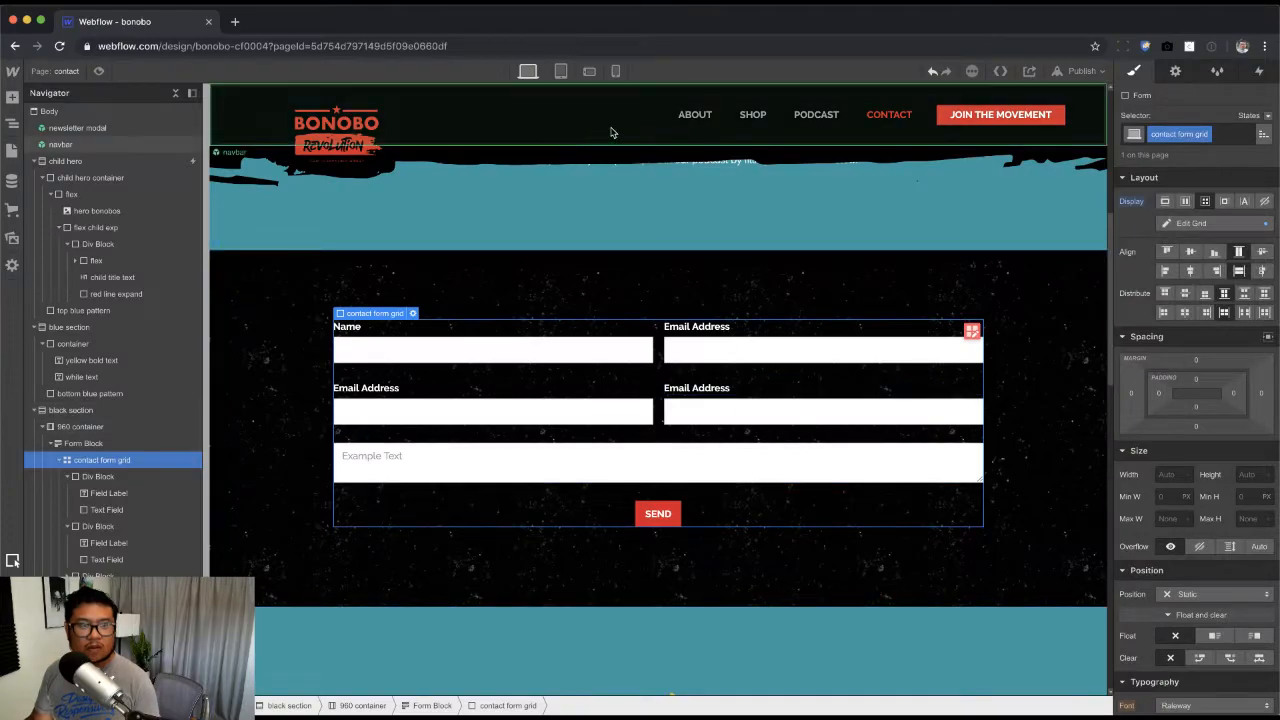
Step: Switch to the tablet view and relabel the second field in the form's first row as Company, following the PDF design
{"action": "left_click", "coordinate": [561, 71]}
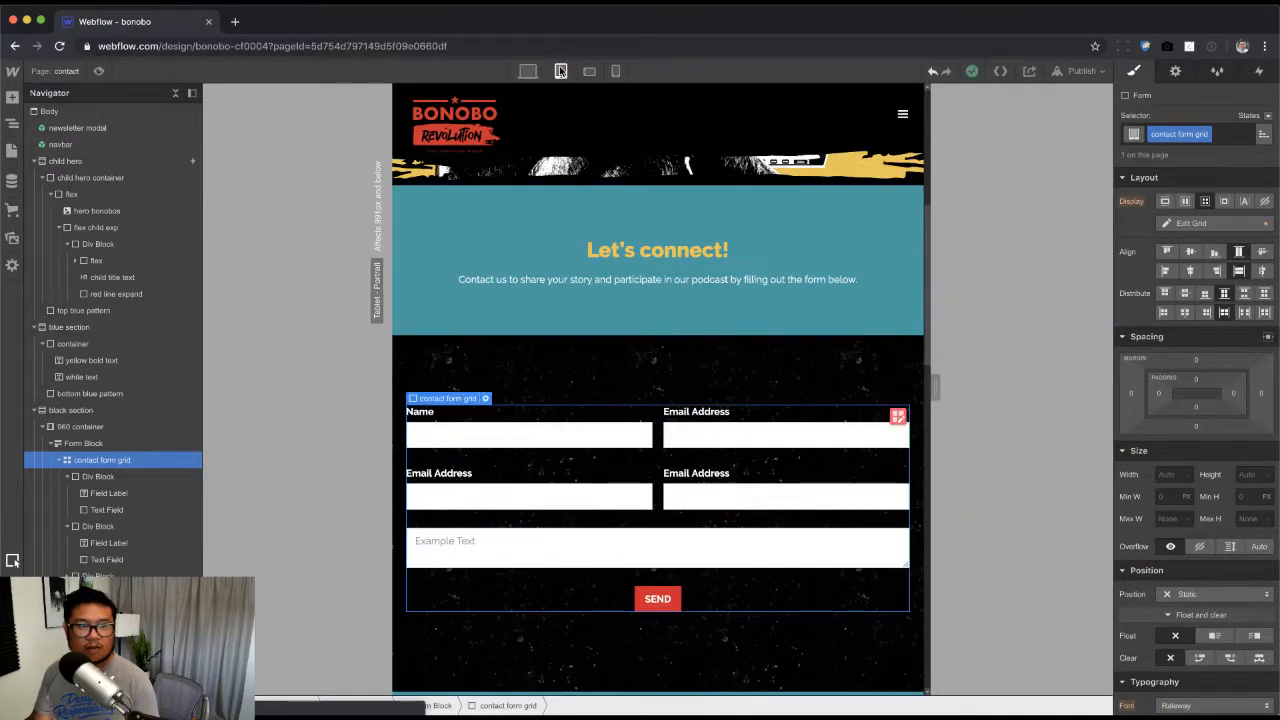
{"action": "left_click", "coordinate": [716, 411]}
{"action": "double_click", "coordinate": [716, 411]}
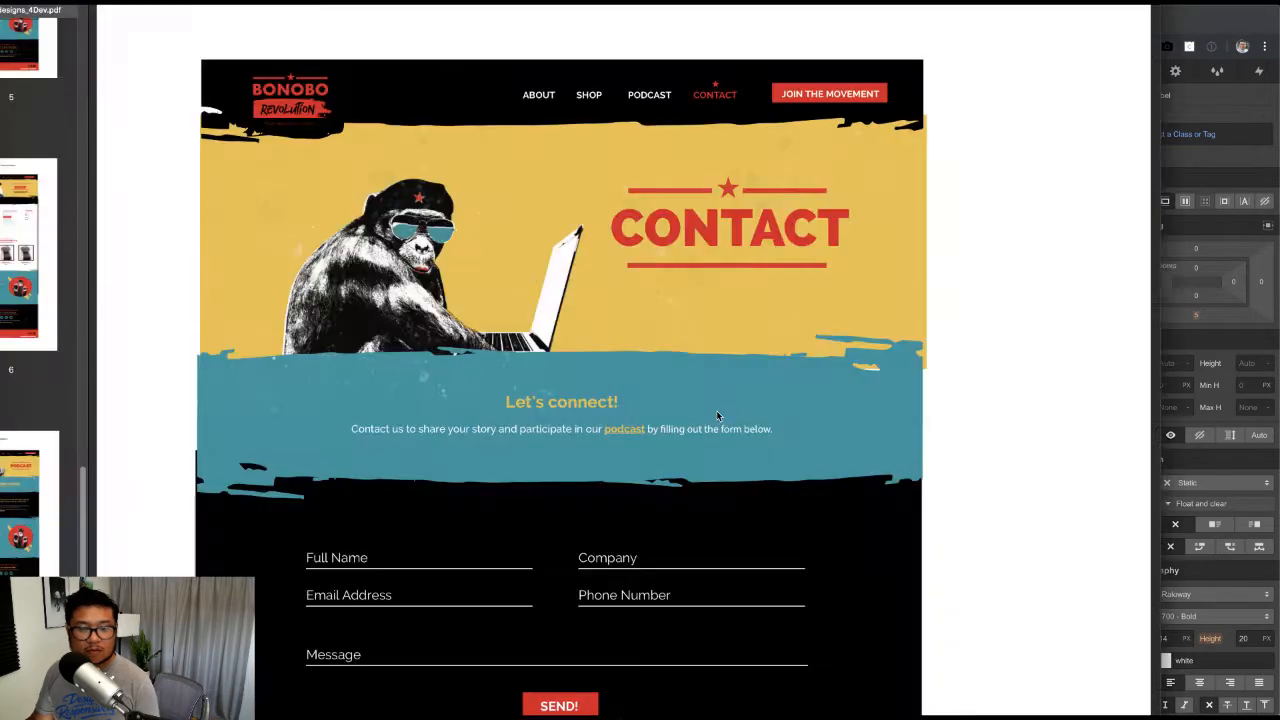
{"action": "key", "text": "super+Tab"}
{"action": "key", "text": "super+Tab"}
{"action": "type", "text": "Co"}
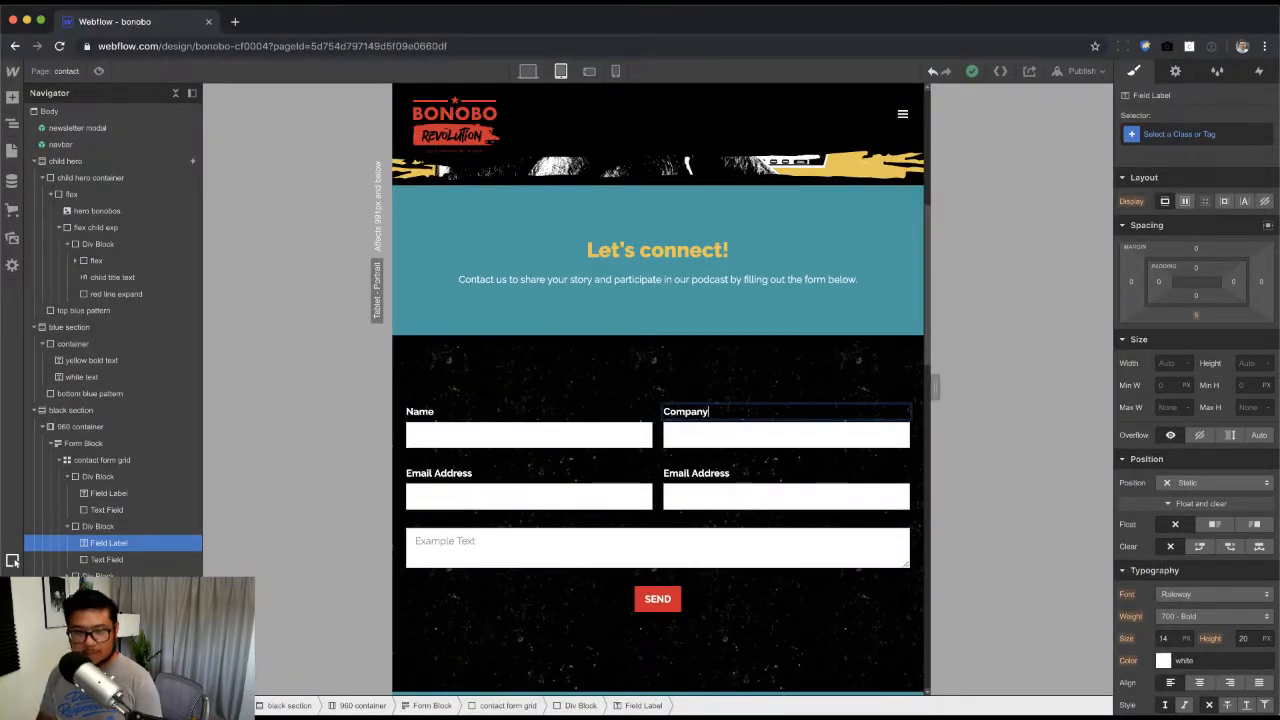
Step: Check the PDF design and relabel the second field in the form's second row as Phone Number
{"action": "key", "text": "super+Tab"}
{"action": "key", "text": "super+Tab"}
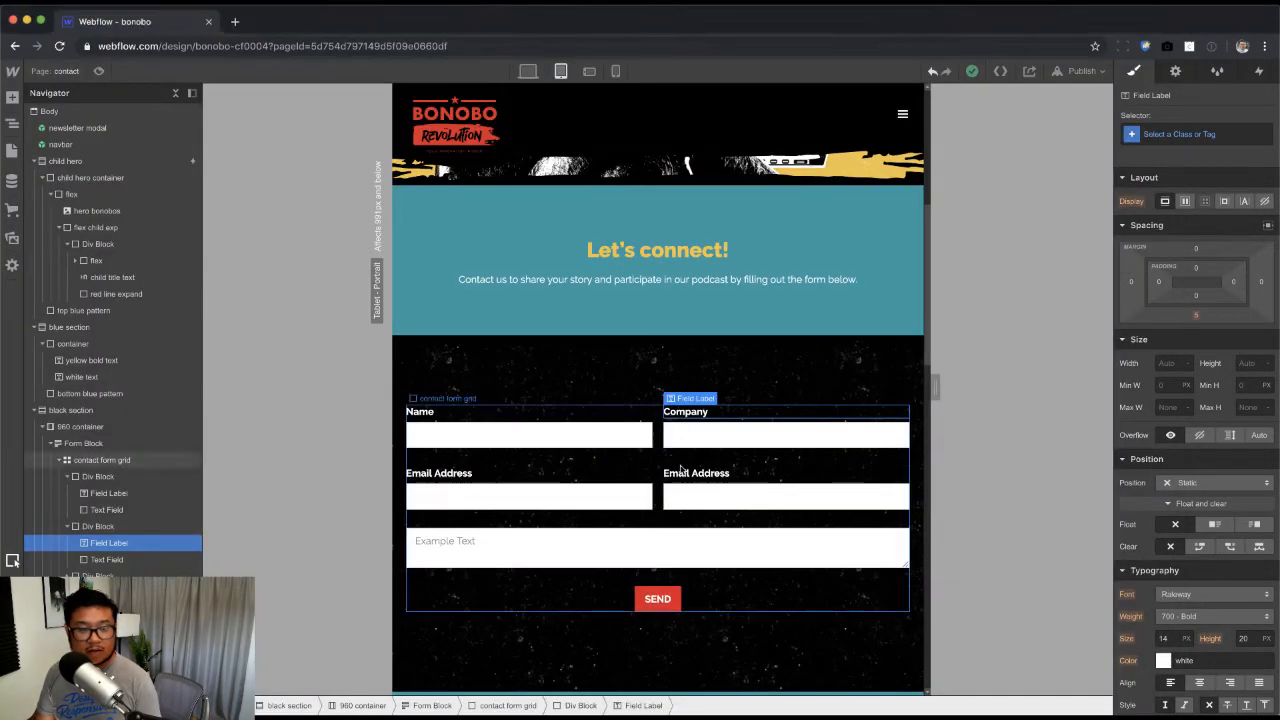
{"action": "double_click", "coordinate": [689, 474]}
{"action": "key", "text": "super+Tab"}
{"action": "key", "text": "super+Tab"}
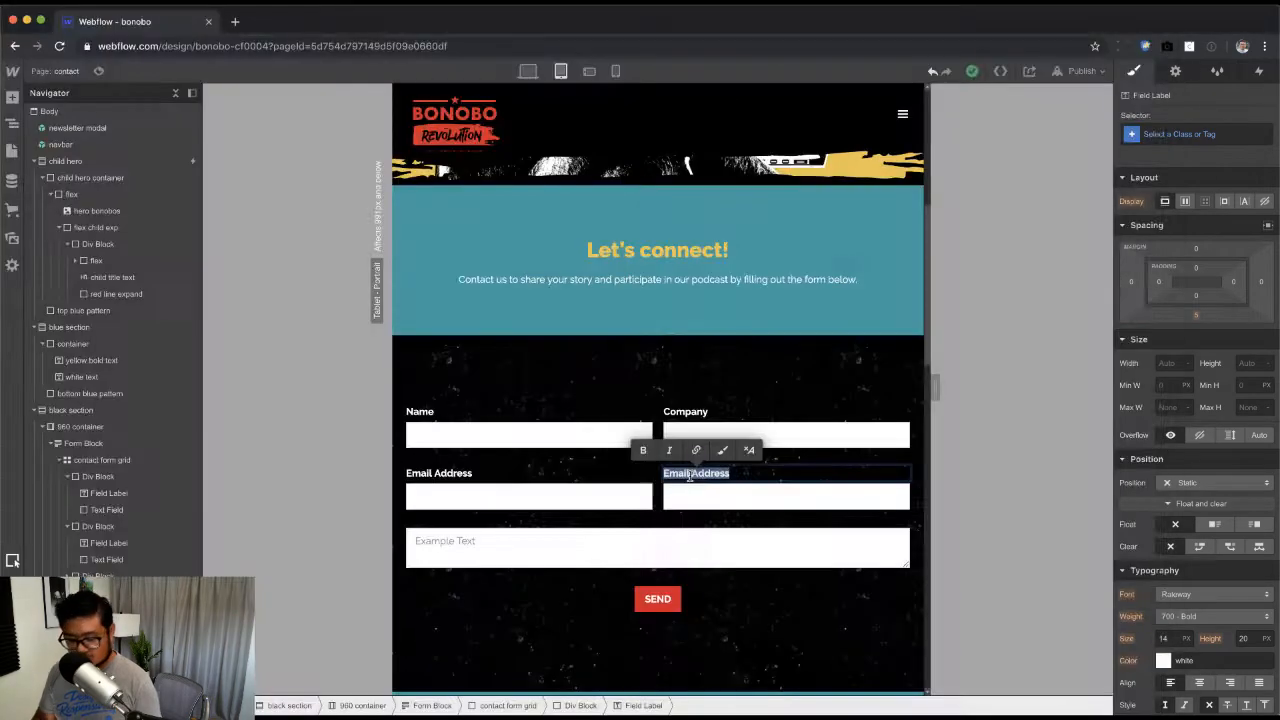
{"action": "type", "text": "Phone Number"}
{"action": "key", "text": "Escape"}
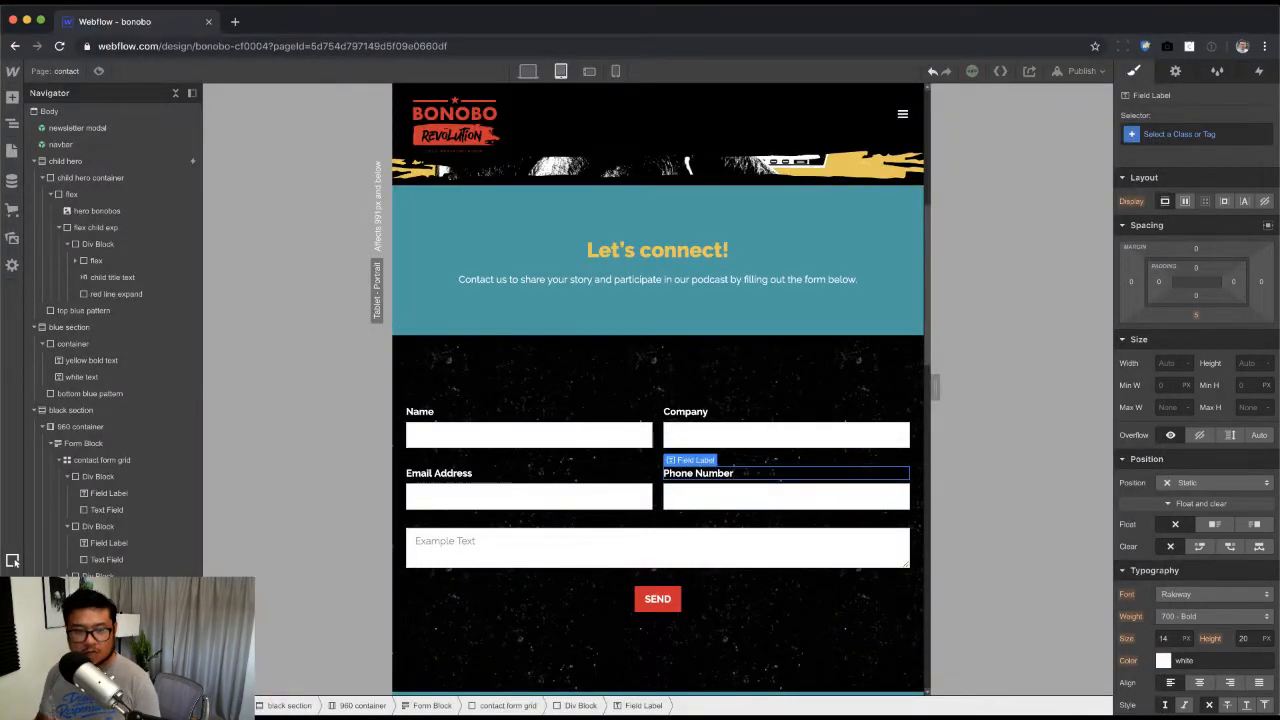
Step: Check the message field in the PDF design and paste a copy of the Phone Number label below the text area
{"action": "key", "text": "super+Tab"}
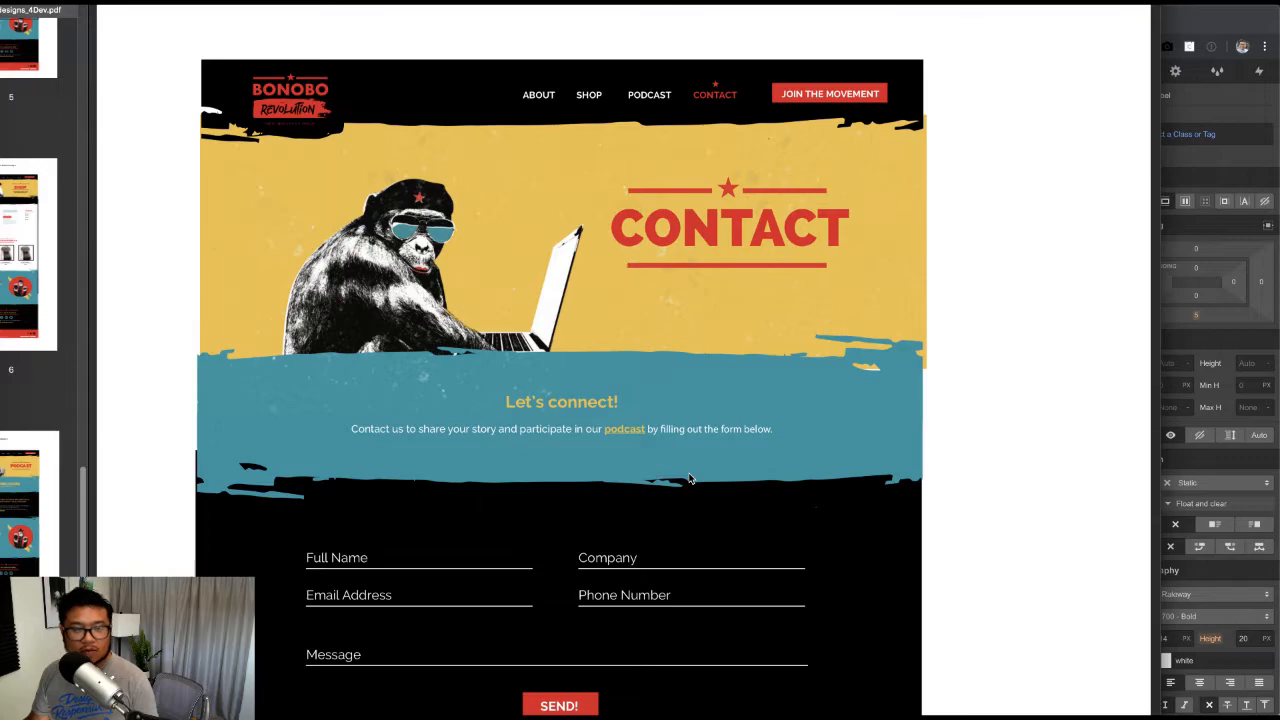
{"action": "key", "text": "super+Tab"}
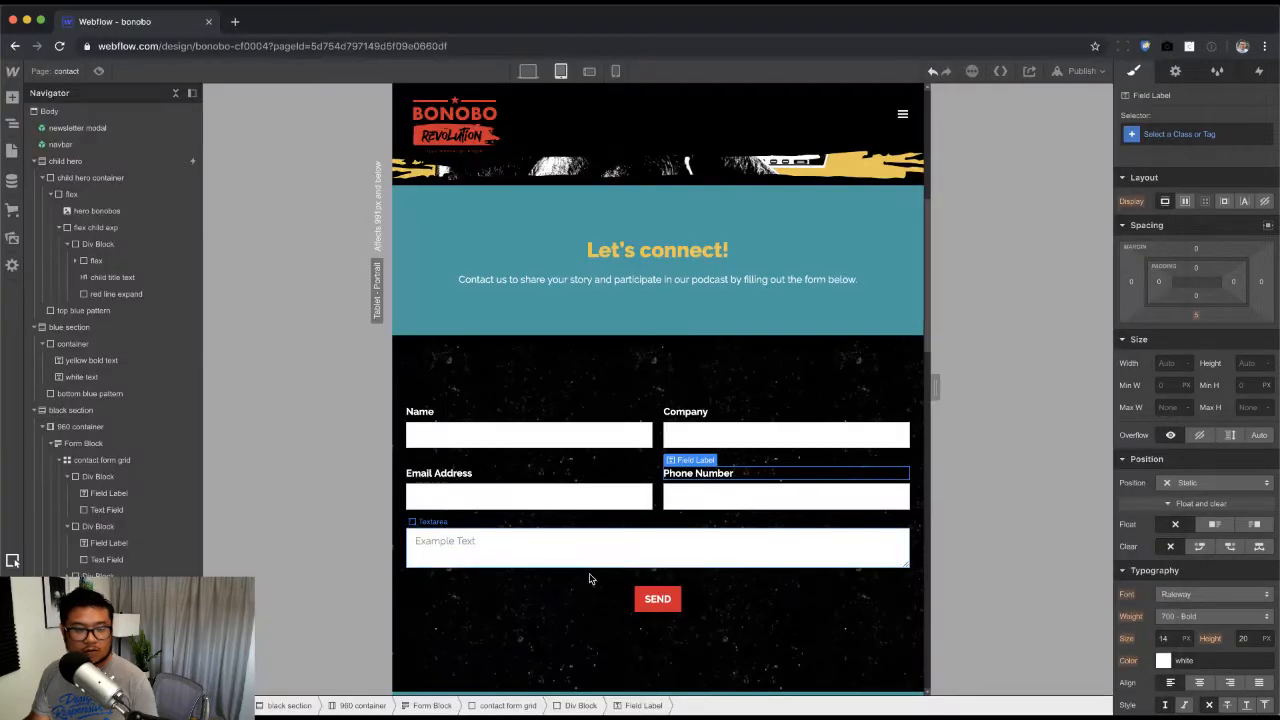
{"action": "left_click", "coordinate": [466, 557]}
{"action": "key", "text": "super+v"}
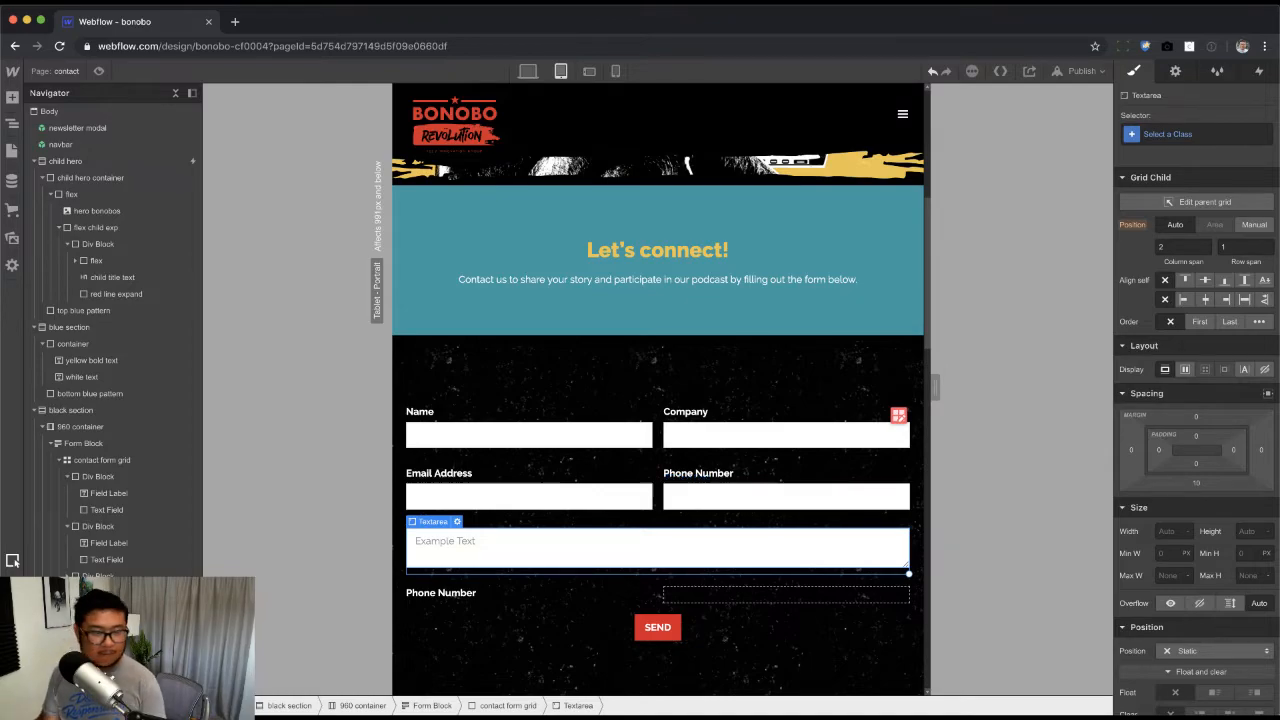
{"action": "key", "text": "Return"}
{"action": "key", "text": "super+e"}
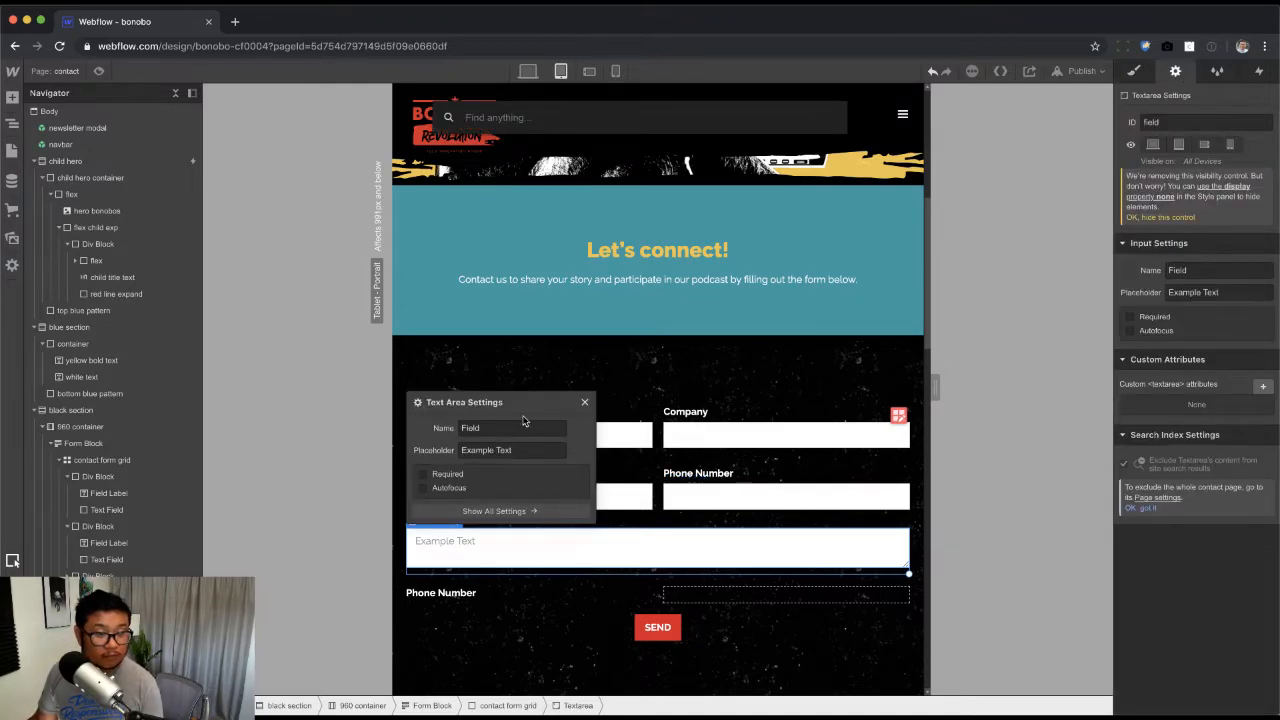
{"action": "left_click", "coordinate": [587, 404]}
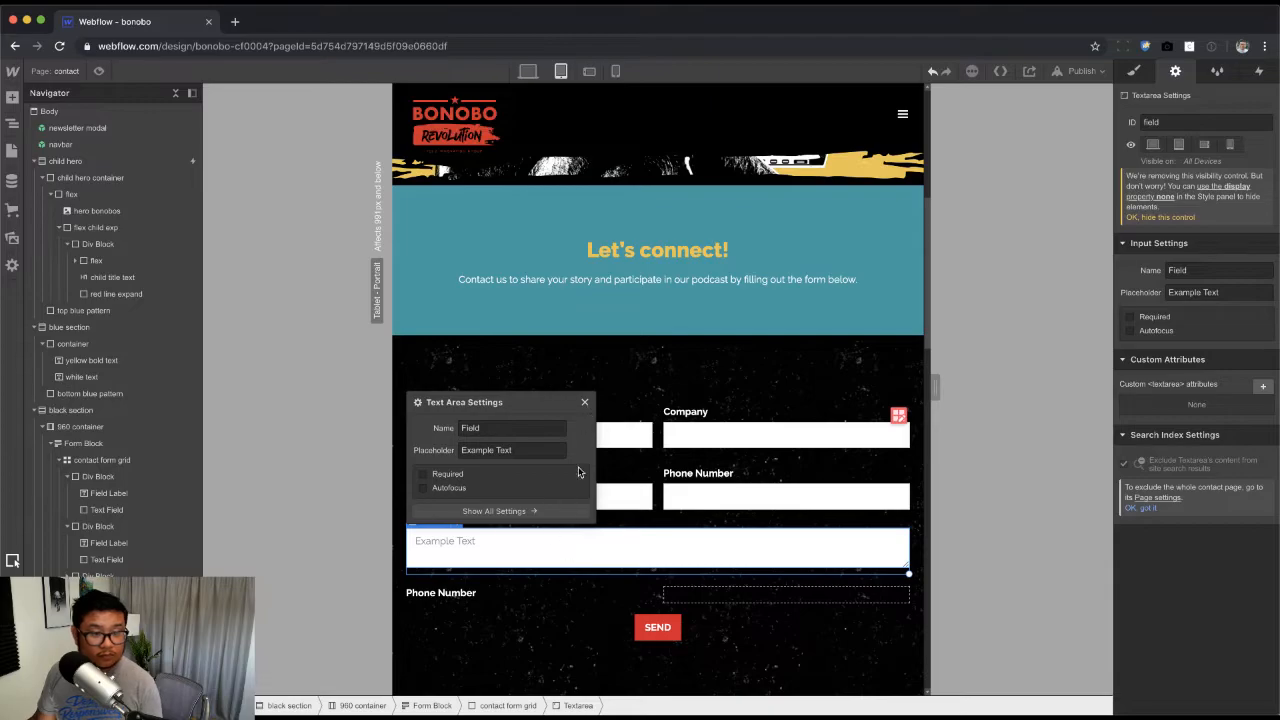
{"action": "left_click", "coordinate": [586, 403]}
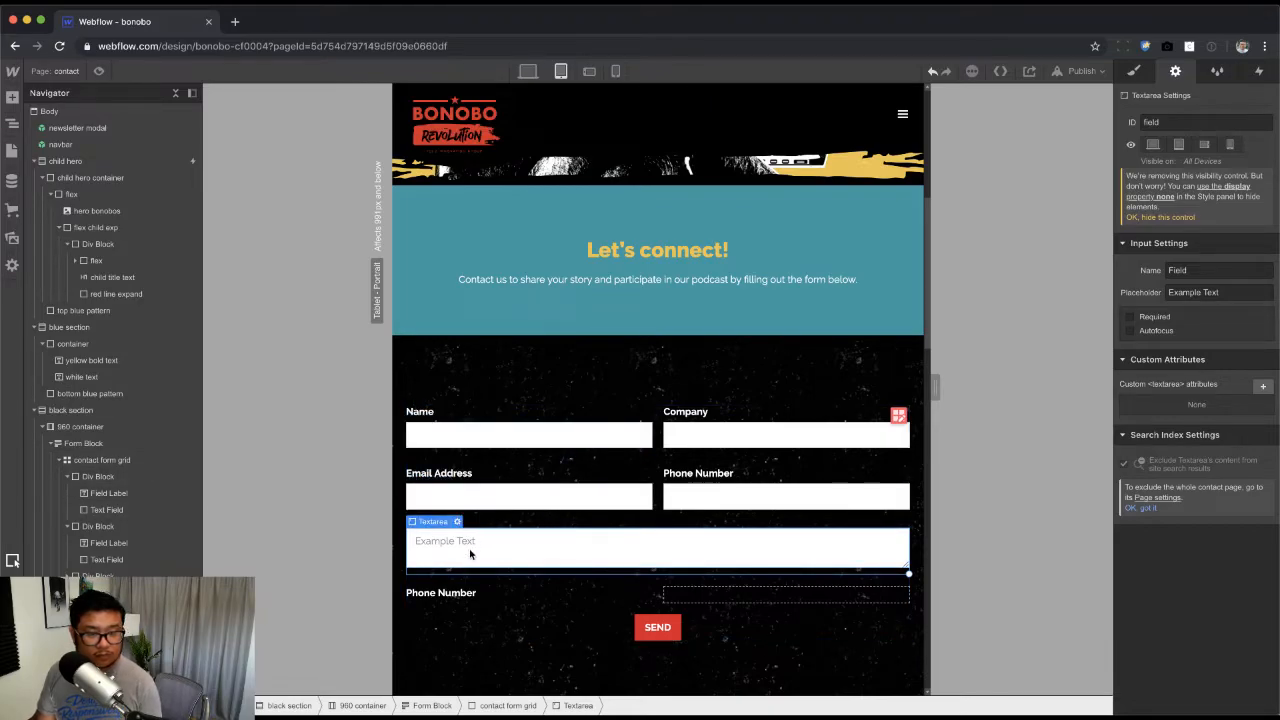
Step: Add a div block below the text area and move the copied label and the text area into it
{"action": "key", "text": "super+e"}
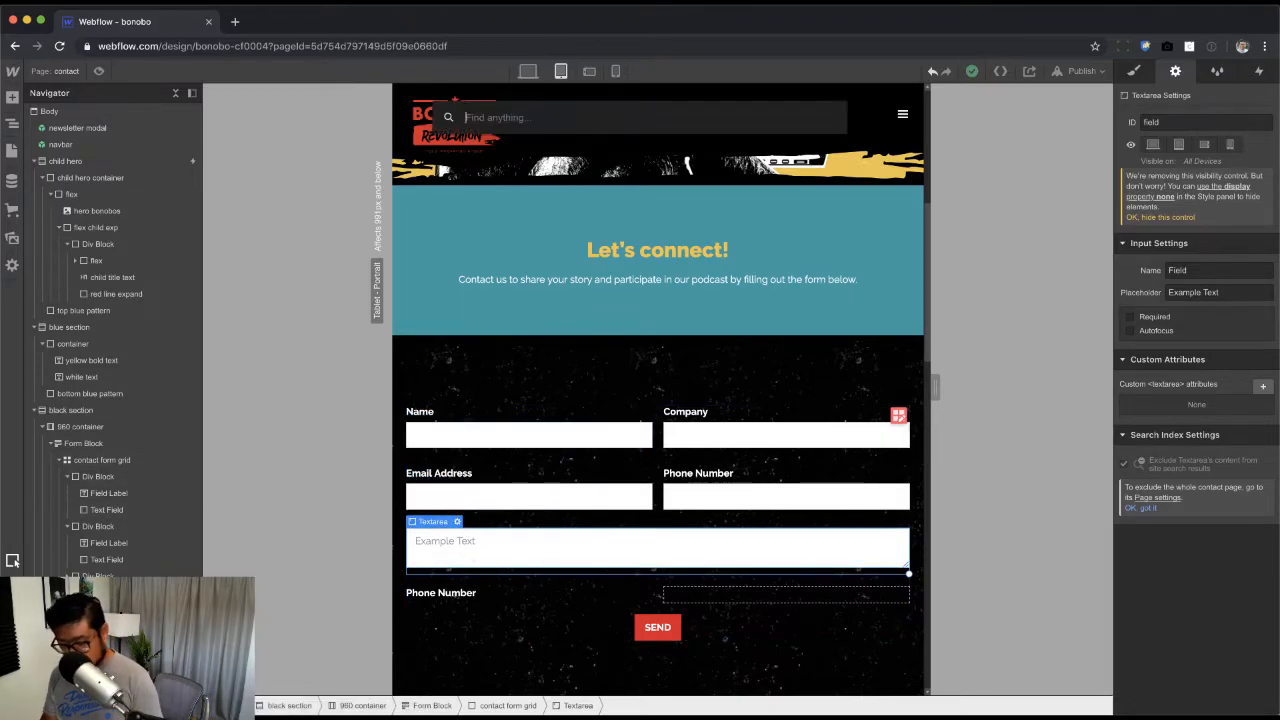
{"action": "type", "text": "div"}
{"action": "key", "text": "Return"}
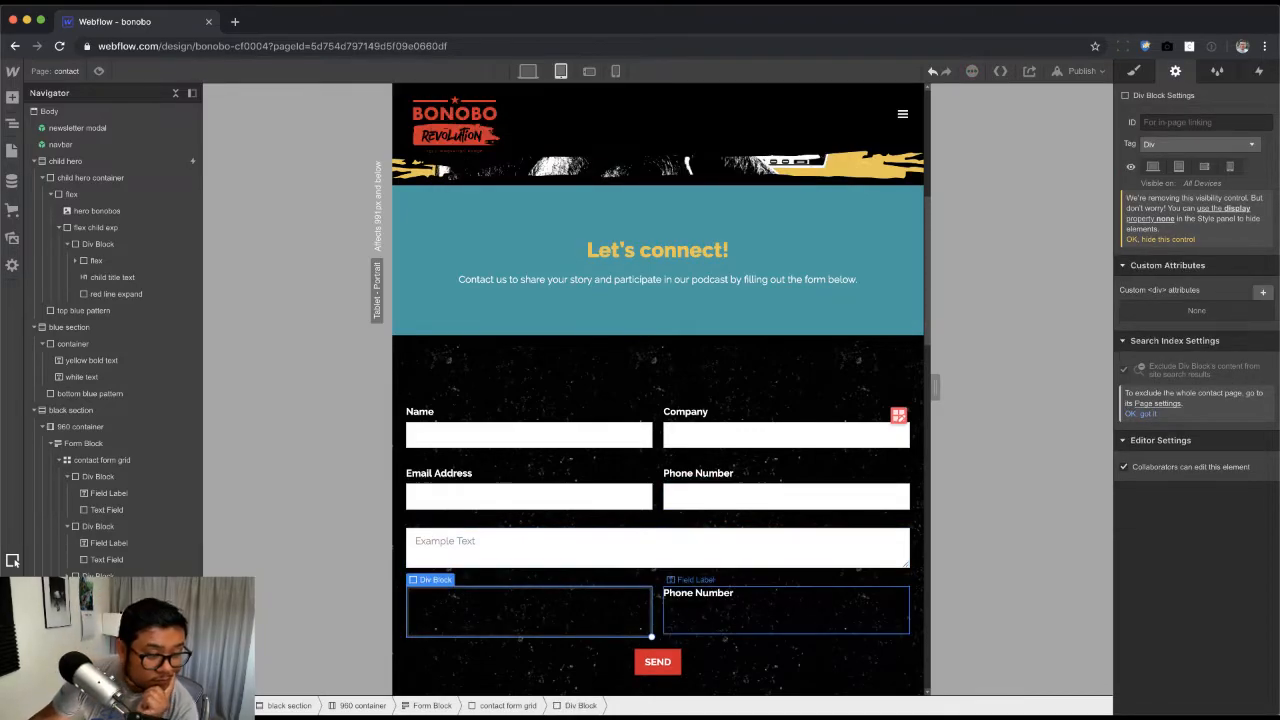
{"action": "left_click_drag", "start_coordinate": [700, 597], "coordinate": [540, 590]}
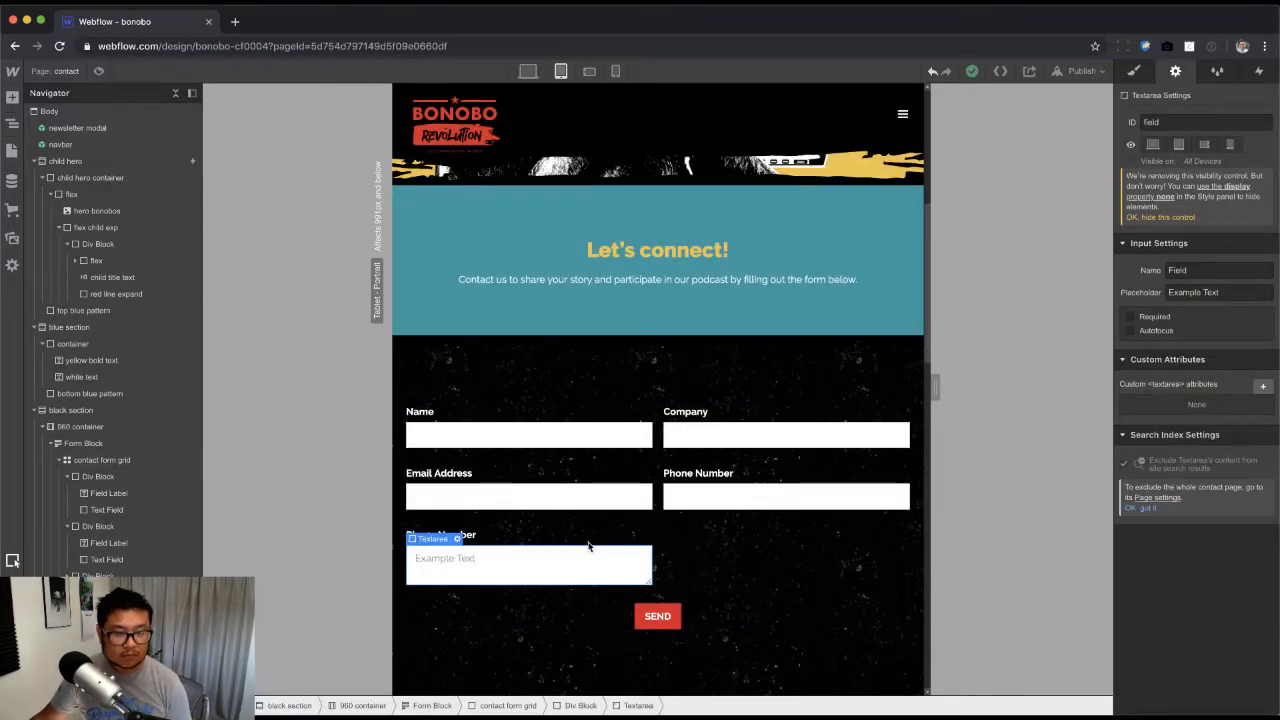
Step: Stretch the text area's div block across both grid columns in the tablet view and change its label to Message
{"action": "left_click", "coordinate": [651, 588]}
{"action": "left_click_drag", "start_coordinate": [651, 591], "coordinate": [775, 588]}
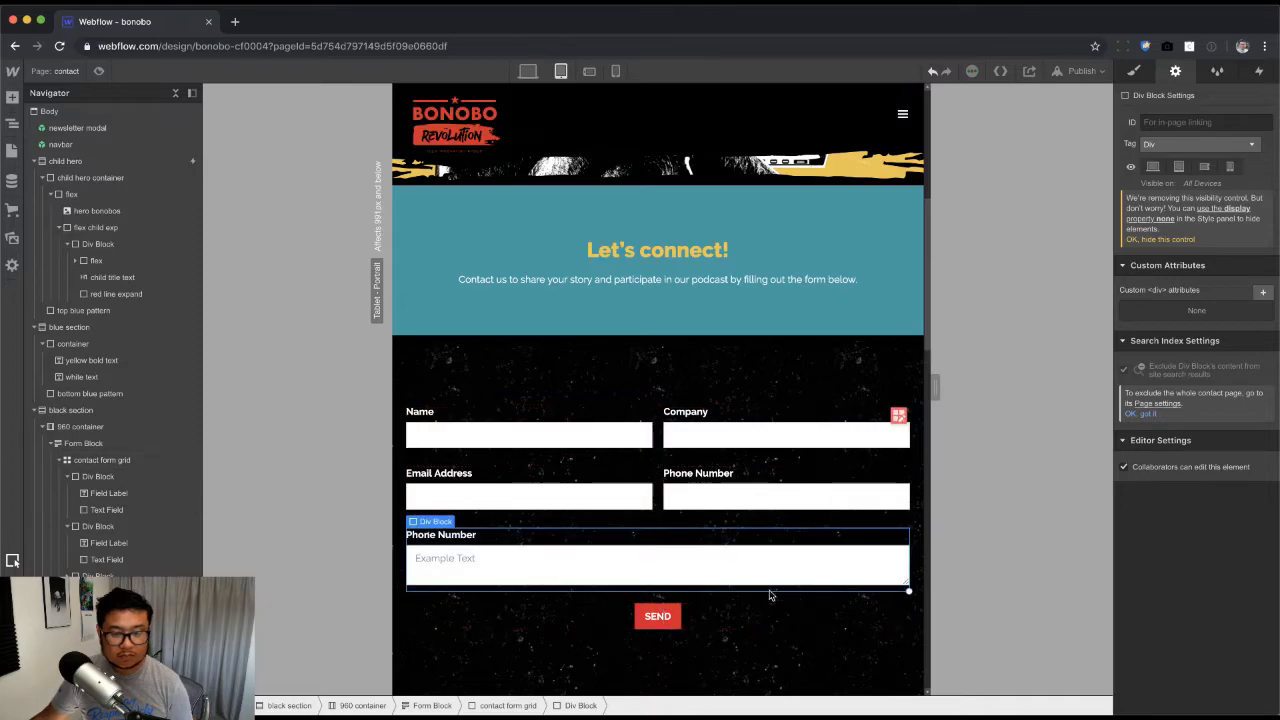
{"action": "double_click", "coordinate": [466, 538]}
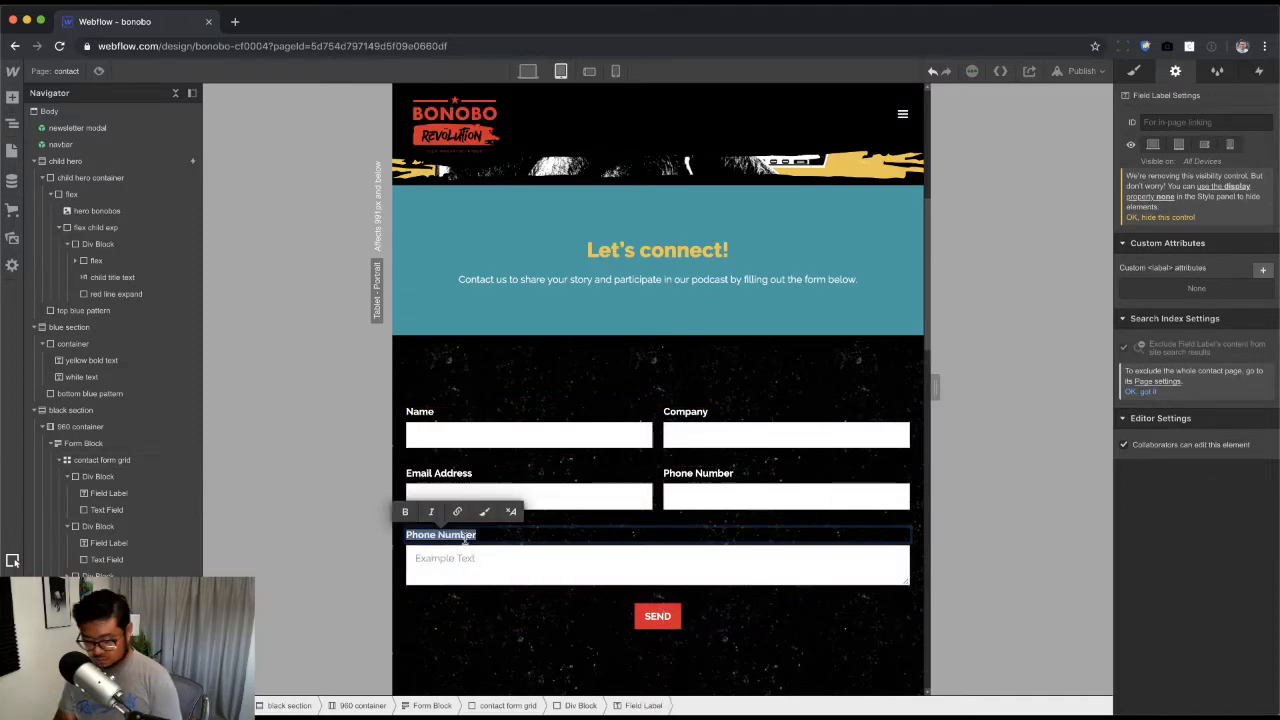
{"action": "type", "text": "Message"}
{"action": "key", "text": "Escape"}
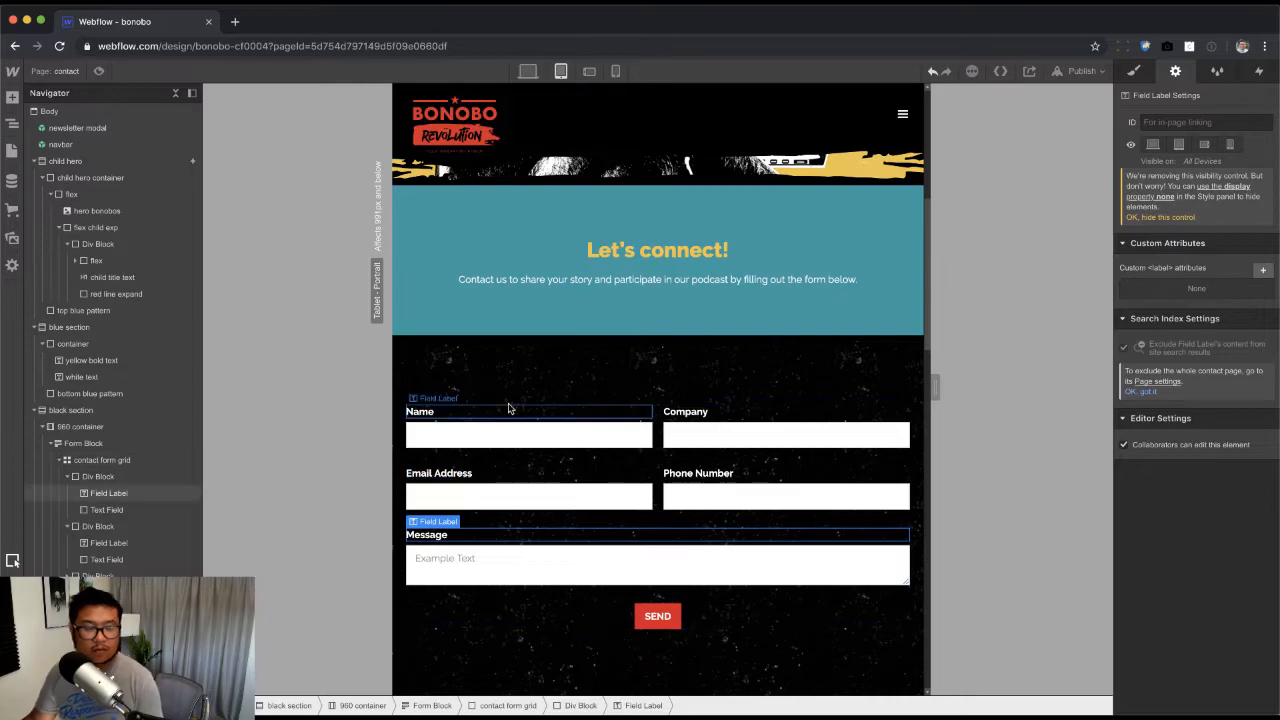
Step: Switch to the desktop view and stretch the Message div block across both grid columns
{"action": "left_click", "coordinate": [528, 71]}
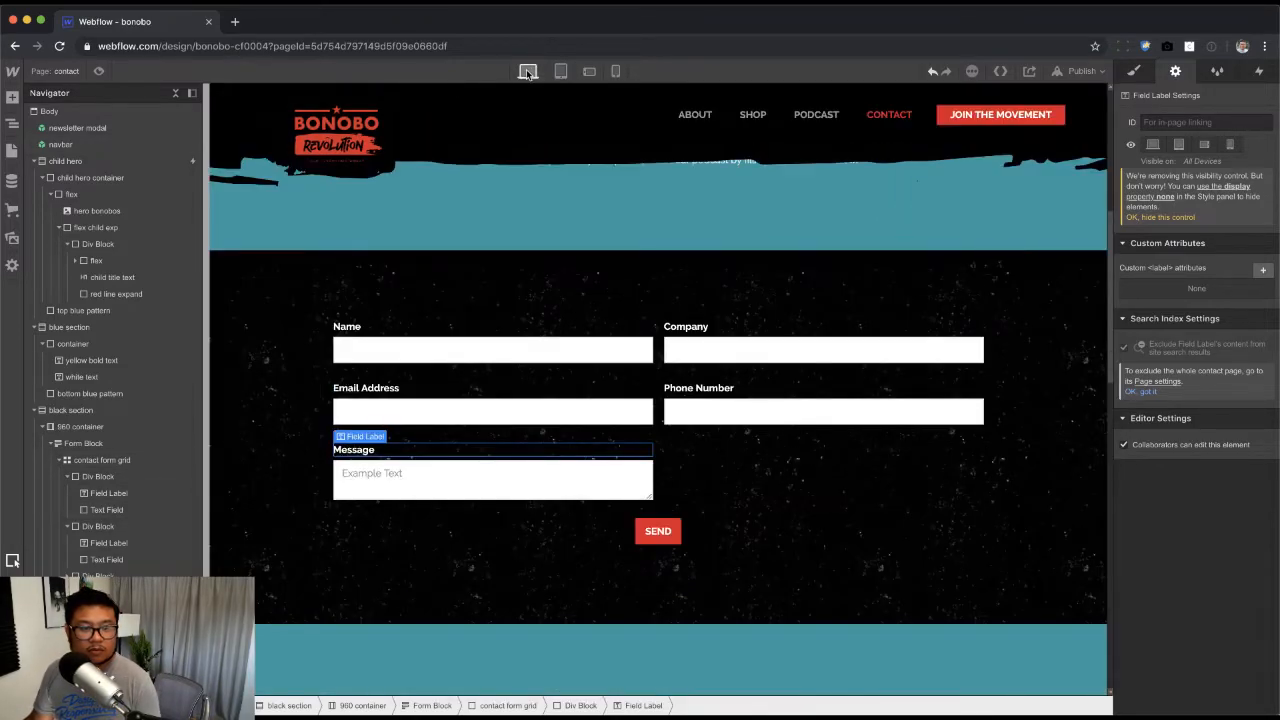
{"action": "left_click", "coordinate": [617, 463]}
{"action": "left_click", "coordinate": [651, 505]}
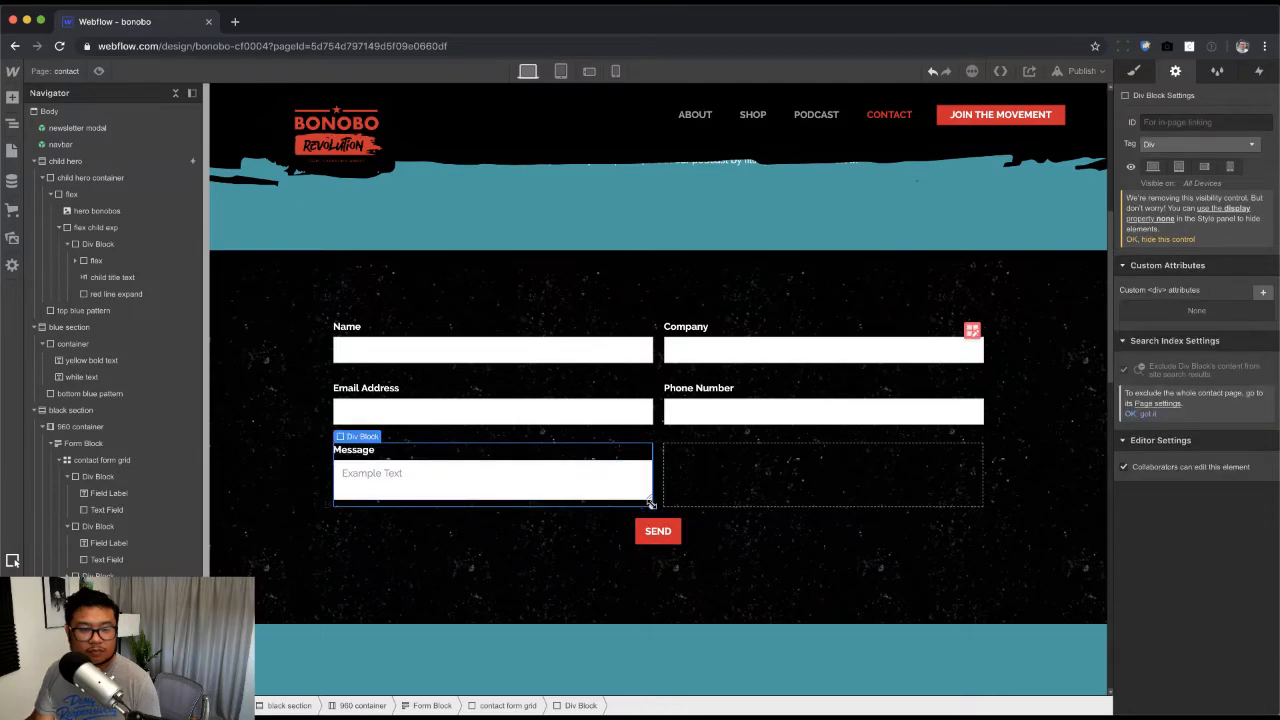
{"action": "left_click_drag", "start_coordinate": [651, 505], "coordinate": [760, 497]}
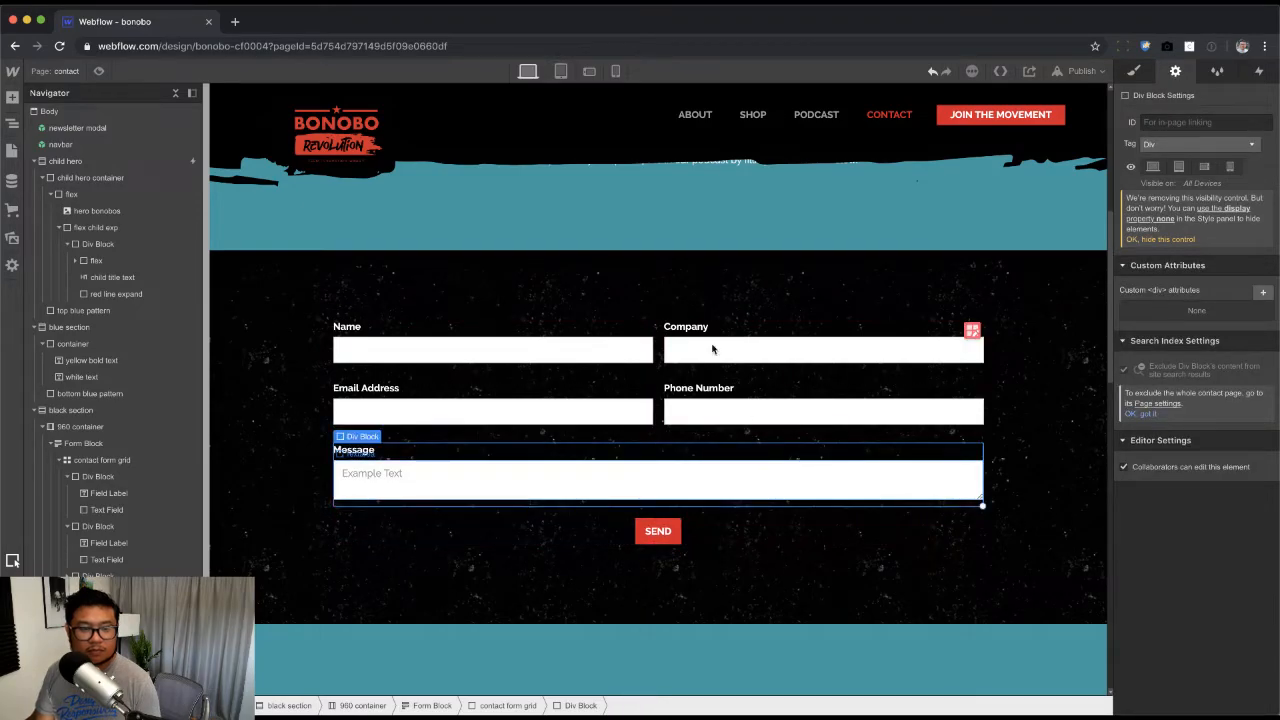
Step: Check the form in the smaller views and delete the second column of the contact form grid in phone portrait
{"action": "left_click", "coordinate": [561, 71]}
{"action": "left_click", "coordinate": [589, 72]}
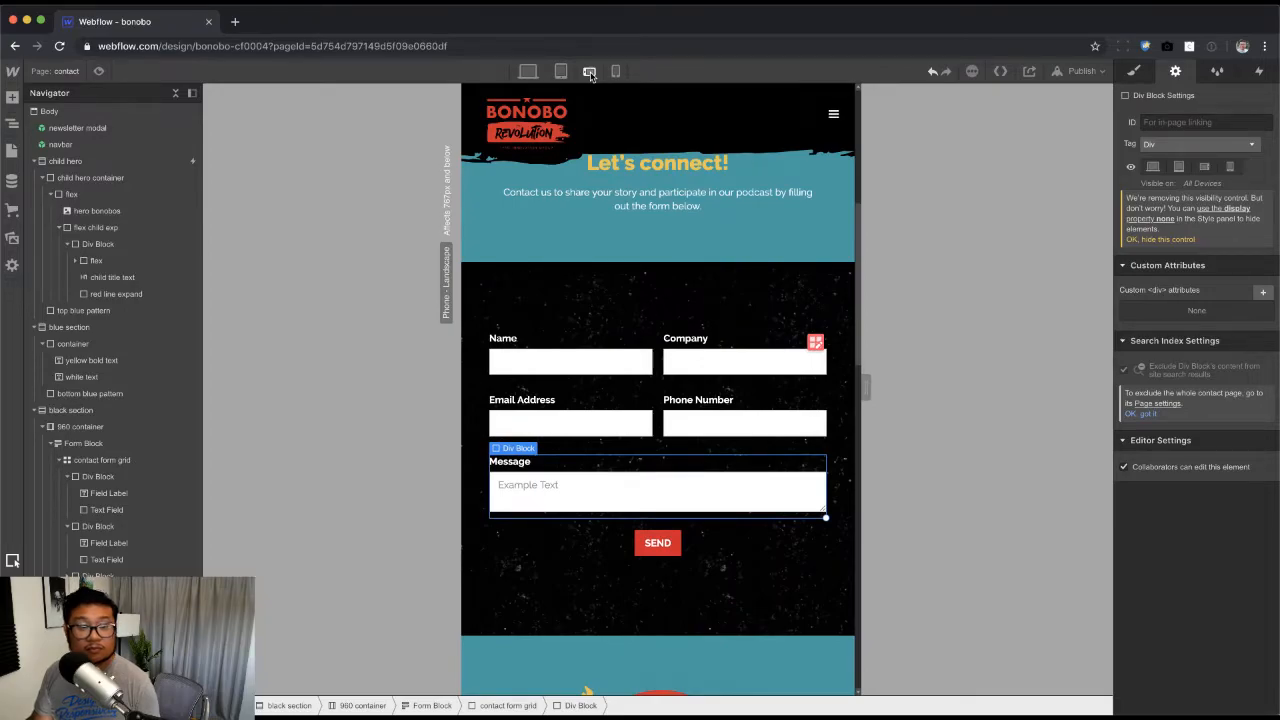
{"action": "left_click", "coordinate": [615, 72]}
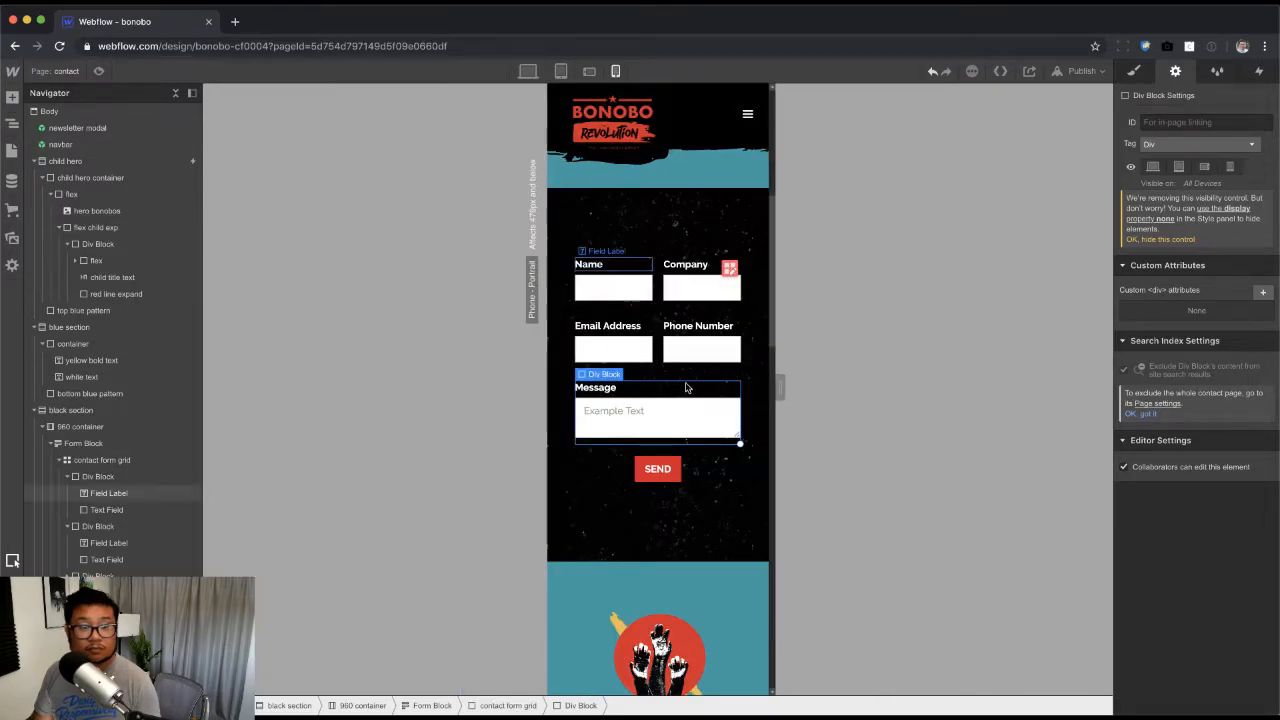
{"action": "left_click", "coordinate": [729, 268]}
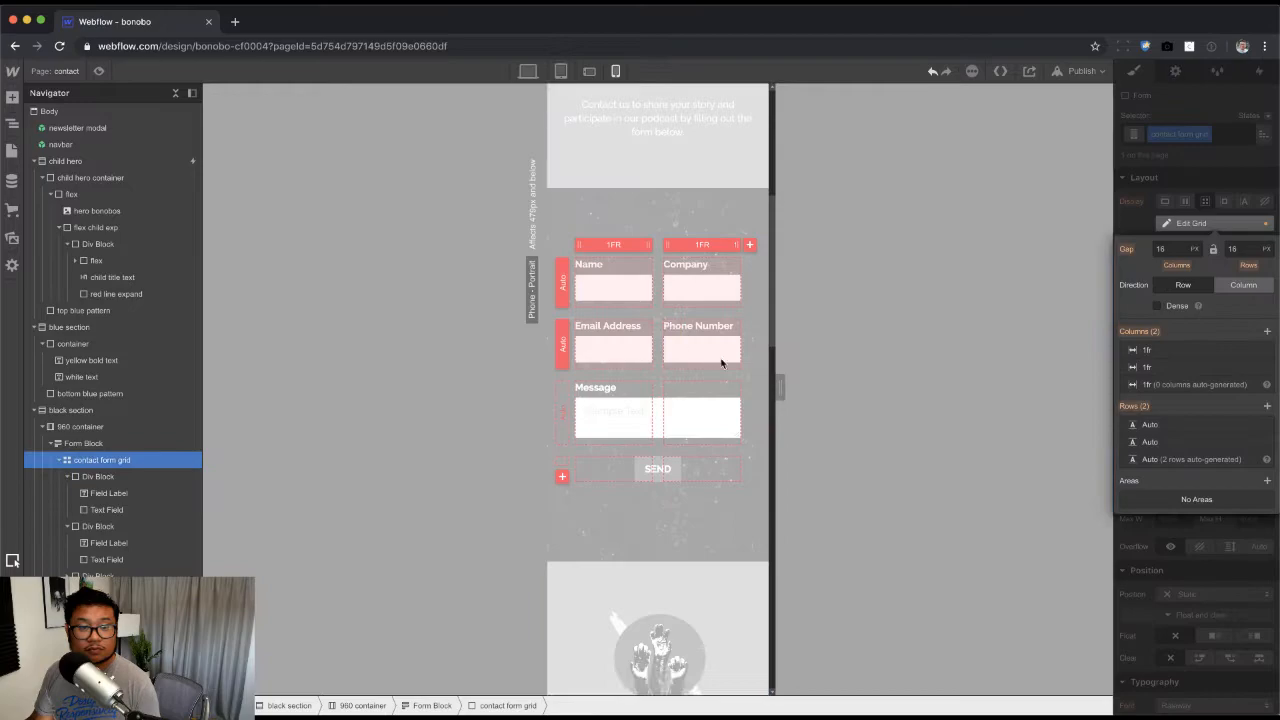
{"action": "left_click", "coordinate": [1263, 367]}
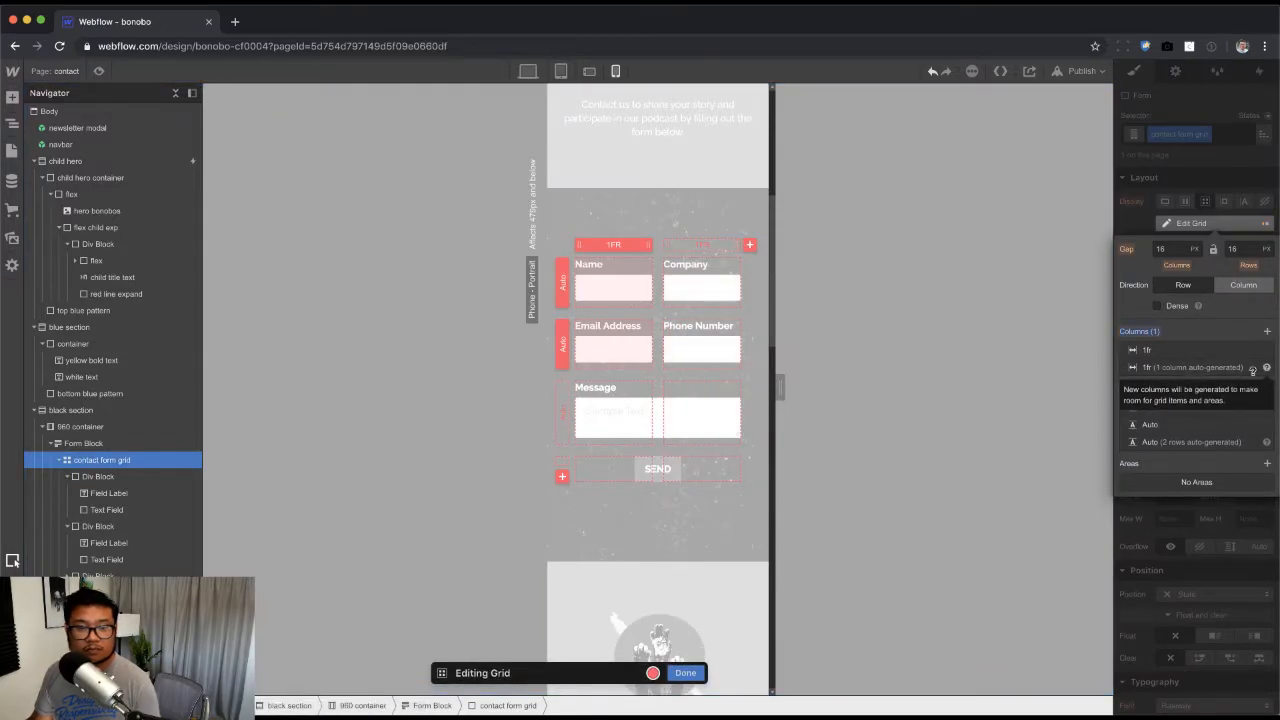
{"action": "left_click", "coordinate": [688, 674]}
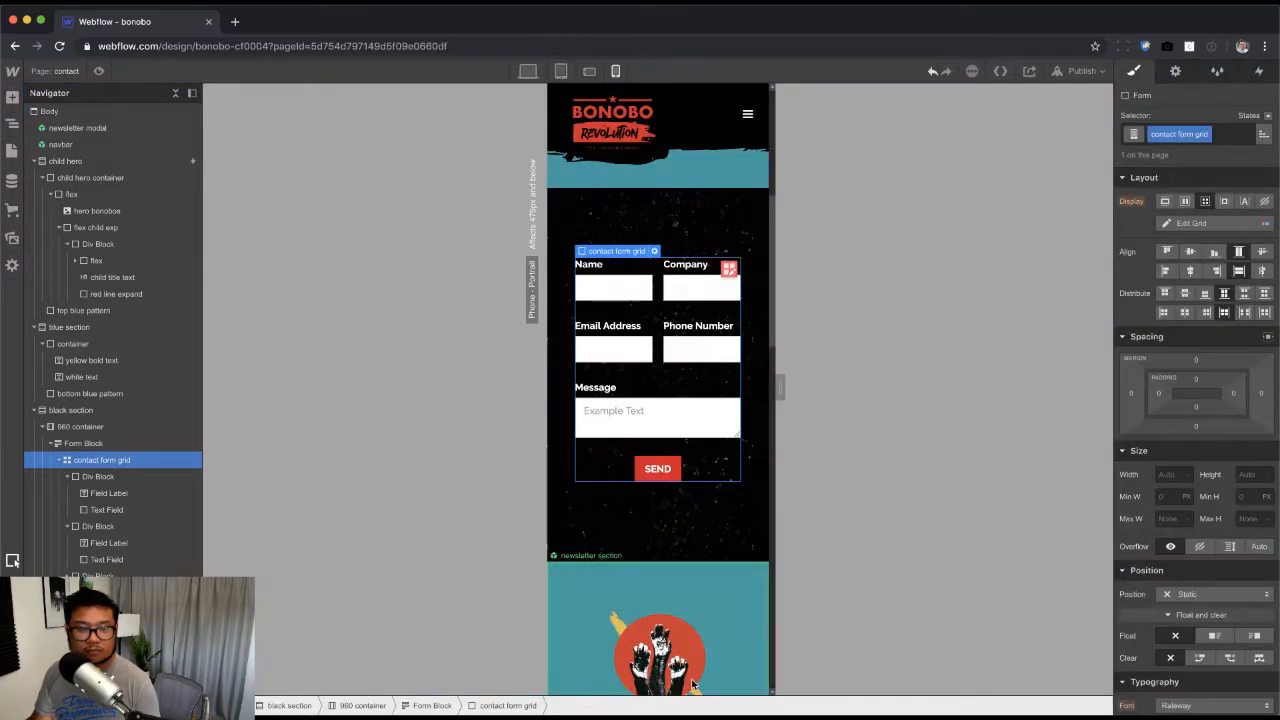
Step: Set the column span of the Name and Company div blocks to 2 in phone portrait
{"action": "left_click", "coordinate": [628, 304]}
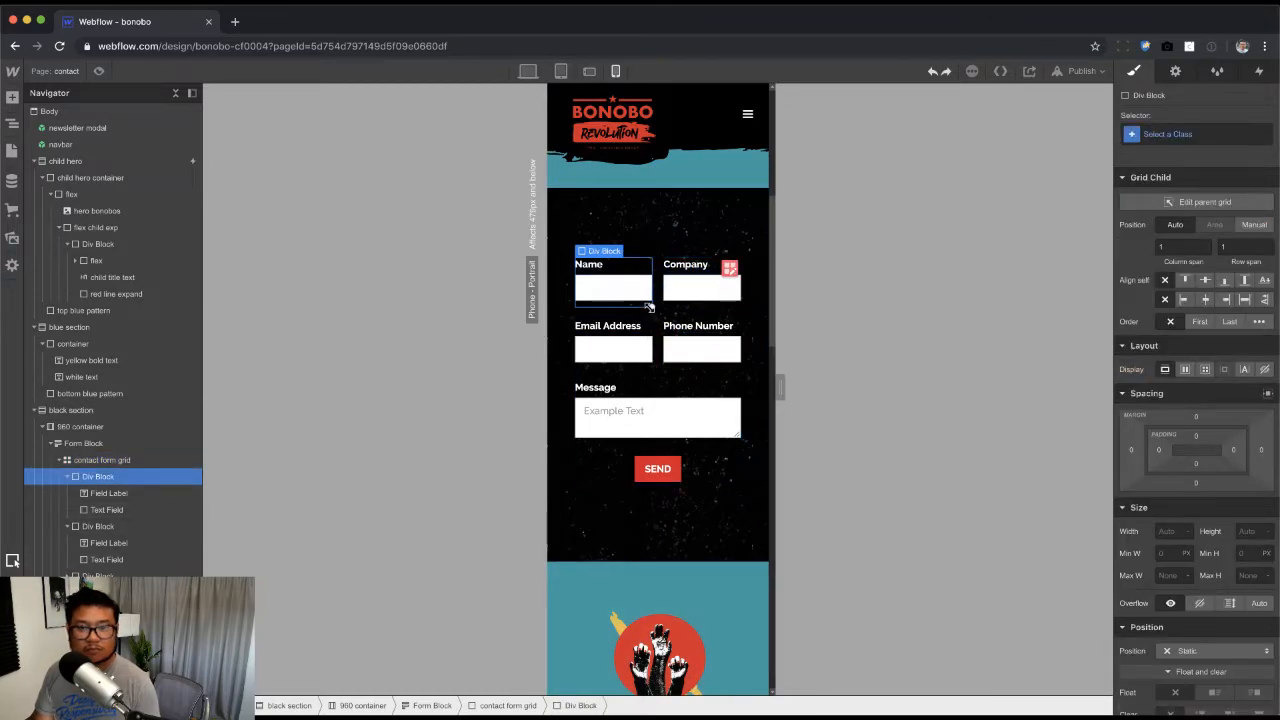
{"action": "left_click", "coordinate": [1176, 247]}
{"action": "type", "text": "2"}
{"action": "key", "text": "Return"}
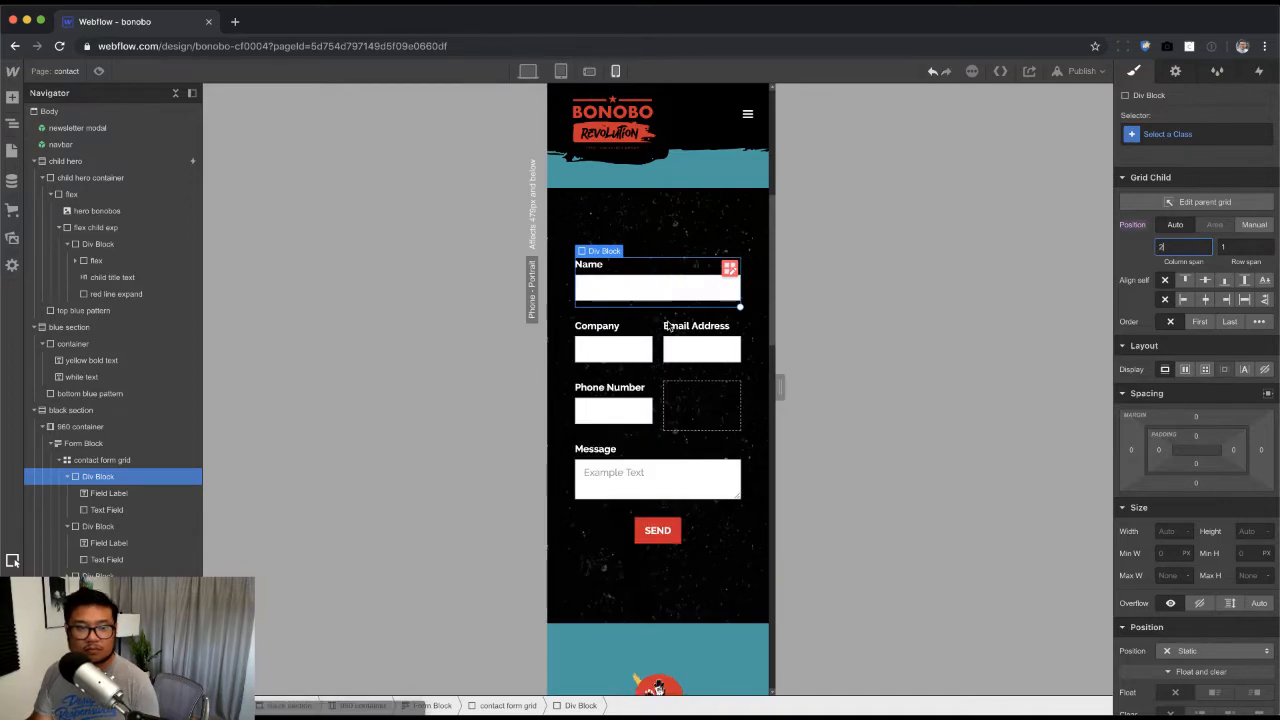
{"action": "left_click", "coordinate": [629, 337]}
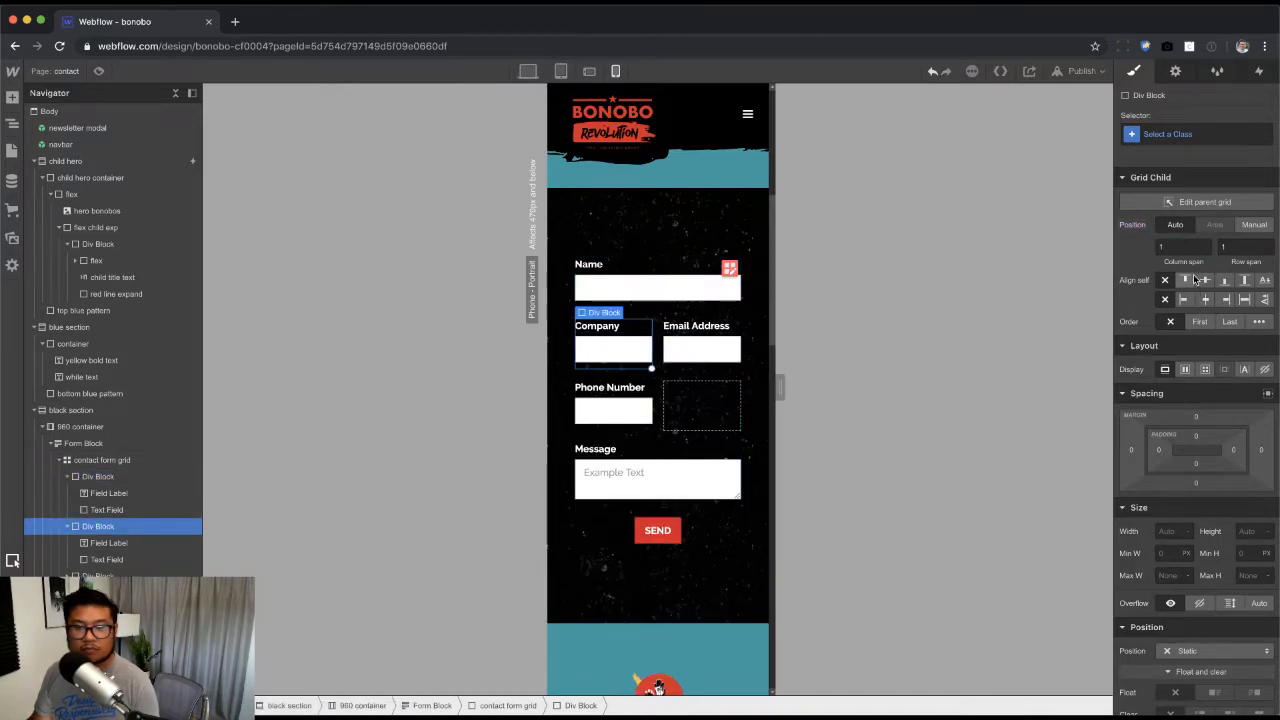
{"action": "left_click", "coordinate": [1190, 246]}
{"action": "type", "text": "2"}
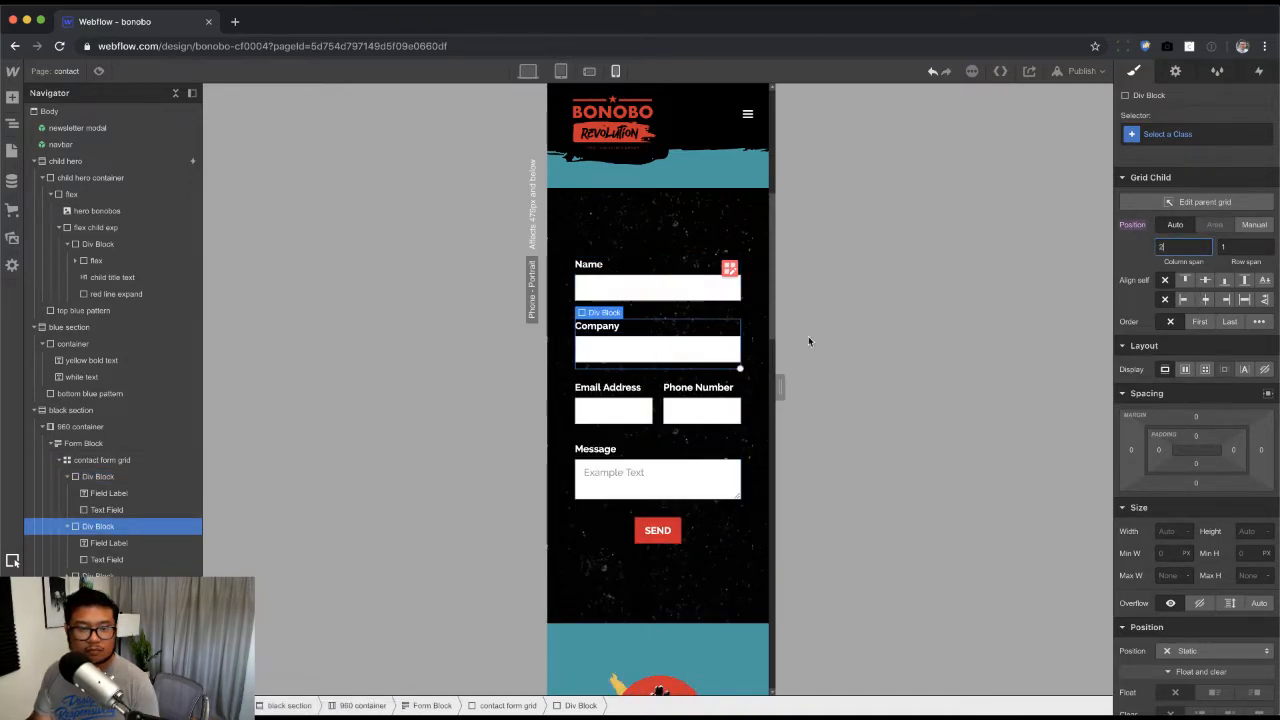
Step: Set the column span of the Email Address and Phone Number div blocks to 2 in phone portrait
{"action": "left_click", "coordinate": [646, 395]}
{"action": "left_click", "coordinate": [1190, 246]}
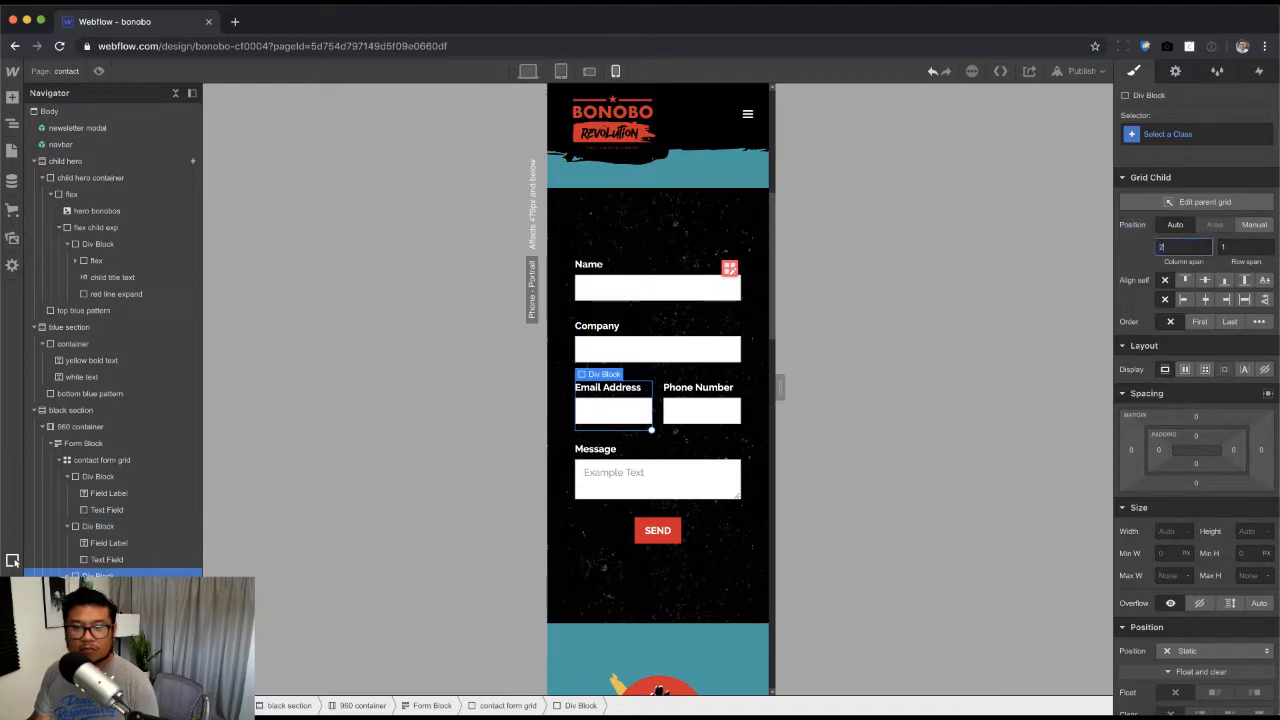
{"action": "type", "text": "2"}
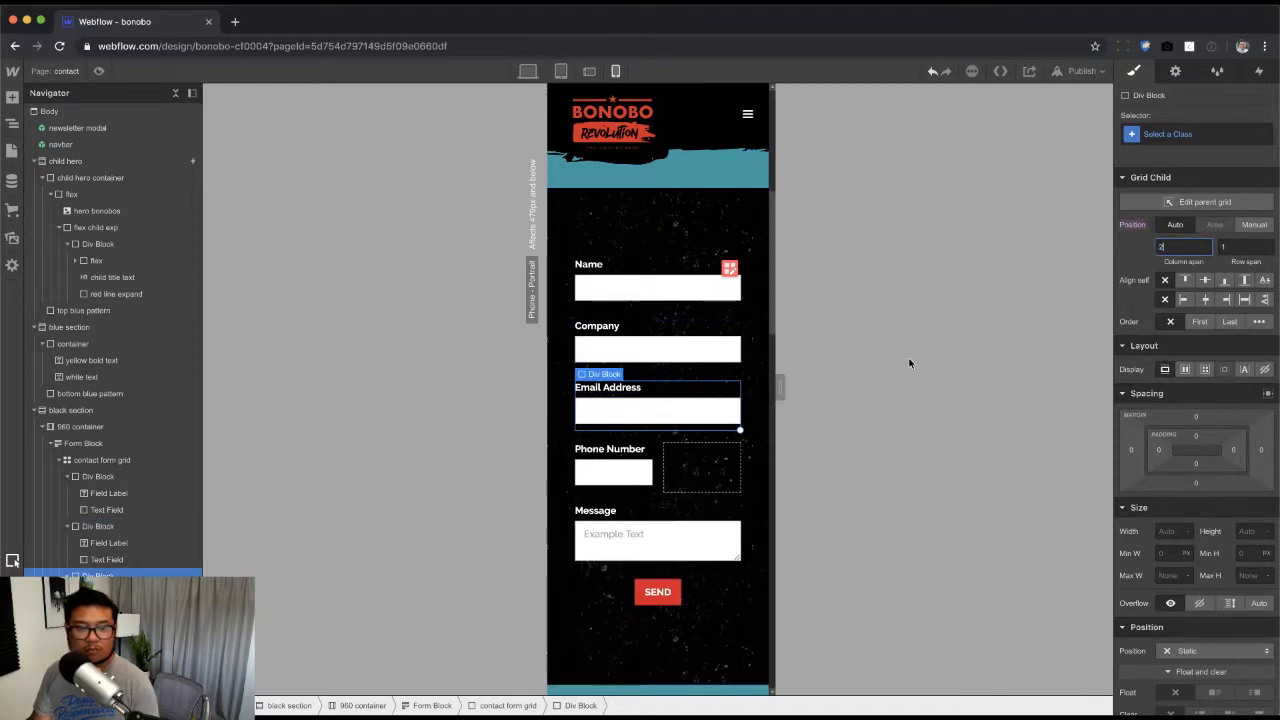
{"action": "left_click", "coordinate": [650, 462]}
{"action": "key", "text": "Return"}
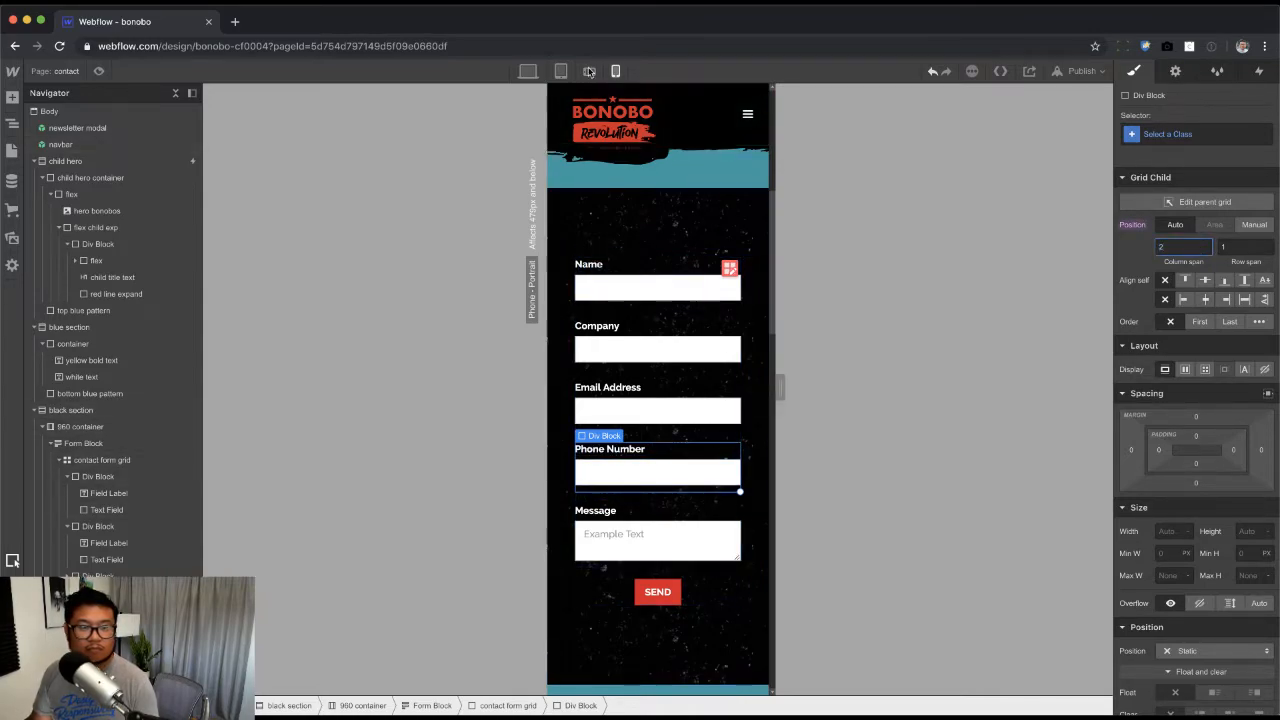
Step: Check the form in the larger views and publish the site to bonobo-cf0004.webflow.io
{"action": "left_click", "coordinate": [589, 71]}
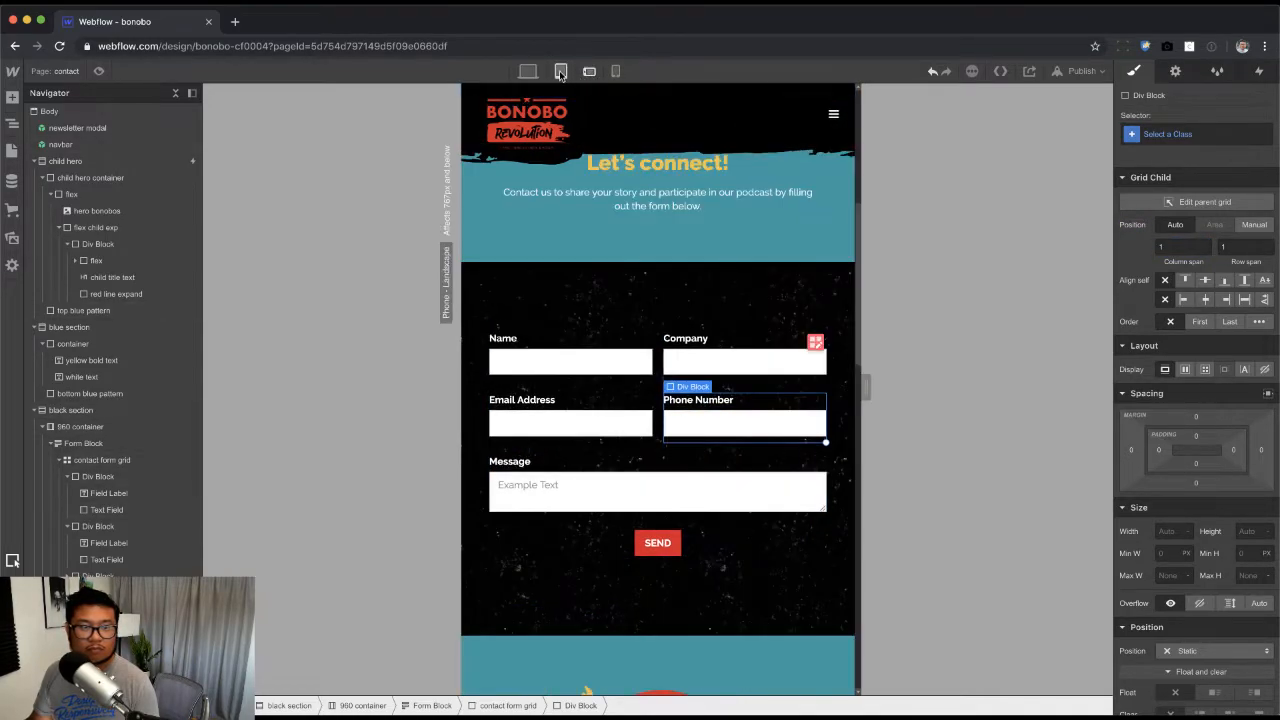
{"action": "left_click", "coordinate": [561, 71]}
{"action": "left_click", "coordinate": [528, 71]}
{"action": "left_click", "coordinate": [1080, 71]}
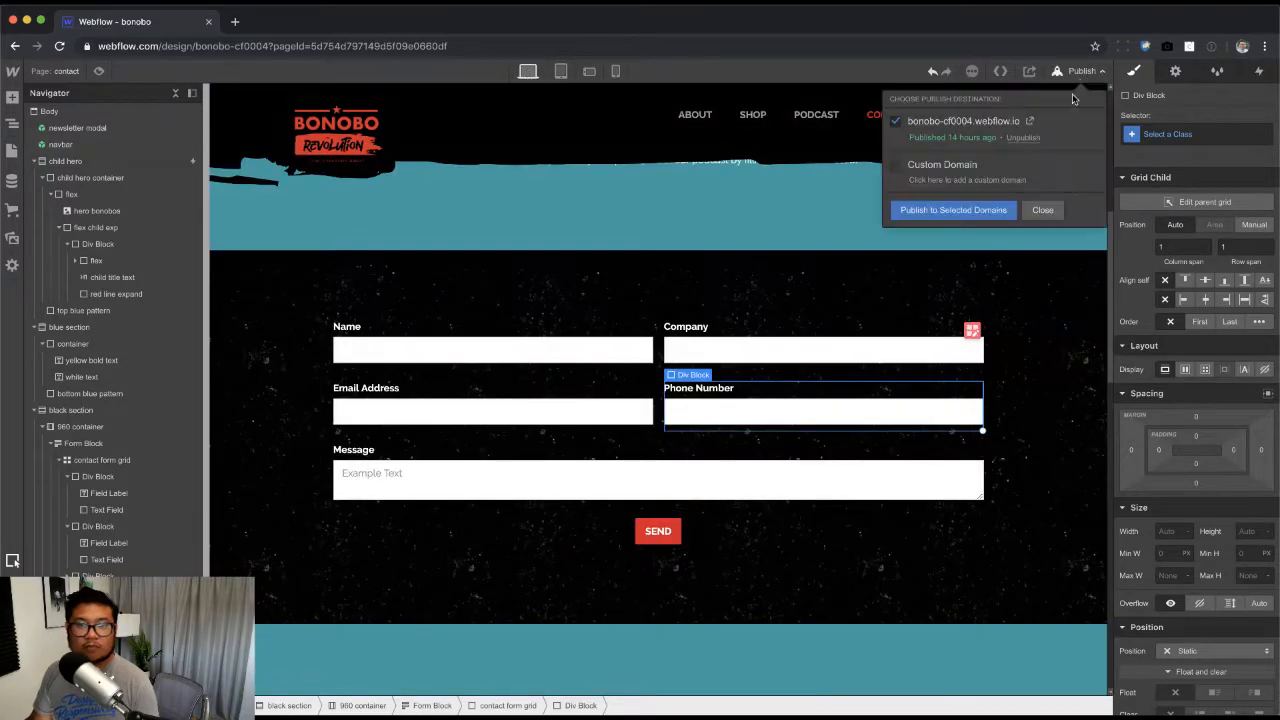
{"action": "left_click", "coordinate": [954, 209]}
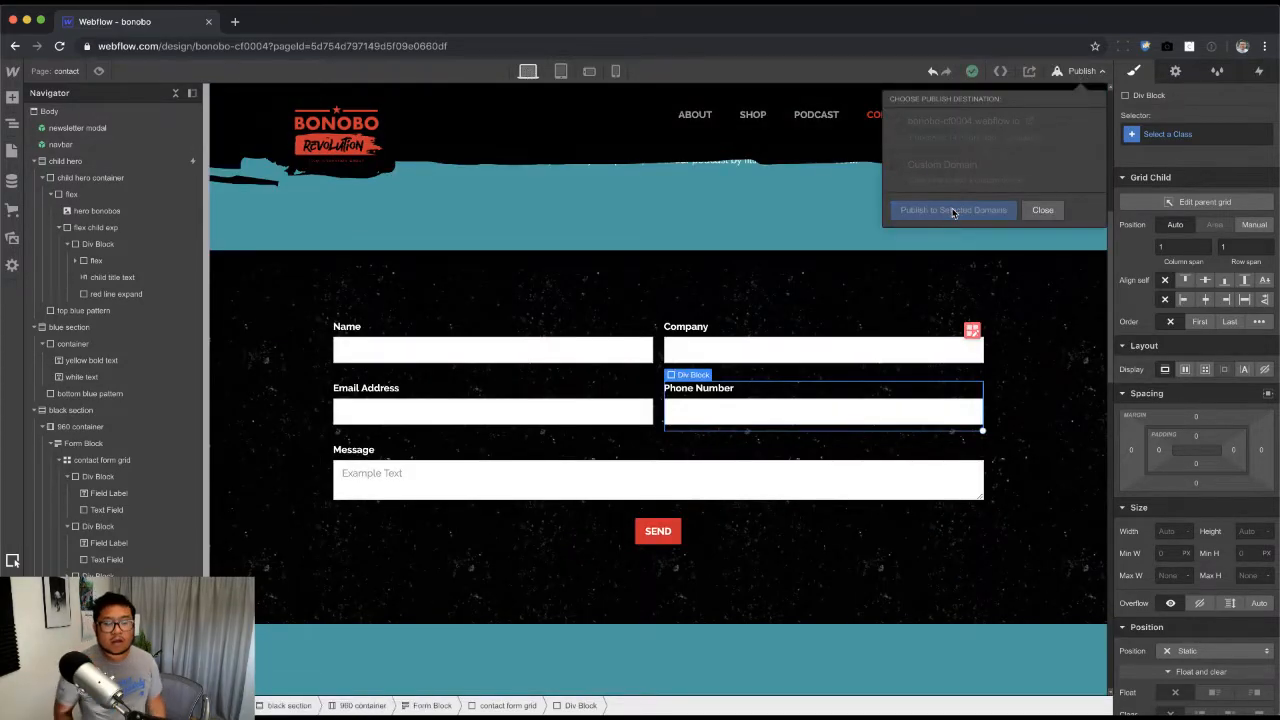